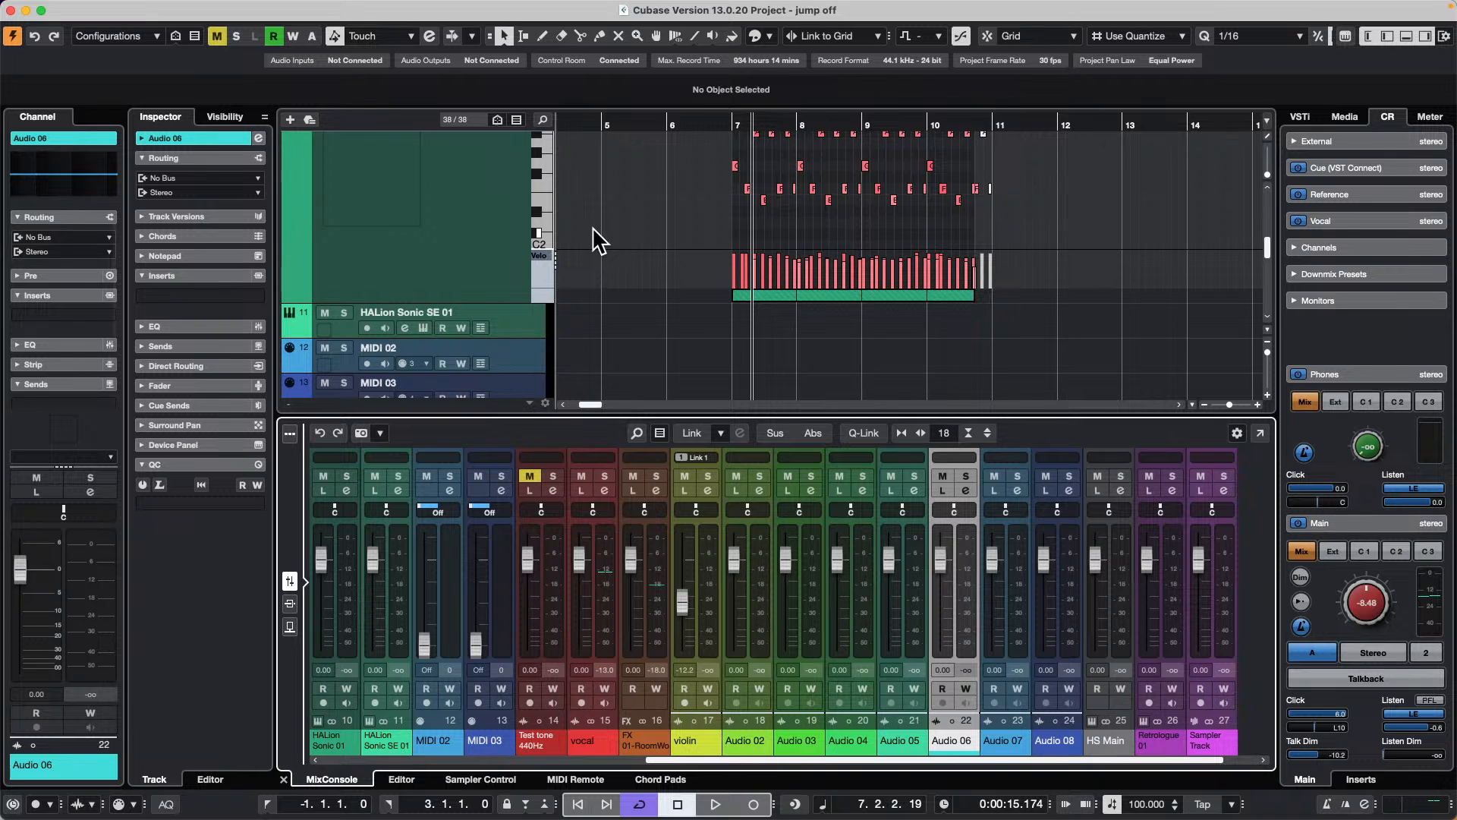
# Step: Select the HALion Sonic 01 track and zoom out its in-place note display to show more pitches
pyautogui.click(539, 191)
pyautogui.moveTo(542, 192); pyautogui.dragTo(506, 198)
pyautogui.scroll(3, 660, 277)
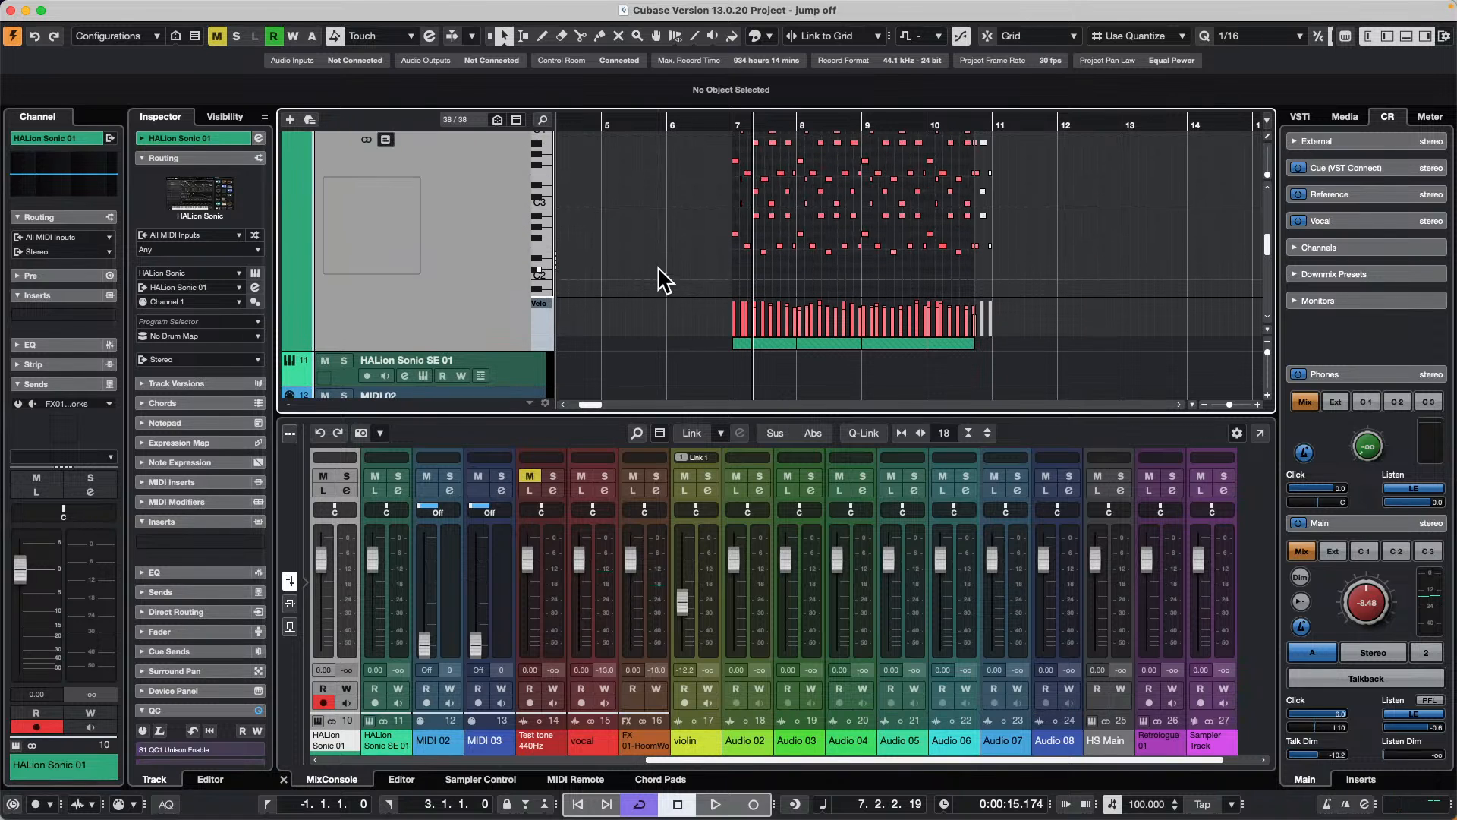
pyautogui.scroll(3, 624, 321)
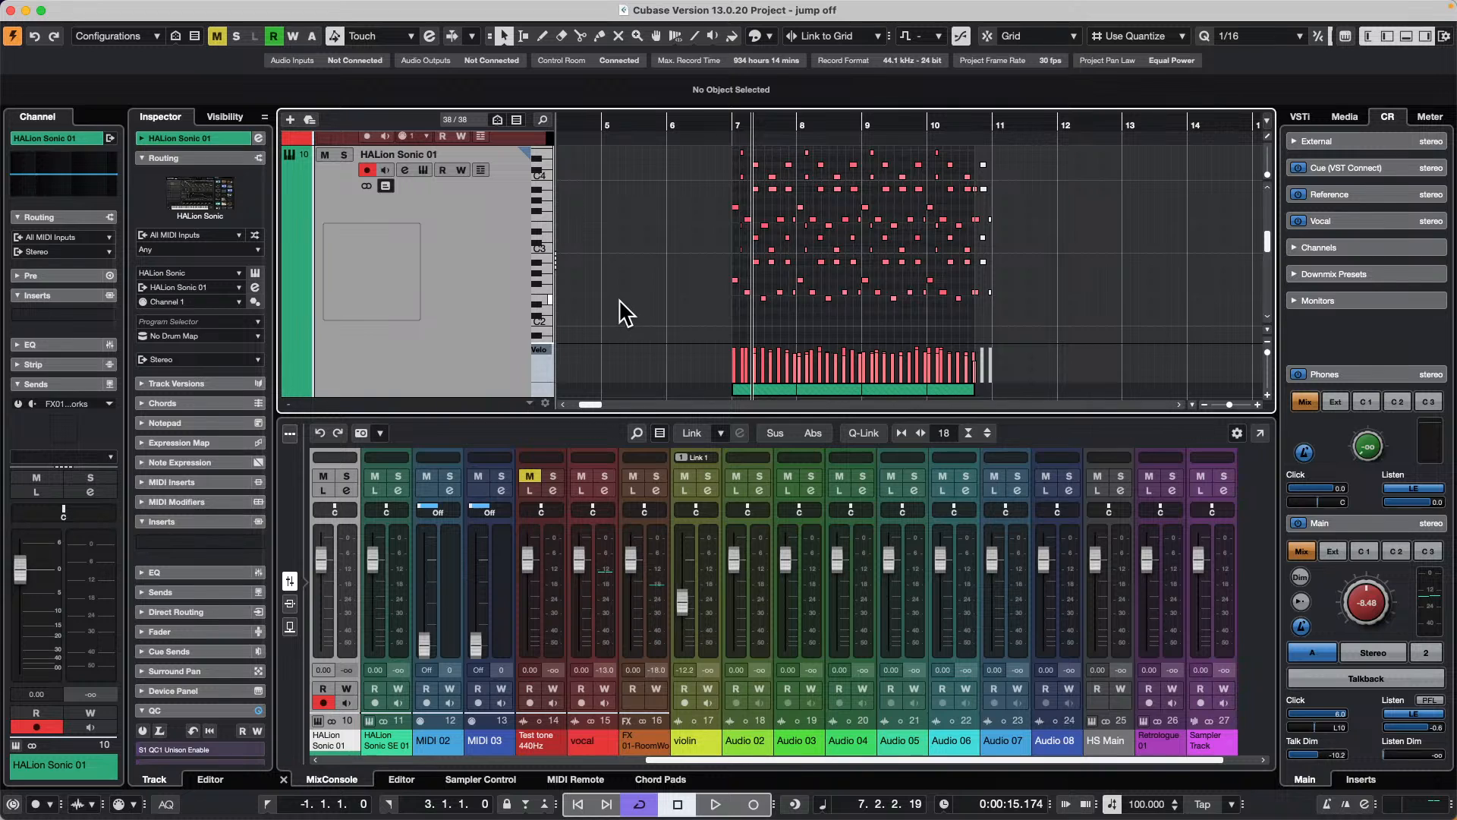
pyautogui.scroll(-1, 622, 312)
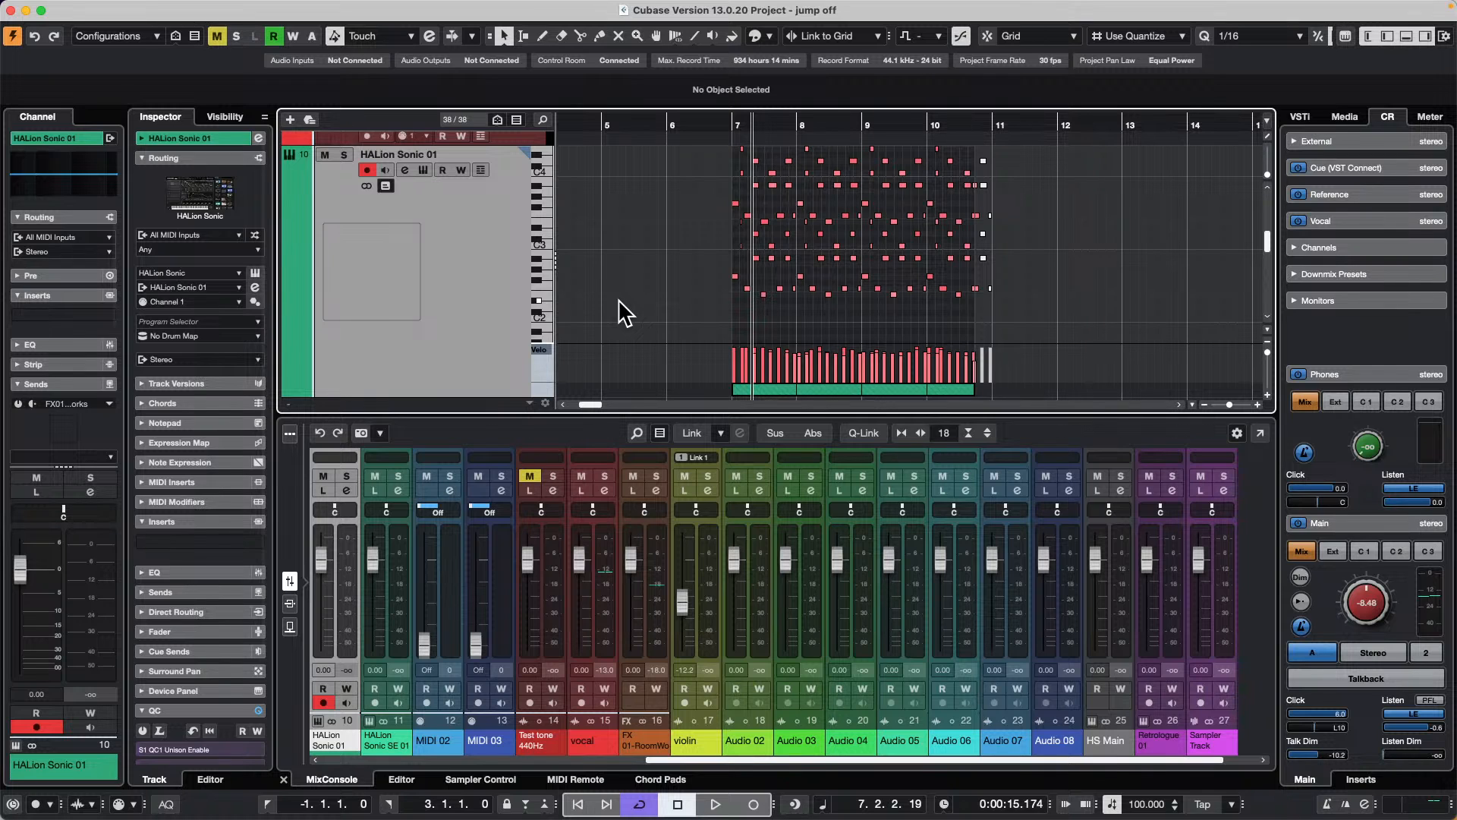
# Step: Show the insert slots of the mixer channels instead of the faders
pyautogui.click(290, 603)
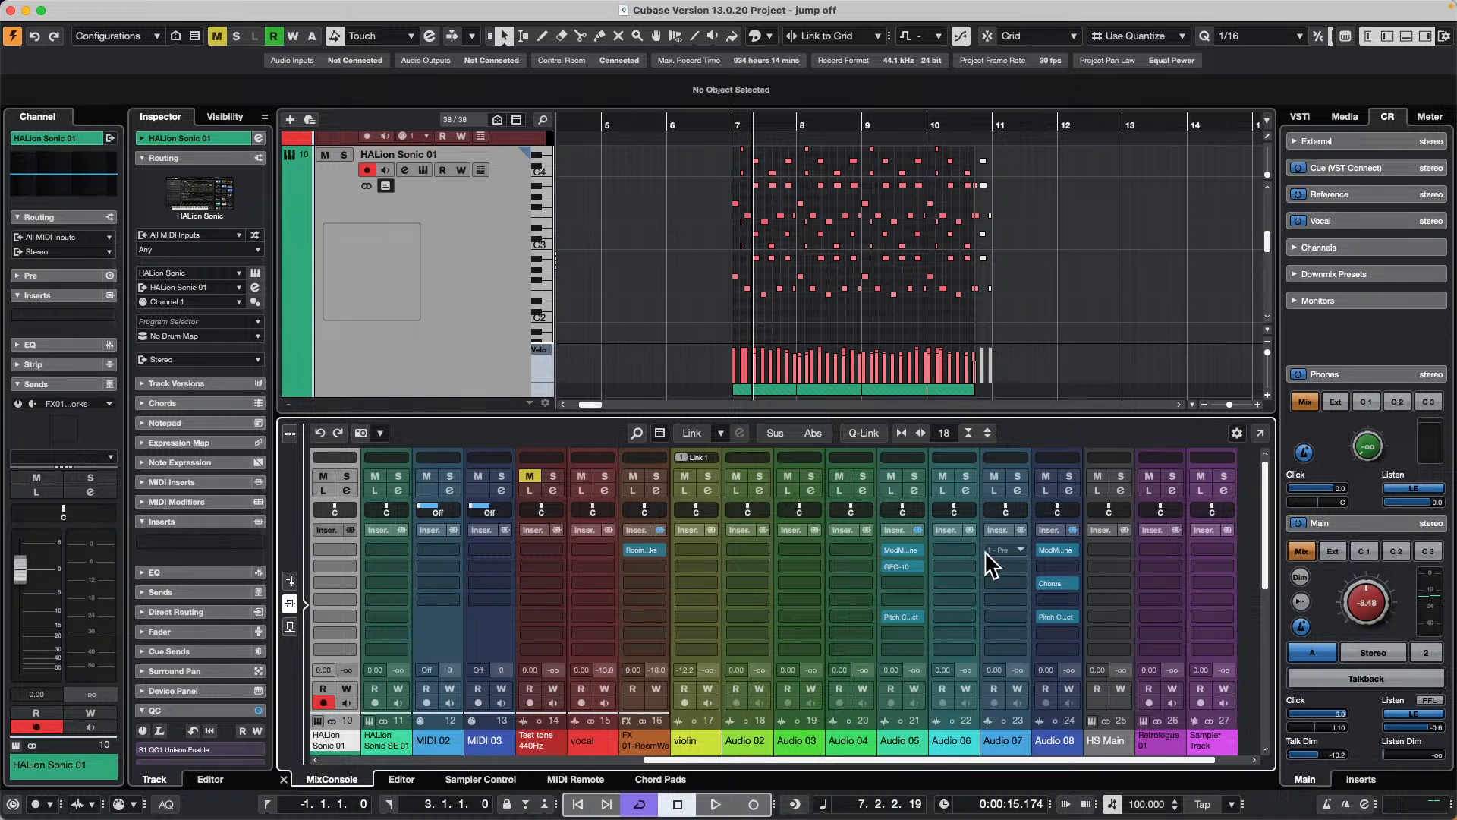
pyautogui.click(290, 581)
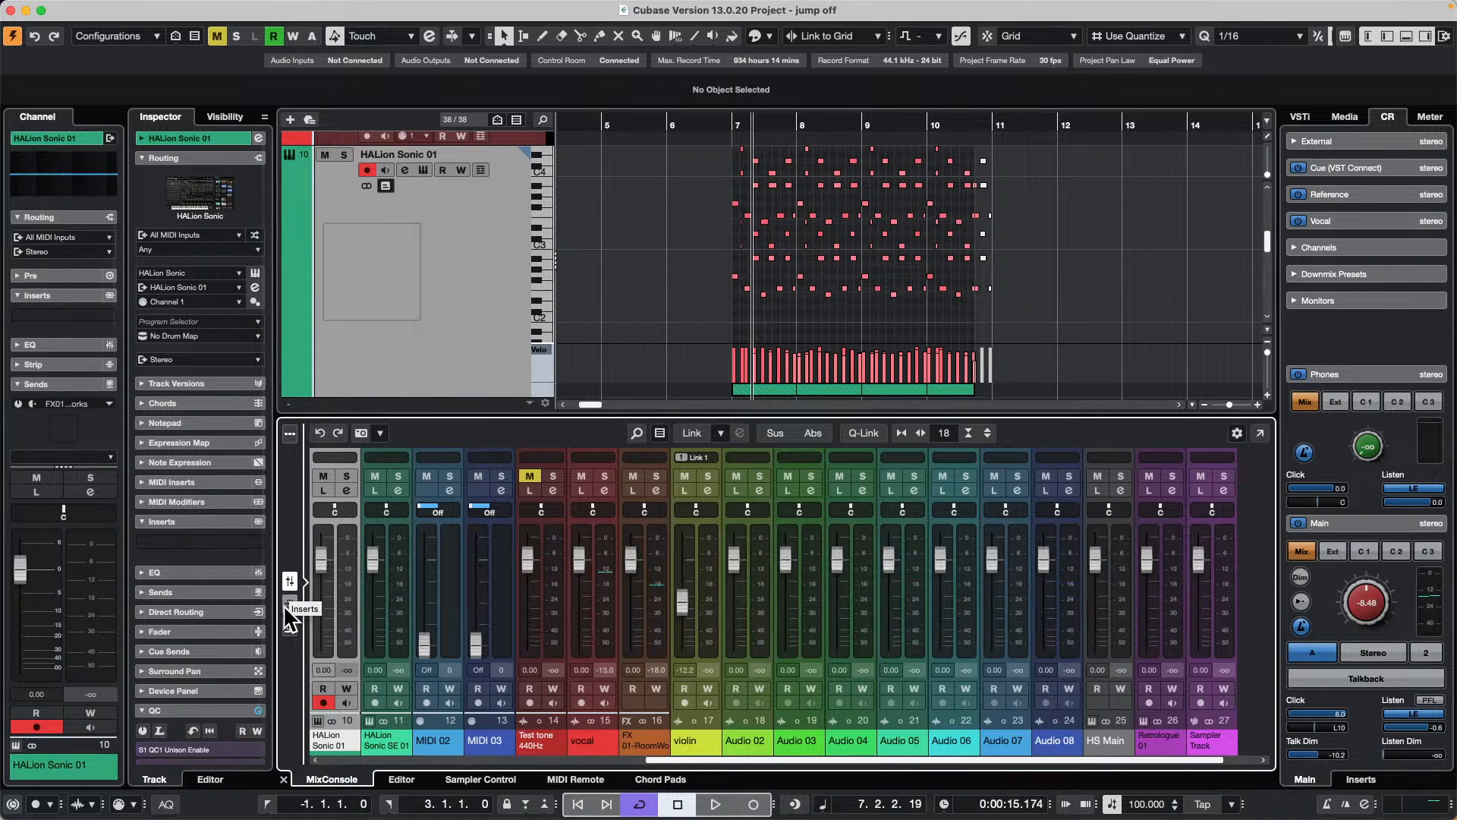
pyautogui.click(285, 604)
pyautogui.click(290, 600)
pyautogui.click(289, 602)
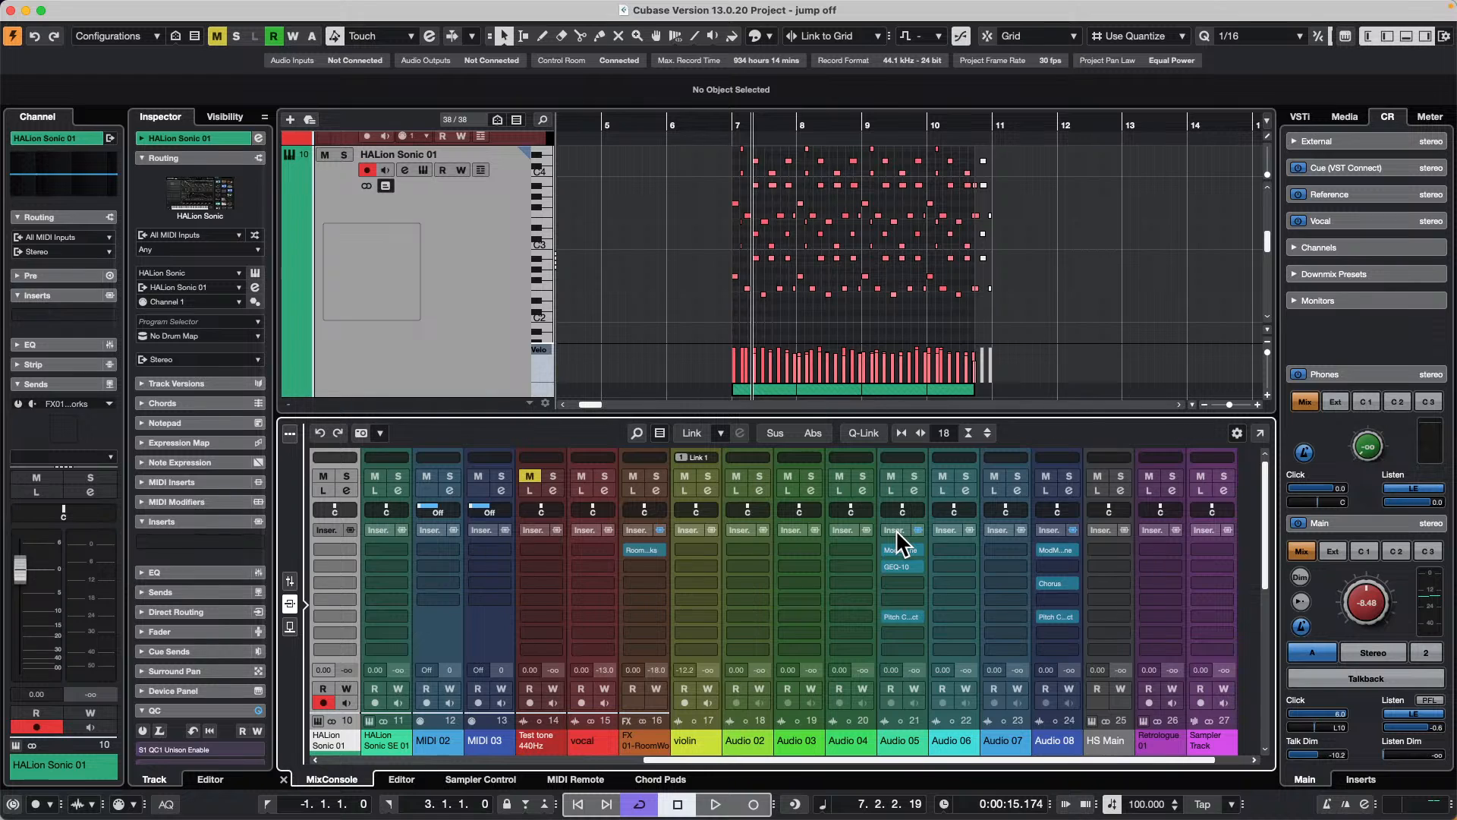
# Step: Copy the whole insert rack from Audio 05 to Audio 06, undoing the copy after each try
pyautogui.moveTo(897, 532); pyautogui.dragTo(954, 530)
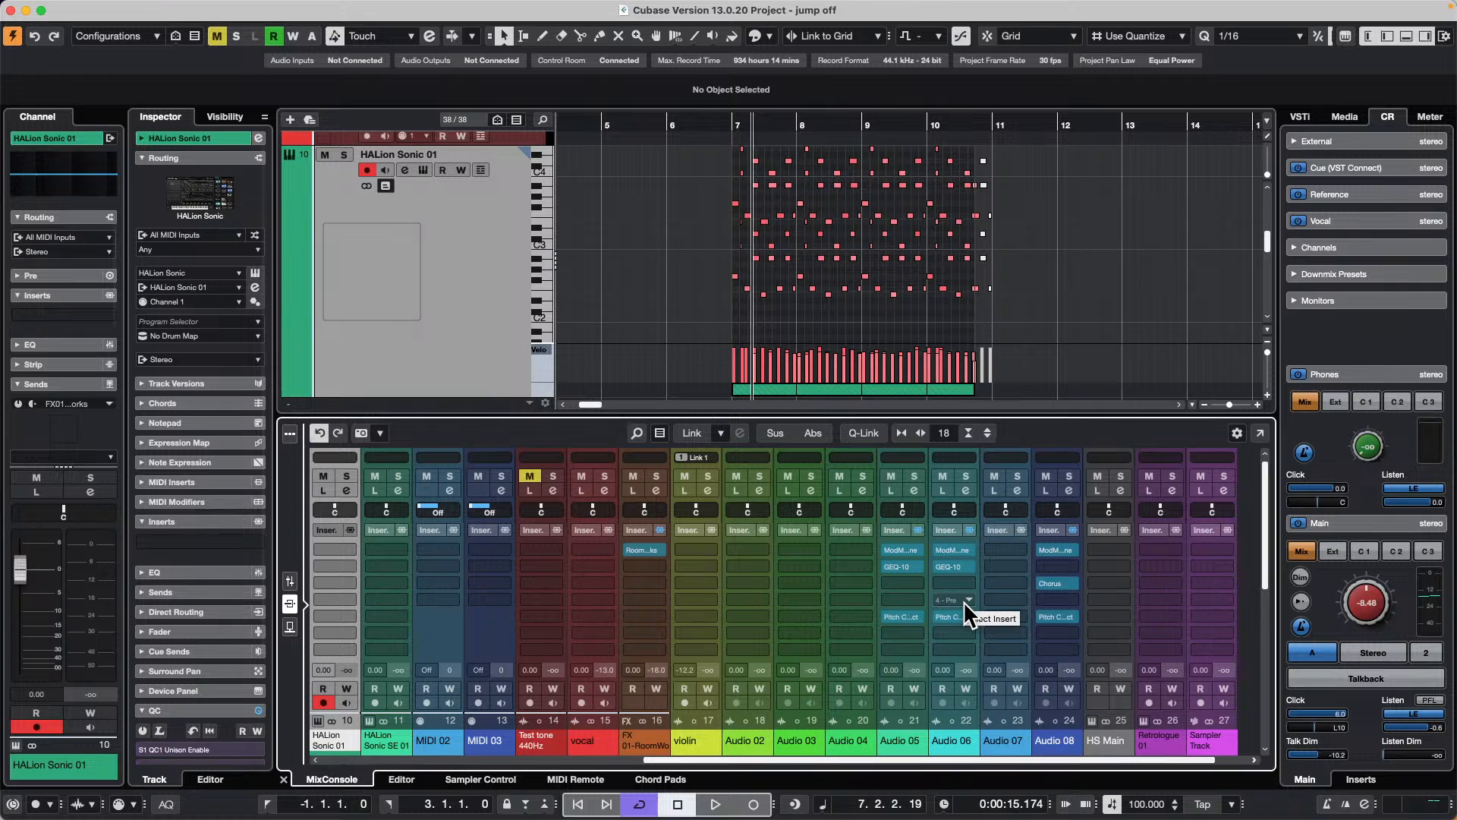
pyautogui.press('super+z')
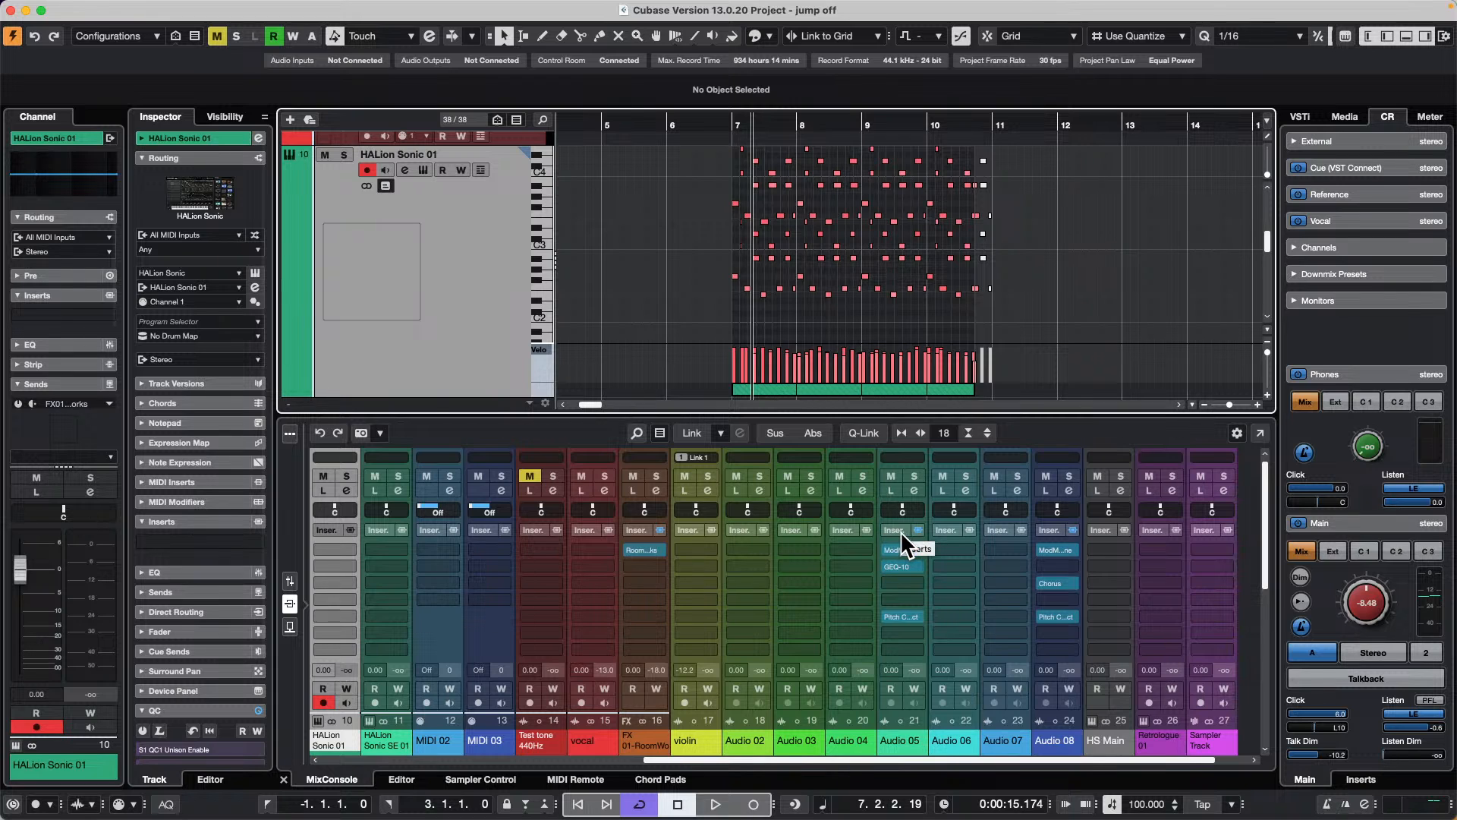
pyautogui.moveTo(899, 530); pyautogui.dragTo(950, 527)
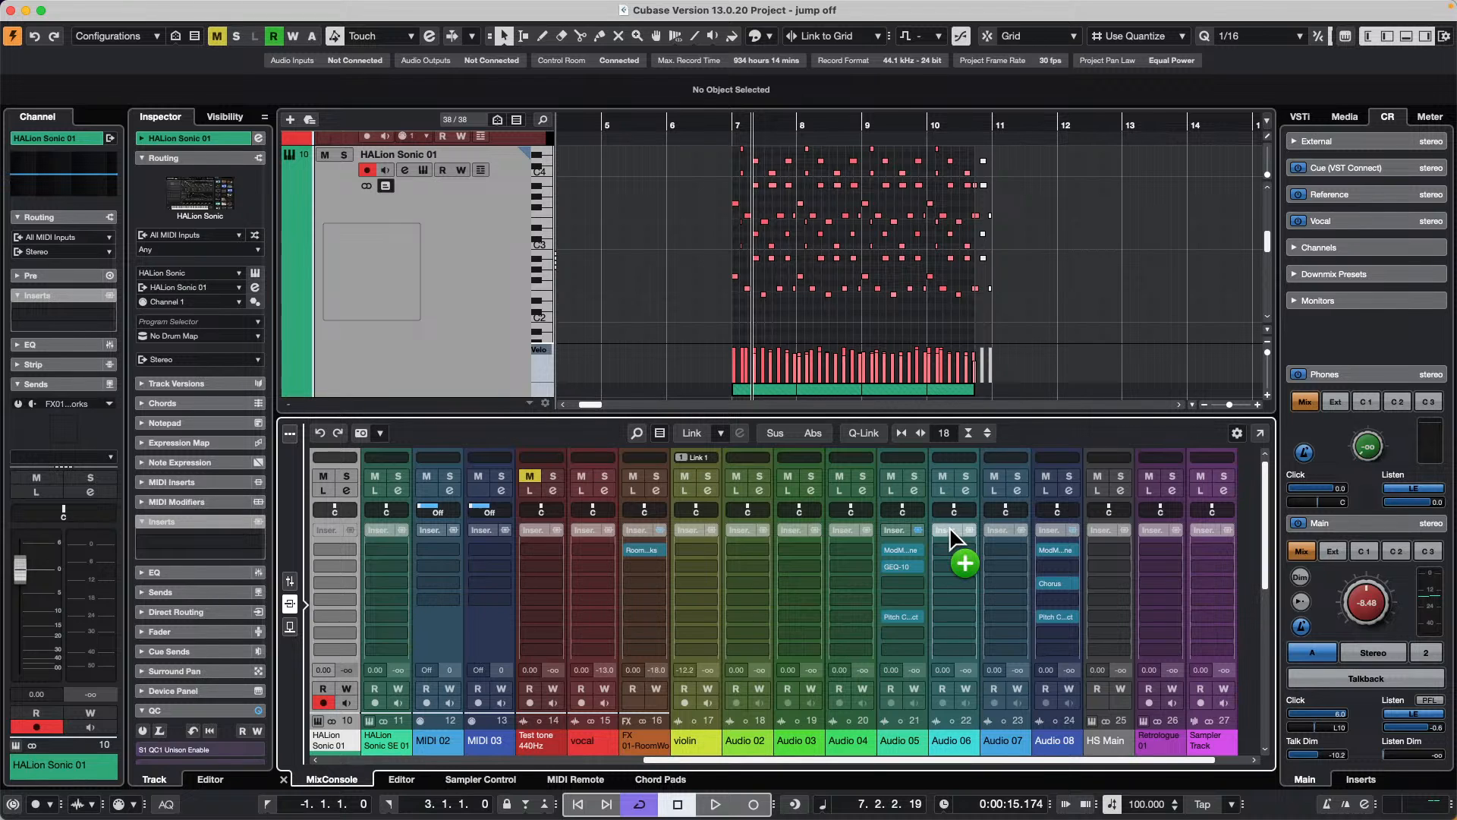
pyautogui.moveTo(951, 527); pyautogui.dragTo(950, 527)
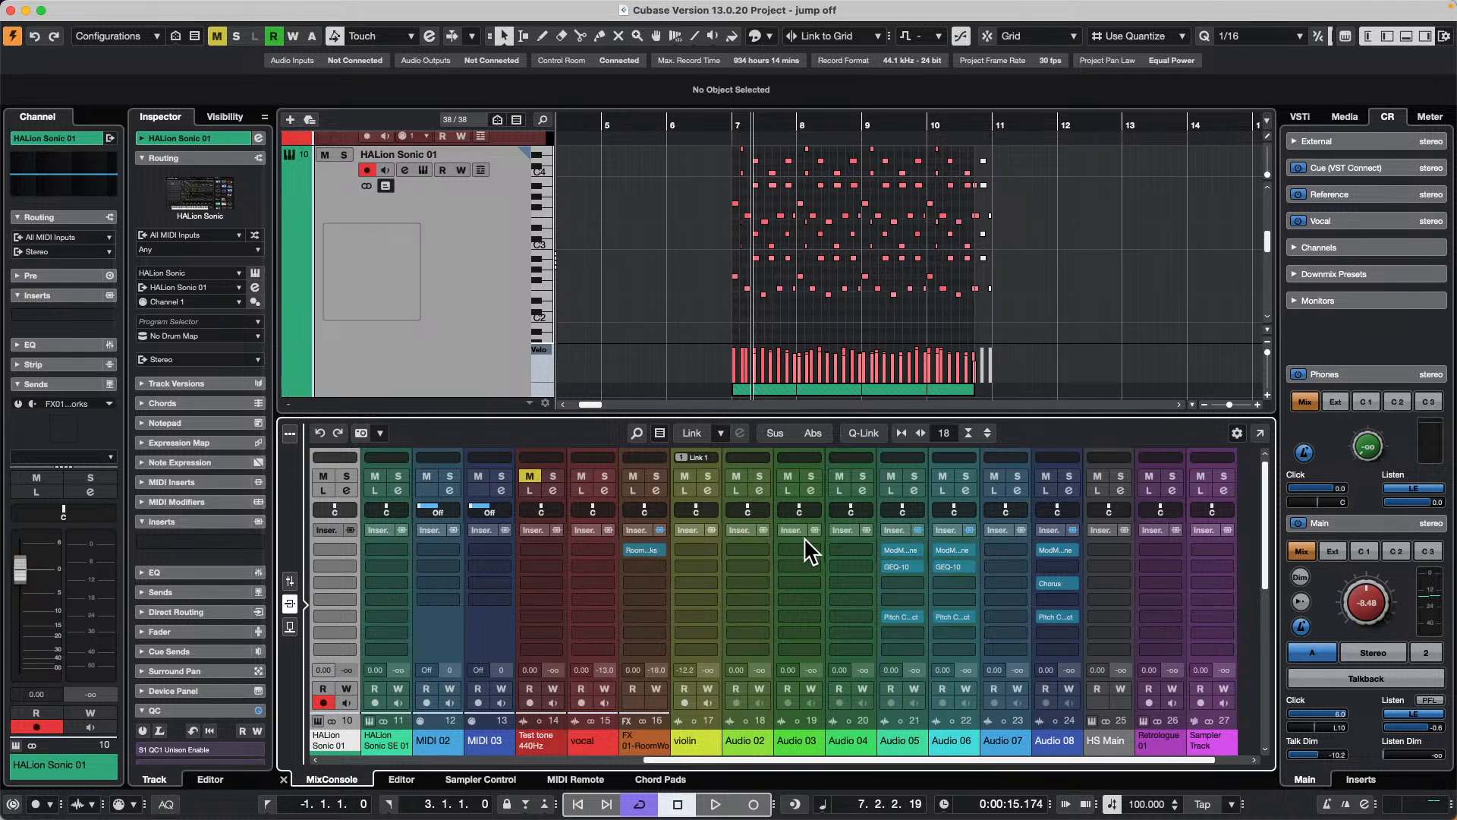
pyautogui.hotkey('ctrl', 'z')
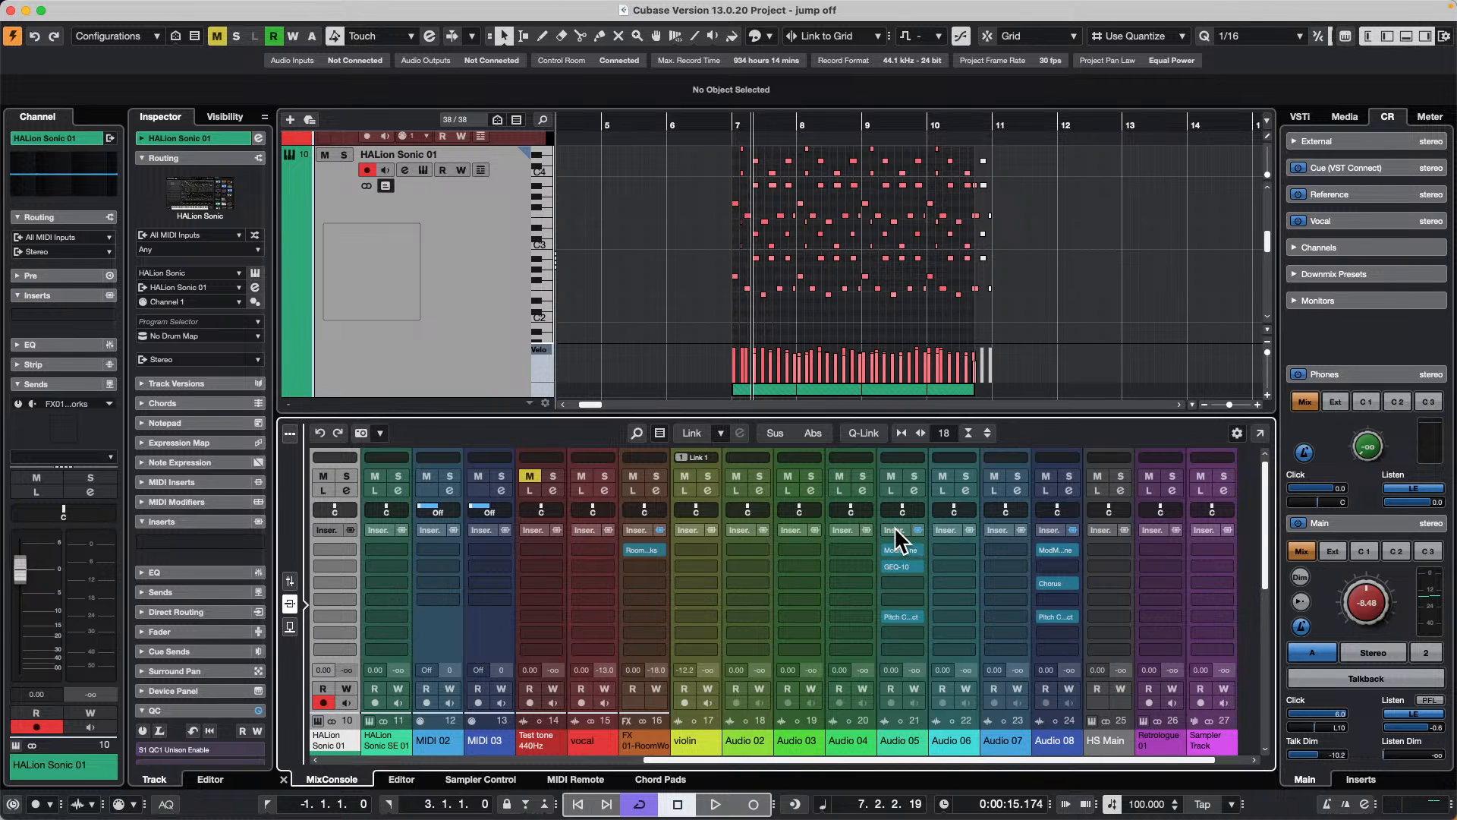
pyautogui.moveTo(895, 528); pyautogui.dragTo(952, 530)
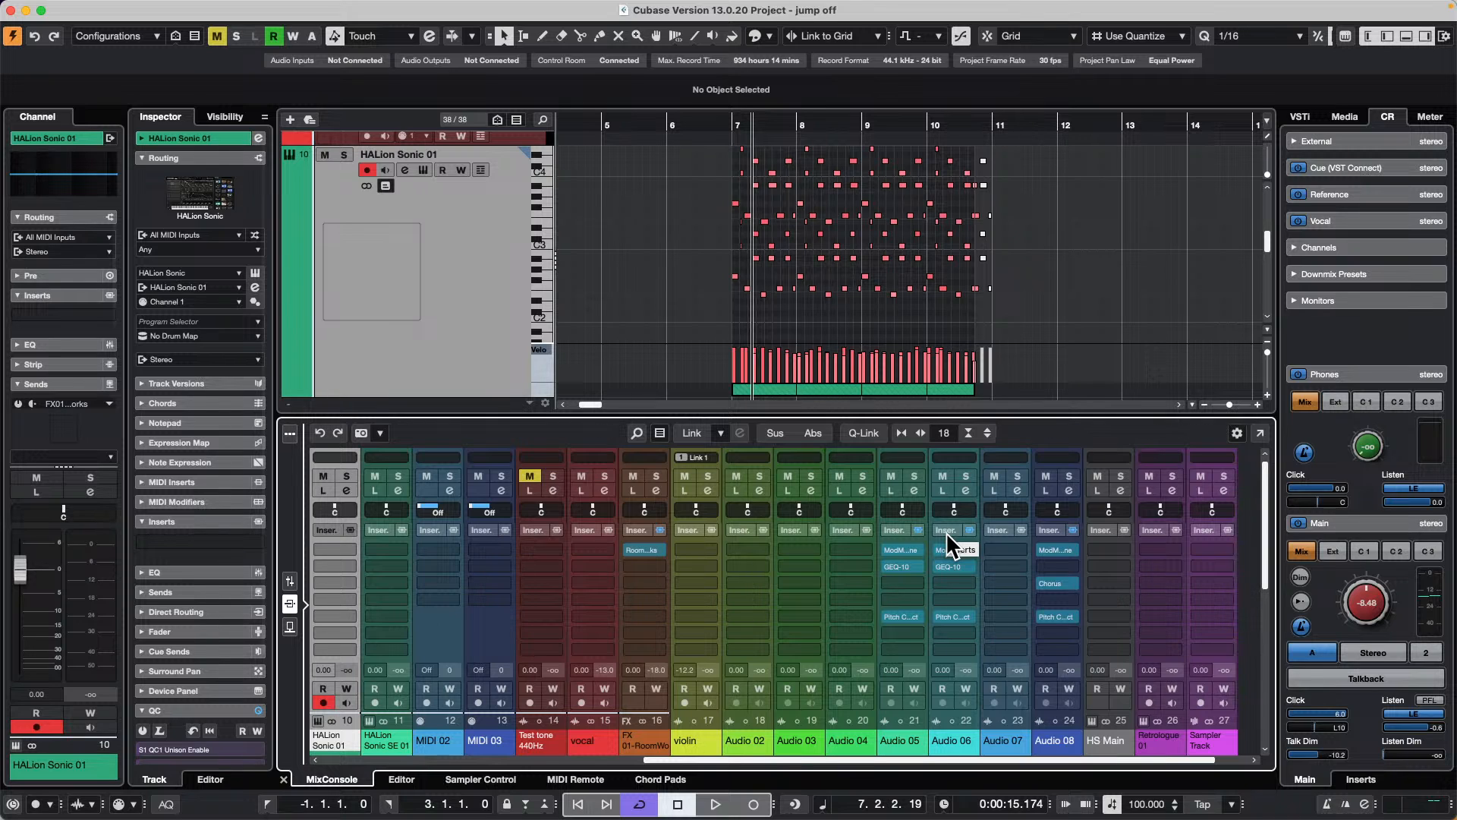
pyautogui.press('super+z')
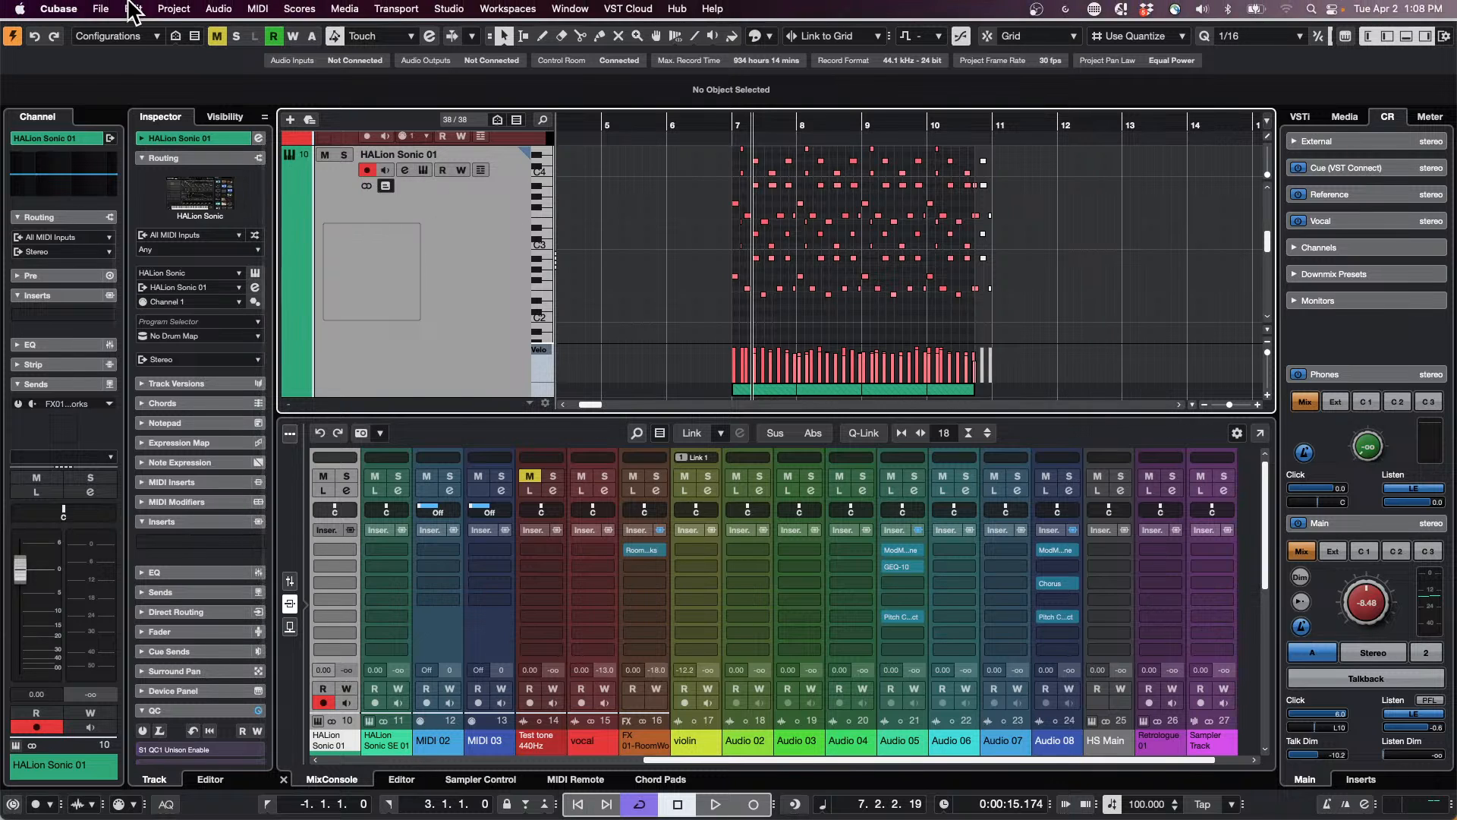
# Step: Open the recent project Amos Moses - GO.cpr and activate it
pyautogui.click(106, 9)
pyautogui.moveTo(184, 266)
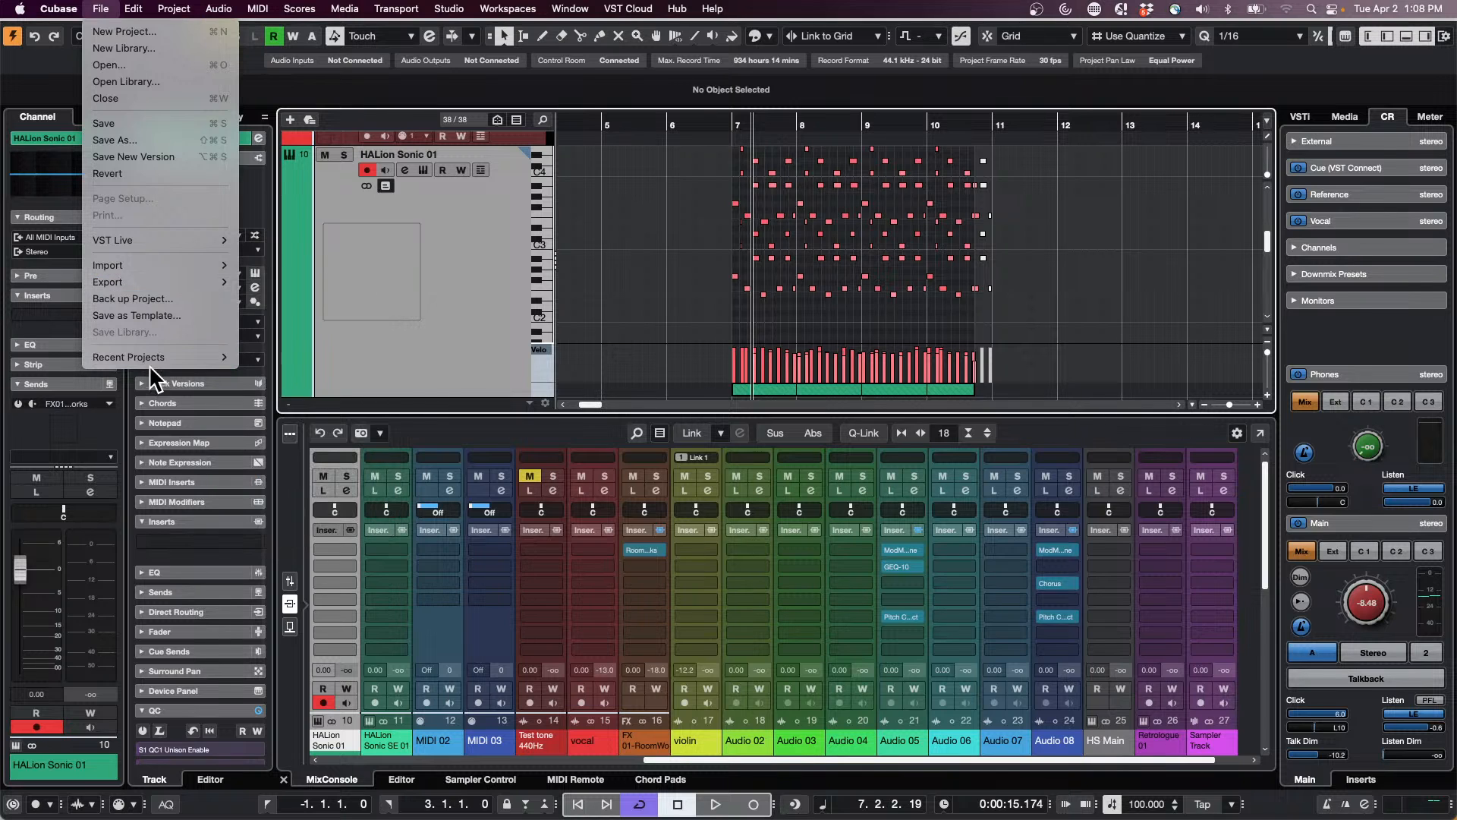
pyautogui.moveTo(158, 241)
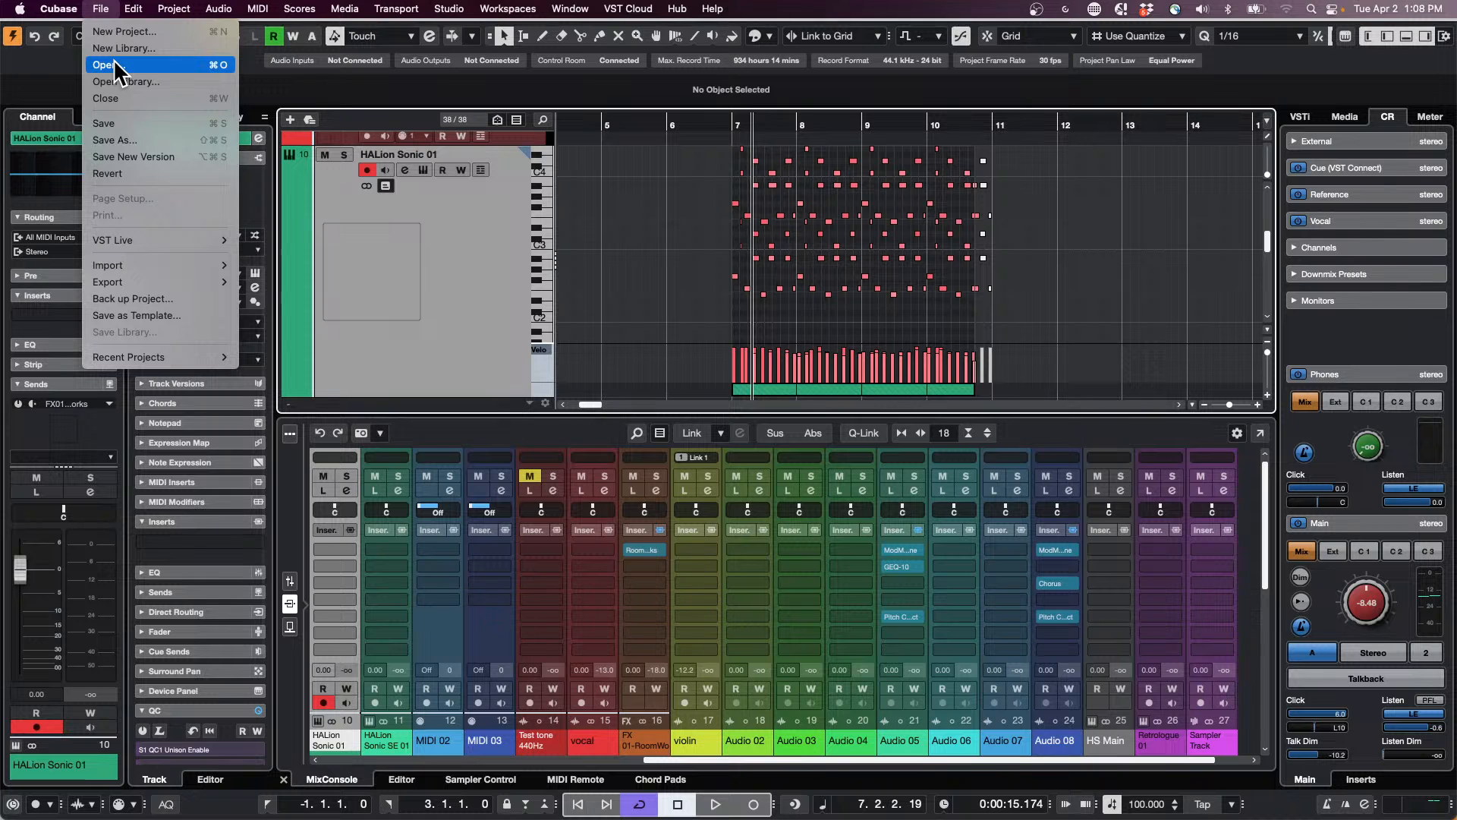
pyautogui.moveTo(152, 358)
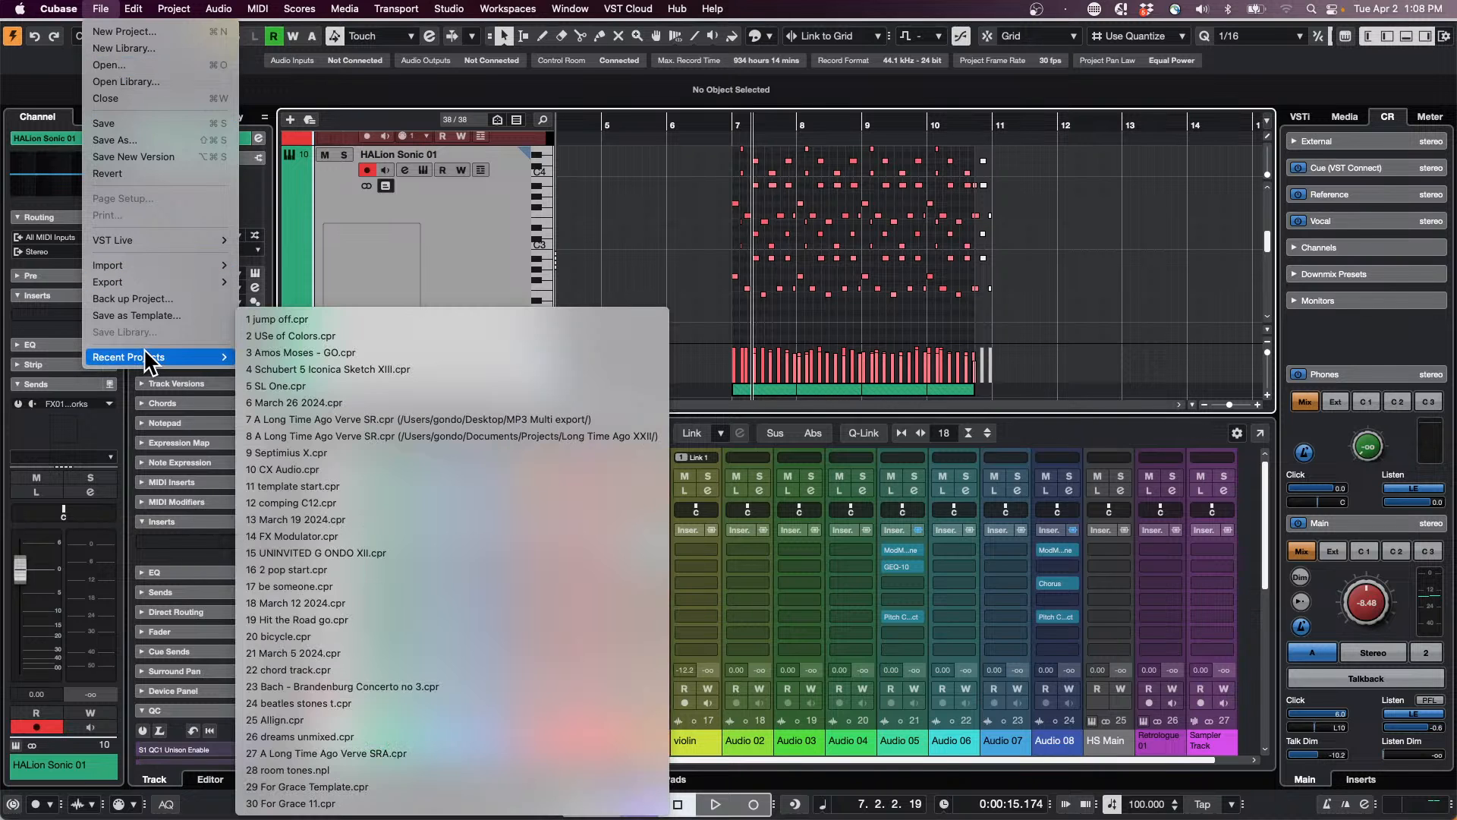
pyautogui.click(360, 352)
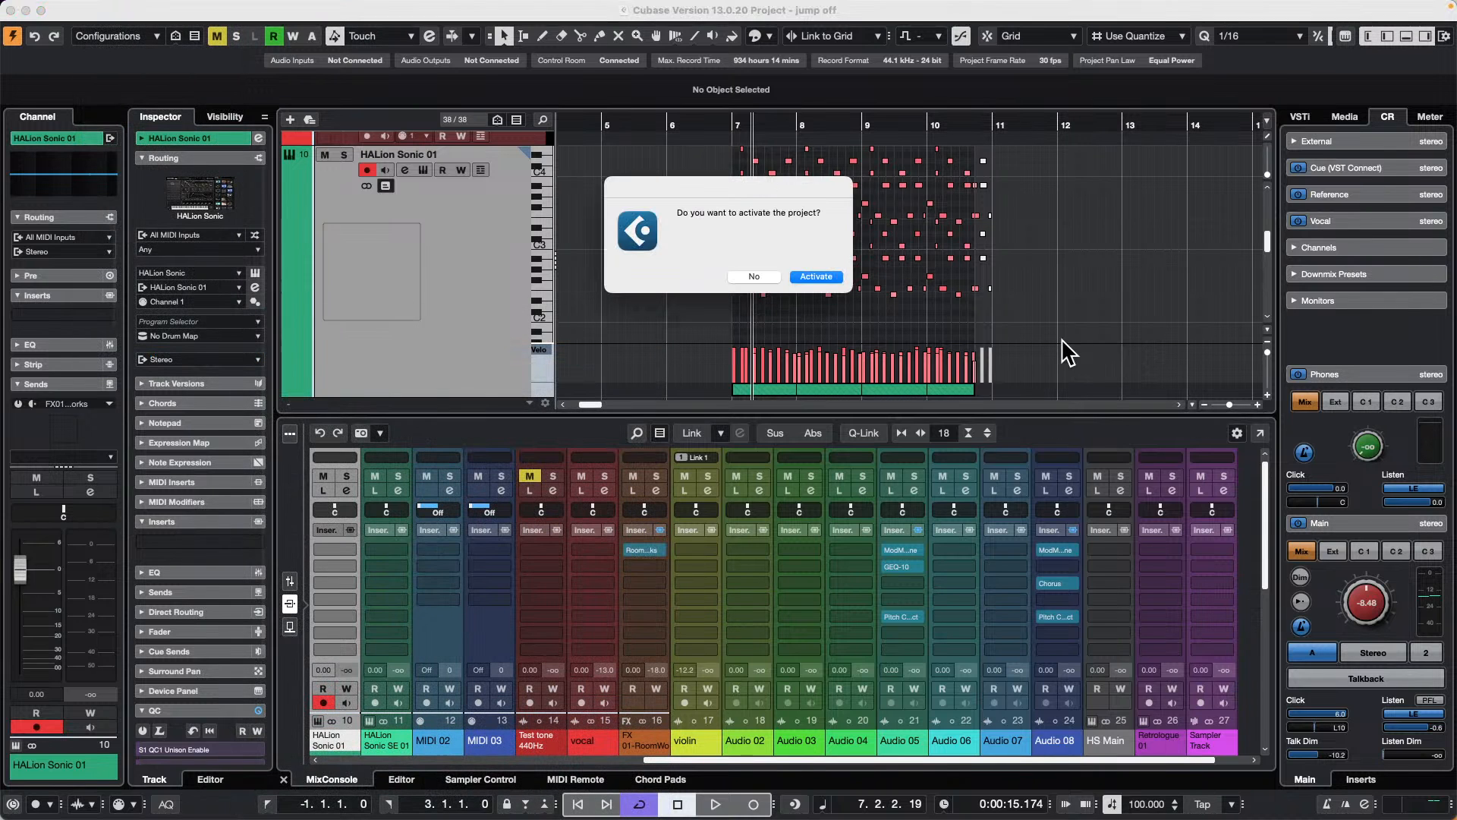
pyautogui.click(810, 278)
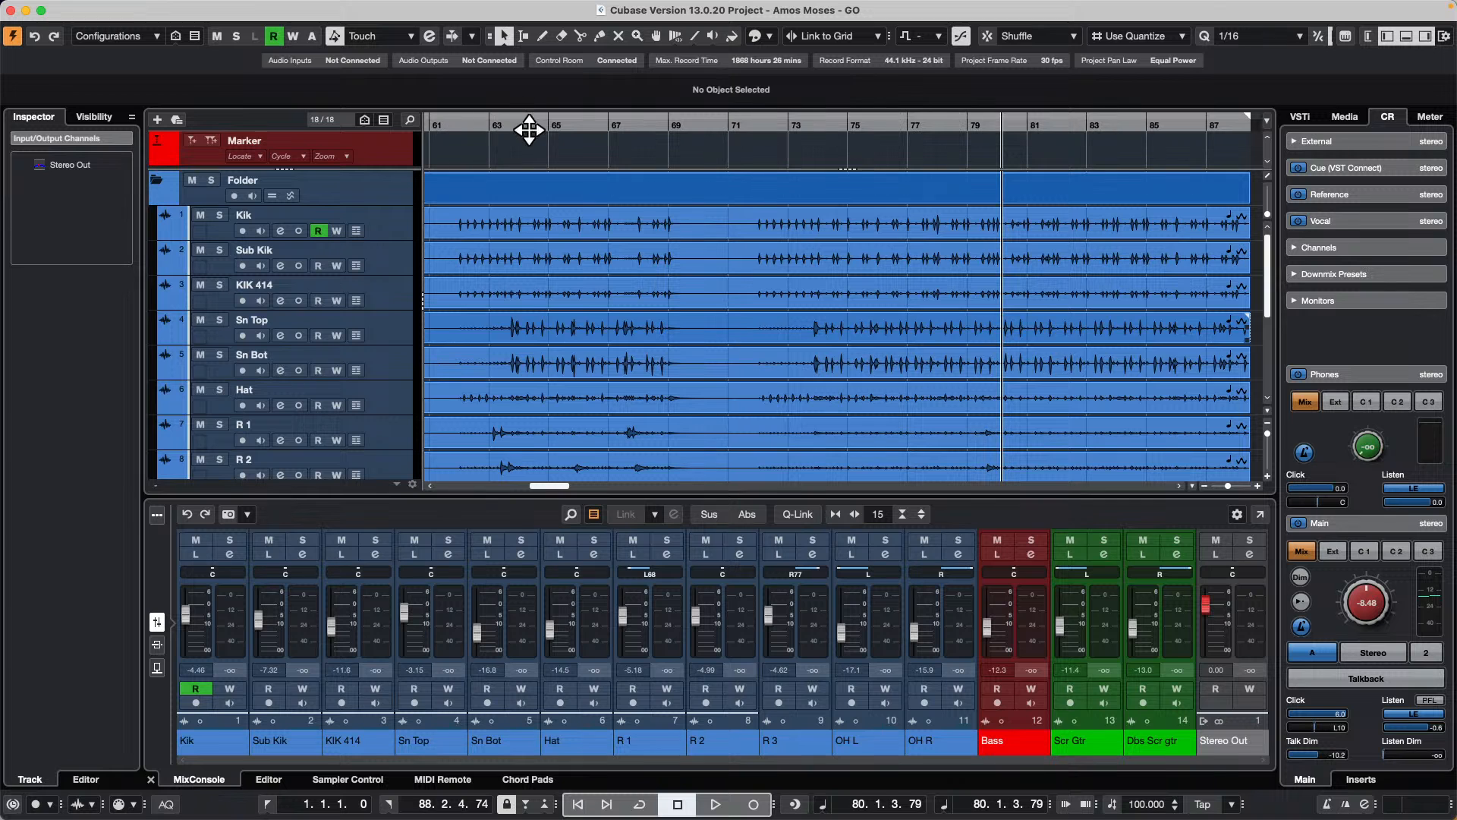
# Step: Enable group editing on the folder track that contains the drum tracks
pyautogui.moveTo(529, 130); pyautogui.dragTo(325, 88)
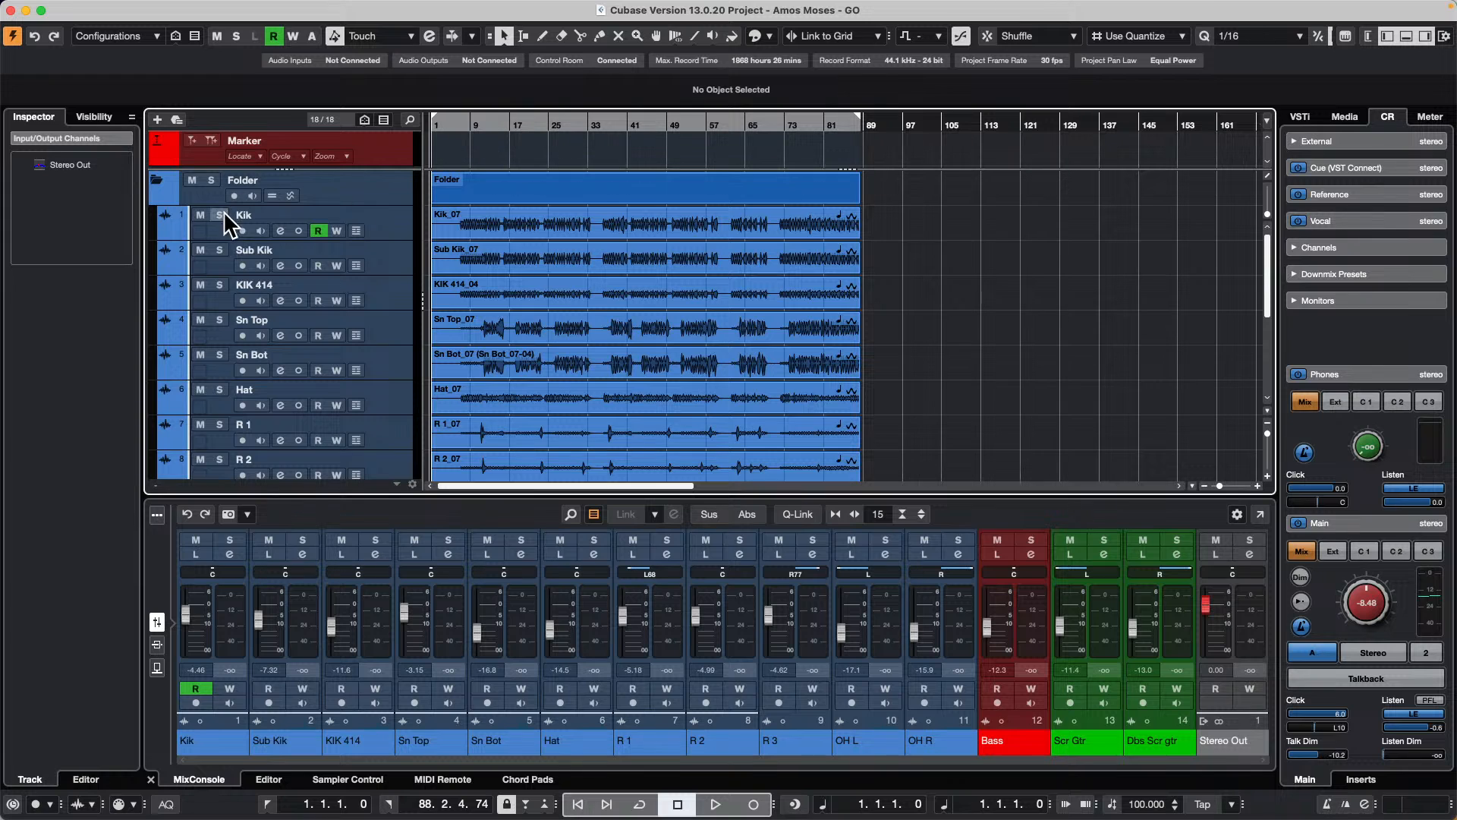
pyautogui.click(392, 232)
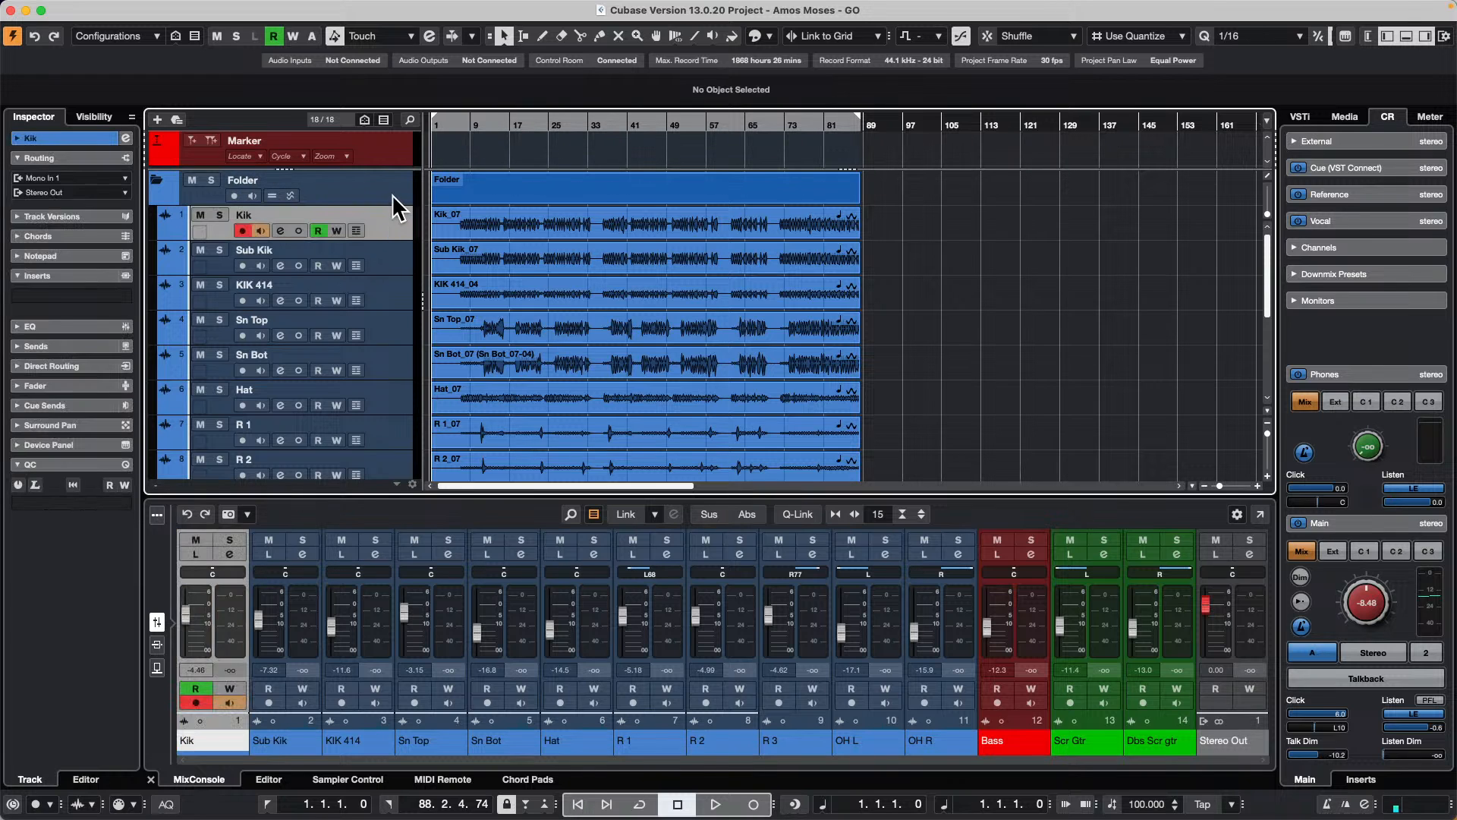
pyautogui.click(392, 194)
pyautogui.click(393, 221)
pyautogui.click(273, 195)
# Step: Select the Kik_07 event together with all grouped drum events in the folder
pyautogui.moveTo(877, 230); pyautogui.dragTo(950, 357)
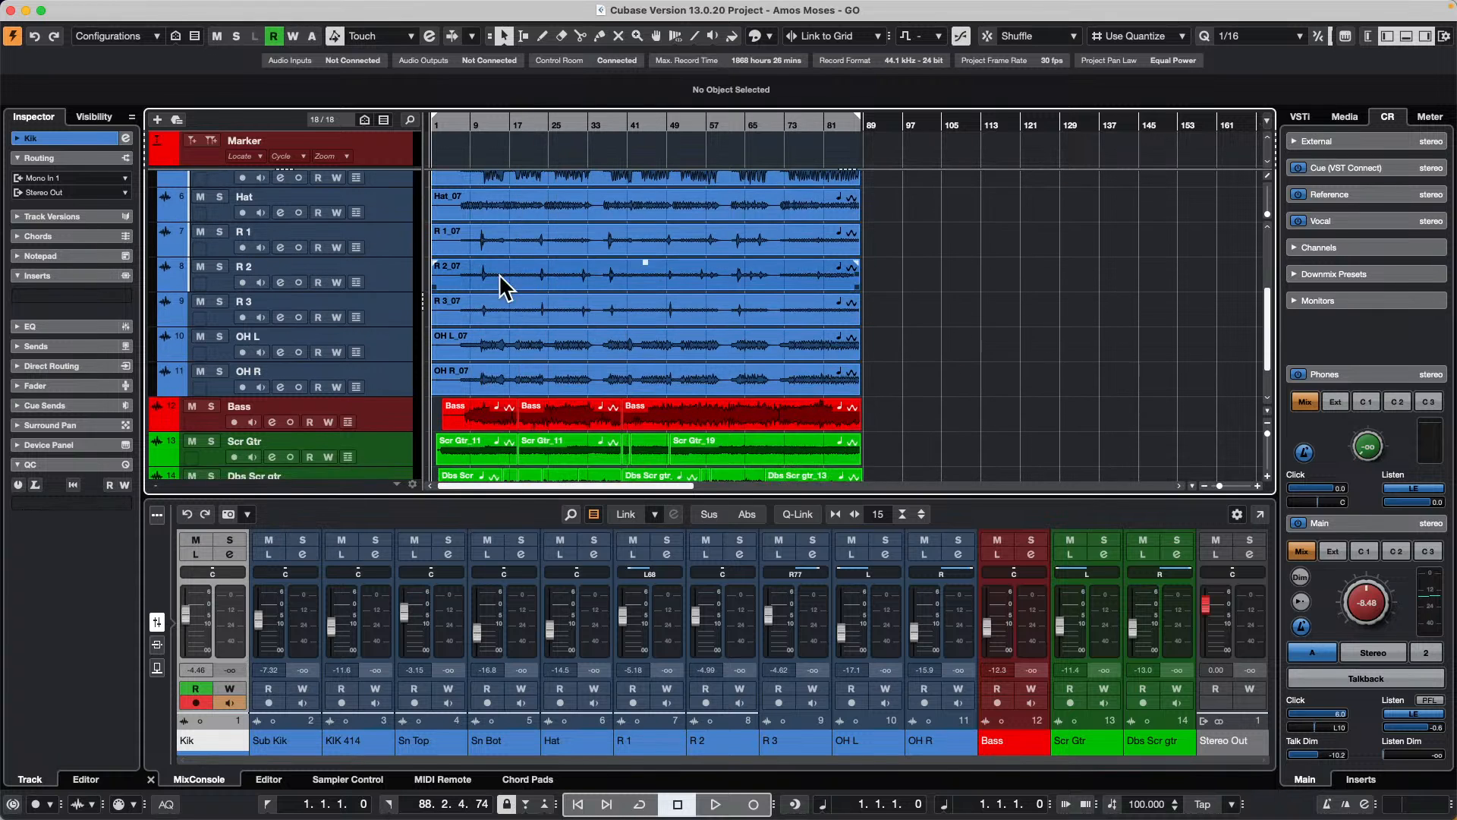
pyautogui.scroll(5, 502, 287)
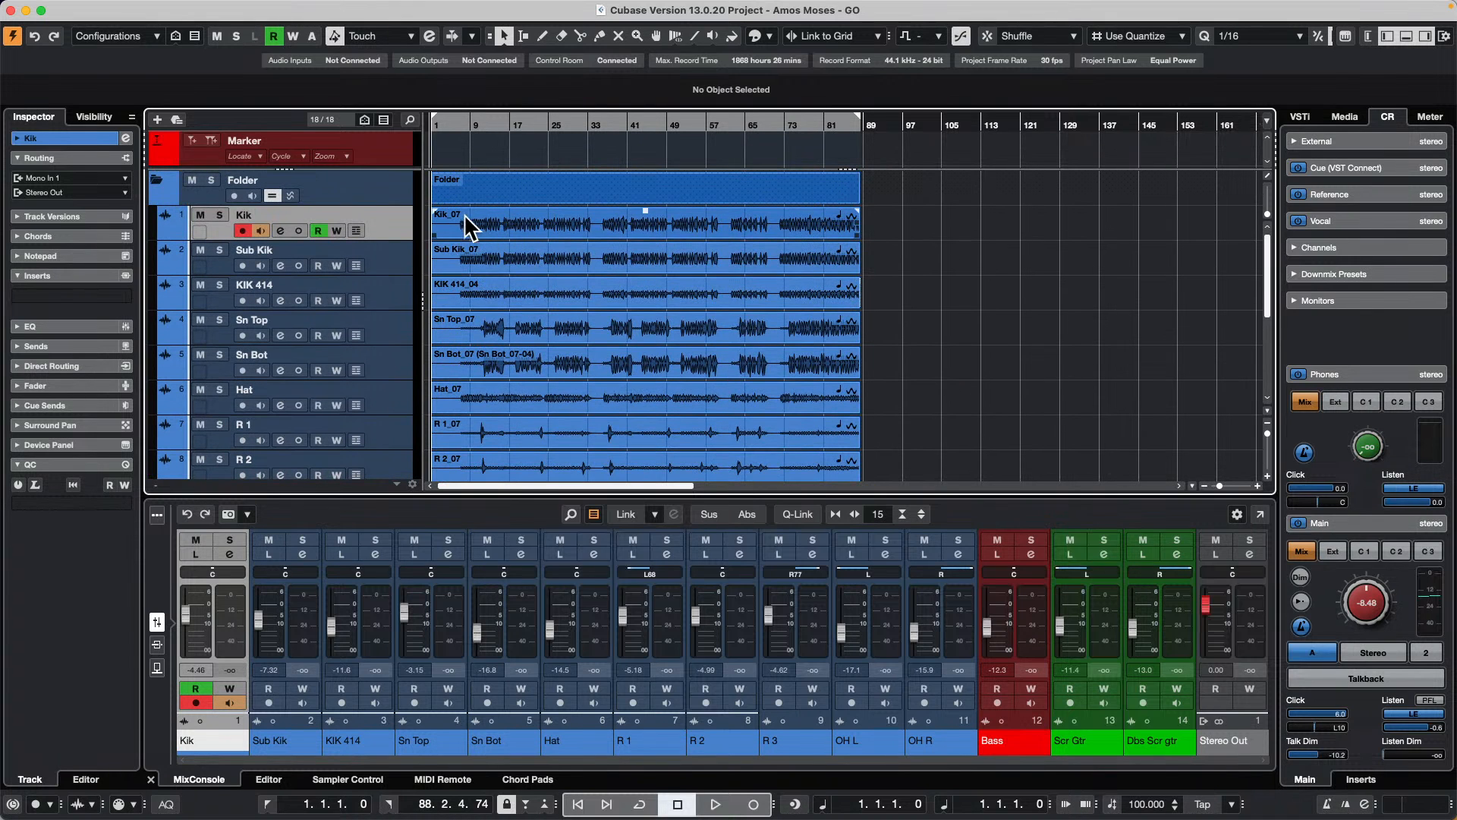
pyautogui.click(471, 232)
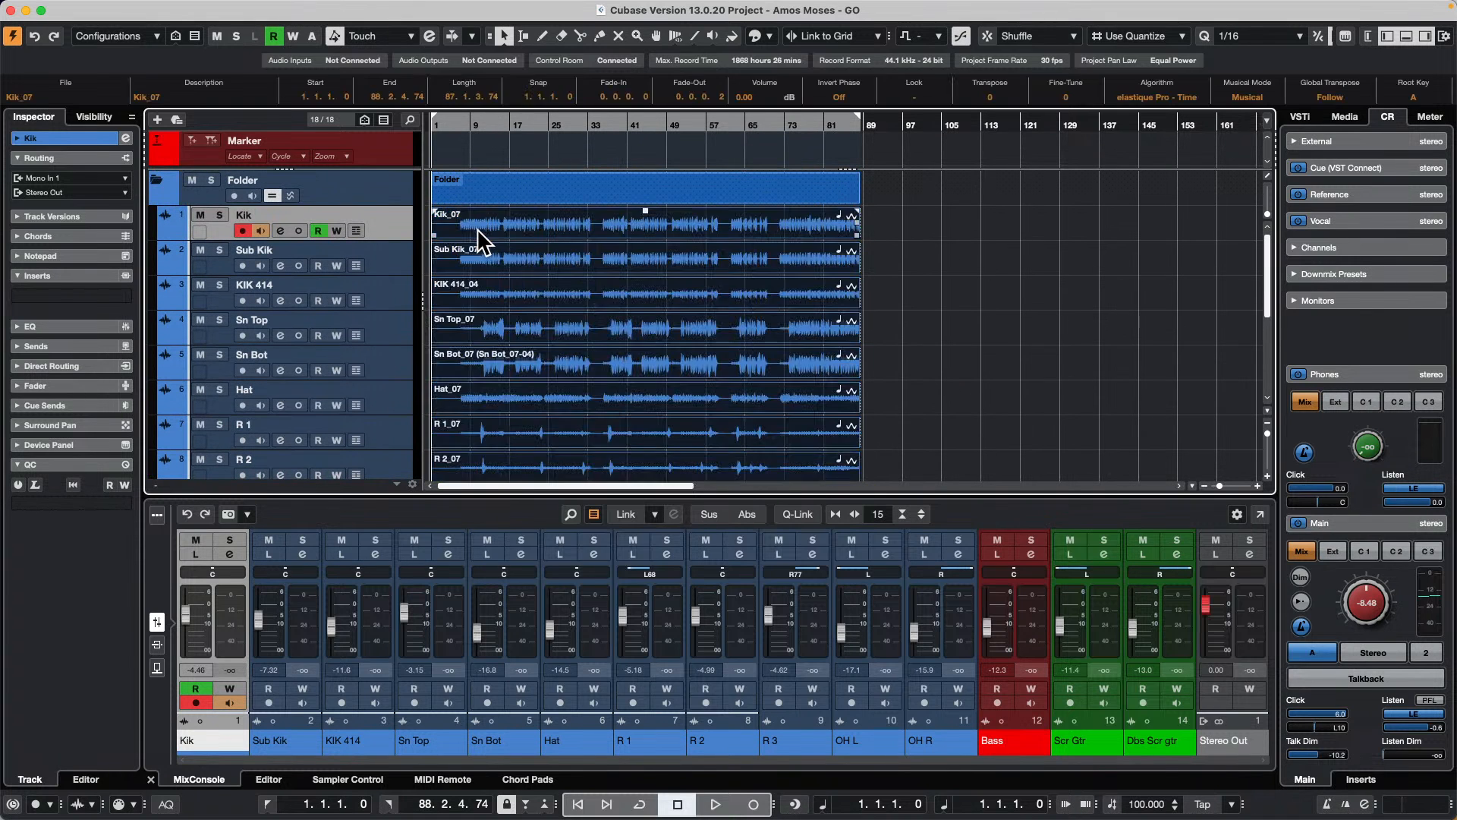
# Step: Activate the warp tool in Free Warp mode for the drum events around bar 7
pyautogui.click(676, 38)
pyautogui.click(676, 39)
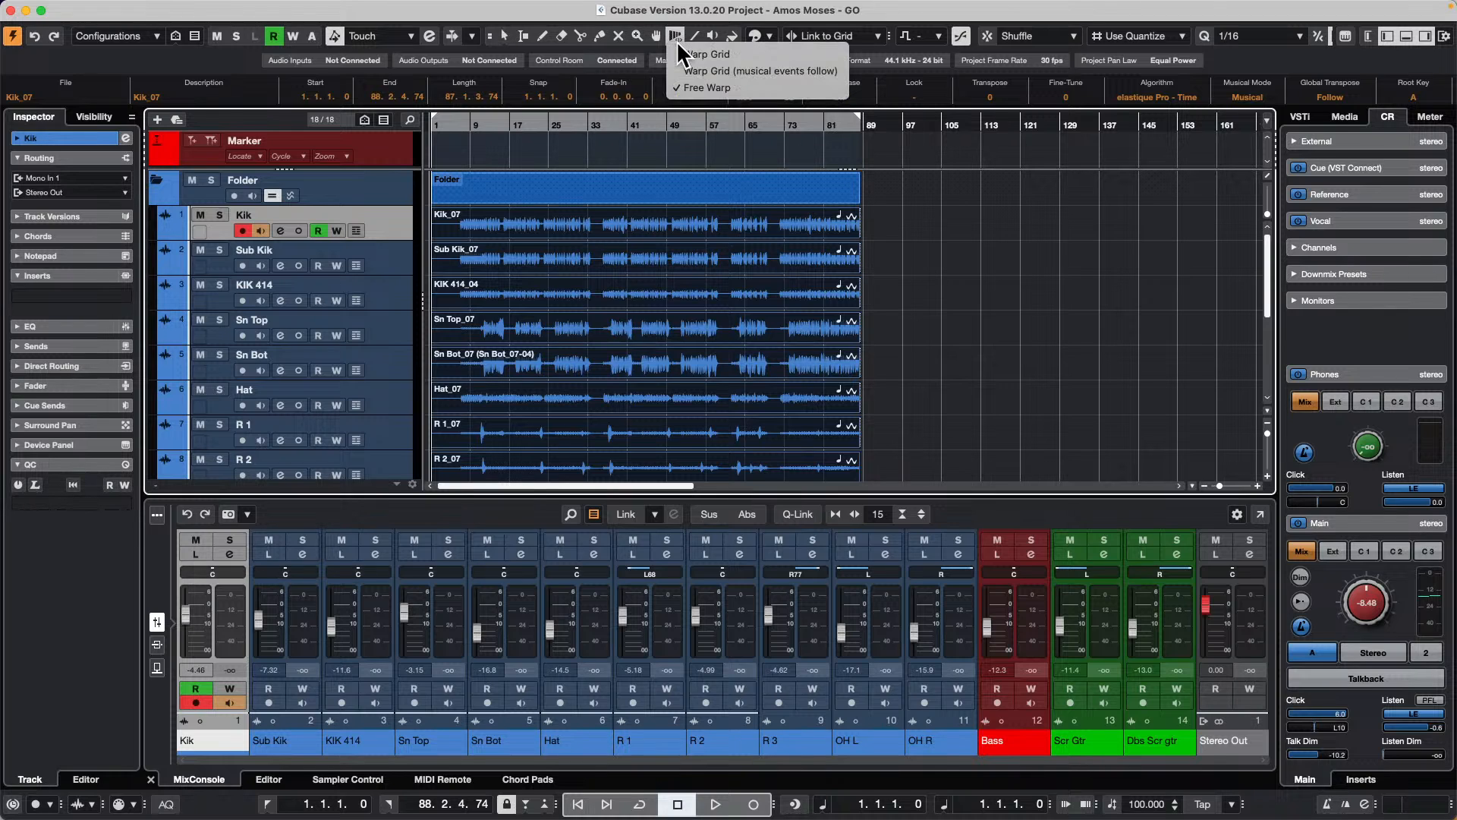
pyautogui.click(726, 87)
pyautogui.moveTo(445, 128); pyautogui.dragTo(638, 261)
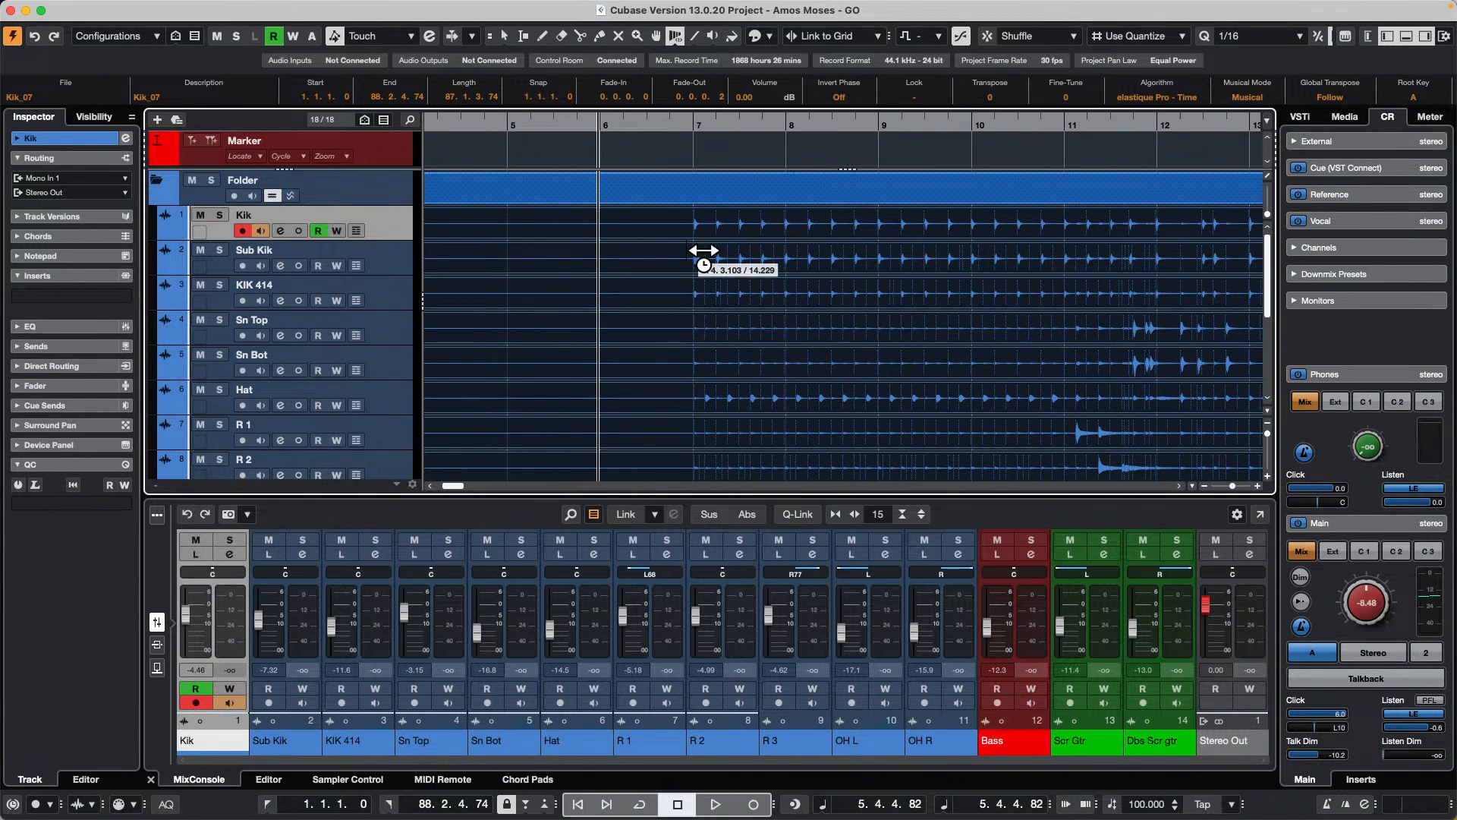
pyautogui.click(674, 40)
pyautogui.click(704, 87)
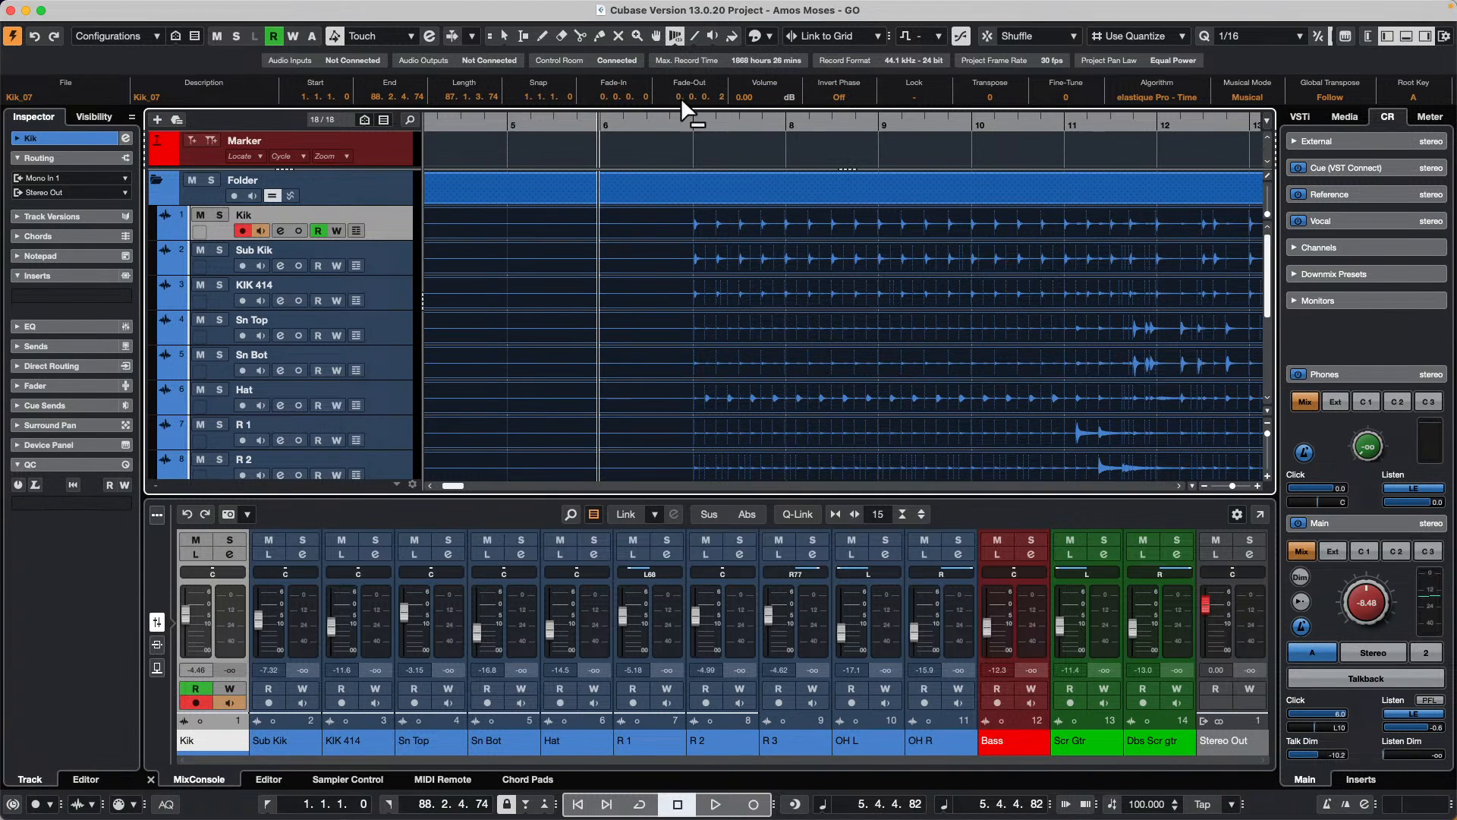
# Step: Add a warp marker at the first kick hit near bar 7 and undo an extra marker on the second hit
pyautogui.click(708, 232)
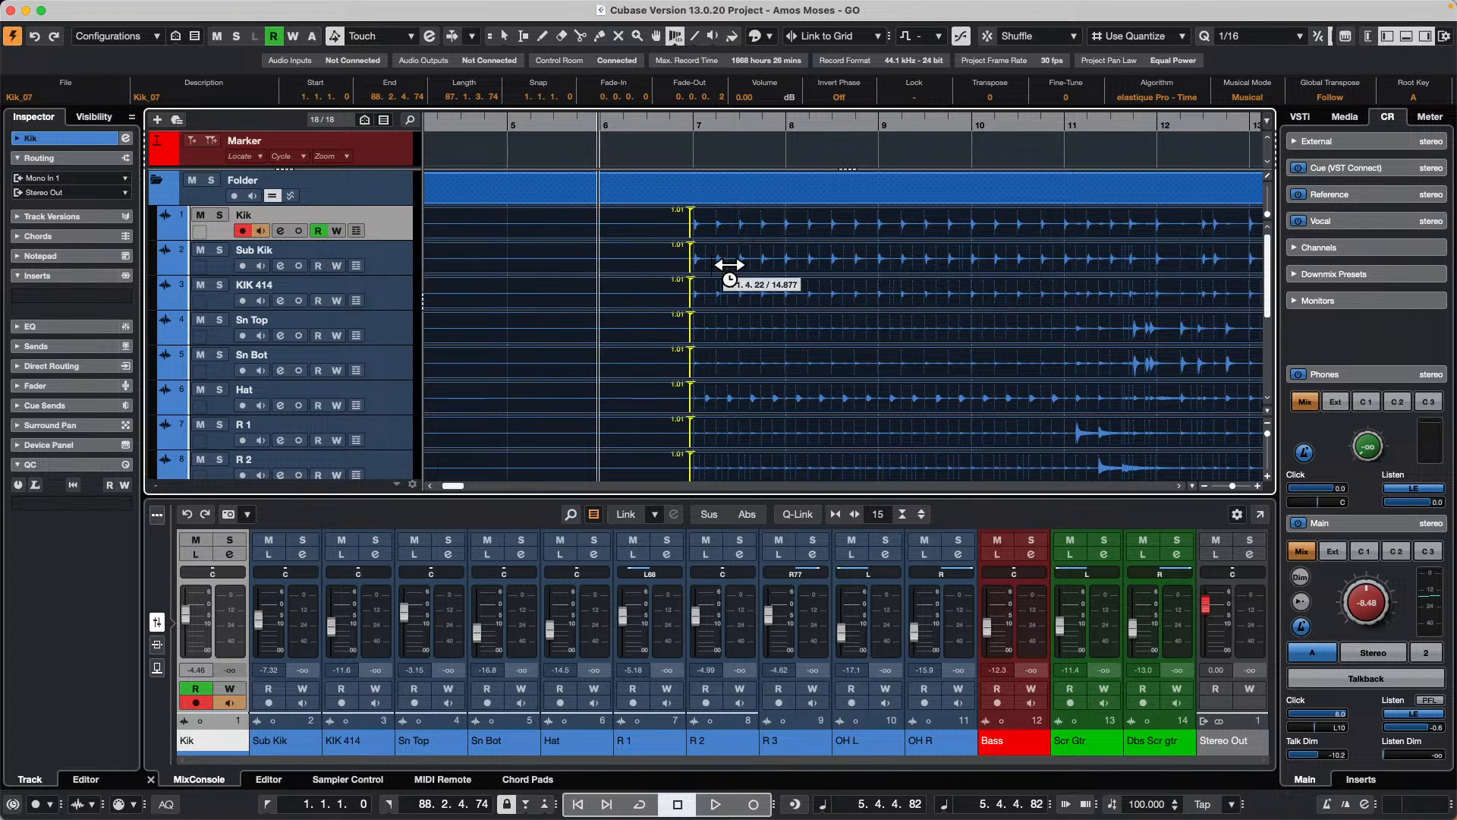
pyautogui.click(714, 264)
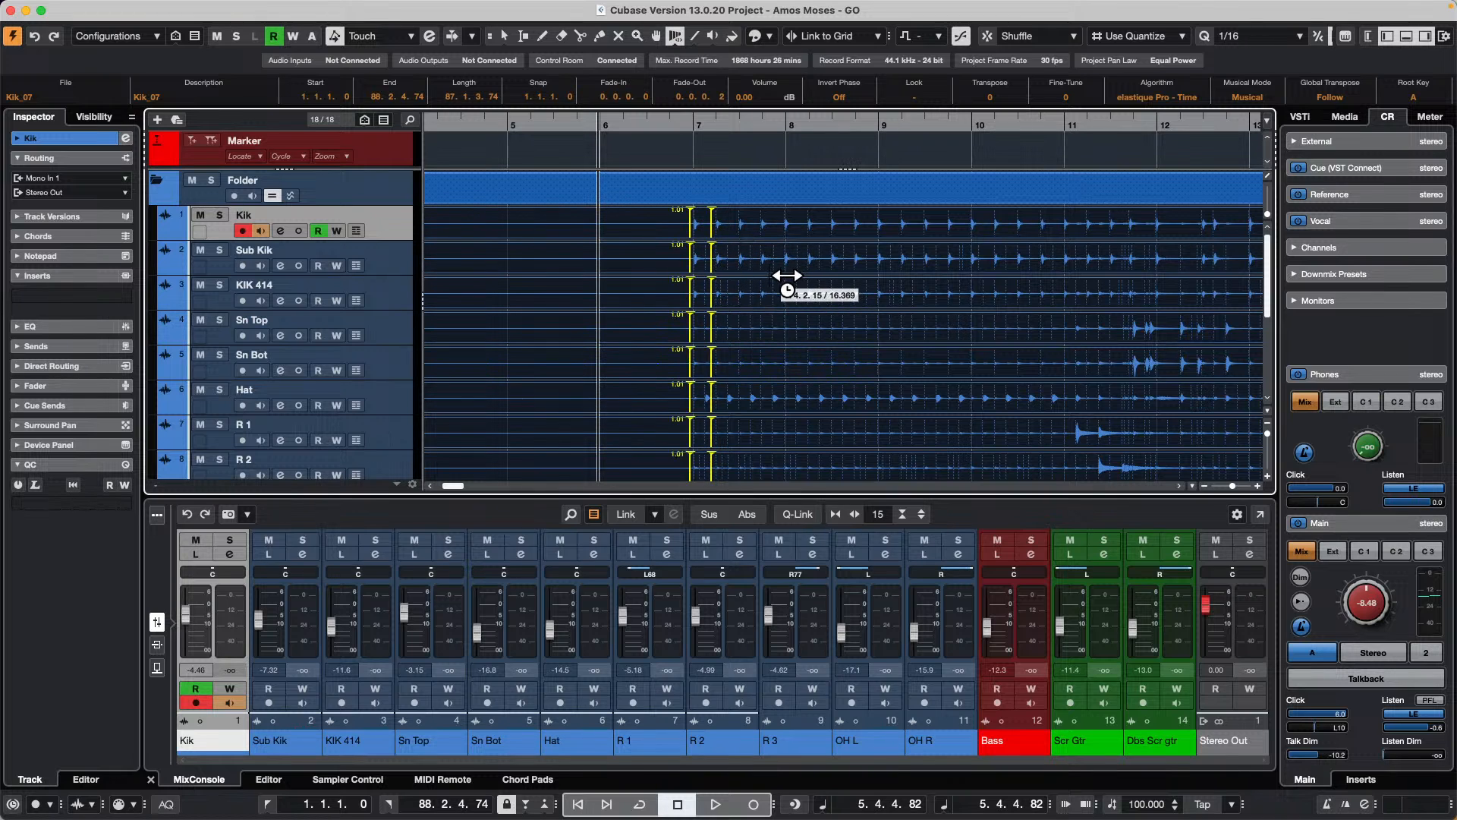
pyautogui.press('super+z')
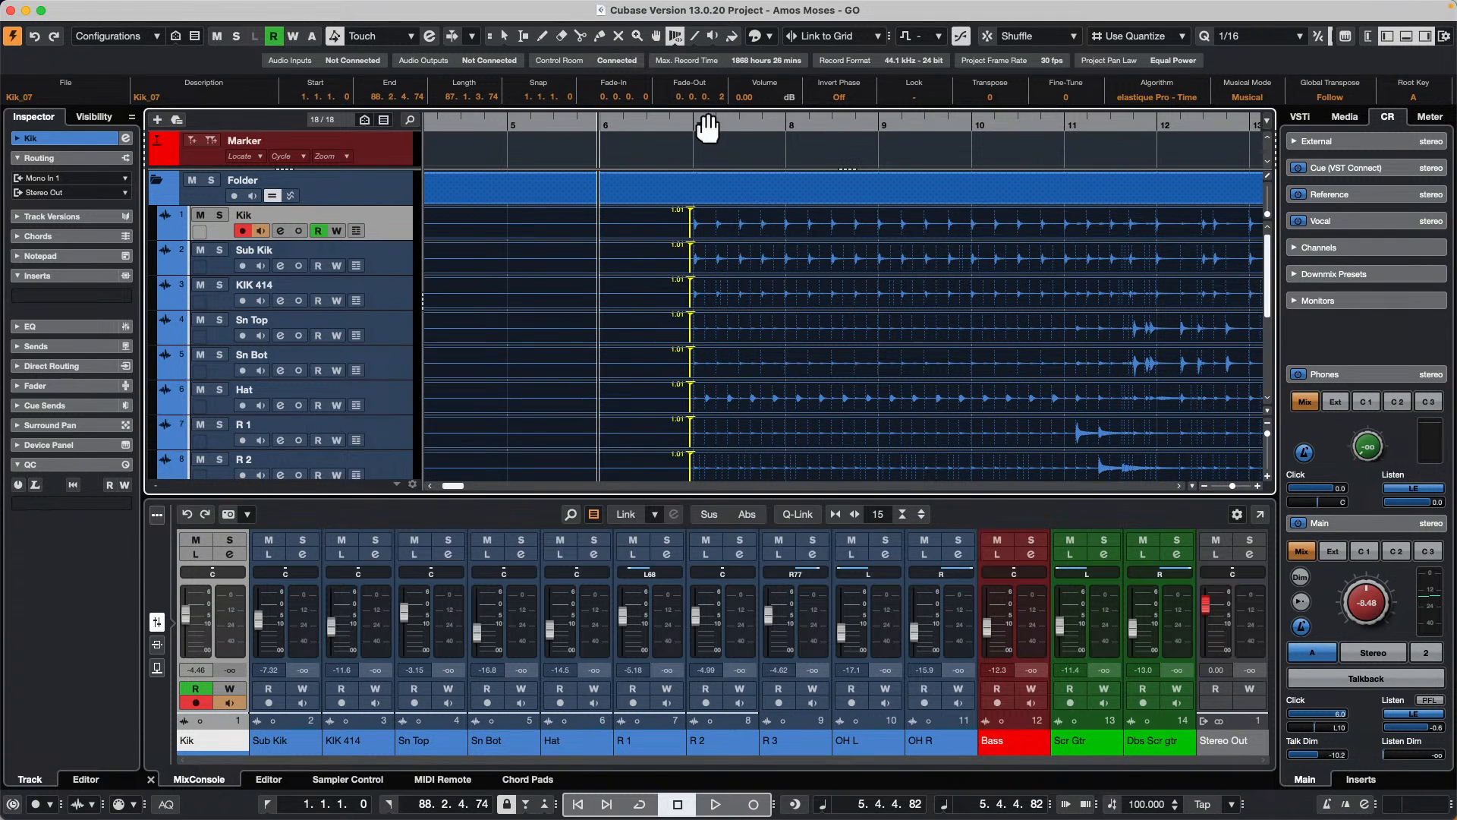
# Step: Add free warp markers on each kick and hat hit from bar 7 to bar 8, and shift the 7.2 kick marker earlier
pyautogui.moveTo(714, 124); pyautogui.dragTo(728, 152)
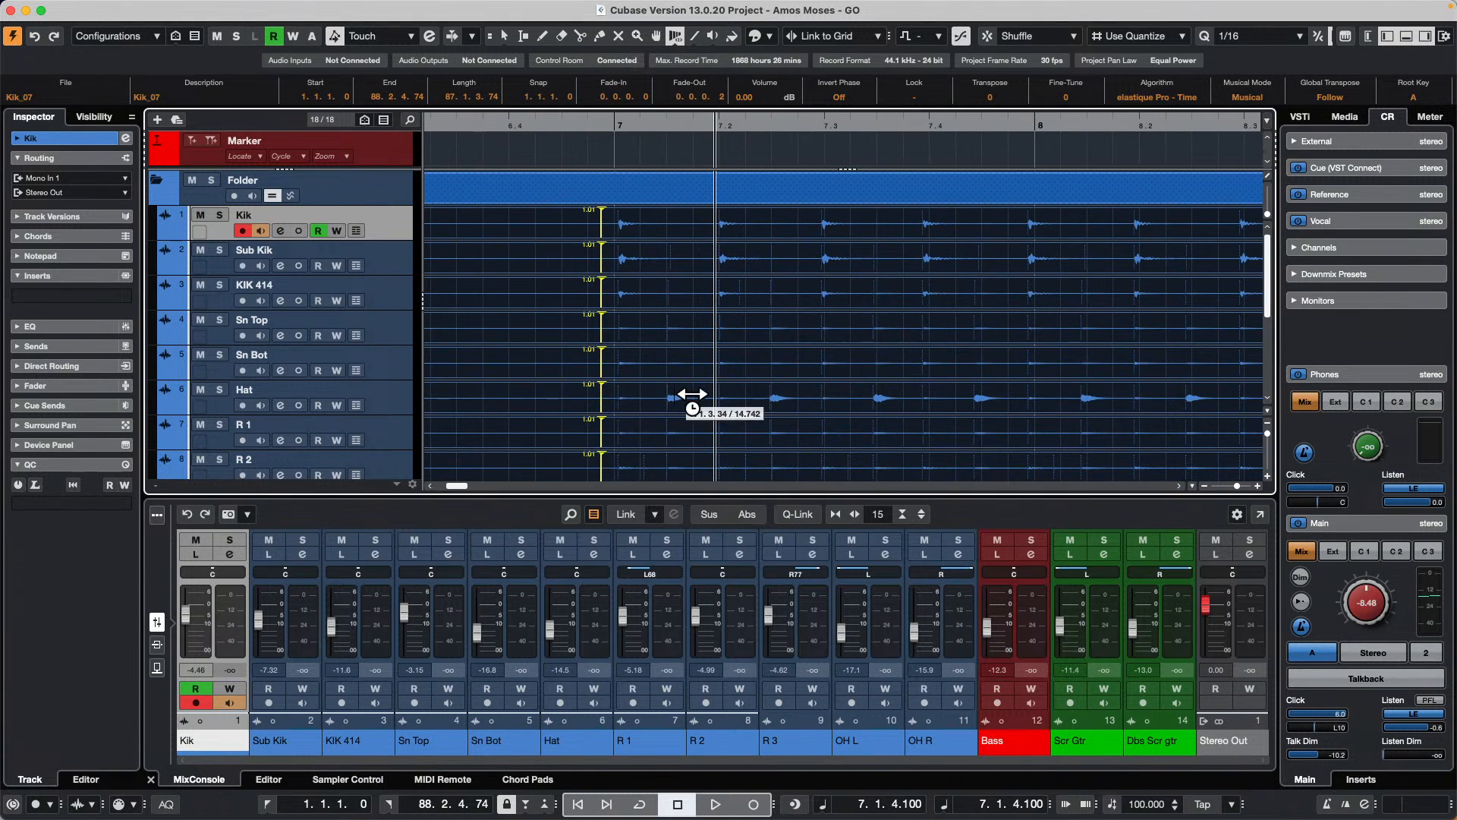
pyautogui.click(666, 406)
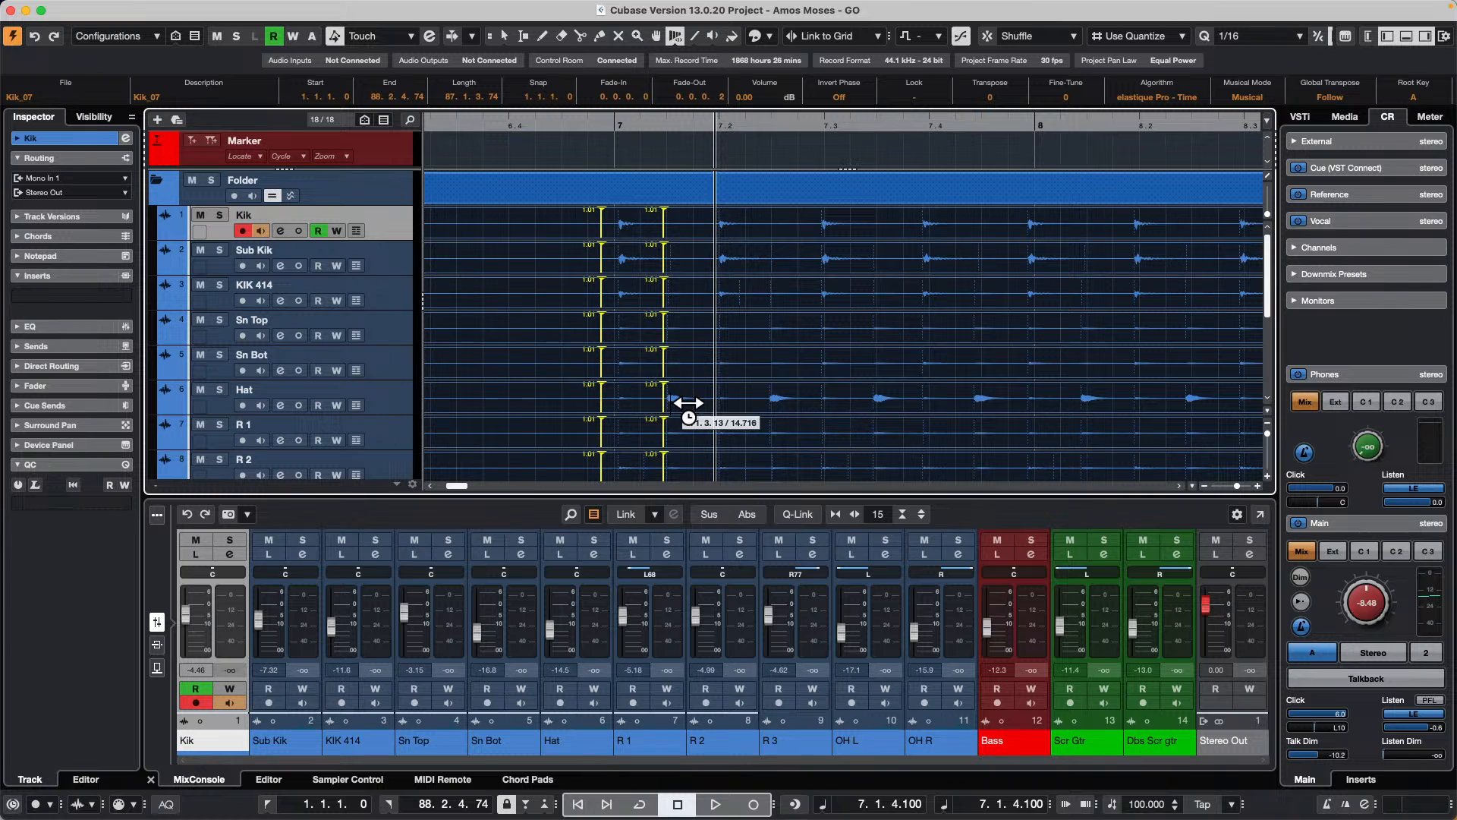
pyautogui.click(735, 257)
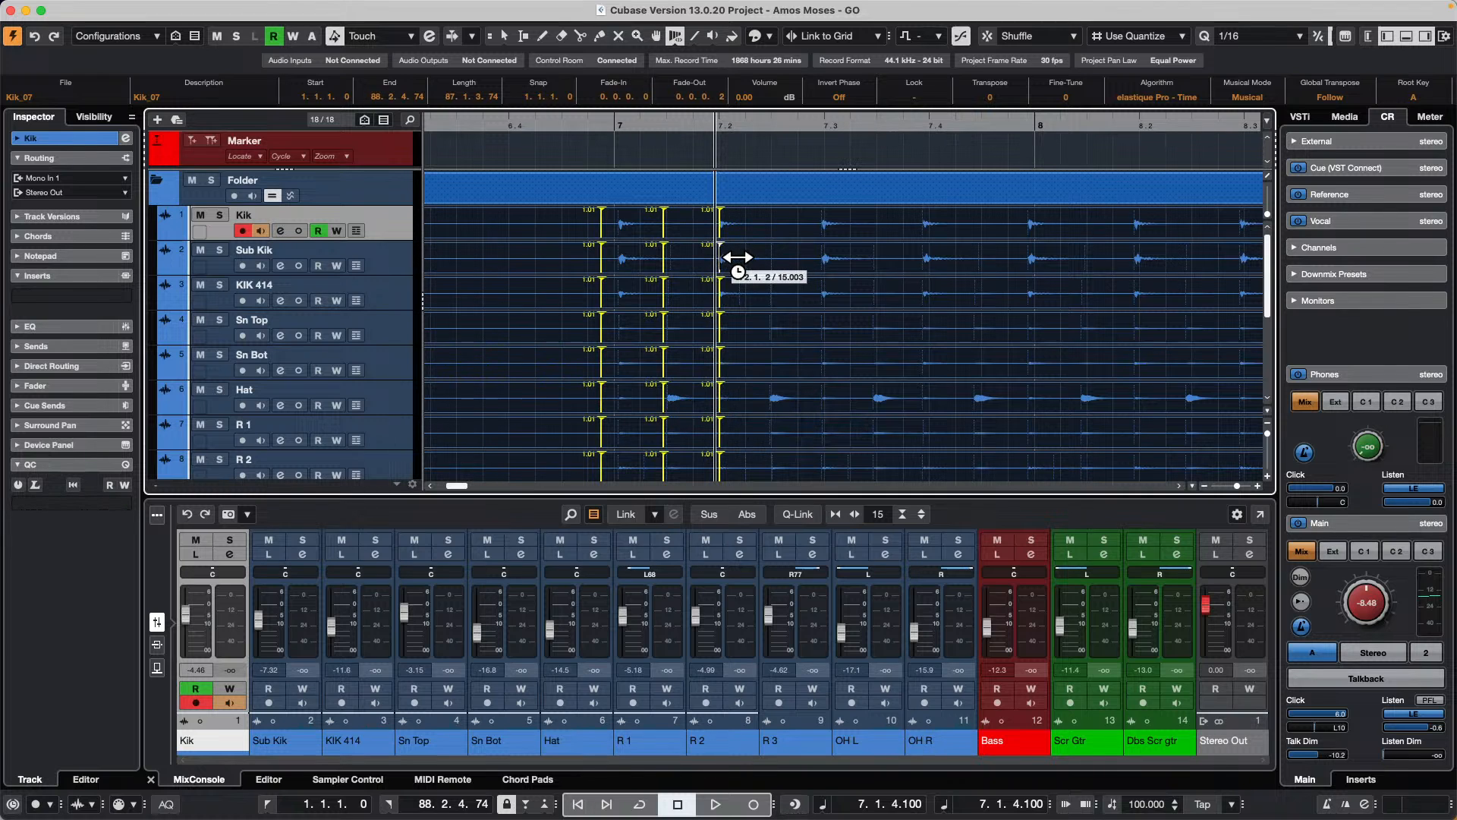
pyautogui.click(793, 407)
pyautogui.click(819, 275)
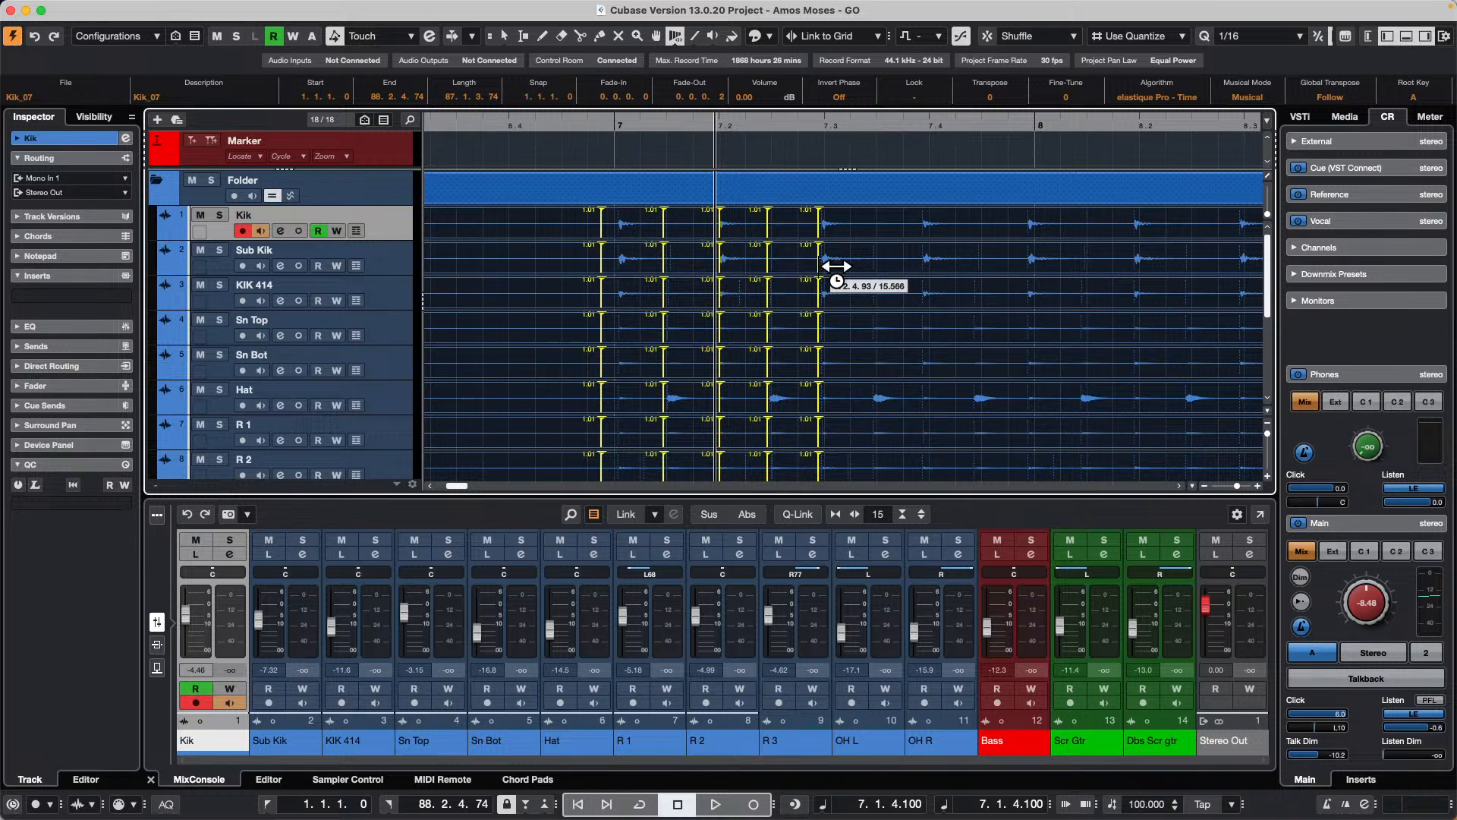
pyautogui.click(890, 407)
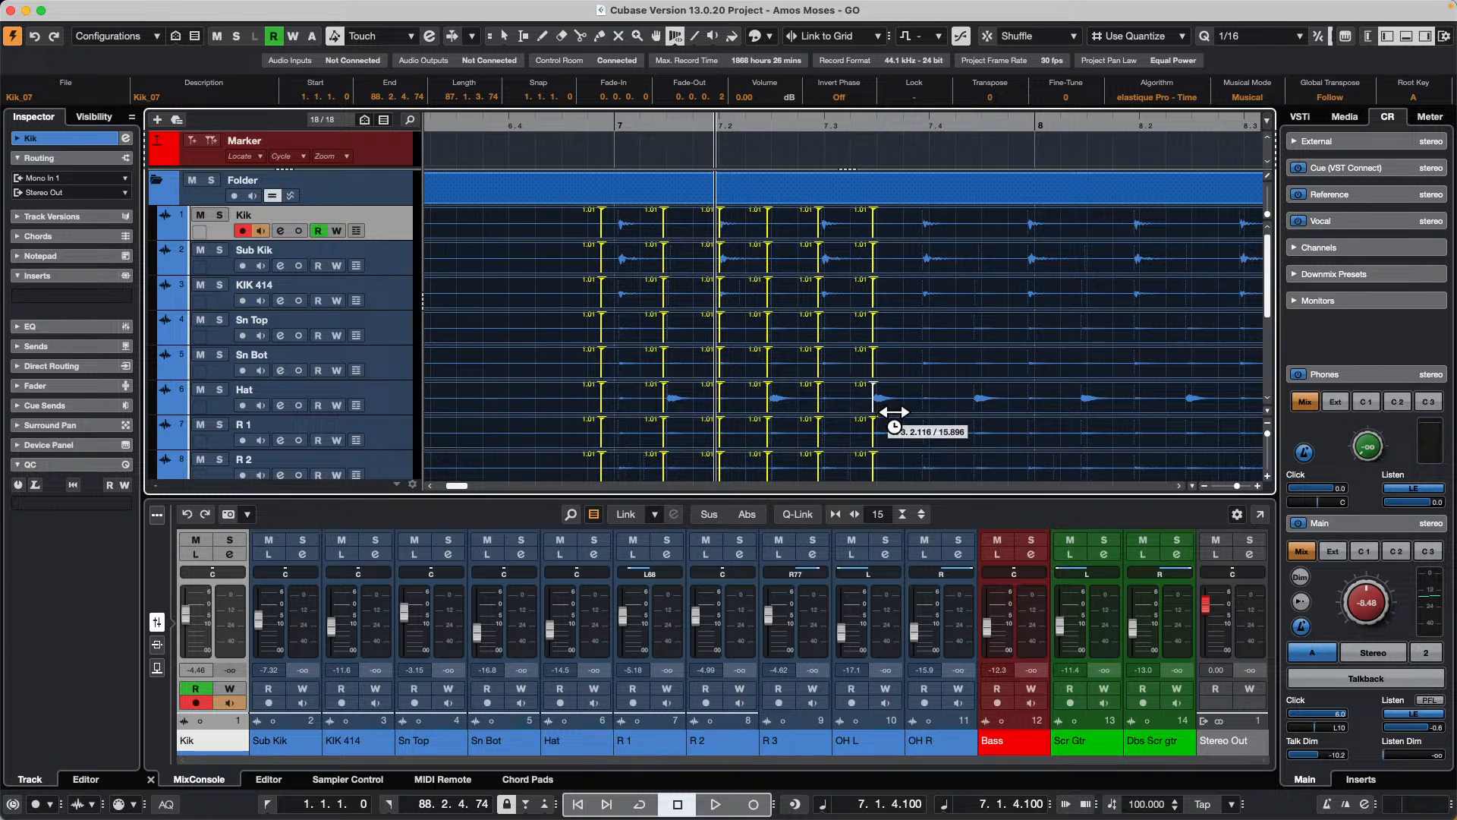
pyautogui.click(942, 297)
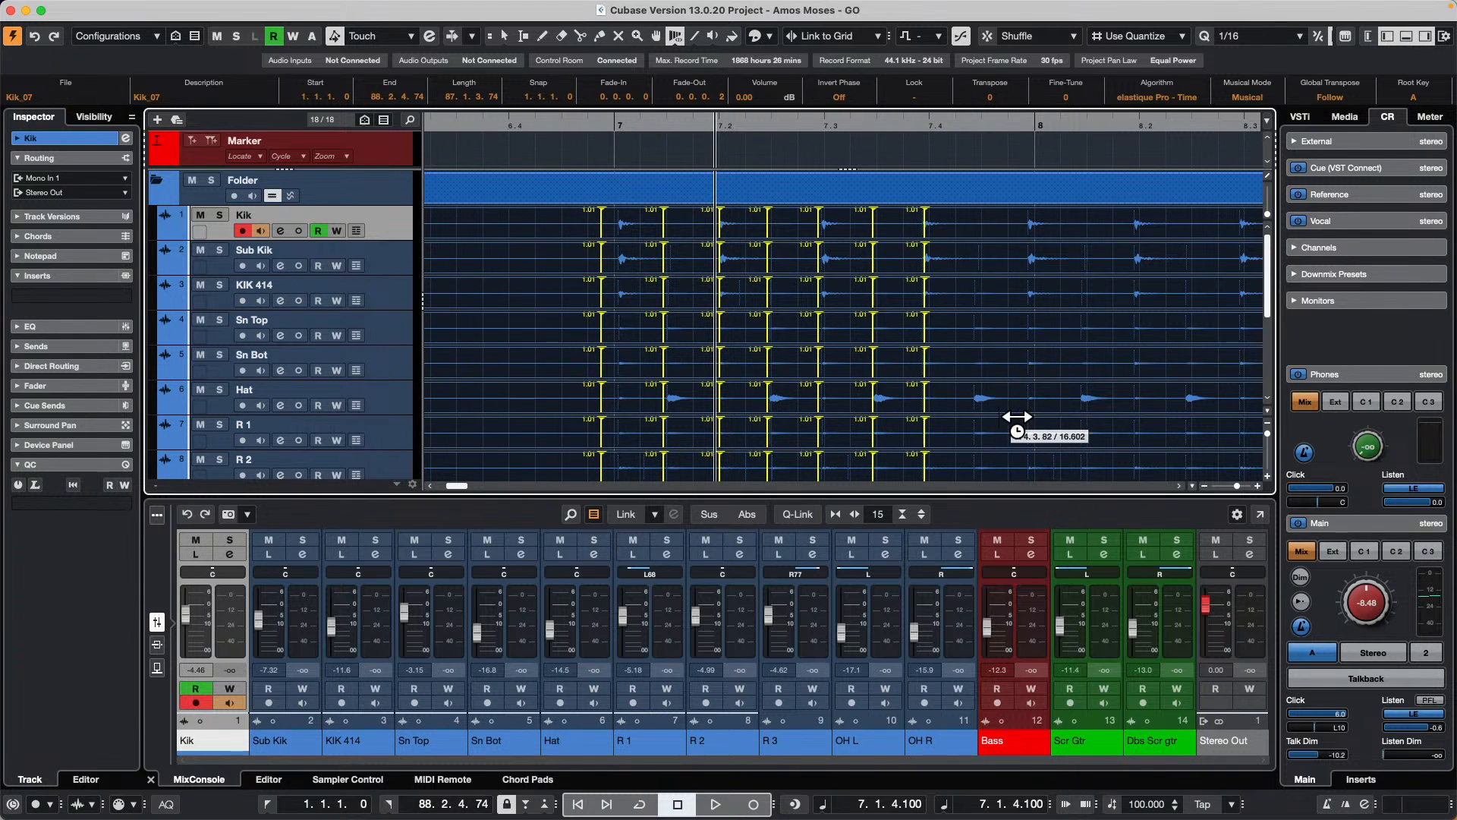
pyautogui.click(975, 402)
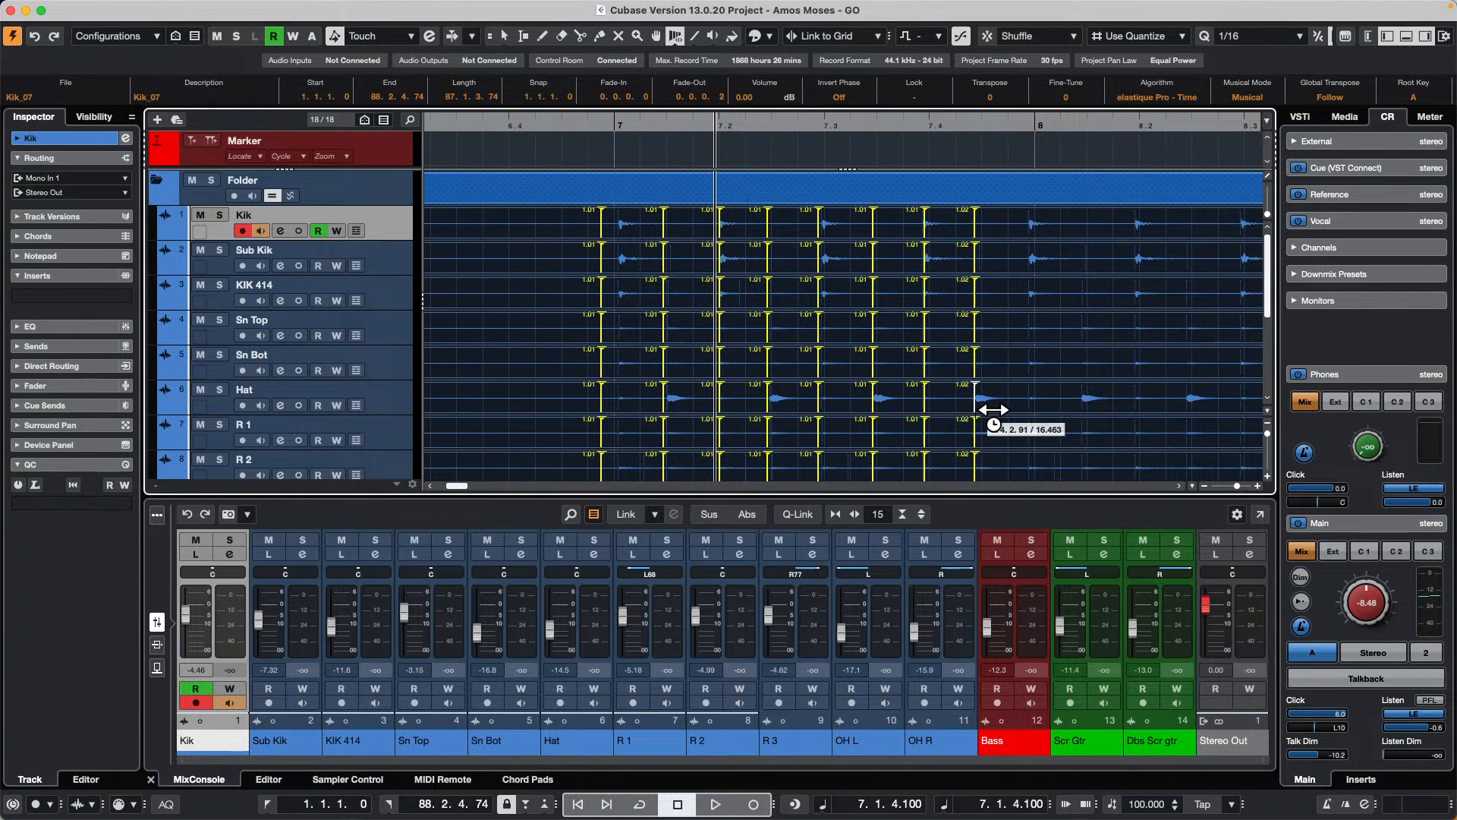
pyautogui.click(1034, 315)
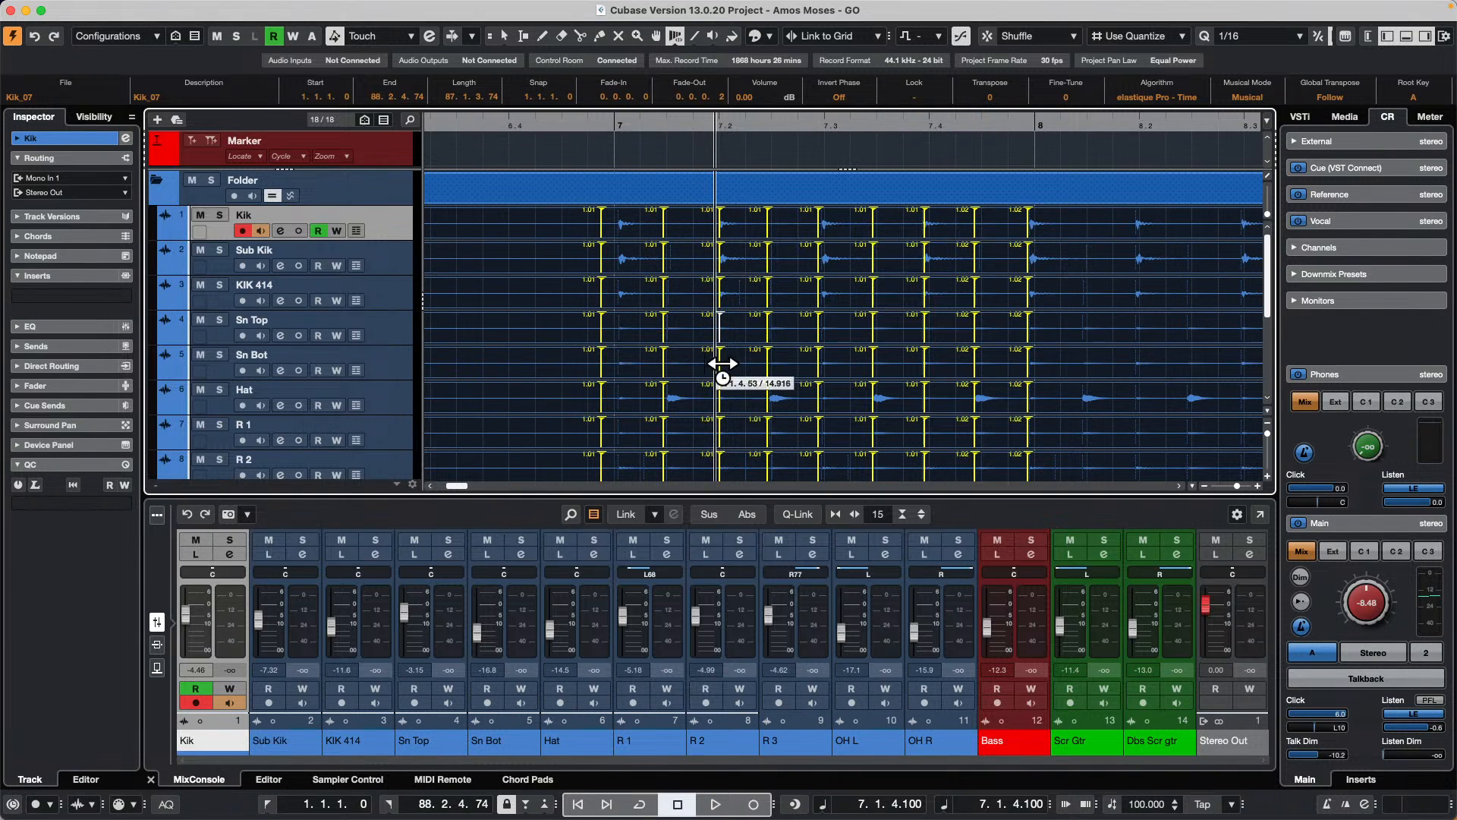
pyautogui.moveTo(735, 368); pyautogui.dragTo(717, 369)
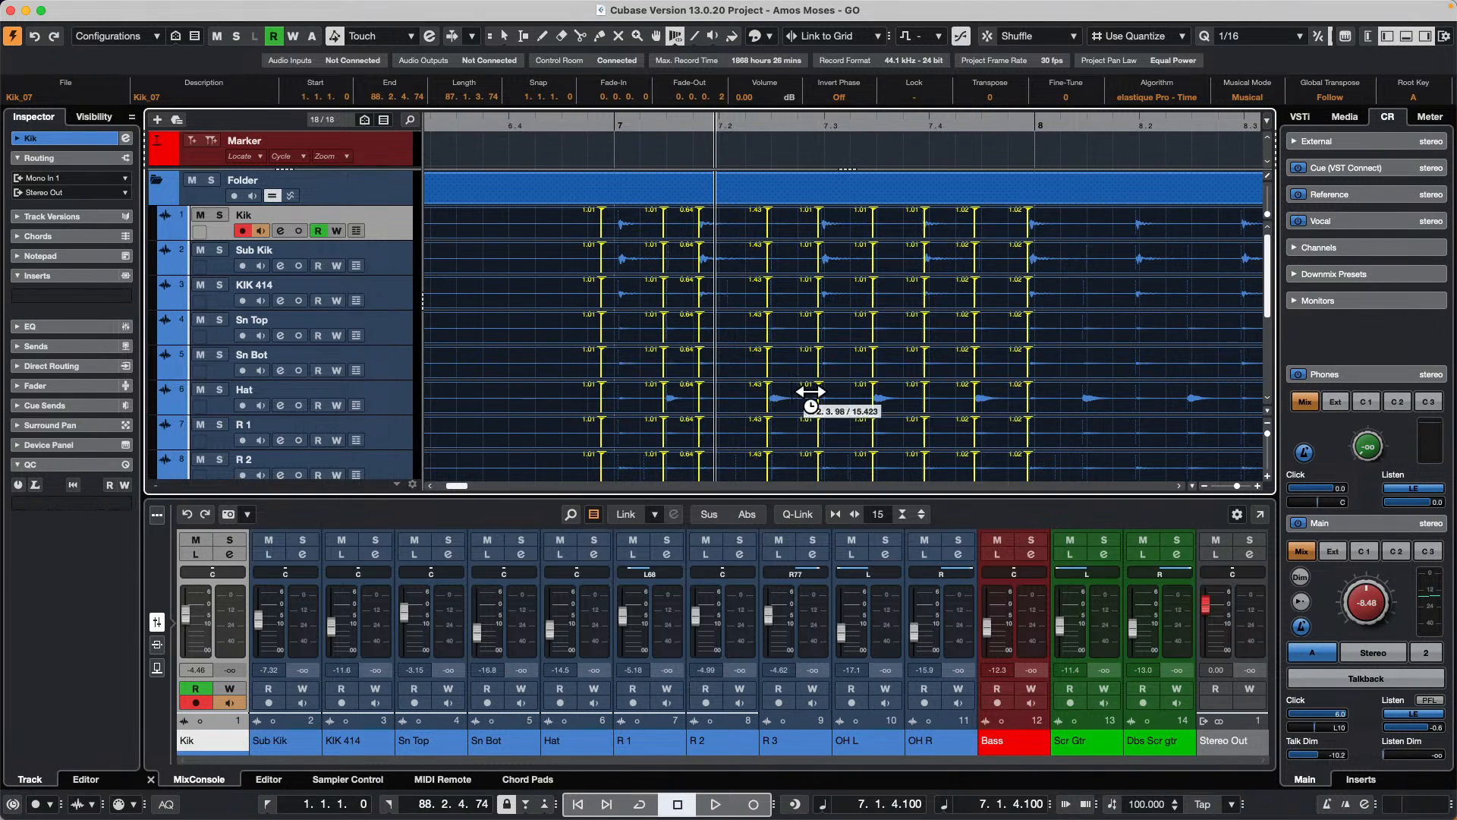
# Step: Try shifting the warp markers between 7.2 and bar 8 on the grouped drums, and undo those moves
pyautogui.moveTo(784, 408); pyautogui.dragTo(798, 408)
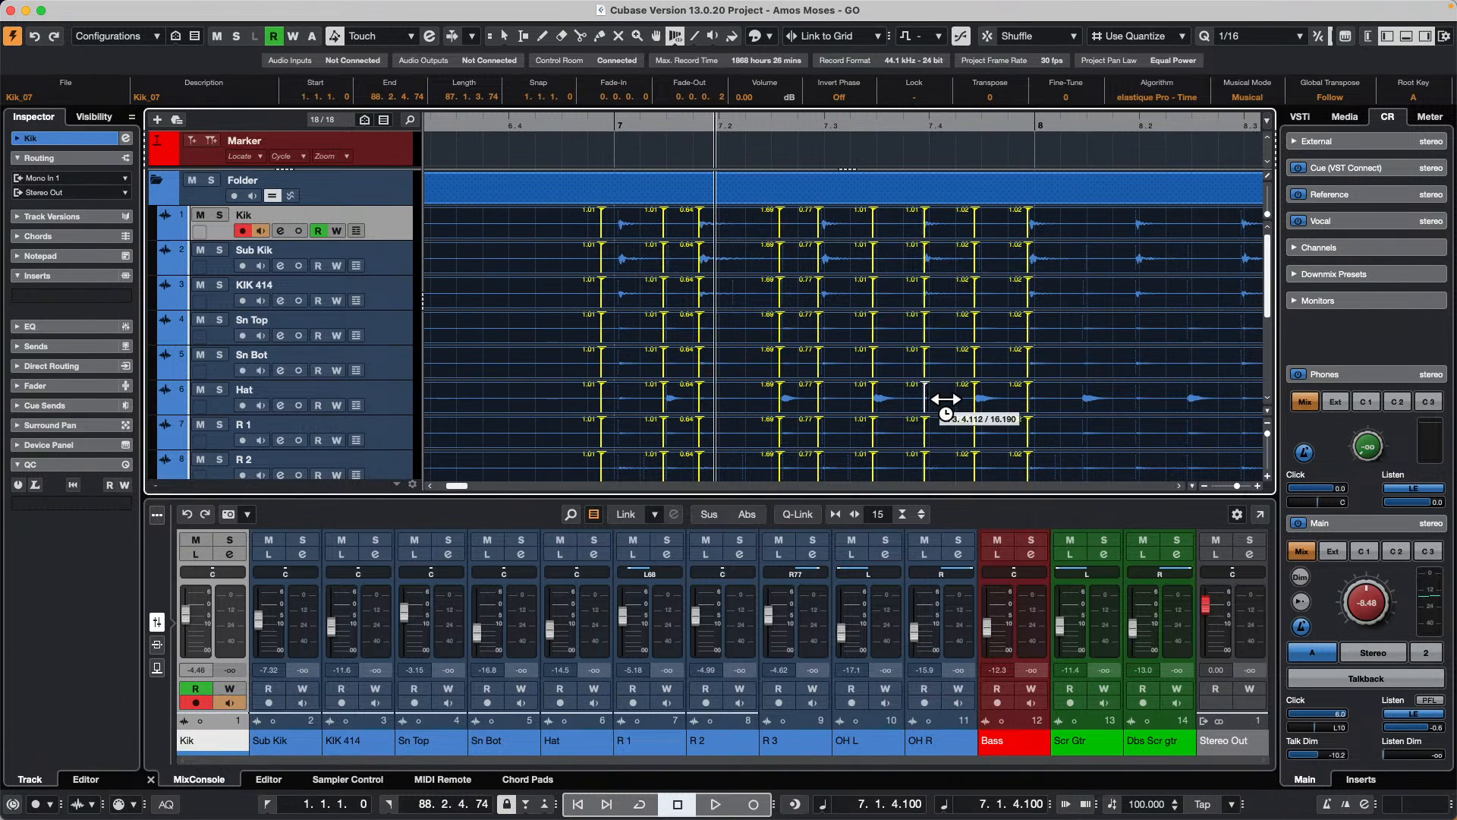
pyautogui.moveTo(941, 403); pyautogui.dragTo(1005, 410)
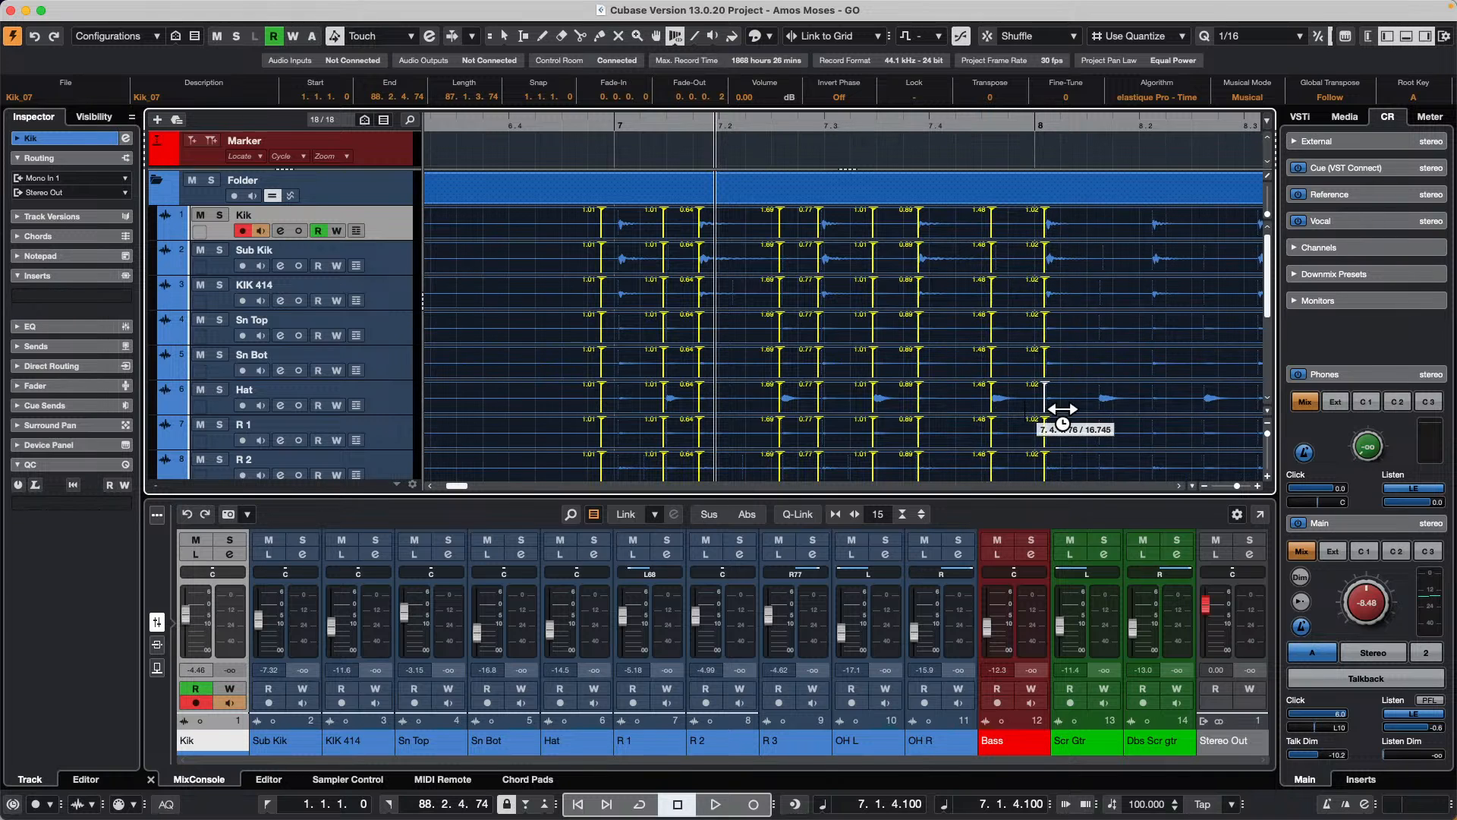
pyautogui.press('super+z')
# Step: Undo all remaining warp edits on the drums, and redo the markers together with the first kick marker move
pyautogui.press('super+z')
pyautogui.press('super+z')
pyautogui.press('super+z')
pyautogui.press('super+z')
pyautogui.press('super+z')
pyautogui.press('super+z')
pyautogui.press('super+z')
pyautogui.press('super+z')
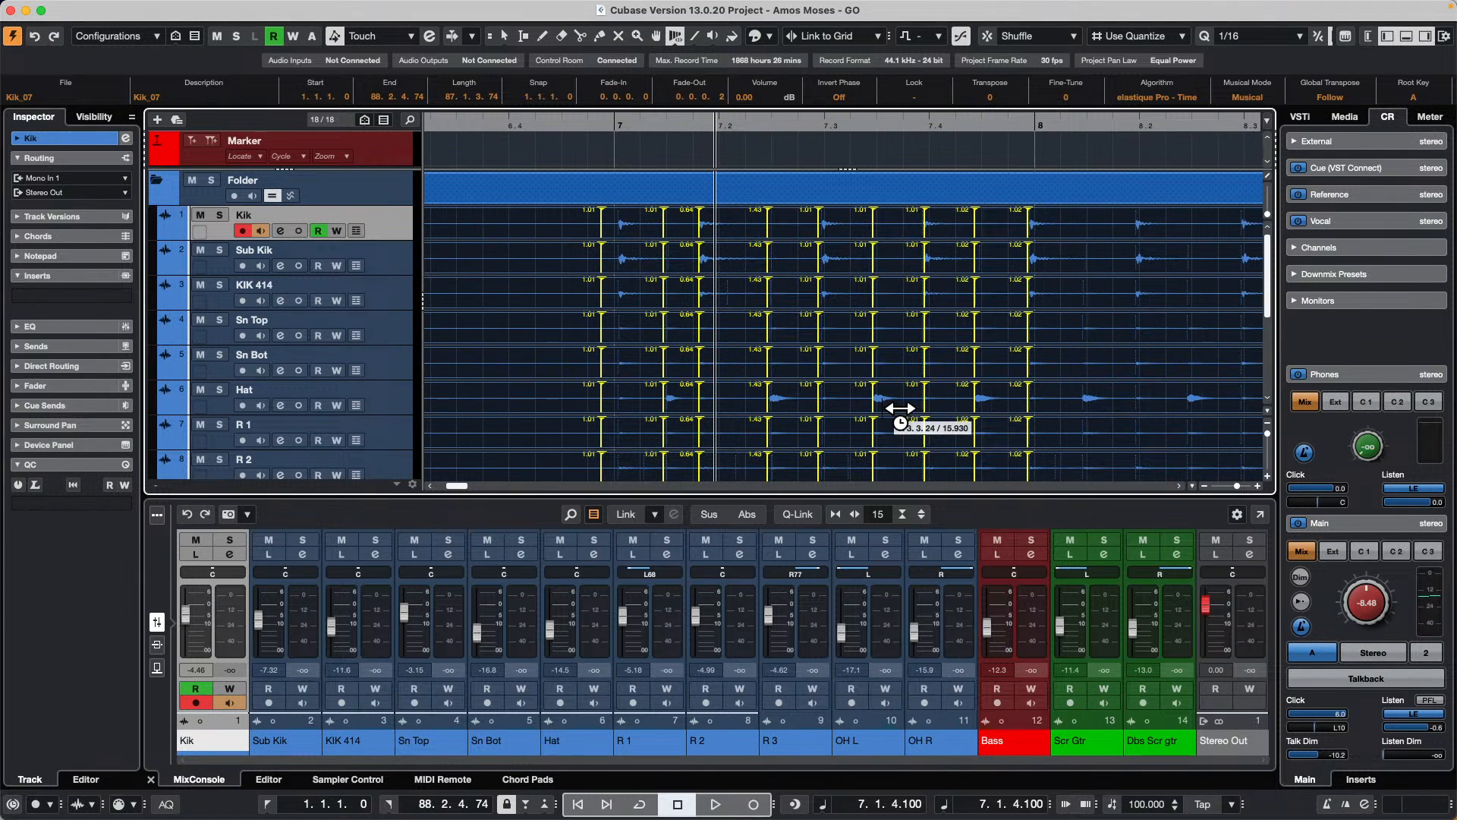
pyautogui.press('super+z')
pyautogui.press('super+z')
pyautogui.press('super+z')
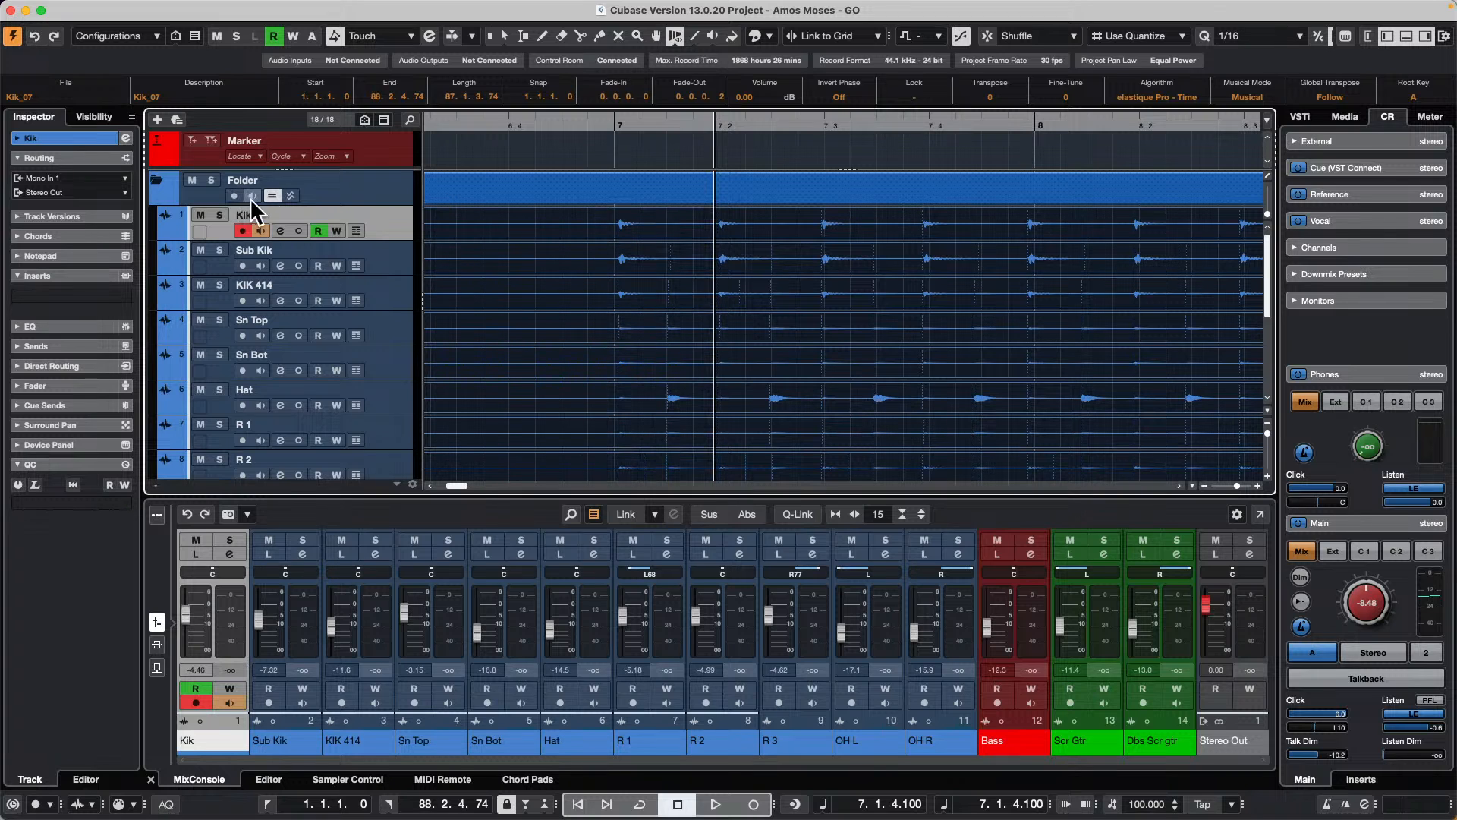
pyautogui.press('super+shift+z')
pyautogui.press('super+shift+z')
pyautogui.press('super+shift+z')
pyautogui.press('super+shift+z')
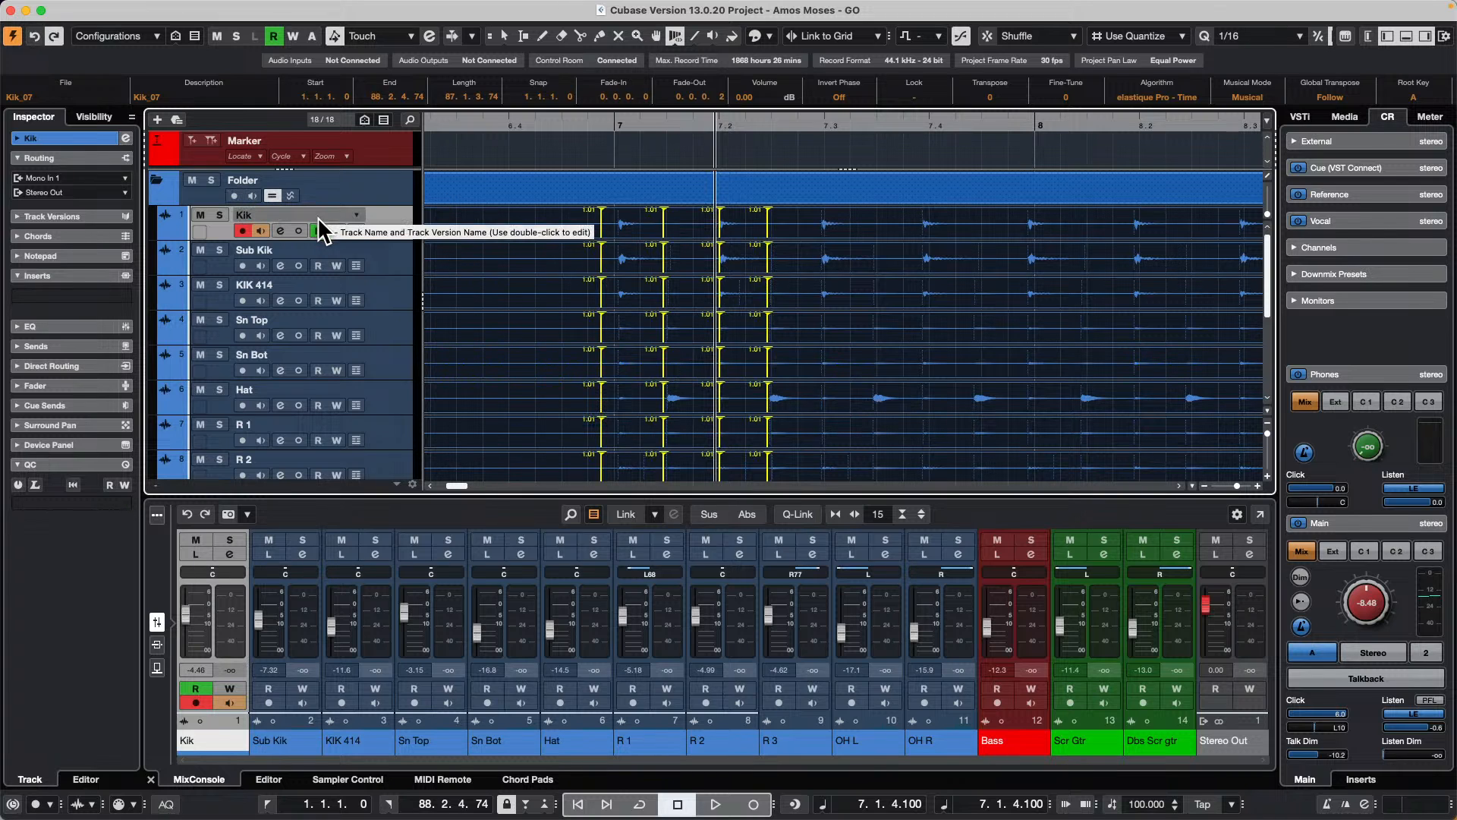
pyautogui.press('super+shift+z')
pyautogui.press('super+shift+z')
pyautogui.press('super+shift+z')
pyautogui.press('super+shift+z')
pyautogui.press('super+shift+z')
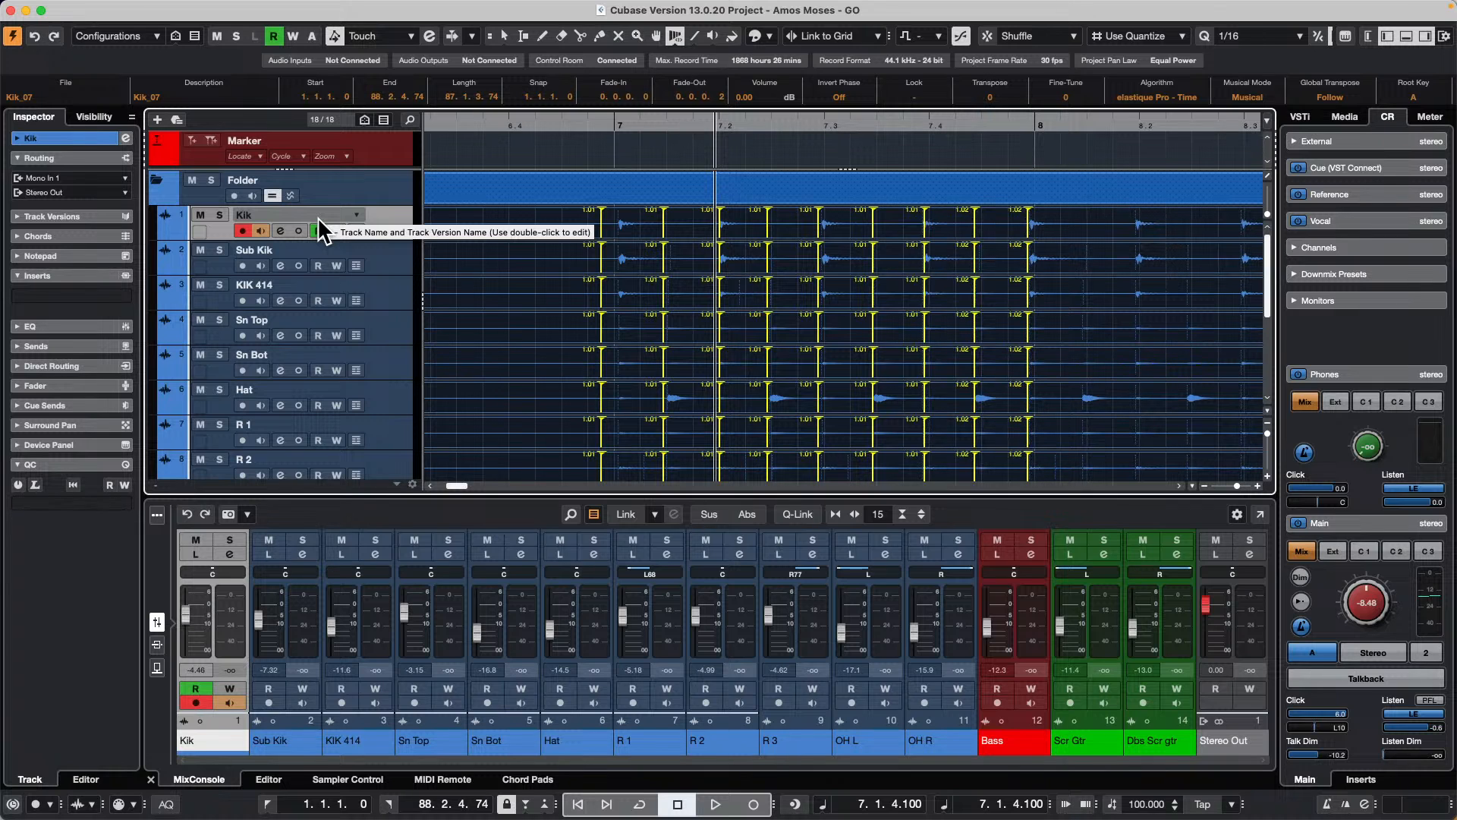
pyautogui.press('super+shift+z')
# Step: Enable phase-coherent AudioWarp on the drum folder and bounce the drum events to equal lengths
pyautogui.click(289, 196)
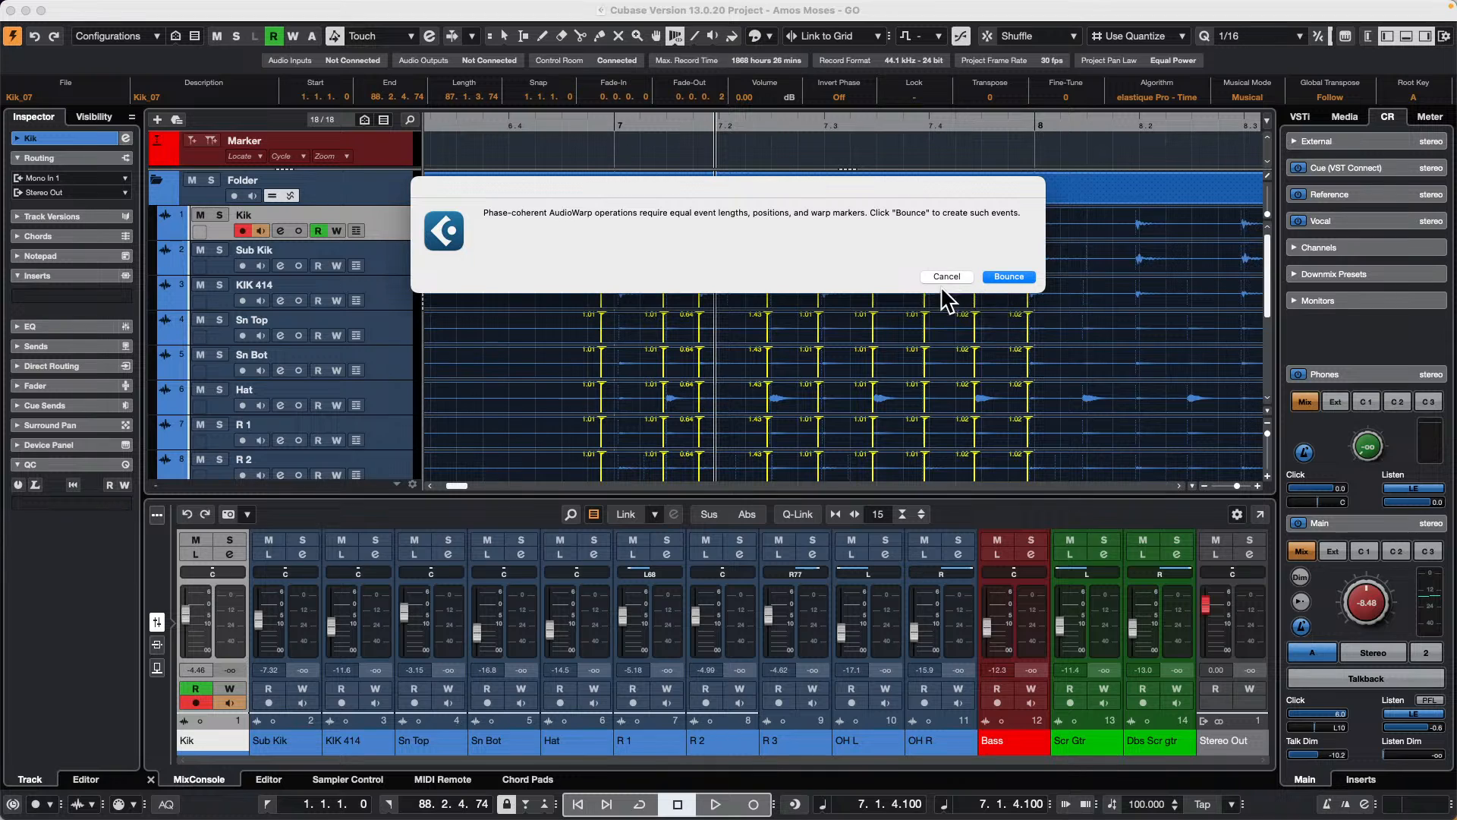
pyautogui.click(1021, 278)
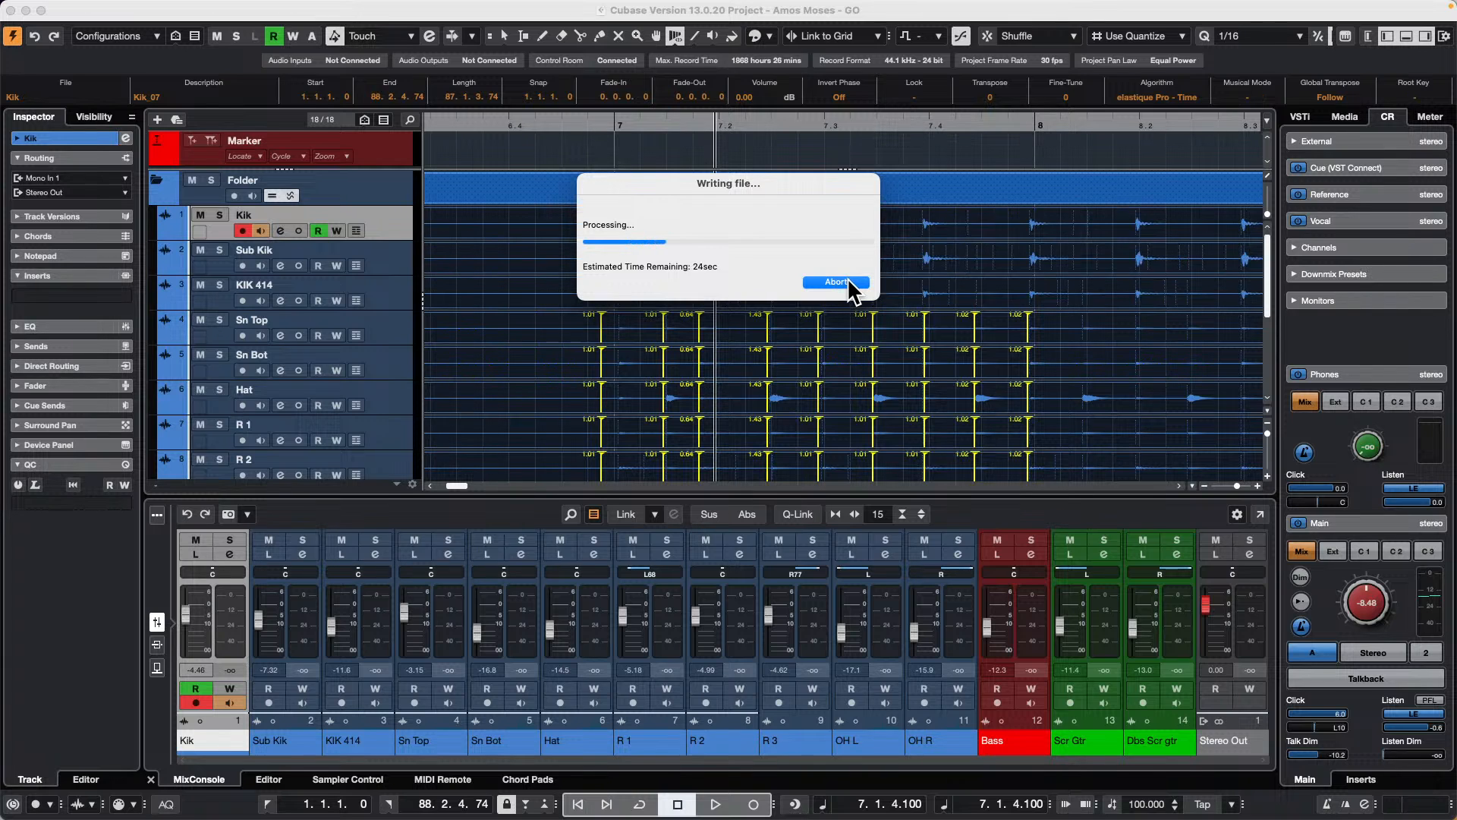
# Step: Try to abort the bounce's file writing, moving the progress dialog lower over the drum events
pyautogui.click(846, 280)
pyautogui.press('super+Tab')
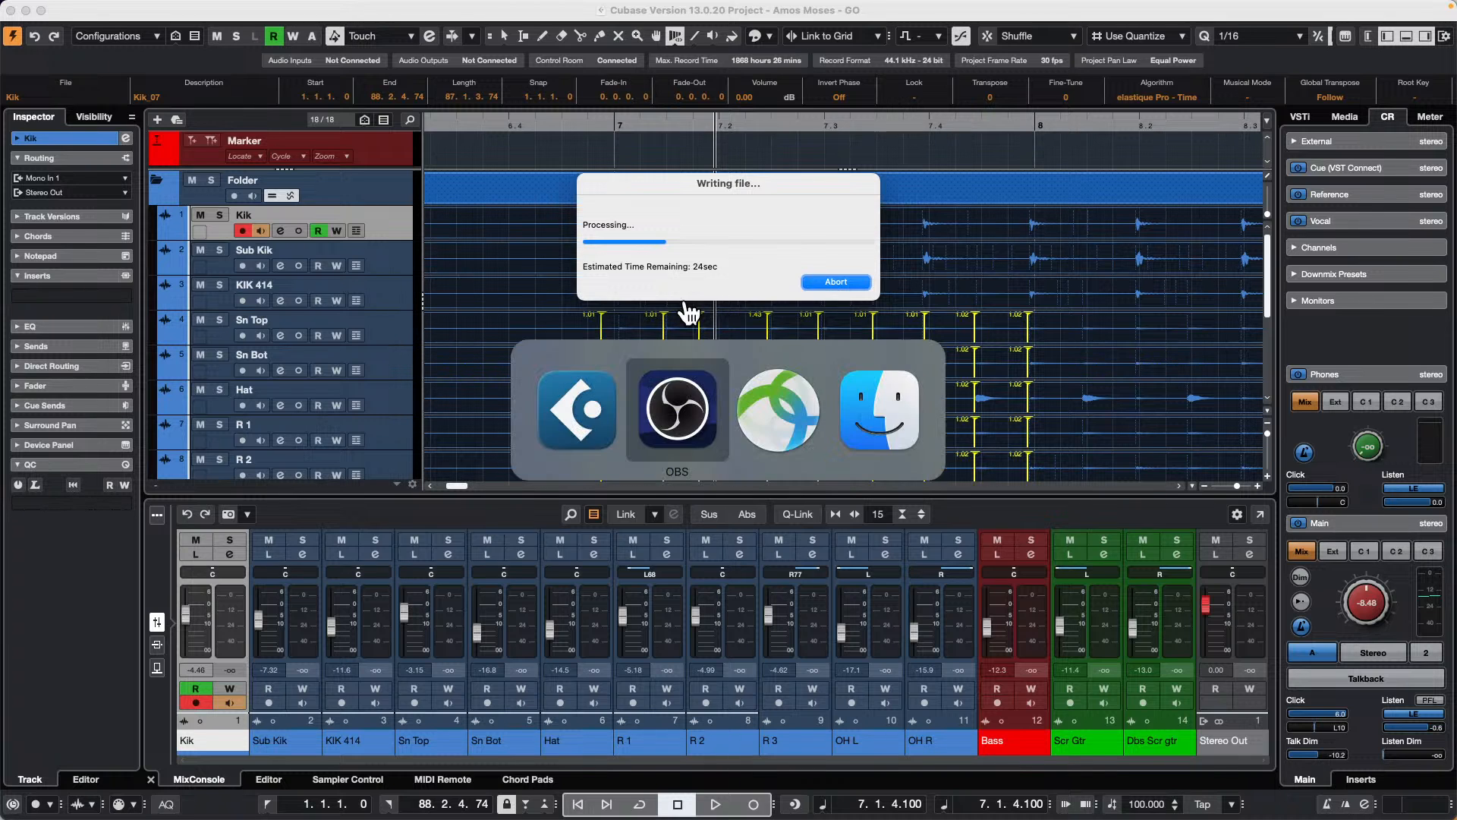
pyautogui.press('super+Tab')
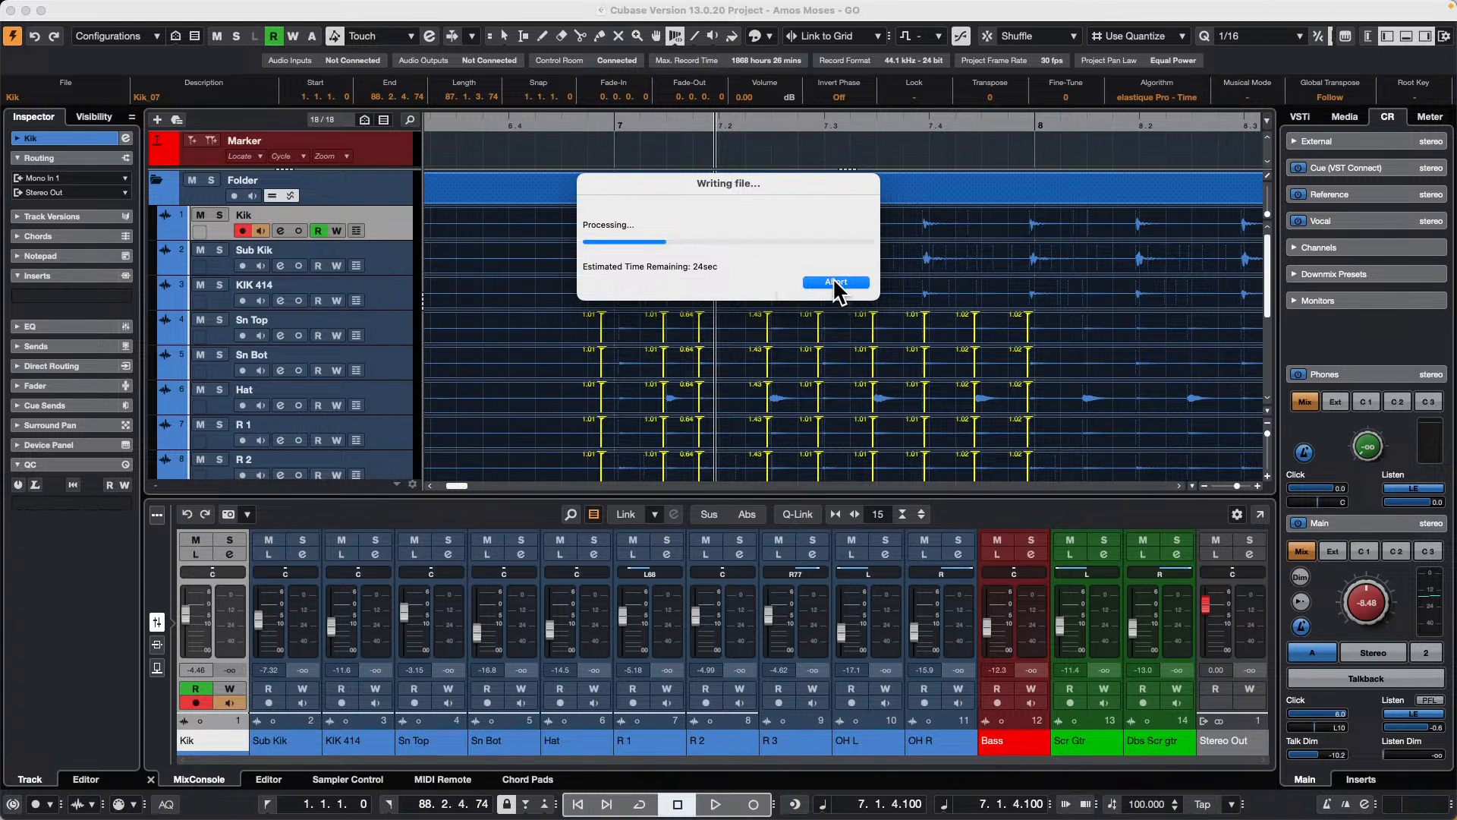
pyautogui.moveTo(623, 185); pyautogui.dragTo(668, 271)
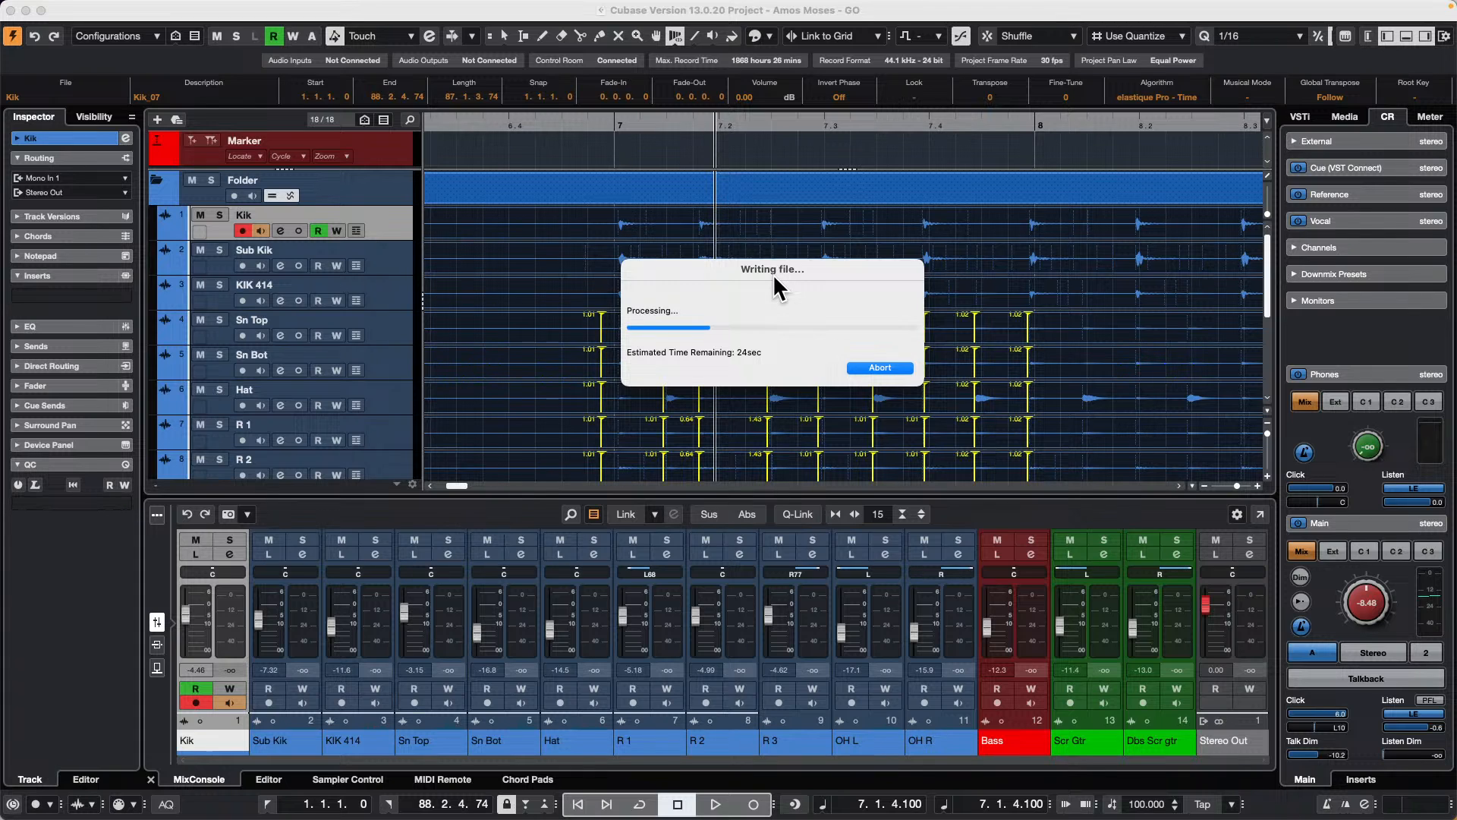
pyautogui.click(872, 367)
# Step: Switch to OBS while the file writing dialog remains open
pyautogui.press('super+Tab')
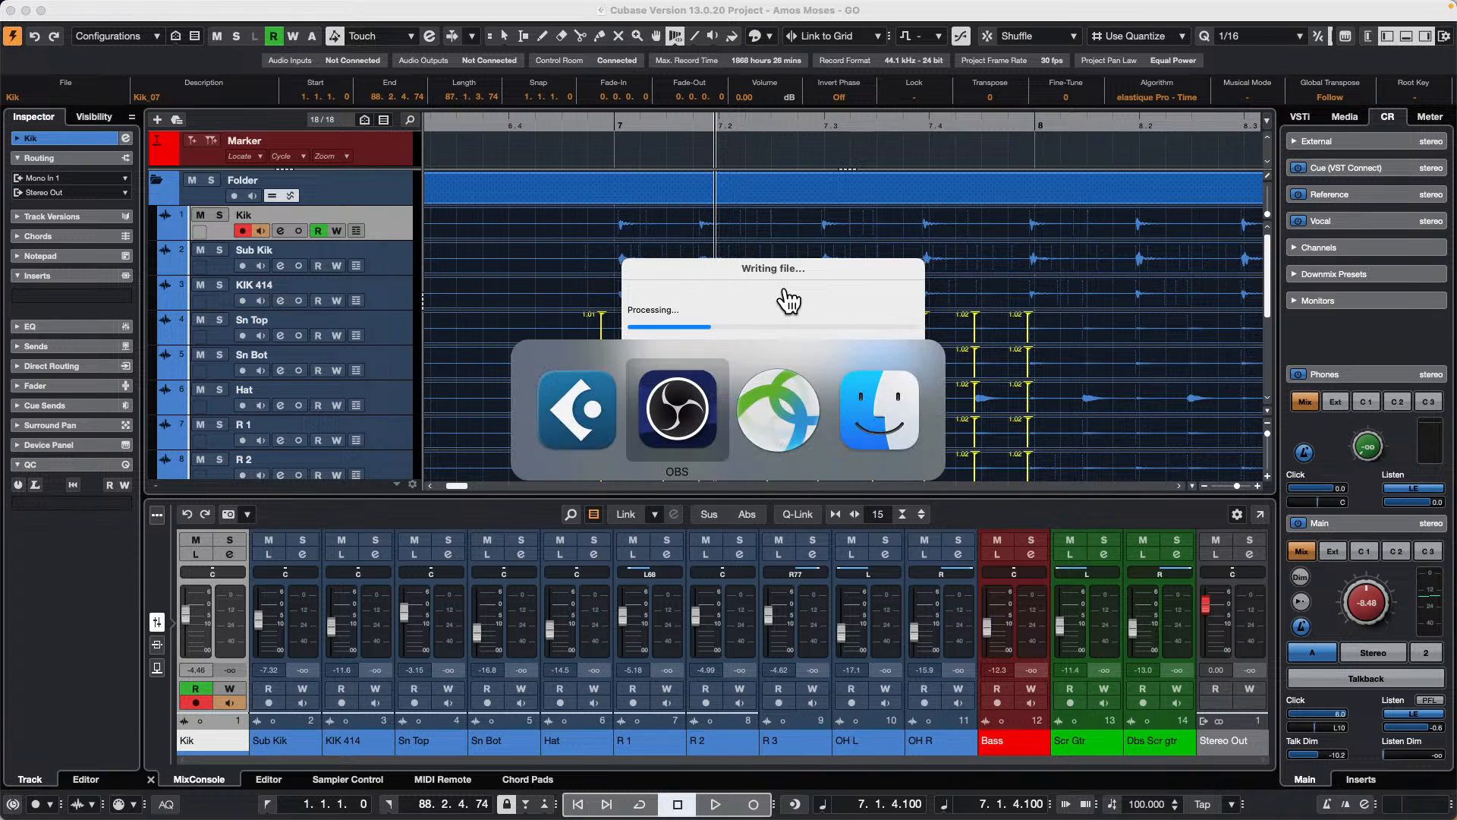
pyautogui.press('super+Tab')
pyautogui.press('super+Tab')
pyautogui.press('super+Tab')
pyautogui.press('super+Tab')
pyautogui.press('super+Tab')
pyautogui.press('super+Tab')
pyautogui.press('super+Tab')
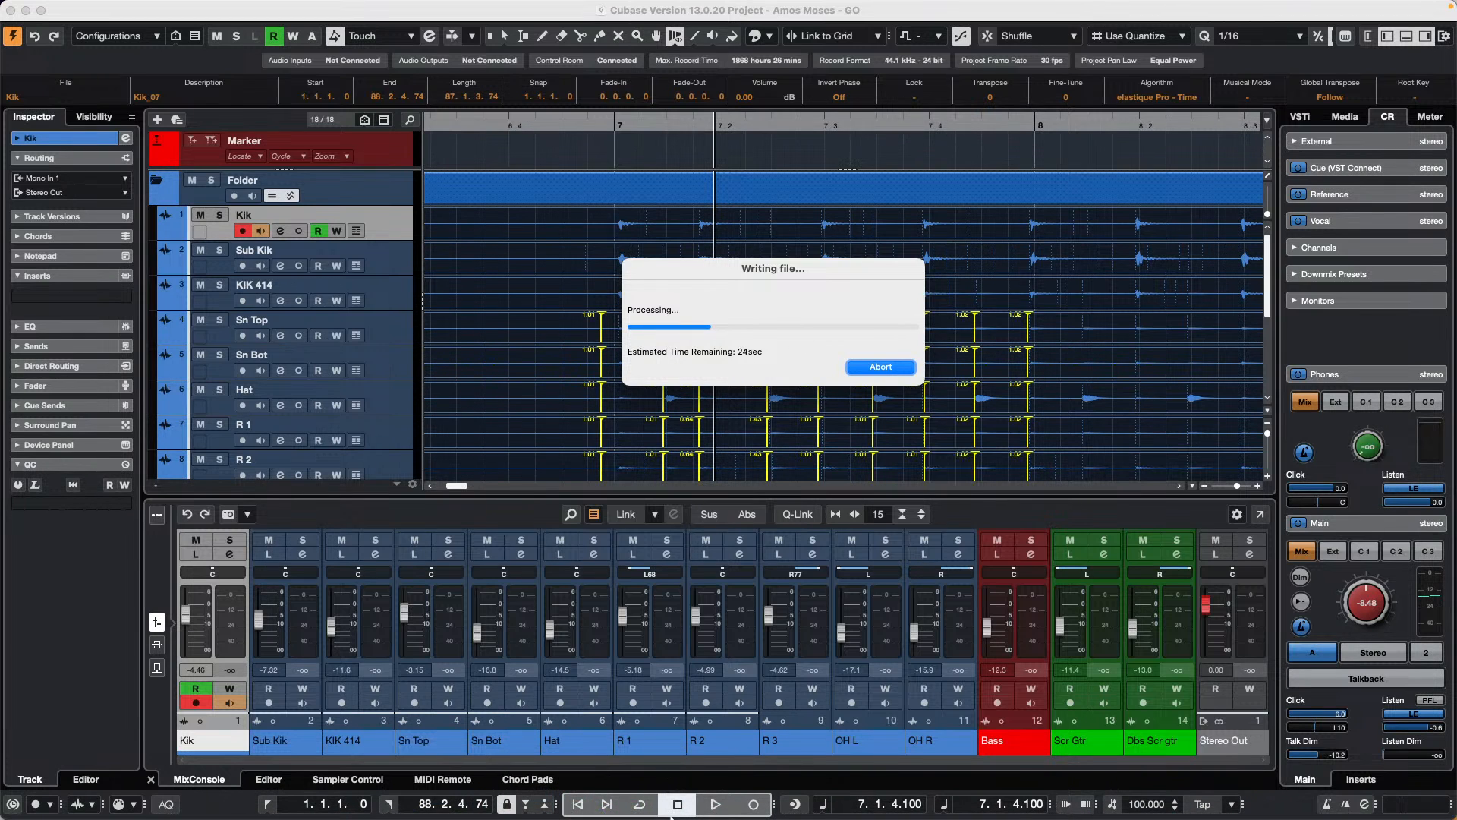
pyautogui.press('super+Tab')
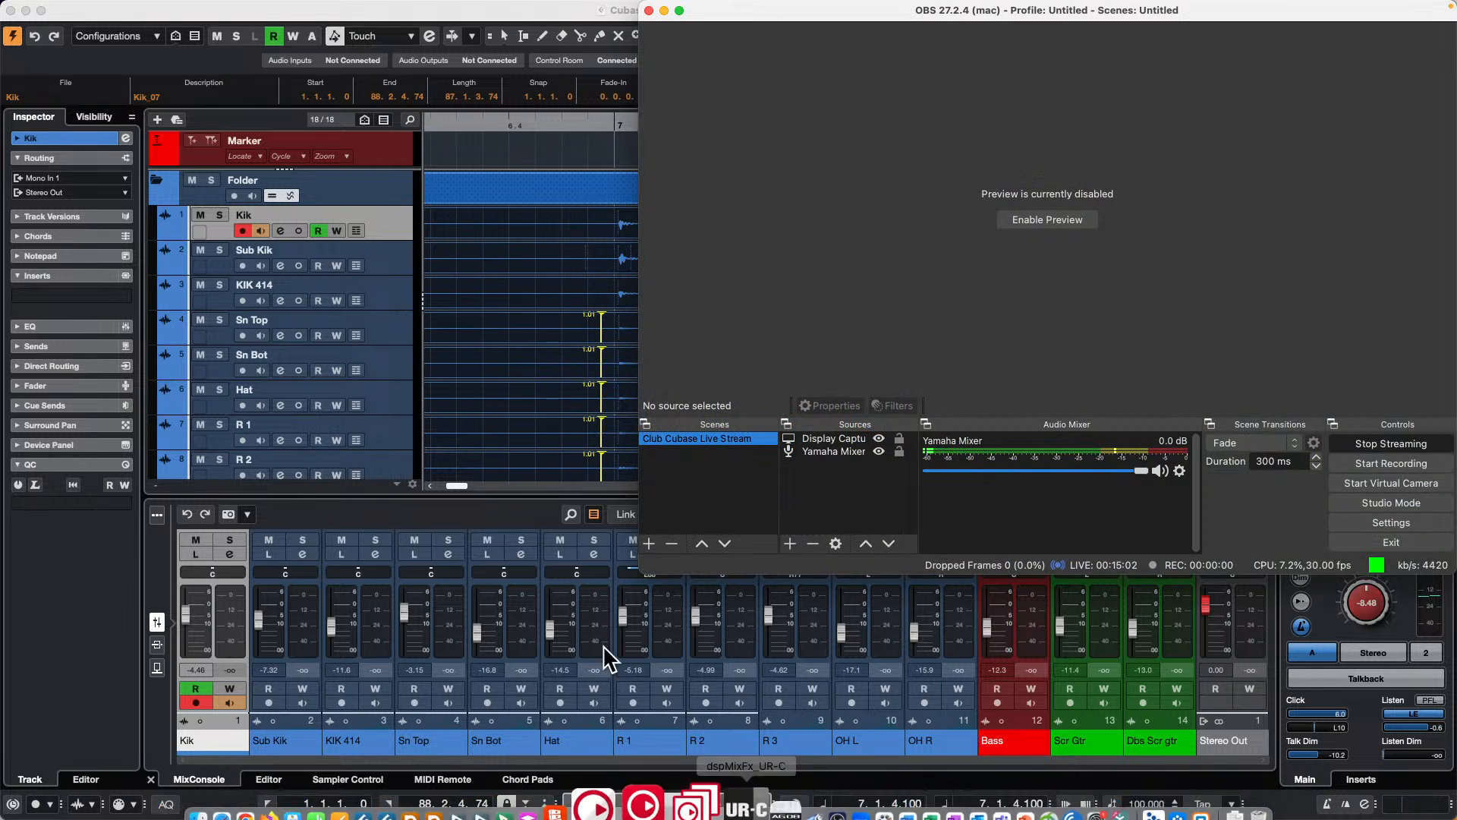
# Step: Try to quit Cubase 13 from outside its own window
pyautogui.moveTo(522, 816)
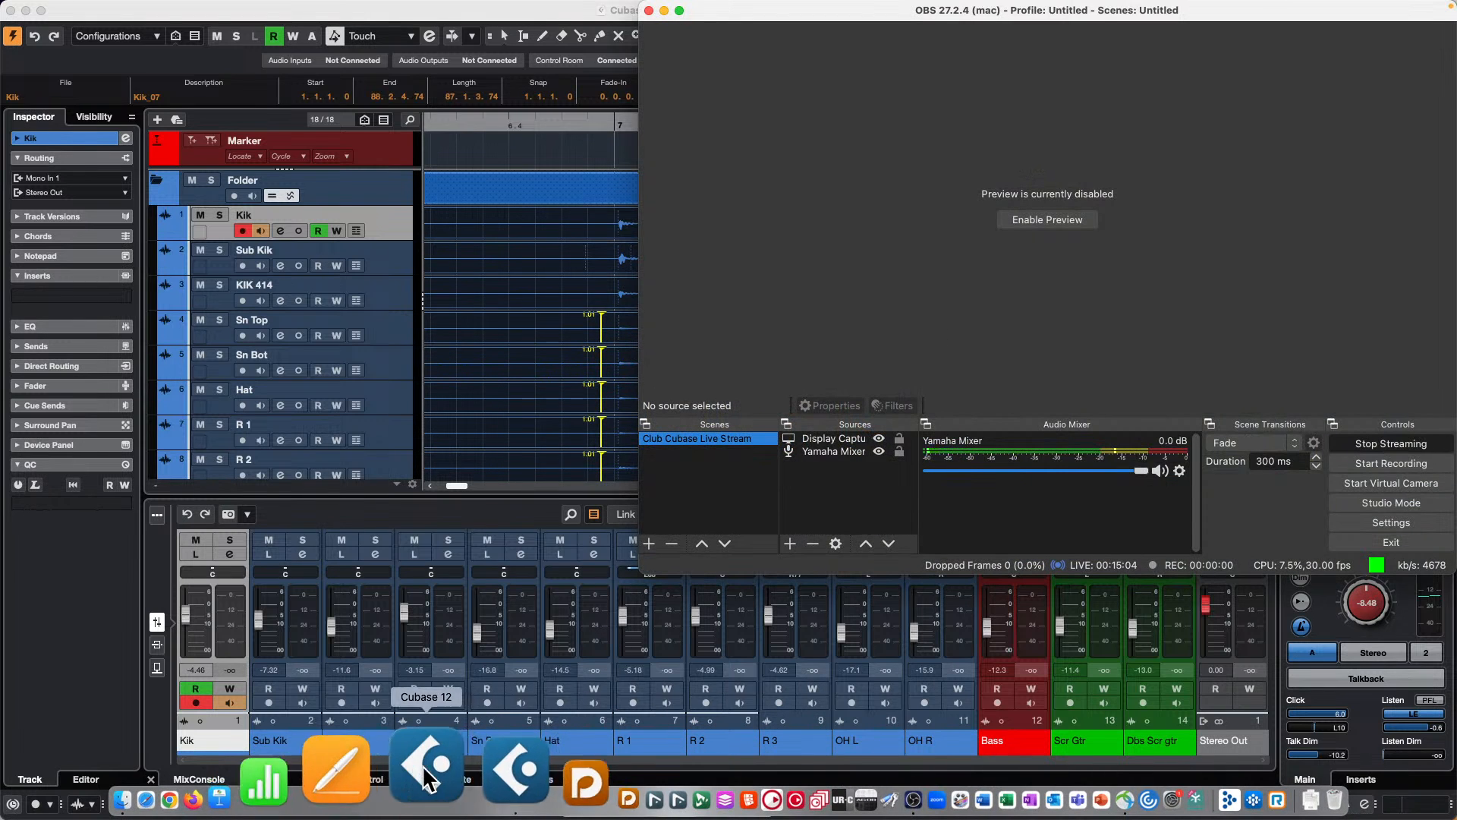
pyautogui.rightClick(471, 776)
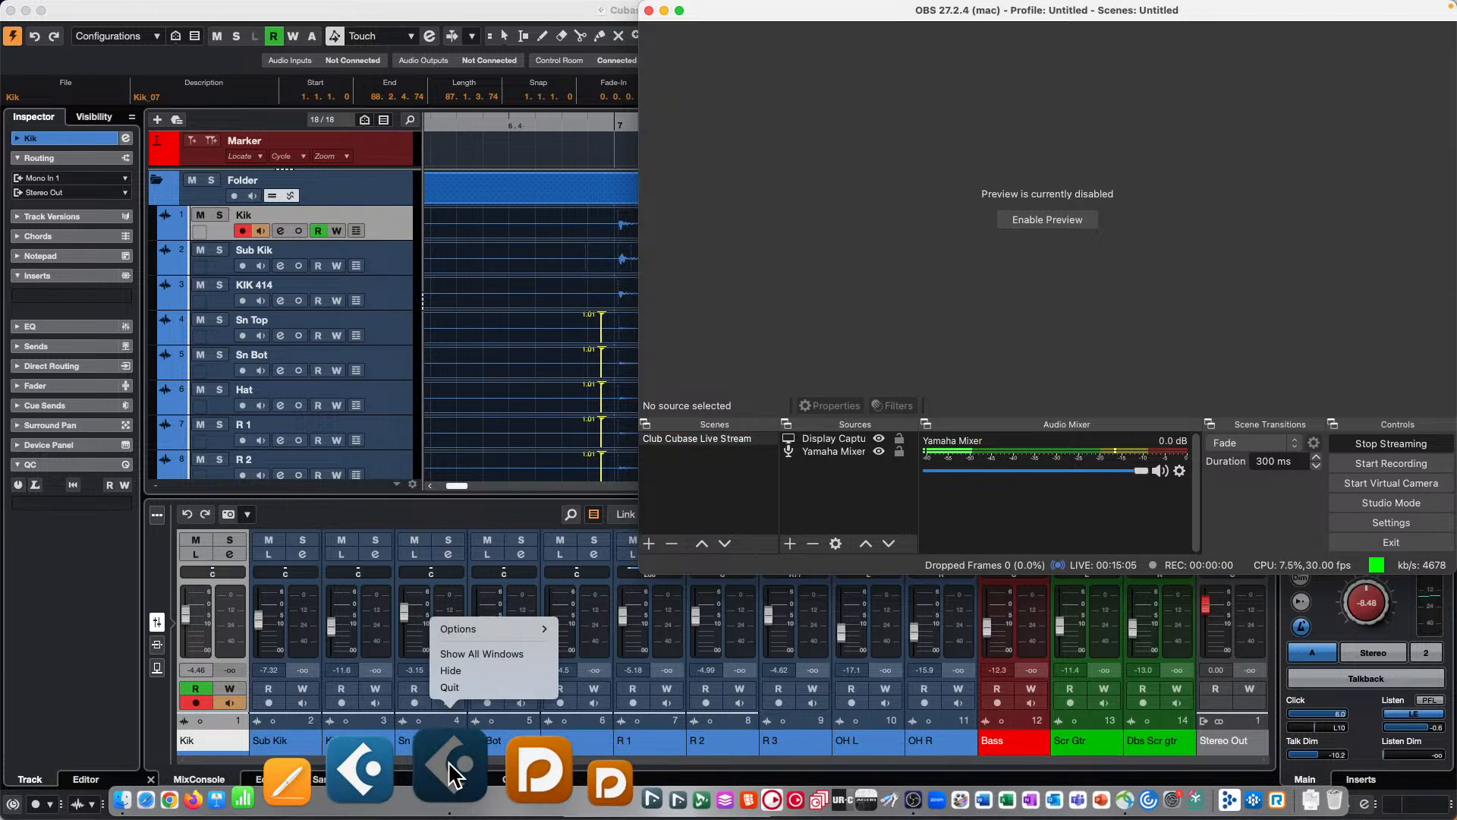
pyautogui.click(485, 687)
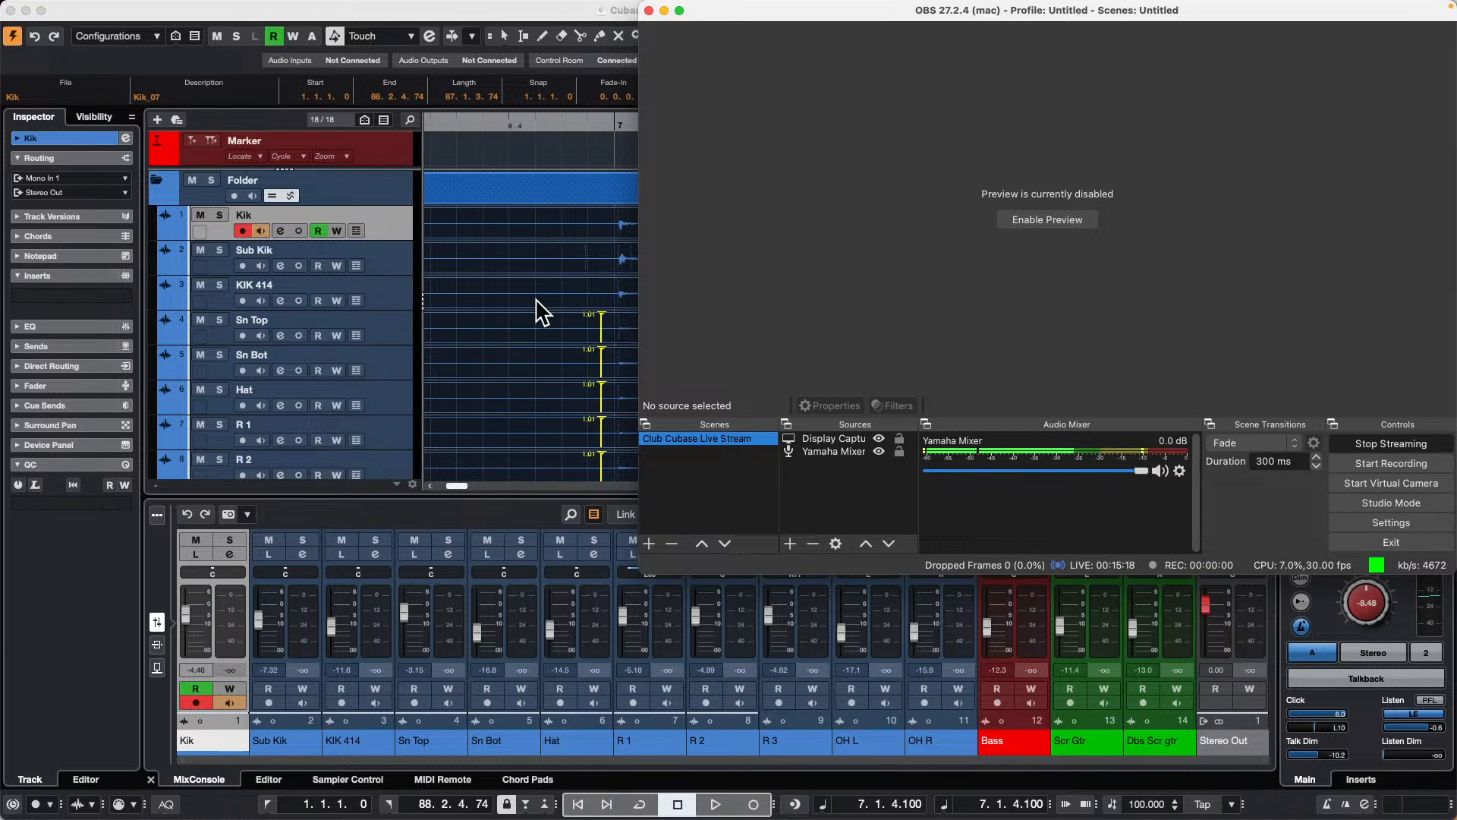
# Step: Move the OBS window aside to uncover the progress dialog and return to the Cubase project
pyautogui.click(562, 154)
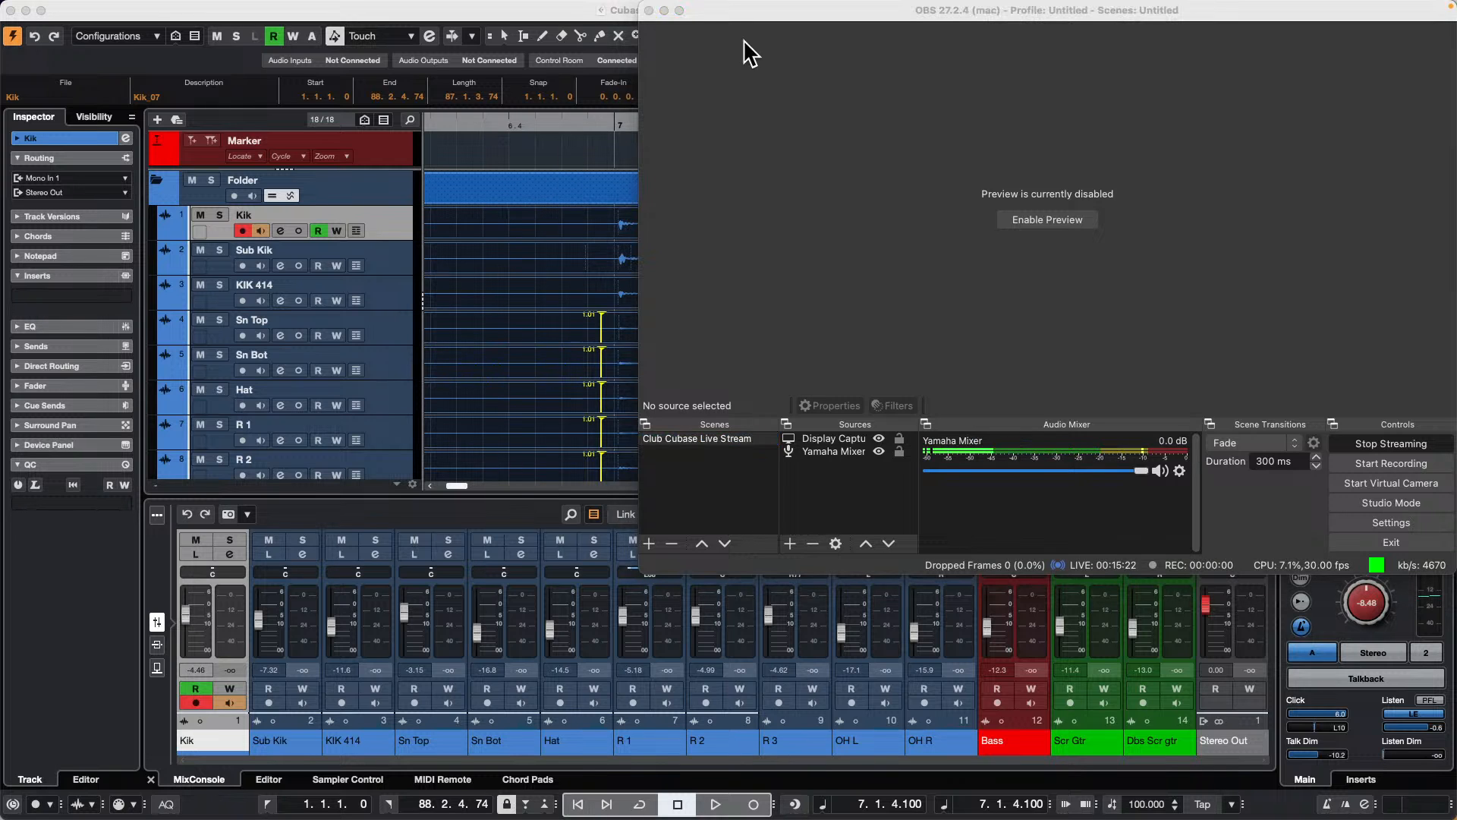
pyautogui.moveTo(727, 16); pyautogui.dragTo(983, 86)
pyautogui.click(769, 310)
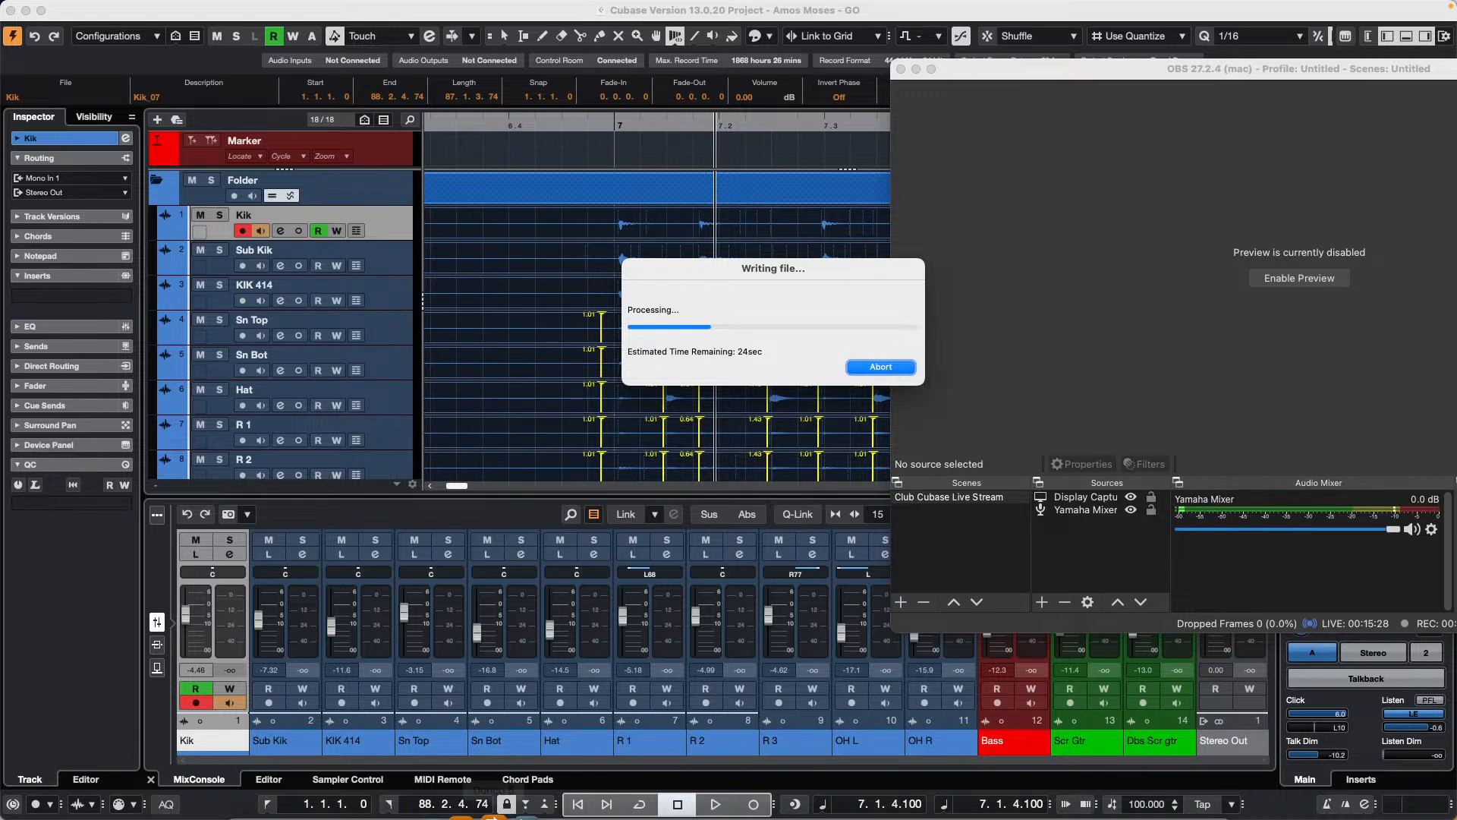
# Step: Try once more to quit Cubase 13 with the file writing dialog in front
pyautogui.moveTo(501, 797)
pyautogui.rightClick(449, 796)
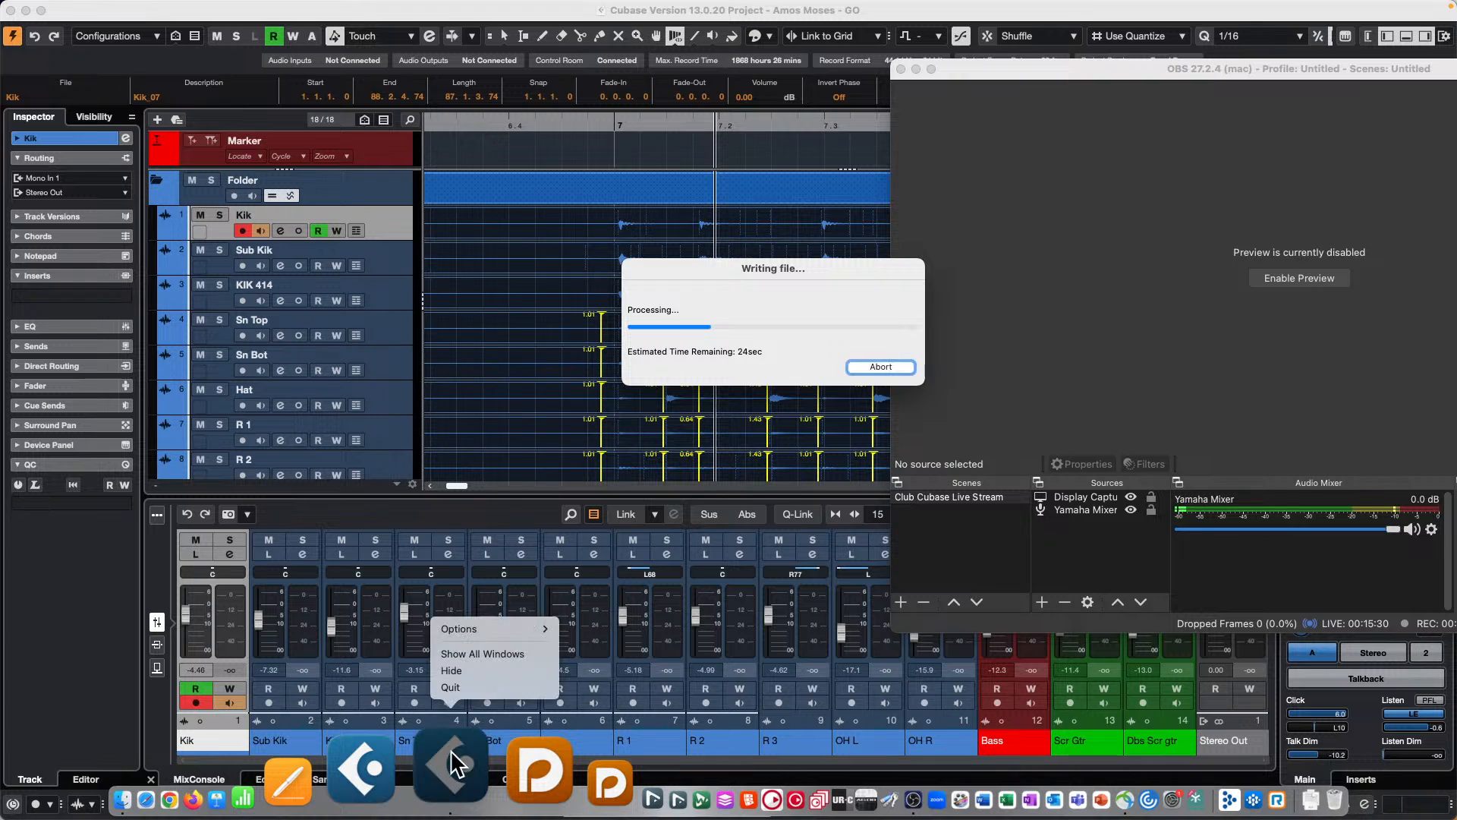
pyautogui.click(465, 681)
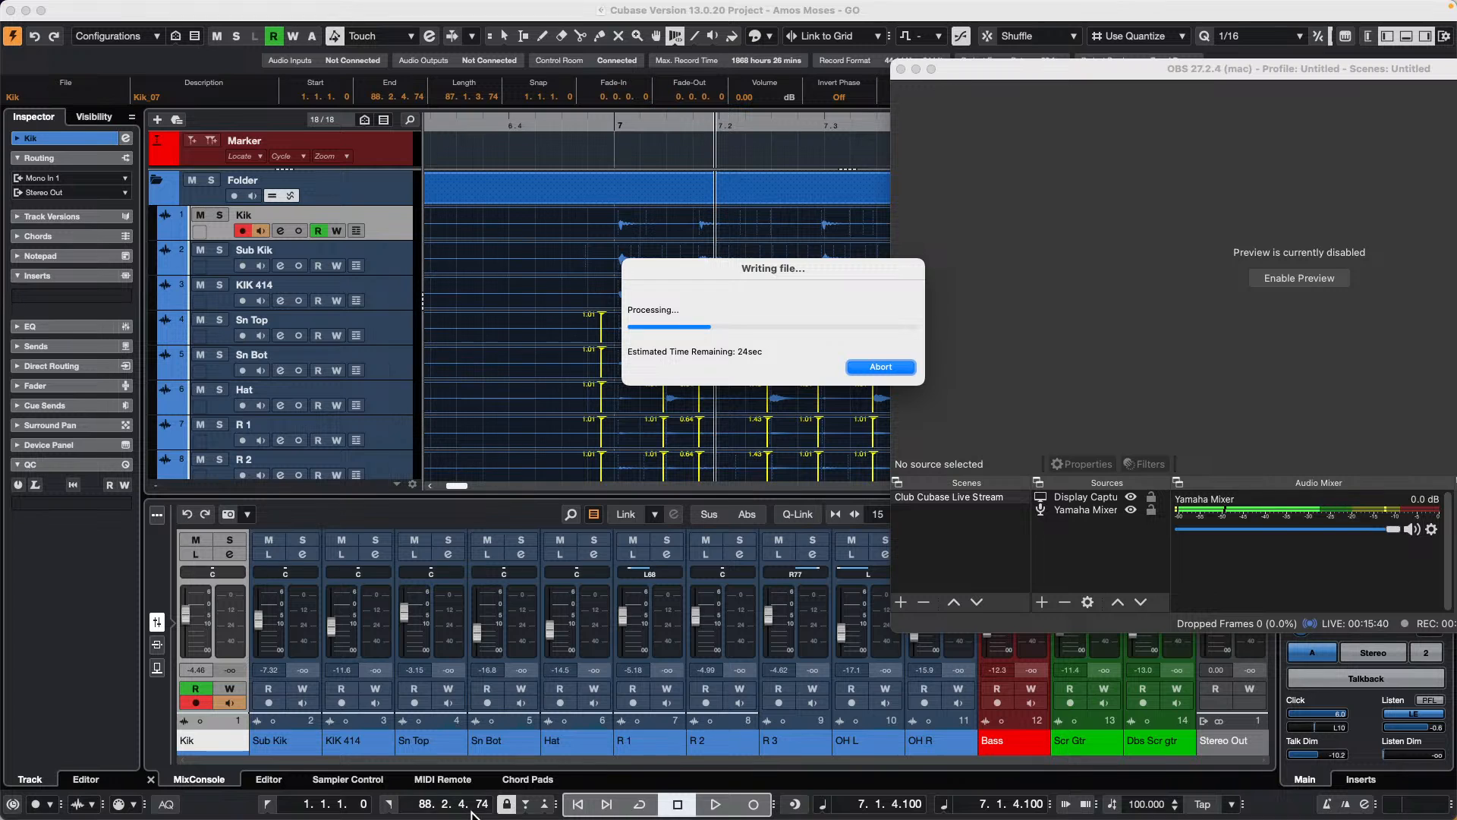
# Step: Hide Cubase 13 so that only the desktop and the OBS window are shown
pyautogui.moveTo(459, 812)
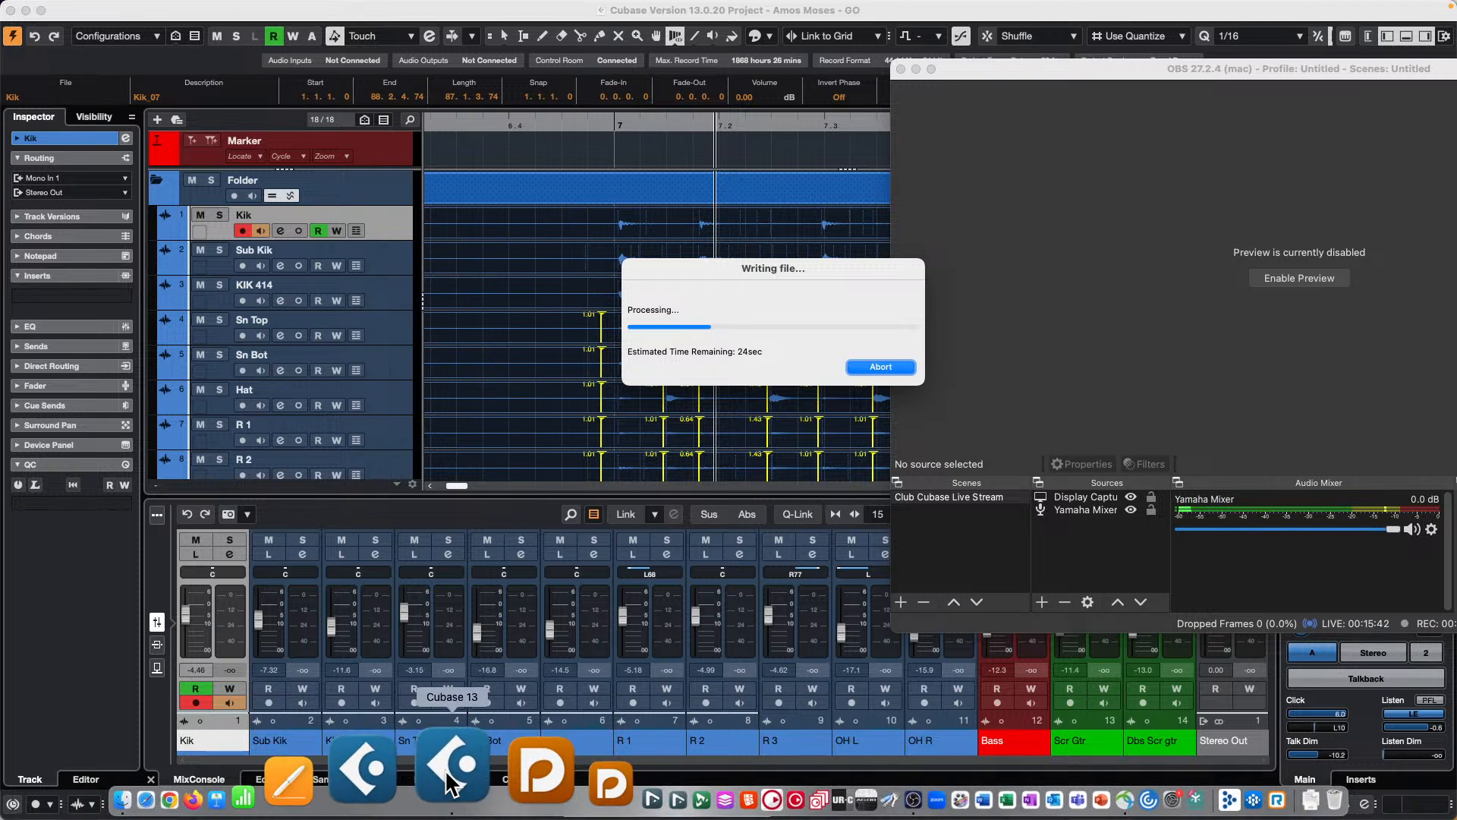
pyautogui.rightClick(445, 768)
pyautogui.moveTo(491, 631)
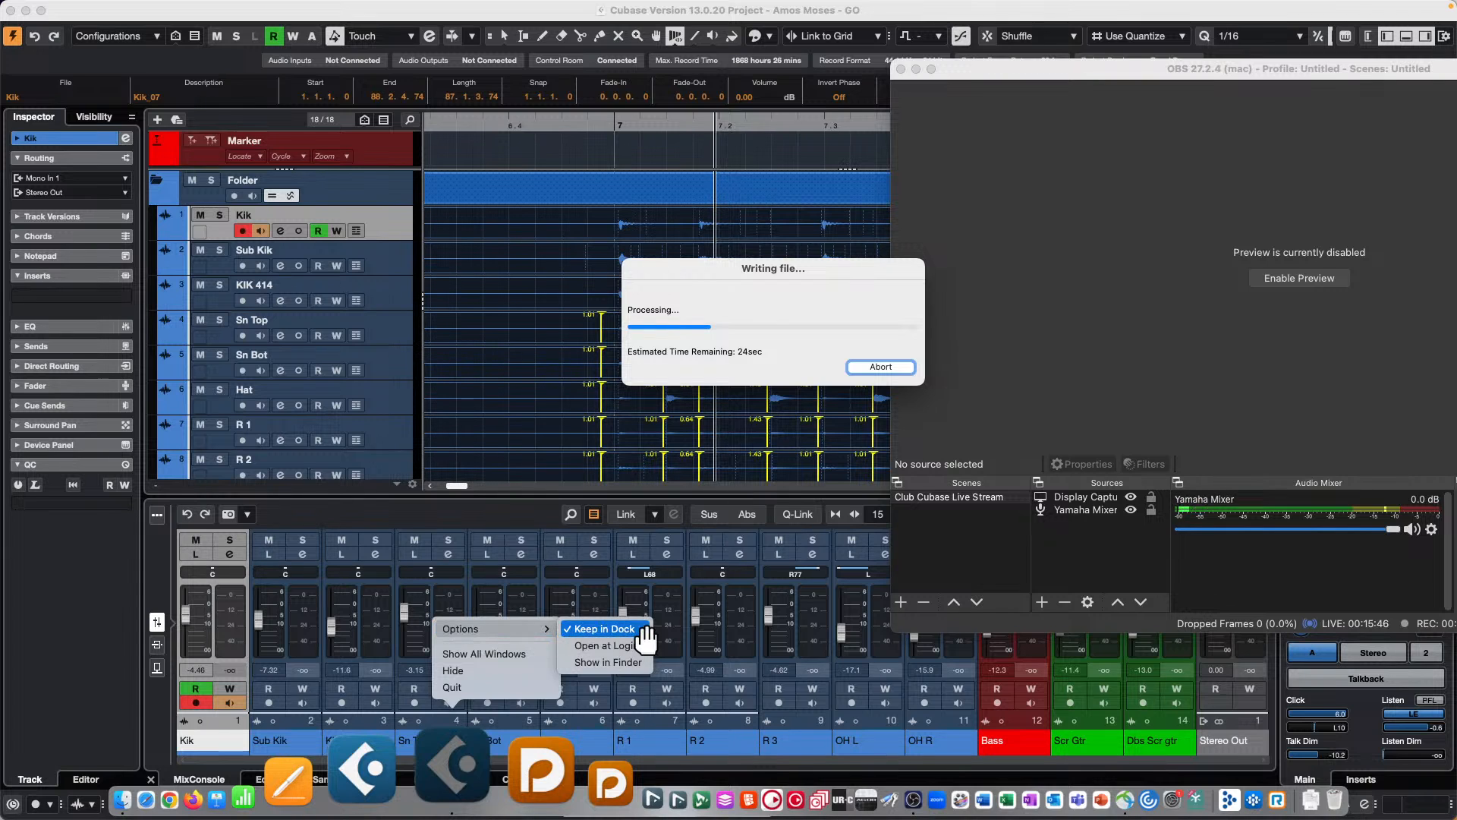
pyautogui.click(478, 671)
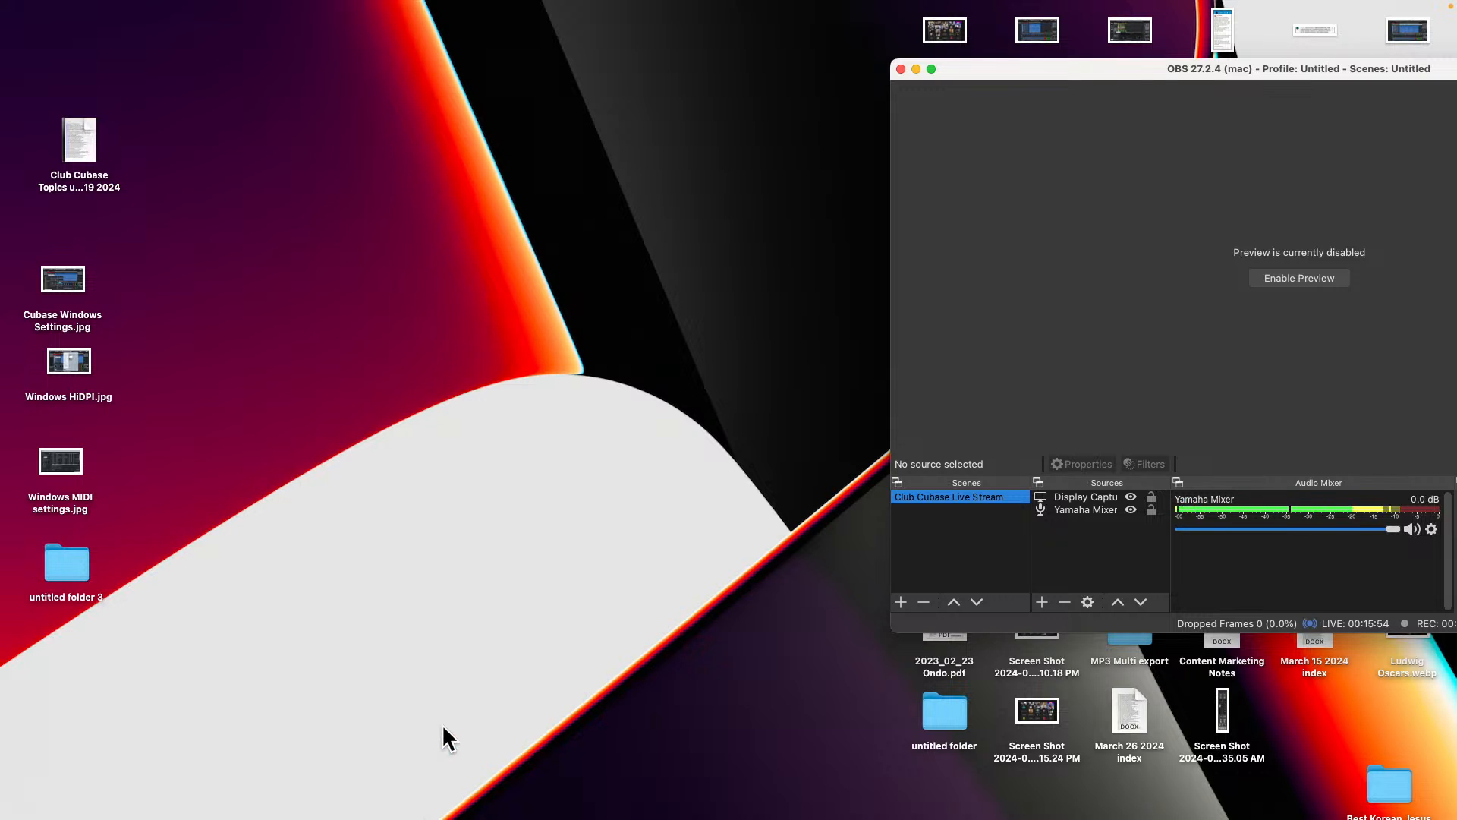
# Step: Try to quit Cubase 13 while its windows are hidden
pyautogui.moveTo(583, 816)
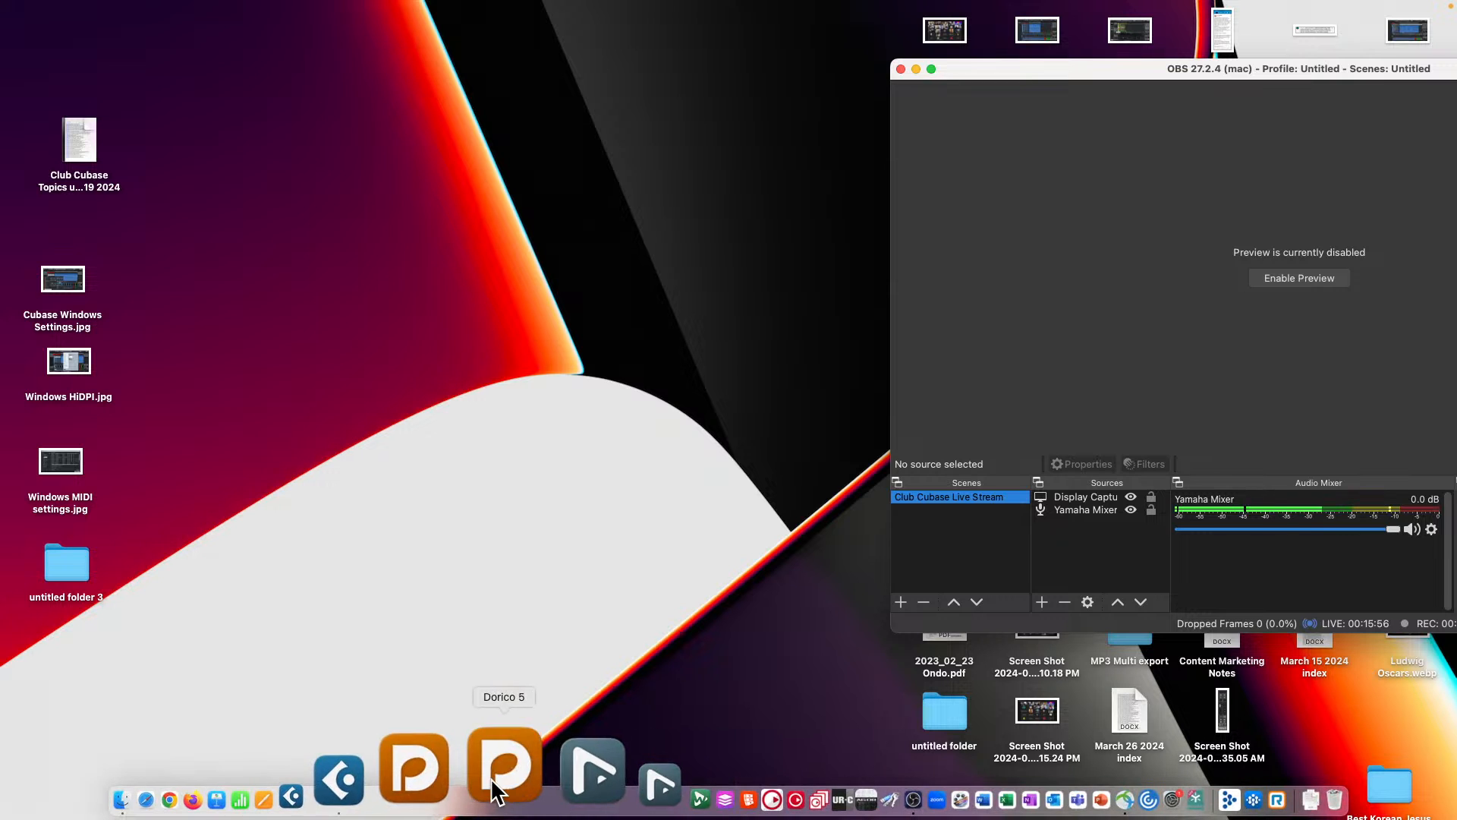
pyautogui.rightClick(447, 778)
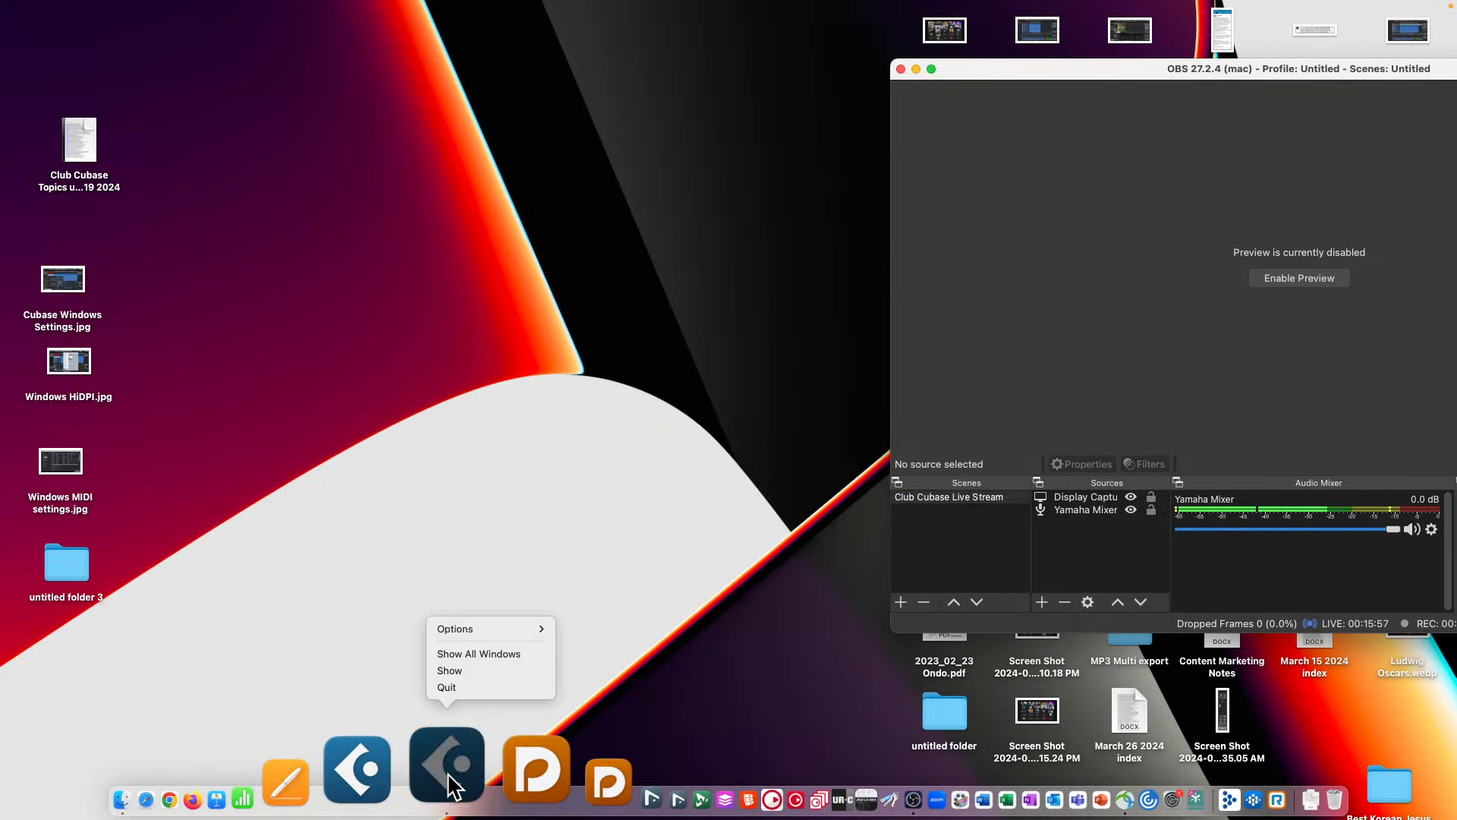
pyautogui.click(455, 687)
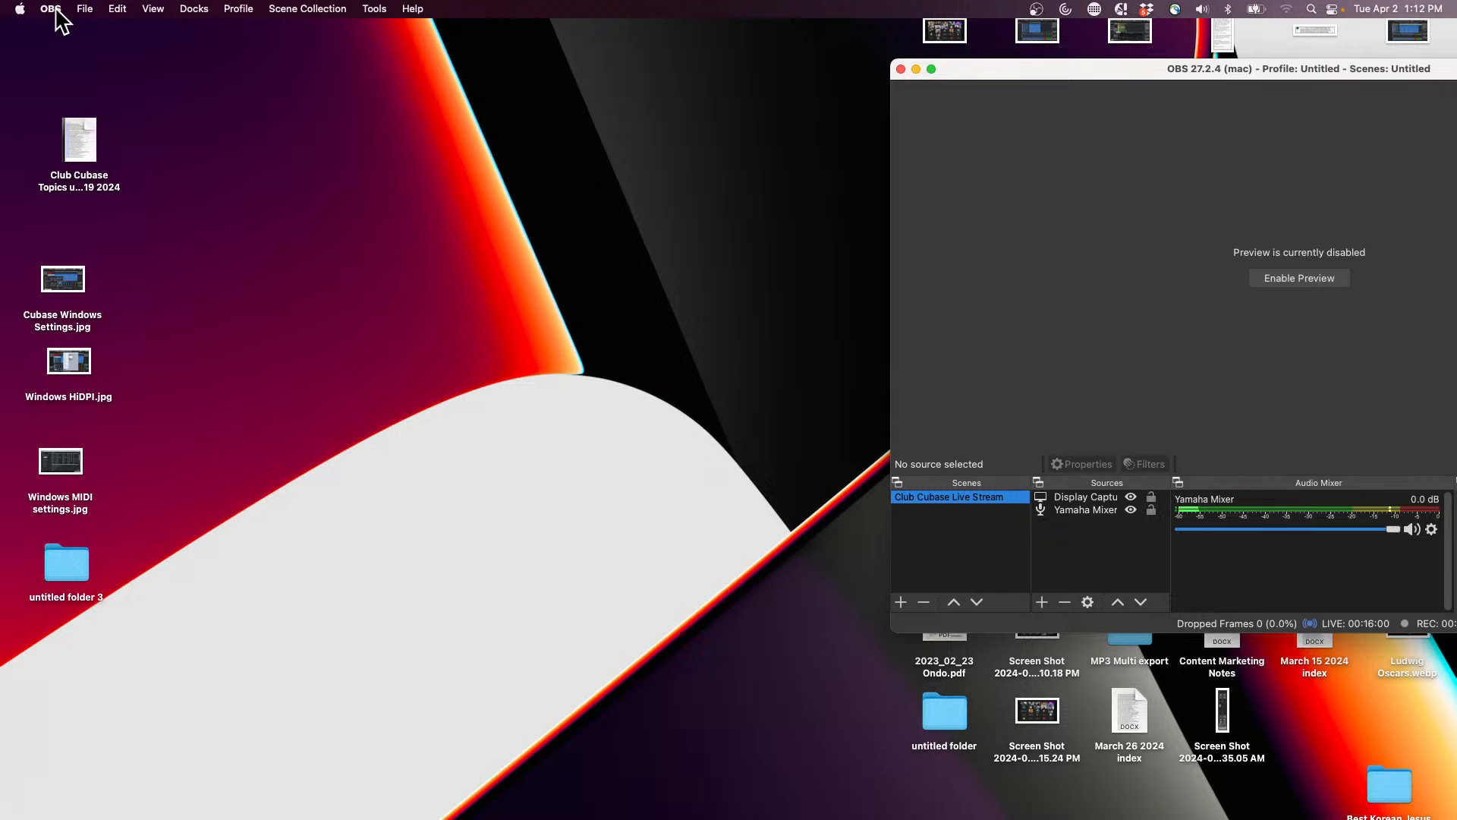
# Step: Switch back to Cubase 13, try to abort the file writing process and move its progress dialog slightly lower
pyautogui.press('super+Tab')
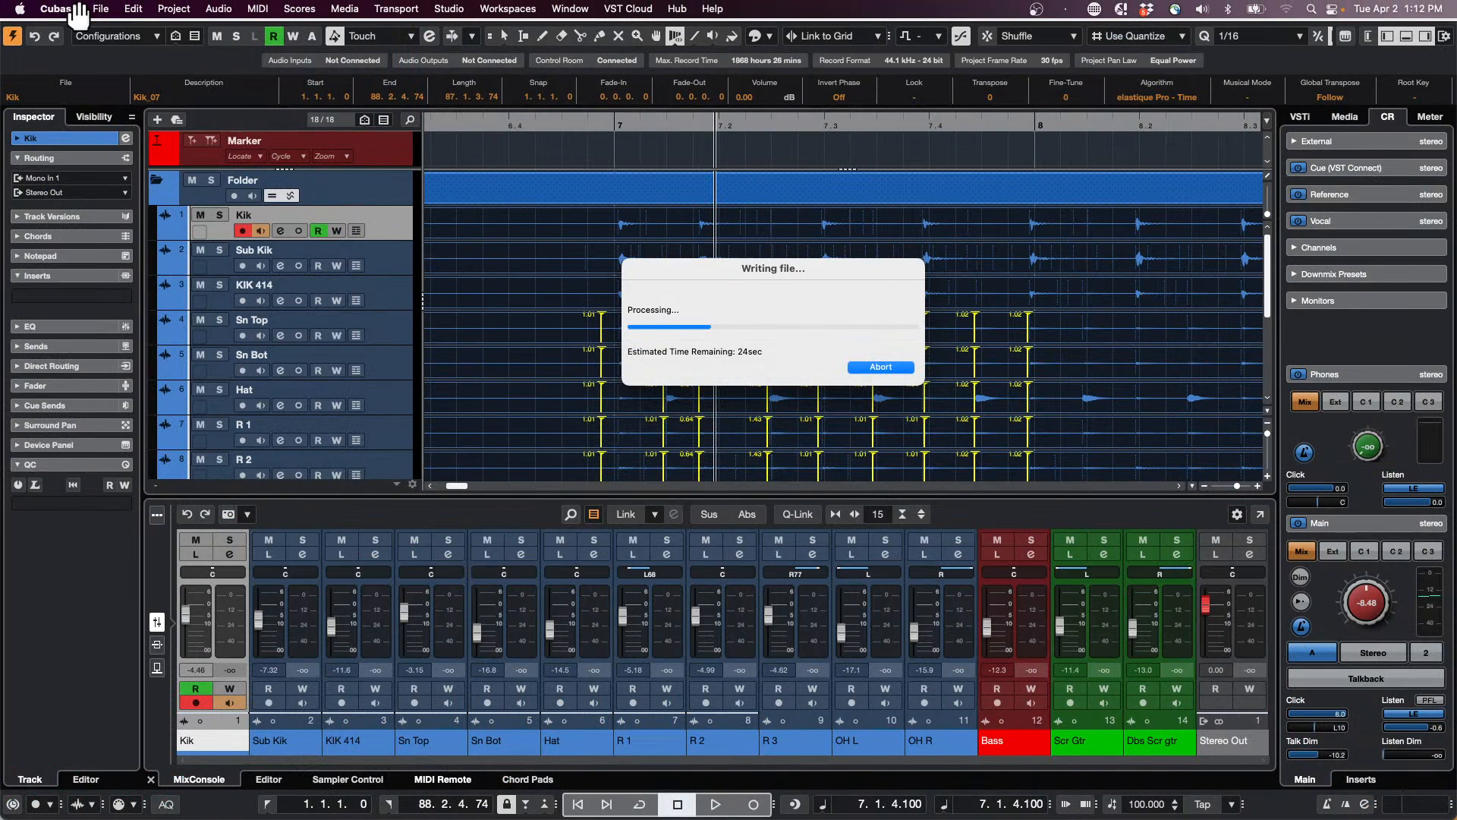
pyautogui.click(100, 9)
pyautogui.moveTo(149, 355)
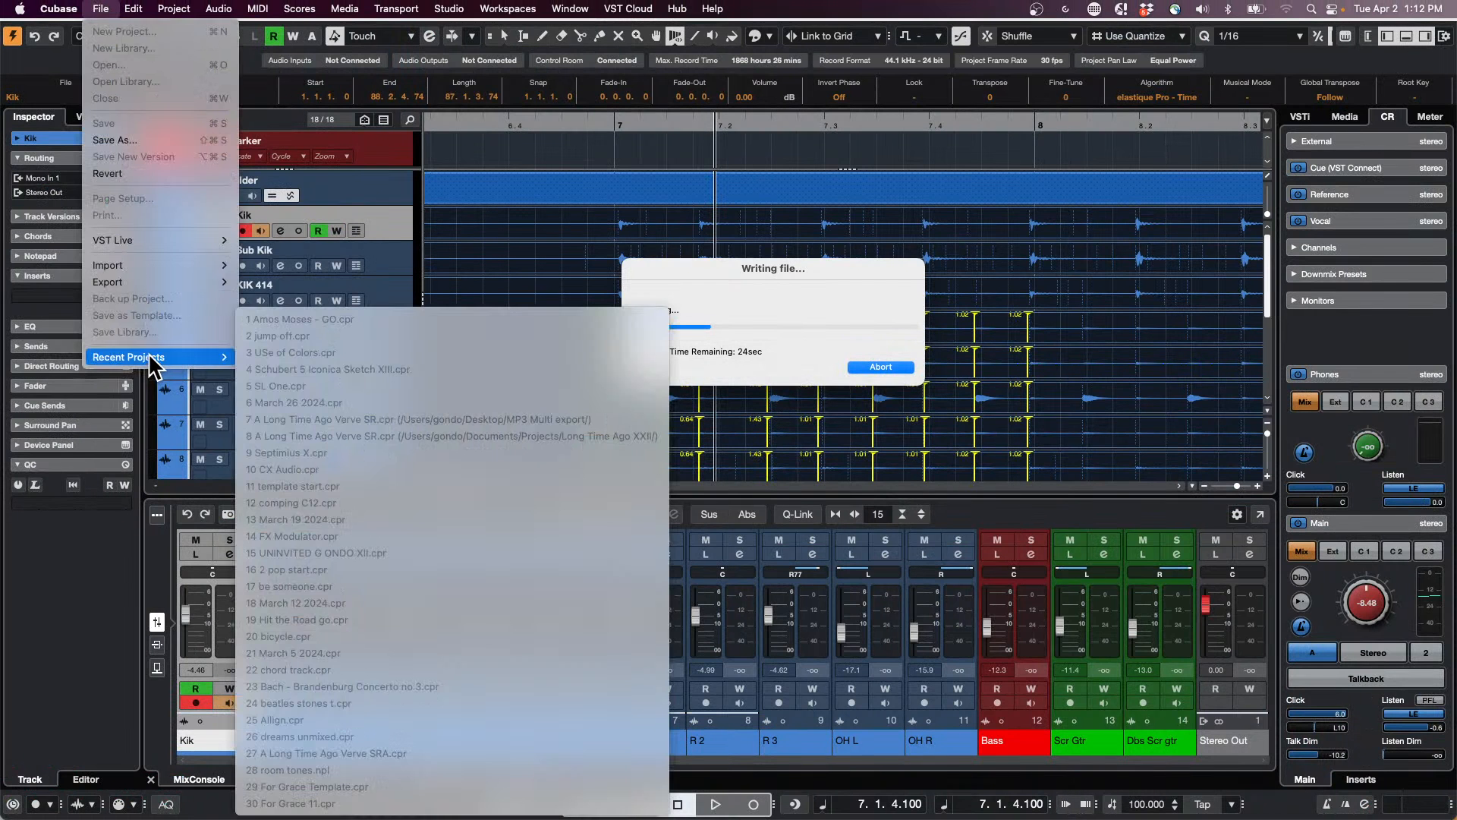
pyautogui.click(899, 366)
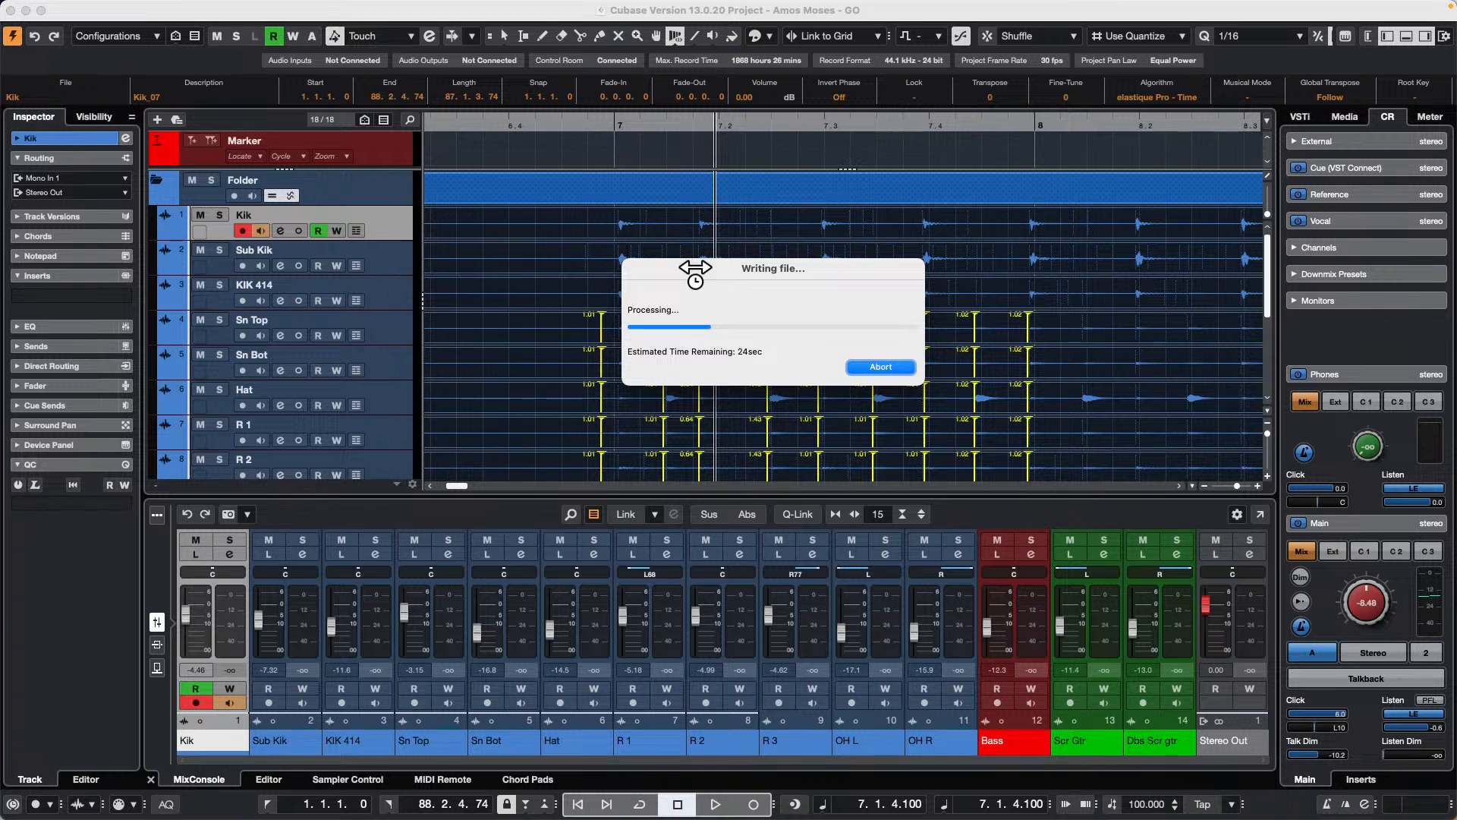
pyautogui.moveTo(695, 270); pyautogui.dragTo(686, 308)
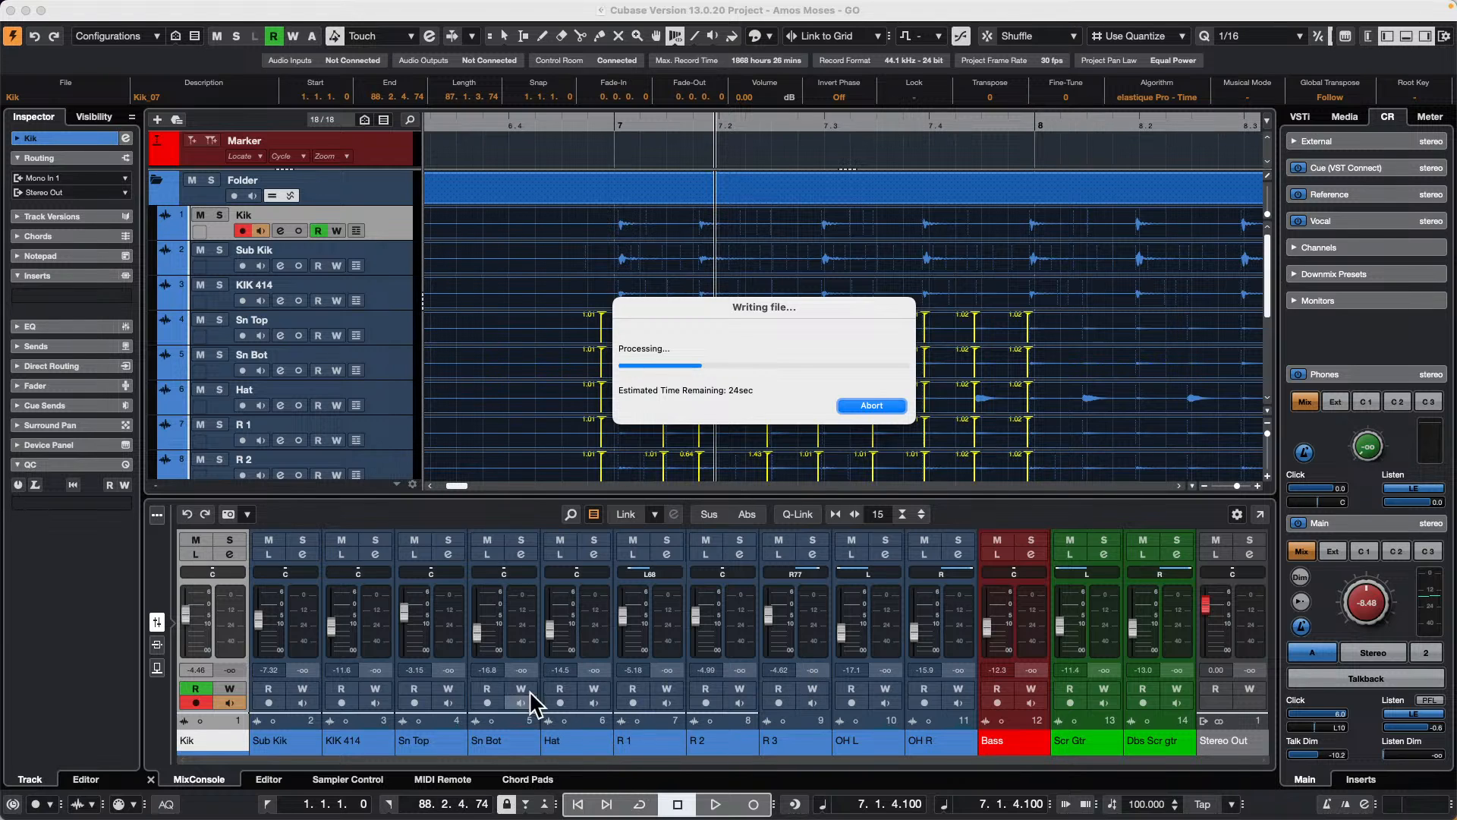
# Step: Quit Cubase 13 from outside its window, with the Amos Moses - GO project in front
pyautogui.moveTo(463, 812)
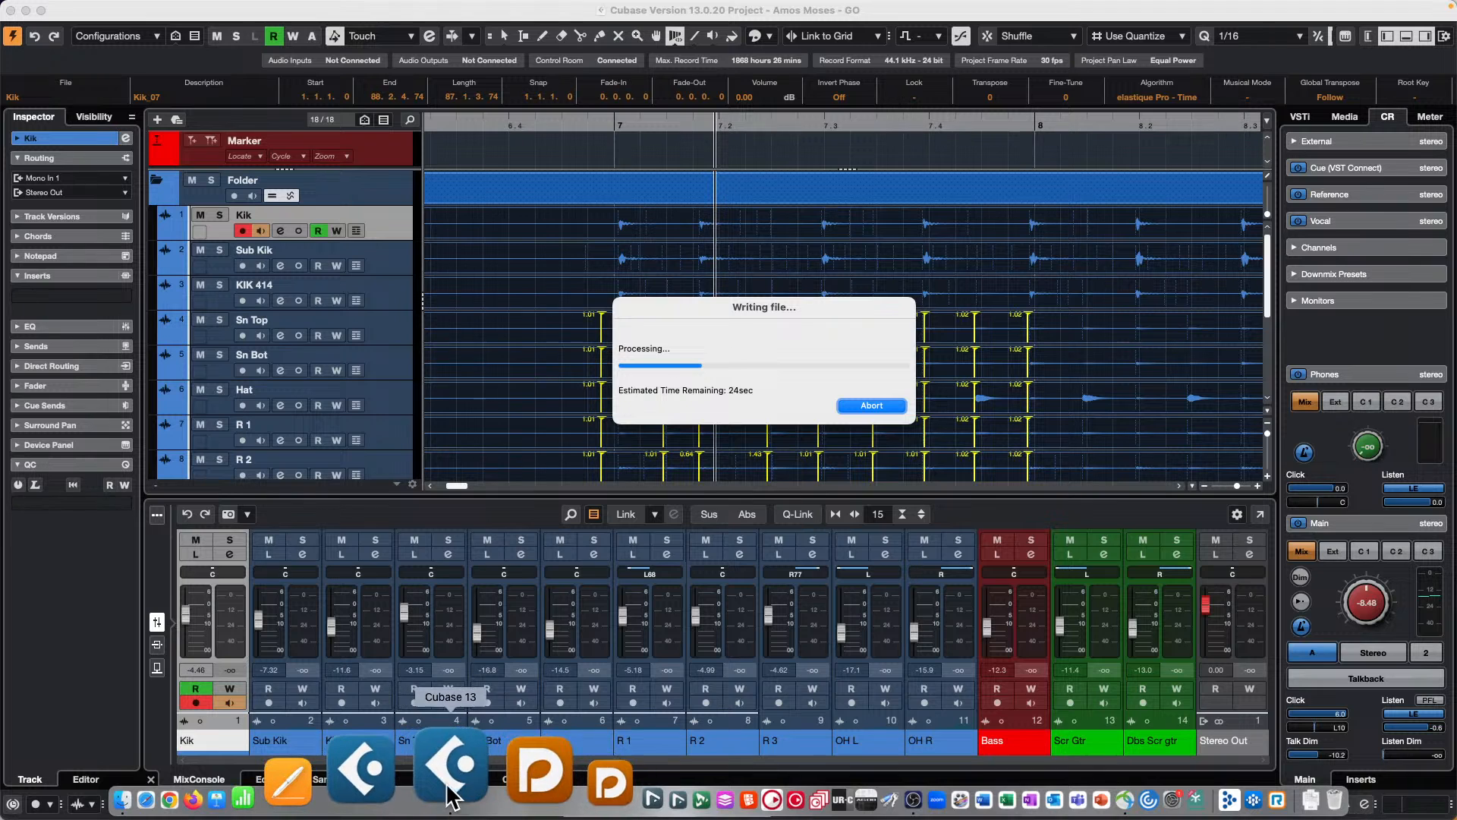
pyautogui.rightClick(448, 782)
pyautogui.click(474, 687)
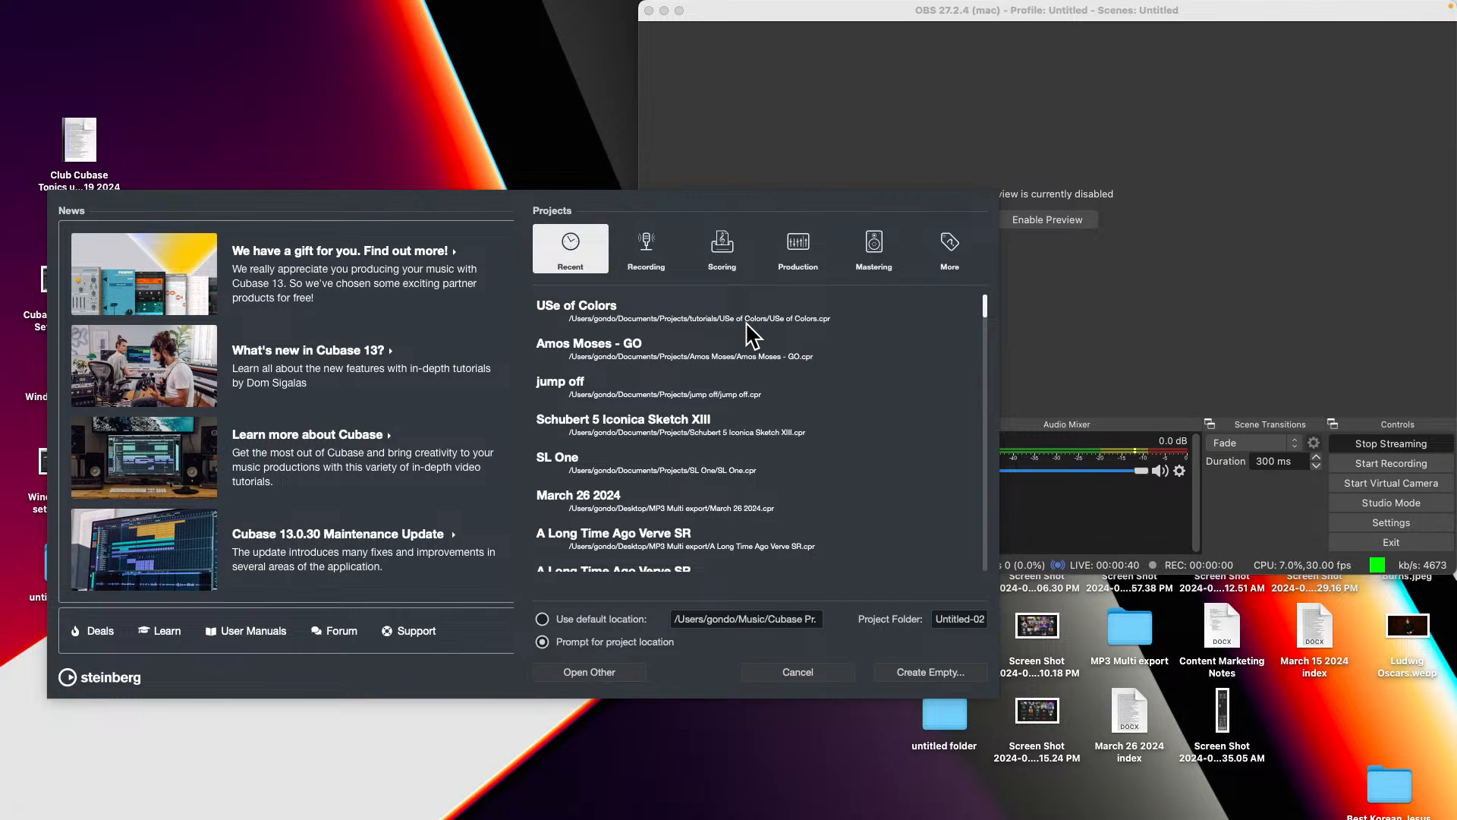
# Step: Open the recent project jump off and dismiss the RingCentral window and Stream Deck update notice, postponing the update
pyautogui.doubleClick(634, 390)
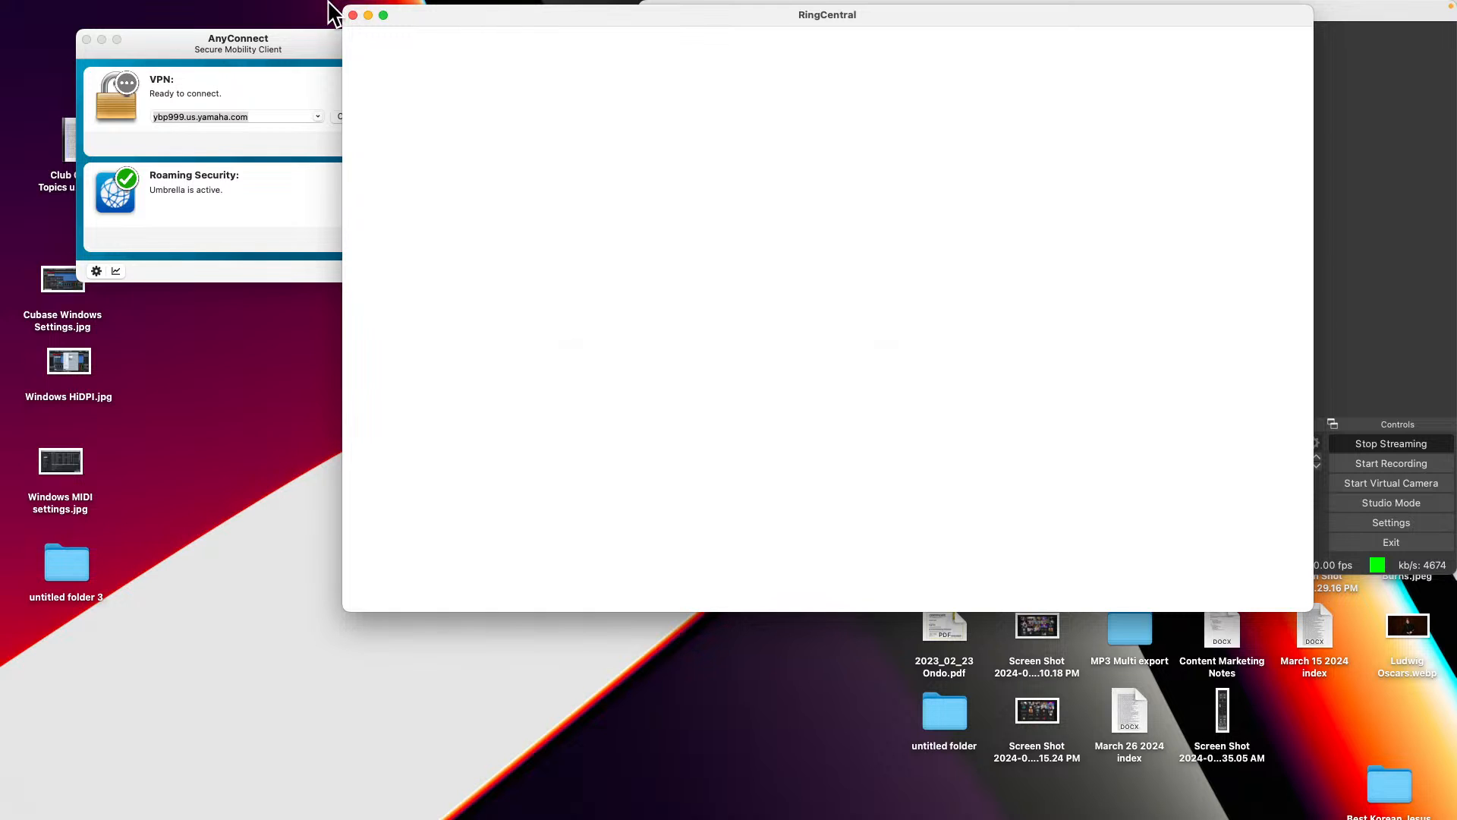
pyautogui.click(353, 15)
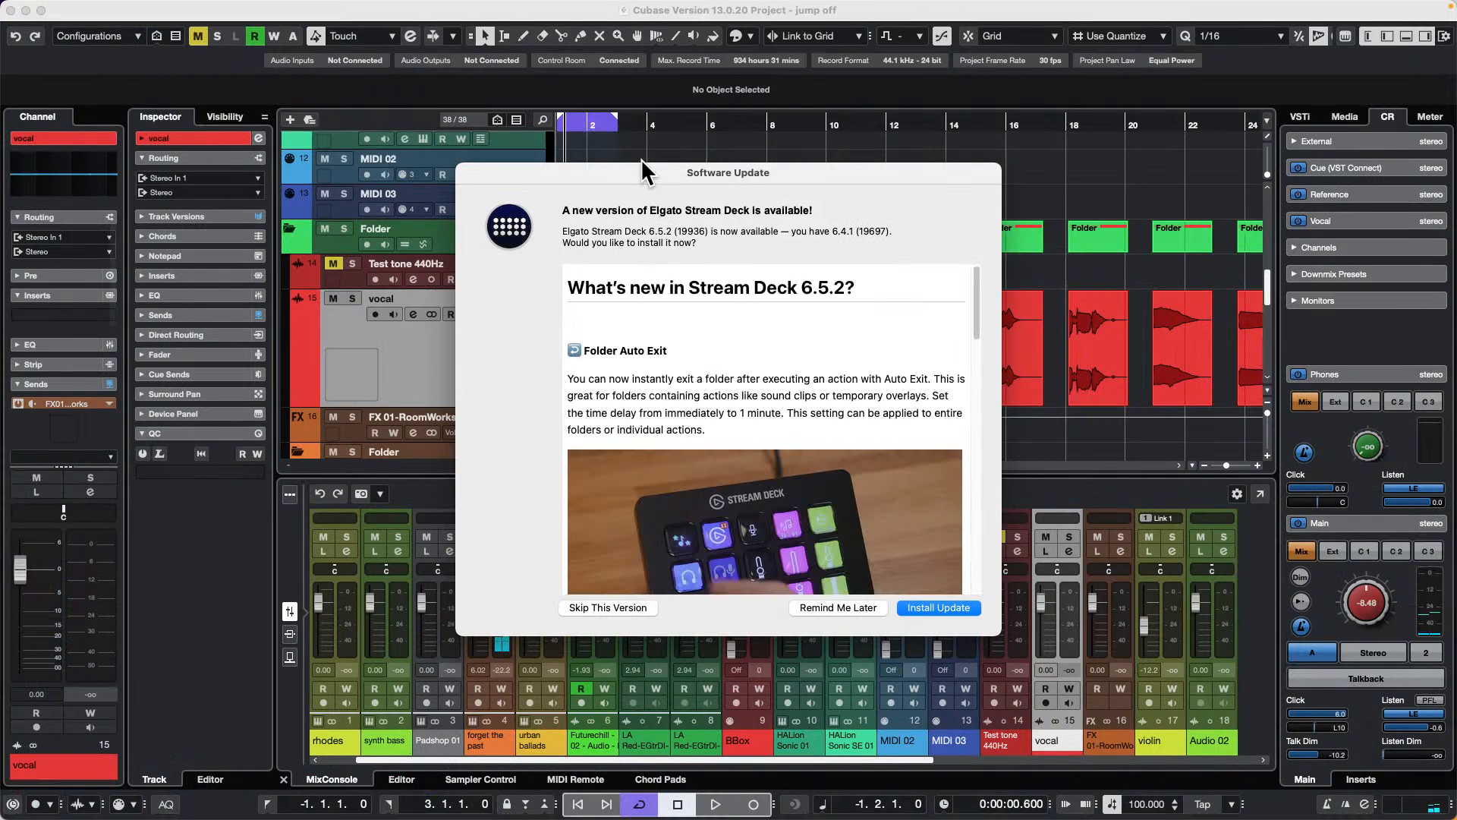
pyautogui.click(835, 608)
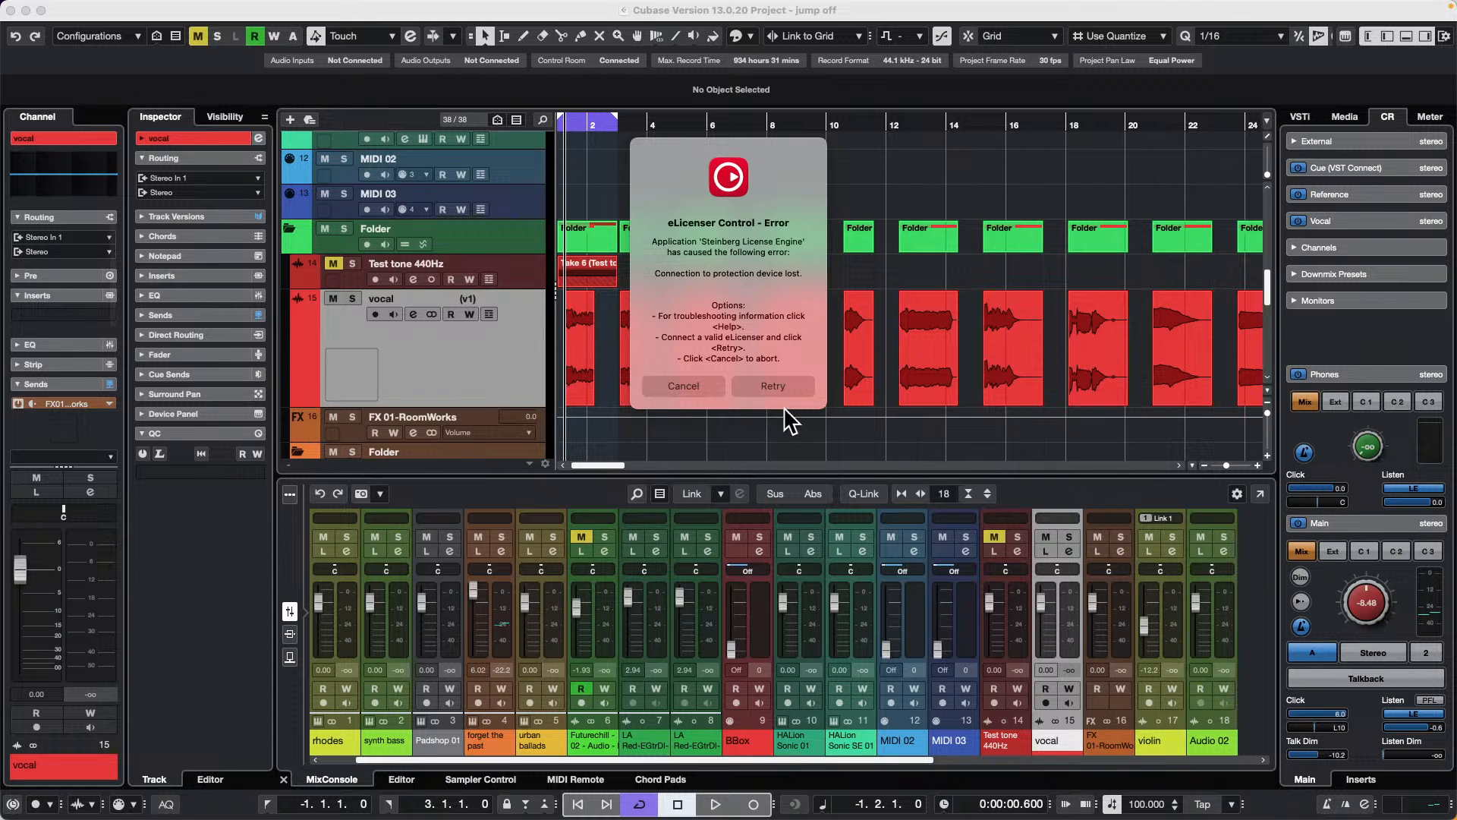
# Step: Cancel the recurring eLicenser Control errors and close the Steinberg Activation Manager window
pyautogui.click(688, 386)
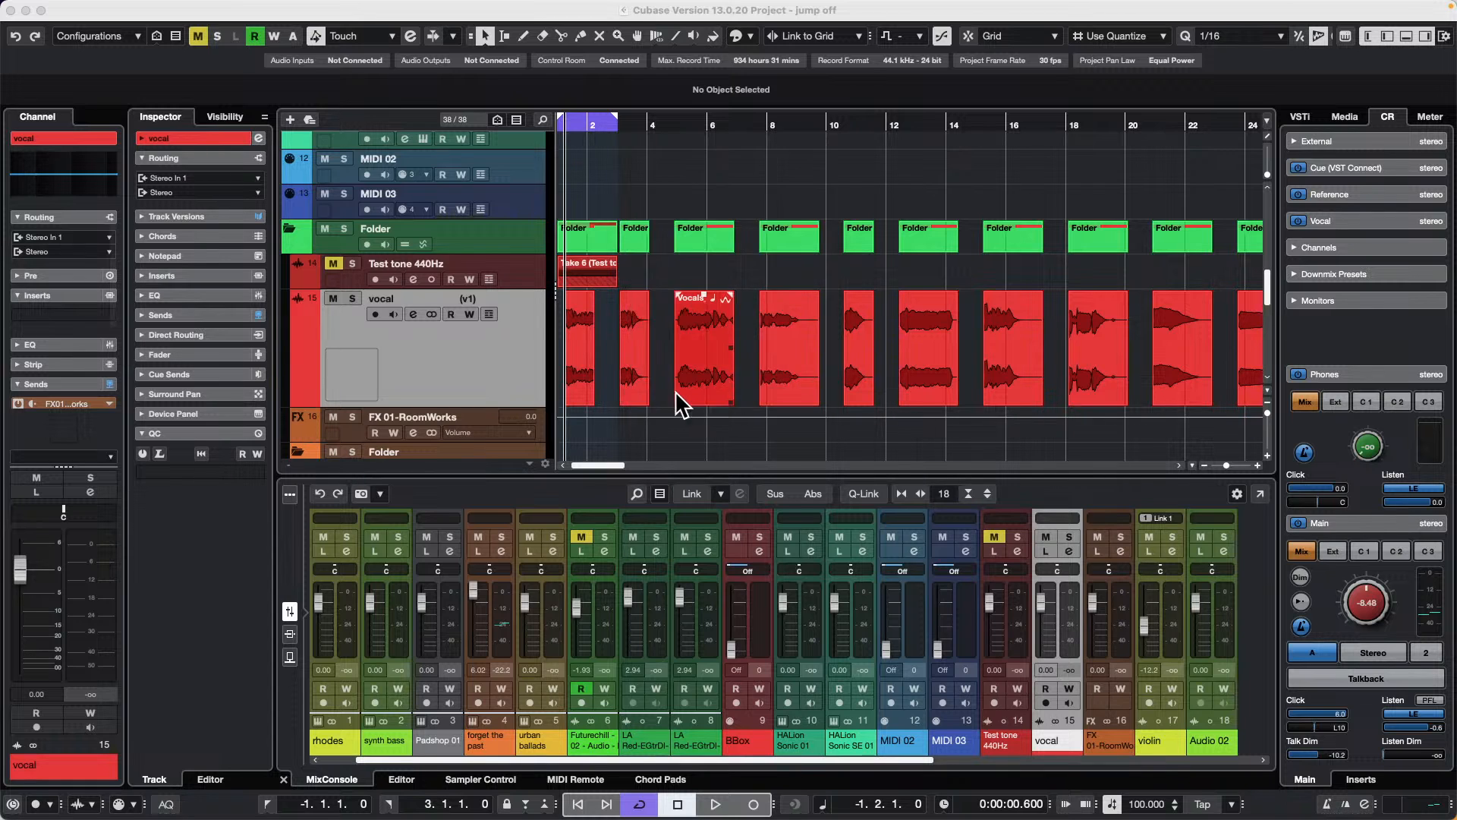
pyautogui.click(683, 389)
pyautogui.click(712, 161)
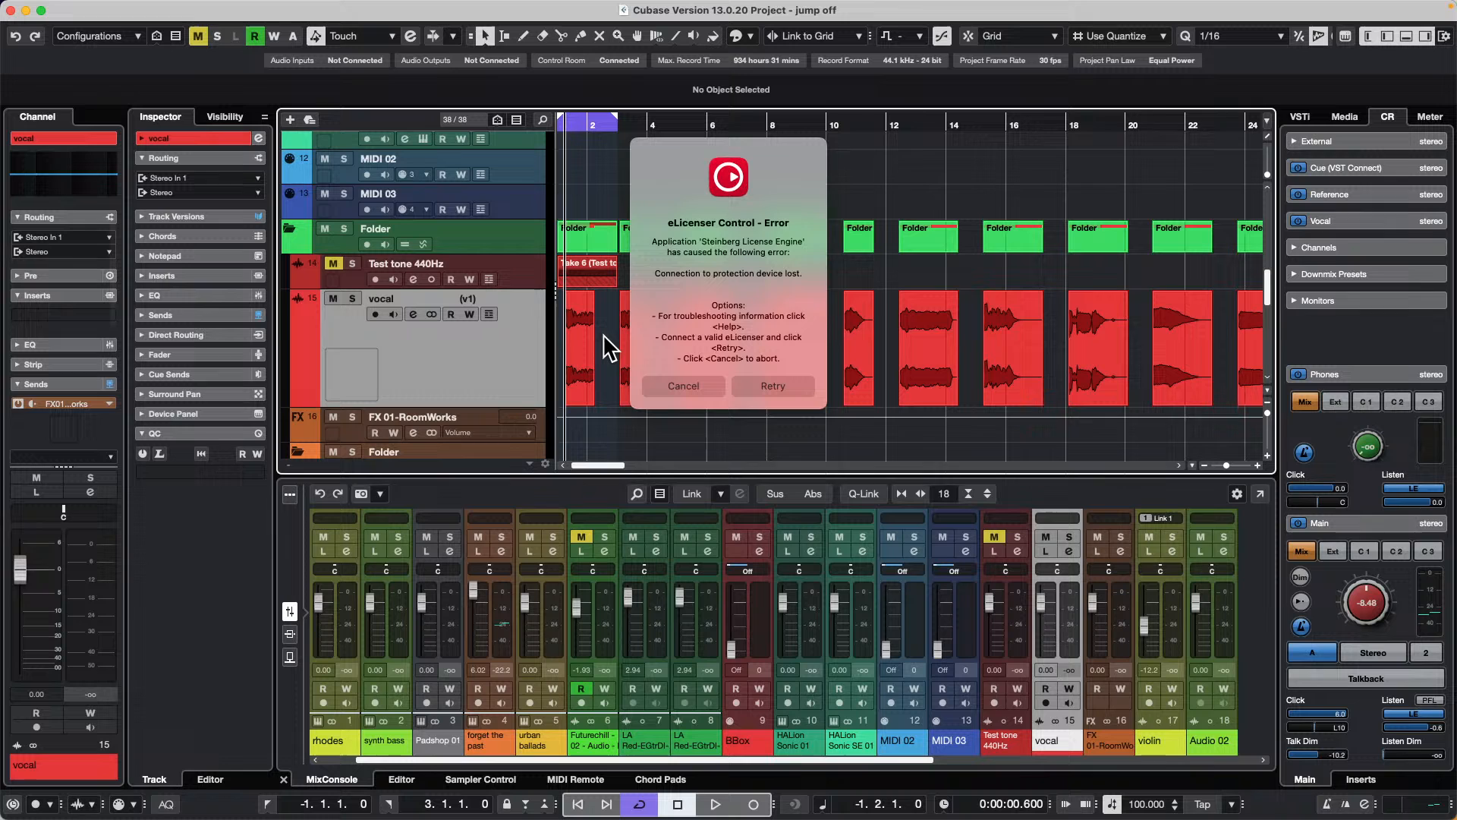
pyautogui.click(693, 382)
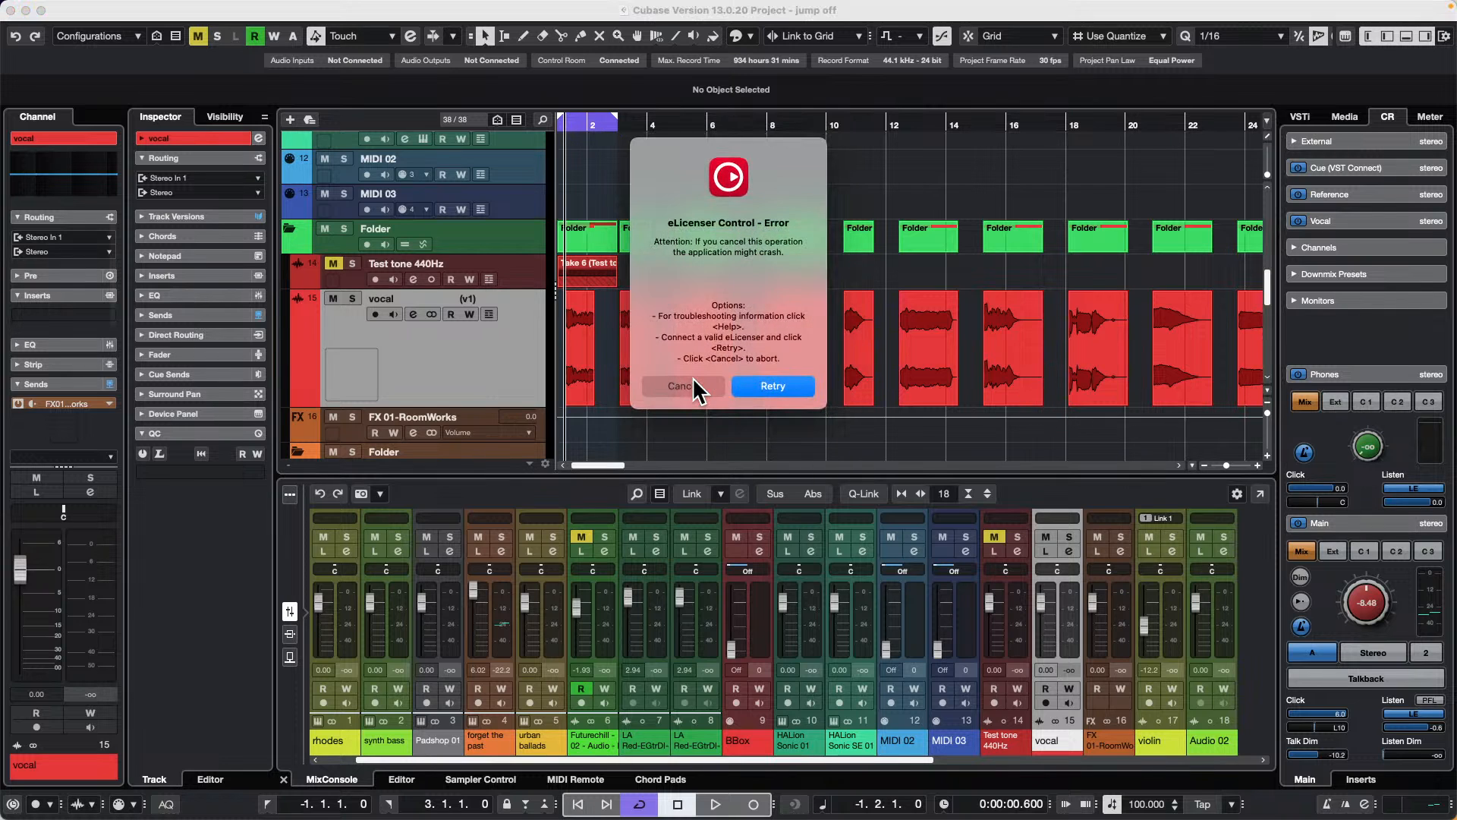
pyautogui.click(693, 381)
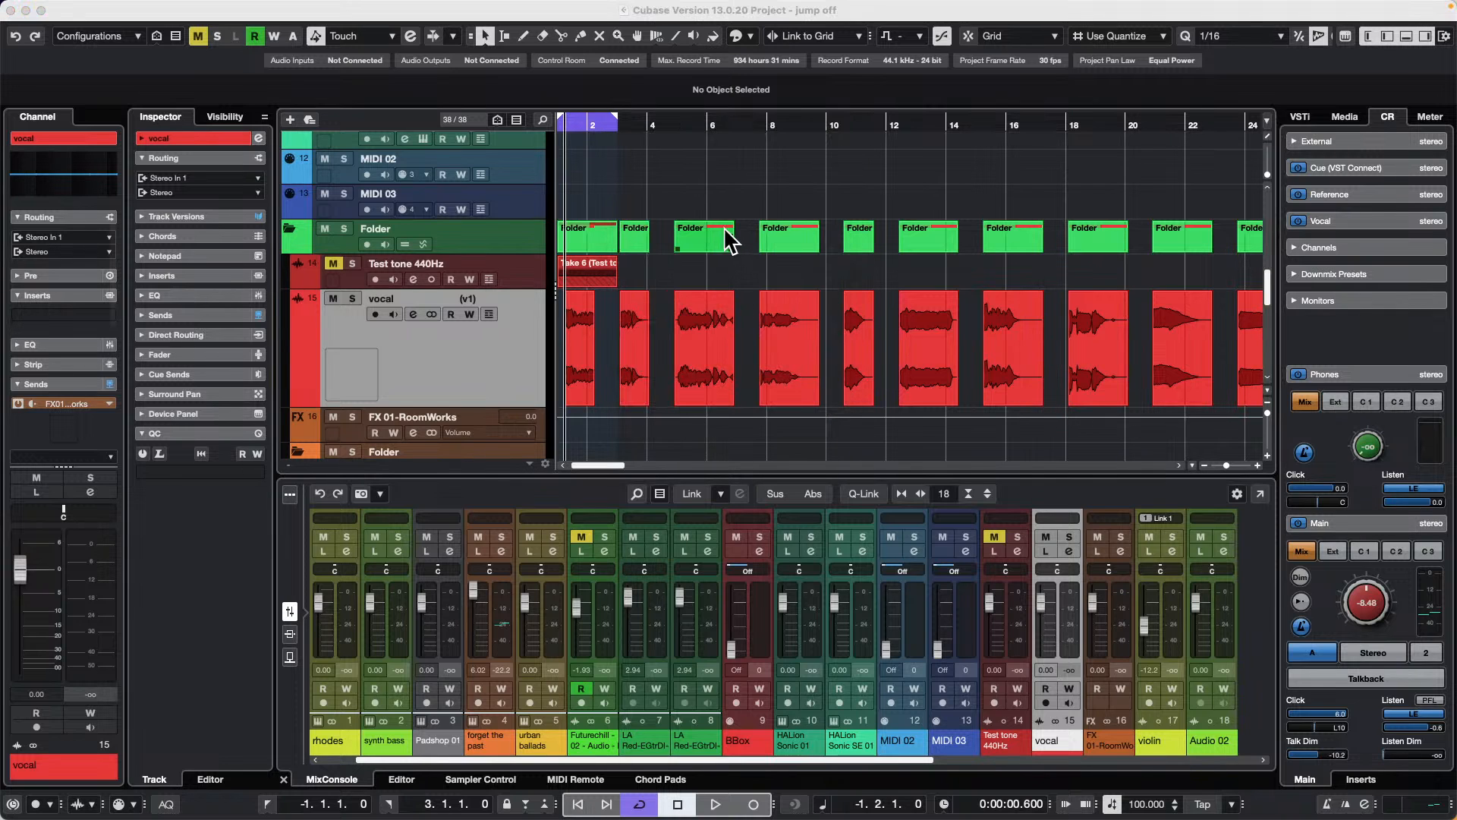
pyautogui.click(794, 185)
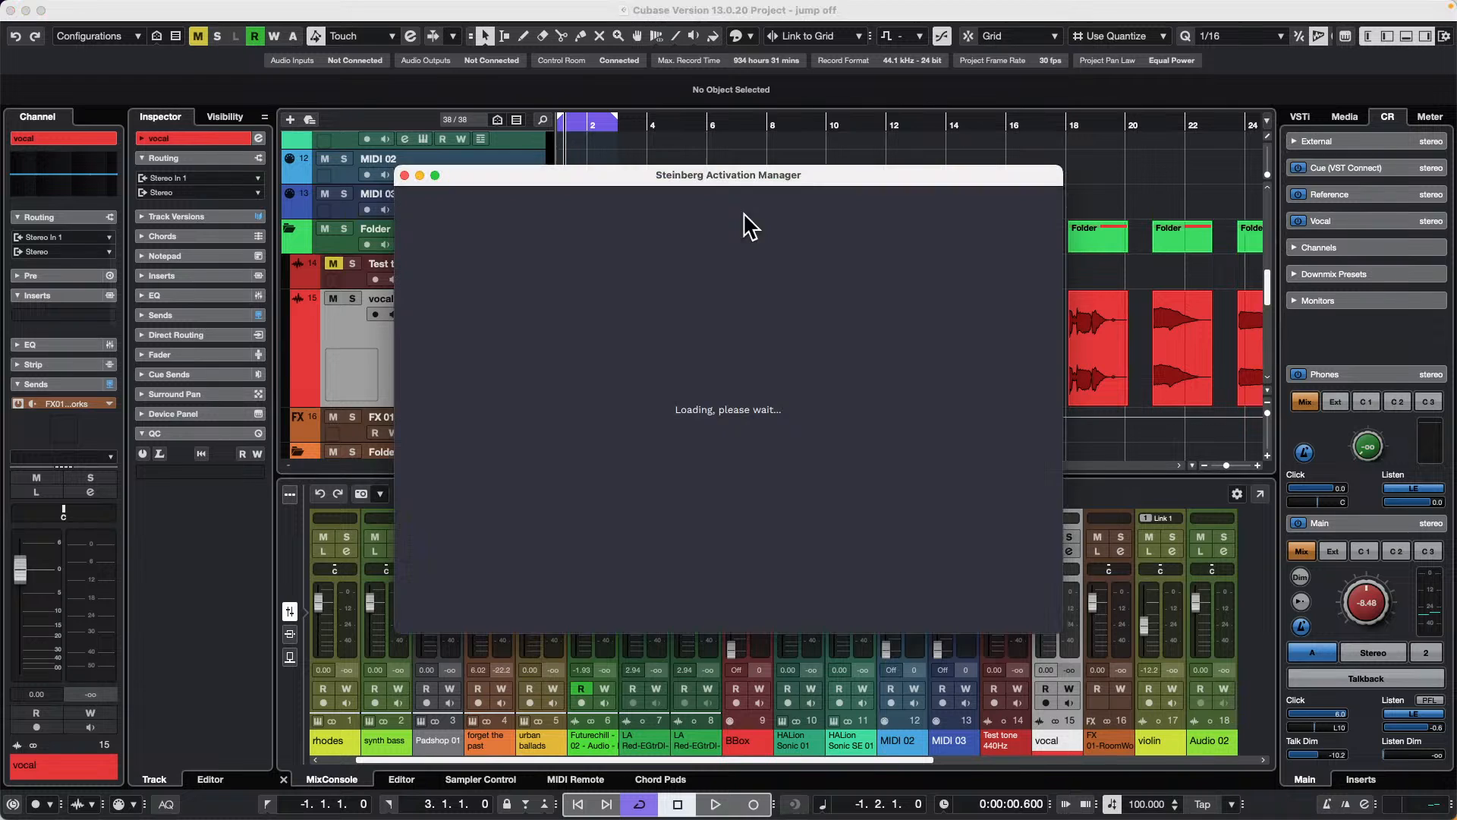
pyautogui.click(404, 176)
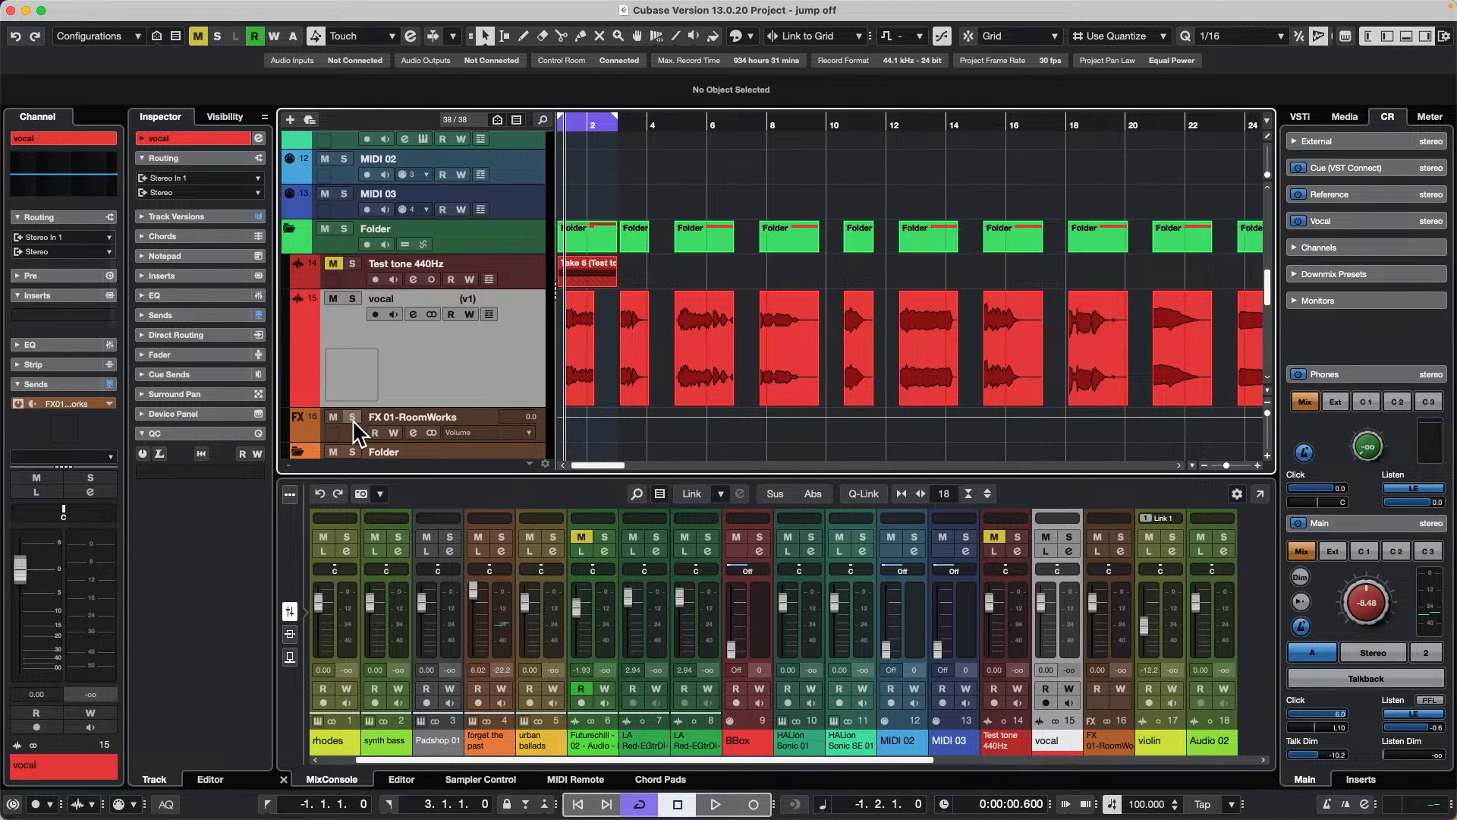
# Step: Set the vocal channel's FX 01-RoomWorks send level to 1.23 in its channel settings and cancel the eLicenser error
pyautogui.click(415, 313)
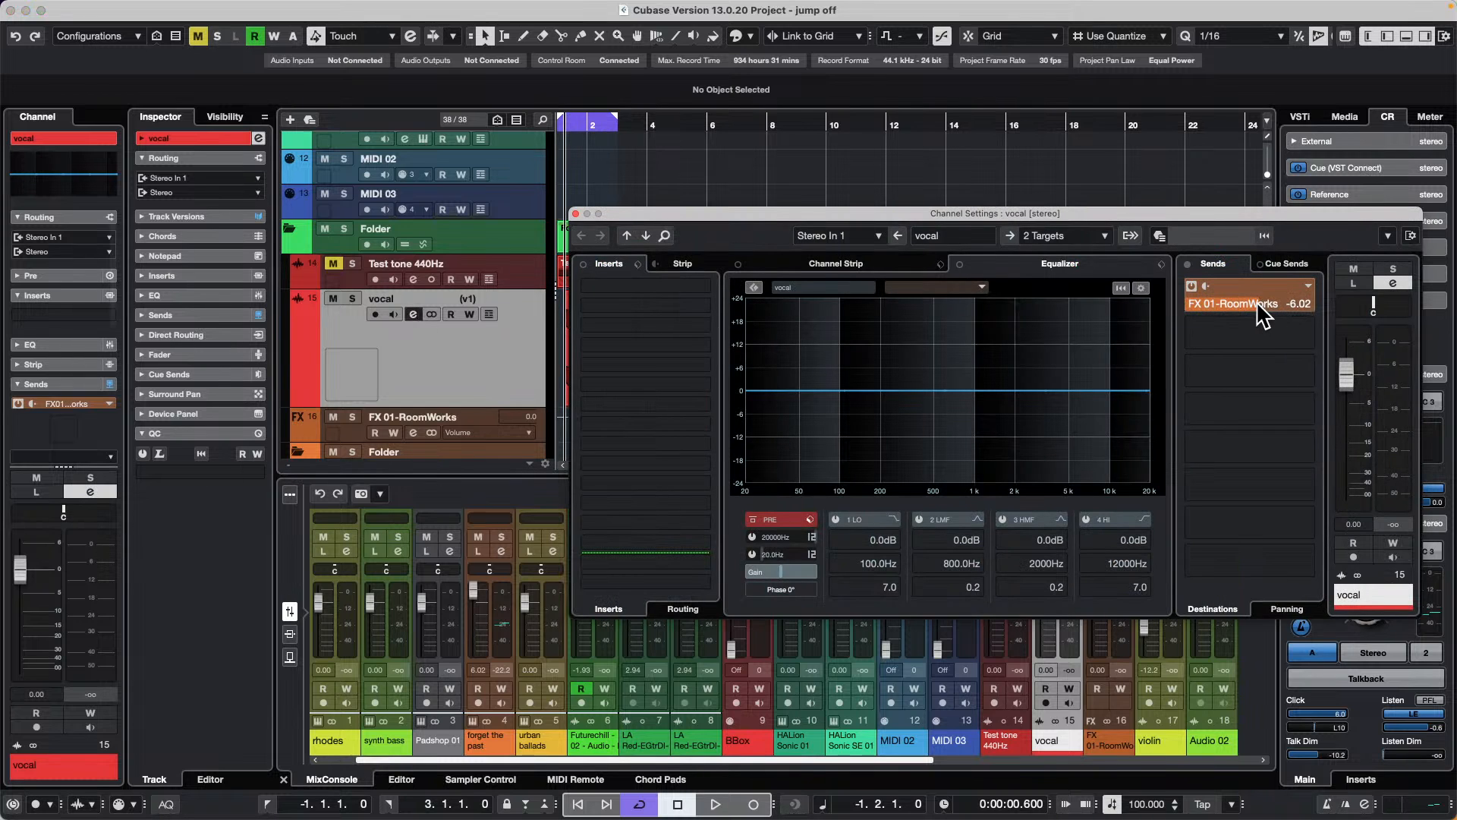
pyautogui.moveTo(1259, 314)
pyautogui.mouseDown()
pyautogui.moveTo(1195, 318)
pyautogui.moveTo(1267, 298)
pyautogui.moveTo(1187, 305)
pyautogui.moveTo(1251, 306)
pyautogui.mouseUp()
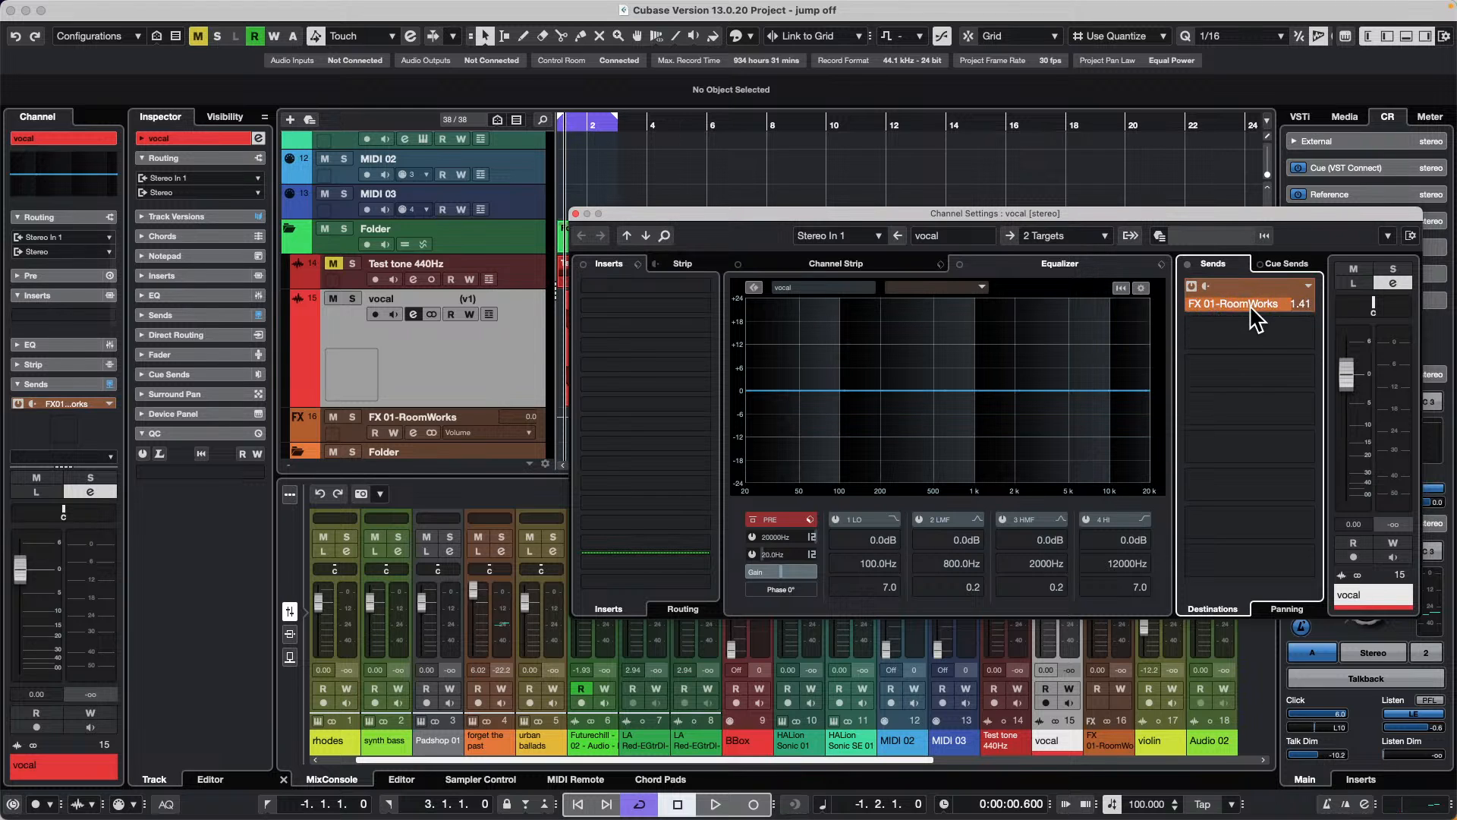
pyautogui.moveTo(1177, 213); pyautogui.dragTo(882, 211)
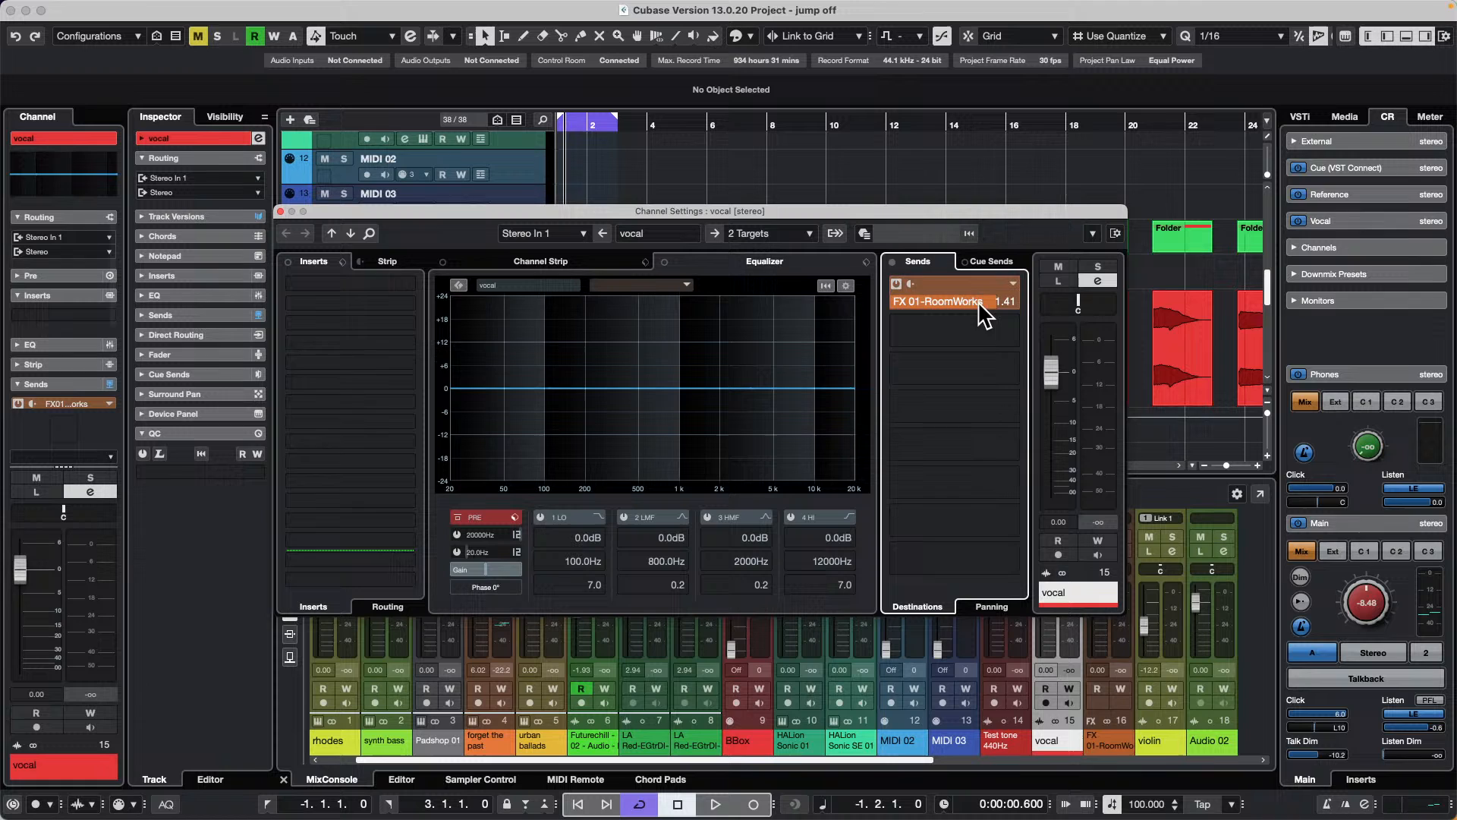
pyautogui.moveTo(978, 298)
pyautogui.mouseDown()
pyautogui.moveTo(871, 308)
pyautogui.moveTo(974, 303)
pyautogui.moveTo(937, 309)
pyautogui.moveTo(963, 309)
pyautogui.moveTo(988, 287)
pyautogui.mouseUp()
pyautogui.moveTo(981, 298)
pyautogui.mouseDown()
pyautogui.moveTo(839, 309)
pyautogui.moveTo(950, 325)
pyautogui.moveTo(989, 312)
pyautogui.moveTo(867, 316)
pyautogui.moveTo(978, 302)
pyautogui.mouseUp()
pyautogui.moveTo(981, 304); pyautogui.dragTo(938, 307)
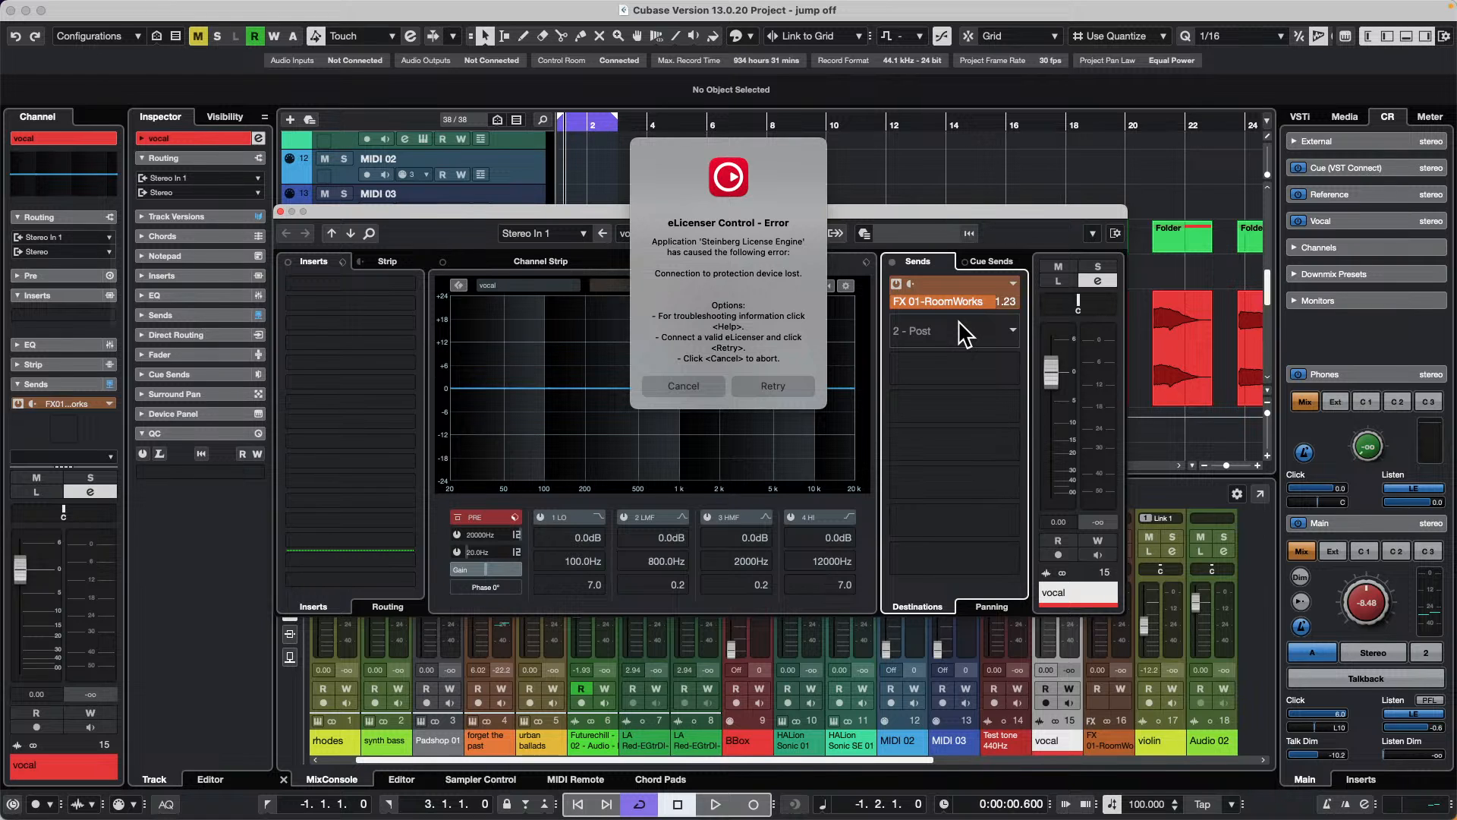
pyautogui.click(688, 378)
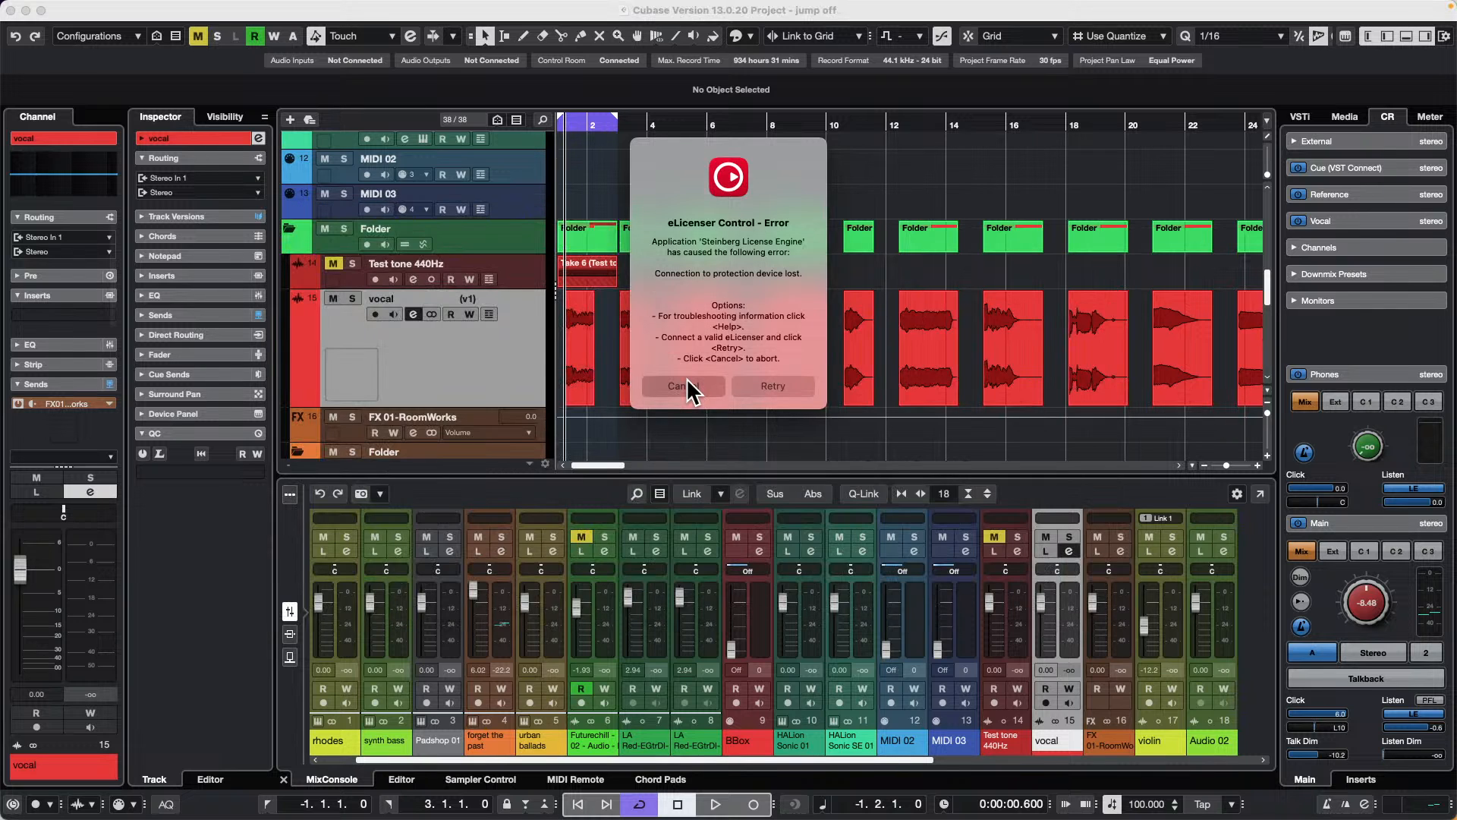
pyautogui.click(687, 382)
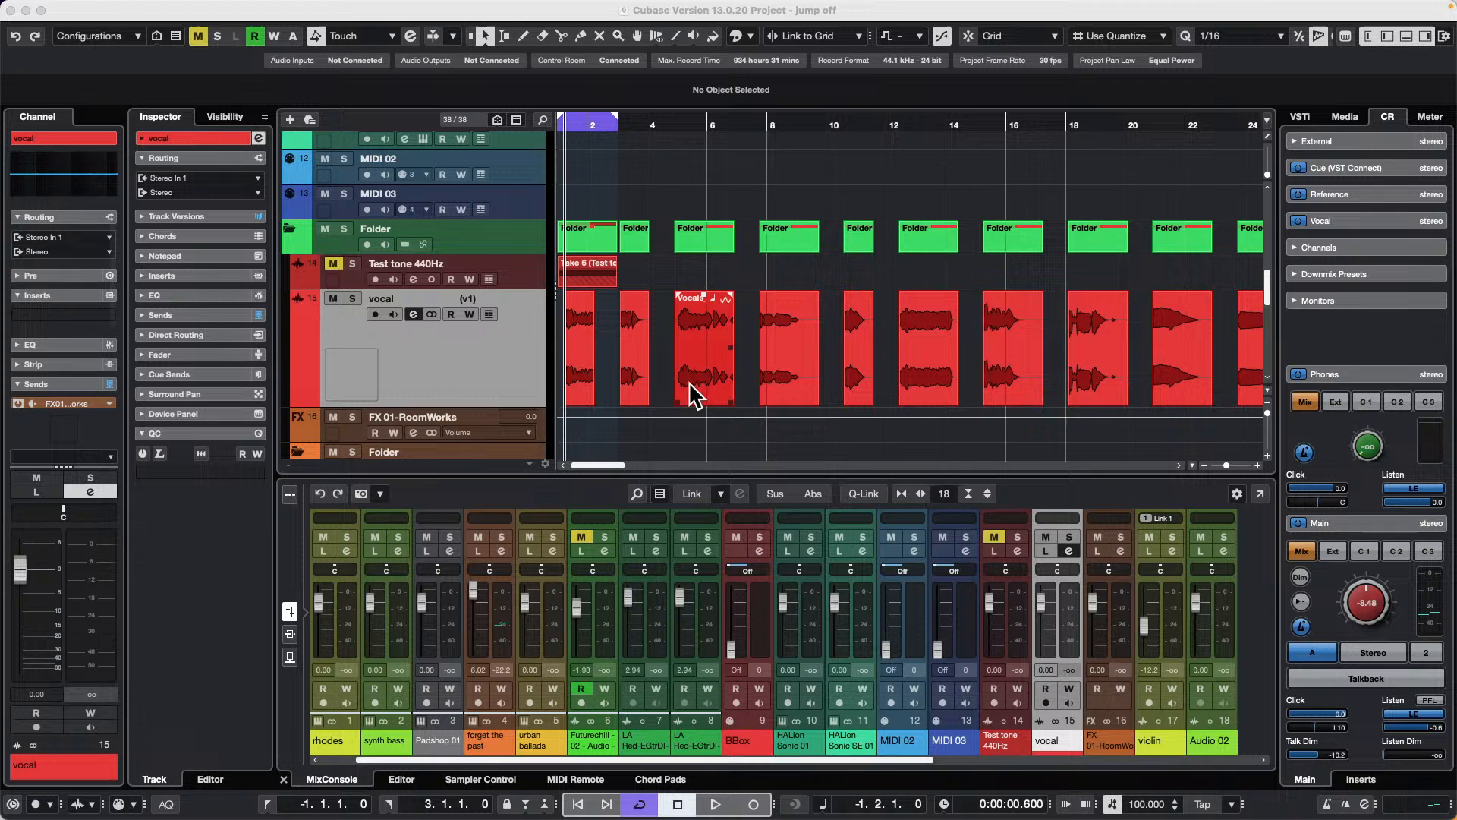
# Step: Select the tracks Audio 02 to Audio 05 in the track list and cancel the eLicenser error
pyautogui.scroll(-8, 472, 312)
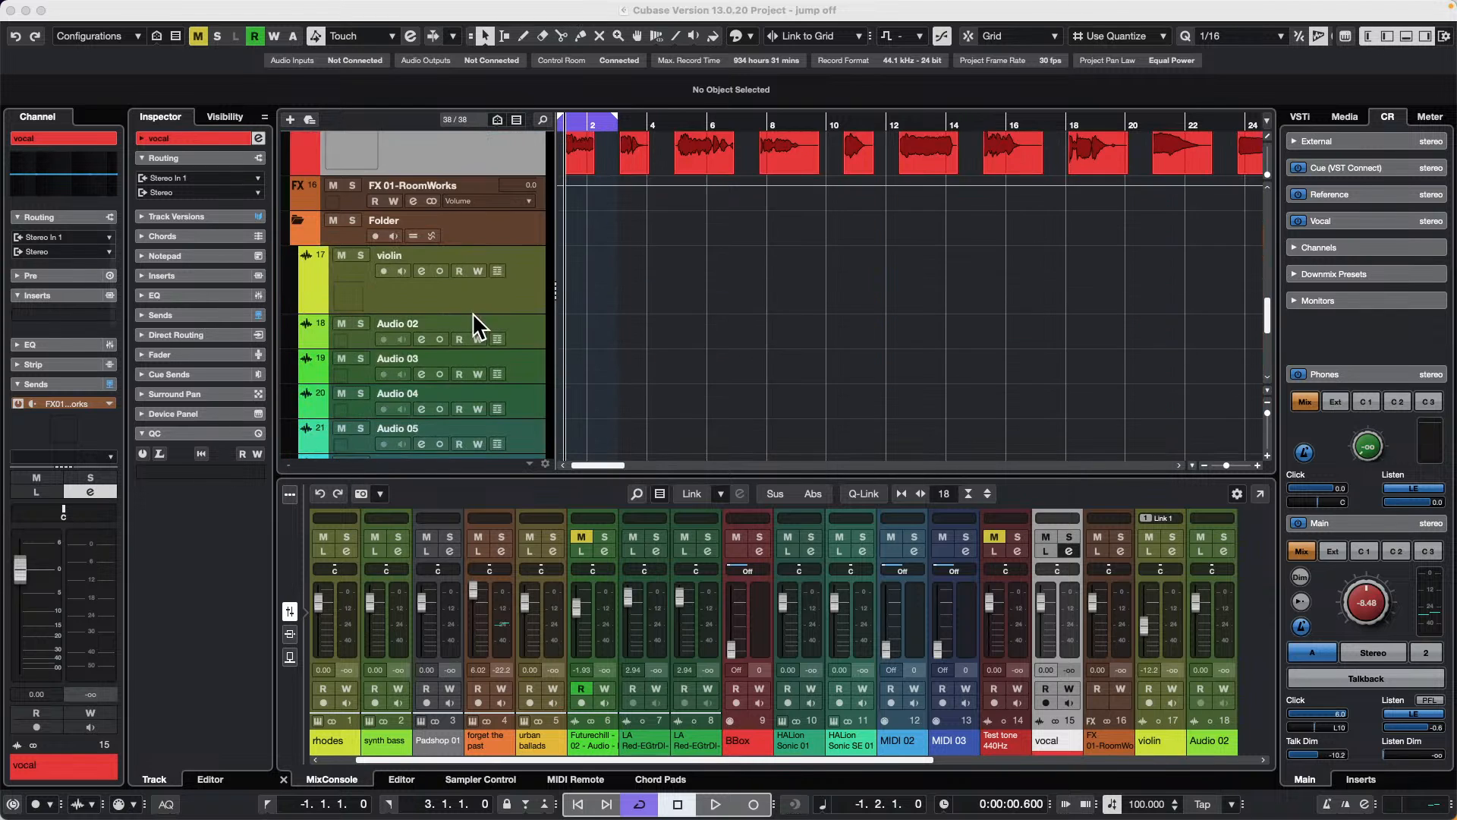
pyautogui.click(524, 202)
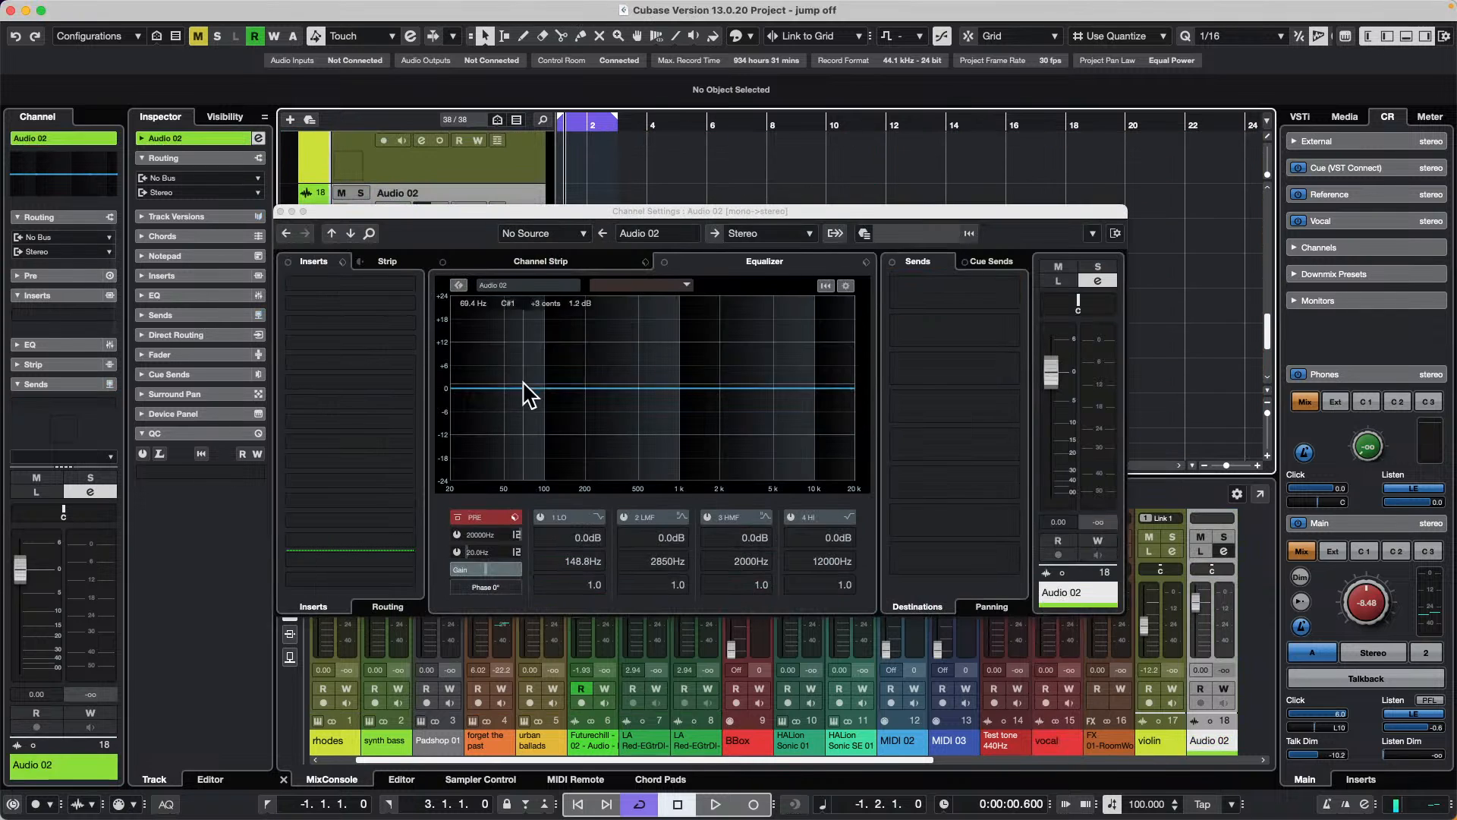
pyautogui.click(284, 209)
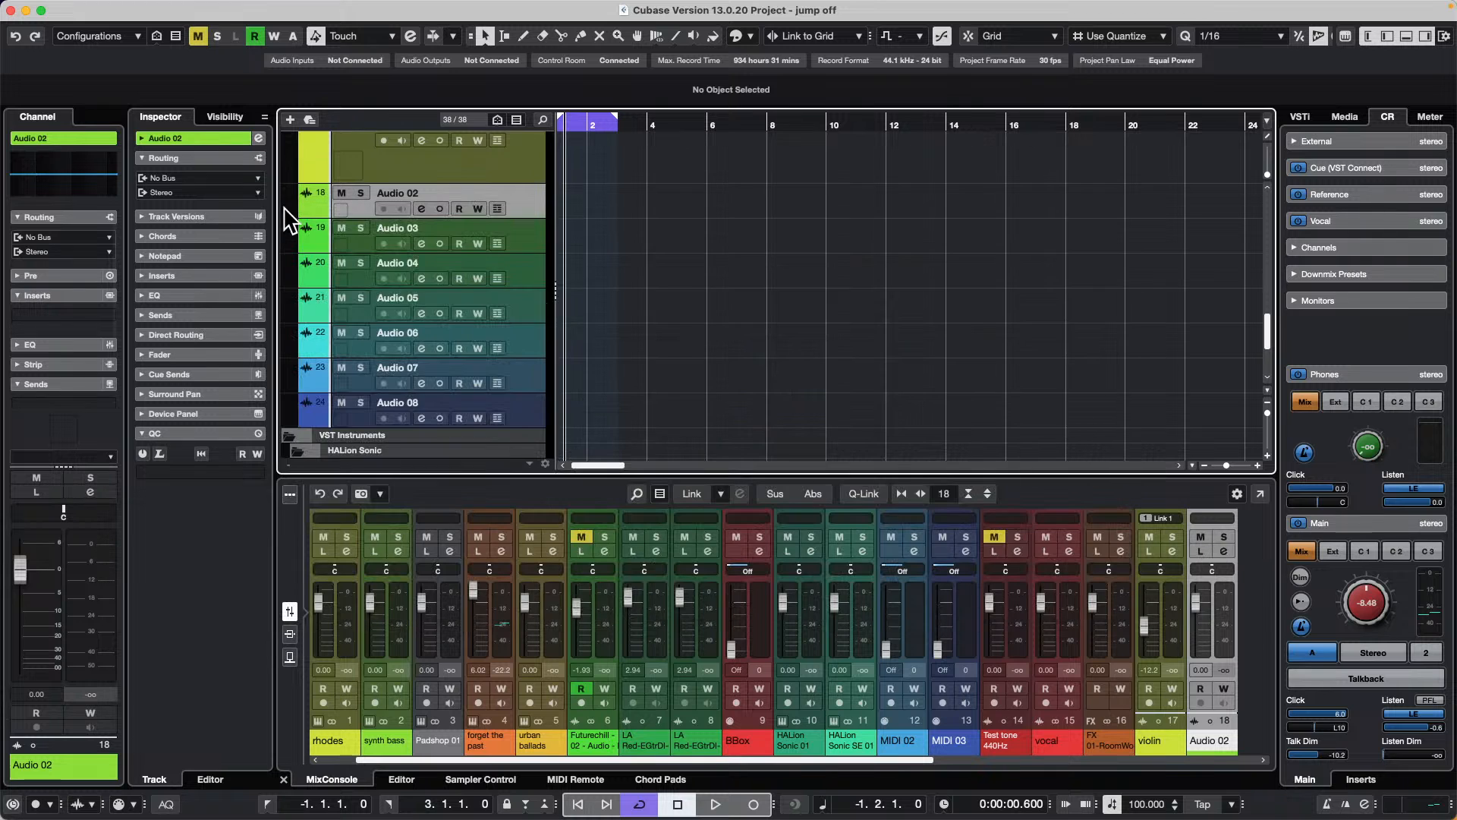
pyautogui.click(522, 412)
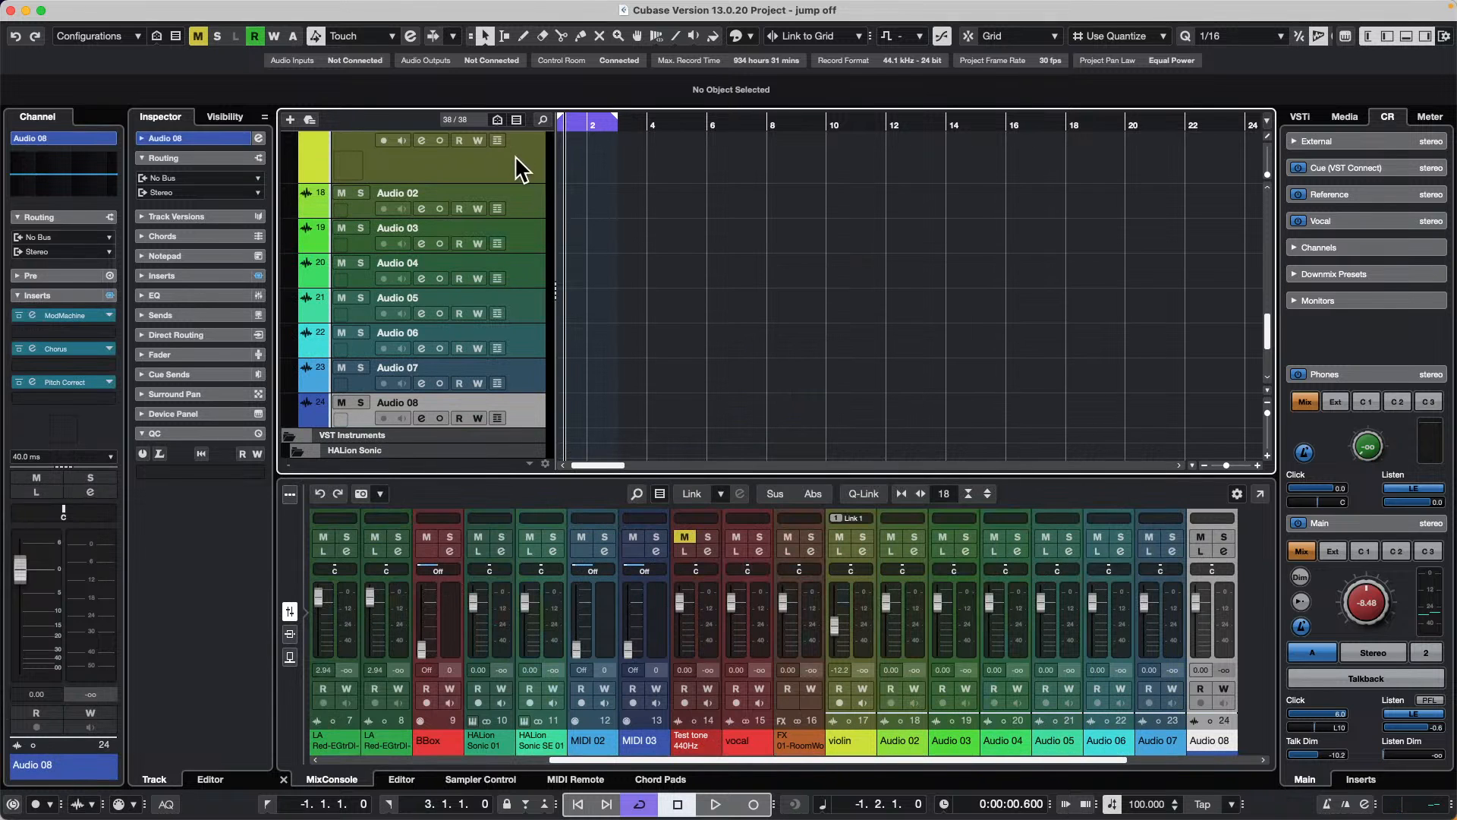
pyautogui.click(525, 205)
pyautogui.keyDown('shift'); pyautogui.click(526, 318); pyautogui.keyUp('shift')
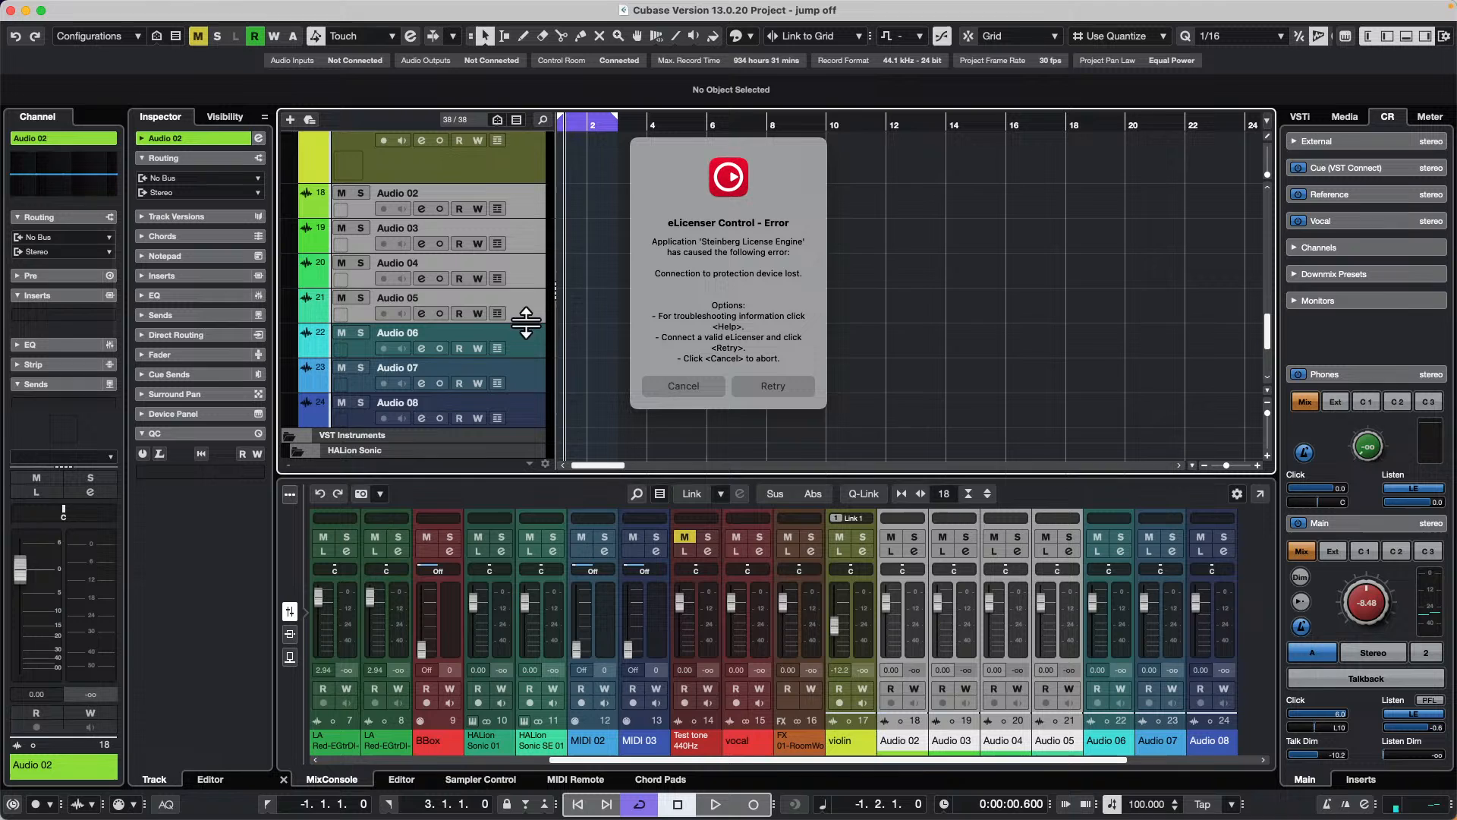
pyautogui.click(692, 385)
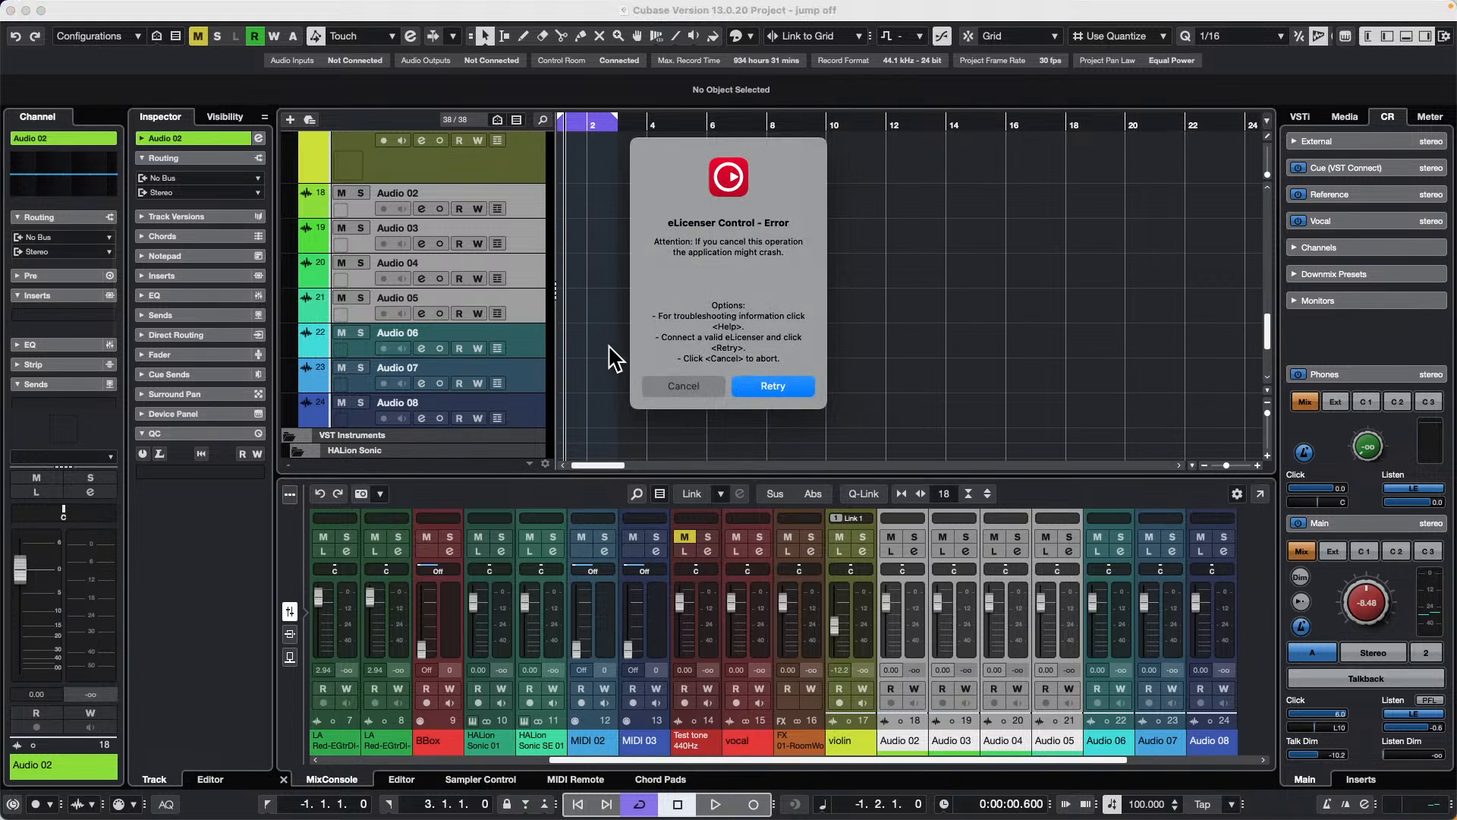
pyautogui.click(683, 386)
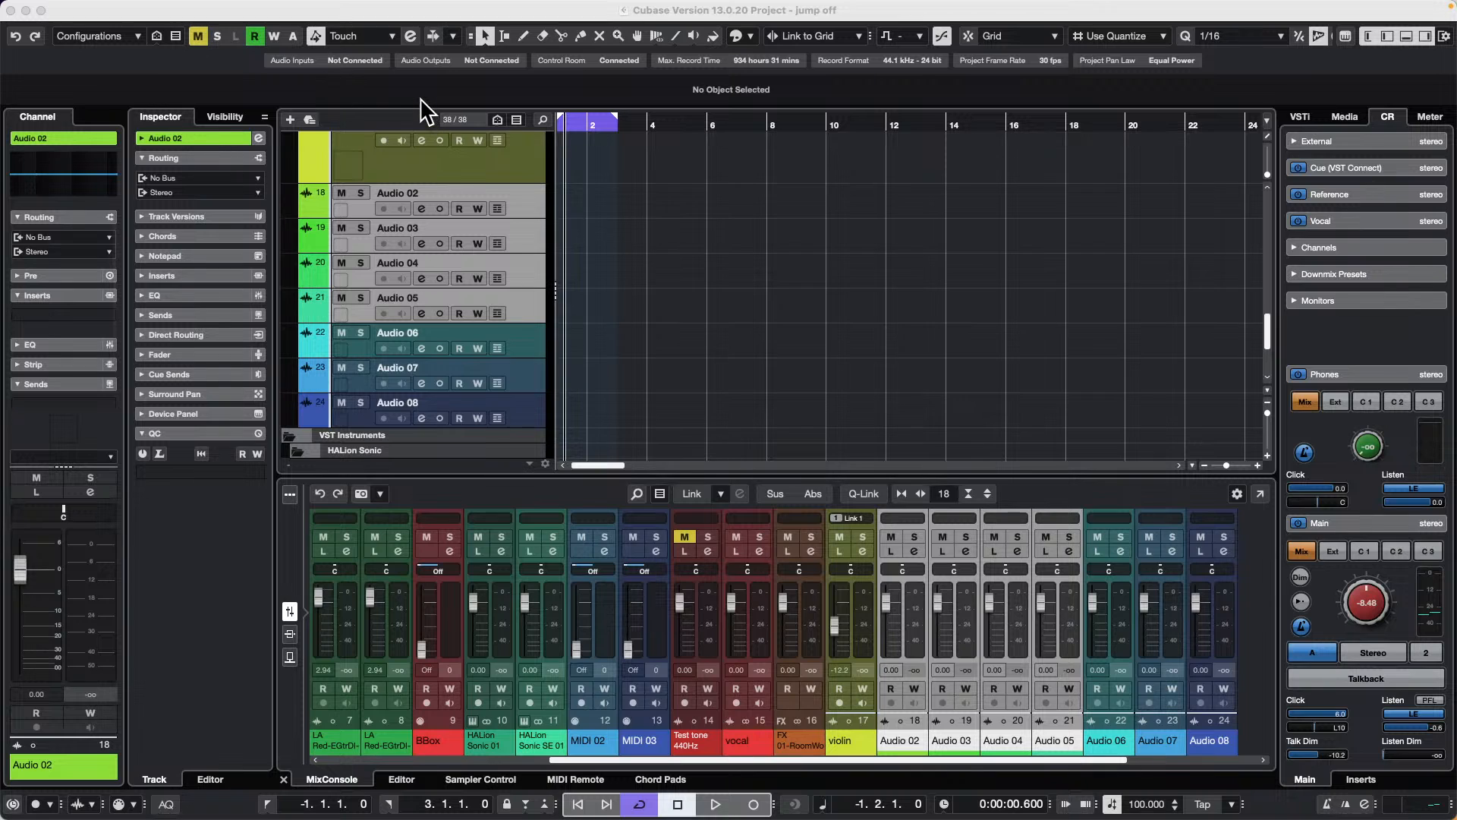
# Step: Solo Audio 02 by itself, and replace that with a solo on all the selected tracks Audio 02 to Audio 06
pyautogui.click(525, 201)
pyautogui.press('s')
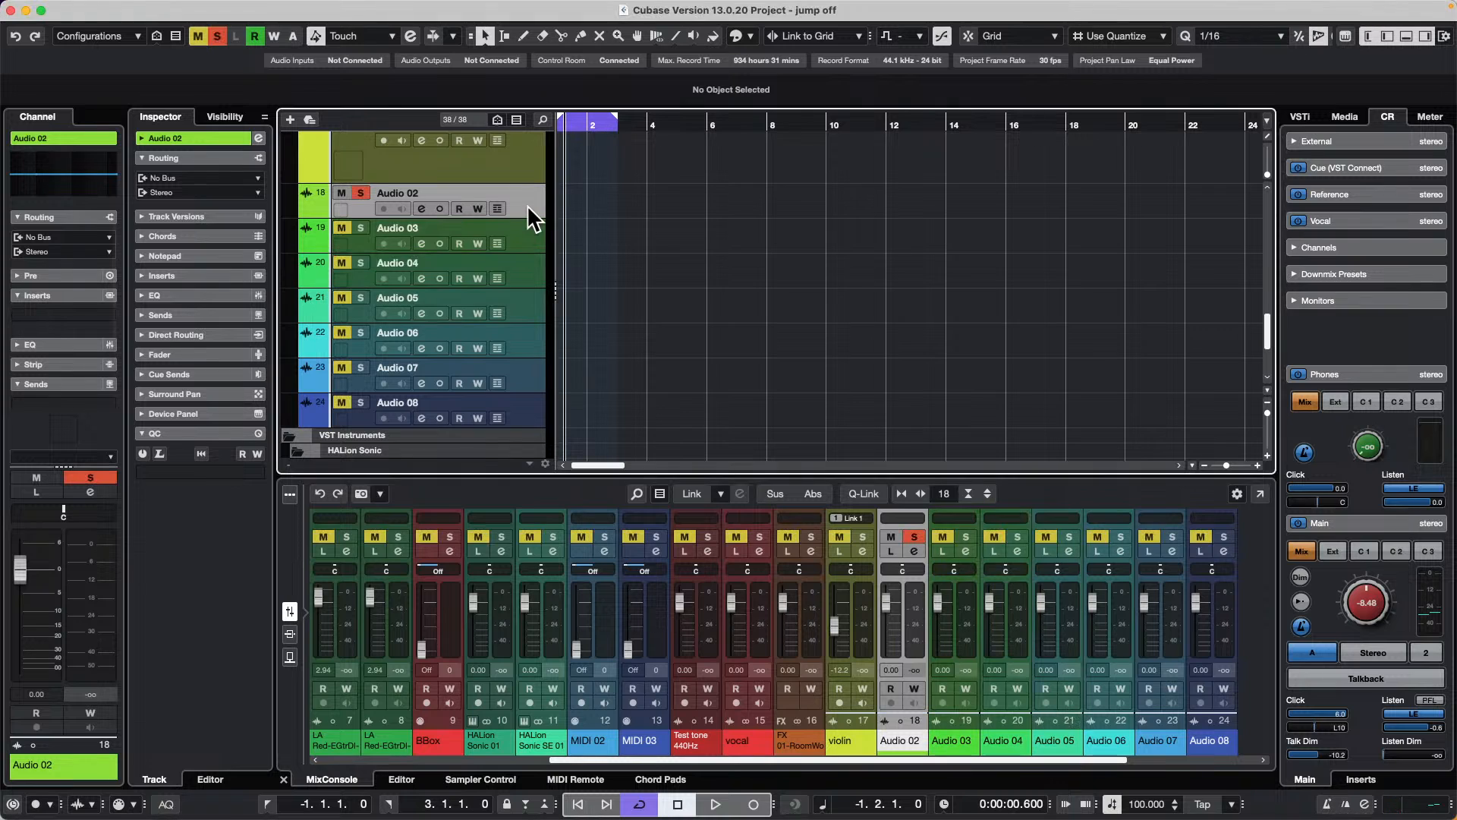
pyautogui.keyDown('shift'); pyautogui.click(524, 346); pyautogui.keyUp('shift')
pyautogui.press('s')
pyautogui.press('s')
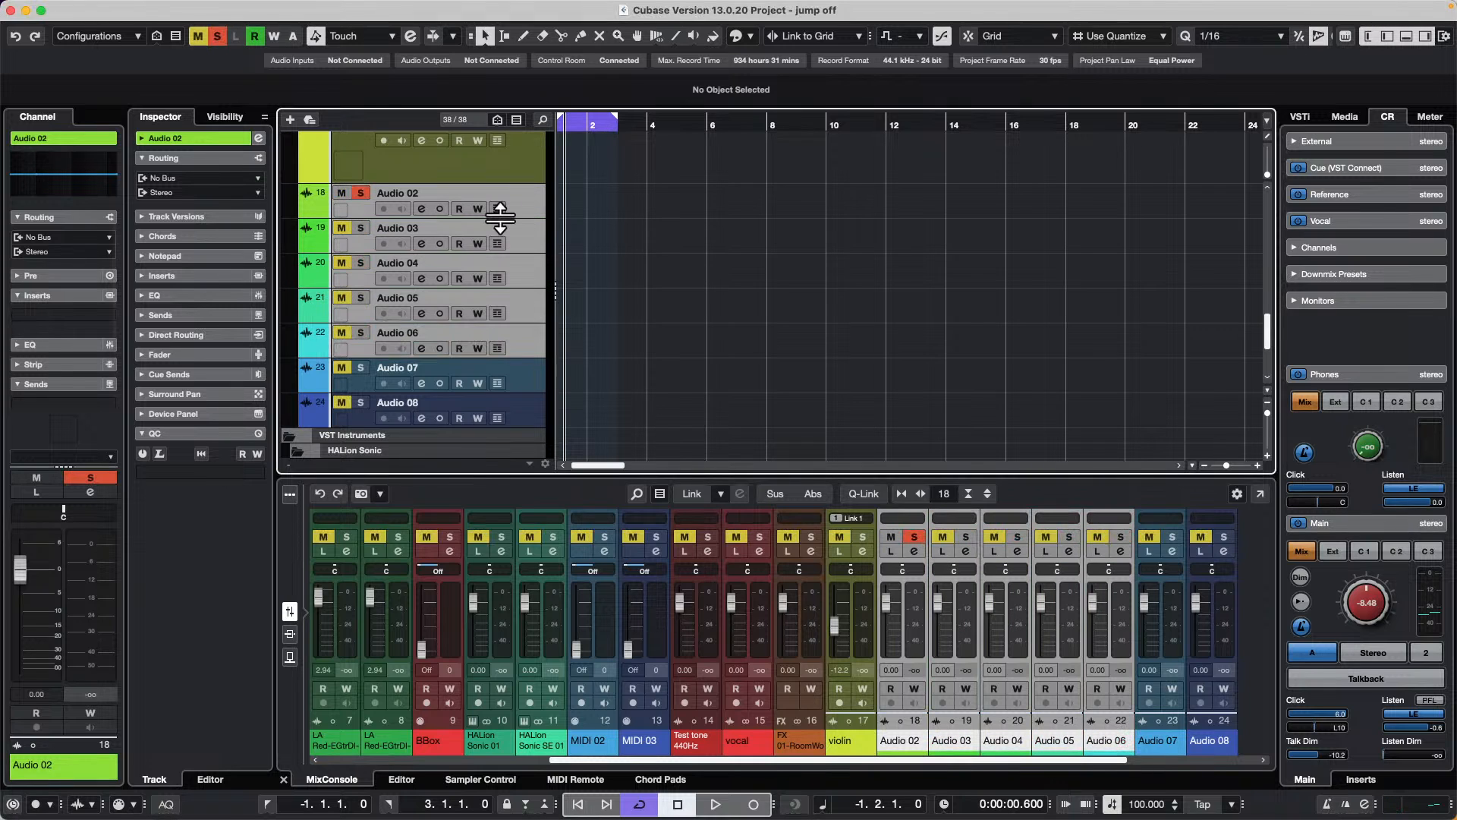
pyautogui.click(357, 195)
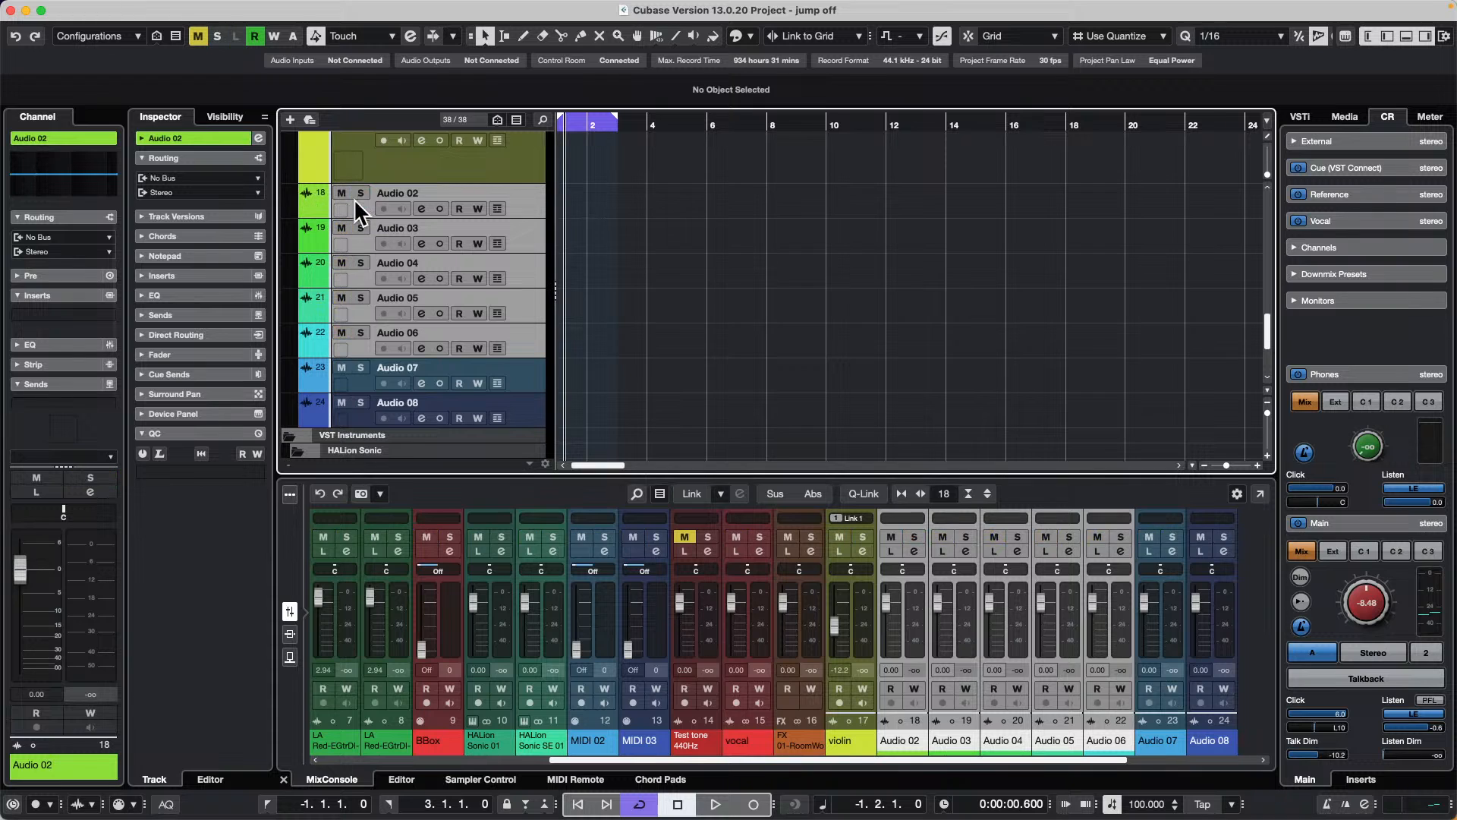
pyautogui.press('s')
pyautogui.press('s')
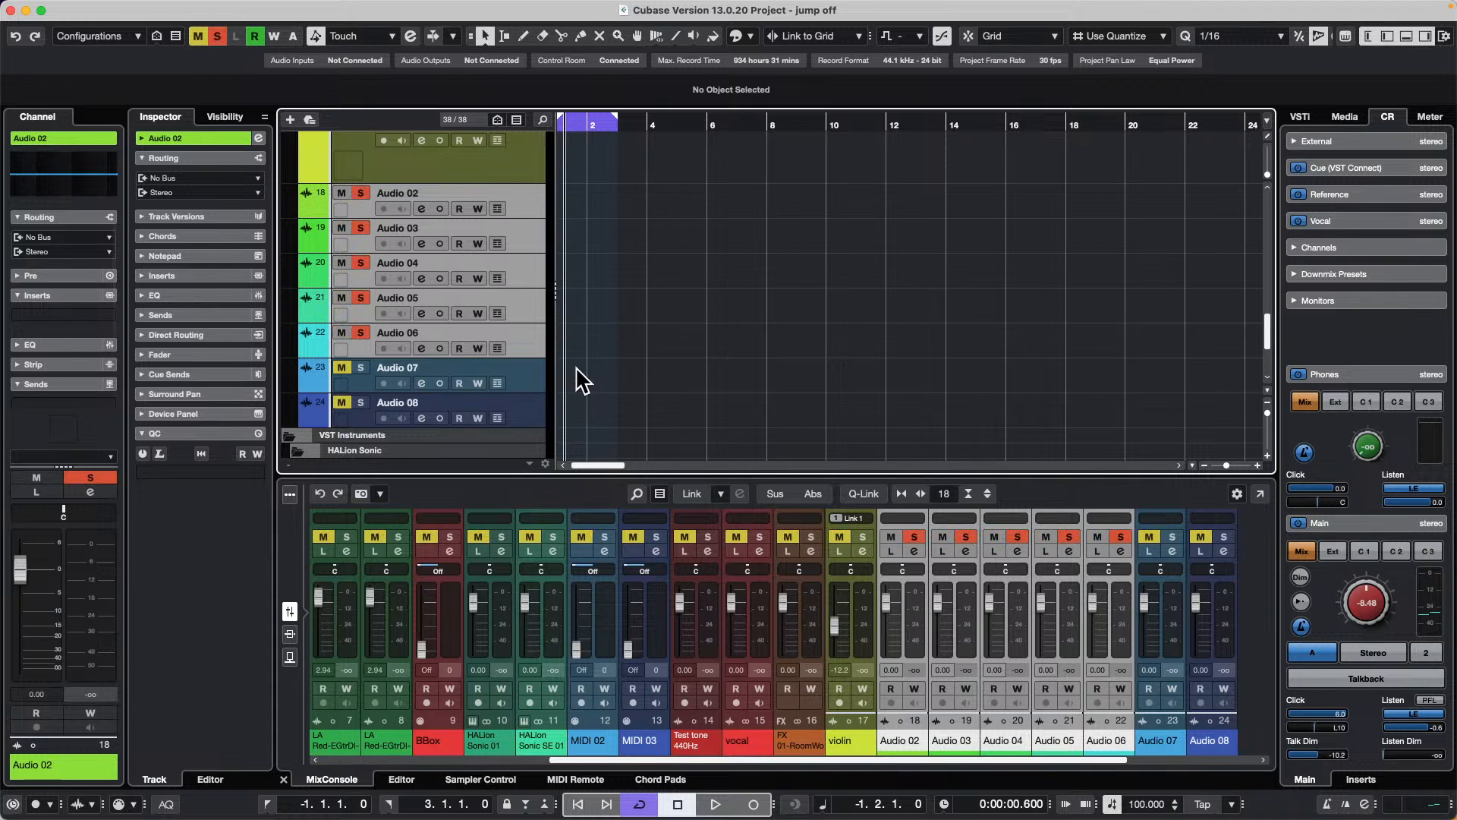
# Step: Toggle solo off and on repeatedly for the selected tracks Audio 02 to Audio 06, leaving their solo off
pyautogui.press('s')
pyautogui.press('s')
pyautogui.press('s')
pyautogui.press('s')
pyautogui.press('s')
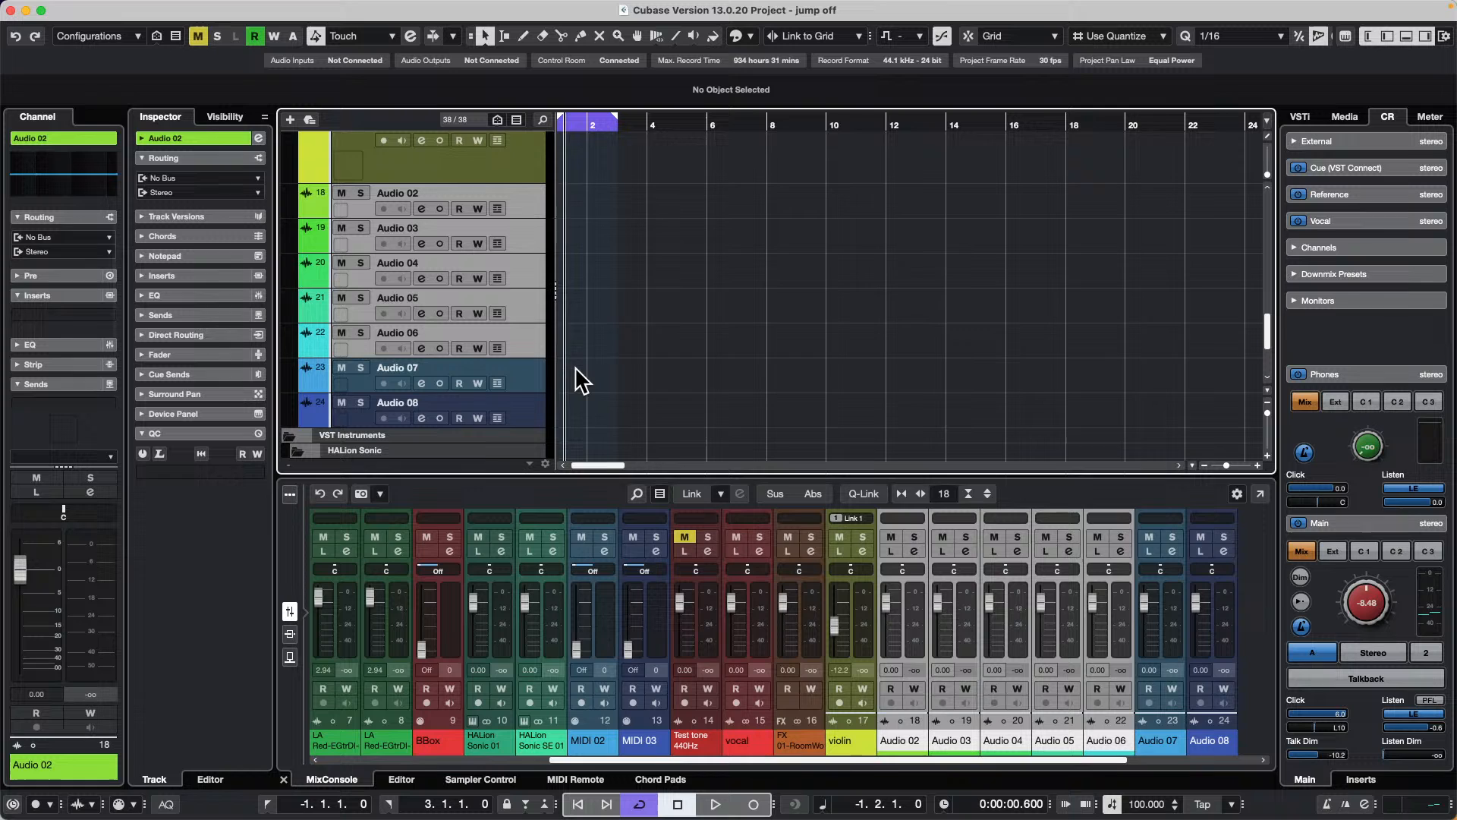
pyautogui.press('s')
pyautogui.press('s')
pyautogui.press('s')
pyautogui.press('s')
pyautogui.press('s')
pyautogui.press('s')
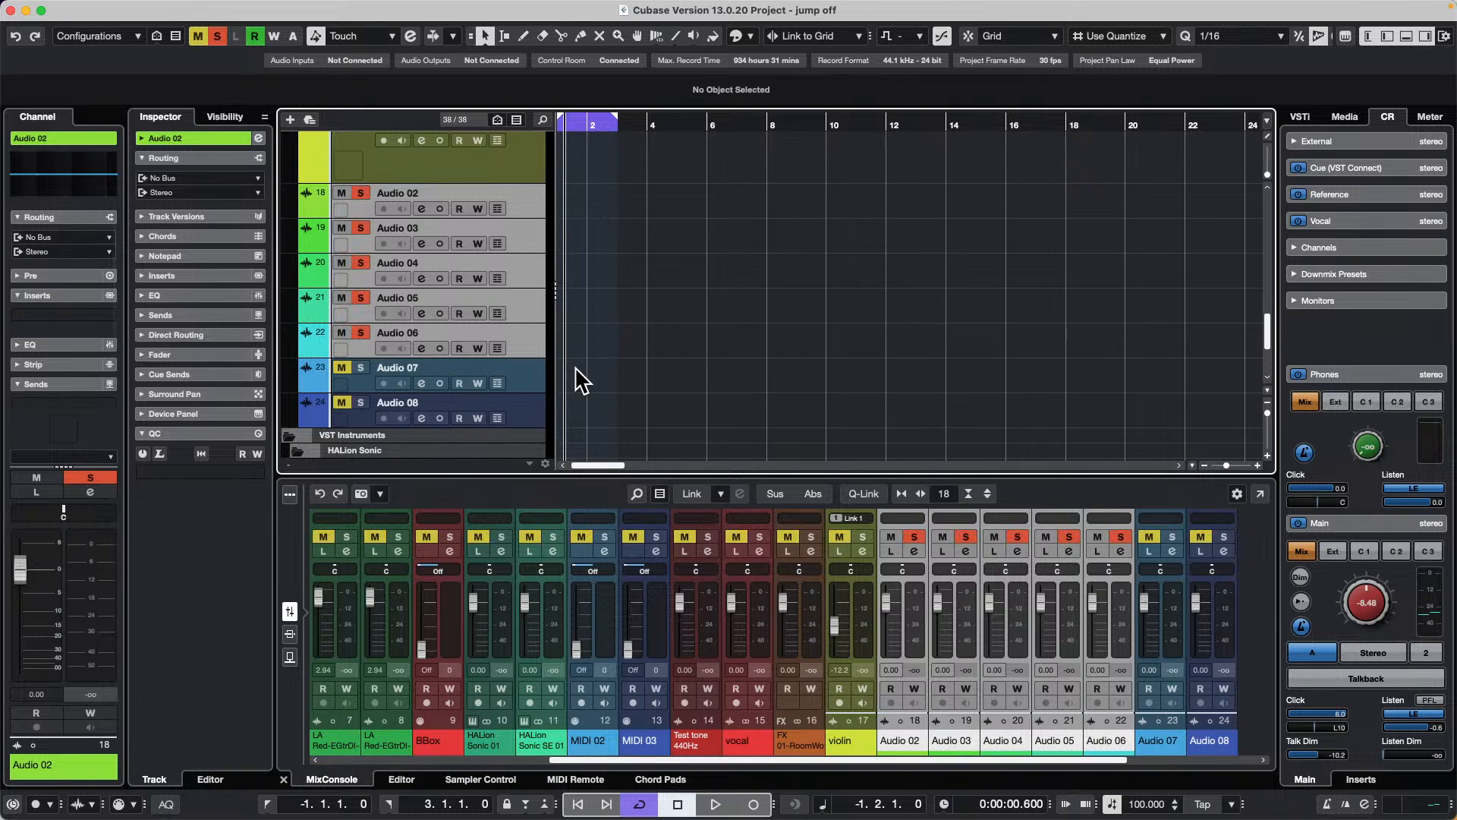
pyautogui.press('s')
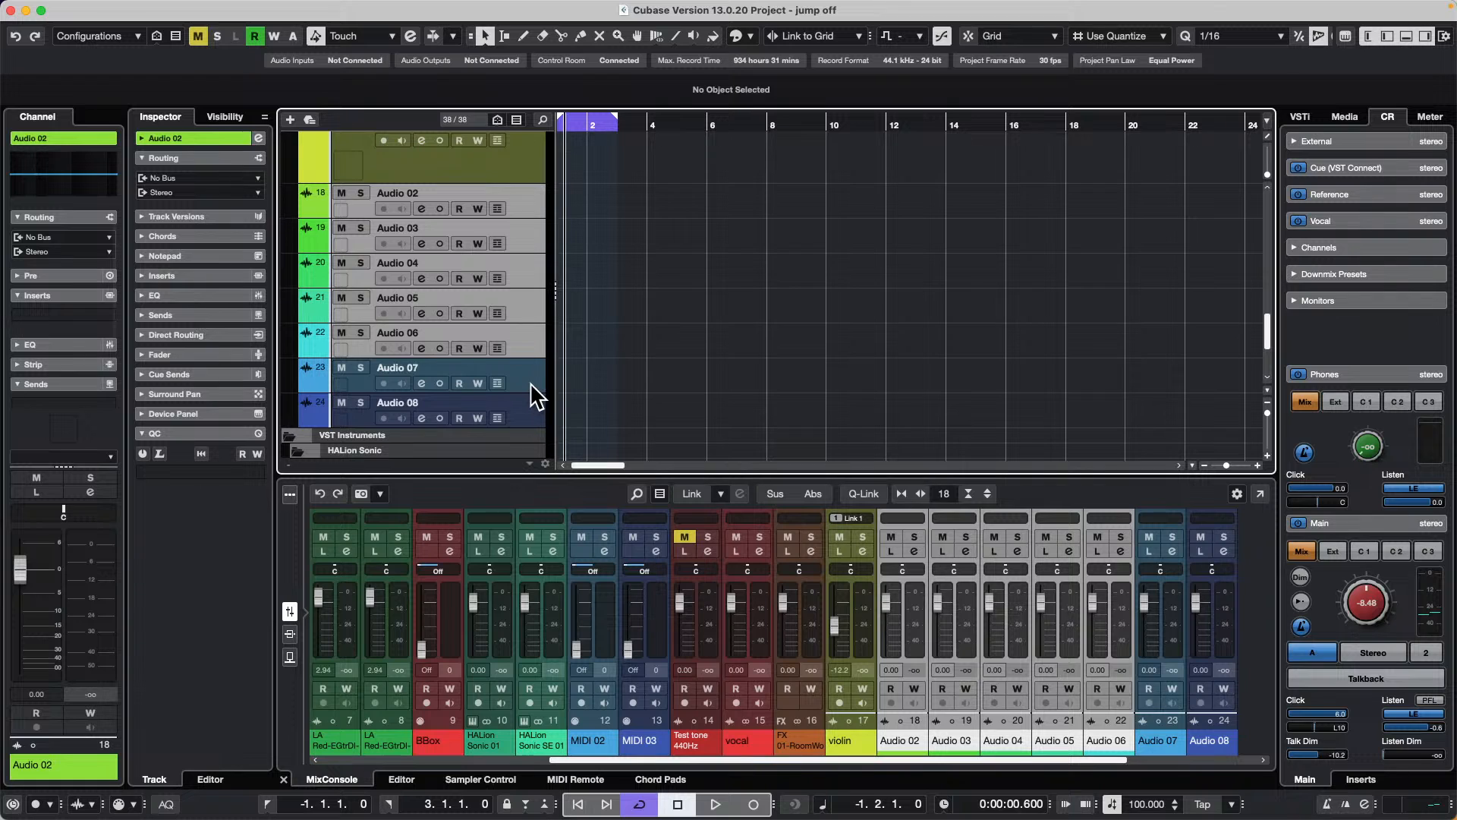
# Step: Select the tracks Audio 02 to Audio 07 and toggle solo on all of them from Audio 02's solo control, leaving it off
pyautogui.click(360, 193)
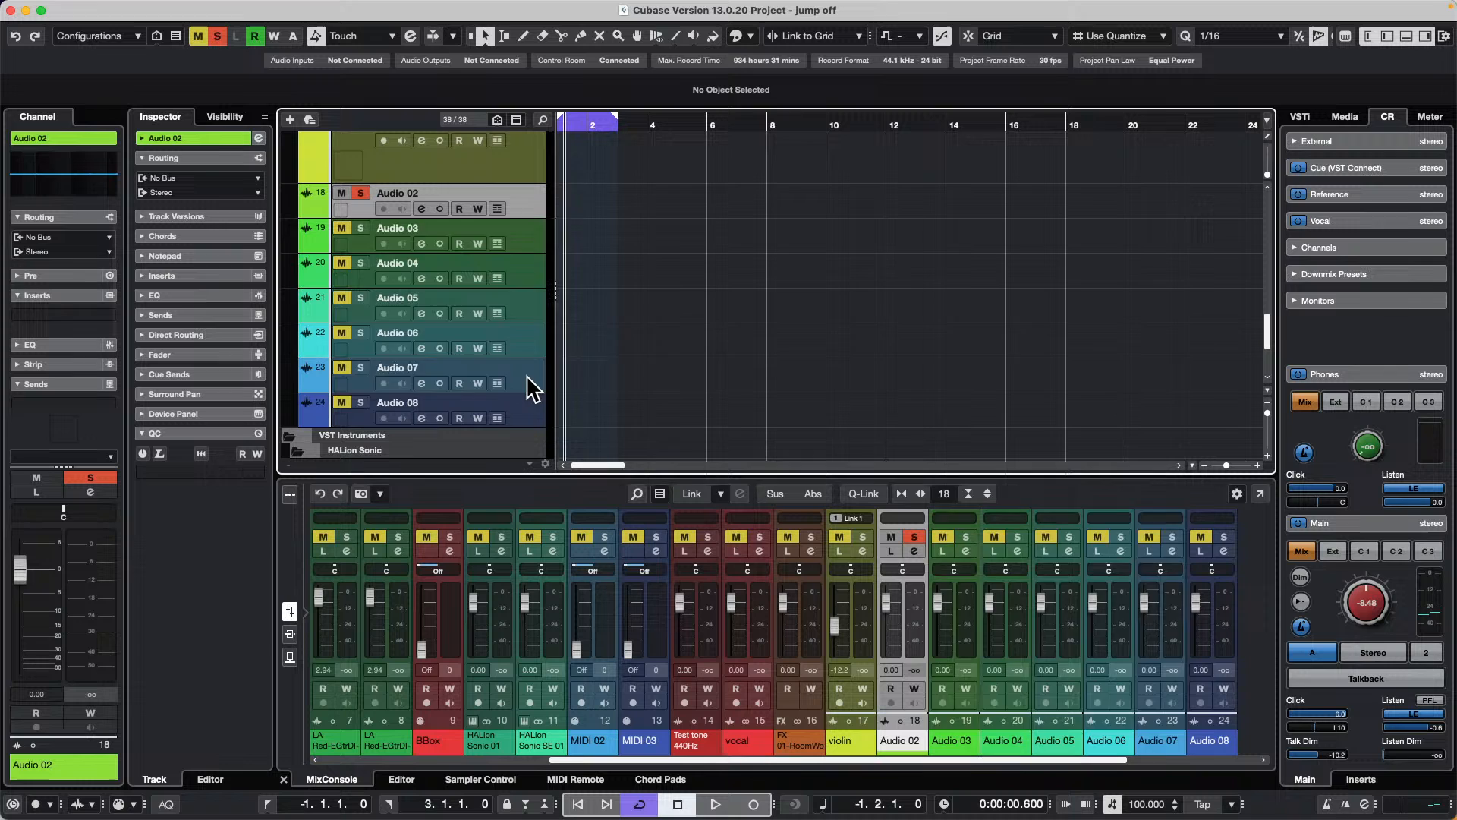
pyautogui.keyDown('shift'); pyautogui.click(526, 375); pyautogui.keyUp('shift')
pyautogui.click(362, 191)
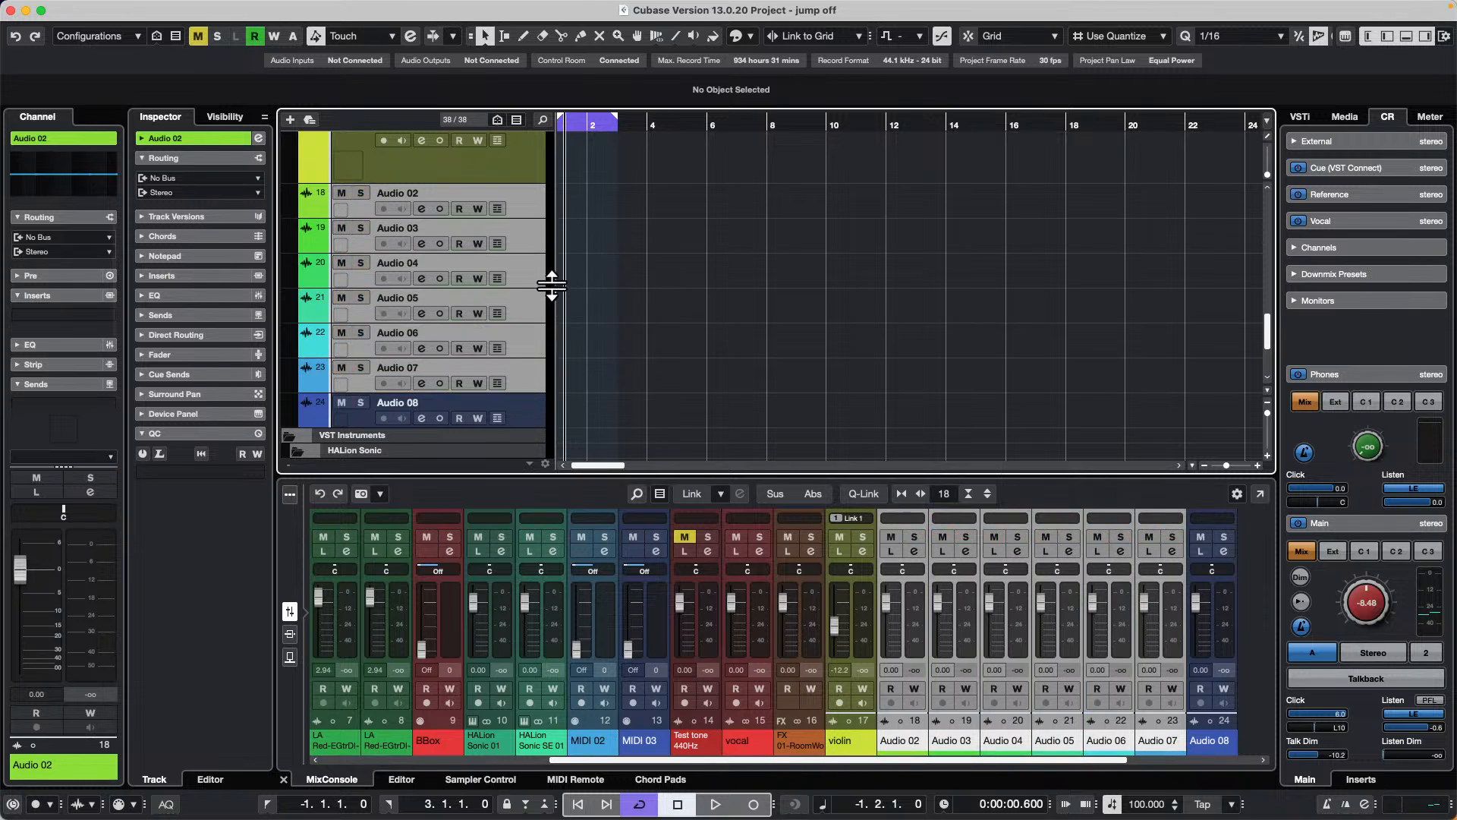
pyautogui.click(362, 192)
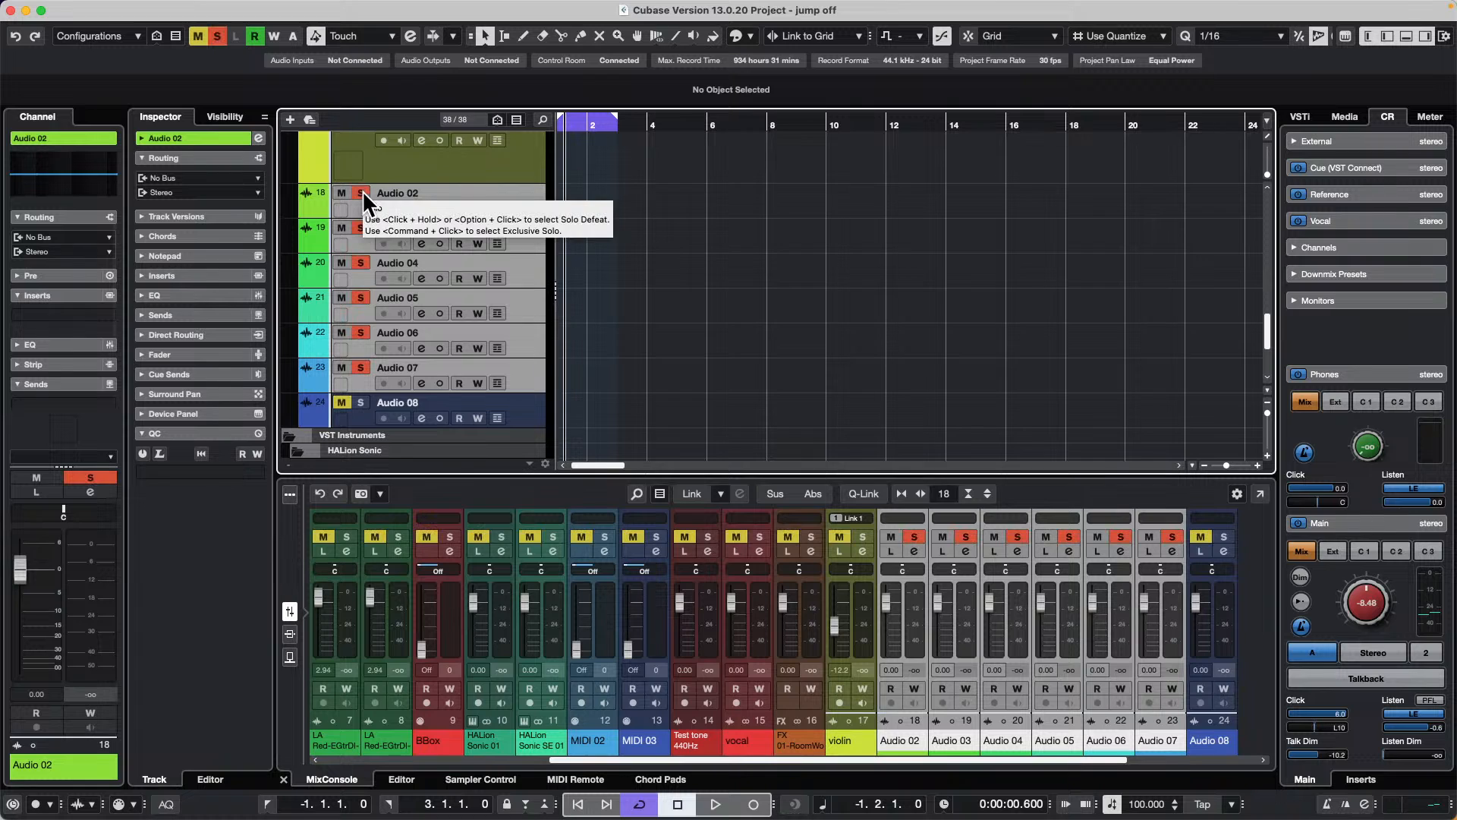
pyautogui.click(362, 191)
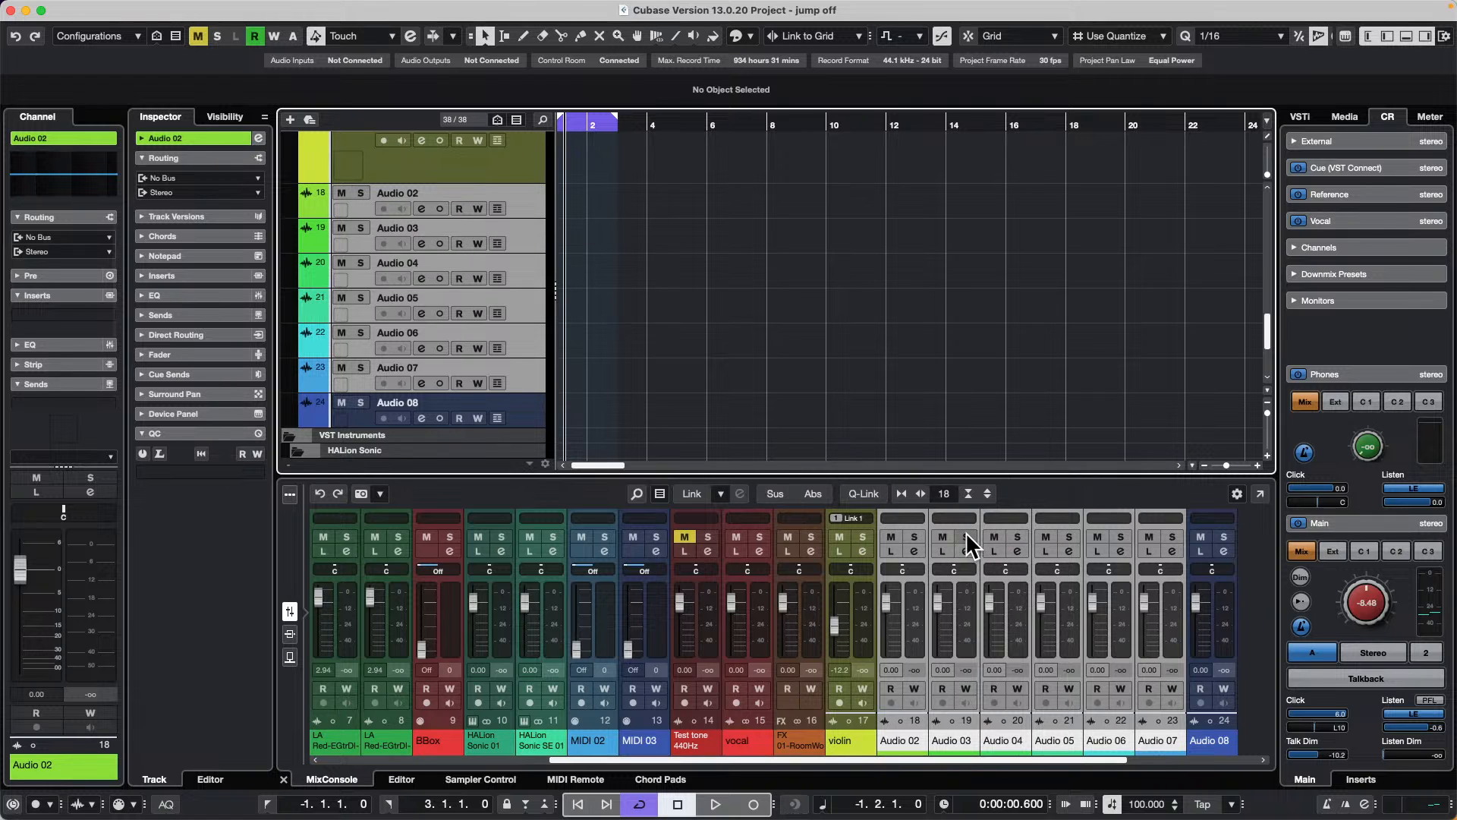
# Step: Try soloing and unsoloing the selected channels Audio 02 to Audio 07 in the MixConsole with Q-Link temporarily enabled
pyautogui.press('alt')
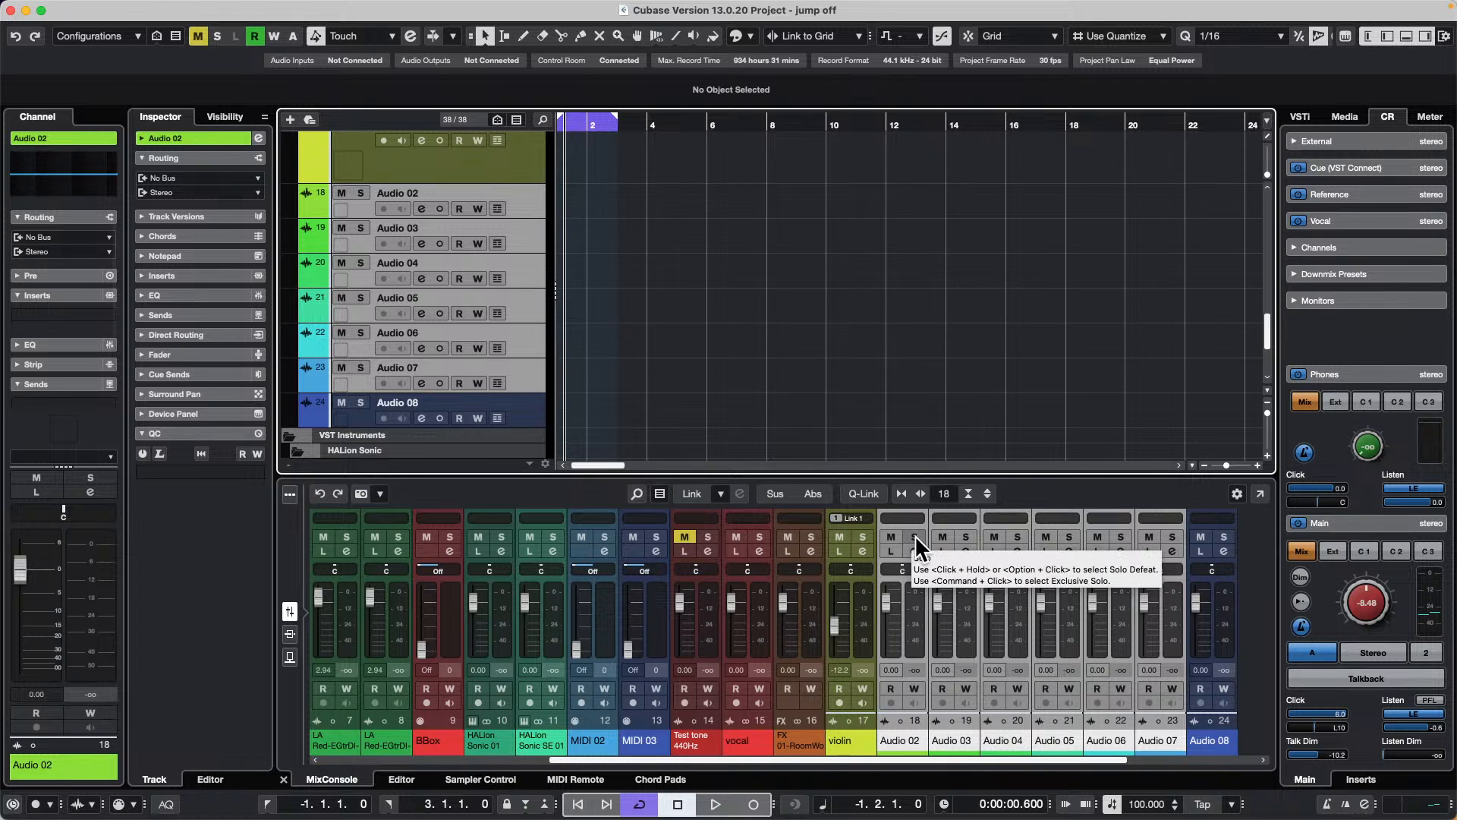
pyautogui.click(865, 494)
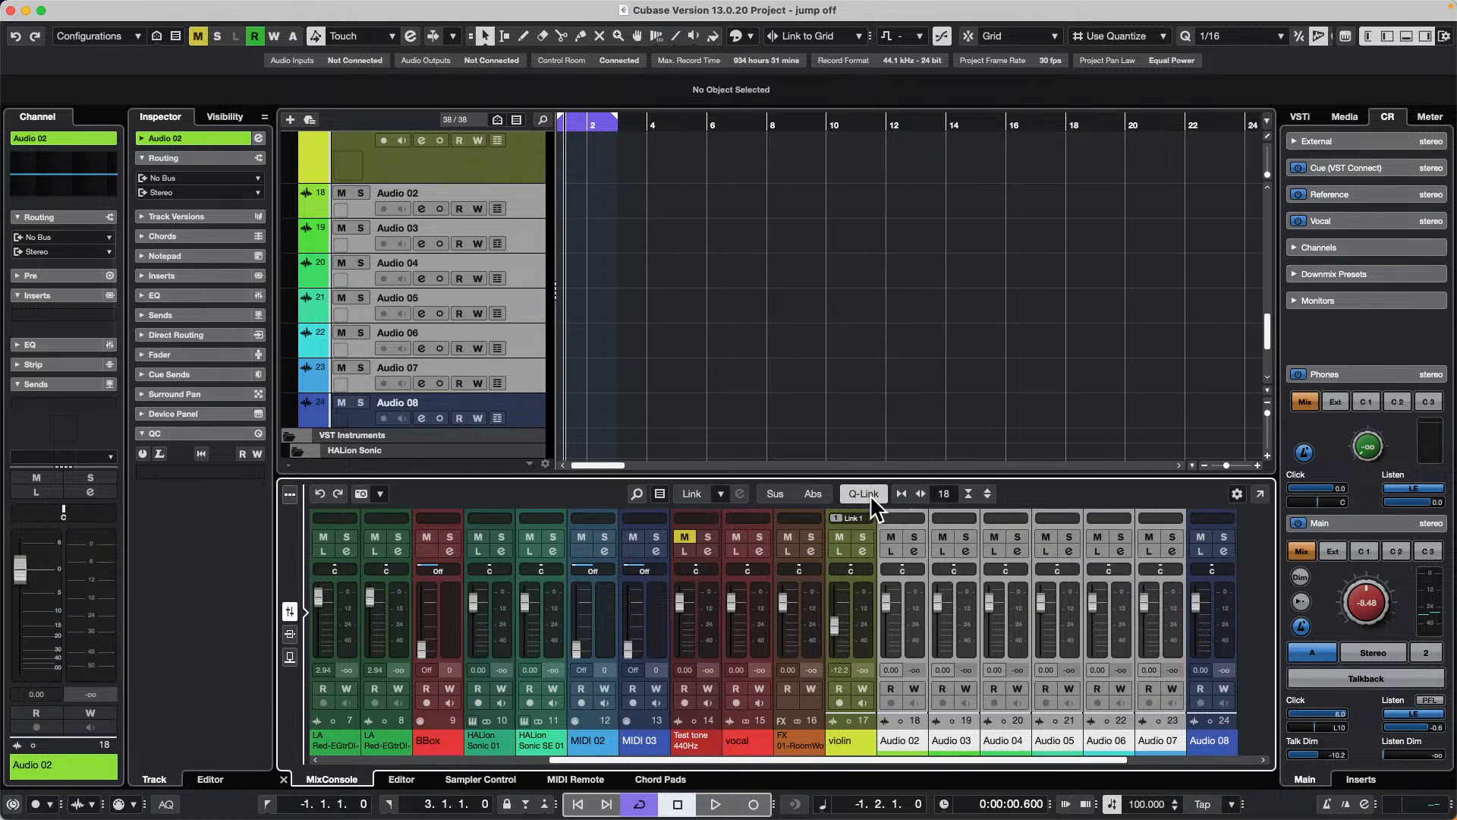
pyautogui.click(913, 534)
pyautogui.click(915, 535)
pyautogui.press('alt')
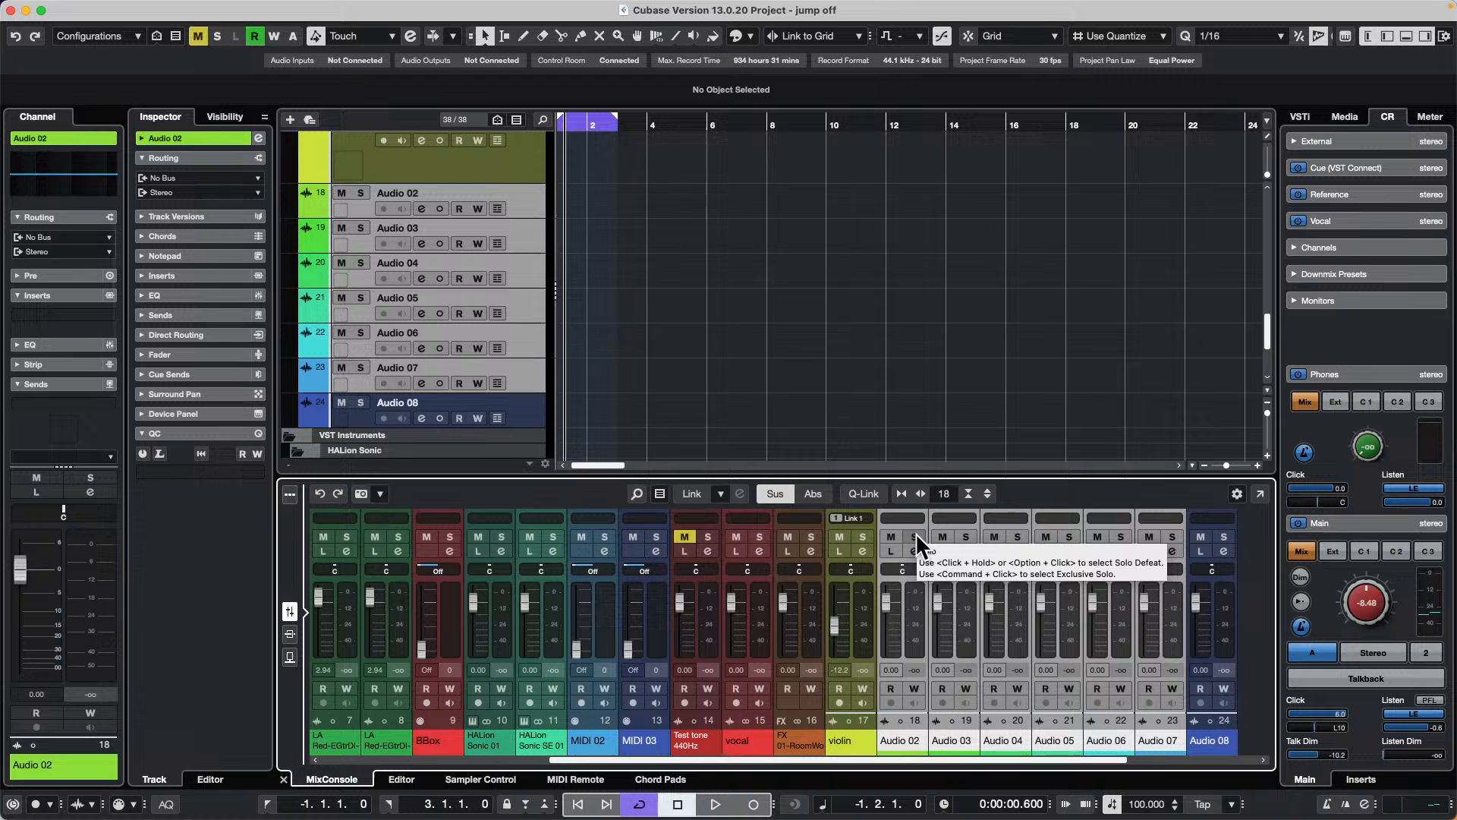
# Step: Select the channels Audio 02 to Audio 04 in the MixConsole and solo them together with Q-Link temporarily enabled
pyautogui.click(888, 516)
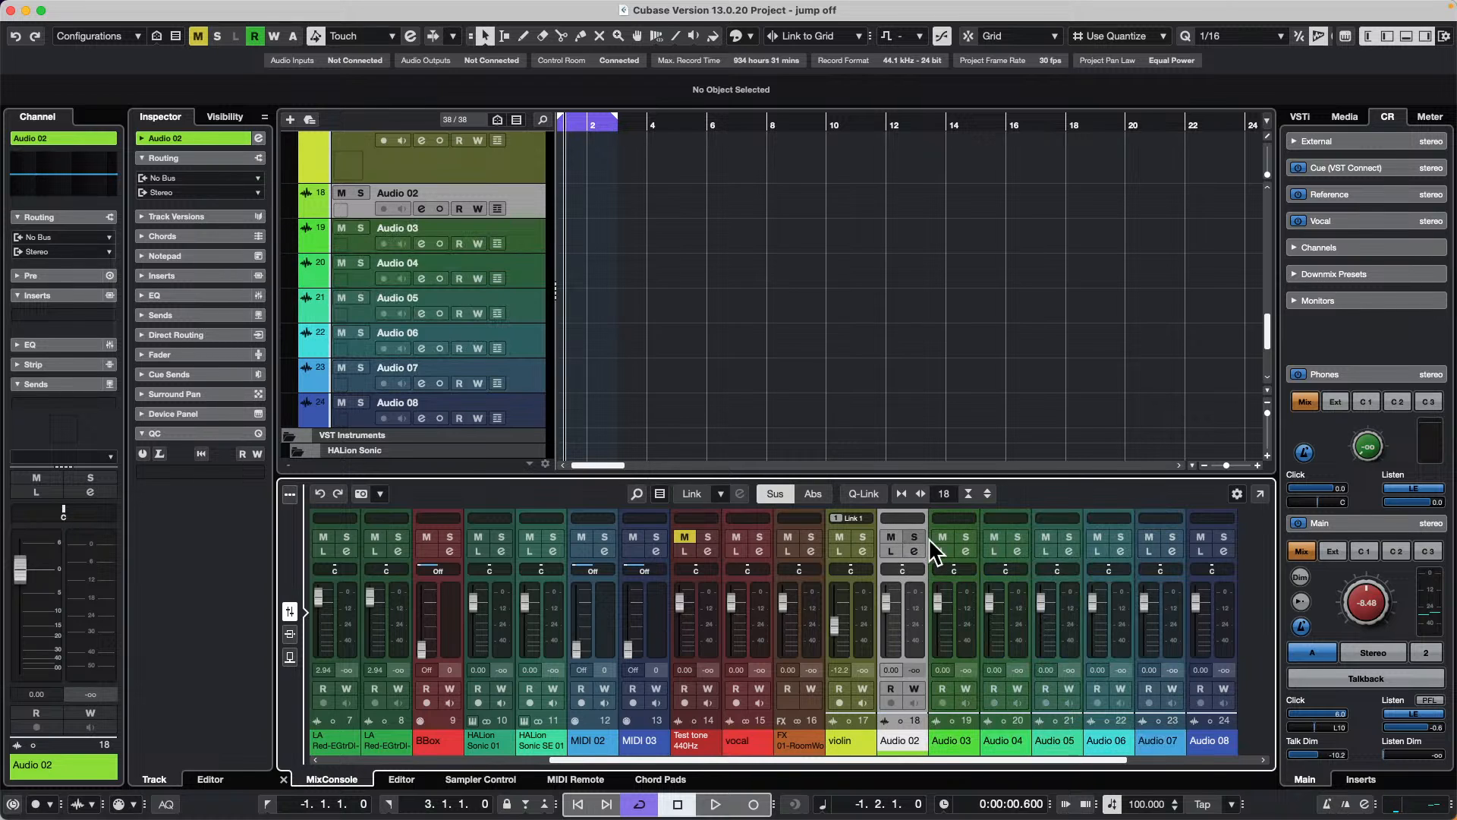
pyautogui.click(1017, 624)
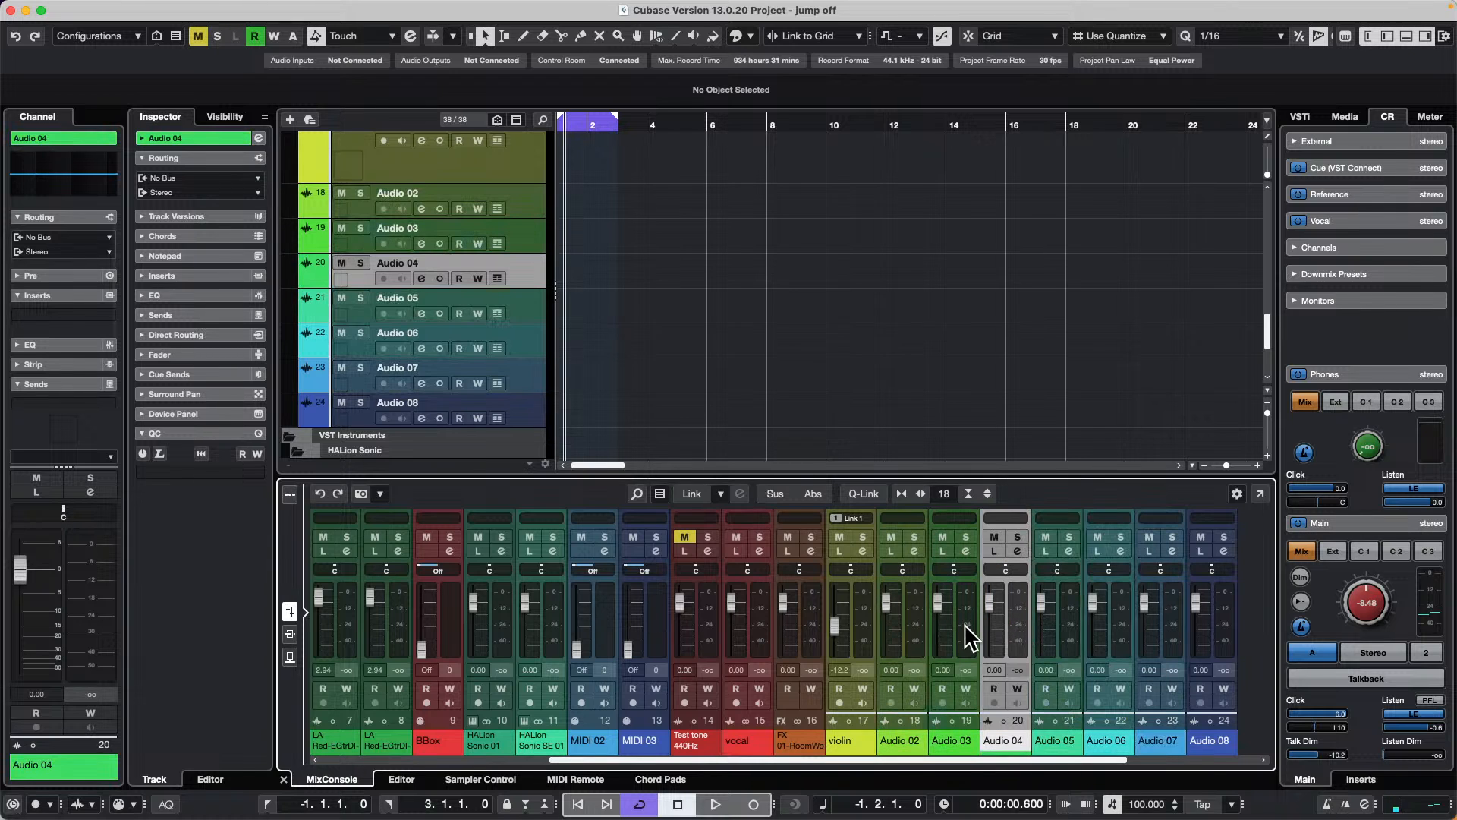
pyautogui.keyDown('shift'); pyautogui.click(914, 623); pyautogui.keyUp('shift')
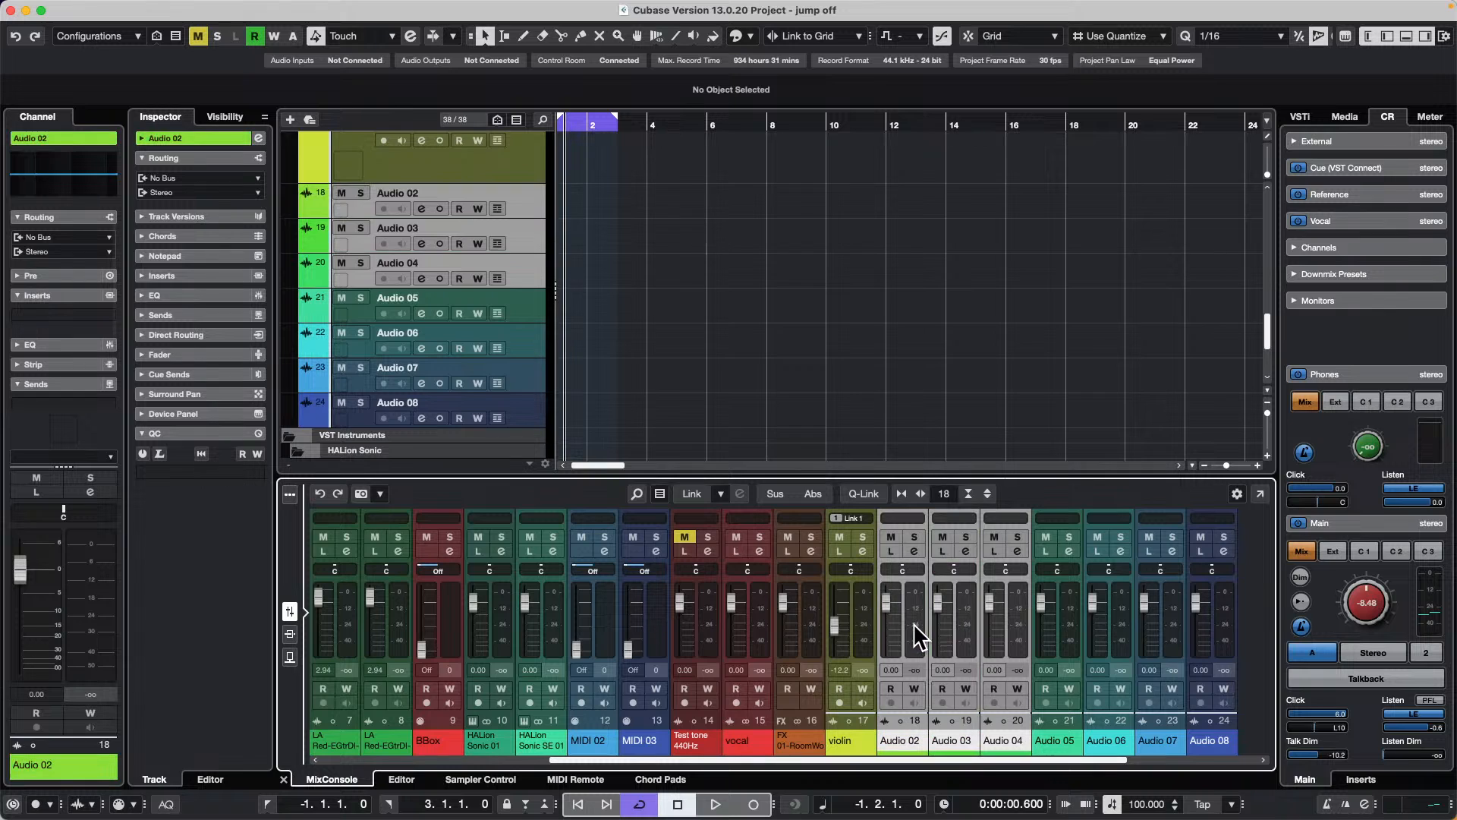
pyautogui.hotkey('alt', 'shift')
pyautogui.keyDown('alt'); pyautogui.keyDown('shift'); pyautogui.click(914, 535); pyautogui.keyUp('shift'); pyautogui.keyUp('alt')
pyautogui.keyDown('alt'); pyautogui.keyDown('shift'); pyautogui.click(914, 535); pyautogui.keyUp('shift'); pyautogui.keyUp('alt')
pyautogui.click(914, 535)
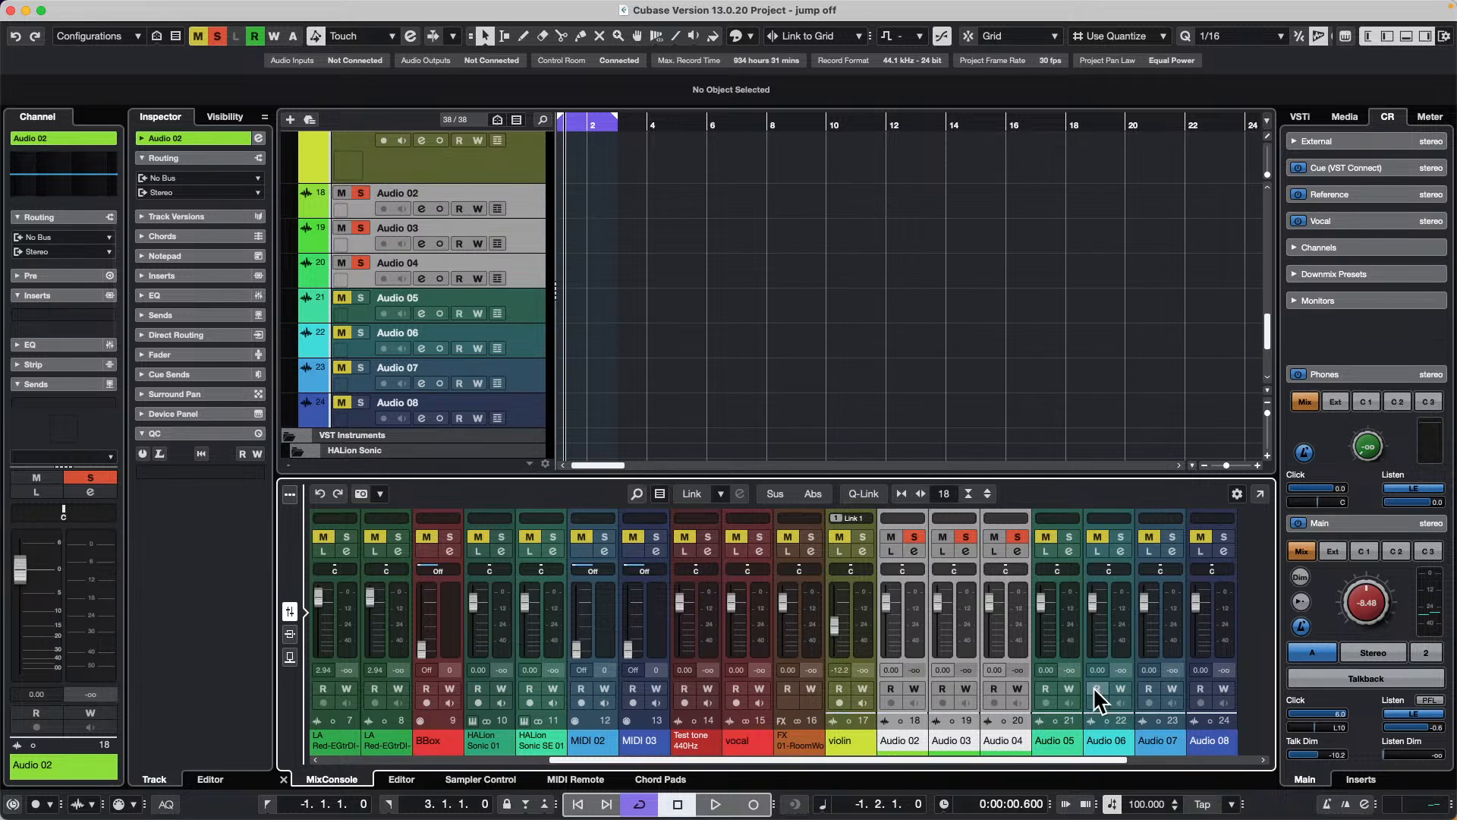
# Step: Select the channels Audio 02 to Audio 07 in the MixConsole and deactivate all solo states in the project
pyautogui.click(1165, 641)
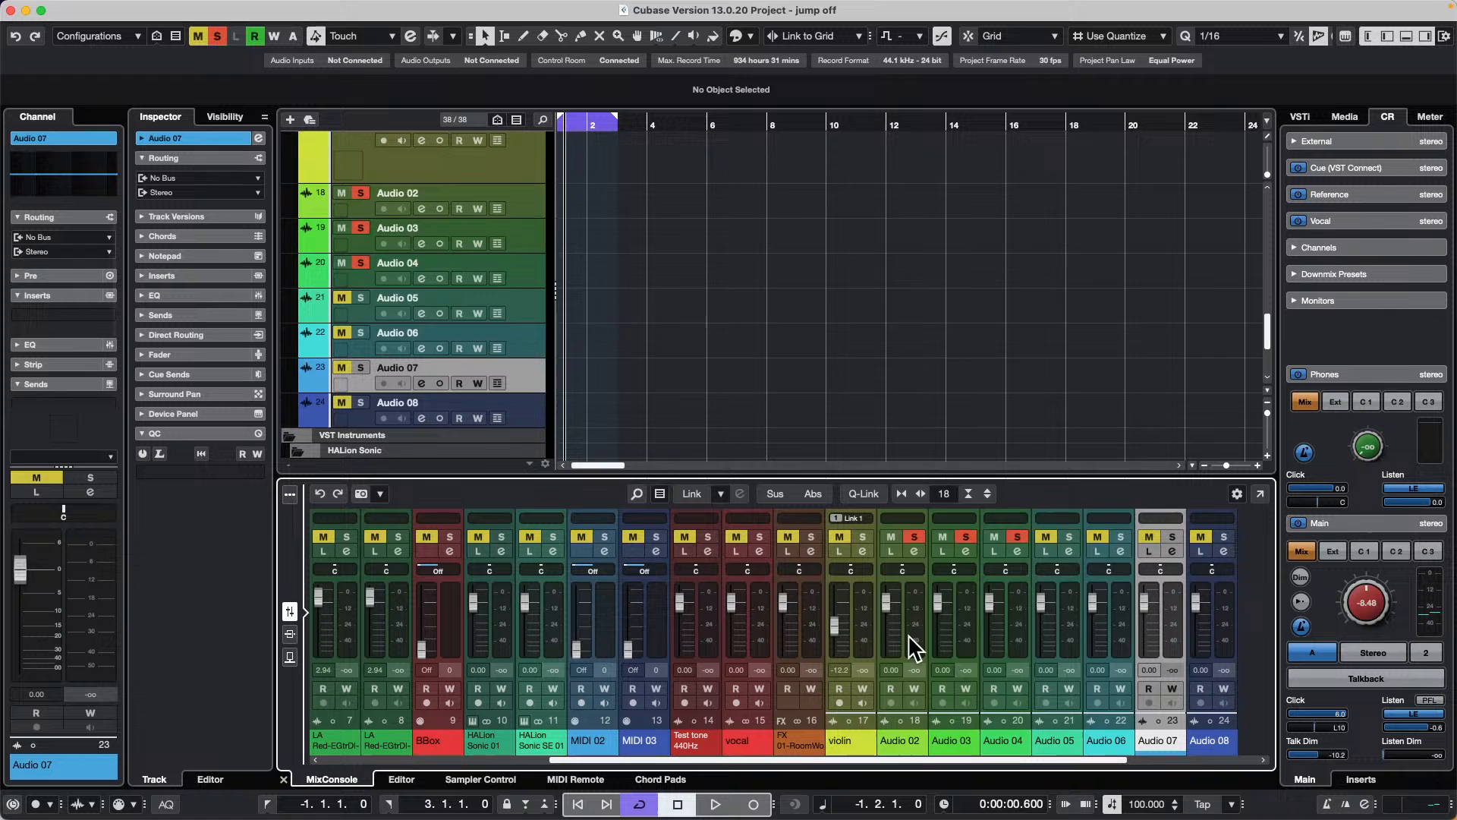
pyautogui.keyDown('shift'); pyautogui.click(907, 634); pyautogui.keyUp('shift')
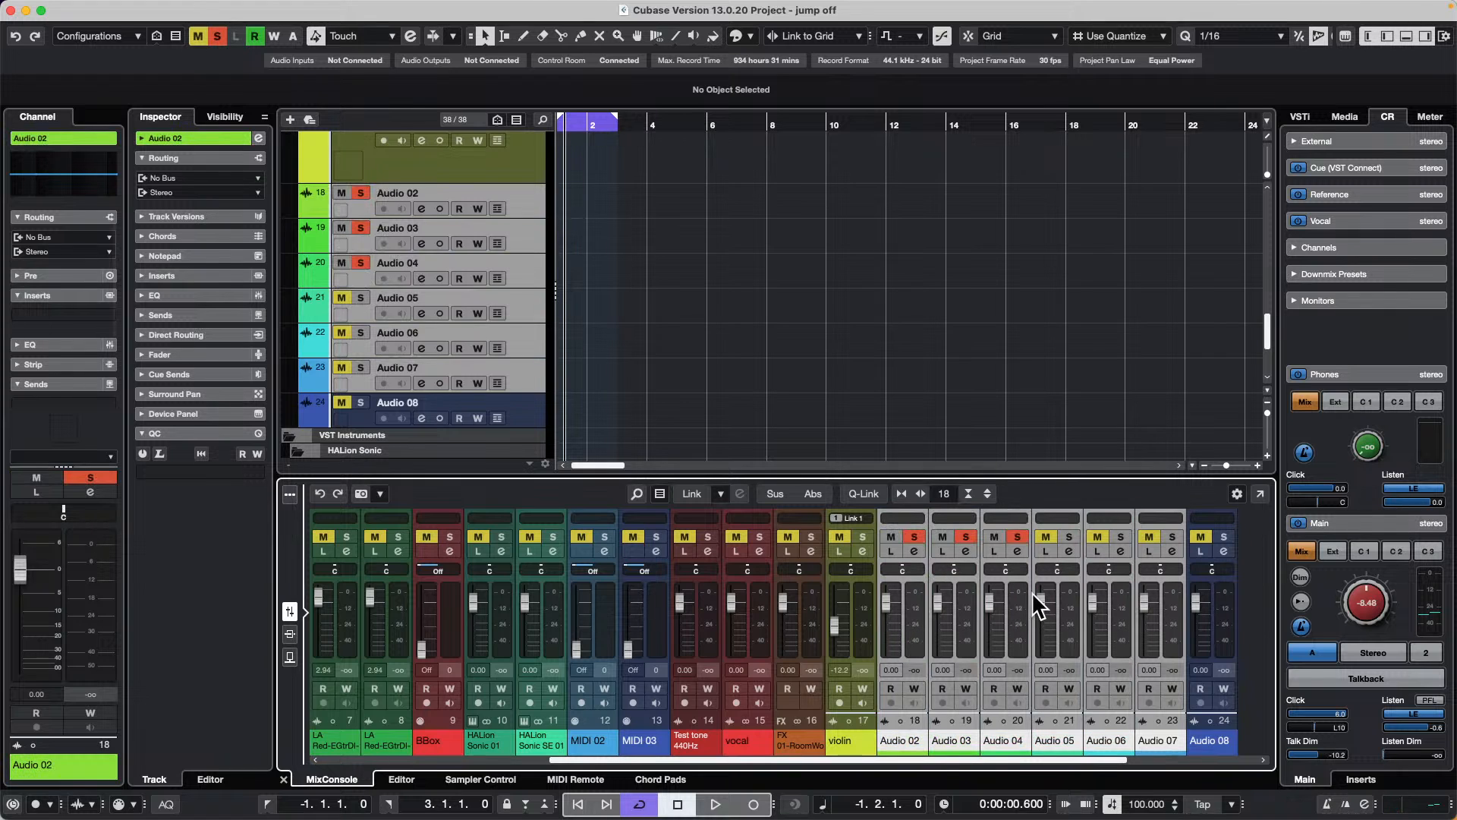
pyautogui.click(218, 36)
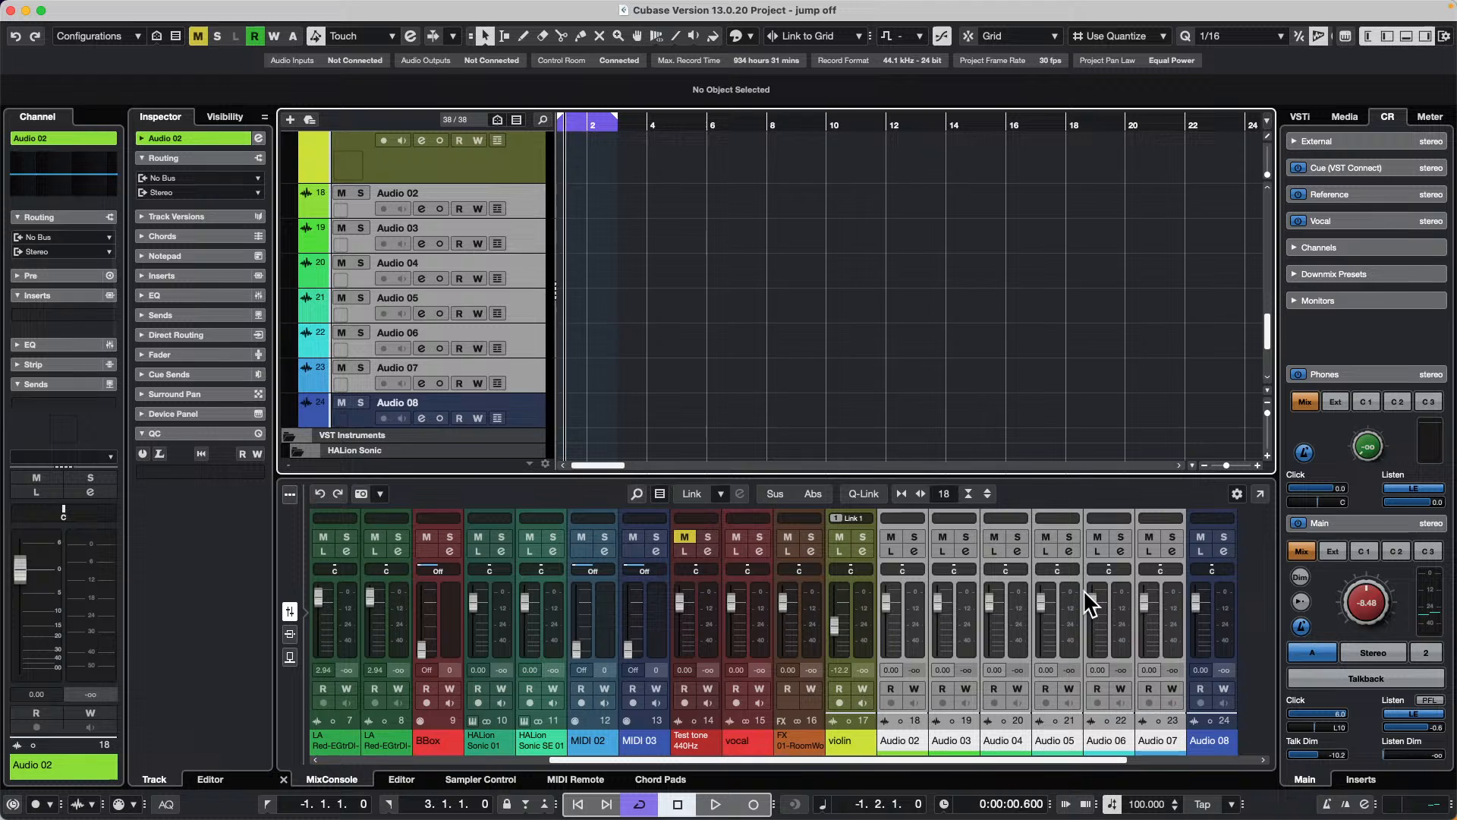
# Step: Create a new empty project, confirming its folder location, and leave the context menu for adding tracks without adding one
pyautogui.moveTo(122, 9)
pyautogui.click(100, 6)
pyautogui.click(107, 30)
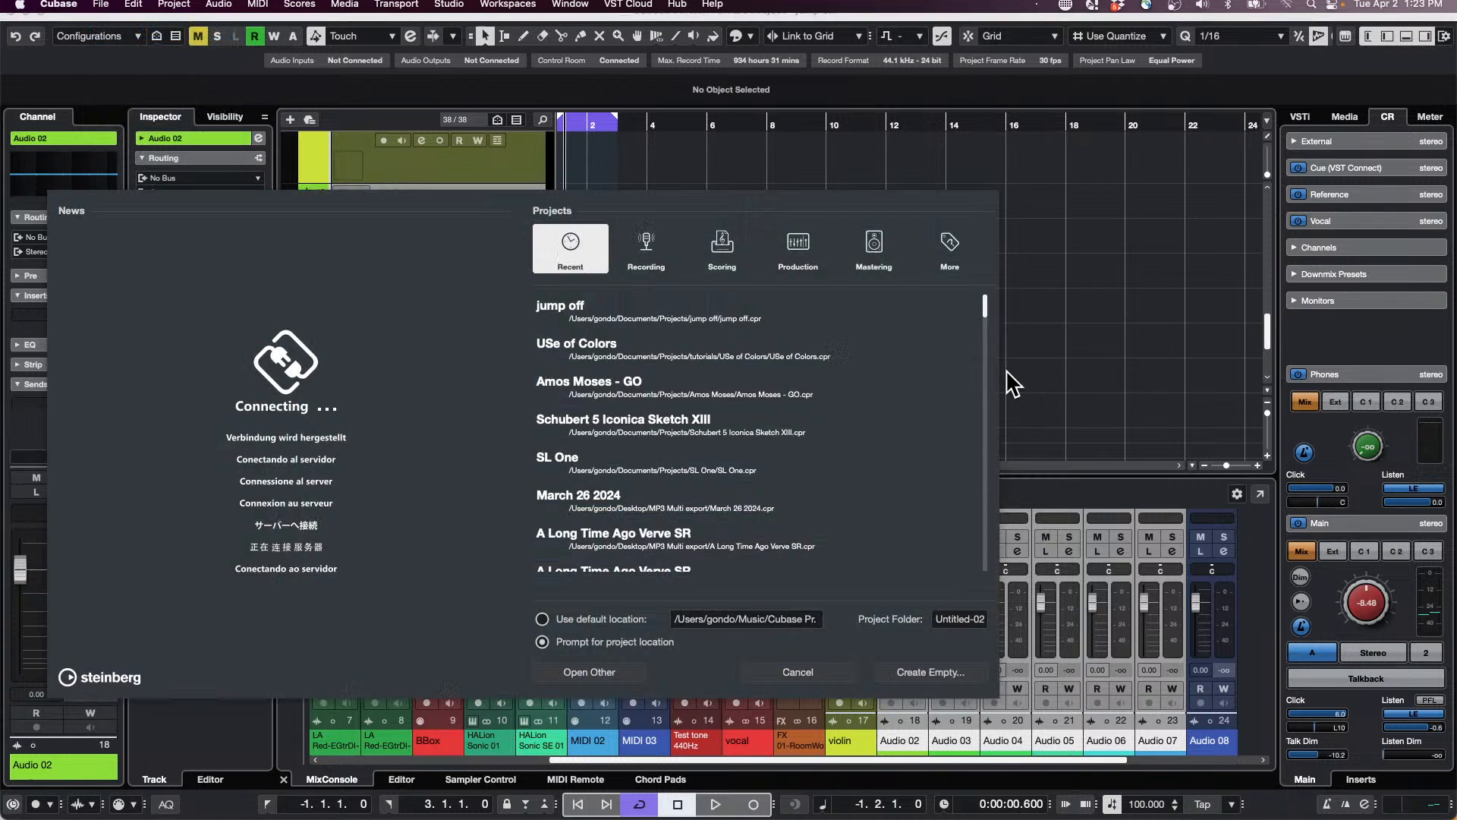
pyautogui.click(925, 672)
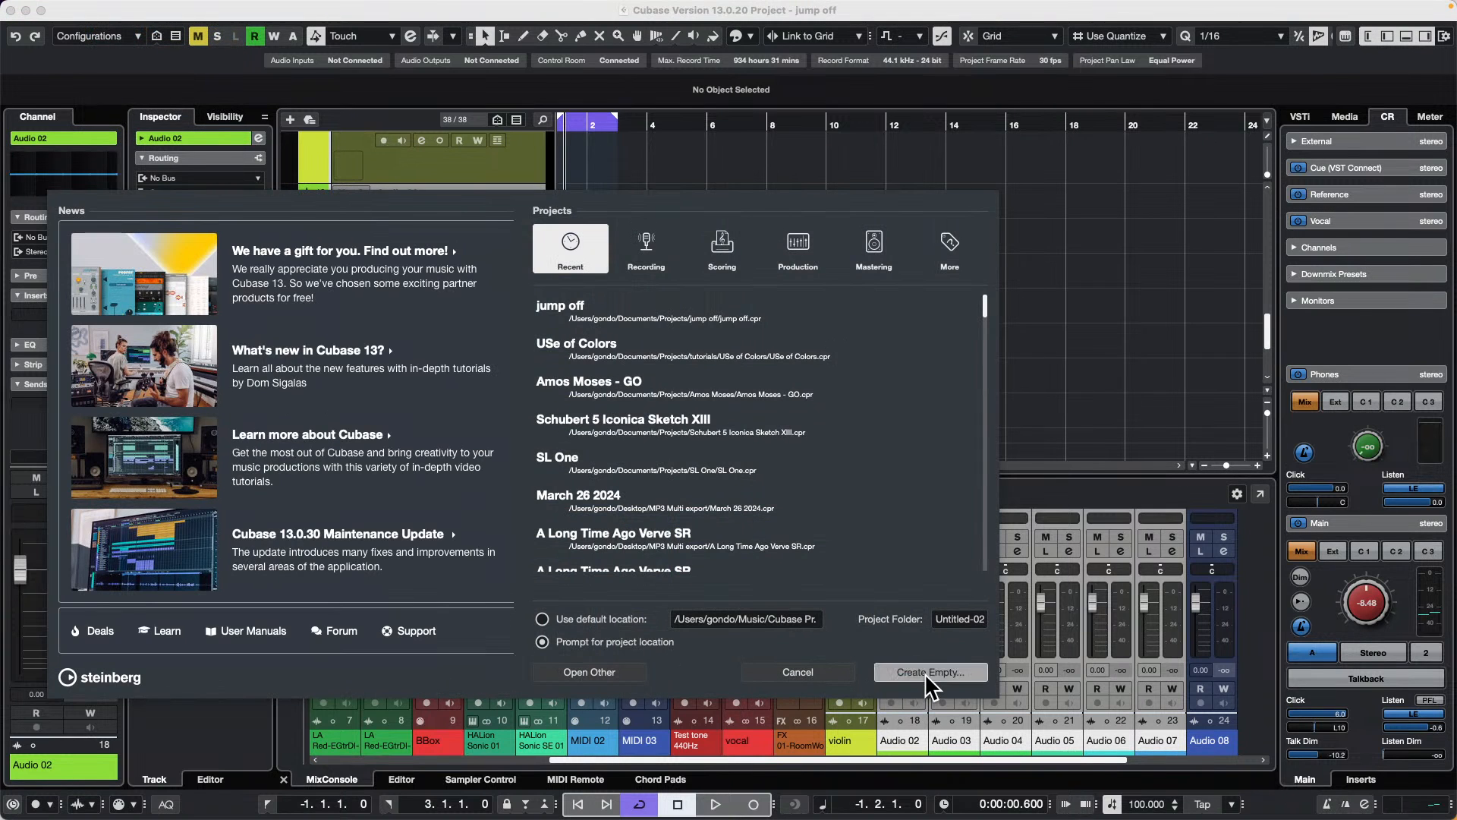
pyautogui.click(1082, 507)
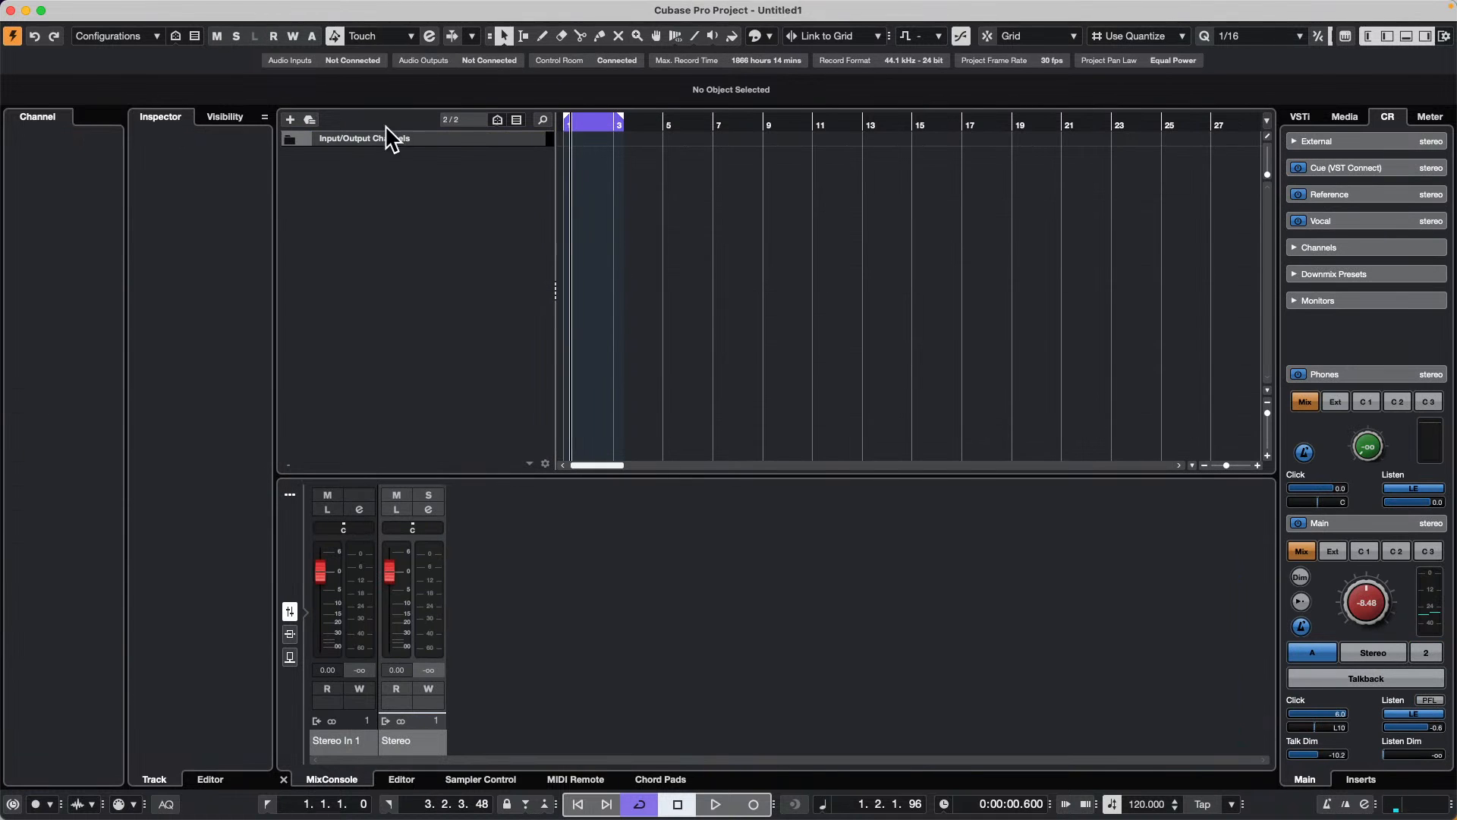
pyautogui.rightClick(408, 170)
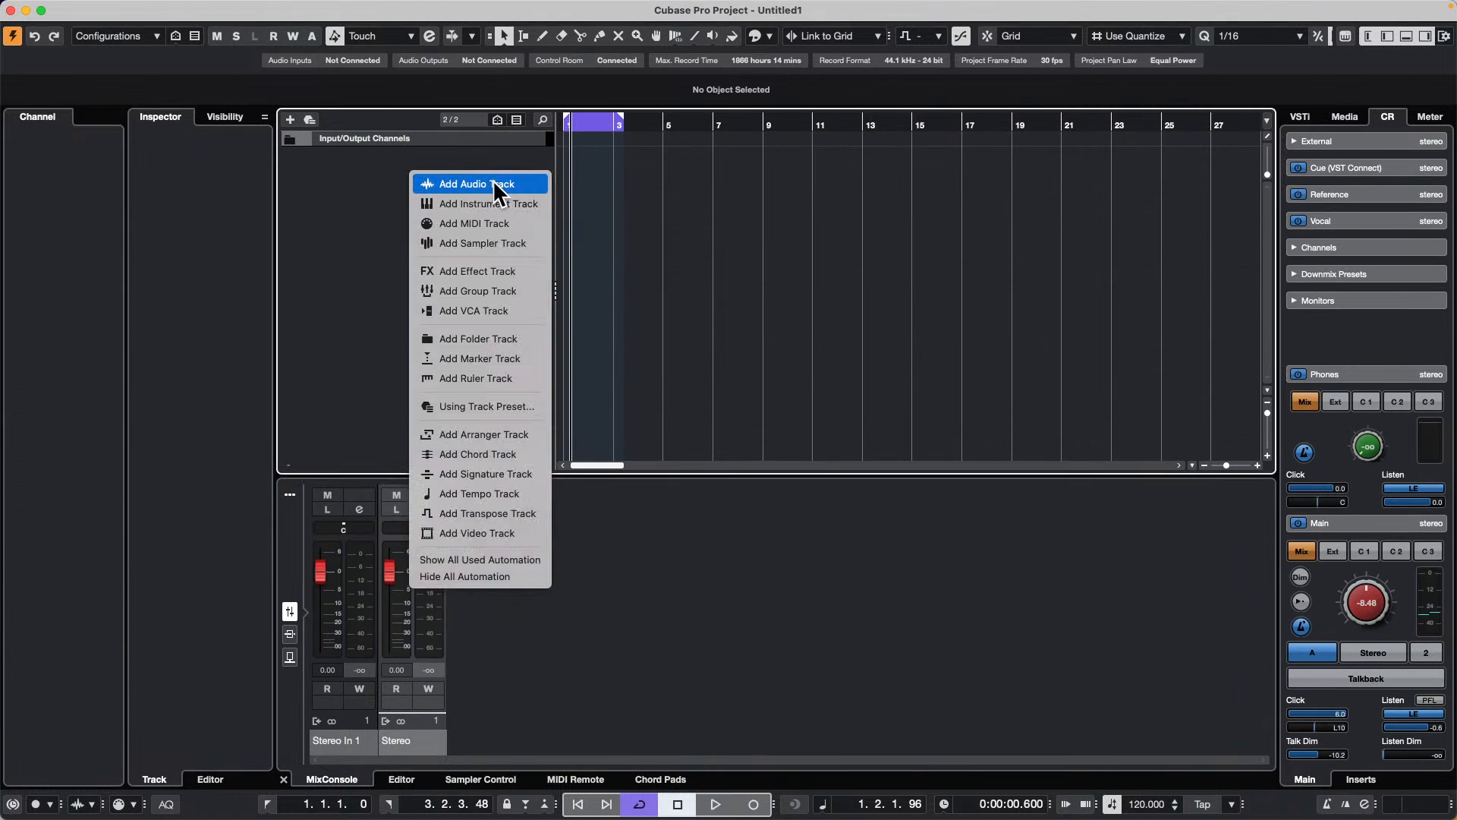
pyautogui.click(979, 260)
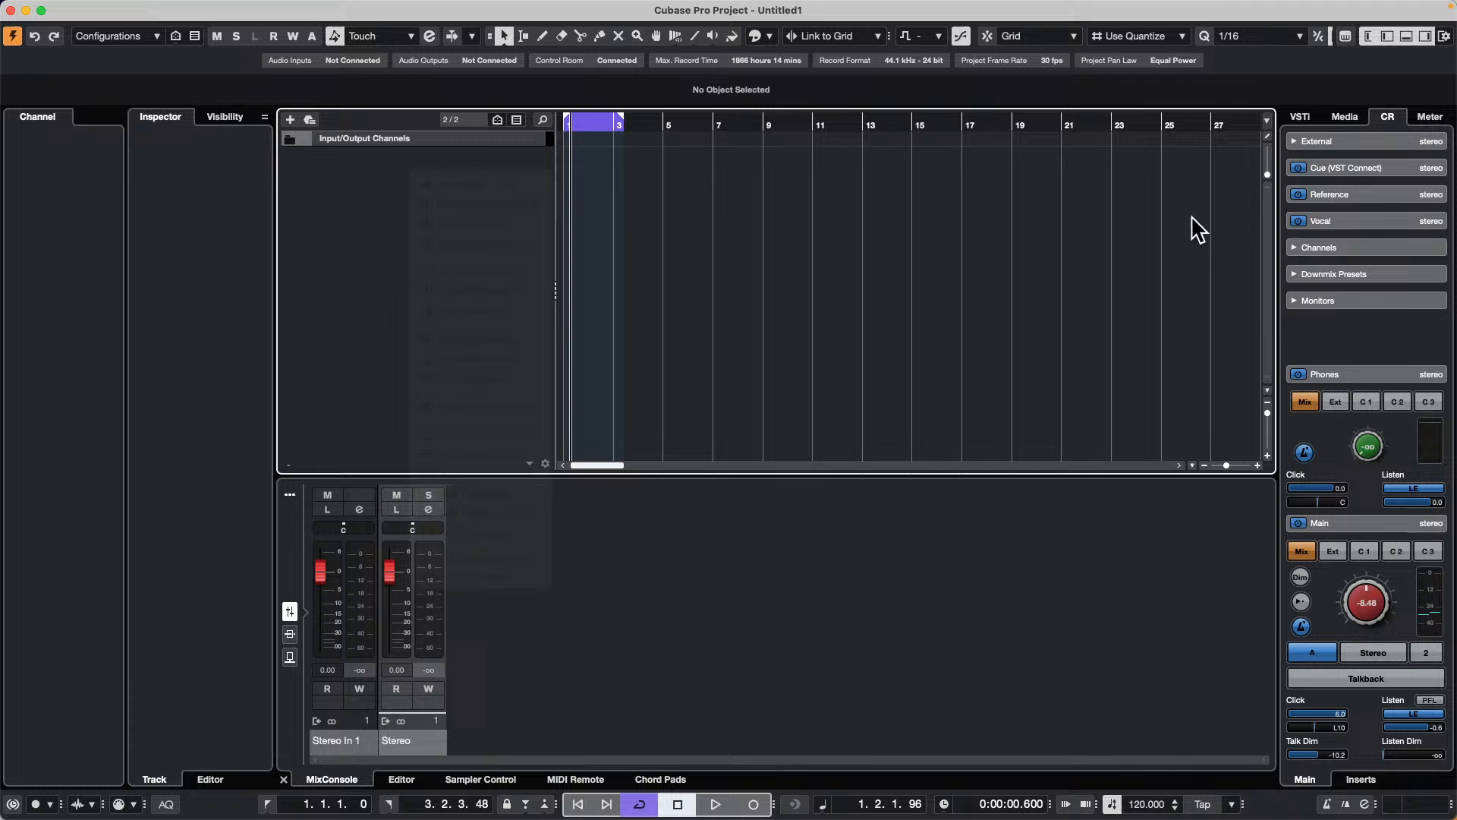
# Step: Open the SoulAssembly sample set under Loops & Samples in the media browser, filtered to the Bass category
pyautogui.click(1345, 117)
pyautogui.click(1342, 343)
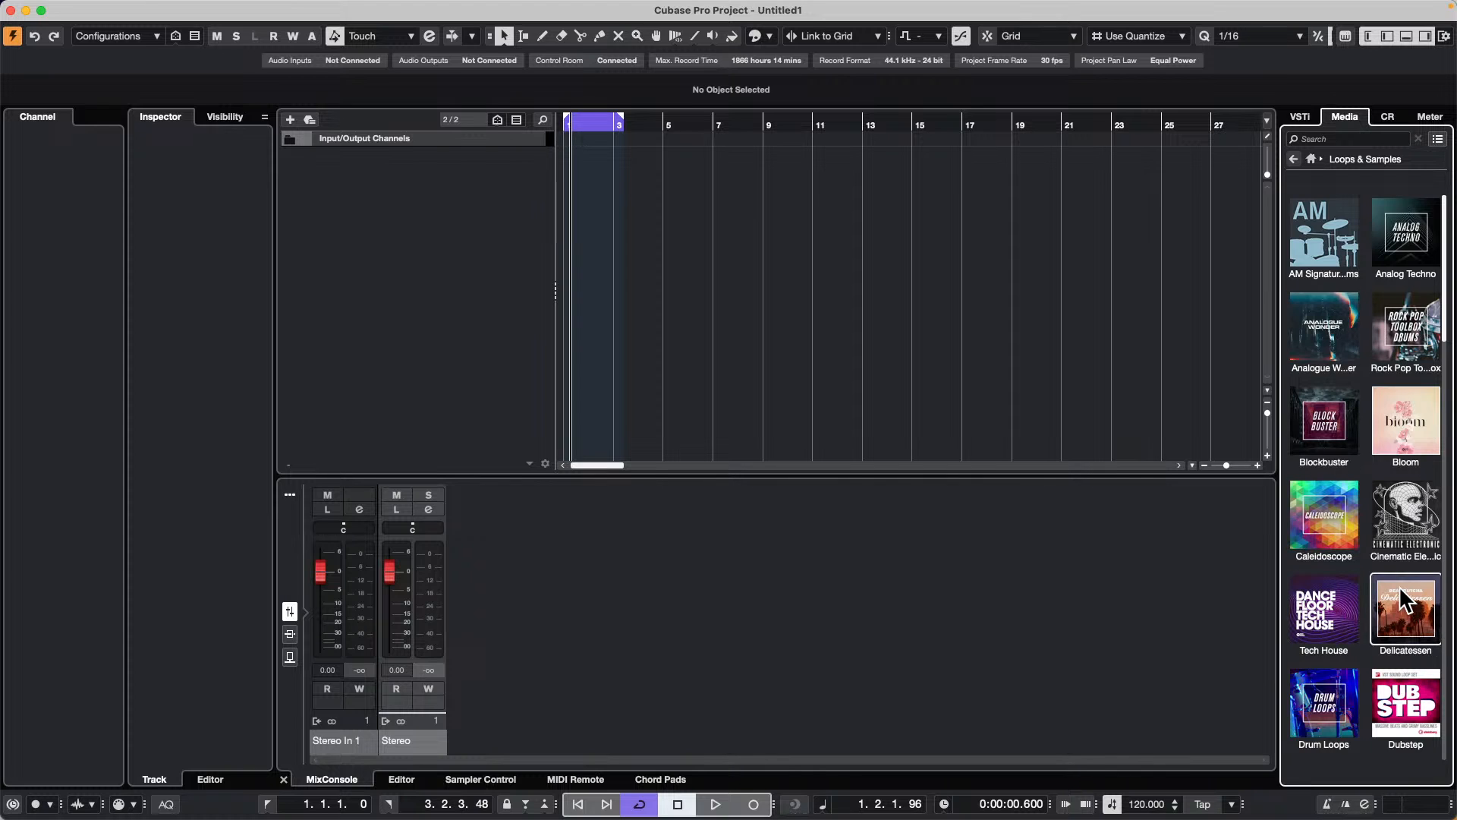
pyautogui.scroll(-5, 1403, 600)
pyautogui.click(1412, 622)
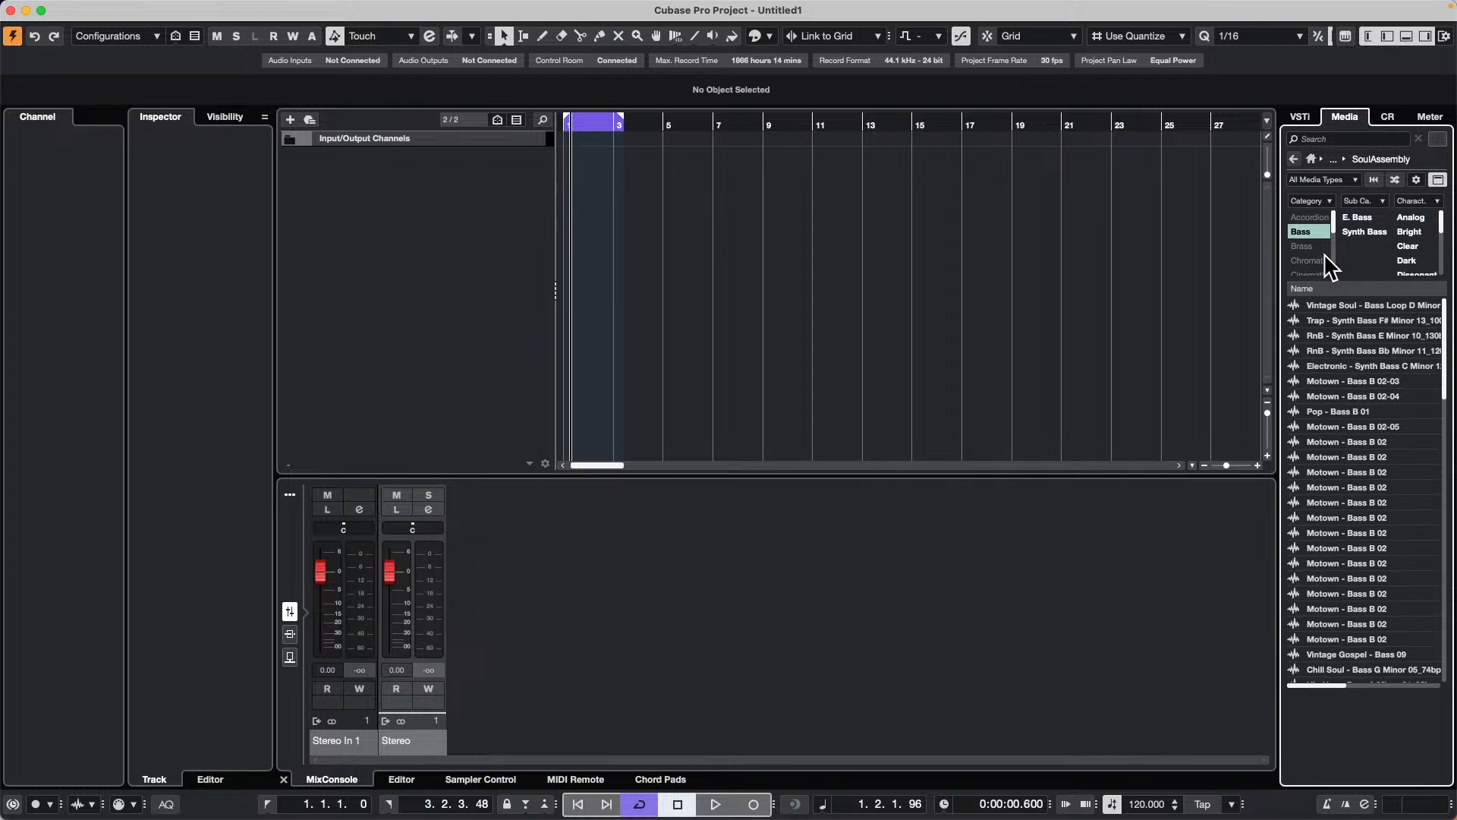
# Step: Audition several SoulAssembly bass samples and add Hip Hop - Bass 20 to the project on a new audio track
pyautogui.click(1343, 519)
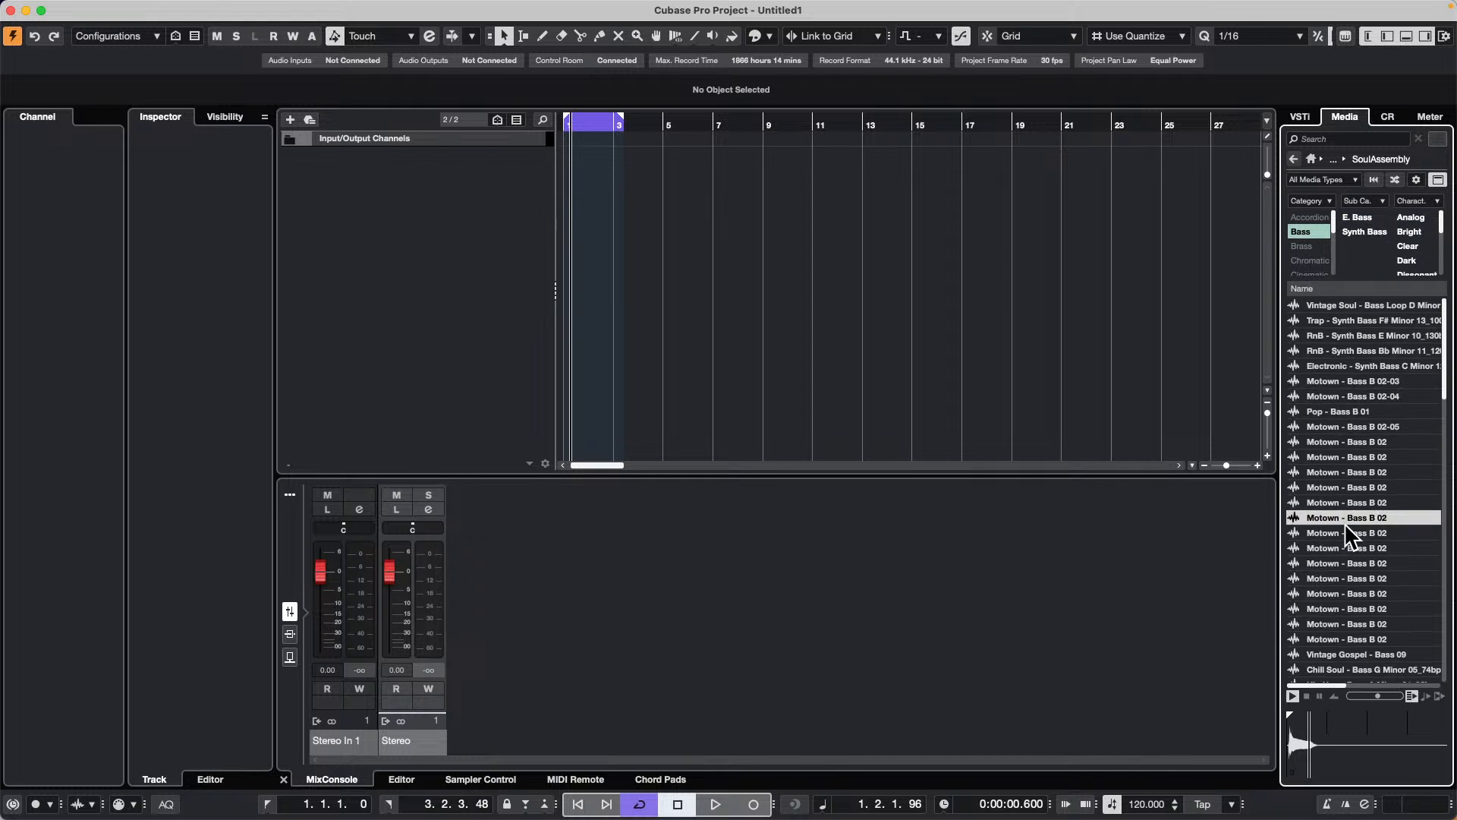
pyautogui.click(1350, 576)
pyautogui.click(1342, 518)
pyautogui.click(1345, 441)
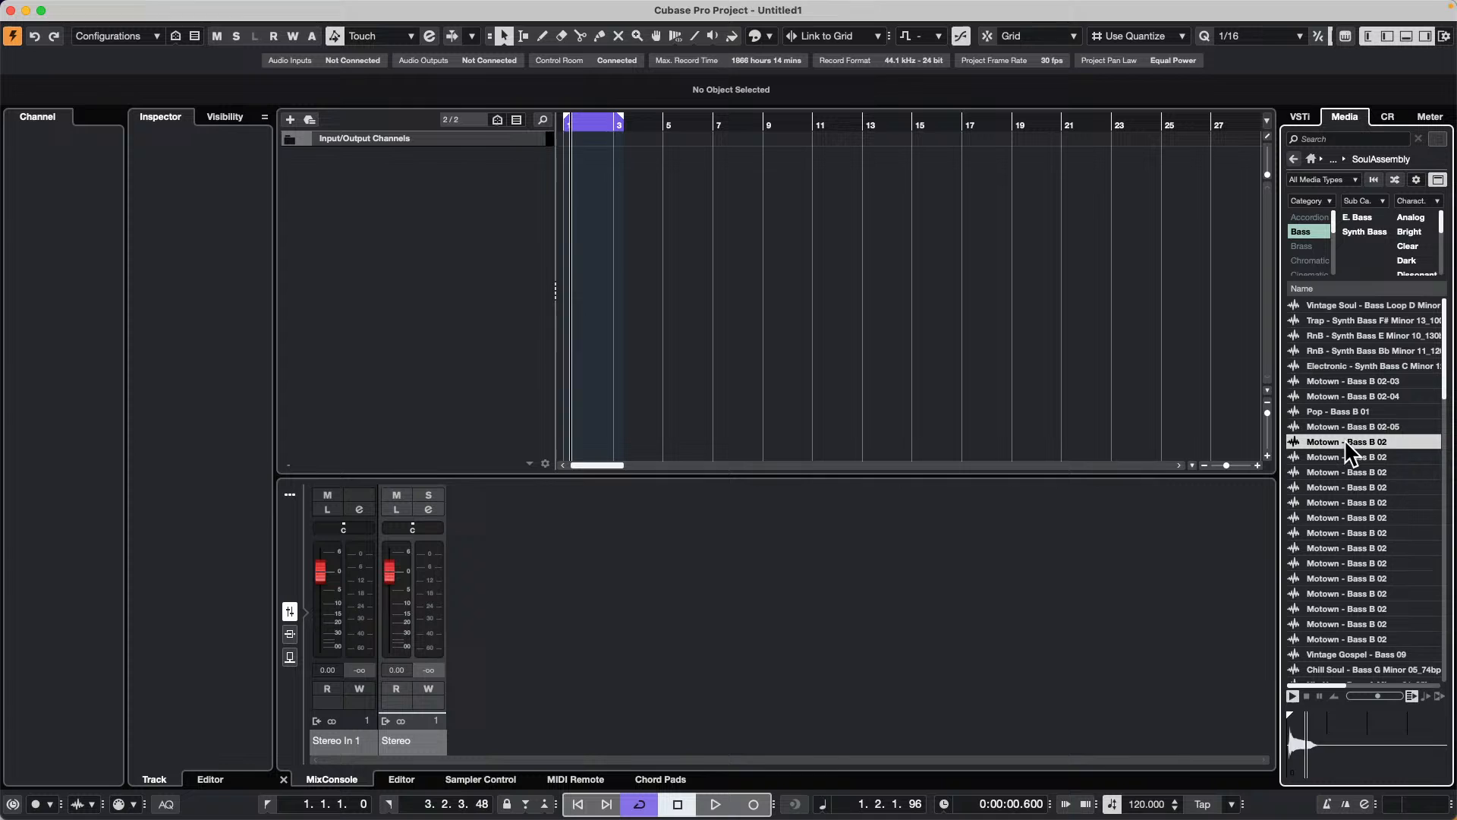
pyautogui.click(1336, 365)
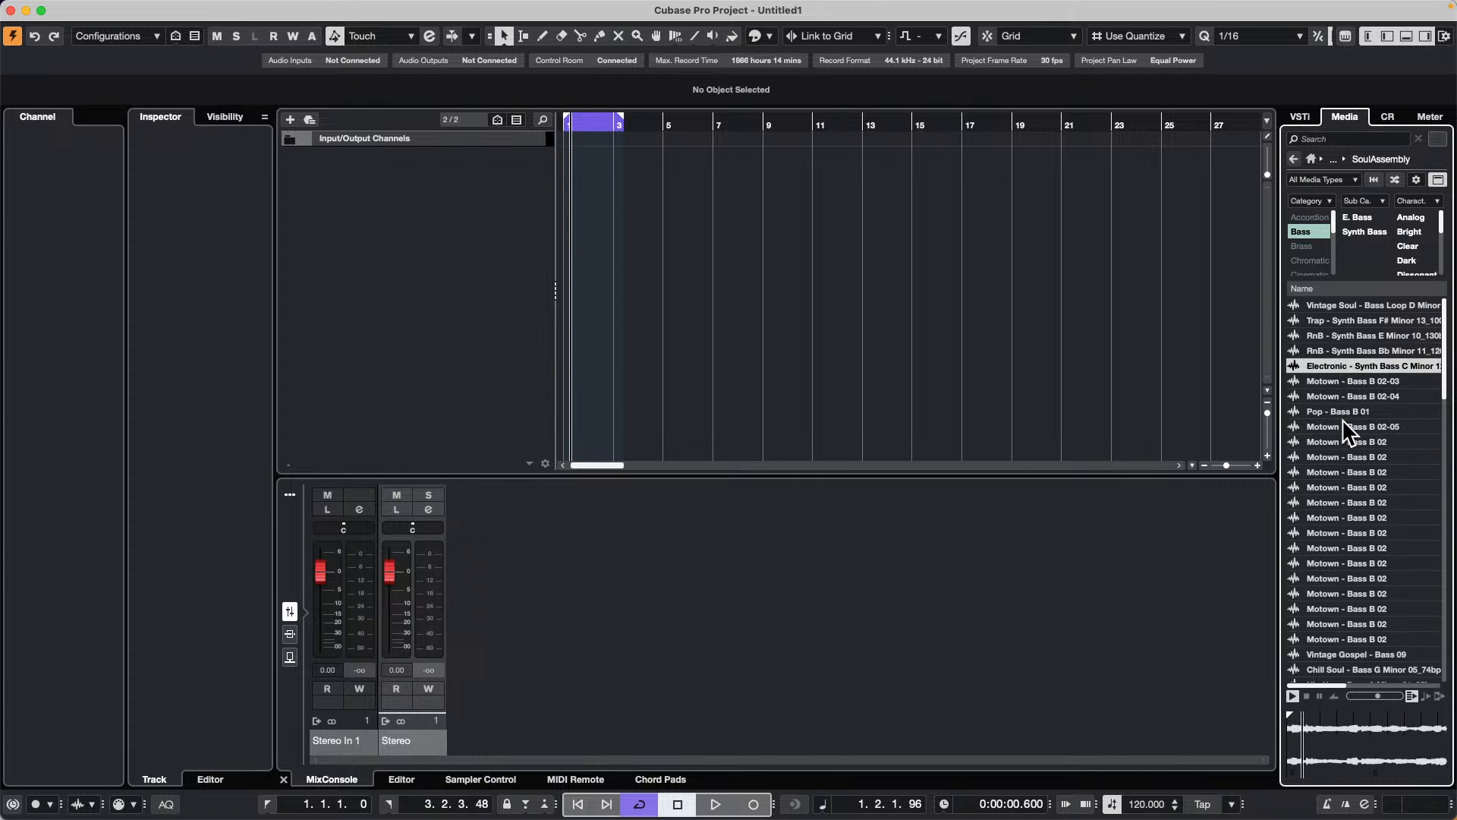
pyautogui.click(1322, 532)
pyautogui.click(1327, 639)
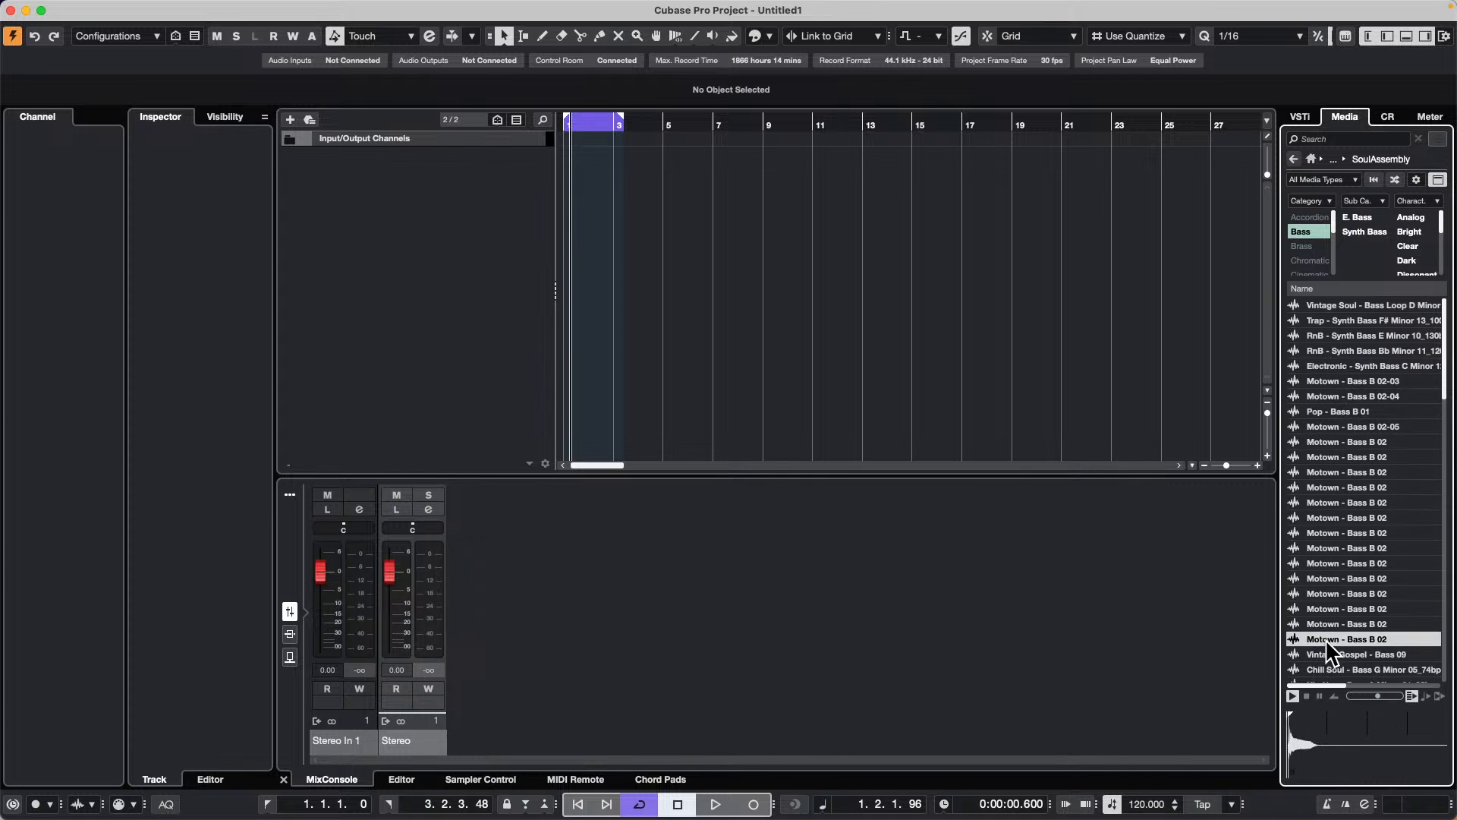
pyautogui.scroll(-5, 1336, 617)
pyautogui.click(1336, 616)
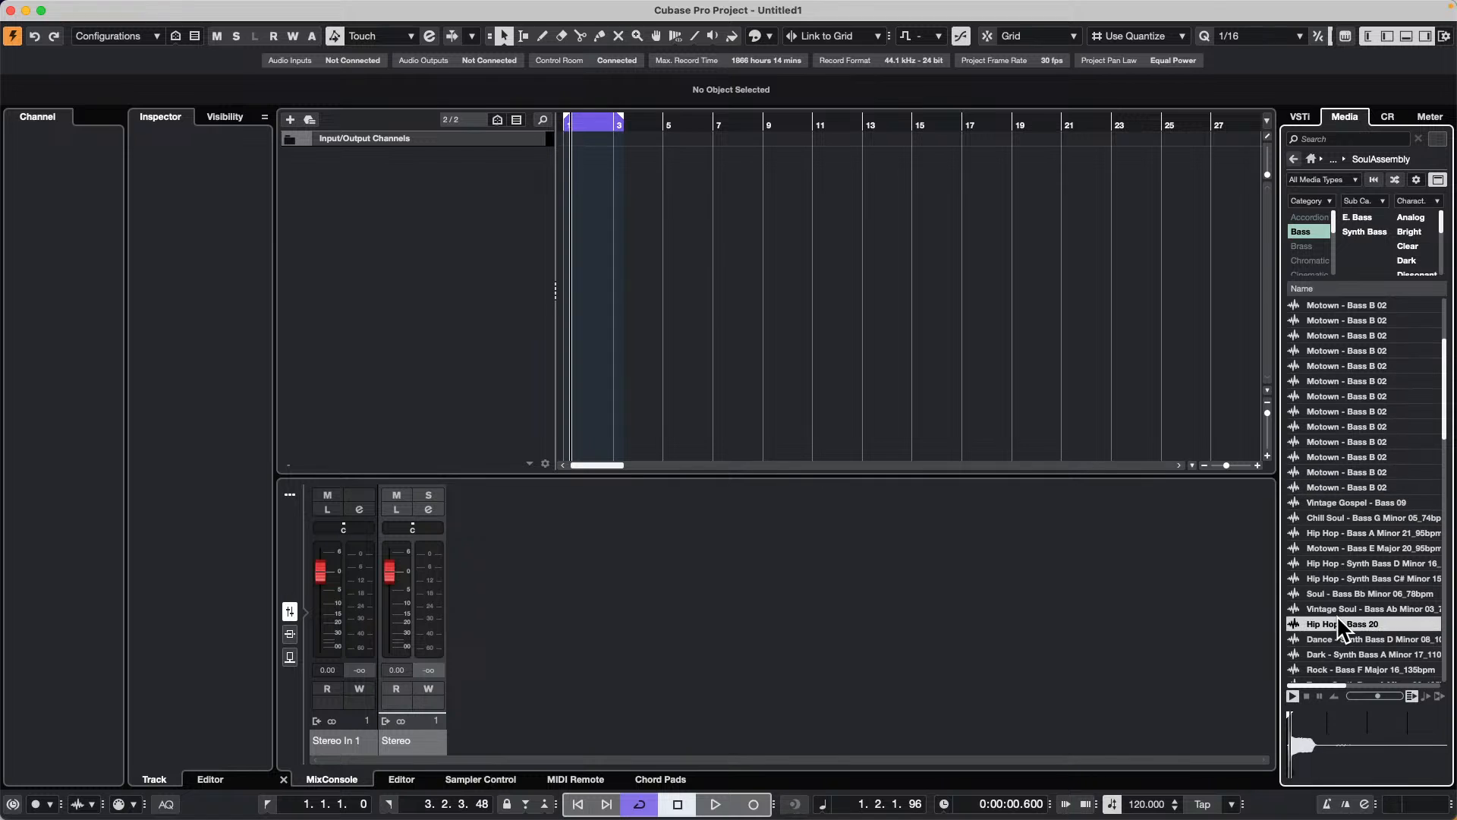
pyautogui.moveTo(1336, 617); pyautogui.dragTo(425, 202)
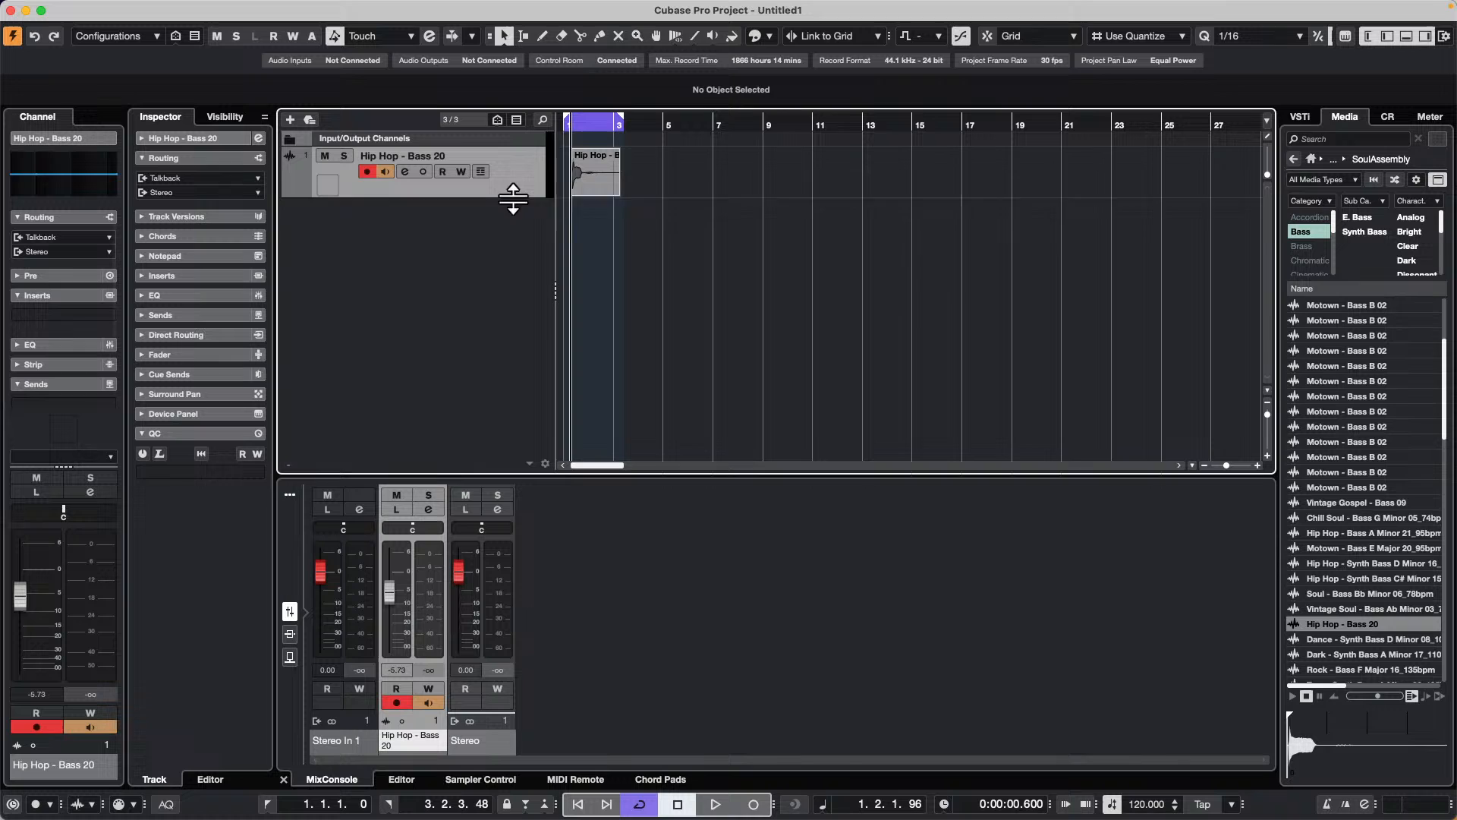
# Step: Make the Hip Hop - Bass 20 track taller, repeat its event up to about bar 9, and play it from the project start
pyautogui.moveTo(513, 198); pyautogui.dragTo(513, 215)
pyautogui.moveTo(599, 185); pyautogui.dragTo(763, 194)
pyautogui.click(571, 123)
pyautogui.press('space')
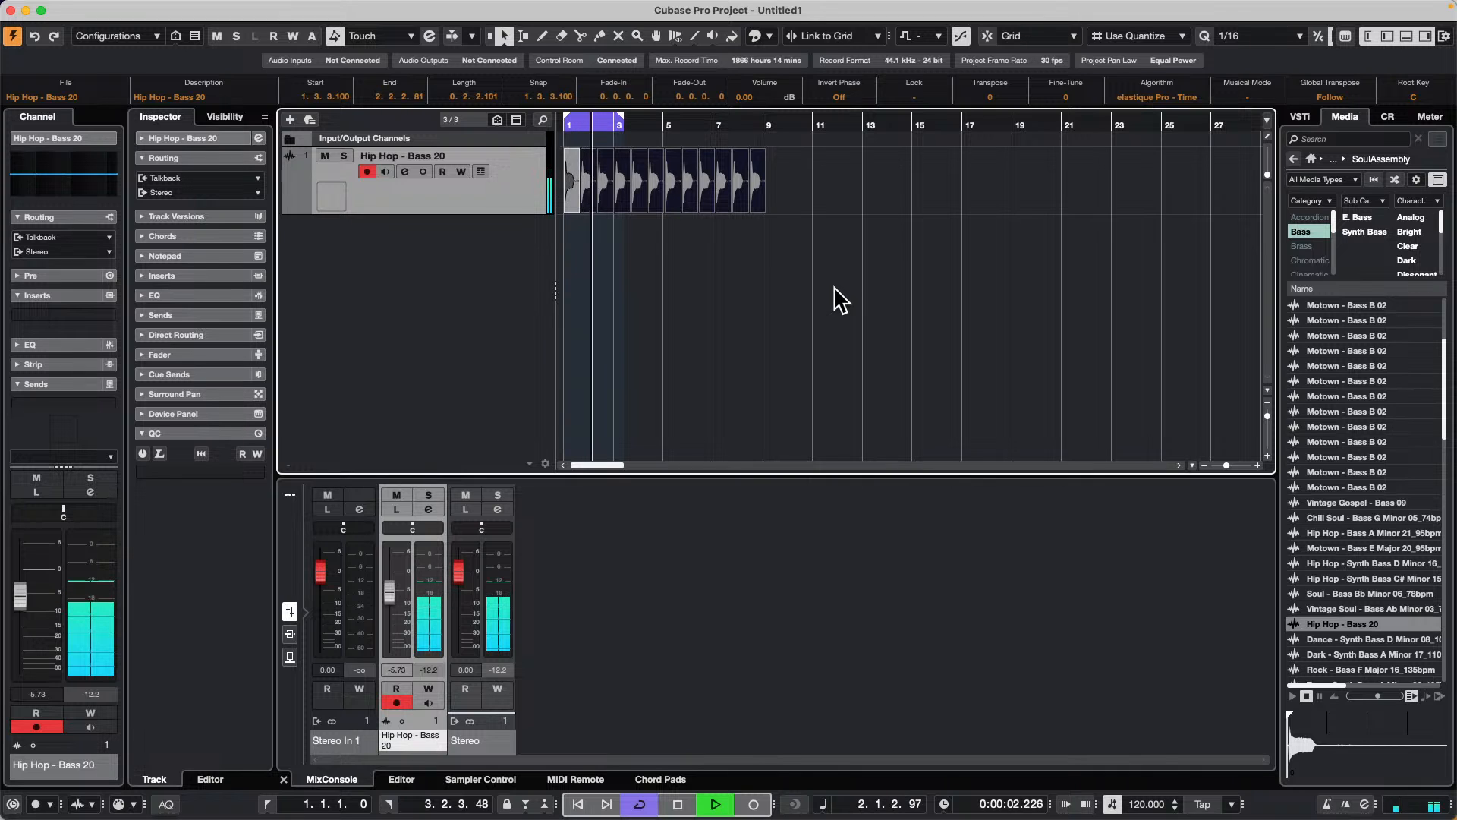
pyautogui.press('space')
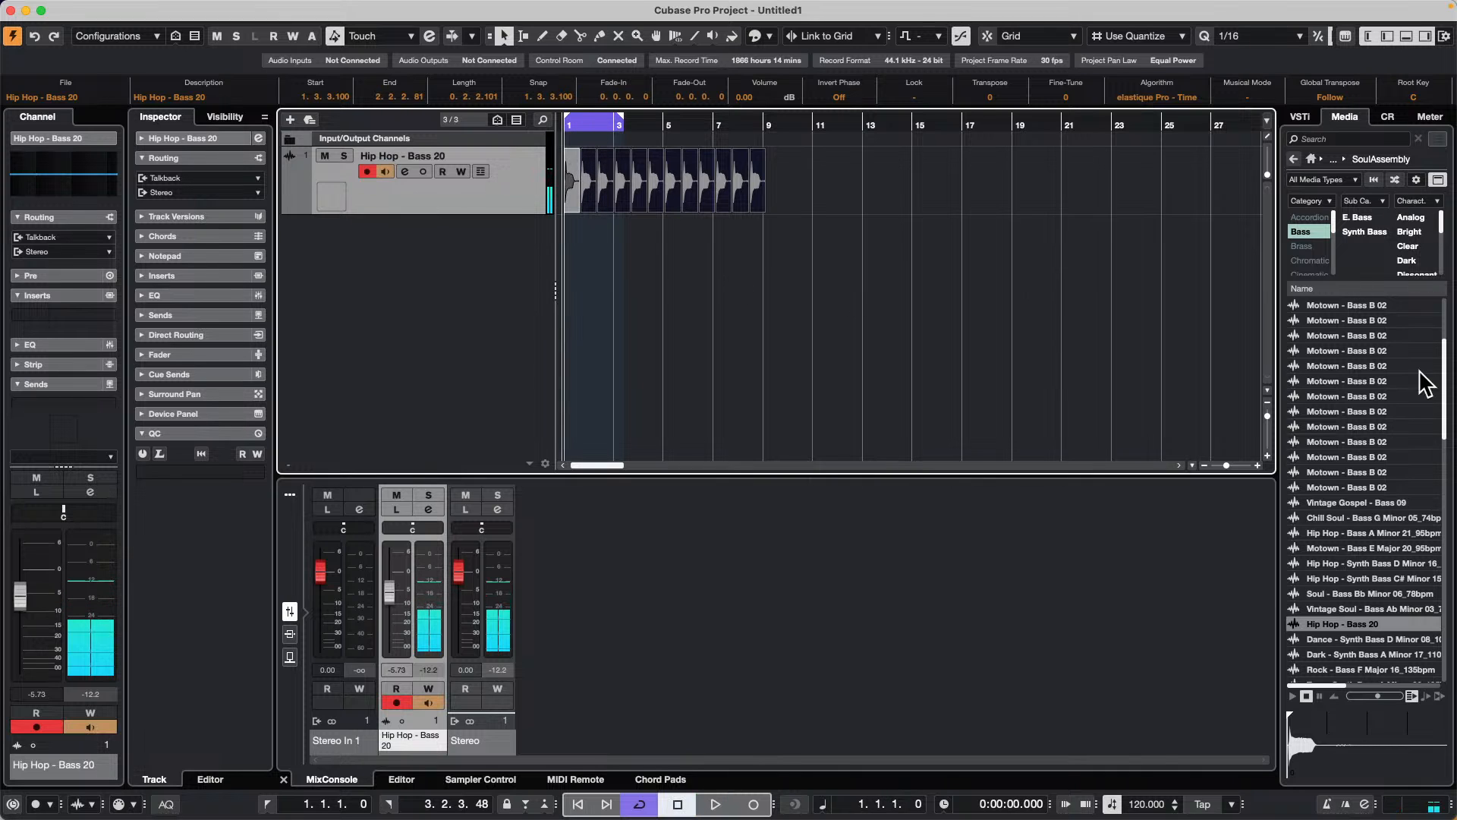
# Step: Filter the SoulAssembly samples to Drum&Perc Beats and add RnB - Drum Loop 41_80bpm to the project on a new audio track
pyautogui.click(1303, 231)
pyautogui.click(1312, 245)
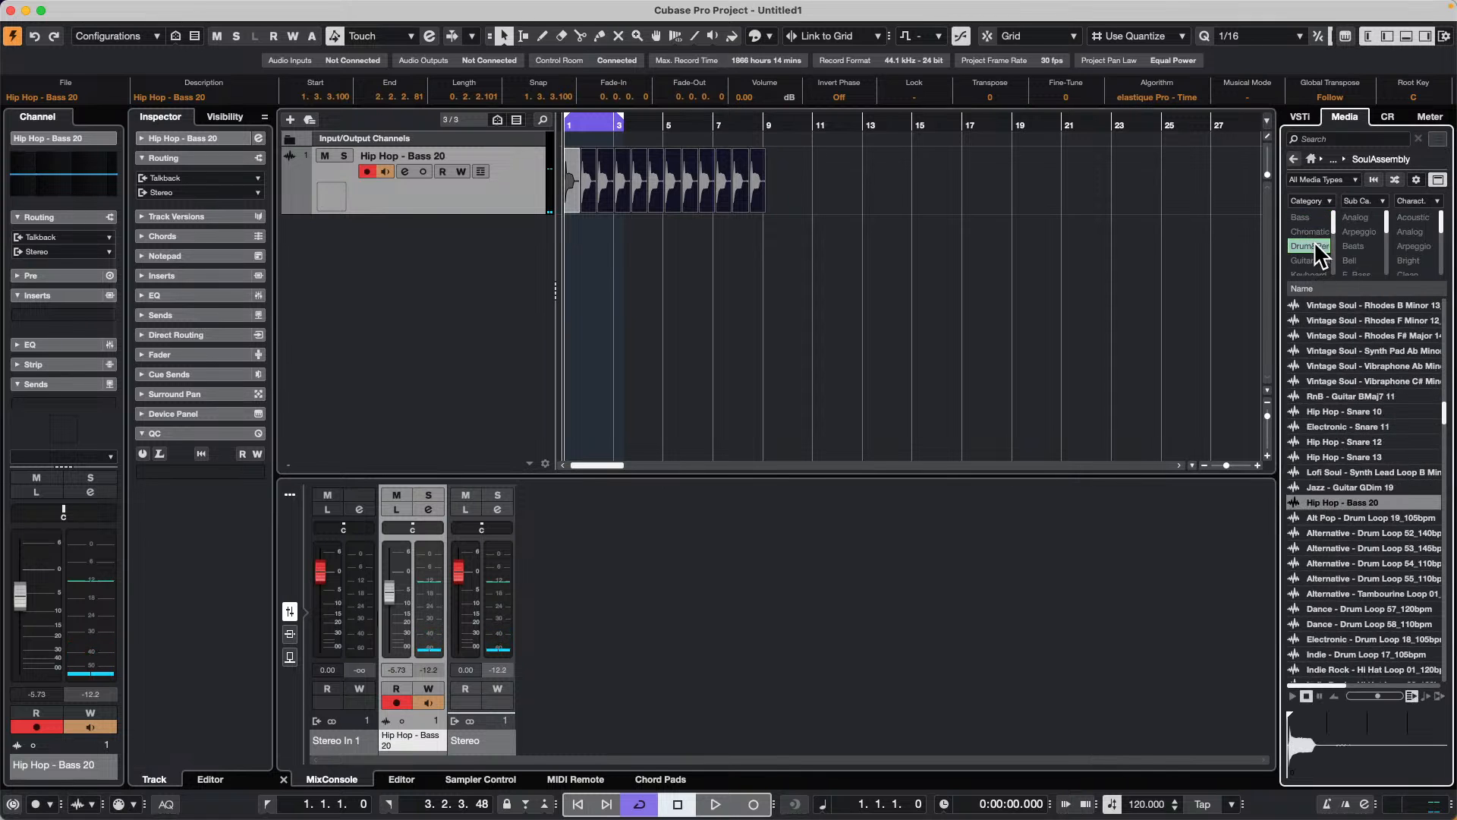
pyautogui.click(1356, 217)
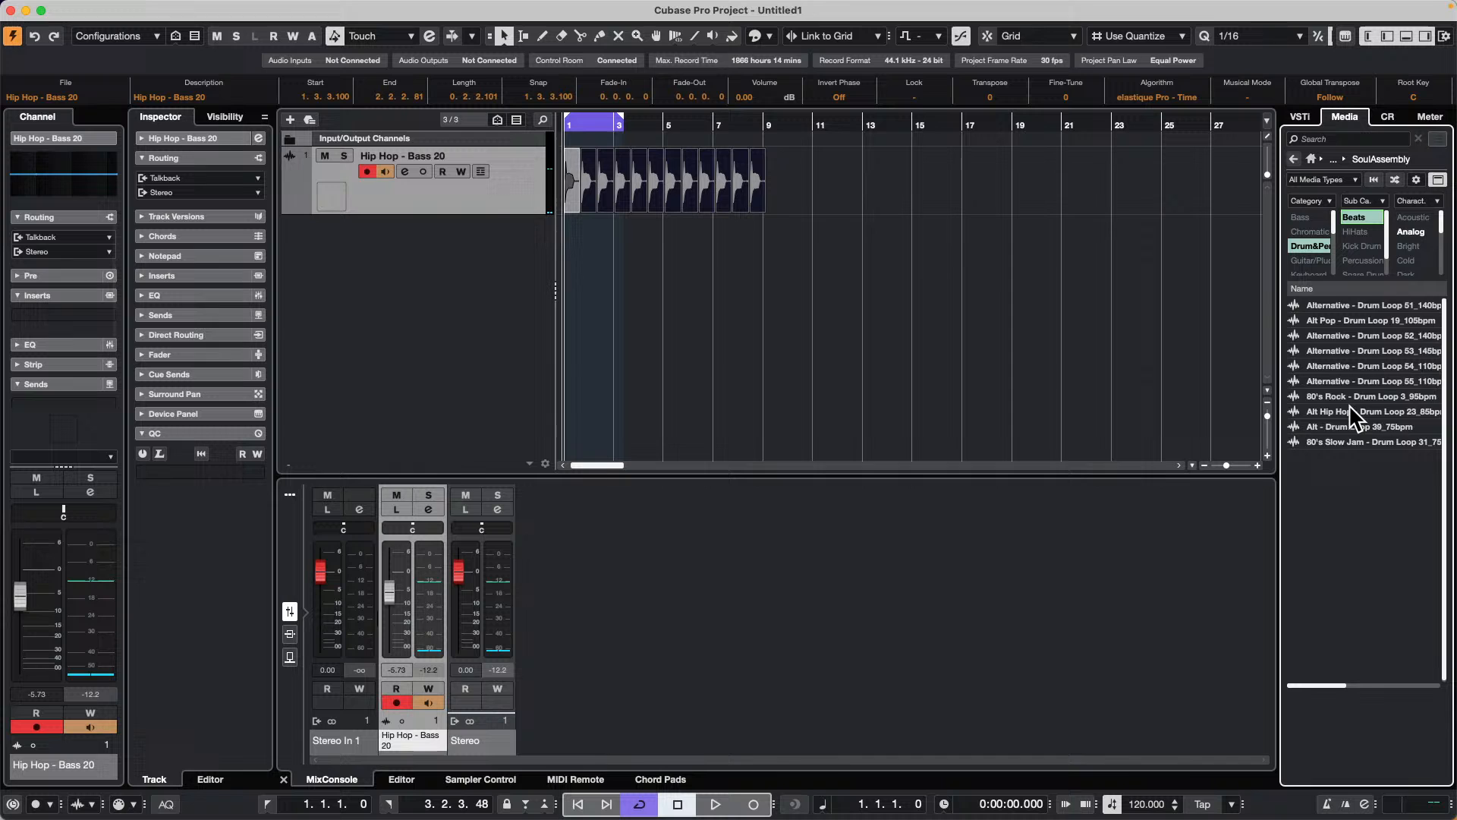
pyautogui.click(1355, 381)
pyautogui.click(1350, 563)
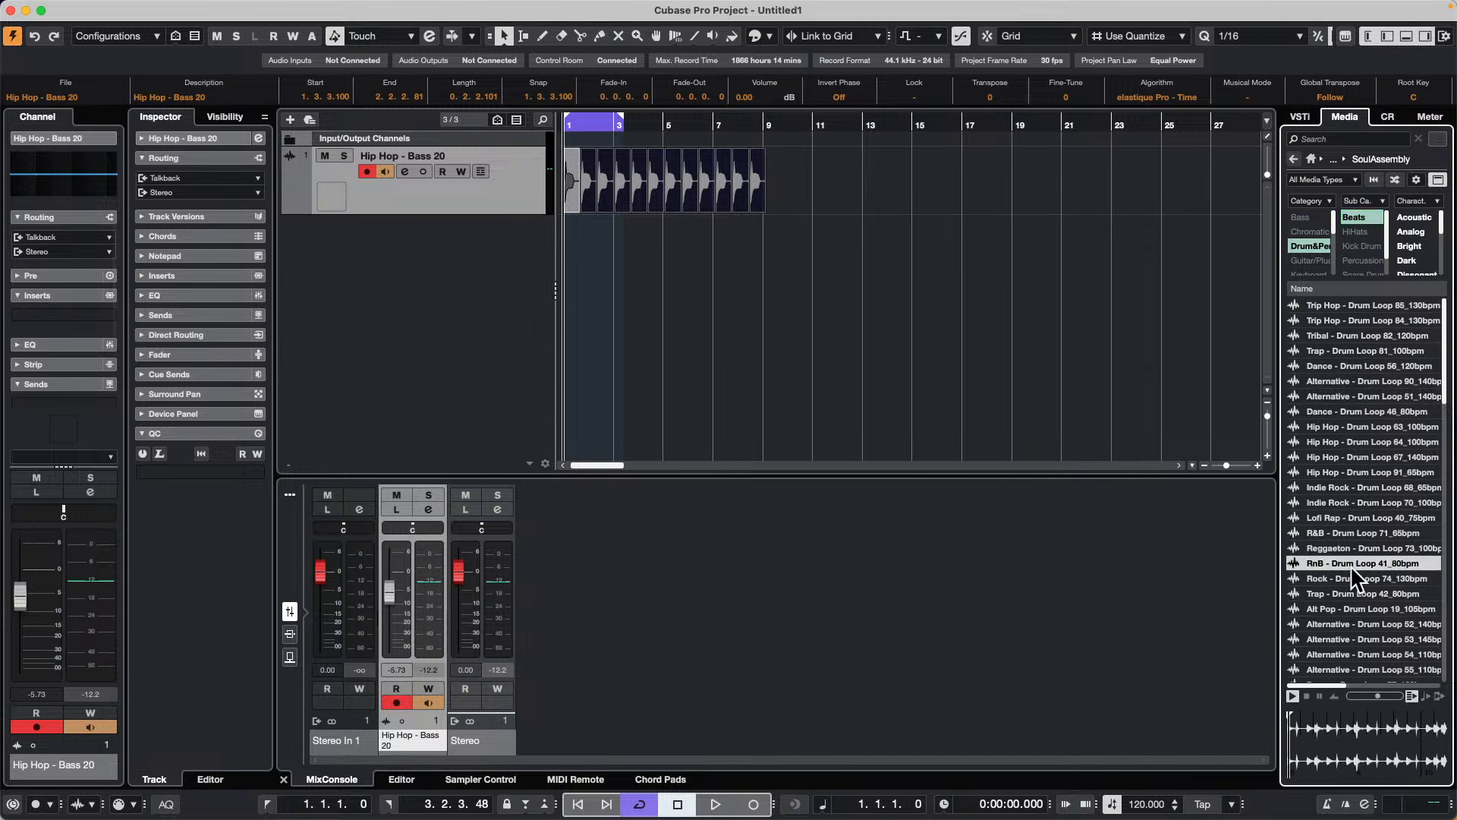
pyautogui.moveTo(1346, 559); pyautogui.dragTo(414, 266)
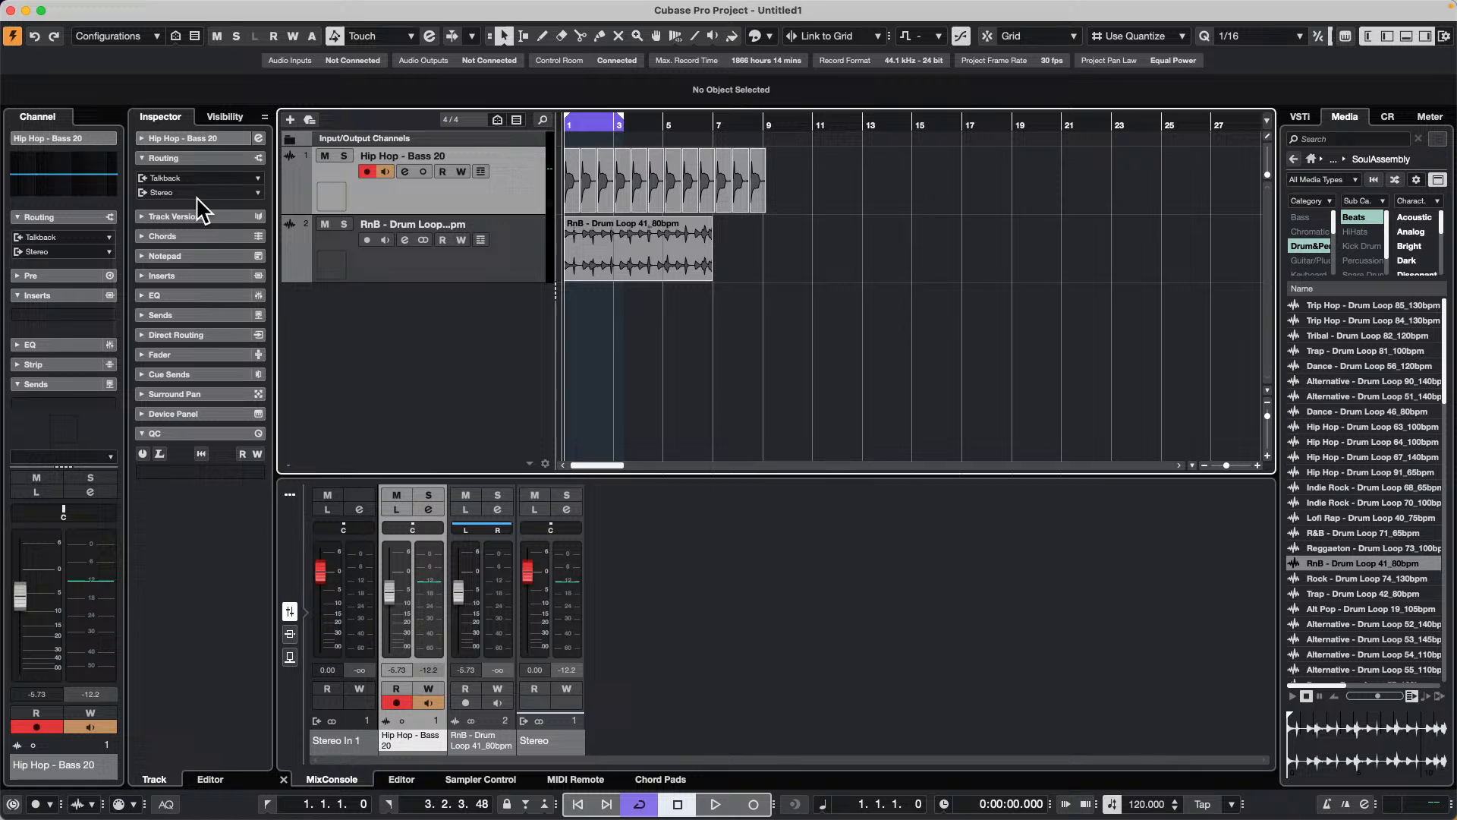
# Step: Open the audio mixdown export and select the Stereo output, Hip Hop - Bass 20 and RnB drum loop channels for multiple-channel export
pyautogui.click(107, 9)
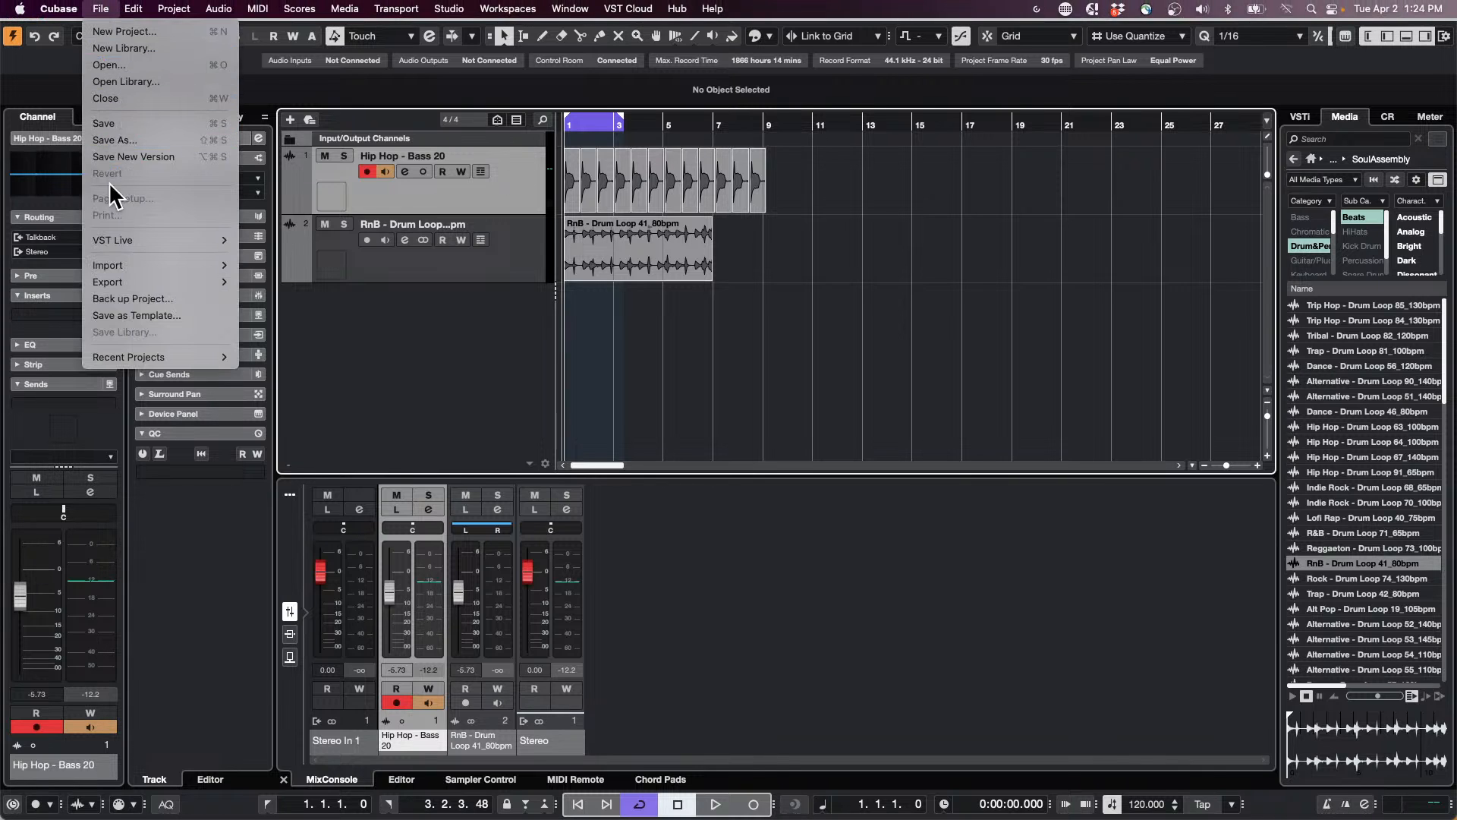
pyautogui.moveTo(151, 282)
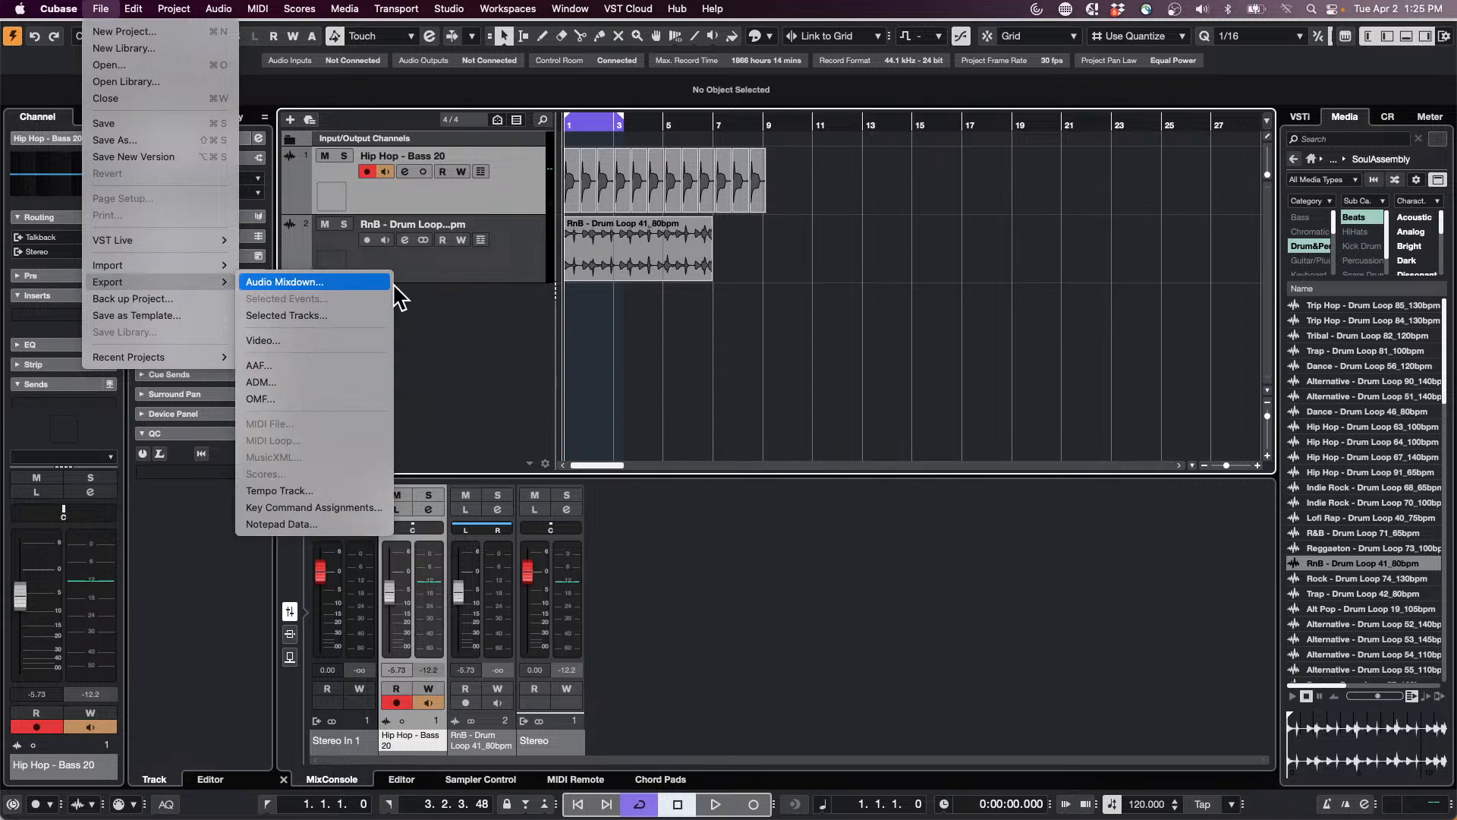
pyautogui.click(444, 285)
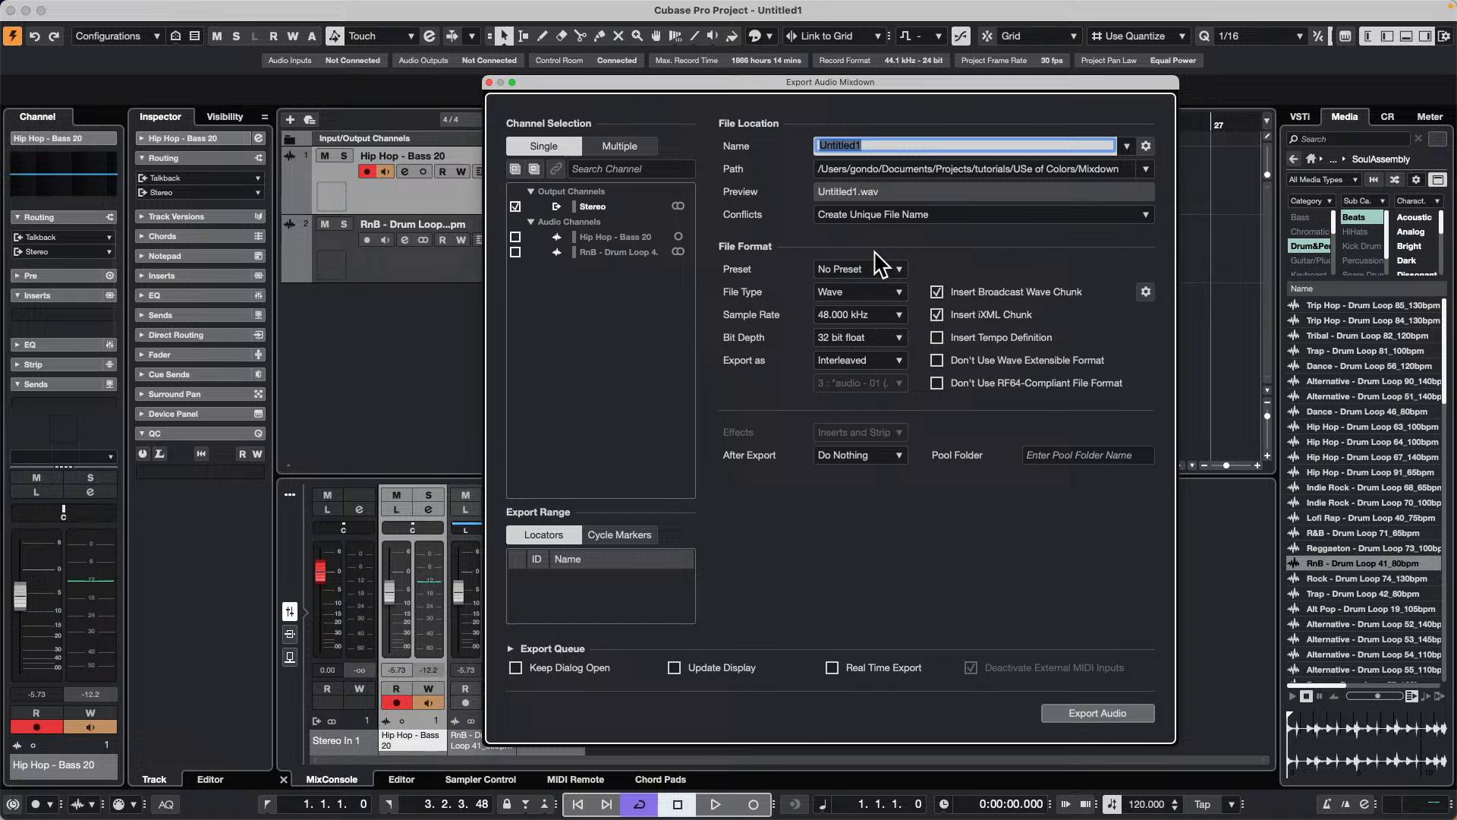
pyautogui.click(625, 144)
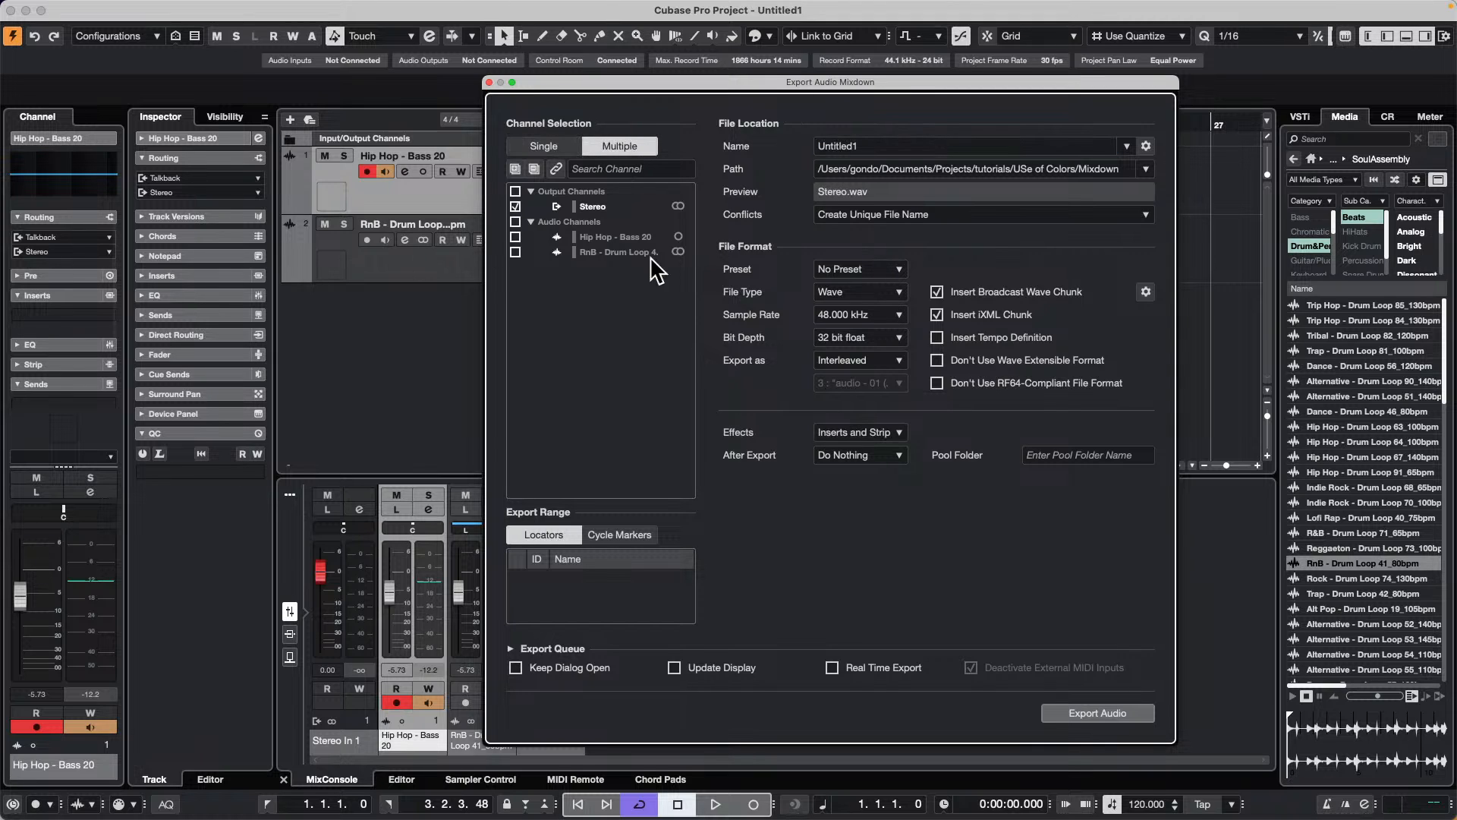
pyautogui.click(516, 237)
pyautogui.click(515, 252)
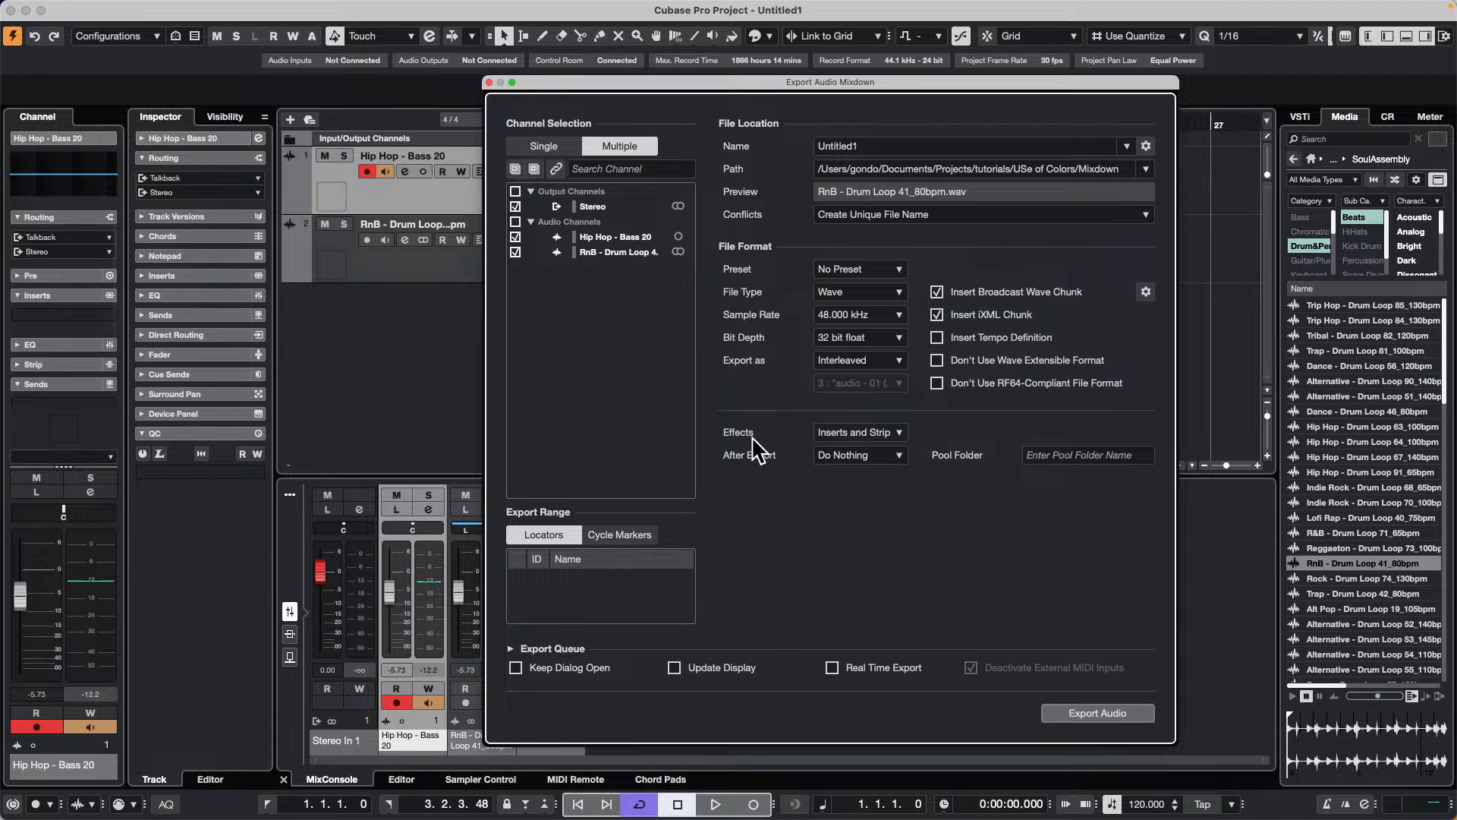
# Step: Set the export effects to Disabled (DRY) and the after-export action to Create Audio Track
pyautogui.click(865, 429)
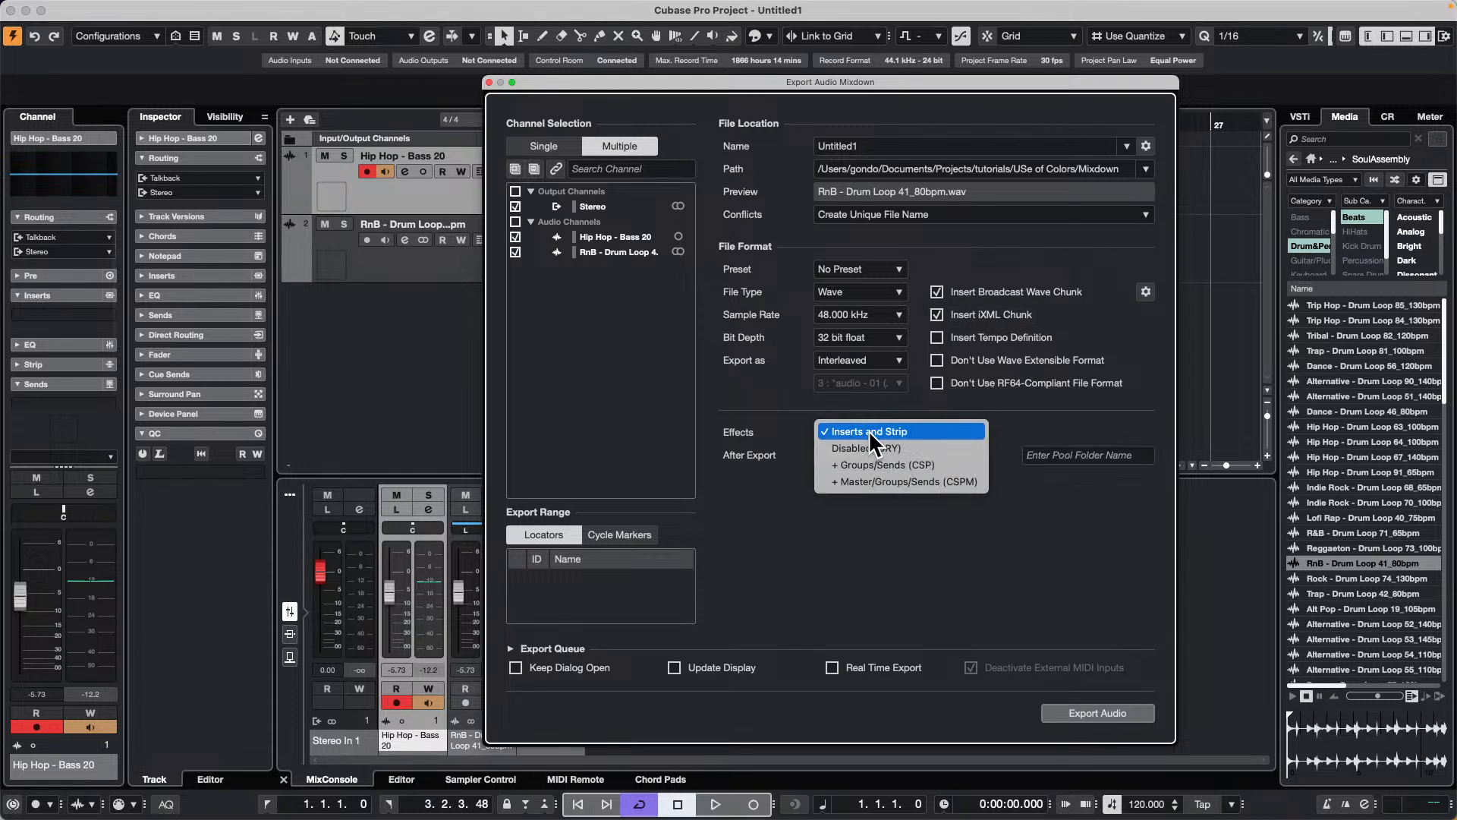
pyautogui.click(938, 447)
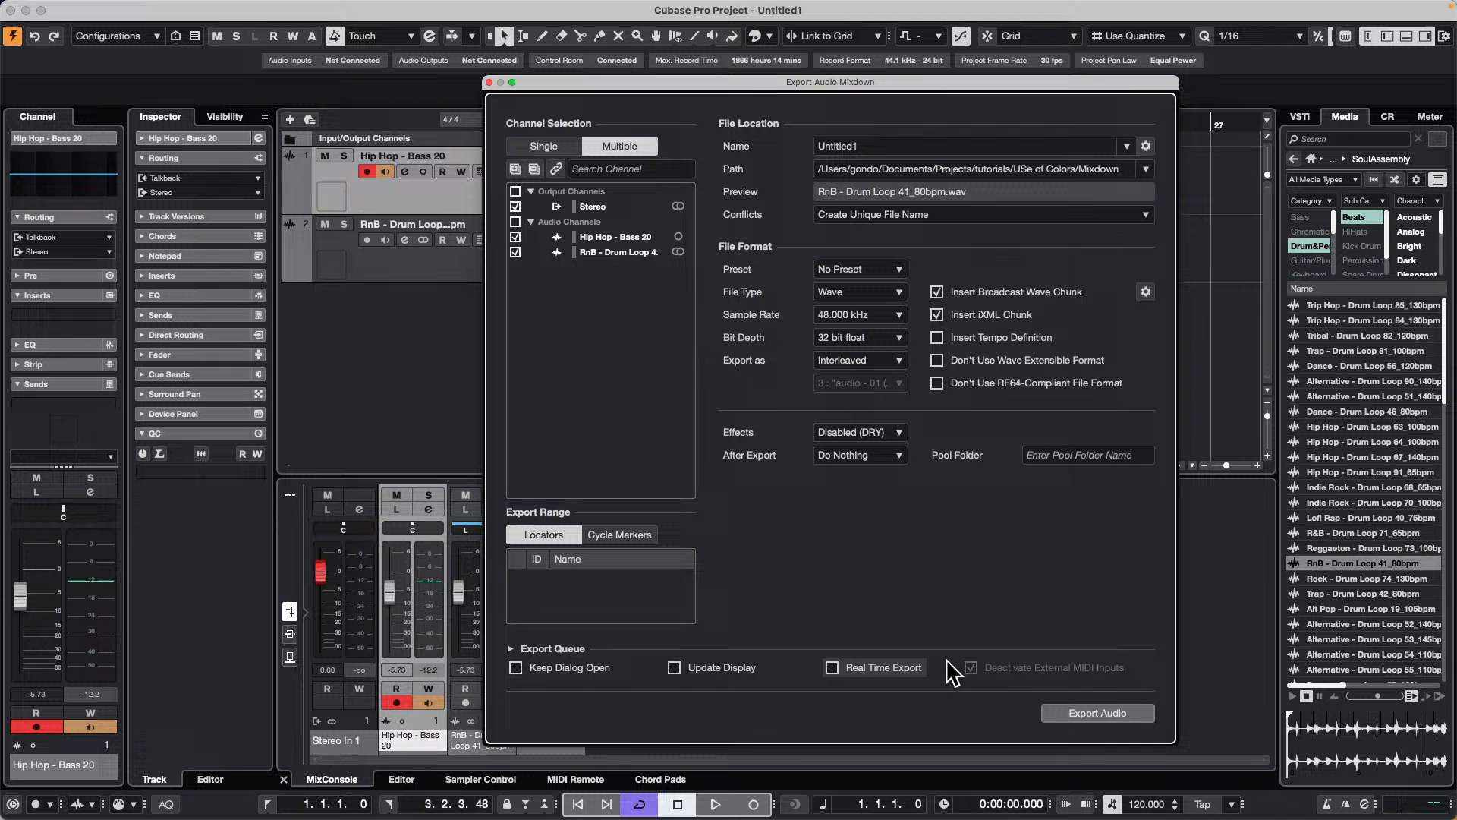
pyautogui.click(881, 455)
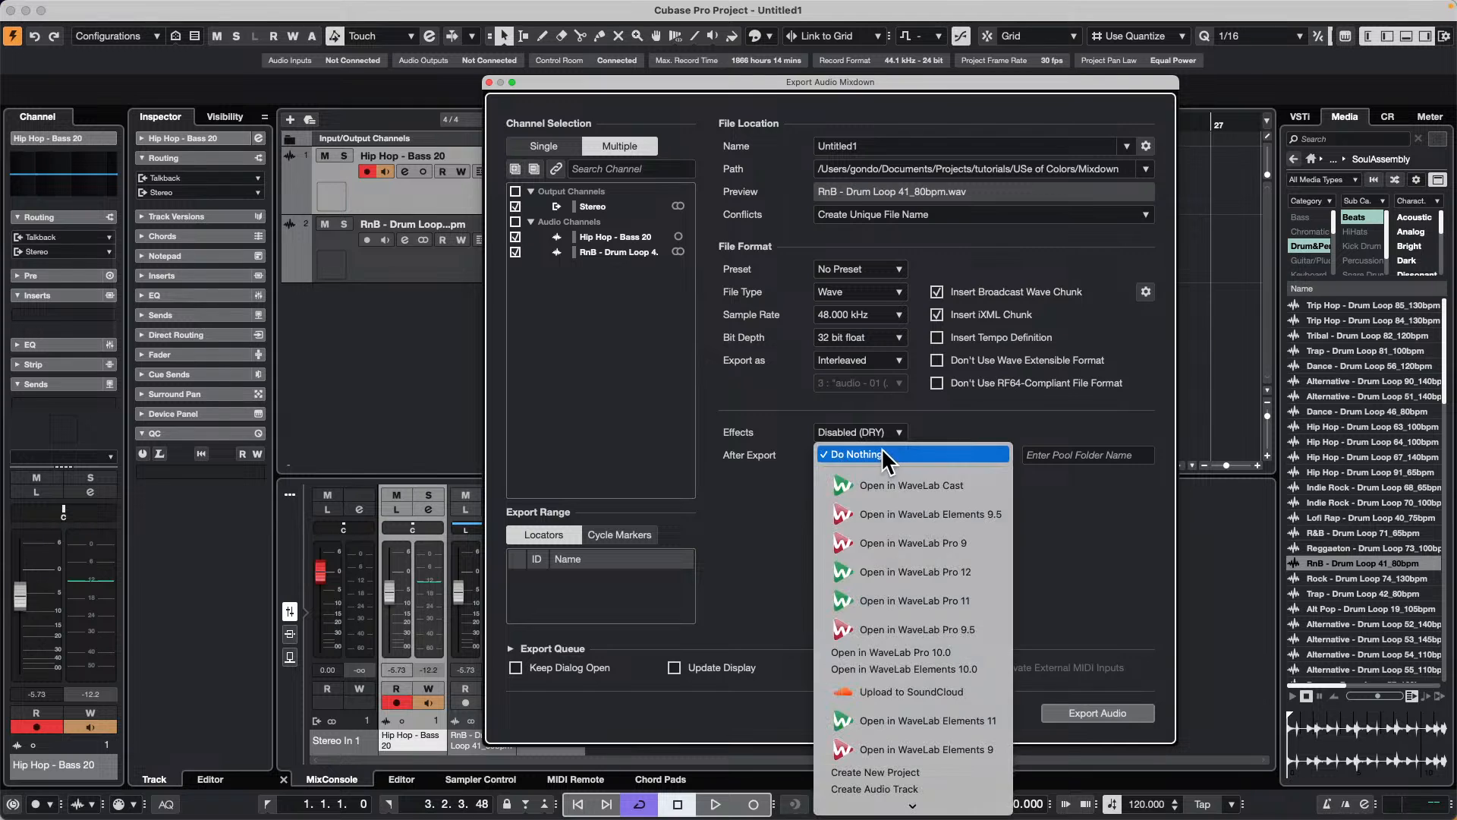
pyautogui.click(985, 789)
pyautogui.moveTo(722, 82); pyautogui.dragTo(872, 60)
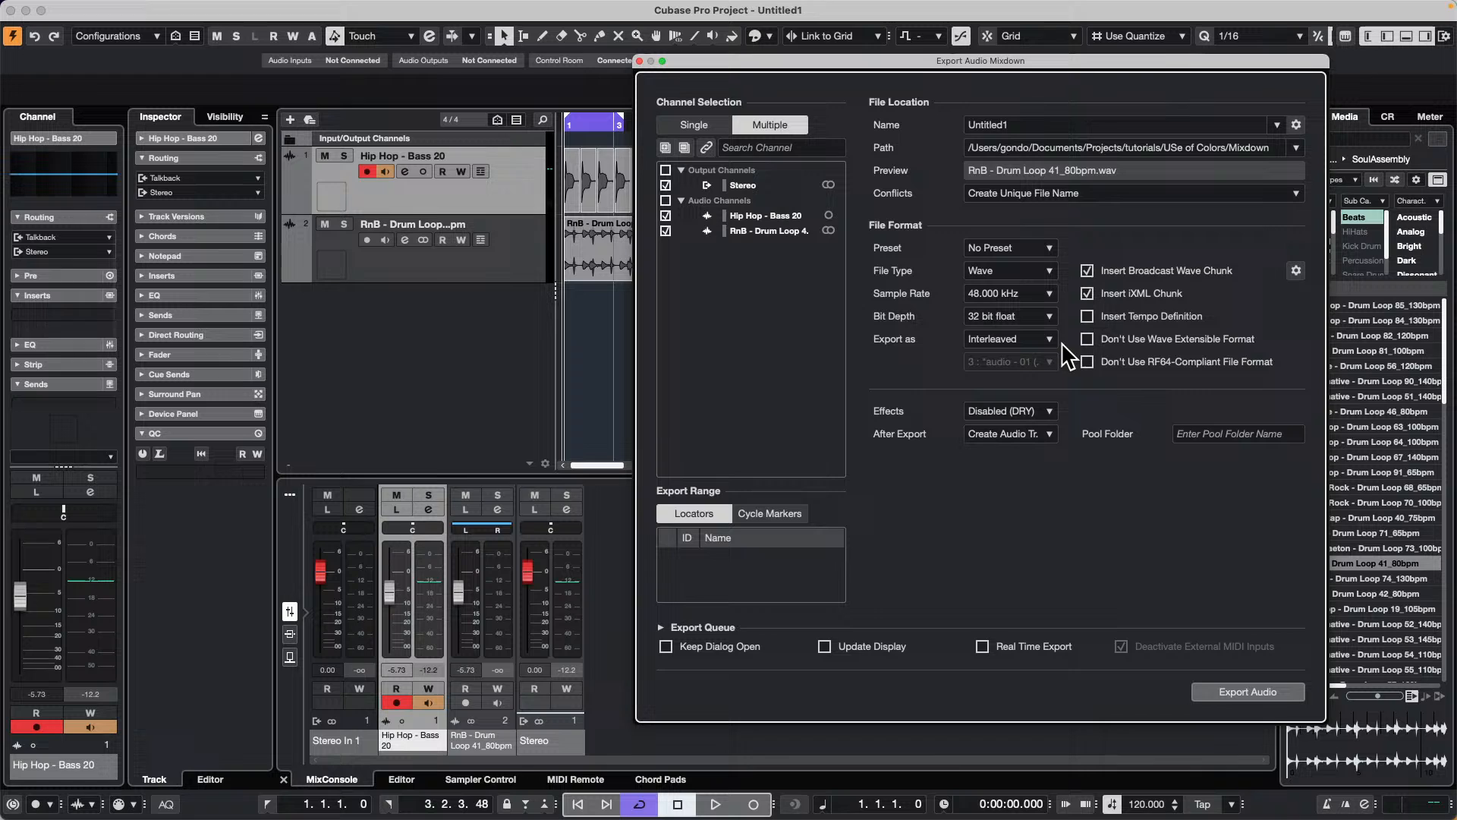
pyautogui.click(1031, 410)
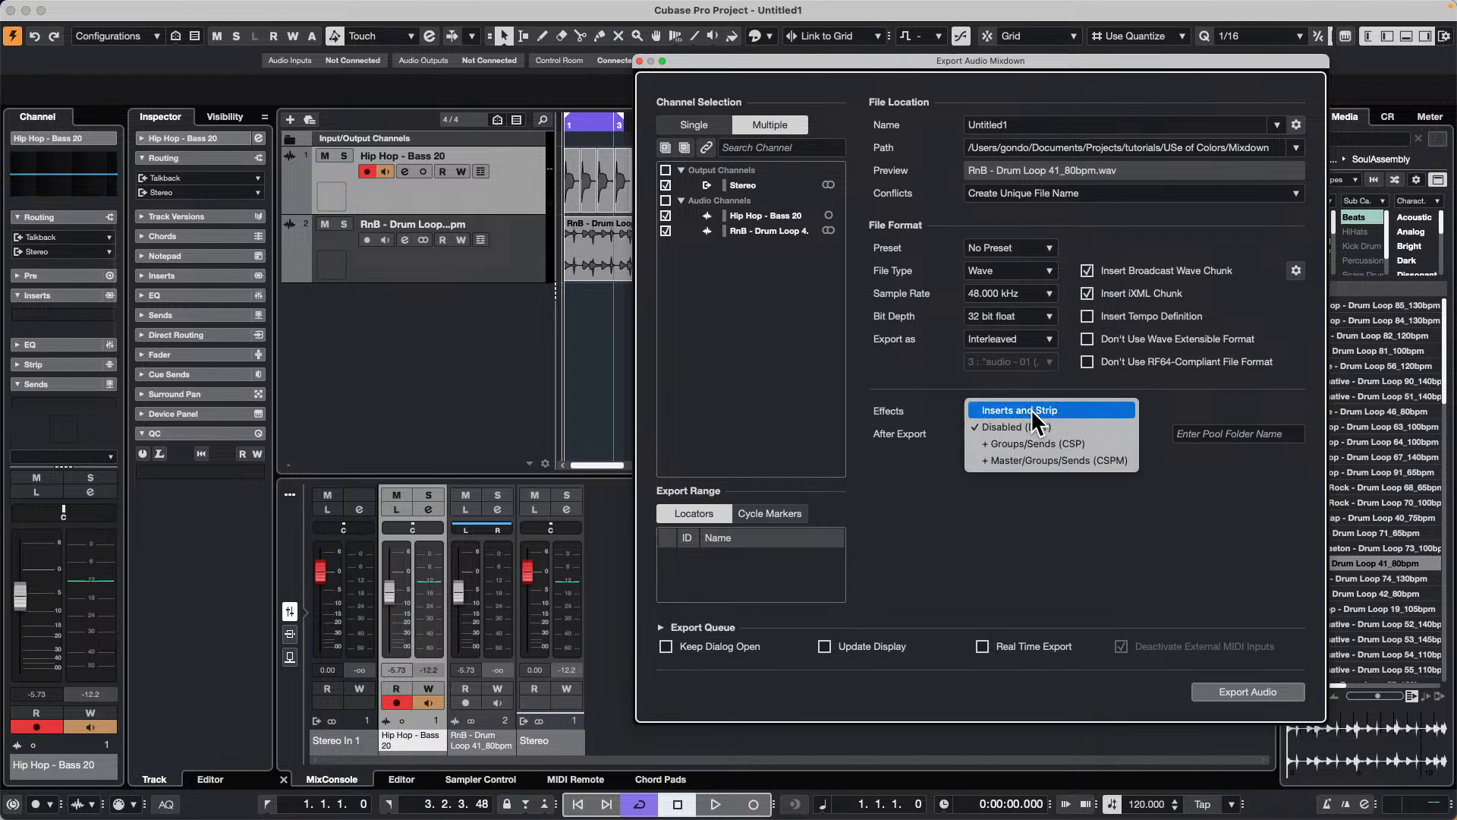
pyautogui.click(1034, 426)
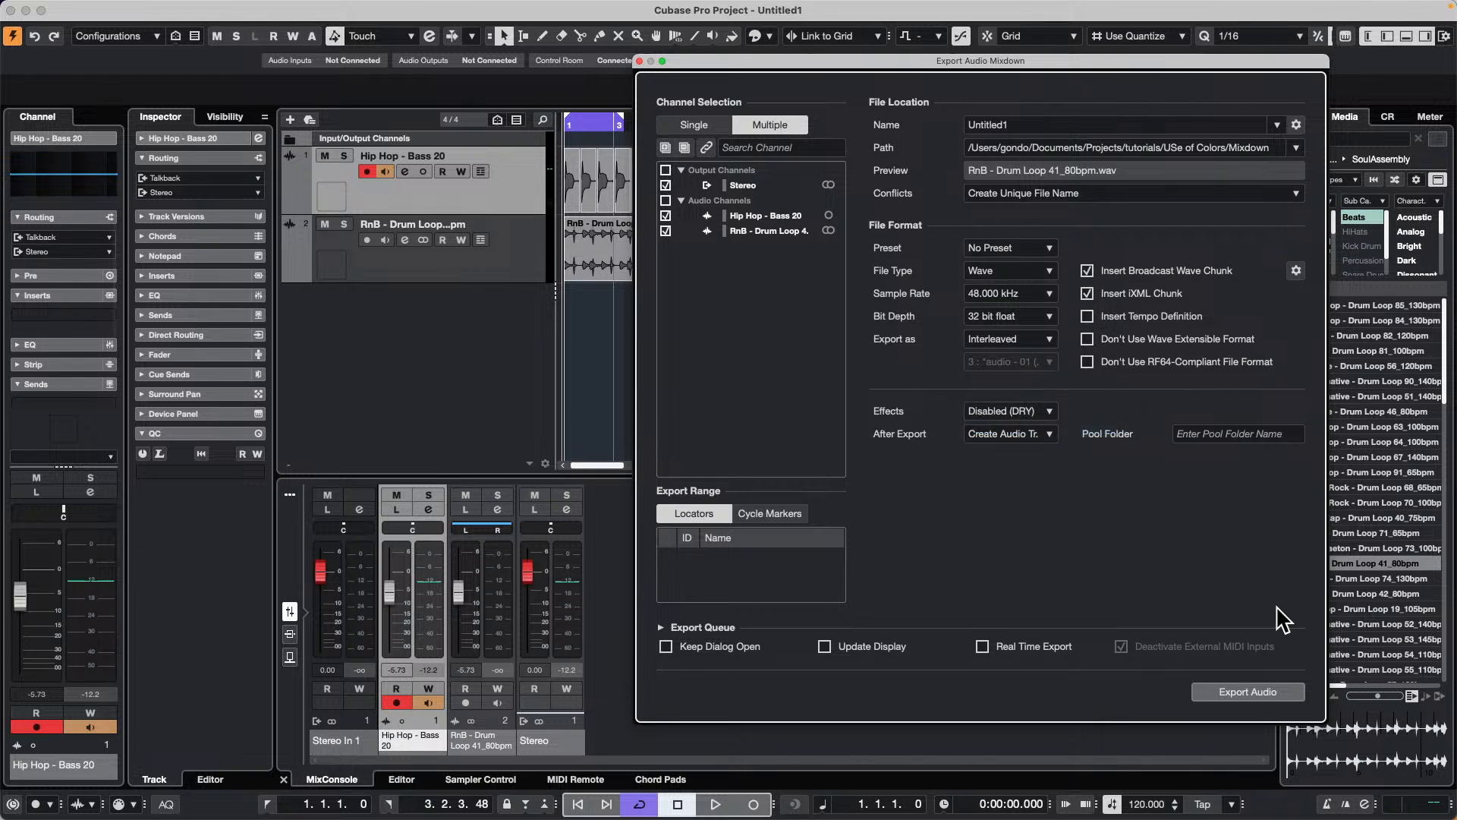
# Step: Export the three selected channels to new audio tracks, check the new tracks, and undo their creation
pyautogui.click(1260, 690)
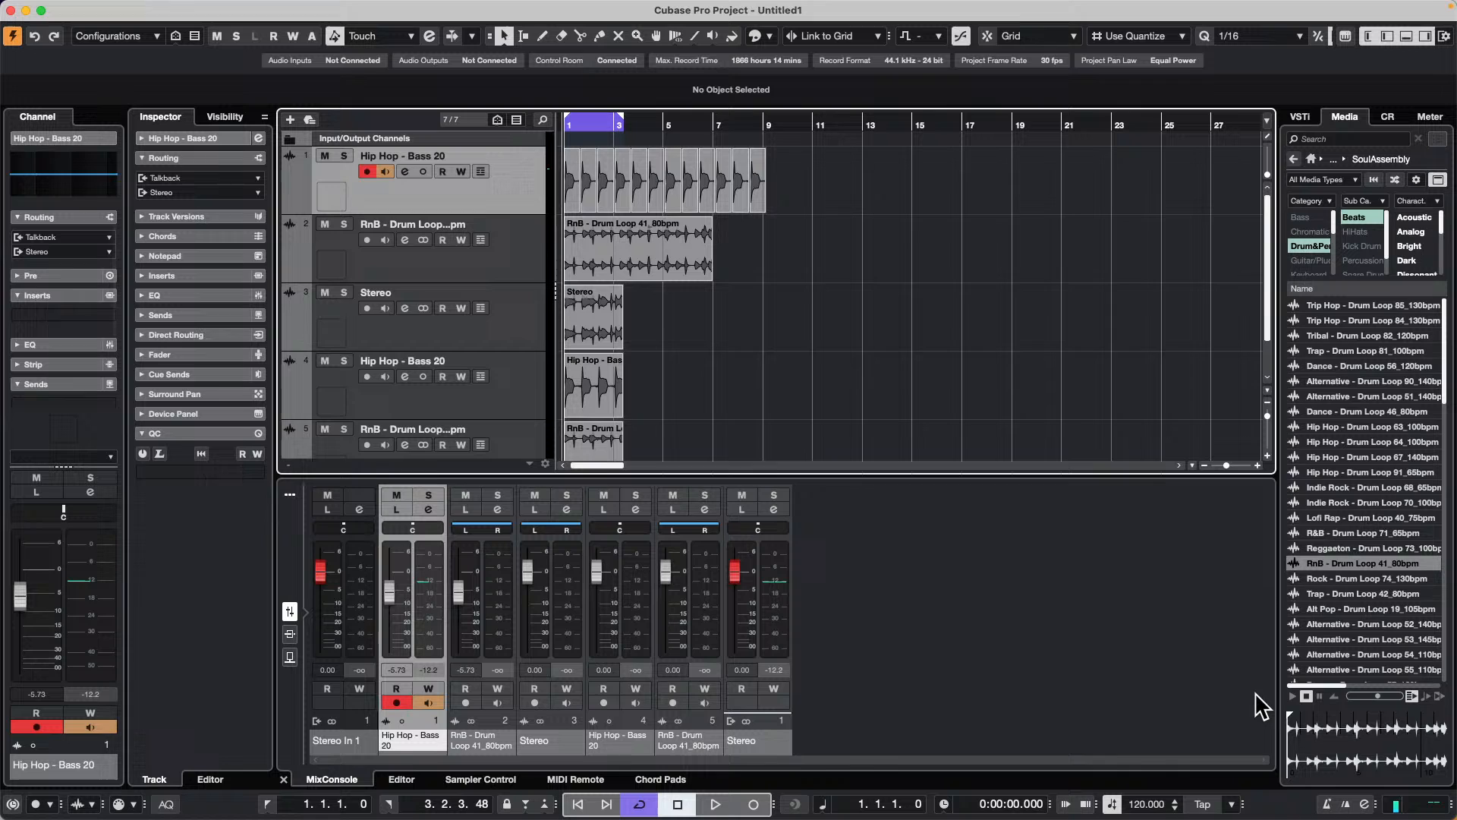
pyautogui.scroll(-1, 820, 364)
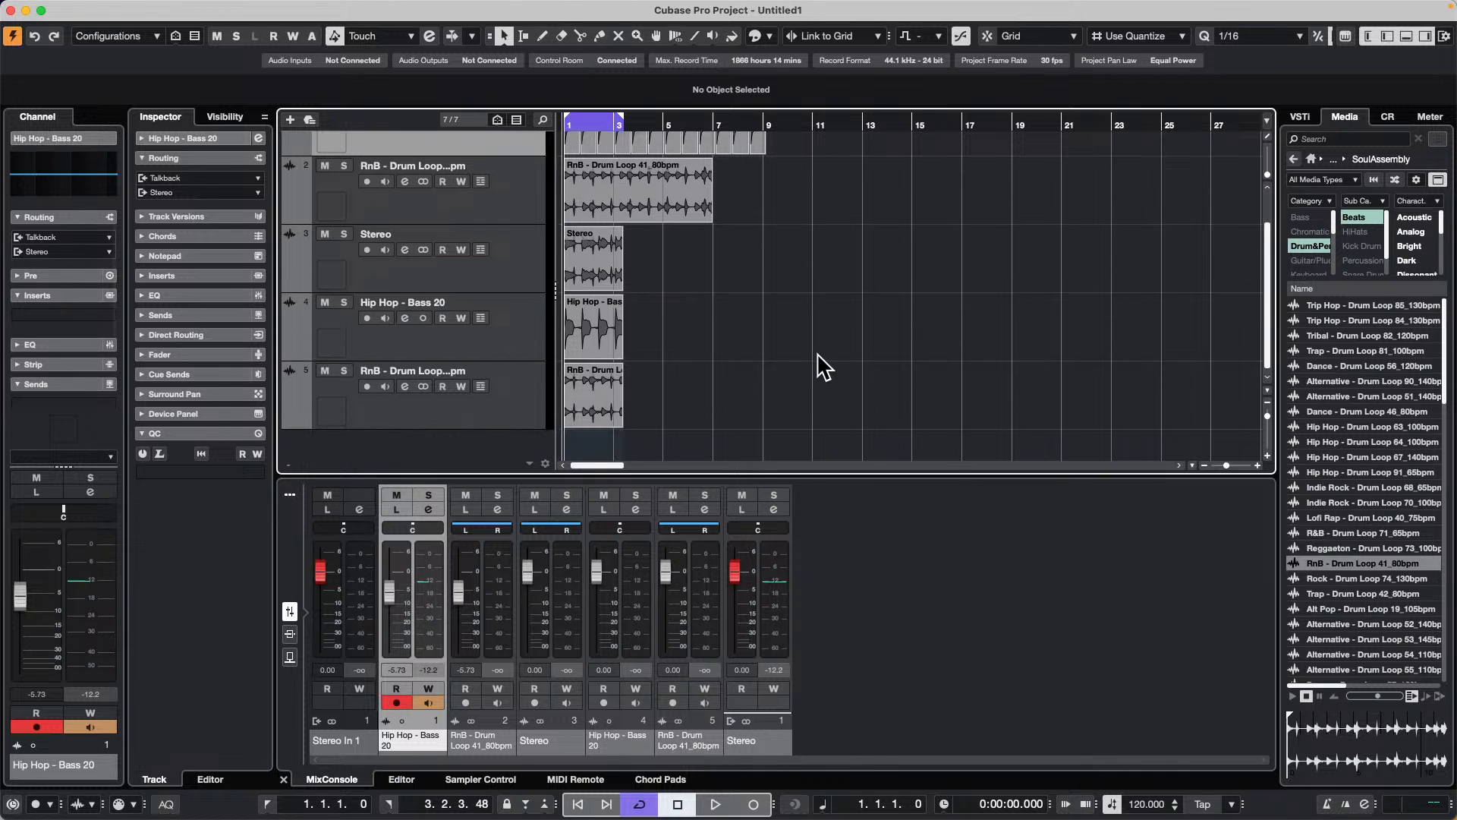
pyautogui.press('super+z')
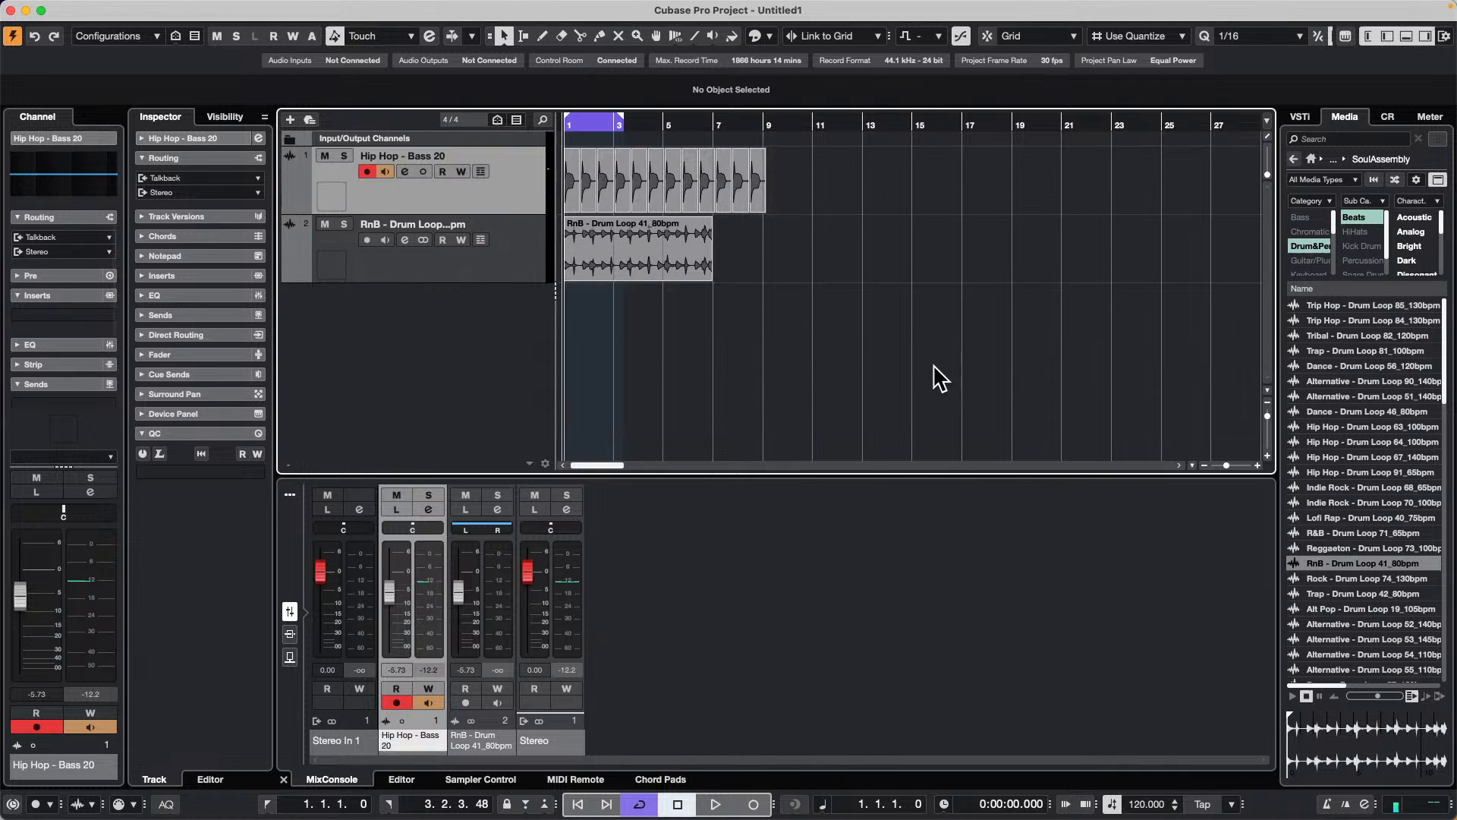
# Step: Turn off record enable on the Hip Hop - Bass 20 track and reopen the audio mixdown export settings
pyautogui.click(367, 171)
pyautogui.click(91, 9)
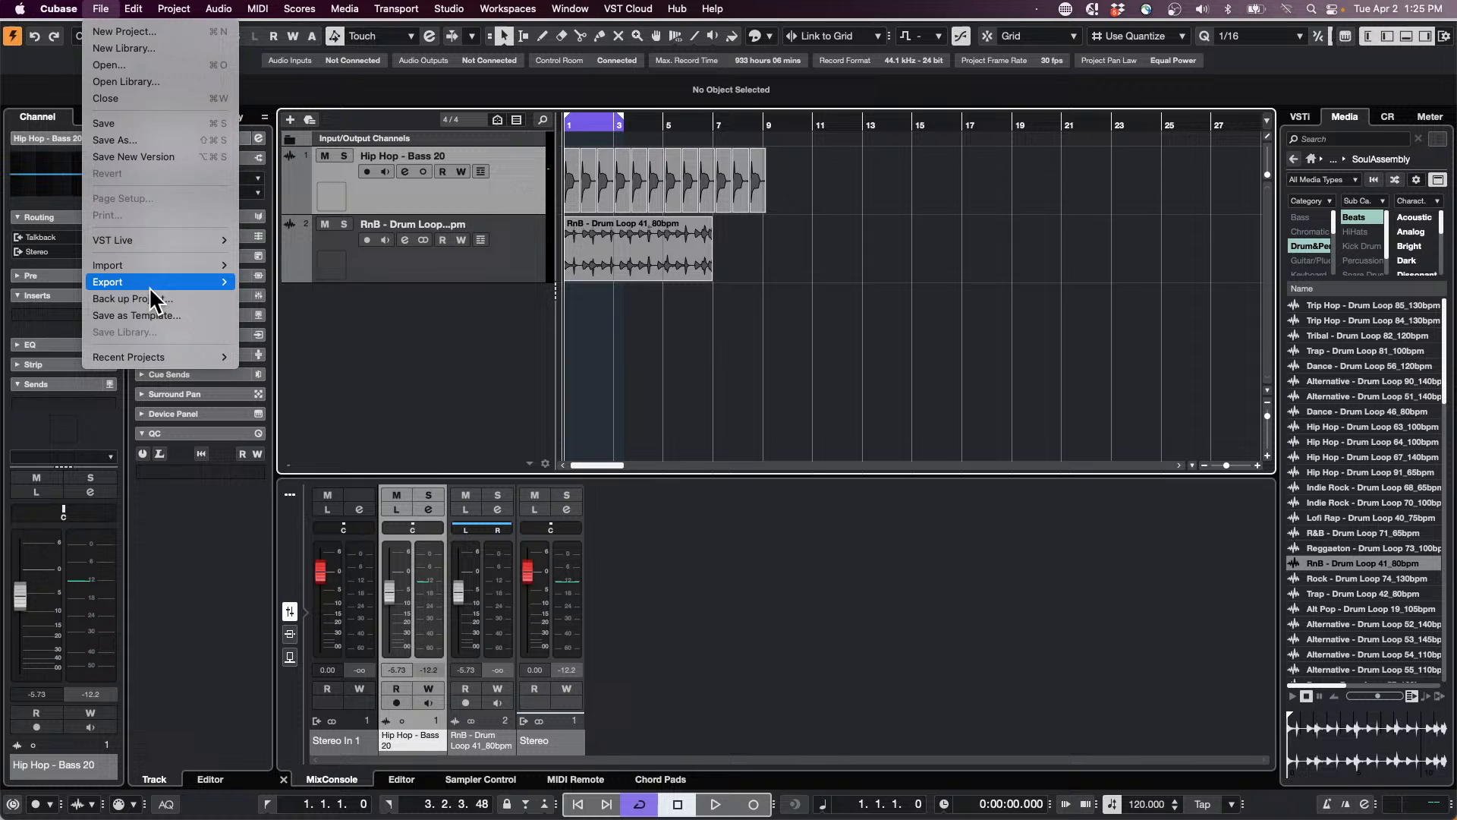
pyautogui.moveTo(151, 282)
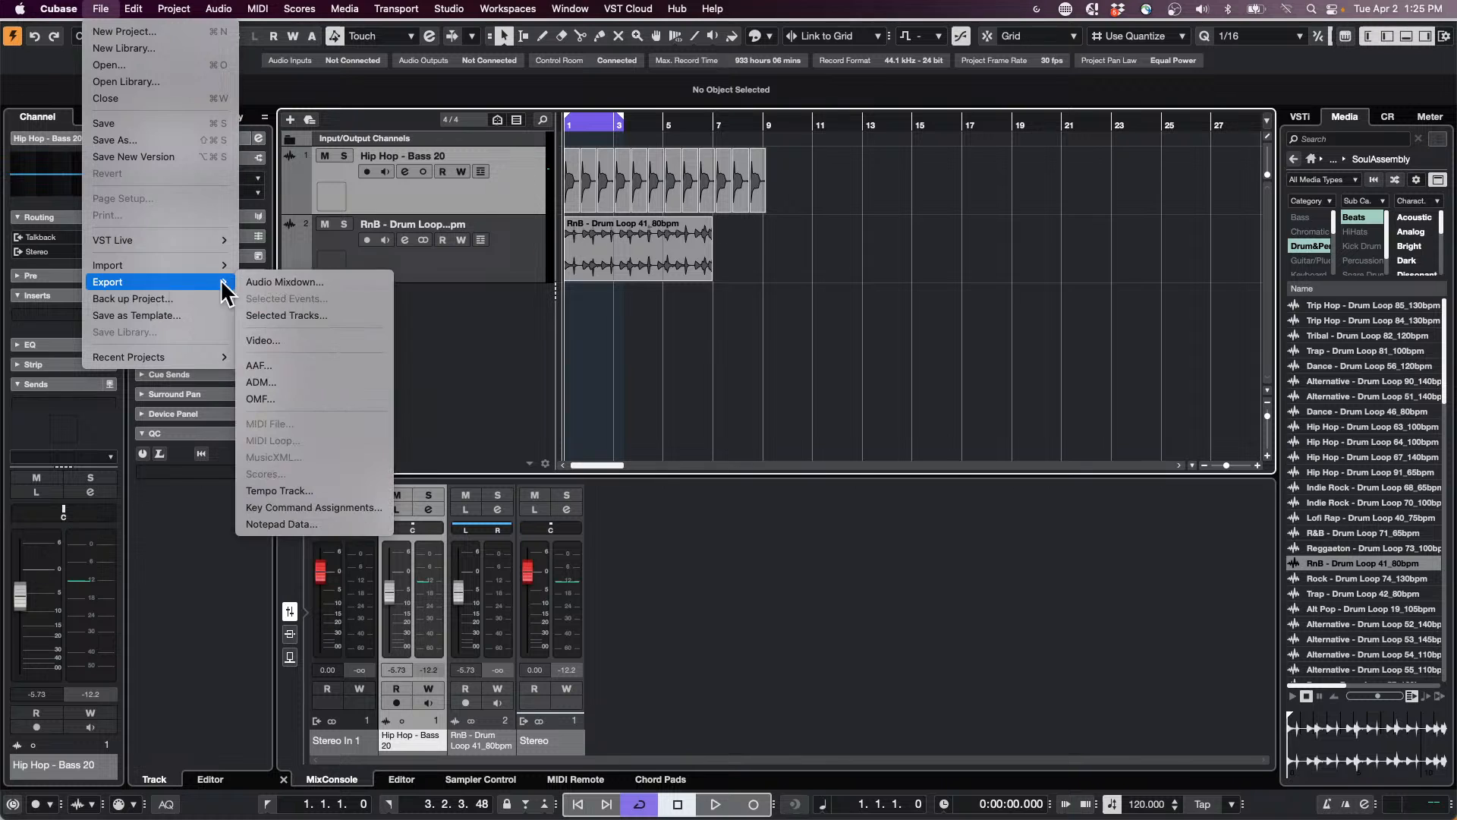
pyautogui.click(285, 284)
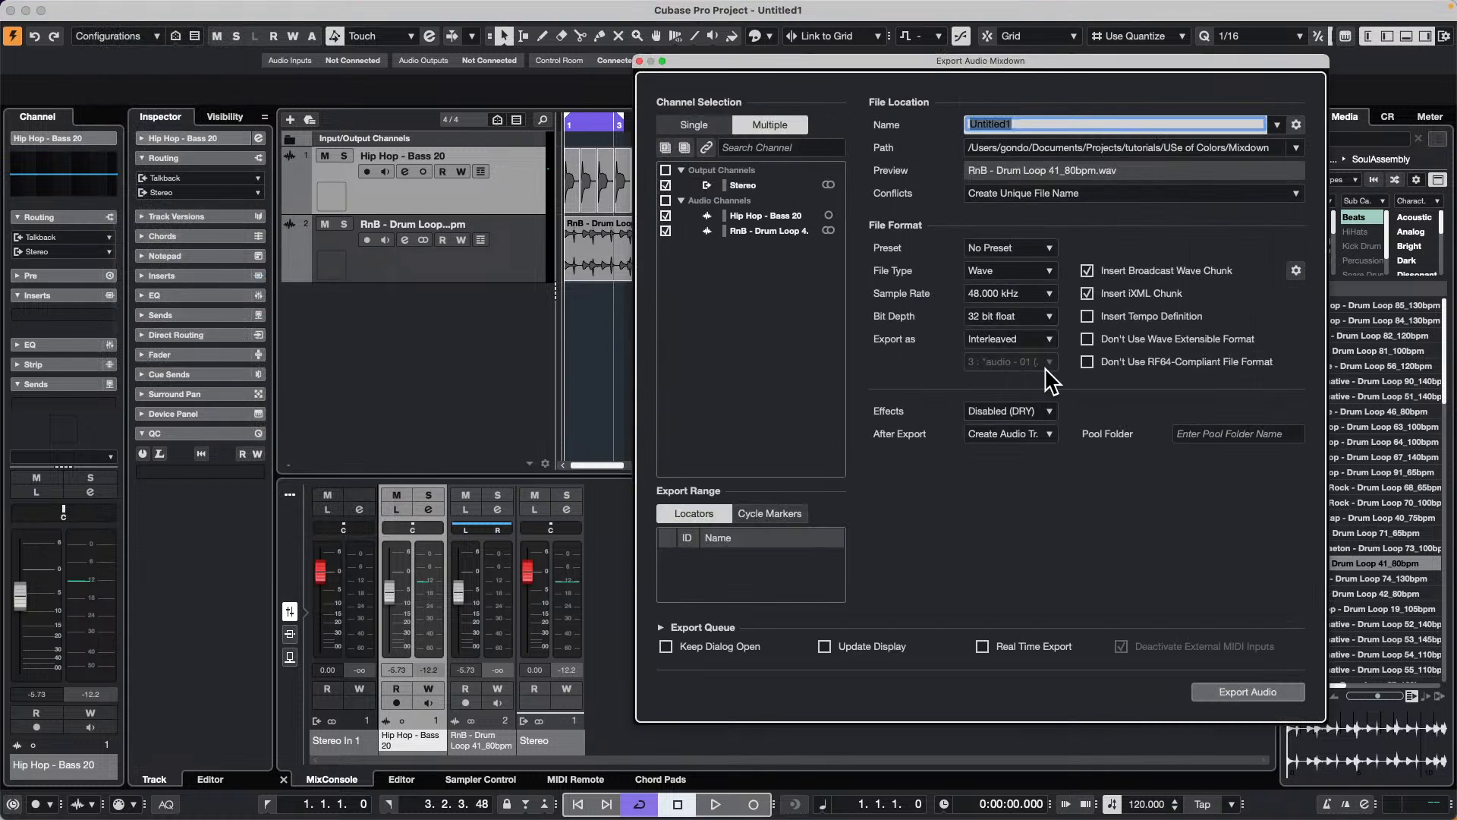
# Step: Keep the export format as Interleaved, export the Stereo, bass and drum channels to new tracks, and undo the added tracks
pyautogui.click(1017, 338)
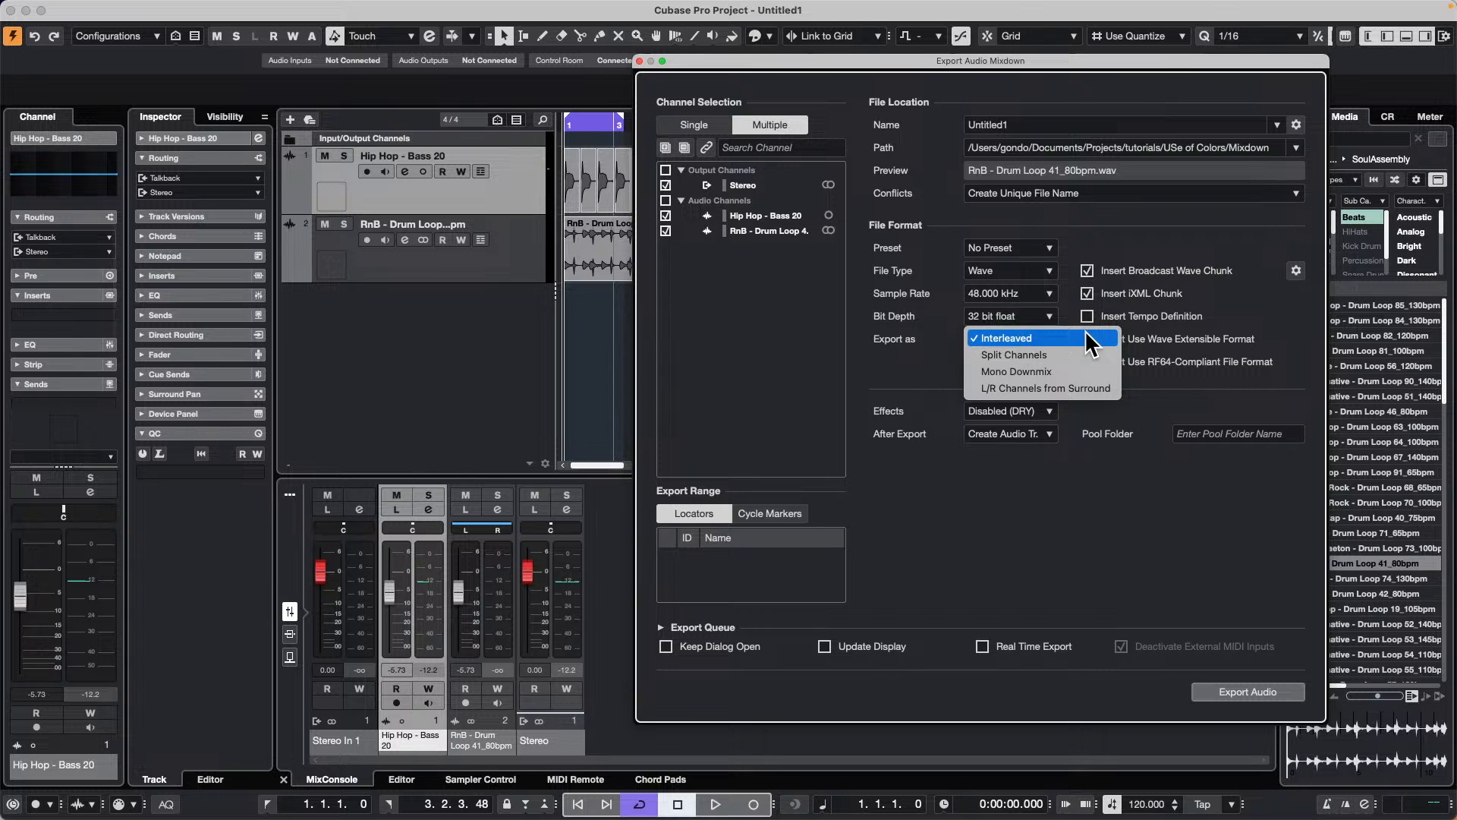
pyautogui.click(920, 368)
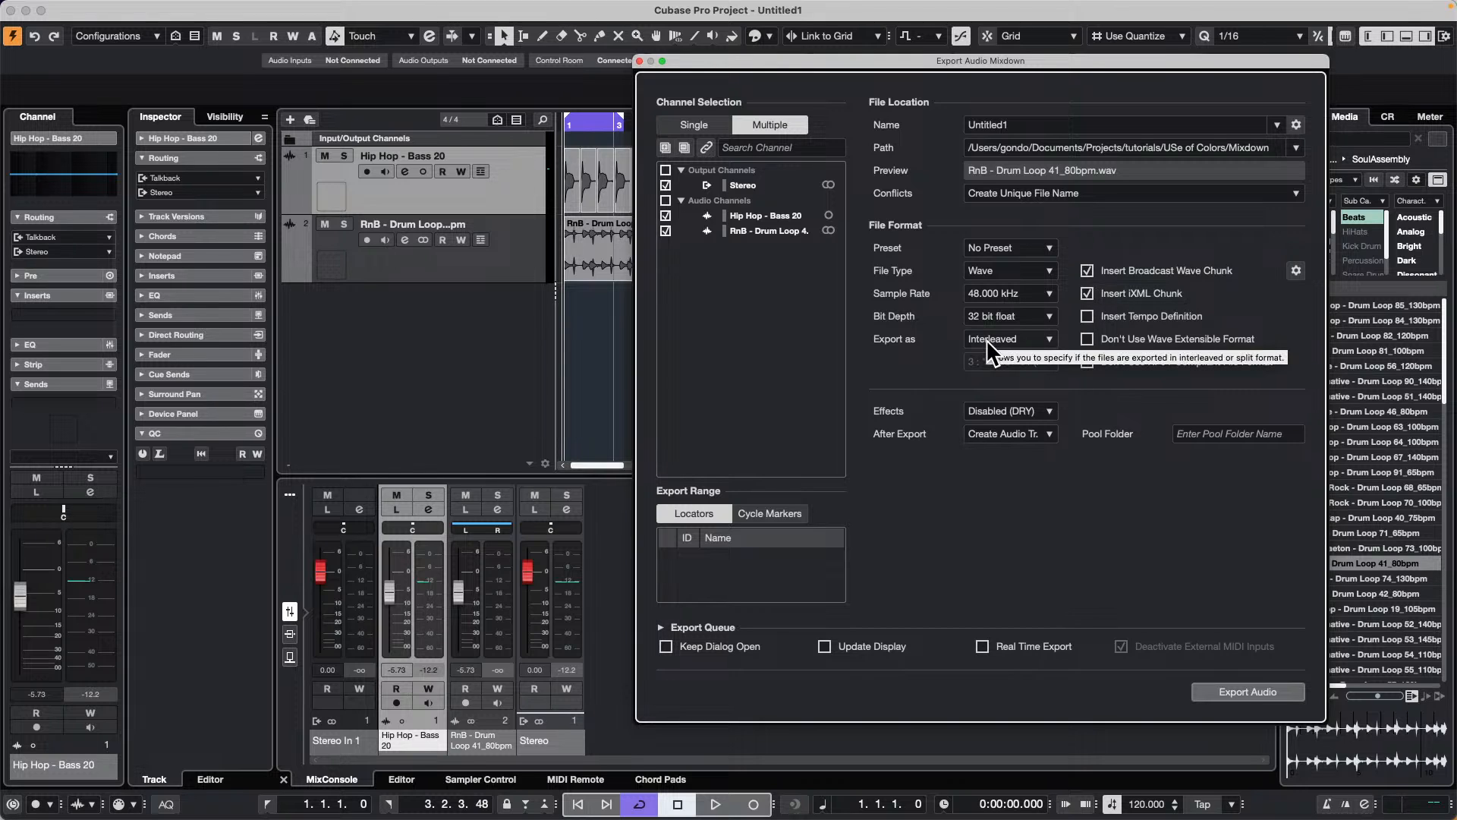
pyautogui.click(1248, 690)
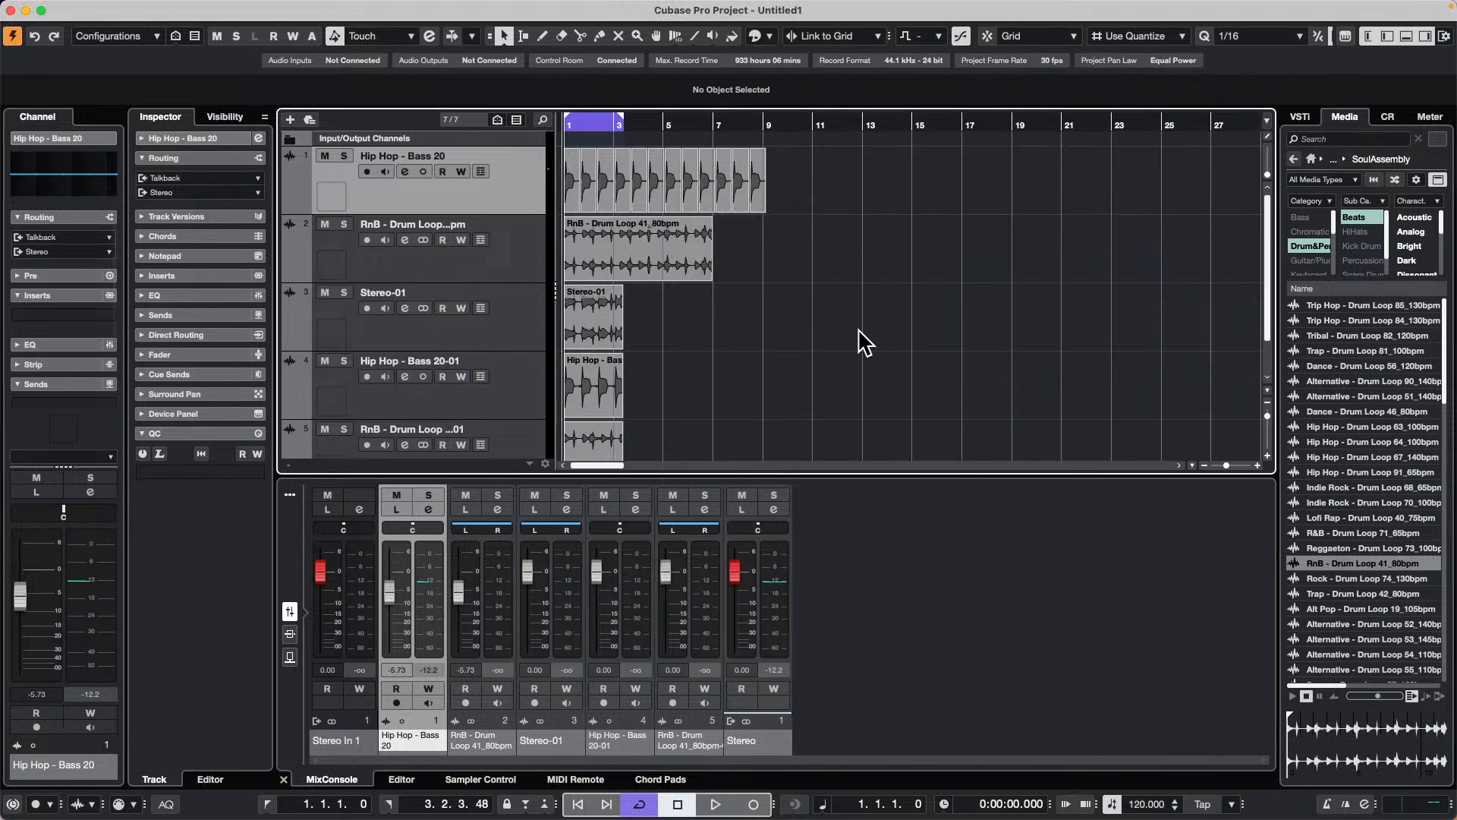
pyautogui.scroll(-3, 858, 332)
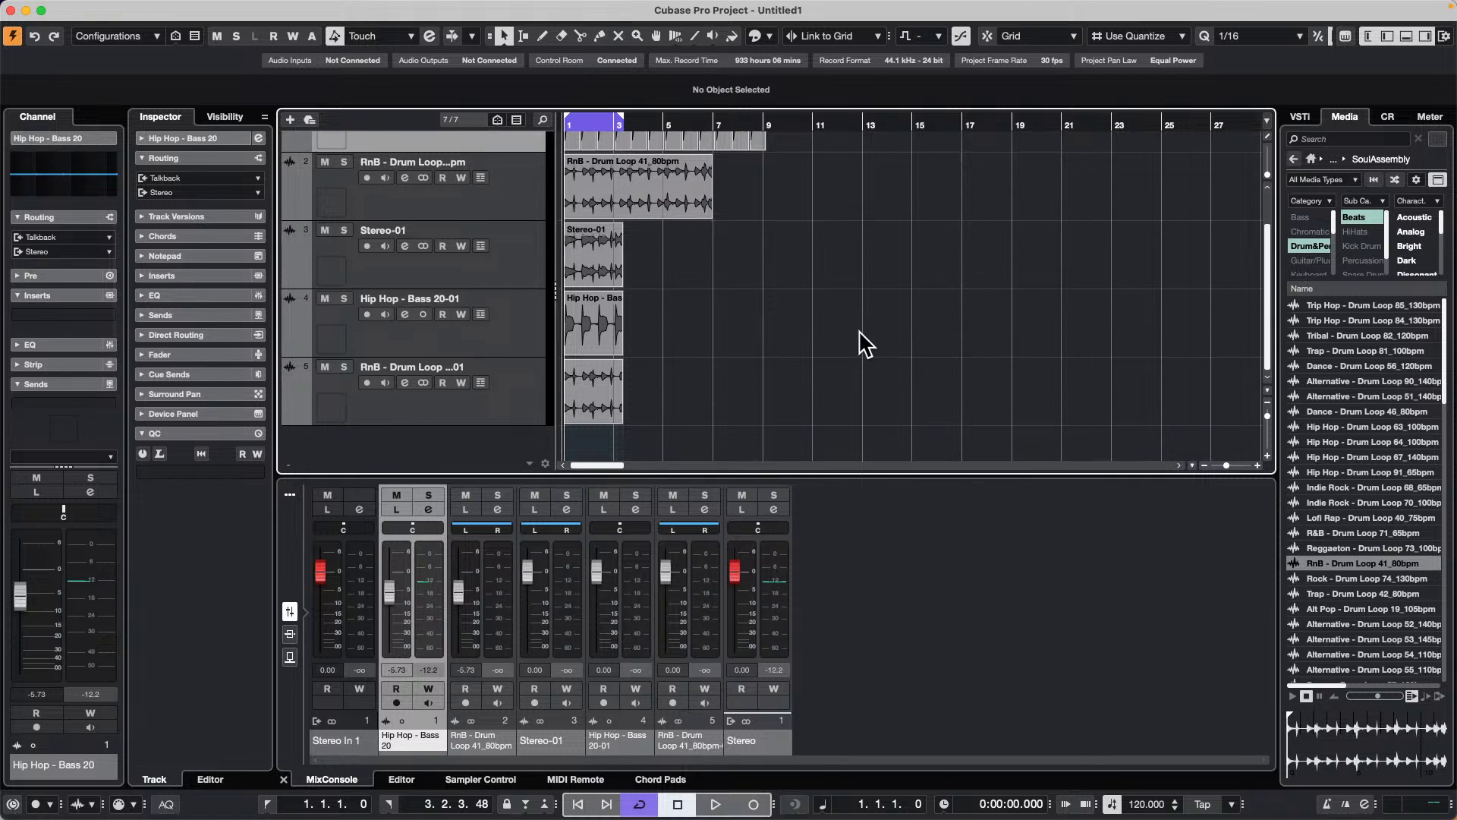
pyautogui.press('super+z')
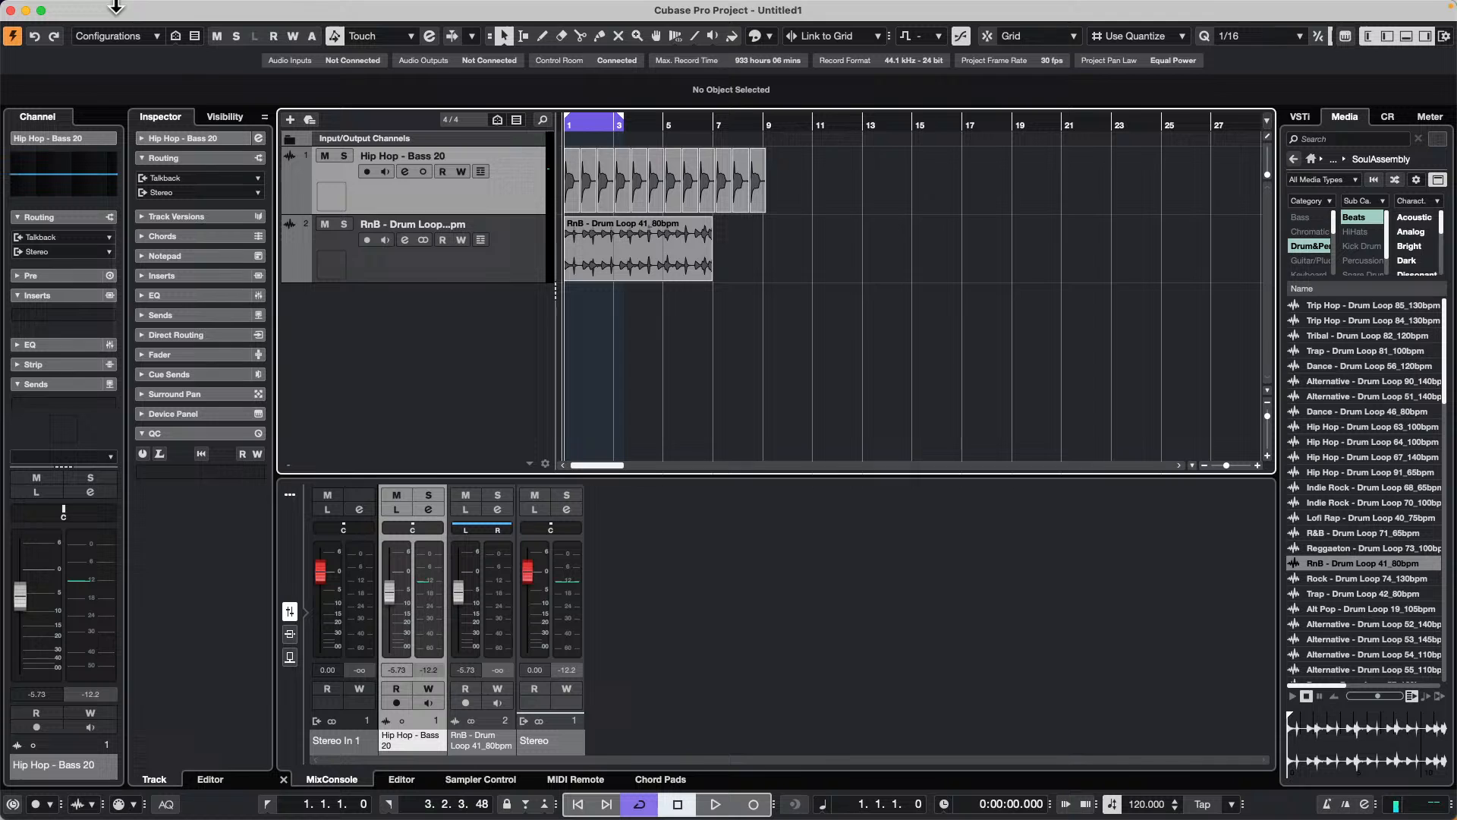
# Step: Exclude the Stereo output from the audio mixdown and export only the bass and drum channels to new tracks with effects Disabled (DRY)
pyautogui.click(101, 9)
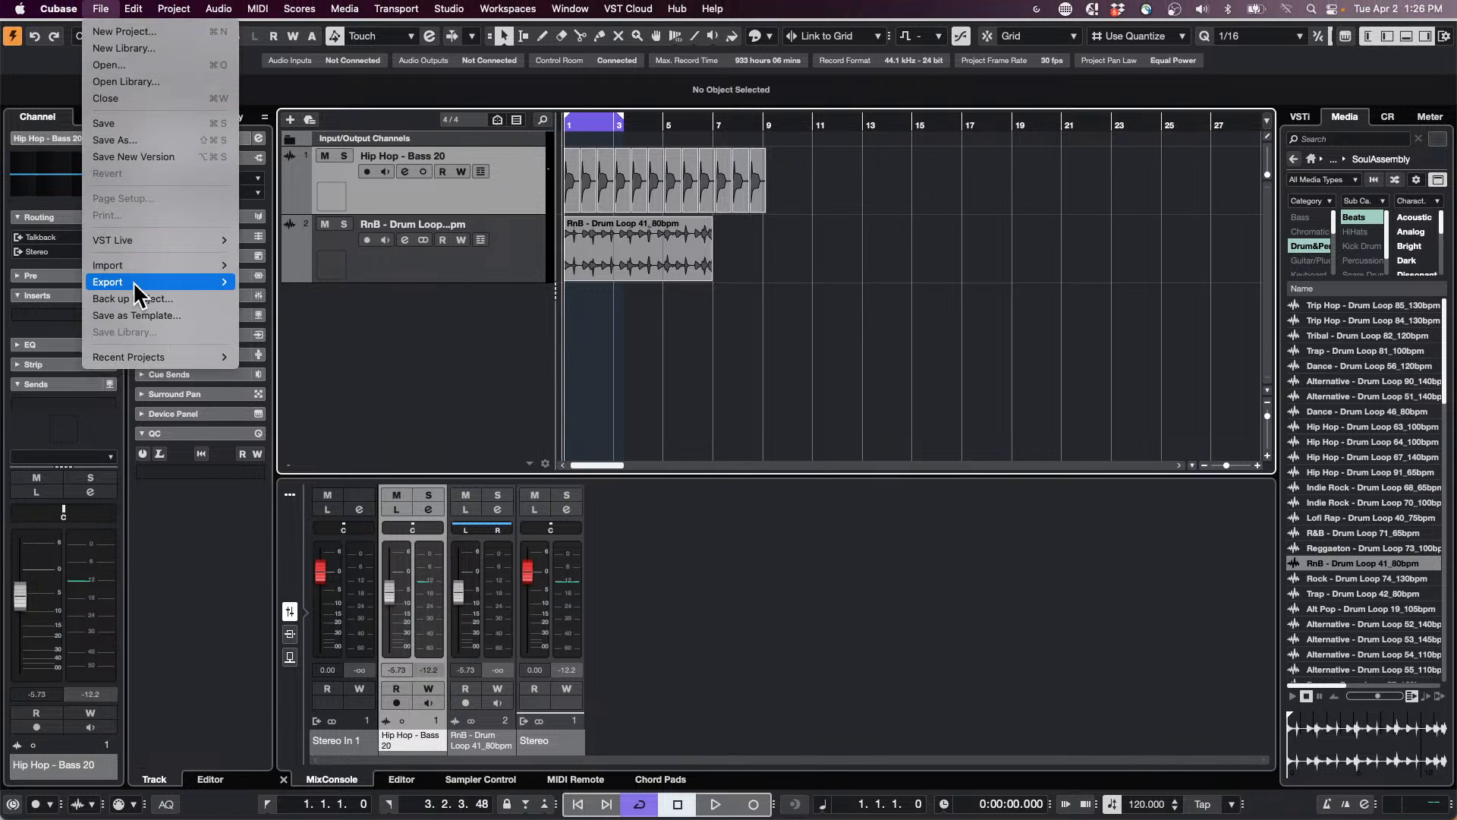
pyautogui.moveTo(134, 281)
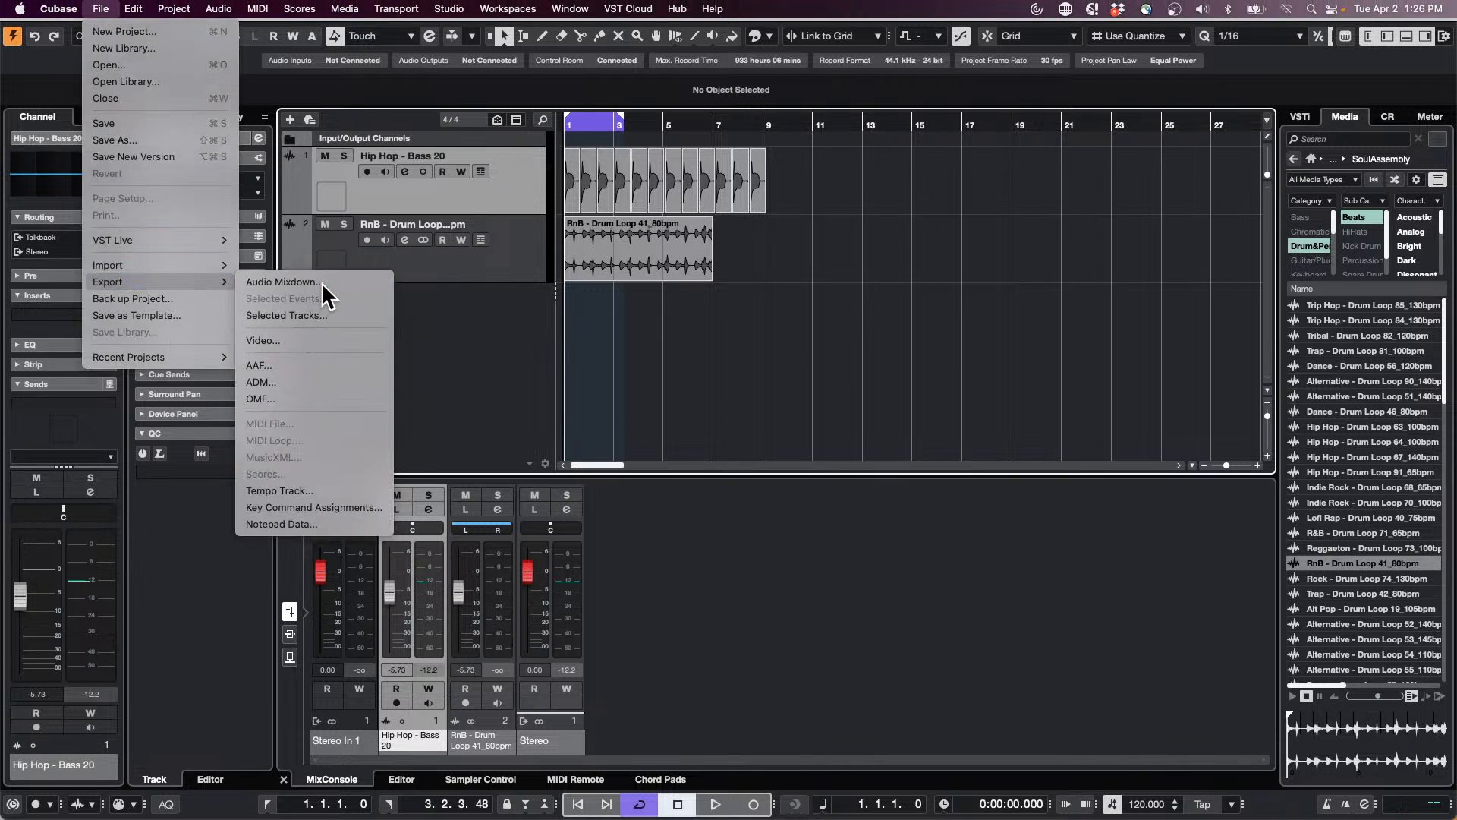
pyautogui.click(313, 285)
pyautogui.click(666, 185)
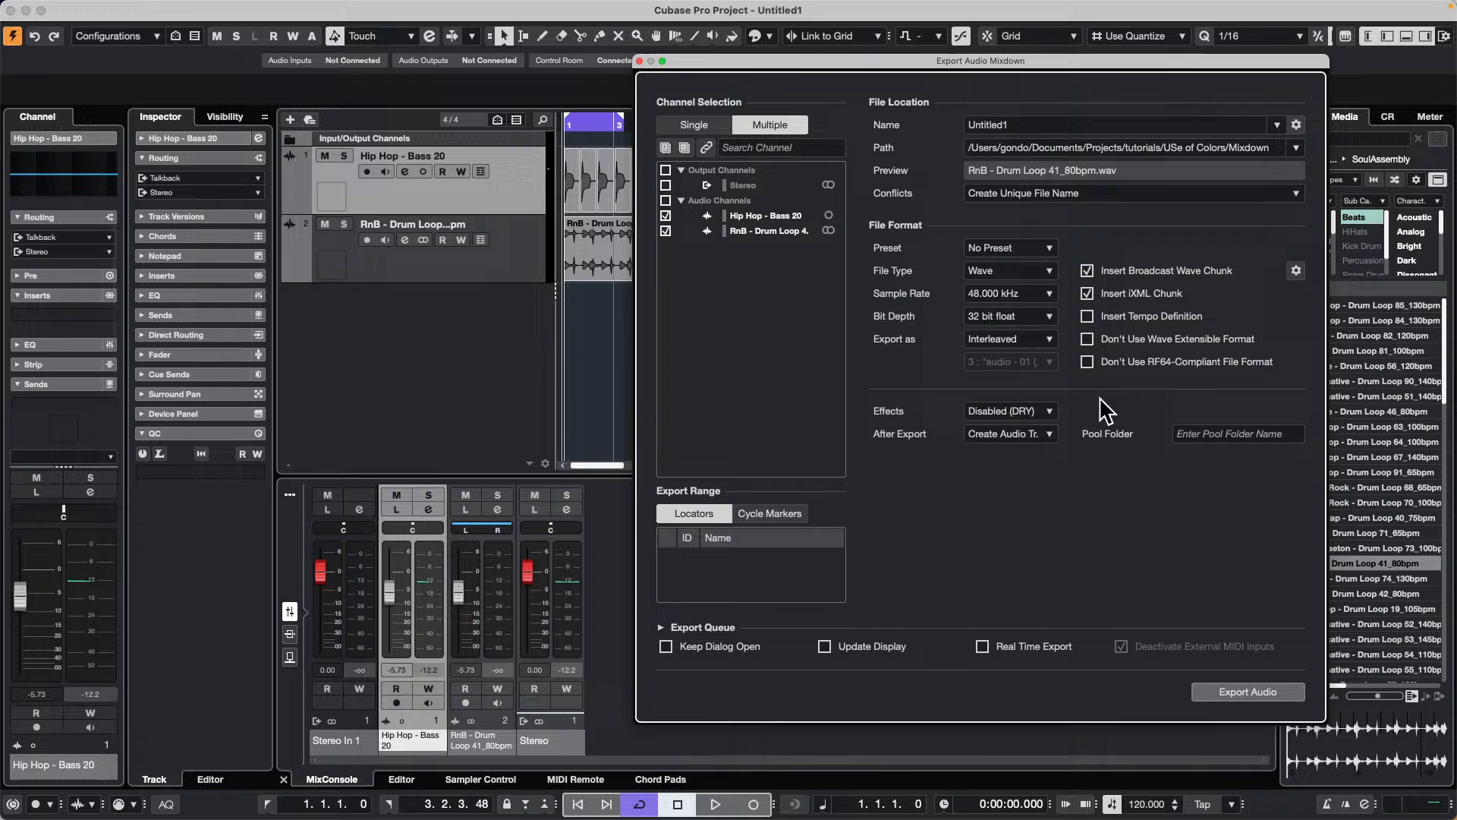
pyautogui.click(1013, 411)
pyautogui.click(1058, 425)
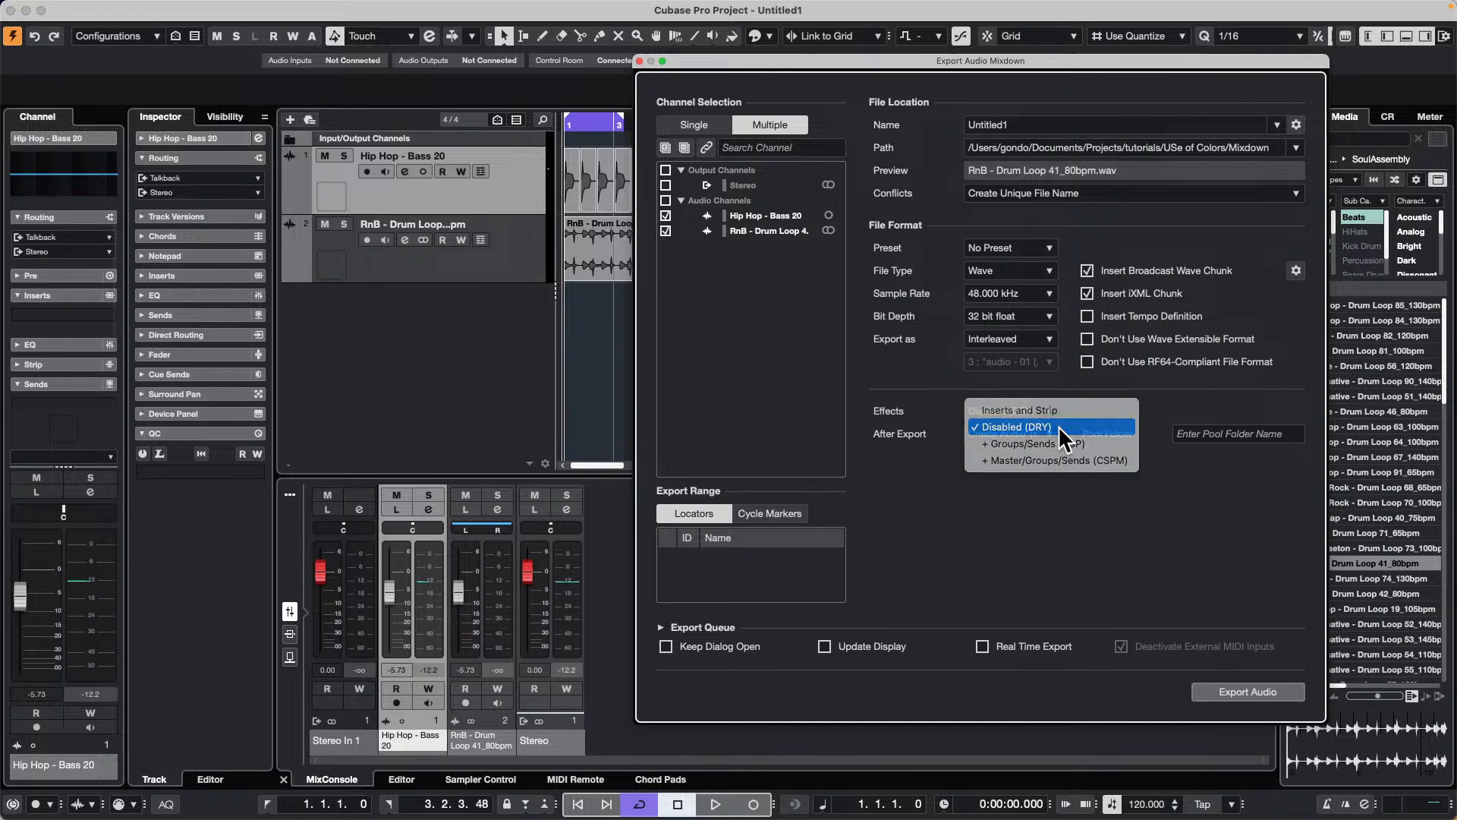
pyautogui.click(1259, 692)
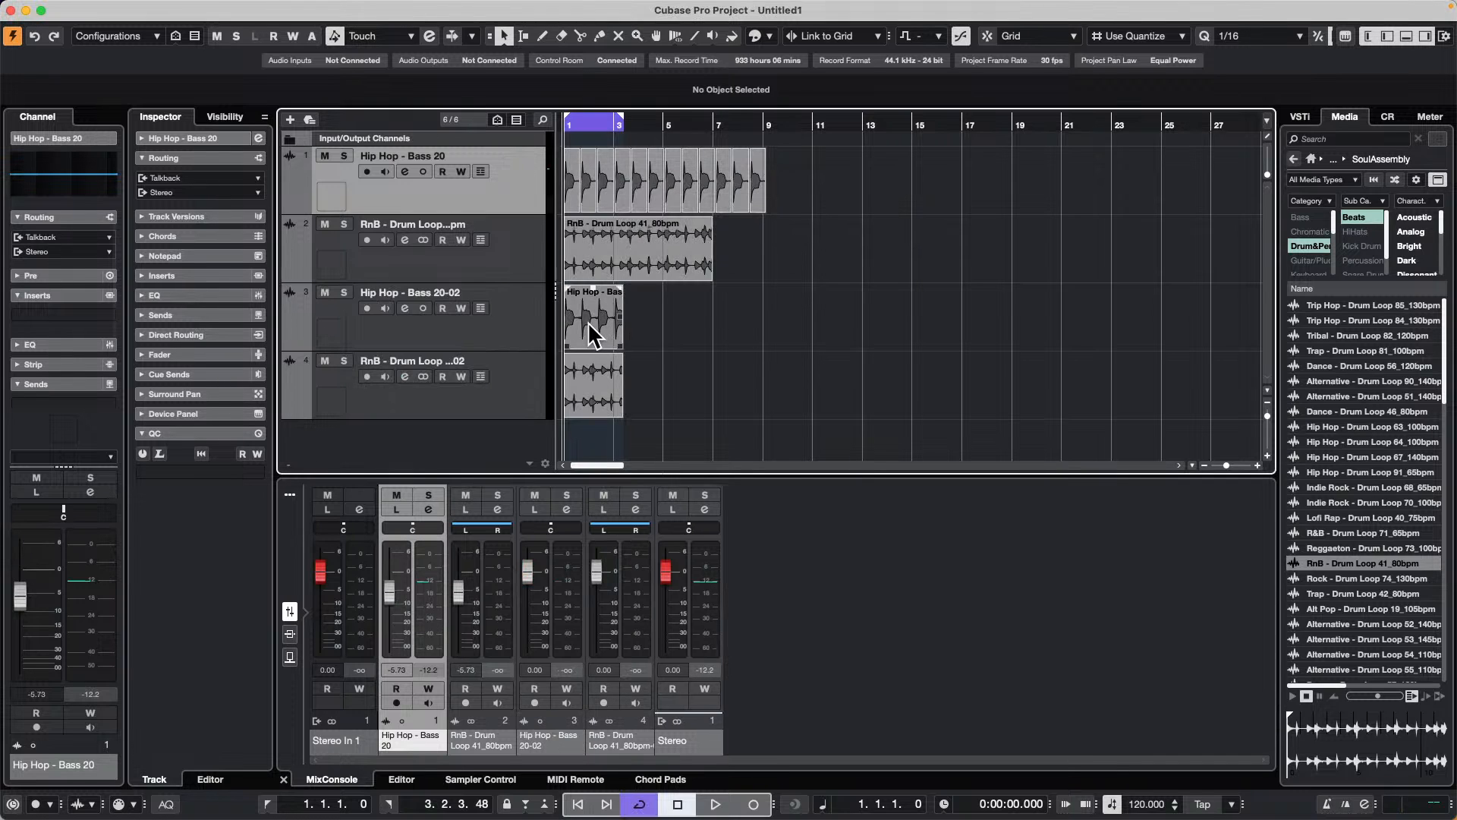
pyautogui.rightClick(563, 317)
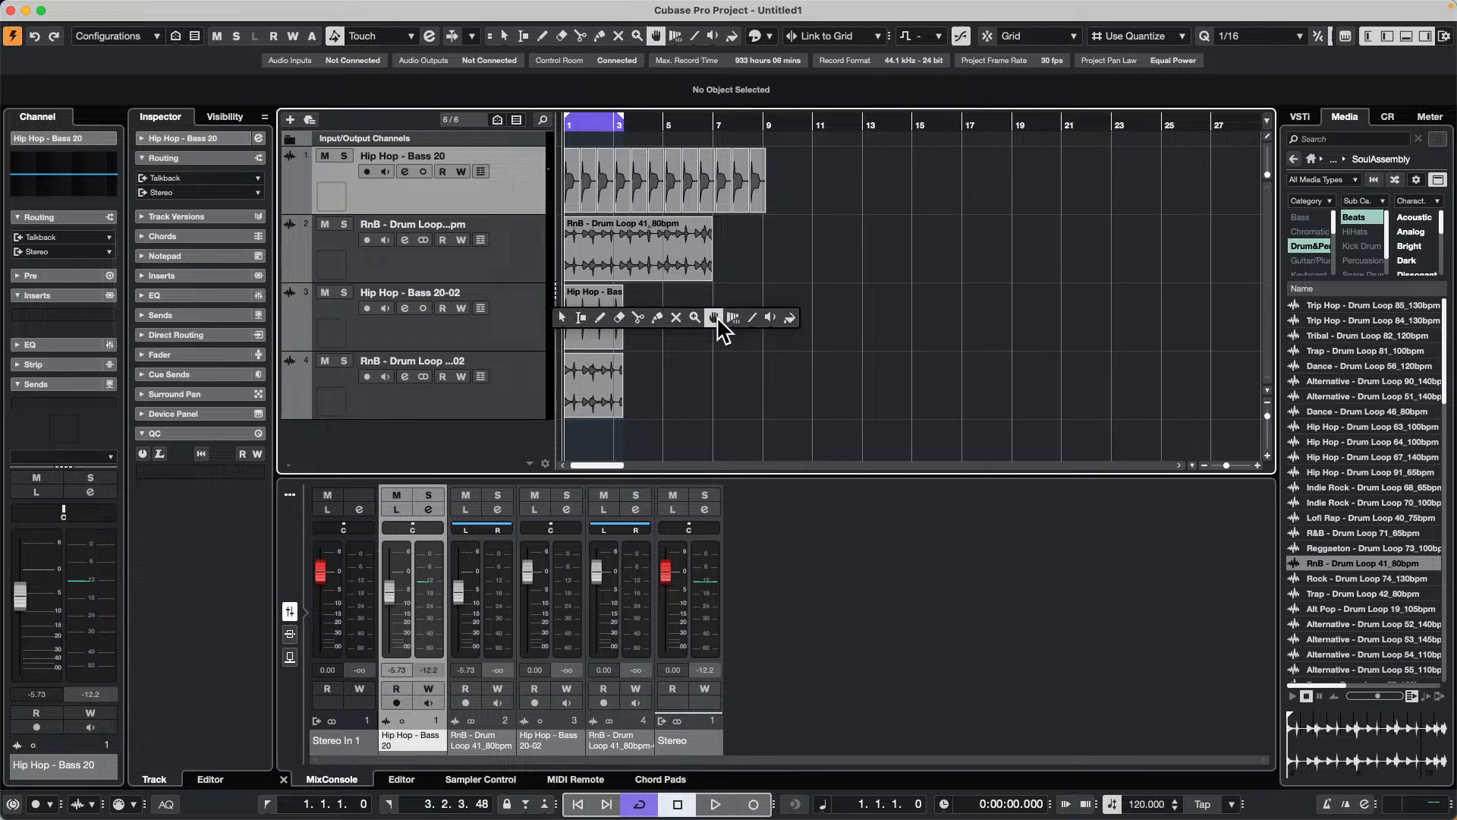
pyautogui.click(752, 318)
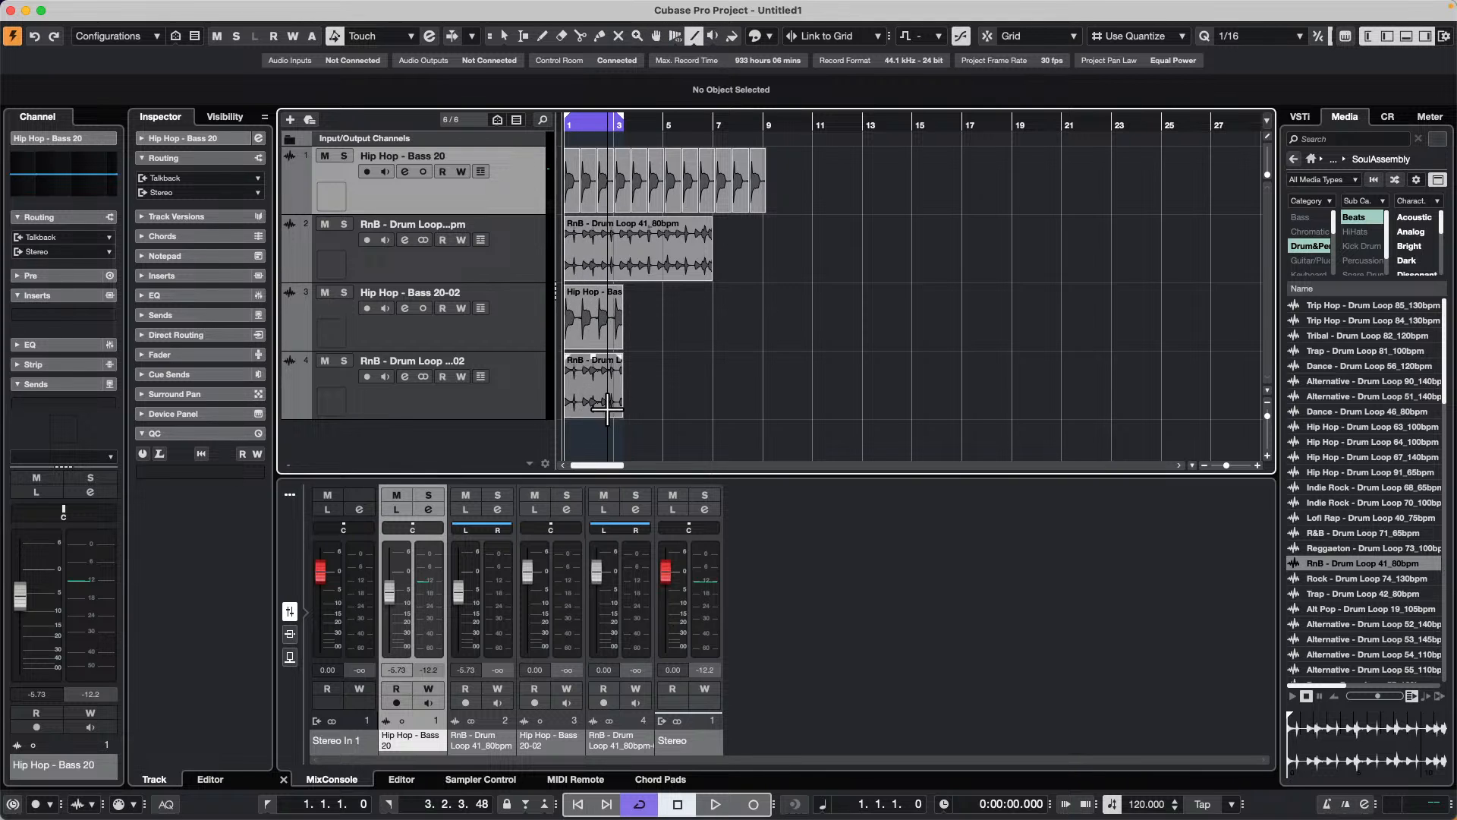
pyautogui.rightClick(641, 372)
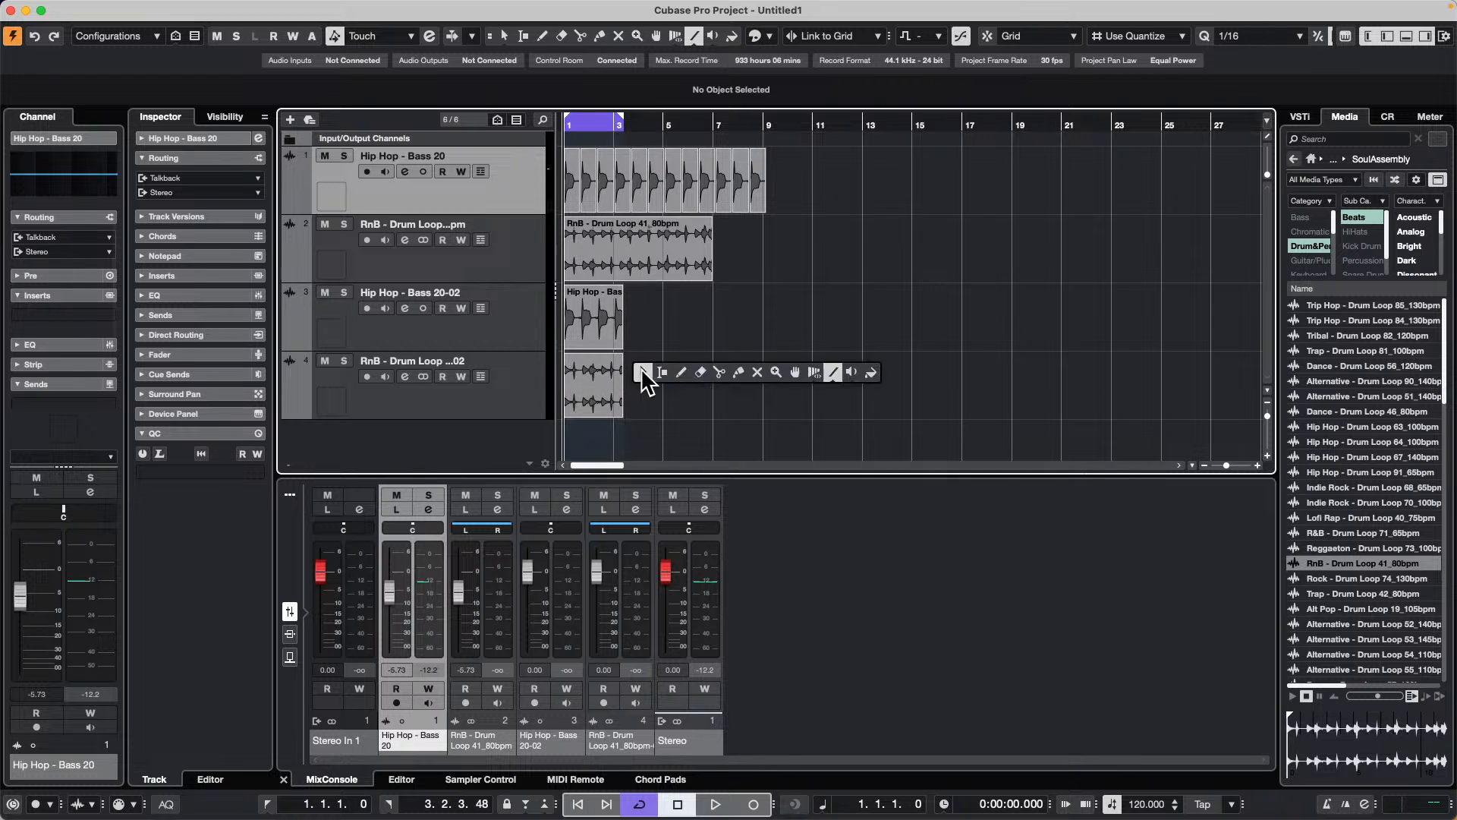
pyautogui.click(643, 372)
# Step: Review the Effects options for the audio mixdown export, keep Disabled (DRY), and close the export settings
pyautogui.click(101, 8)
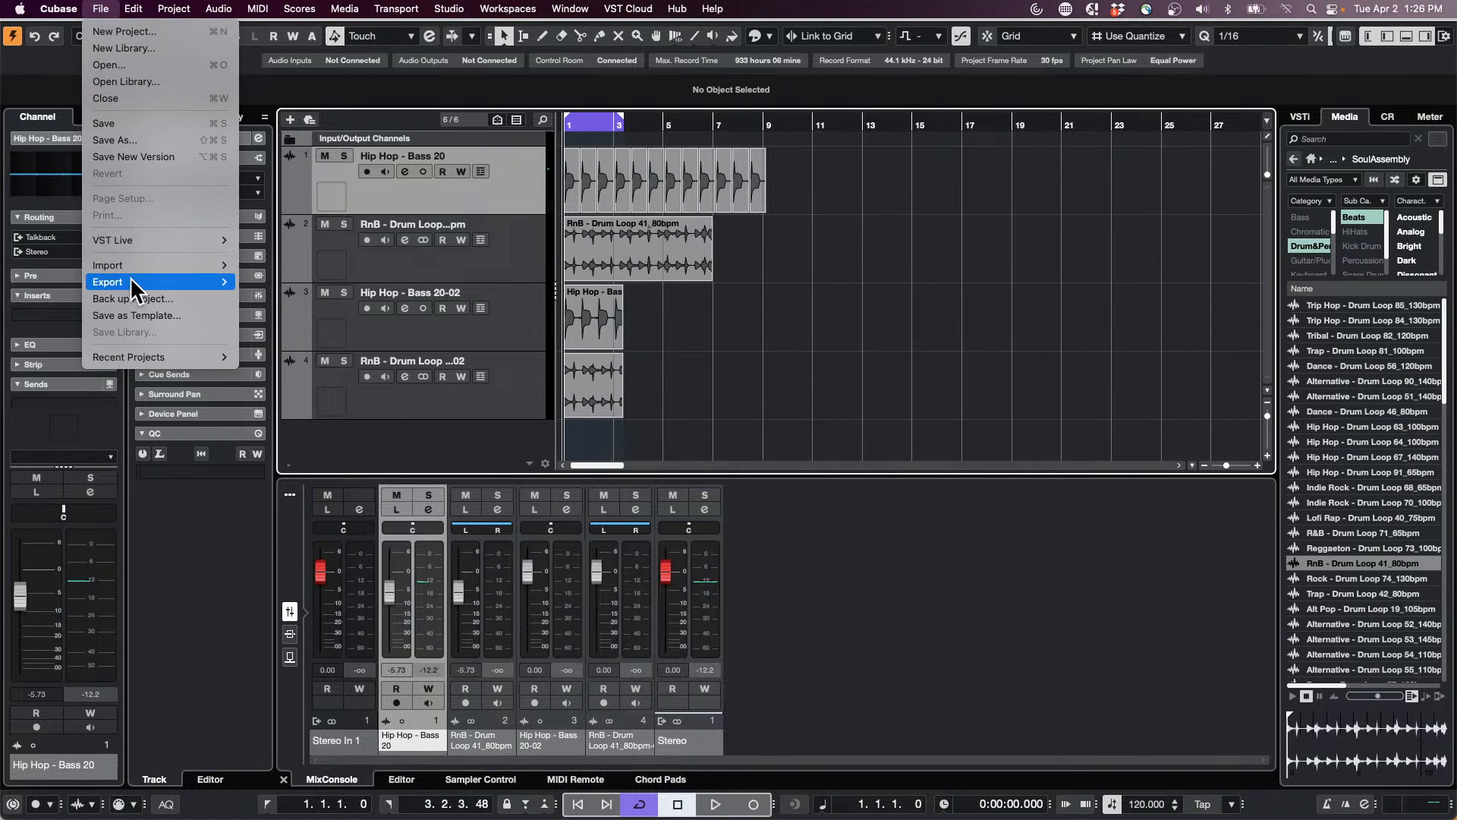
pyautogui.moveTo(135, 284)
pyautogui.click(368, 289)
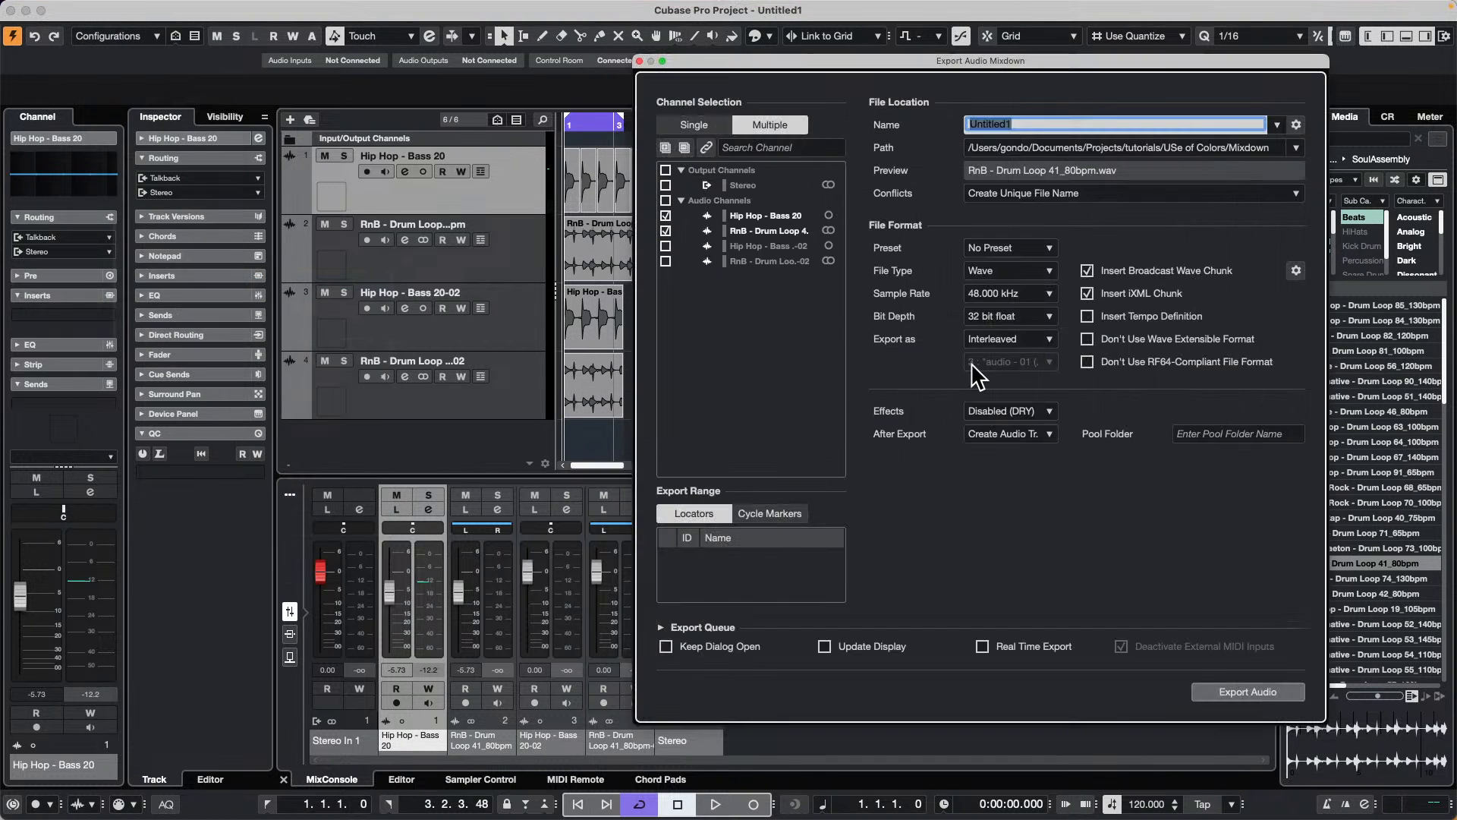
pyautogui.click(1006, 411)
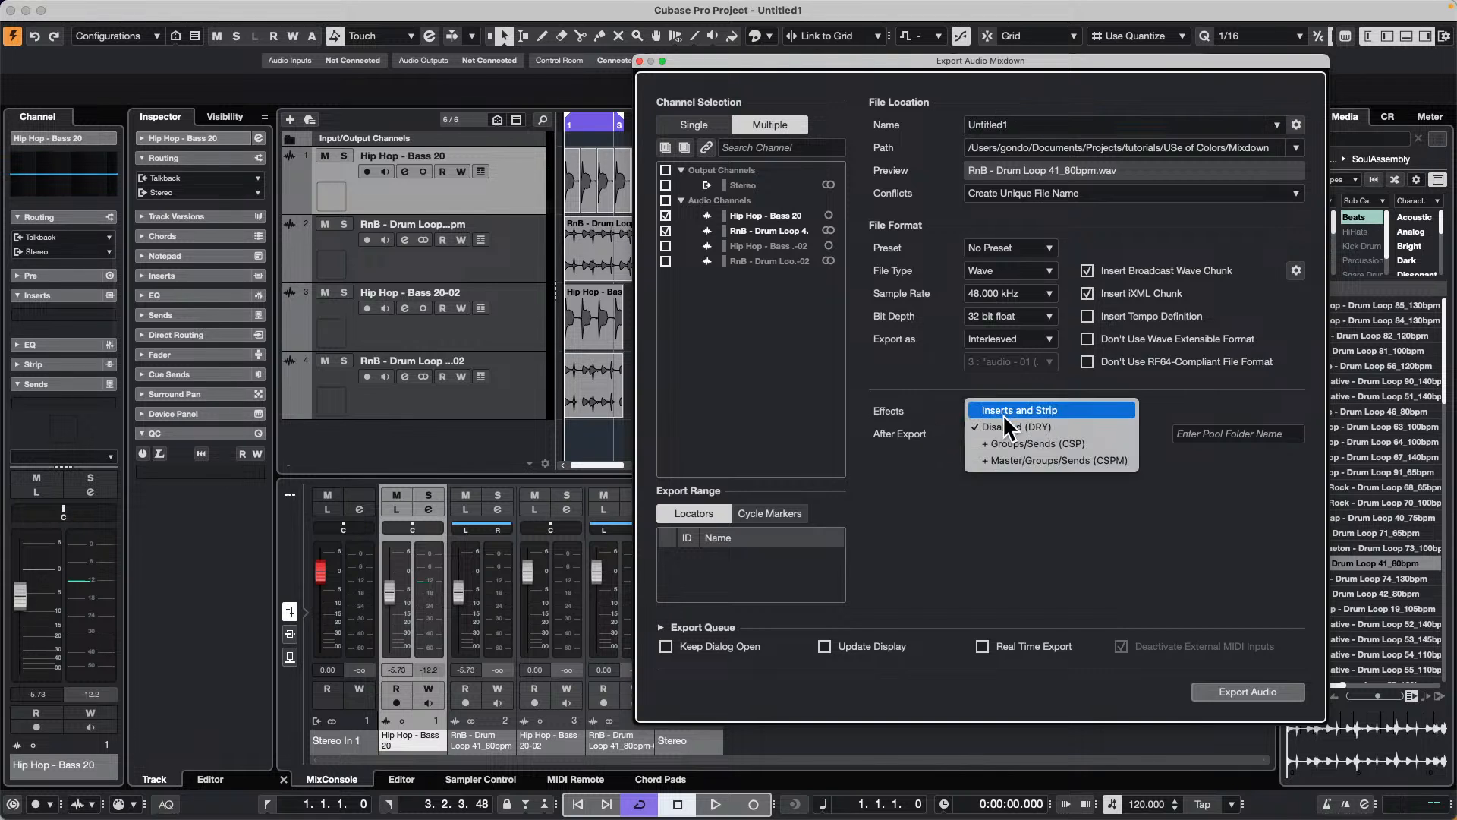
pyautogui.click(1104, 427)
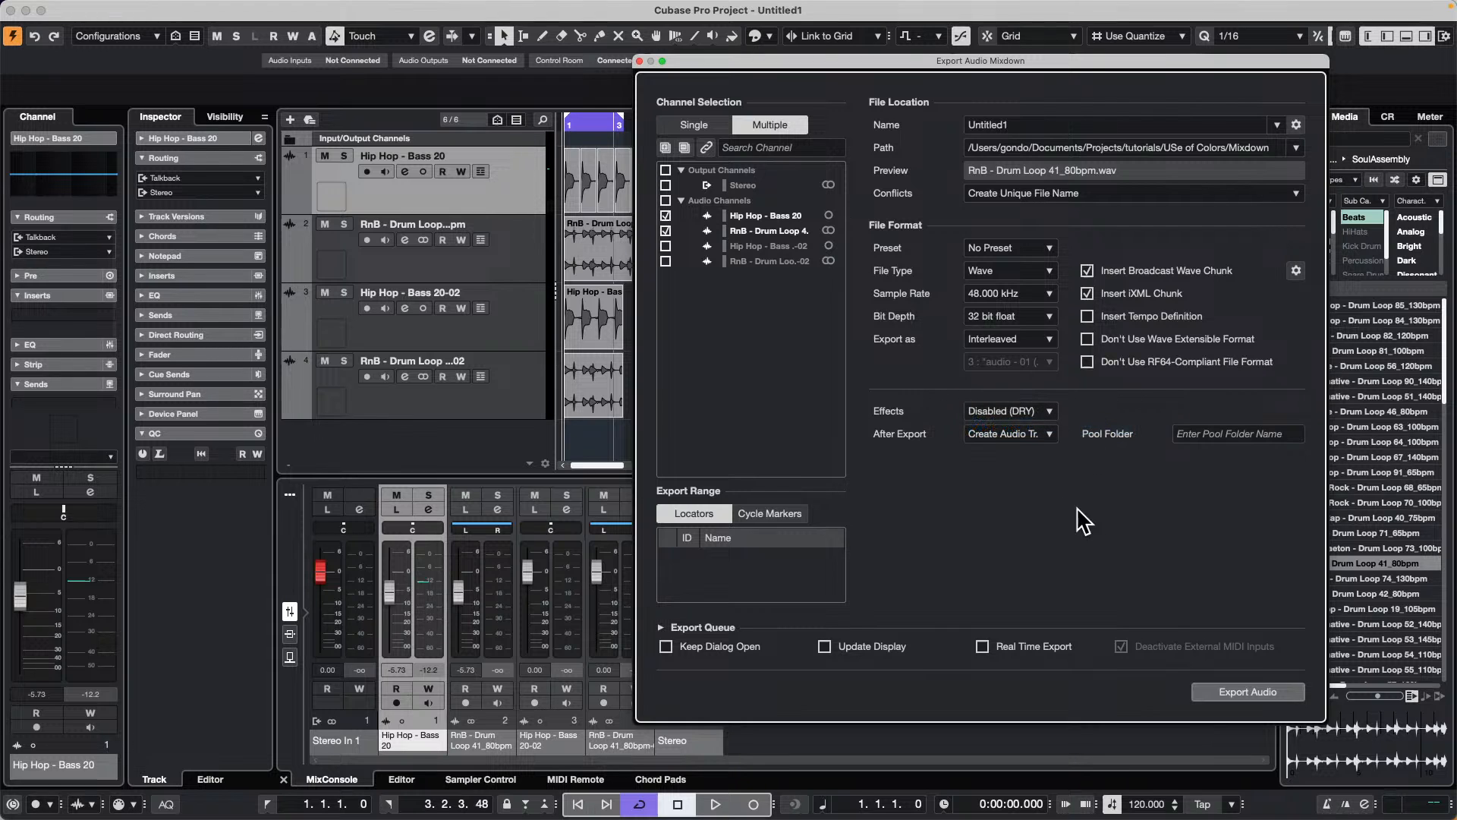
pyautogui.click(640, 62)
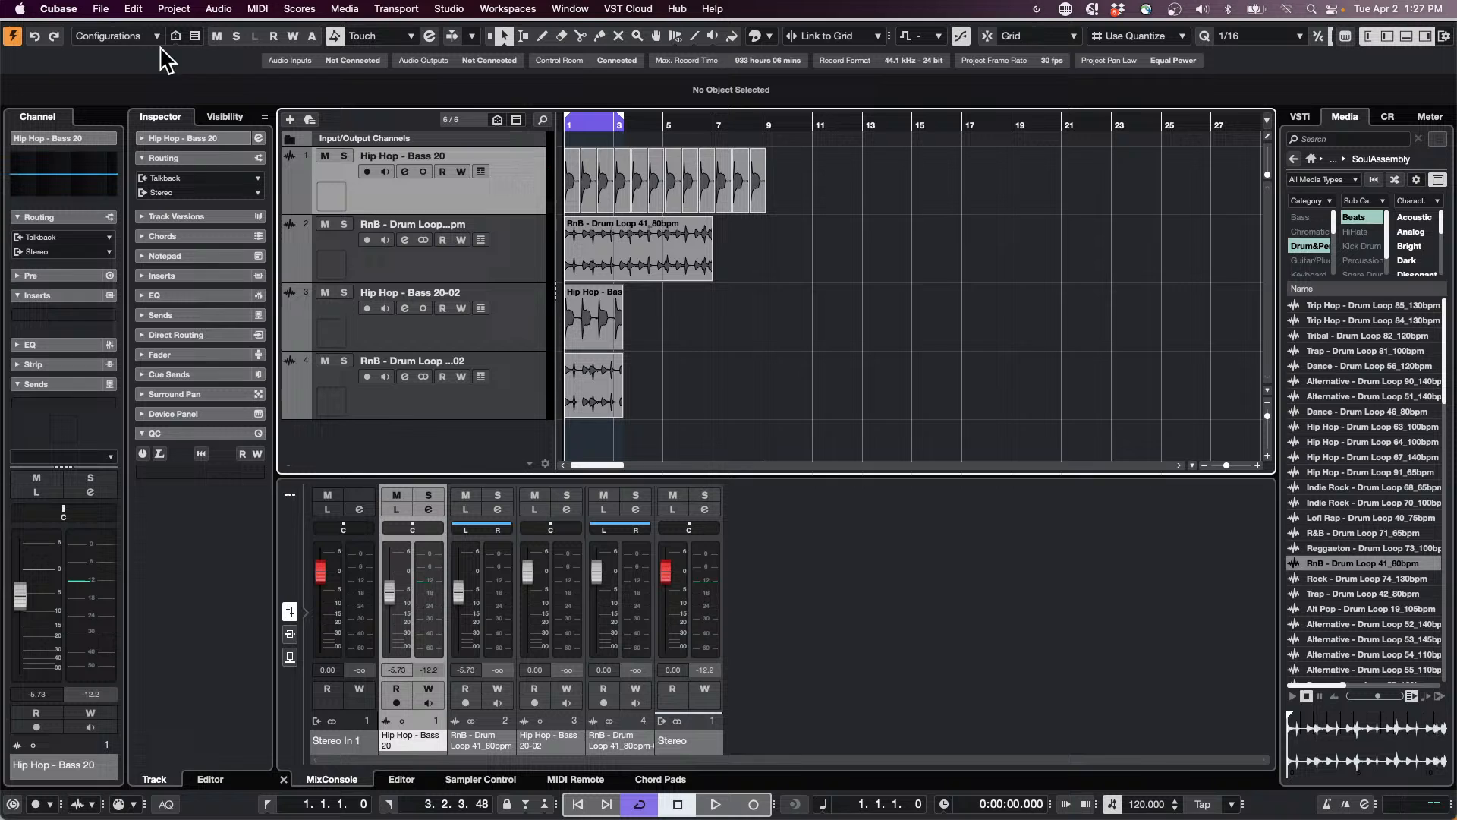
# Step: Open the recent project Amos Moses - GO.cpr and activate it
pyautogui.click(100, 8)
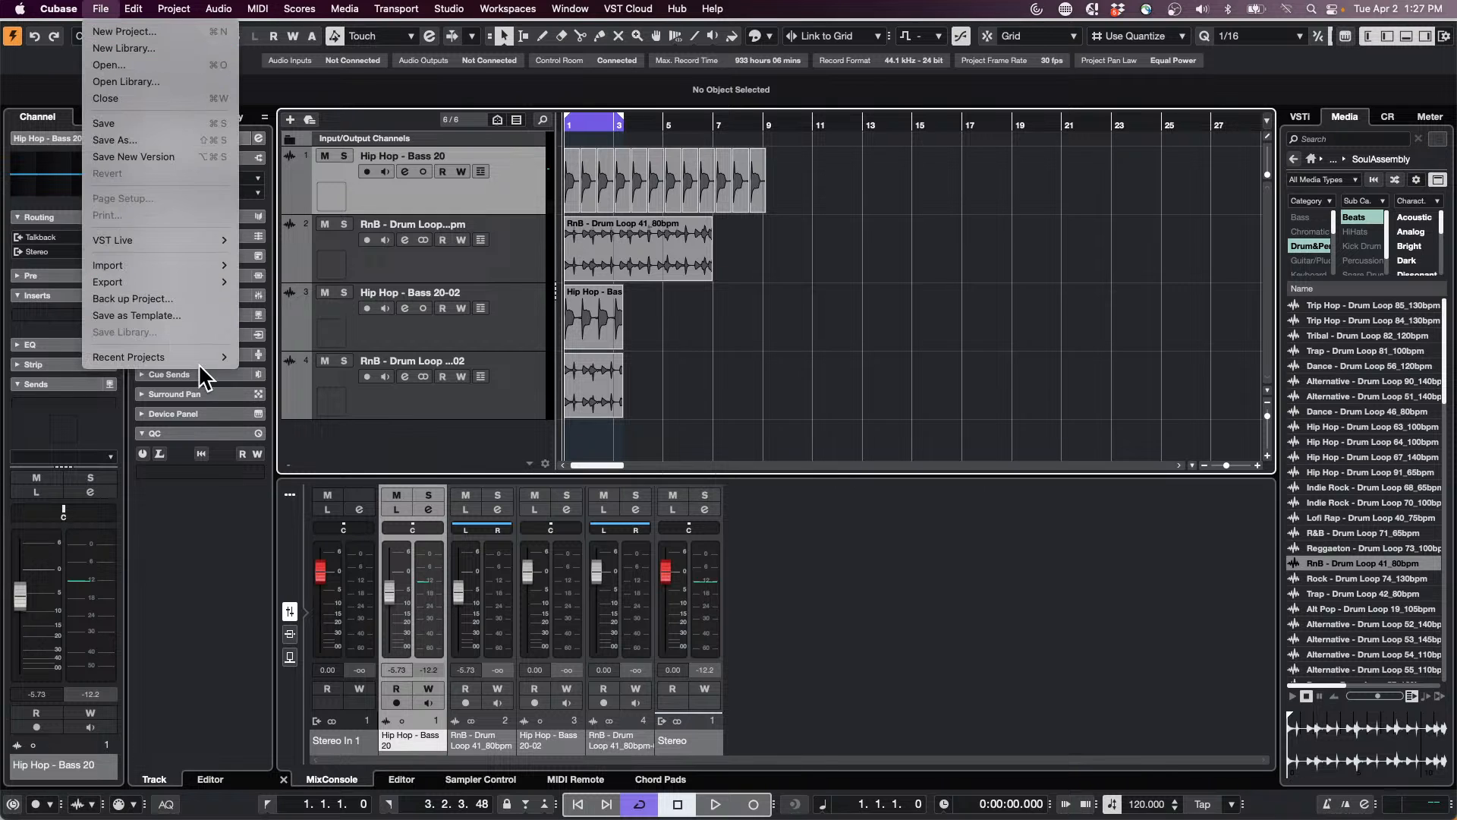
pyautogui.moveTo(198, 352)
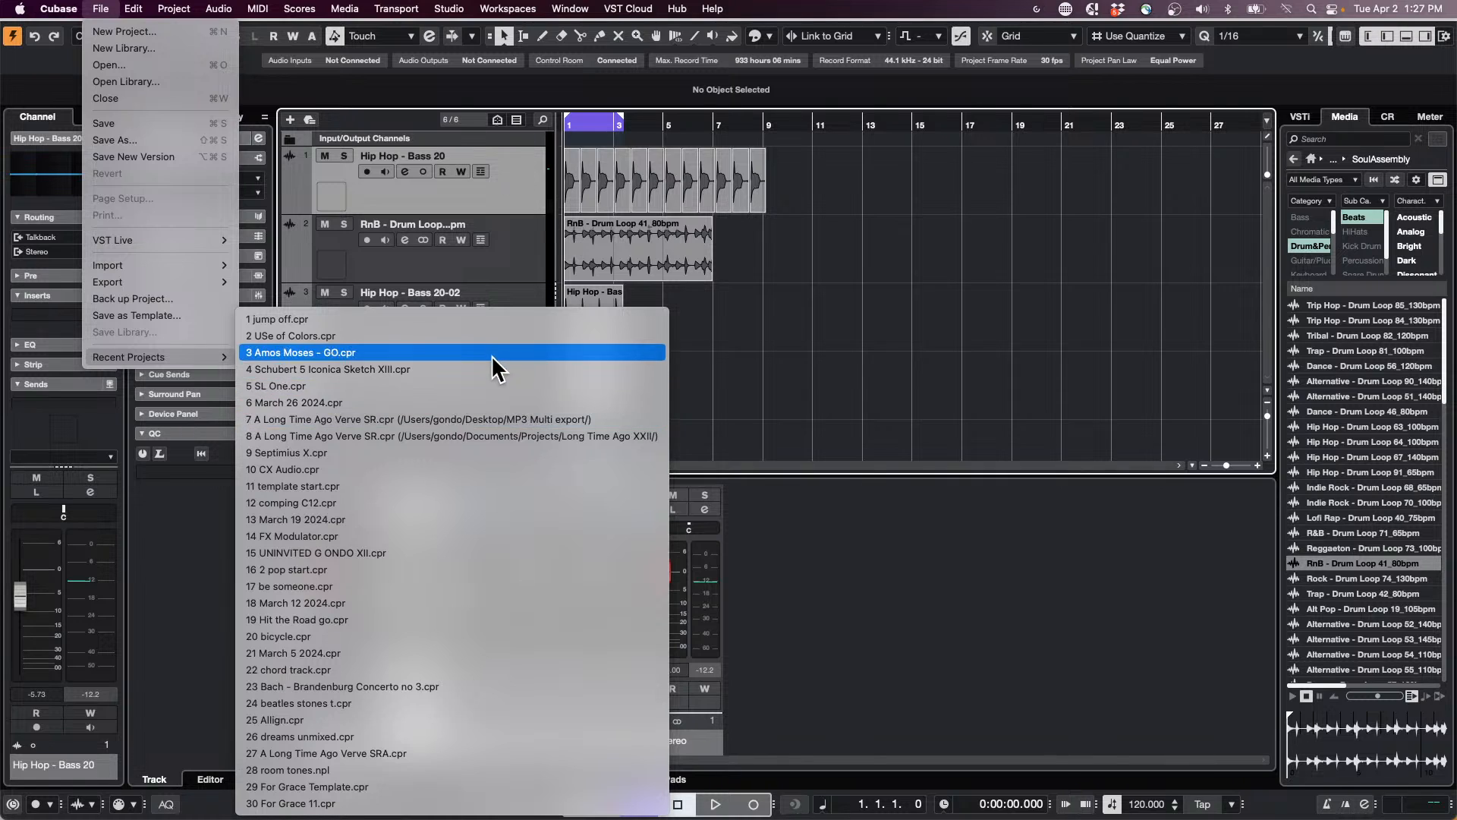
pyautogui.click(489, 351)
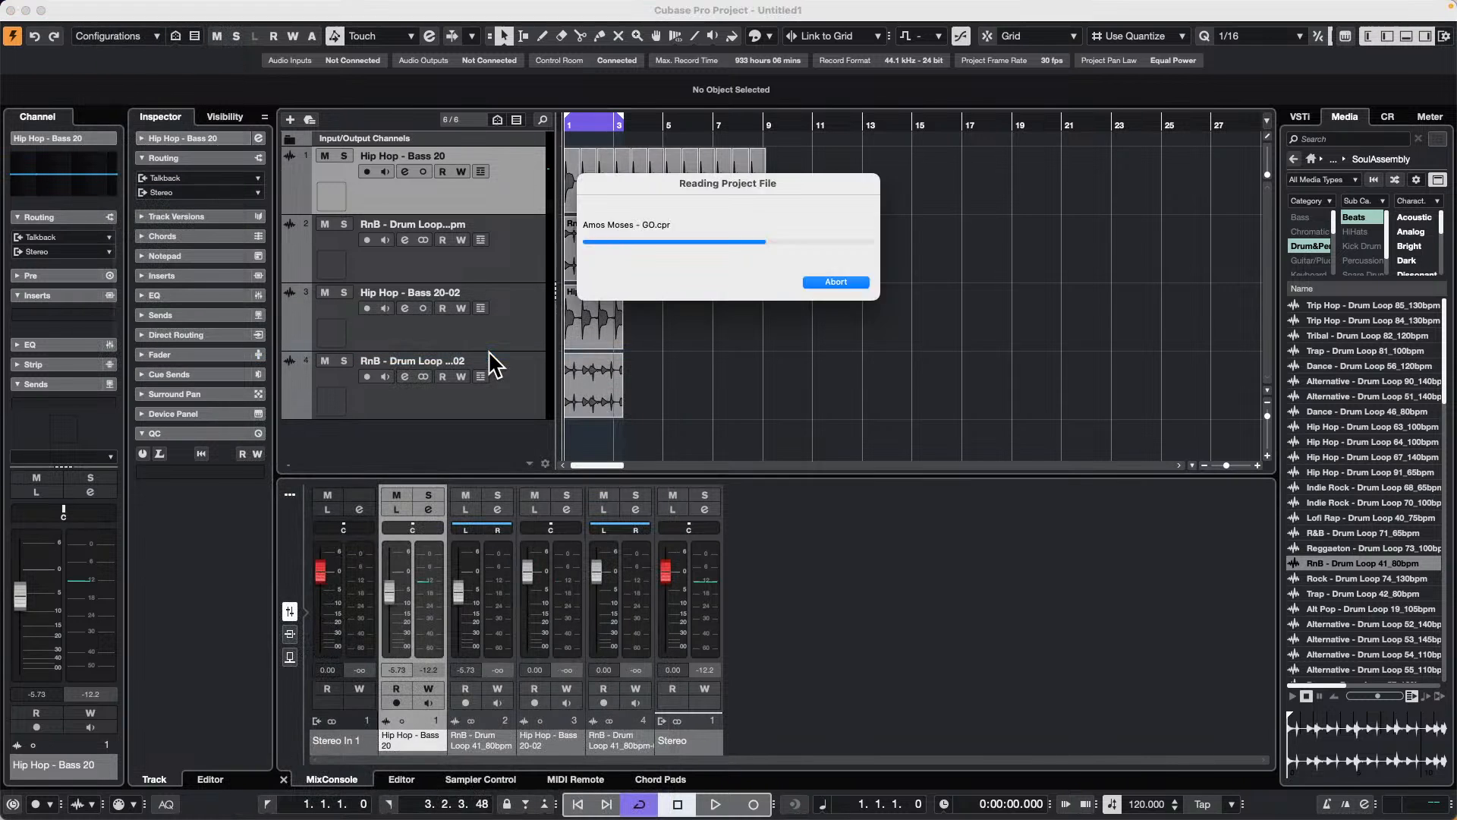
pyautogui.click(835, 279)
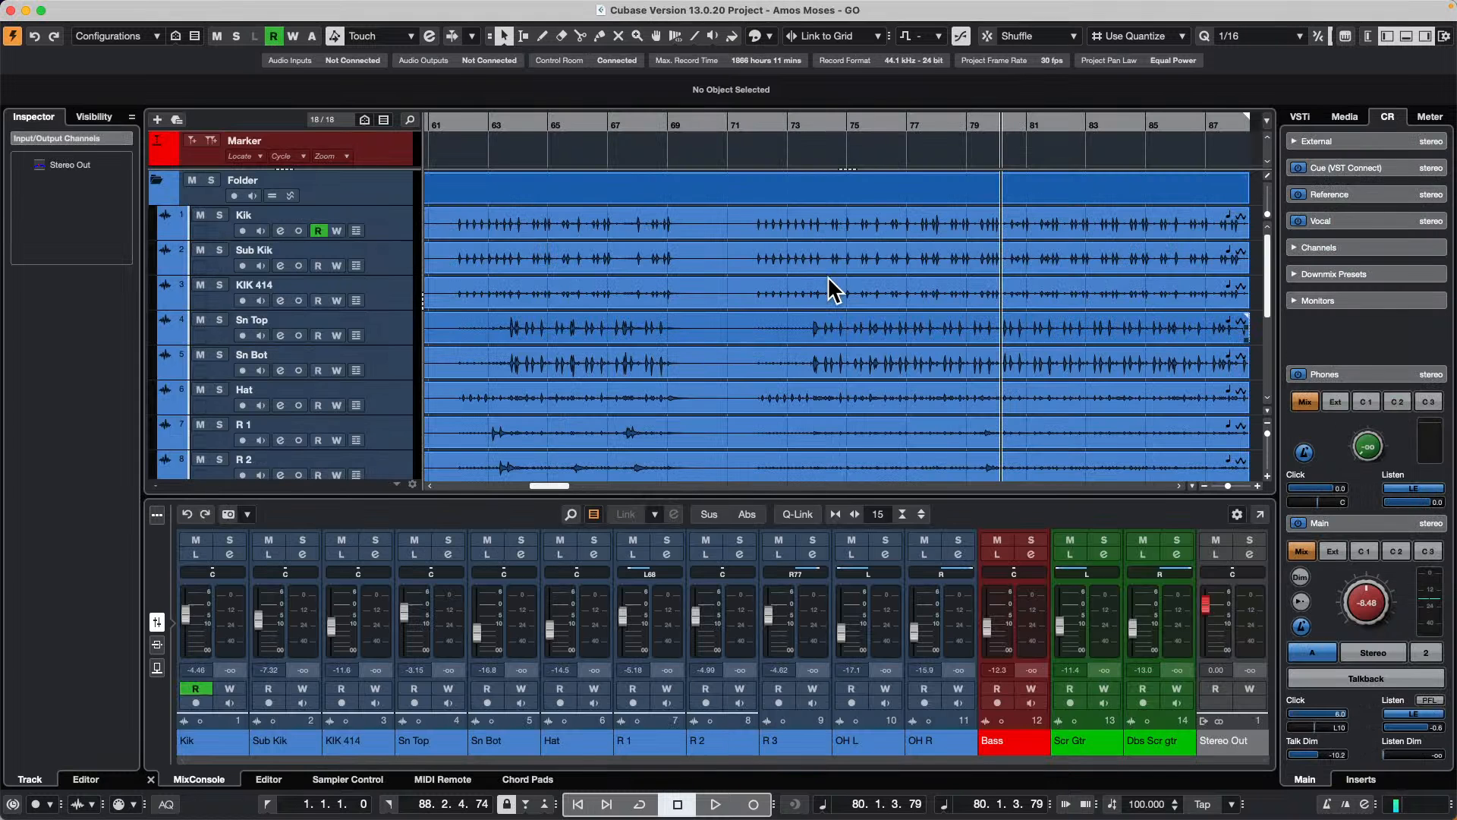
# Step: Play the song from about bar 36 and raise the Control Room main level to -4.08
pyautogui.moveTo(530, 124); pyautogui.dragTo(621, 120)
pyautogui.press('space')
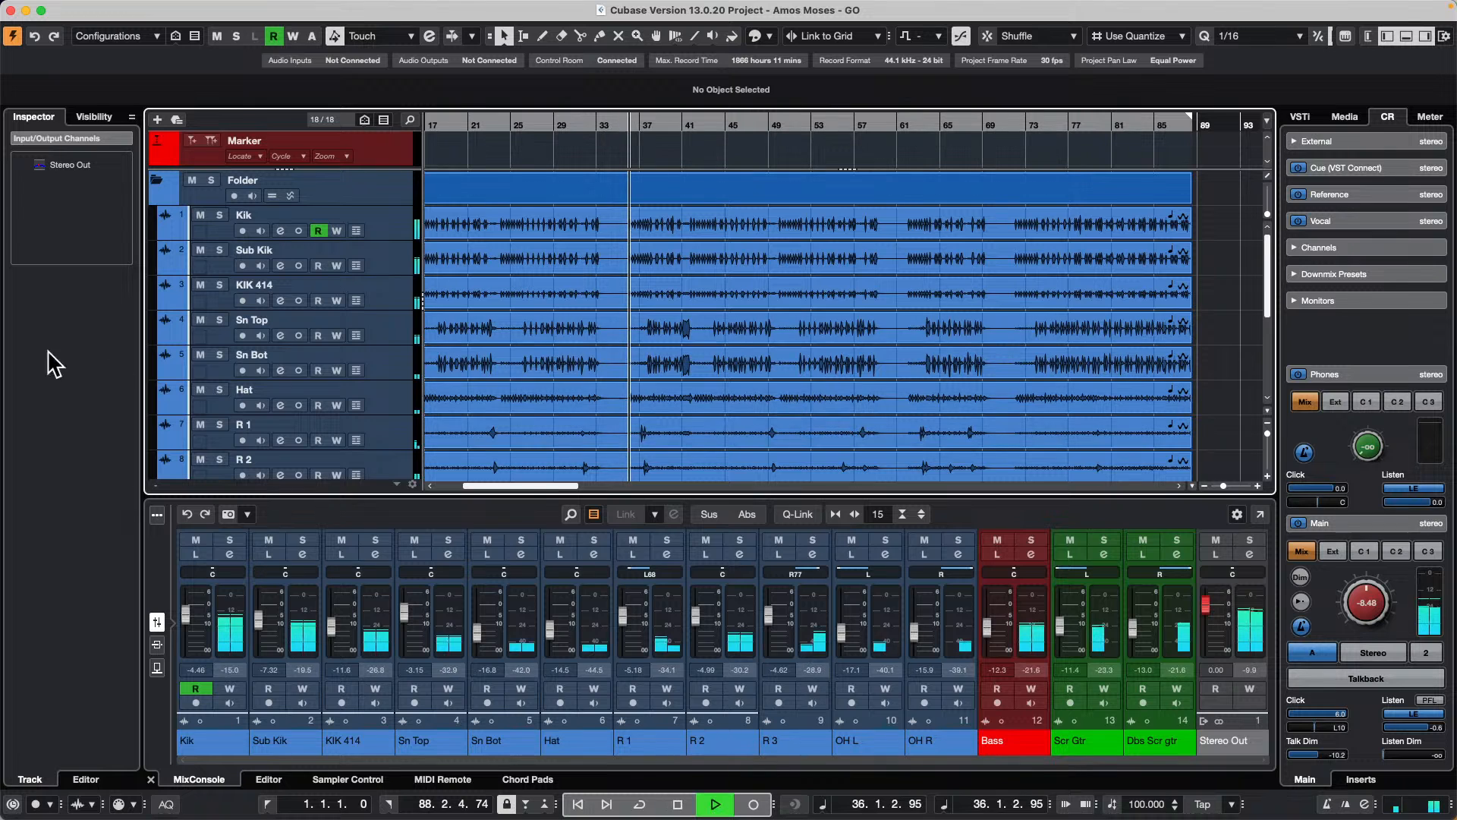
pyautogui.moveTo(1365, 604); pyautogui.dragTo(1366, 589)
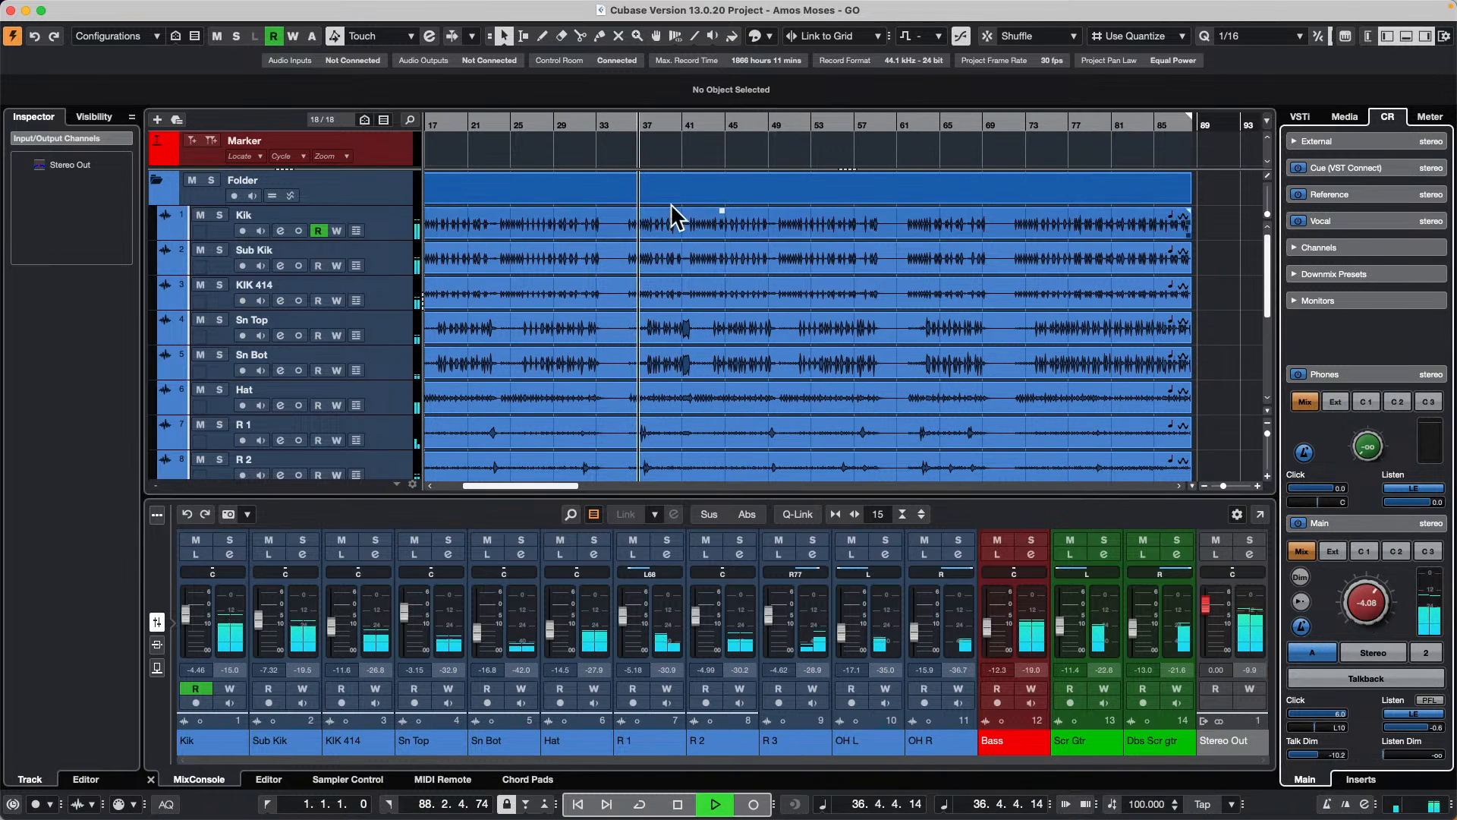
# Step: Play the song from near its beginning and look through the tracks down to Dbs Scr gtr
pyautogui.moveTo(514, 125); pyautogui.dragTo(277, 95)
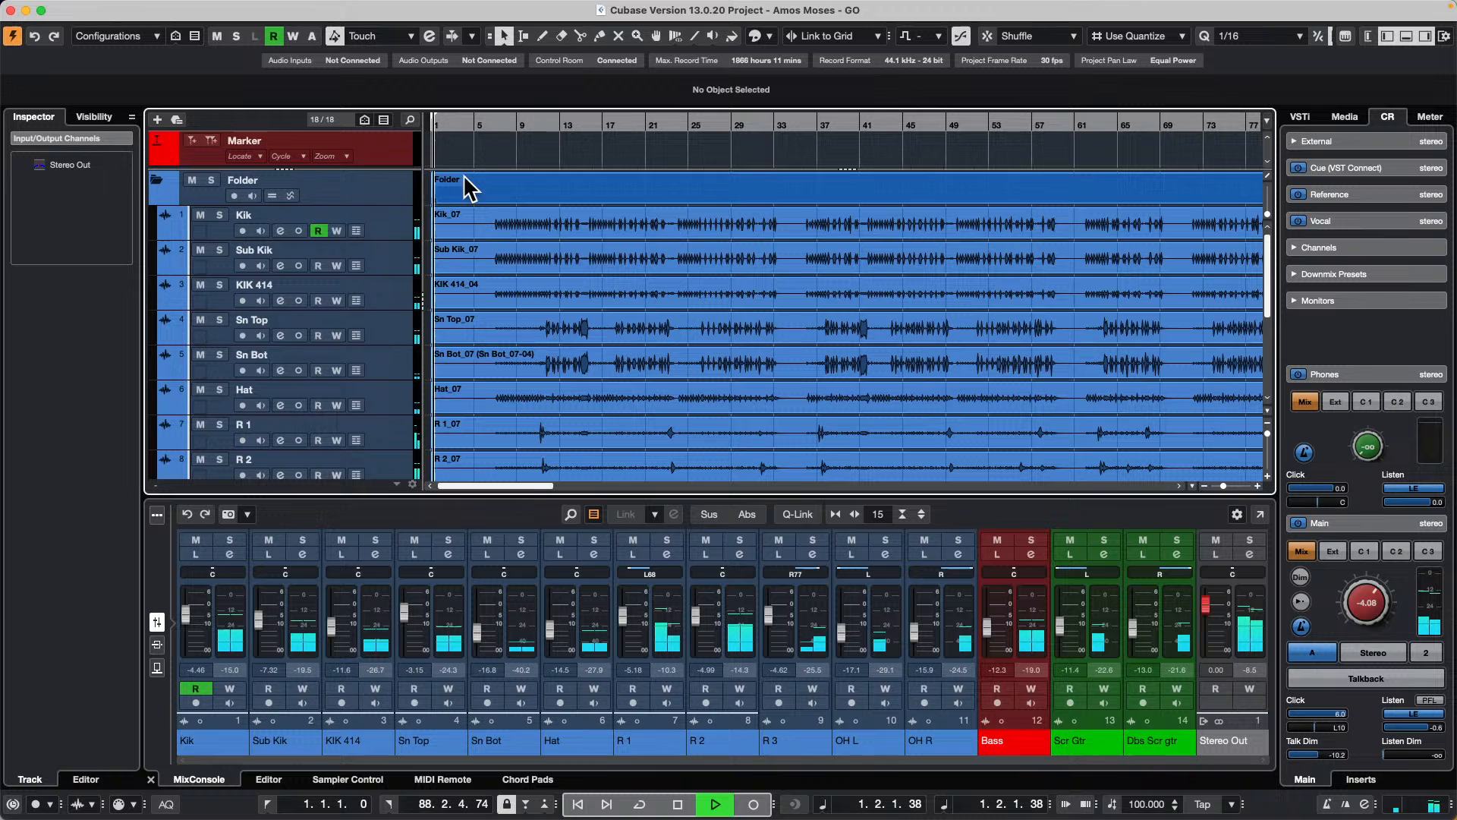
pyautogui.click(481, 121)
pyautogui.scroll(-5, 616, 307)
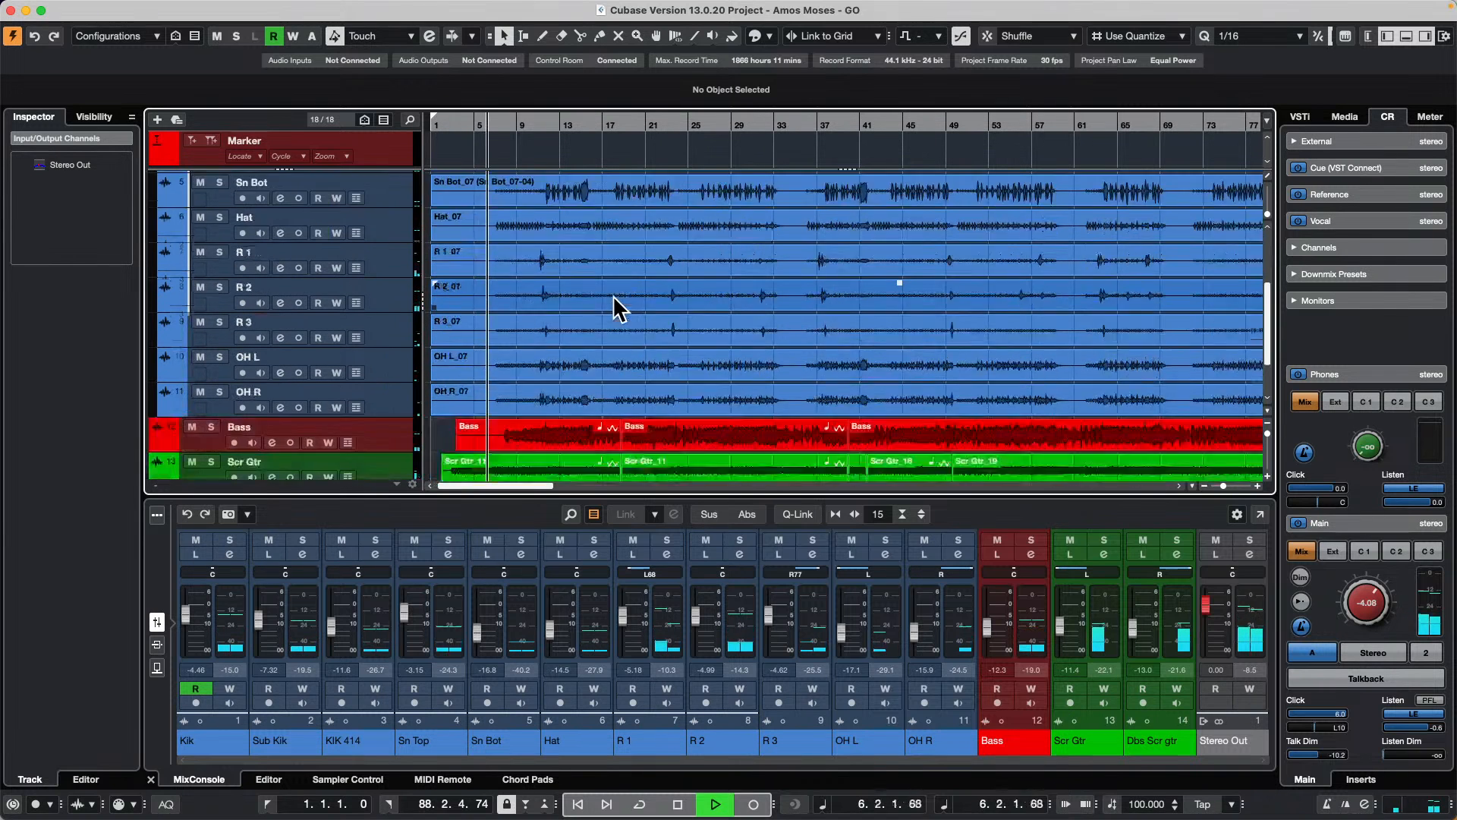
pyautogui.scroll(-3, 617, 308)
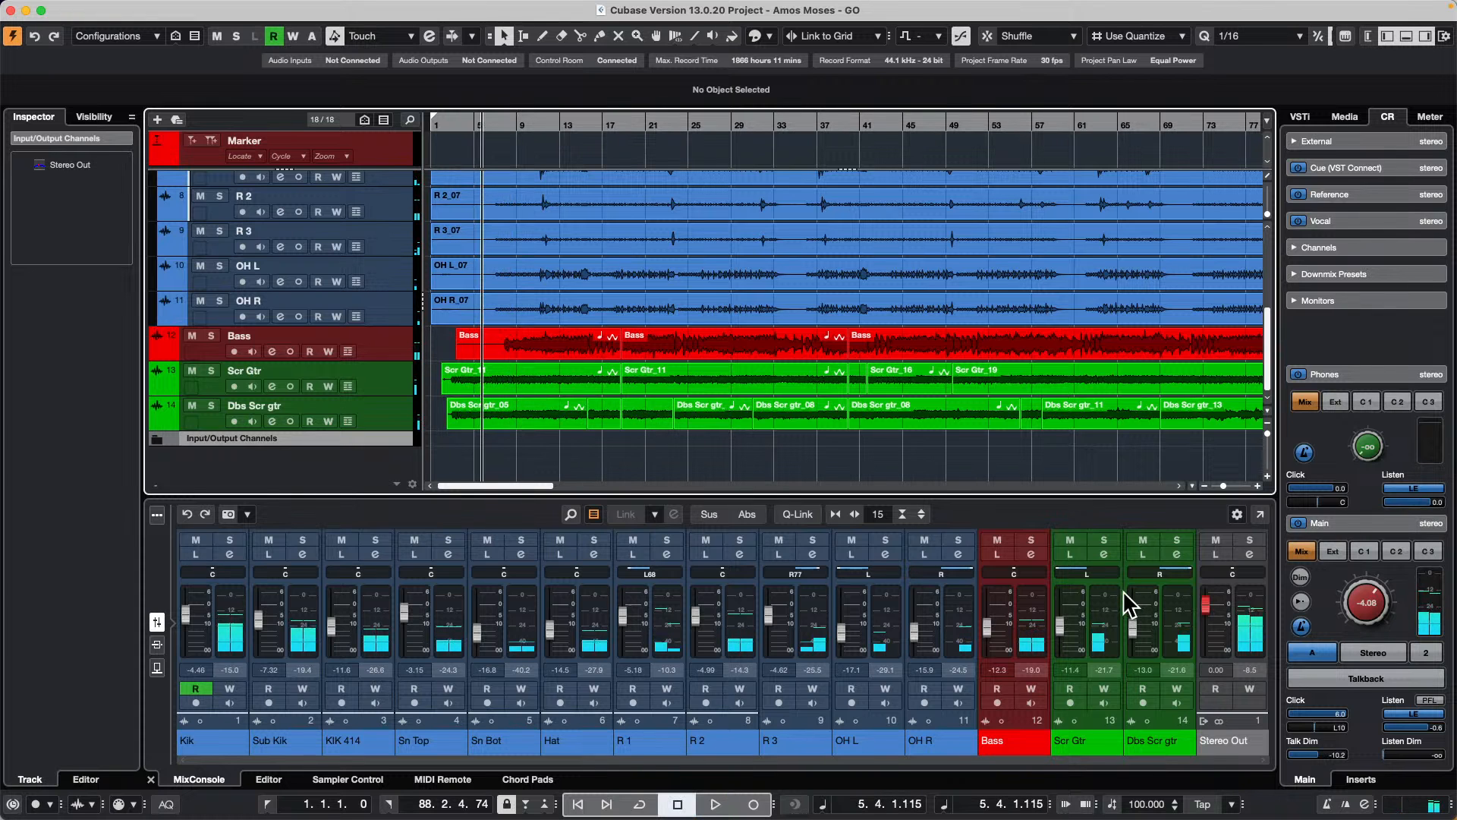
# Step: Open the full MixConsole and hide the input channels
pyautogui.press('F3')
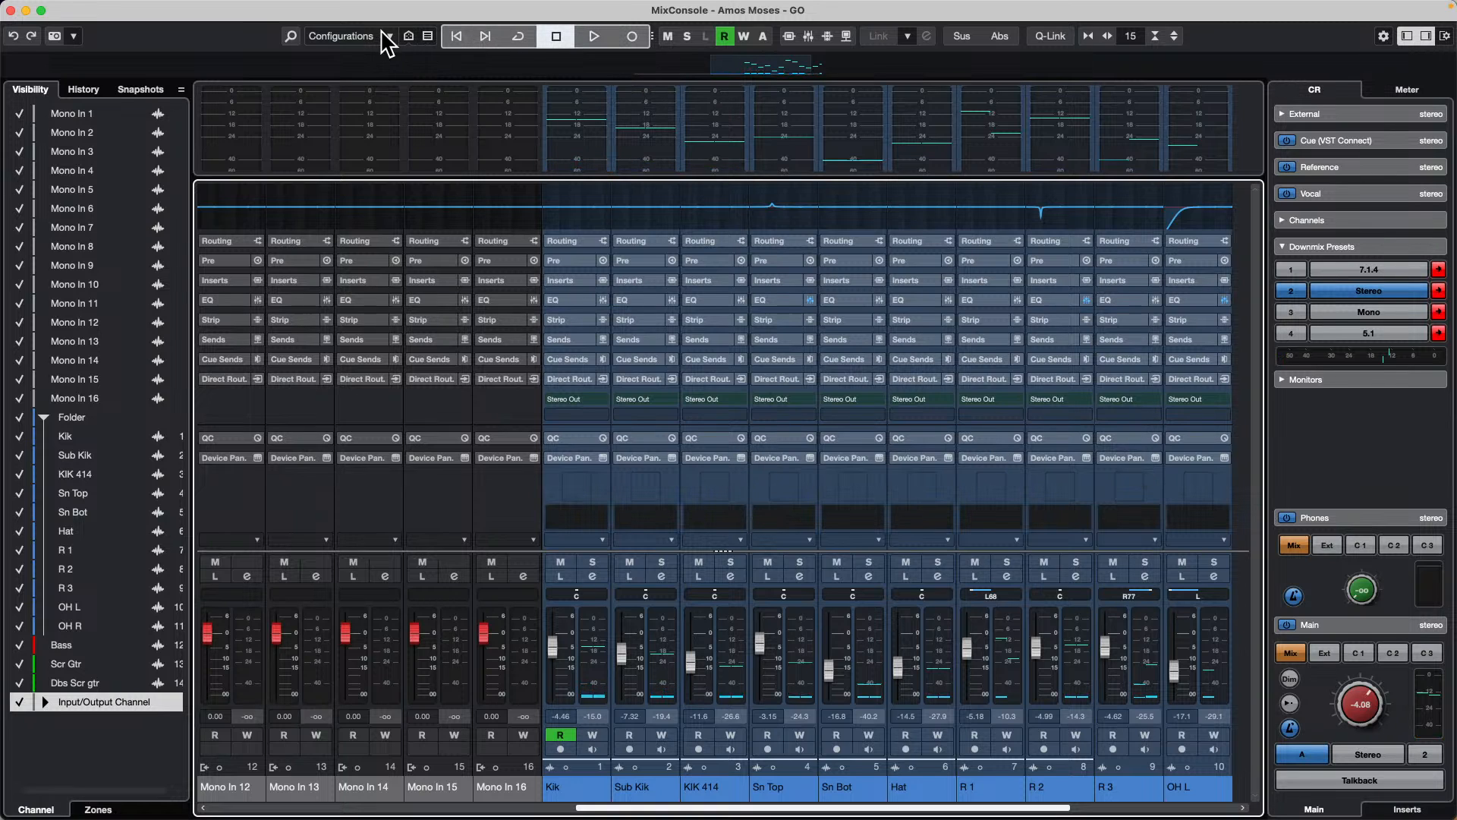
pyautogui.click(428, 36)
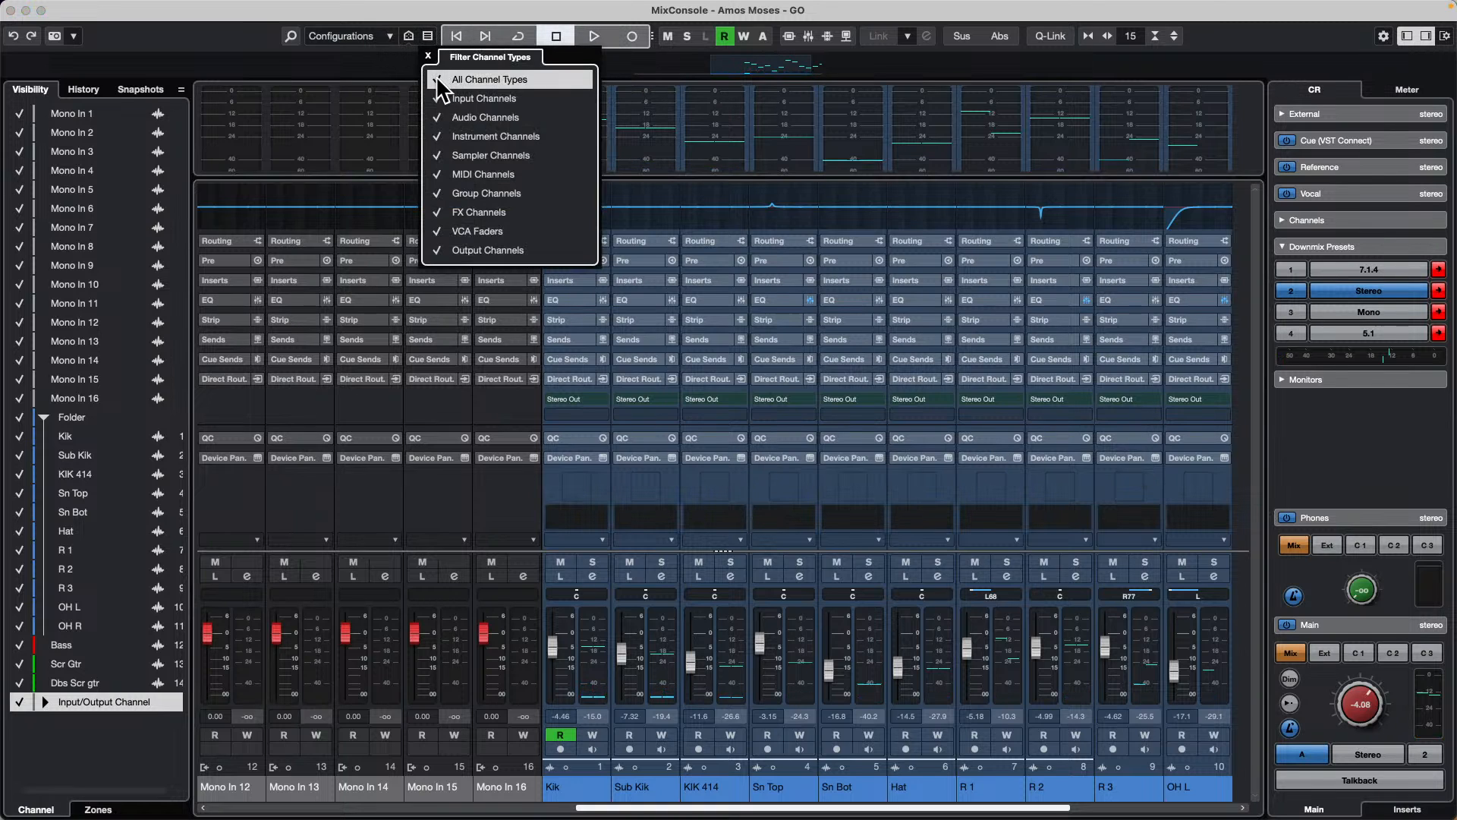
pyautogui.click(438, 99)
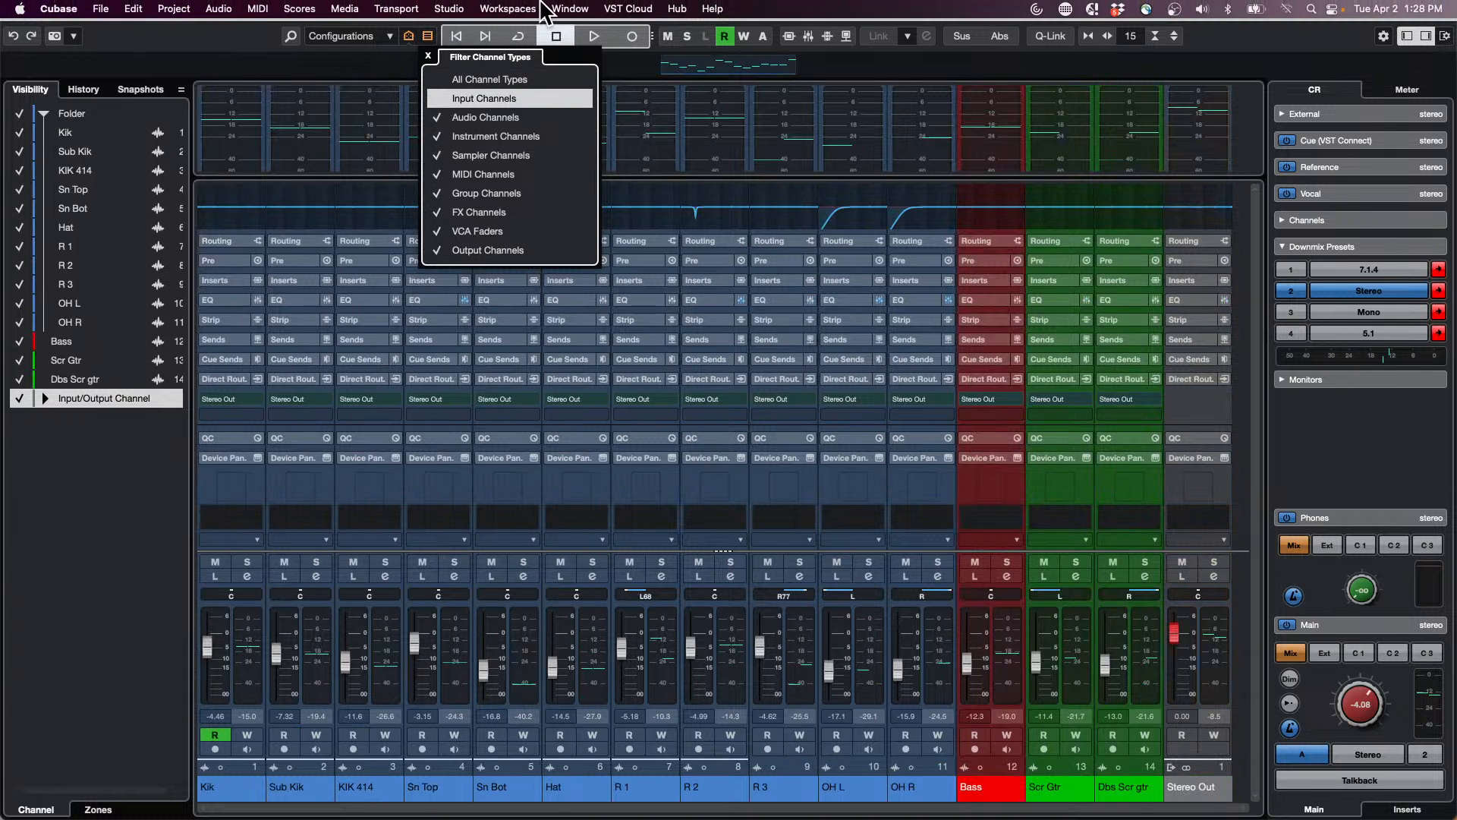
# Step: Add a stereo cue channel named Drums to the Control Room audio connections
pyautogui.click(547, 9)
pyautogui.moveTo(447, 11)
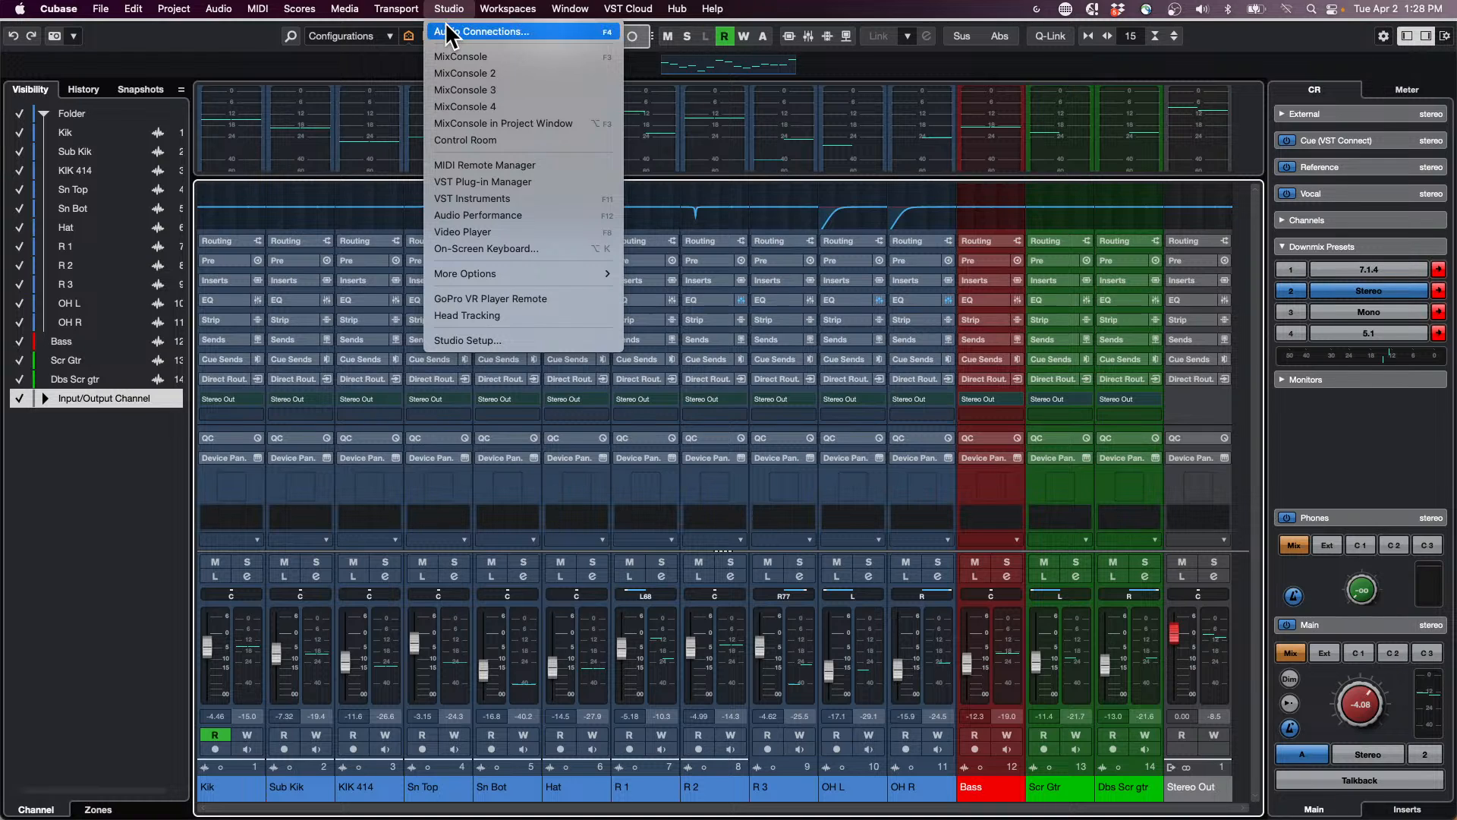
pyautogui.click(448, 32)
pyautogui.click(998, 101)
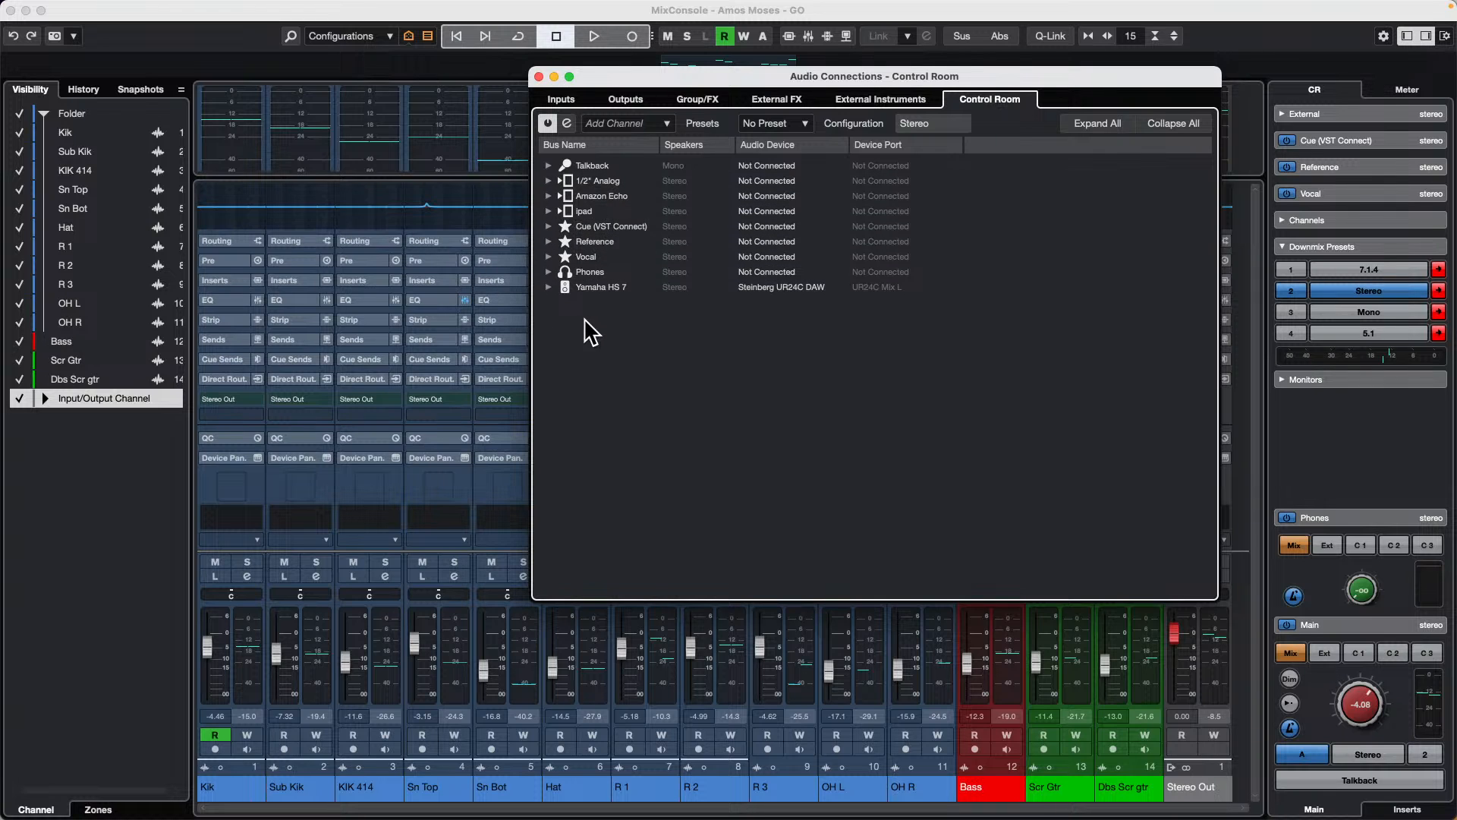
pyautogui.rightClick(569, 333)
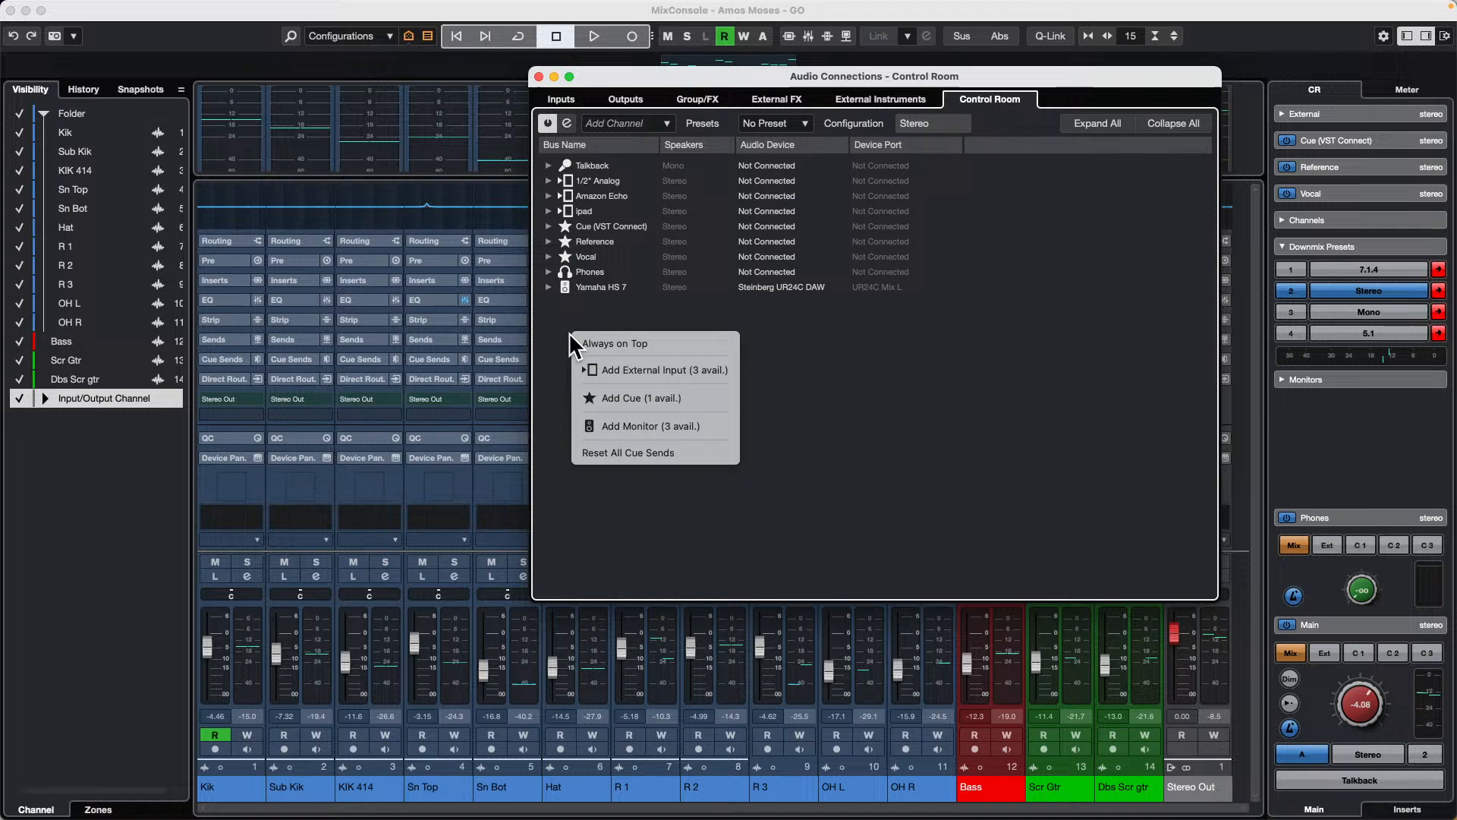
pyautogui.click(667, 394)
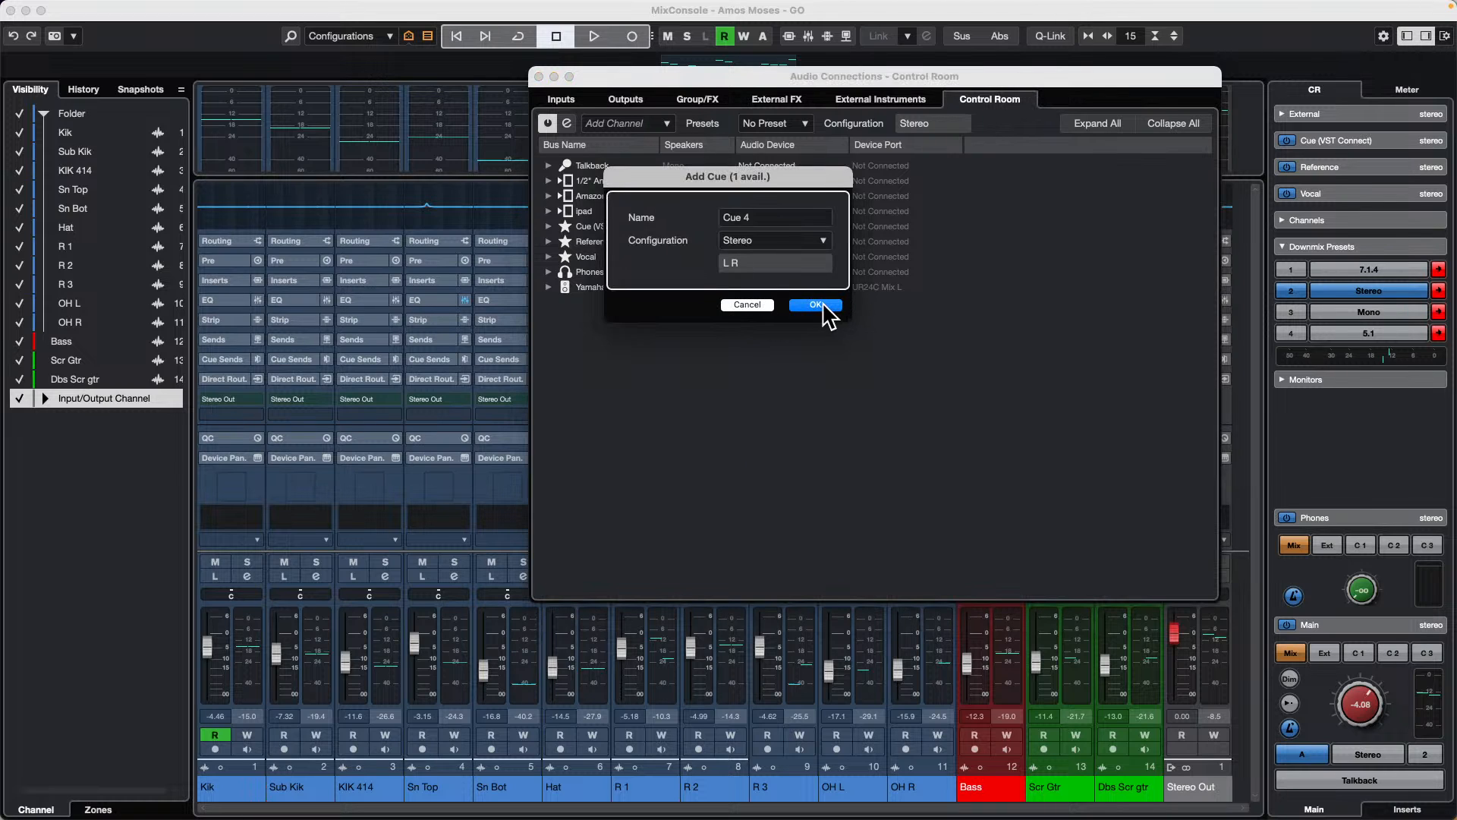
pyautogui.click(768, 216)
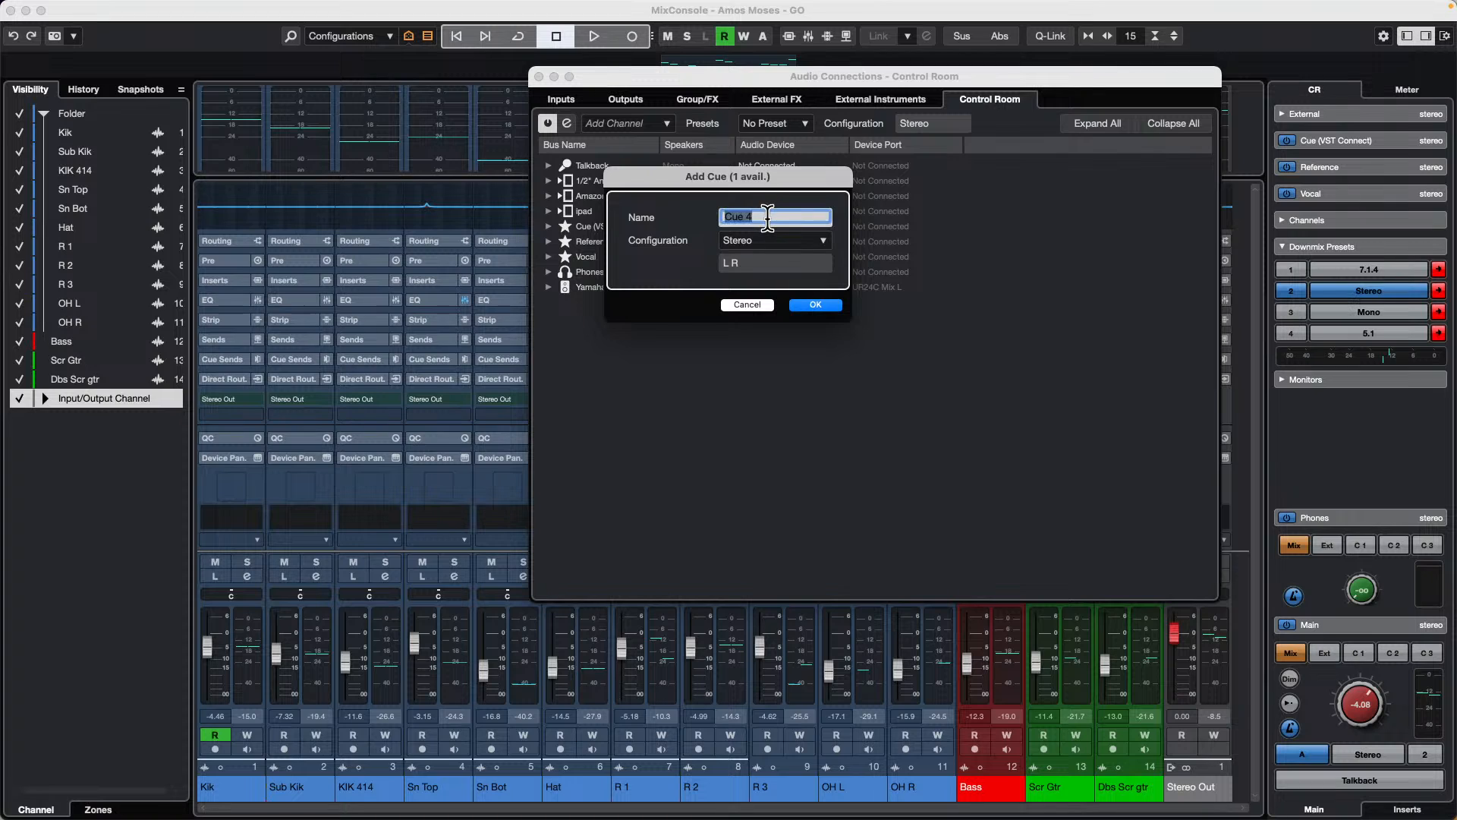
pyautogui.write('Drums')
pyautogui.press('Return')
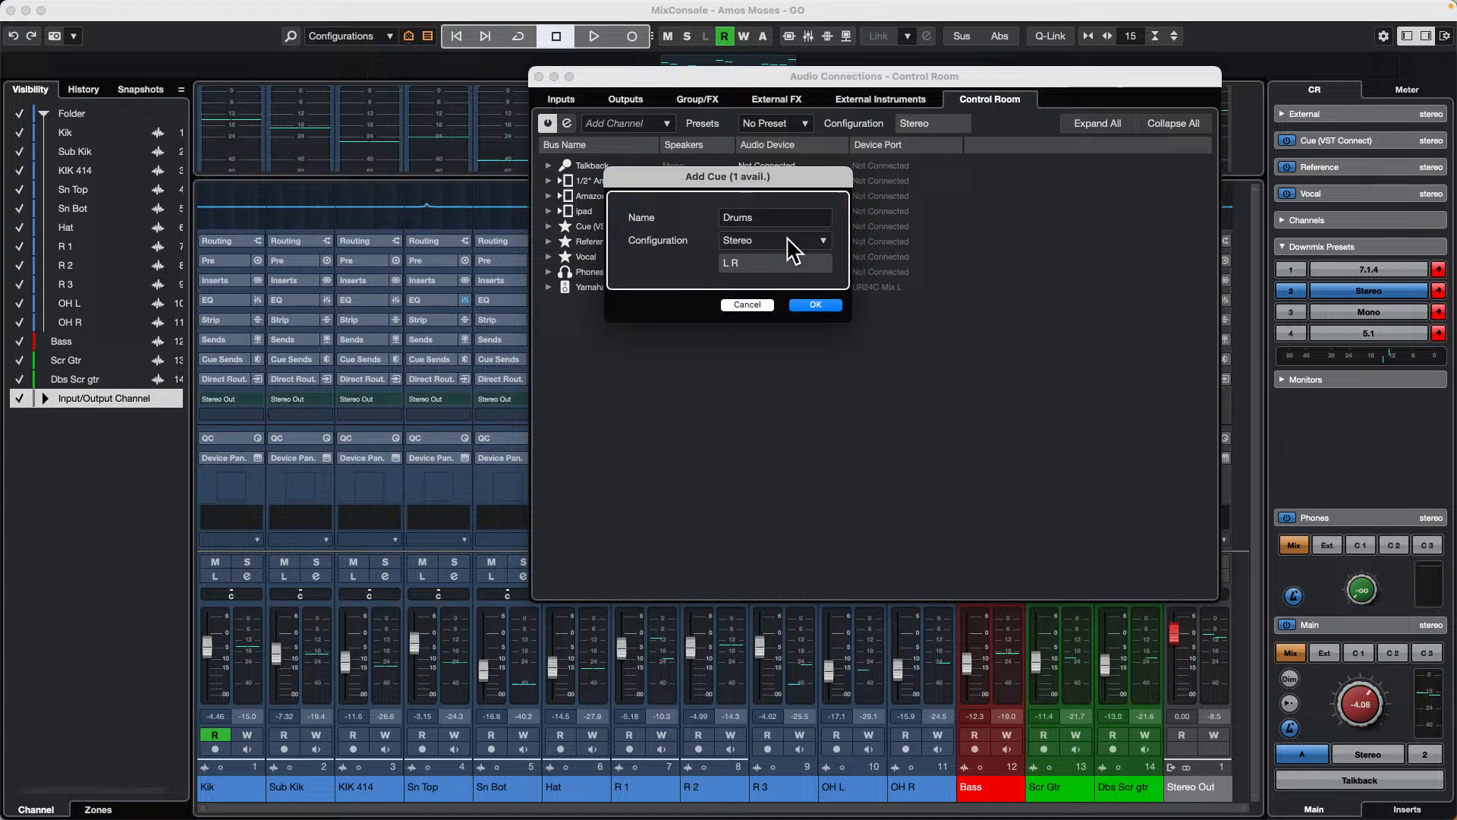
pyautogui.click(825, 305)
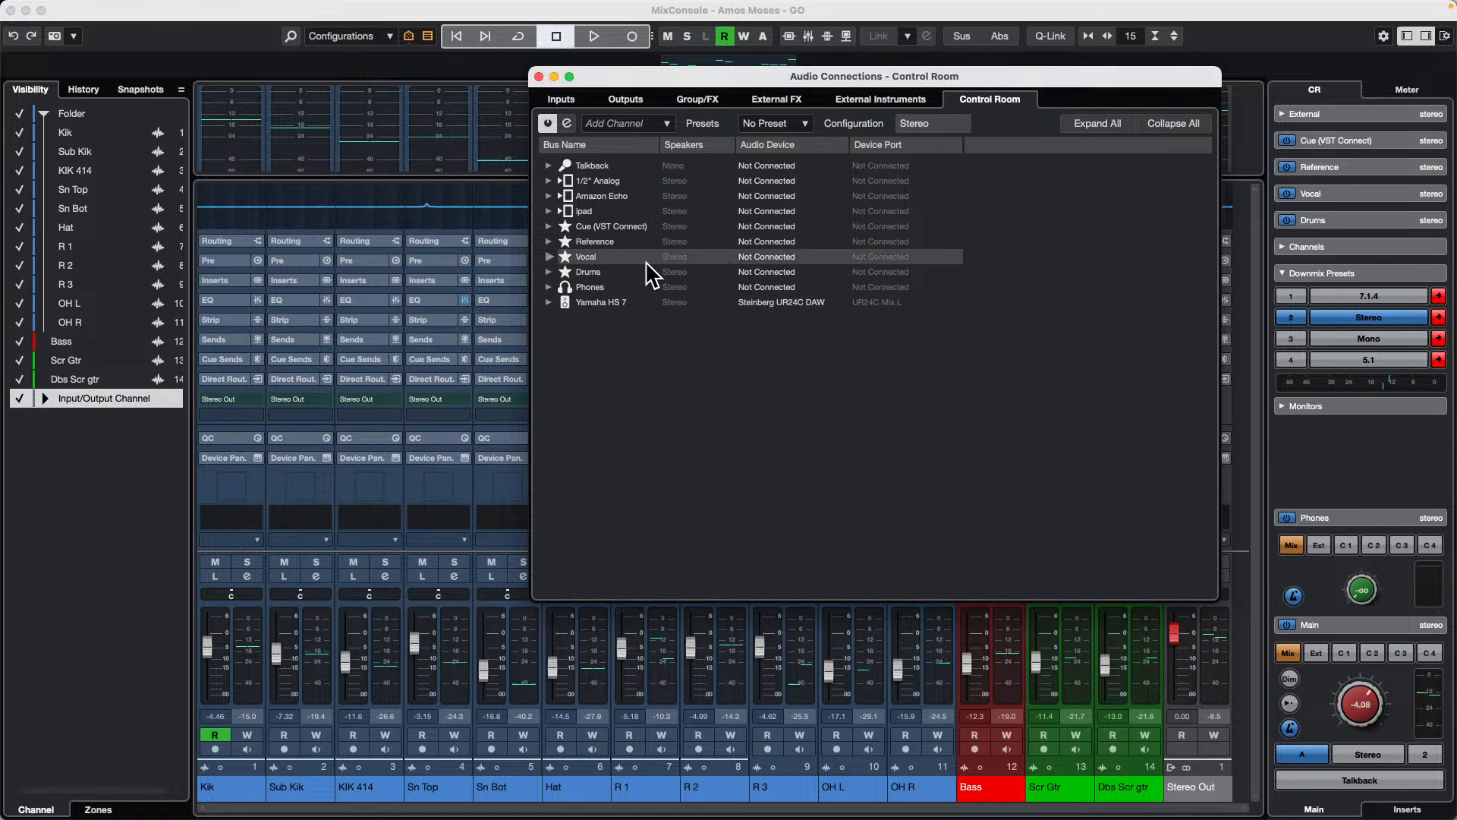
# Step: Rename the Vocal cue channel as Guitar
pyautogui.doubleClick(613, 256)
pyautogui.click(590, 257)
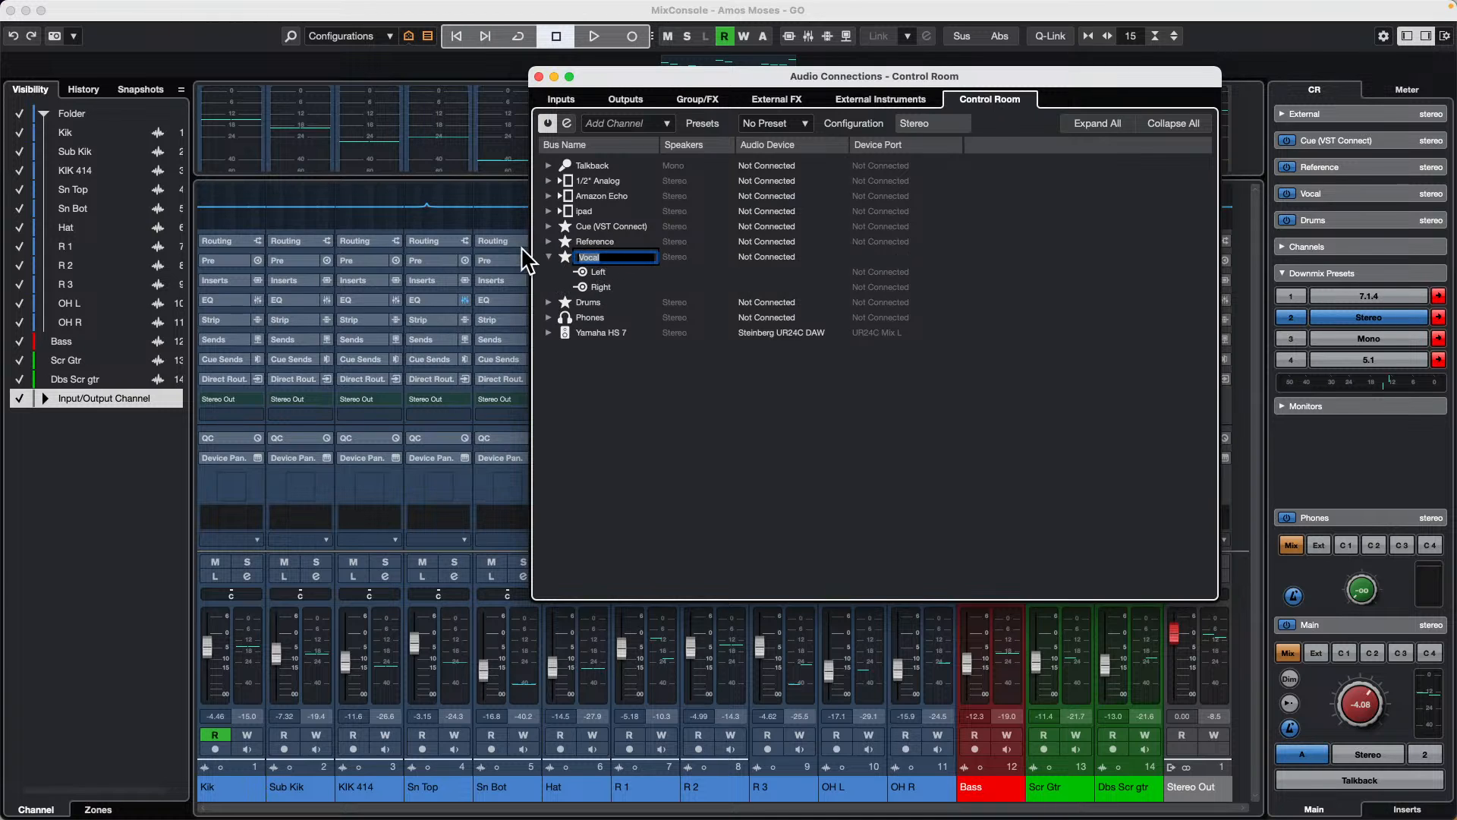
pyautogui.write('Guitar')
pyautogui.press('Return')
# Step: Rename the Reference cue channel as Bass
pyautogui.click(633, 239)
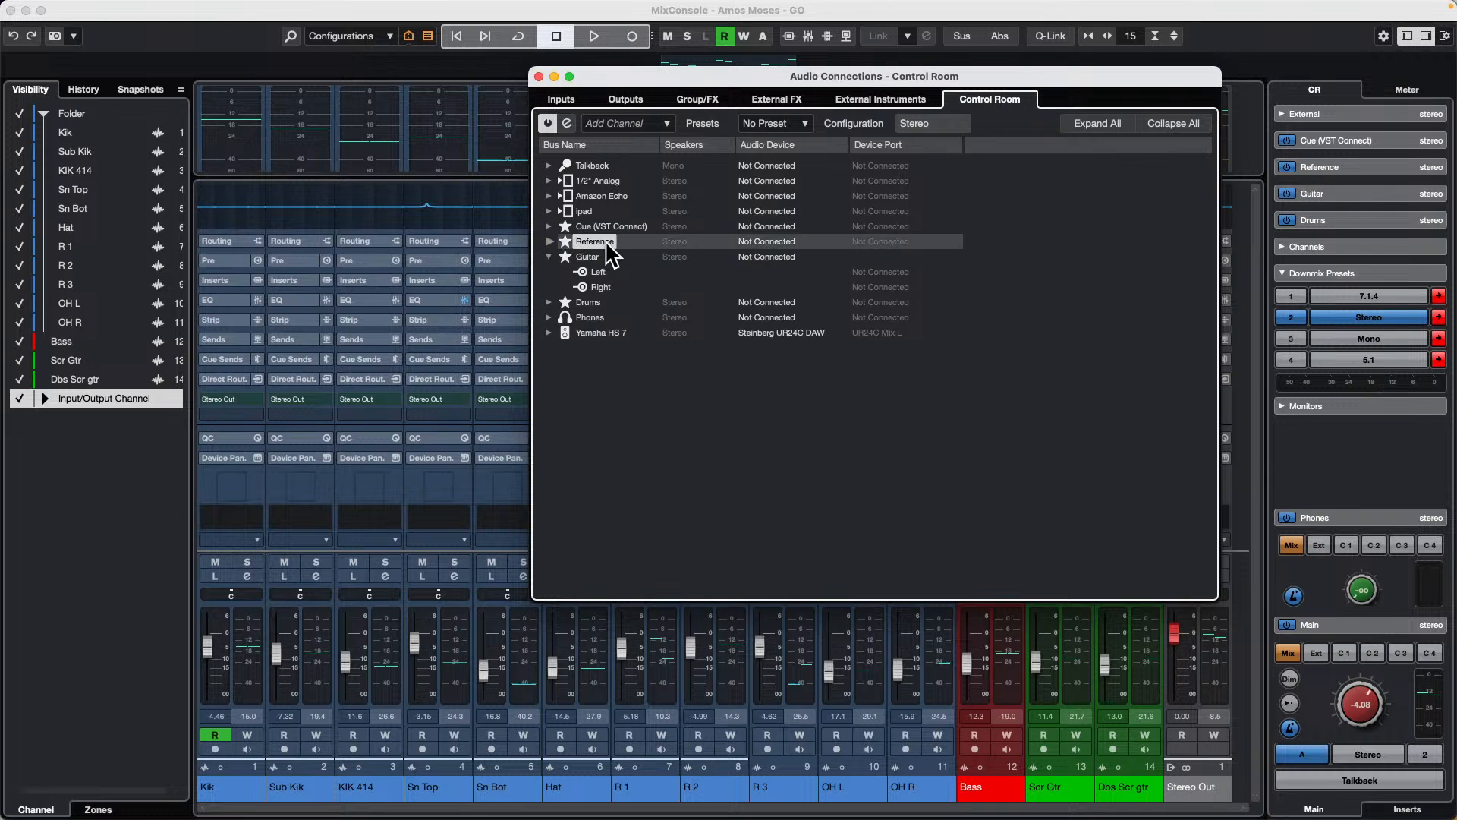
pyautogui.click(632, 242)
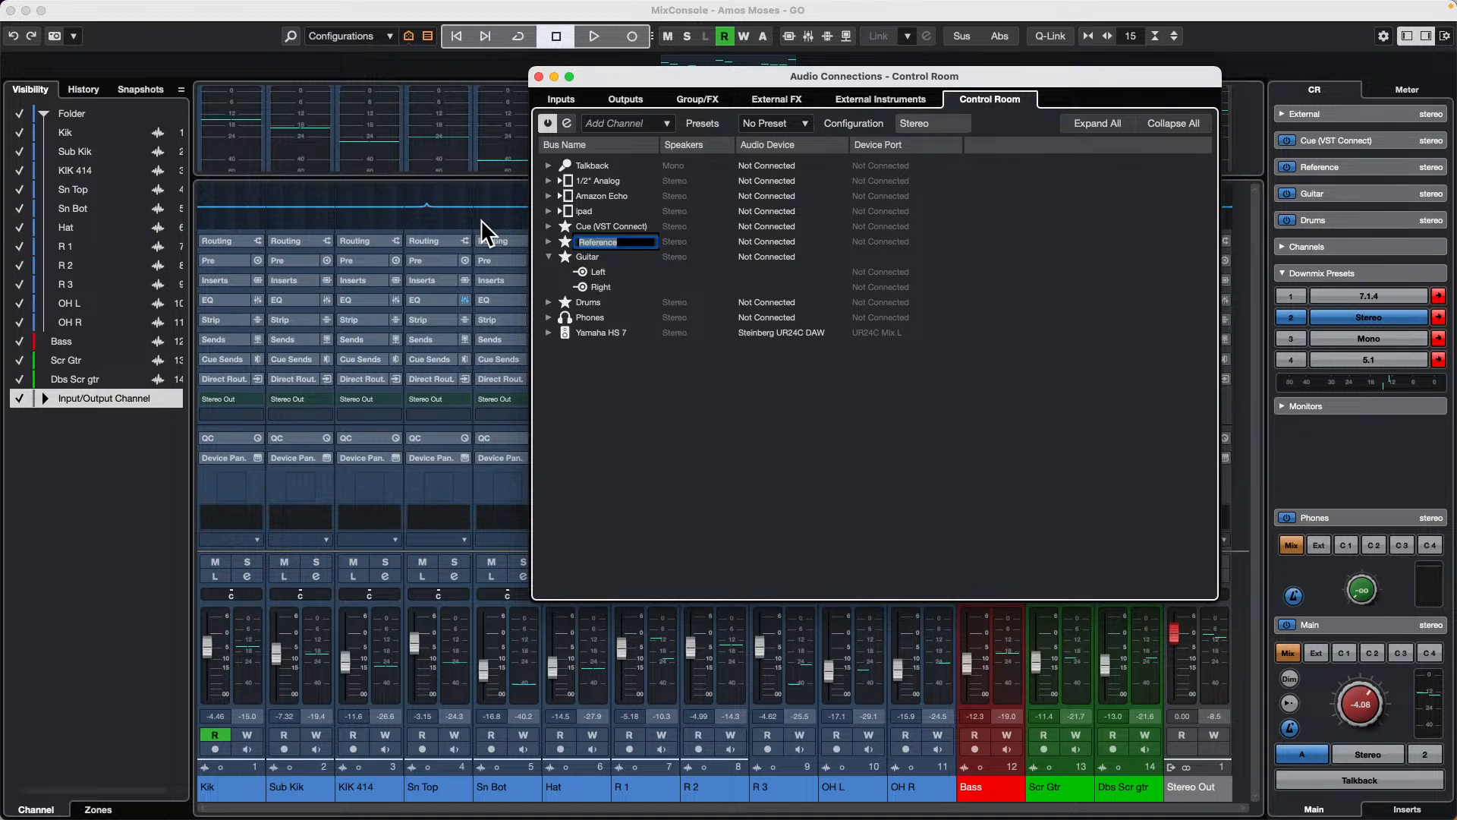
pyautogui.write('Bass')
pyautogui.press('Return')
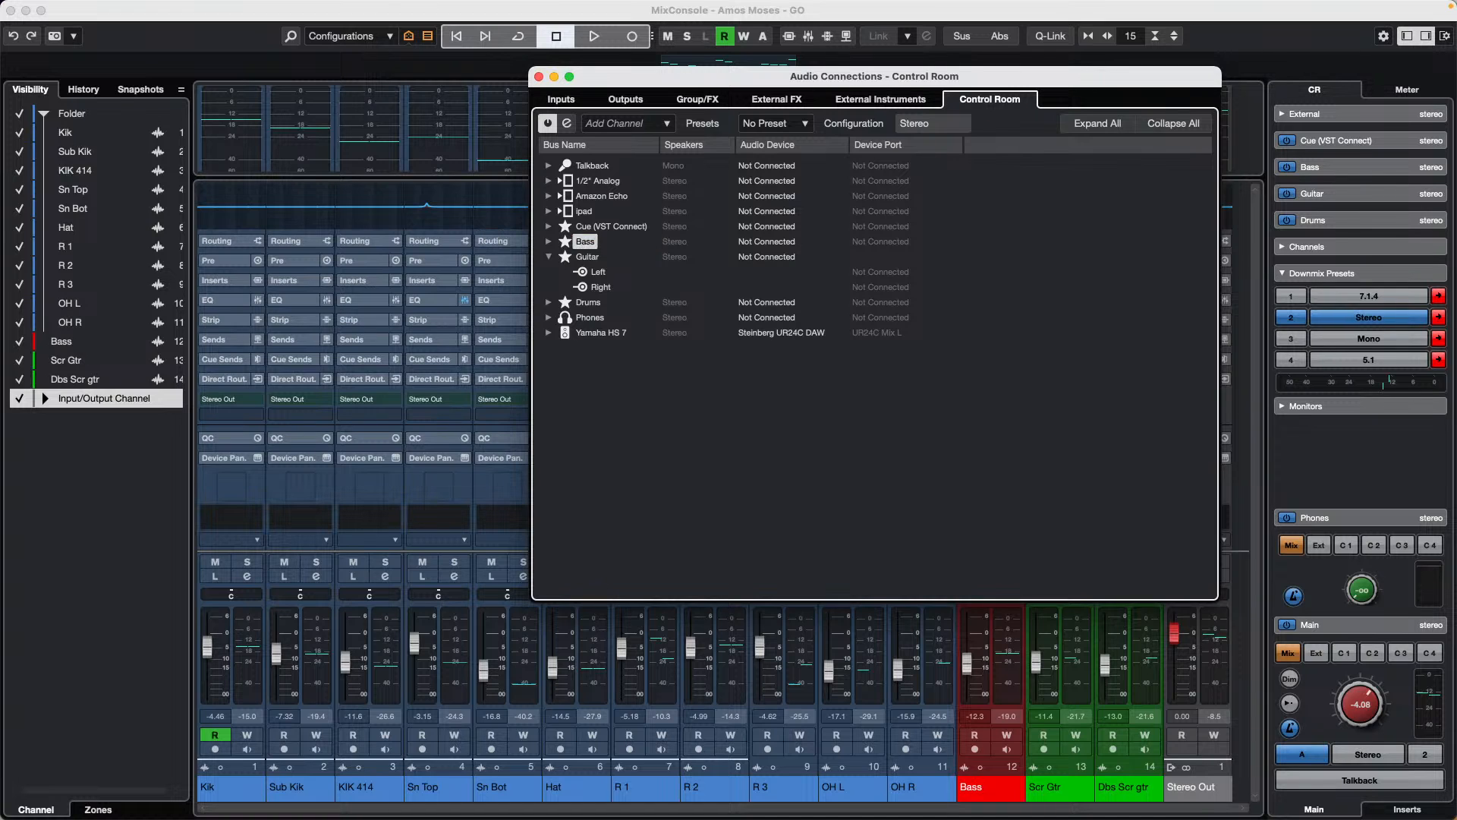
# Step: Expand the Bass and Drums cues, check the audio devices available for Drums, and close the audio connections
pyautogui.click(548, 241)
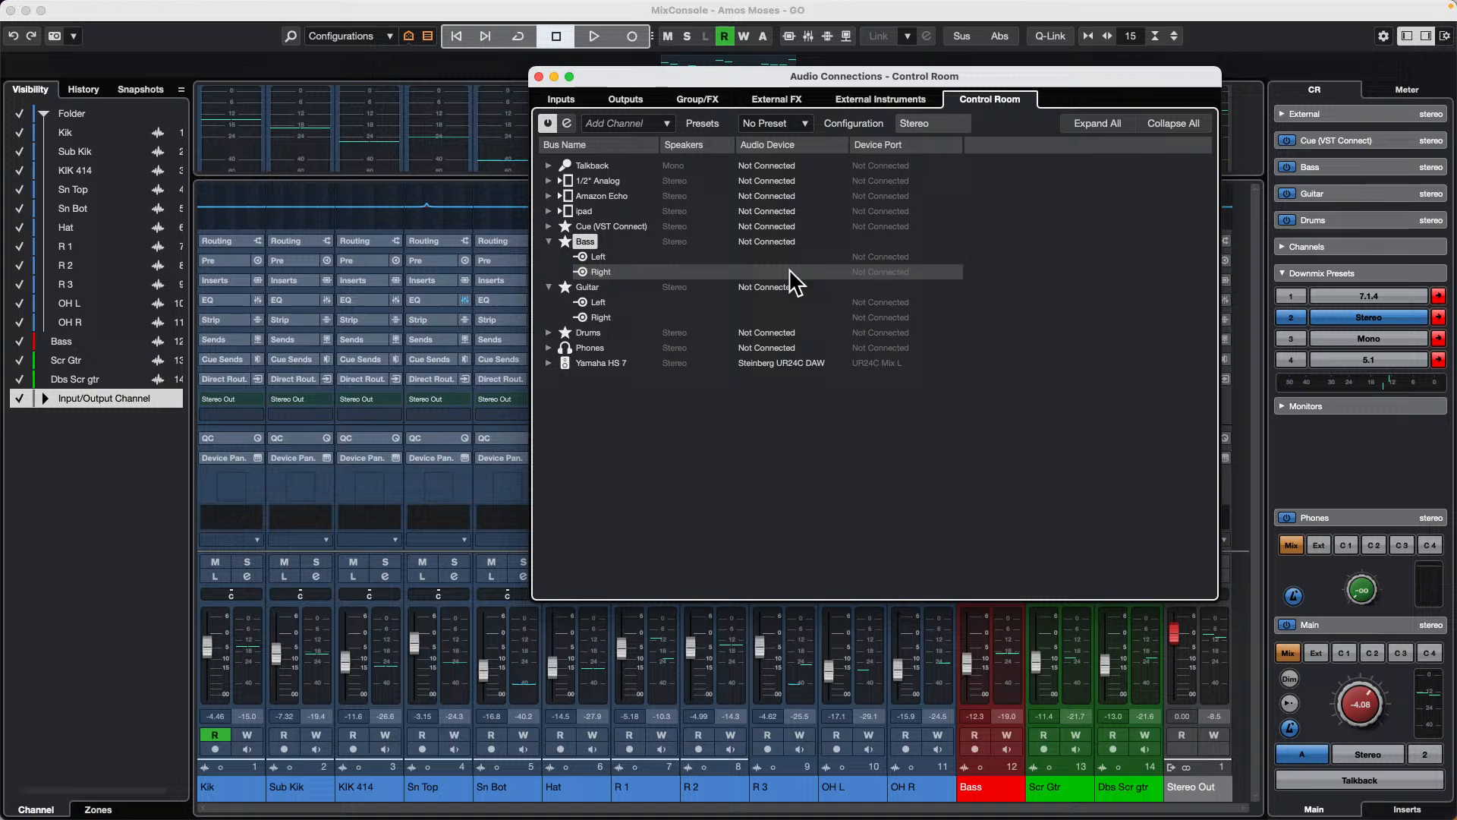
pyautogui.click(548, 332)
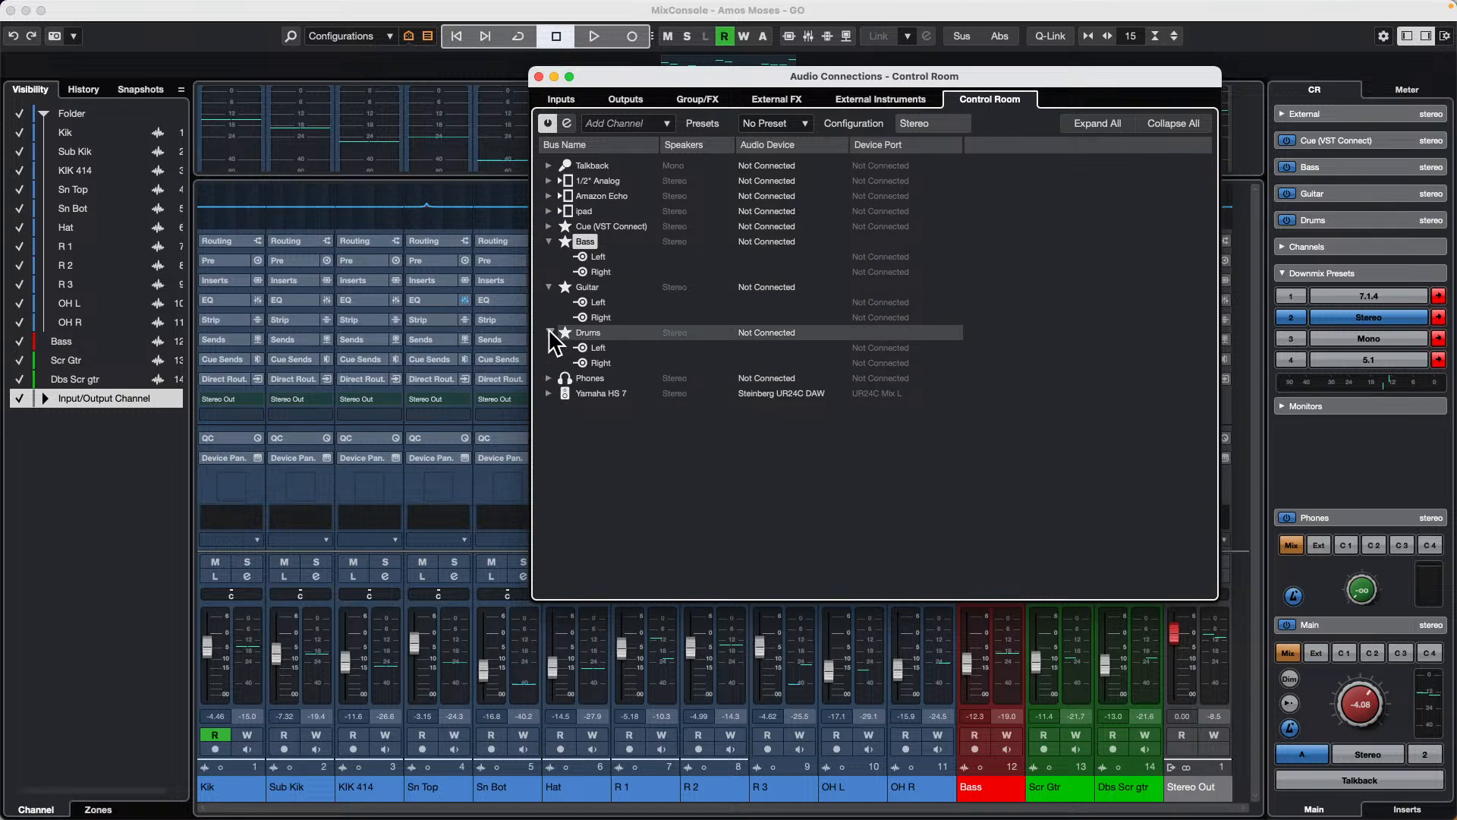
pyautogui.click(789, 333)
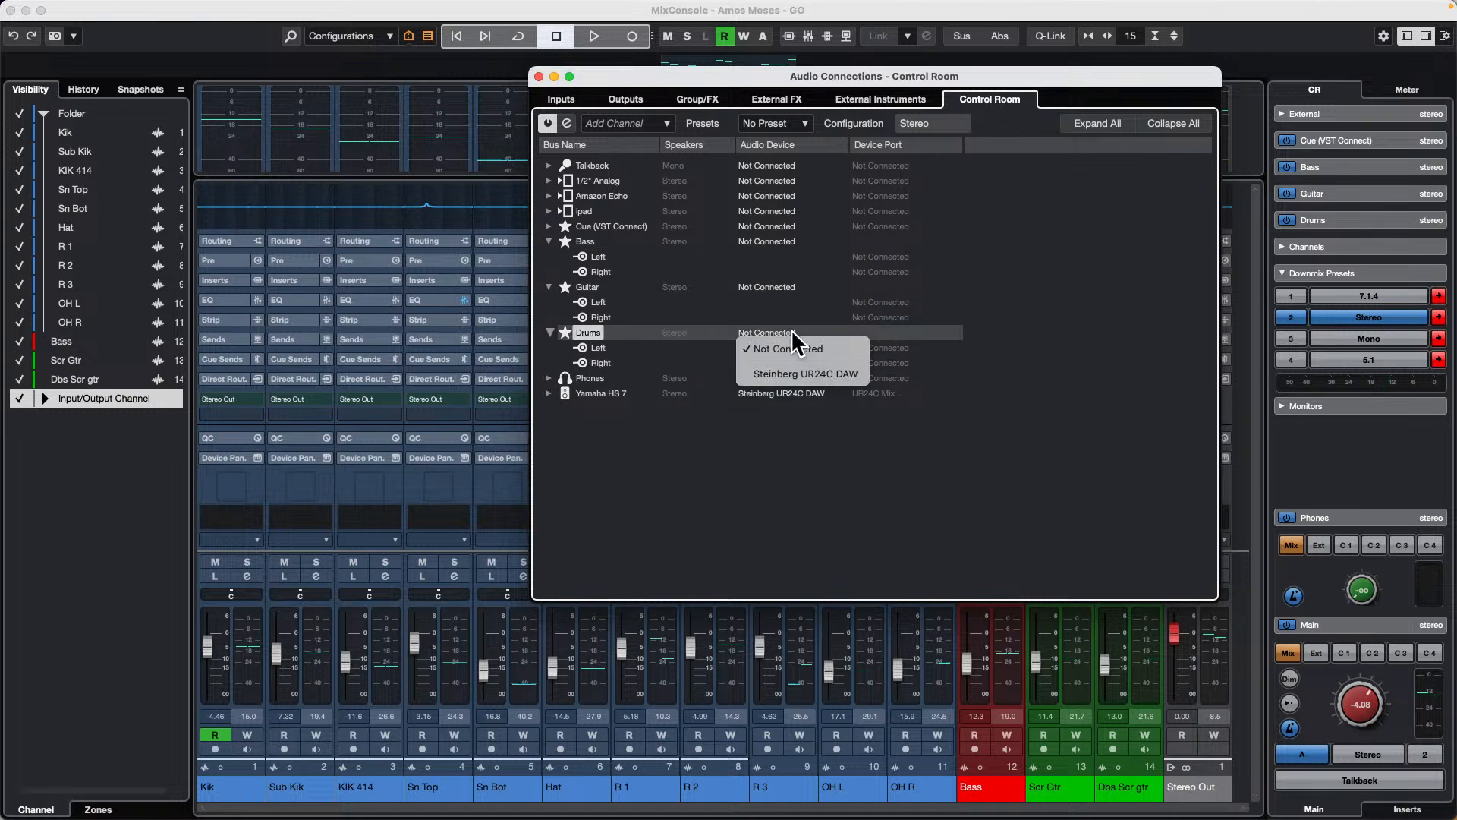
pyautogui.click(950, 358)
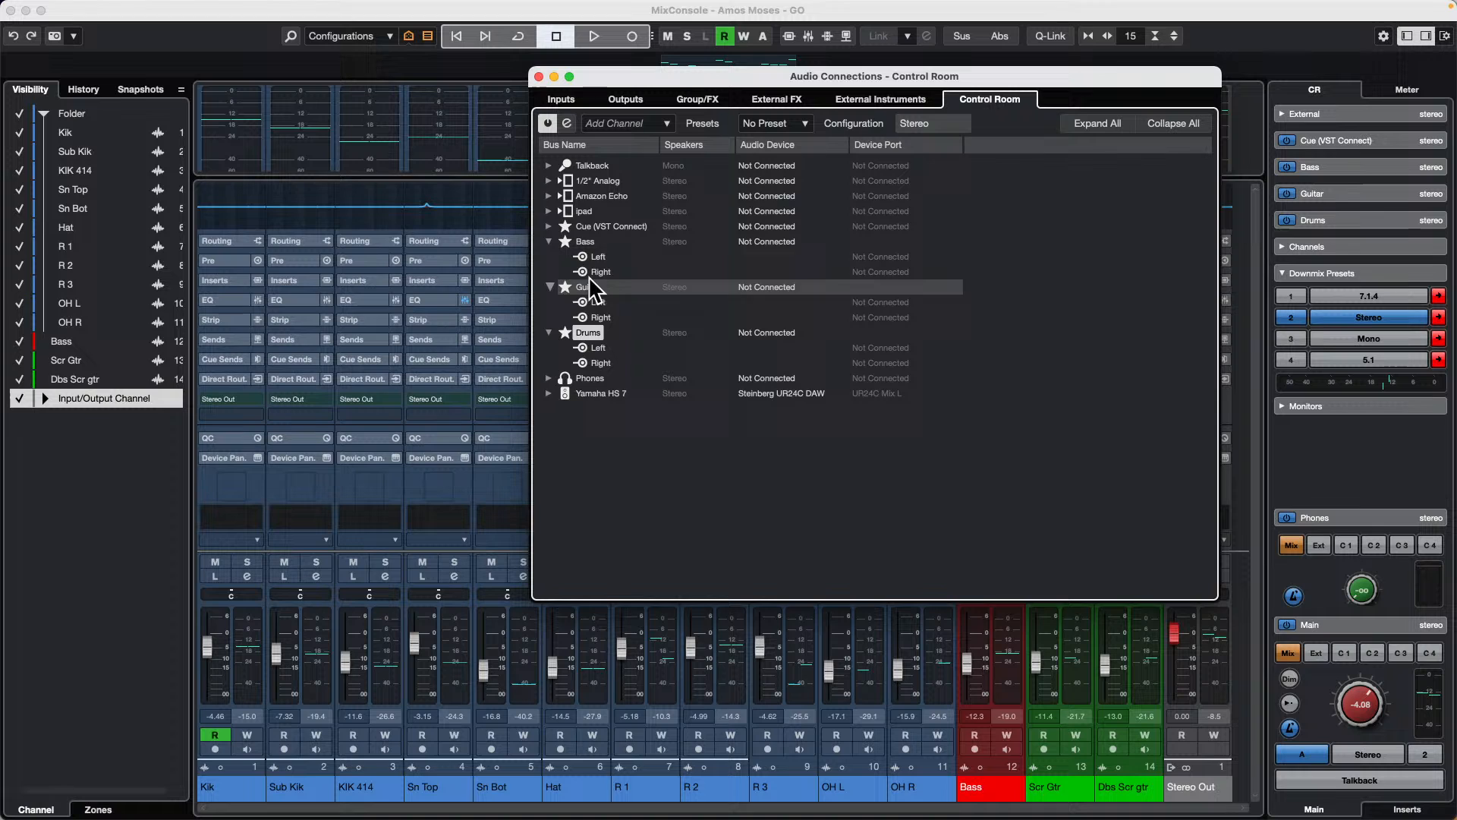
pyautogui.click(539, 77)
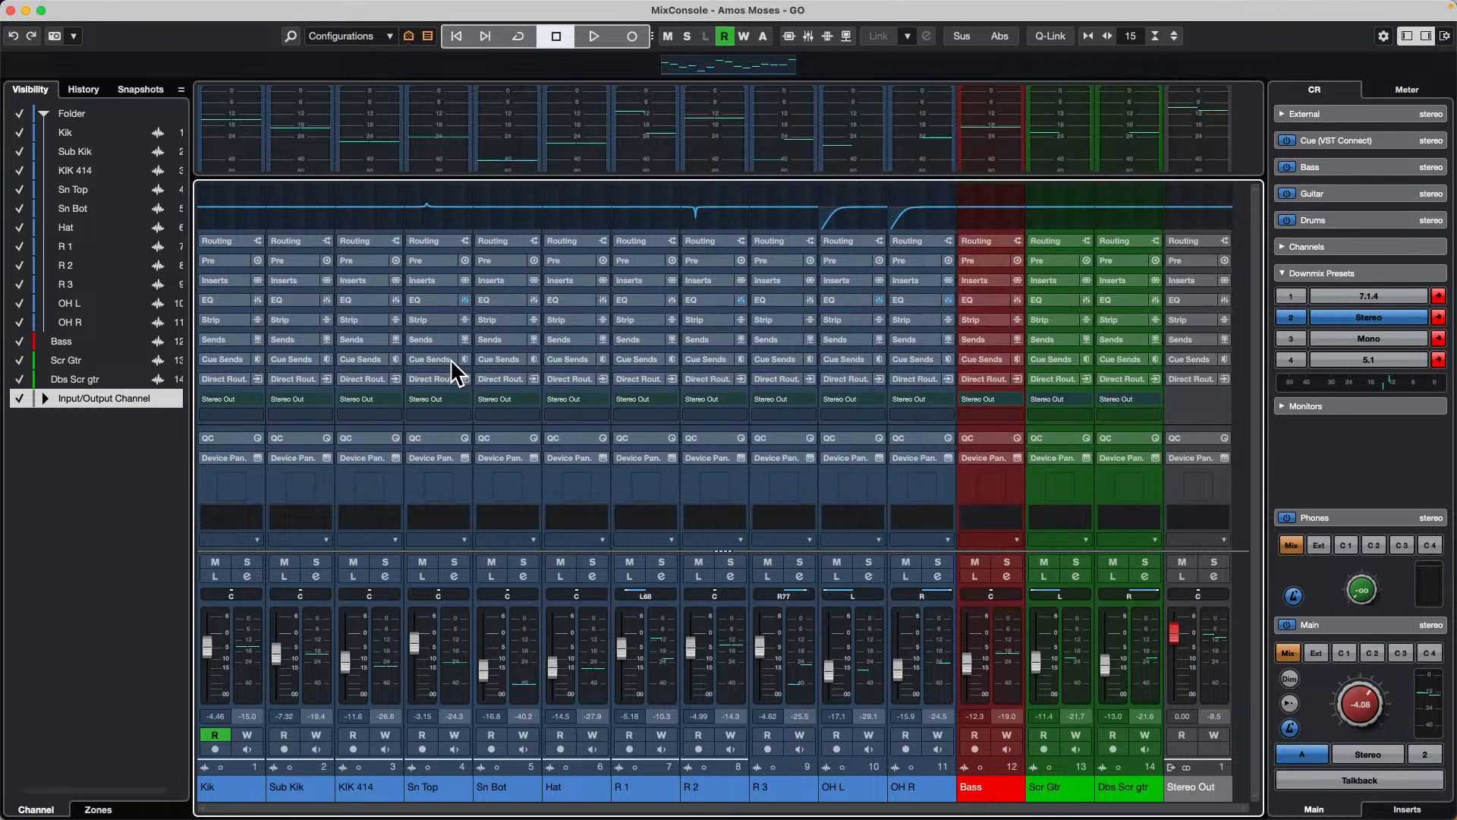
# Step: Show the cue sends, select all channels from Kik to Dbs Scr gtr, and activate all their cue sends
pyautogui.click(442, 357)
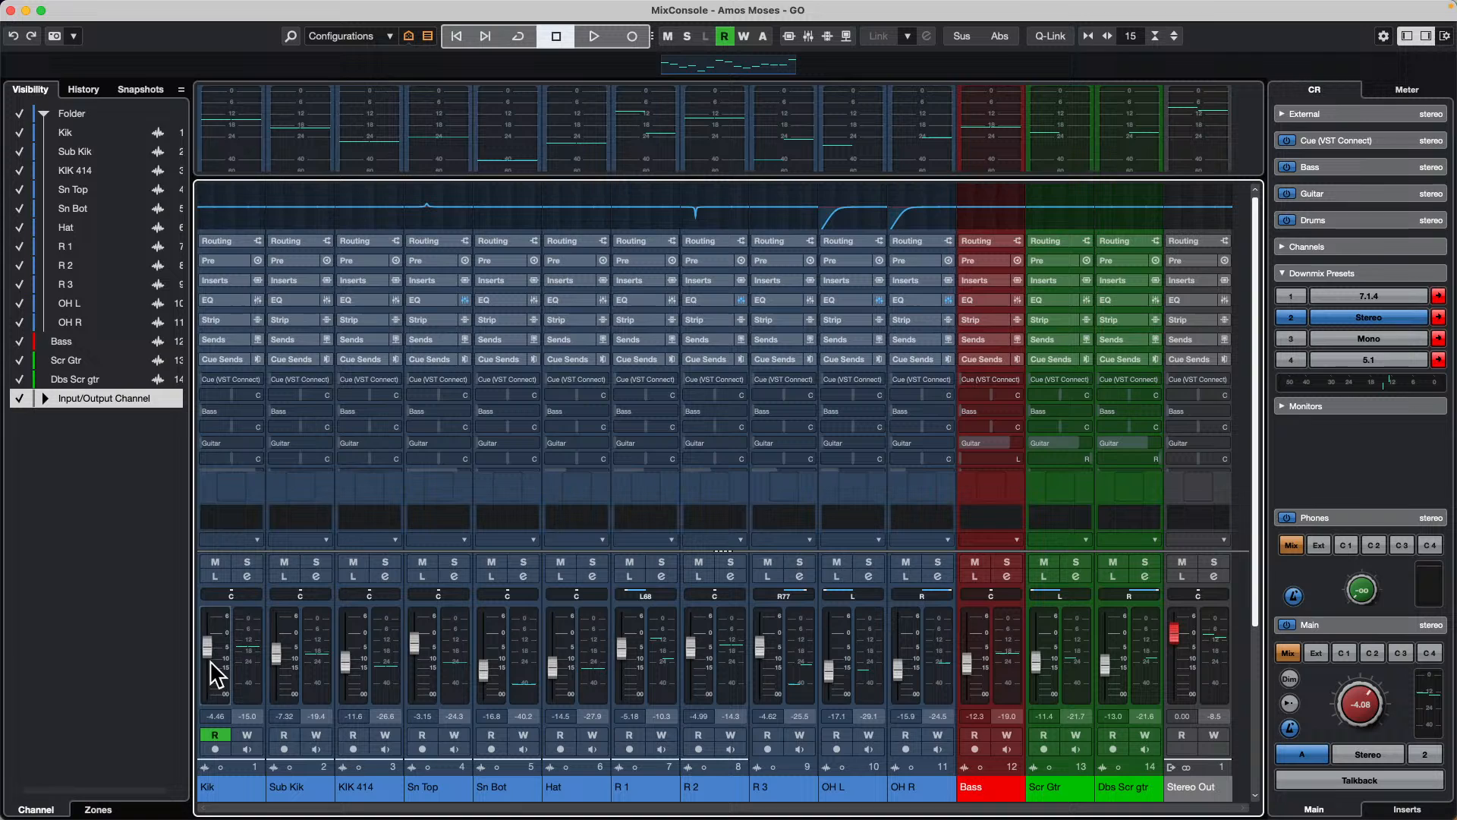
pyautogui.click(244, 673)
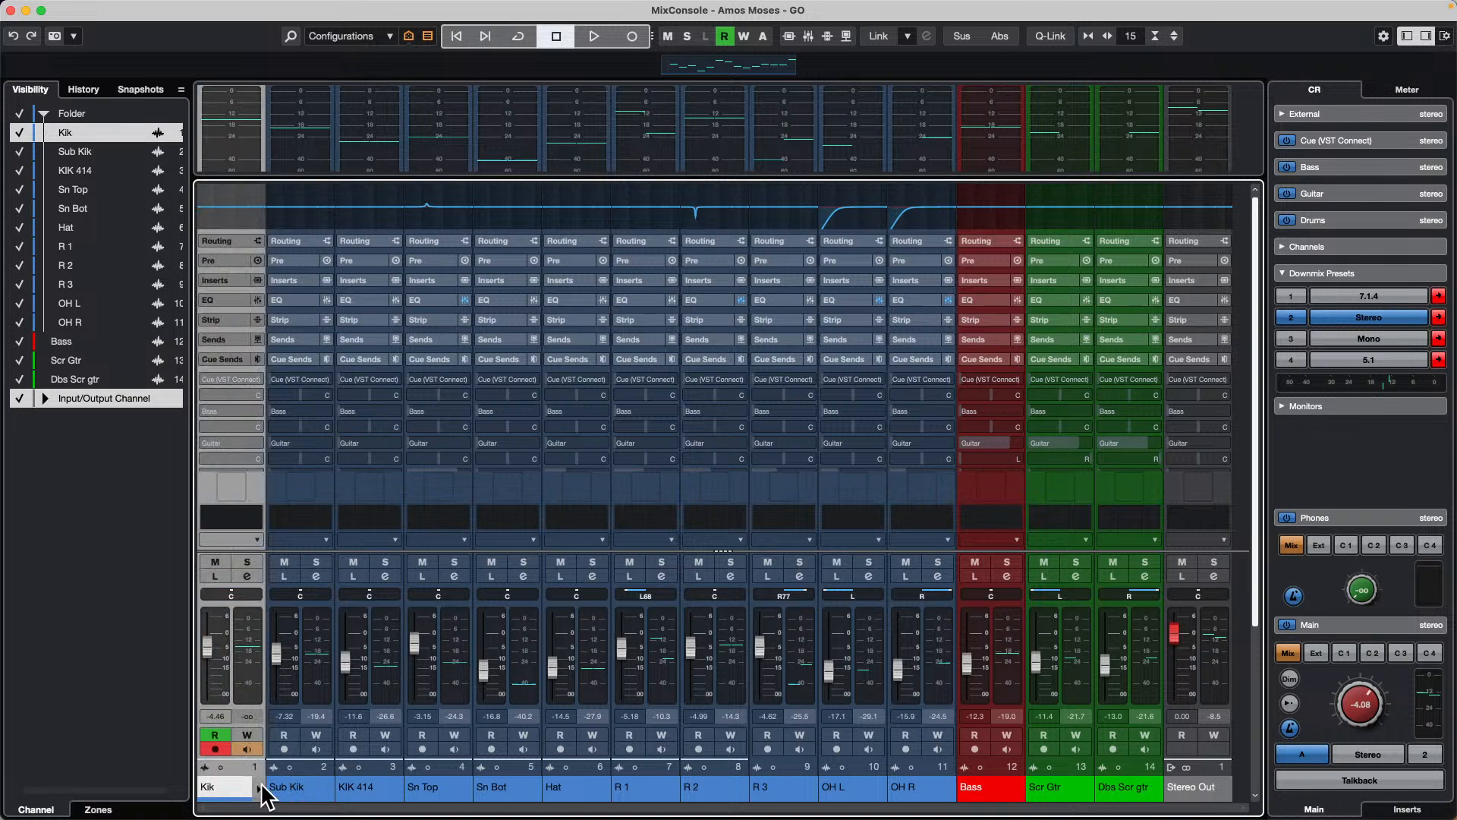
pyautogui.keyDown('alt'); pyautogui.click(1150, 649); pyautogui.keyUp('alt')
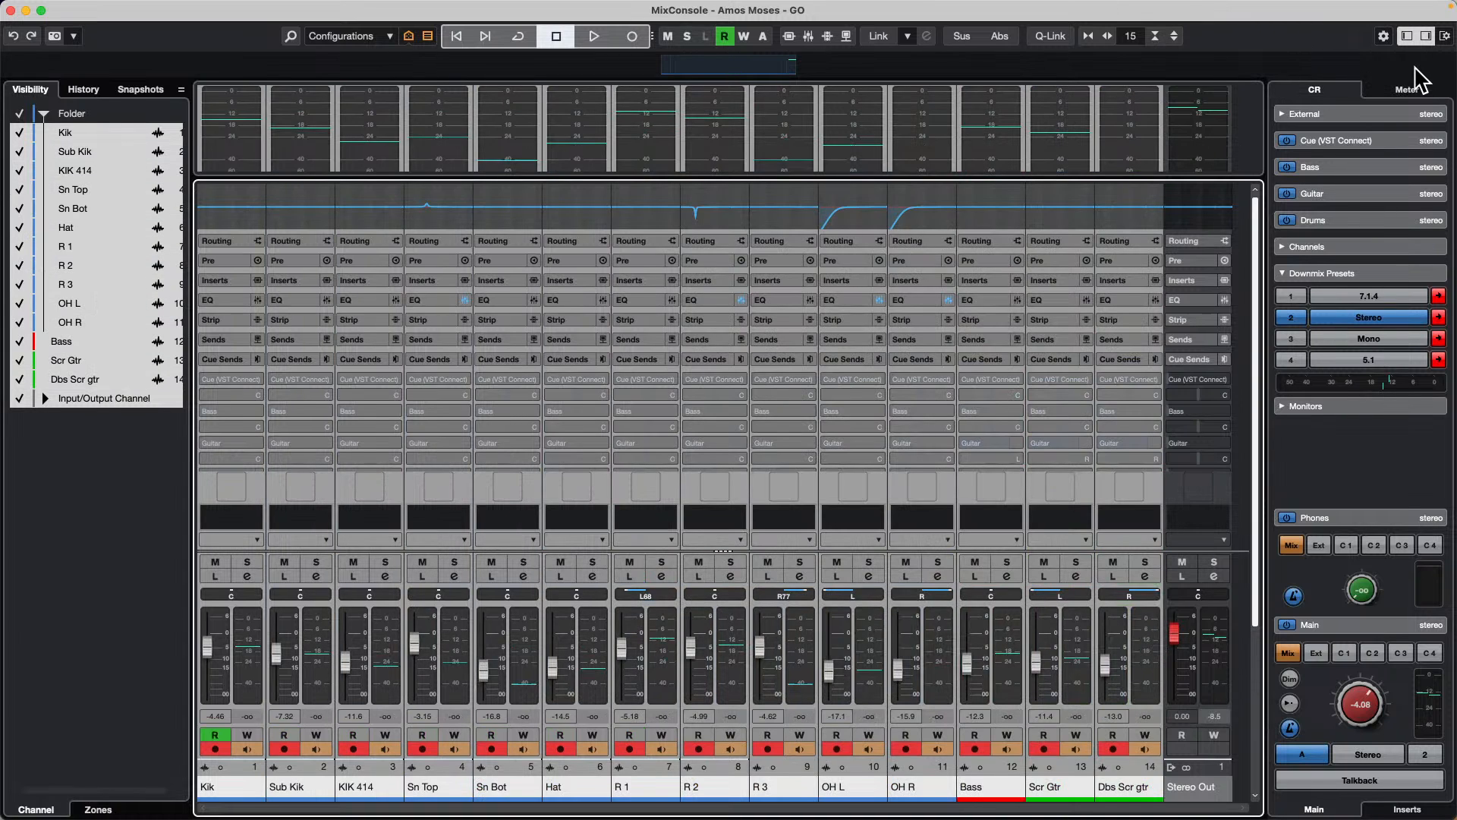
pyautogui.rightClick(1350, 271)
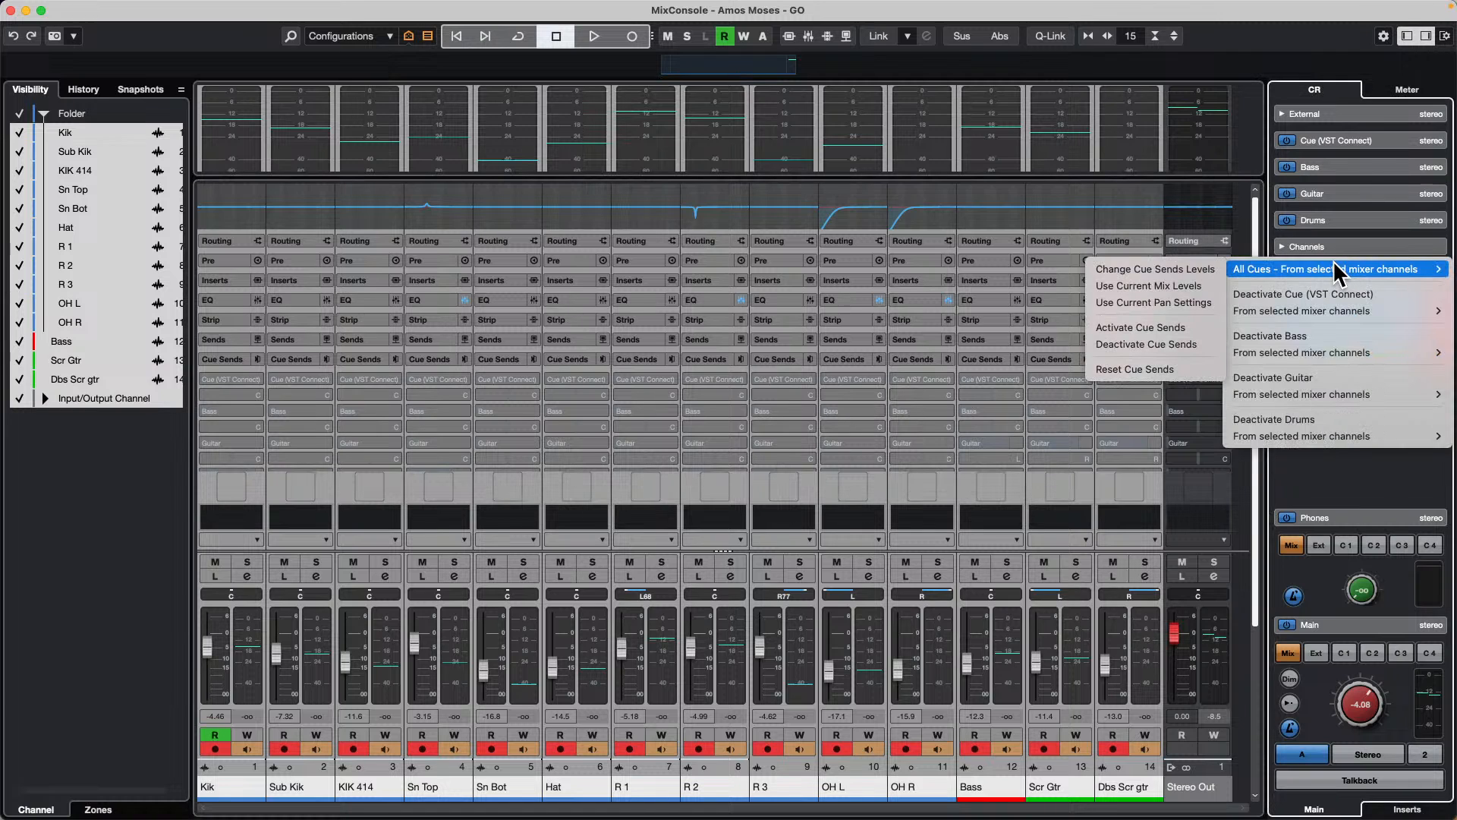
pyautogui.click(1181, 332)
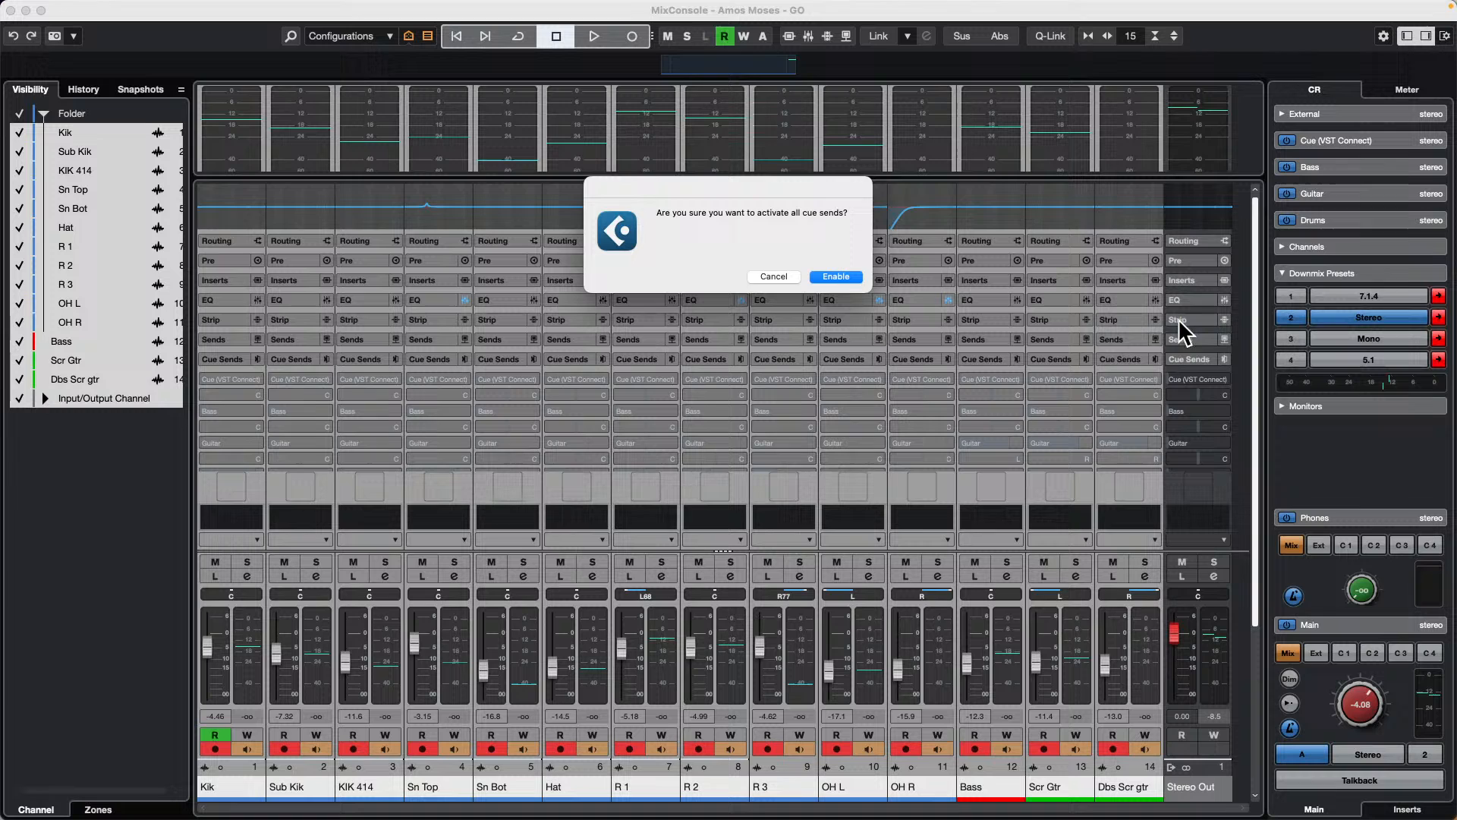
pyautogui.click(838, 277)
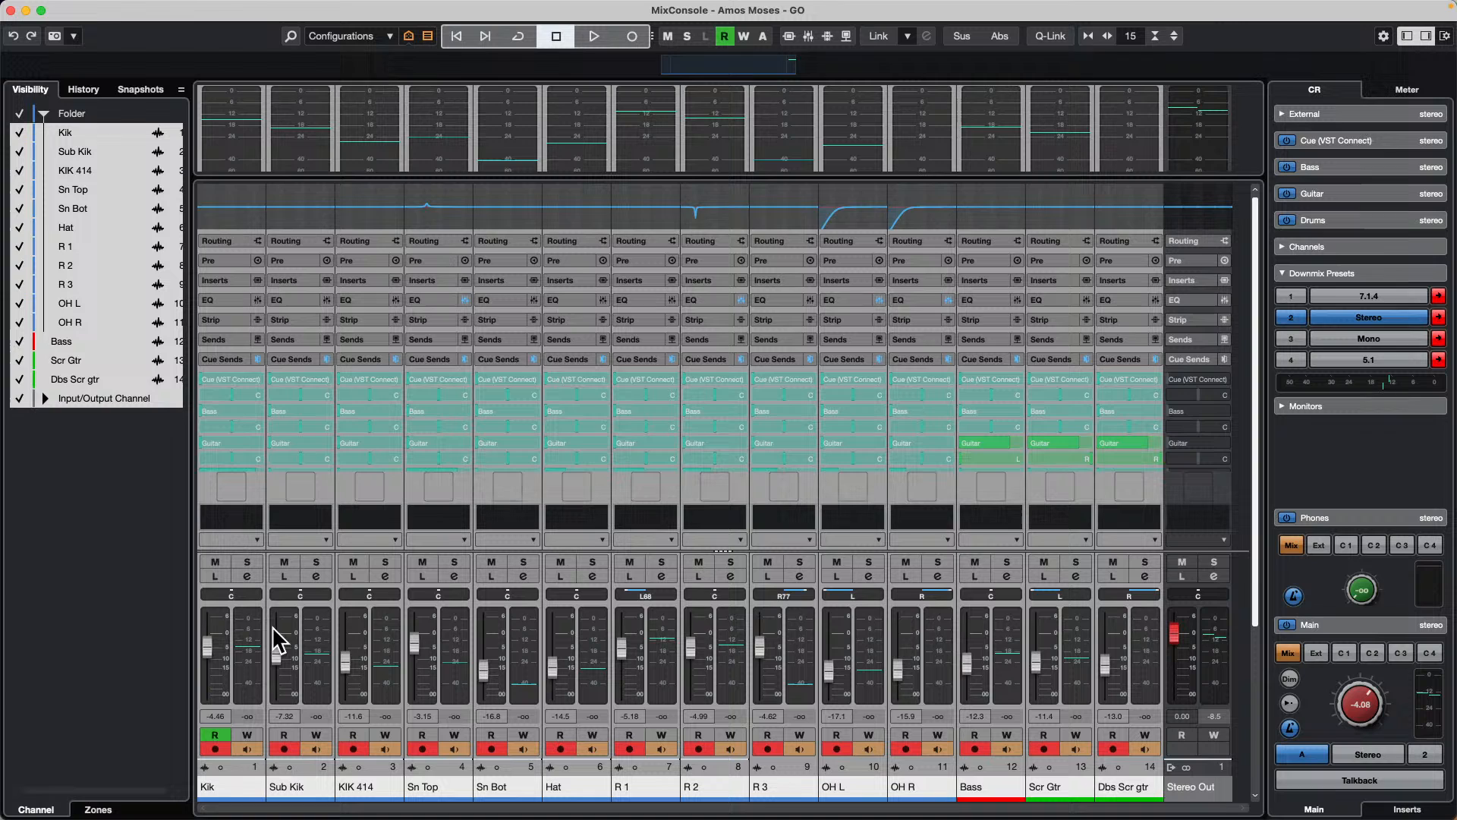
# Step: Apply the current mix levels to all cue sends of the selected channels
pyautogui.rightClick(1295, 442)
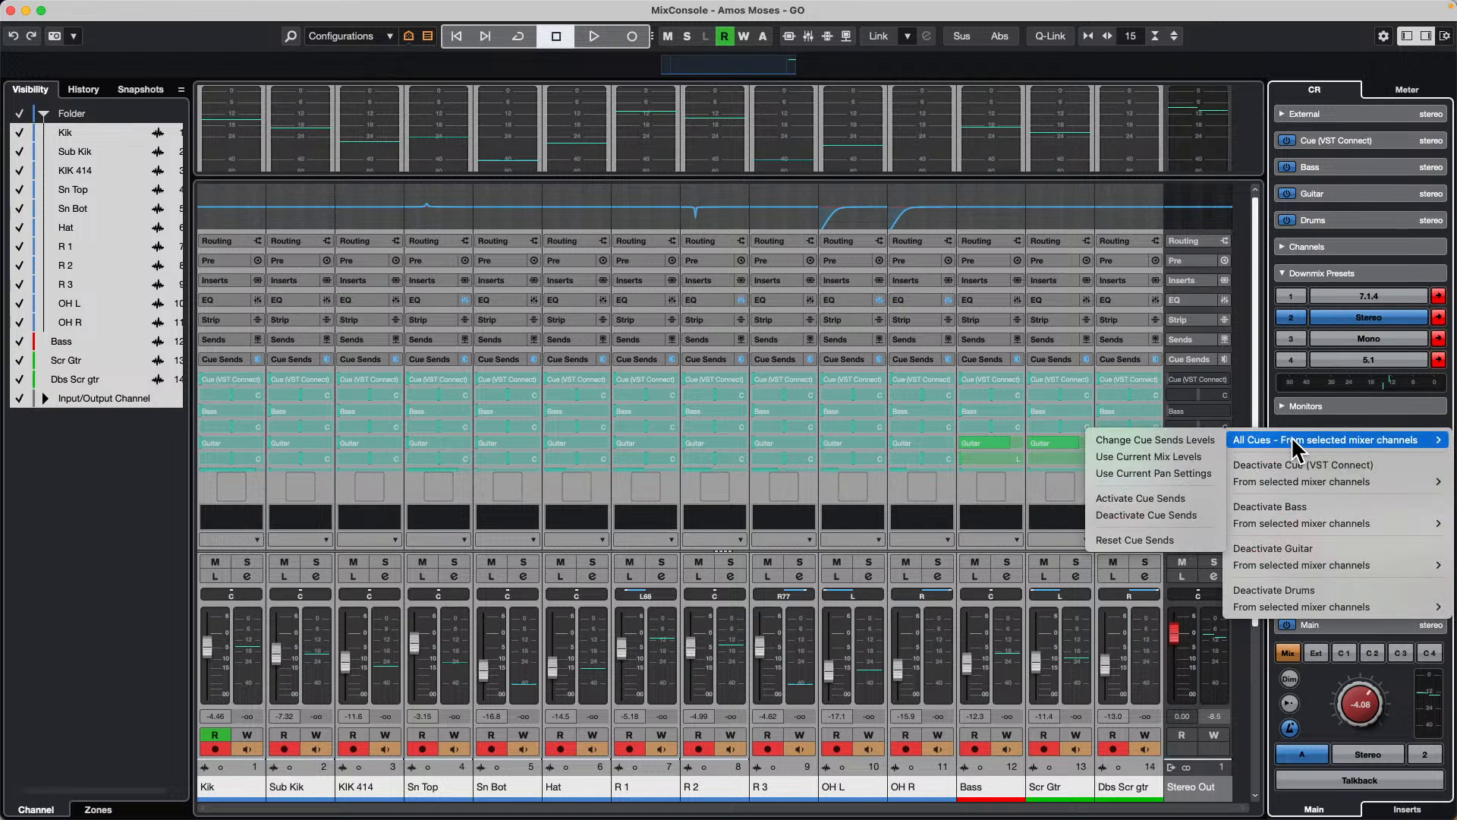
pyautogui.click(1174, 457)
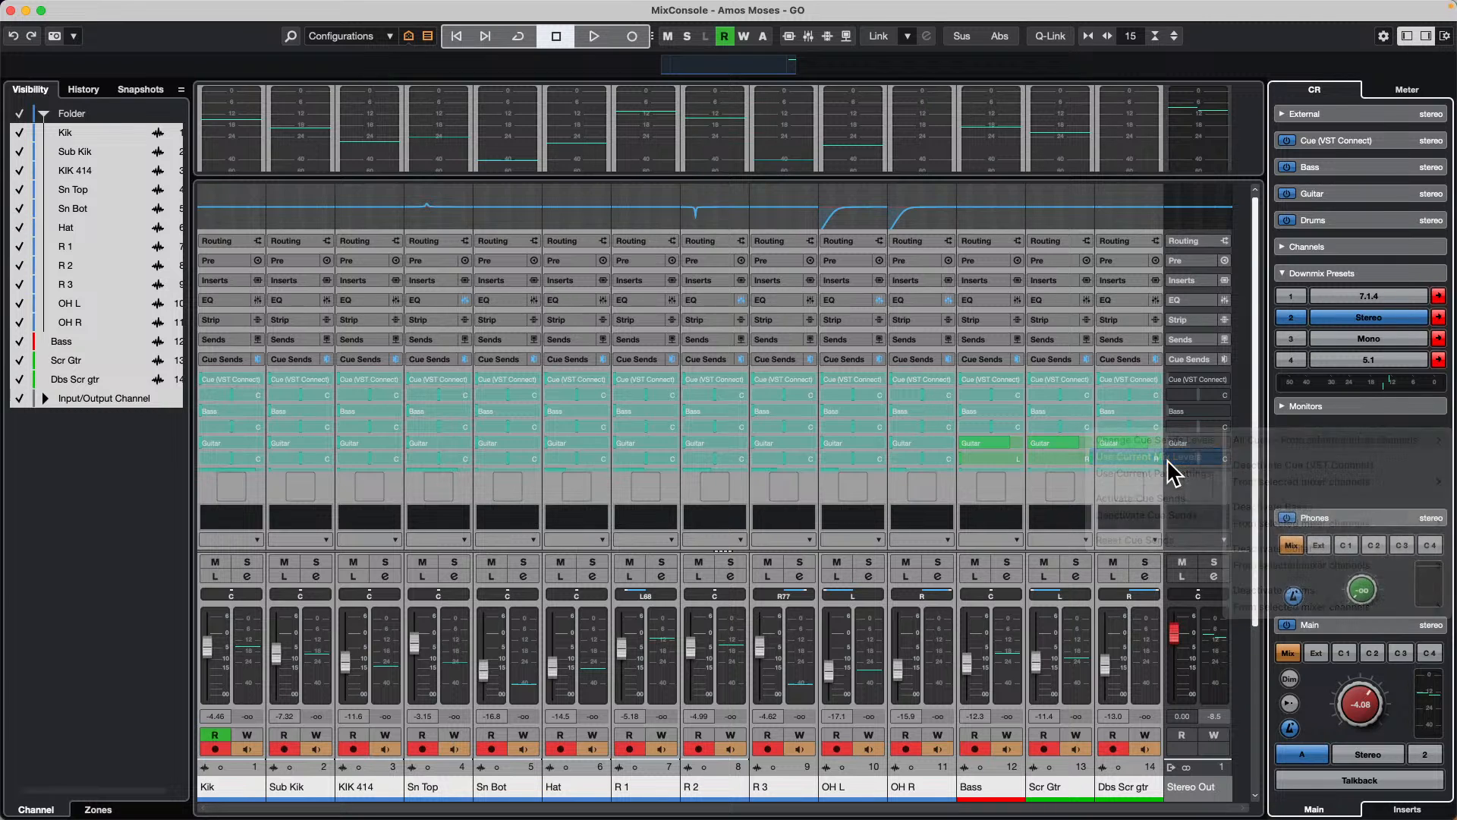
pyautogui.click(872, 277)
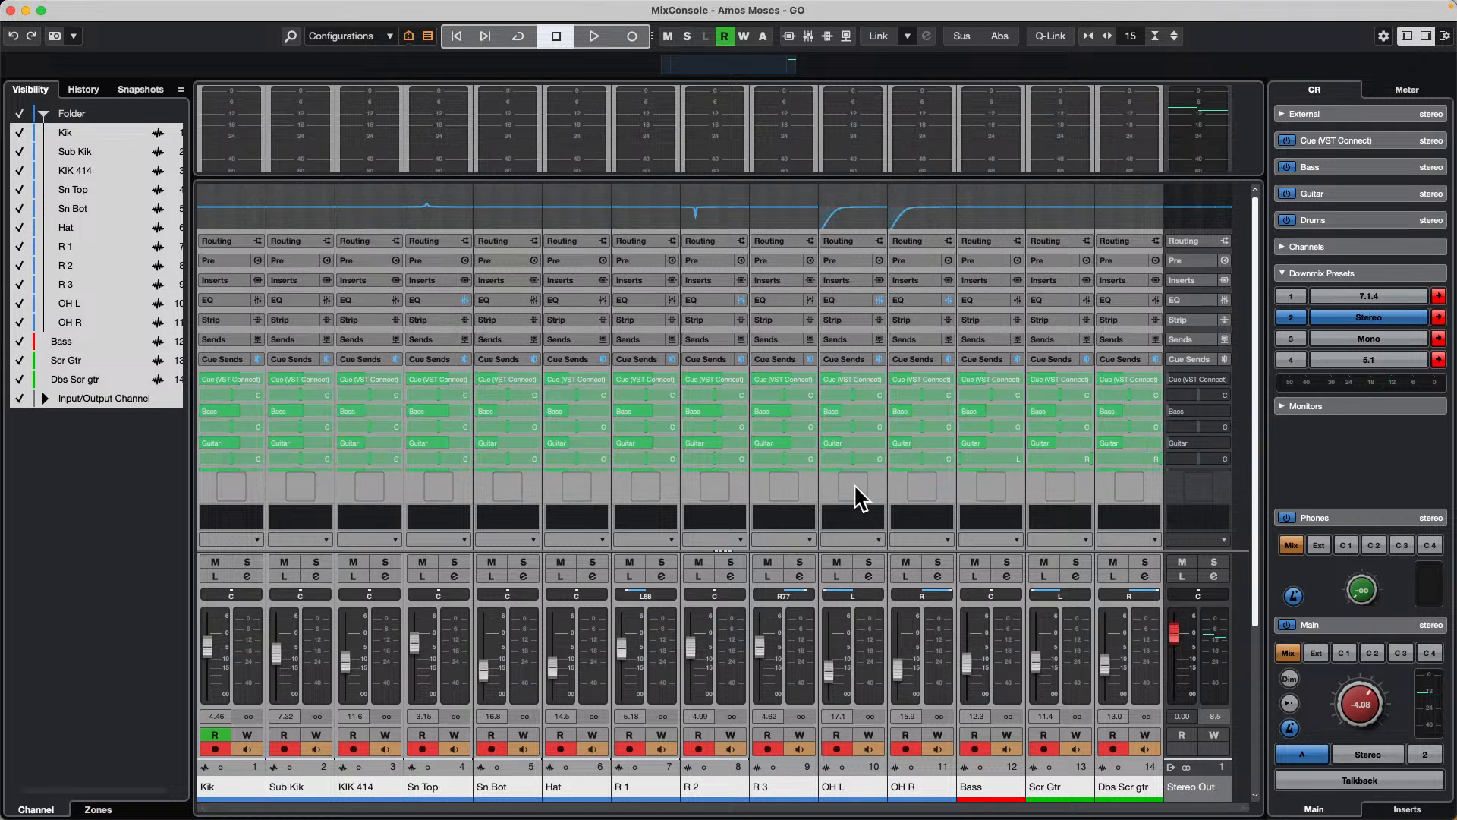
# Step: Apply the current pan settings to all cue sends of the selected channels, and select only Stereo Out
pyautogui.rightClick(1298, 448)
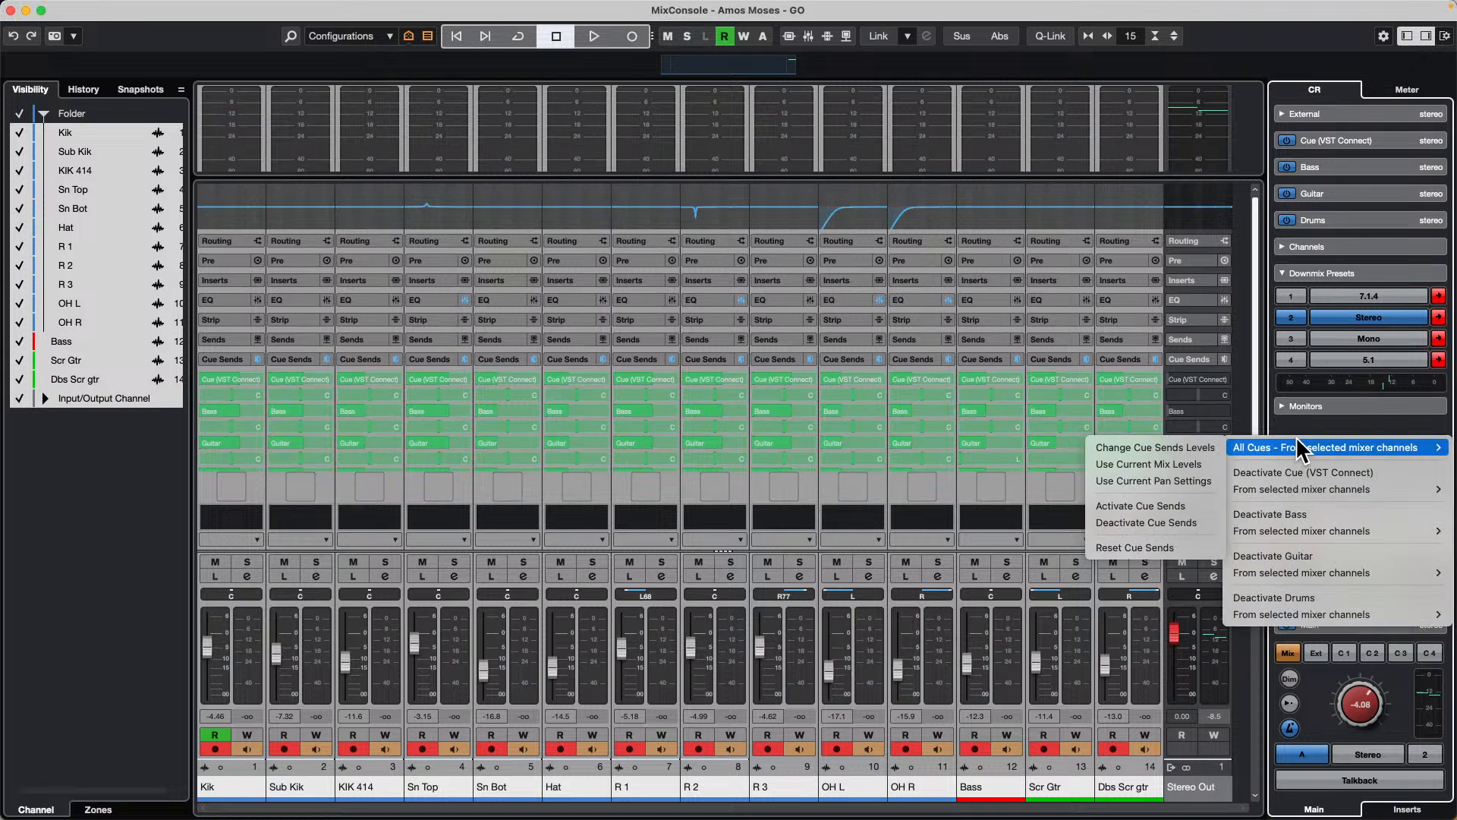
pyautogui.click(1202, 487)
pyautogui.click(865, 277)
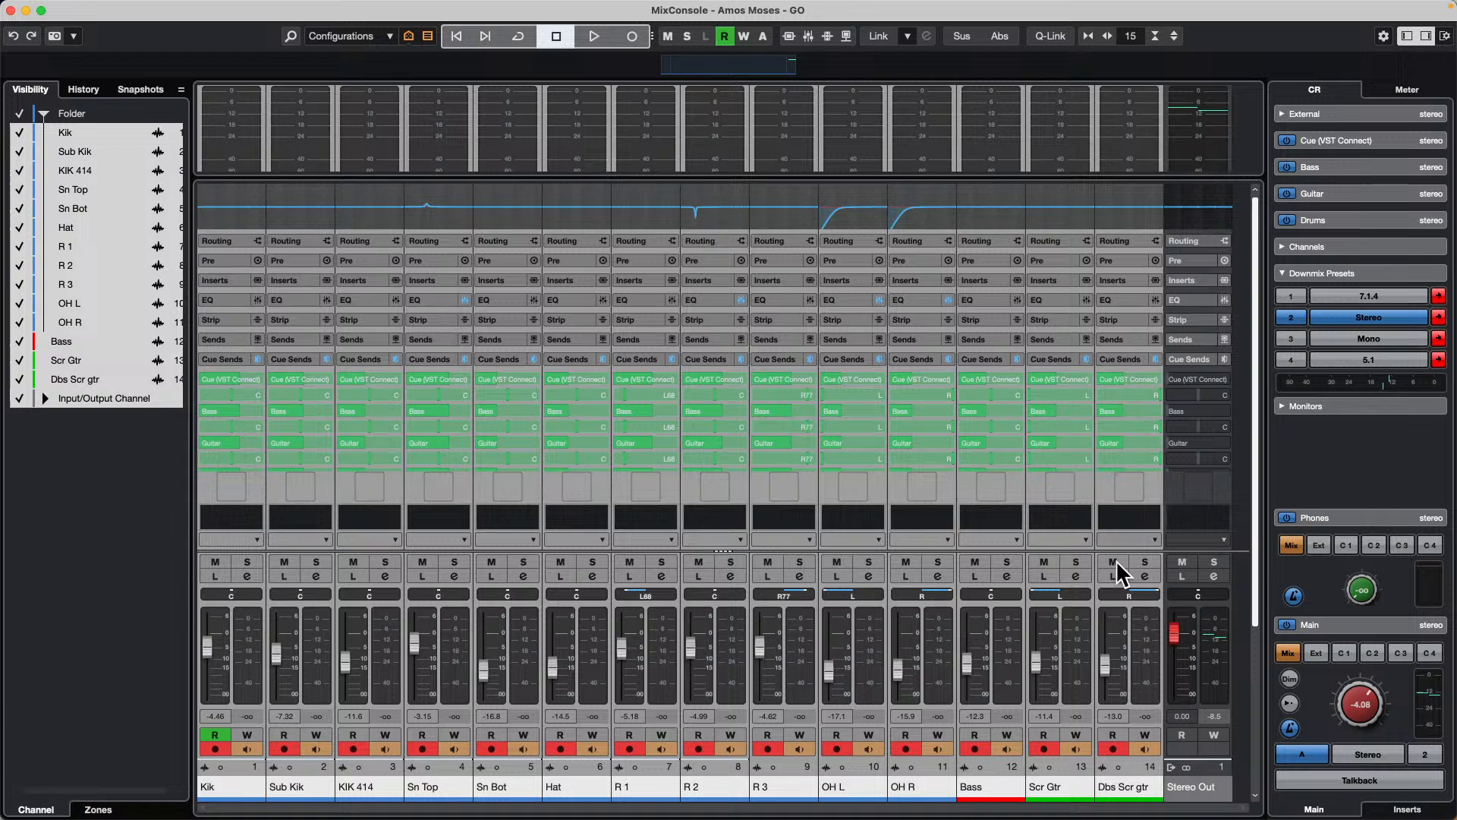
pyautogui.click(1208, 634)
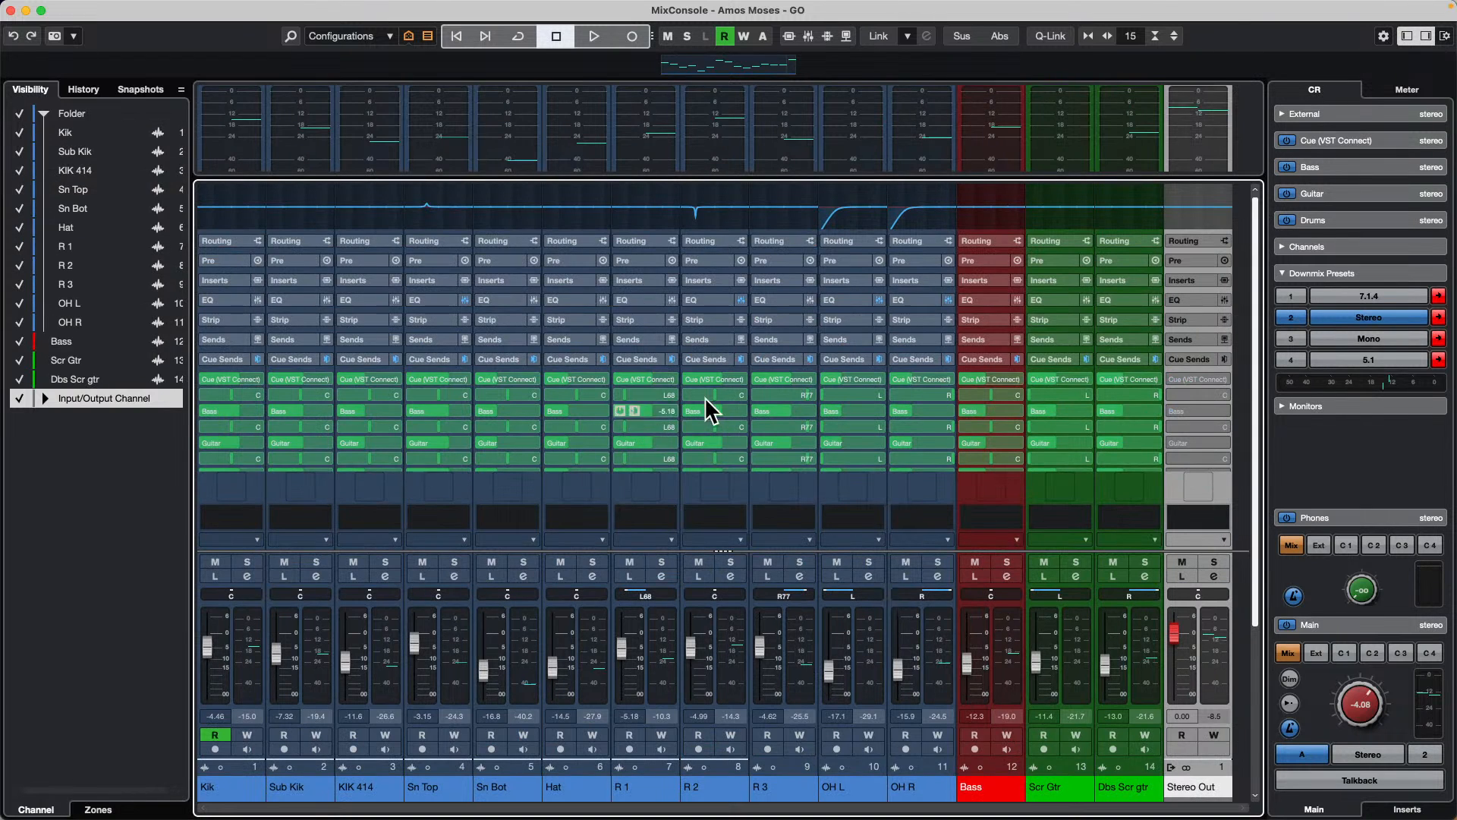
# Step: Select the channels Kik to OH R, enable Q-Link, and raise their Drums cue send levels together
pyautogui.scroll(-3, 504, 456)
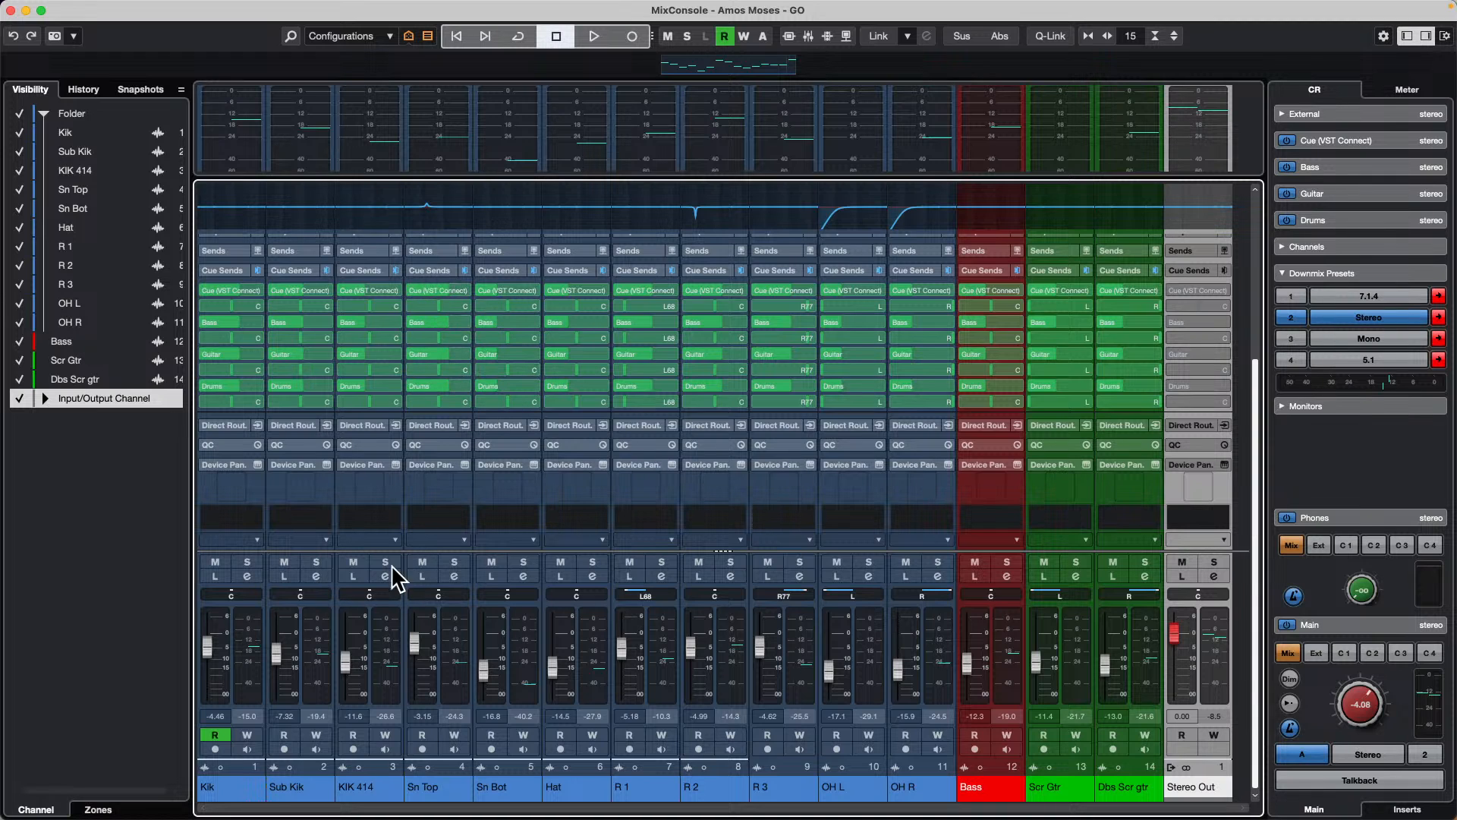
pyautogui.click(233, 667)
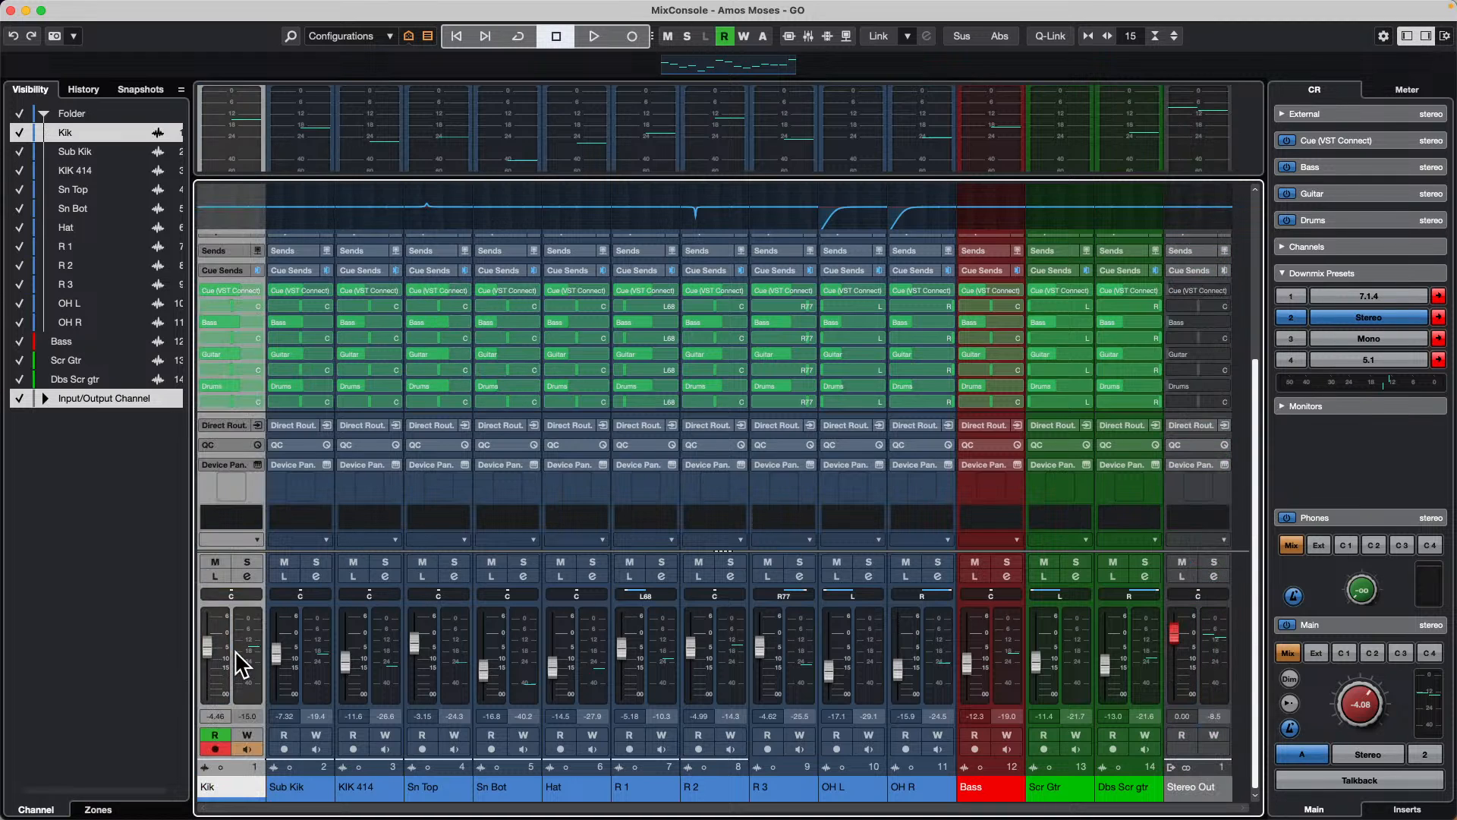
pyautogui.keyDown('shift'); pyautogui.click(950, 643); pyautogui.keyUp('shift')
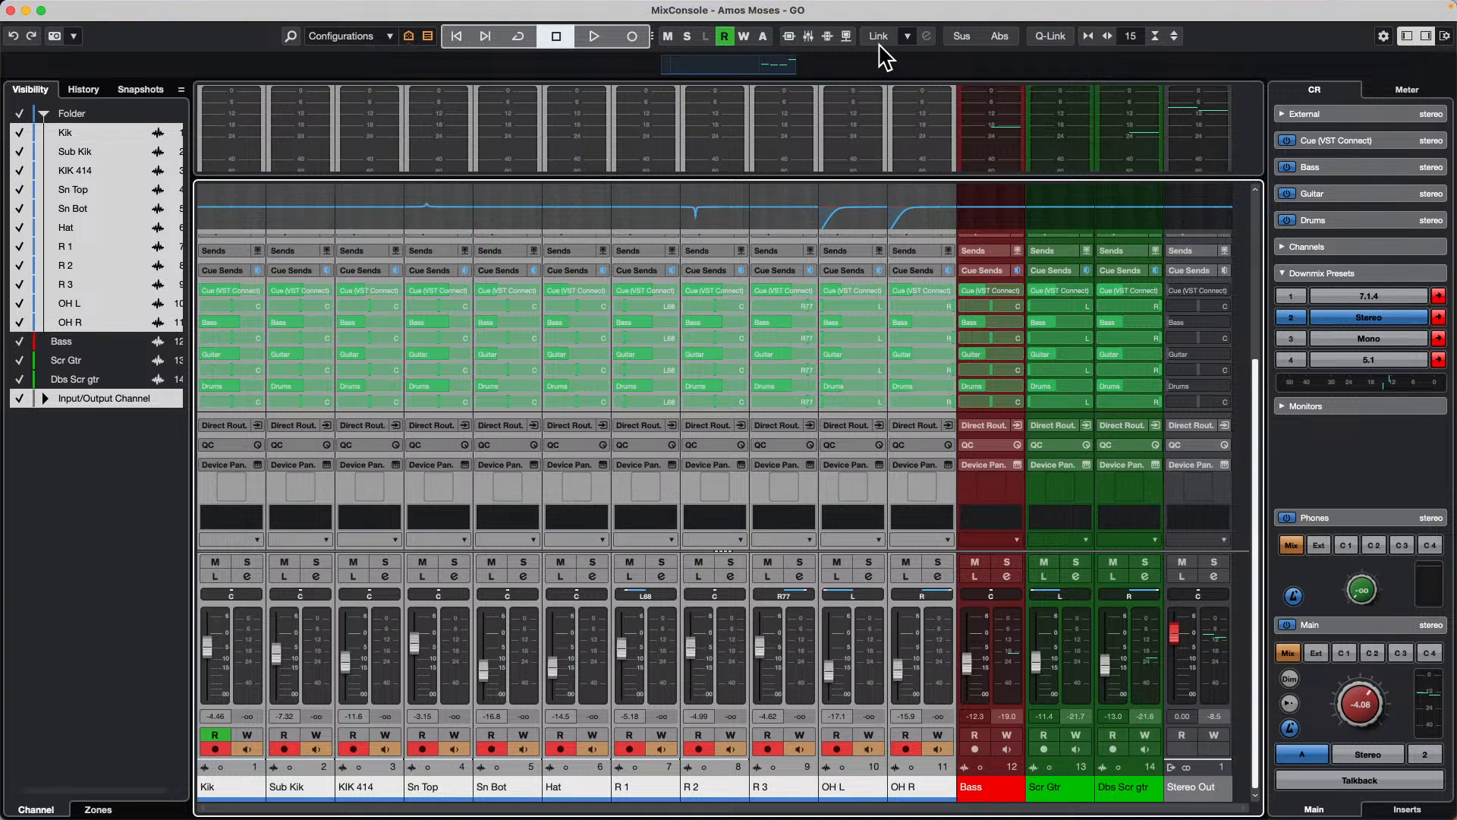
pyautogui.click(1051, 37)
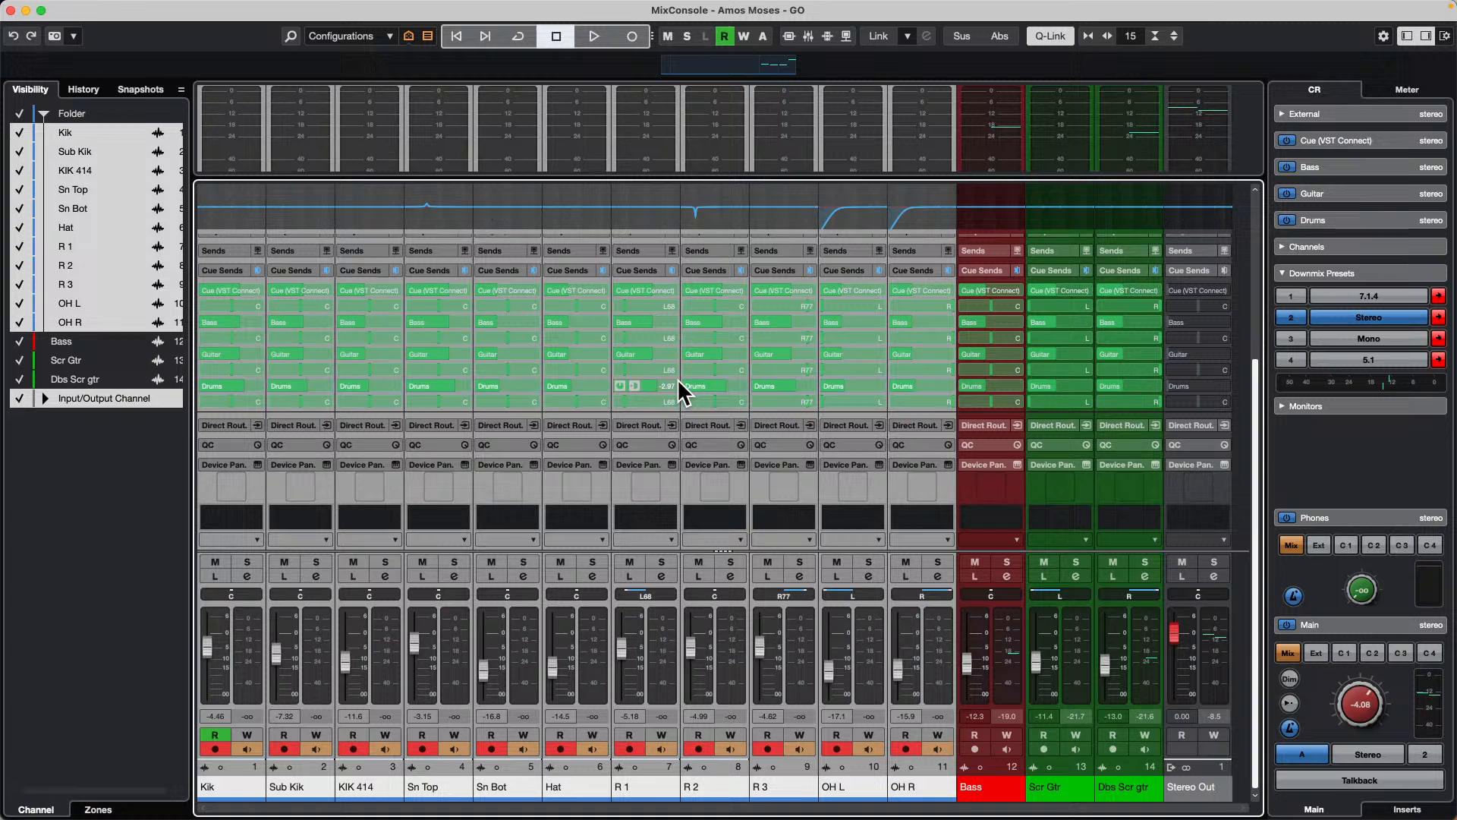
pyautogui.moveTo(669, 379)
pyautogui.mouseDown()
pyautogui.moveTo(646, 380)
pyautogui.moveTo(678, 382)
pyautogui.mouseUp()
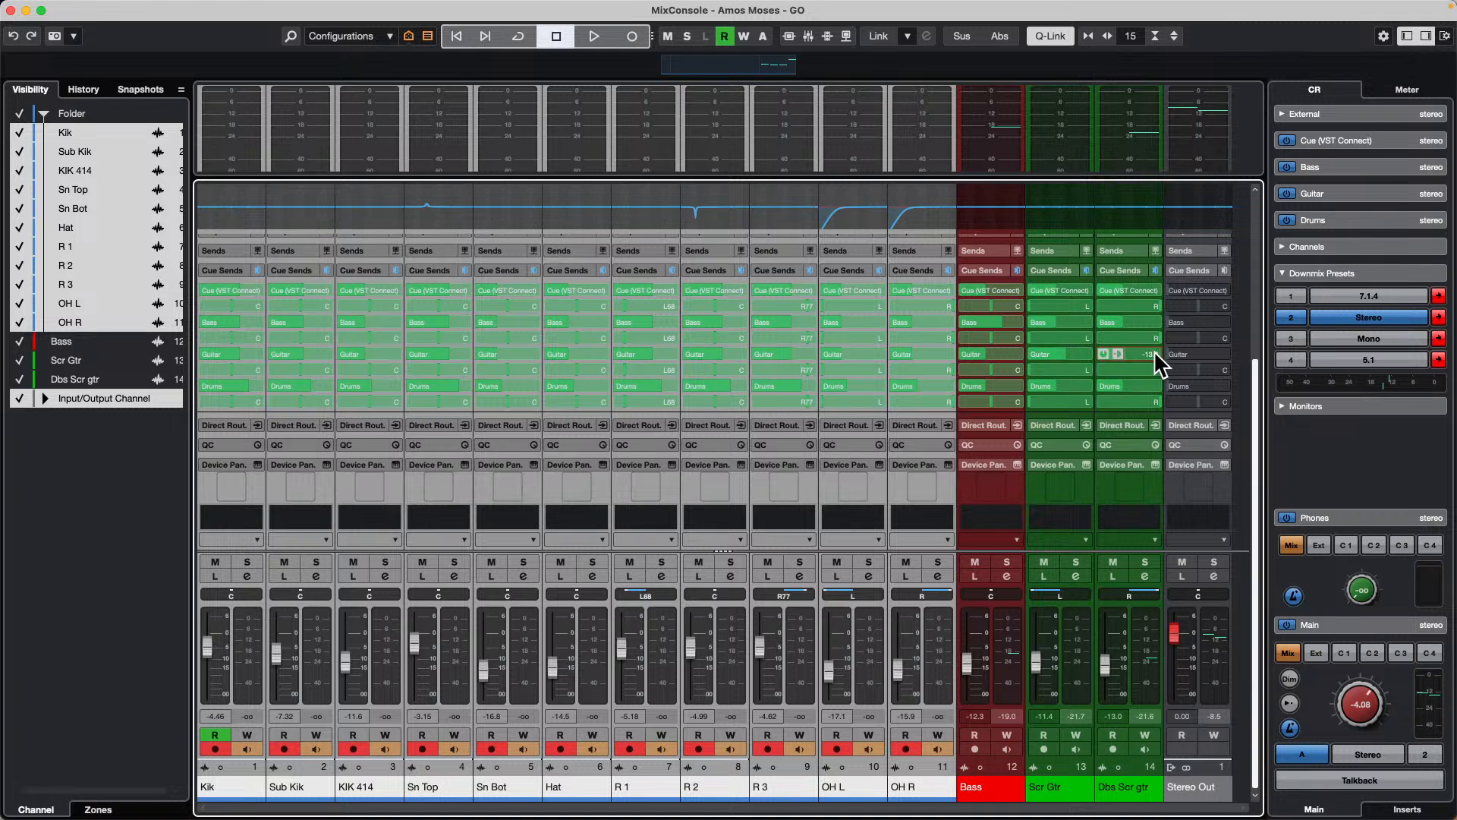
pyautogui.click(1215, 637)
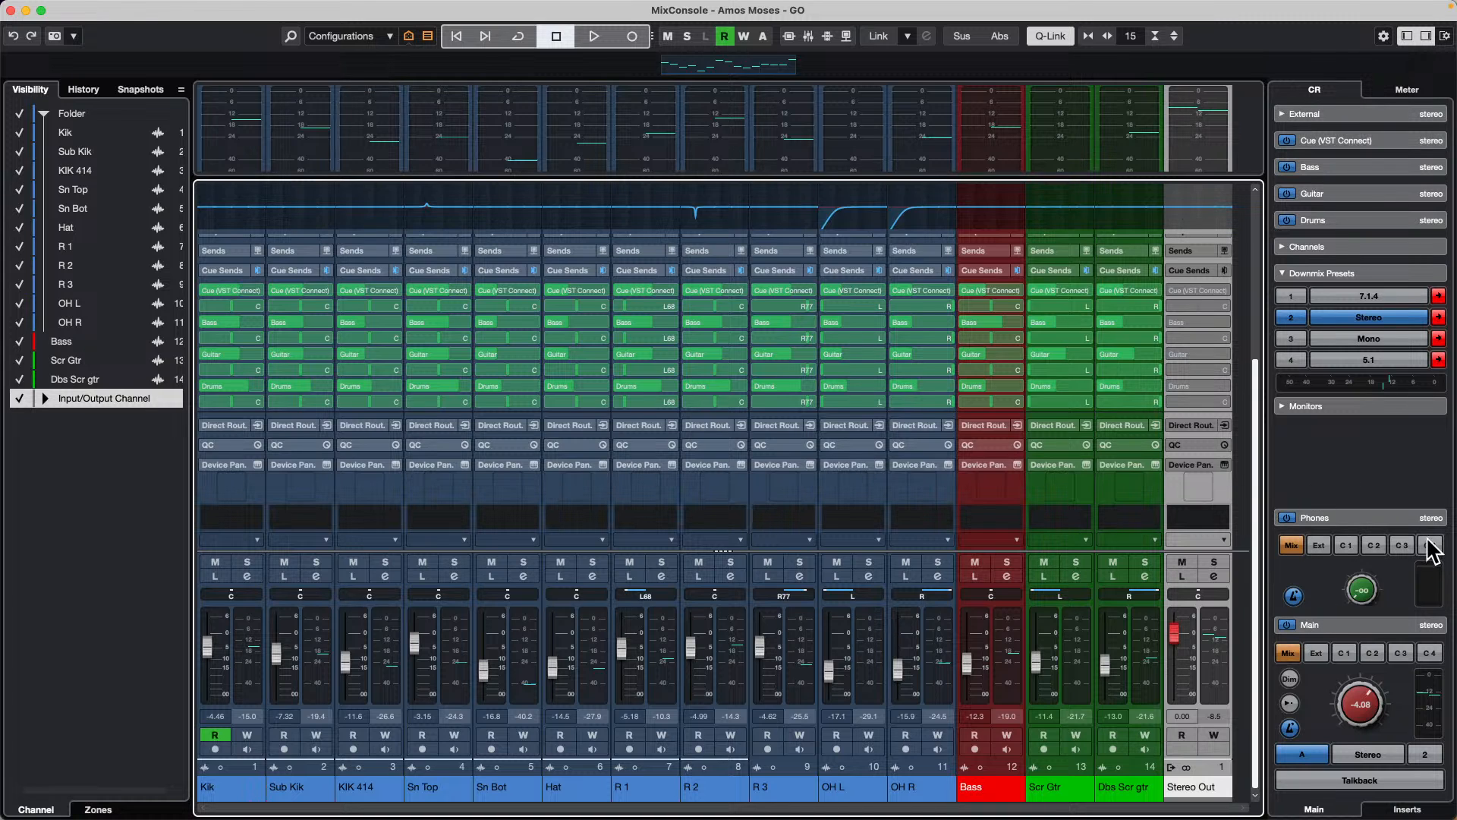
# Step: Play the song briefly, collapse the Control Room's Downmix Presets, and examine the cue source choices for Phones and Main
pyautogui.press('space')
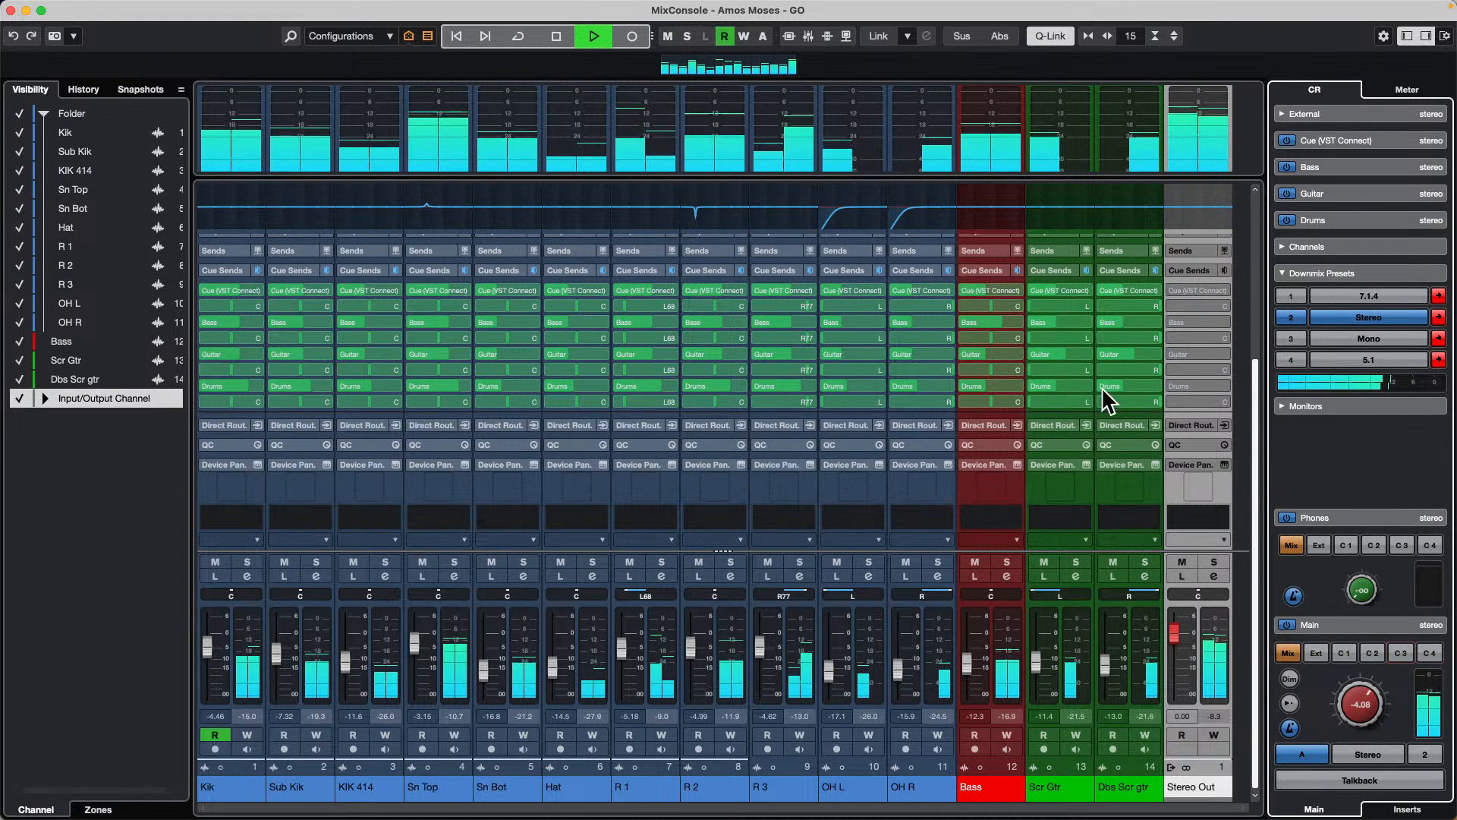
pyautogui.press('space')
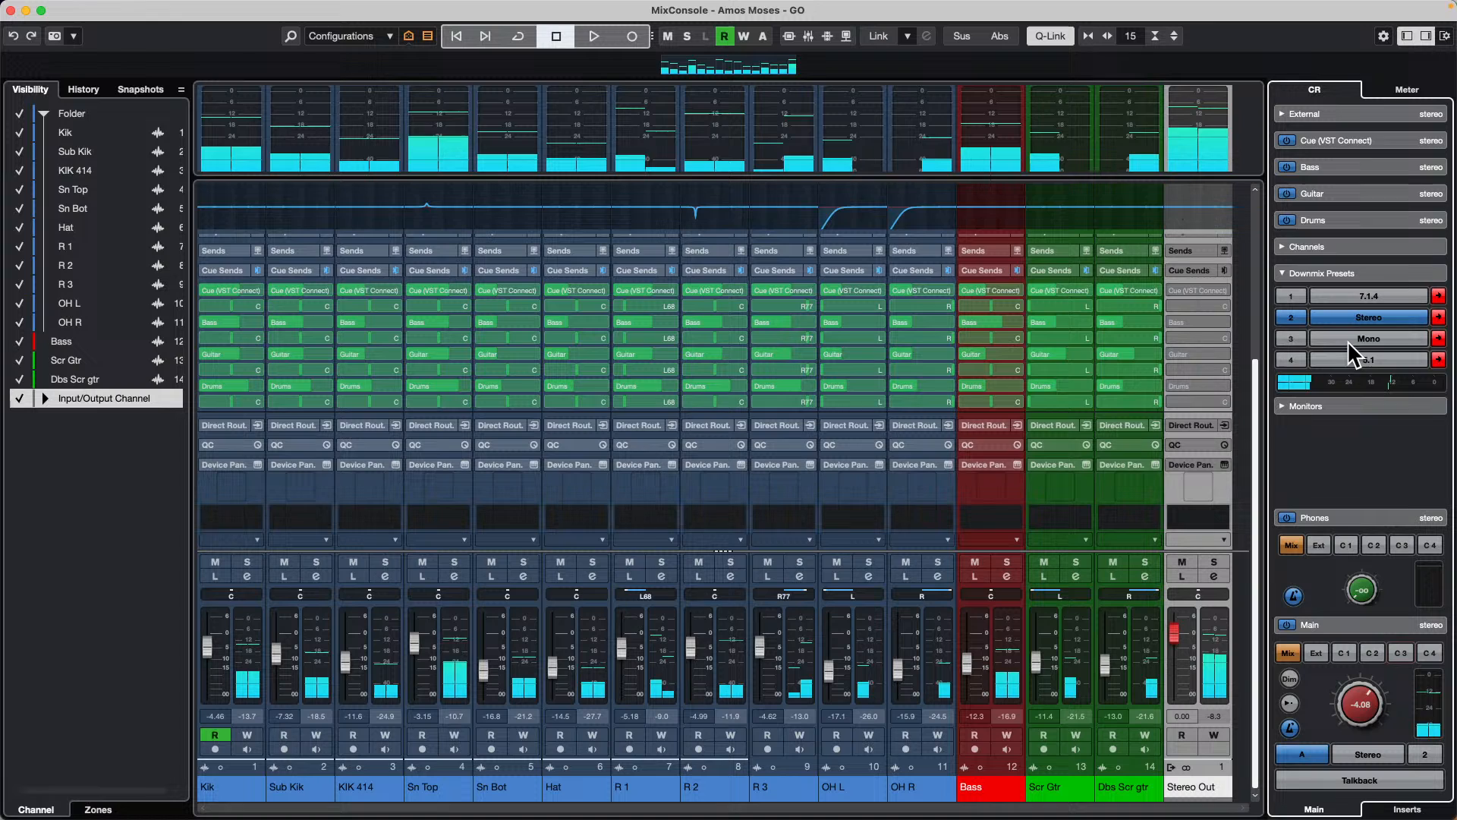
pyautogui.click(1370, 274)
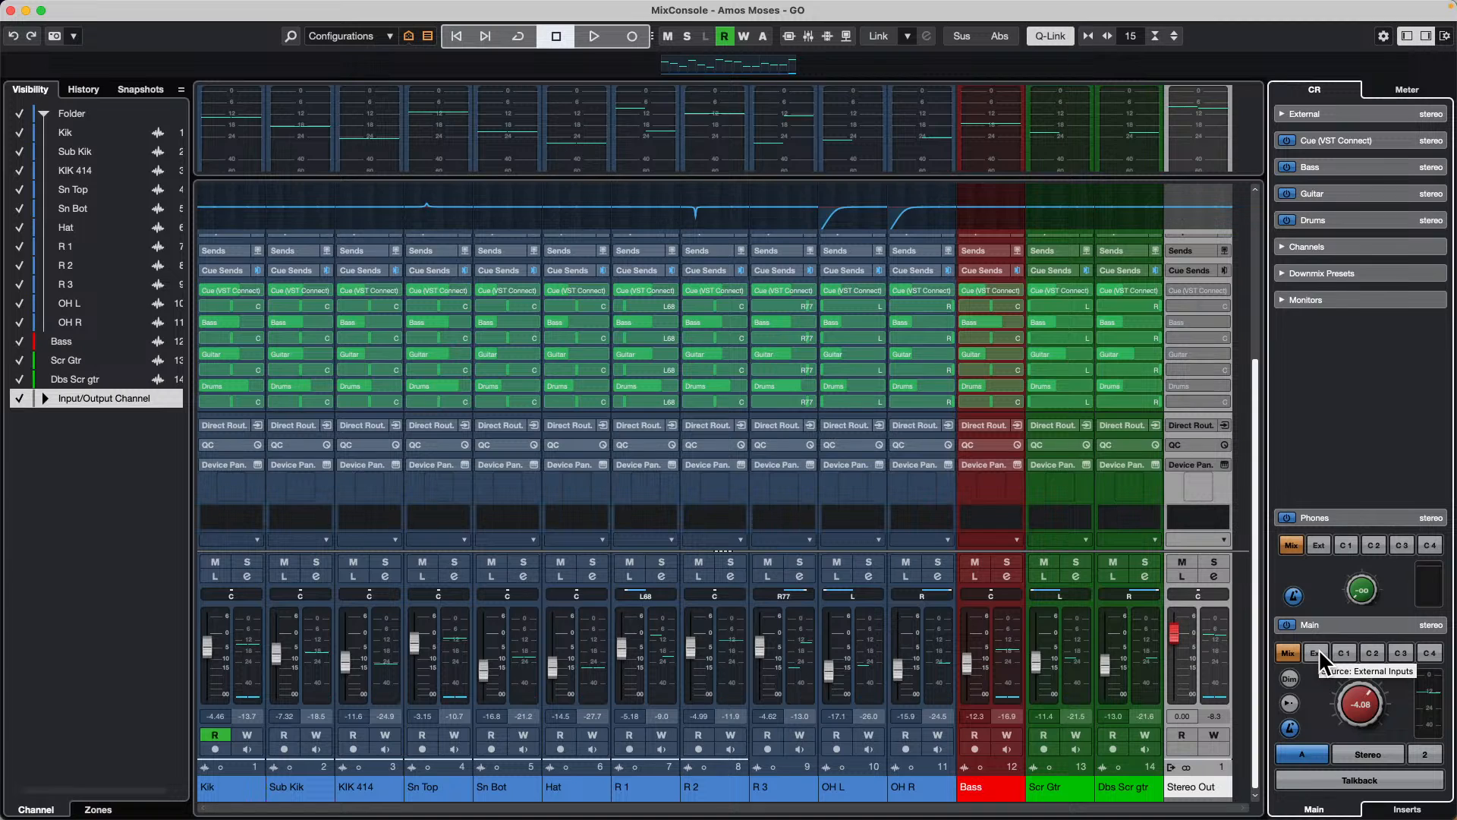
pyautogui.click(1374, 651)
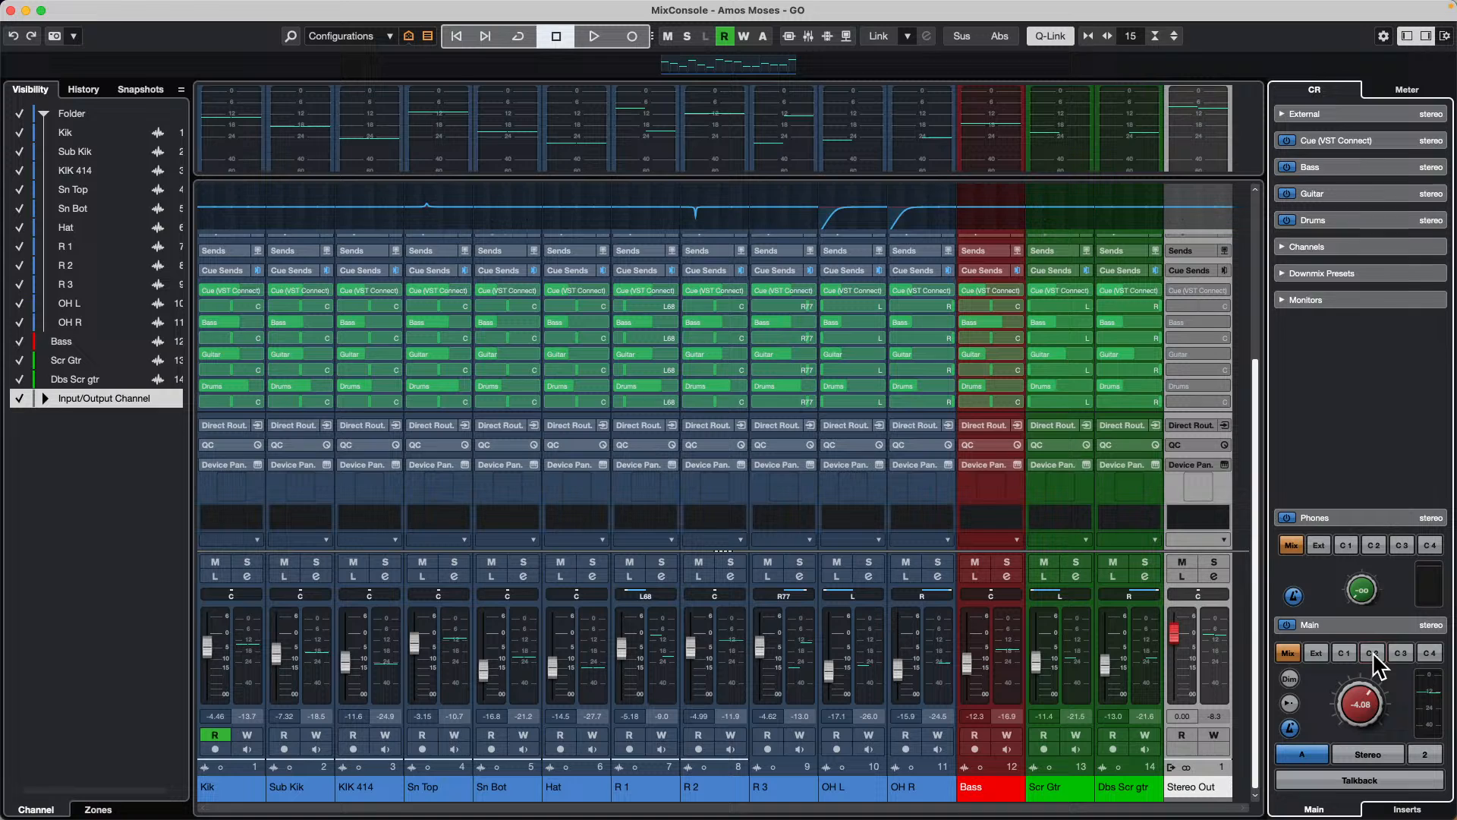
pyautogui.scroll(-3, 1397, 615)
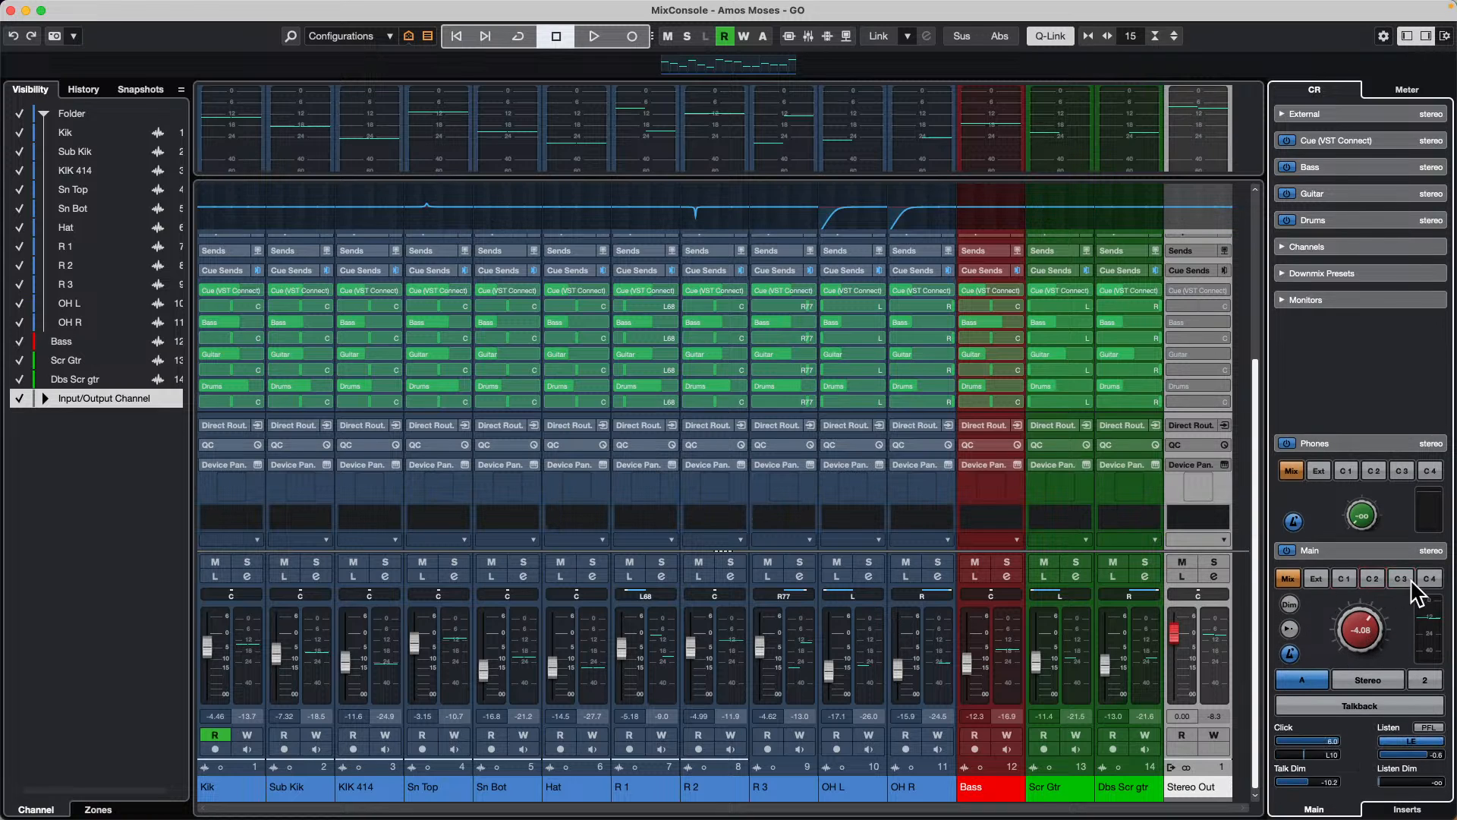
pyautogui.click(917, 307)
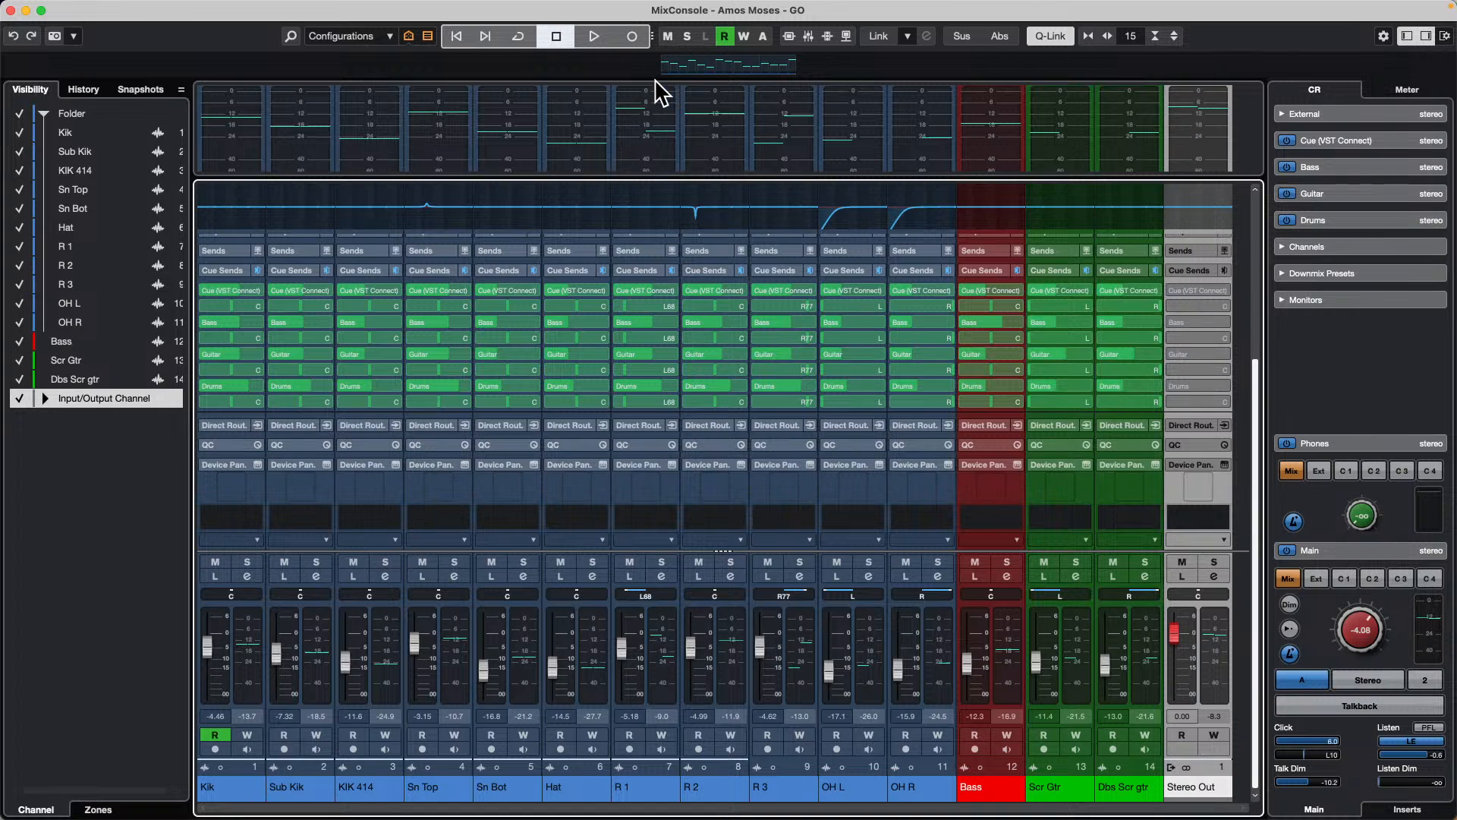
# Step: Close the MixConsole window and try the Ext source for the Control Room's Main output in the project window
pyautogui.moveTo(618, 9)
pyautogui.moveTo(96, 10)
pyautogui.click(10, 11)
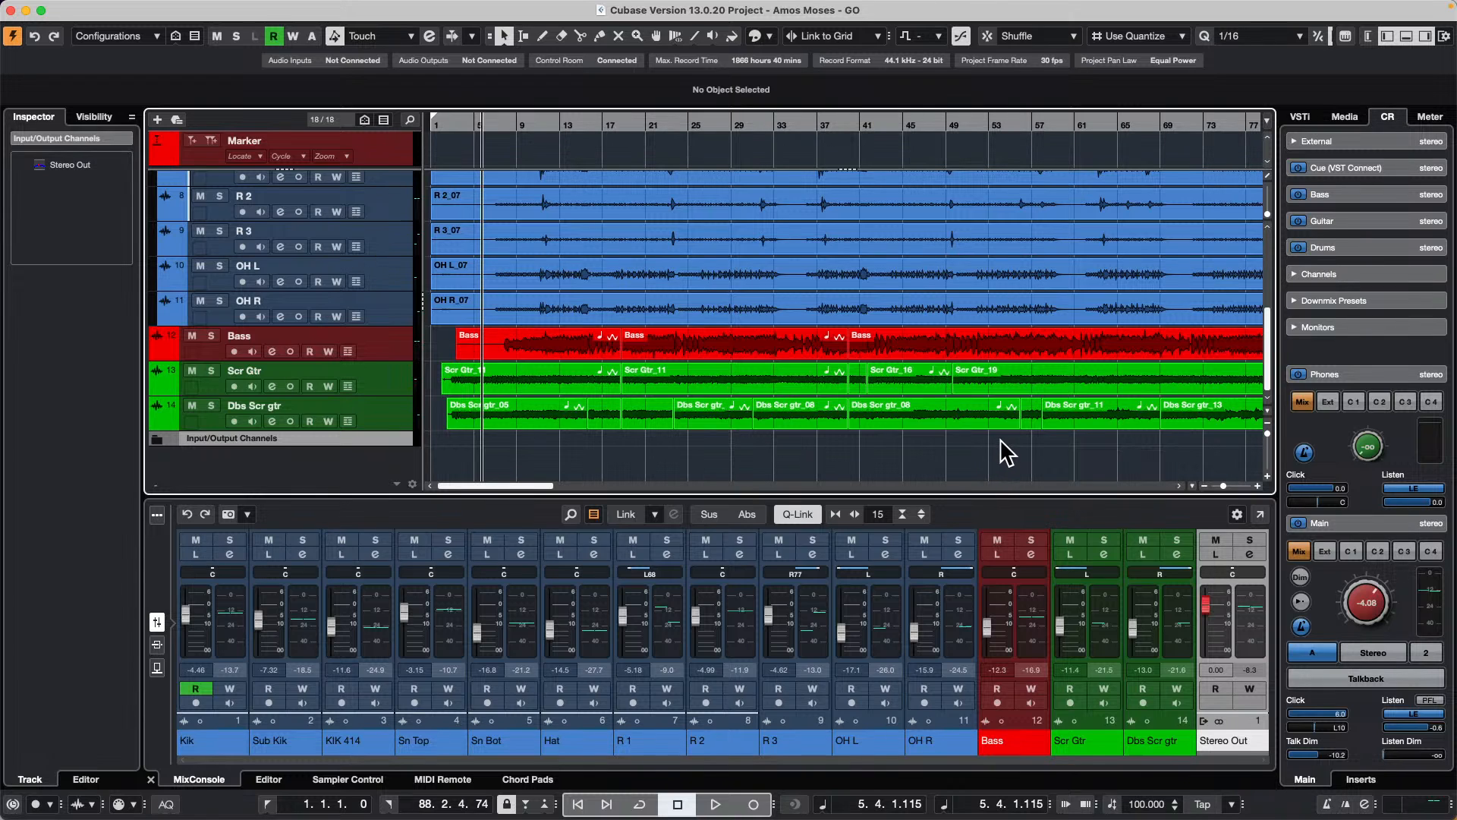
pyautogui.click(1327, 551)
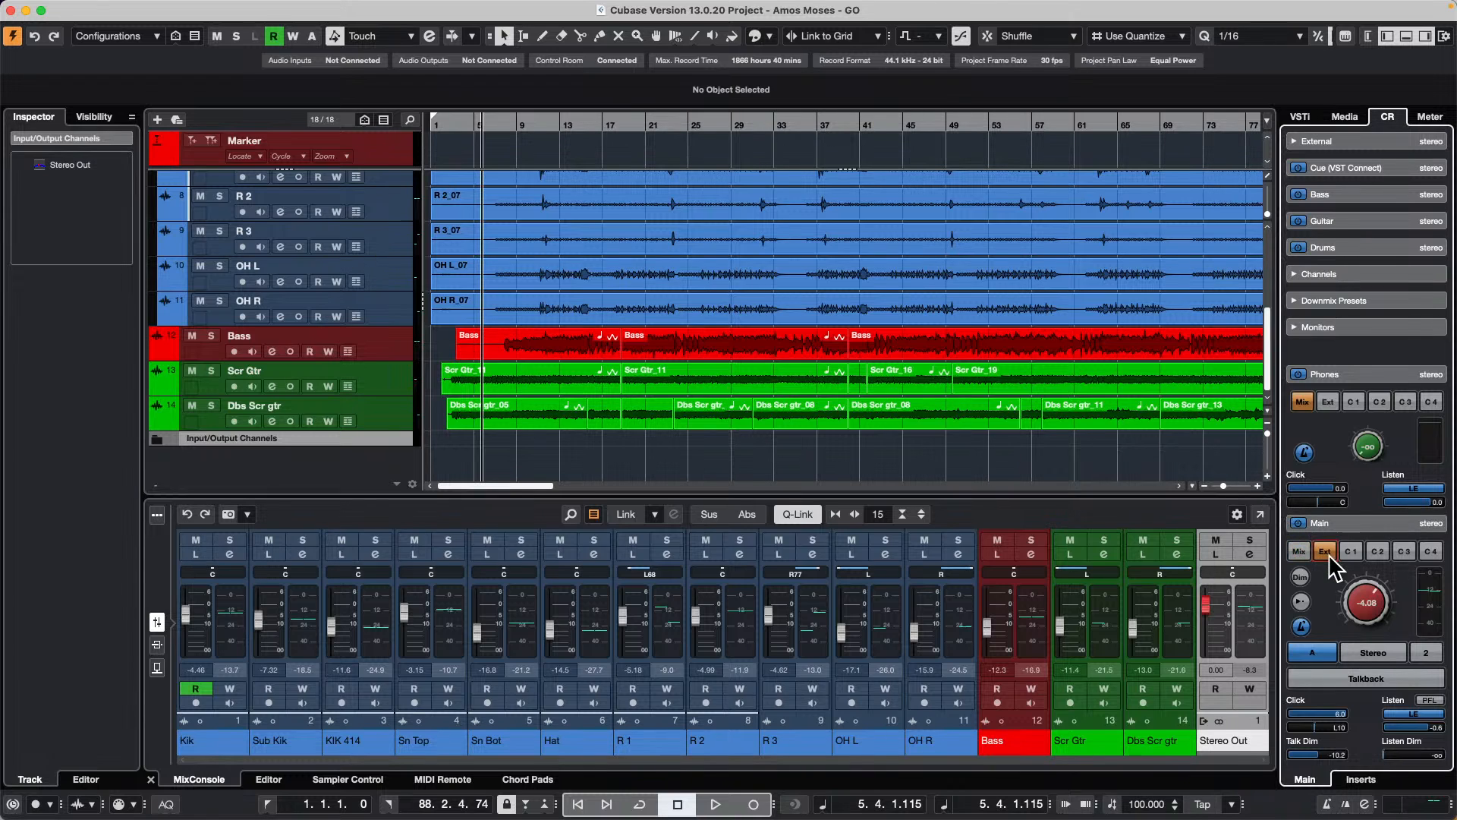
pyautogui.click(1343, 552)
# Step: Add one MIDI track on Channel 1 with All MIDI Inputs below the Dbs Scr gtr track
pyautogui.moveTo(695, 123)
pyautogui.mouseDown()
pyautogui.moveTo(688, 78)
pyautogui.moveTo(687, 121)
pyautogui.mouseUp()
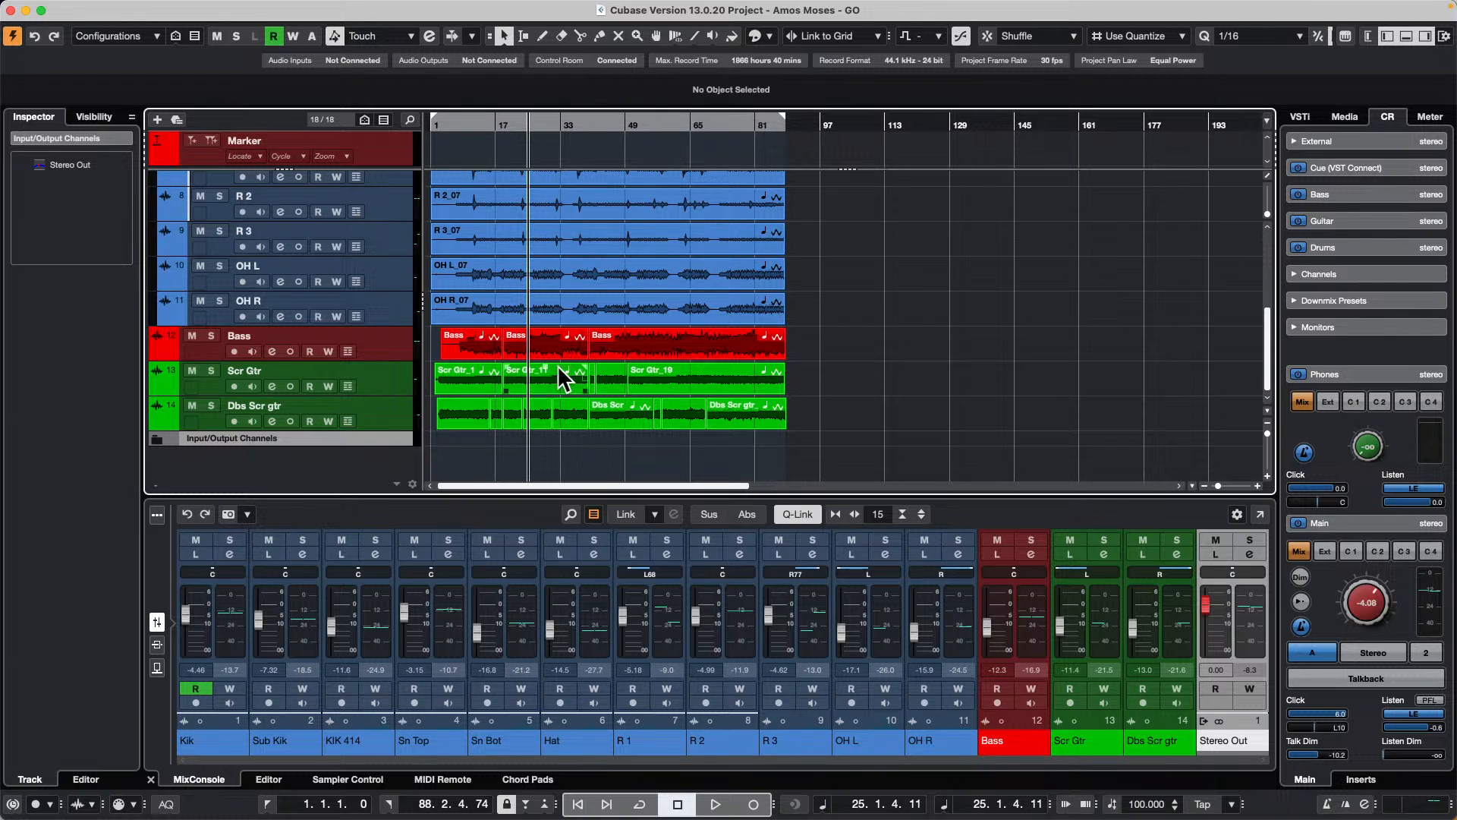
pyautogui.rightClick(381, 413)
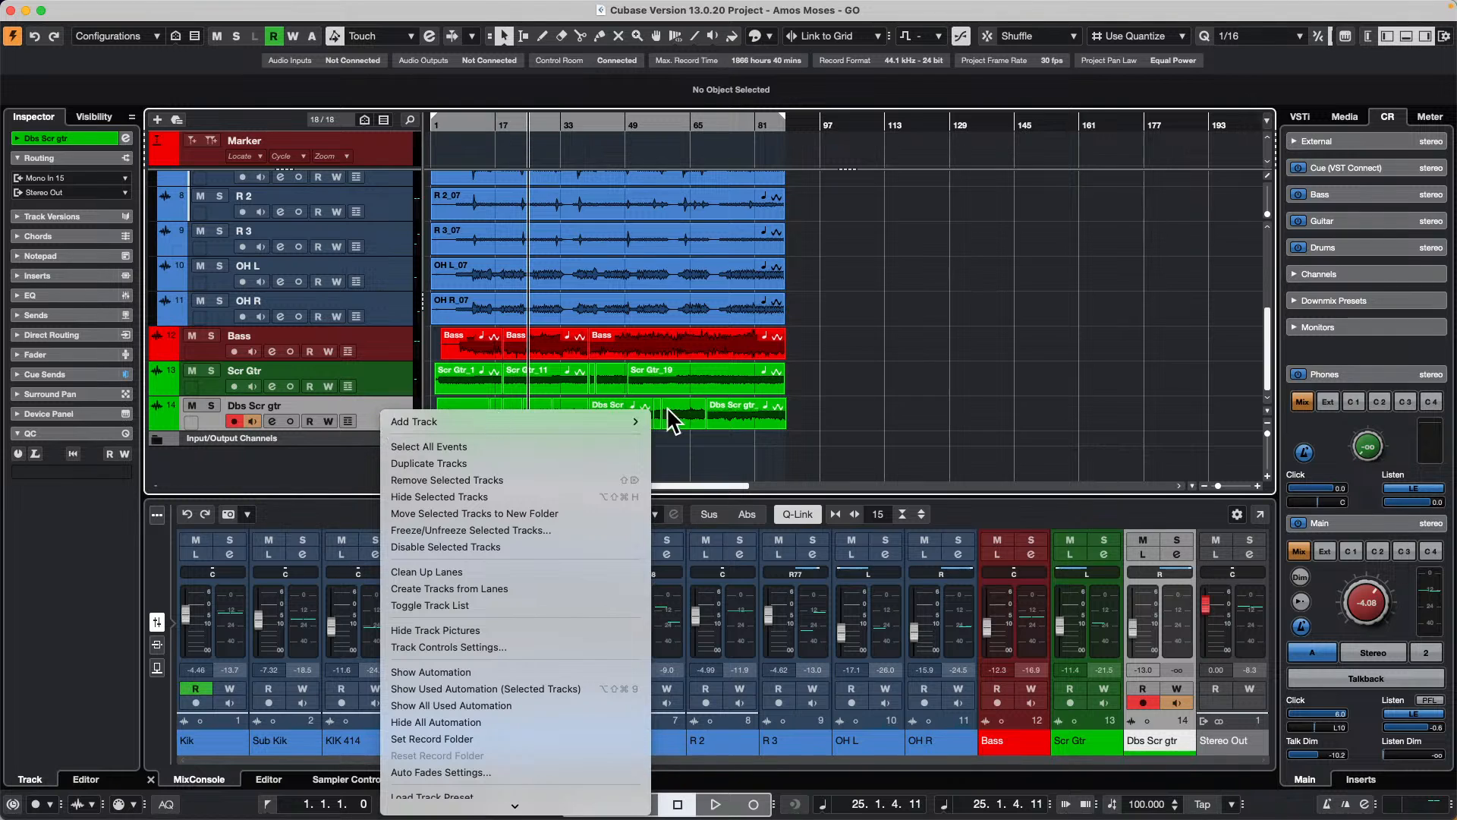
pyautogui.moveTo(578, 426)
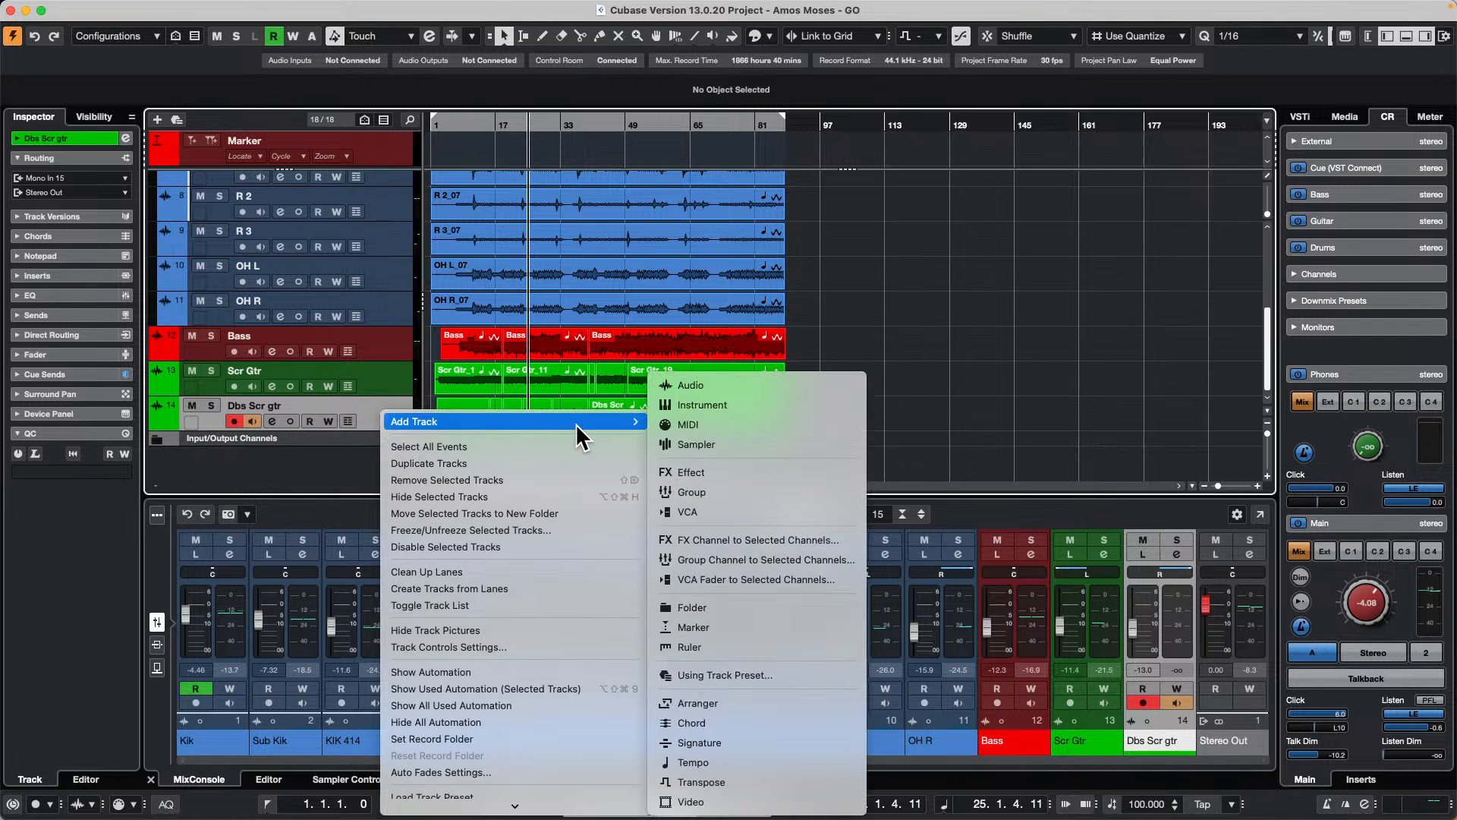
pyautogui.click(776, 427)
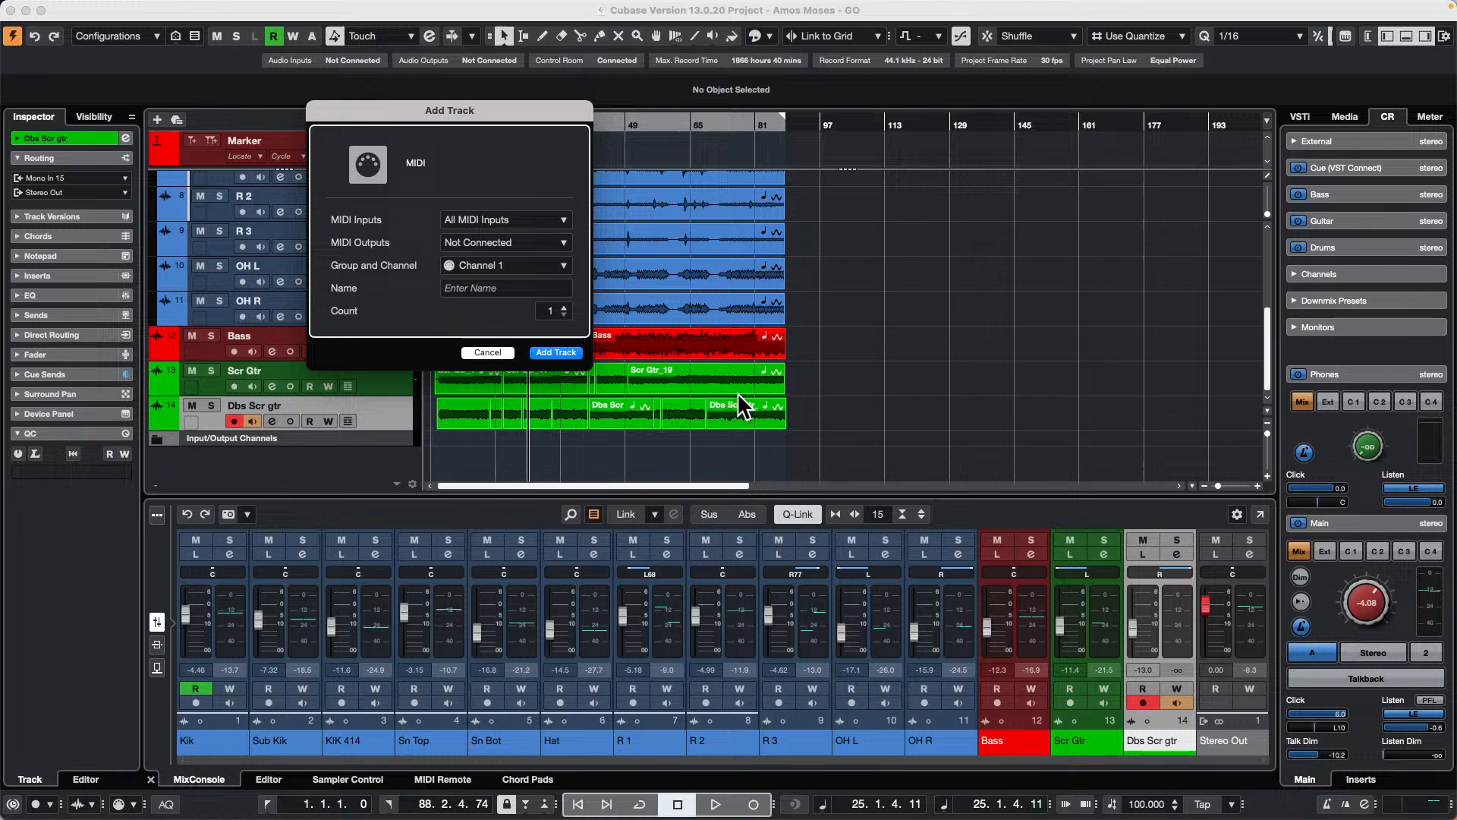
pyautogui.click(558, 347)
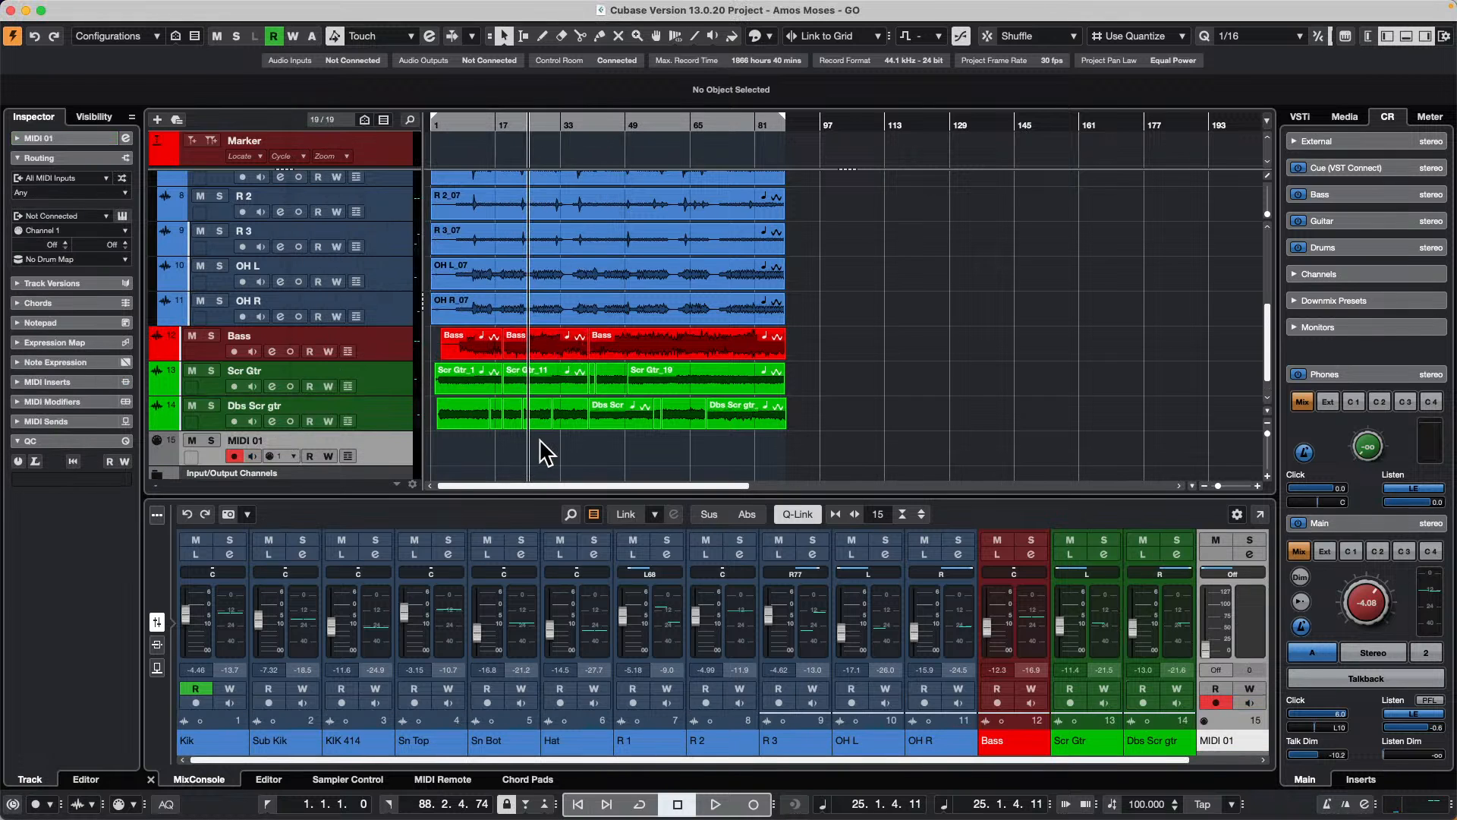
# Step: Create a MIDI part across the locator range on the new MIDI track and open it in the Drum Editor
pyautogui.doubleClick(539, 447)
pyautogui.doubleClick(539, 448)
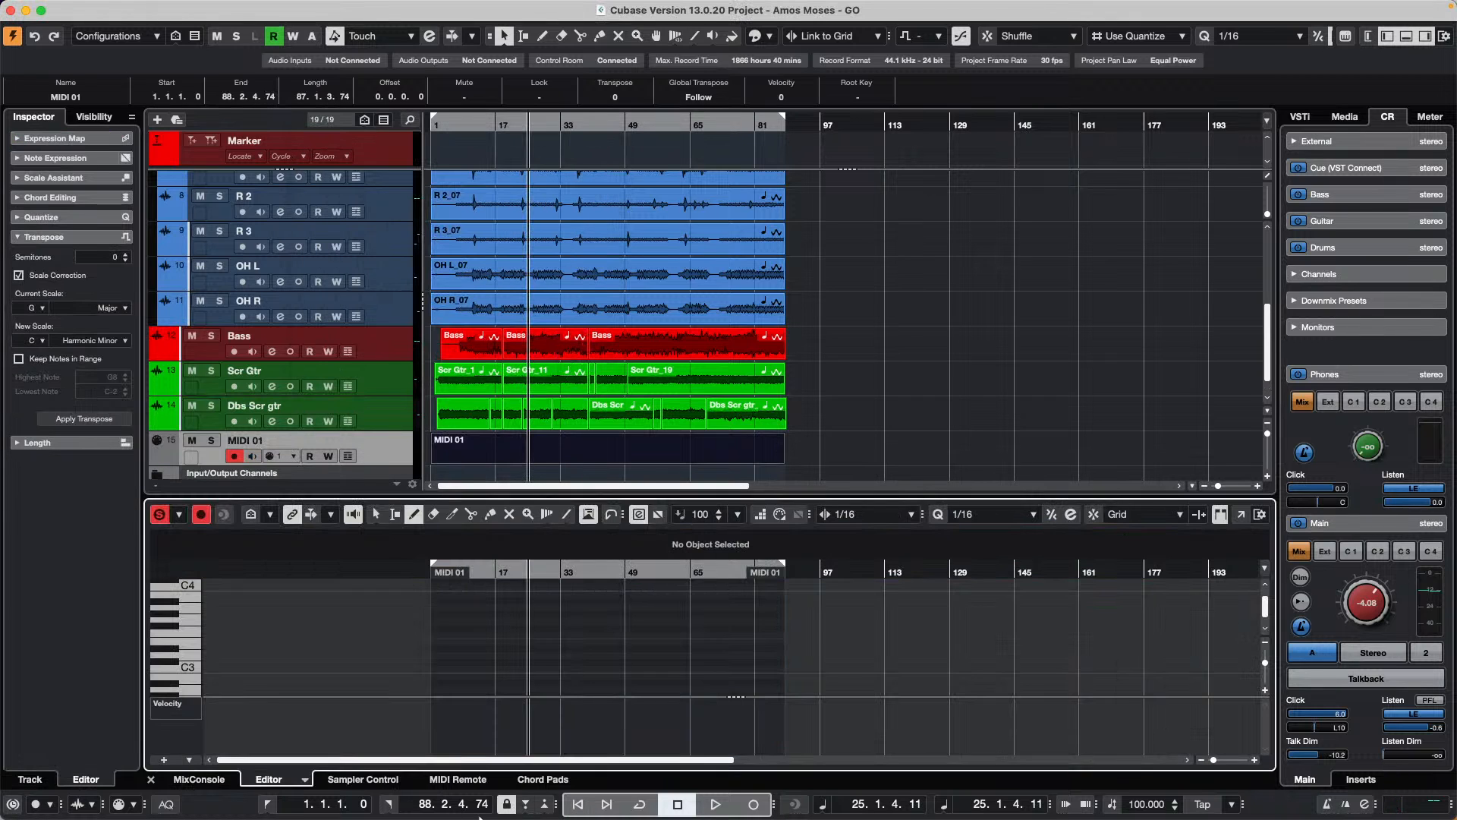
pyautogui.click(304, 778)
pyautogui.click(341, 758)
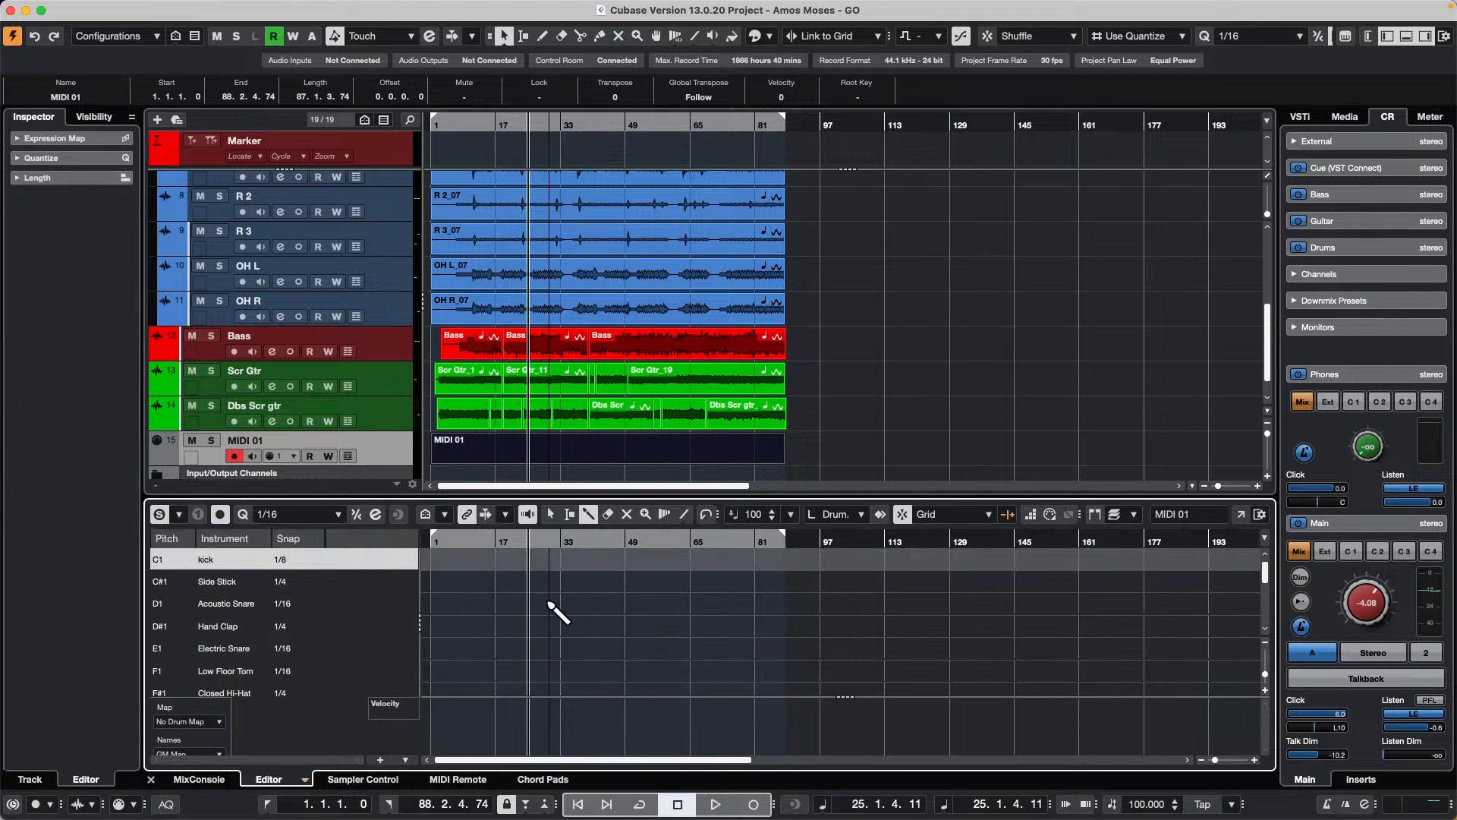
# Step: Draw a continuous row of Hand Clap hits at 1/4 snap from bar 1 to about bar 81
pyautogui.click(431, 626)
pyautogui.moveTo(431, 626); pyautogui.dragTo(759, 627)
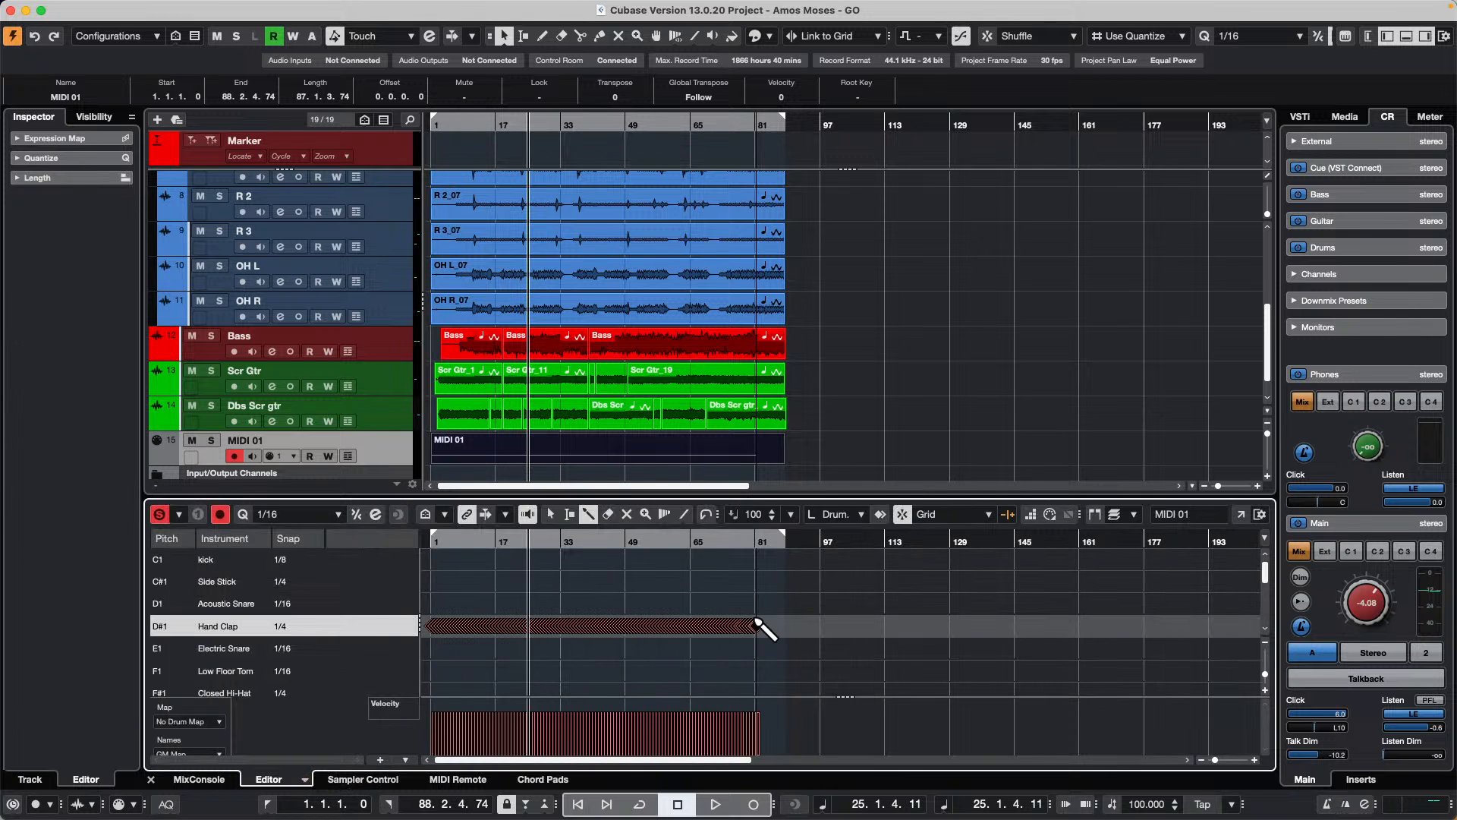
pyautogui.moveTo(509, 541); pyautogui.dragTo(511, 612)
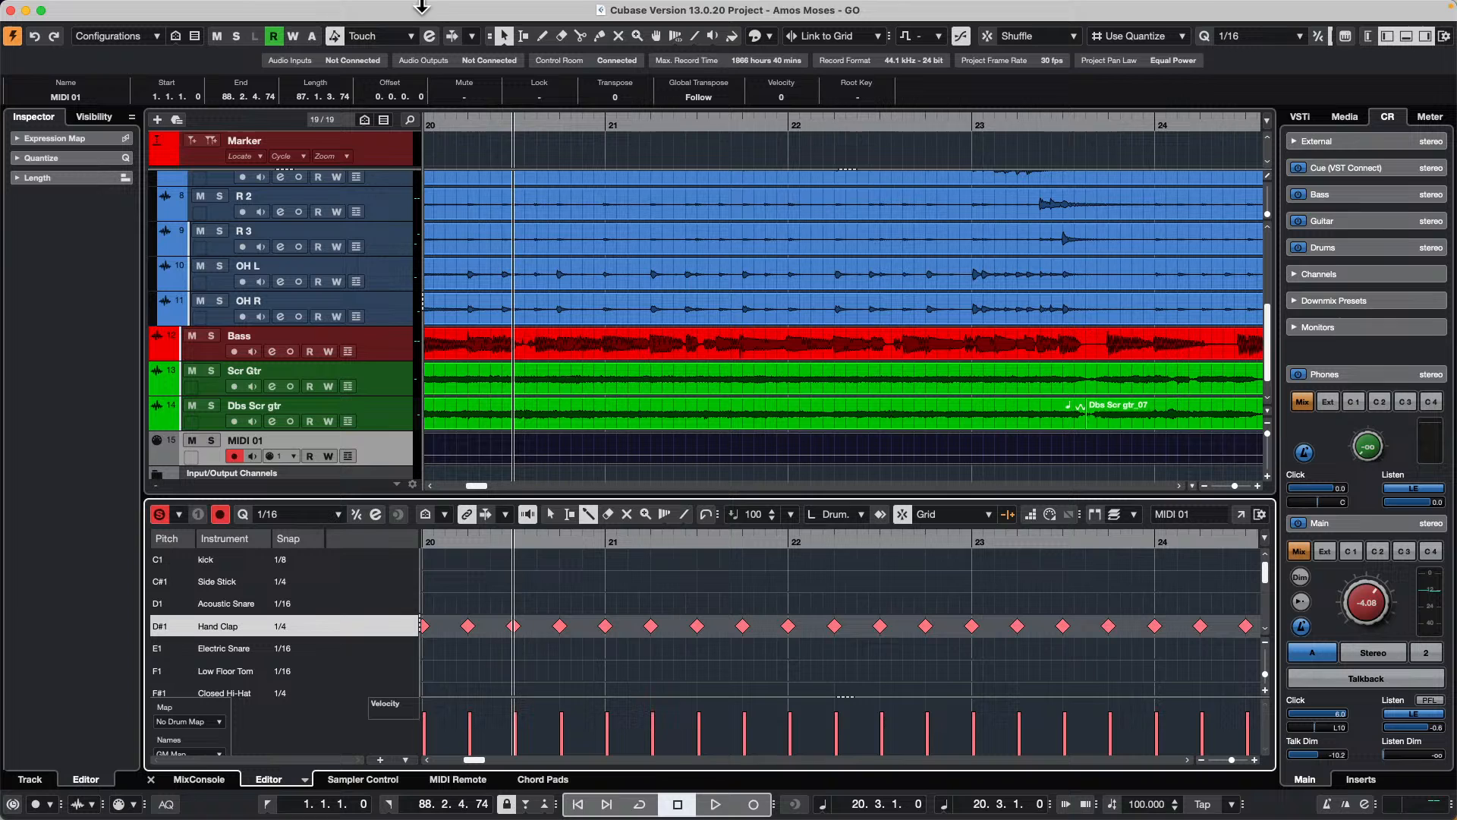
# Step: Open the Quantize Panel and set the quantize grid to 1/4
pyautogui.moveTo(328, 8)
pyautogui.click(169, 9)
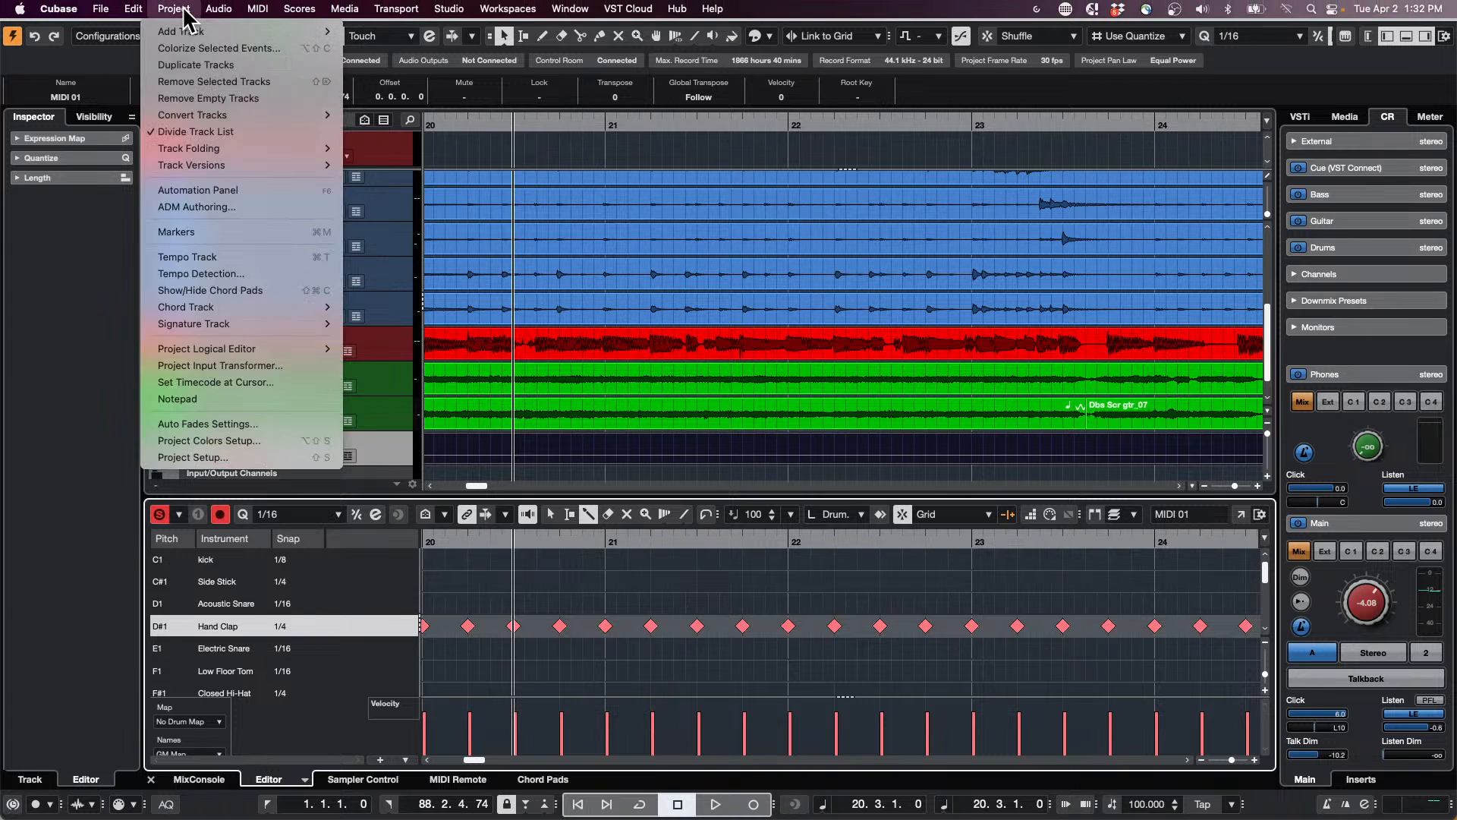
pyautogui.moveTo(133, 9)
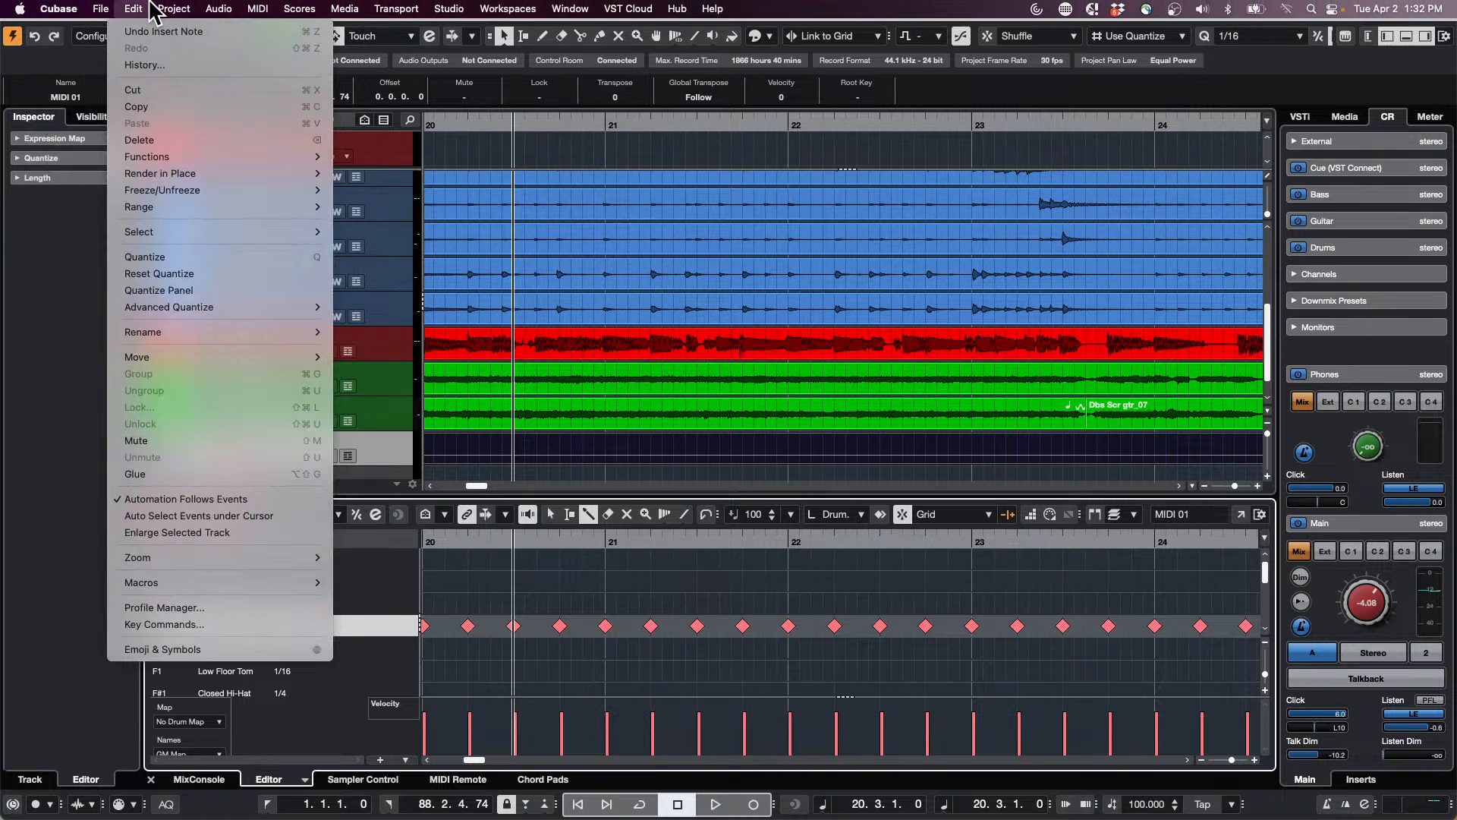
pyautogui.click(220, 291)
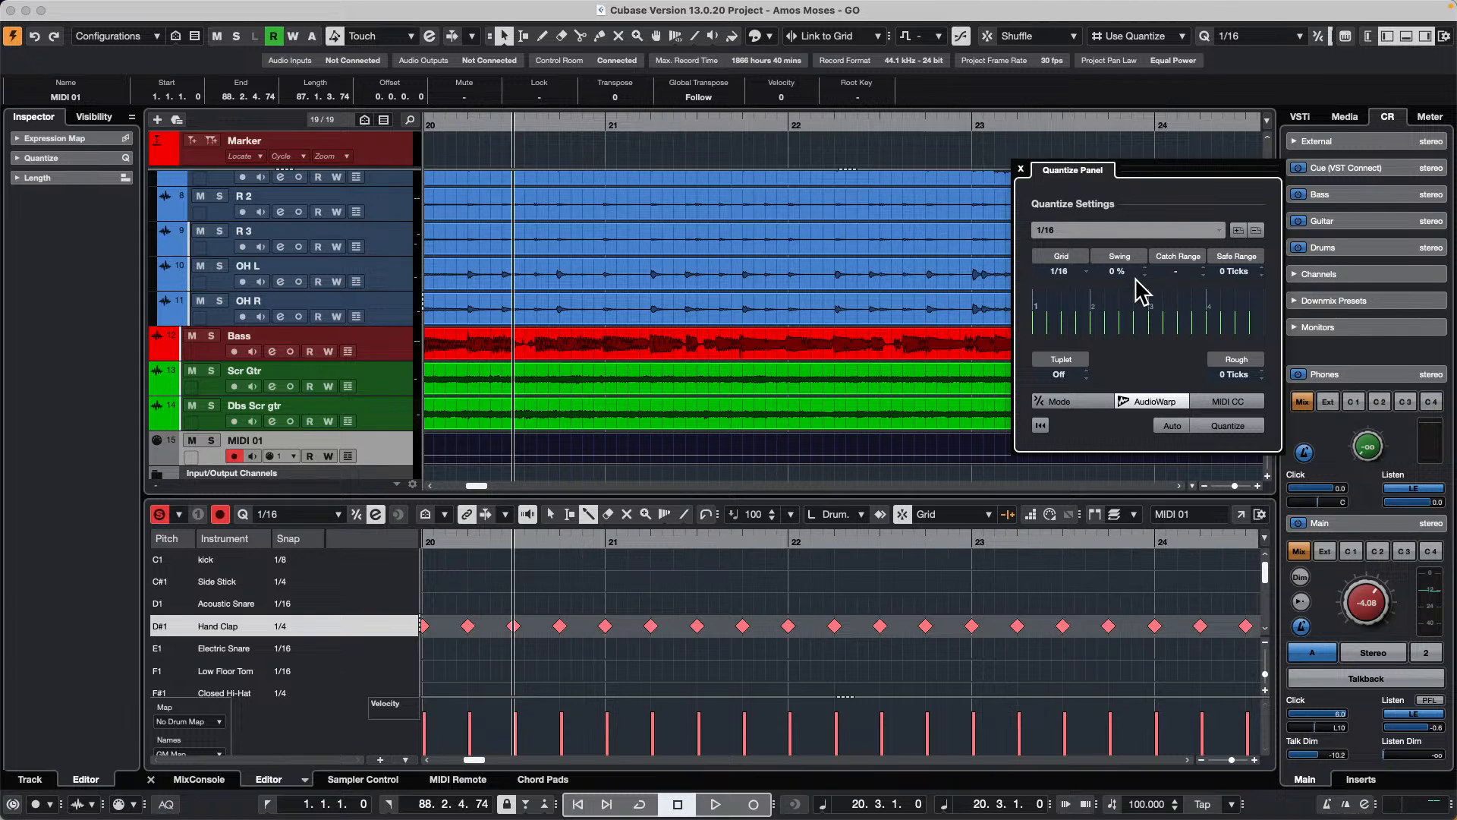
pyautogui.click(1061, 271)
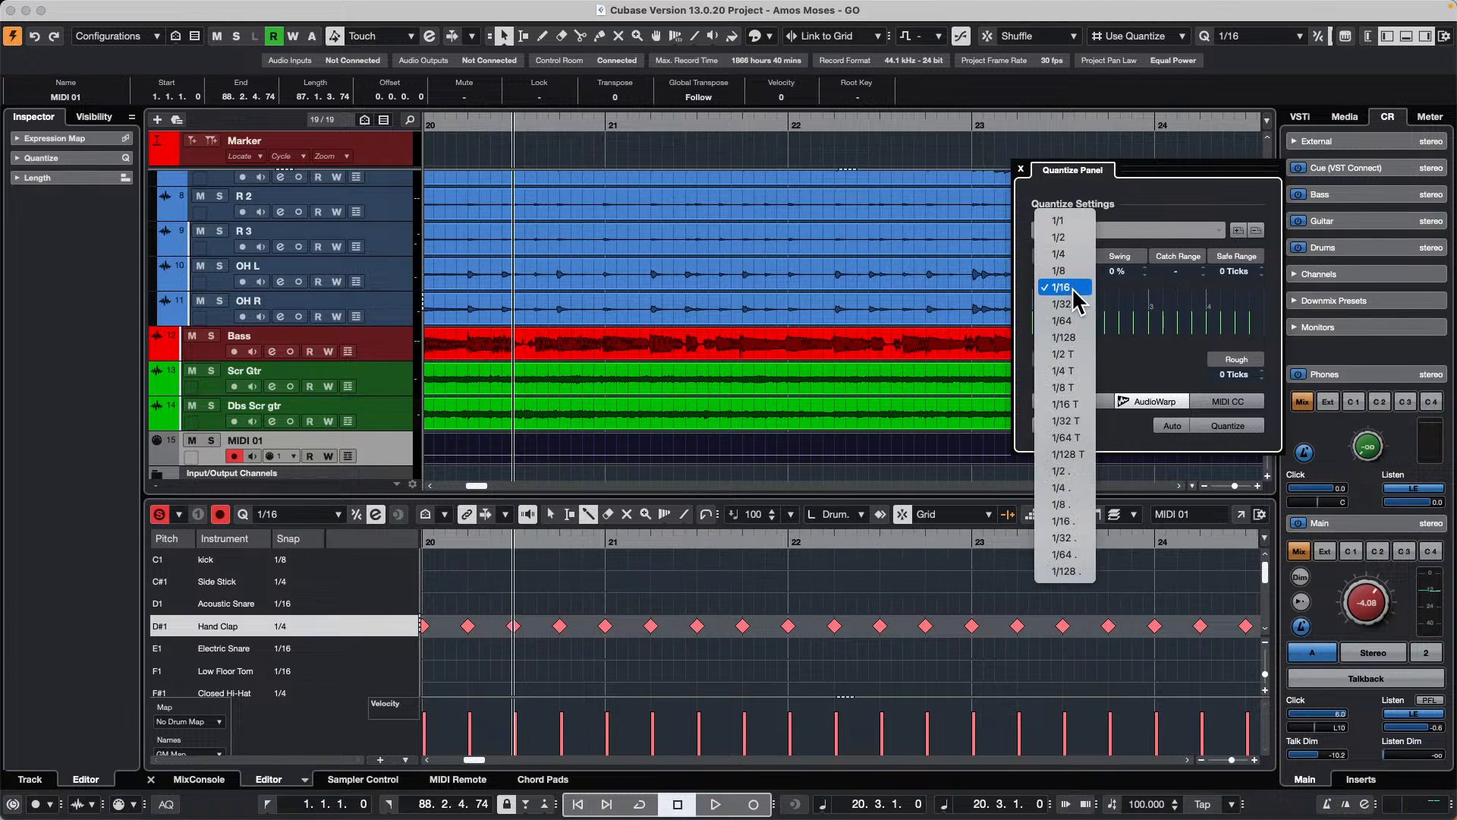
pyautogui.click(1078, 243)
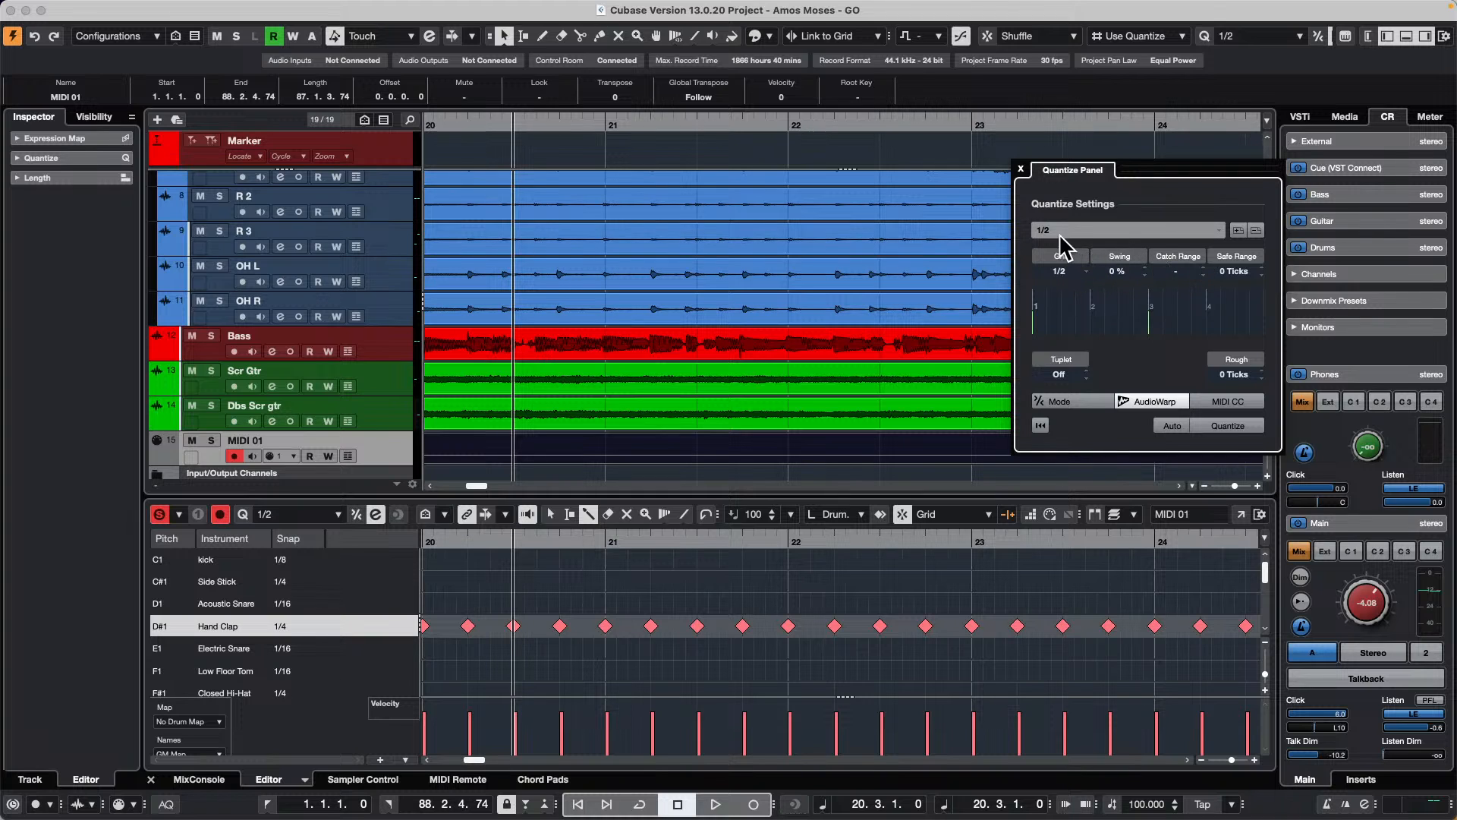
pyautogui.click(1059, 271)
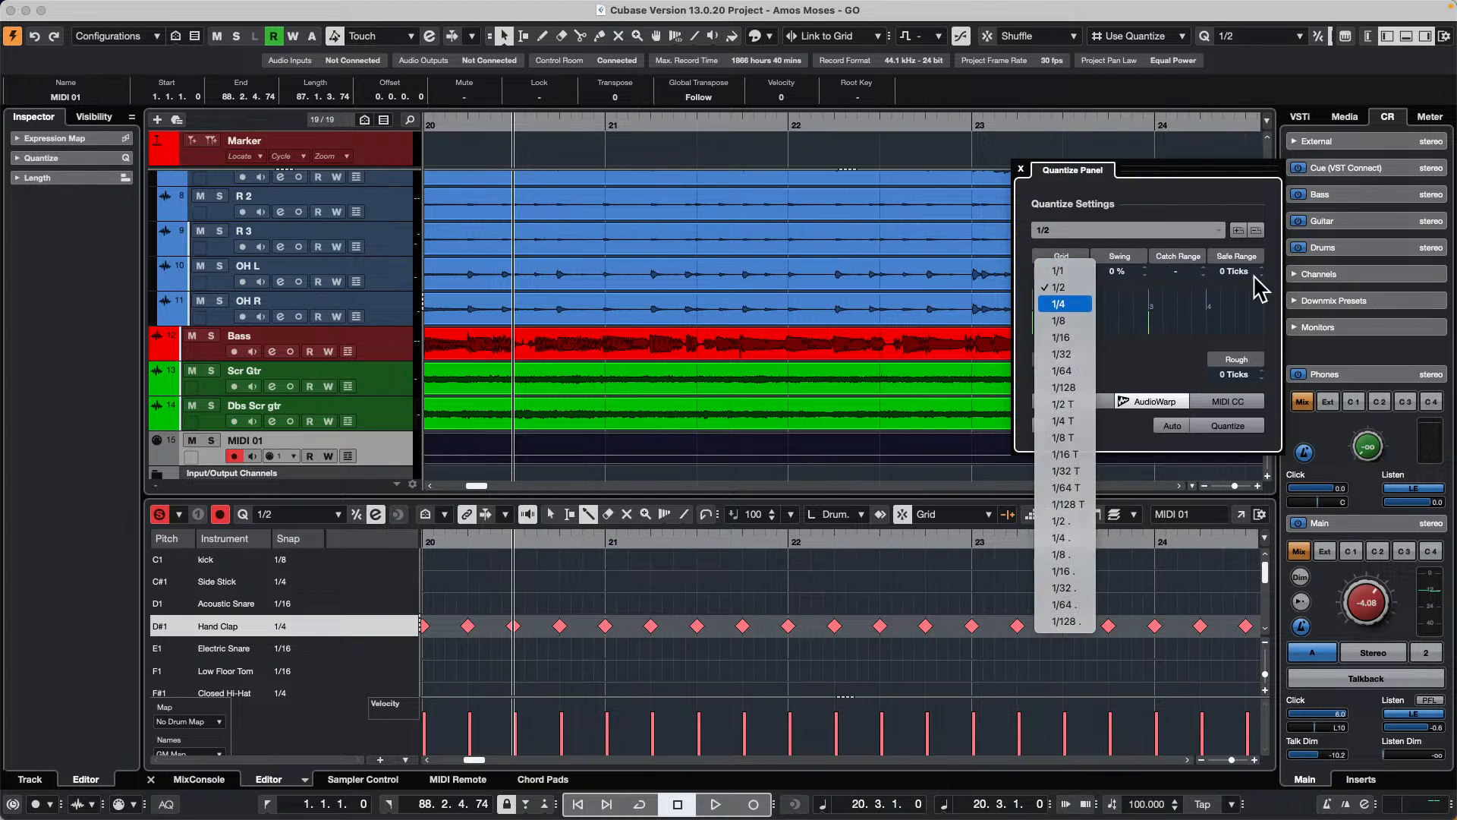
pyautogui.click(1064, 304)
# Step: Set the swing to 74 % and quantize the Hand Clap hits of the MIDI 01 part
pyautogui.scroll(18, 1121, 274)
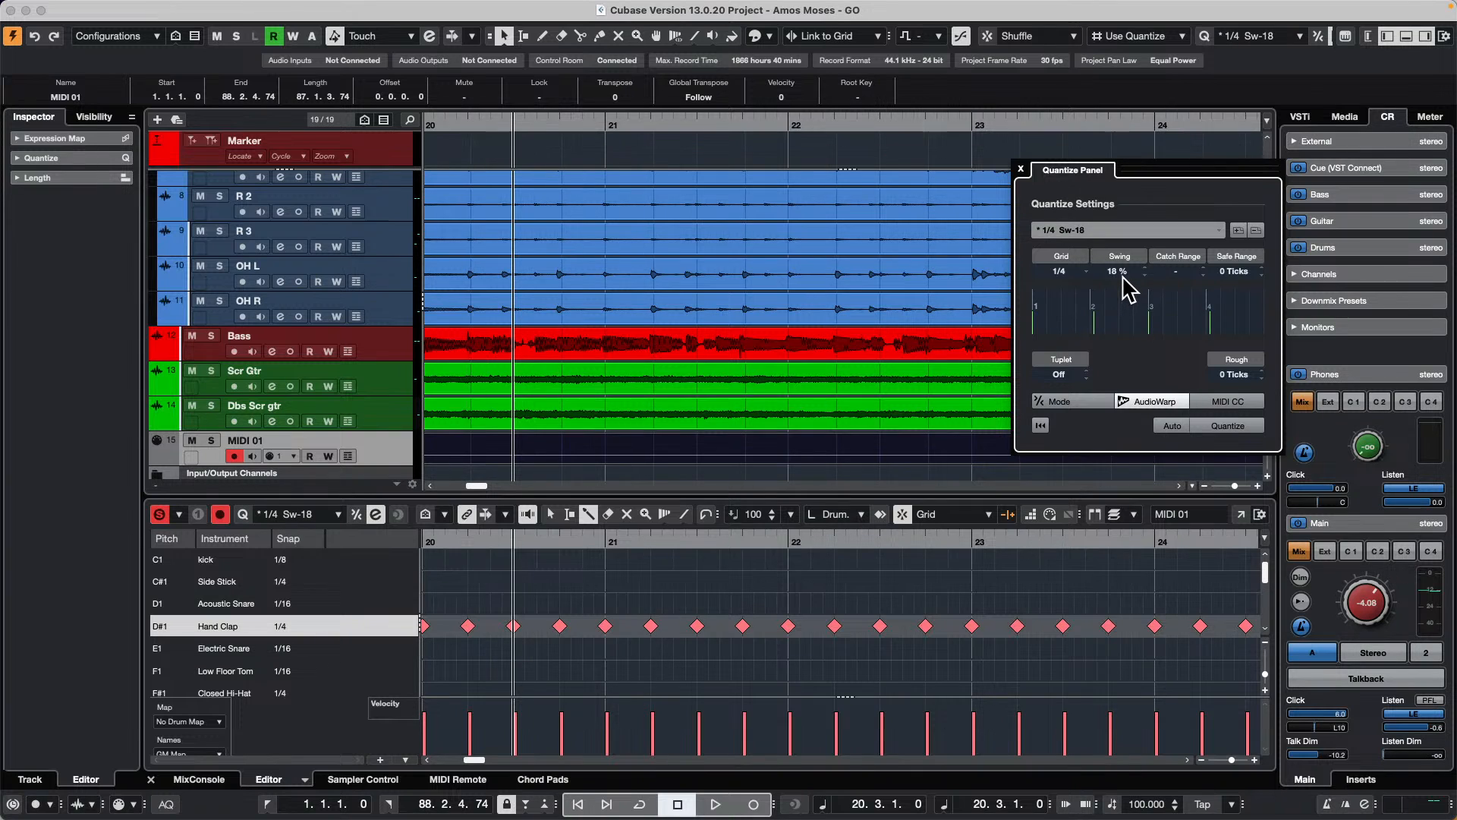
pyautogui.scroll(9, 1129, 287)
pyautogui.scroll(20, 1129, 286)
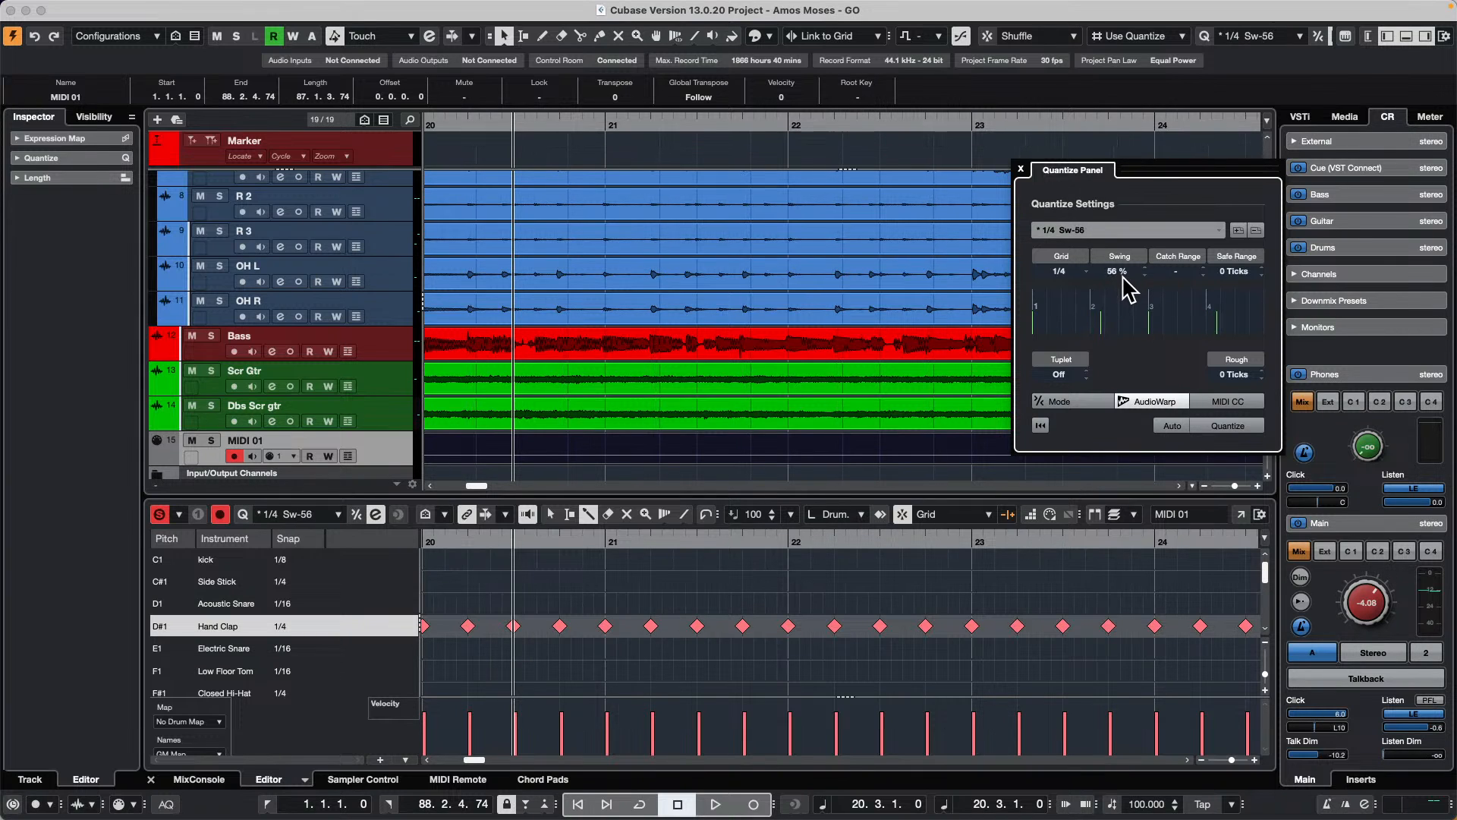
pyautogui.click(1233, 426)
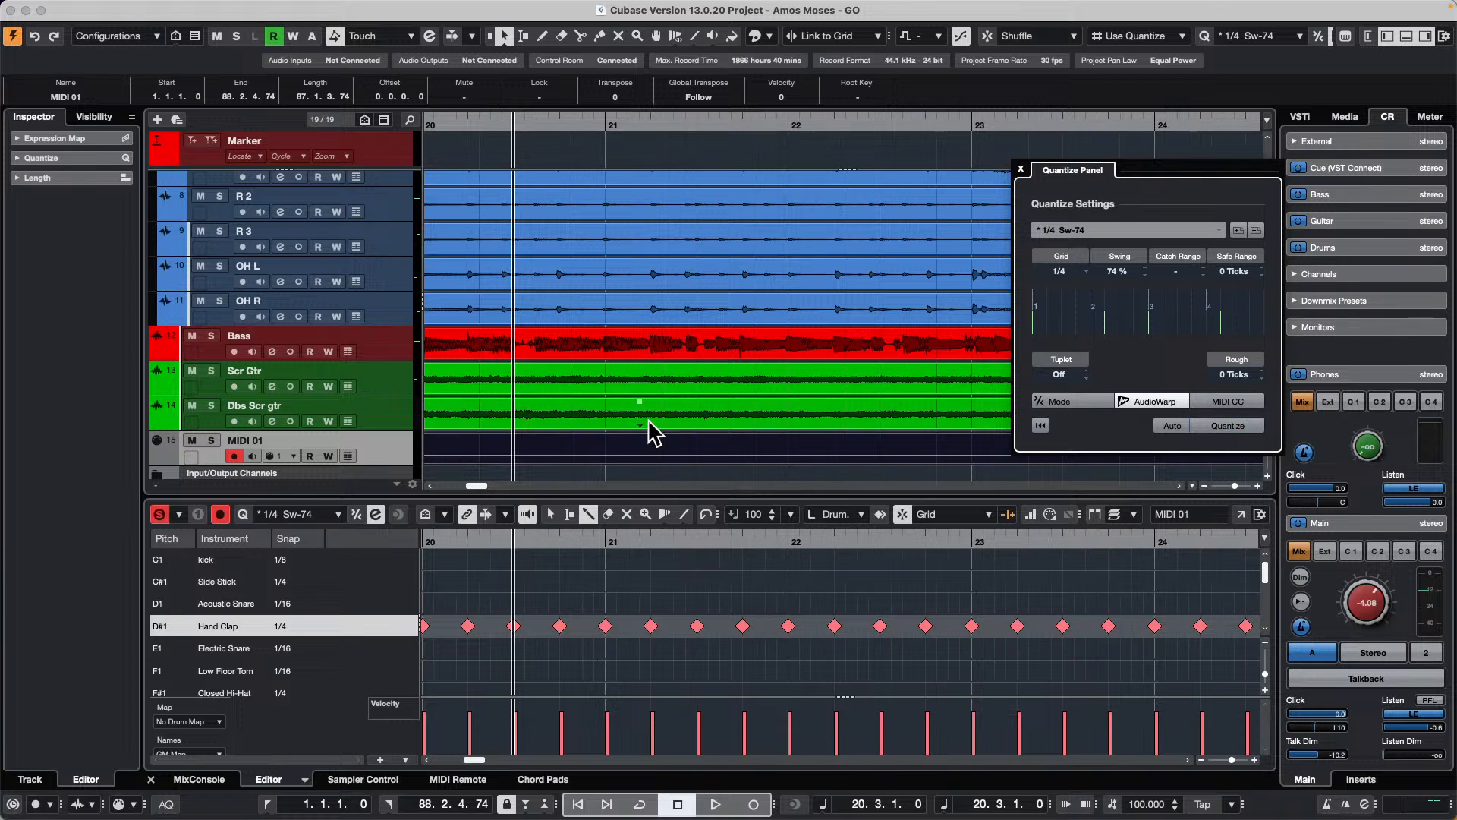
pyautogui.click(658, 454)
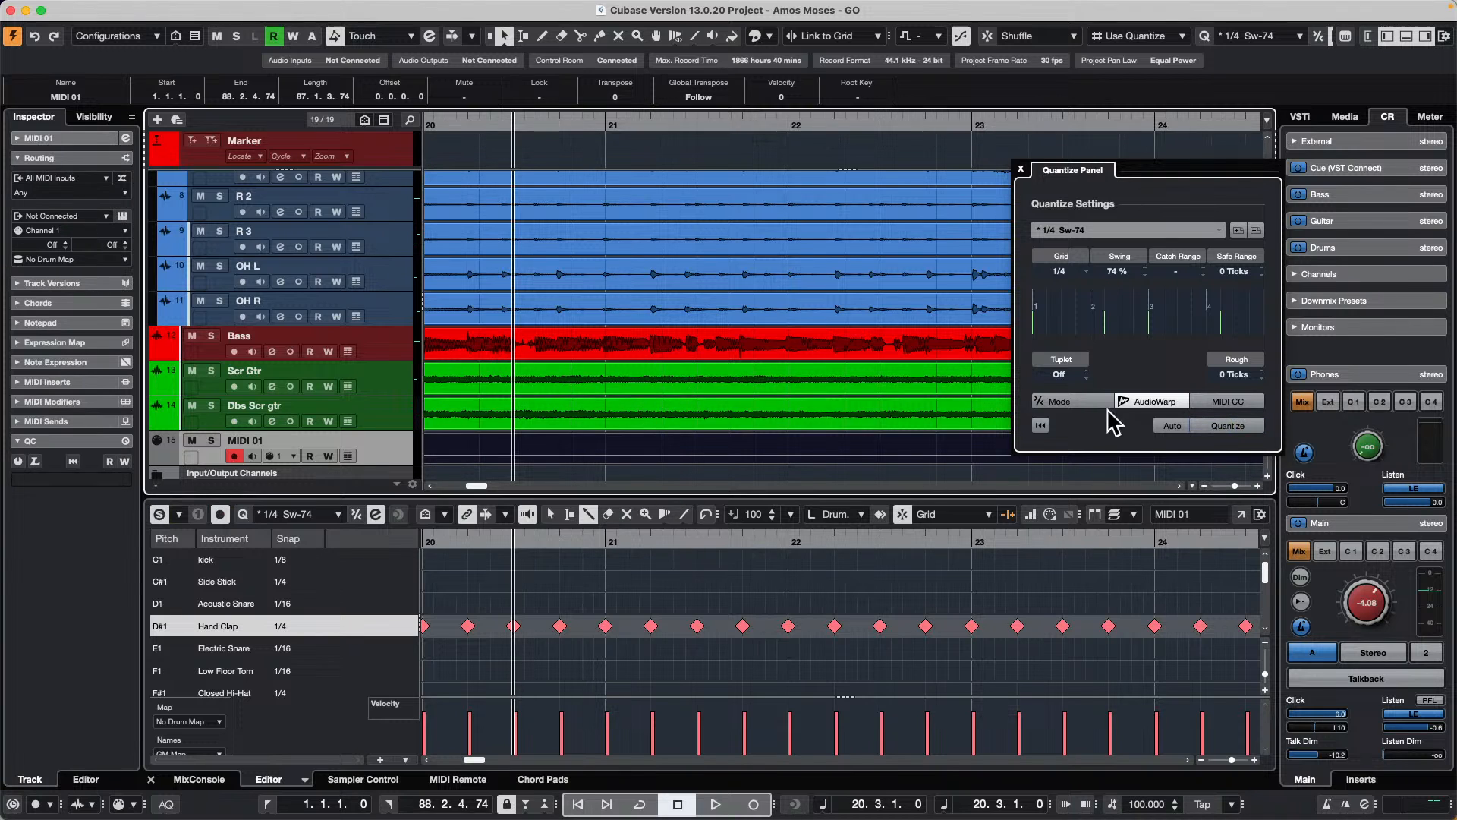
pyautogui.click(1226, 426)
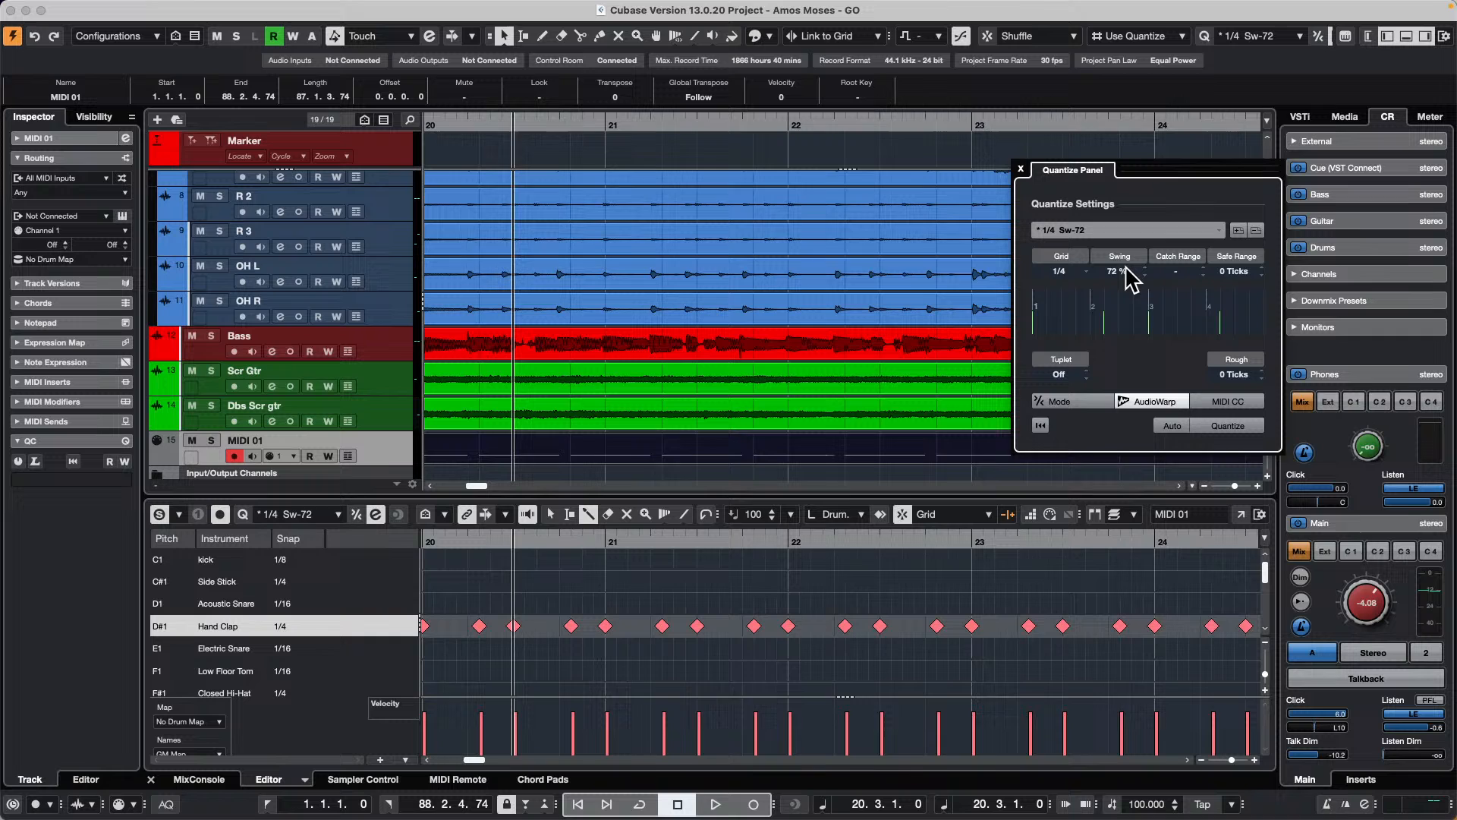
# Step: Reset the swing to 0 % and extract a groove from the MIDI 01 part into the Quantize Panel
pyautogui.scroll(-20, 1131, 279)
pyautogui.scroll(-15, 1131, 269)
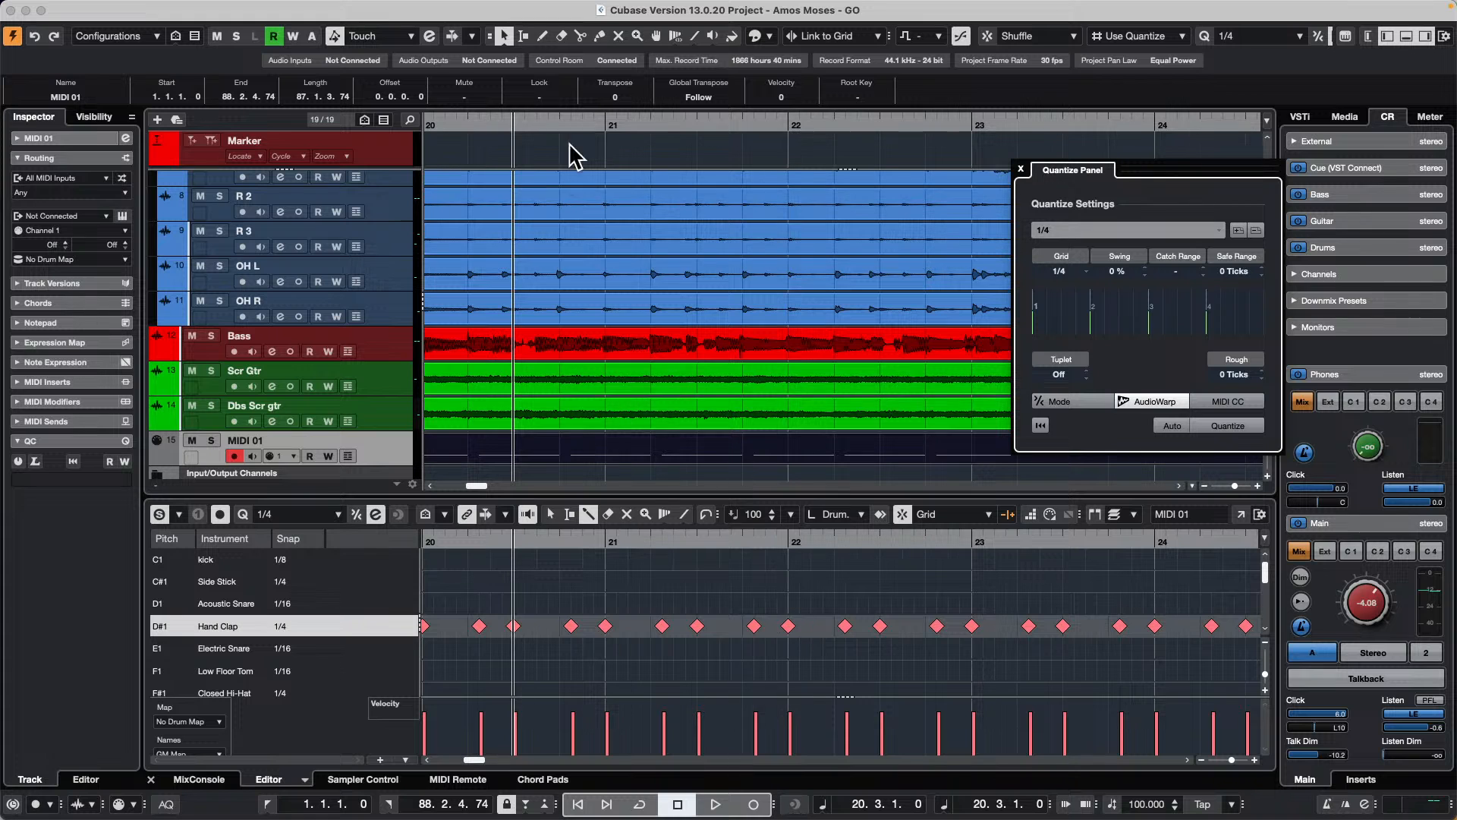
pyautogui.moveTo(563, 120); pyautogui.dragTo(560, 98)
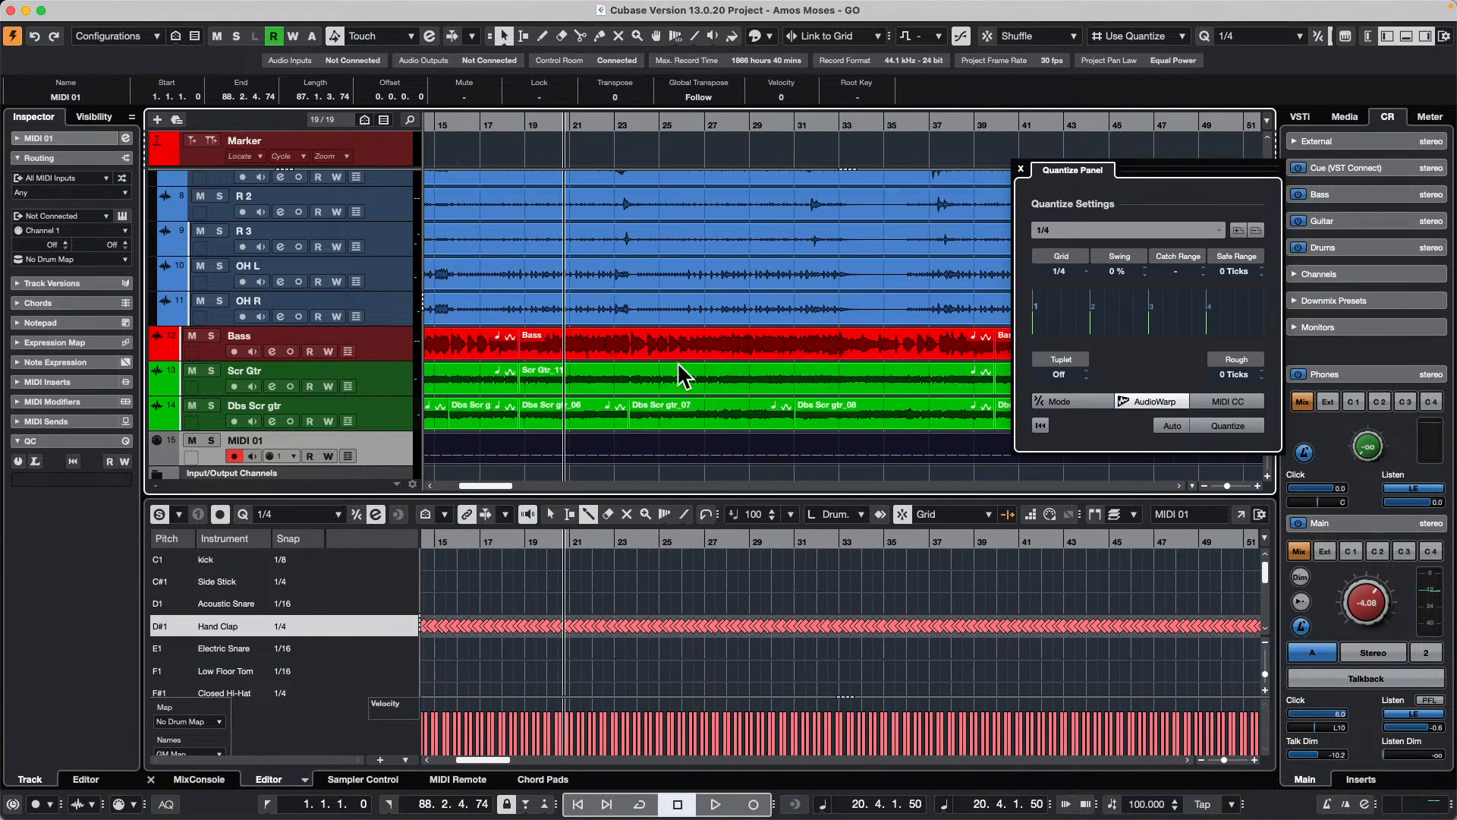
pyautogui.moveTo(634, 461); pyautogui.dragTo(1122, 325)
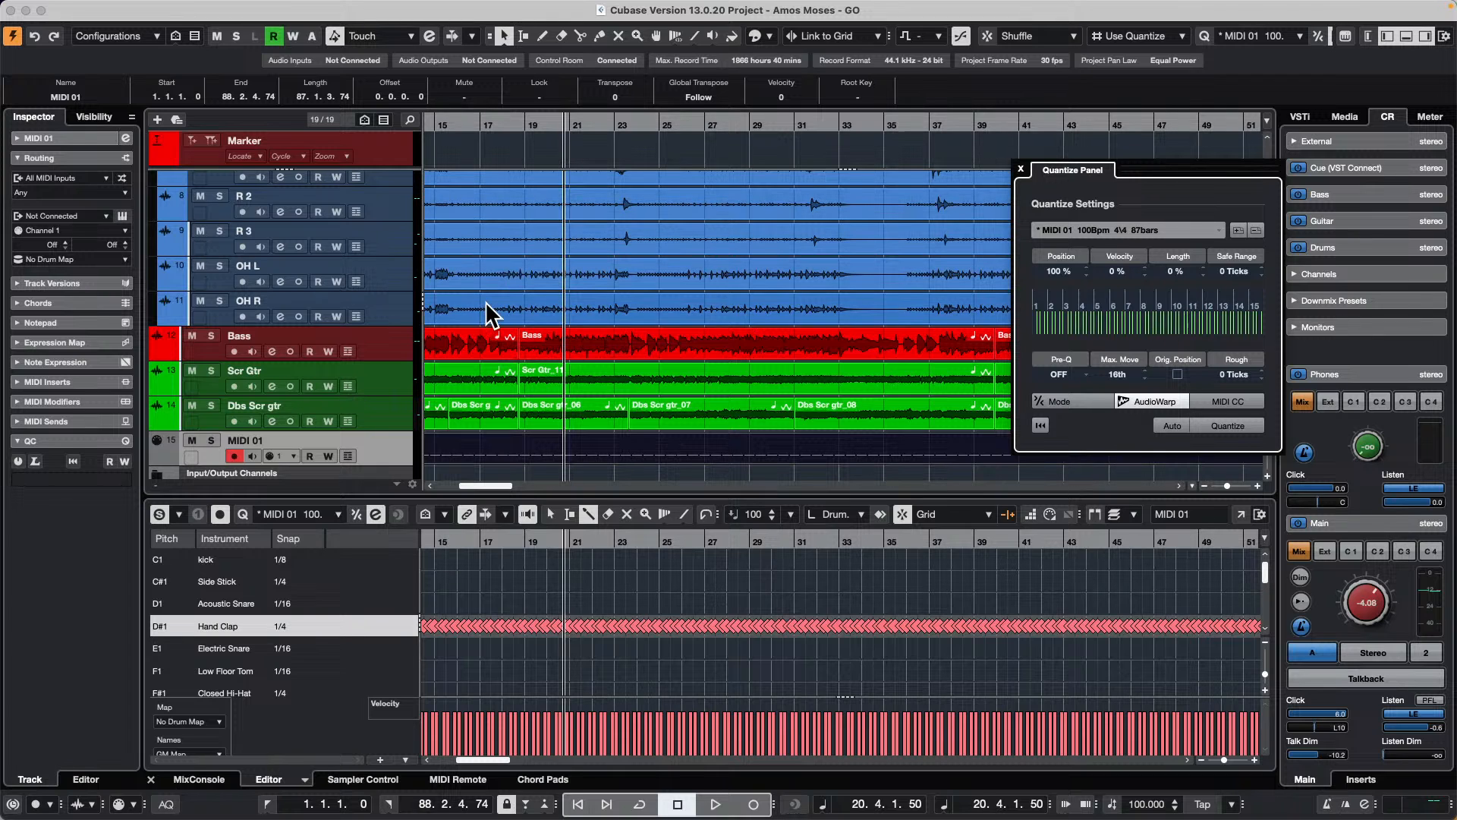
# Step: Open the first Bass event for hitpoint editing and set the hitpoint threshold to 47 % and intensity to 14 %
pyautogui.click(472, 343)
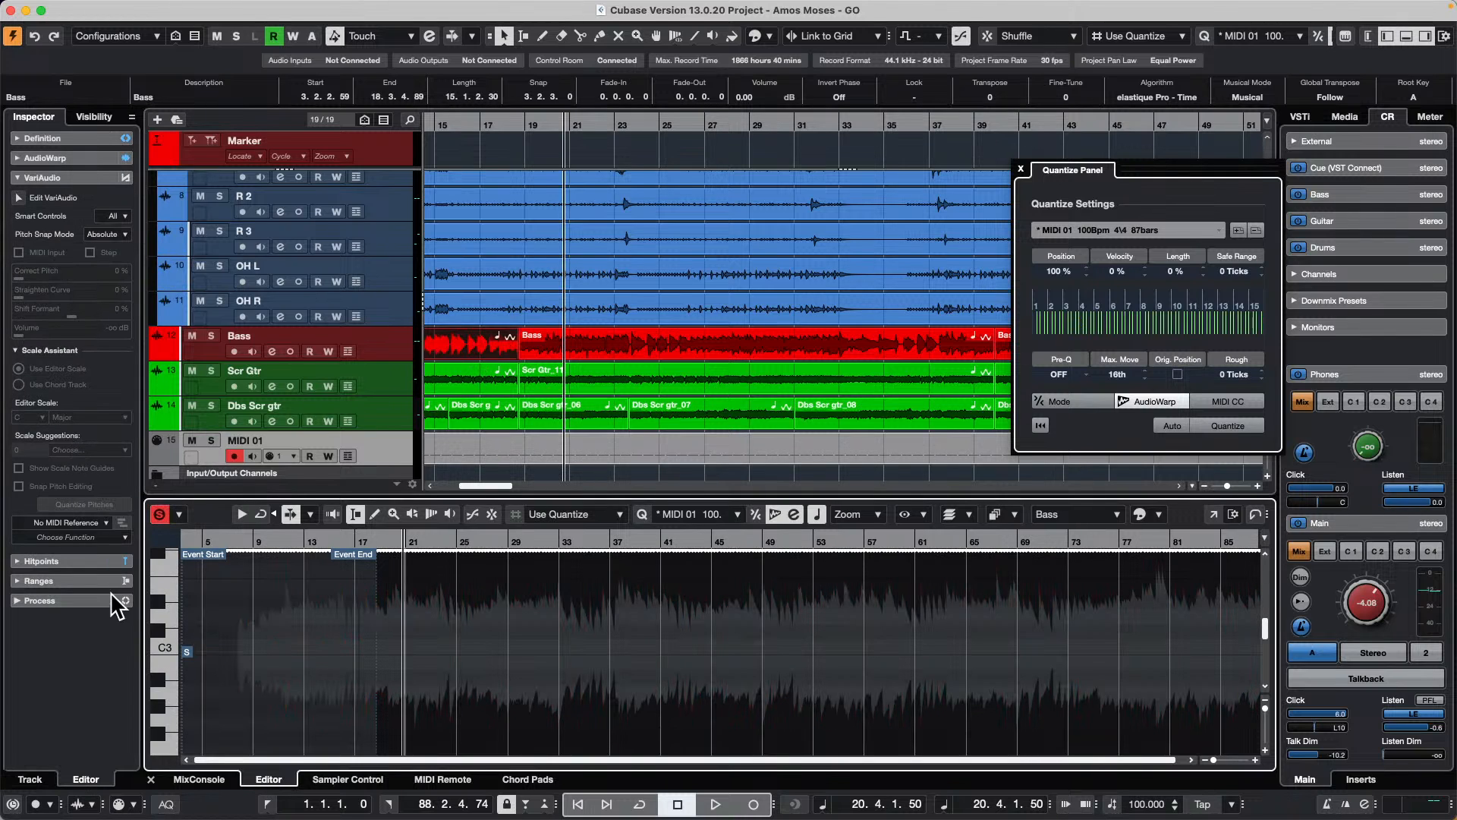
pyautogui.click(94, 561)
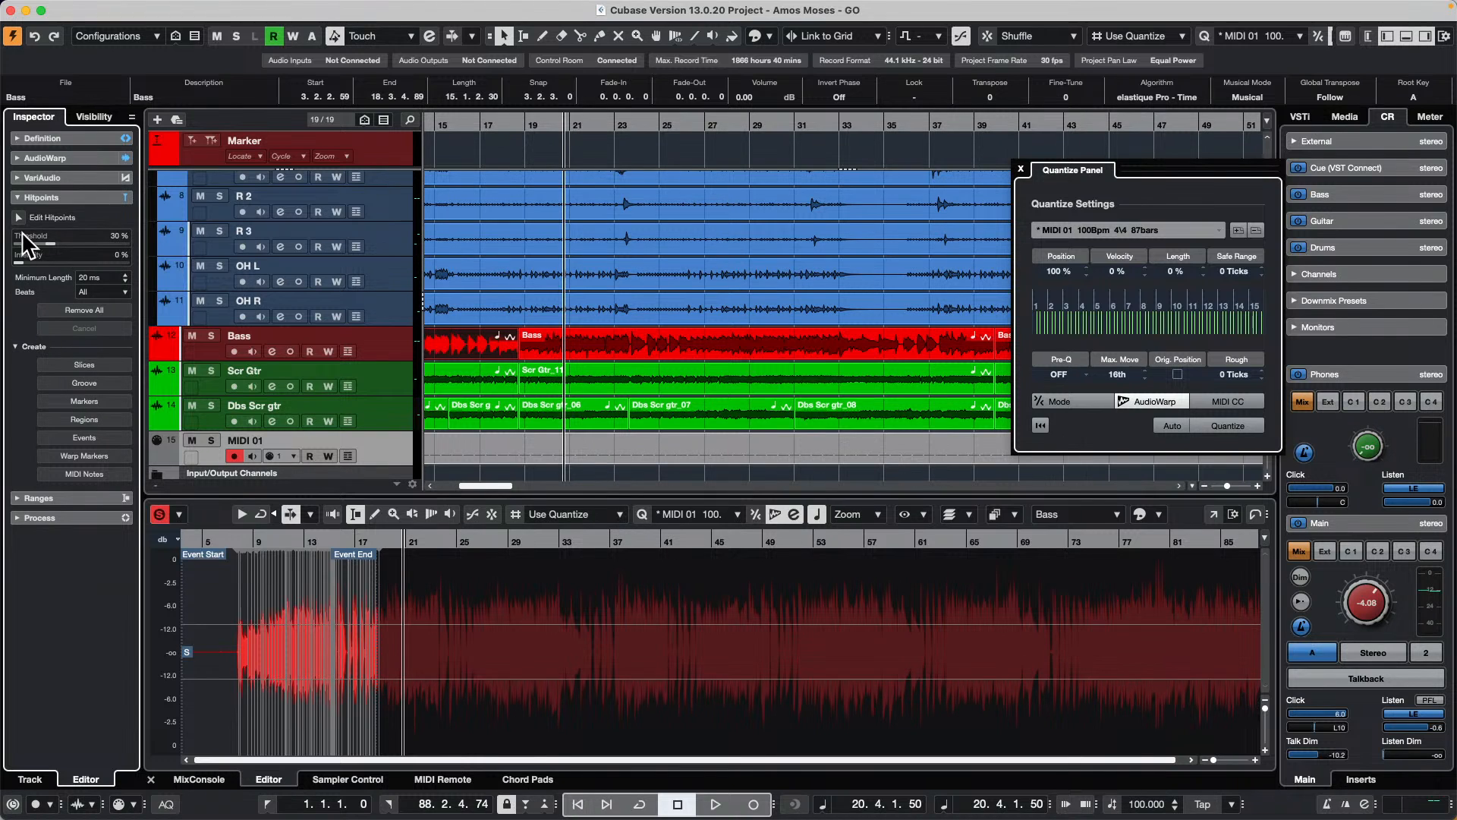
pyautogui.click(18, 216)
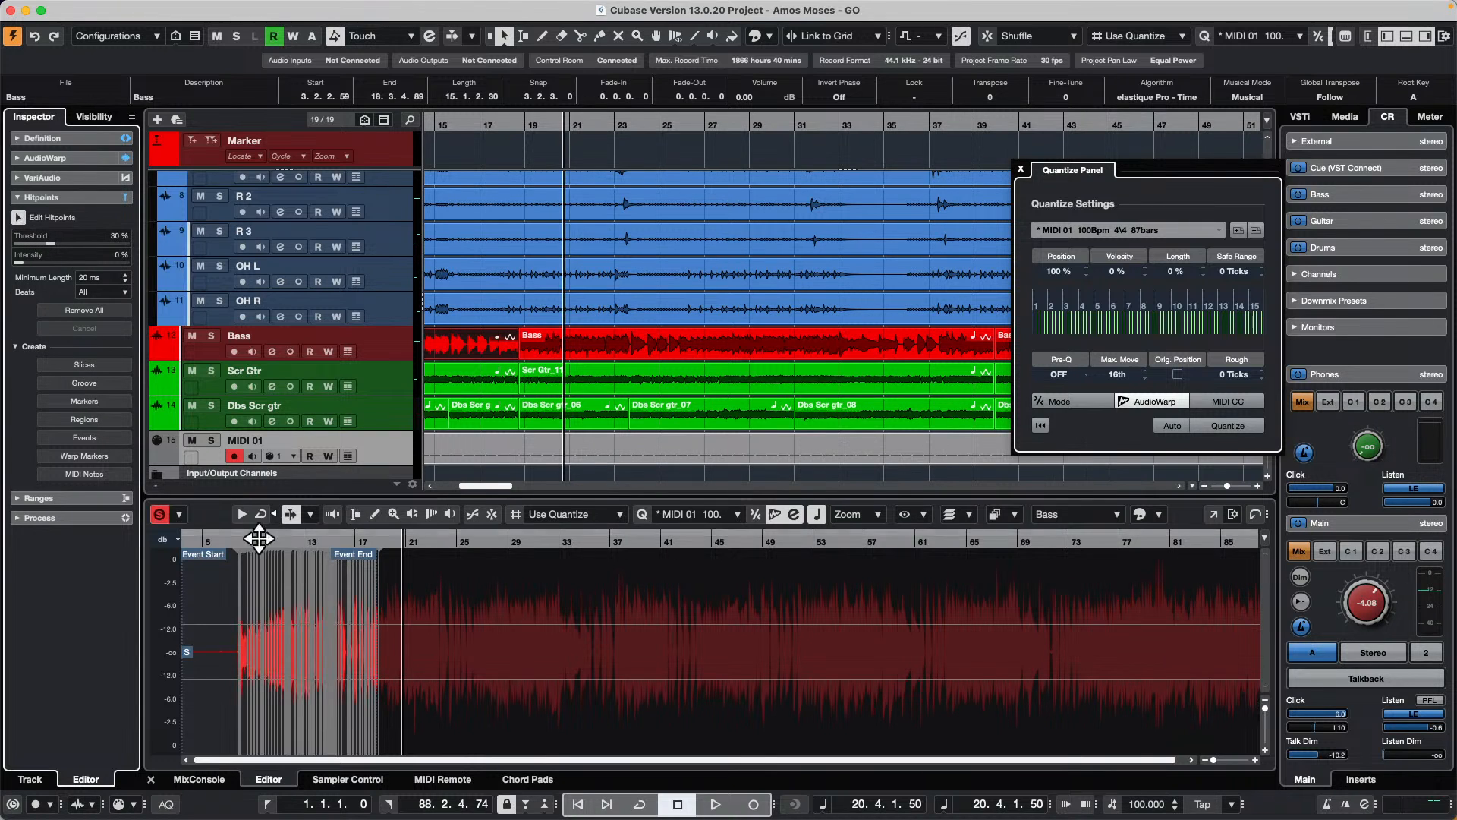
pyautogui.moveTo(249, 545); pyautogui.dragTo(243, 596)
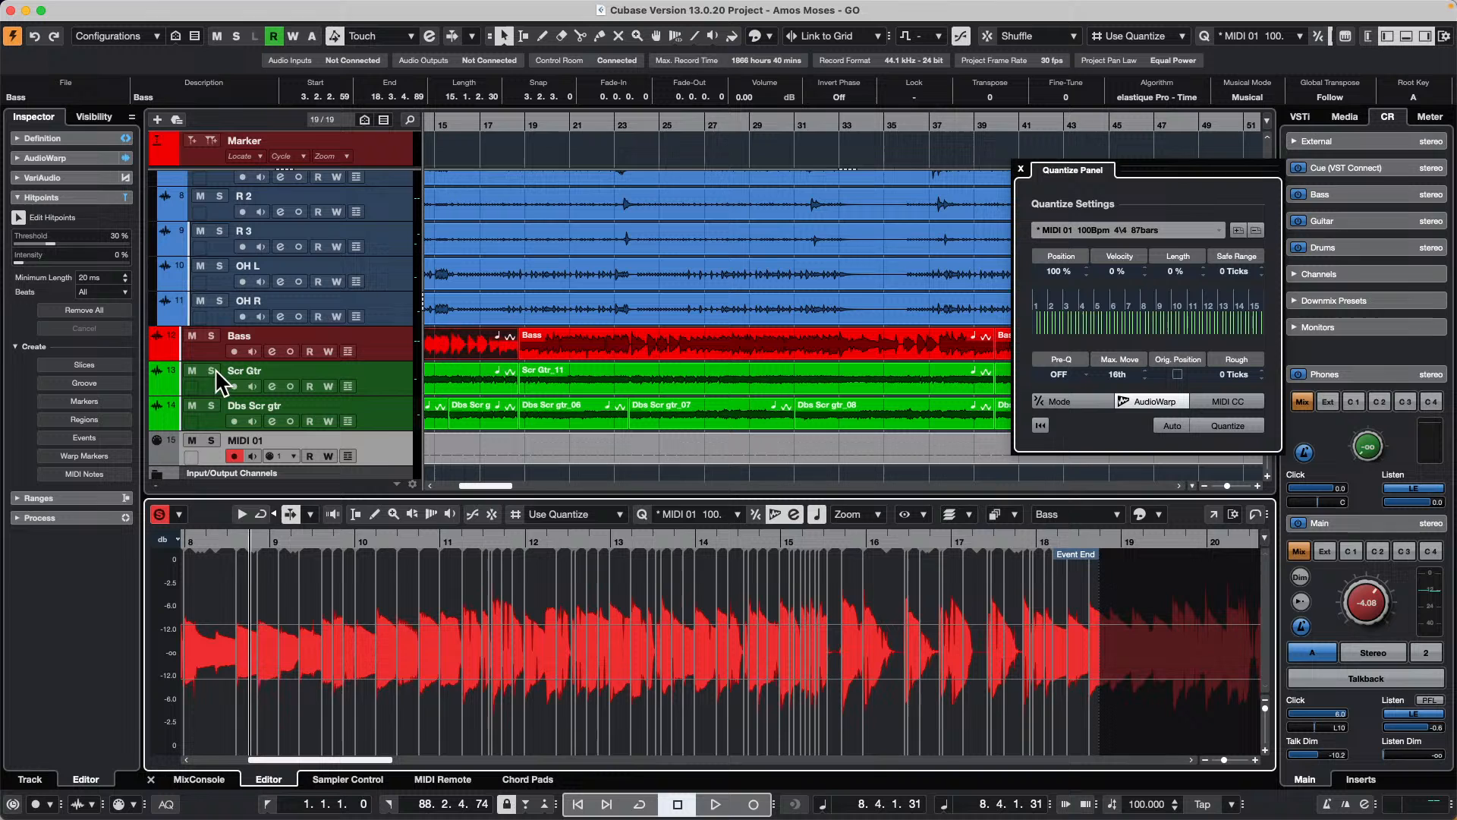
pyautogui.moveTo(46, 244)
pyautogui.mouseDown()
pyautogui.moveTo(69, 239)
pyautogui.moveTo(35, 263)
pyautogui.mouseUp()
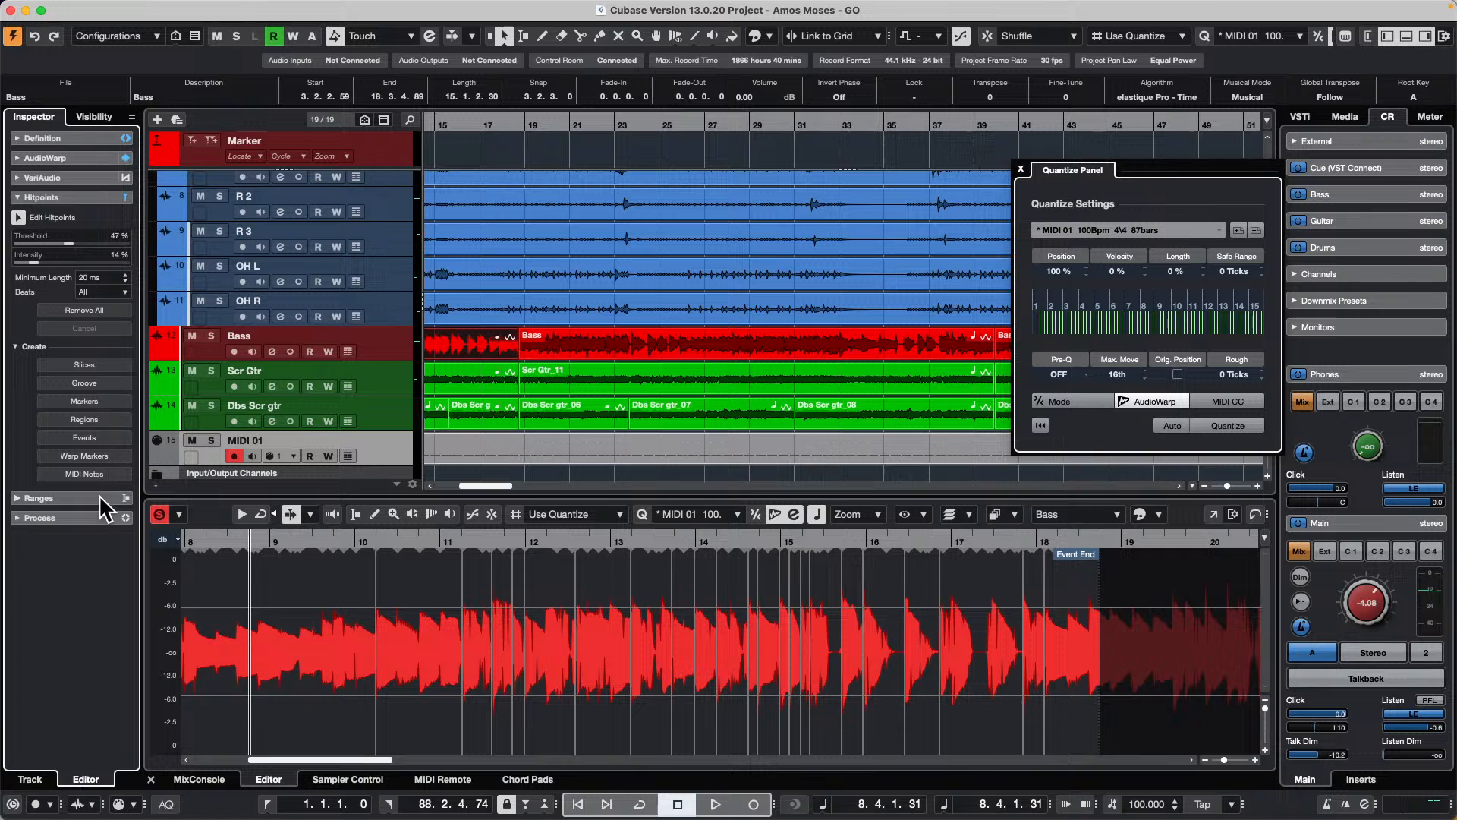
# Step: Create a groove quantize preset from the Bass event's hitpoints
pyautogui.click(18, 348)
pyautogui.click(18, 347)
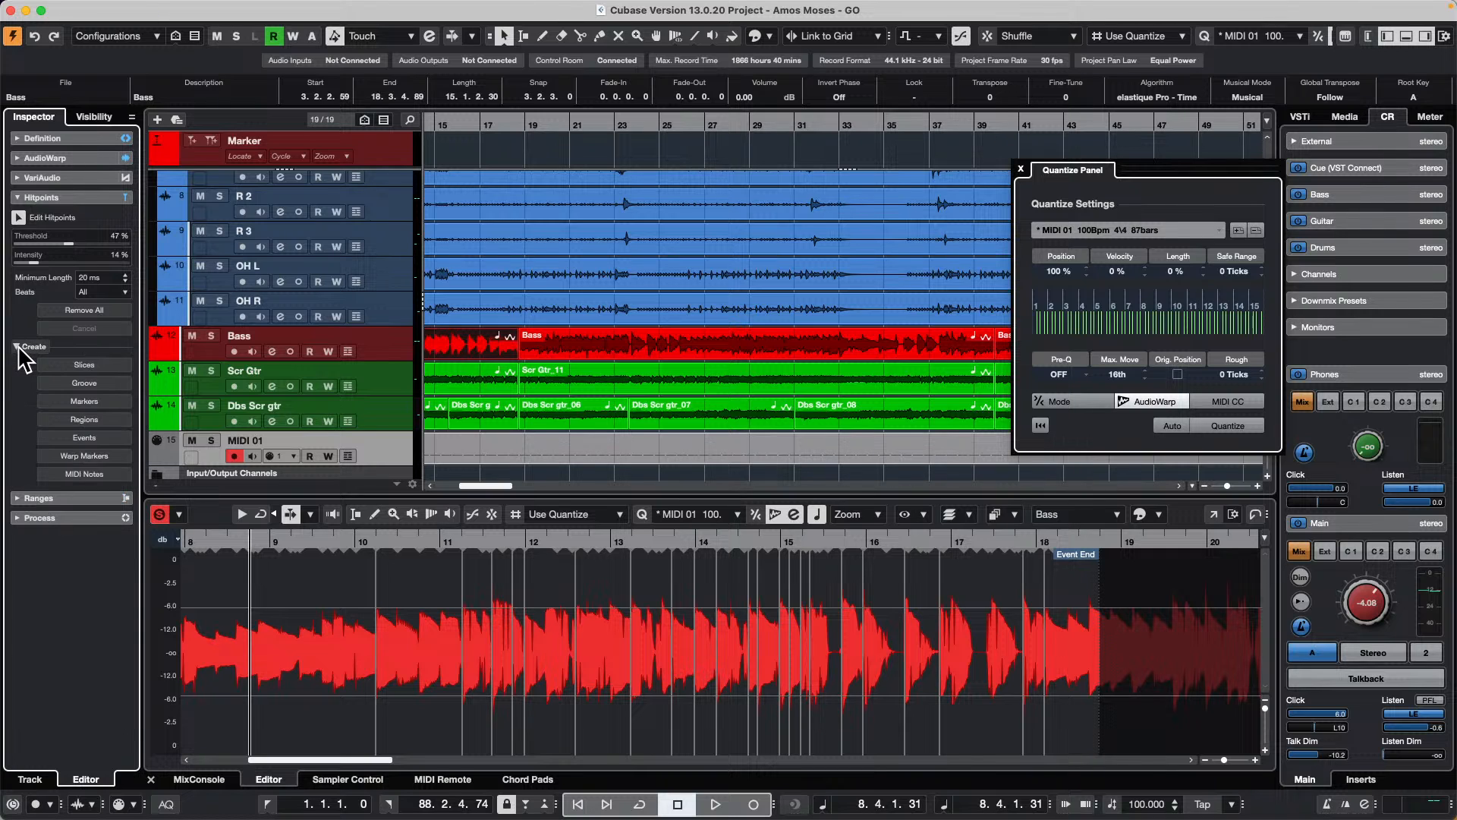
pyautogui.click(106, 384)
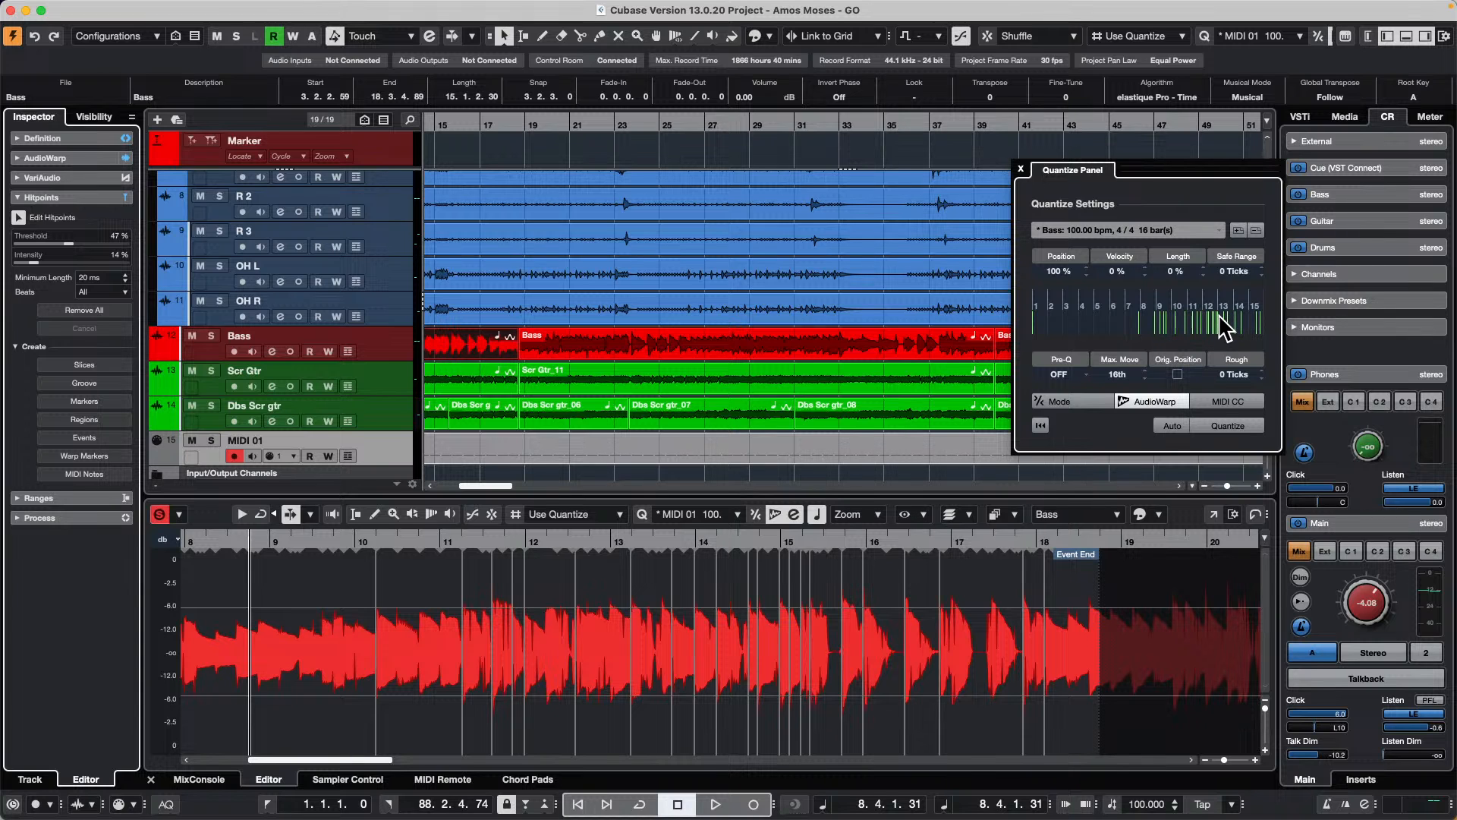
# Step: Load the groove of the MIDI 01 part into the Quantize Panel in place of the Bass groove
pyautogui.scroll(-1, 639, 298)
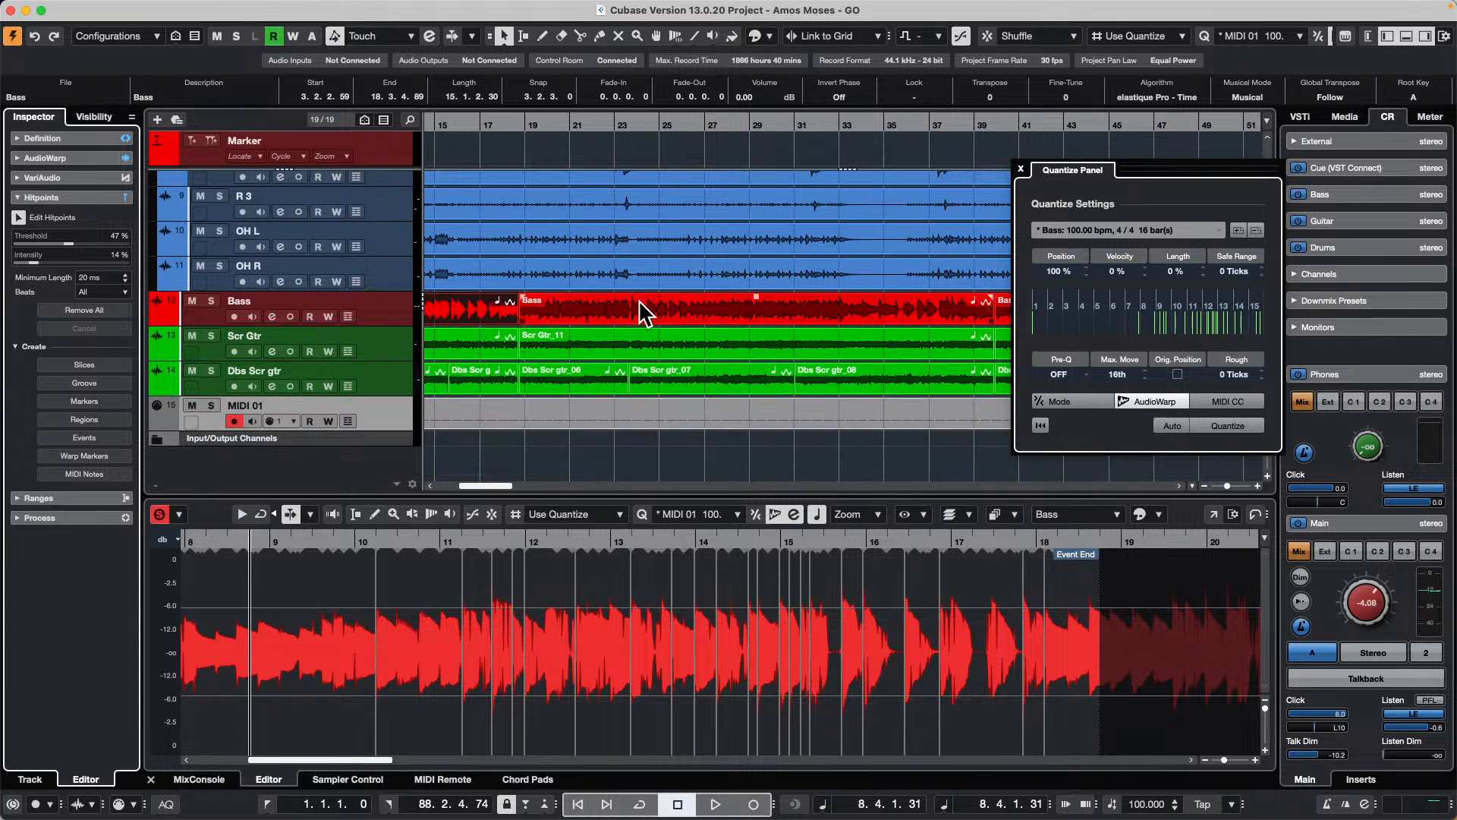
pyautogui.click(580, 414)
pyautogui.moveTo(581, 415); pyautogui.dragTo(1078, 334)
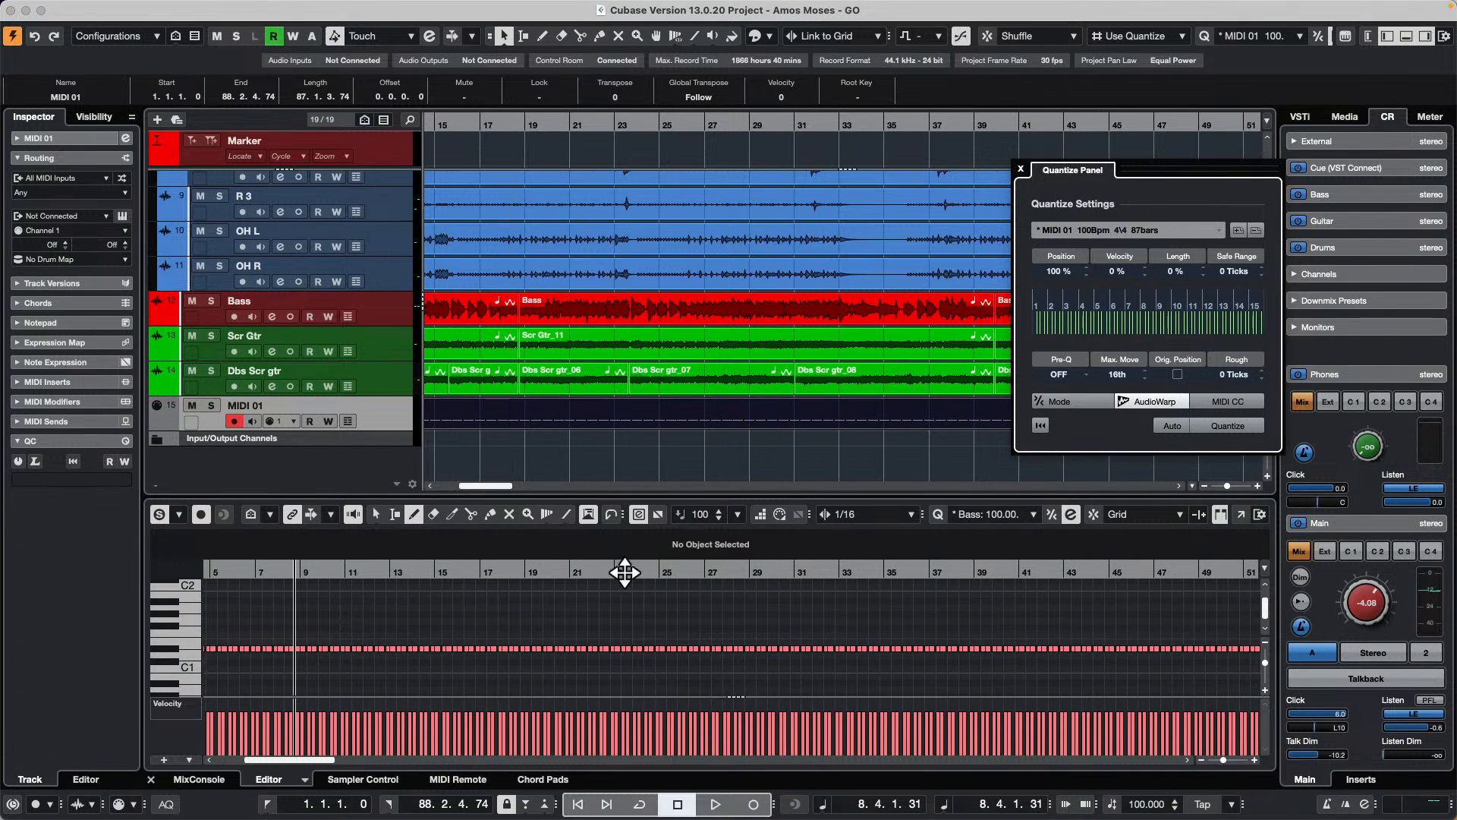
# Step: Enlarge the editor's velocity lane and draw a wavy velocity curve over the hits from about bar 9 to bar 49
pyautogui.moveTo(663, 494); pyautogui.dragTo(663, 417)
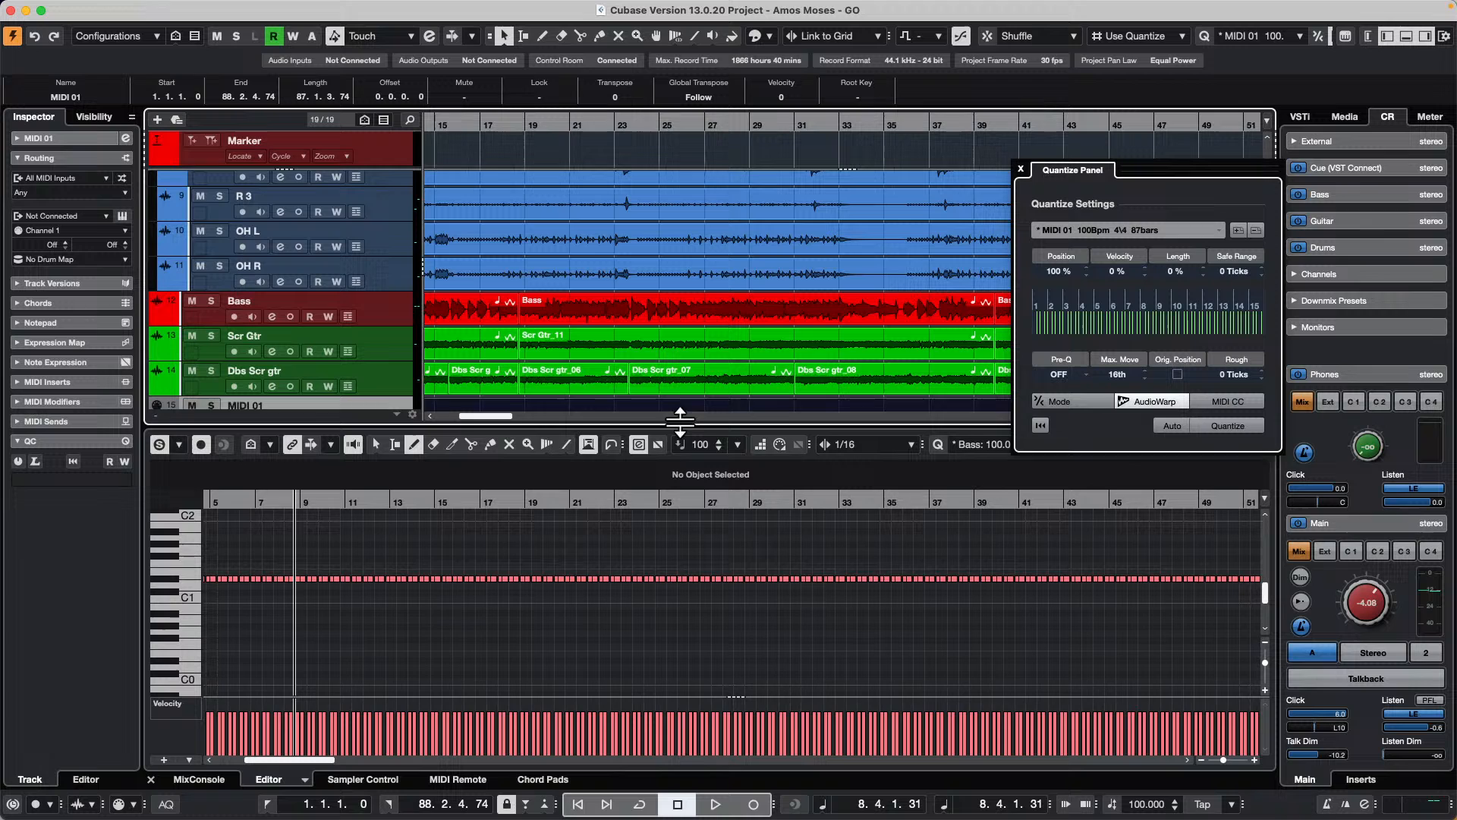
pyautogui.moveTo(445, 696); pyautogui.dragTo(462, 629)
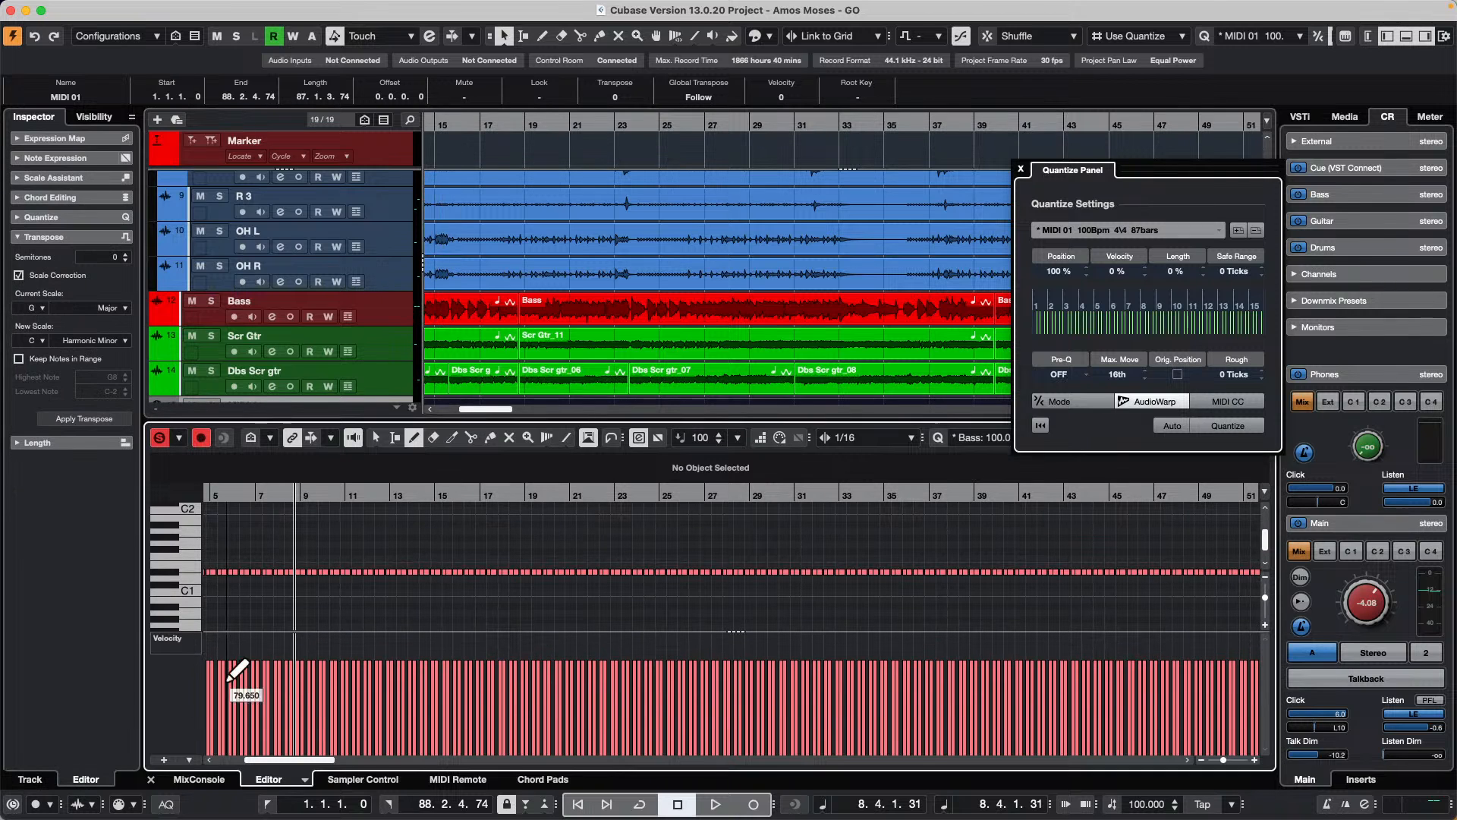
pyautogui.rightClick(285, 681)
pyautogui.click(343, 687)
pyautogui.moveTo(248, 661); pyautogui.dragTo(278, 665)
pyautogui.rightClick(277, 673)
pyautogui.click(354, 678)
pyautogui.rightClick(349, 682)
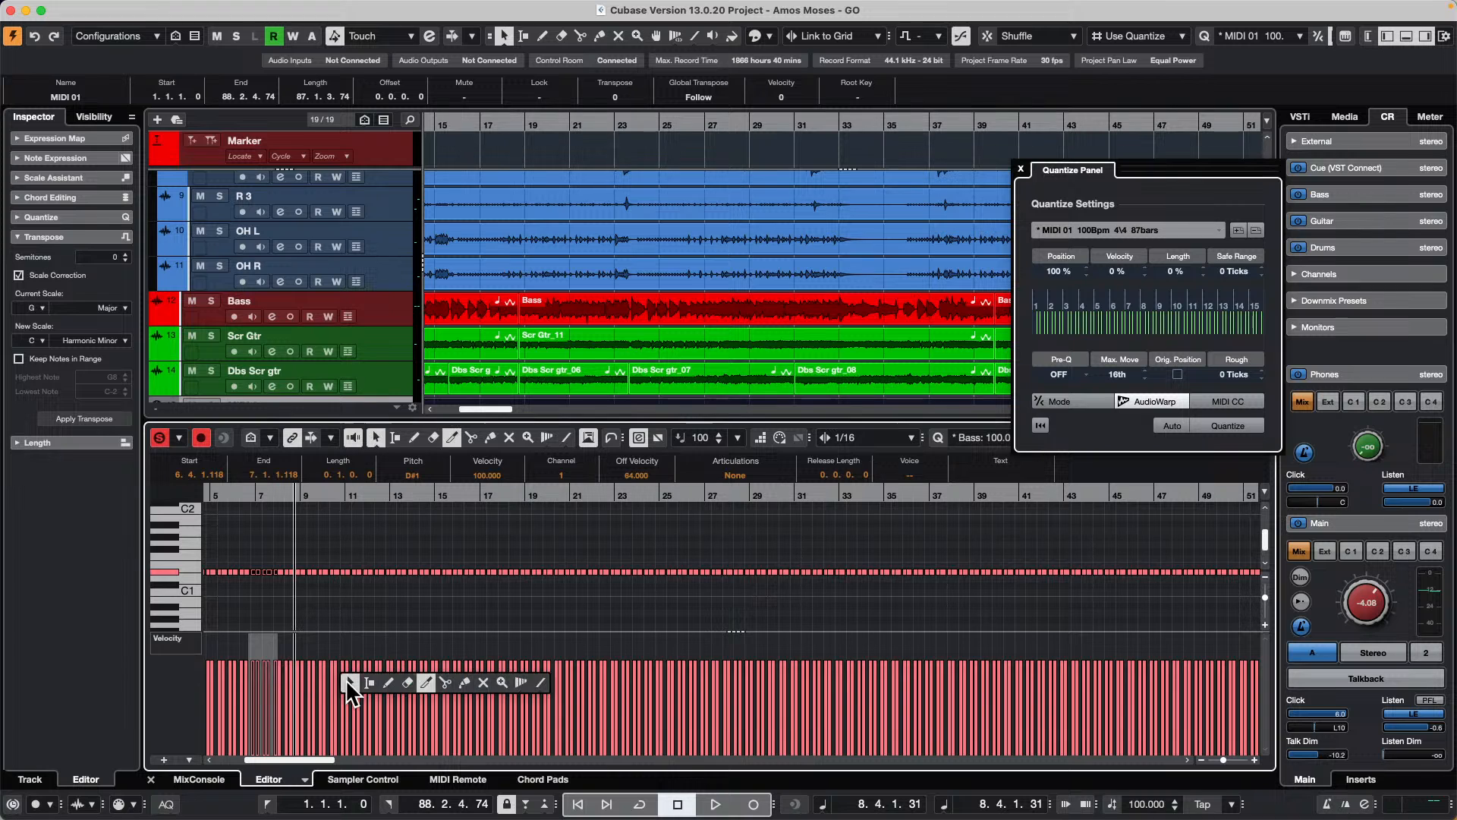
pyautogui.click(388, 682)
pyautogui.moveTo(300, 667)
pyautogui.mouseDown()
pyautogui.moveTo(558, 717)
pyautogui.moveTo(1233, 677)
pyautogui.mouseUp()
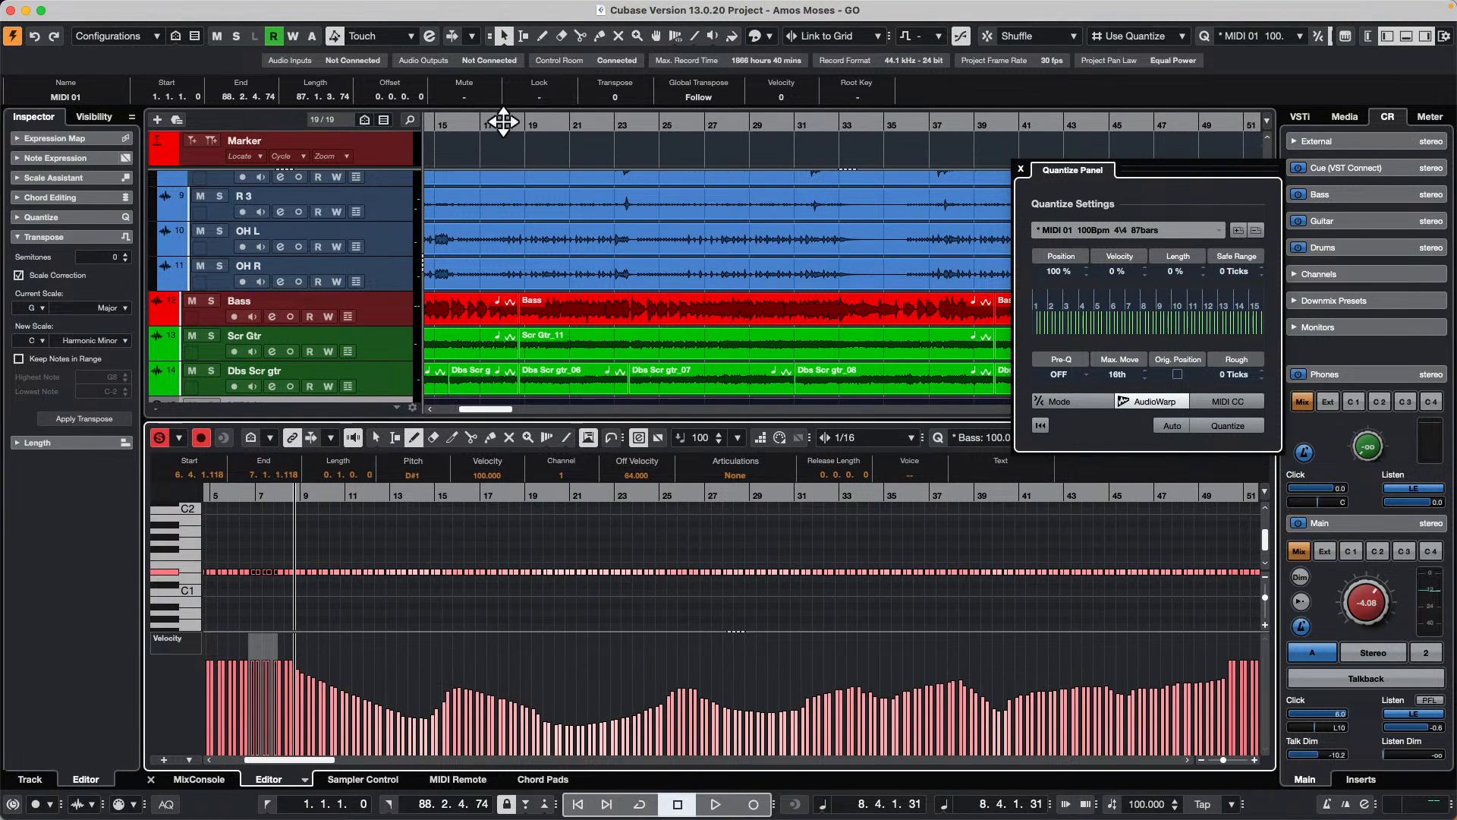
# Step: Set the groove's Velocity to 81 % and its Position to 0 % in the Quantize Panel
pyautogui.moveTo(506, 122); pyautogui.dragTo(504, 113)
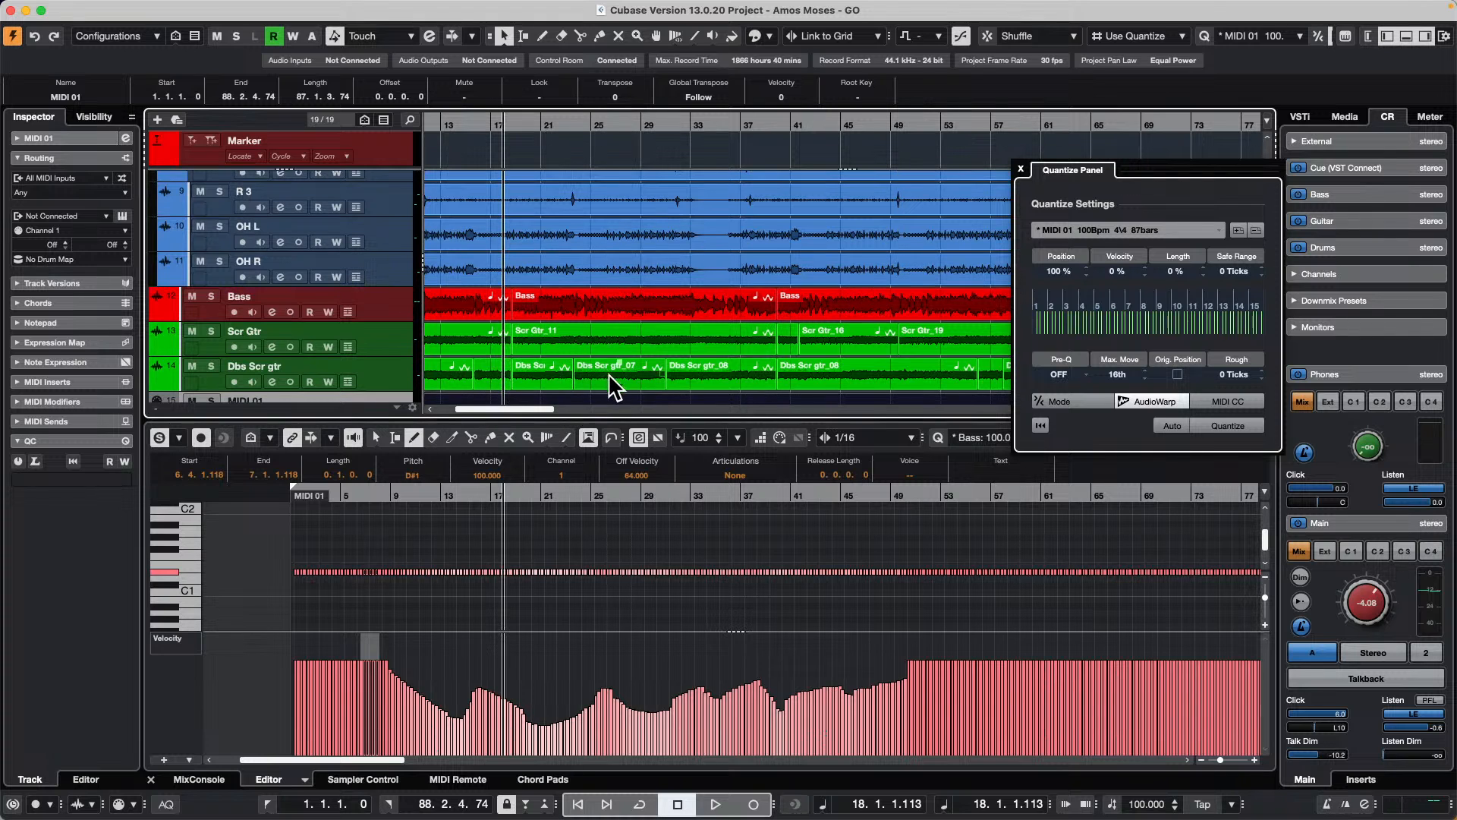
pyautogui.scroll(-2, 608, 371)
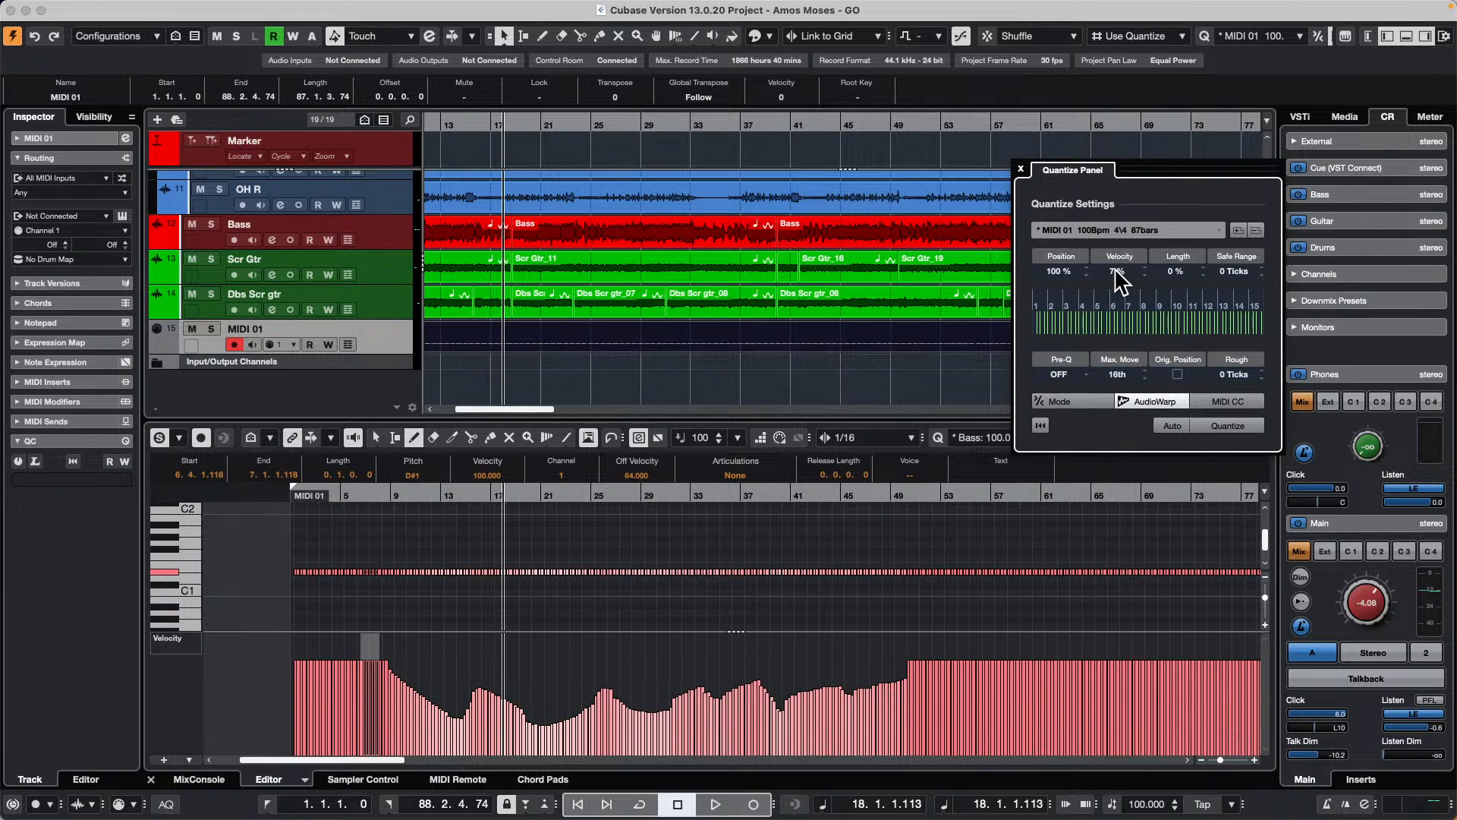
pyautogui.scroll(7, 1108, 269)
pyautogui.press('Return')
# Step: Try the iterative quantize mode at 80 %, turn off AudioWarp and close the Quantize Panel
pyautogui.click(1051, 402)
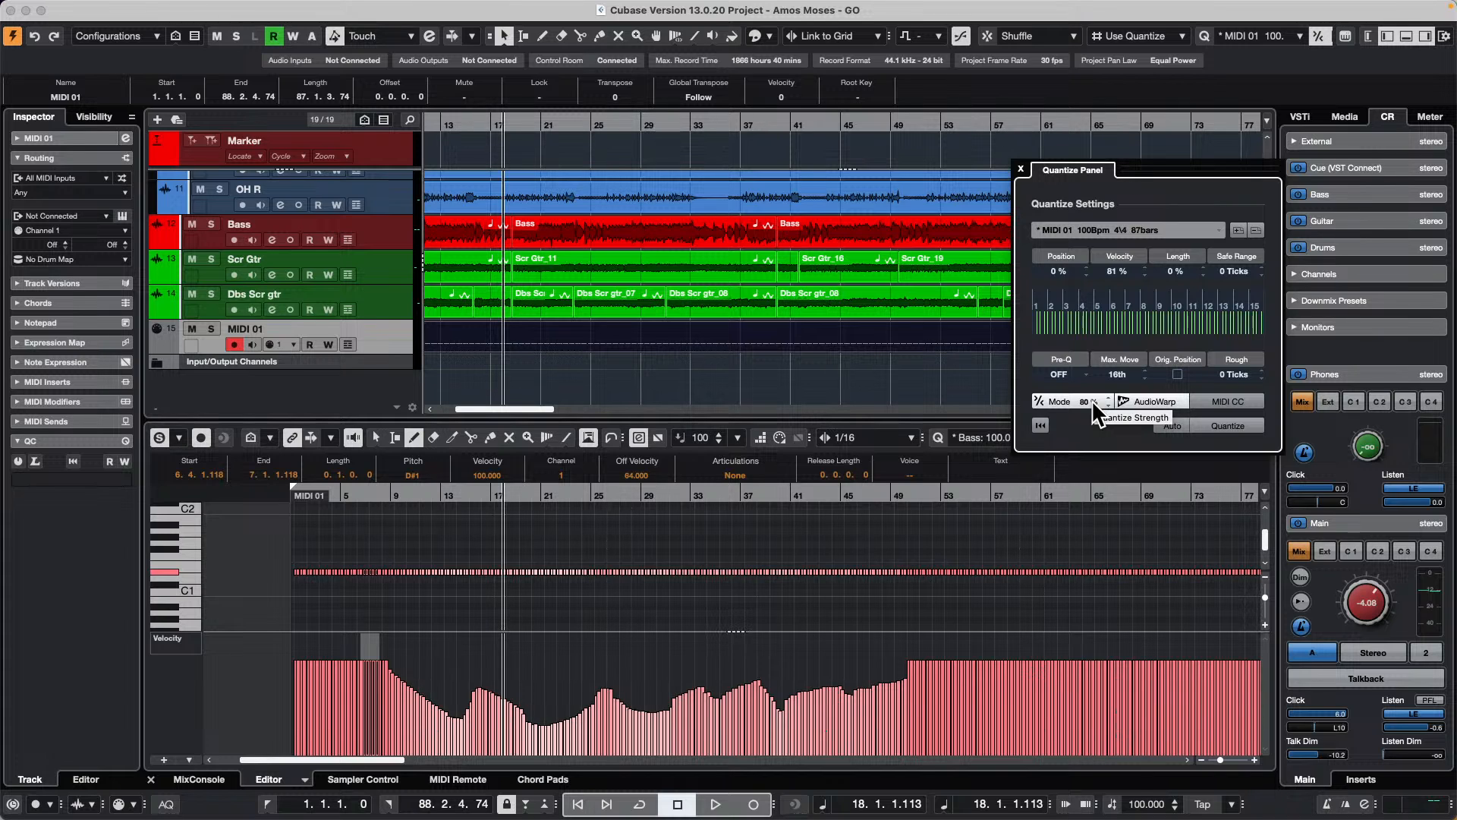
pyautogui.click(1144, 398)
pyautogui.click(1064, 399)
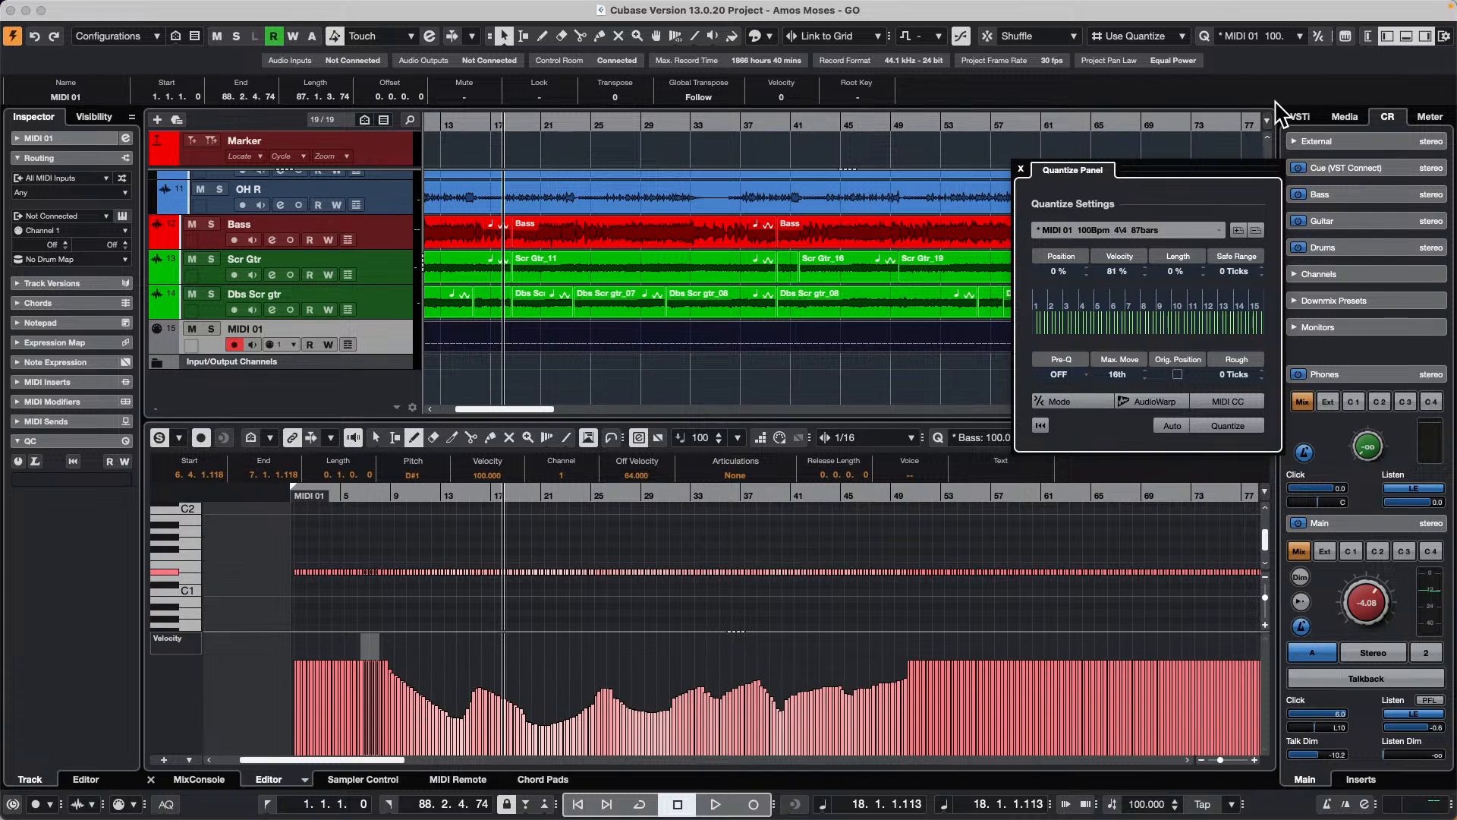
pyautogui.click(1020, 168)
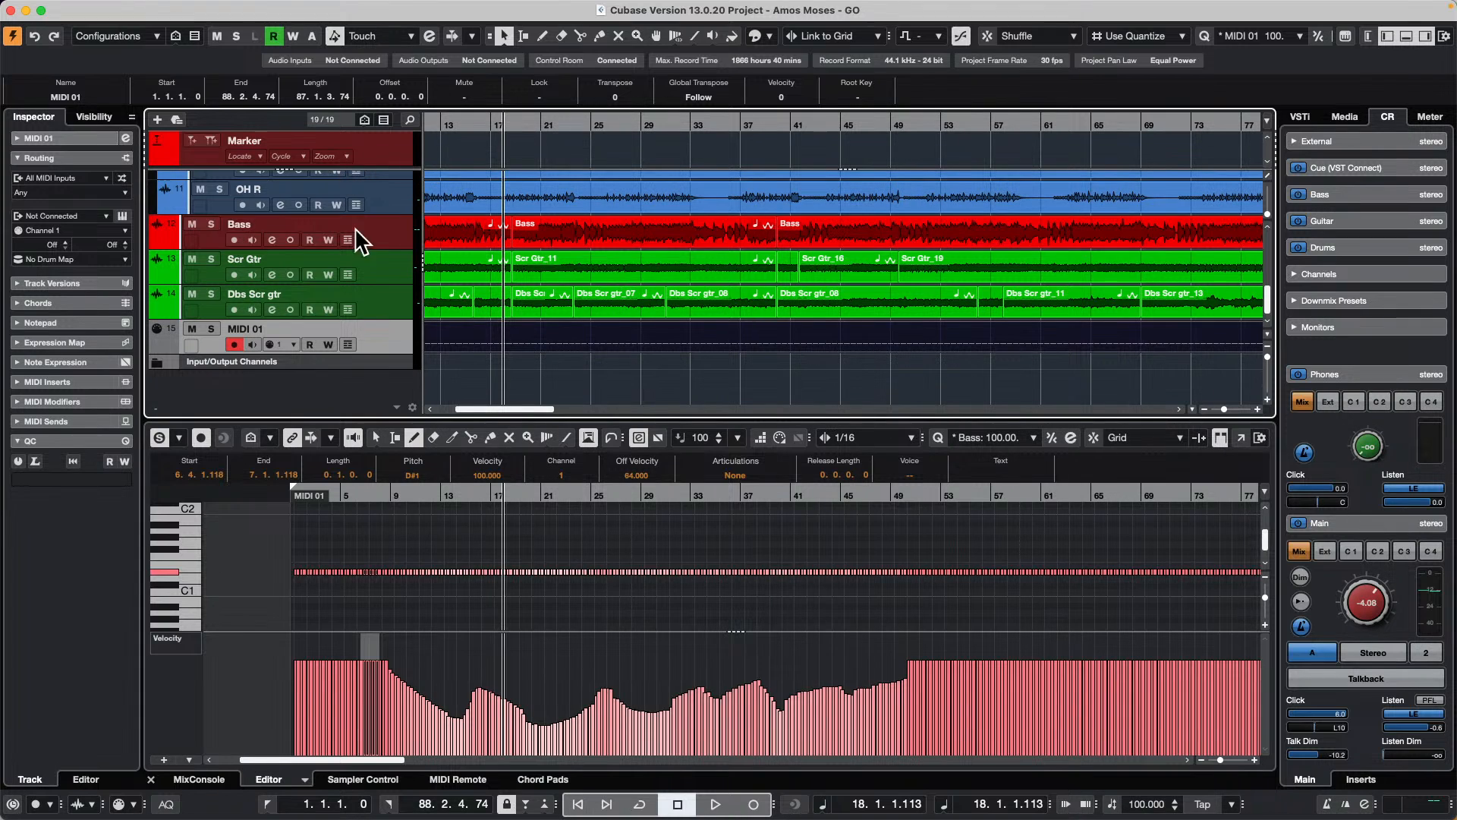
# Step: Select the Bass track, show its channel strip beside the Inspector and widen the strip
pyautogui.click(395, 245)
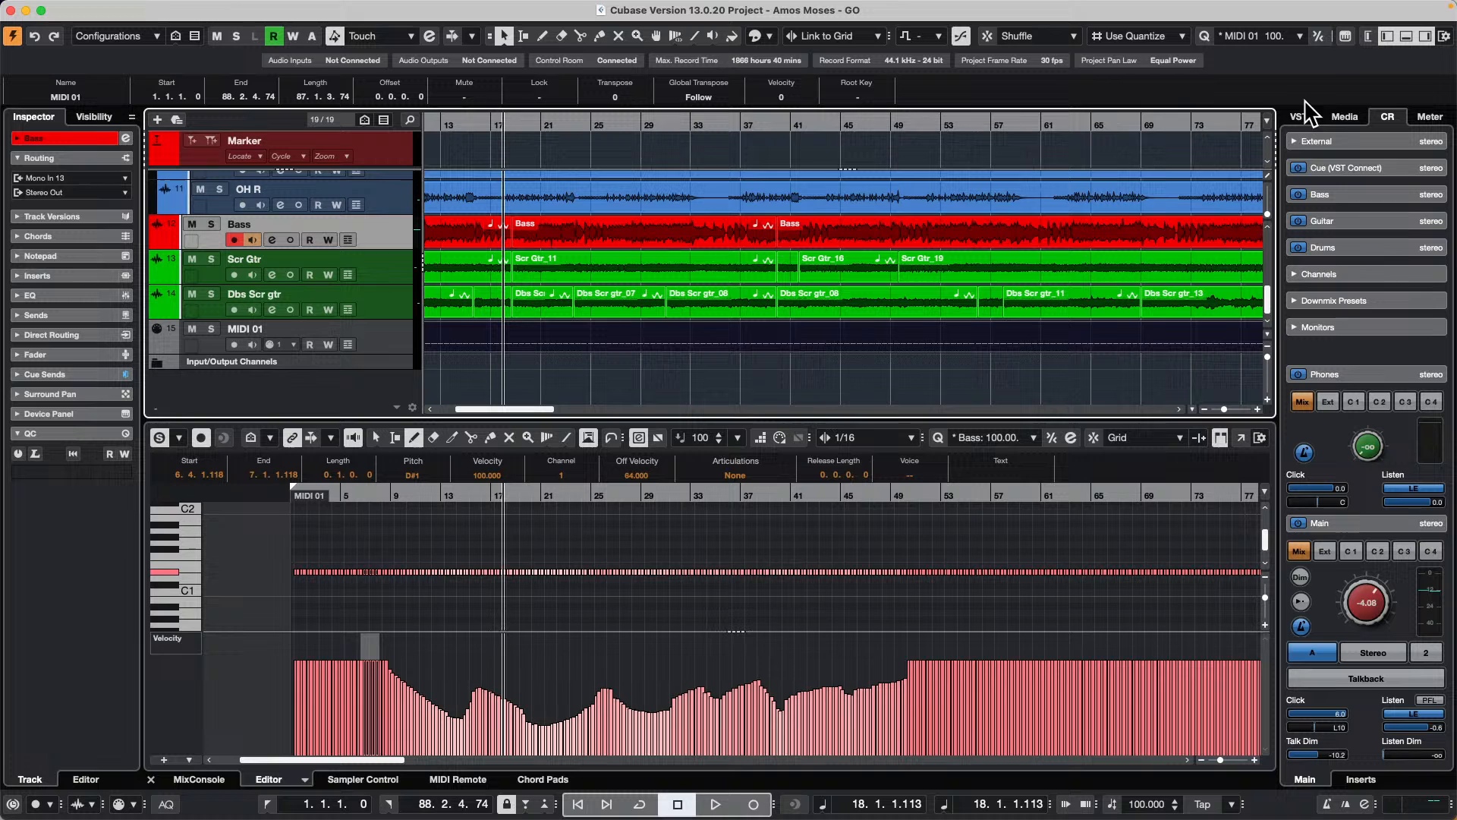
pyautogui.click(1368, 38)
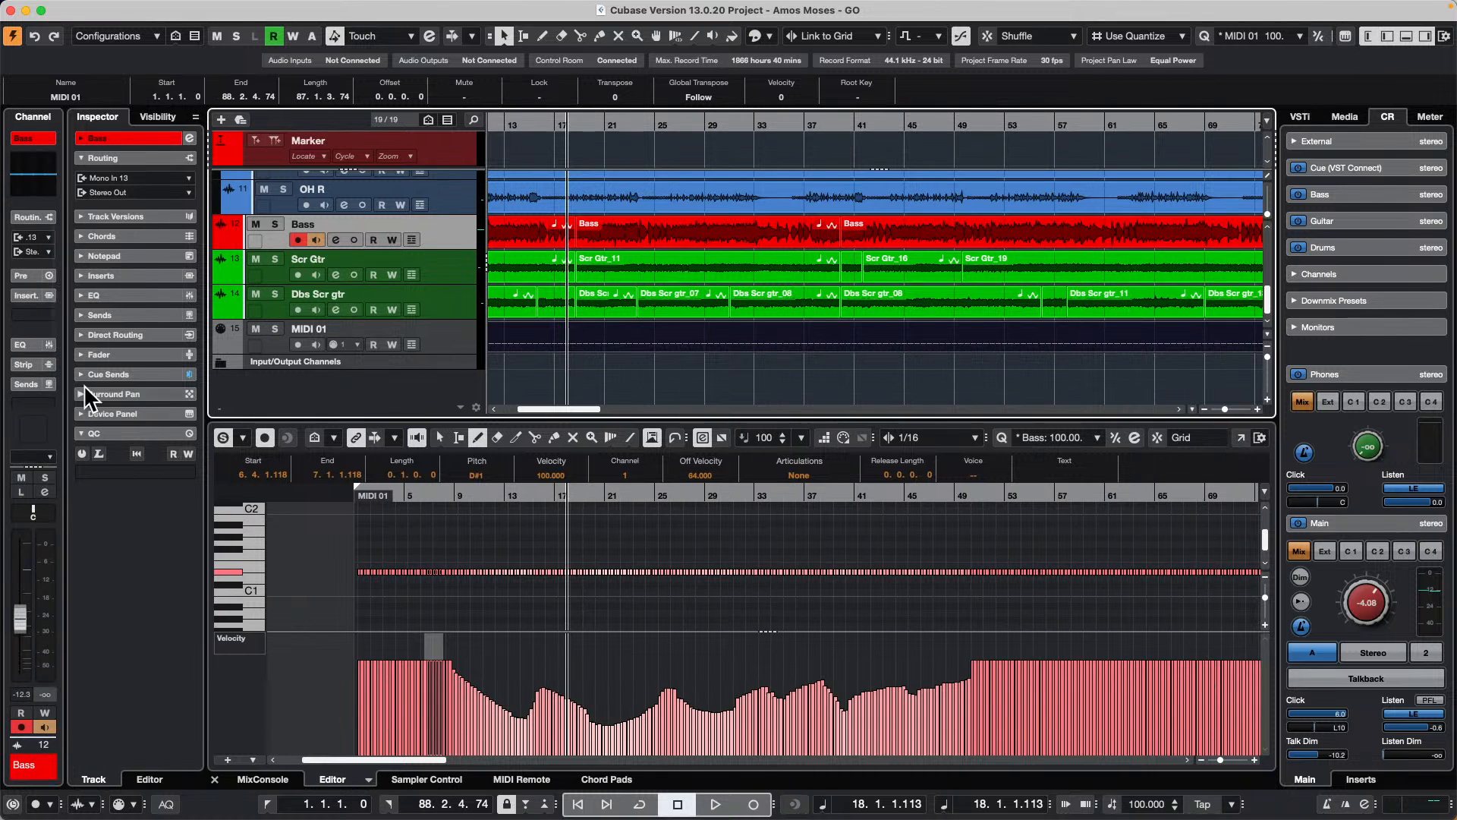
pyautogui.moveTo(64, 394); pyautogui.dragTo(126, 397)
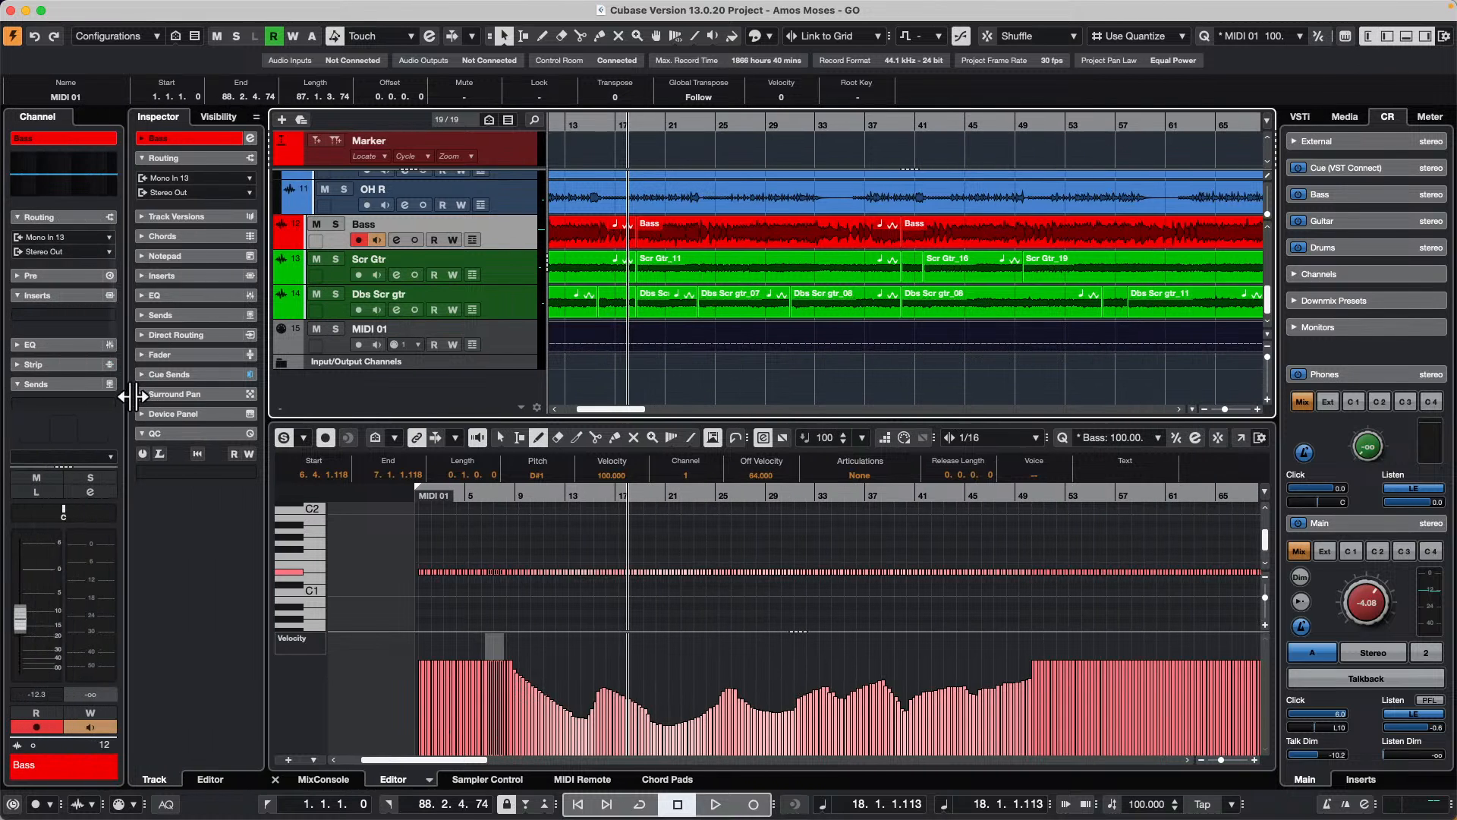
# Step: Add one stereo audio track routed to Stereo Out below the MIDI 01 track
pyautogui.click(495, 348)
pyautogui.rightClick(498, 345)
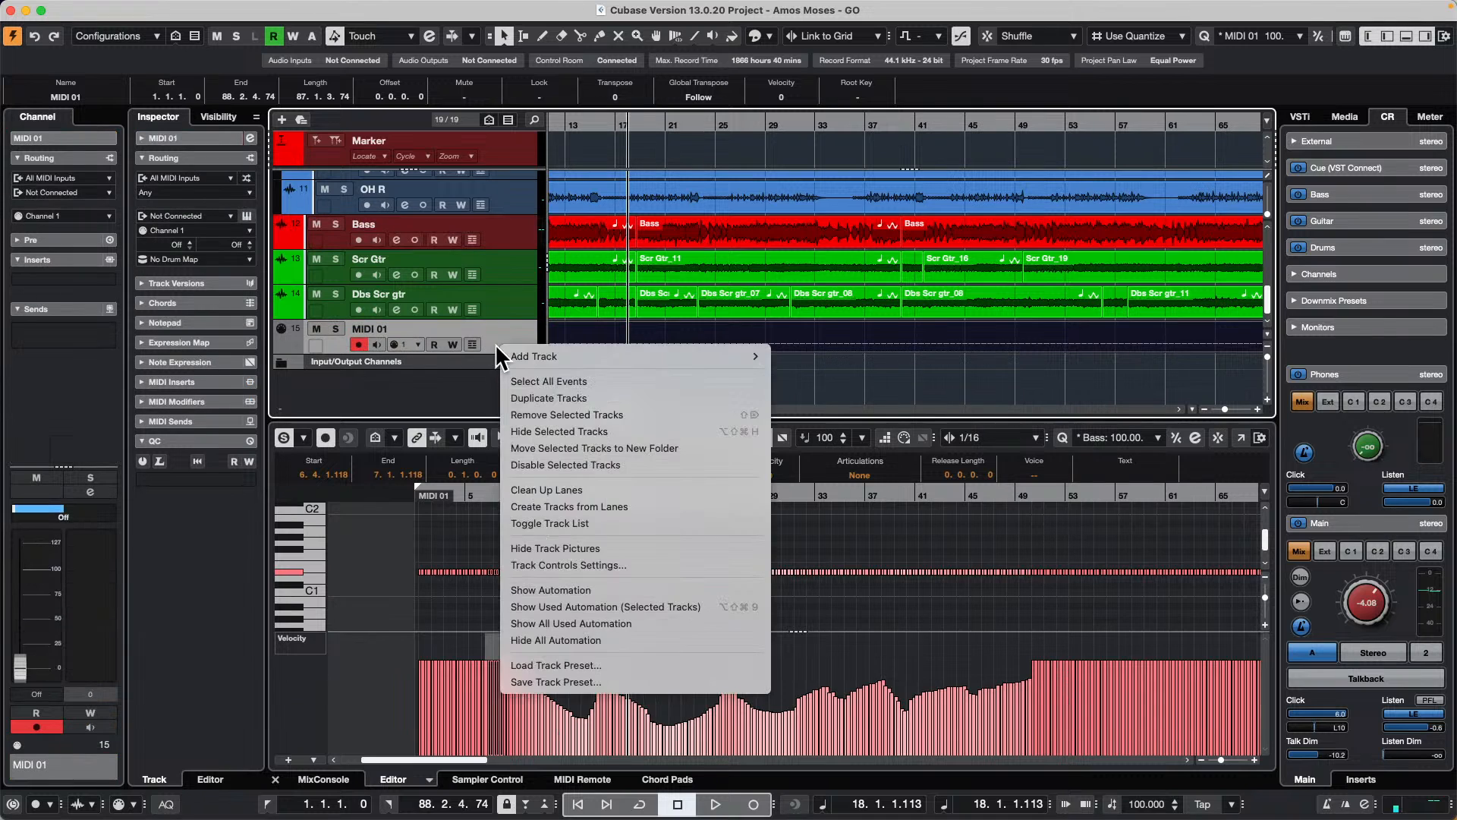
pyautogui.moveTo(658, 358)
pyautogui.click(861, 355)
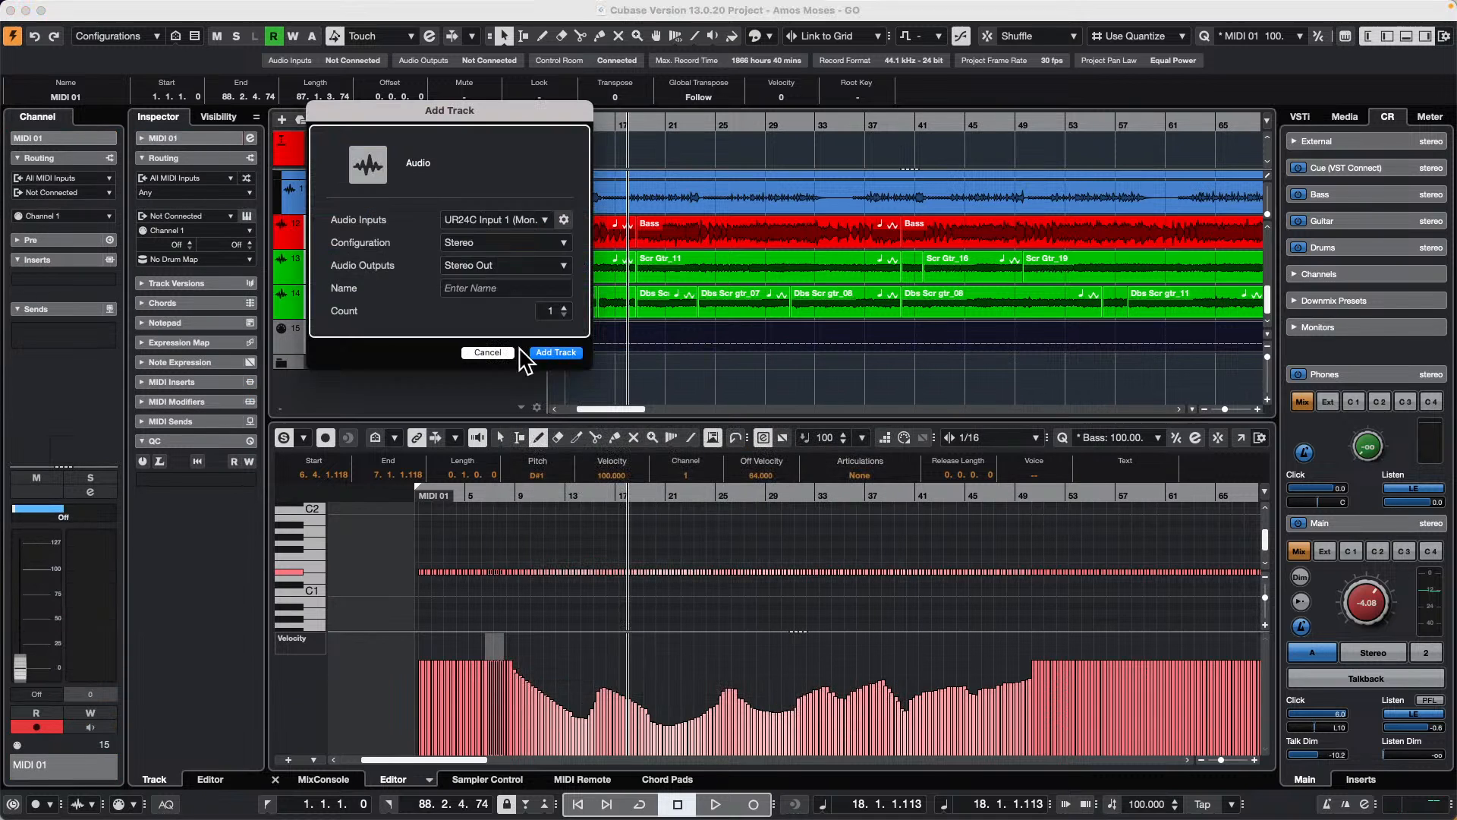
pyautogui.click(566, 353)
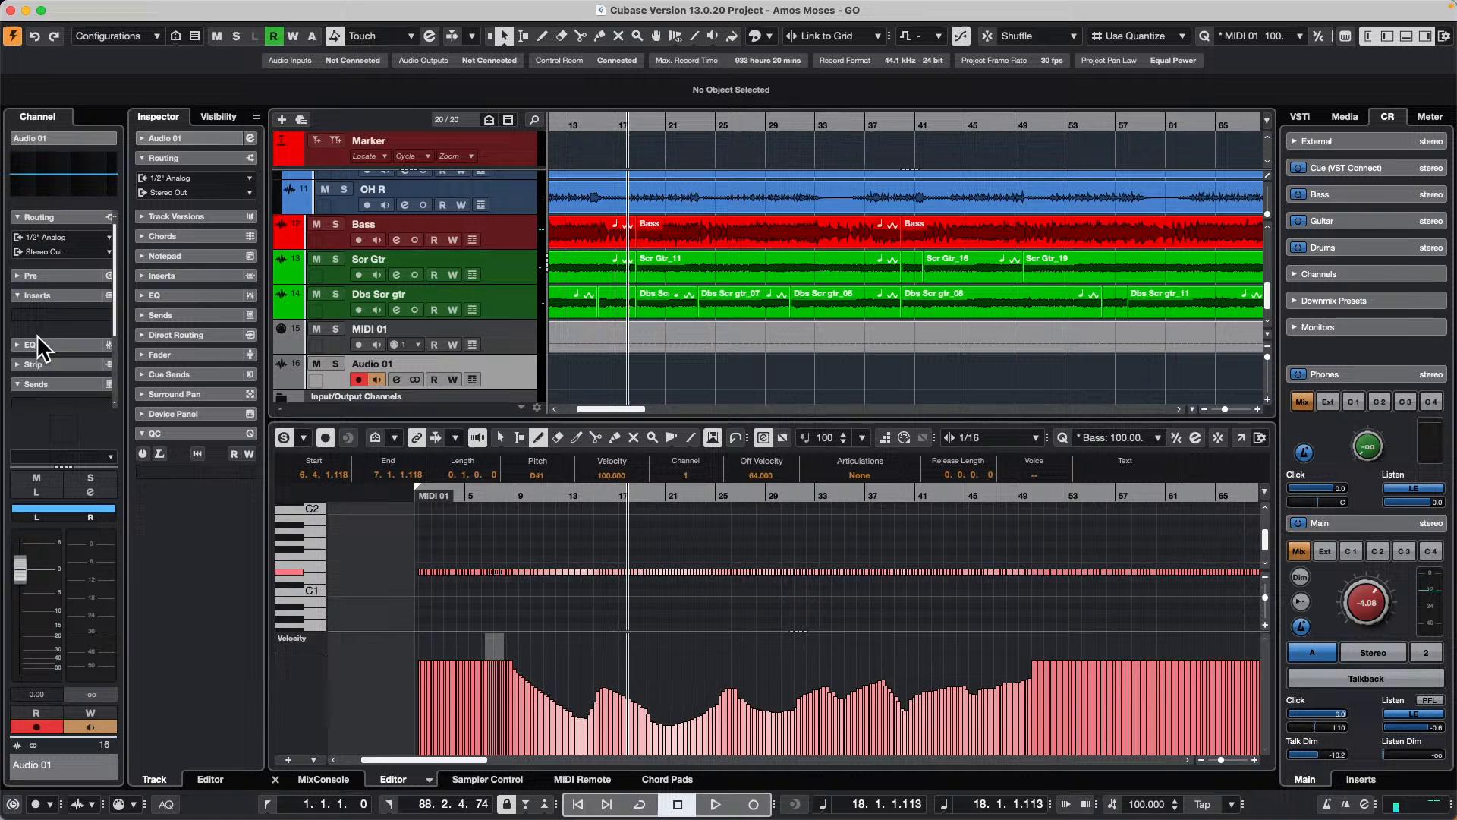
# Step: Load VocalChain as the first insert on the new audio track and close the plug-in window
pyautogui.click(101, 317)
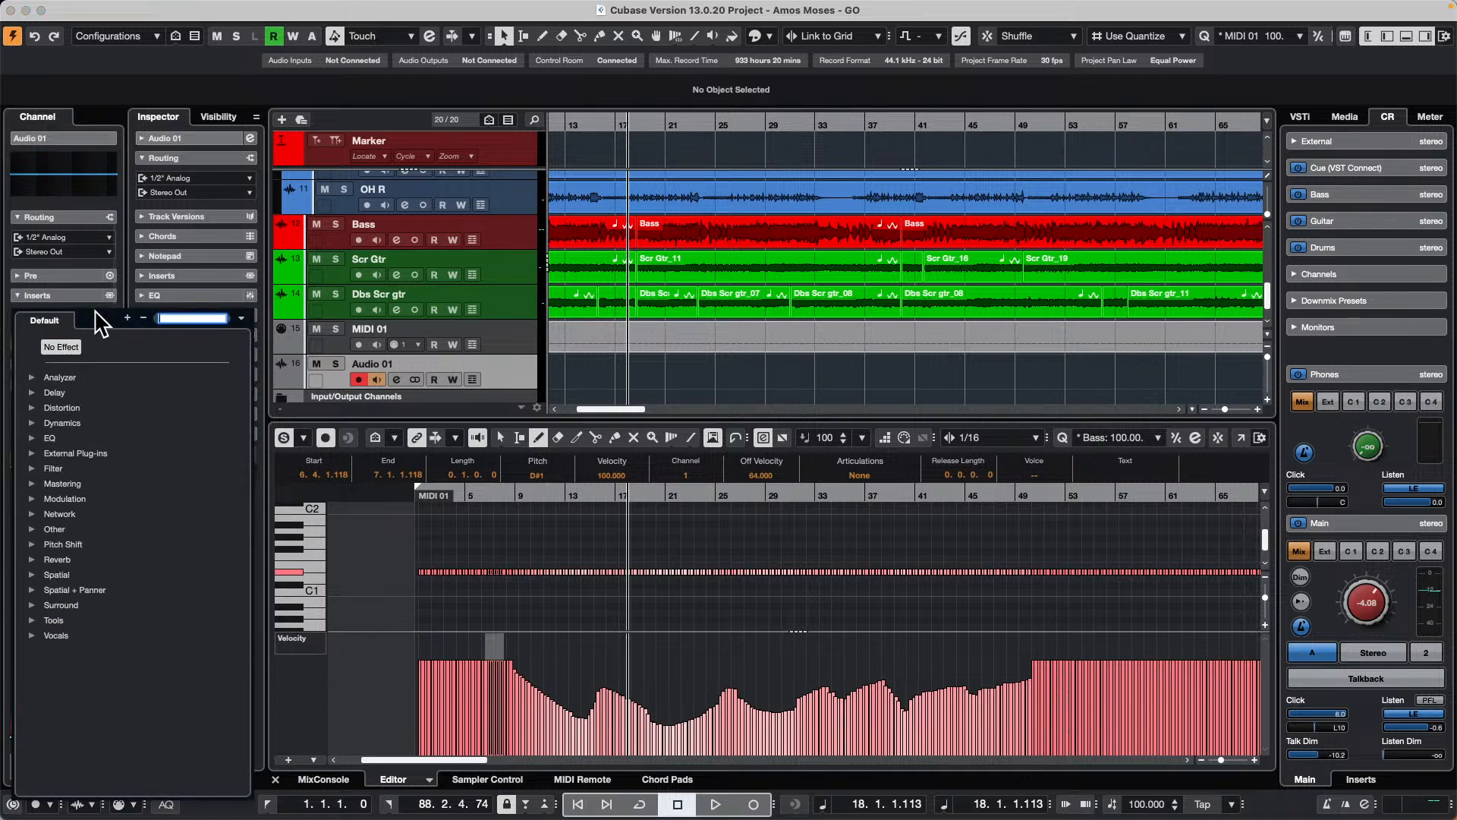
pyautogui.click(32, 635)
pyautogui.click(74, 651)
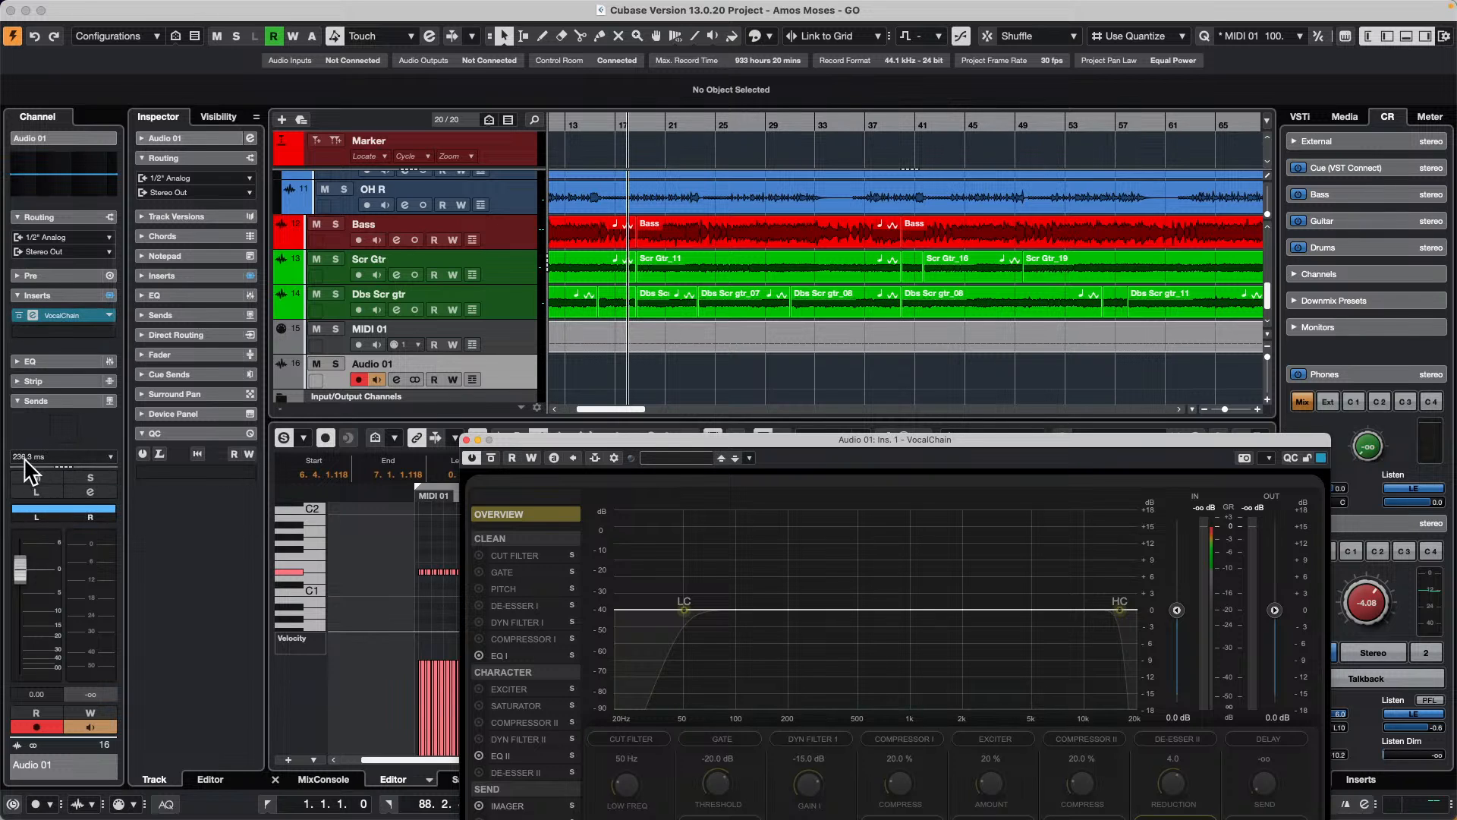
pyautogui.click(466, 439)
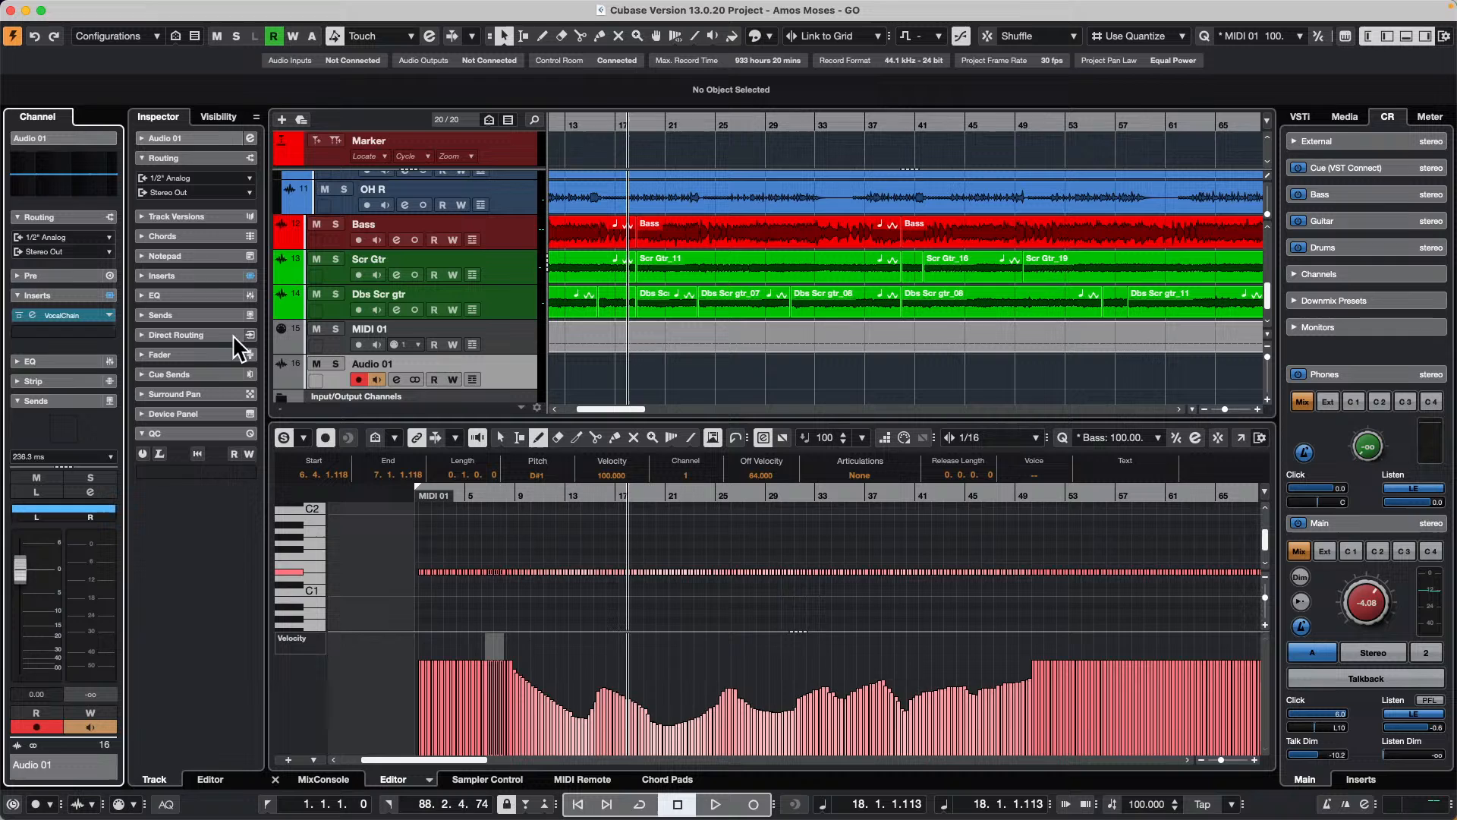
# Step: Load MonoDelay as the second insert on the Audio 01 track and move its window over the track list
pyautogui.click(44, 335)
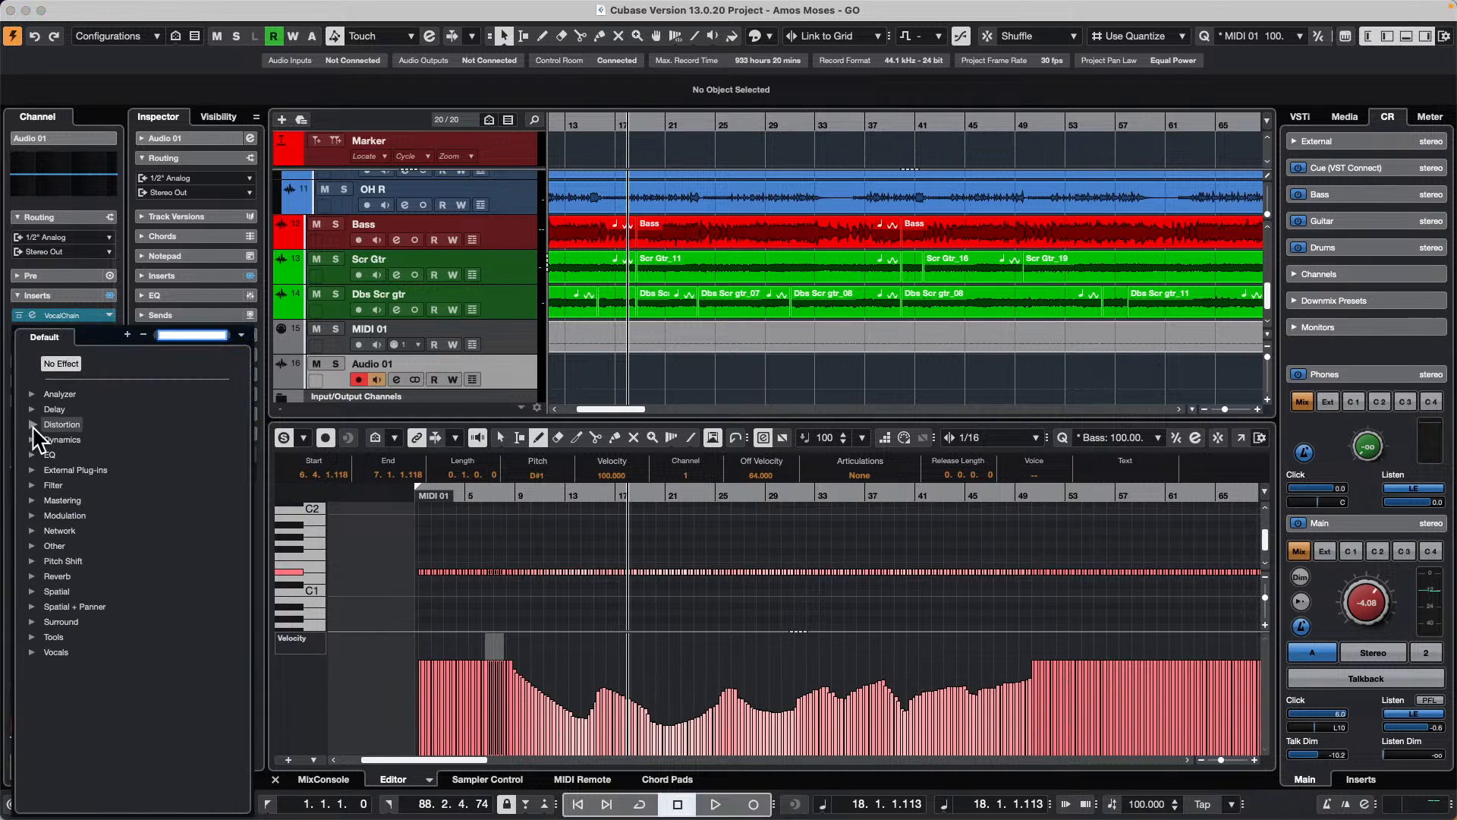
pyautogui.click(33, 409)
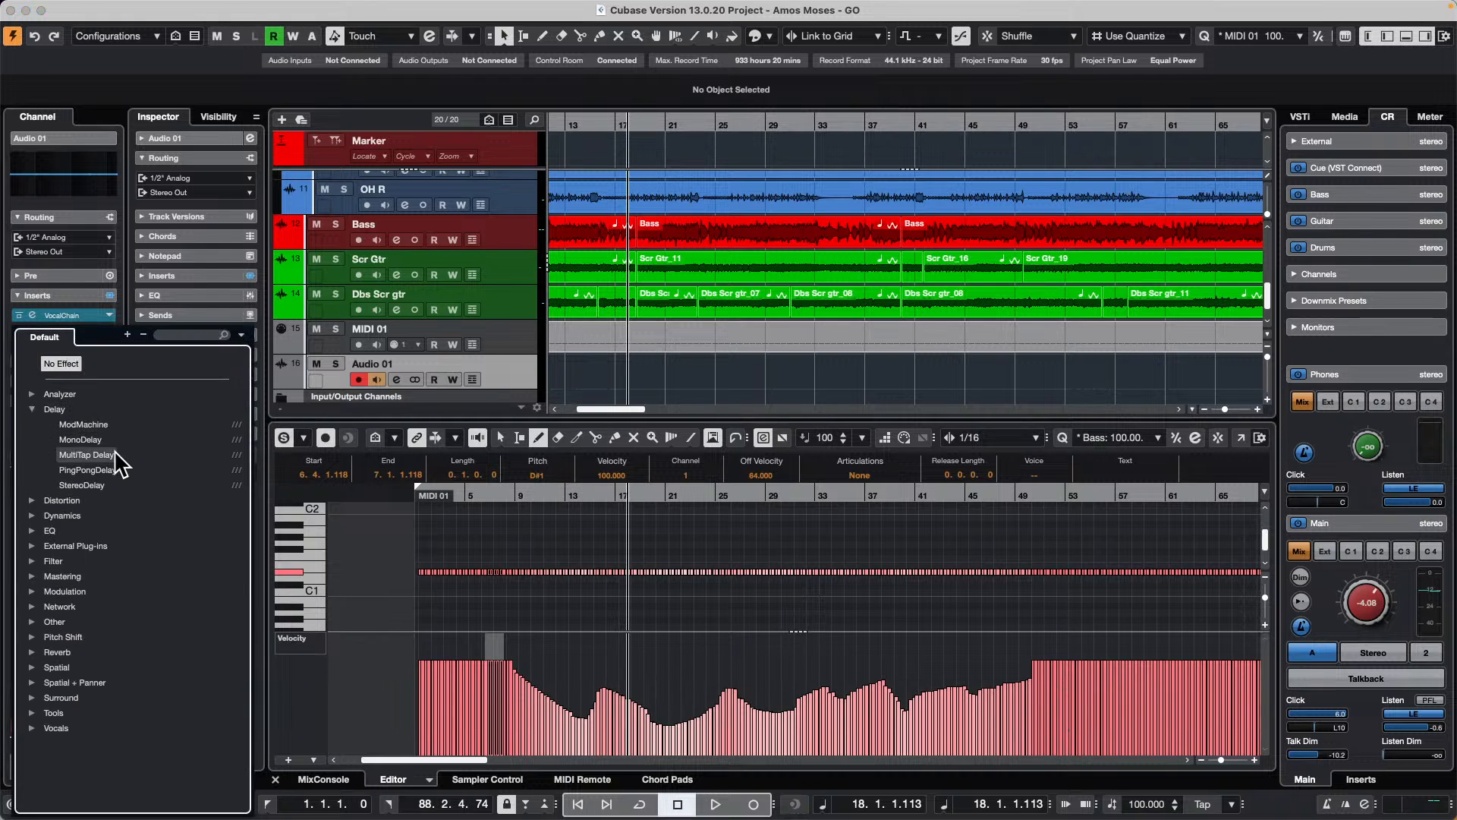
pyautogui.click(97, 442)
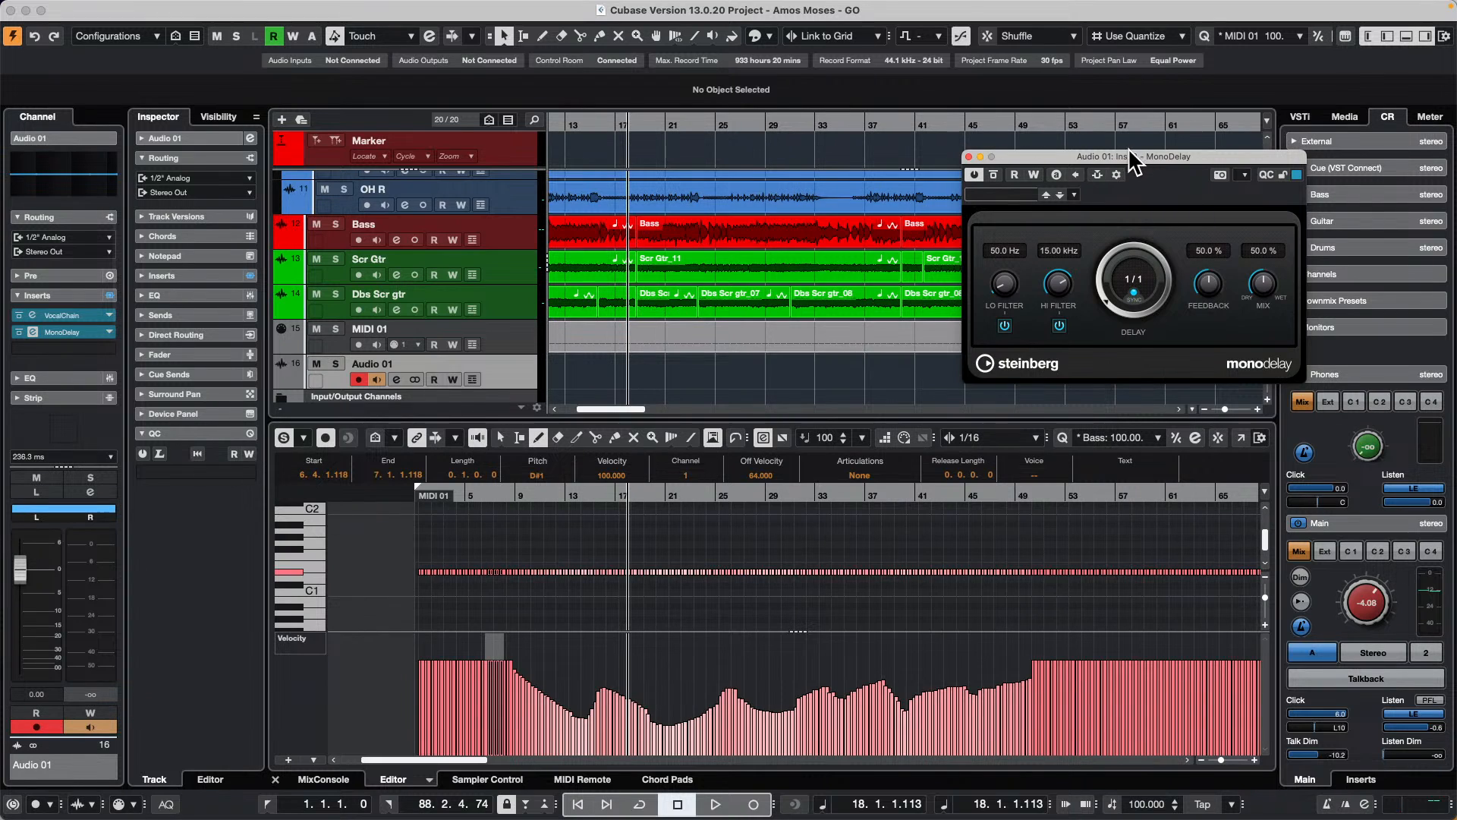
pyautogui.moveTo(1131, 162); pyautogui.dragTo(539, 213)
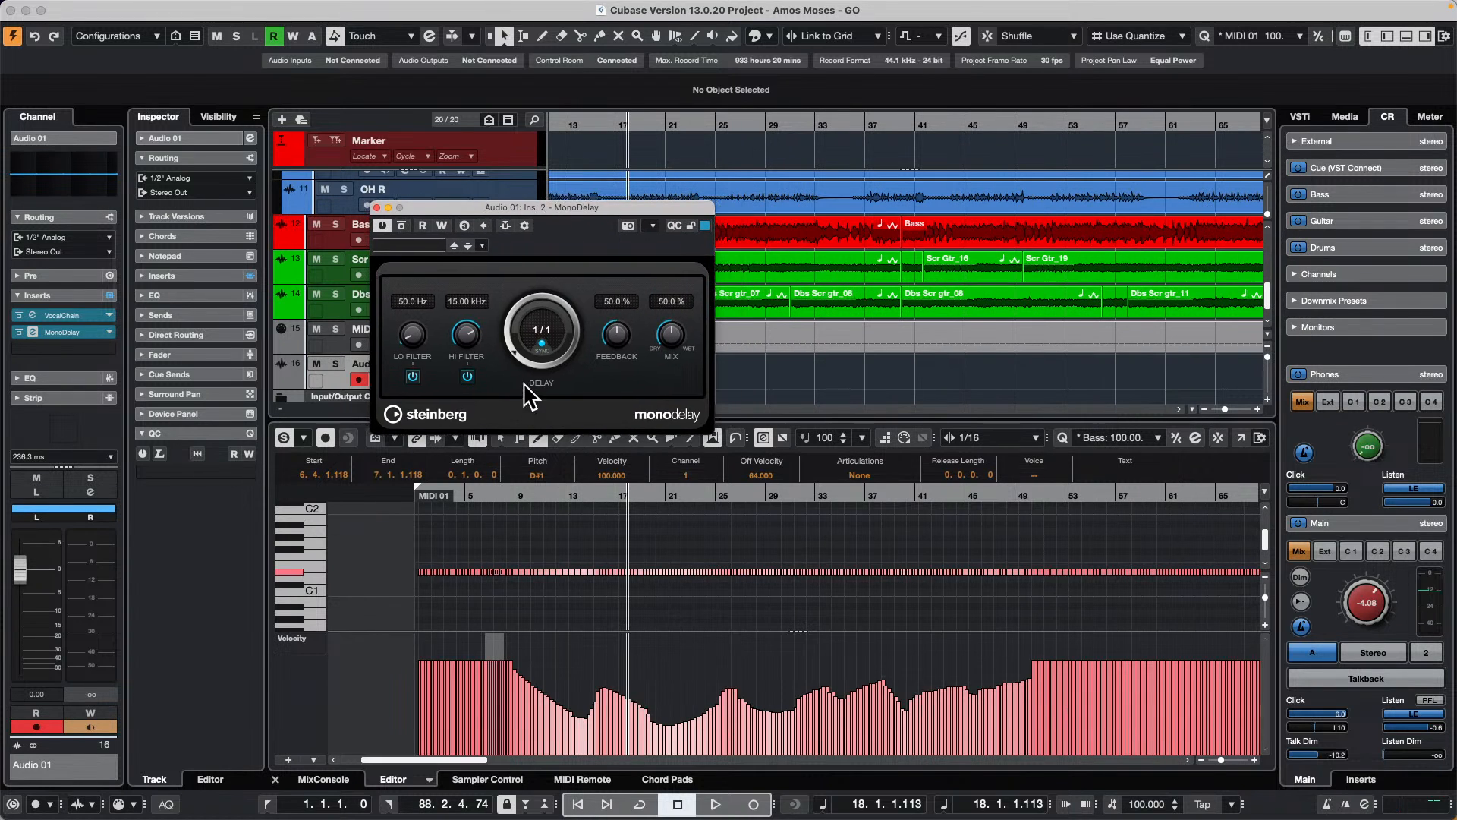
# Step: Set MonoDelay's delay time to 1/4 and toggle its tempo sync off and on
pyautogui.moveTo(514, 351); pyautogui.dragTo(560, 391)
pyautogui.click(547, 349)
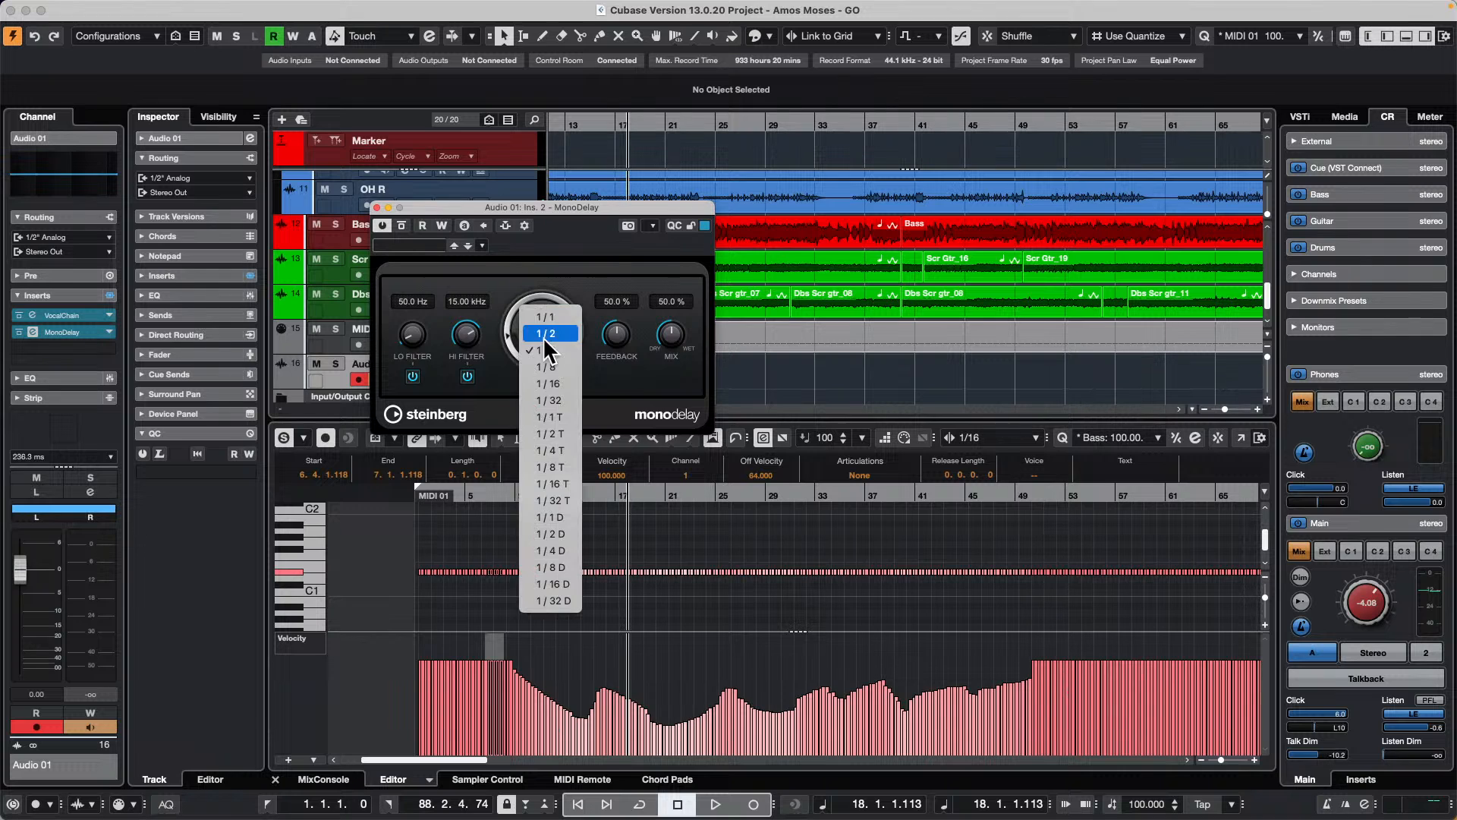
pyautogui.click(548, 350)
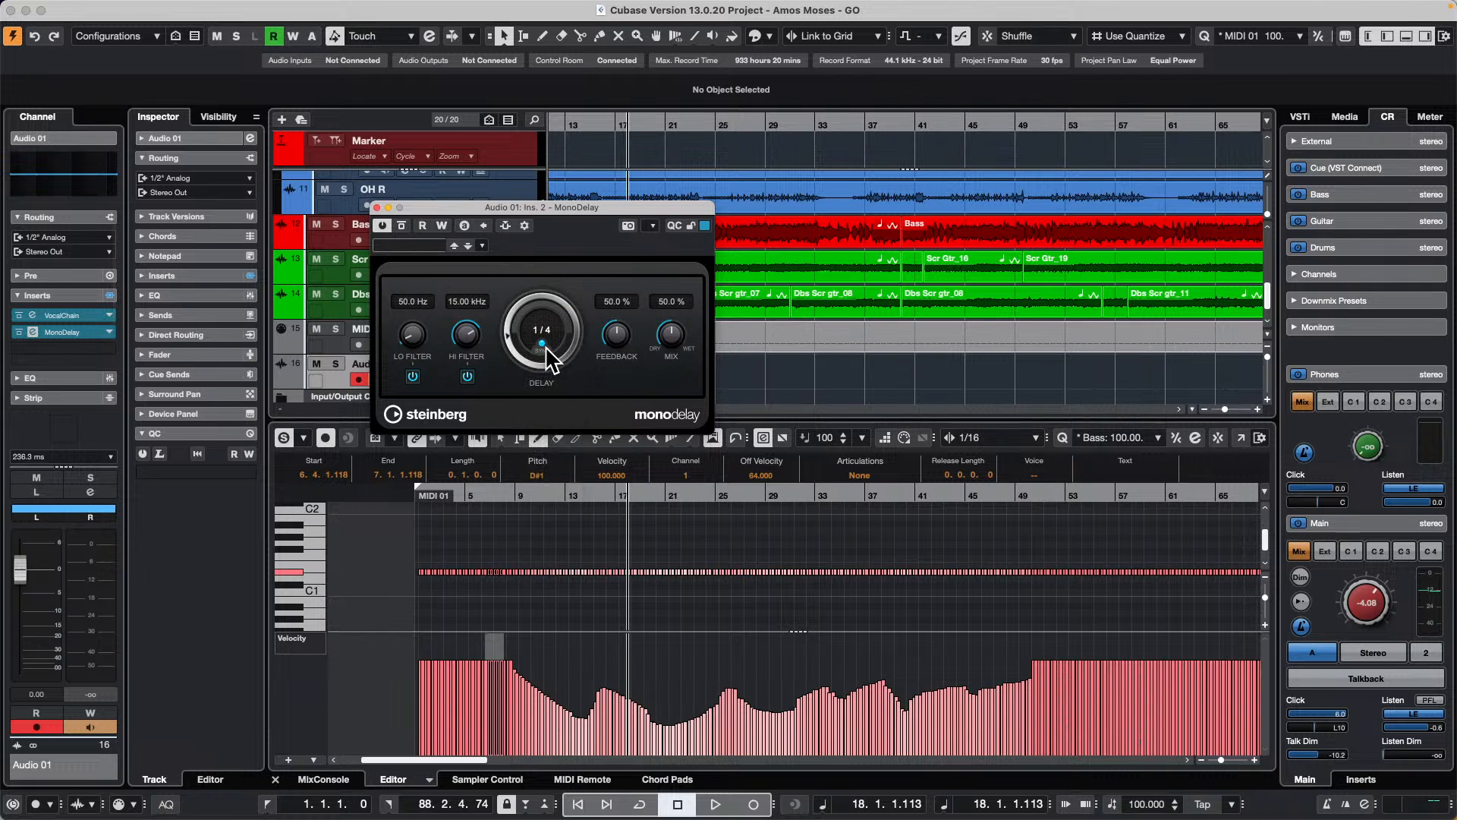
pyautogui.click(543, 346)
pyautogui.moveTo(516, 351); pyautogui.dragTo(505, 325)
pyautogui.click(542, 344)
pyautogui.click(542, 344)
pyautogui.click(542, 344)
pyautogui.click(542, 343)
pyautogui.click(542, 343)
pyautogui.click(542, 343)
pyautogui.click(541, 344)
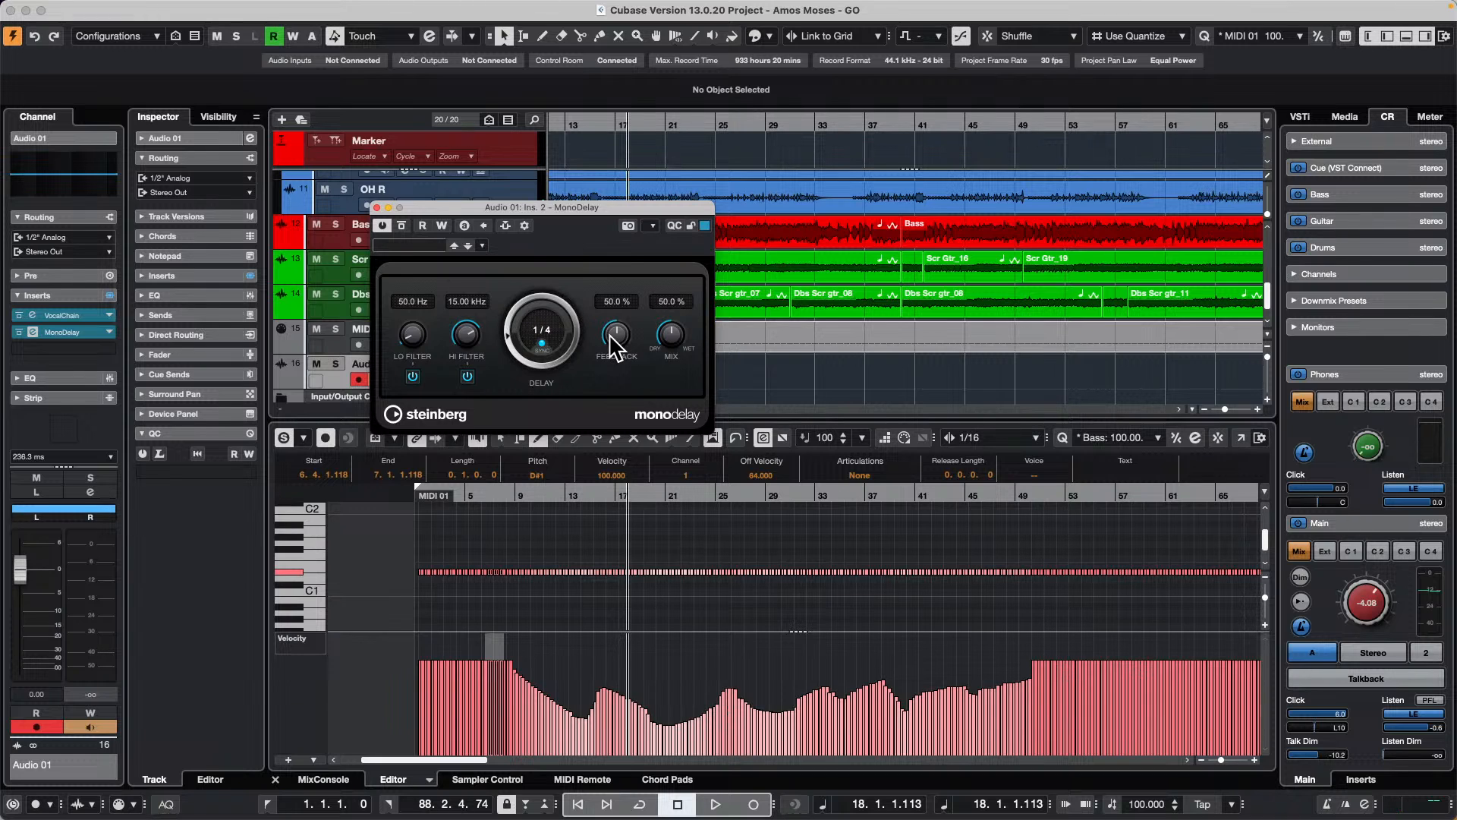
# Step: Close the MonoDelay window and remove both MonoDelay and VocalChain from the Audio 01 inserts
pyautogui.click(378, 207)
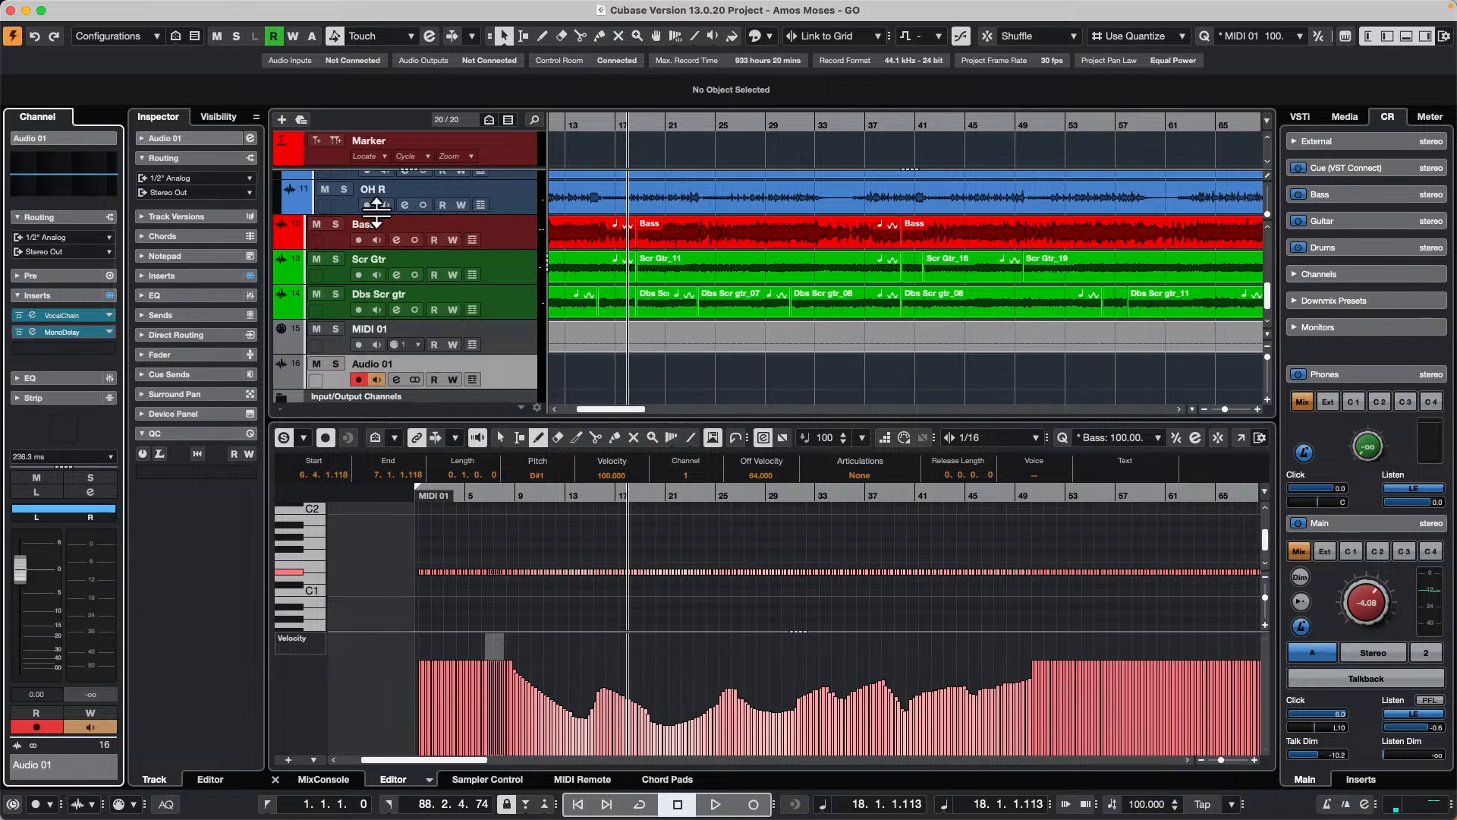
pyautogui.moveTo(68, 332); pyautogui.dragTo(320, 334)
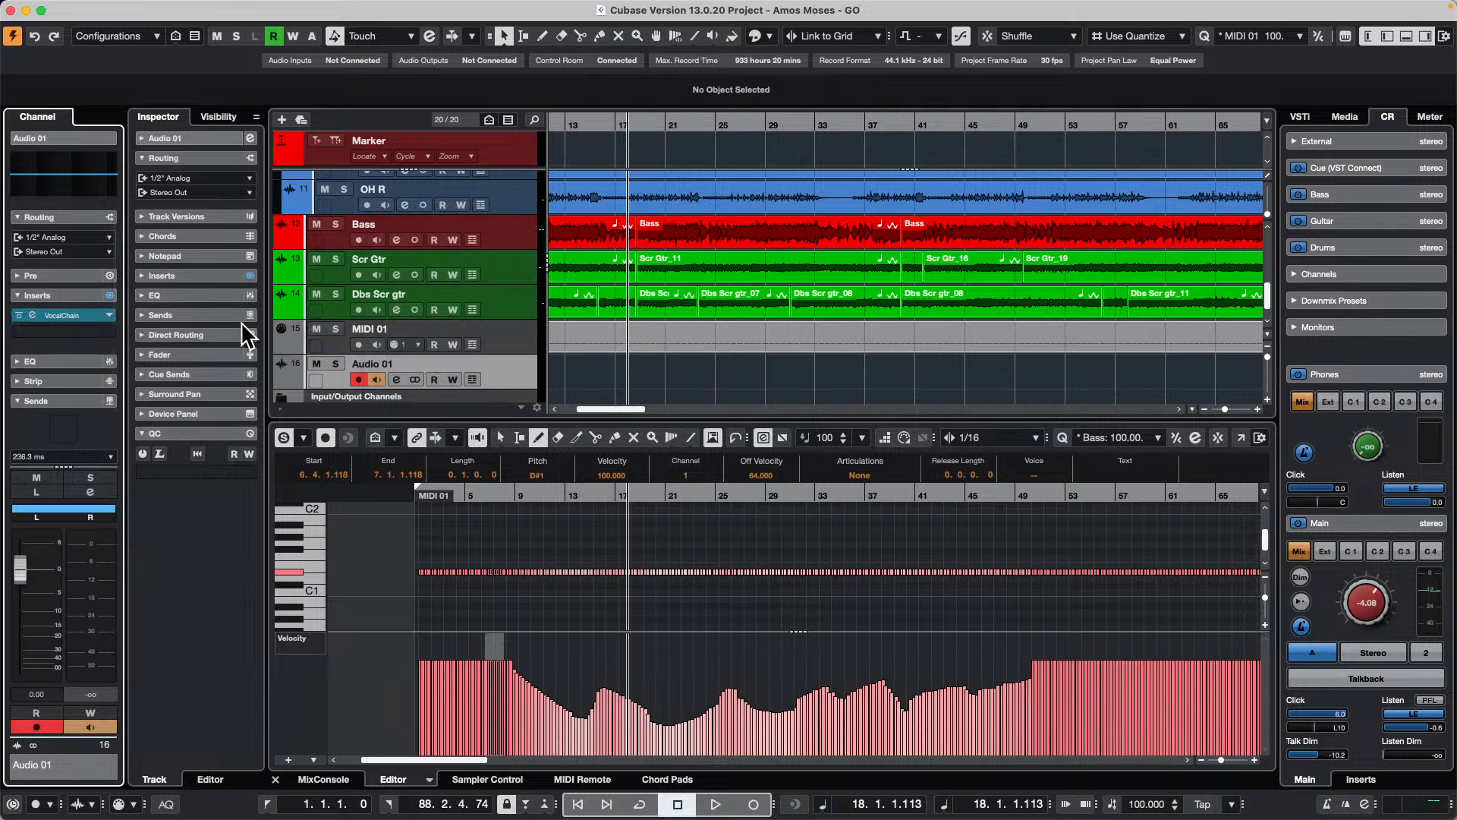
pyautogui.moveTo(78, 318); pyautogui.dragTo(459, 334)
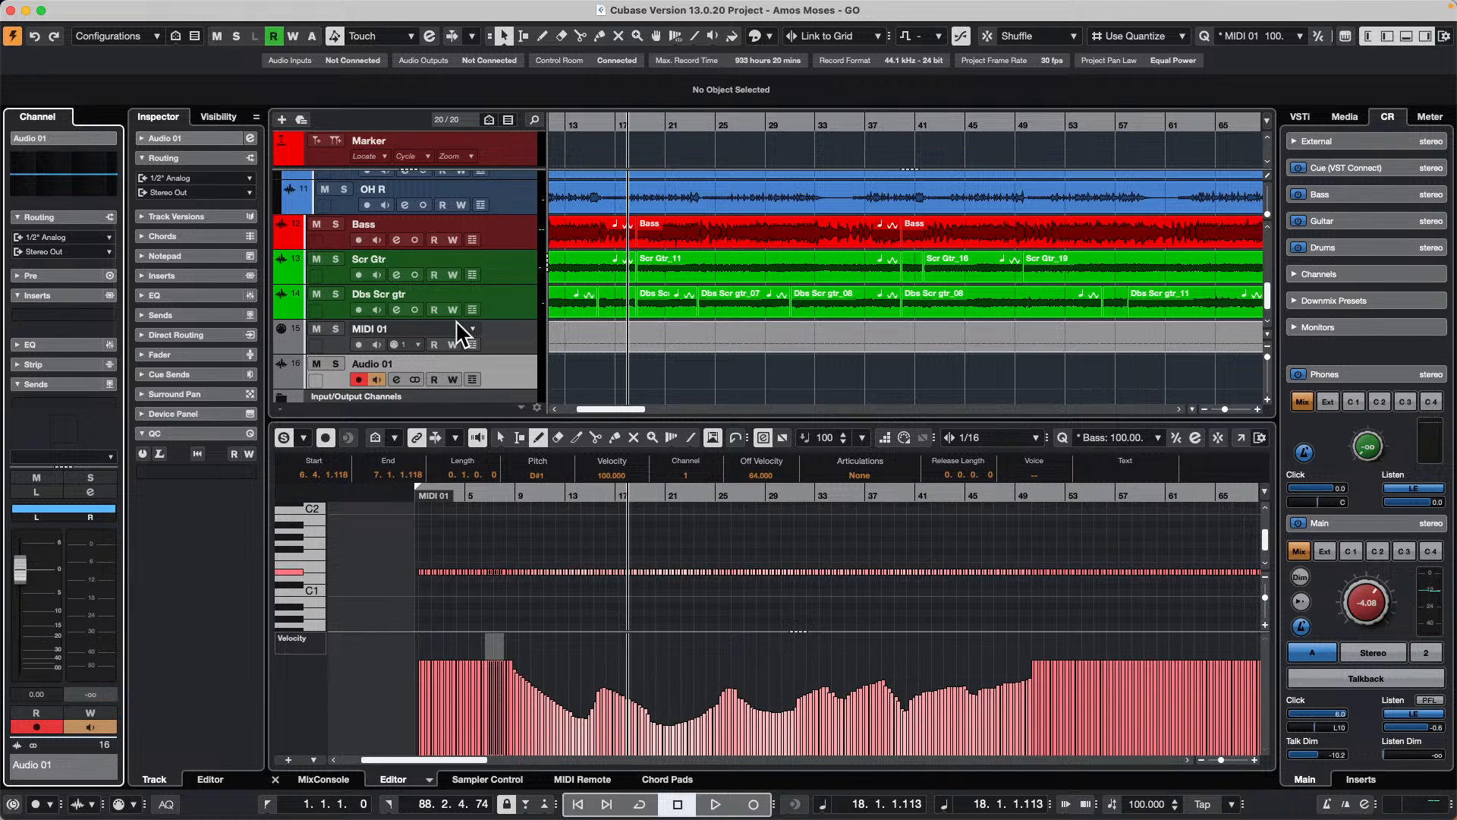
# Step: Open the recent project jump off and move its window aside to reveal the Amos Moses project
pyautogui.click(99, 8)
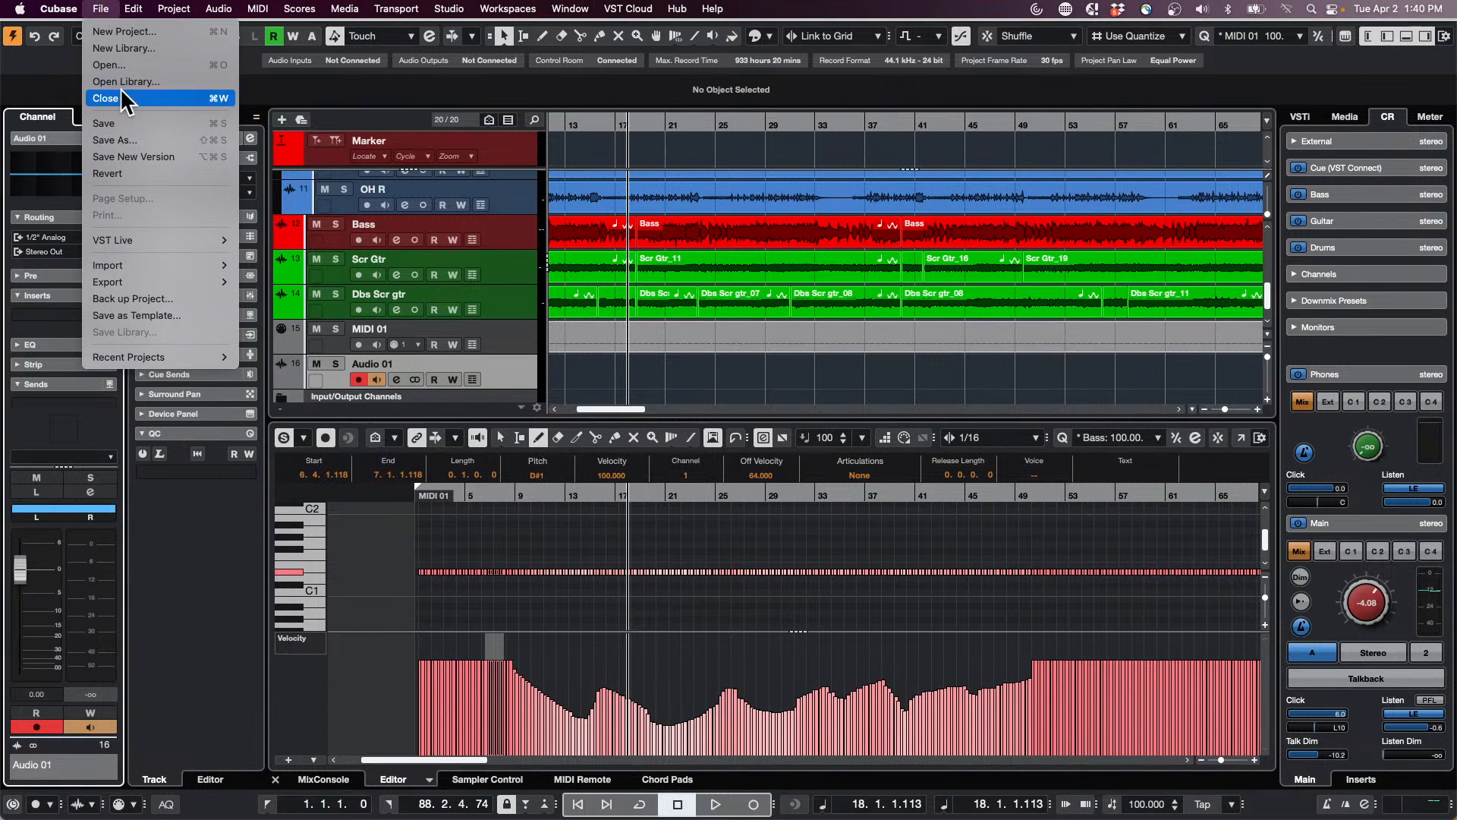
pyautogui.moveTo(193, 357)
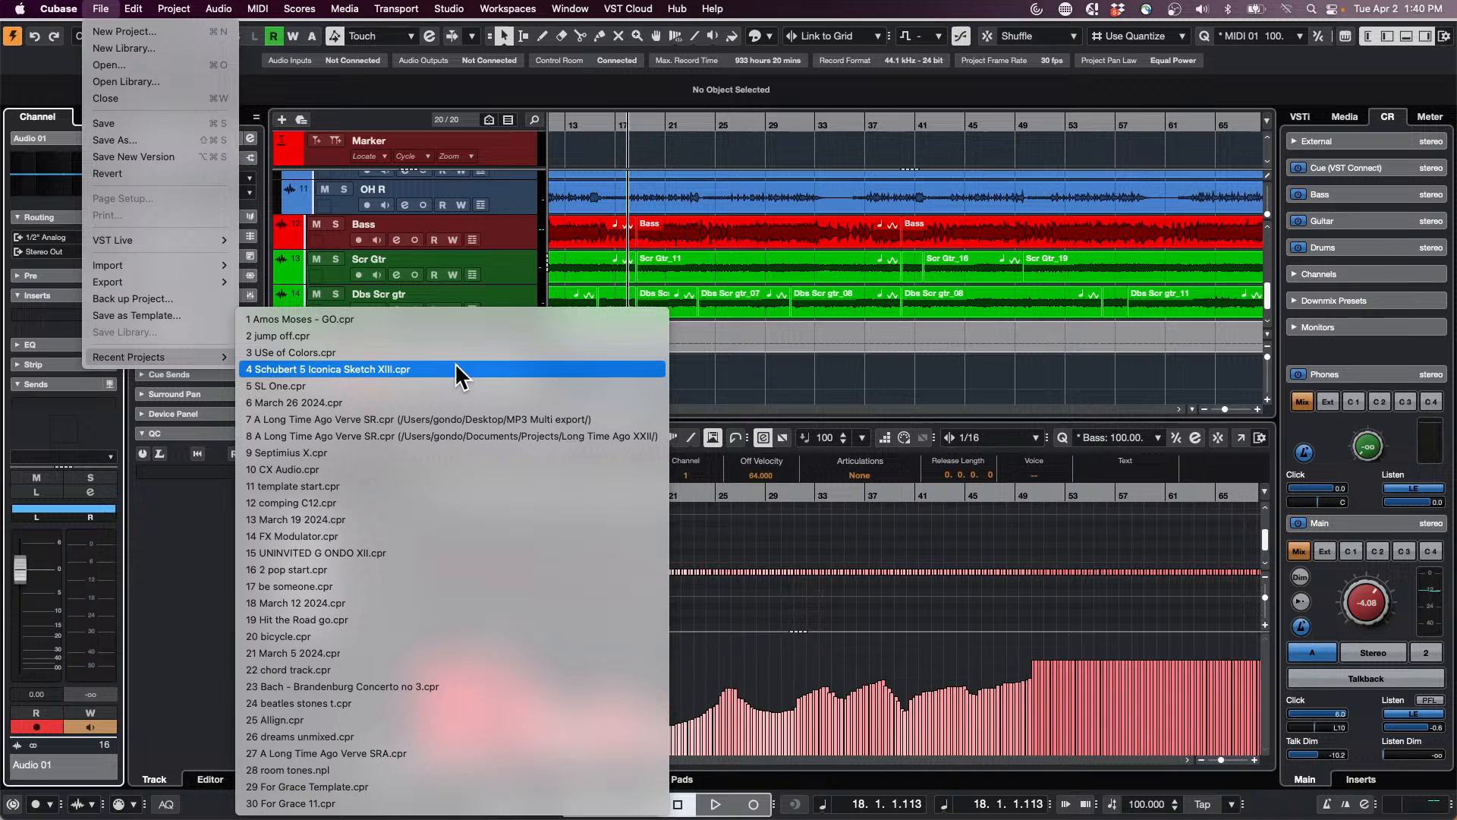
pyautogui.click(459, 337)
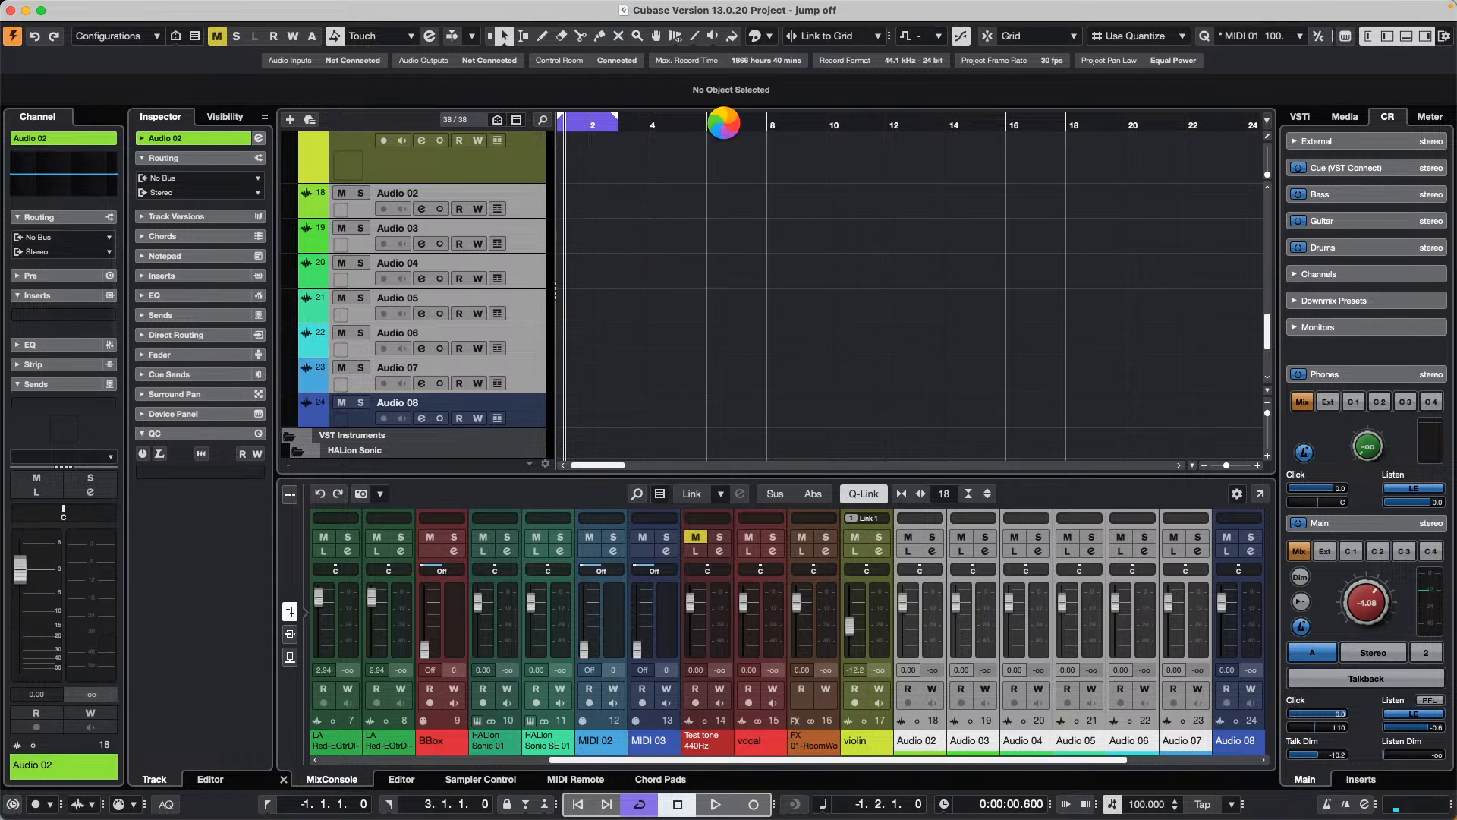
pyautogui.moveTo(586, 10); pyautogui.dragTo(817, 226)
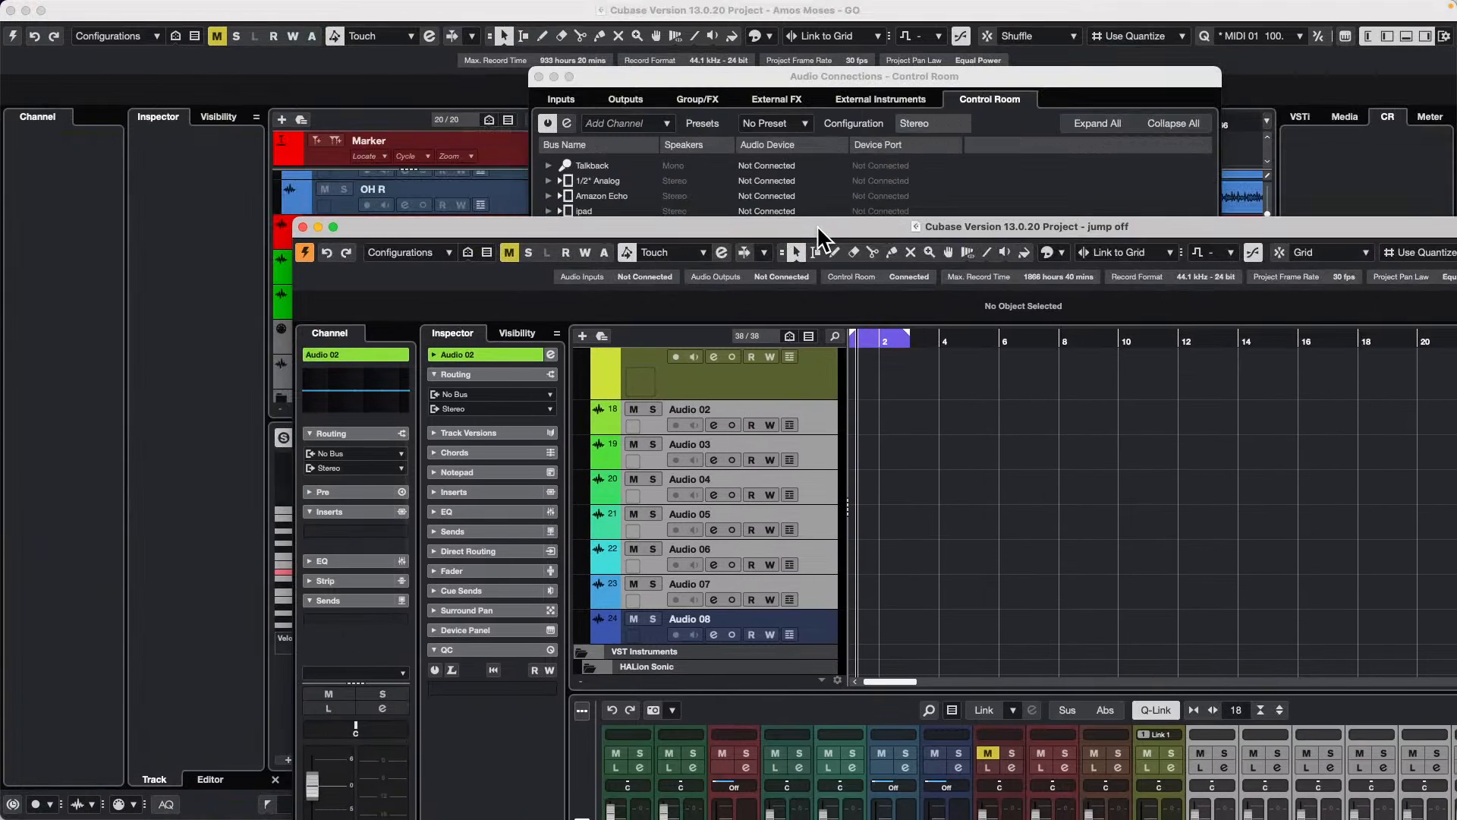
# Step: Return to the Amos Moses - GO project and reactivate it
pyautogui.click(231, 176)
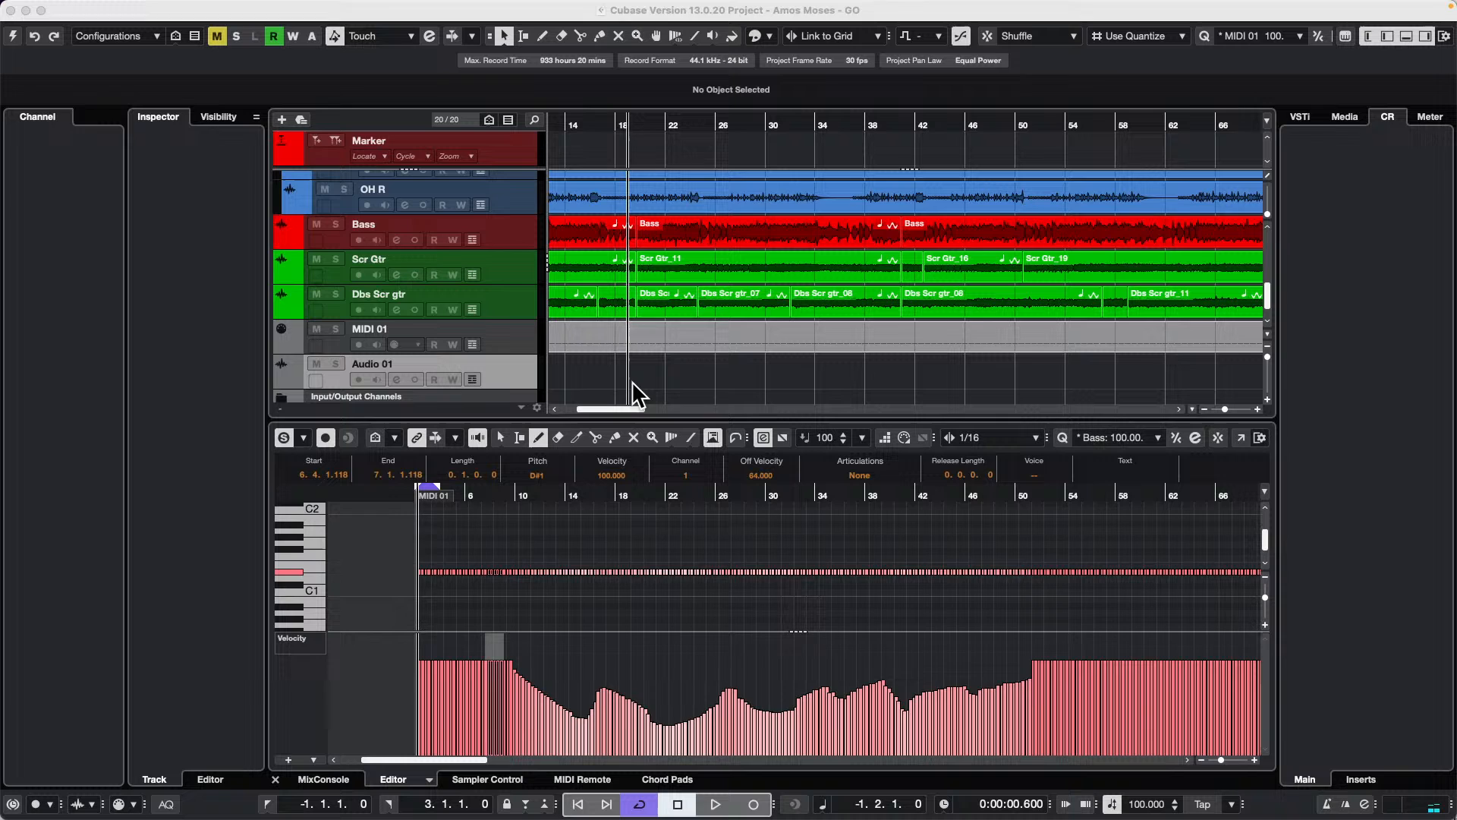
pyautogui.click(667, 384)
pyautogui.click(13, 36)
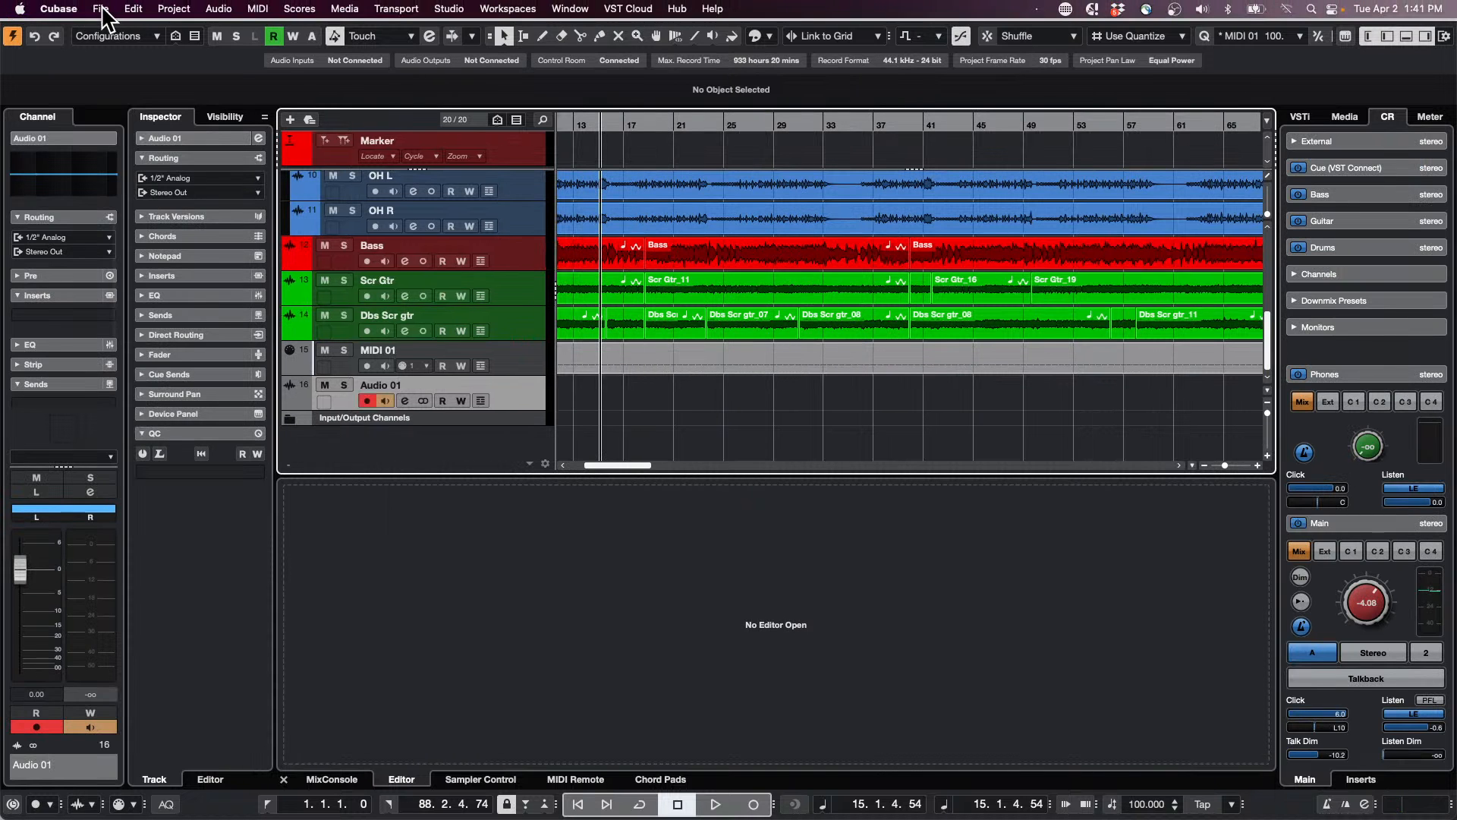
# Step: Open and activate the recent project UNINVITED G ONDO XII, cancelling the eLicenser error dialogs
pyautogui.click(101, 11)
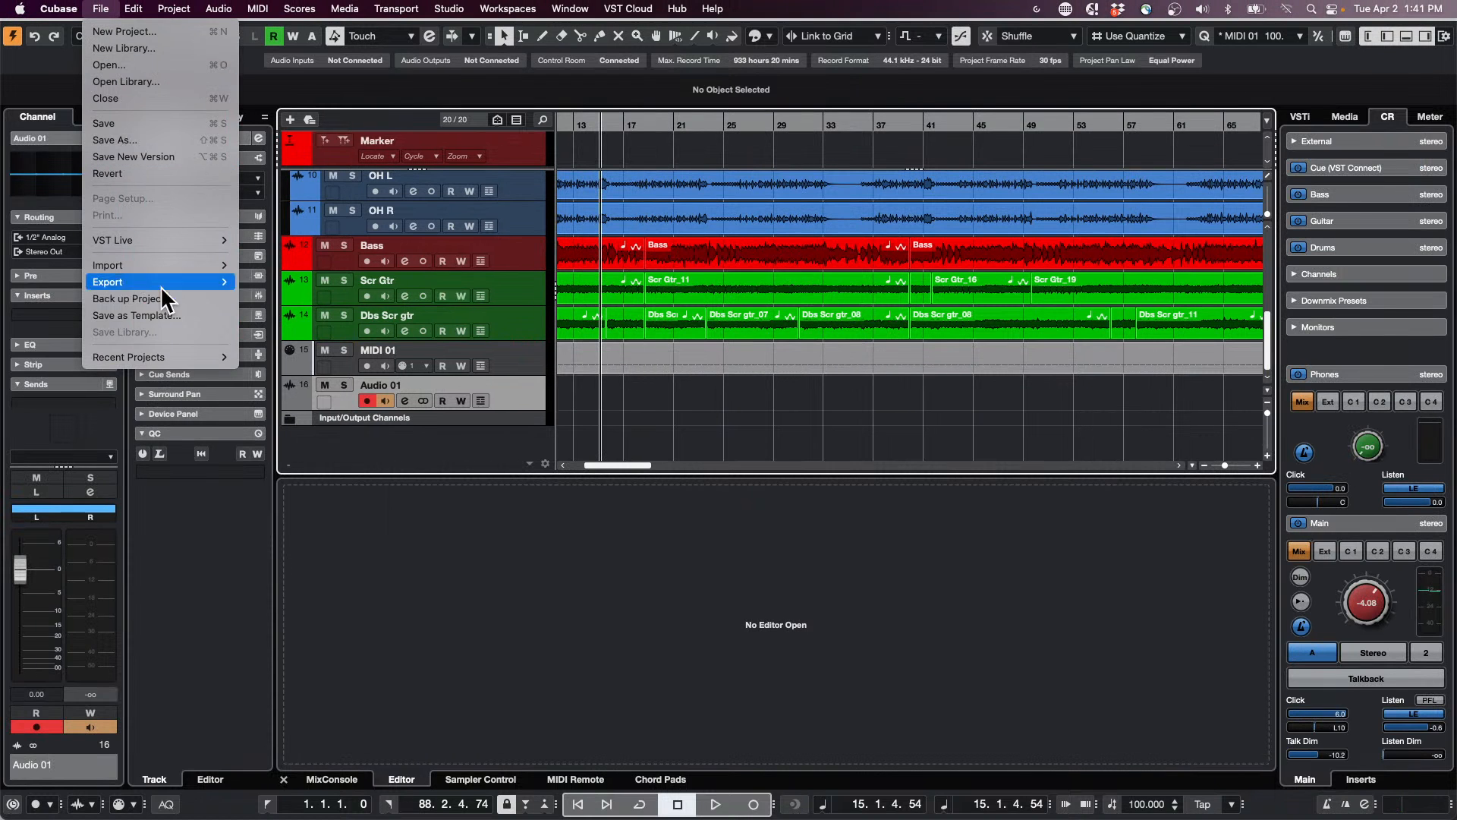
pyautogui.moveTo(217, 358)
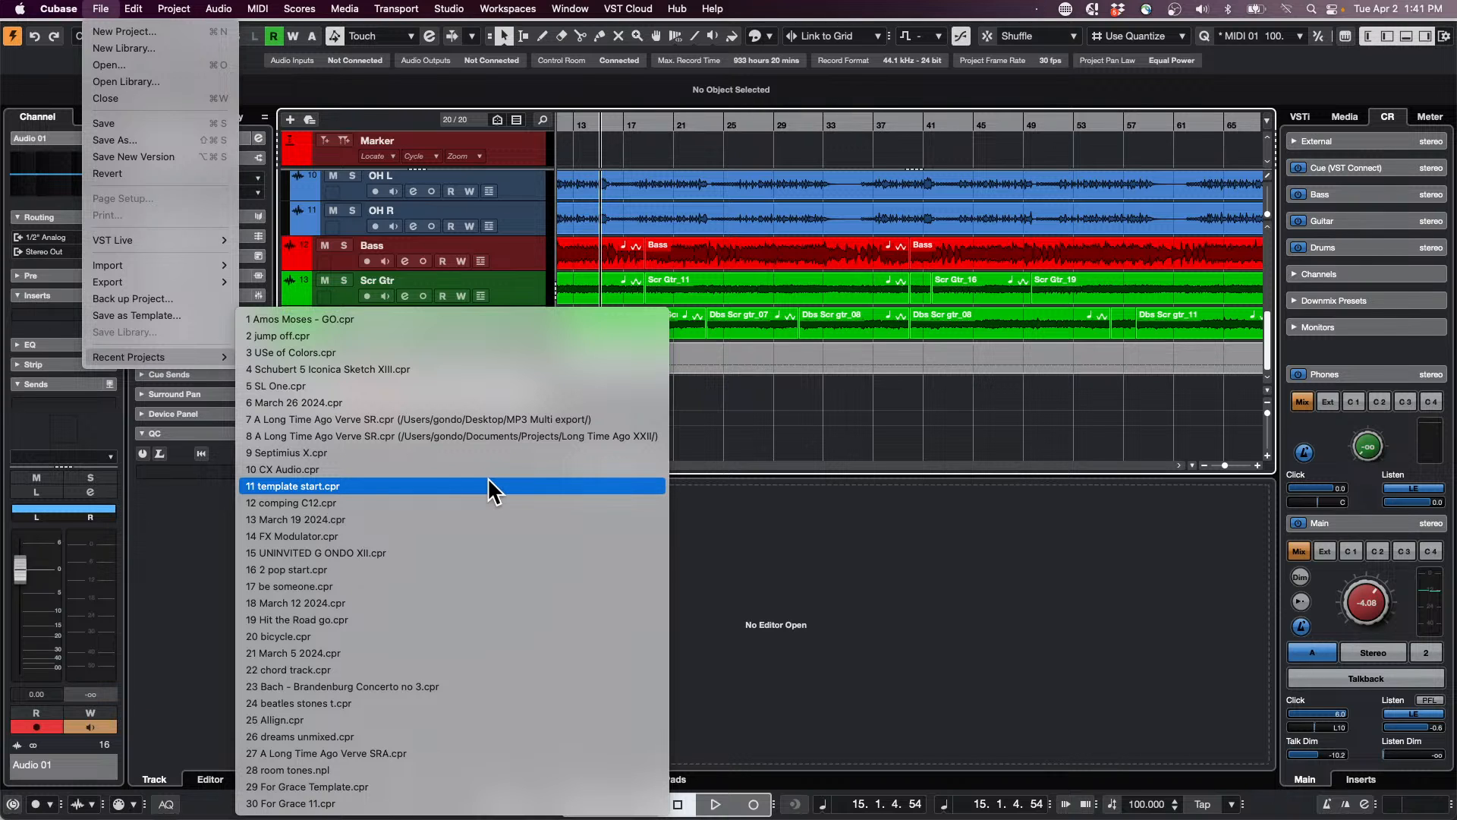
pyautogui.click(466, 554)
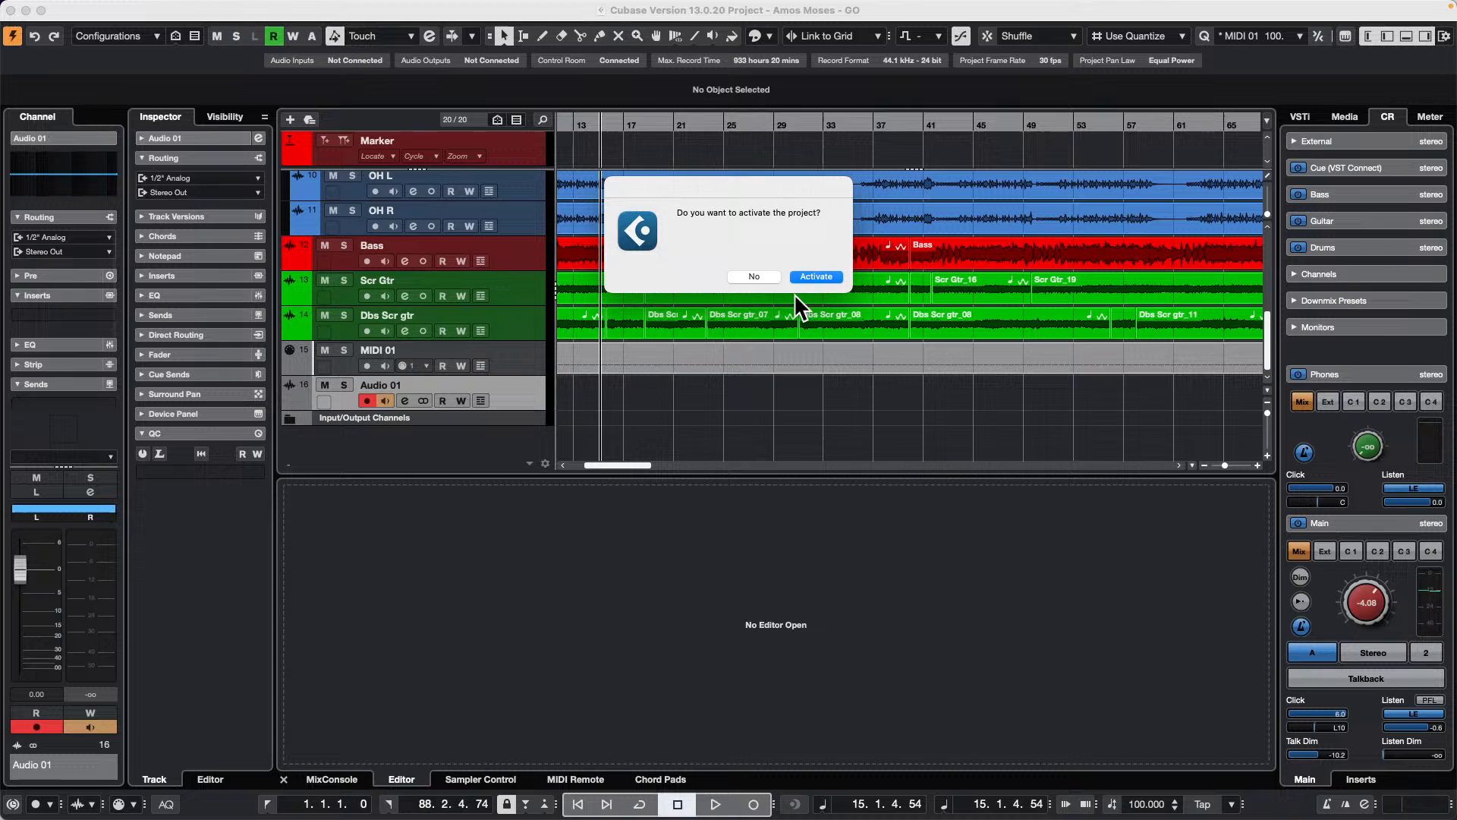
pyautogui.click(807, 274)
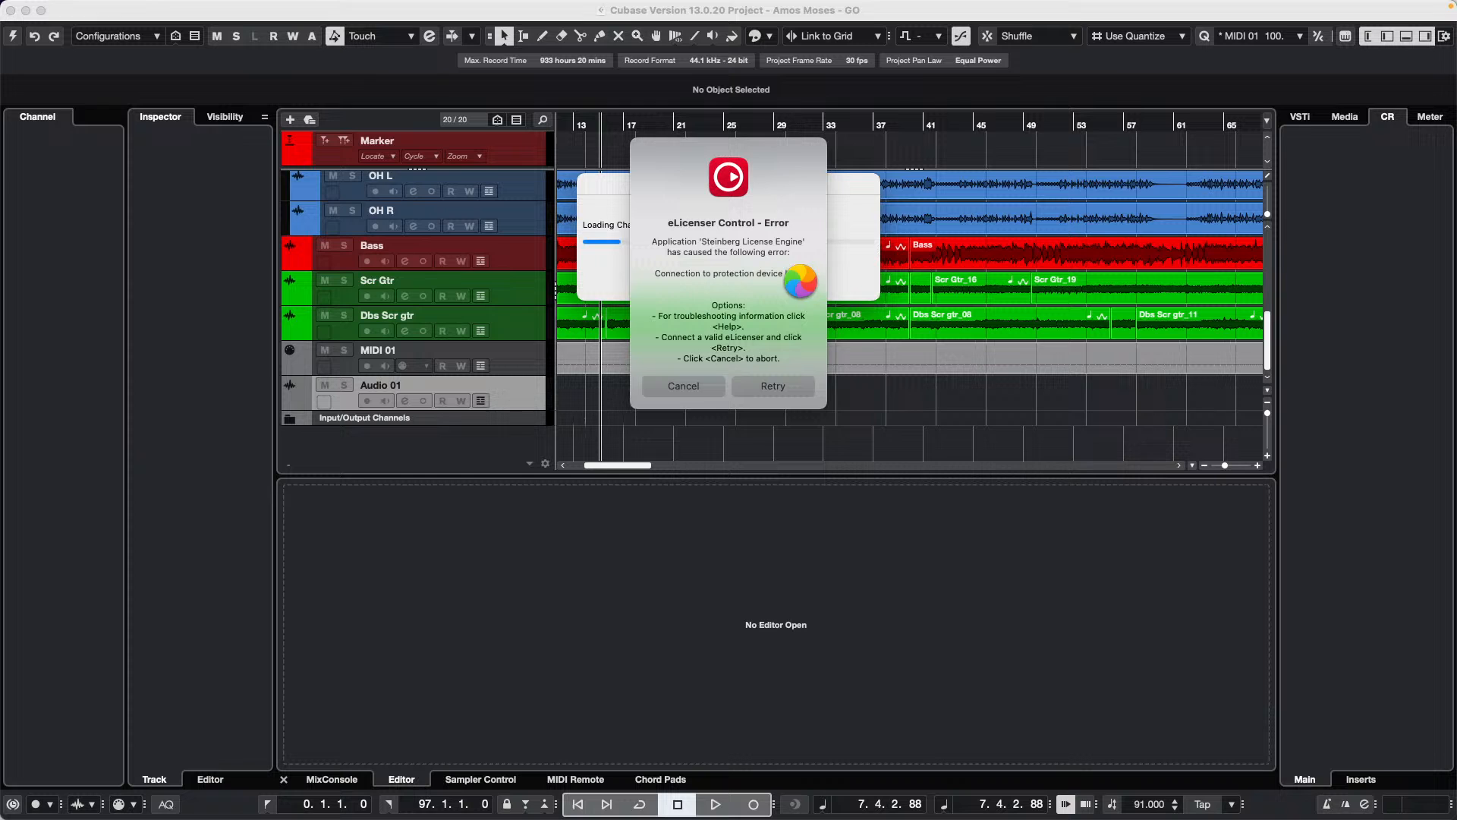
pyautogui.click(696, 387)
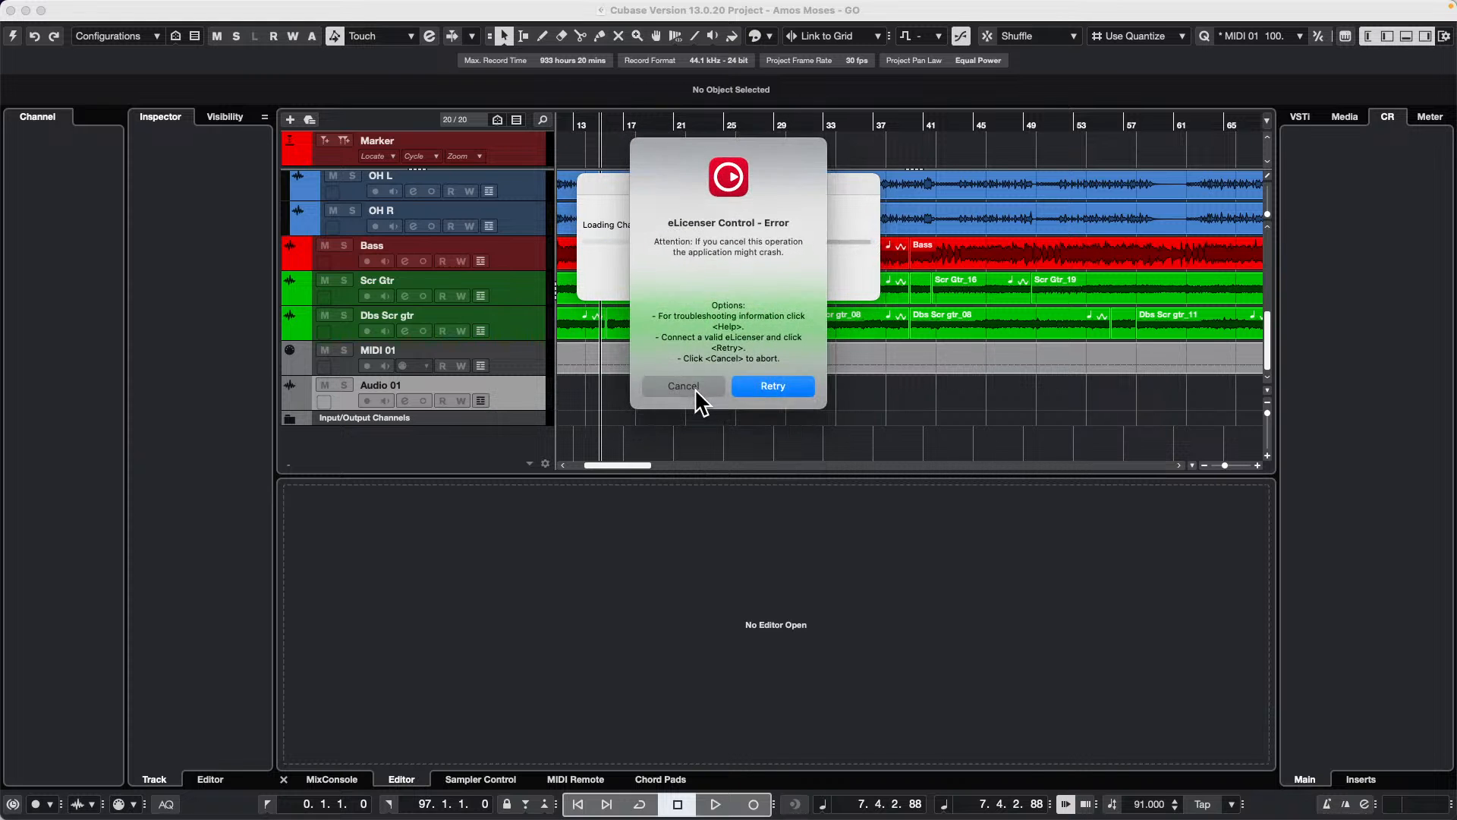
pyautogui.click(694, 387)
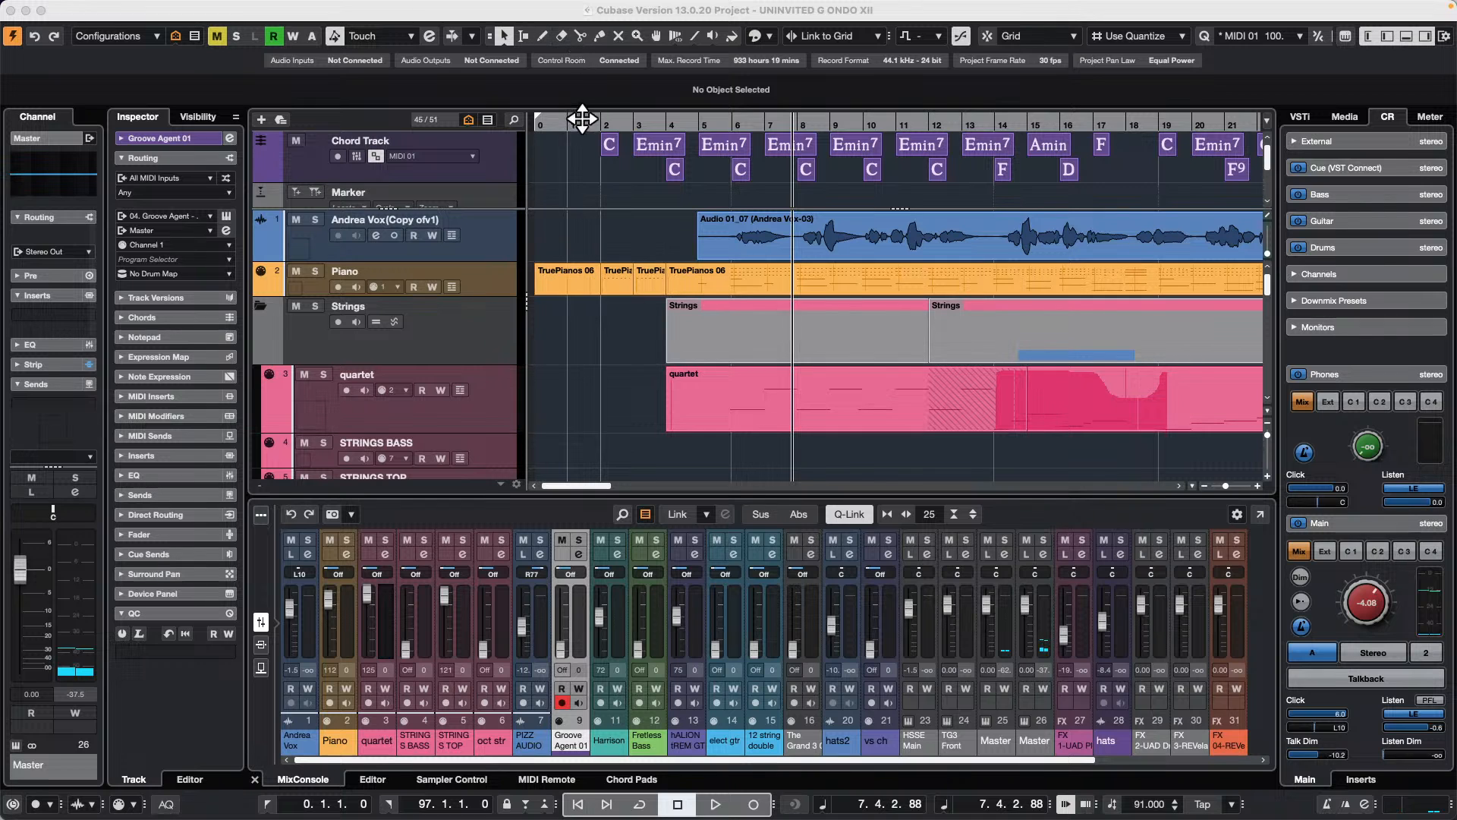
# Step: Open the longer harrison arpegg part on the Harrison track in a separate Key Editor window
pyautogui.moveTo(585, 120); pyautogui.dragTo(589, 50)
pyautogui.scroll(-10, 789, 254)
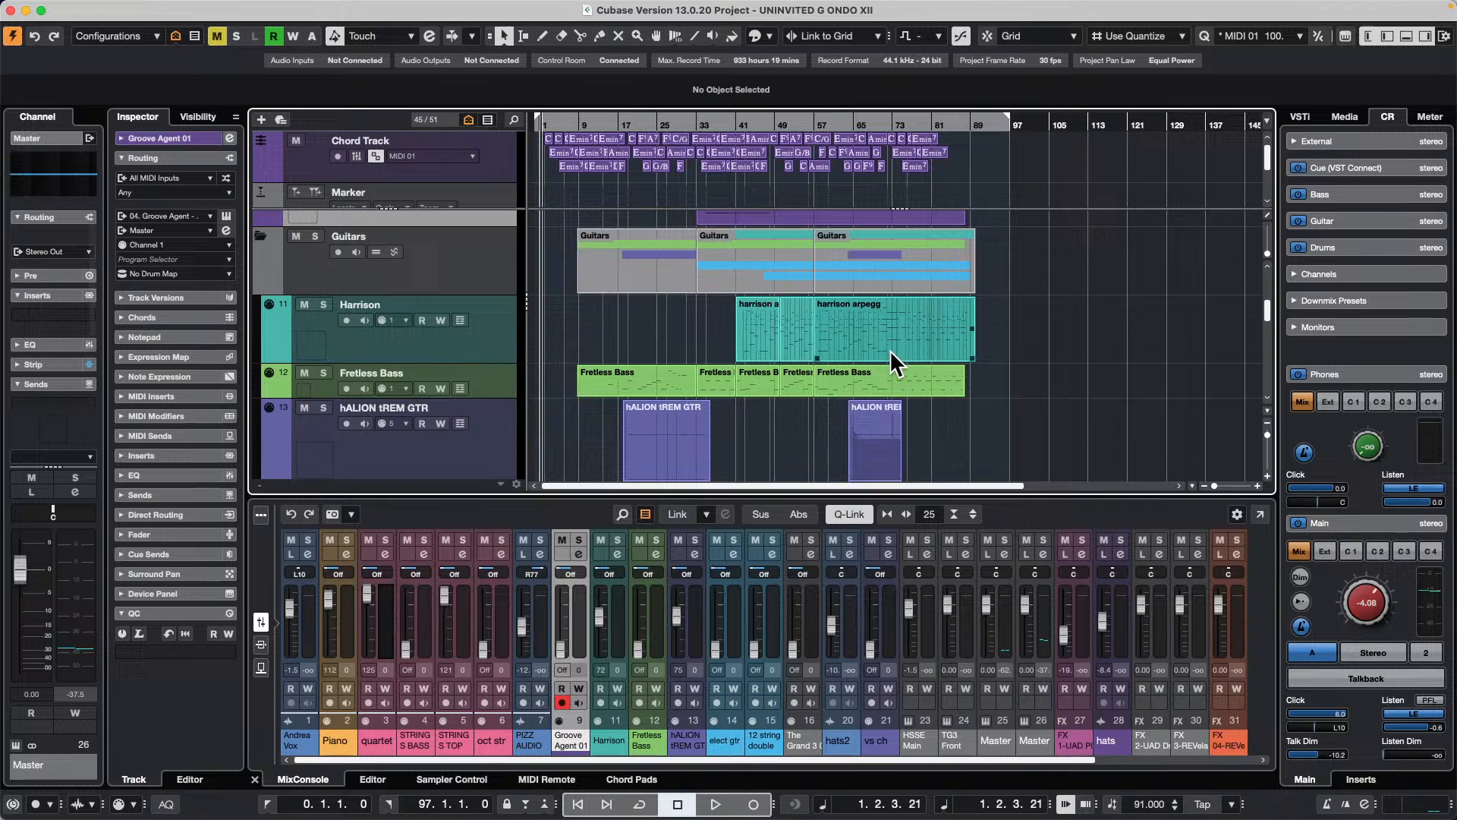
pyautogui.doubleClick(880, 329)
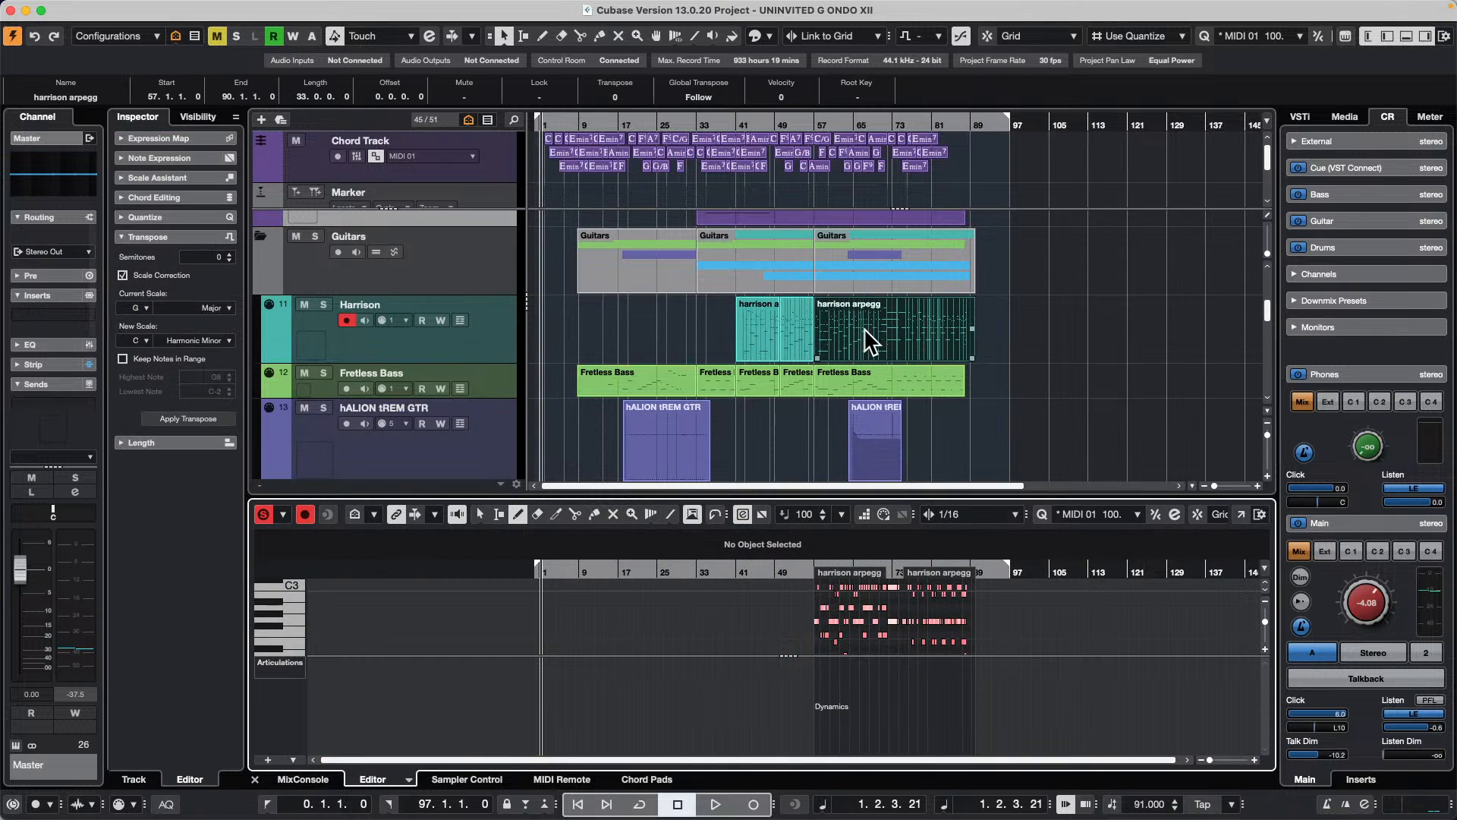
pyautogui.click(1240, 515)
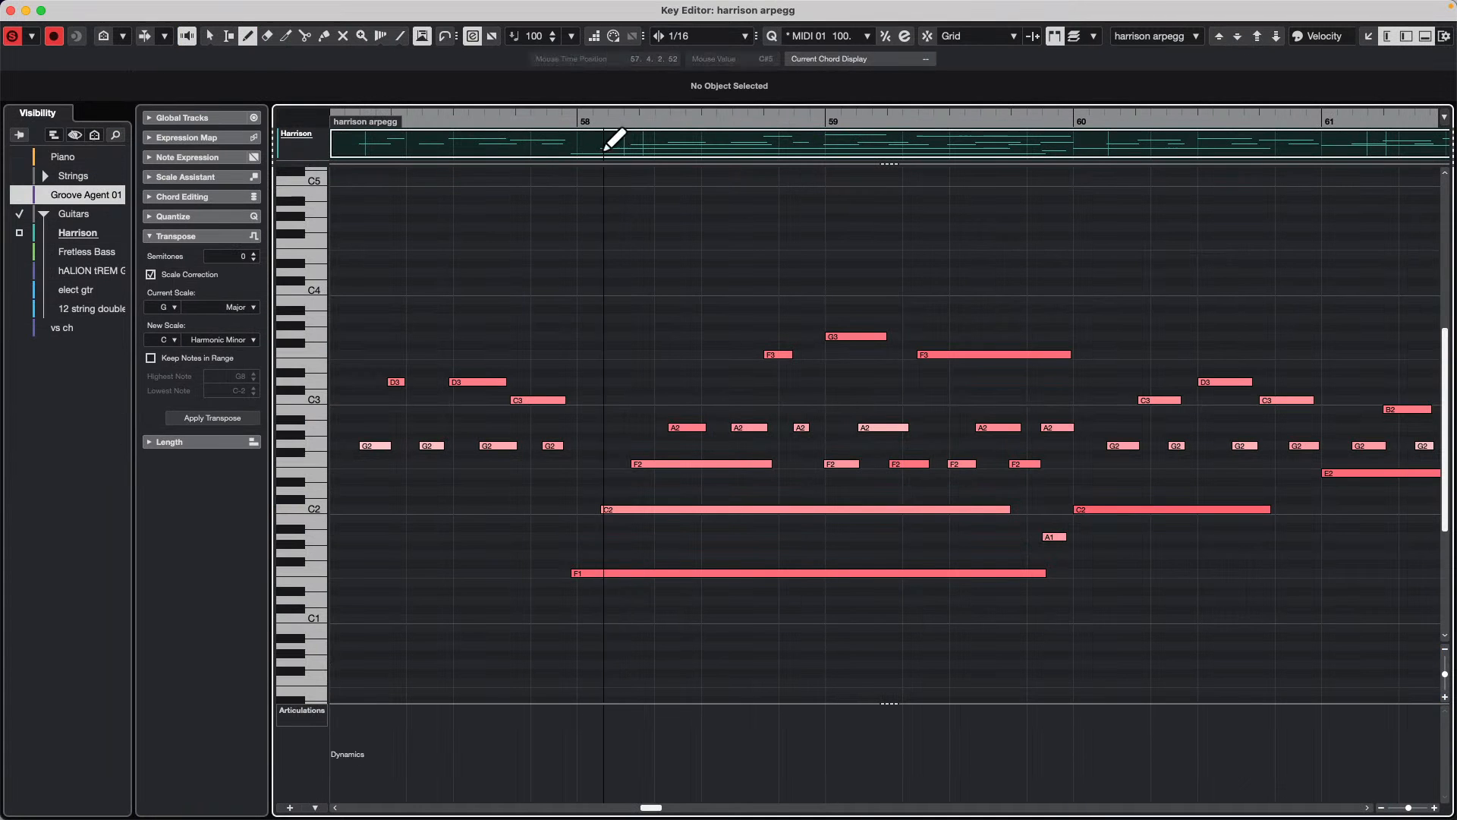
pyautogui.moveTo(578, 122); pyautogui.dragTo(579, 104)
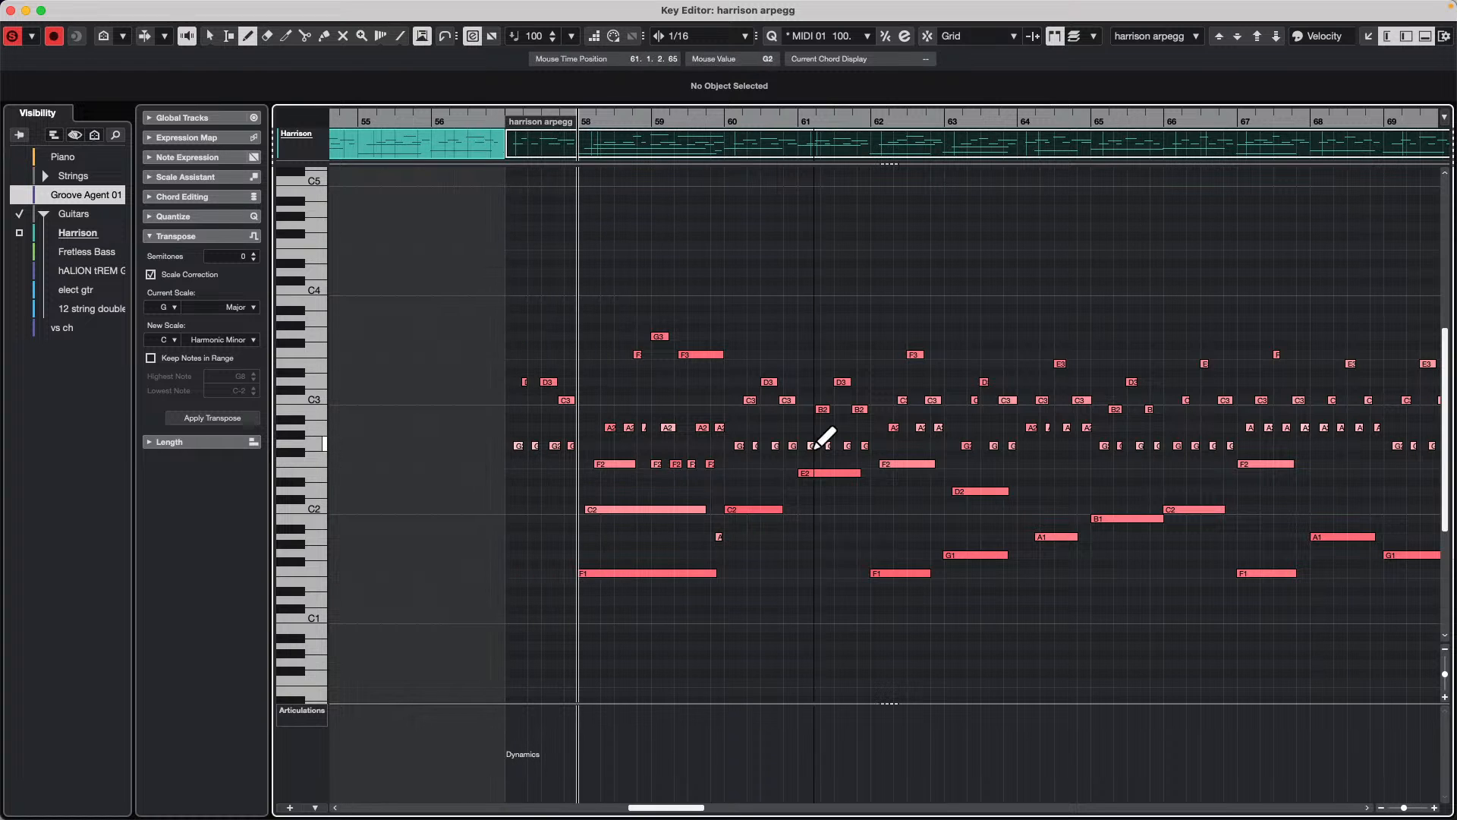
# Step: Open the MIDI Logical Editor setup for the harrison arpegg part and reposition its window over the notes
pyautogui.moveTo(213, 6)
pyautogui.click(259, 9)
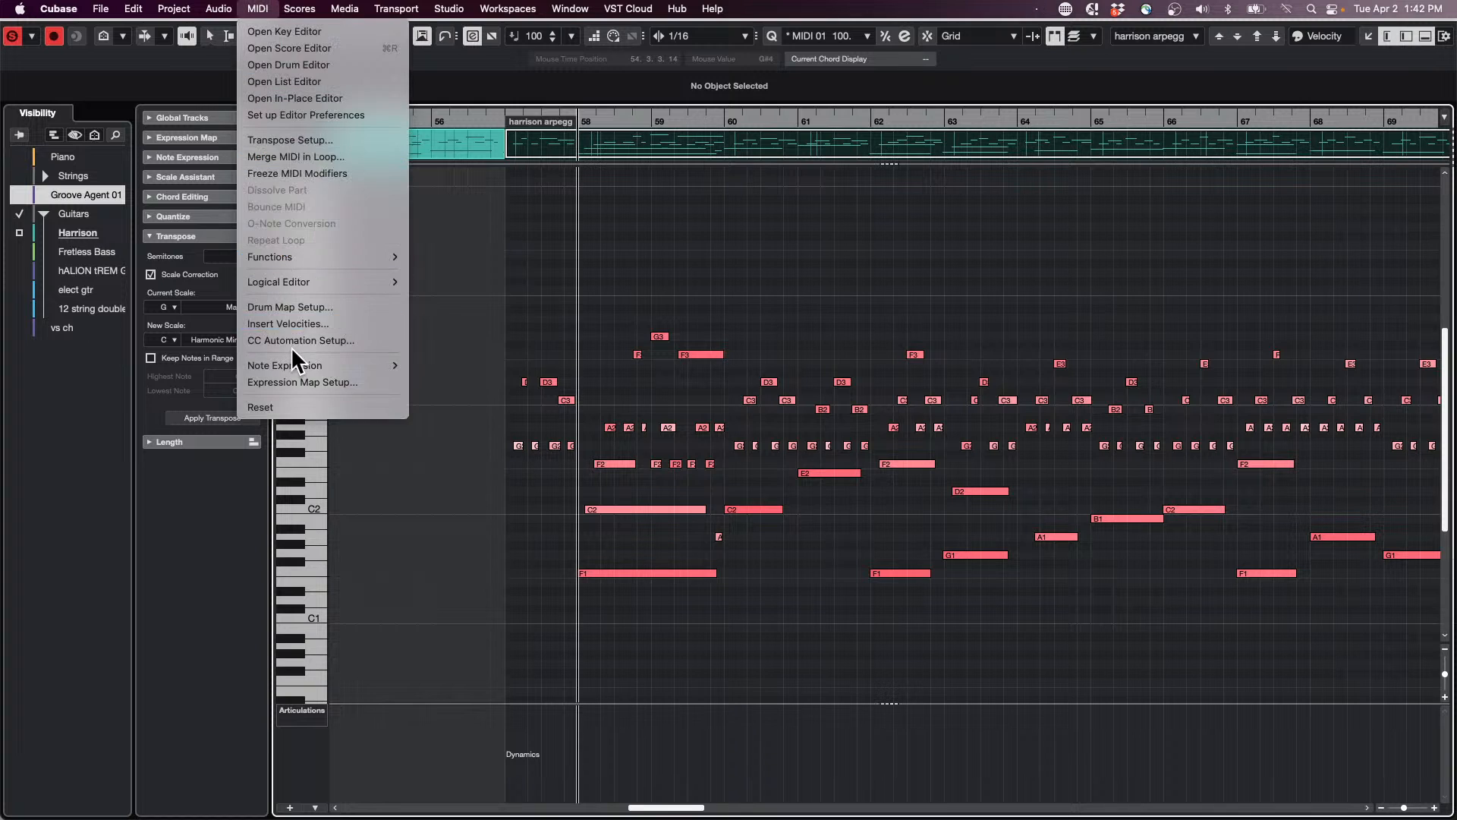
pyautogui.moveTo(331, 258)
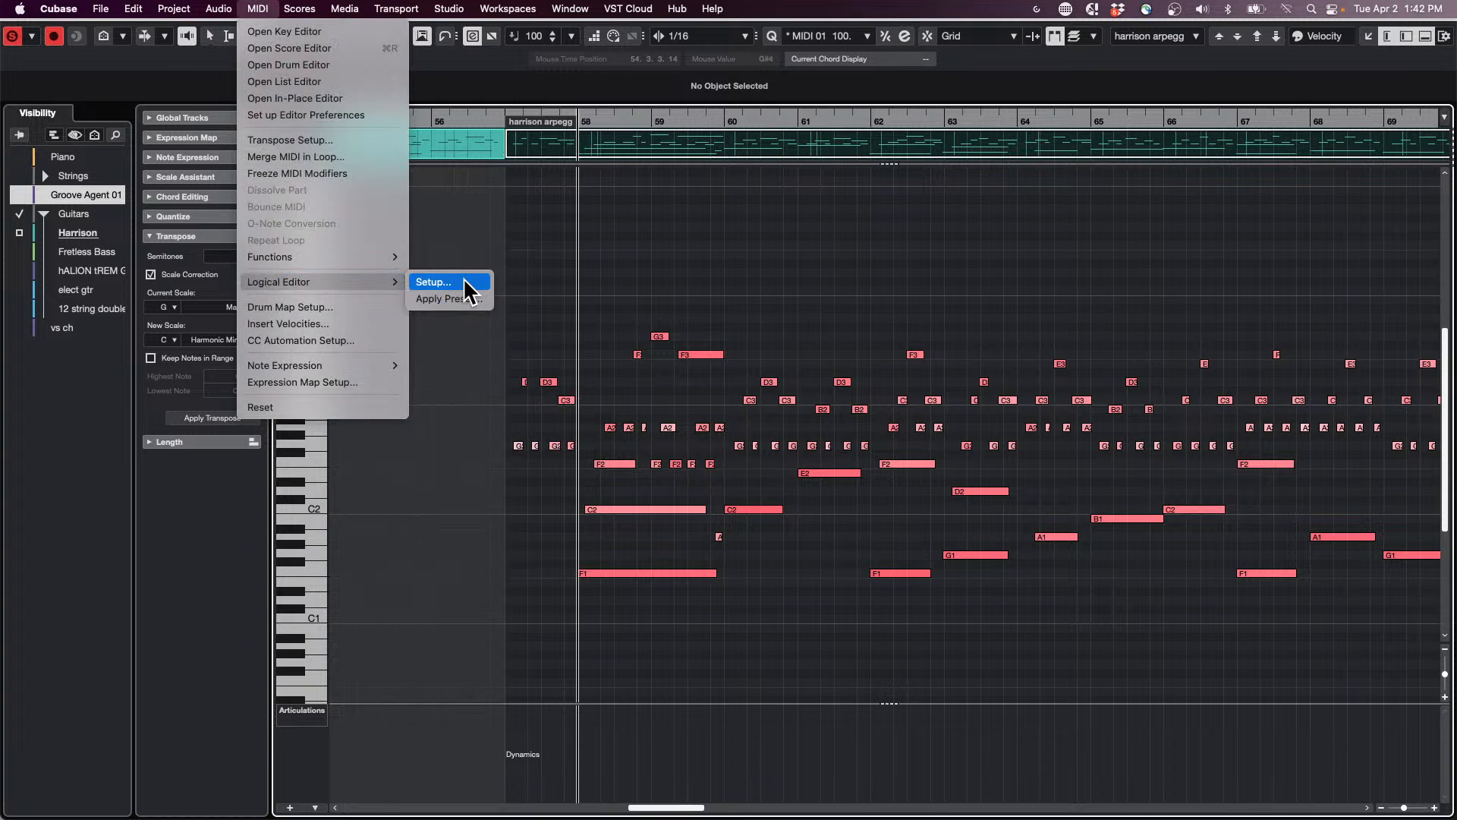
pyautogui.click(456, 282)
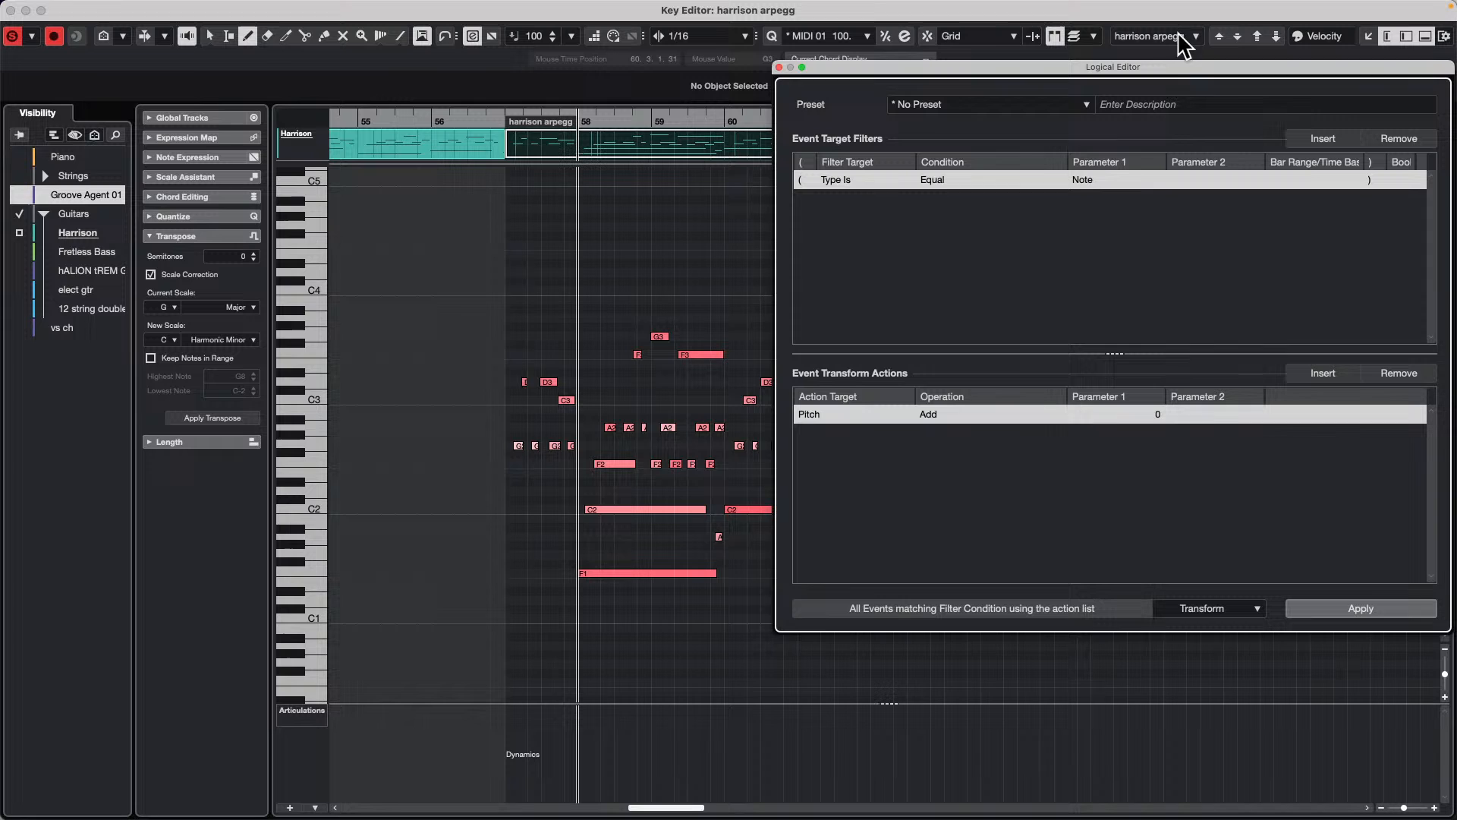
pyautogui.moveTo(943, 68); pyautogui.dragTo(837, 67)
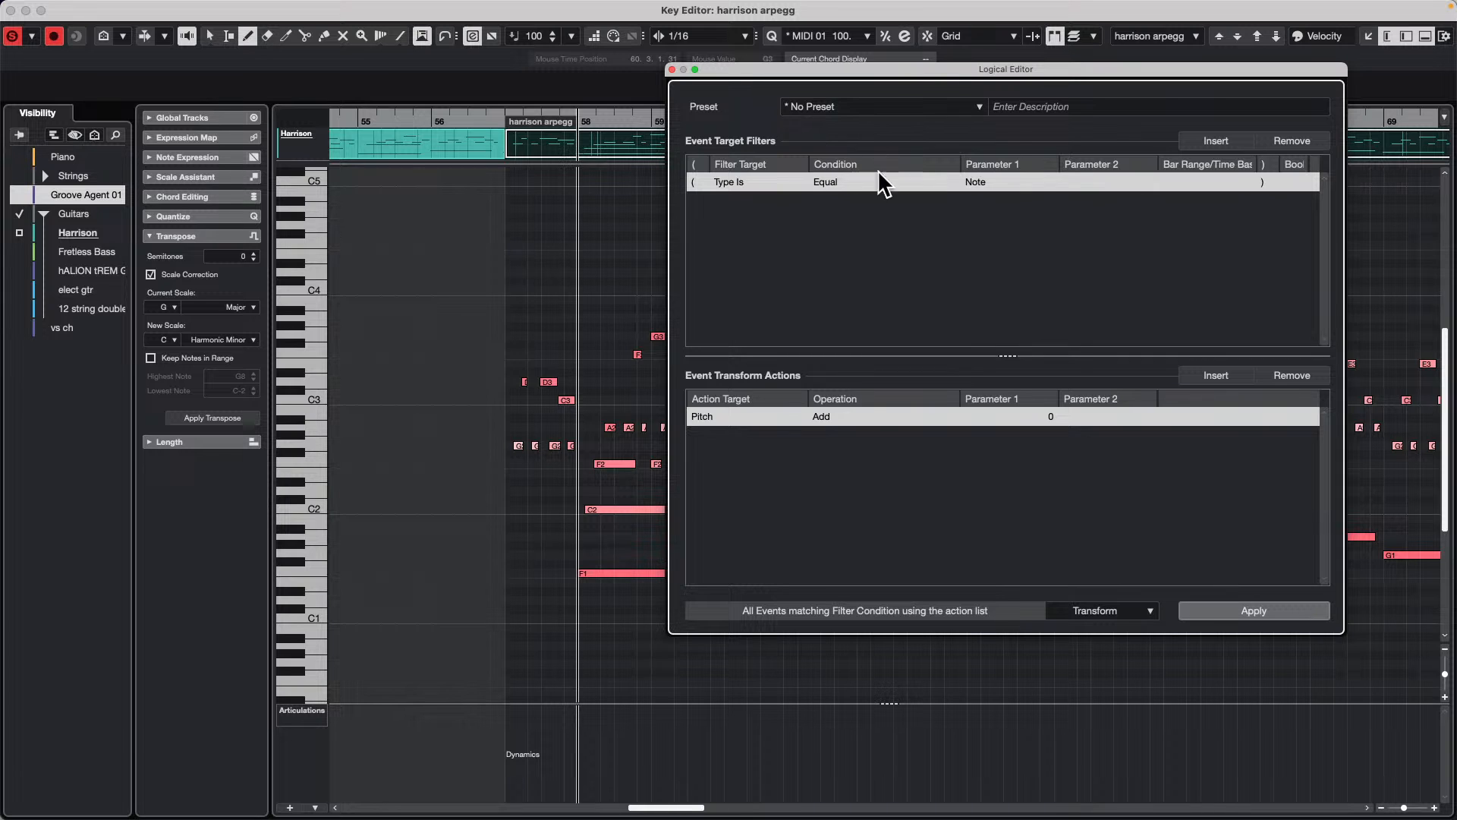
# Step: Set the Logical Editor function to Insert Exclusive and remove the Pitch transform action
pyautogui.click(1109, 611)
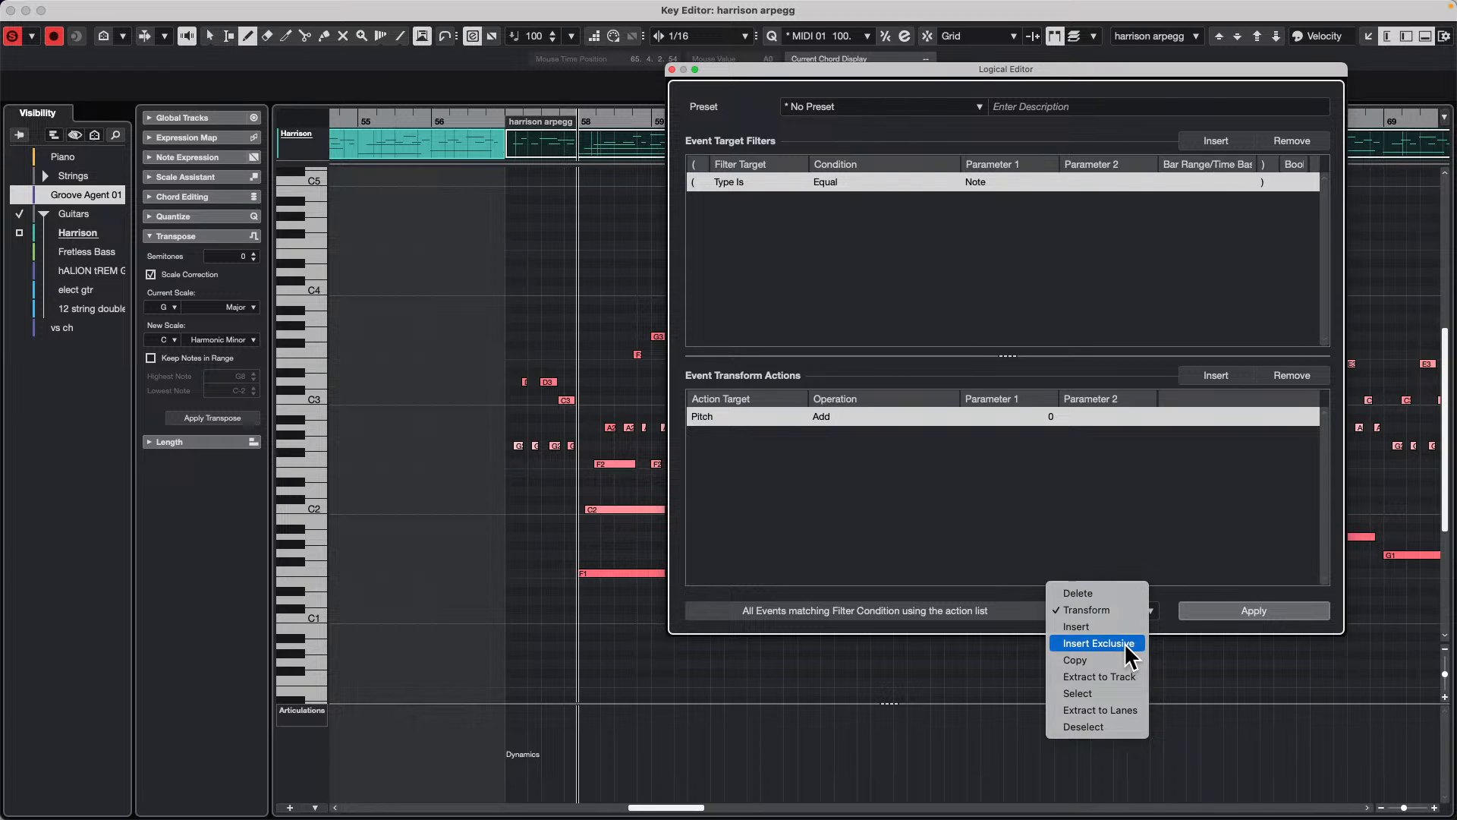
pyautogui.click(1124, 644)
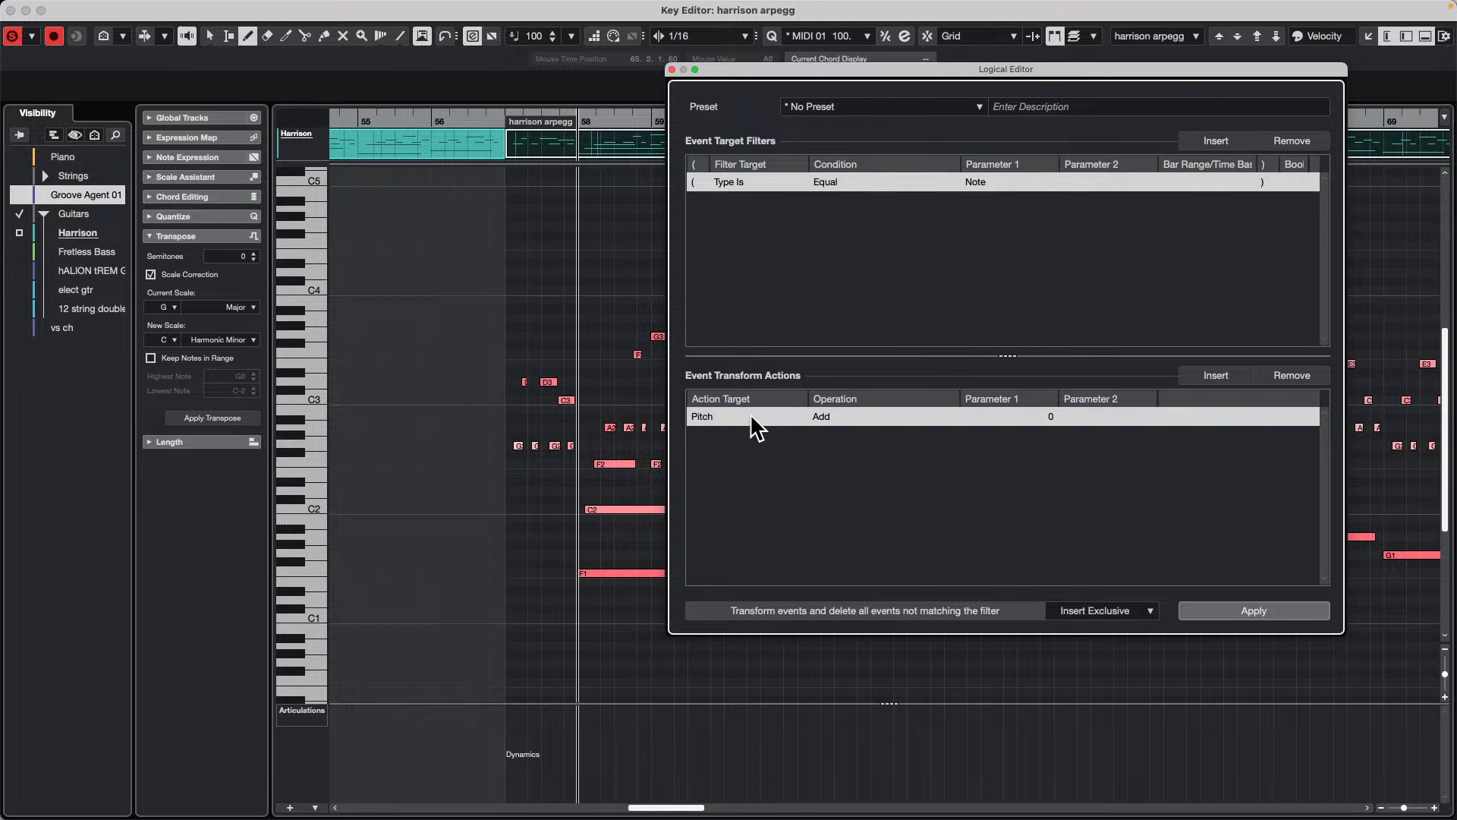
pyautogui.click(1299, 375)
# Step: Add a second event target filter line in the Logical Editor and set its filter target to Main Value (Pitch)
pyautogui.click(1227, 139)
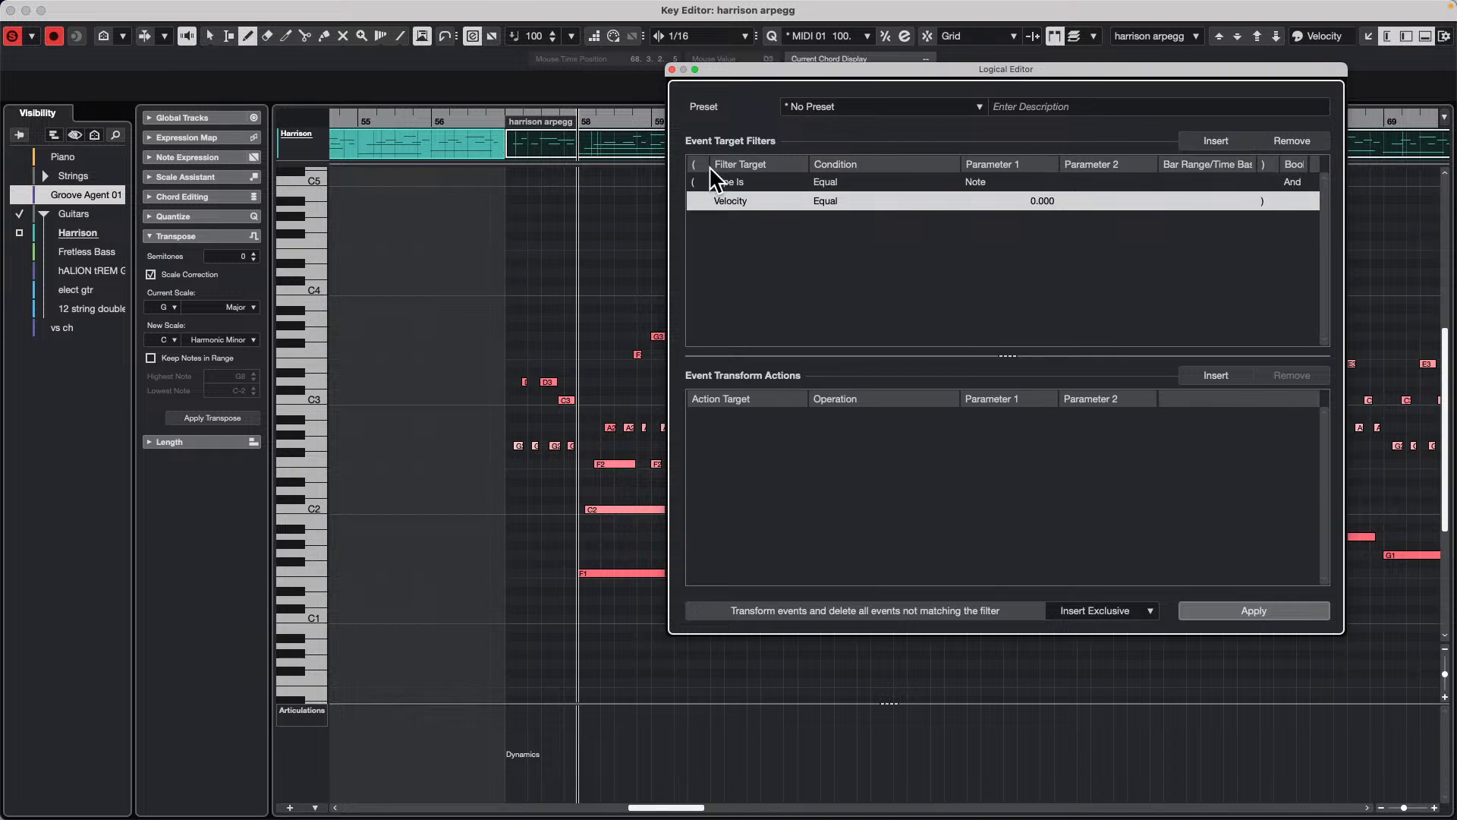
pyautogui.click(733, 198)
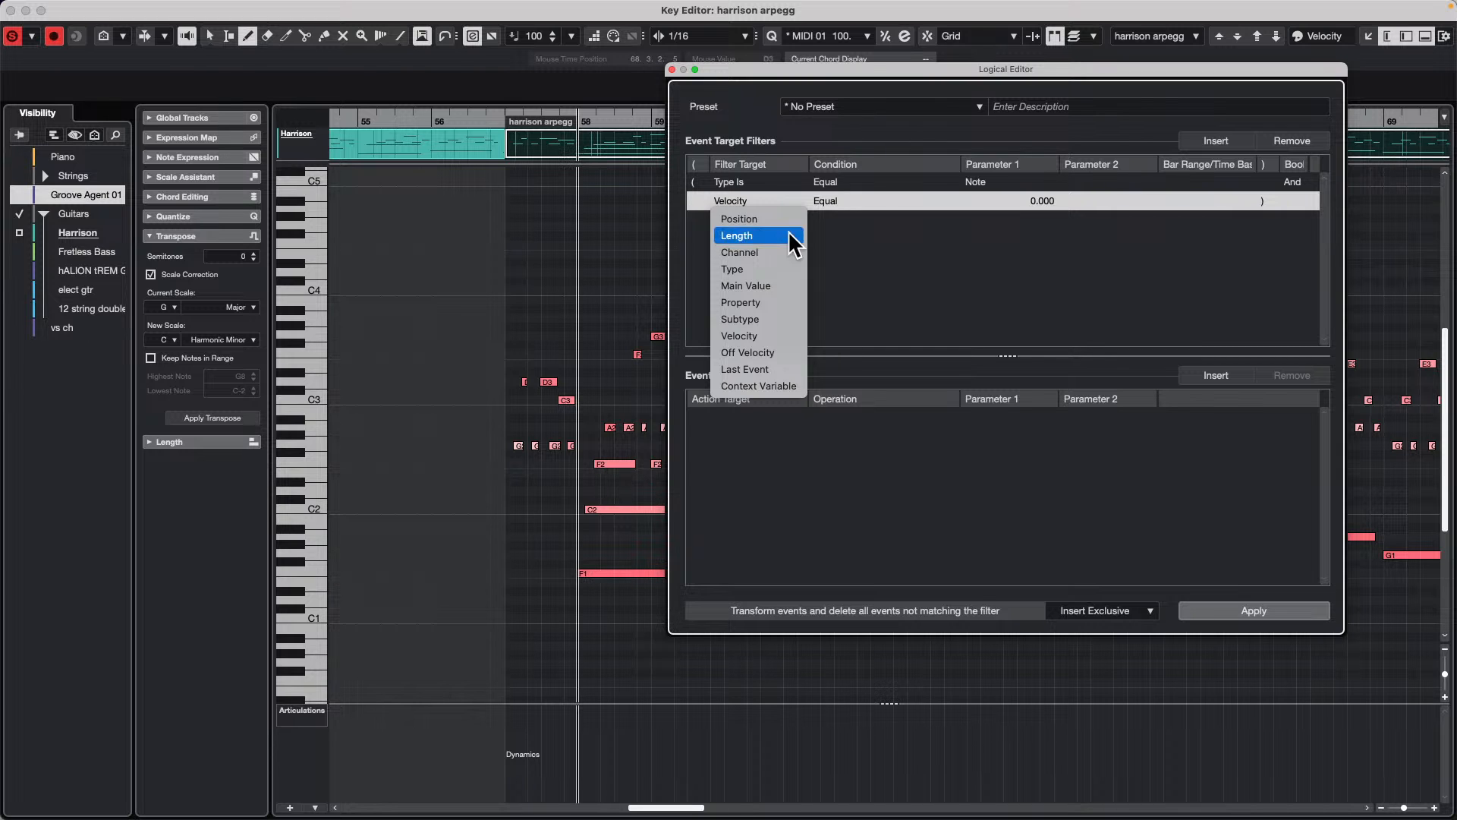
pyautogui.moveTo(733, 73); pyautogui.dragTo(829, 108)
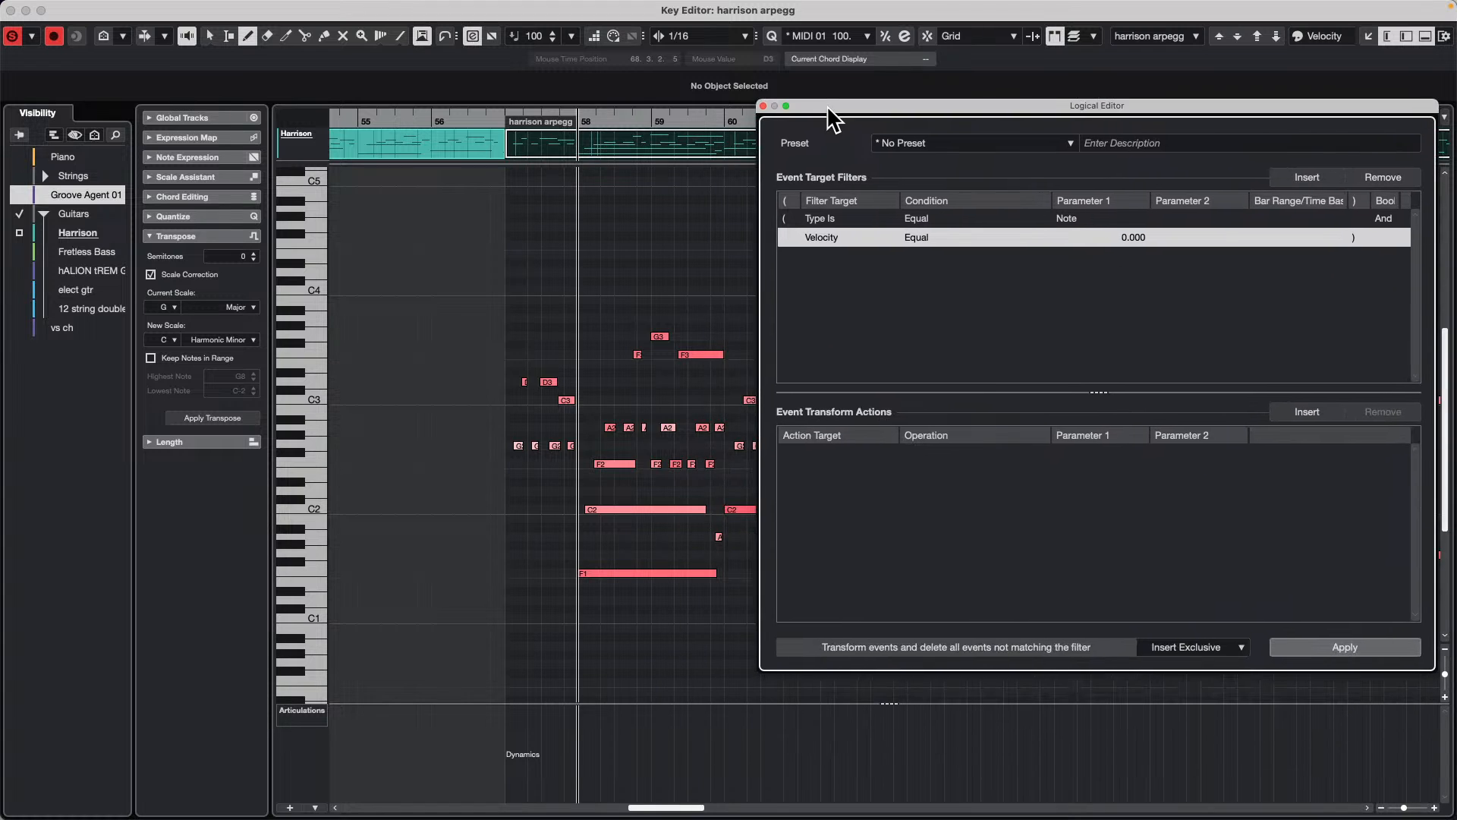
pyautogui.click(831, 238)
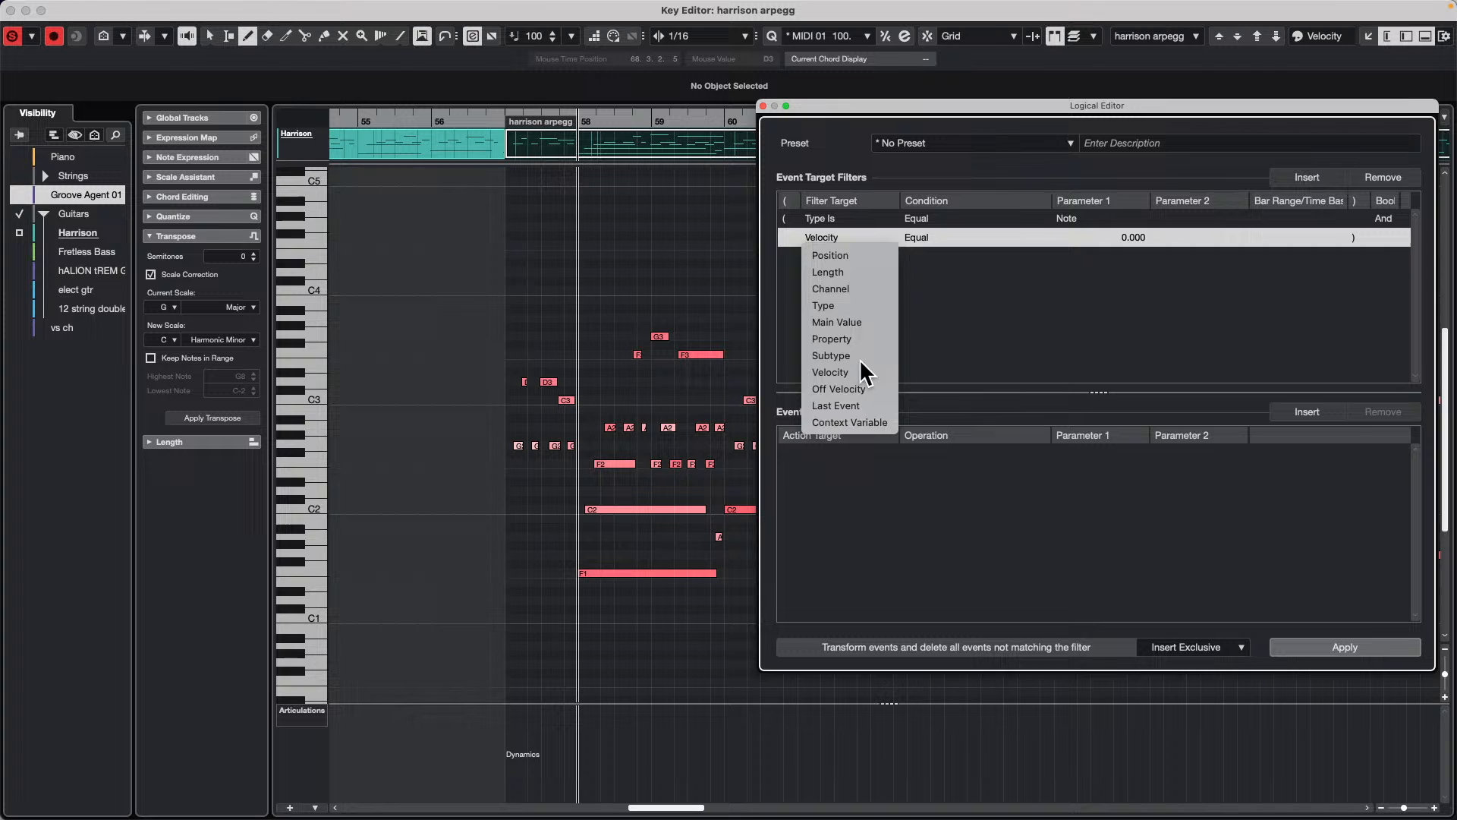
pyautogui.click(837, 322)
# Step: Set the Pitch filter's condition to Bigger or Equal F2 and apply it to the harrison arpegg notes
pyautogui.click(916, 238)
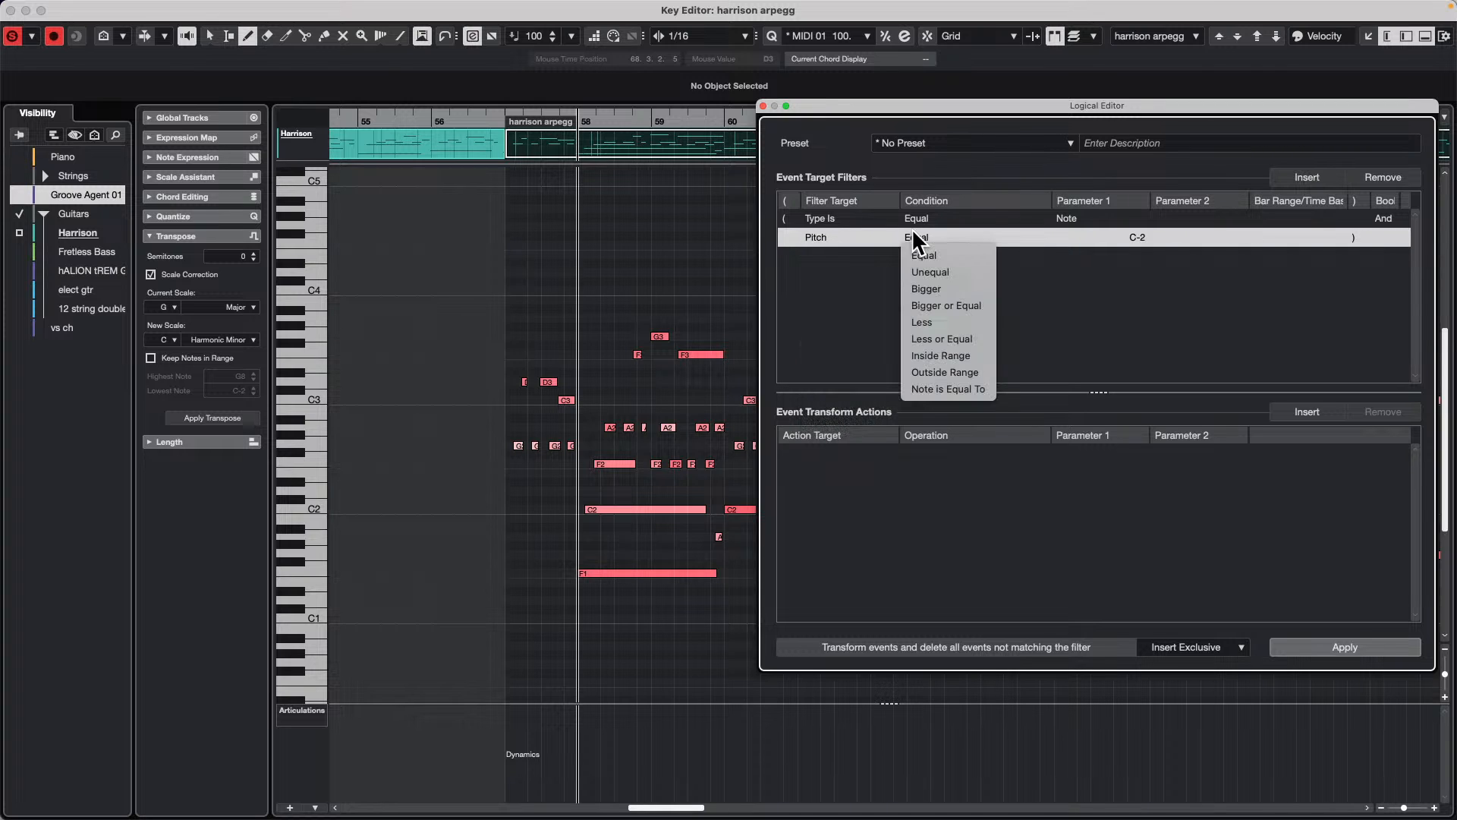
pyautogui.click(953, 304)
pyautogui.click(1102, 237)
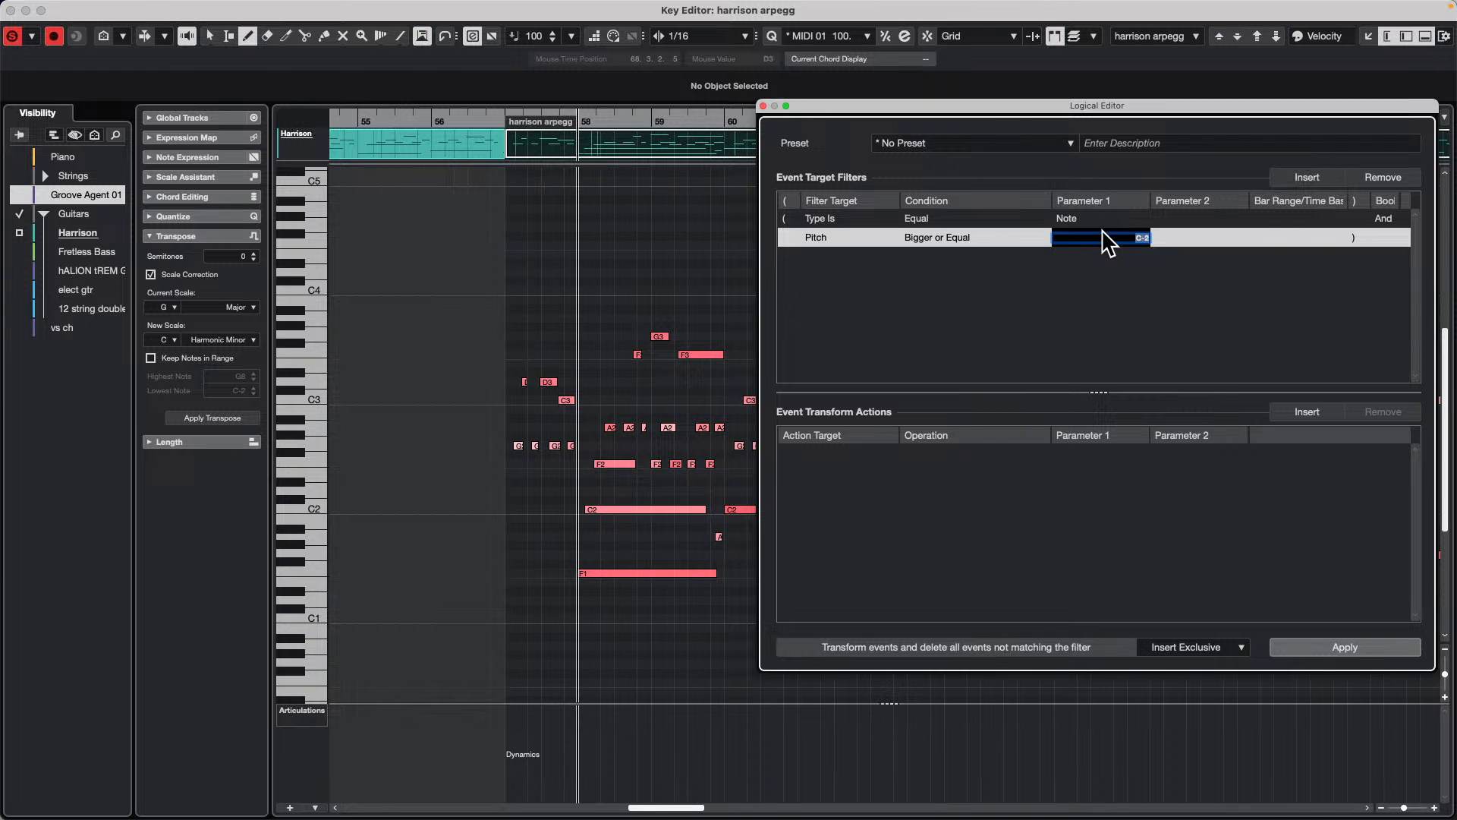
pyautogui.write('F2')
pyautogui.press('Return')
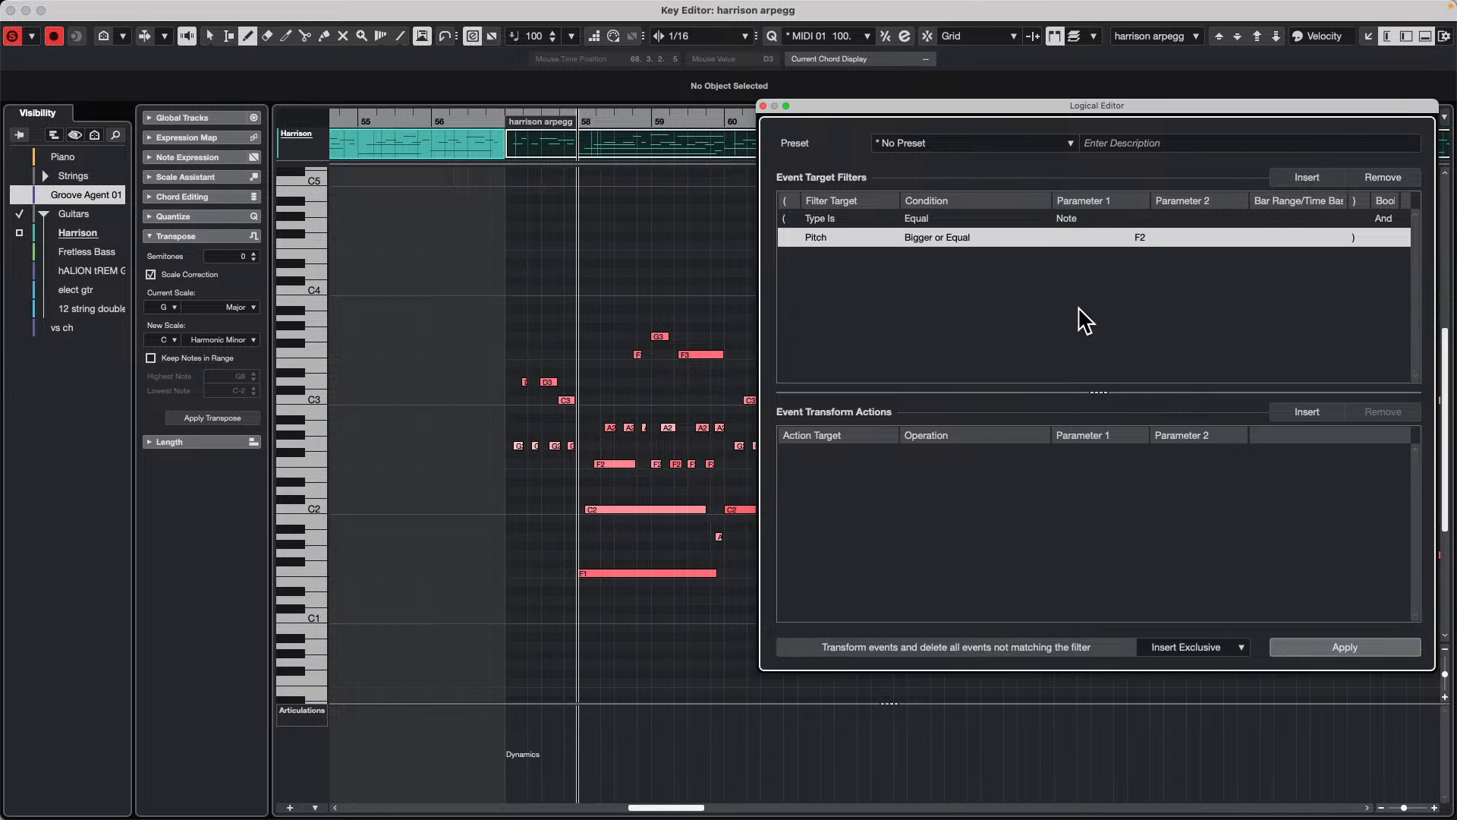
pyautogui.click(1345, 647)
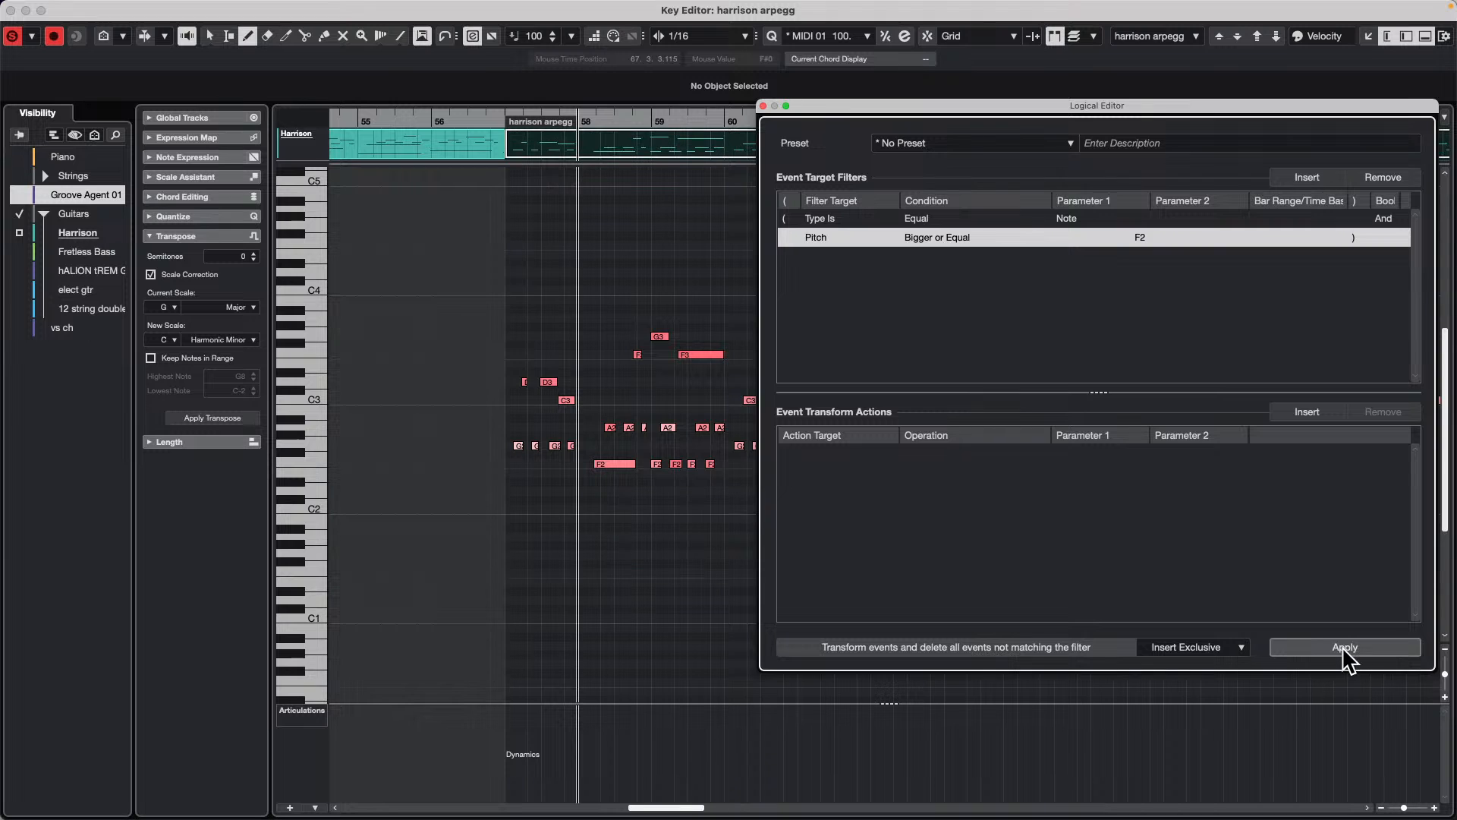
# Step: Close the harrison arpegg Key Editor and move the Logical Editor window clear of the project's upper tracks
pyautogui.click(10, 11)
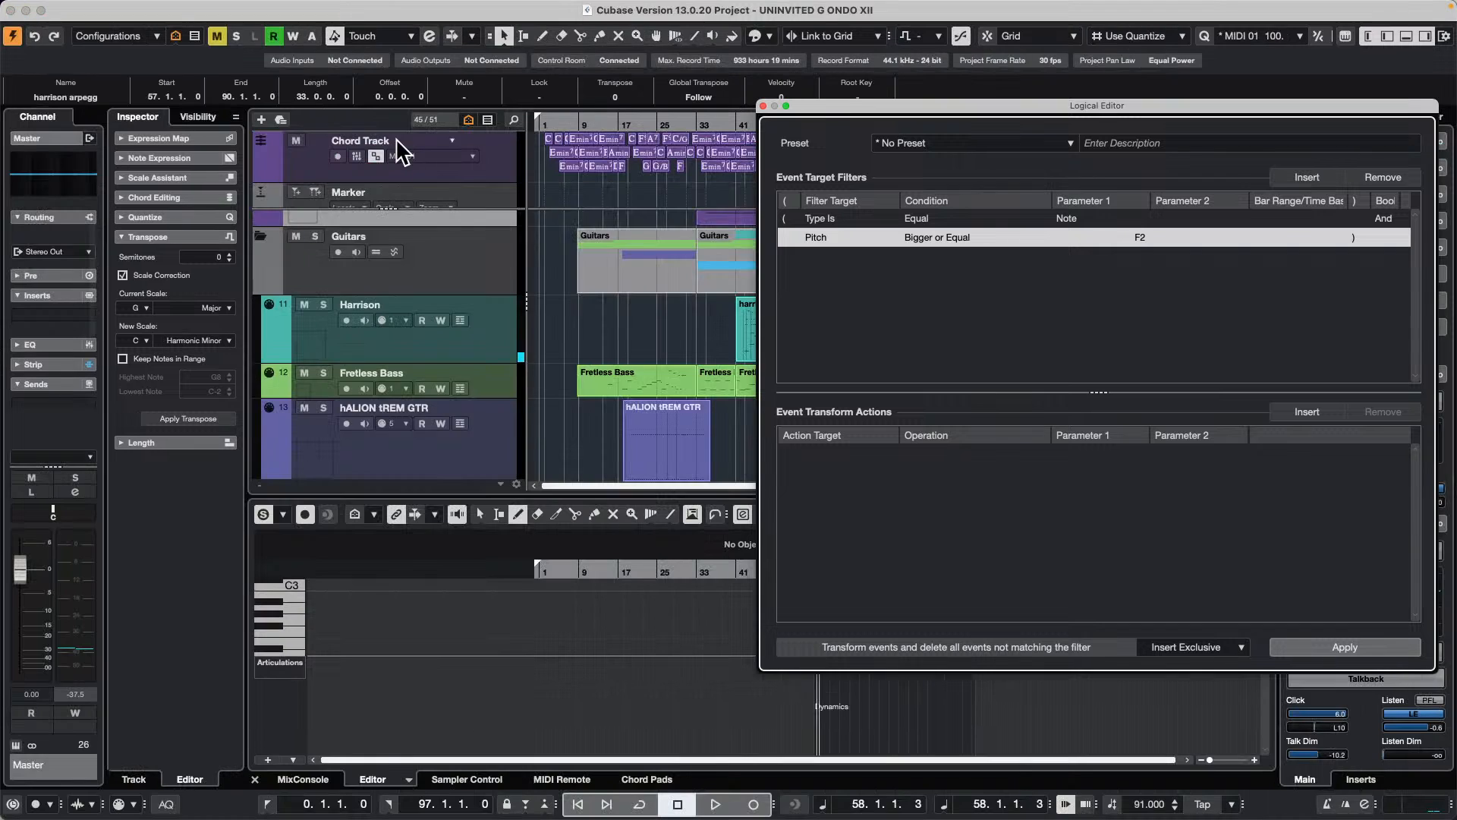
pyautogui.scroll(-15, 635, 286)
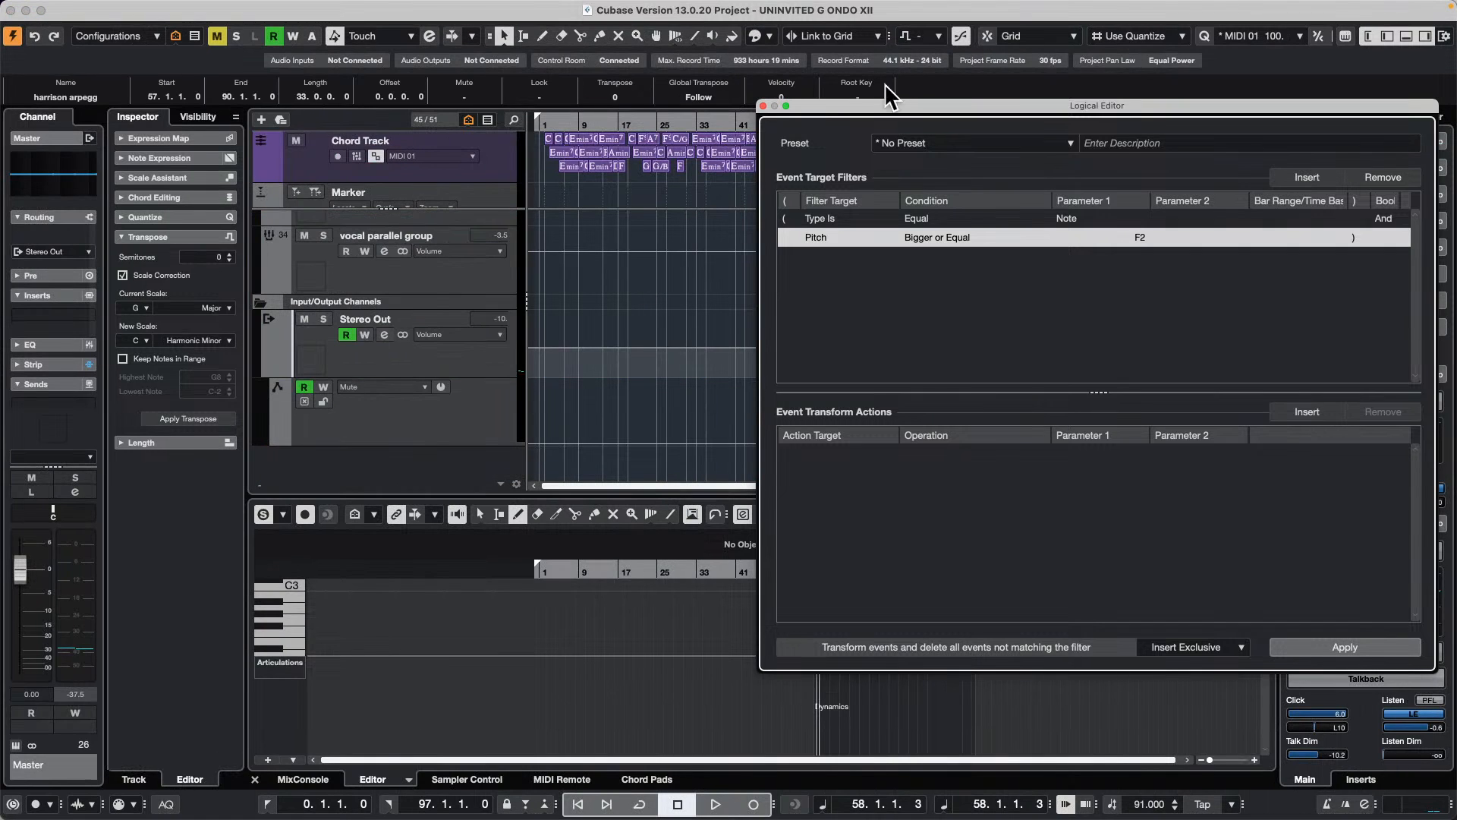
pyautogui.moveTo(867, 107); pyautogui.dragTo(1000, 448)
pyautogui.scroll(15, 839, 299)
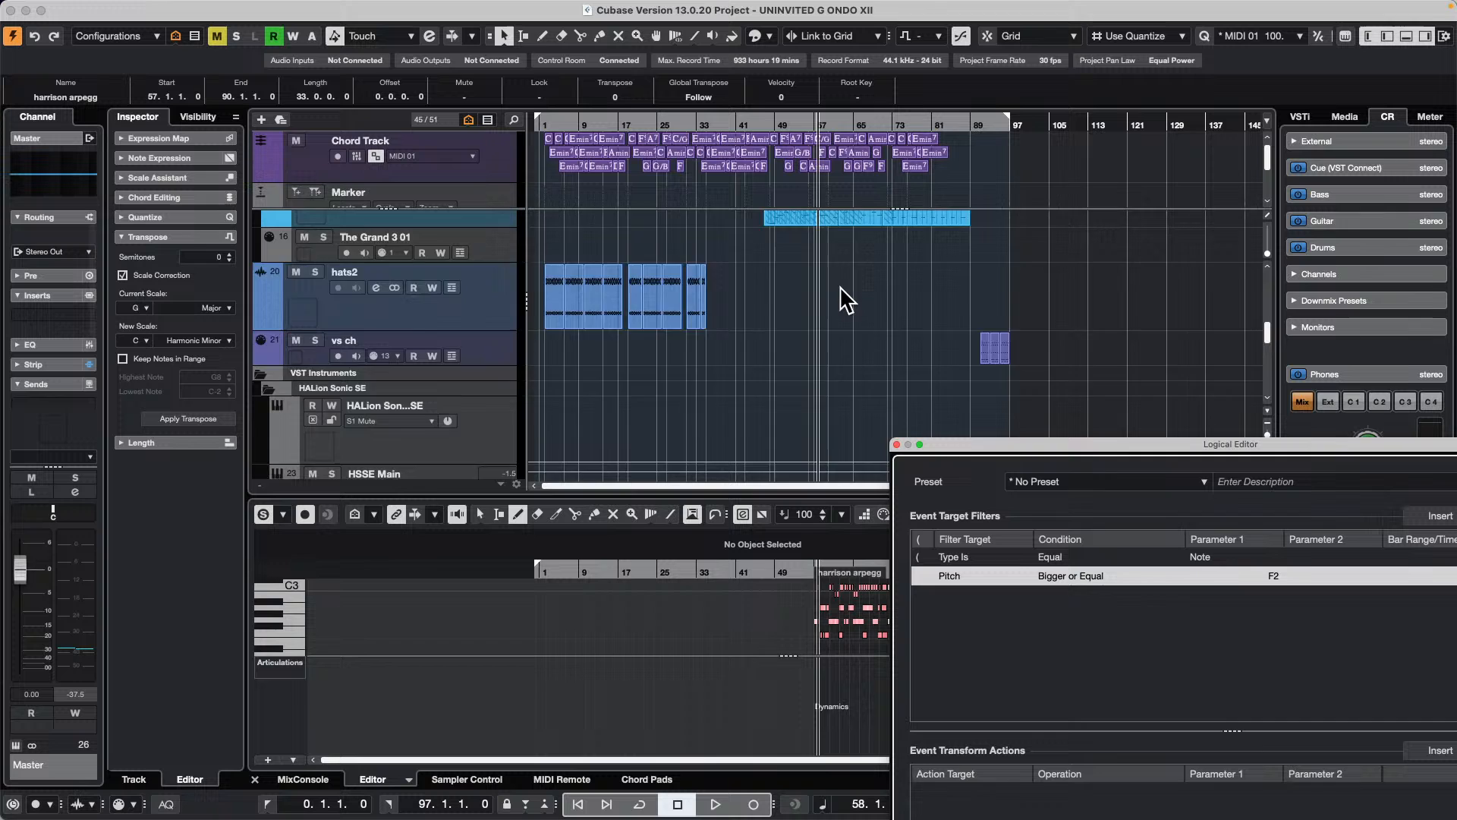
pyautogui.scroll(-15, 843, 296)
pyautogui.scroll(20, 845, 299)
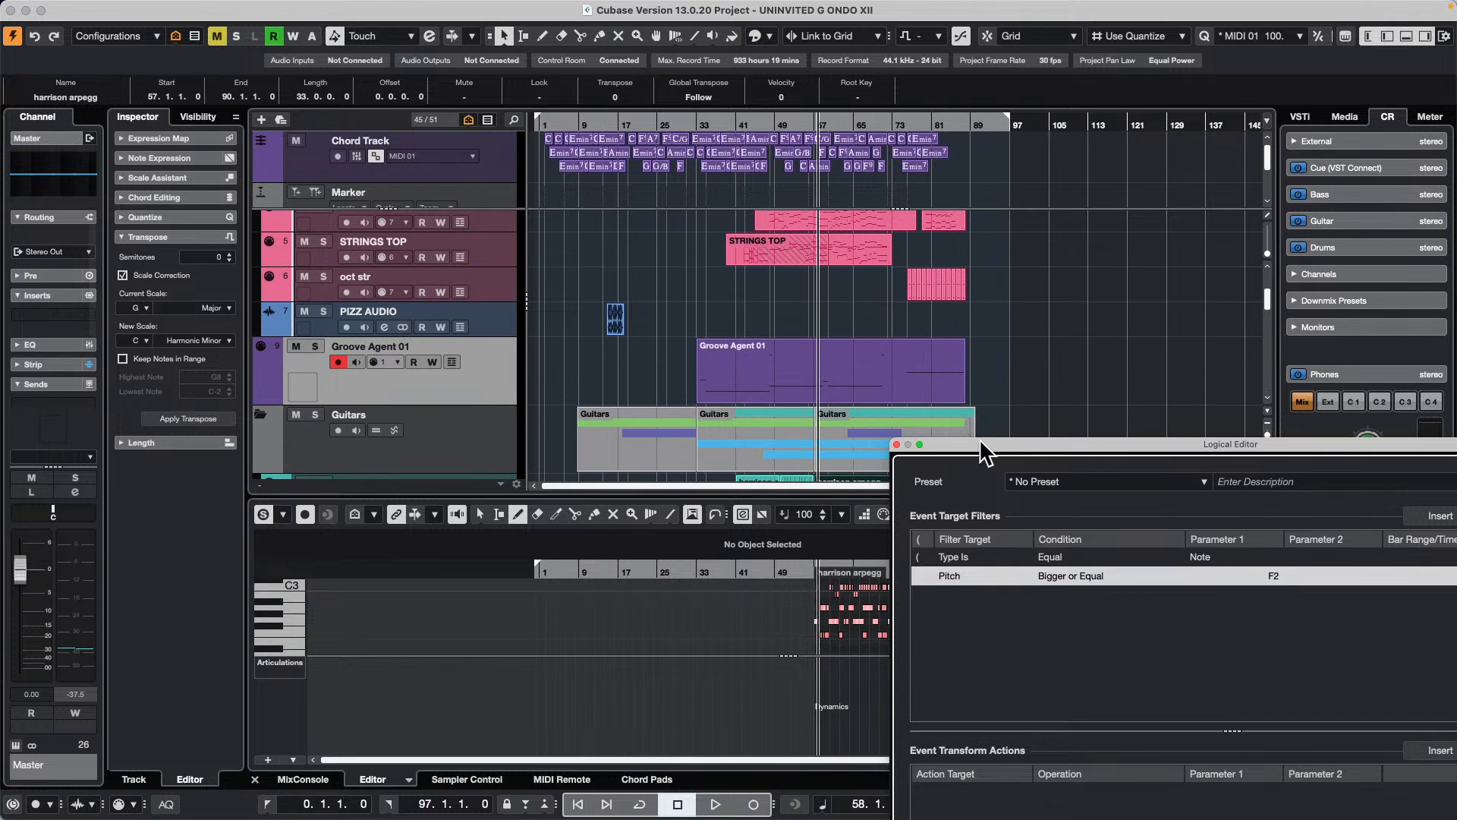
pyautogui.moveTo(980, 444); pyautogui.dragTo(454, 74)
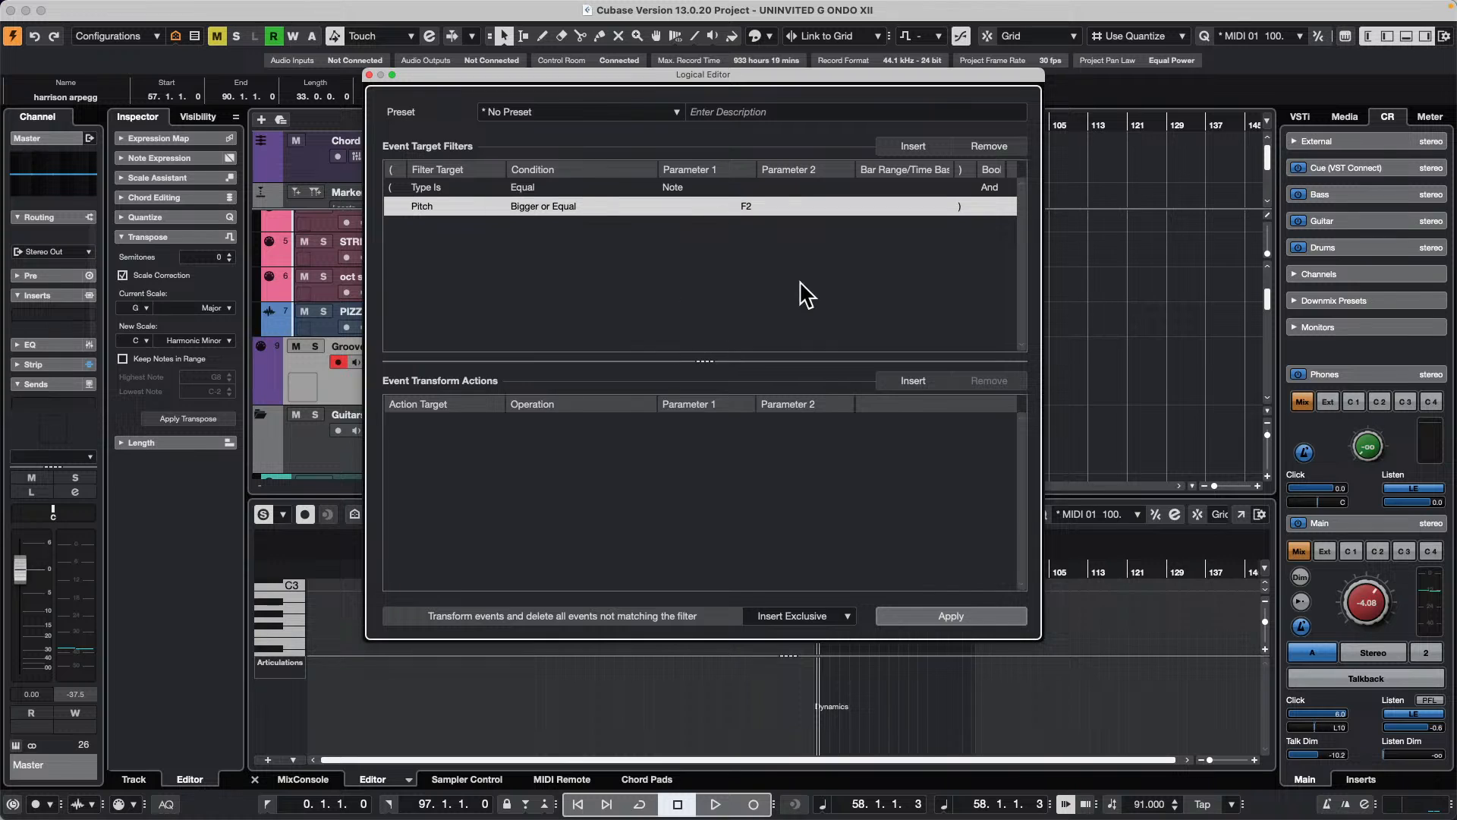
pyautogui.click(1173, 318)
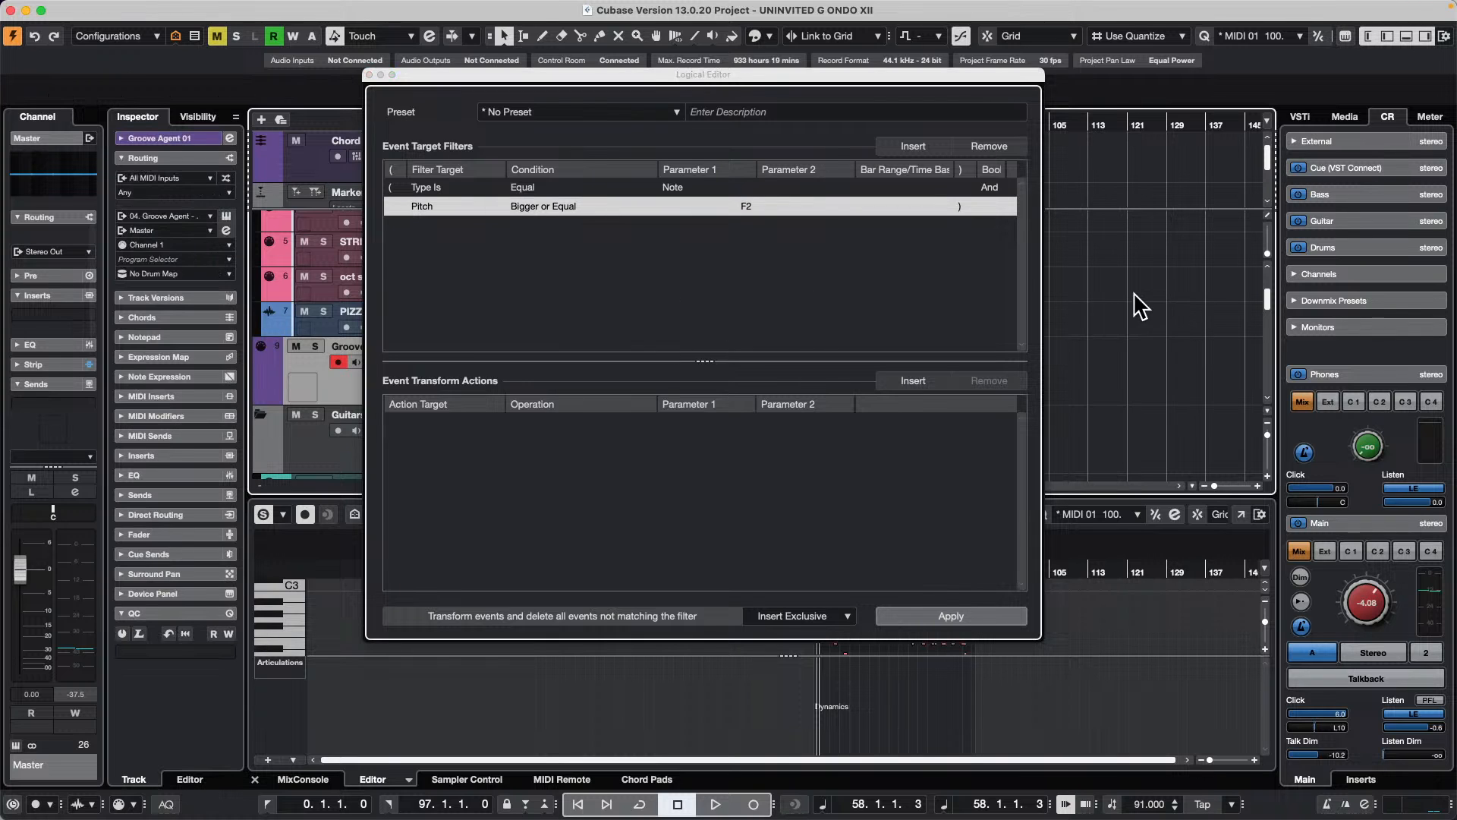
pyautogui.moveTo(812, 74); pyautogui.dragTo(1024, 431)
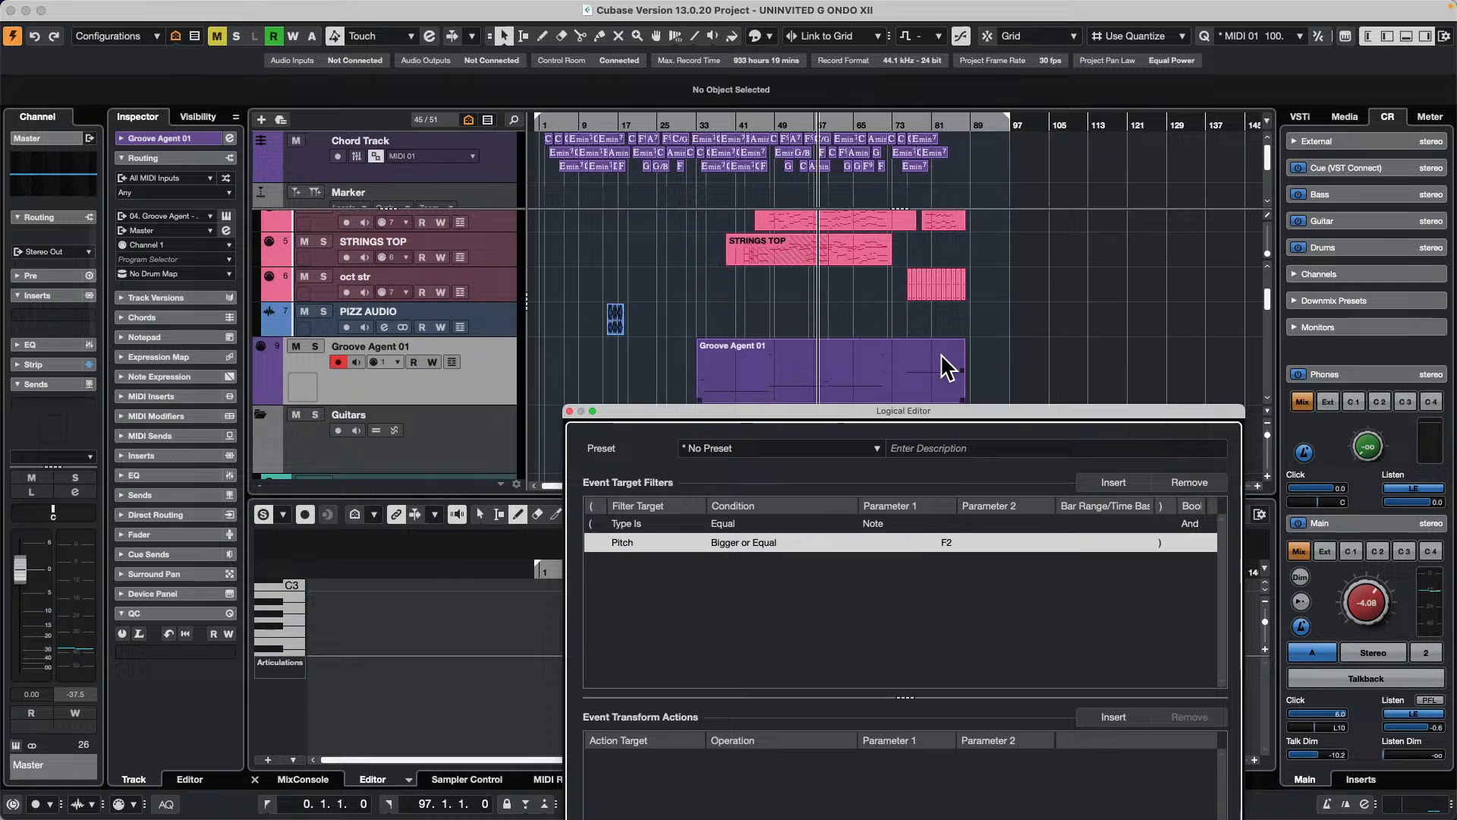
pyautogui.scroll(5, 907, 334)
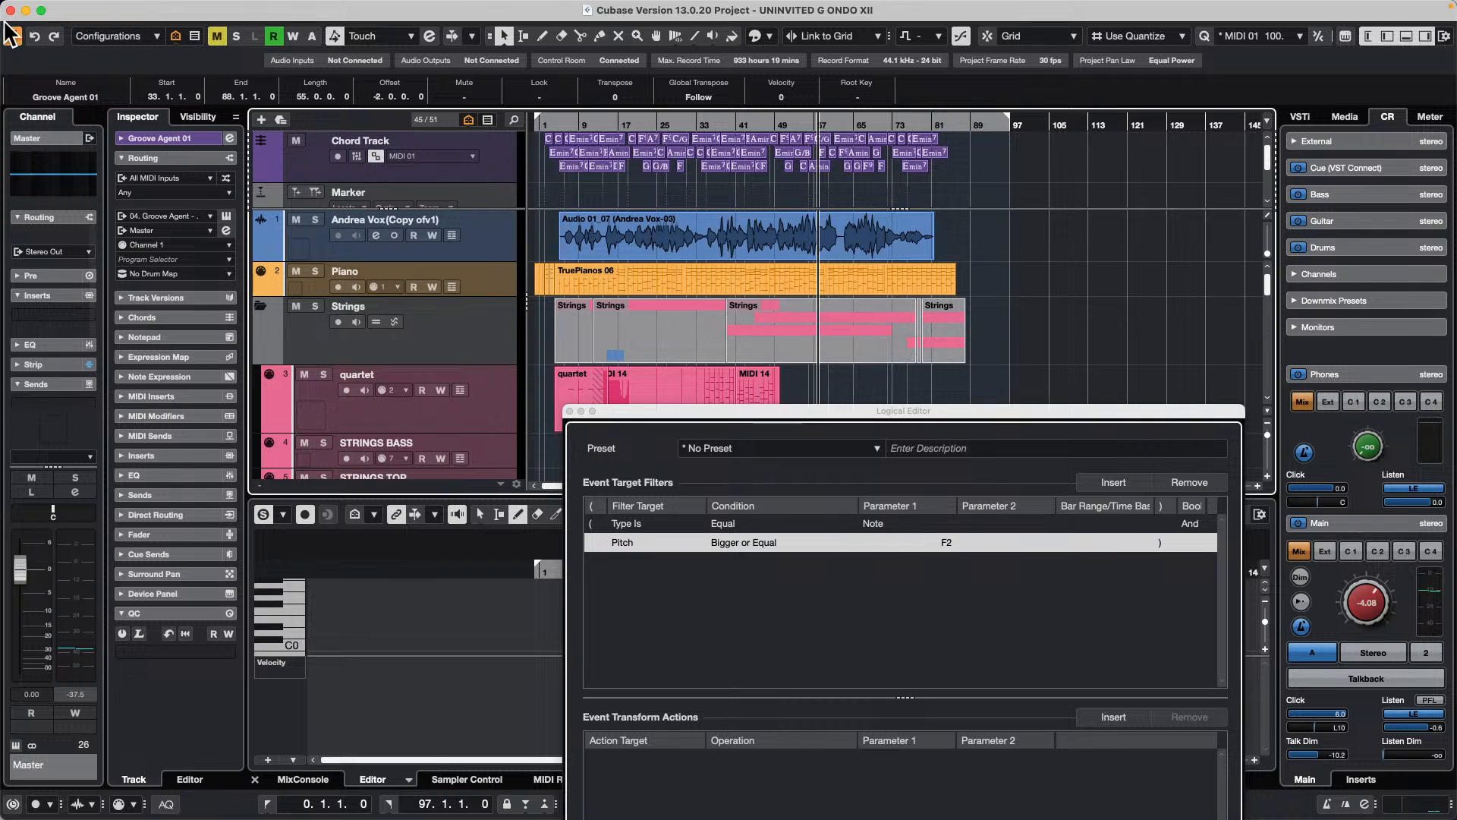
# Step: Create a new empty project in the USe of Colors folder, putting the Logical Editor window out of the way
pyautogui.click(101, 8)
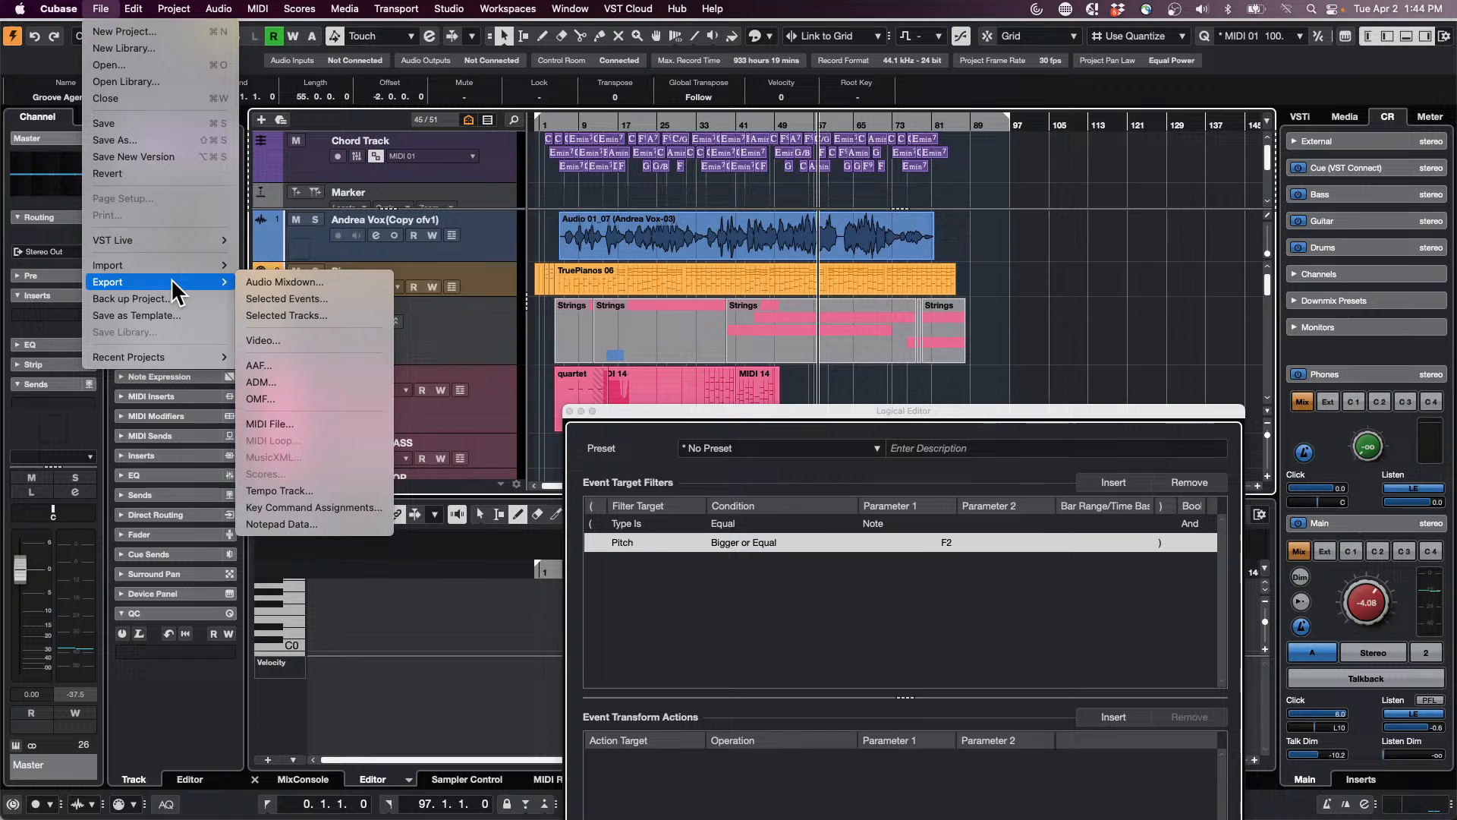
pyautogui.moveTo(180, 267)
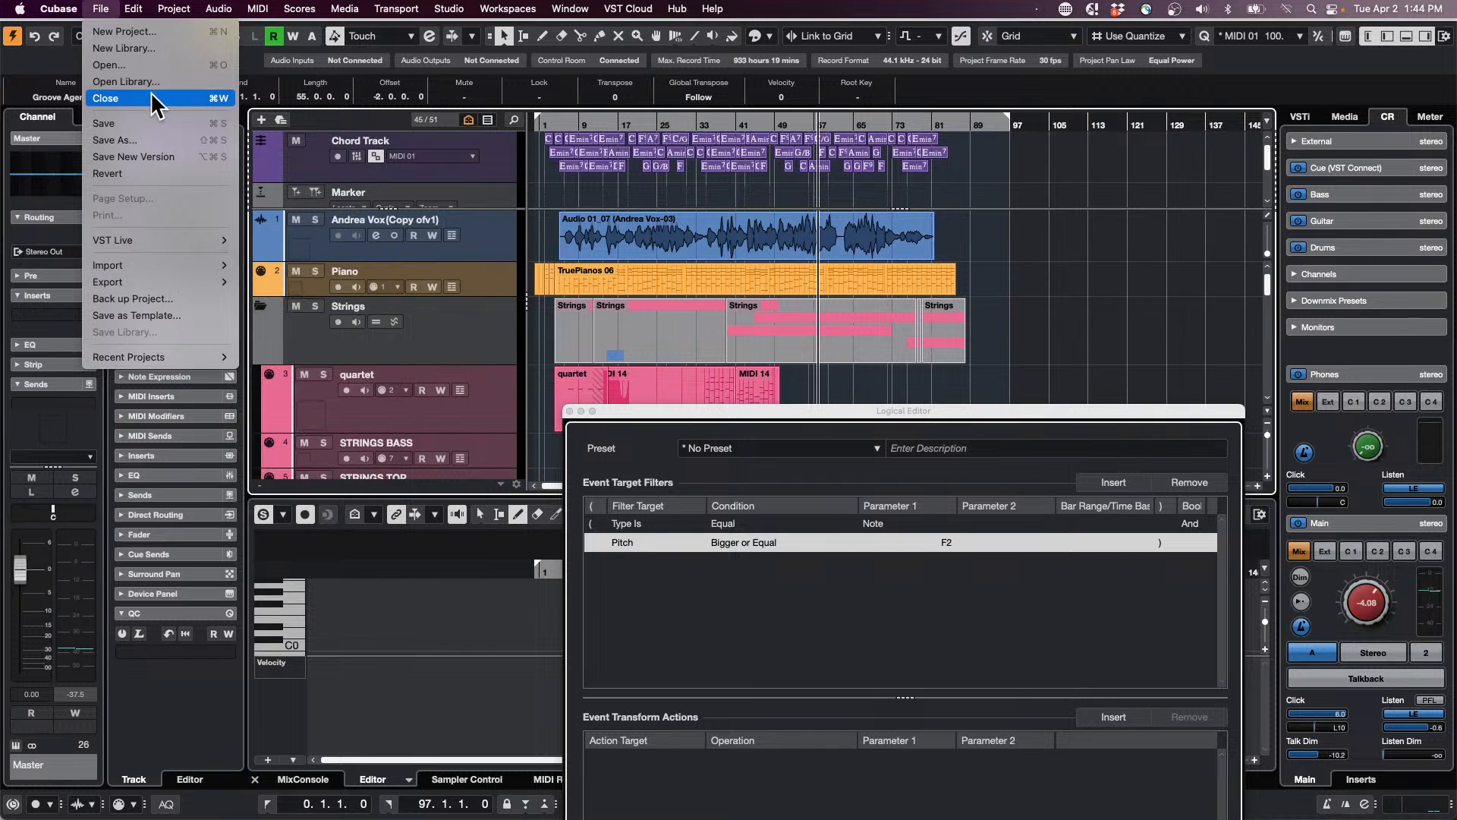
pyautogui.click(150, 33)
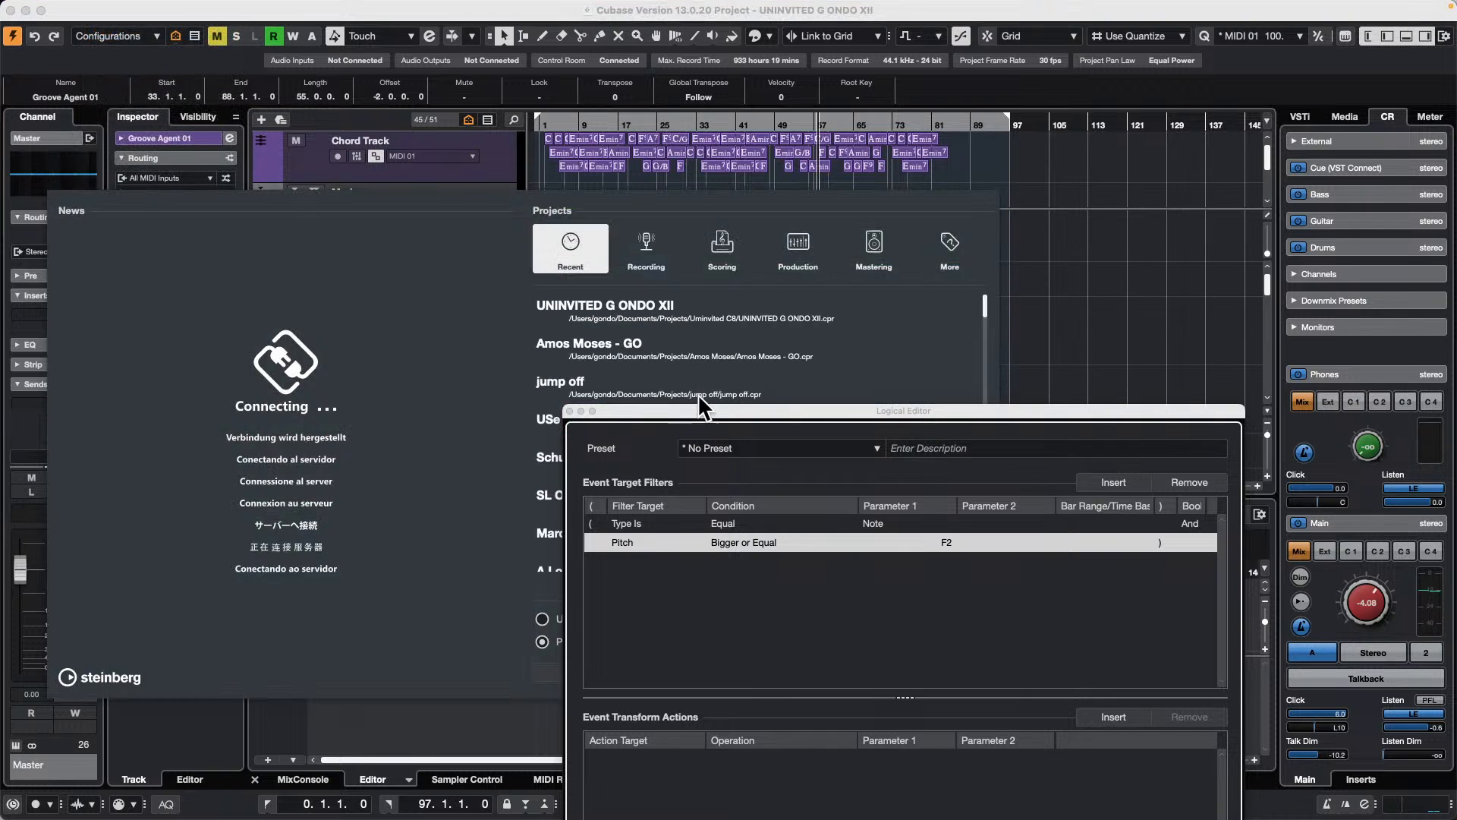
pyautogui.click(580, 411)
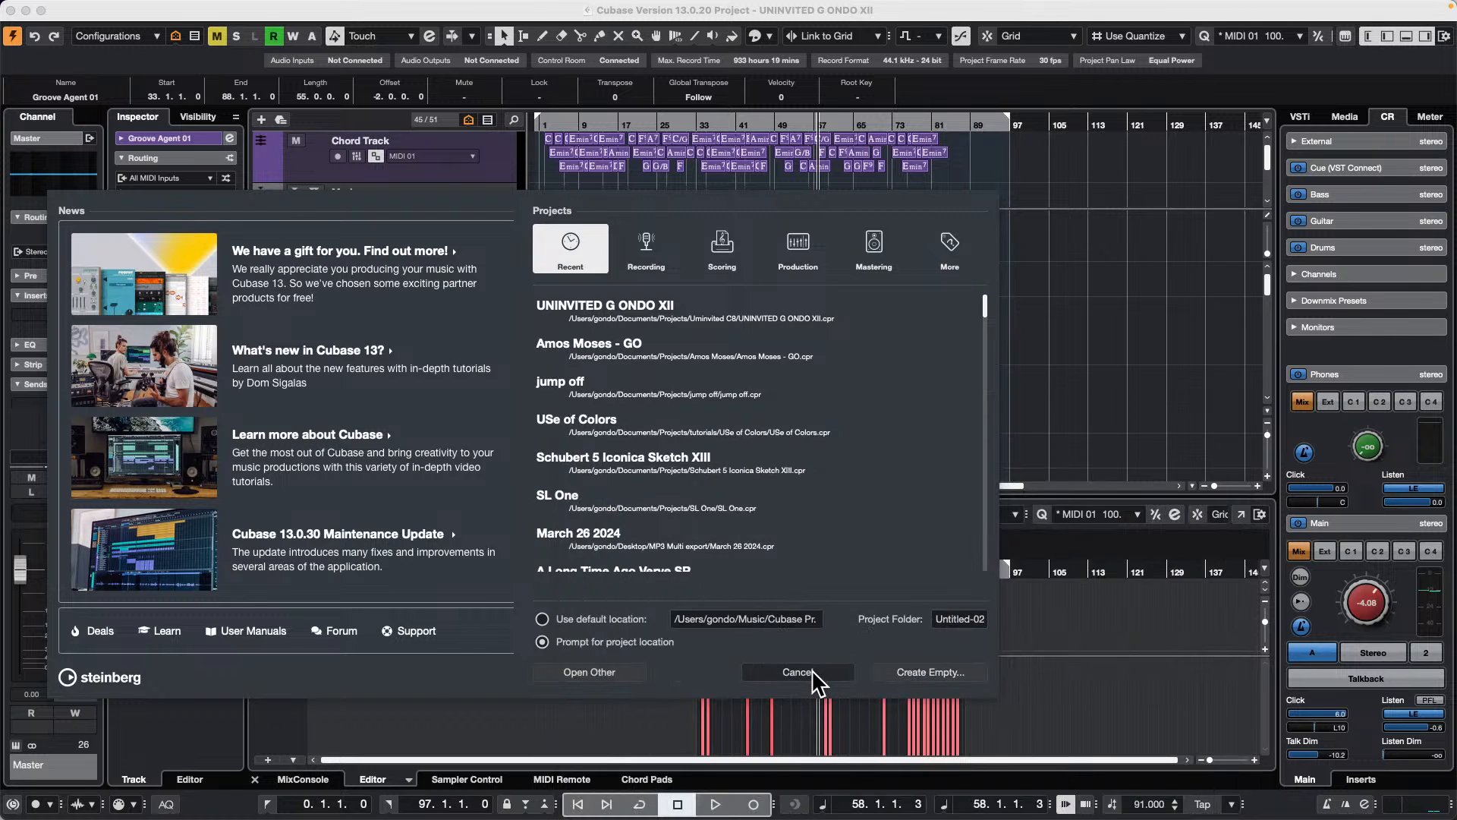
pyautogui.click(928, 672)
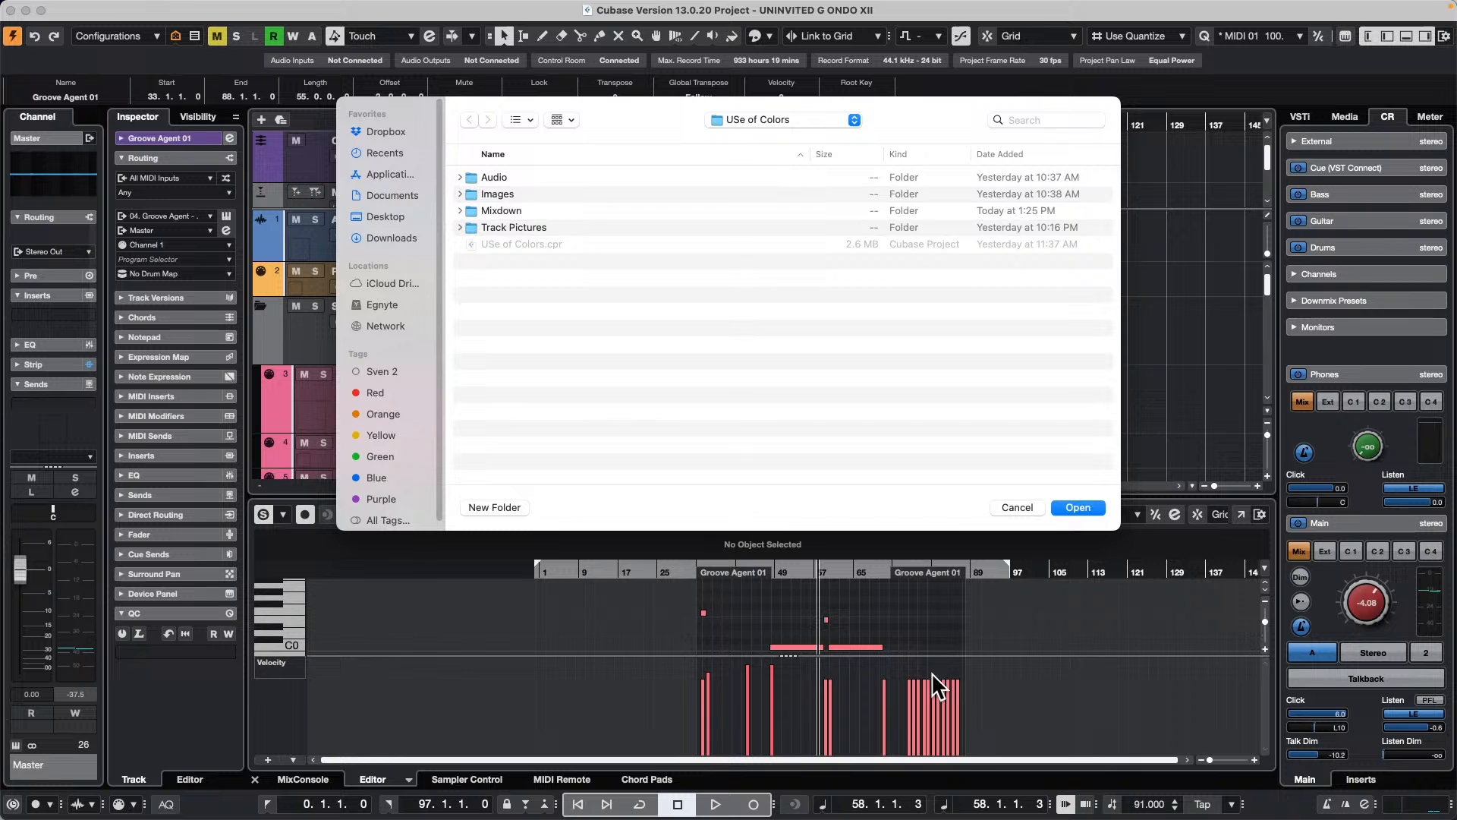
pyautogui.click(1078, 507)
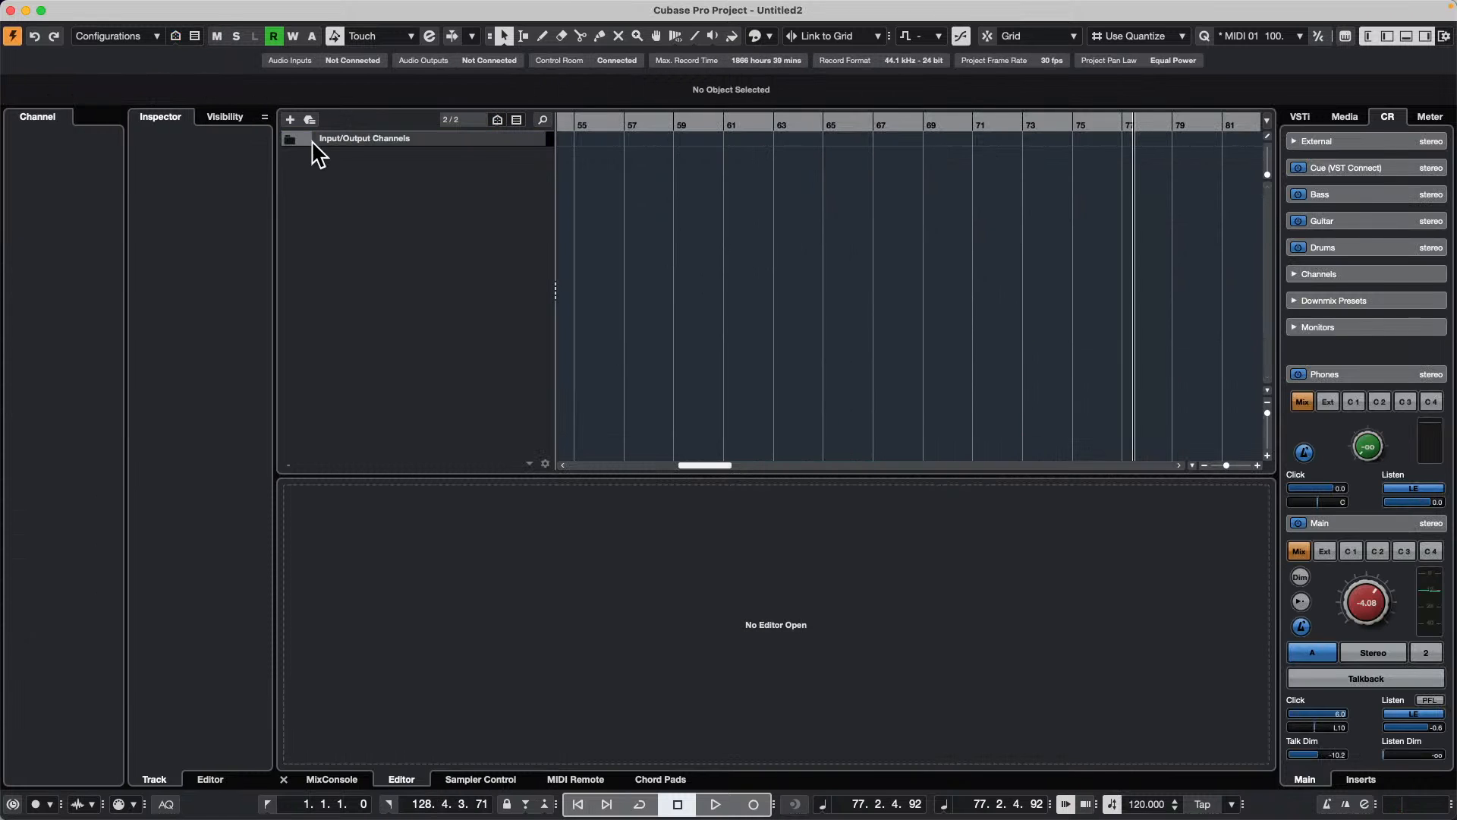
# Step: Open the Soul Assembly library in the Loops & Samples media and filter its samples to the guitar category
pyautogui.click(1342, 116)
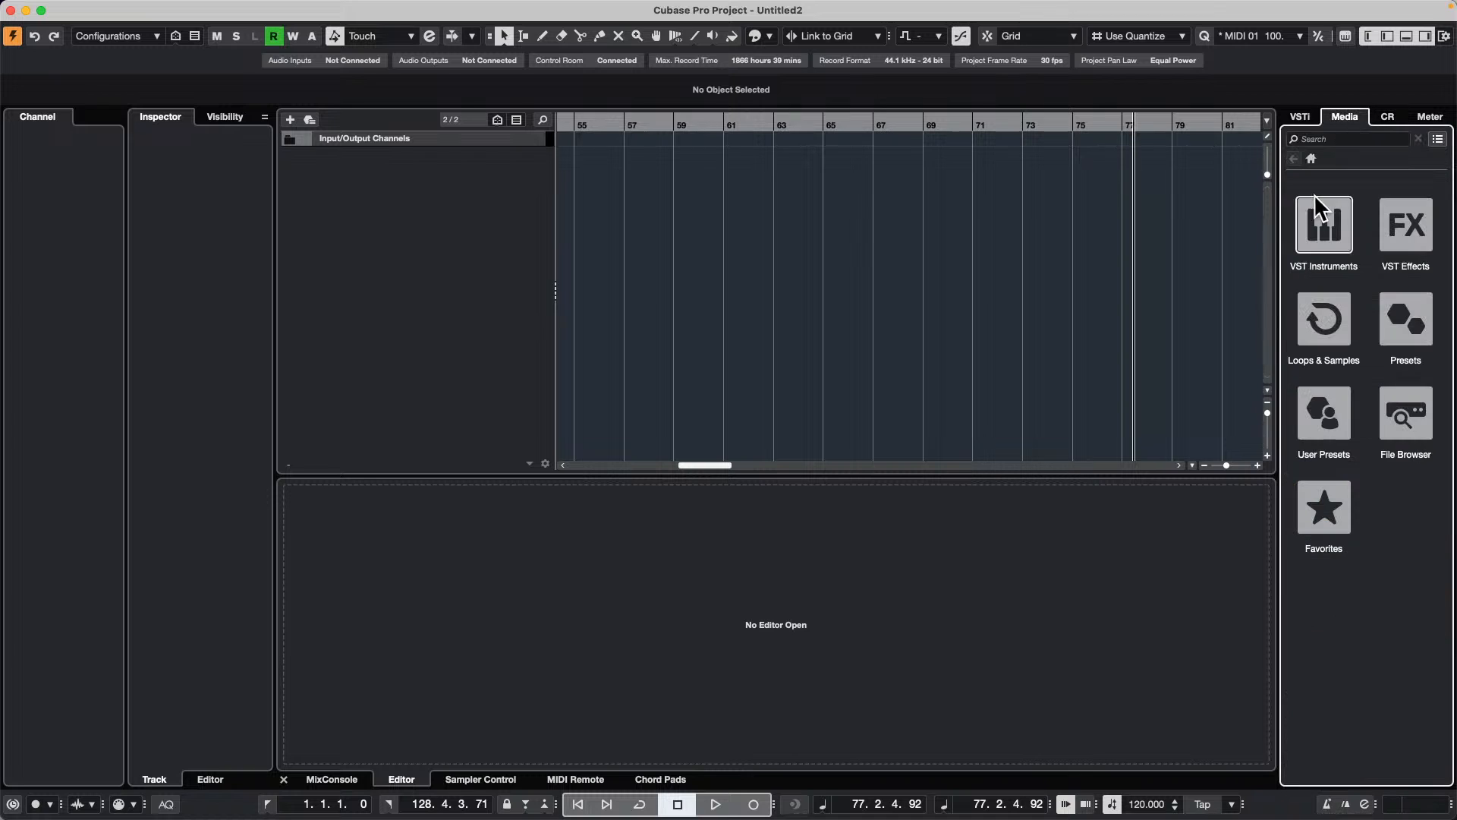
pyautogui.click(1329, 328)
pyautogui.scroll(-8, 1372, 547)
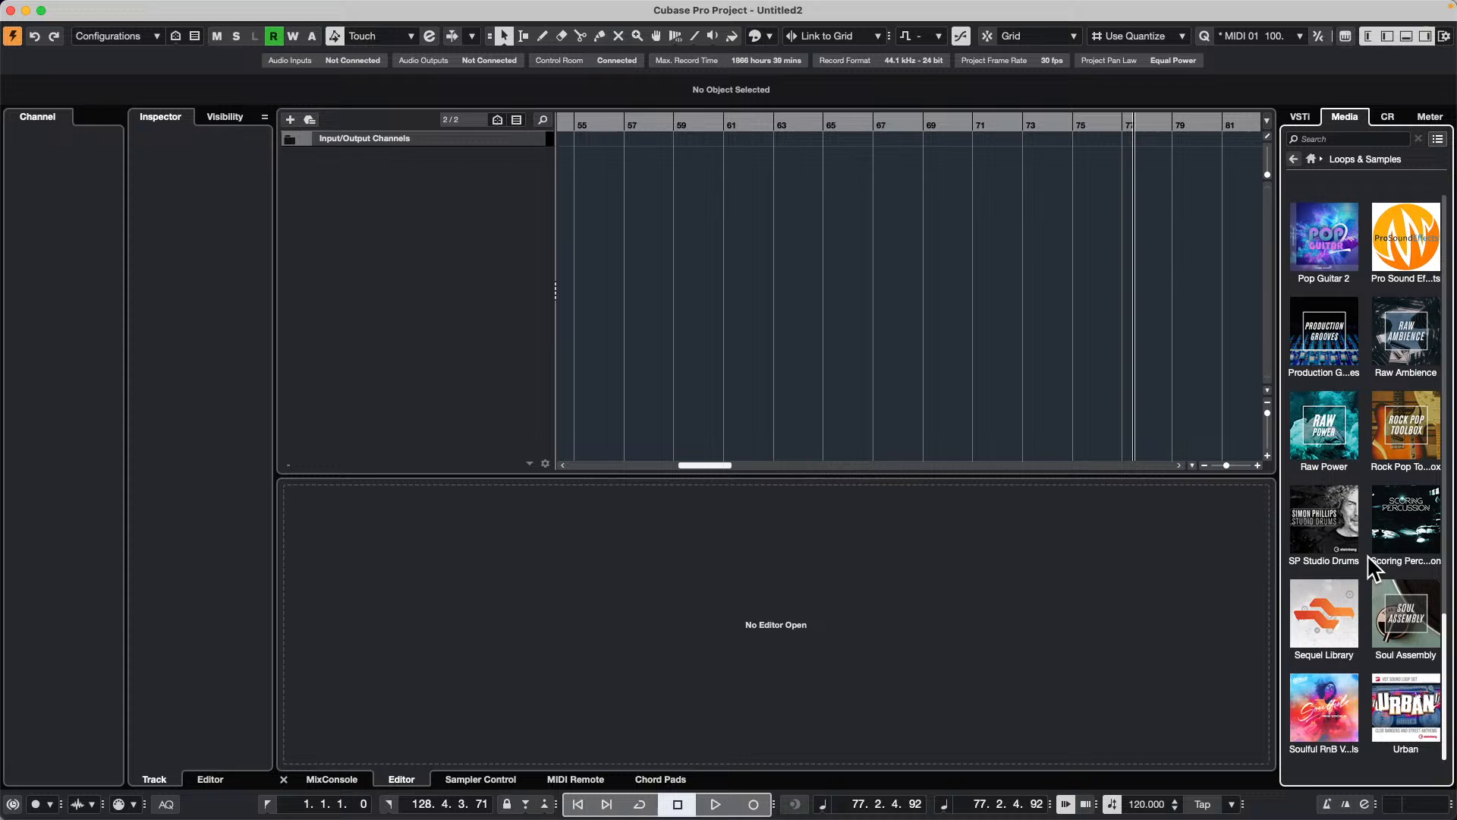
pyautogui.click(1406, 615)
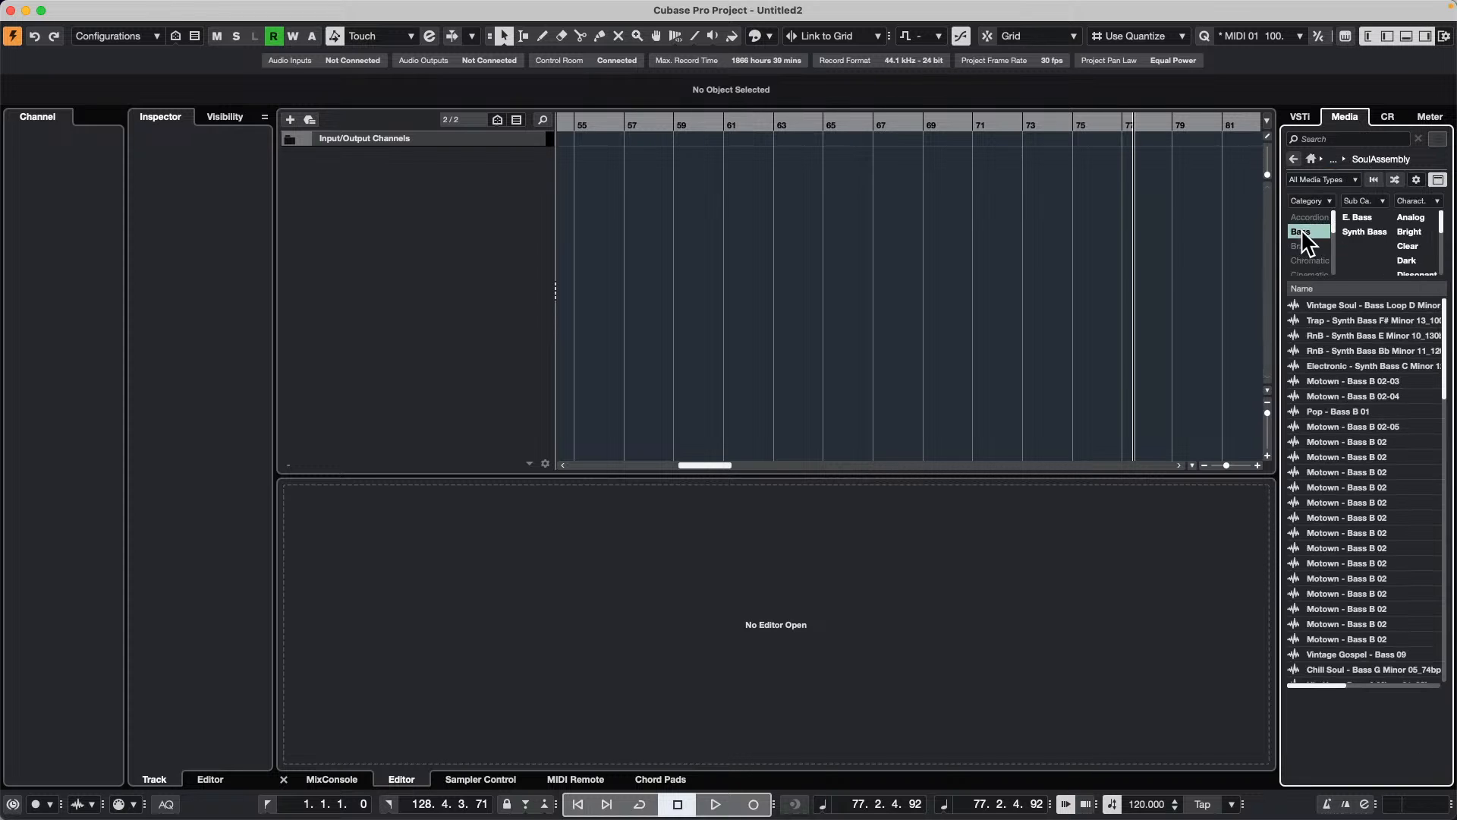
pyautogui.click(1303, 232)
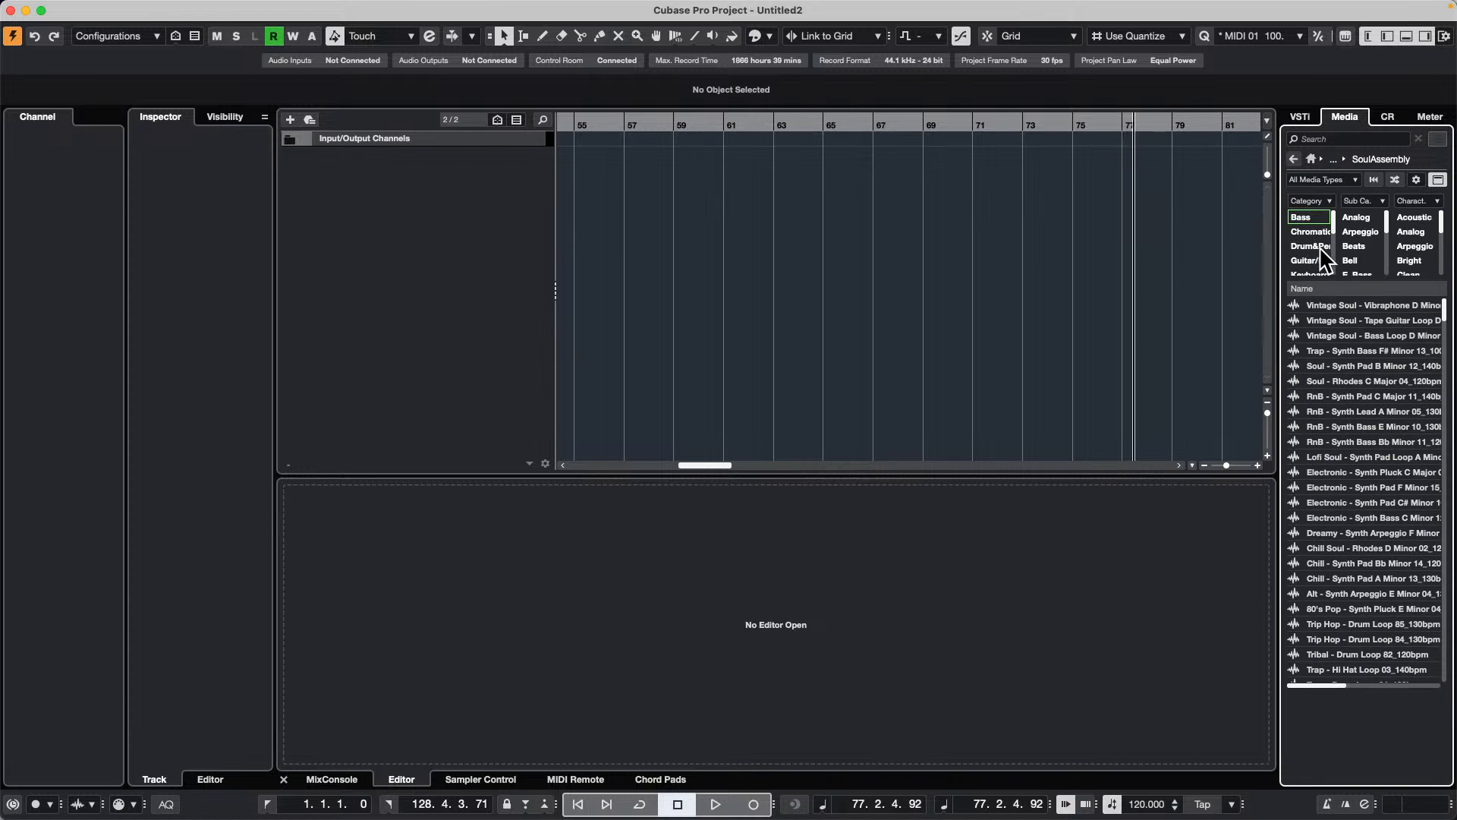
pyautogui.scroll(-3, 1319, 246)
pyautogui.click(1304, 230)
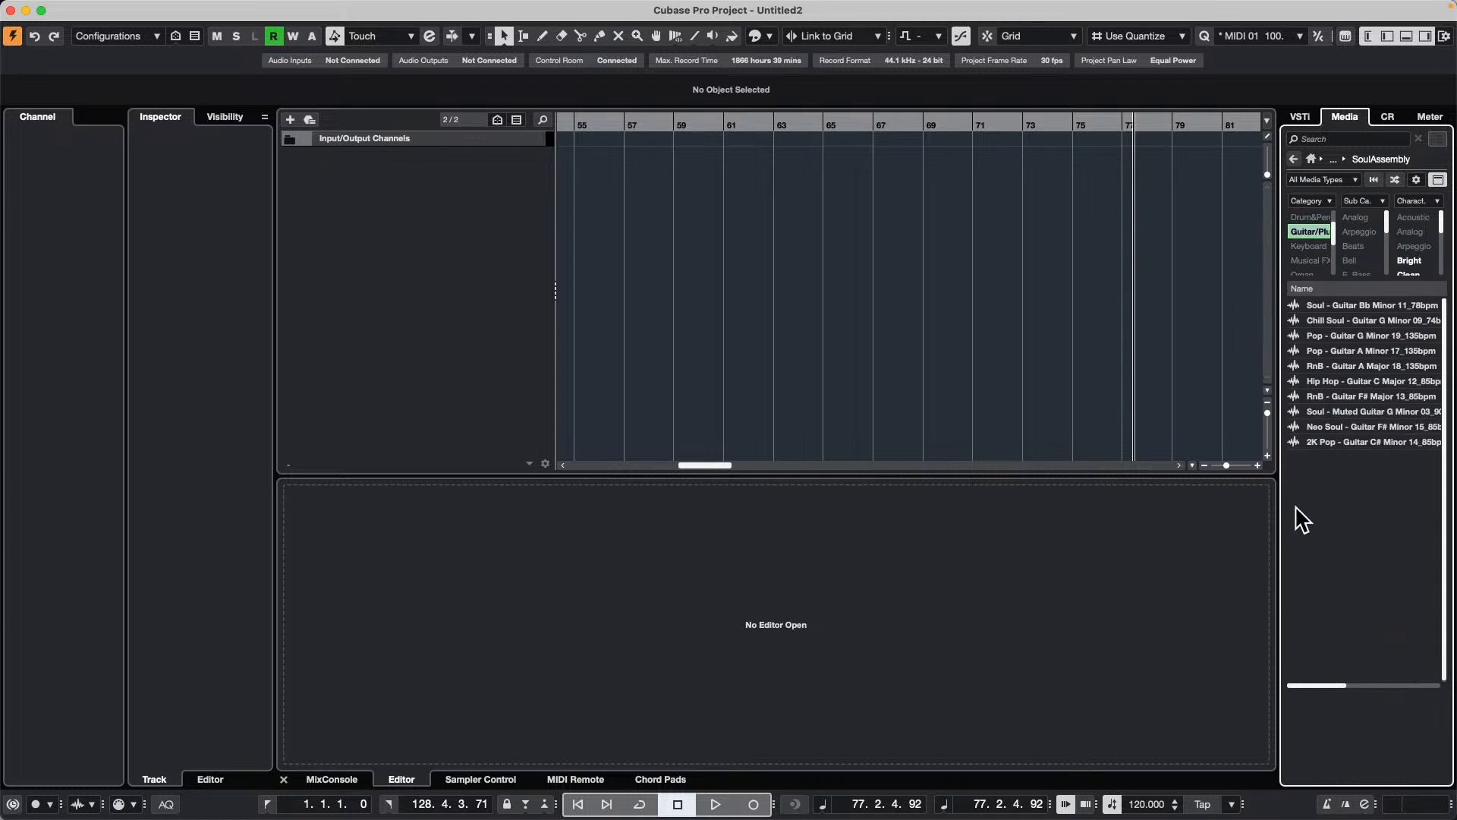
# Step: Audition various Soul Assembly guitar samples, including Lofi - Guitar 05, Cartoon - Guitar 23, Metal - Guitar 17 and Rock - Guitar G 22
pyautogui.click(1328, 472)
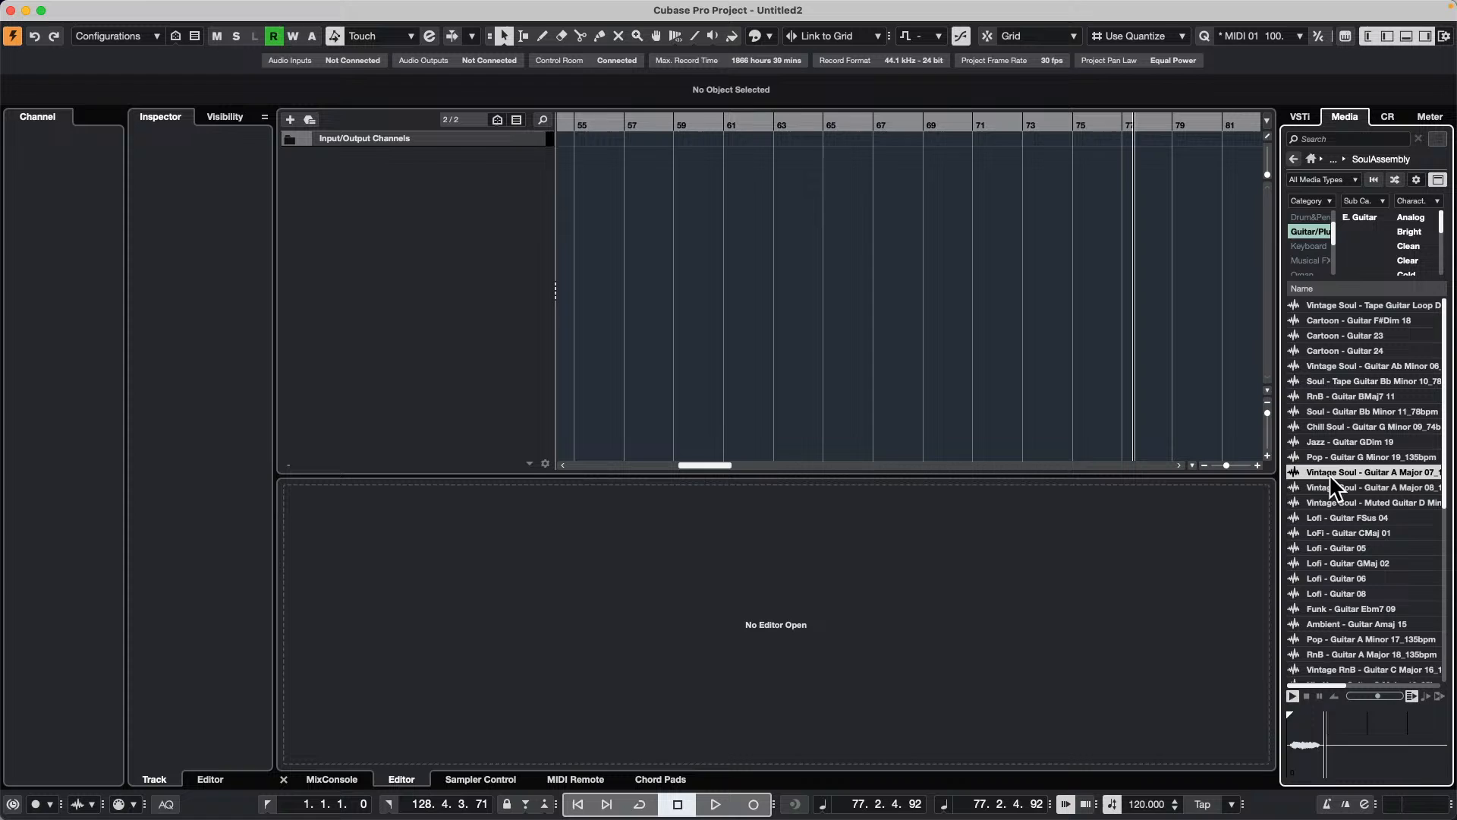
pyautogui.click(1339, 562)
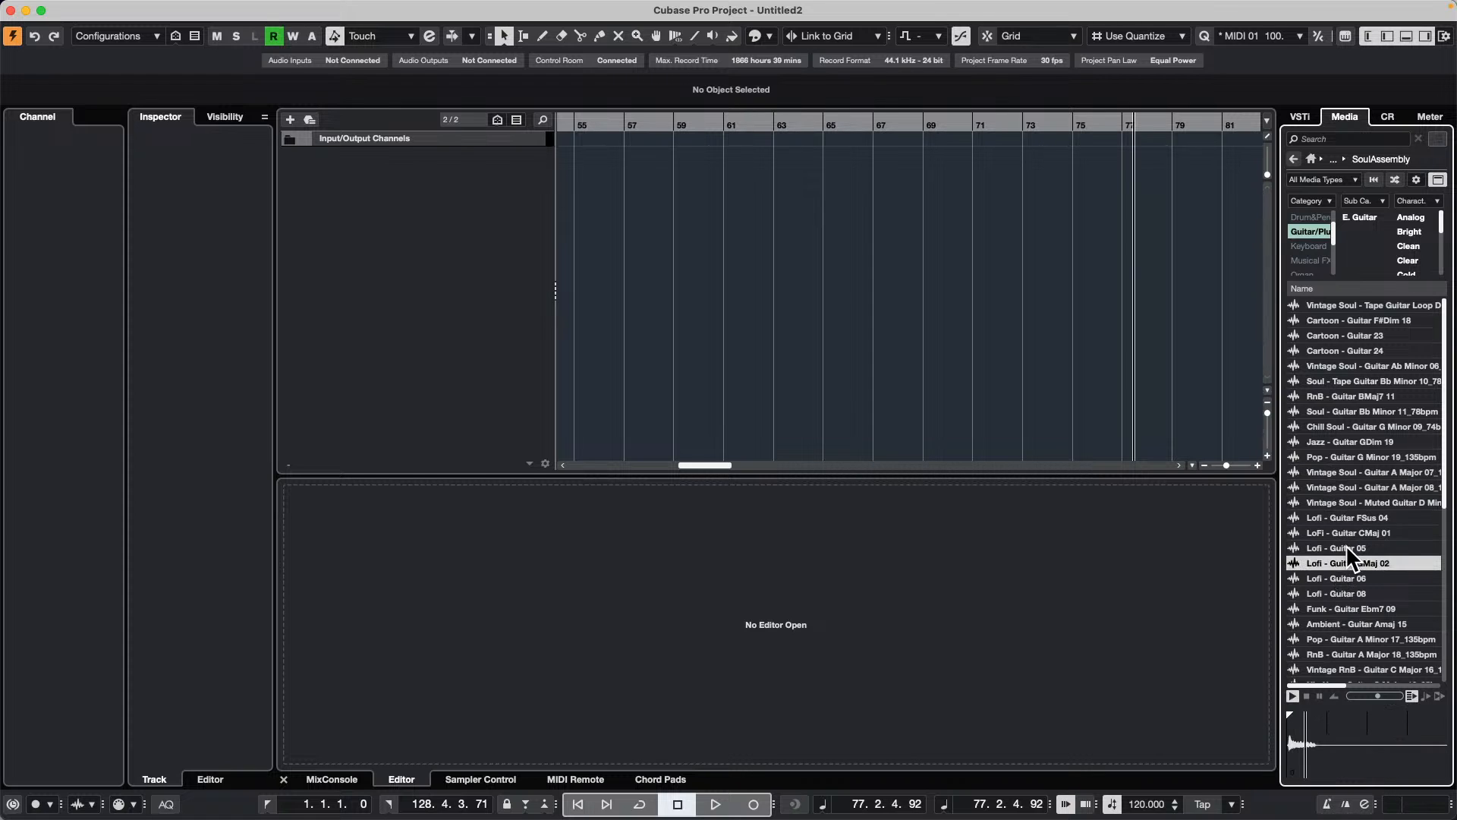
pyautogui.click(1347, 547)
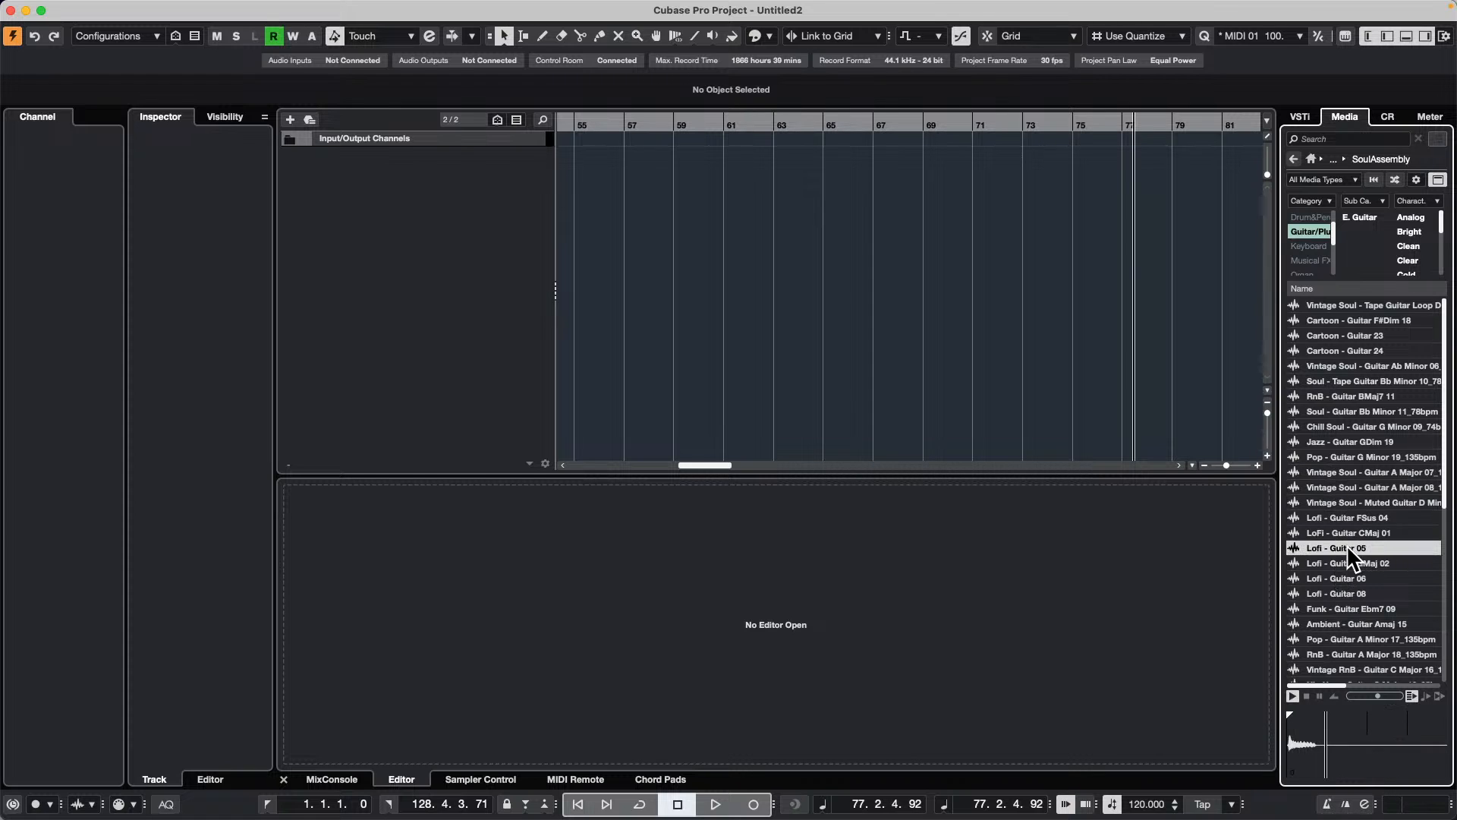
pyautogui.click(1339, 441)
pyautogui.click(1358, 378)
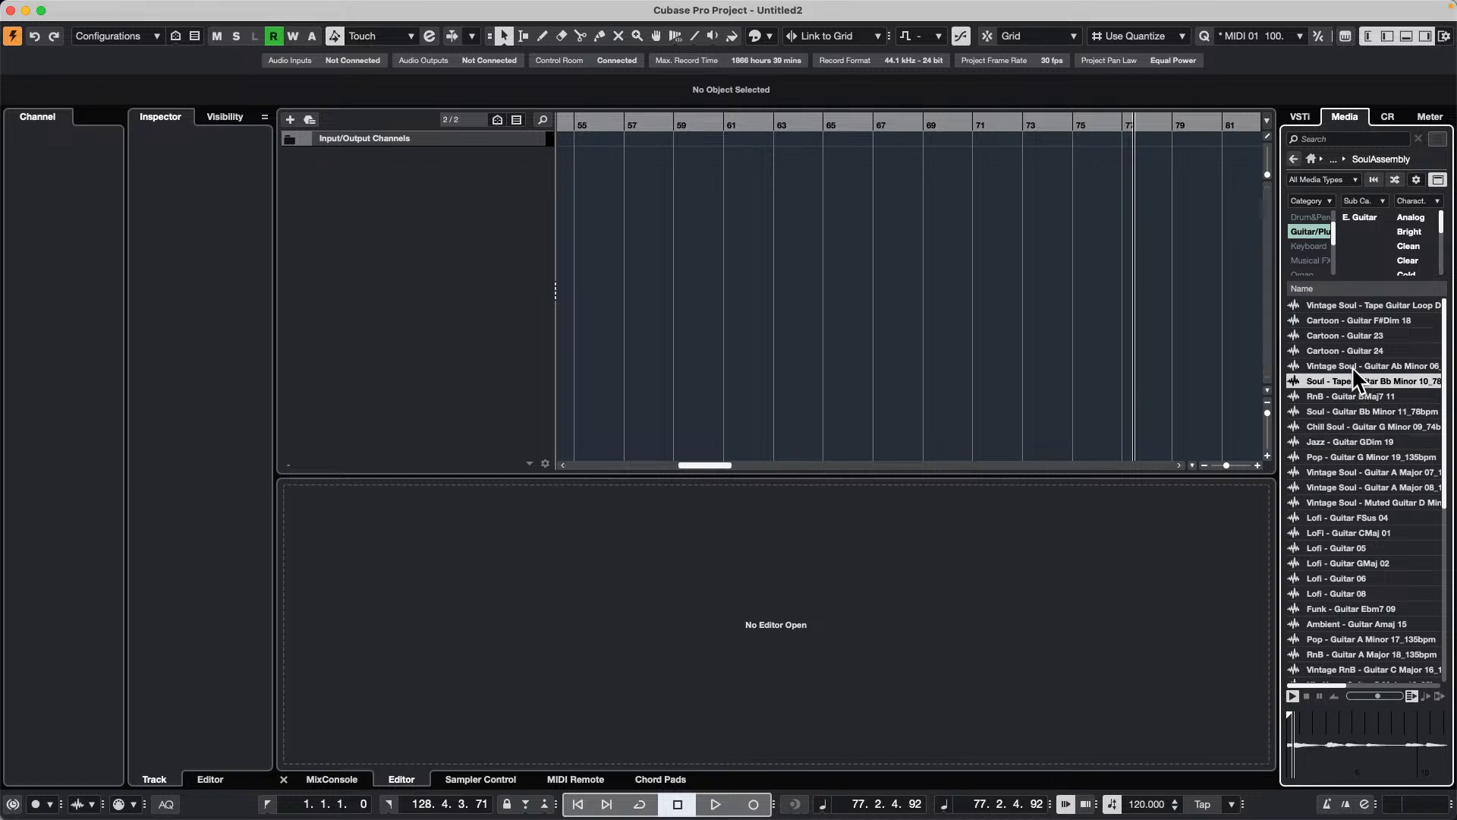
pyautogui.click(1347, 343)
pyautogui.click(1340, 335)
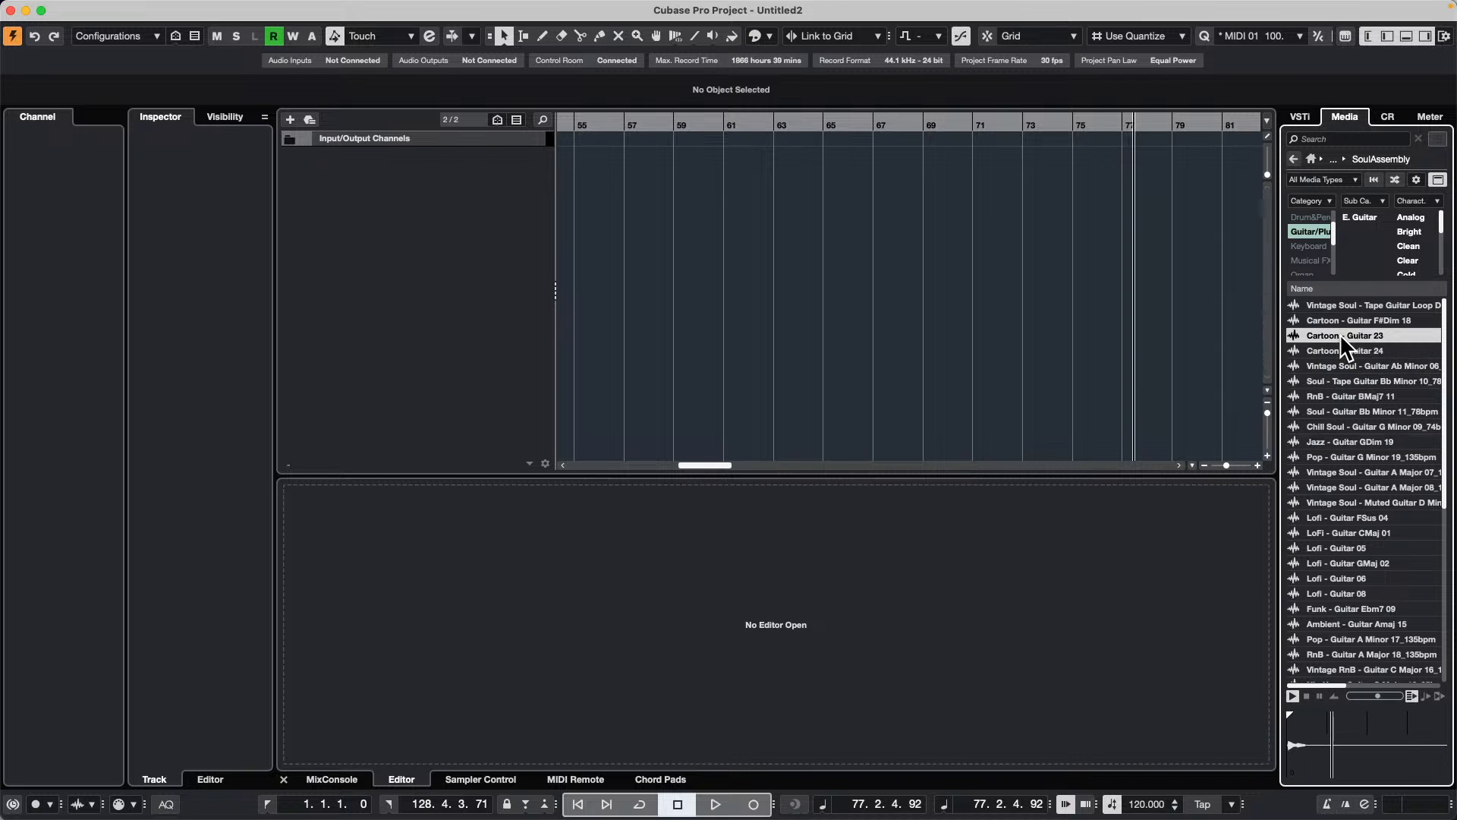
pyautogui.scroll(-7, 1346, 565)
pyautogui.click(1358, 584)
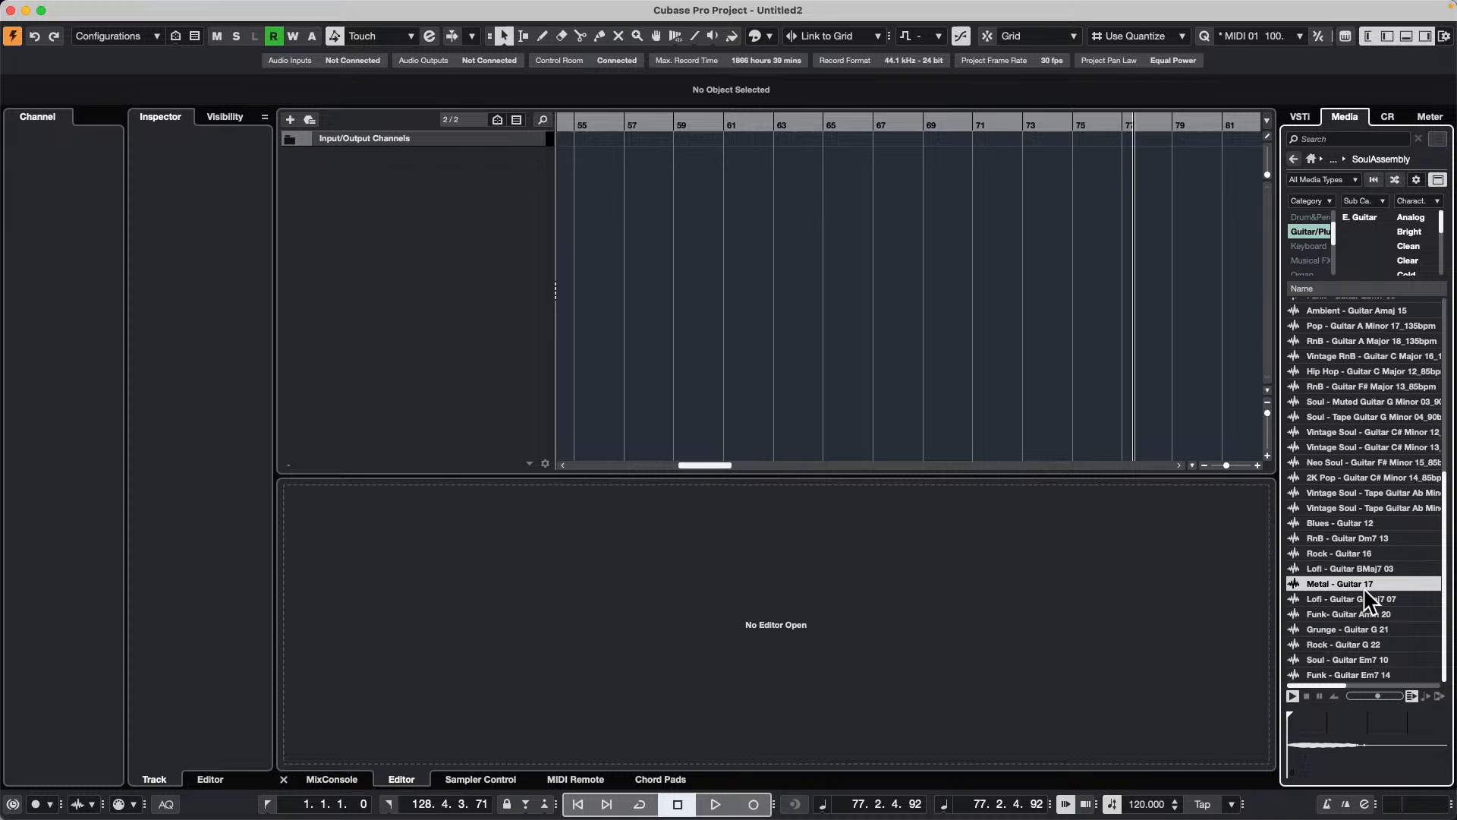
pyautogui.click(1351, 509)
pyautogui.click(1345, 612)
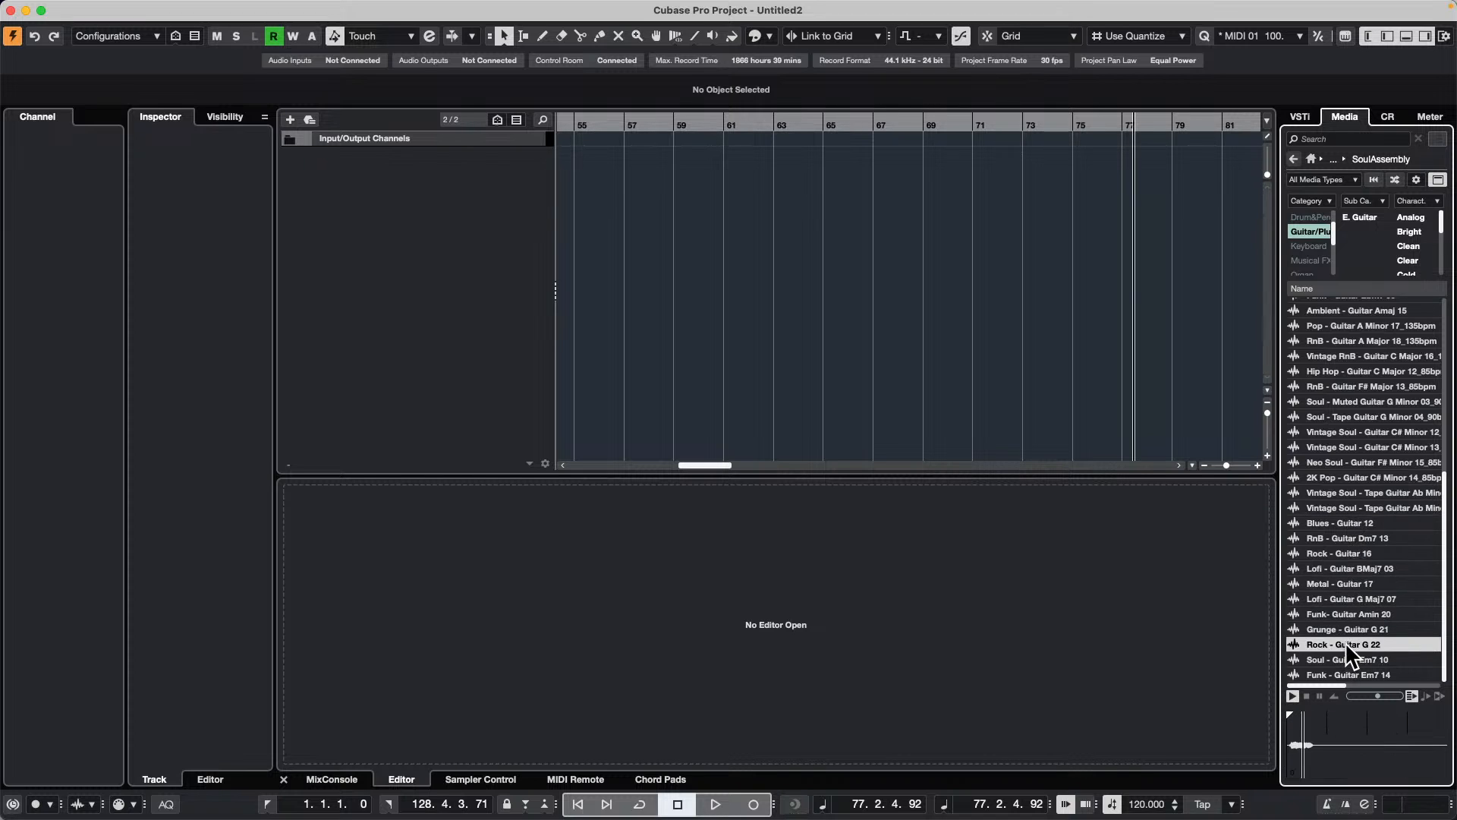
pyautogui.scroll(3, 1344, 618)
pyautogui.click(1354, 520)
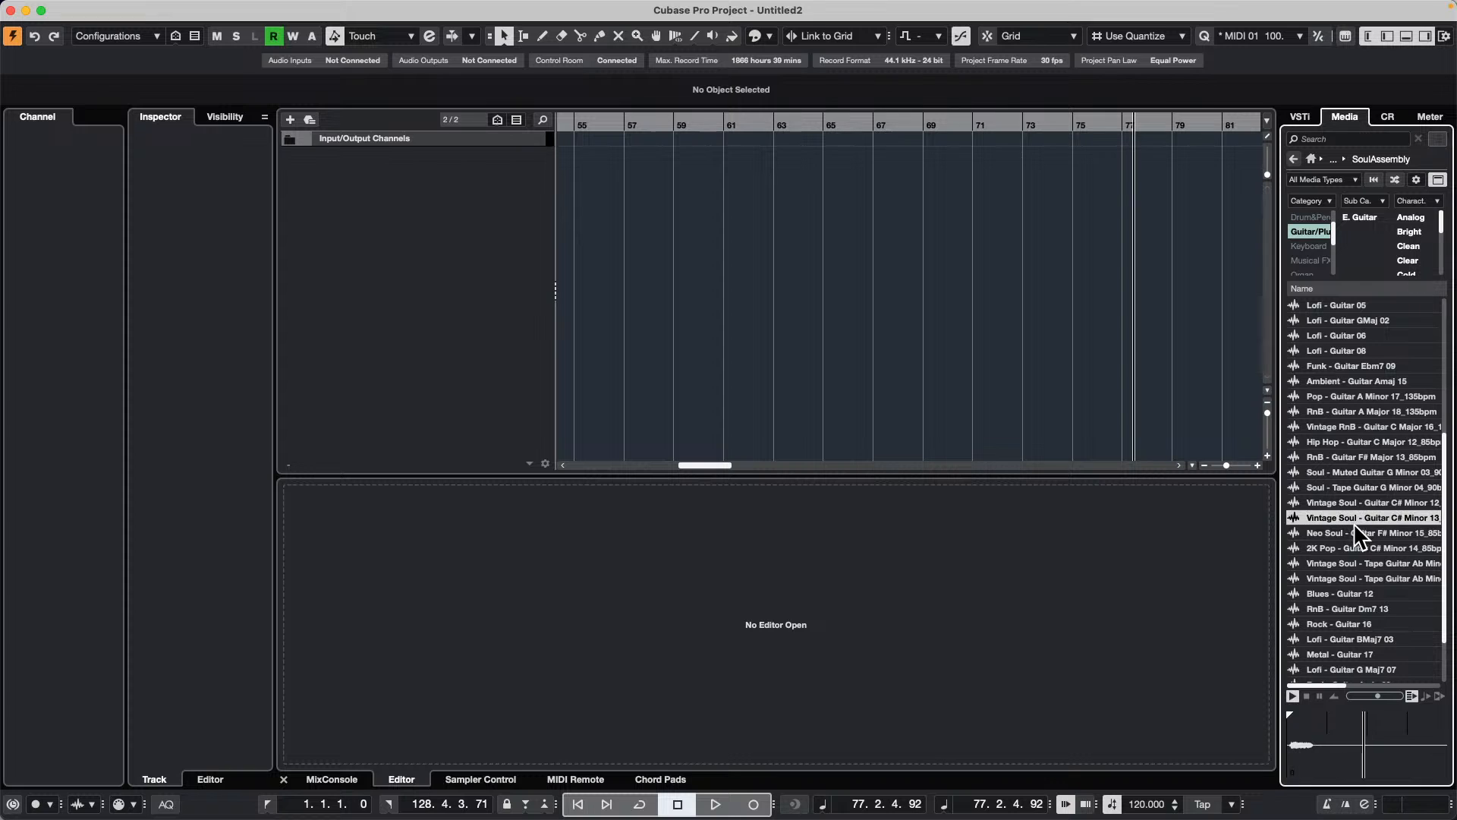
# Step: Switch to the Pop Guitar 2 library, filter it to the guitar category and audition an F Major electric guitar loop
pyautogui.click(1363, 575)
pyautogui.click(1292, 159)
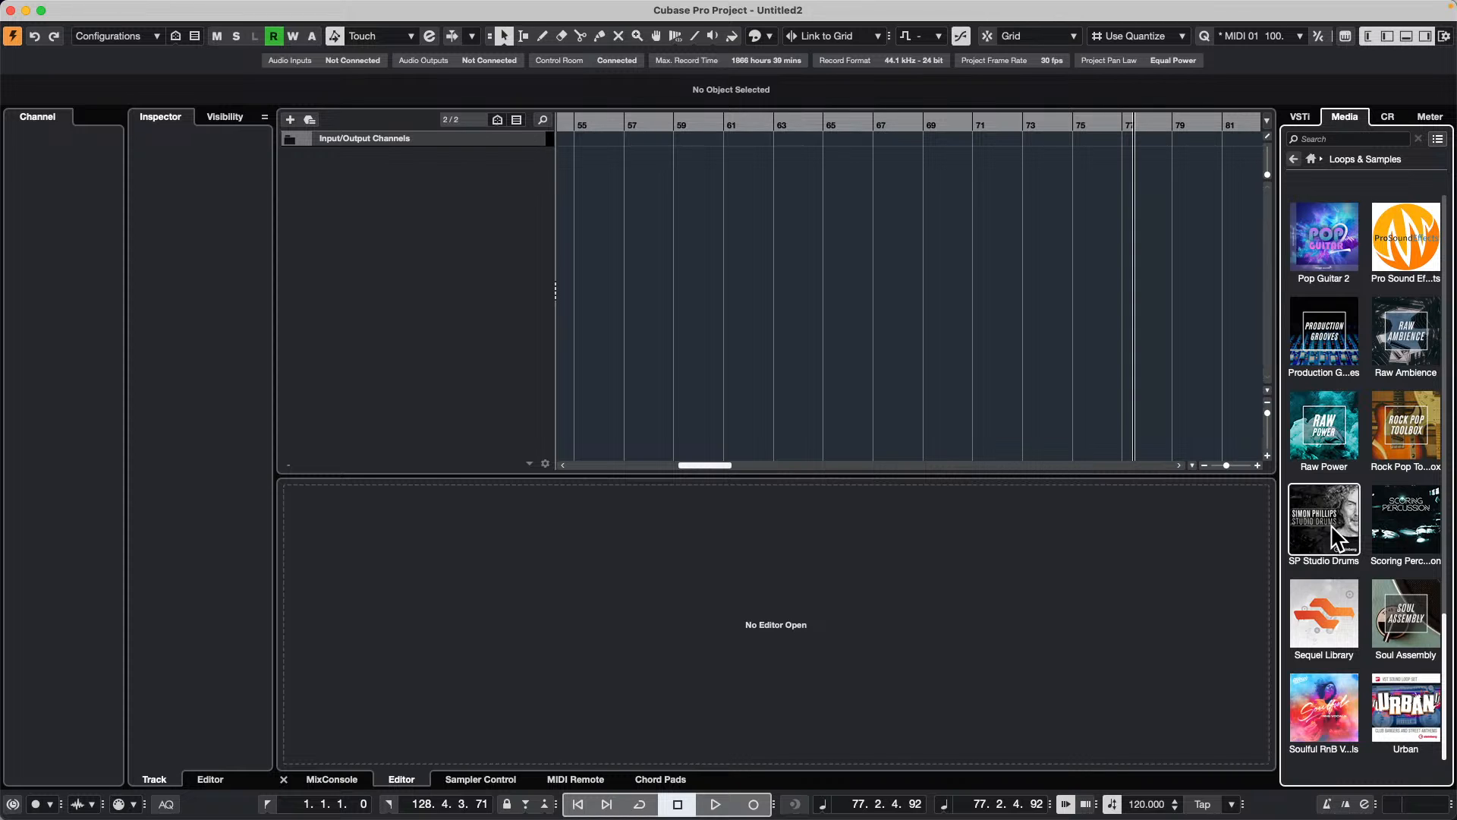
pyautogui.click(1334, 236)
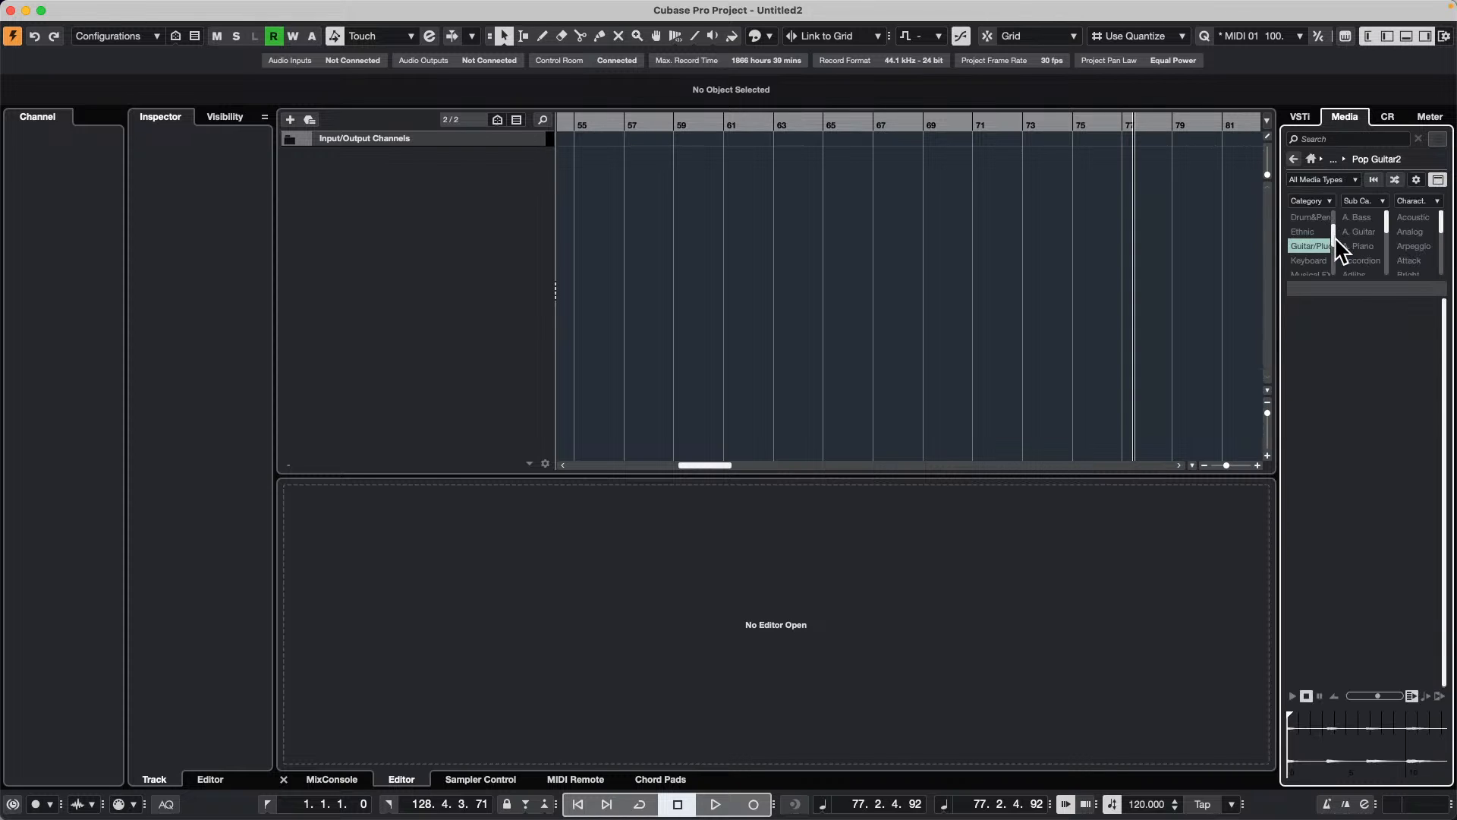
pyautogui.click(1328, 245)
pyautogui.click(1338, 578)
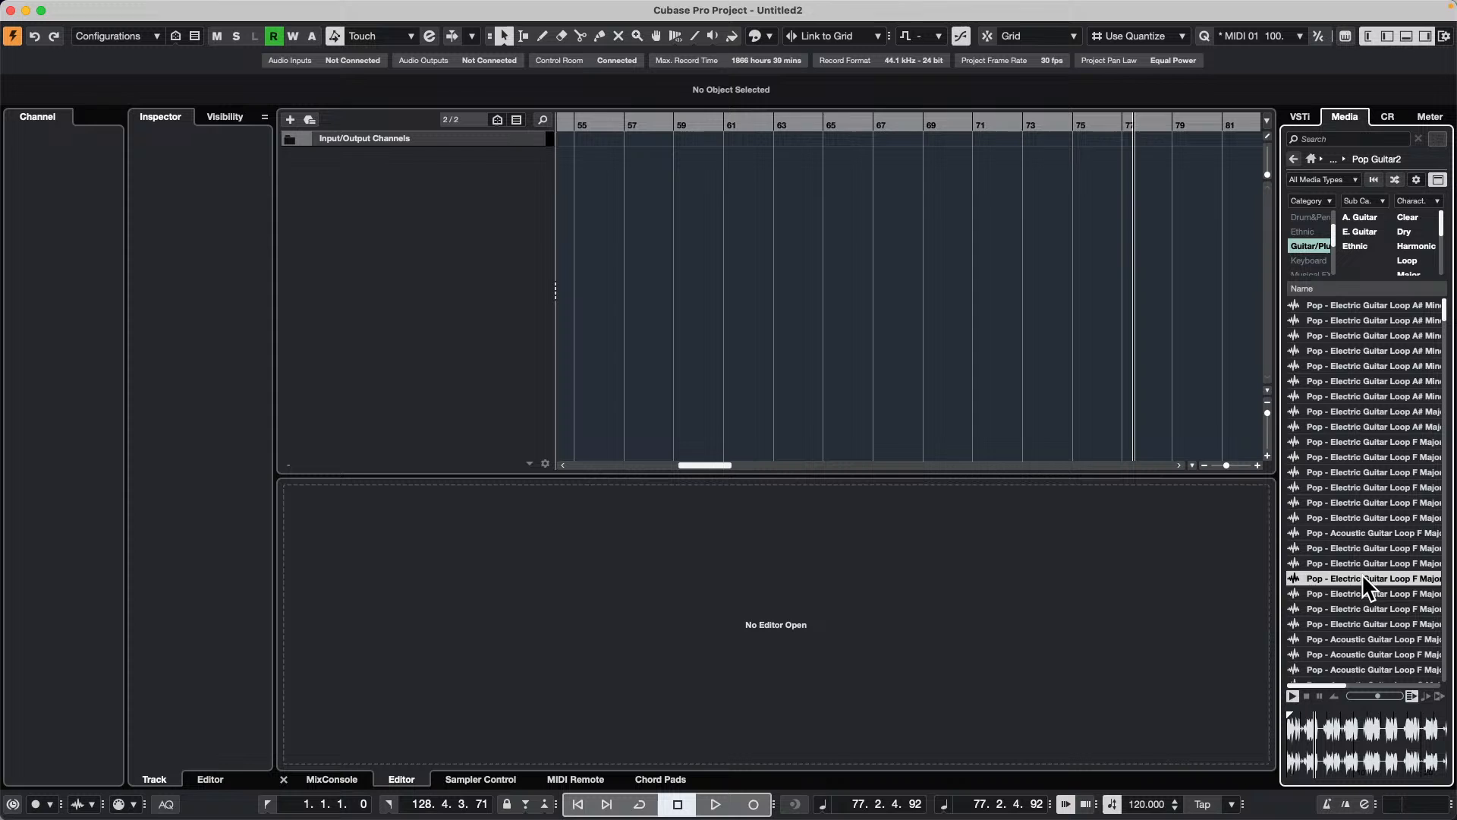
# Step: Add Pop - Electric Guitar Loop F Major 11_80bpm on a new audio track, move it to bar 1 and play it back
pyautogui.moveTo(1366, 579); pyautogui.dragTo(418, 288)
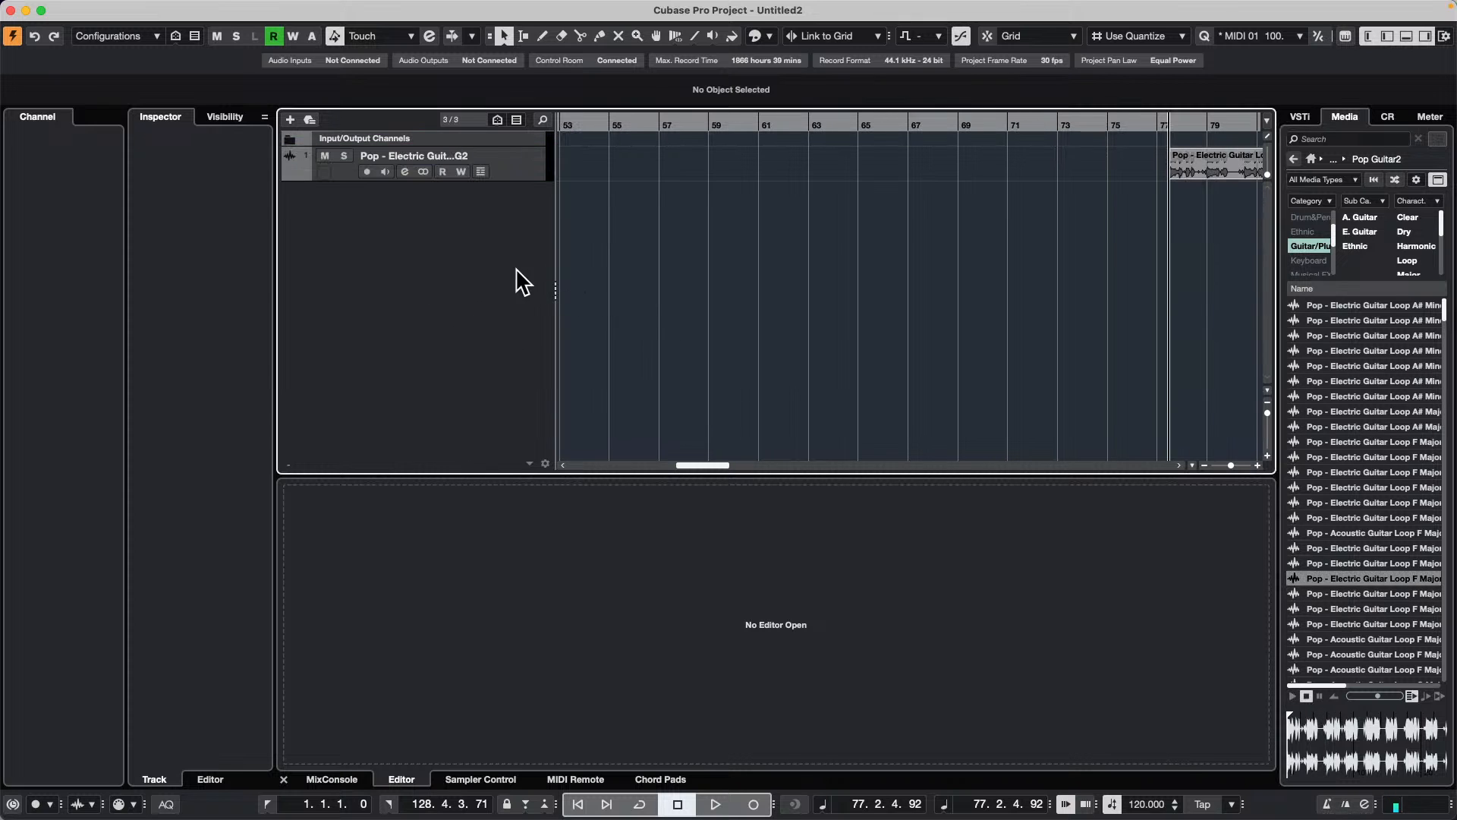
pyautogui.moveTo(1218, 173); pyautogui.dragTo(634, 91)
pyautogui.moveTo(615, 162); pyautogui.dragTo(576, 179)
pyautogui.moveTo(592, 128); pyautogui.dragTo(469, 173)
pyautogui.press('space')
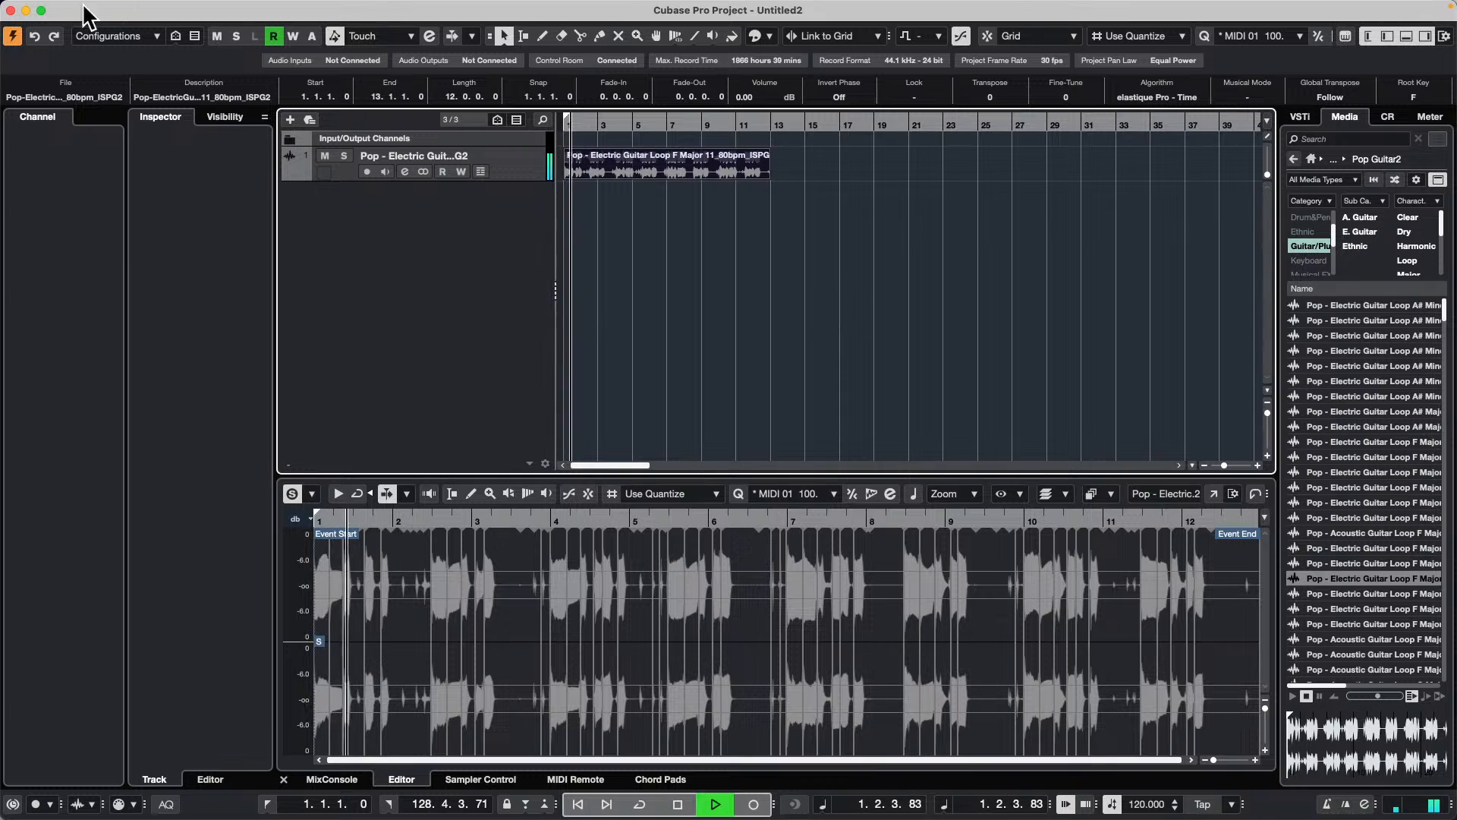
pyautogui.press('space')
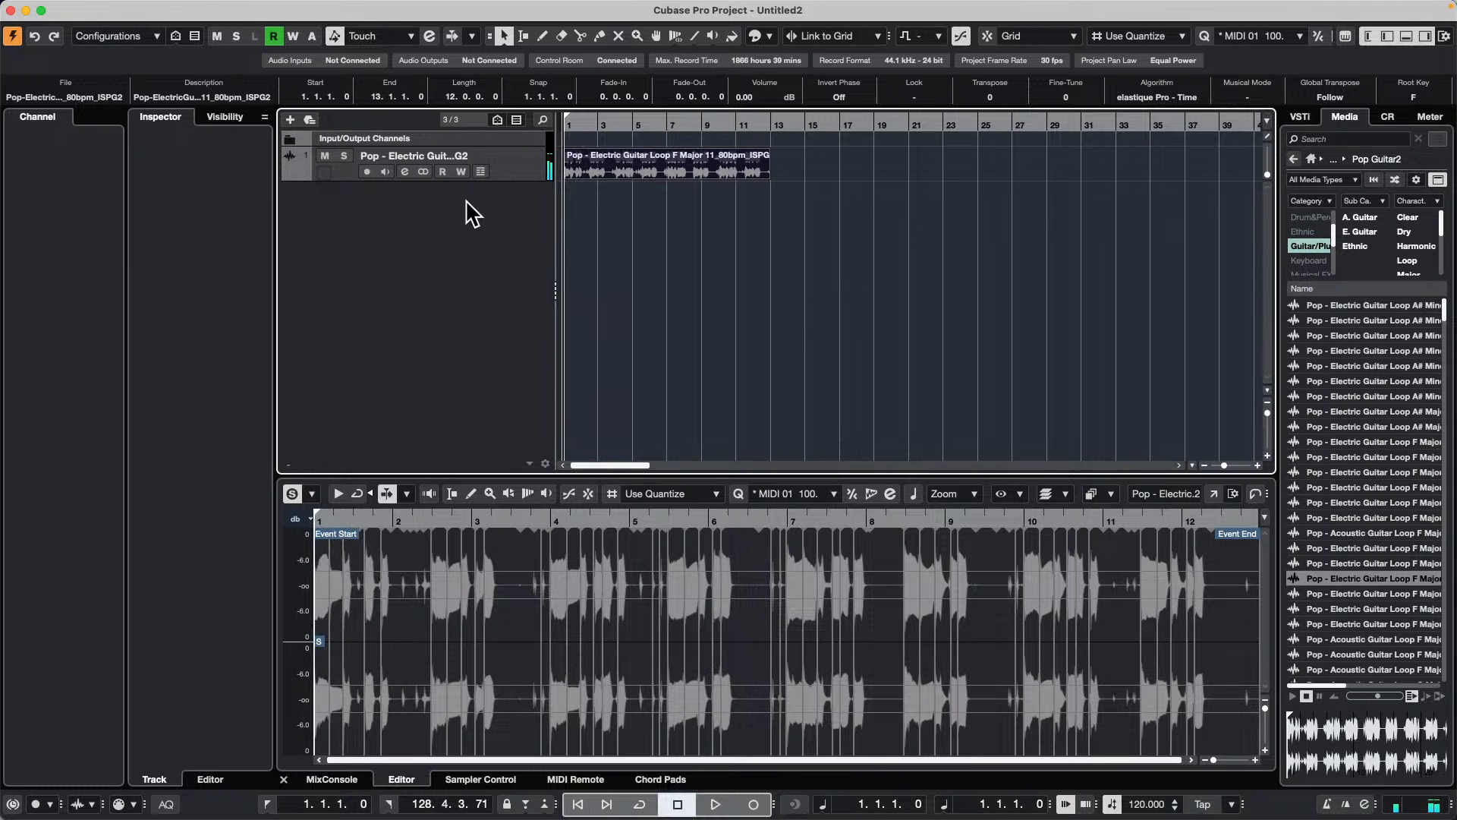
pyautogui.rightClick(466, 206)
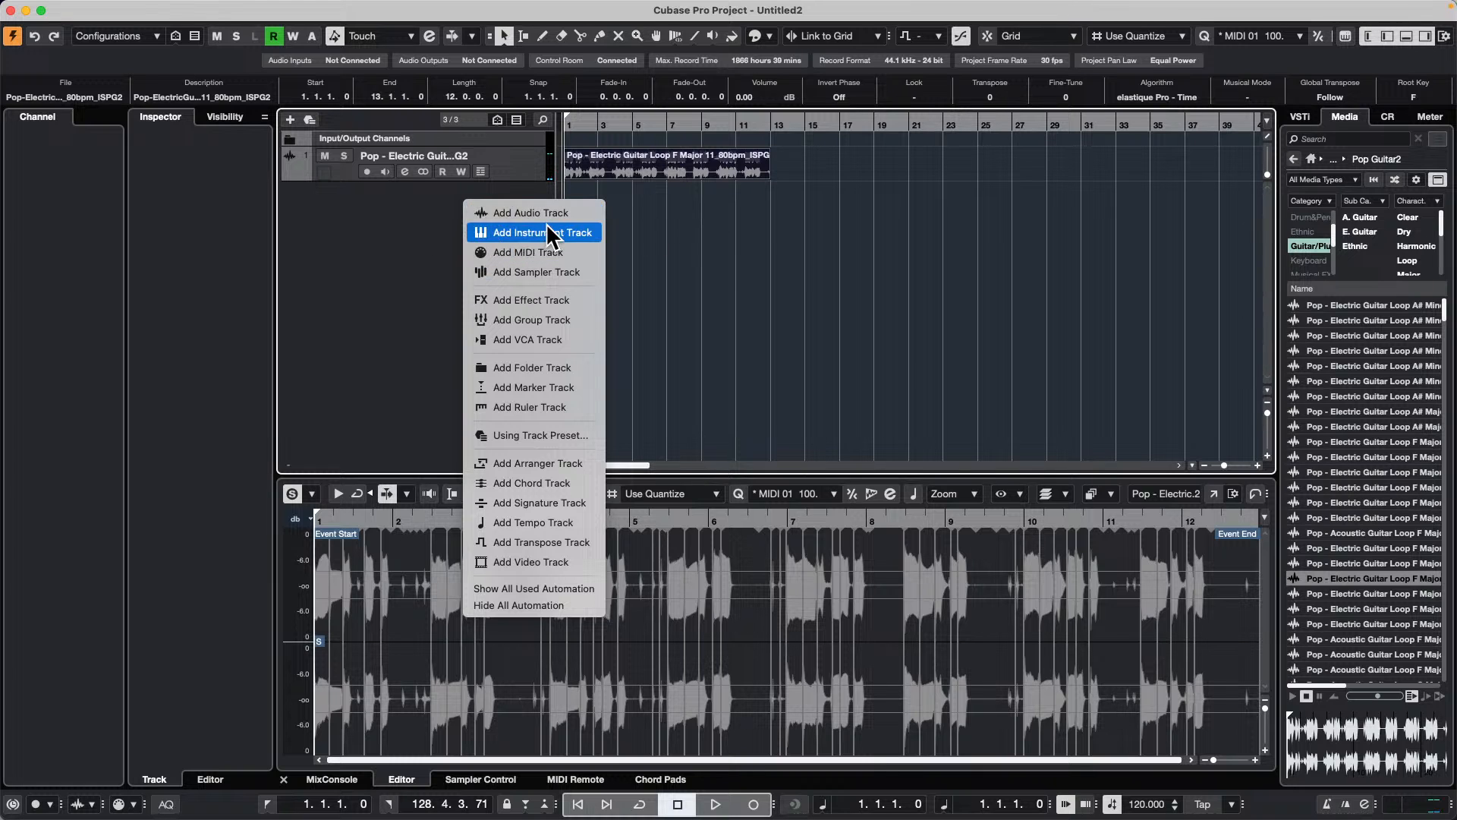
pyautogui.click(1168, 260)
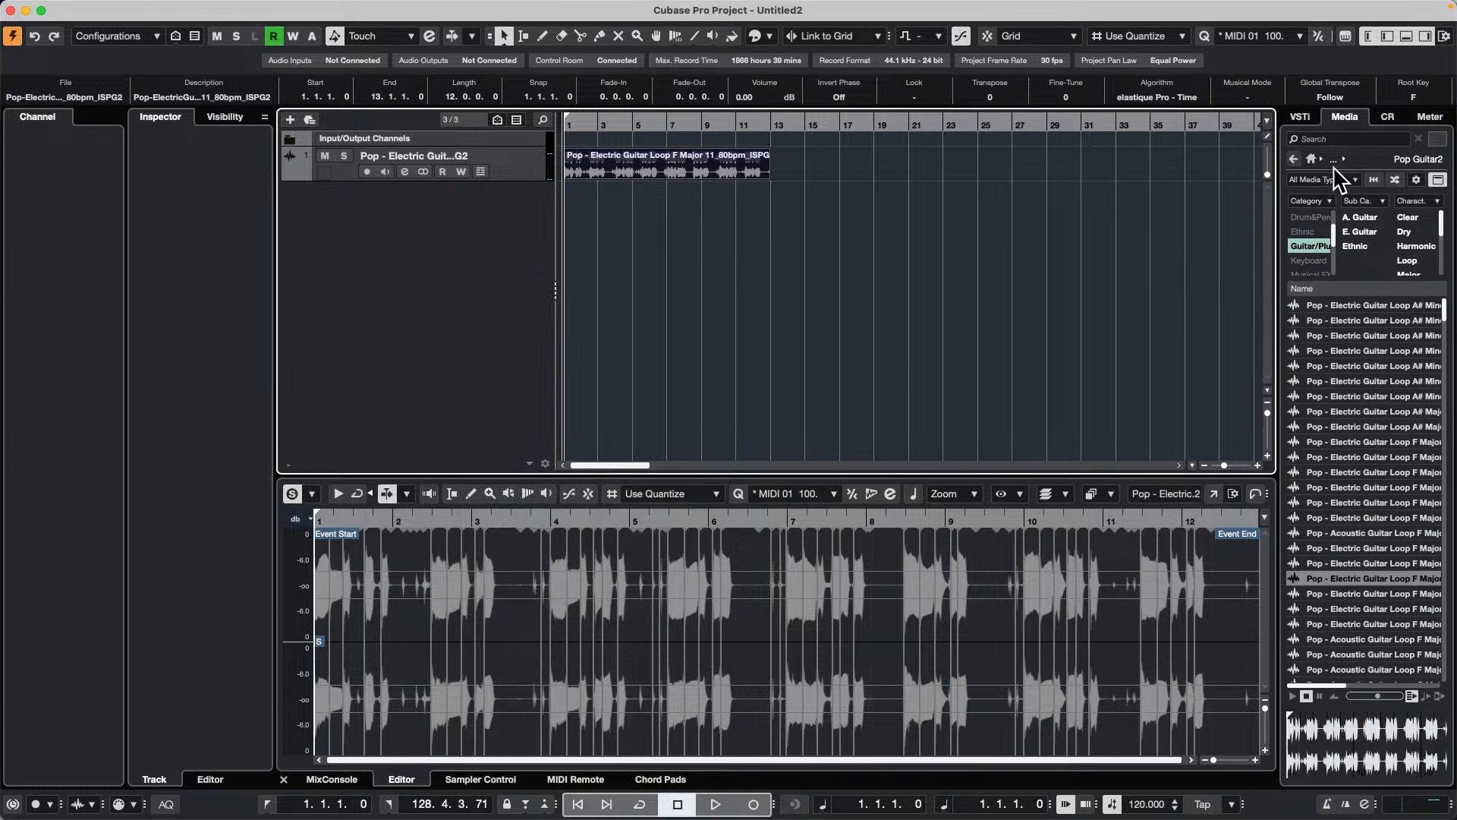
# Step: Open the Sequel Library and filter its loops to the drum and percussion category with the Beats subcategory
pyautogui.click(1294, 157)
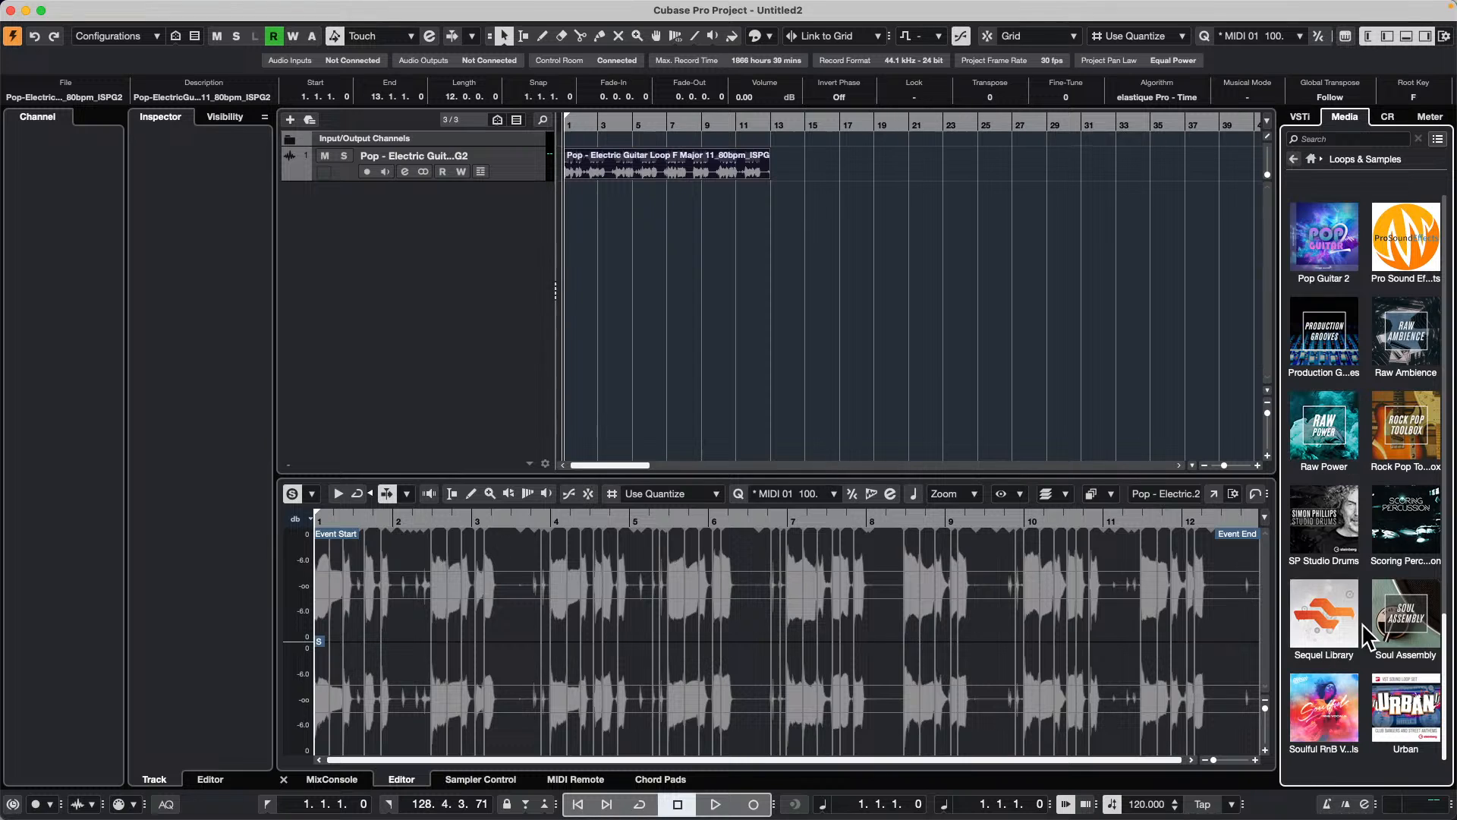
pyautogui.click(1345, 607)
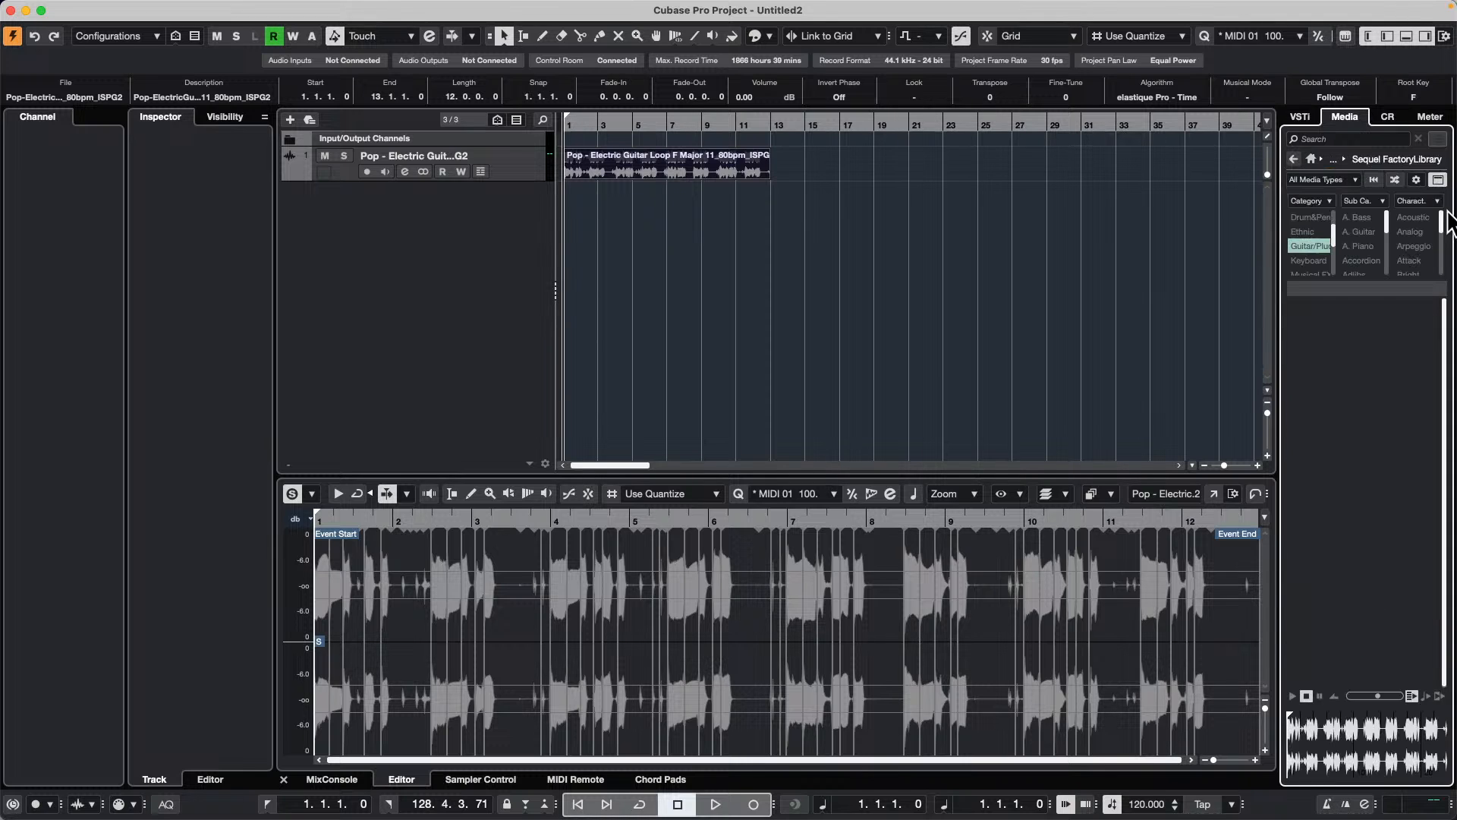
pyautogui.click(1322, 248)
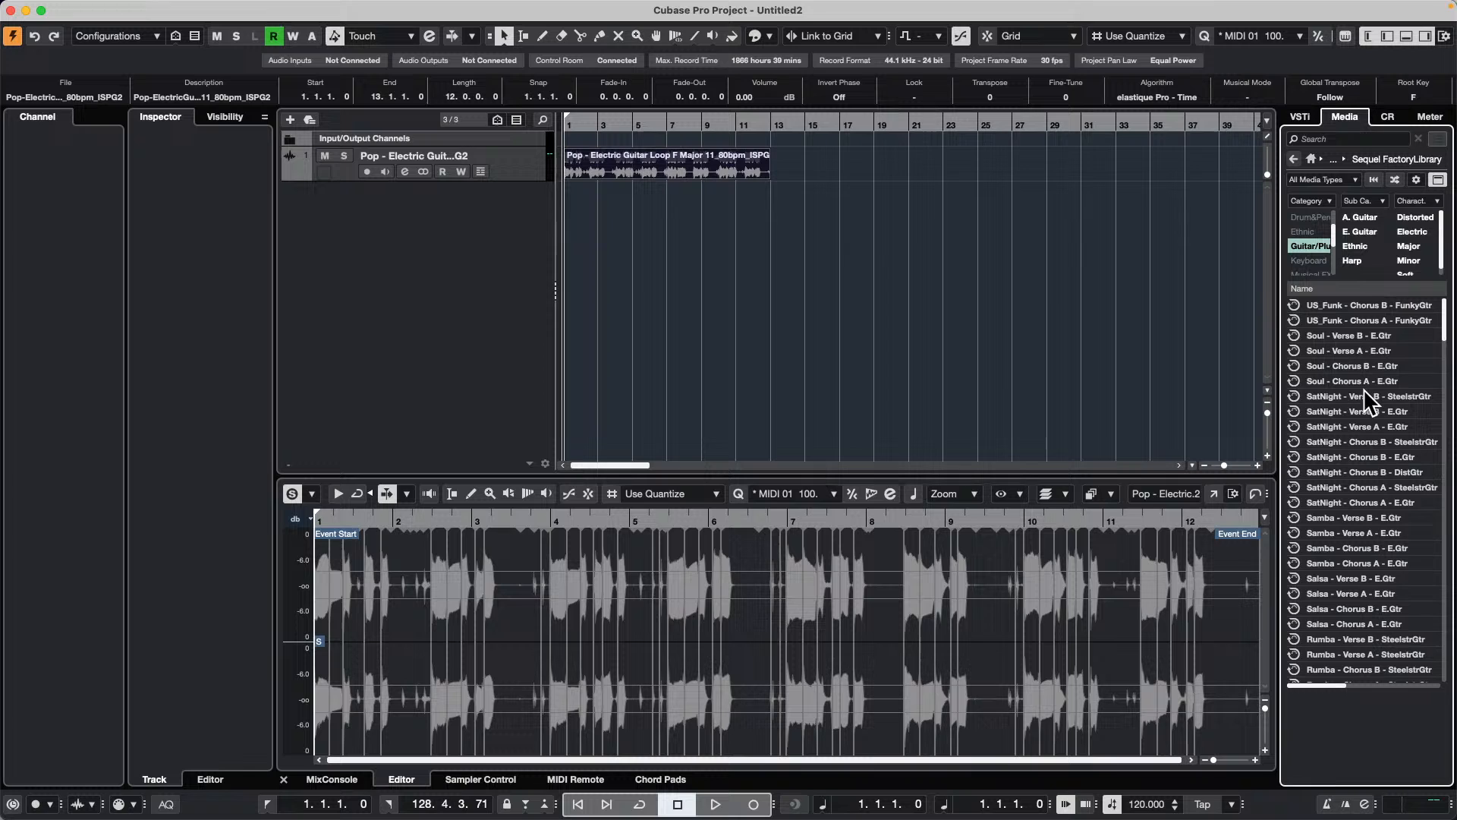
pyautogui.click(1305, 247)
pyautogui.scroll(-2, 1322, 239)
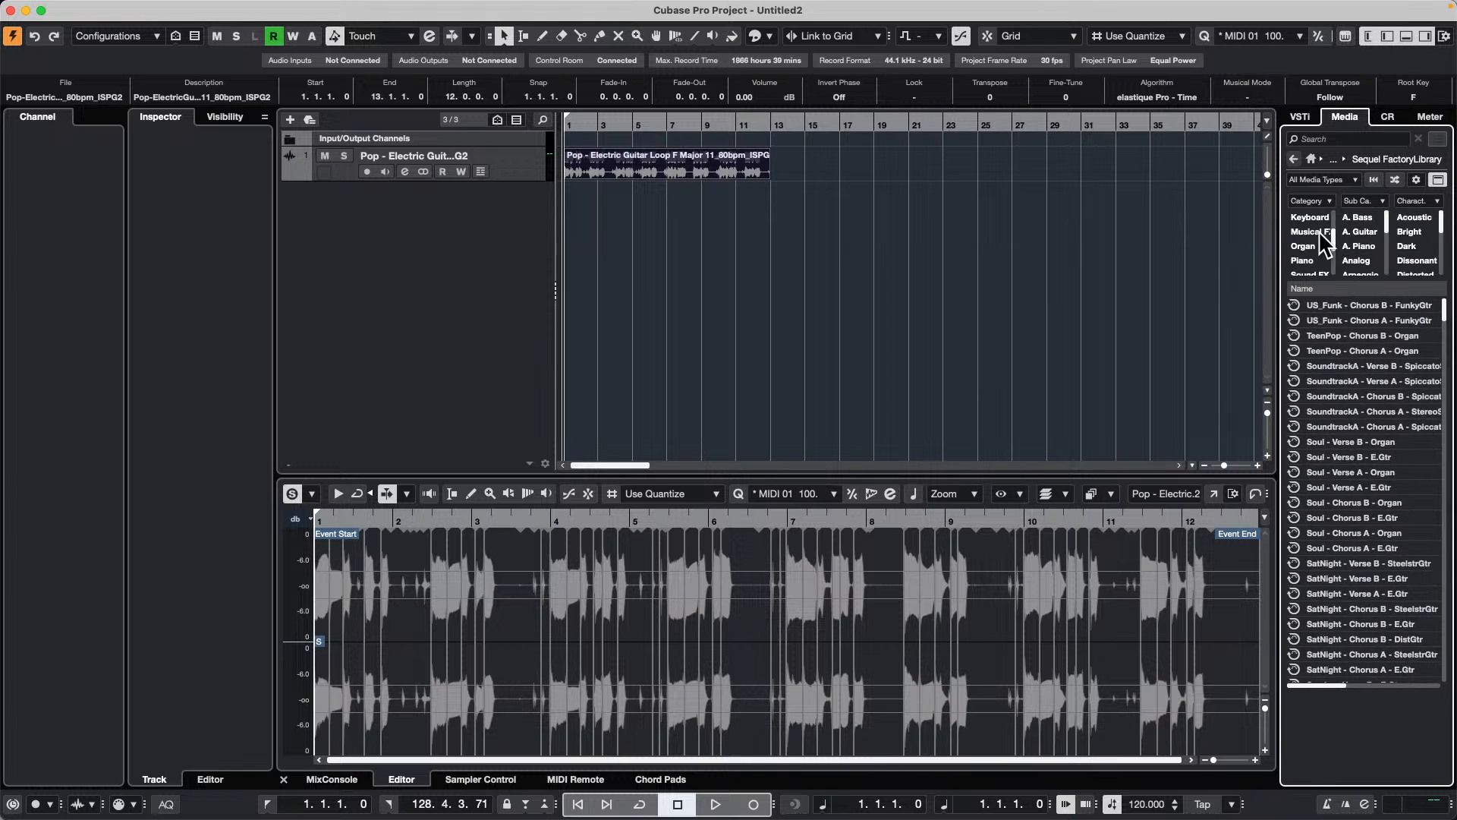
pyautogui.scroll(2, 1322, 264)
pyautogui.click(1312, 261)
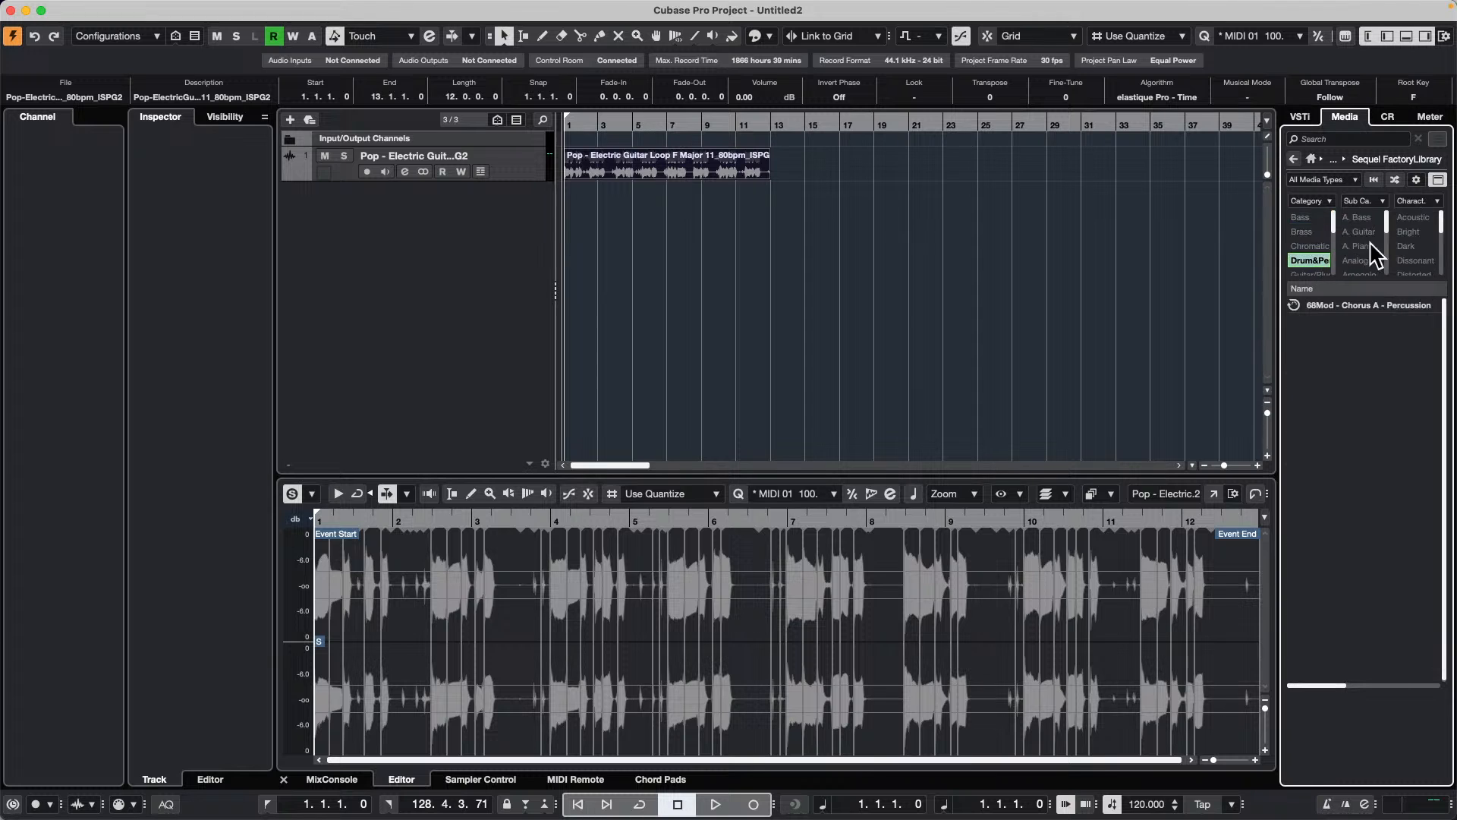
pyautogui.click(1361, 220)
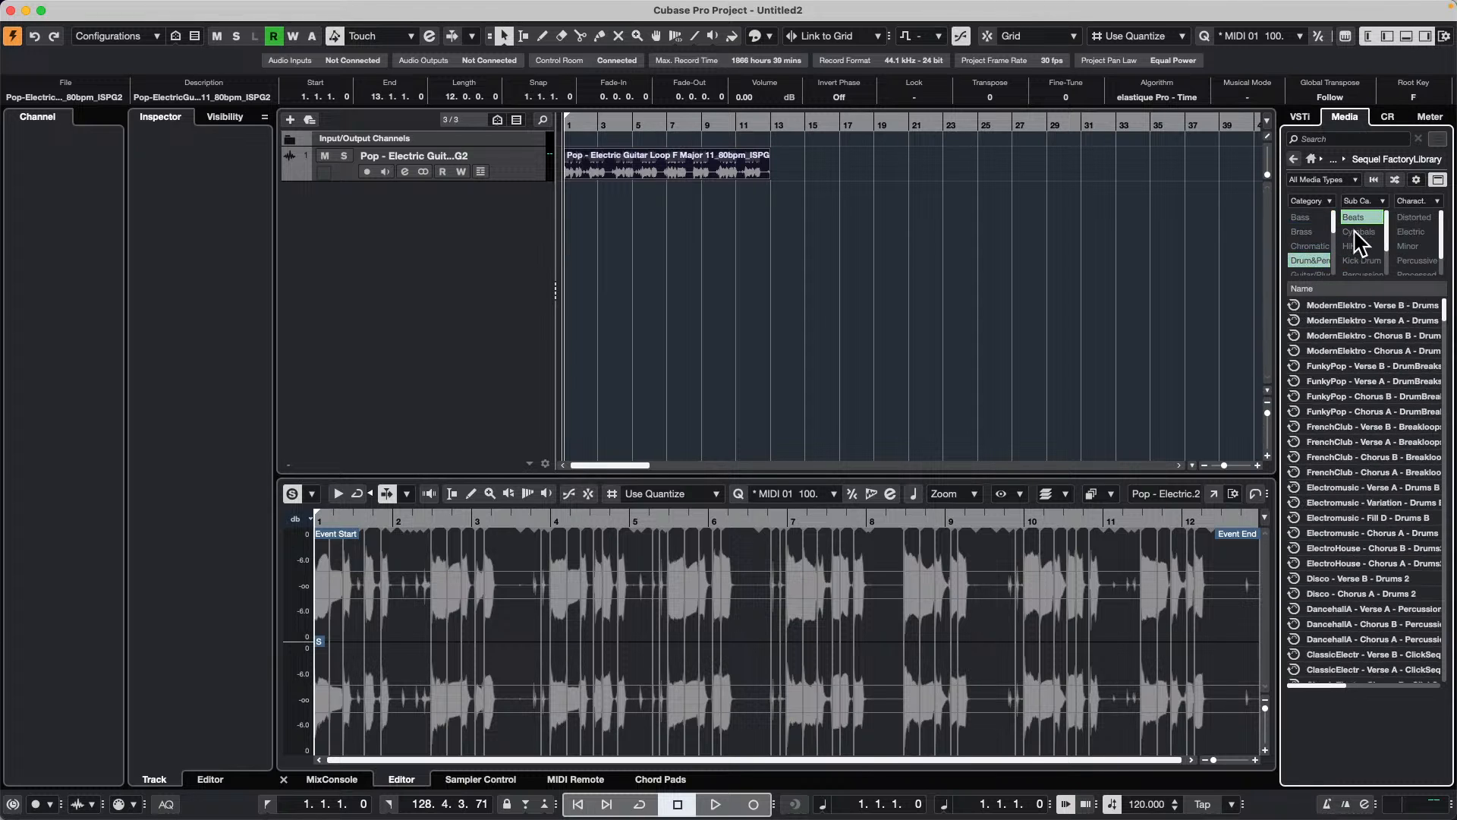
# Step: Audition the ElectroHouse, Ambient and FunkyPop drum loops, and add FunkyPop - Verse B - DrumBreaks on a new instrument track
pyautogui.click(1366, 548)
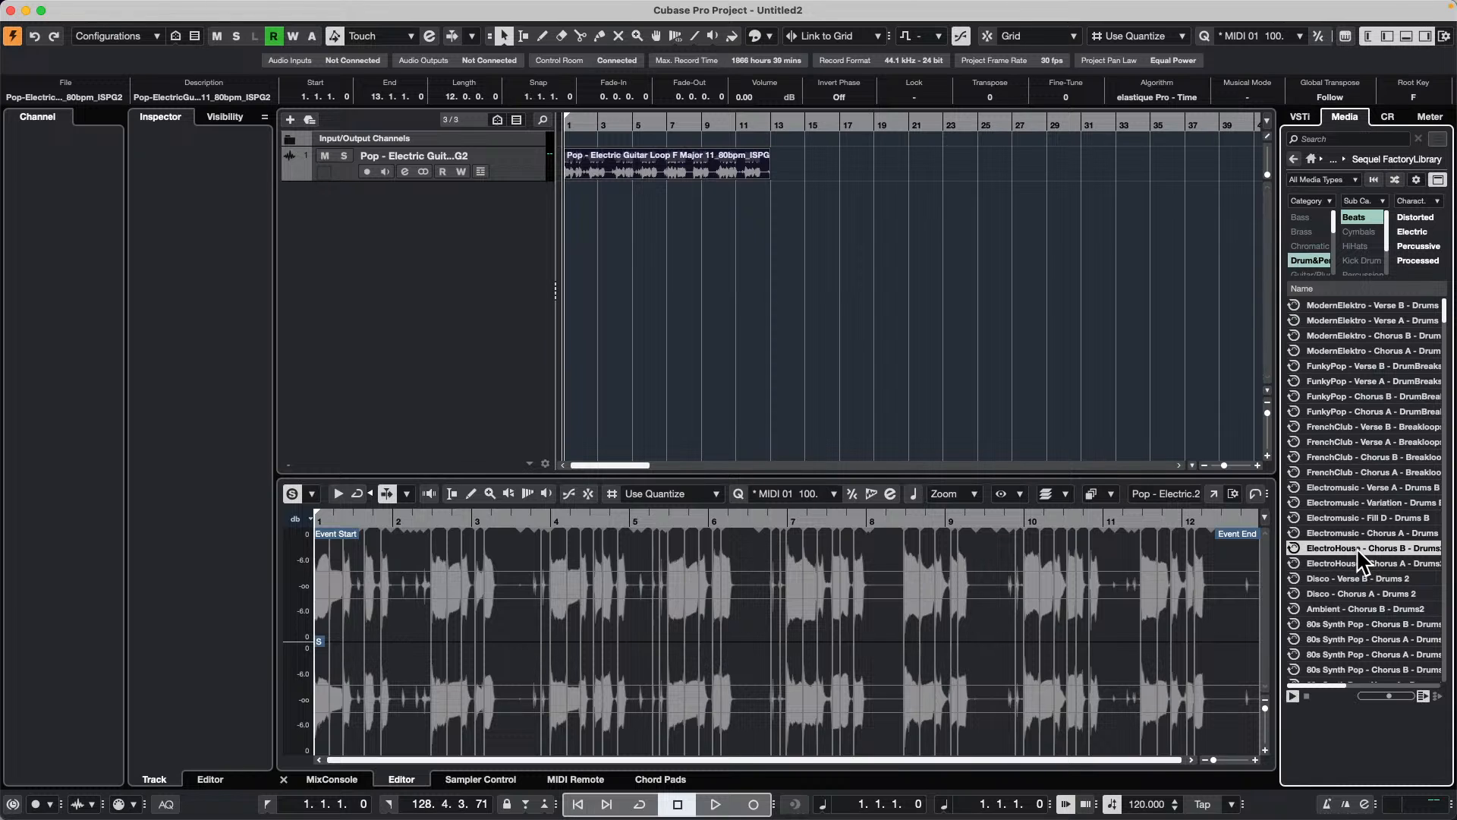
pyautogui.click(1350, 612)
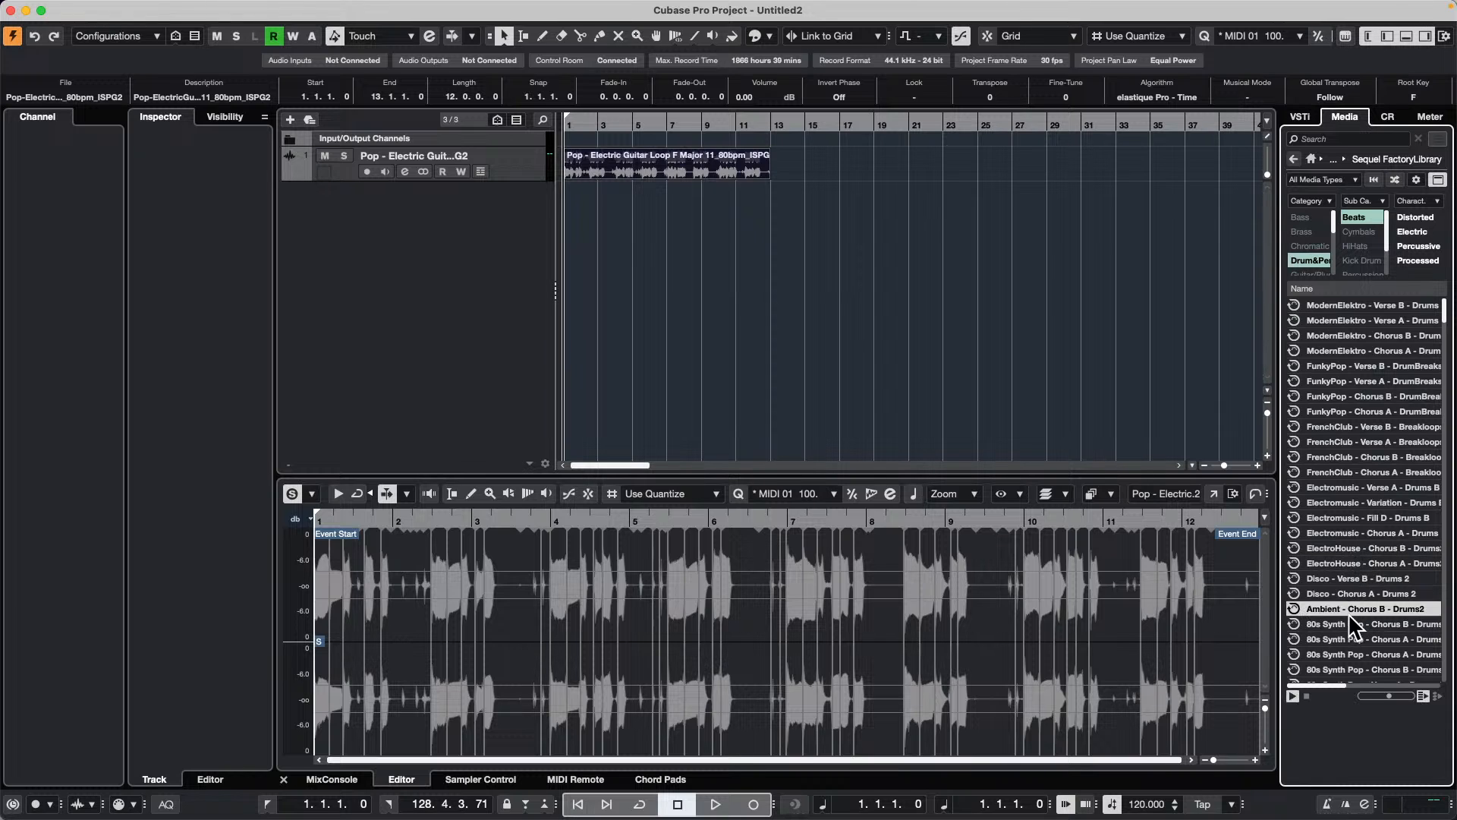
pyautogui.click(1339, 365)
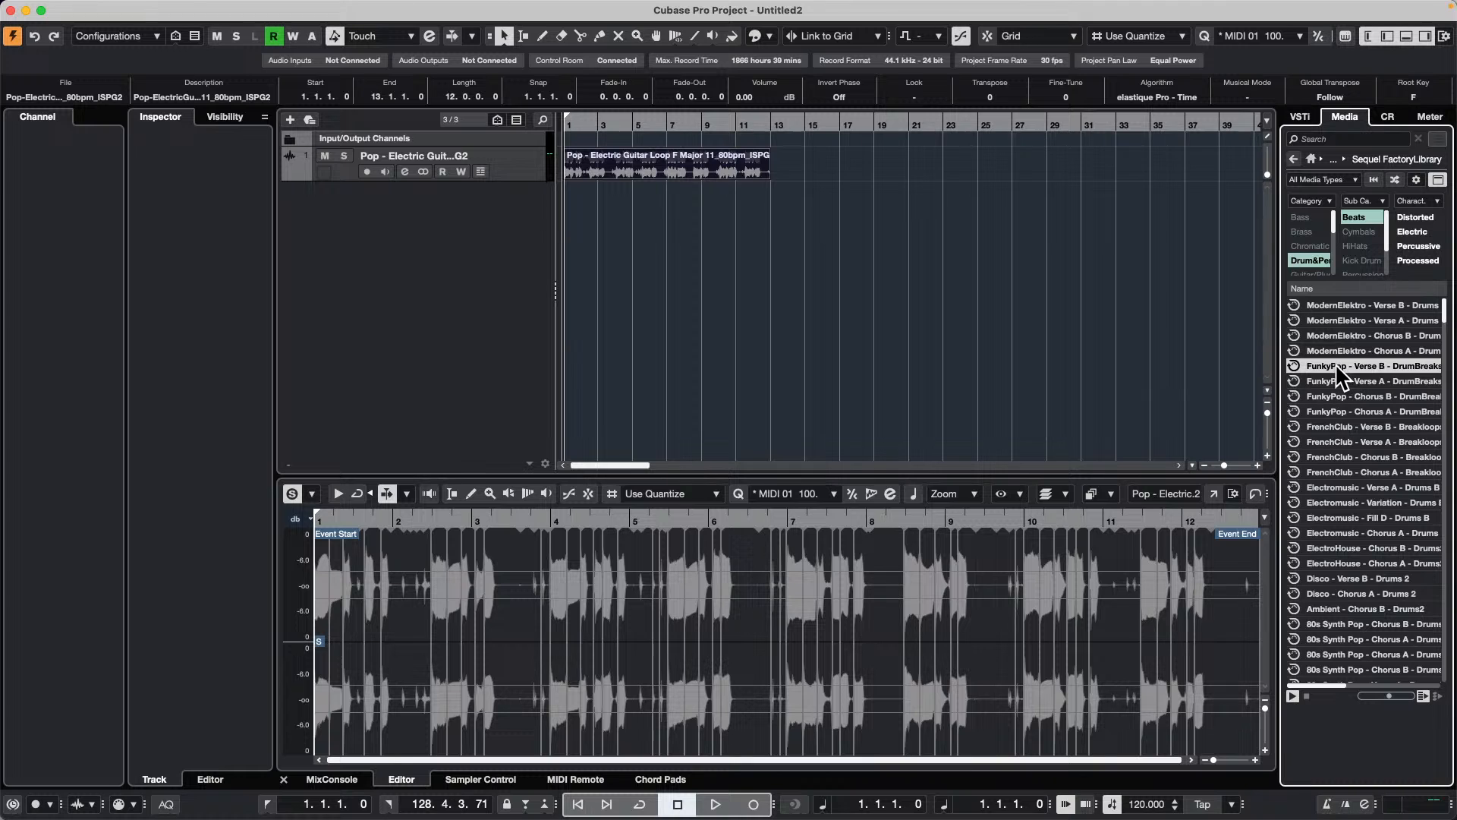
pyautogui.moveTo(1336, 362); pyautogui.dragTo(338, 248)
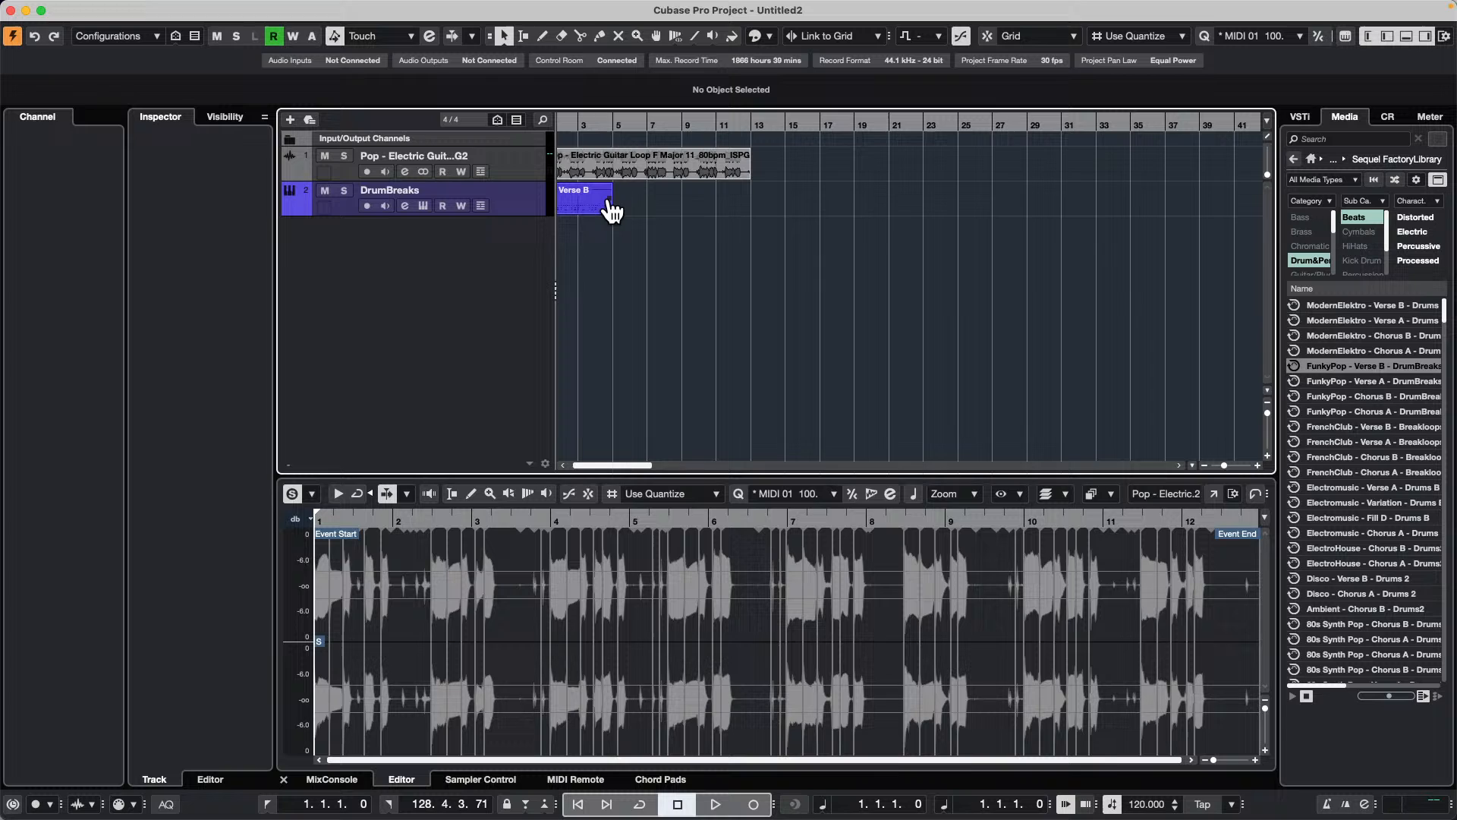
# Step: Try repeating the 03 Verse B drum part up to the end of the guitar loop
pyautogui.moveTo(615, 211); pyautogui.dragTo(749, 220)
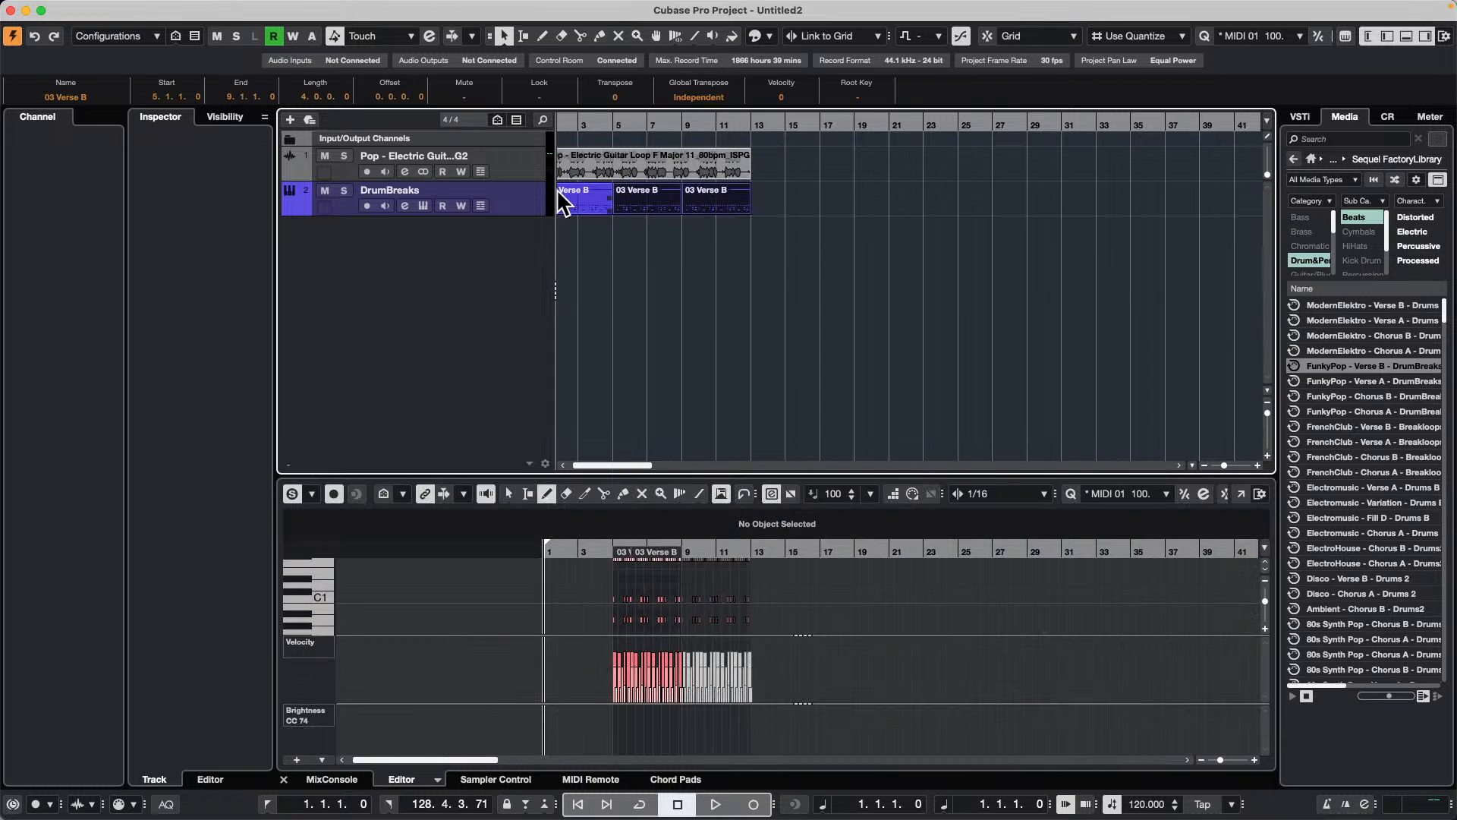
pyautogui.click(580, 121)
pyautogui.moveTo(579, 121); pyautogui.dragTo(490, 125)
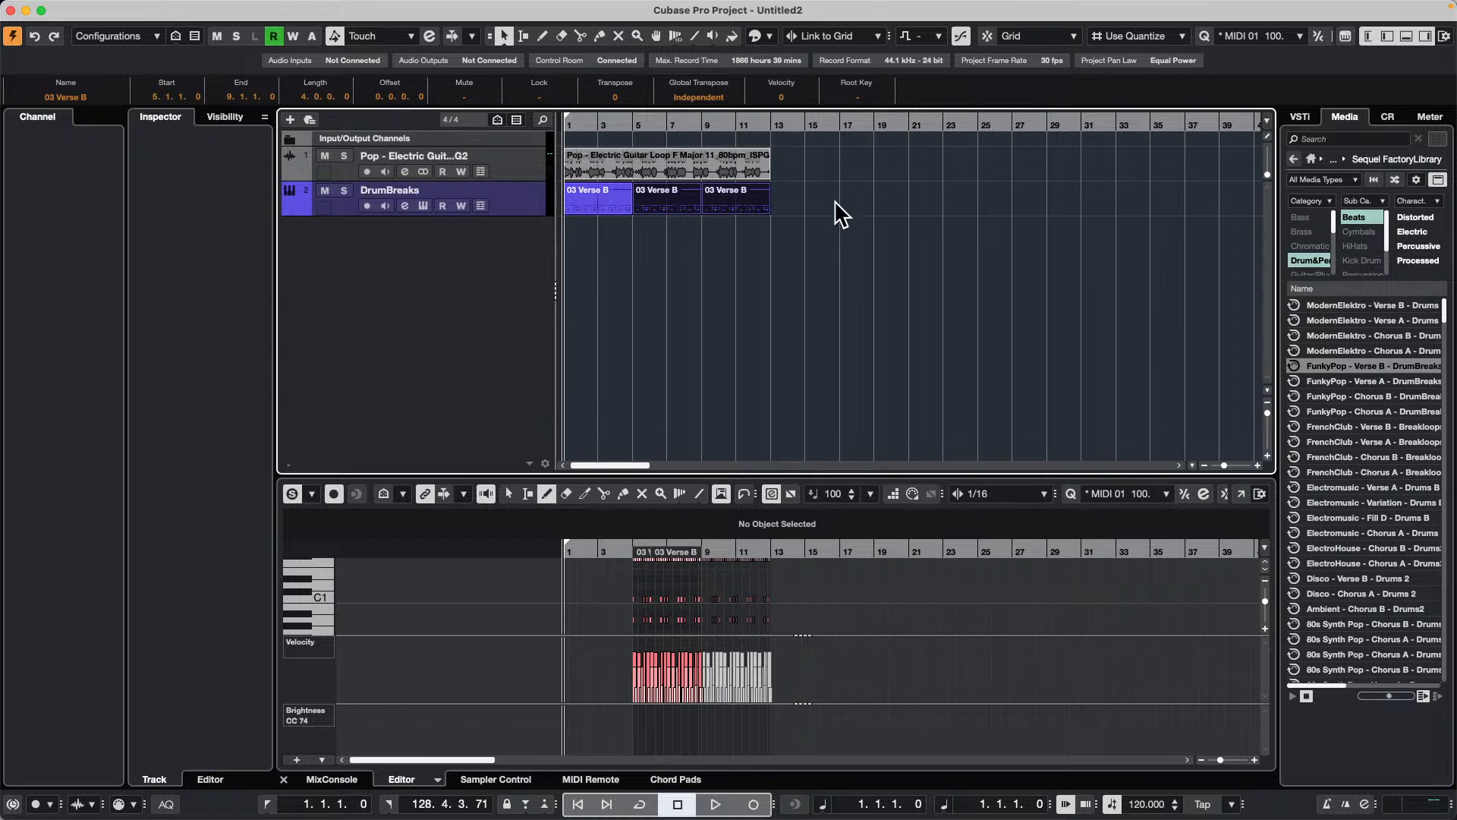
pyautogui.press('super+z')
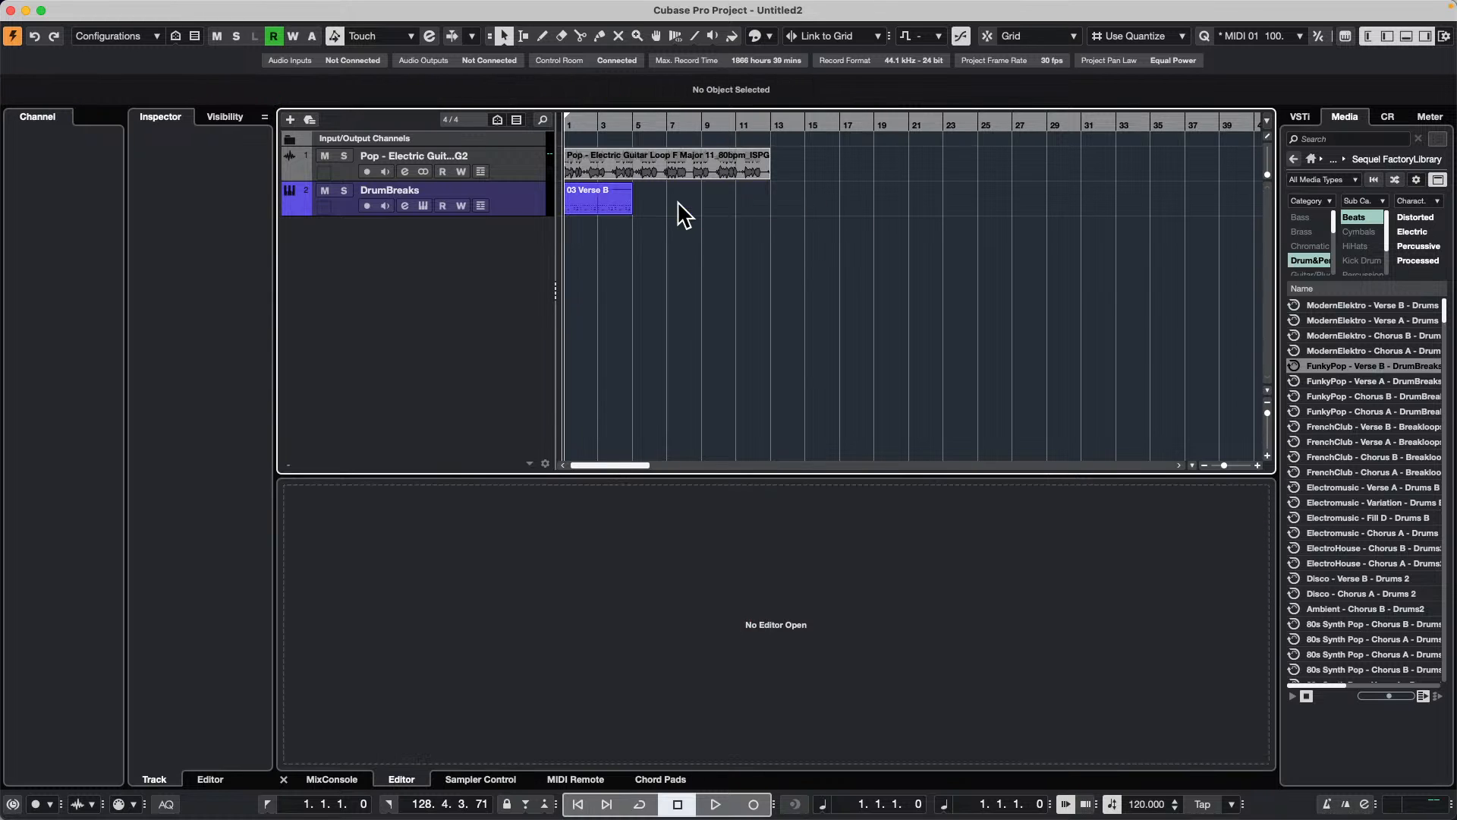
# Step: Open the 03 Verse B drum part for editing and switch it to the Drum Editor
pyautogui.click(597, 216)
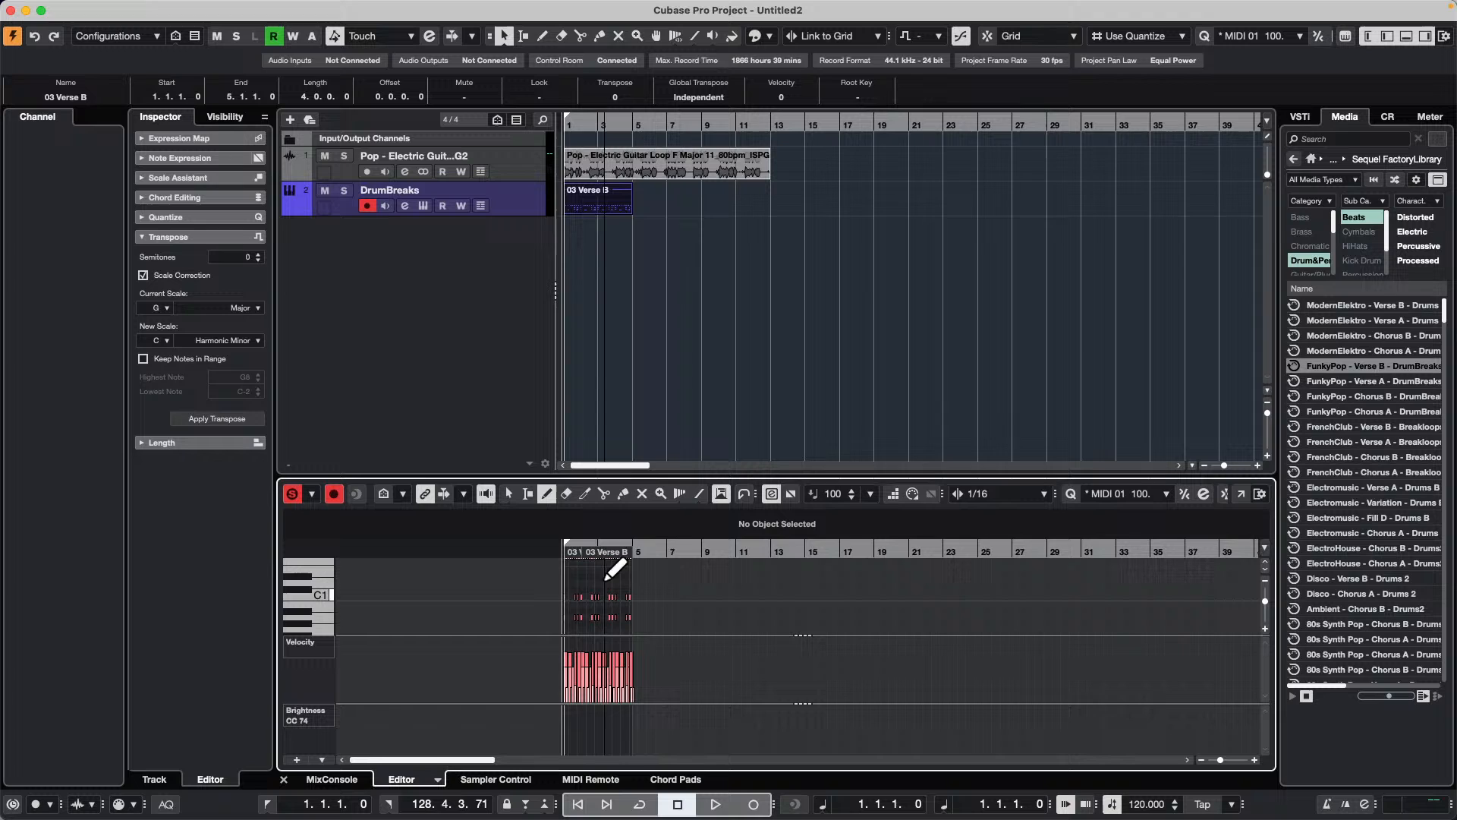
pyautogui.moveTo(650, 546); pyautogui.dragTo(432, 584)
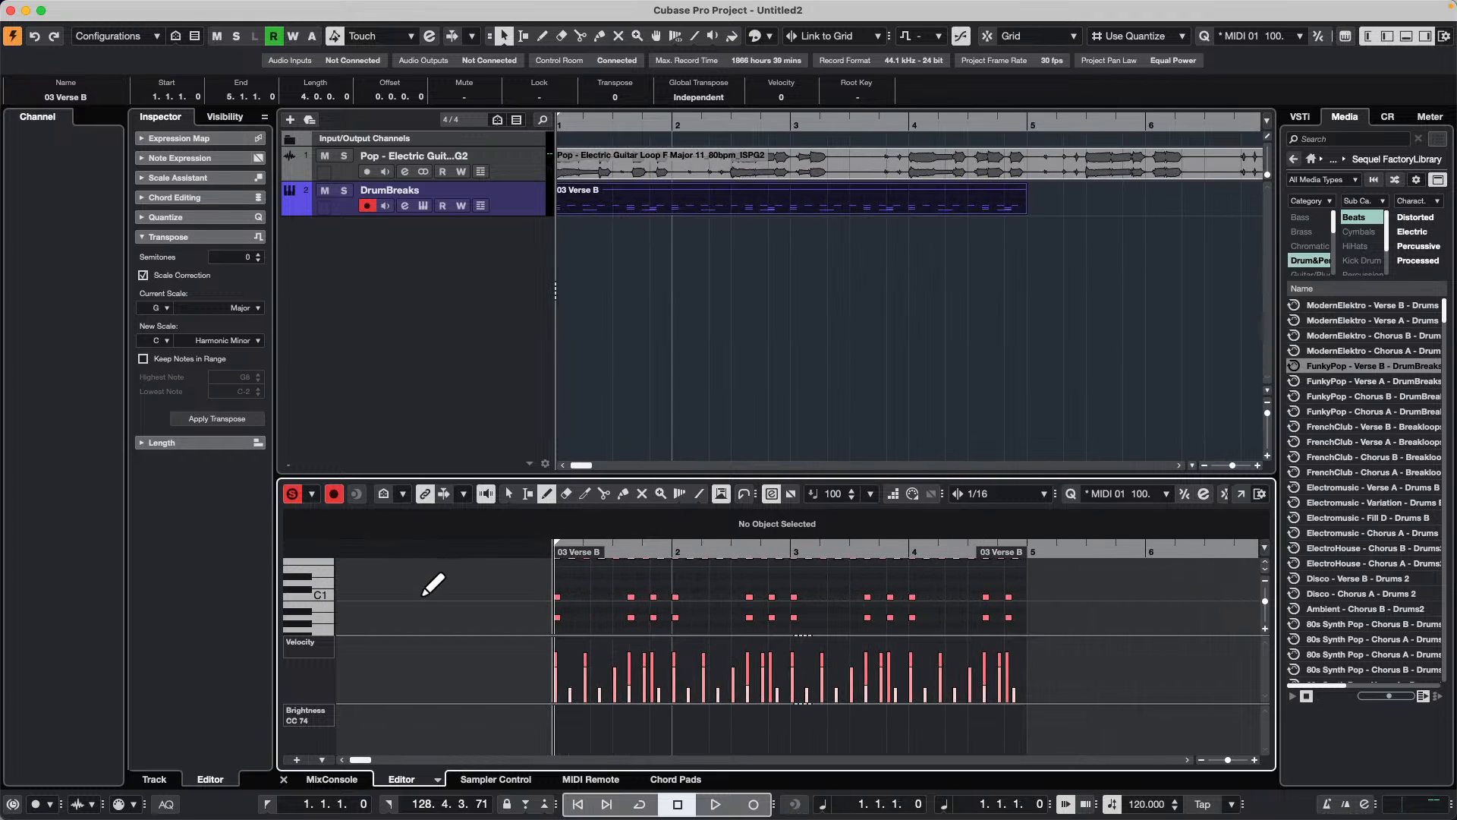
pyautogui.click(437, 781)
pyautogui.click(472, 755)
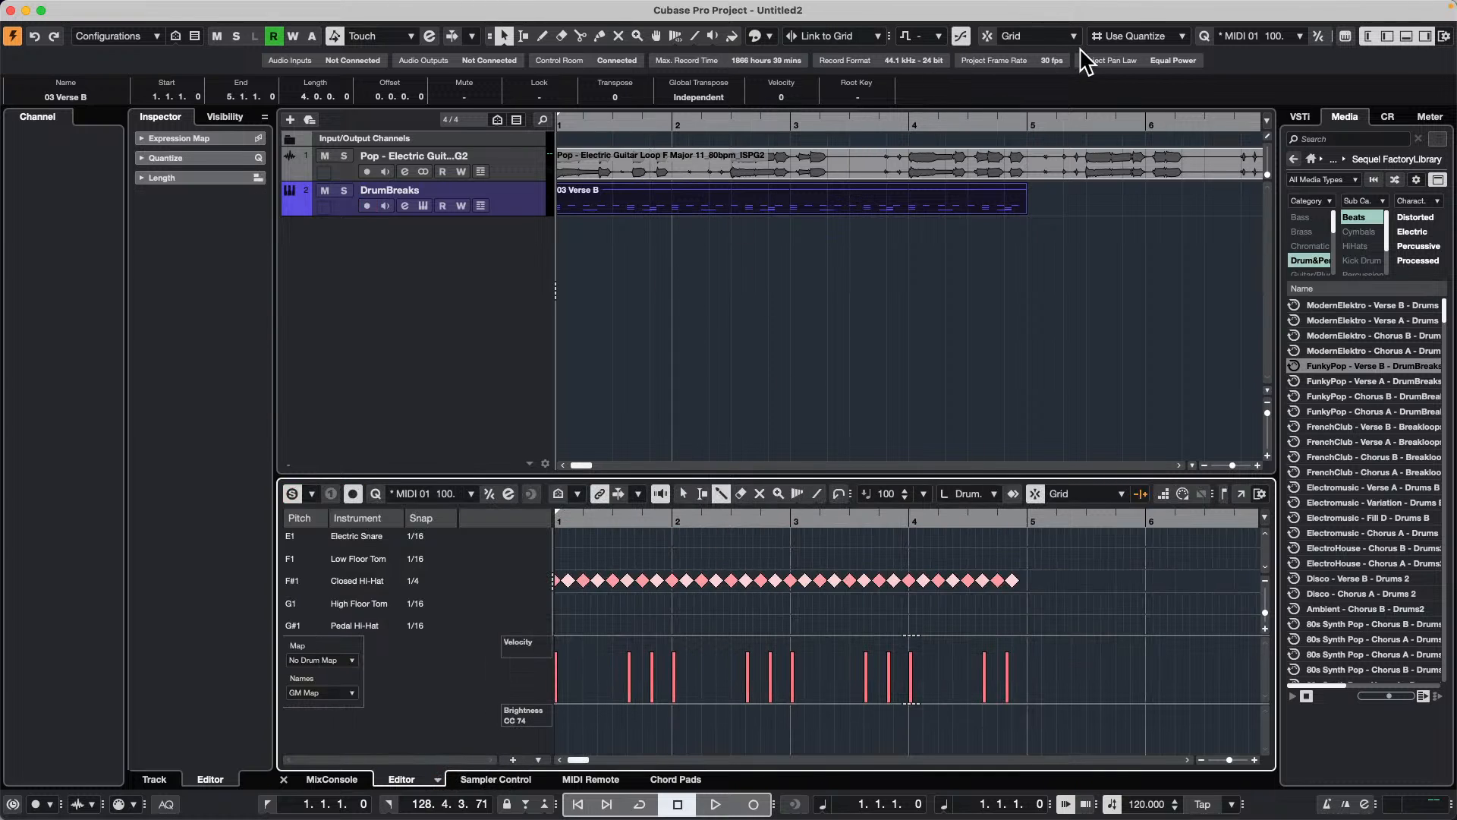
# Step: Open the Quantize Panel, quantize the drum part with the MIDI 01 100Bpm preset and play it back
pyautogui.click(140, 8)
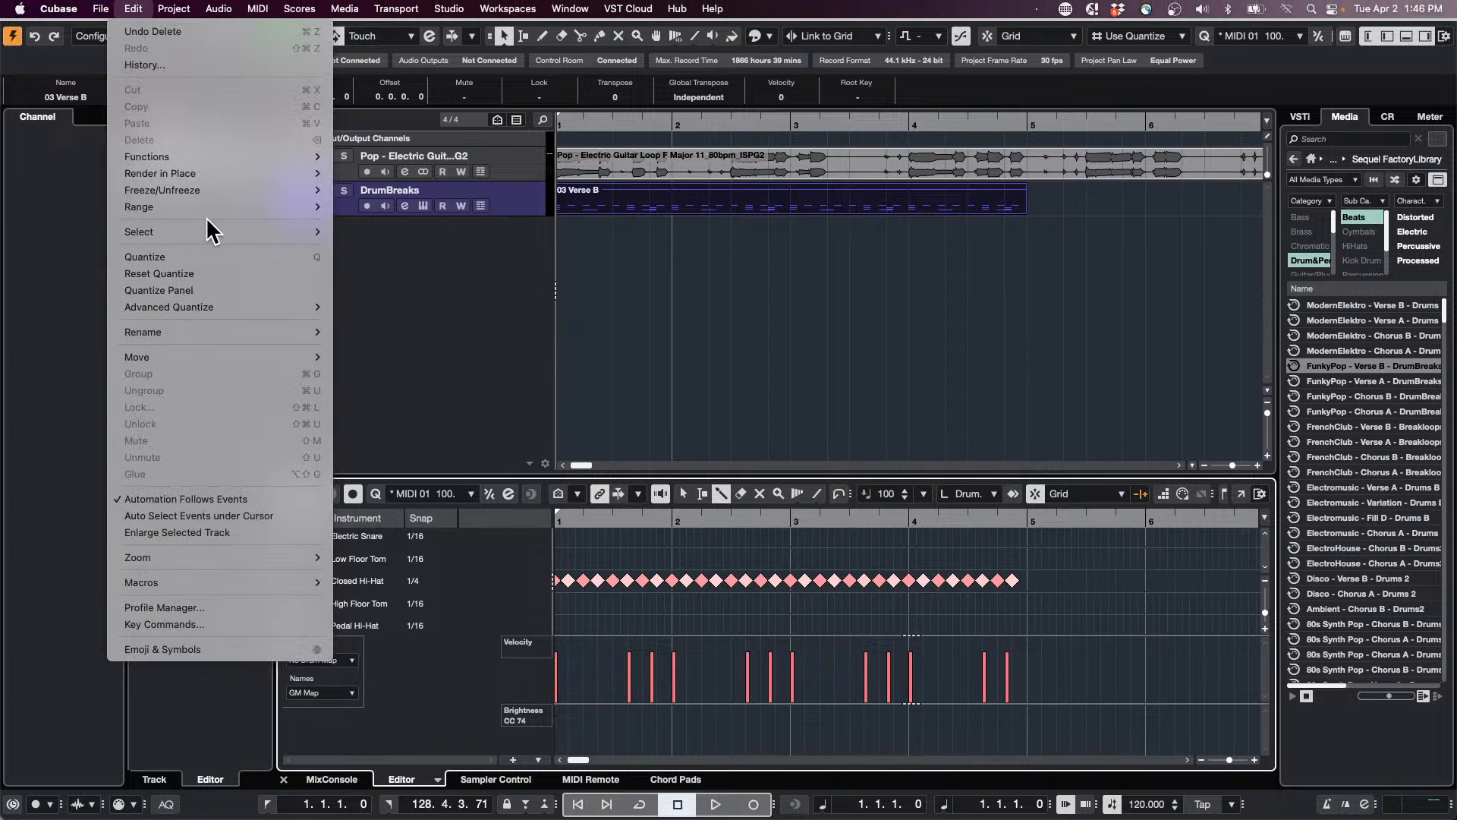
pyautogui.moveTo(217, 194)
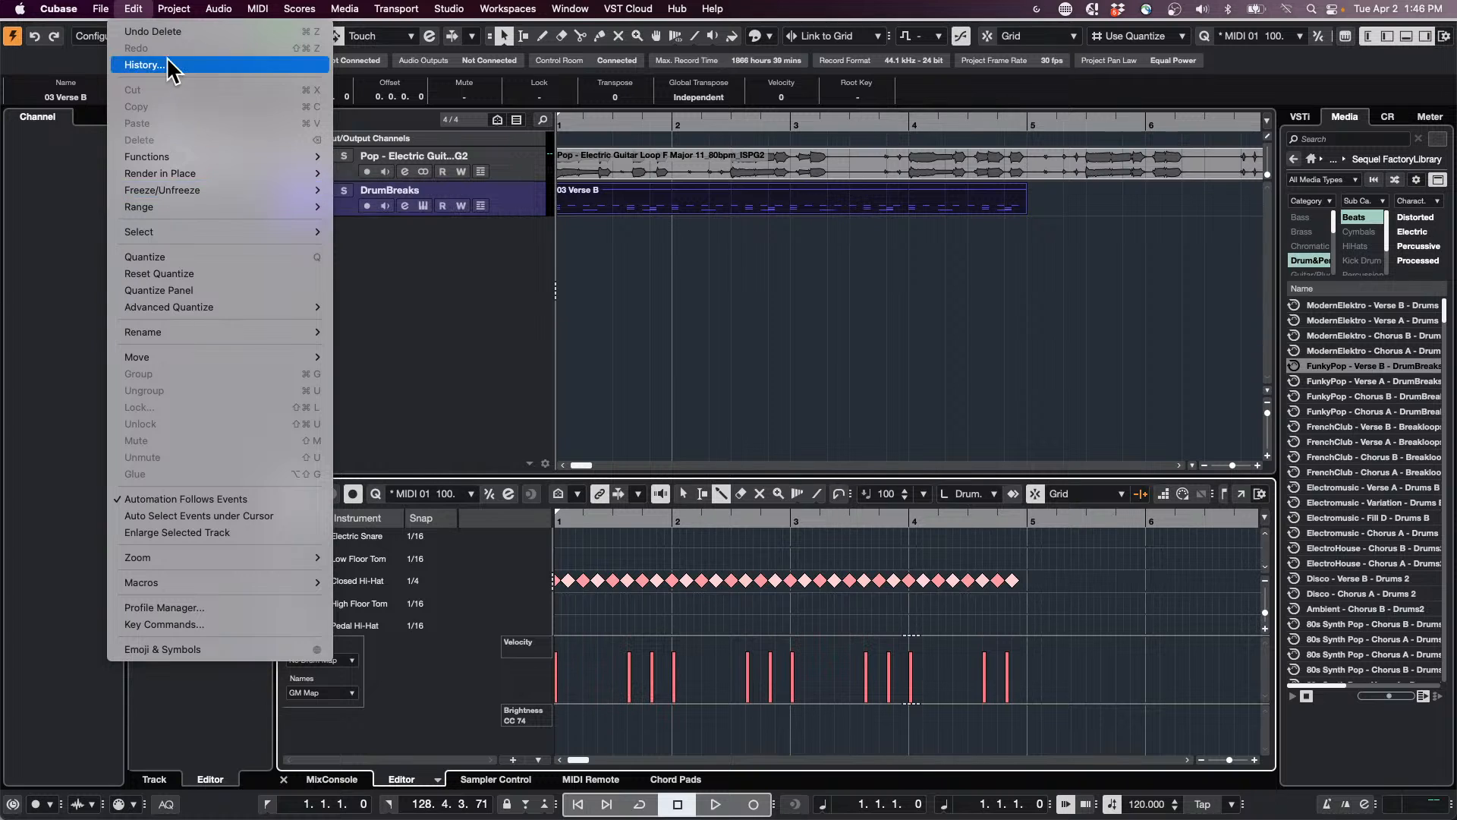
pyautogui.click(180, 292)
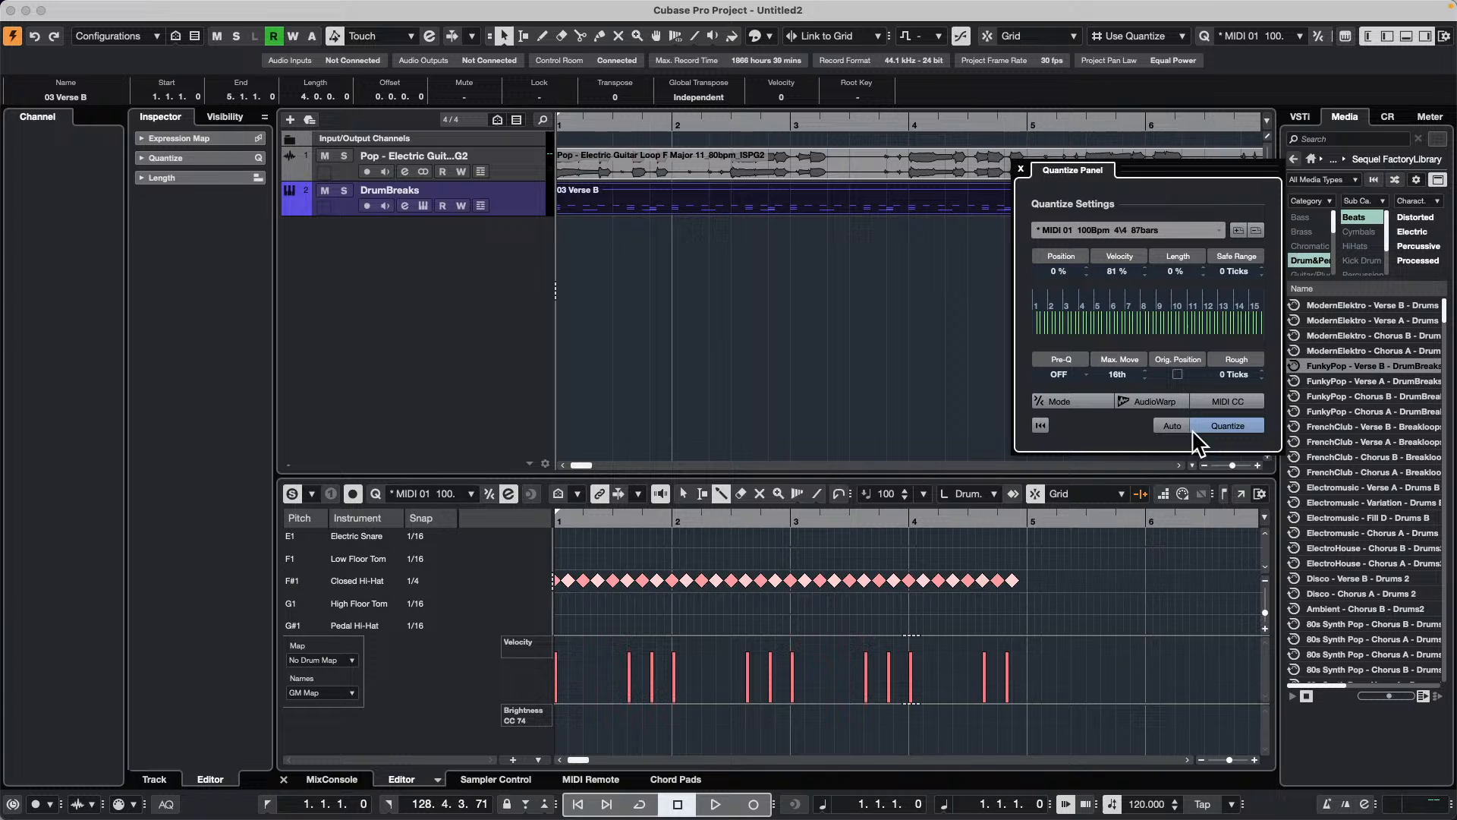
pyautogui.click(1220, 426)
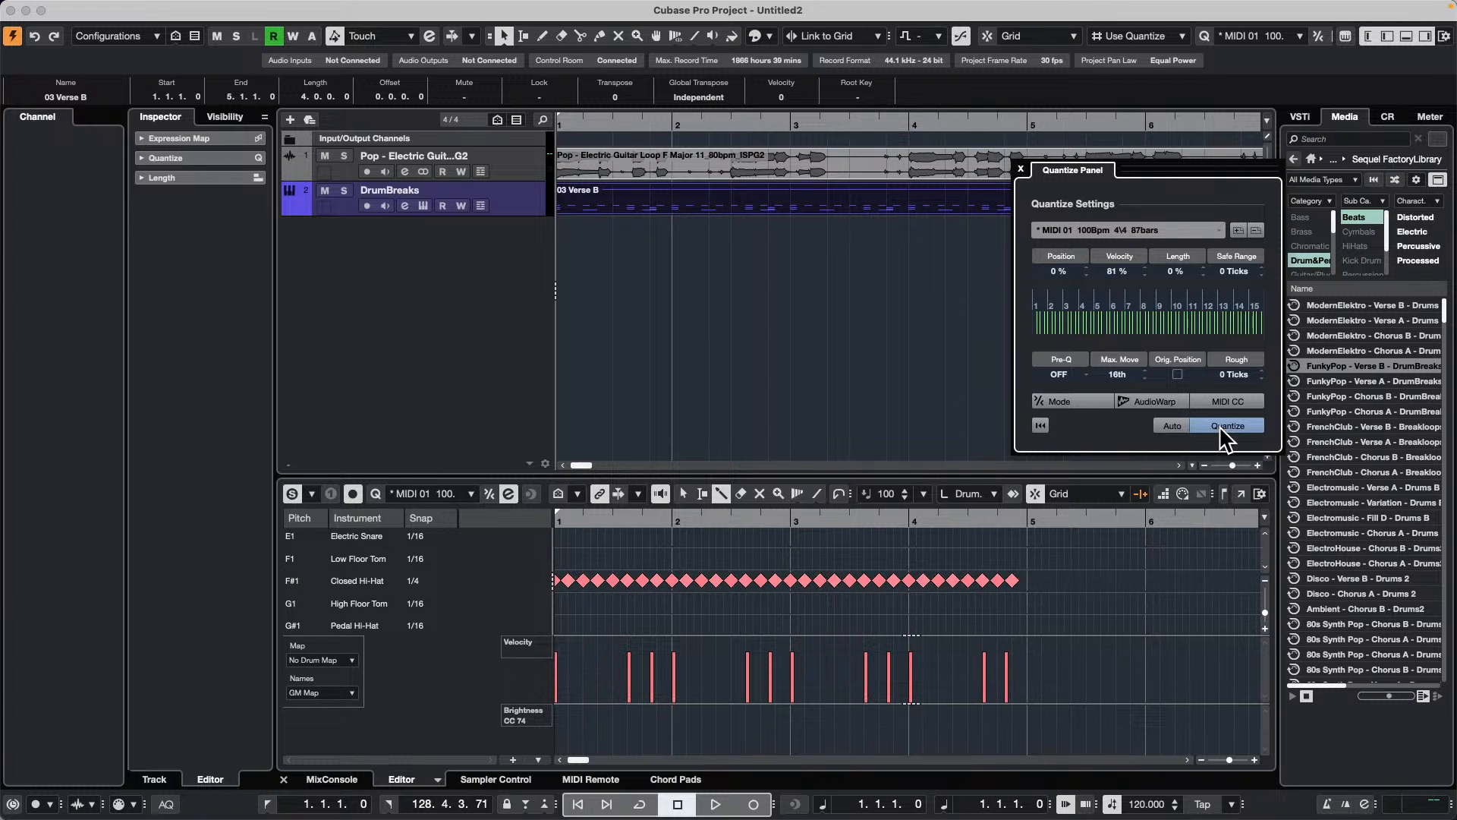
pyautogui.press('space')
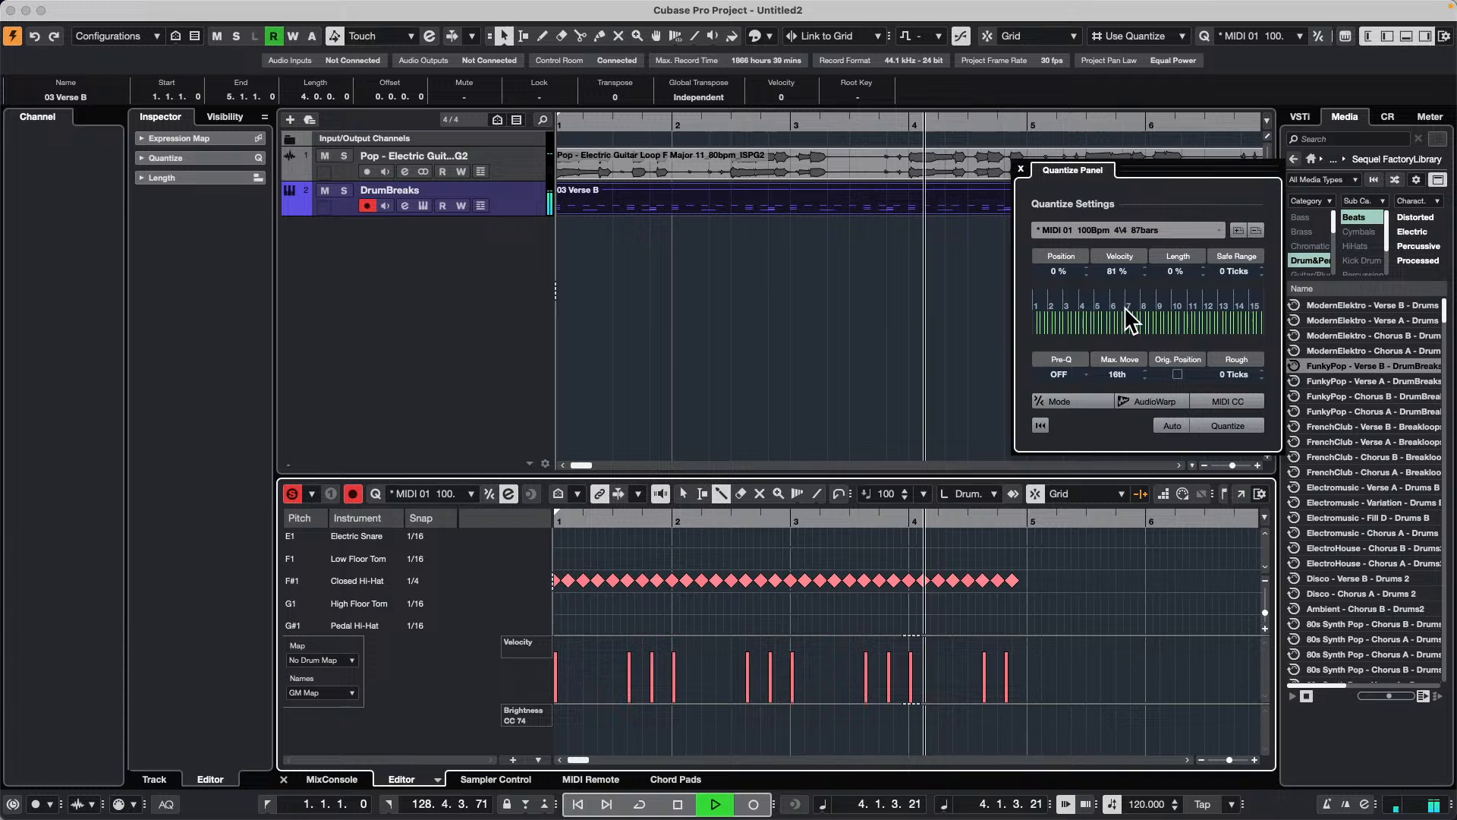
pyautogui.press('space')
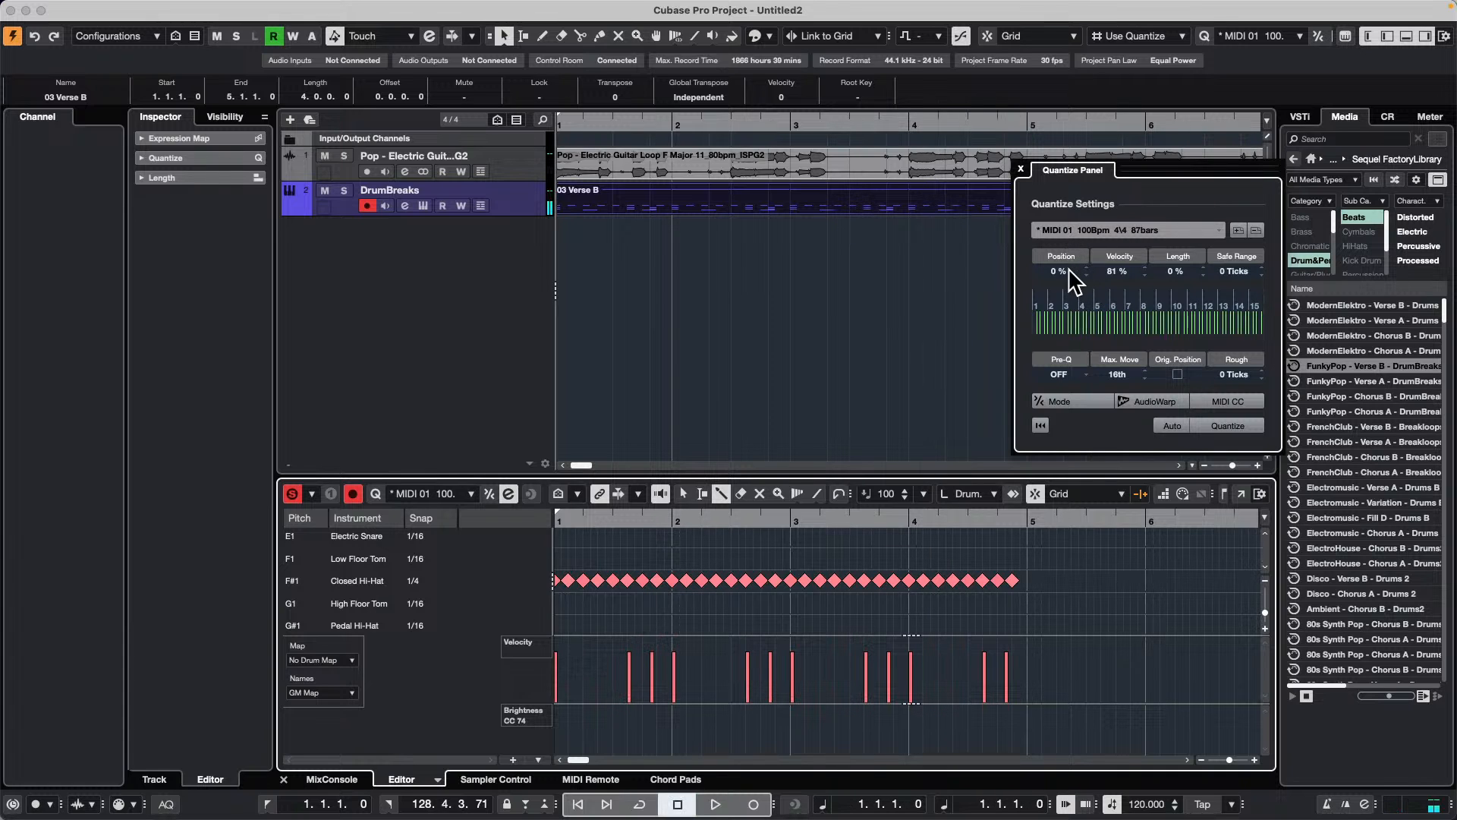
# Step: Try the 1/8 and 1/4 Triplet quantize presets, settling on 1/8 with the swing set to 14 %
pyautogui.click(1083, 225)
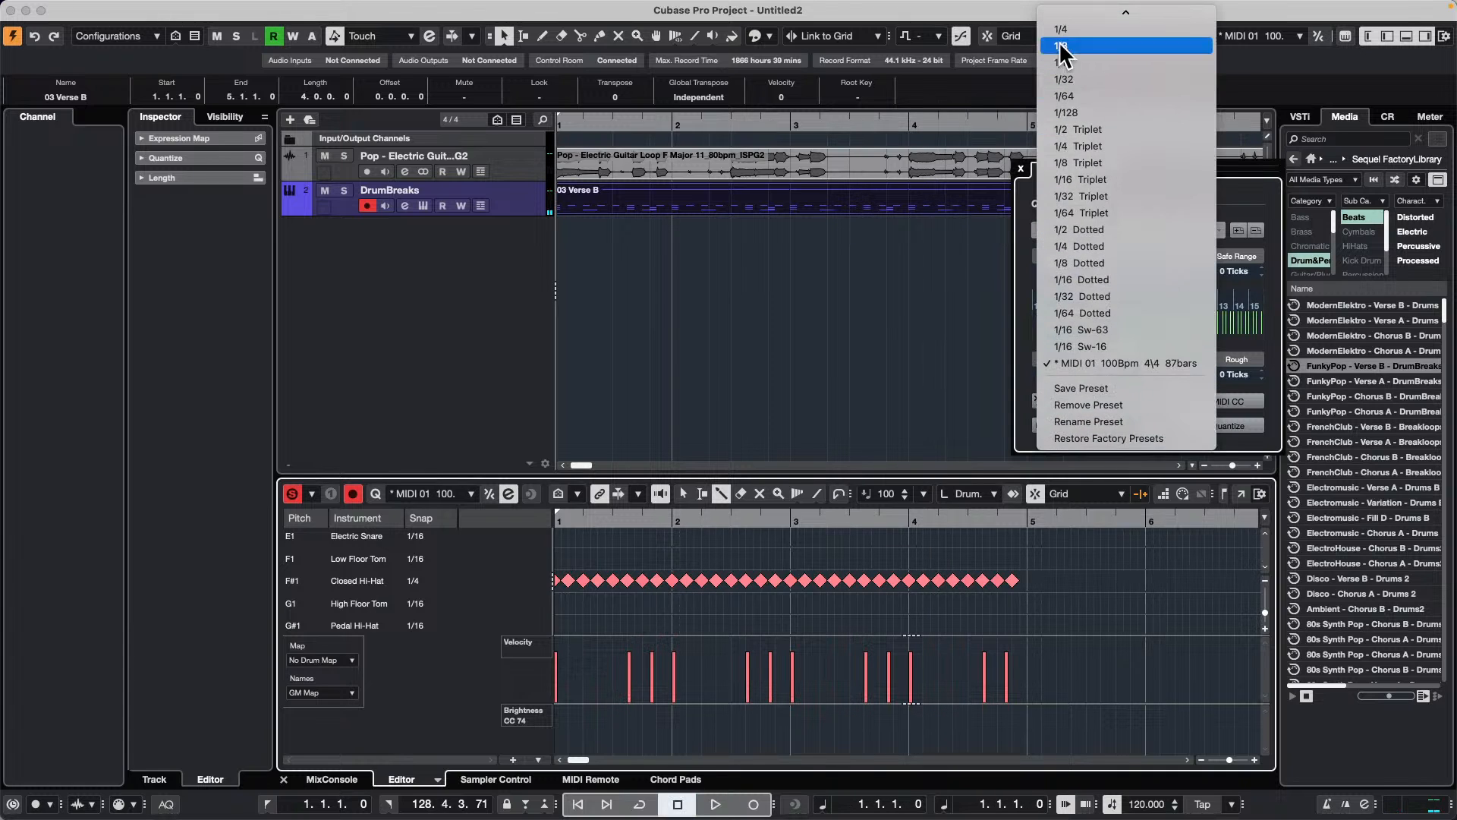
pyautogui.click(1105, 162)
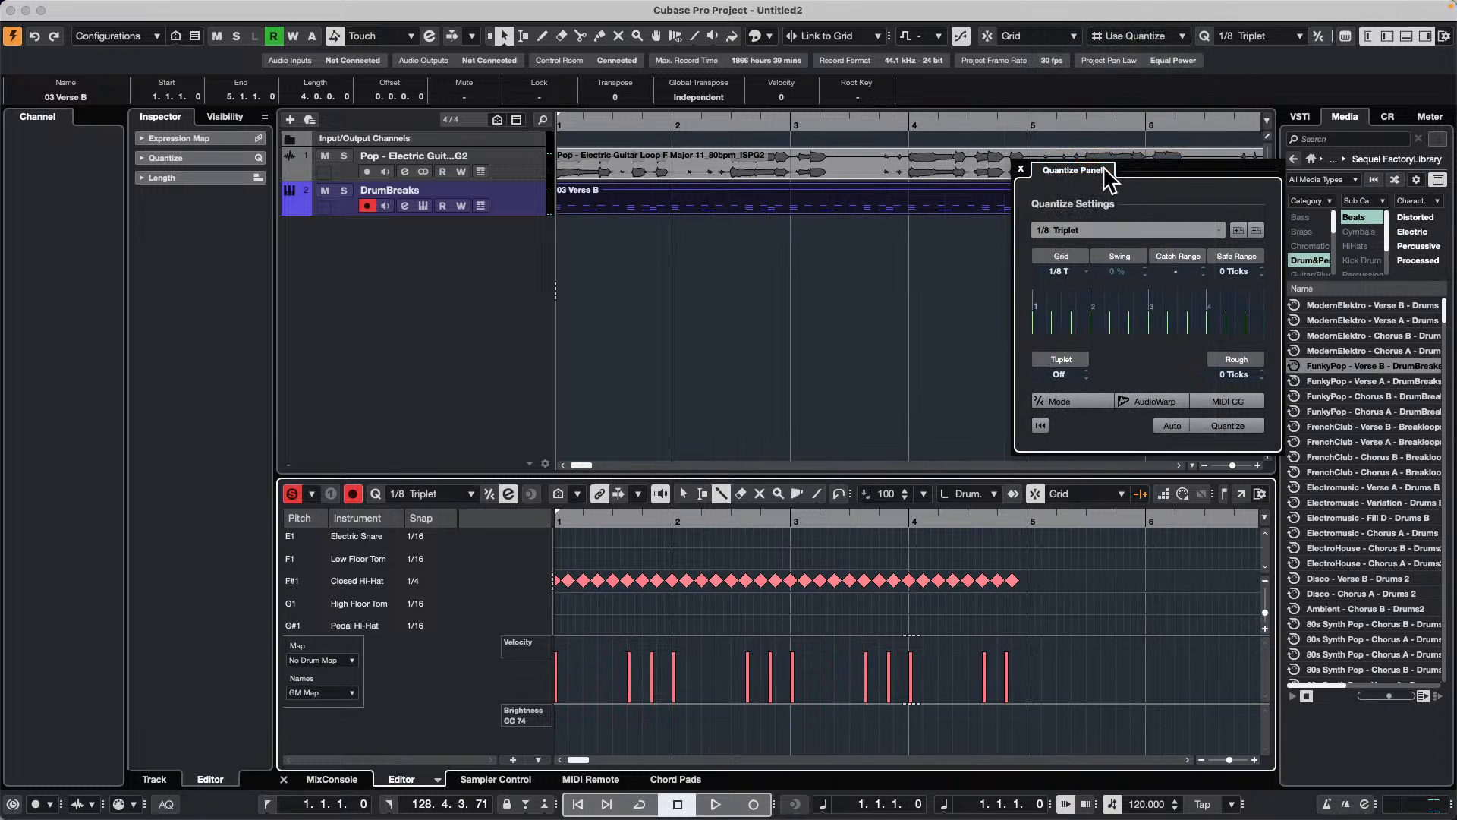
pyautogui.click(1073, 236)
pyautogui.click(1090, 219)
pyautogui.click(1070, 230)
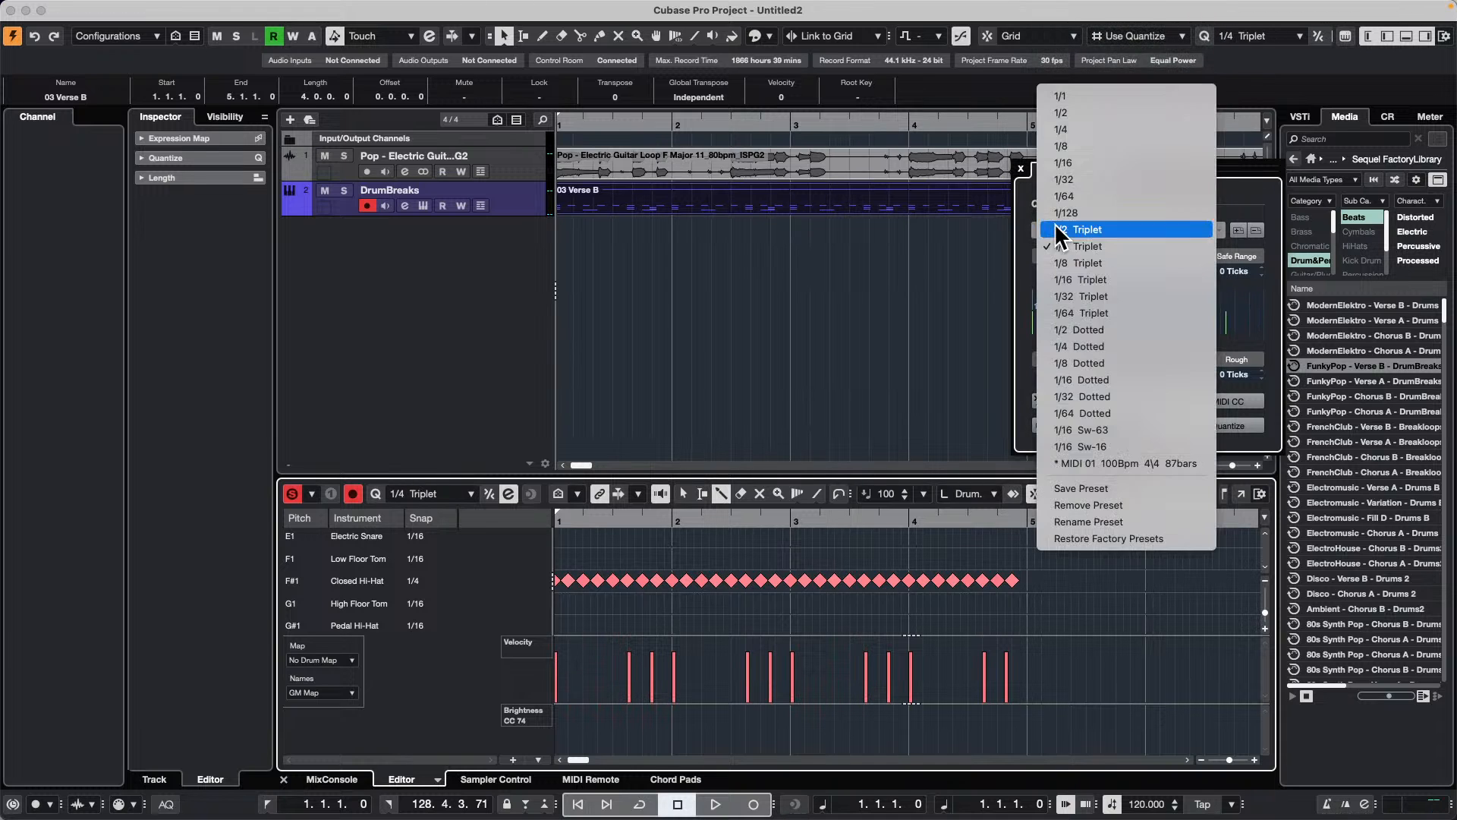
pyautogui.click(1094, 145)
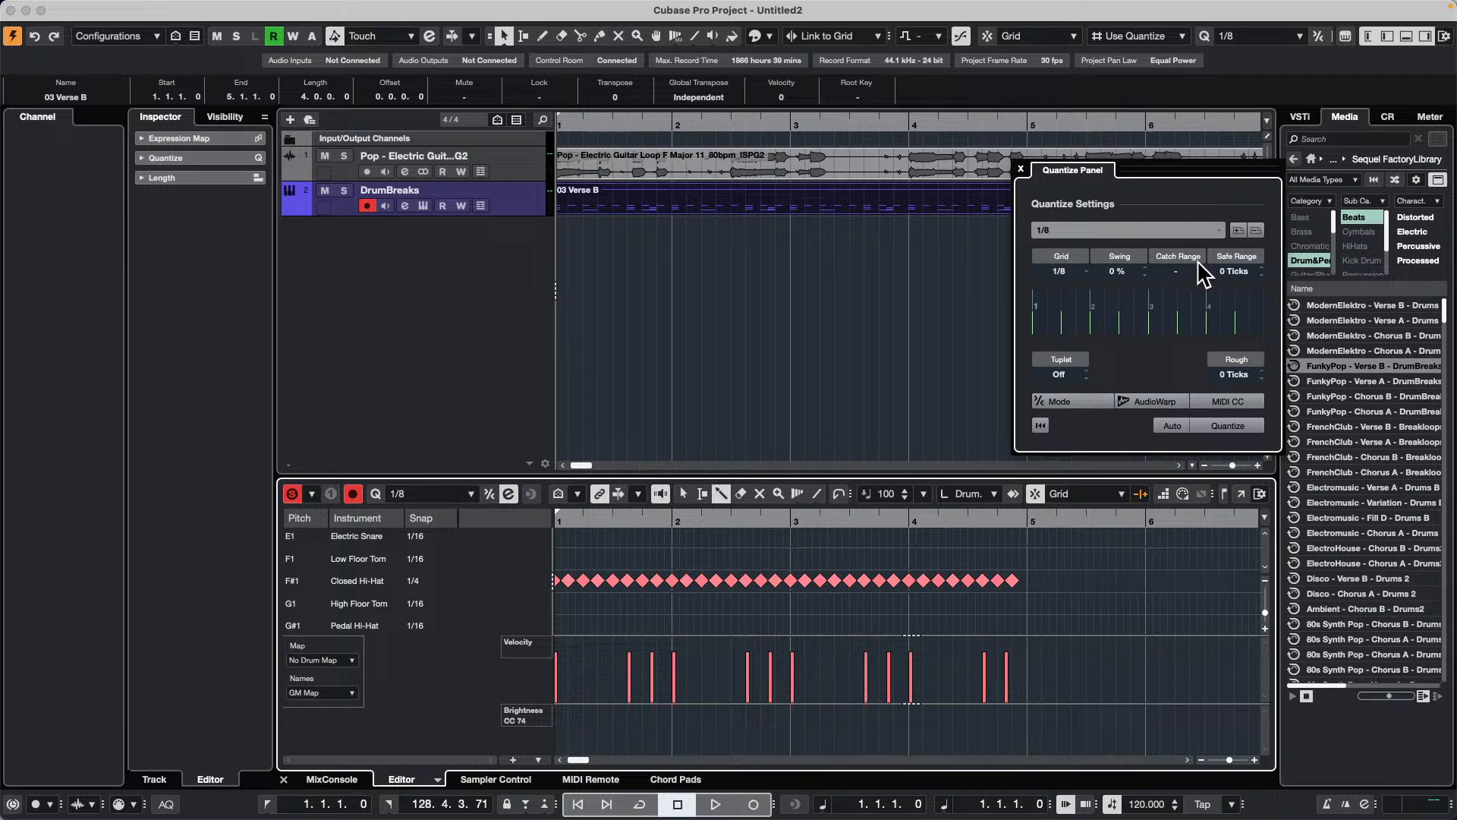
pyautogui.scroll(20, 1123, 274)
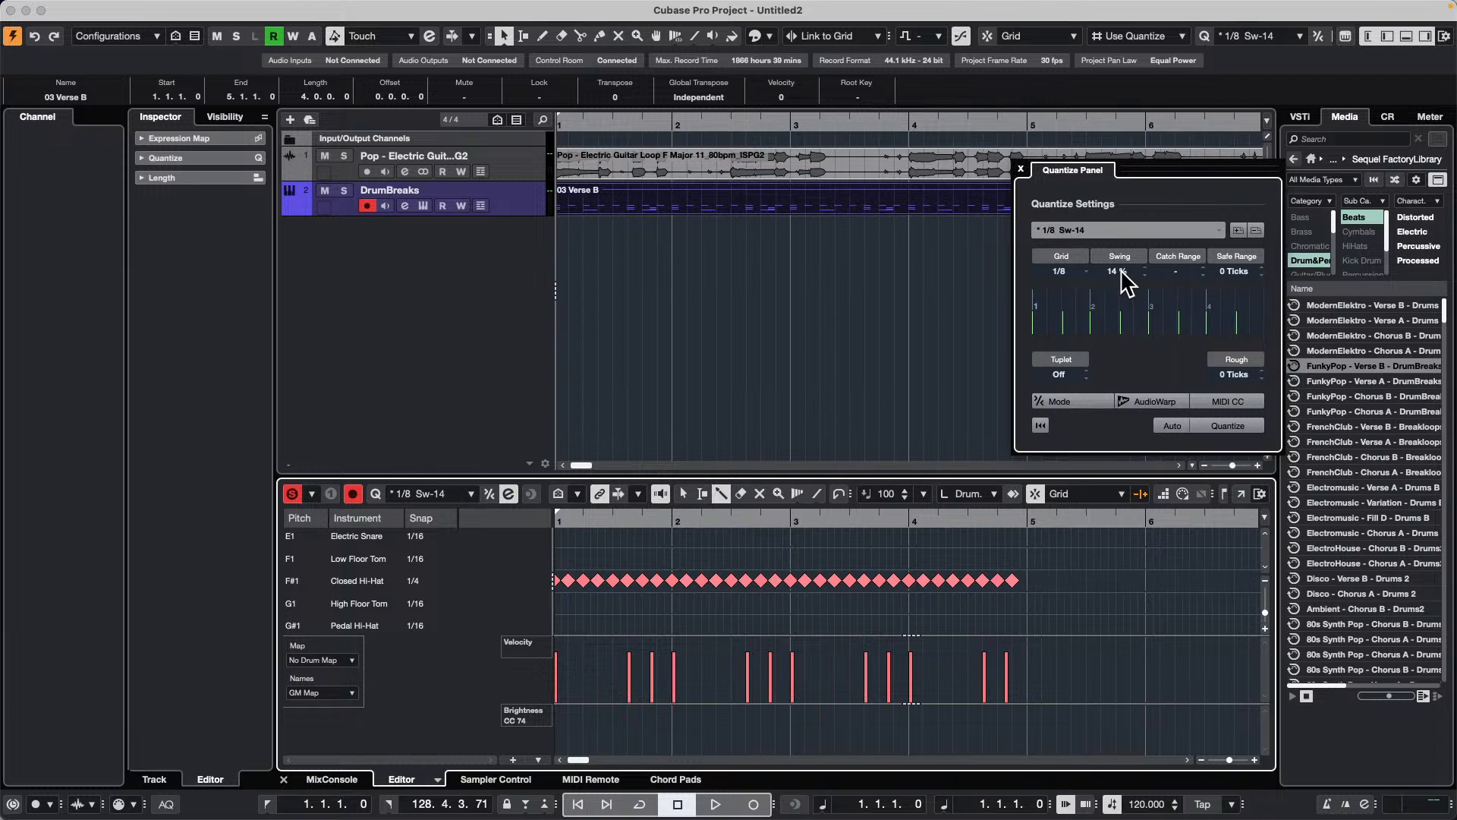
# Step: Raise the quantize swing to 77 %, quantize the drum part with it and play the project back
pyautogui.scroll(9, 1122, 275)
pyautogui.scroll(15, 1122, 275)
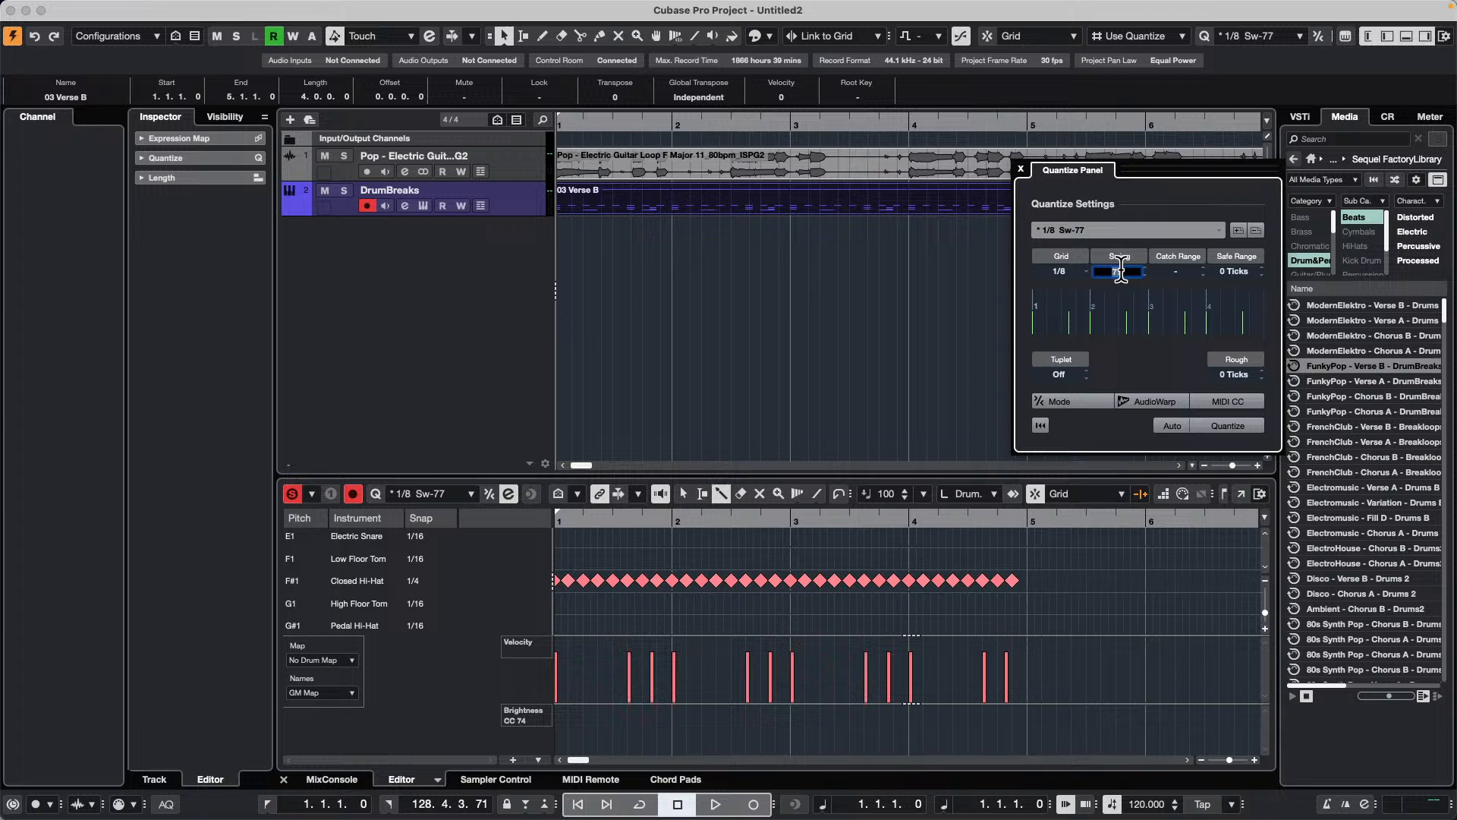
pyautogui.click(1241, 425)
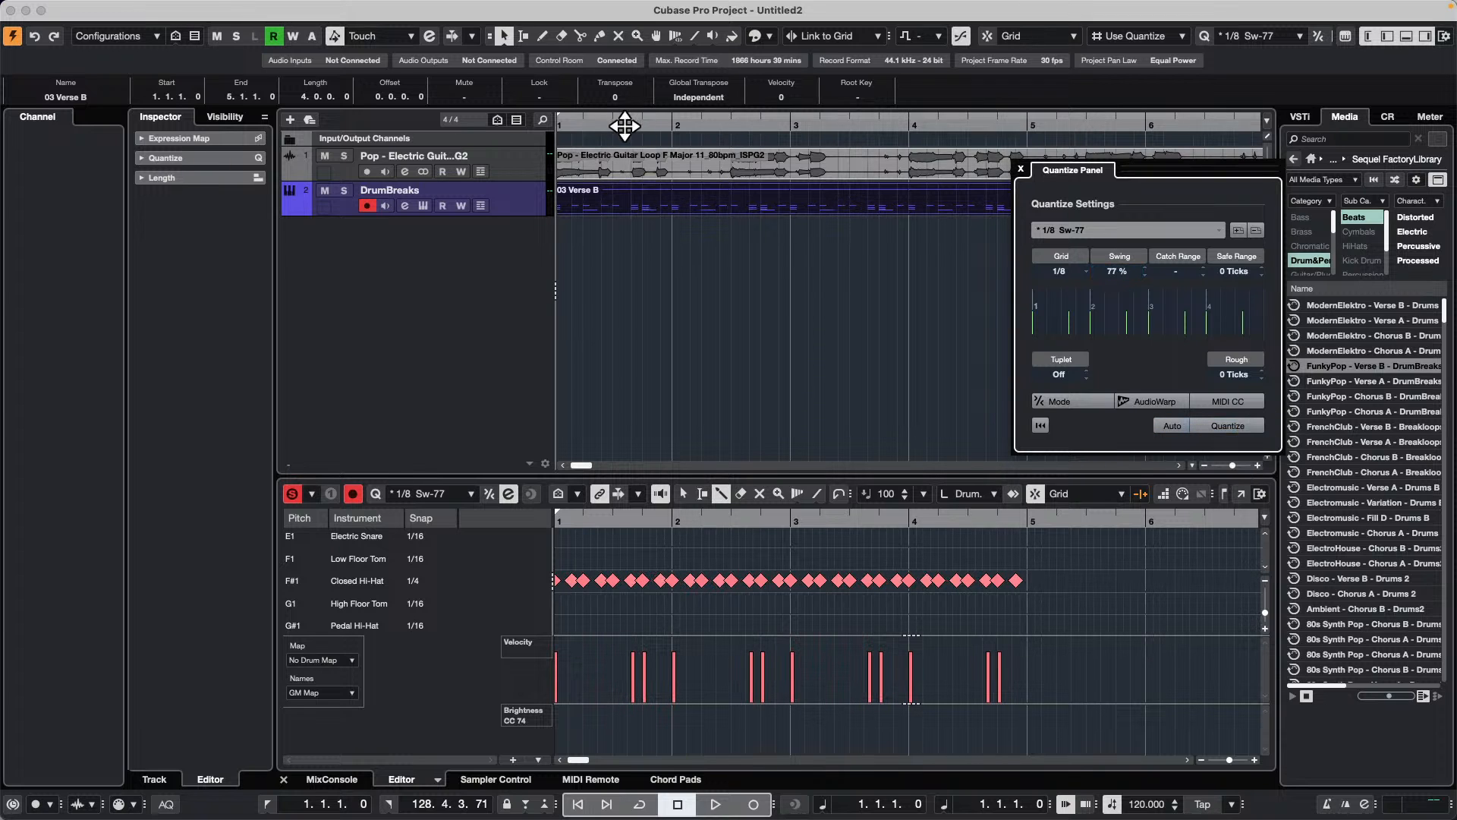
pyautogui.moveTo(624, 124); pyautogui.dragTo(423, 122)
pyautogui.press('space')
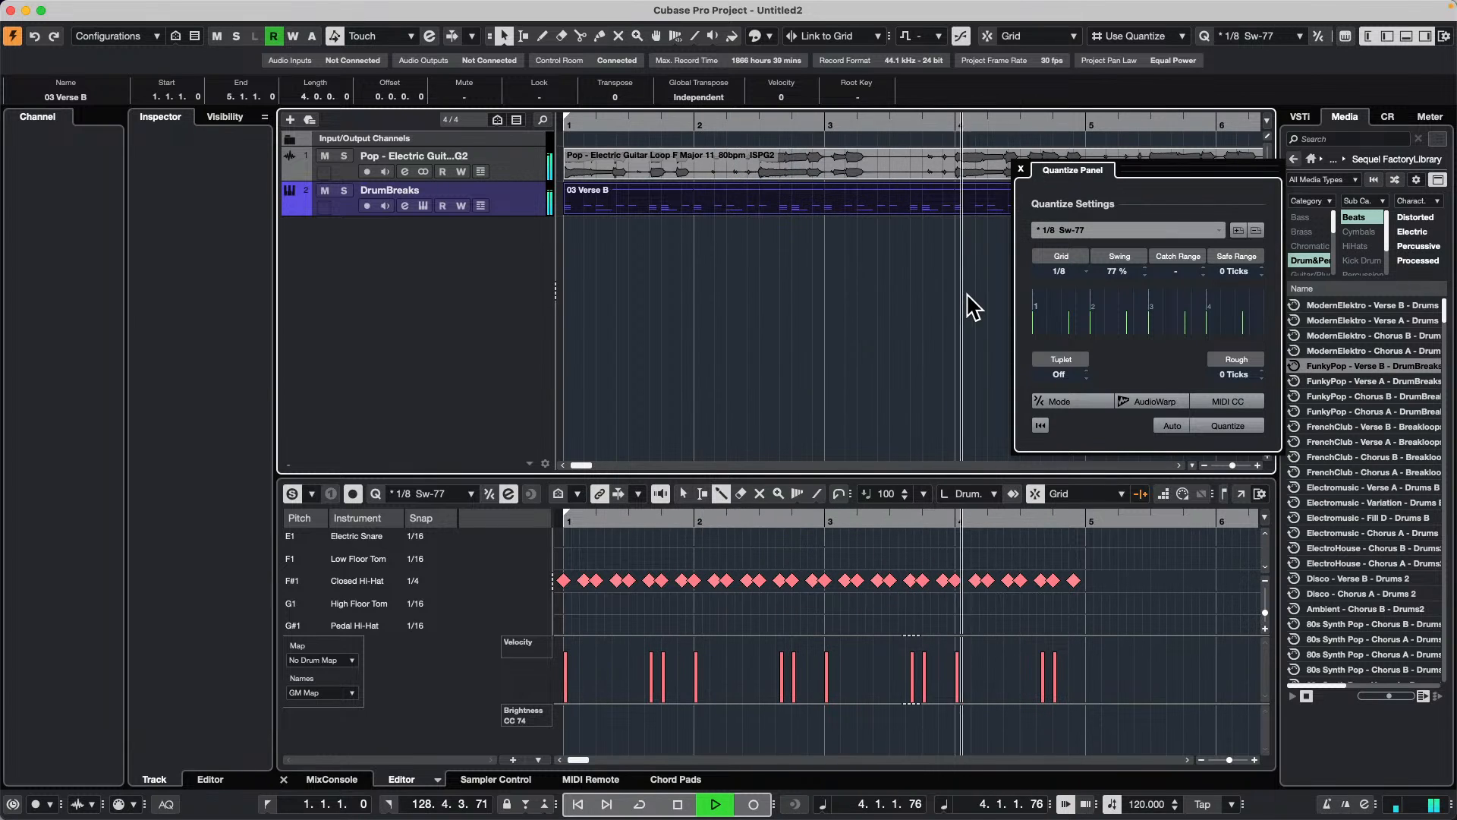
pyautogui.press('space')
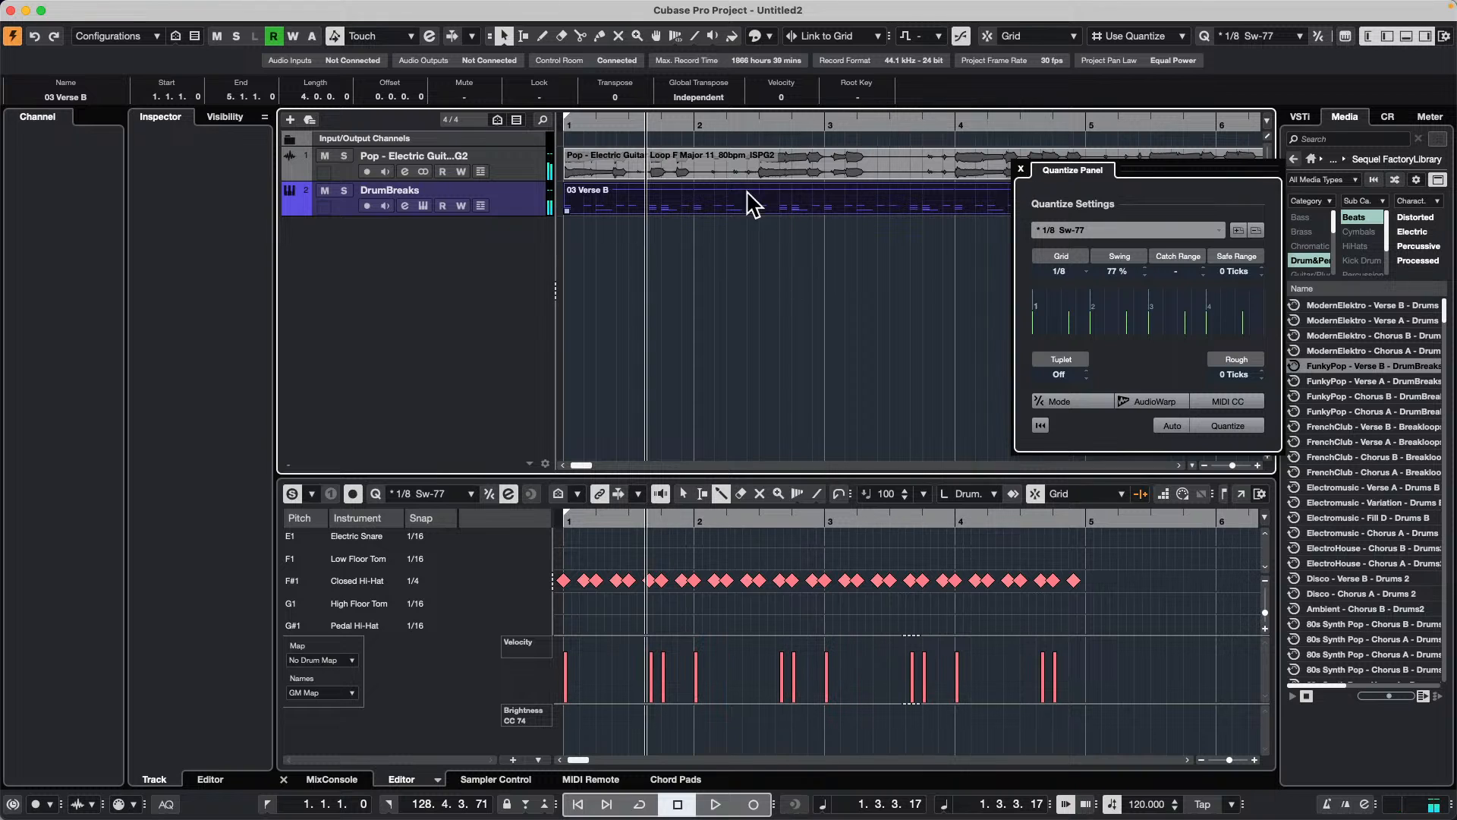
# Step: Repeat the 03 Verse B drum part up to the end of the guitar loop and load the first part's groove into the Quantize Panel
pyautogui.click(629, 116)
pyautogui.moveTo(630, 116); pyautogui.dragTo(623, 53)
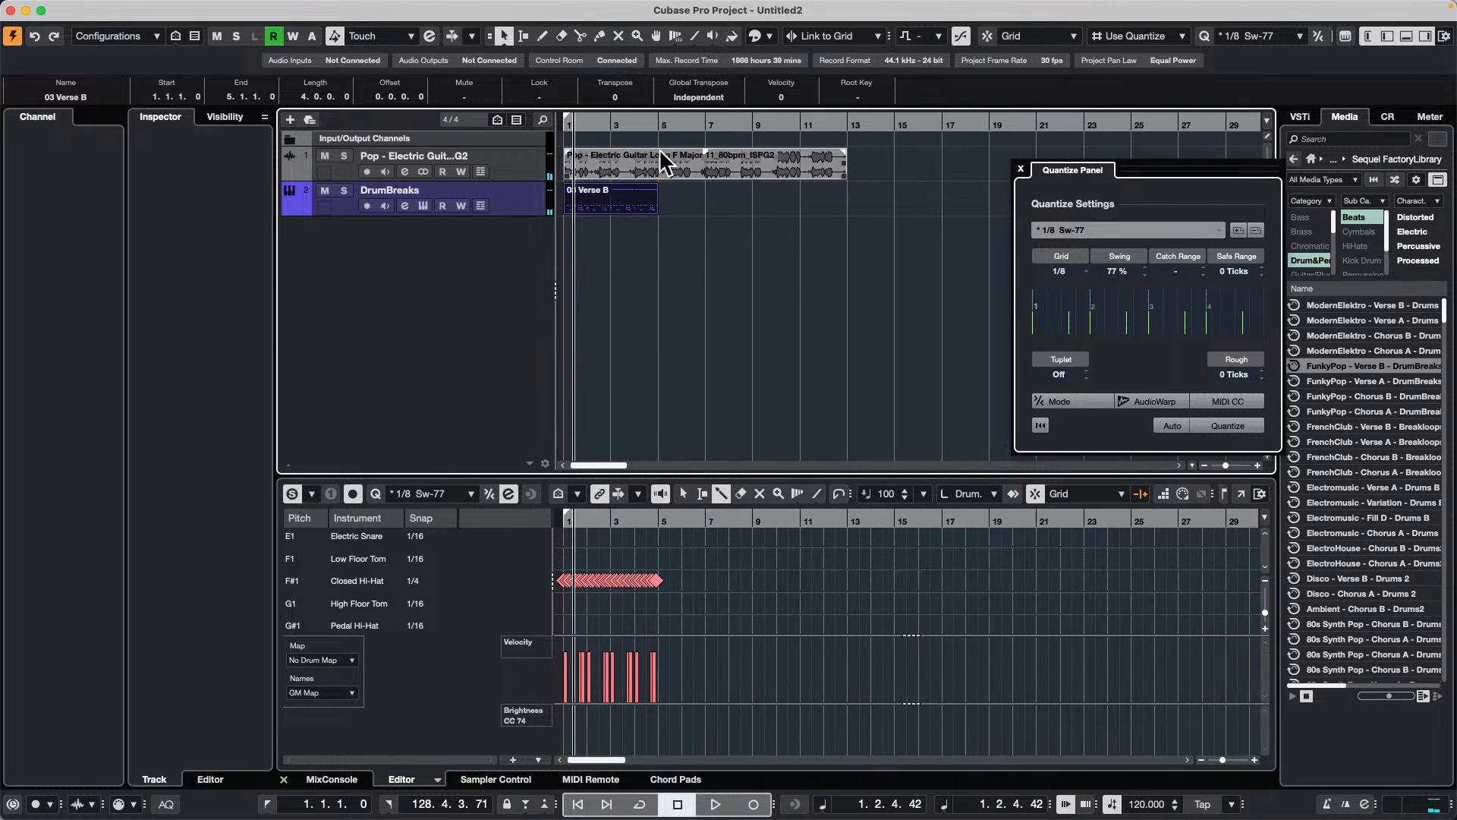
pyautogui.moveTo(657, 207); pyautogui.dragTo(801, 214)
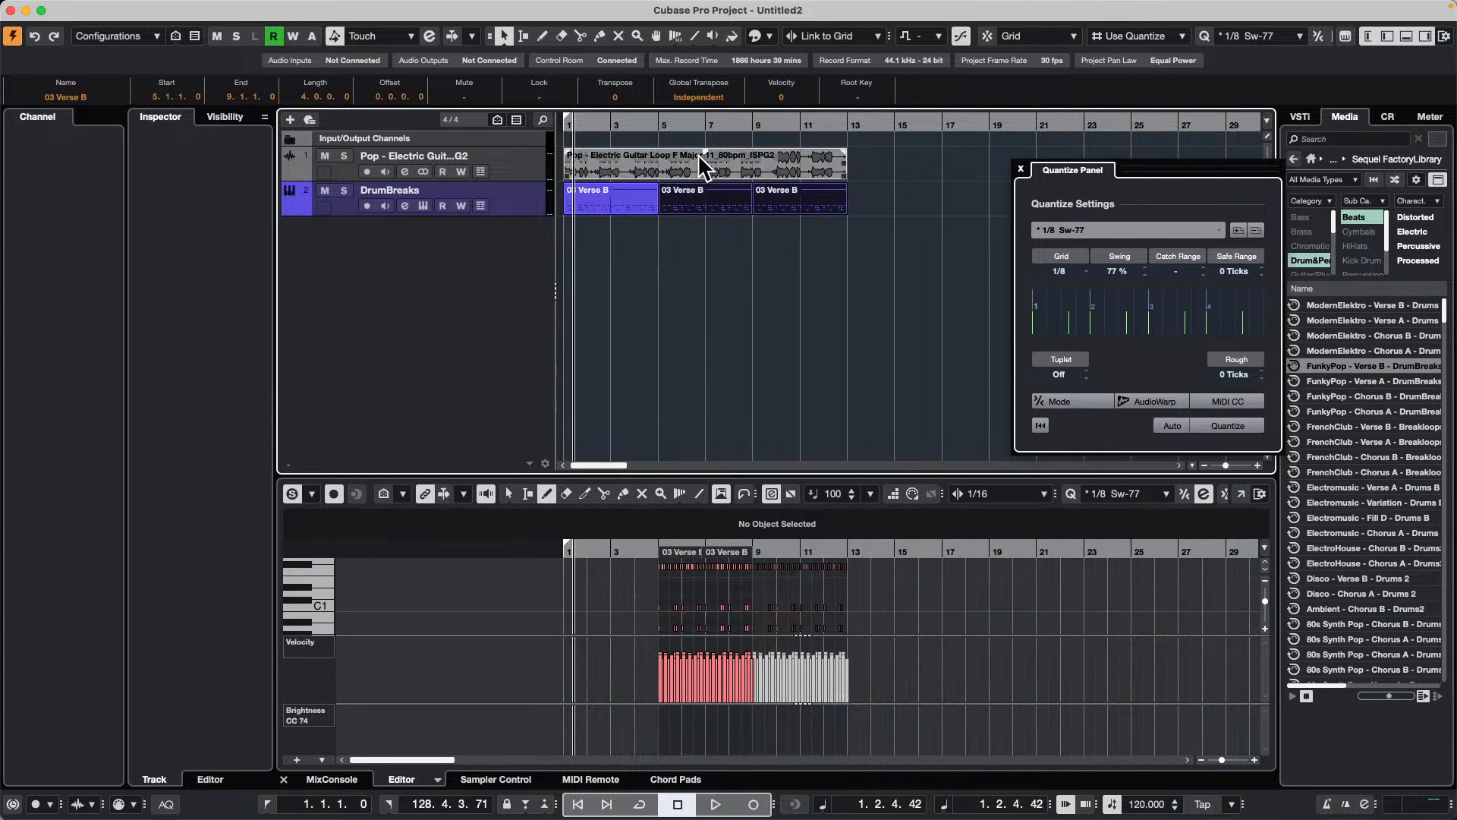
pyautogui.click(607, 205)
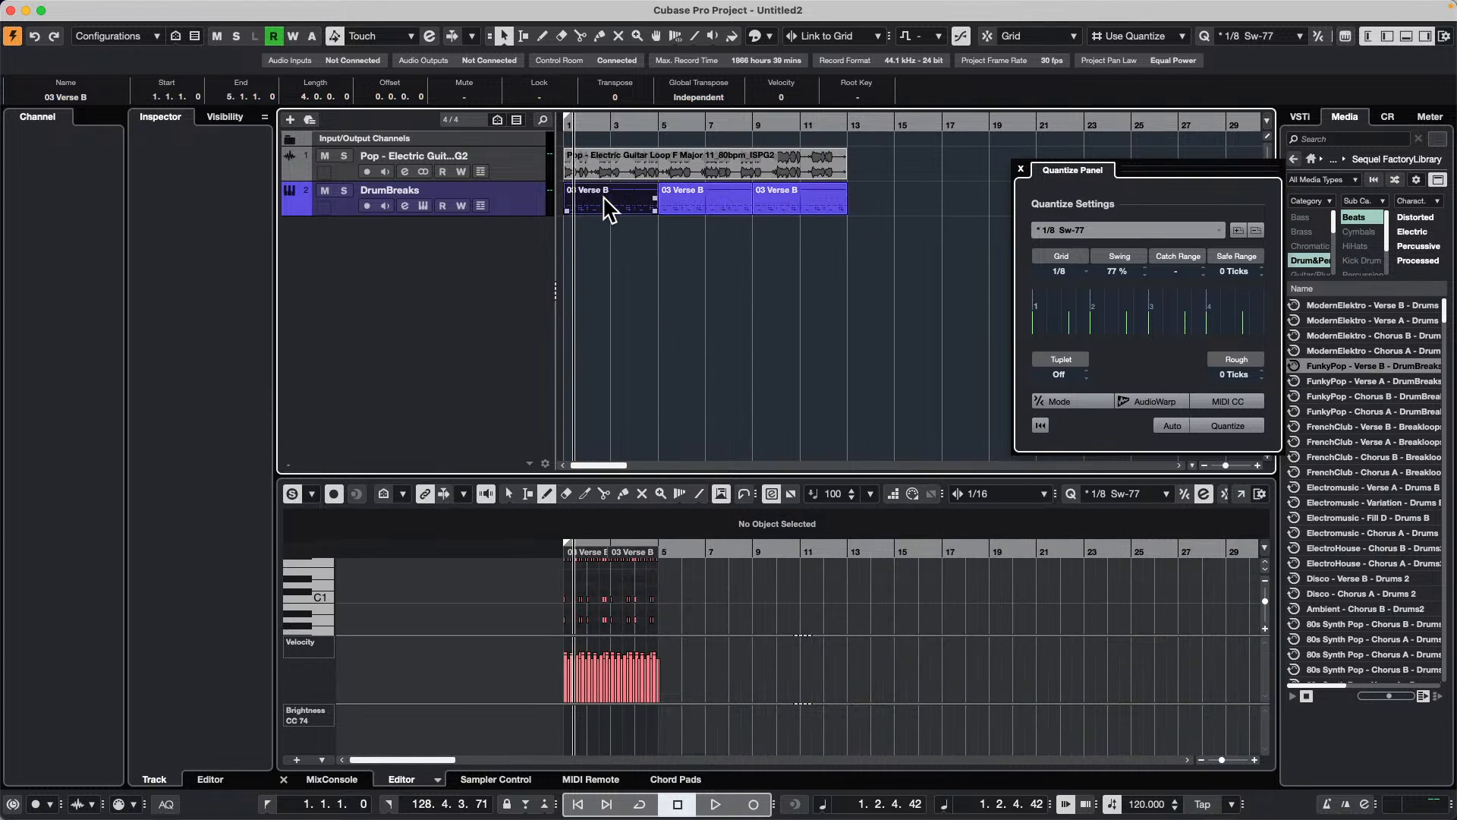
pyautogui.moveTo(607, 205); pyautogui.dragTo(1157, 334)
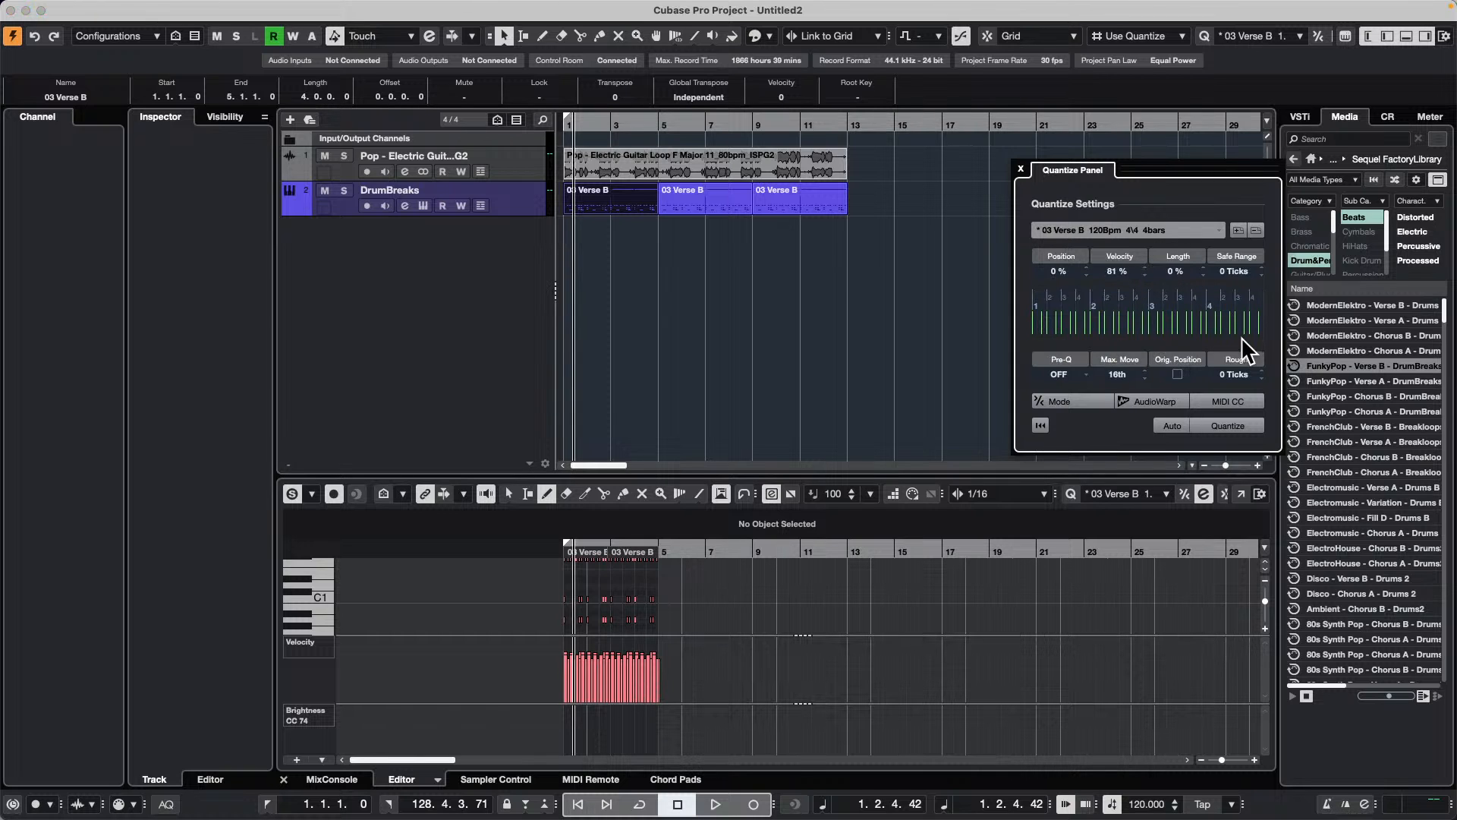
# Step: Quantize the electric guitar loop to the drum groove with AudioWarp enabled and play back the result
pyautogui.click(614, 167)
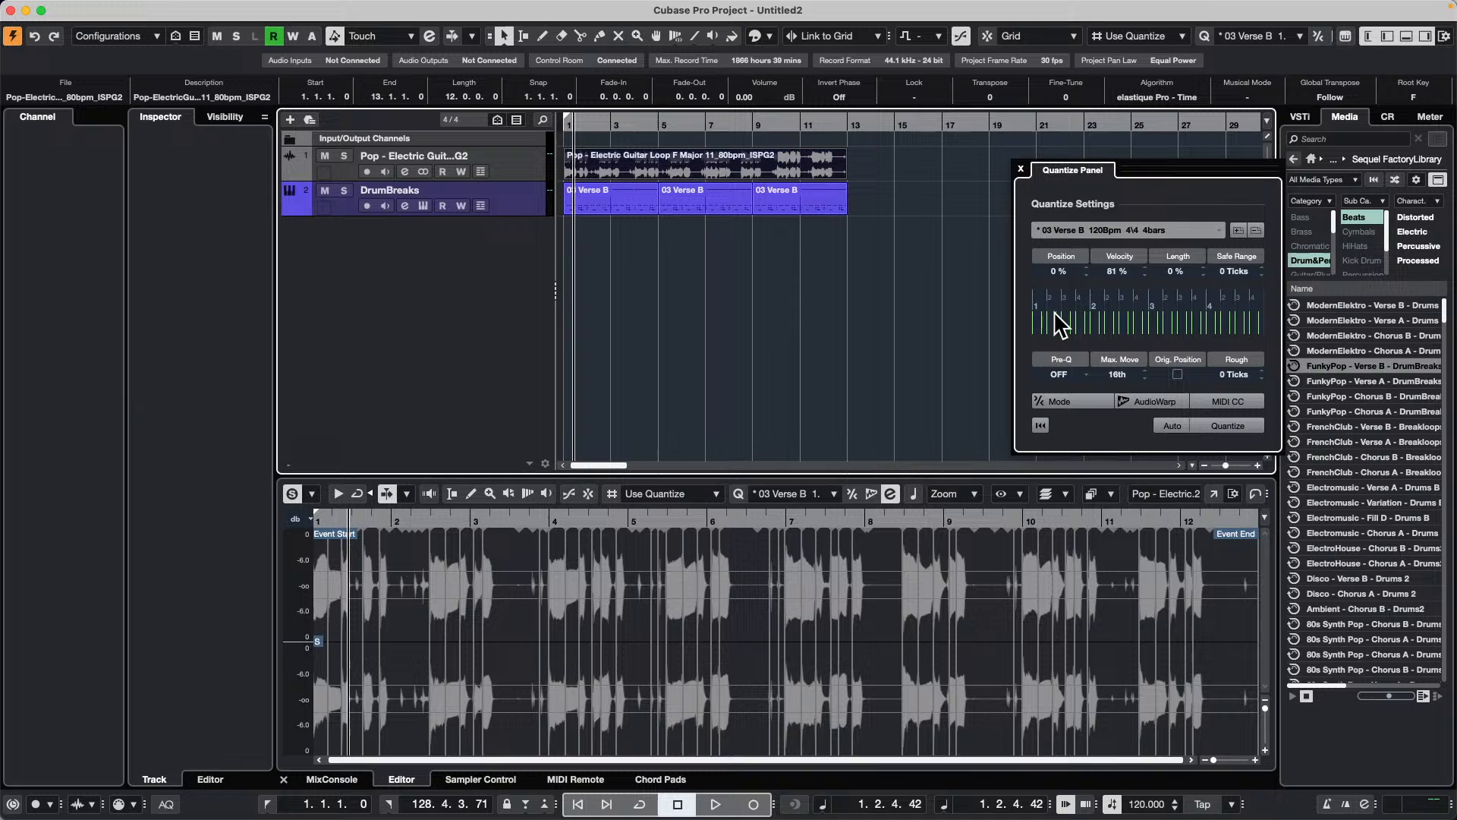
pyautogui.click(1157, 402)
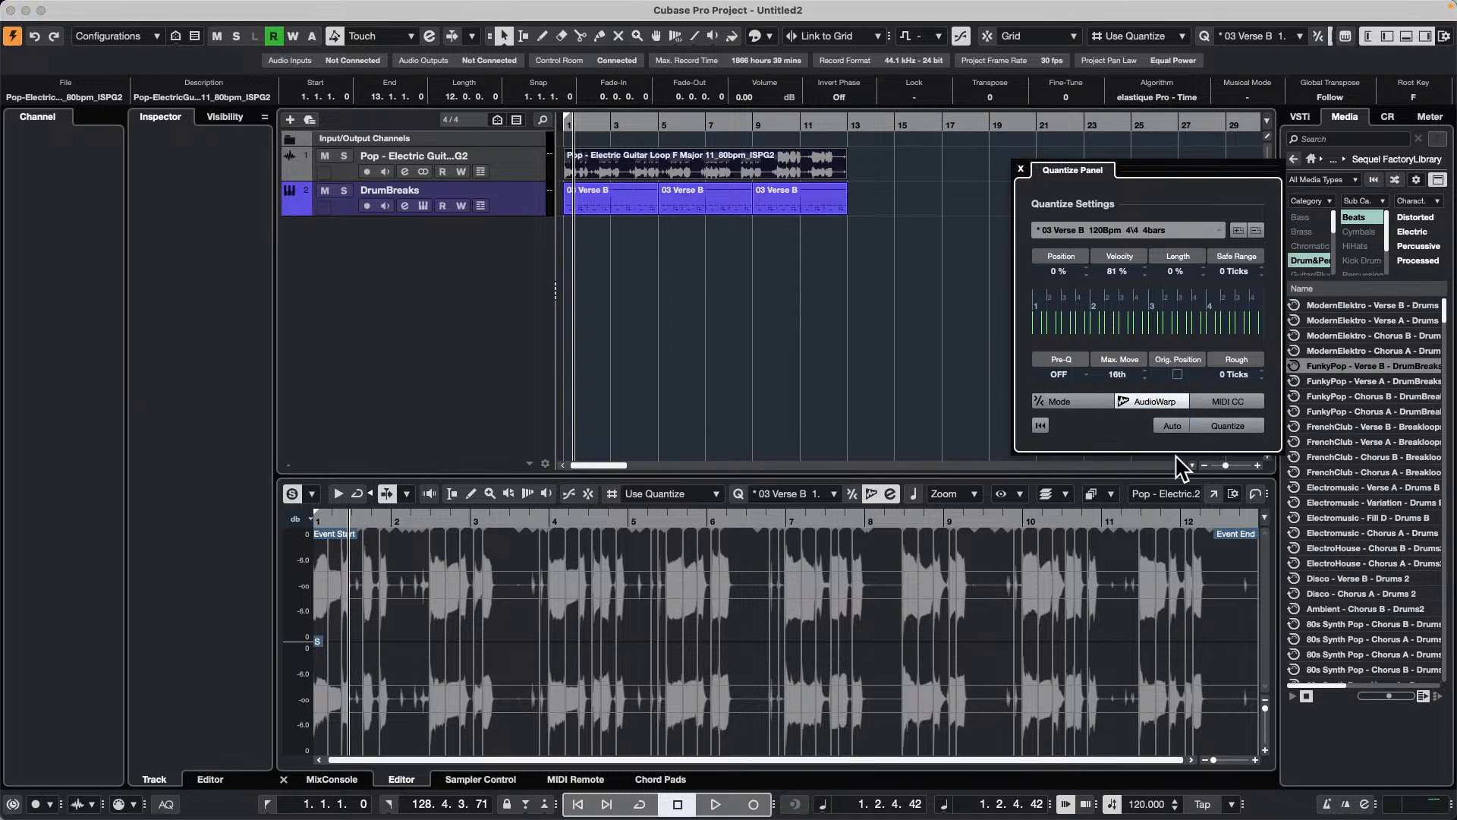
pyautogui.moveTo(618, 126); pyautogui.dragTo(372, 106)
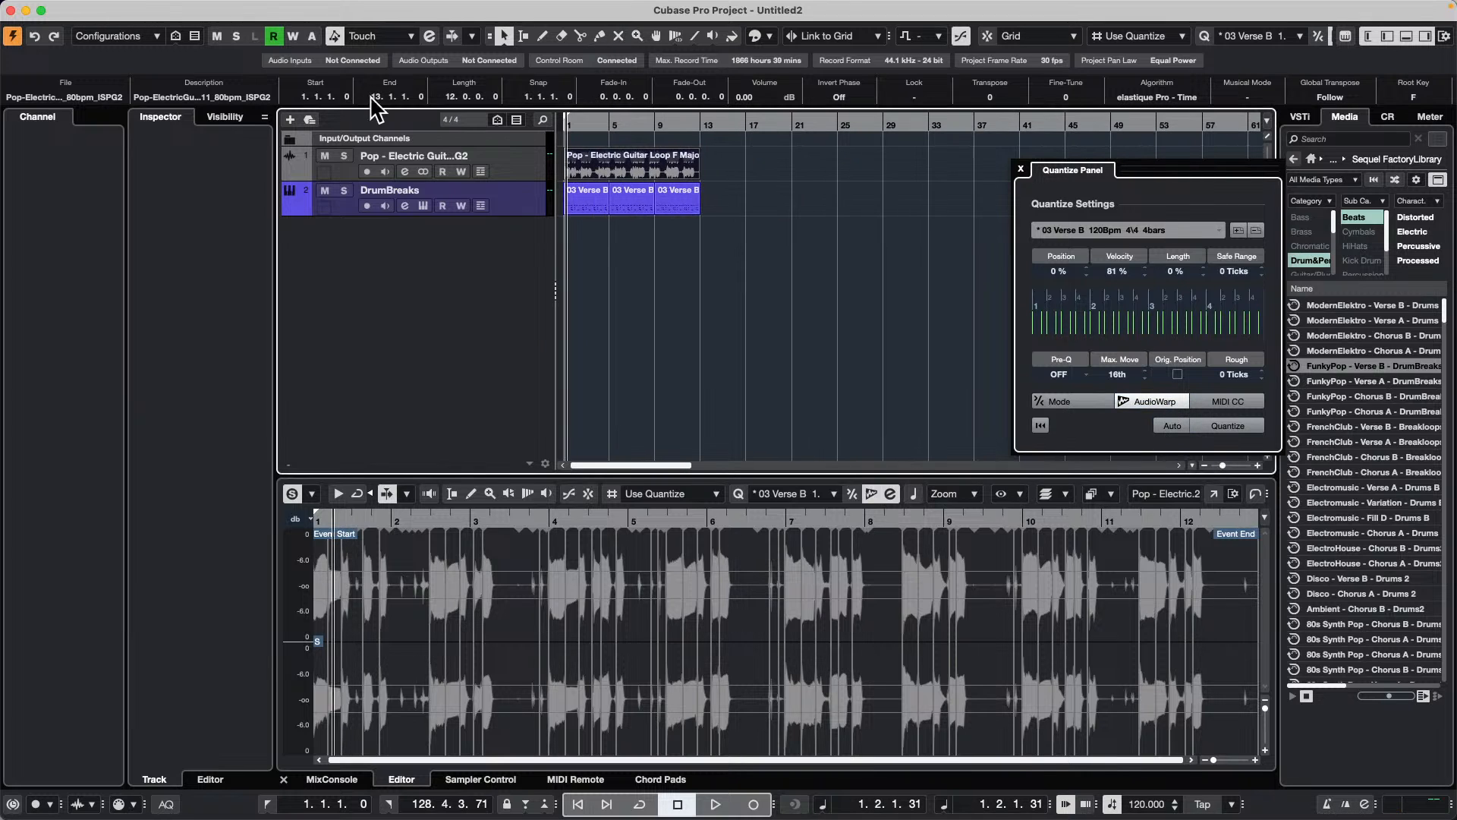
pyautogui.click(1237, 424)
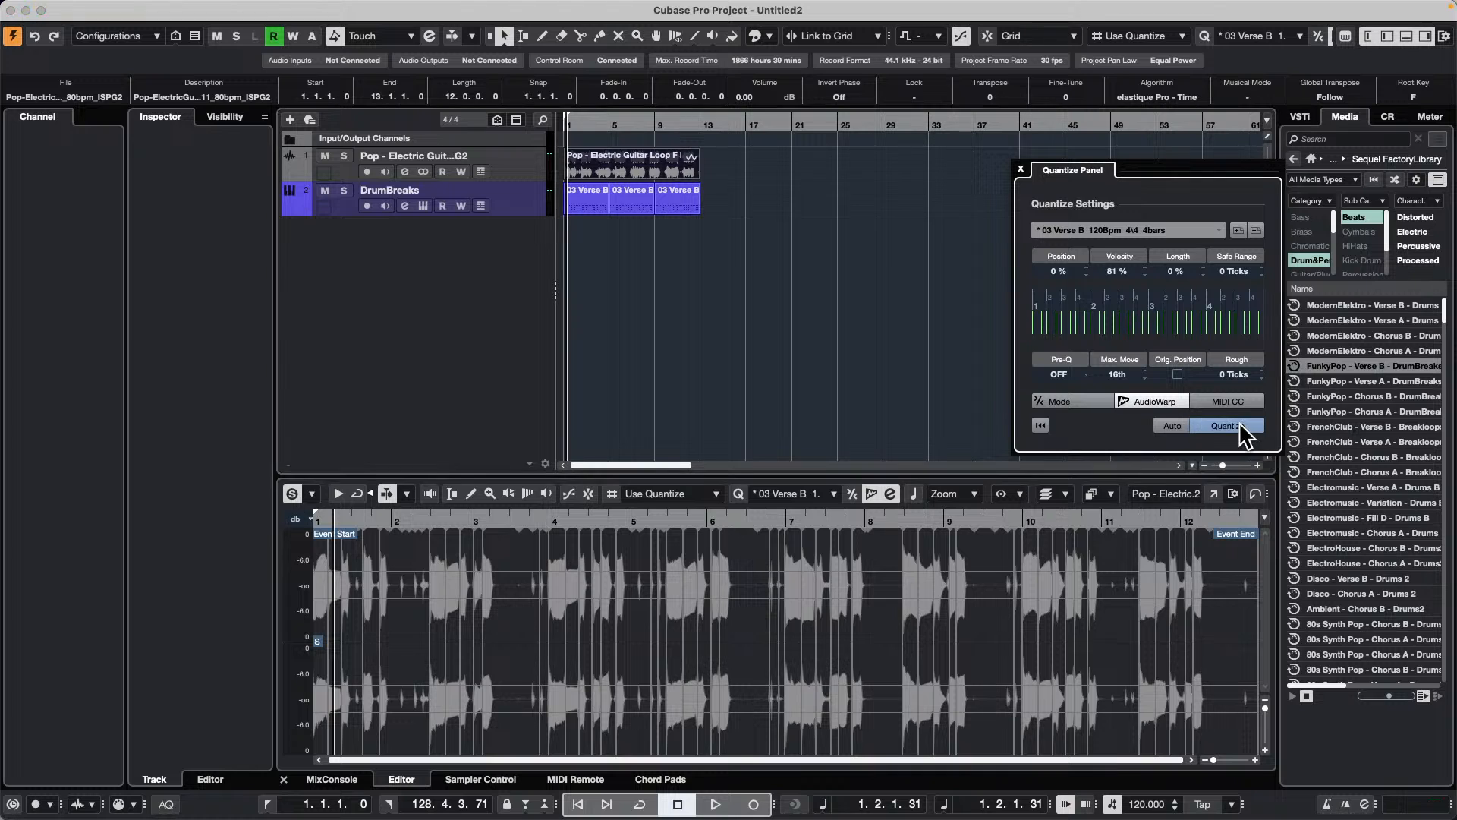
pyautogui.press('space')
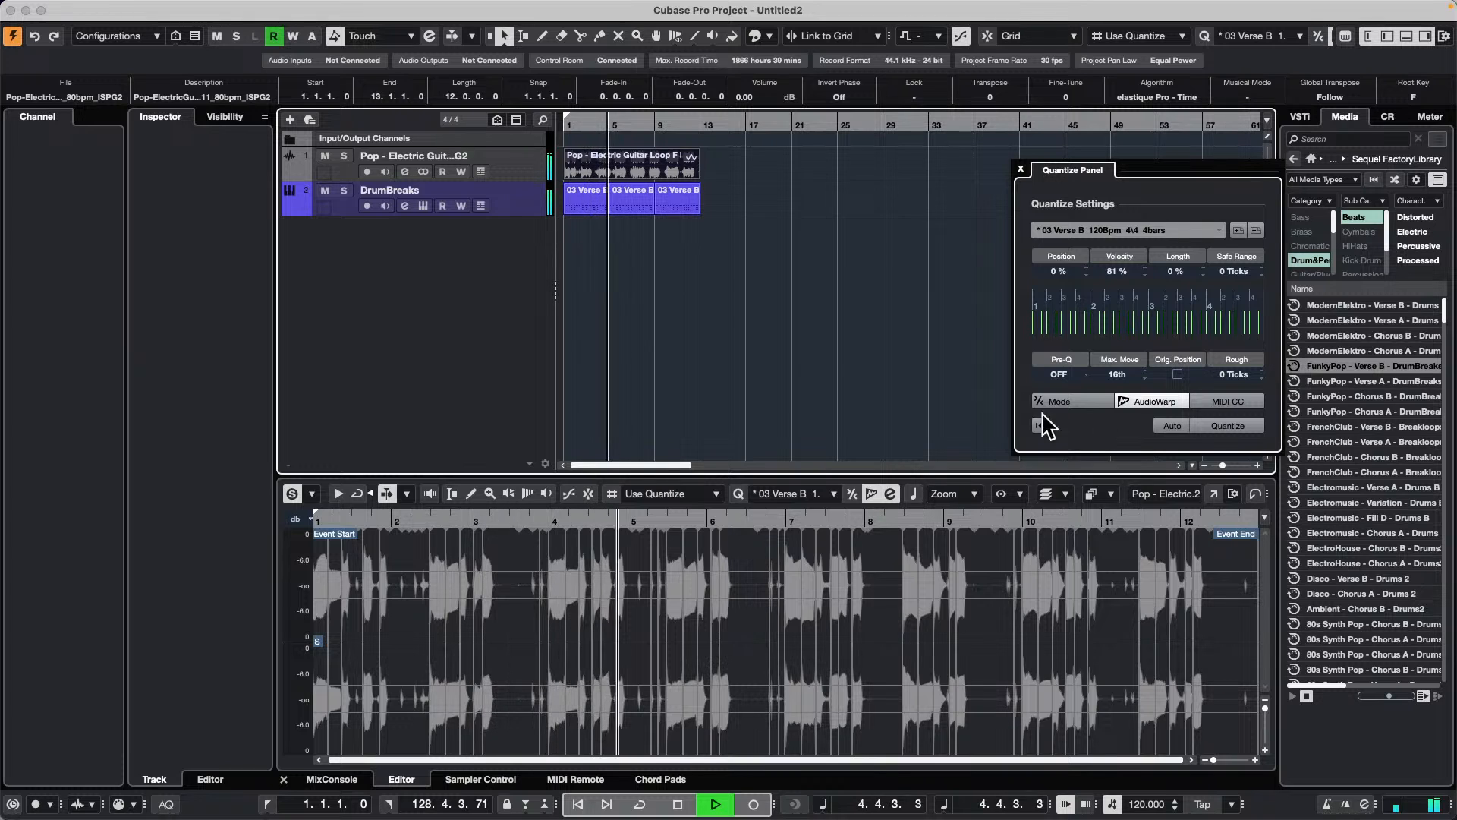
pyautogui.press('space')
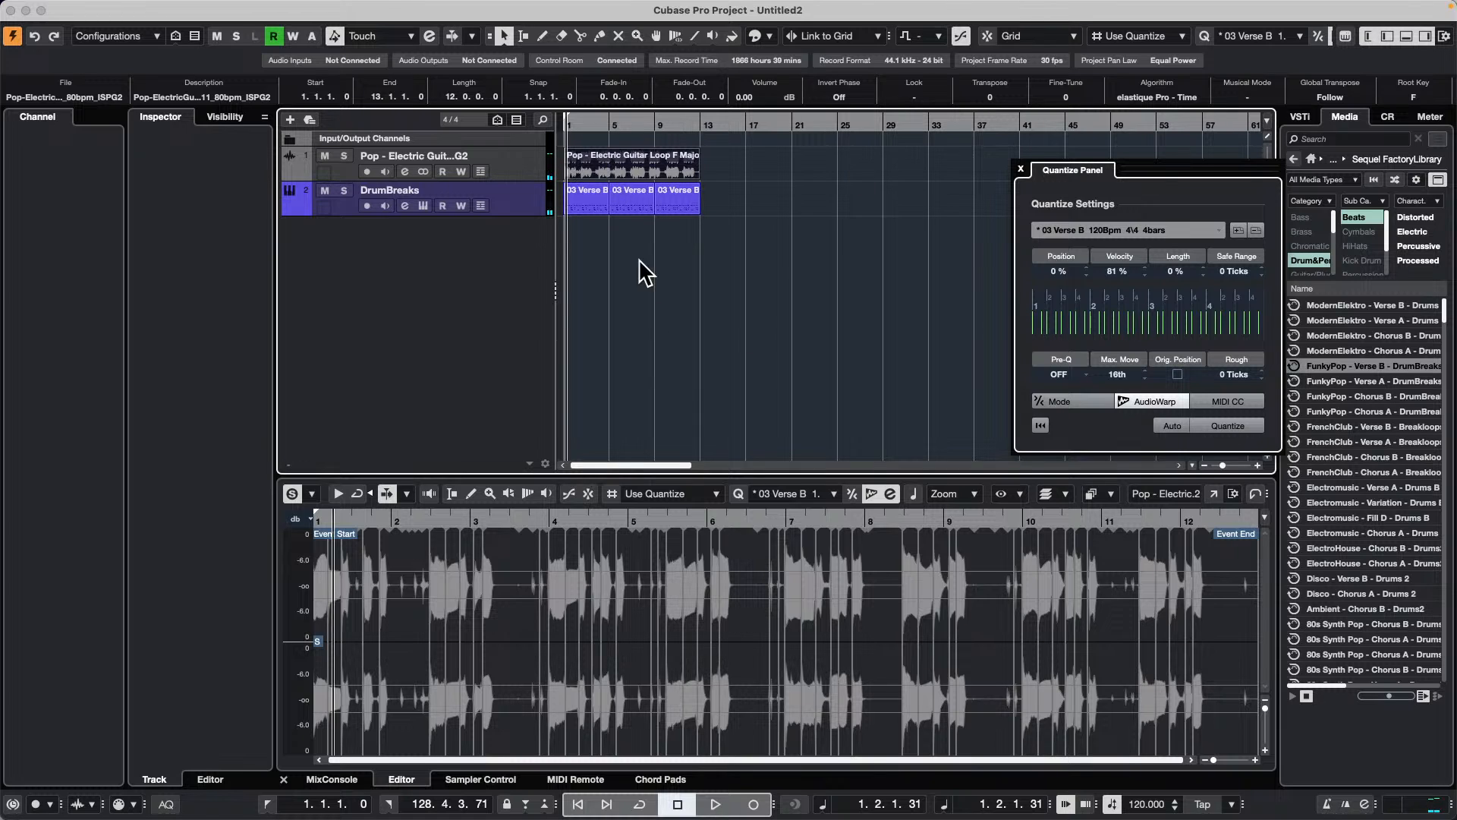
# Step: Try quantizing the guitar loop to the drum groove again and examine its waveform up close
pyautogui.click(1248, 428)
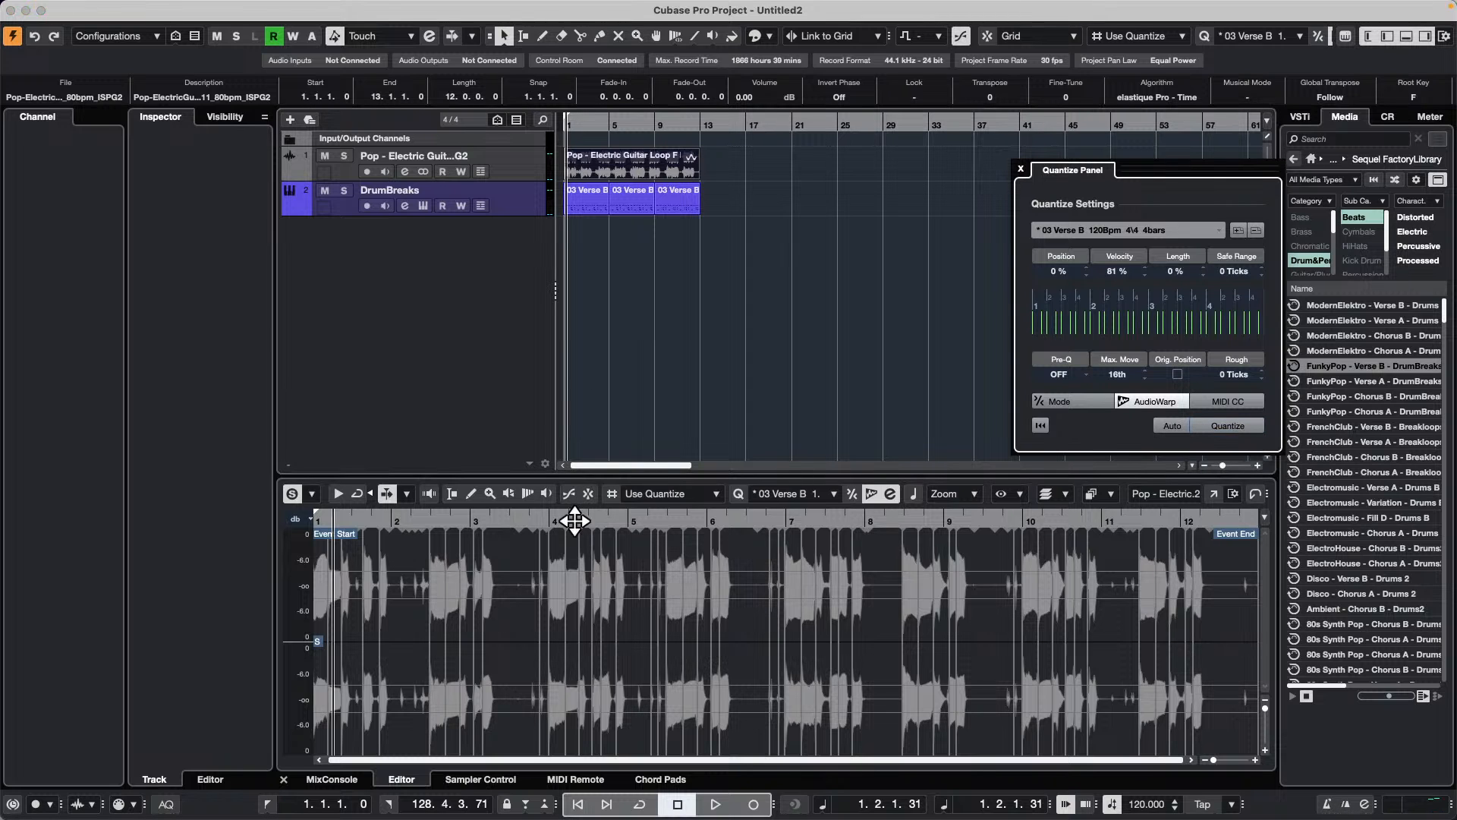
pyautogui.moveTo(574, 521); pyautogui.dragTo(575, 533)
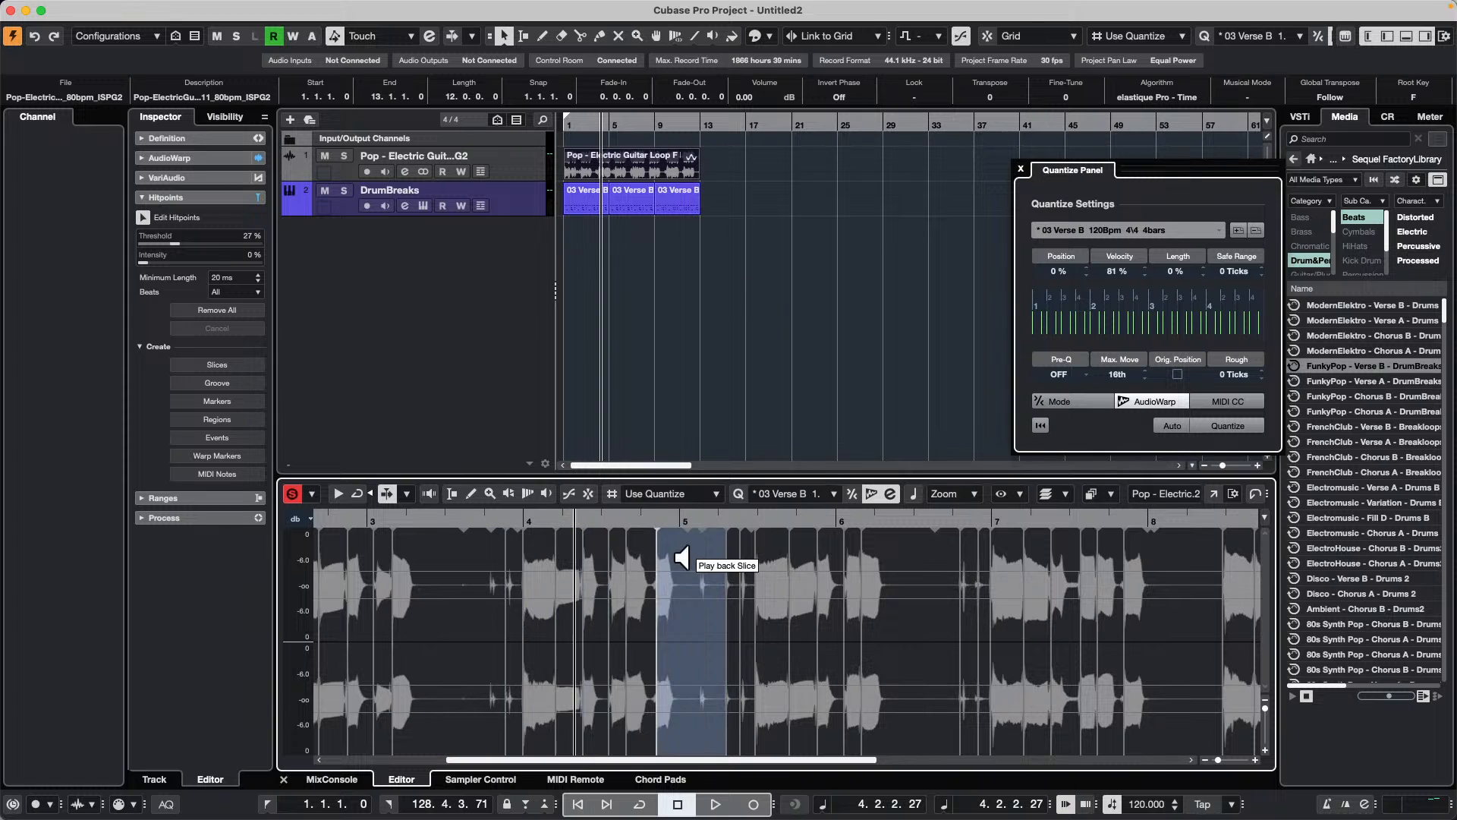
pyautogui.click(643, 157)
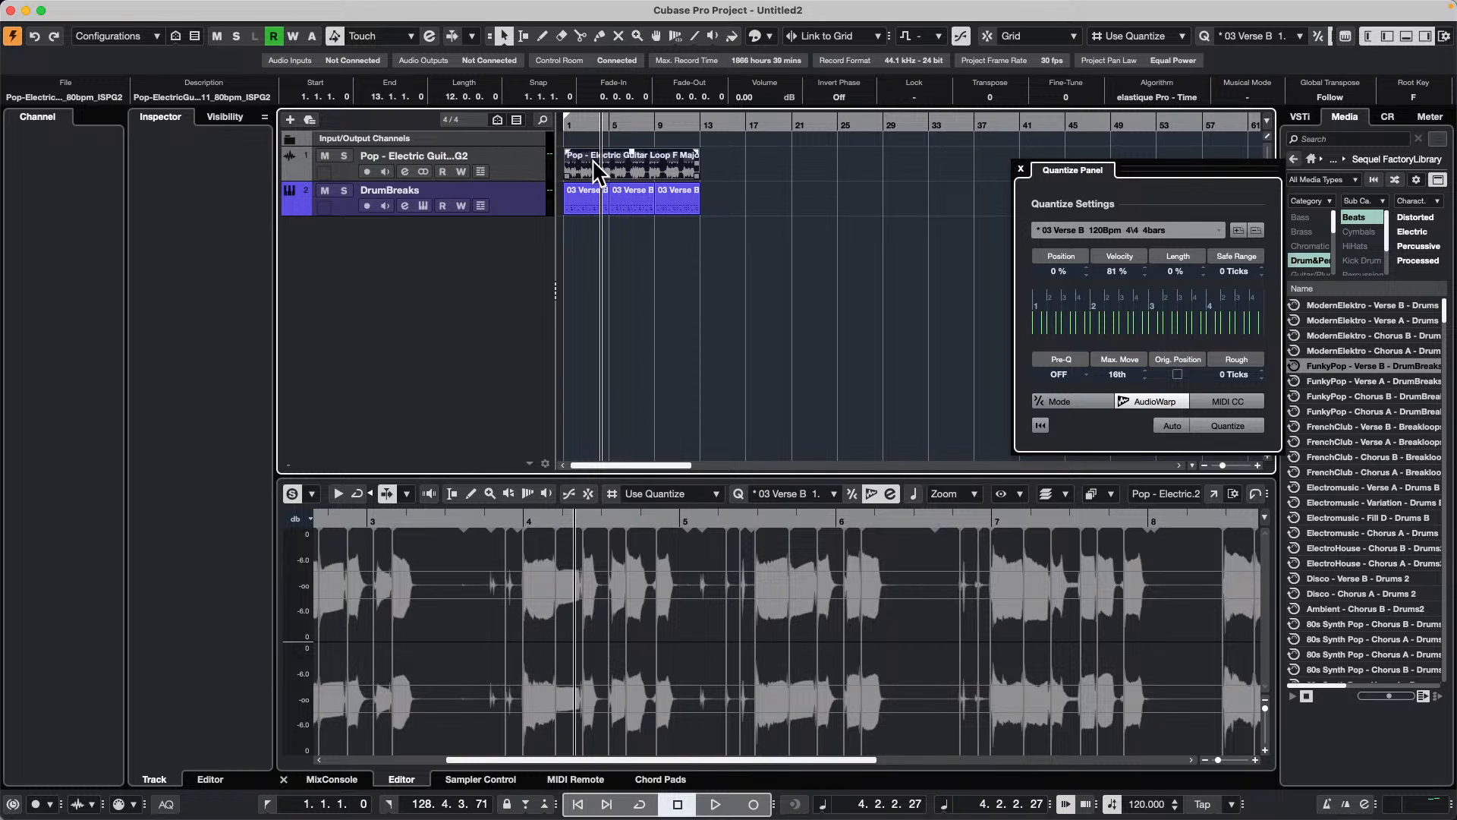
pyautogui.click(627, 339)
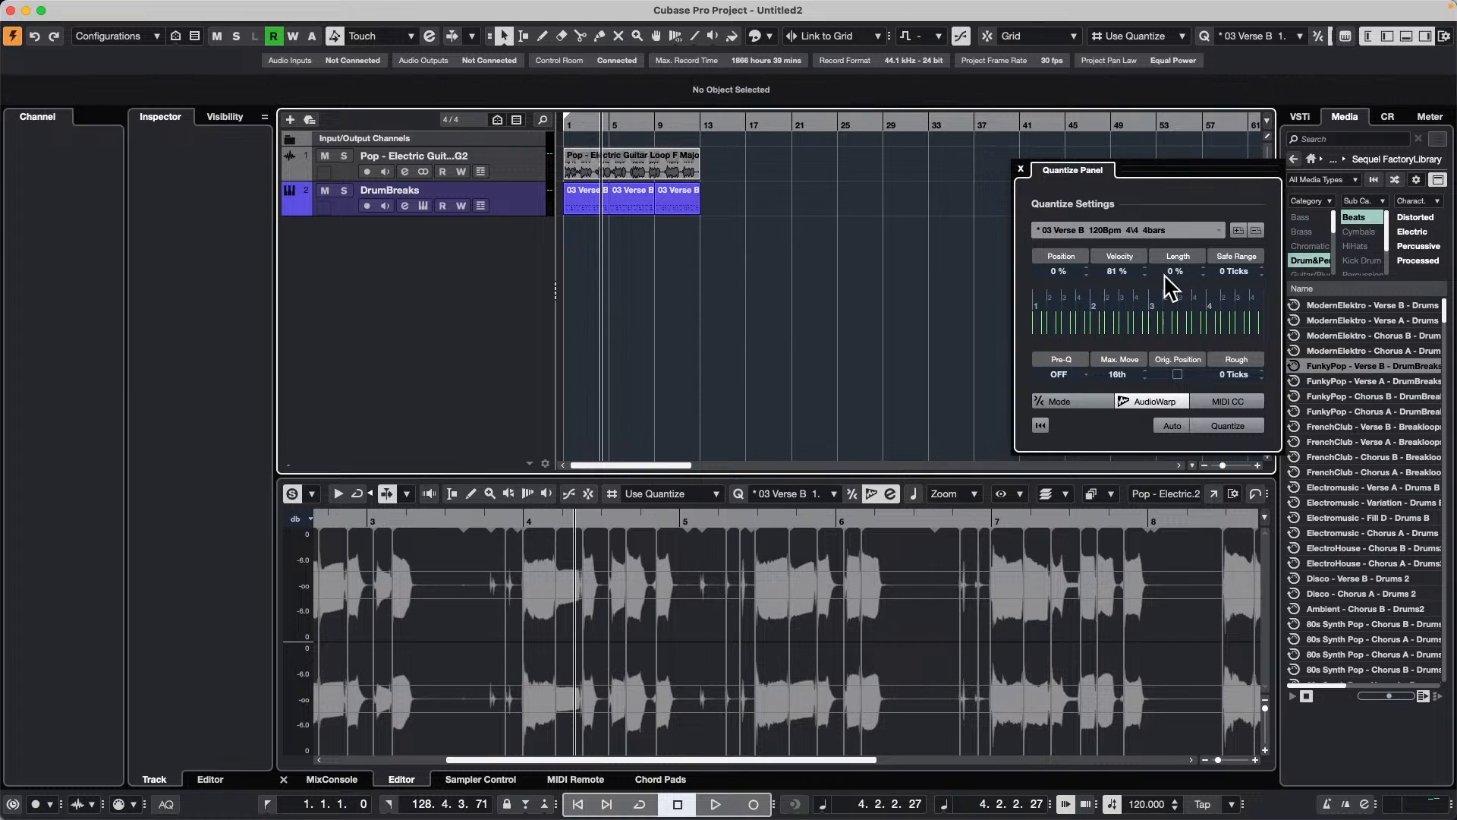
# Step: Try quantizing the guitar loop with the 1/16 preset, and undo that quantization
pyautogui.click(1205, 232)
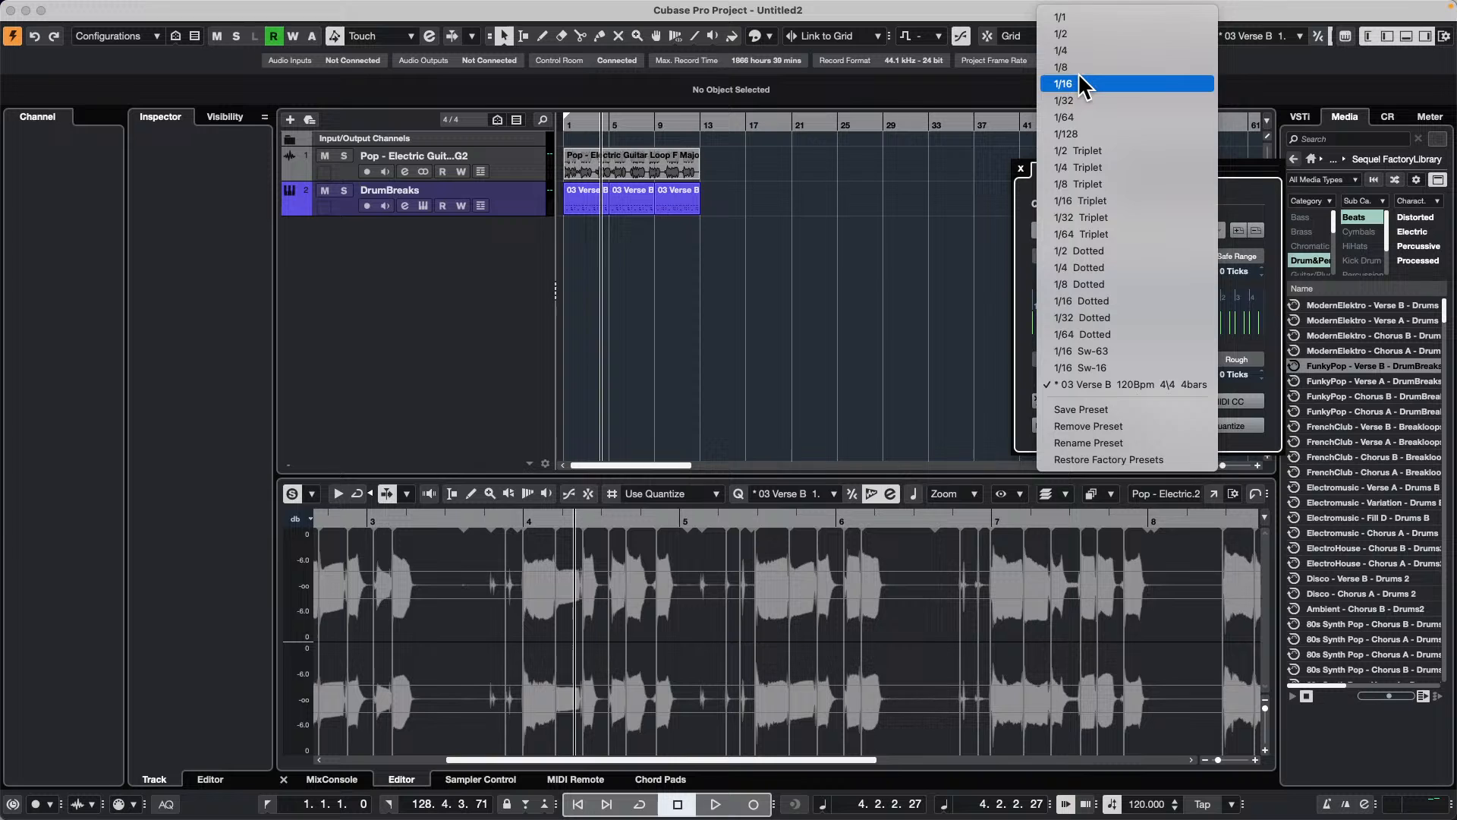
pyautogui.click(1079, 81)
pyautogui.click(633, 161)
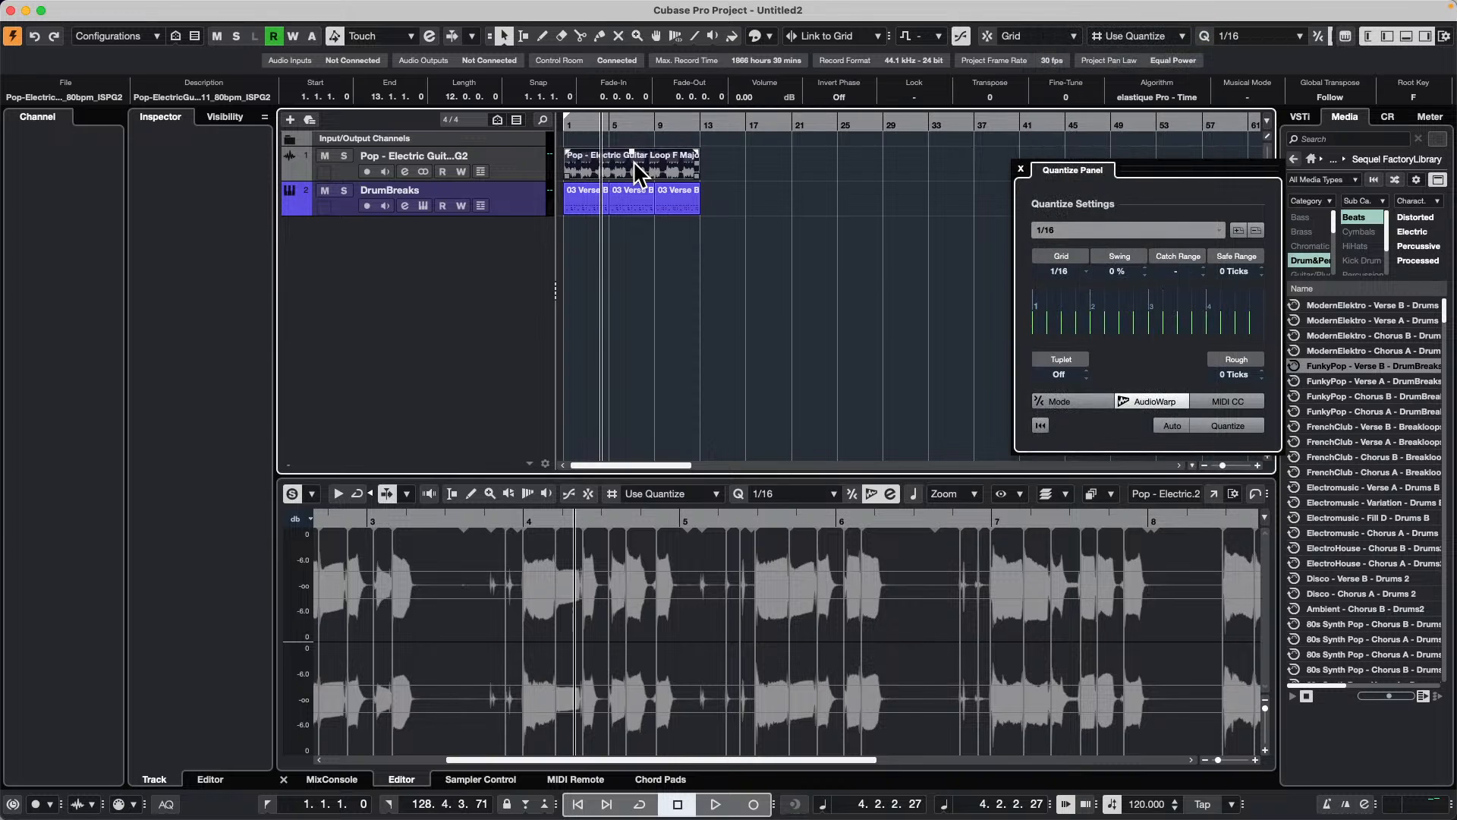
pyautogui.click(1236, 422)
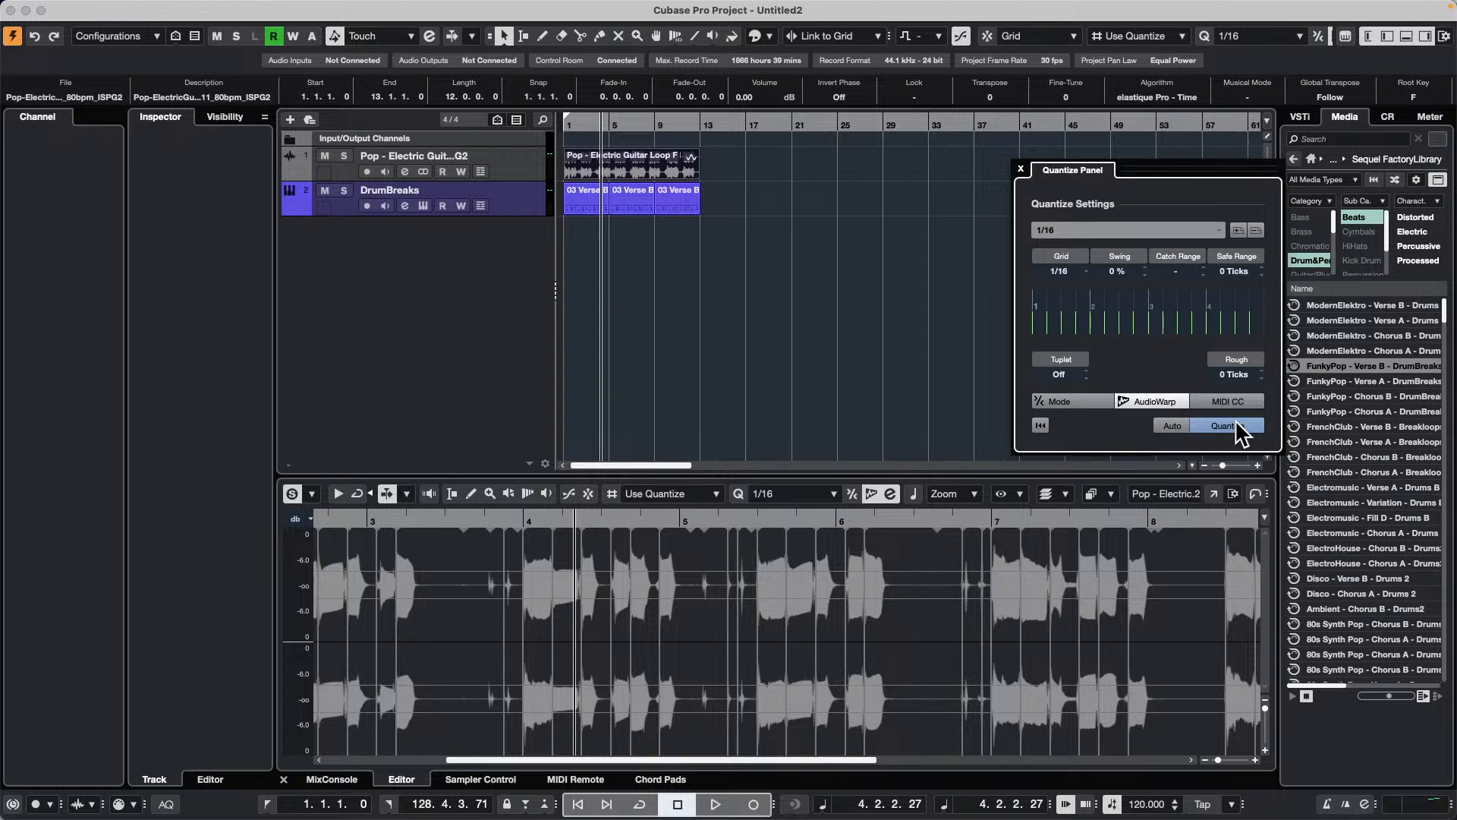
pyautogui.press('super+z')
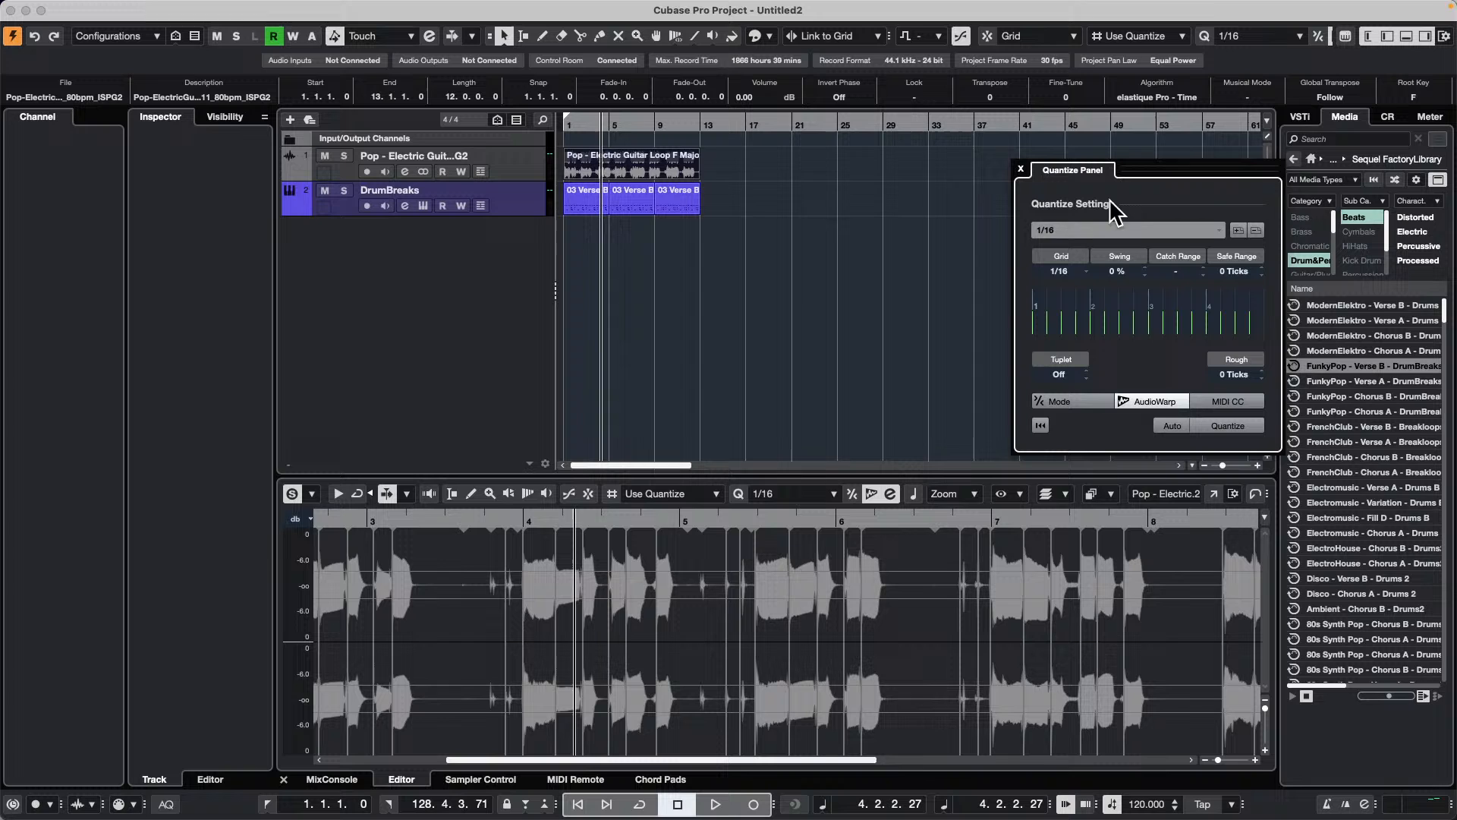
# Step: Reload the first drum part's groove into the Quantize Panel and quantize the guitar loop to it
pyautogui.moveTo(584, 196); pyautogui.dragTo(1121, 324)
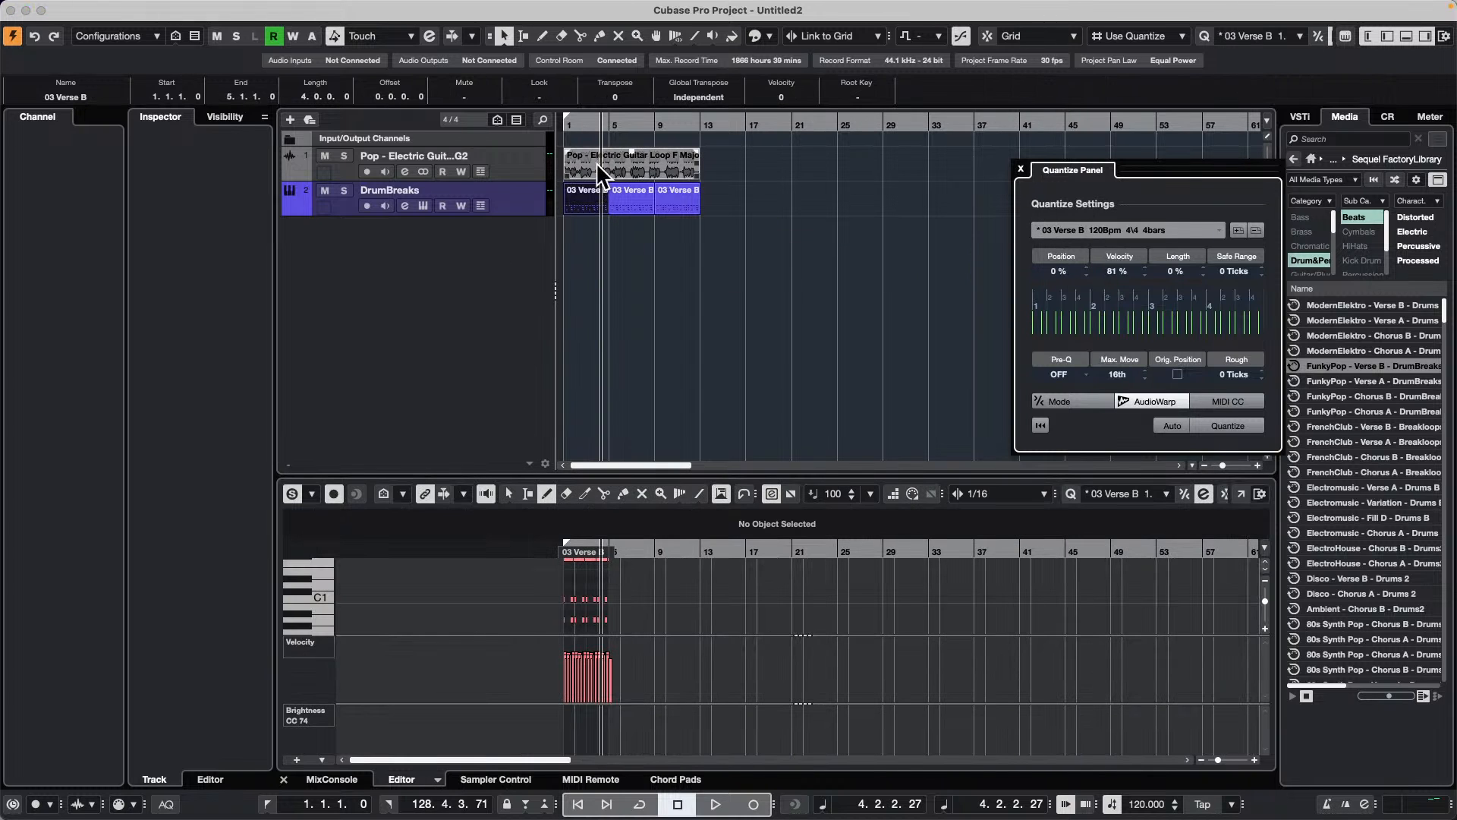
pyautogui.click(577, 162)
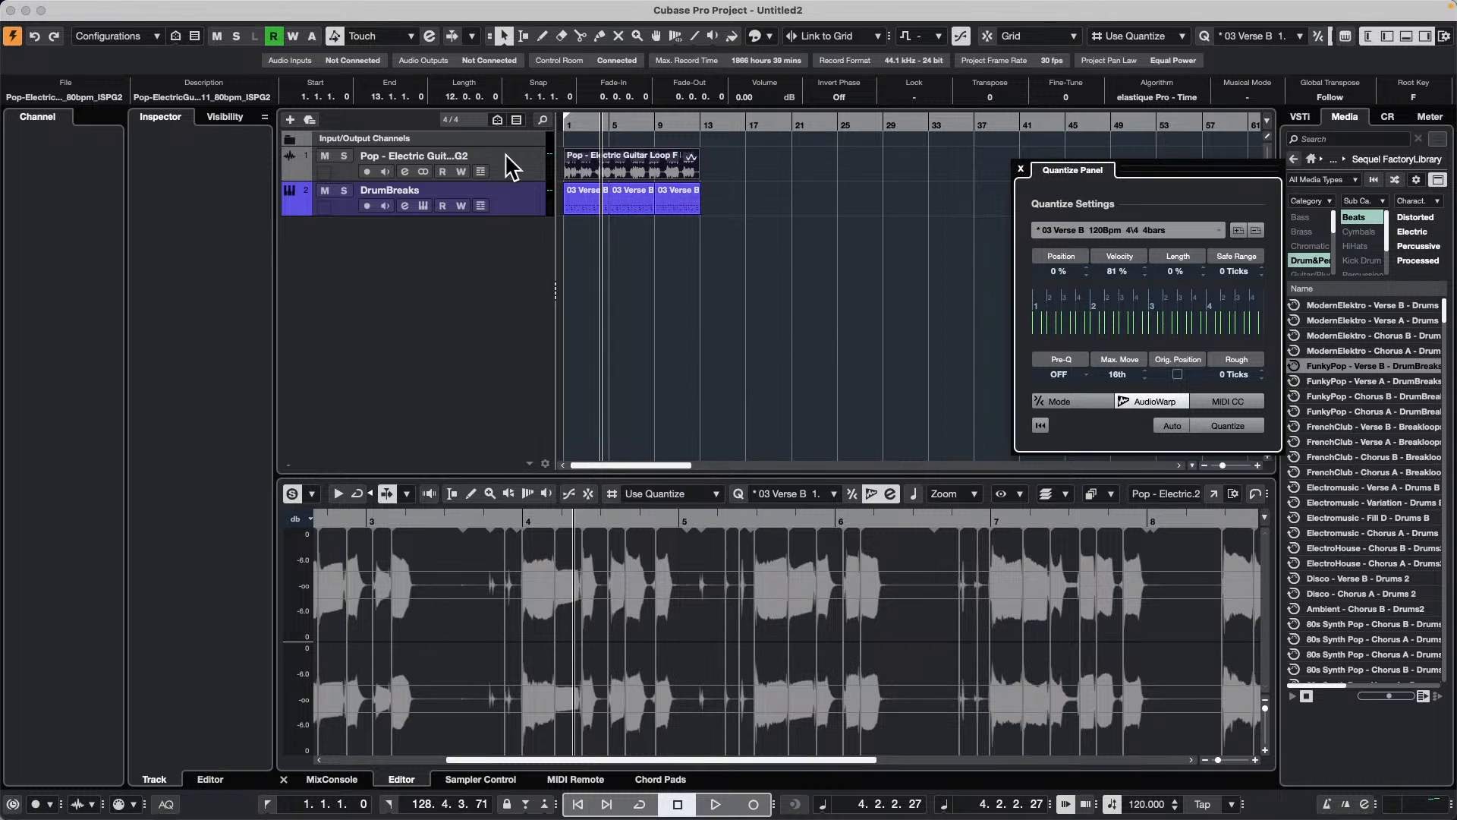
# Step: Insert the Black Valve compressor on the electric guitar track and move its window clear of the tracks
pyautogui.click(535, 168)
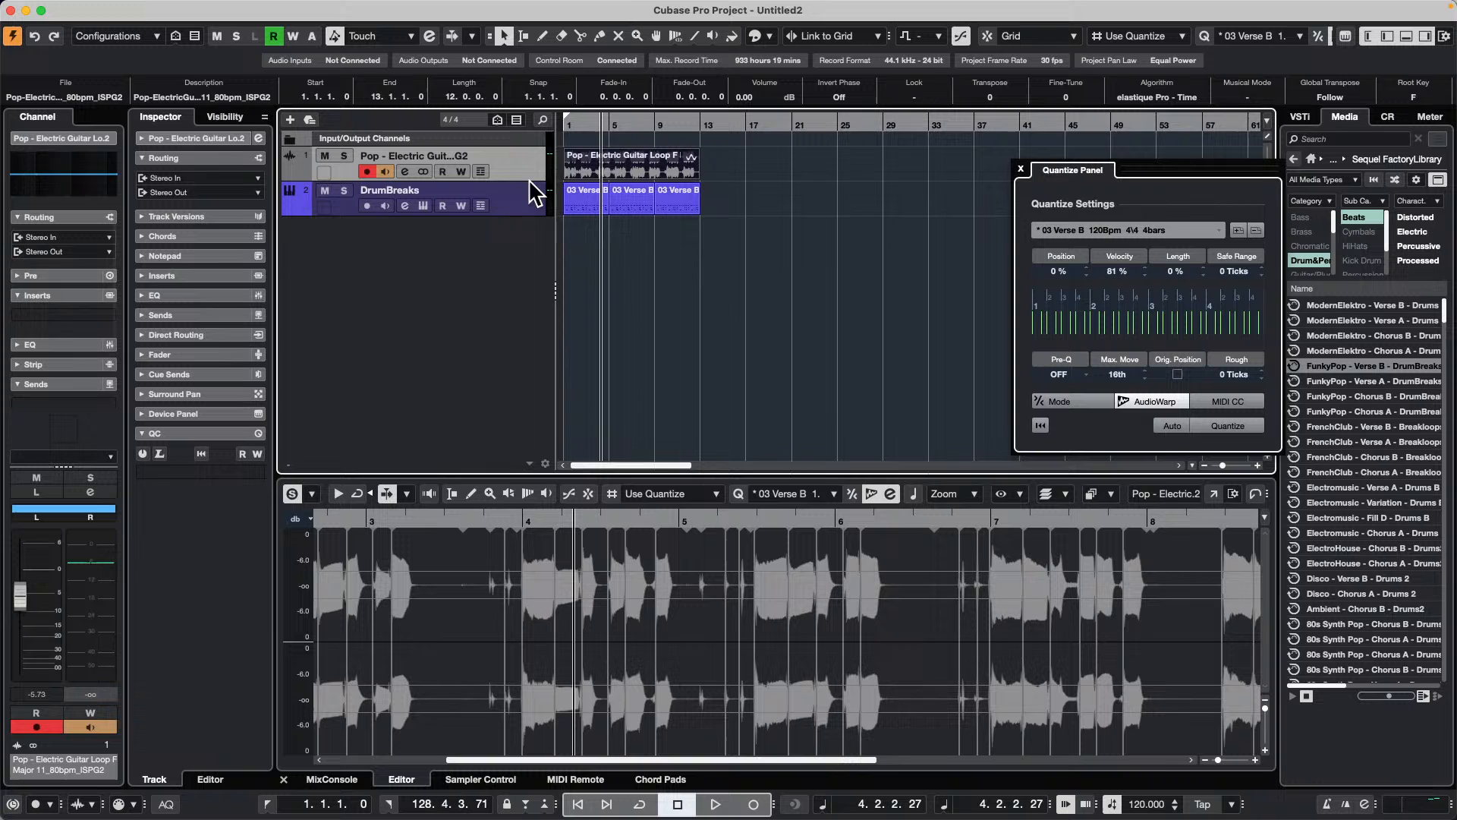
pyautogui.click(65, 311)
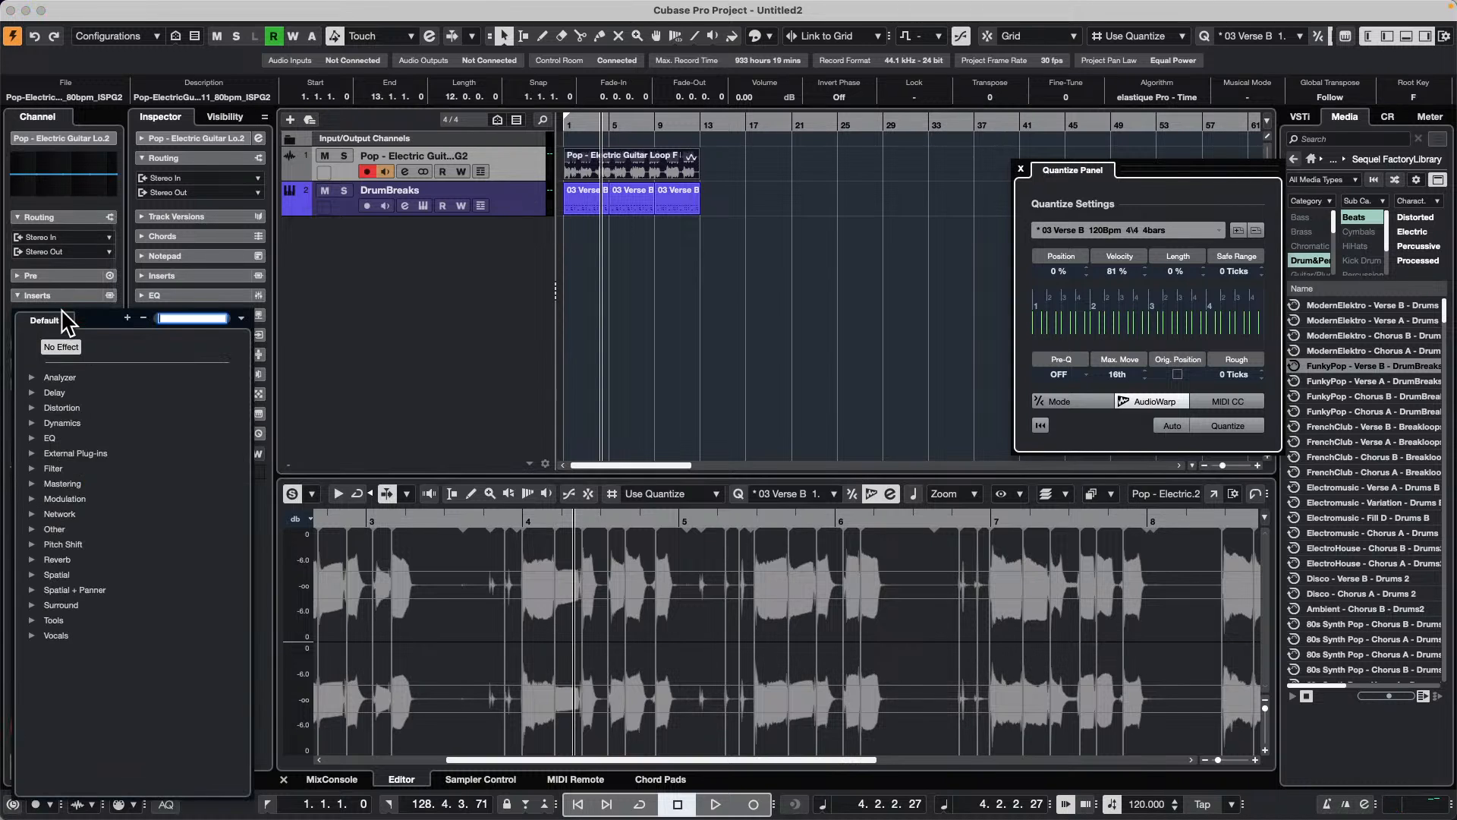
pyautogui.click(35, 422)
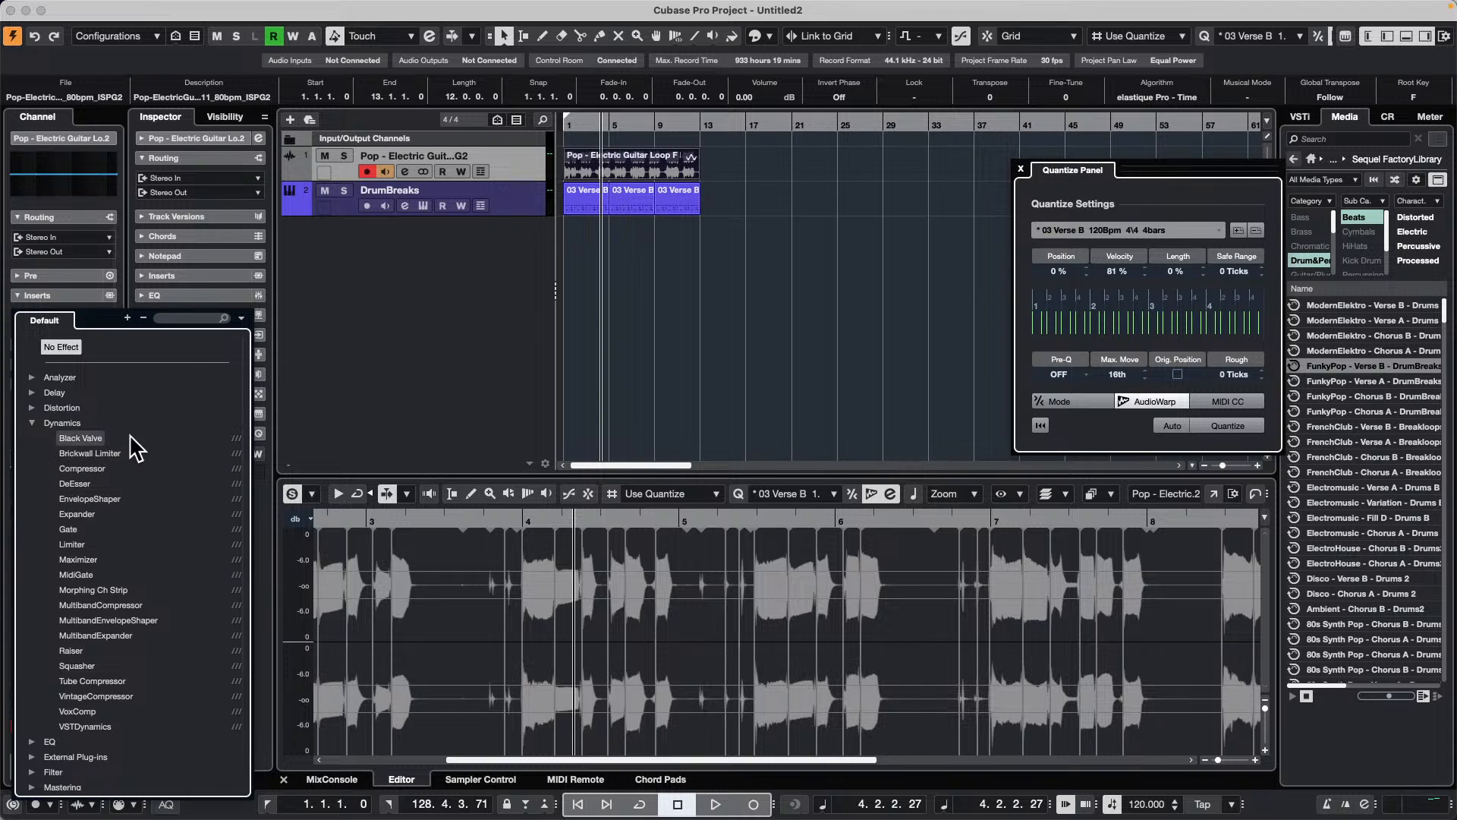
pyautogui.click(94, 438)
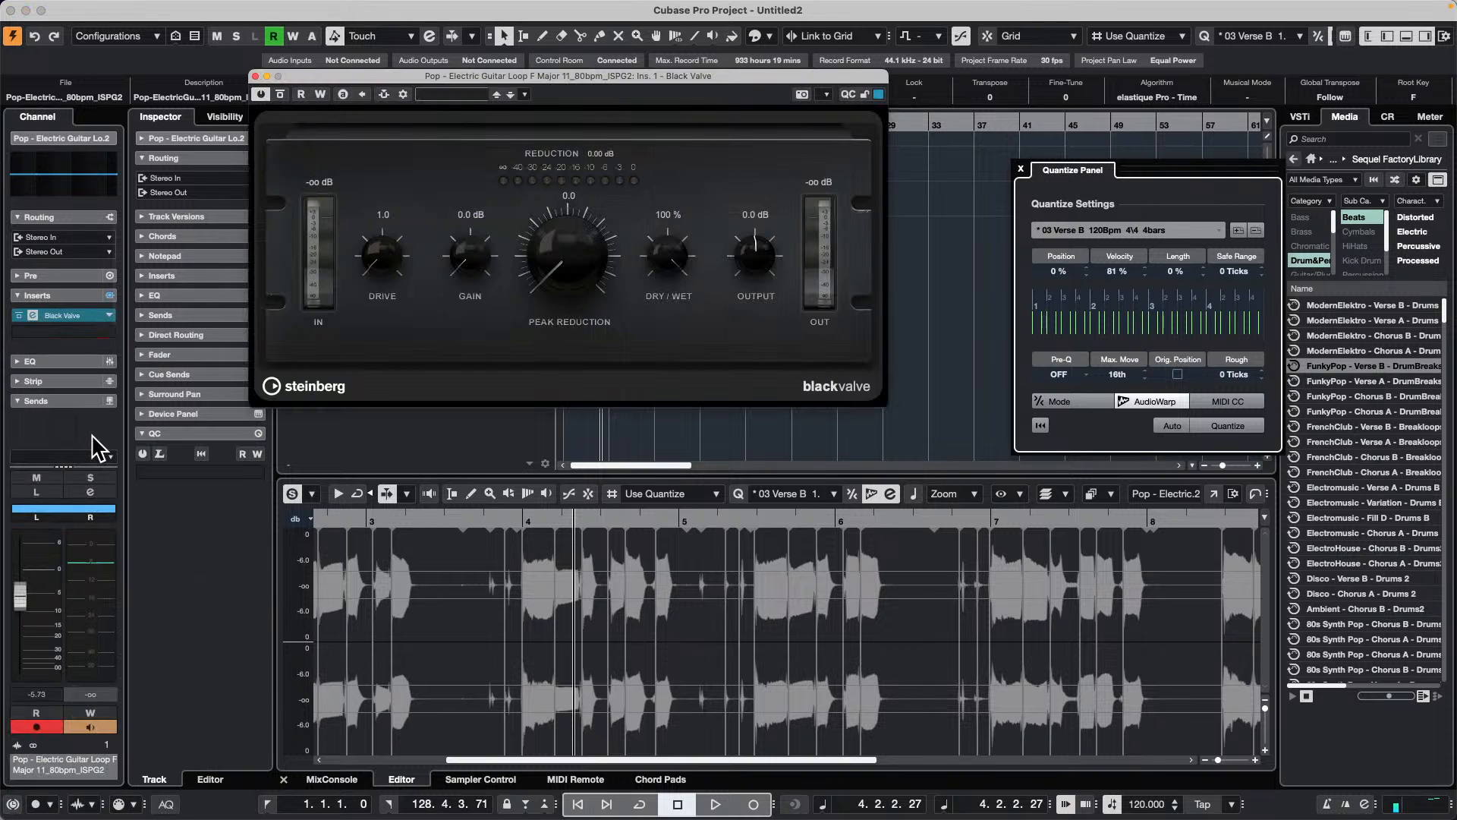
pyautogui.moveTo(660, 271); pyautogui.dragTo(941, 260)
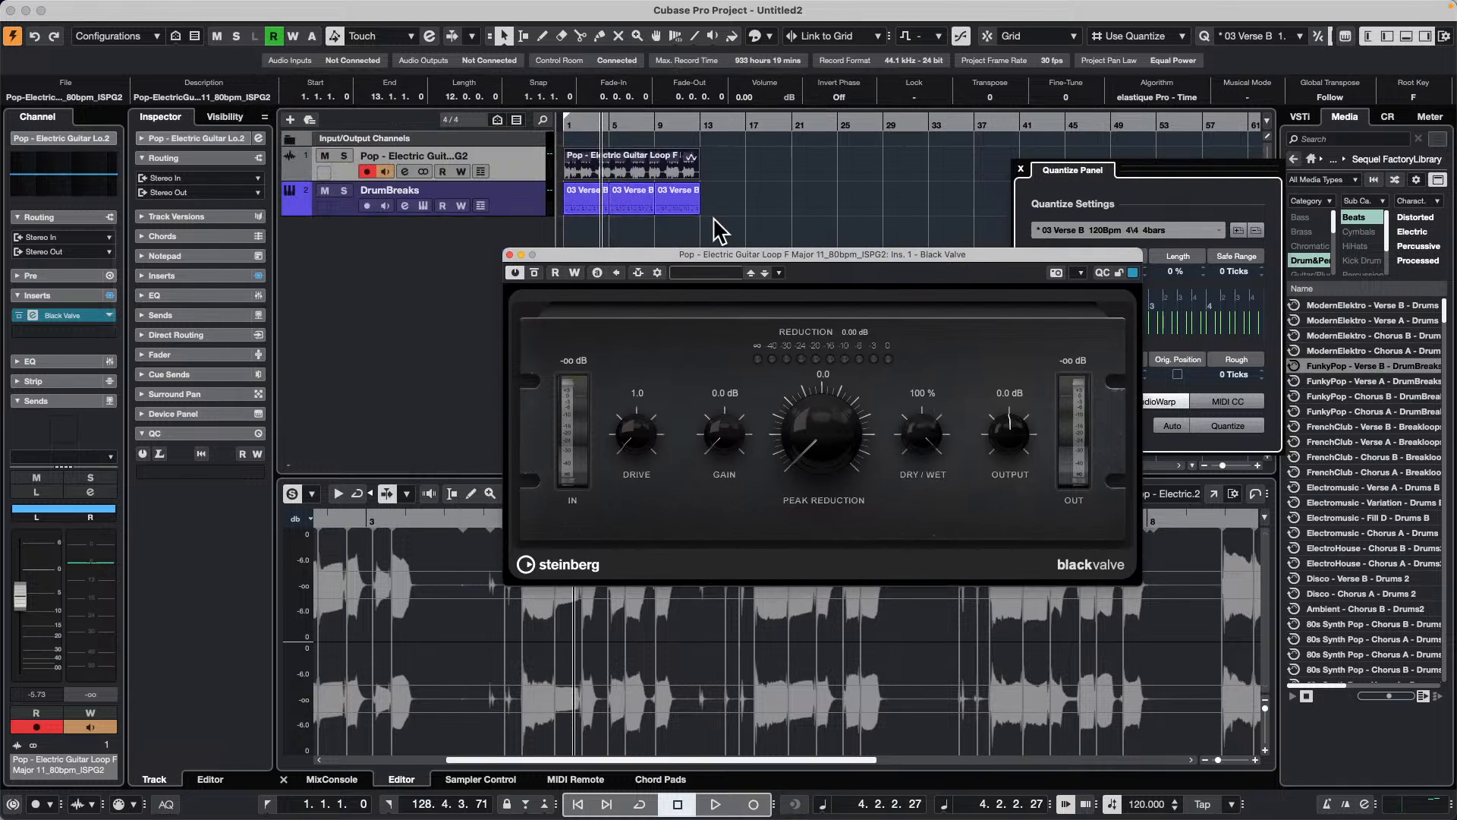
# Step: Insert Black Valve after DualFilter on the DrumBreaks track and close the guitar's Black Valve window
pyautogui.click(582, 119)
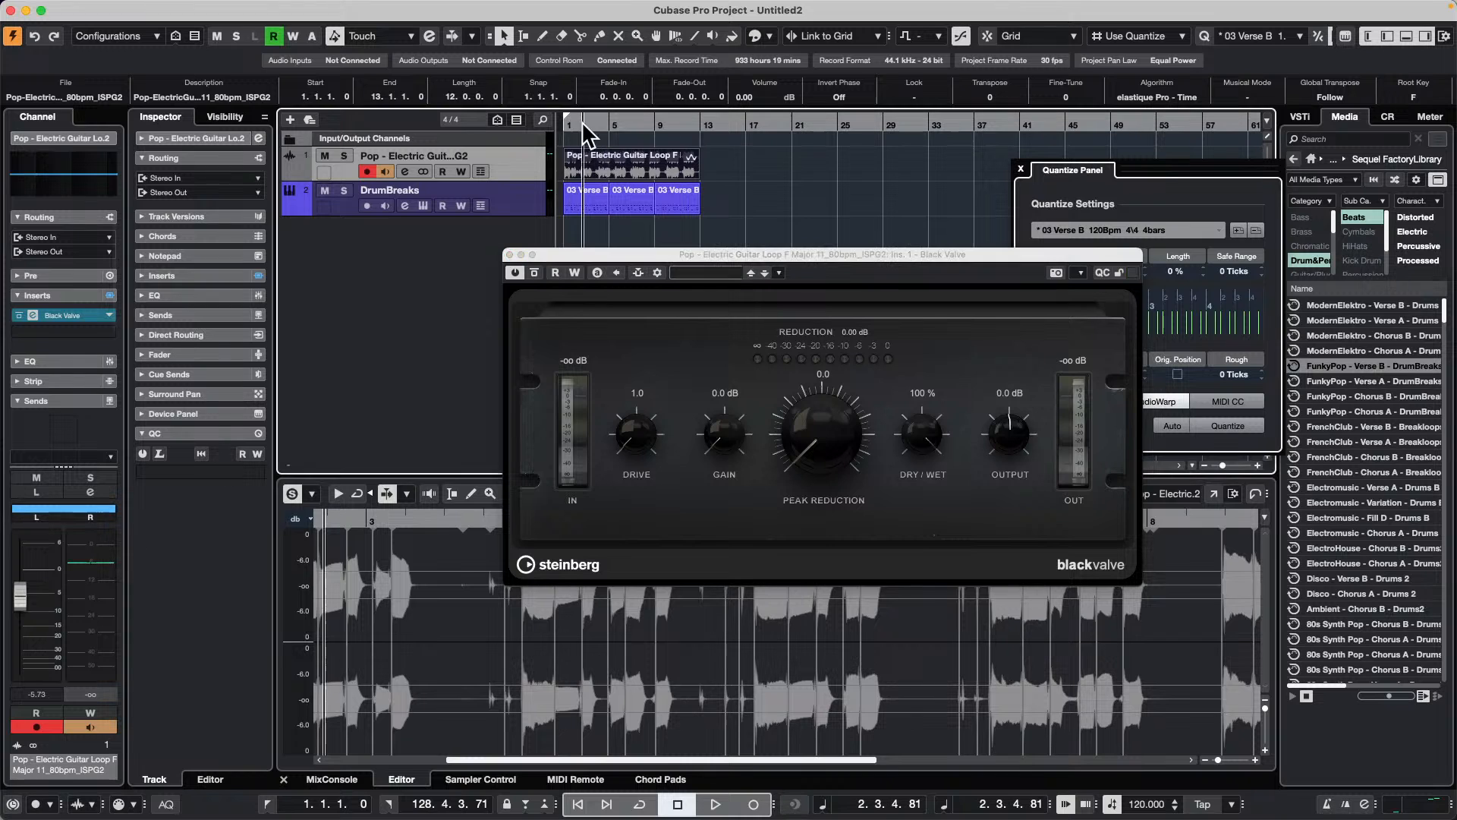
pyautogui.click(497, 198)
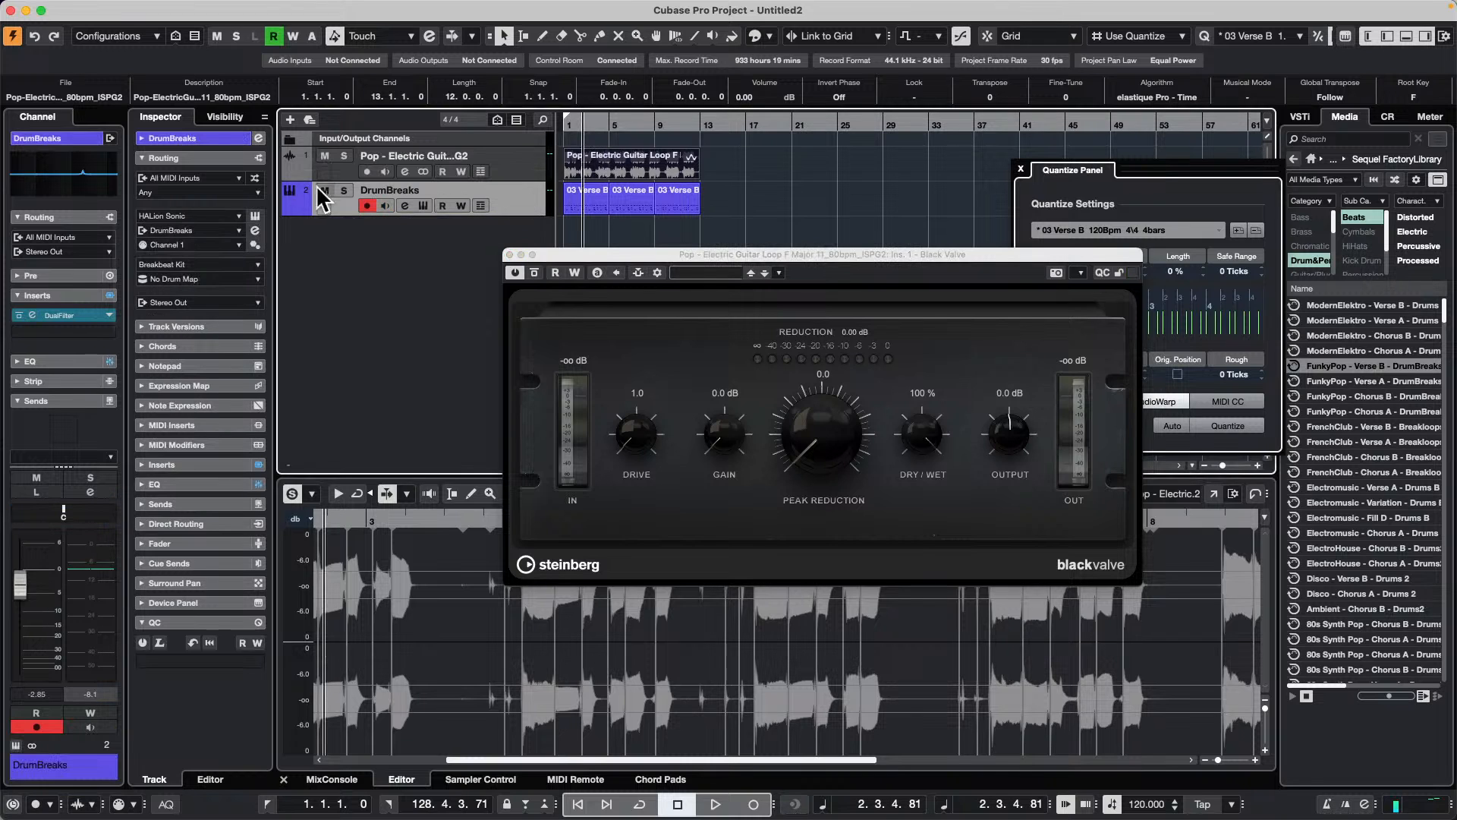
pyautogui.click(92, 332)
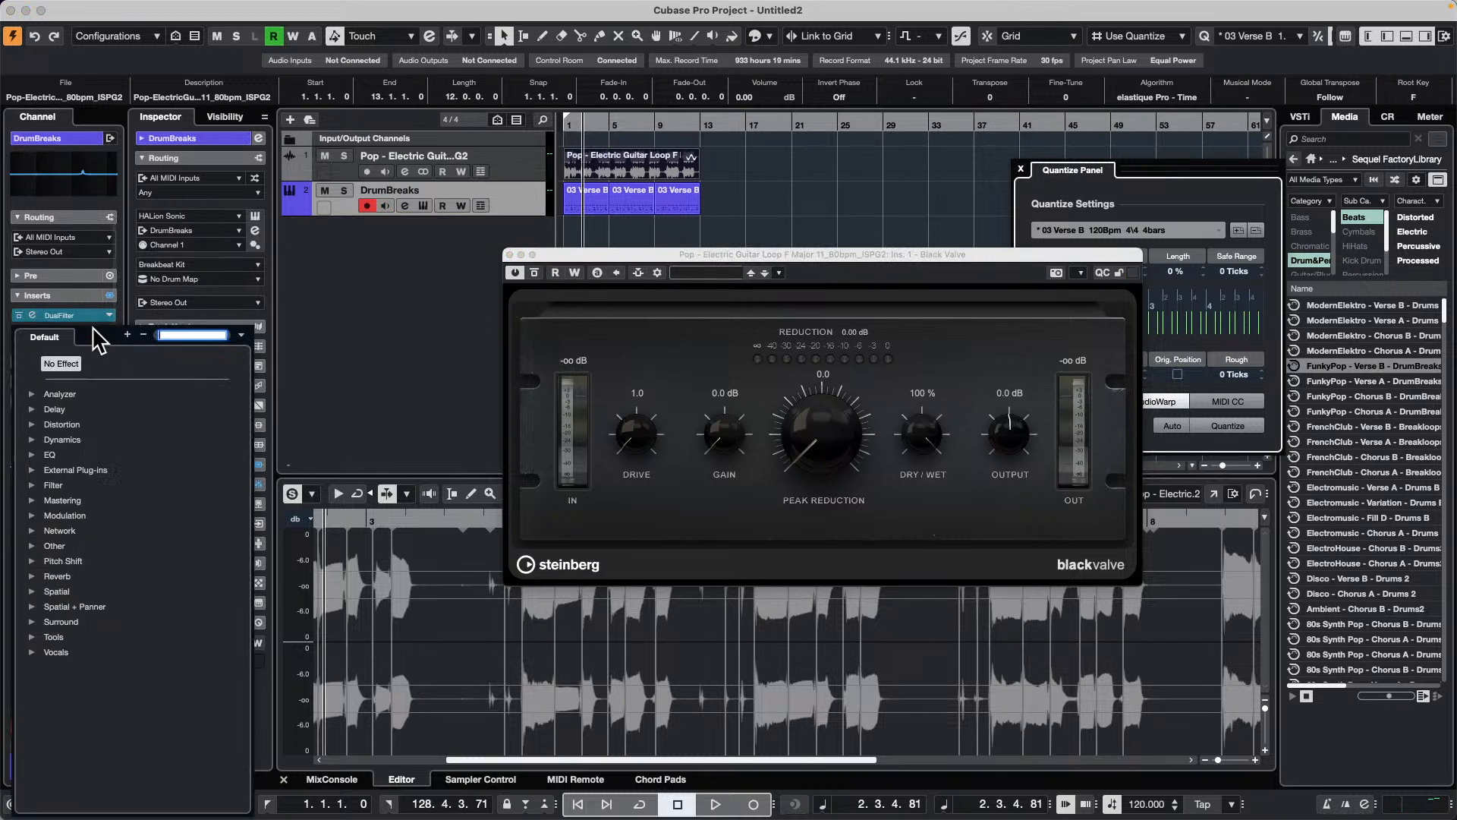
pyautogui.click(31, 441)
pyautogui.click(85, 452)
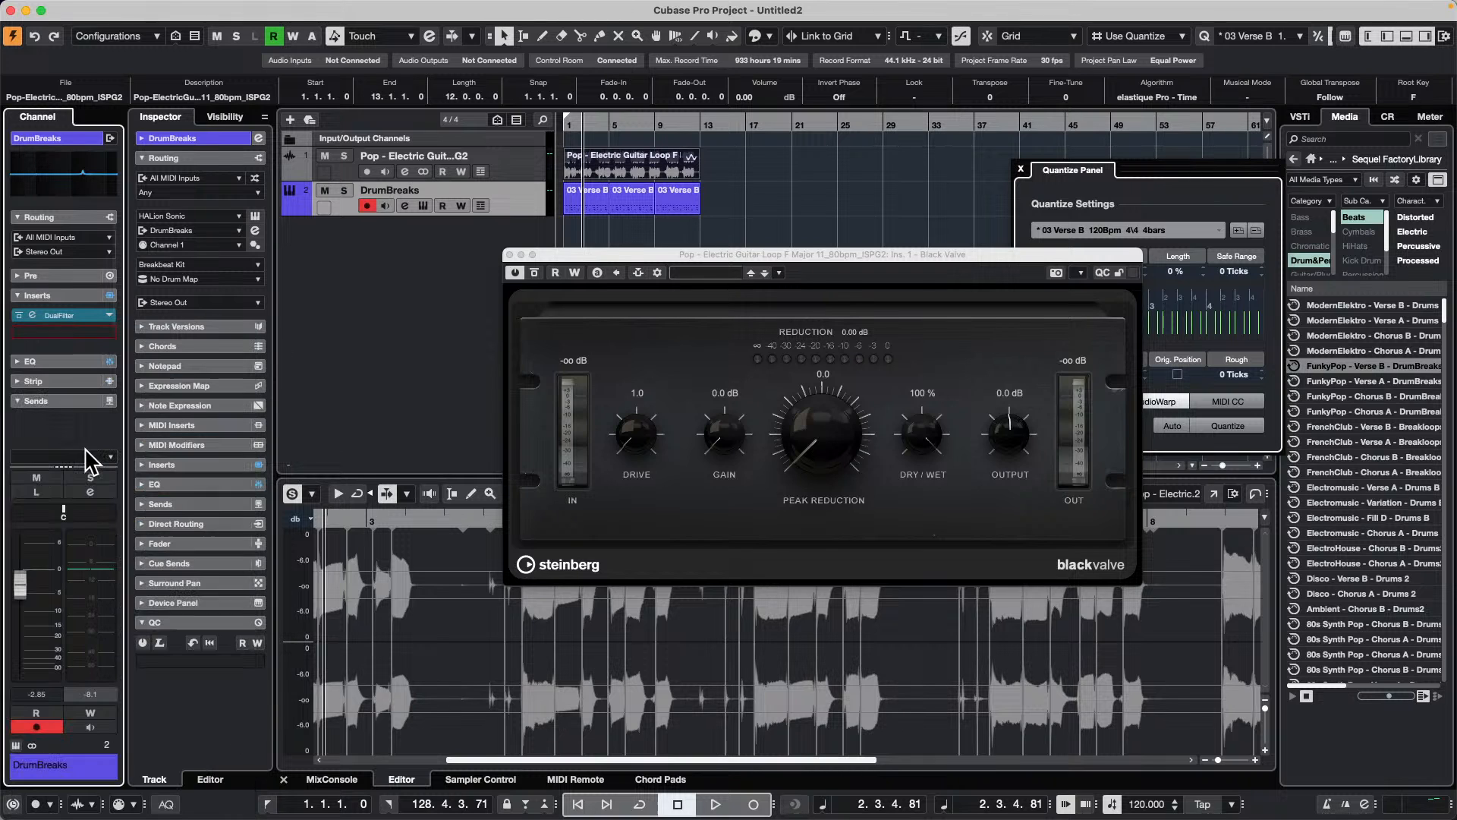
pyautogui.click(510, 255)
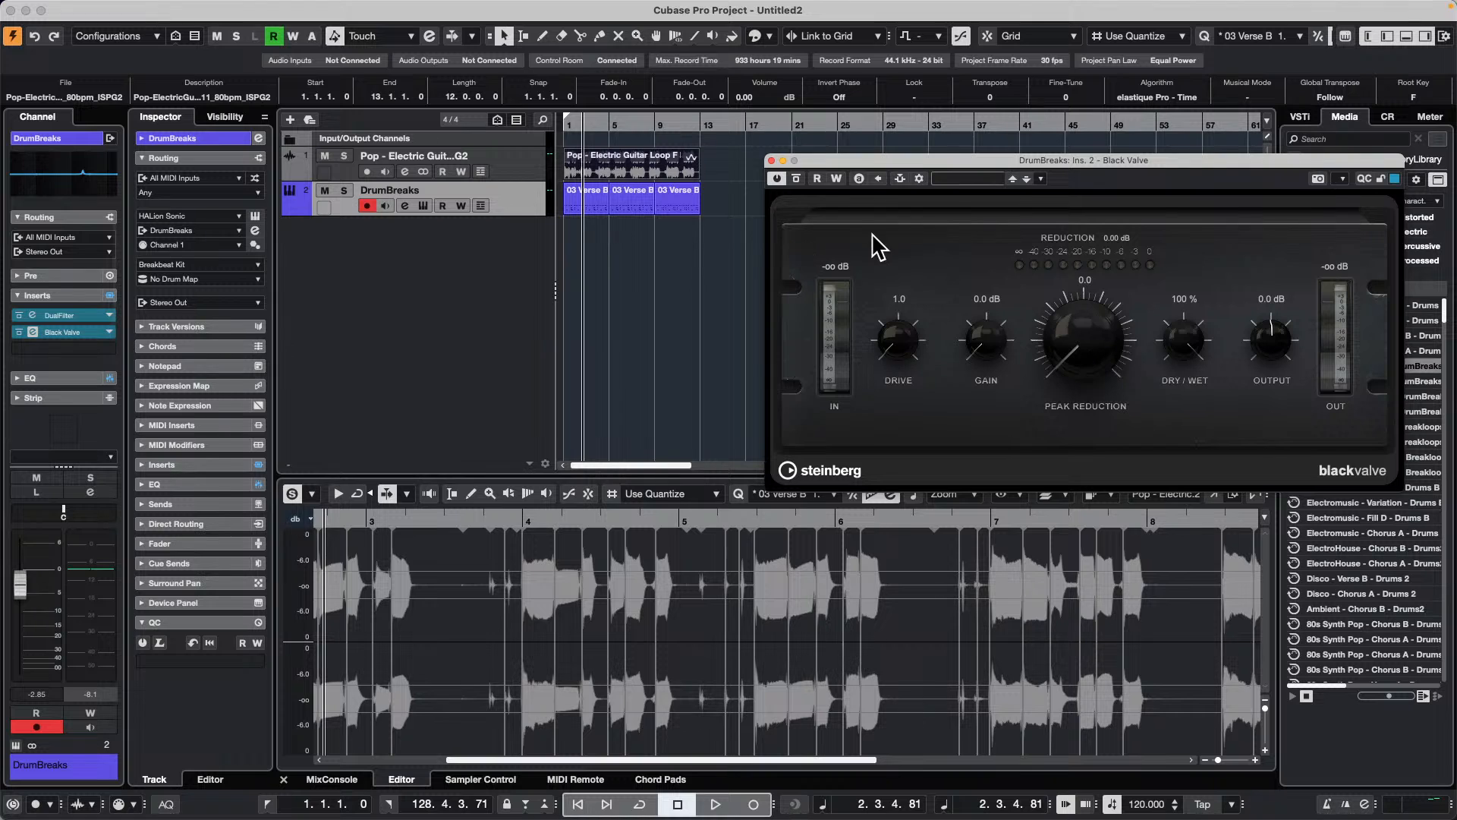
# Step: Audition the soloed DrumBreaks track through Black Valve with Peak Reduction at 10.0, and set Dry/Wet to 51 %
pyautogui.click(344, 191)
pyautogui.press('space')
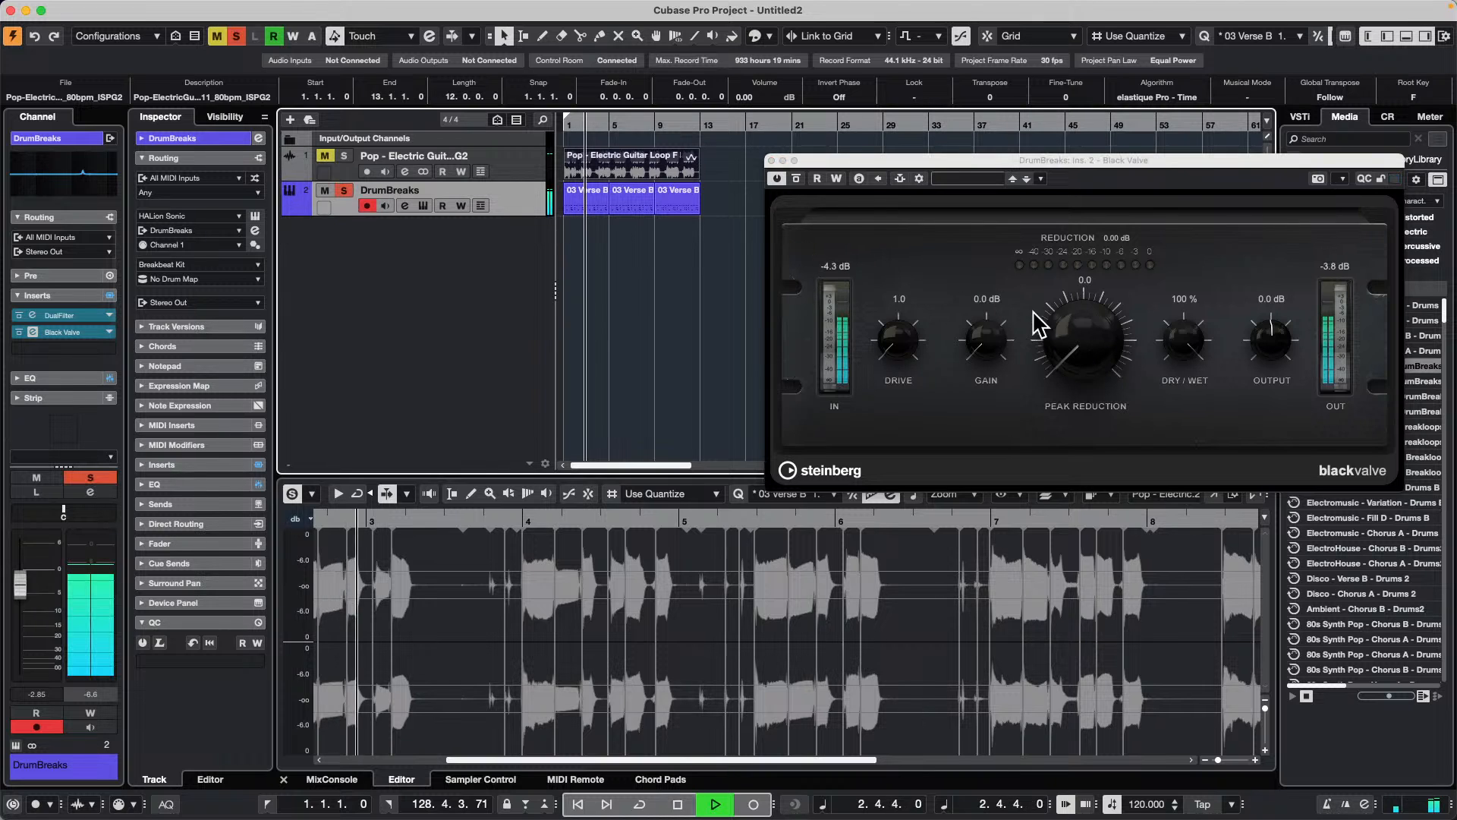
pyautogui.moveTo(1069, 320); pyautogui.dragTo(796, 186)
pyautogui.moveTo(906, 368); pyautogui.dragTo(922, 252)
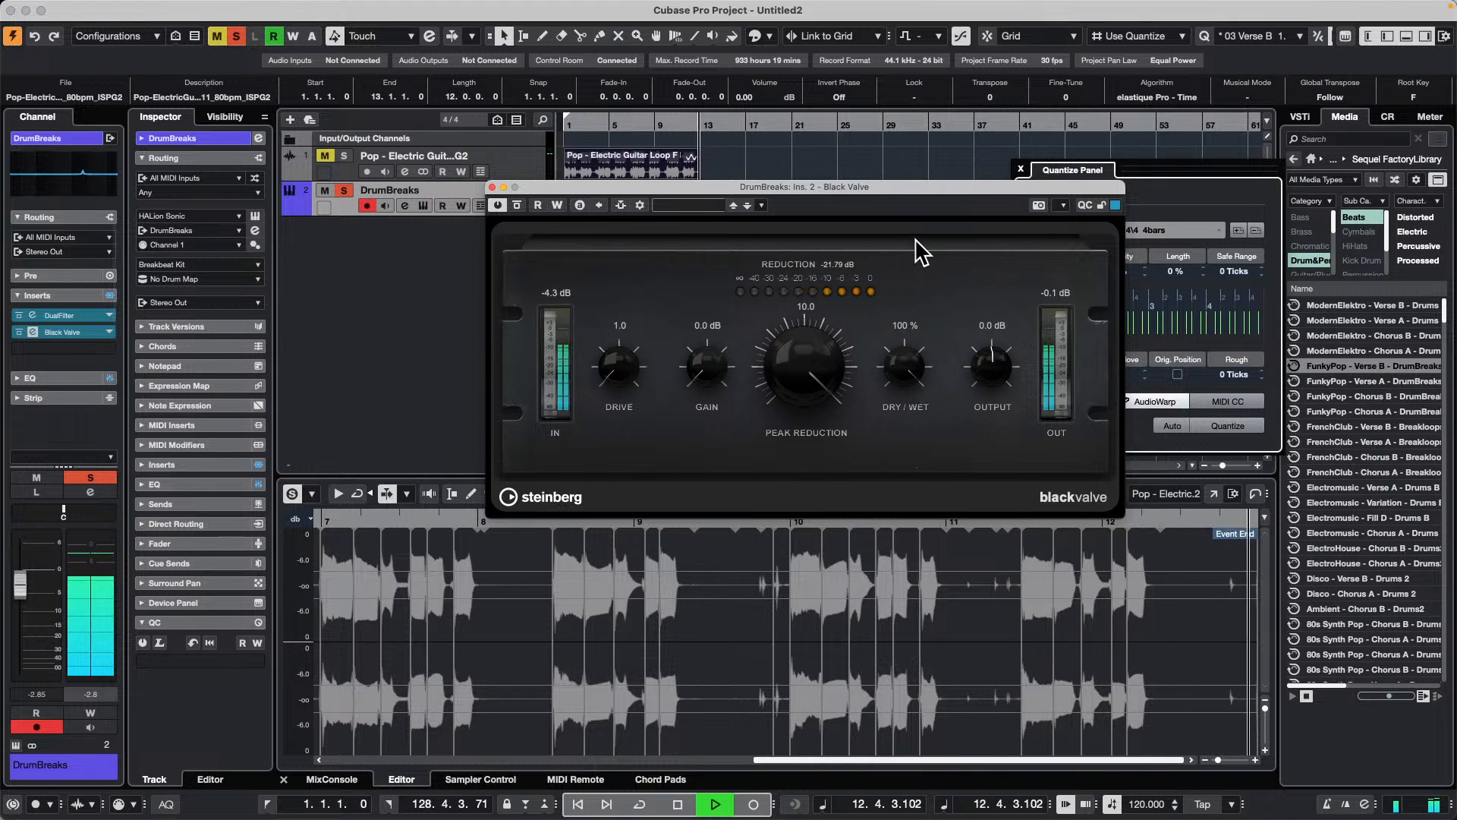
pyautogui.press('space')
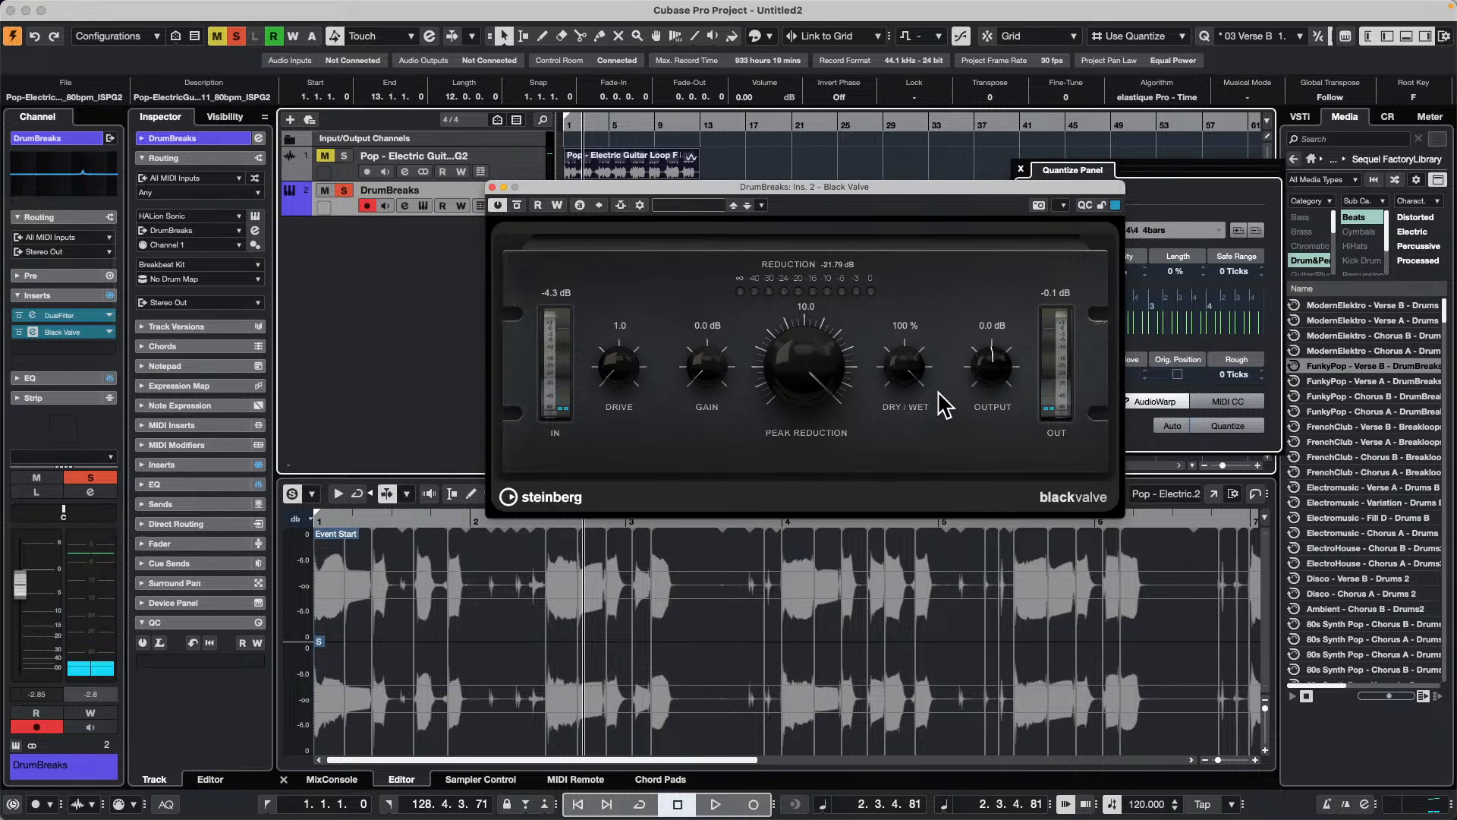
pyautogui.moveTo(903, 362); pyautogui.dragTo(910, 437)
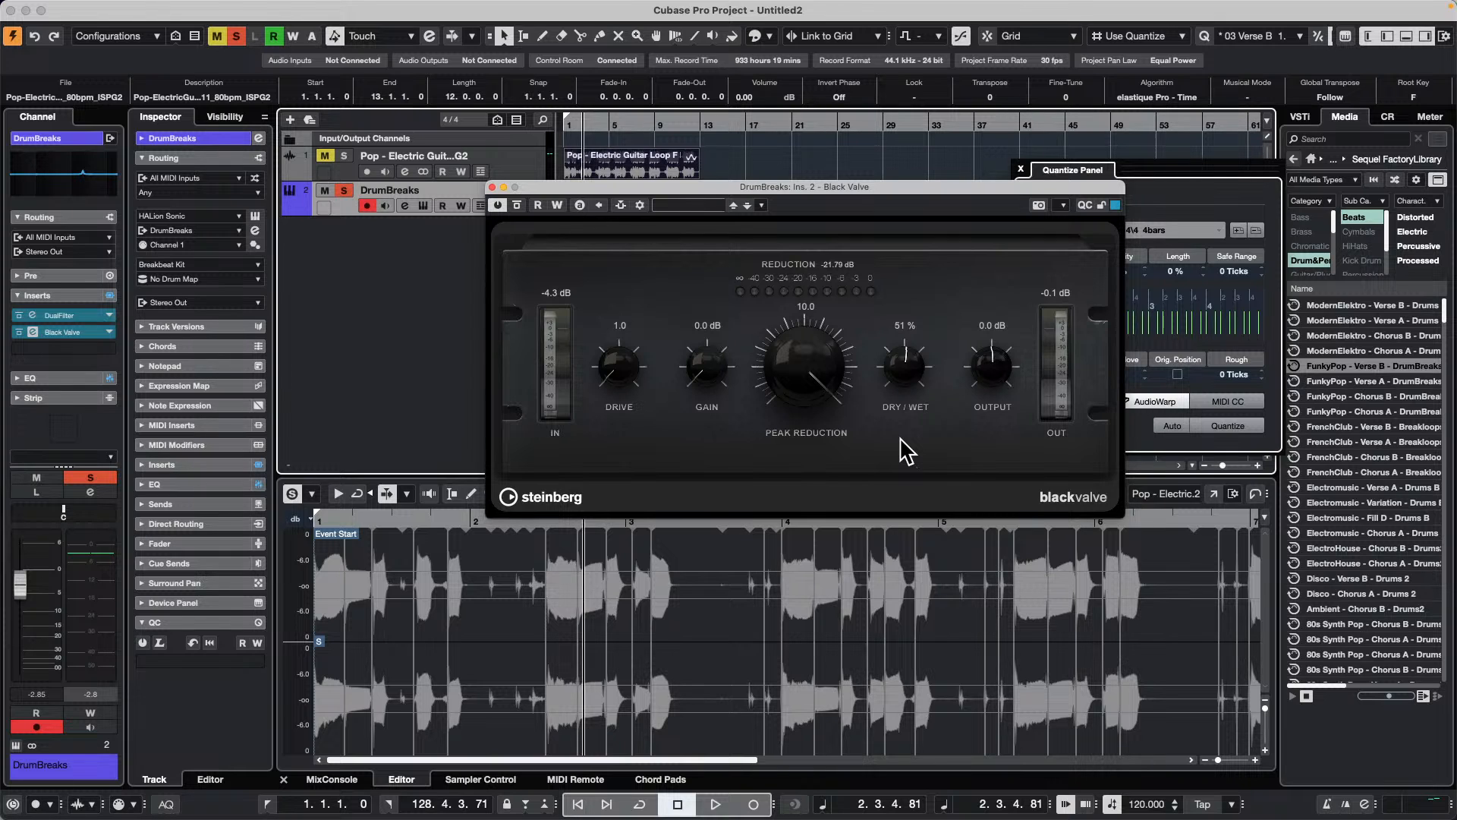
# Step: Close the Black Valve window and the Untitled2 project
pyautogui.click(100, 9)
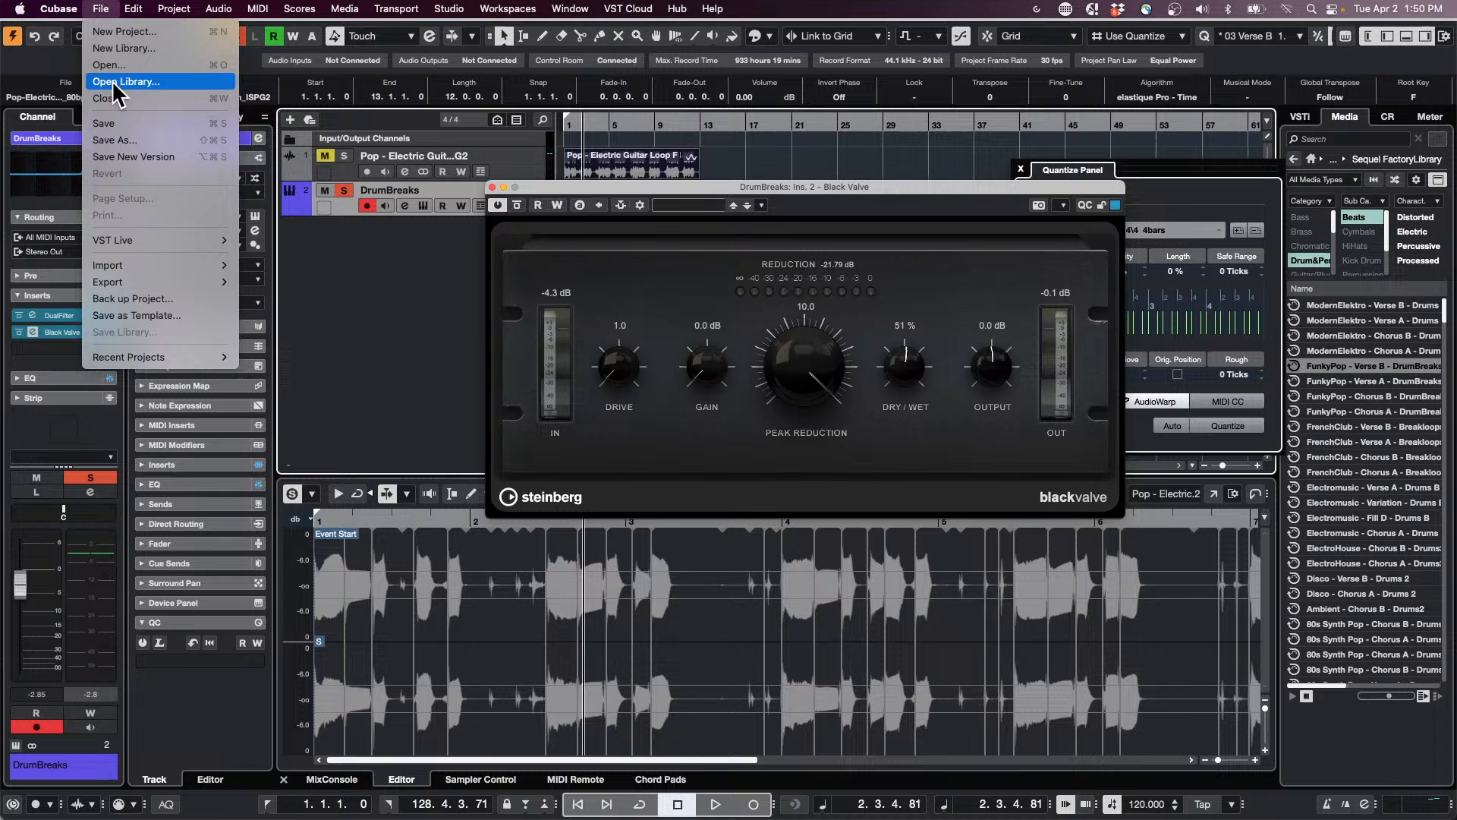
pyautogui.click(167, 98)
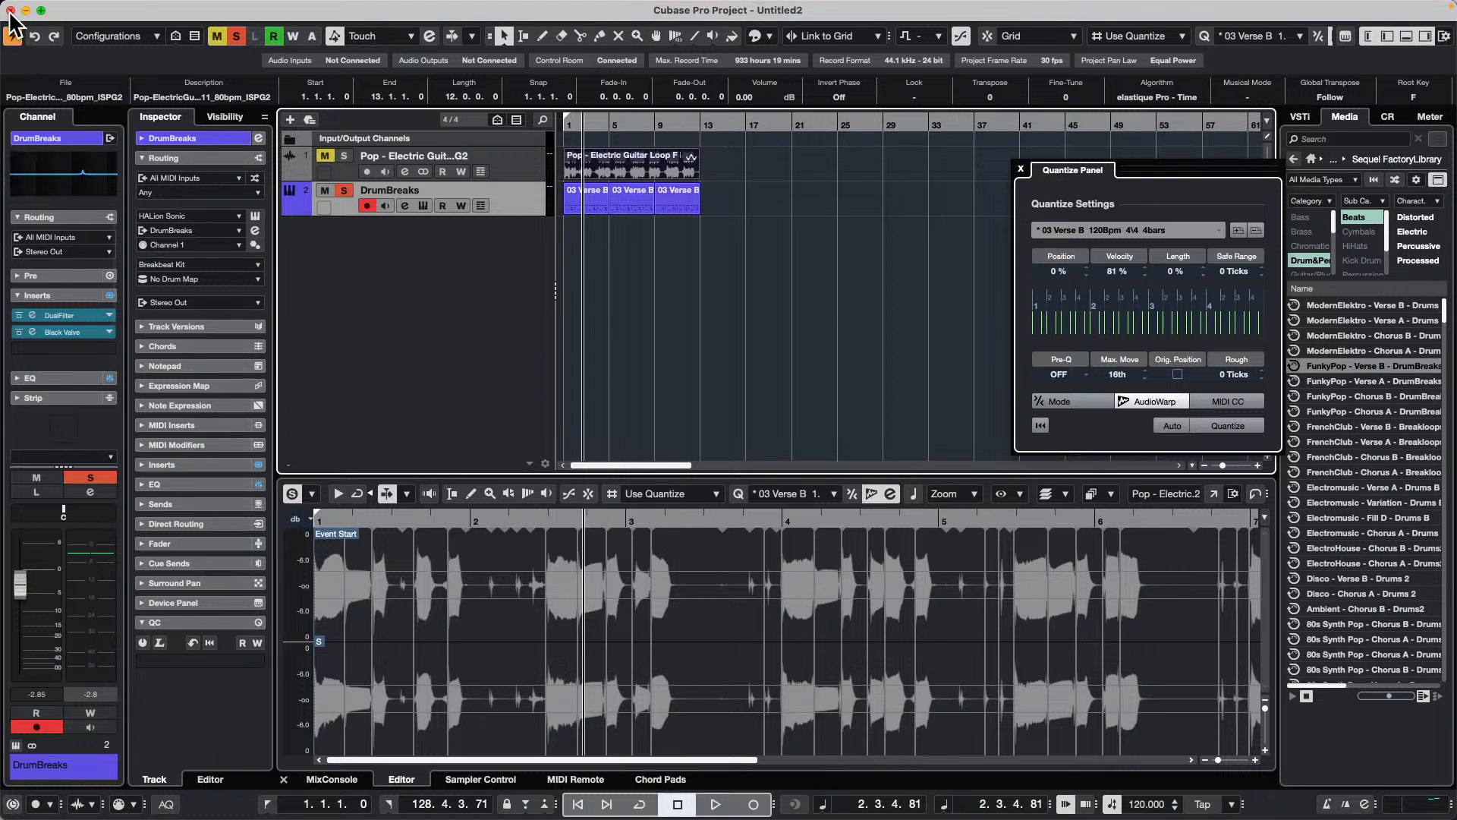
pyautogui.click(10, 11)
pyautogui.click(695, 276)
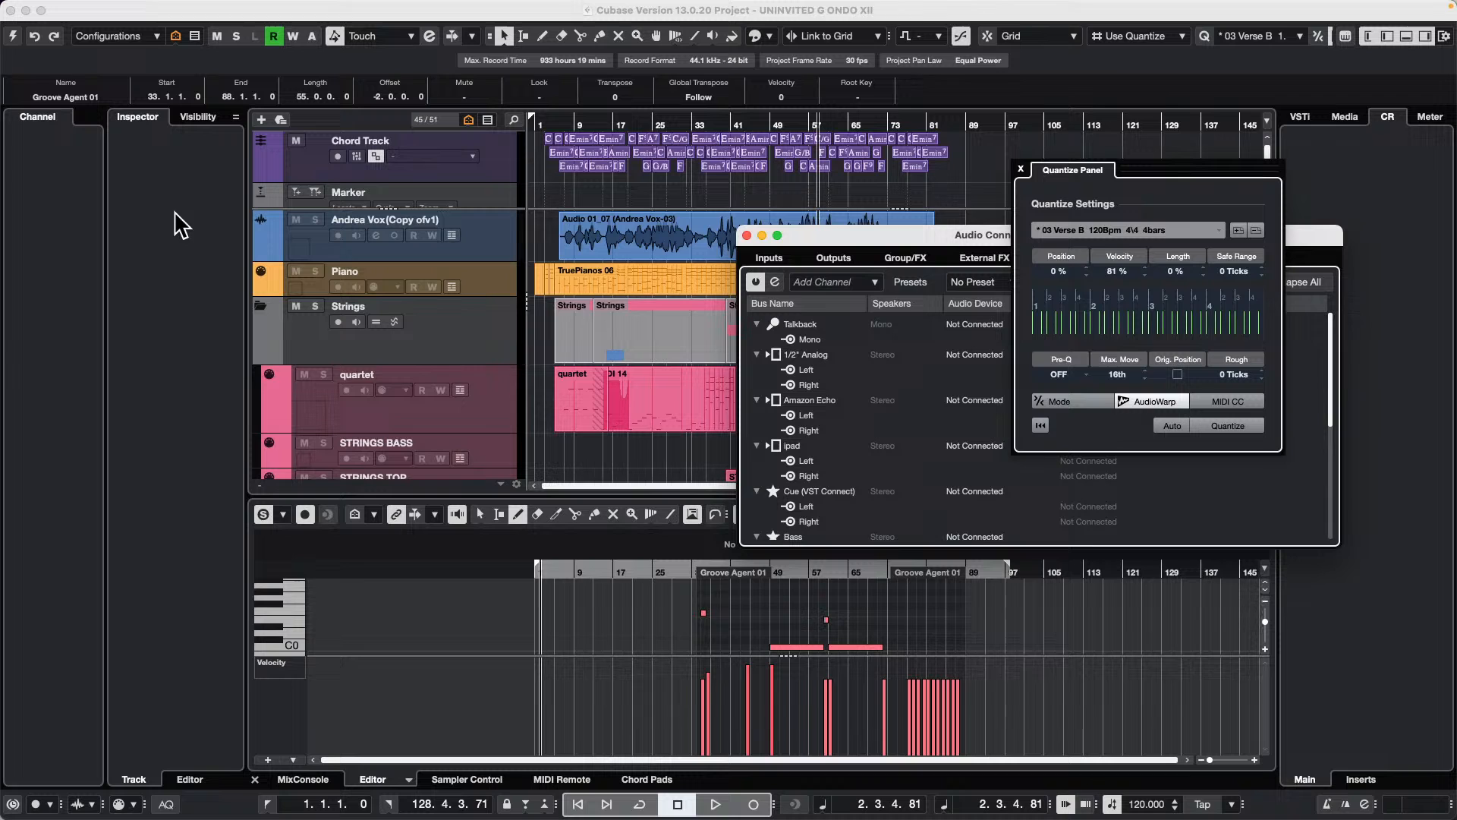
# Step: Close the UNINVITED G ONDO XII and jump off projects without saving their changes
pyautogui.click(11, 11)
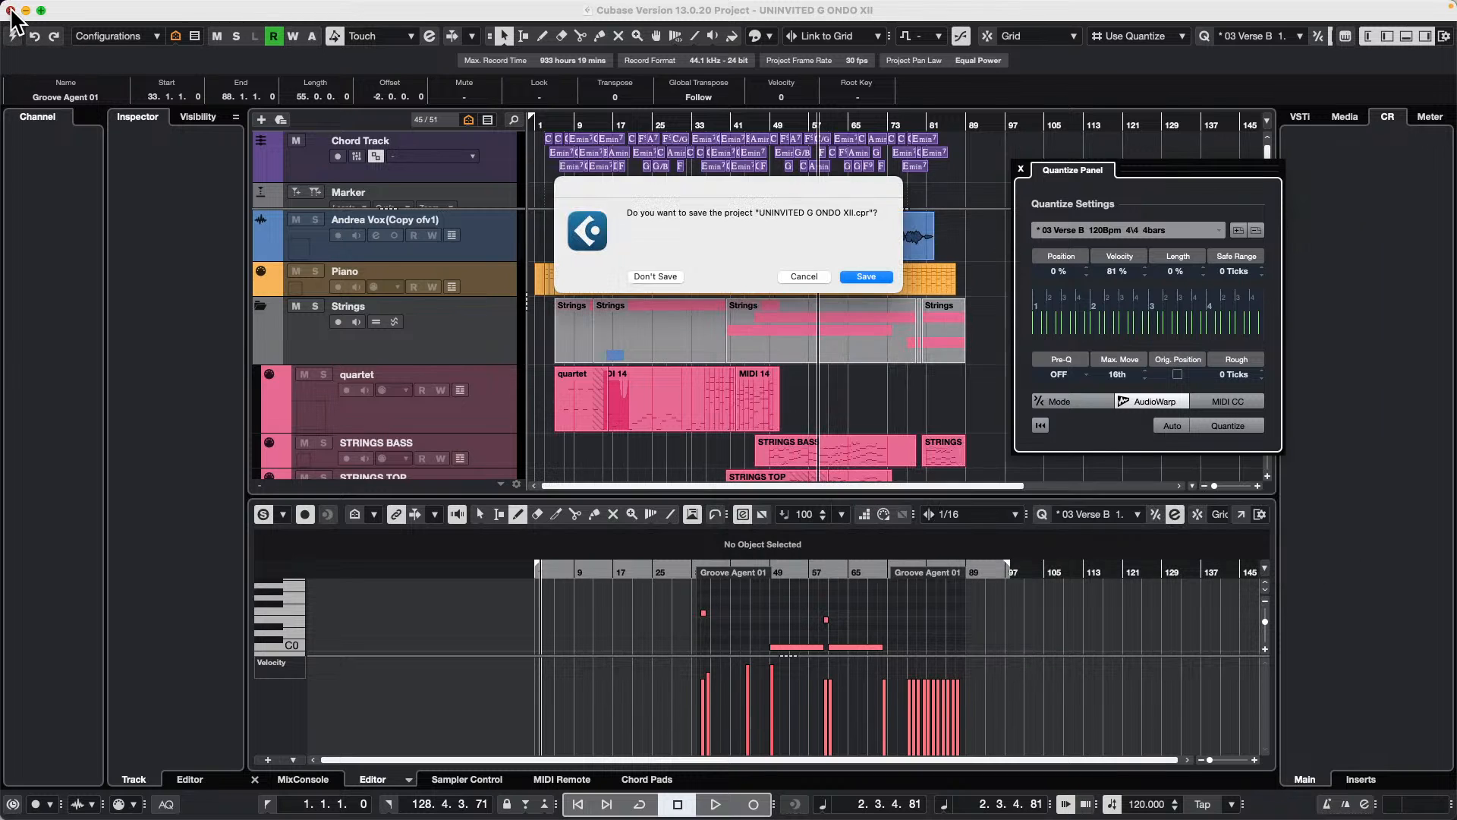
pyautogui.click(656, 276)
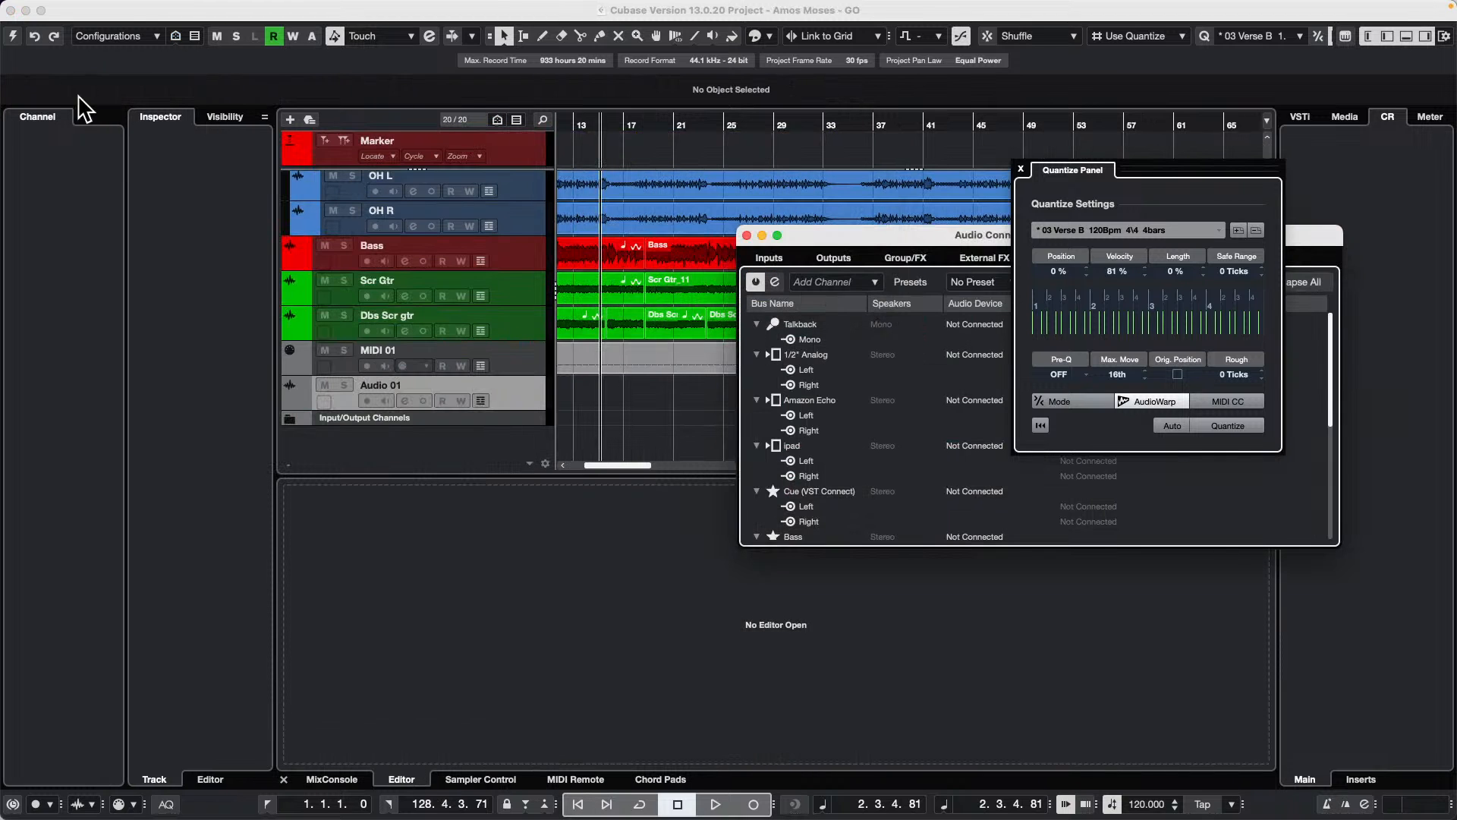
pyautogui.click(570, 8)
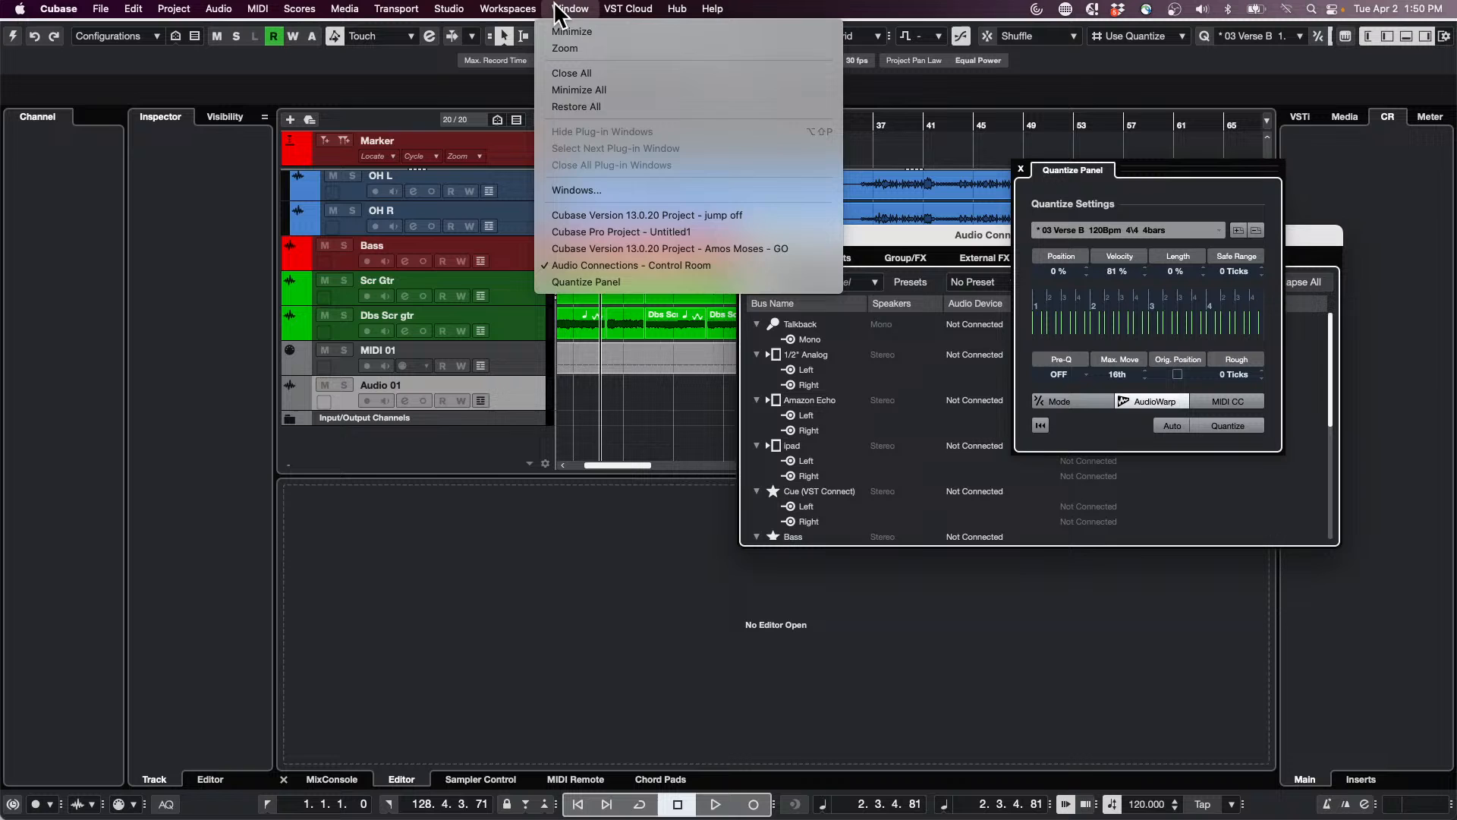
pyautogui.click(617, 216)
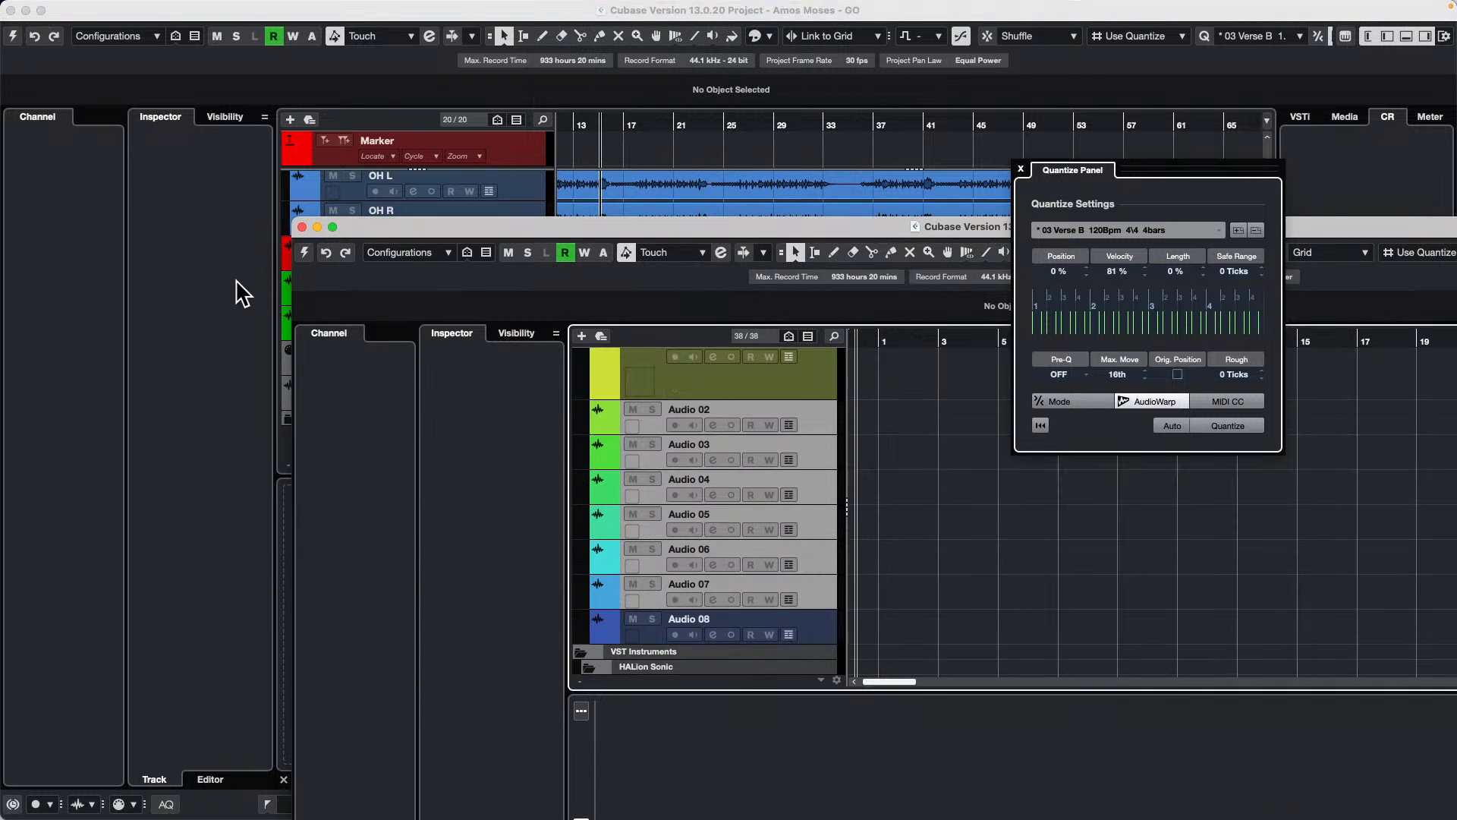
pyautogui.click(302, 226)
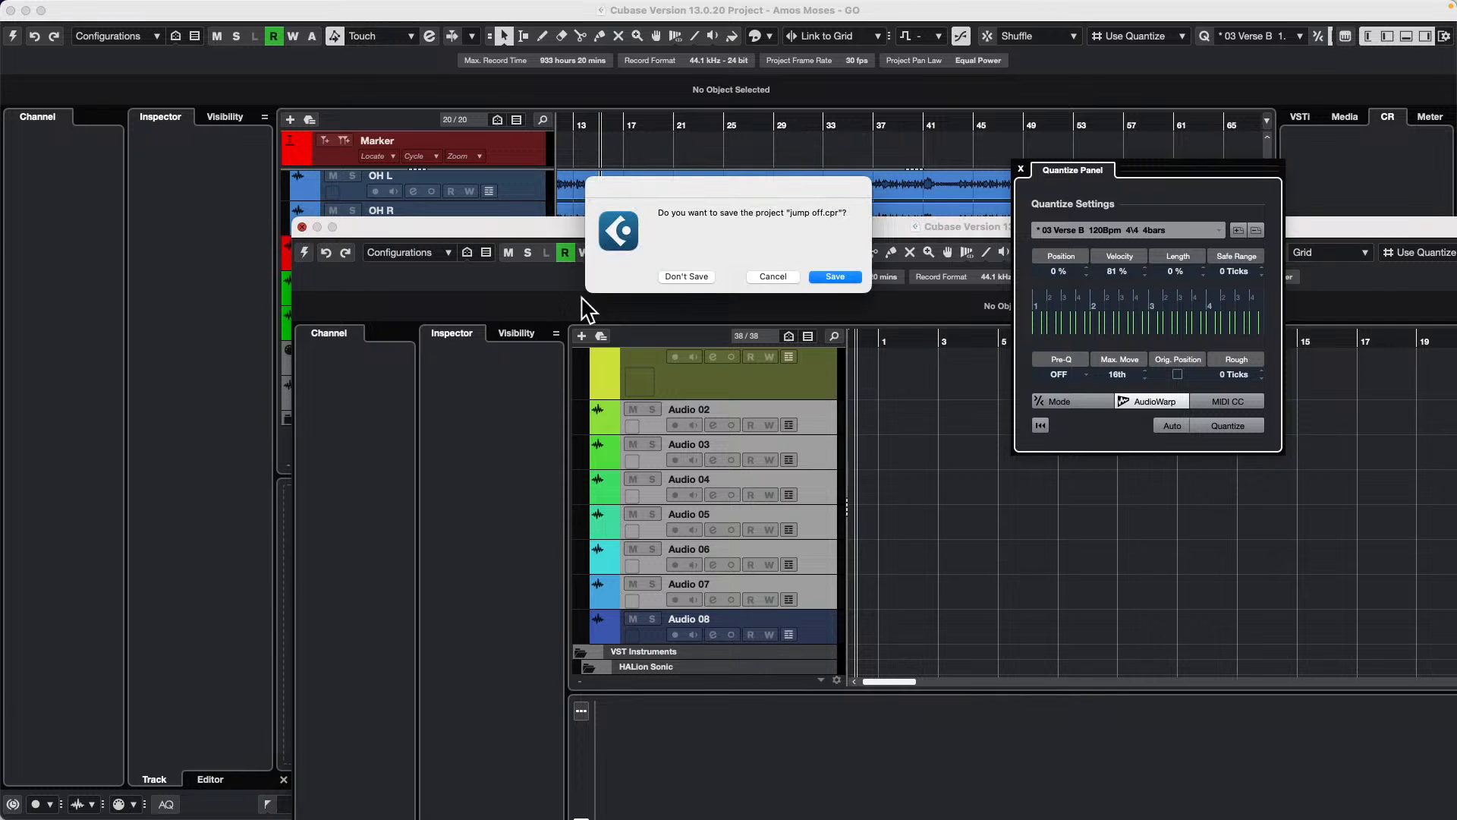
pyautogui.click(682, 274)
# Step: Open Audio Quantize XII.cpr from the Audio Quantize project folder and activate the project
pyautogui.moveTo(286, 6)
pyautogui.click(101, 9)
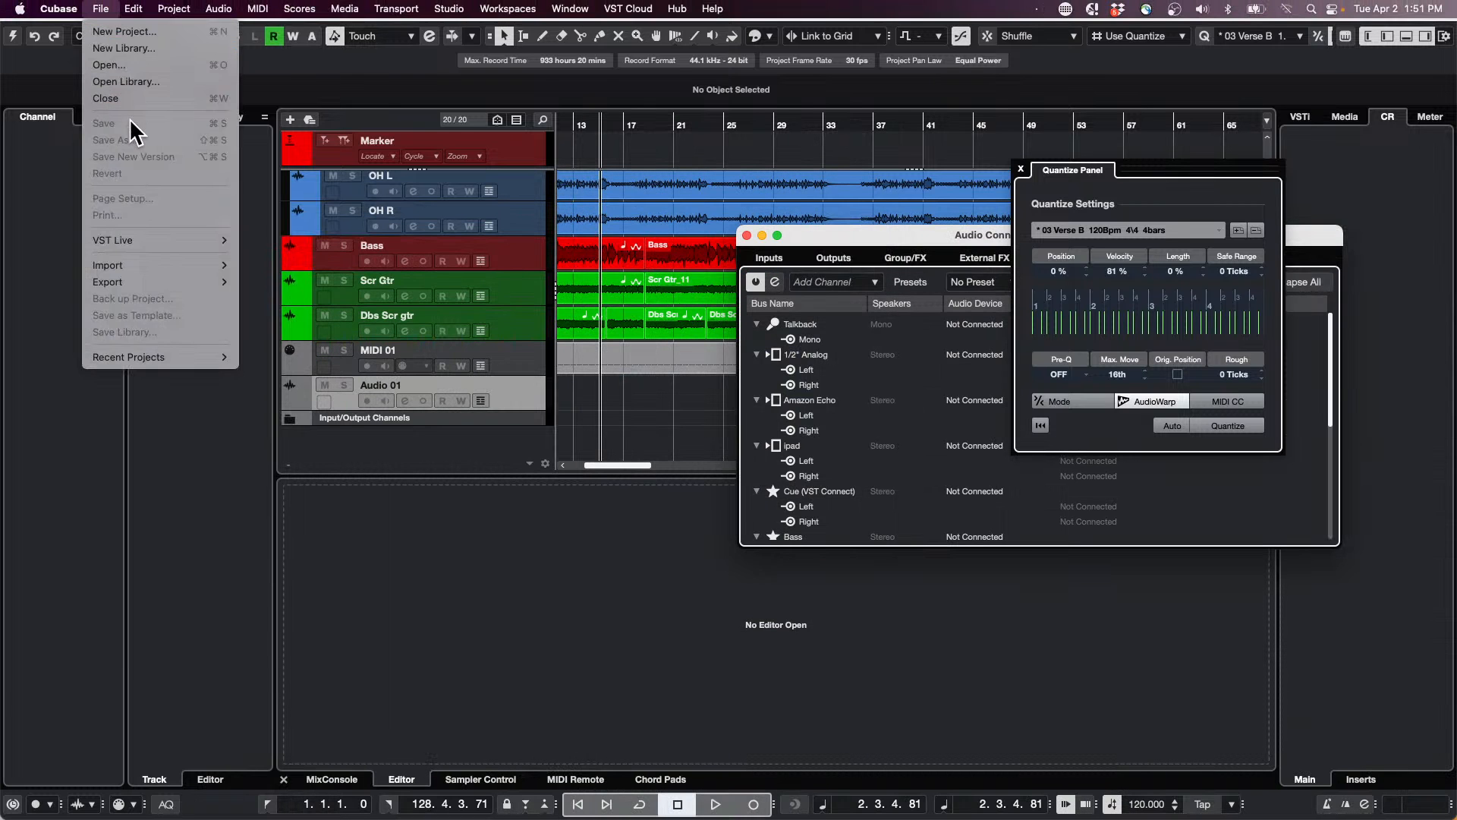
pyautogui.click(109, 64)
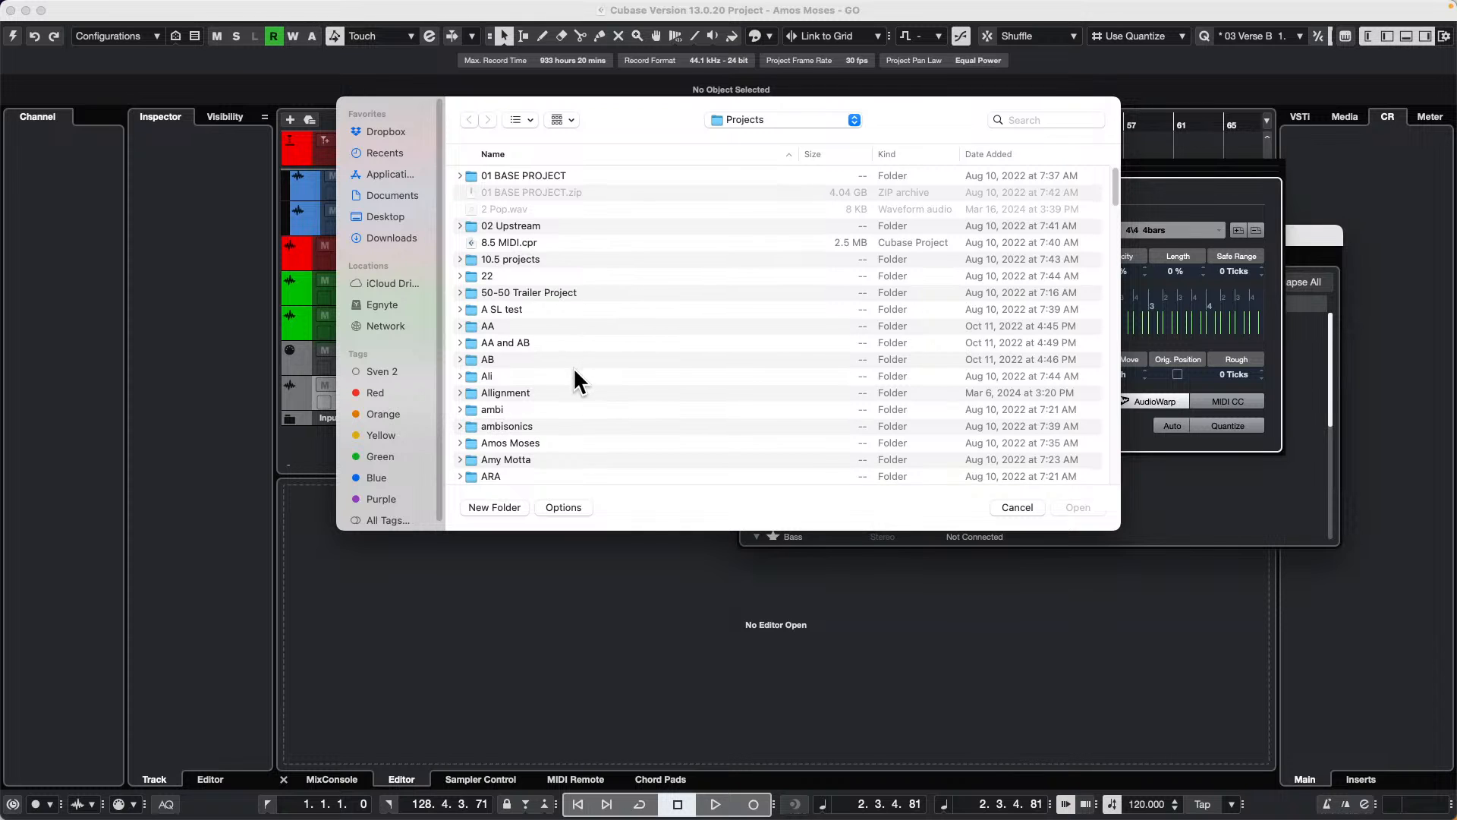
pyautogui.scroll(-3, 573, 366)
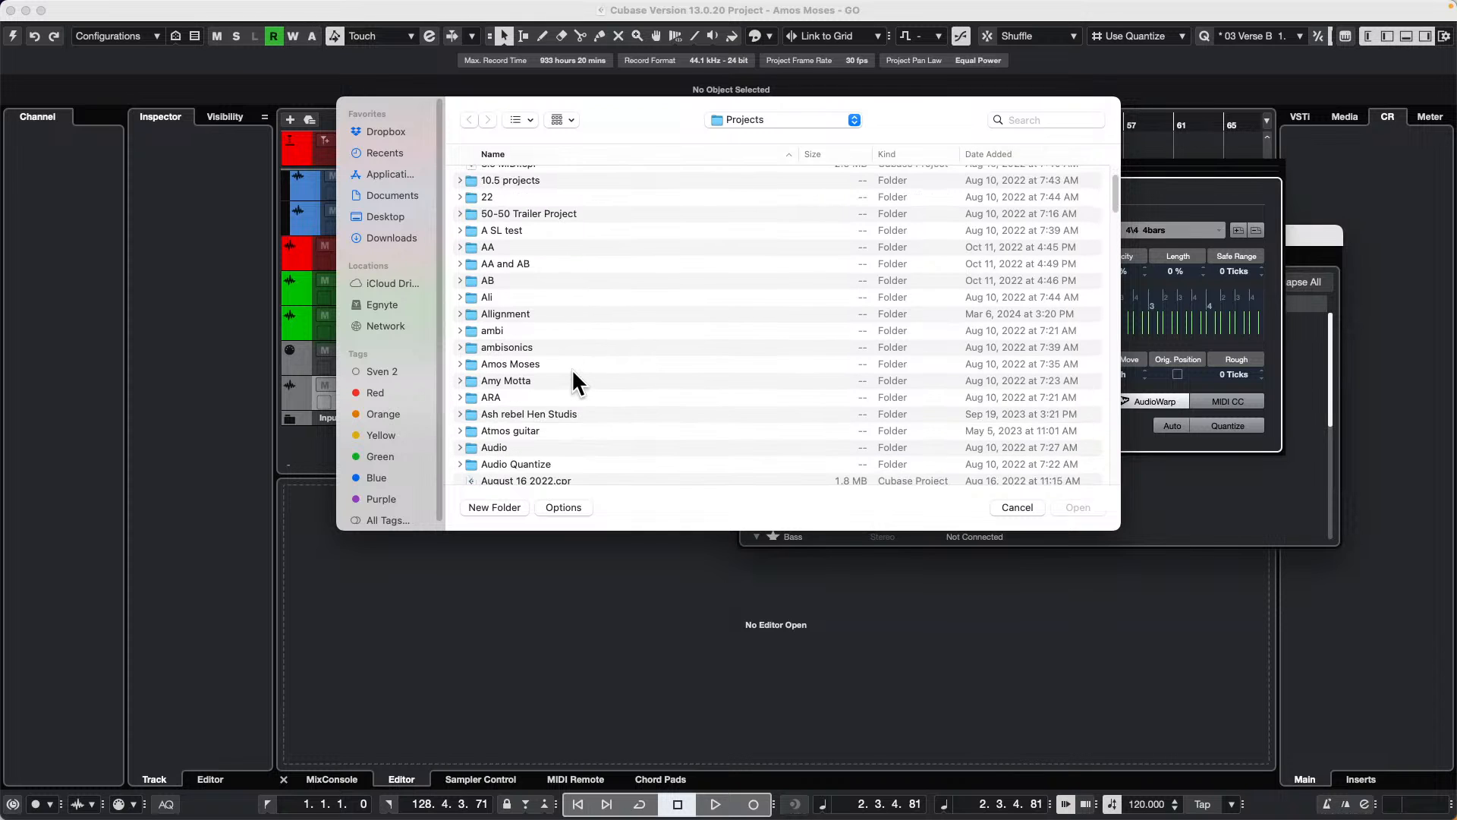
pyautogui.click(540, 458)
pyautogui.doubleClick(536, 458)
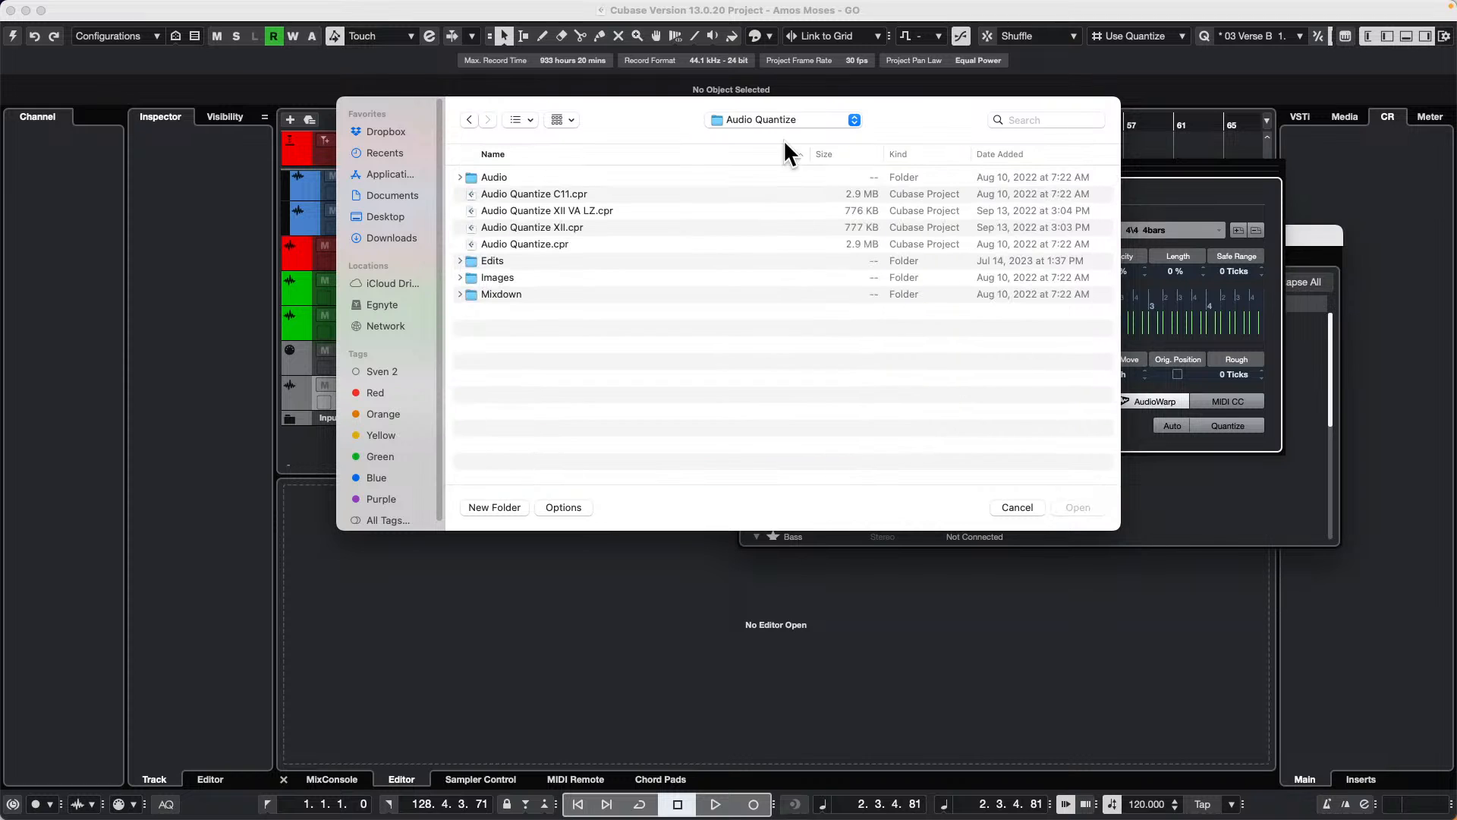
pyautogui.doubleClick(521, 227)
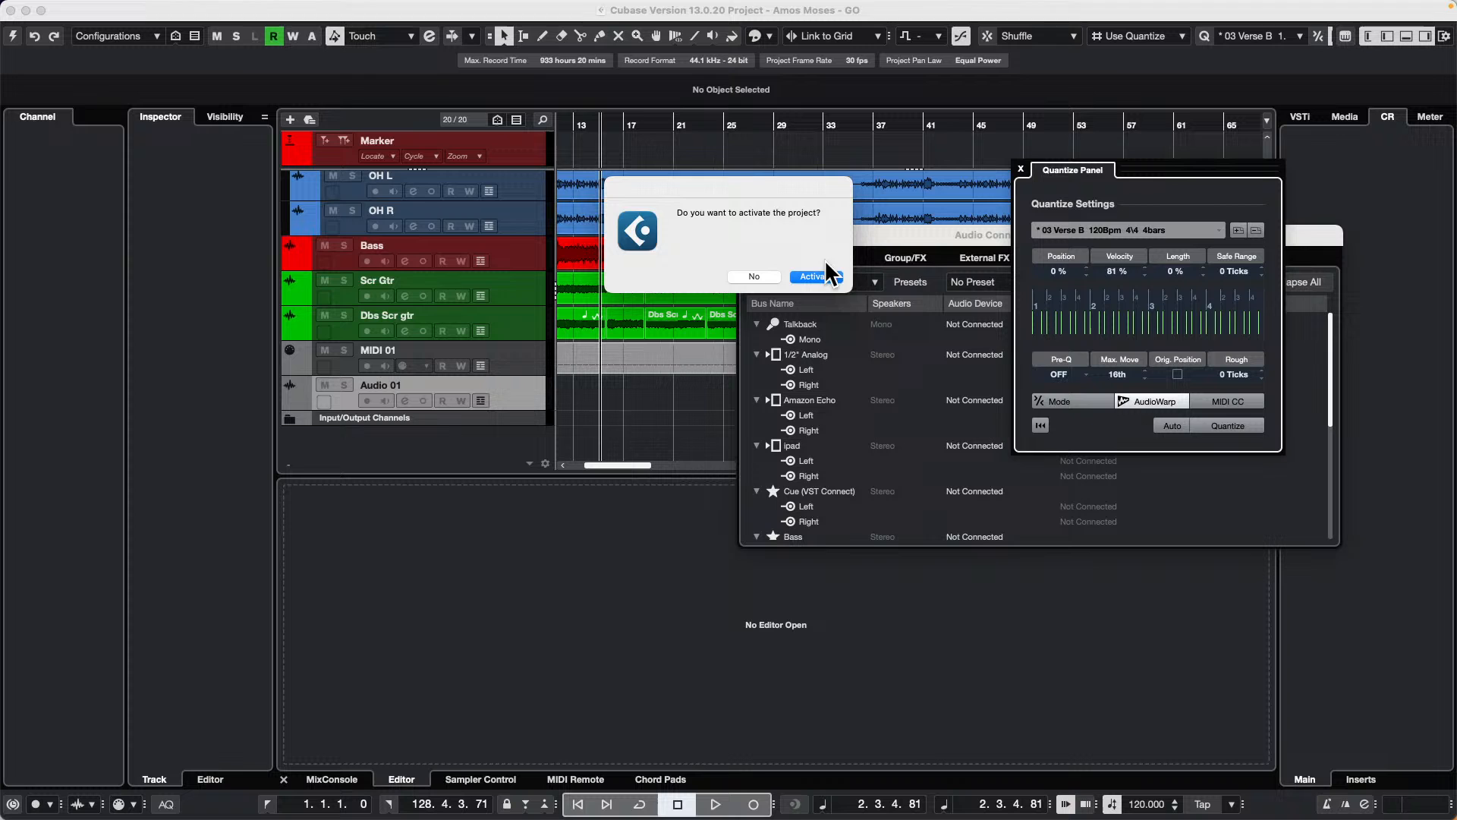
pyautogui.click(815, 275)
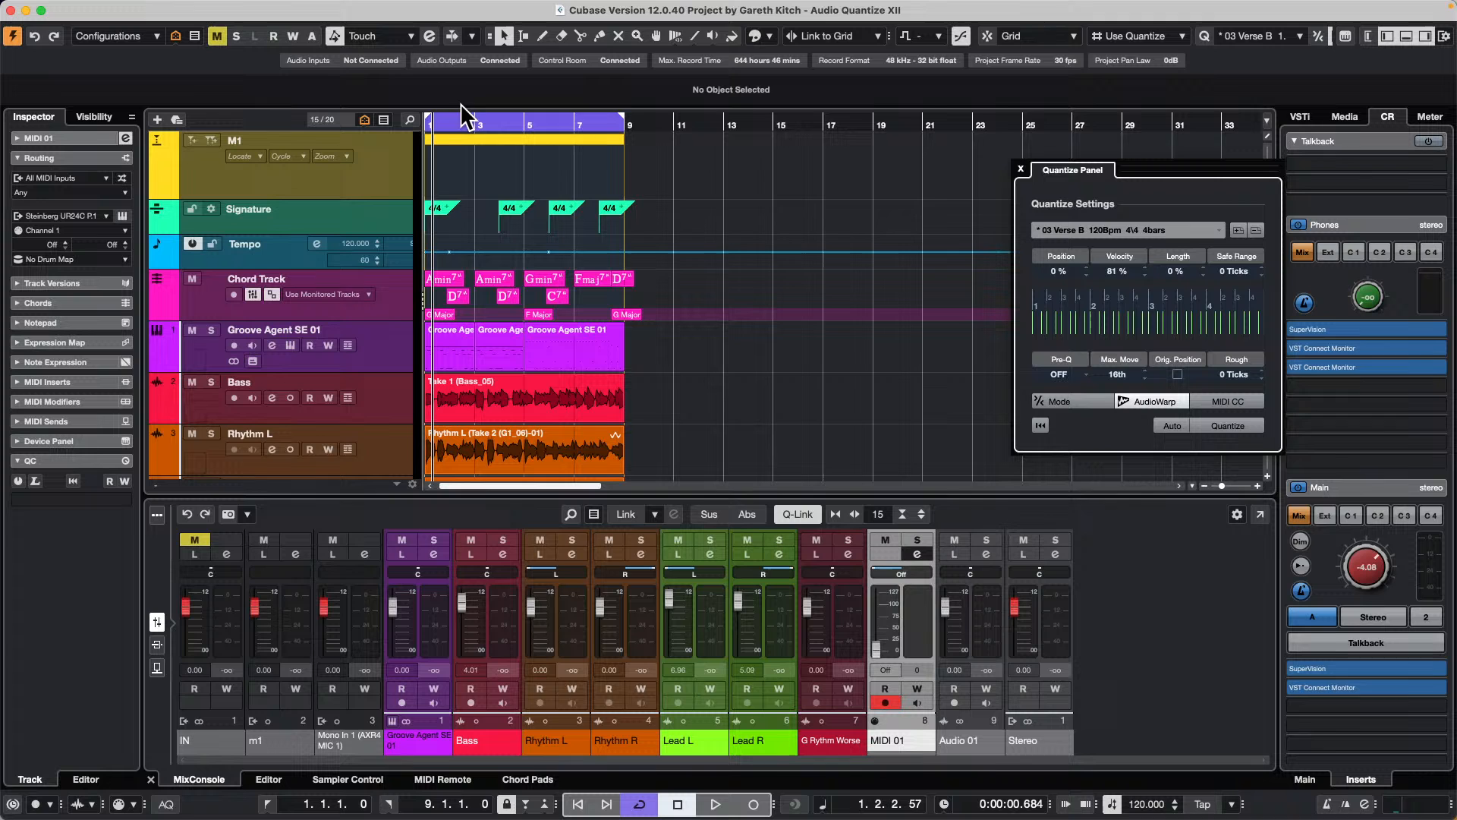
# Step: Close the Quantize Panel and play the project with the Lead L and Lead R tracks soloed
pyautogui.moveTo(461, 120); pyautogui.dragTo(373, 147)
pyautogui.scroll(-3, 644, 382)
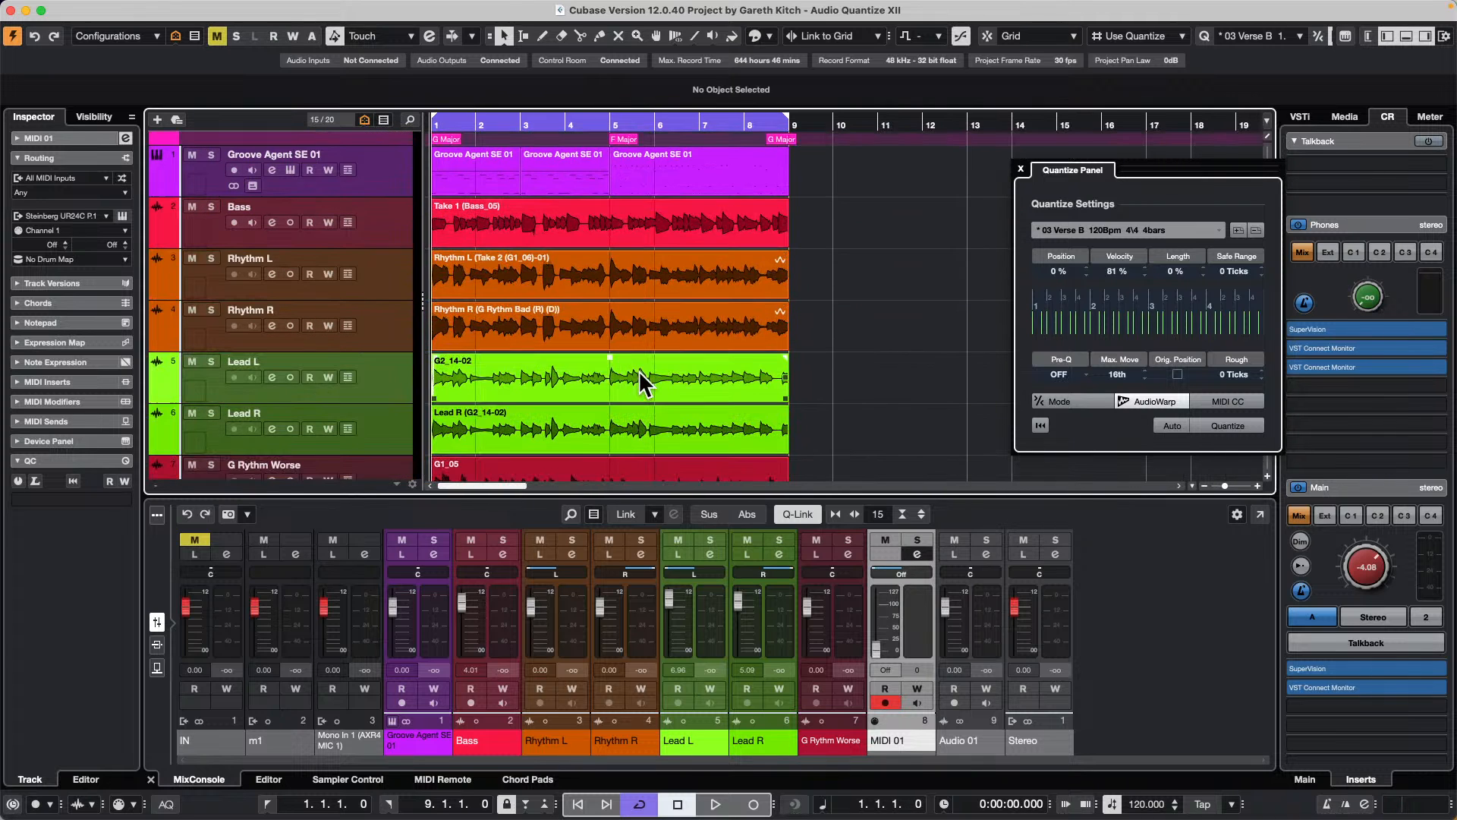
pyautogui.press('space')
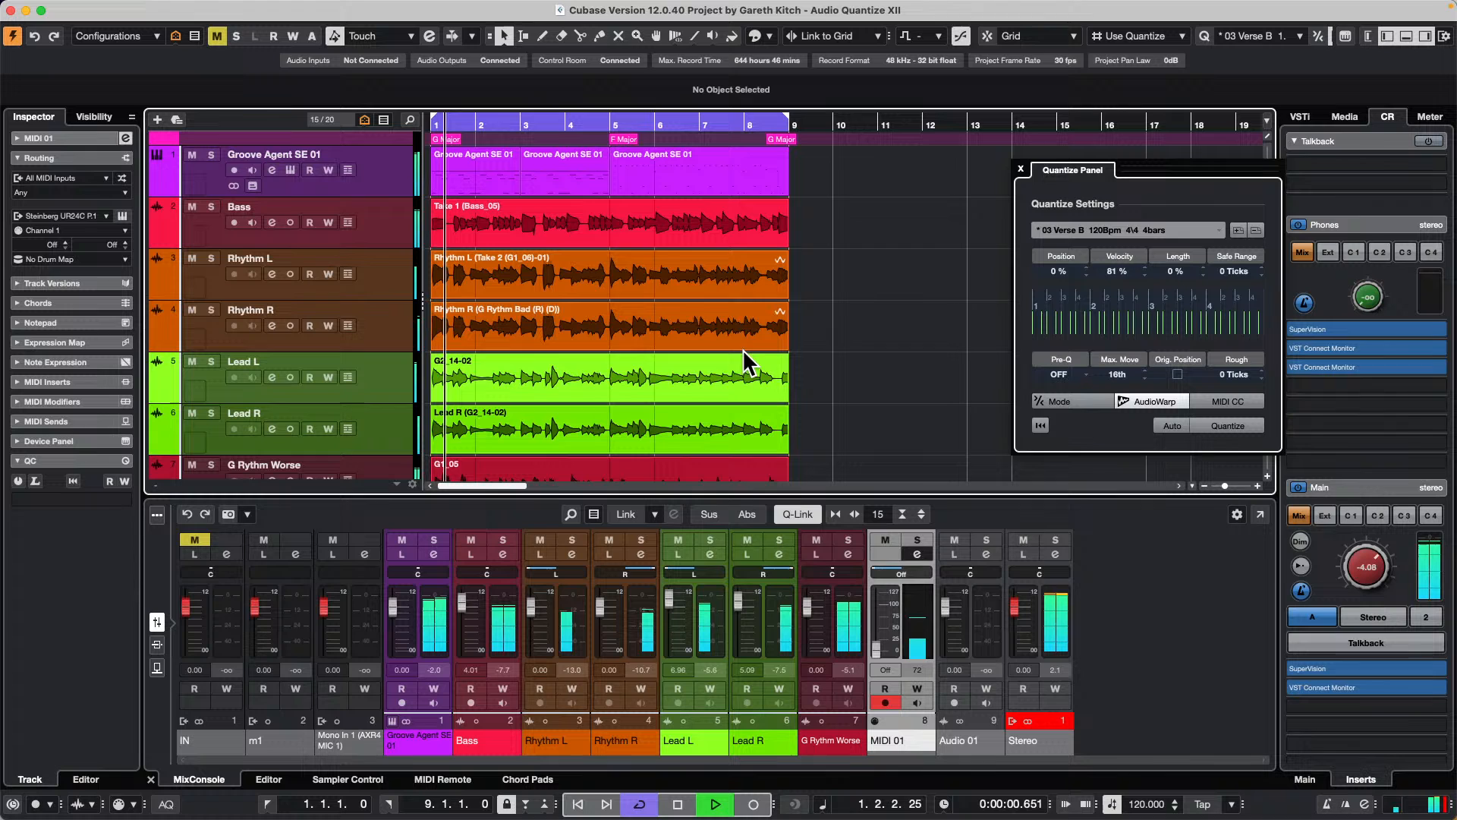
pyautogui.click(1021, 169)
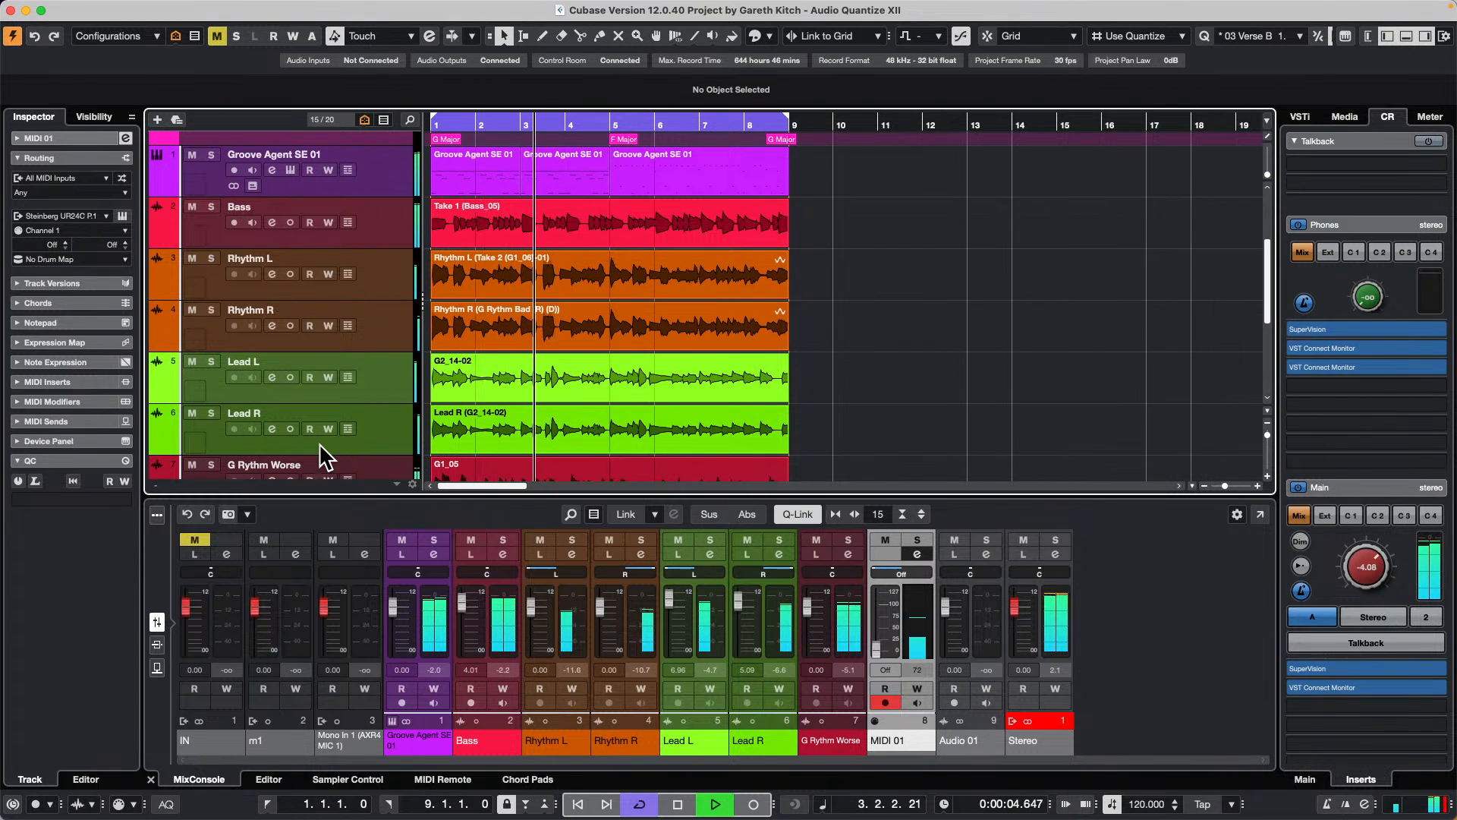
pyautogui.click(212, 360)
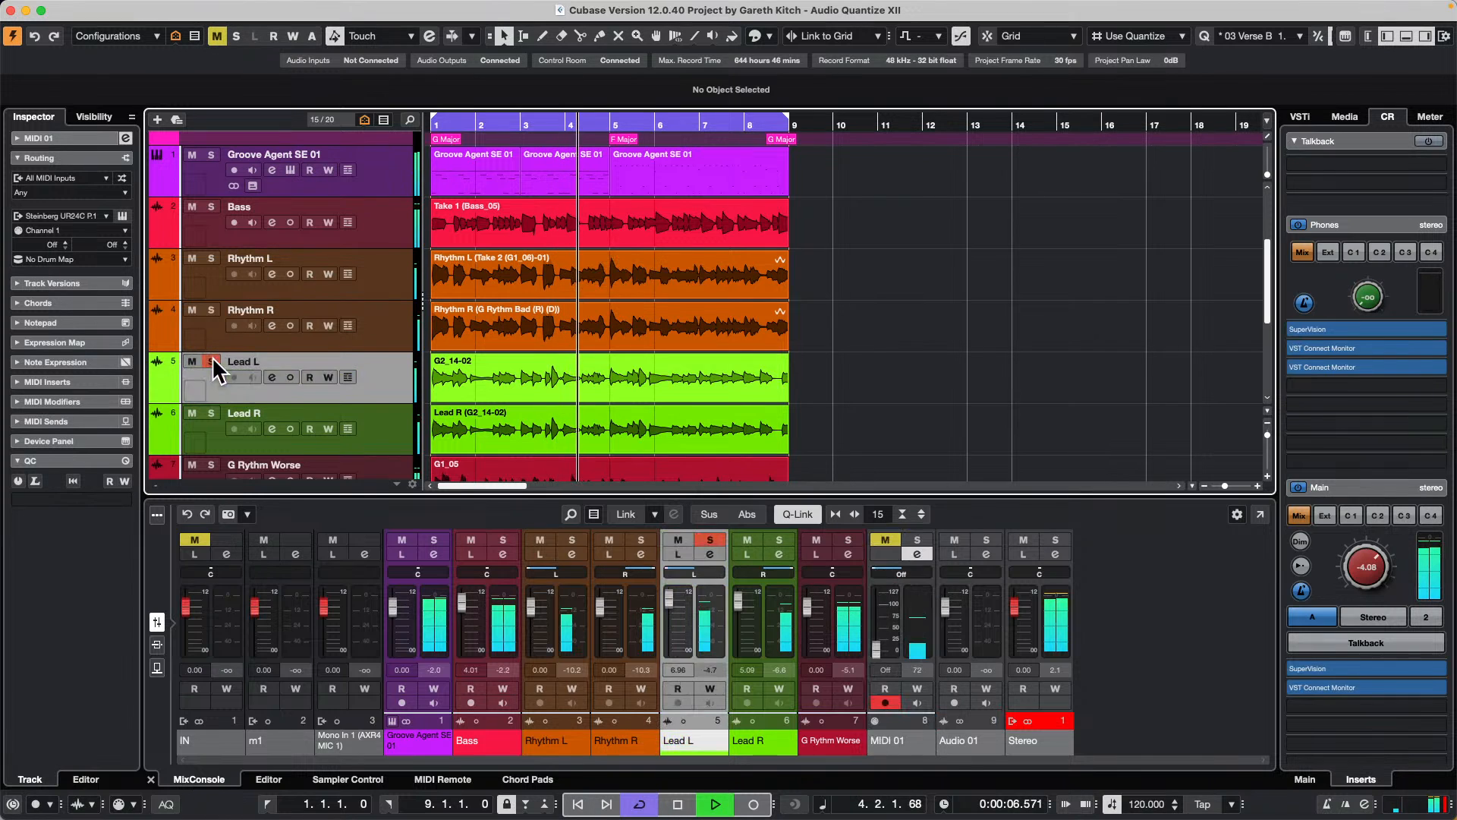
pyautogui.click(212, 412)
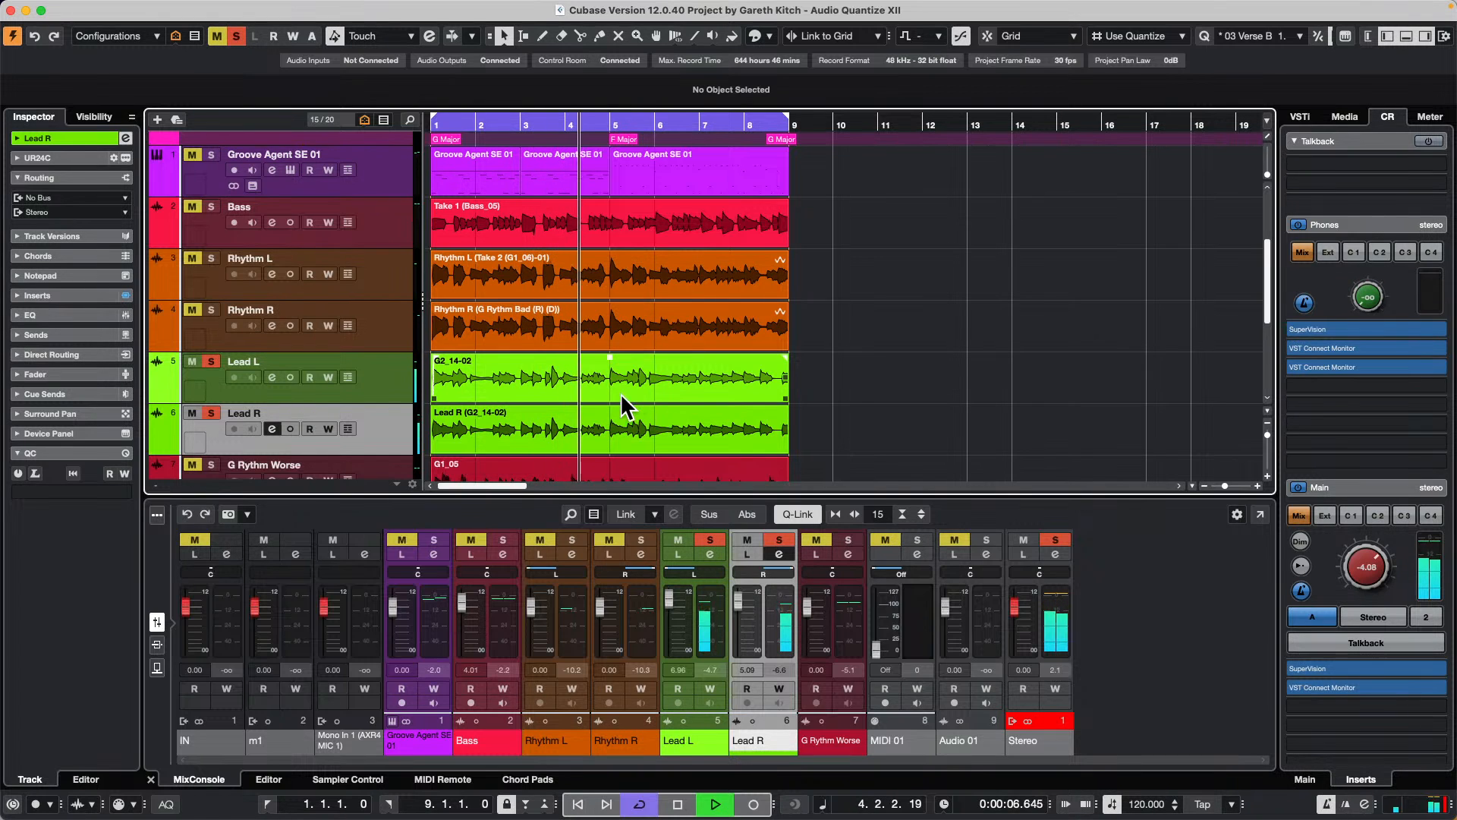
pyautogui.press('space')
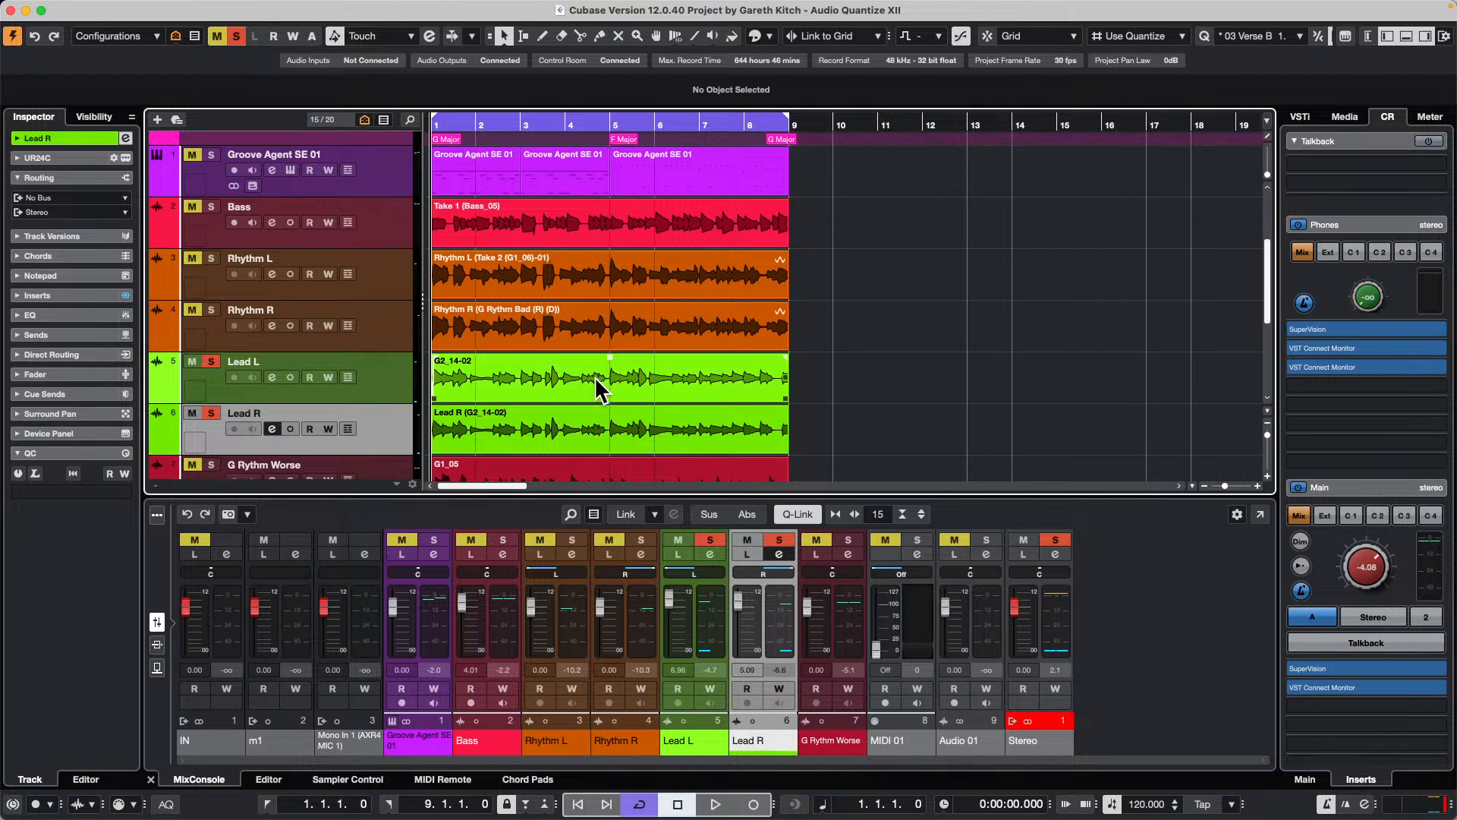
# Step: Set the hitpoint threshold of the Lead L clip to 12 % in the Sample Editor and create warp markers from the hitpoints
pyautogui.click(458, 374)
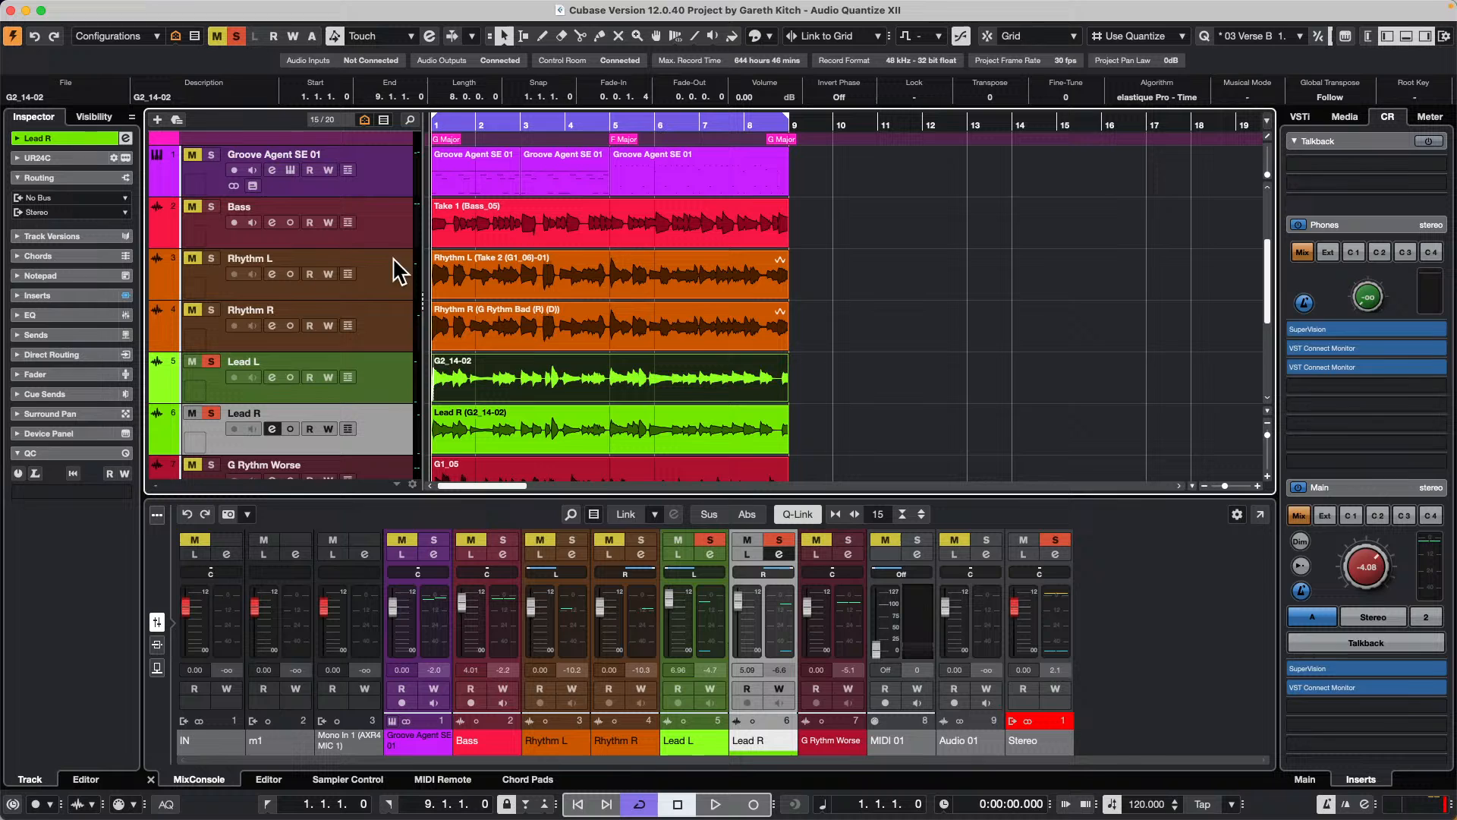
pyautogui.doubleClick(470, 377)
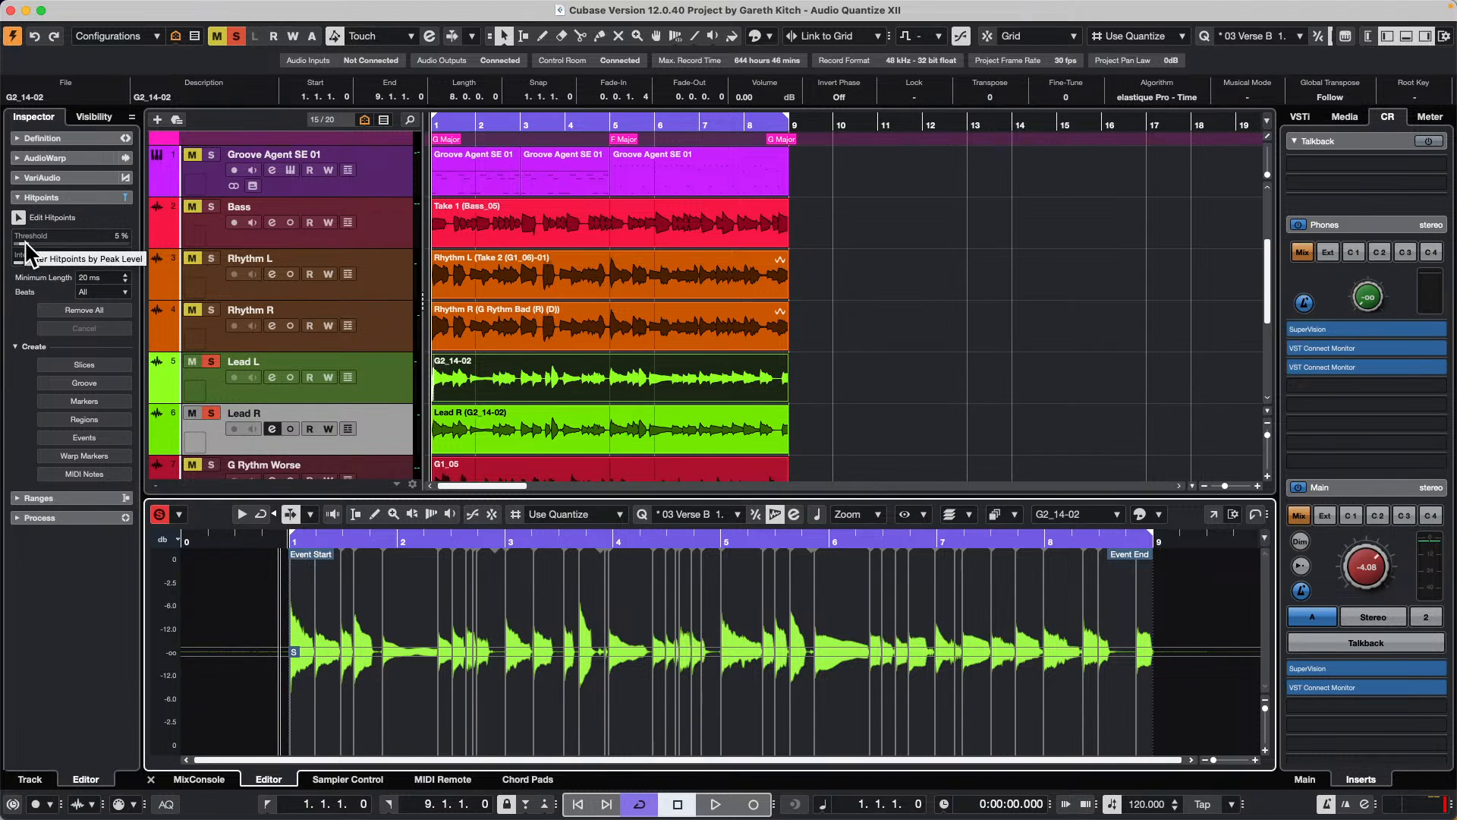
pyautogui.moveTo(25, 243); pyautogui.dragTo(25, 258)
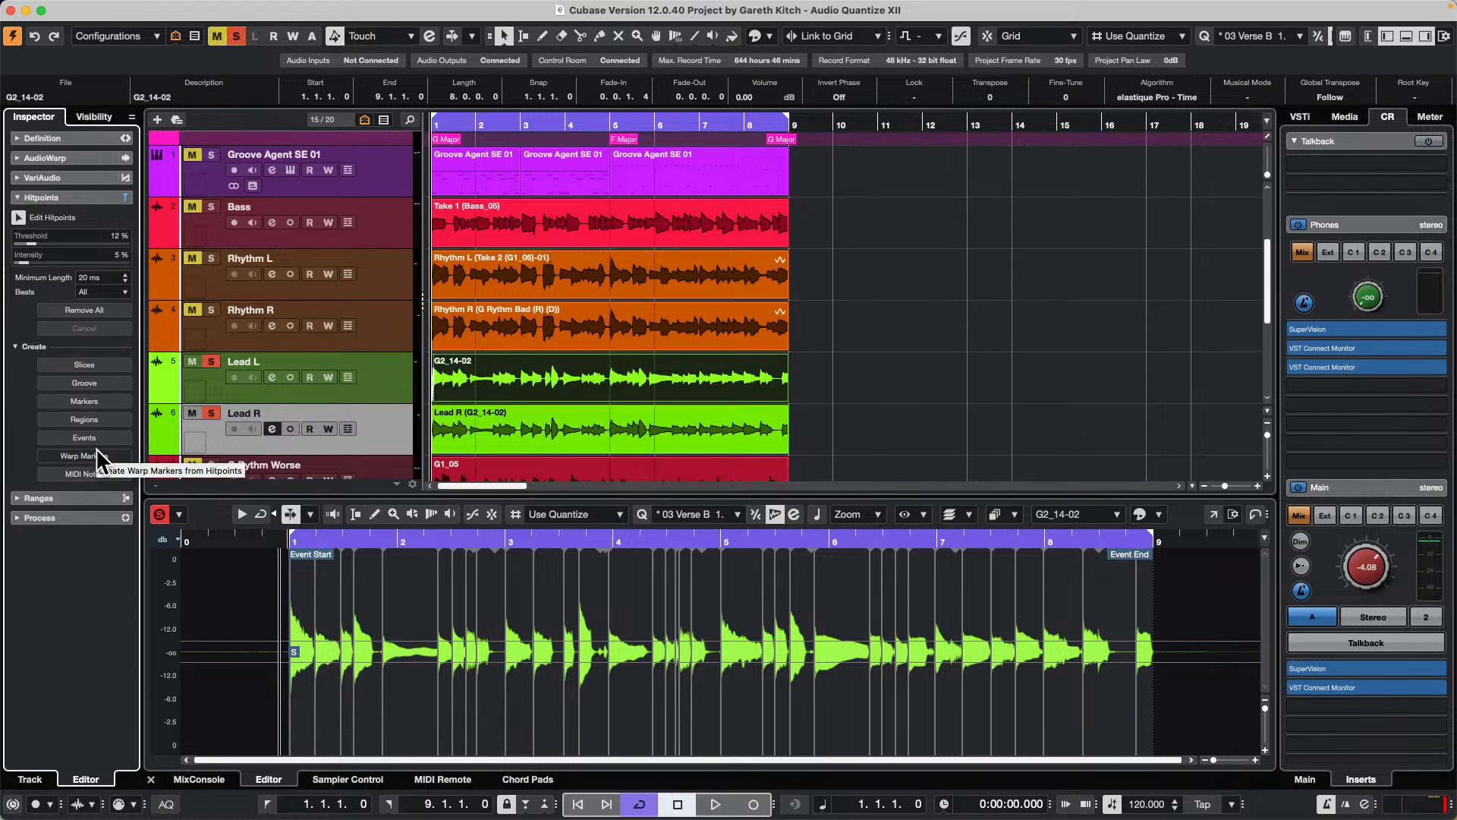
pyautogui.click(96, 449)
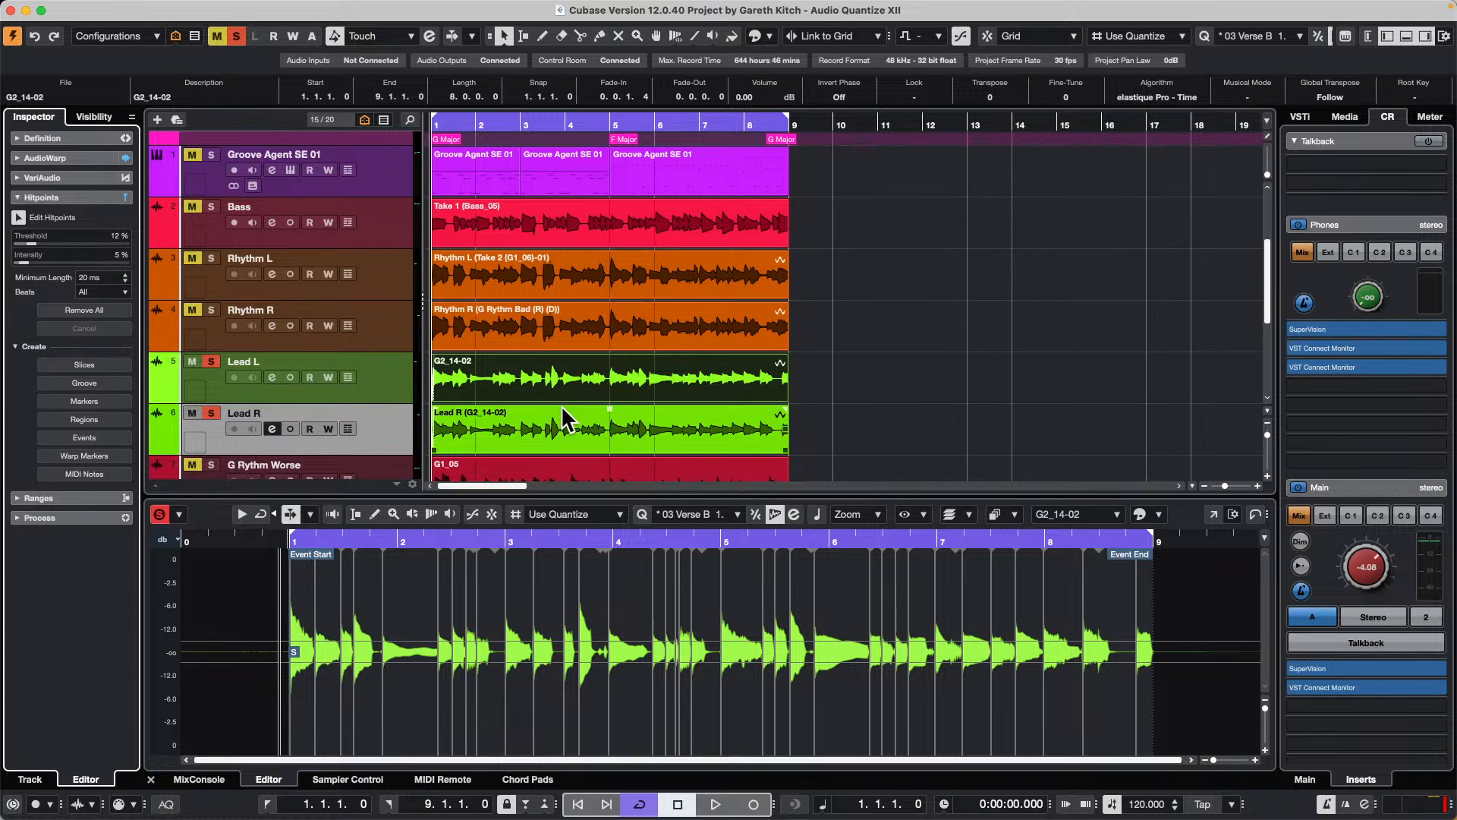
# Step: Activate the Time Warp tool in Free Warp mode to show the Lead L clip's warp markers in the arrangement
pyautogui.click(519, 390)
pyautogui.doubleClick(518, 387)
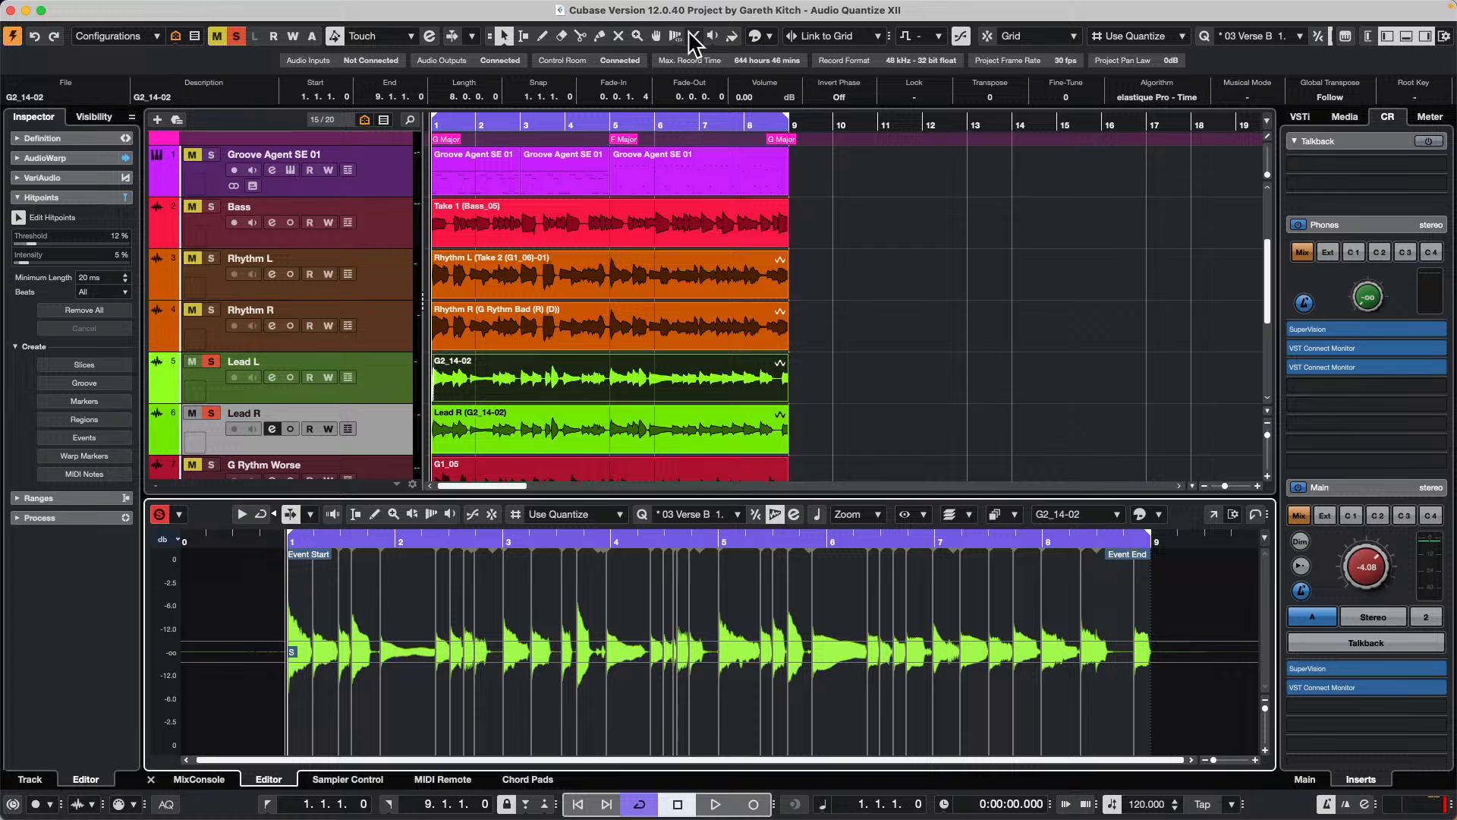
pyautogui.click(674, 38)
pyautogui.click(674, 38)
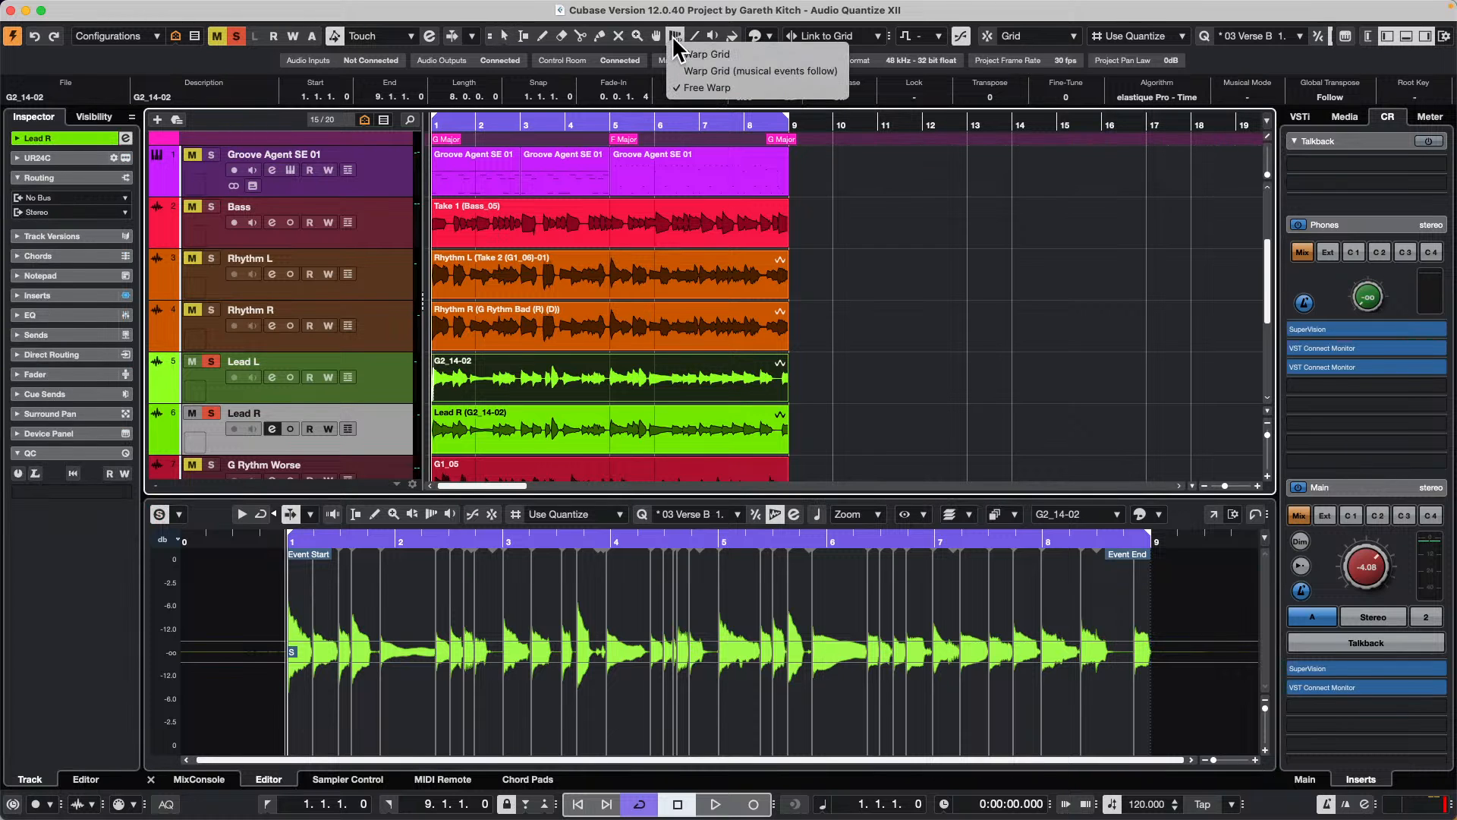
pyautogui.click(761, 88)
pyautogui.moveTo(454, 121); pyautogui.dragTo(465, 169)
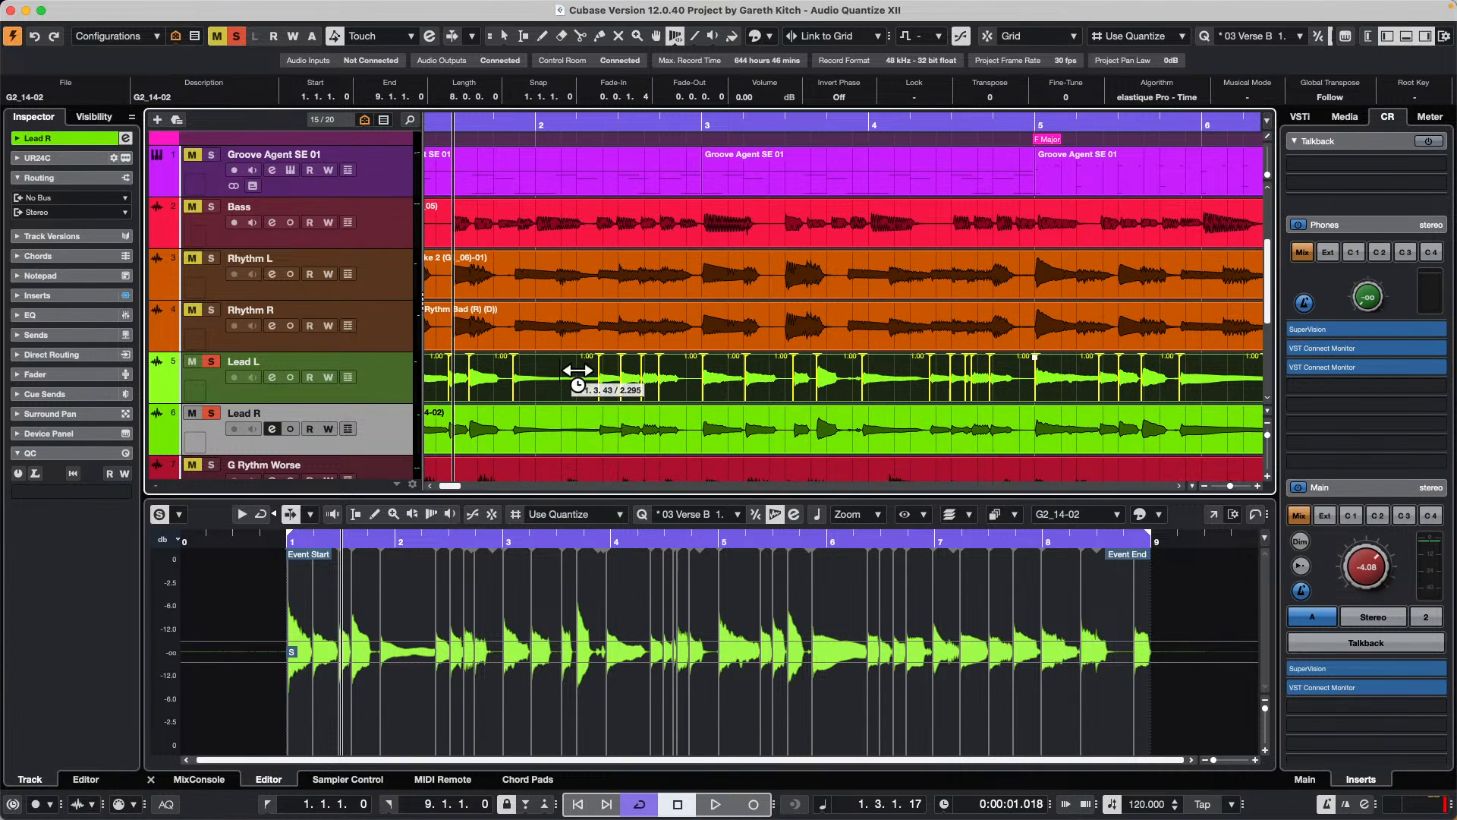
# Step: Select the Lead L track and review the Real Time Processing and Hitpoints commands available for its clip
pyautogui.click(381, 380)
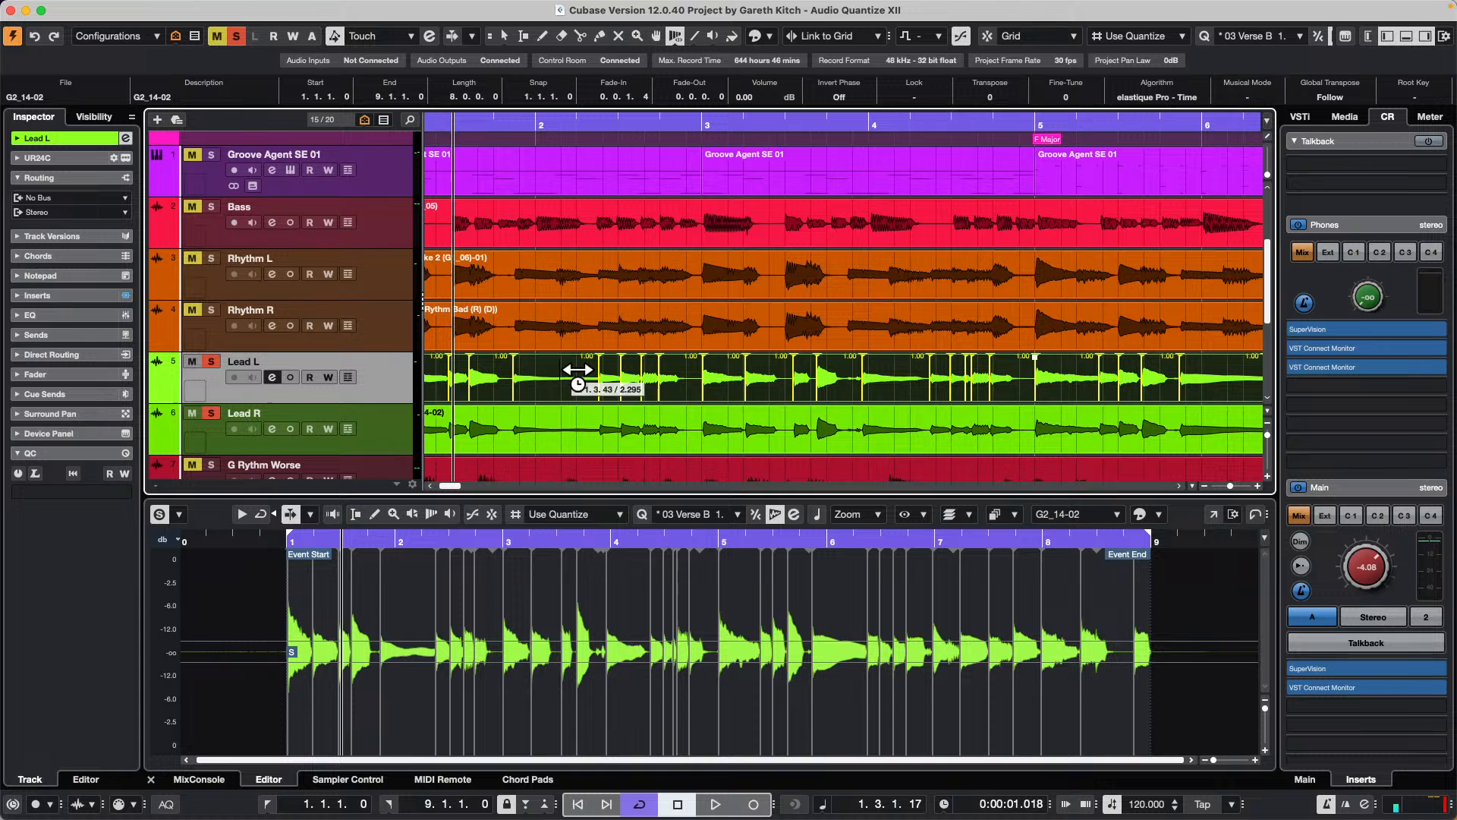
pyautogui.click(174, 8)
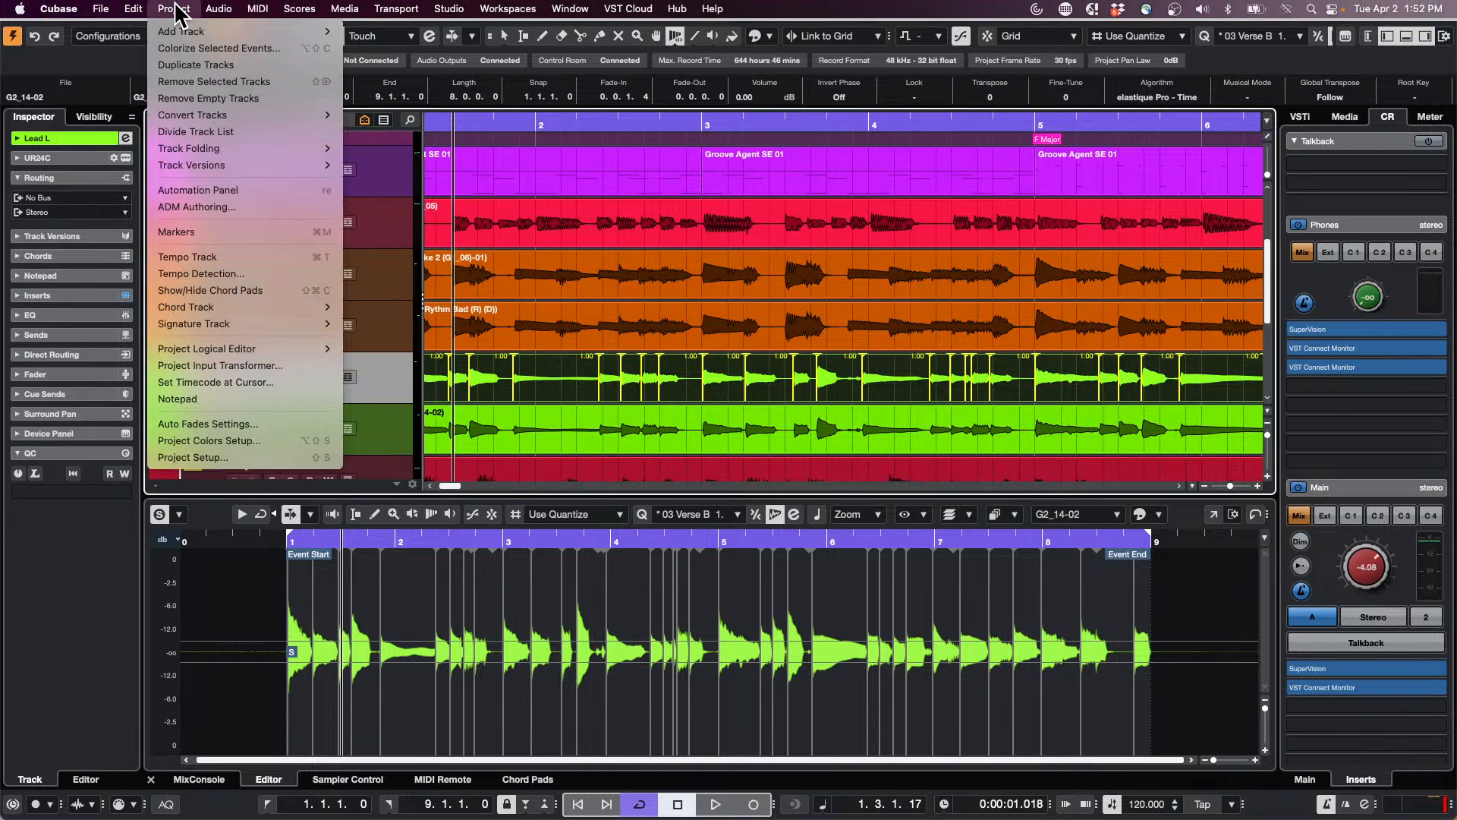
pyautogui.moveTo(195, 38)
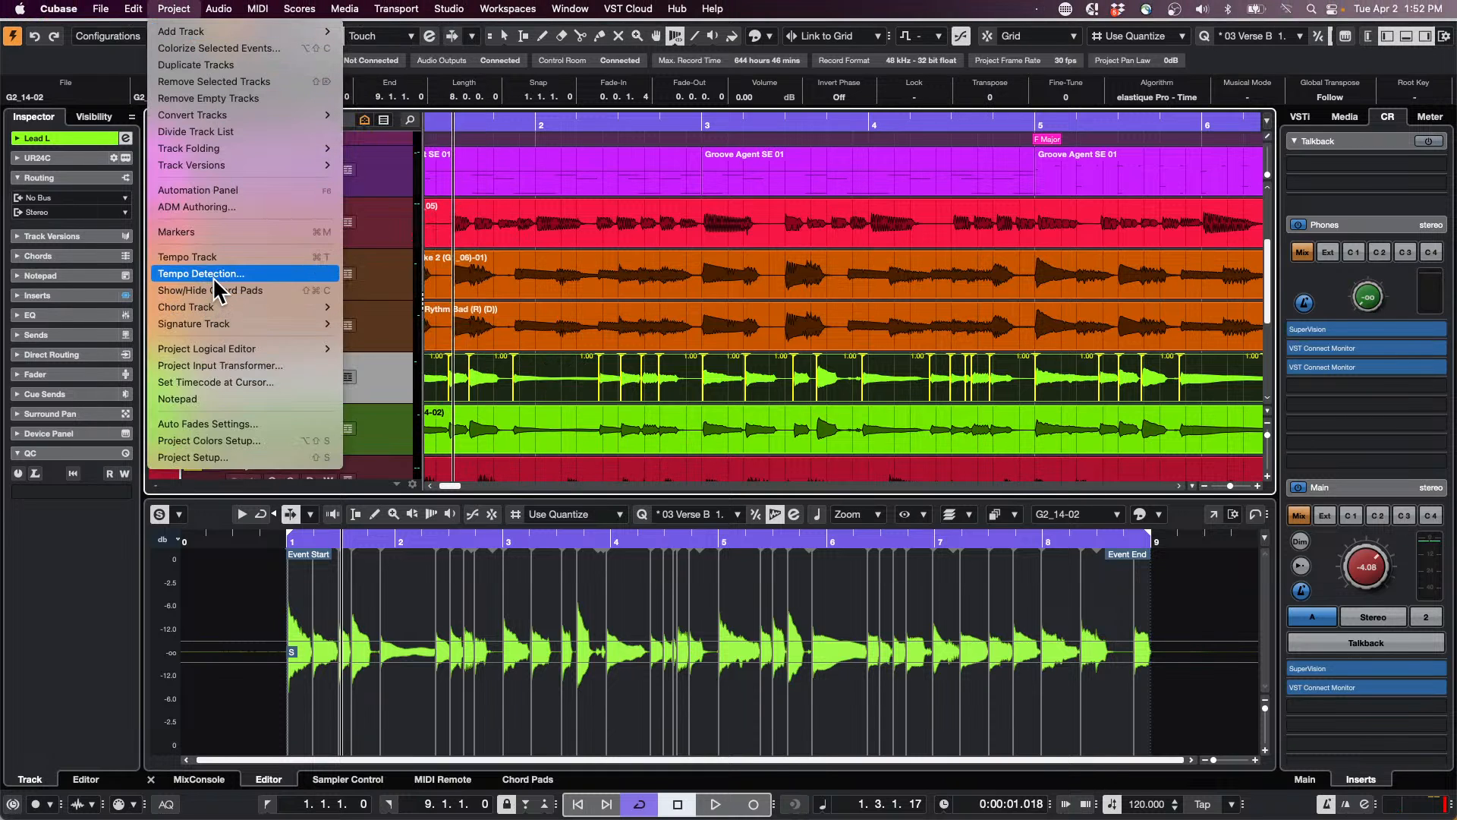
pyautogui.moveTo(235, 11)
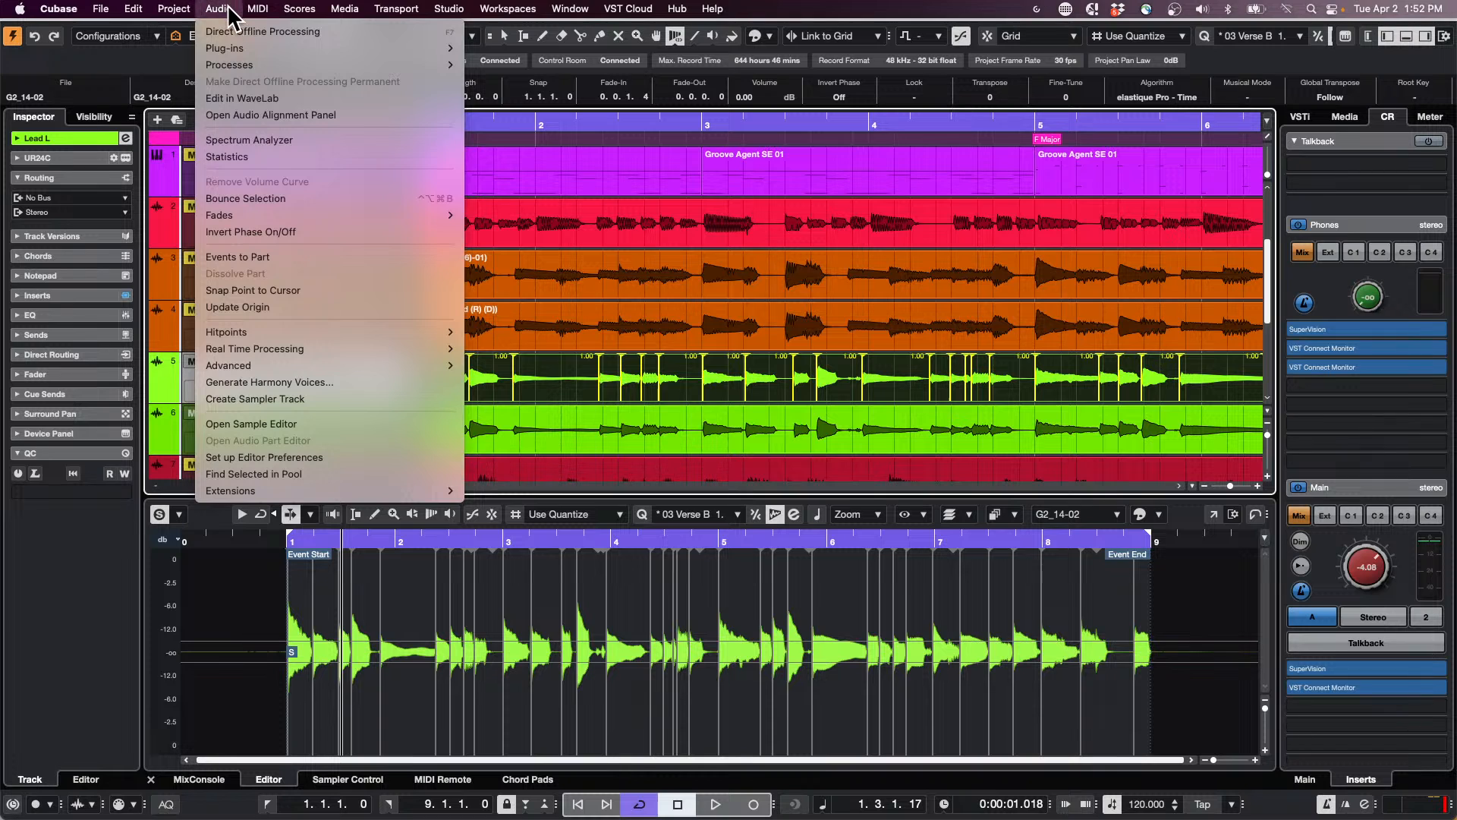
pyautogui.moveTo(263, 352)
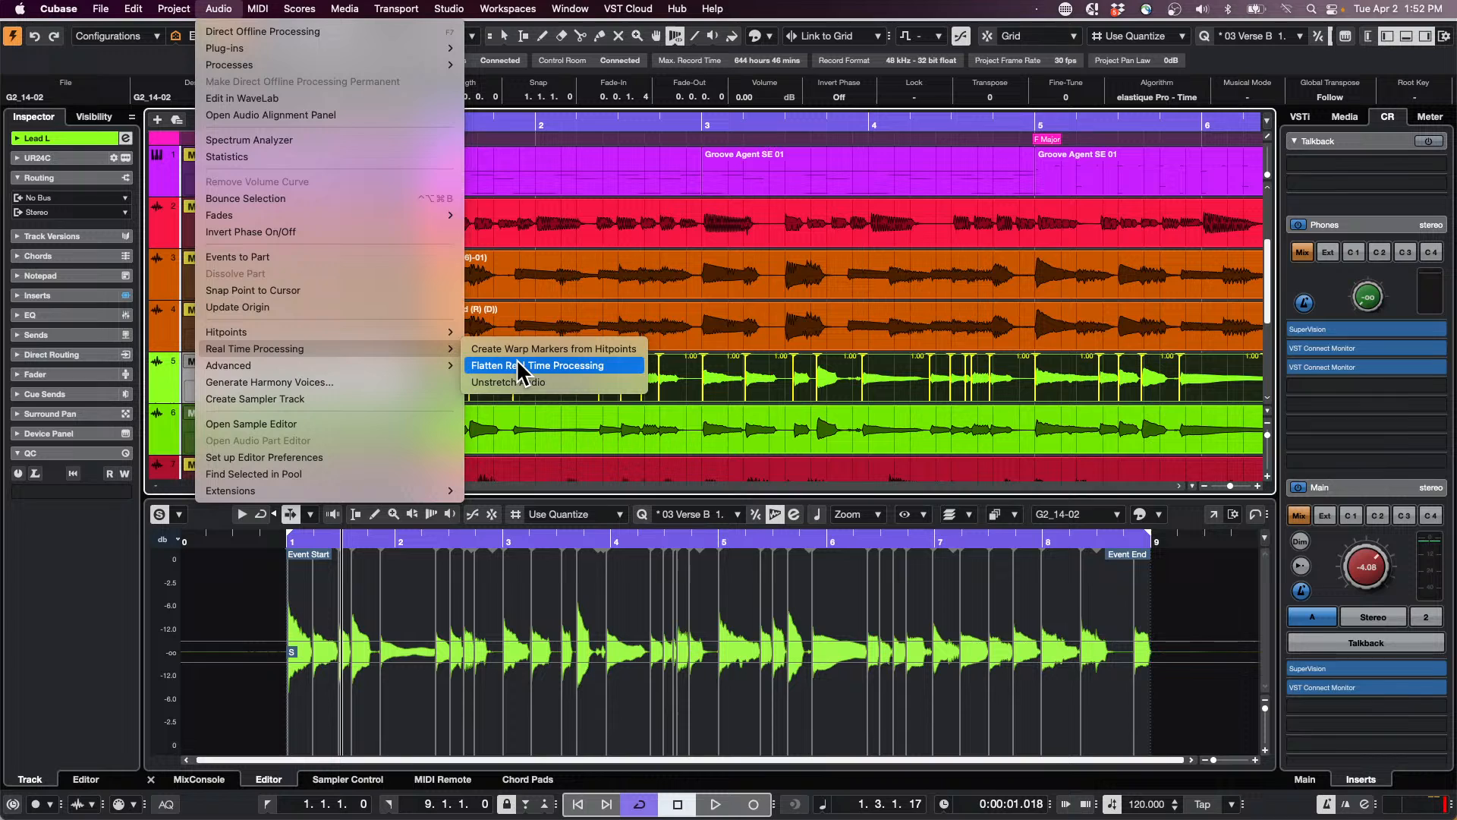
pyautogui.moveTo(391, 332)
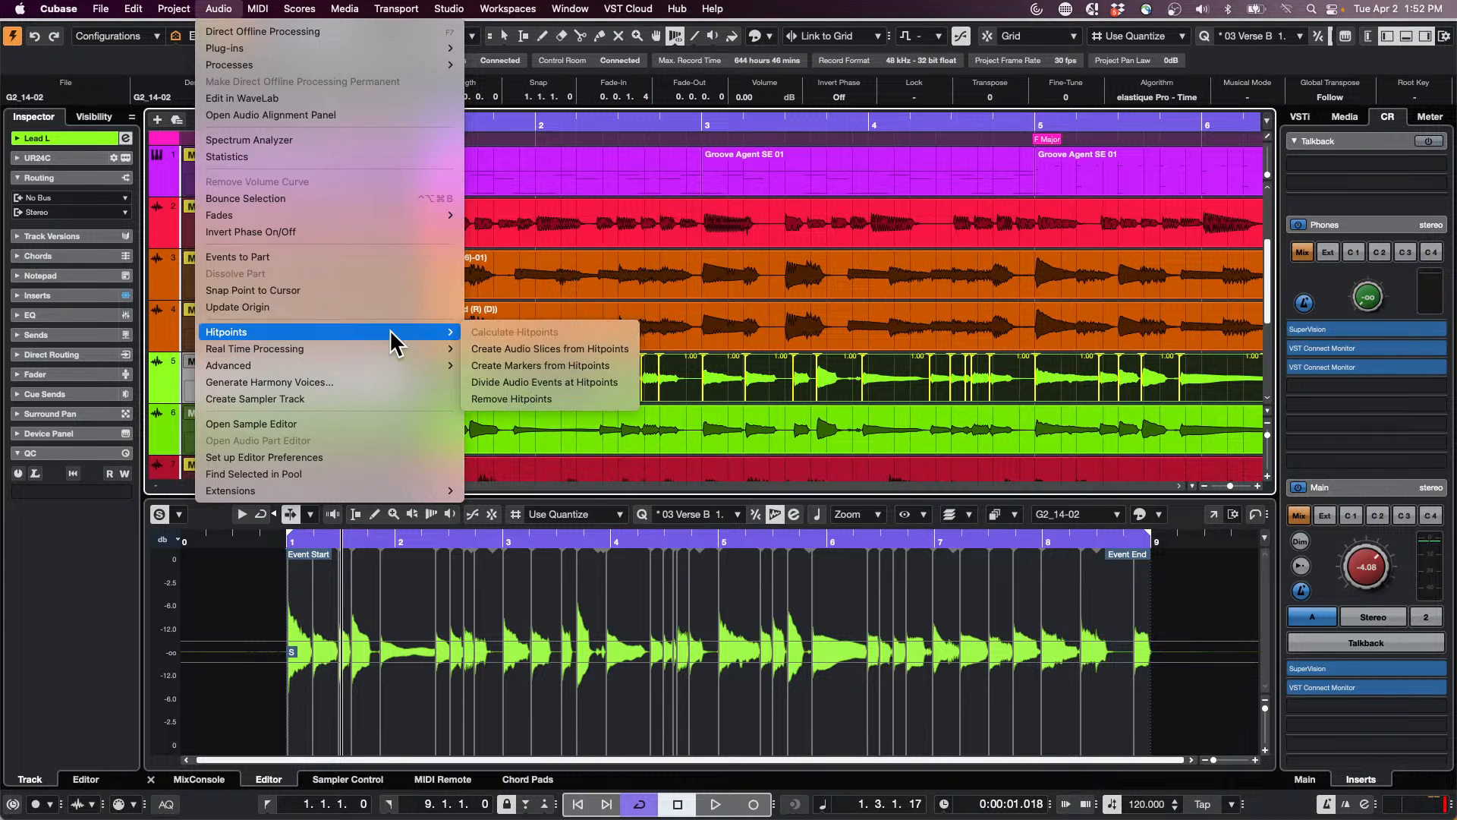
pyautogui.click(700, 429)
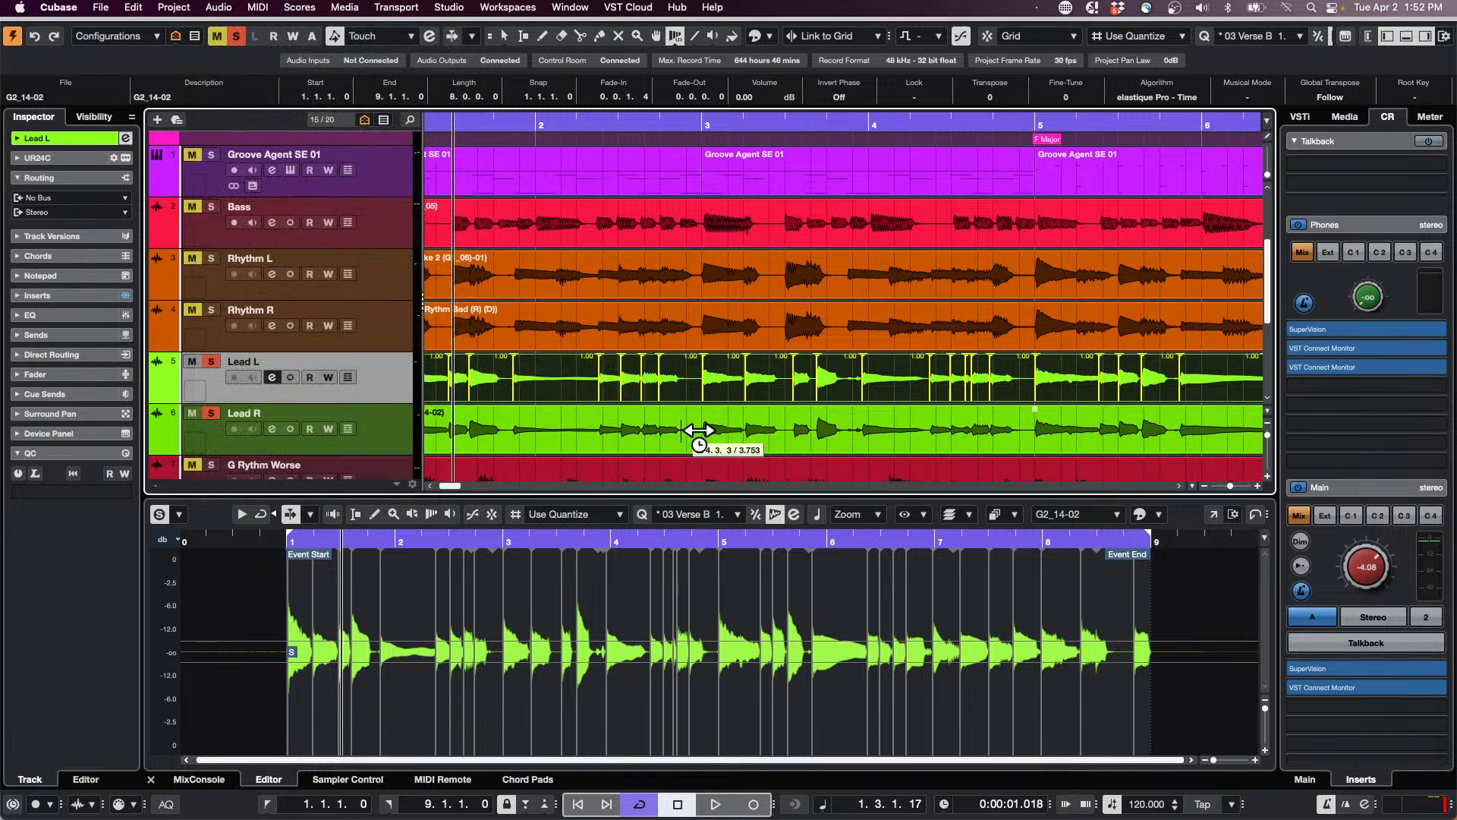
# Step: Add the Lead R clip to the selection so both lead clips show warp markers, and play the passage from bar 1
pyautogui.keyDown('shift'); pyautogui.click(634, 428); pyautogui.keyUp('shift')
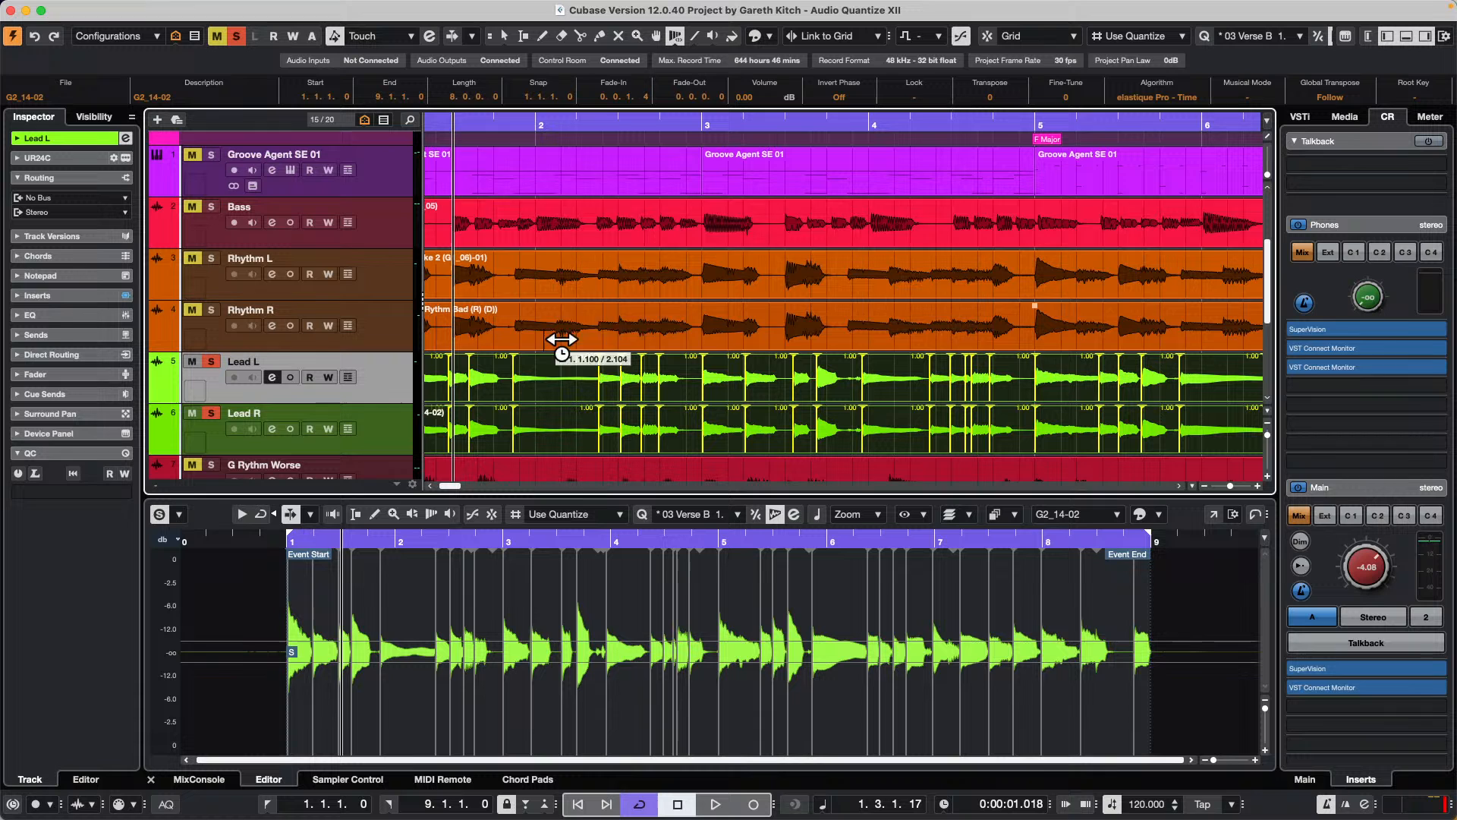
pyautogui.moveTo(579, 122); pyautogui.dragTo(570, 82)
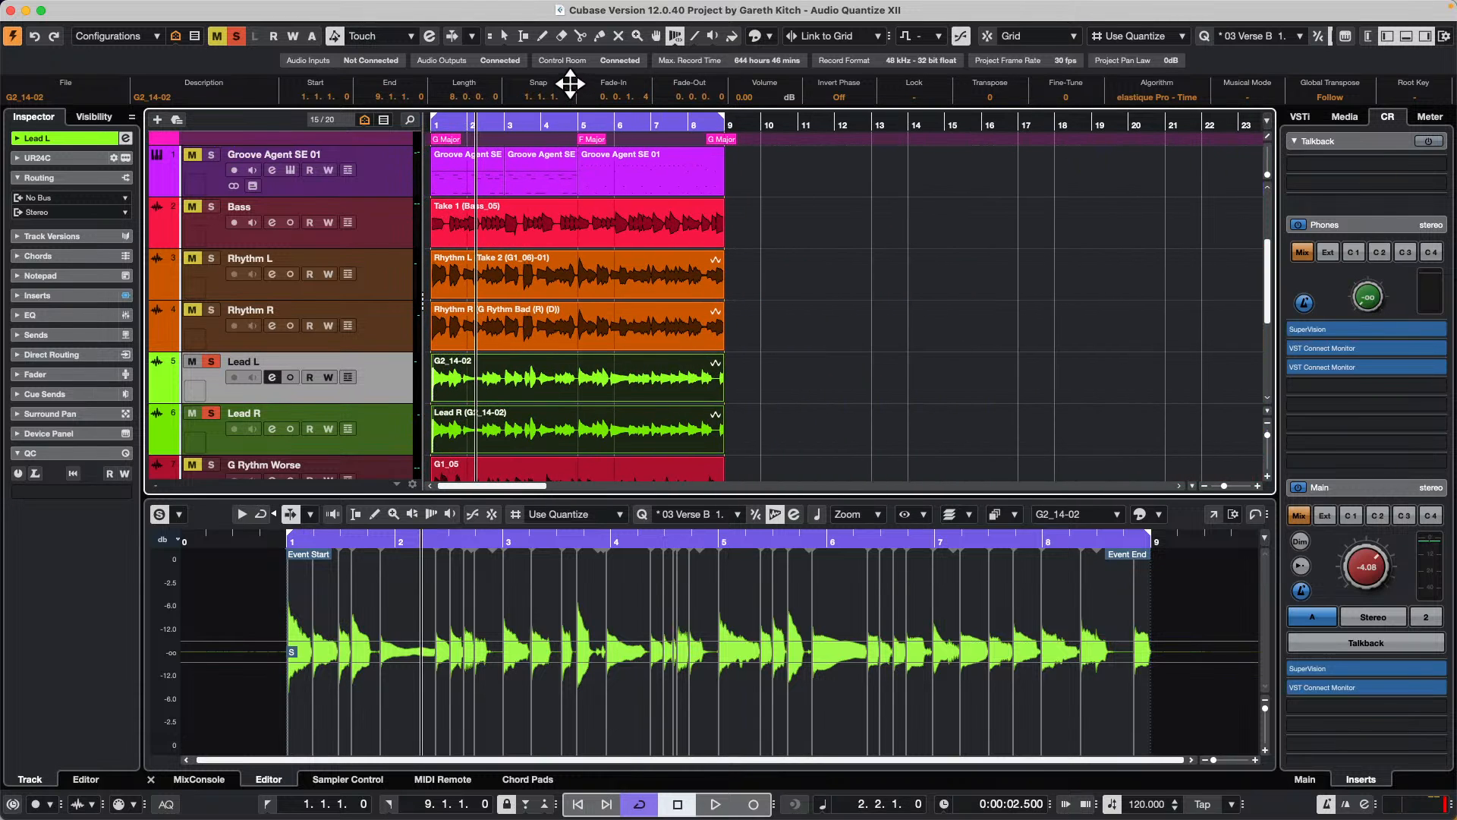
pyautogui.click(423, 122)
pyautogui.moveTo(423, 131); pyautogui.dragTo(466, 152)
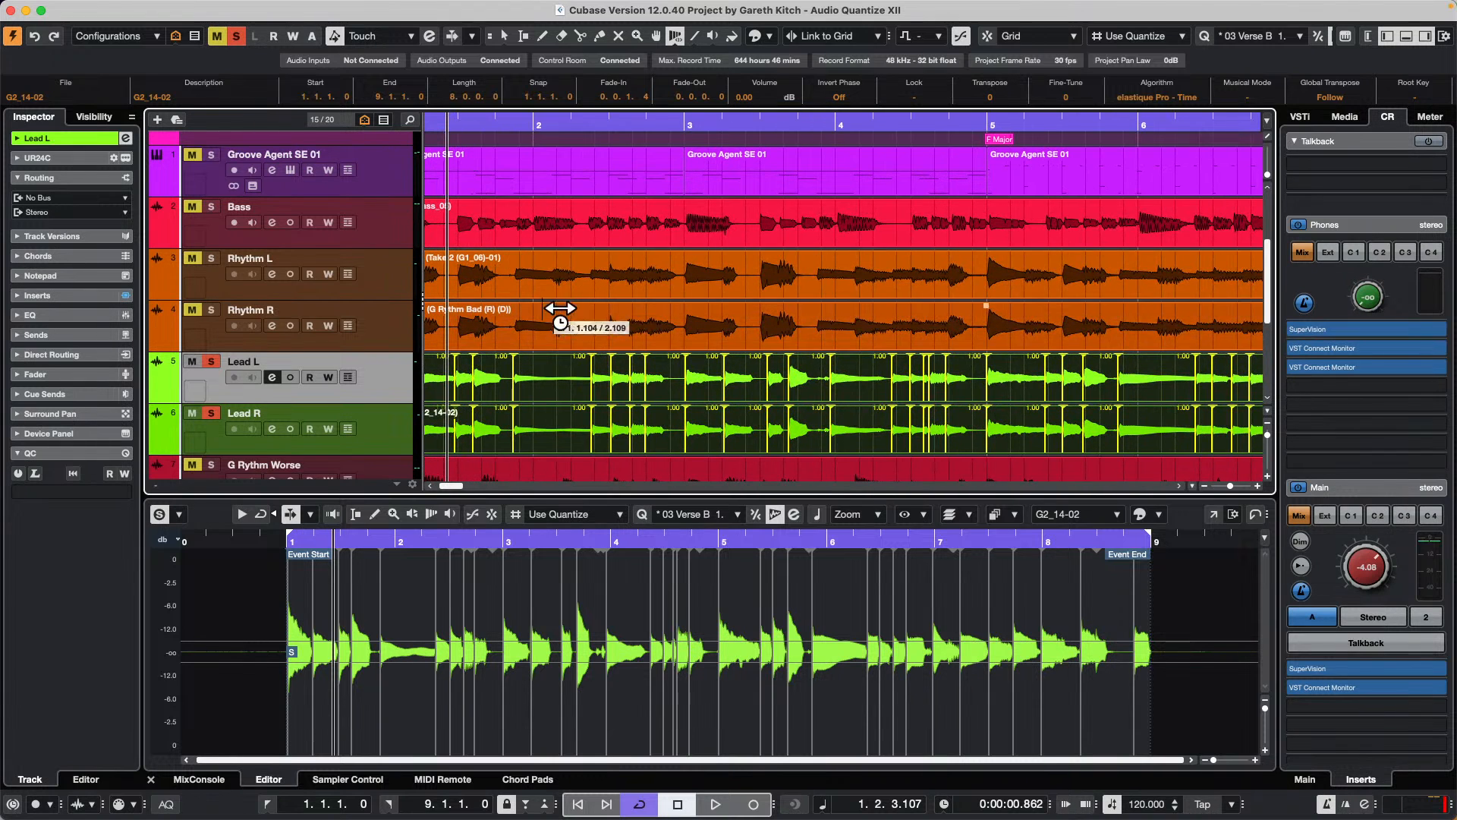
pyautogui.press('space')
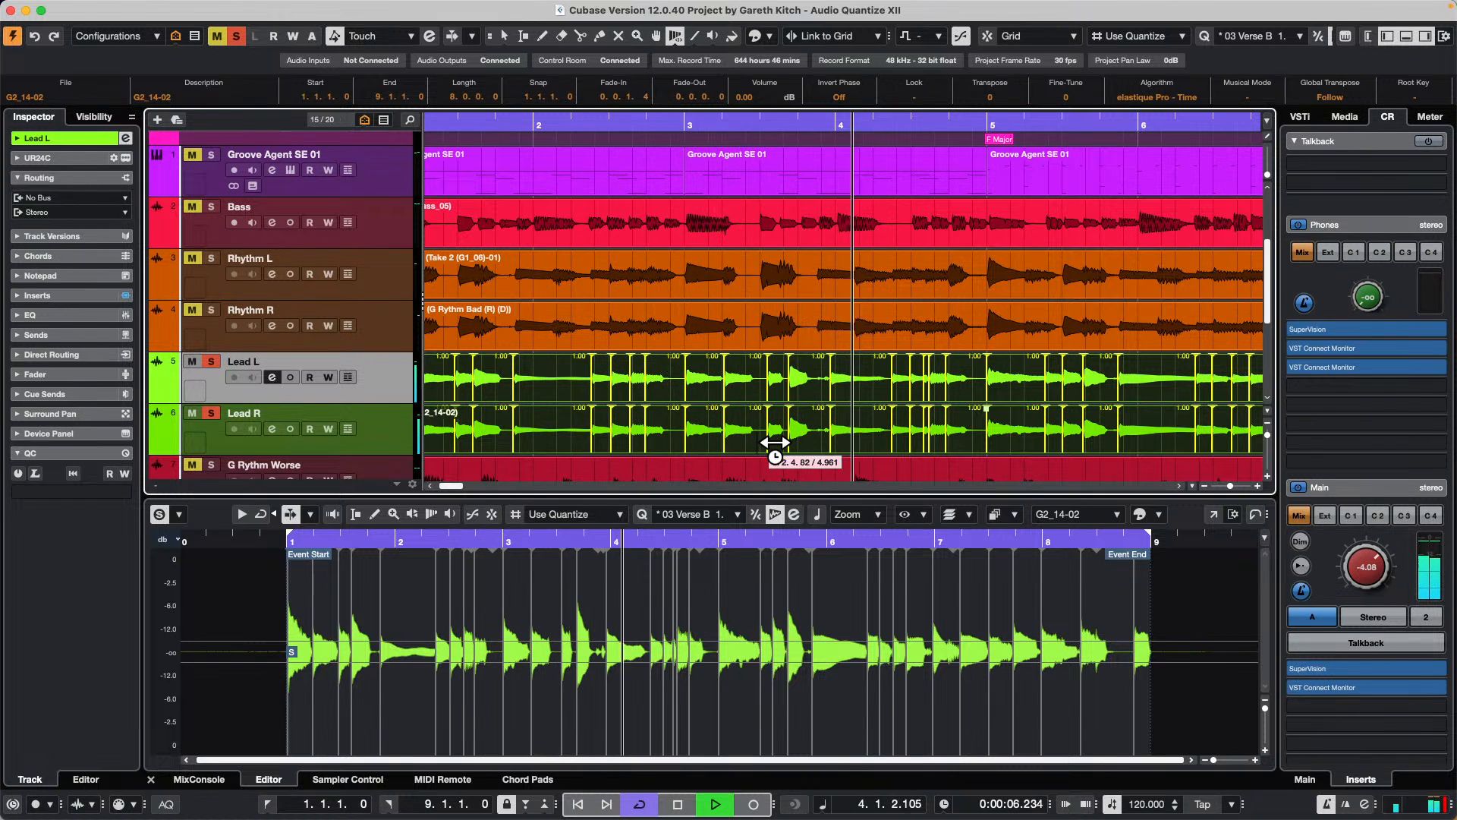
pyautogui.press('space')
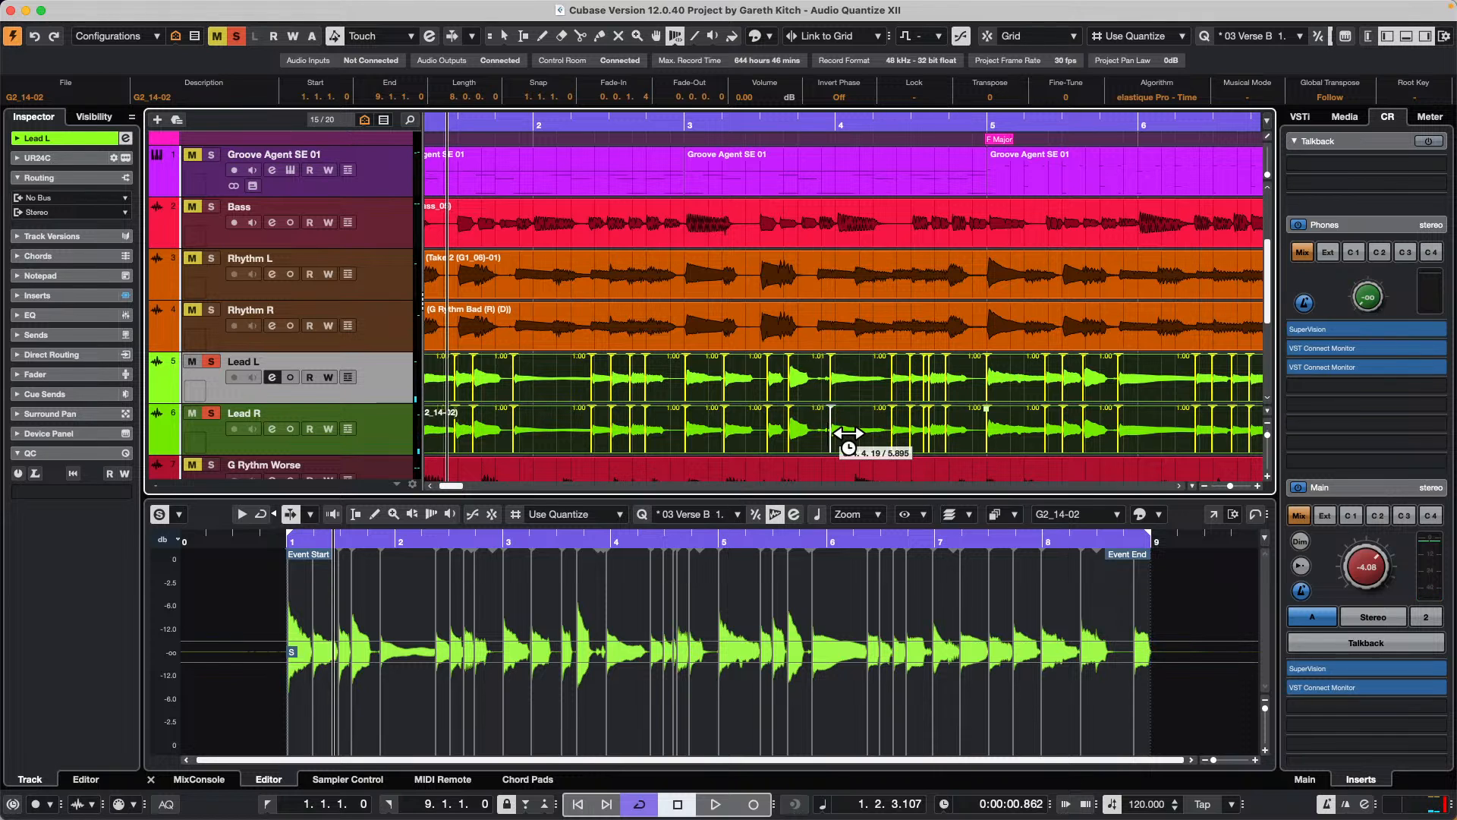
# Step: Shift the warp marker just before bar 4 earlier and adjust the markers in the second half of bar 3 on both lead clips
pyautogui.moveTo(847, 433); pyautogui.dragTo(847, 434)
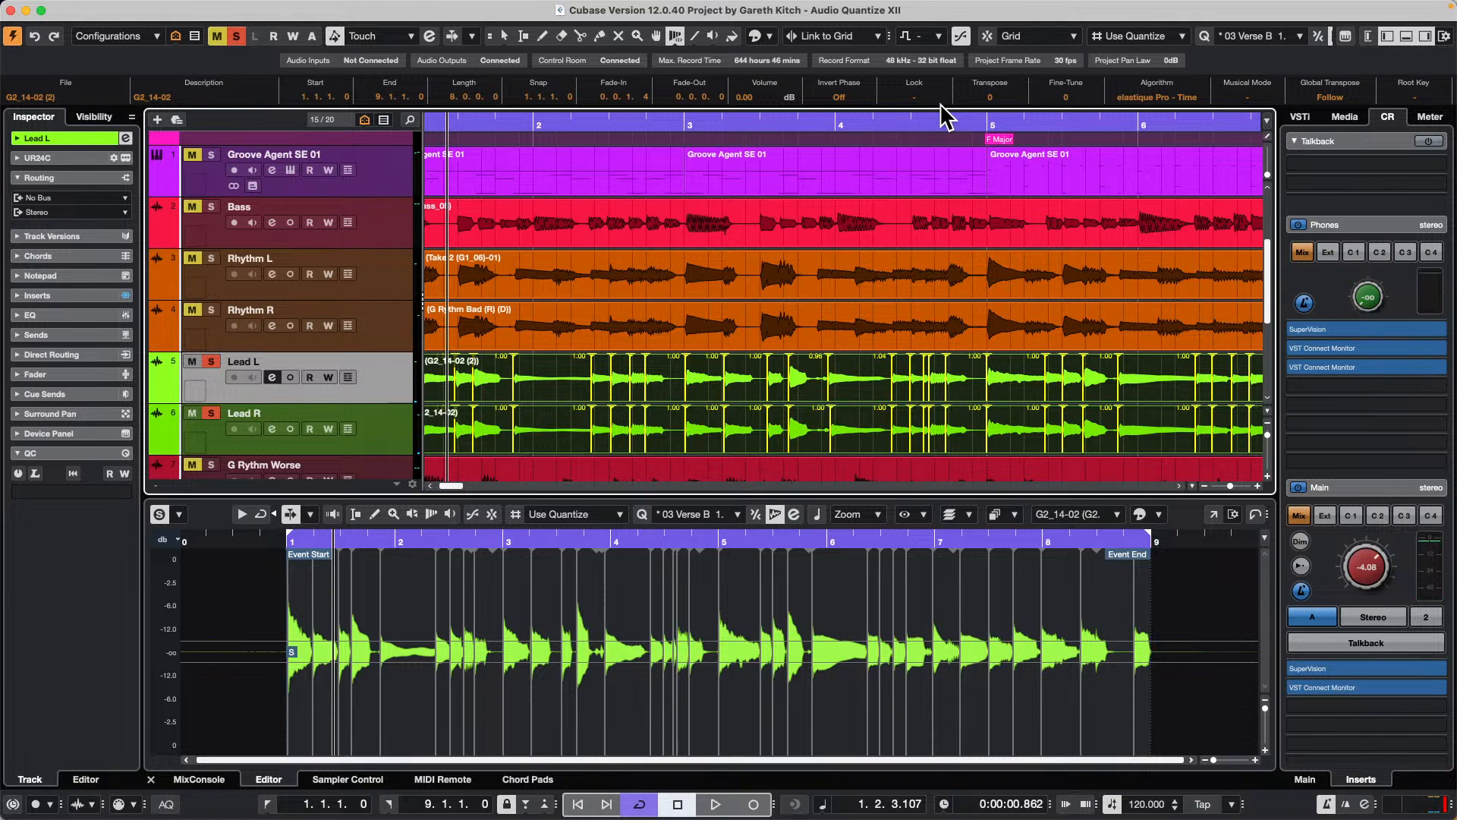
pyautogui.click(985, 33)
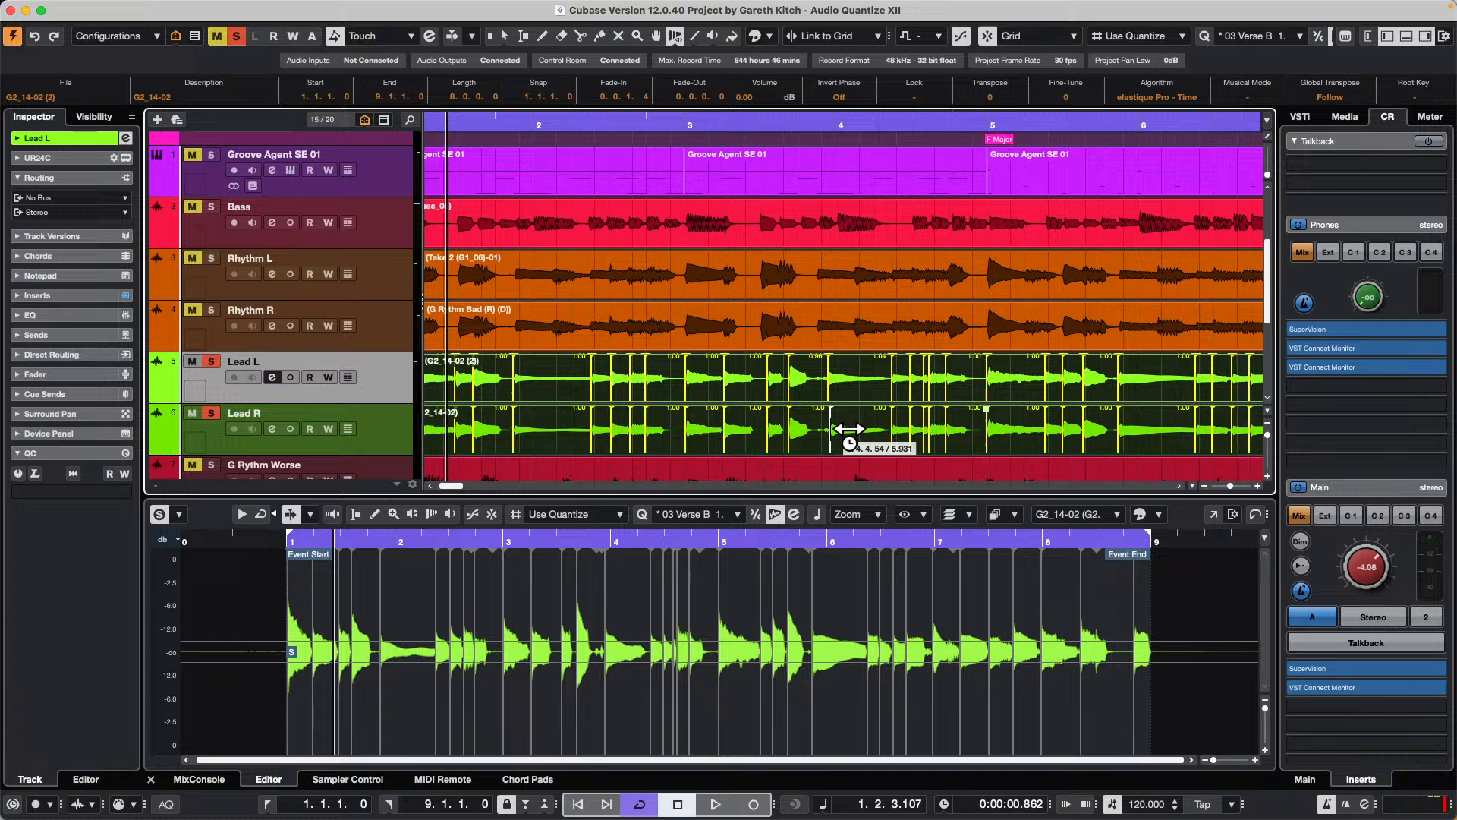
pyautogui.moveTo(848, 429); pyautogui.dragTo(837, 430)
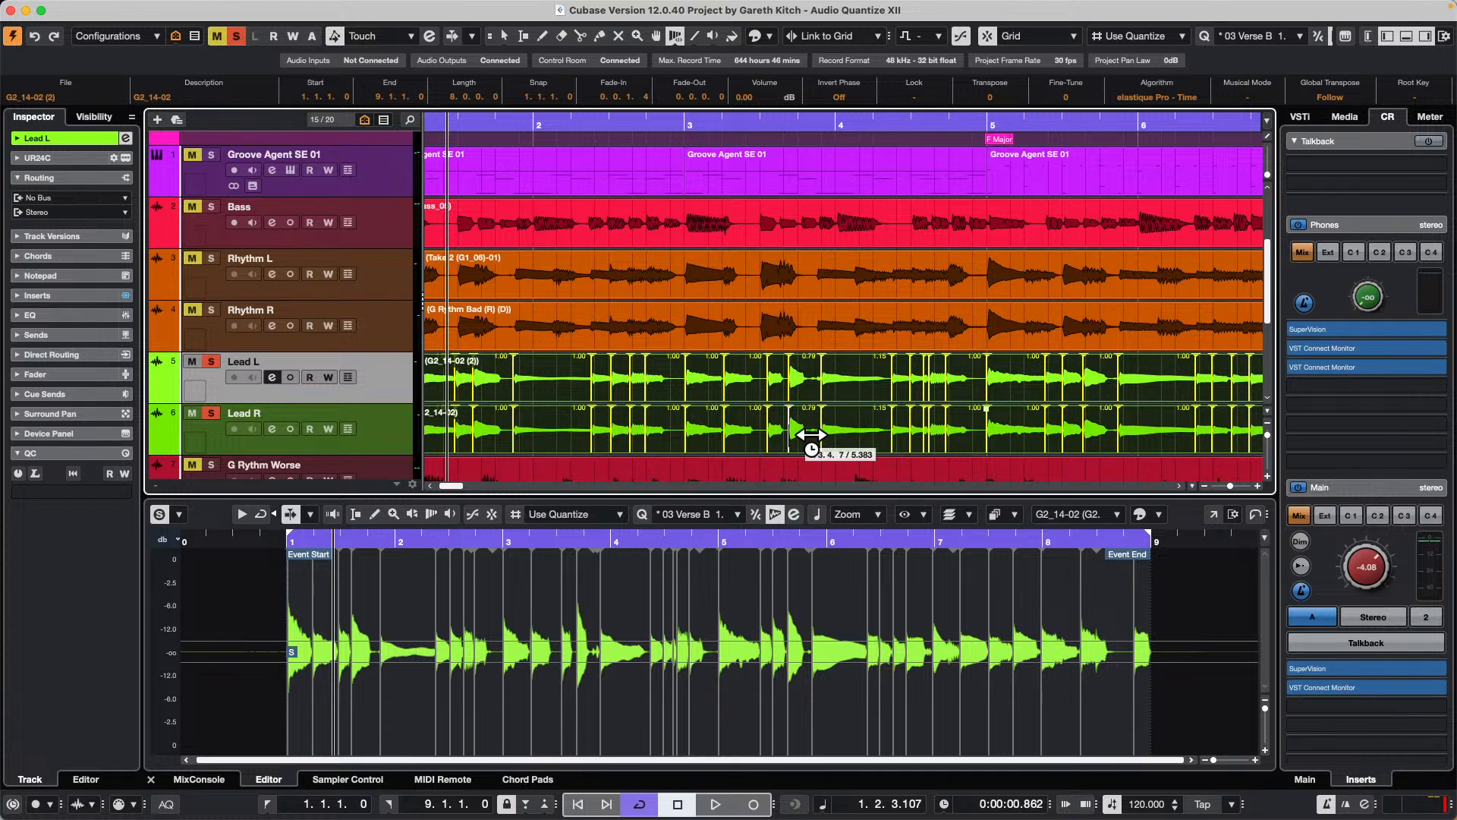
pyautogui.moveTo(806, 436); pyautogui.dragTo(780, 437)
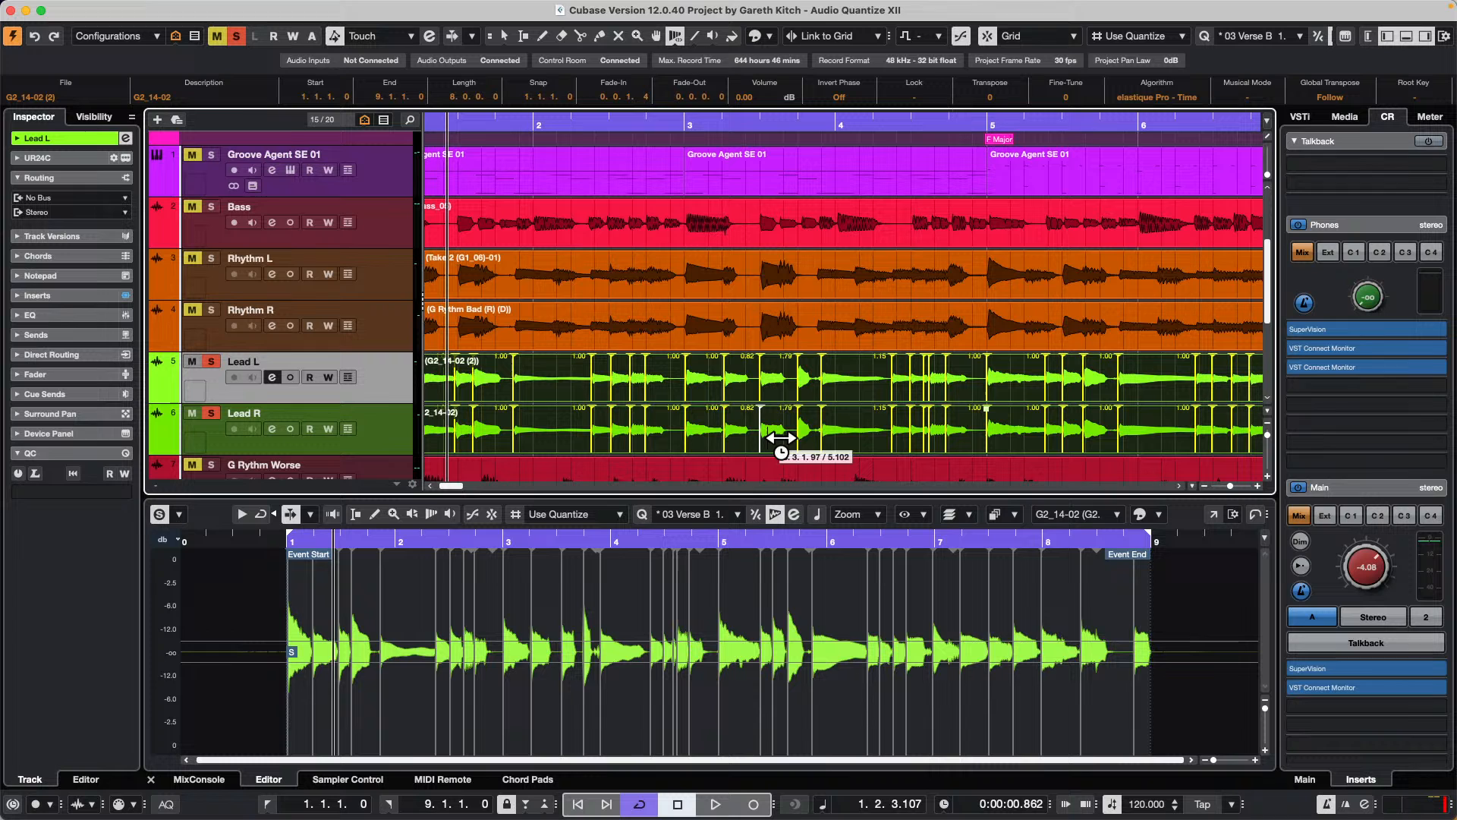
# Step: Play the lead tracks from bar 2 and readjust the warp marker near bar 3 beat 4, checking it with another playback
pyautogui.click(636, 124)
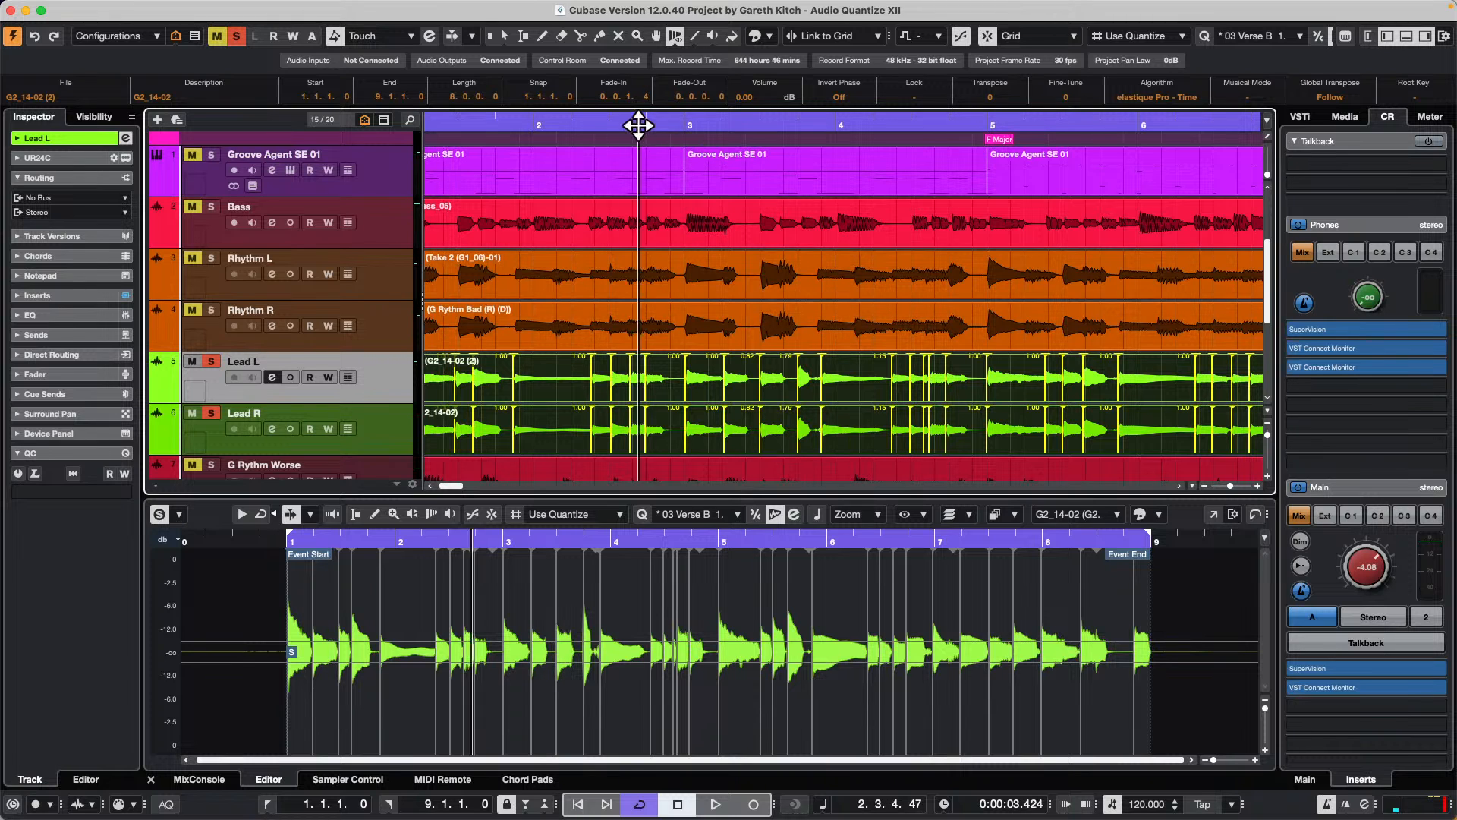
pyautogui.press('space')
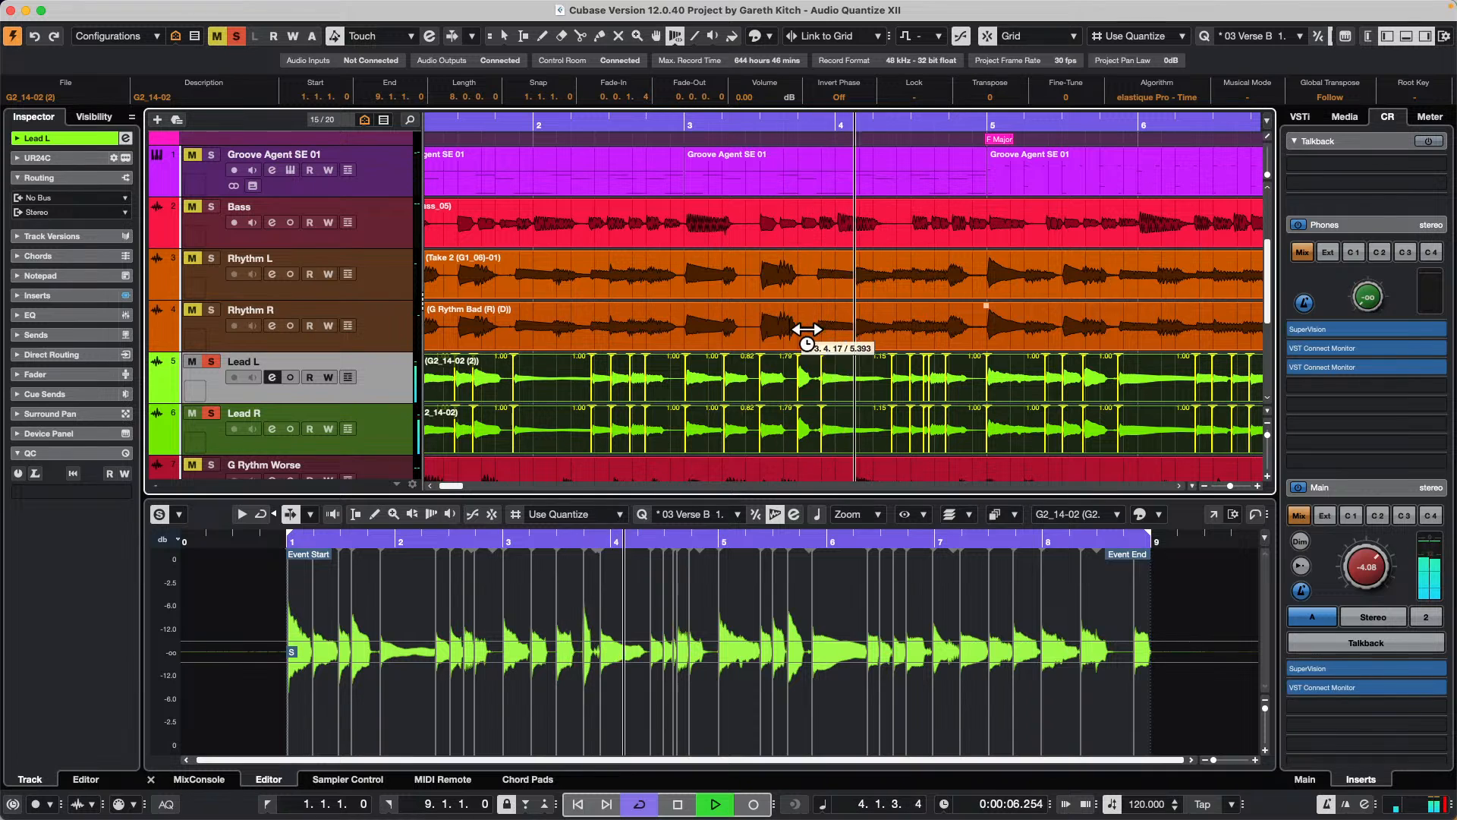
pyautogui.press('space')
pyautogui.moveTo(802, 431); pyautogui.dragTo(806, 432)
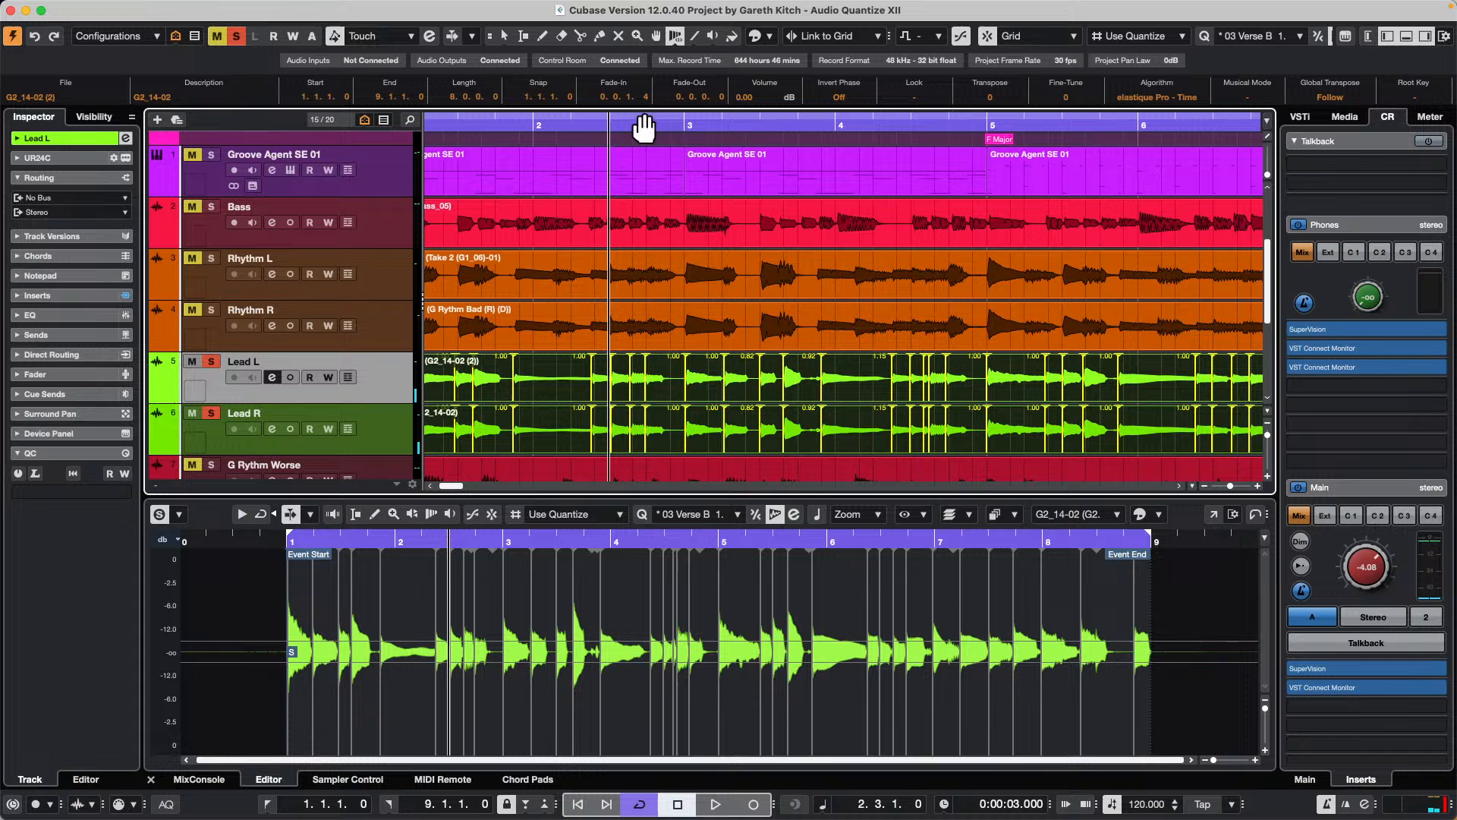
pyautogui.press('space')
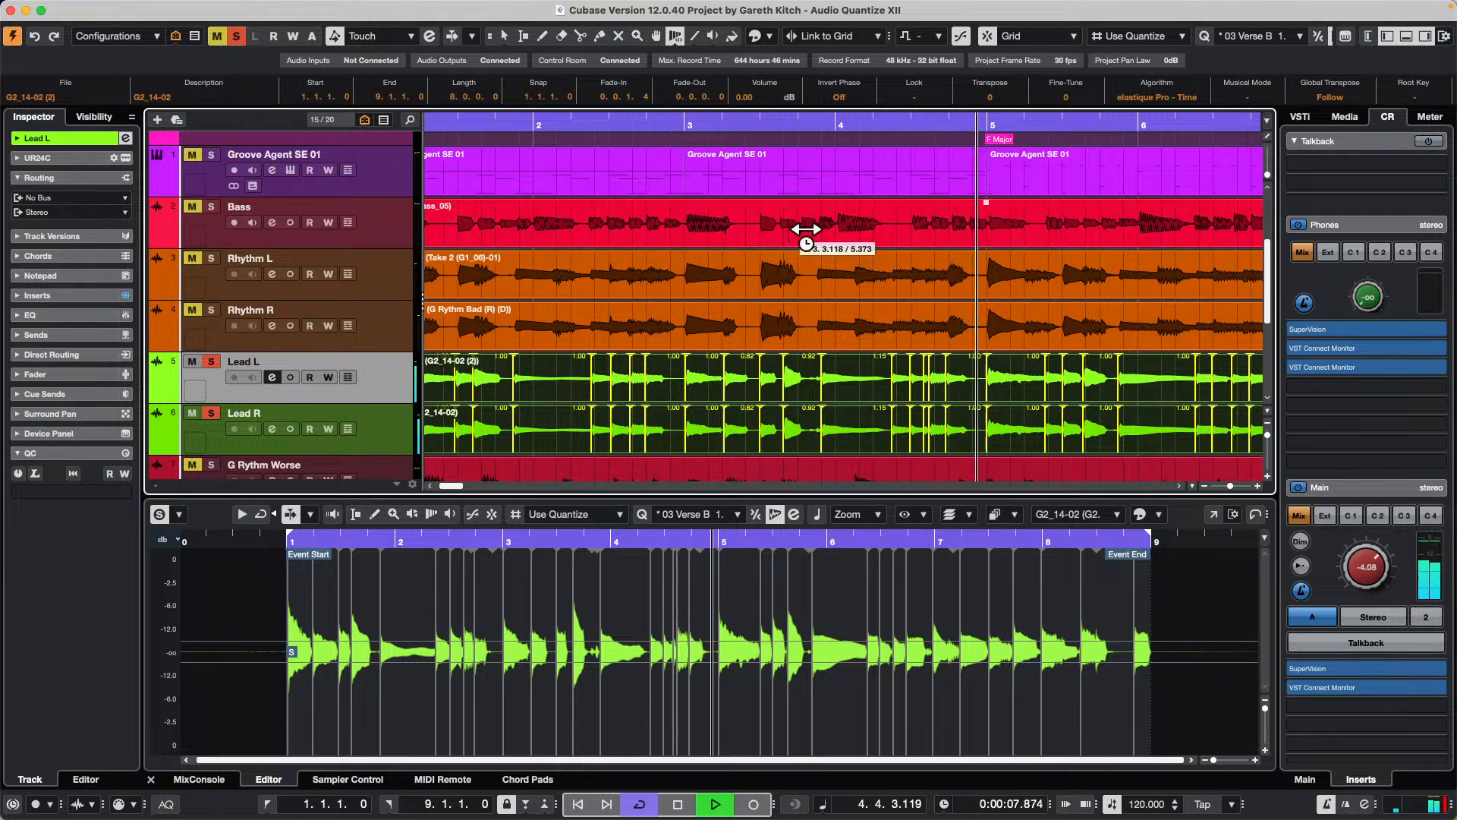
pyautogui.press('space')
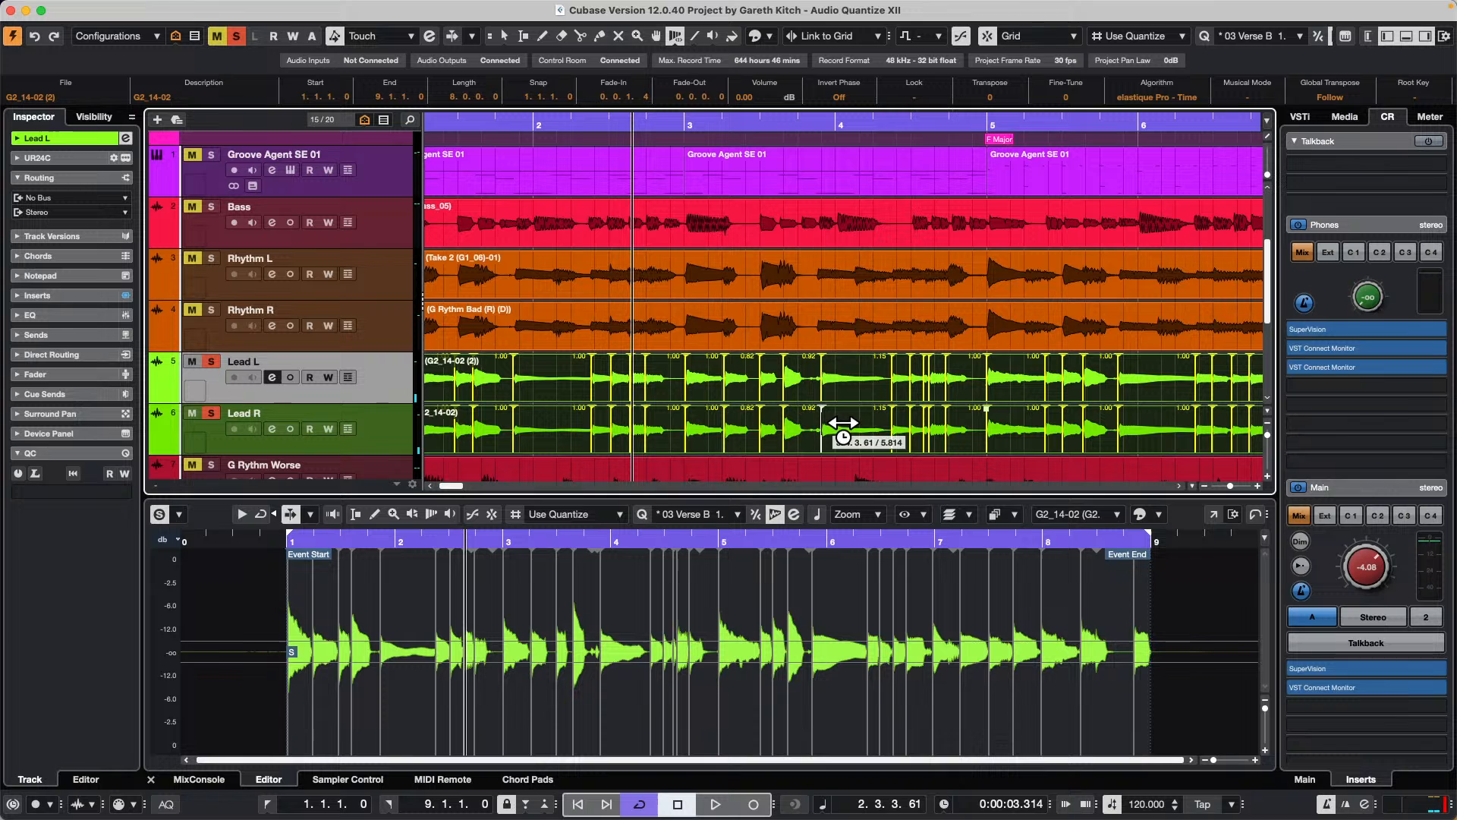
# Step: Nudge the warp markers just before bar 4 and at bar 5 on both lead clips, playing from bar 2 between adjustments
pyautogui.moveTo(846, 423); pyautogui.dragTo(841, 422)
pyautogui.moveTo(713, 128); pyautogui.dragTo(670, 122)
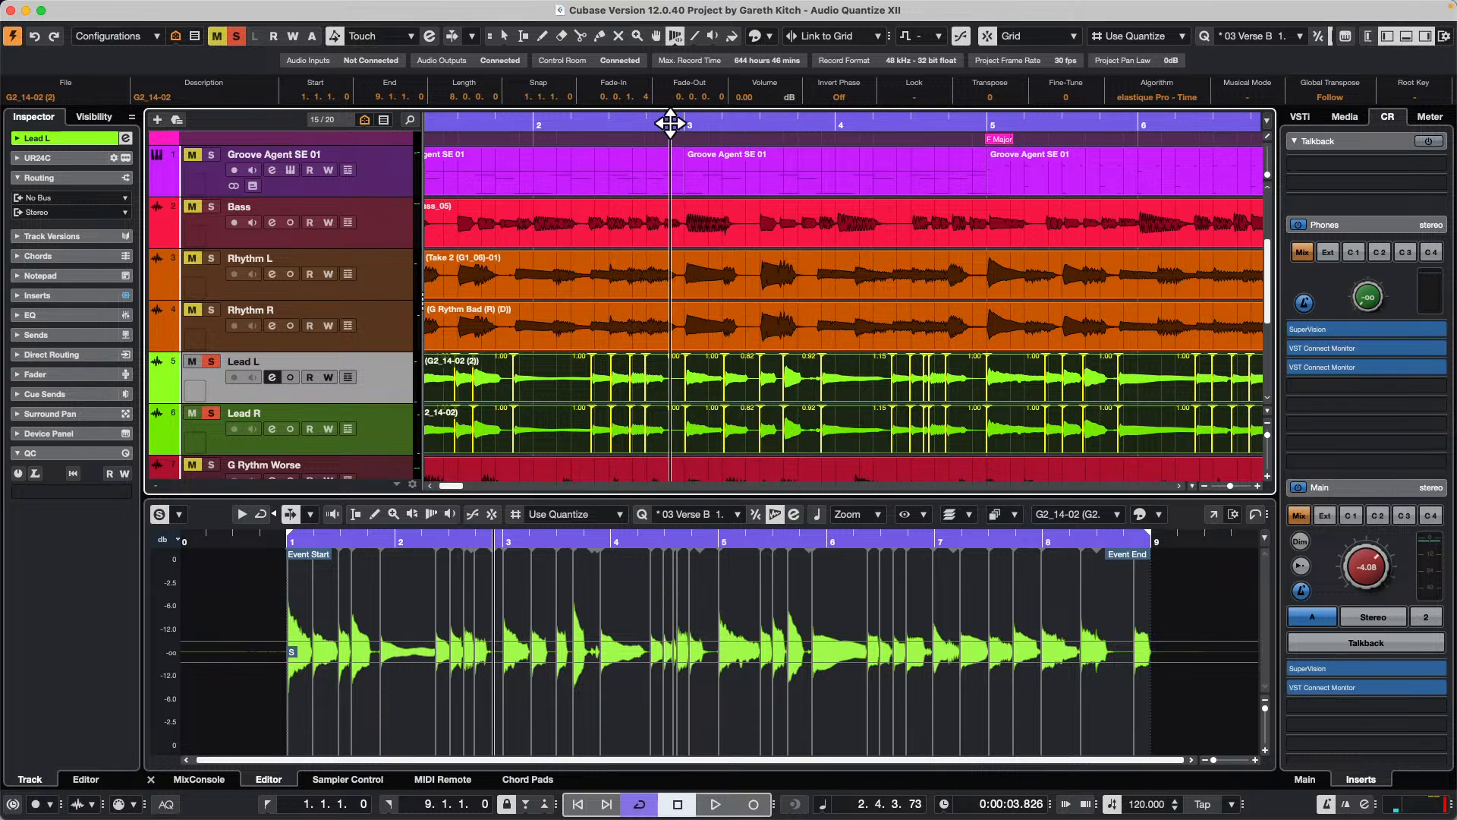
pyautogui.press('space')
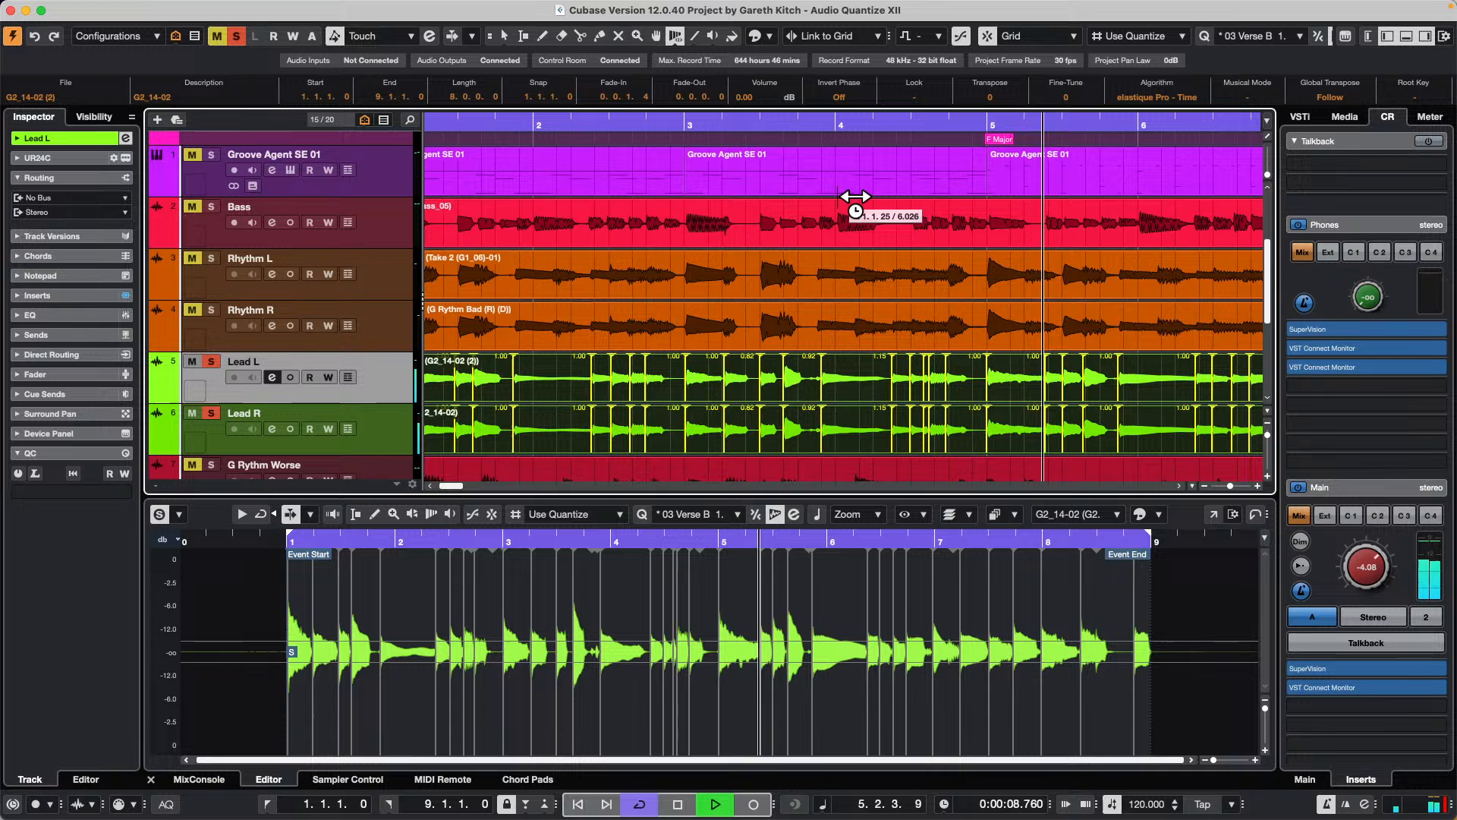
pyautogui.press('space')
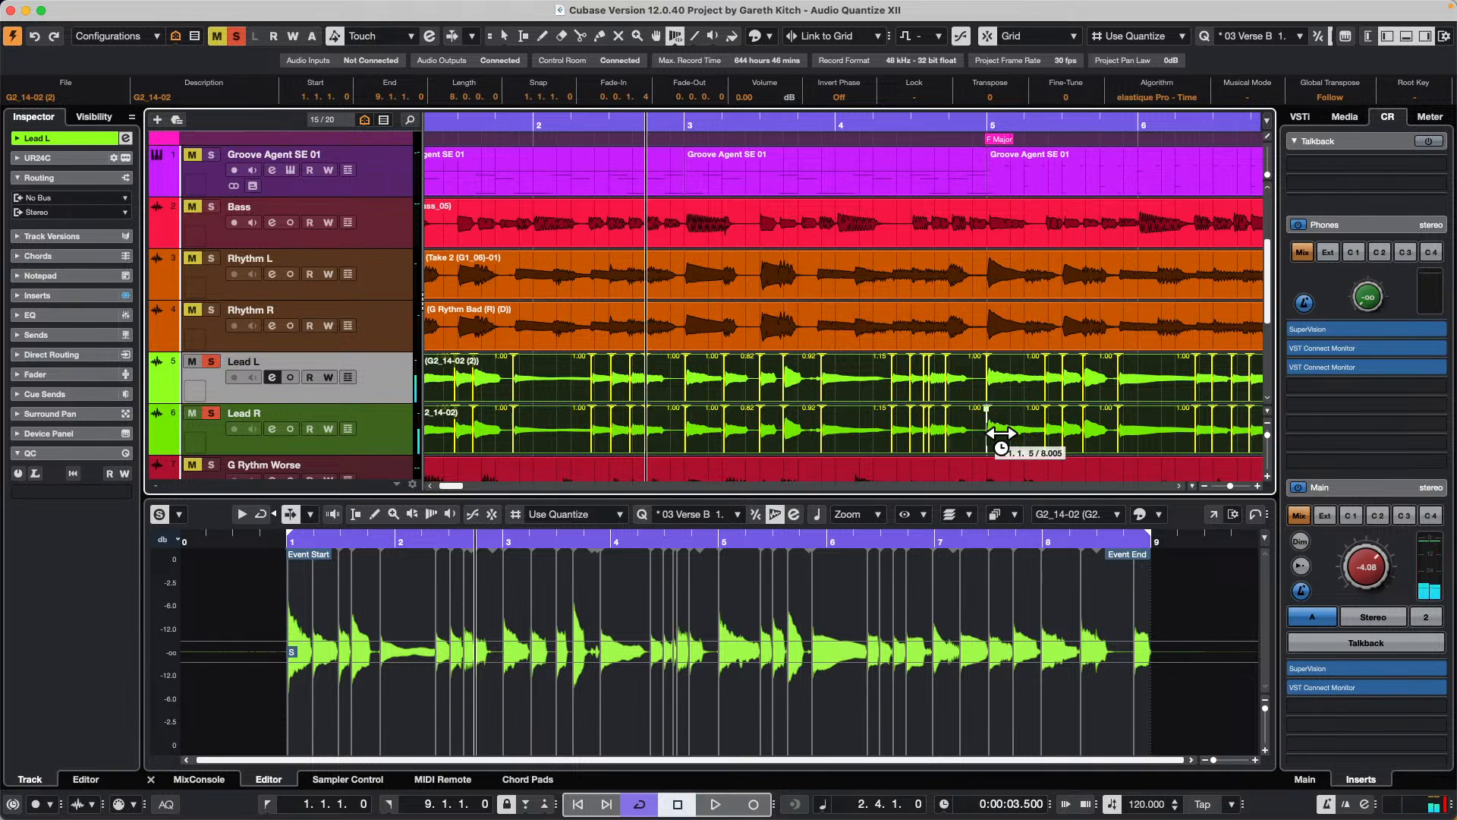
pyautogui.moveTo(1004, 433); pyautogui.dragTo(1003, 433)
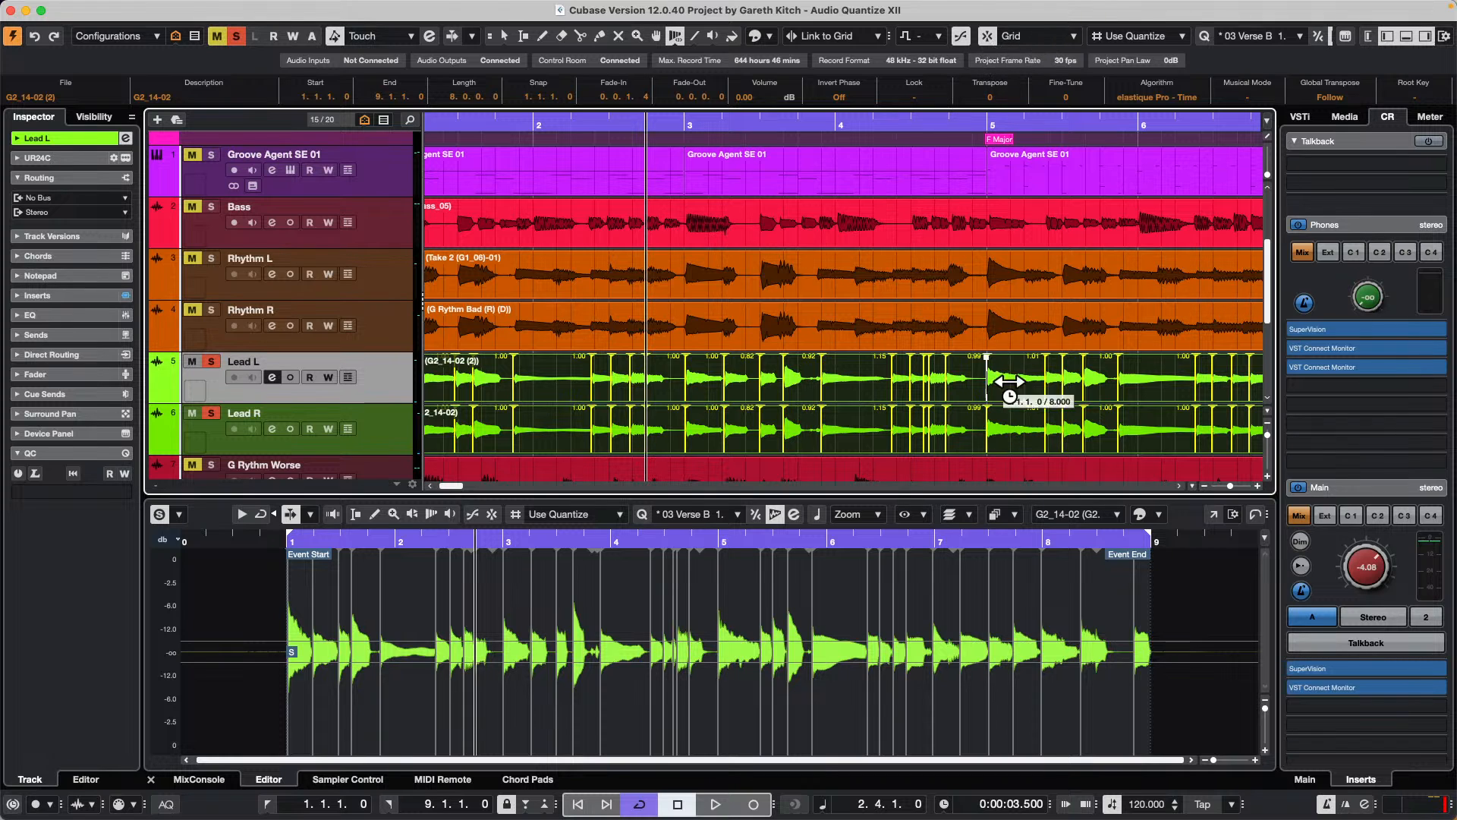
pyautogui.moveTo(998, 431); pyautogui.dragTo(1006, 431)
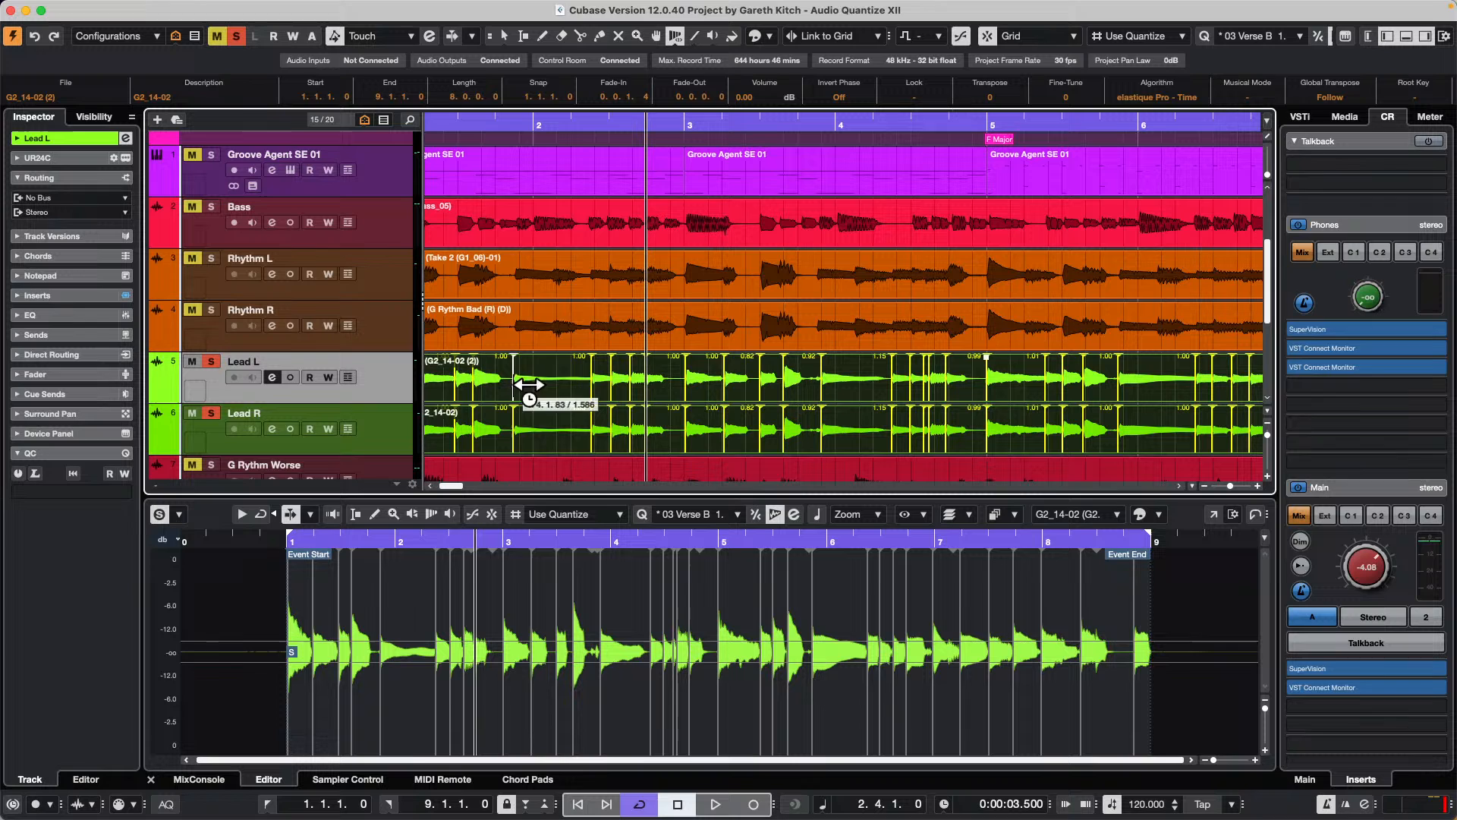
# Step: Switch to the Object Selection tool and open the Lead L clip's hitpoint settings in the Sample Editor
pyautogui.rightClick(566, 375)
pyautogui.click(560, 364)
pyautogui.doubleClick(561, 365)
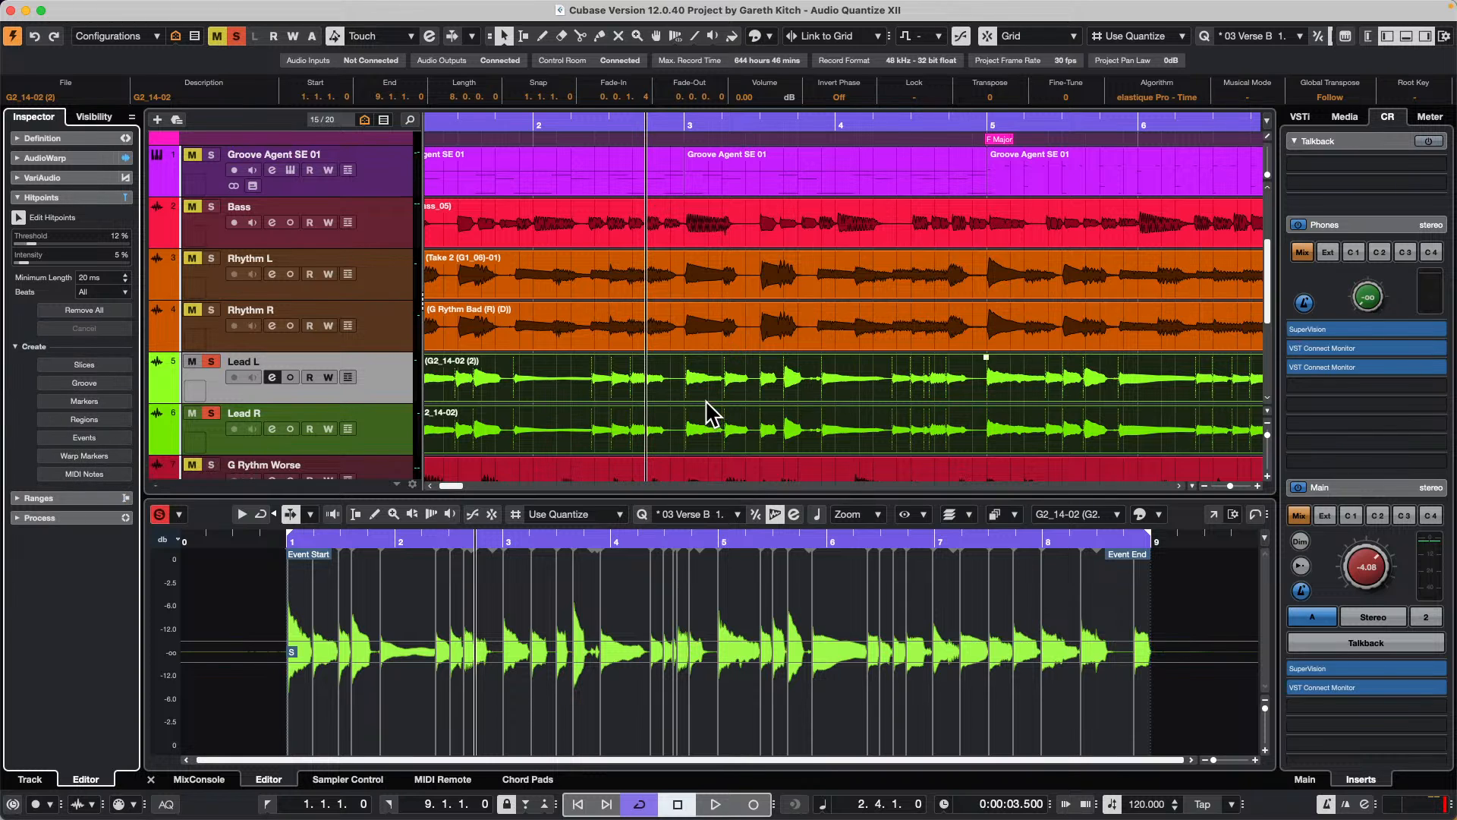
# Step: Reactivate the Time Warp tool in Free Warp mode and move the warp marker at bar 3 beat 2 slightly earlier on both lead clips
pyautogui.click(675, 35)
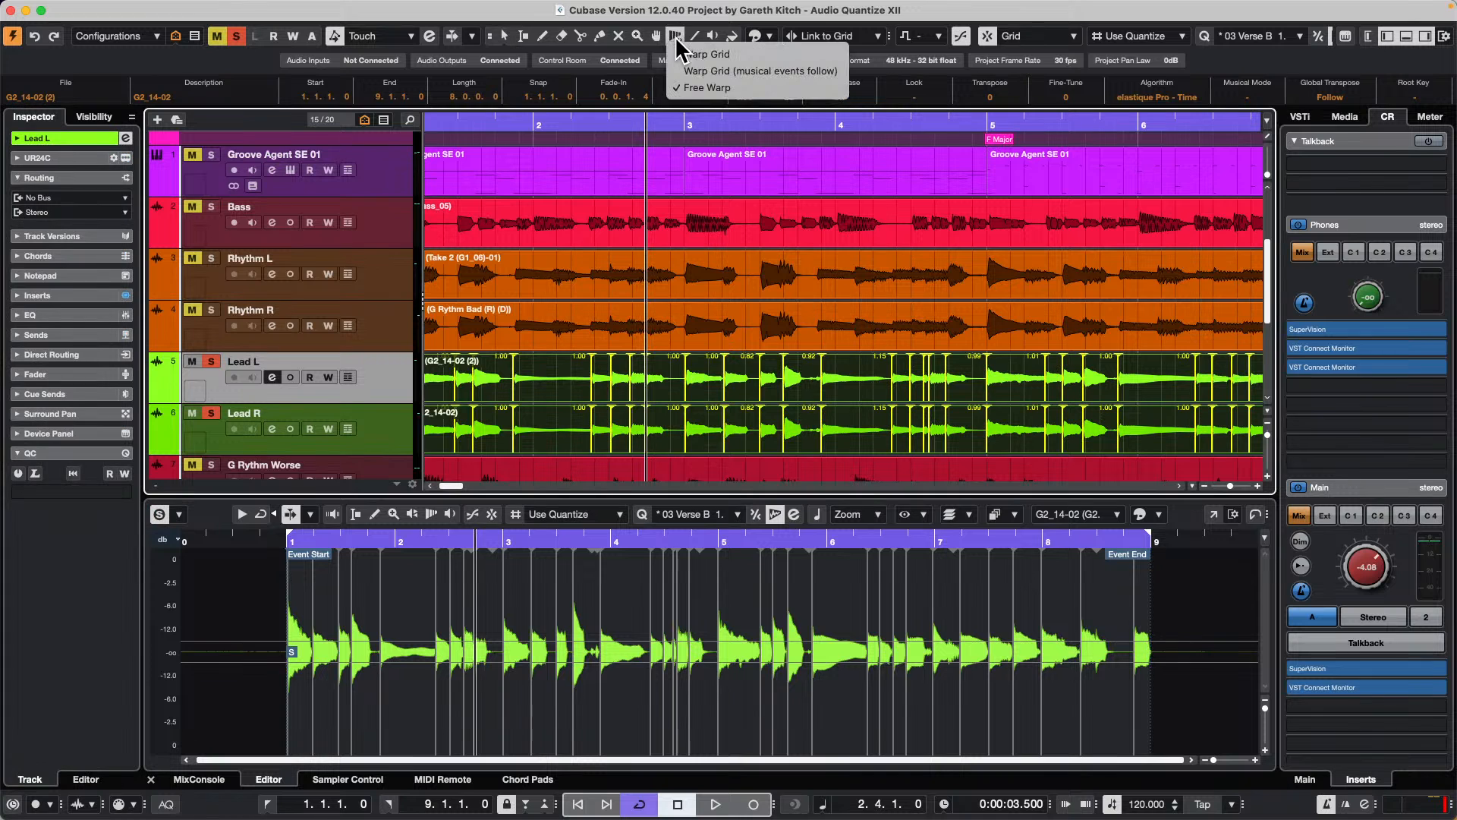
pyautogui.click(721, 87)
pyautogui.moveTo(651, 124)
pyautogui.mouseDown()
pyautogui.moveTo(661, 98)
pyautogui.moveTo(644, 129)
pyautogui.moveTo(657, 140)
pyautogui.mouseUp()
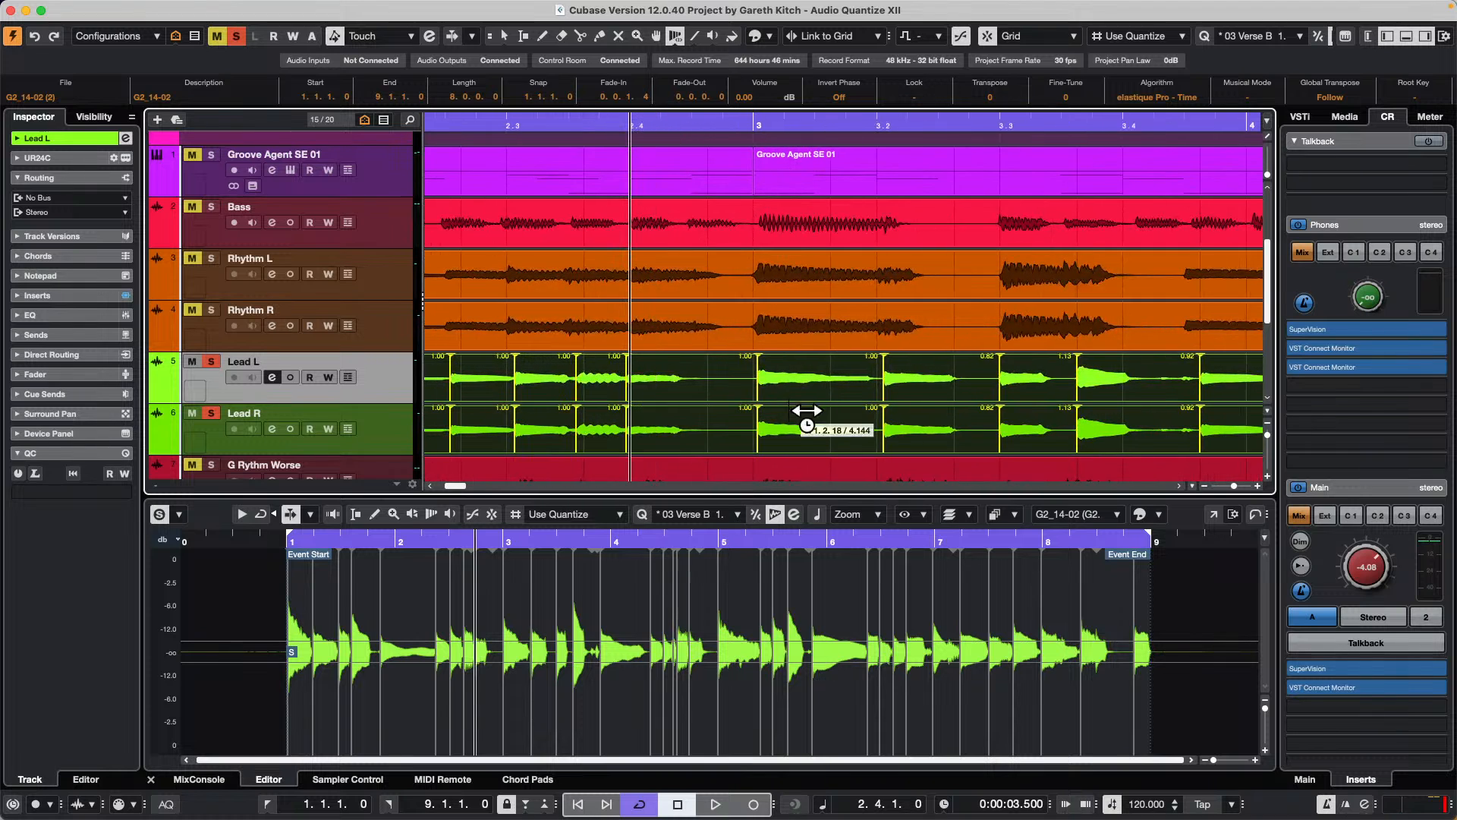
pyautogui.moveTo(894, 420); pyautogui.dragTo(899, 425)
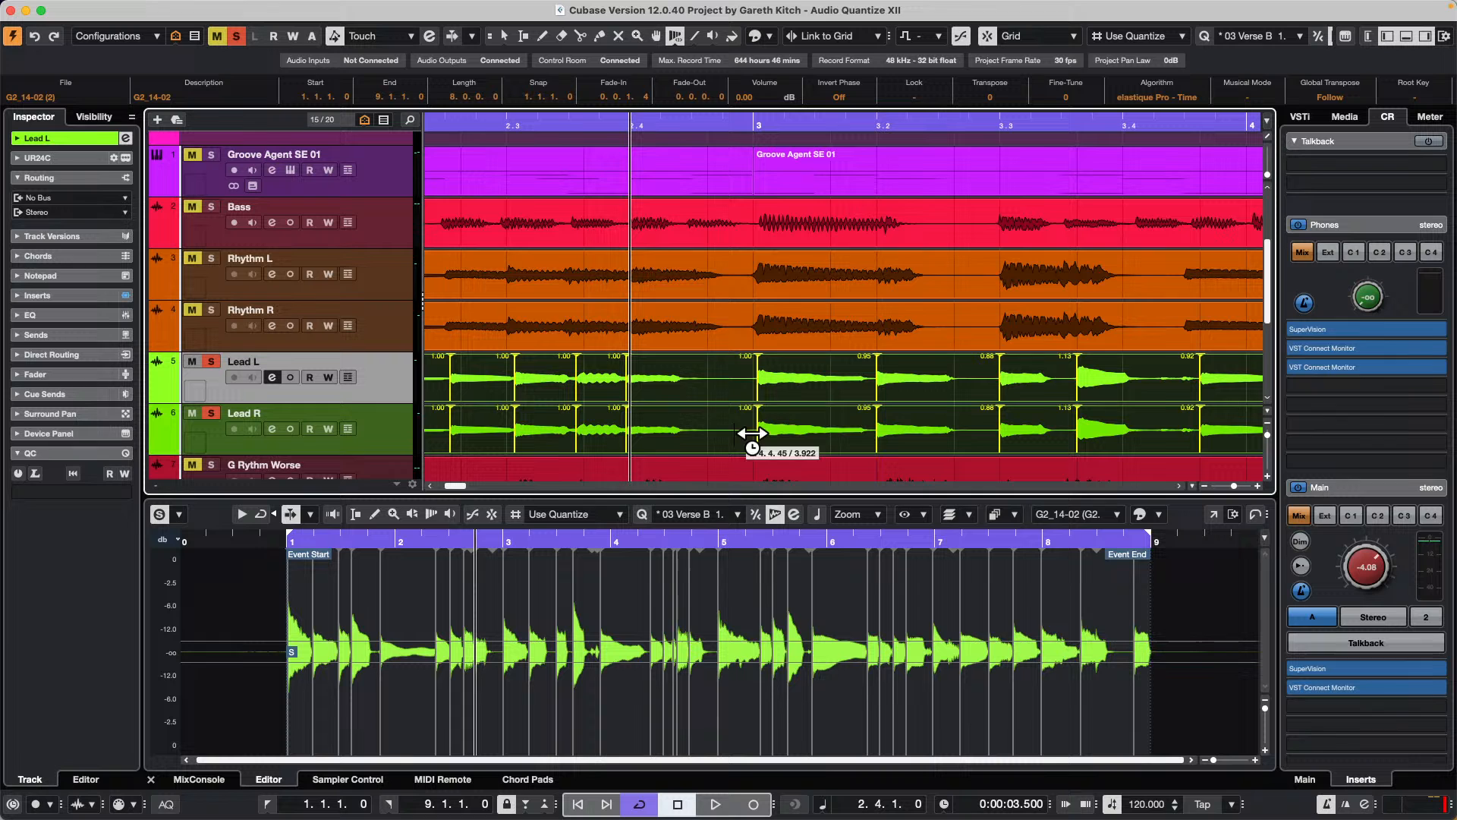
pyautogui.moveTo(640, 119); pyautogui.dragTo(653, 76)
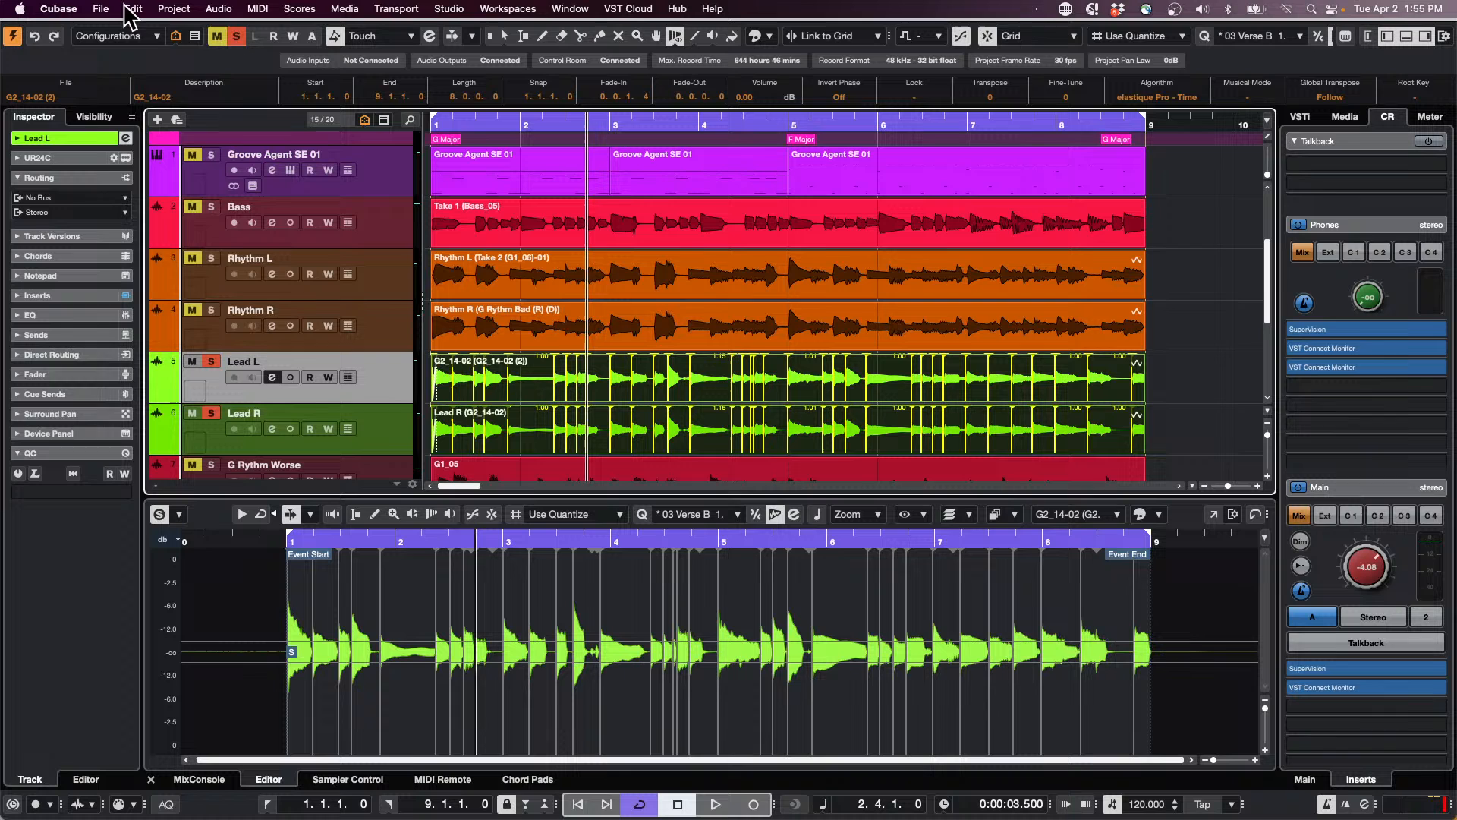
pyautogui.click(106, 9)
pyautogui.moveTo(218, 358)
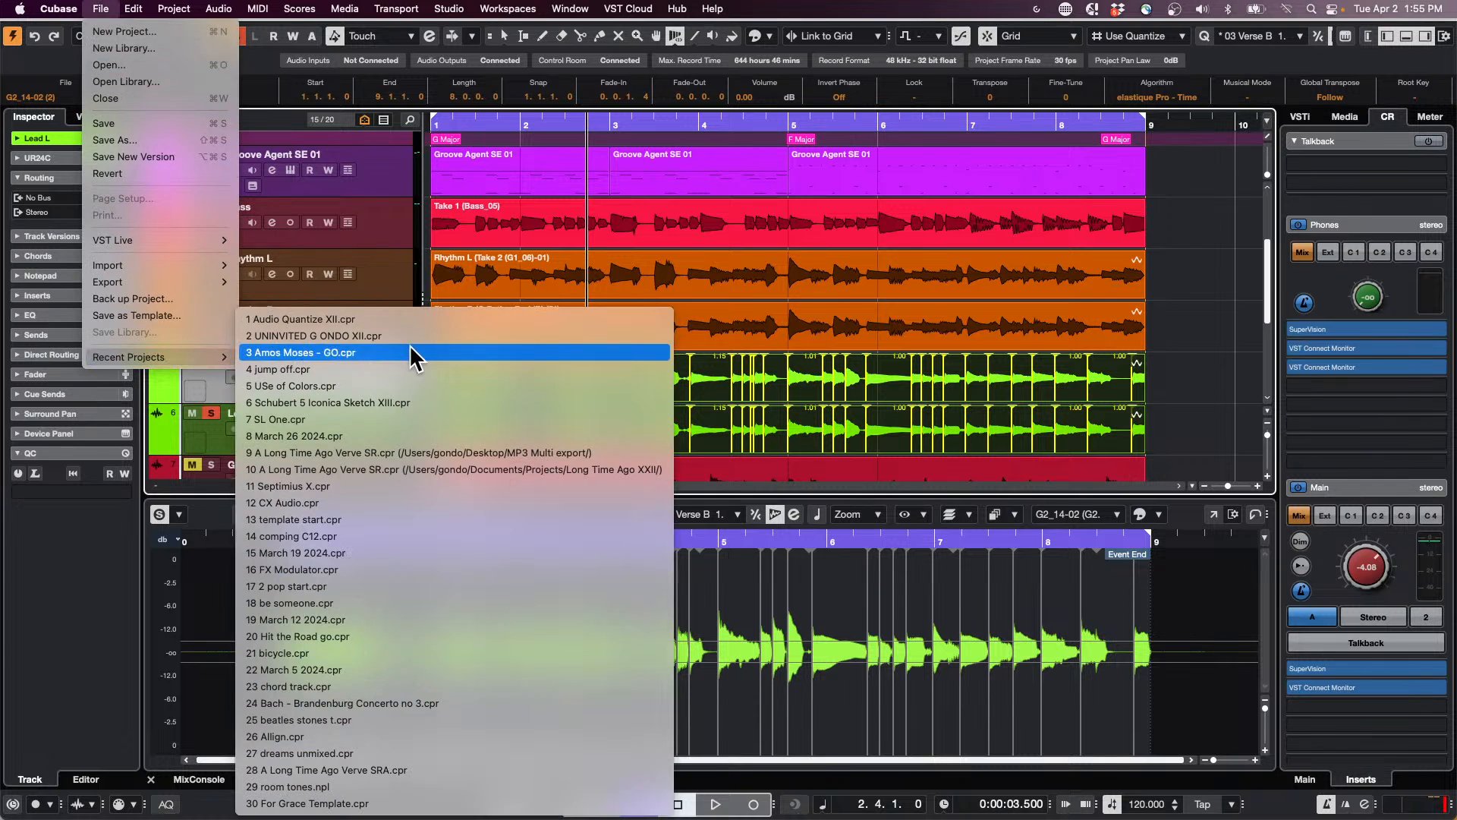
pyautogui.click(421, 320)
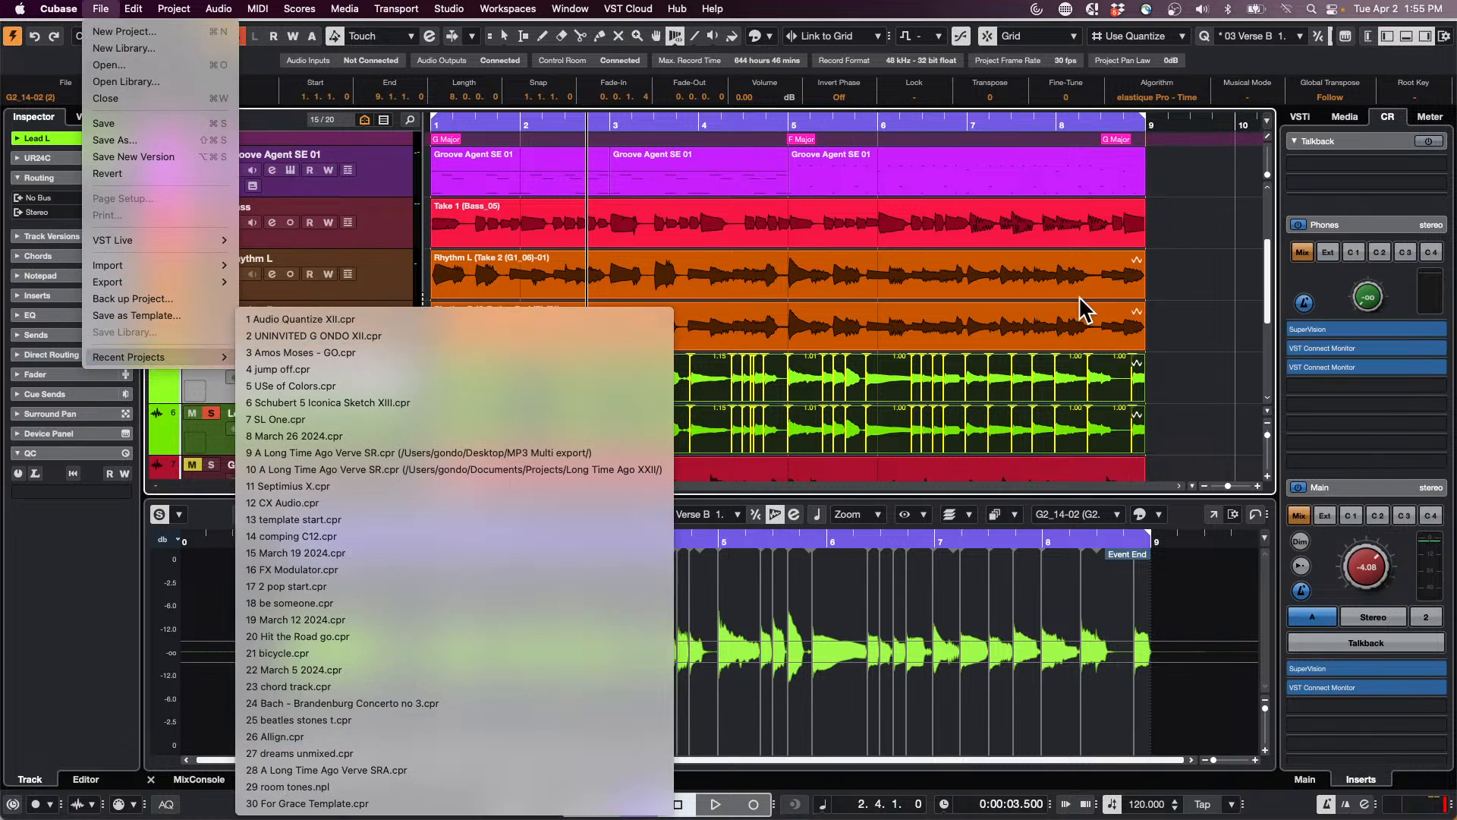
# Step: Activate the Draw tool in the empty arrangement area beside the MIDI 01 and Audio 01 tracks
pyautogui.moveTo(731, 126); pyautogui.dragTo(800, 316)
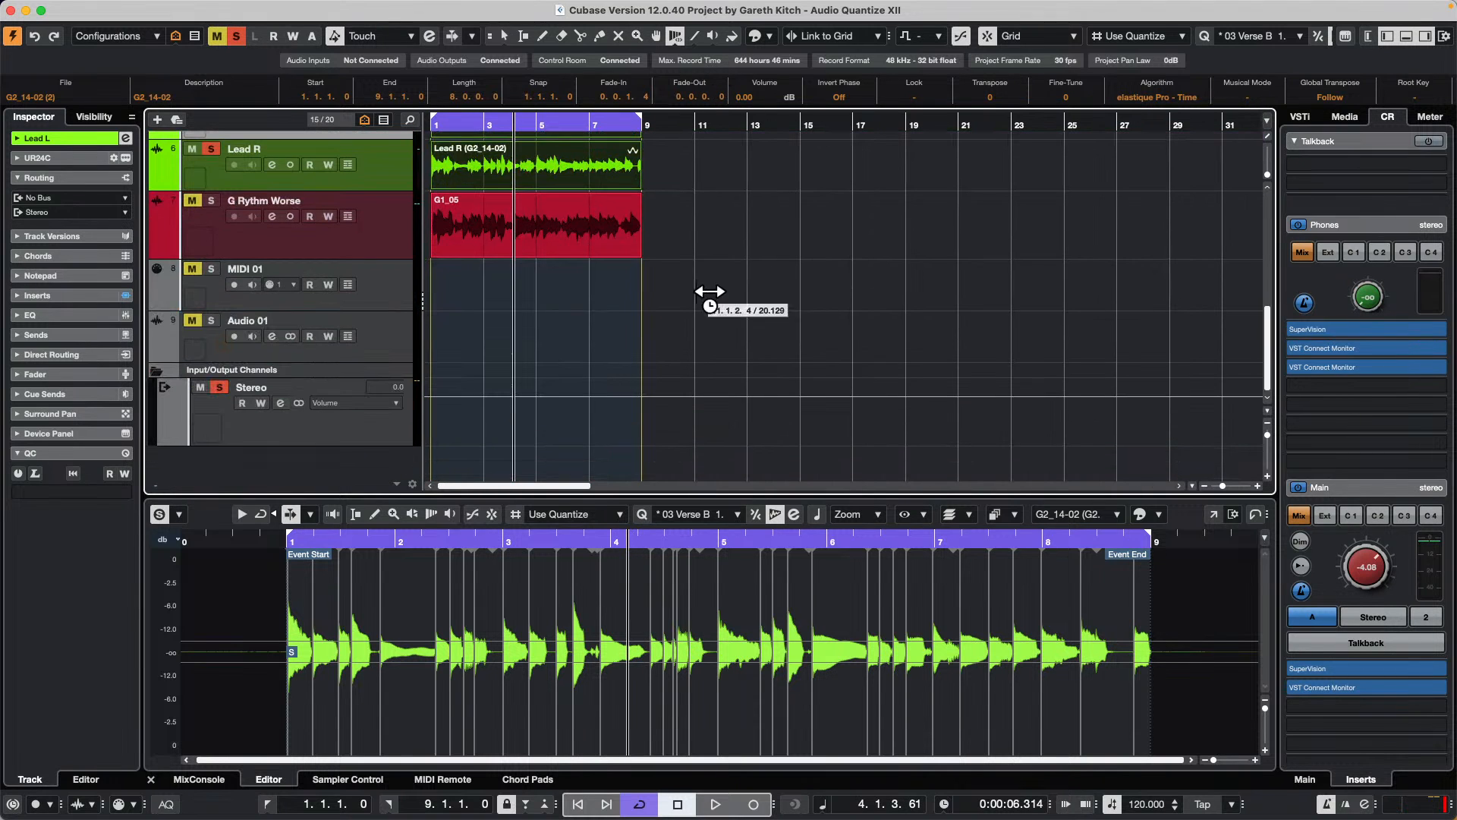
pyautogui.rightClick(735, 298)
pyautogui.click(757, 300)
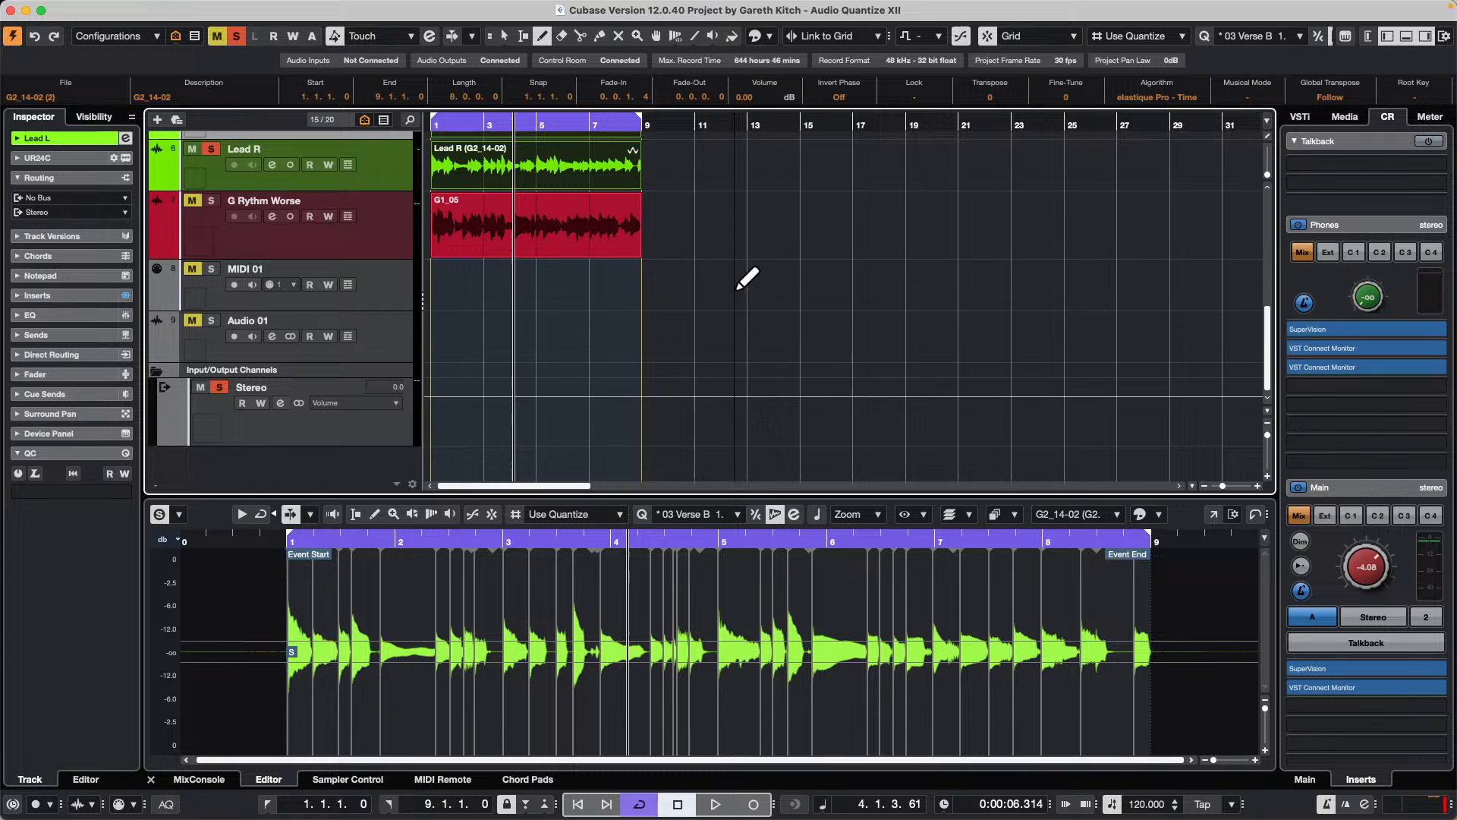
# Step: Draw a MIDI part from about bar 11 to bar 15 on the MIDI 01 track and add notes inside and beyond both edges
pyautogui.moveTo(716, 283); pyautogui.dragTo(802, 285)
pyautogui.press('1')
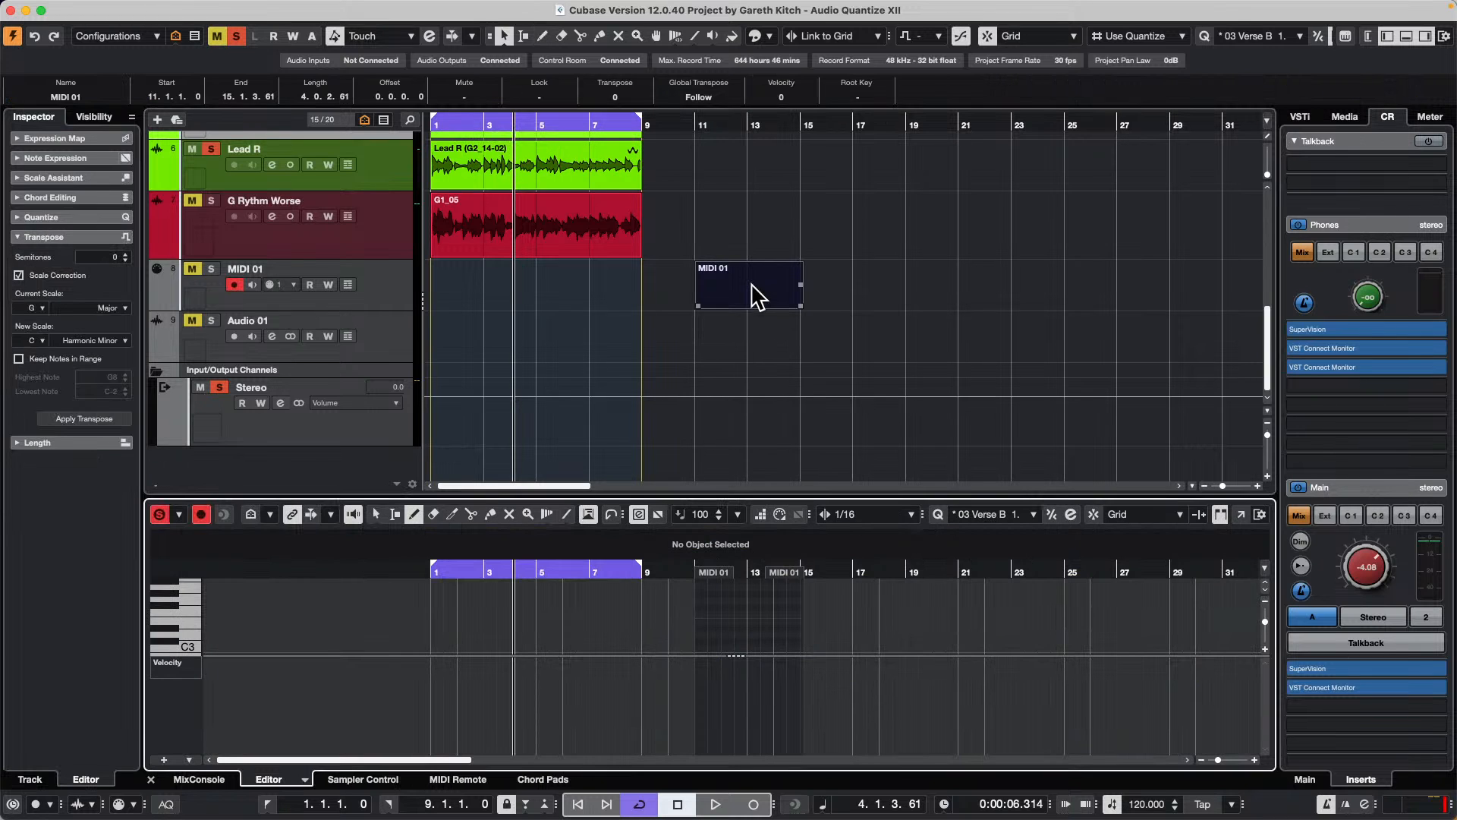
pyautogui.click(736, 623)
pyautogui.click(780, 614)
pyautogui.moveTo(735, 622); pyautogui.dragTo(828, 621)
pyautogui.click(787, 607)
pyautogui.click(794, 628)
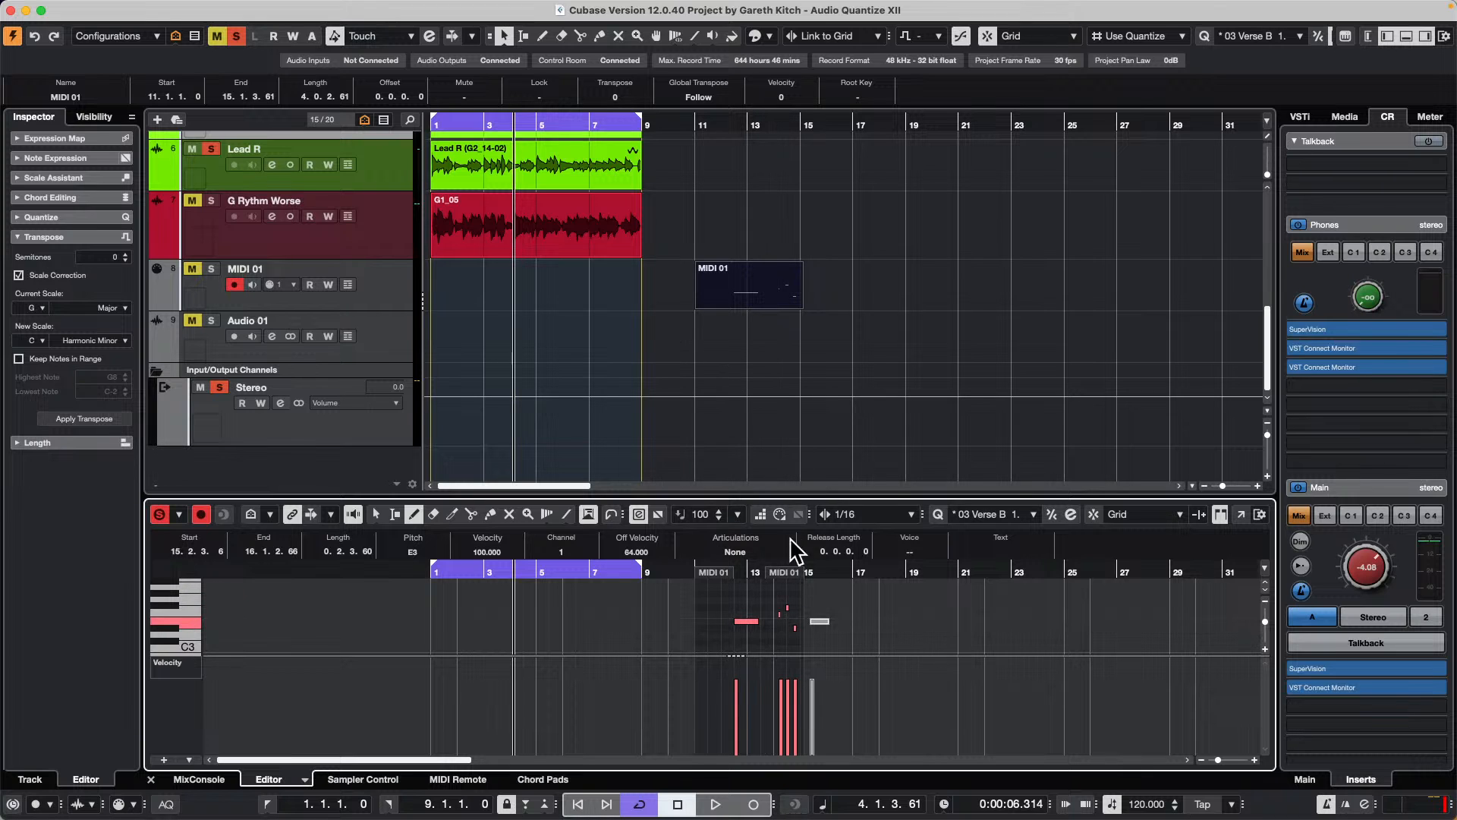
pyautogui.moveTo(651, 621)
pyautogui.mouseDown()
pyautogui.moveTo(681, 621)
pyautogui.moveTo(685, 600)
pyautogui.mouseUp()
# Step: Try moving the MIDI 01 part to about bar 16
pyautogui.click(865, 391)
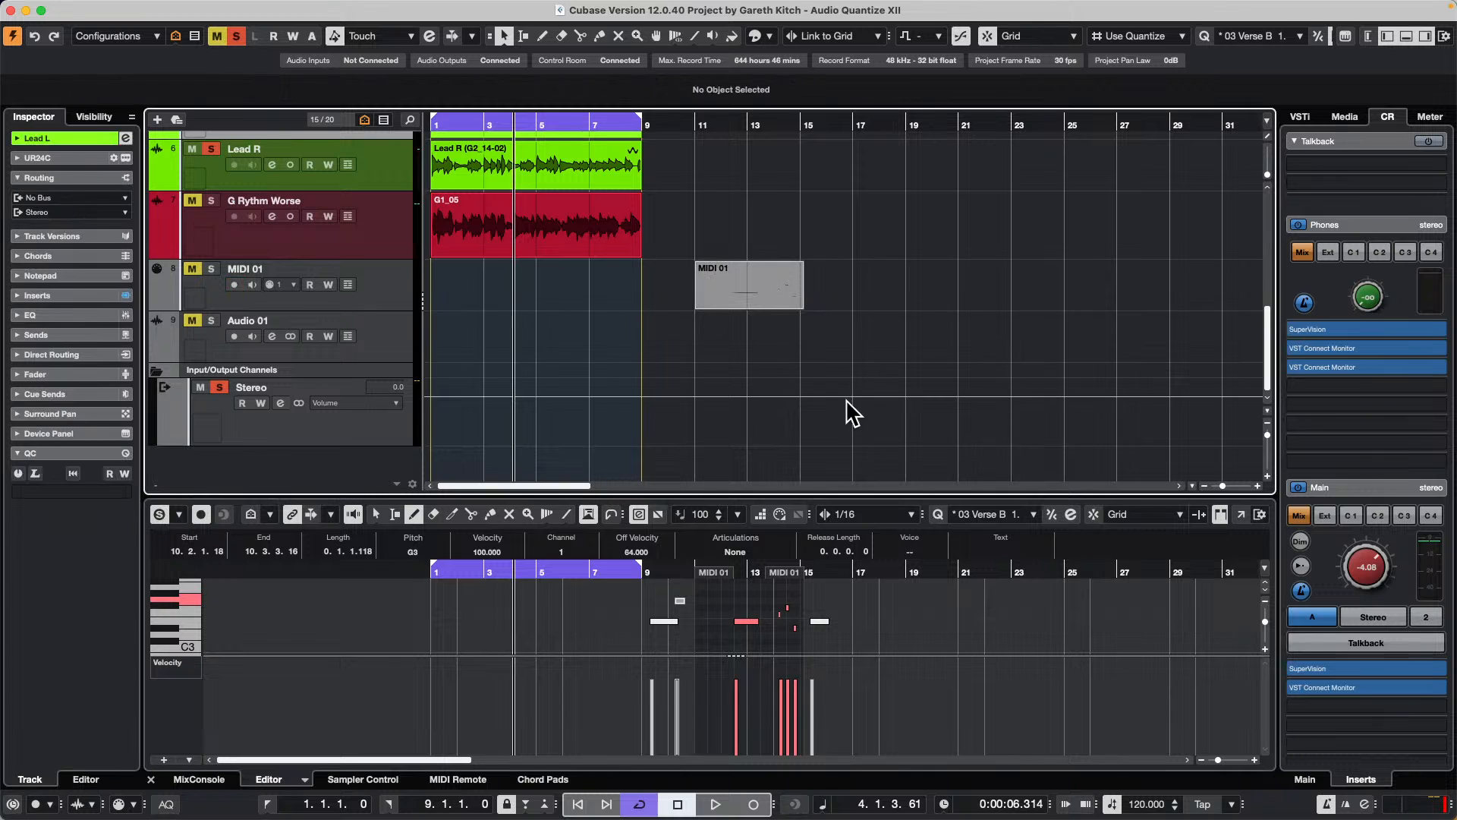
pyautogui.moveTo(744, 302); pyautogui.dragTo(895, 300)
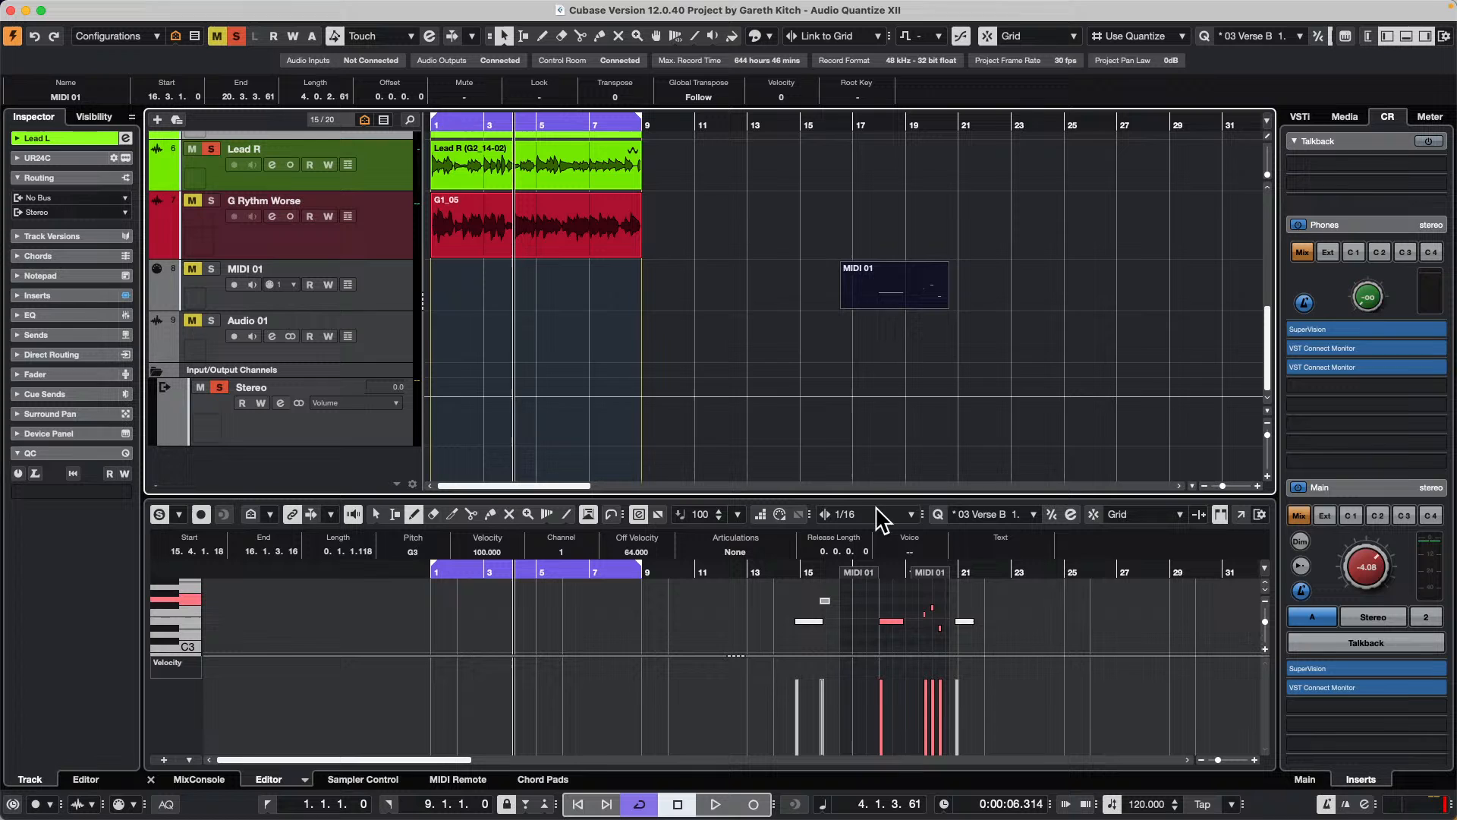
pyautogui.press('super+z')
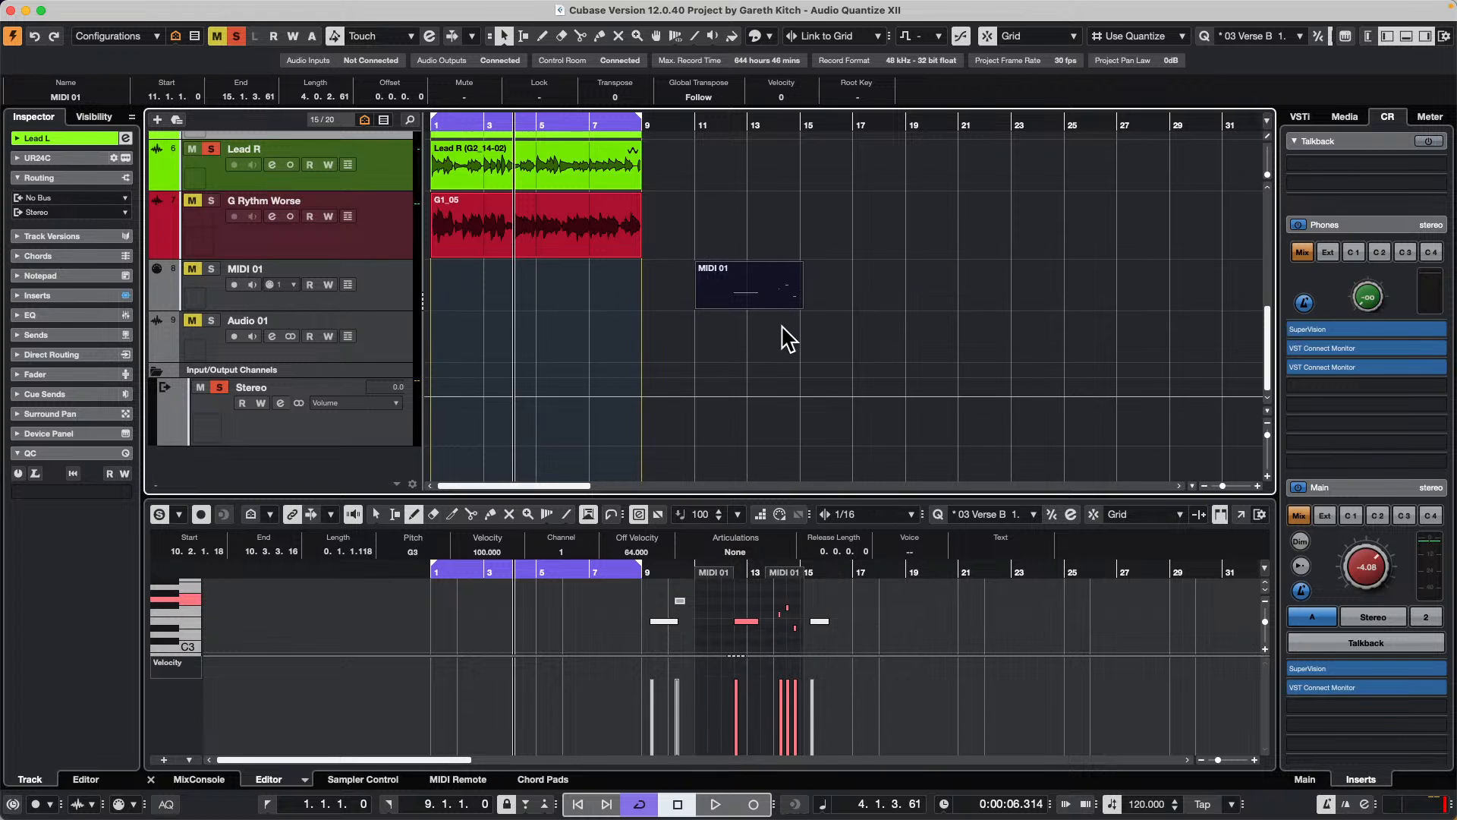
# Step: Open the Logical Editor for the MIDI 01 part and set its function to Delete
pyautogui.moveTo(452, 6)
pyautogui.click(267, 11)
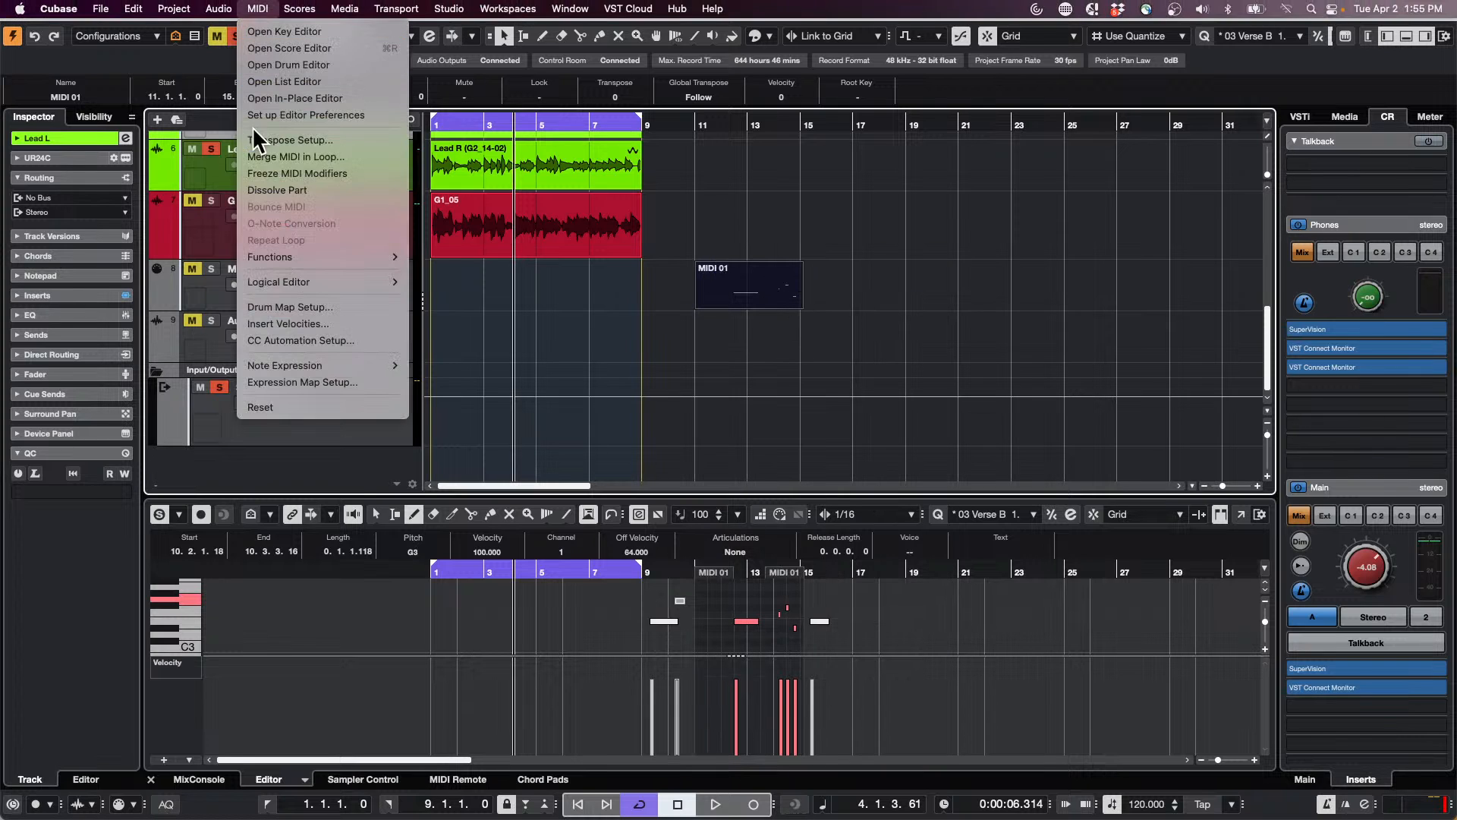
pyautogui.moveTo(284, 281)
pyautogui.click(431, 282)
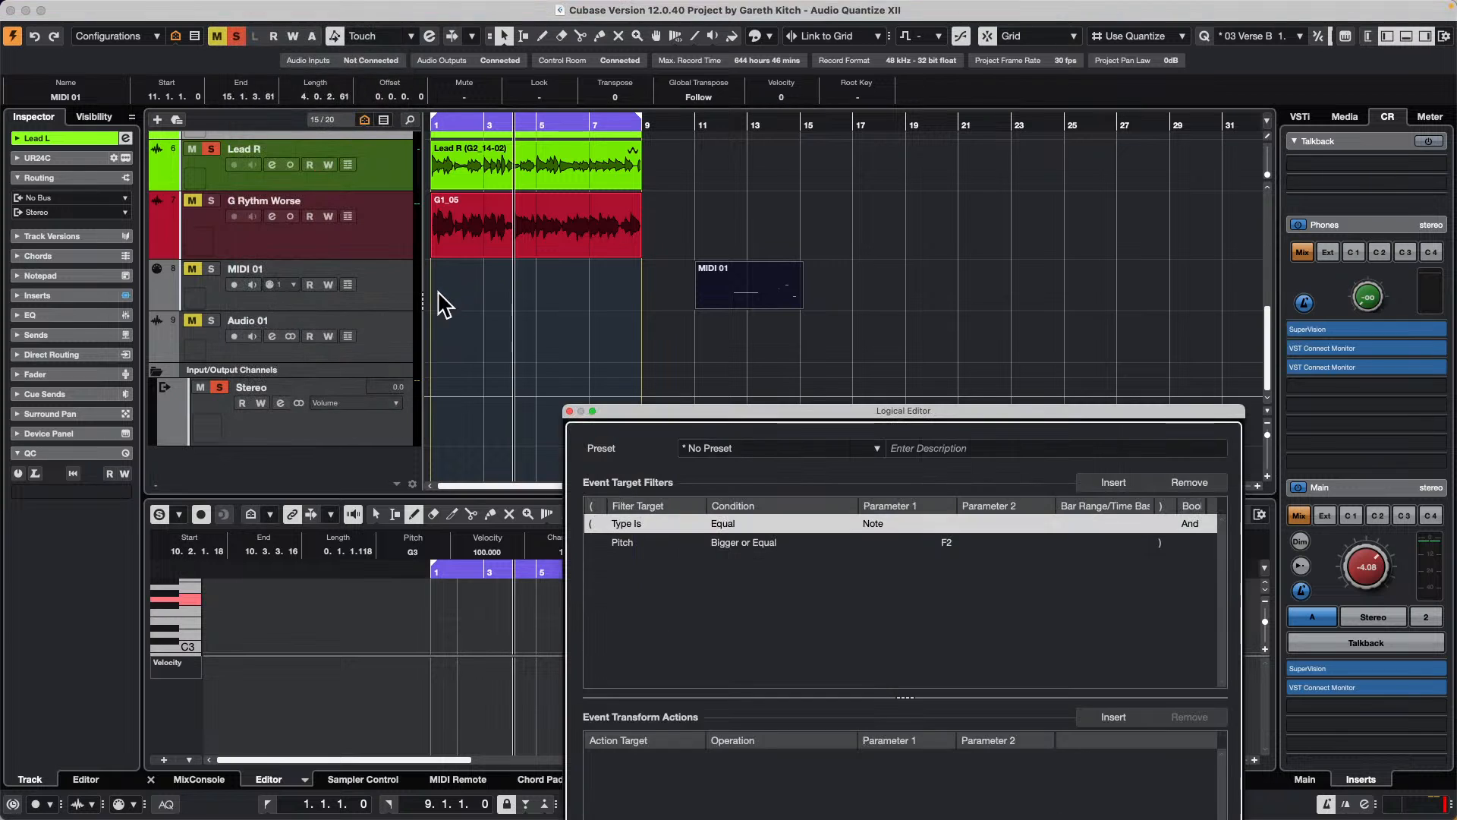
pyautogui.moveTo(849, 413); pyautogui.dragTo(712, 163)
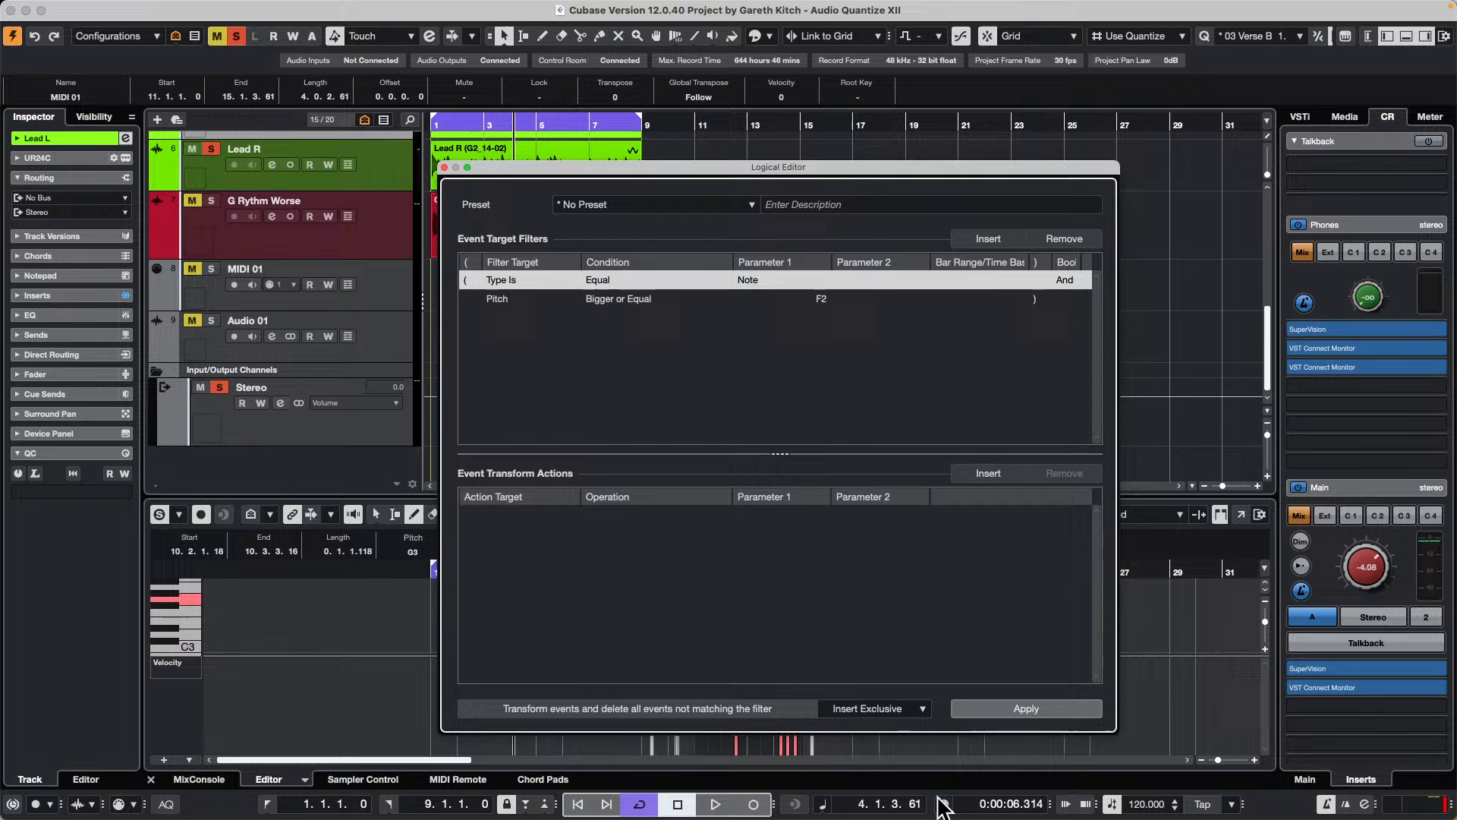
pyautogui.click(907, 707)
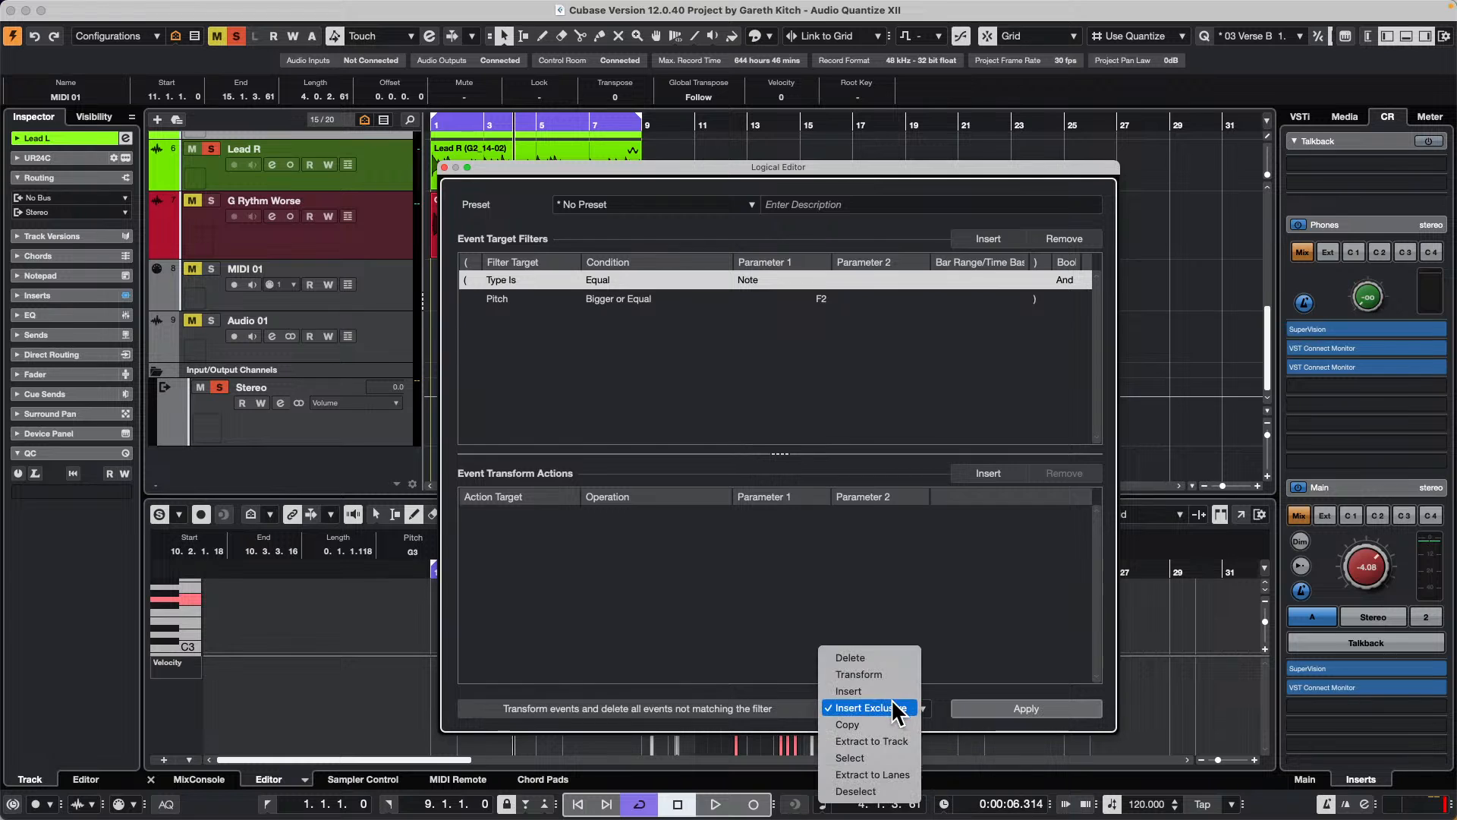
pyautogui.click(902, 659)
# Step: Replace the Pitch filter in the event target filters with a Position filter
pyautogui.click(677, 300)
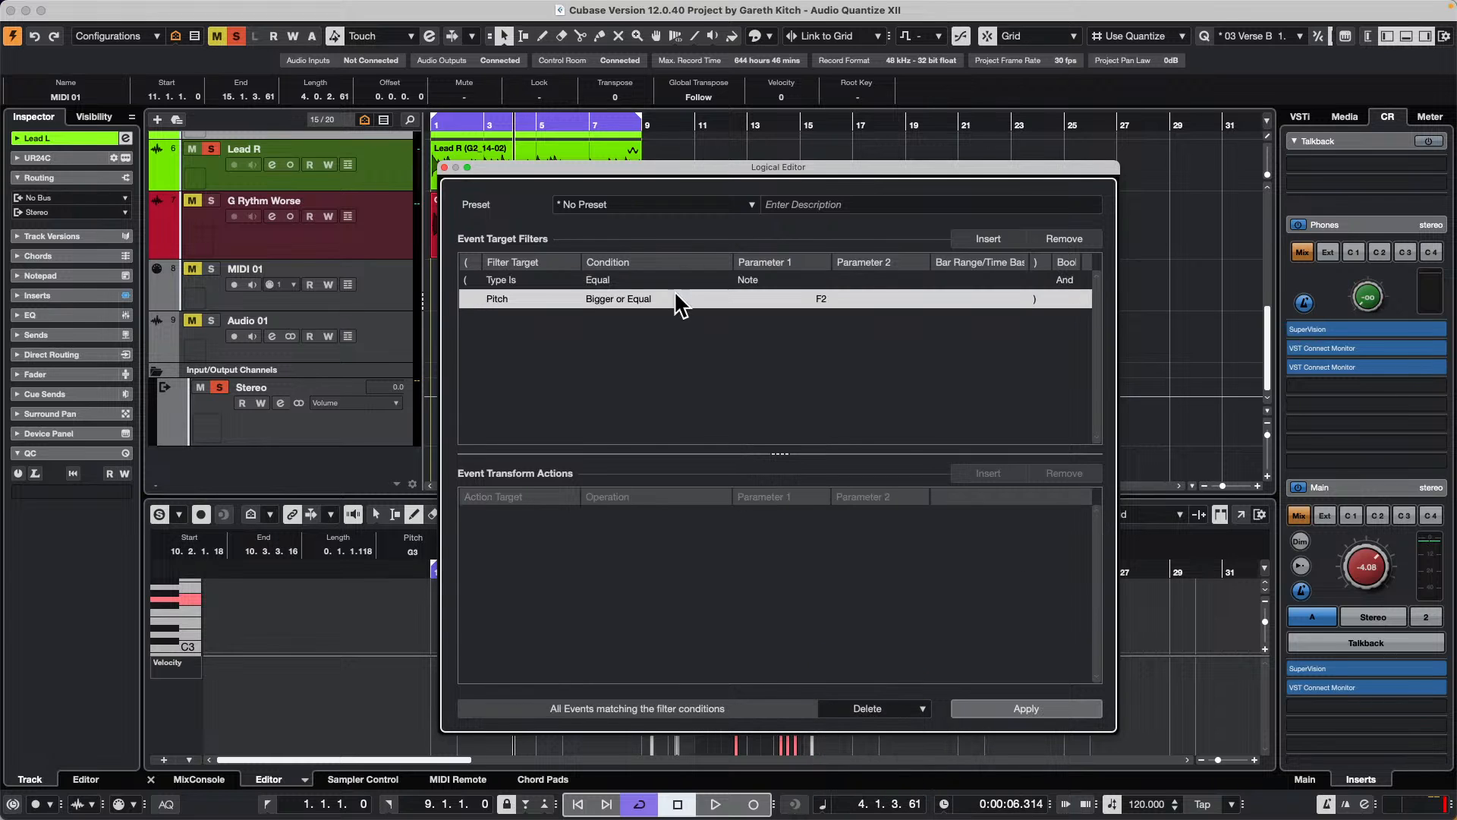
pyautogui.click(1081, 241)
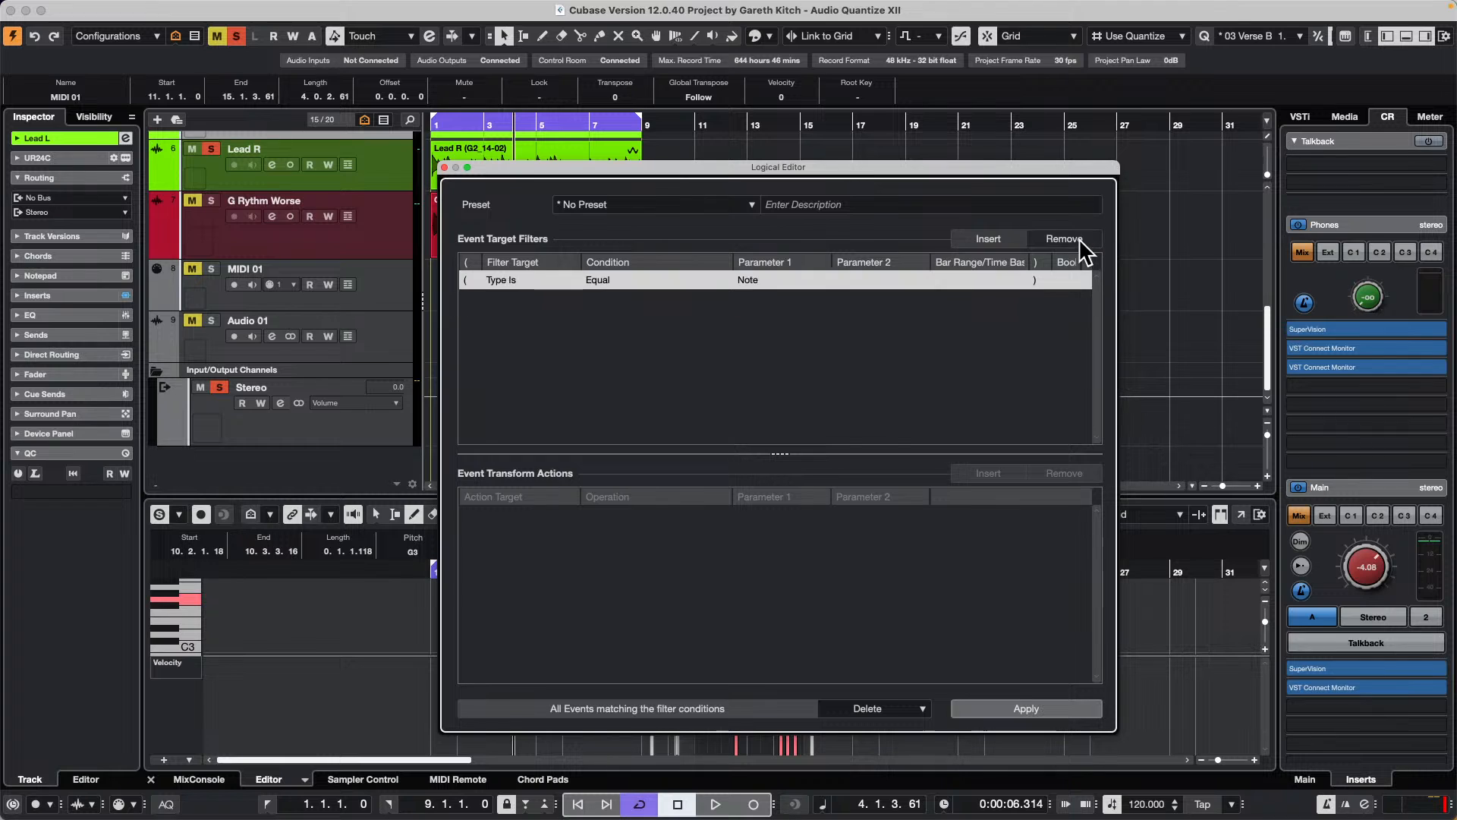
pyautogui.click(1007, 237)
pyautogui.click(490, 298)
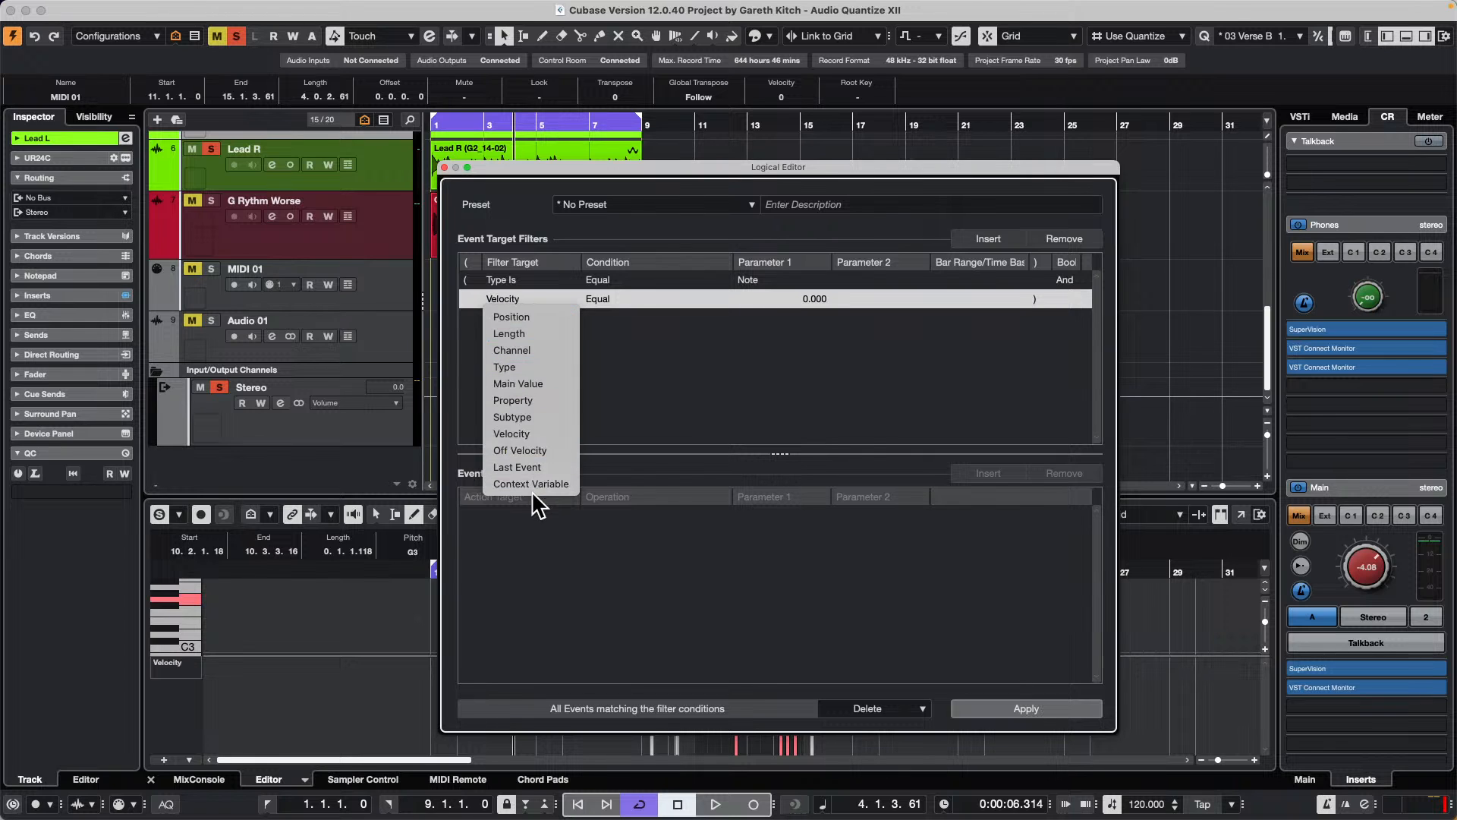
pyautogui.click(523, 317)
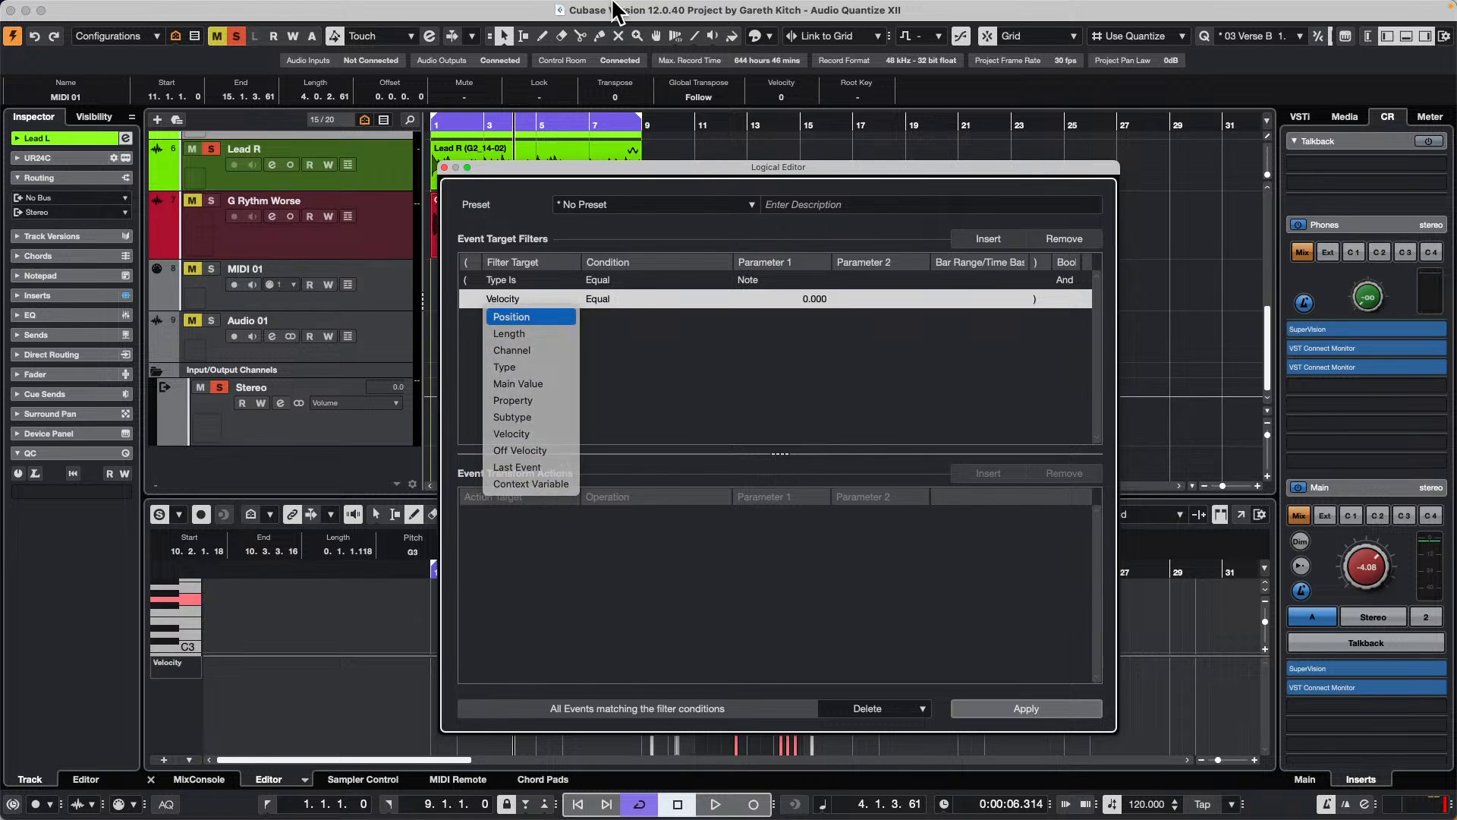
pyautogui.click(628, 8)
# Step: Close the Logical Editor and set the left and right locators around the MIDI 01 part
pyautogui.click(621, 297)
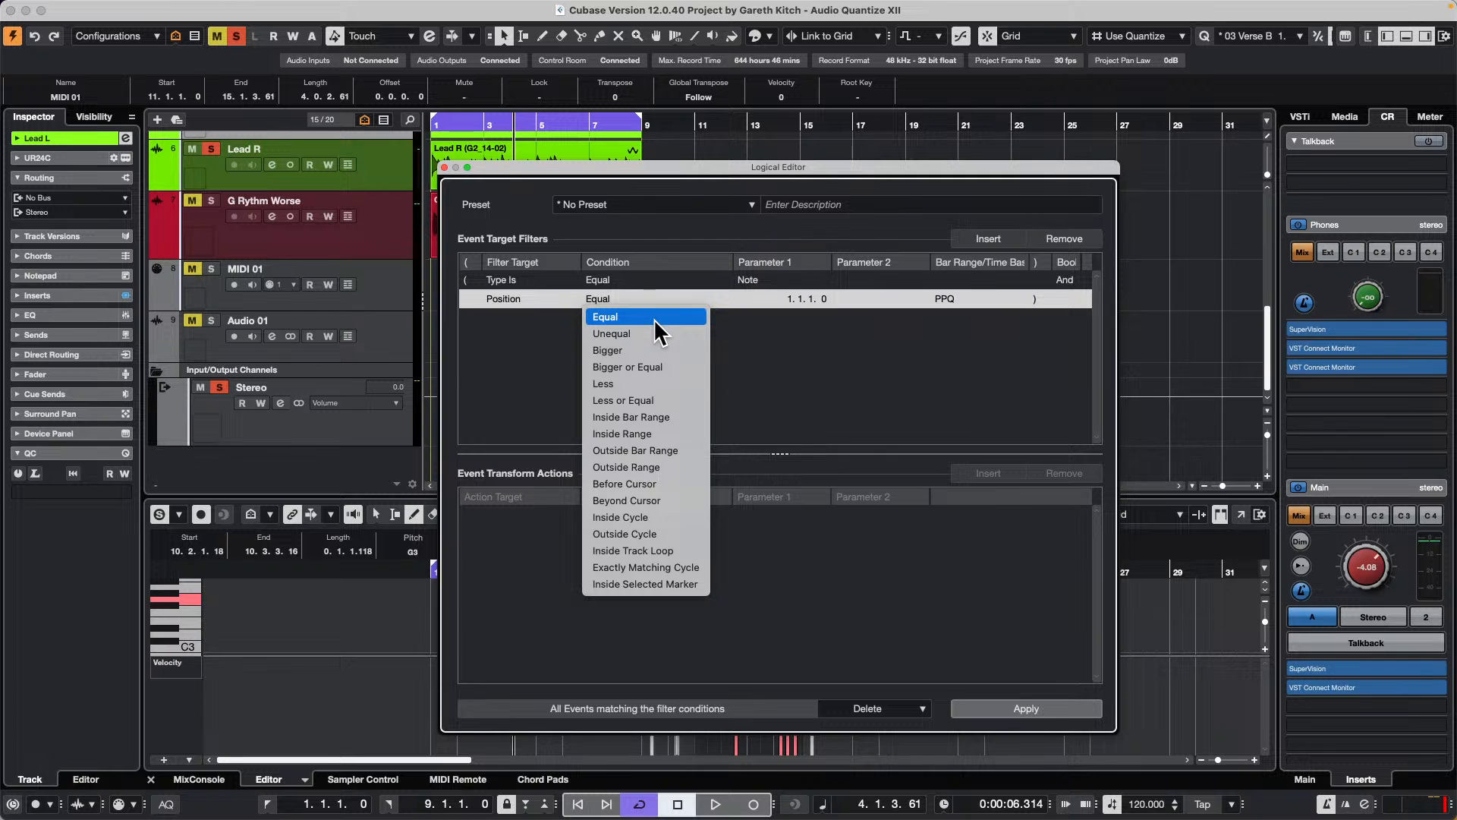
pyautogui.click(794, 357)
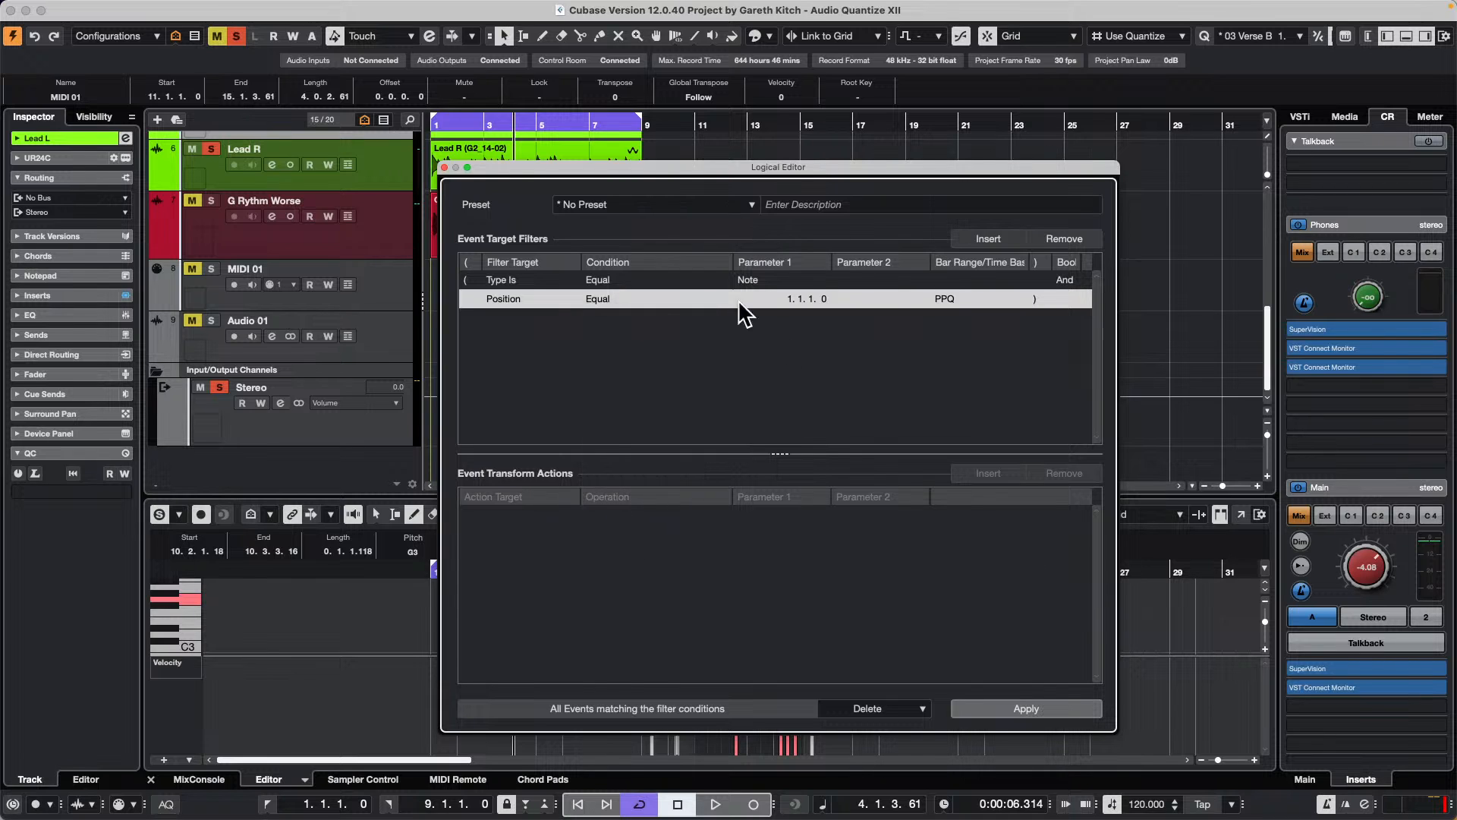
pyautogui.click(445, 168)
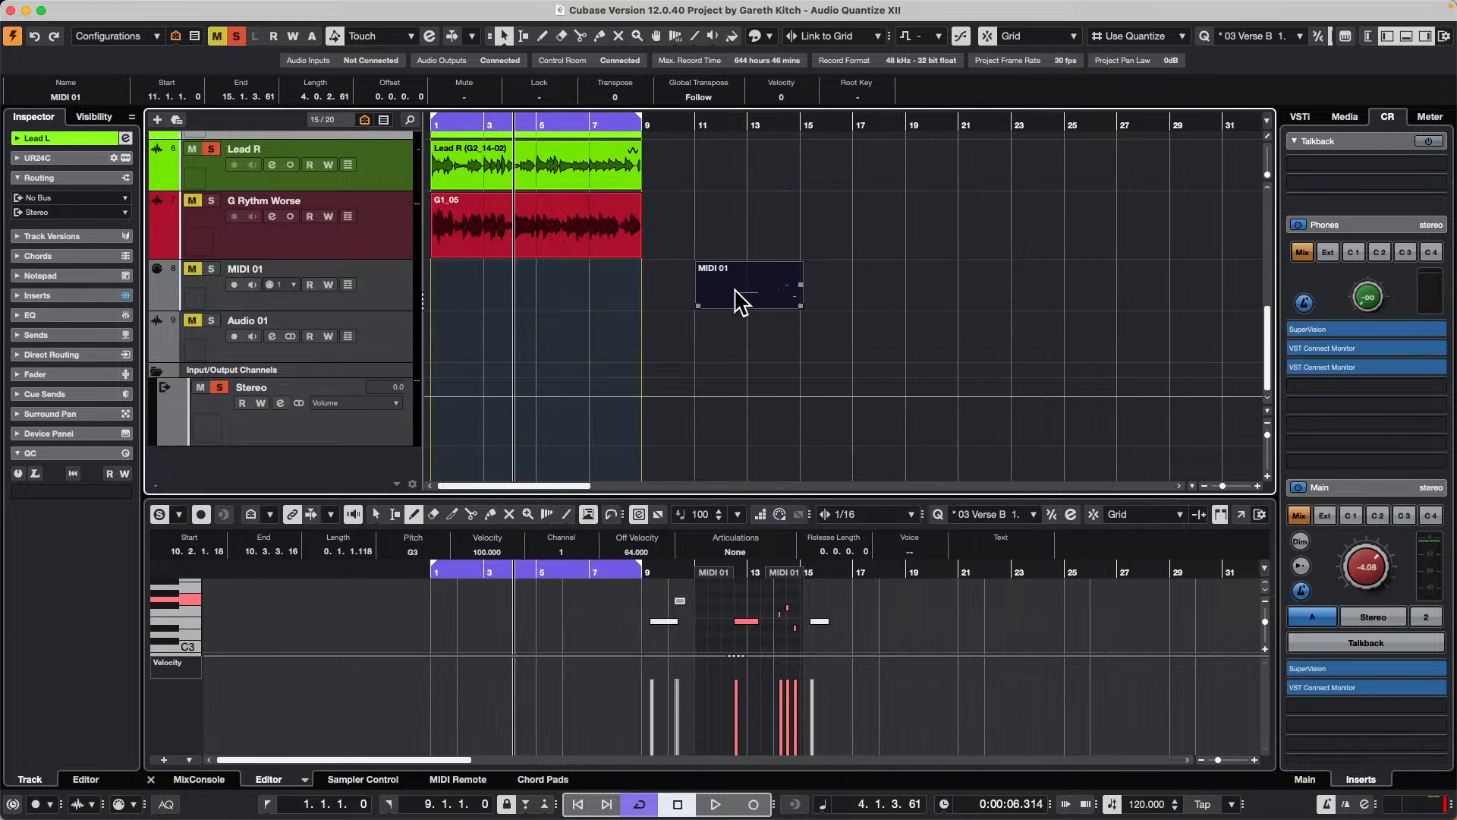
pyautogui.press('p')
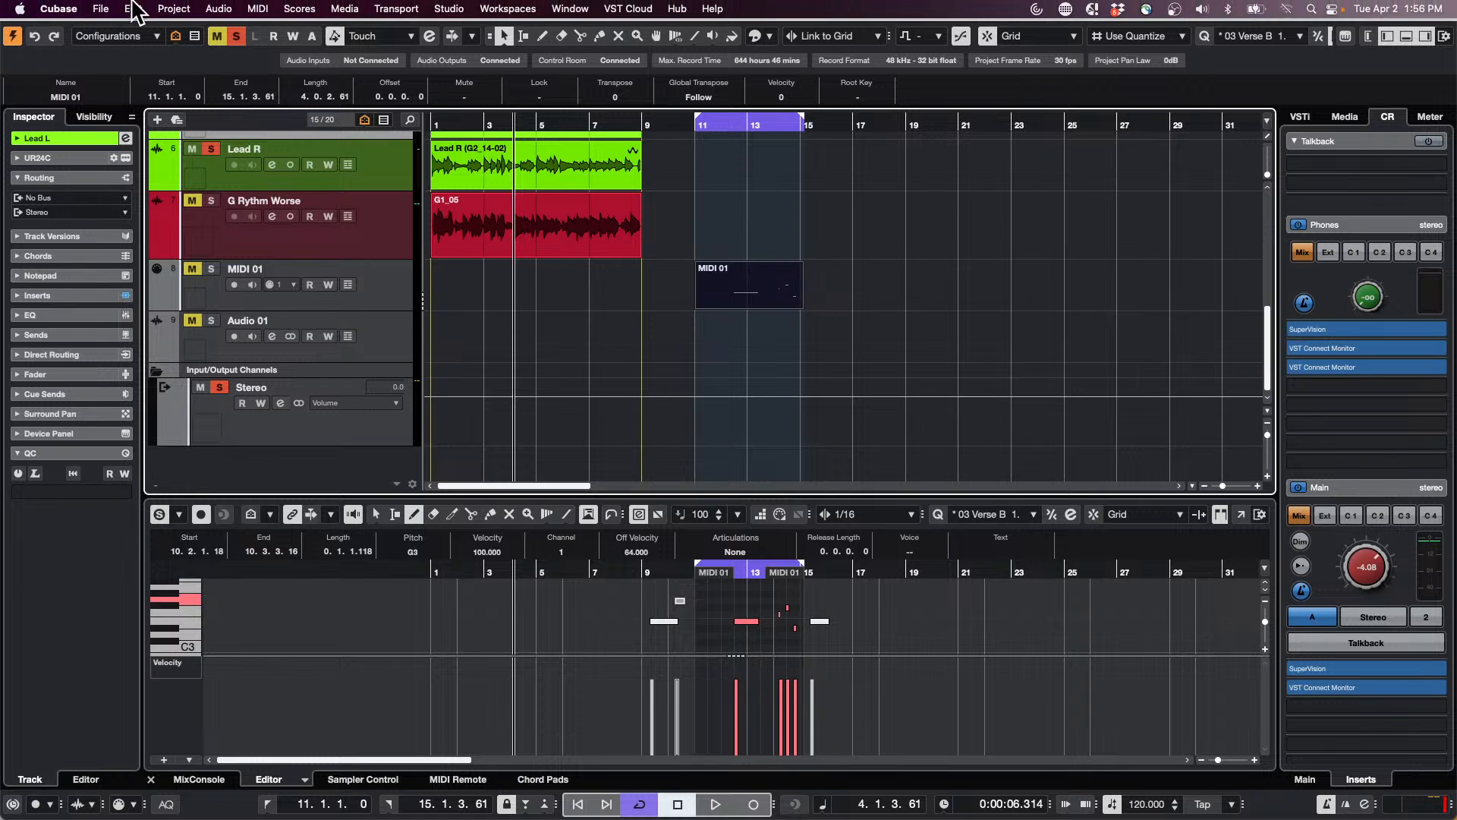
# Step: Reopen the Logical Editor and set the Position filter's condition to Outside Cycle
pyautogui.click(190, 9)
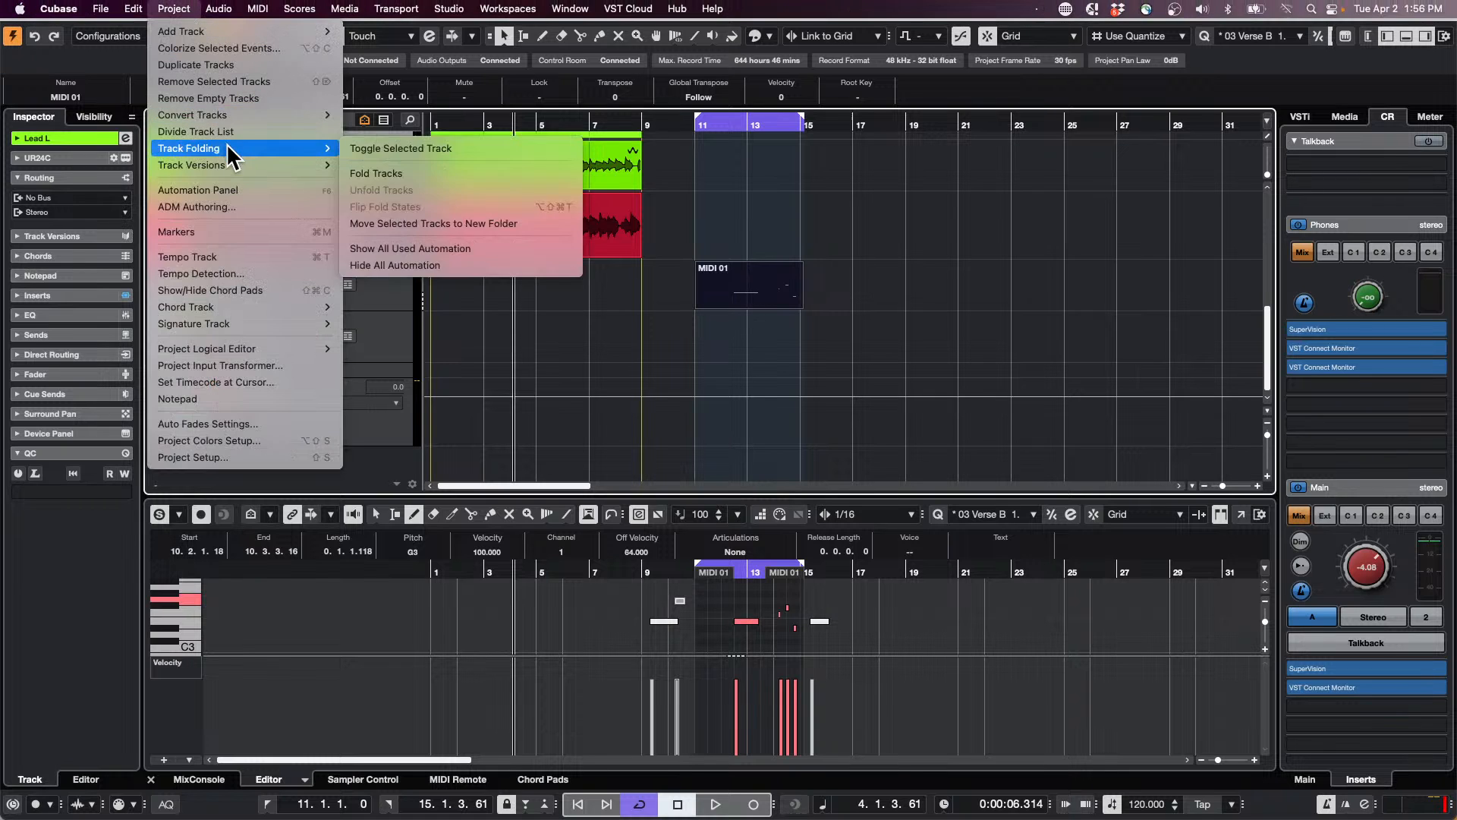
pyautogui.moveTo(258, 9)
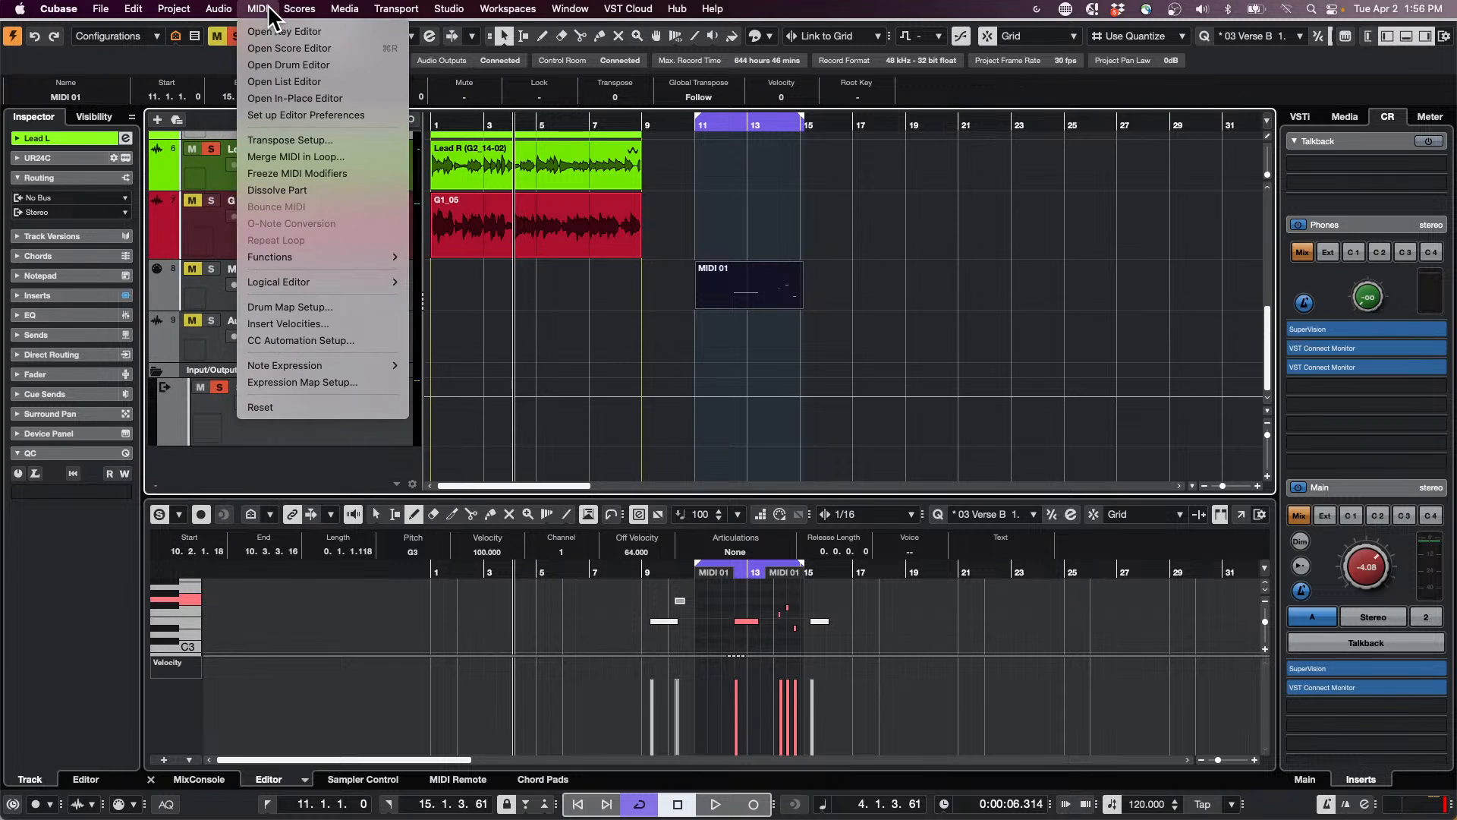
pyautogui.moveTo(325, 284)
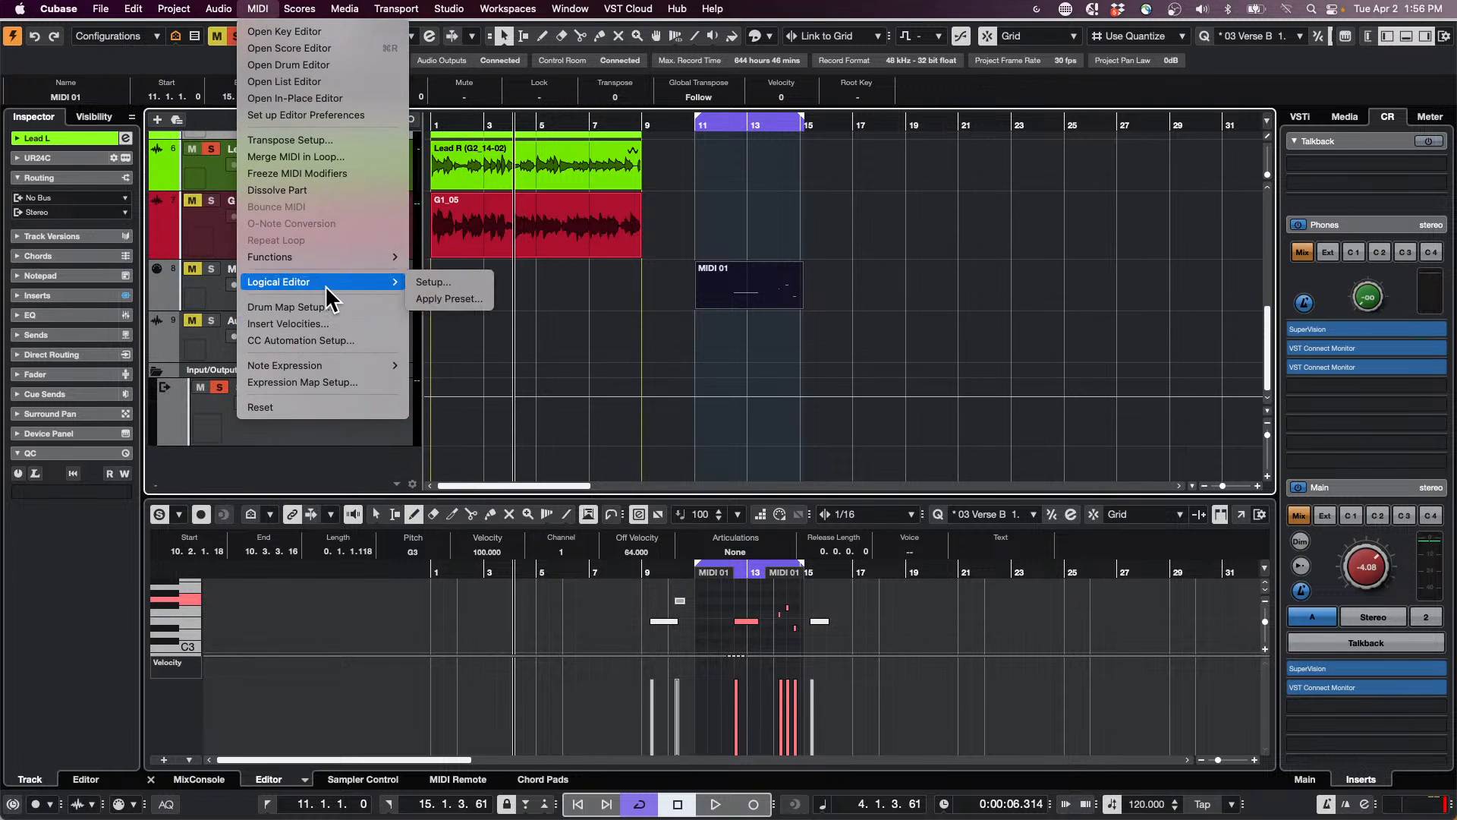
pyautogui.click(432, 291)
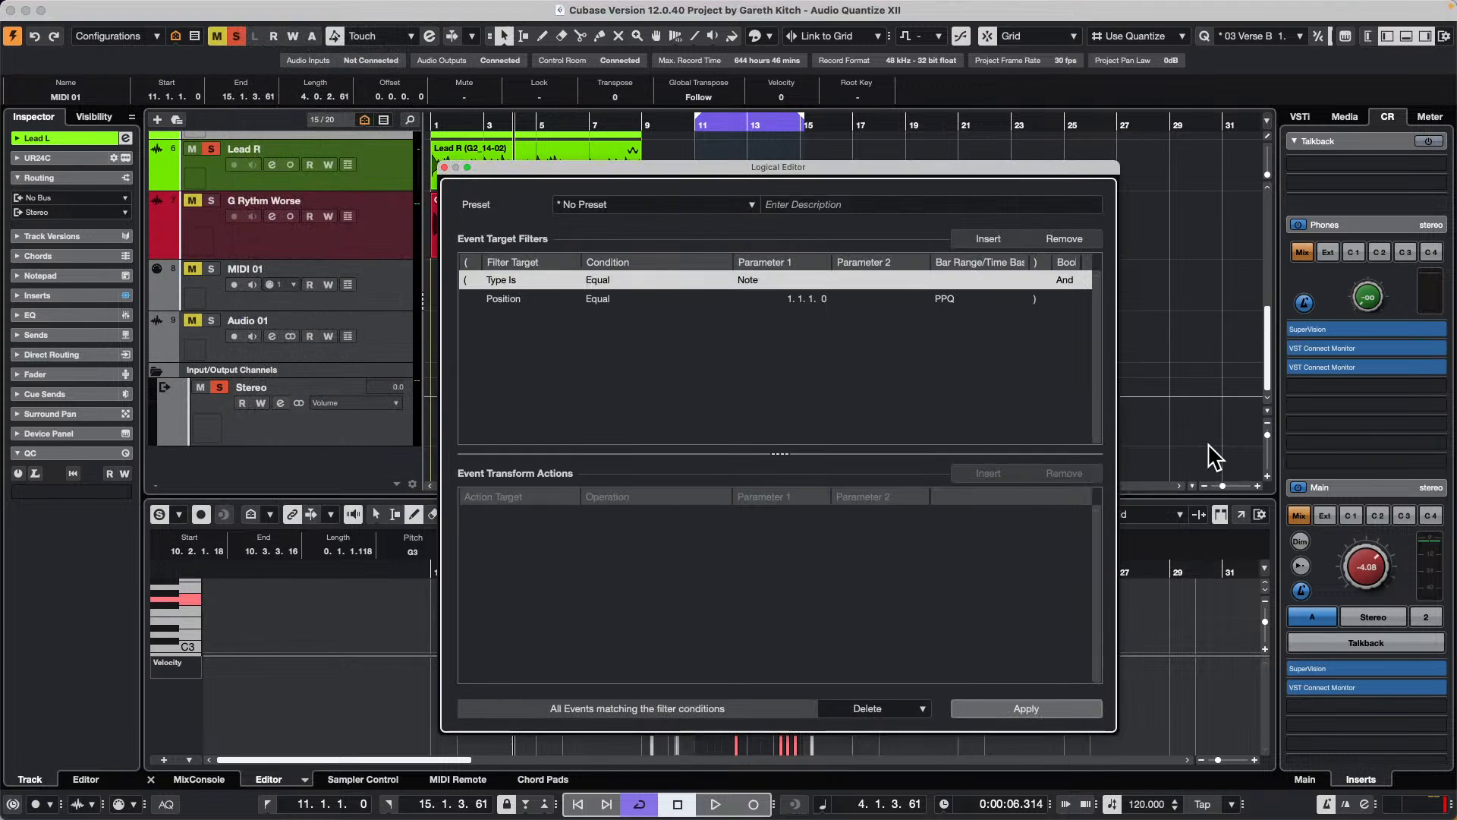
pyautogui.click(490, 303)
pyautogui.click(612, 296)
pyautogui.click(611, 296)
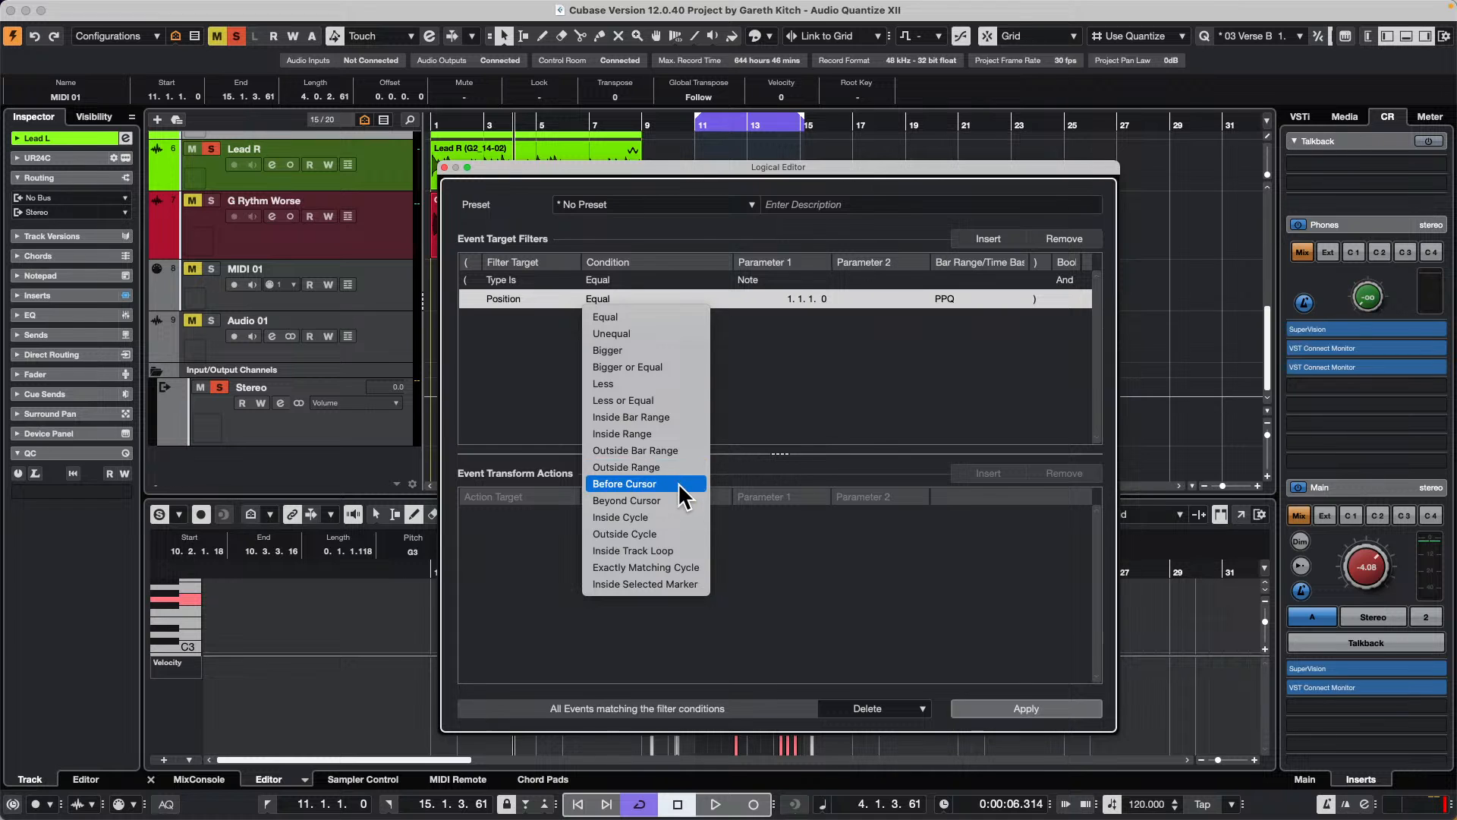
pyautogui.click(679, 534)
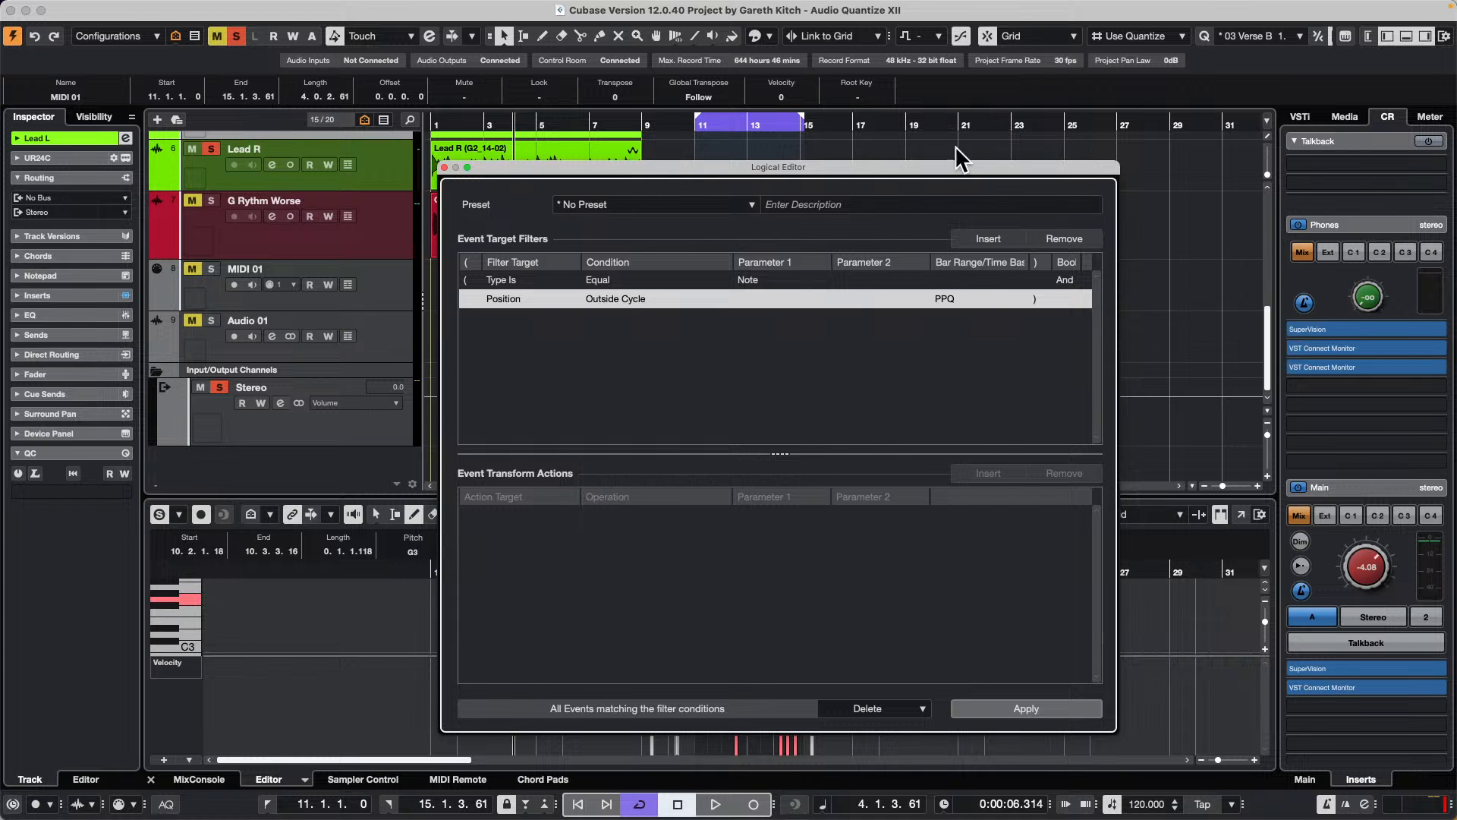
# Step: Move the Logical Editor aside, apply it to delete the notes outside the cycle, and undo the deletion
pyautogui.moveTo(827, 170); pyautogui.dragTo(1313, 12)
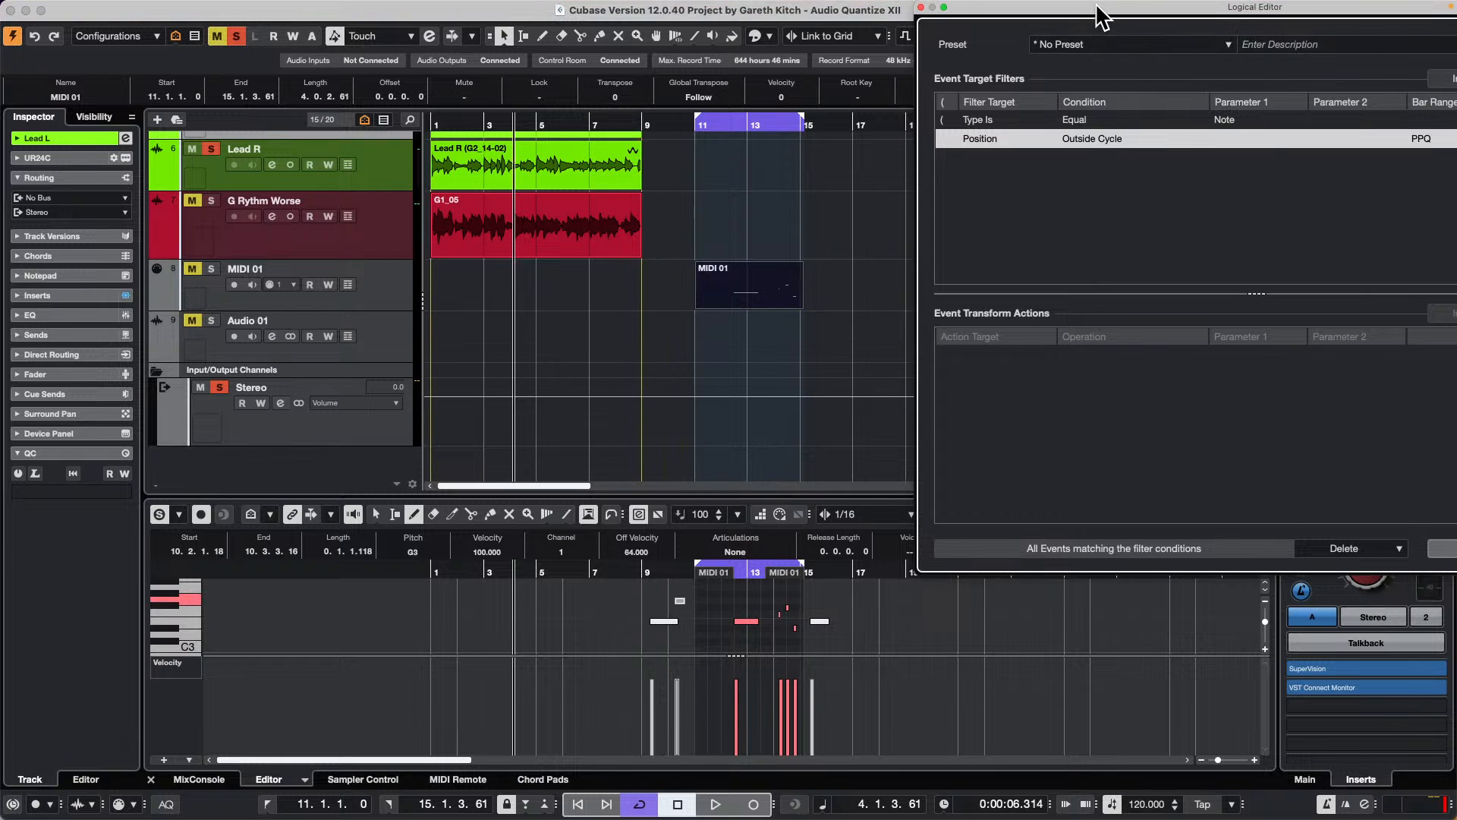
pyautogui.moveTo(1097, 15); pyautogui.dragTo(1051, 16)
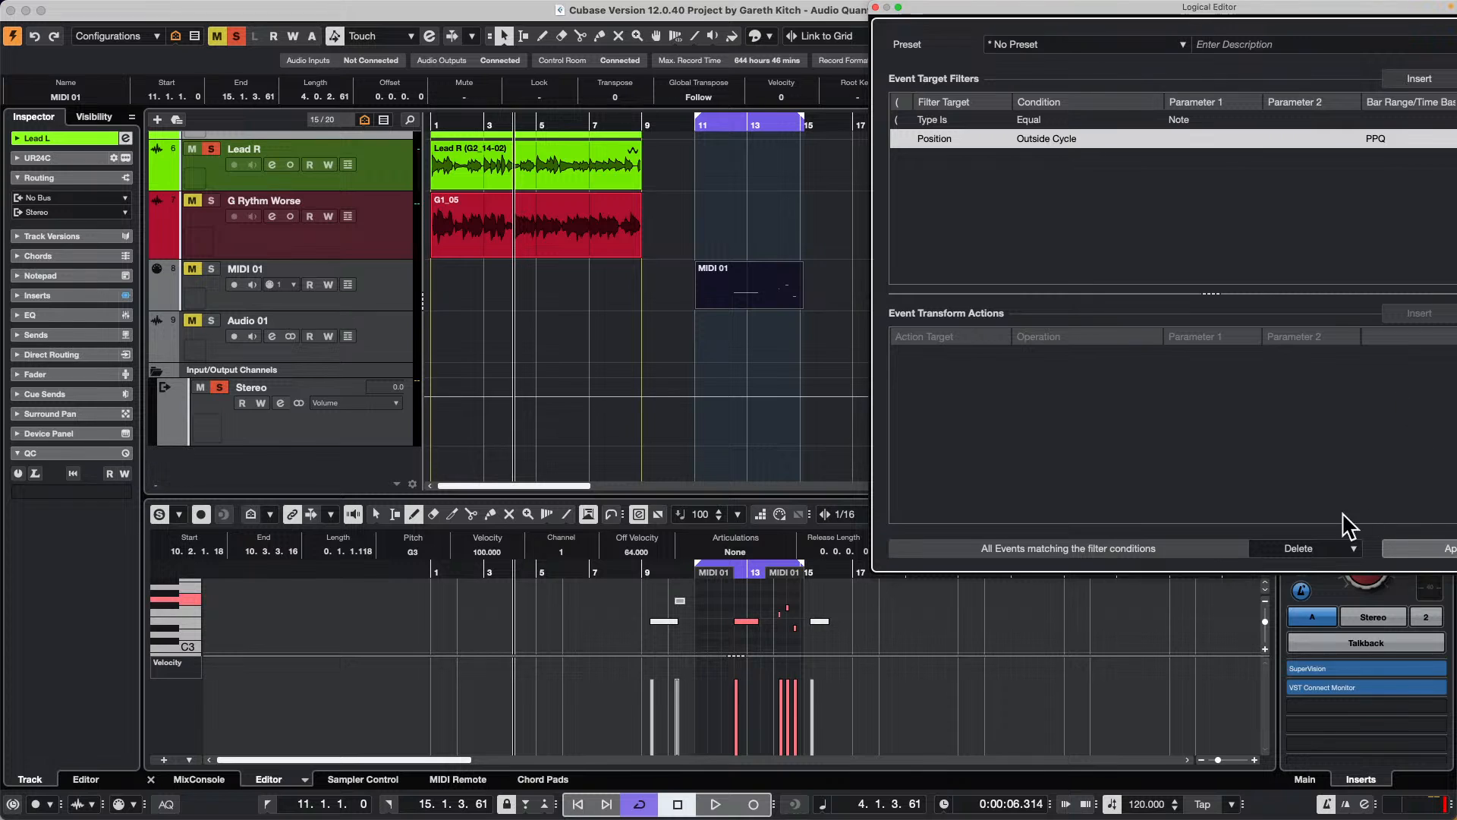
pyautogui.click(1446, 548)
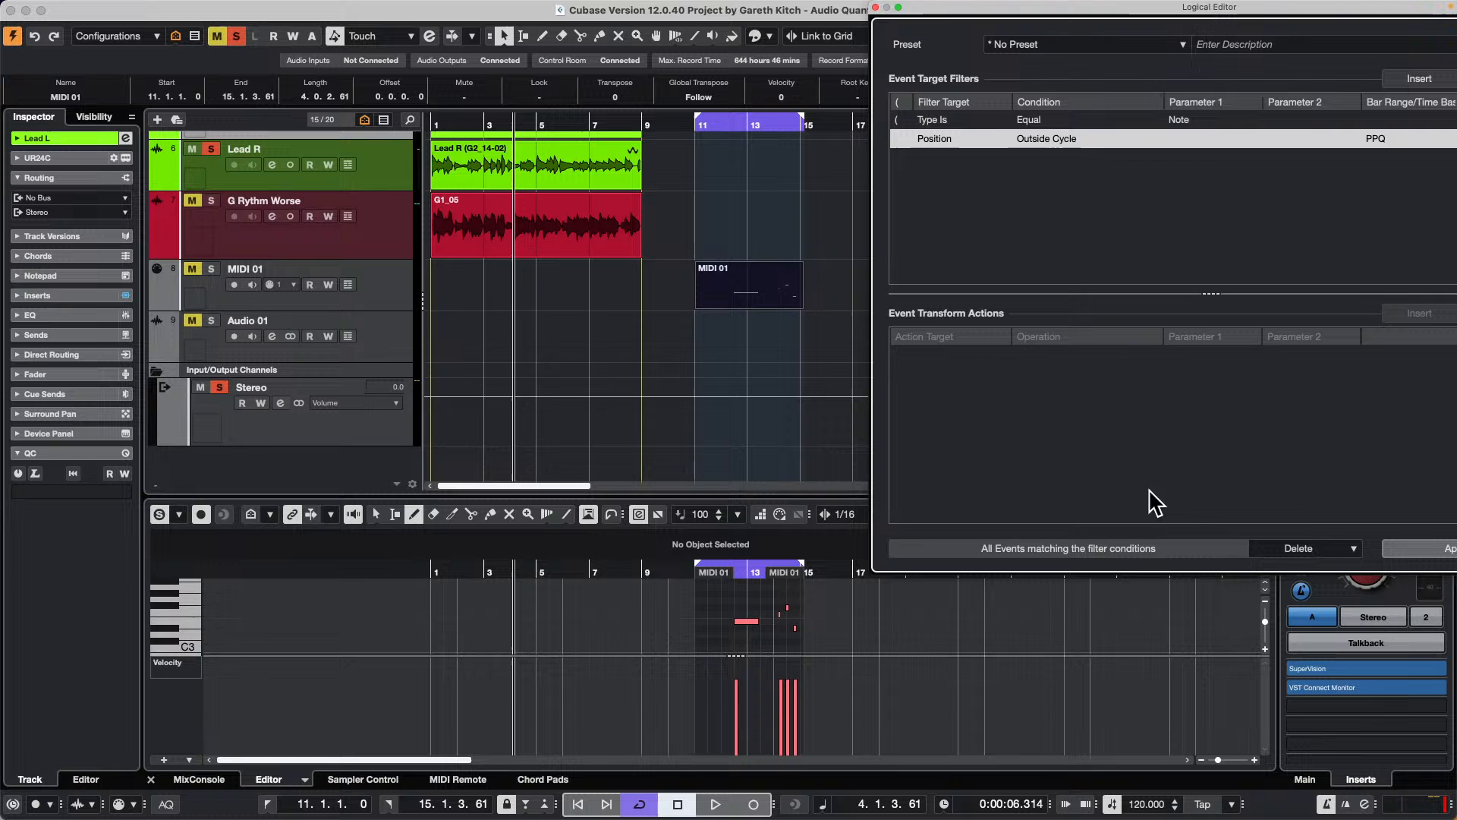
pyautogui.press('z')
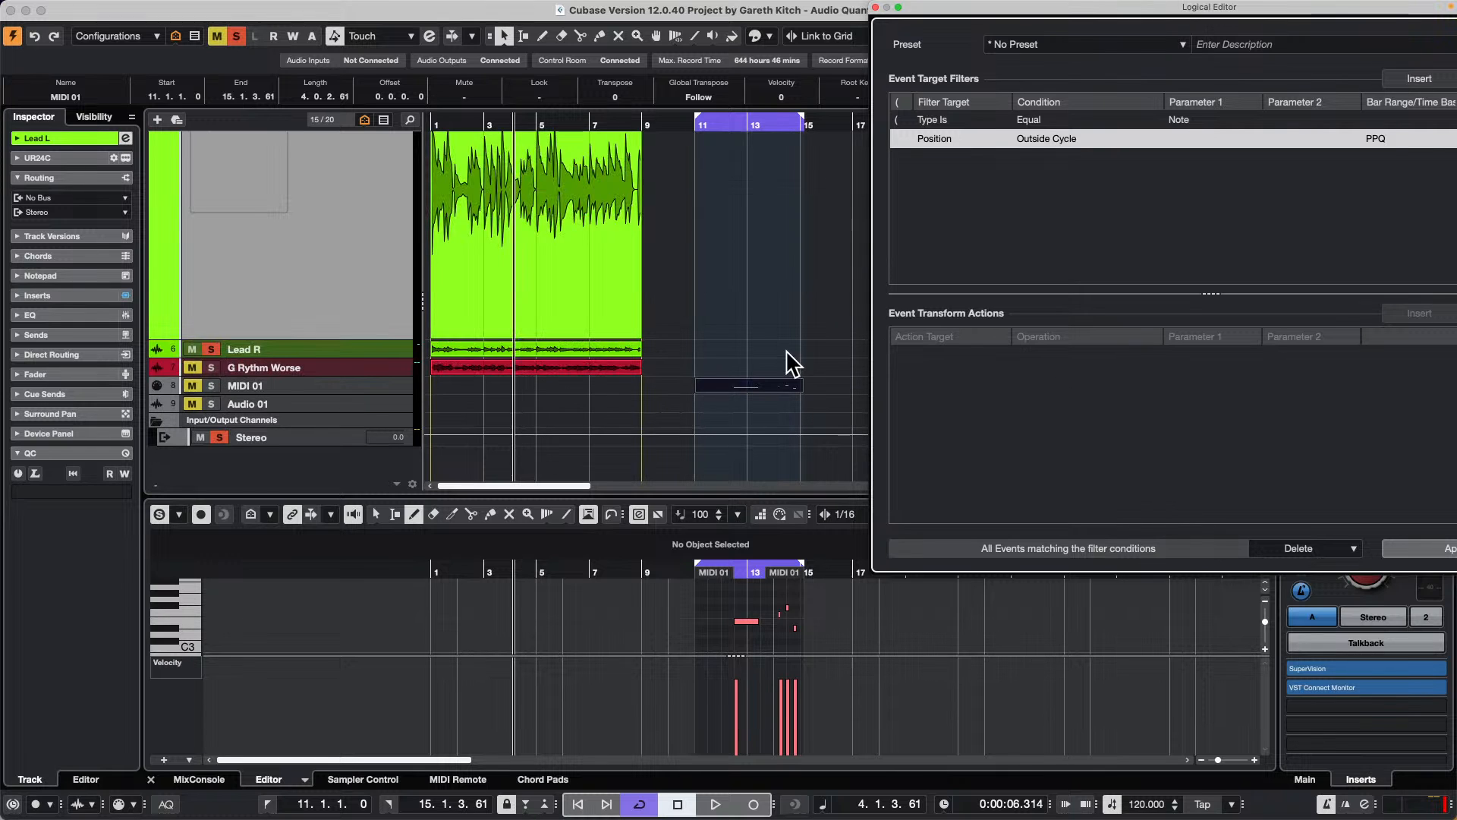
# Step: Enlarge the MIDI 01 track slightly and reselect its MIDI part in the arrangement
pyautogui.click(367, 387)
pyautogui.moveTo(366, 402); pyautogui.dragTo(367, 419)
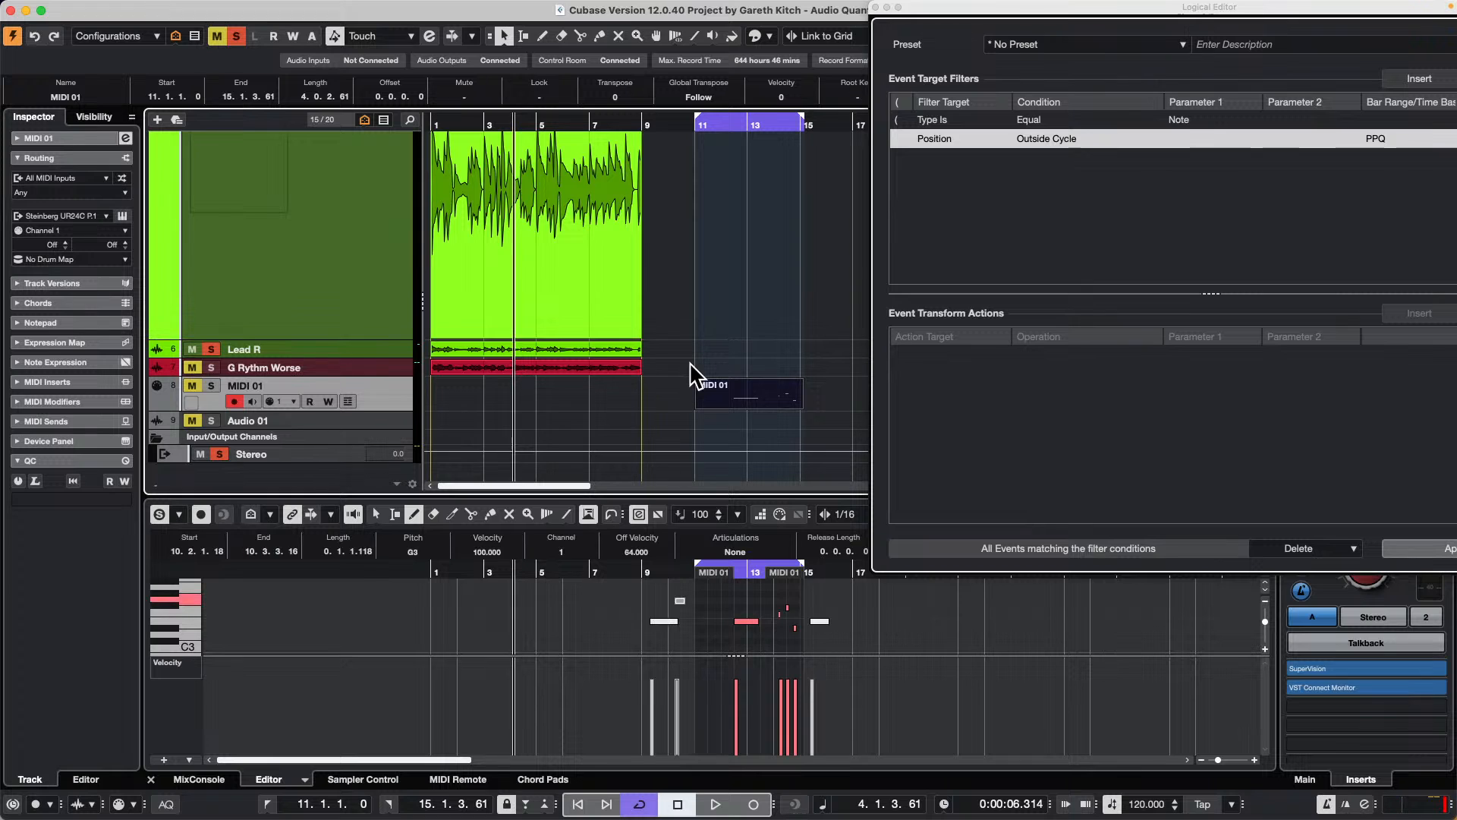
pyautogui.click(757, 222)
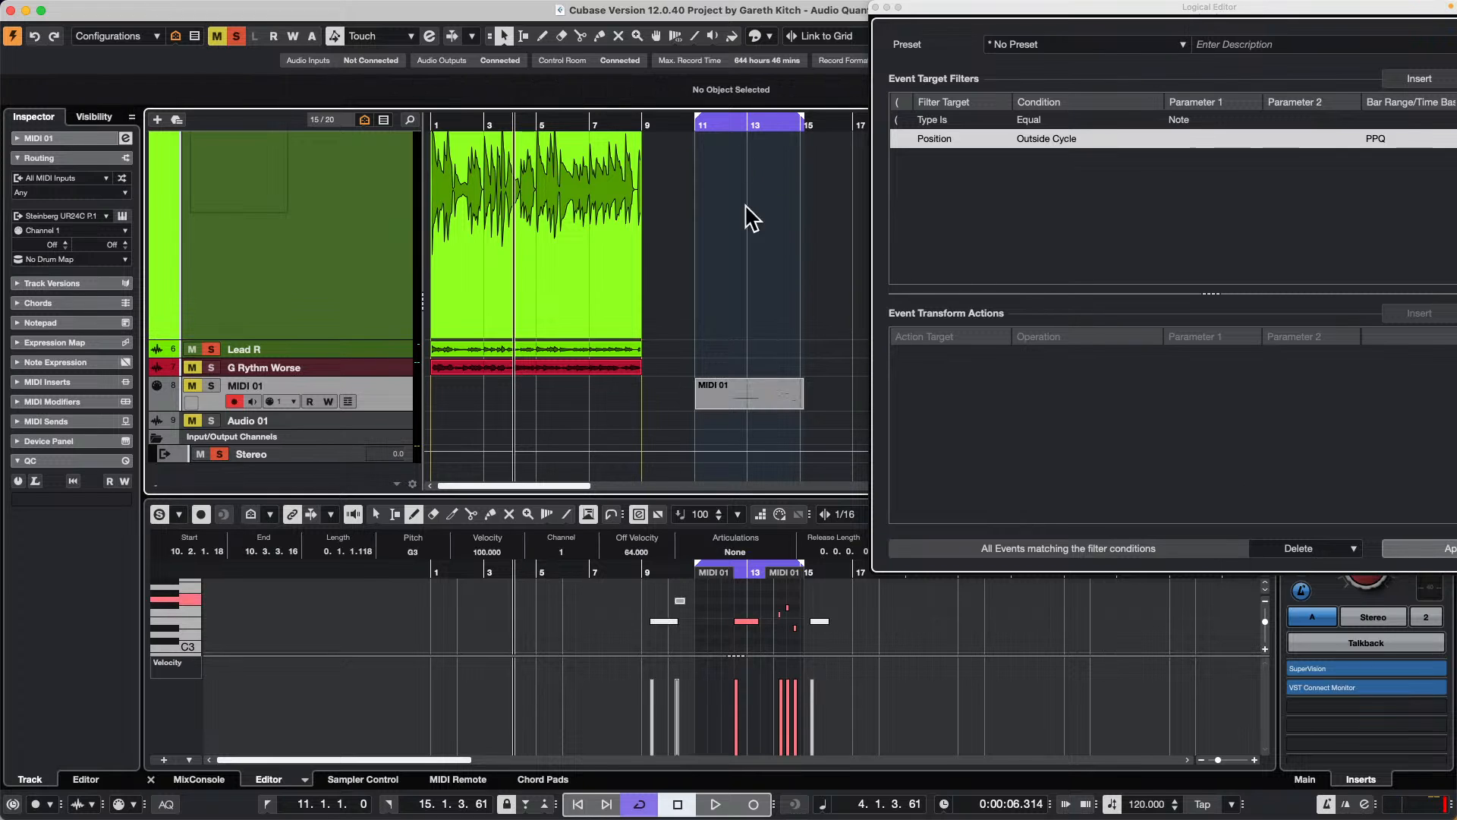
pyautogui.click(770, 396)
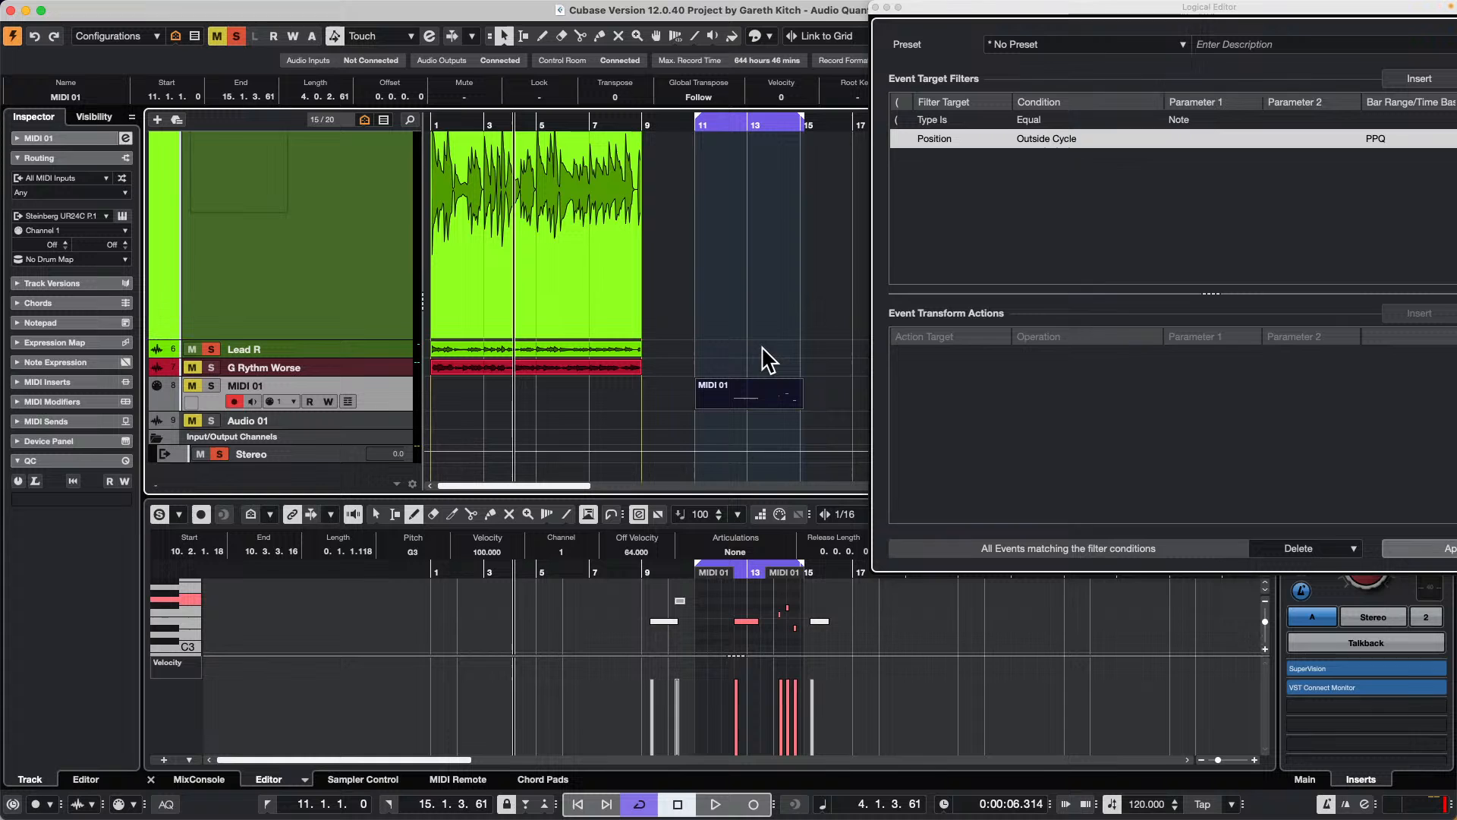
pyautogui.click(638, 328)
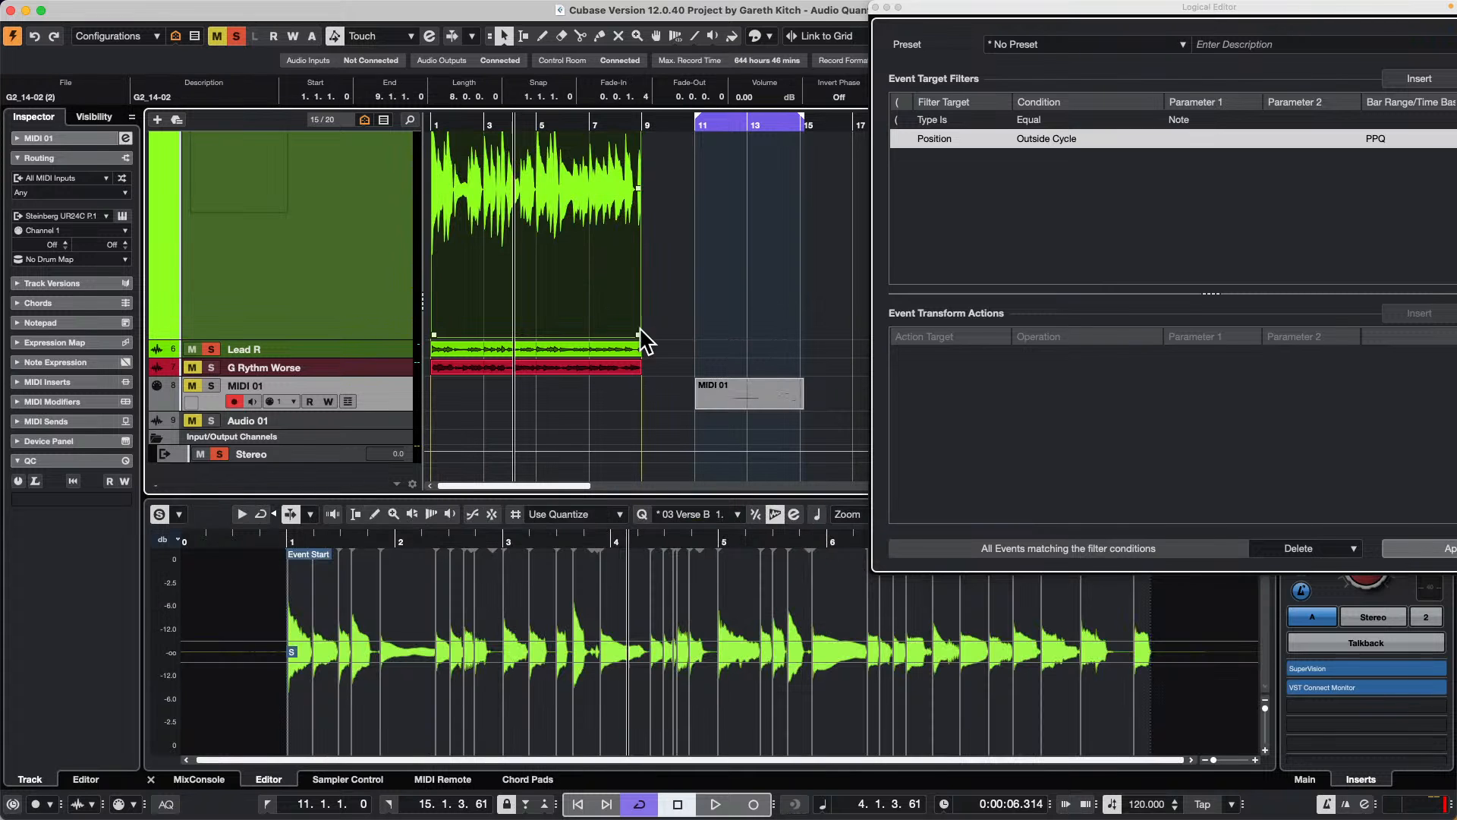
pyautogui.click(750, 409)
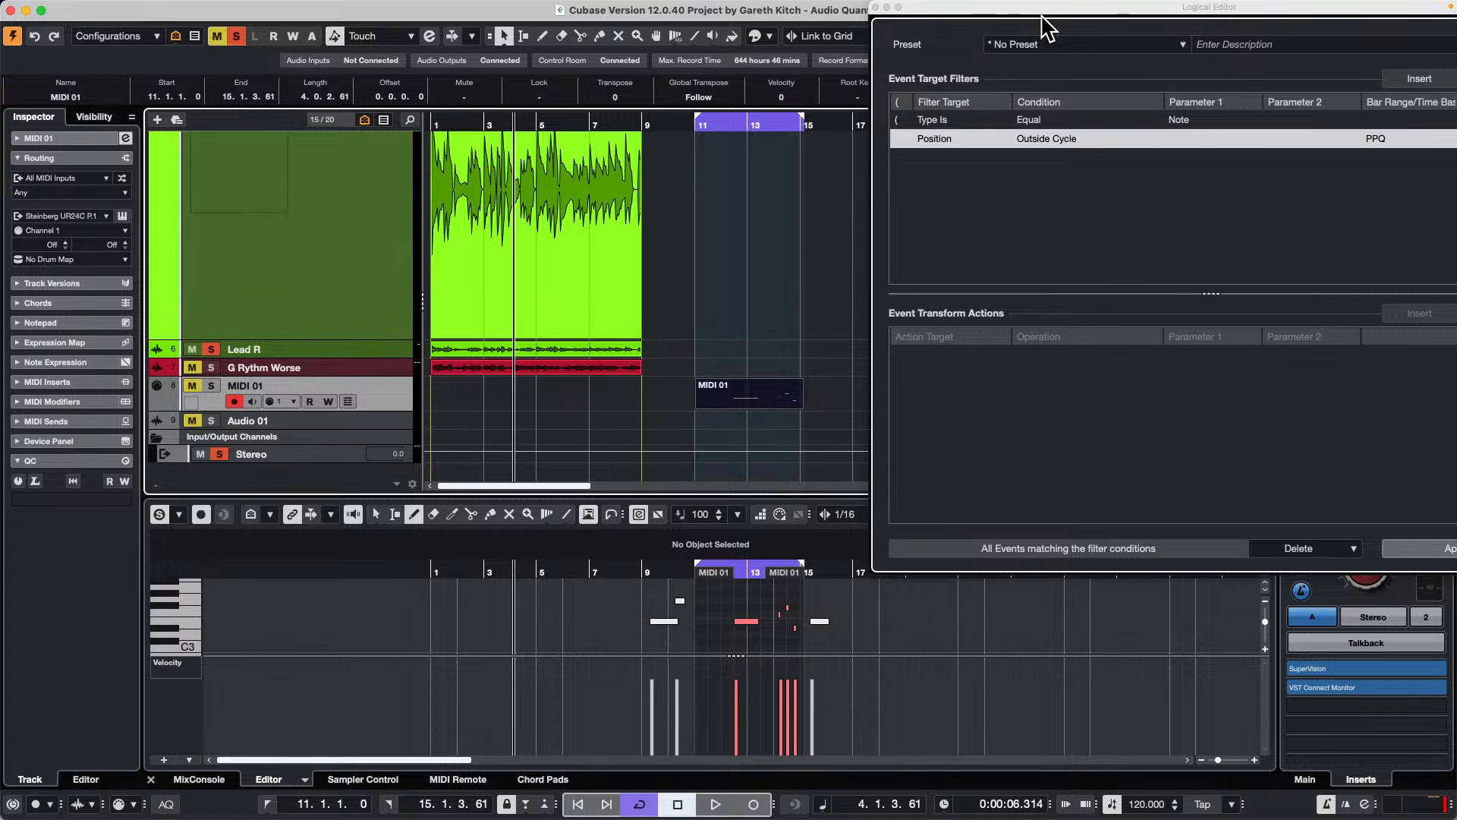
# Step: Apply the Logical Editor to delete the MIDI 01 notes outside the cycle, and close the editor
pyautogui.moveTo(1048, 10); pyautogui.dragTo(368, 23)
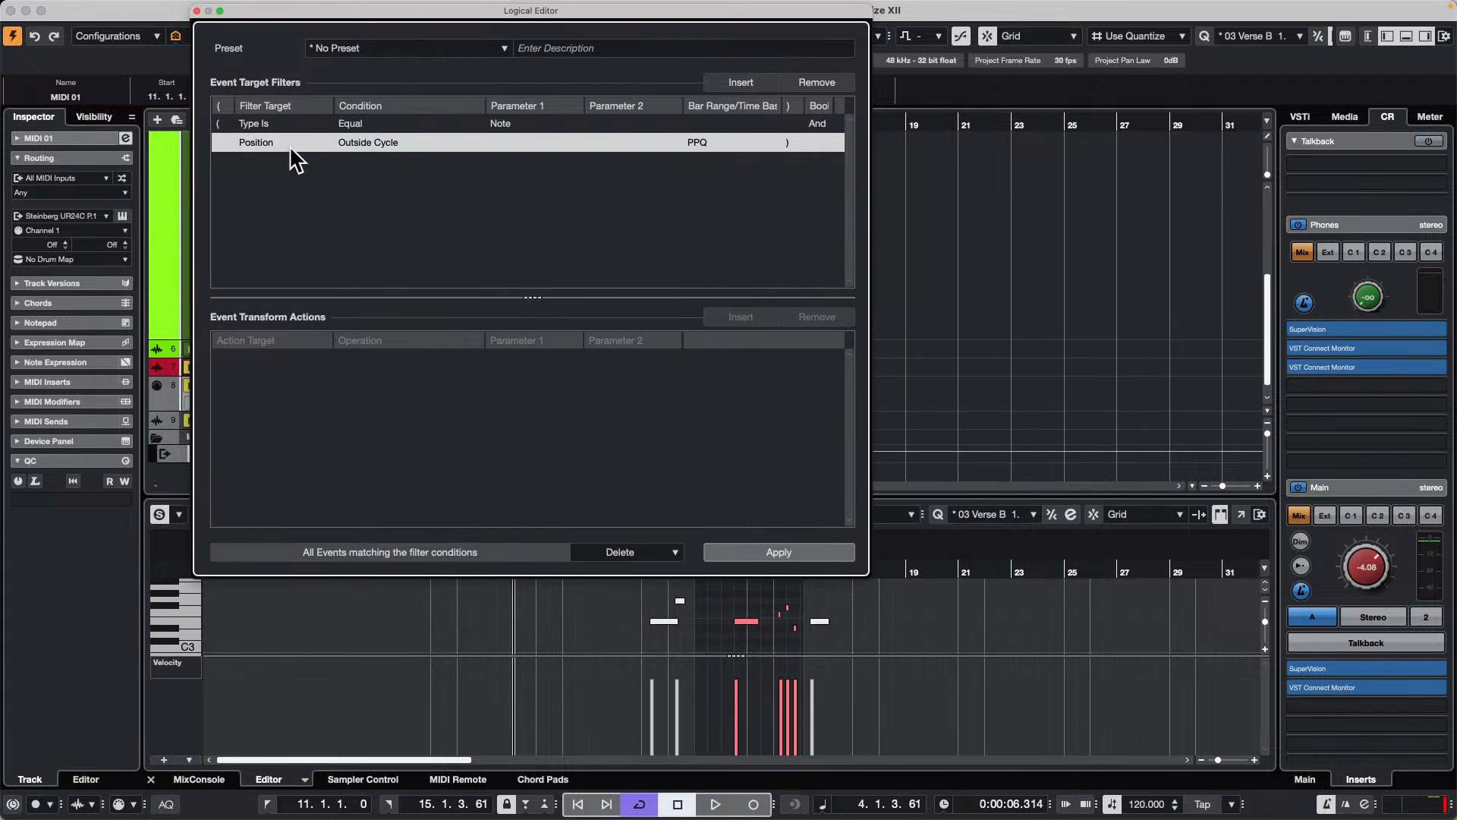
pyautogui.click(264, 141)
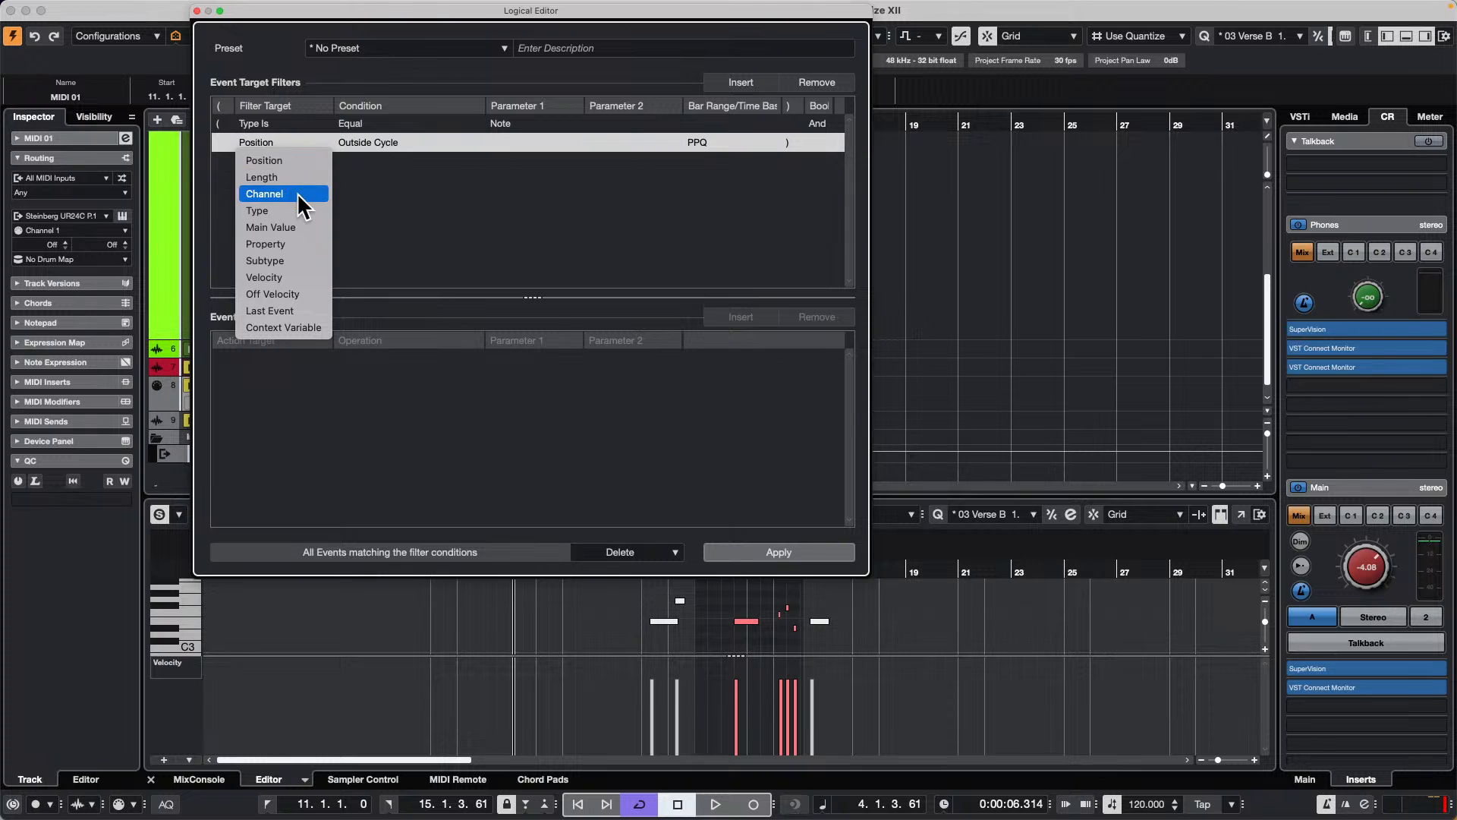
pyautogui.click(434, 198)
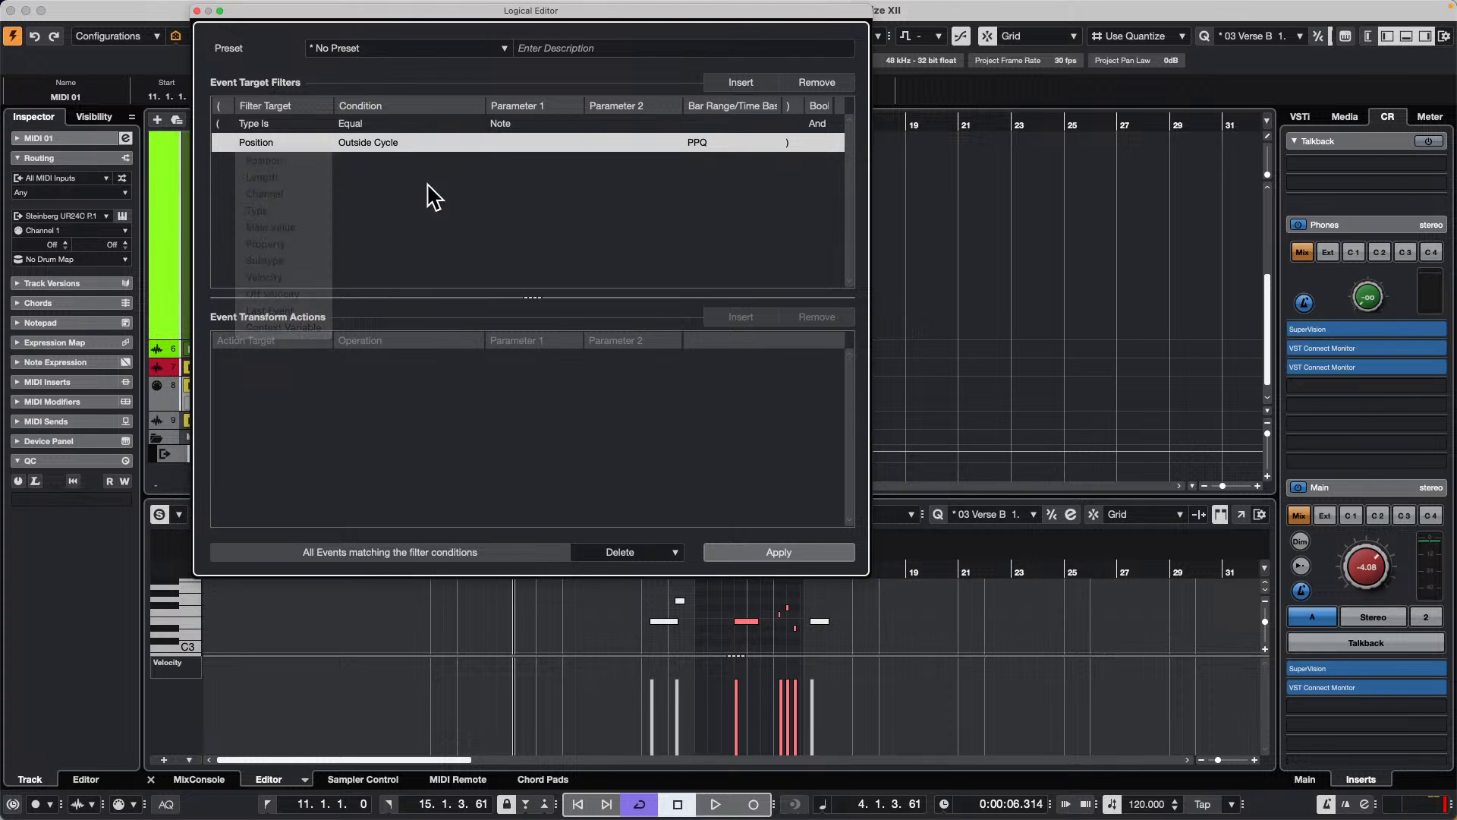
pyautogui.click(790, 550)
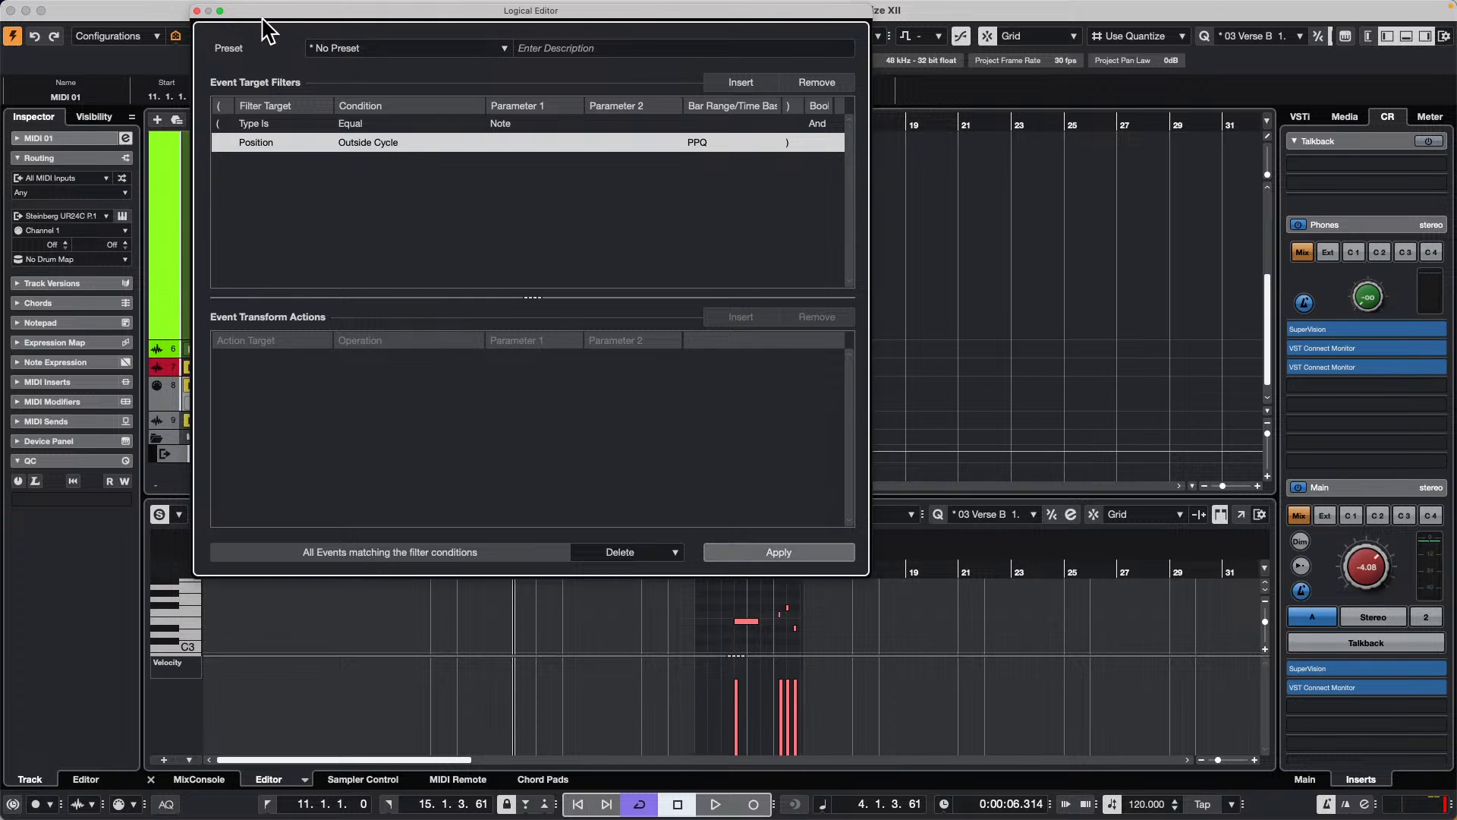
pyautogui.click(198, 11)
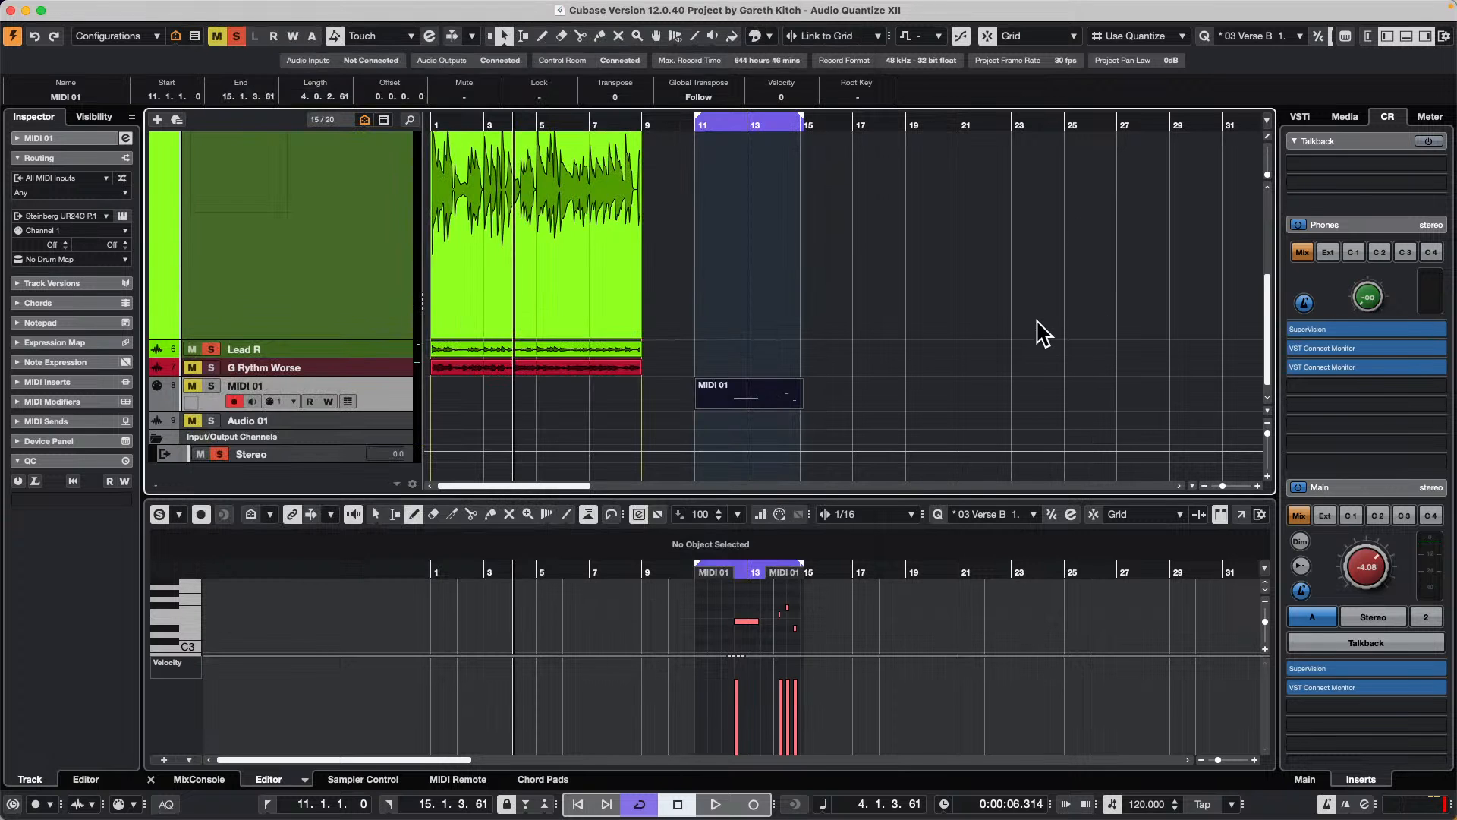
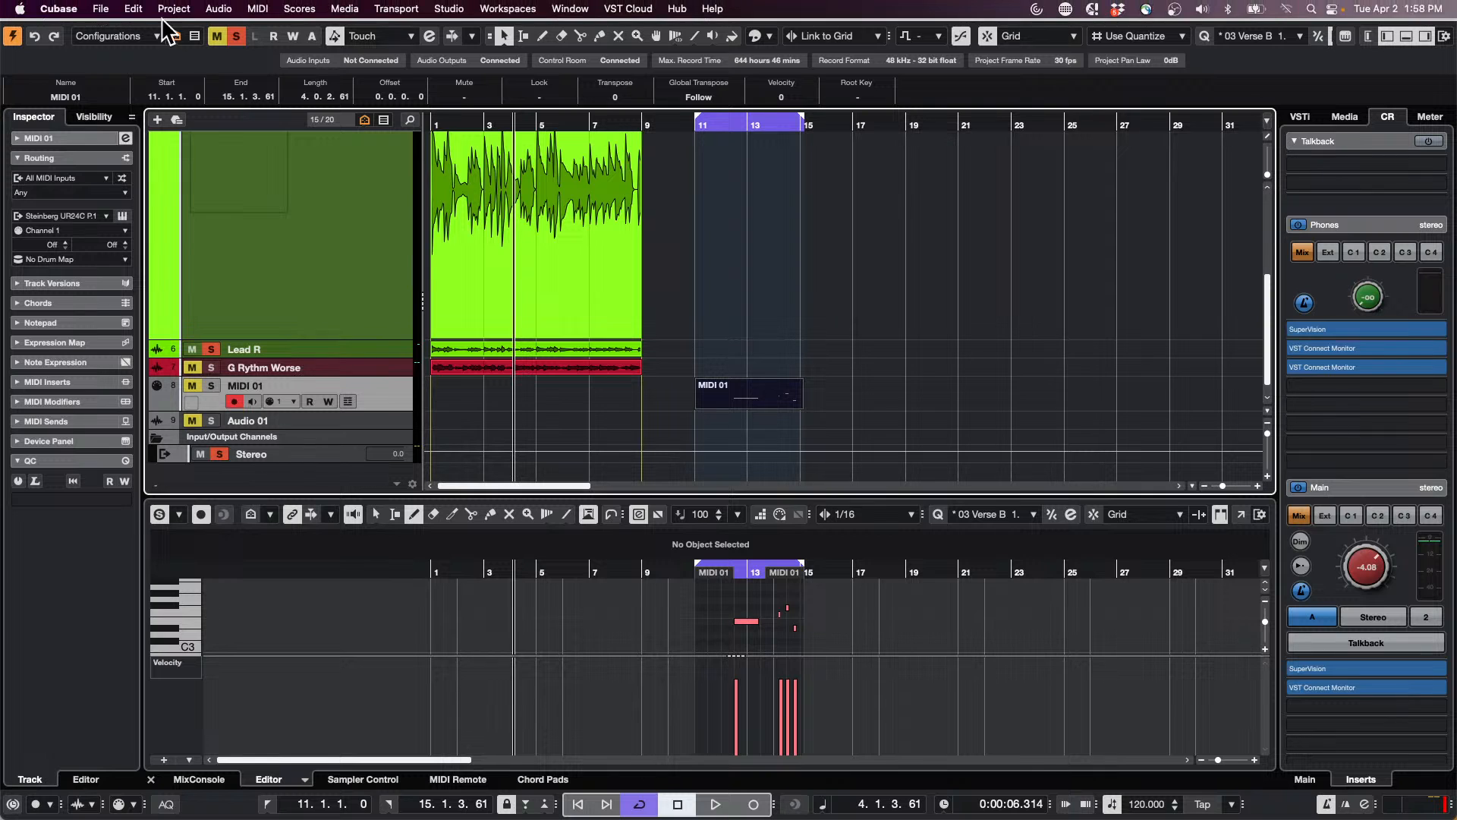
pyautogui.scroll(5, 710, 231)
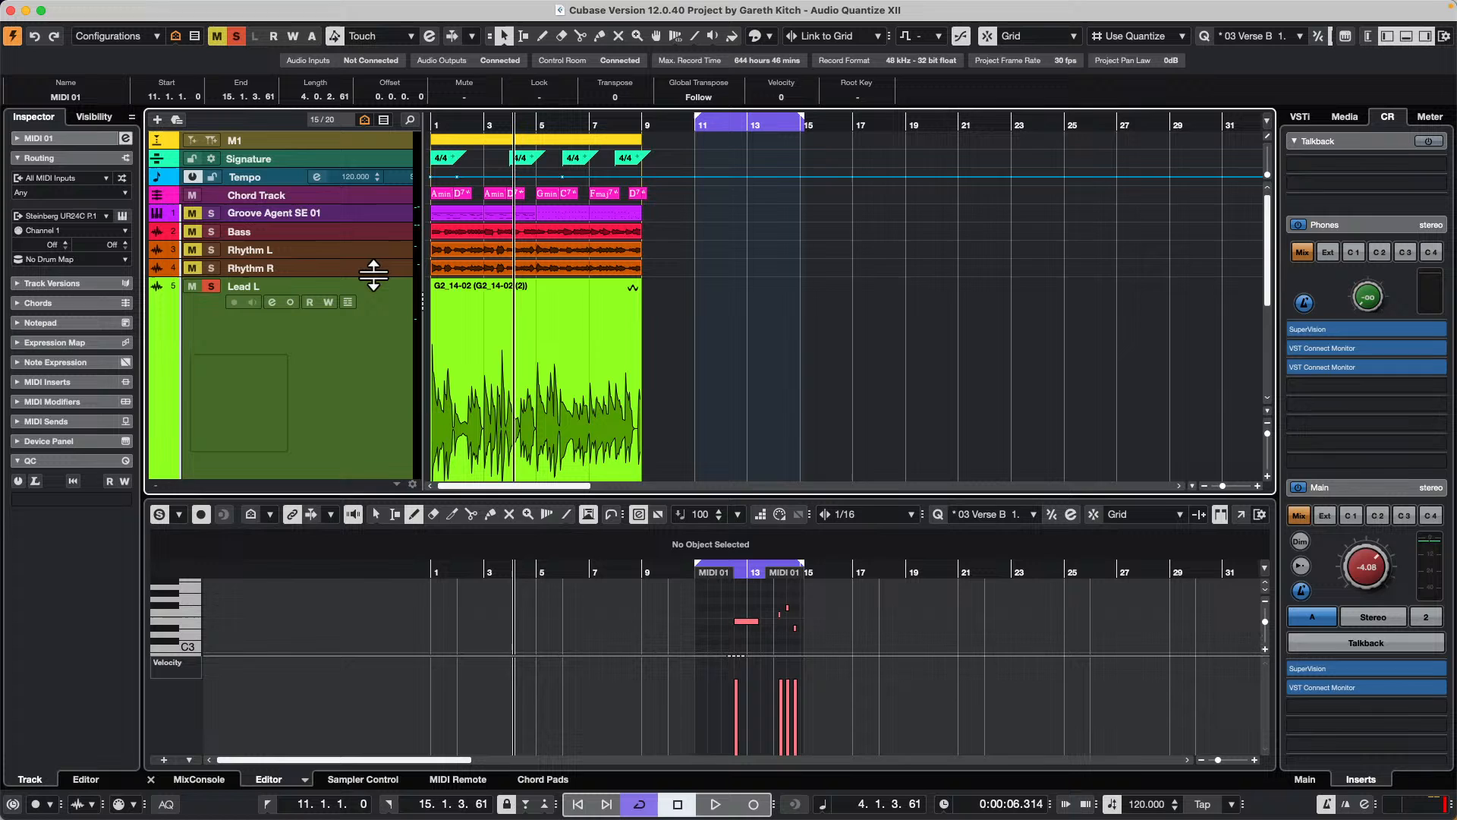
pyautogui.scroll(-5, 372, 274)
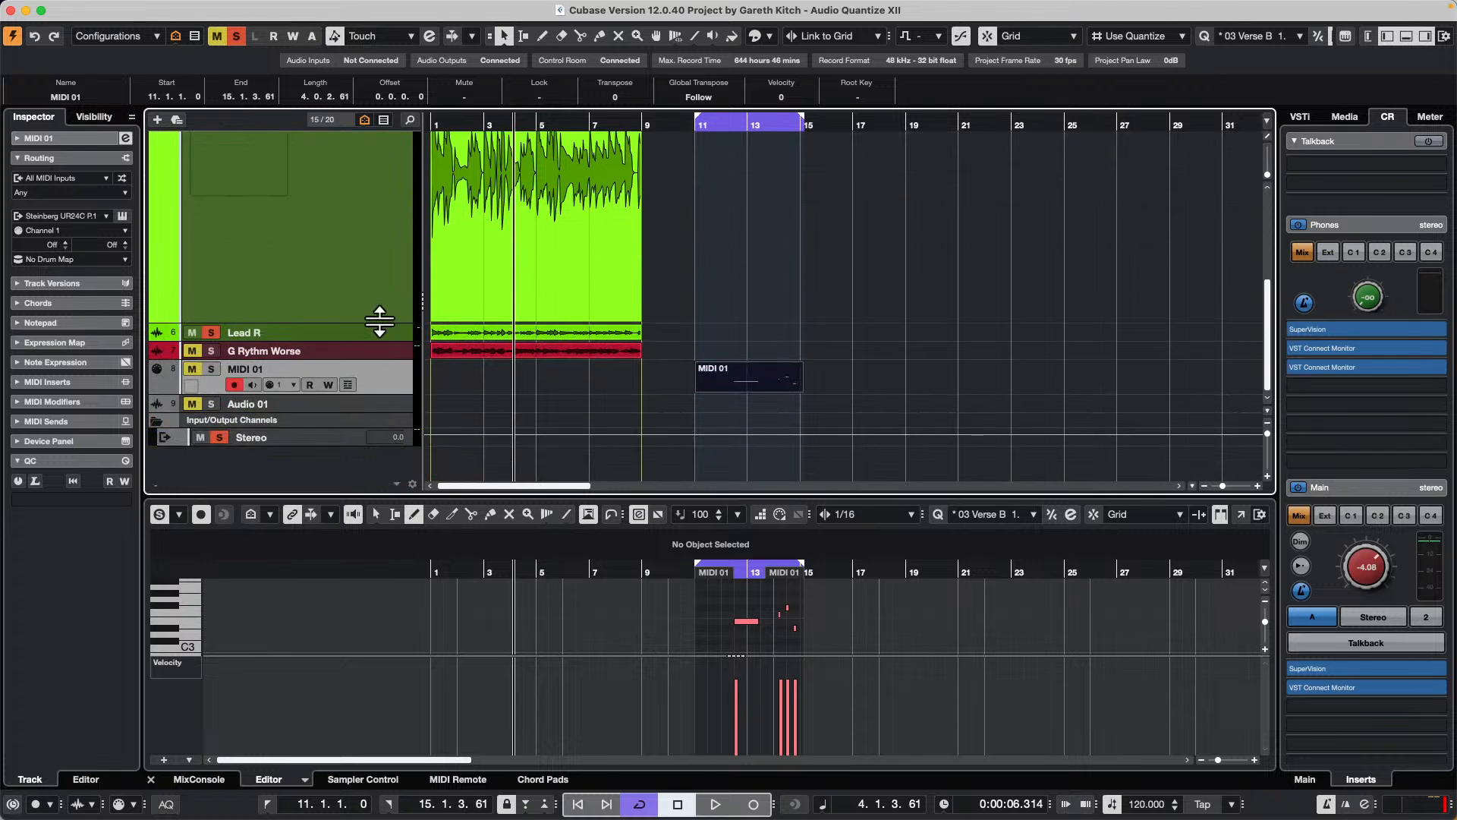
pyautogui.click(377, 234)
pyautogui.scroll(5, 562, 284)
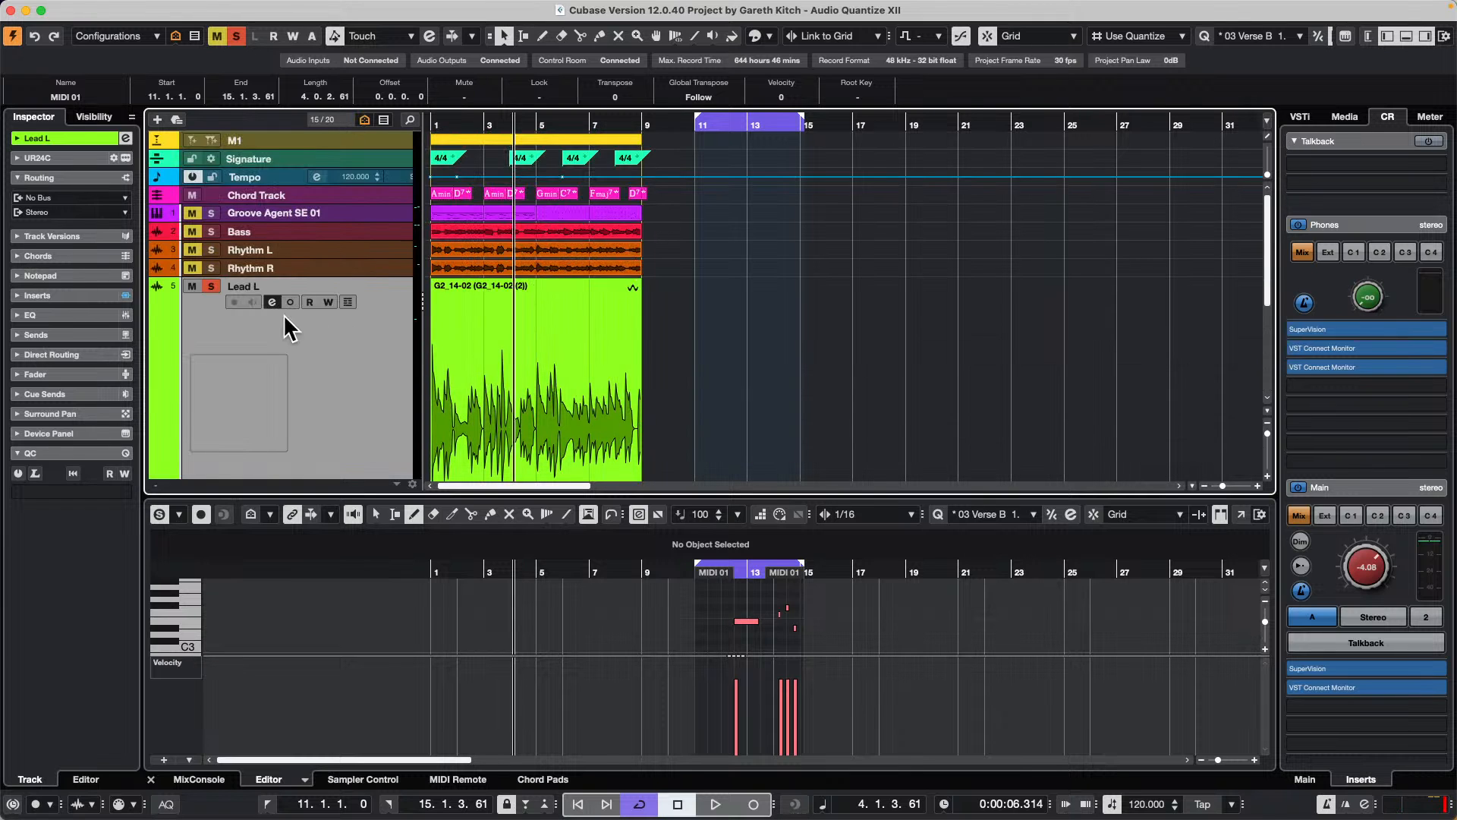
# Step: Open the recently used project Amos Moses - GO.cpr
pyautogui.click(101, 8)
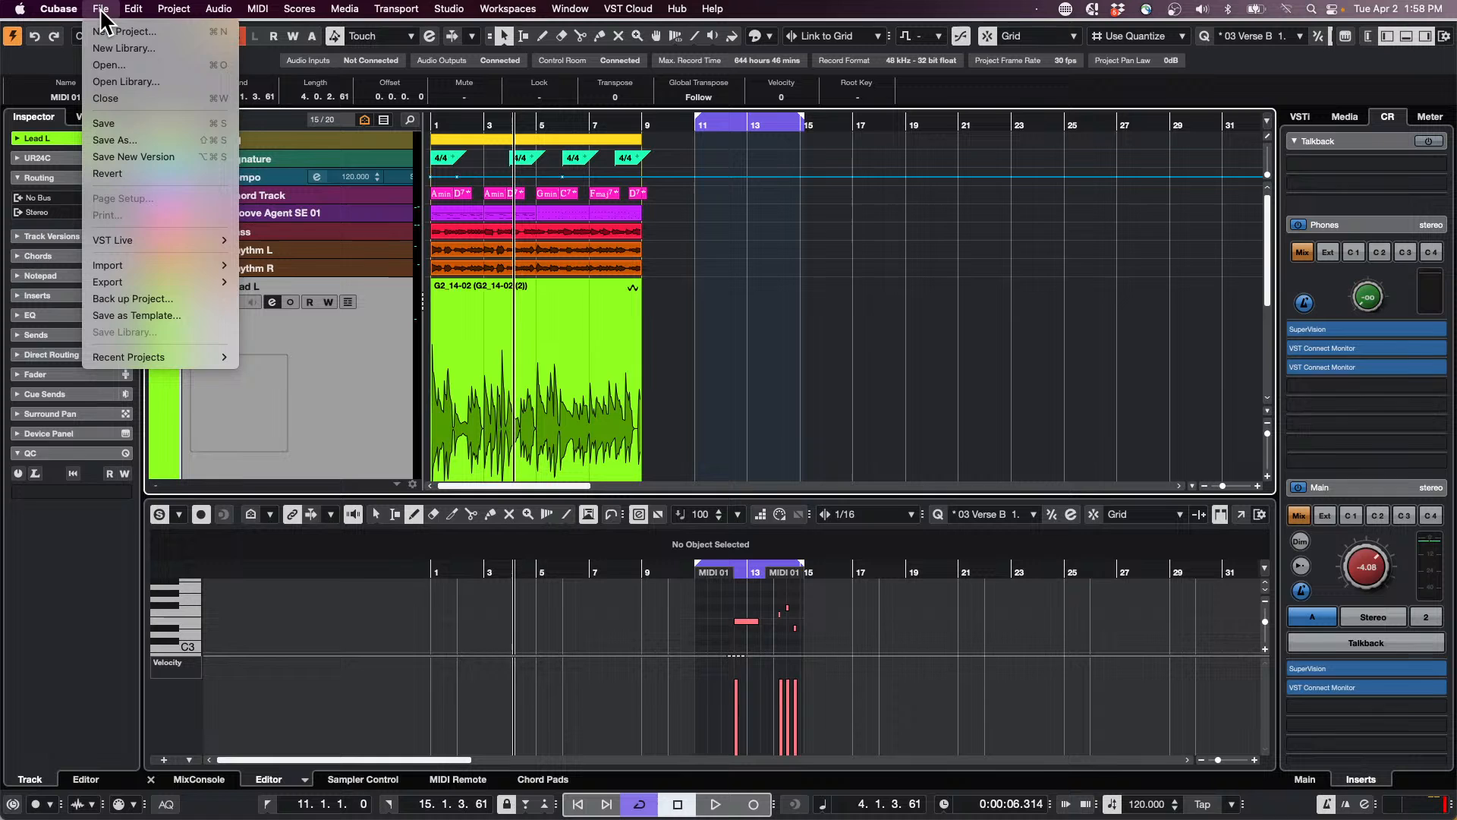
pyautogui.moveTo(139, 349)
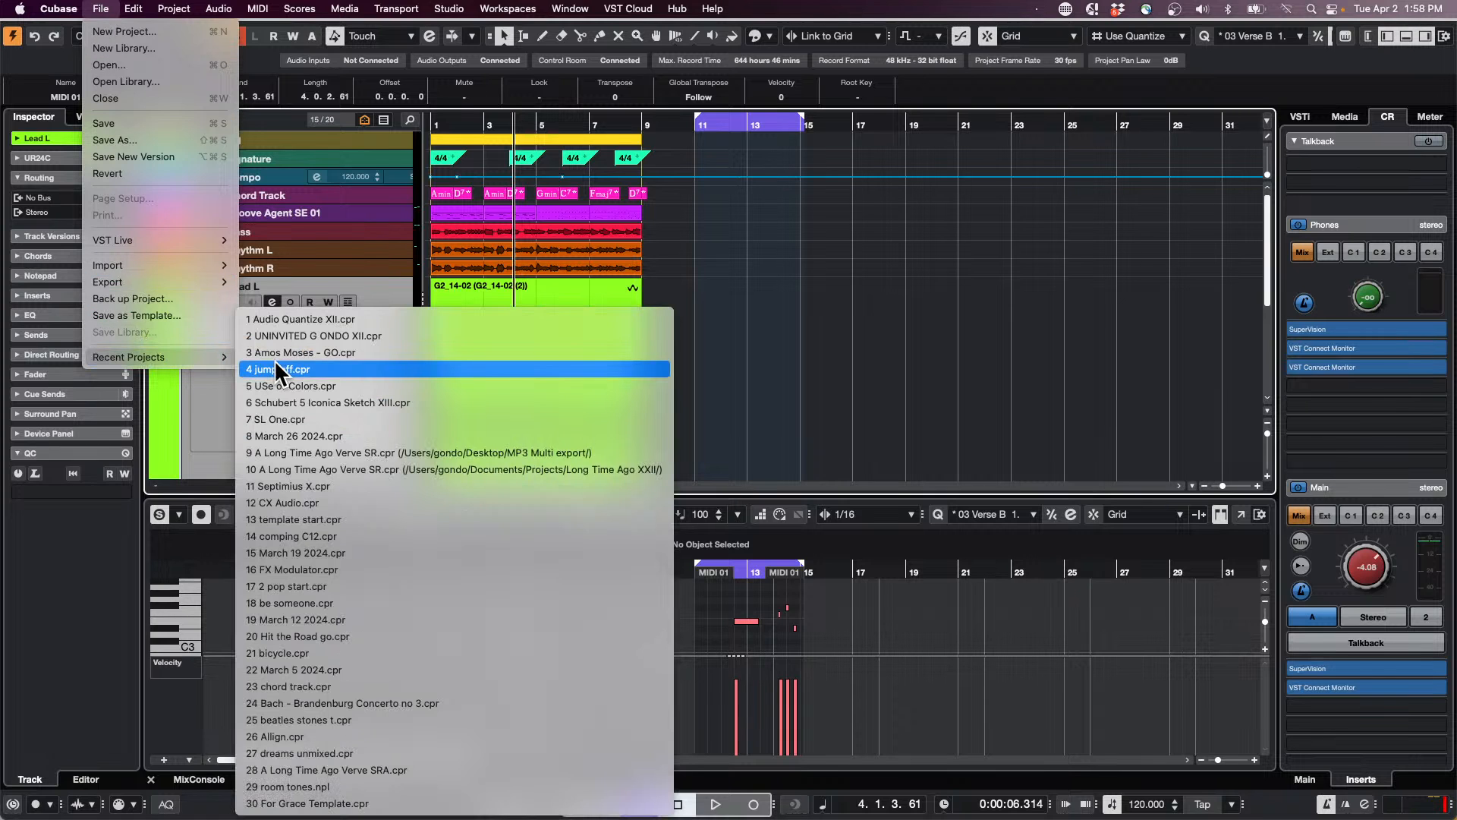
pyautogui.click(331, 345)
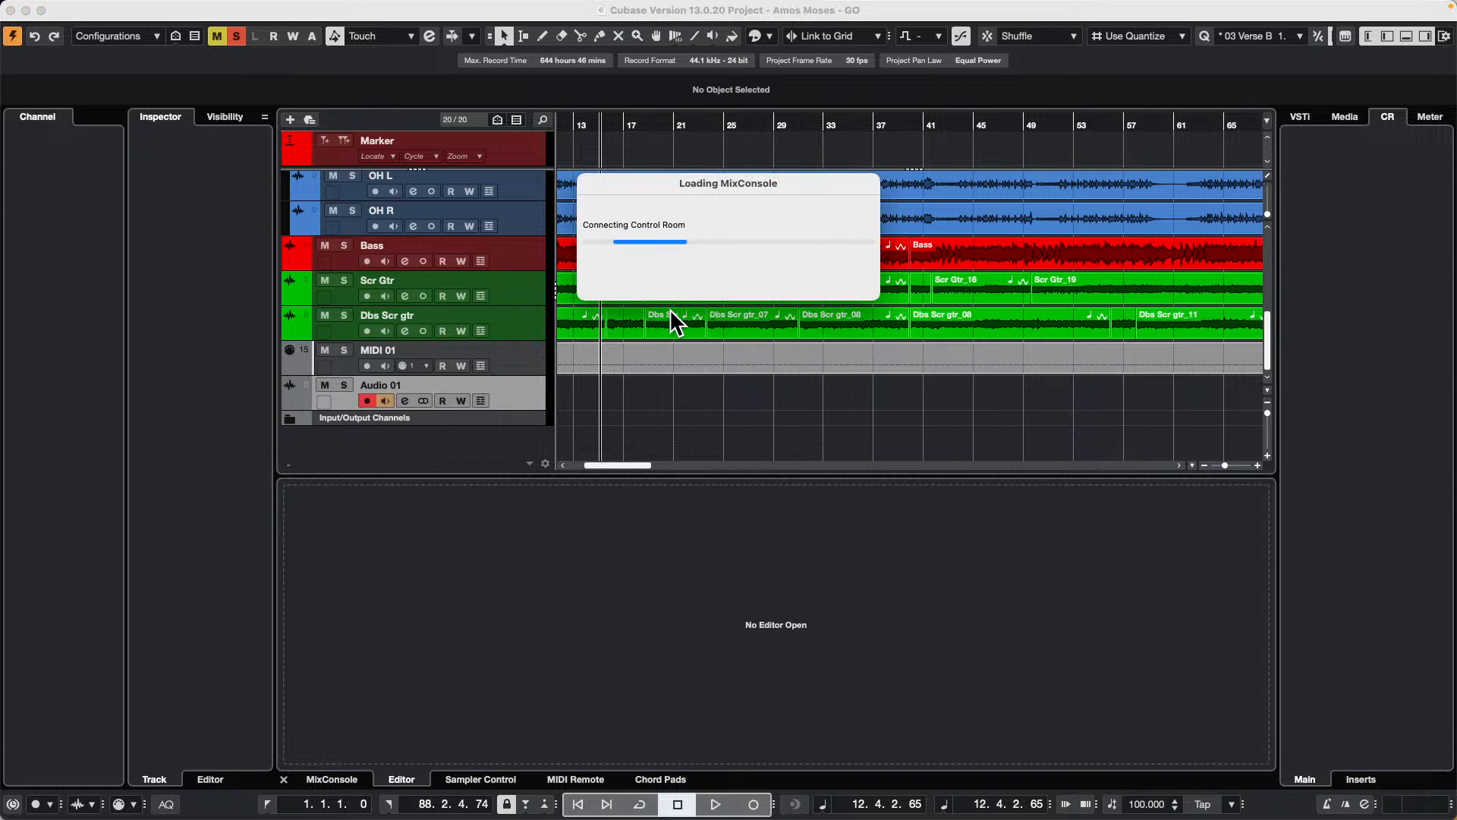
# Step: Start playback from about bar 18 and solo the KIK 414 track
pyautogui.scroll(5, 676, 308)
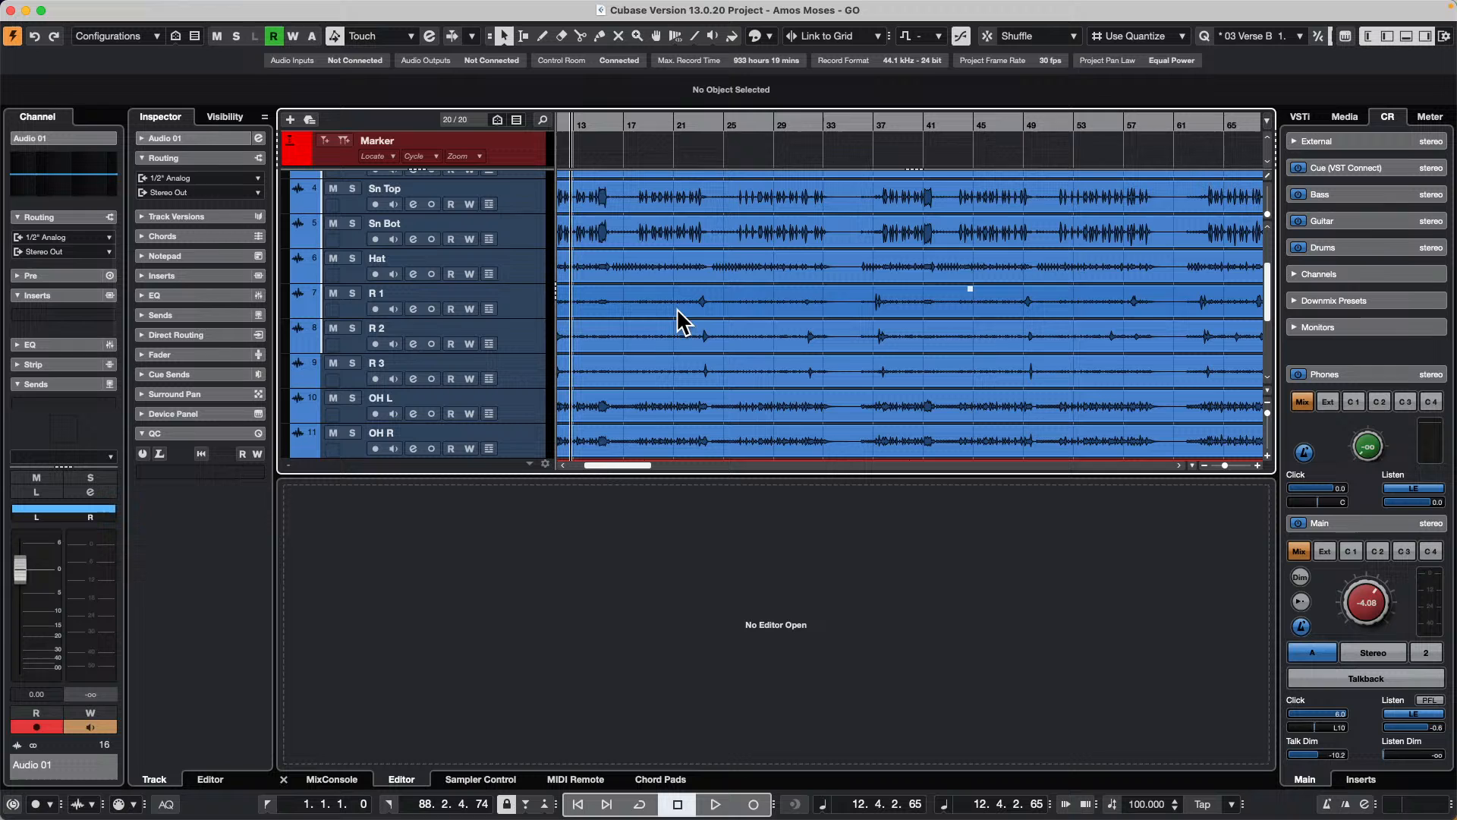
pyautogui.click(649, 124)
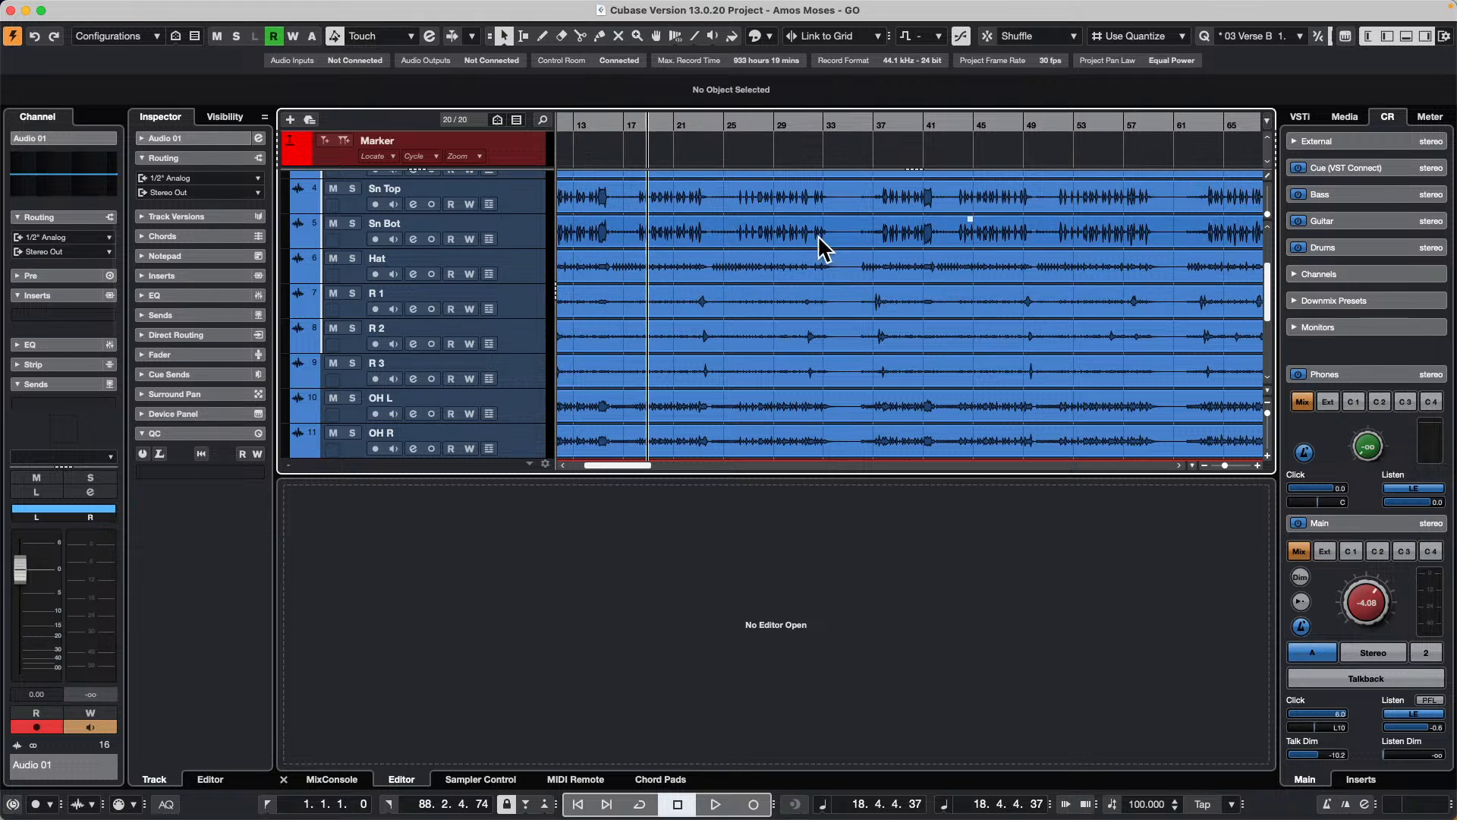
pyautogui.press('space')
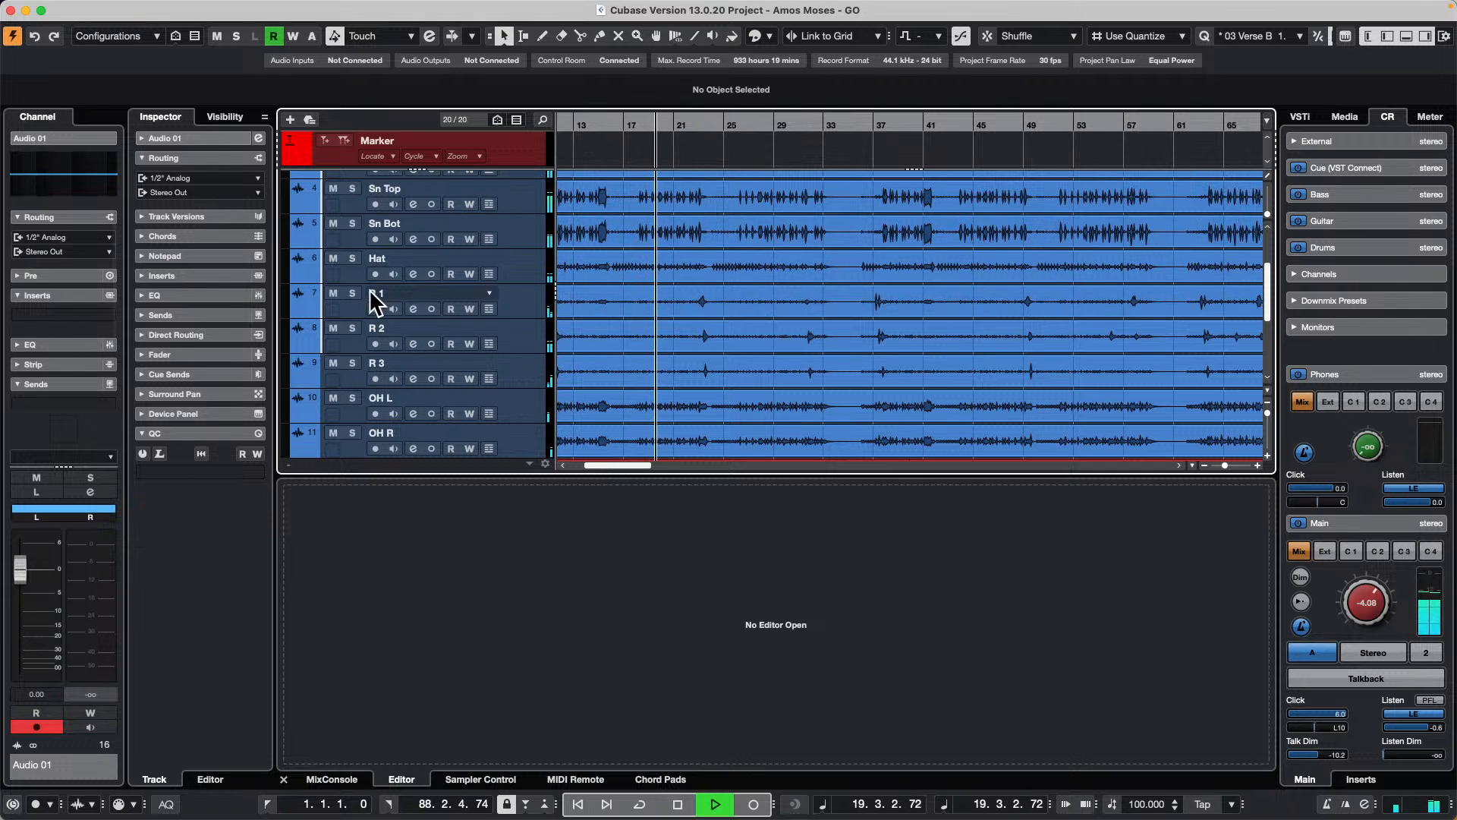
pyautogui.scroll(3, 410, 300)
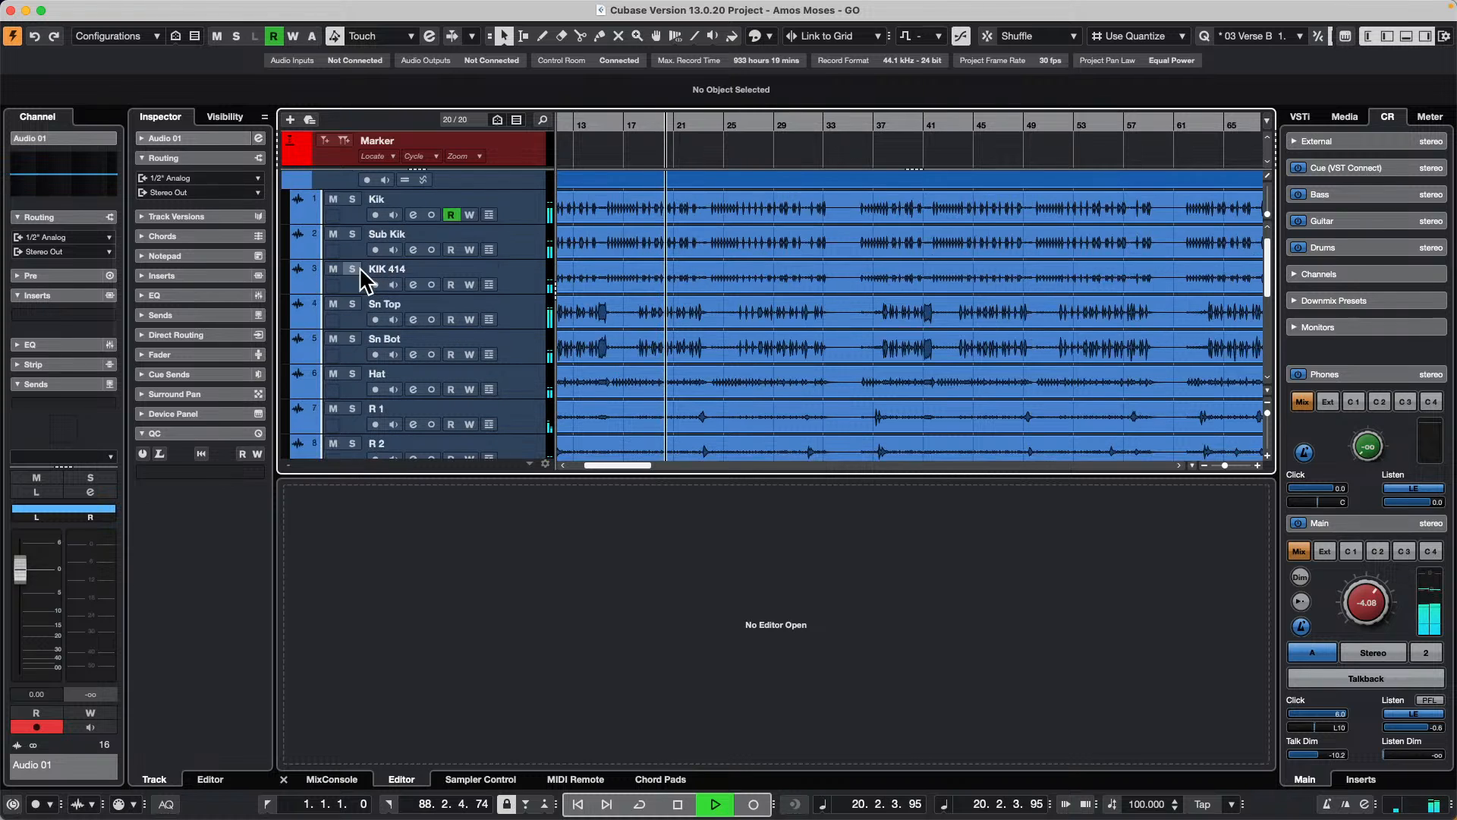
pyautogui.click(354, 269)
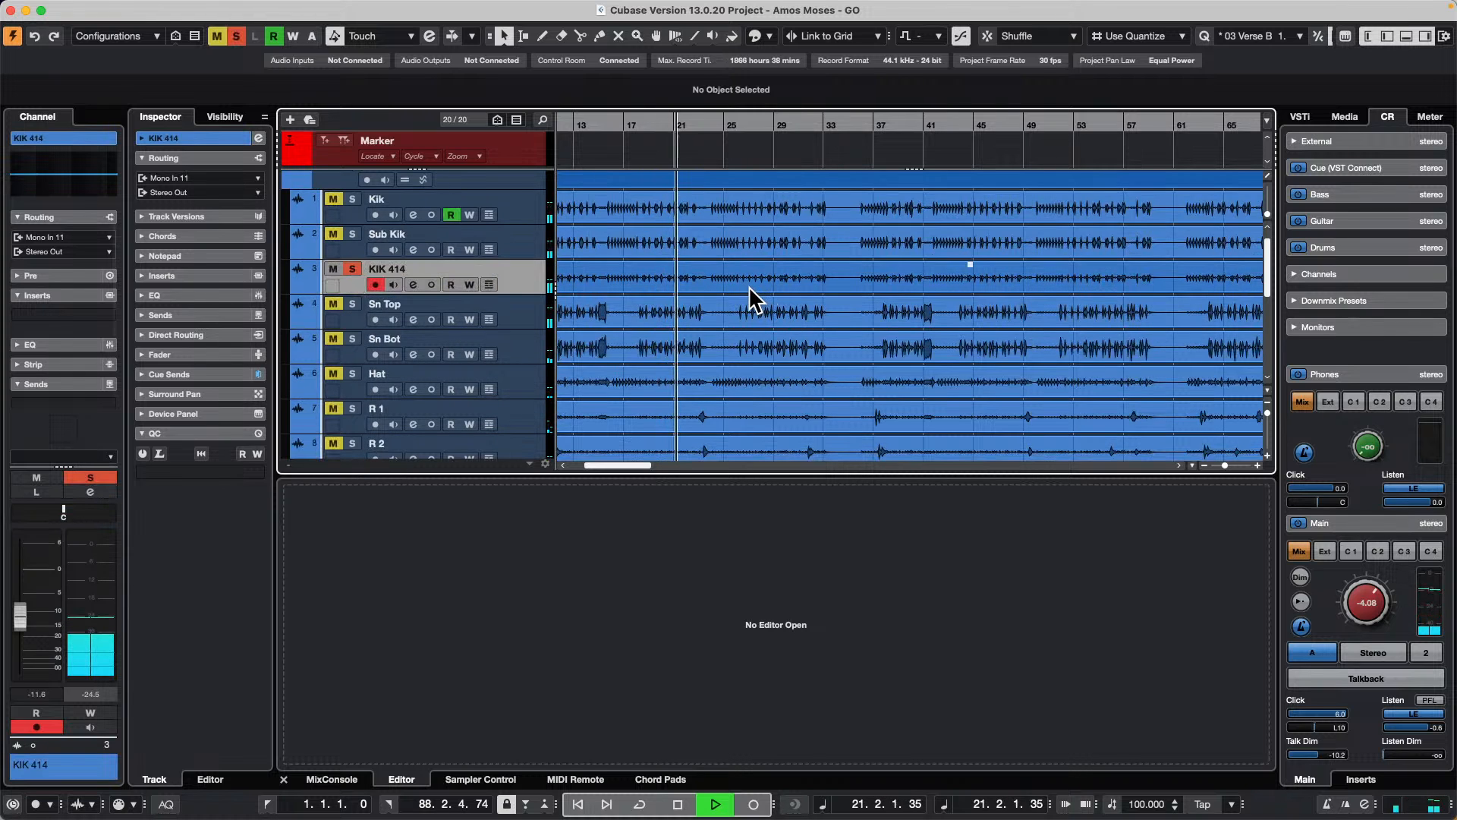
# Step: Switch the solo from KIK 414 to the Sn Top track, listen to the snare, and stop playback
pyautogui.click(352, 303)
pyautogui.click(352, 268)
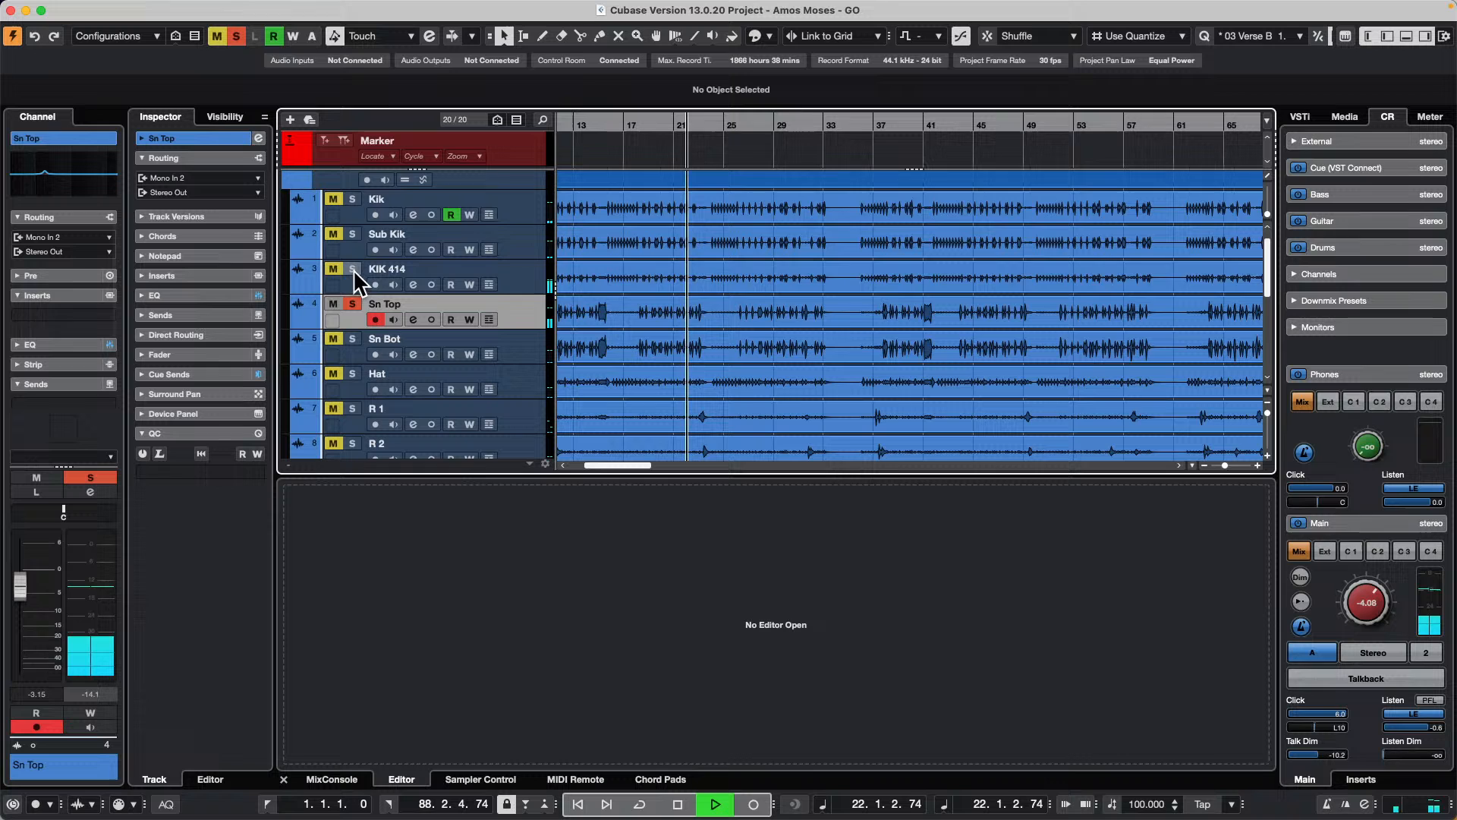
pyautogui.scroll(-1, 696, 324)
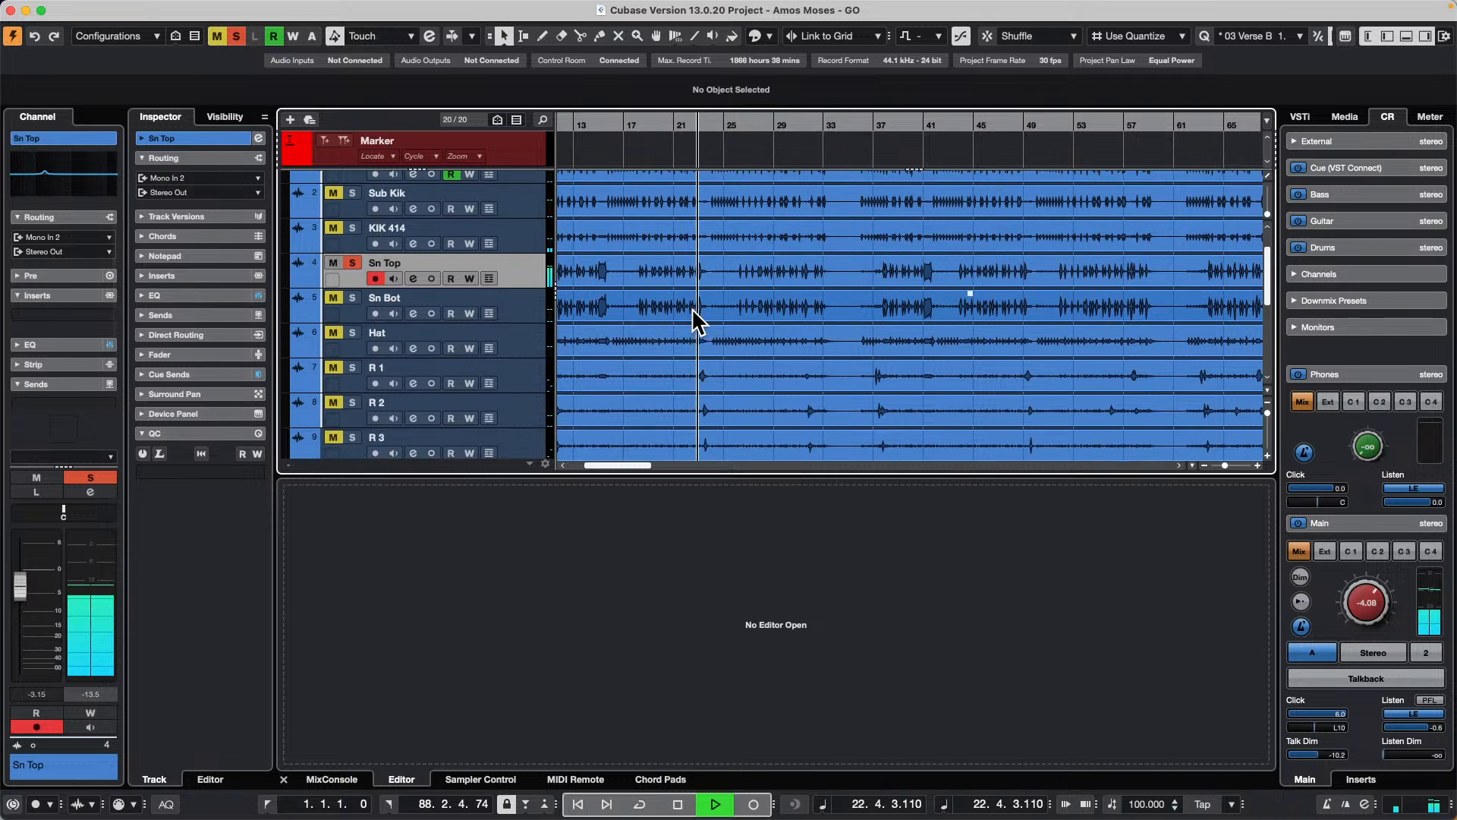
pyautogui.scroll(-1, 692, 315)
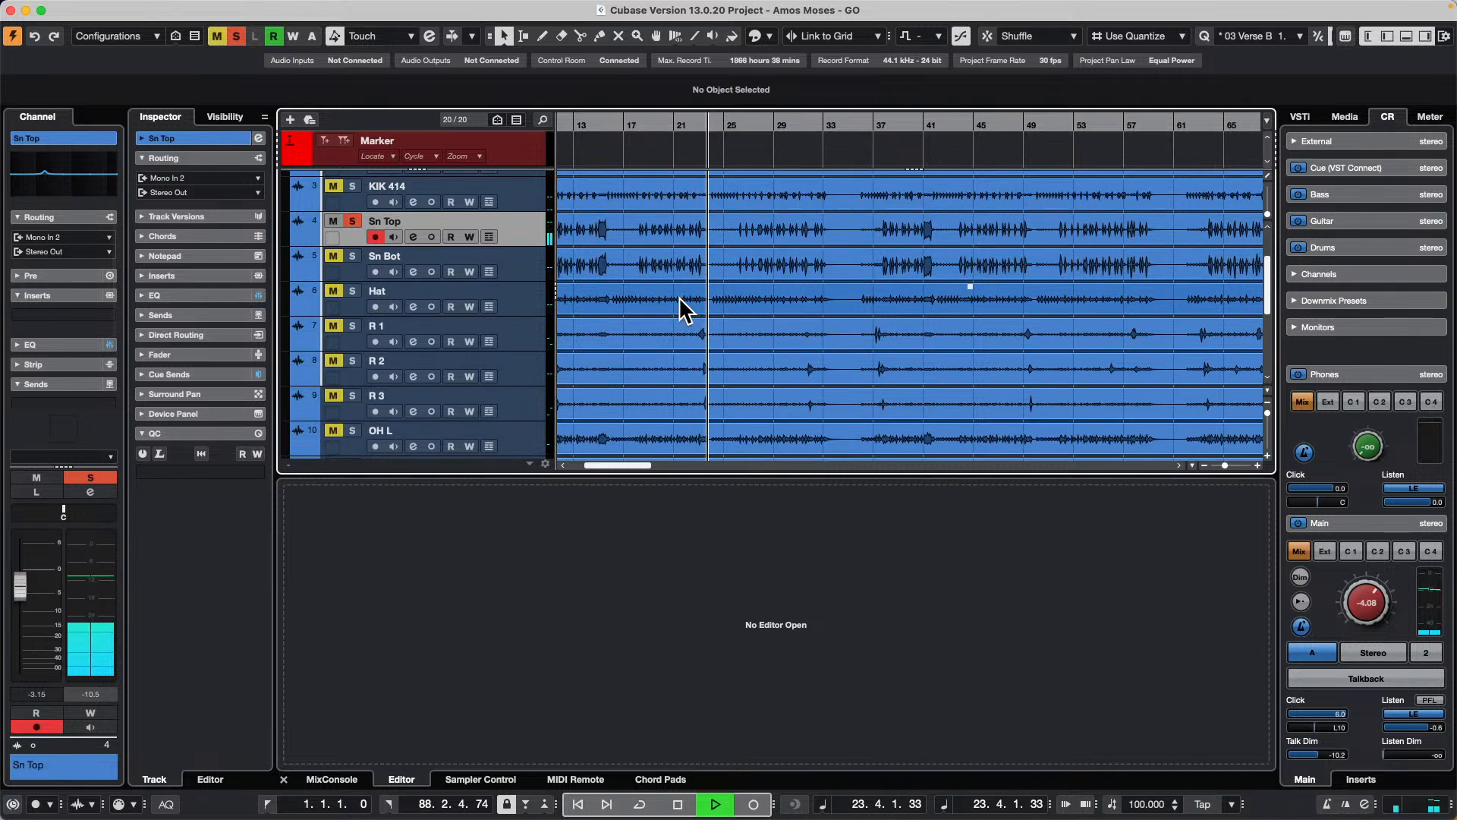
pyautogui.press('space')
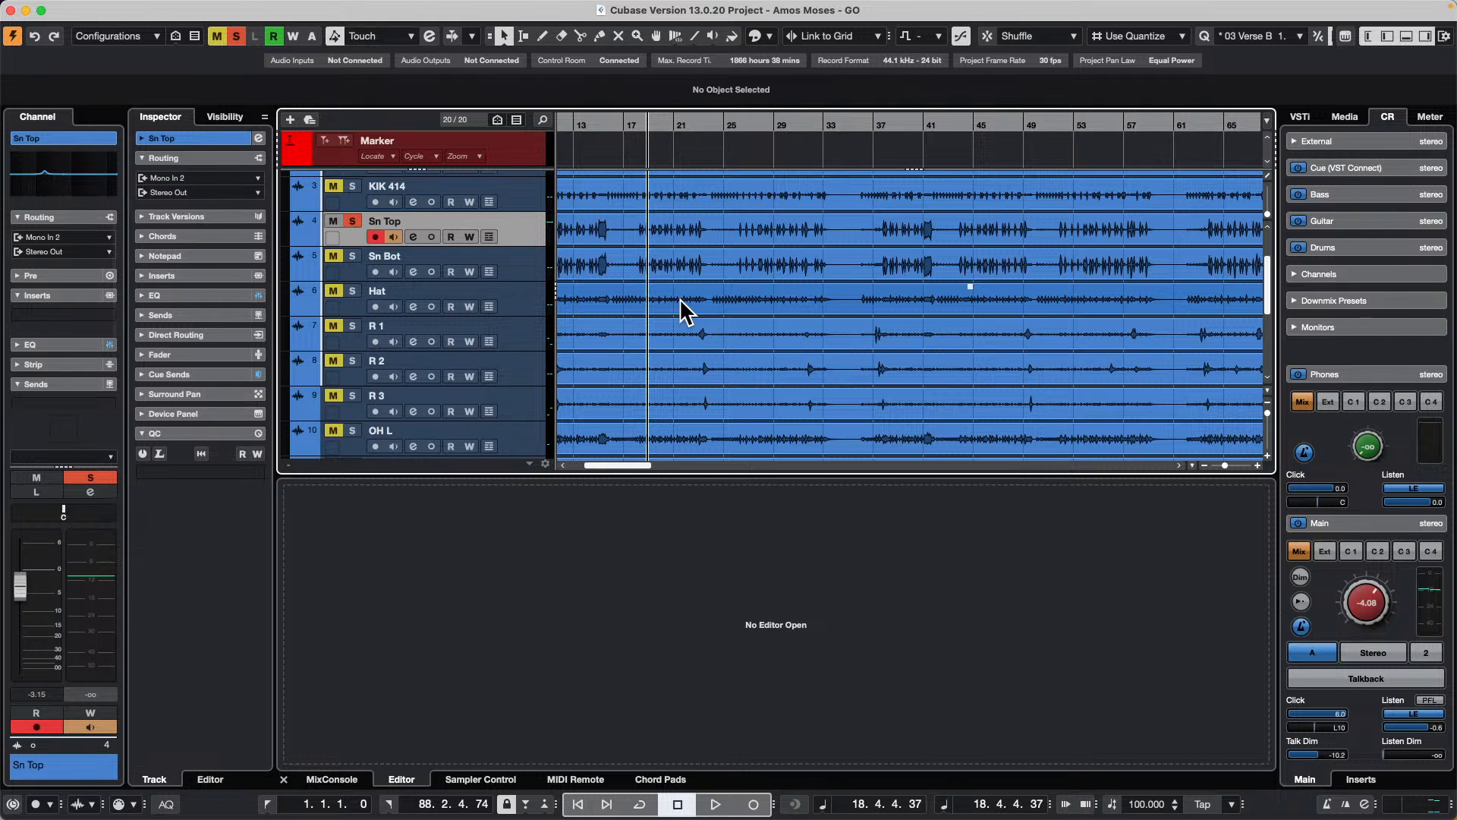
# Step: Solo the Bass track as well, start playback, and raise the Control Room main level to -0.39
pyautogui.scroll(-4, 717, 317)
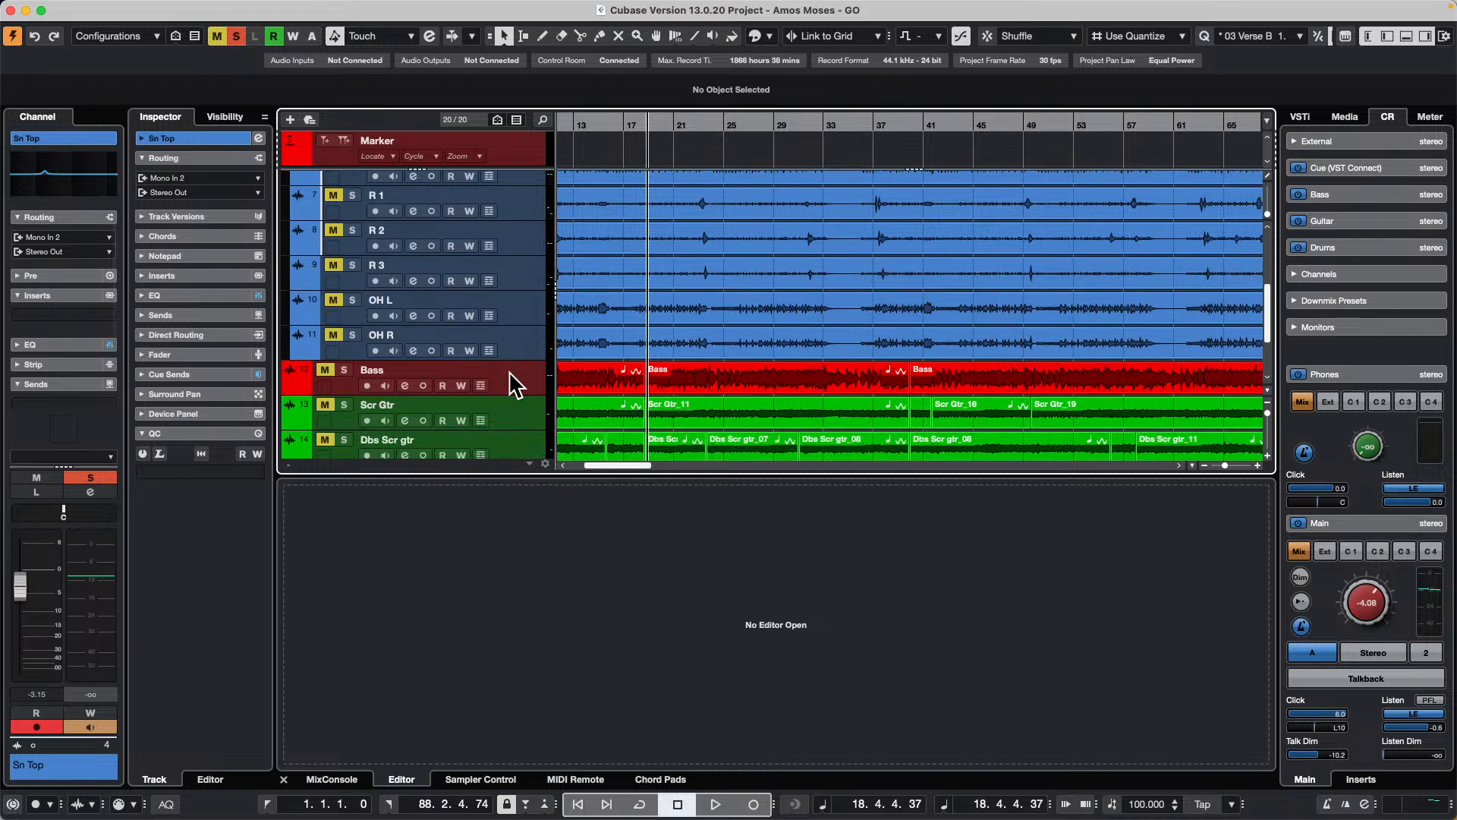
pyautogui.click(516, 385)
pyautogui.click(344, 370)
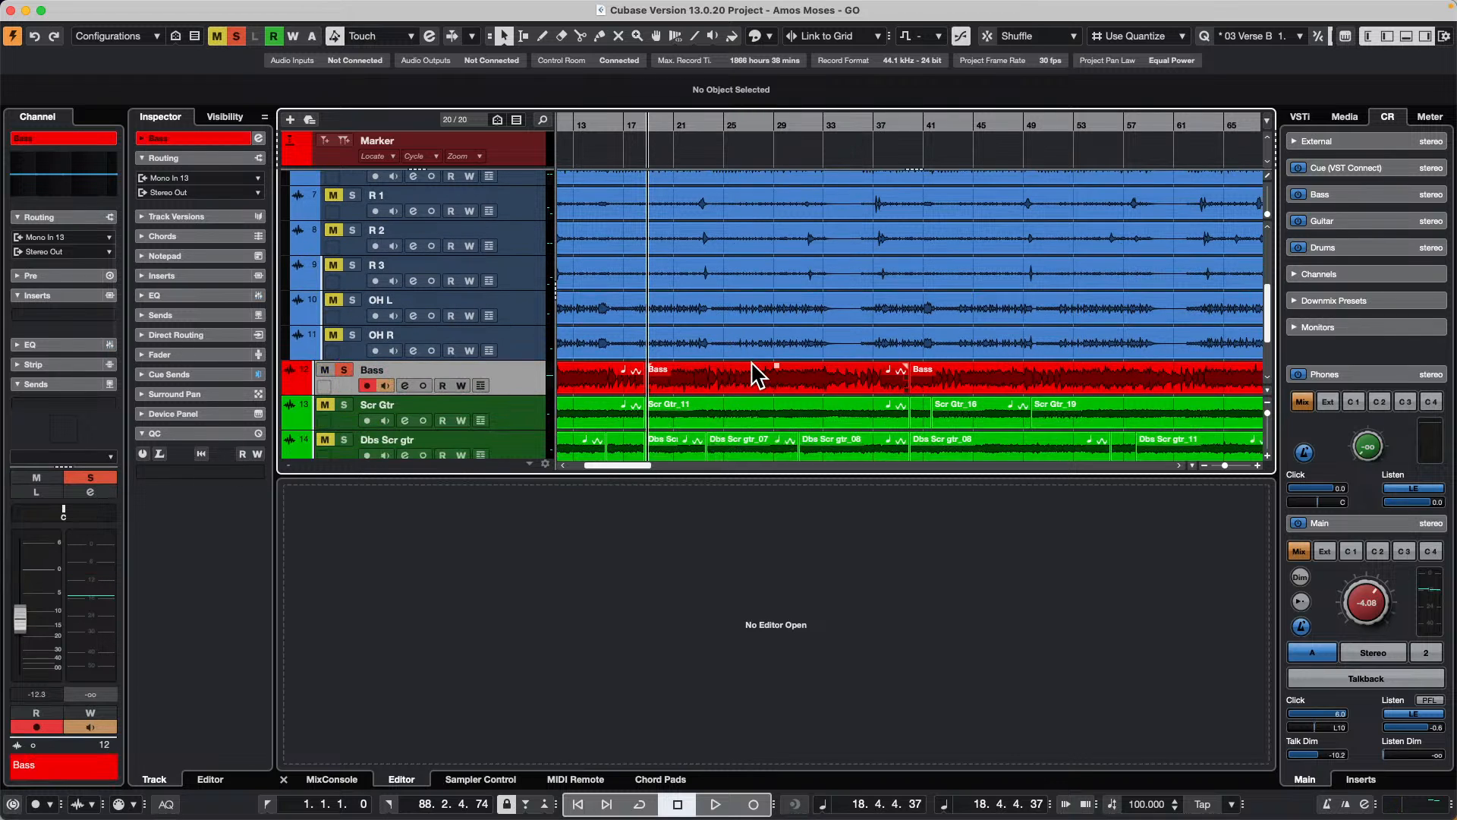
pyautogui.press('space')
pyautogui.moveTo(1369, 589); pyautogui.dragTo(1377, 598)
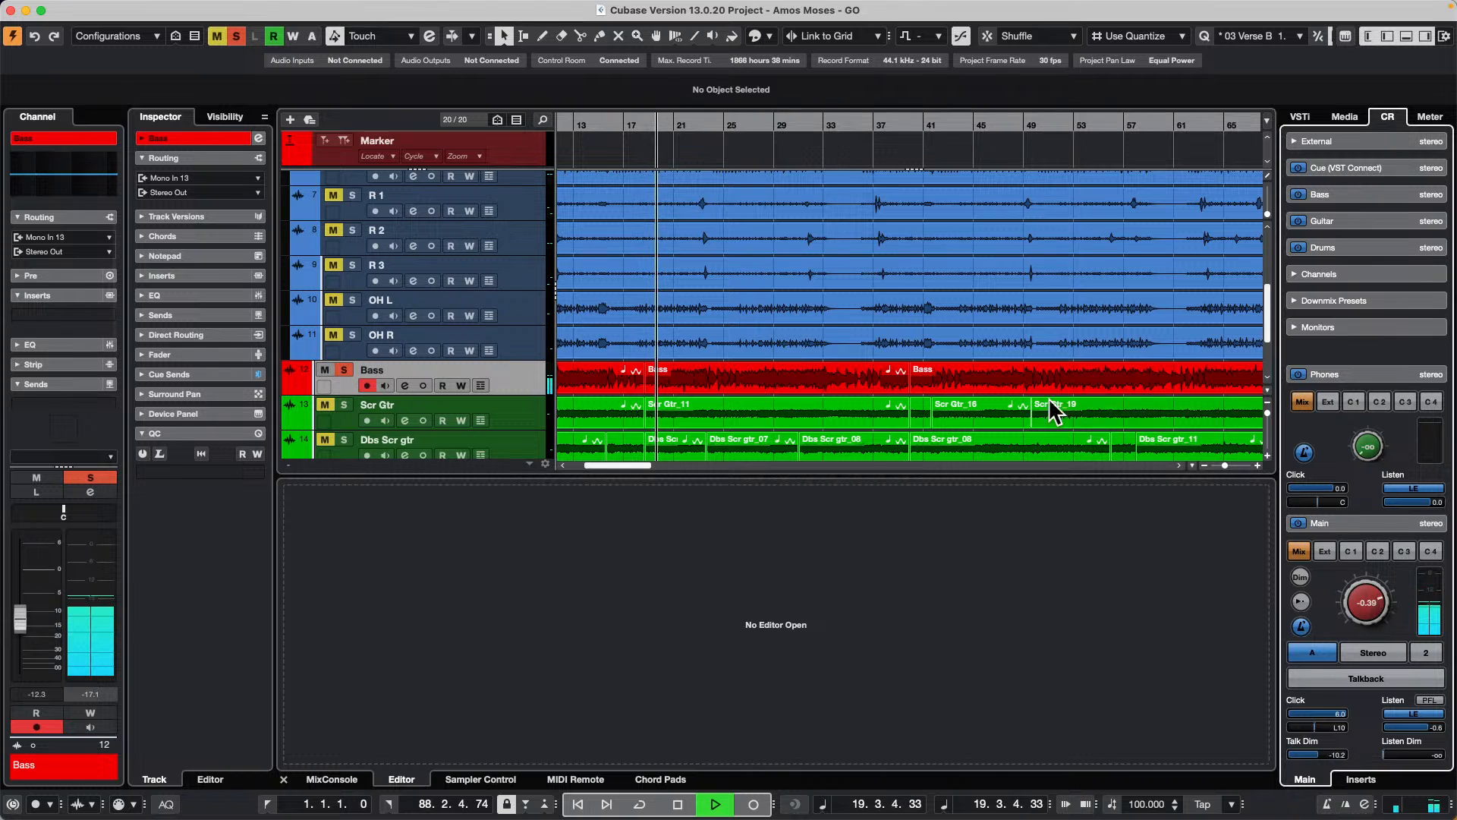
# Step: Raise the Sn Top channel fader to 4.22 during playback, and stop playback
pyautogui.scroll(6, 758, 248)
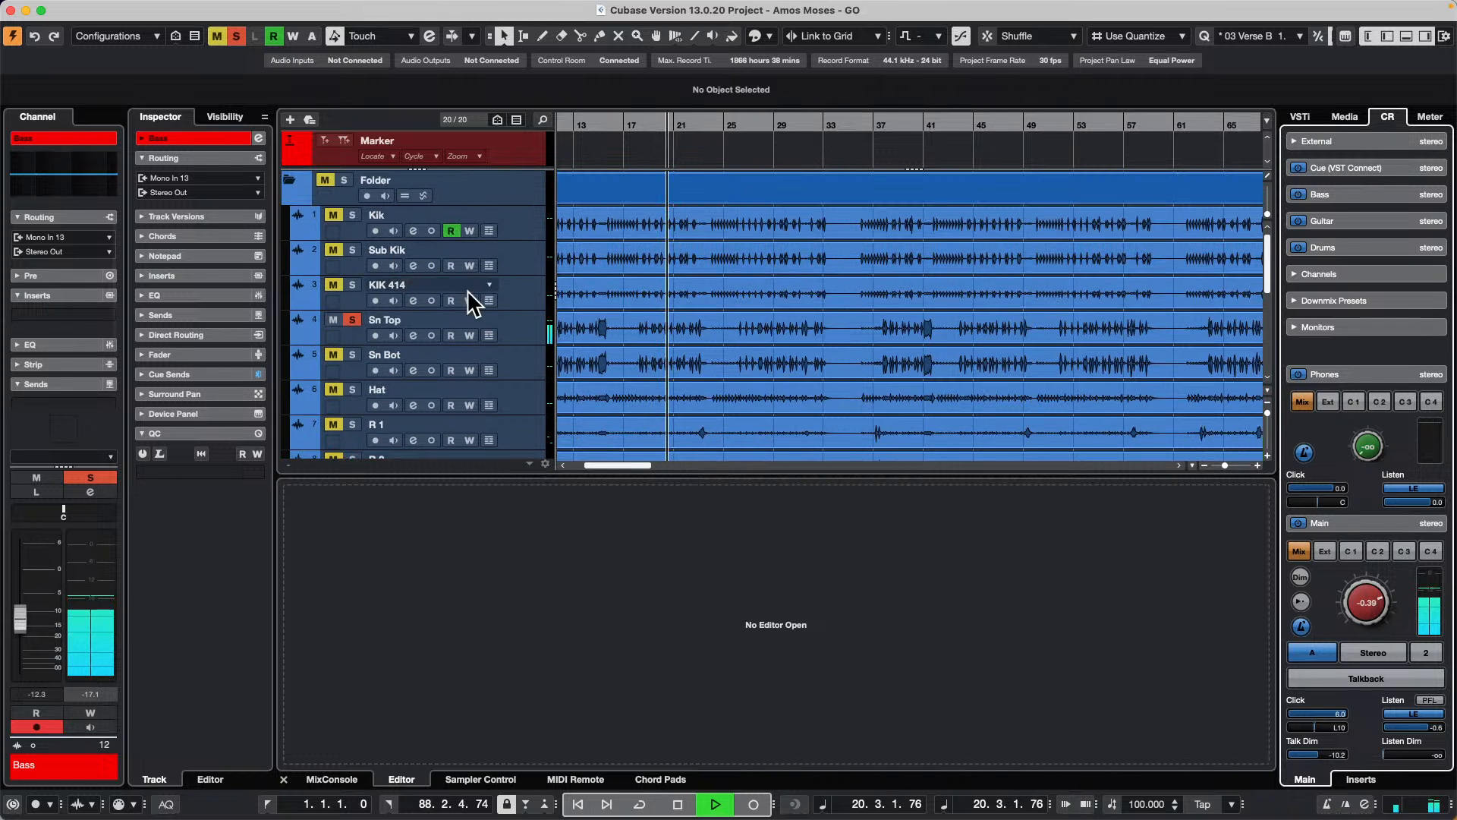
pyautogui.click(510, 326)
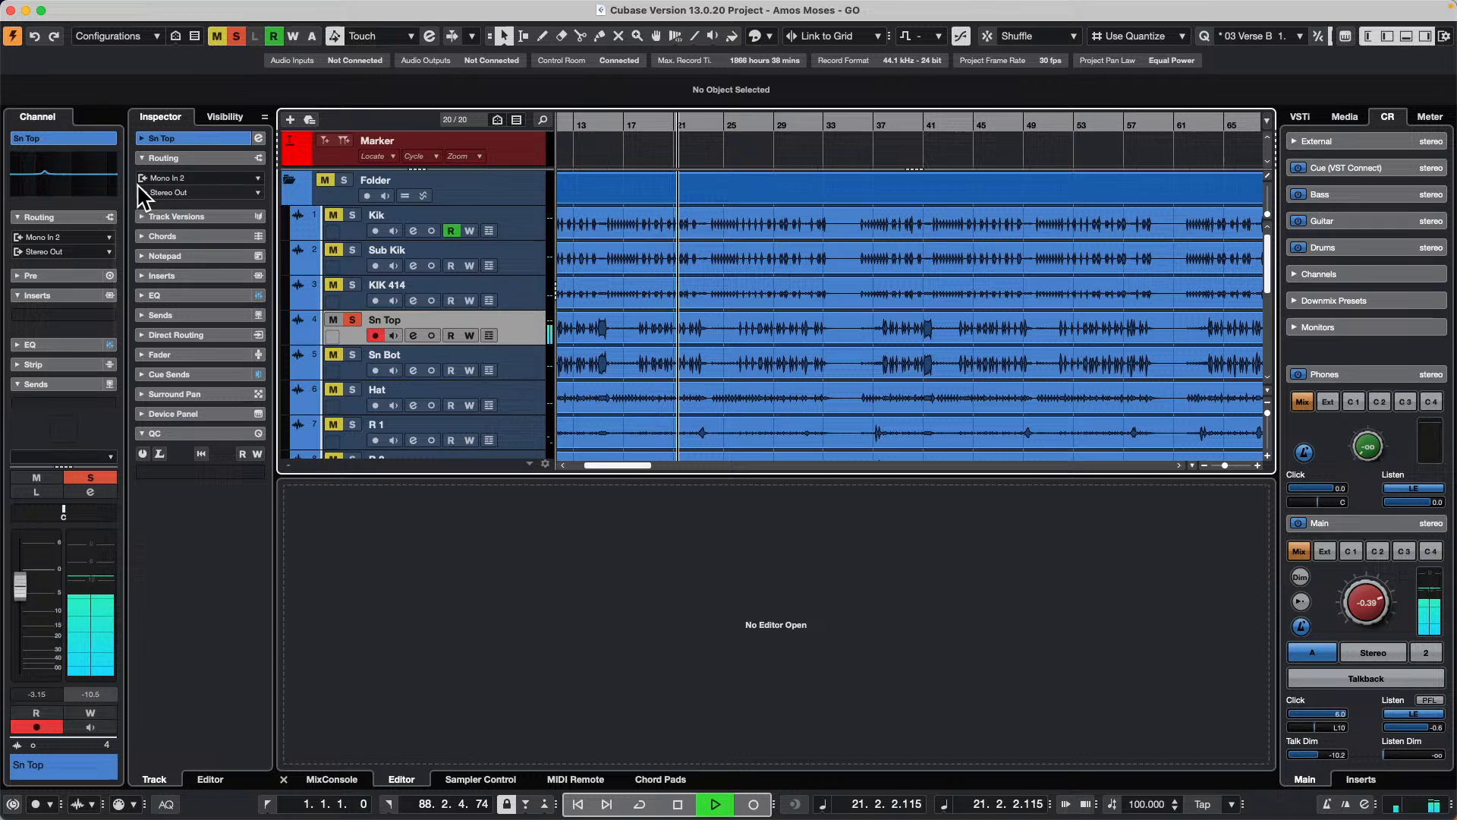
pyautogui.moveTo(21, 585); pyautogui.dragTo(23, 543)
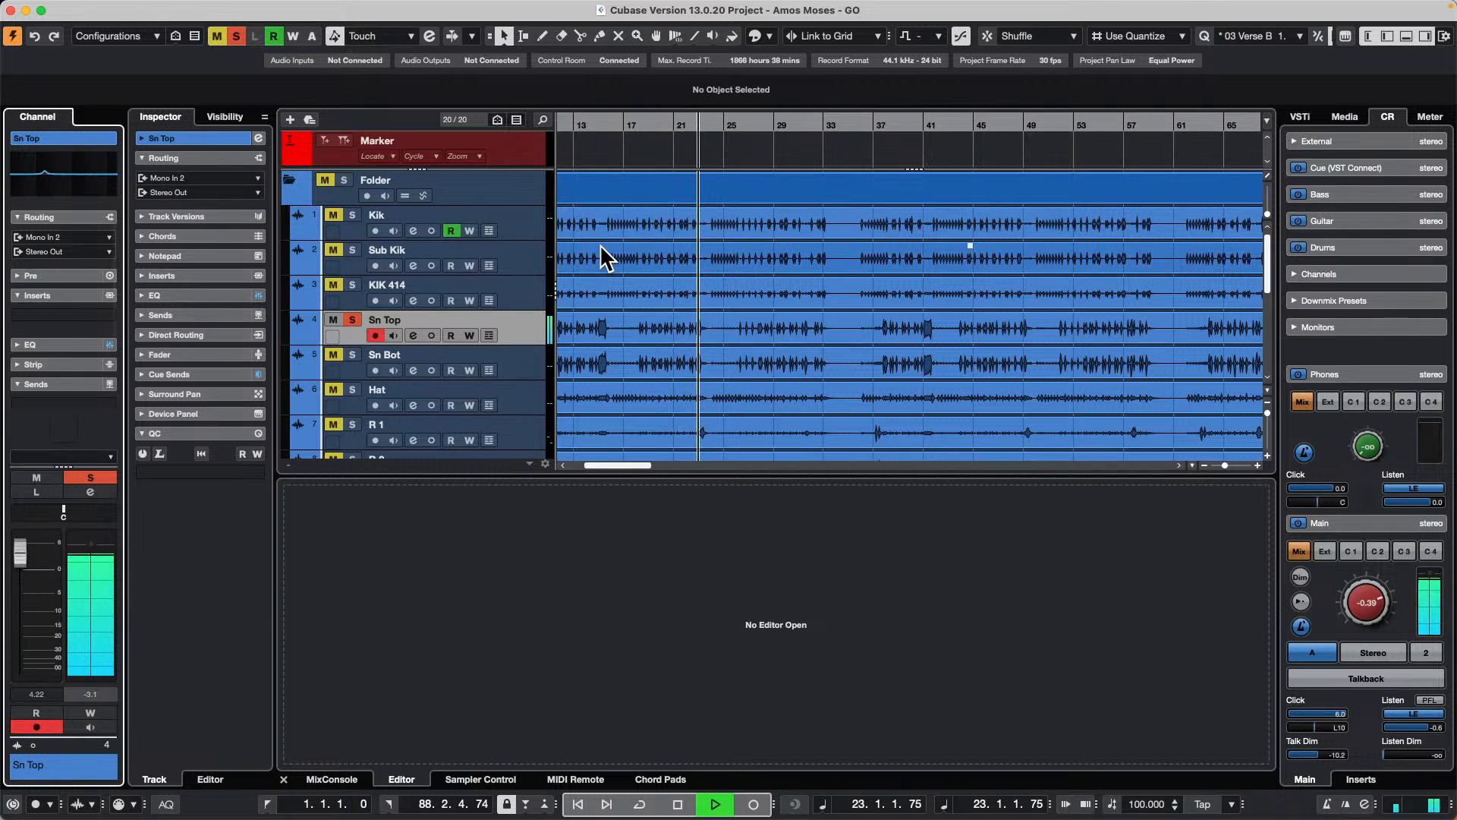
pyautogui.scroll(-5, 660, 364)
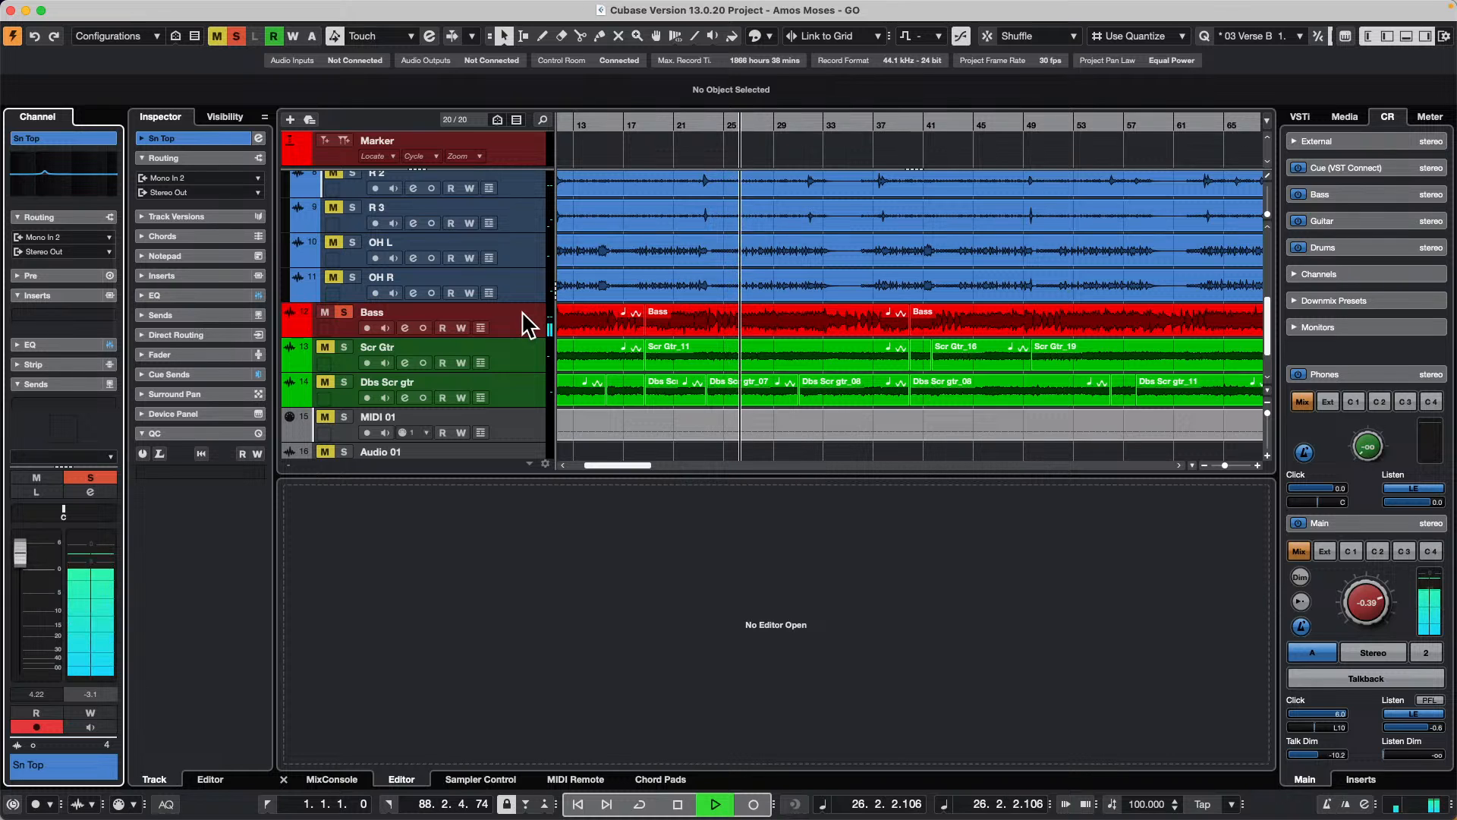
pyautogui.press('space')
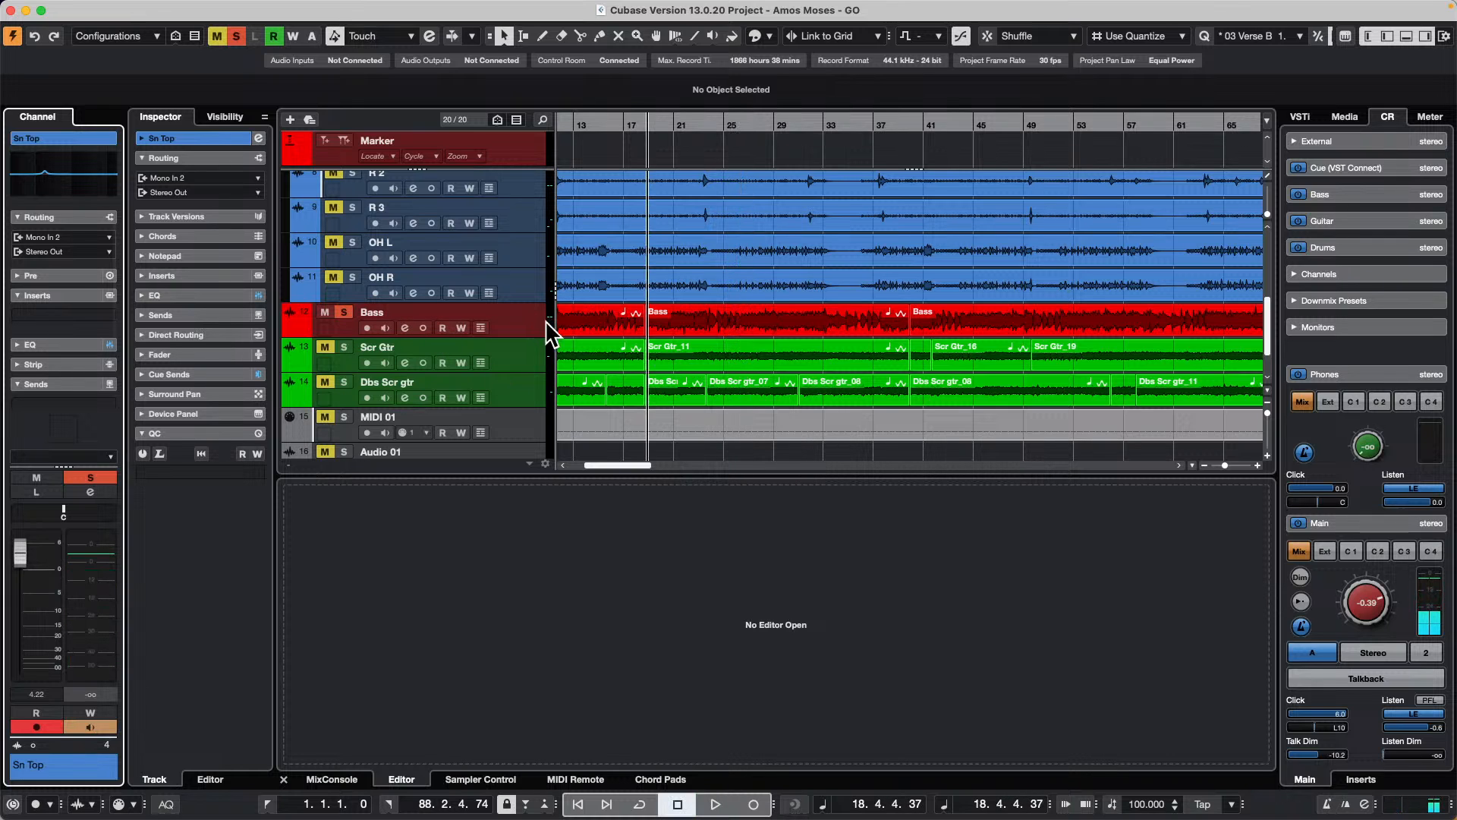
# Step: Insert the Gate dynamics effect in the first insert slot of the Bass track
pyautogui.click(546, 322)
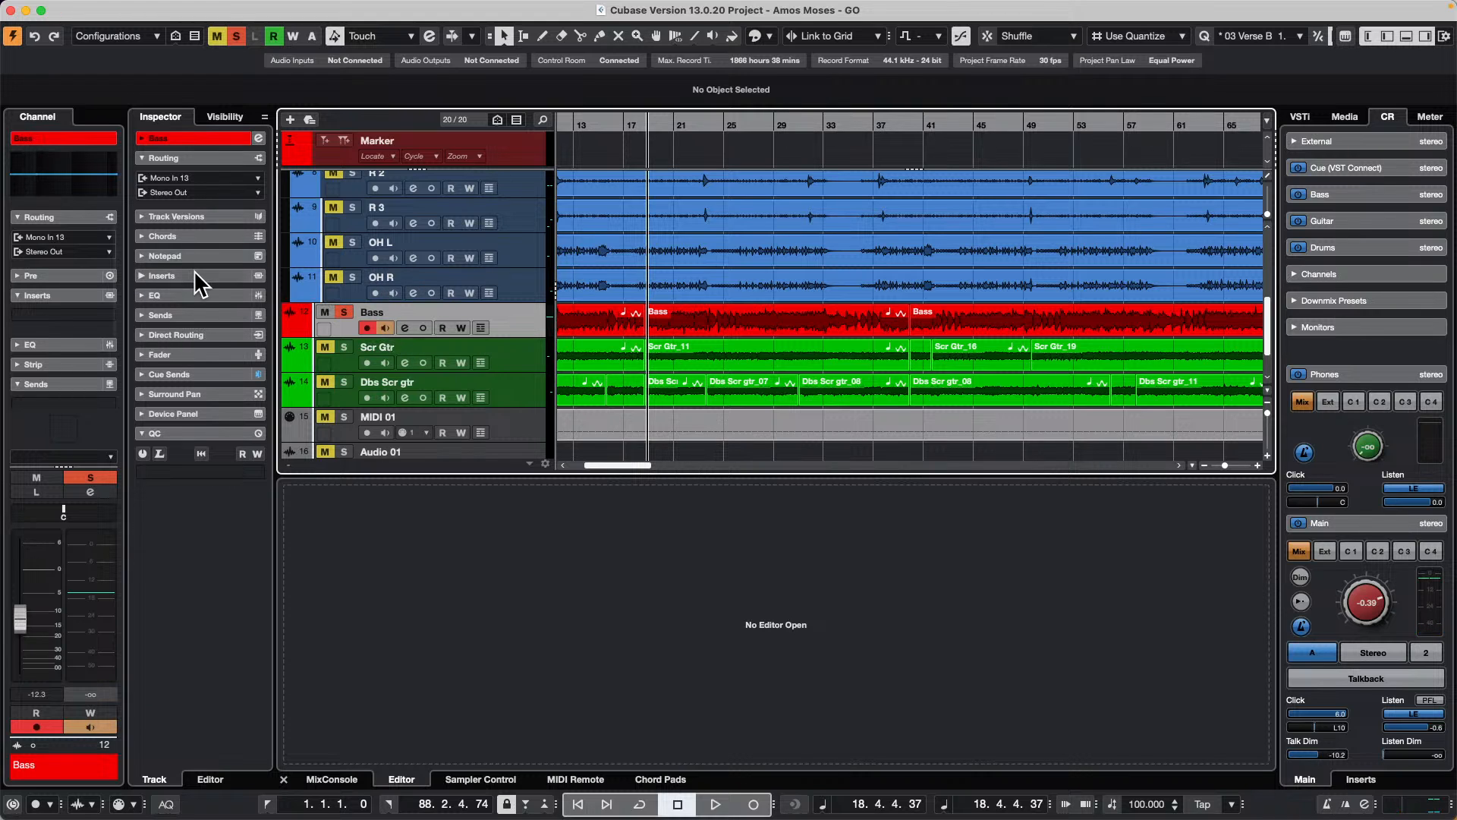
pyautogui.click(163, 275)
pyautogui.click(213, 296)
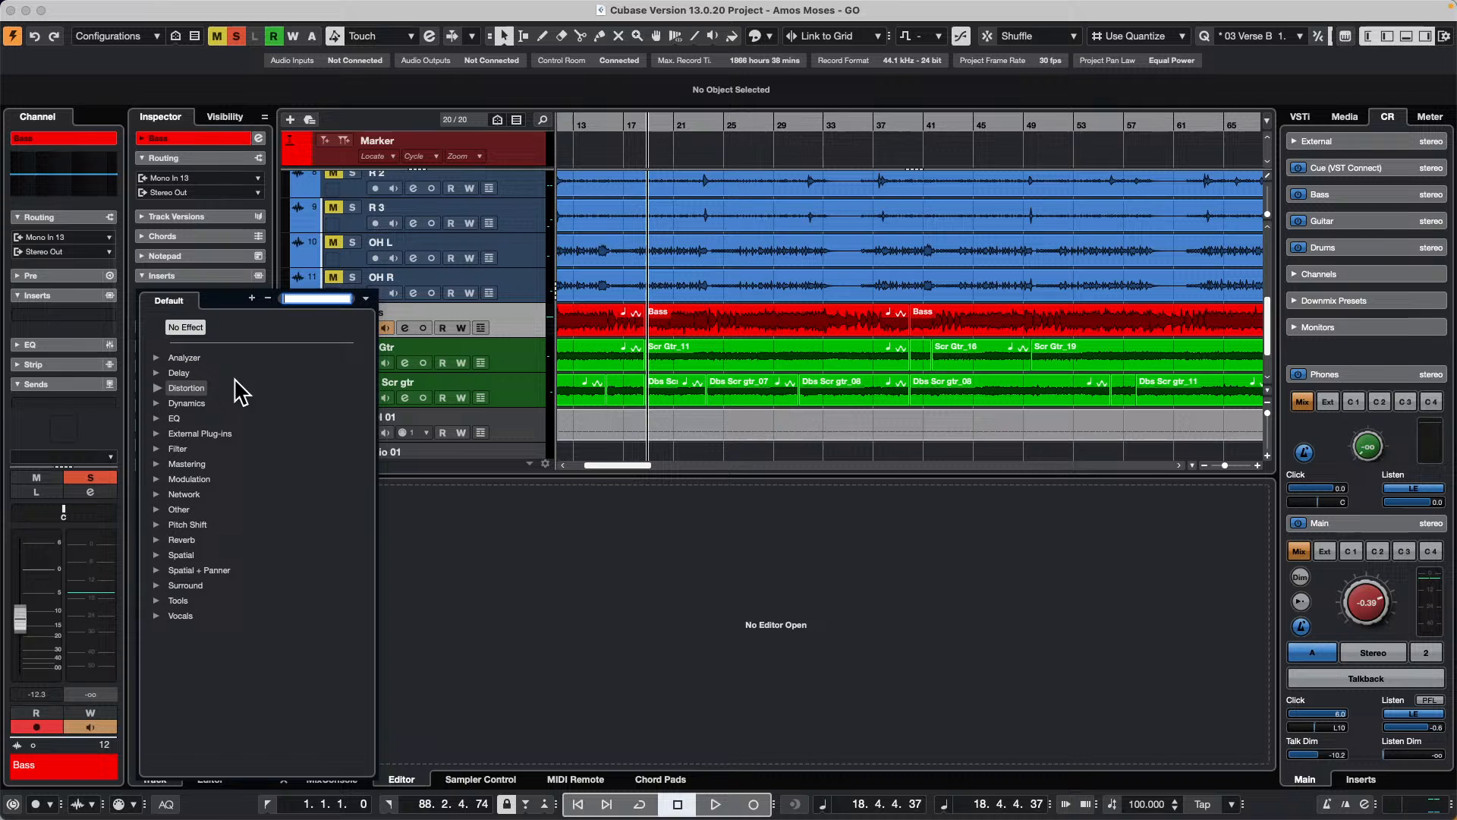
pyautogui.click(158, 403)
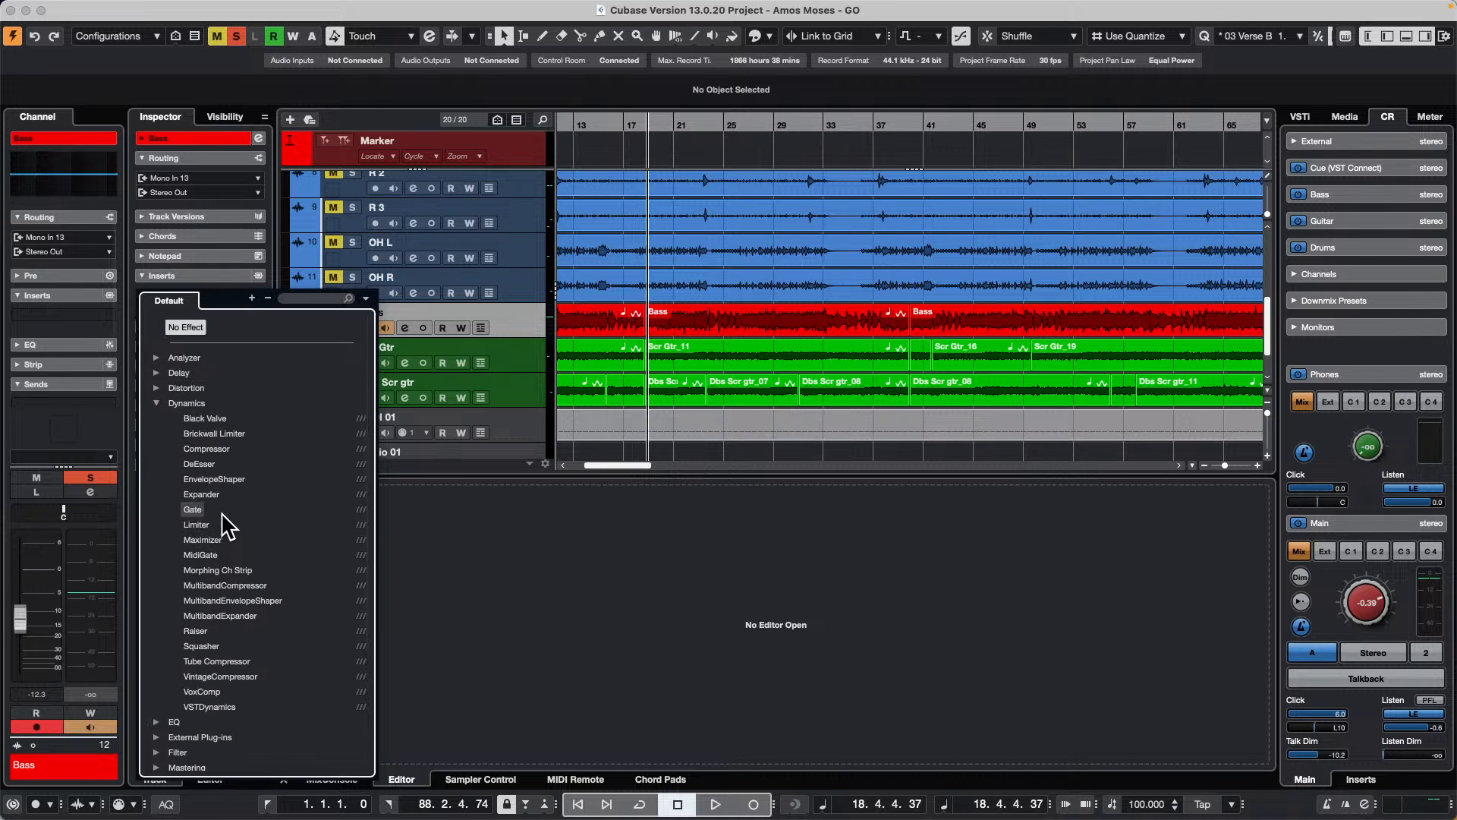
pyautogui.click(199, 506)
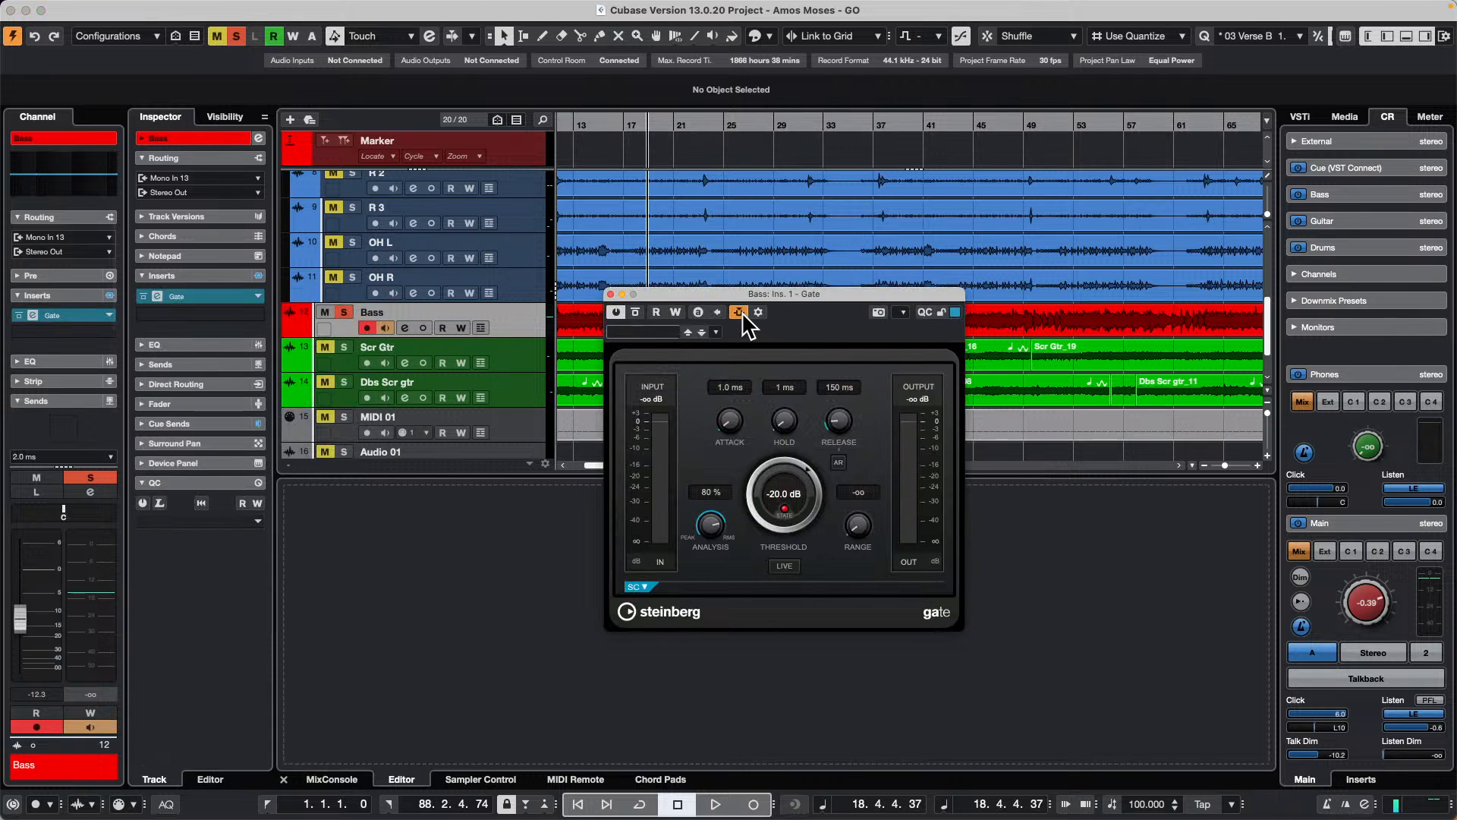
# Step: Add Sn Top as the side-chain source for the Bass track's Gate, and close the side-chain routing
pyautogui.click(758, 312)
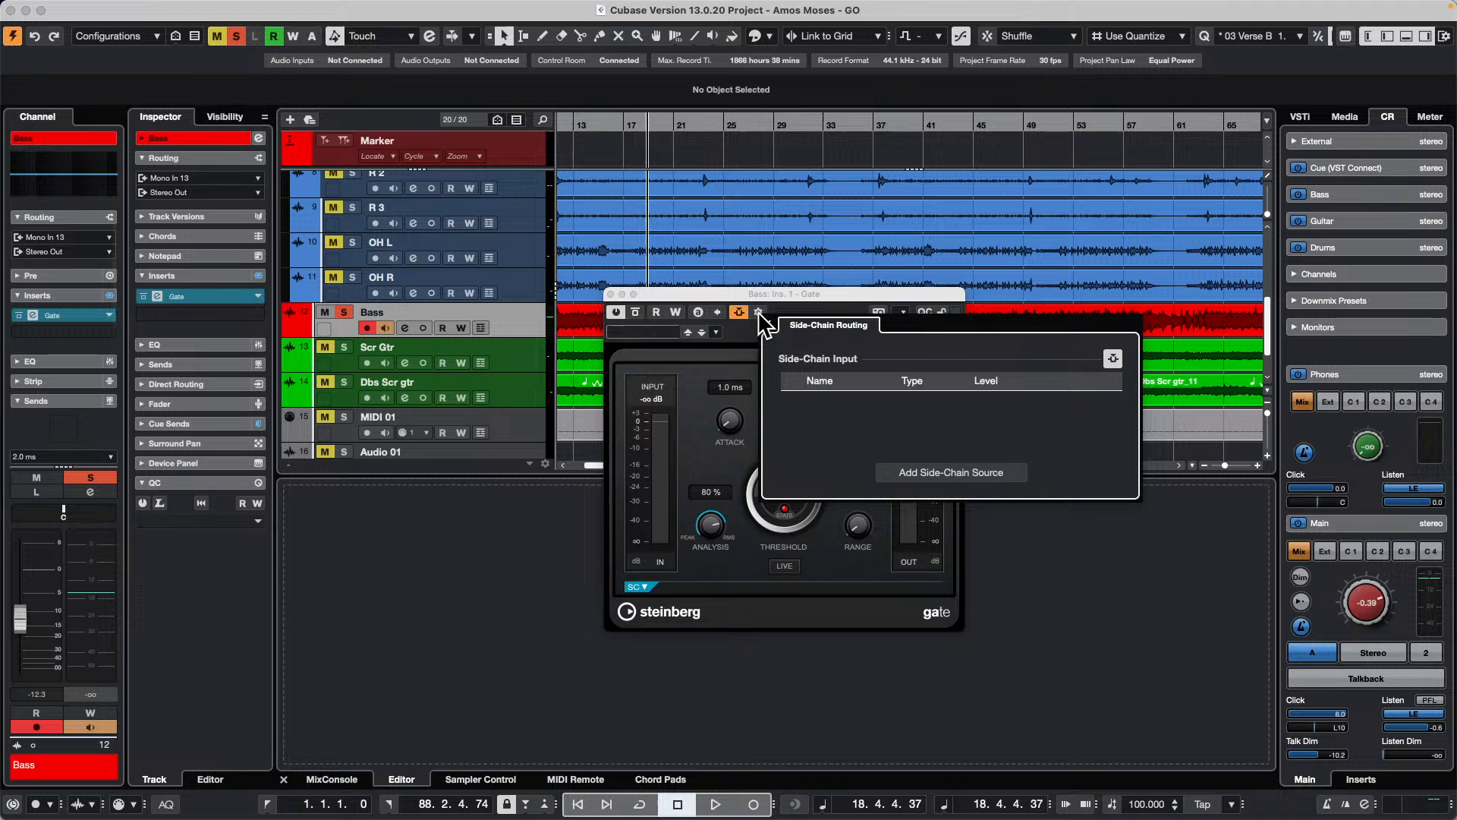
pyautogui.click(940, 483)
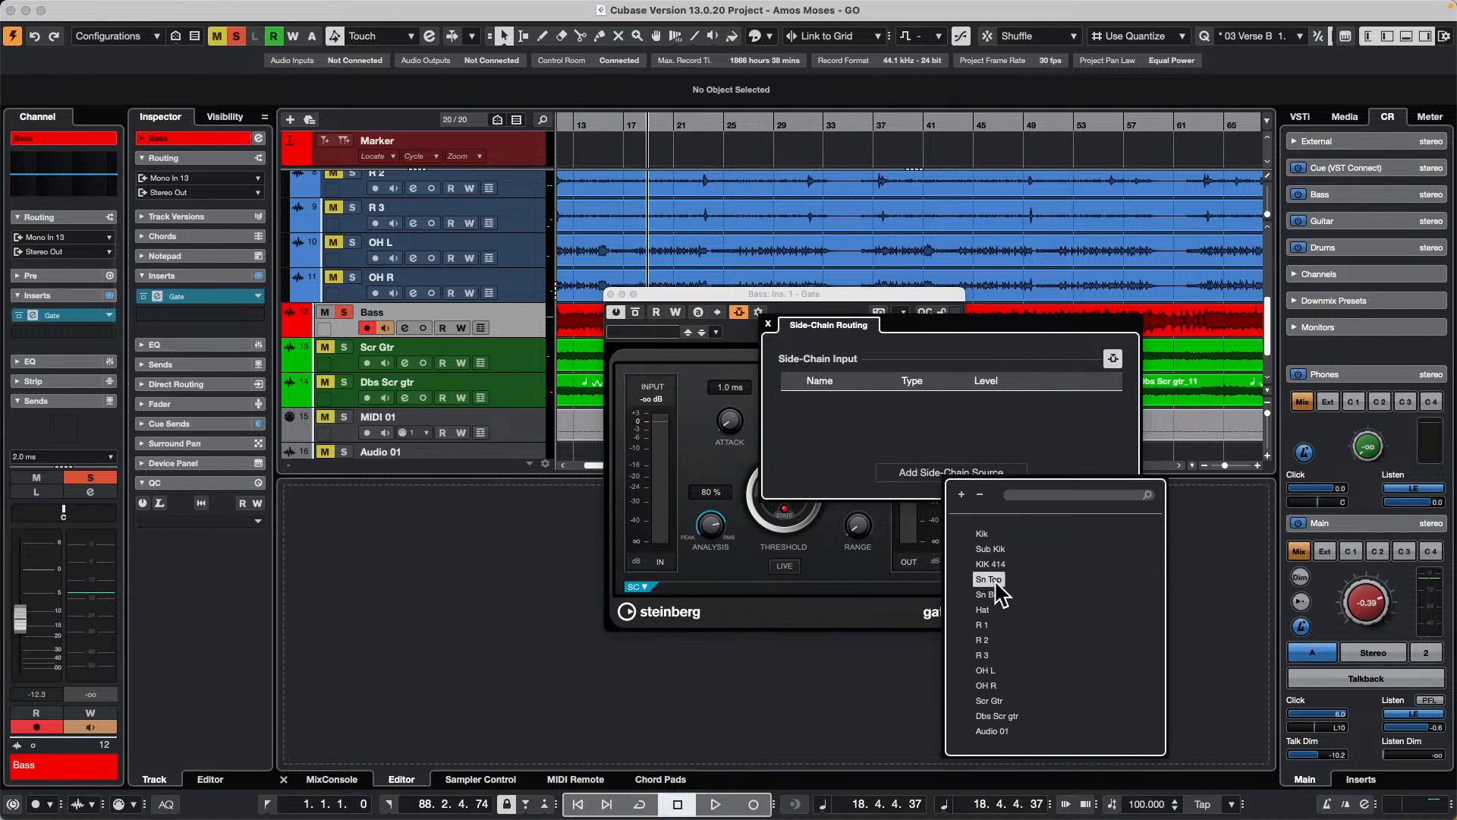
pyautogui.click(989, 579)
pyautogui.click(540, 484)
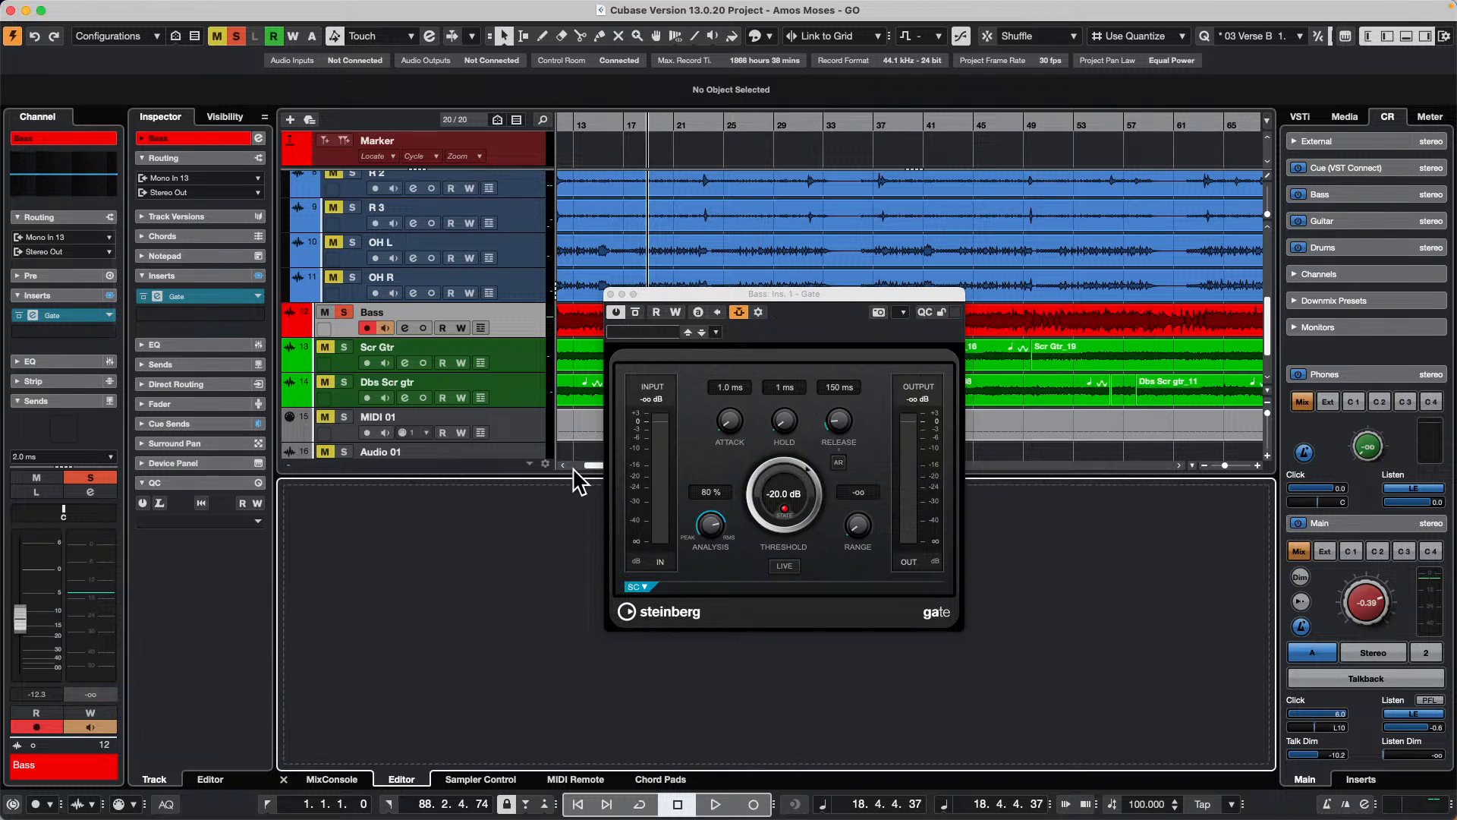
# Step: During playback, compare the Bass Gate with its side-chain off and on, and lower its threshold to -40.4 dB
pyautogui.press('space')
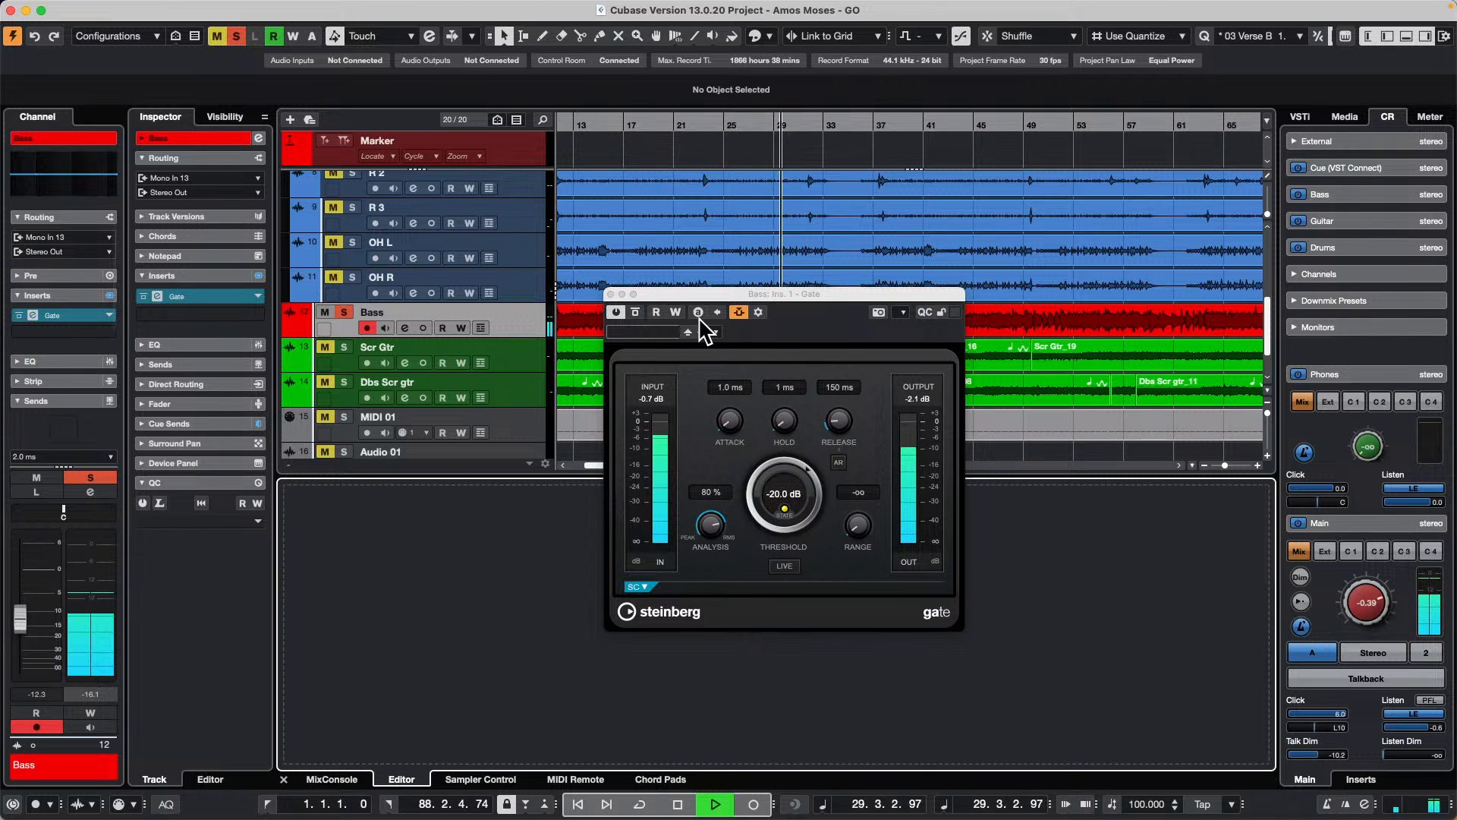
pyautogui.click(740, 317)
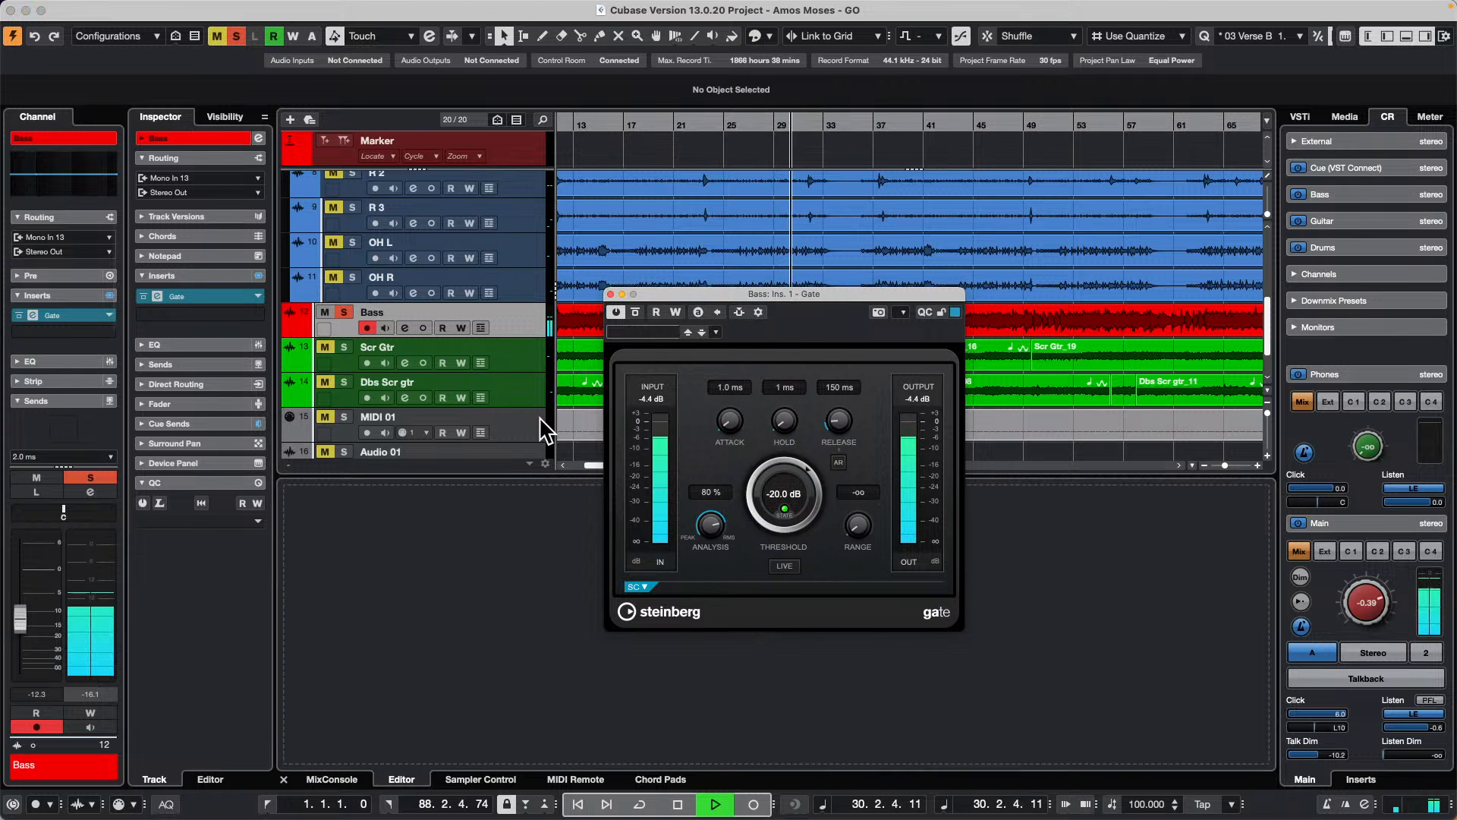
pyautogui.click(742, 312)
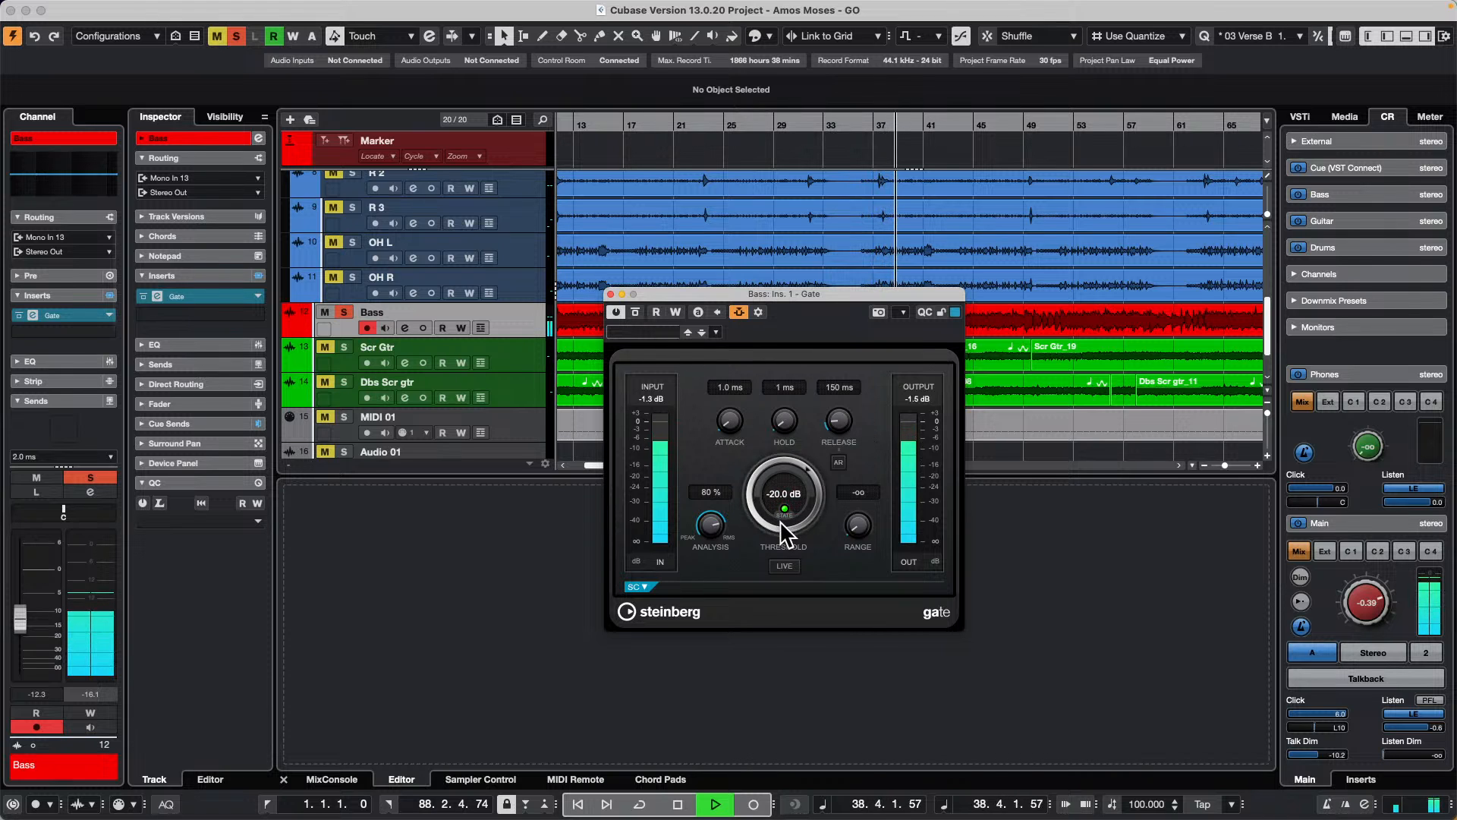
pyautogui.moveTo(751, 467); pyautogui.dragTo(736, 554)
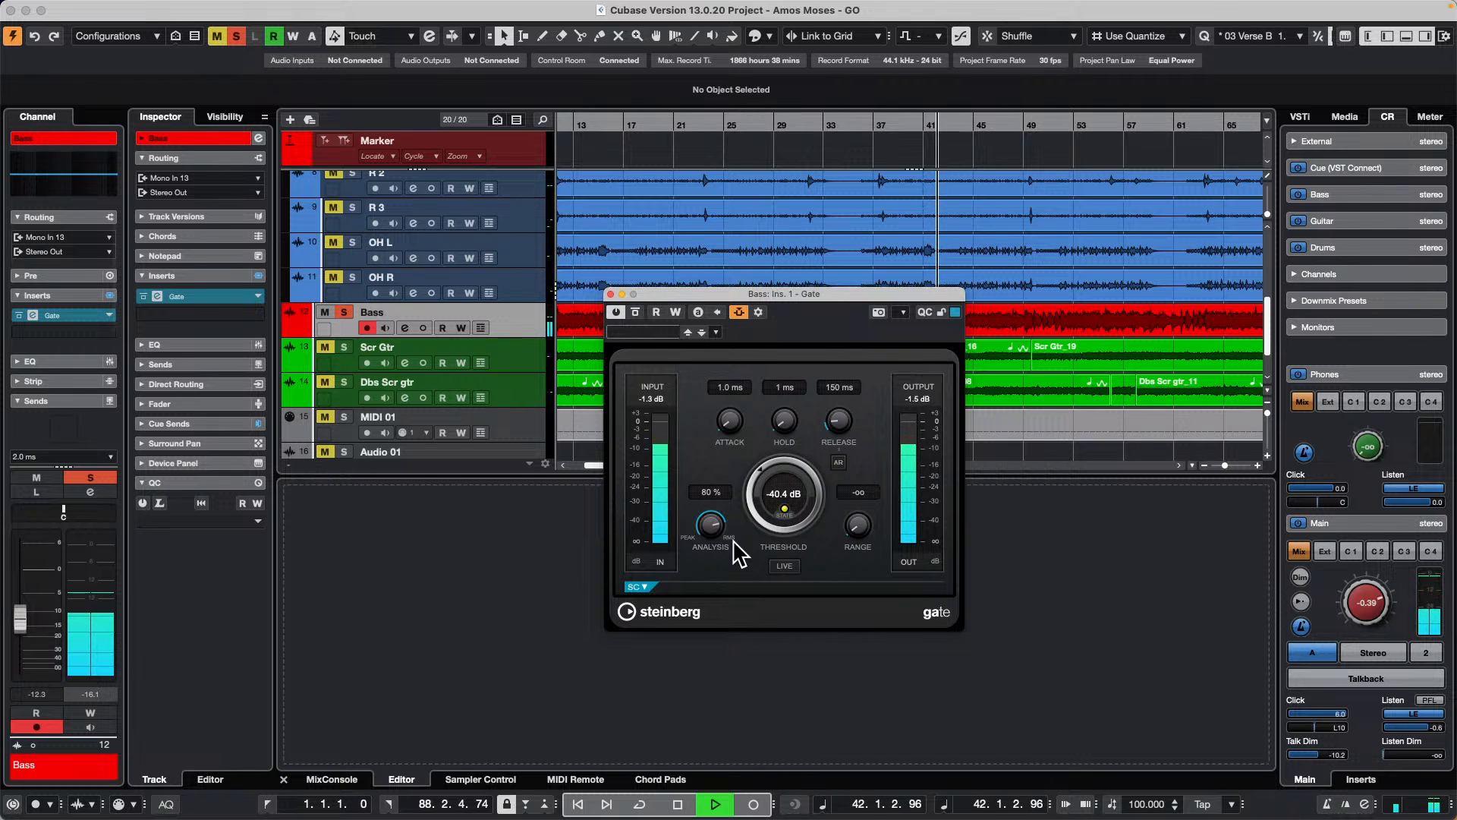
pyautogui.press('space')
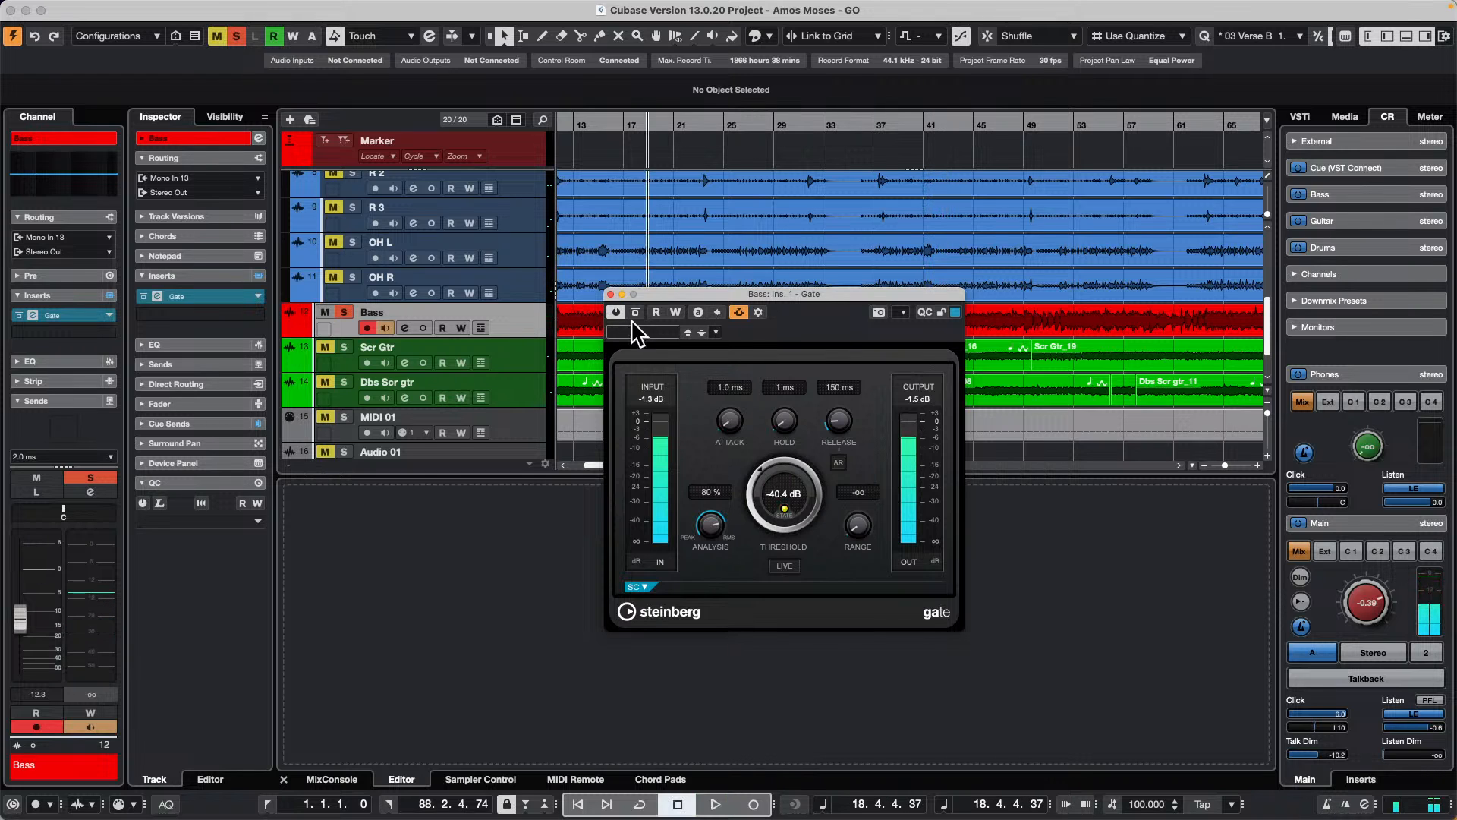
# Step: Solo the Sub Kik track and start playback
pyautogui.scroll(5, 585, 262)
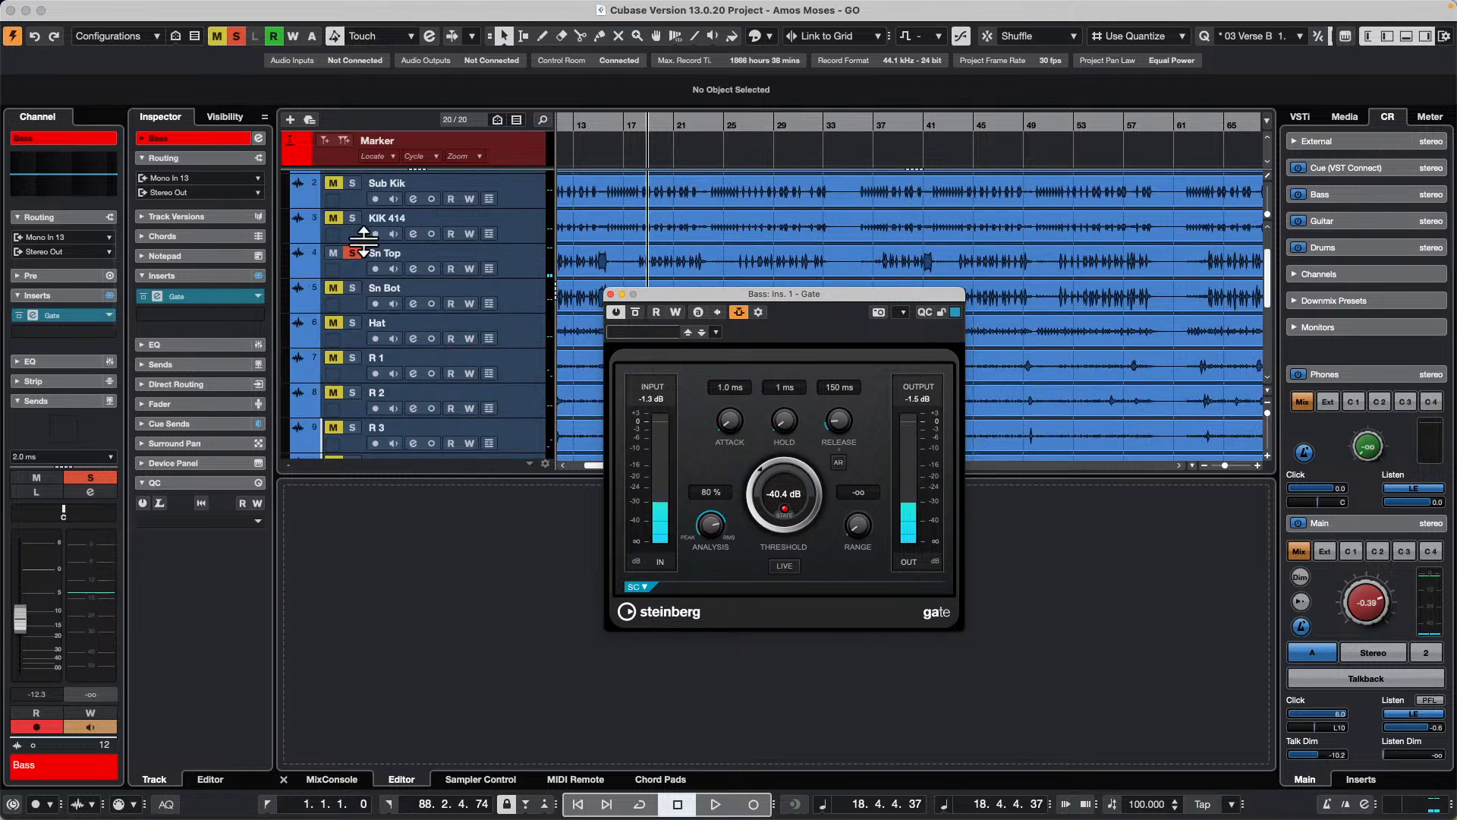
pyautogui.click(354, 182)
pyautogui.press('space')
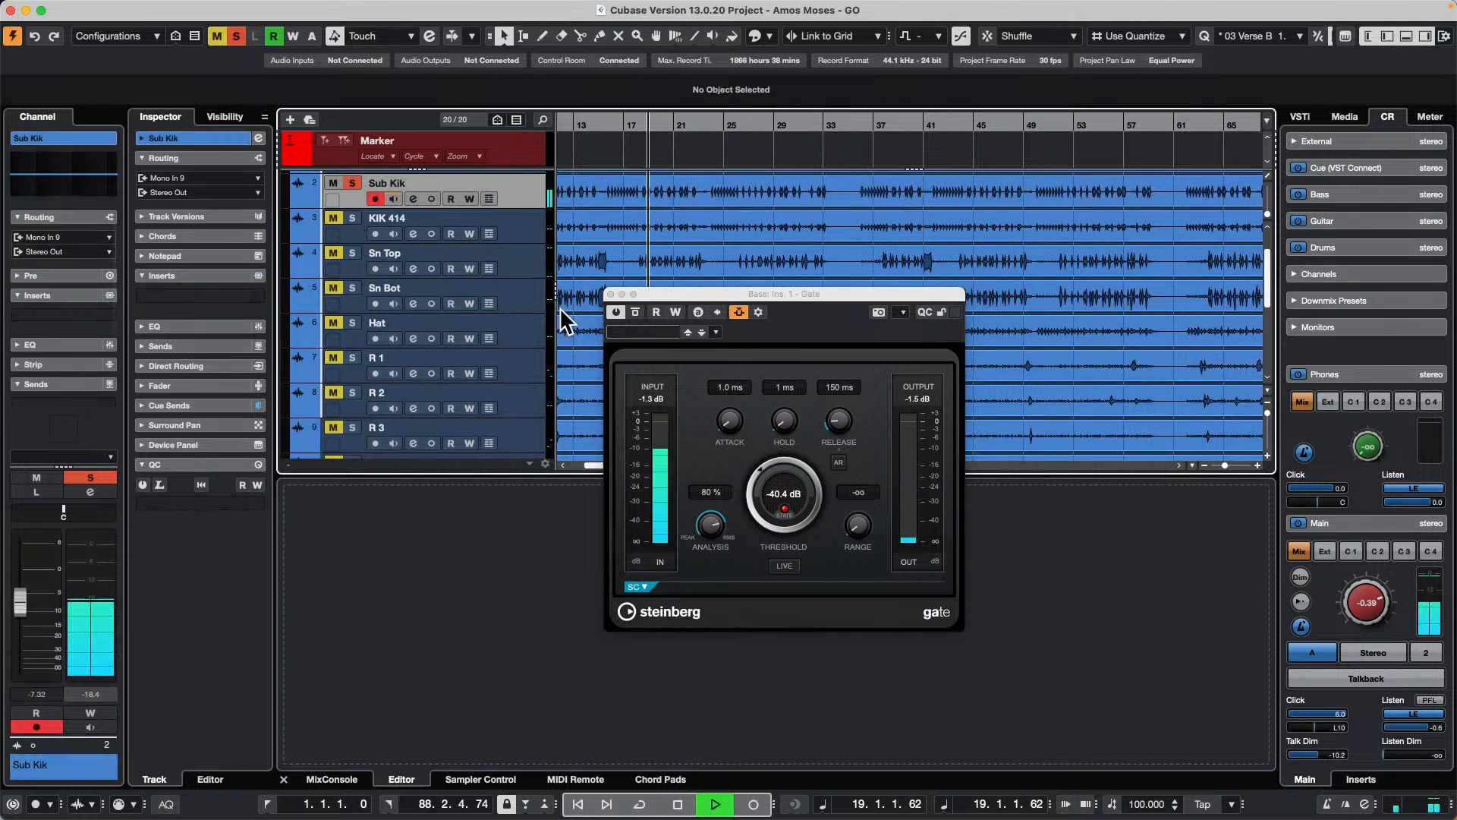
# Step: Replace Sn Top with Kik as the side-chain source of the Bass track's Gate, and close the side-chain routing
pyautogui.scroll(-3, 708, 256)
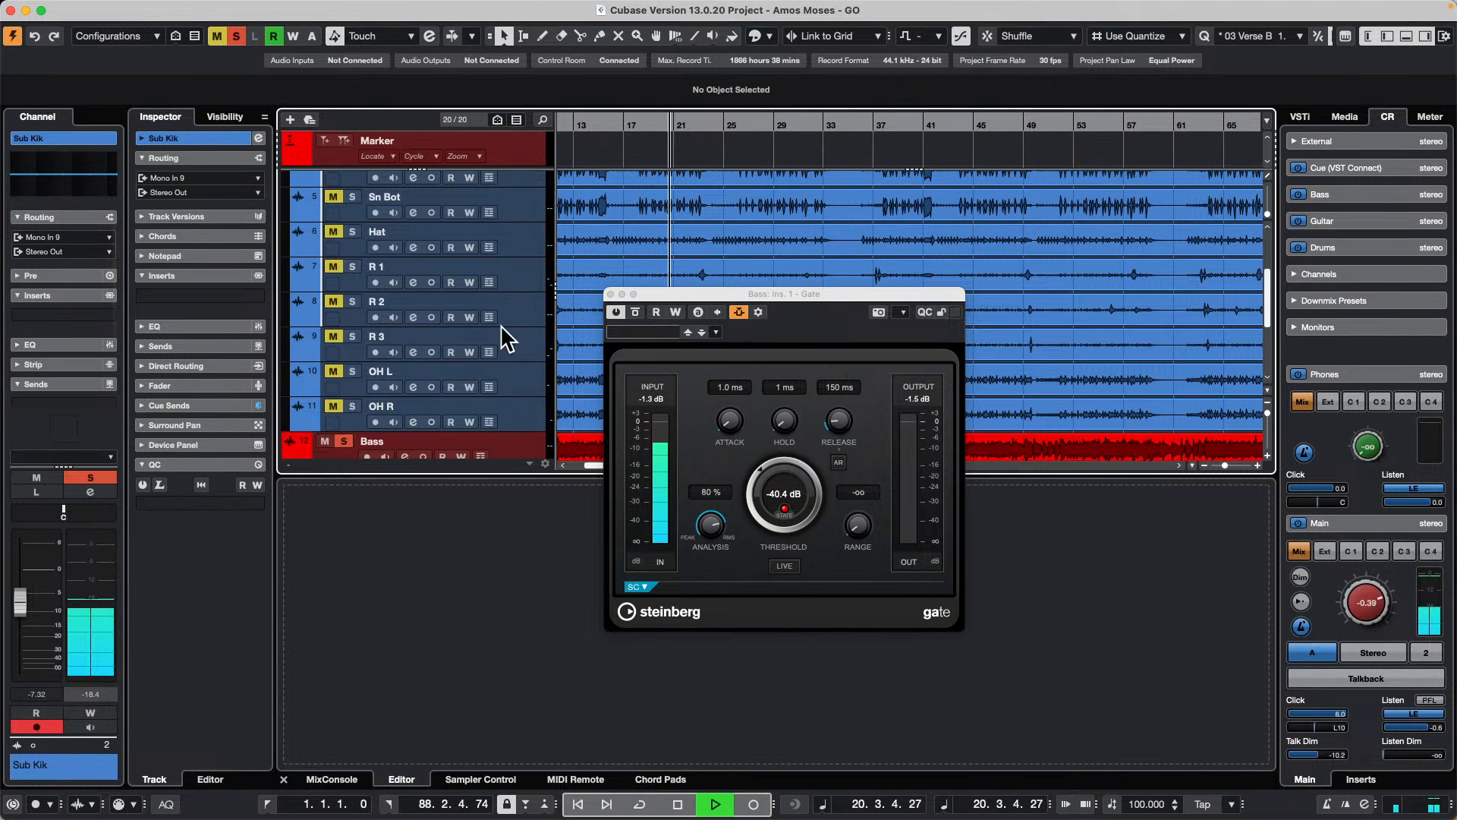
pyautogui.scroll(-2, 452, 351)
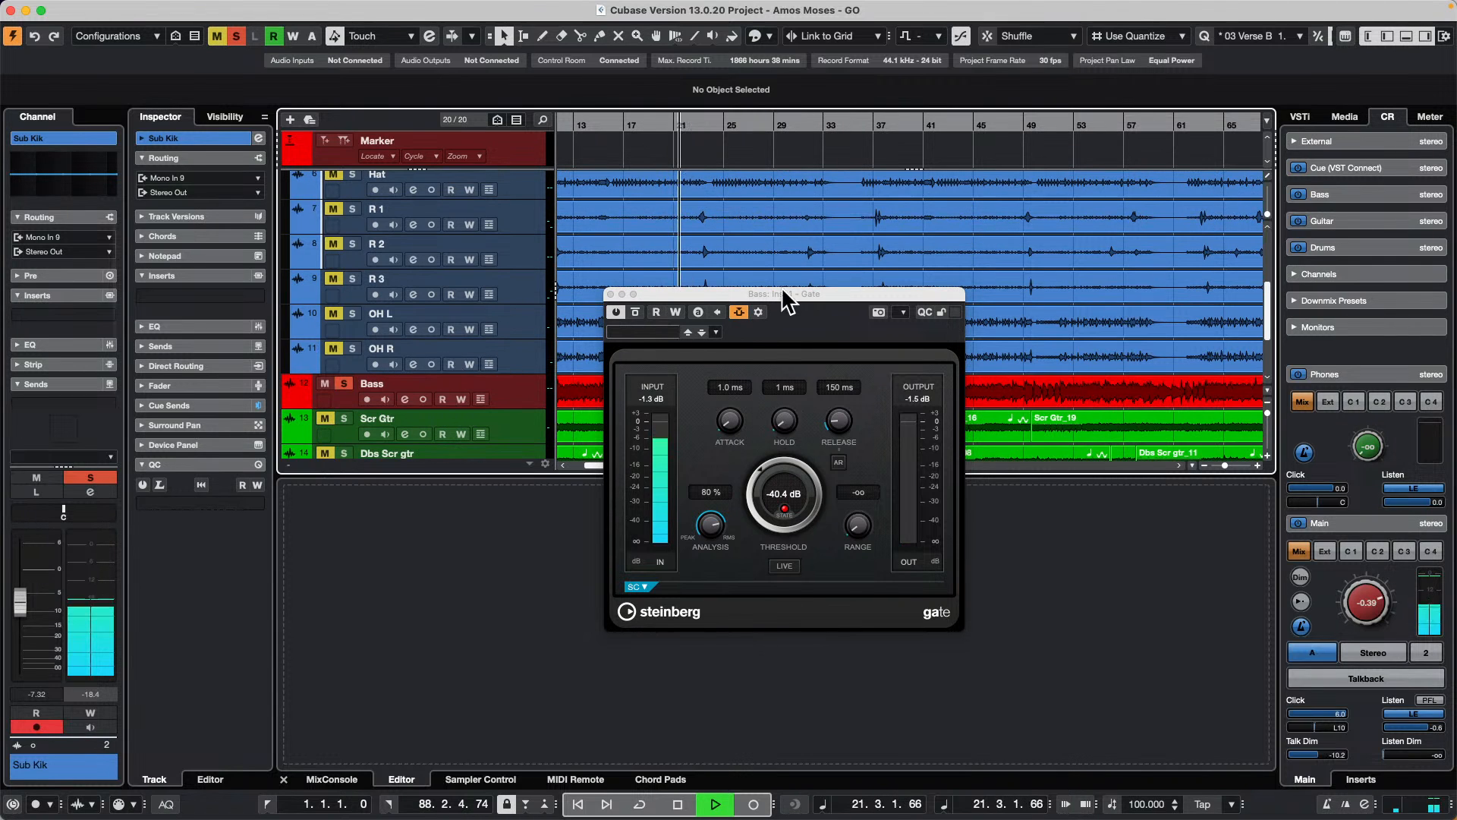
pyautogui.click(748, 322)
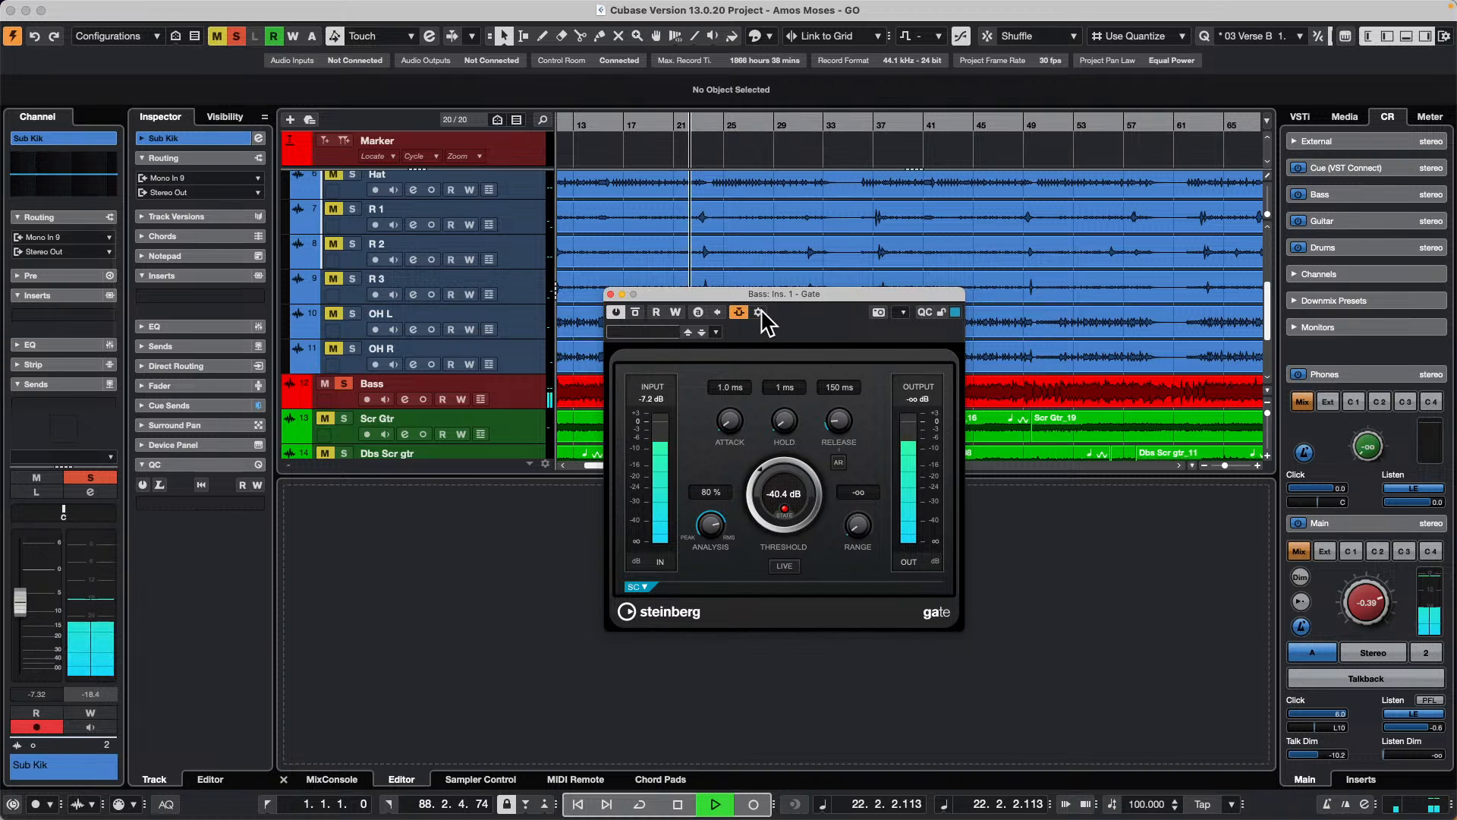
pyautogui.click(759, 312)
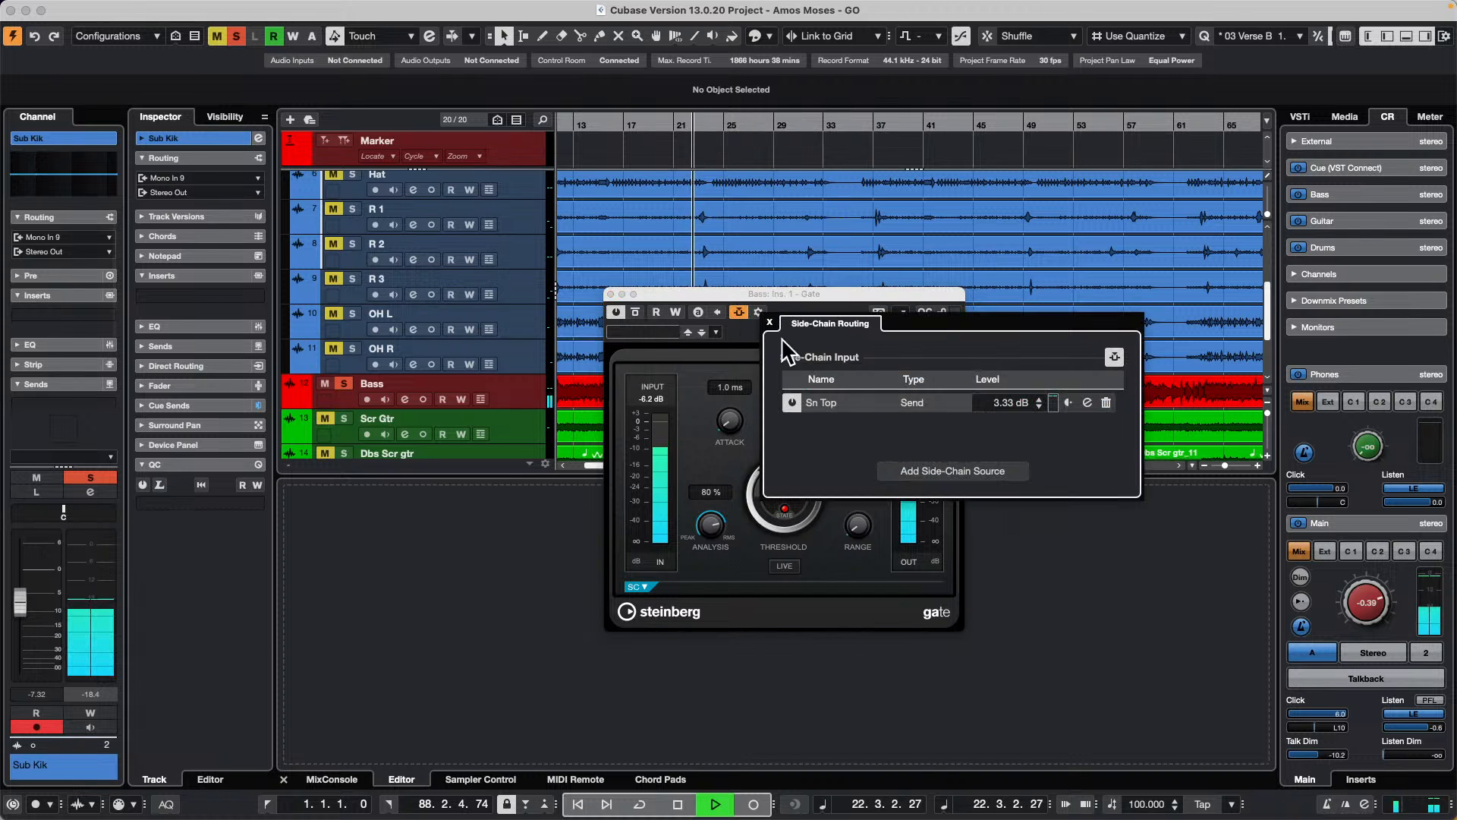
pyautogui.click(1106, 402)
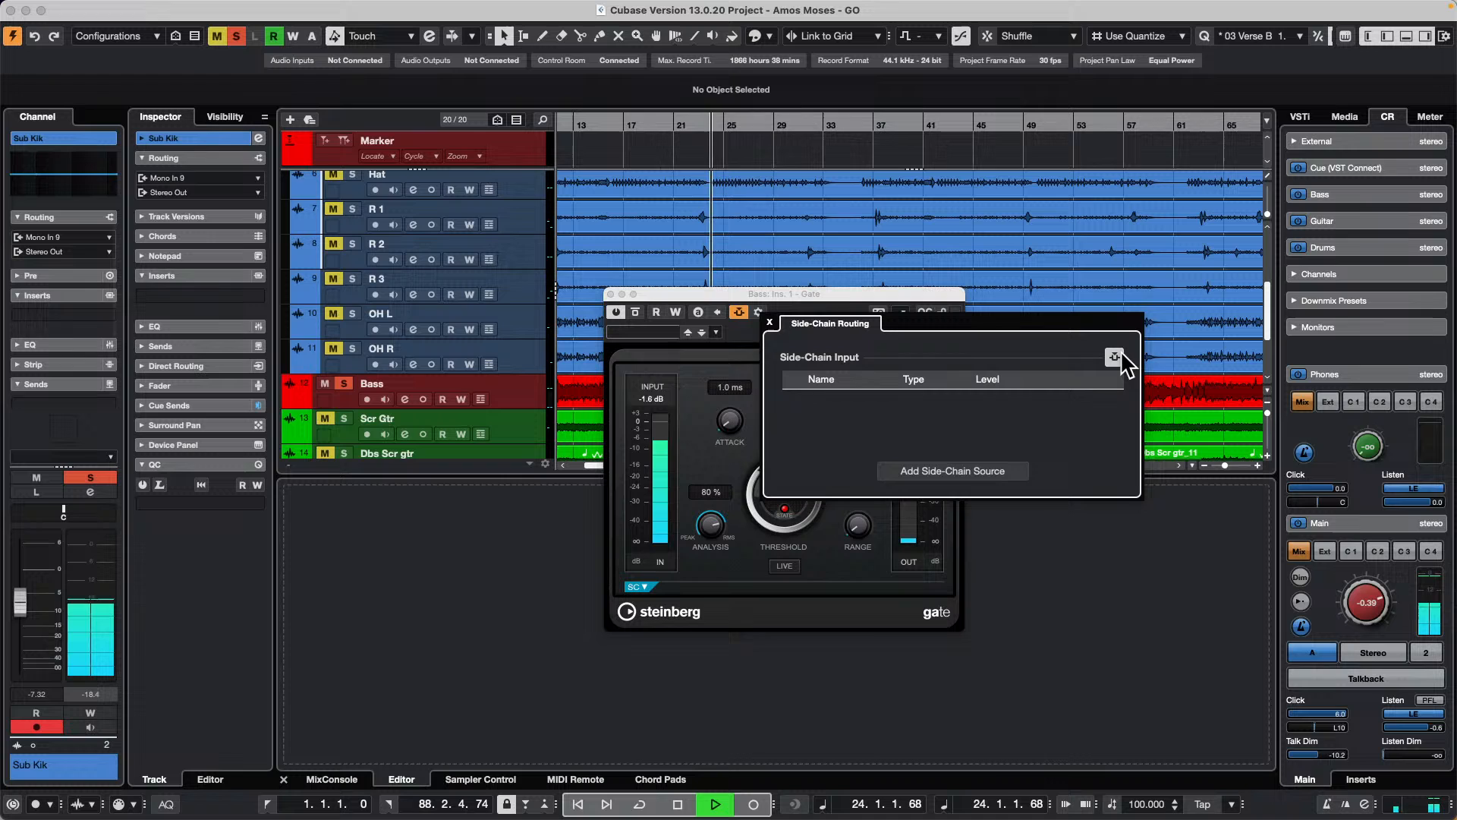
pyautogui.click(911, 471)
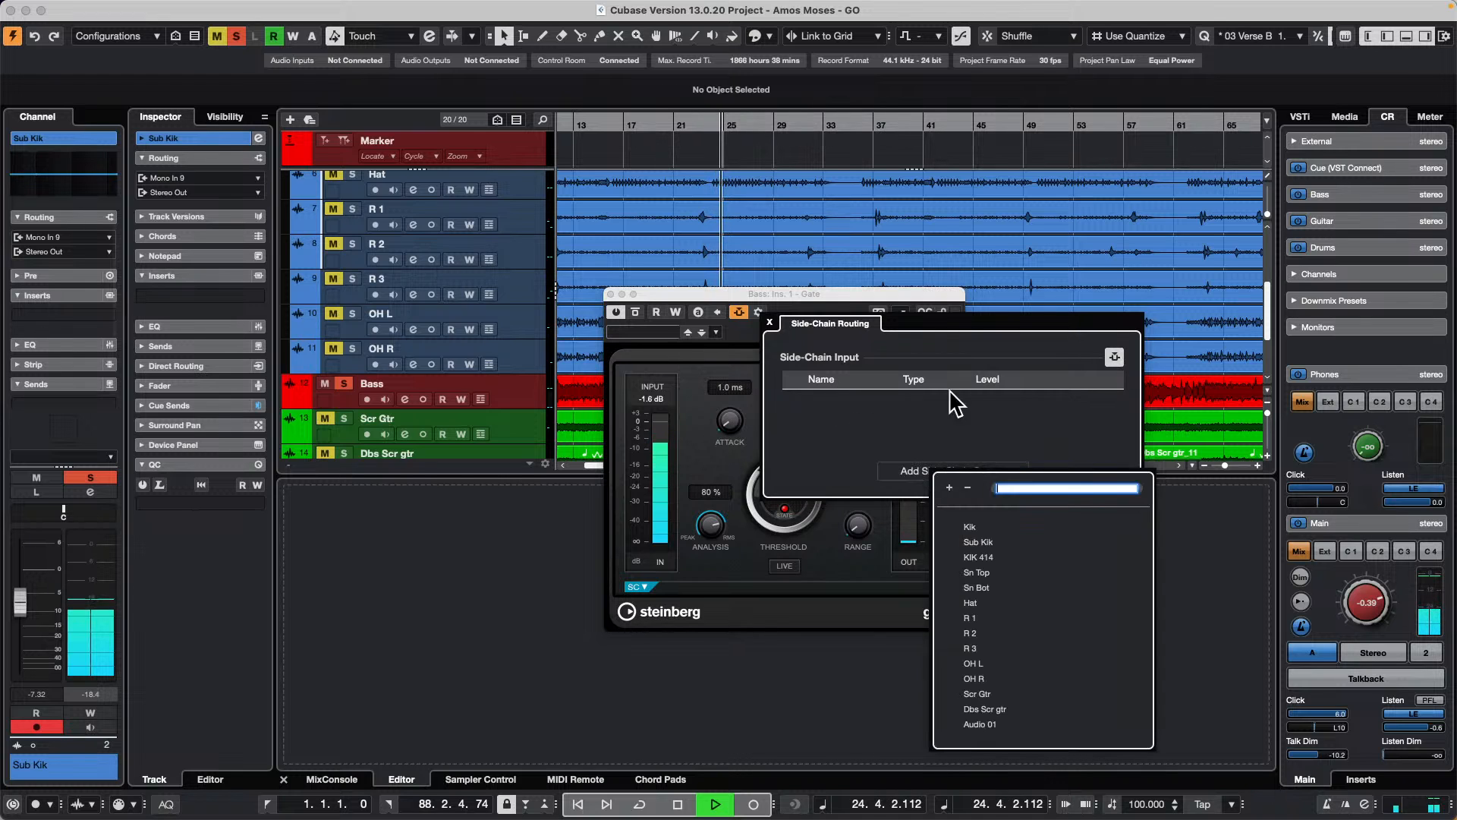
pyautogui.click(975, 527)
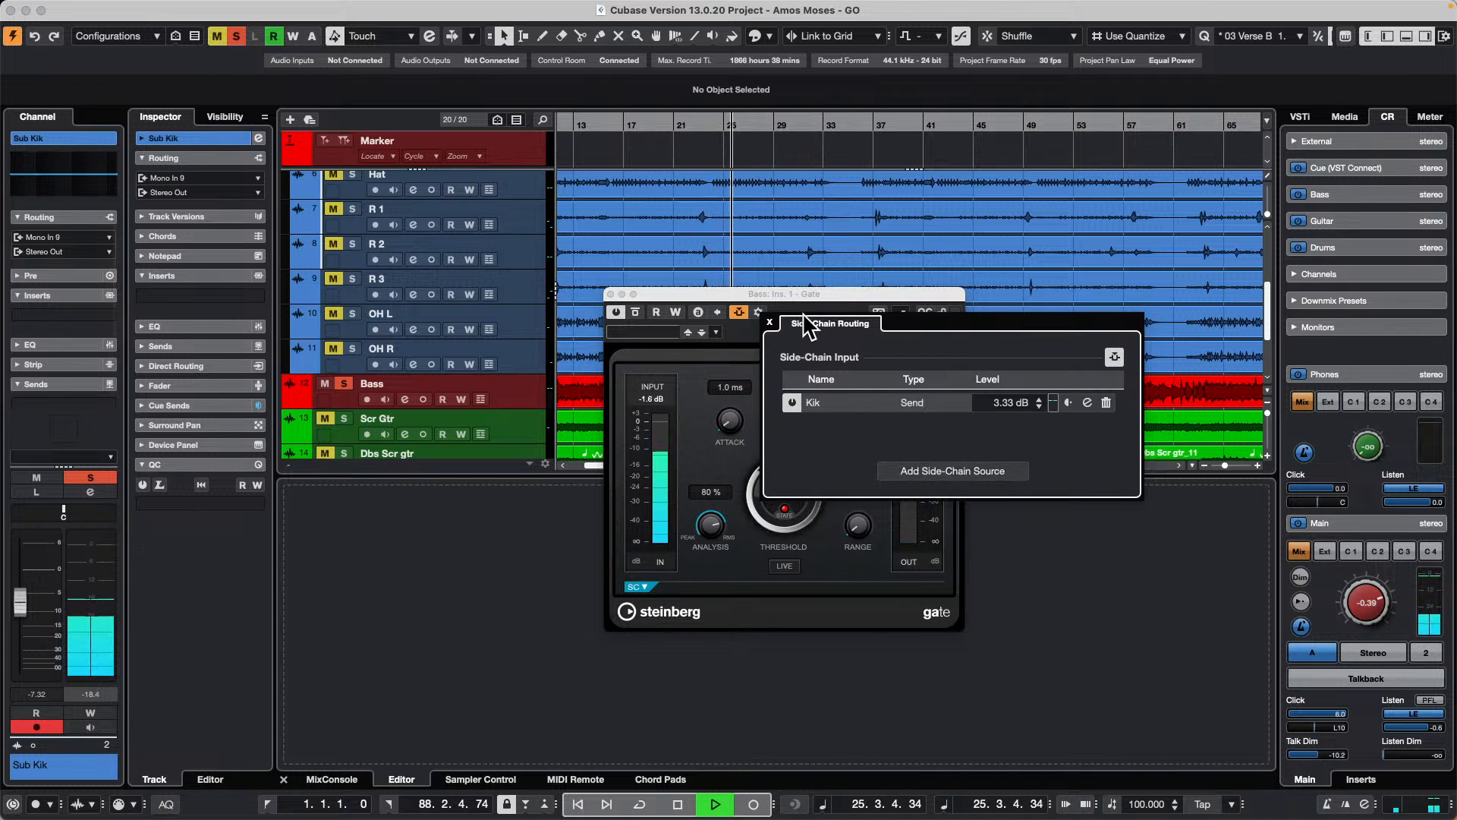
pyautogui.click(770, 322)
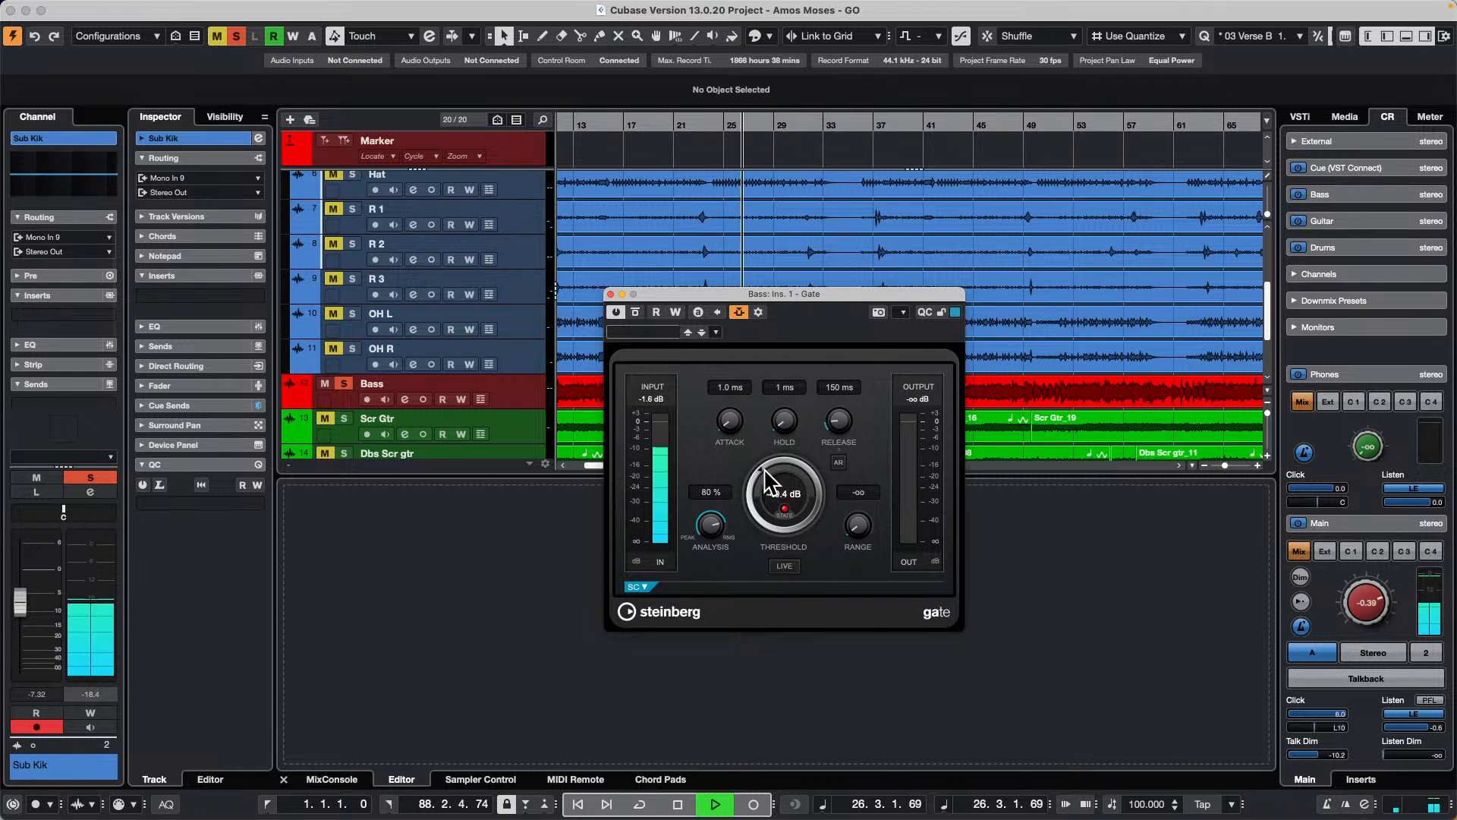
# Step: Lower the Bass Gate's threshold to -57.2 dB and check its side-chain routing
pyautogui.moveTo(800, 450); pyautogui.dragTo(762, 458)
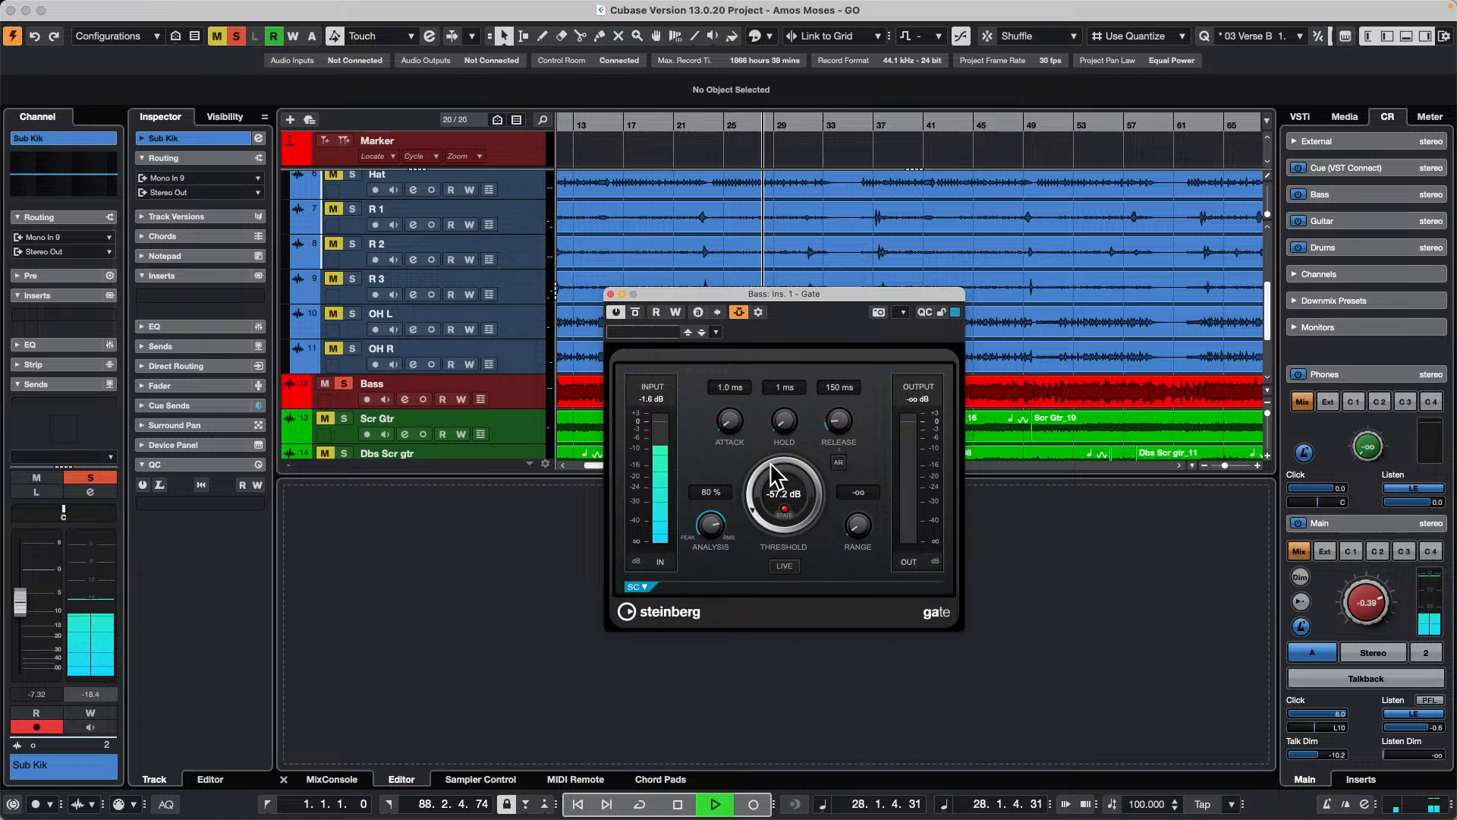
pyautogui.click(759, 313)
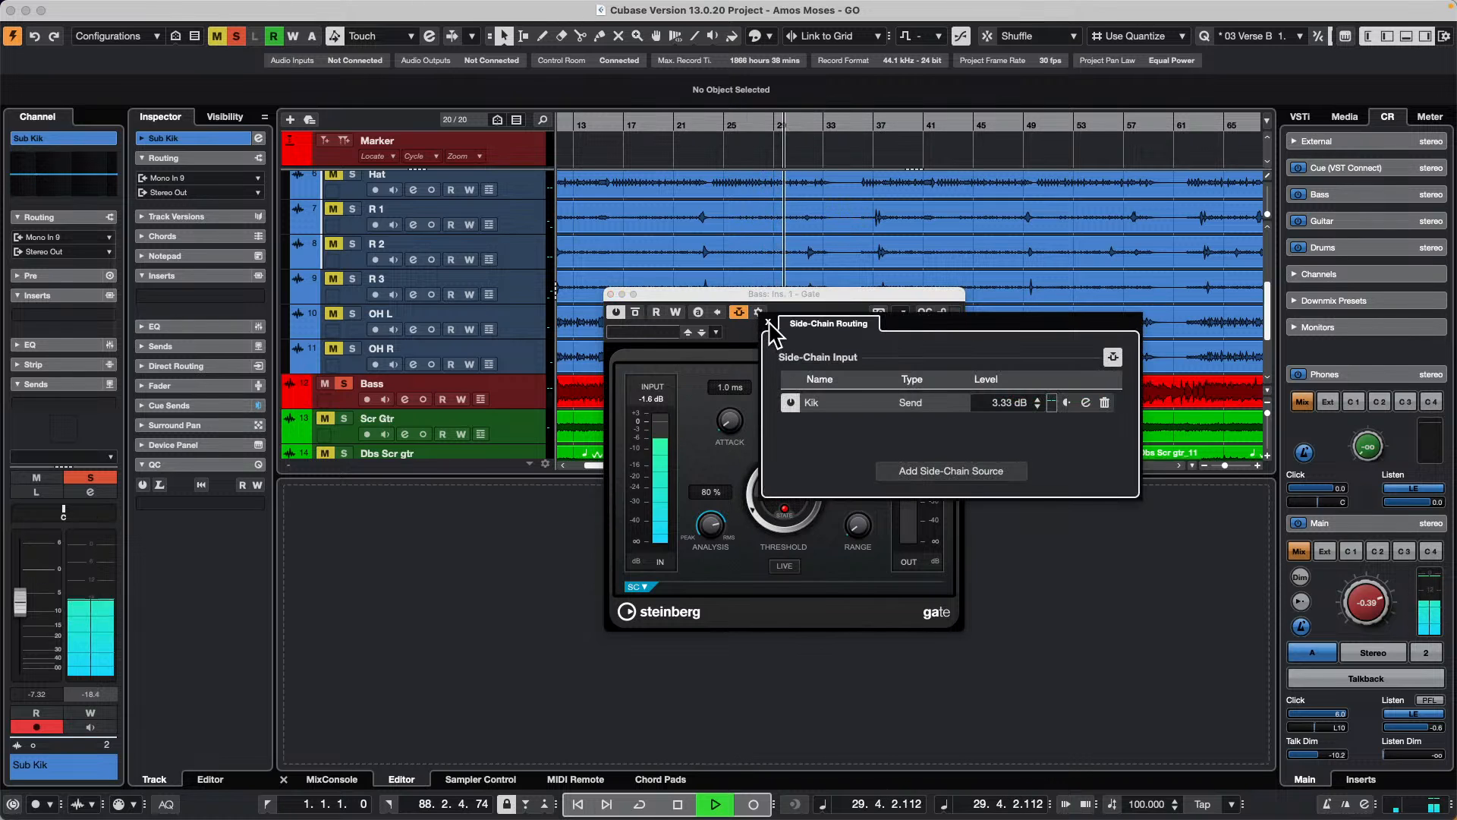
pyautogui.click(768, 322)
# Step: Route the Sub Kik track's first send to the side-chain Bass: Ins. 1 - Gate [Mono] and activate the send
pyautogui.scroll(5, 529, 347)
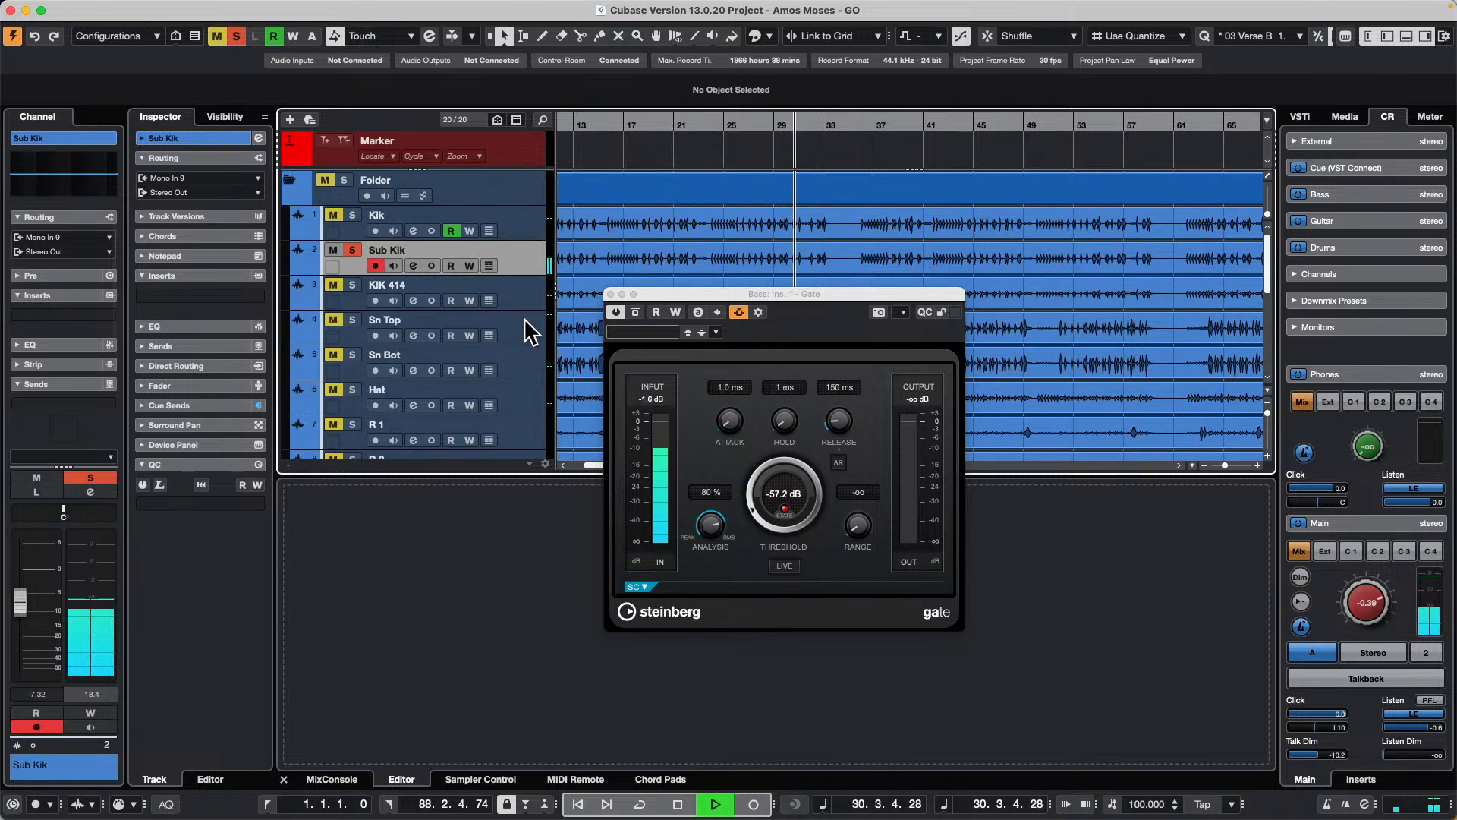
pyautogui.click(59, 379)
pyautogui.click(59, 380)
pyautogui.scroll(-2, 53, 381)
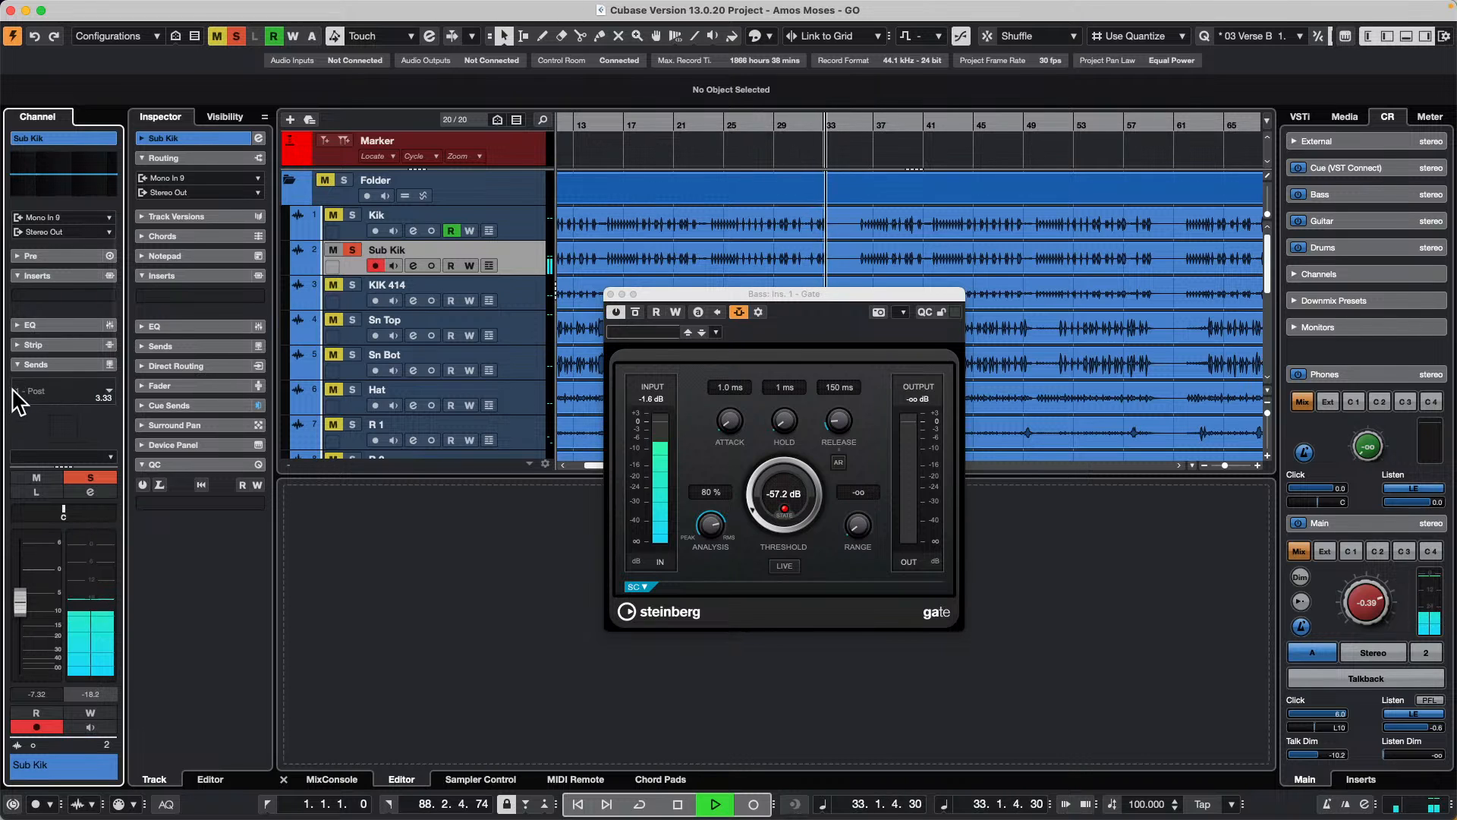
pyautogui.click(98, 389)
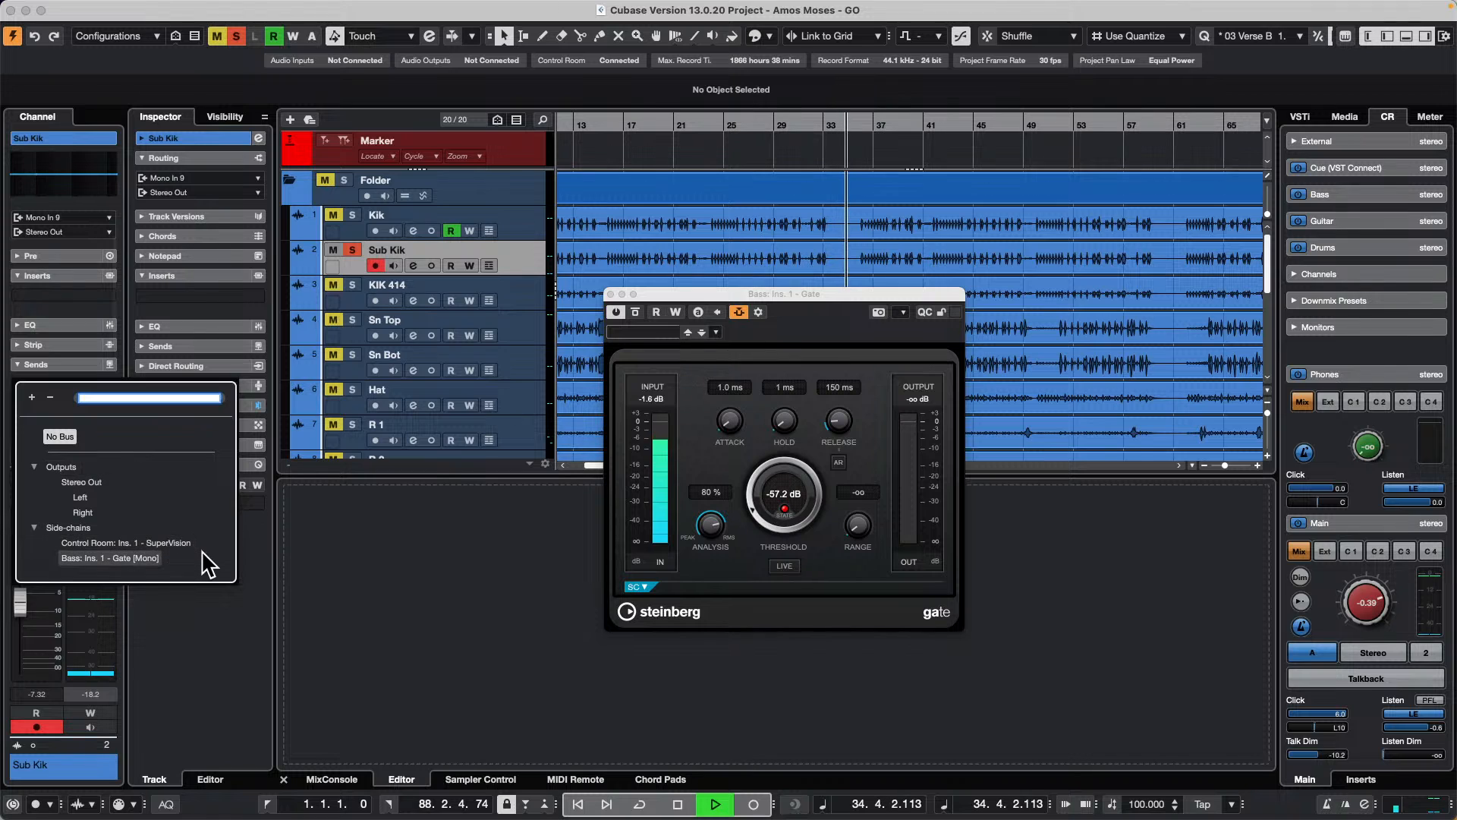
pyautogui.click(144, 558)
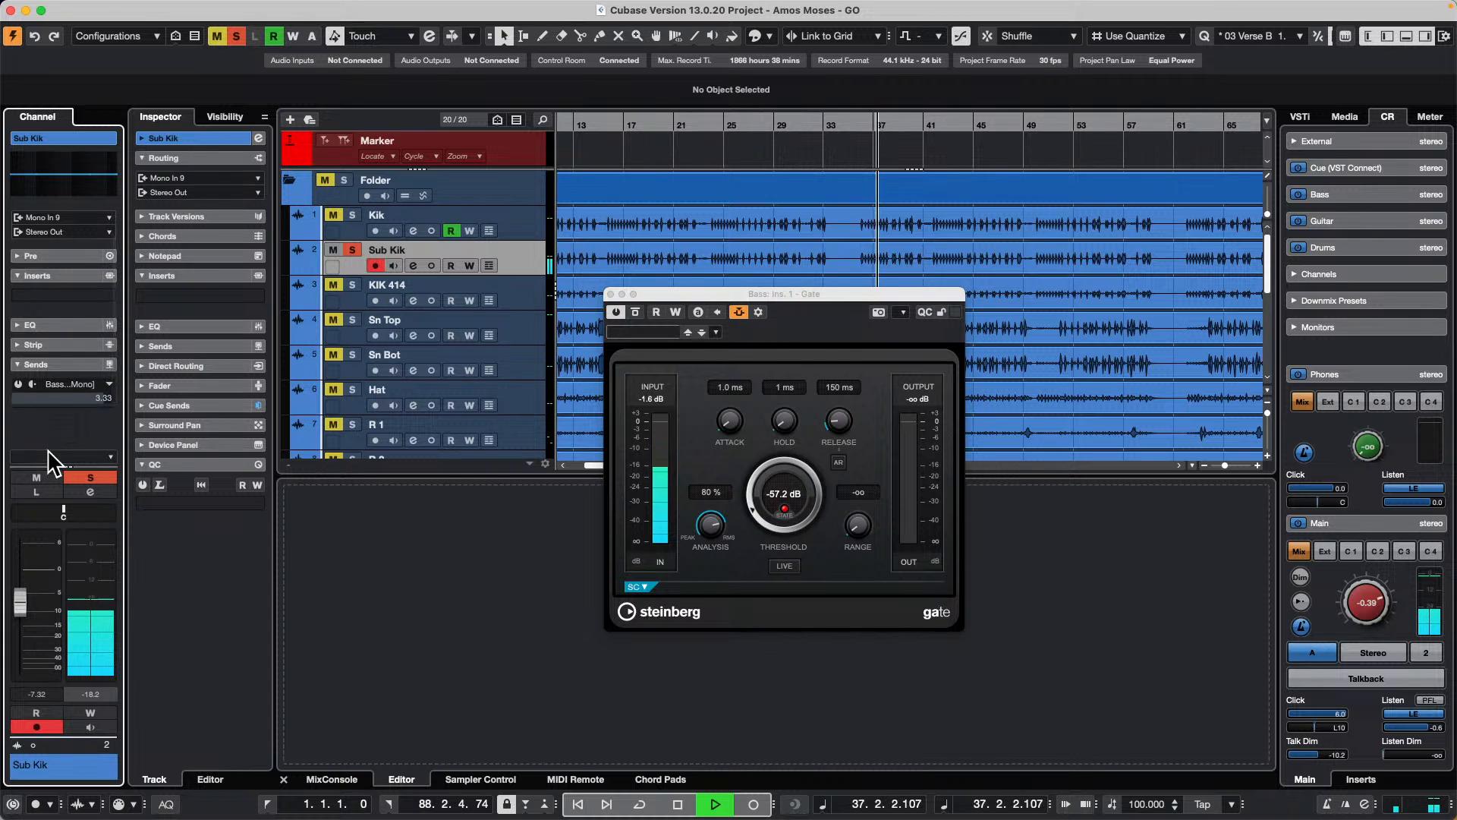
pyautogui.click(18, 384)
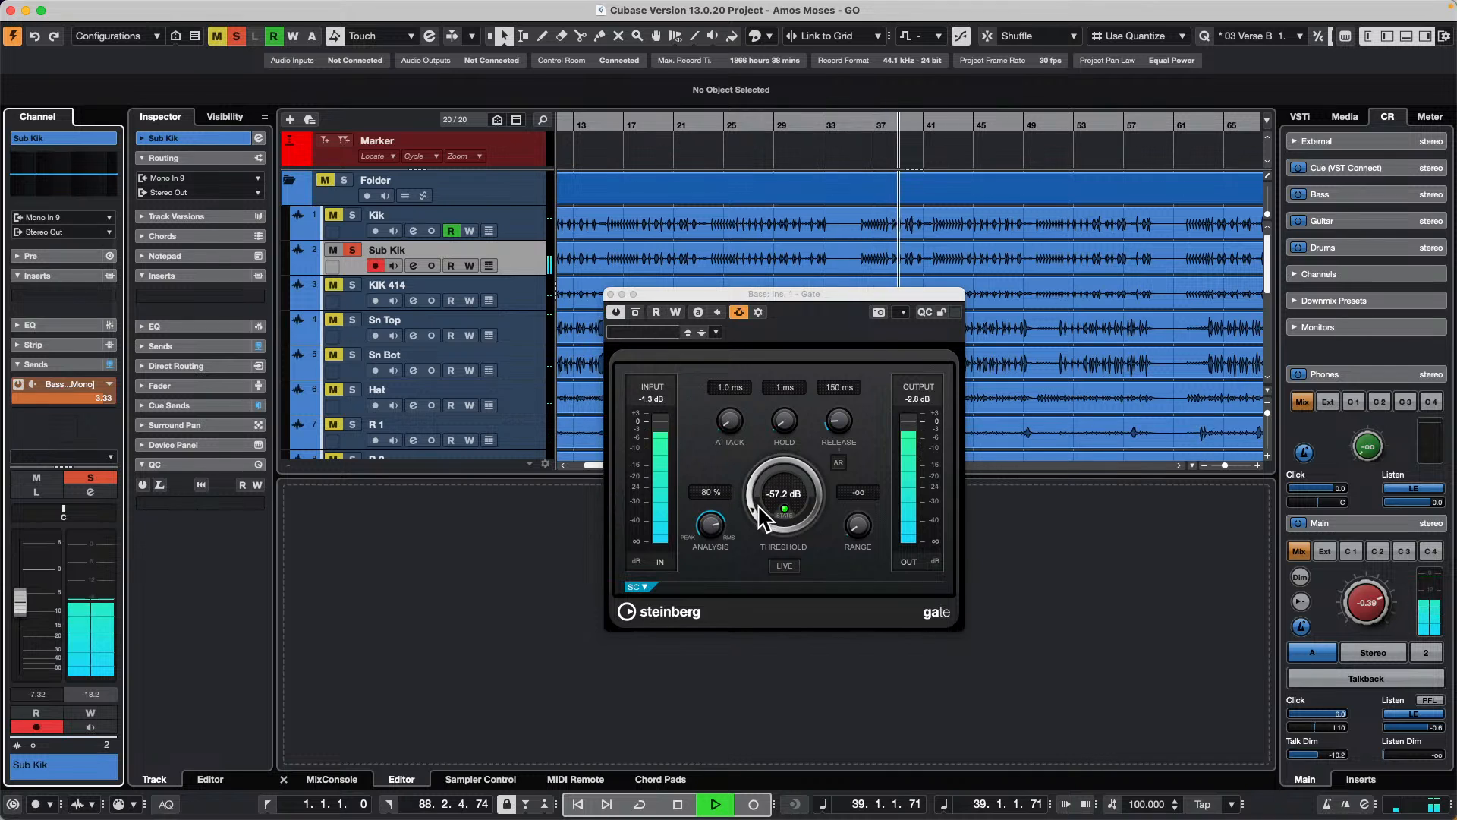
# Step: Raise the Bass Gate's threshold to -44.9 dB during playback, and close the Gate once playback is stopped
pyautogui.moveTo(753, 507); pyautogui.dragTo(749, 463)
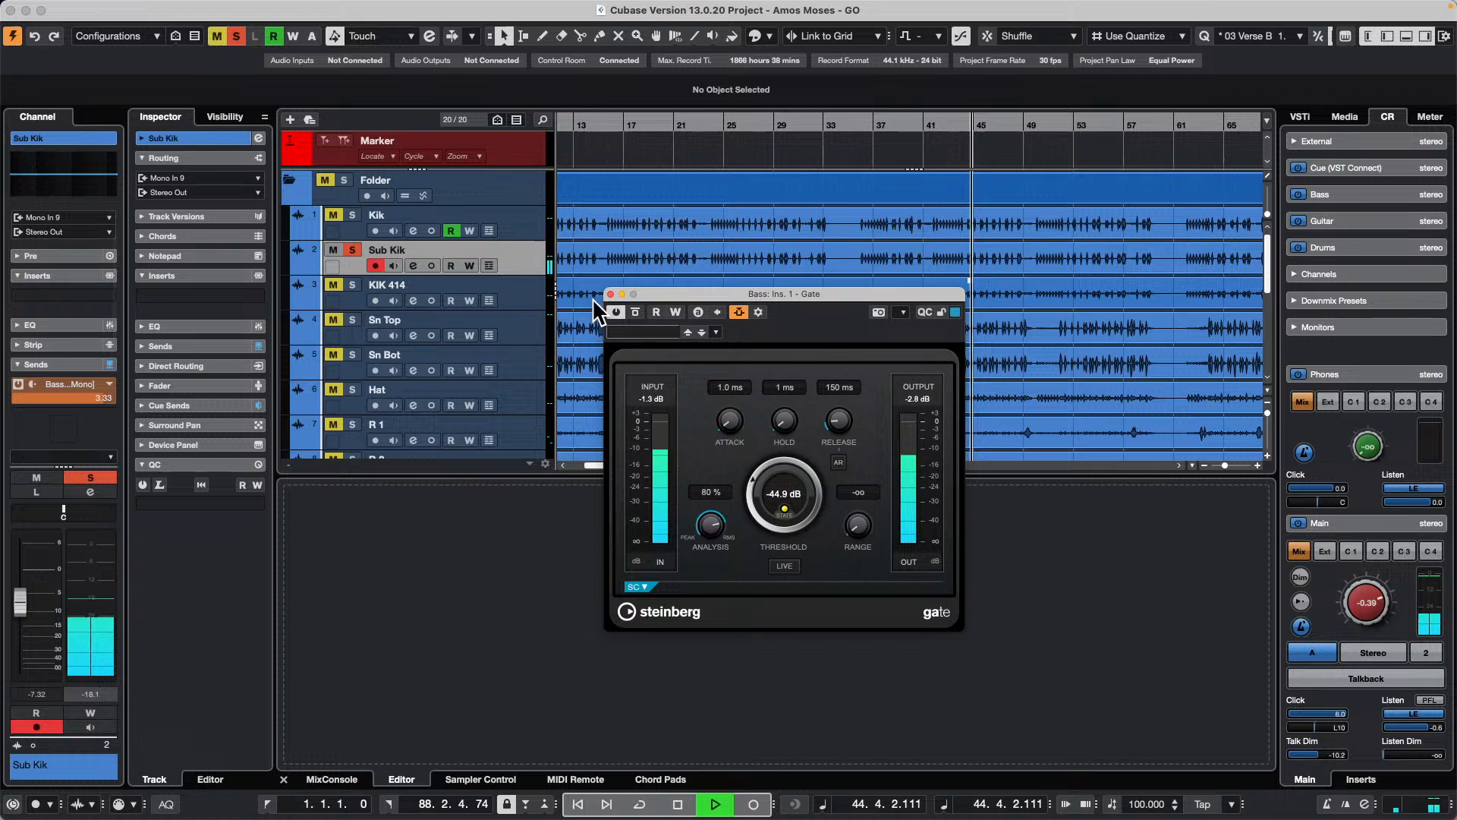
pyautogui.press('space')
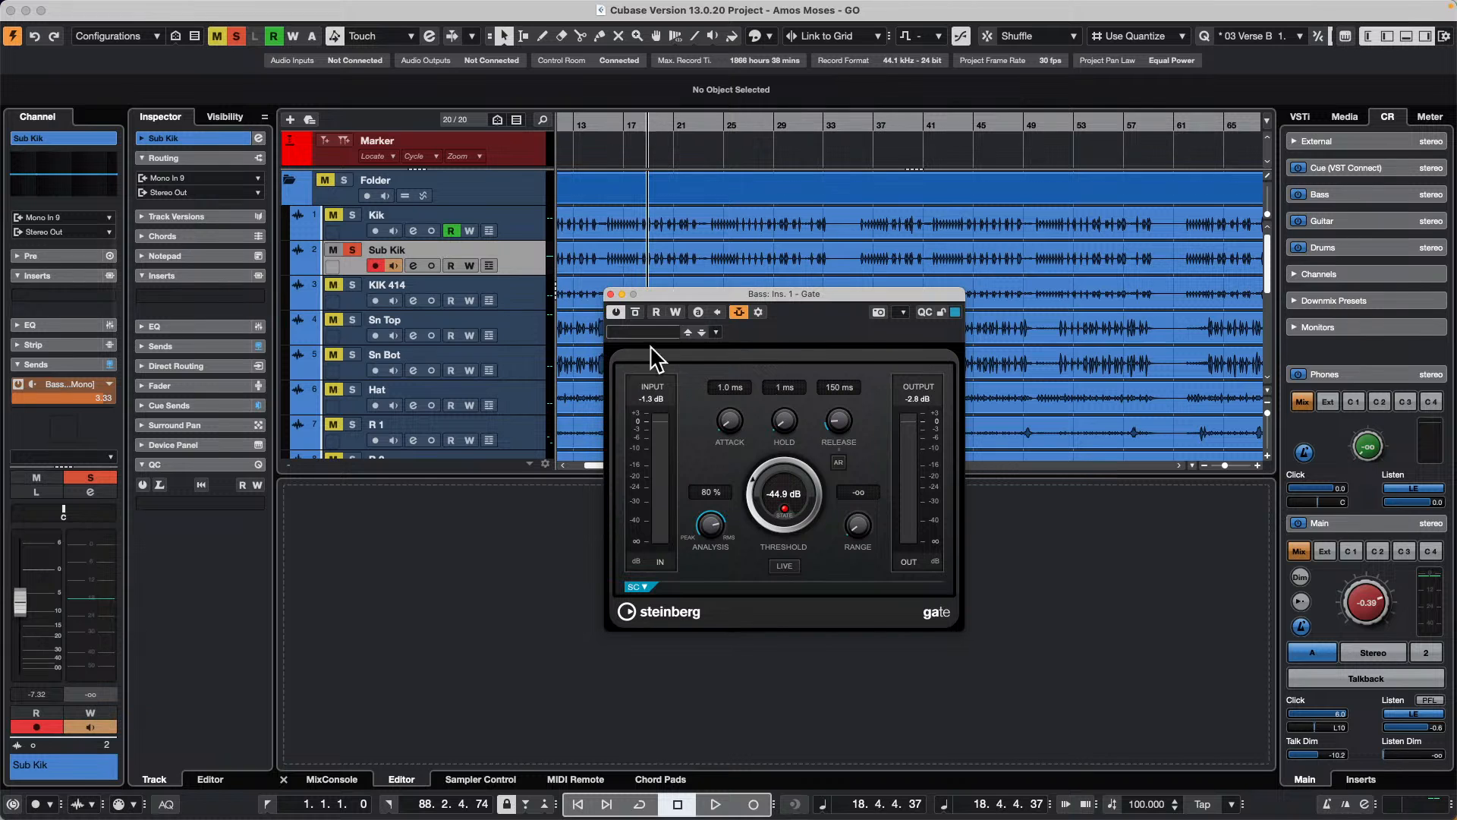
pyautogui.click(609, 293)
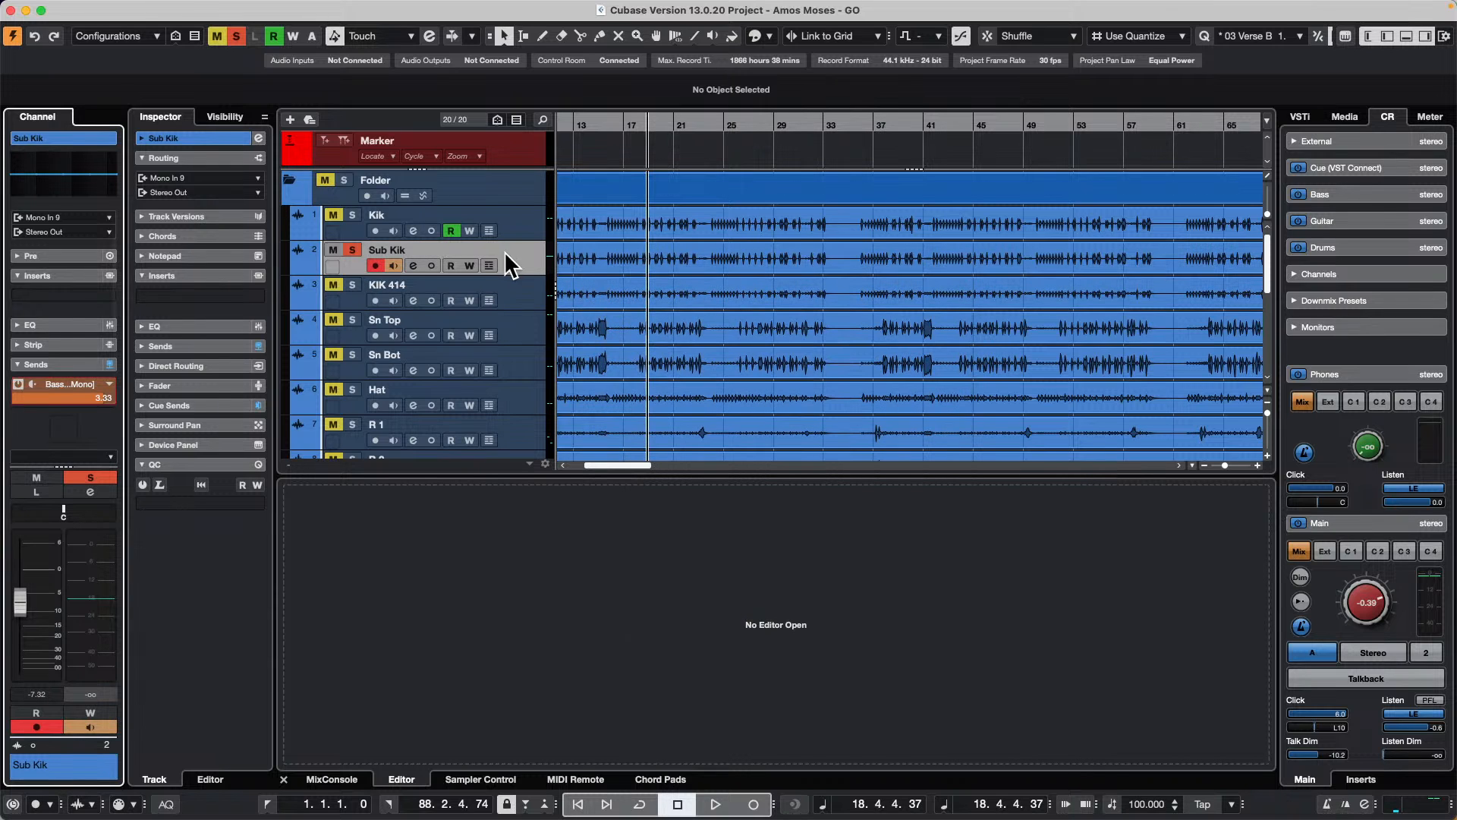
# Step: Select the drum tracks from Kik through OH R and add a stereo group channel to the selected channels
pyautogui.click(504, 209)
pyautogui.scroll(-5, 512, 254)
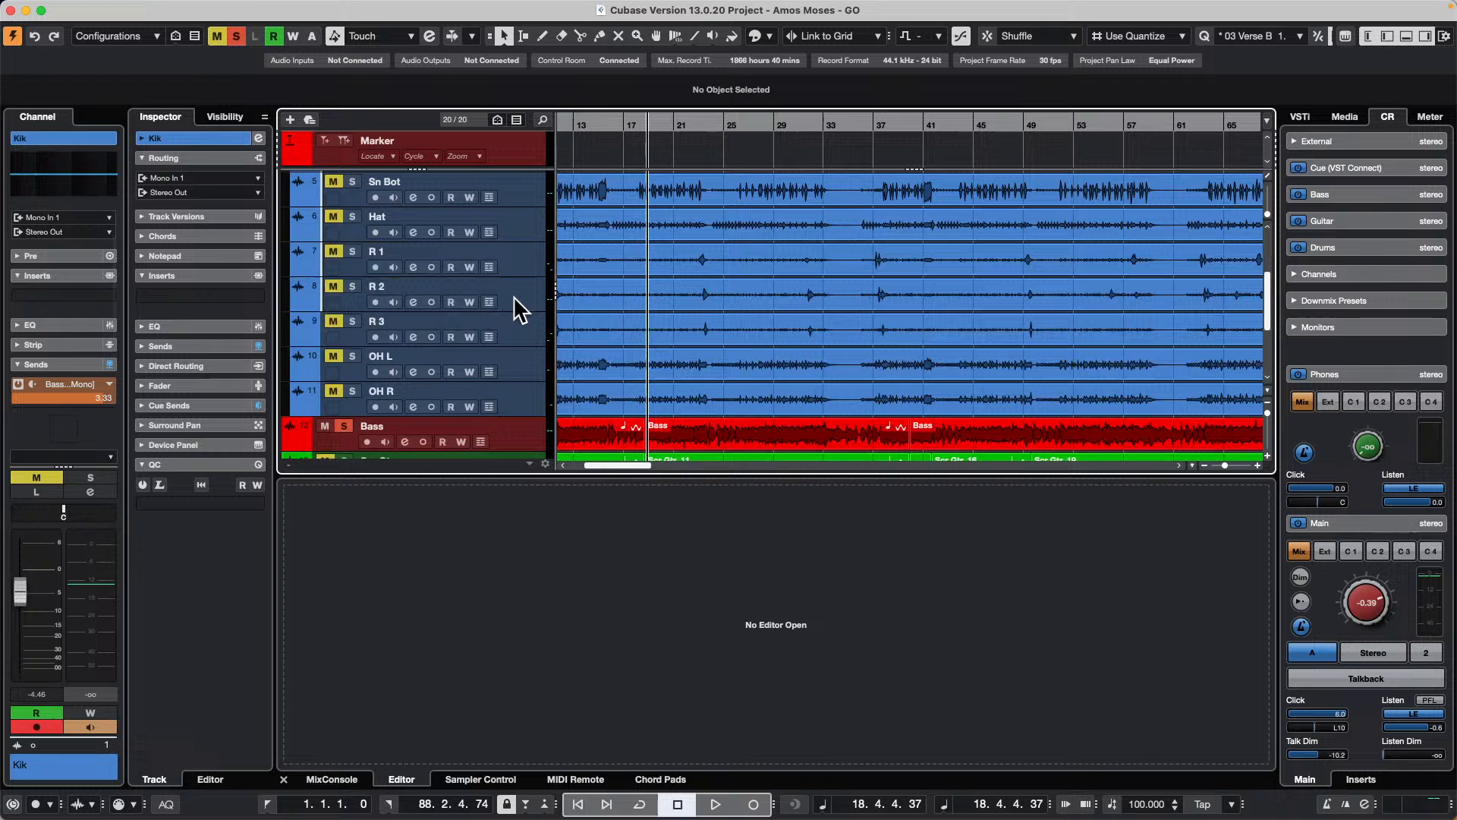
pyautogui.keyDown('shift'); pyautogui.click(512, 402); pyautogui.keyUp('shift')
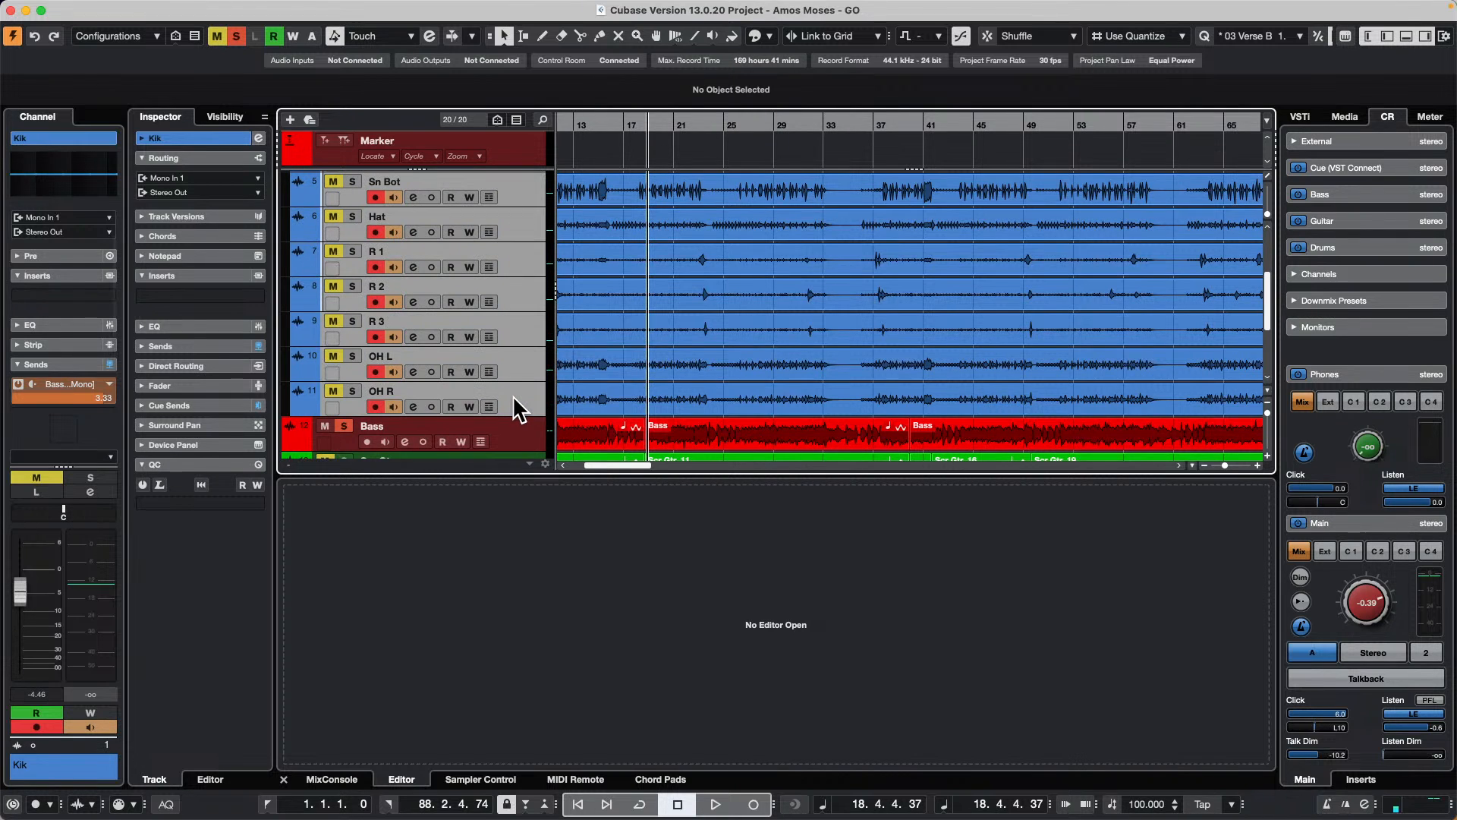
pyautogui.rightClick(511, 402)
pyautogui.moveTo(657, 406)
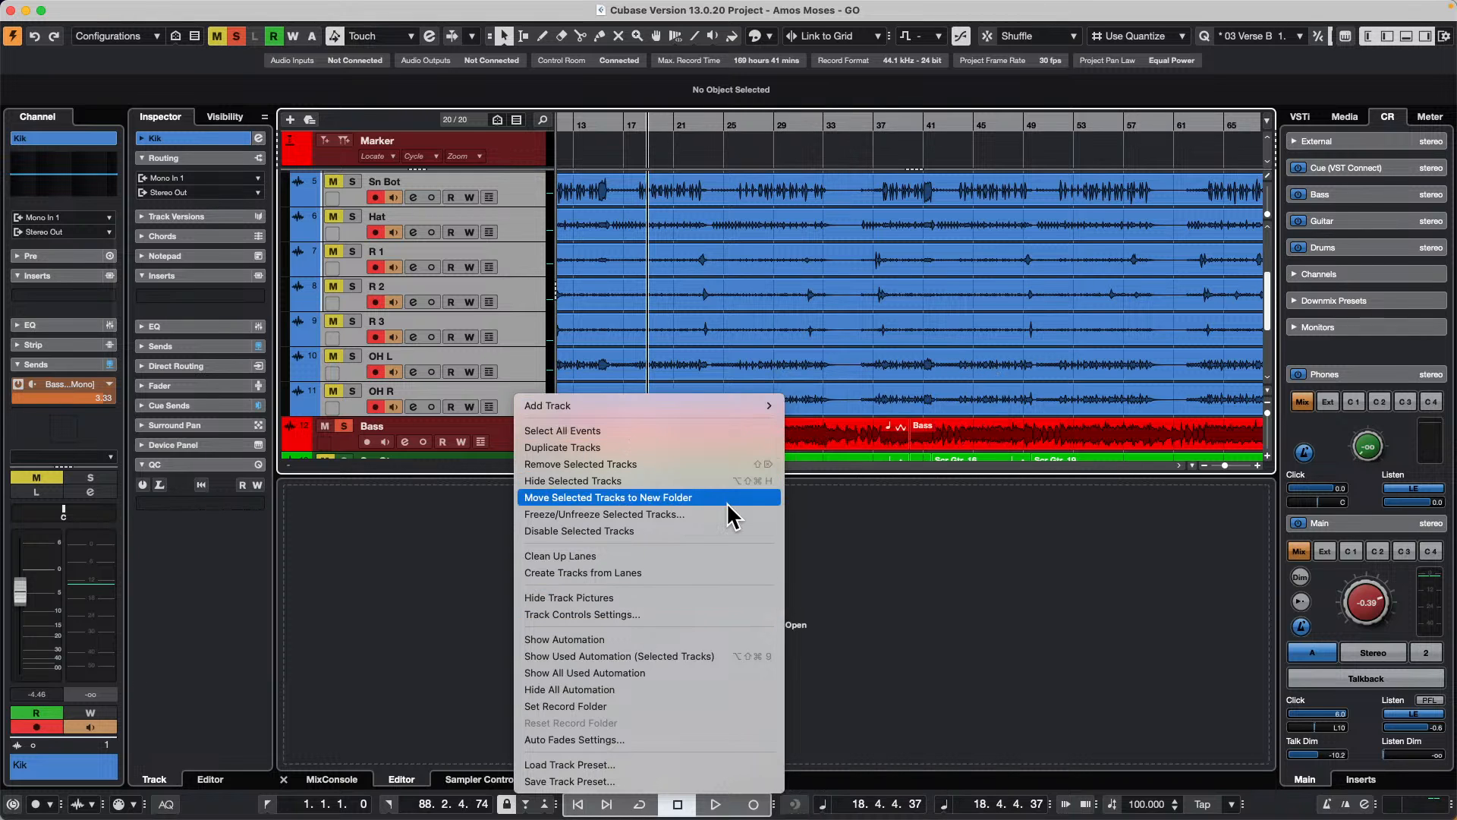
pyautogui.moveTo(708, 402)
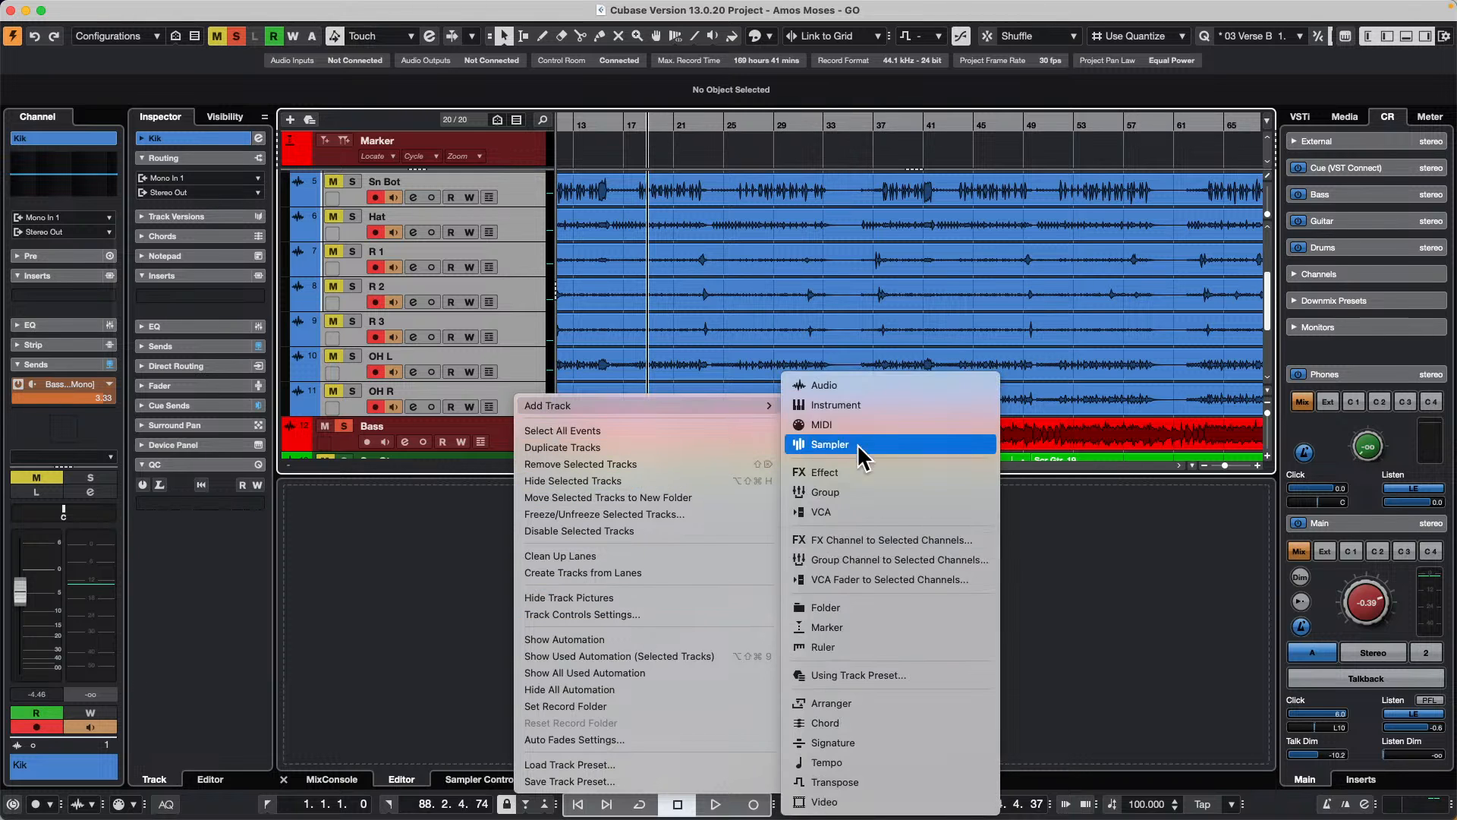
pyautogui.click(886, 566)
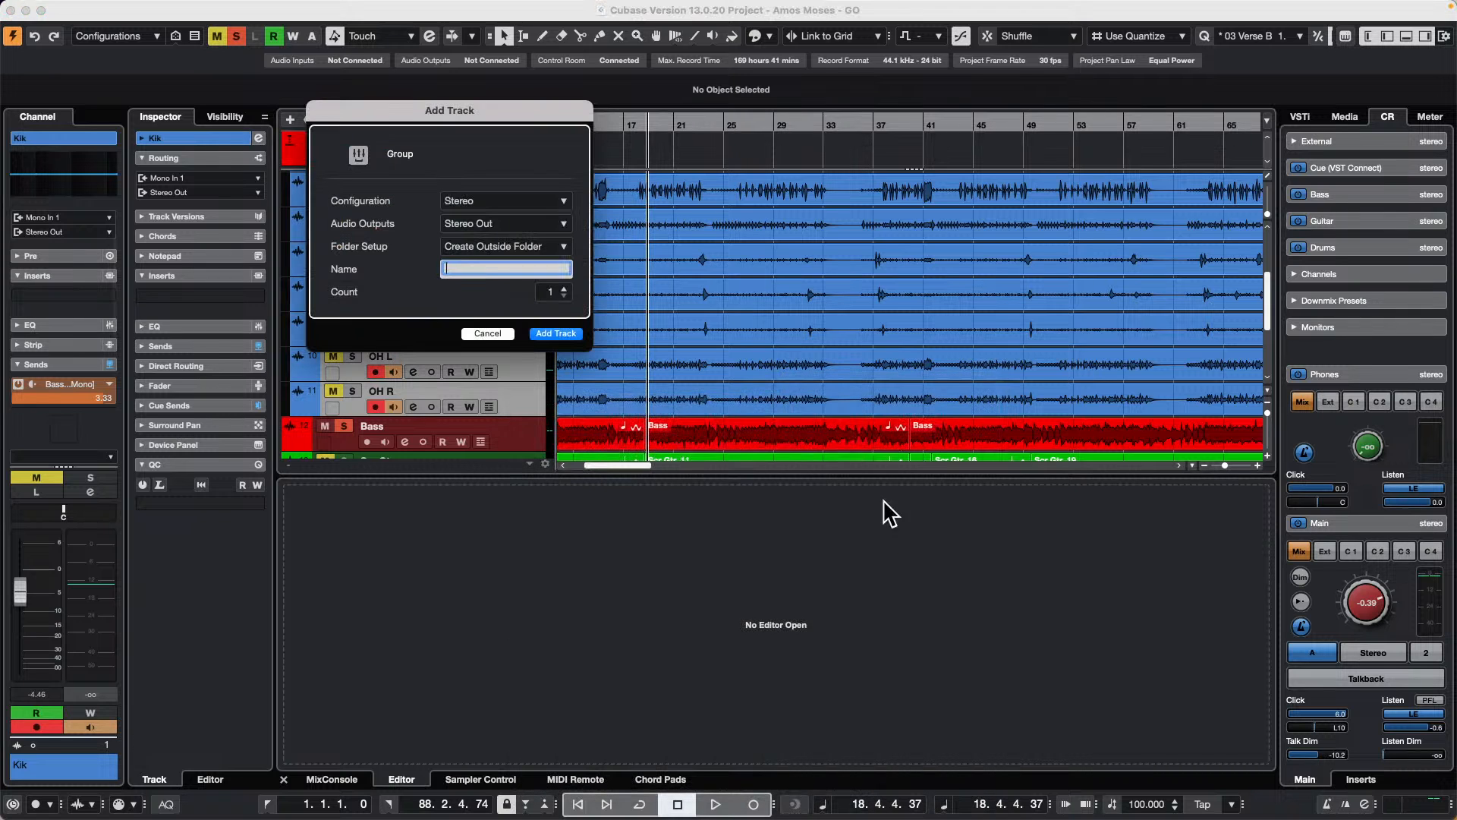
pyautogui.click(562, 334)
# Step: Select the Scr Gtr and Dbs Scr gtr tracks and add a stereo group channel to them
pyautogui.scroll(-5, 531, 342)
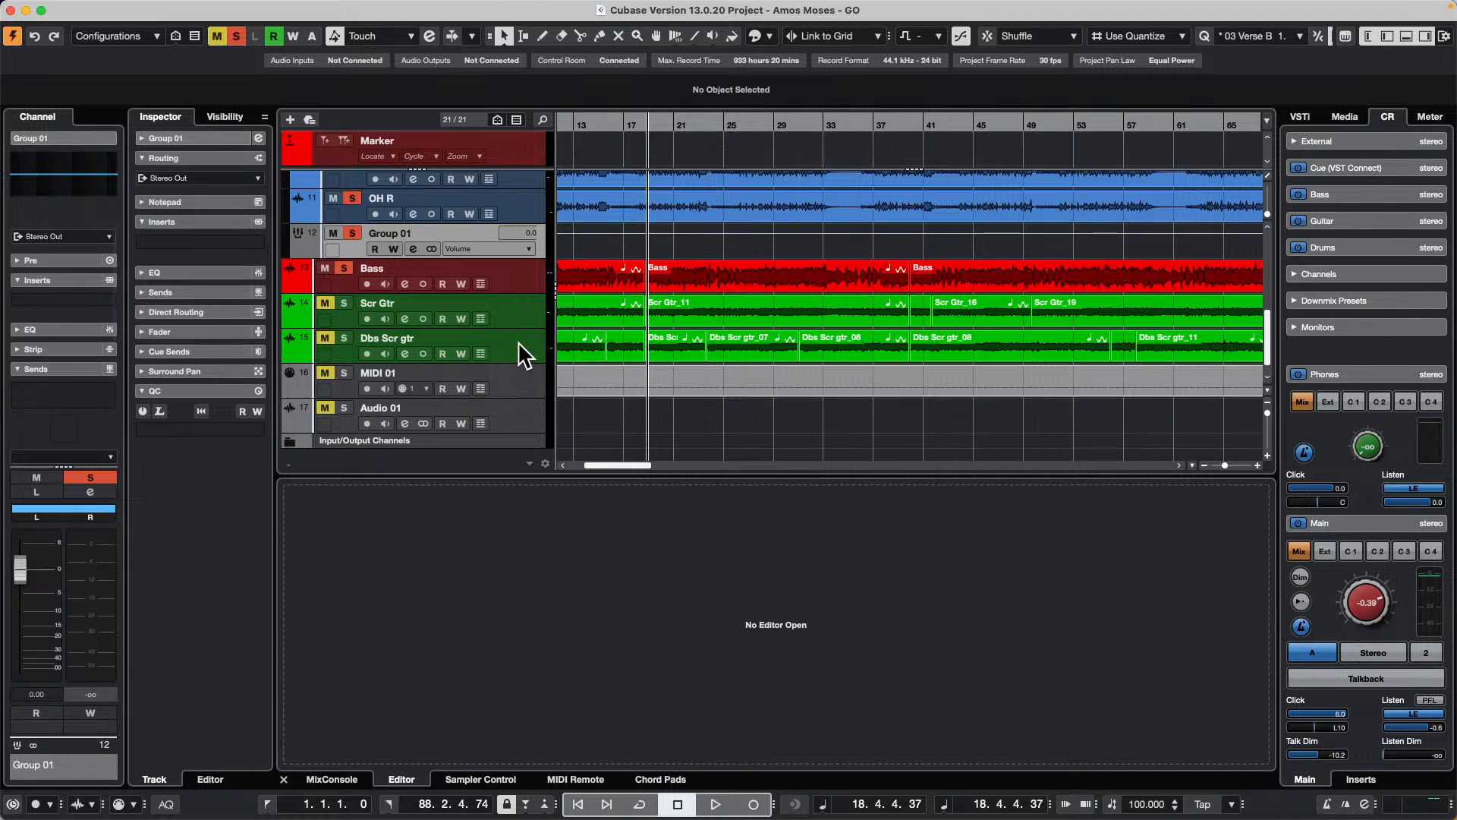
pyautogui.click(518, 340)
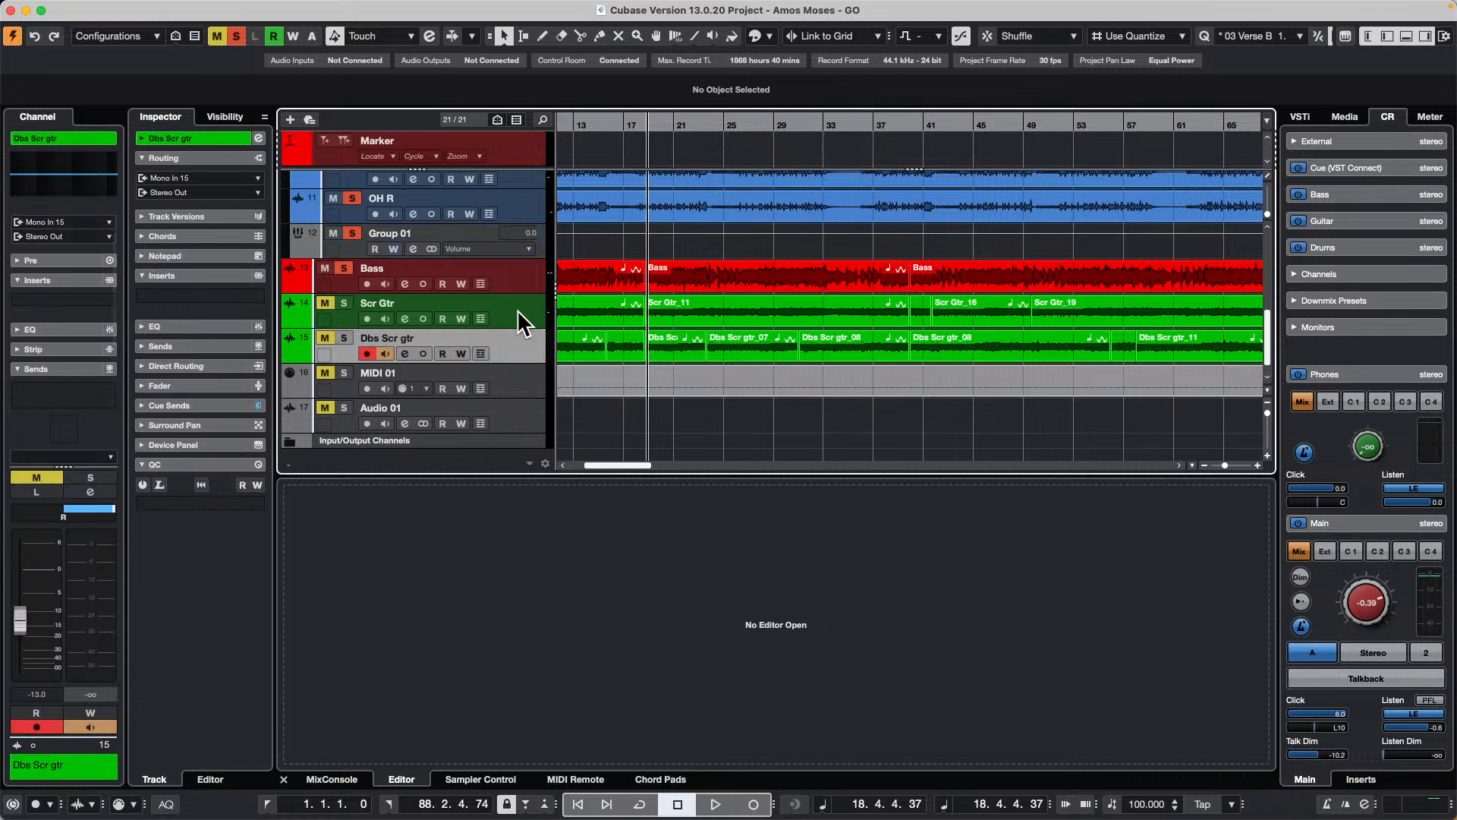
pyautogui.keyDown('shift'); pyautogui.click(519, 311); pyautogui.keyUp('shift')
pyautogui.rightClick(519, 311)
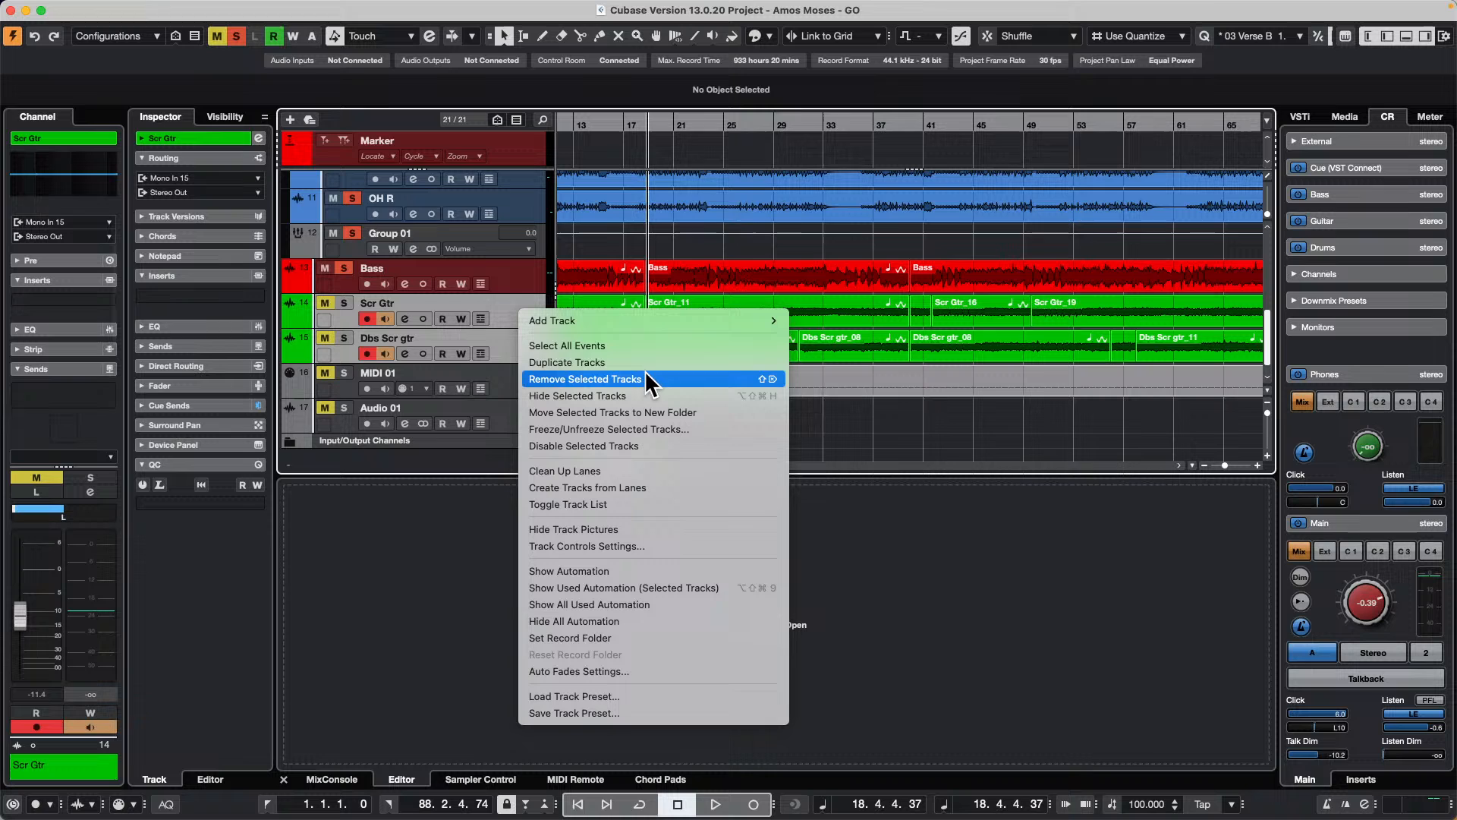
pyautogui.moveTo(717, 316)
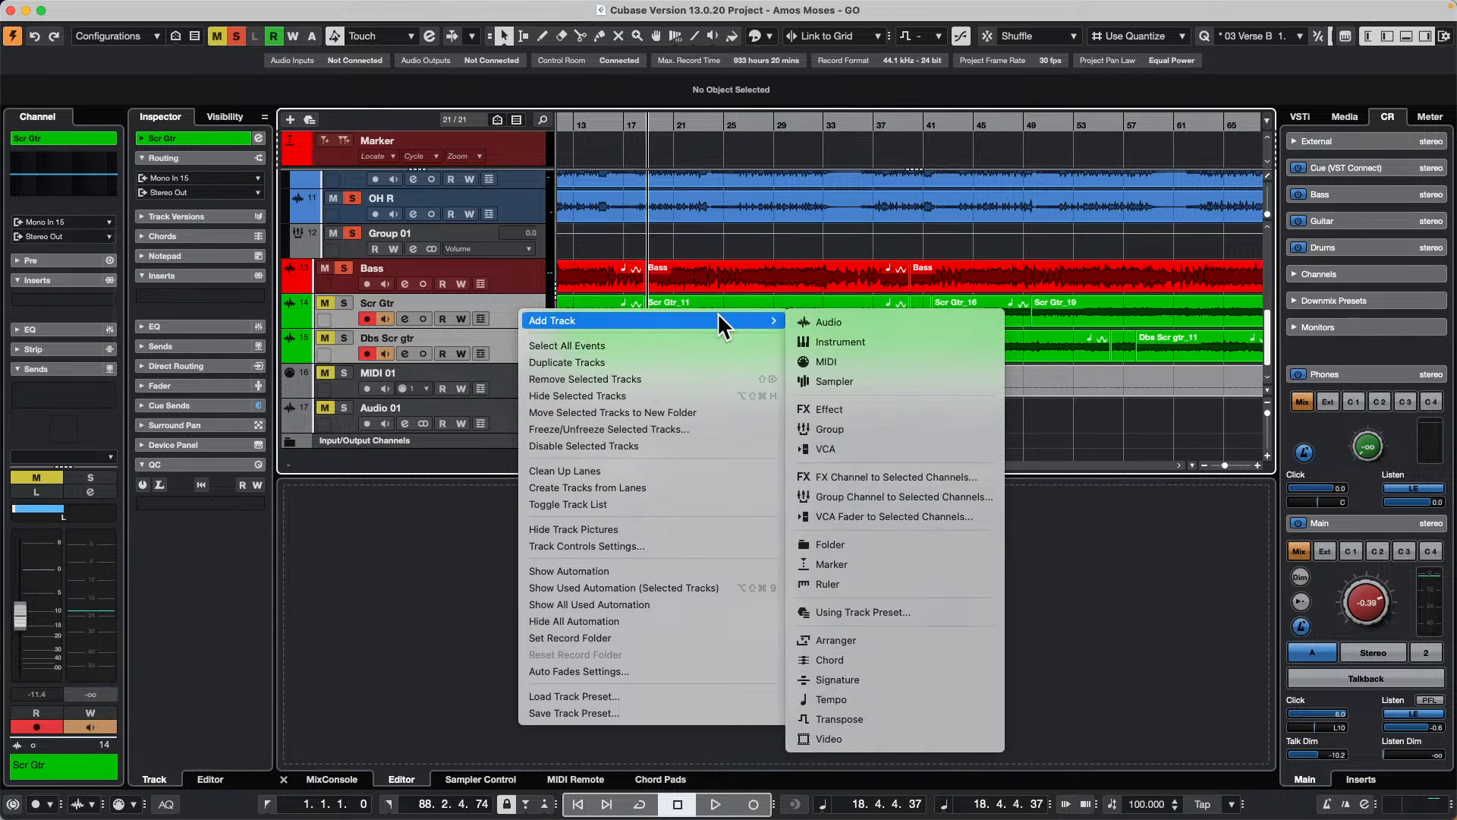
pyautogui.click(936, 498)
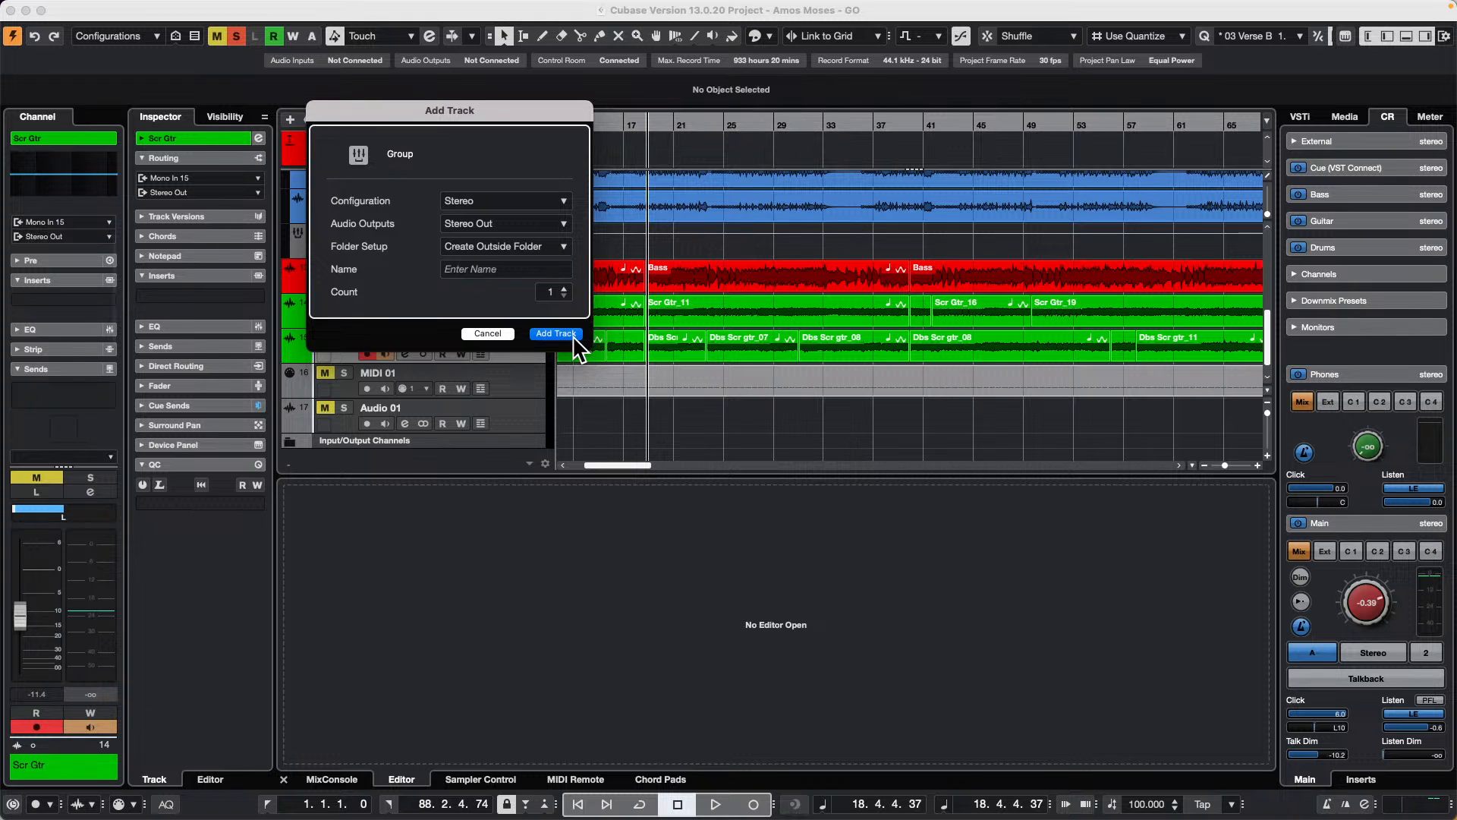
pyautogui.click(548, 334)
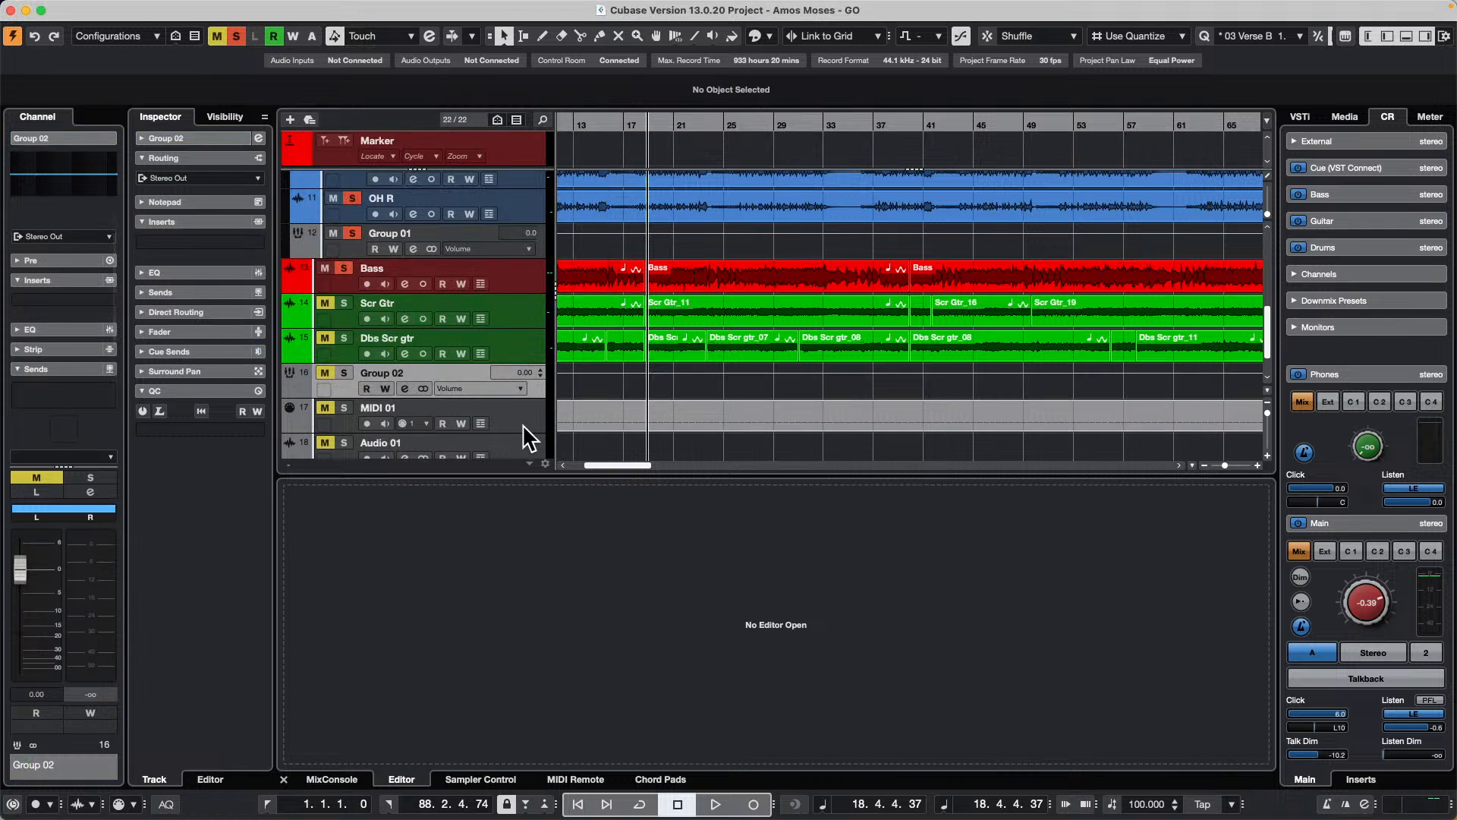
# Step: Add a stereo group track named 3 below the MIDI 01 track
pyautogui.scroll(-2, 522, 424)
pyautogui.rightClick(521, 364)
pyautogui.moveTo(582, 372)
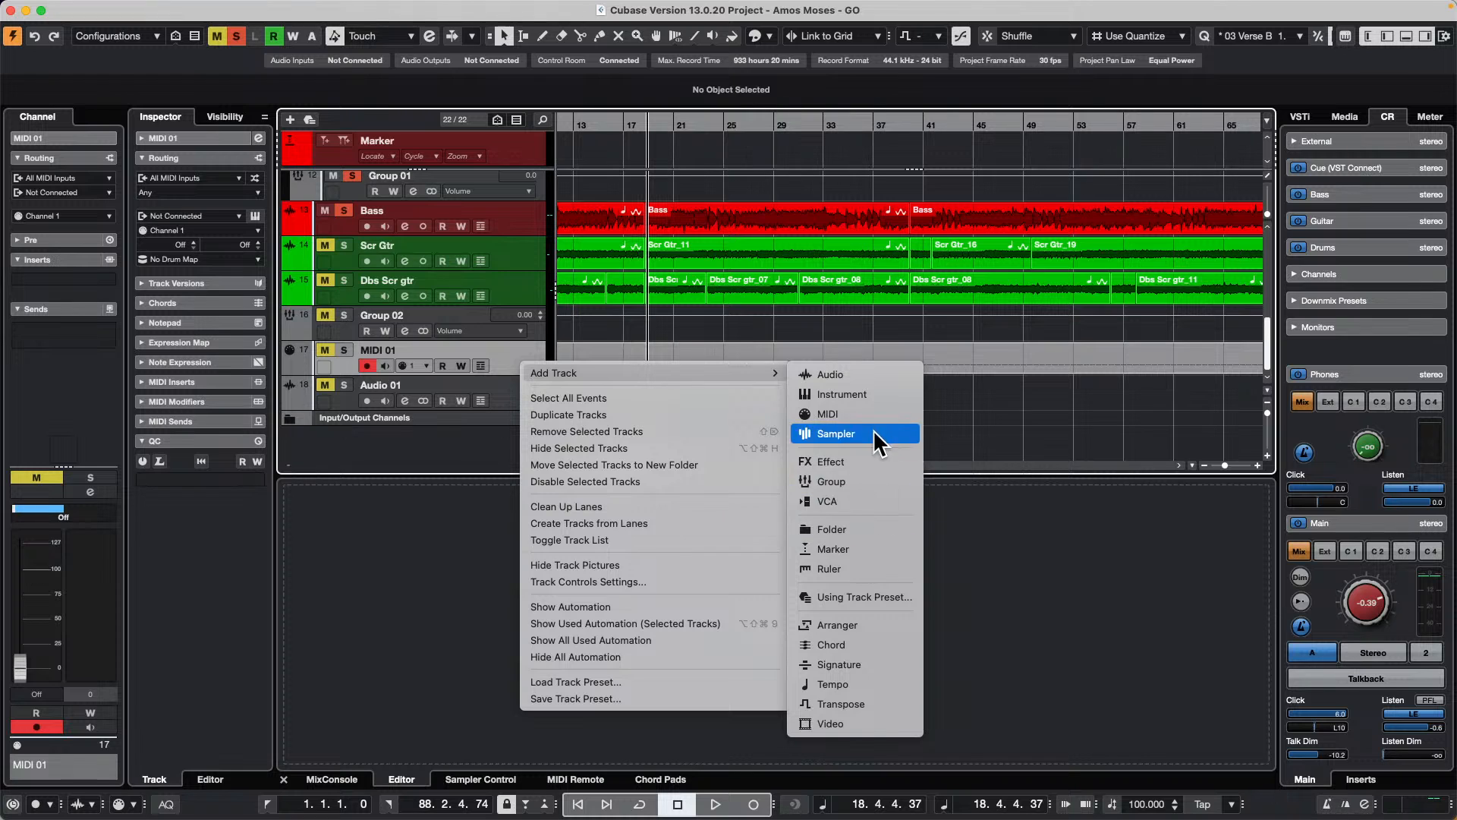
pyautogui.click(832, 482)
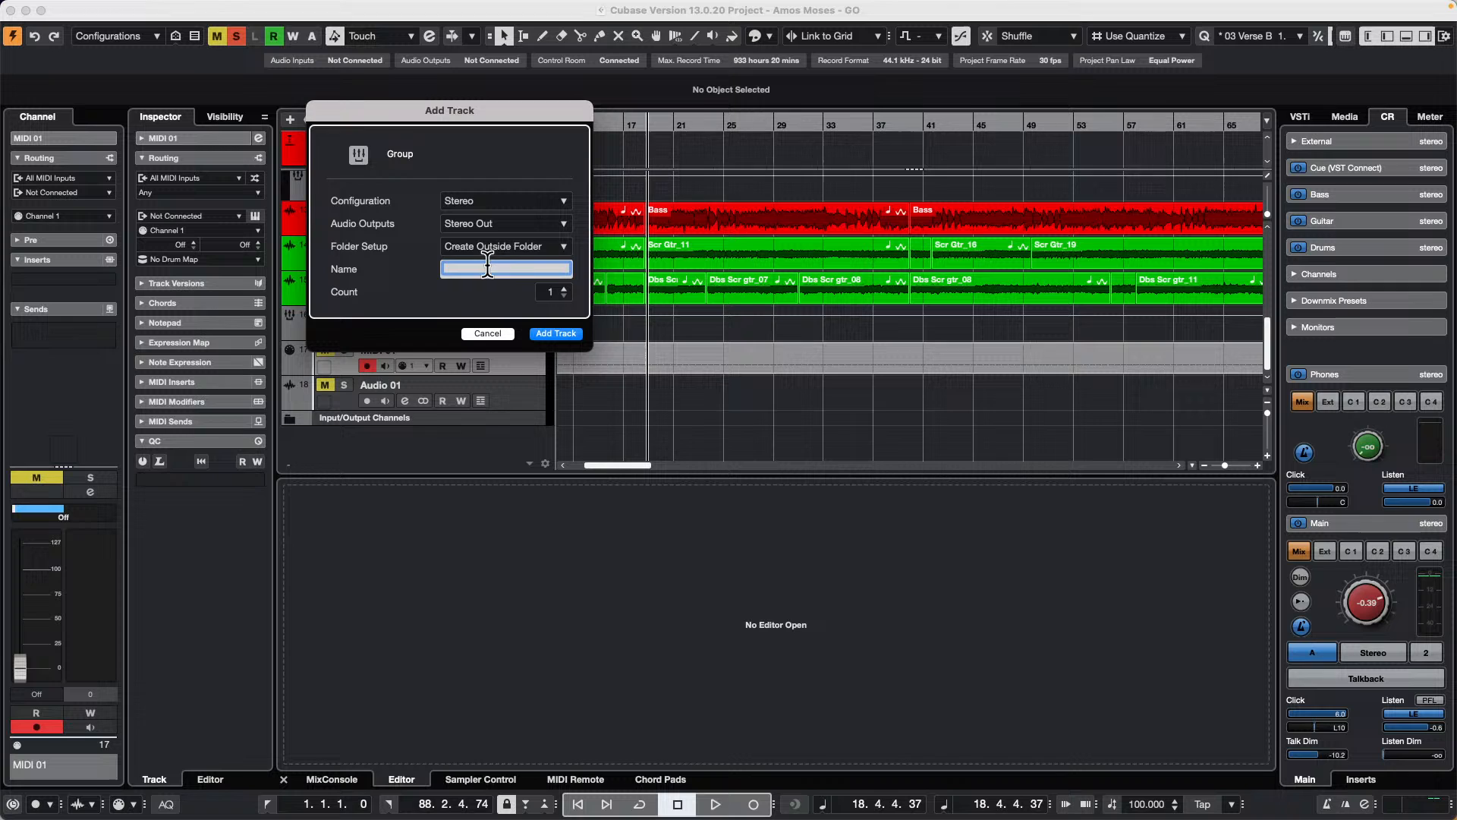
pyautogui.write('3')
pyautogui.press('Return')
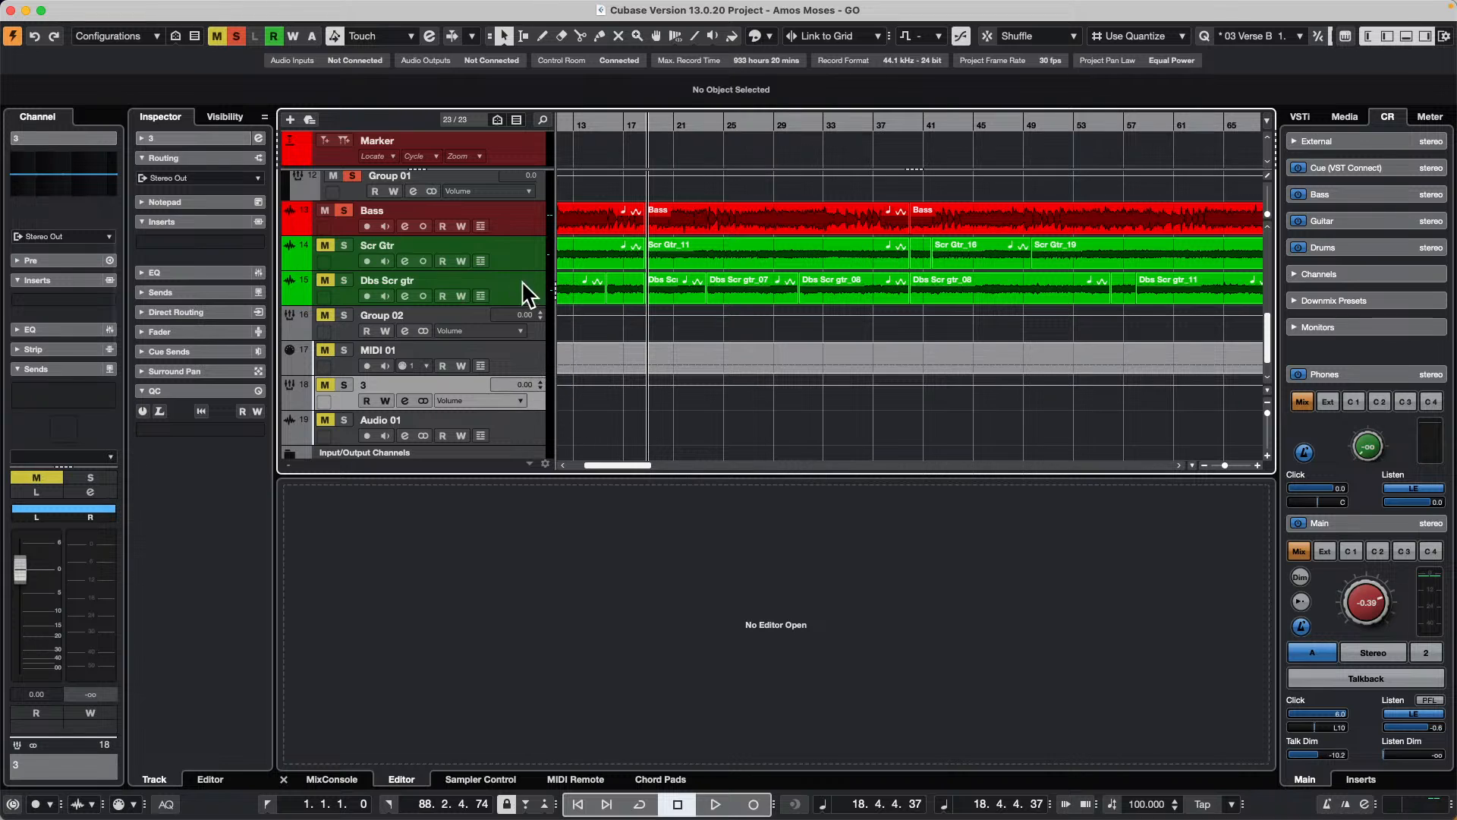
pyautogui.scroll(-1, 482, 393)
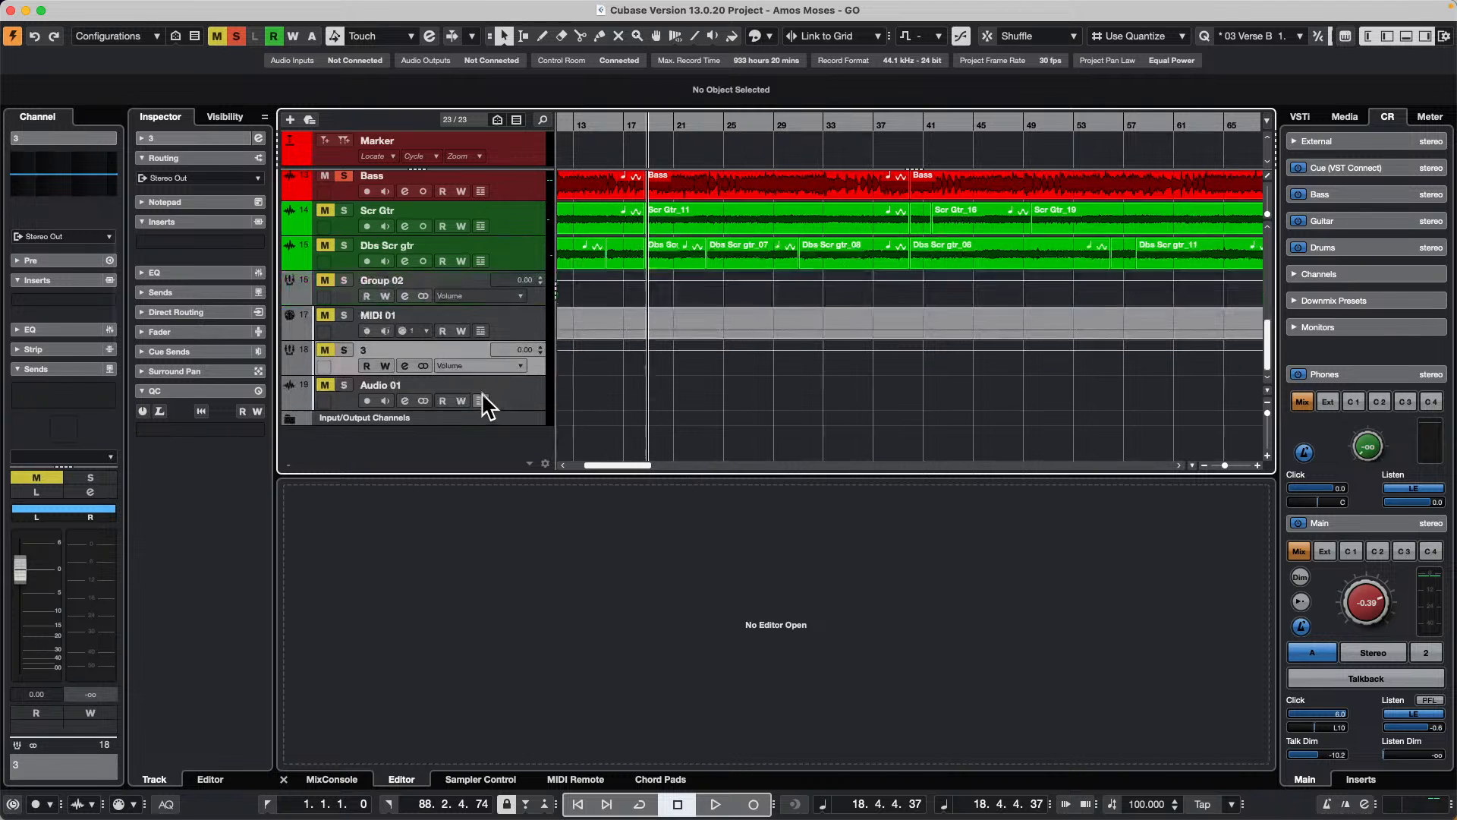
# Step: Select the Audio 01 track and check which group channels its input routing offers
pyautogui.click(520, 387)
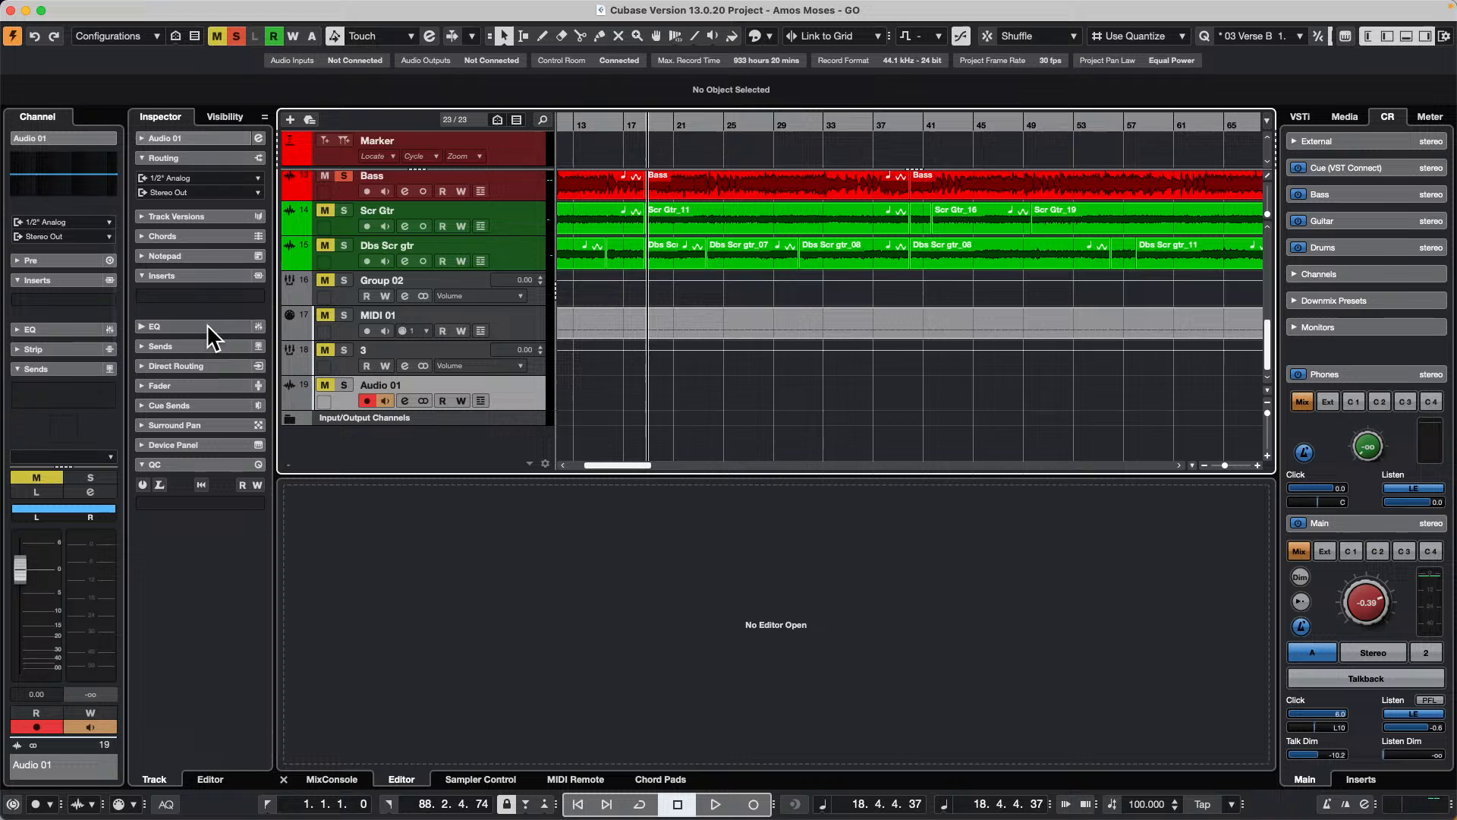
pyautogui.click(210, 178)
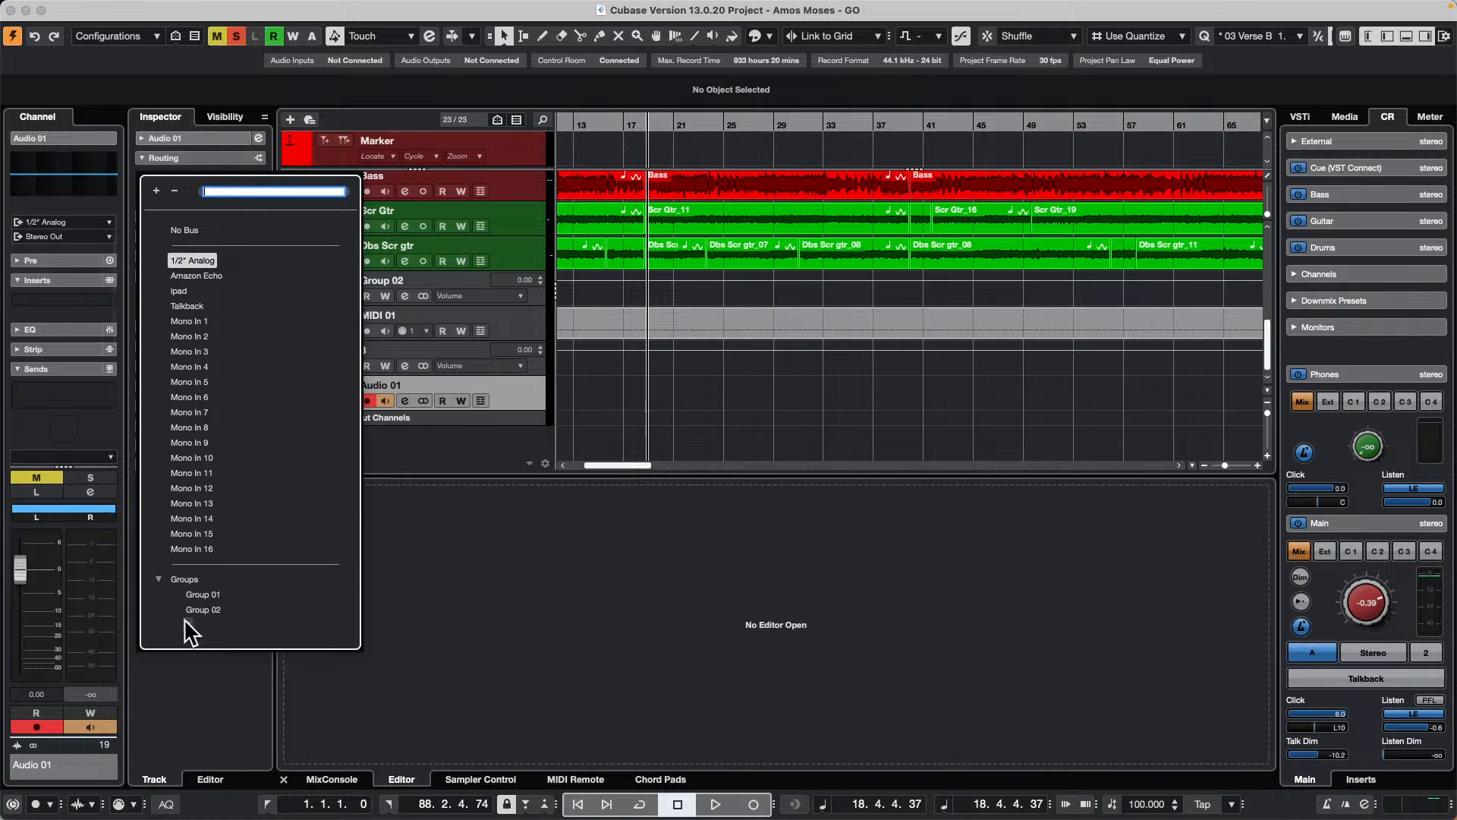
pyautogui.click(629, 293)
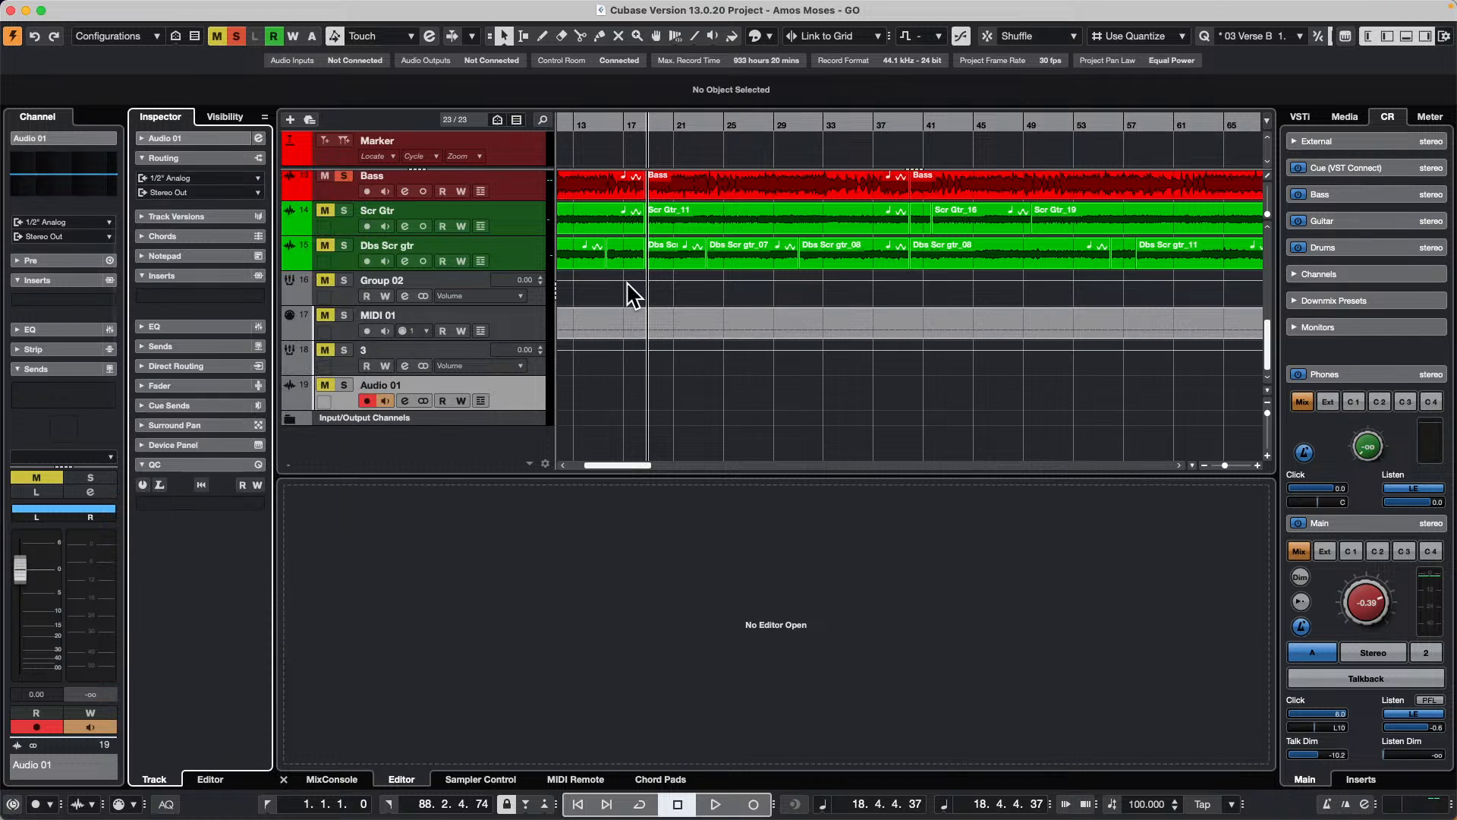
# Step: Move the Audio 01 track directly below Dbs Scr gtr and the Group 01 track directly below Group 02
pyautogui.moveTo(508, 399); pyautogui.dragTo(502, 284)
pyautogui.scroll(2, 524, 250)
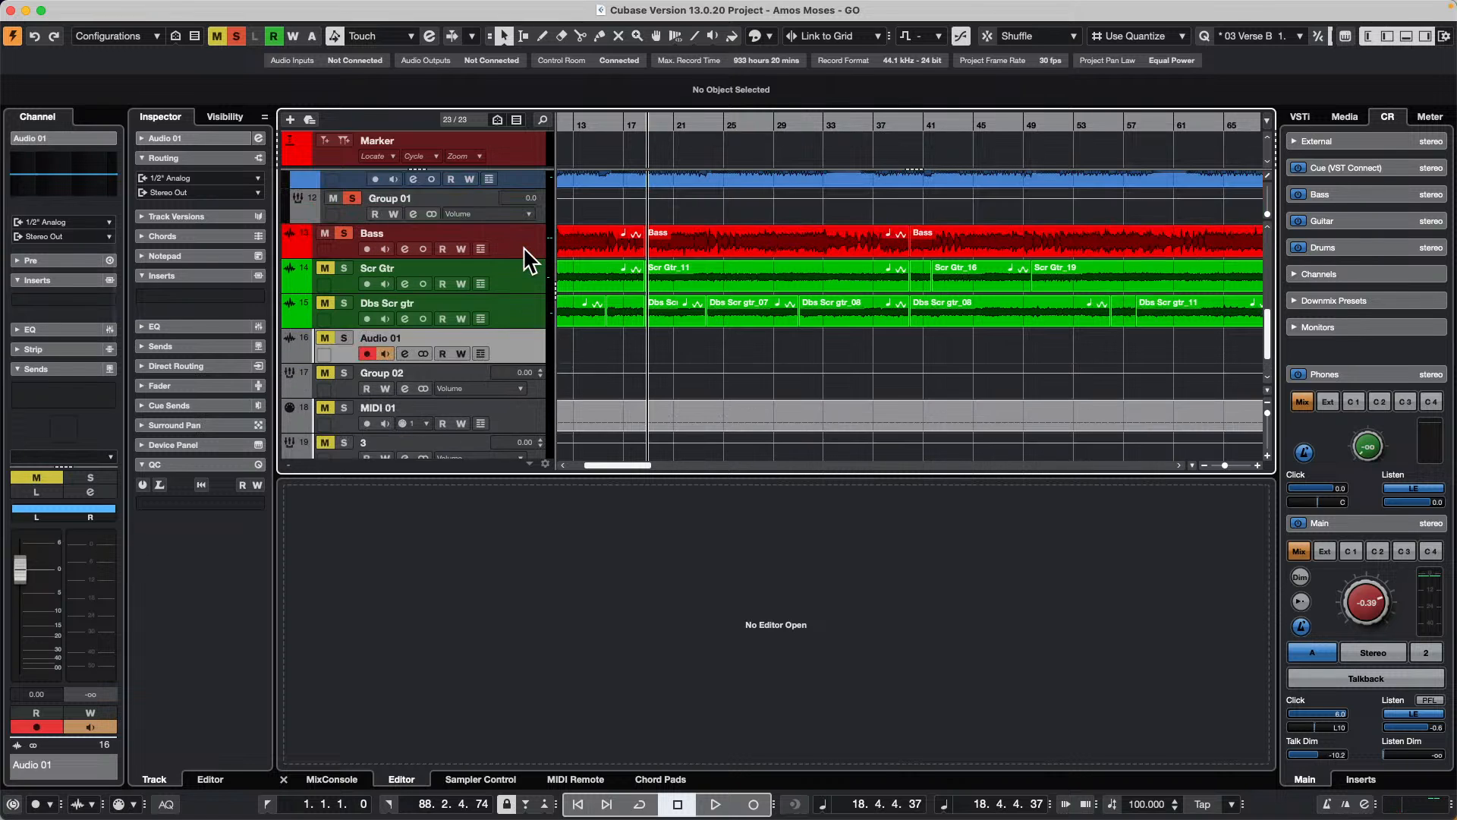
pyautogui.scroll(2, 516, 250)
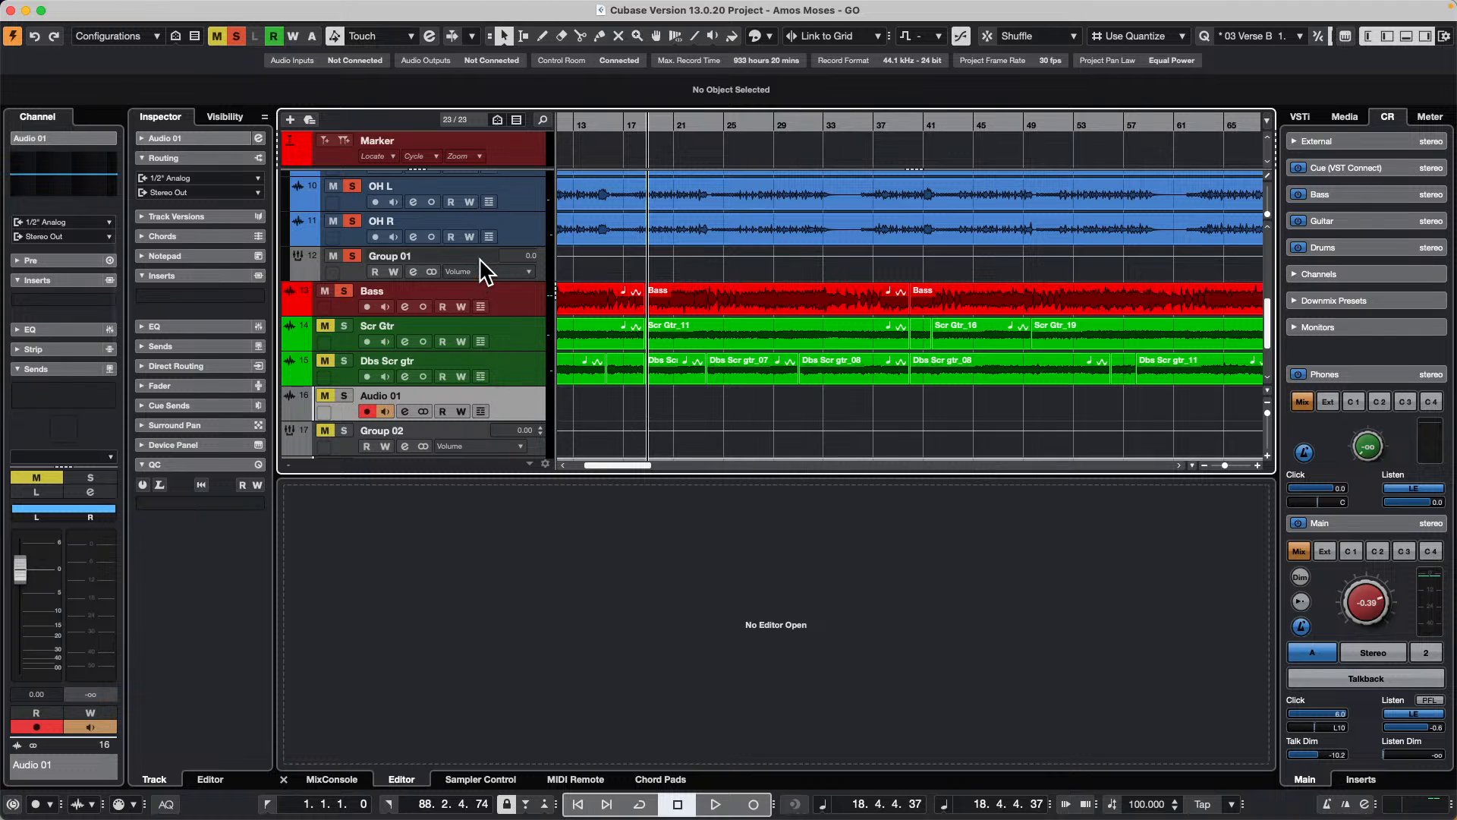
pyautogui.moveTo(344, 270); pyautogui.dragTo(351, 398)
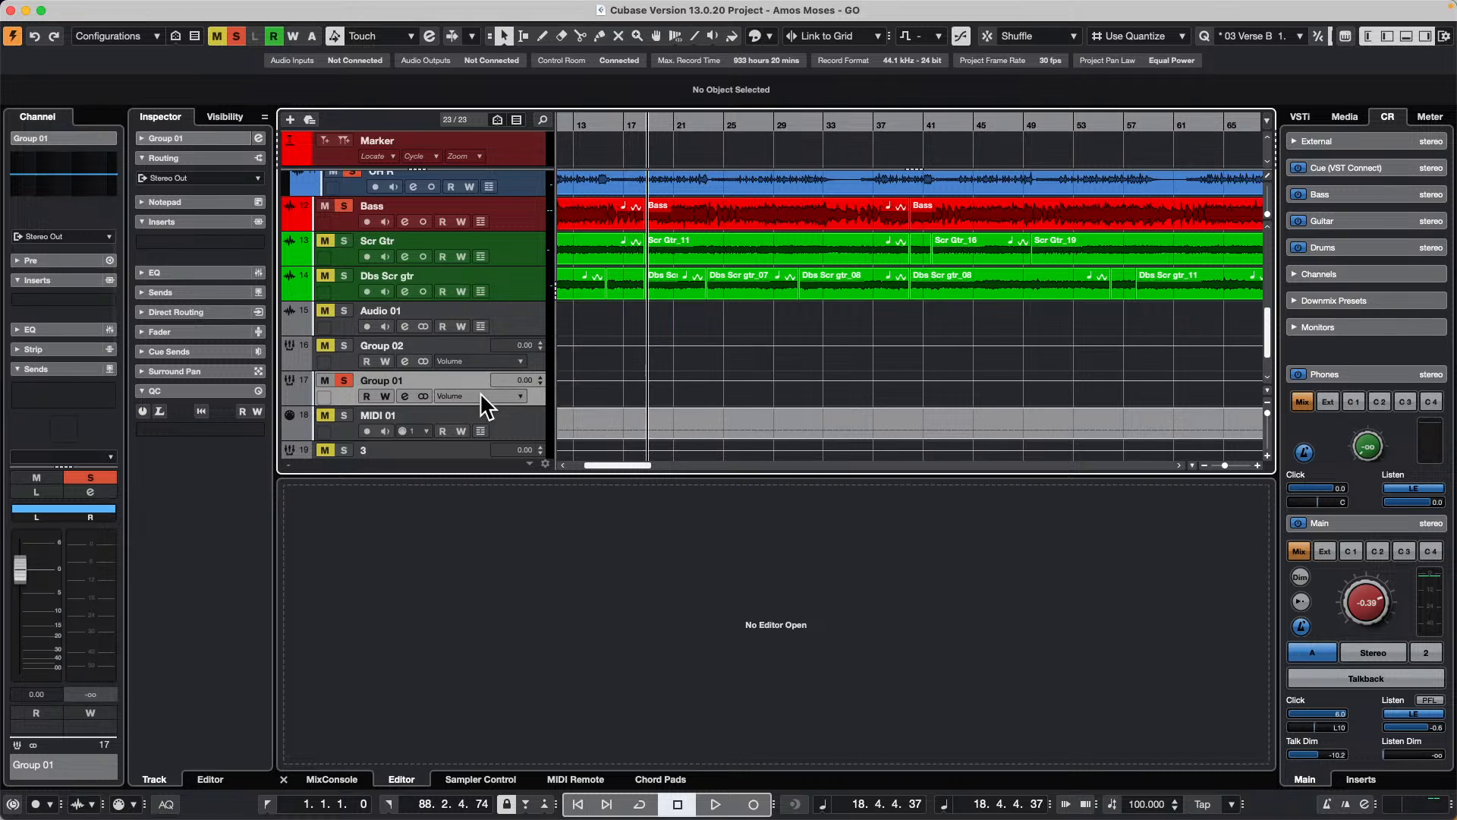
# Step: Place the Input/Output Channels folder directly below Group 02 and move group track 3 between that folder and Group 01
pyautogui.scroll(-2, 479, 384)
pyautogui.moveTo(502, 424); pyautogui.dragTo(500, 328)
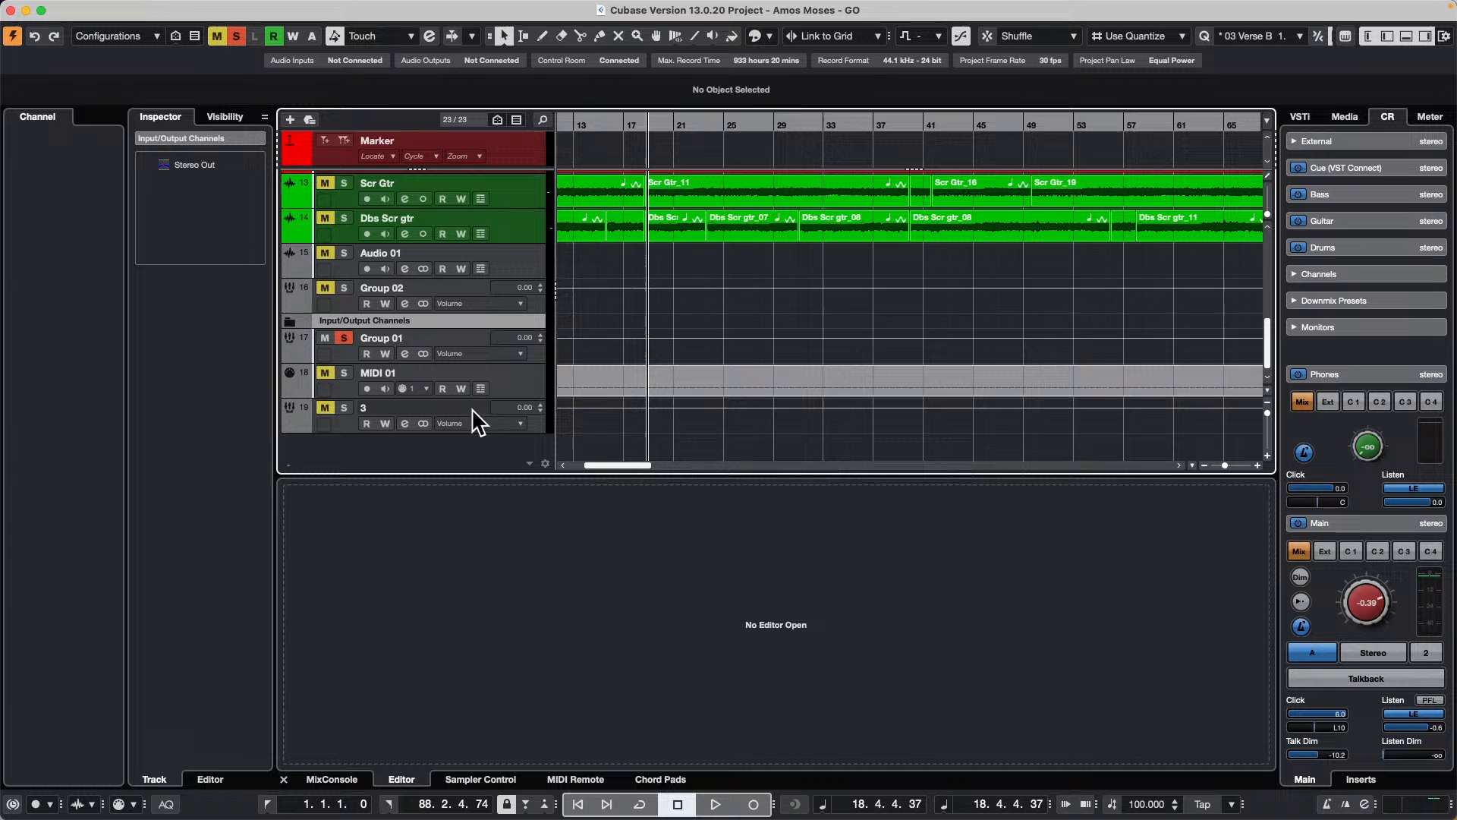
pyautogui.moveTo(506, 408)
pyautogui.mouseDown()
pyautogui.moveTo(505, 369)
pyautogui.moveTo(503, 403)
pyautogui.mouseUp()
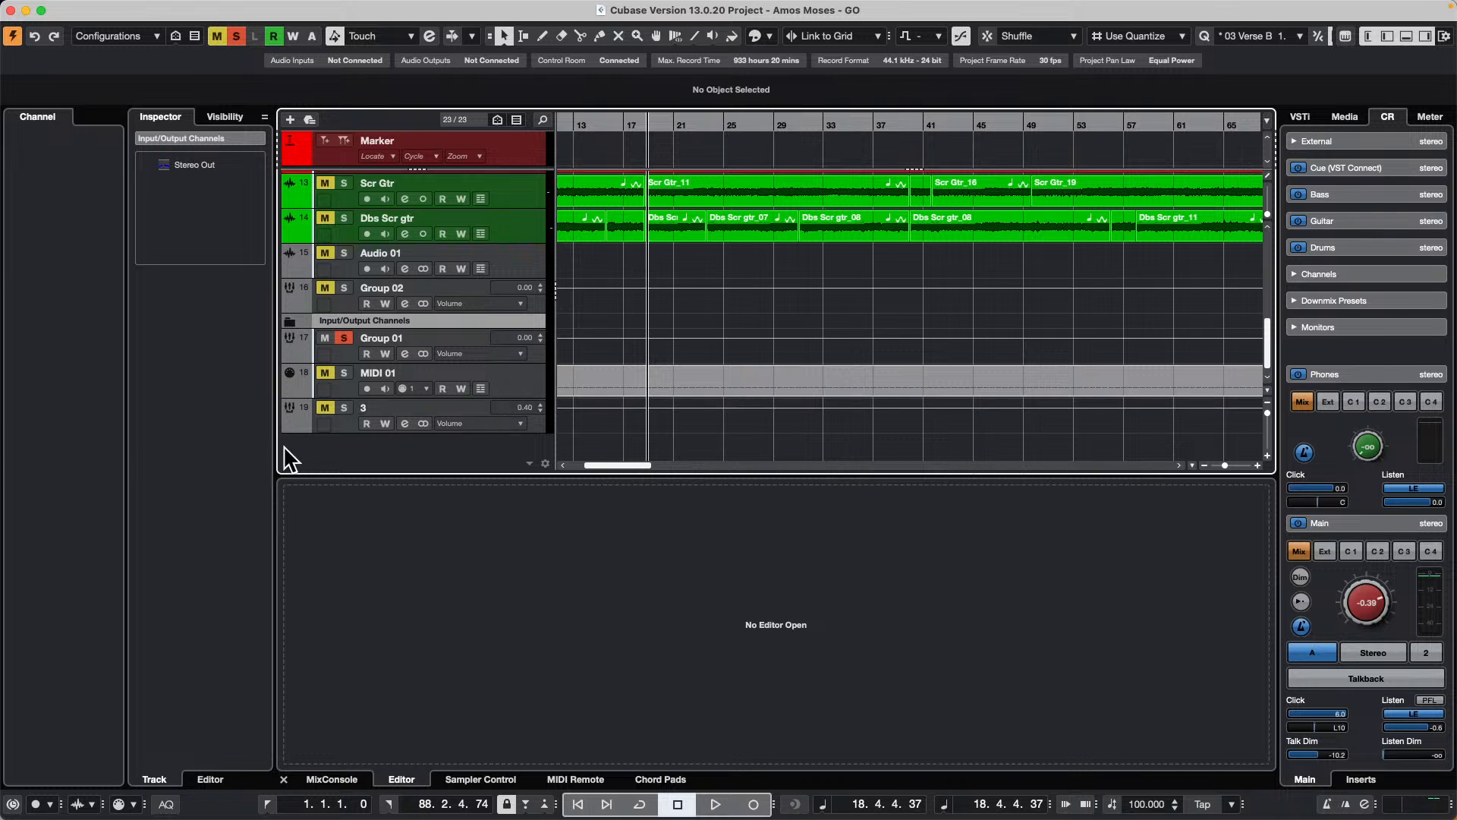
pyautogui.moveTo(325, 429); pyautogui.dragTo(348, 338)
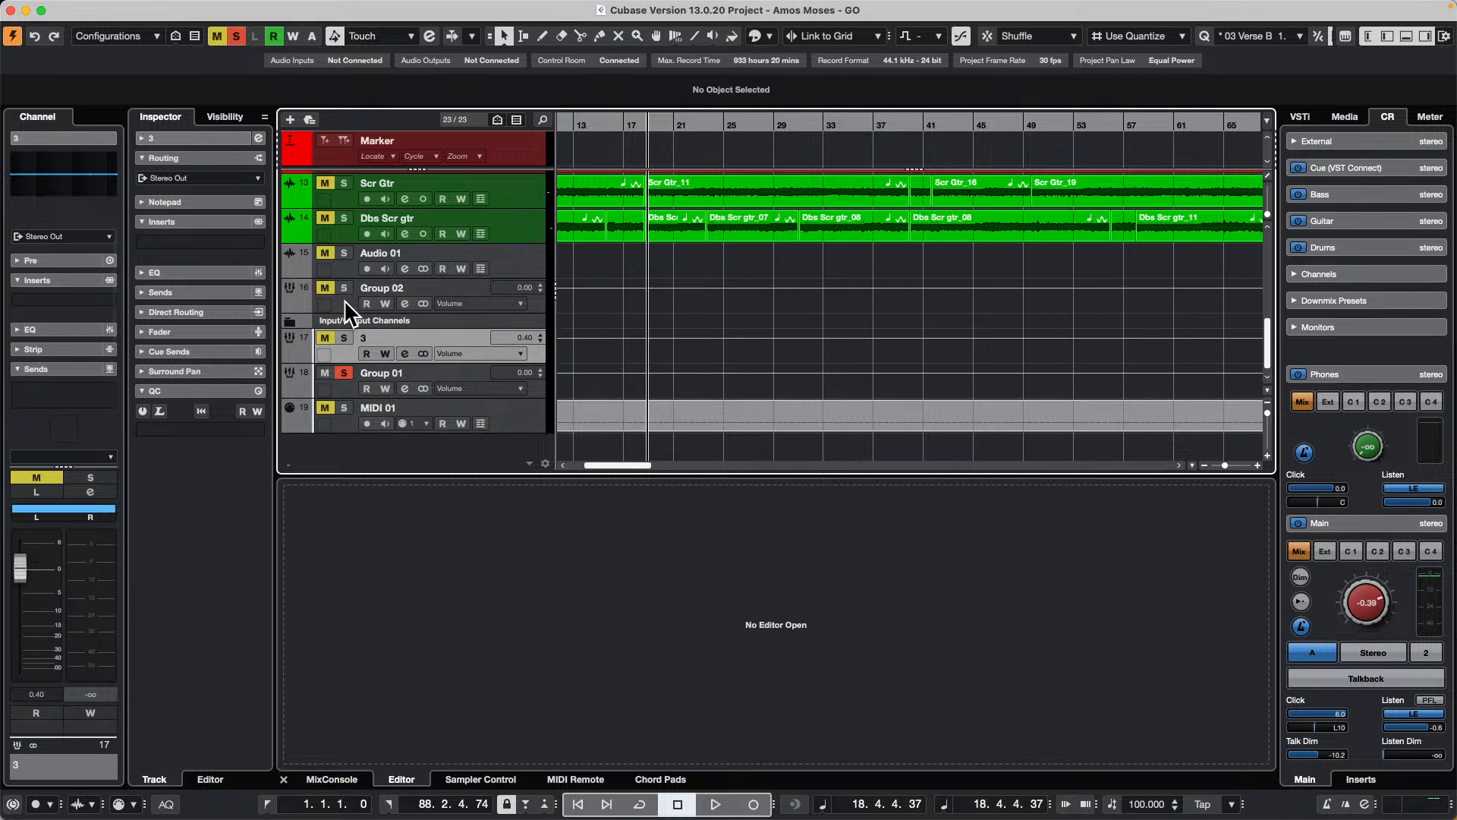
# Step: Check the output routing destinations available to group track 3
pyautogui.click(238, 241)
pyautogui.click(23, 385)
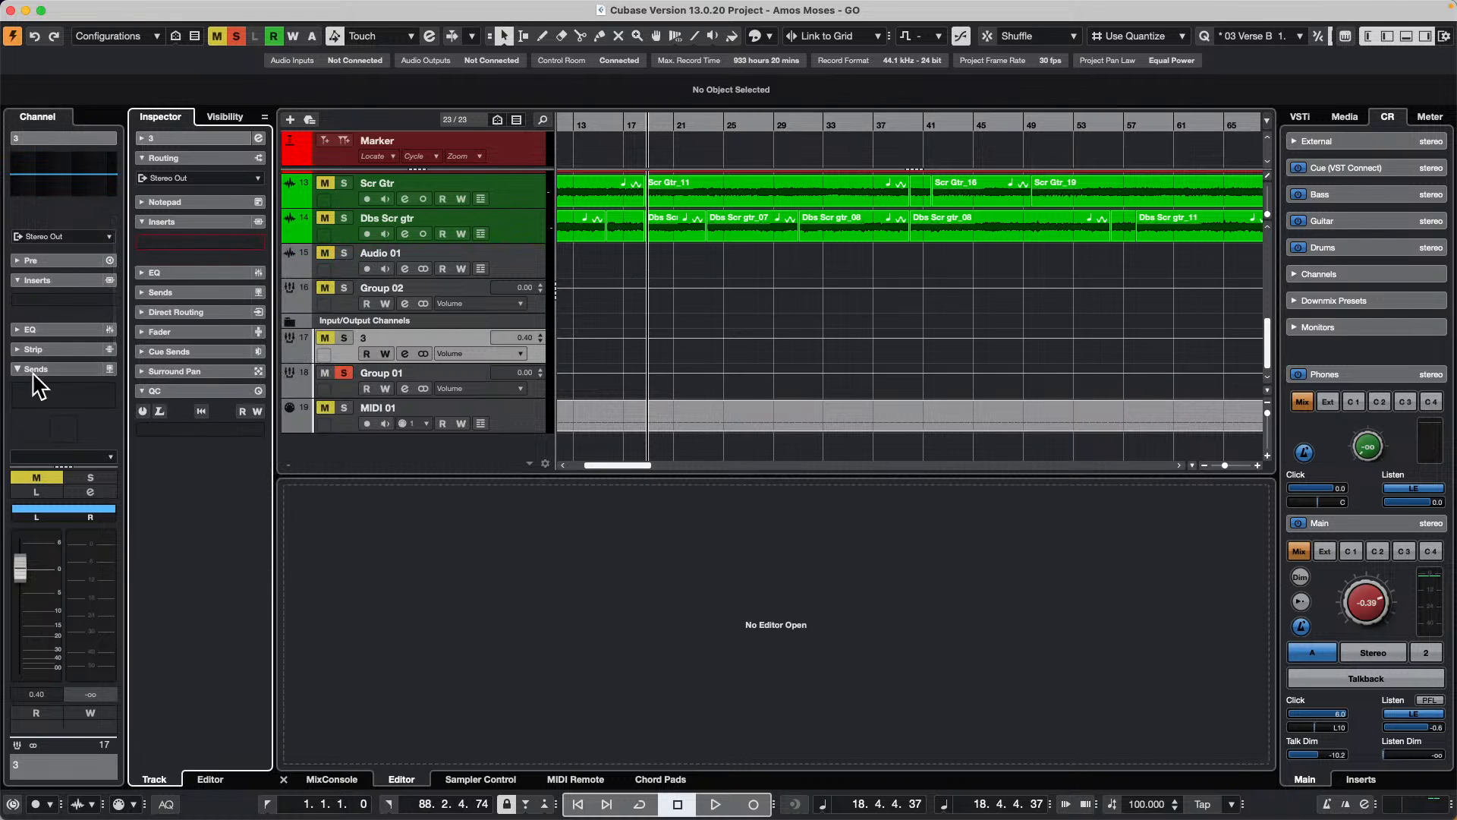
pyautogui.click(213, 179)
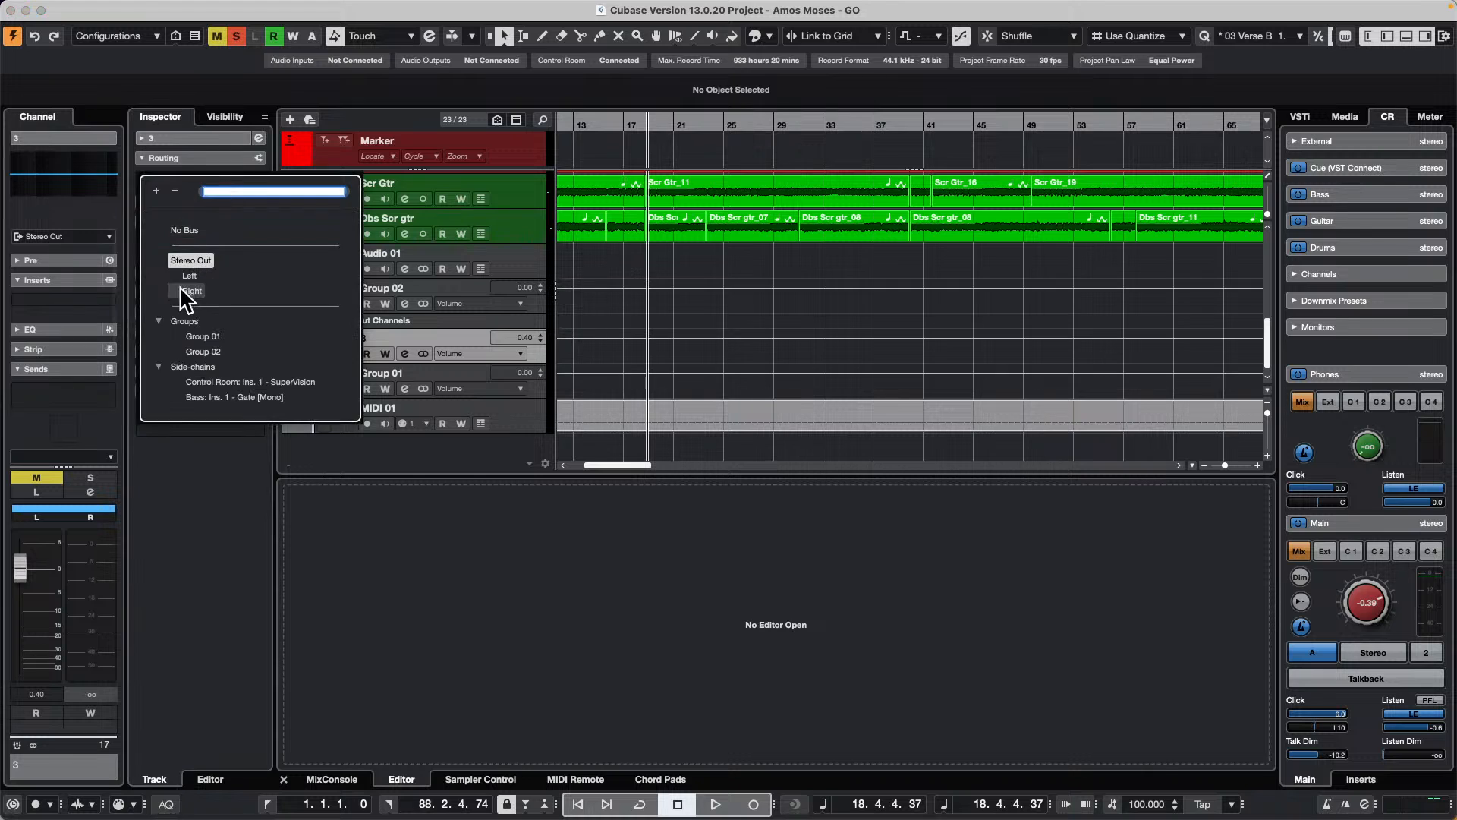
pyautogui.click(220, 504)
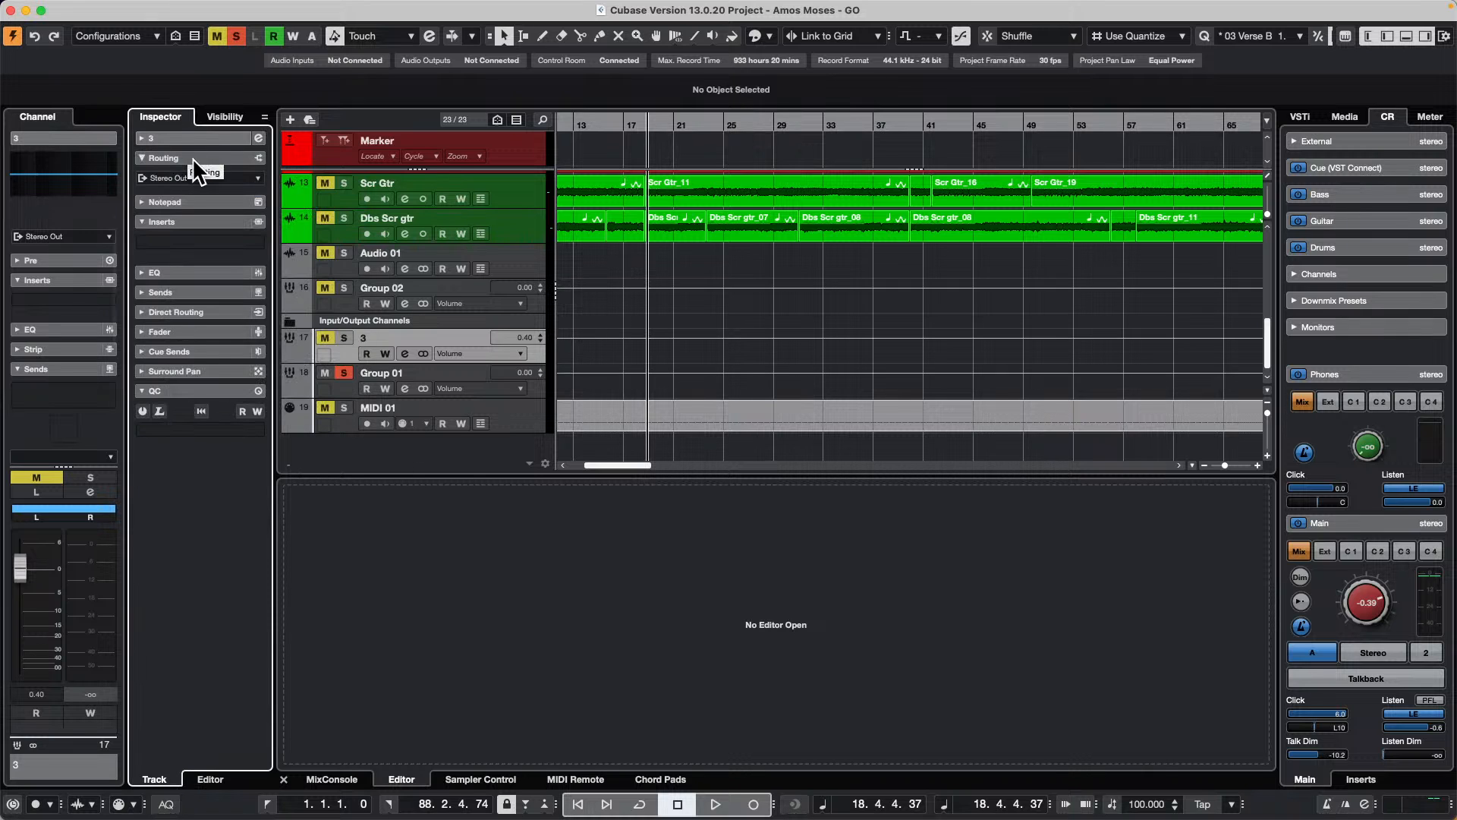
# Step: Check the Audio 01 track's input routing choices again with the group tracks rearranged
pyautogui.scroll(-1, 481, 410)
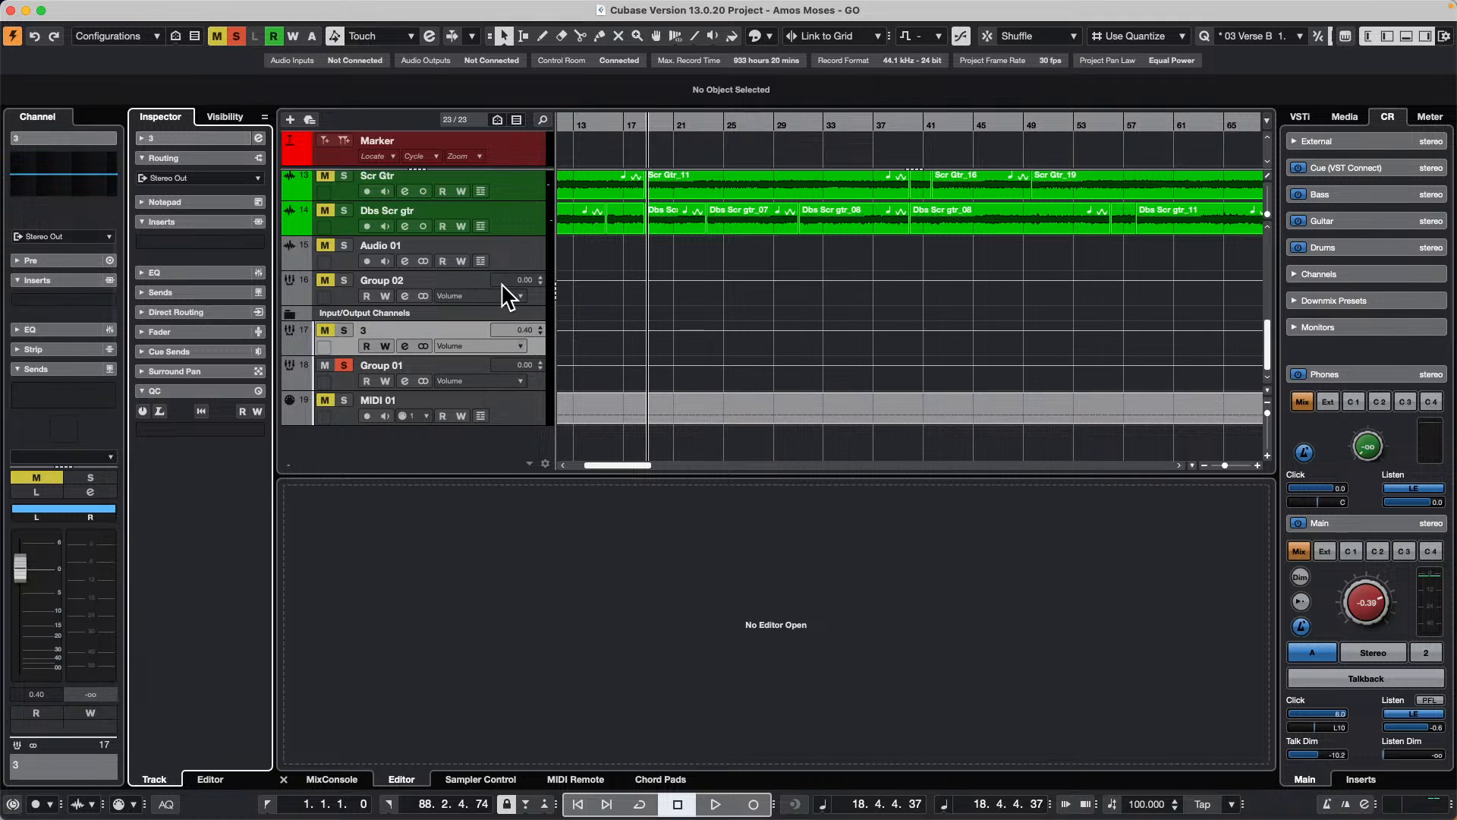
pyautogui.click(511, 248)
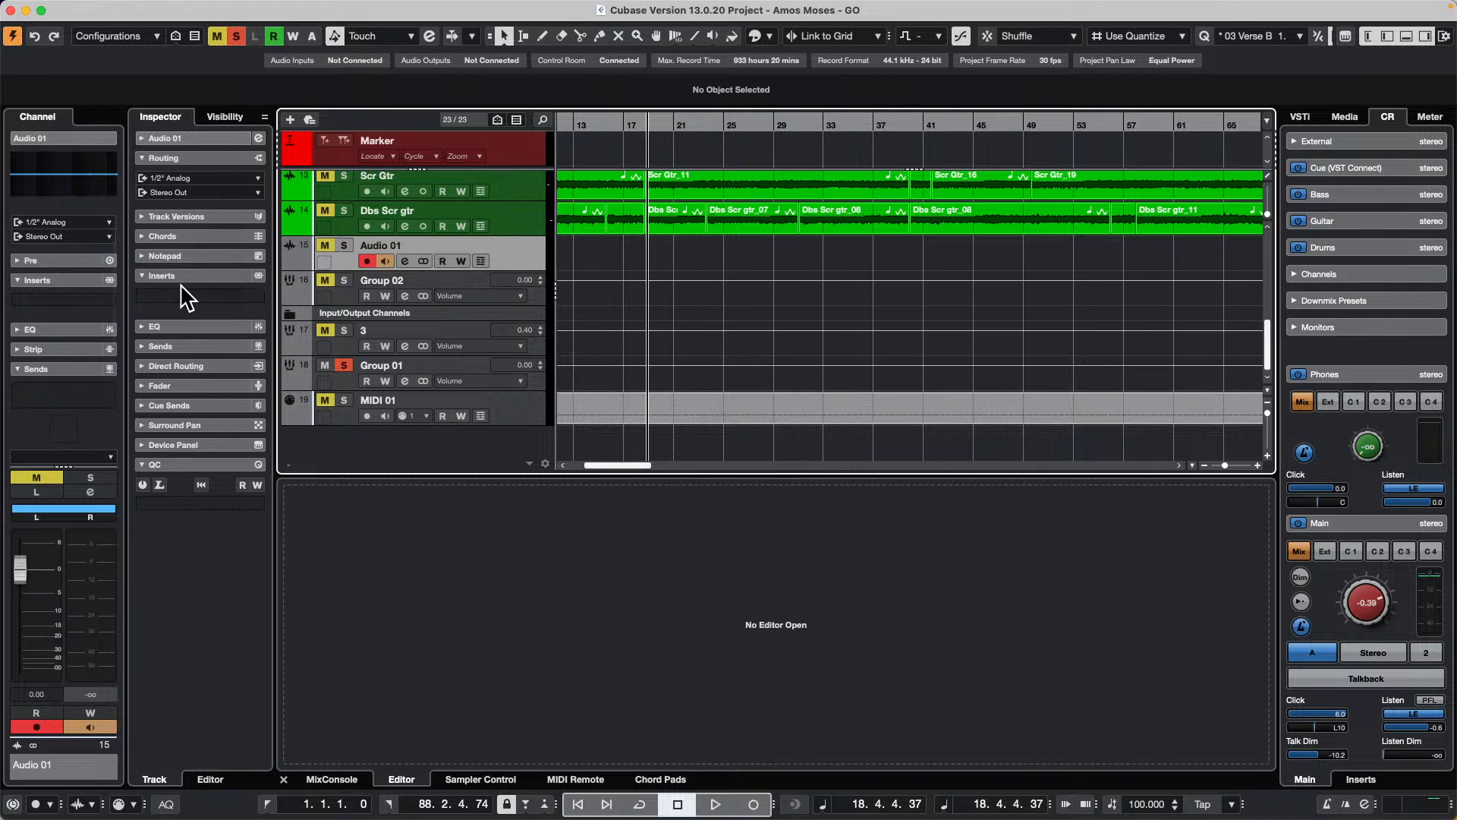
pyautogui.click(215, 178)
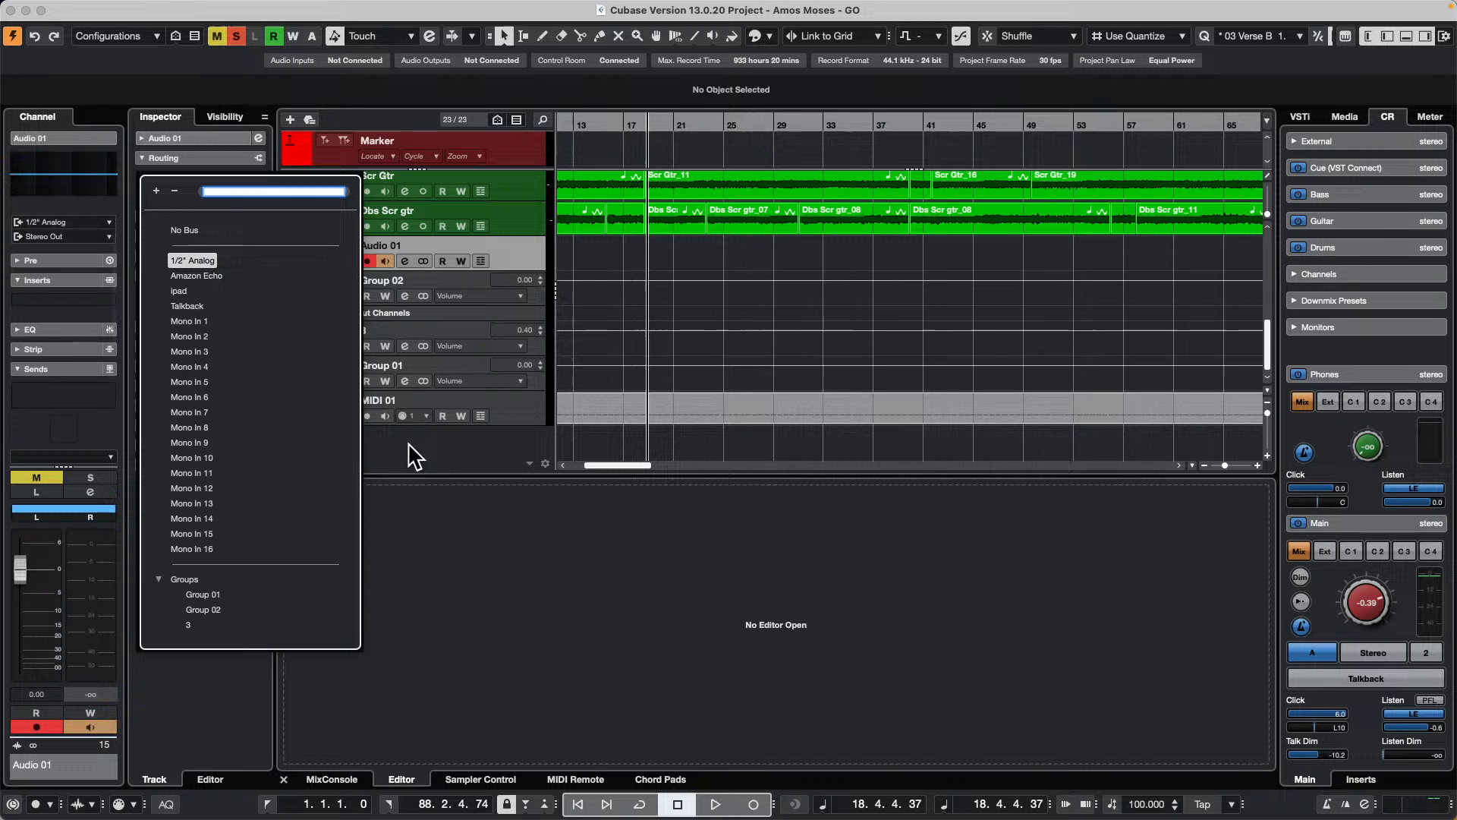
pyautogui.click(691, 323)
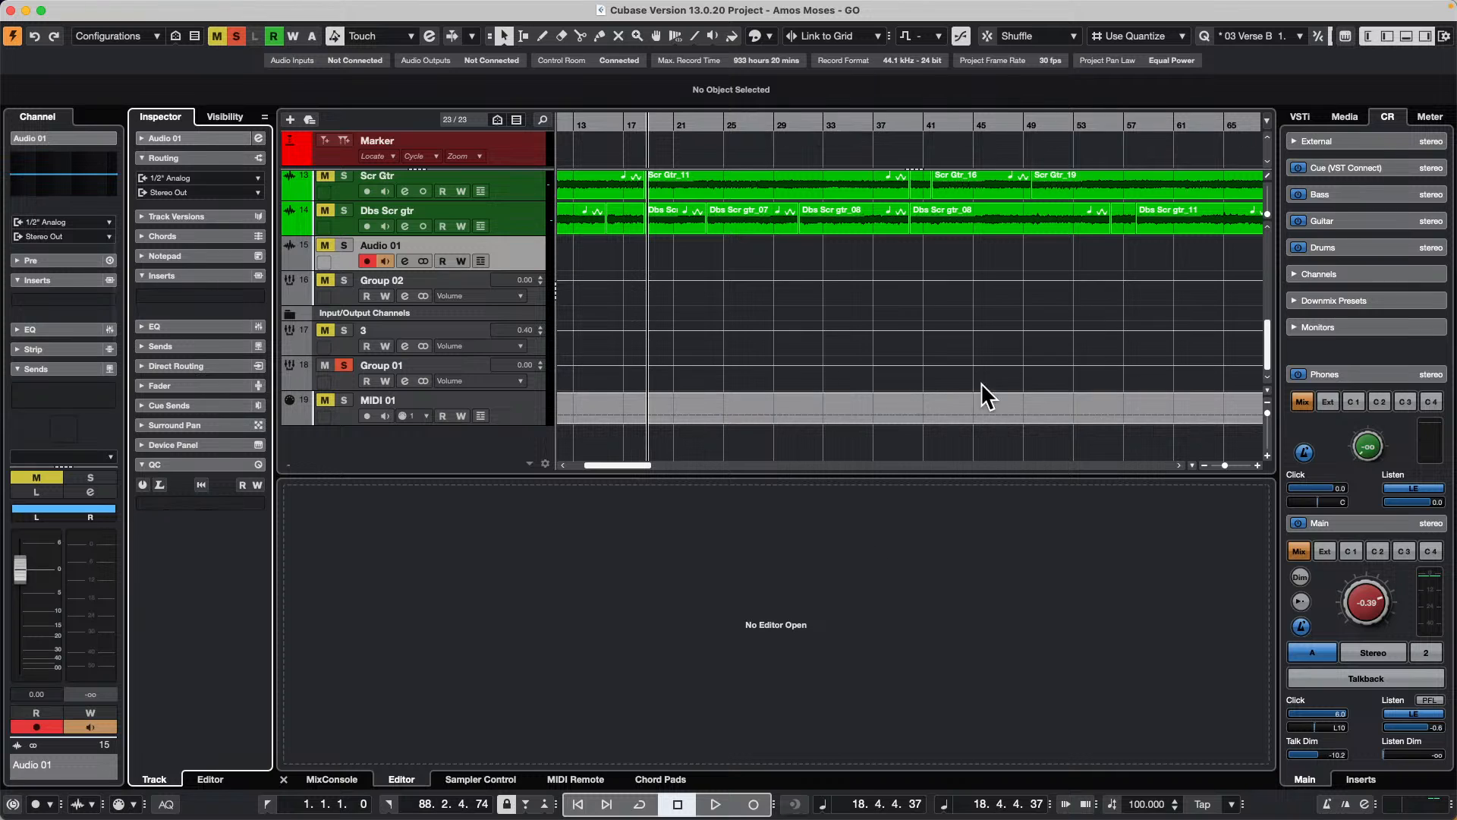
pyautogui.moveTo(589, 3)
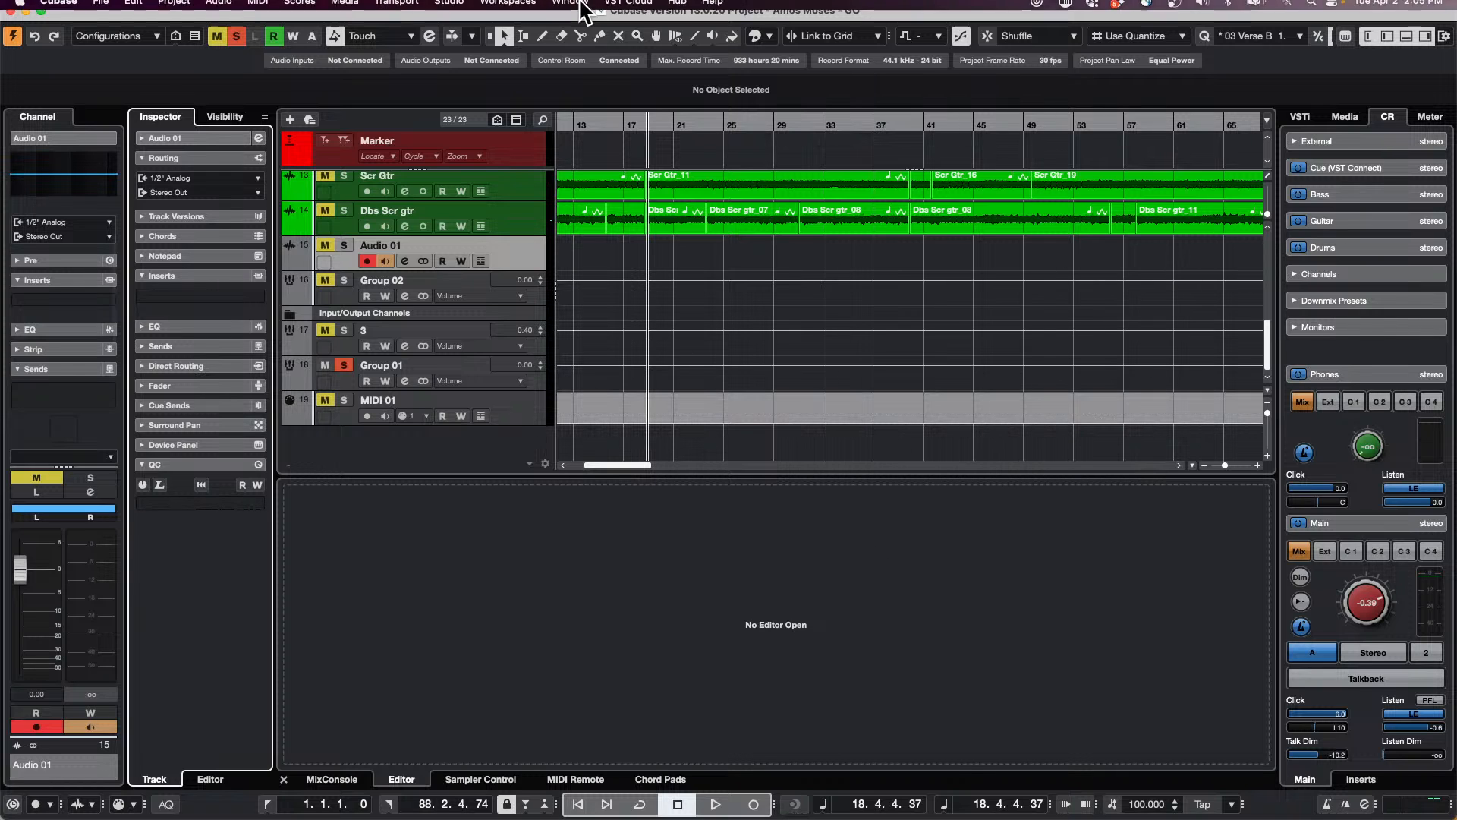
pyautogui.click(446, 9)
pyautogui.click(445, 9)
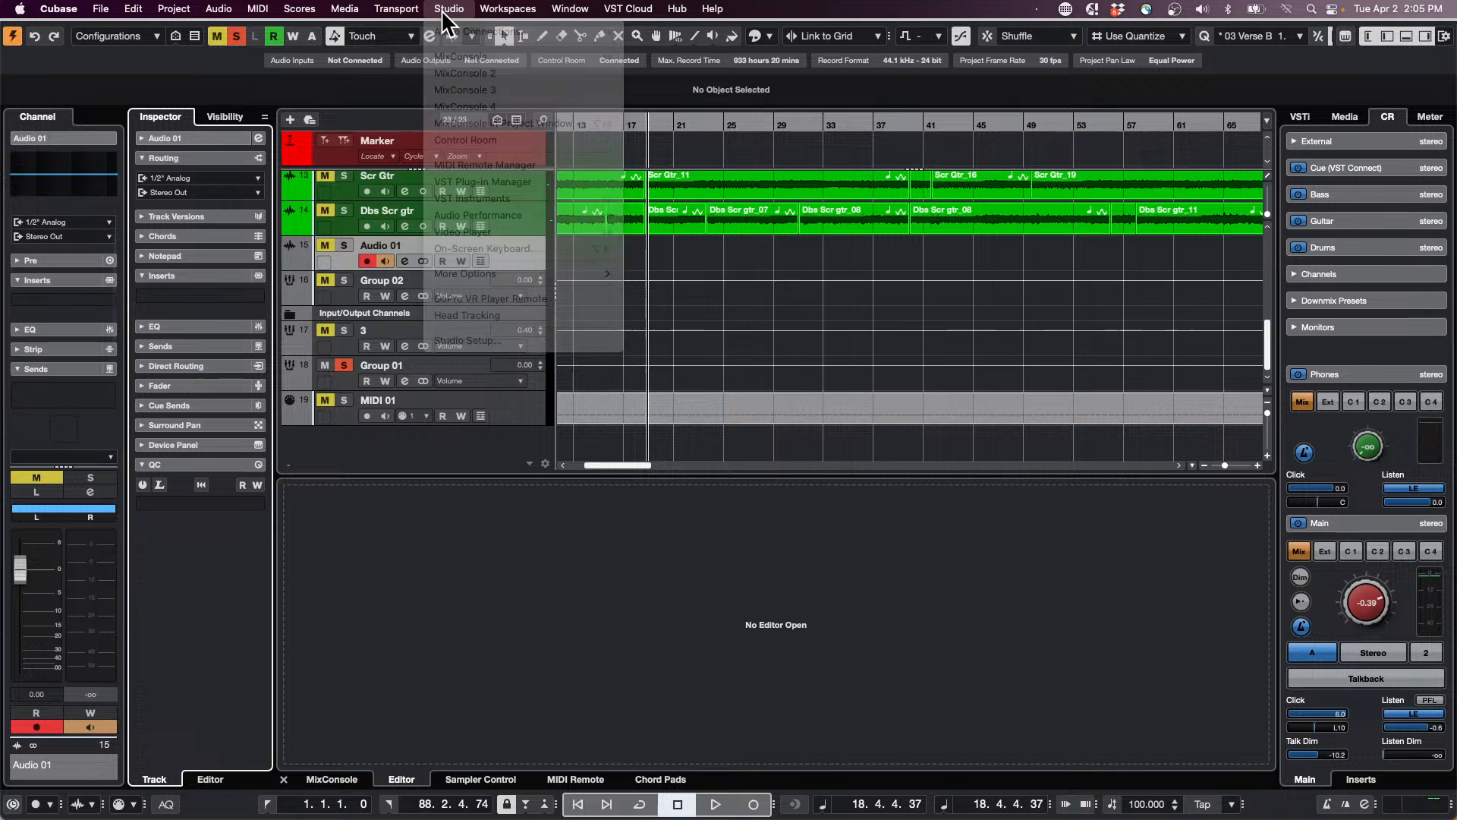
pyautogui.click(452, 9)
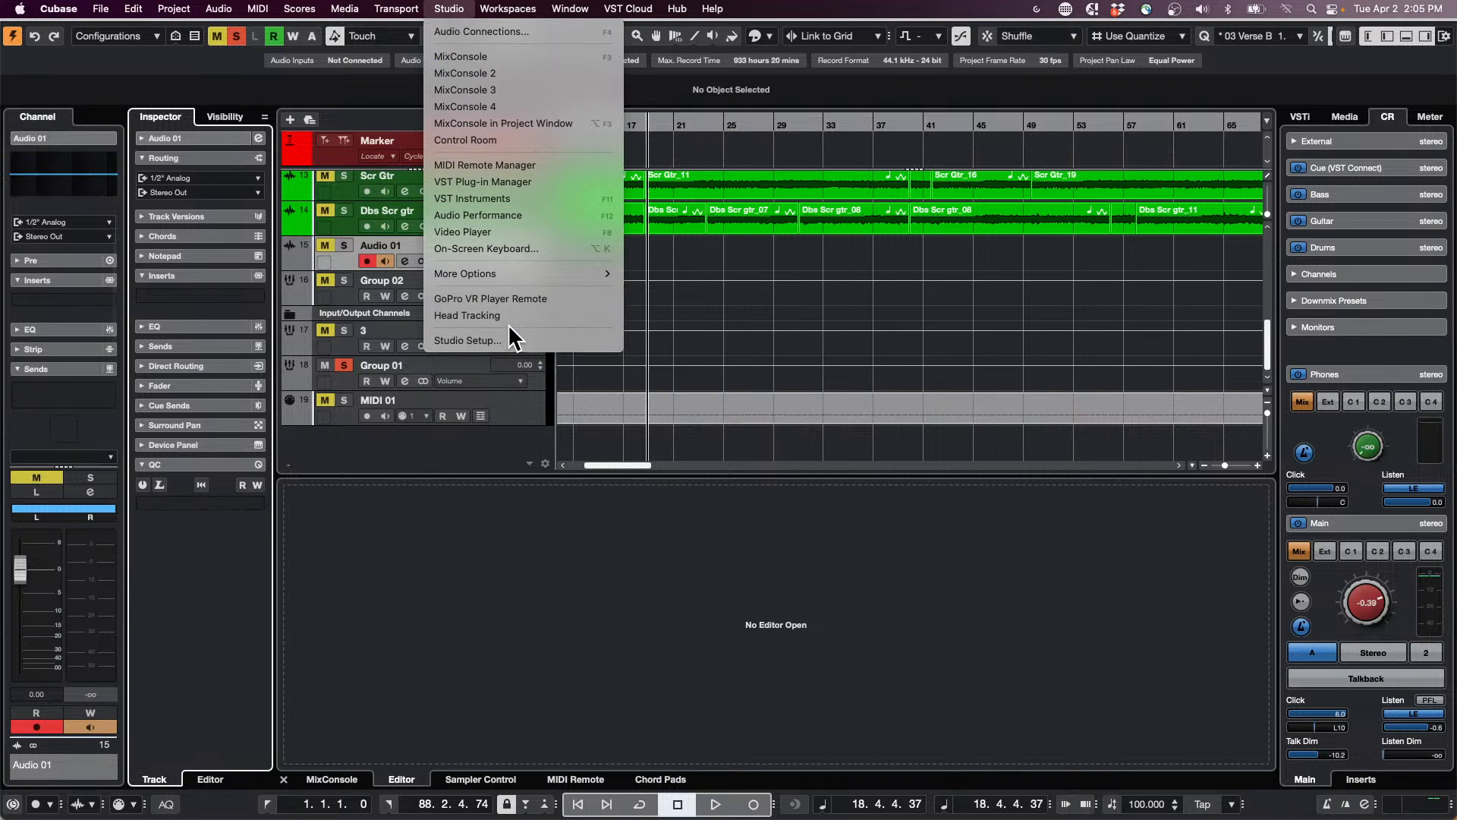
pyautogui.moveTo(509, 4)
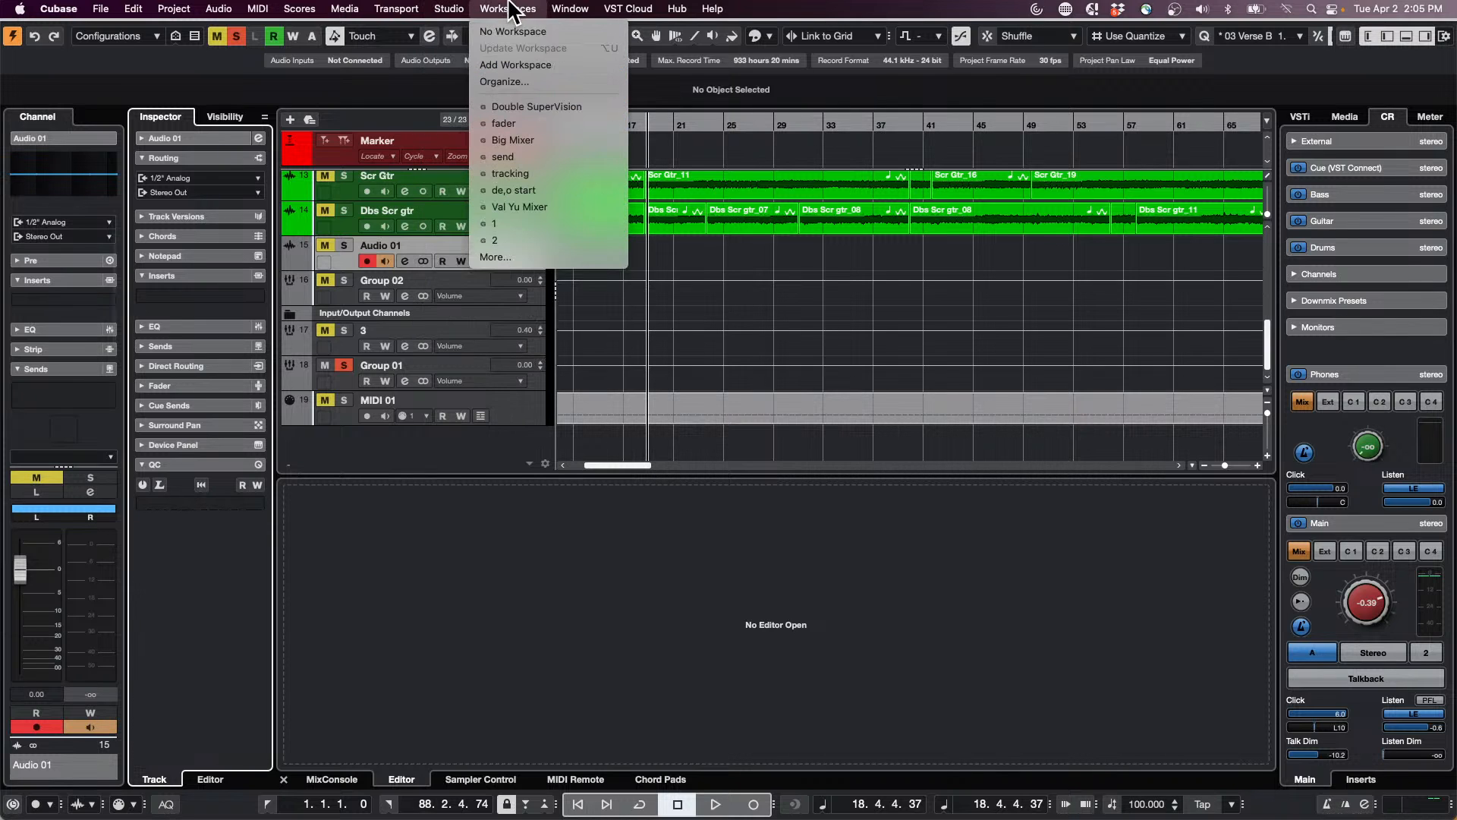
pyautogui.moveTo(461, 11)
pyautogui.click(496, 30)
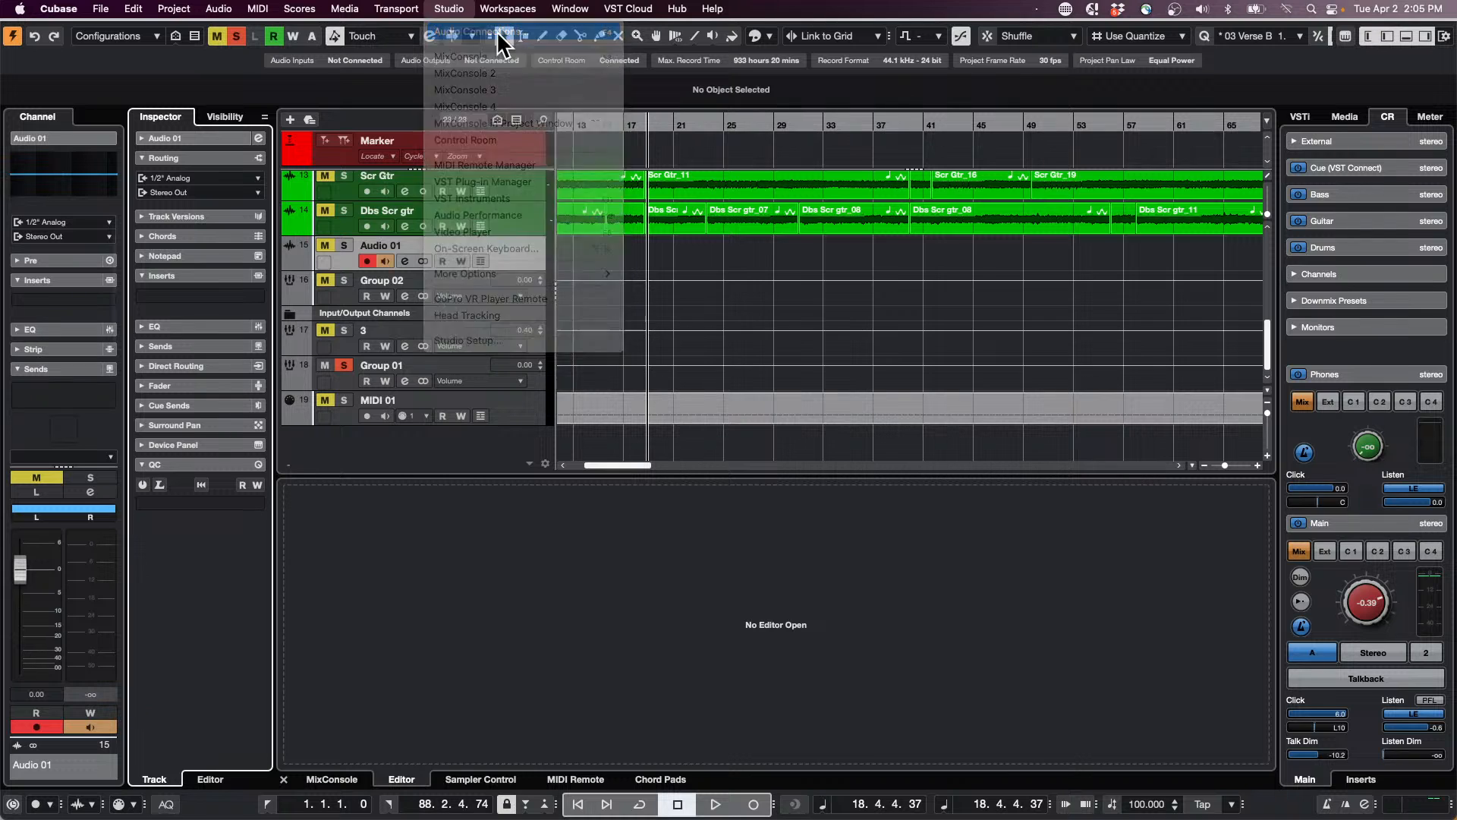
pyautogui.click(621, 300)
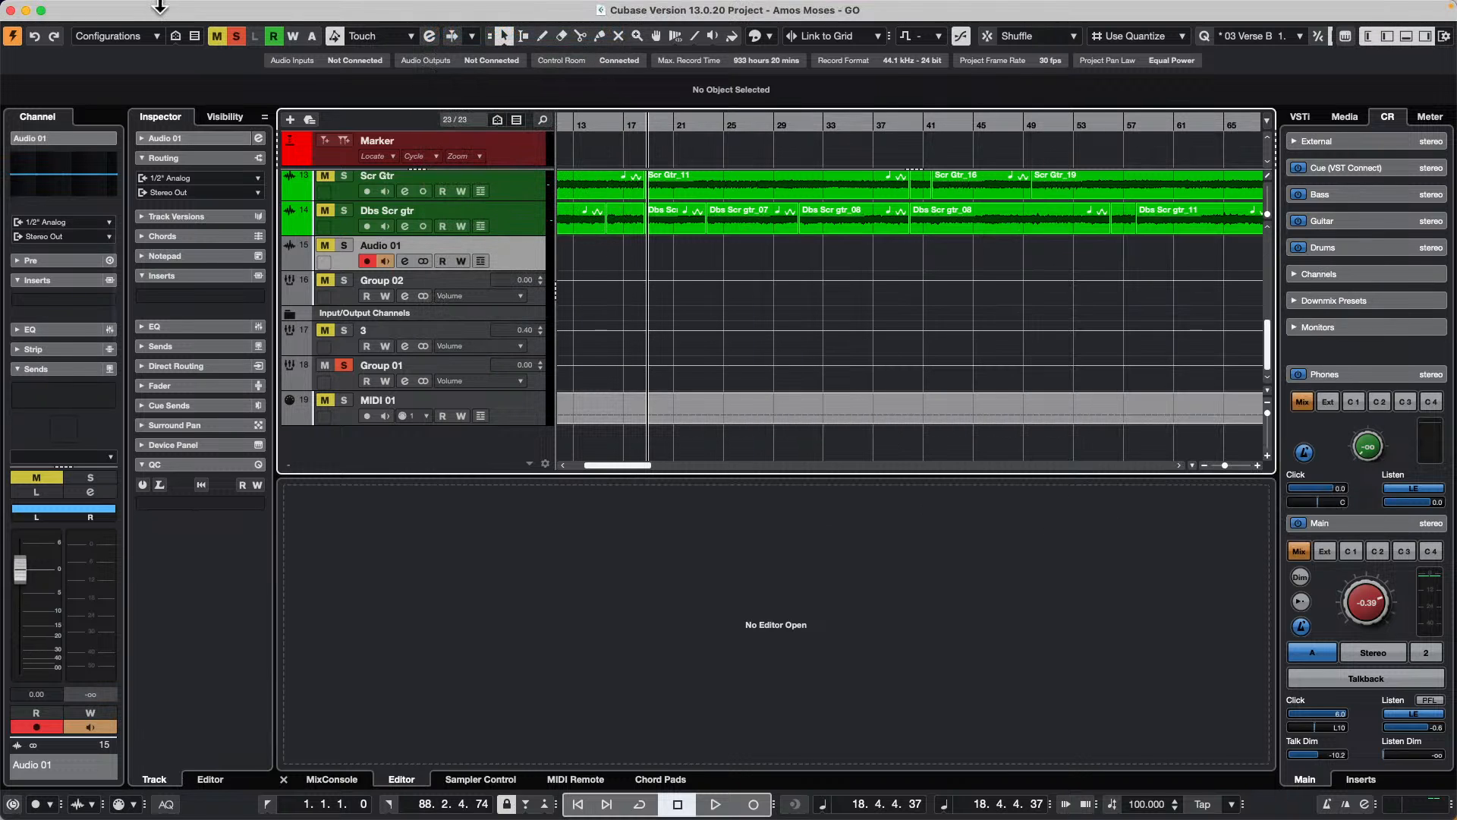
# Step: Revert the project to its previously saved version
pyautogui.click(132, 10)
pyautogui.moveTo(101, 8)
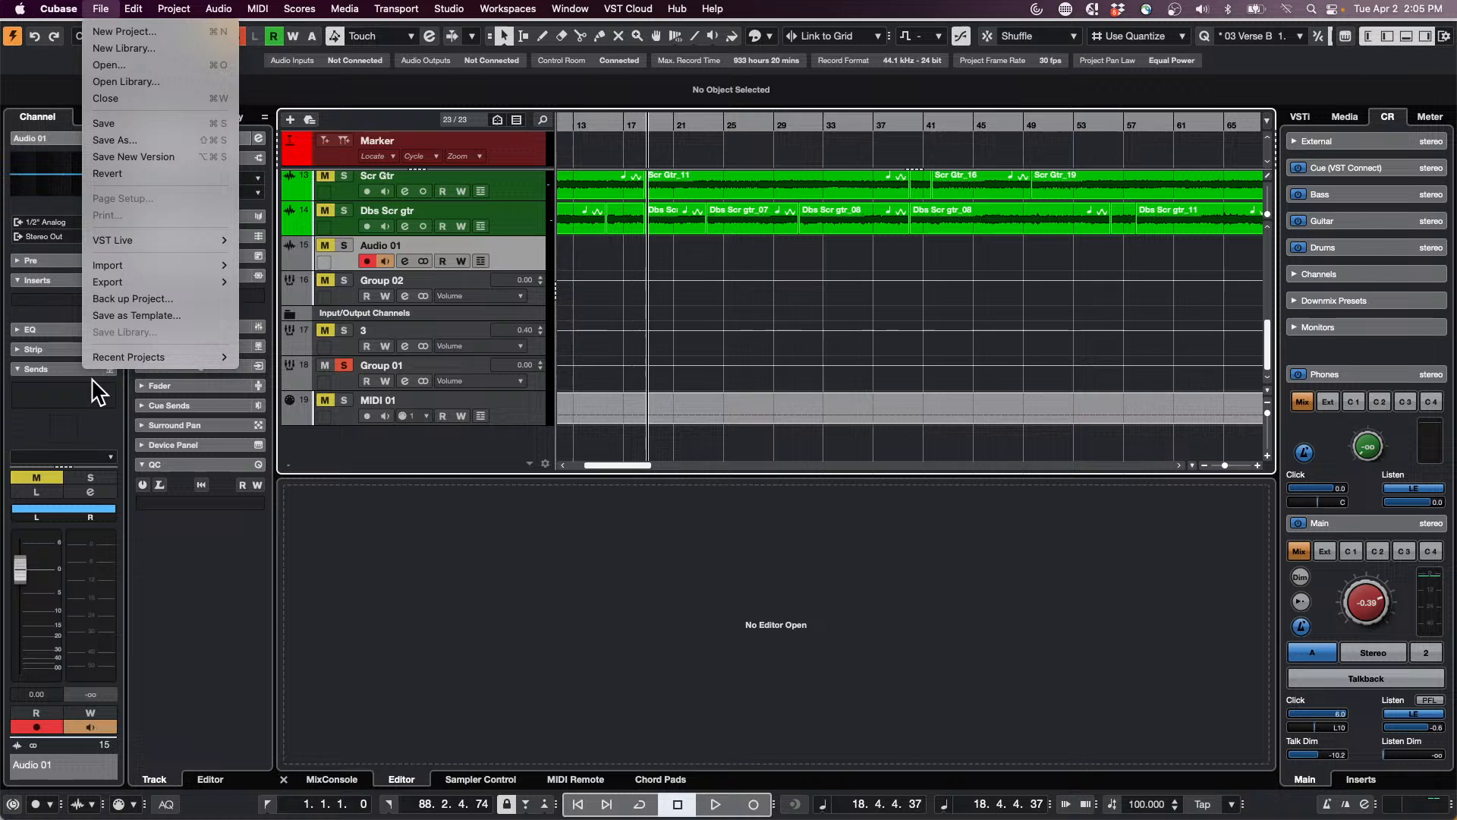
pyautogui.moveTo(151, 352)
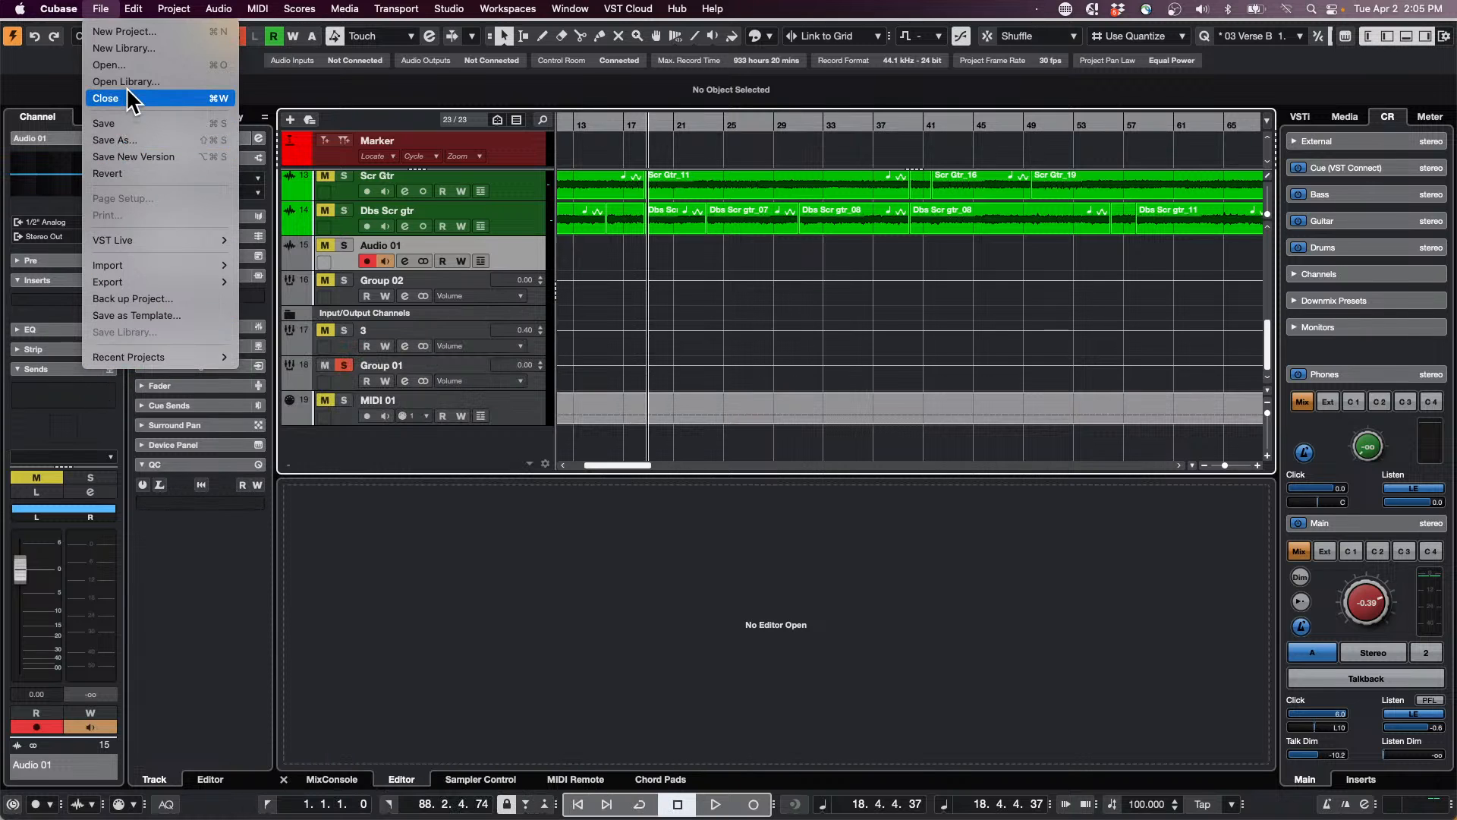
pyautogui.click(114, 173)
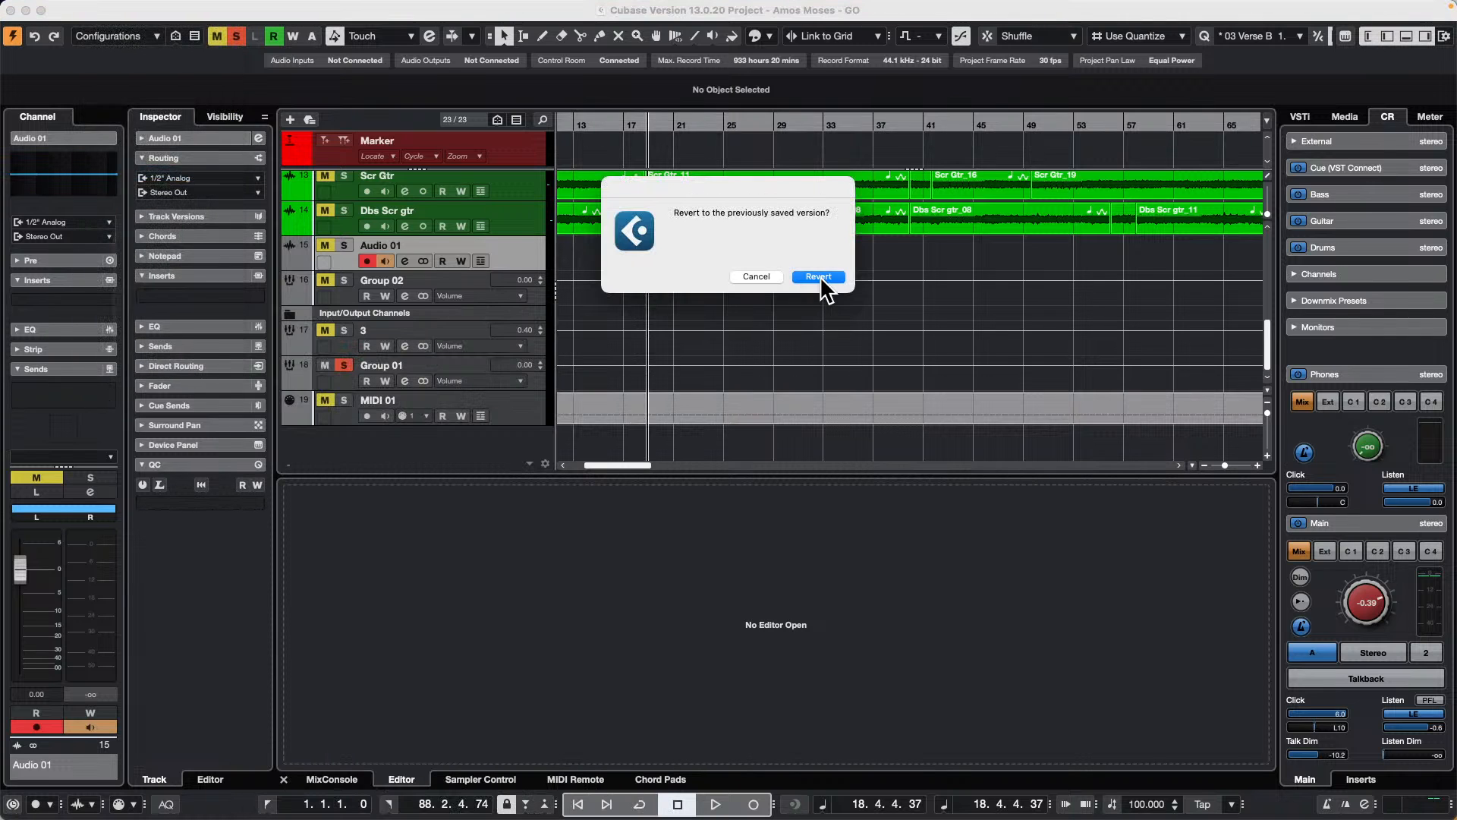
pyautogui.click(818, 278)
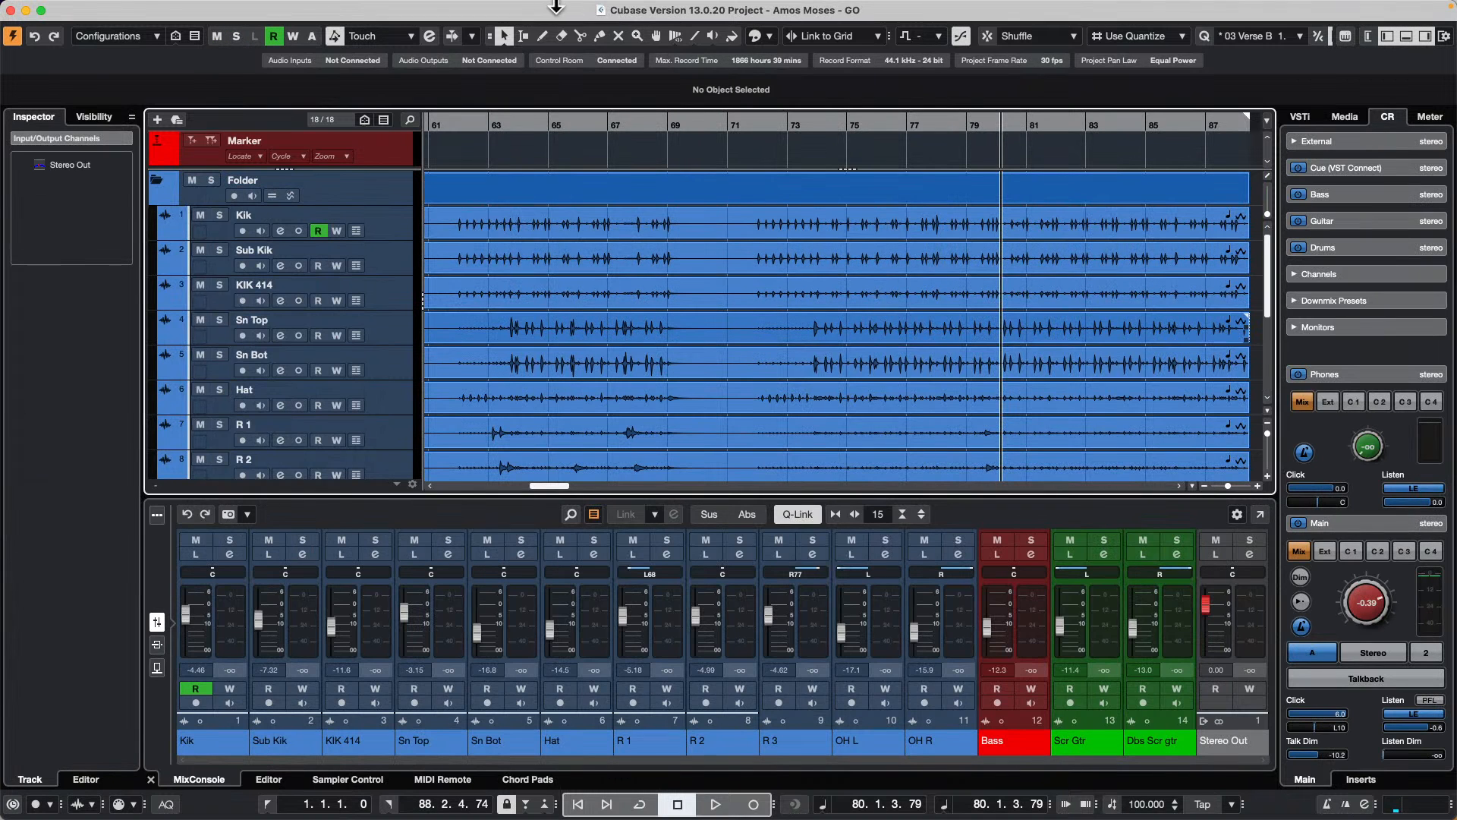
# Step: Review the Control Room buses and their device assignments in Audio Connections, and close the window
pyautogui.click(456, 9)
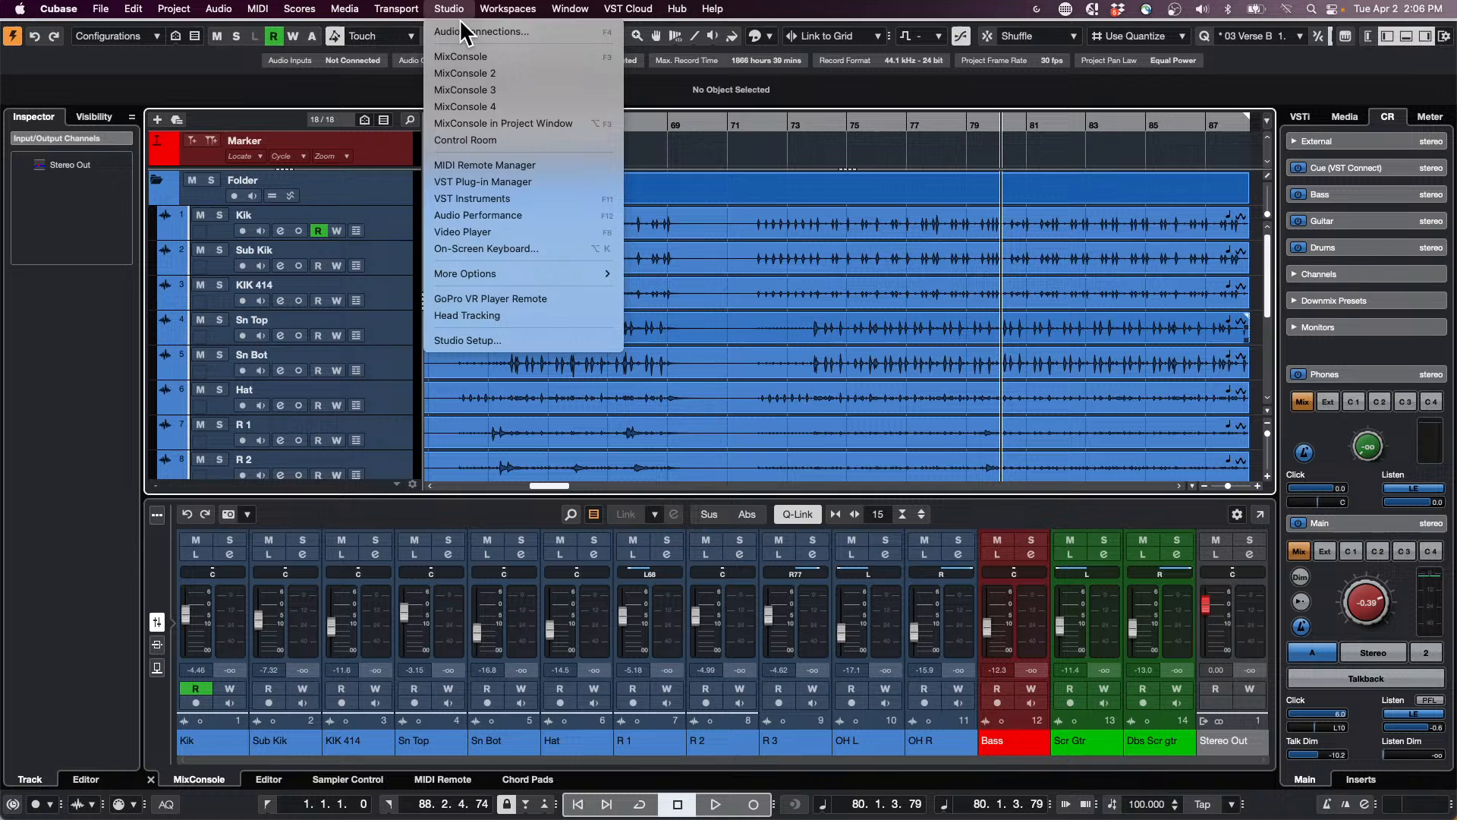
pyautogui.click(467, 31)
pyautogui.moveTo(903, 238); pyautogui.dragTo(556, 126)
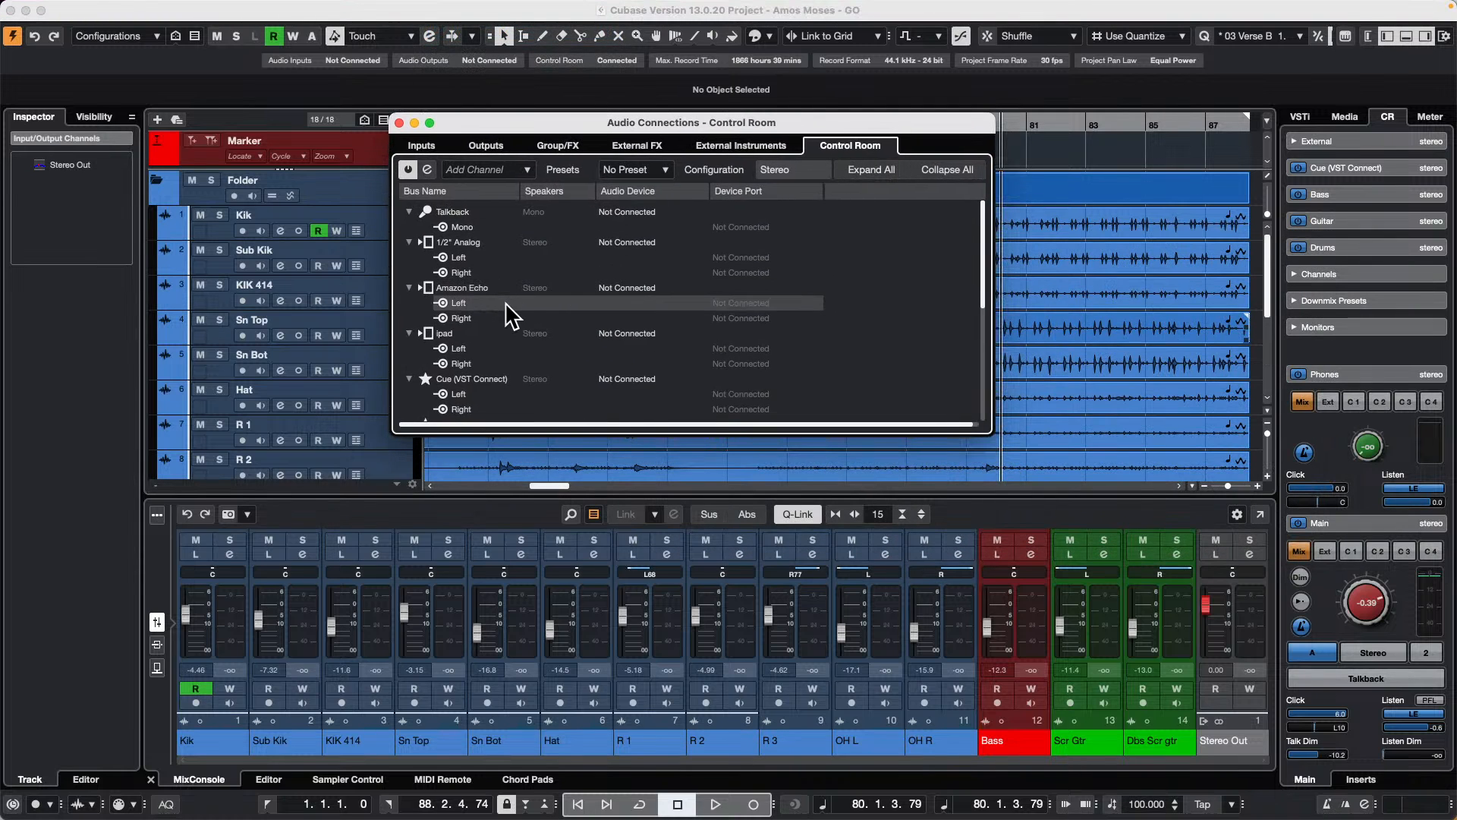
pyautogui.scroll(-3, 543, 349)
pyautogui.scroll(-4, 543, 349)
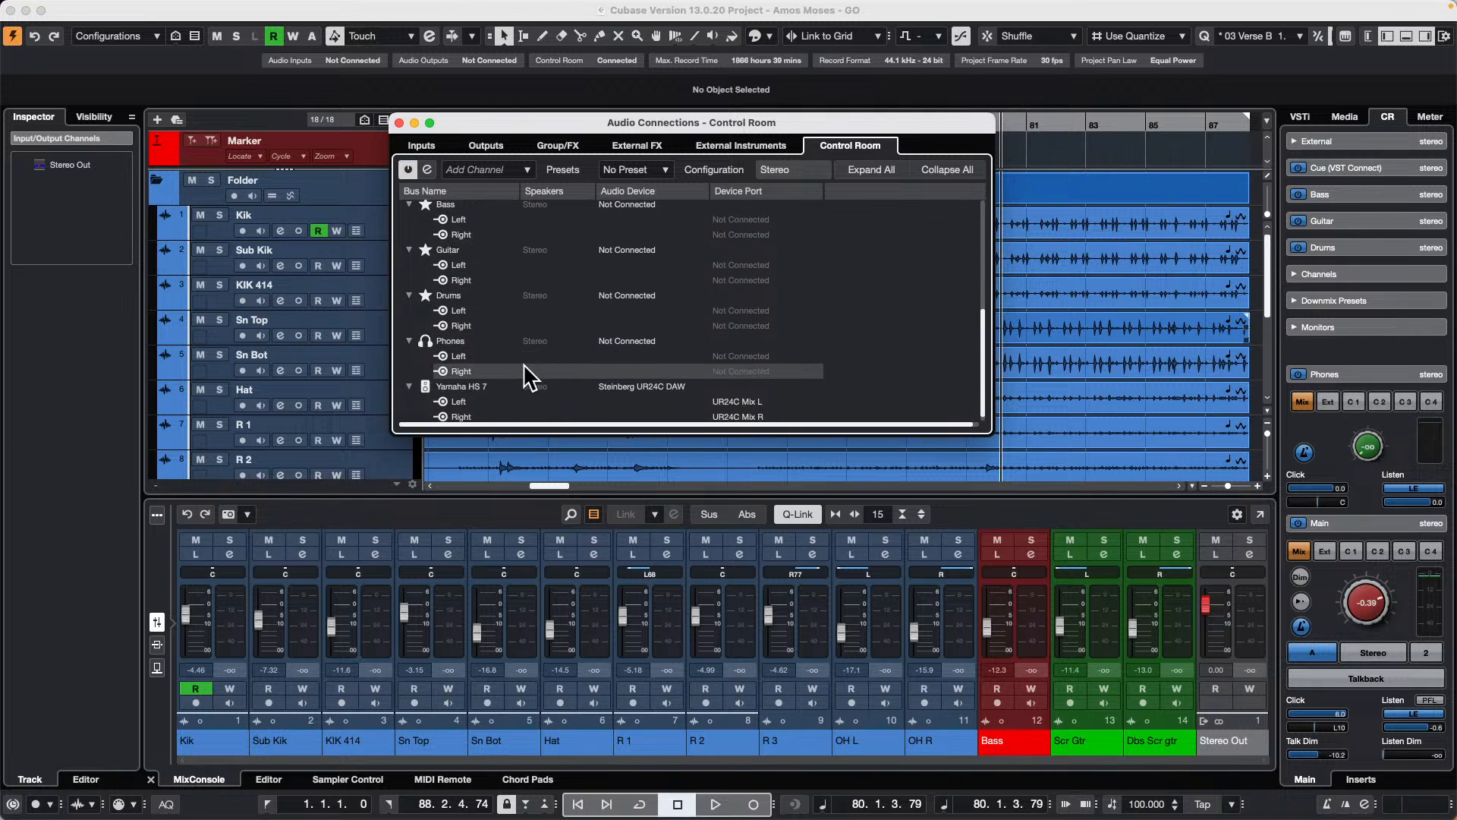
pyautogui.scroll(2, 535, 341)
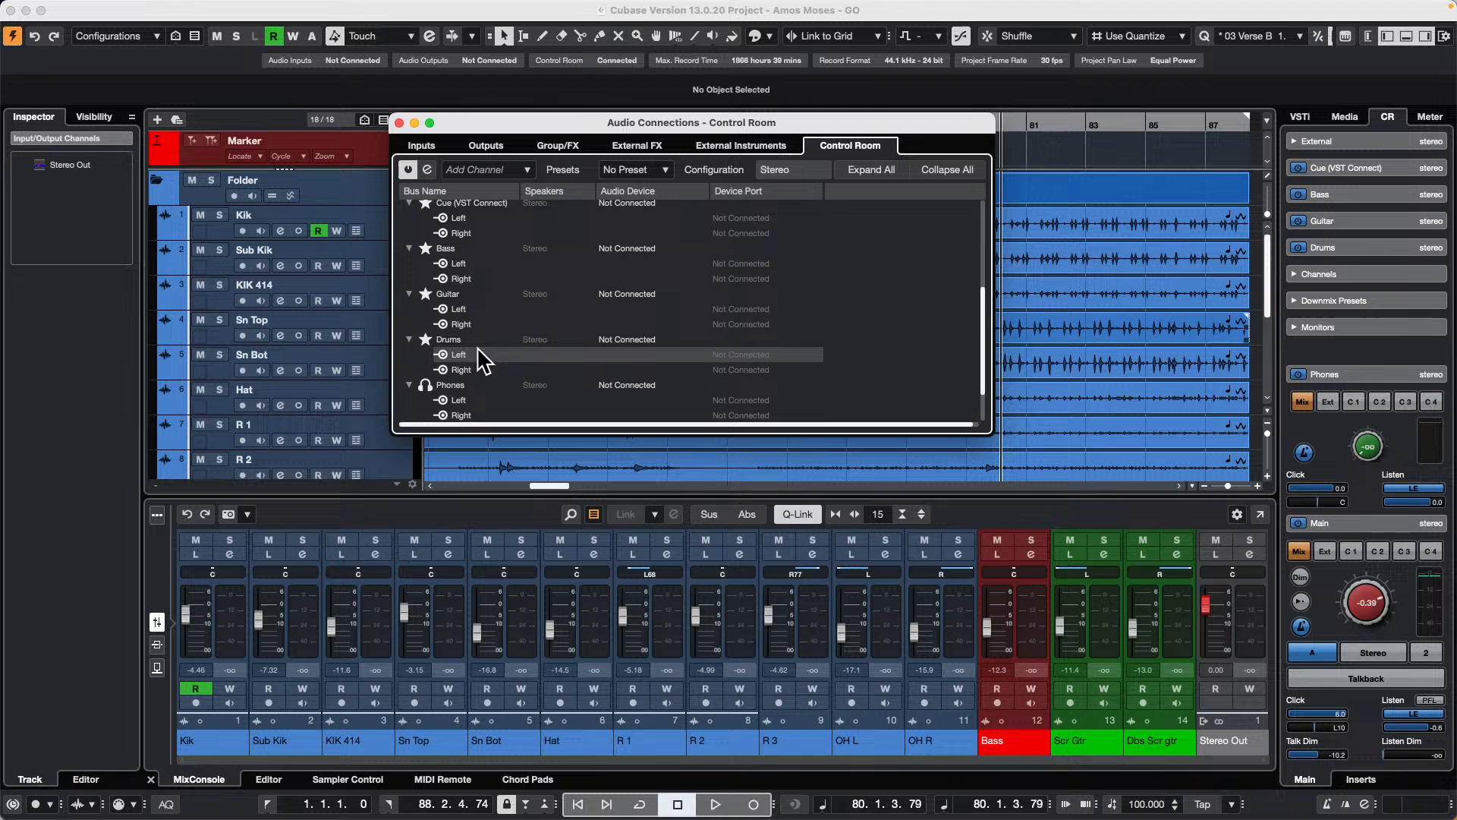
pyautogui.click(399, 123)
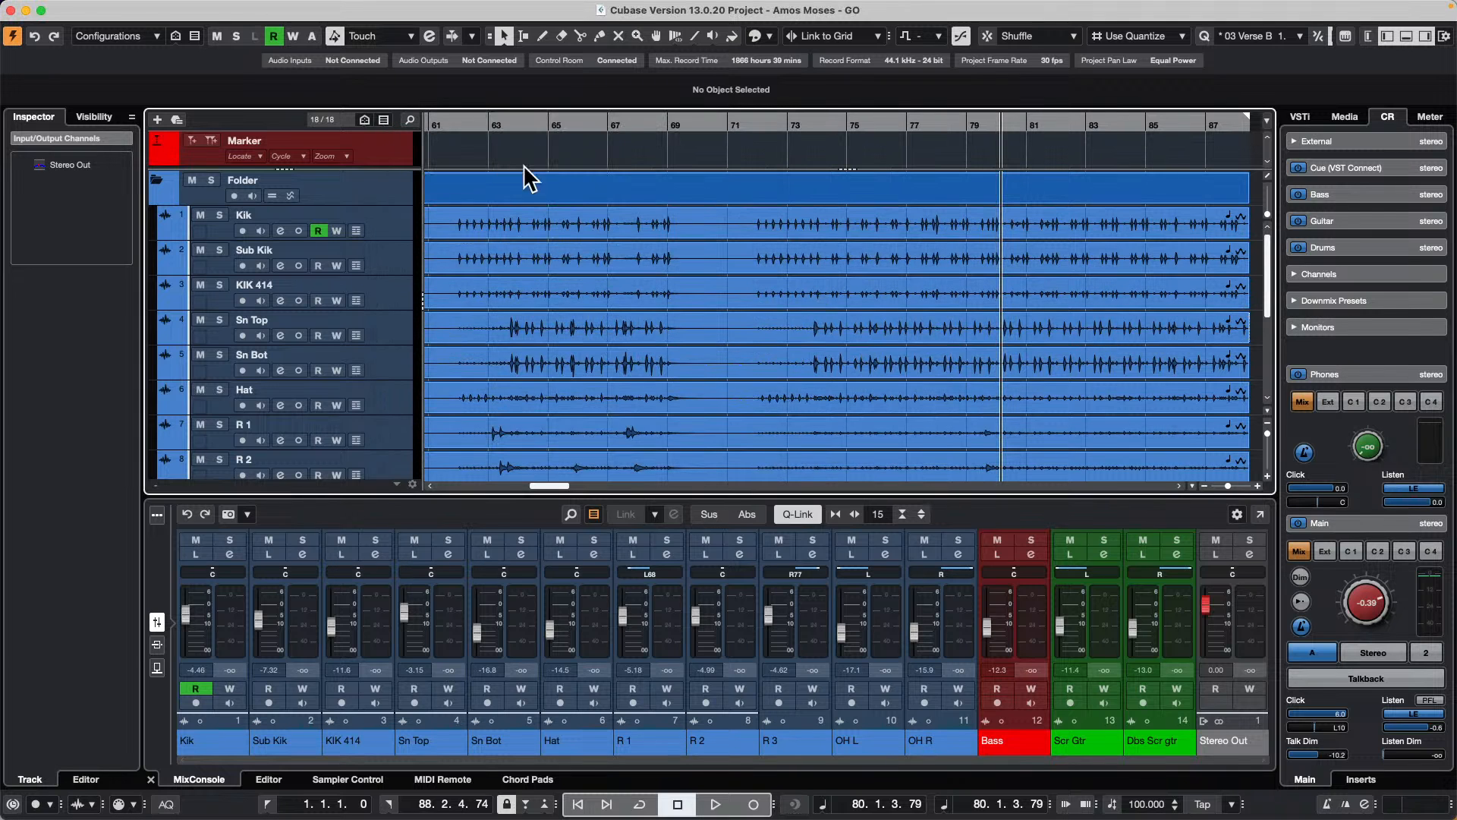
# Step: Assign the Bass cue bus to the Steinberg UR24C DAW device in the Control Room audio connections
pyautogui.click(449, 9)
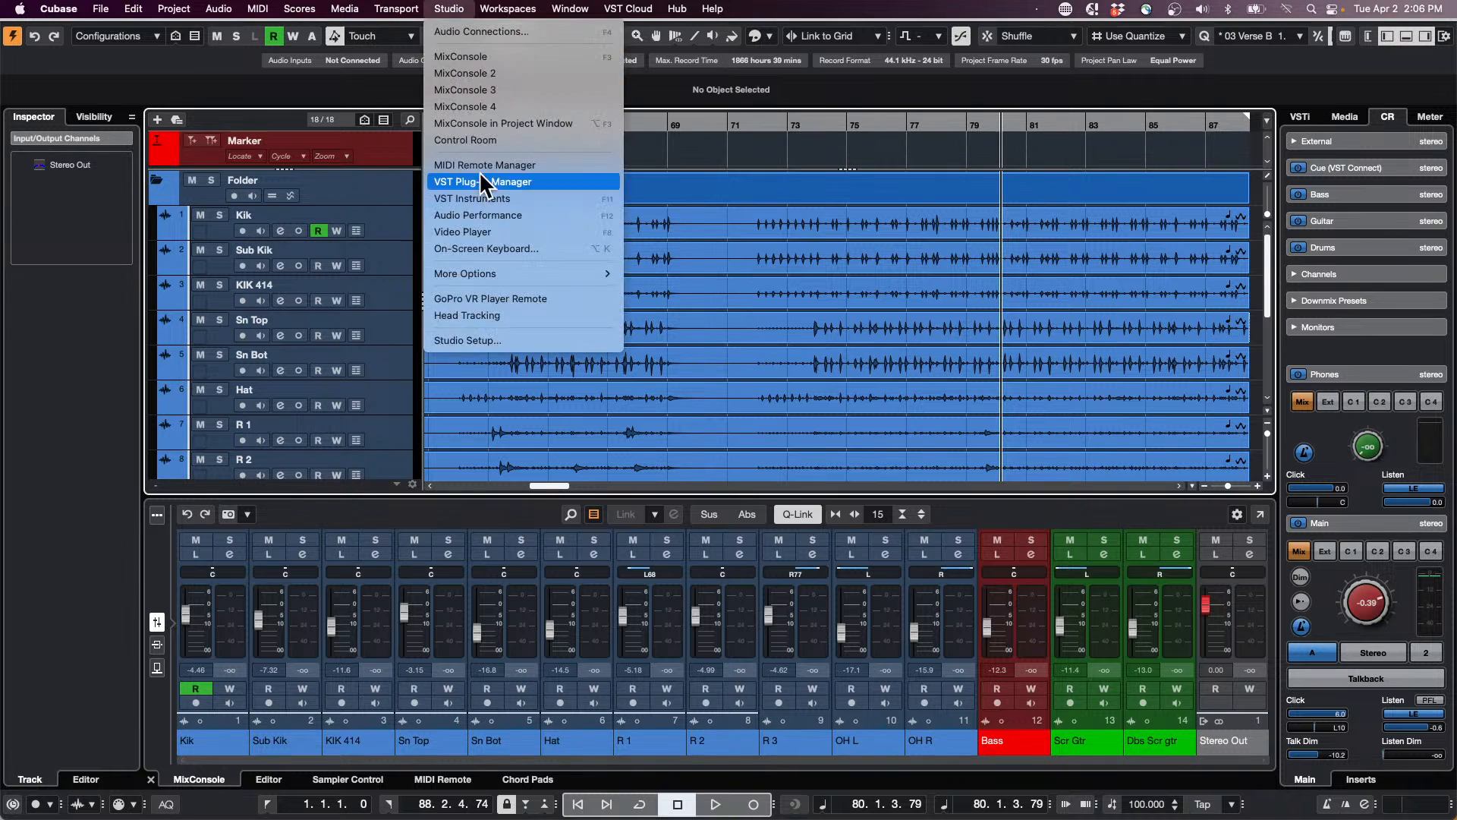
pyautogui.click(477, 33)
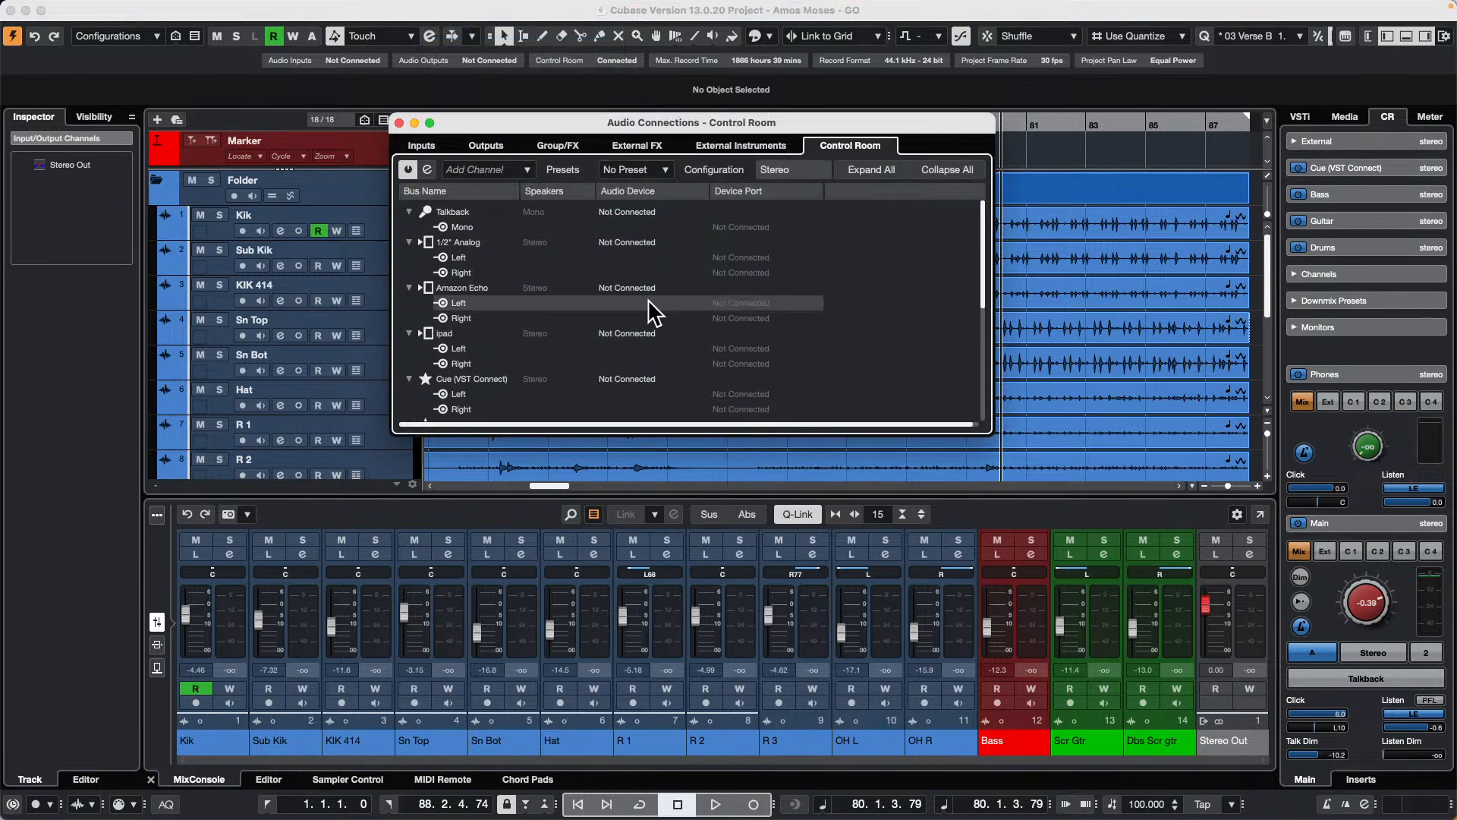
pyautogui.scroll(-4, 489, 283)
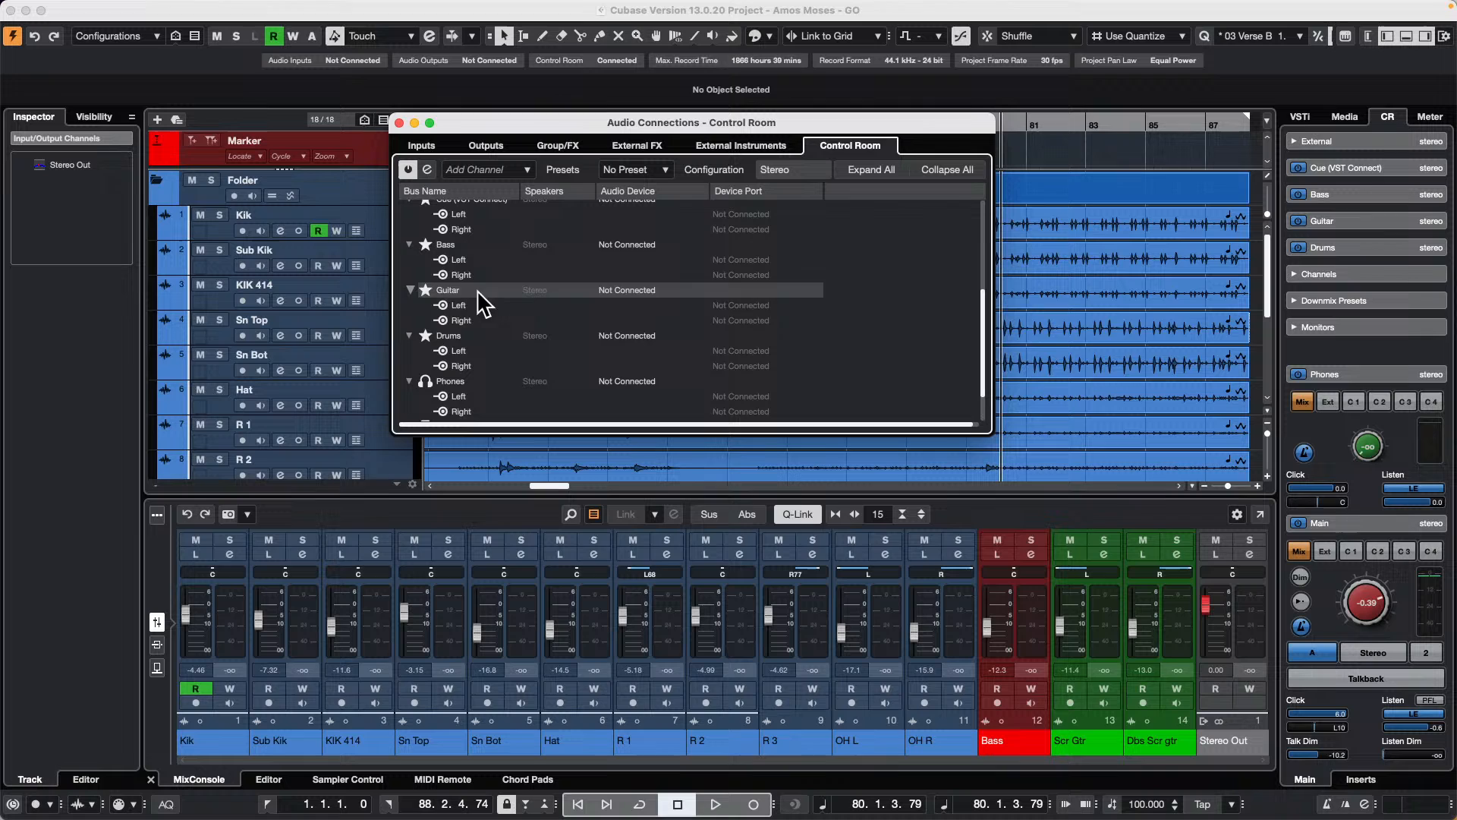
pyautogui.click(635, 242)
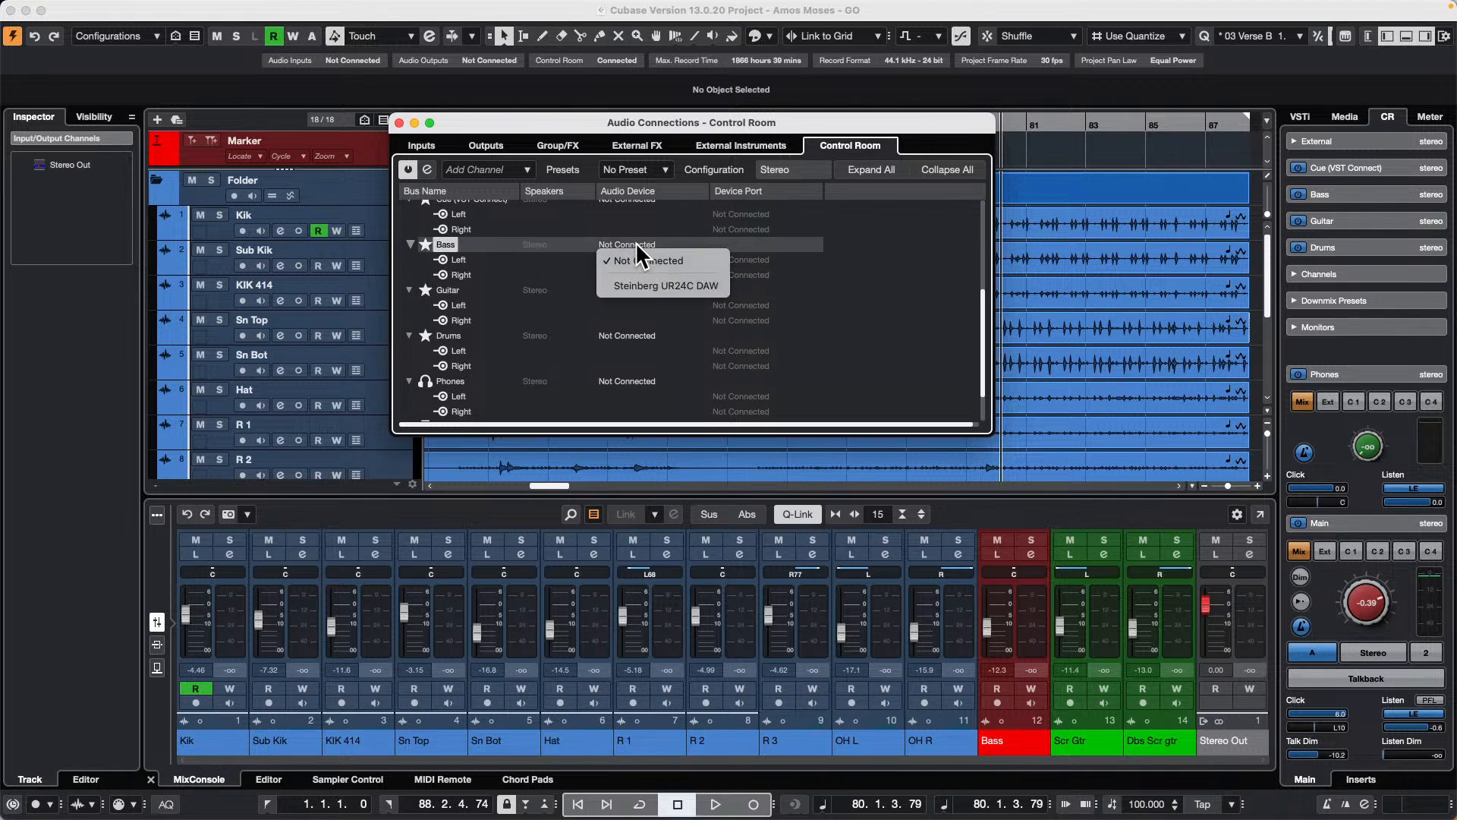
pyautogui.click(717, 287)
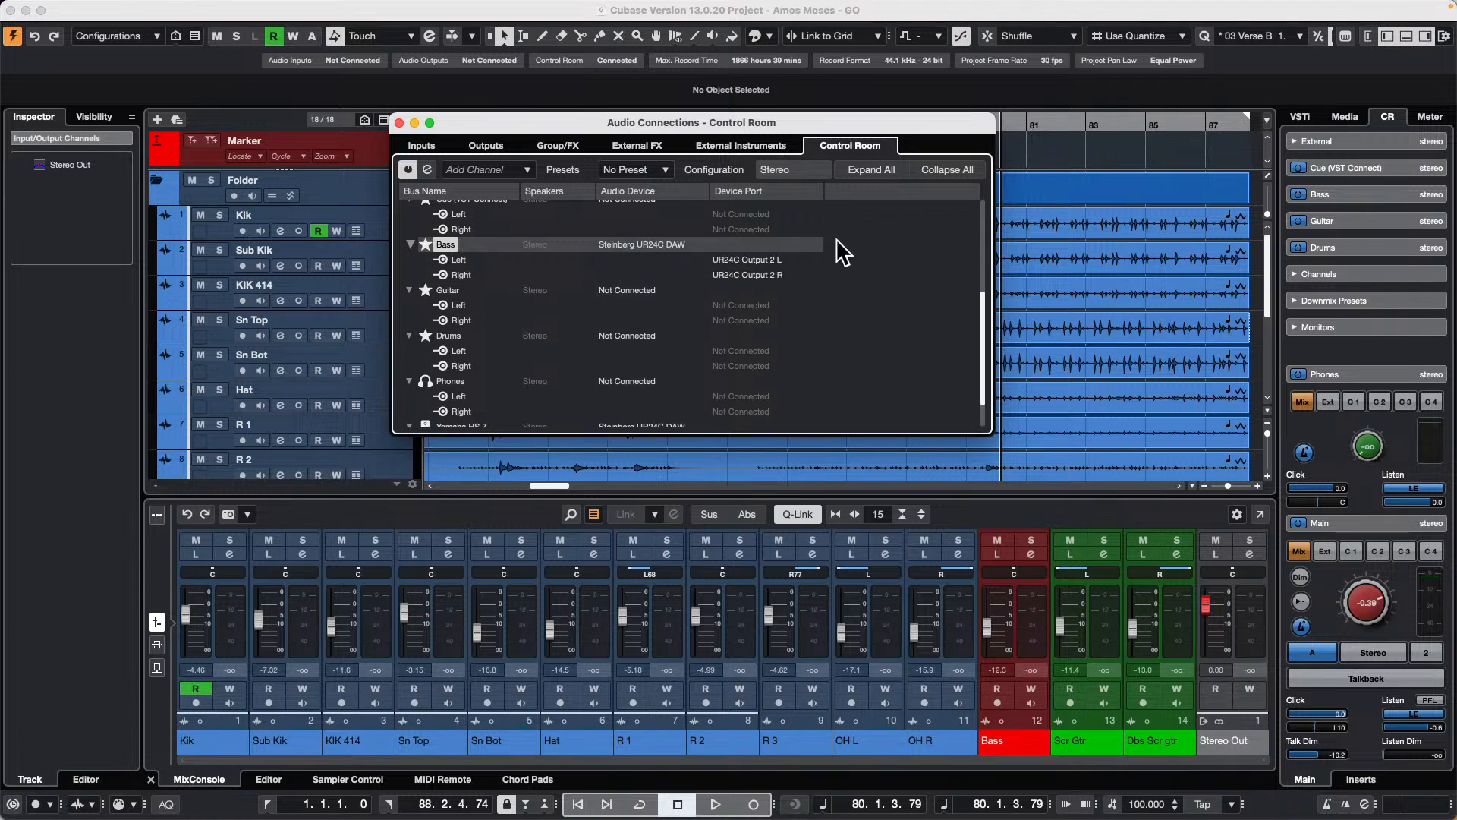
# Step: Route the Bass cue's left and right channels to UR24C Output 2 L and UR24C Output 2 R, and close Audio Connections
pyautogui.click(755, 258)
pyautogui.click(803, 329)
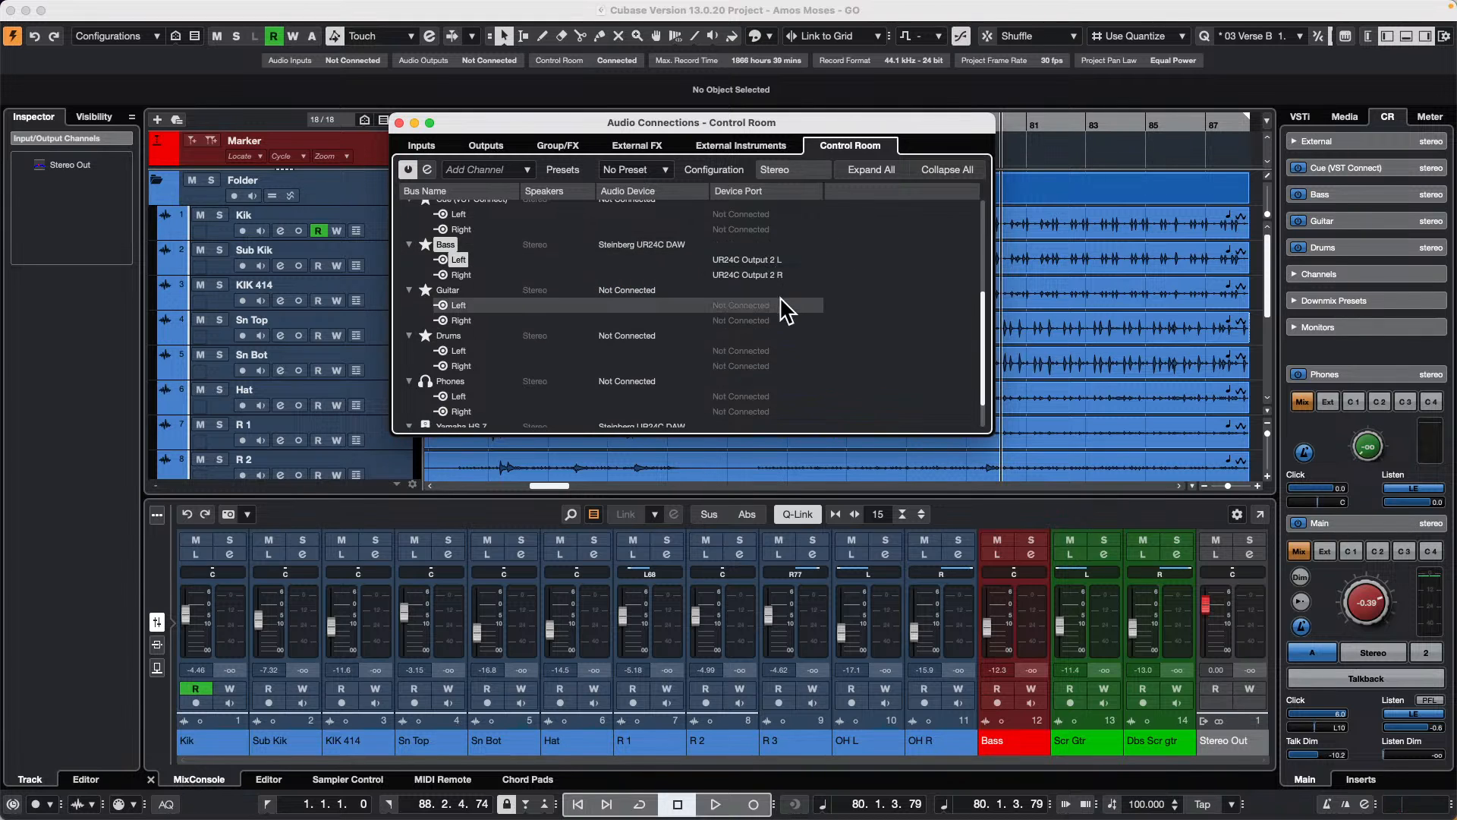
pyautogui.click(755, 272)
pyautogui.click(781, 363)
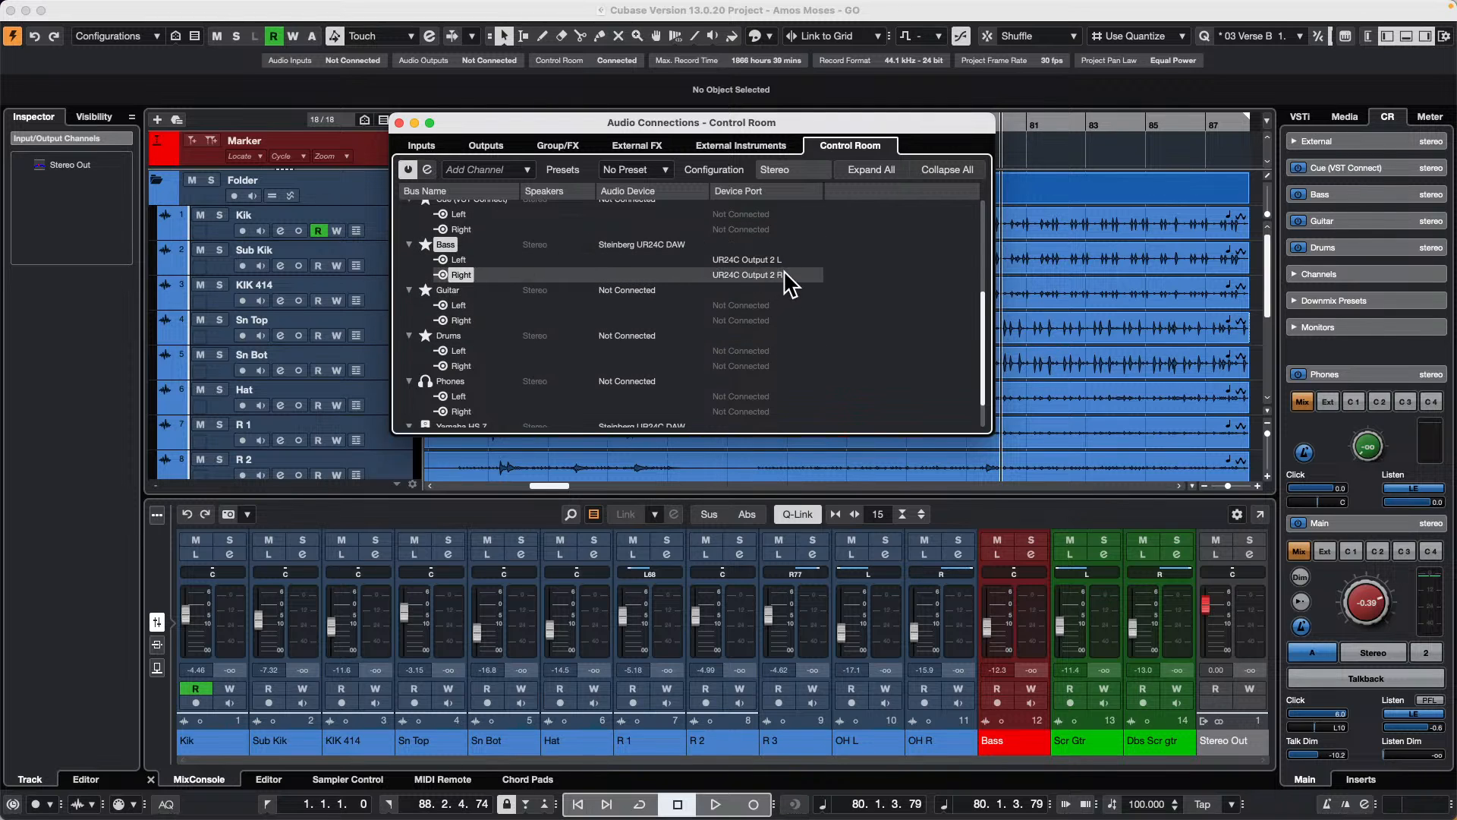
pyautogui.click(398, 122)
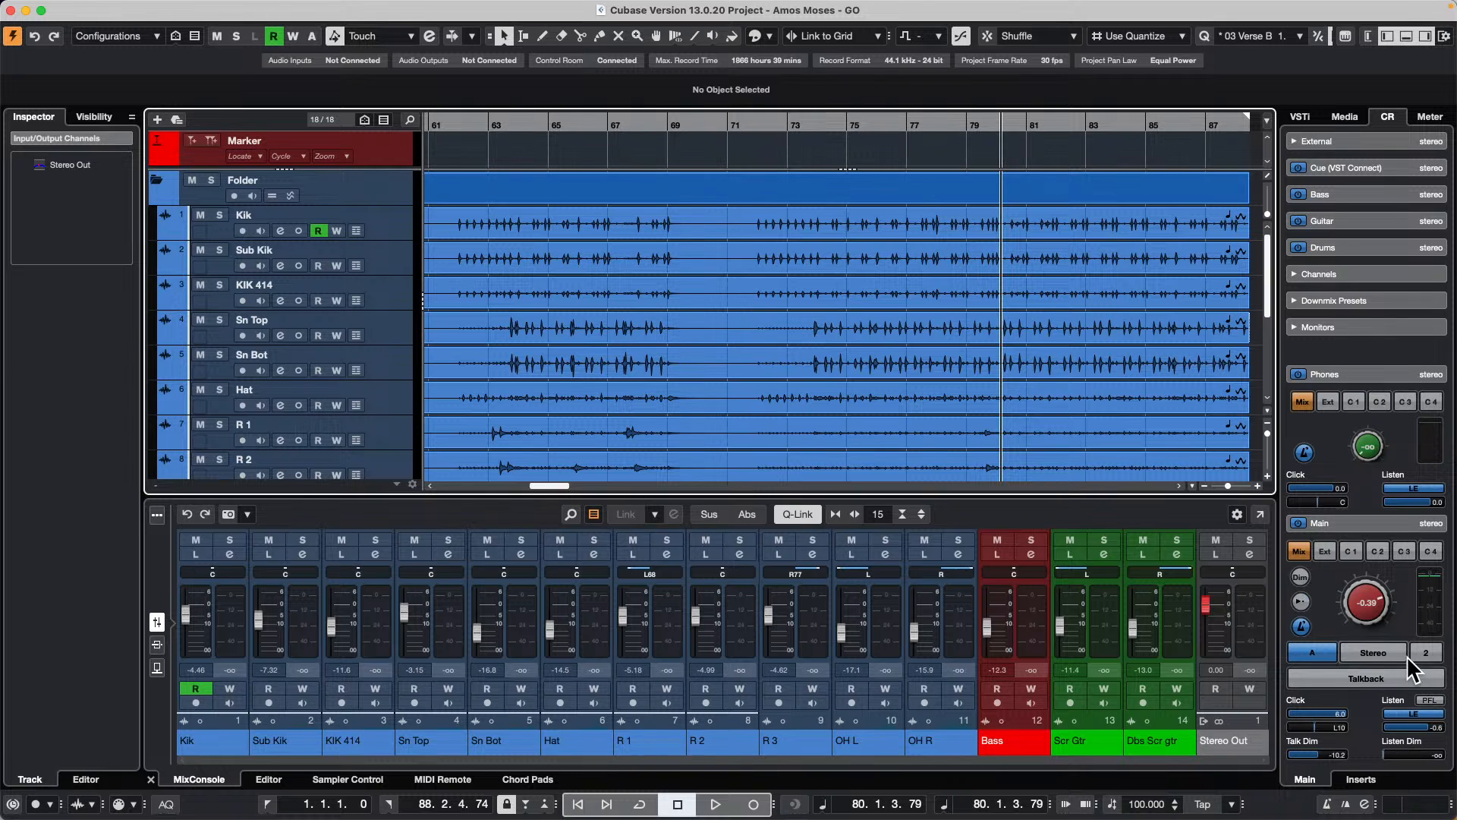
# Step: Expand the Control Room's Downmix Presets and select the Bass track
pyautogui.click(1357, 302)
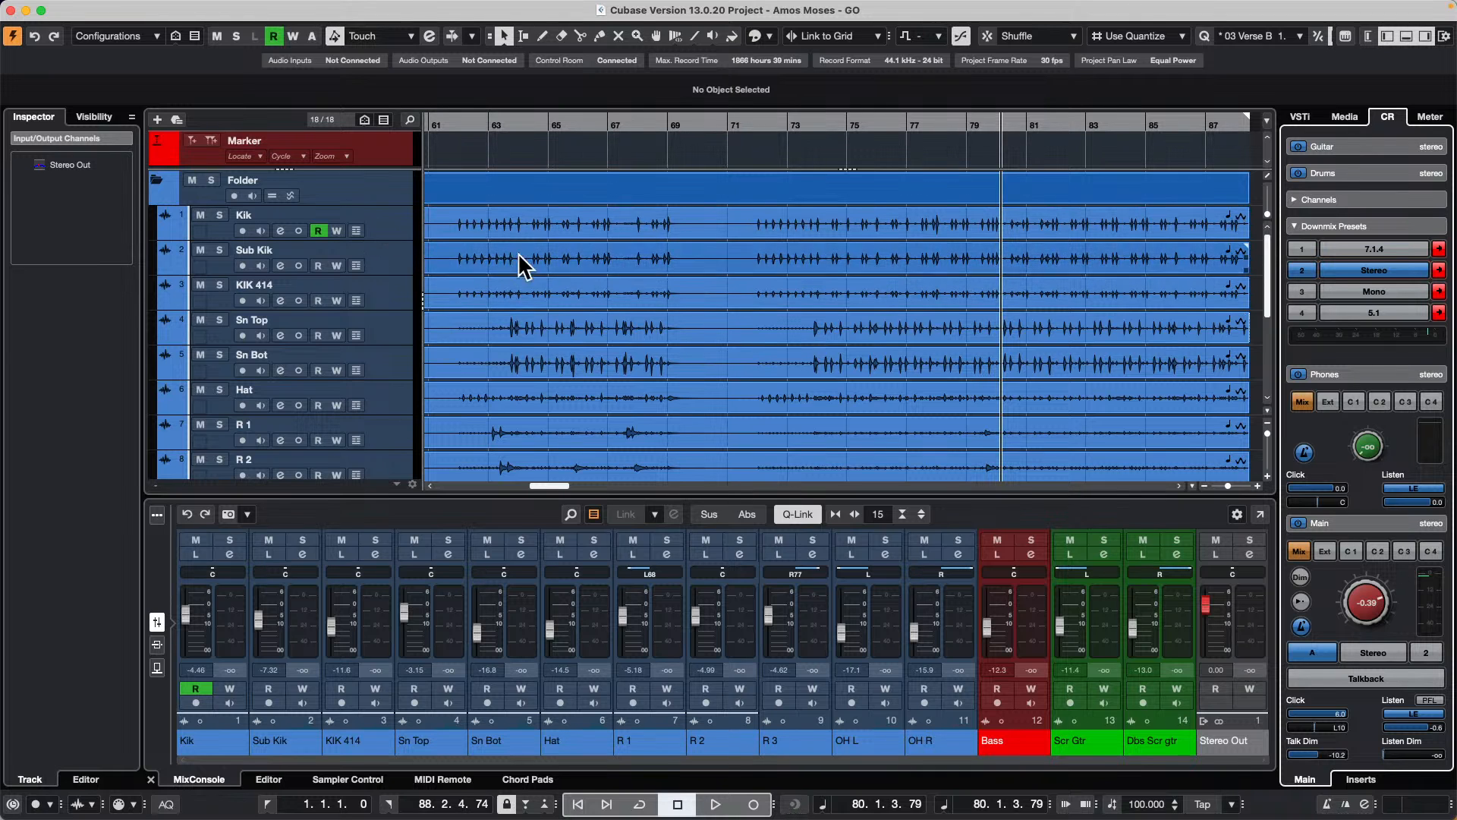
pyautogui.scroll(-5, 799, 366)
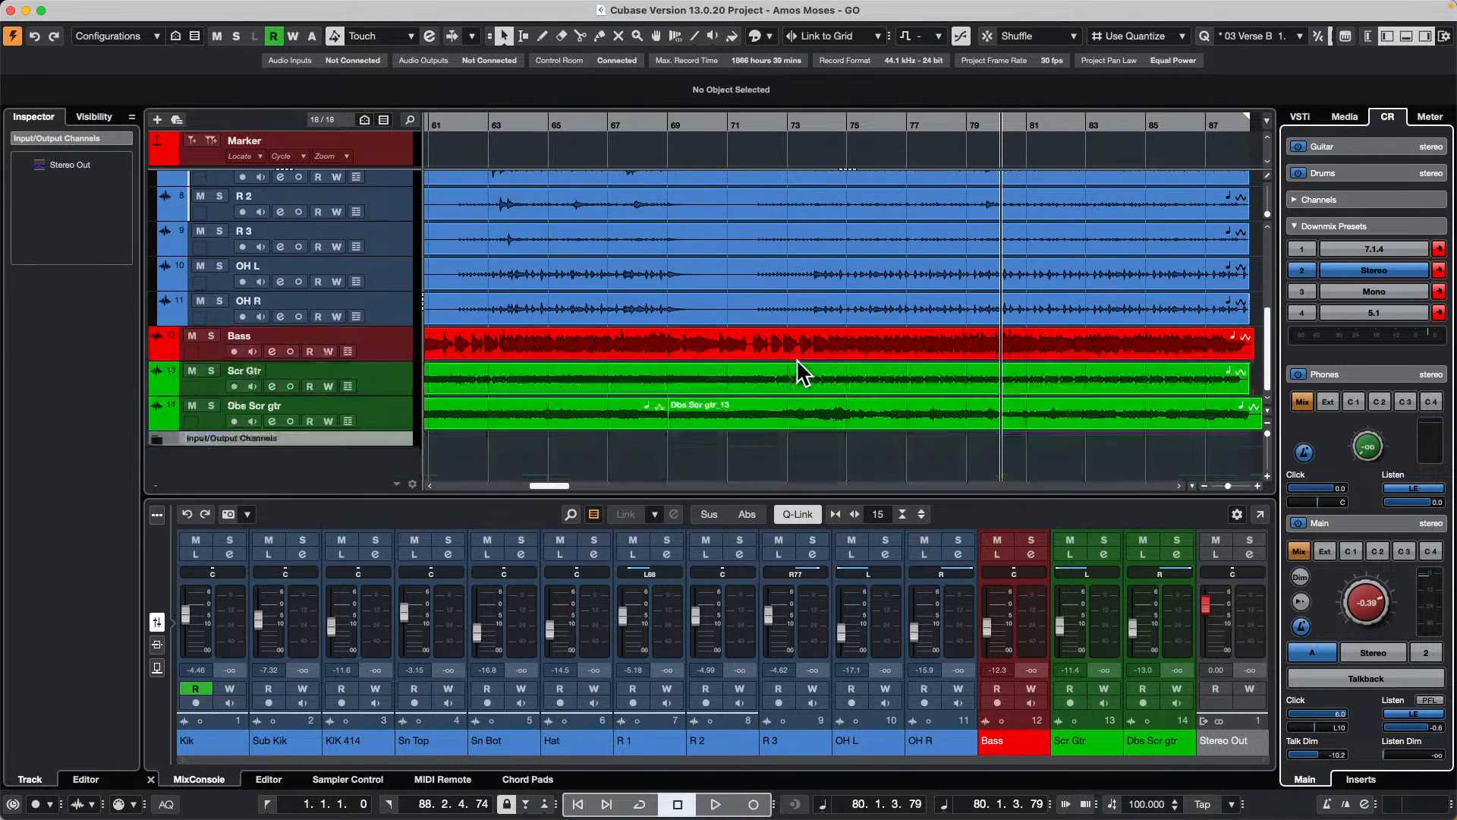
pyautogui.click(387, 350)
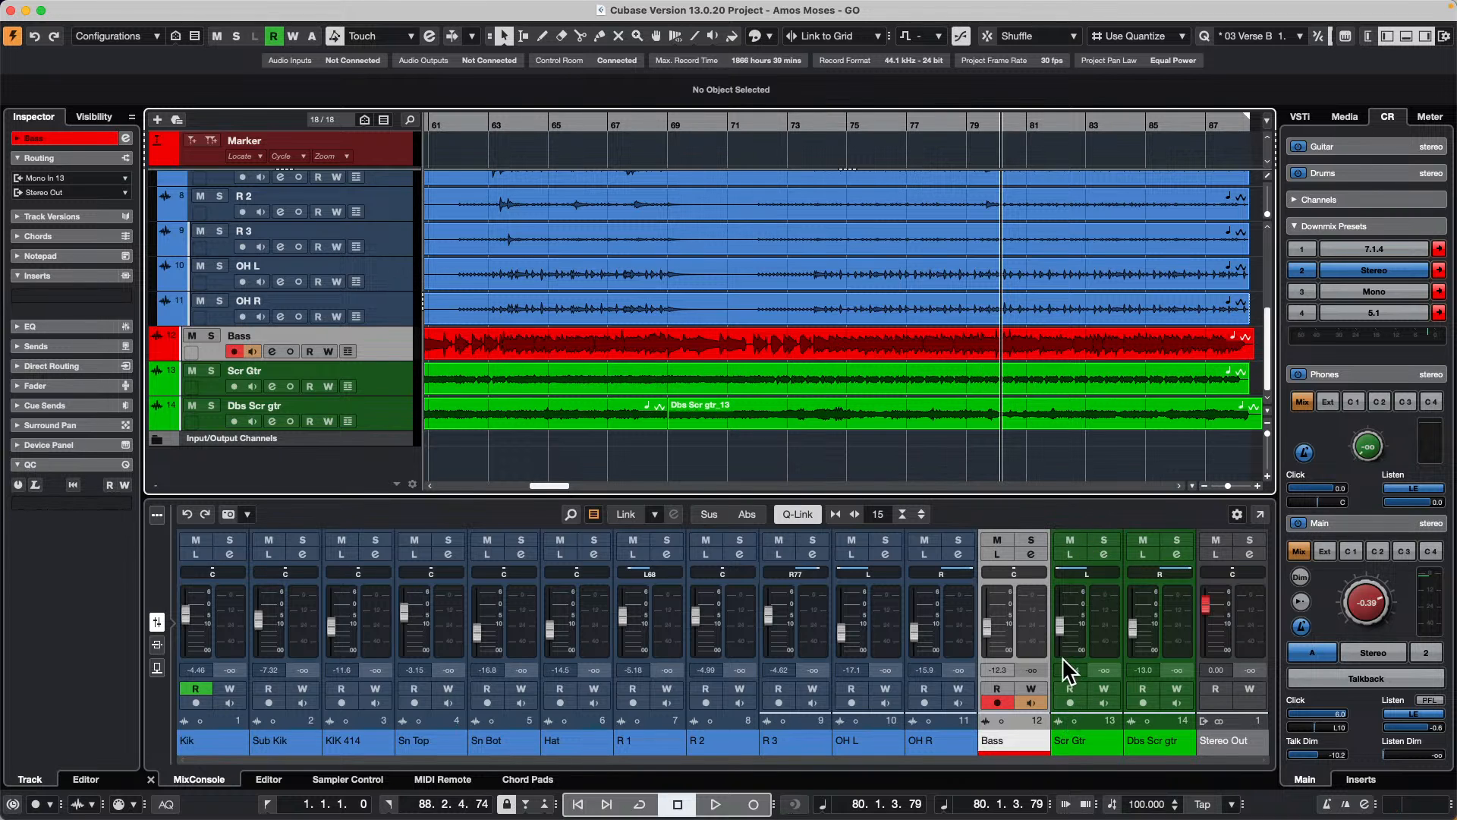
# Step: Start playback and activate the Bass cue send in the Bass track's channel settings
pyautogui.press('space')
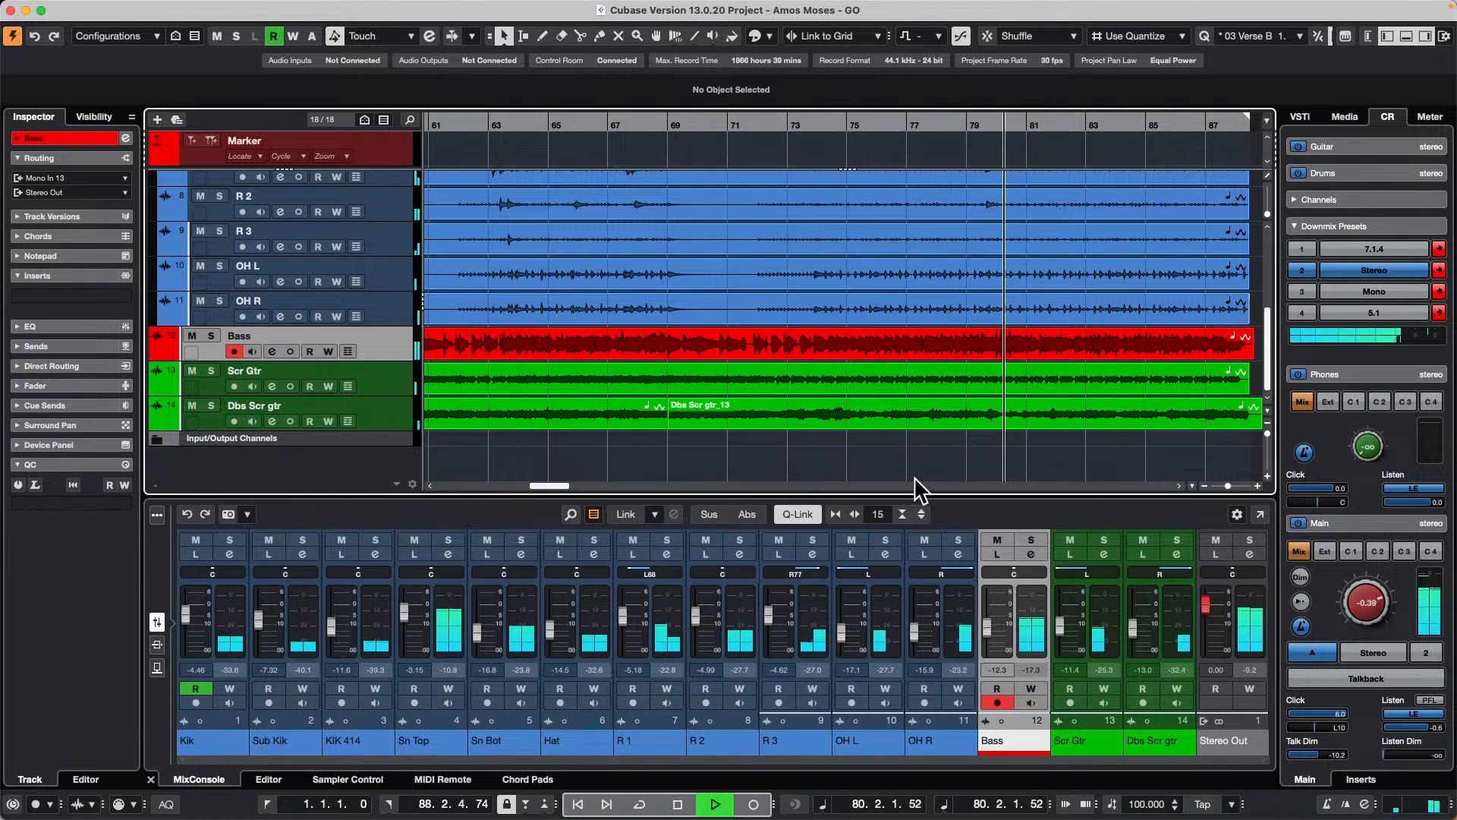
pyautogui.click(1031, 553)
pyautogui.click(993, 261)
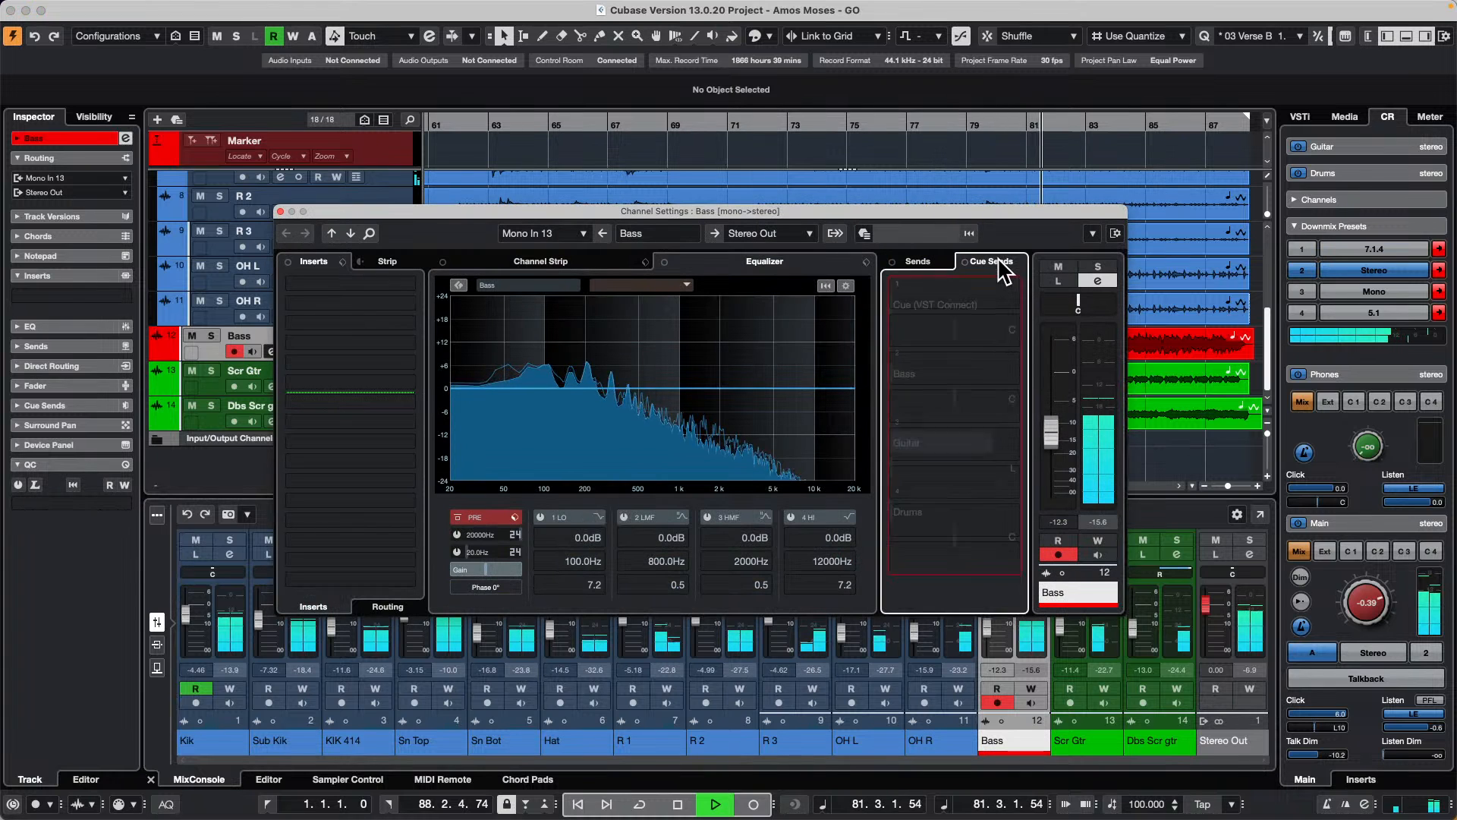
pyautogui.click(909, 385)
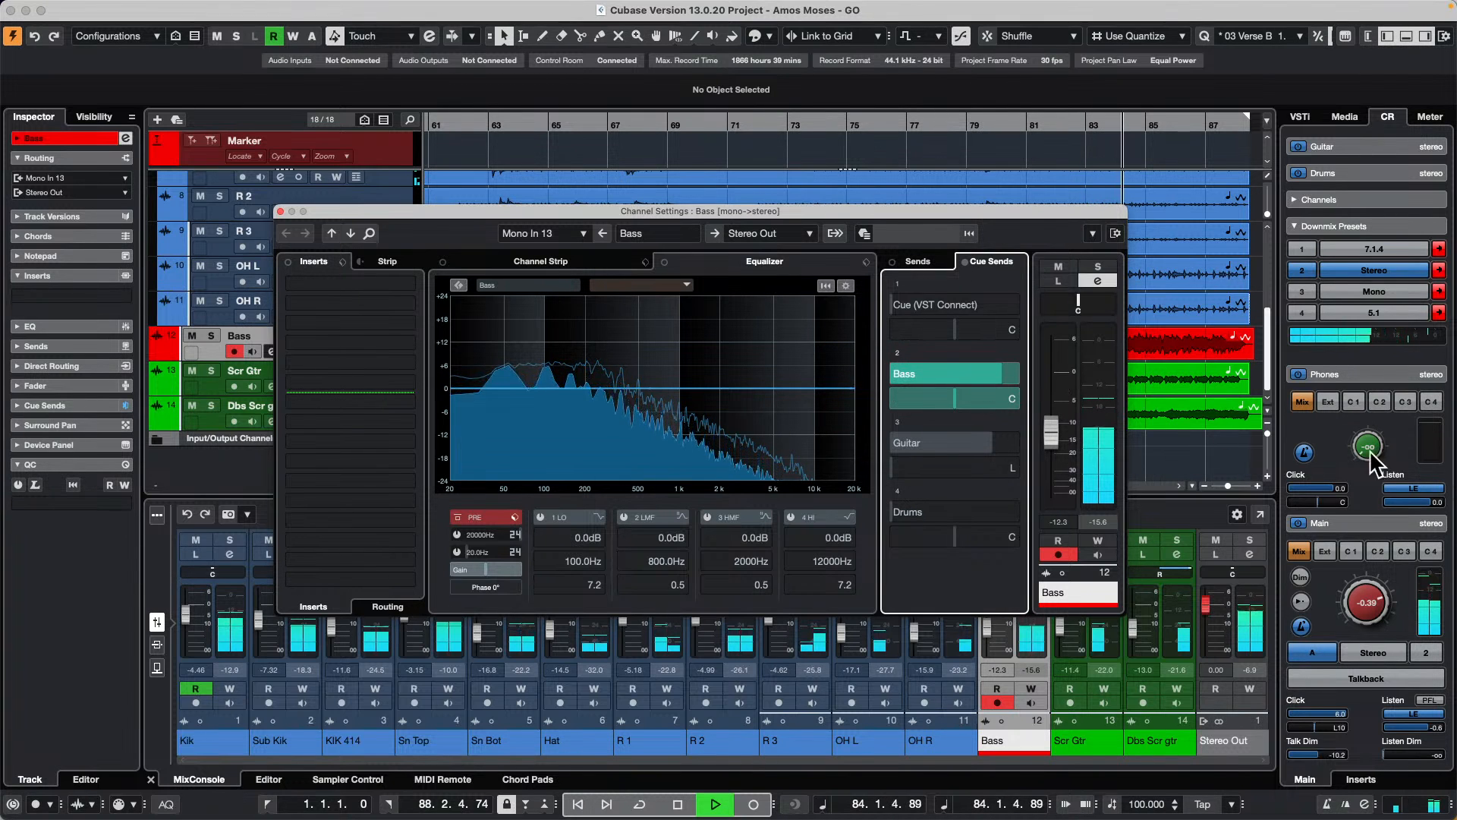
# Step: Audition cue 2 through the Main monitor output, stop playback, and close the Bass channel settings
pyautogui.click(1378, 553)
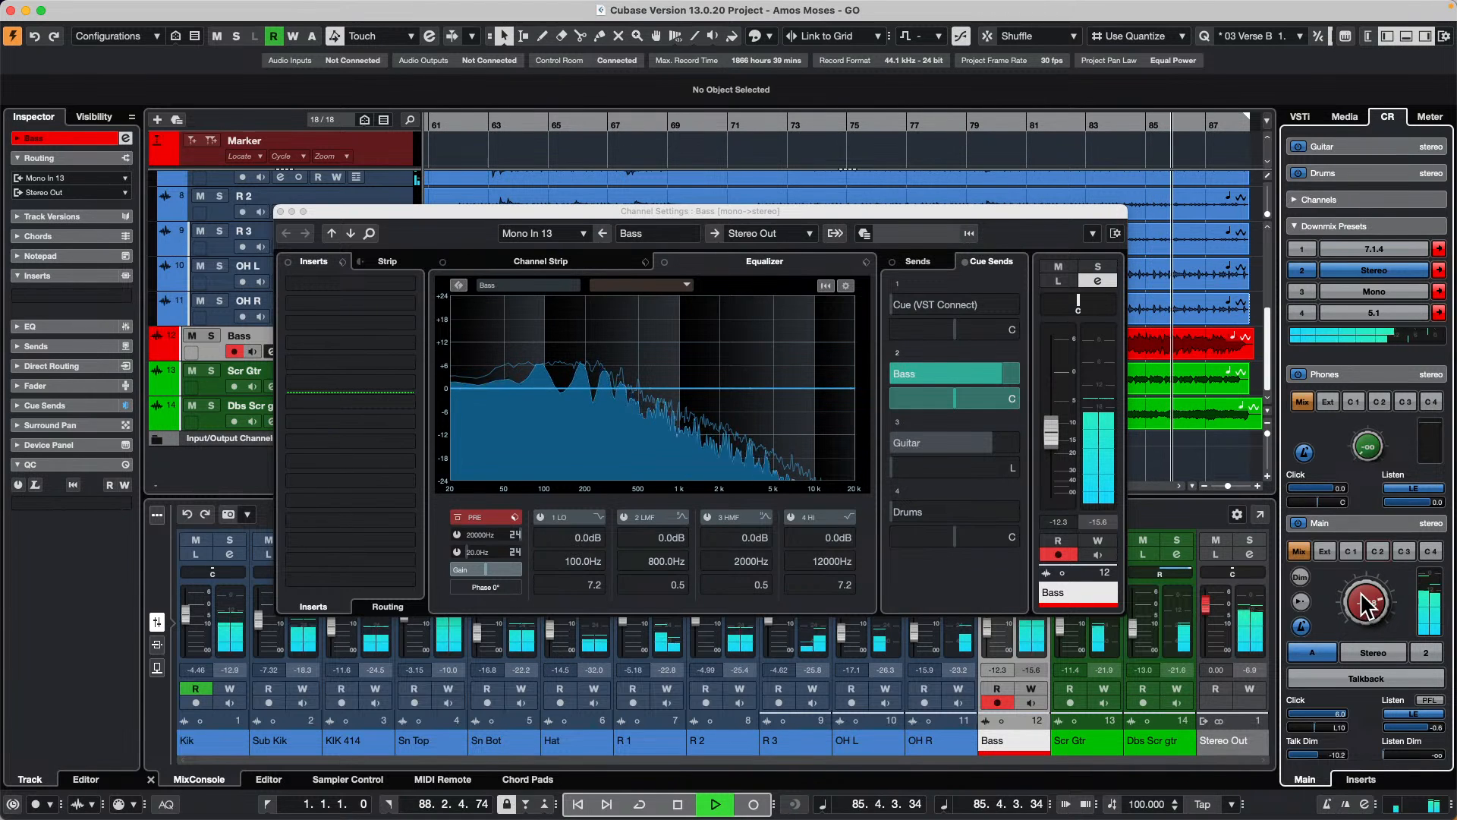
pyautogui.press('space')
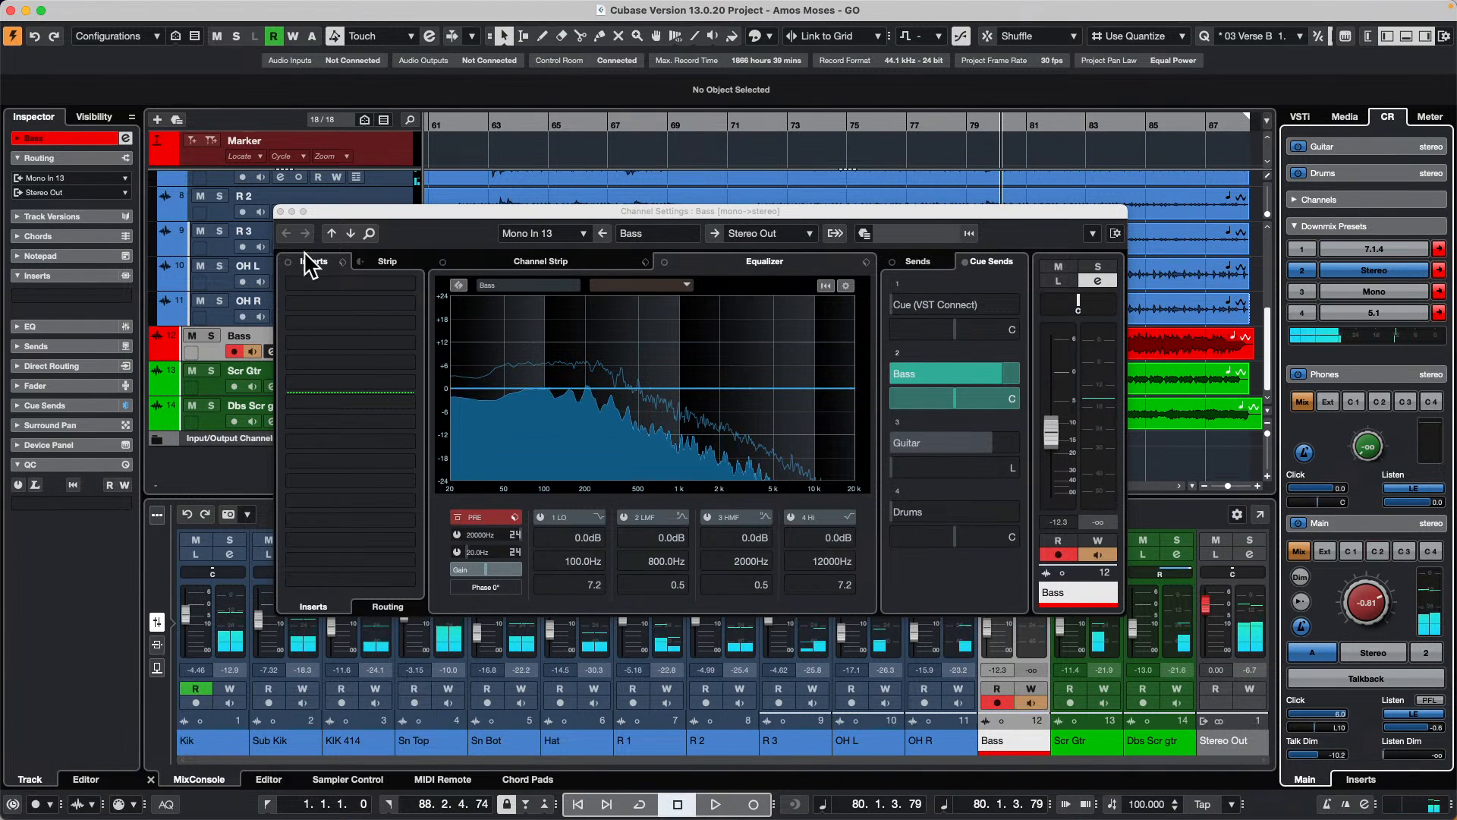
pyautogui.click(283, 220)
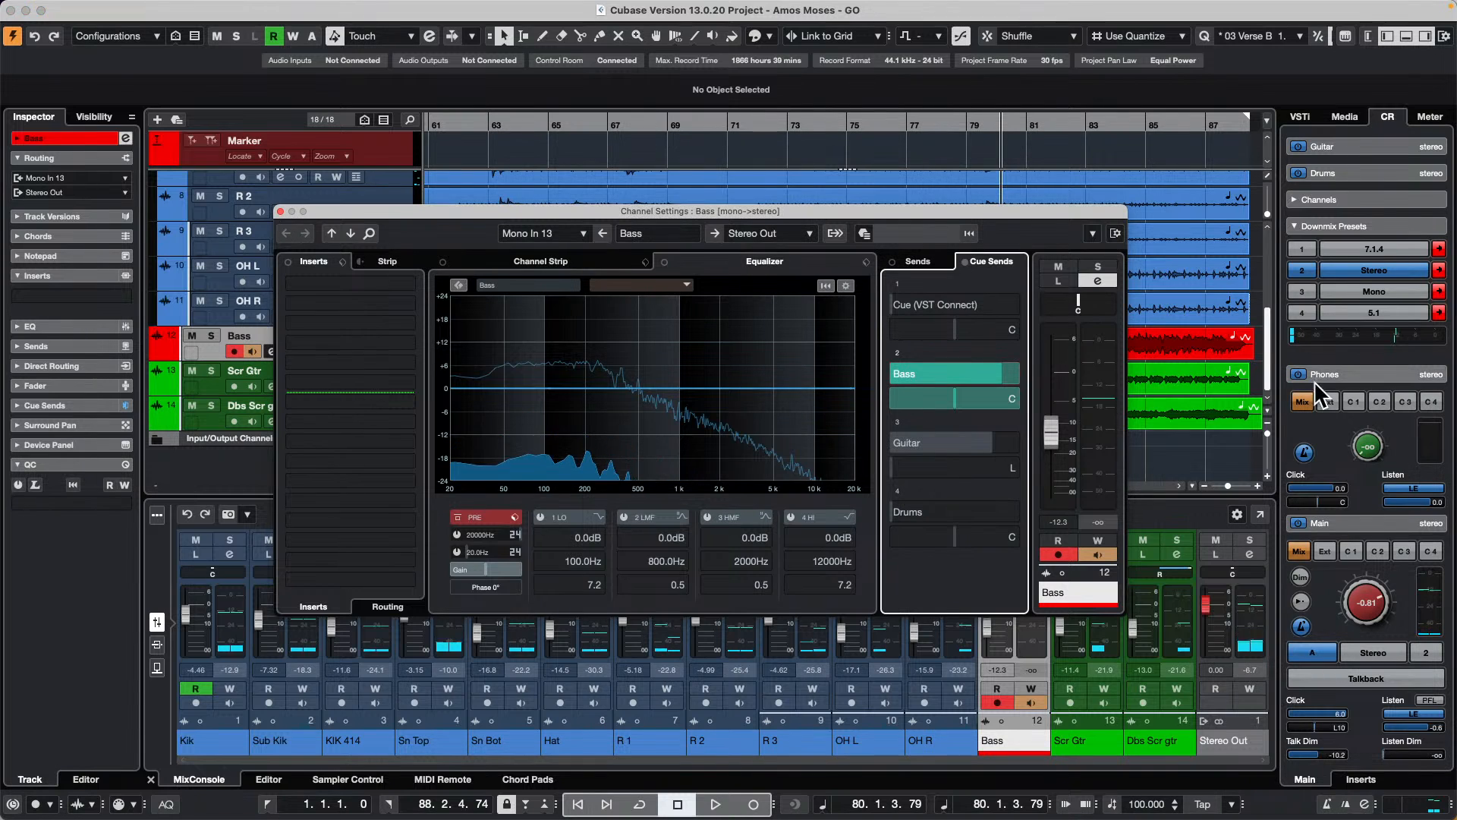
pyautogui.click(281, 211)
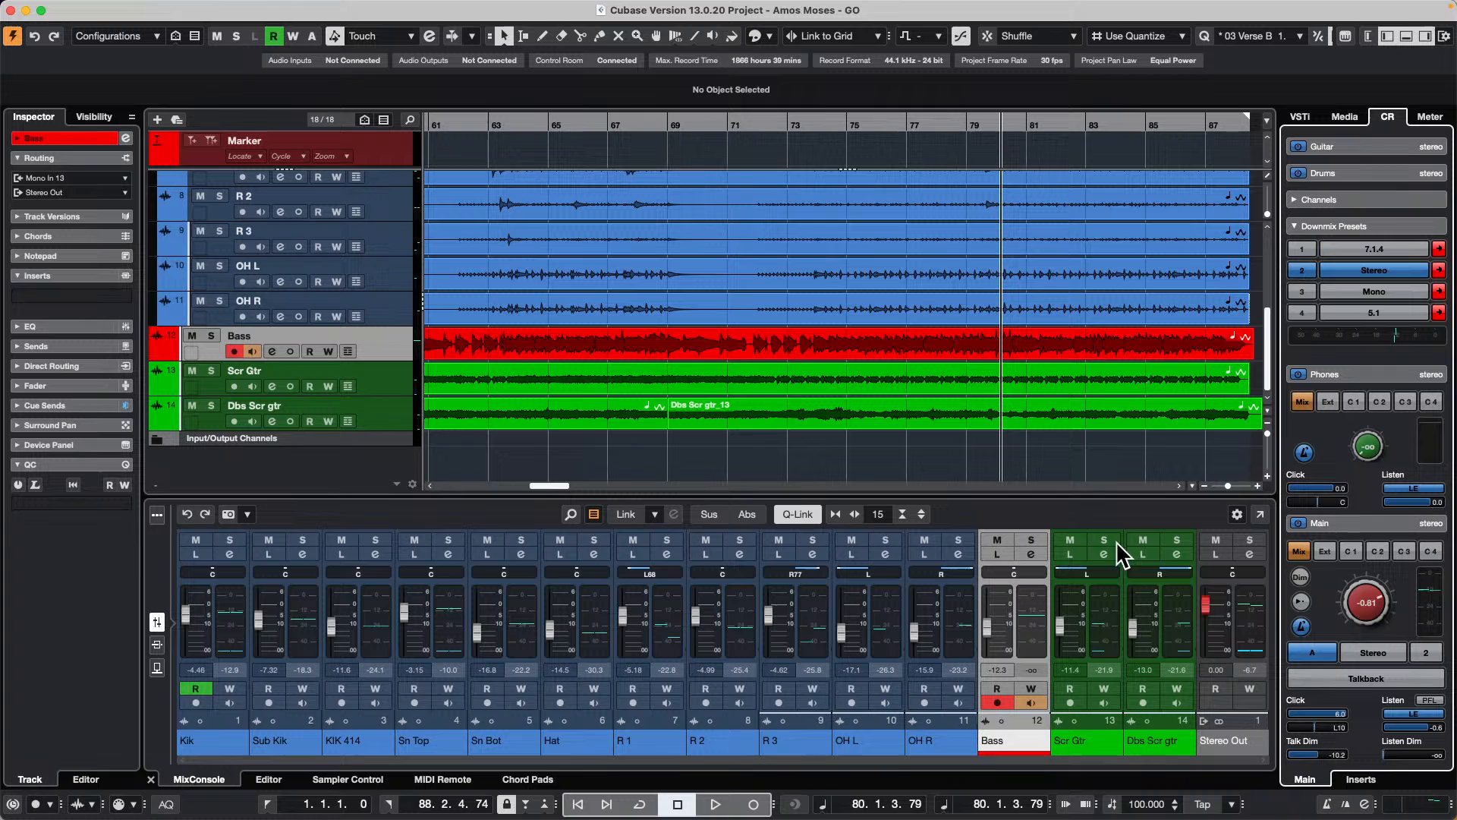
pyautogui.click(1324, 552)
pyautogui.click(1378, 550)
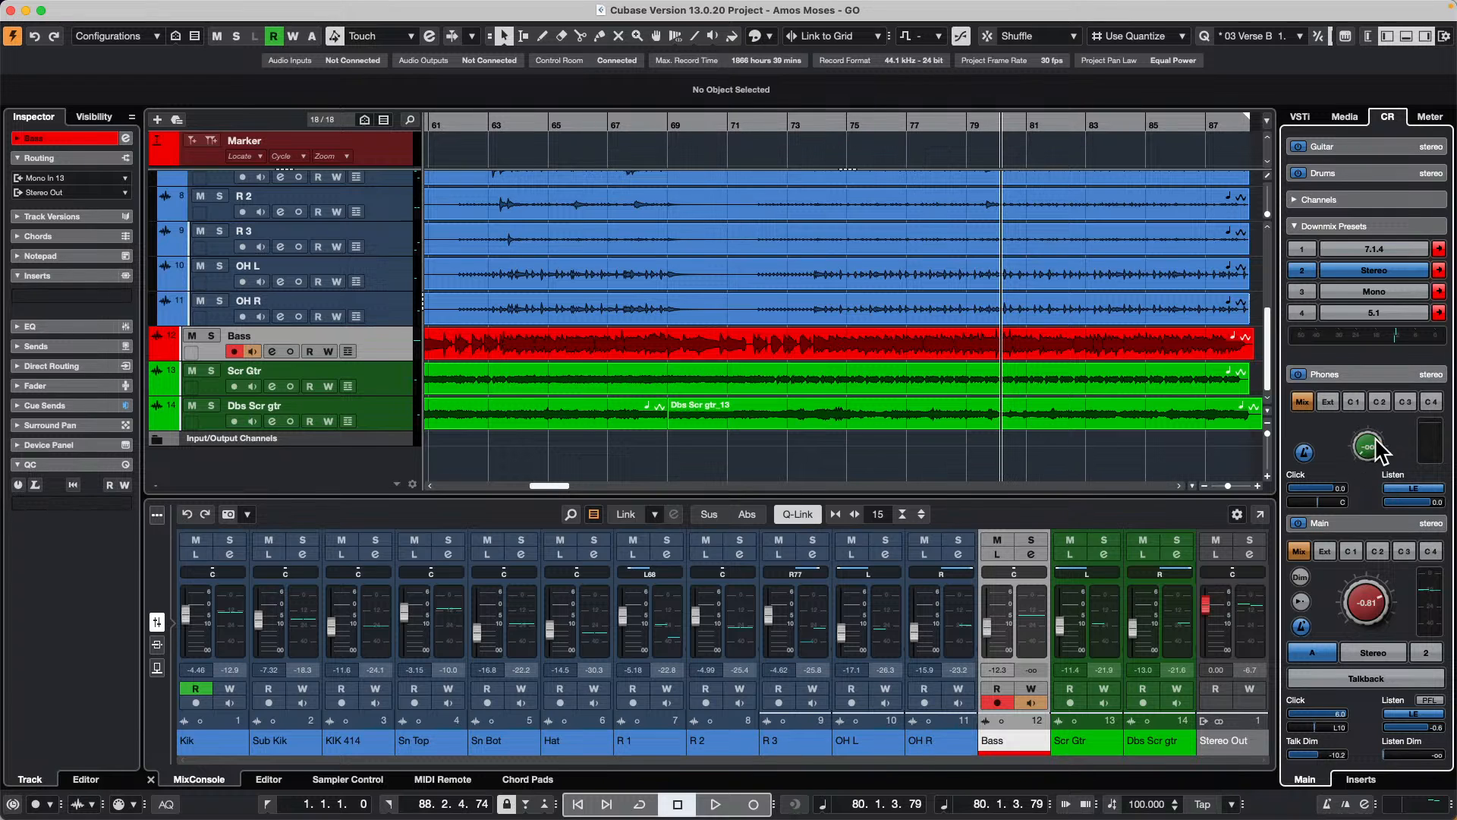
pyautogui.moveTo(15, 4)
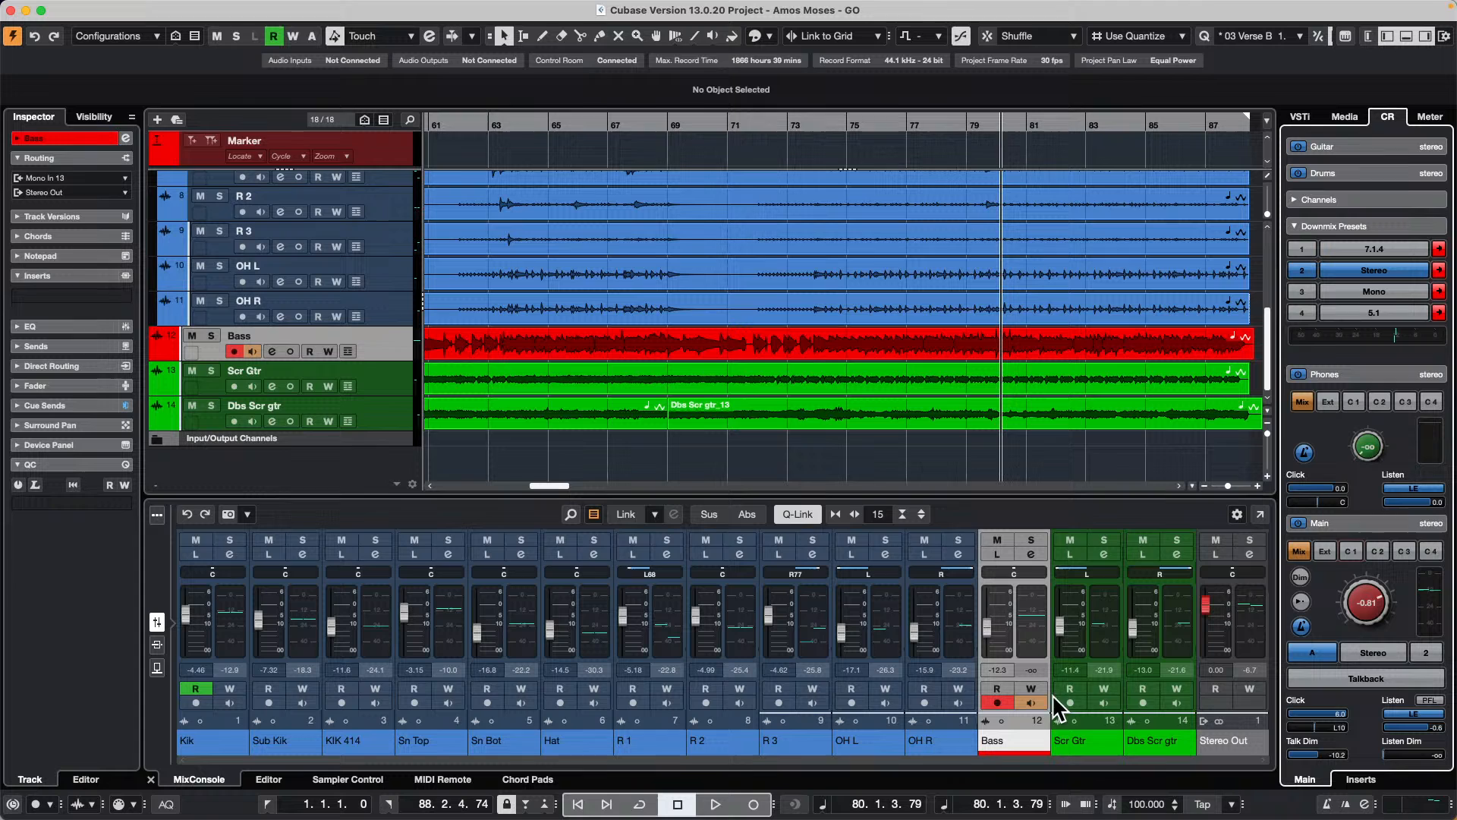
# Step: Activate the Bass channel's Cue (VST Connect) send and raise its level to about 4.01
pyautogui.click(1026, 551)
pyautogui.click(933, 312)
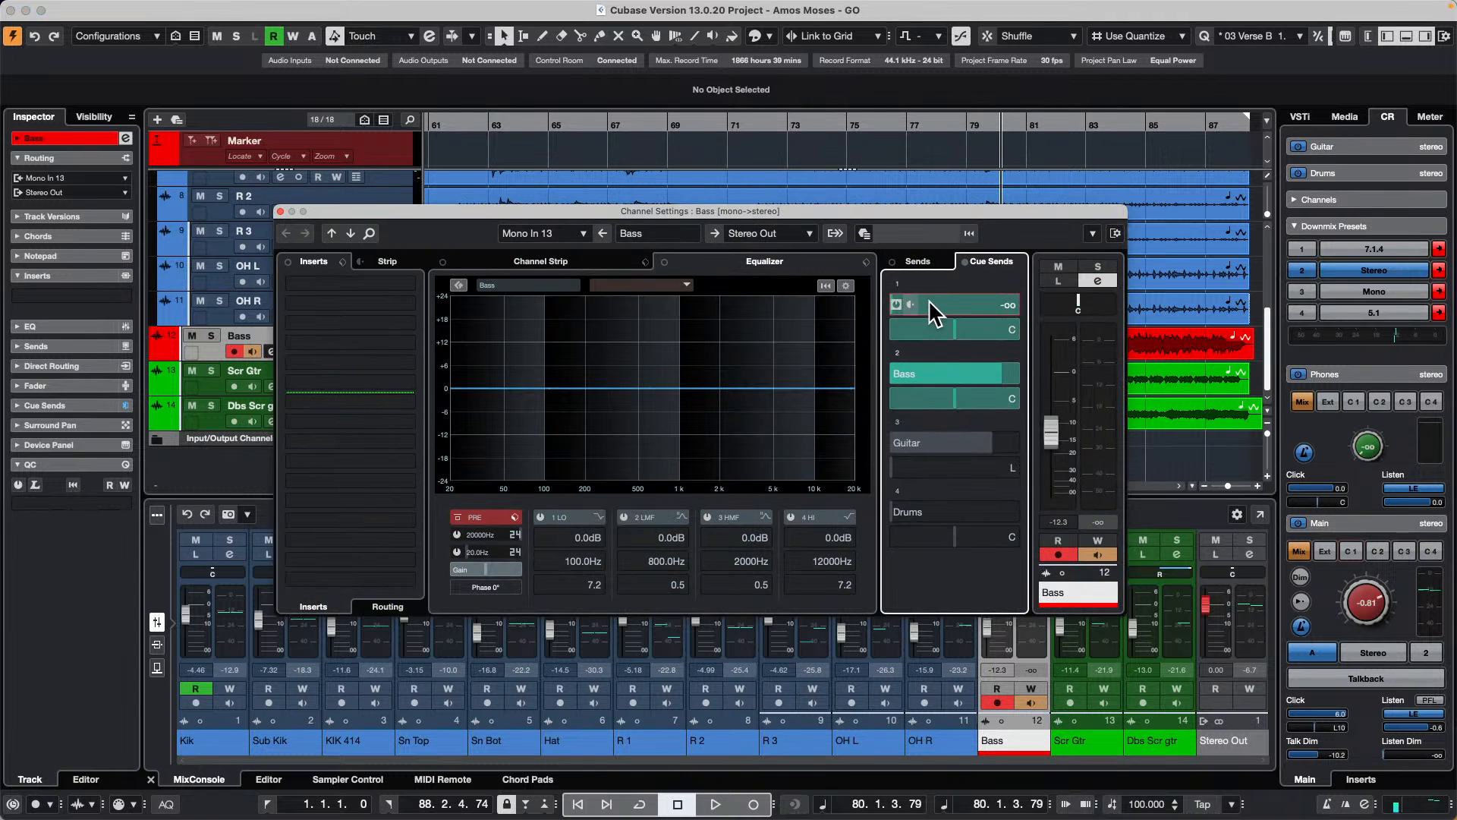
pyautogui.moveTo(906, 304); pyautogui.dragTo(1060, 309)
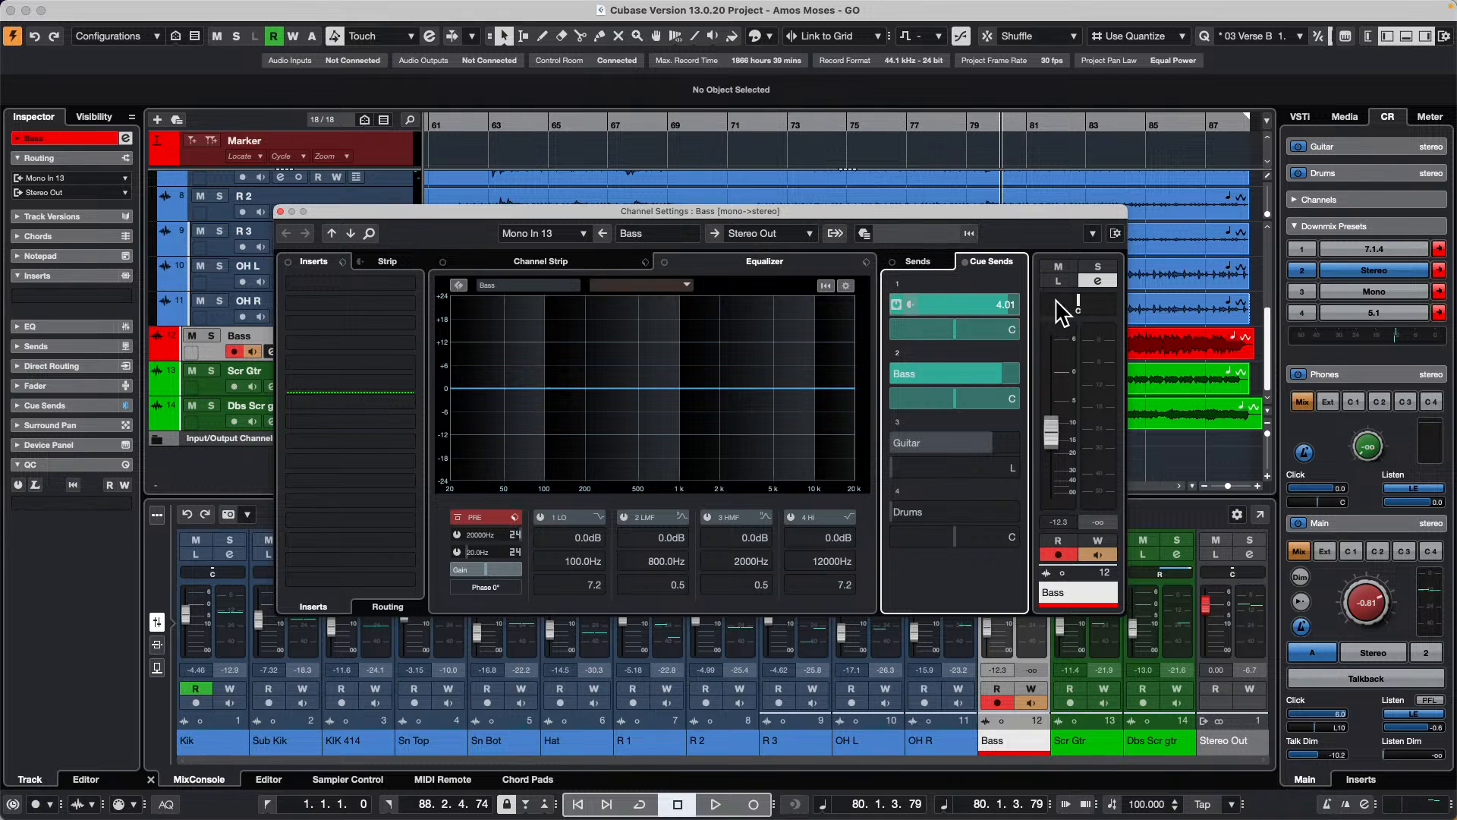
# Step: Audition cue 1 through the Main monitor output during playback, stop, and close the Bass channel settings
pyautogui.press('space')
pyautogui.click(1352, 550)
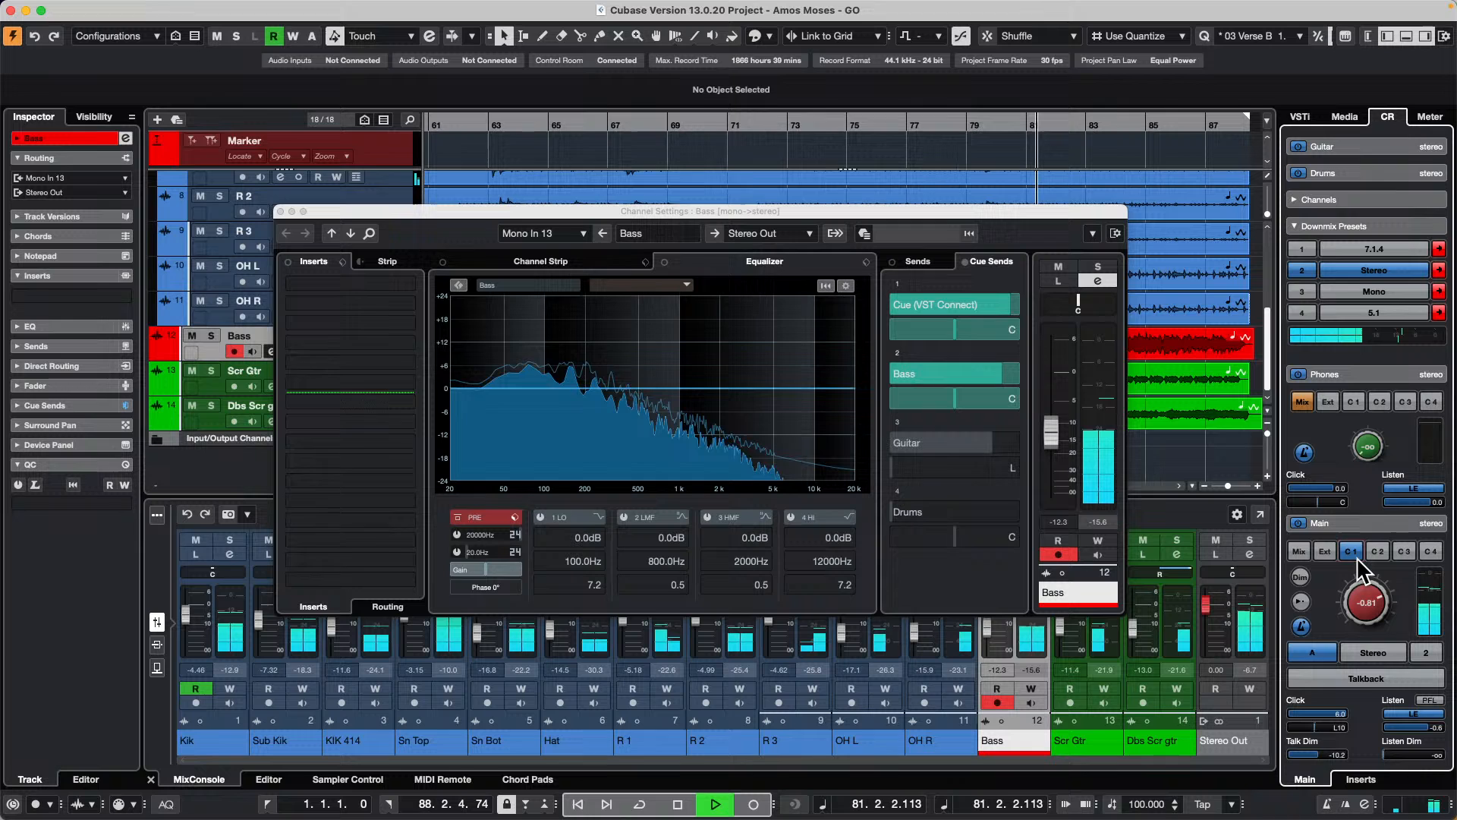
pyautogui.click(1358, 554)
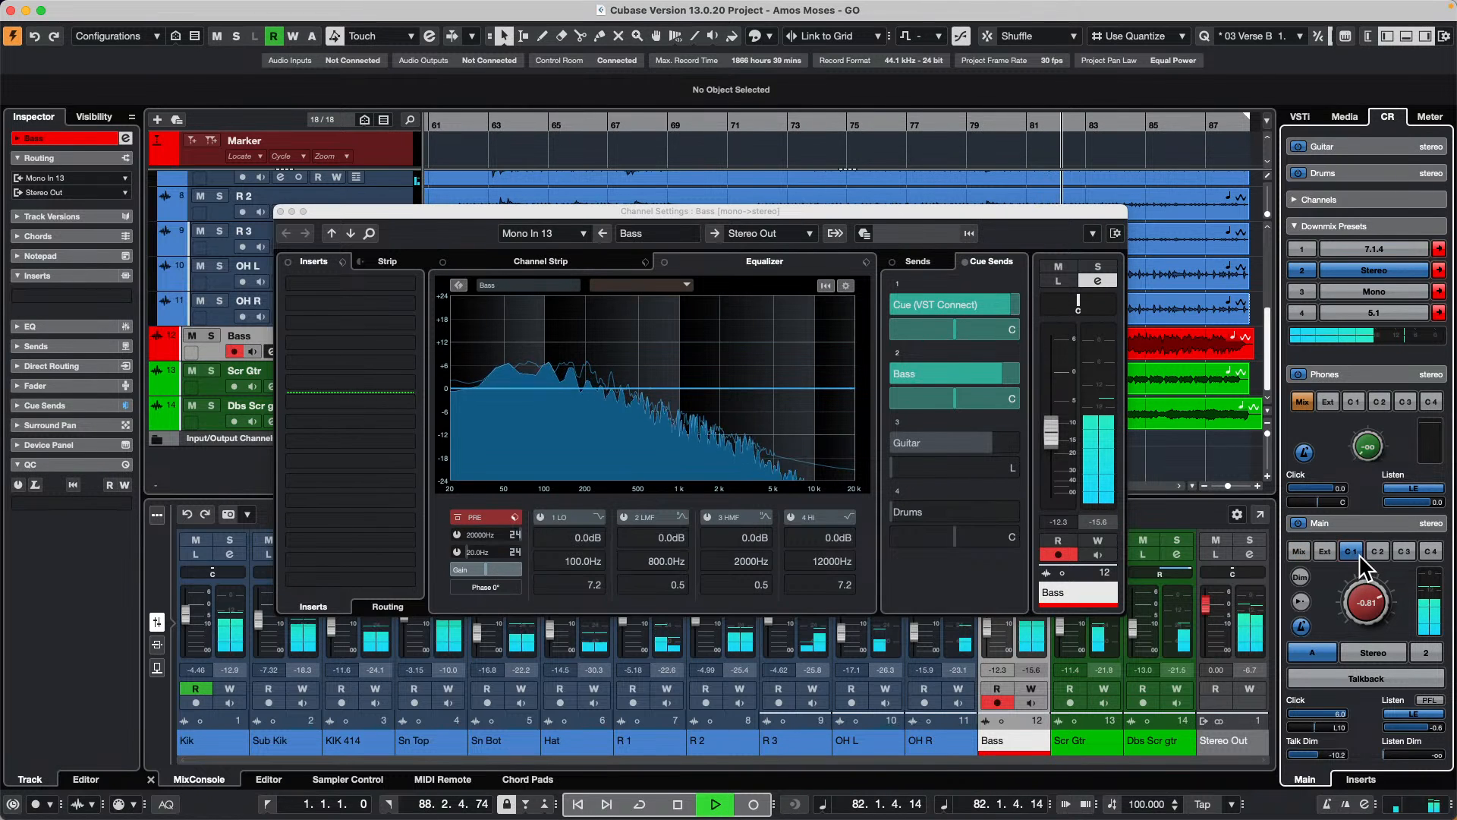
pyautogui.press('space')
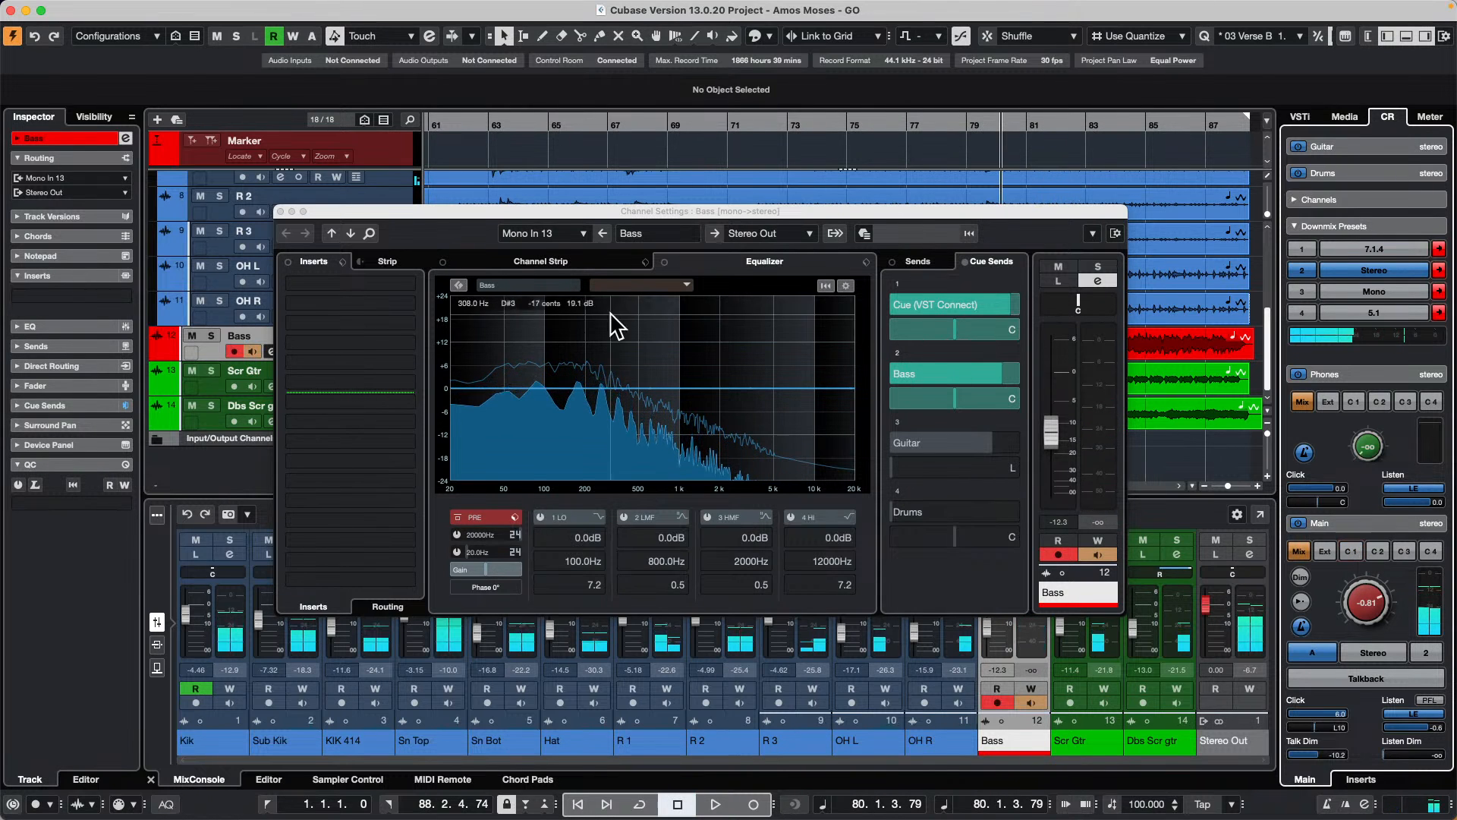
pyautogui.click(280, 211)
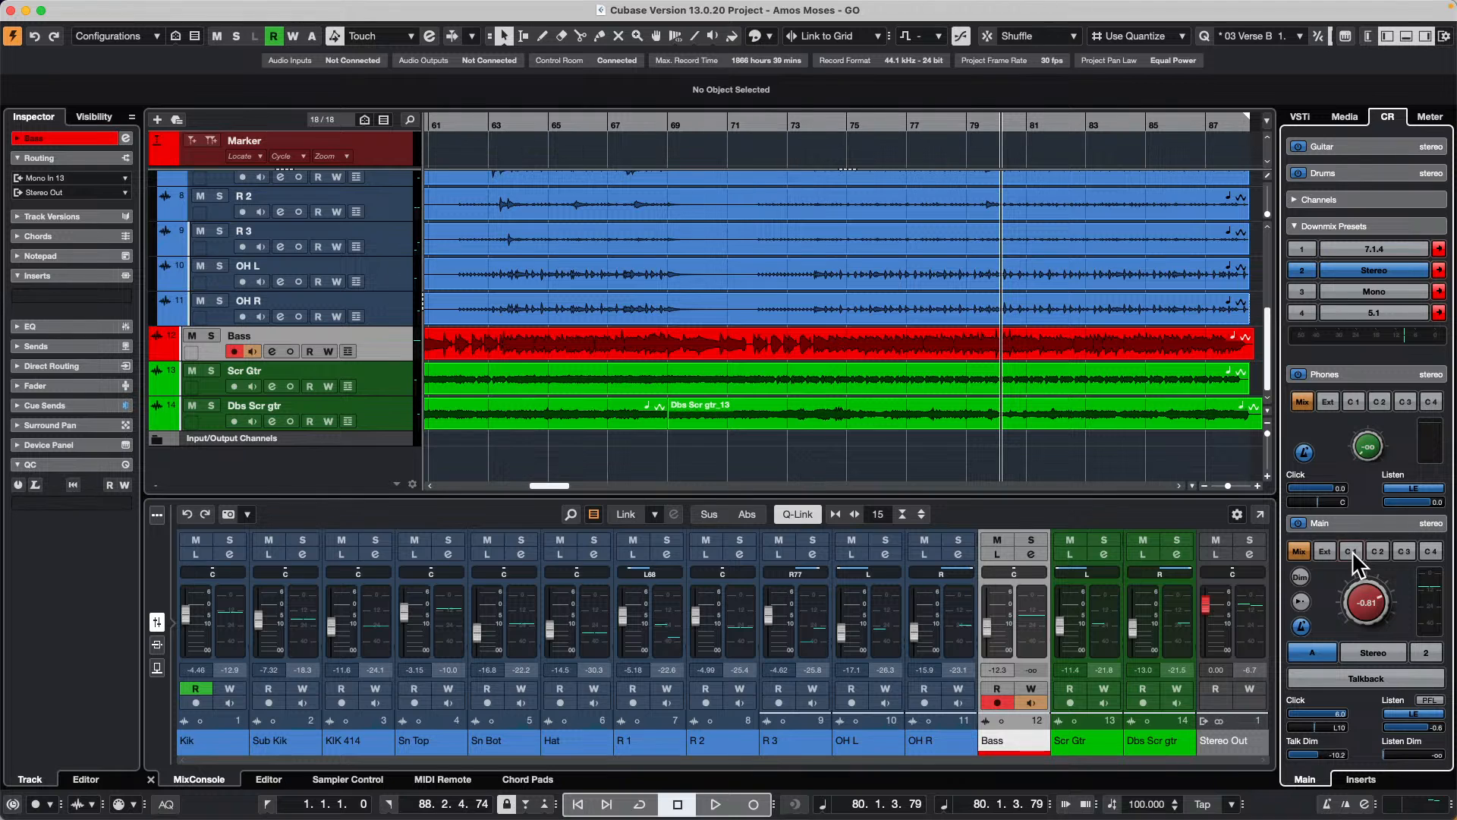
# Step: Open the recent project jump off.cpr and activate it
pyautogui.click(100, 8)
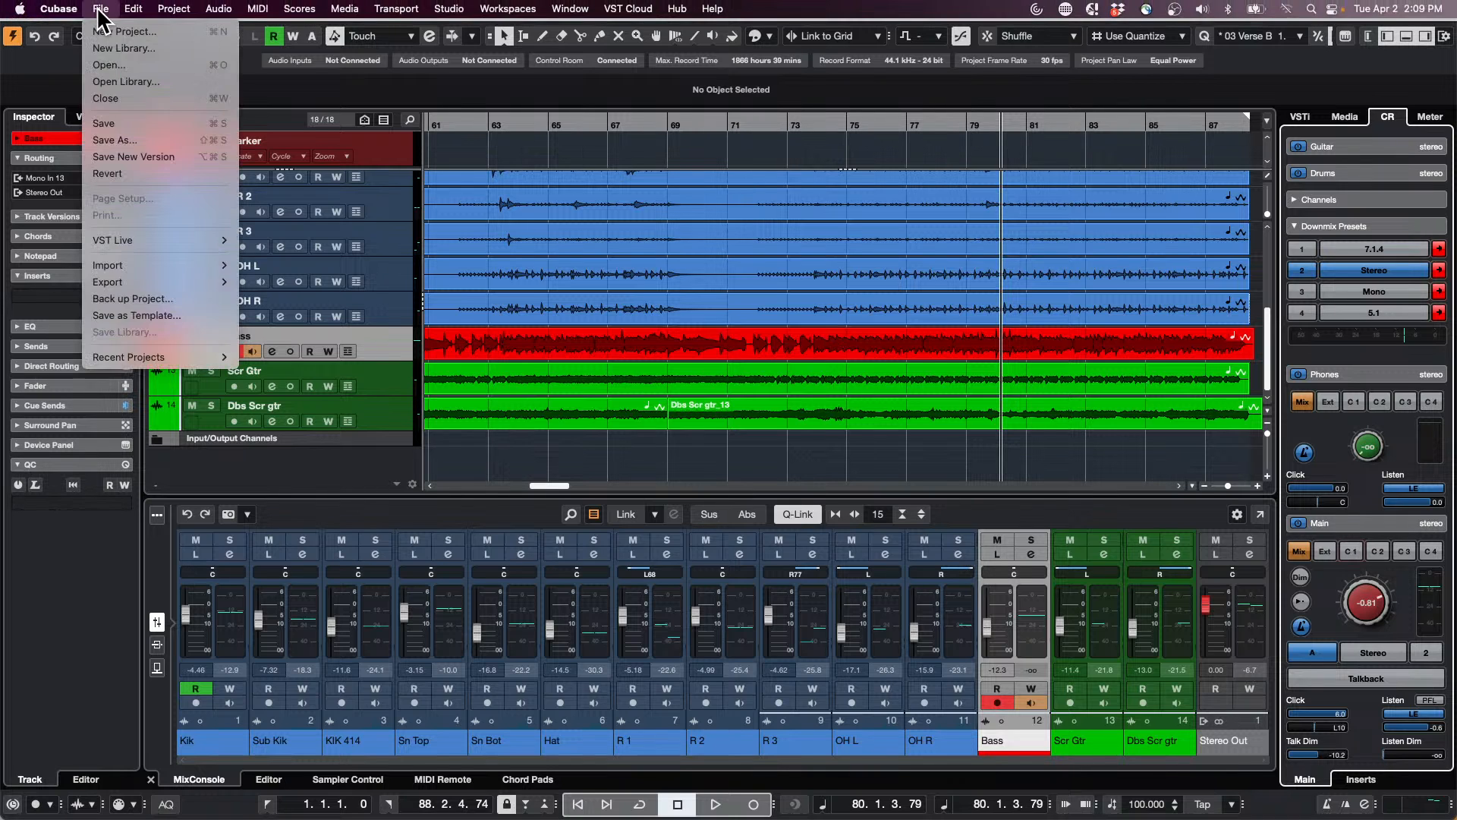
pyautogui.moveTo(138, 354)
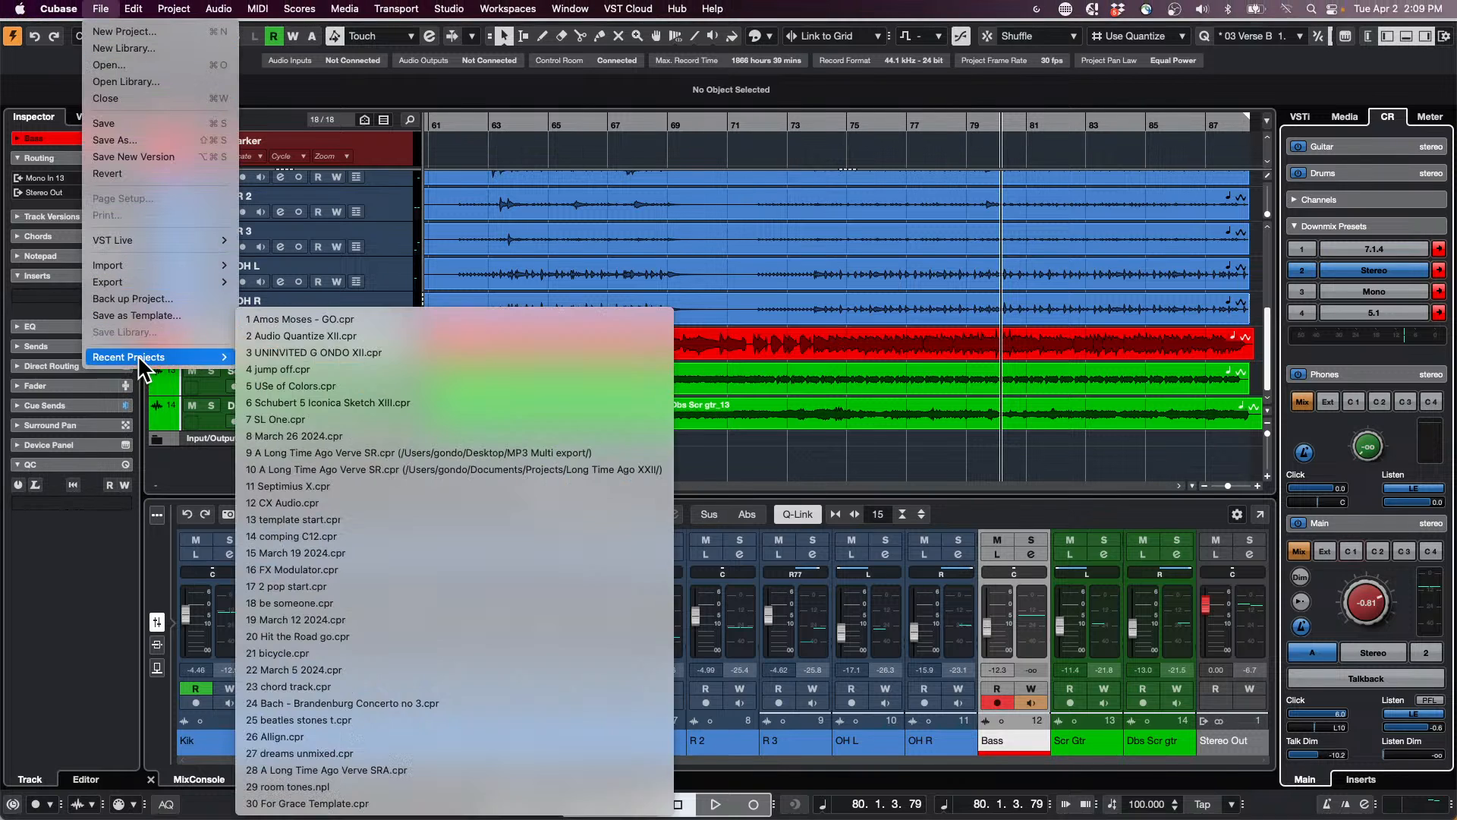
pyautogui.click(317, 366)
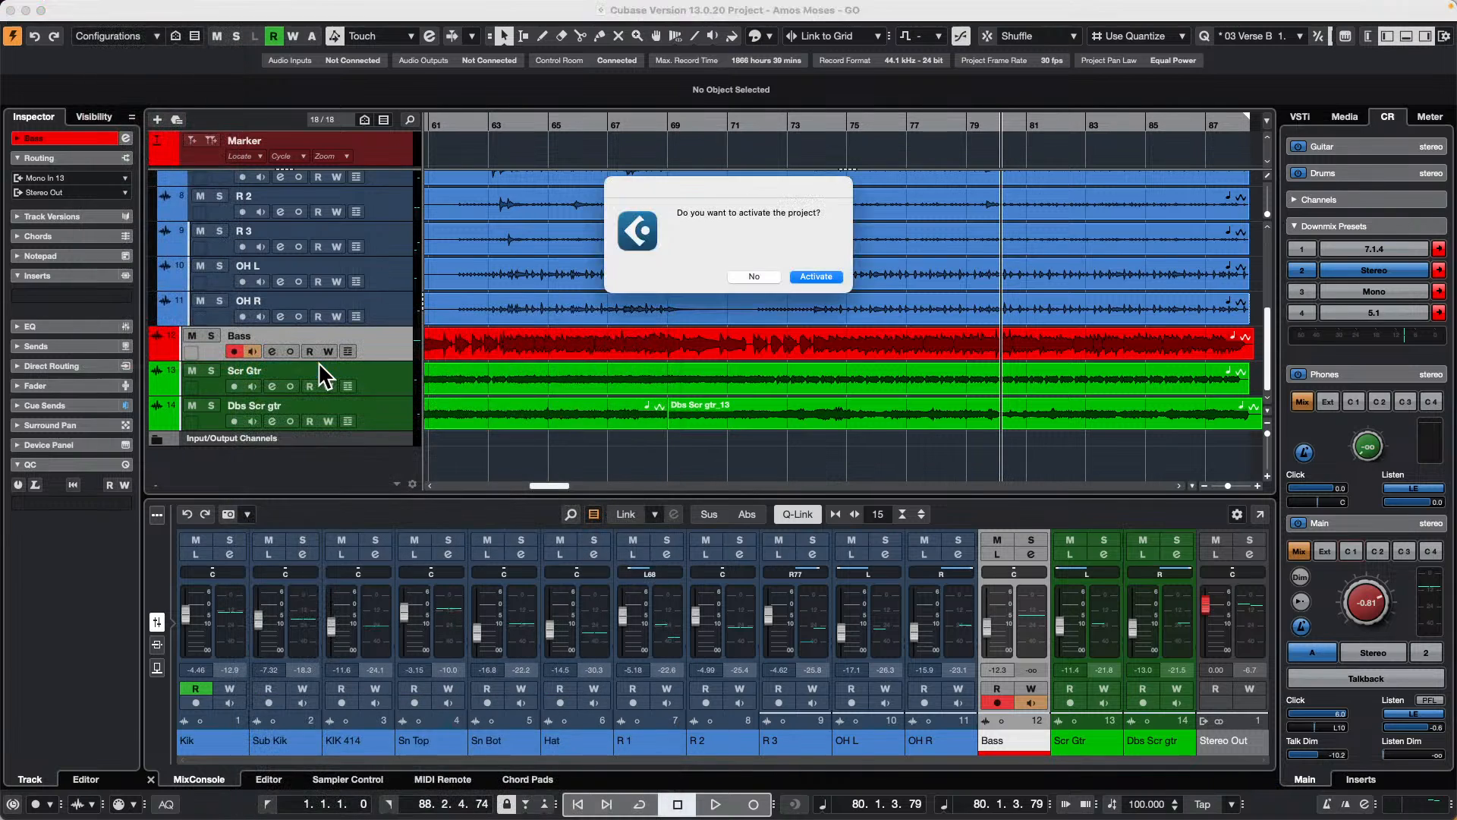
pyautogui.click(809, 275)
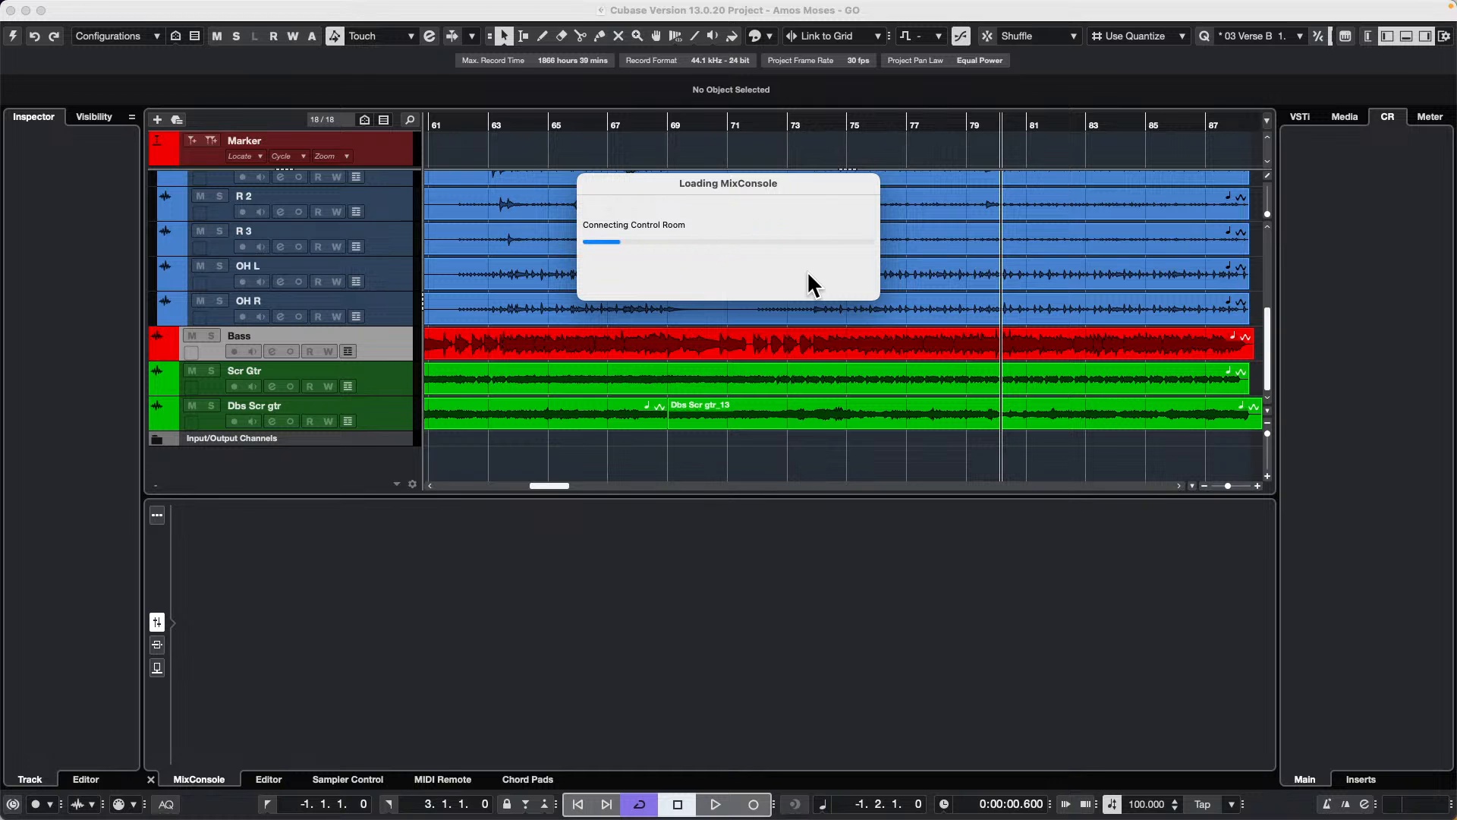
# Step: Reactivate the Amos Moses - GO project and look through its track list
pyautogui.scroll(10, 638, 277)
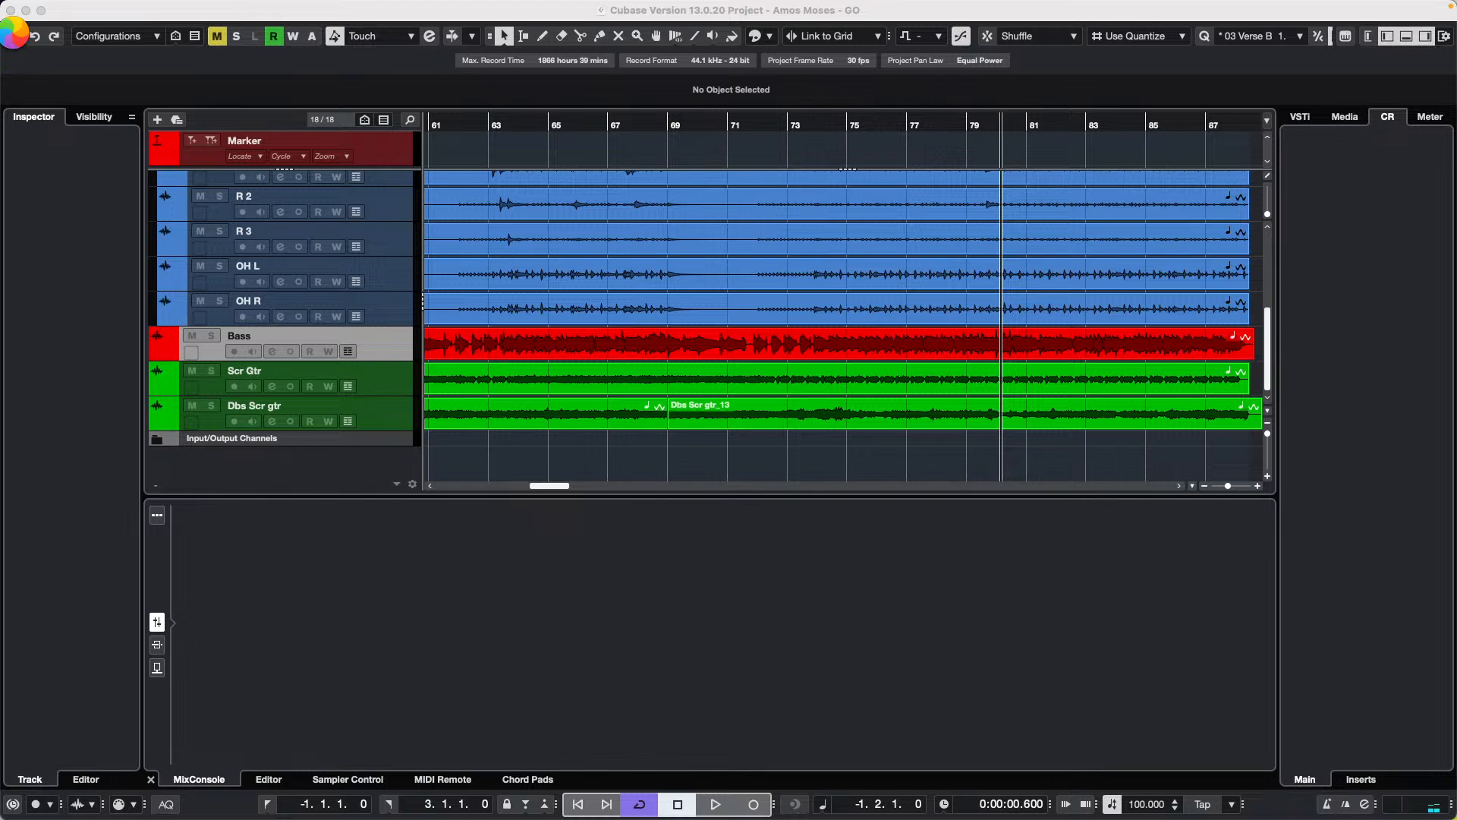
pyautogui.click(14, 37)
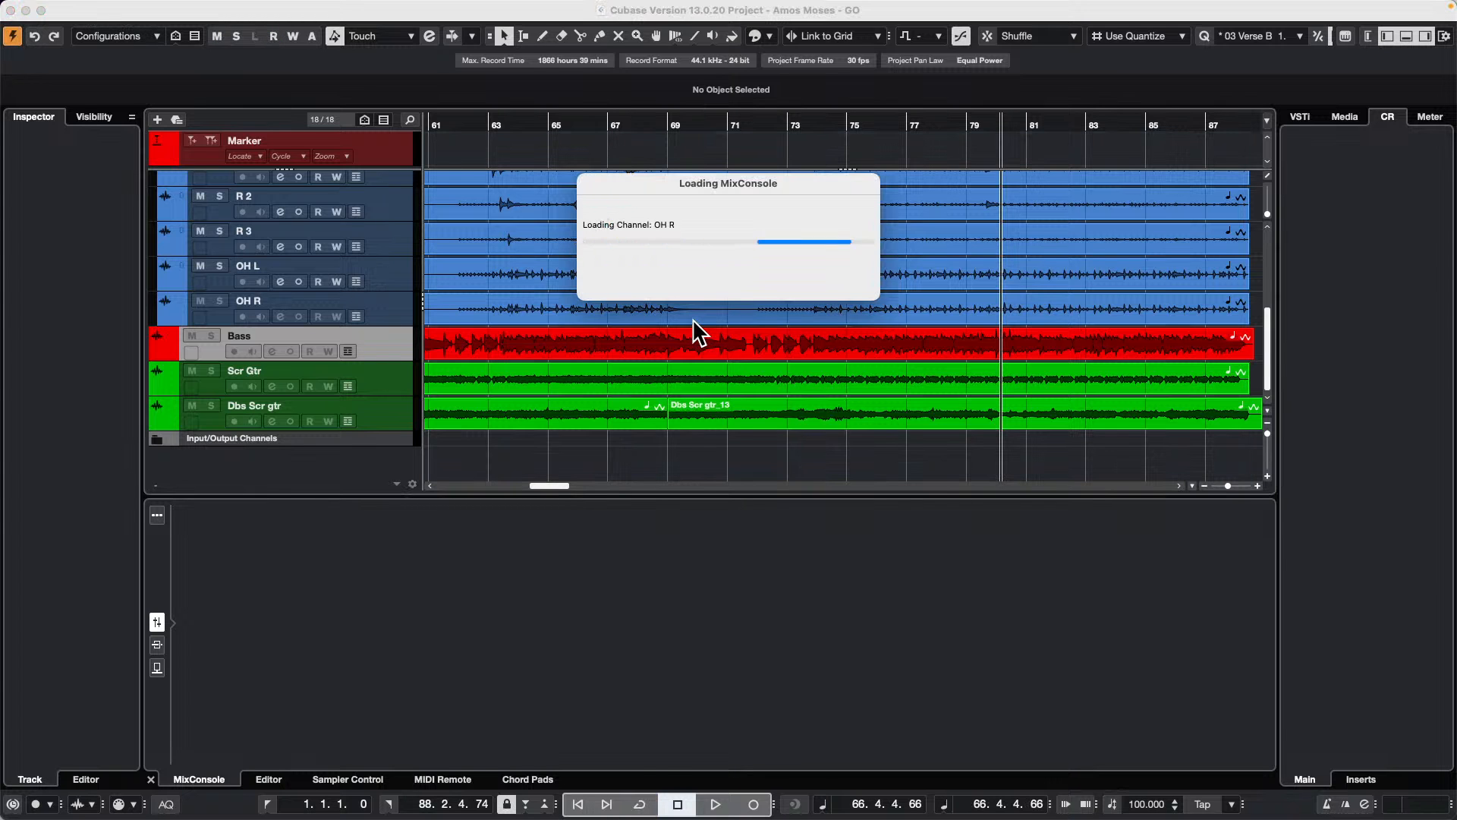
pyautogui.scroll(-1, 676, 314)
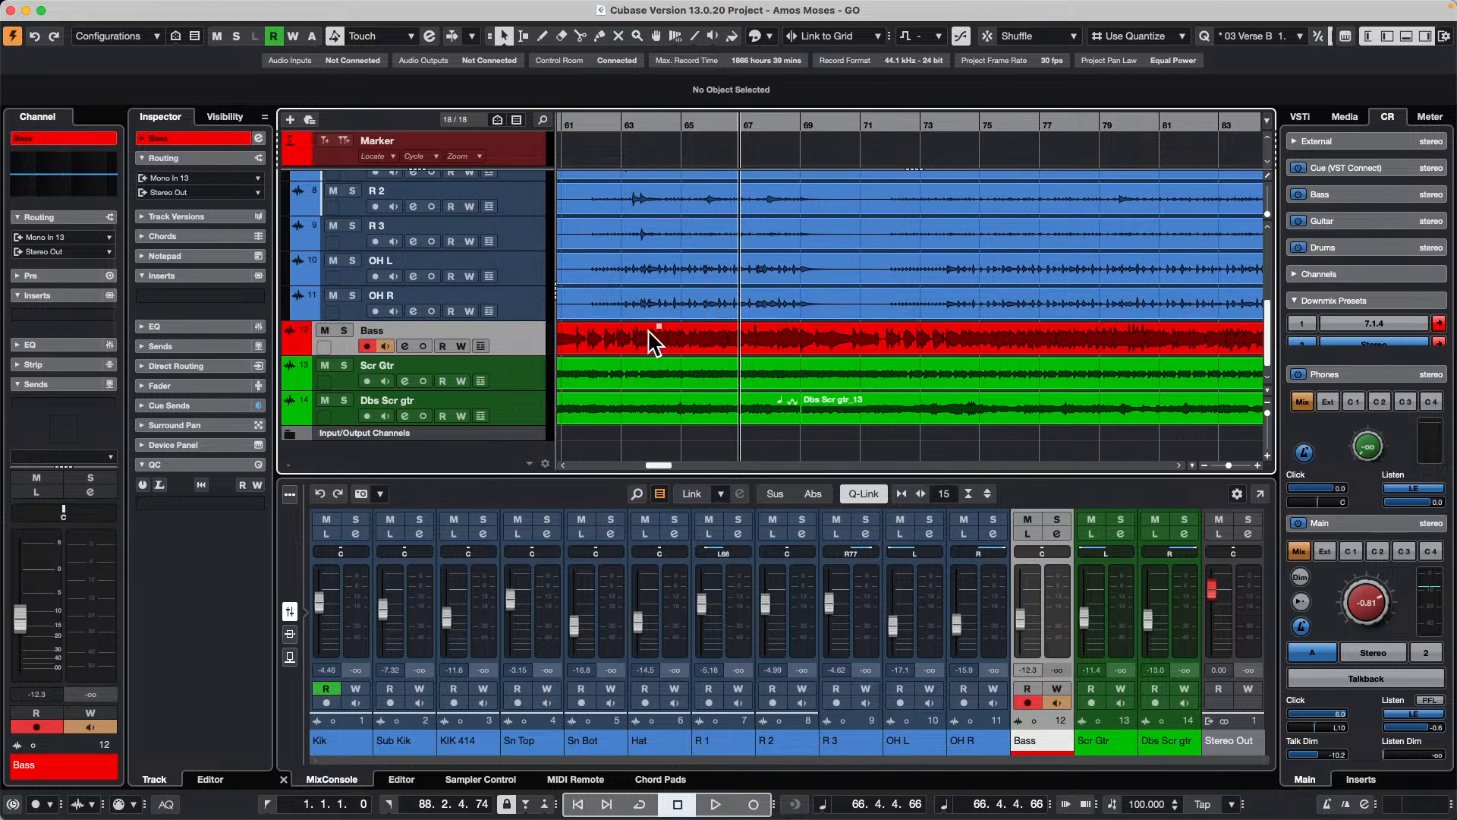
pyautogui.scroll(5, 523, 326)
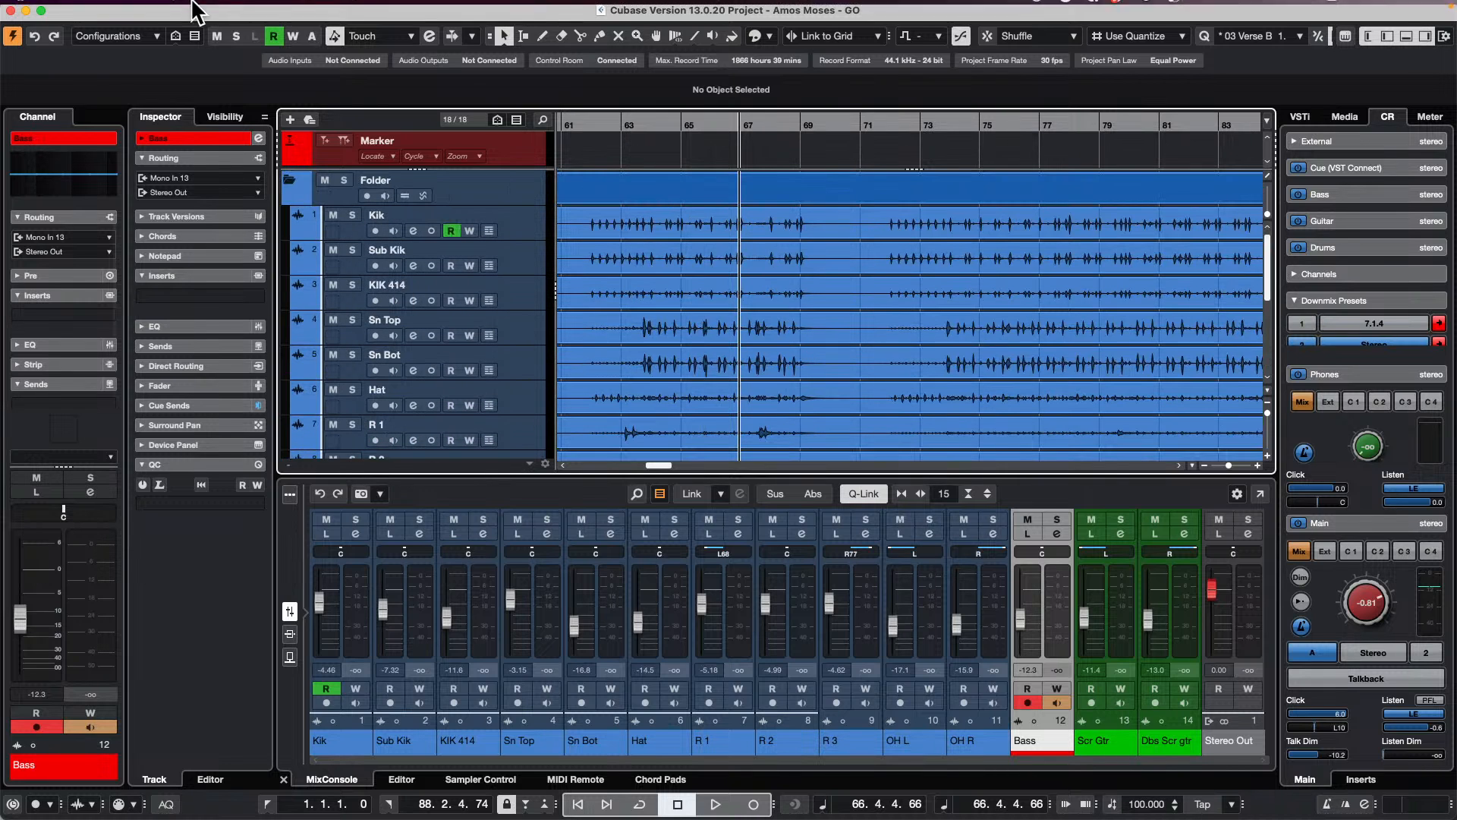
# Step: Create a new empty project in the USe of Colors folder
pyautogui.click(100, 8)
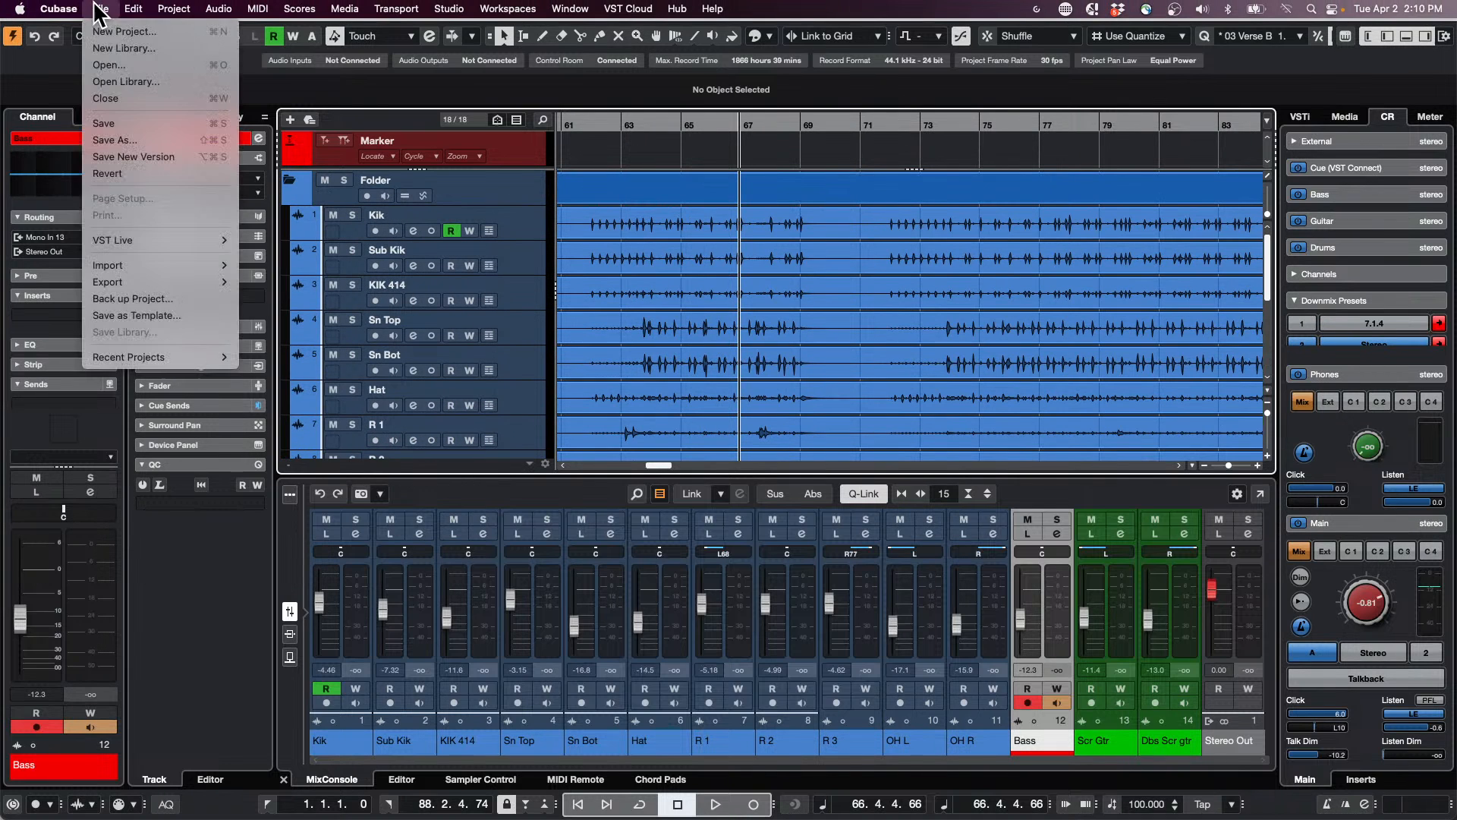
pyautogui.click(118, 36)
pyautogui.click(927, 672)
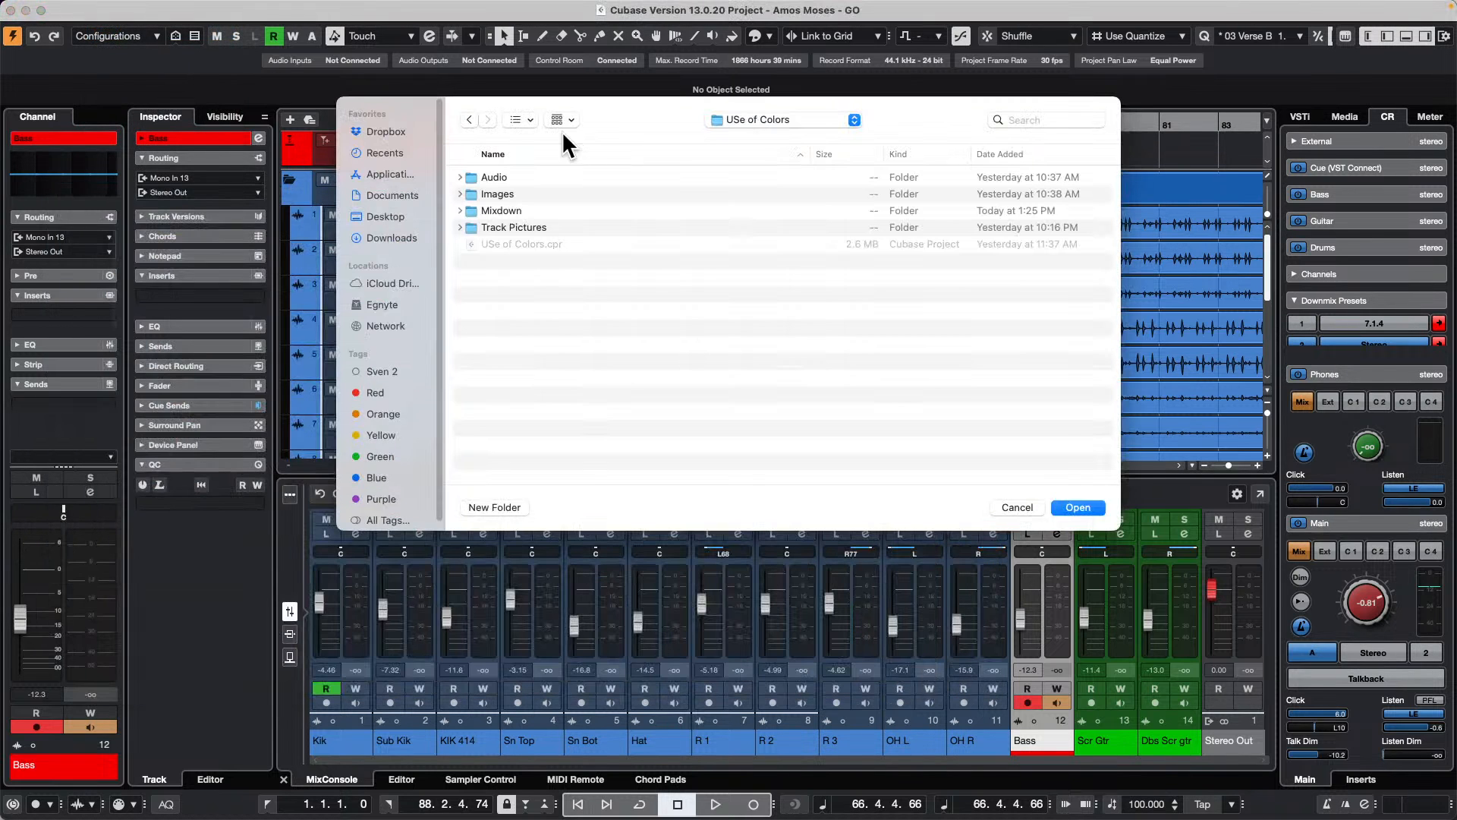
pyautogui.click(1077, 507)
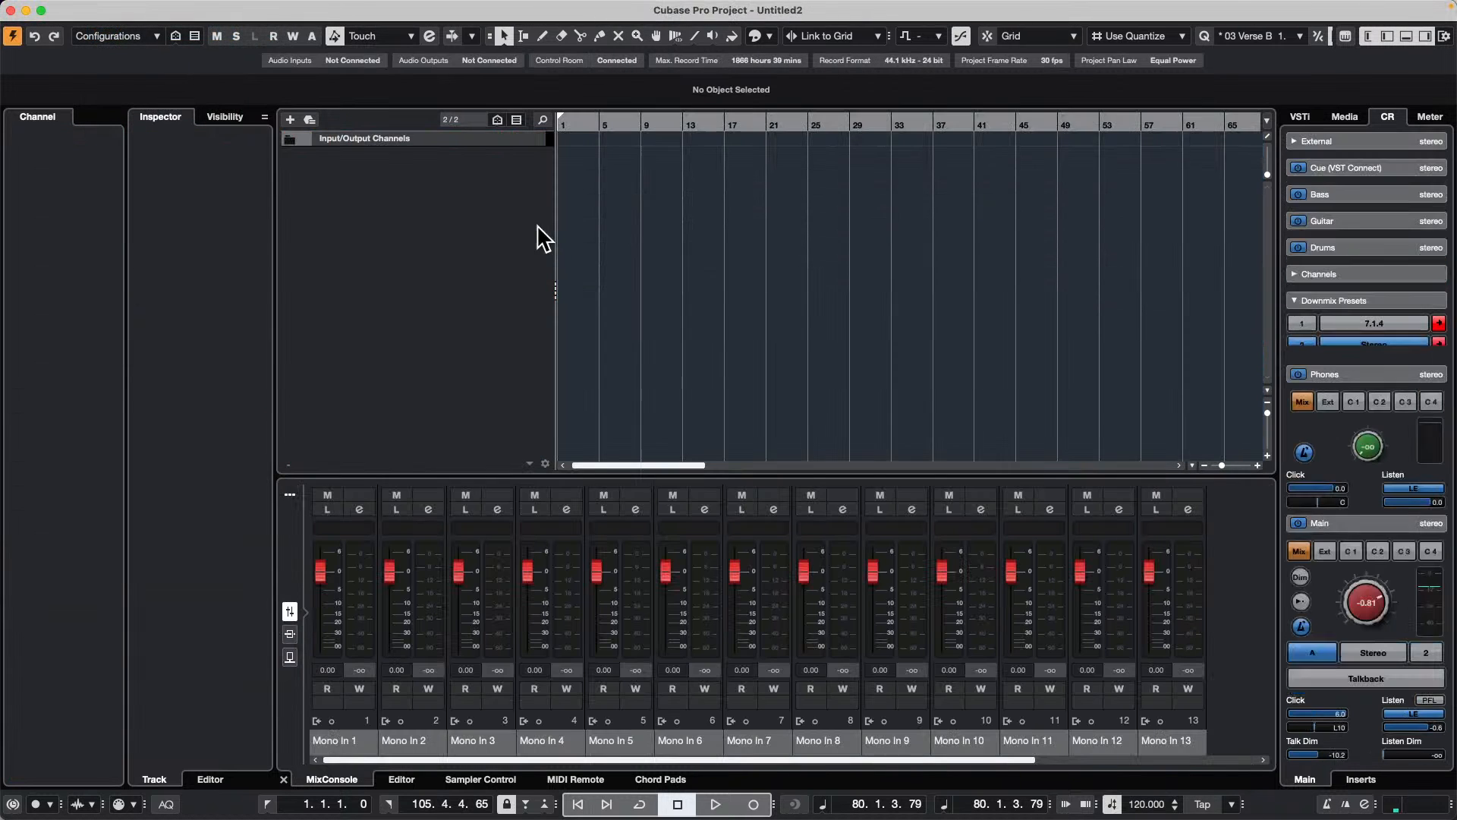
# Step: Add one MIDI track with default settings and a chord track to the project
pyautogui.rightClick(381, 188)
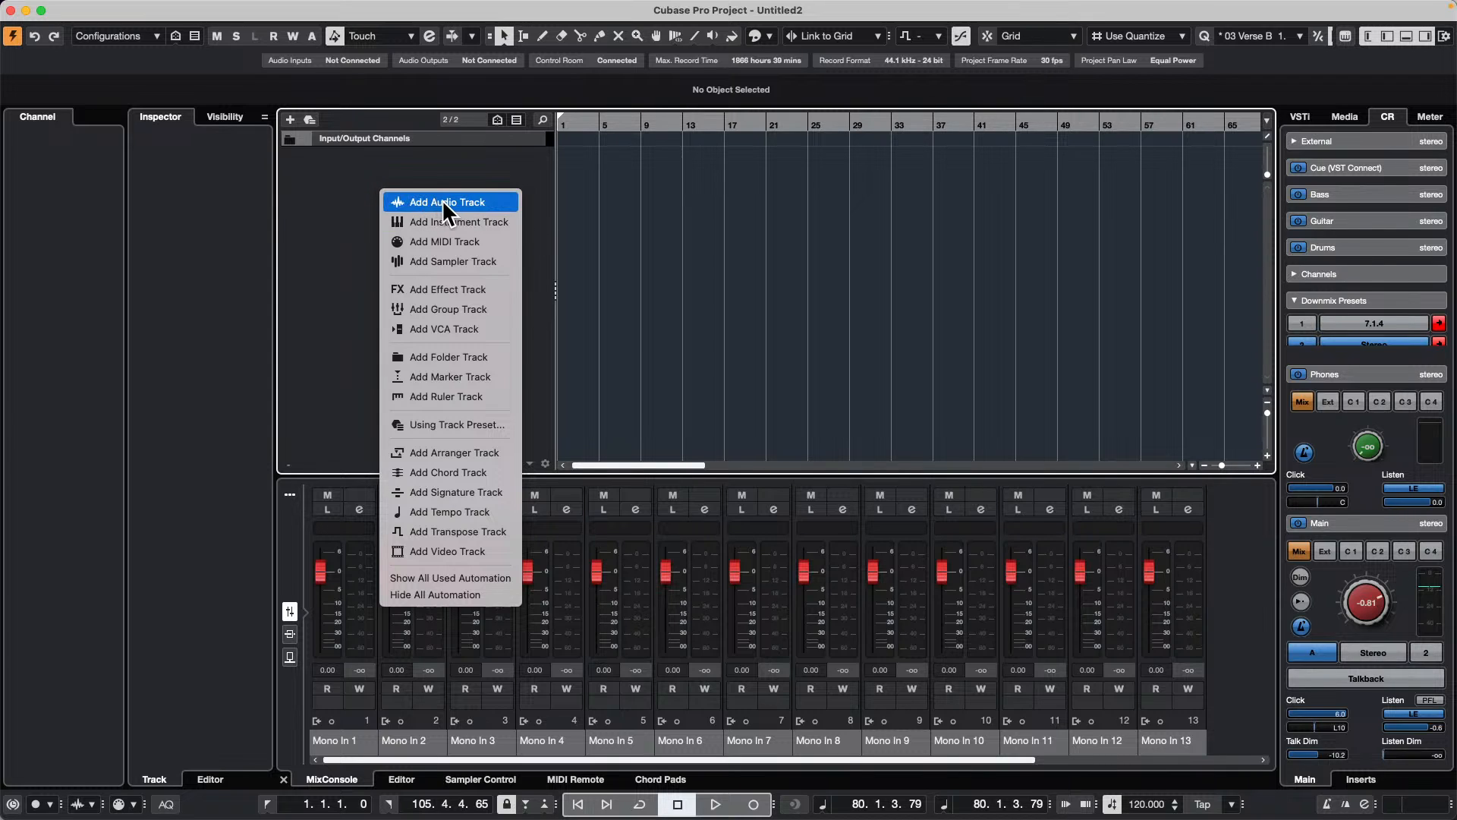
pyautogui.click(474, 236)
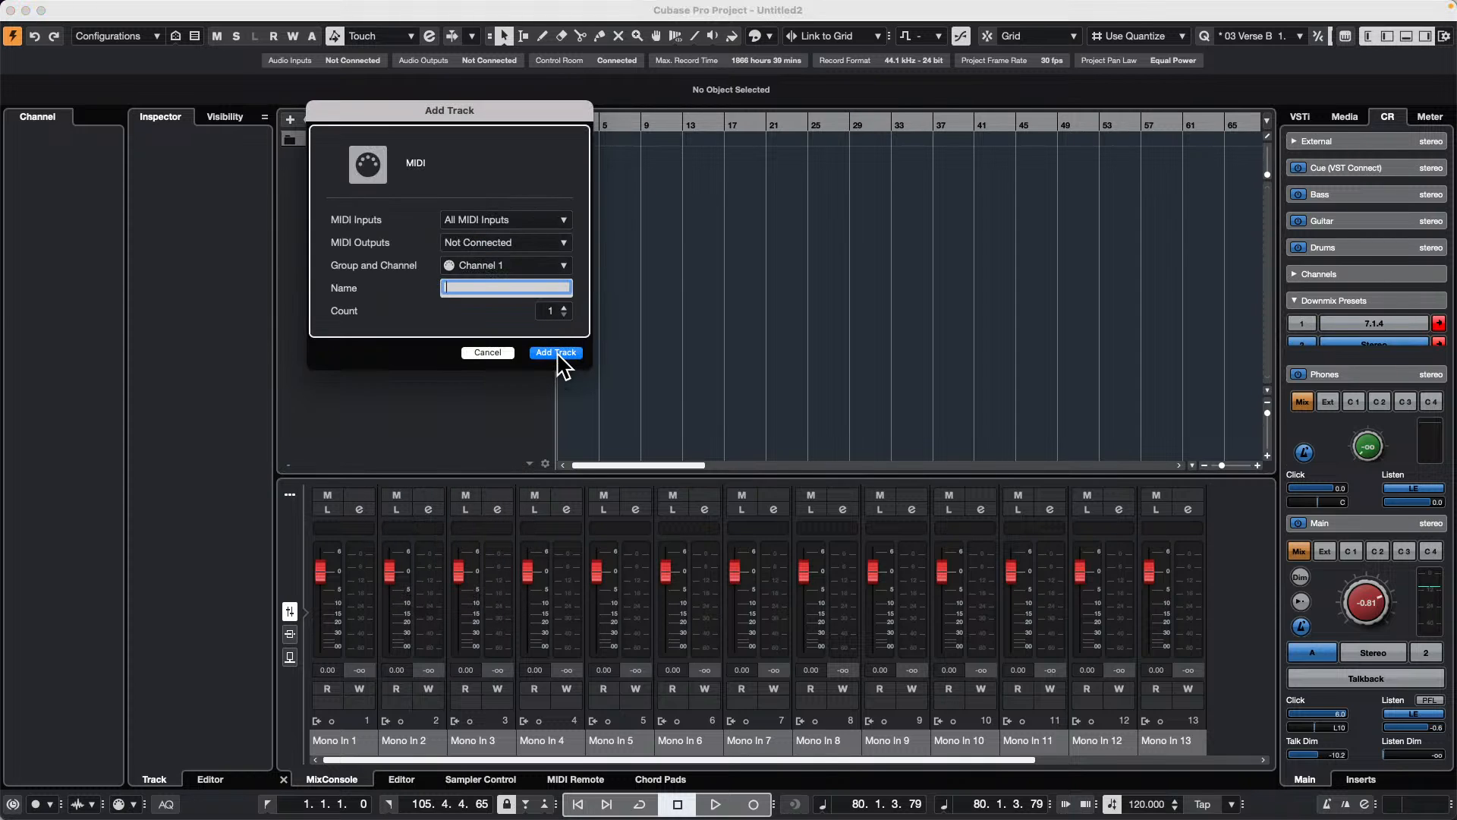
pyautogui.click(557, 354)
pyautogui.rightClick(404, 214)
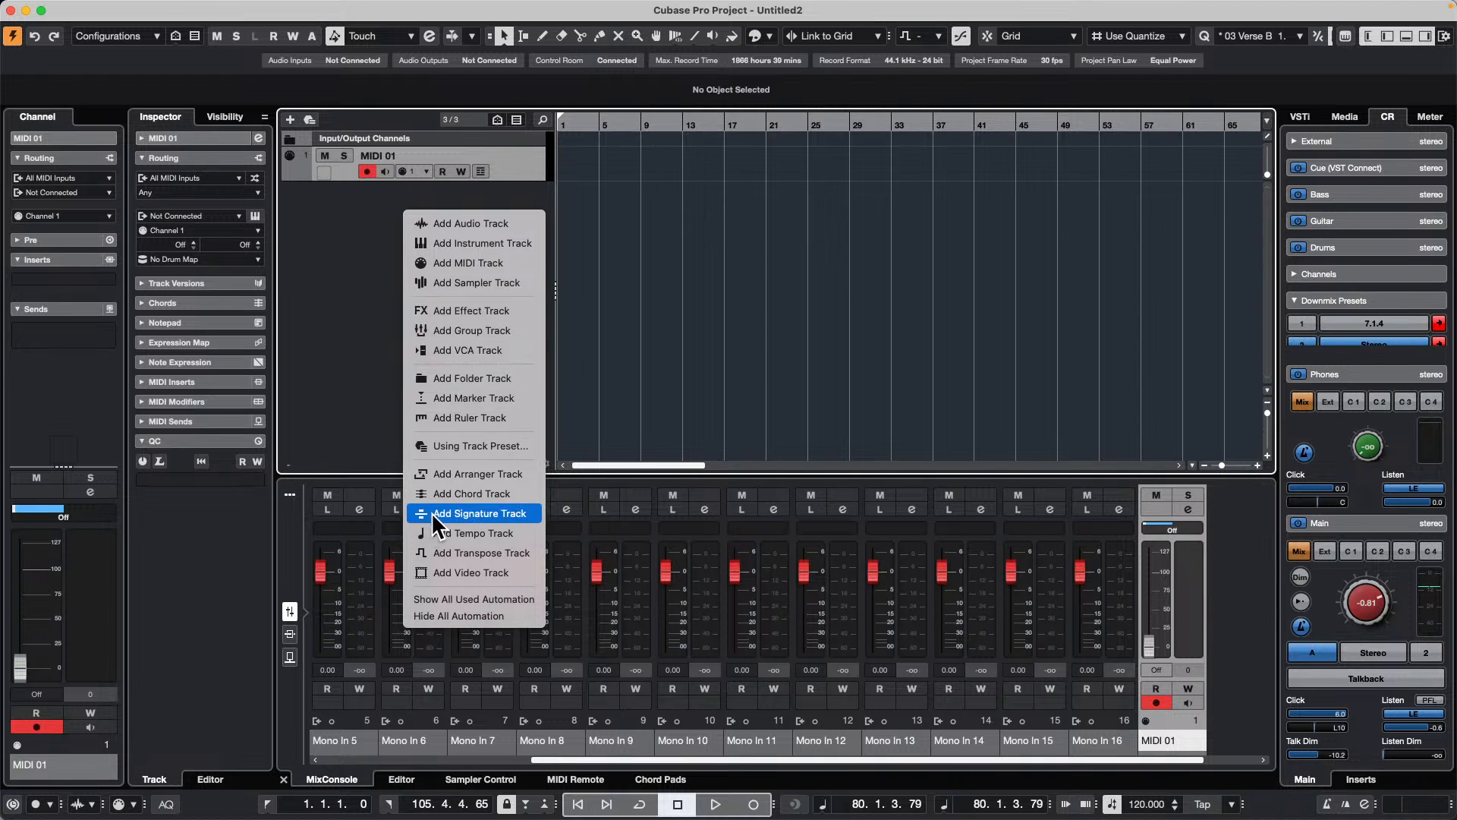
pyautogui.click(668, 264)
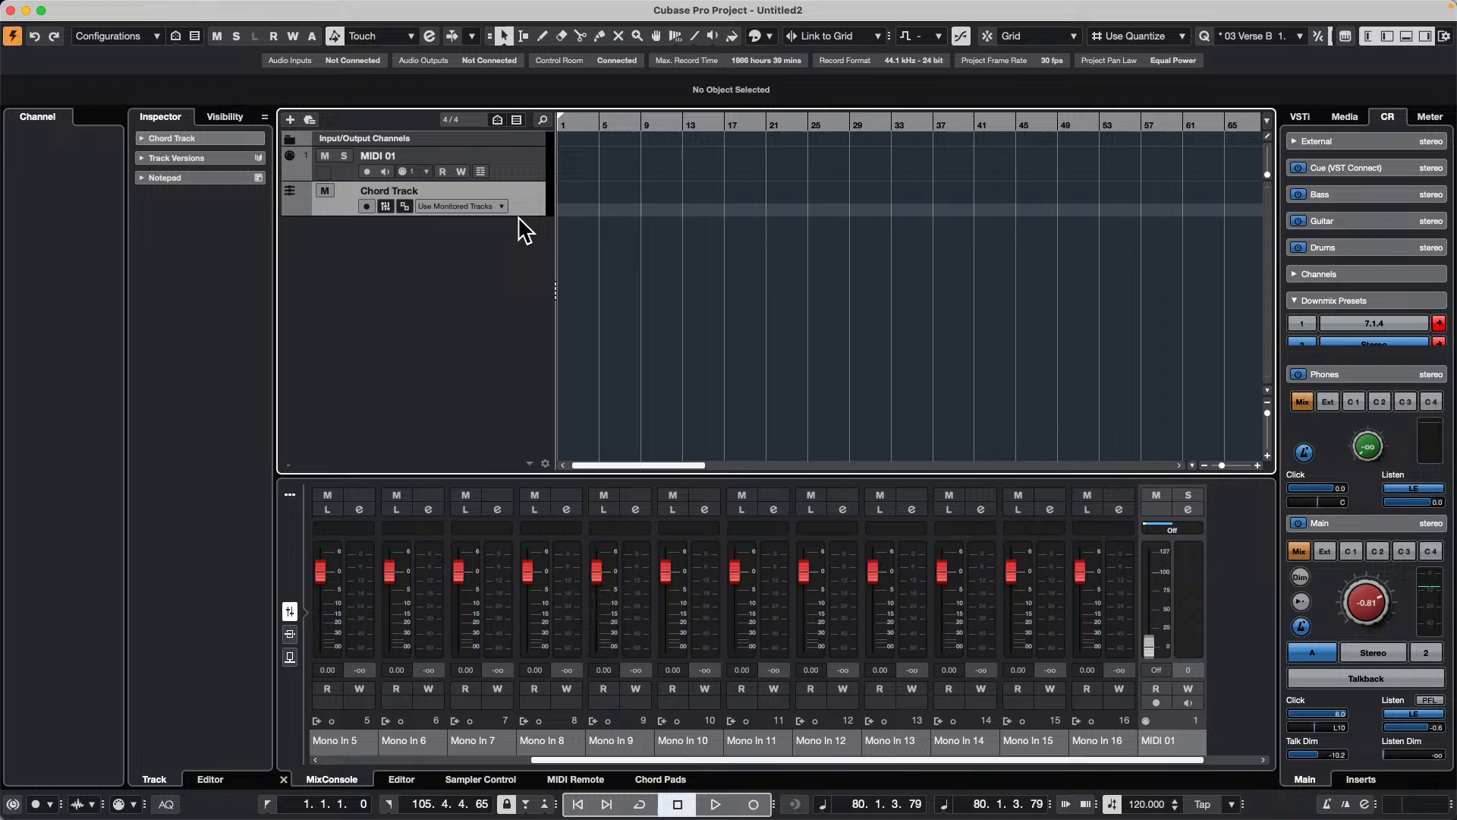
# Step: Draw a chord event at bar 1 on the chord track and define it as D major
pyautogui.moveTo(595, 126); pyautogui.dragTo(382, 120)
pyautogui.rightClick(596, 220)
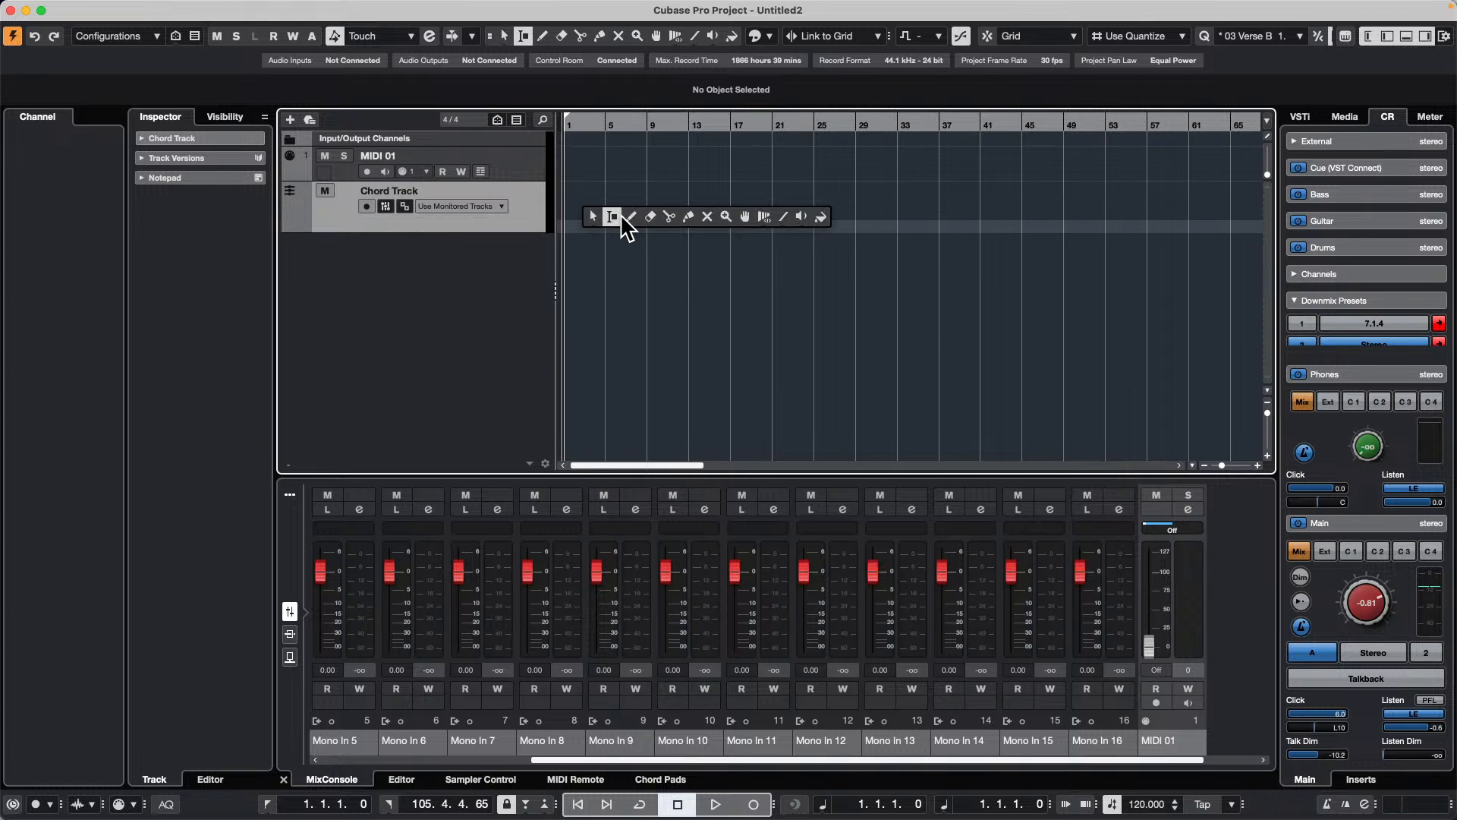
pyautogui.click(637, 220)
pyautogui.click(575, 207)
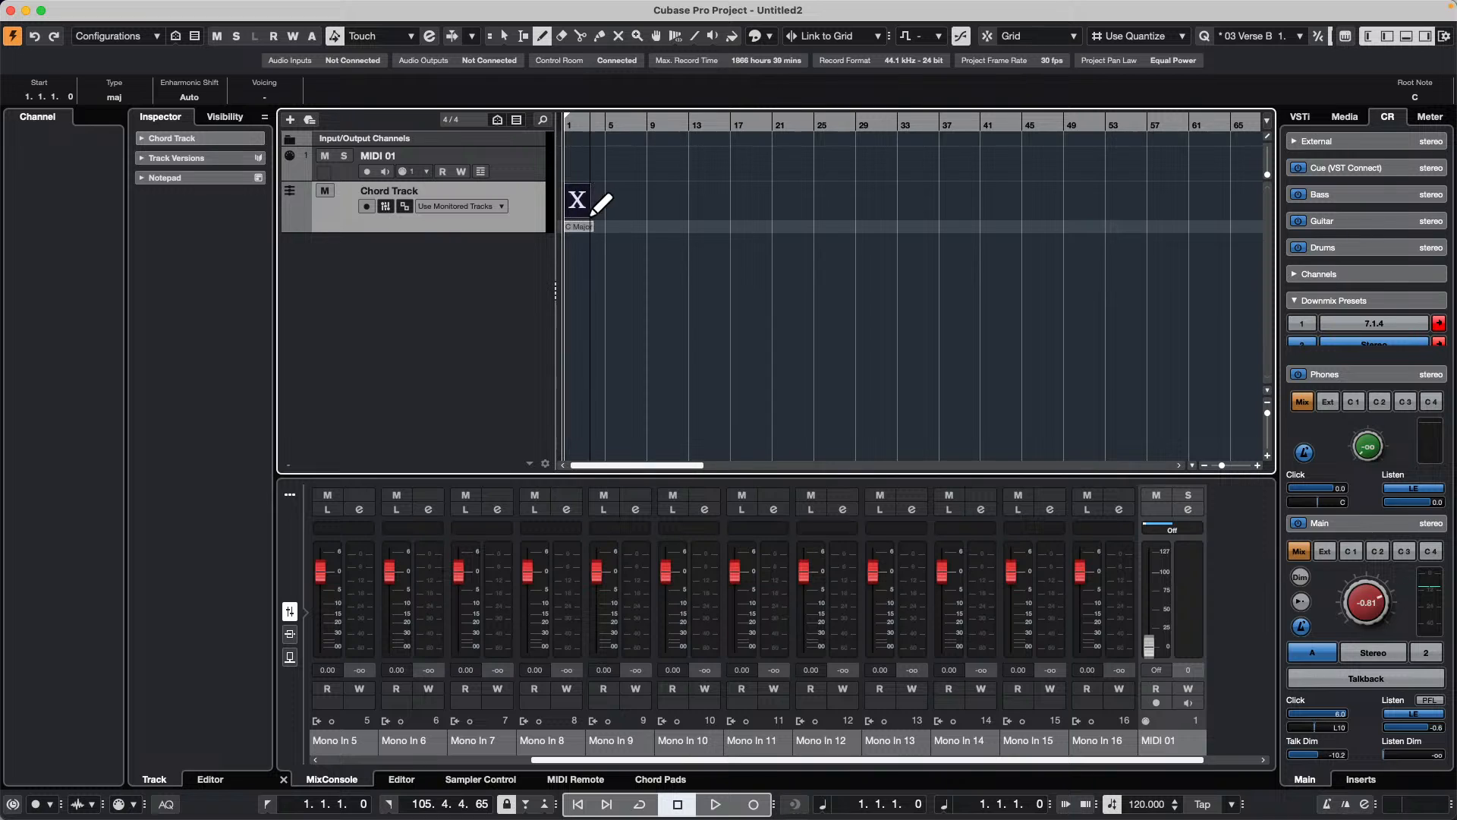
pyautogui.press('1')
pyautogui.doubleClick(582, 205)
pyautogui.click(497, 301)
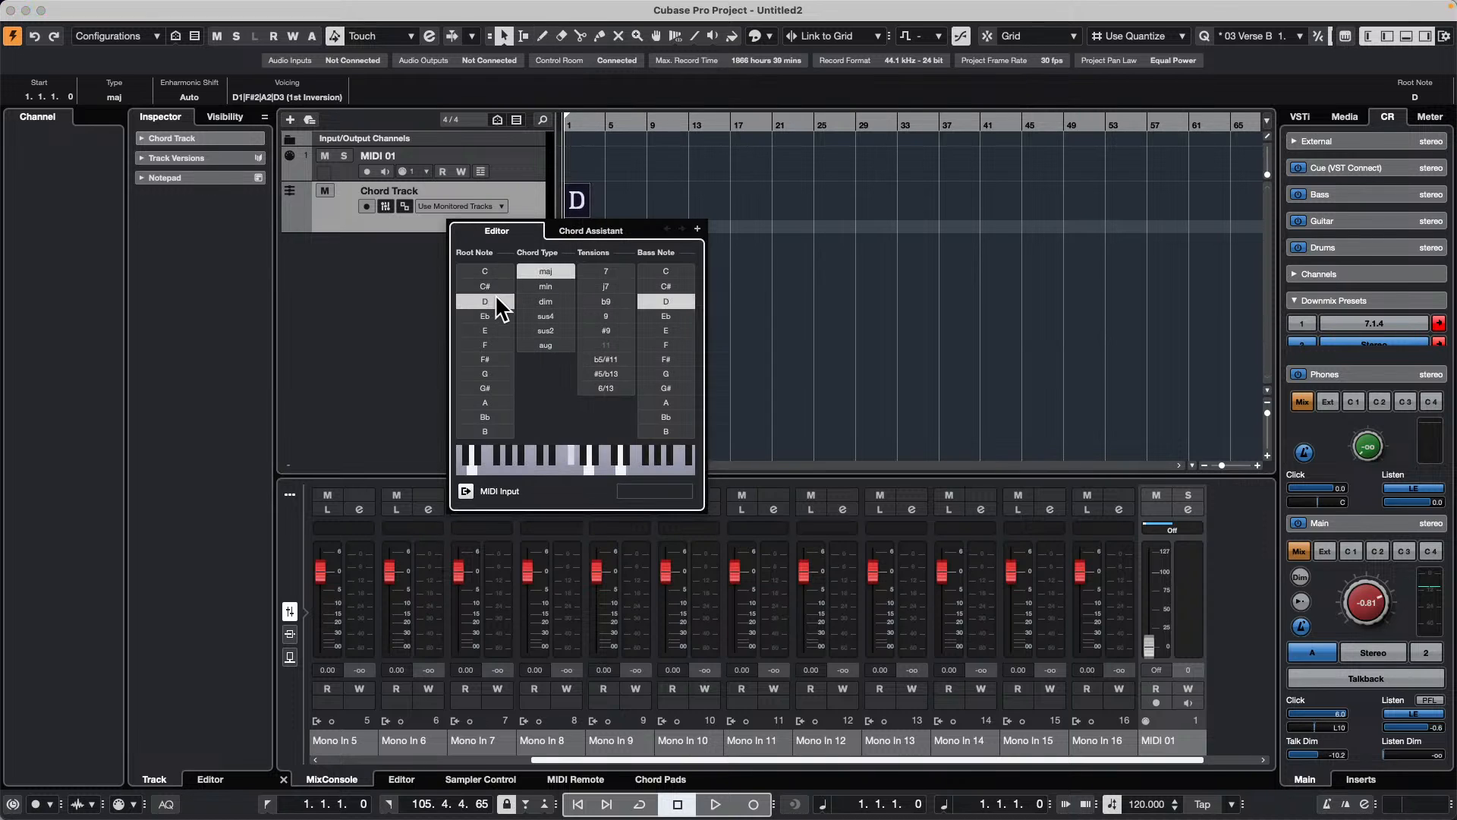
# Step: Add chord events through bar 7, setting G major at bar 3, A major at bar 5 and G major at bar 7
pyautogui.click(697, 228)
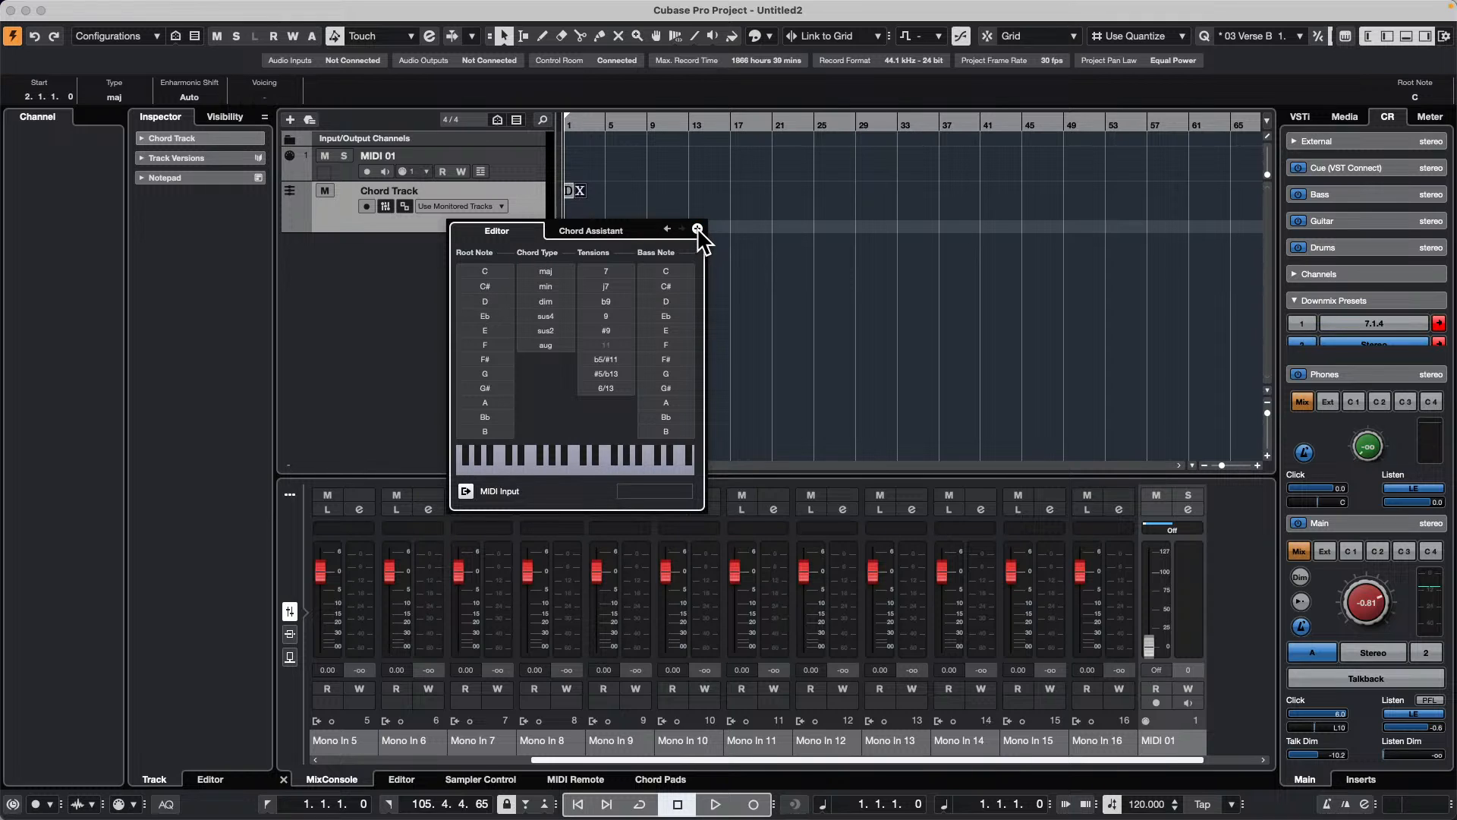
pyautogui.click(697, 229)
pyautogui.click(489, 374)
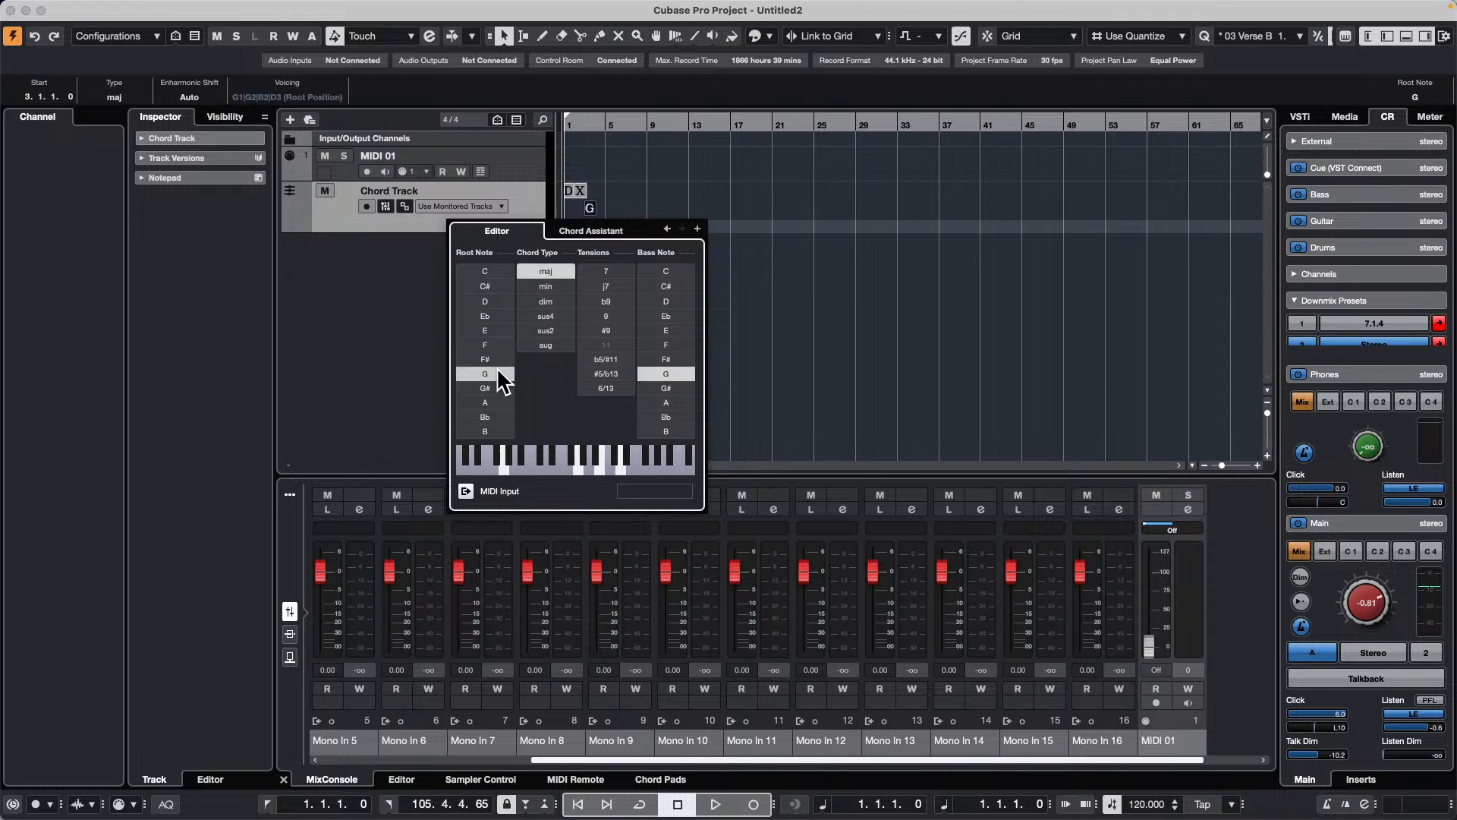
pyautogui.click(697, 228)
pyautogui.click(698, 228)
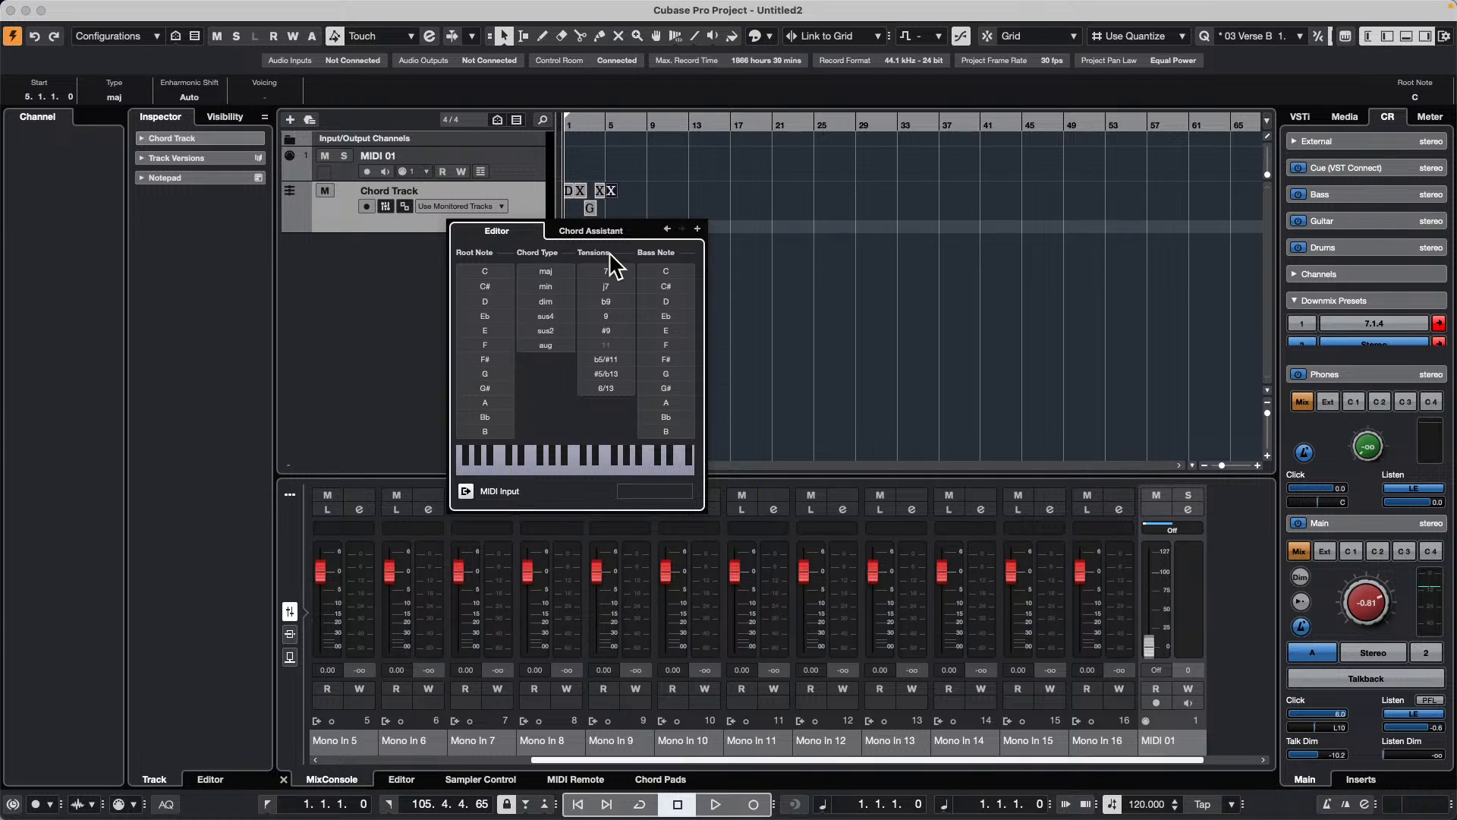
pyautogui.click(504, 400)
pyautogui.click(698, 228)
pyautogui.click(697, 229)
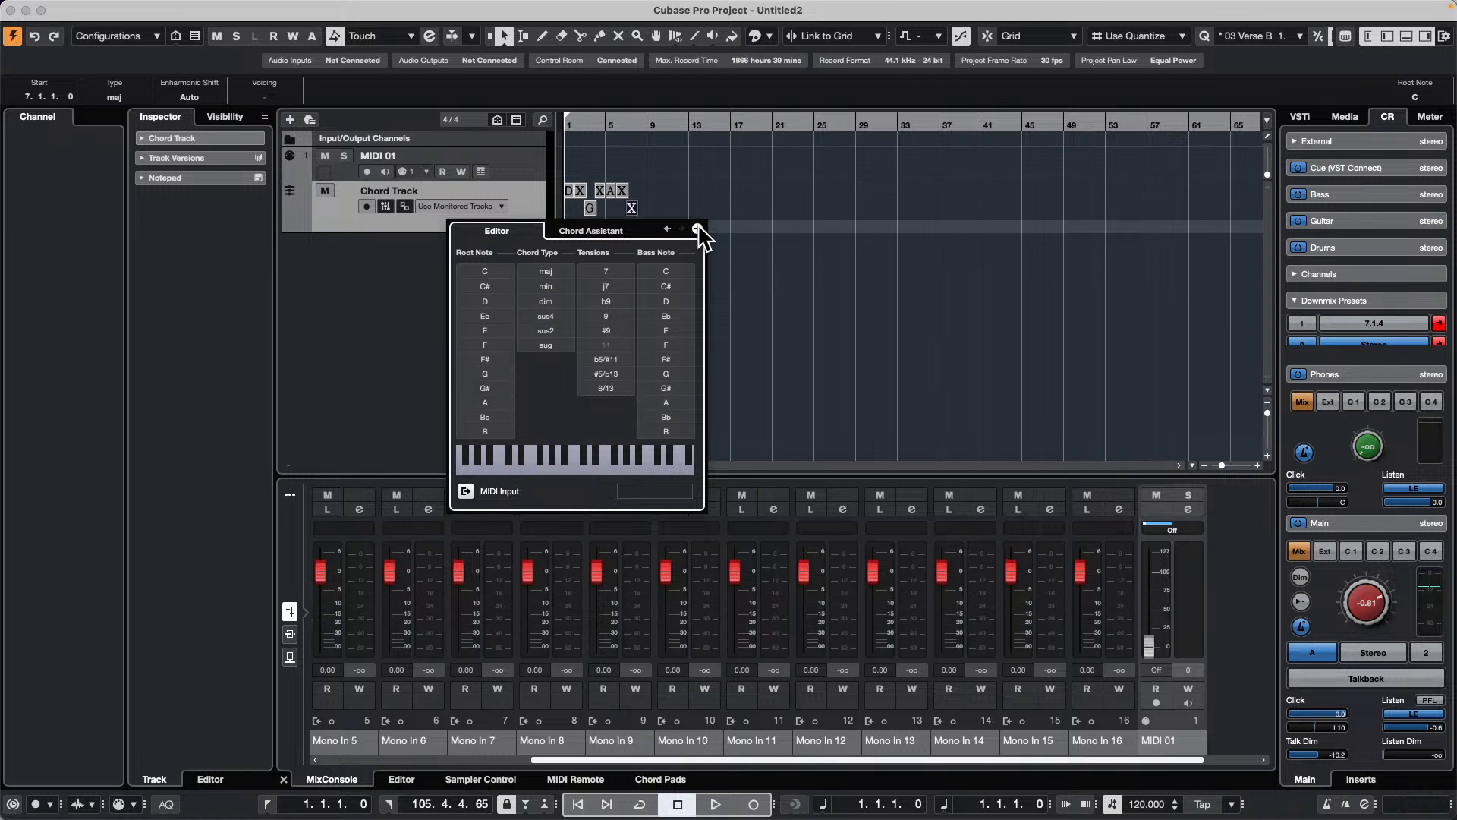
pyautogui.click(501, 373)
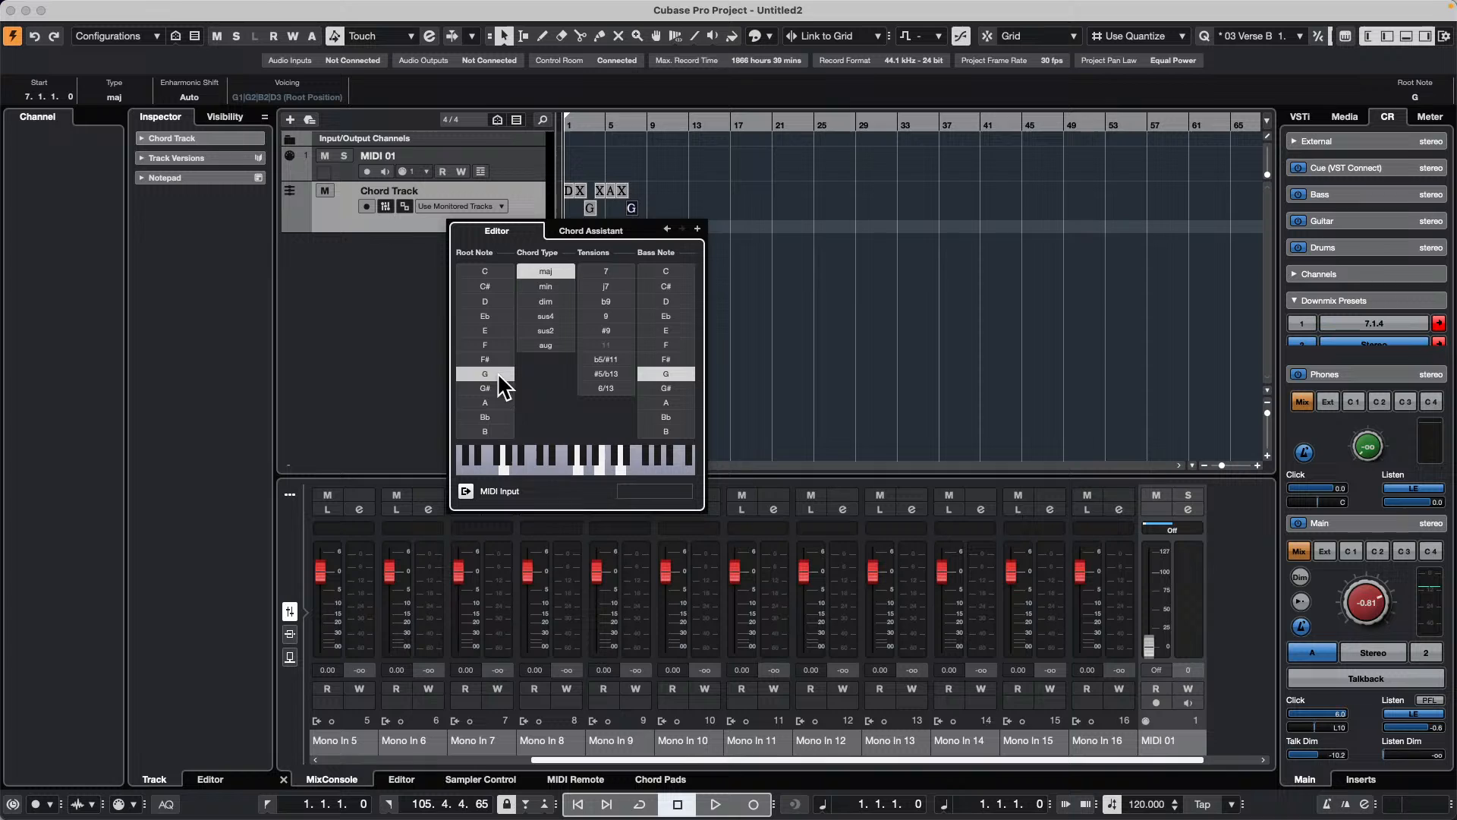
# Step: Add F# minor at bar 8, G major at bar 9, C# major at bar 10 and an undefined chord at bar 11
pyautogui.click(698, 229)
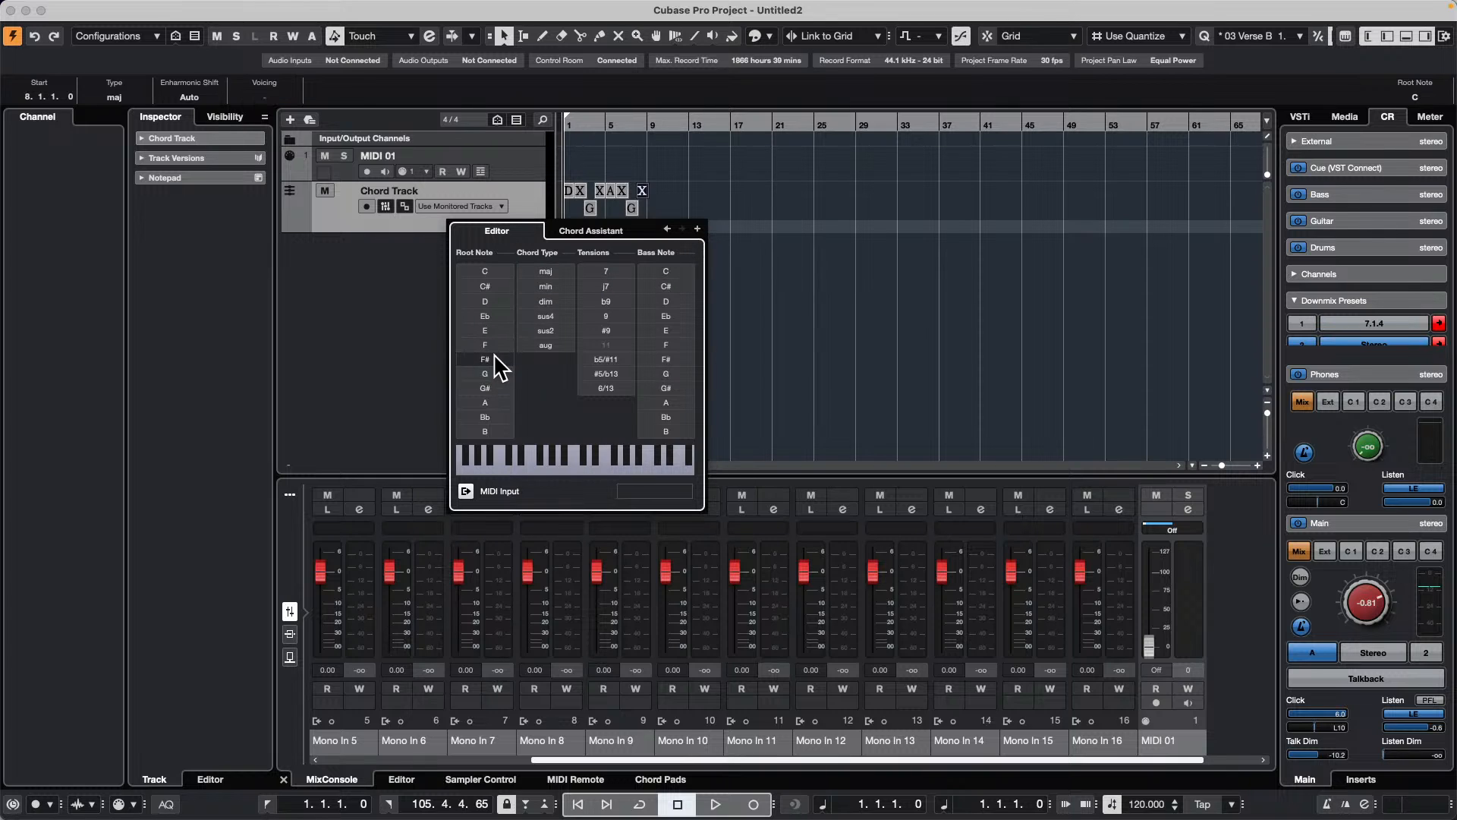
pyautogui.click(485, 359)
pyautogui.click(546, 287)
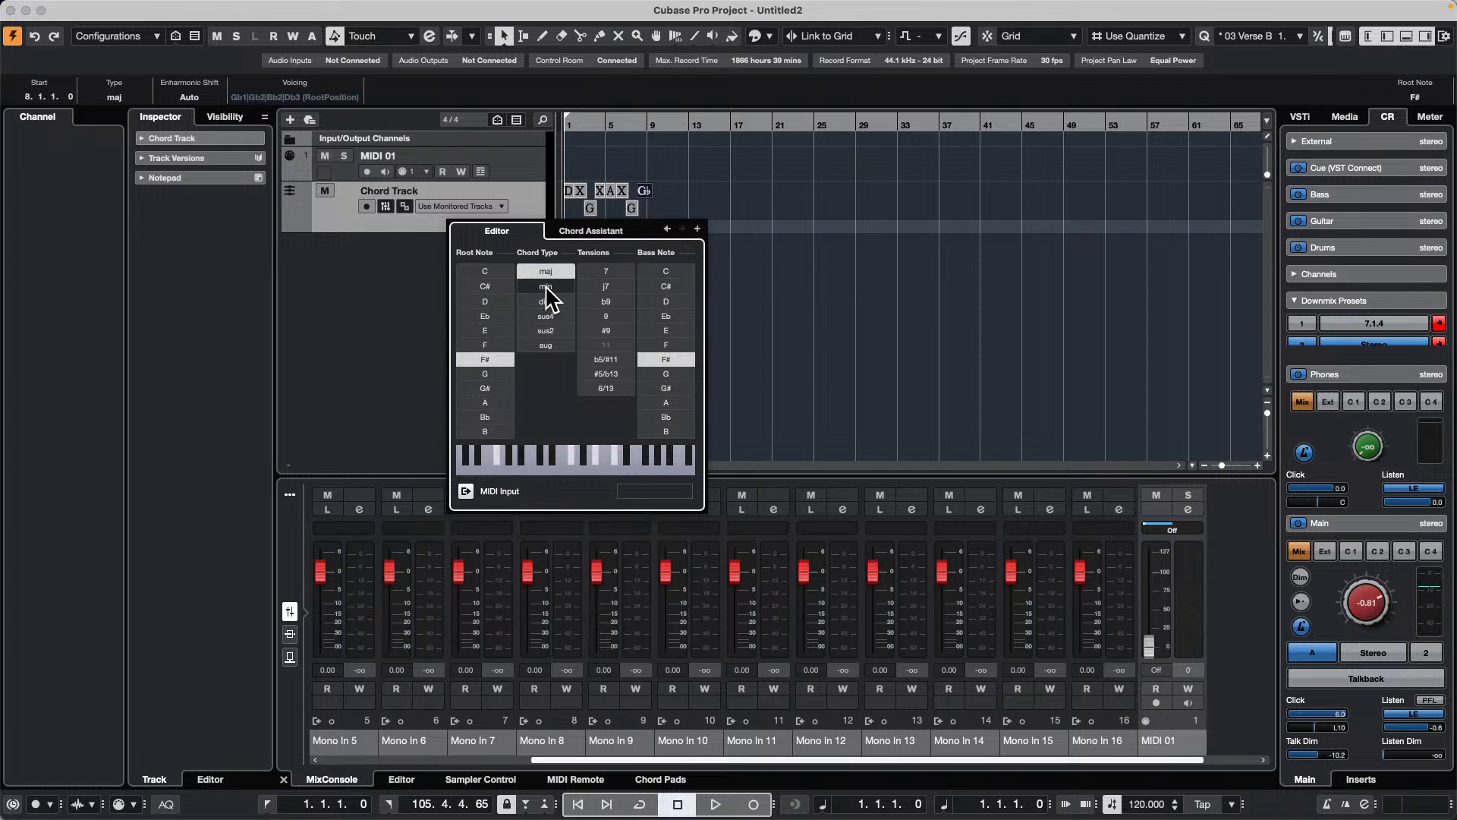
pyautogui.click(698, 229)
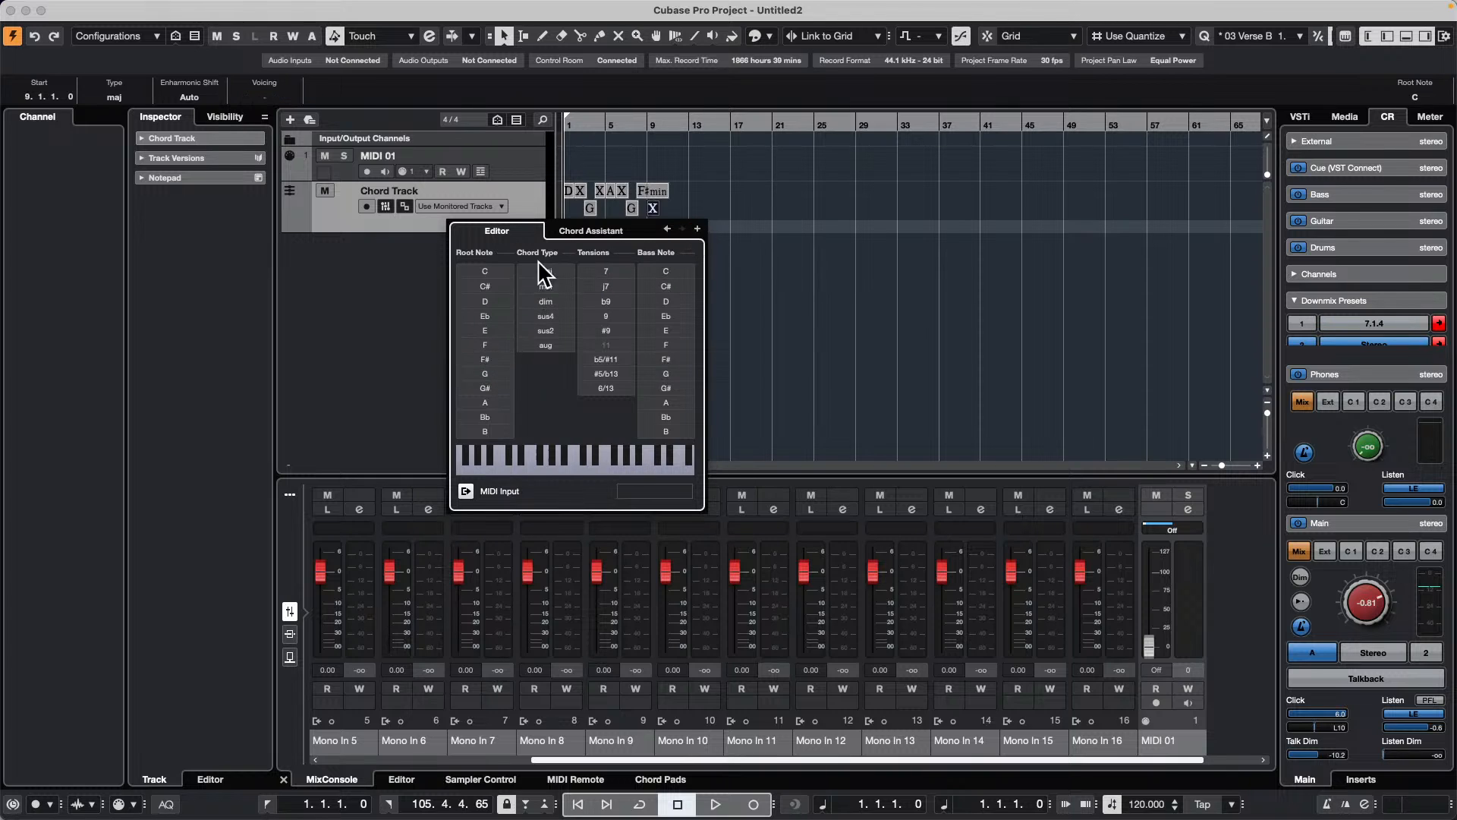
pyautogui.click(485, 374)
pyautogui.click(698, 229)
pyautogui.click(485, 286)
pyautogui.click(697, 228)
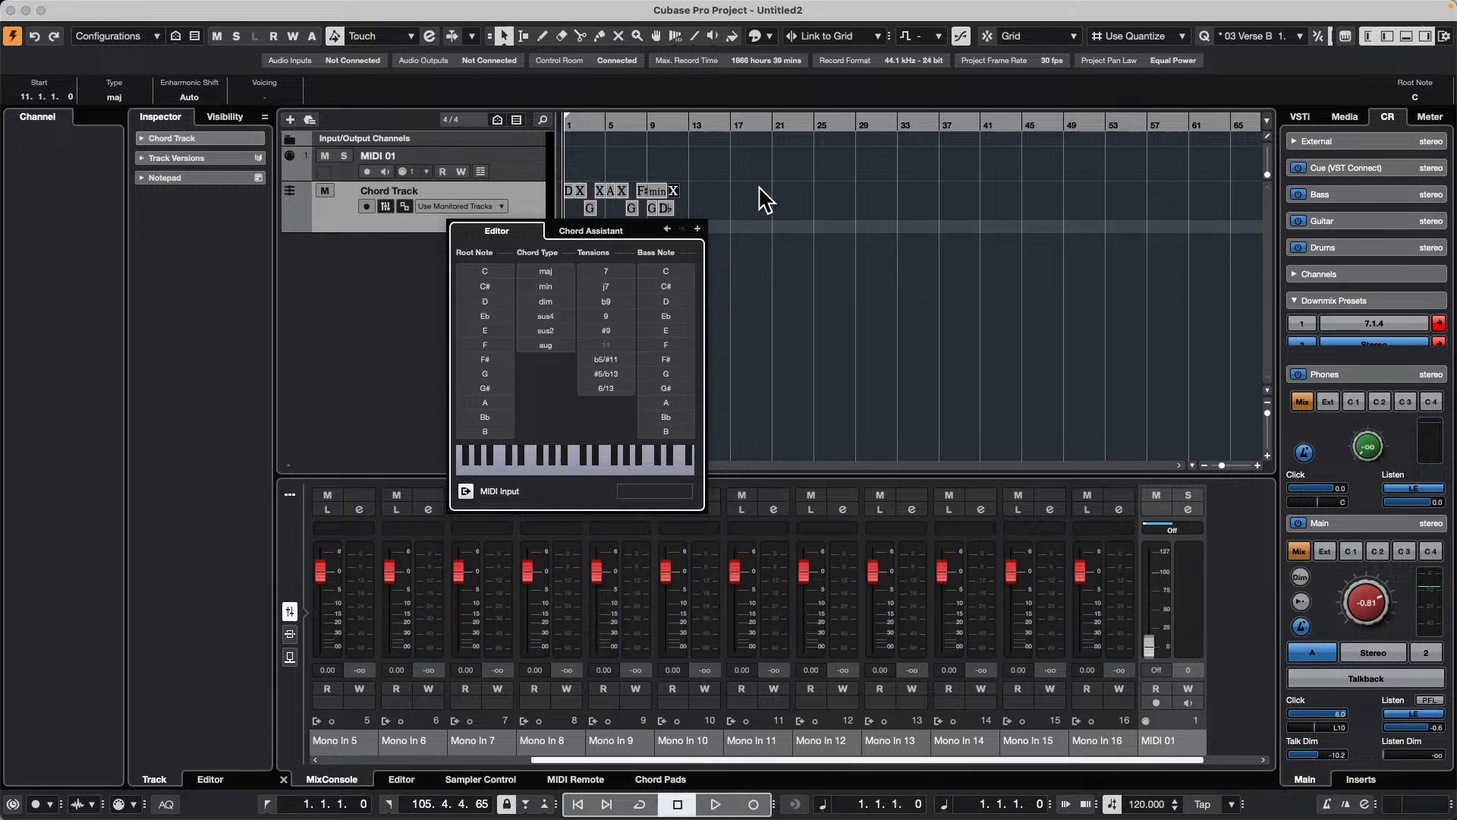
# Step: Convert the chord track to MIDI on the MIDI 01 track and open the part in a separate Key Editor window
pyautogui.click(510, 164)
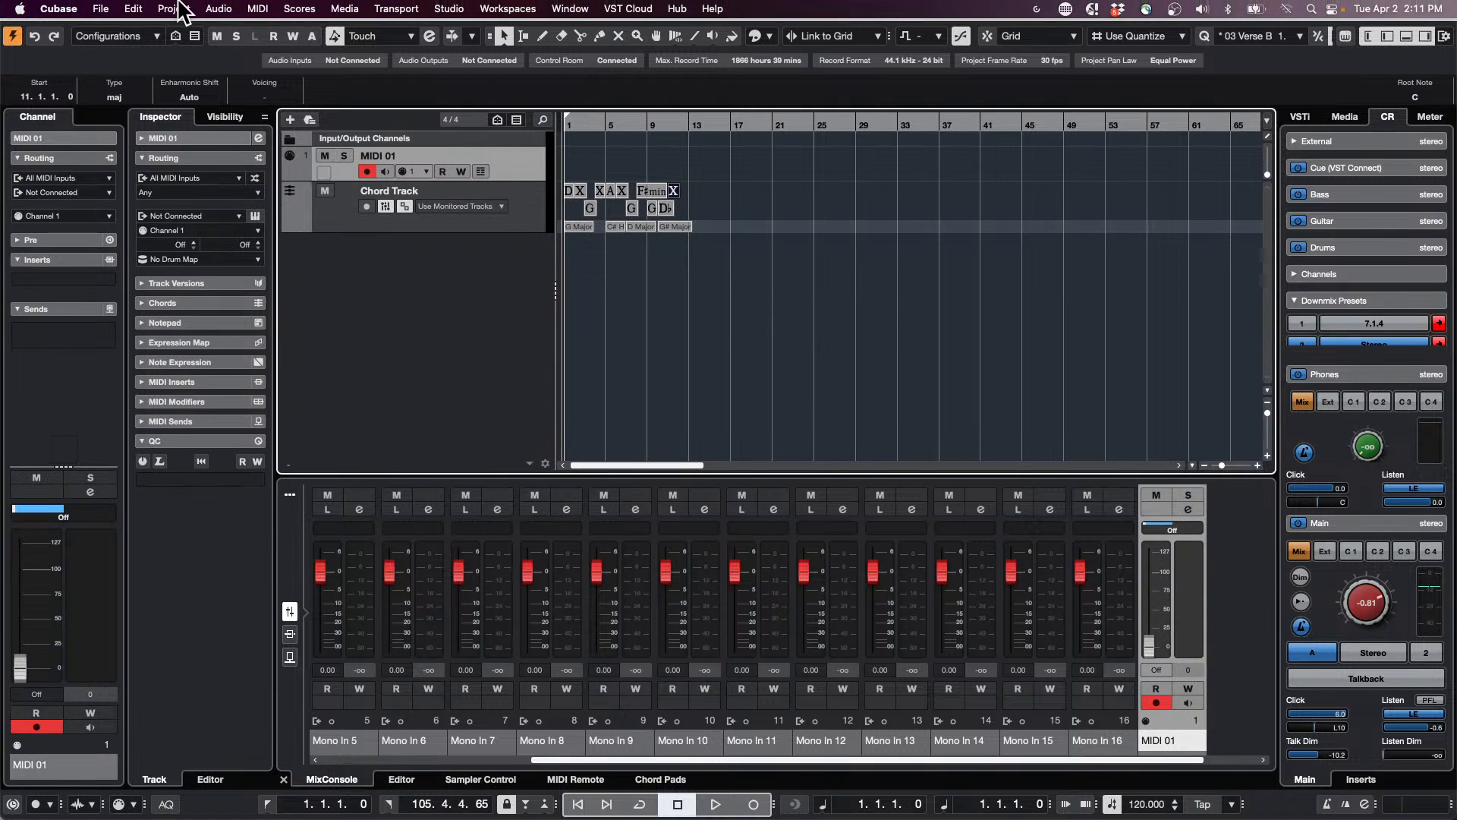
pyautogui.click(174, 9)
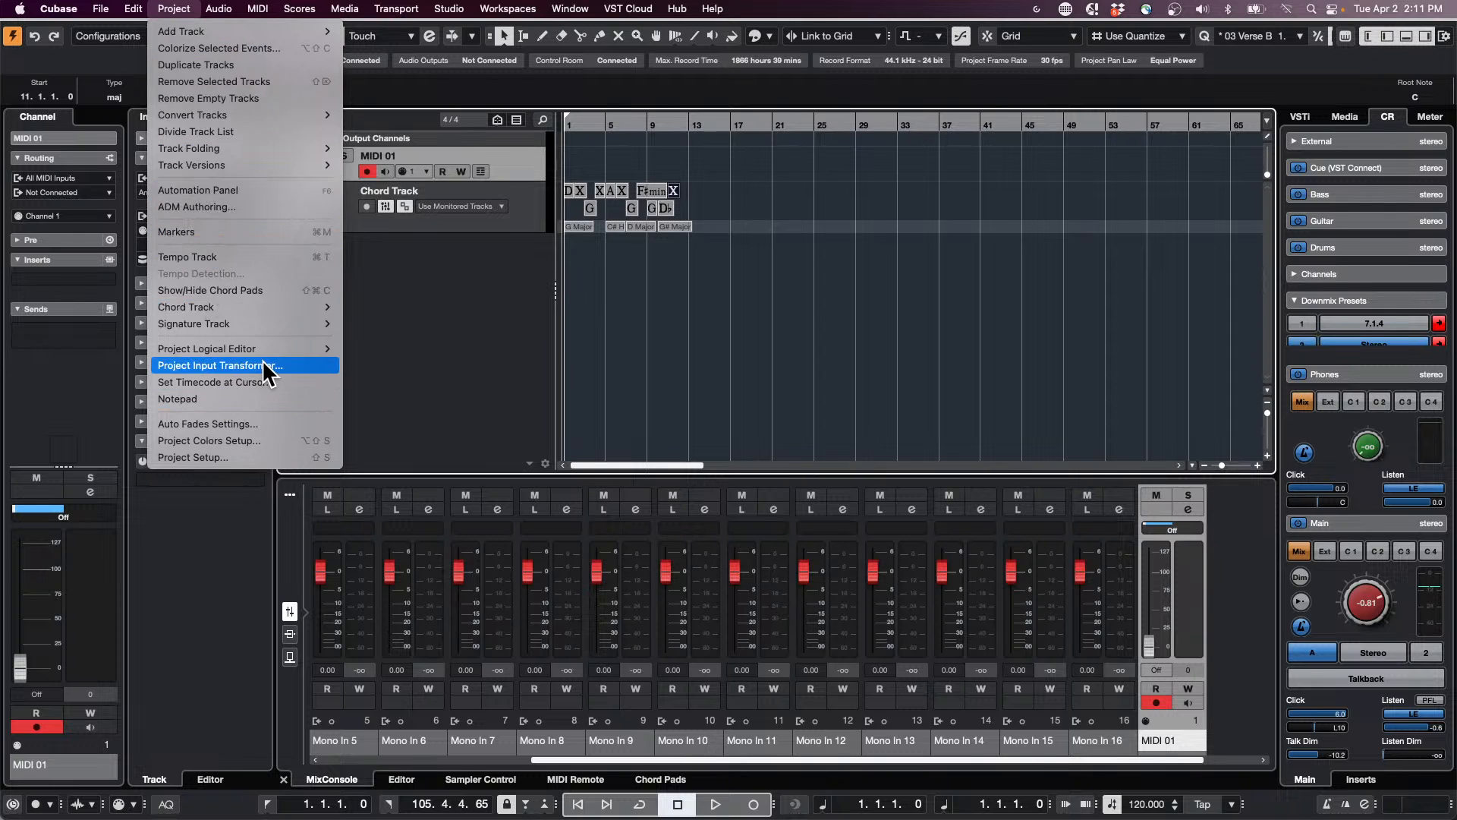
pyautogui.moveTo(278, 309)
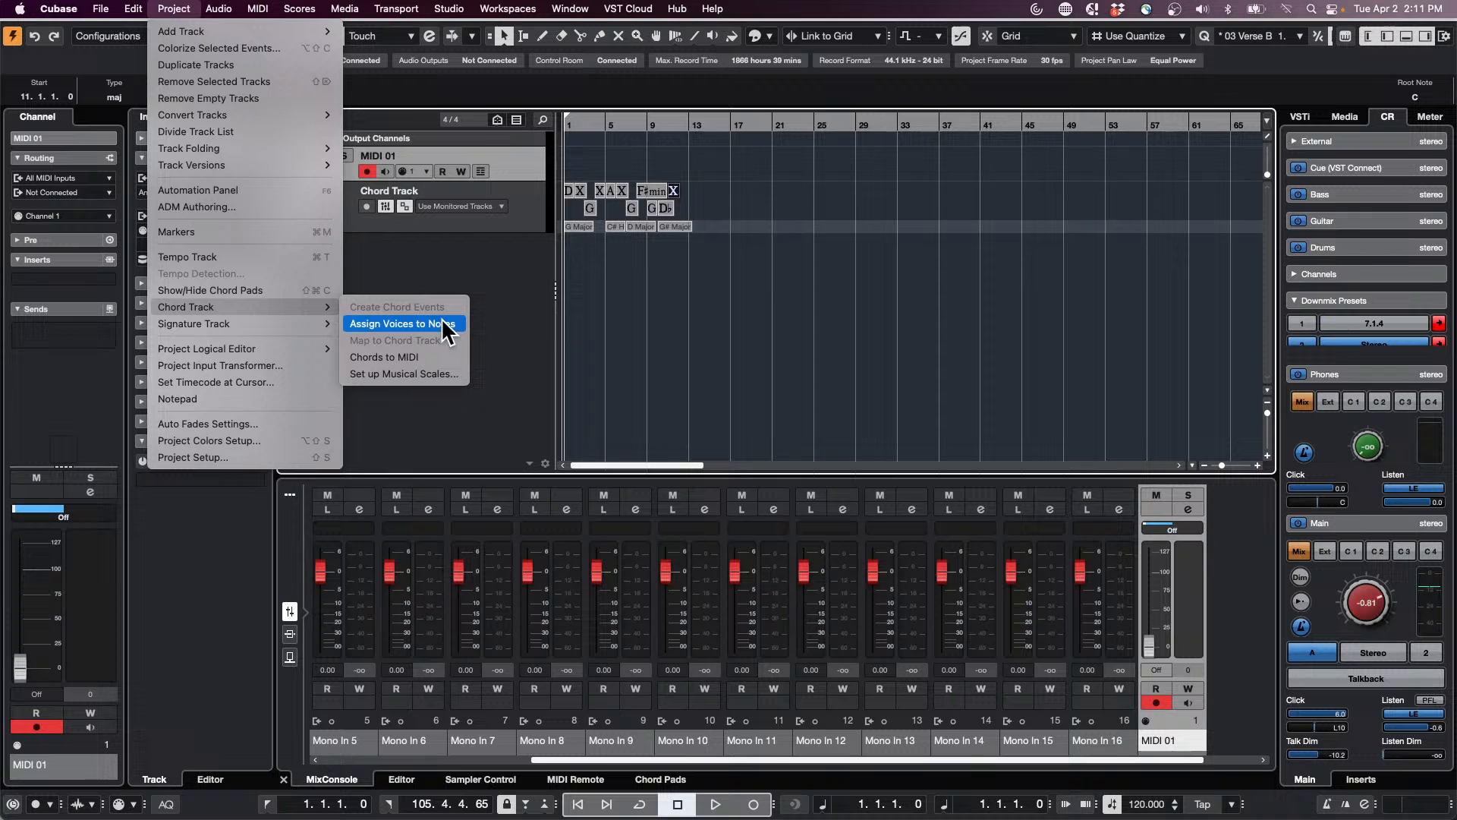
pyautogui.click(429, 358)
pyautogui.doubleClick(612, 160)
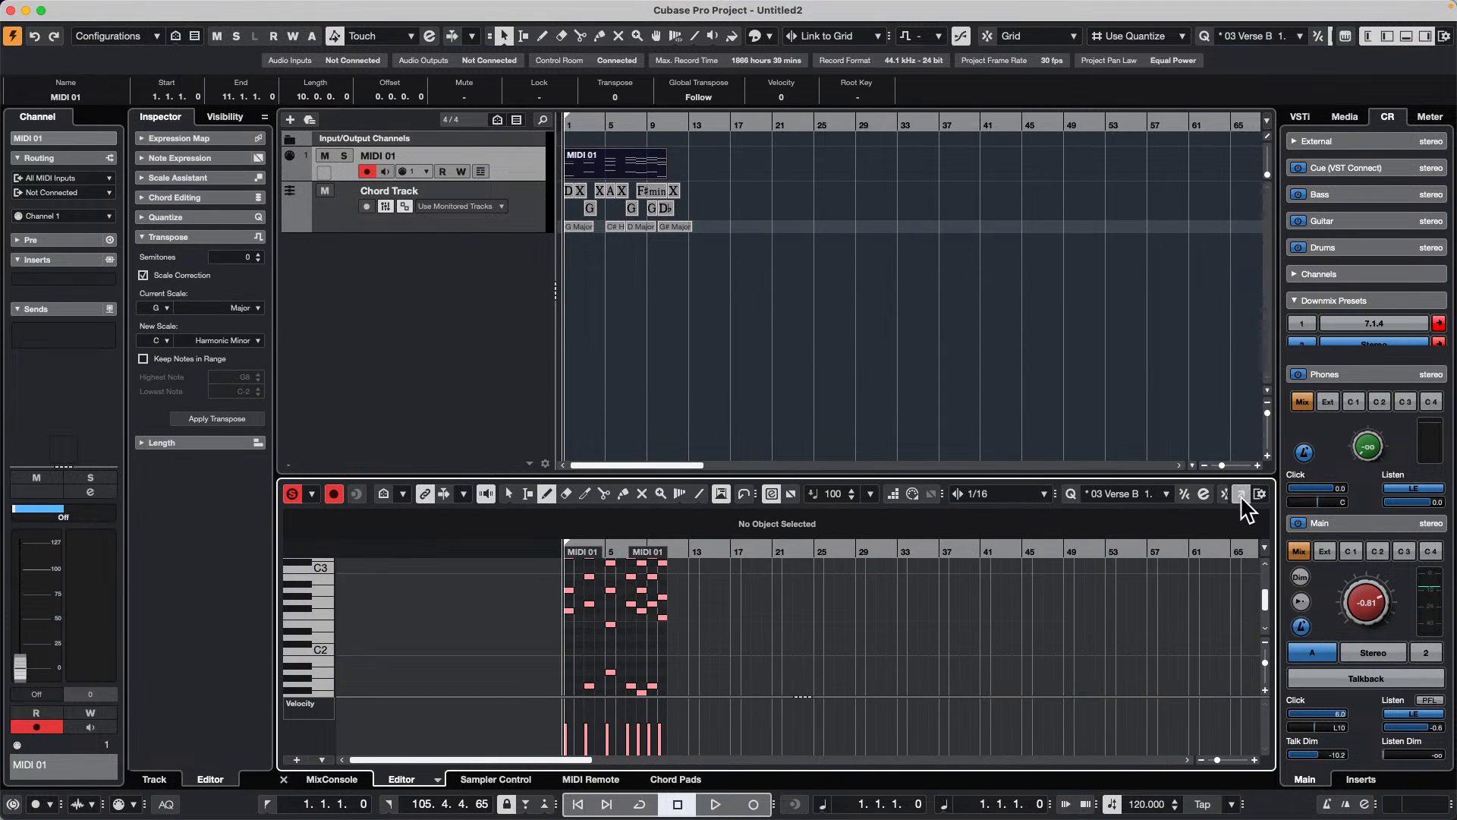
pyautogui.click(1241, 494)
# Step: Open the MIDI Logical Editor setup beside the notes and remove both existing event target filters
pyautogui.click(315, 8)
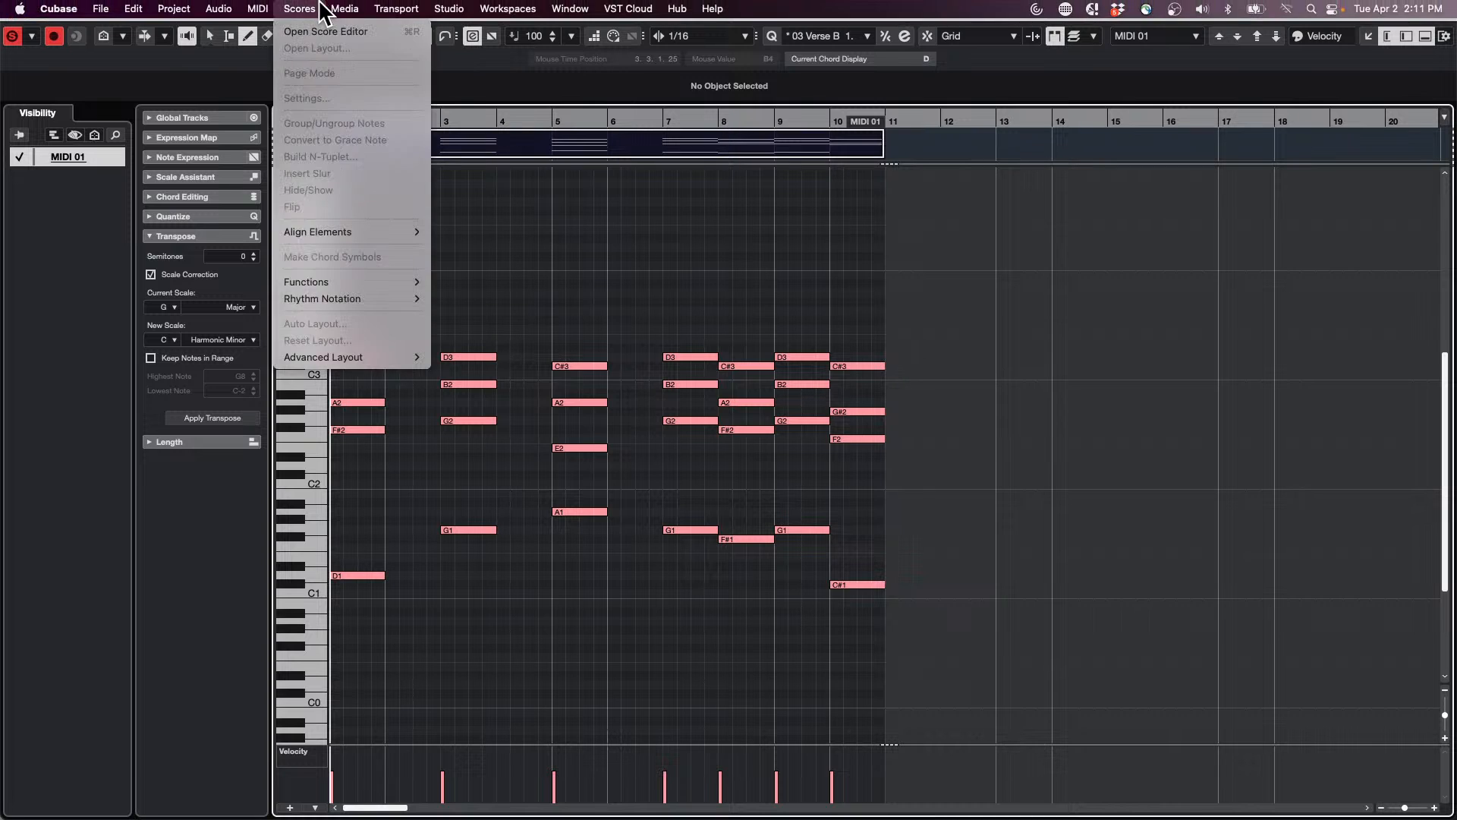
pyautogui.moveTo(182, 8)
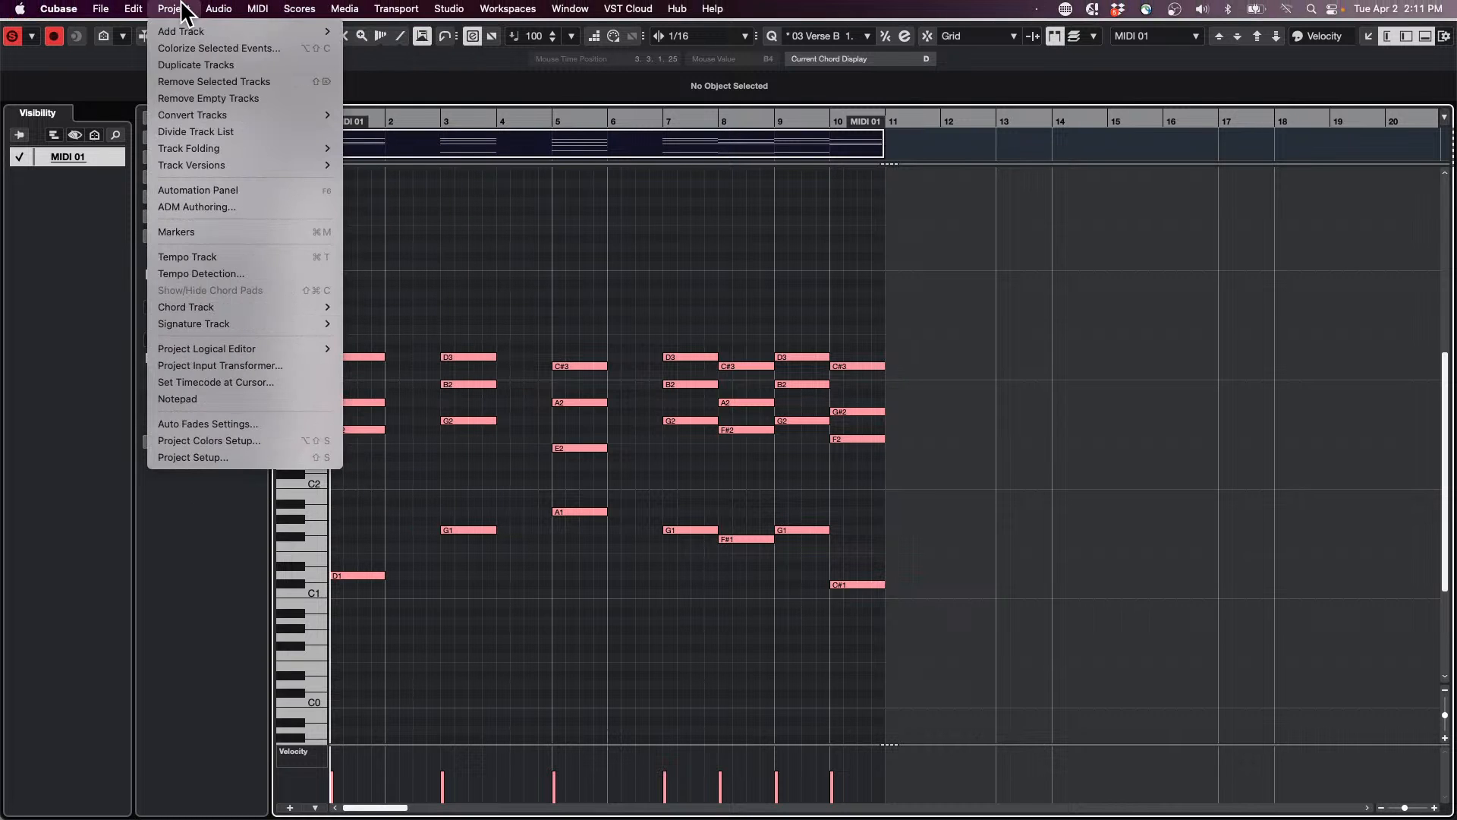
pyautogui.moveTo(258, 8)
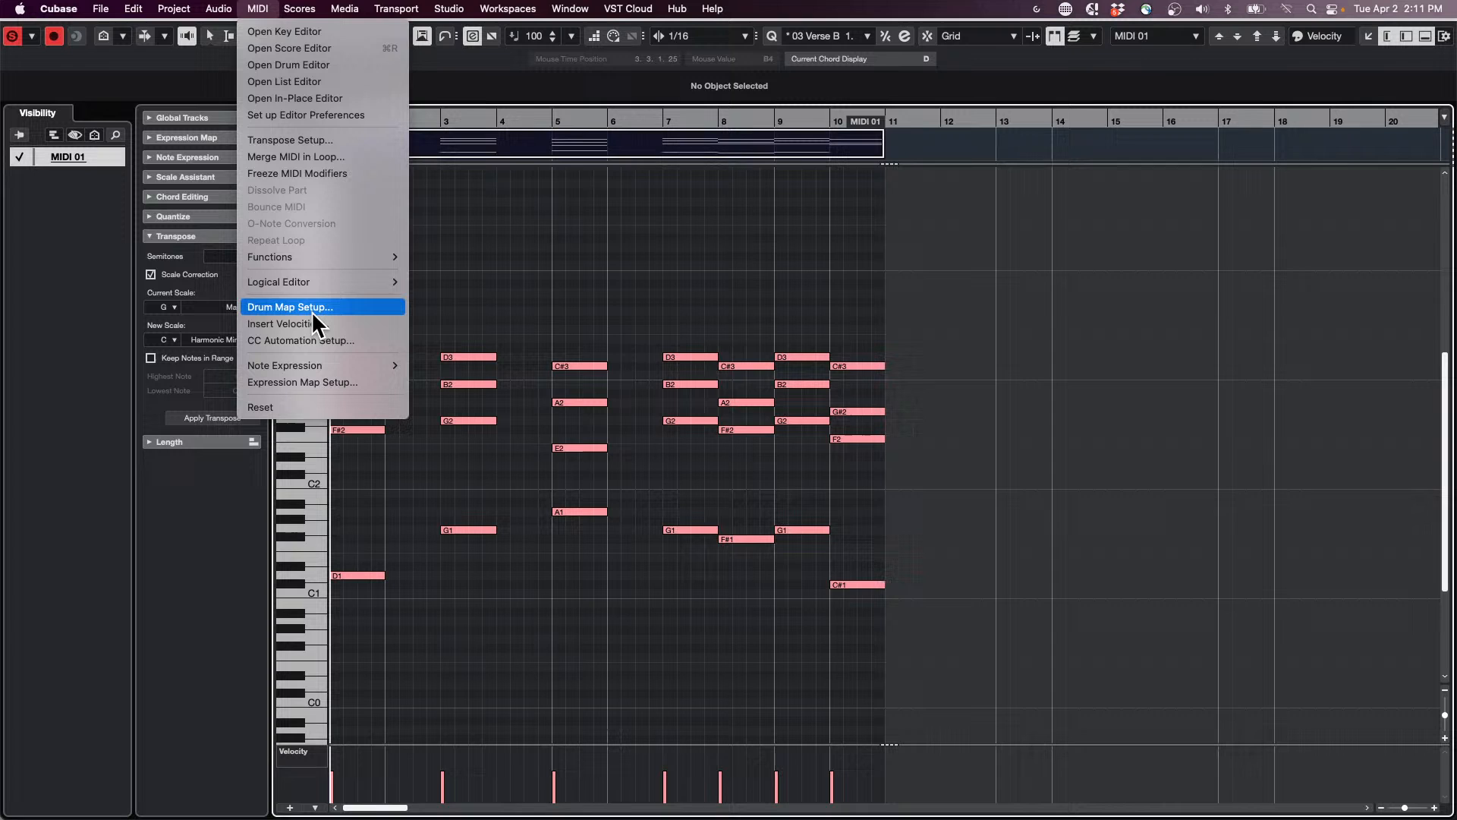
pyautogui.moveTo(335, 280)
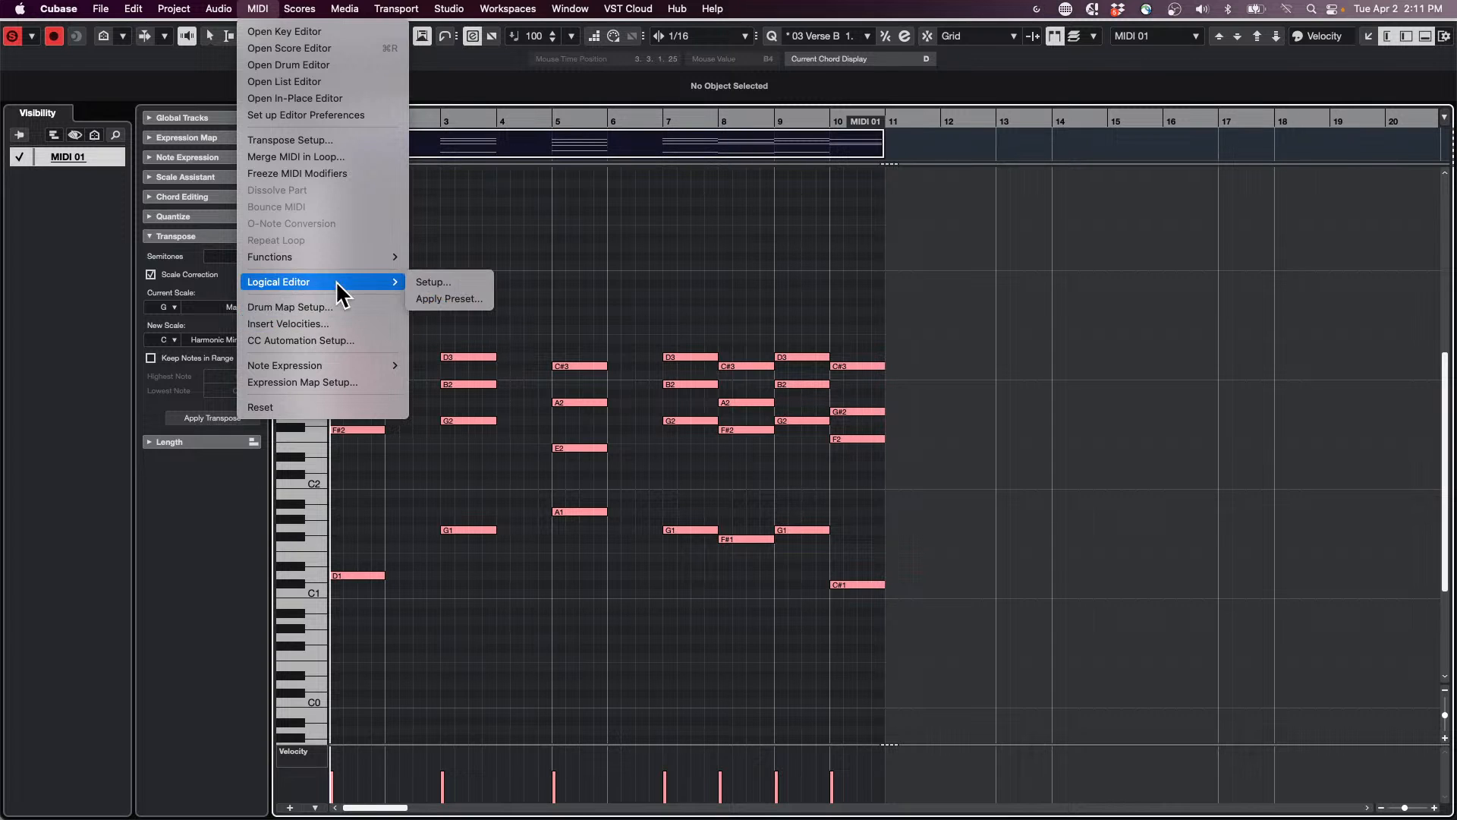
pyautogui.click(465, 282)
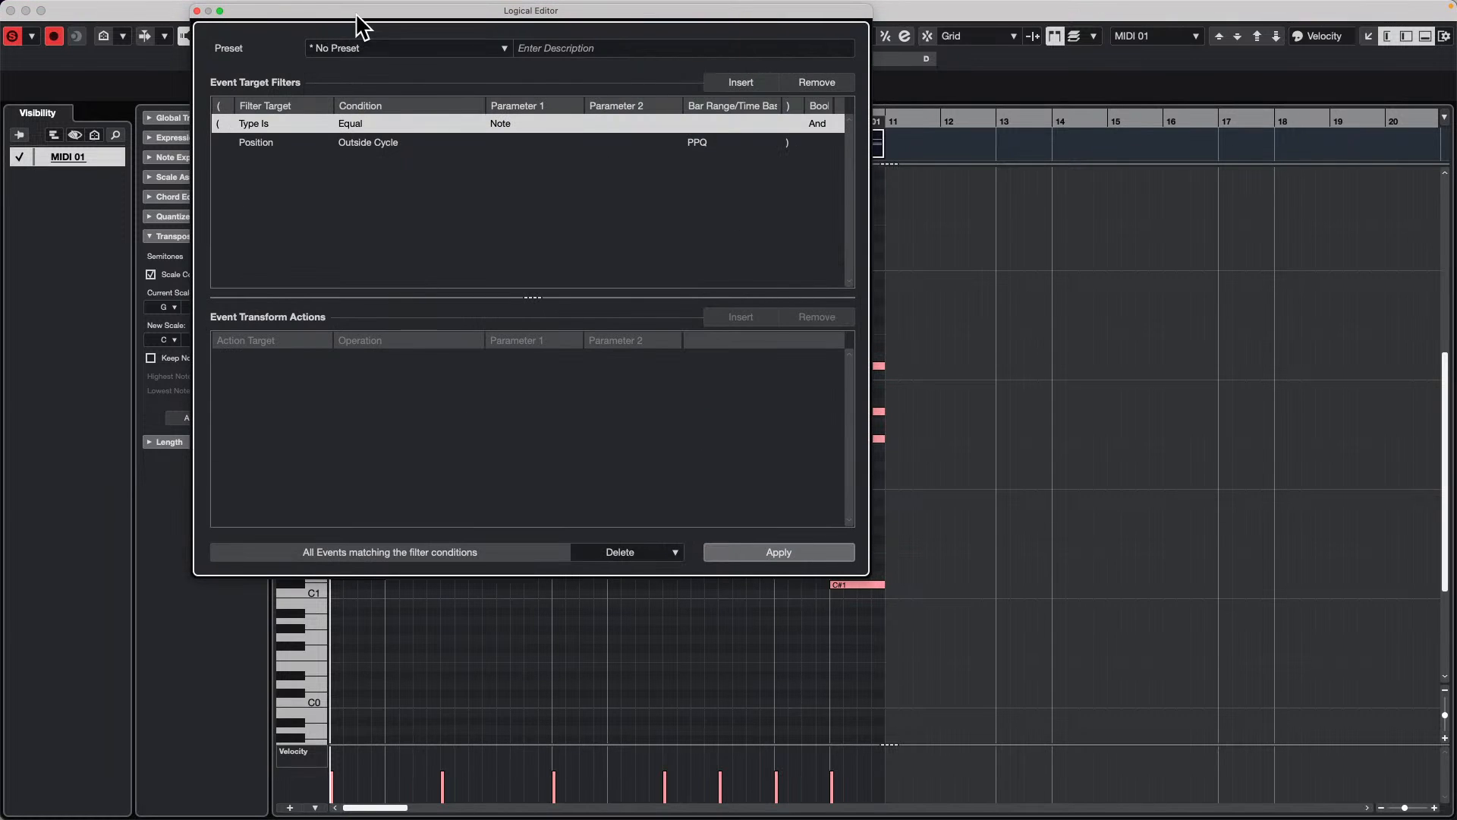
pyautogui.moveTo(355, 19); pyautogui.dragTo(938, 100)
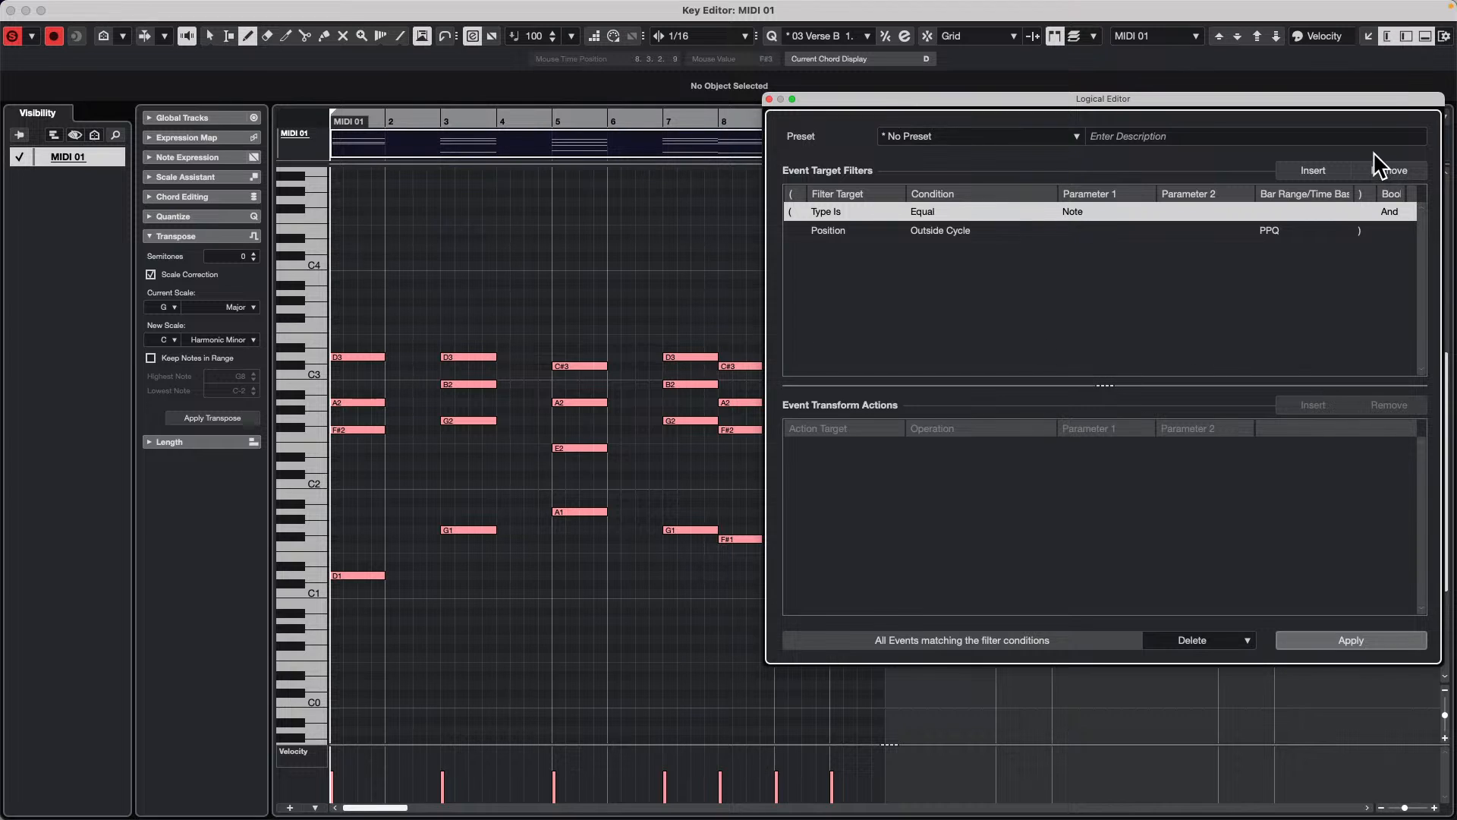
pyautogui.click(1389, 171)
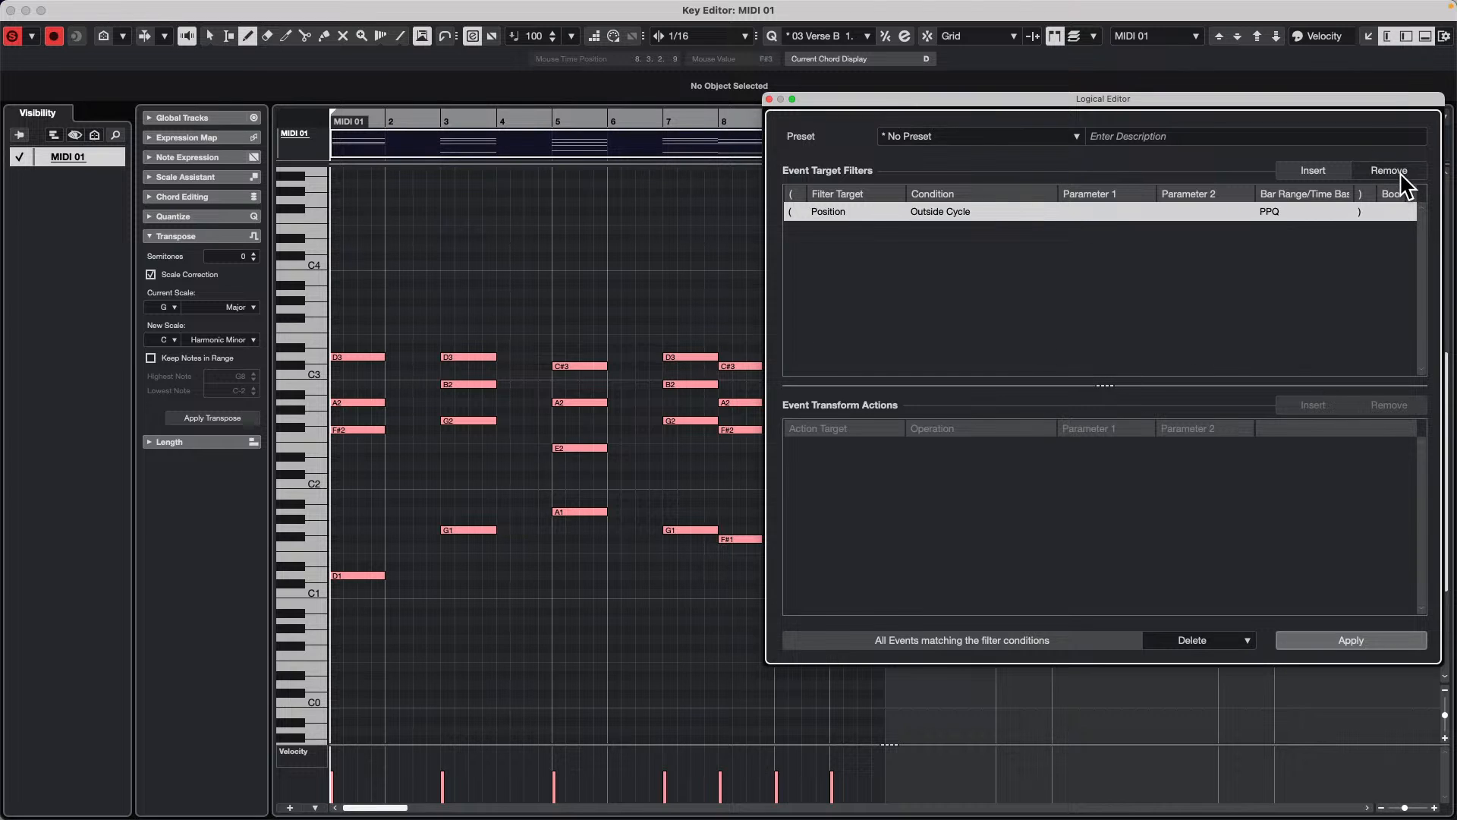
pyautogui.click(1399, 174)
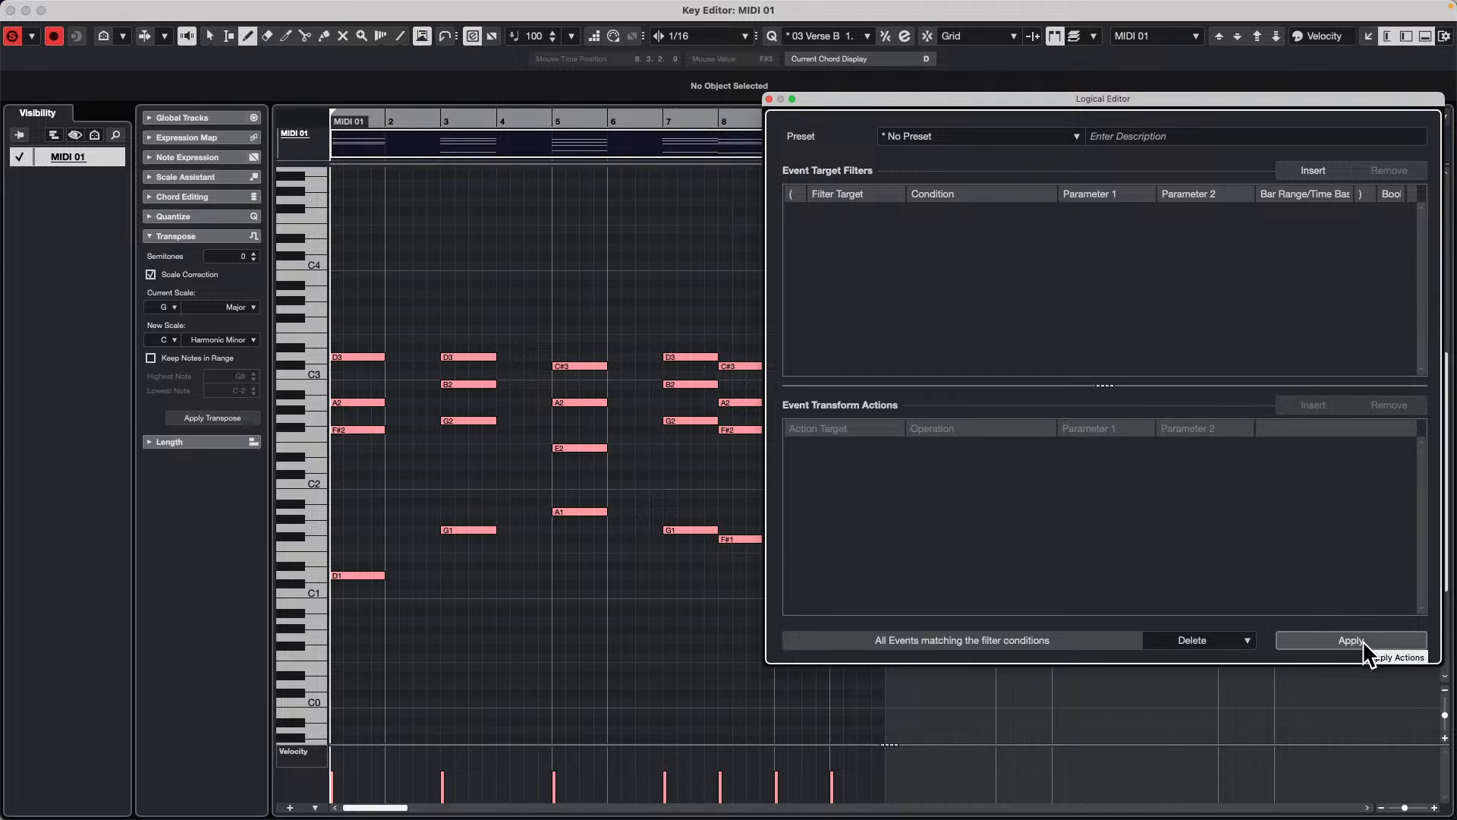
# Step: Set the Logical Editor function to Select and insert an event target filter for Type Is Equal Note
pyautogui.click(1246, 640)
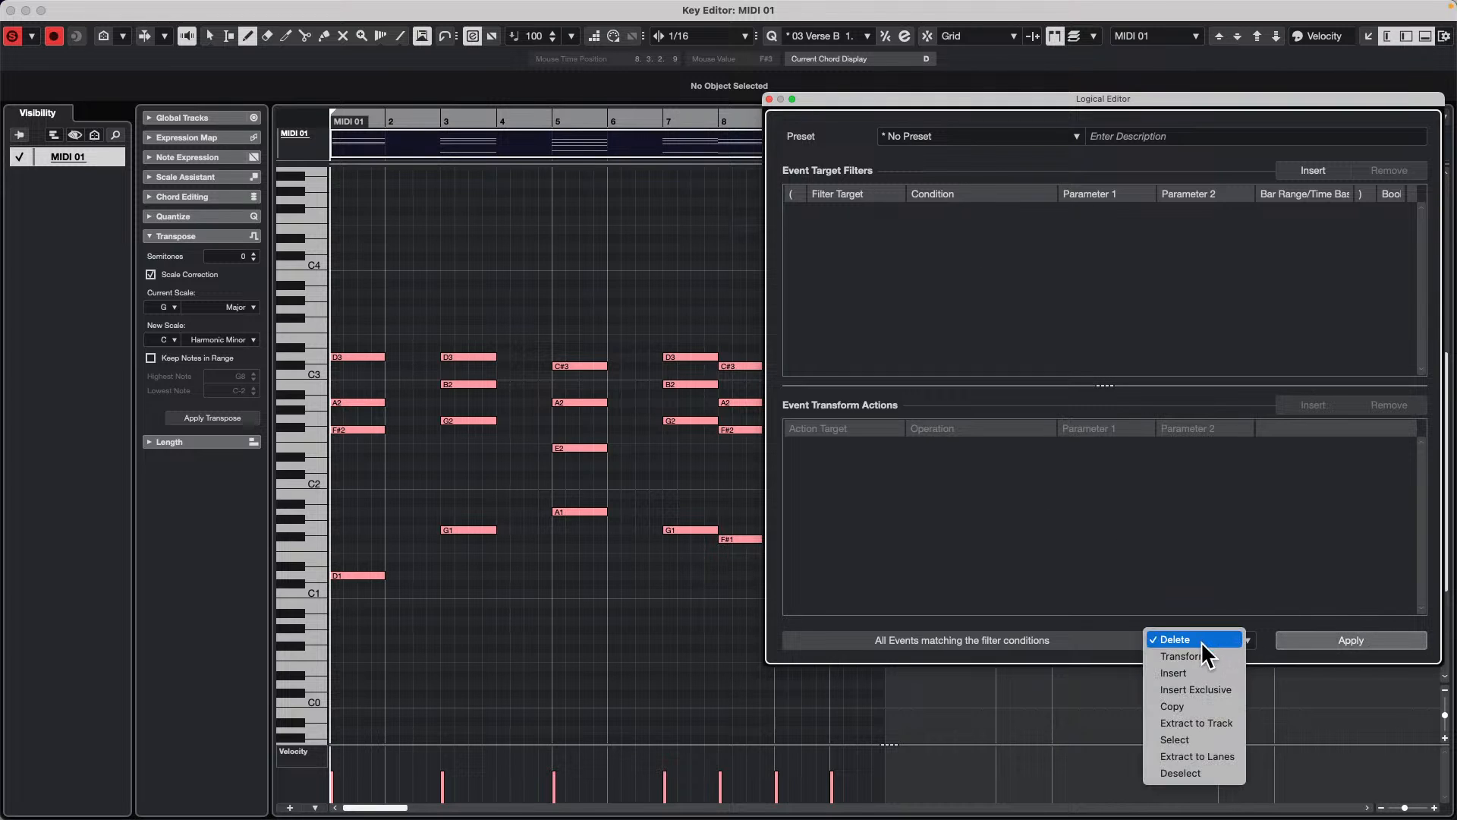
pyautogui.click(1200, 737)
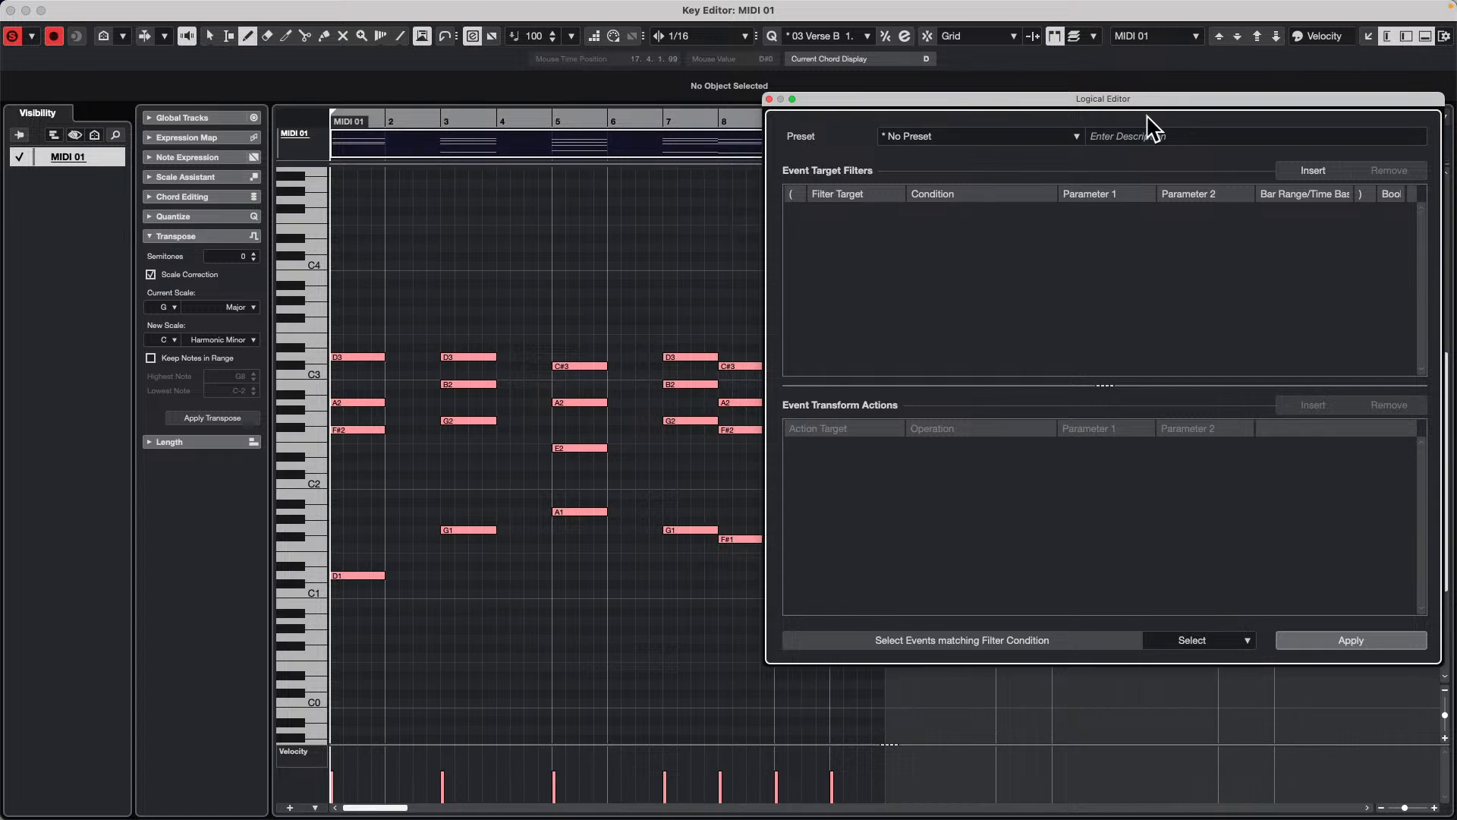
pyautogui.click(1311, 170)
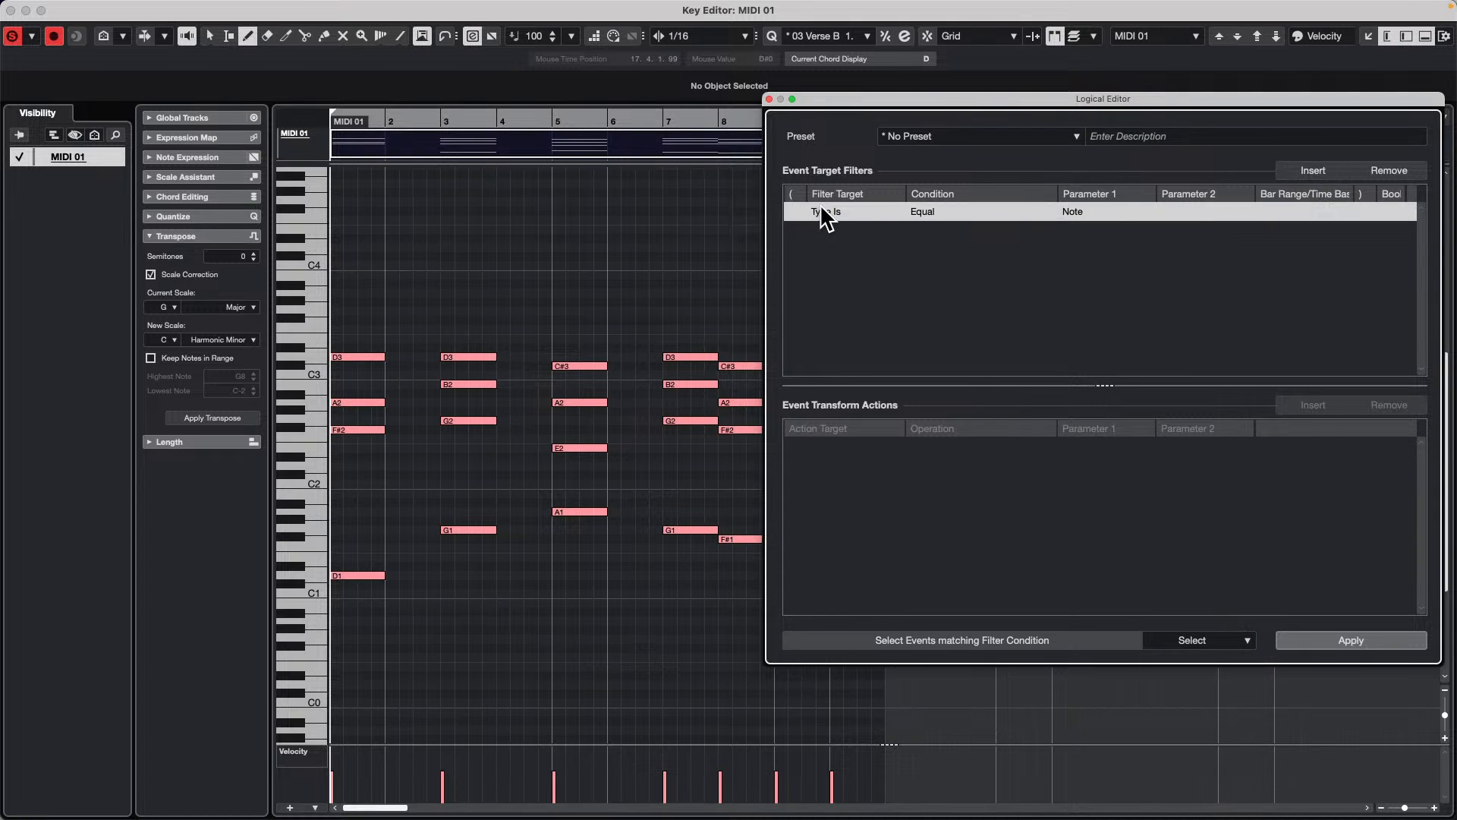
# Step: Insert a second event target filter for Context Variable Equal Highest Pitch and apply it to select the matching notes
pyautogui.click(1311, 170)
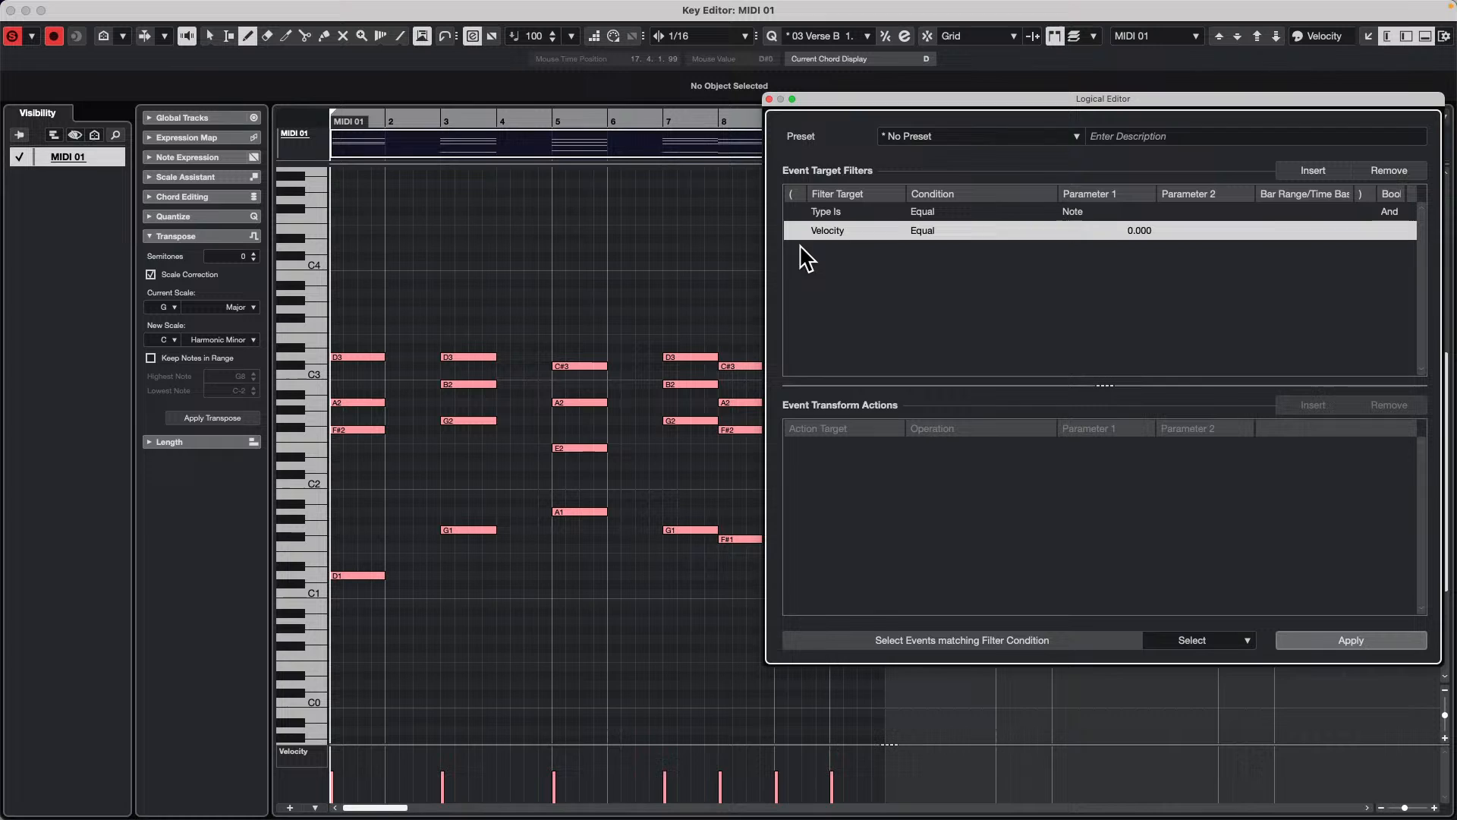
pyautogui.click(829, 232)
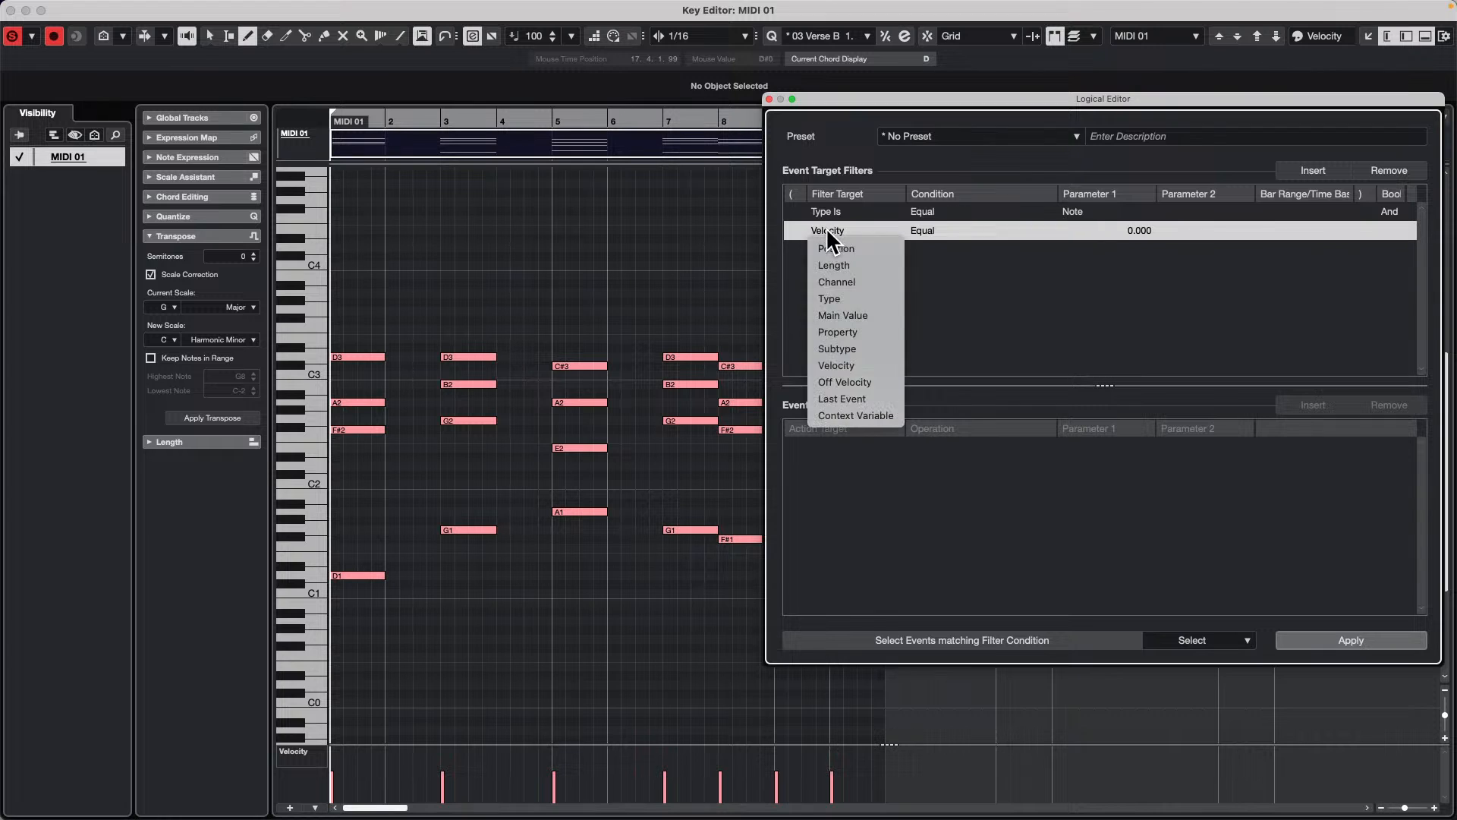
pyautogui.click(858, 417)
pyautogui.click(929, 232)
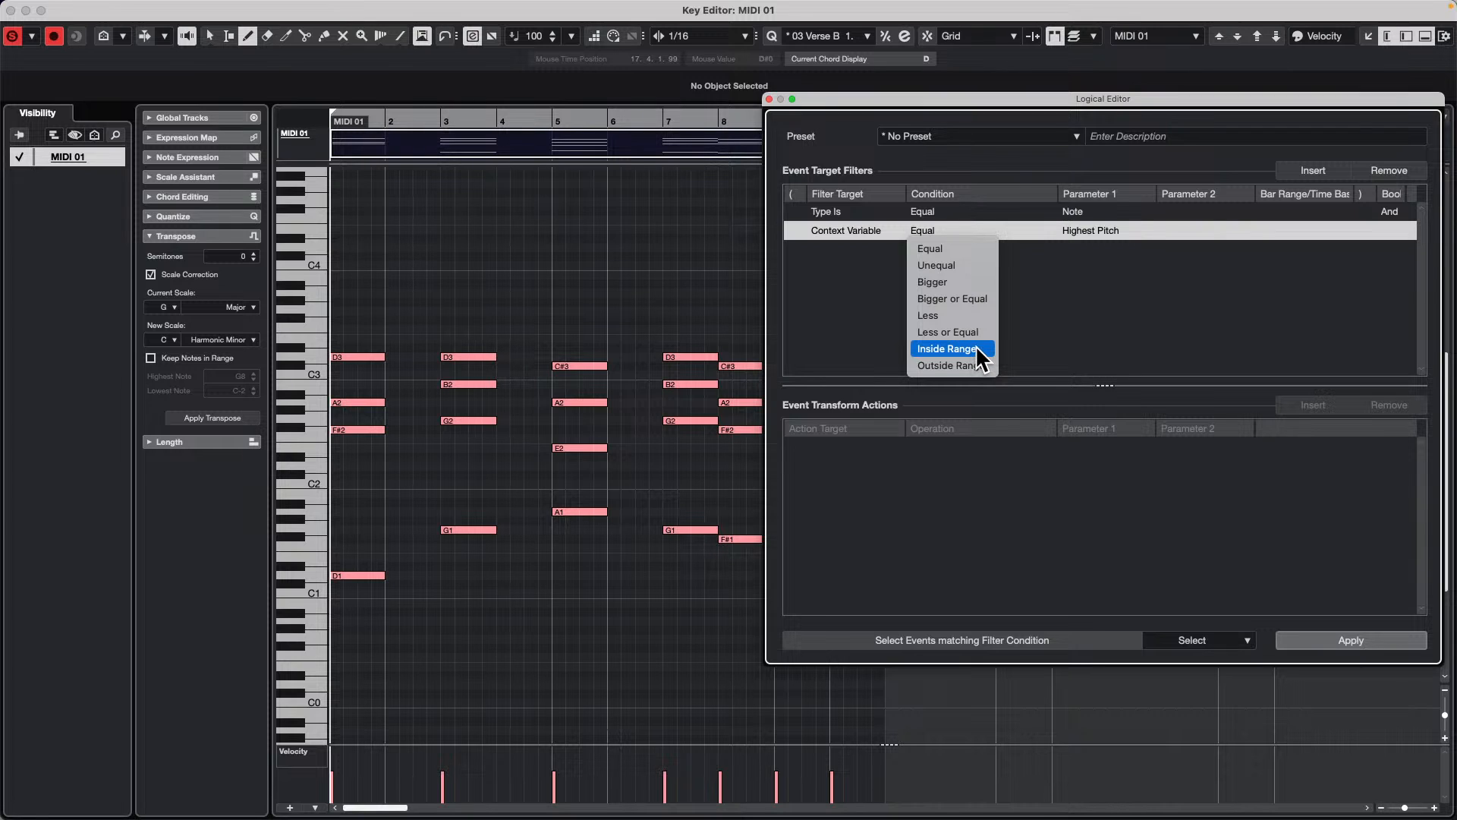
pyautogui.click(941, 249)
pyautogui.click(1089, 230)
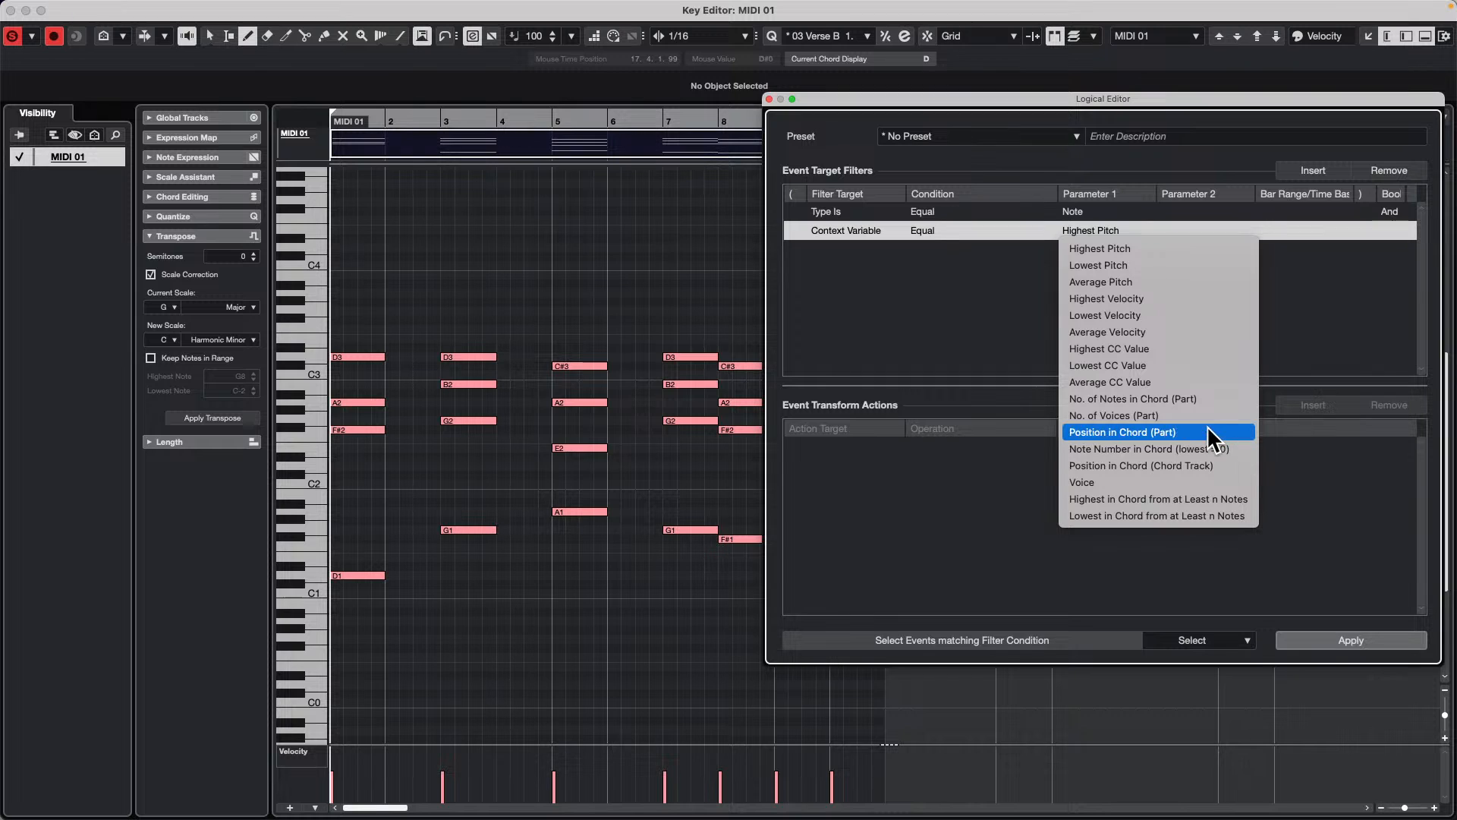
pyautogui.click(1124, 244)
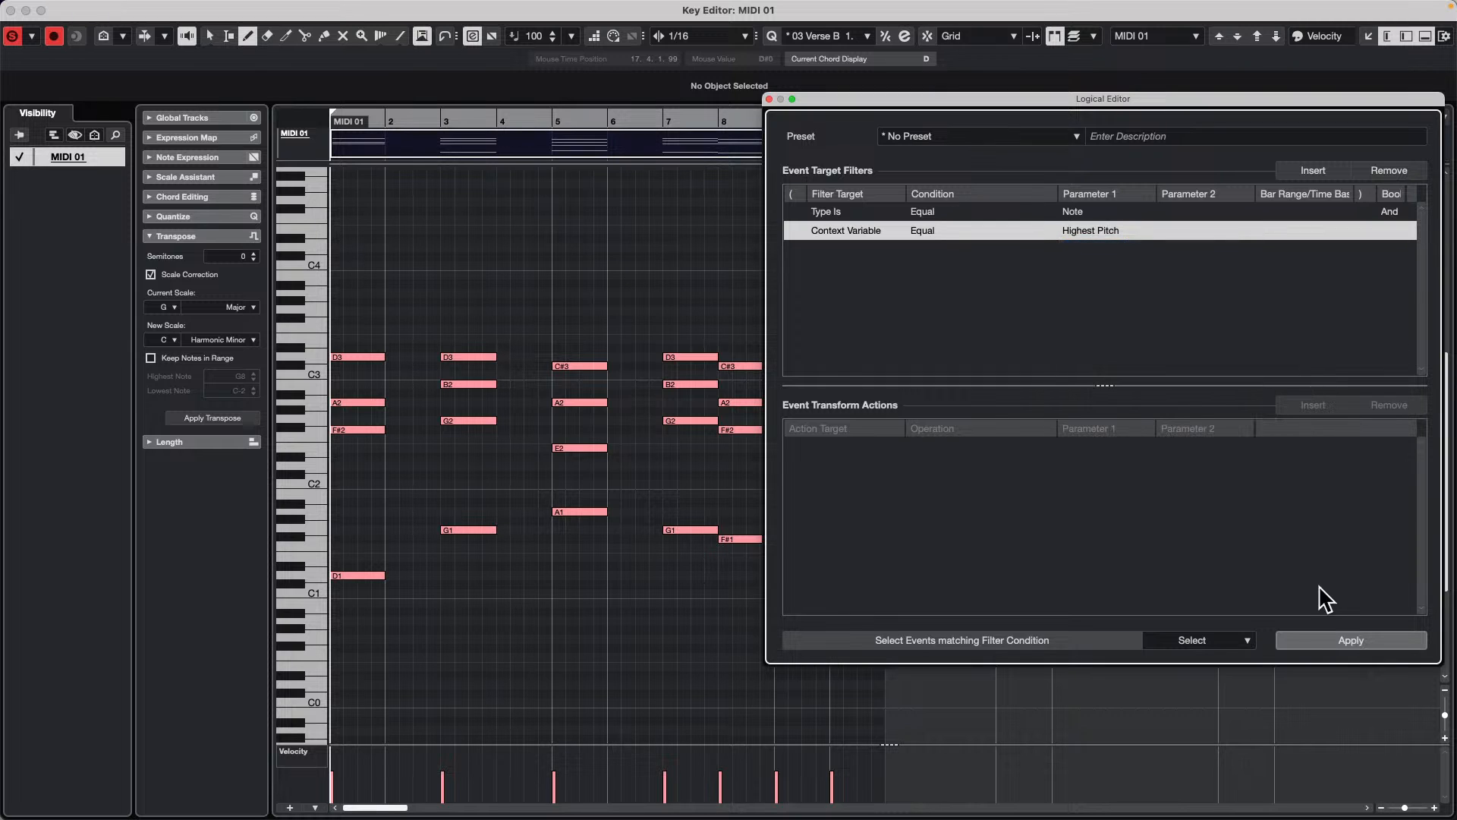
pyautogui.click(1350, 640)
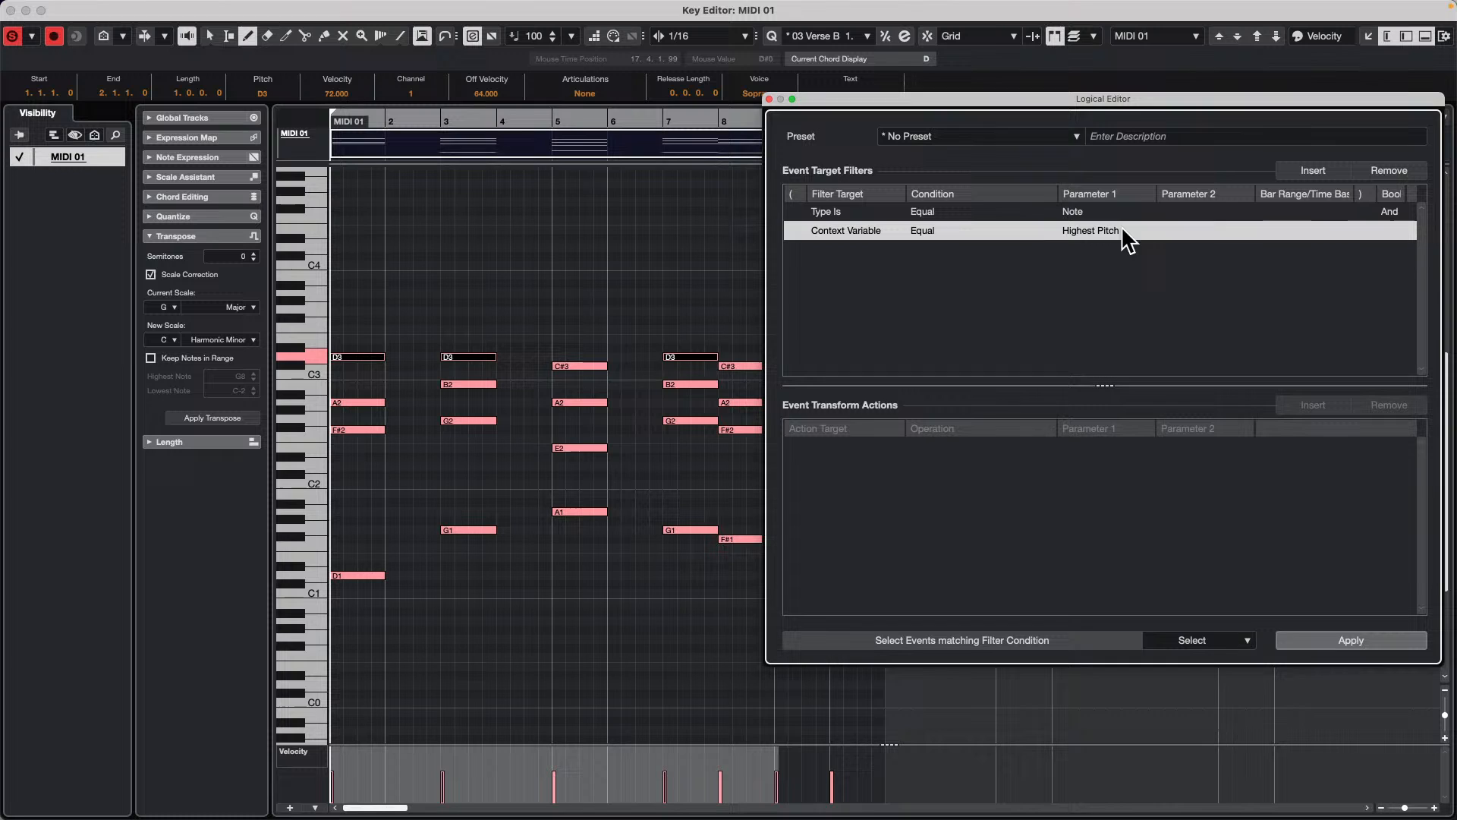
# Step: Try selecting notes with the context variable Highest in Chord from at Least n Notes, then clear the note selection
pyautogui.click(1096, 232)
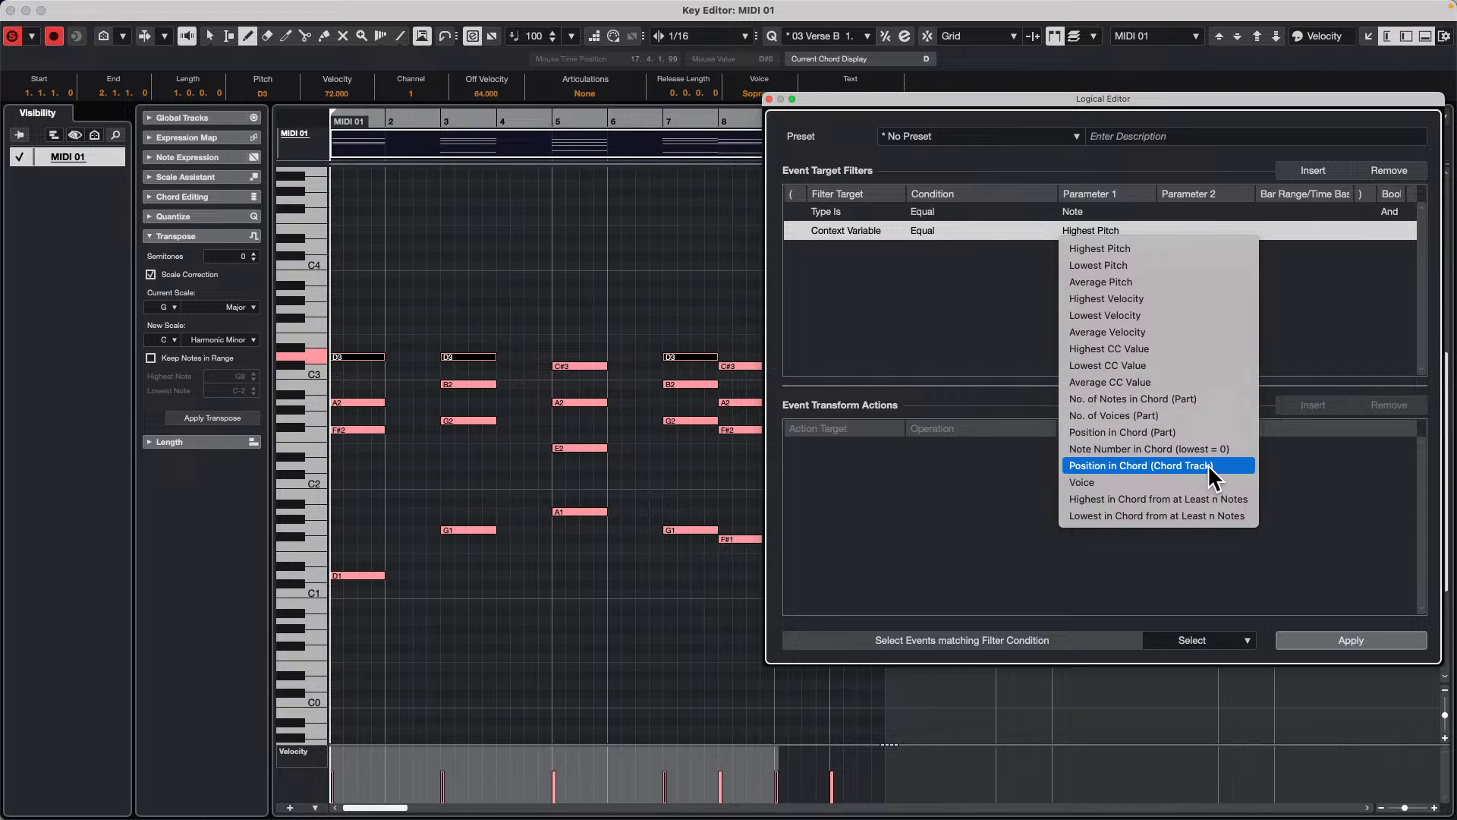
pyautogui.click(1191, 499)
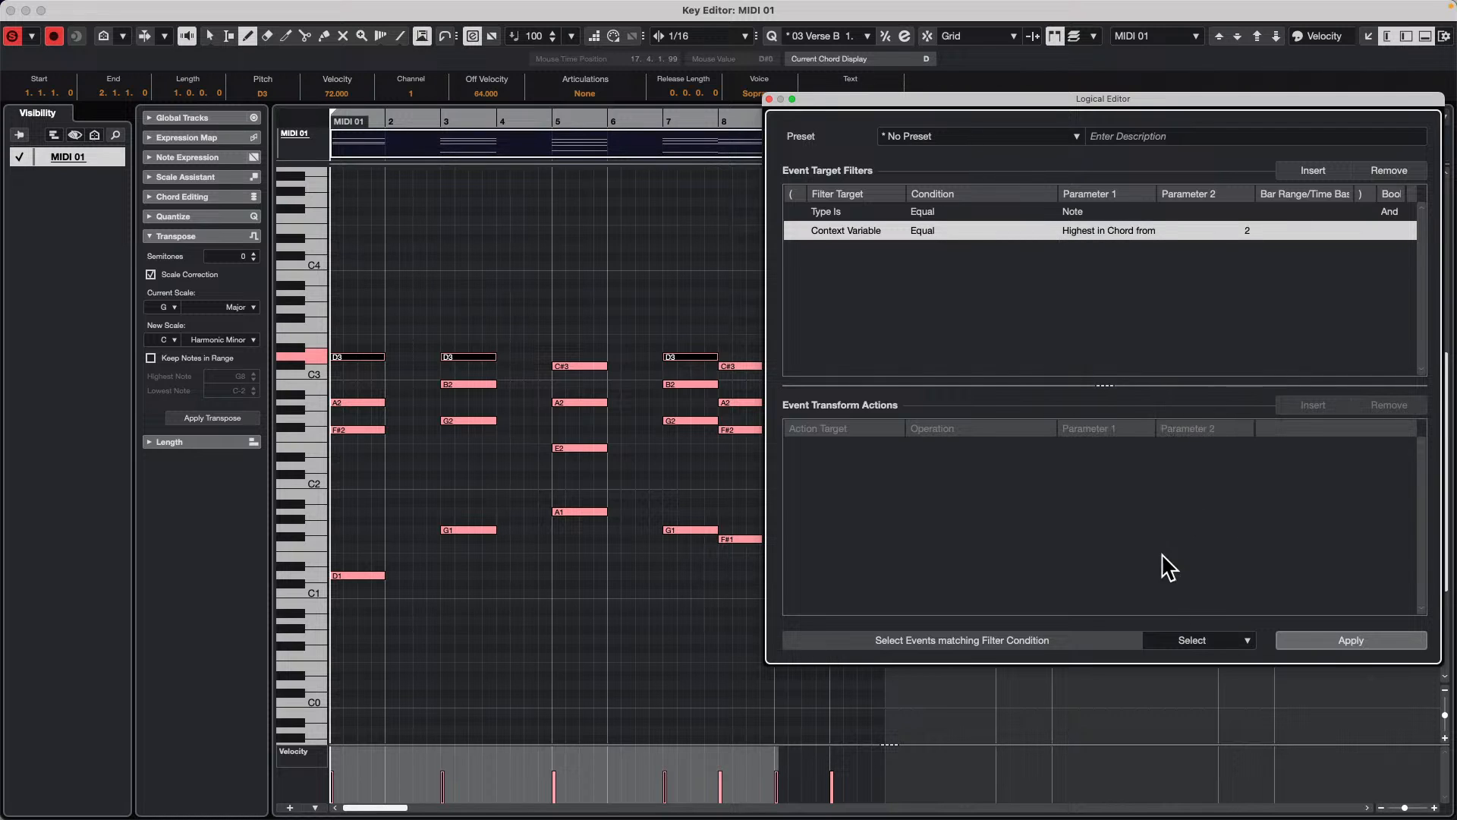
pyautogui.click(1342, 639)
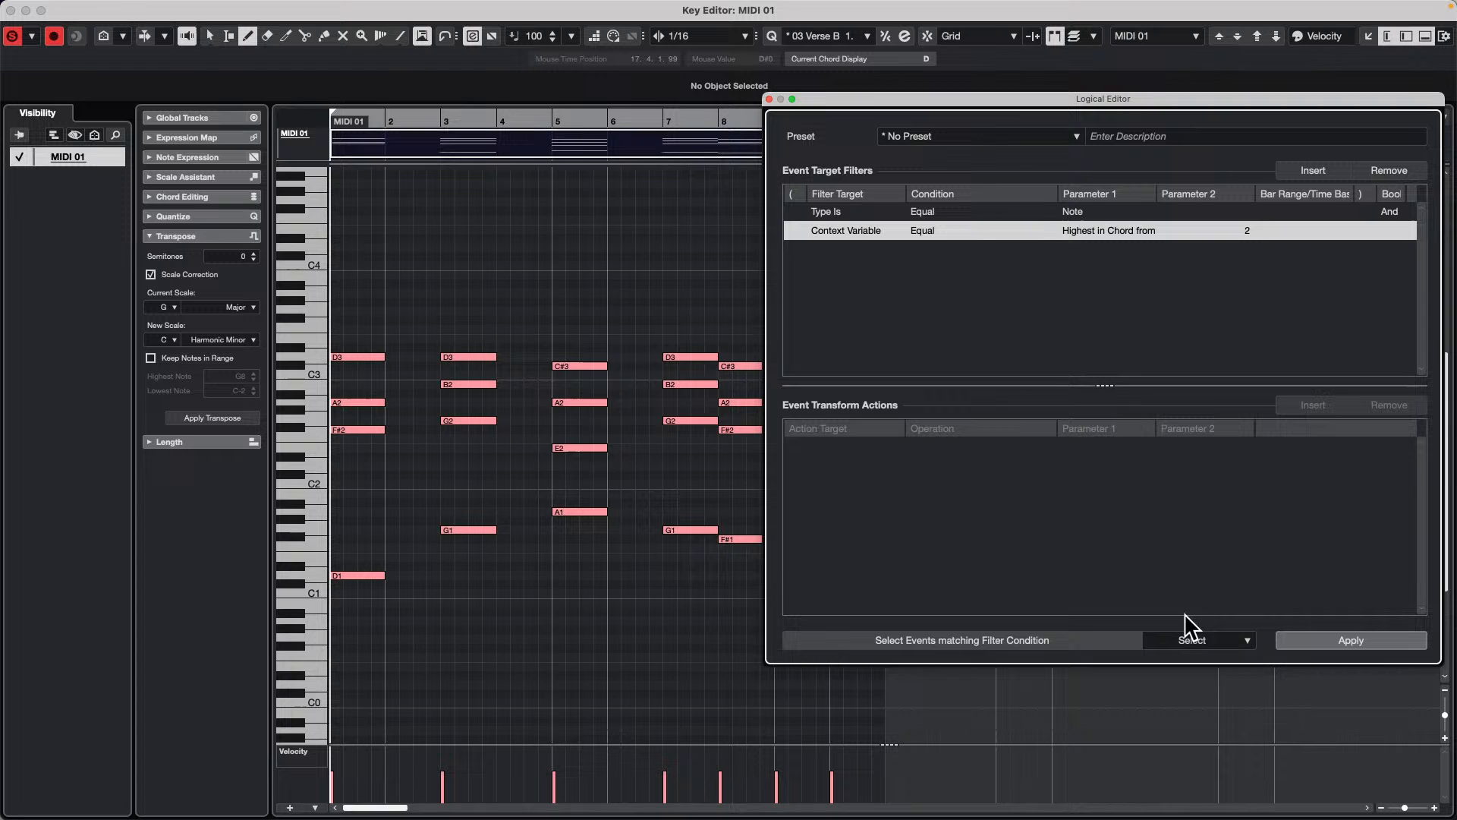
pyautogui.press('1')
pyautogui.click(611, 276)
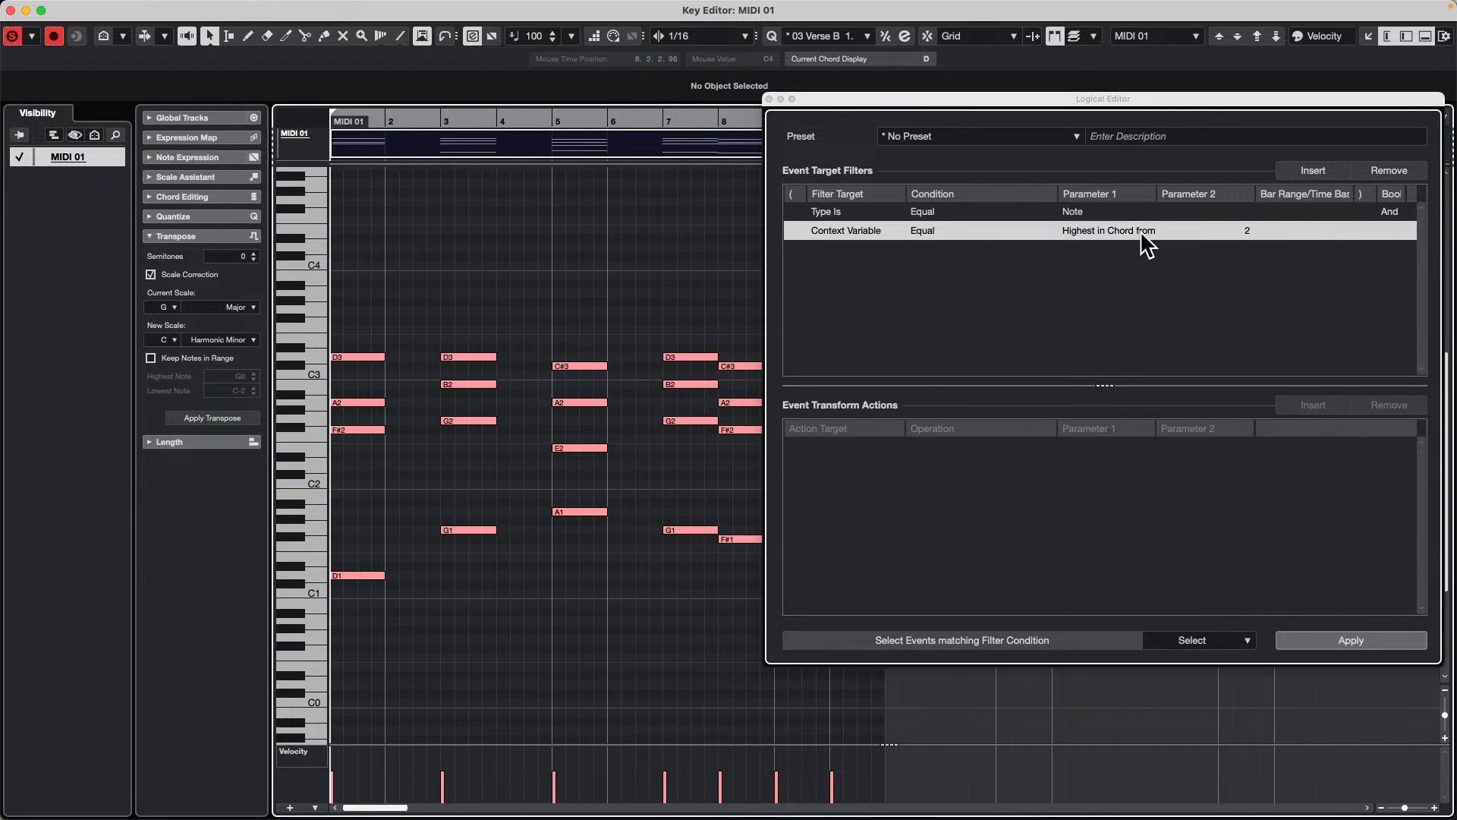
# Step: Set Parameter 2 of the Highest in Chord filter to 3
pyautogui.doubleClick(1233, 231)
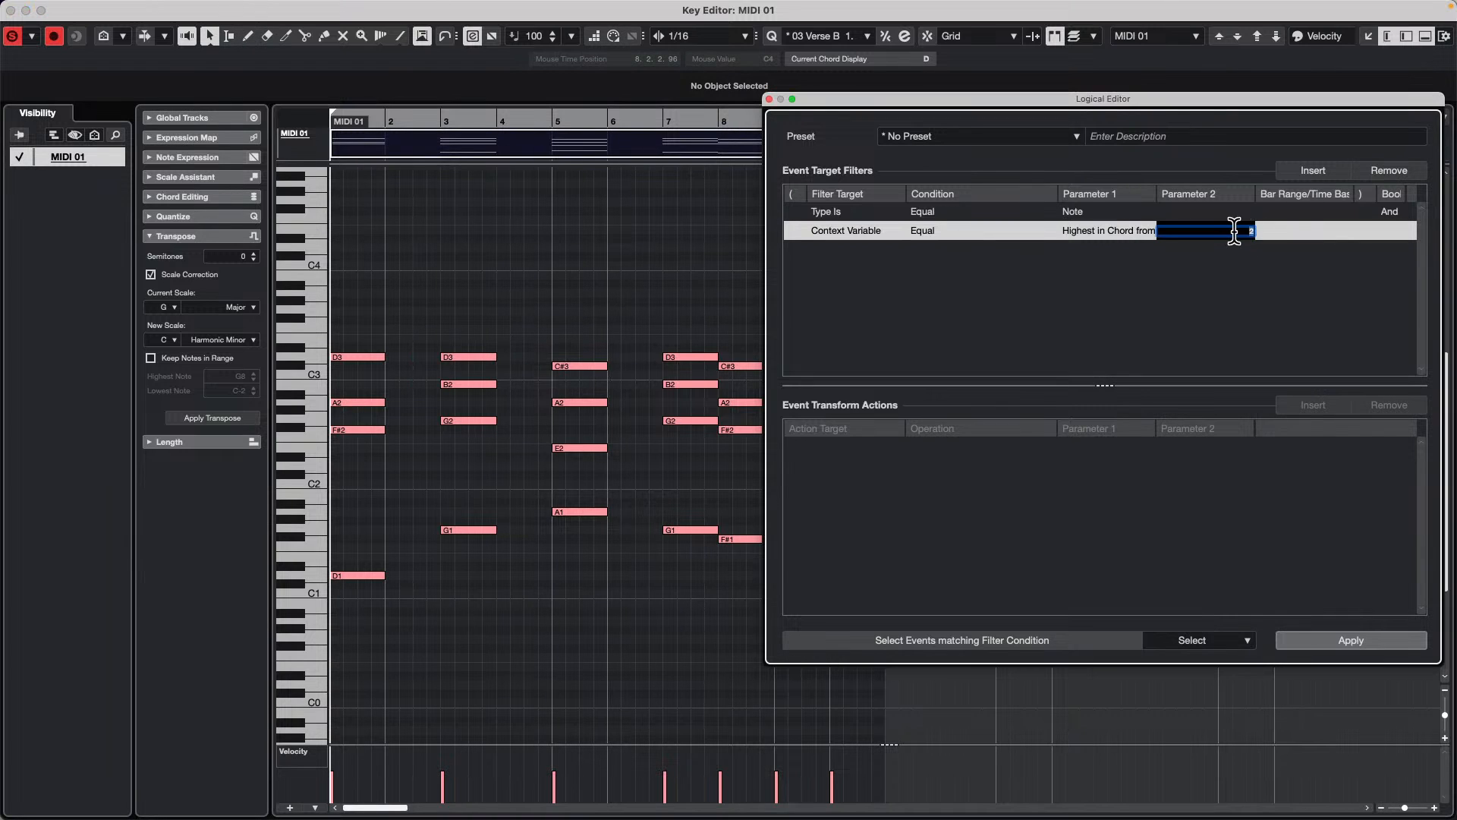
pyautogui.write('3')
pyautogui.press('Return')
# Step: Try filtering by the context variable No. of Notes in Chord (Part) with Parameter 2 set to 2
pyautogui.click(1114, 228)
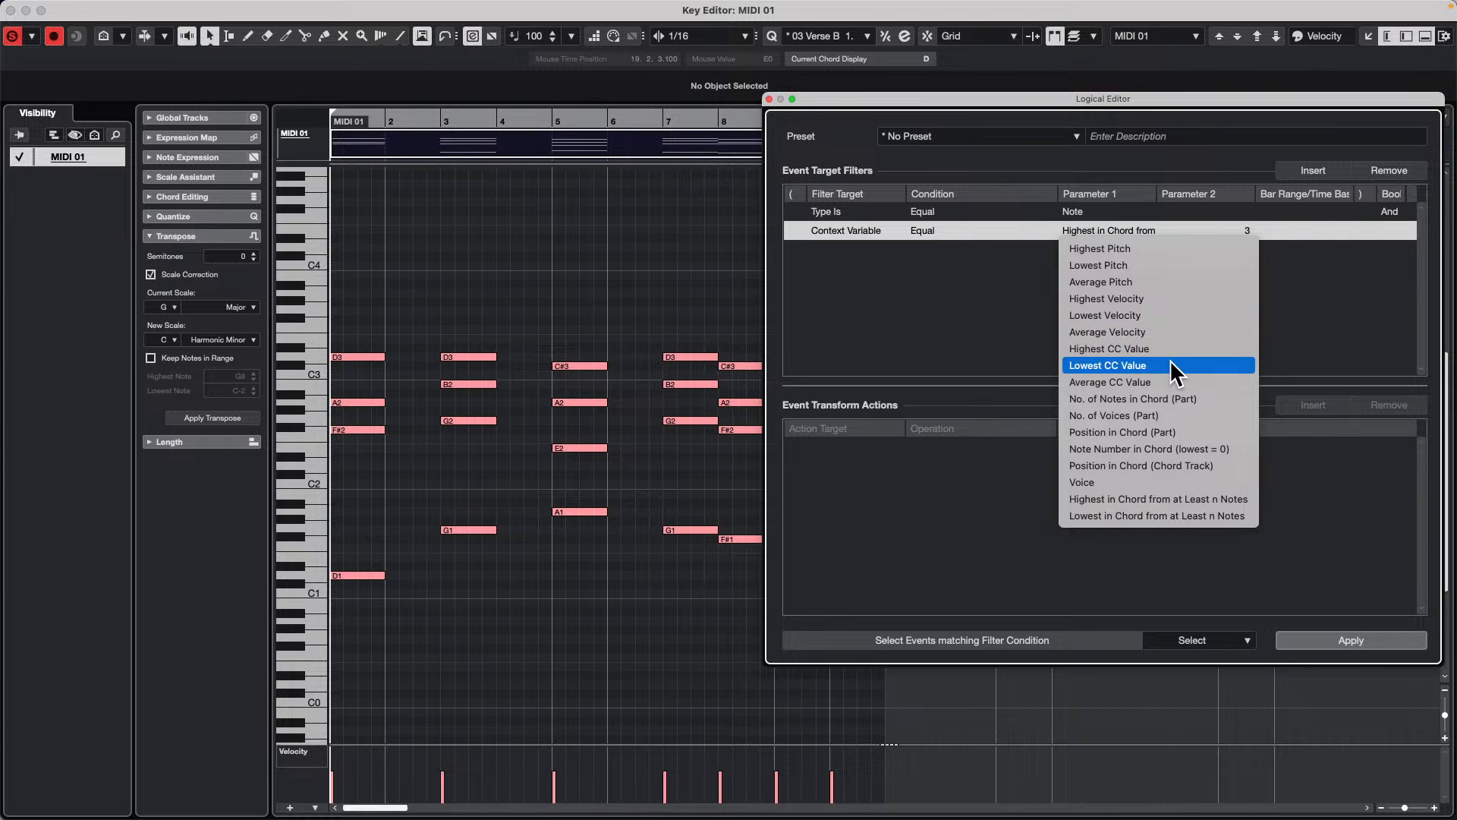
pyautogui.click(1208, 398)
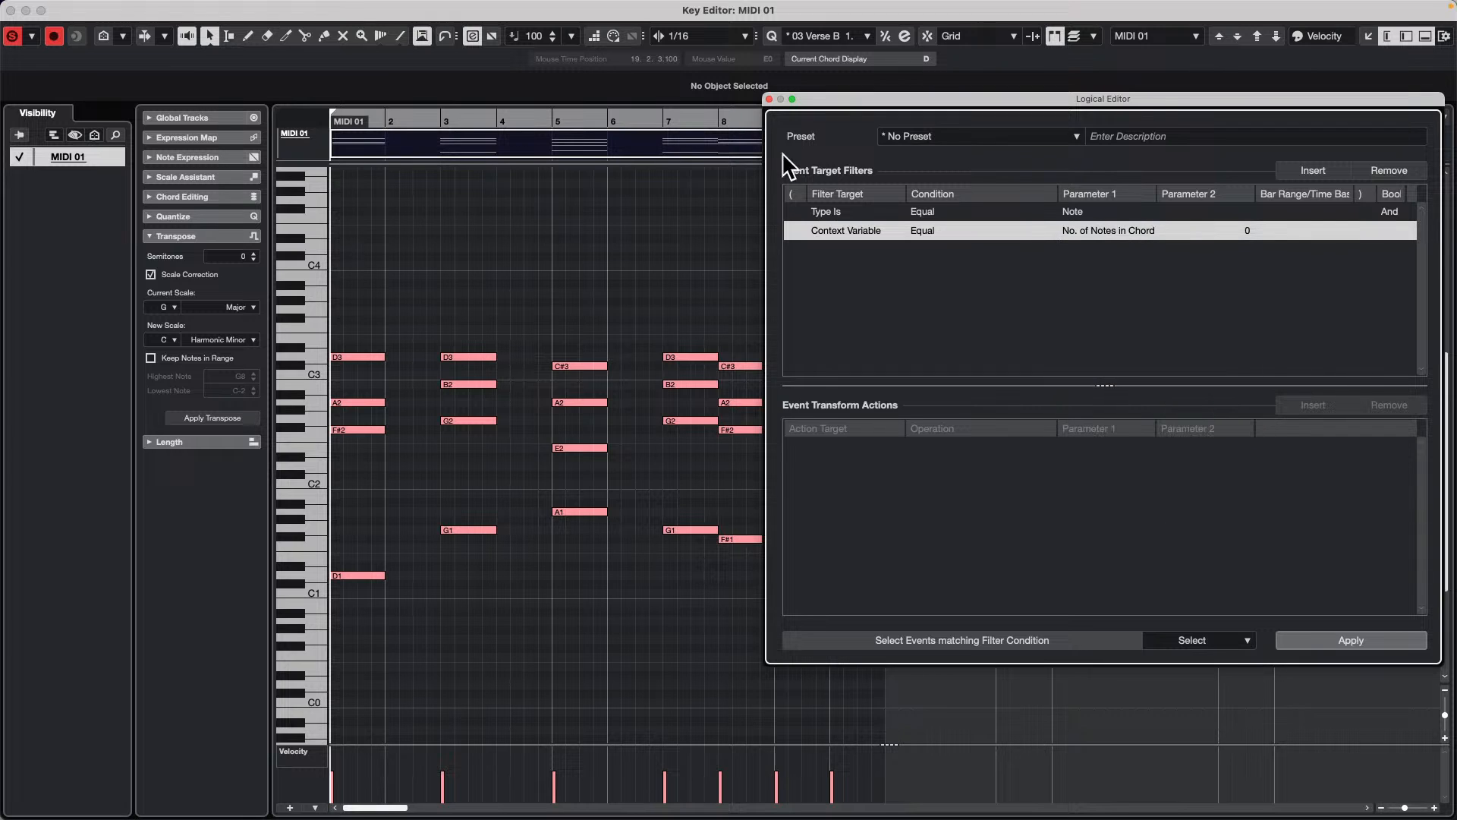
pyautogui.click(1250, 237)
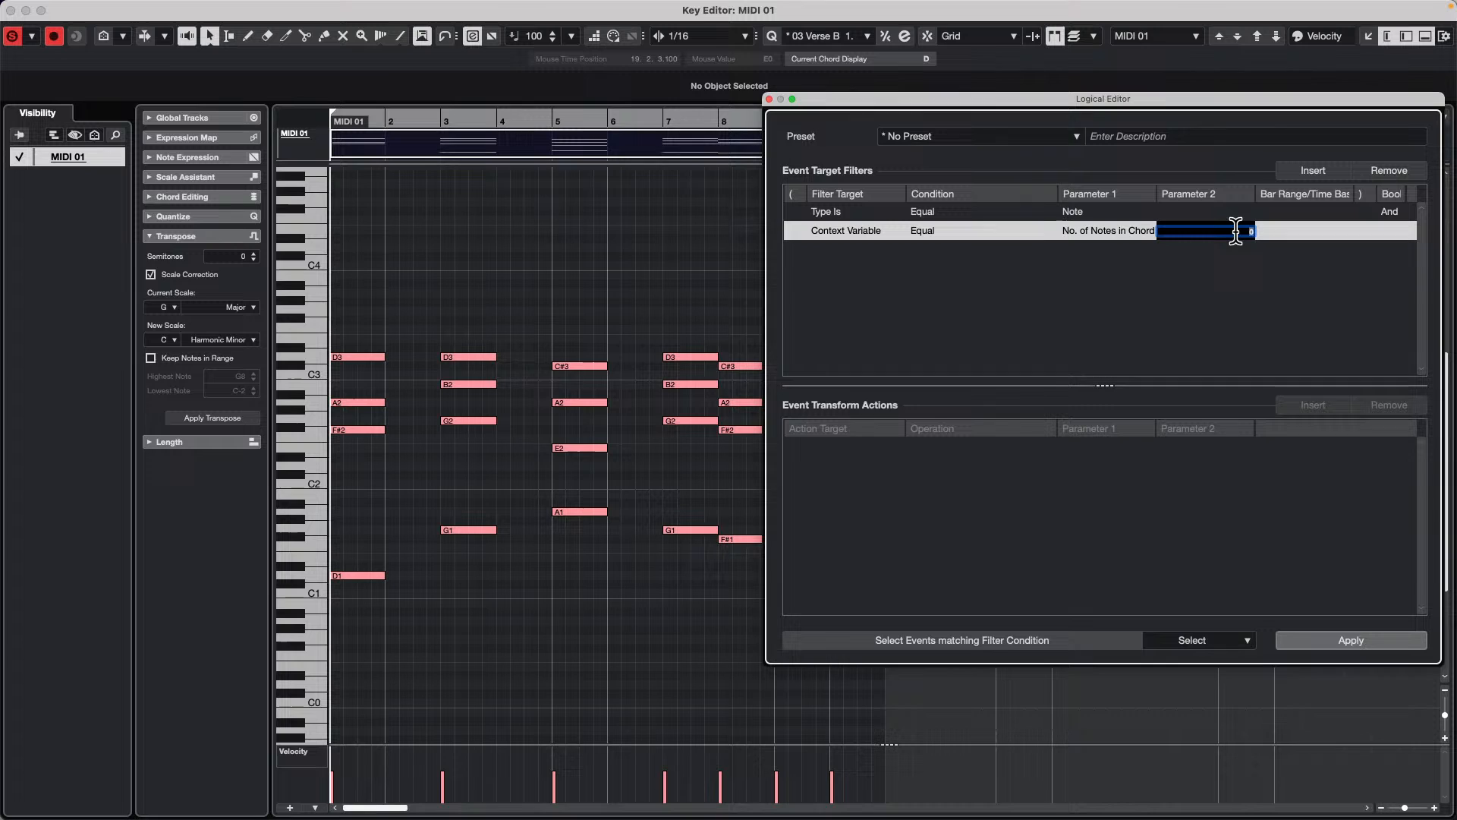
pyautogui.write('2')
pyautogui.press('Return')
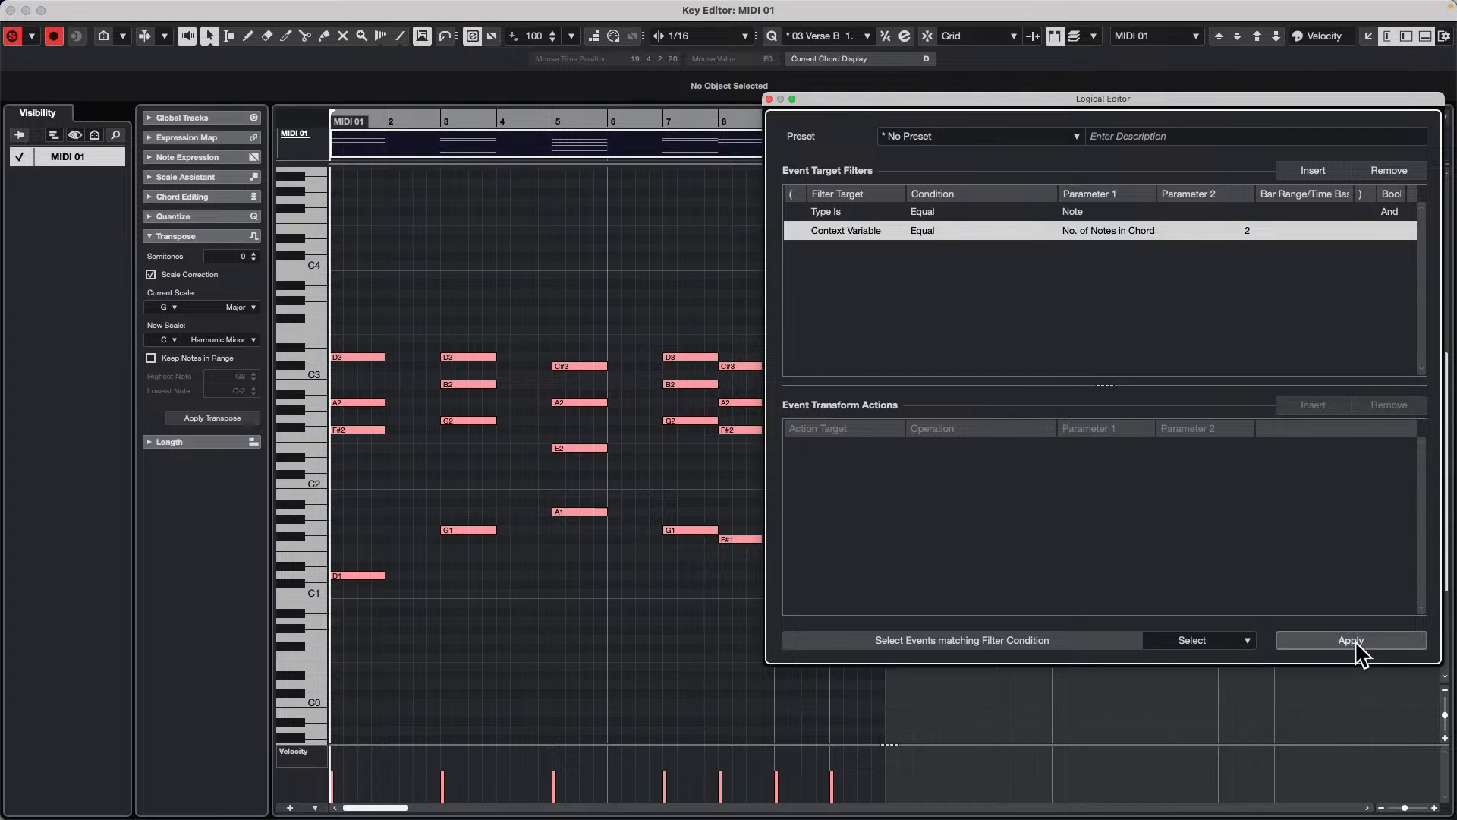
pyautogui.click(1076, 229)
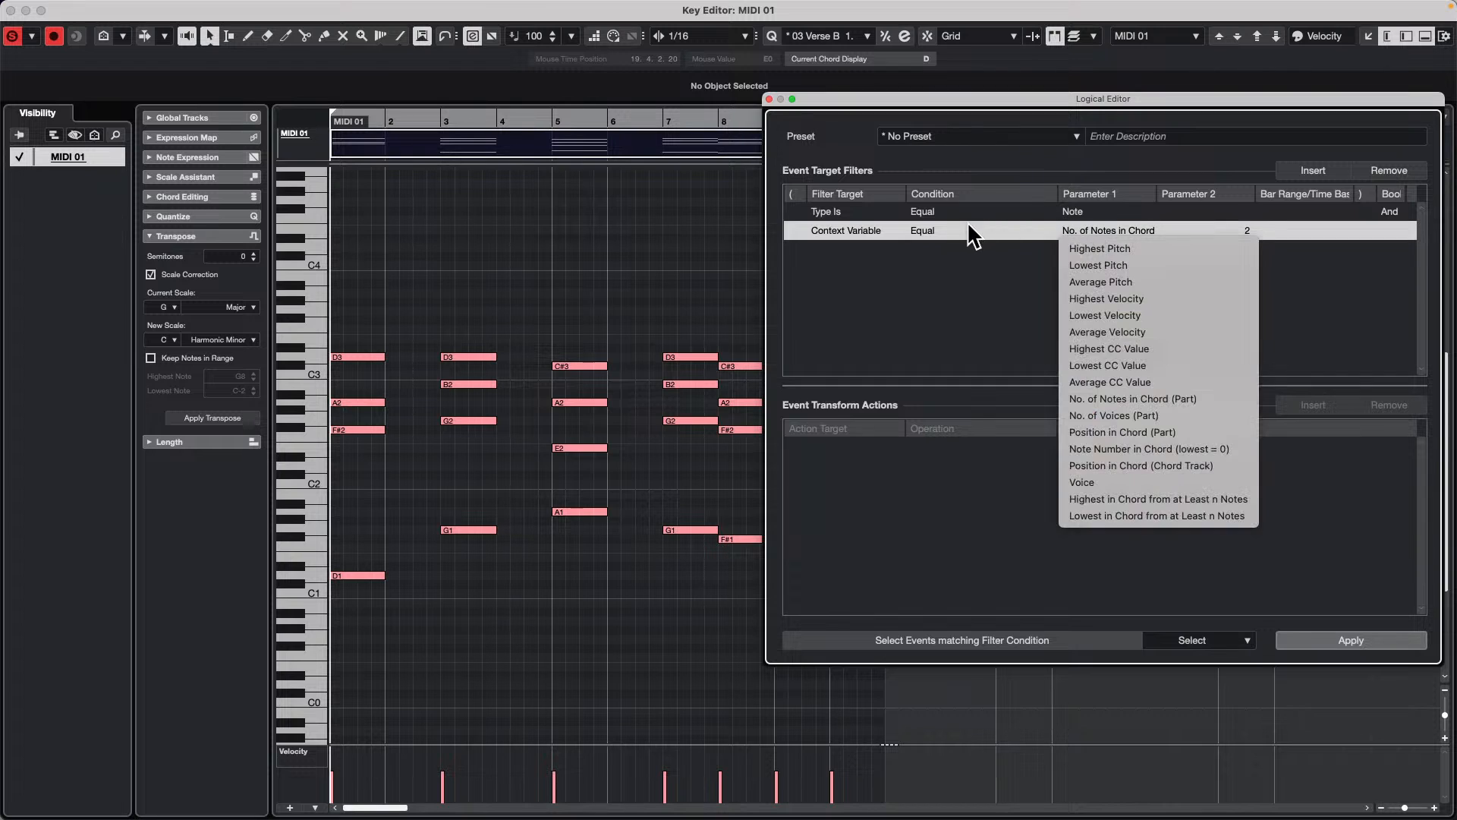
pyautogui.click(941, 230)
pyautogui.click(987, 139)
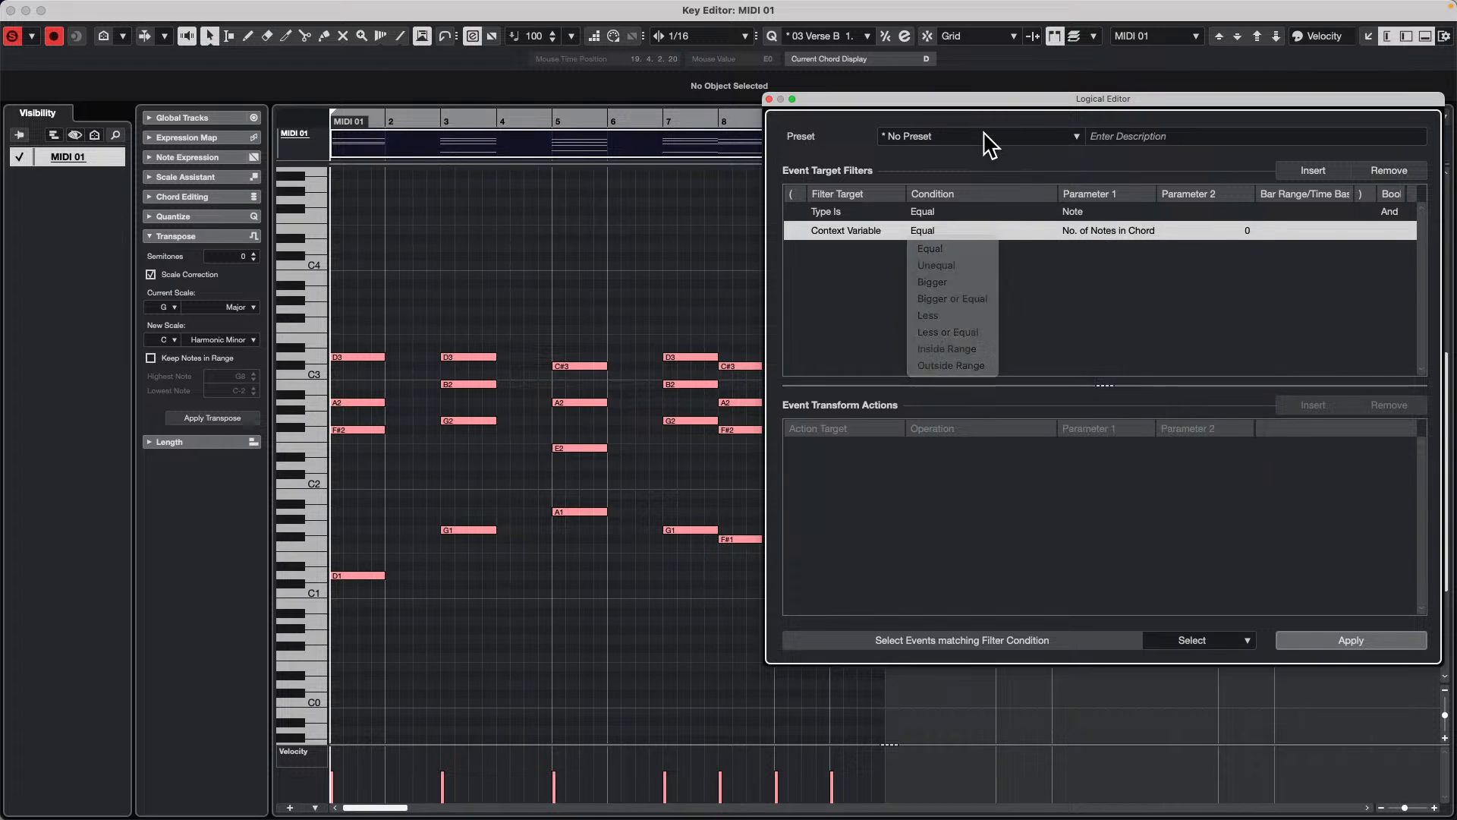
# Step: Search the Logical Editor presets for "Add Sub" and load the factory preset Add Sub Bass to Chords
pyautogui.click(984, 140)
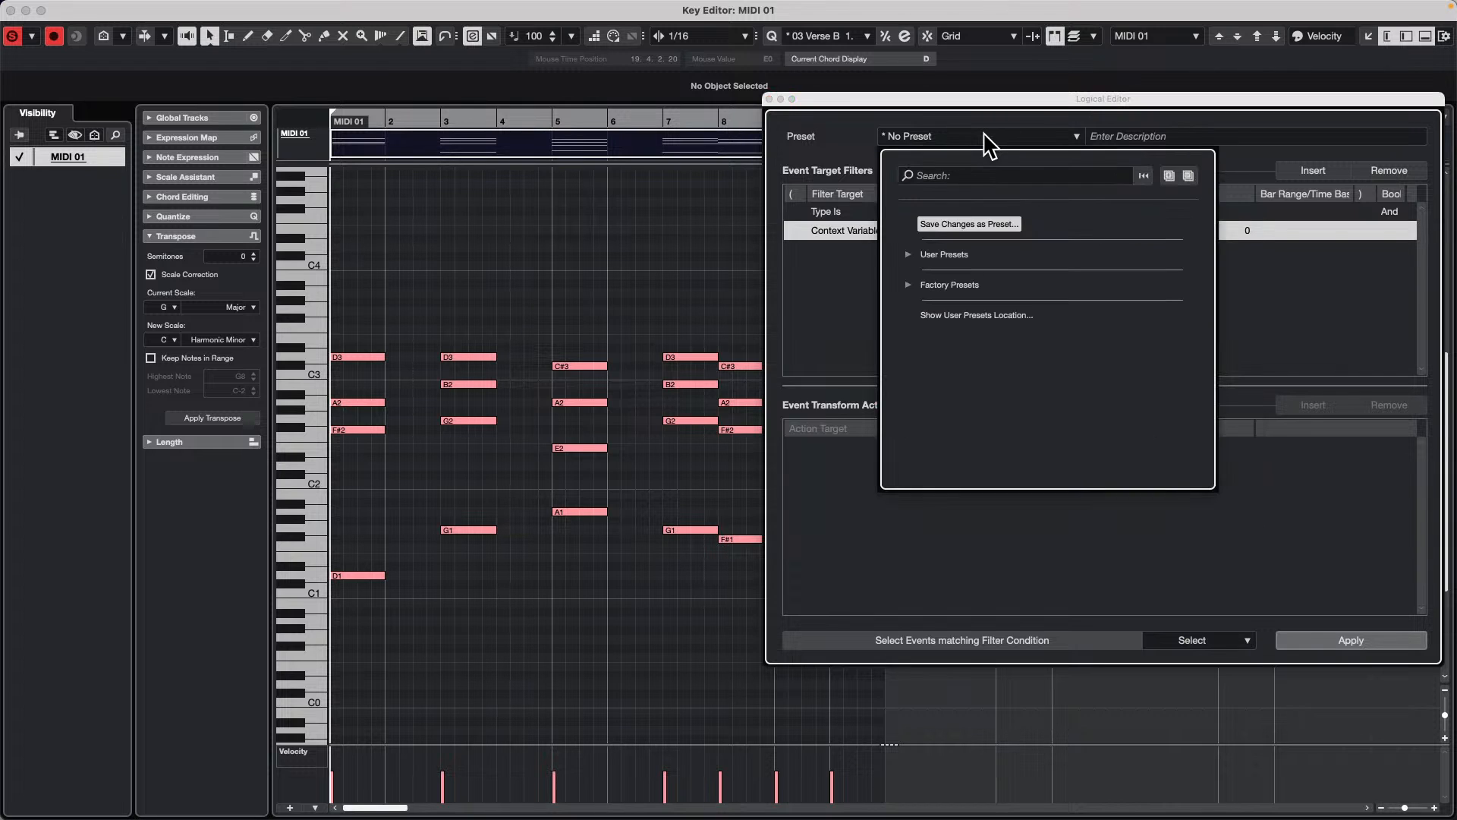
pyautogui.click(984, 177)
pyautogui.write('A')
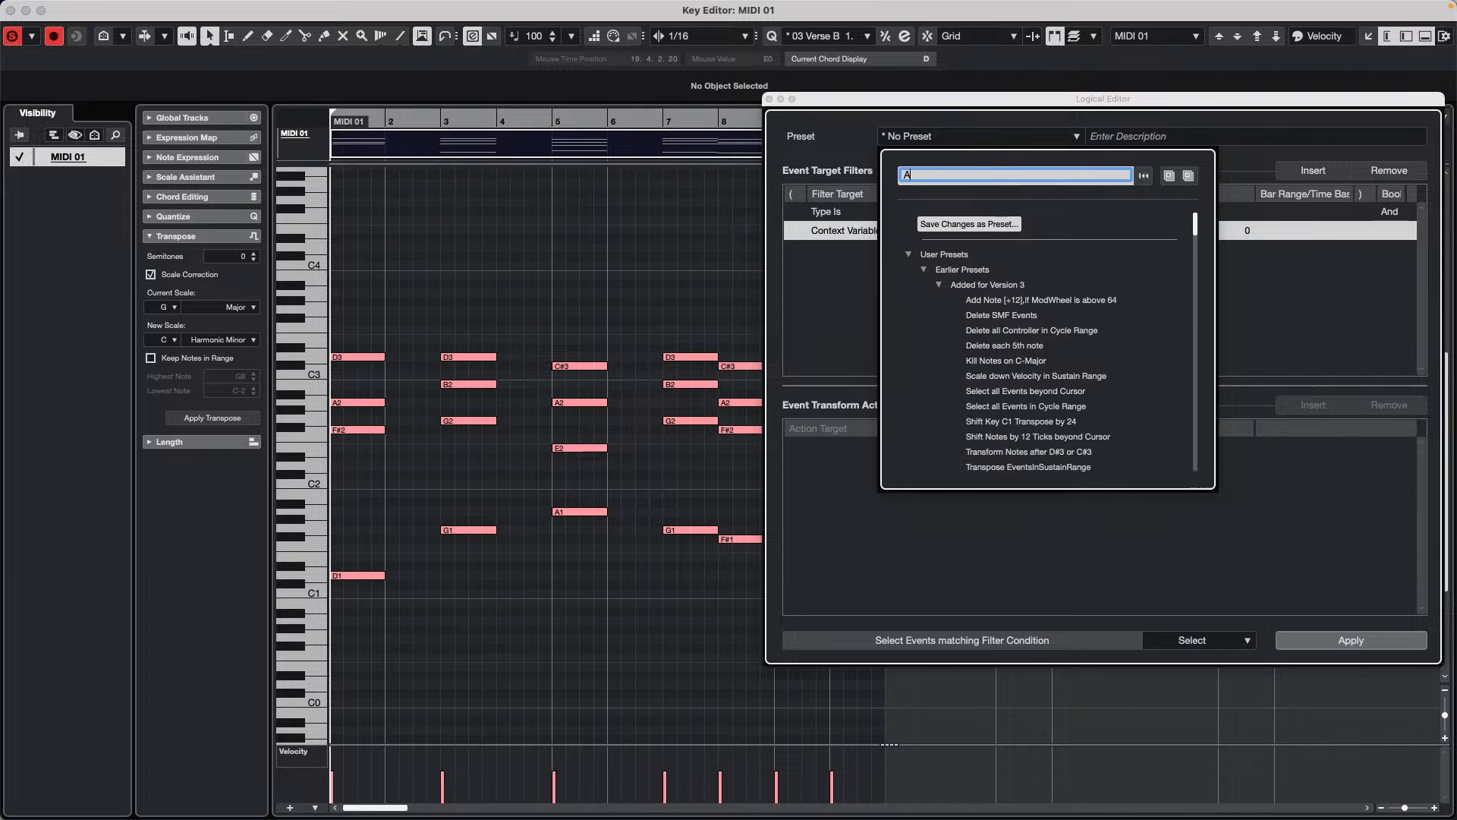
pyautogui.write('dd Subba')
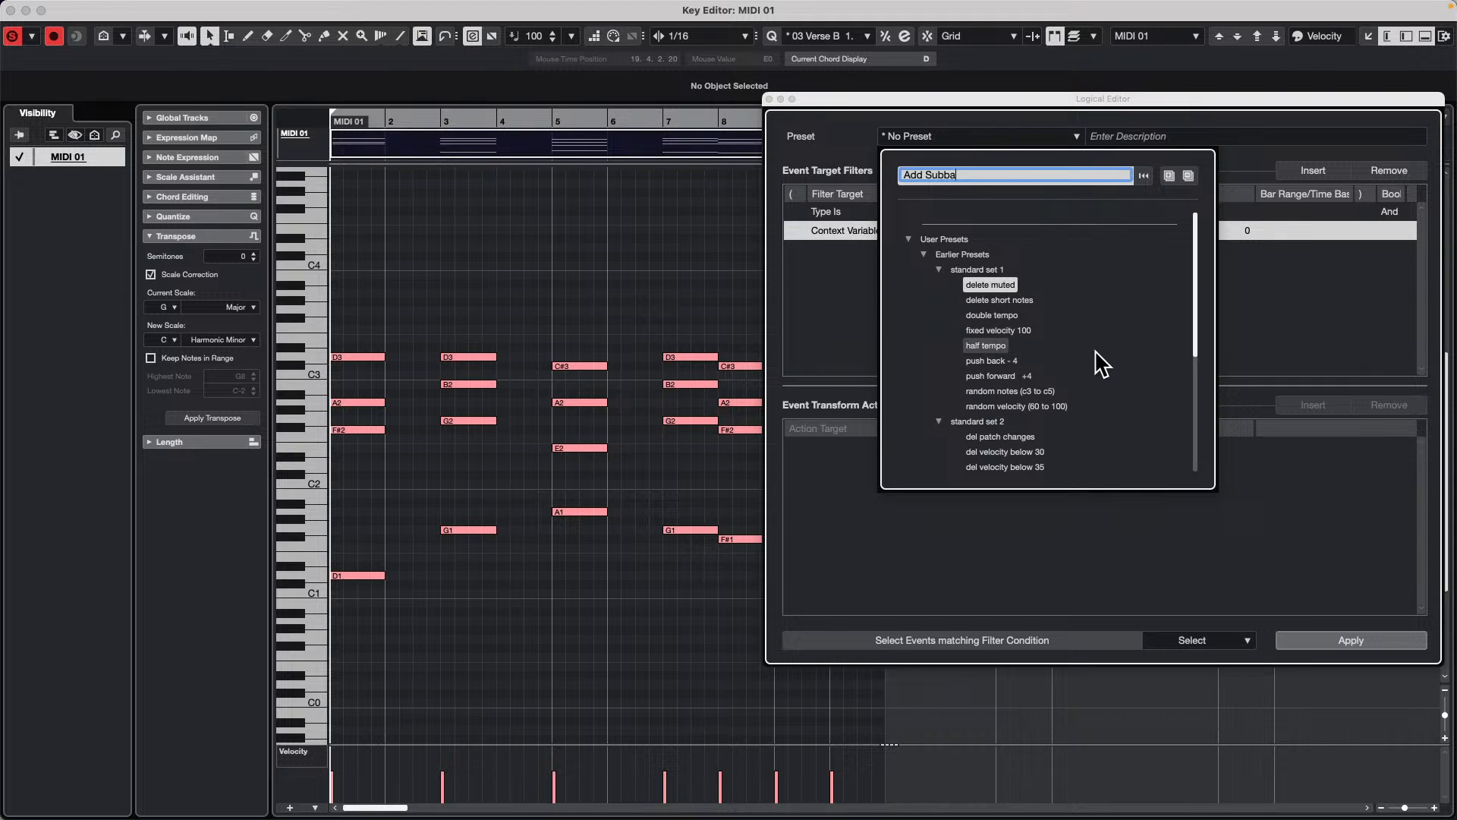
pyautogui.scroll(-3, 1102, 365)
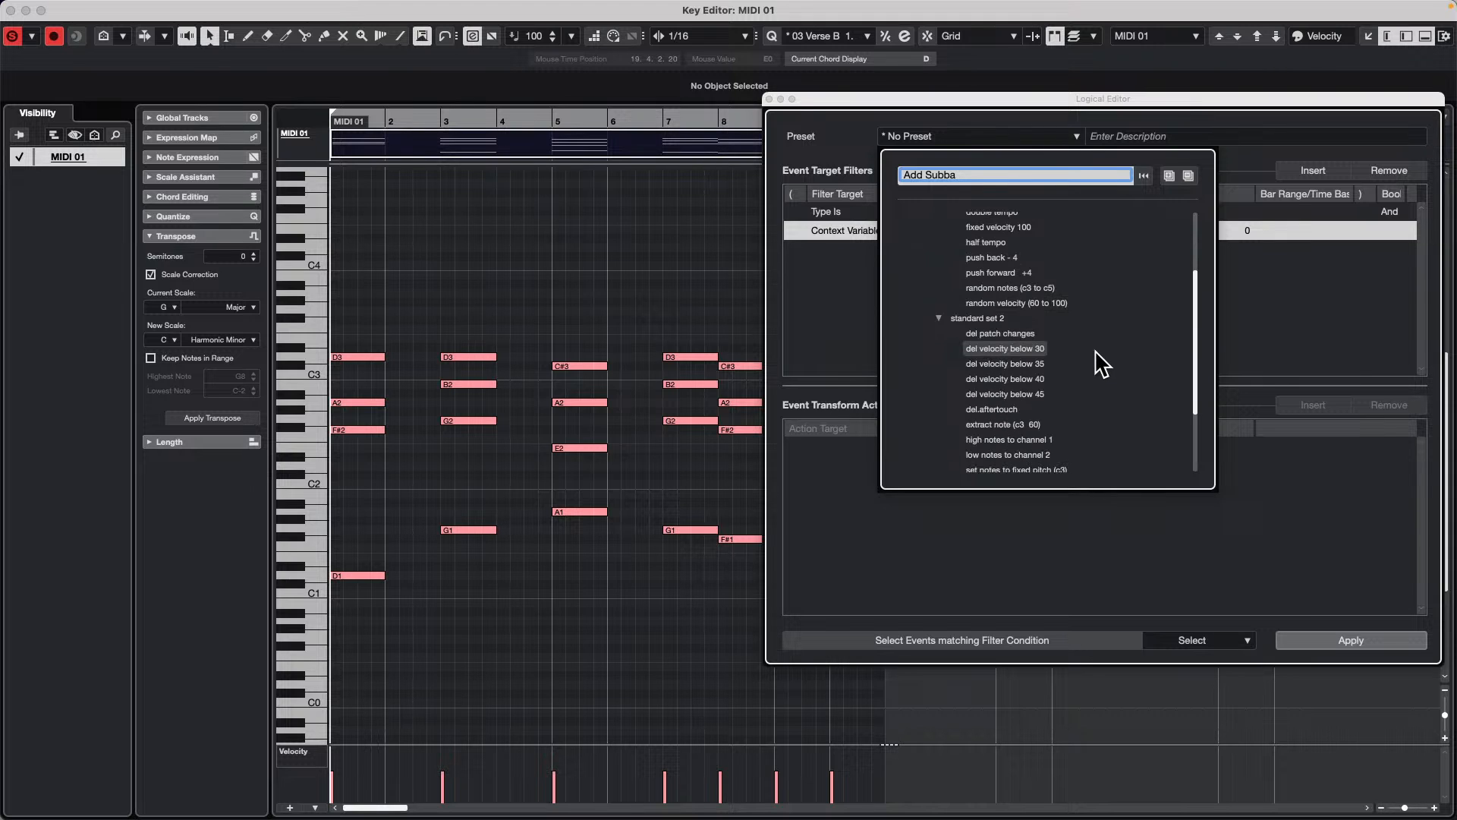
pyautogui.scroll(-3, 1102, 365)
pyautogui.scroll(6, 1102, 364)
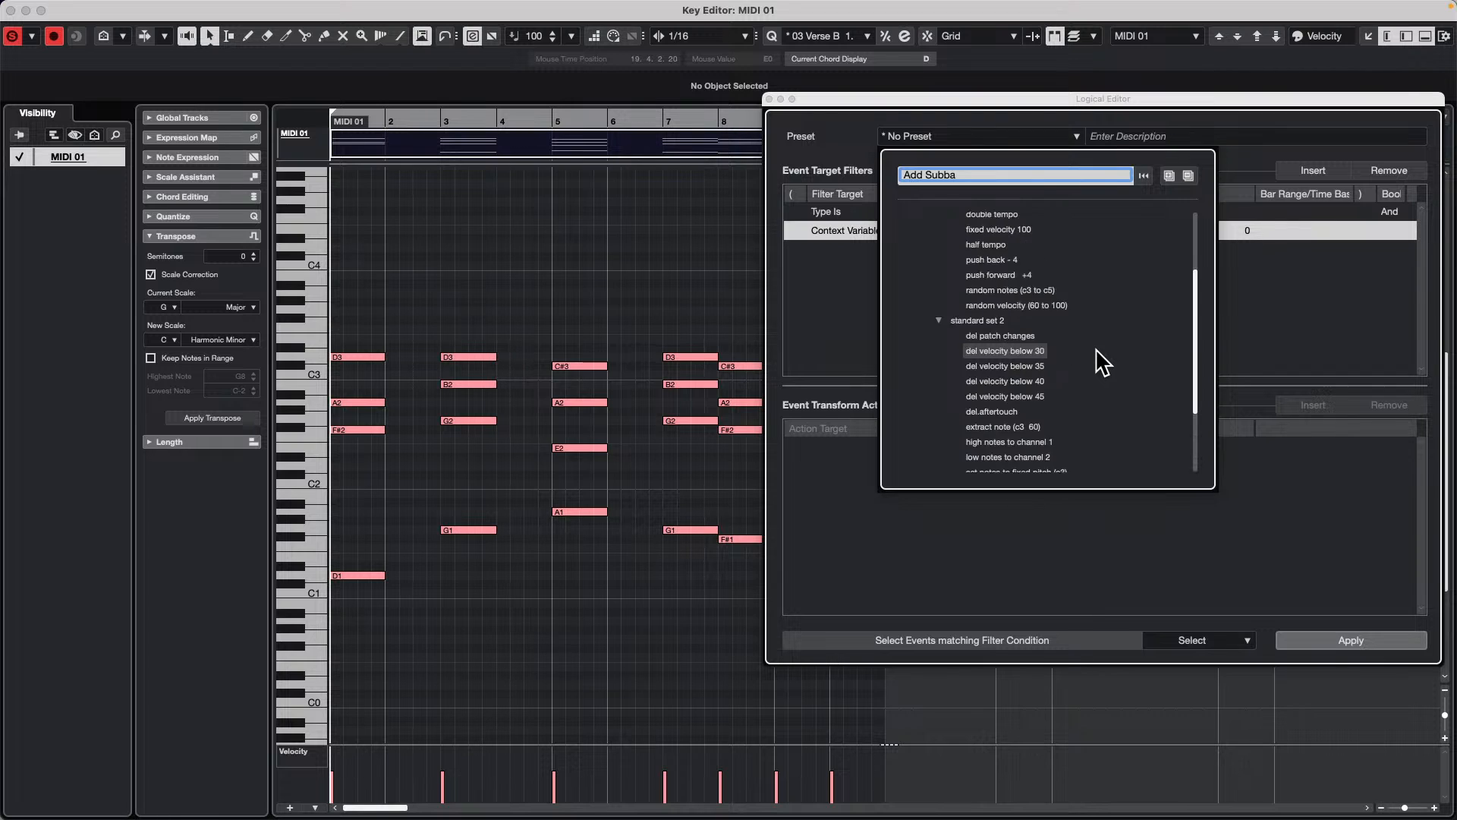
pyautogui.click(989, 172)
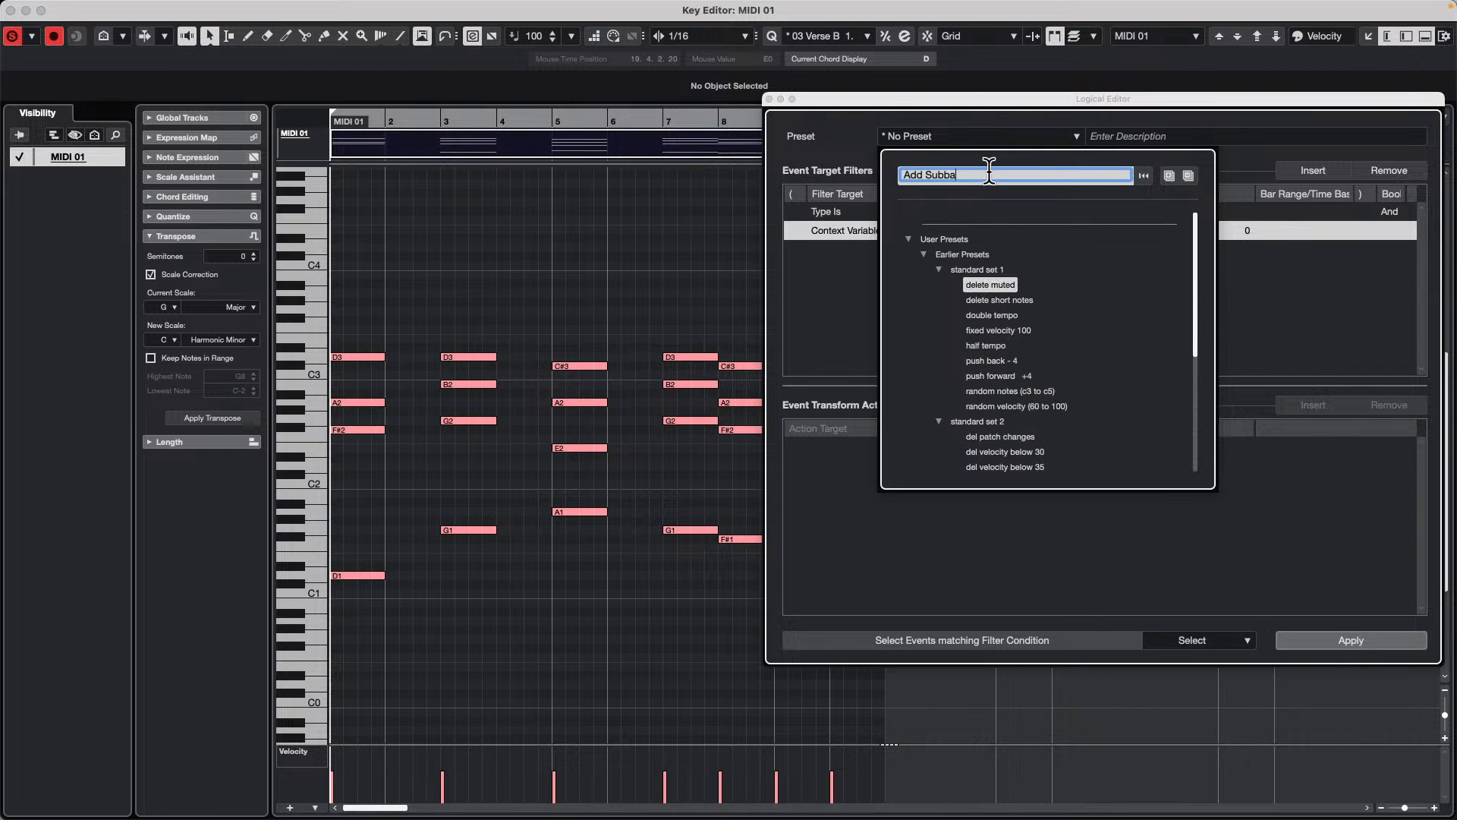
pyautogui.press('BackSpace')
pyautogui.press('BackSpace')
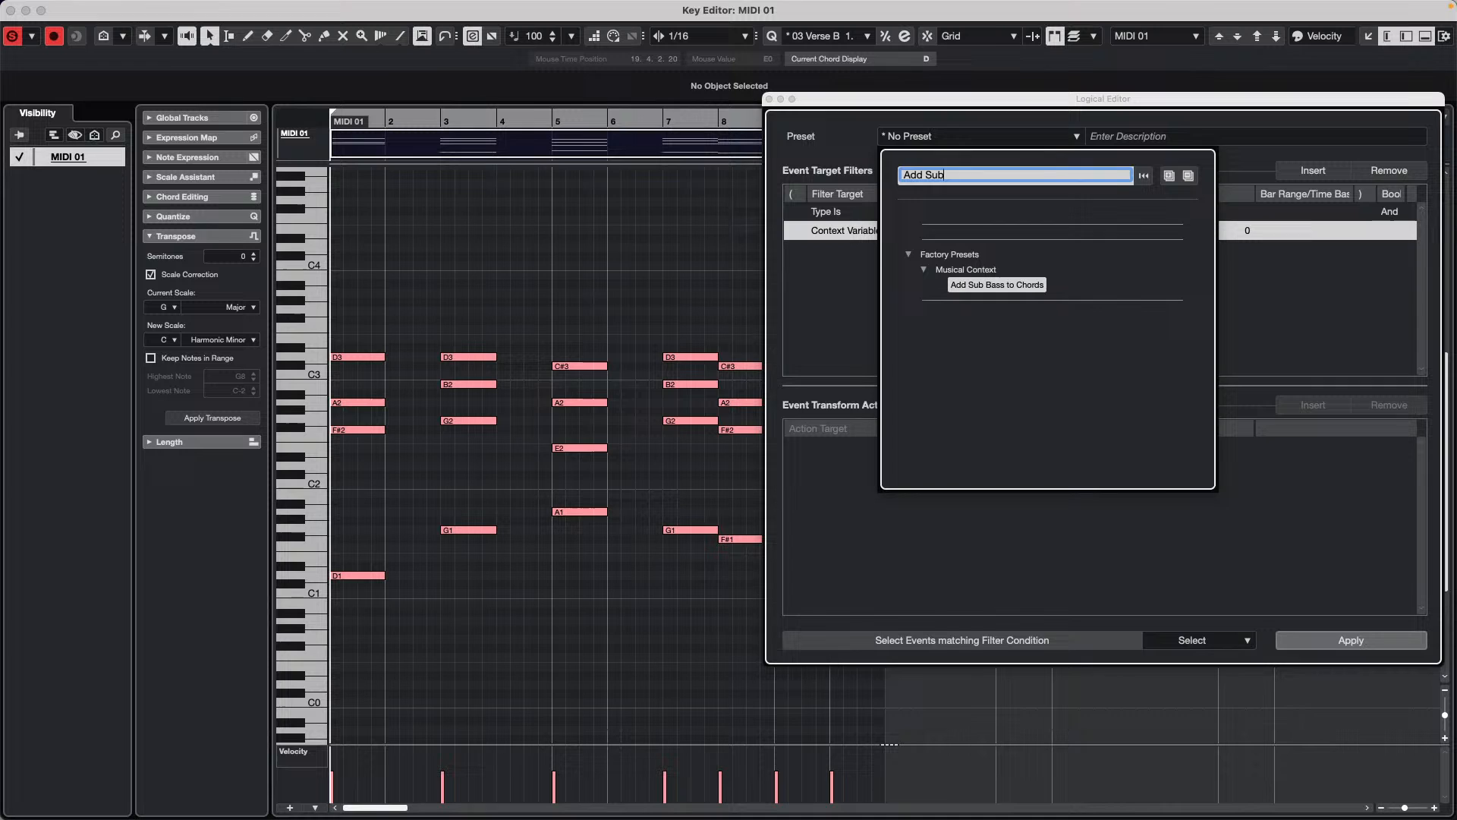
pyautogui.click(1013, 283)
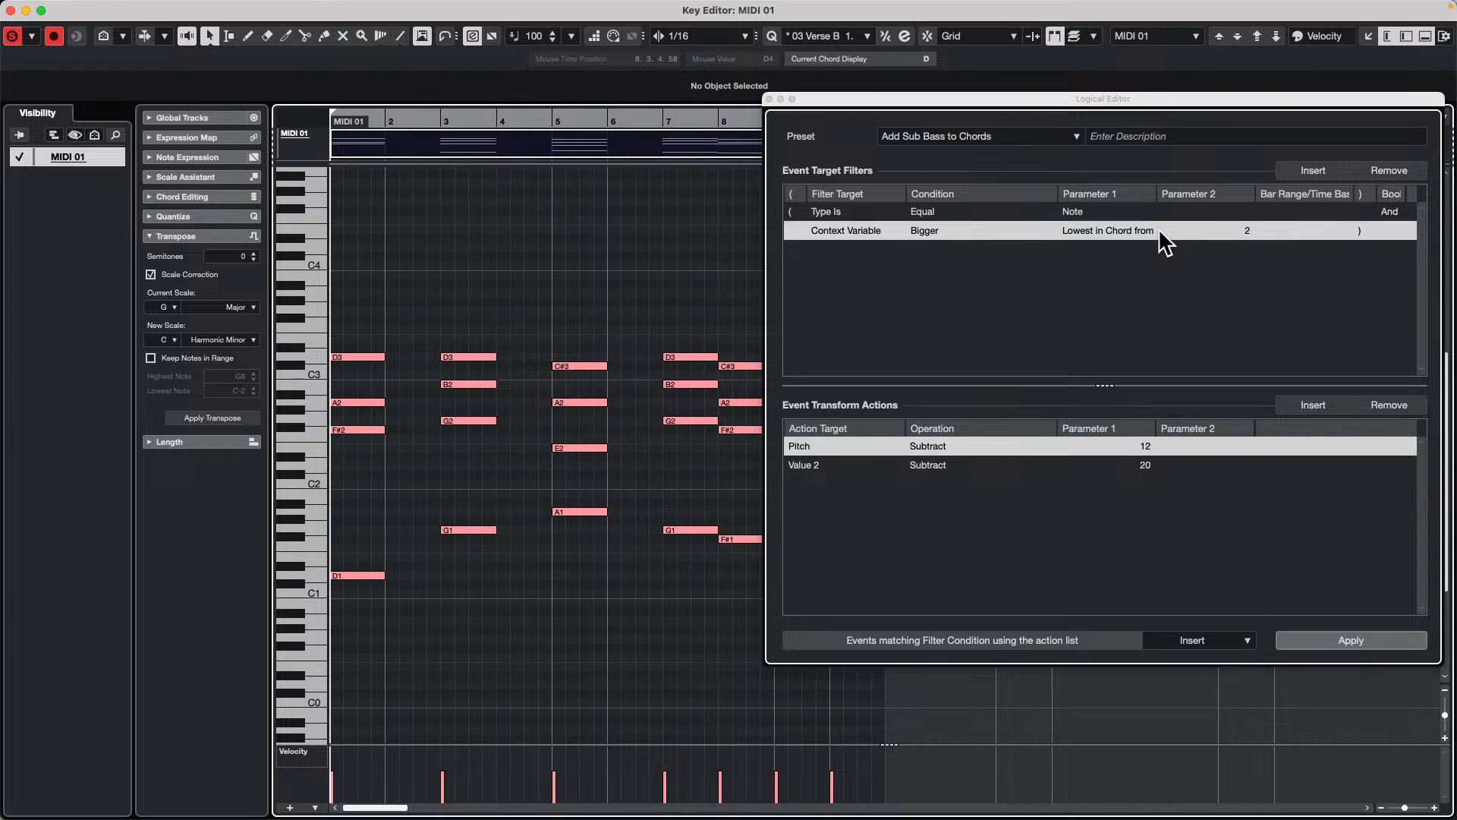
# Step: Change the preset's context variable to Highest in Chord from at Least n Notes and apply it with the Select function
pyautogui.click(1125, 233)
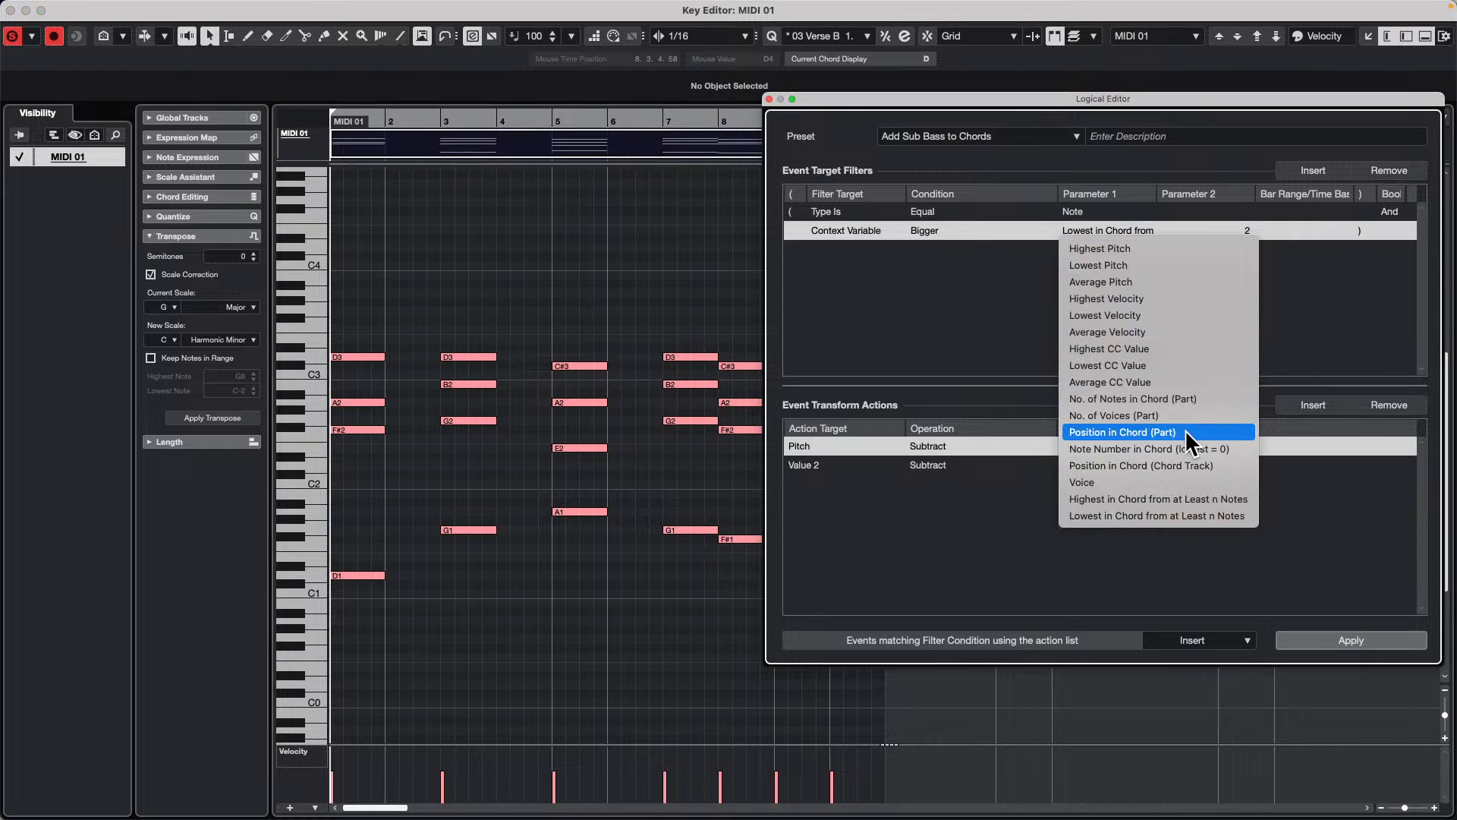
pyautogui.click(1194, 498)
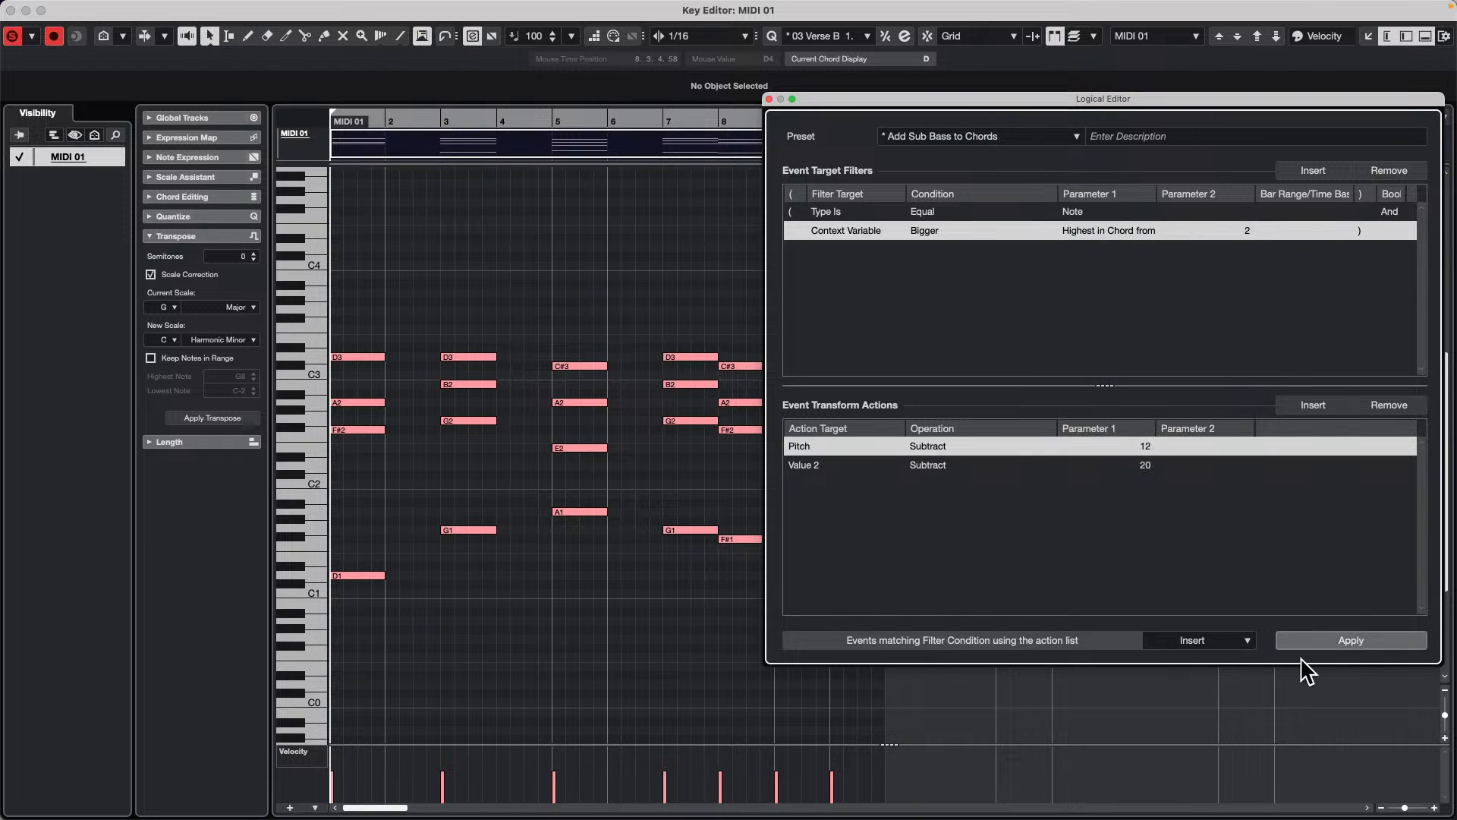
pyautogui.click(1355, 637)
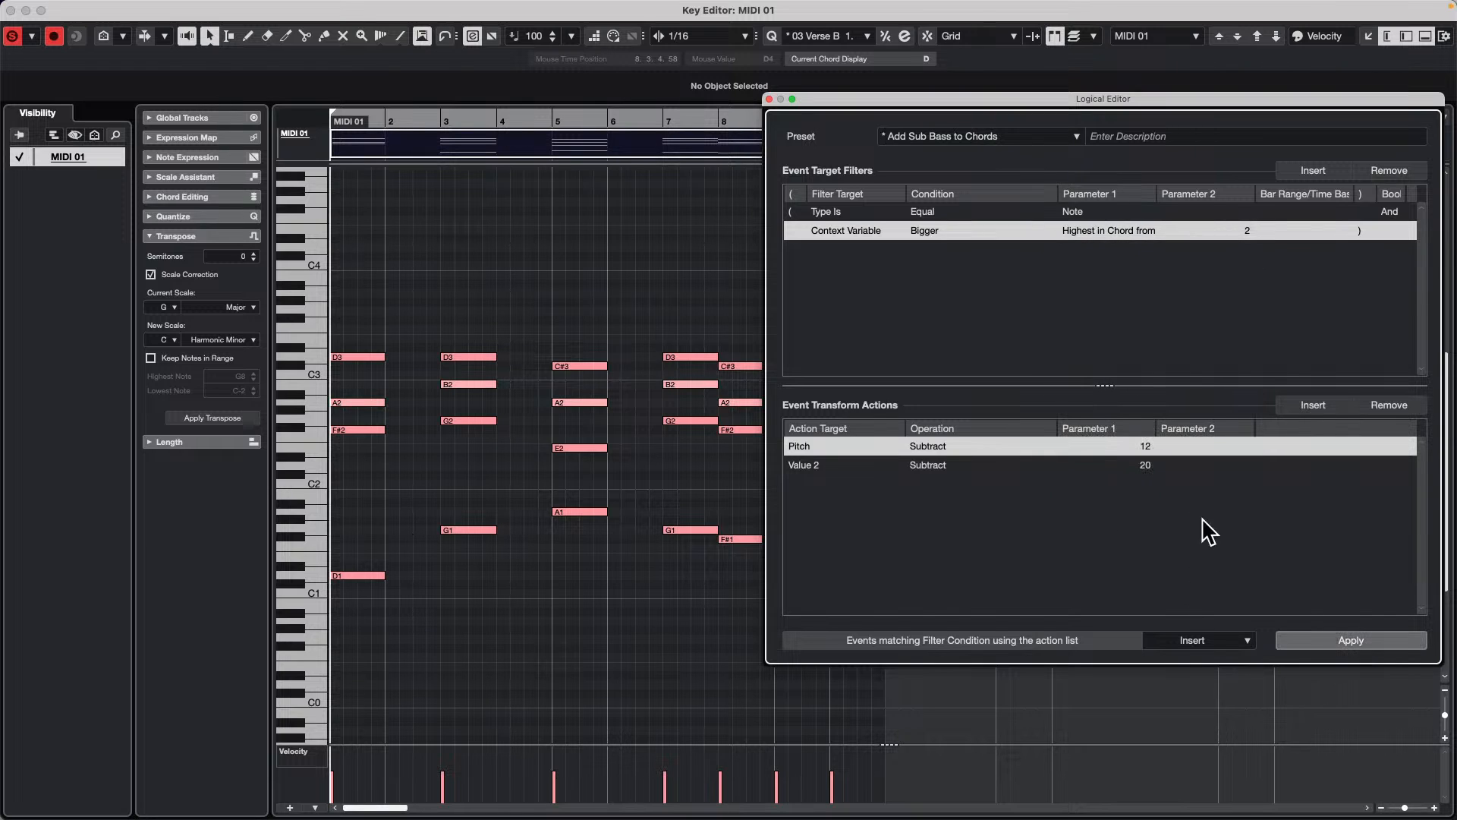
pyautogui.click(1203, 641)
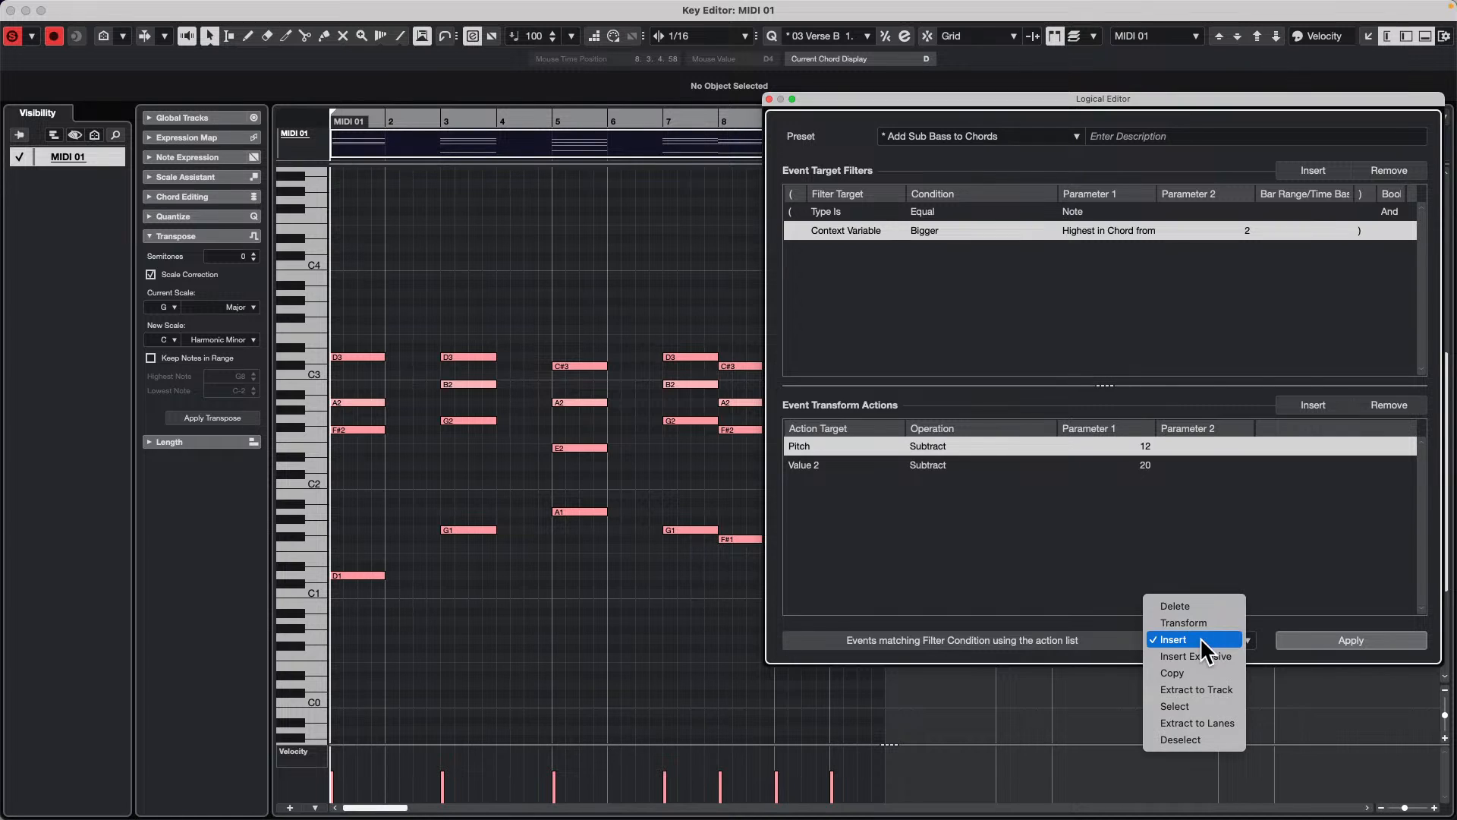
pyautogui.click(1199, 705)
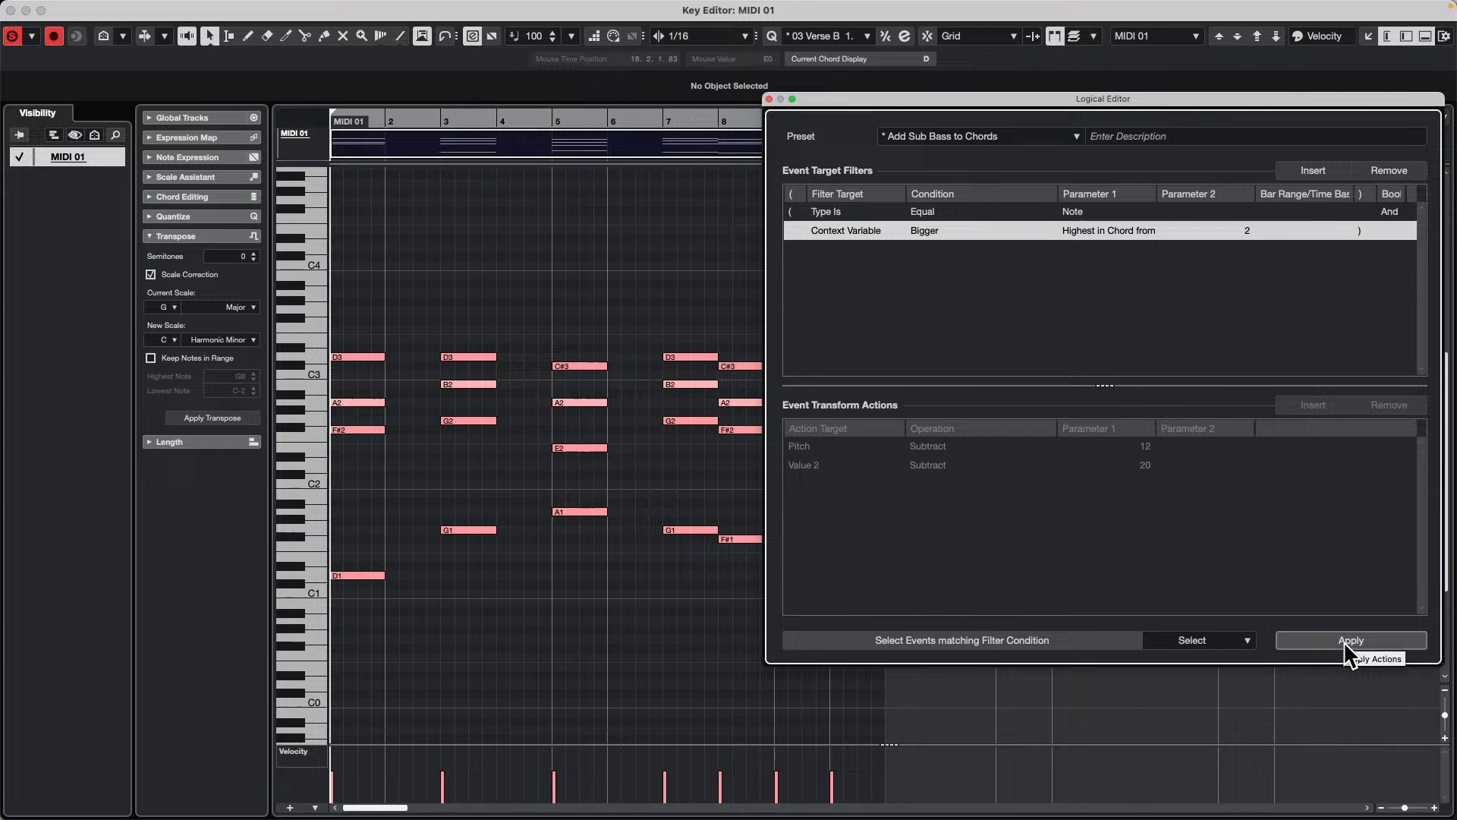
pyautogui.click(1343, 641)
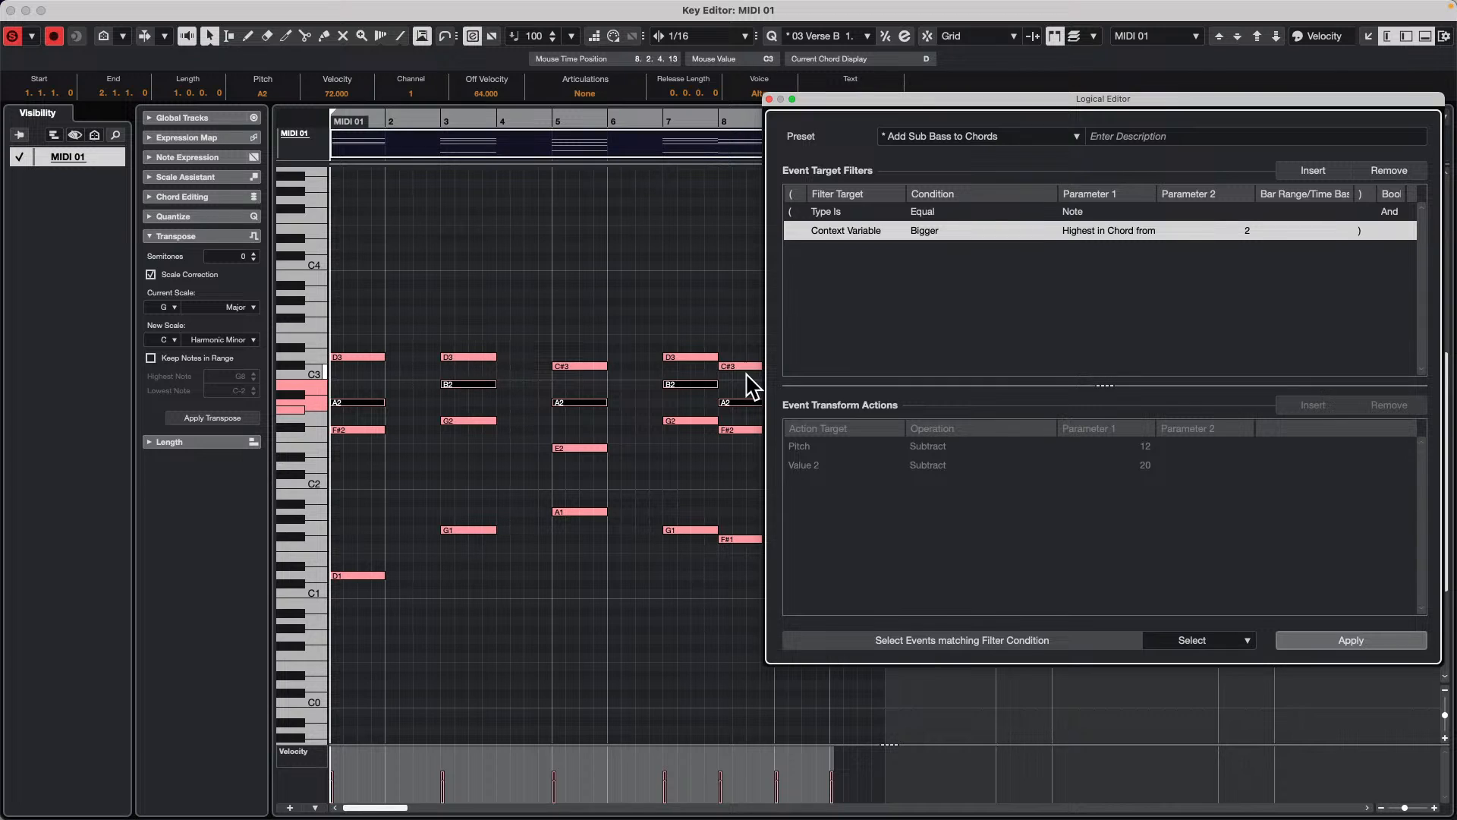
# Step: Try a Parameter 2 value of 3 for the Highest in Chord filter and review the other context variables
pyautogui.click(1249, 236)
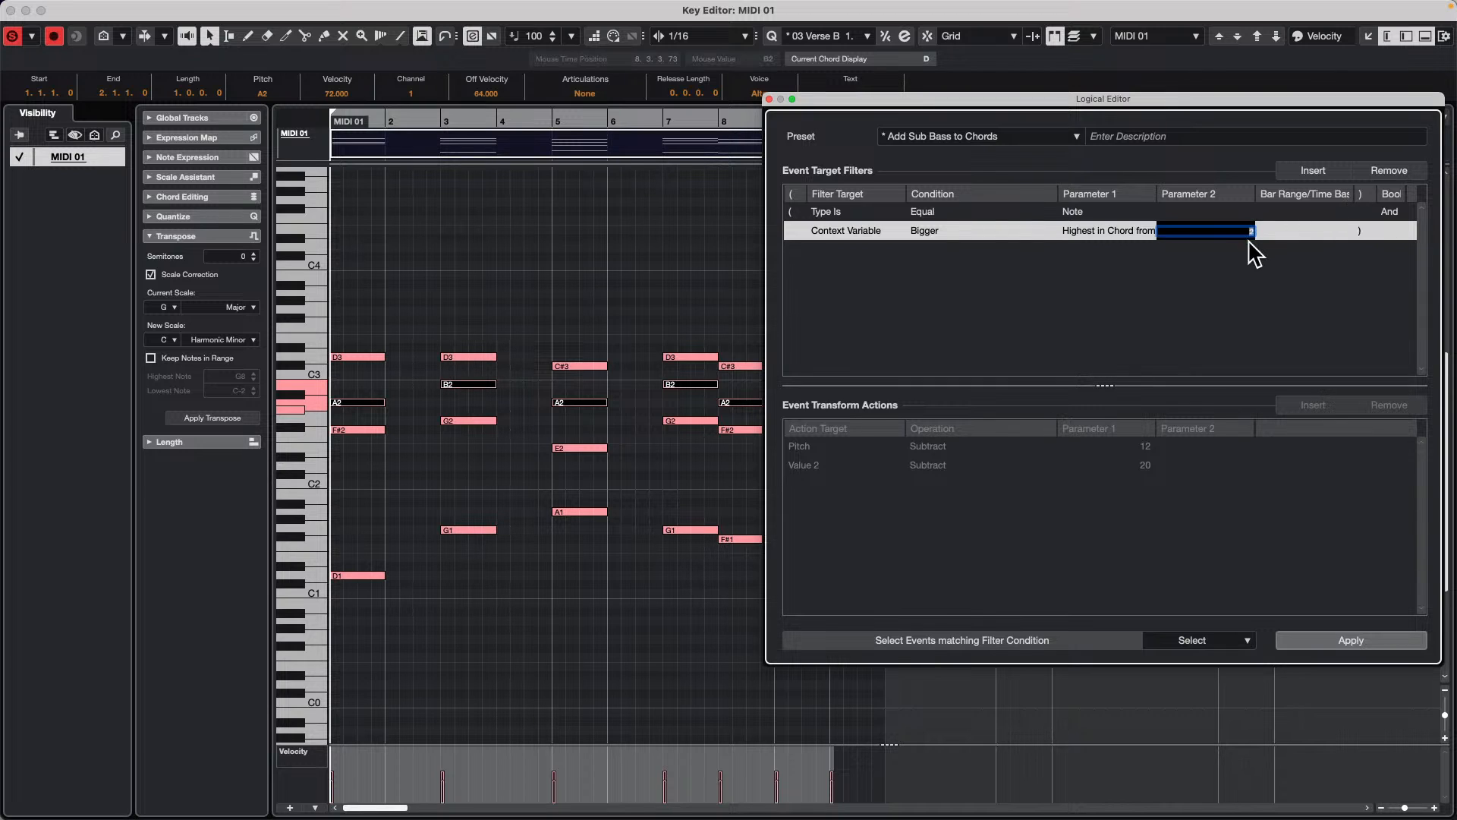
pyautogui.write('3')
pyautogui.press('Return')
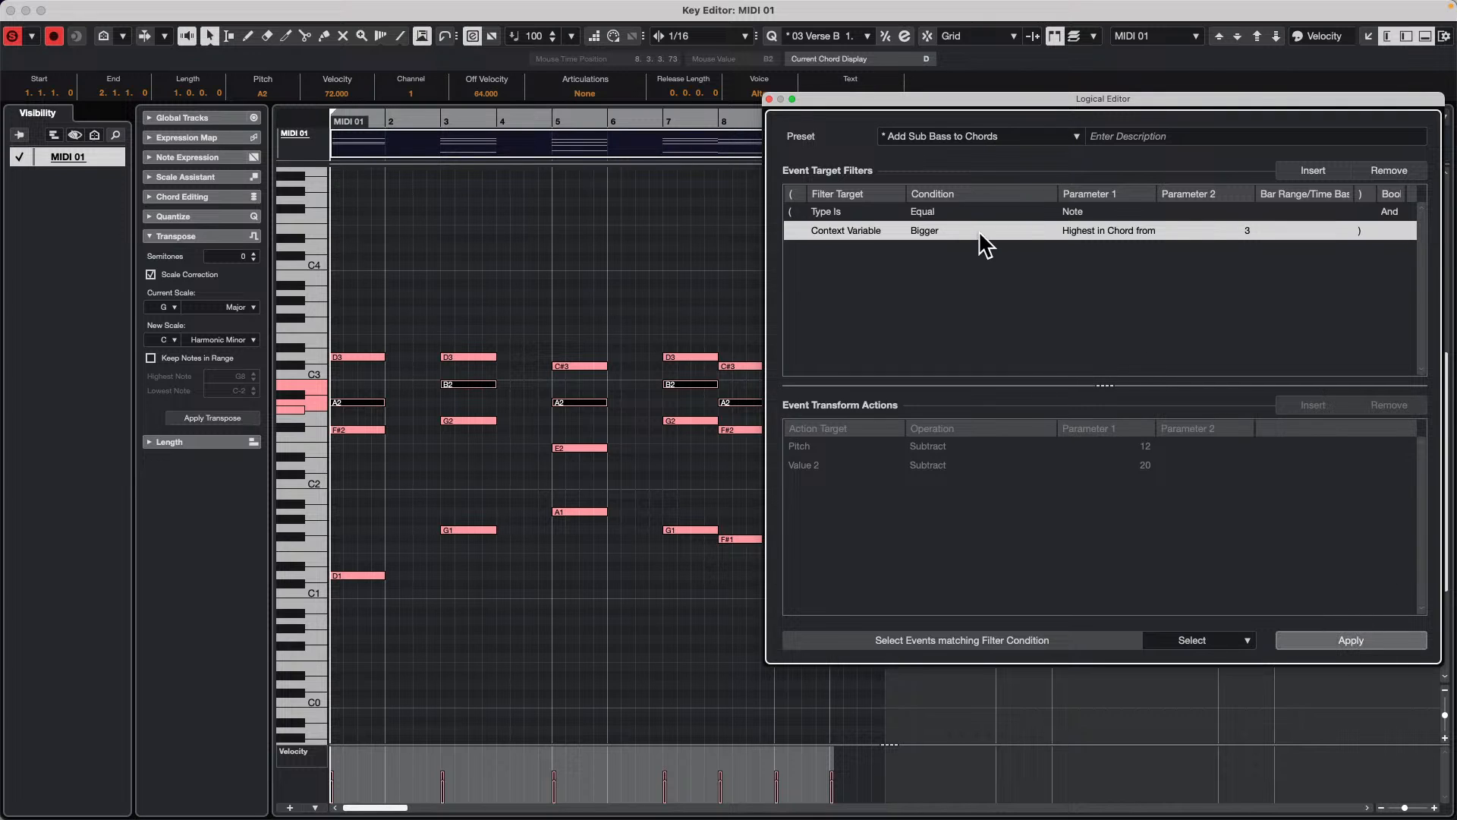
pyautogui.click(1113, 230)
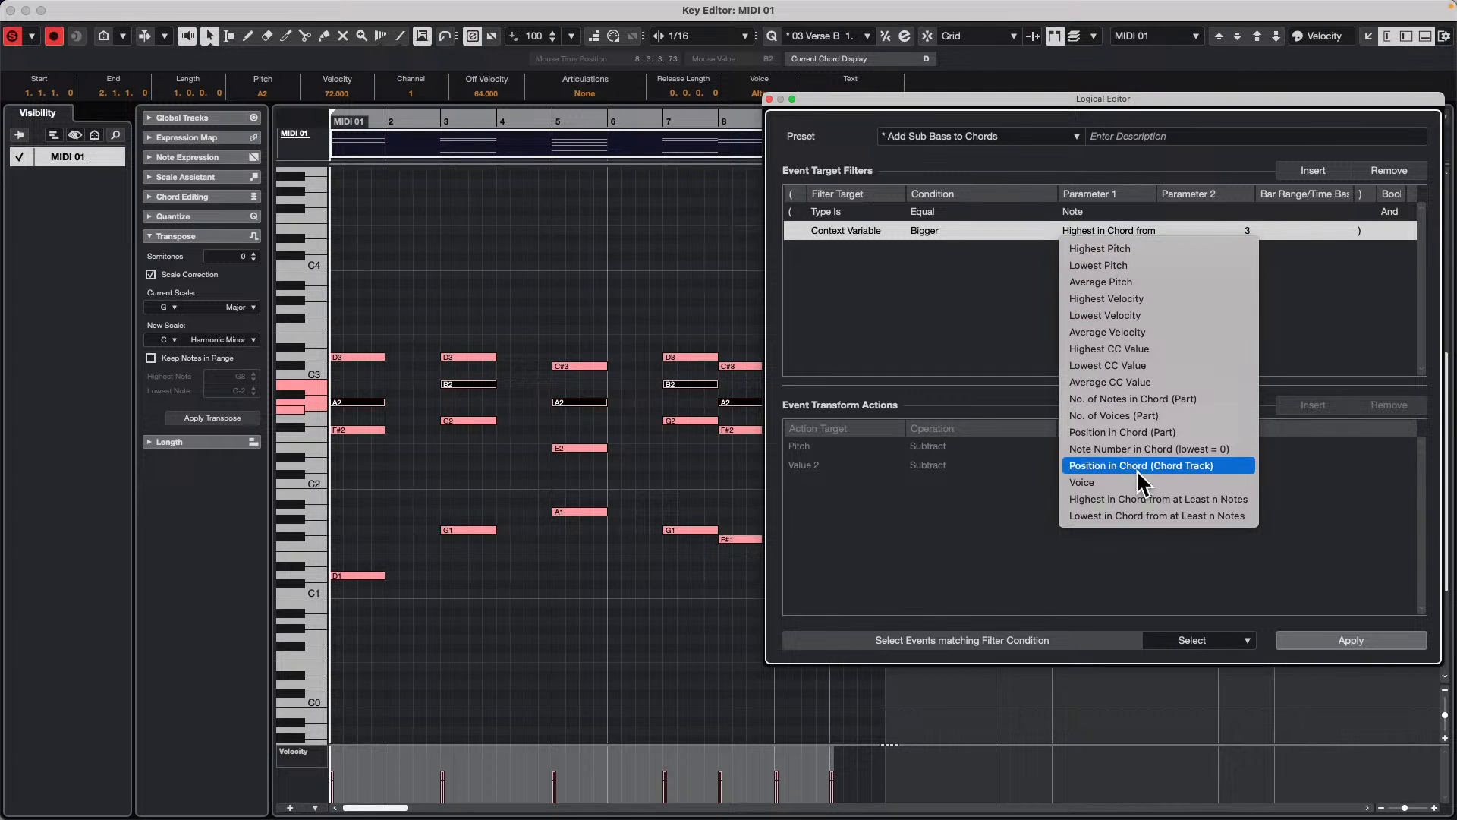
pyautogui.click(1012, 248)
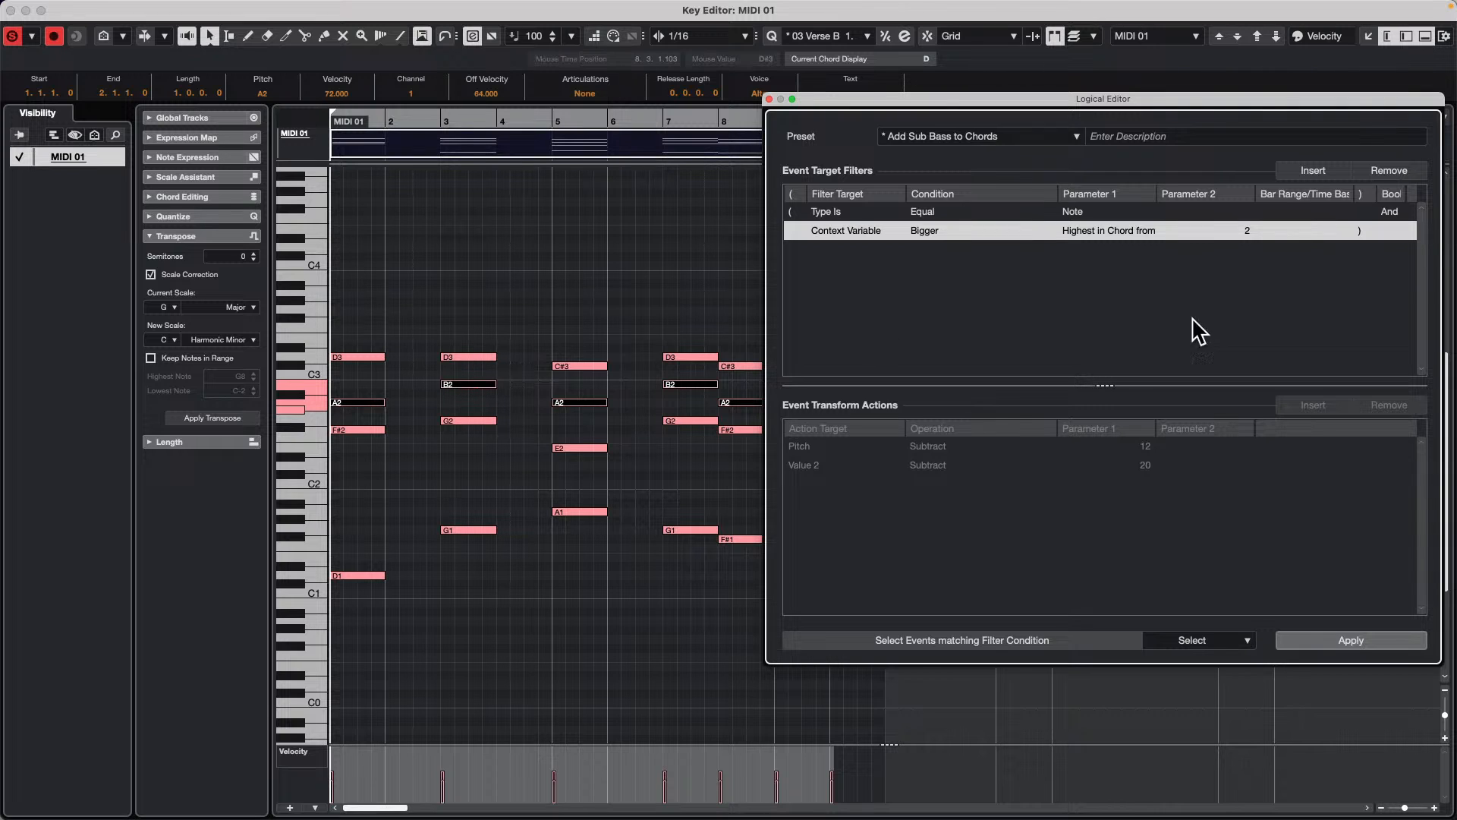
# Step: Close the Logical Editor and the Key Editor, and reopen the Logical Editor over the project window
pyautogui.click(769, 99)
pyautogui.click(10, 9)
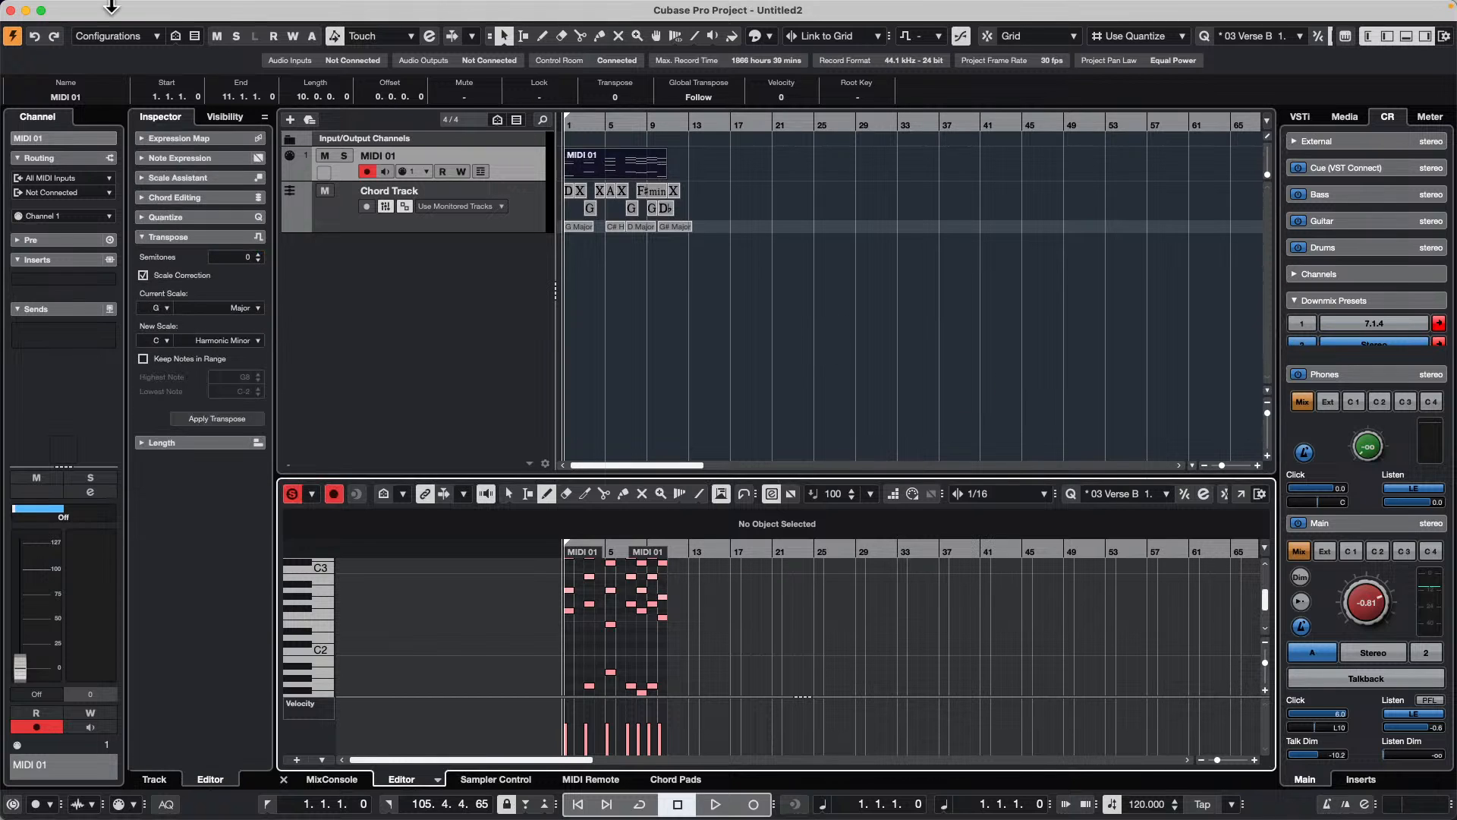
pyautogui.click(258, 9)
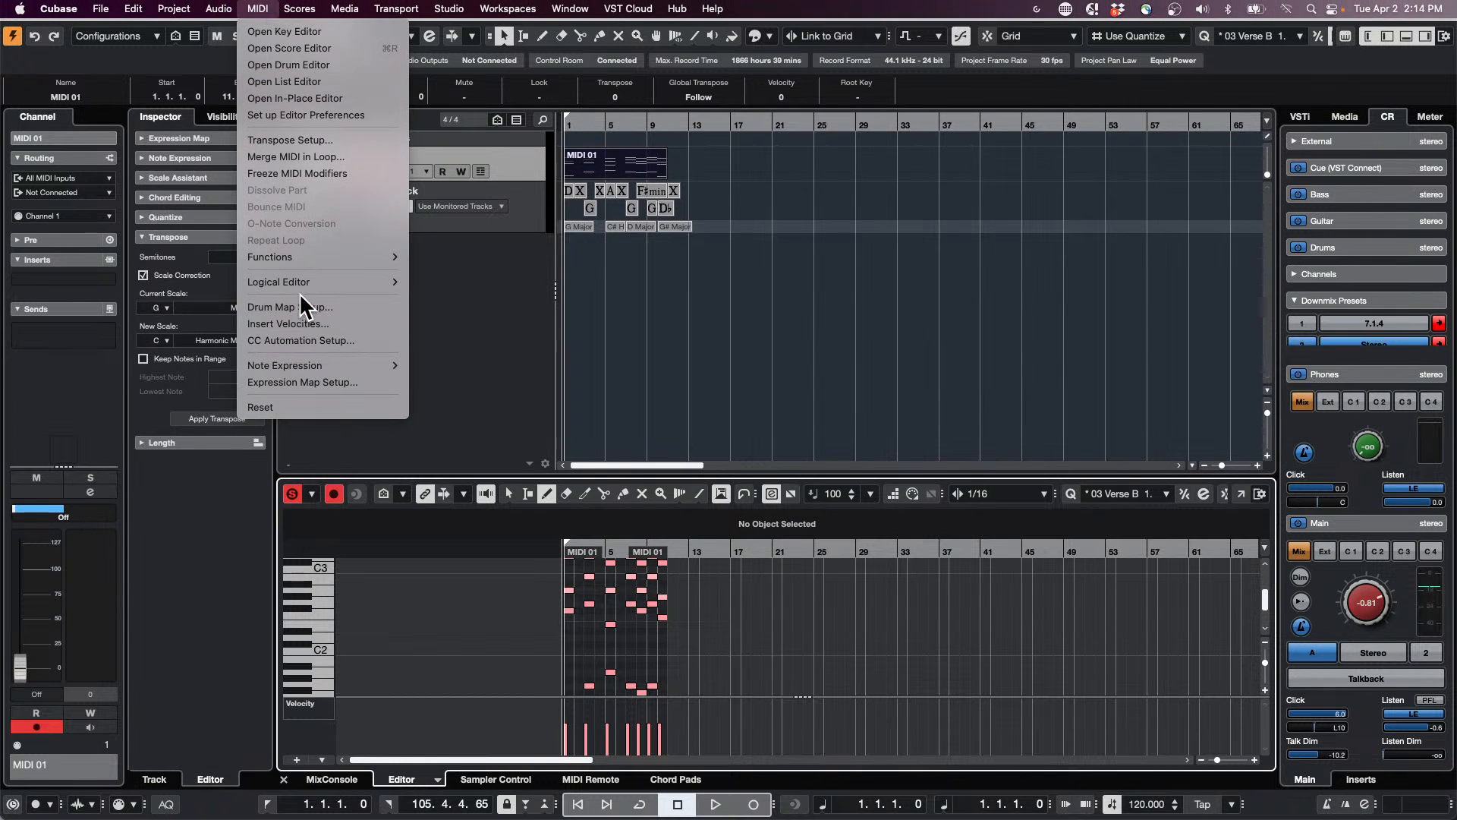
pyautogui.moveTo(307, 282)
pyautogui.click(485, 282)
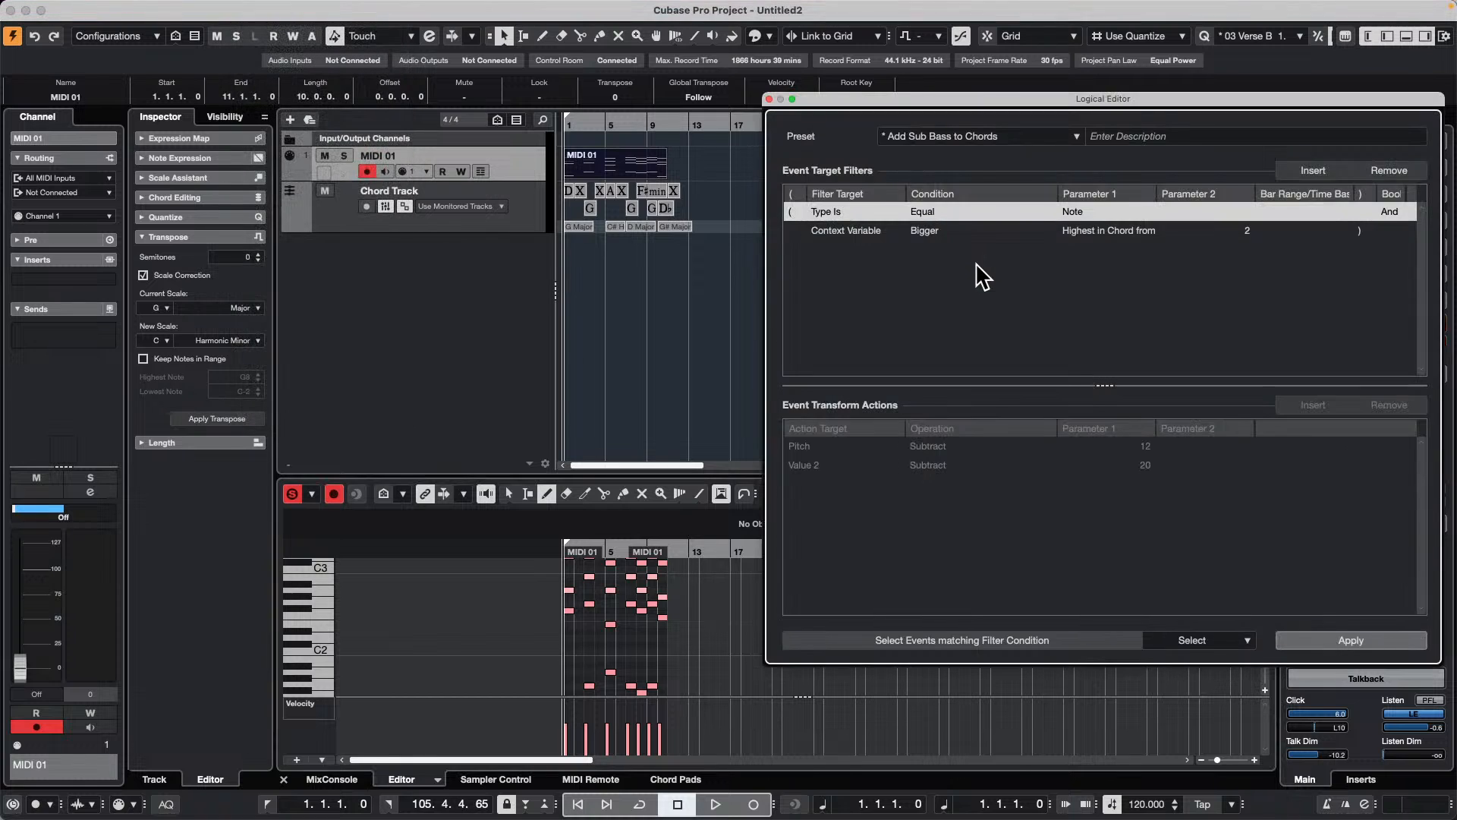
# Step: Try the context variable Note Number in Chord (lowest = 0) with the Bigger condition and Parameter 2 set to 3, and apply the selection
pyautogui.click(1110, 238)
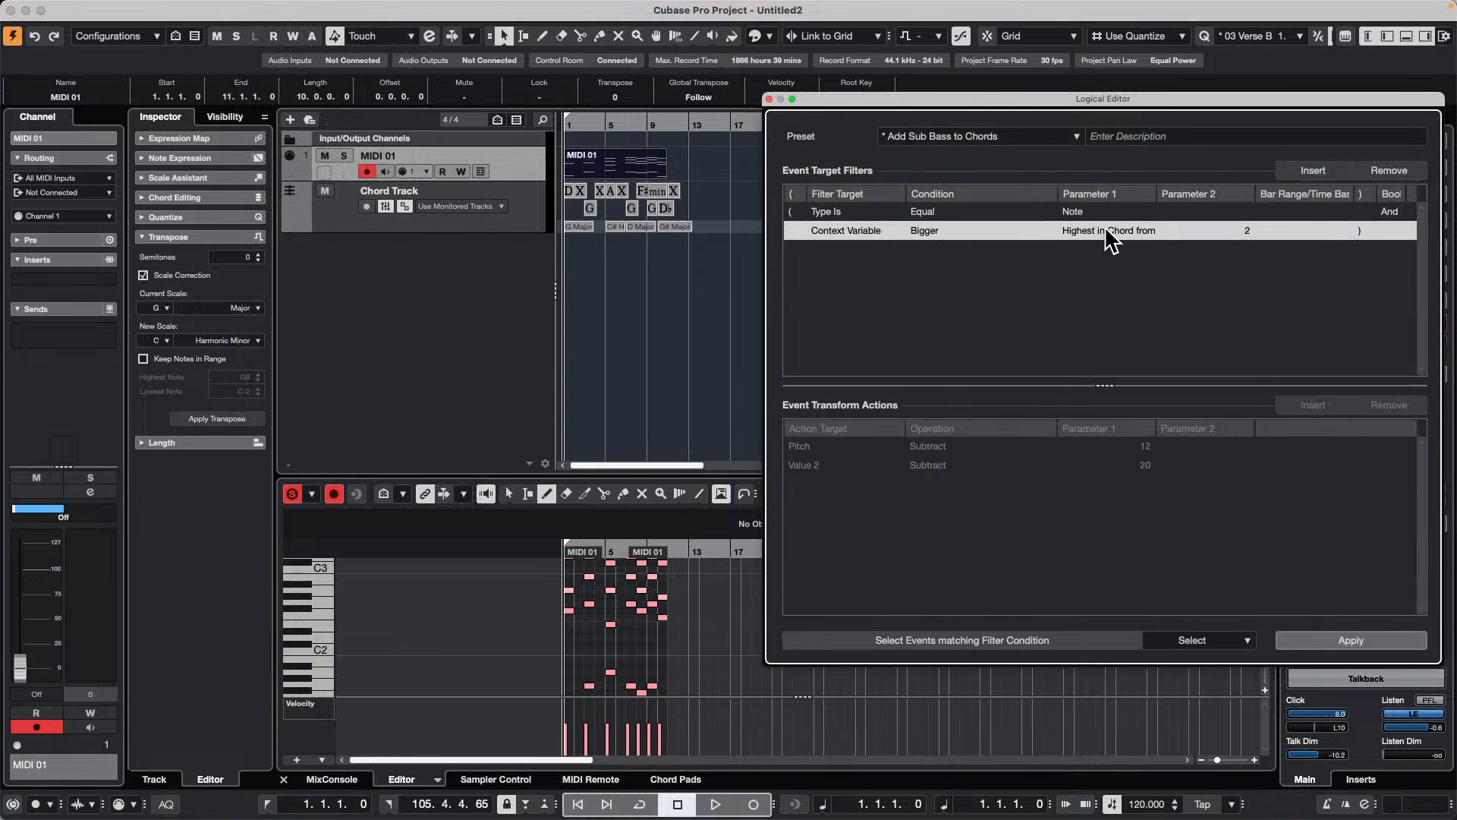
pyautogui.click(1105, 230)
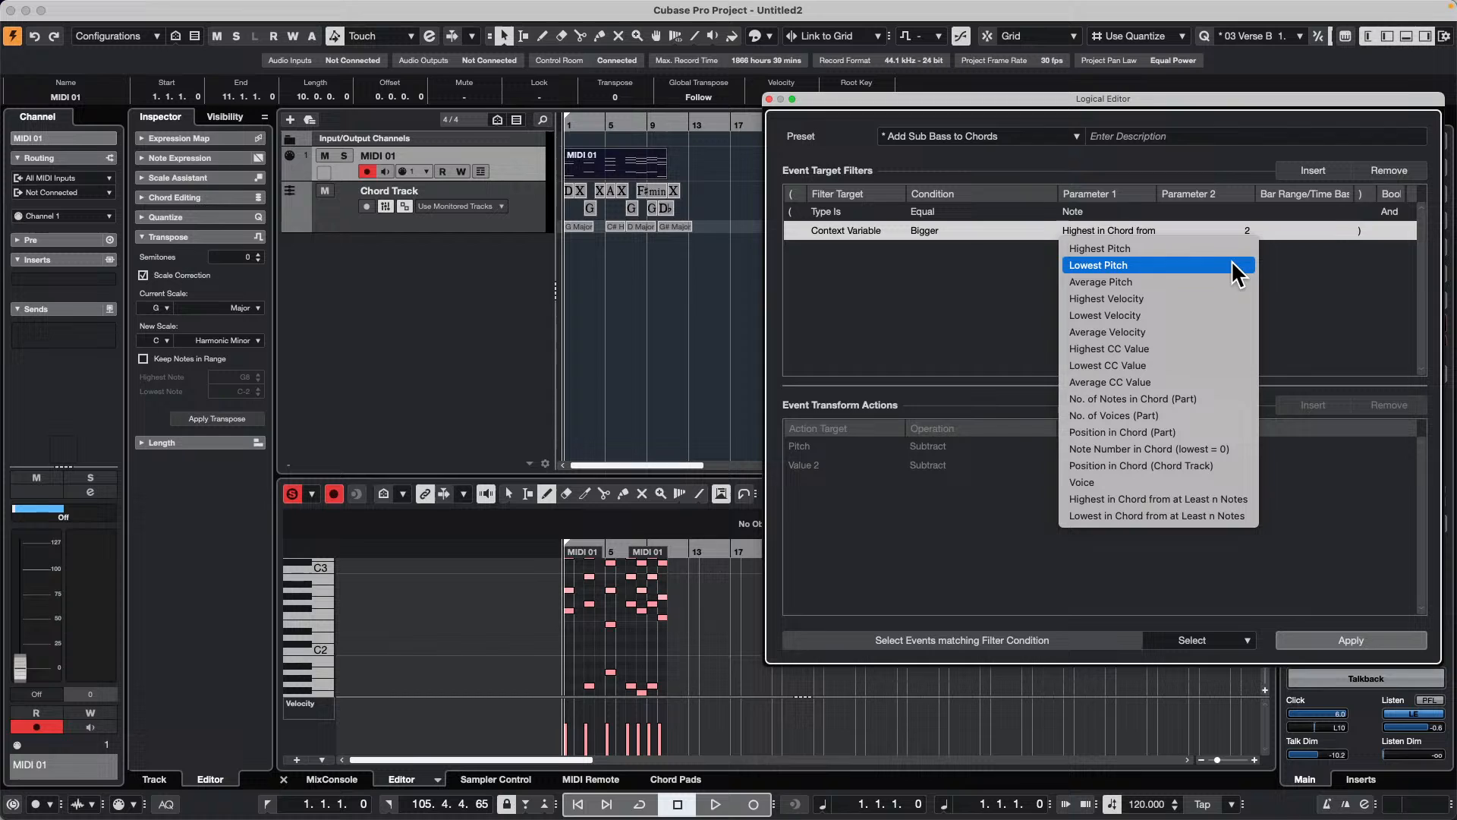
pyautogui.click(1222, 449)
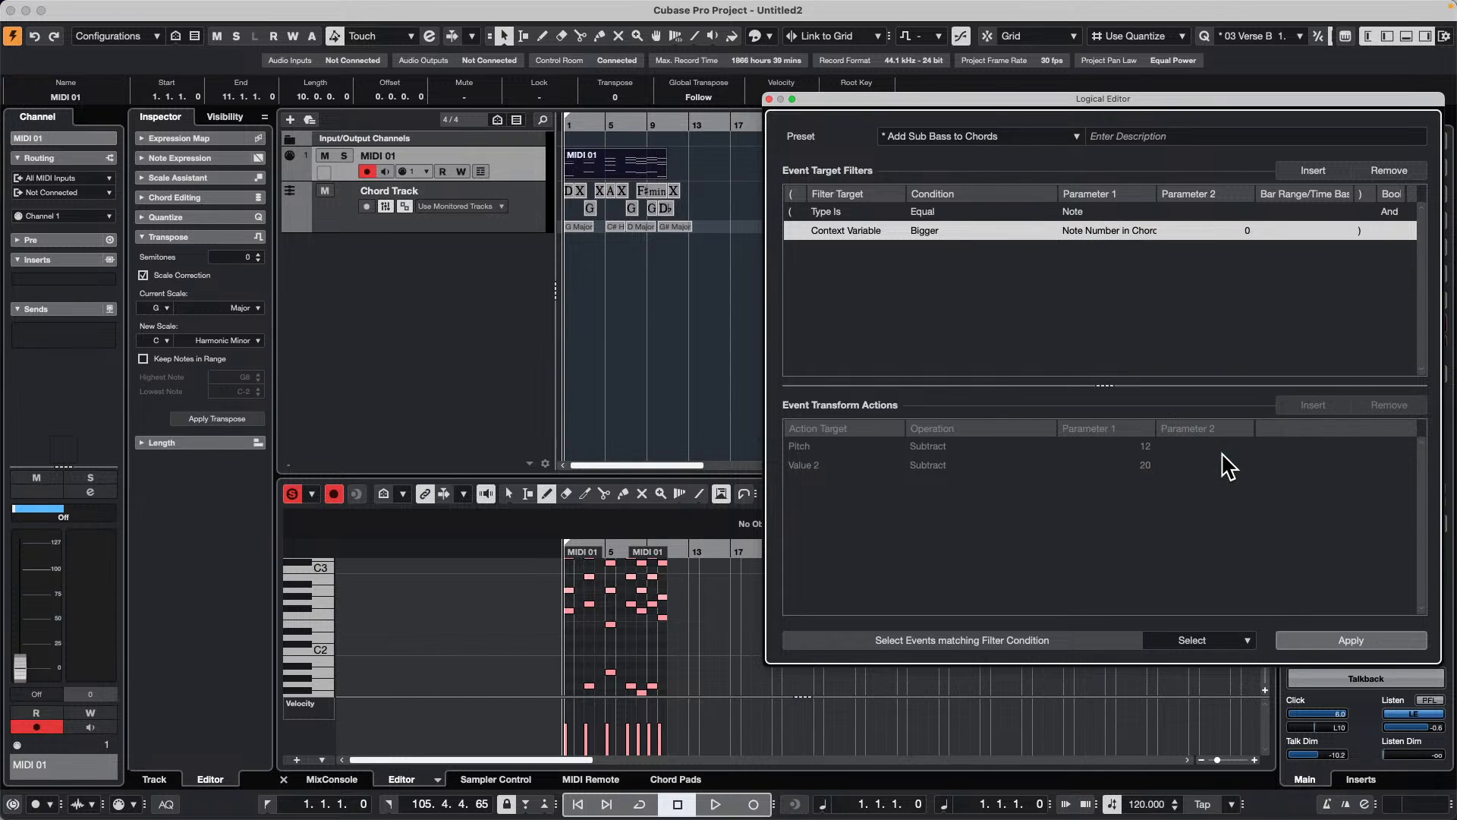
pyautogui.click(1249, 231)
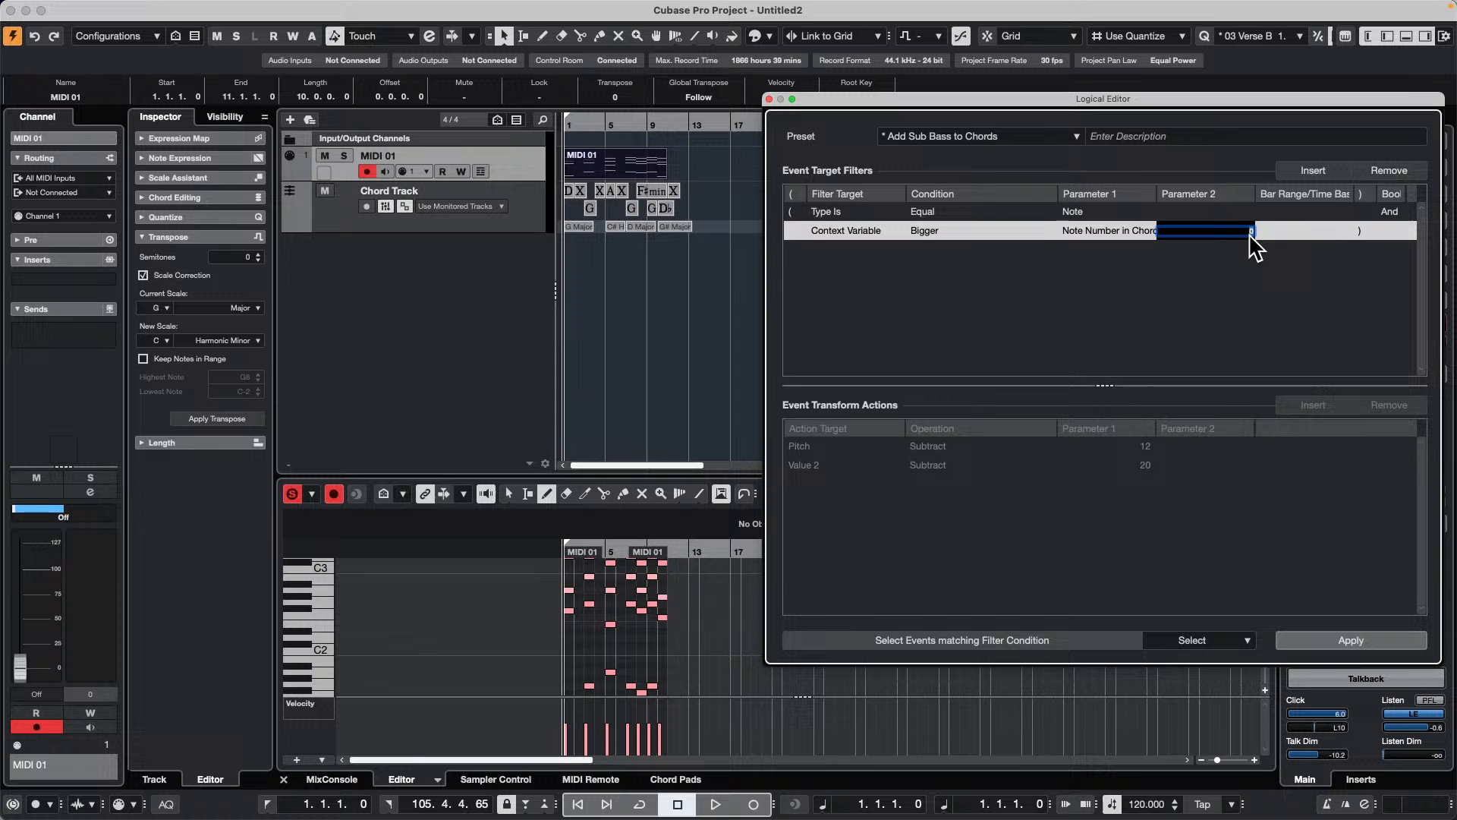
pyautogui.write('3')
pyautogui.press('Return')
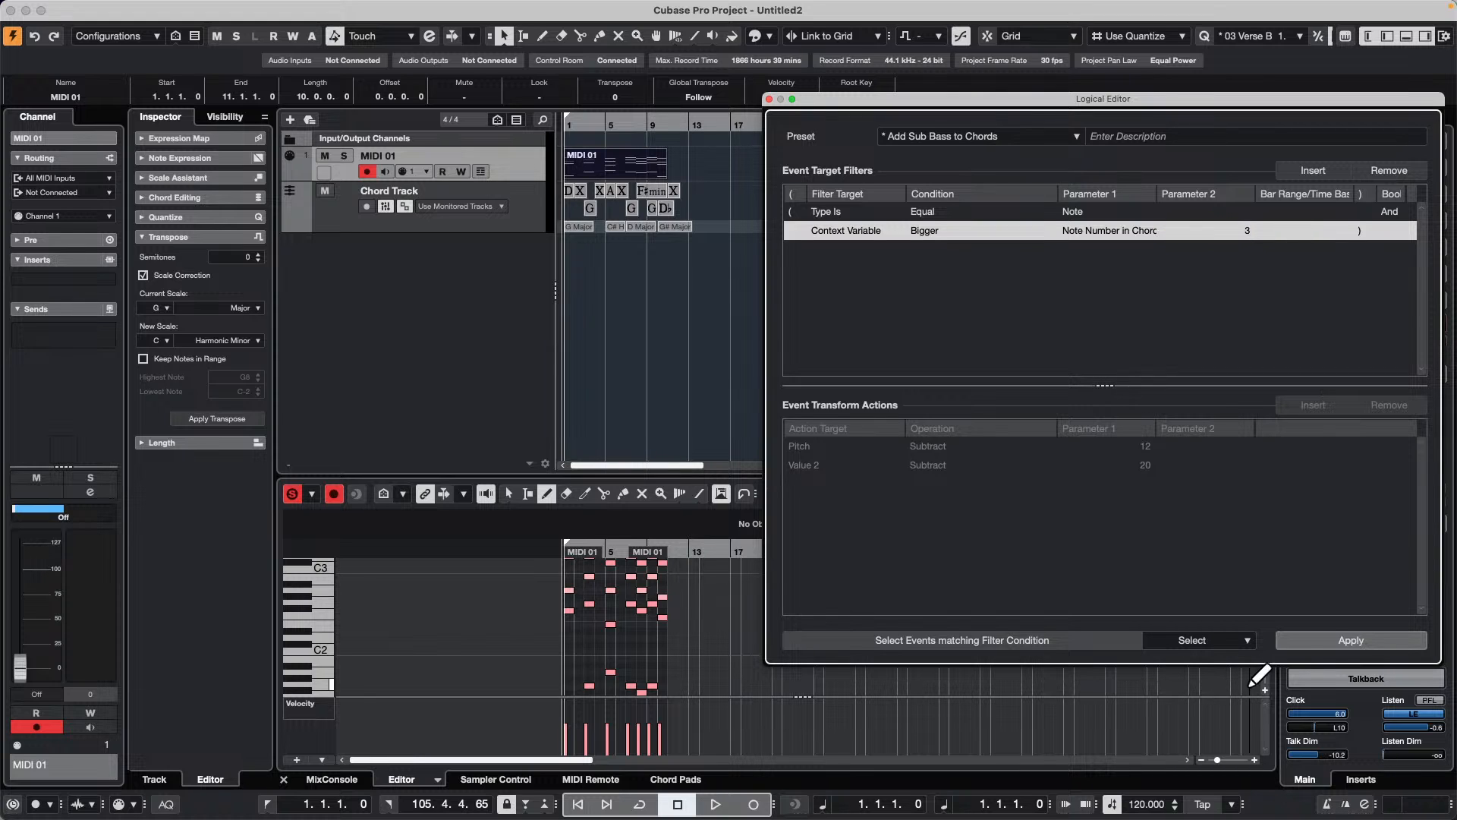
pyautogui.click(1338, 640)
# Step: Return focus to the MIDI 01 part and reapply the Note Number in Chord selection filter to its notes
pyautogui.click(693, 597)
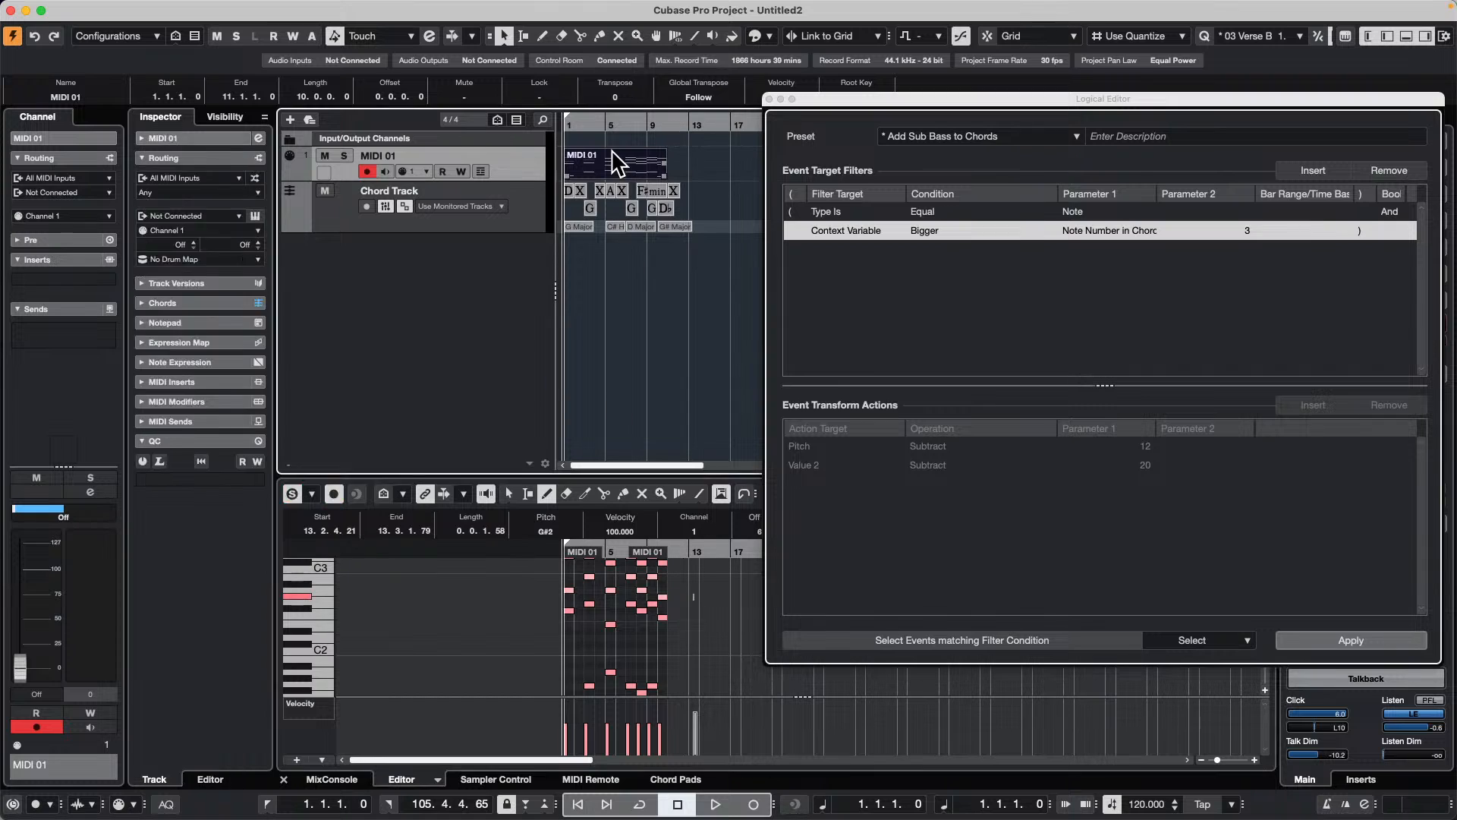
pyautogui.scroll(3, 709, 592)
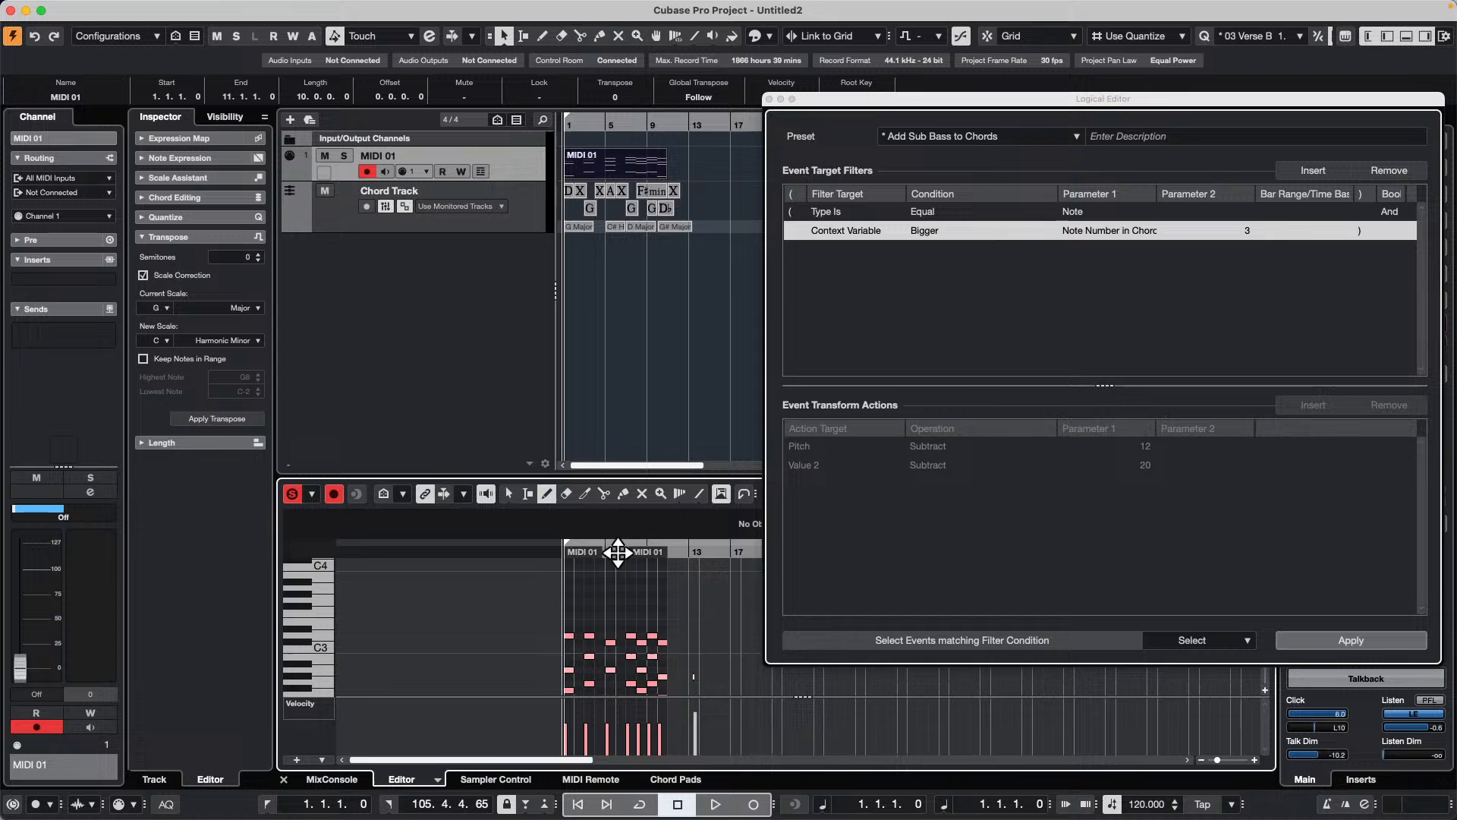
pyautogui.moveTo(618, 553); pyautogui.dragTo(446, 585)
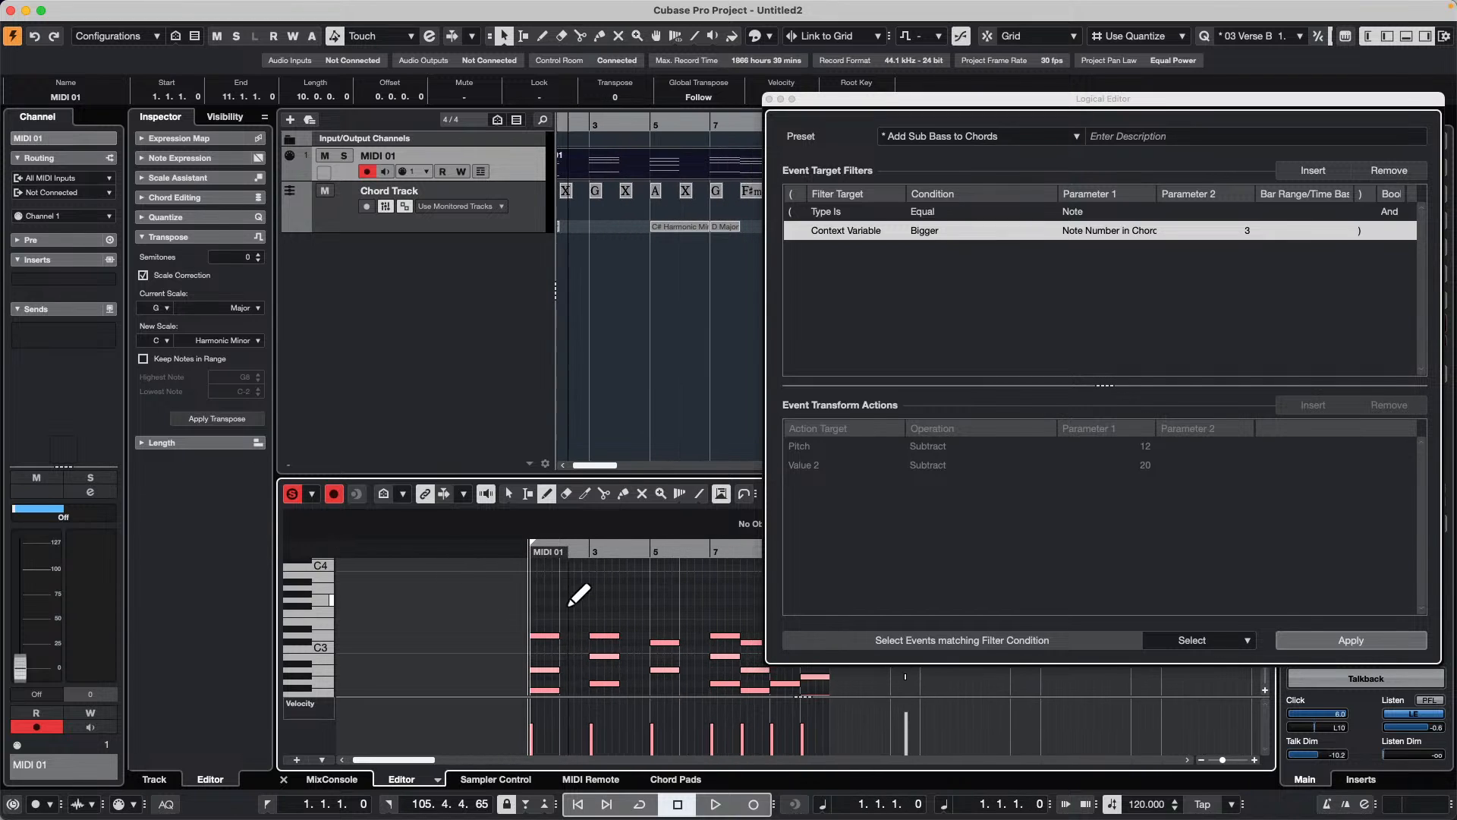
pyautogui.scroll(-1, 592, 604)
pyautogui.click(659, 171)
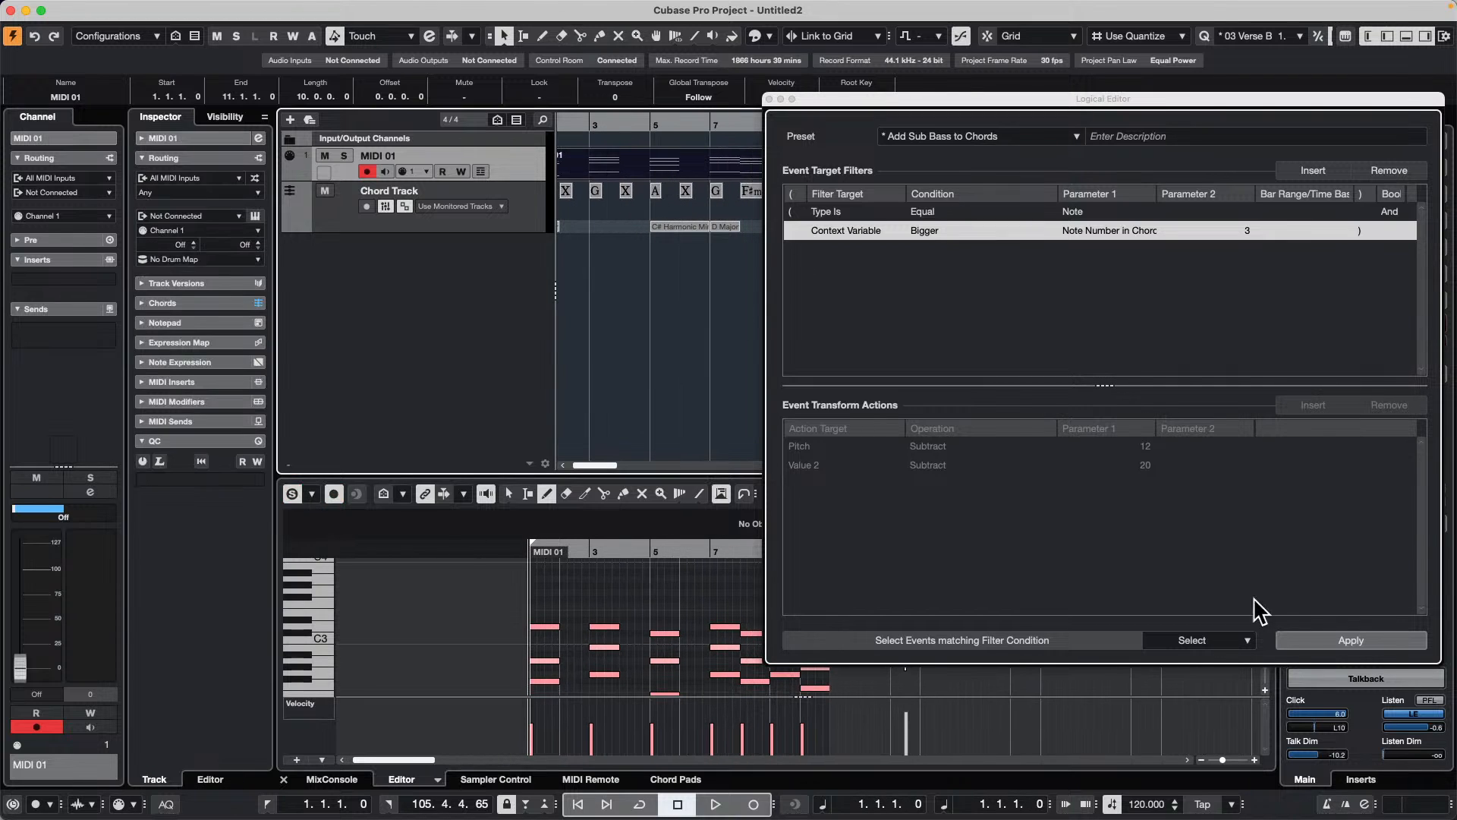
pyautogui.click(1363, 640)
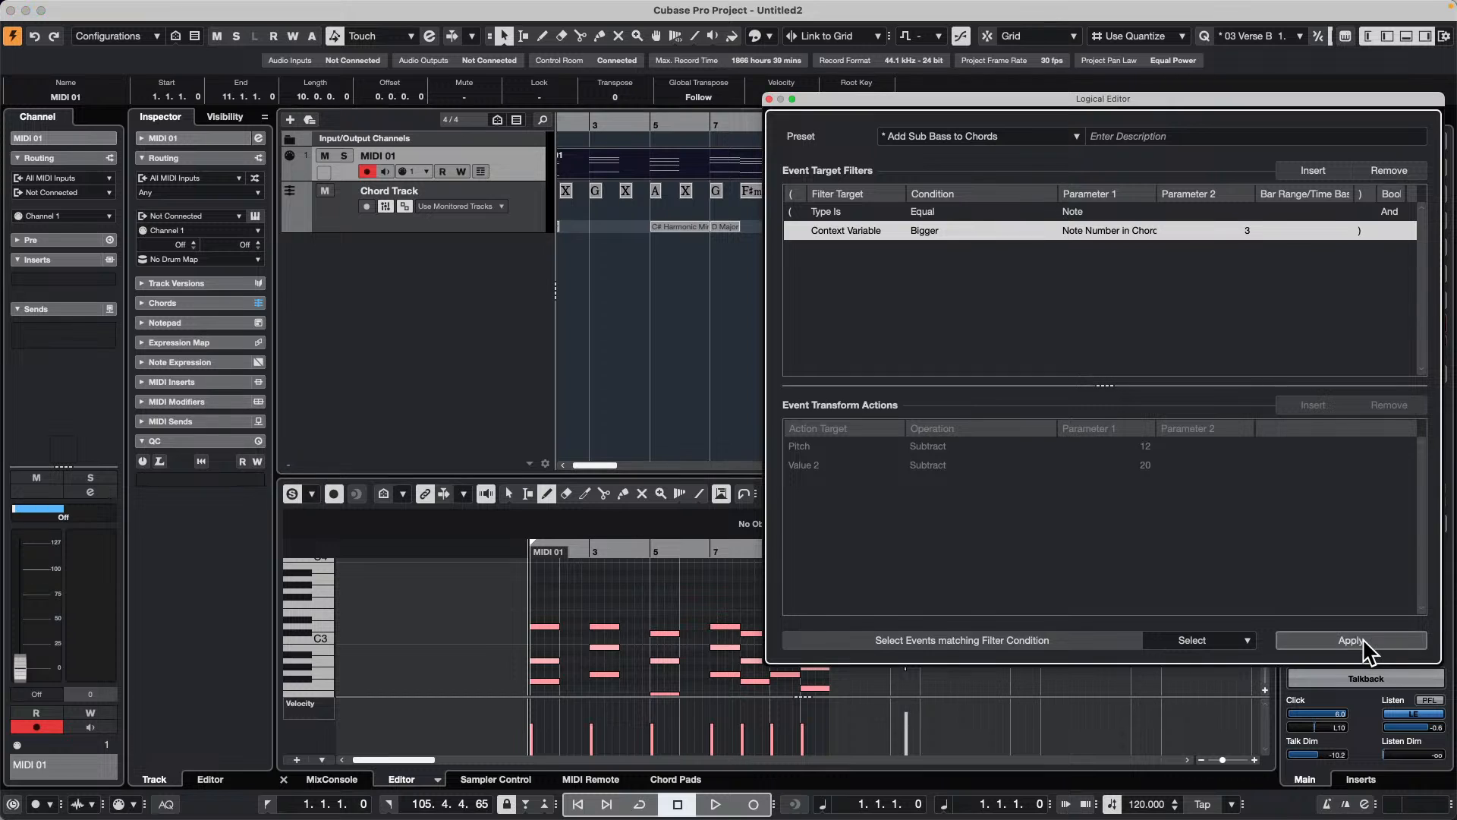
# Step: Set the context variable filter to Equal, Note Number in Chord (lowest = 0), with Parameter 2 at 3, and apply the selection
pyautogui.click(1253, 243)
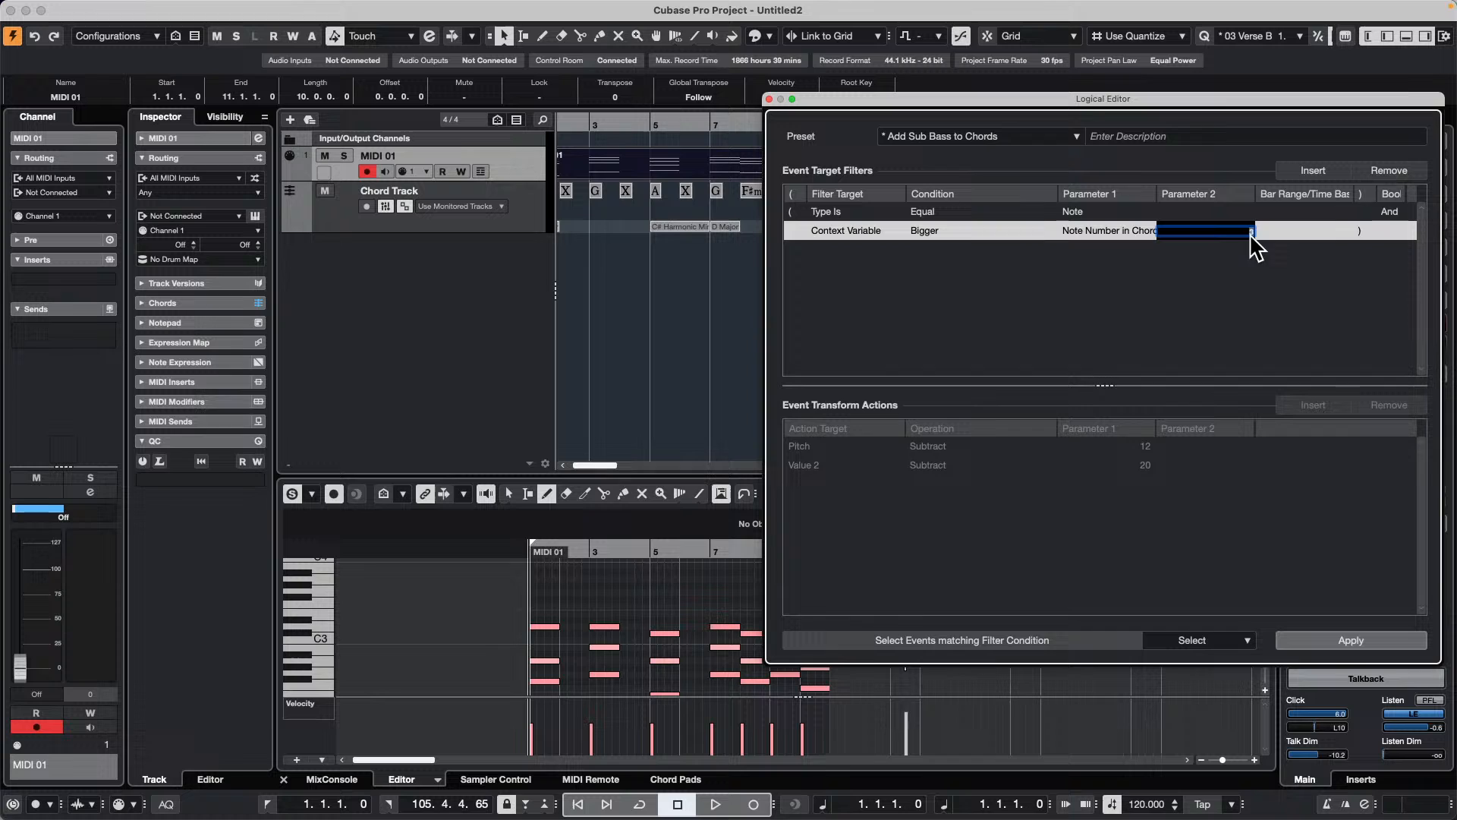
pyautogui.write('2')
pyautogui.click(985, 230)
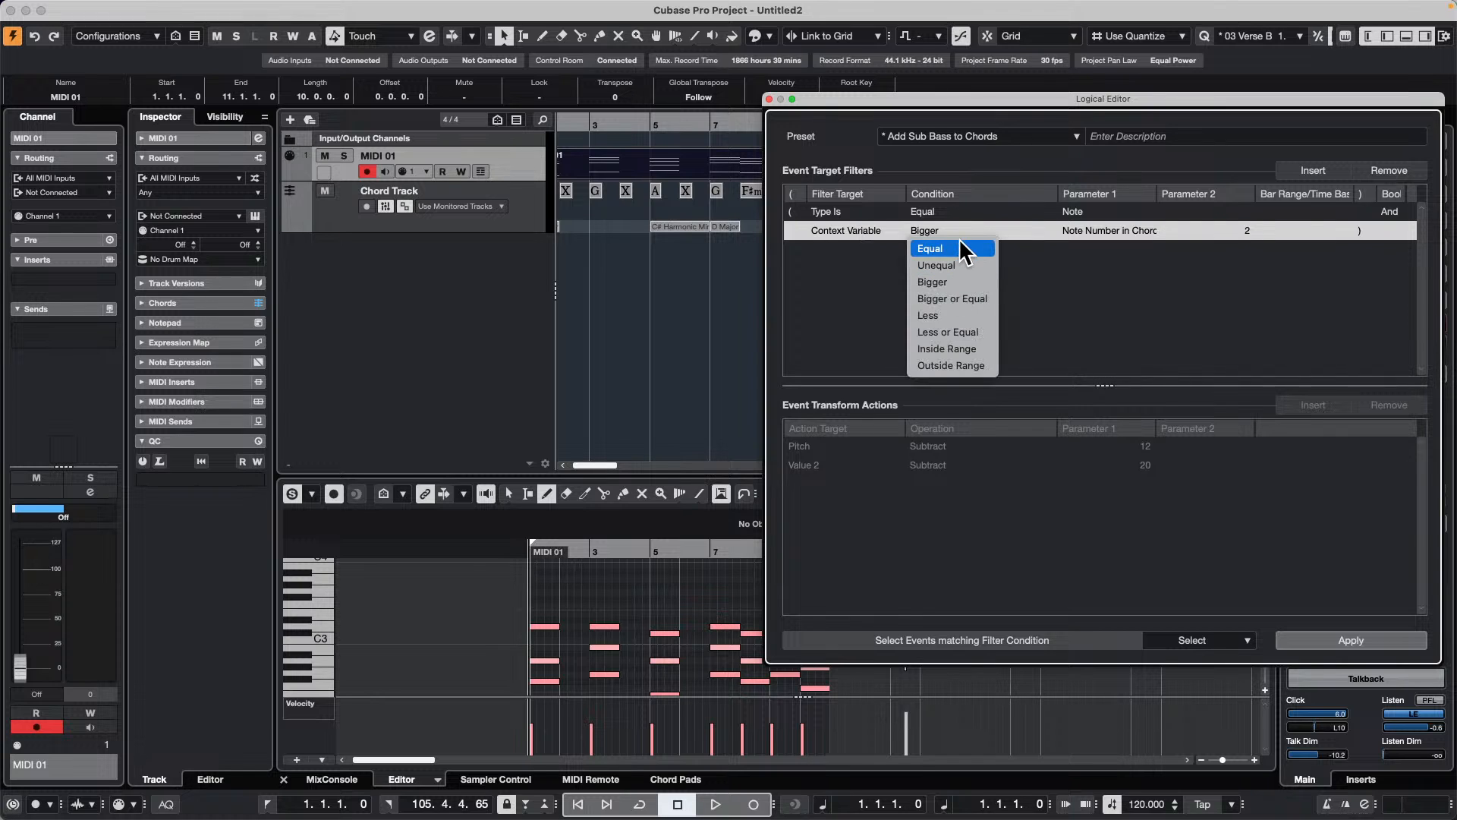
pyautogui.click(963, 249)
pyautogui.click(1128, 232)
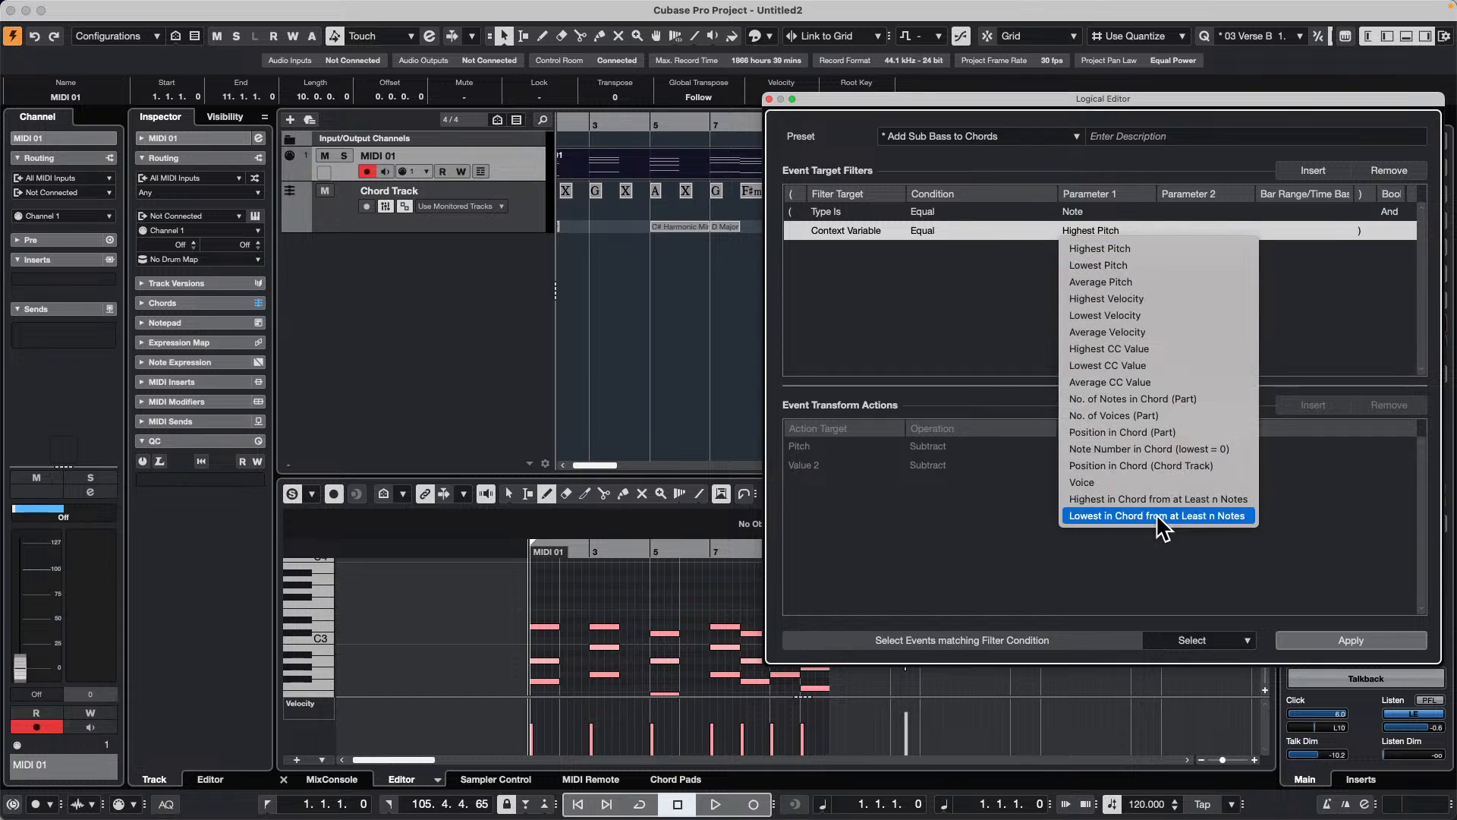
pyautogui.click(1225, 449)
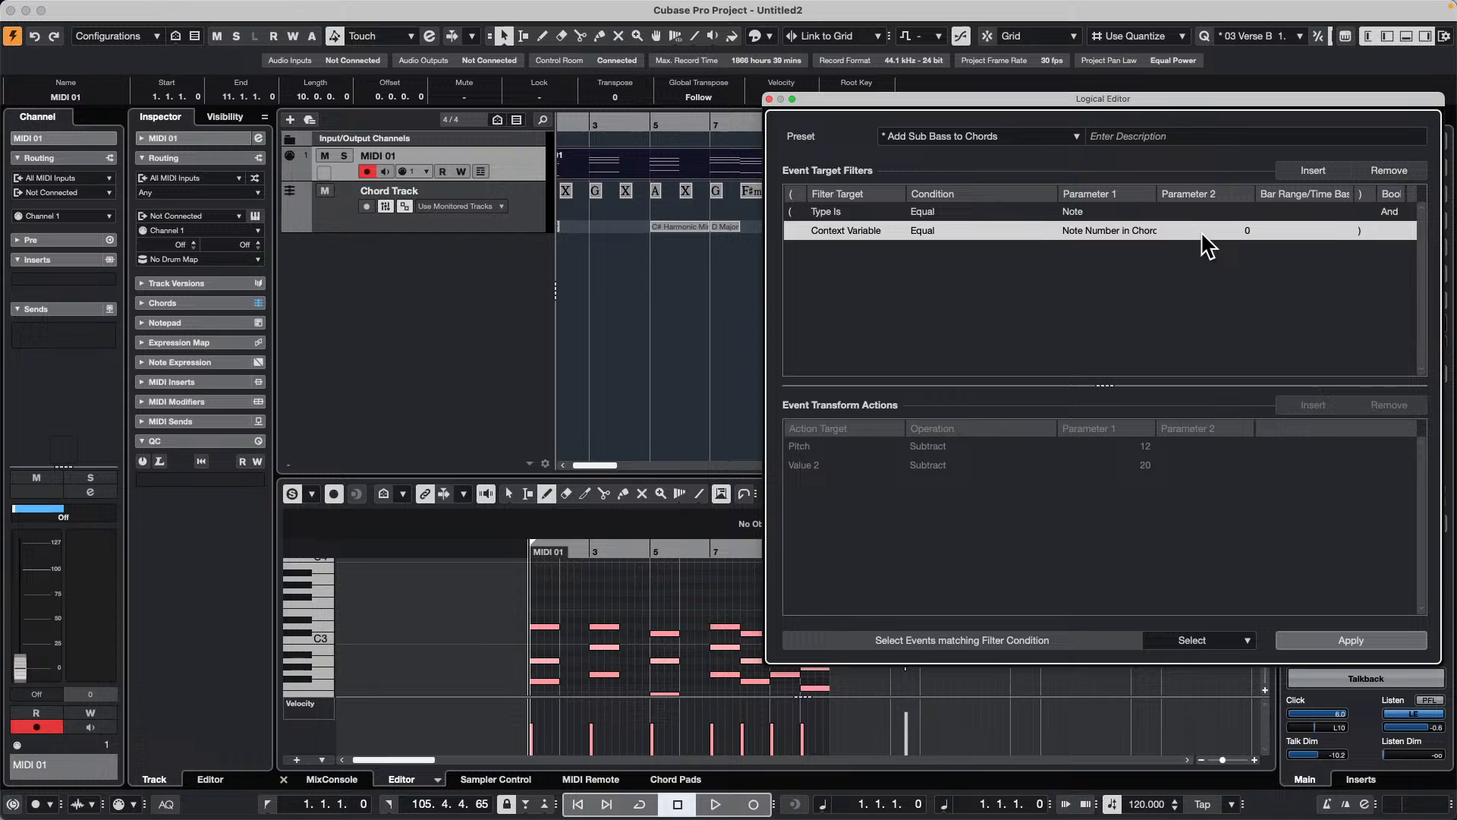
pyautogui.click(1214, 231)
pyautogui.write('3')
pyautogui.press('Return')
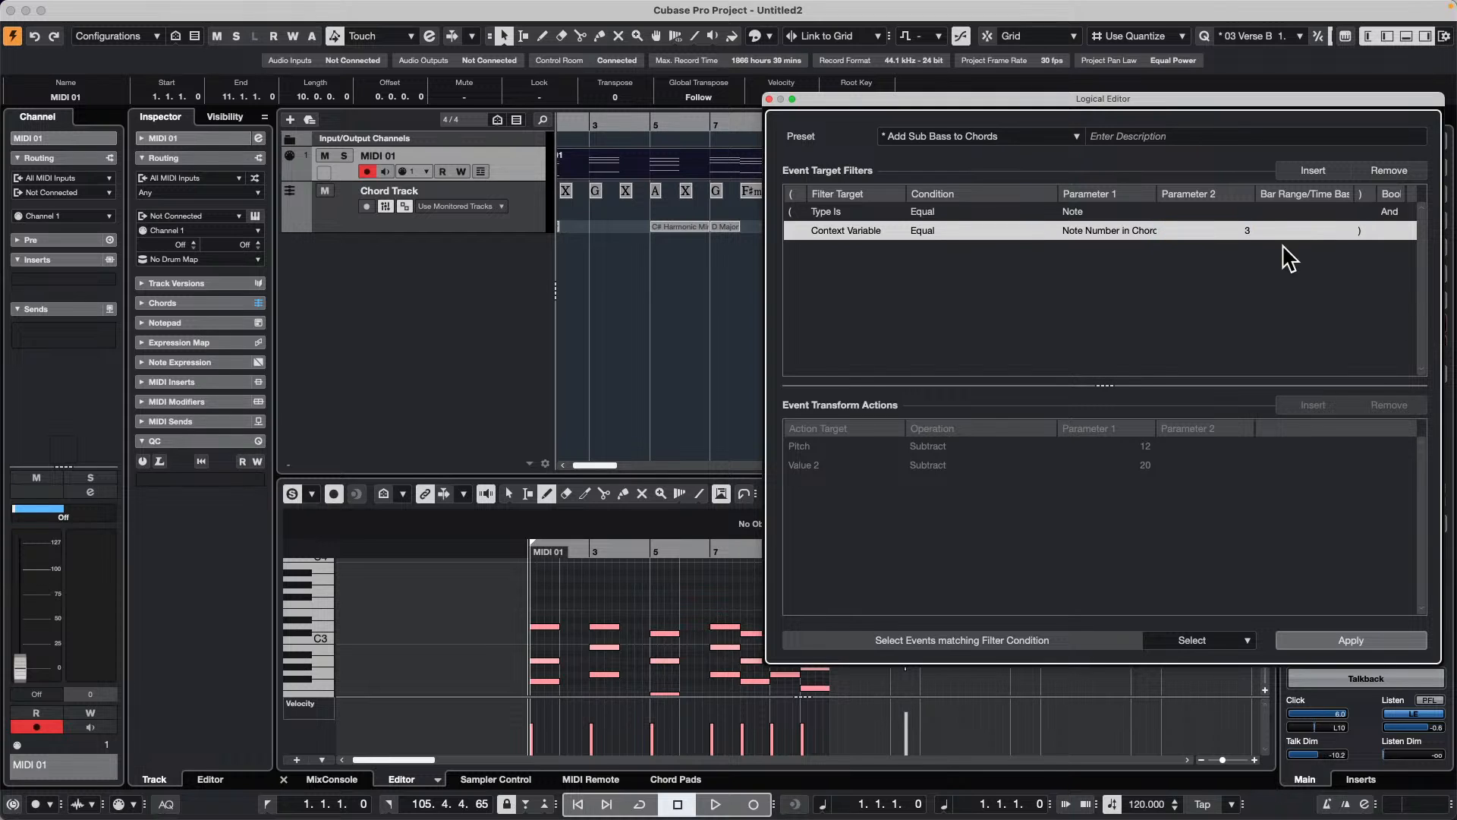
pyautogui.click(1338, 639)
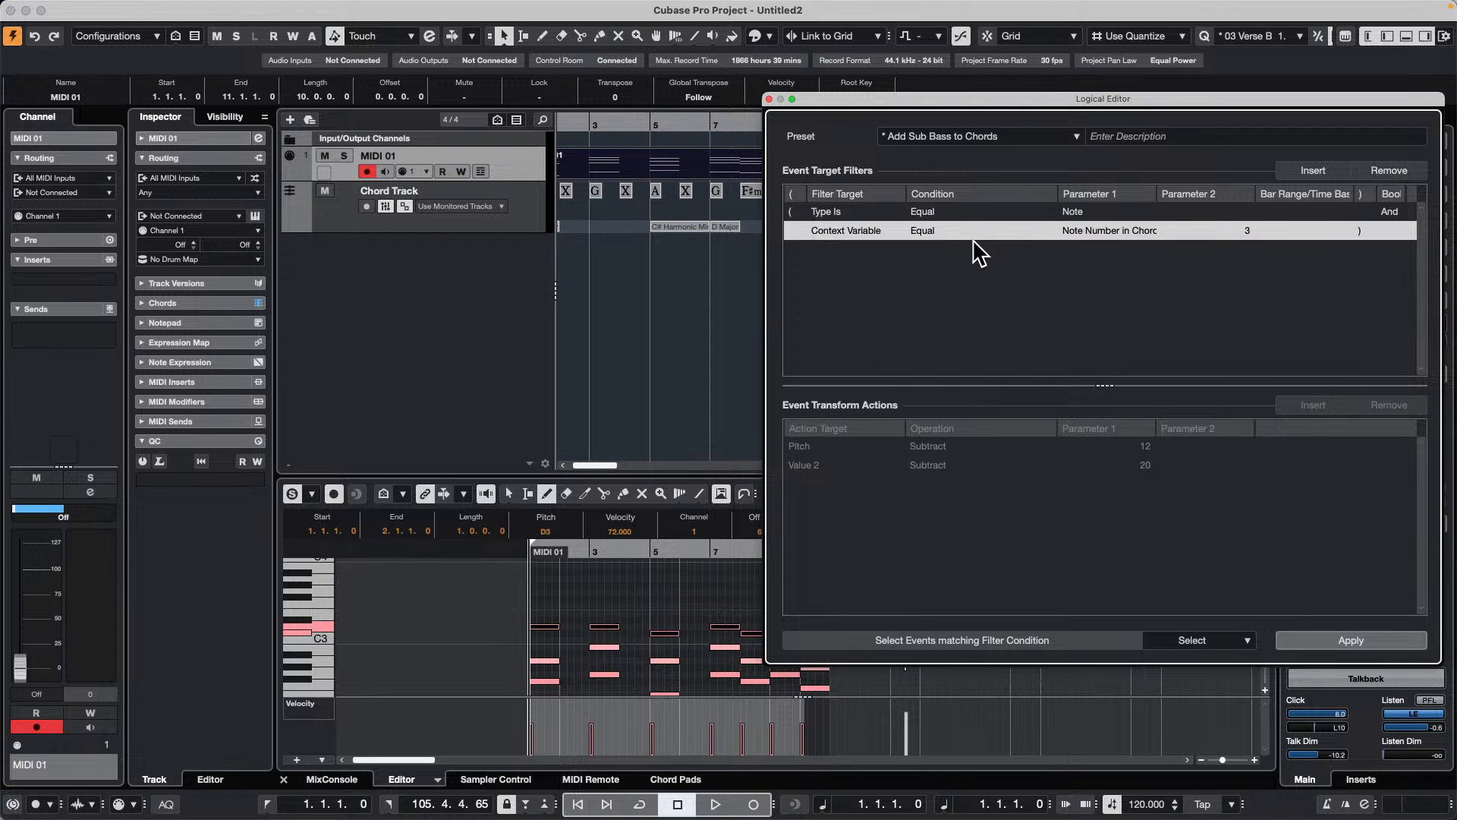
pyautogui.click(863, 227)
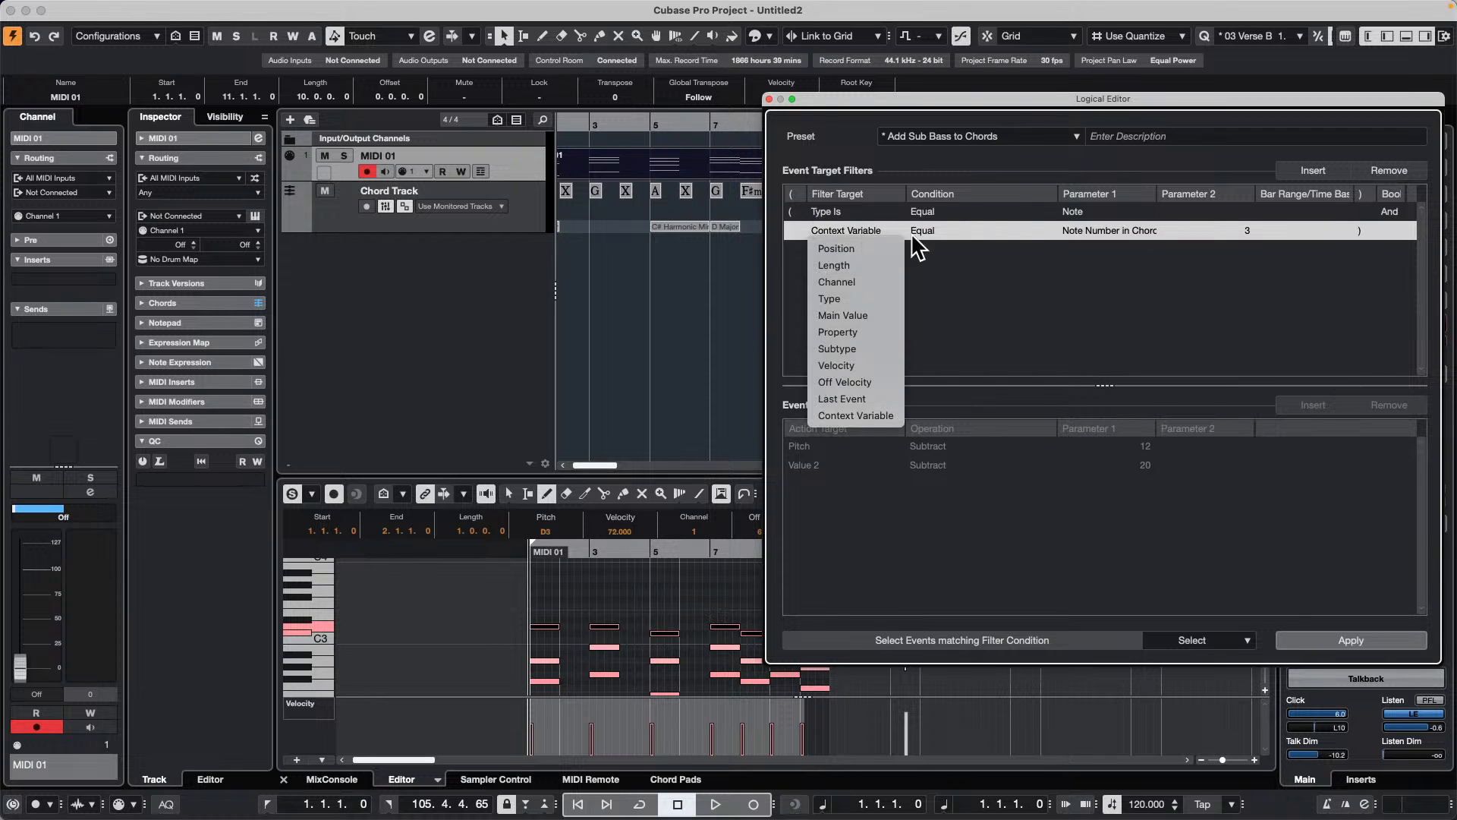
pyautogui.click(966, 250)
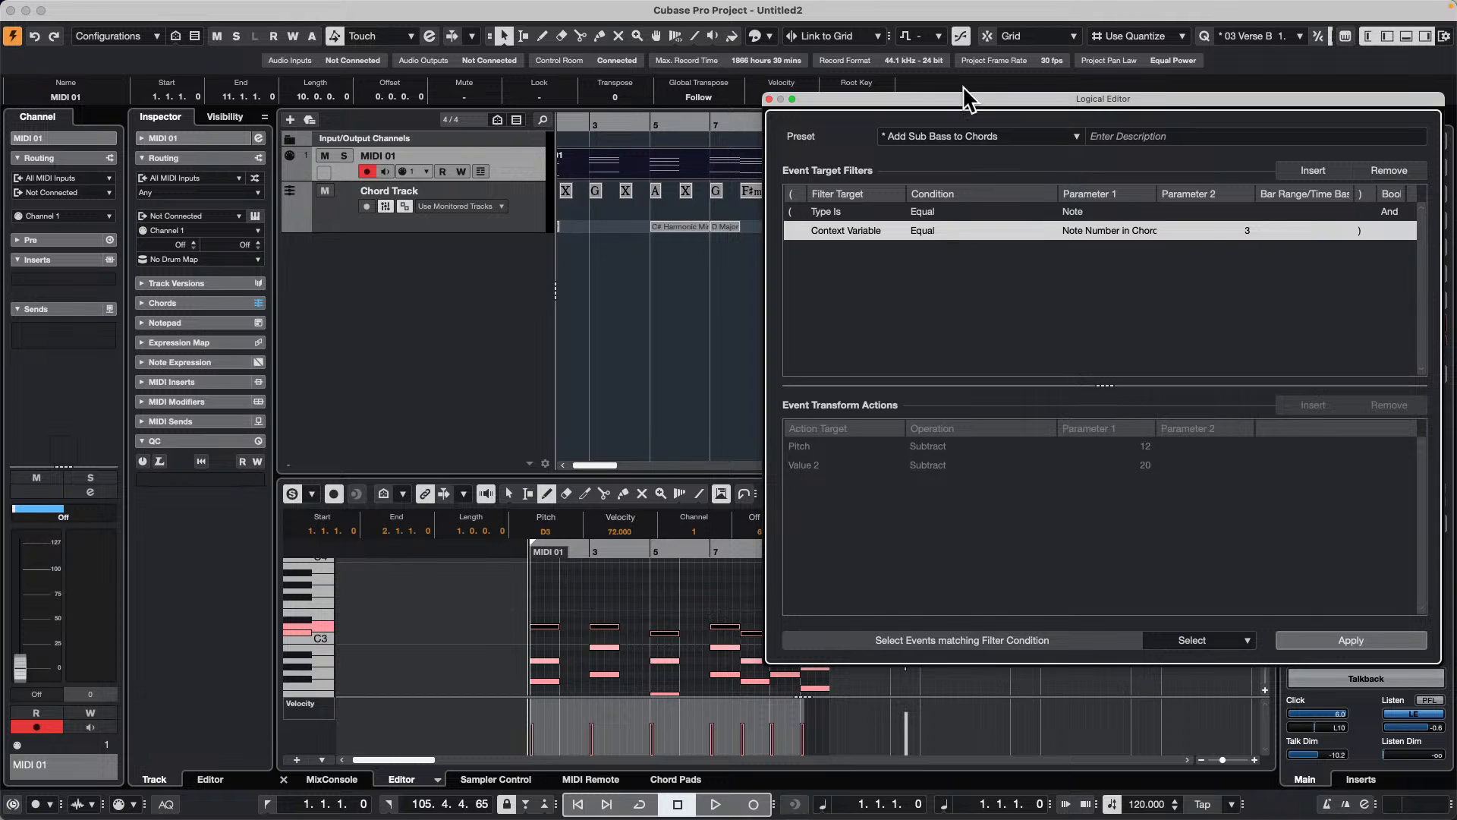
# Step: Close the Logical Editor and browse the VST Instruments in the media browser, returning to its home view
pyautogui.click(768, 99)
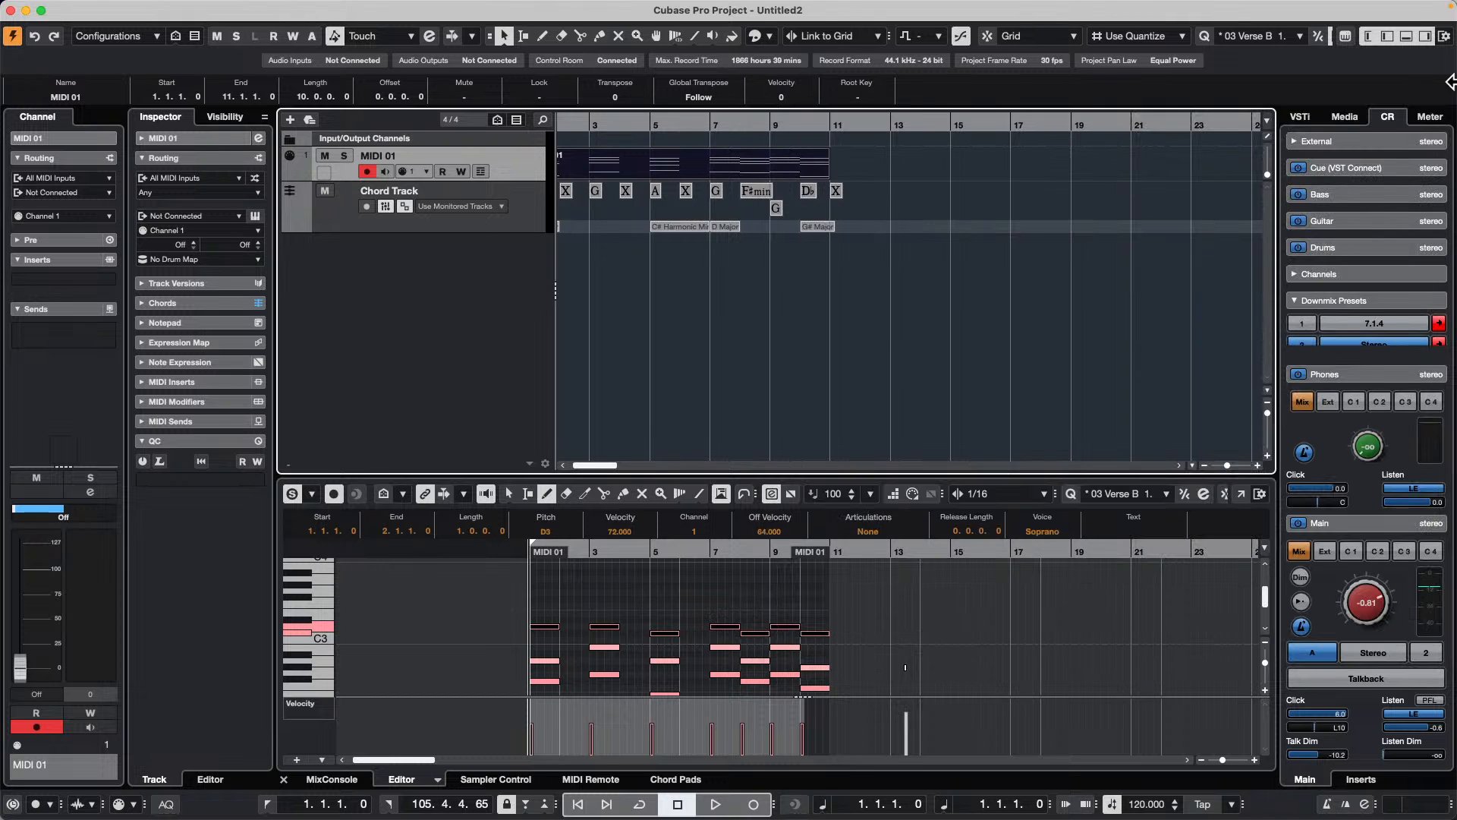
pyautogui.click(1343, 118)
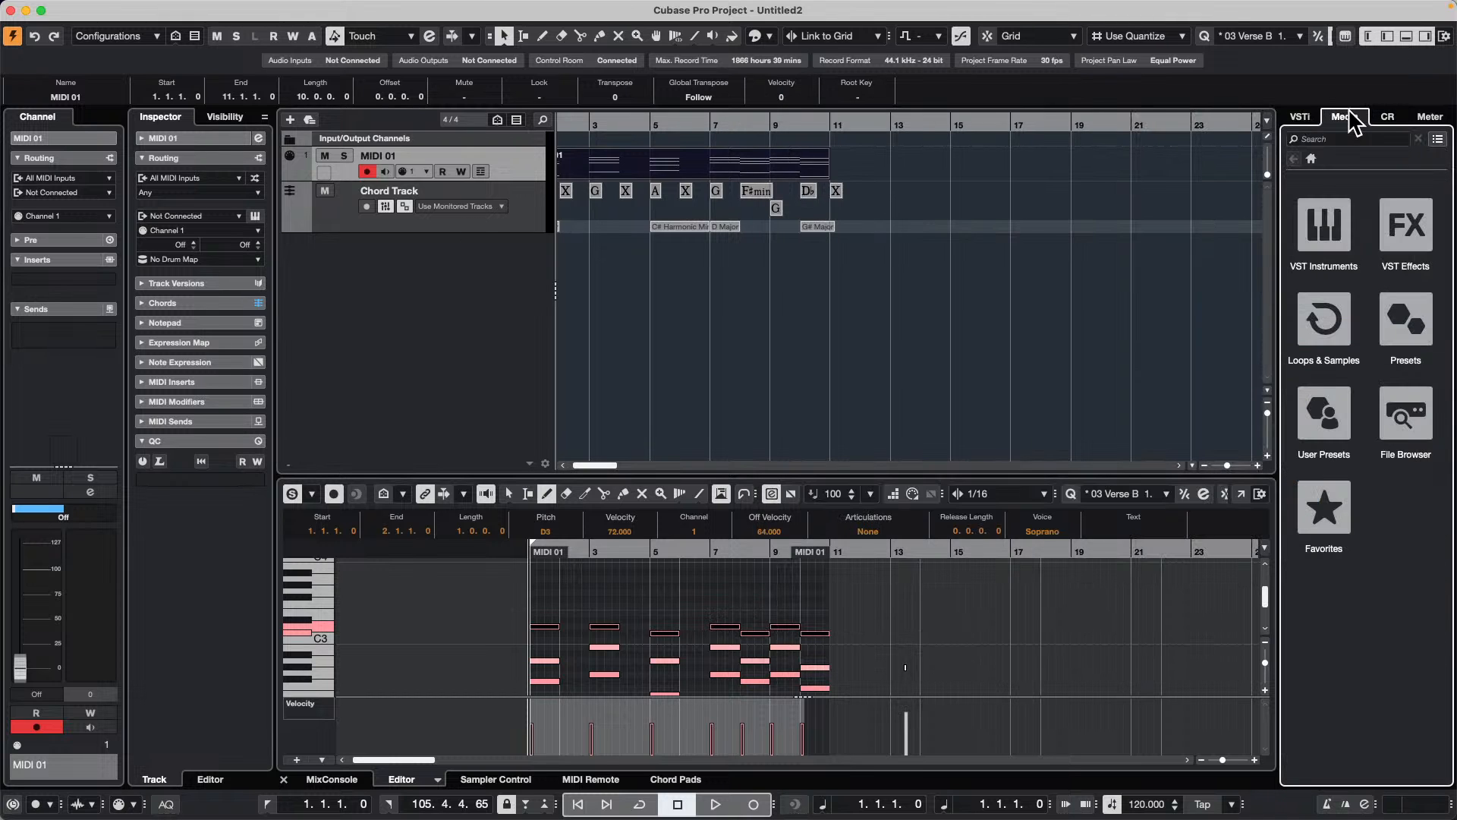
pyautogui.click(1338, 206)
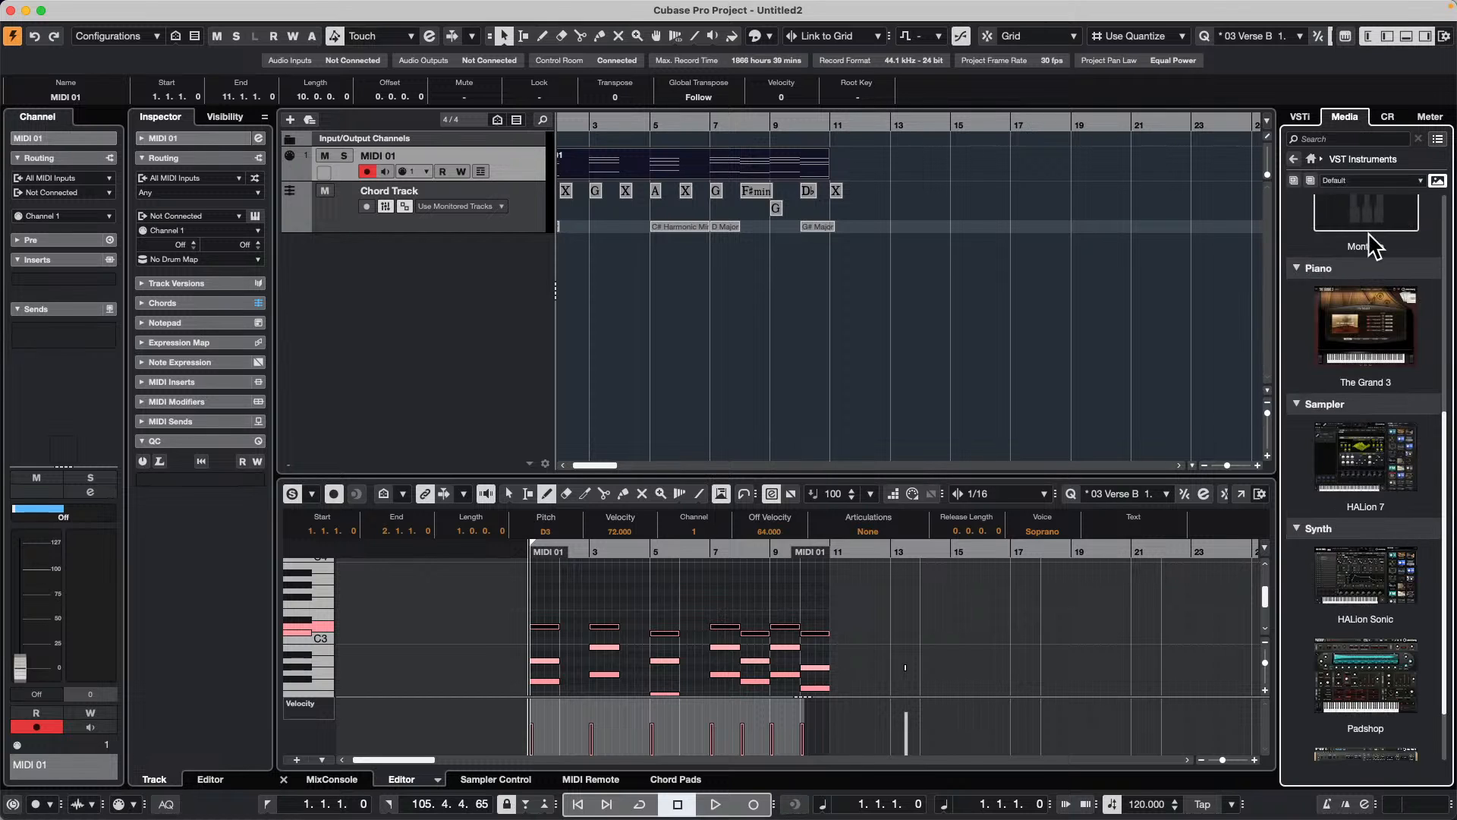
pyautogui.click(1311, 159)
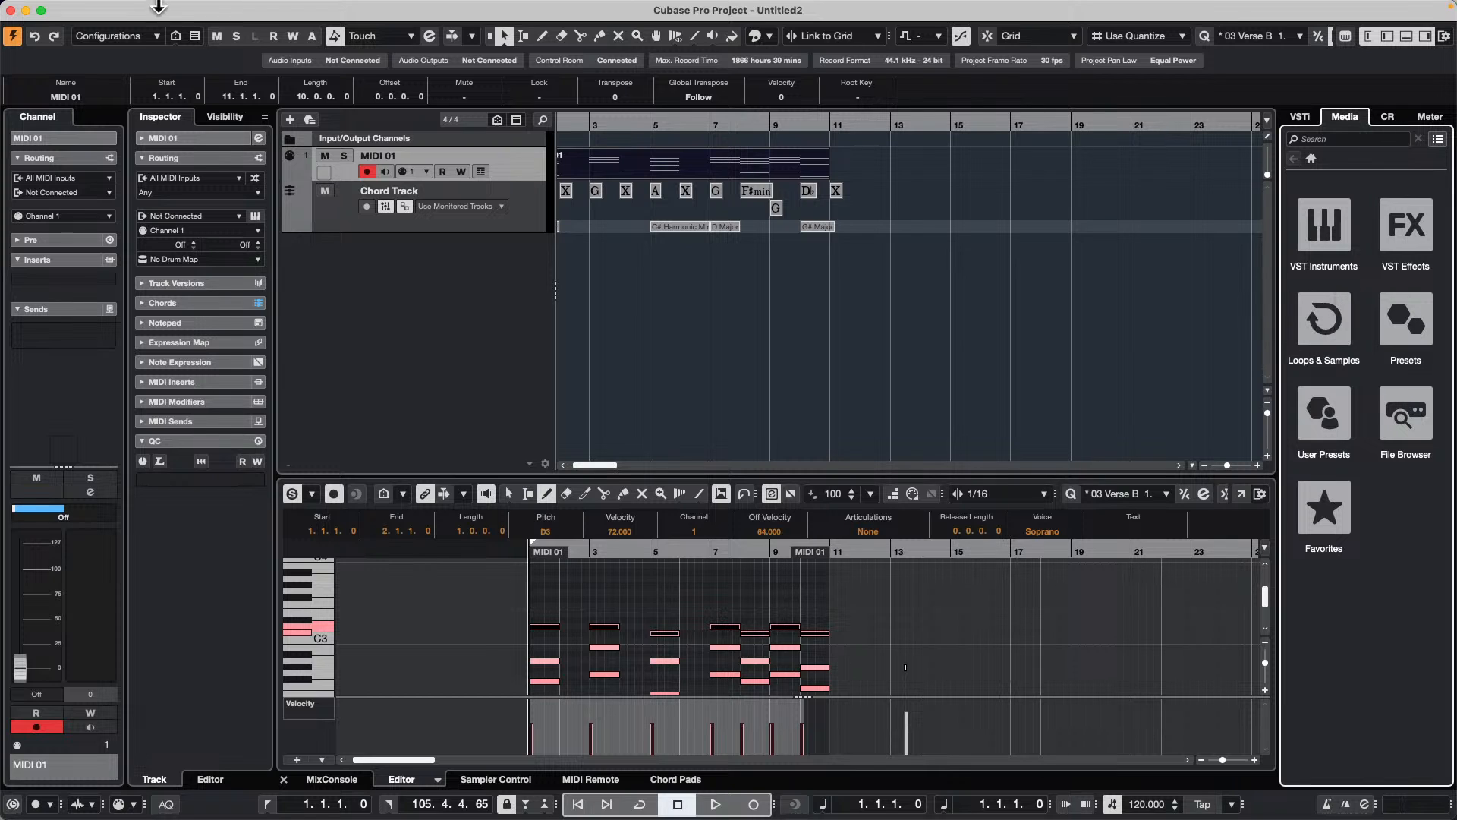
# Step: Import the audio file 6 Lies.wav into the project as a new track
pyautogui.moveTo(50, 4)
pyautogui.click(101, 8)
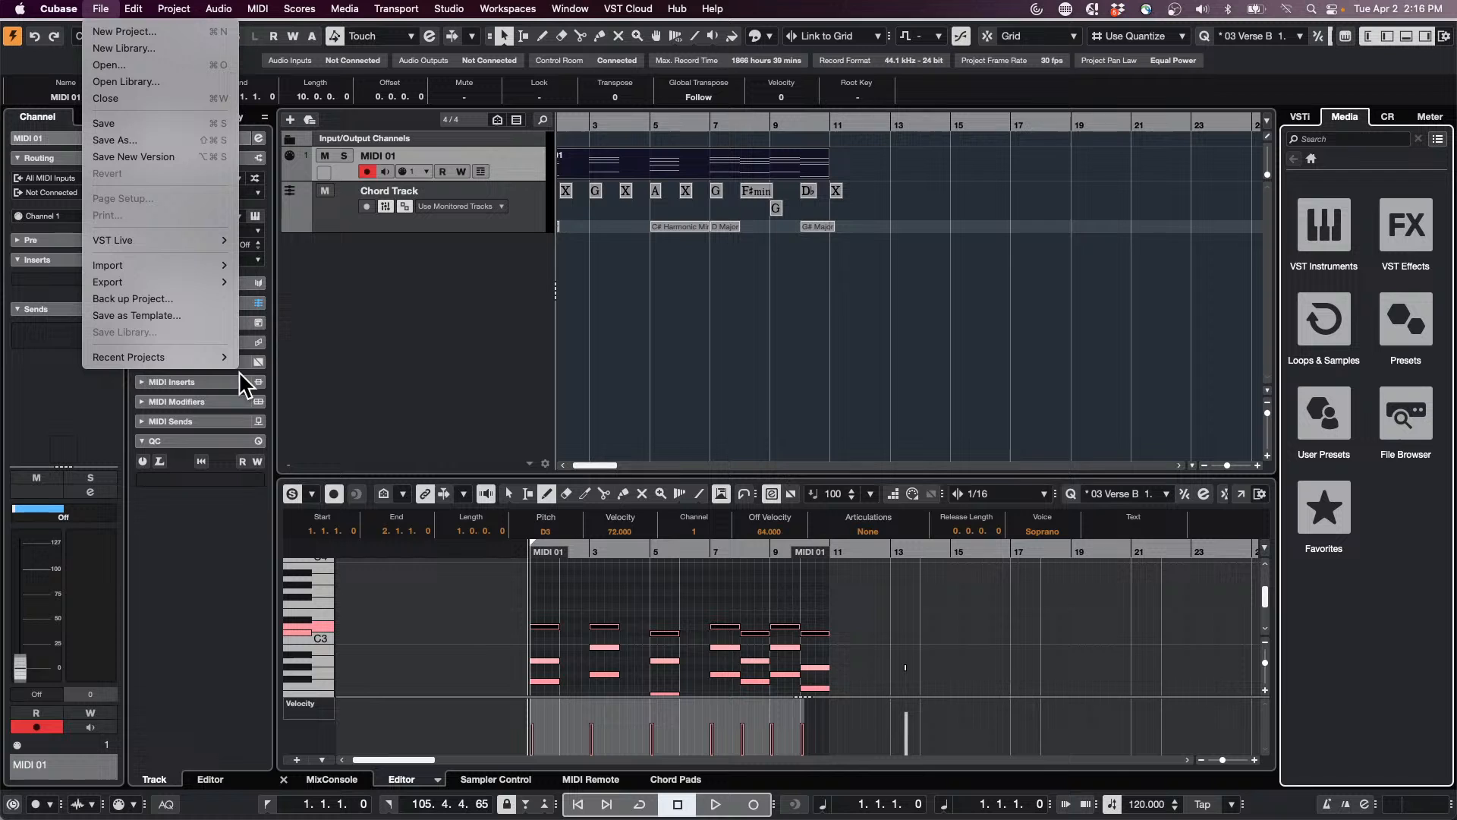
pyautogui.moveTo(192, 264)
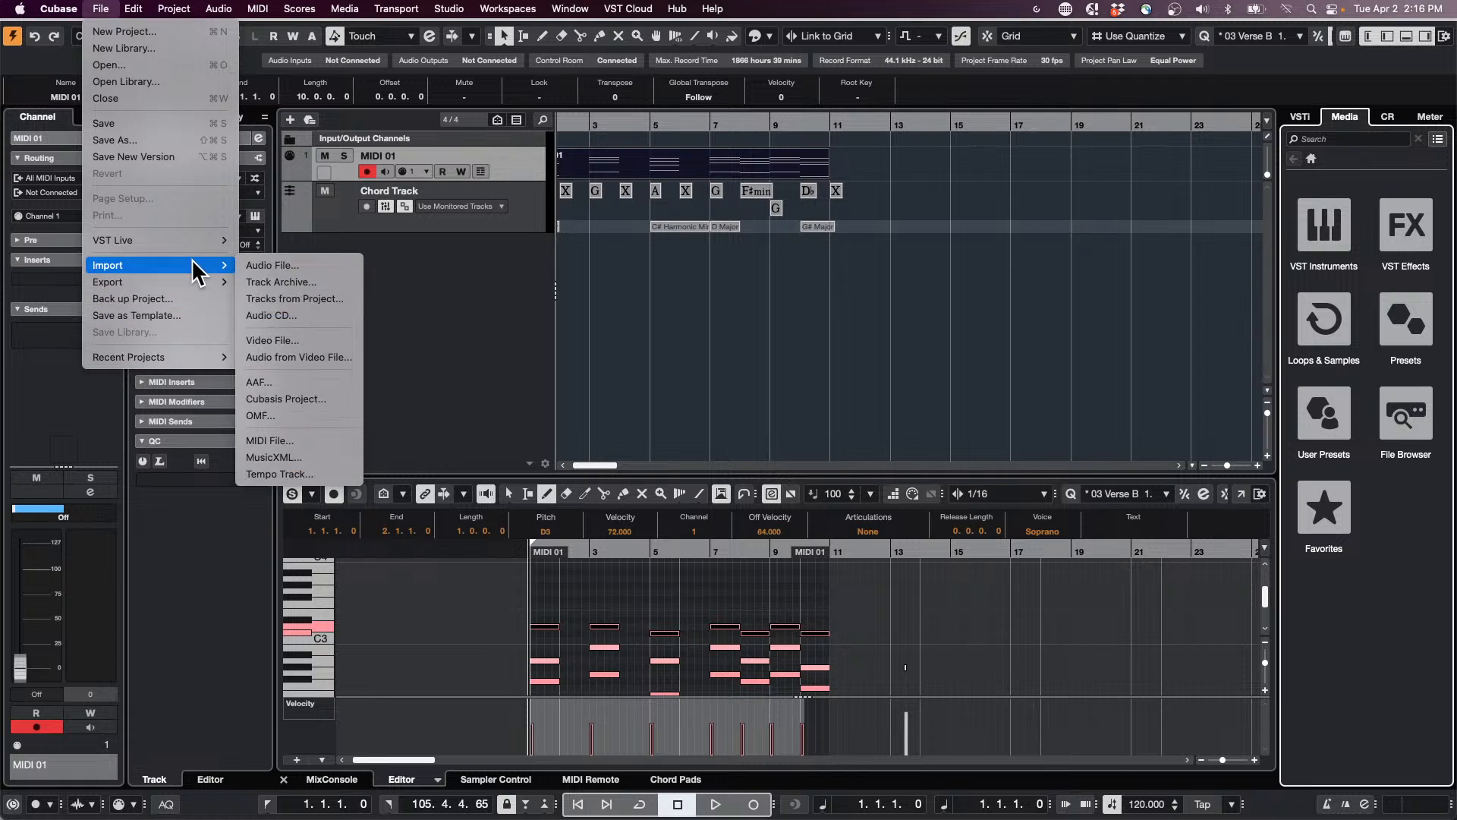
pyautogui.click(296, 264)
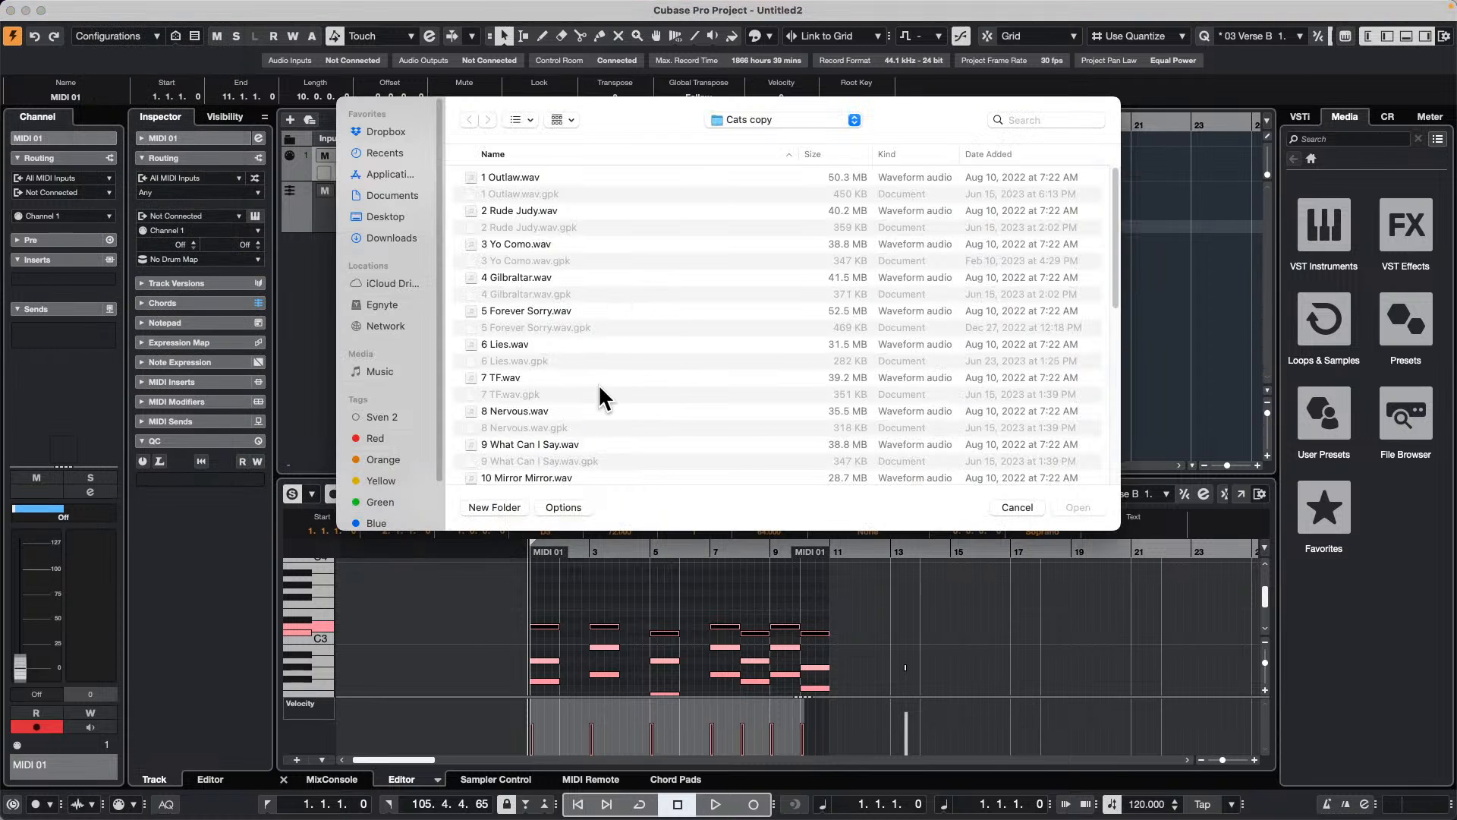
pyautogui.doubleClick(527, 346)
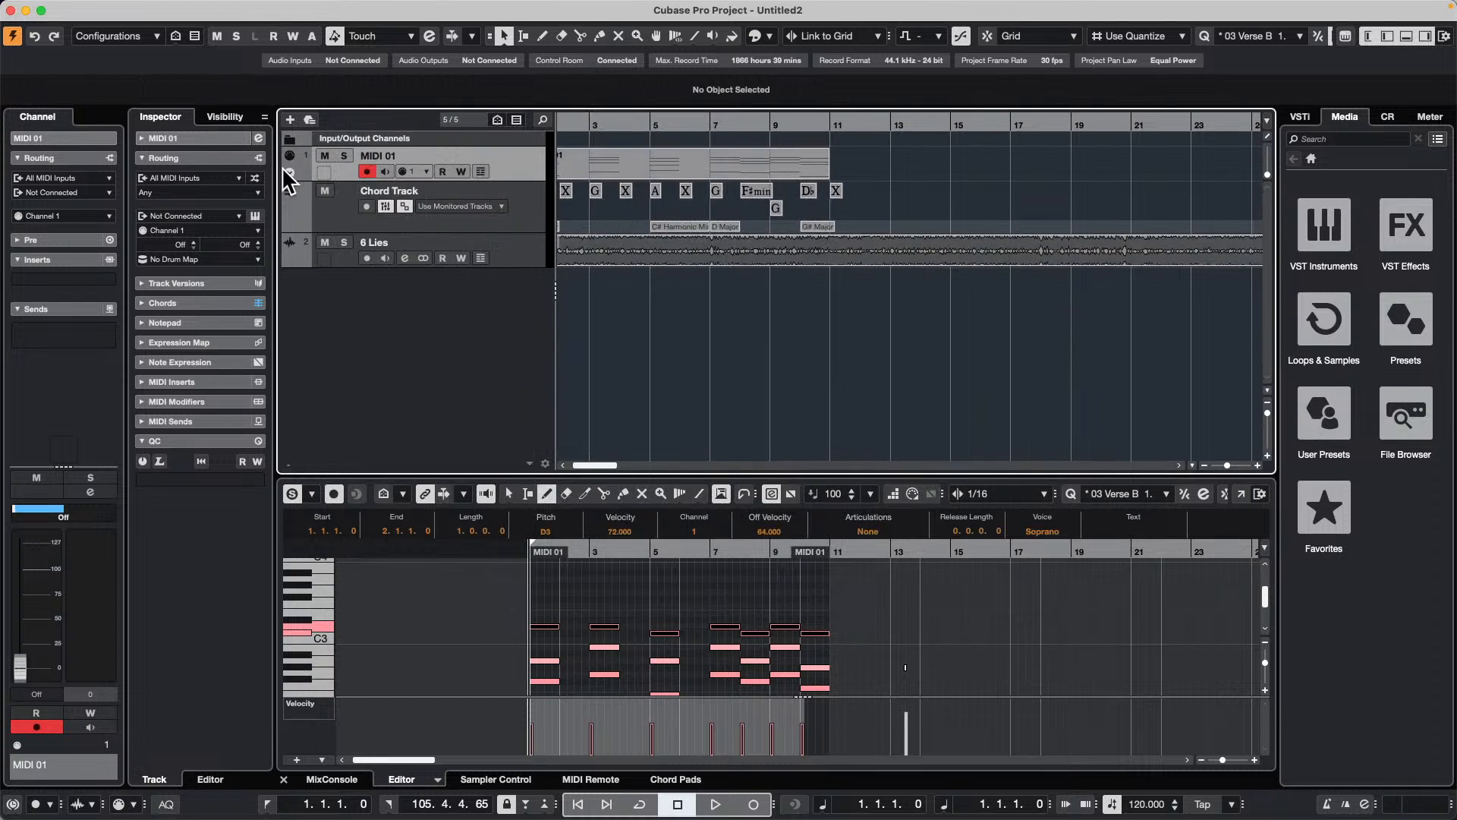
# Step: Select the 6 Lies track, lower its channel fader to about -18.8 dB, and check it with a brief playback
pyautogui.click(507, 257)
pyautogui.moveTo(20, 569); pyautogui.dragTo(26, 638)
pyautogui.press('space')
pyautogui.press('space')
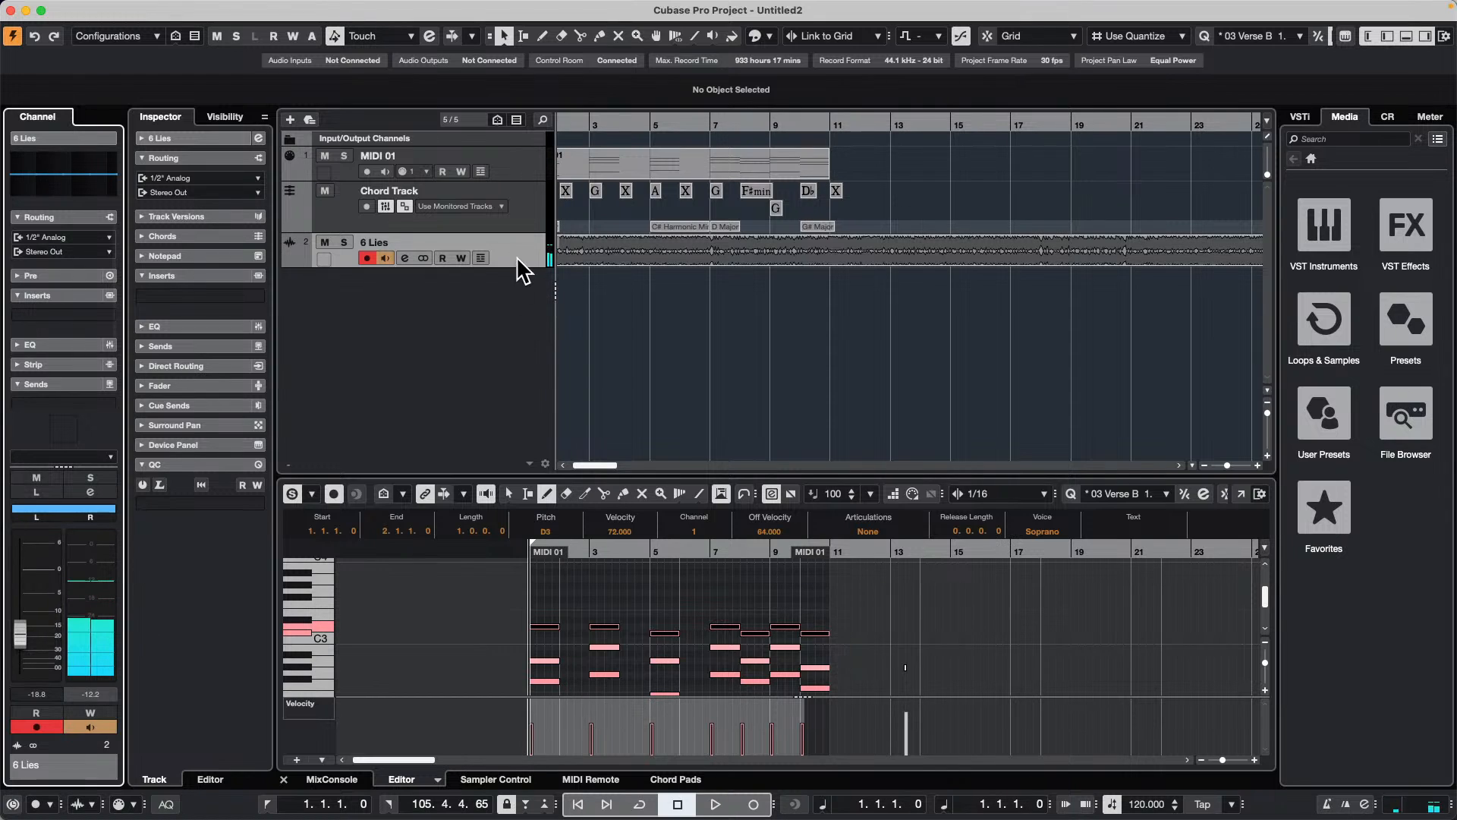
pyautogui.click(714, 270)
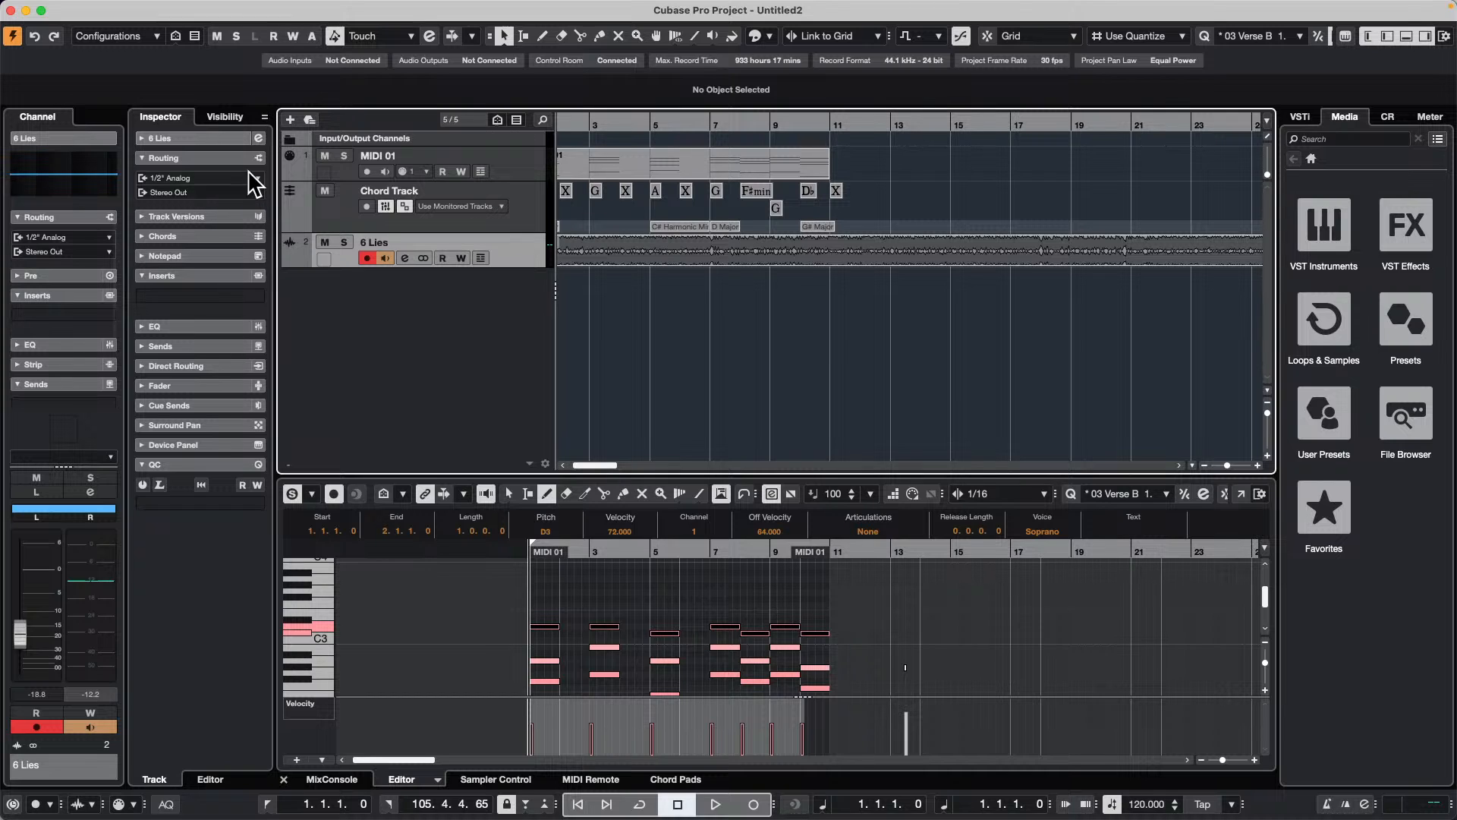
# Step: Apply the WaveLab ARA extension to the 6 Lies track
pyautogui.click(227, 130)
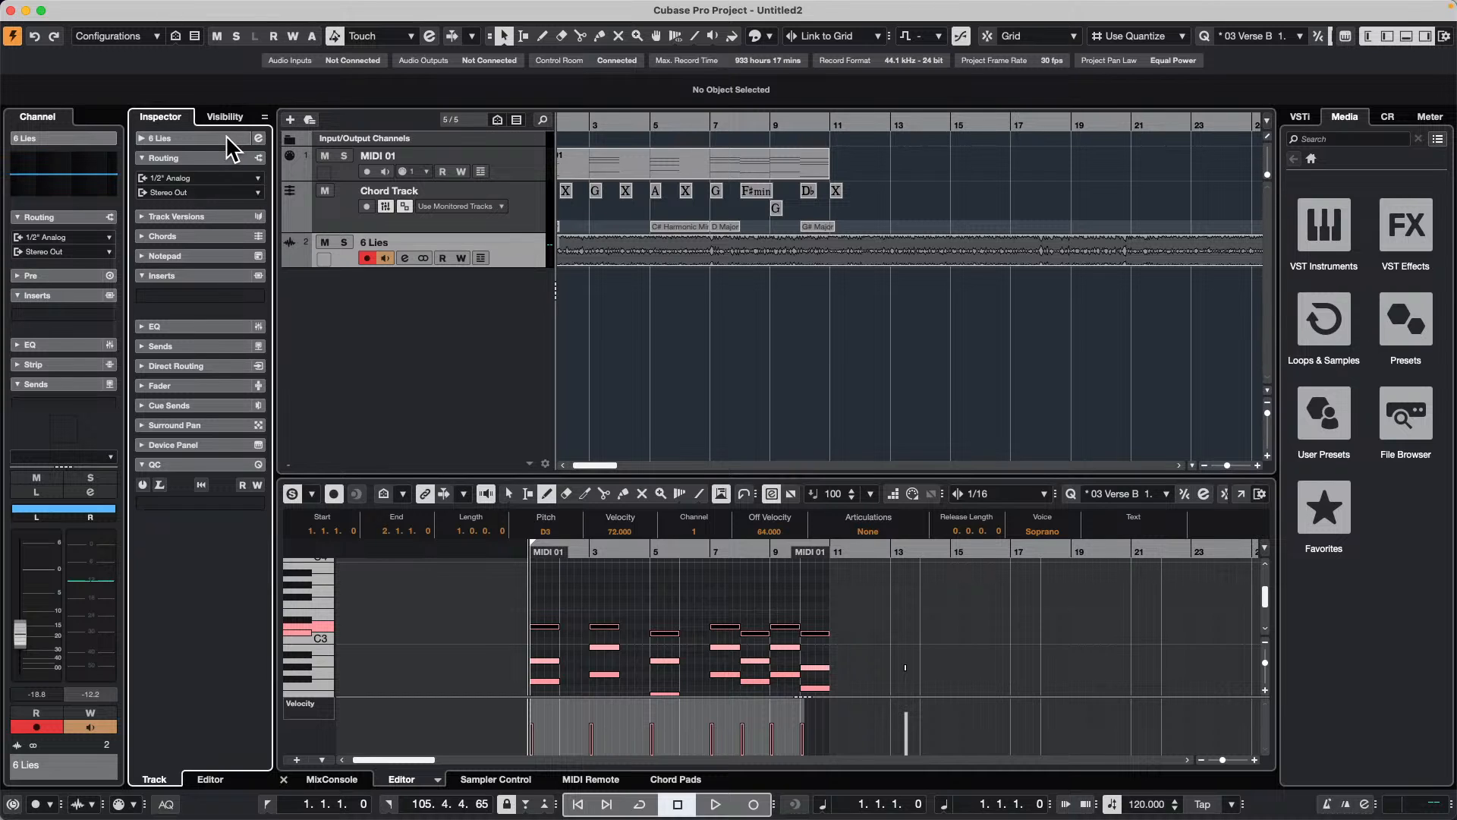
pyautogui.click(138, 137)
pyautogui.click(200, 280)
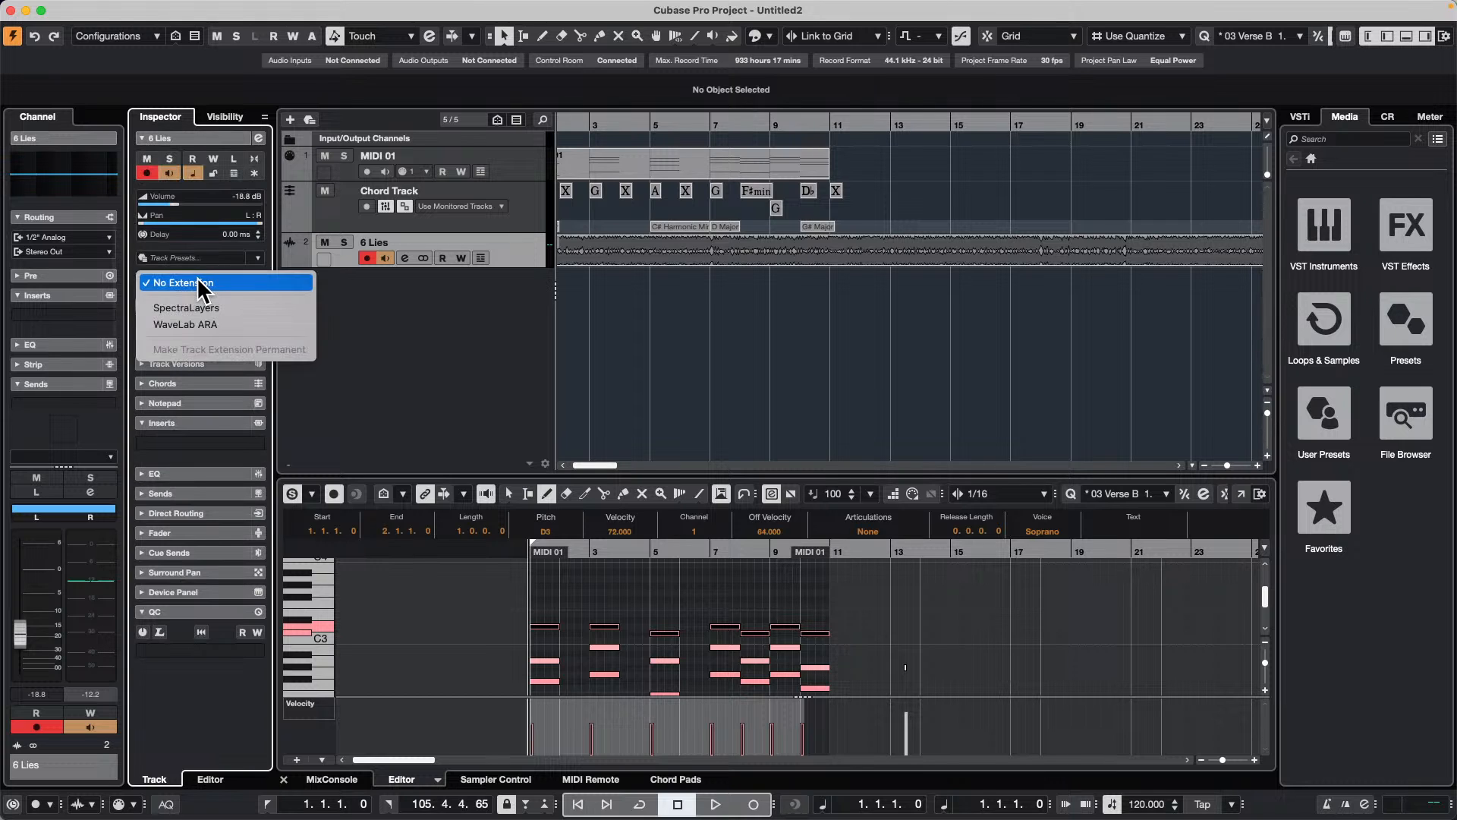
pyautogui.click(220, 325)
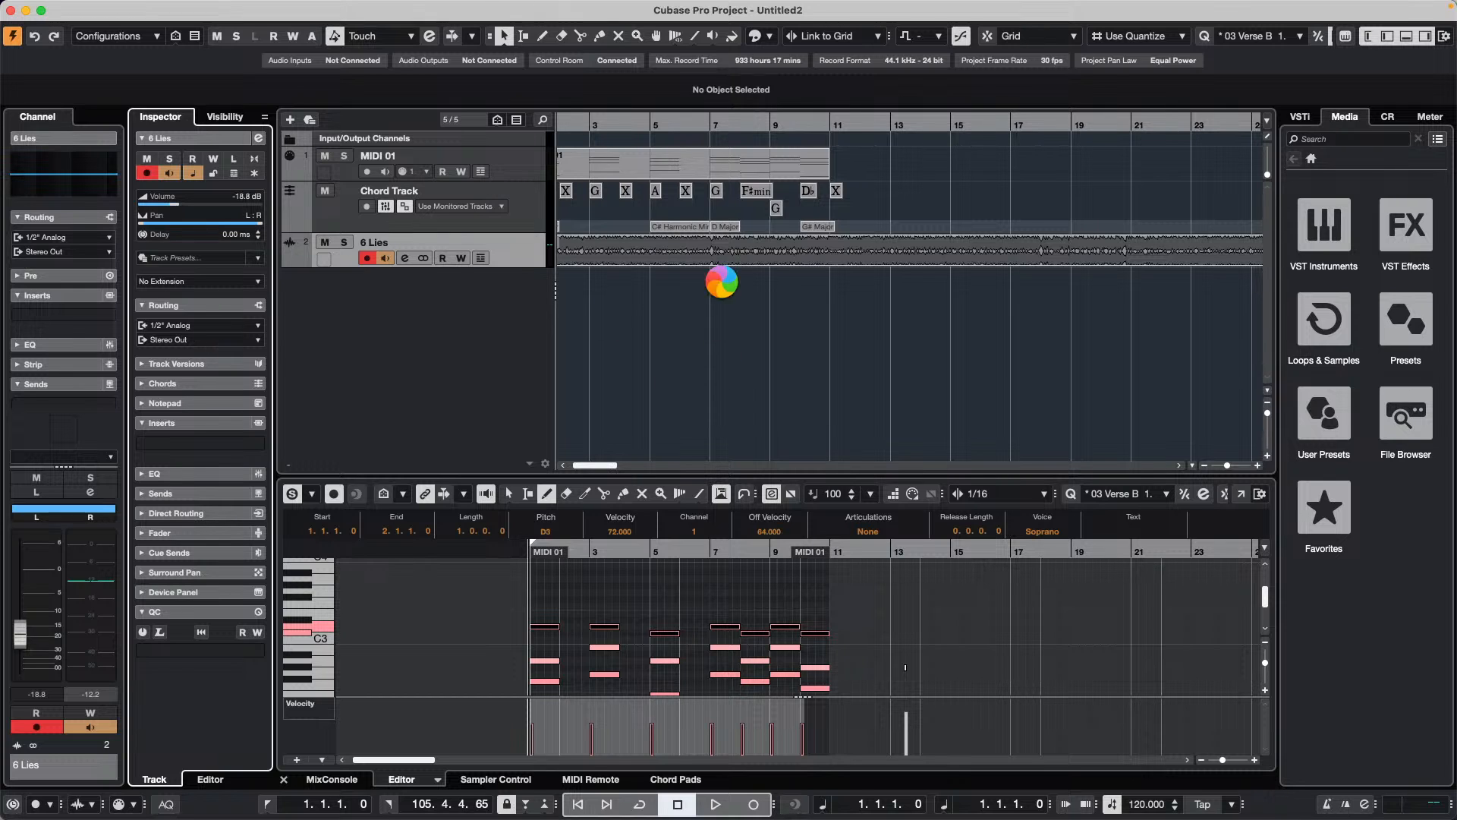
# Step: Select the 6 Lies event, open its WaveLab ARA editor in a separate window, and enlarge that window
pyautogui.click(694, 259)
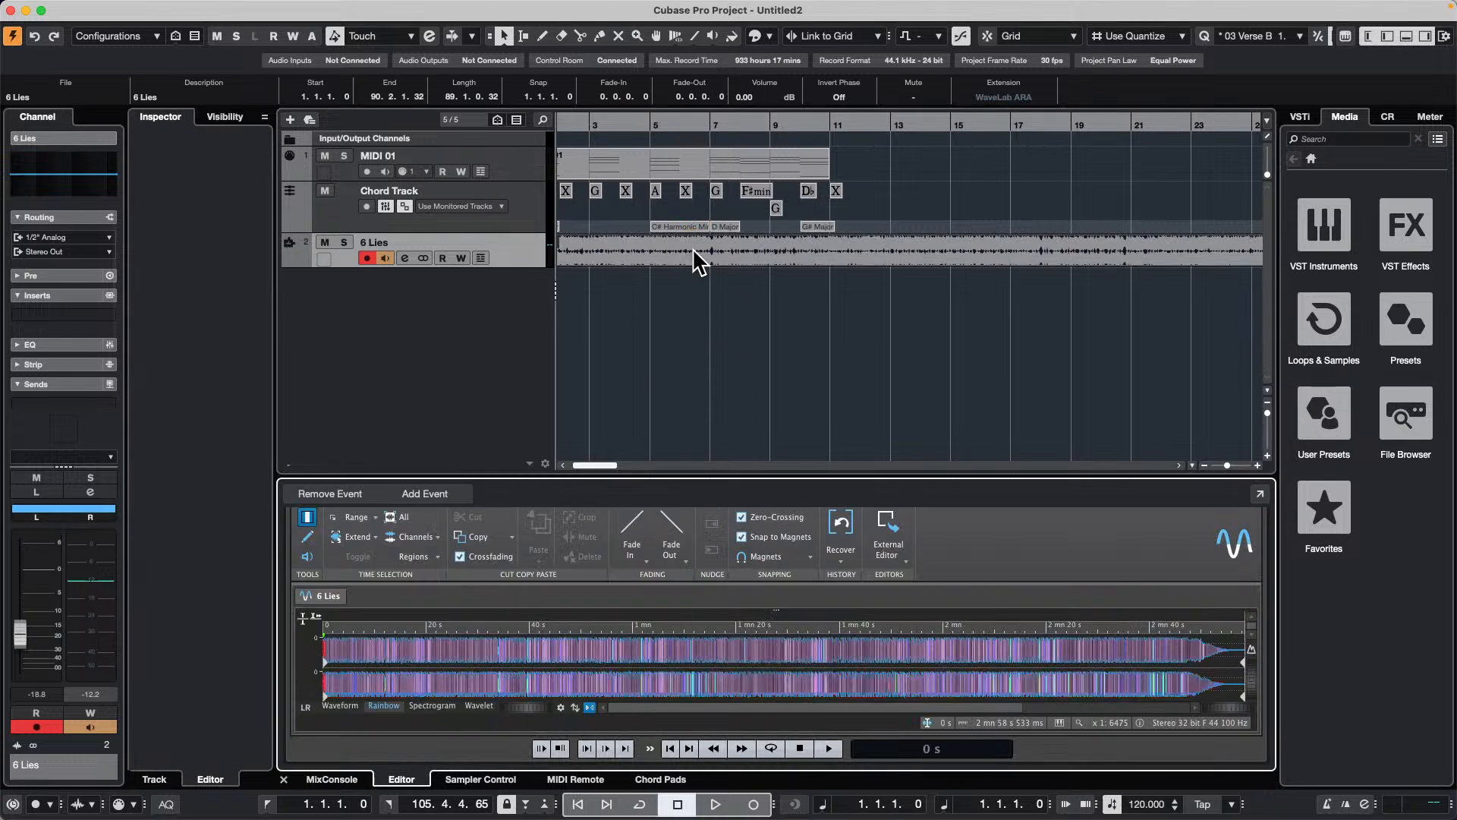
pyautogui.click(1260, 494)
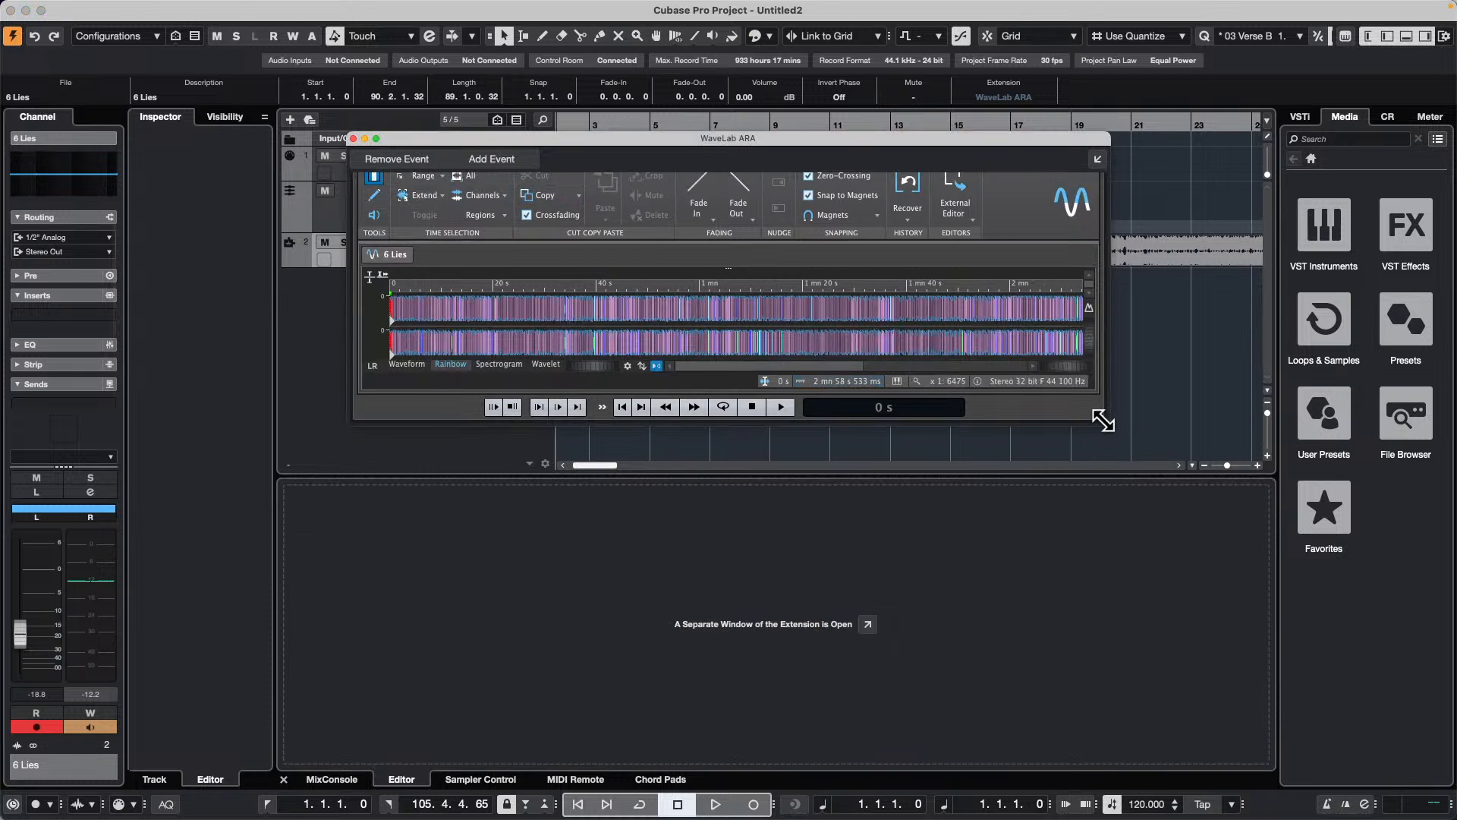
pyautogui.moveTo(1102, 416); pyautogui.dragTo(1381, 725)
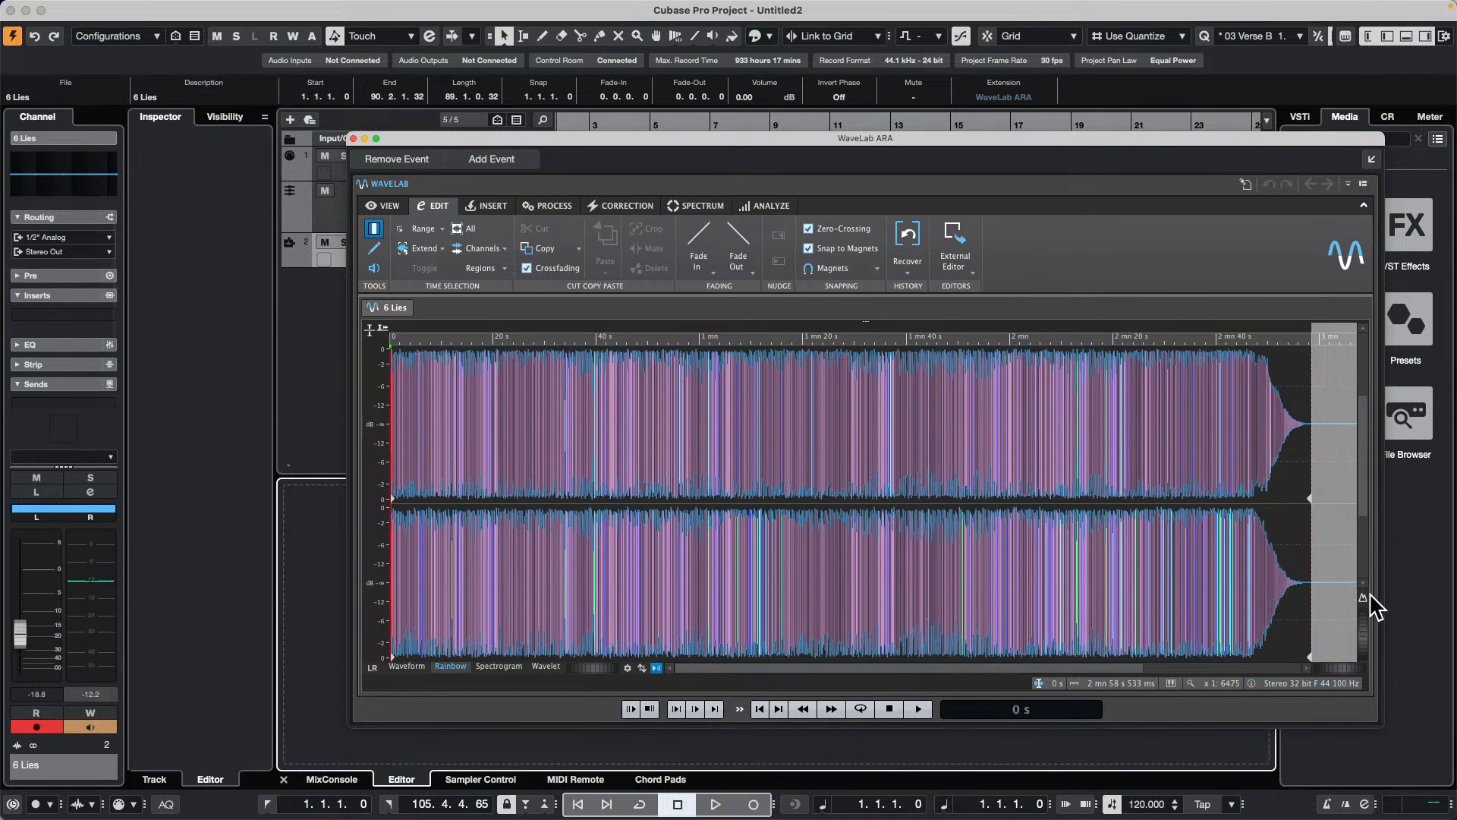
# Step: Switch the WaveLab channel display from left/right to mid/side and show the audio as Waveform instead of Rainbow
pyautogui.moveTo(1362, 596)
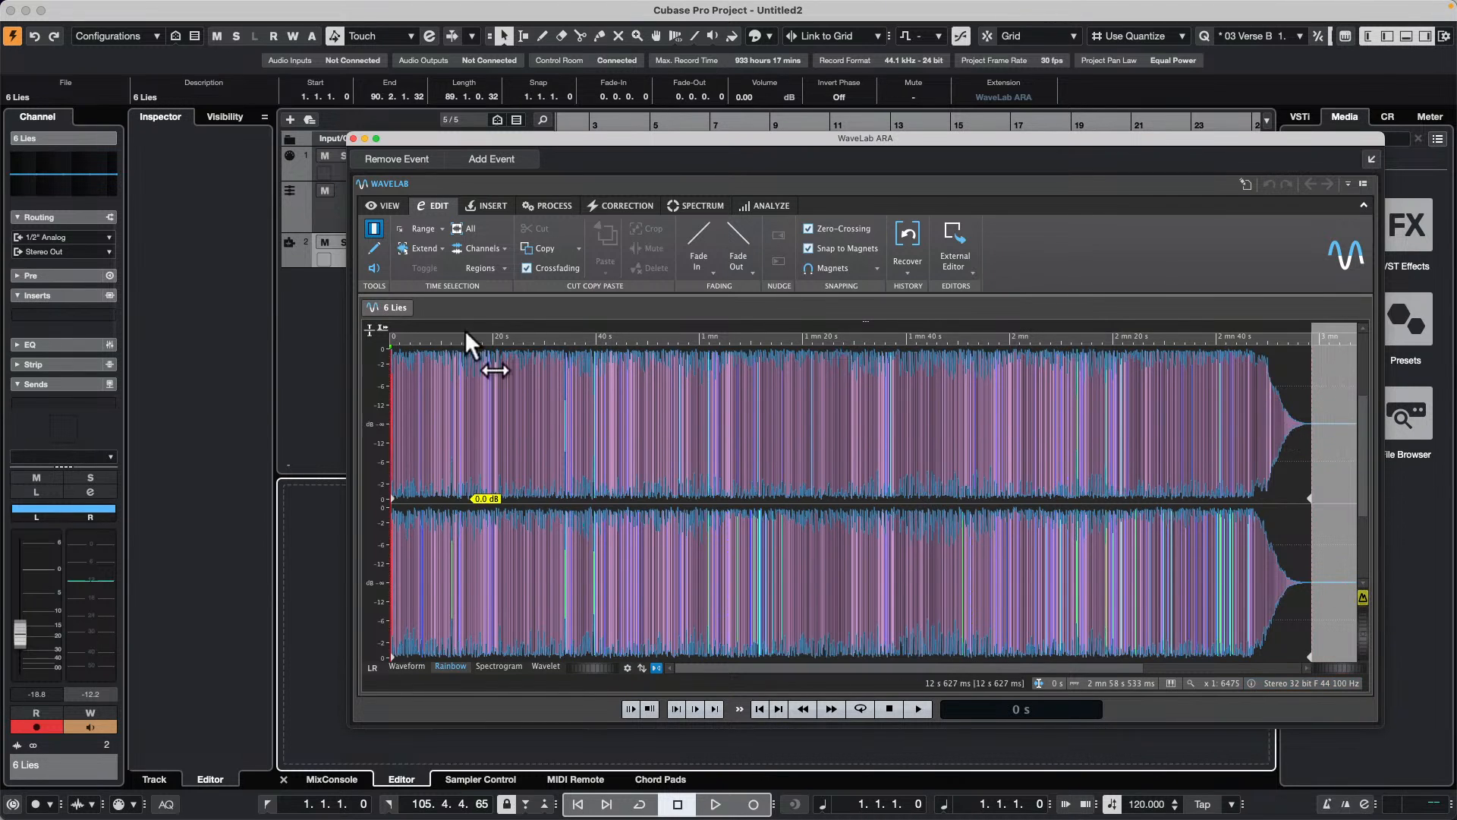
pyautogui.click(372, 668)
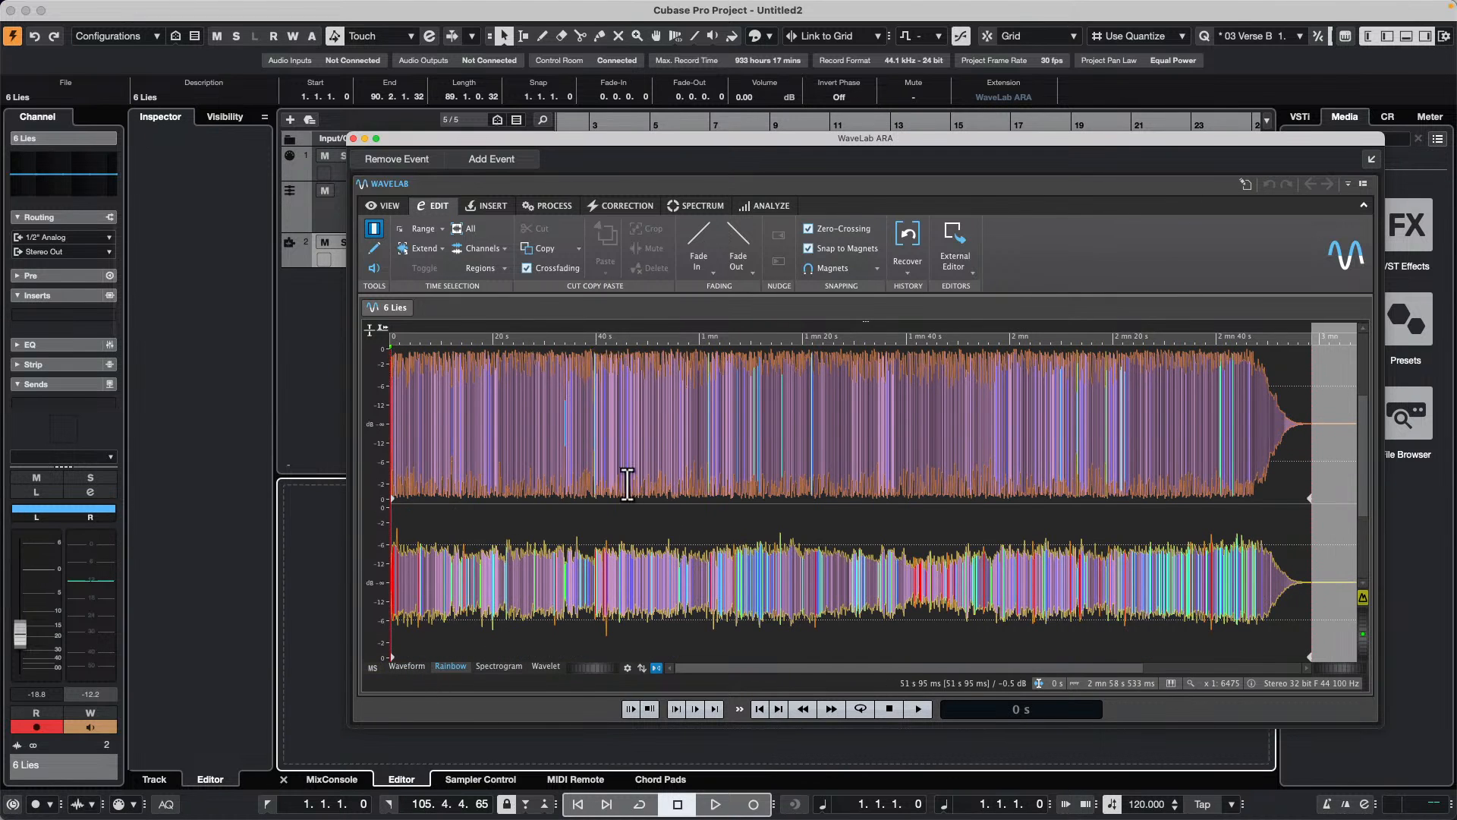
pyautogui.click(411, 667)
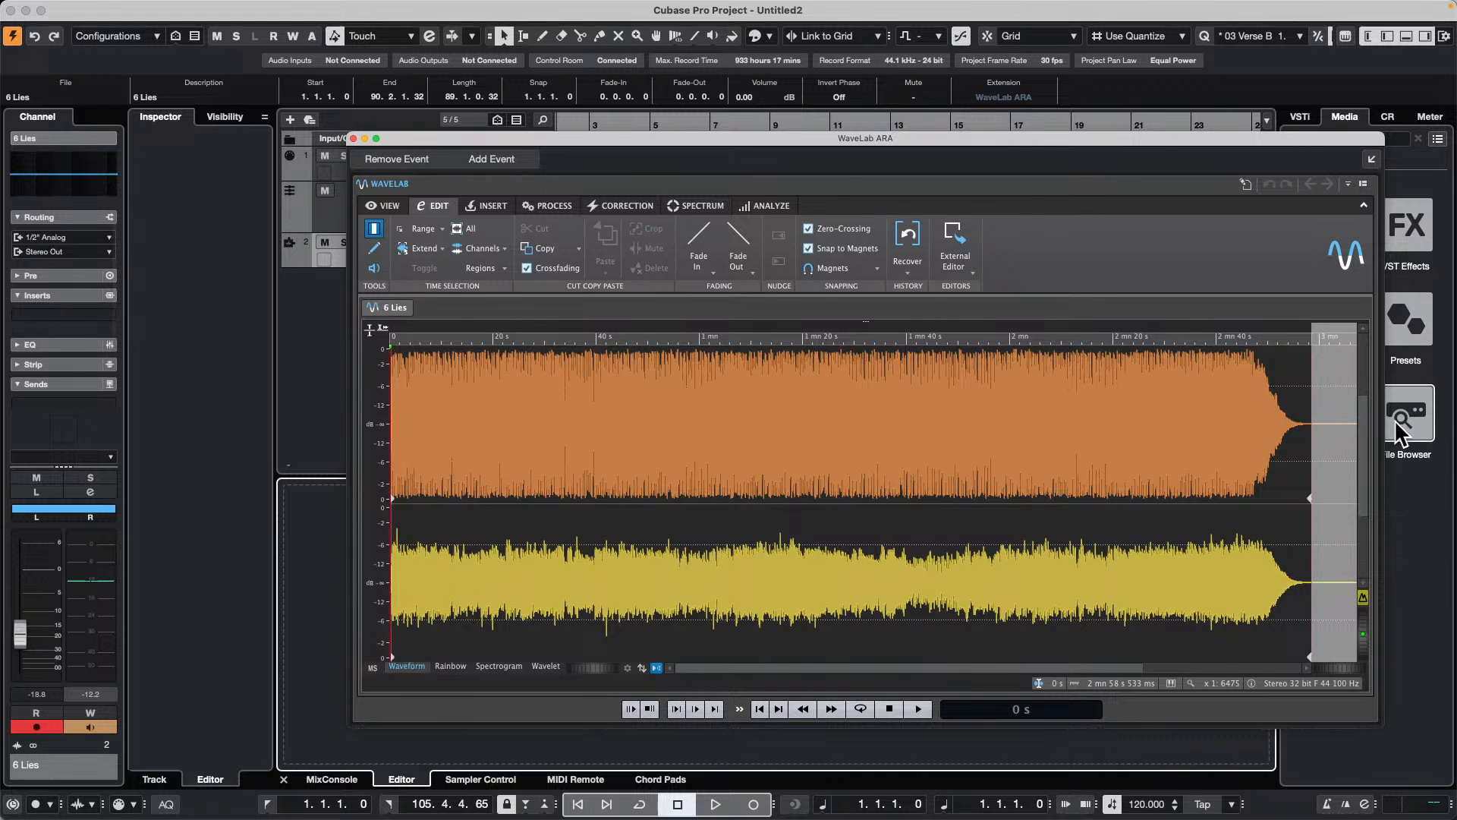
# Step: Play 6 Lies with the side channel selected, comparing the left/right and mid/side displays, and stop playback in mid/side
pyautogui.press('space')
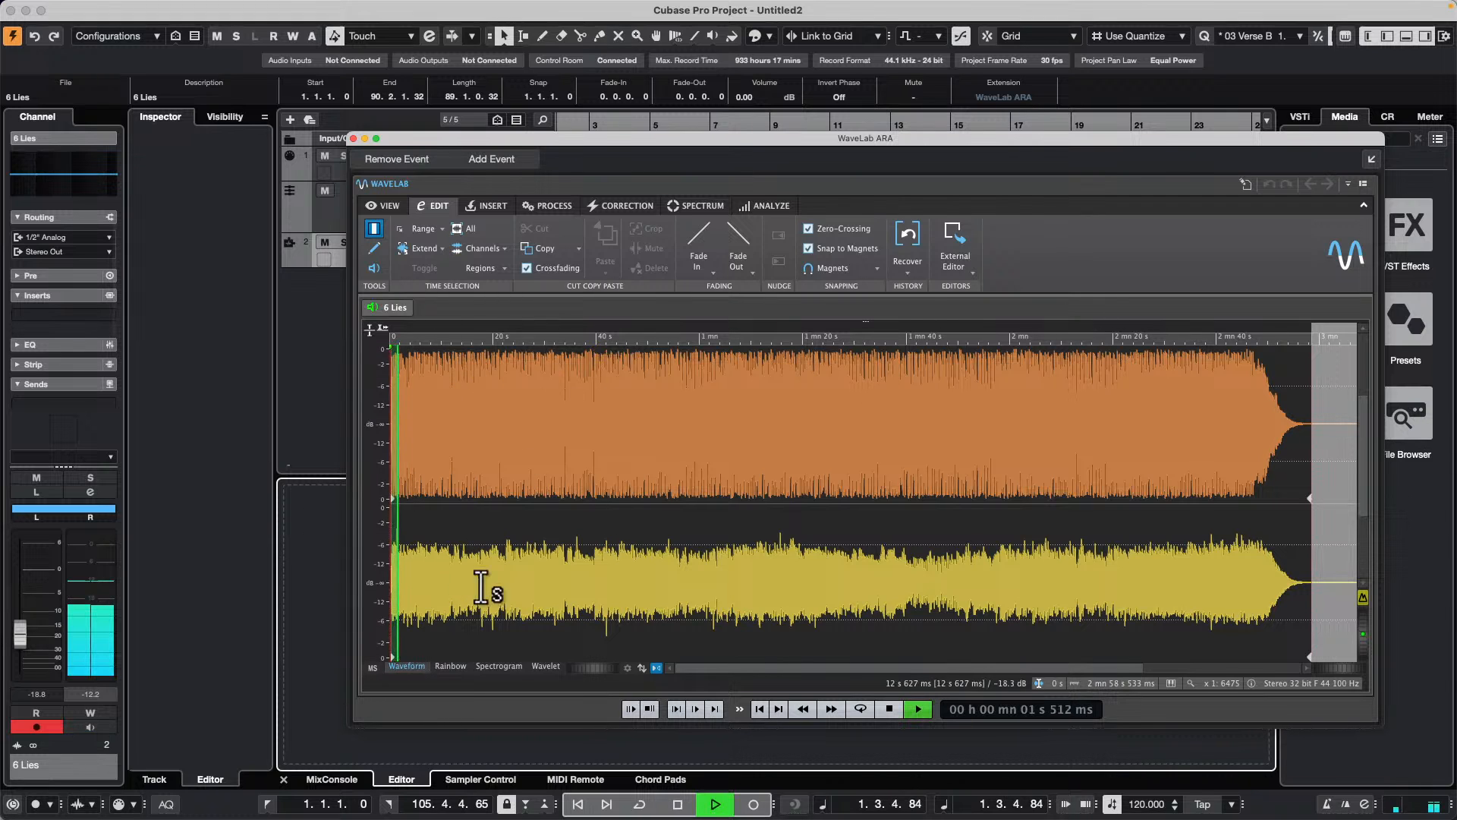
pyautogui.doubleClick(746, 636)
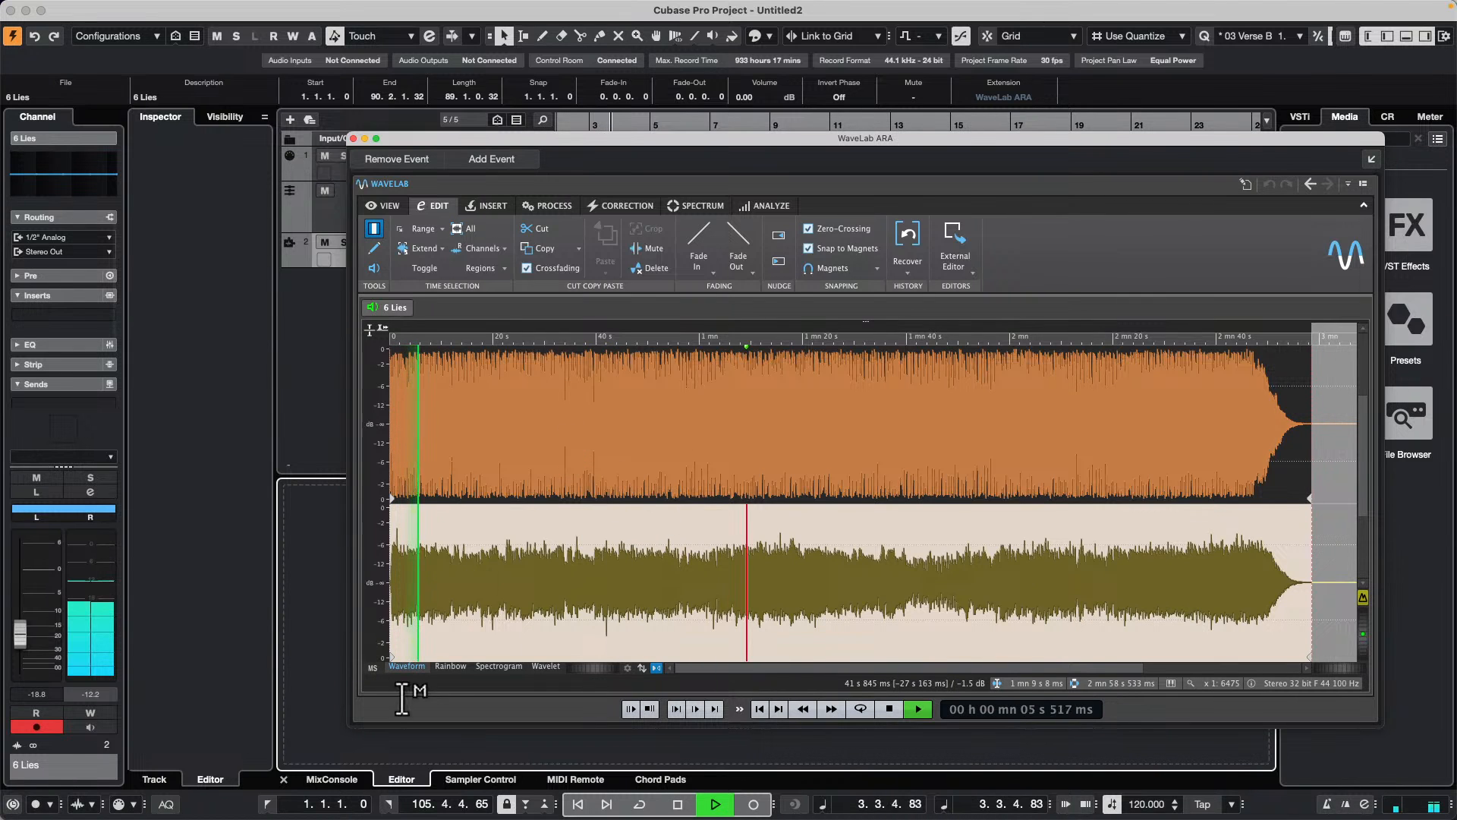
pyautogui.press('super+a')
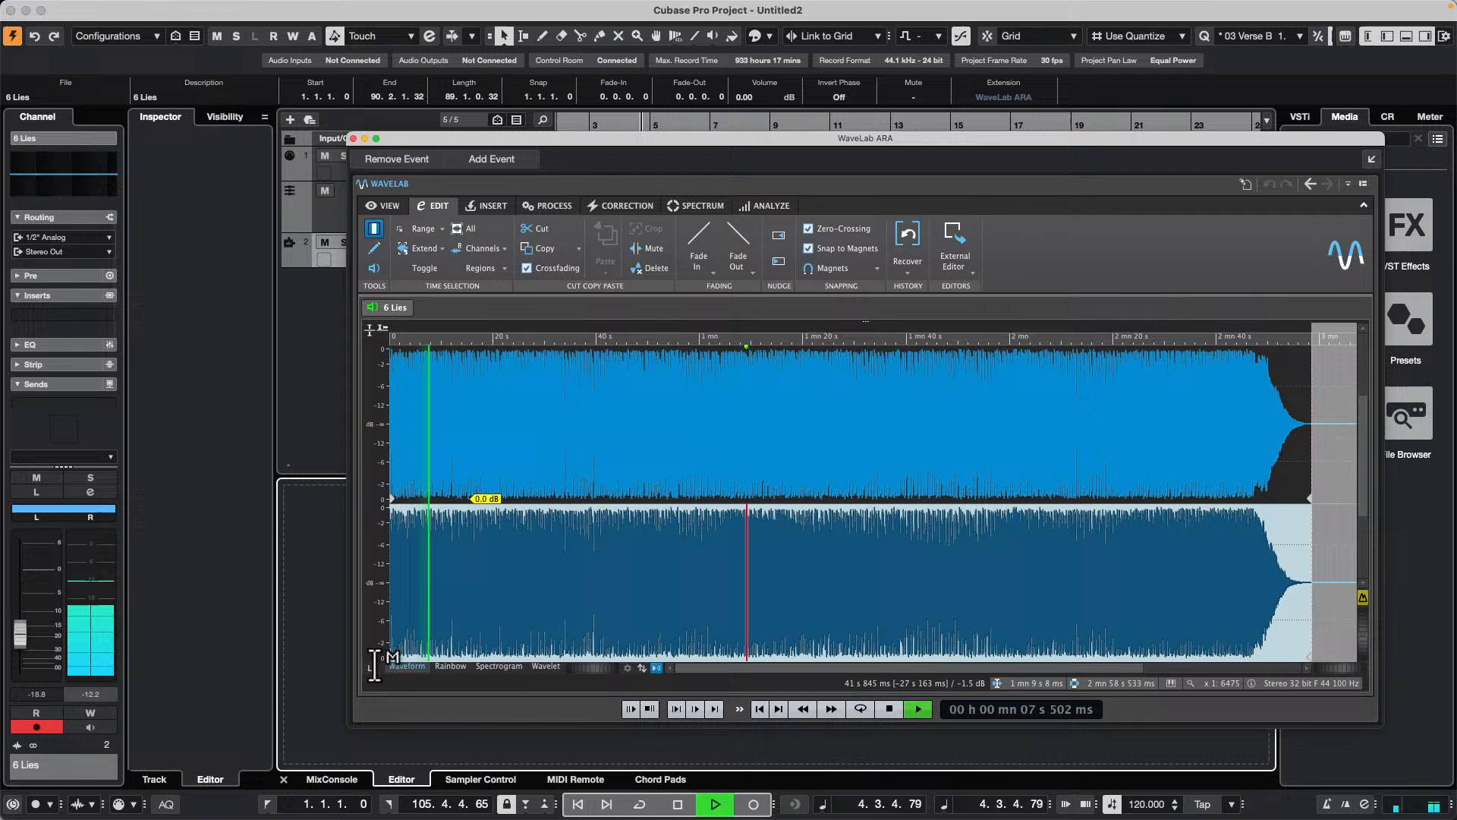
pyautogui.click(372, 668)
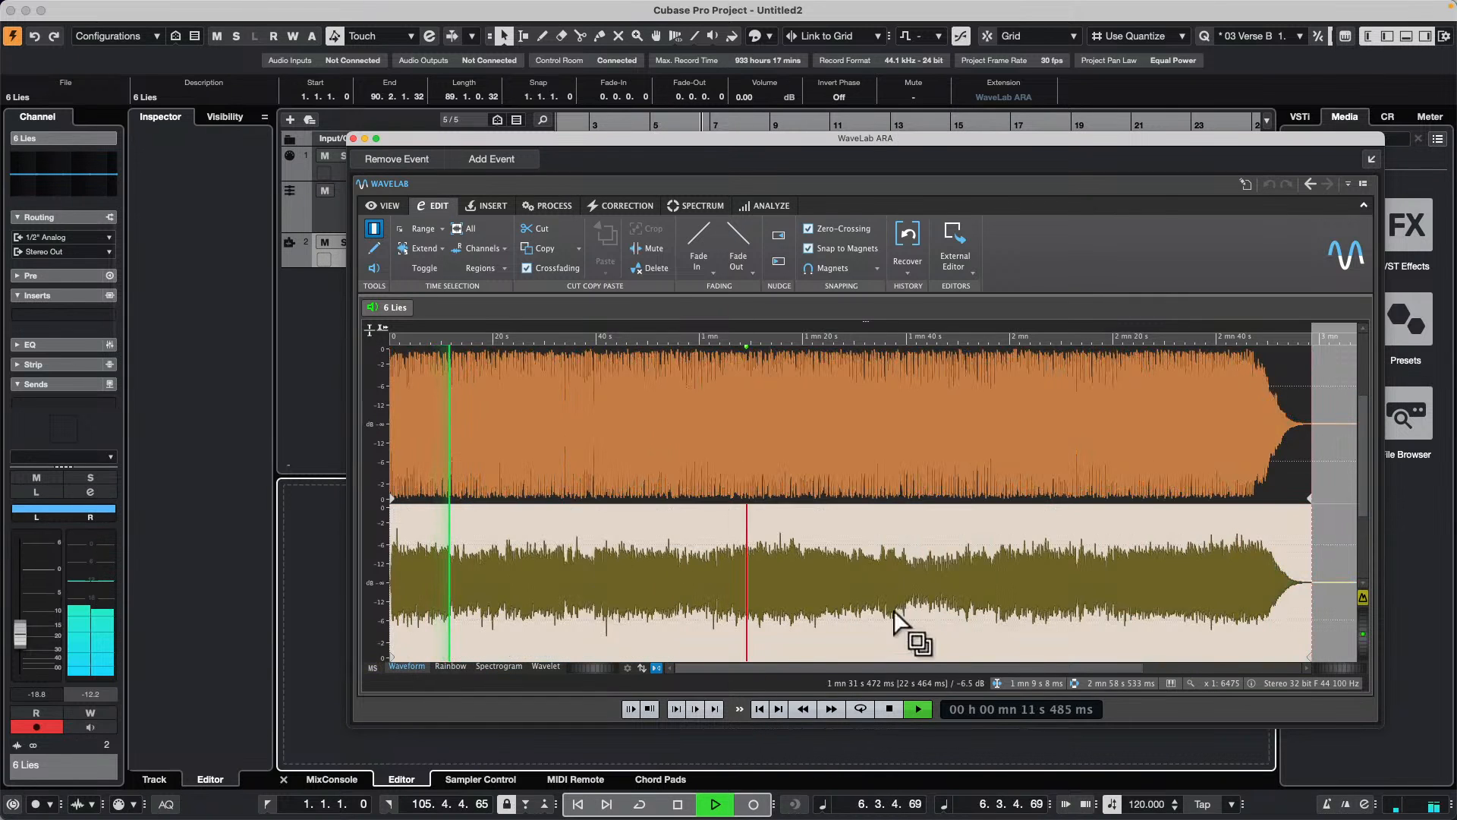
pyautogui.press('space')
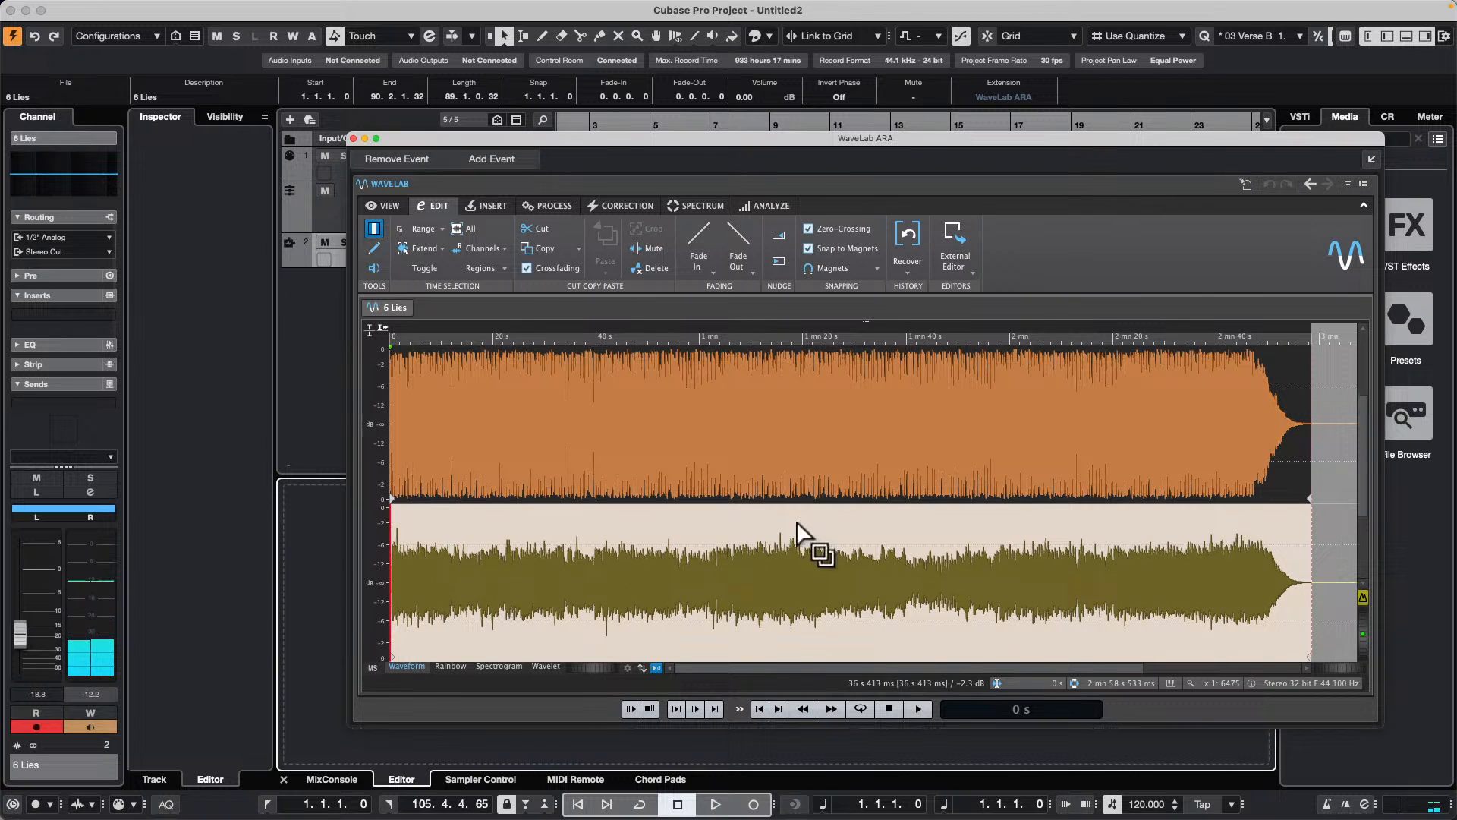
# Step: Select only the whole side channel of 6 Lies and apply a Gain of +3 dB with No Crossfade
pyautogui.click(774, 446)
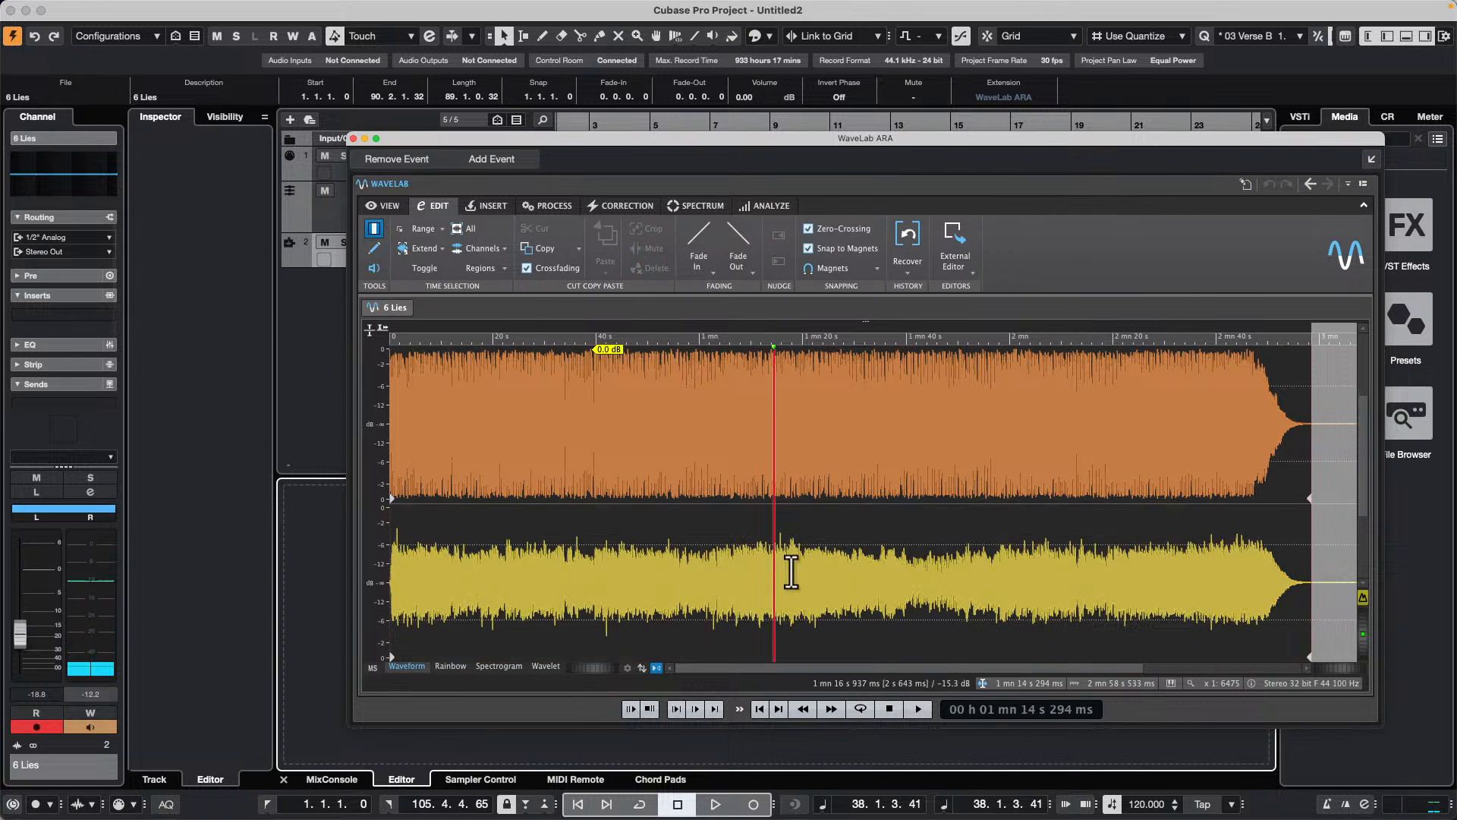
pyautogui.doubleClick(813, 614)
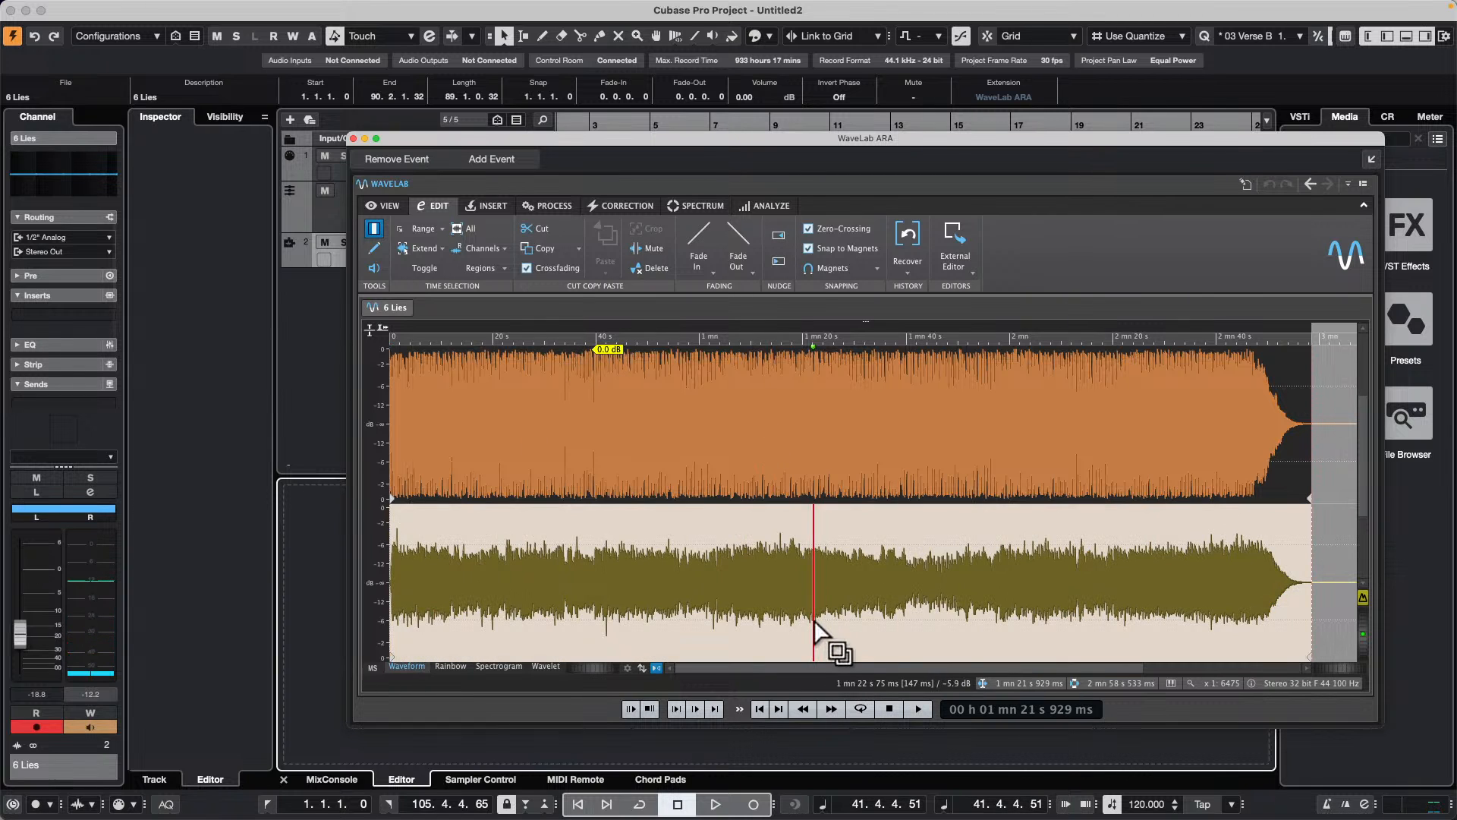
pyautogui.click(554, 205)
pyautogui.click(407, 228)
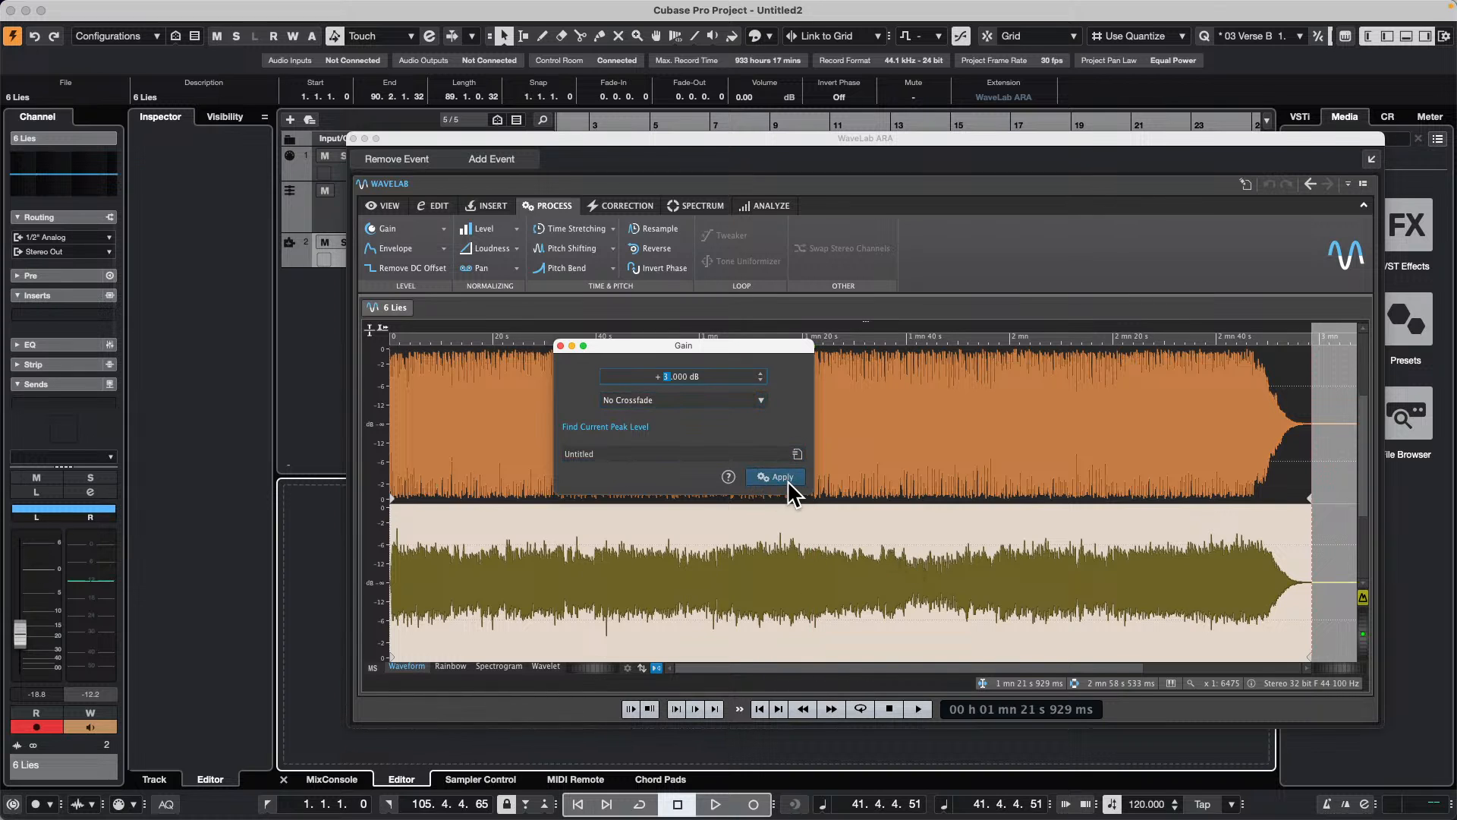
pyautogui.click(781, 478)
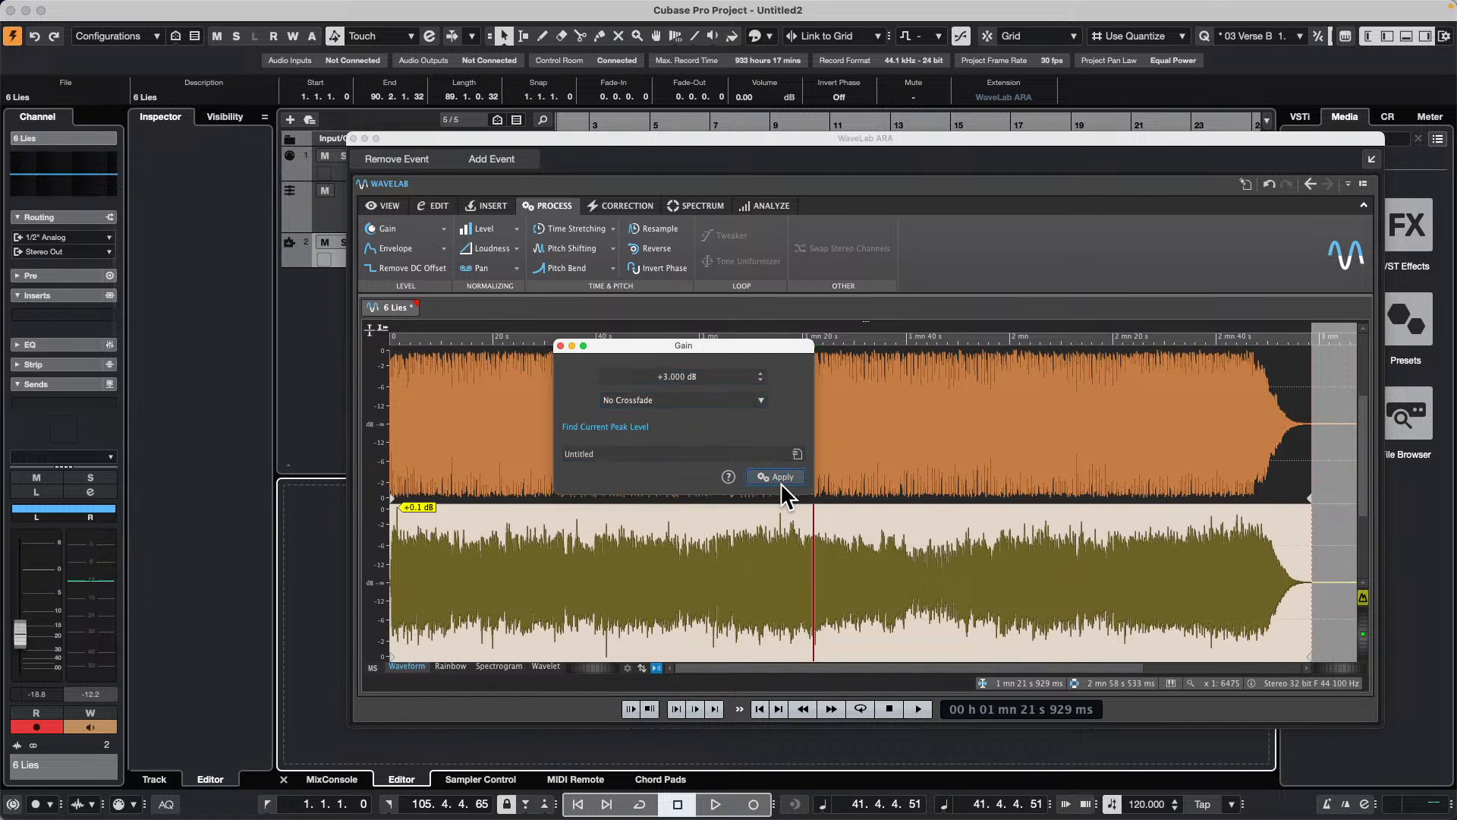
pyautogui.click(565, 345)
# Step: Play back 6 Lies in WaveLab to listen to the boosted side channel
pyautogui.press('space')
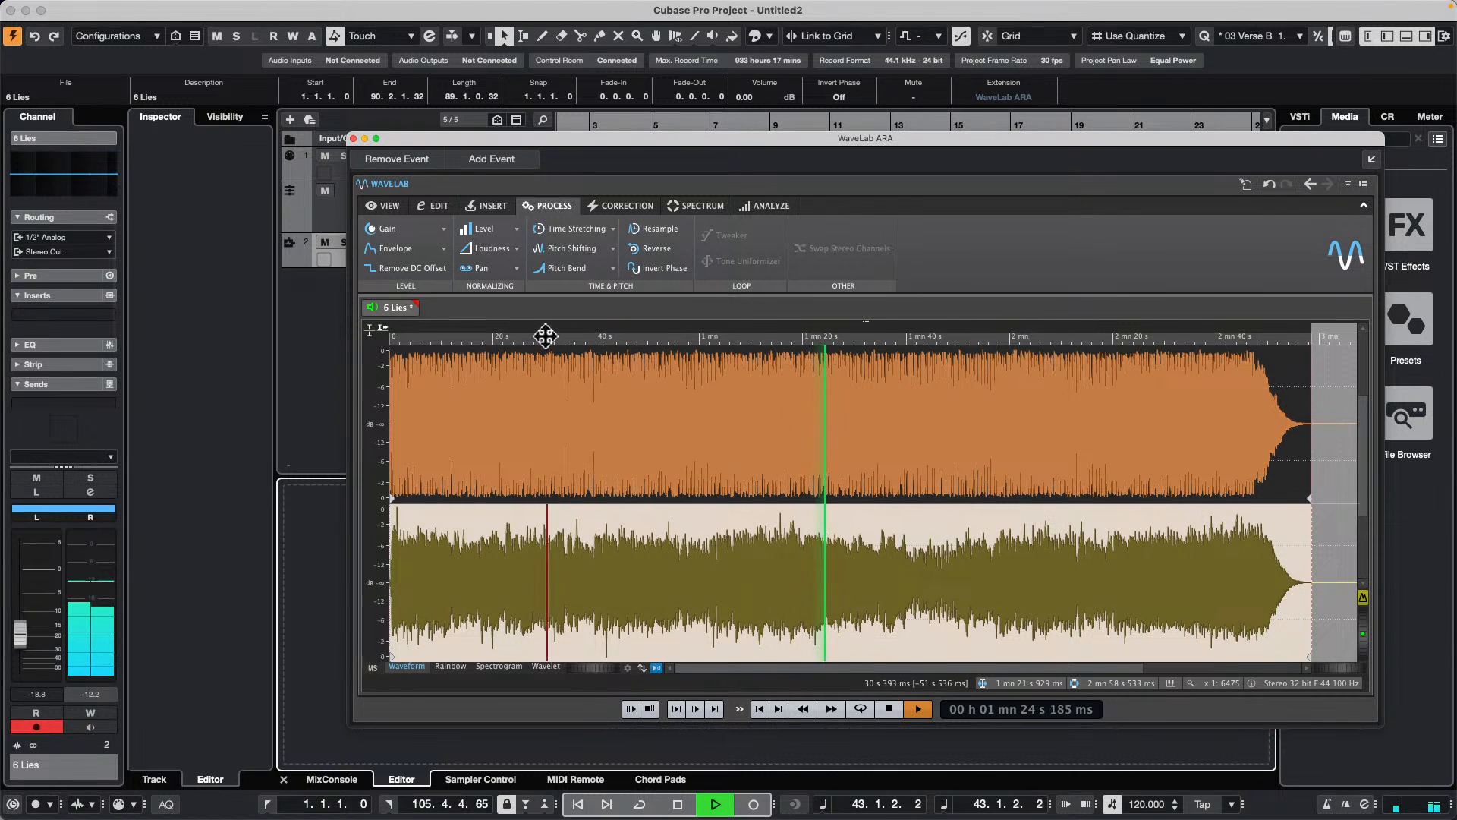
pyautogui.moveTo(546, 336); pyautogui.dragTo(469, 339)
pyautogui.press('space')
pyautogui.press('space')
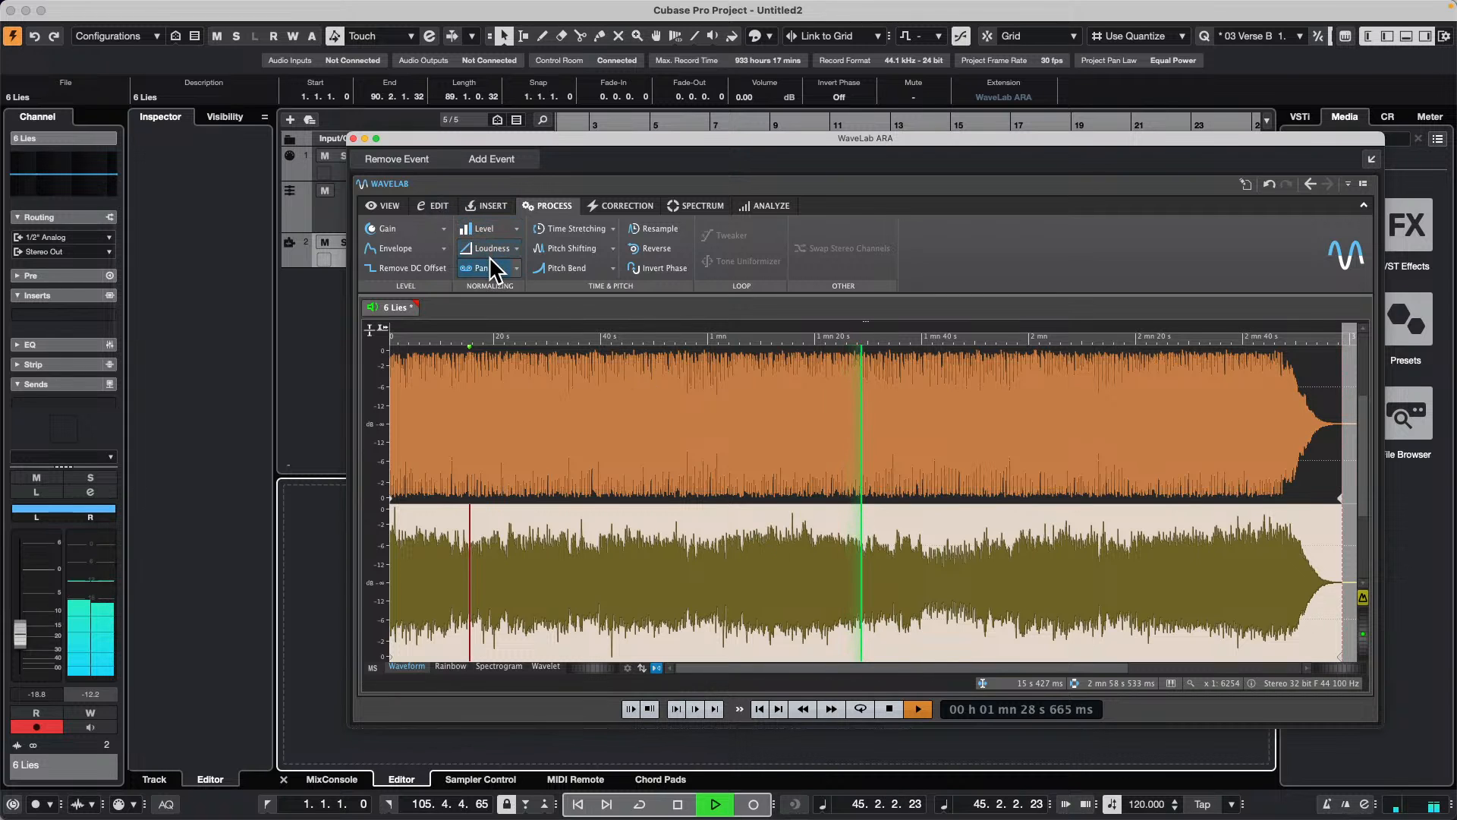
# Step: Undo the last change, redo it, and return the WaveLab display to mid/side with the side channel selected
pyautogui.press('super+z')
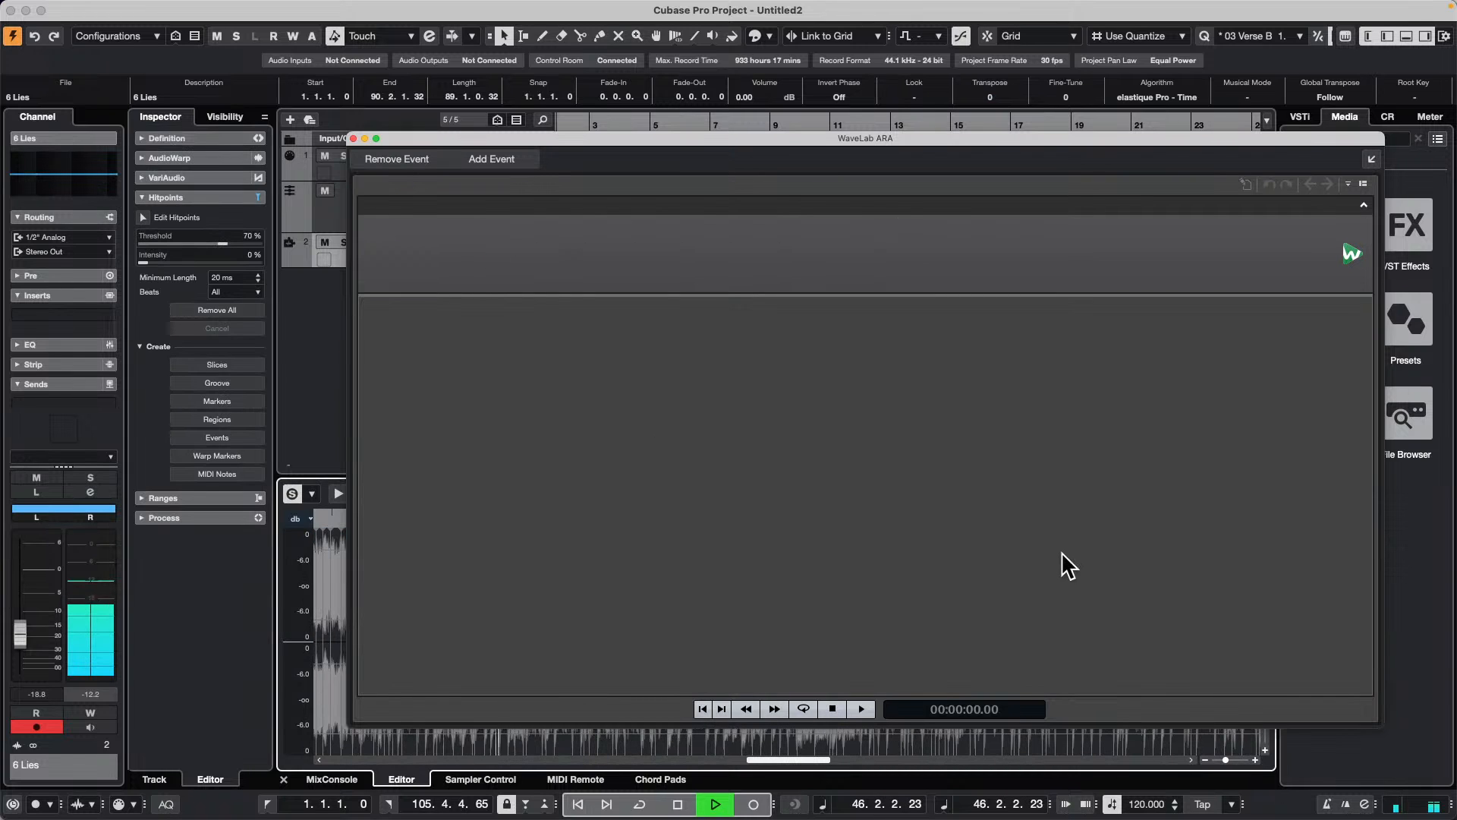
pyautogui.press('super+shift+z')
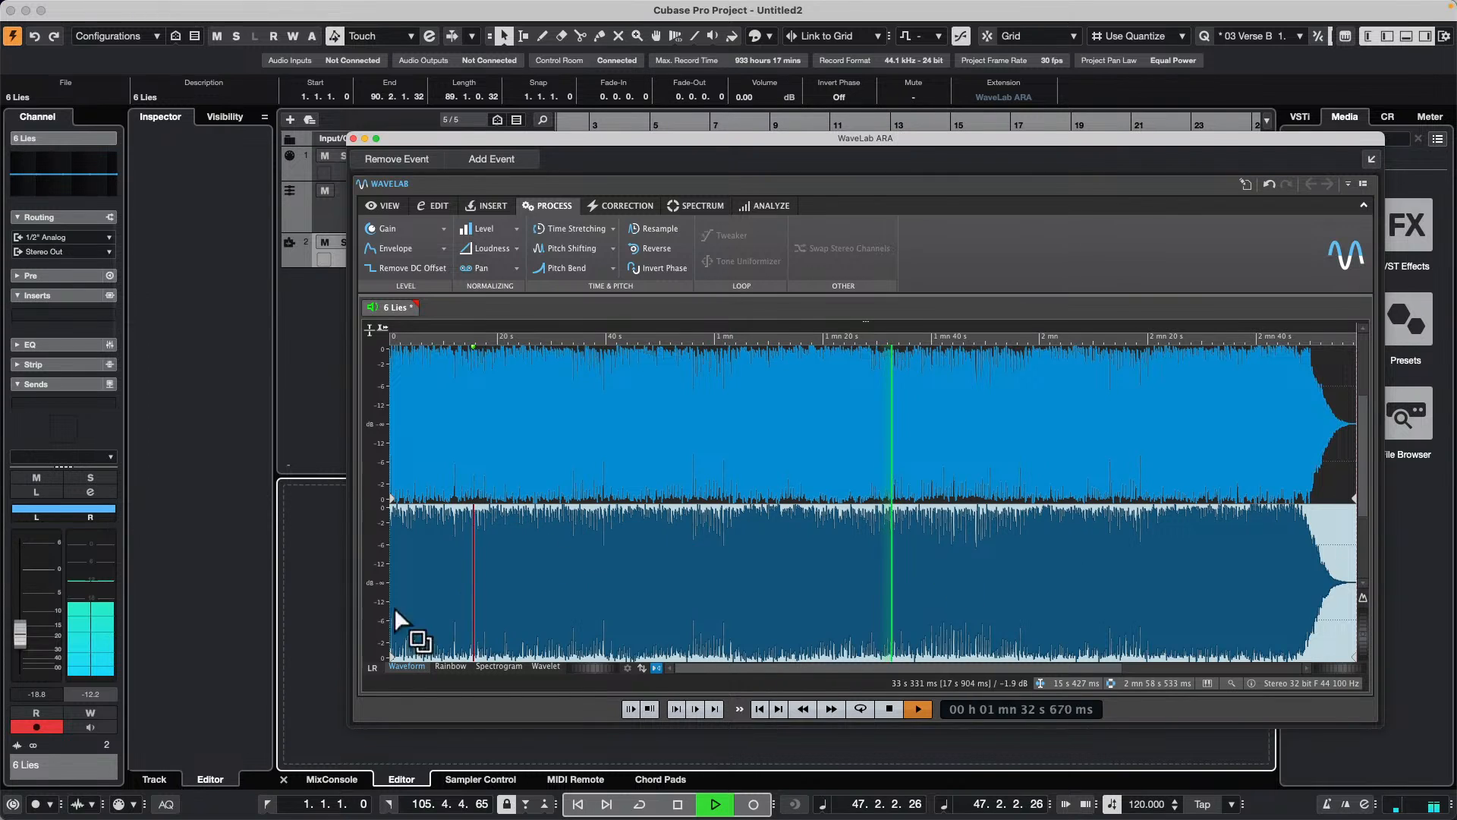
pyautogui.click(372, 668)
pyautogui.click(836, 528)
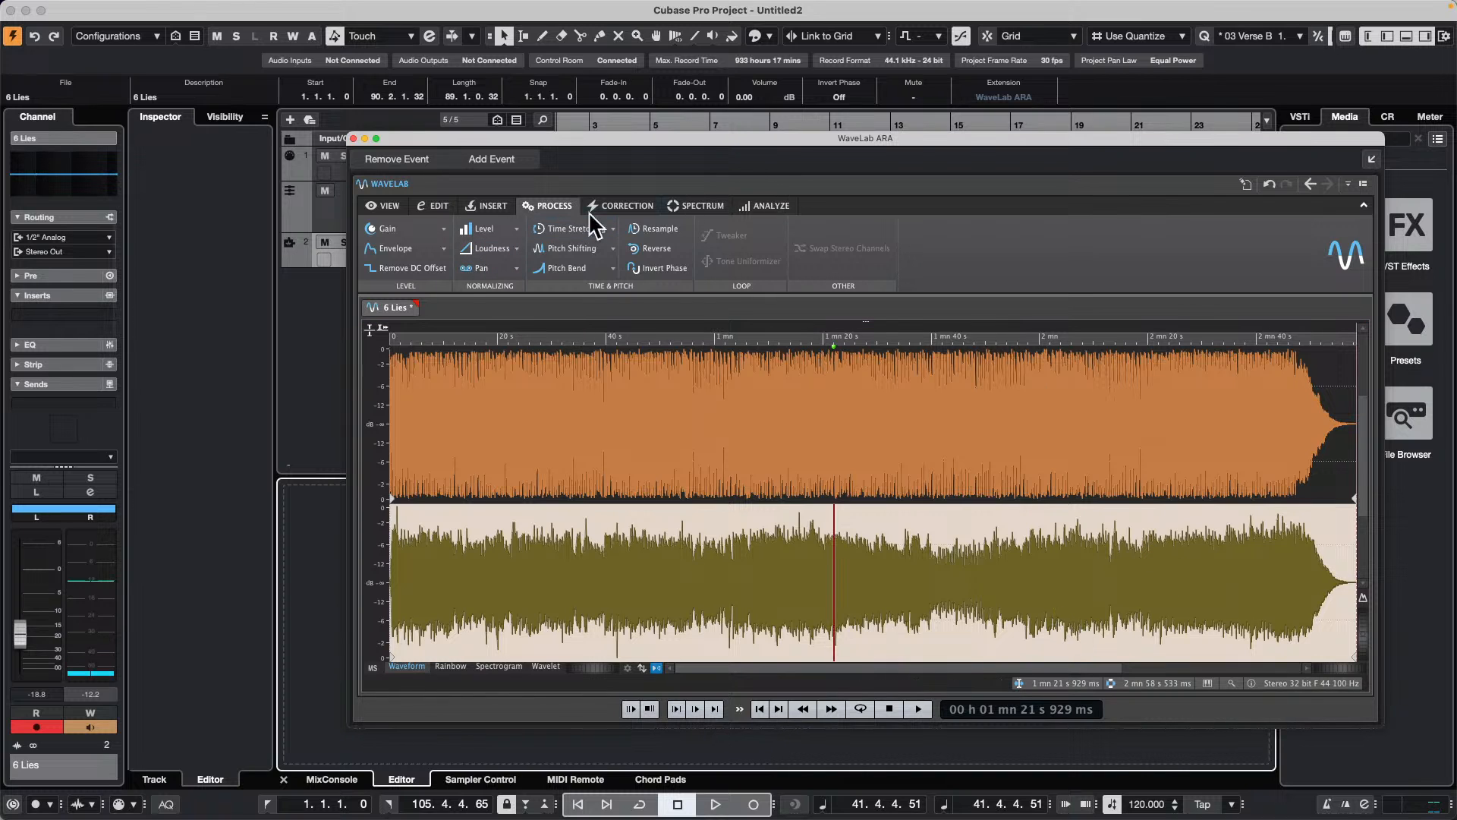
# Step: Run a Global Analysis of 6 Lies with Find DC Offset enabled
pyautogui.click(759, 206)
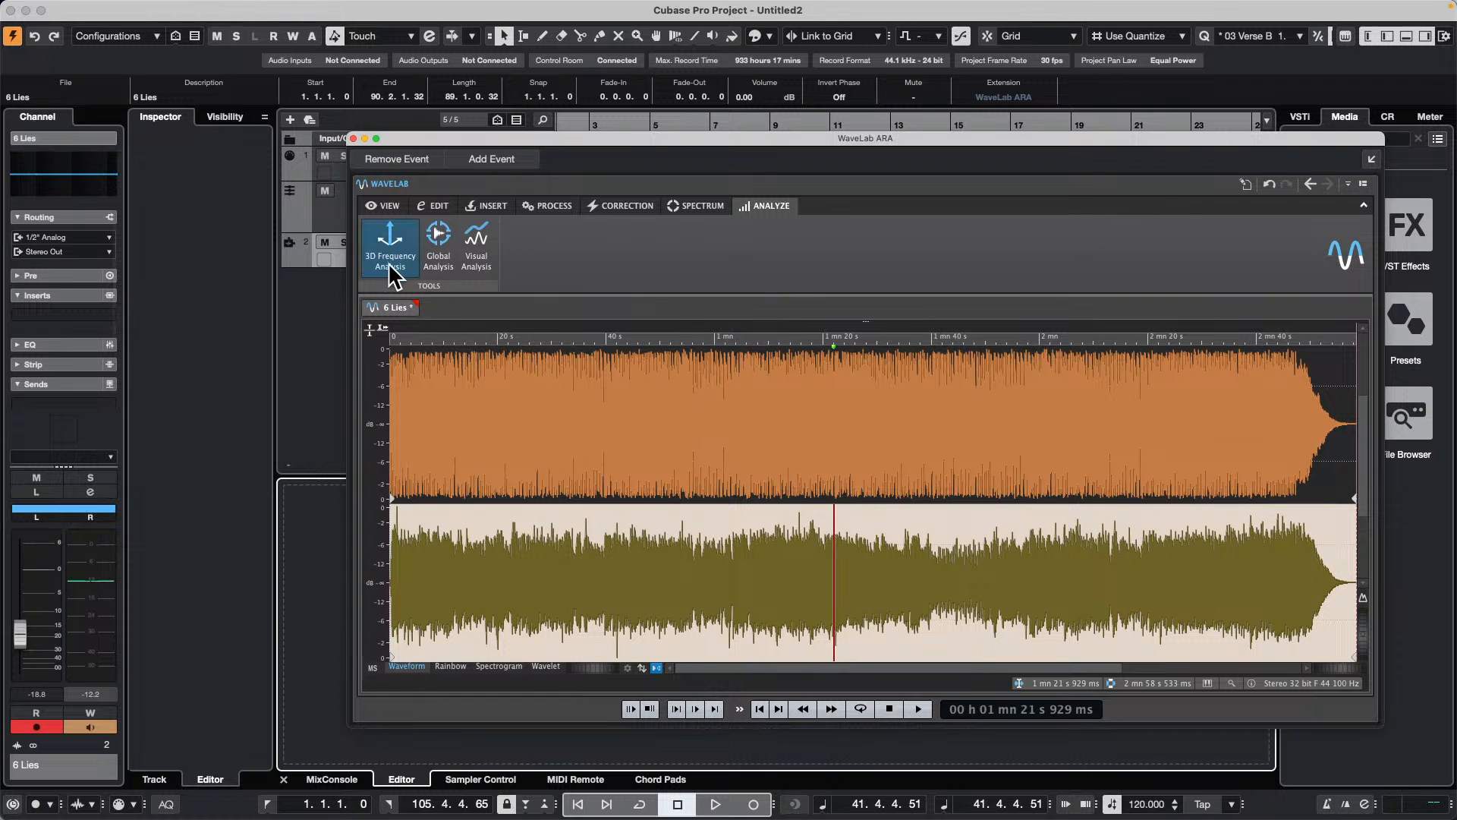
pyautogui.click(441, 251)
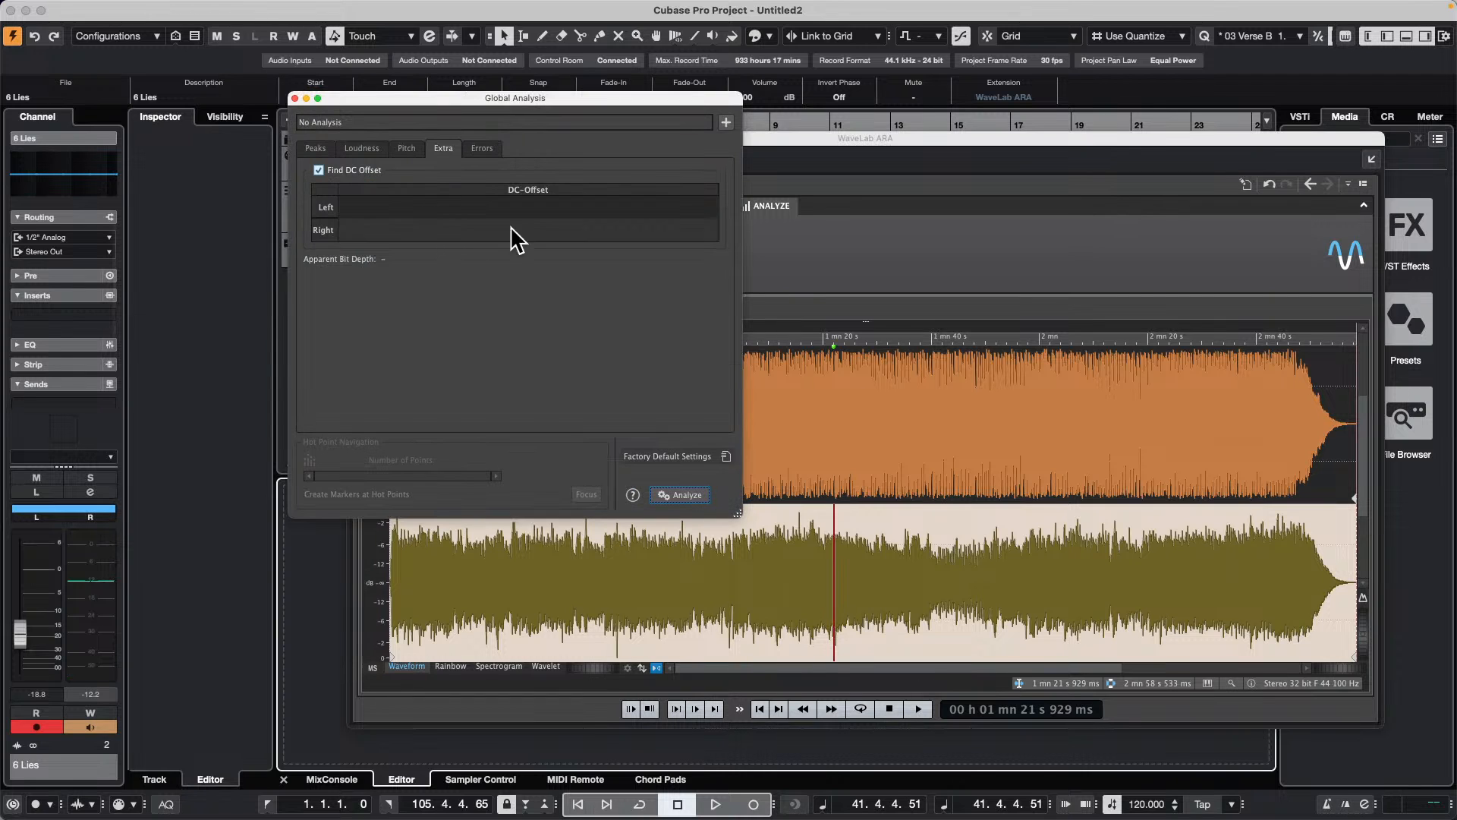
pyautogui.click(683, 495)
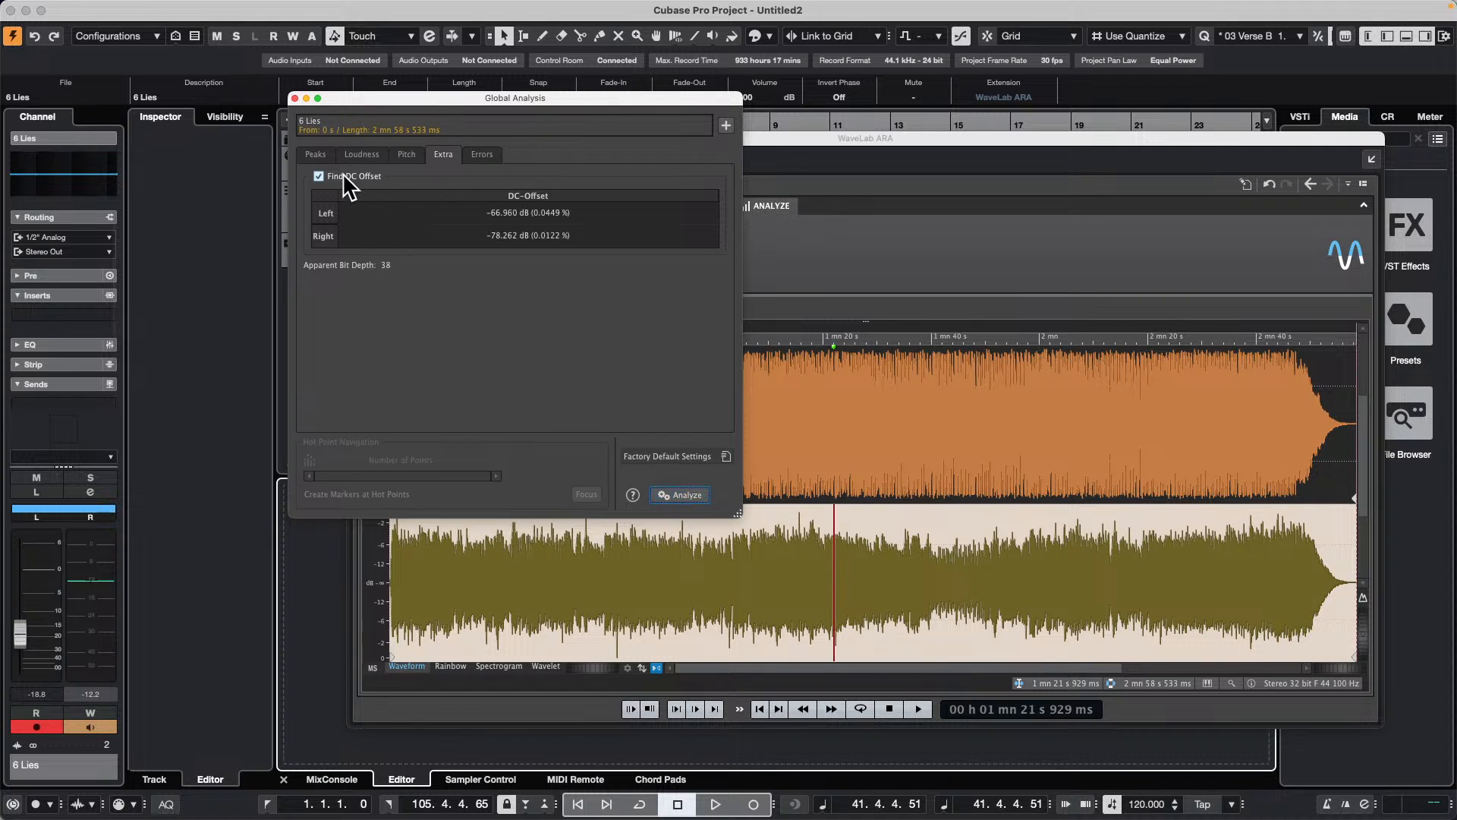
# Step: Review the peak, loudness, pitch, DC offset and error pages of the Global Analysis for 6 Lies, and close it
pyautogui.click(313, 154)
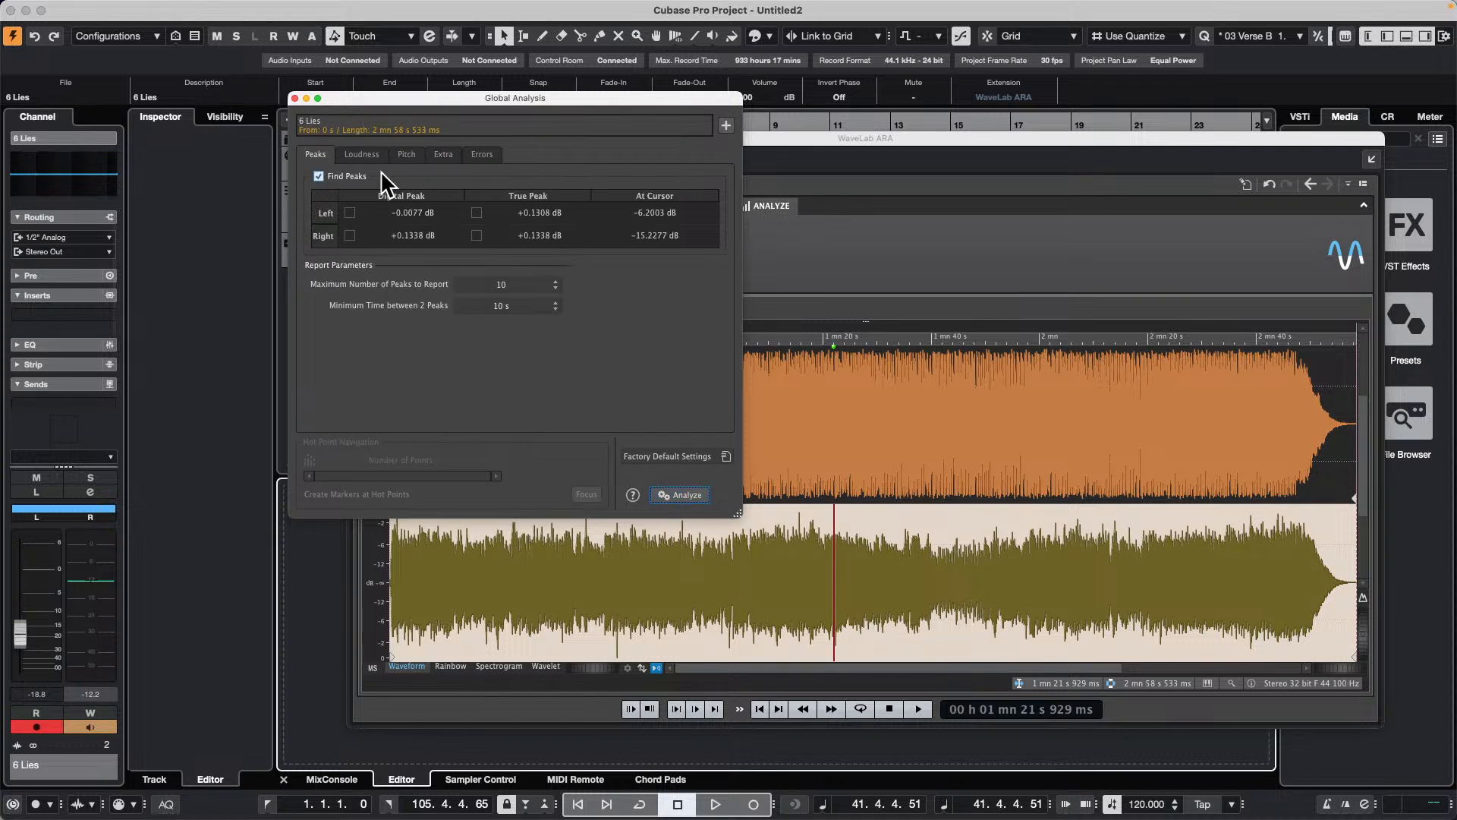
pyautogui.click(362, 156)
pyautogui.click(409, 156)
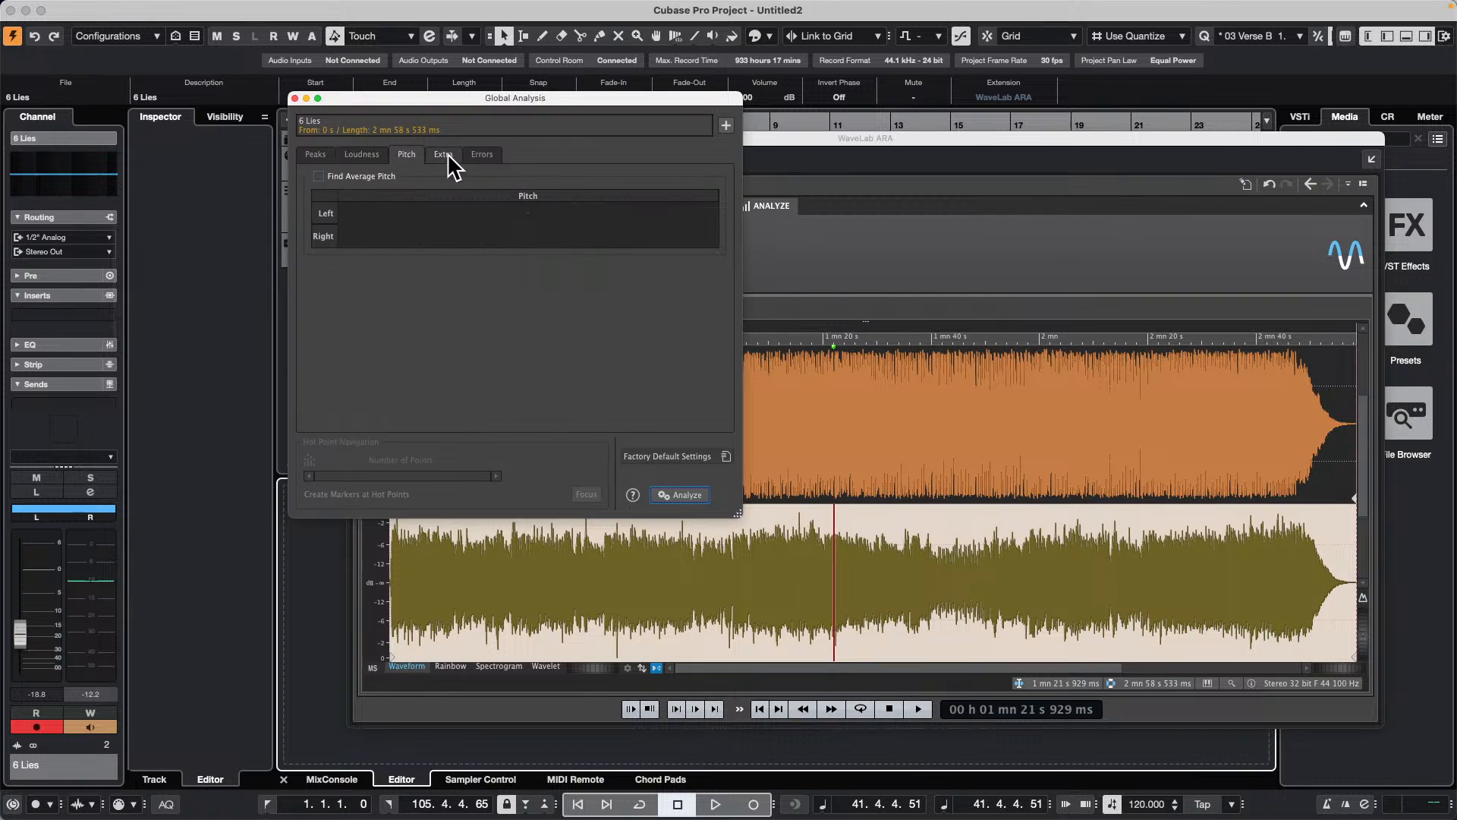
pyautogui.click(445, 155)
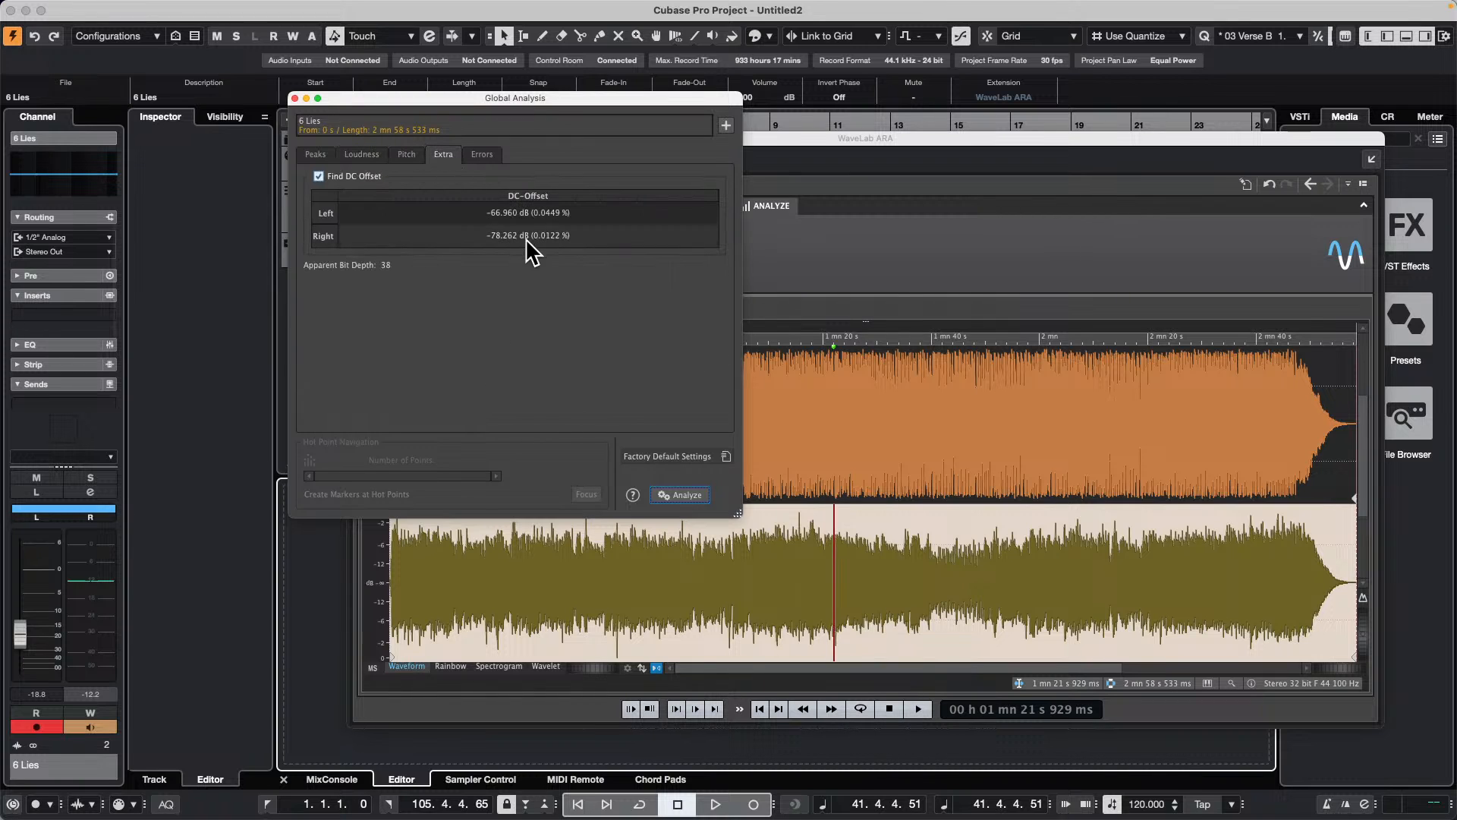
pyautogui.click(483, 155)
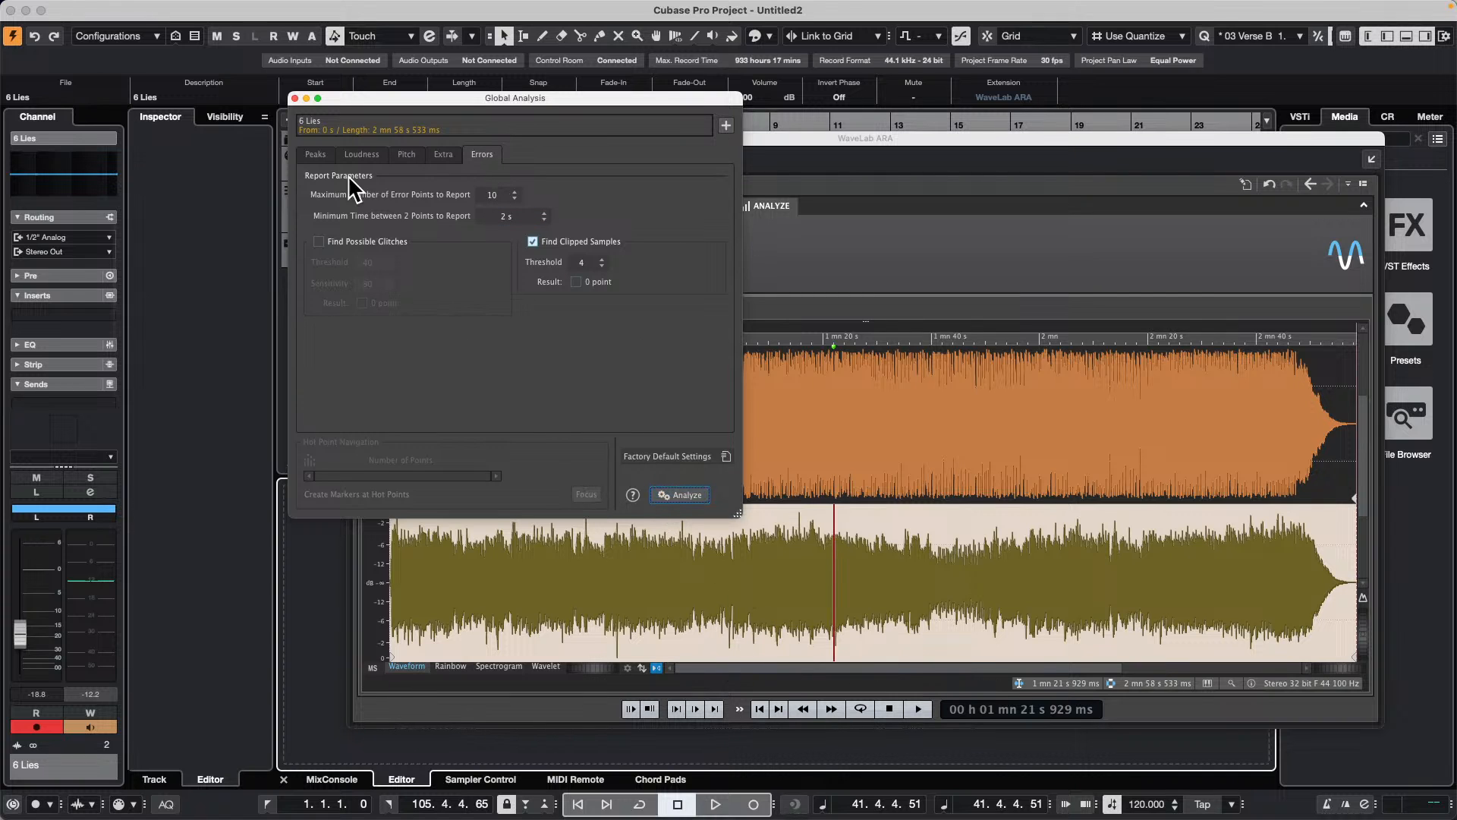
pyautogui.click(295, 98)
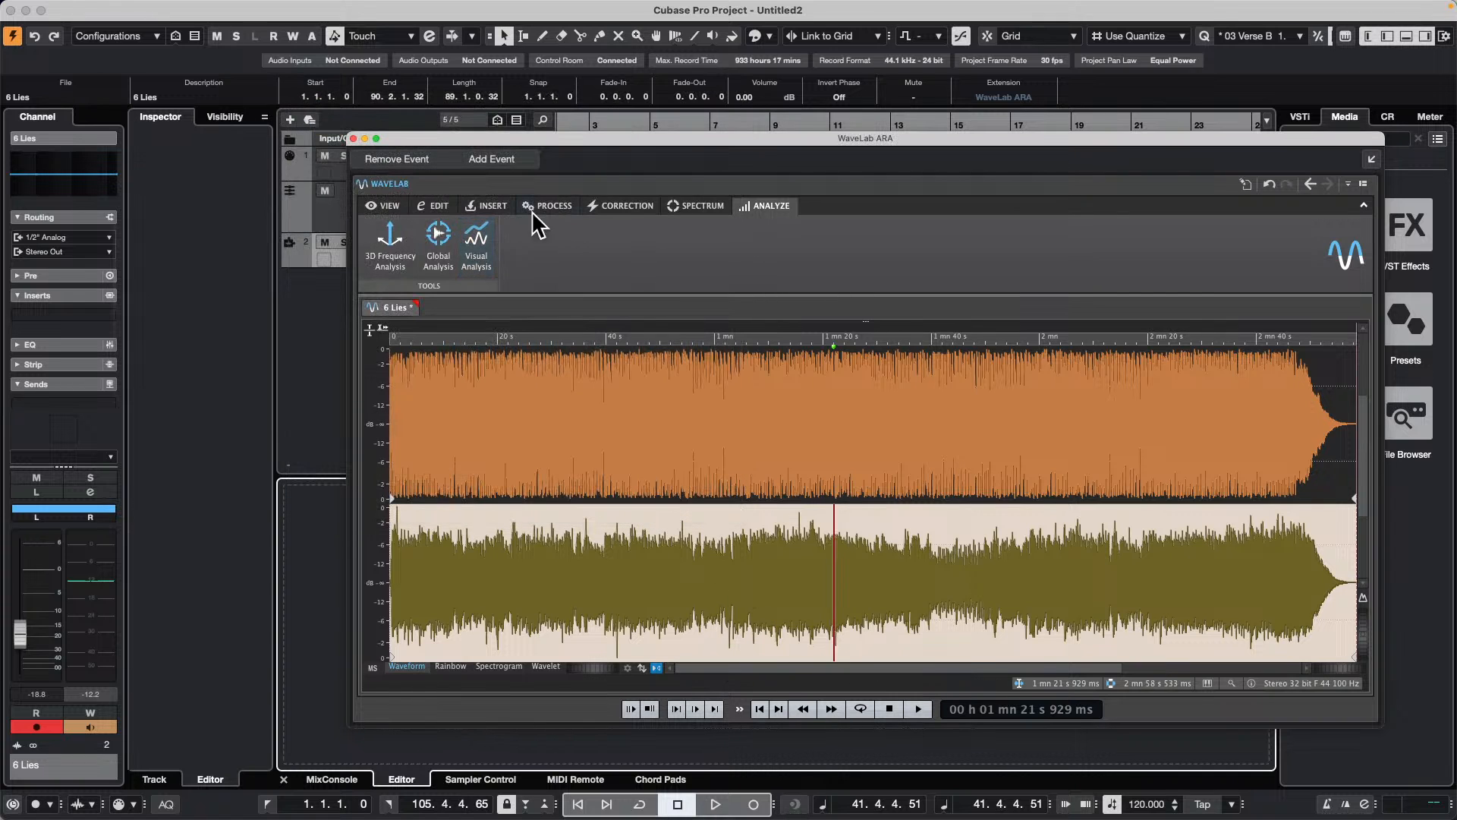
# Step: Deselect the side channel, return 6 Lies to left/right display, and examine its Rainbow view around 15 to 20 seconds
pyautogui.click(561, 205)
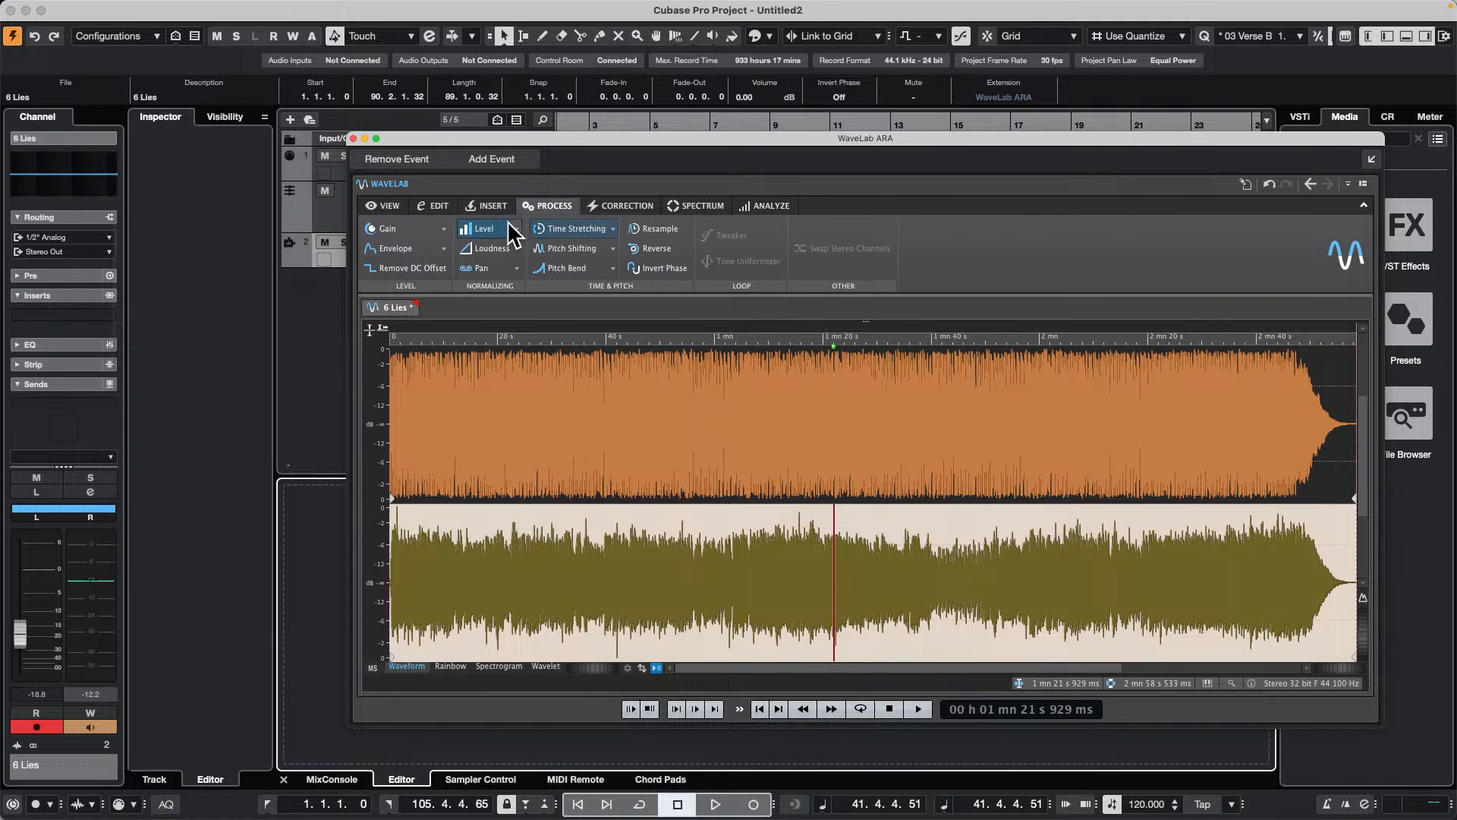
pyautogui.click(642, 432)
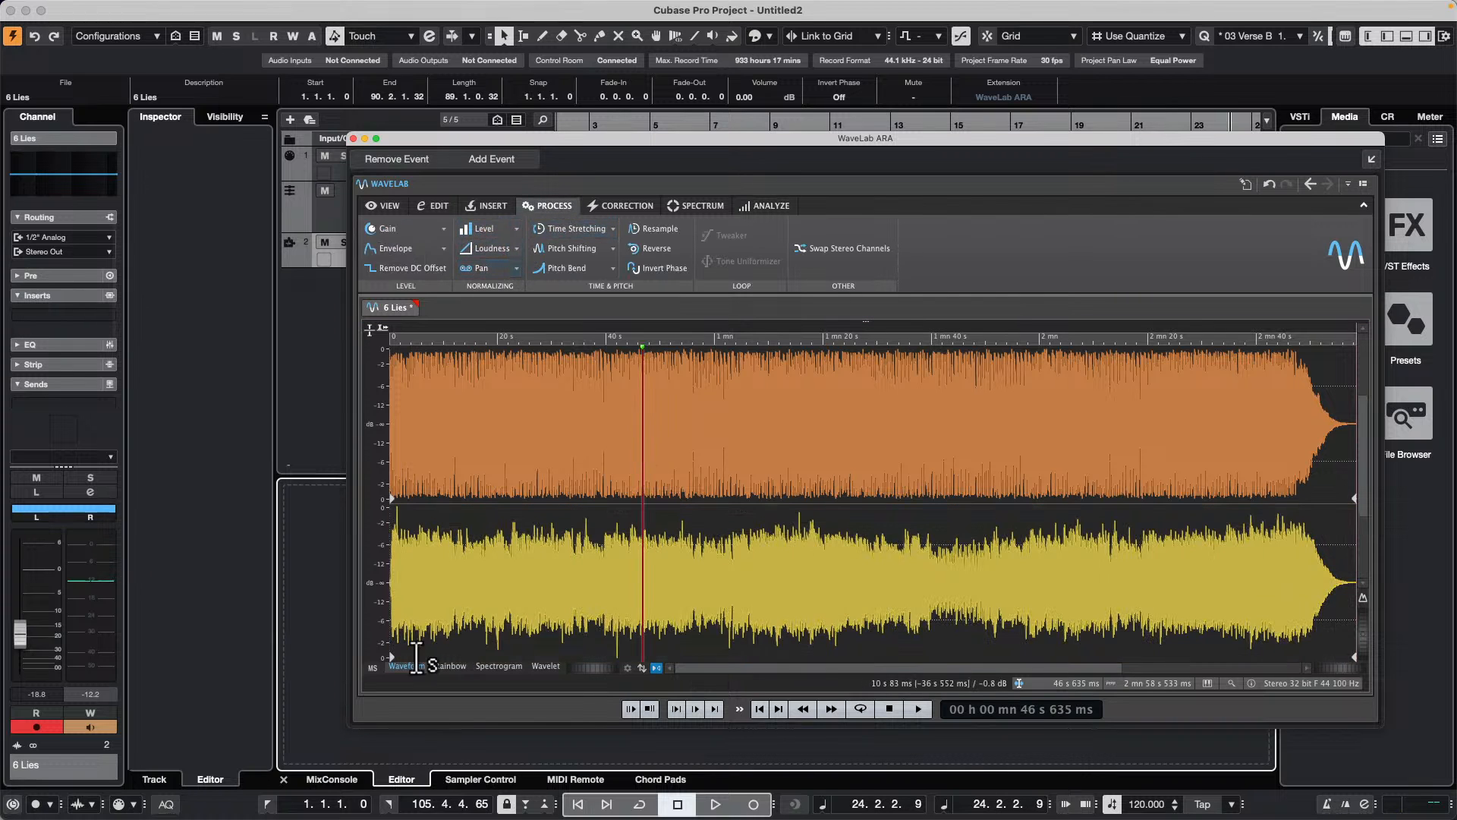
pyautogui.click(372, 668)
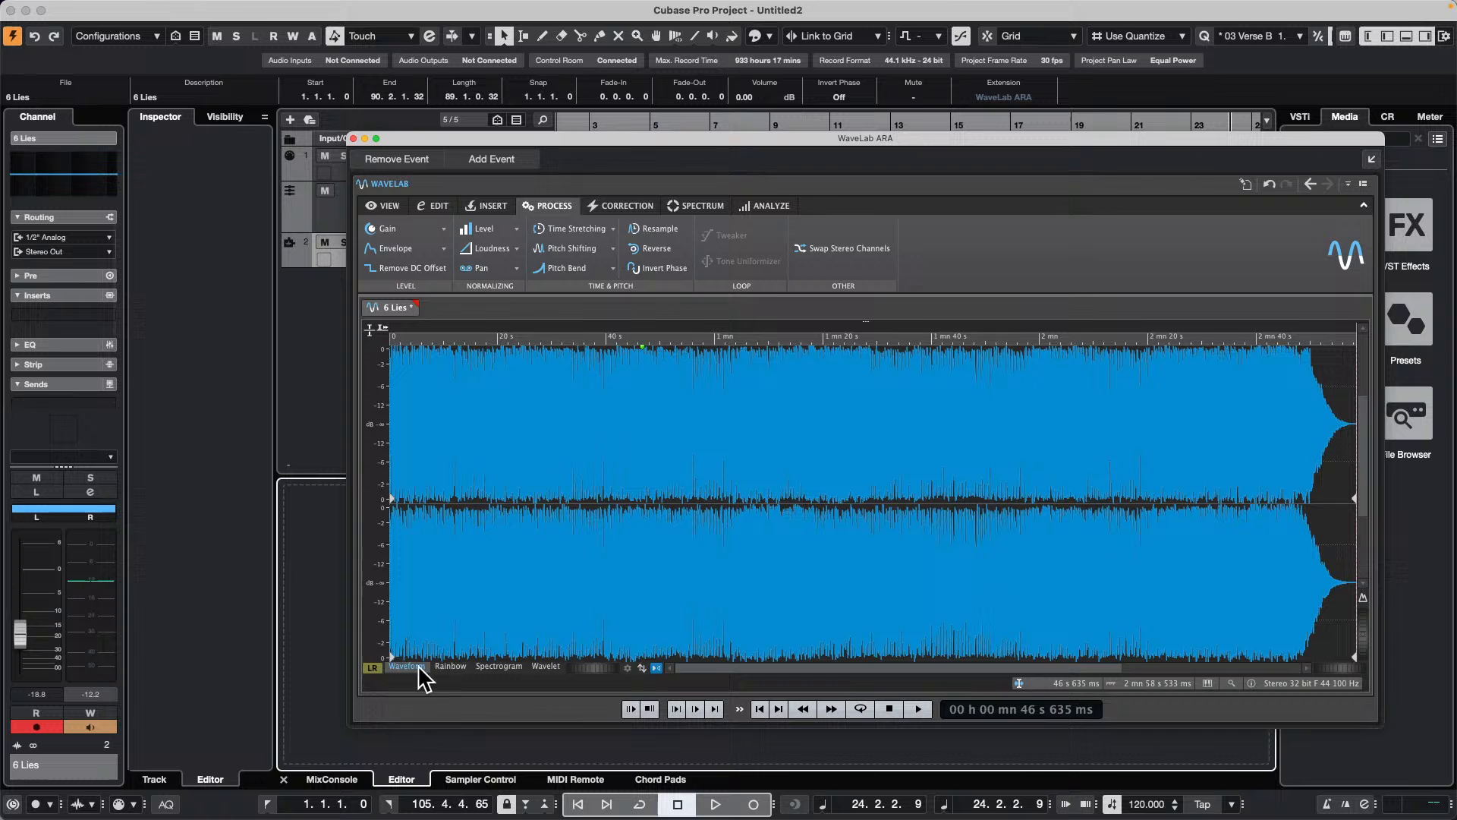
pyautogui.click(451, 666)
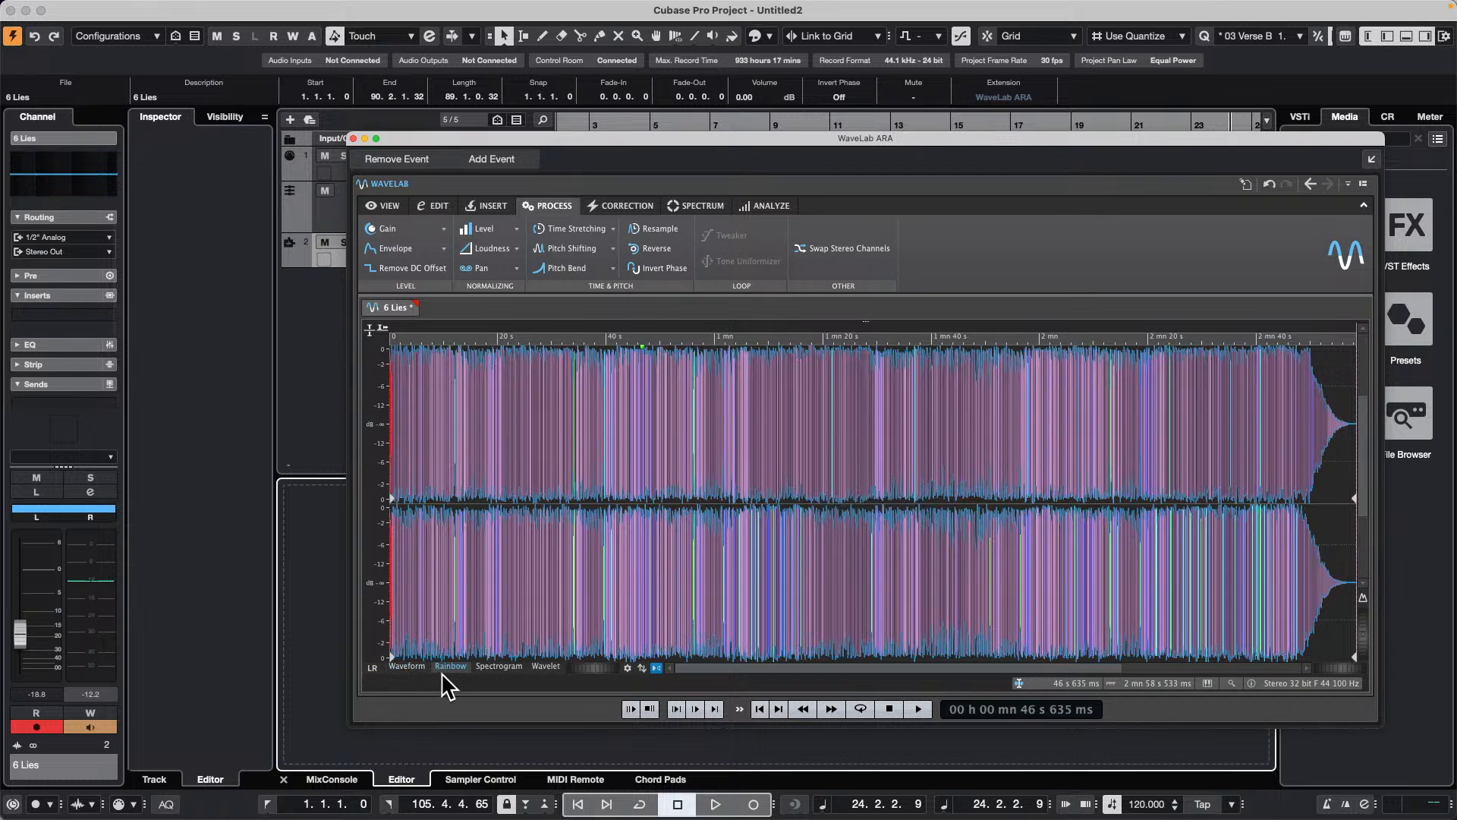
pyautogui.click(370, 665)
pyautogui.click(368, 664)
pyautogui.moveTo(472, 334); pyautogui.dragTo(465, 416)
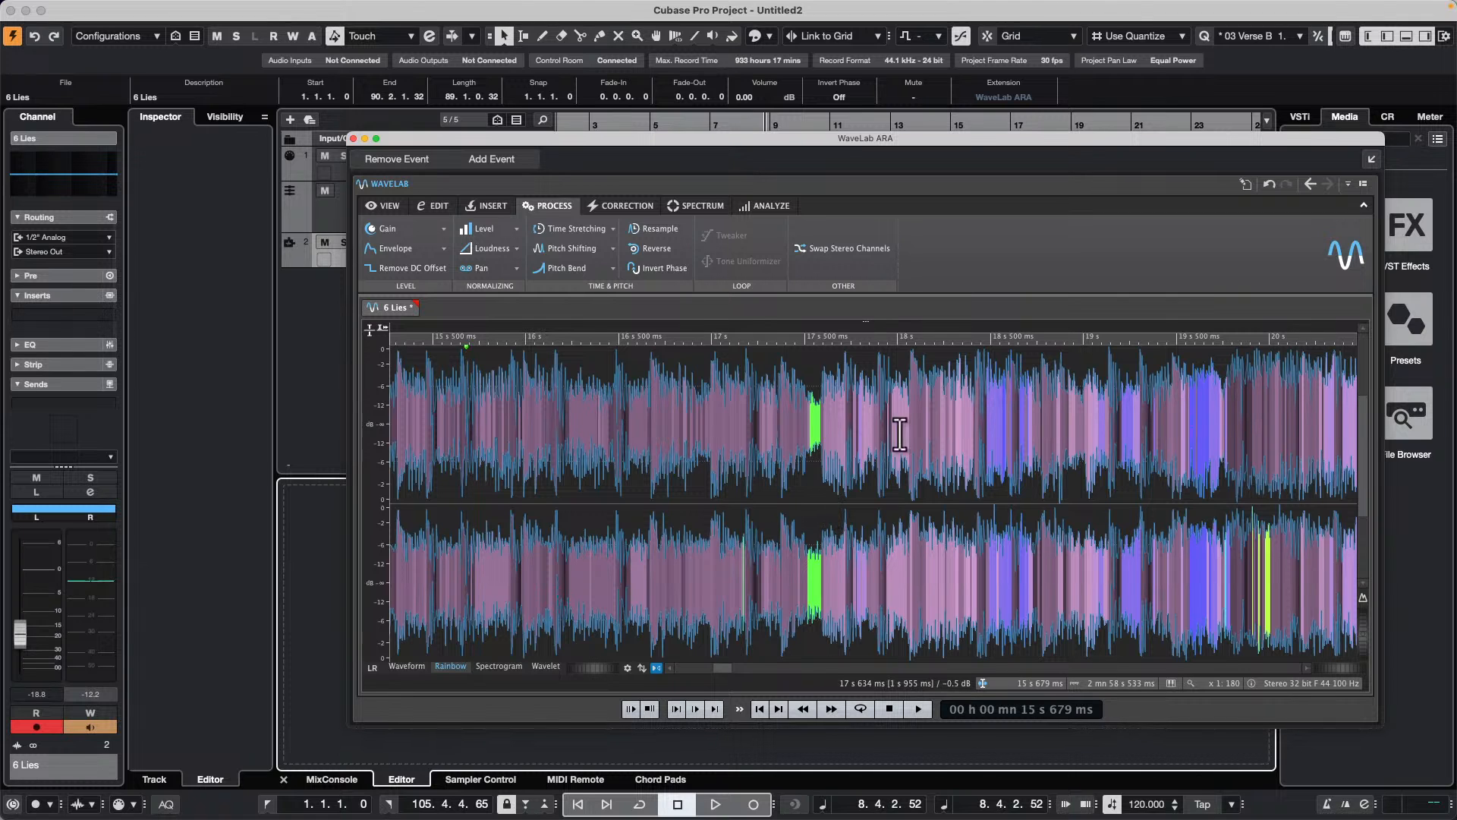
# Step: Examine 6 Lies as a Spectrogram and look through WaveLab's spectrum, correction, process and insert tools
pyautogui.click(498, 666)
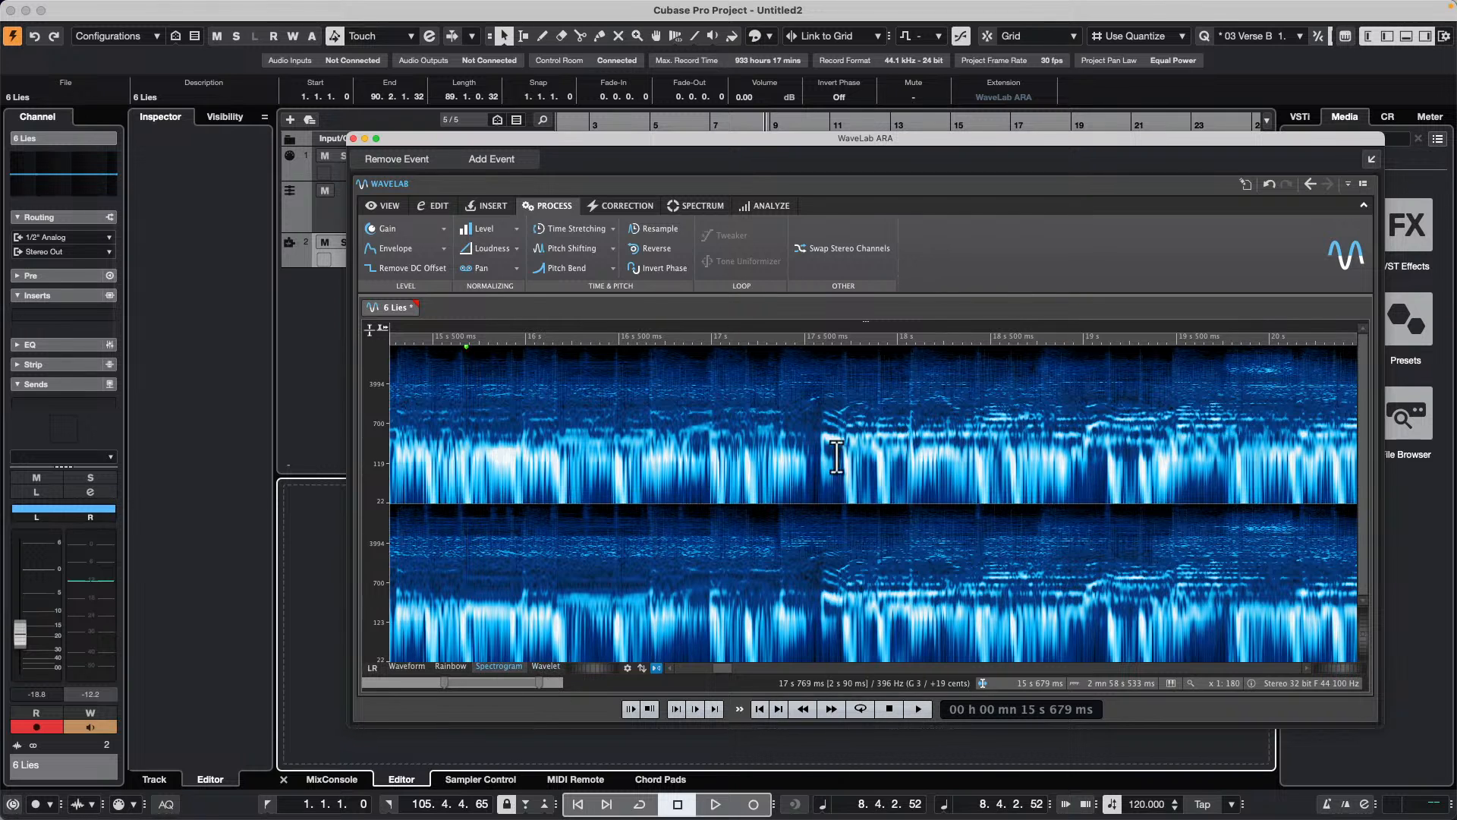
pyautogui.click(696, 206)
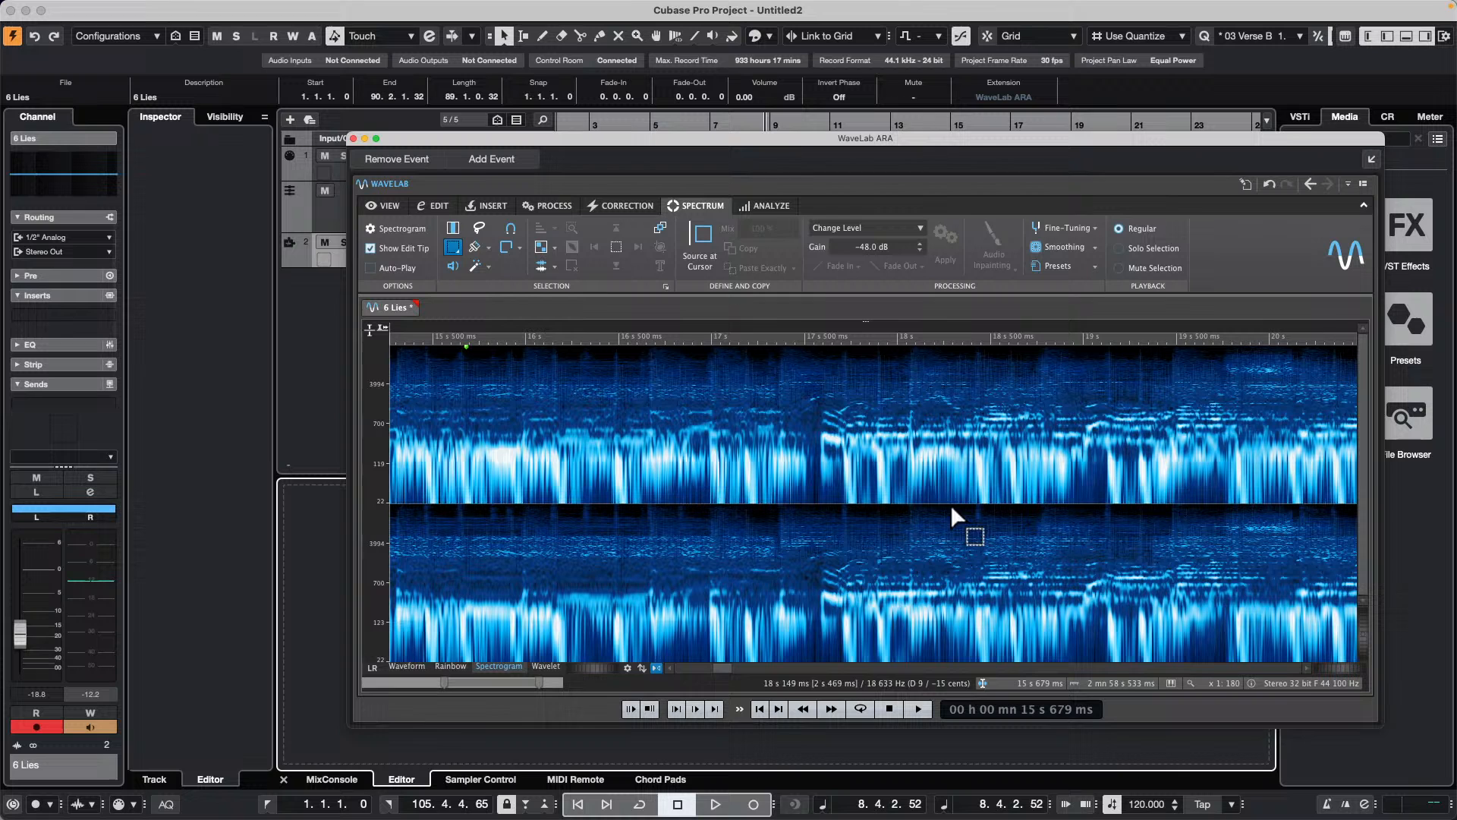
pyautogui.click(625, 206)
pyautogui.click(553, 208)
pyautogui.click(496, 208)
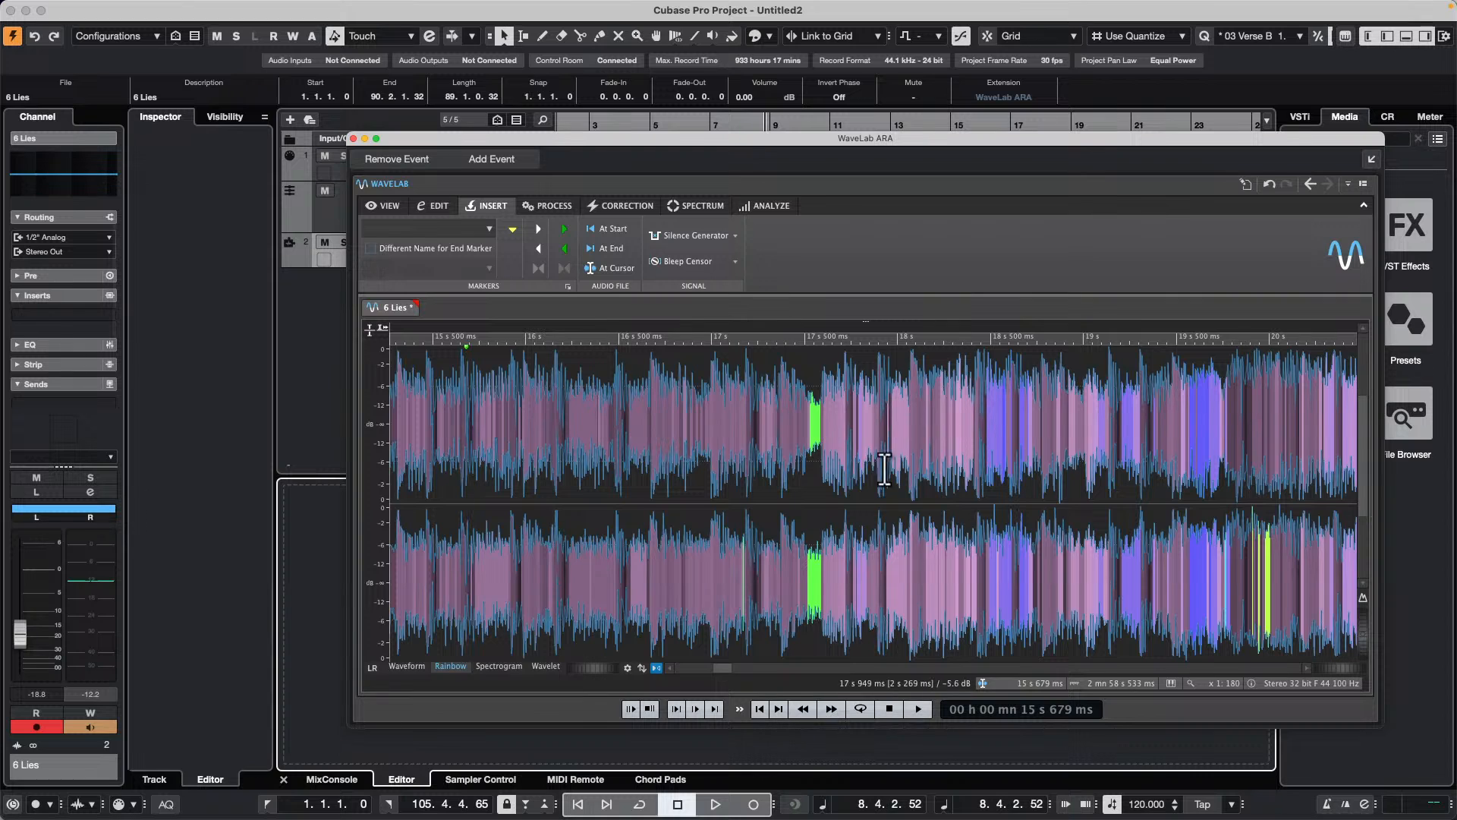
# Step: Close the WaveLab ARA window and set the 6 Lies track to No Extension
pyautogui.click(353, 138)
pyautogui.click(524, 261)
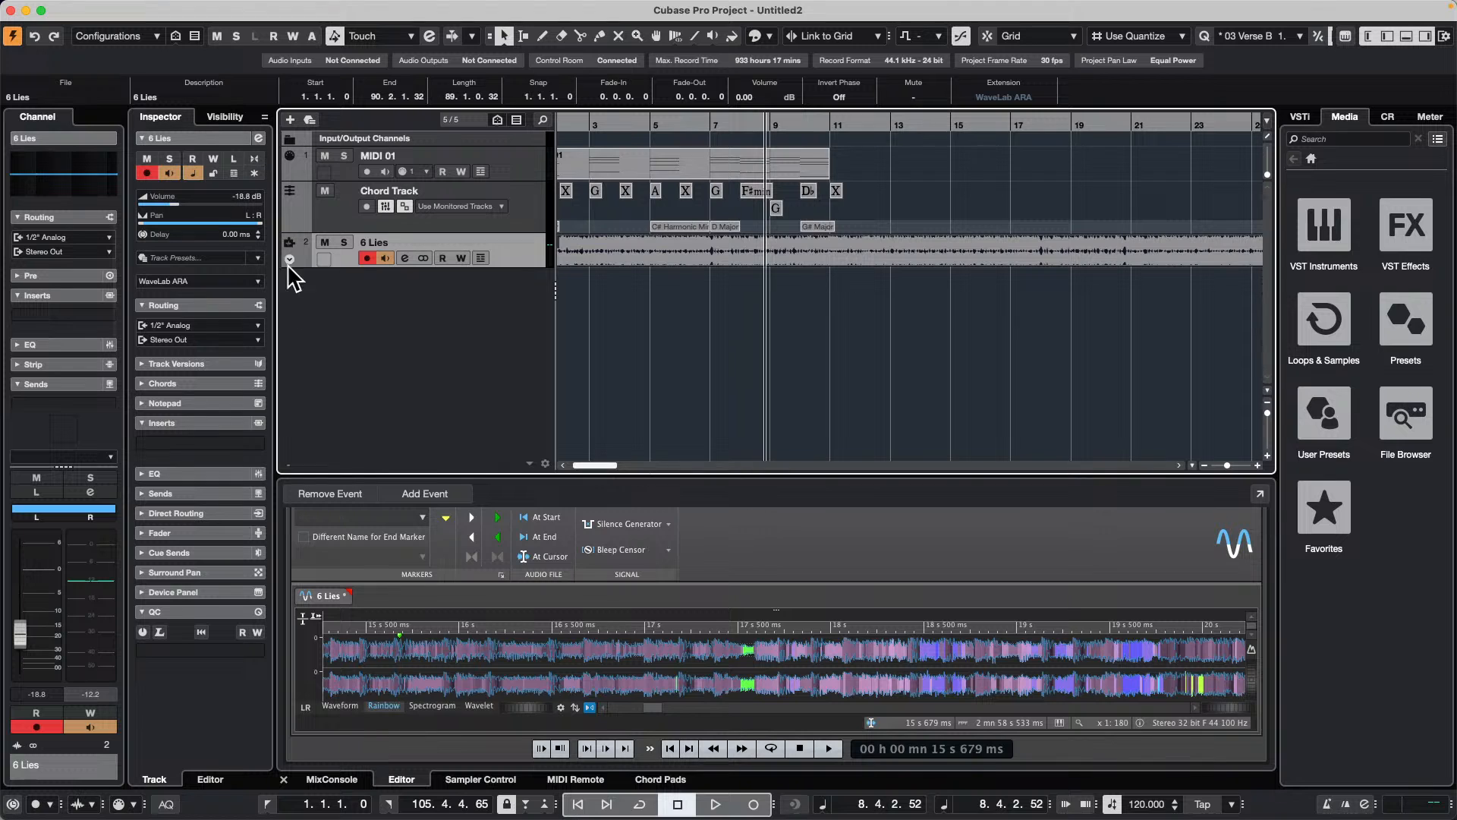
pyautogui.click(214, 282)
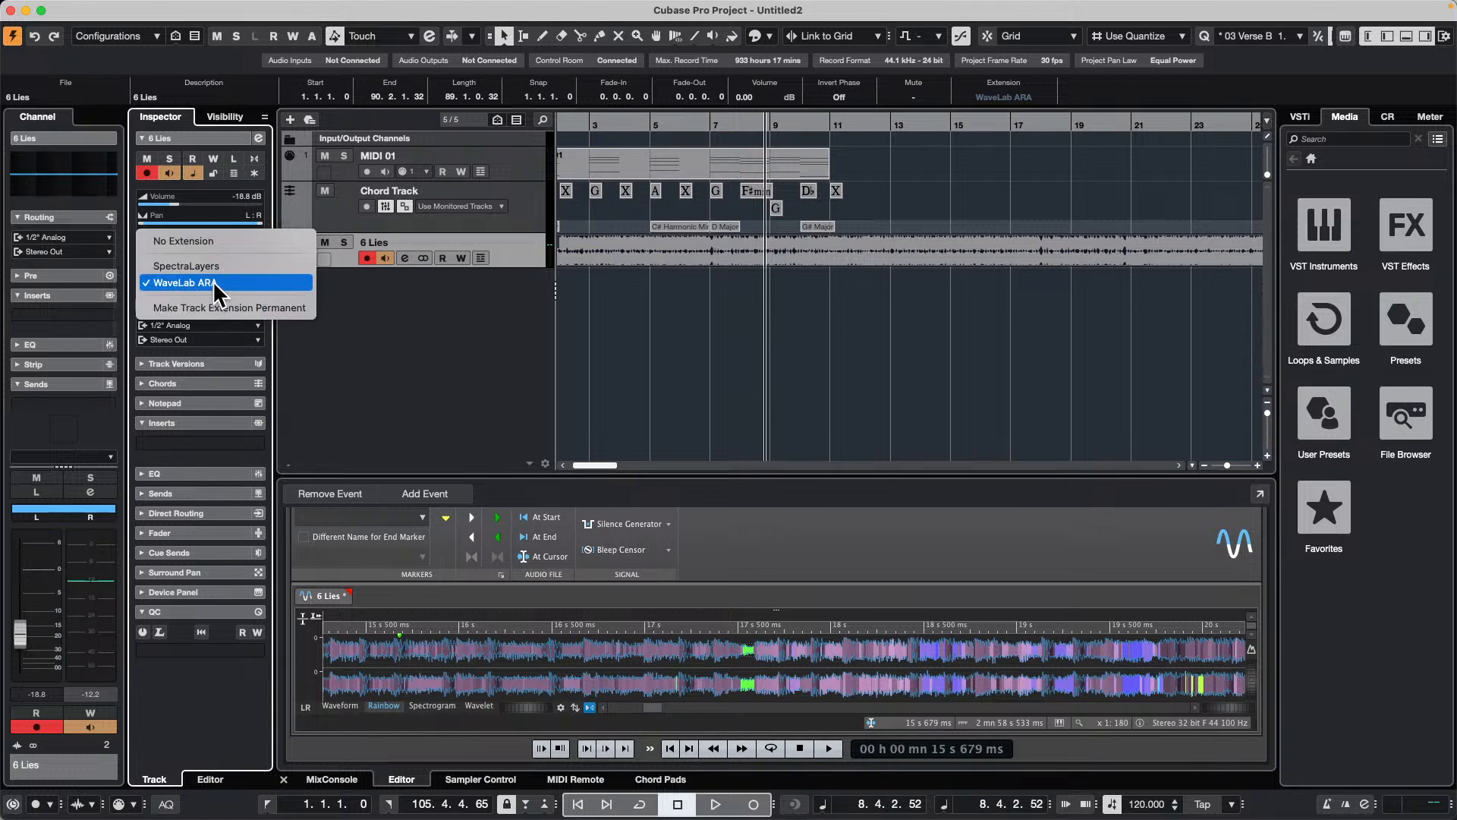
pyautogui.click(222, 240)
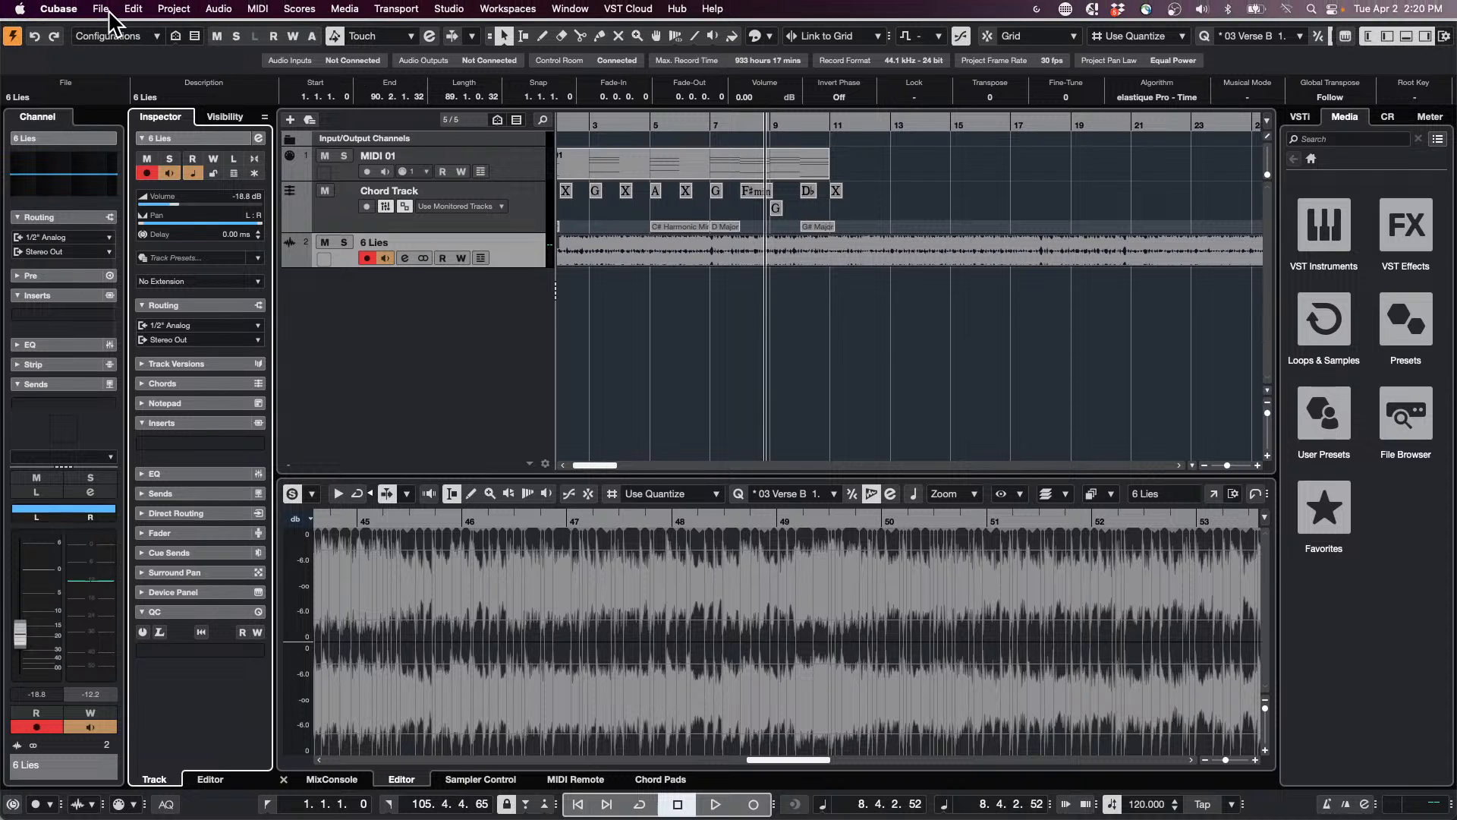
# Step: Open the recent project be someone.cpr and activate it
pyautogui.click(101, 9)
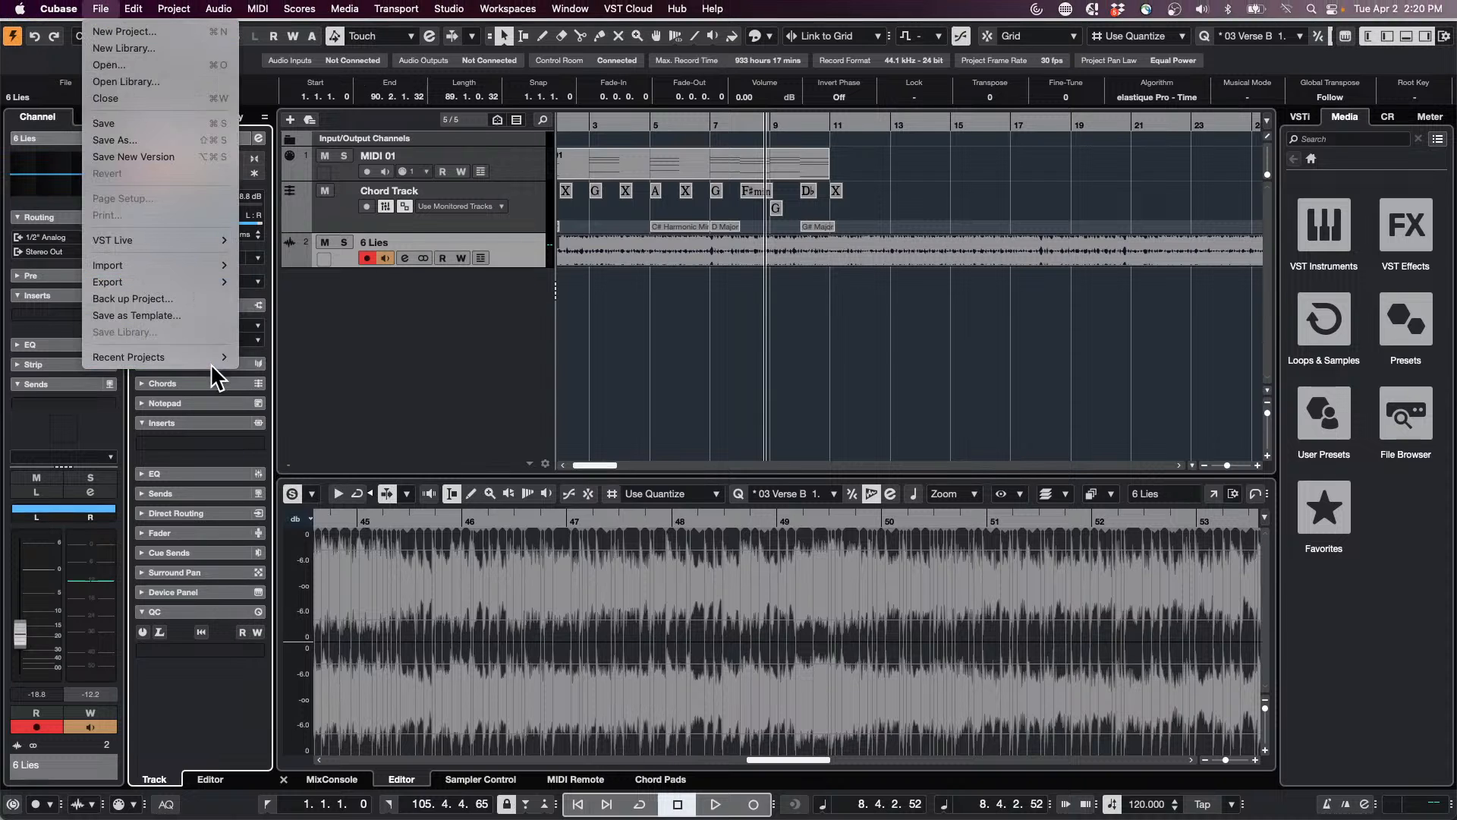
pyautogui.moveTo(216, 357)
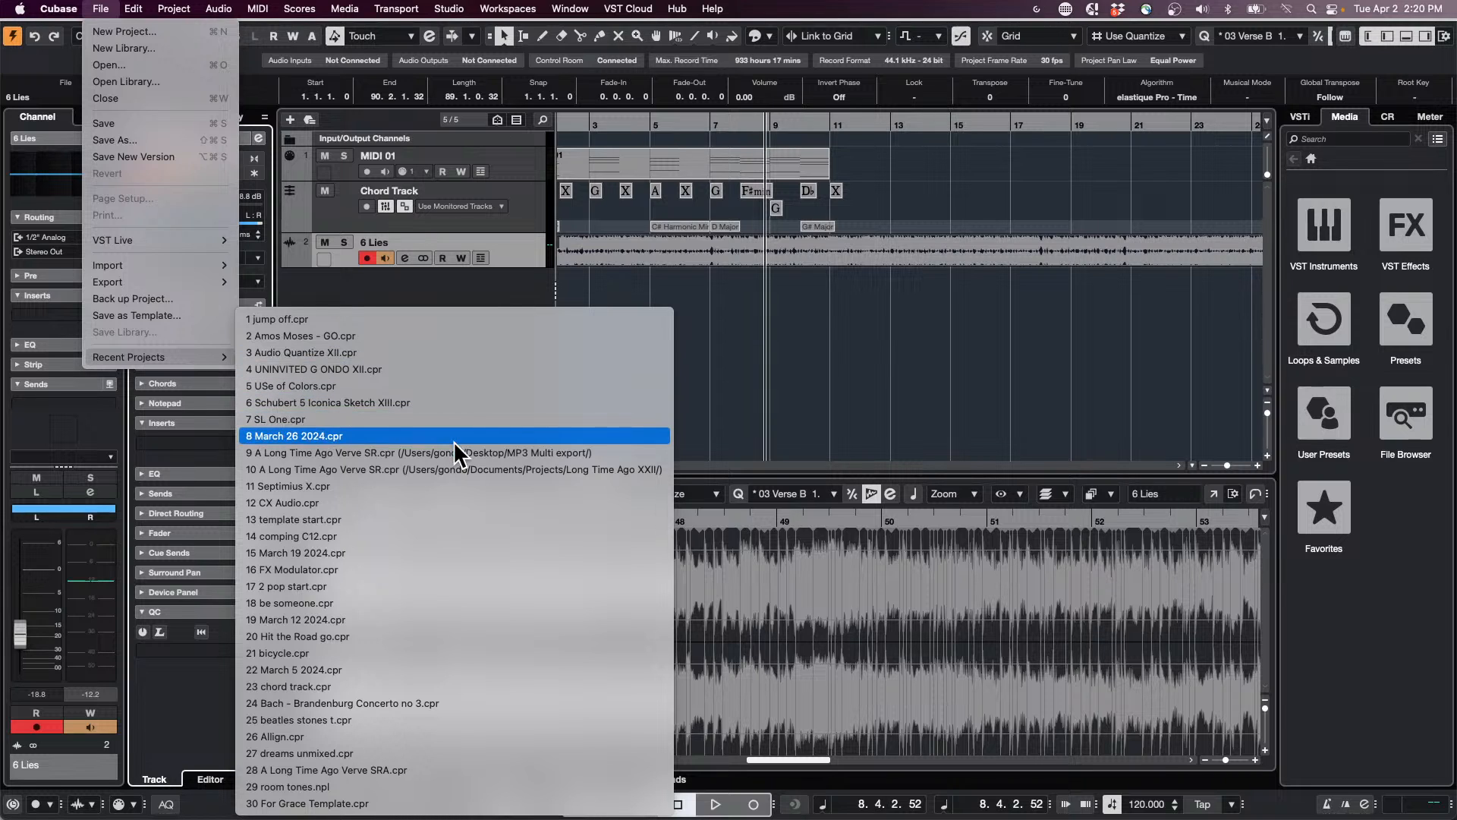
pyautogui.click(343, 601)
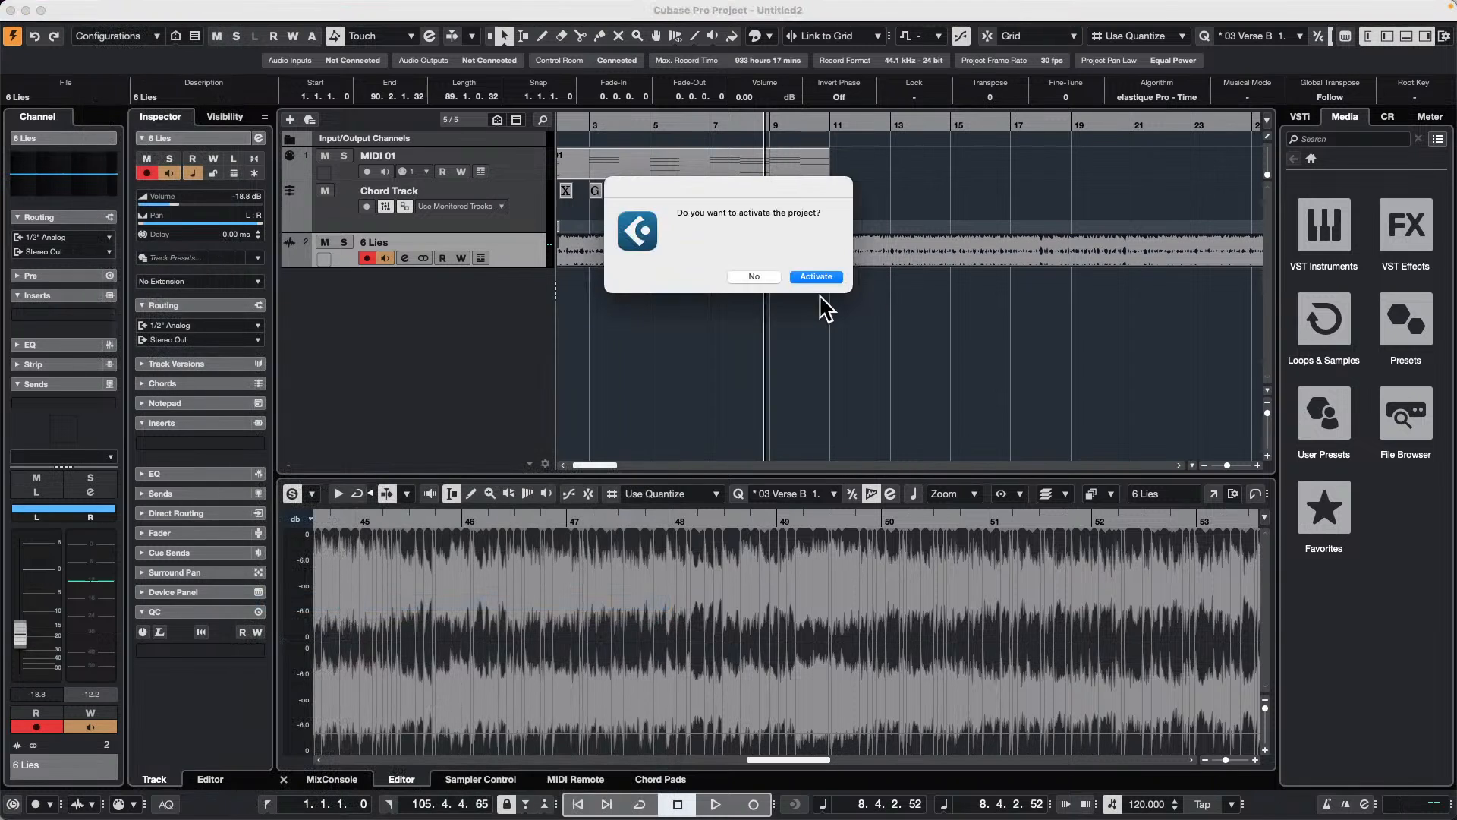
pyautogui.click(817, 277)
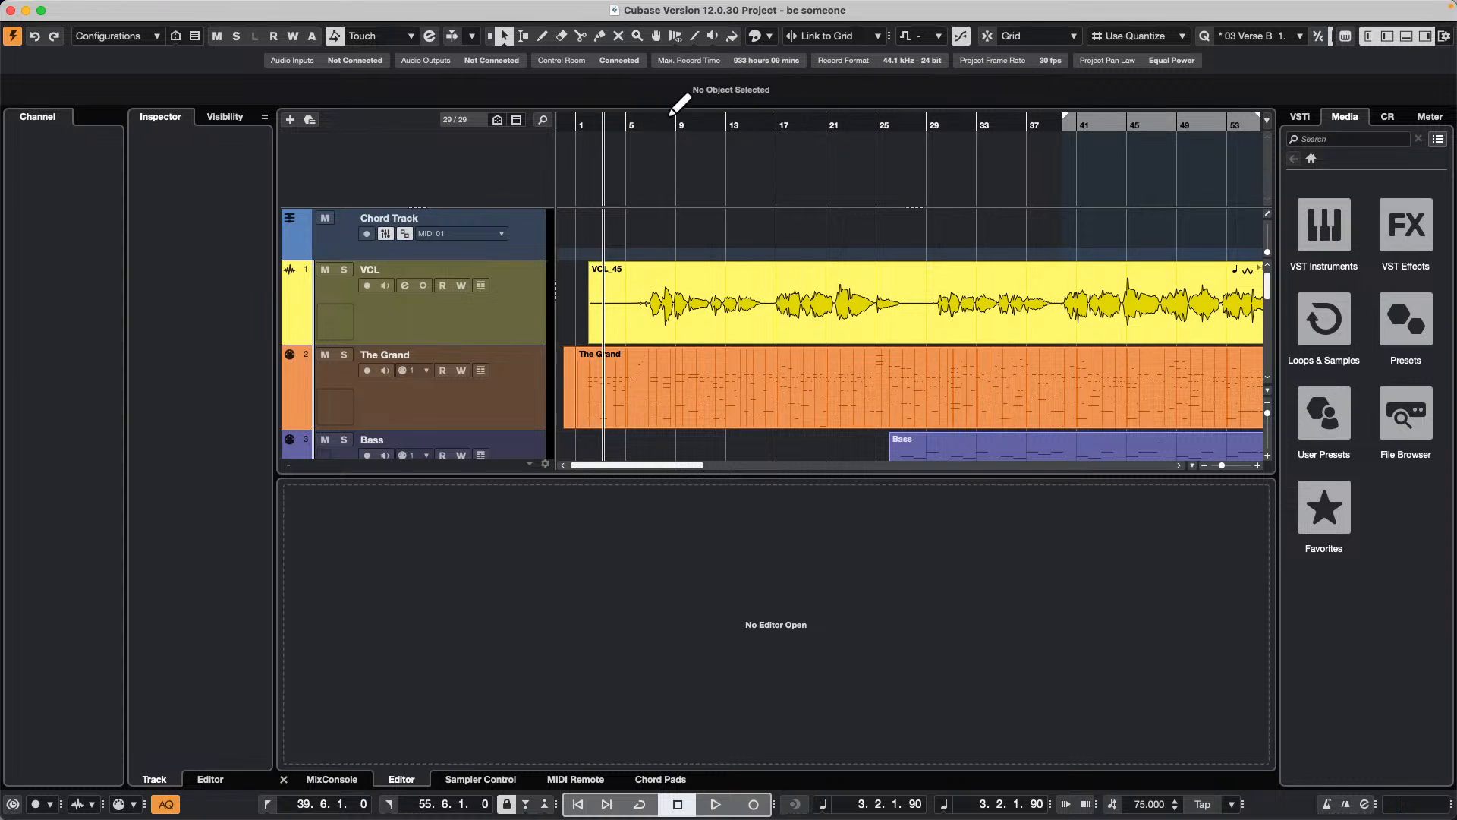
# Step: Open the VCL_45 vocal event in the Sample Editor and enable Edit VariAudio to show its pitch segments
pyautogui.moveTo(640, 124); pyautogui.dragTo(640, 106)
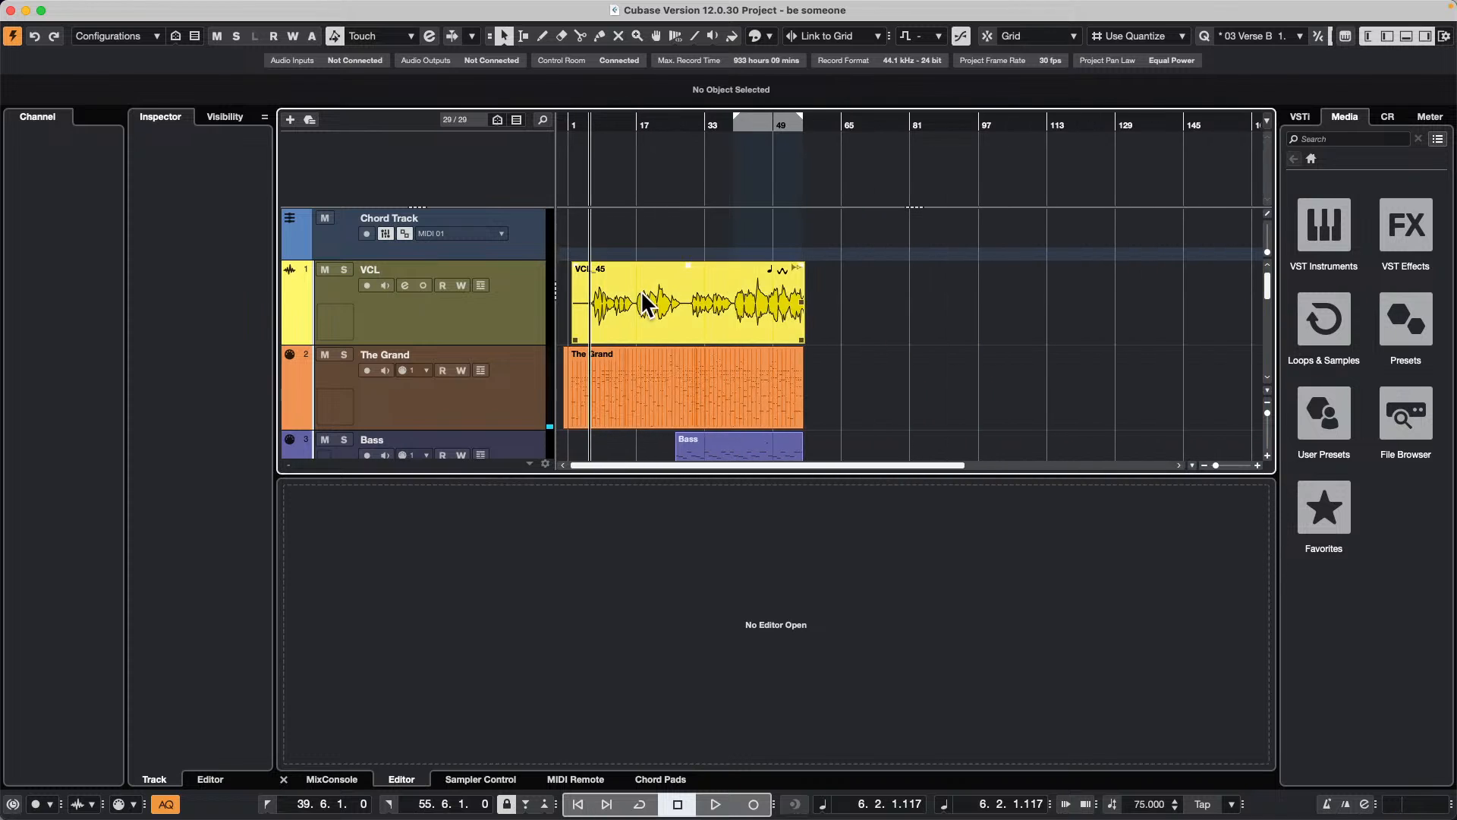
pyautogui.doubleClick(687, 318)
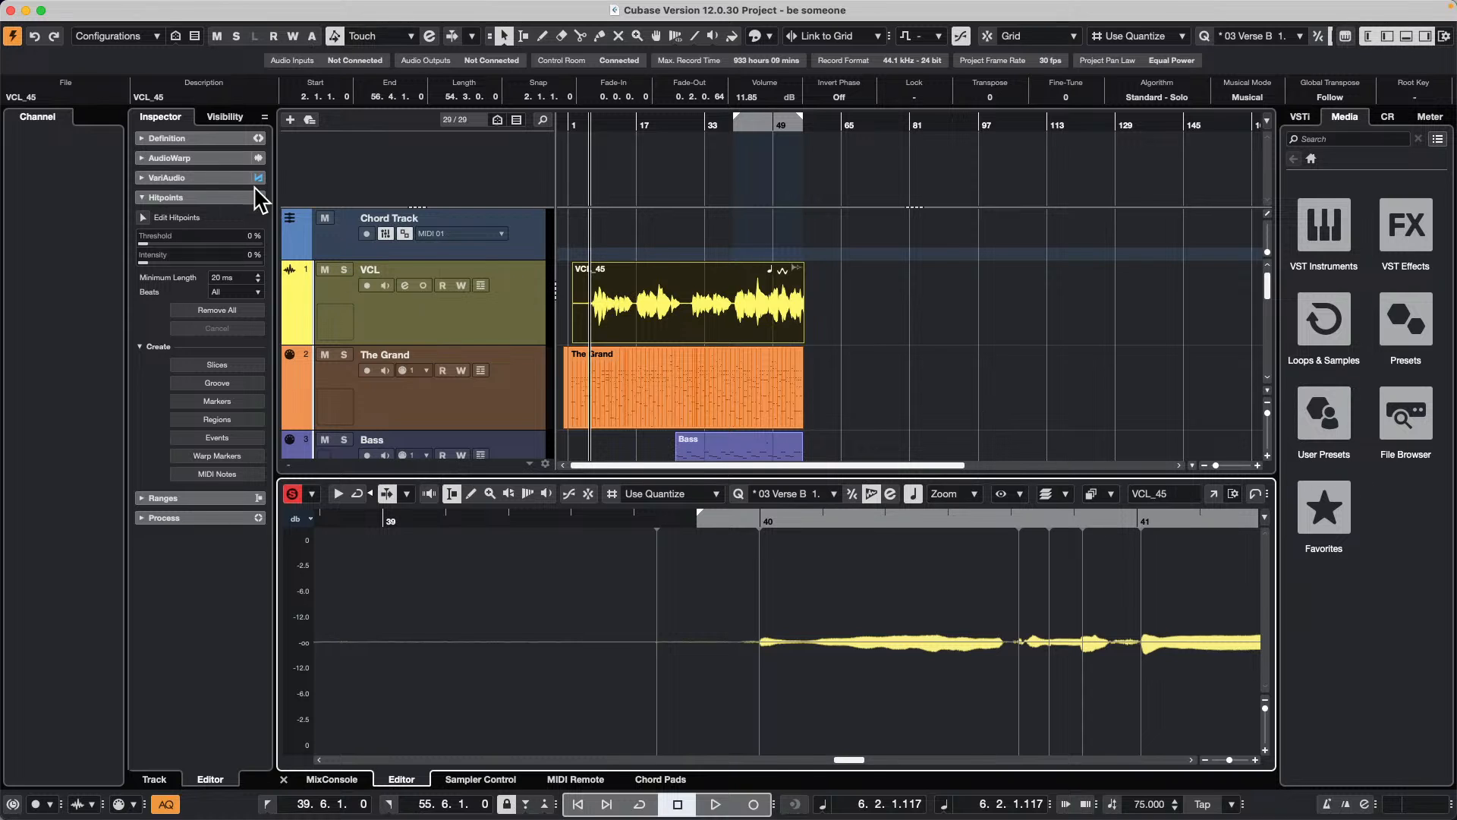
pyautogui.click(152, 177)
pyautogui.click(143, 197)
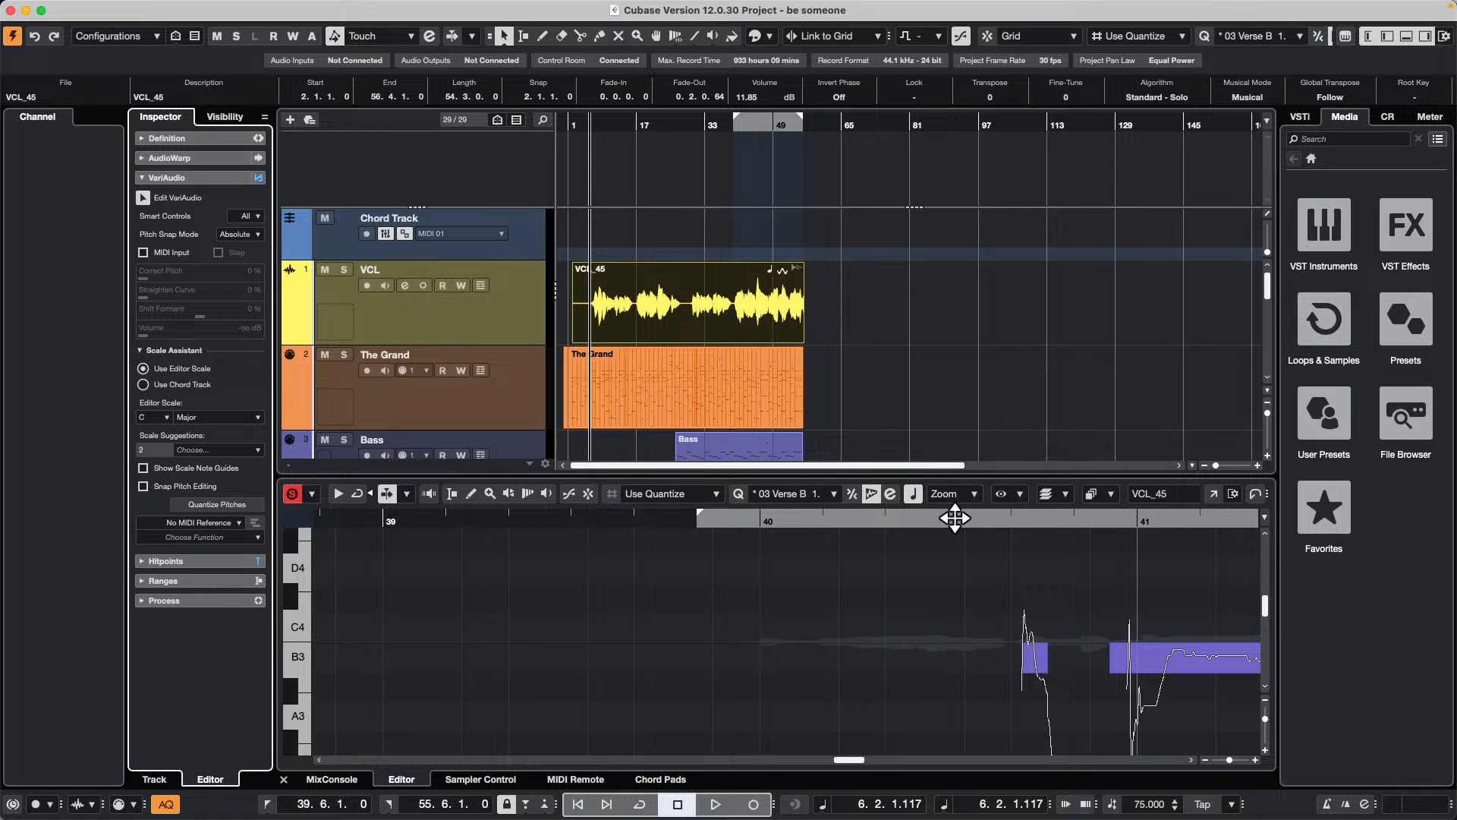
pyautogui.moveTo(286, 630)
pyautogui.mouseDown()
pyautogui.moveTo(335, 627)
pyautogui.moveTo(266, 612)
pyautogui.mouseUp()
pyautogui.moveTo(645, 525); pyautogui.dragTo(620, 475)
pyautogui.scroll(-1, 914, 653)
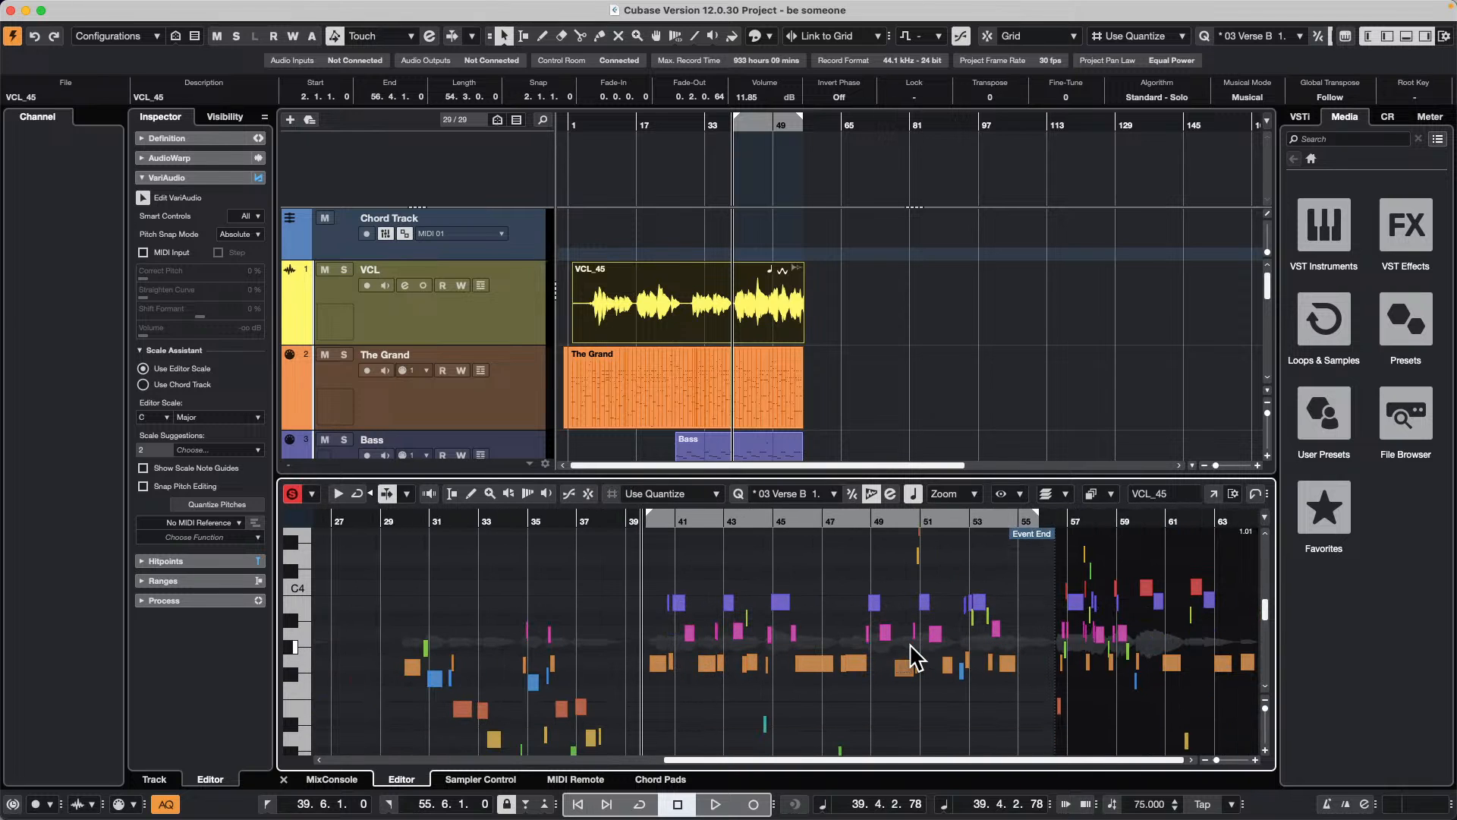
# Step: Extract MIDI from VCL_45 to a new MIDI track, using Notes and Static Pitchbend Data and Dynamic Velocity
pyautogui.click(502, 313)
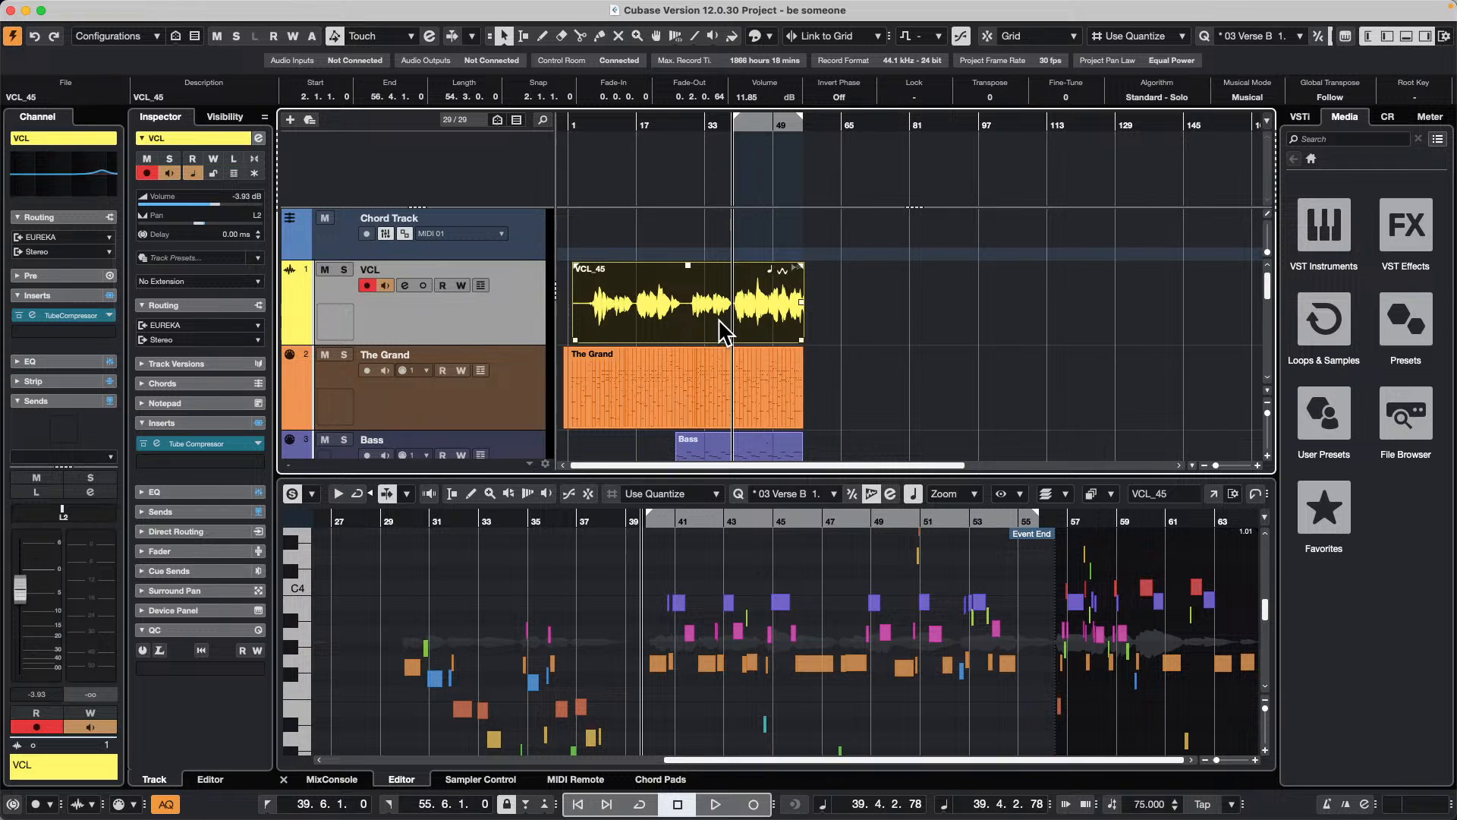
pyautogui.click(632, 333)
pyautogui.doubleClick(662, 340)
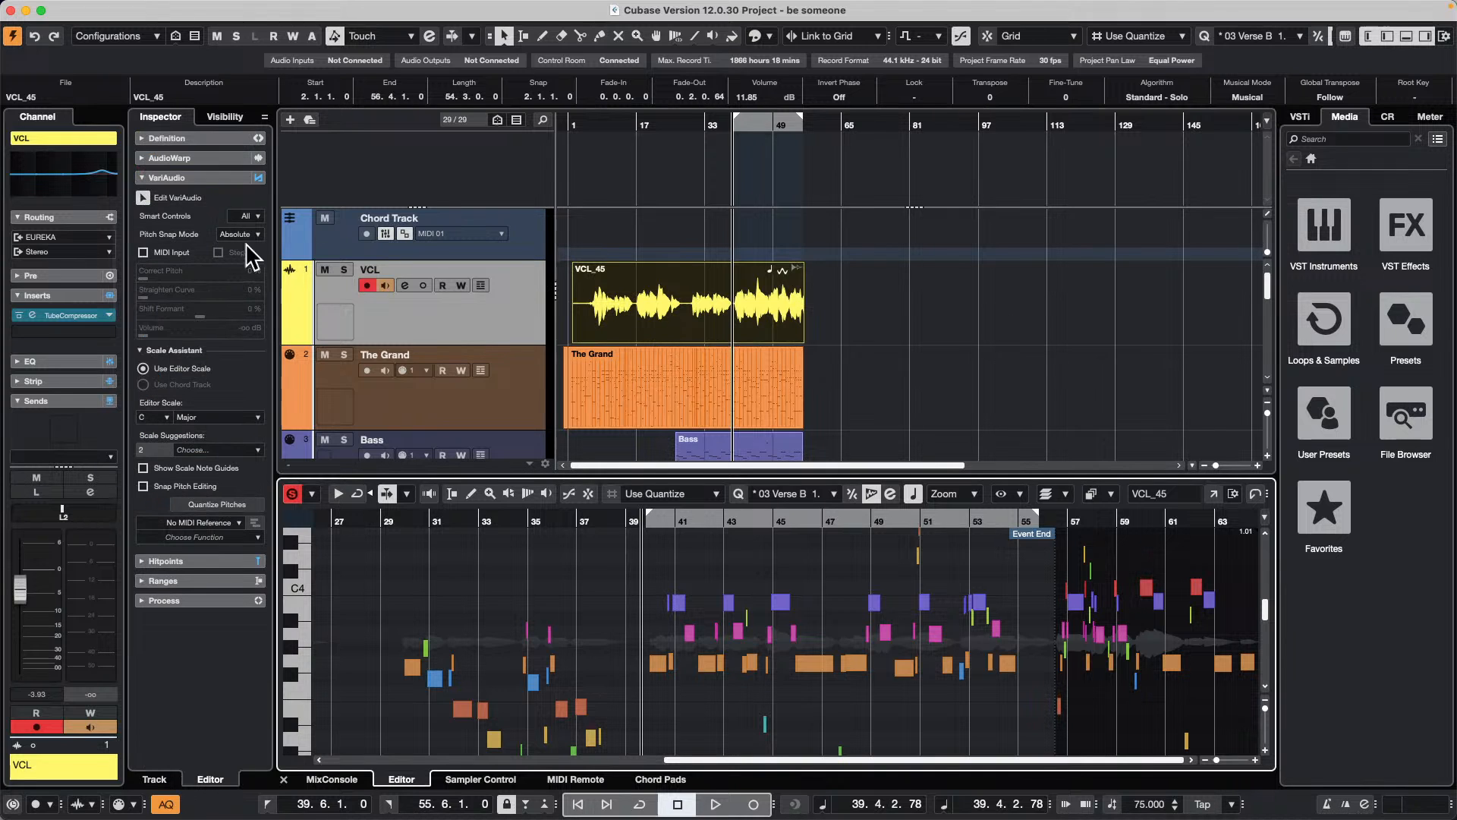
pyautogui.click(221, 535)
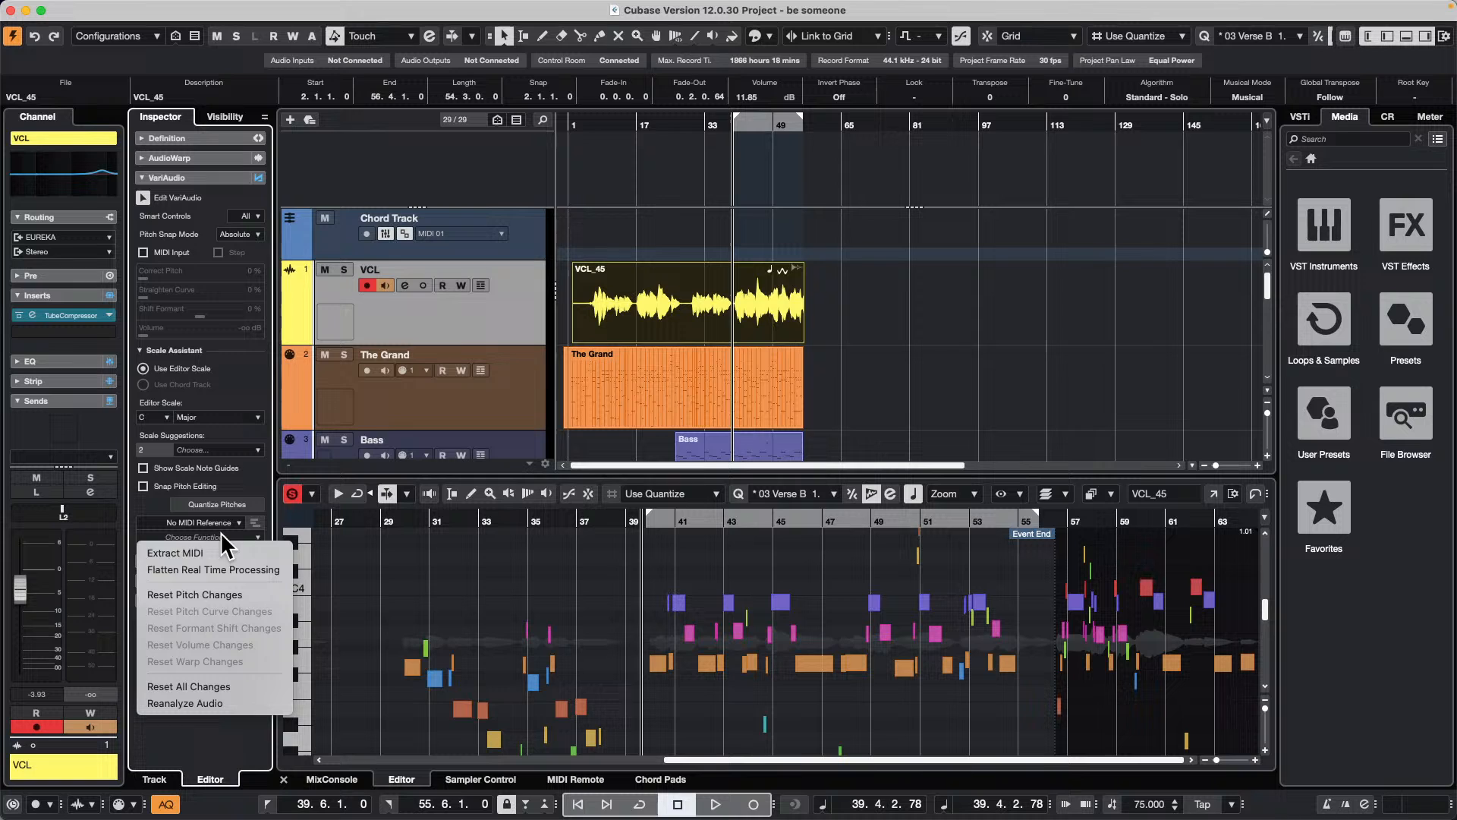
pyautogui.click(221, 555)
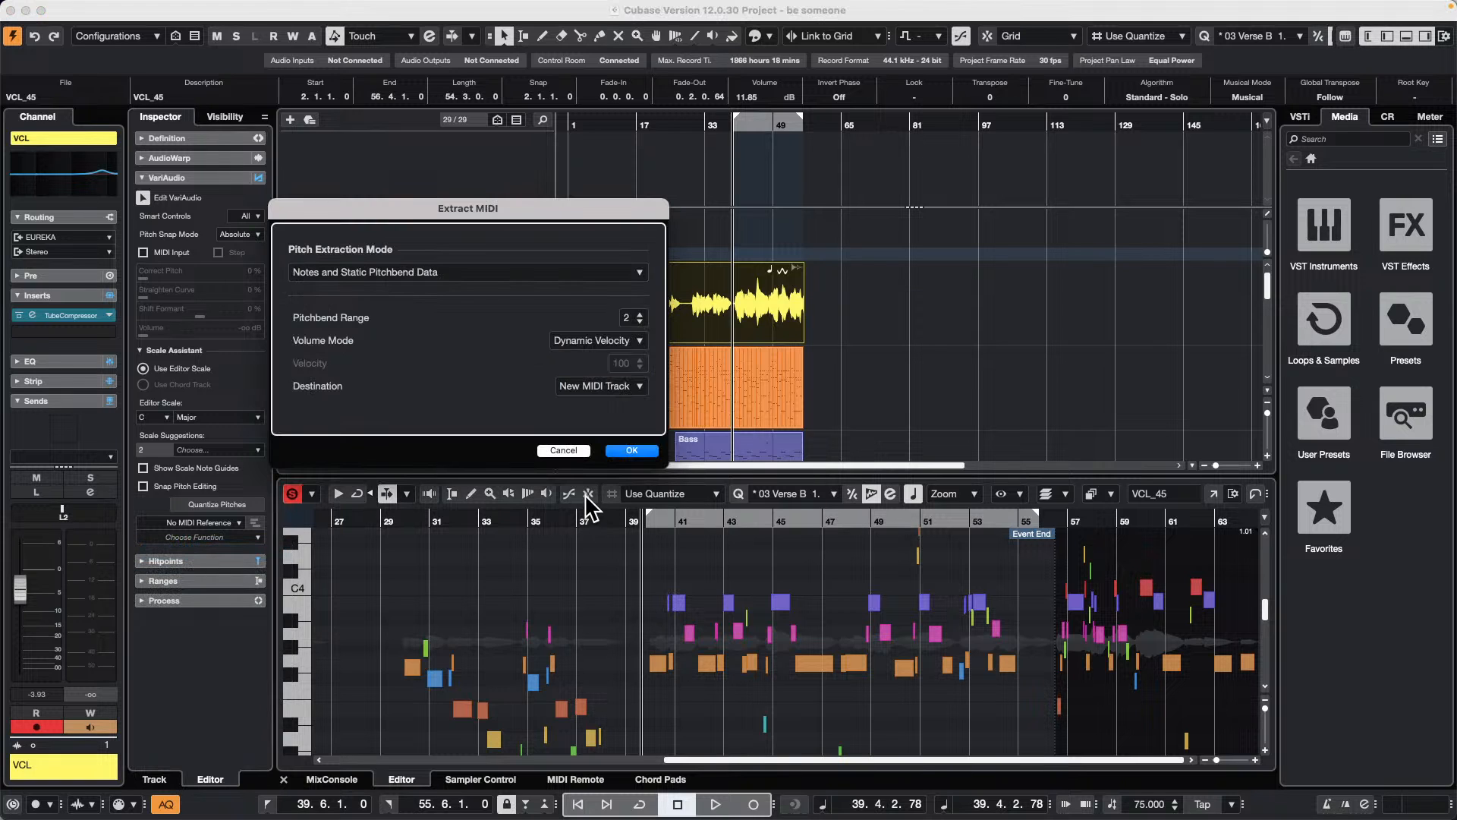
pyautogui.click(631, 450)
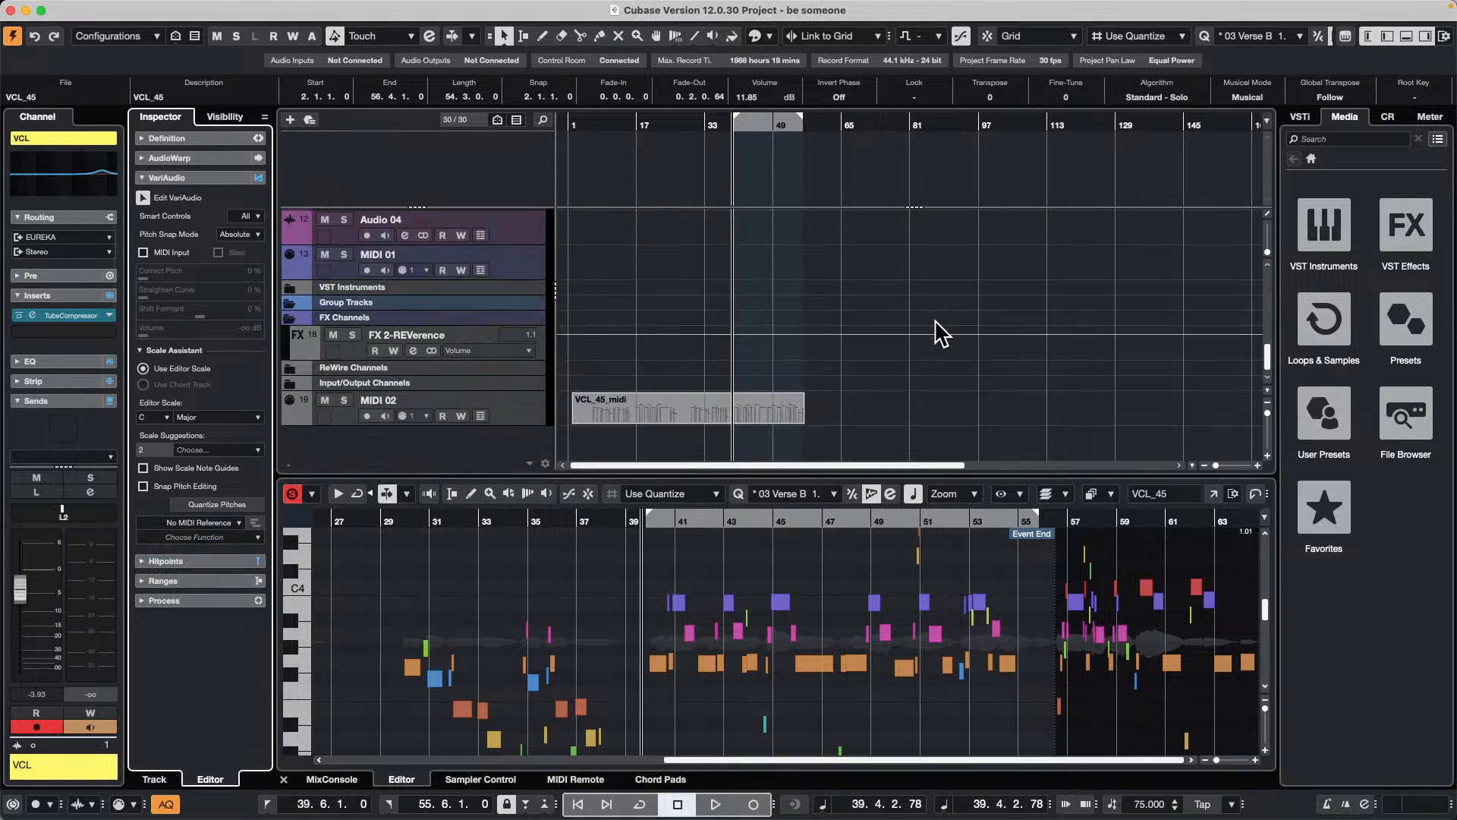
# Step: Open the extracted VCL_45_midi part in the Key Editor and examine its notes against the VCL vocal event
pyautogui.doubleClick(687, 413)
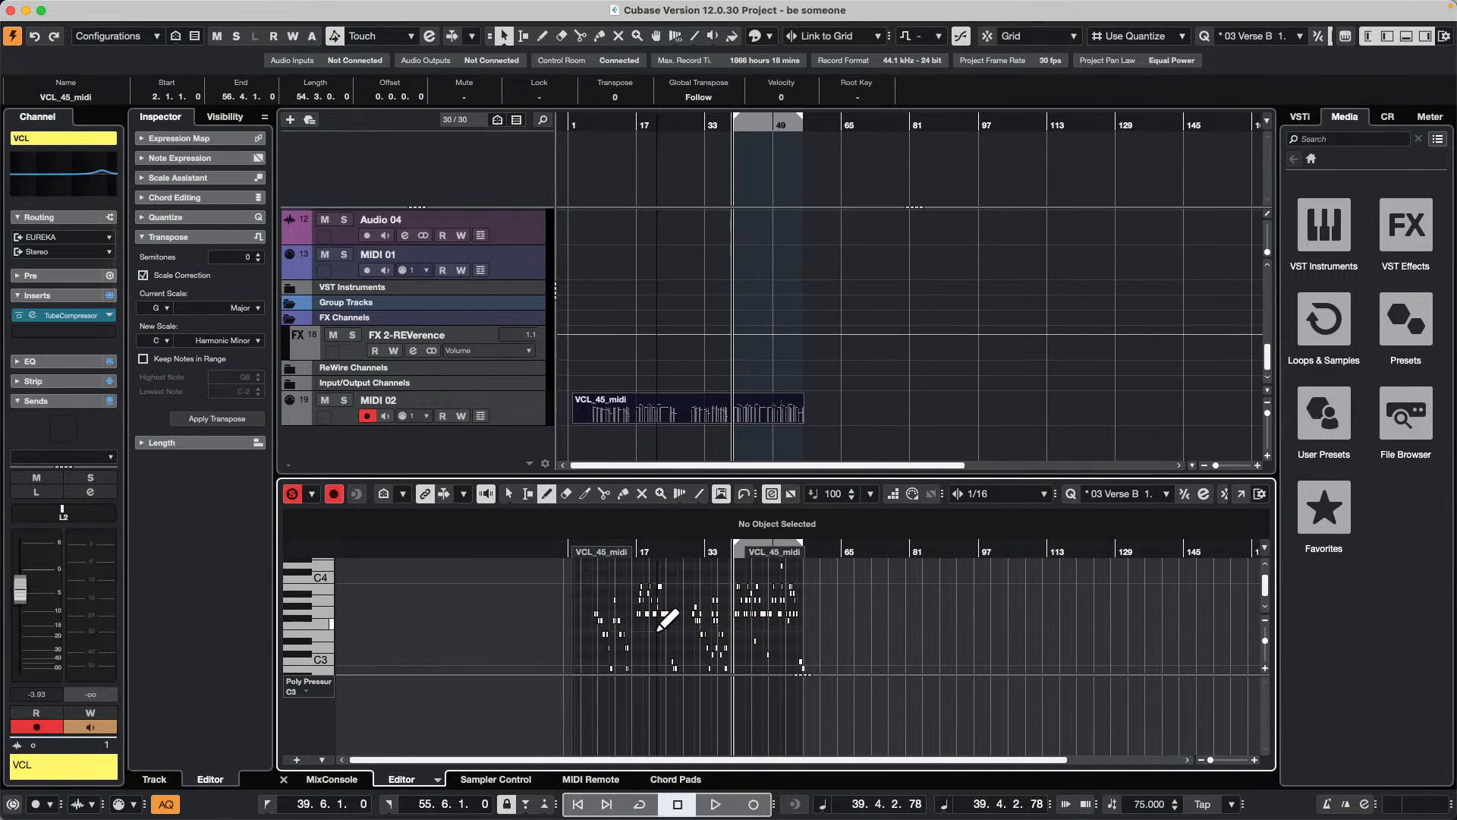
pyautogui.moveTo(672, 551)
pyautogui.mouseDown()
pyautogui.moveTo(560, 563)
pyautogui.moveTo(563, 589)
pyautogui.mouseUp()
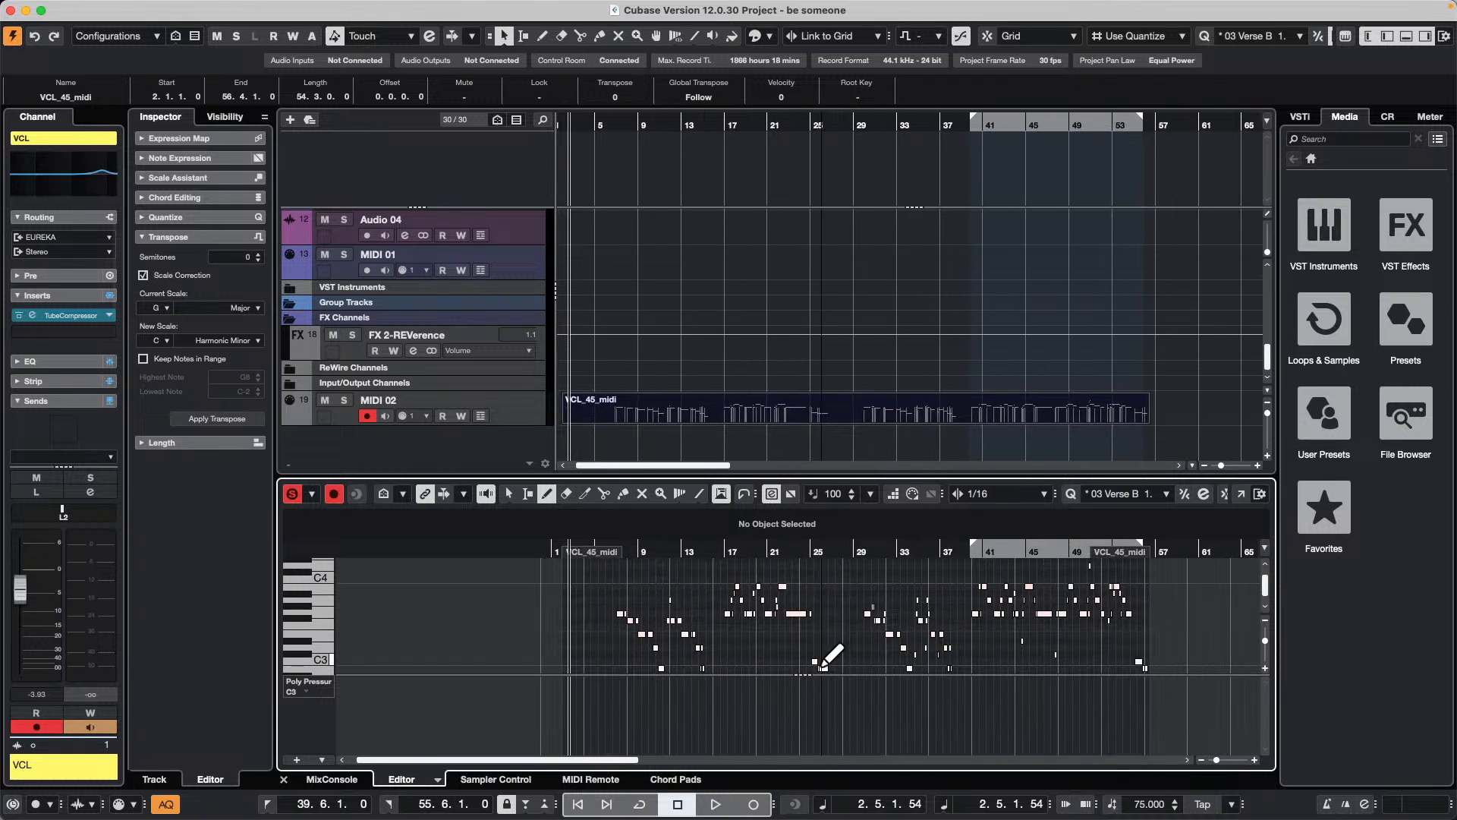
pyautogui.scroll(10, 650, 357)
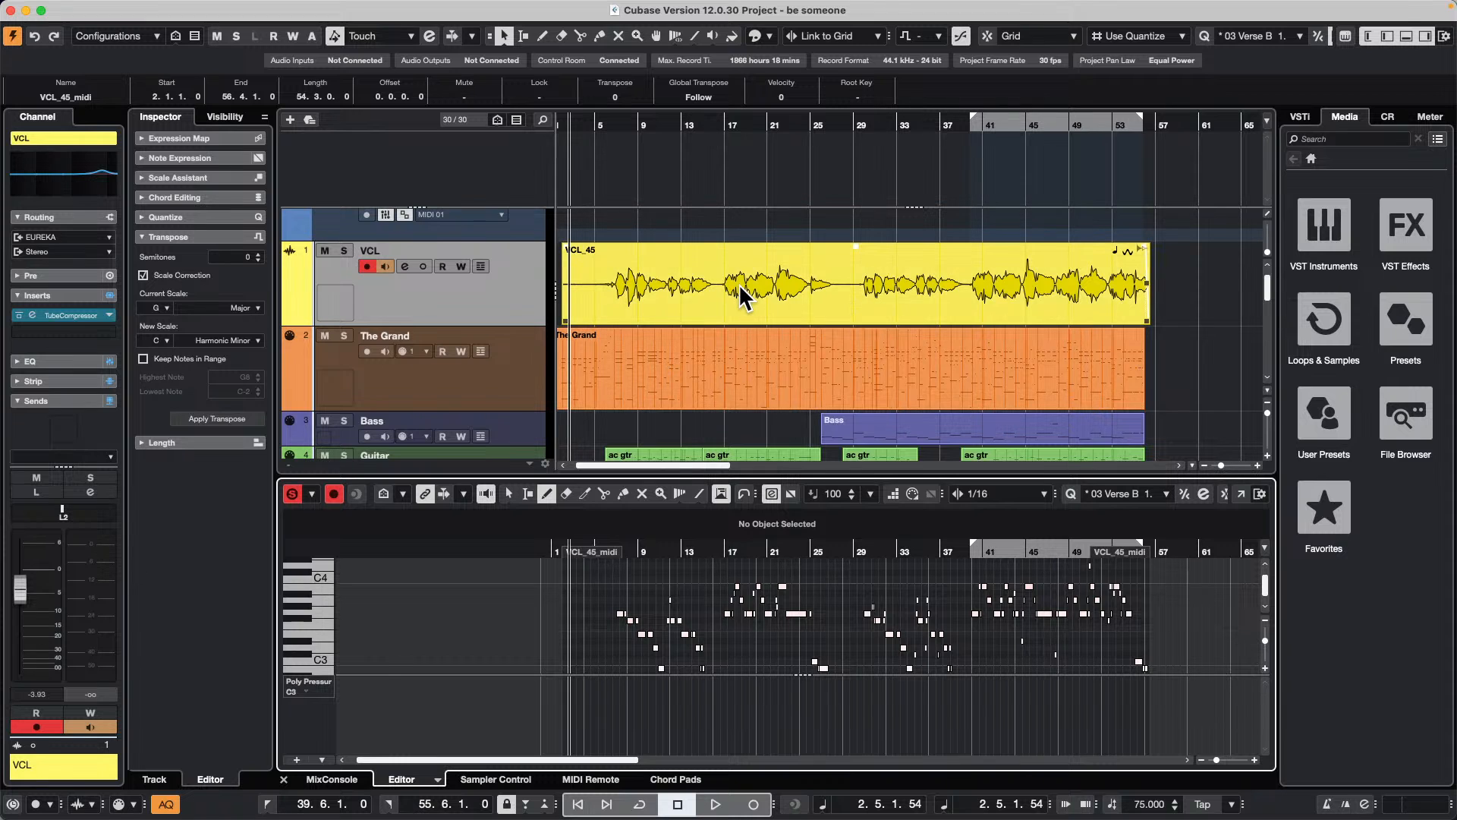
# Step: Reopen the VCL_45 vocal event, view its Definition settings, and return to its VariAudio segments
pyautogui.click(755, 296)
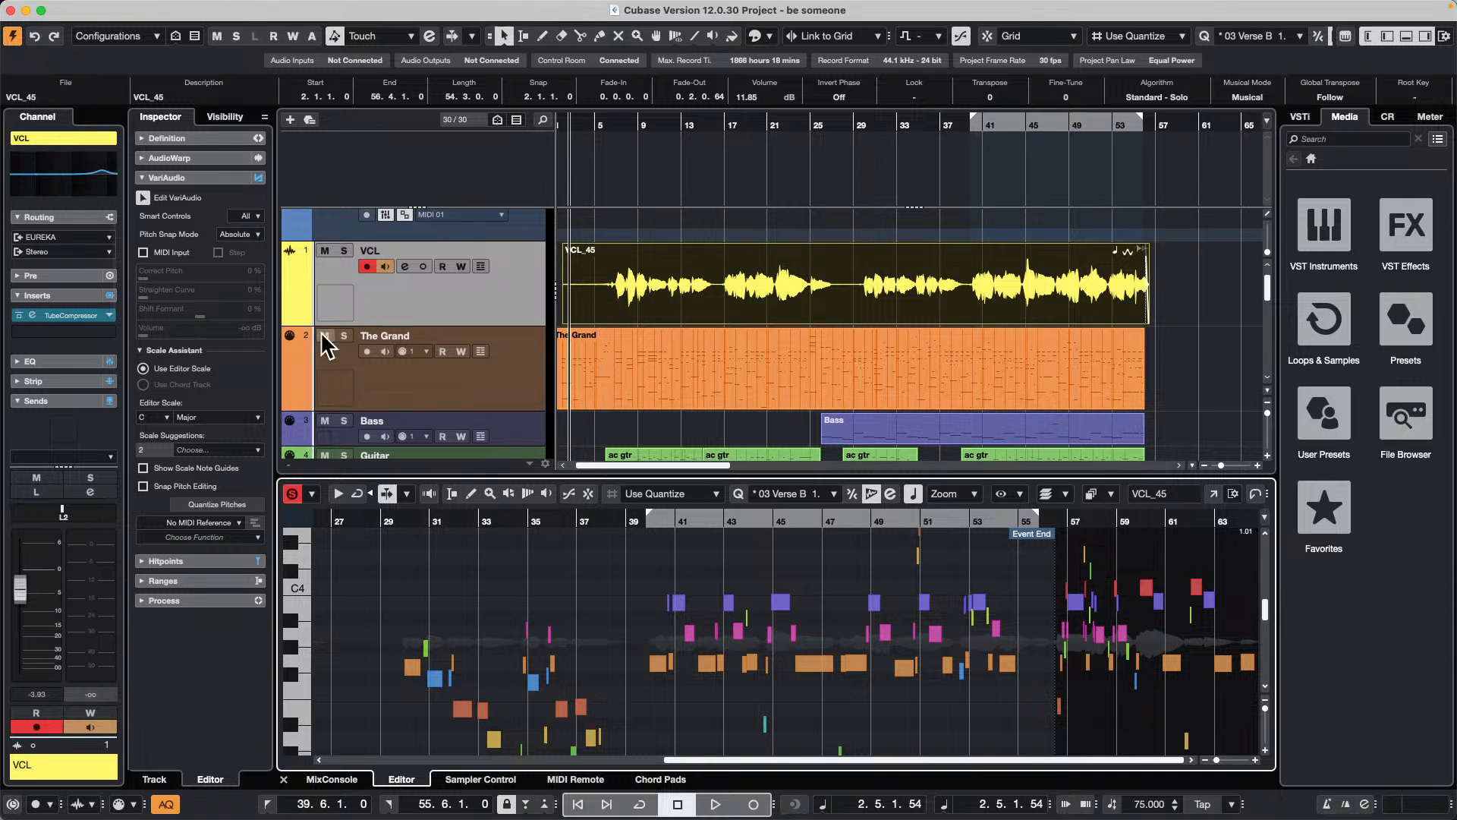
pyautogui.click(213, 138)
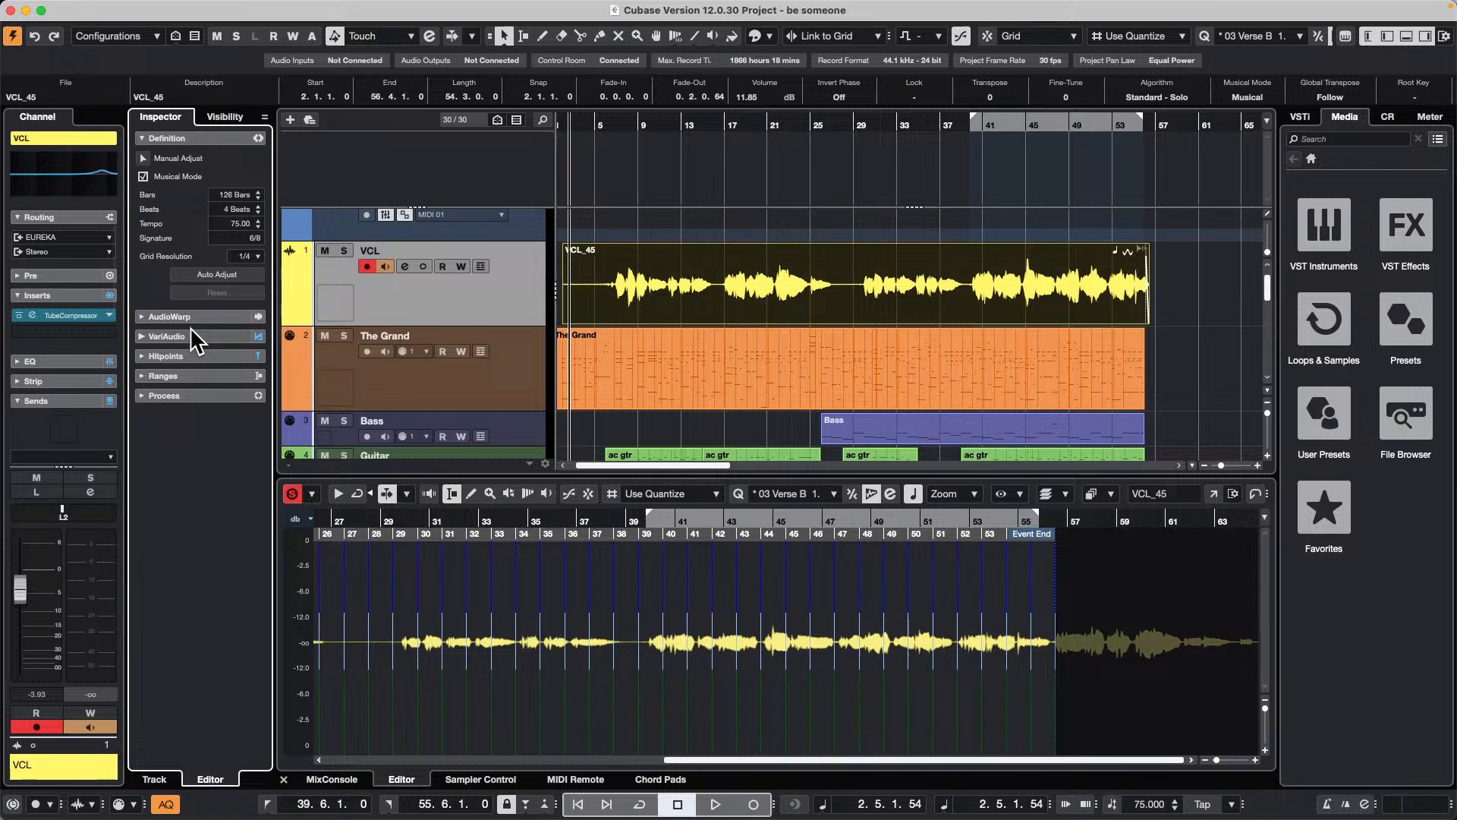
pyautogui.click(195, 334)
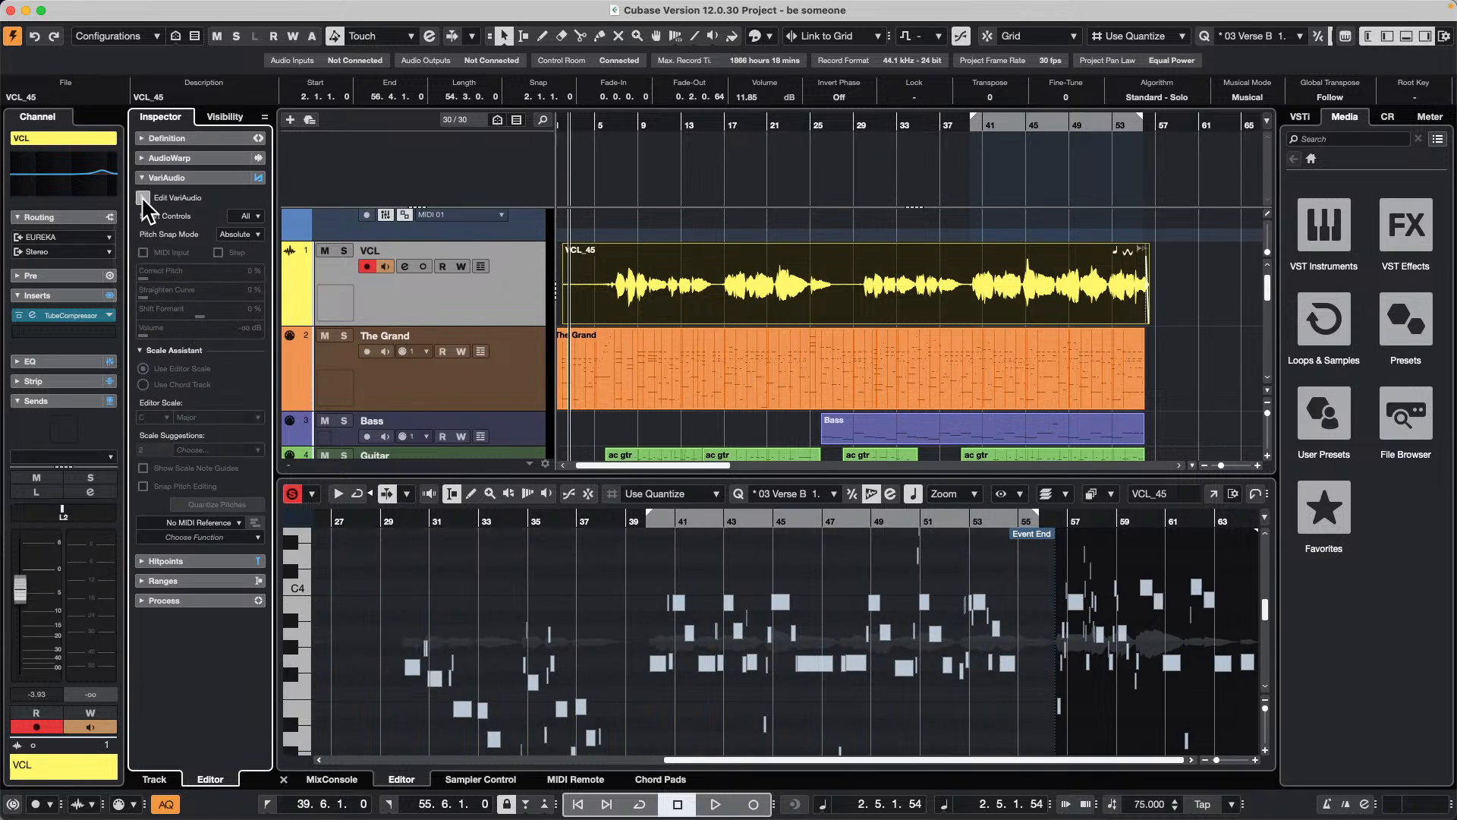
# Step: Enable Edit VariAudio for VCL_45, turn on acoustic feedback, and audition a vocal segment near bar 40 by nudging its pitch
pyautogui.click(143, 197)
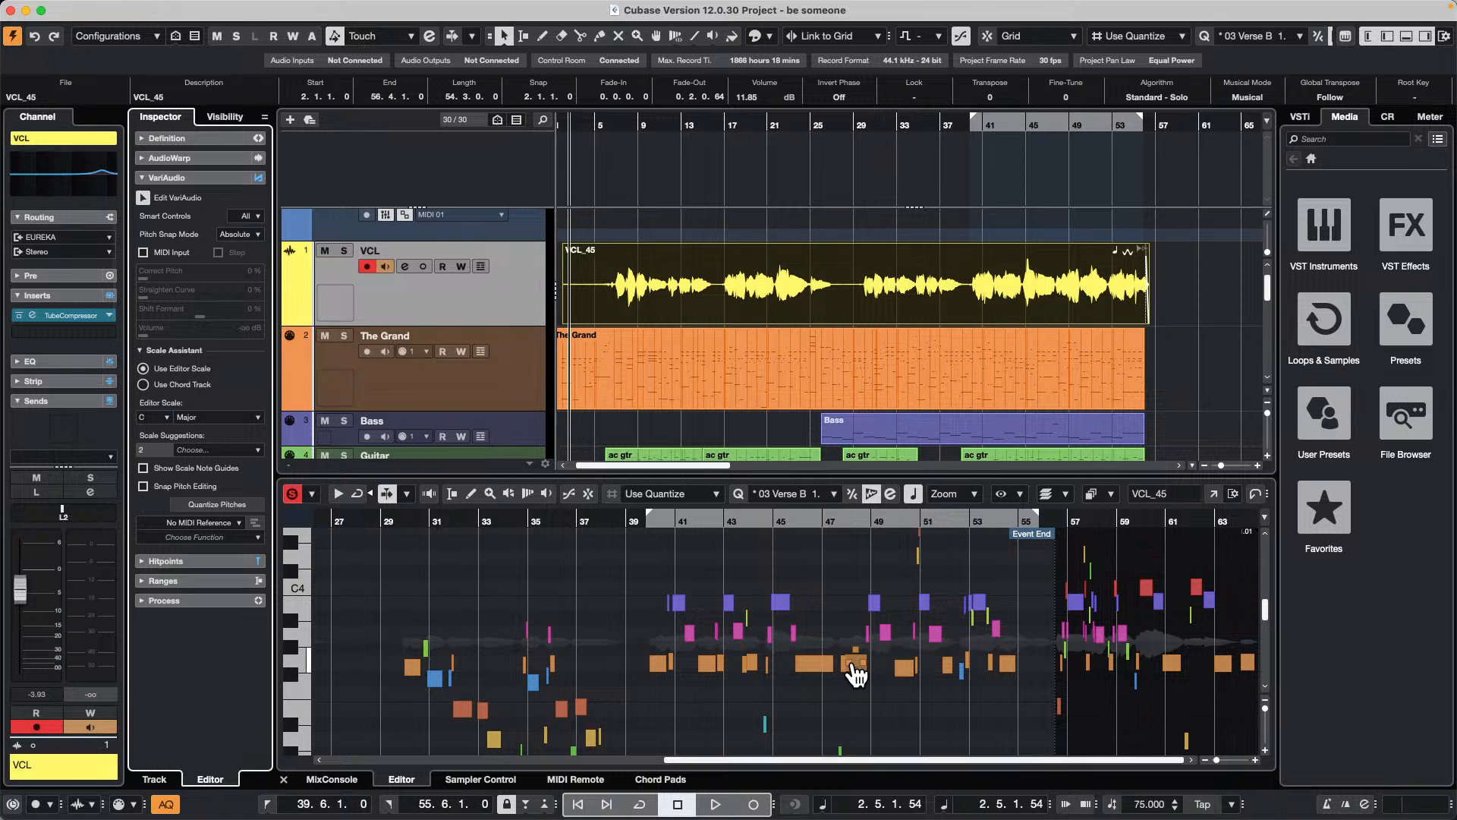
pyautogui.moveTo(853, 665)
pyautogui.mouseDown()
pyautogui.moveTo(855, 643)
pyautogui.moveTo(855, 668)
pyautogui.mouseUp()
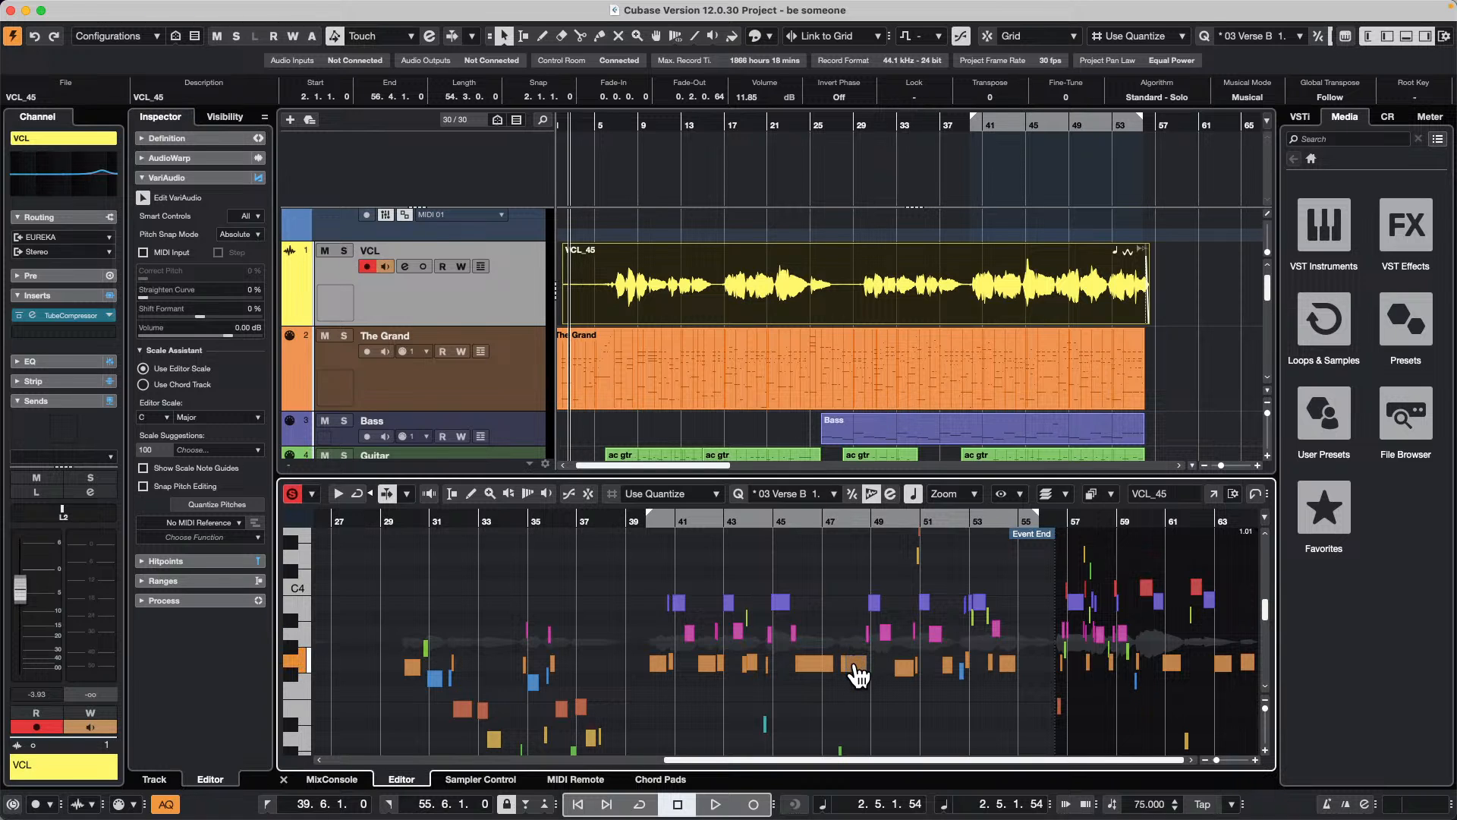
pyautogui.click(429, 493)
pyautogui.moveTo(658, 674)
pyautogui.mouseDown()
pyautogui.moveTo(654, 648)
pyautogui.moveTo(661, 685)
pyautogui.moveTo(657, 663)
pyautogui.mouseUp()
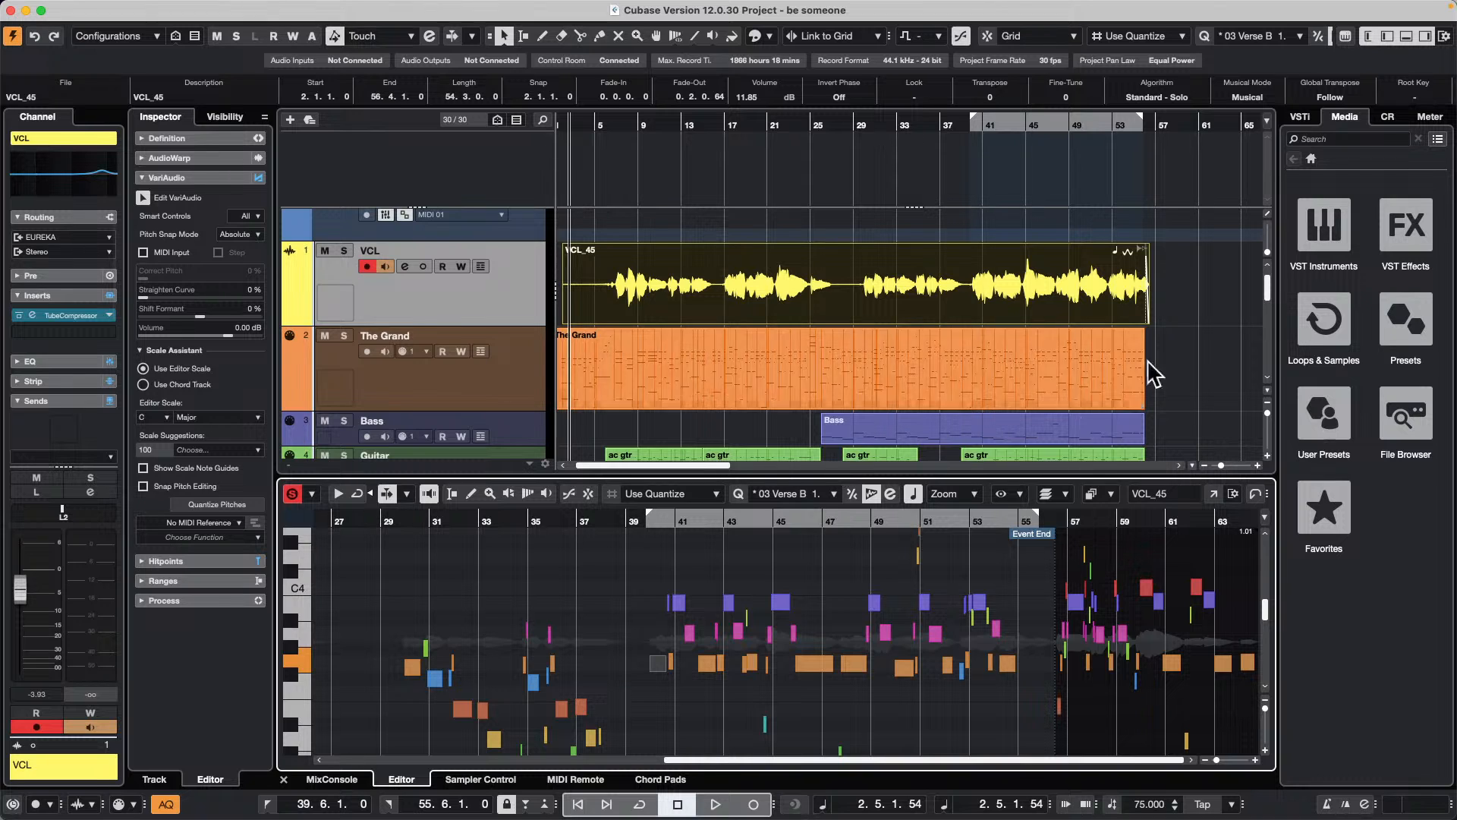
# Step: Zoom the arrangement in around bar 8, enlarge the project area, and apply Zoom Full
pyautogui.moveTo(624, 124); pyautogui.dragTo(628, 194)
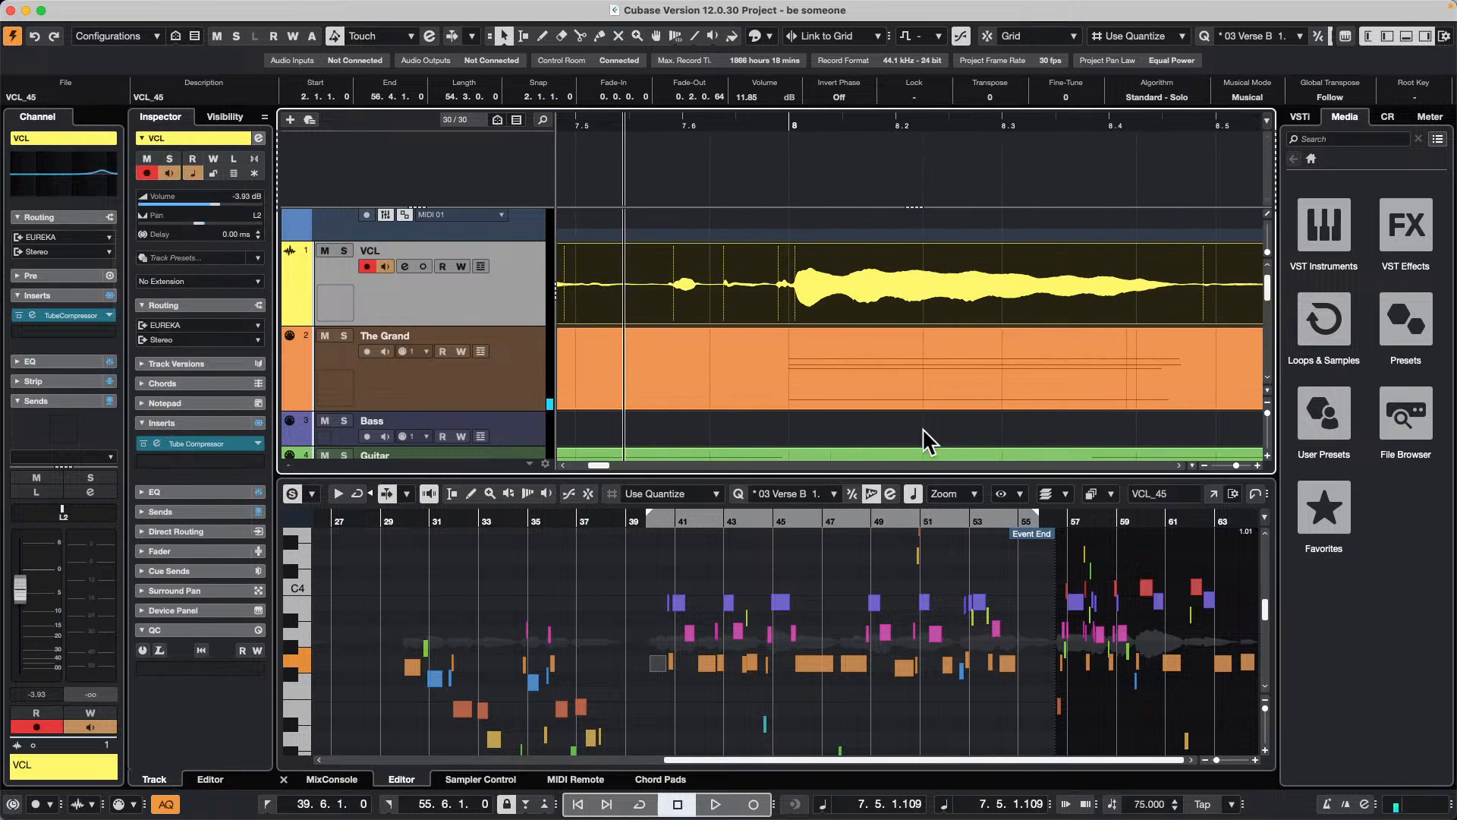
pyautogui.scroll(-3, 922, 428)
pyautogui.moveTo(857, 475); pyautogui.dragTo(856, 497)
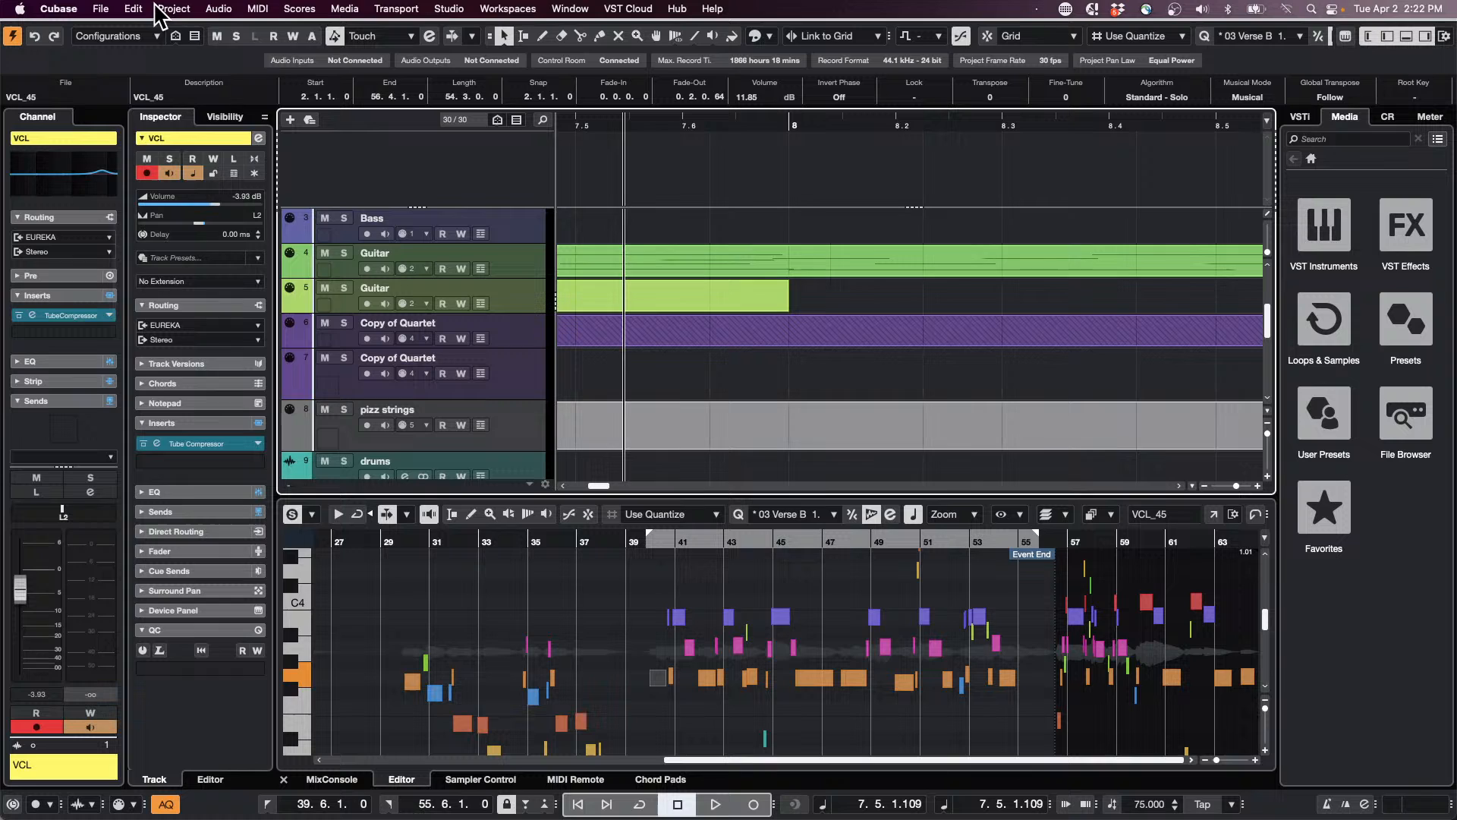
pyautogui.click(141, 9)
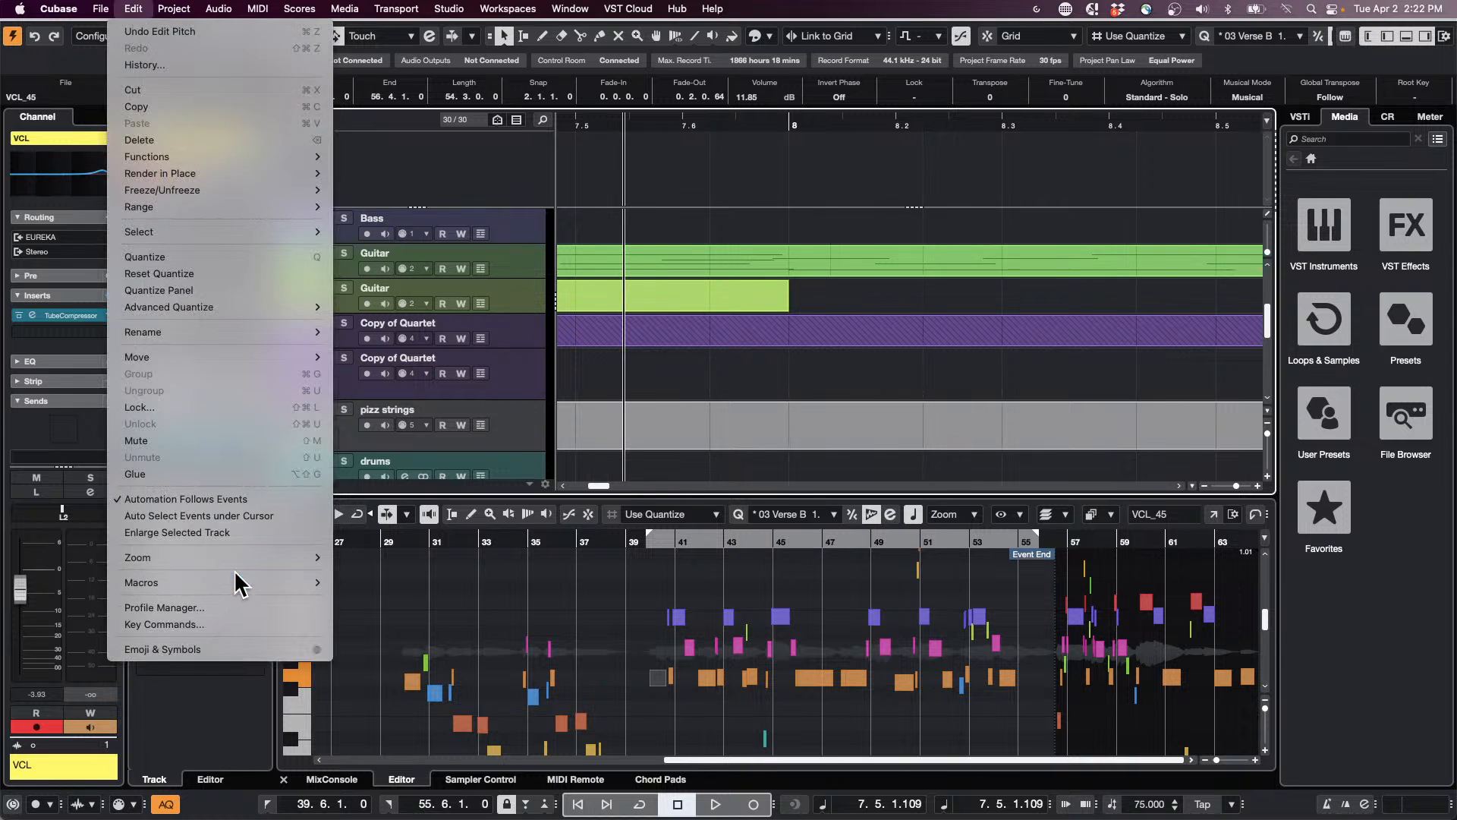
pyautogui.moveTo(238, 558)
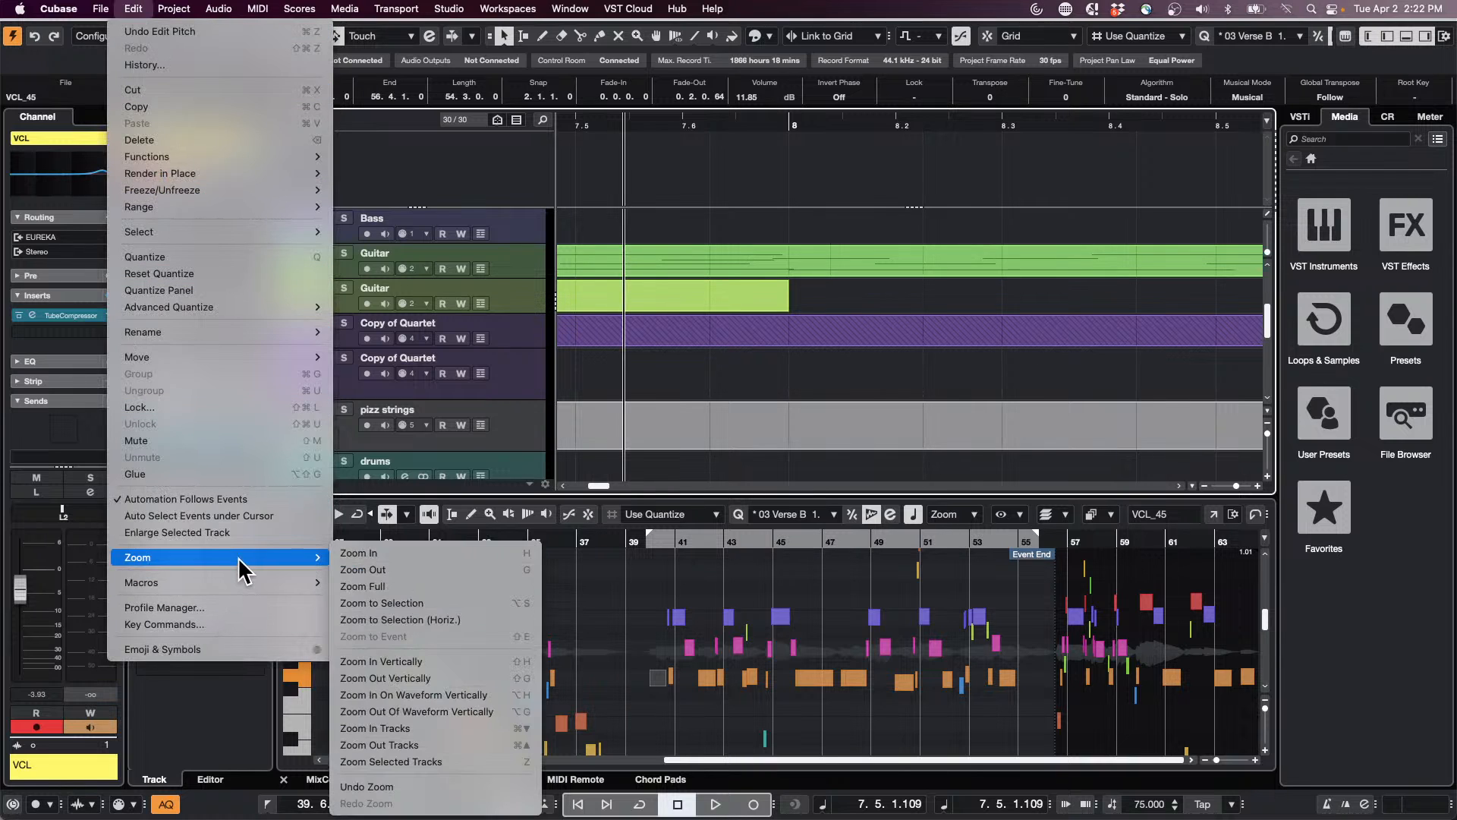
pyautogui.click(444, 595)
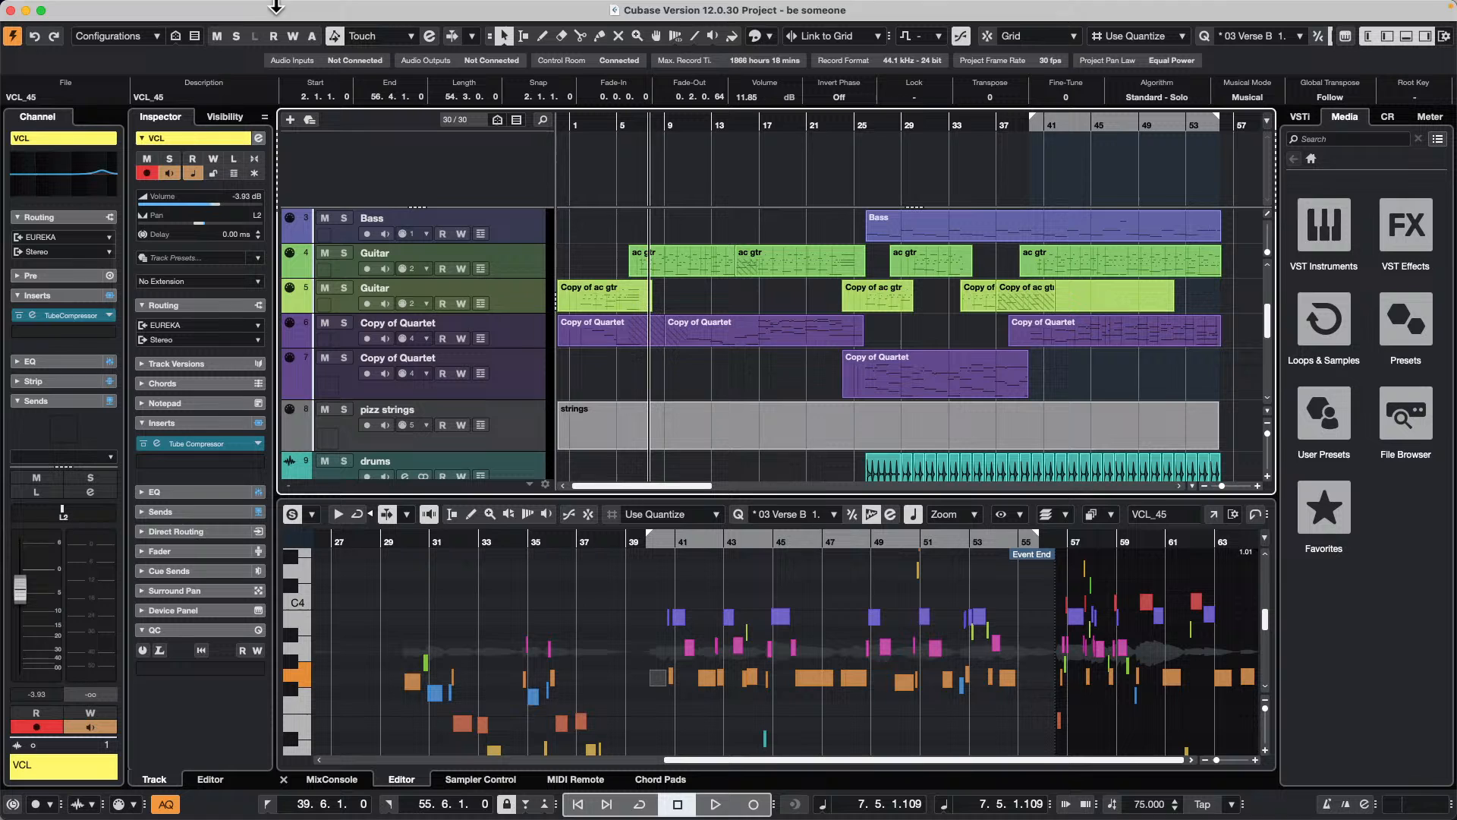
# Step: Open the Key Commands settings, search for "zoom Full" to check its key assignment, and close the window
pyautogui.moveTo(81, 4)
pyautogui.click(134, 8)
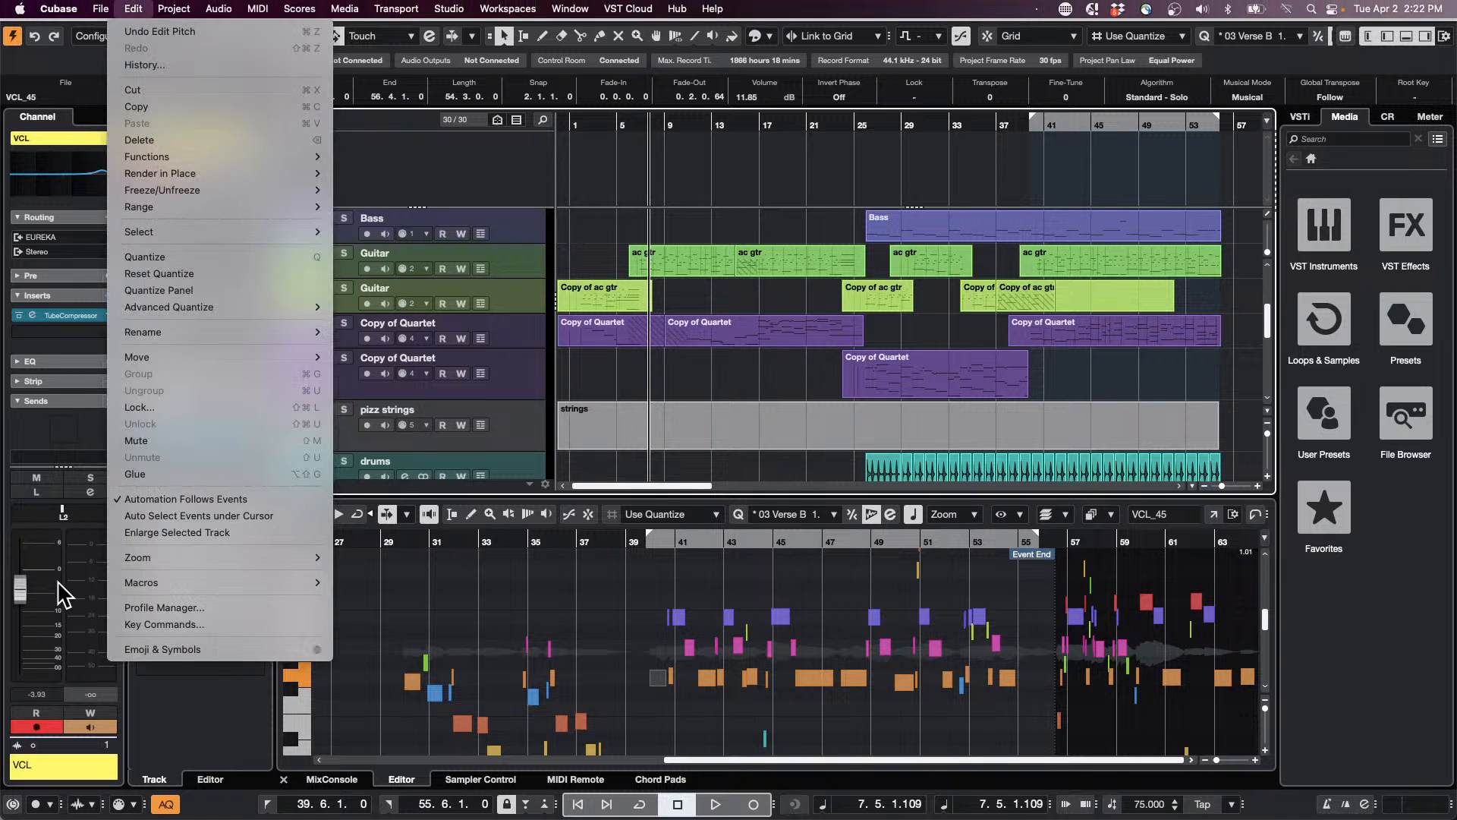
pyautogui.moveTo(172, 554)
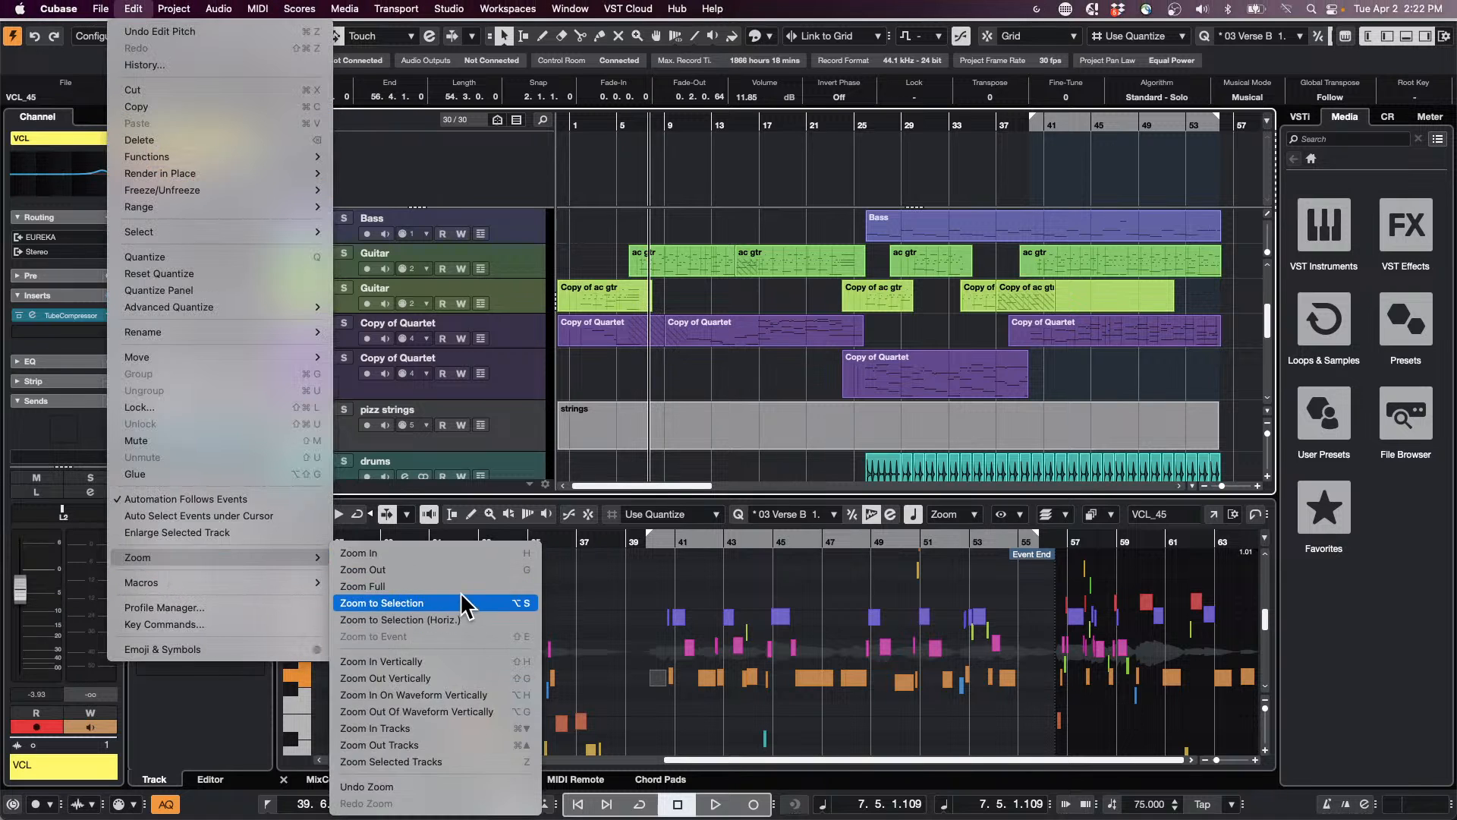
pyautogui.click(197, 625)
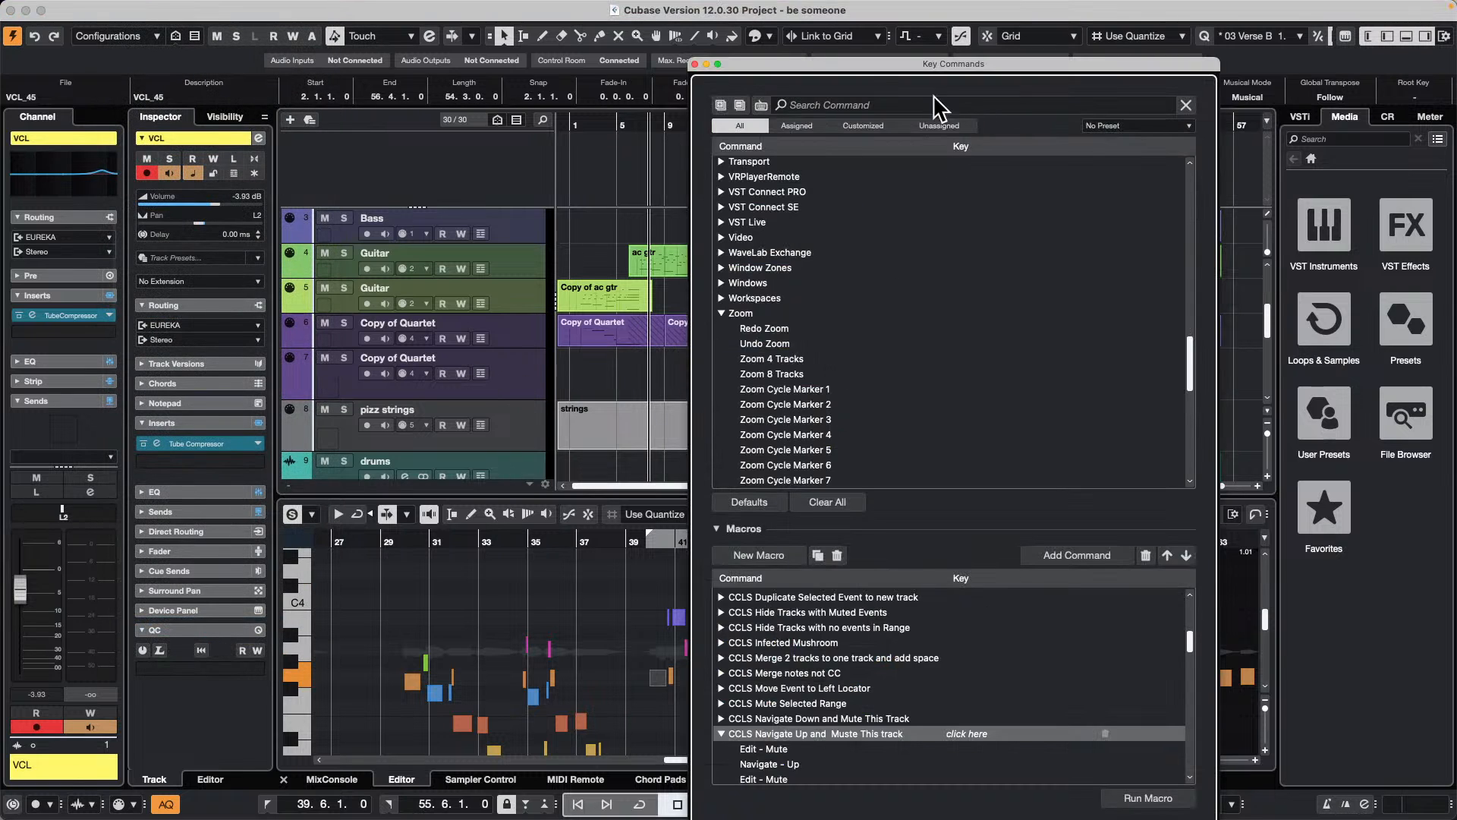
pyautogui.click(844, 101)
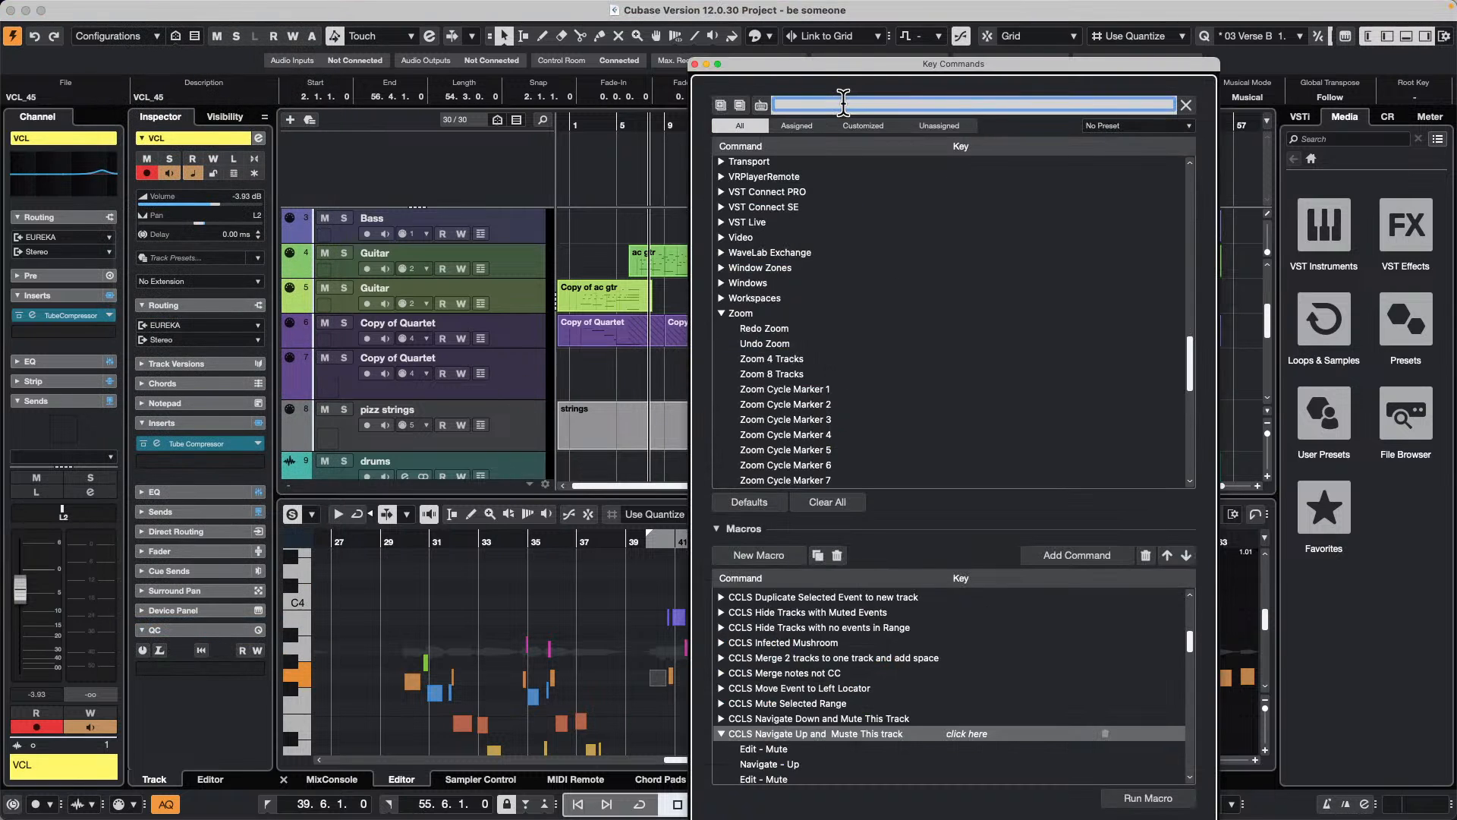
pyautogui.write('zoom ')
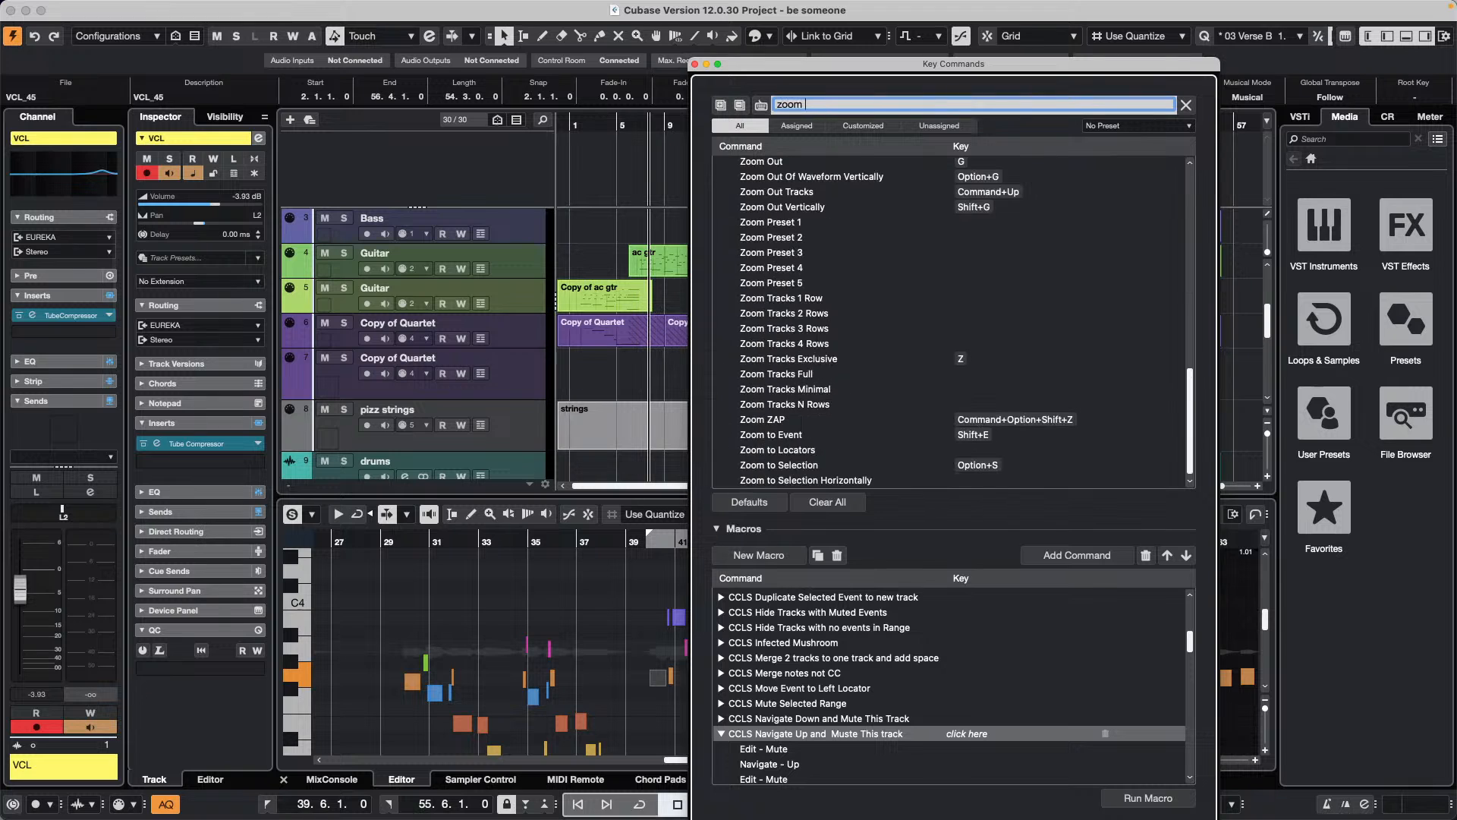
pyautogui.write('Full')
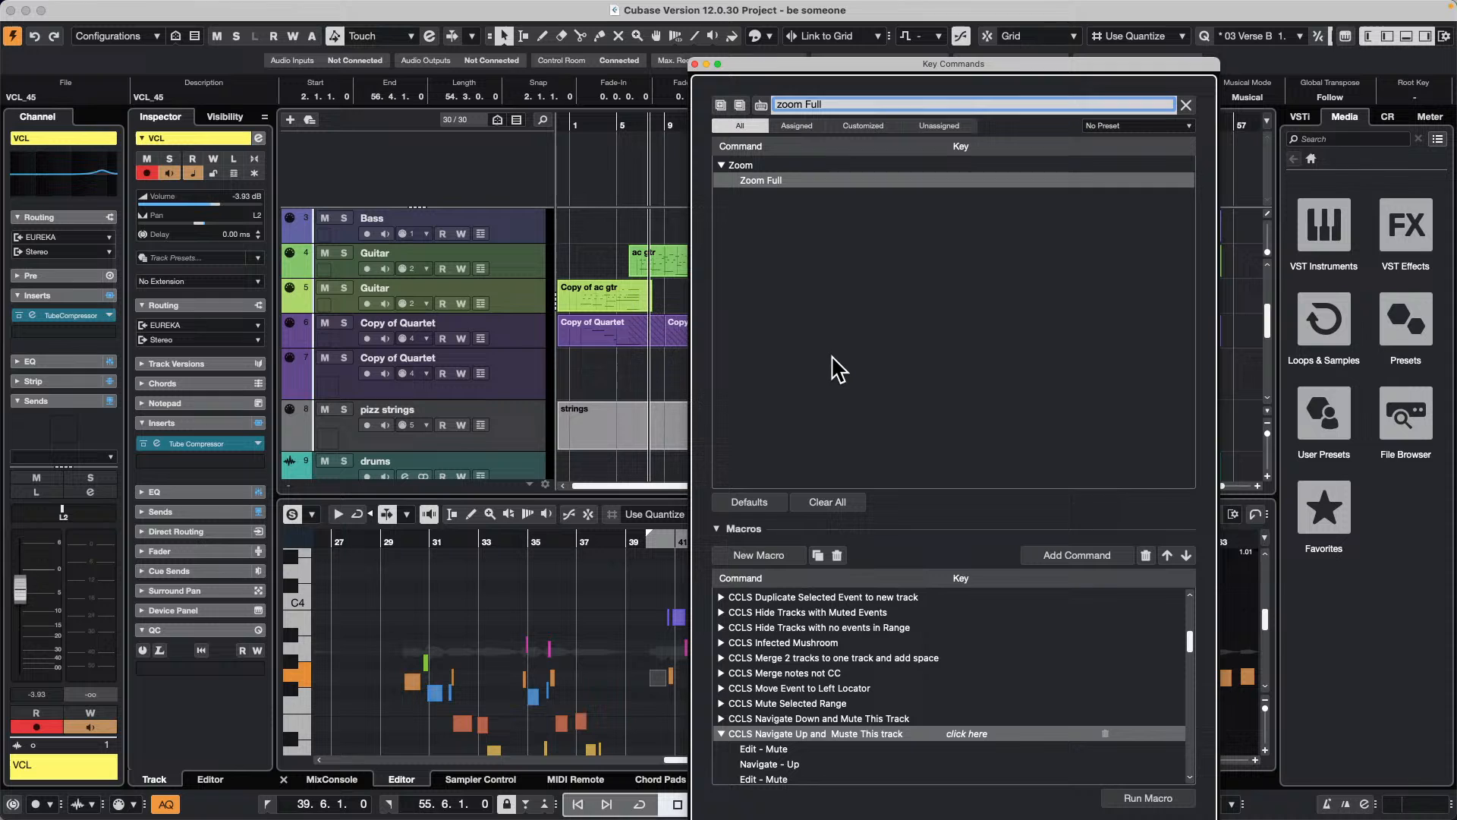
pyautogui.click(696, 63)
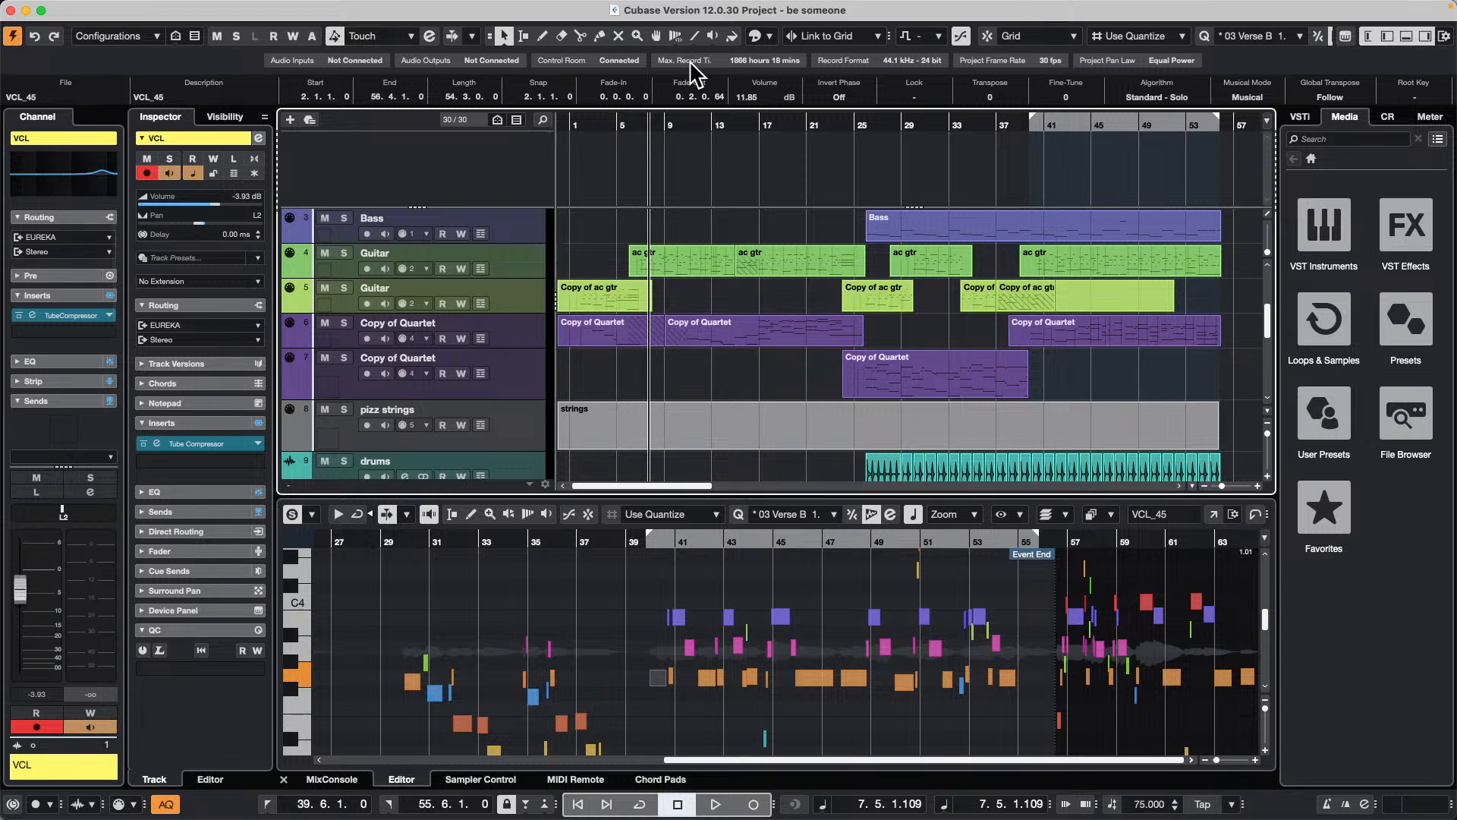
# Step: Play the project from about bar 9, solo The Grand track, and stop playback
pyautogui.scroll(5, 826, 336)
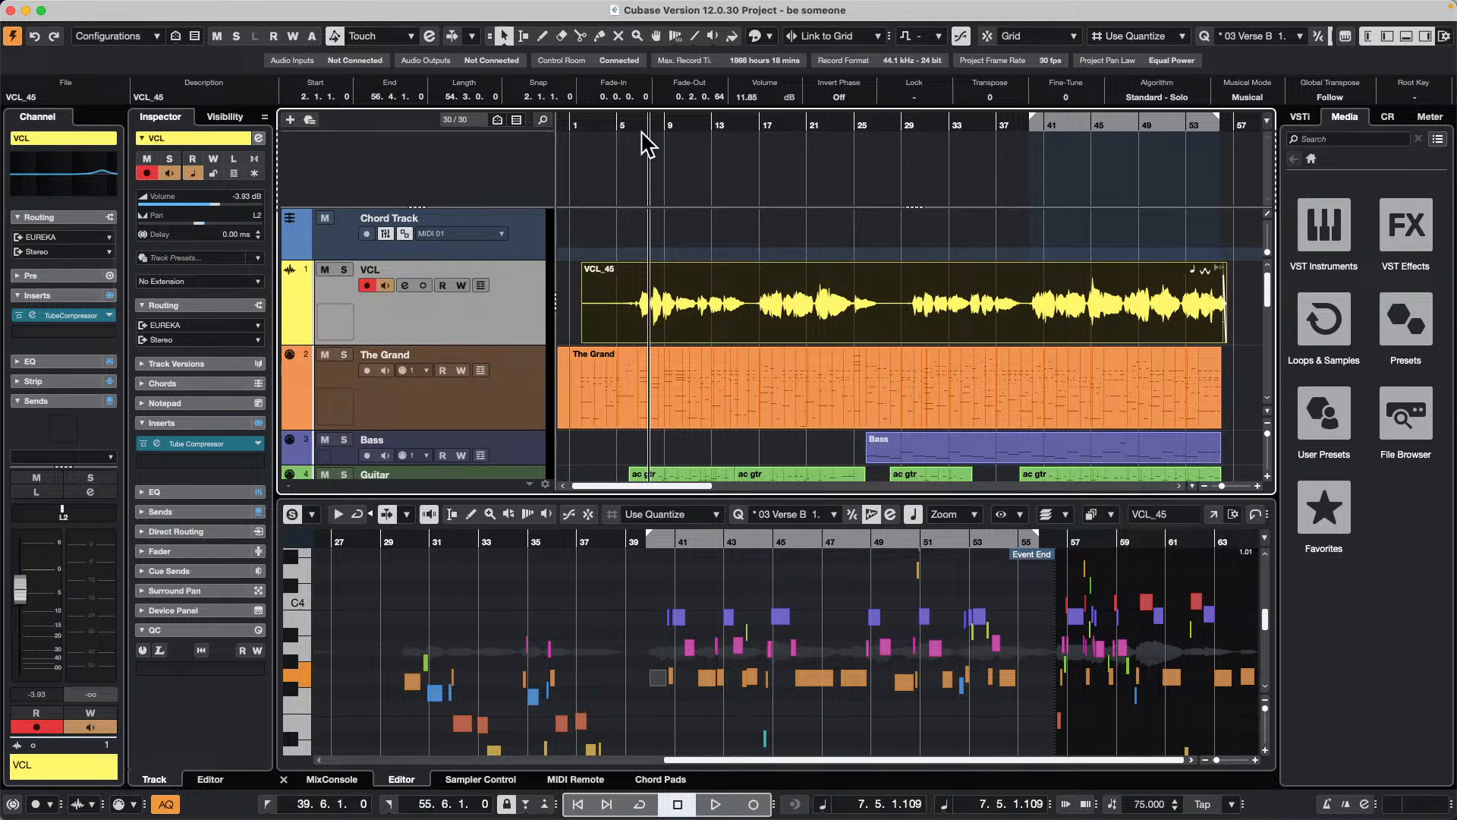
pyautogui.click(672, 118)
pyautogui.press('space')
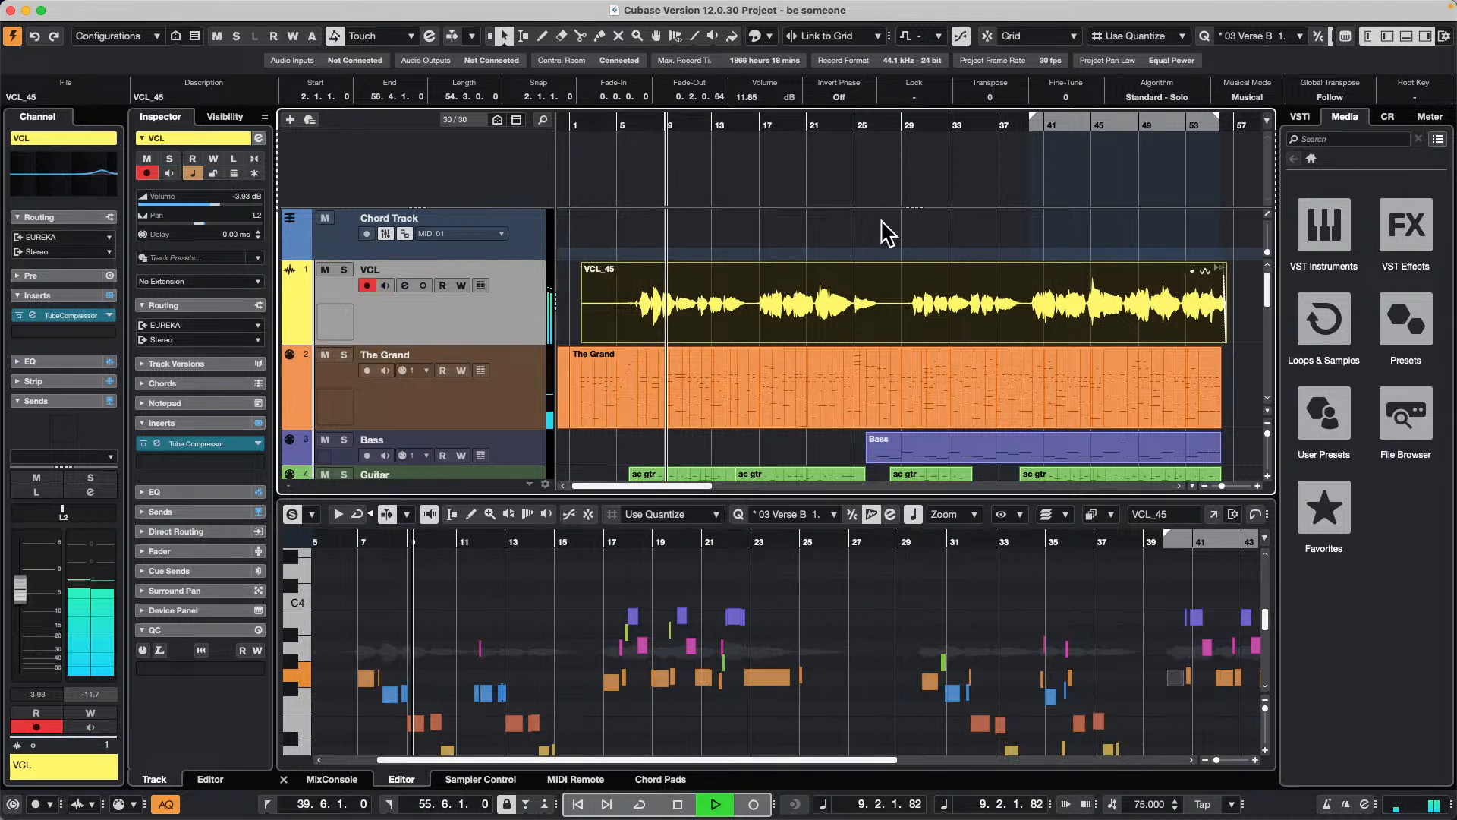
pyautogui.click(488, 413)
pyautogui.click(344, 354)
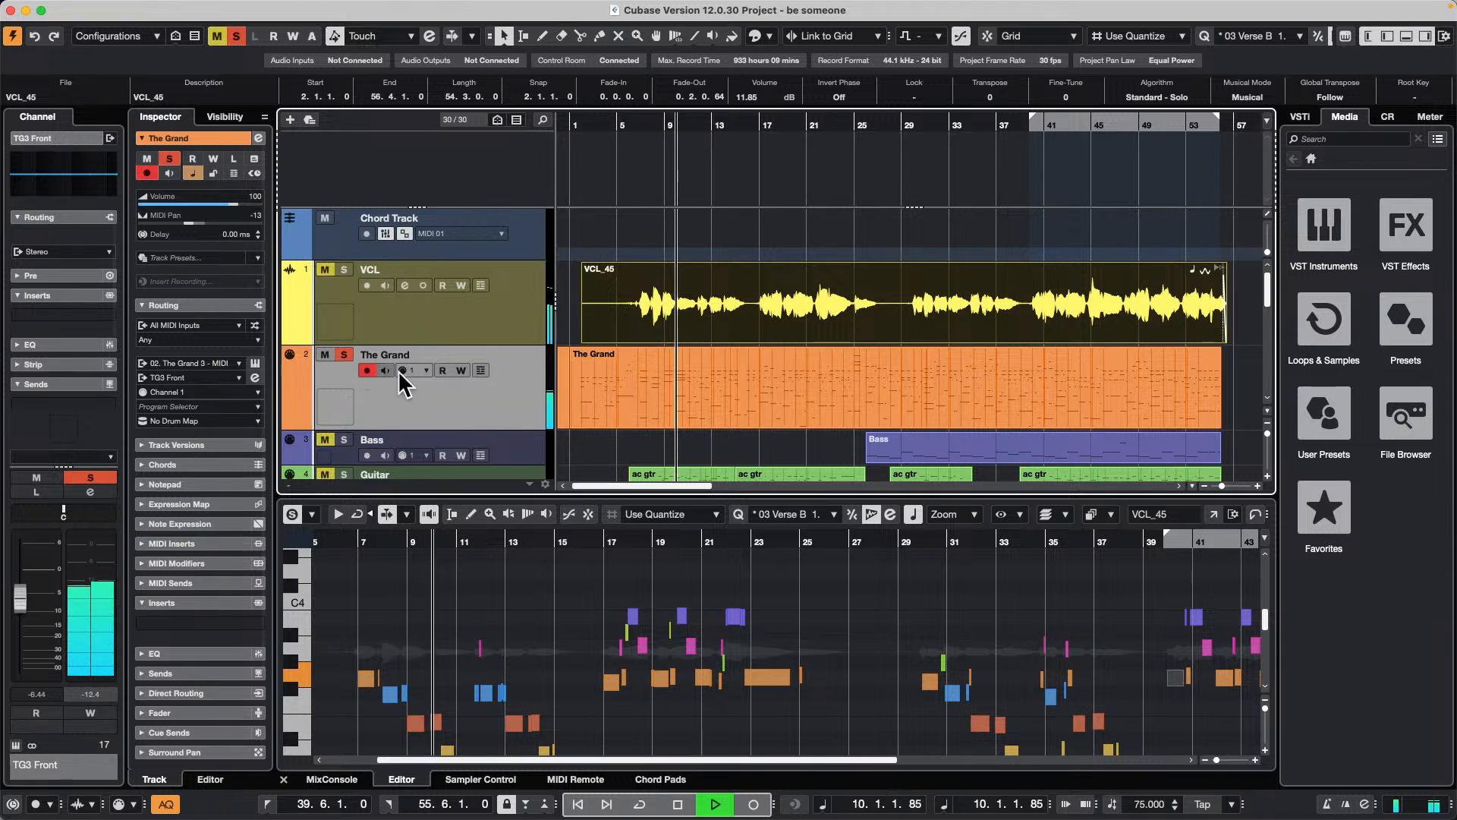
pyautogui.press('space')
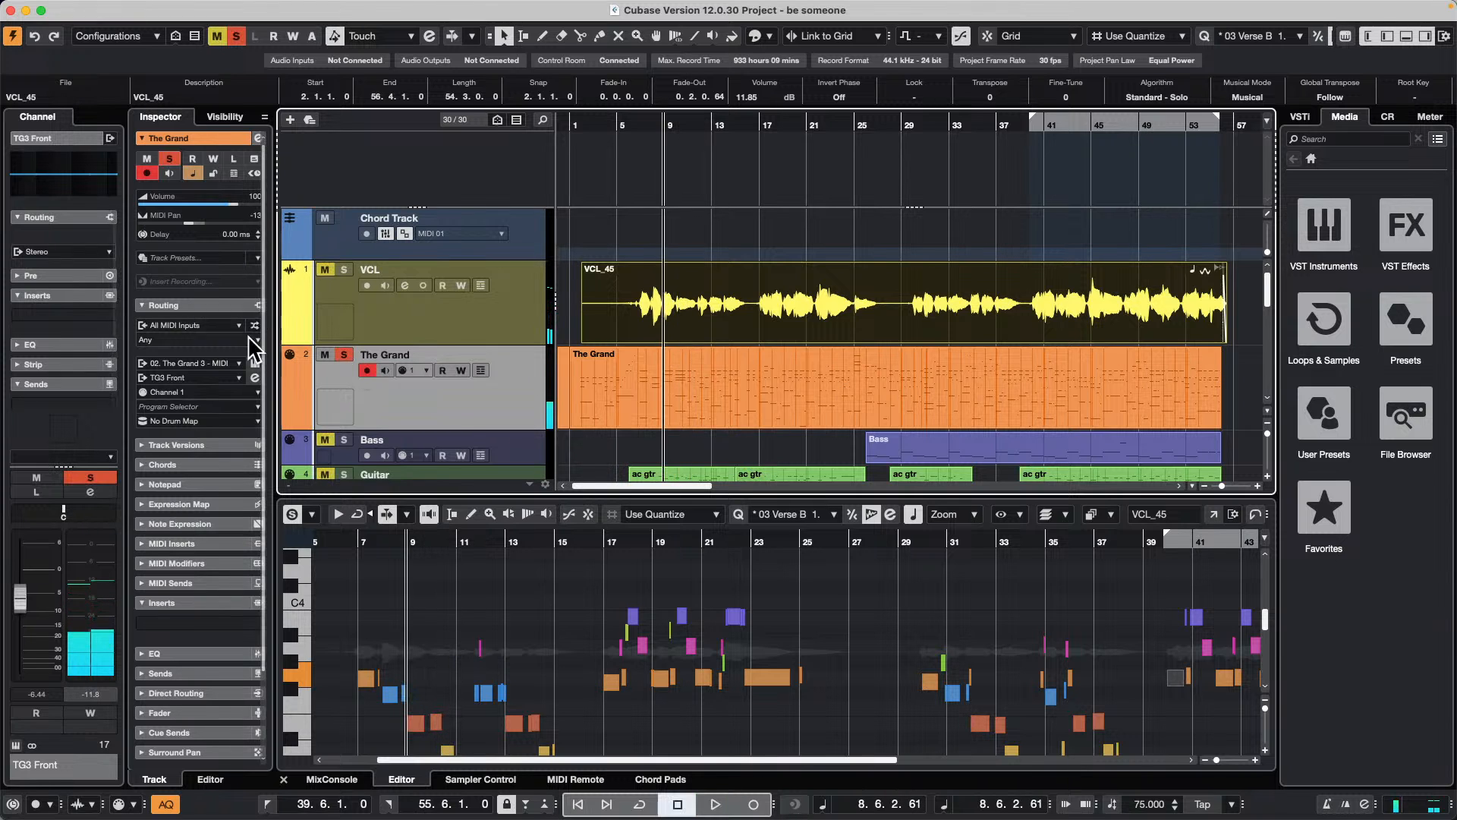
# Step: Select the VCL track and set up an audio mixdown export with multiple channels, including TG3 Front and VCL
pyautogui.click(513, 322)
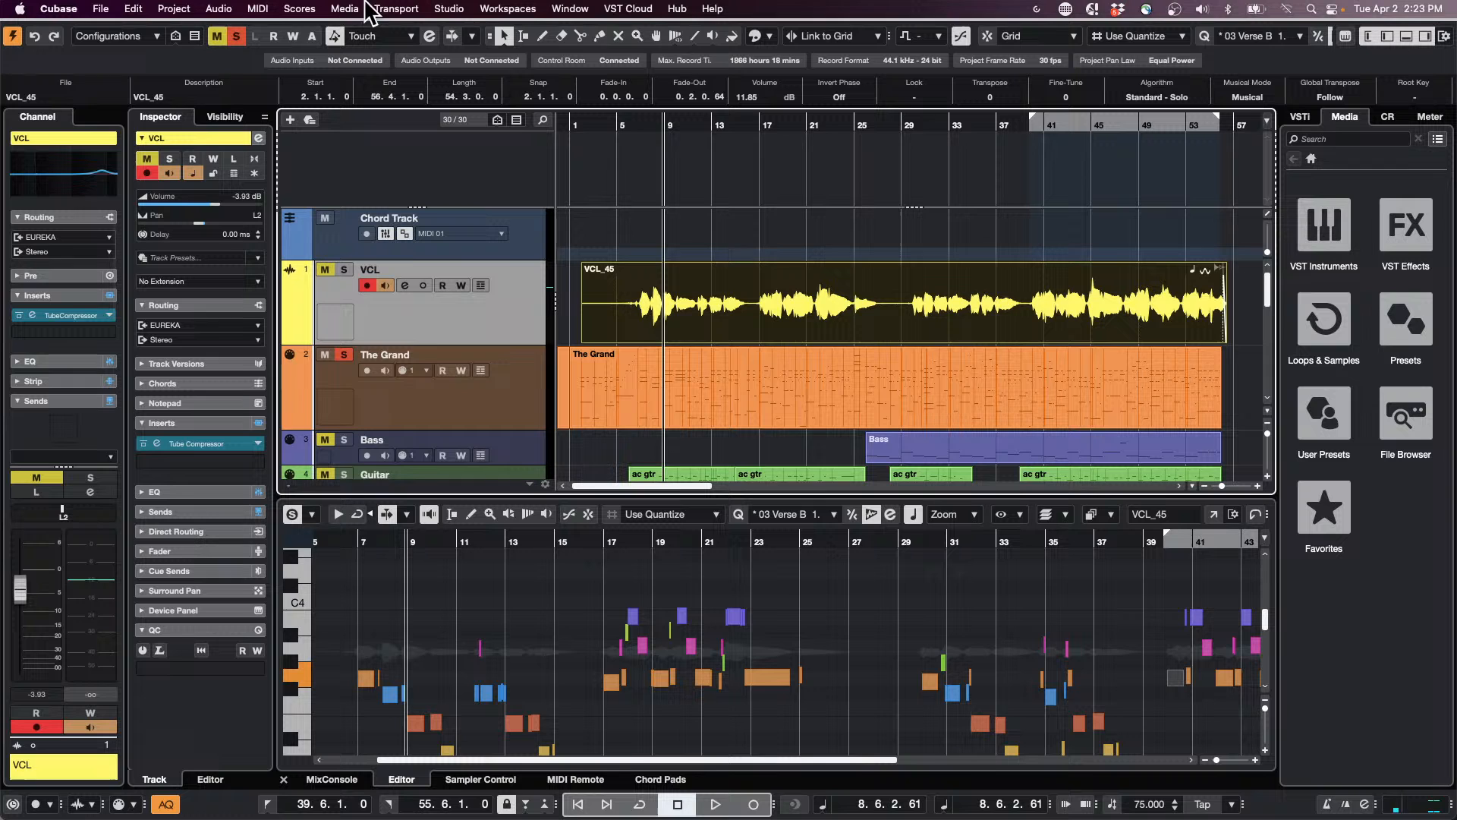
pyautogui.click(100, 9)
pyautogui.moveTo(165, 353)
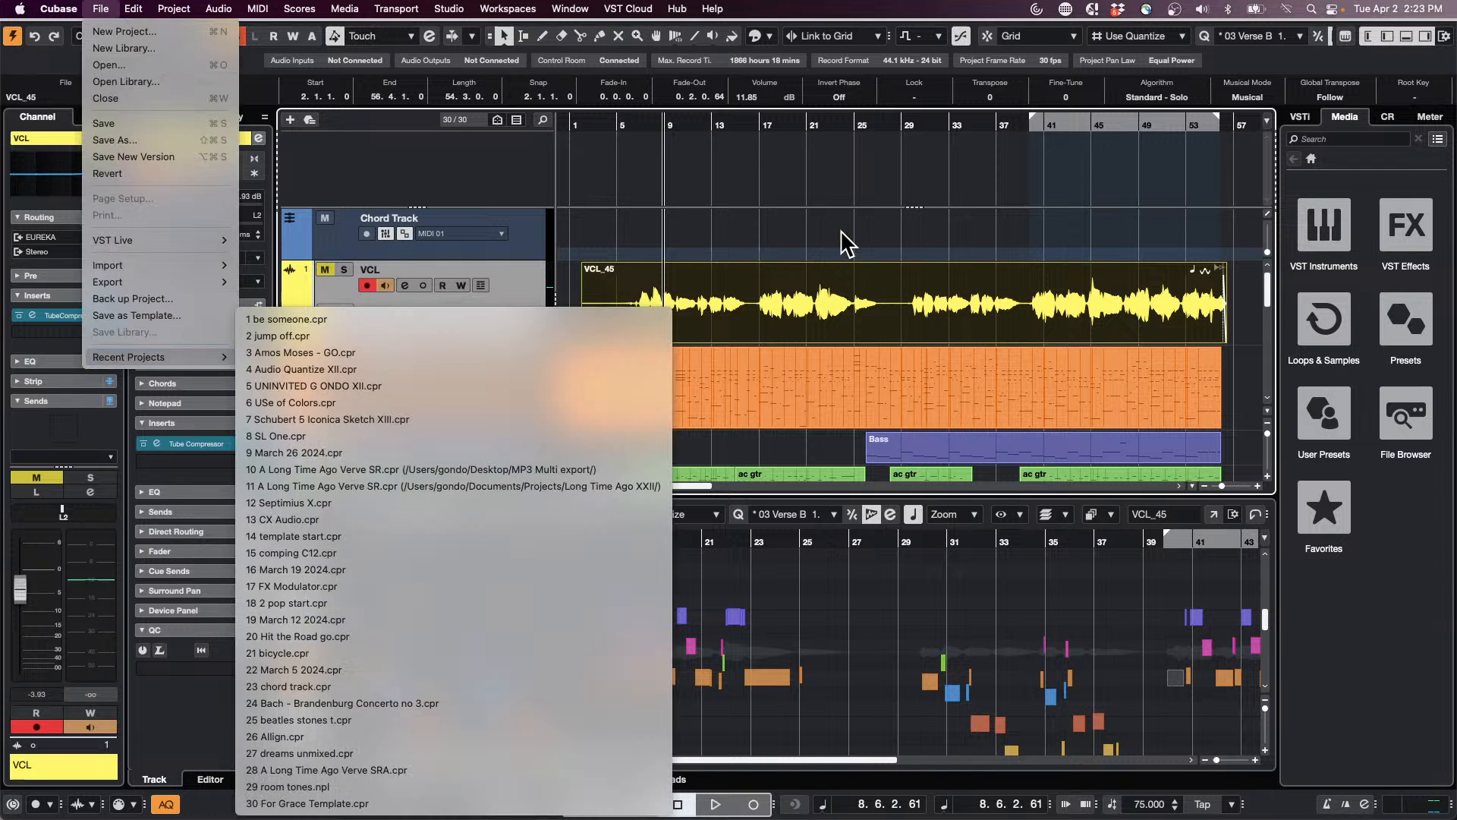
pyautogui.click(803, 243)
pyautogui.click(101, 8)
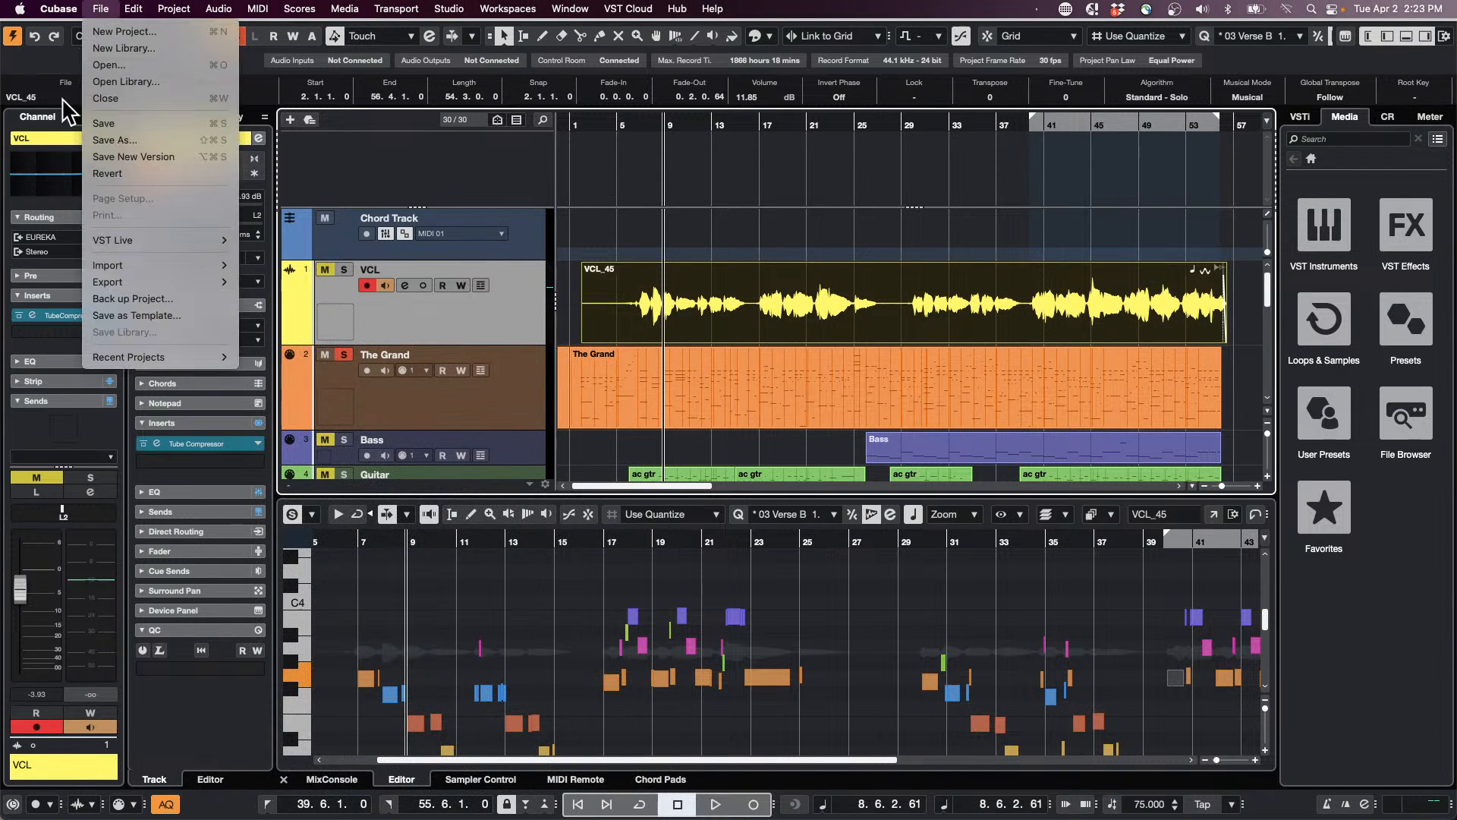
pyautogui.moveTo(128, 284)
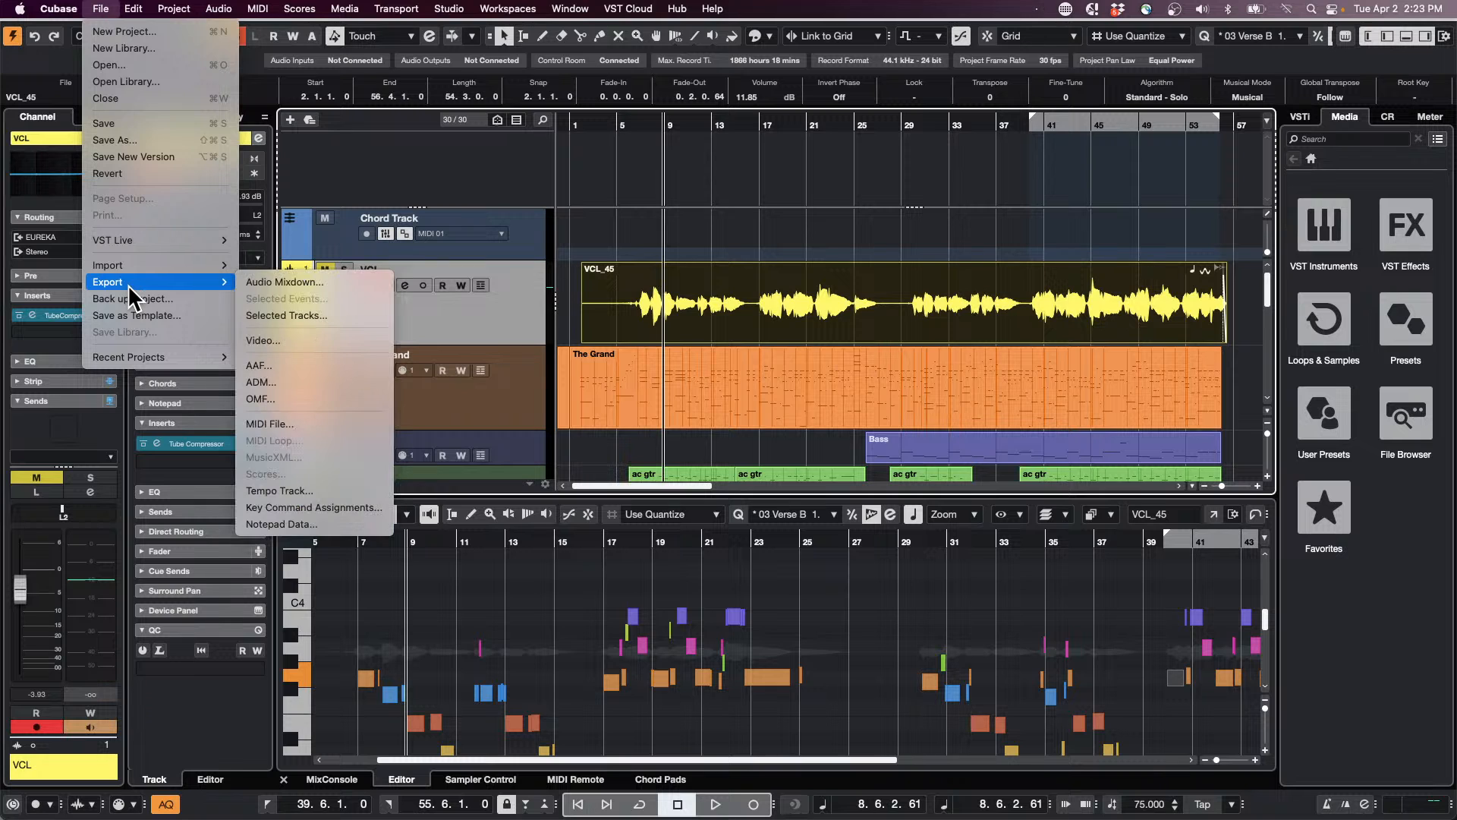
pyautogui.click(334, 276)
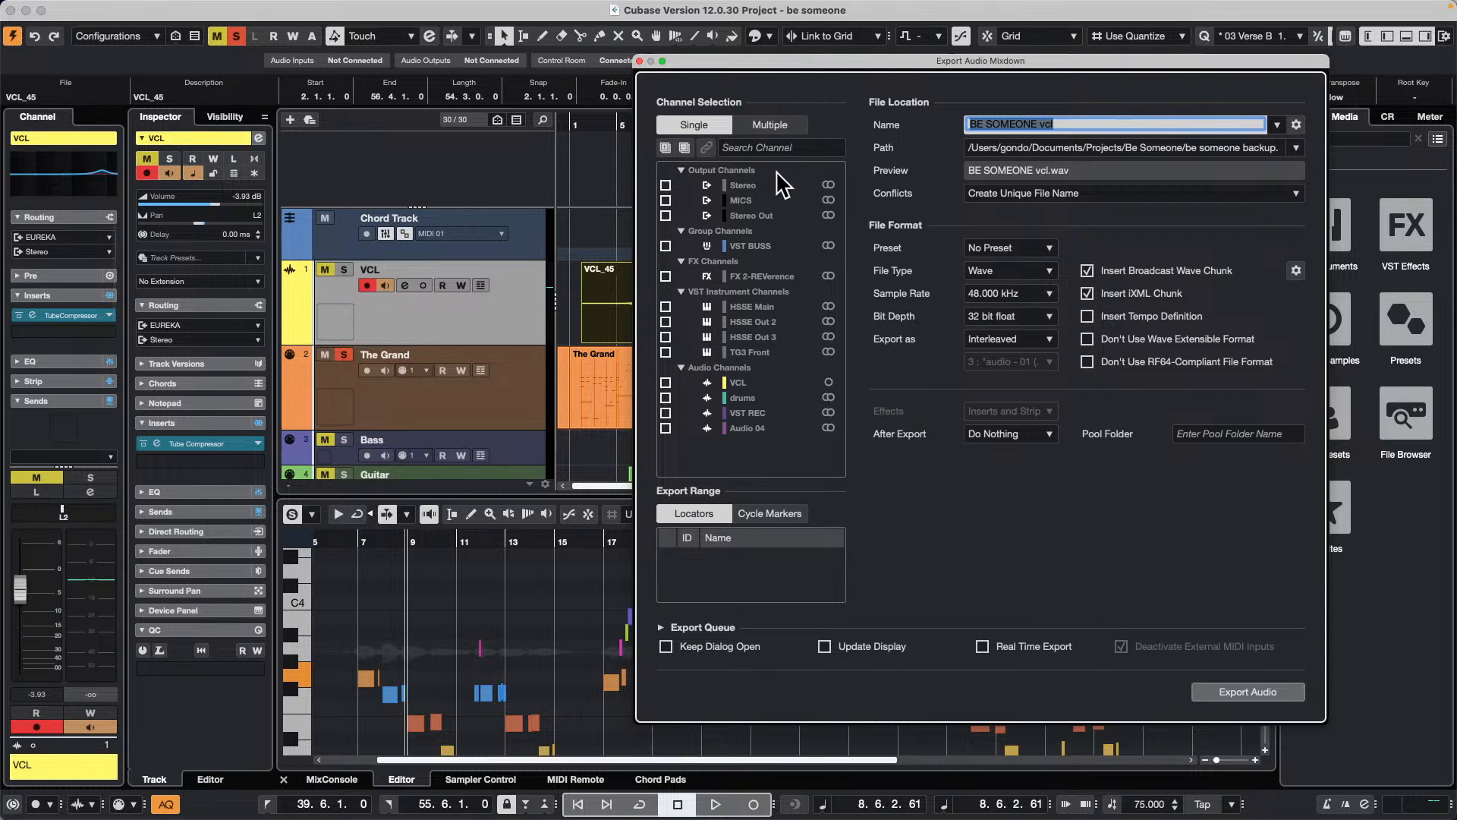
pyautogui.click(766, 125)
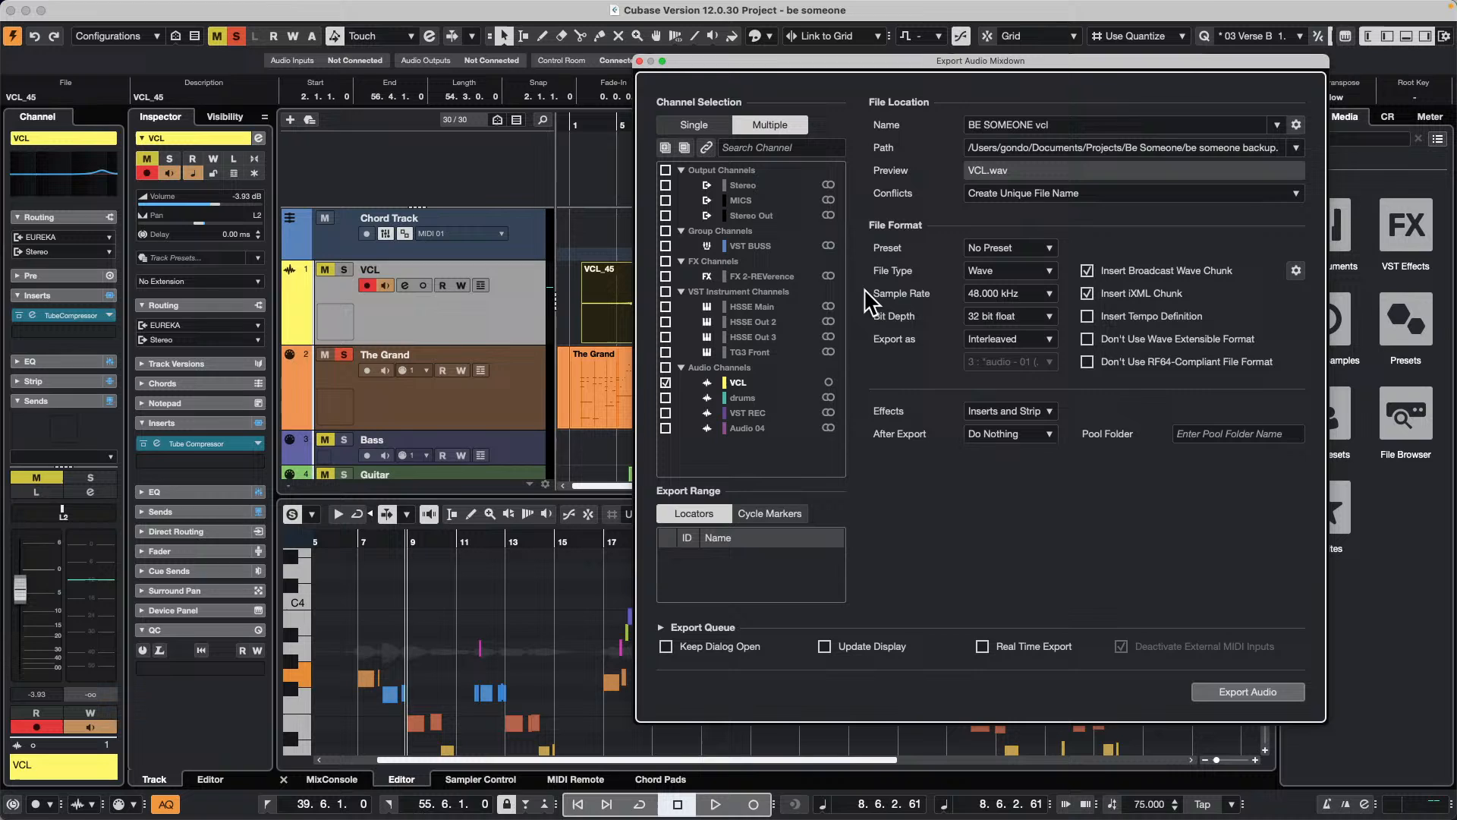
pyautogui.click(664, 382)
pyautogui.click(666, 382)
pyautogui.click(665, 353)
# Step: Set the export effects to Disabled (DRY), choose the Project Mixdown Folder as path, and export the audio
pyautogui.click(1013, 412)
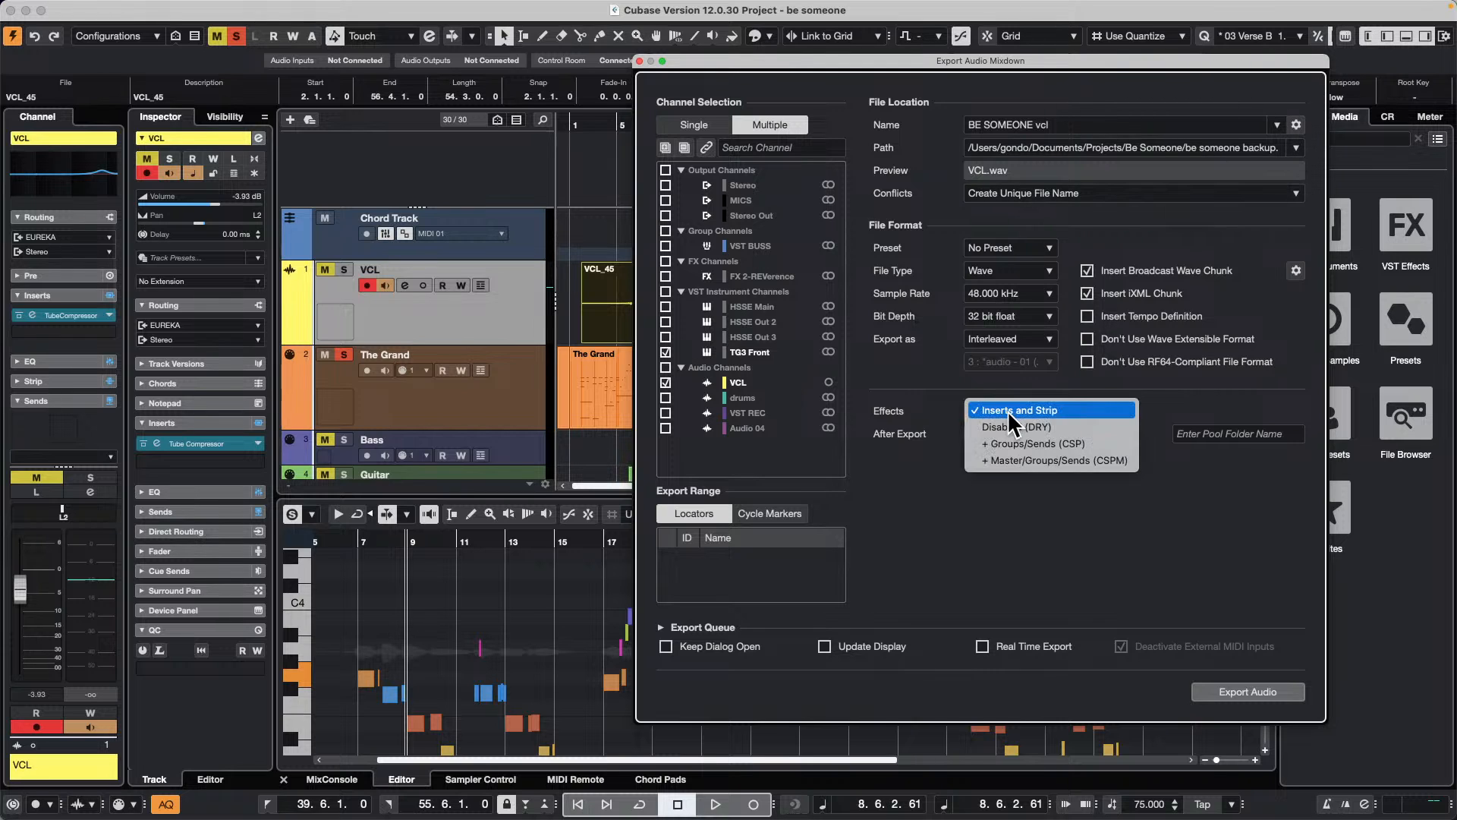
pyautogui.click(1038, 429)
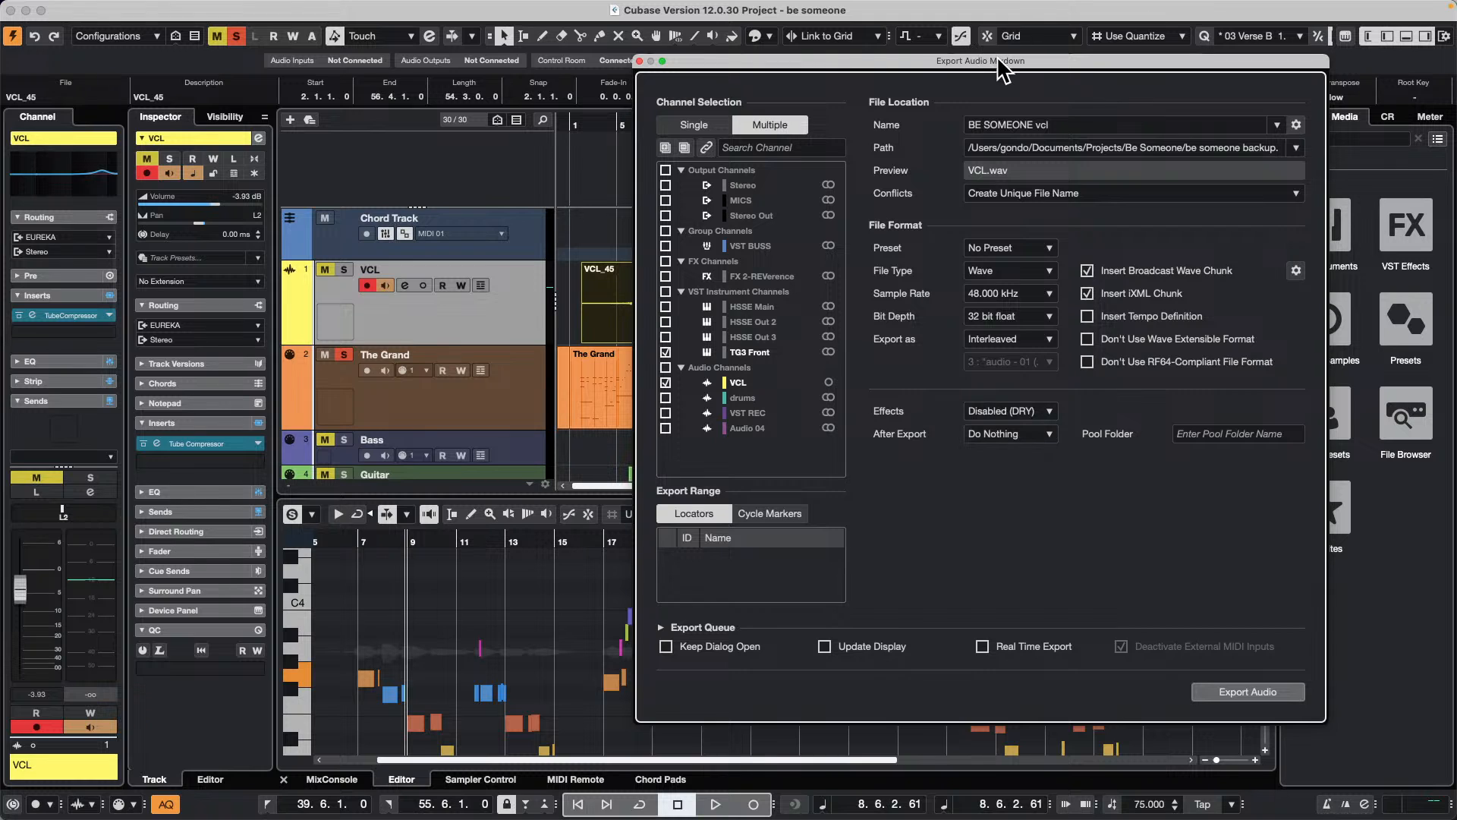
pyautogui.moveTo(999, 58); pyautogui.dragTo(790, 50)
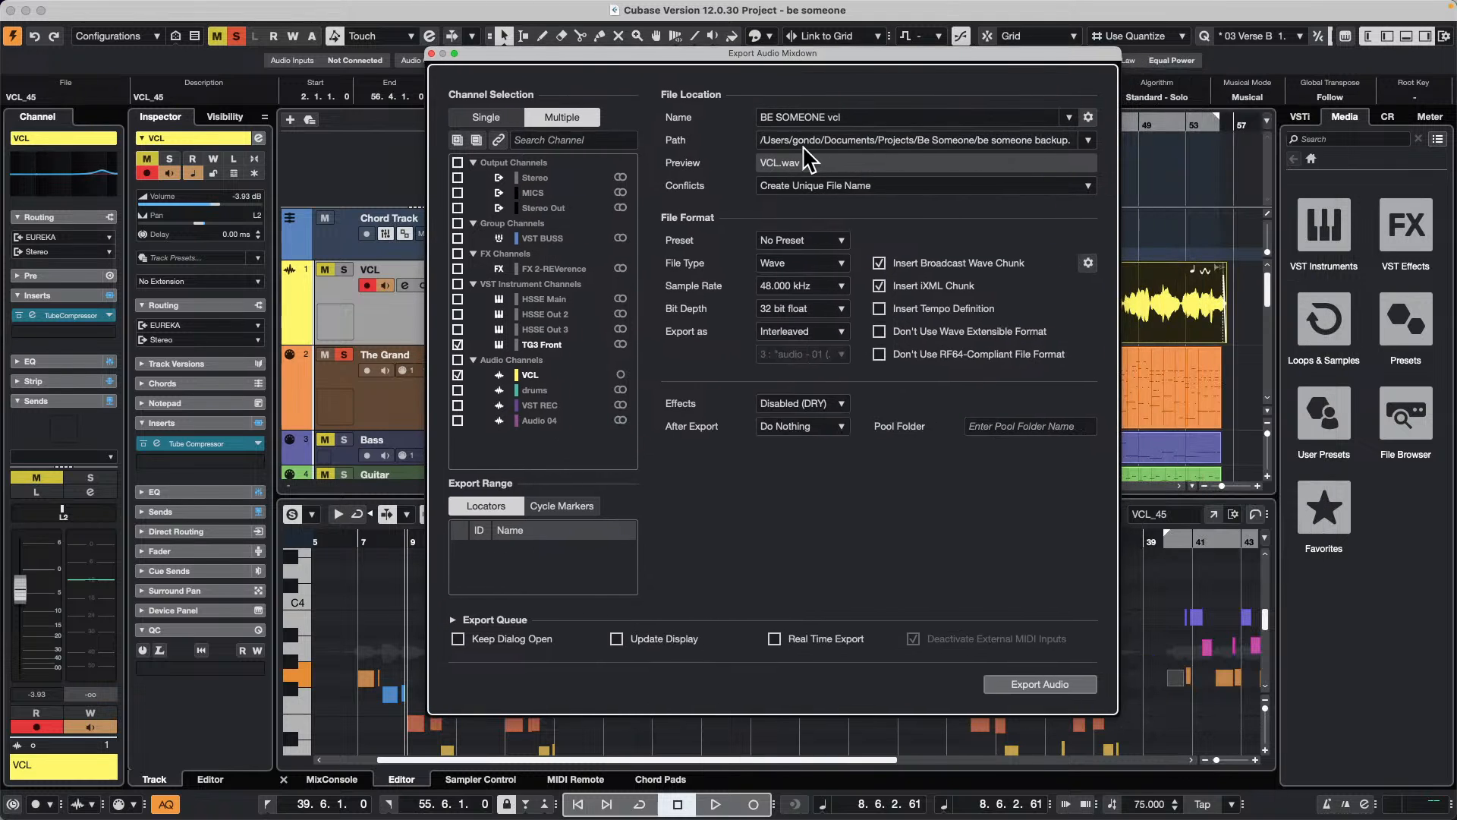
pyautogui.click(1090, 140)
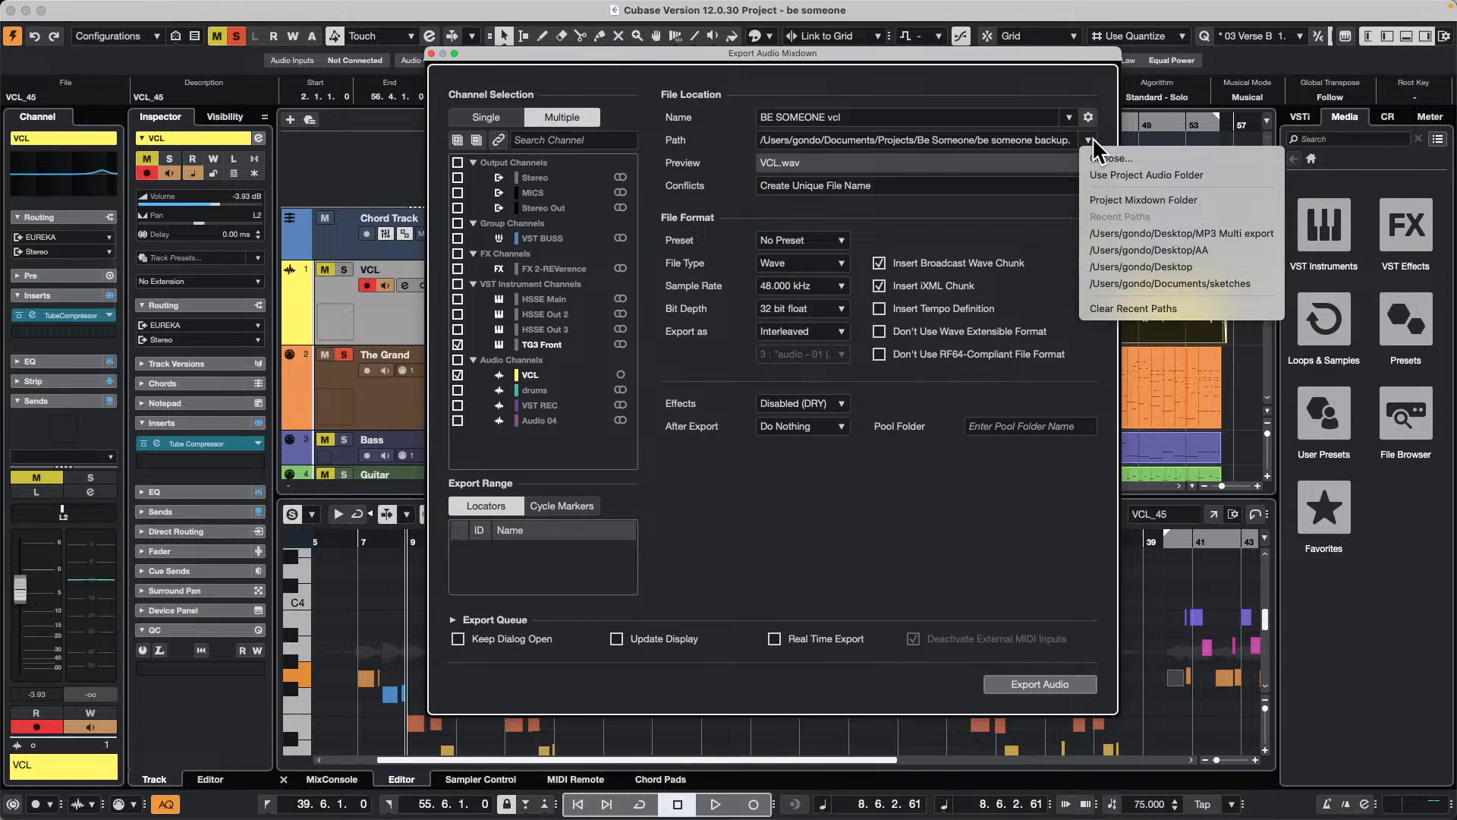
pyautogui.click(1194, 198)
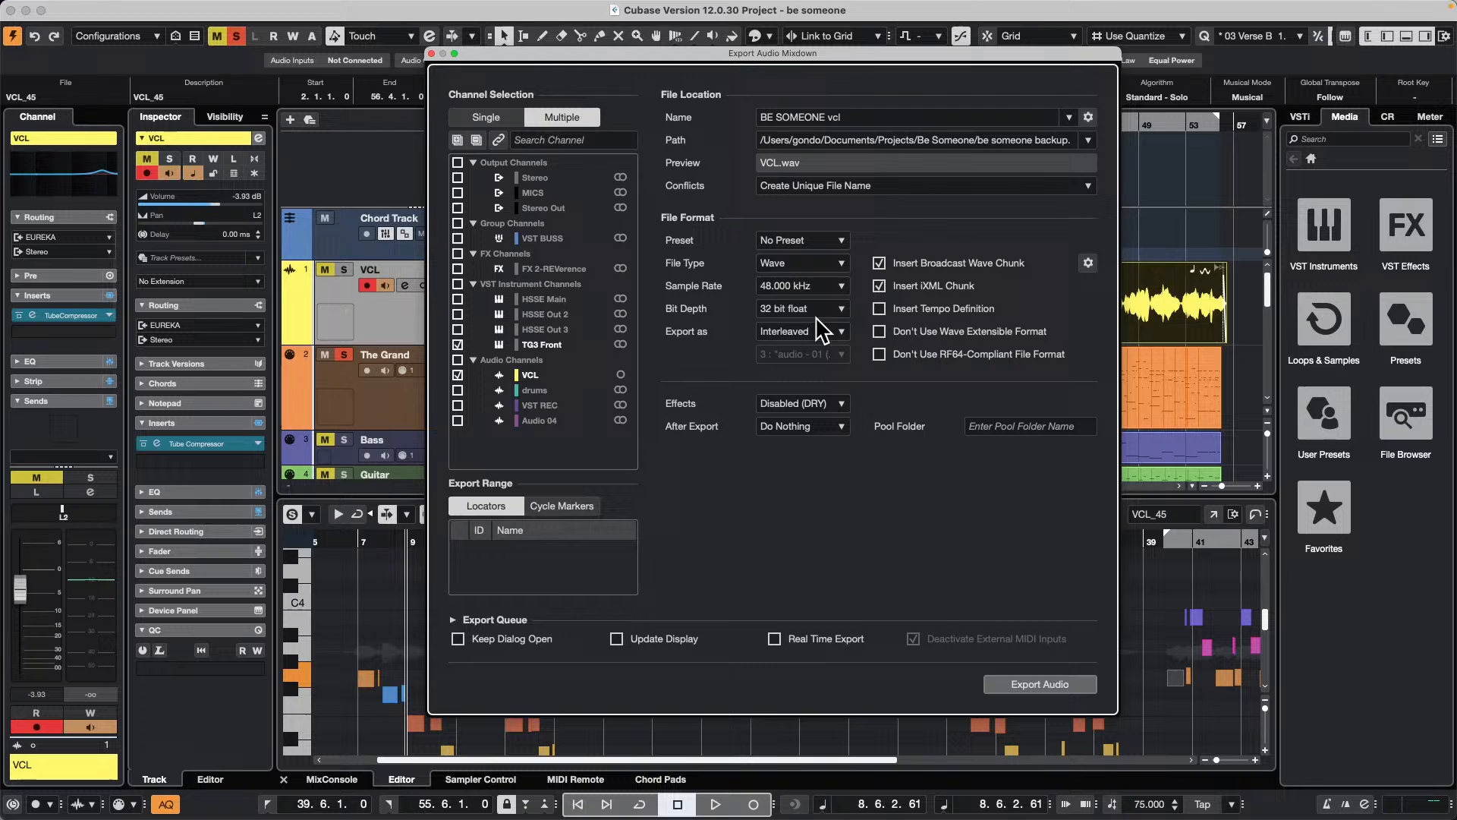
pyautogui.click(1036, 683)
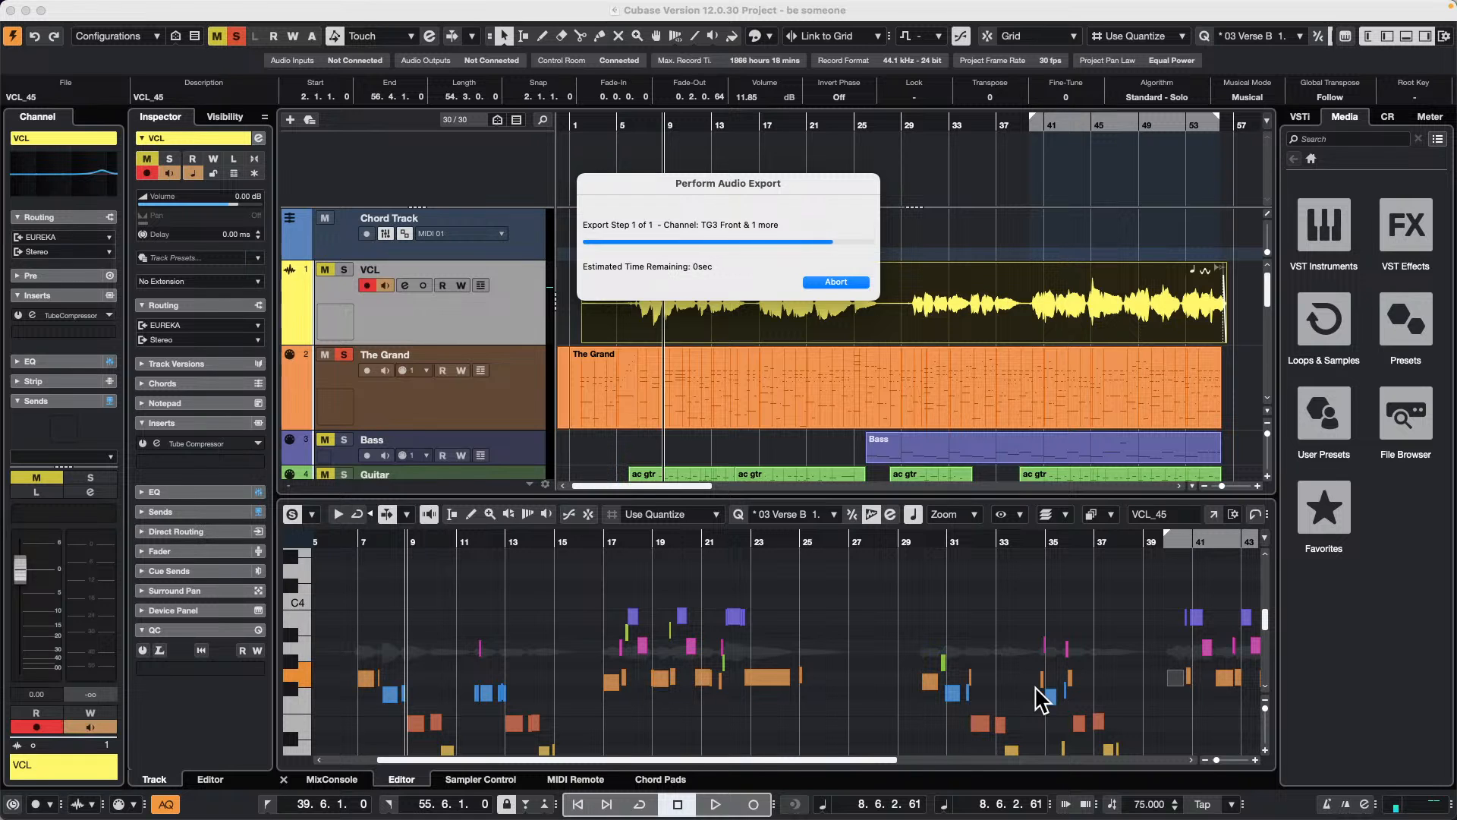
pyautogui.scroll(-2, 657, 276)
pyautogui.scroll(-5, 657, 276)
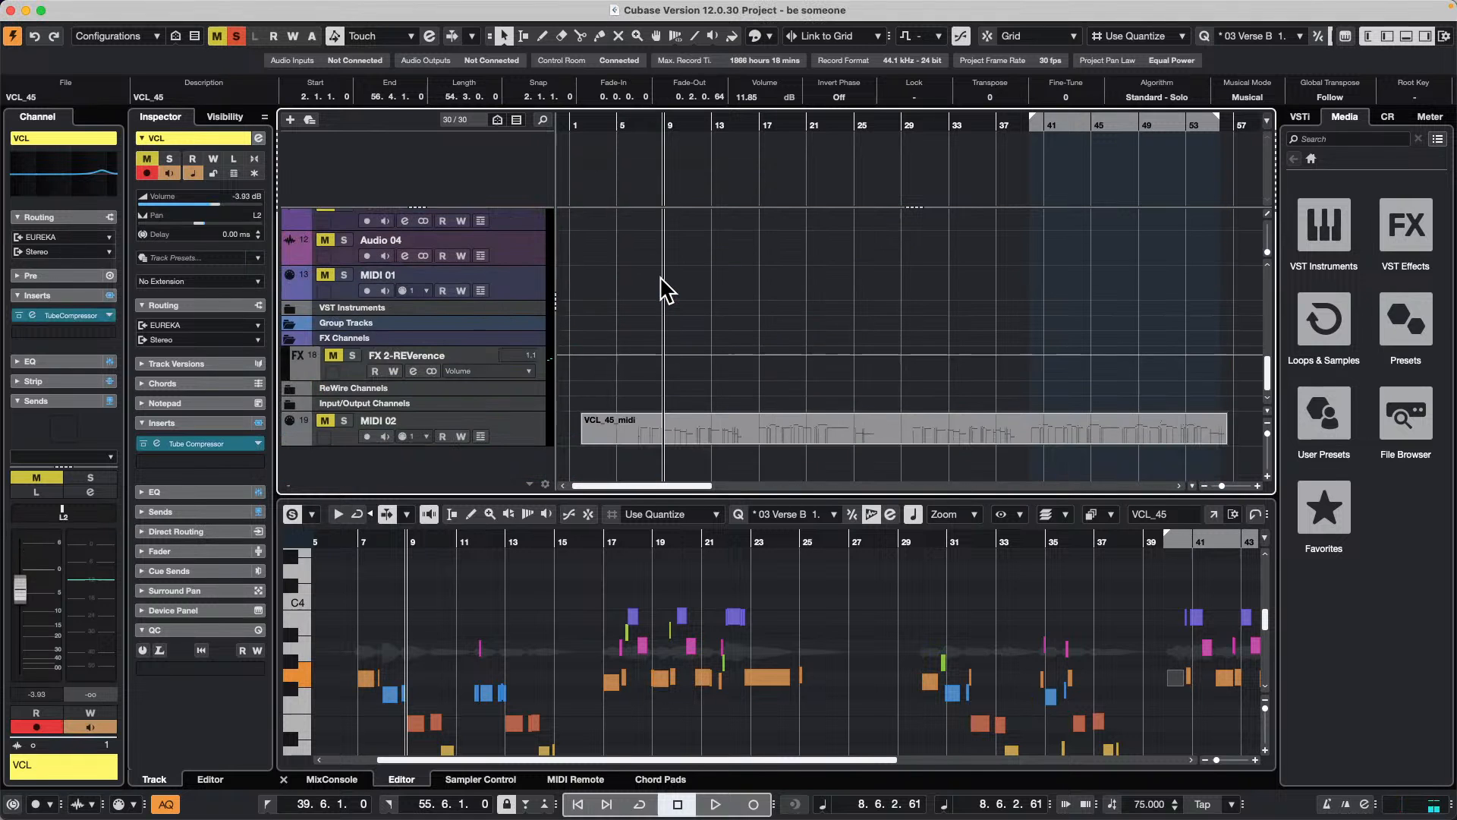
pyautogui.scroll(6, 657, 280)
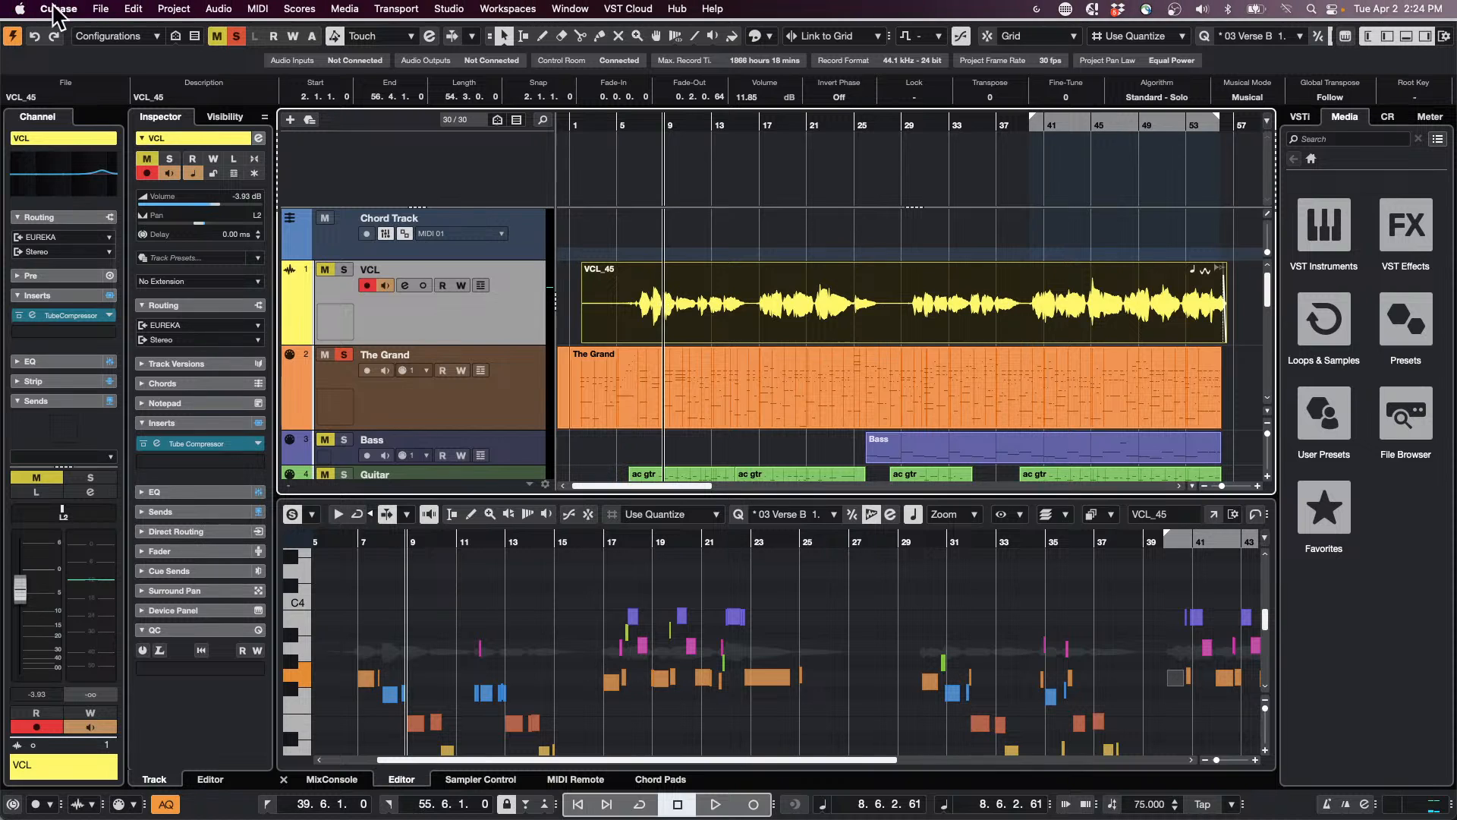
# Step: Create a new empty project, accepting the prompted project location
pyautogui.click(102, 9)
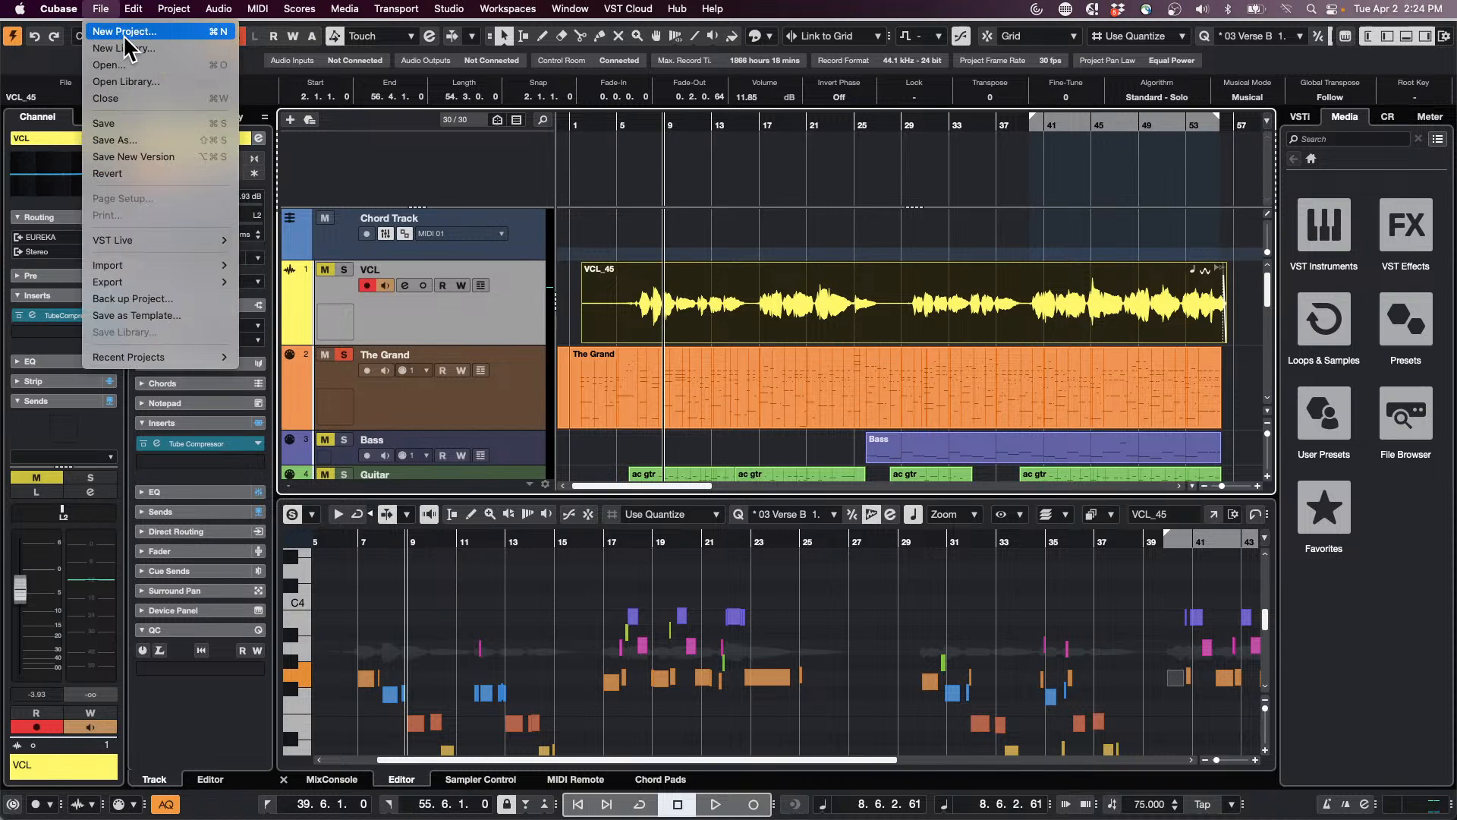
pyautogui.click(122, 32)
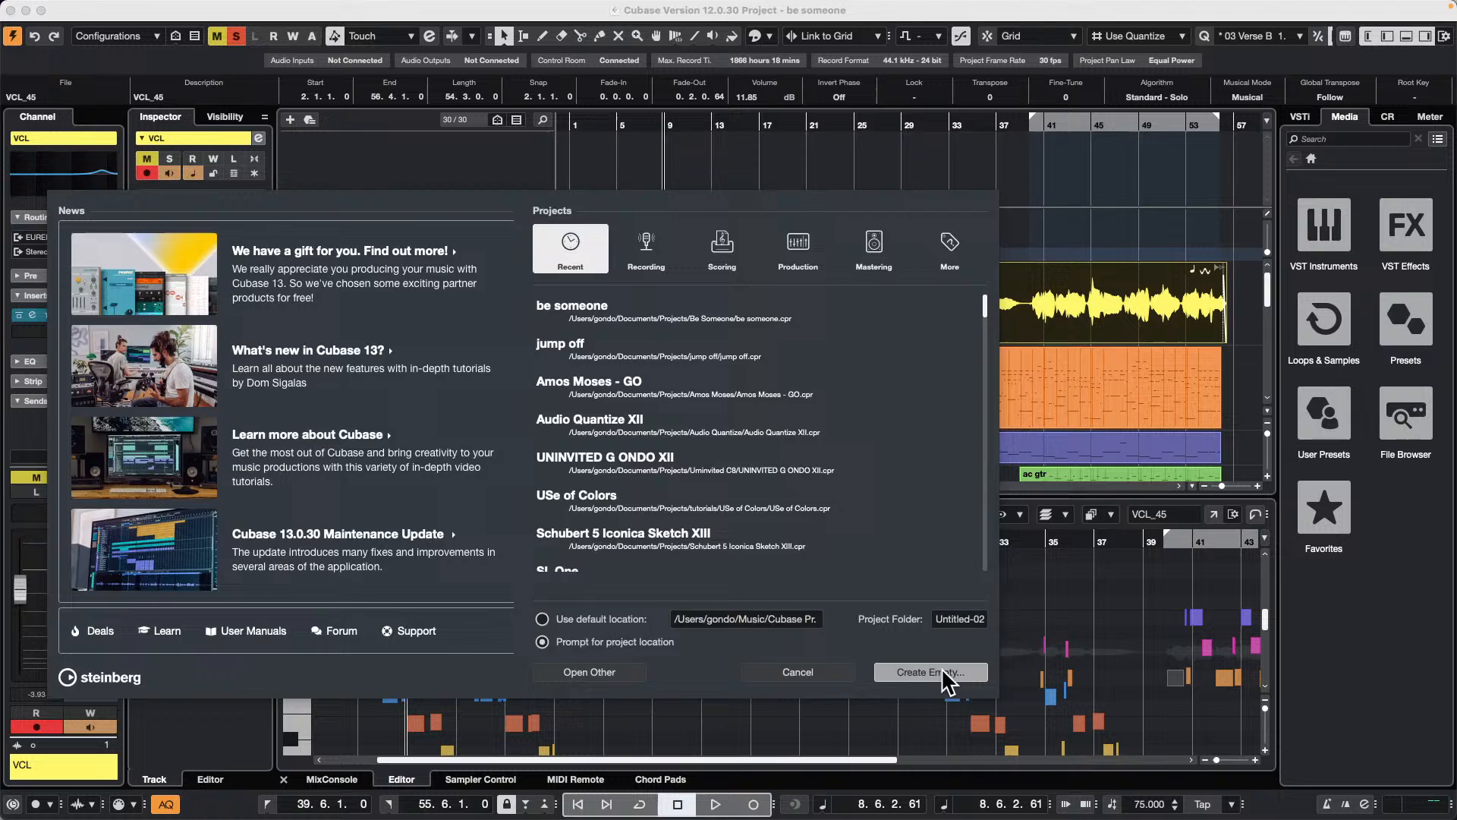
pyautogui.click(950, 676)
pyautogui.click(1090, 509)
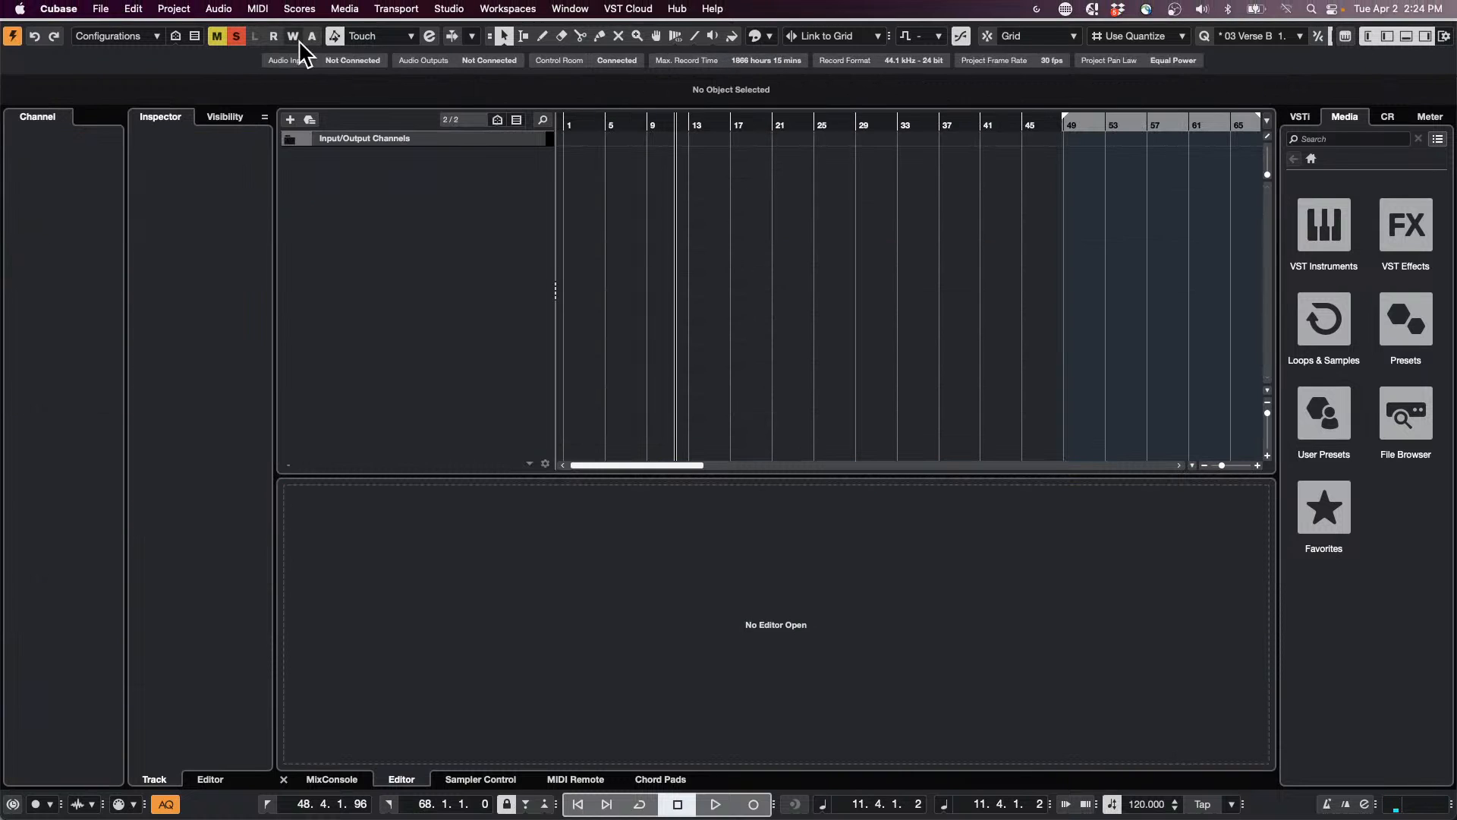
# Step: Start importing an audio file and browse to the Mixdown folder of the Be Someone project
pyautogui.click(101, 9)
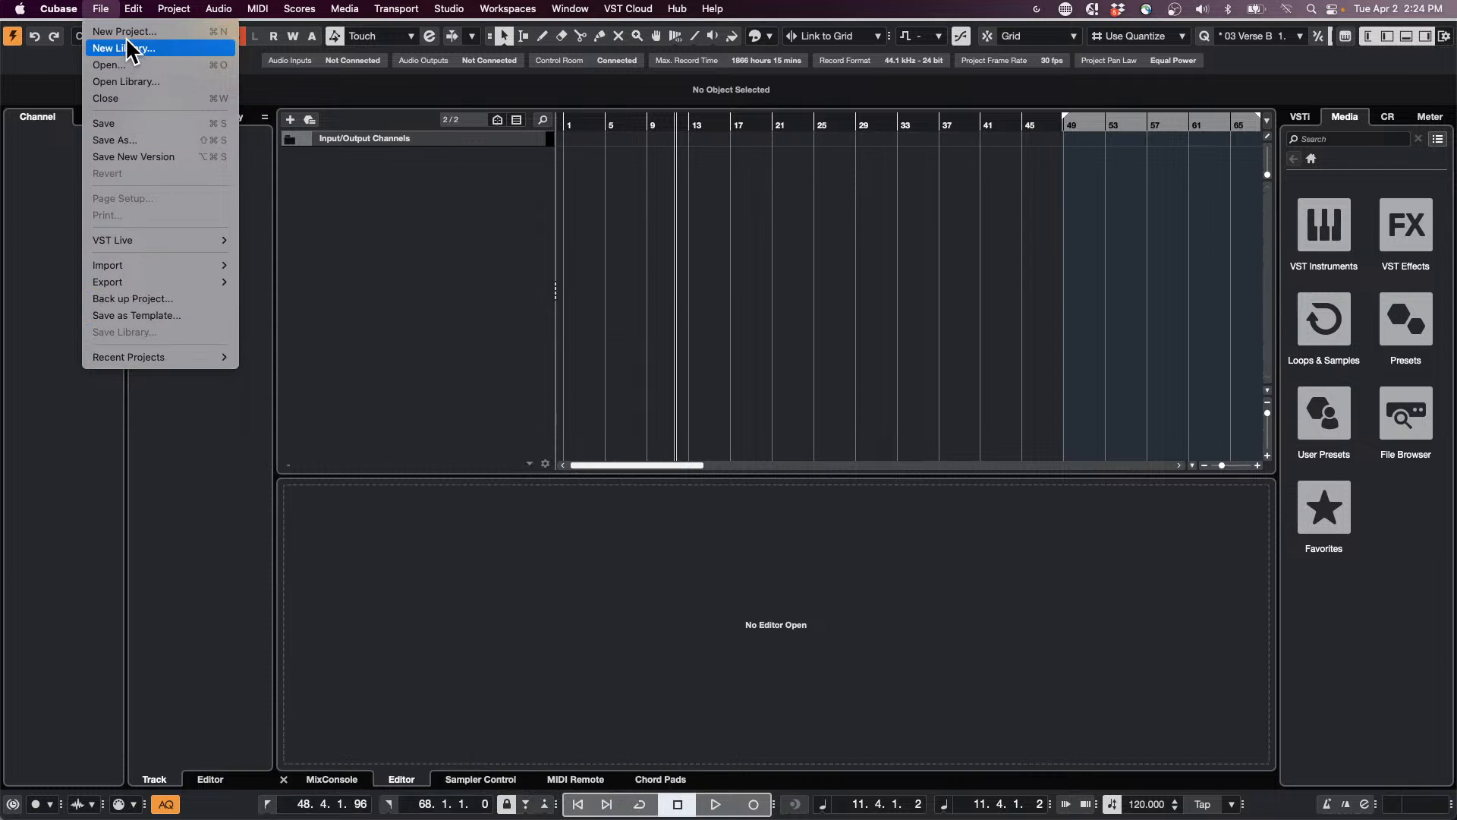
pyautogui.moveTo(180, 265)
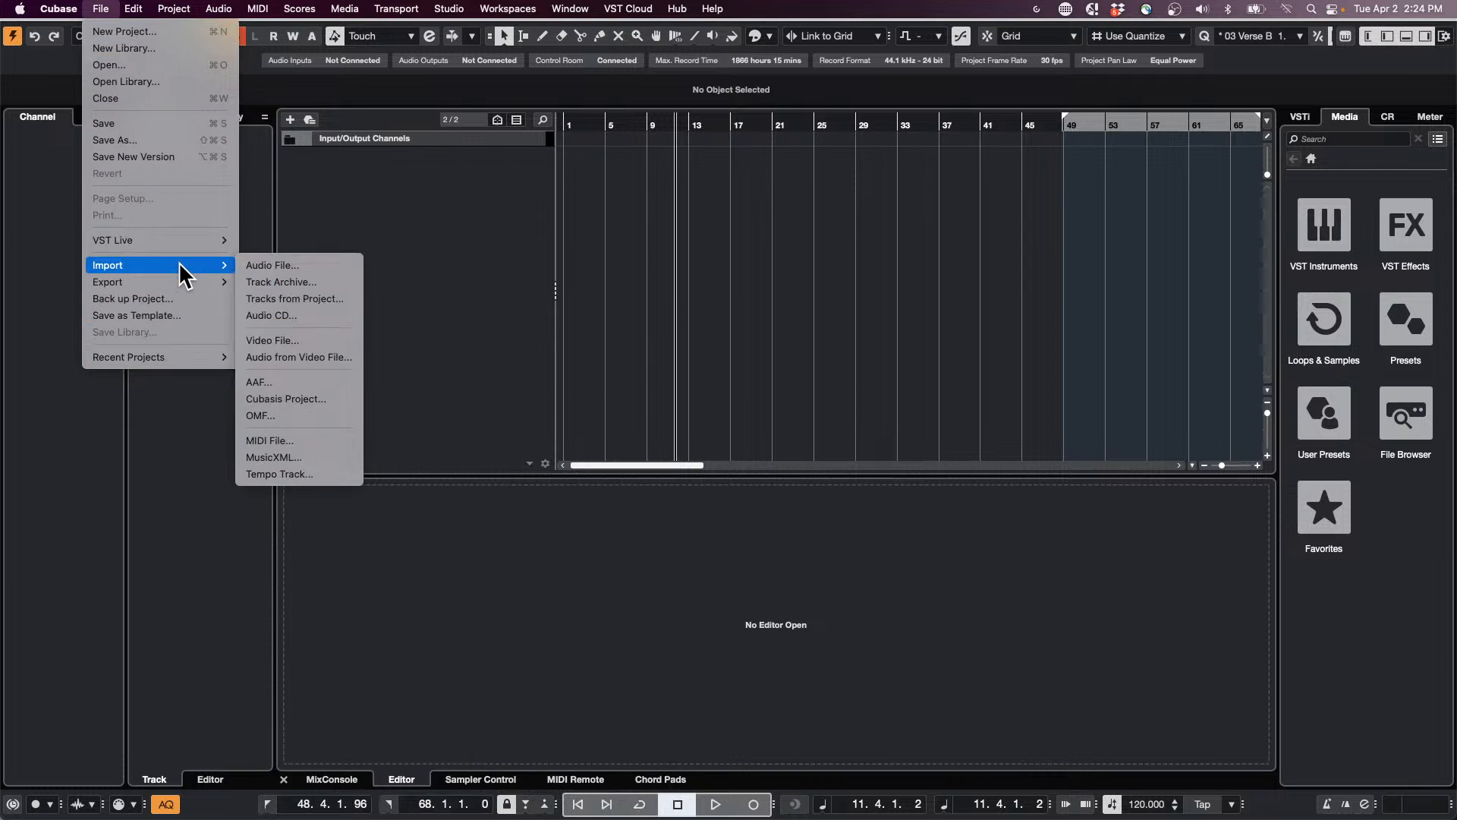
pyautogui.click(326, 267)
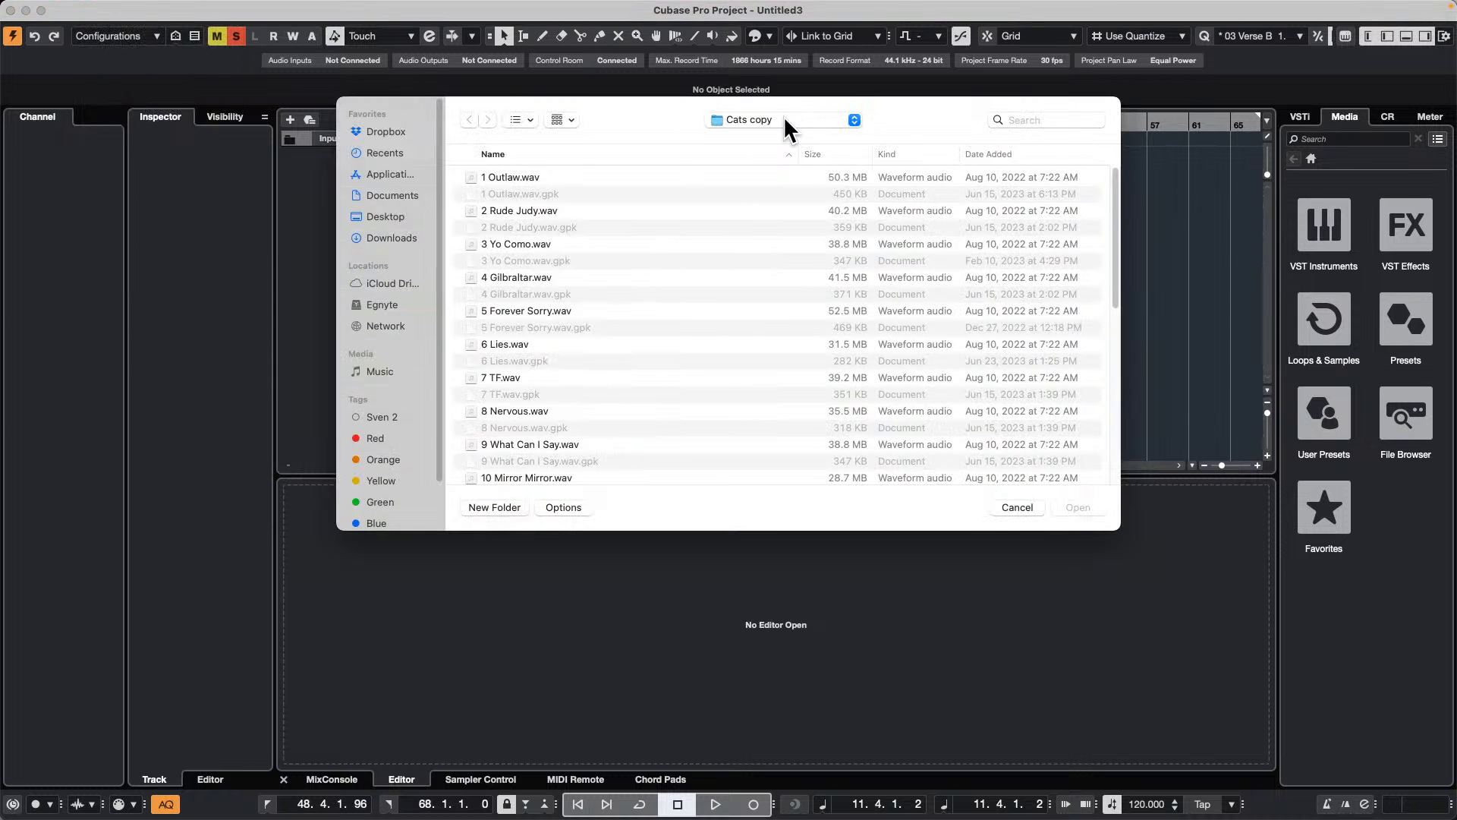
pyautogui.click(784, 115)
pyautogui.click(786, 154)
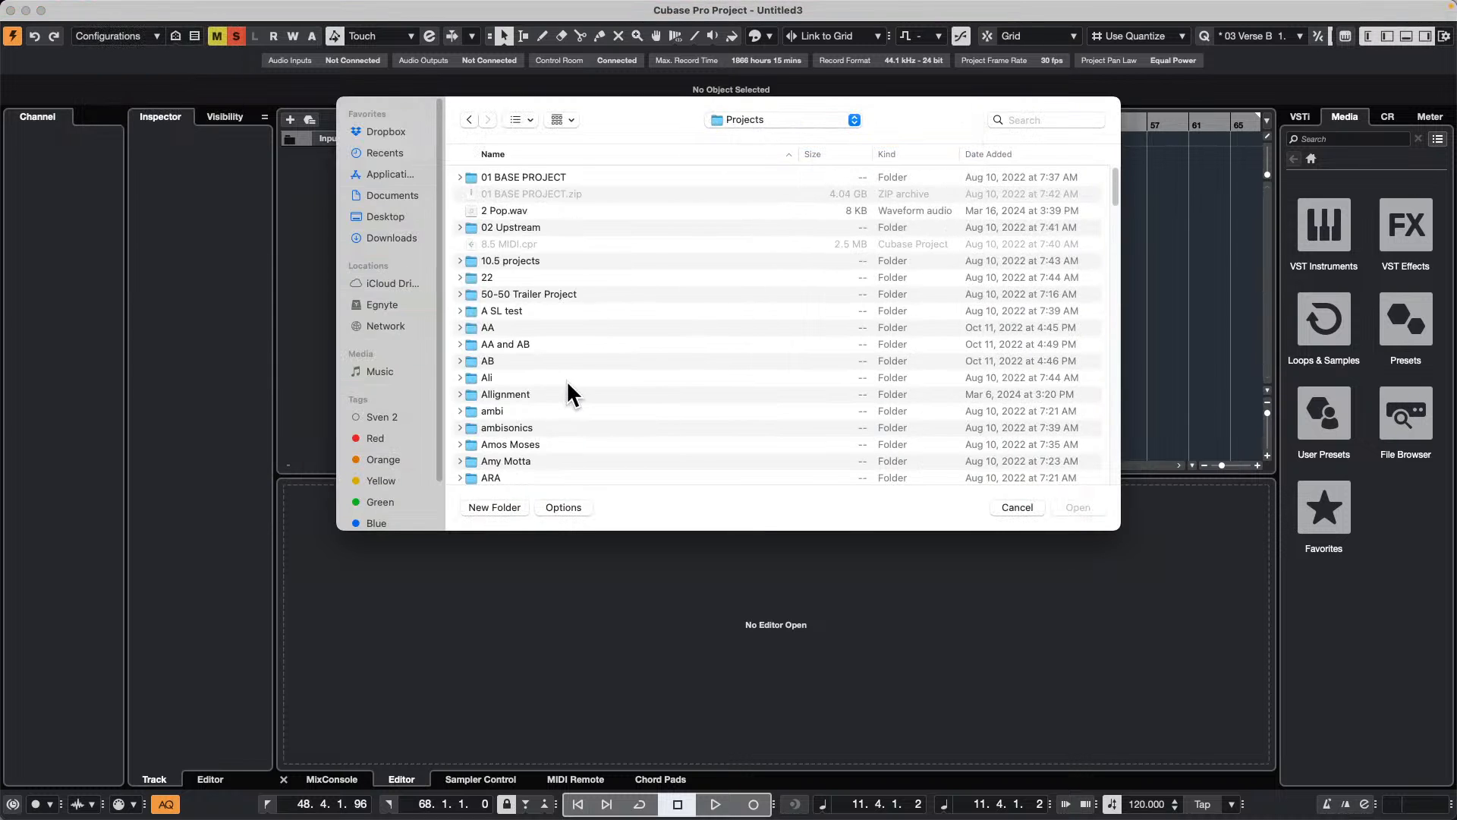
pyautogui.scroll(-10, 567, 384)
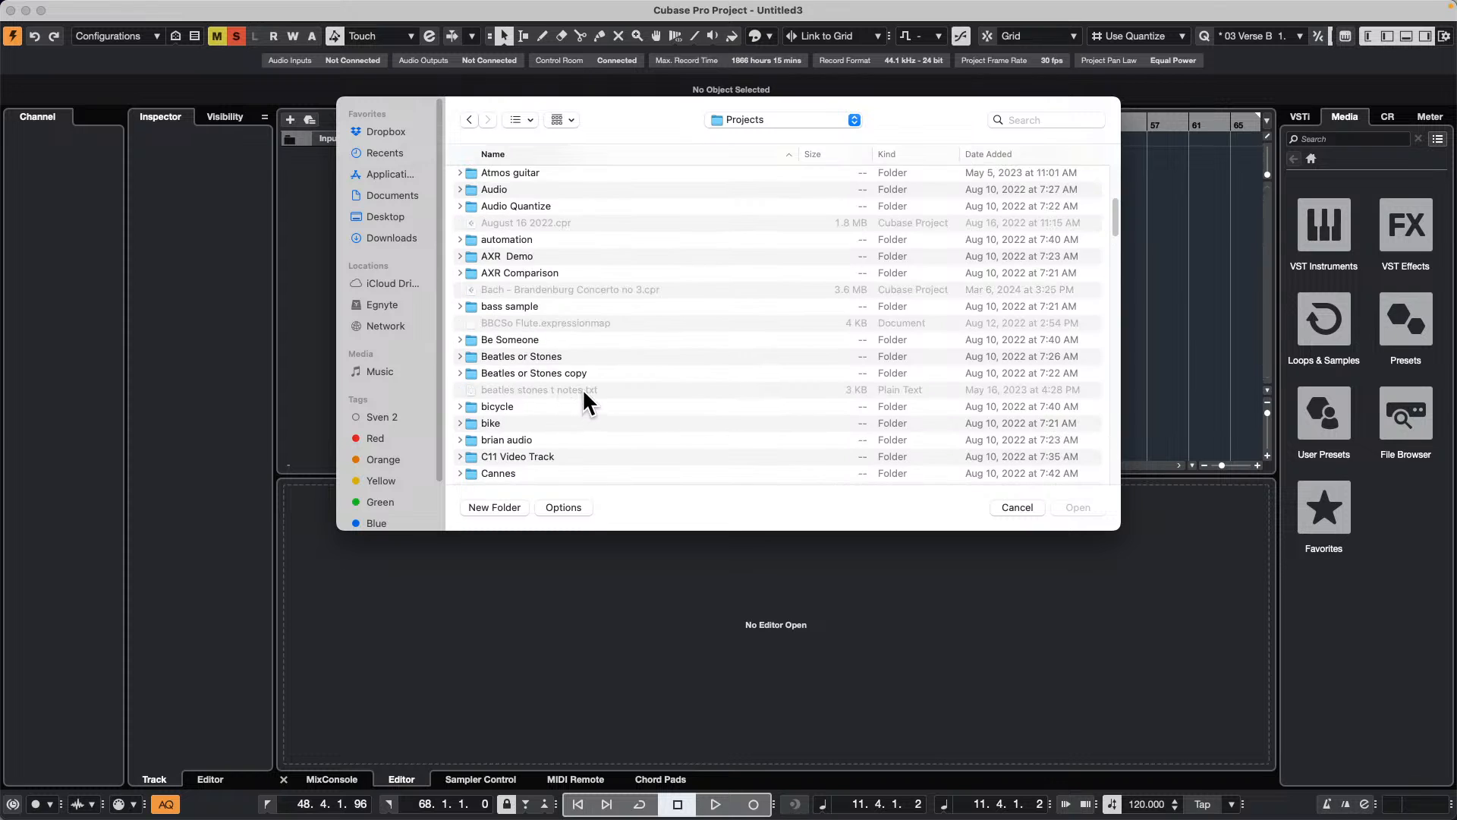
pyautogui.doubleClick(522, 338)
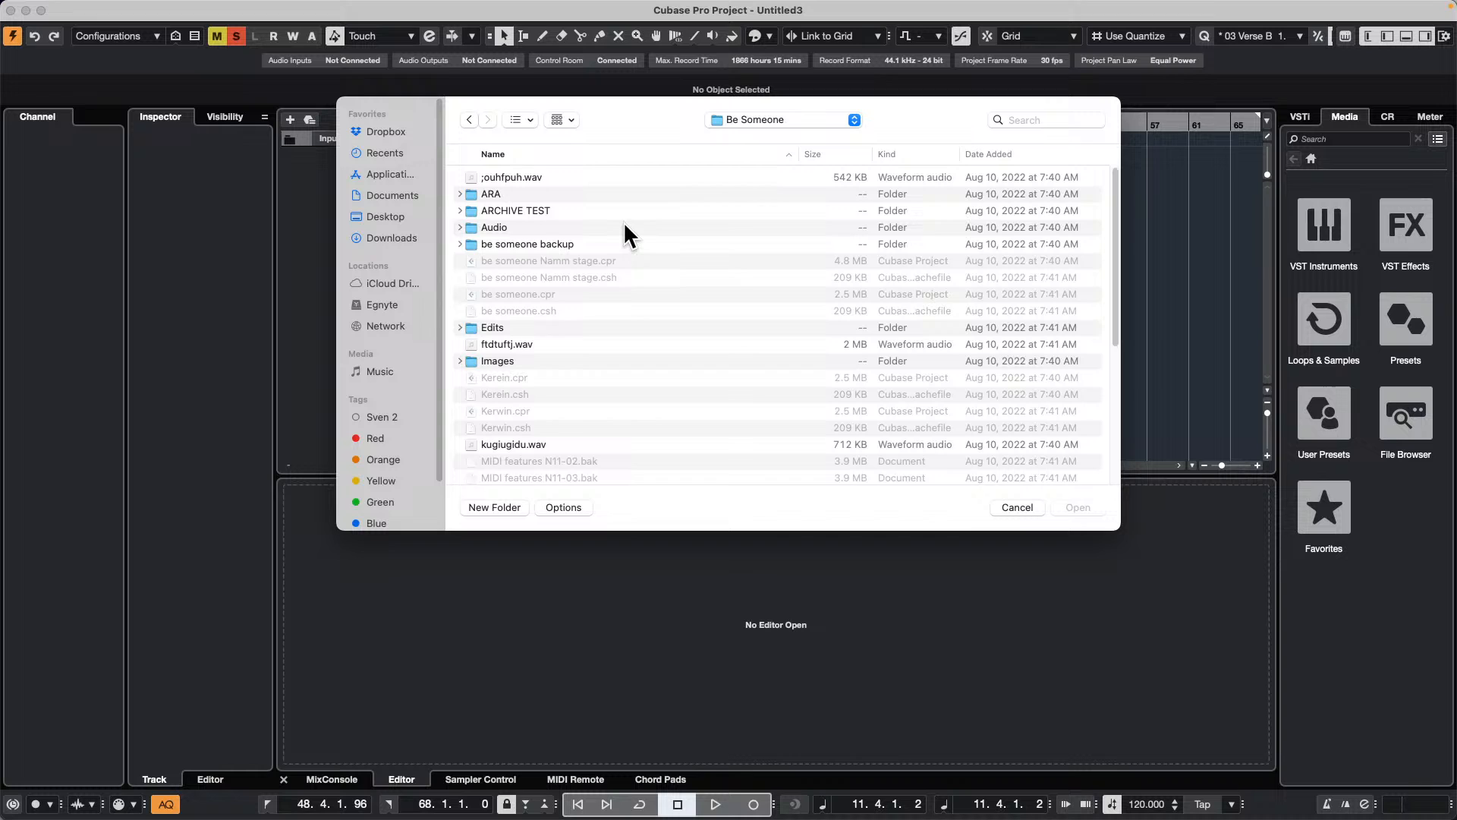
pyautogui.scroll(-5, 622, 223)
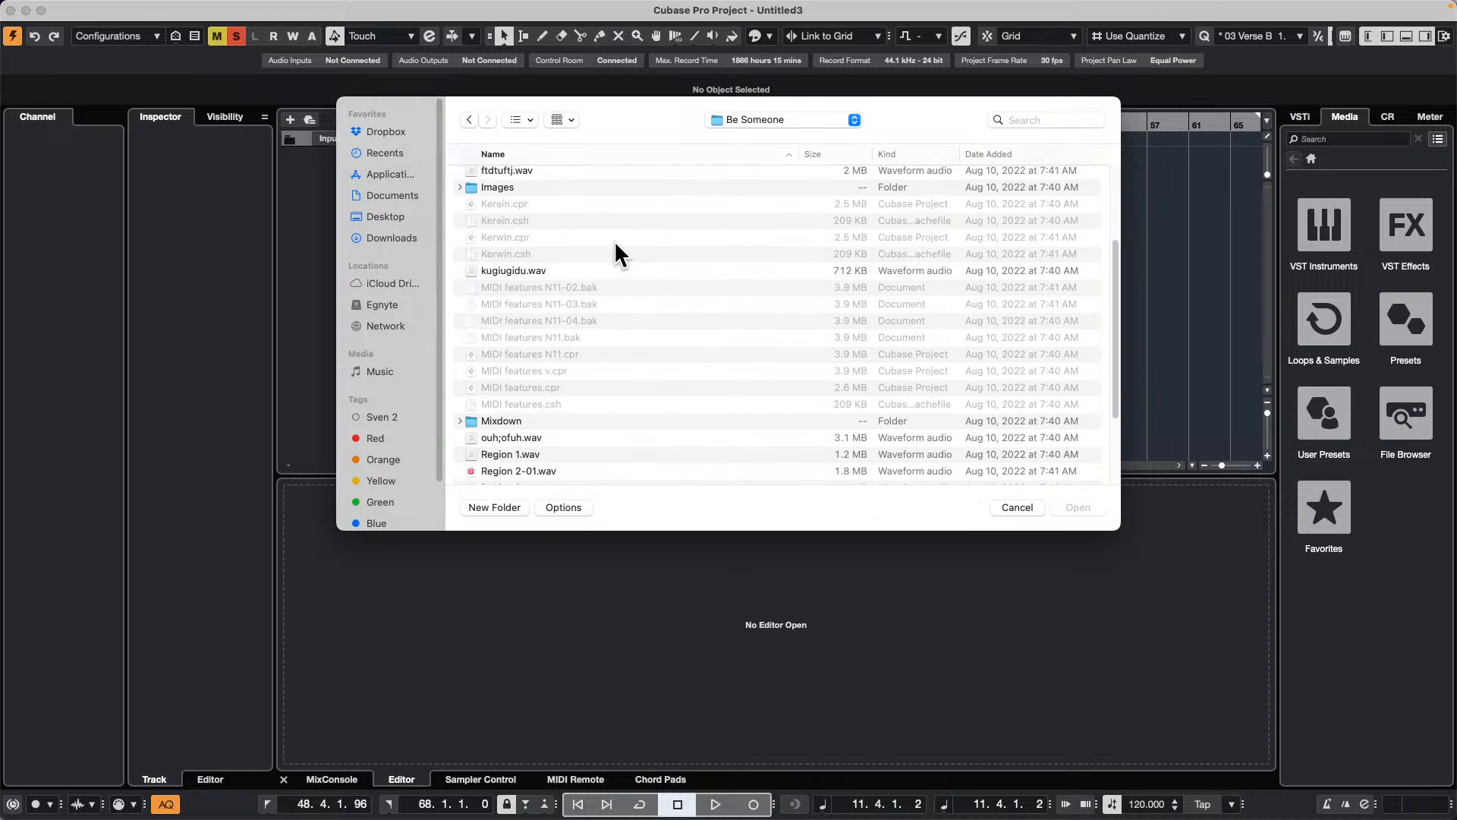
pyautogui.click(458, 419)
# Step: Look for the newly exported files in the Mixdown folder, sorting by date added, and cancel the import
pyautogui.scroll(-3, 575, 350)
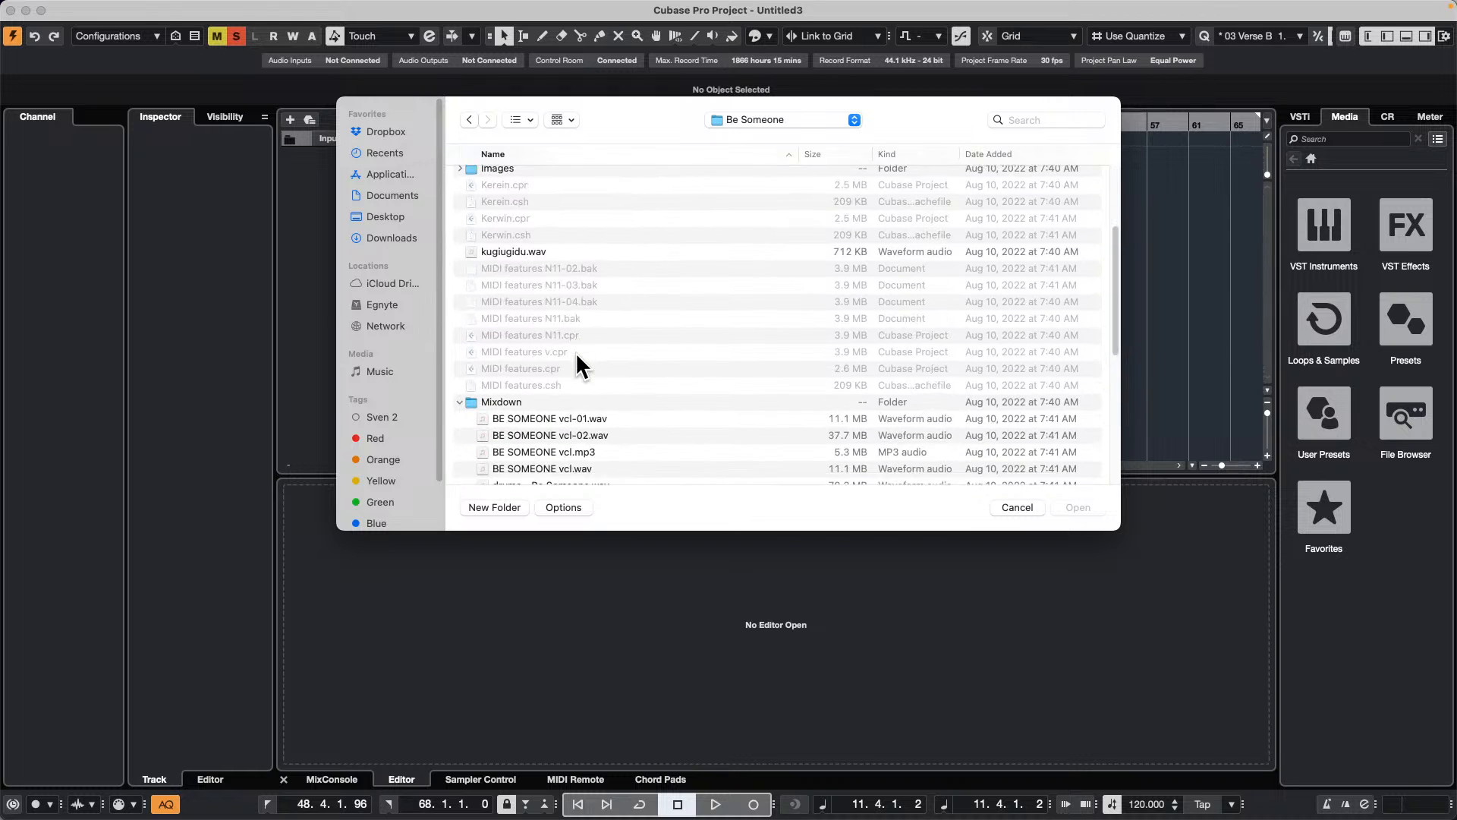
pyautogui.scroll(-1, 580, 360)
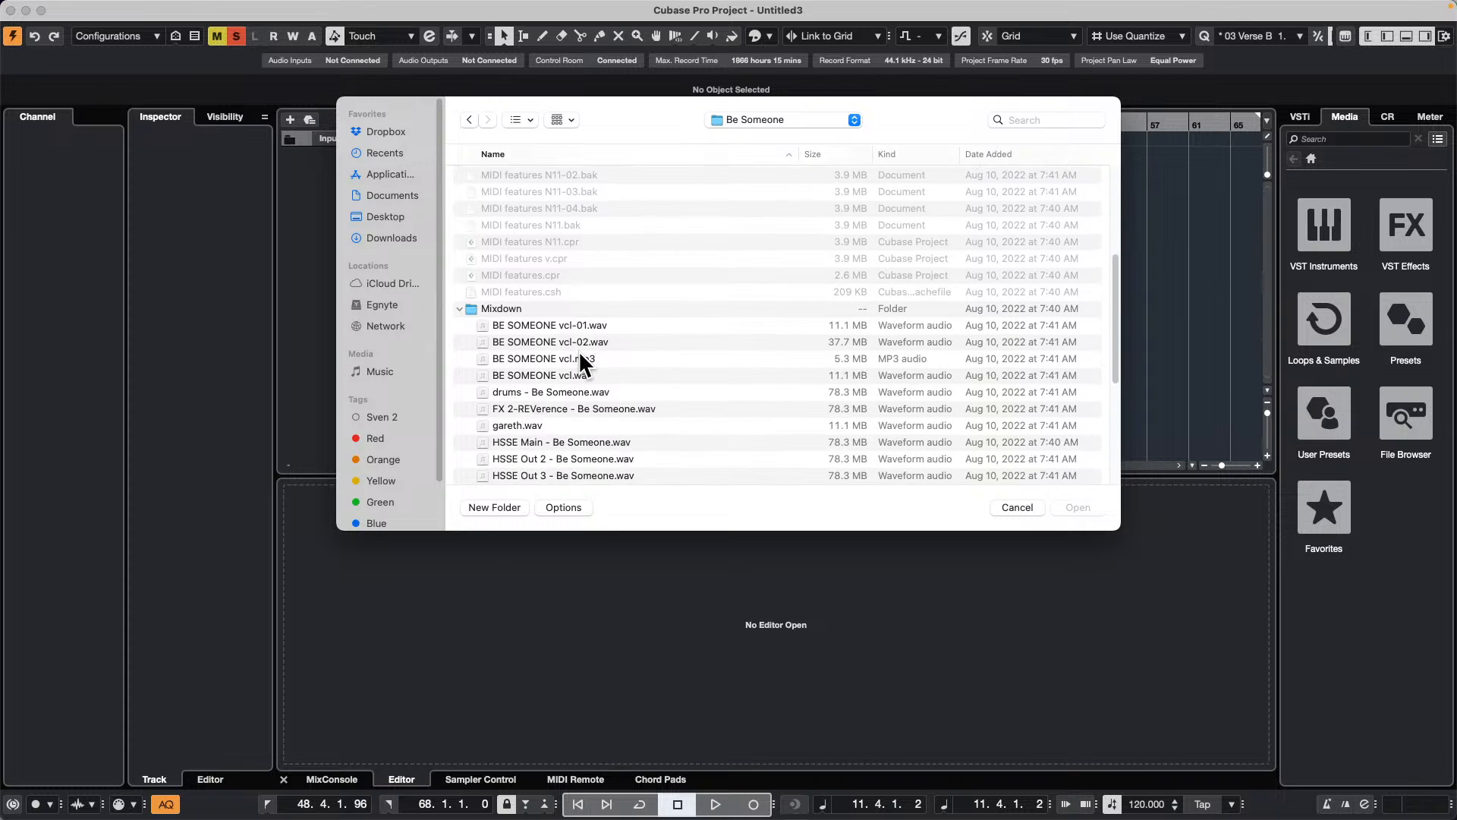
pyautogui.scroll(-10, 580, 353)
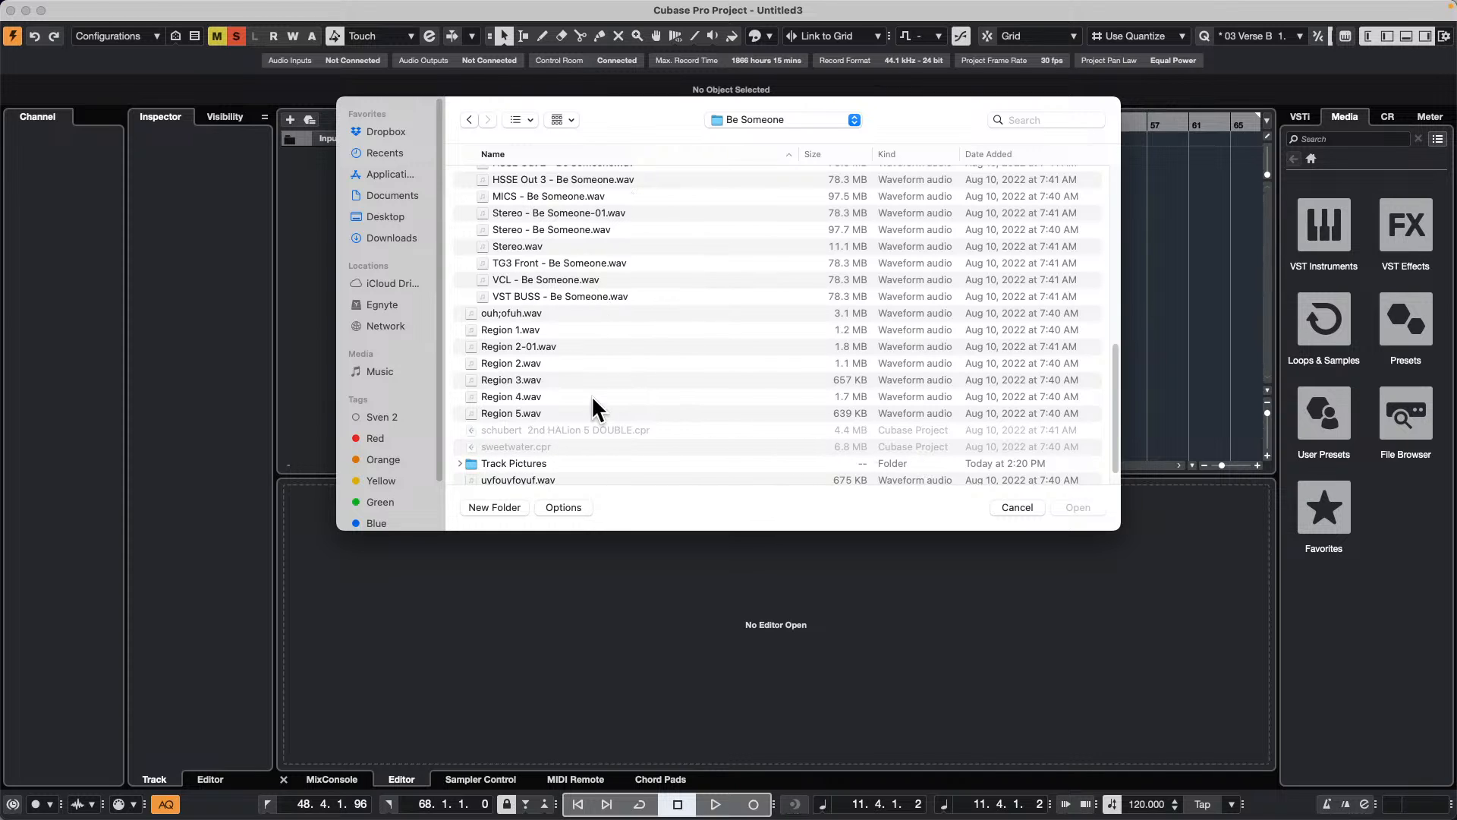
pyautogui.scroll(-1, 597, 399)
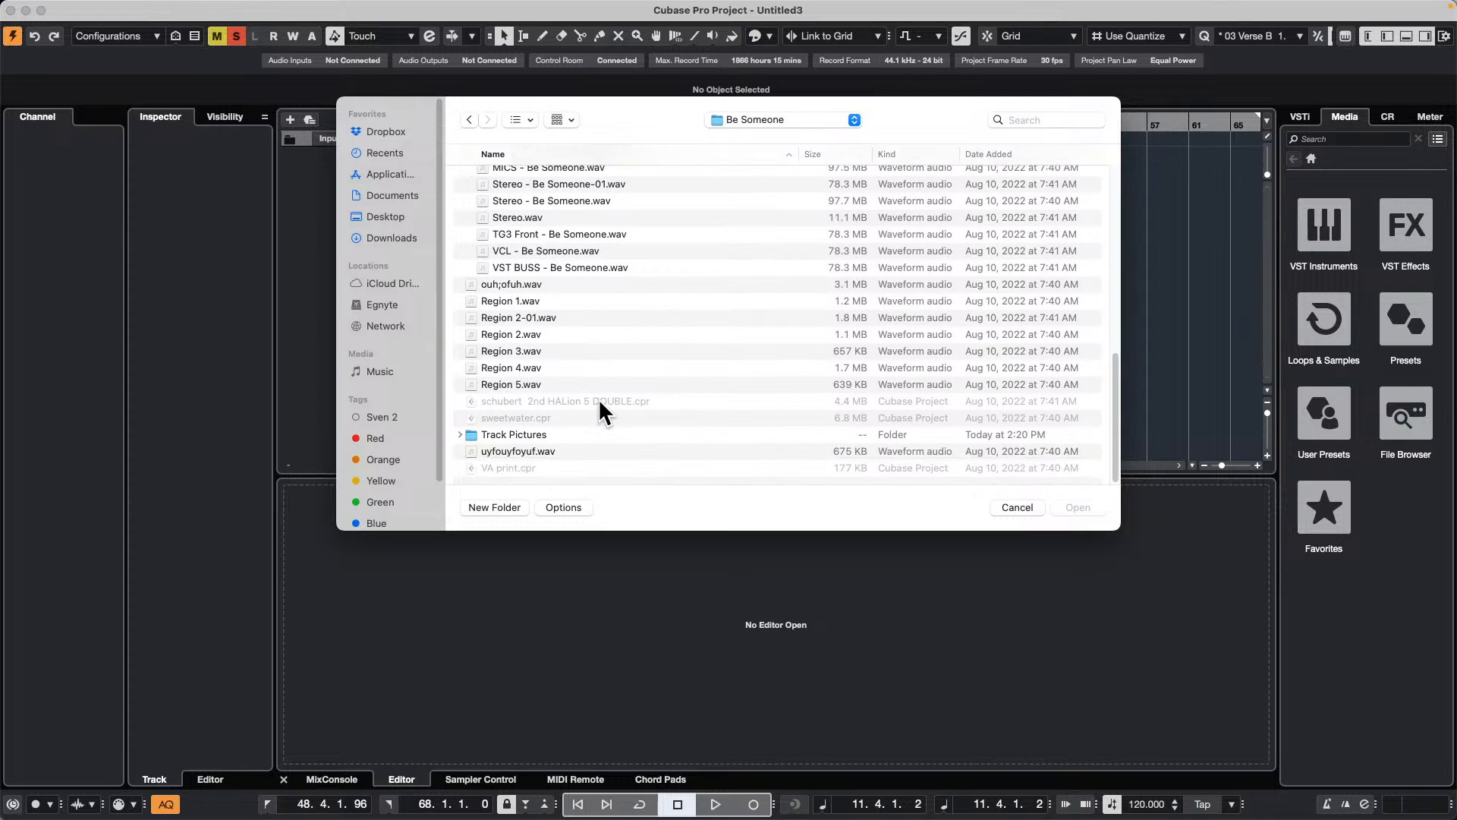
pyautogui.click(1001, 154)
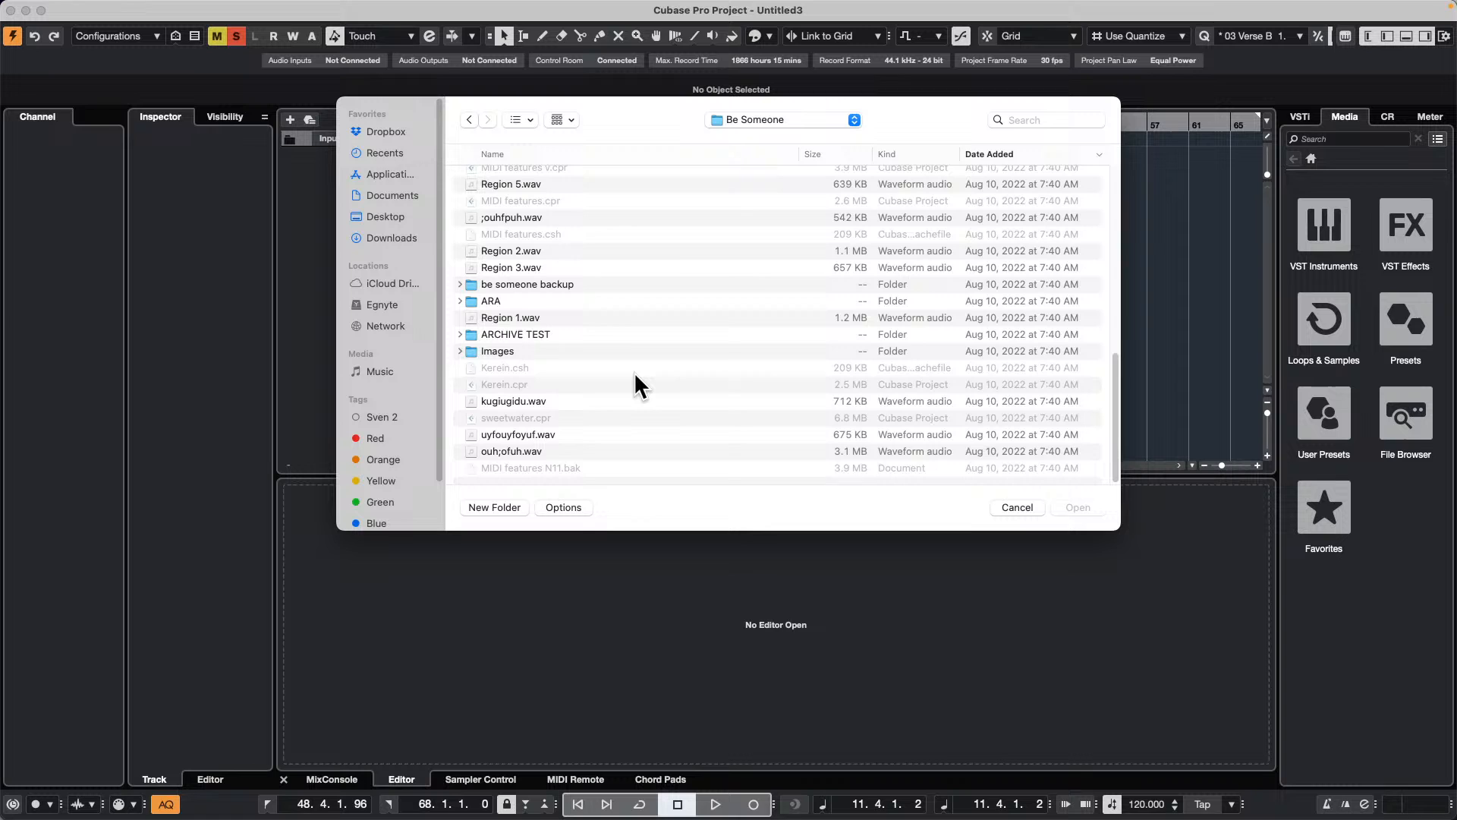
pyautogui.scroll(5, 634, 371)
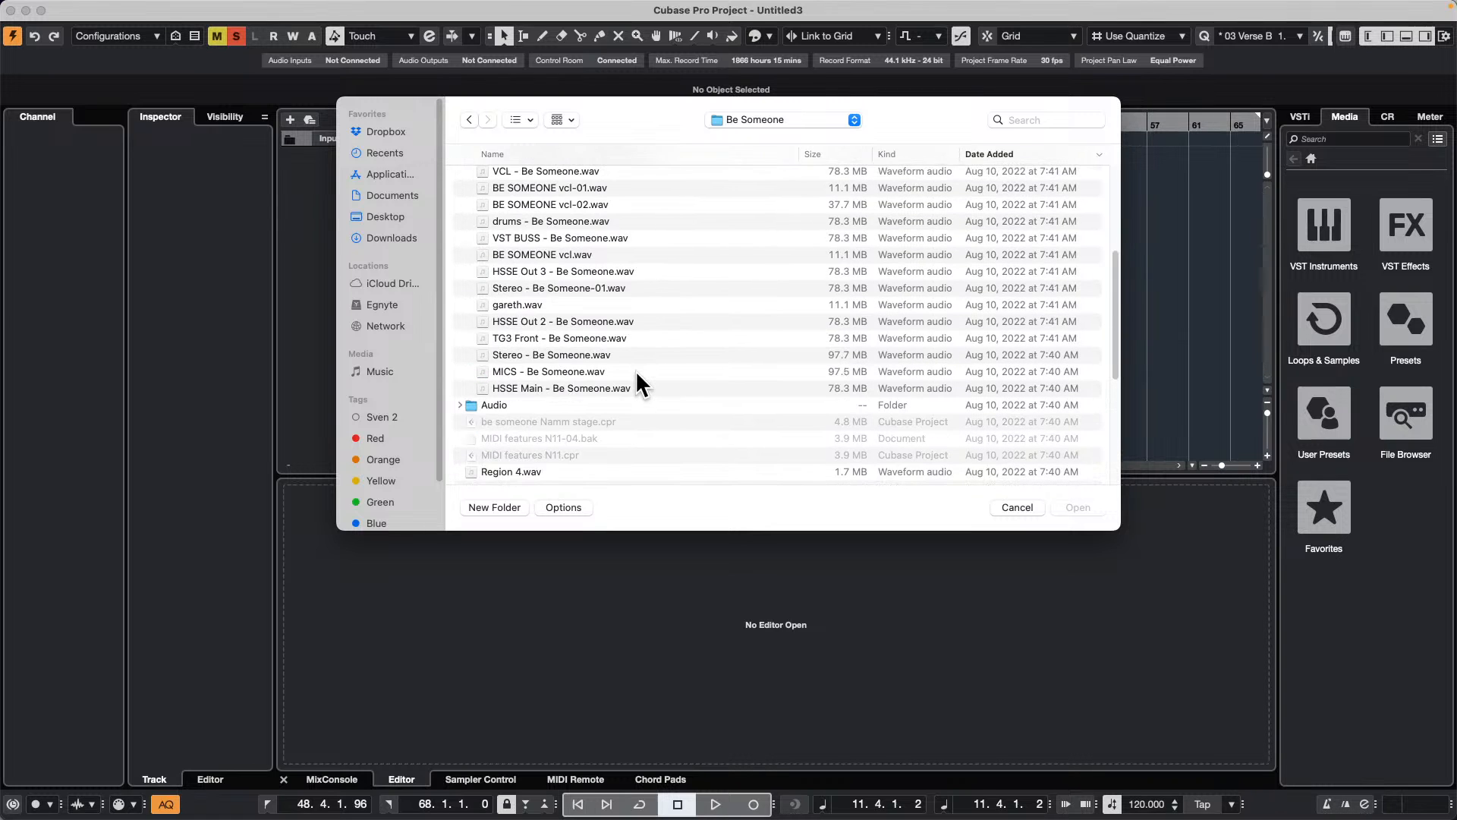
pyautogui.scroll(5, 636, 371)
pyautogui.scroll(-2, 637, 374)
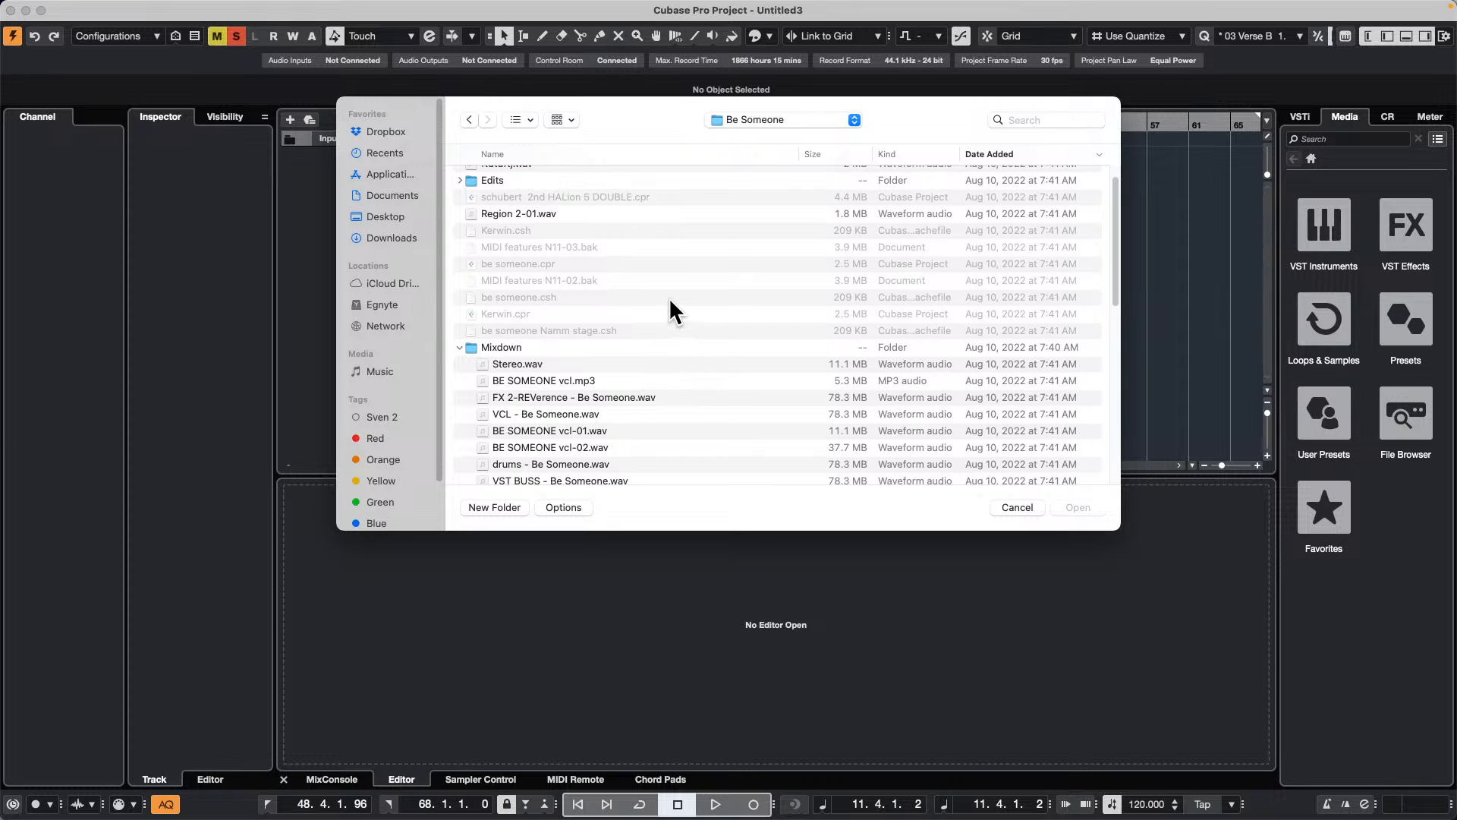
pyautogui.press('super+f')
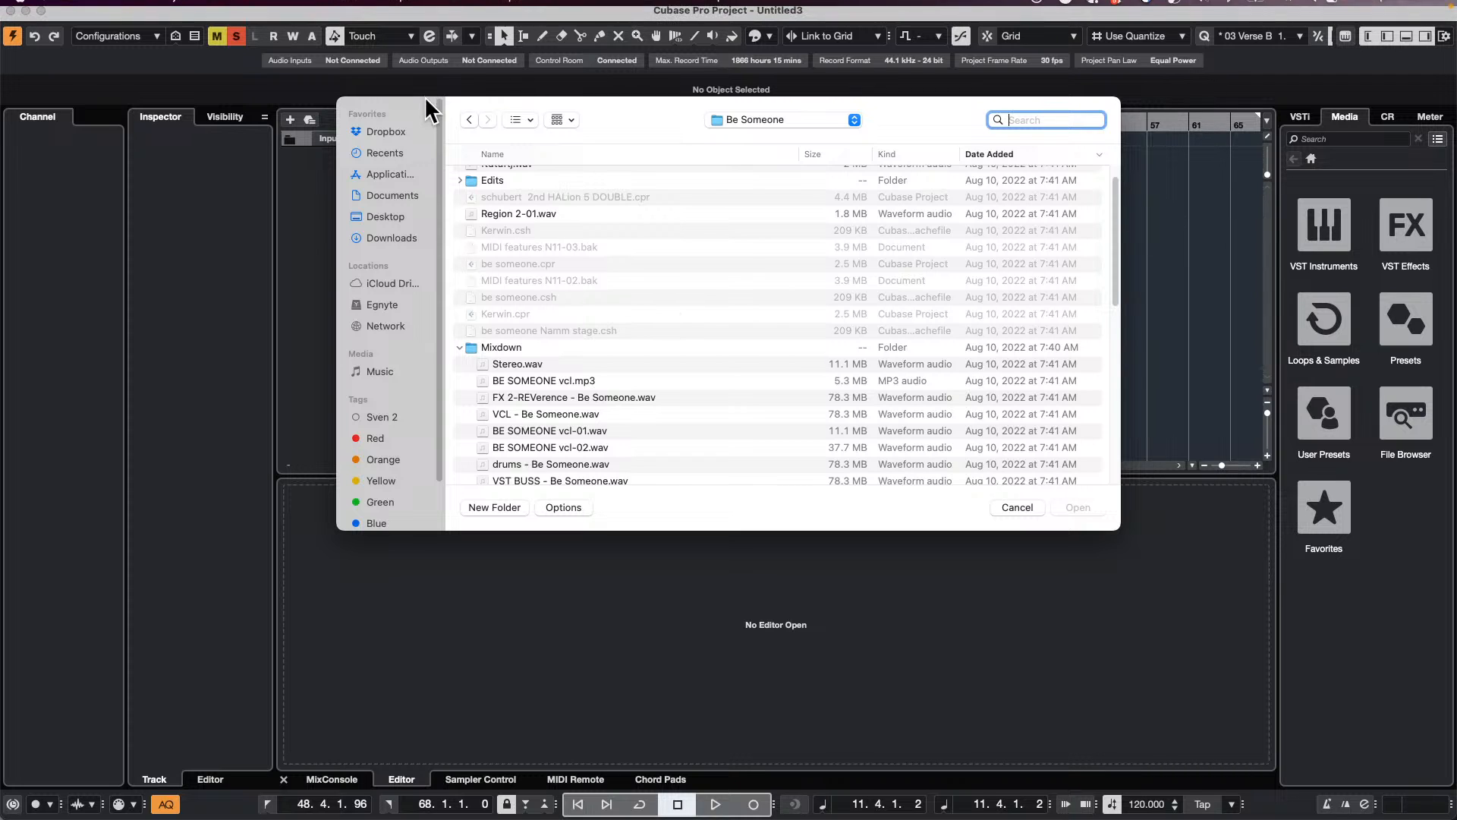
pyautogui.click(1013, 507)
# Step: Switch back to the be someone project window and activate that project
pyautogui.click(632, 9)
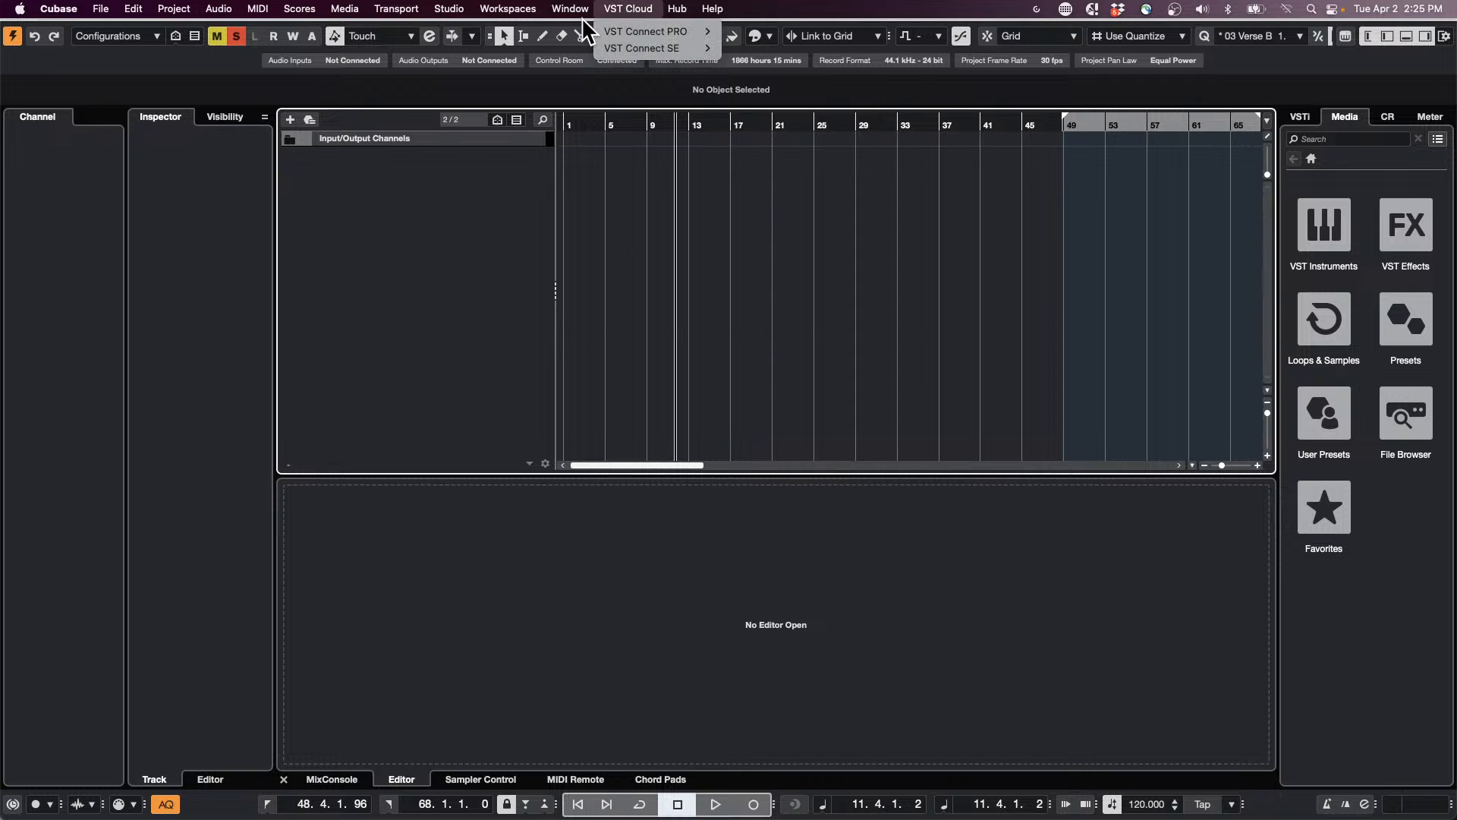
pyautogui.moveTo(582, 9)
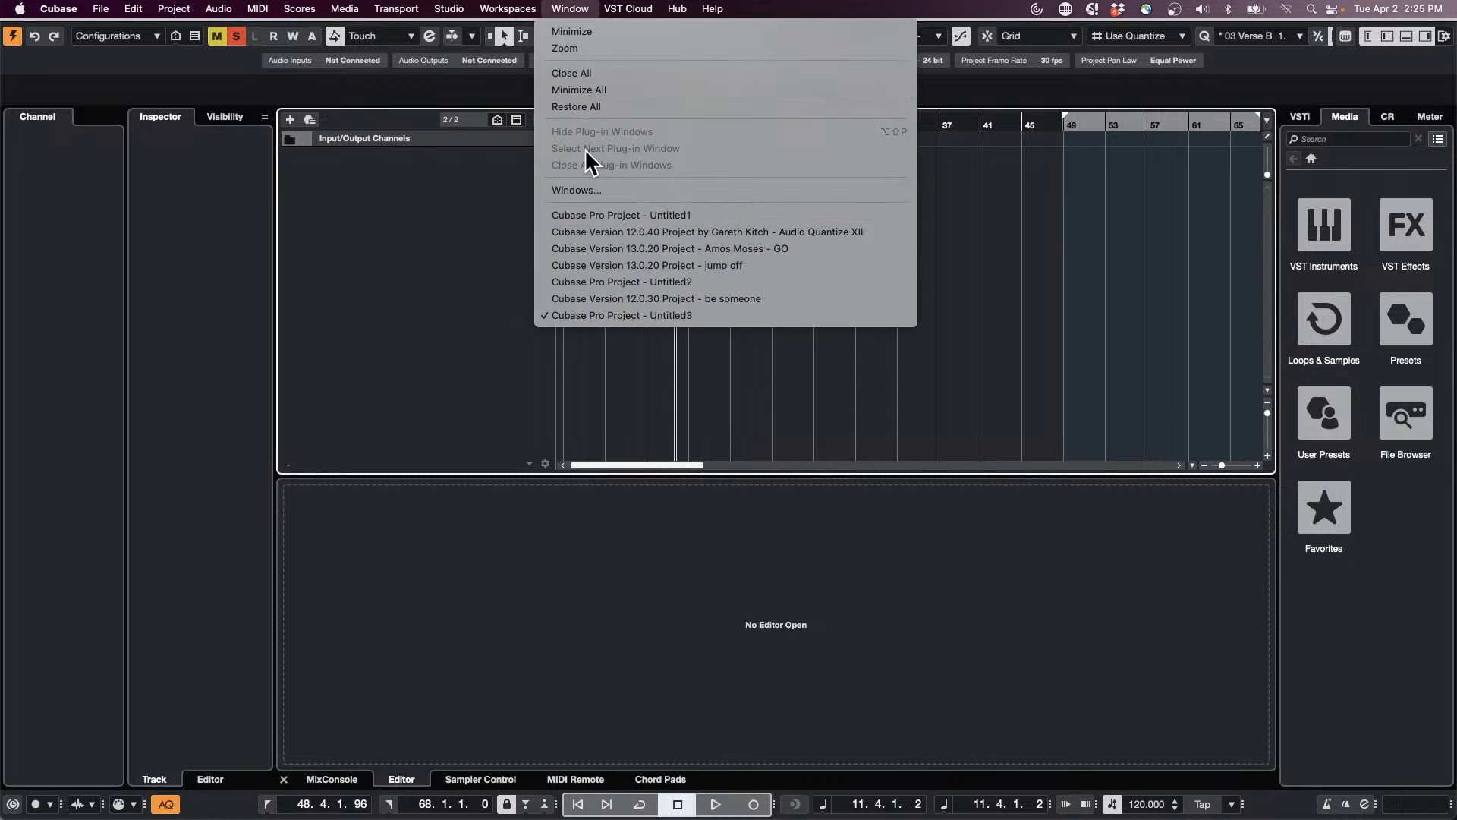
pyautogui.click(771, 301)
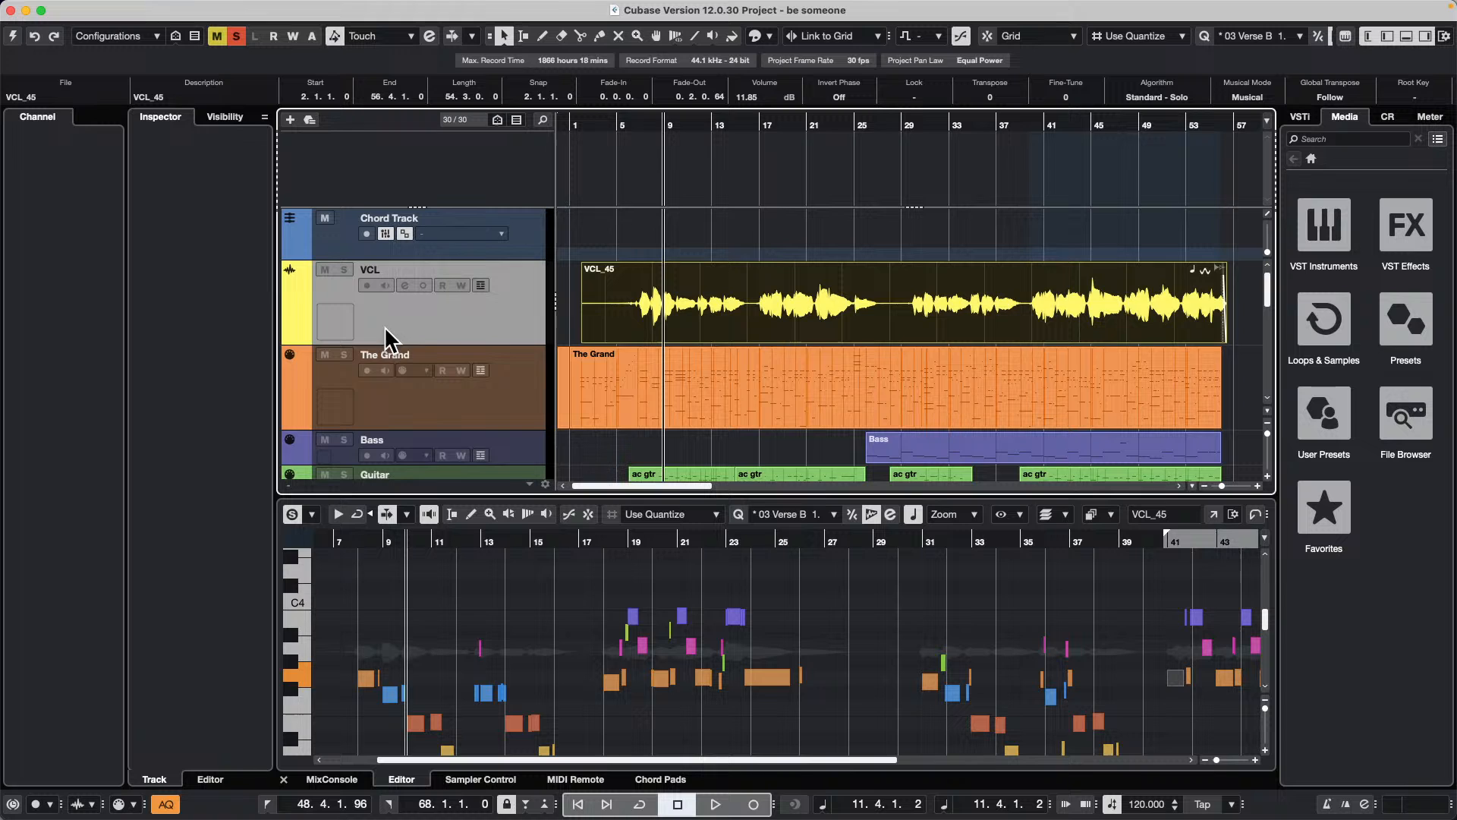
pyautogui.click(12, 36)
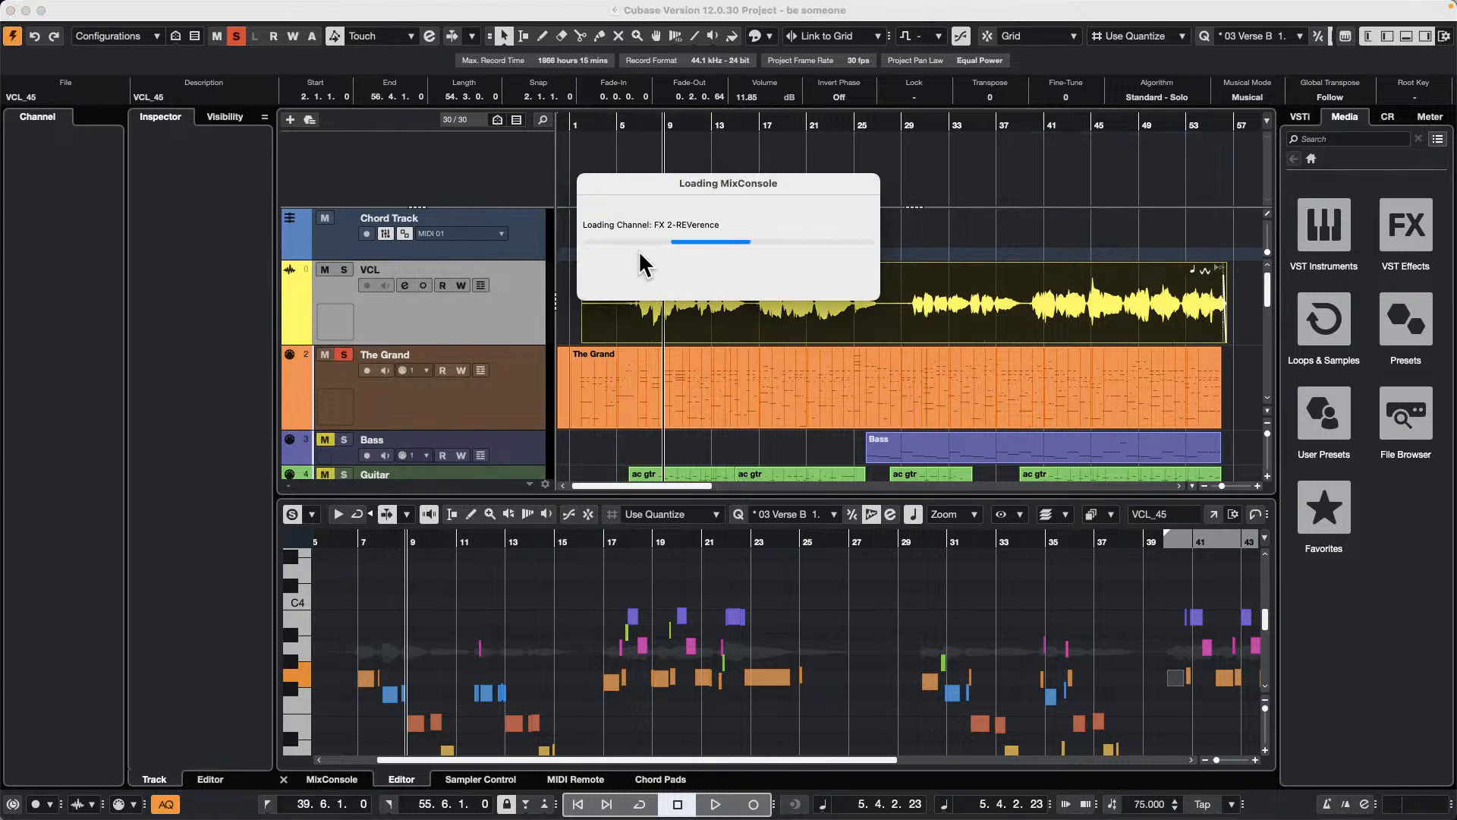
# Step: Clear the solo and mute states on the VCL, The Grand and remaining tracks
pyautogui.click(325, 270)
pyautogui.click(344, 269)
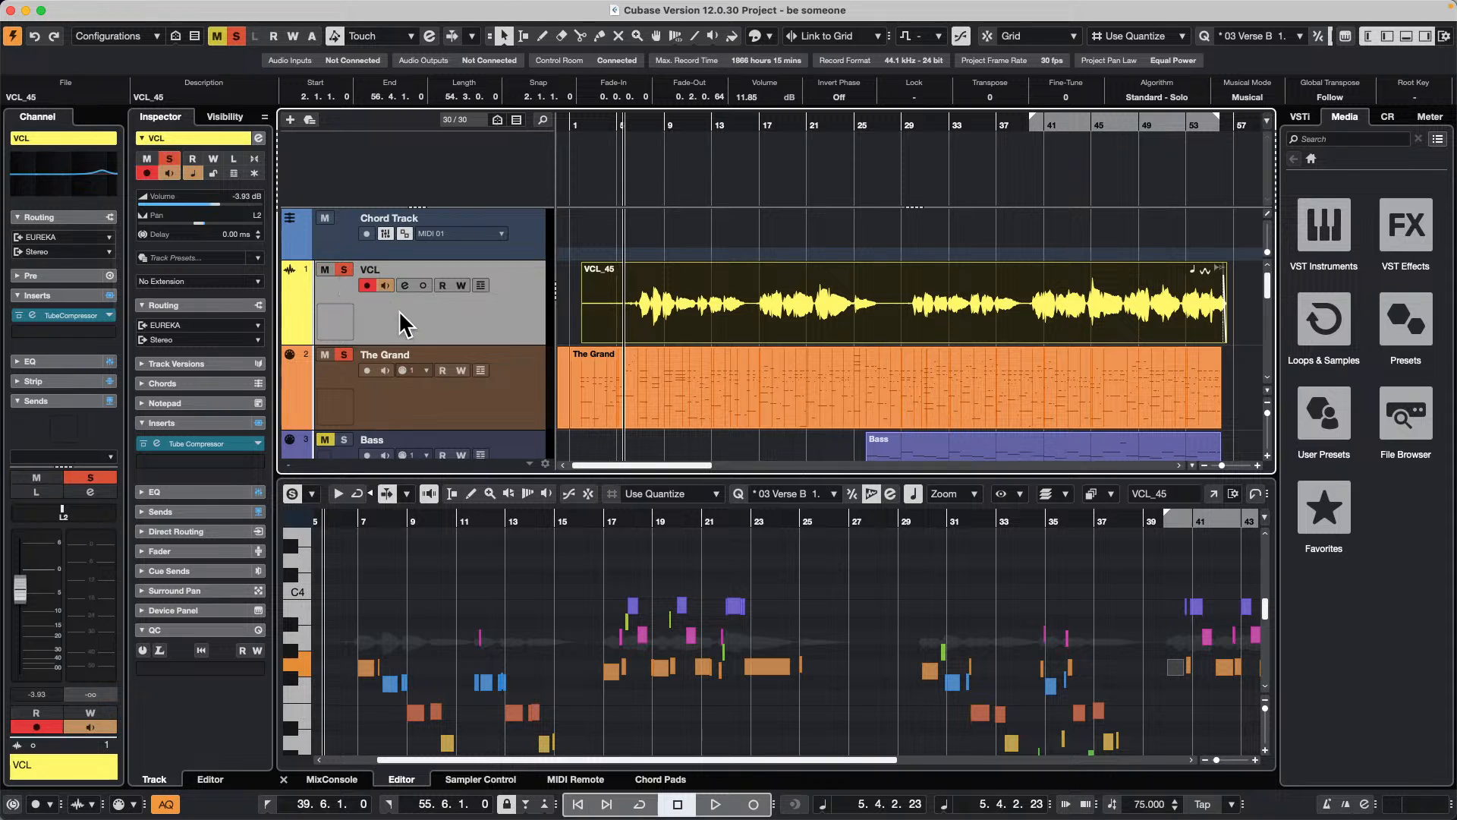
pyautogui.click(344, 270)
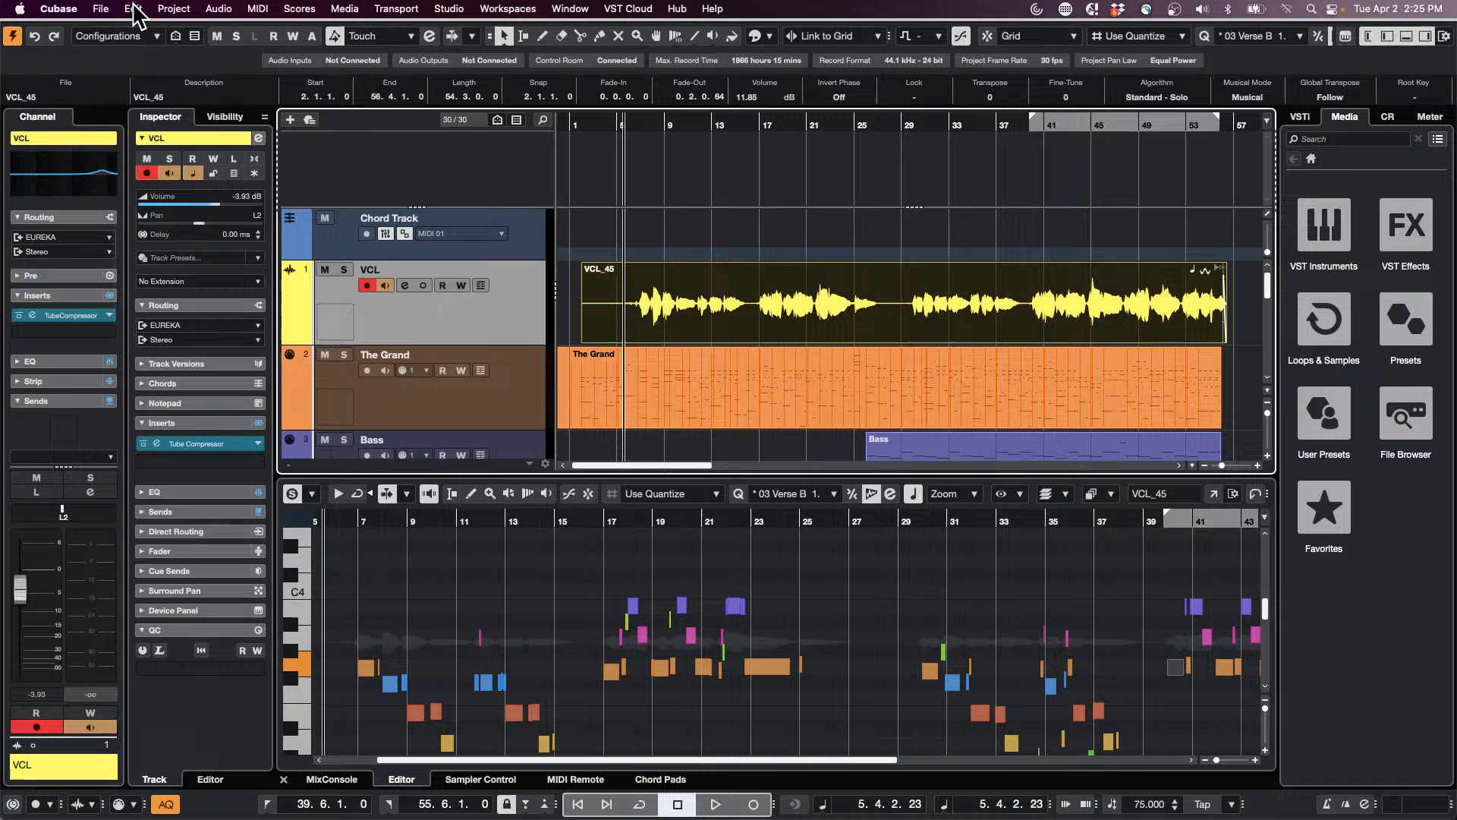
# Step: Open the audio mixdown export for the TG3 Front and VCL channels and set the file name to April 2
pyautogui.click(134, 9)
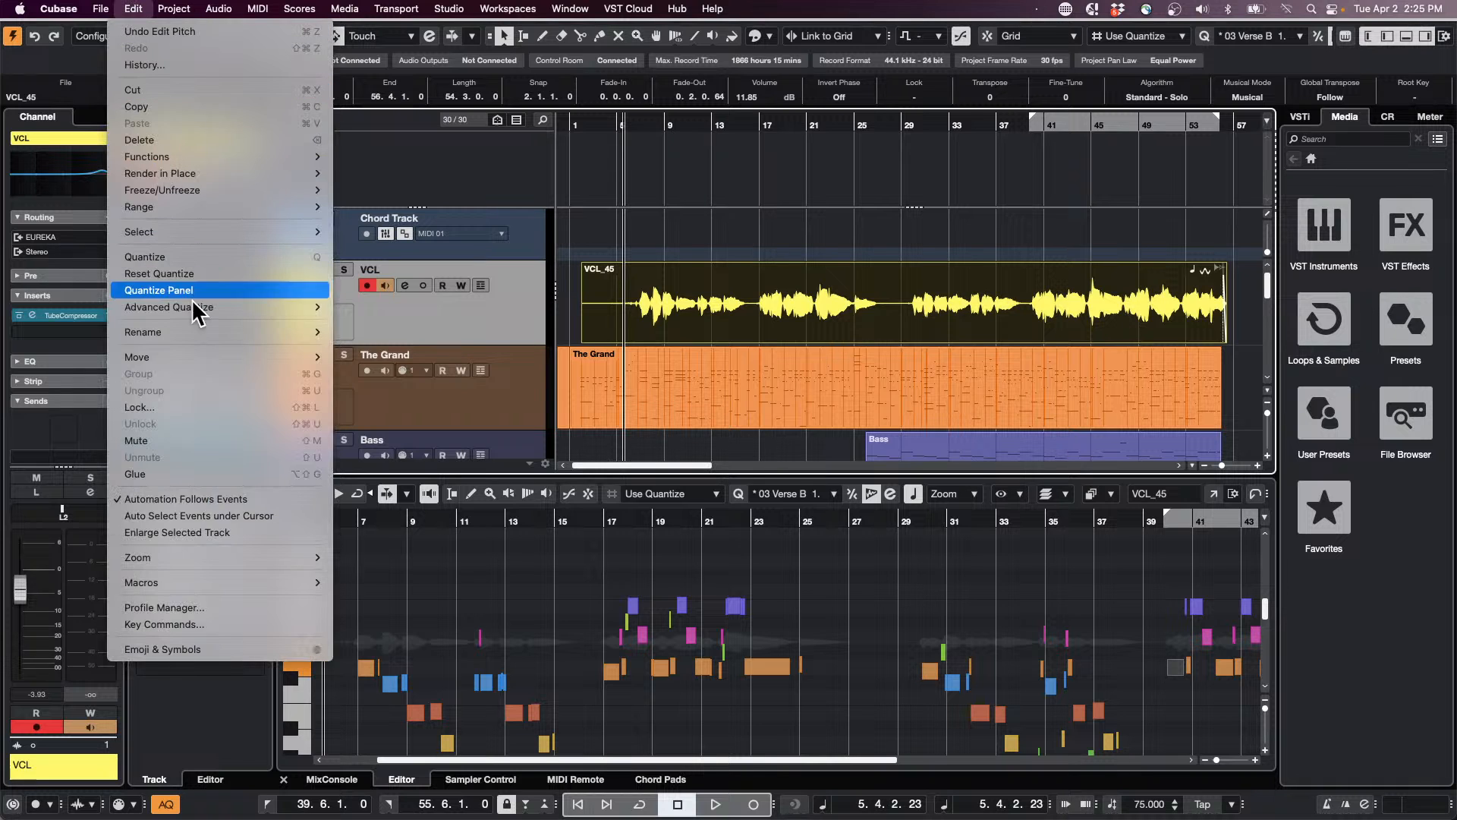
pyautogui.click(101, 8)
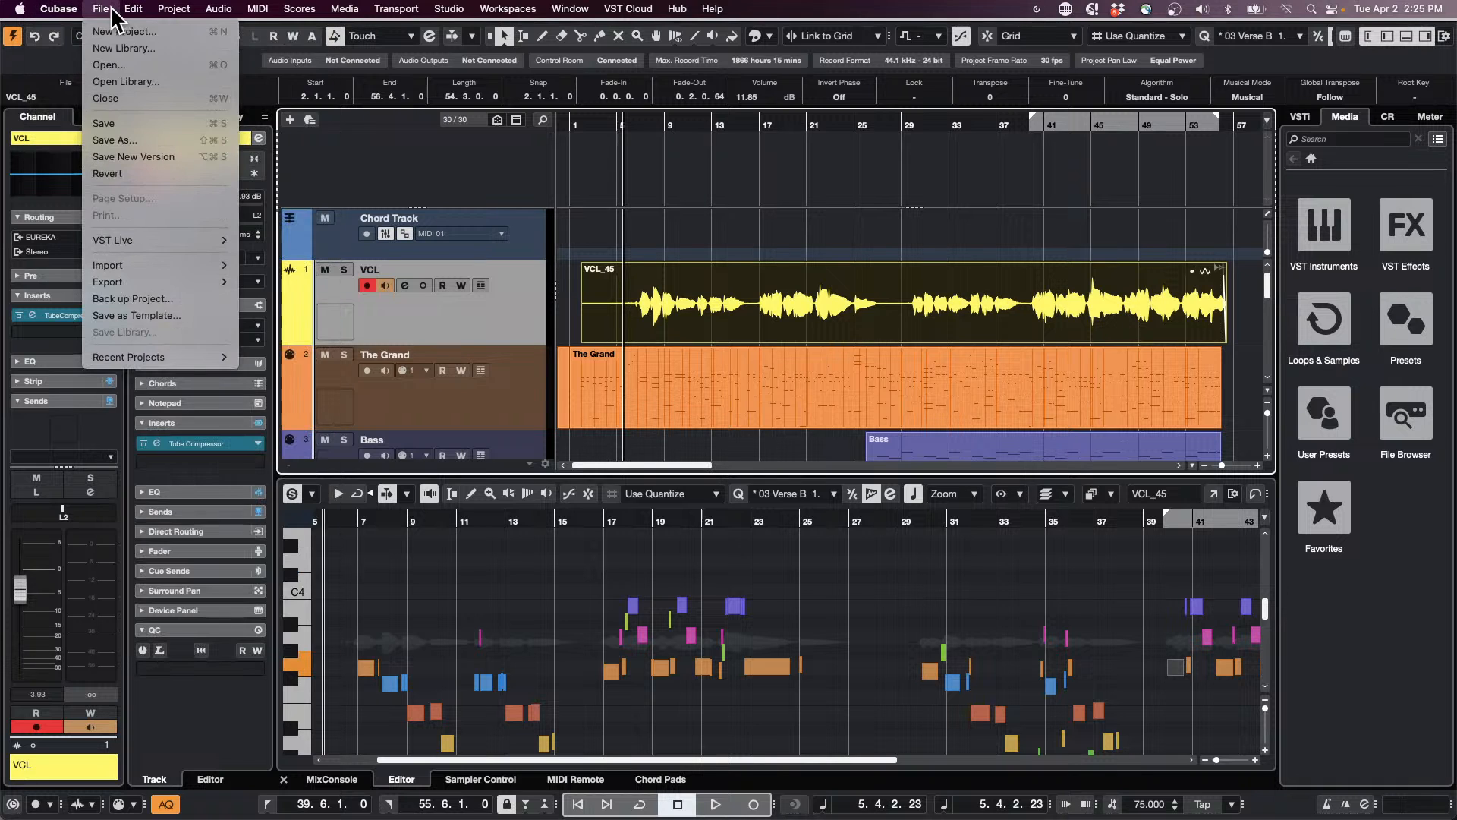
pyautogui.moveTo(140, 285)
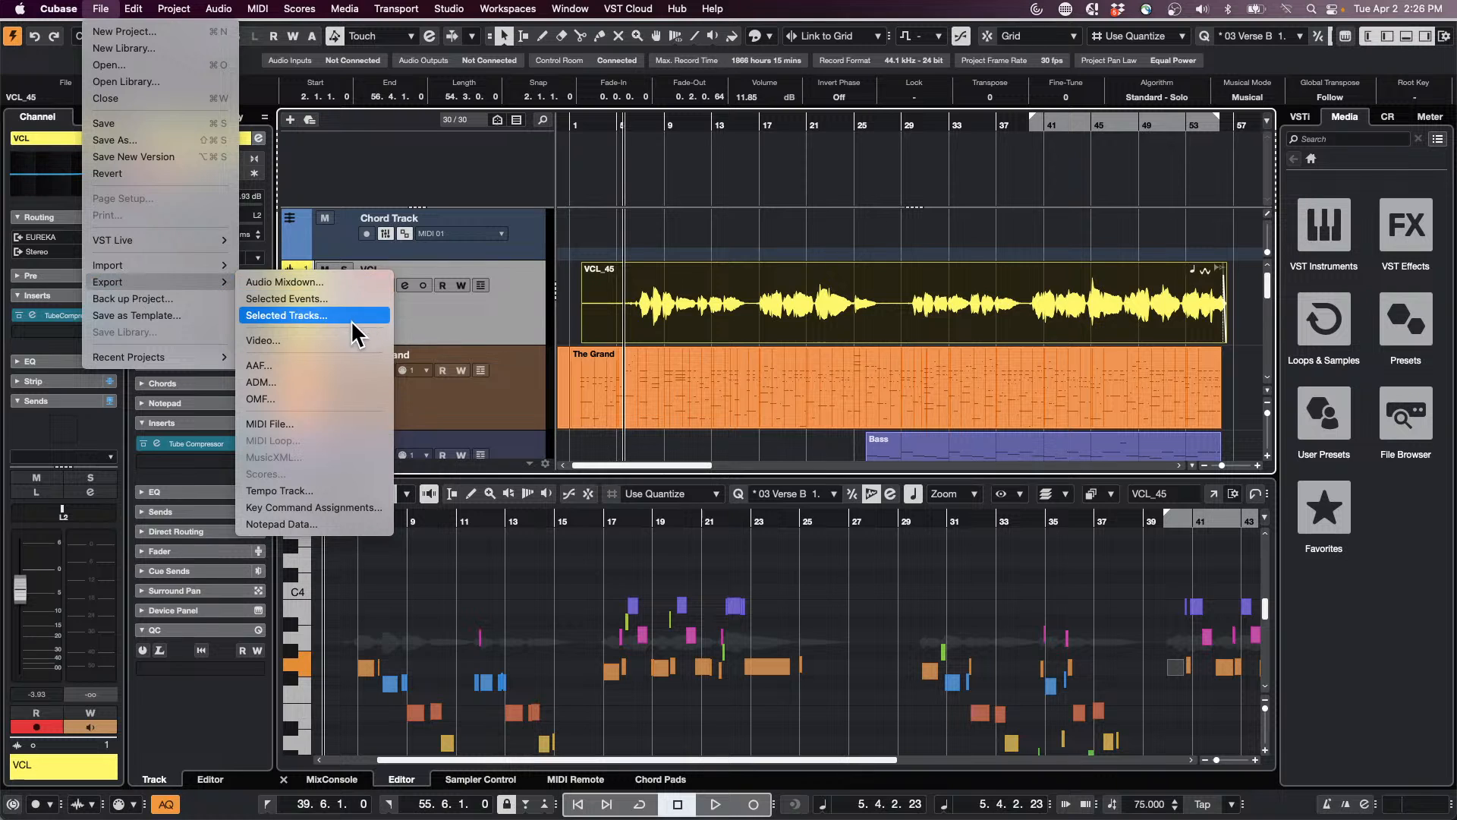
pyautogui.click(337, 281)
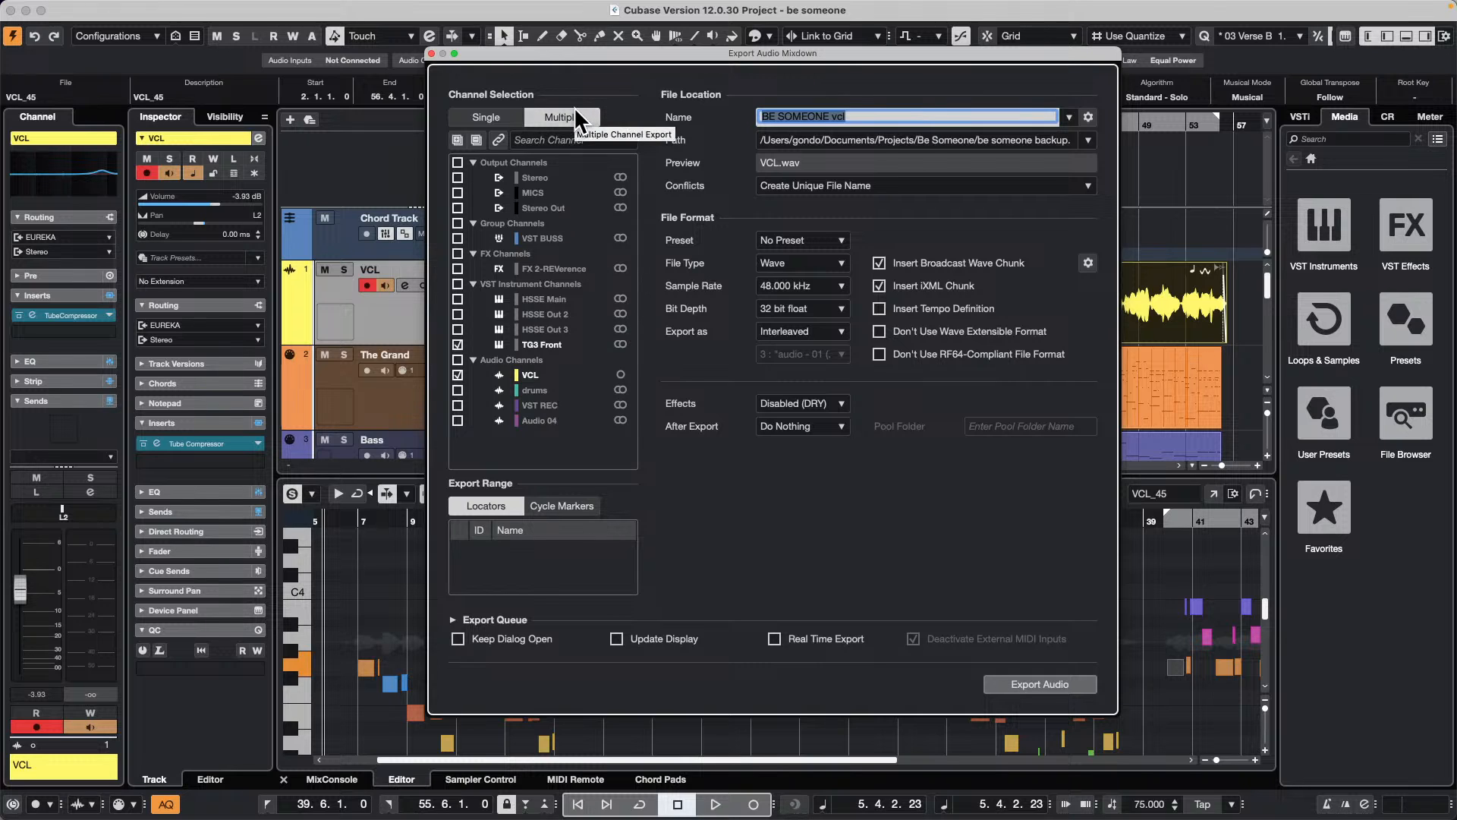
pyautogui.click(850, 116)
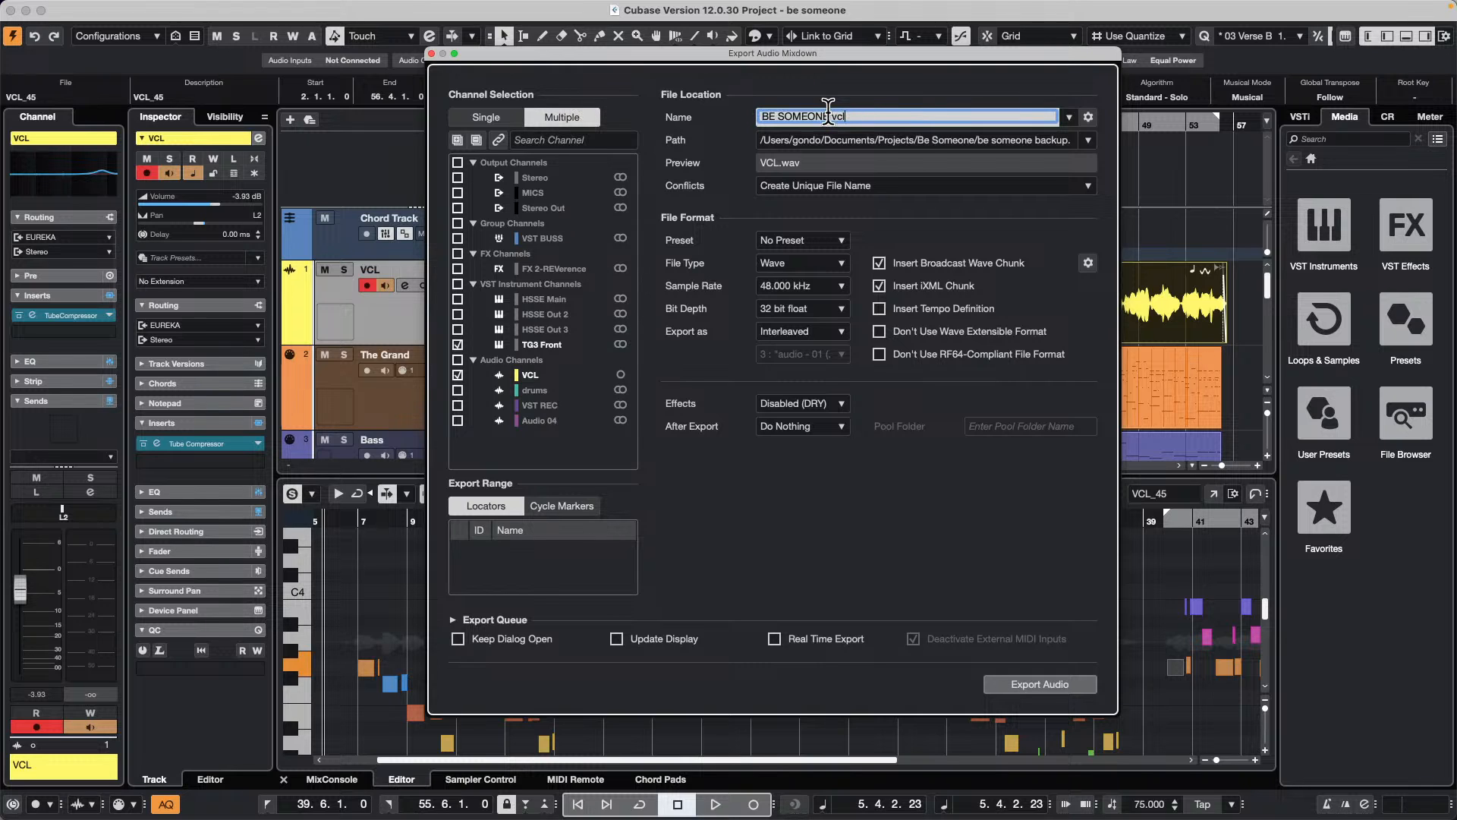
pyautogui.press('BackSpace')
pyautogui.press('BackSpace')
pyautogui.press('BackSpace')
pyautogui.press('BackSpace')
pyautogui.press('BackSpace')
pyautogui.press('BackSpace')
pyautogui.press('BackSpace')
pyautogui.press('BackSpace')
pyautogui.press('BackSpace')
pyautogui.press('BackSpace')
pyautogui.click(621, 375)
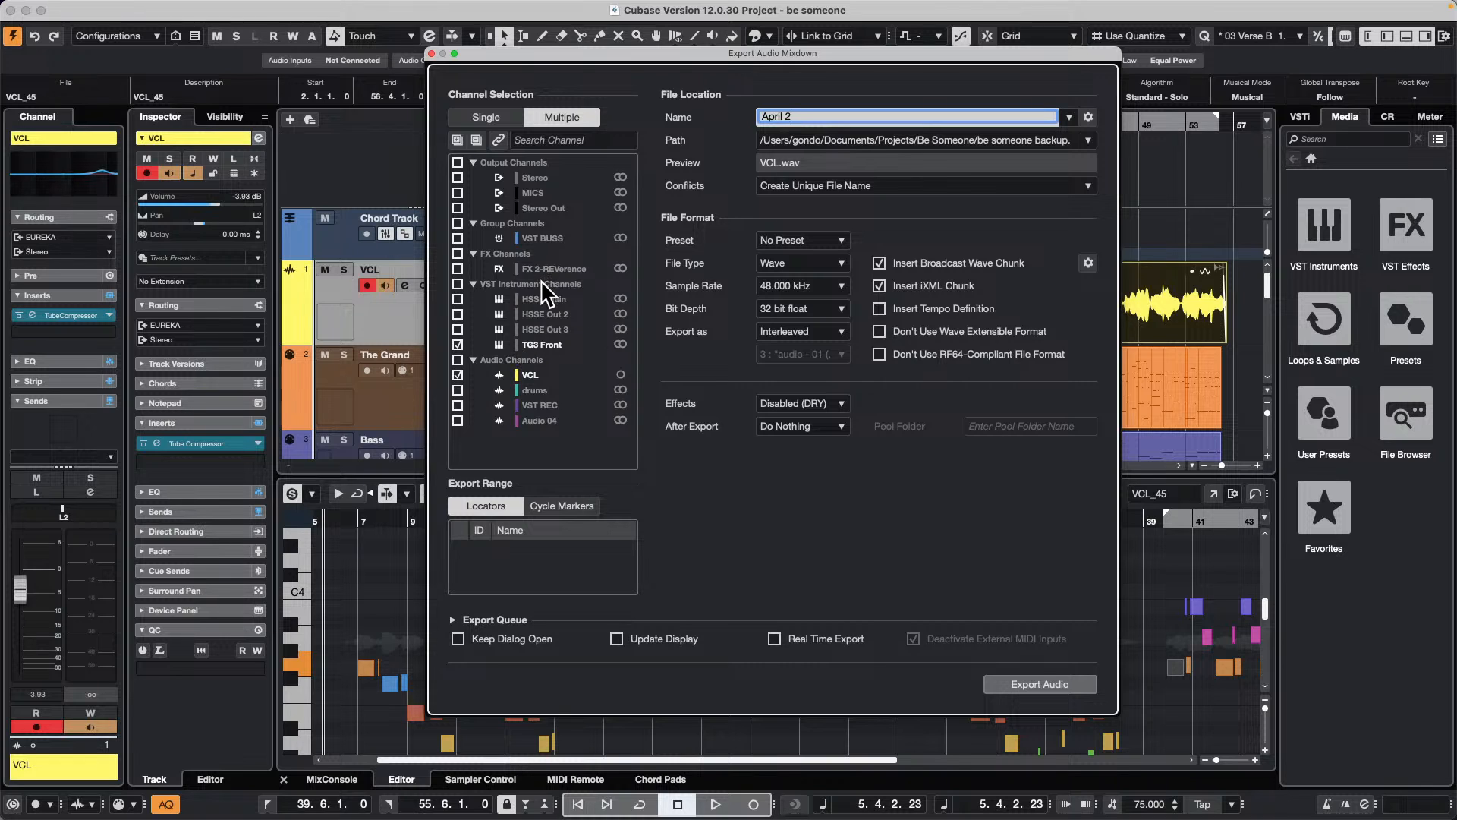
# Step: Set the export range with the locators from the project start to about bar 56, covering the whole VCL event
pyautogui.moveTo(859, 54); pyautogui.dragTo(1017, 325)
pyautogui.moveTo(1037, 122); pyautogui.dragTo(481, 122)
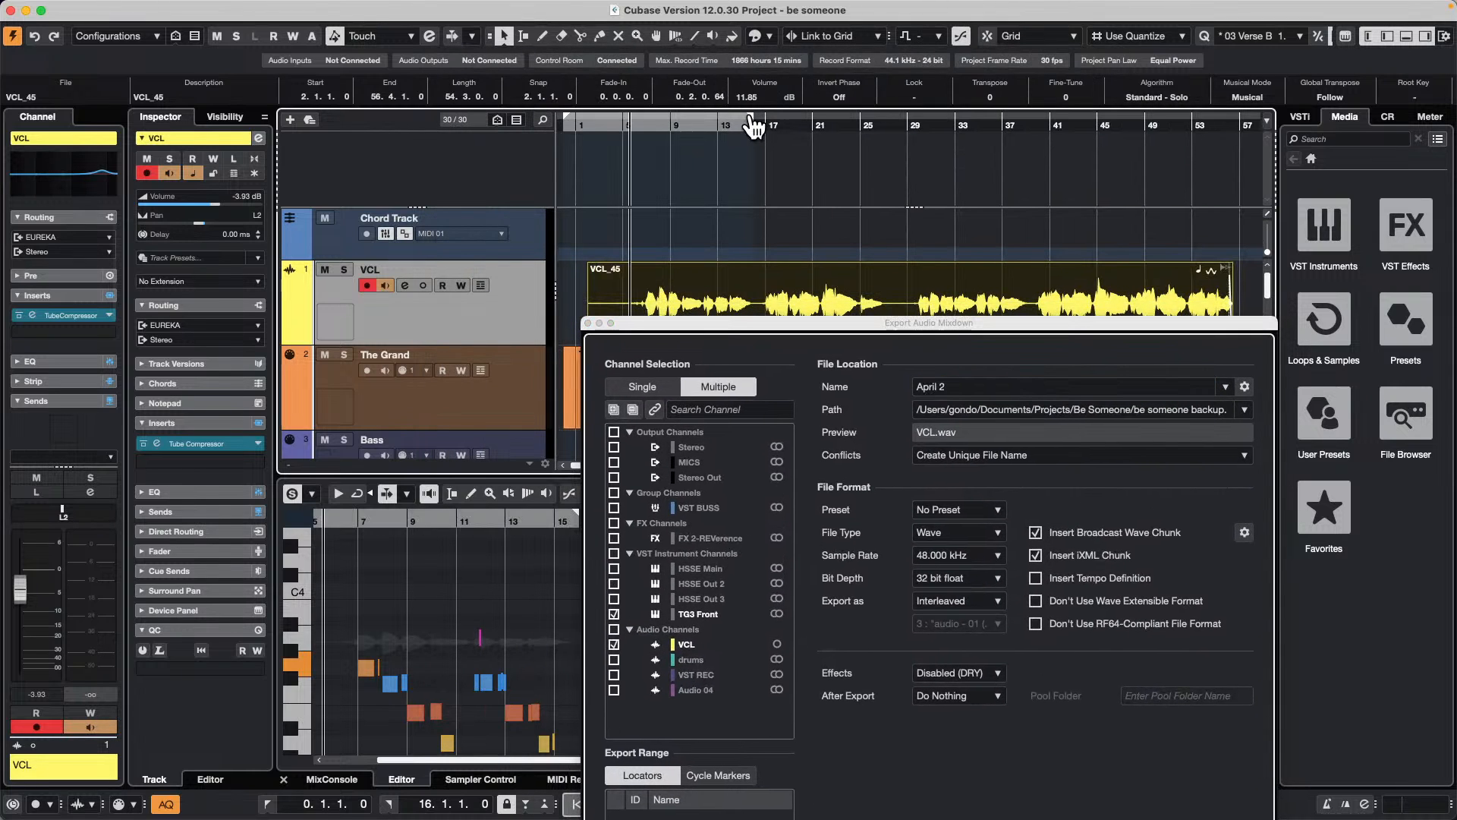
pyautogui.moveTo(750, 118); pyautogui.dragTo(1239, 145)
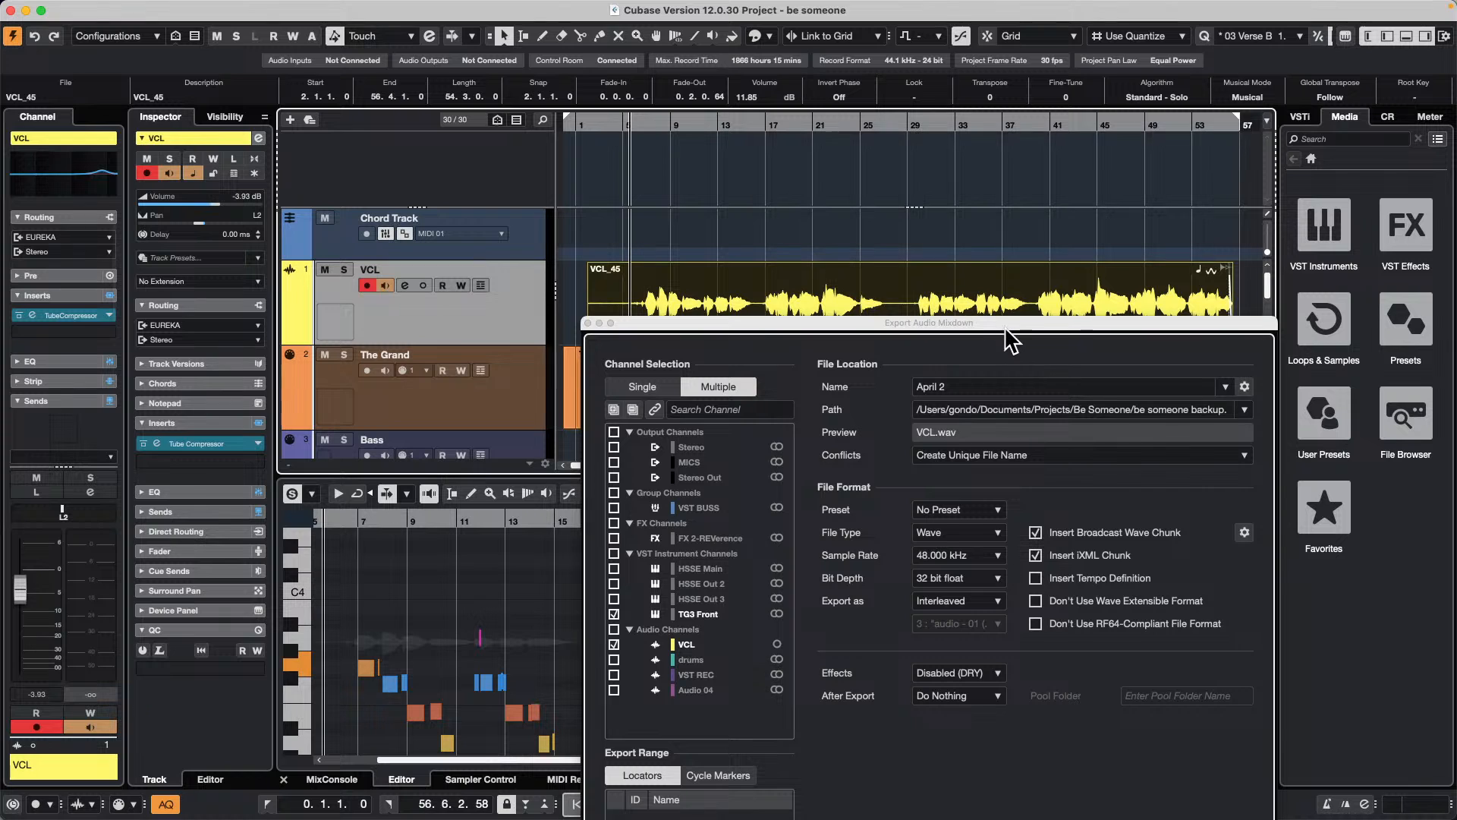
pyautogui.moveTo(1007, 327); pyautogui.dragTo(963, 128)
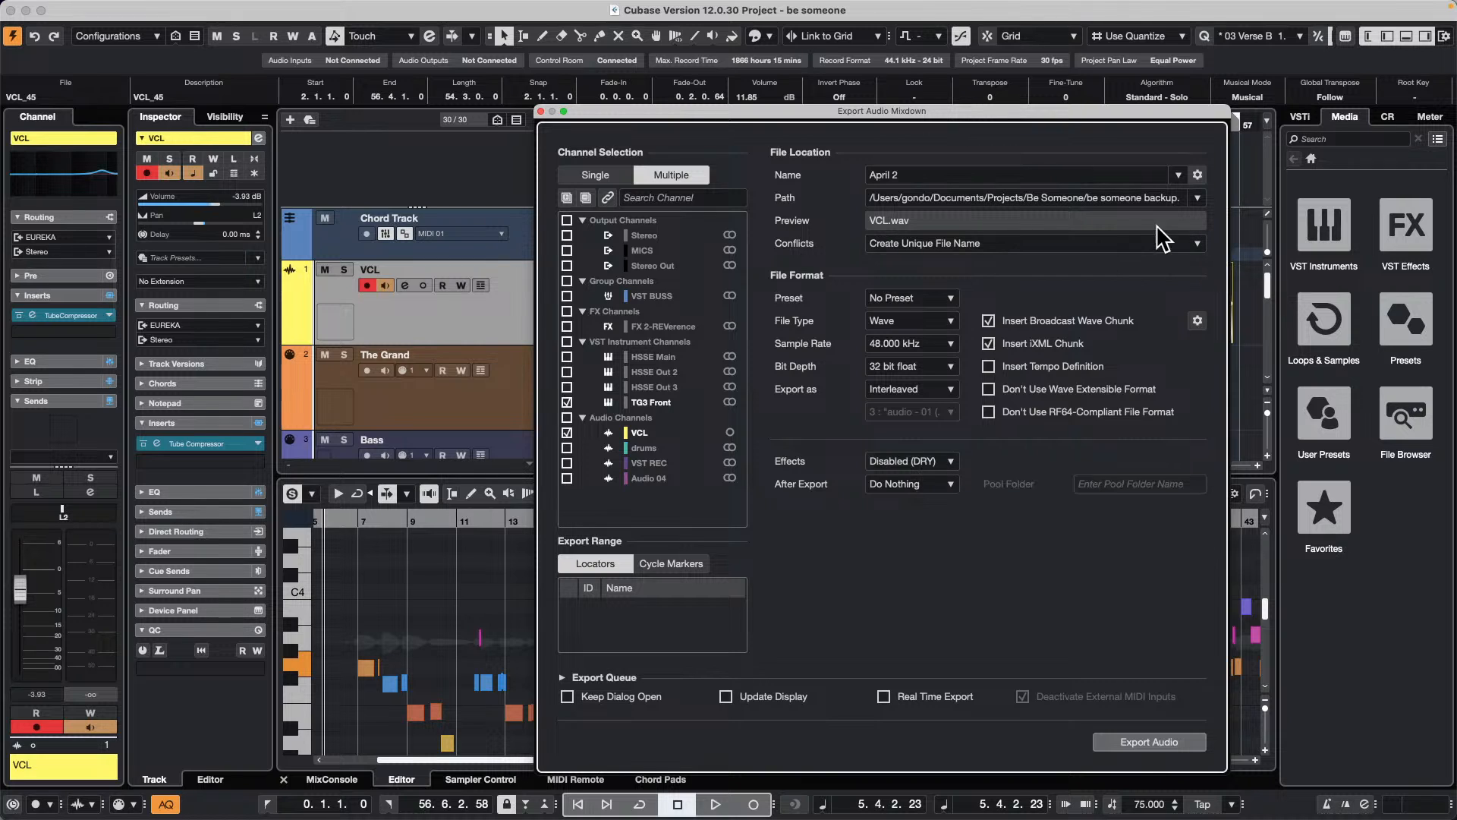
# Step: Set the export path to the project mixdown folder and export the selected channels as audio
pyautogui.click(1197, 197)
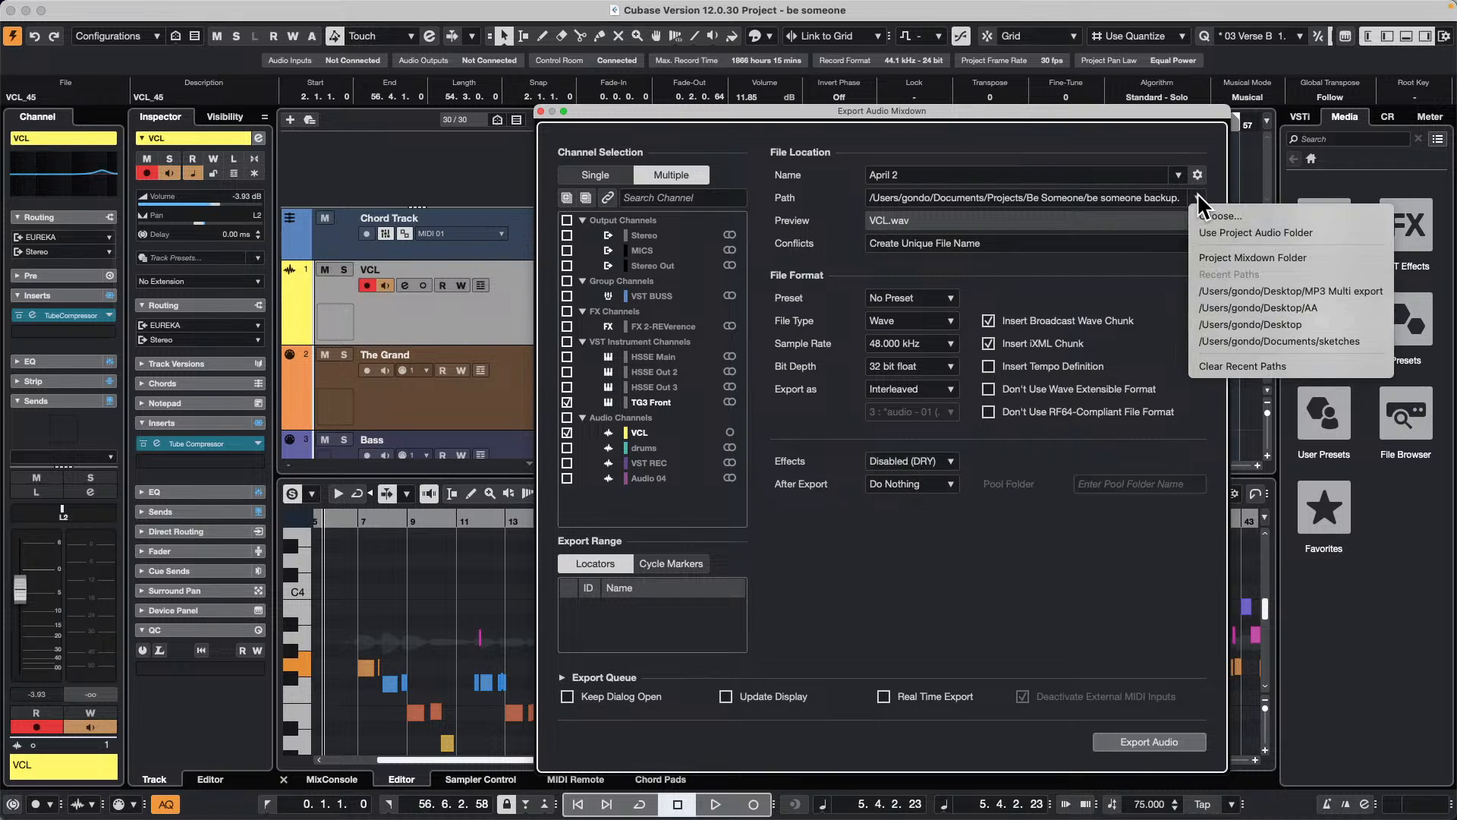
pyautogui.click(1252, 257)
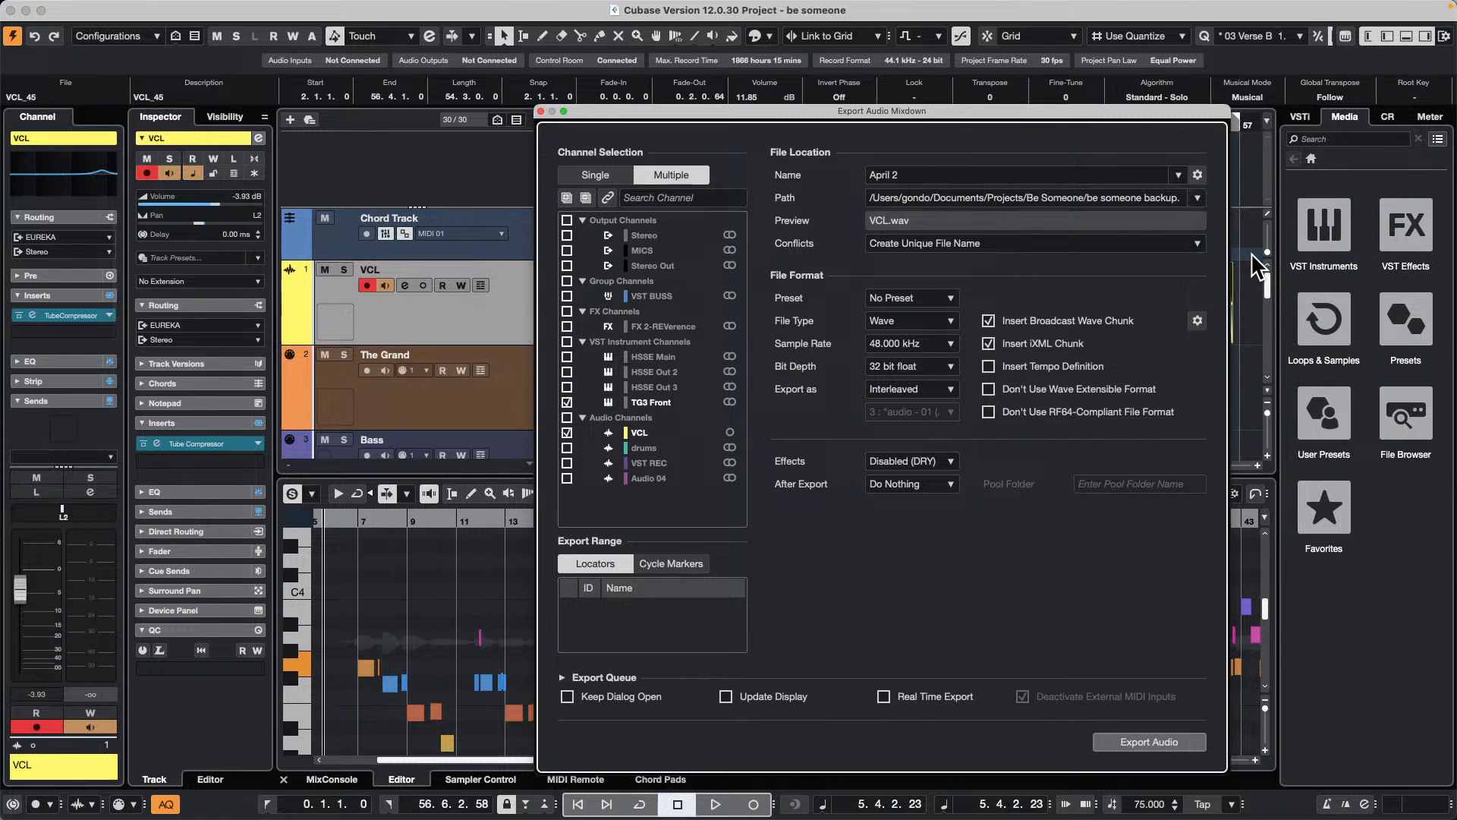
pyautogui.click(1149, 742)
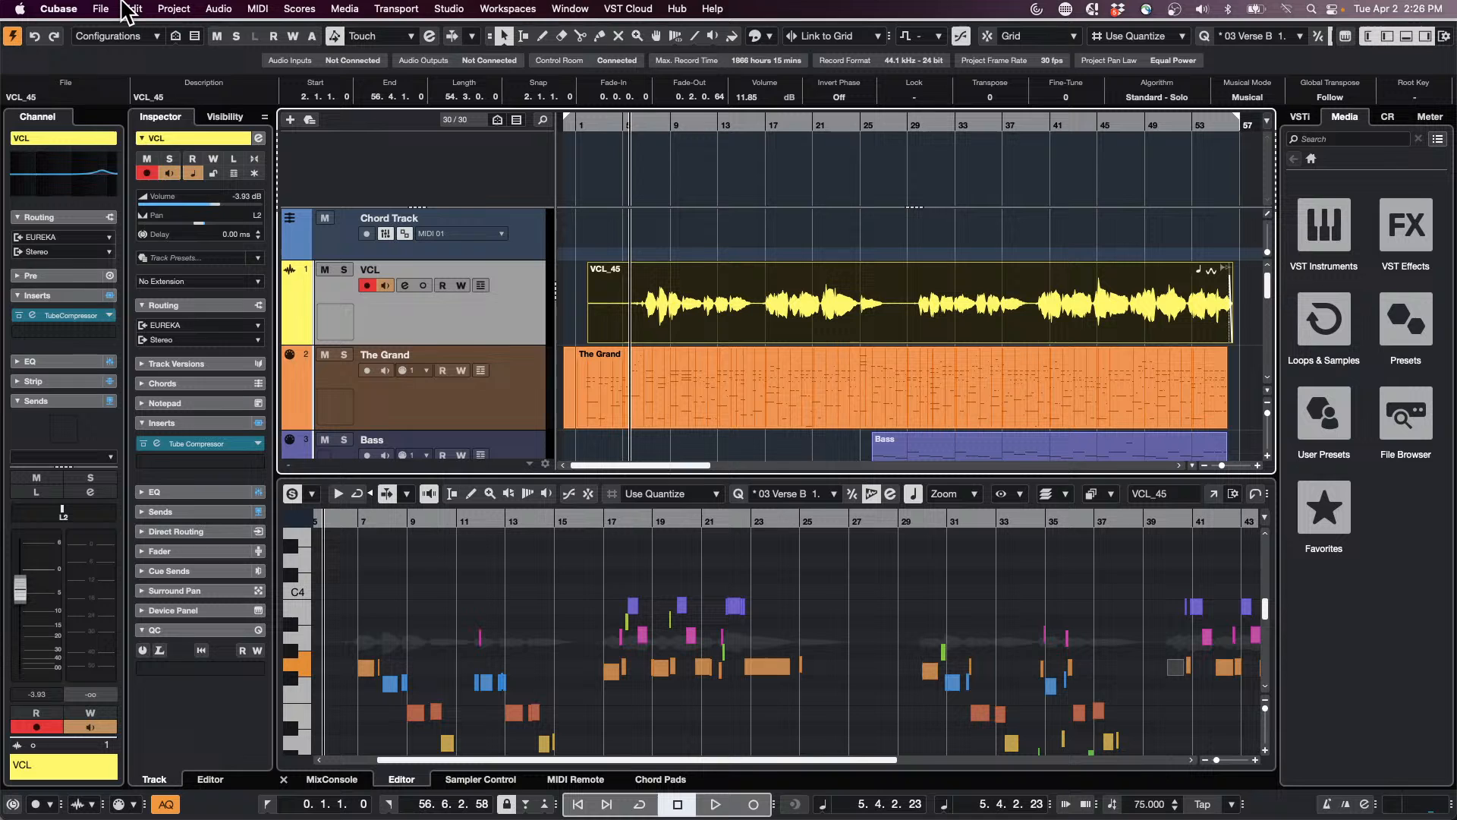
# Step: Create a new empty project in the USe of Colors folder
pyautogui.click(101, 9)
pyautogui.click(117, 32)
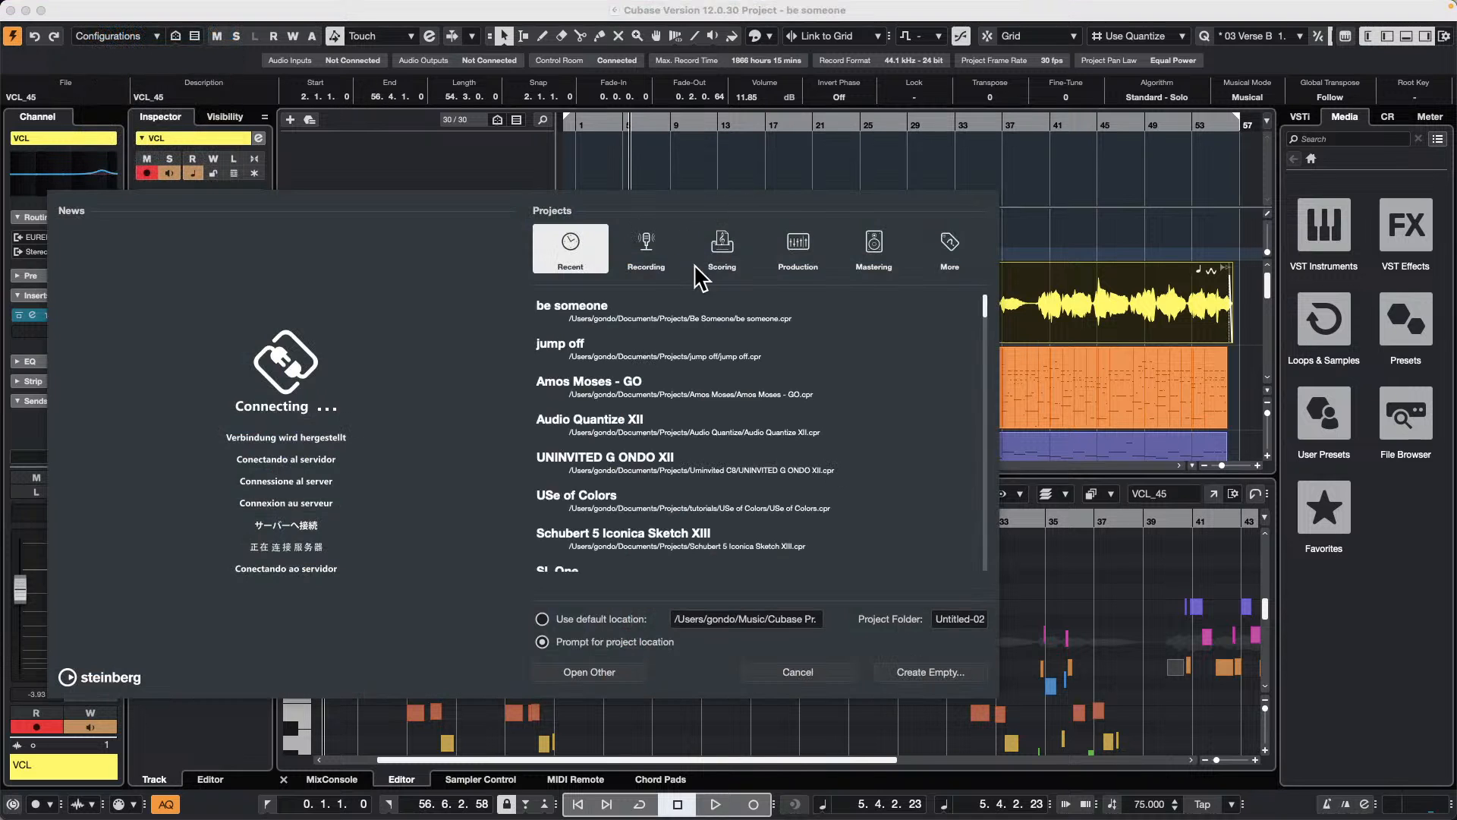
pyautogui.click(941, 673)
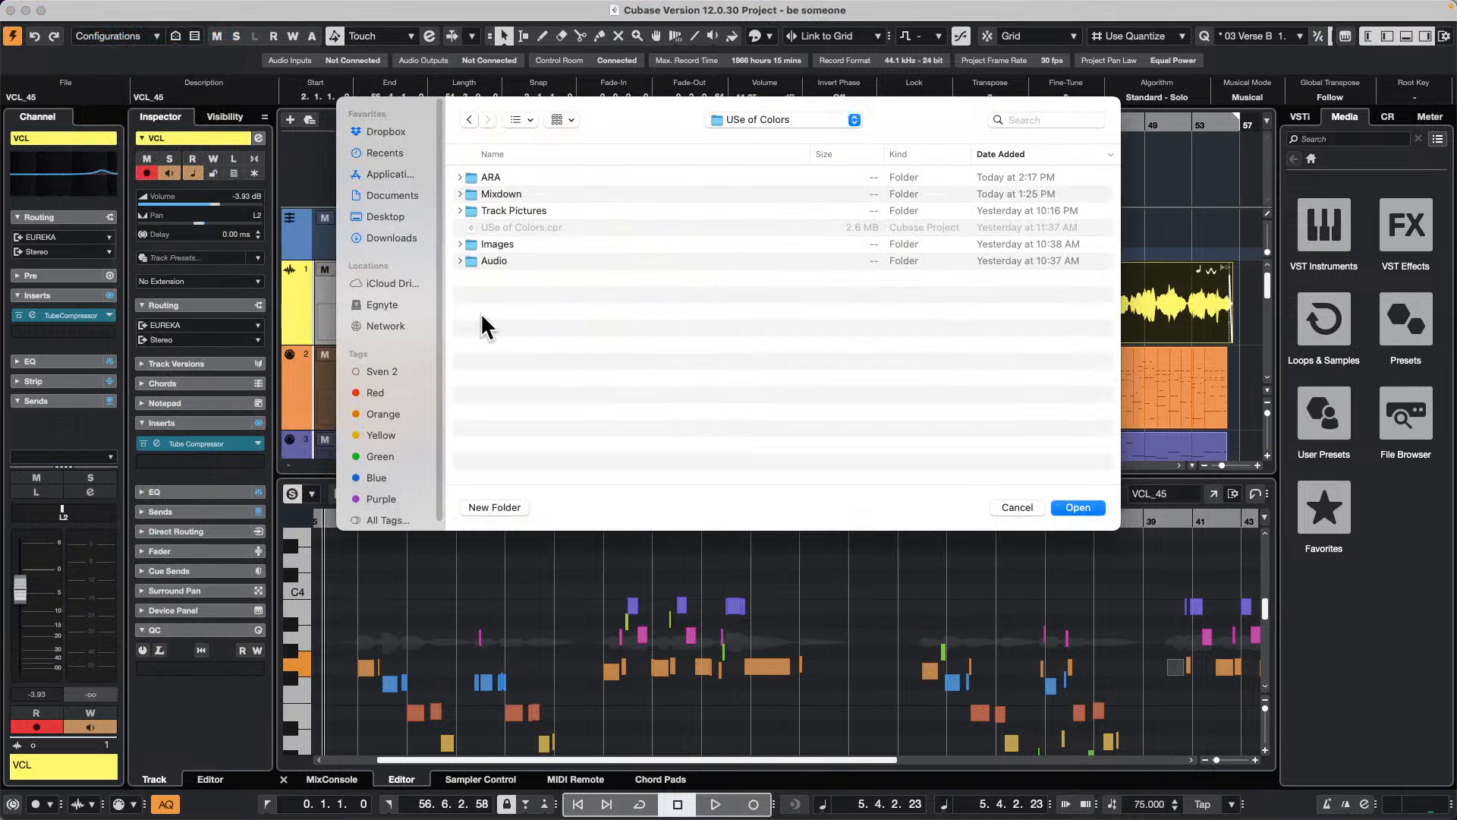
pyautogui.click(1077, 506)
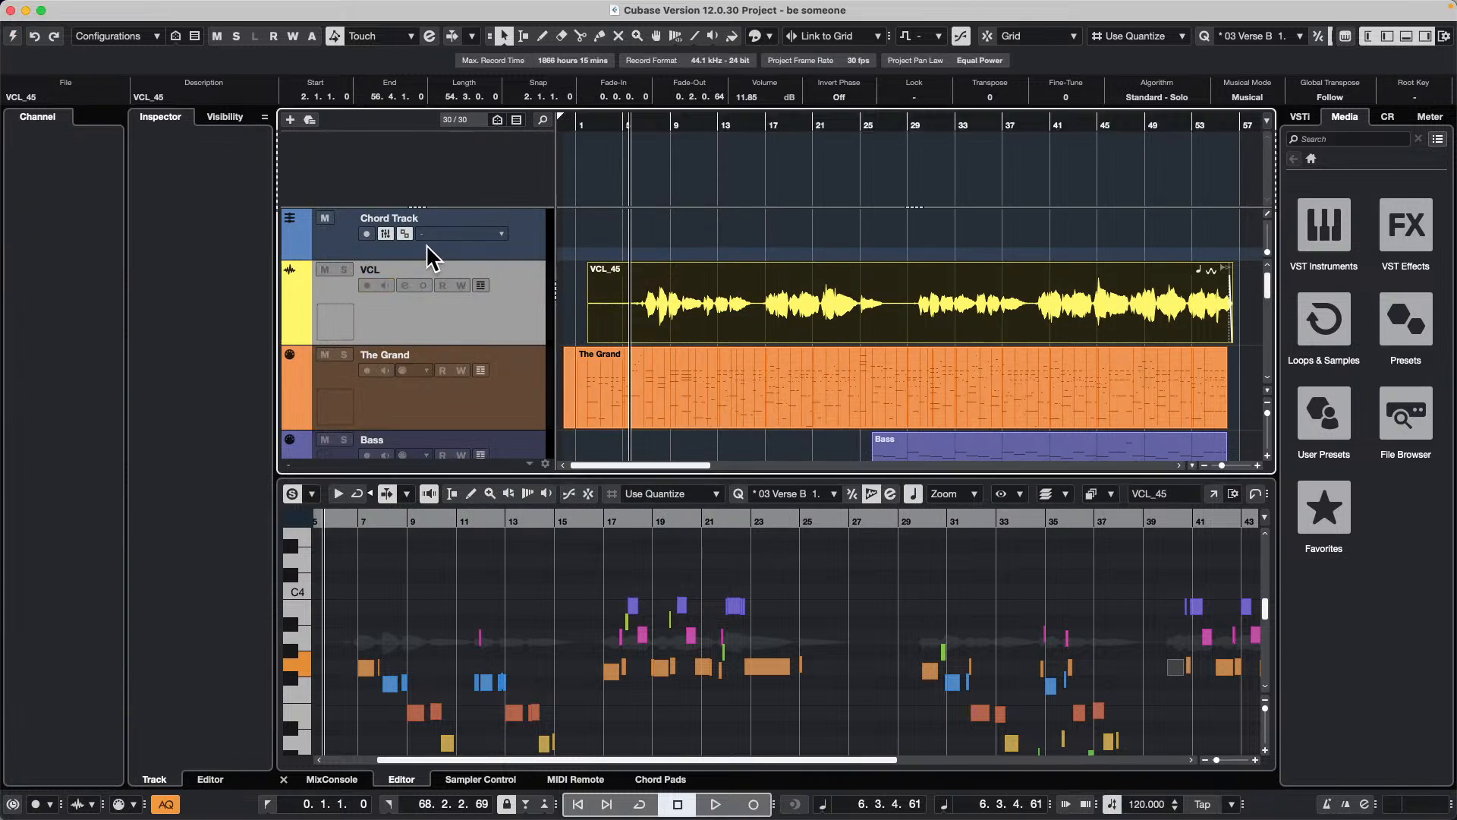
pyautogui.rightClick(335, 167)
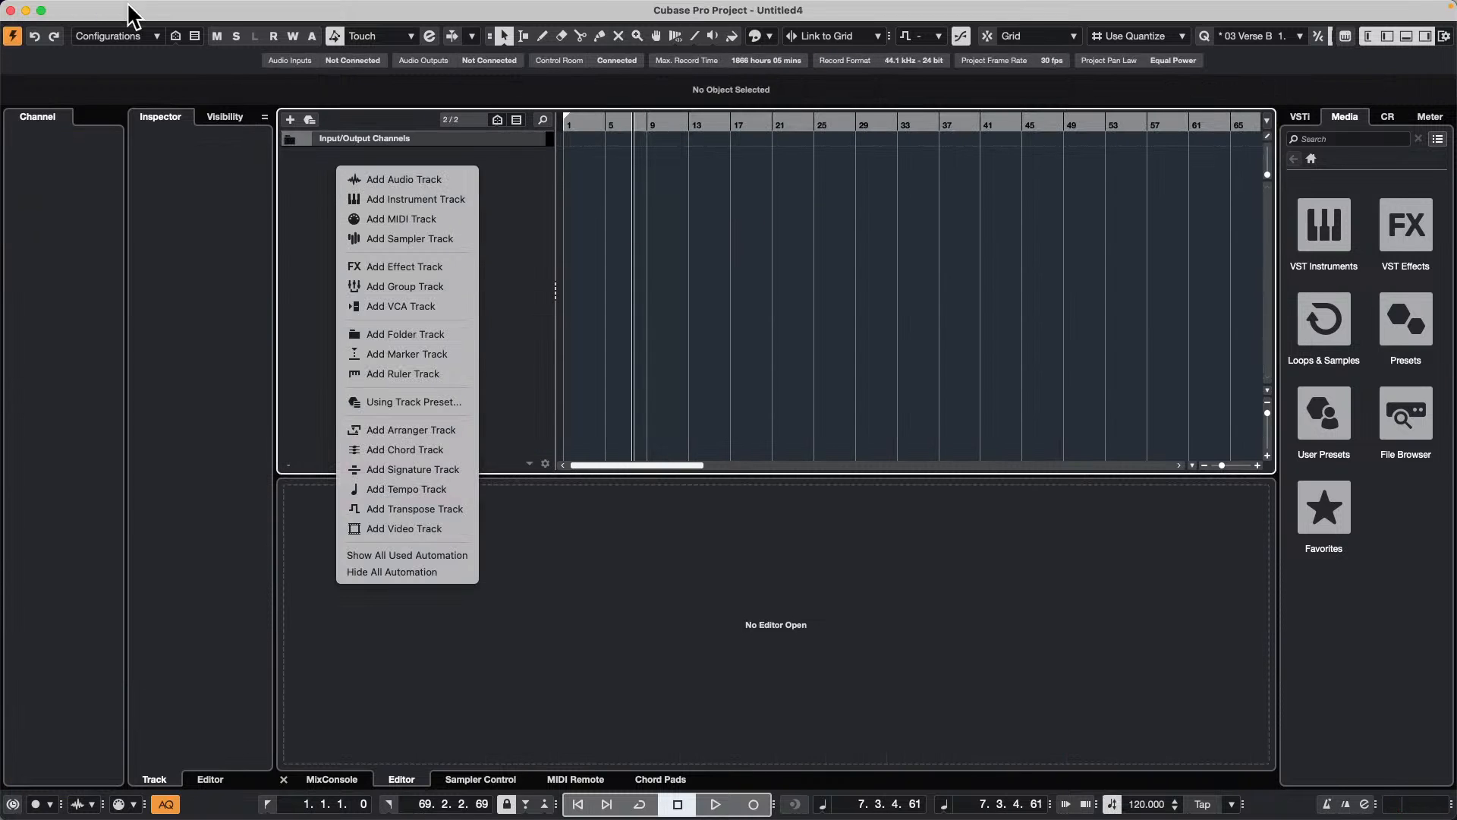
pyautogui.moveTo(151, 8); pyautogui.dragTo(145, 13)
# Step: Start an audio file import in the new project and go to the Projects folder
pyautogui.click(105, 9)
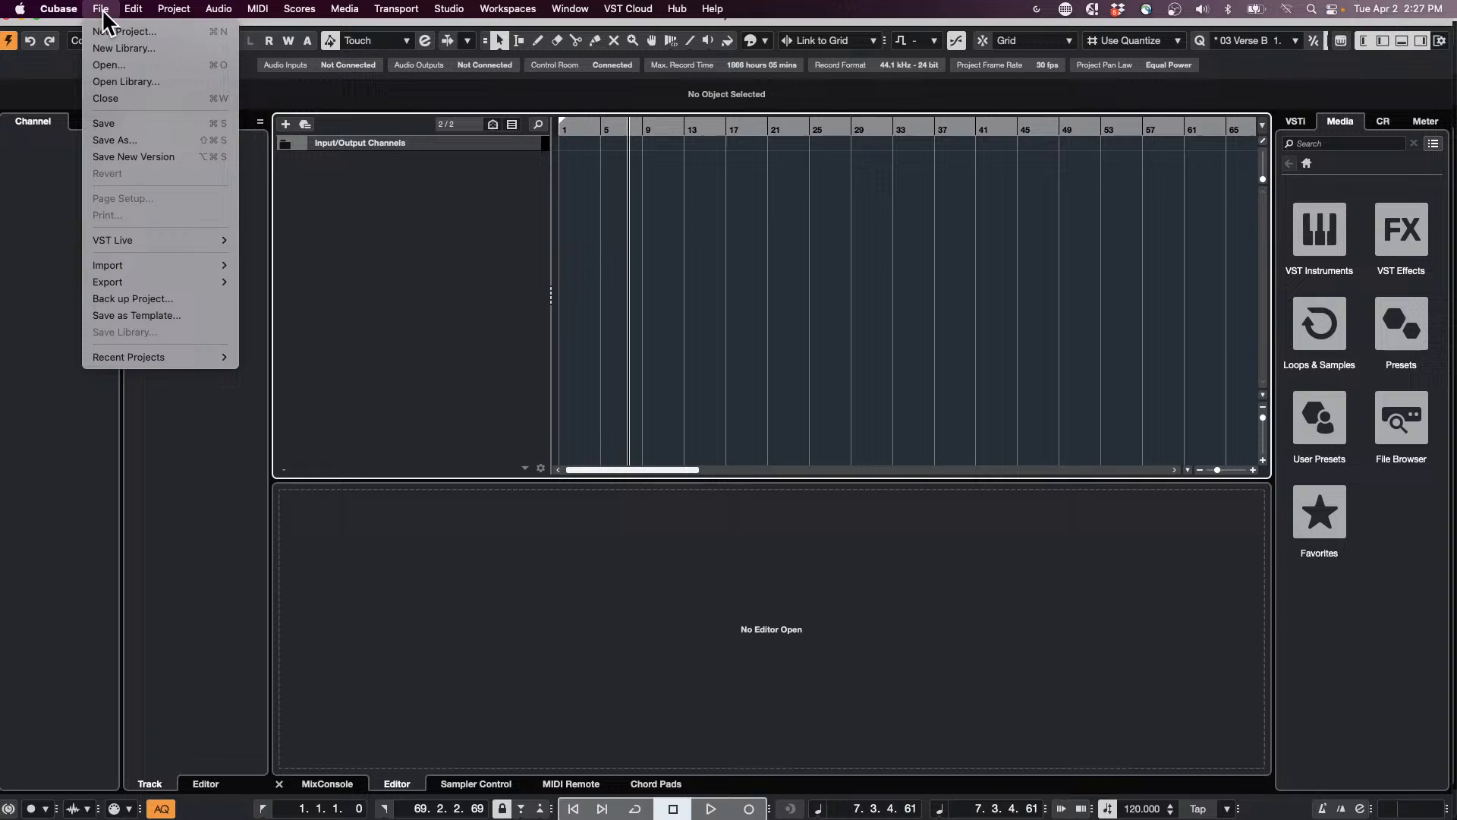
pyautogui.moveTo(152, 12)
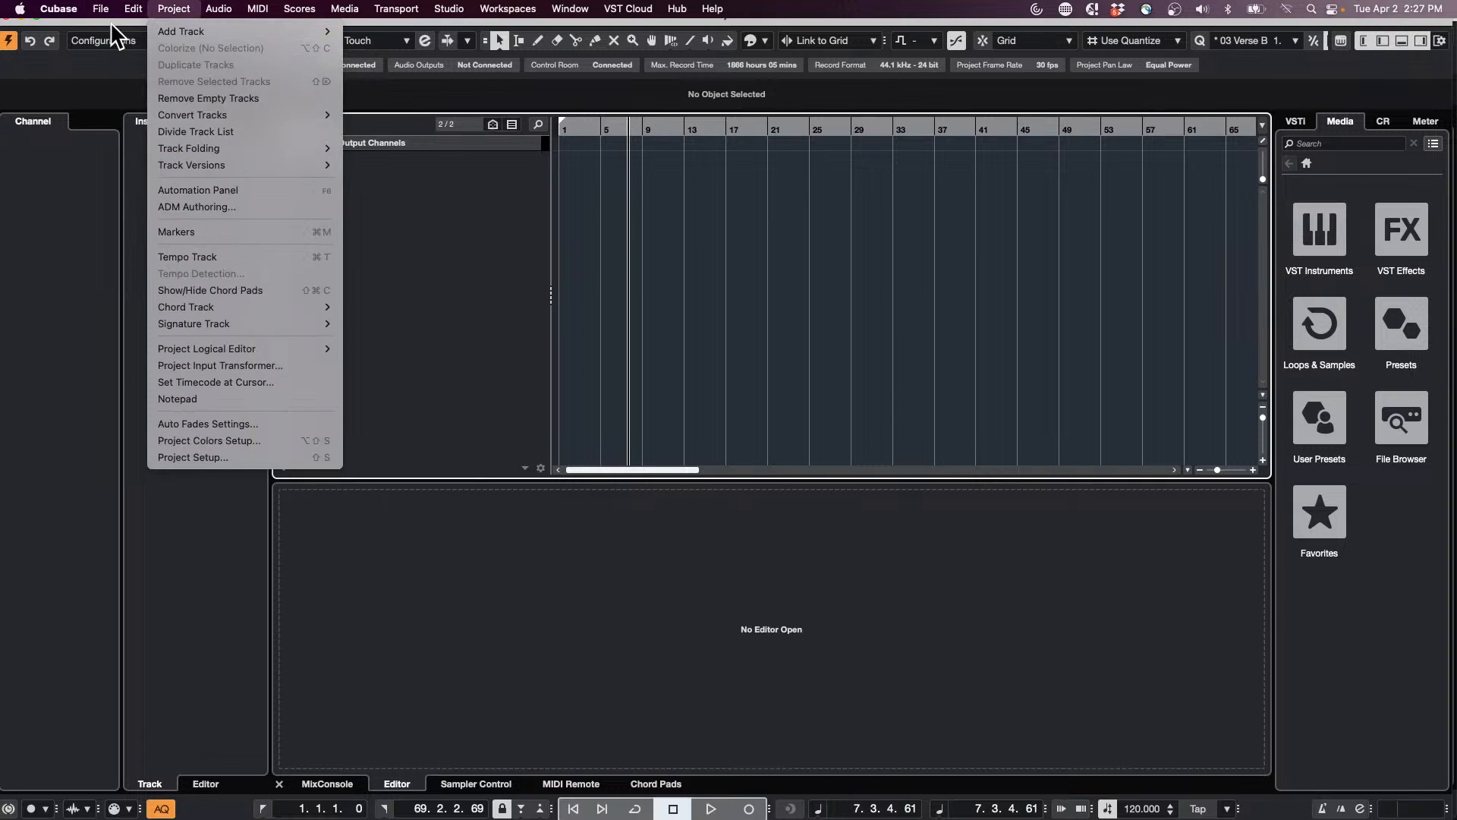
pyautogui.moveTo(136, 261)
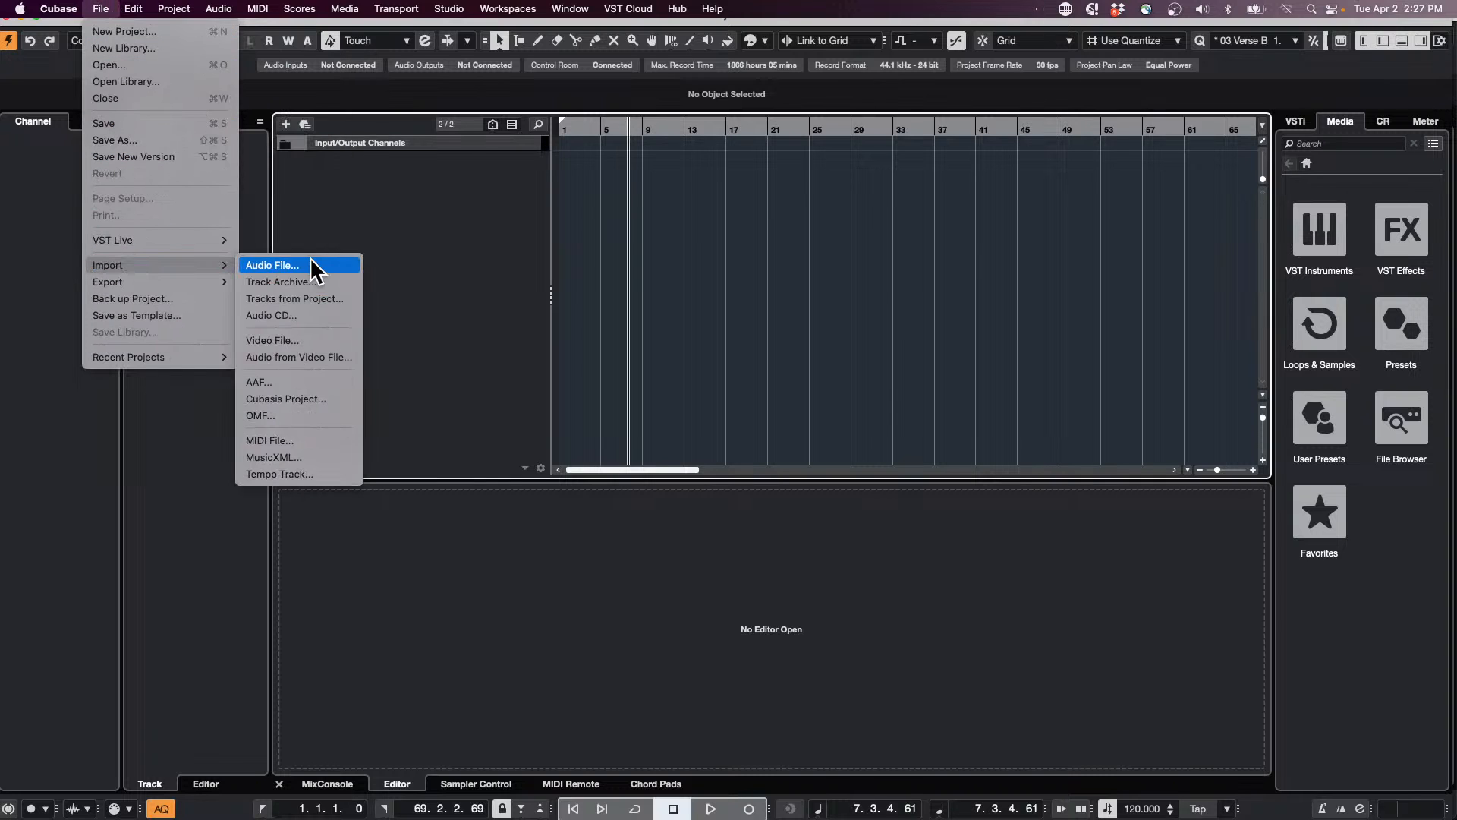
pyautogui.click(825, 346)
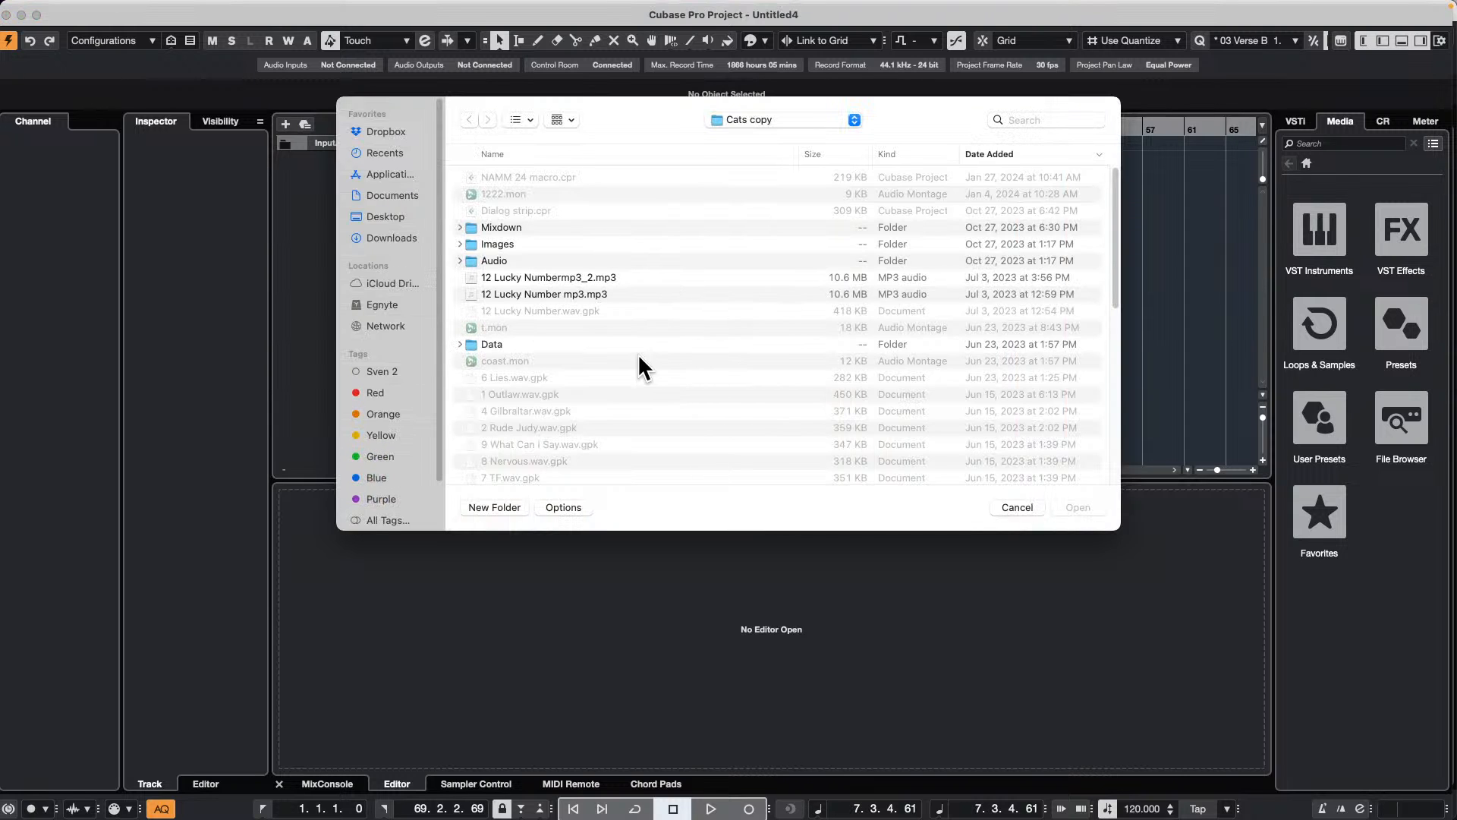
pyautogui.click(749, 116)
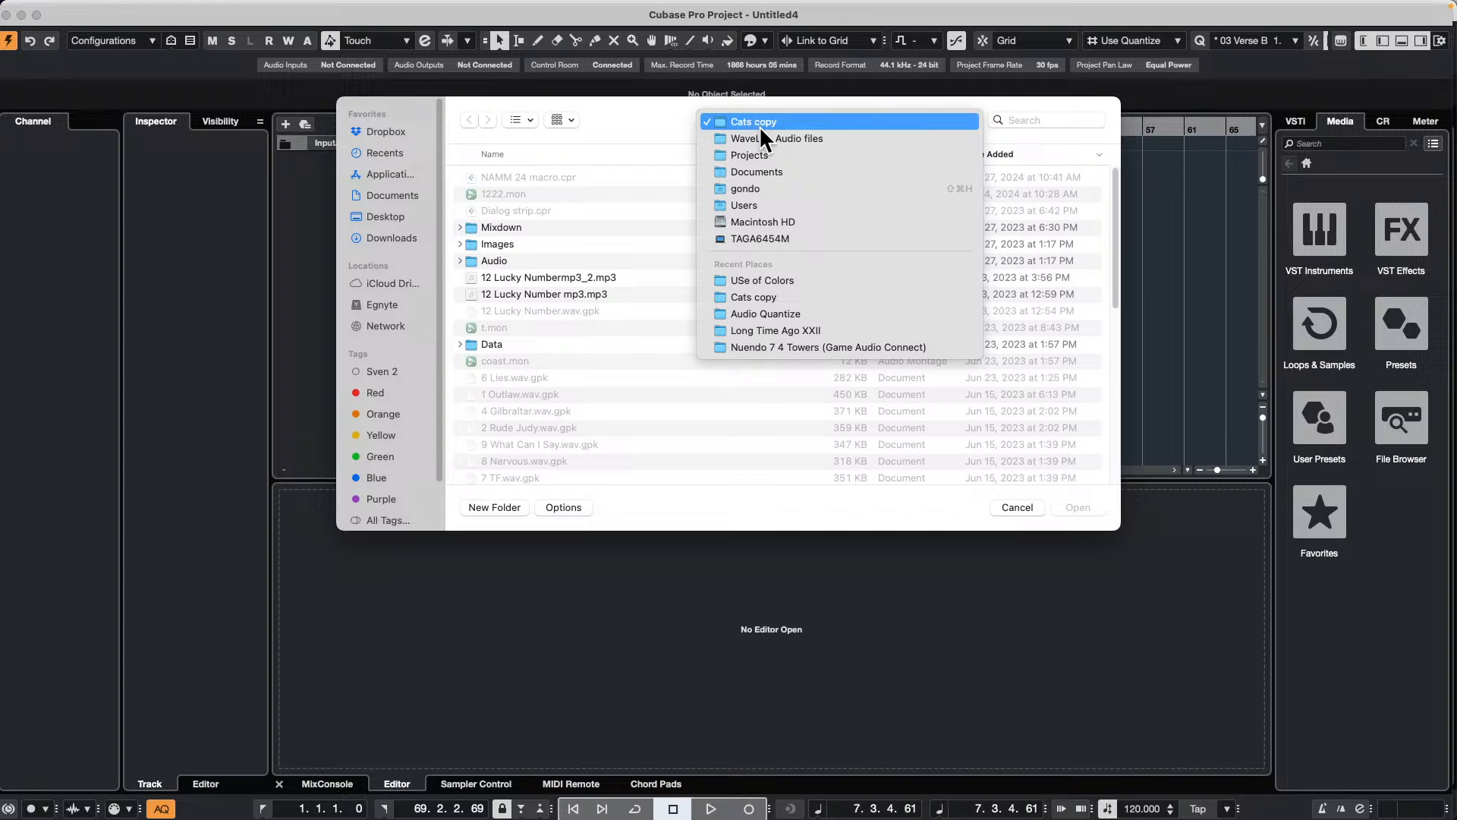
pyautogui.click(786, 153)
# Step: Sort the Projects folder by name and open the Be Someone folder
pyautogui.scroll(-5, 571, 375)
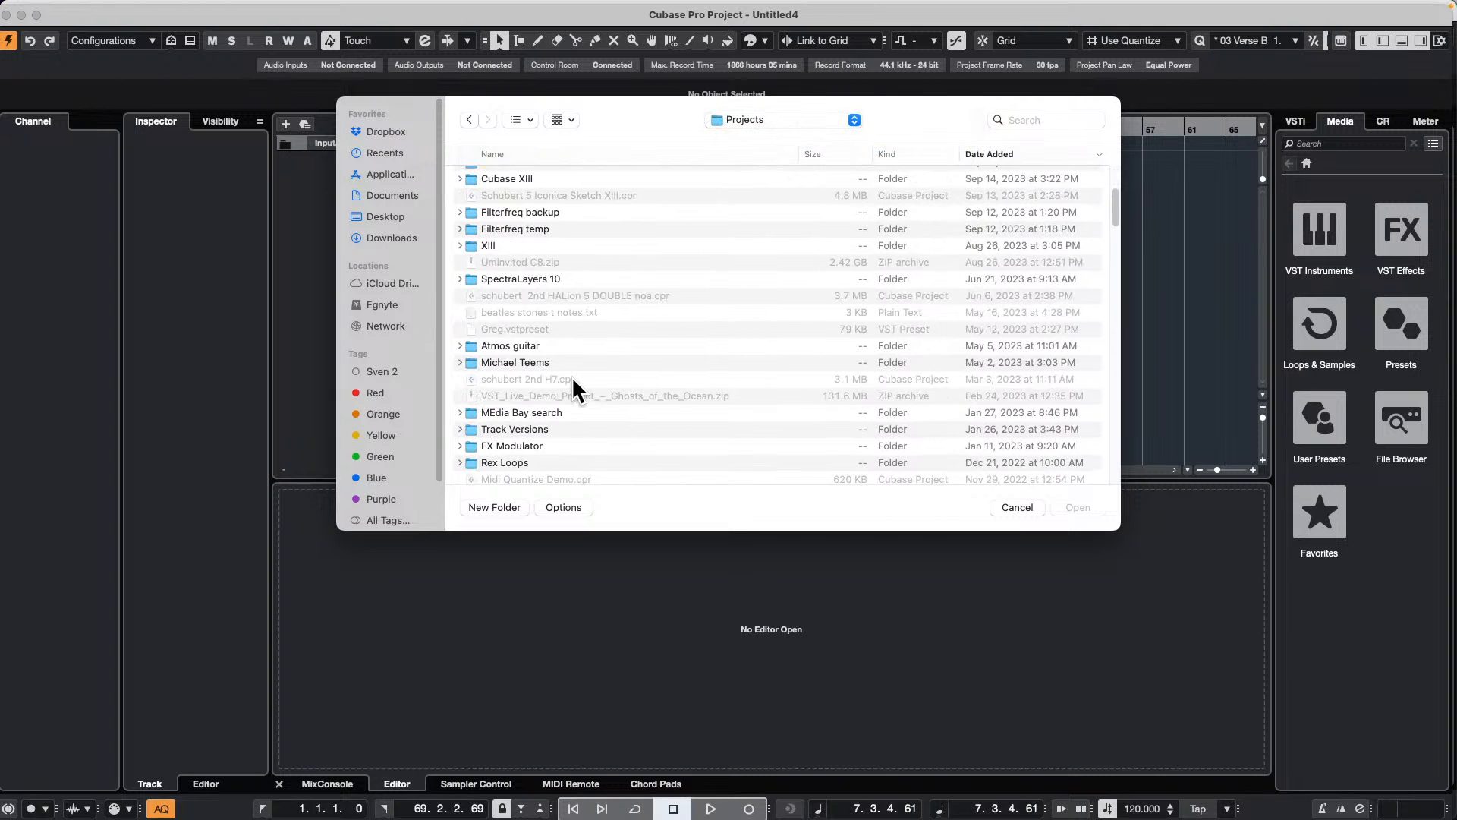
pyautogui.scroll(5, 572, 376)
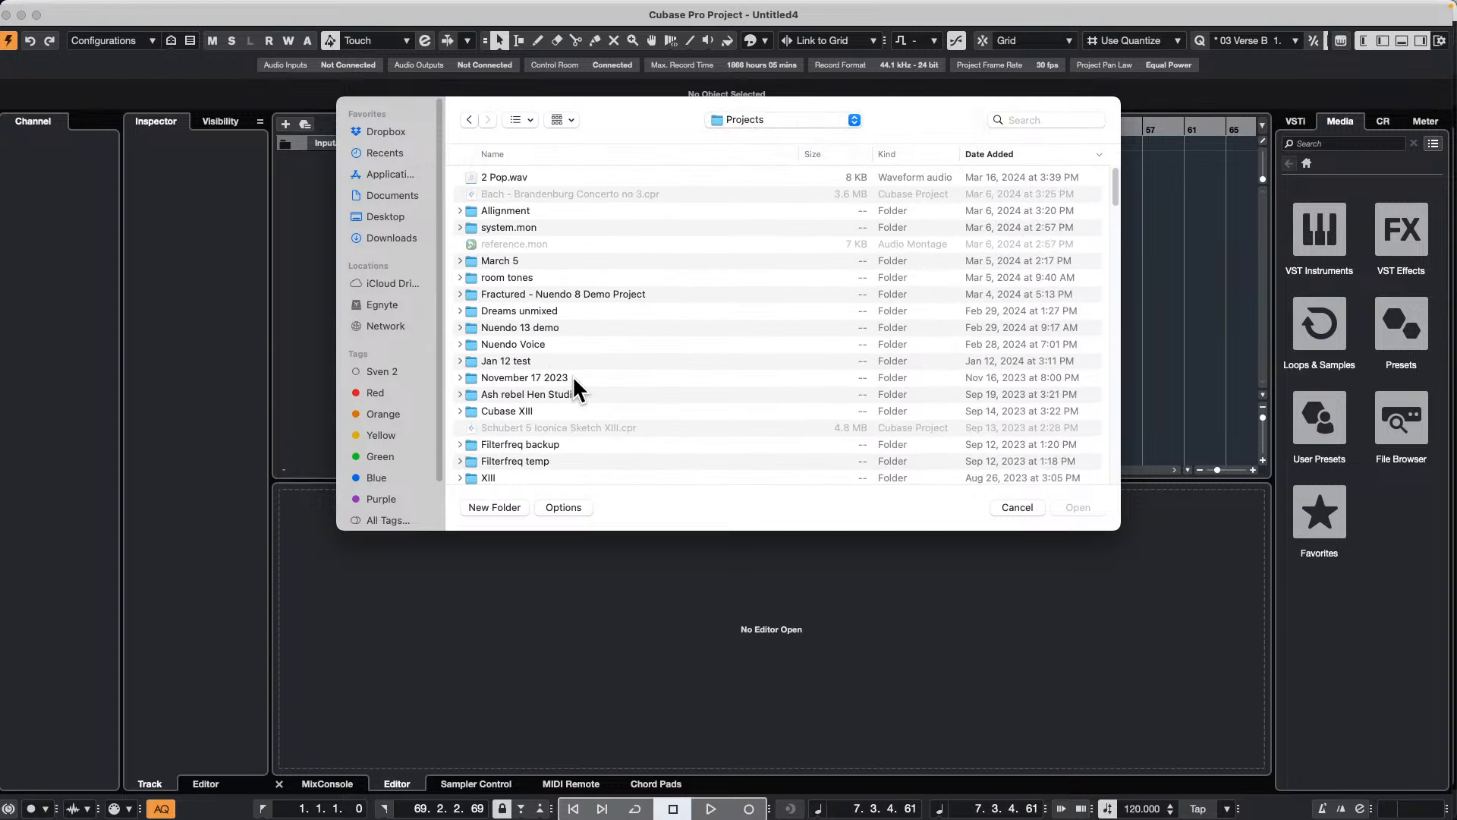
pyautogui.click(500, 151)
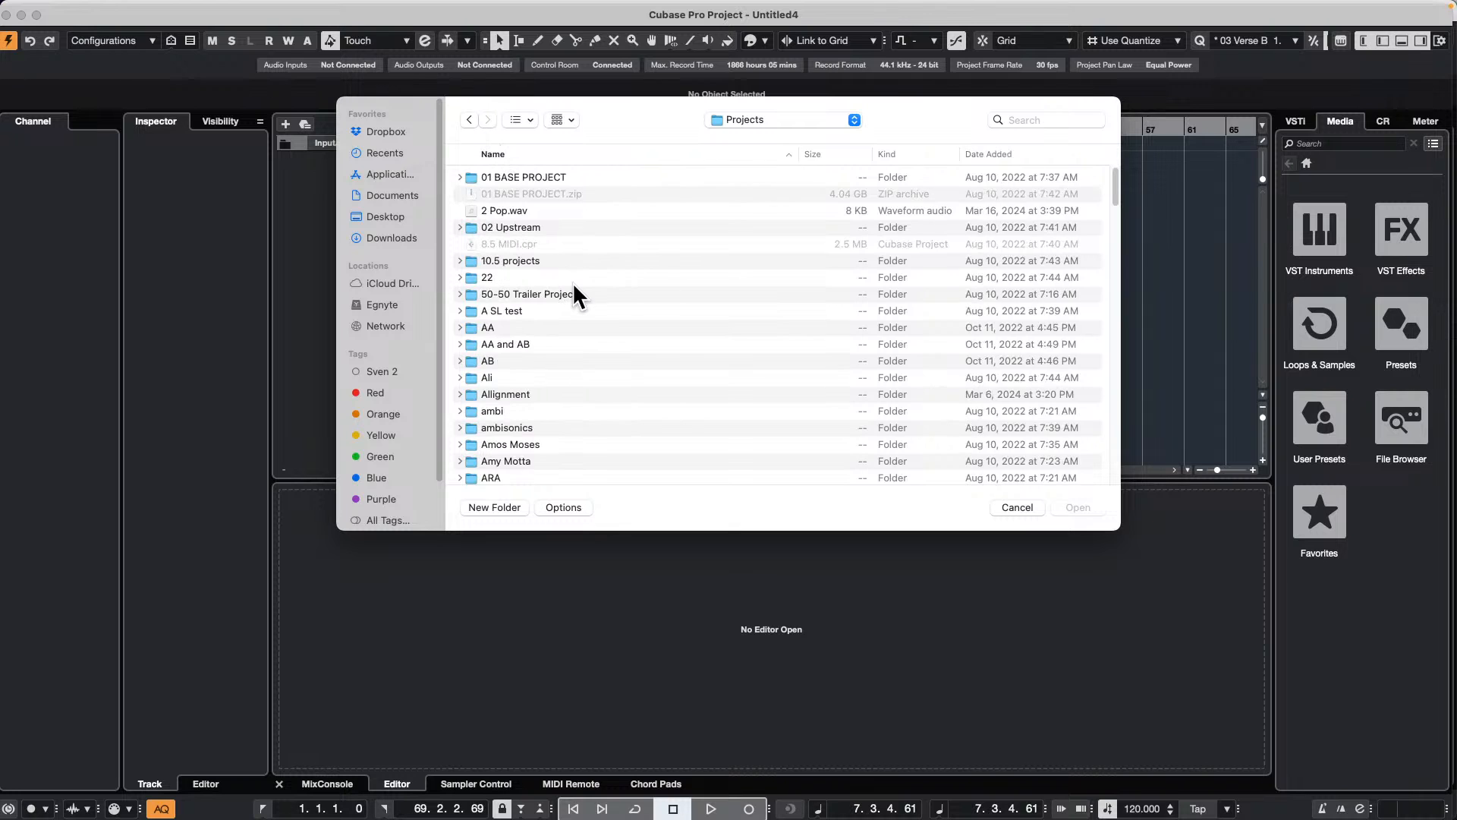
pyautogui.scroll(-6, 572, 289)
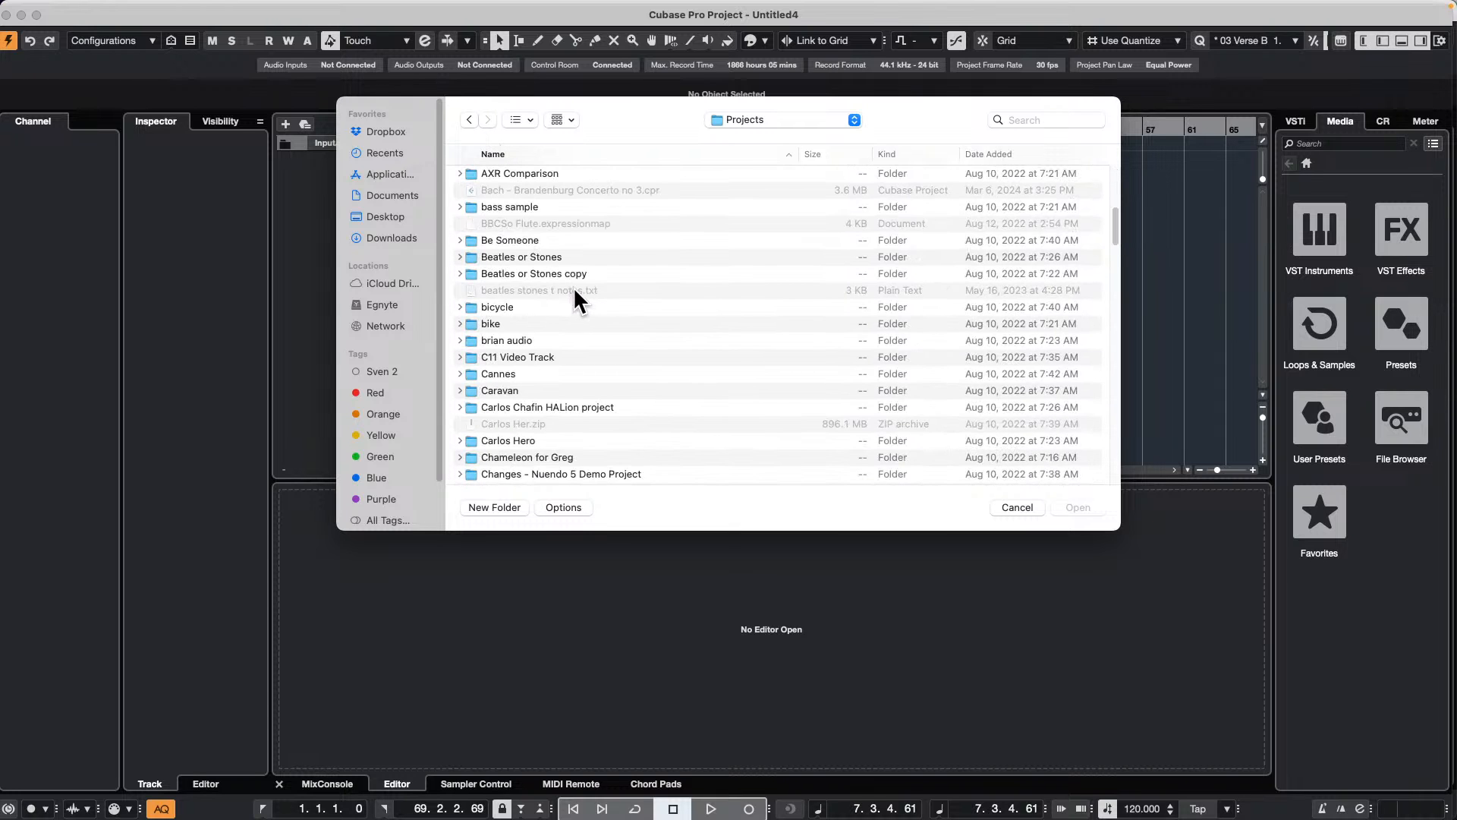
pyautogui.doubleClick(537, 235)
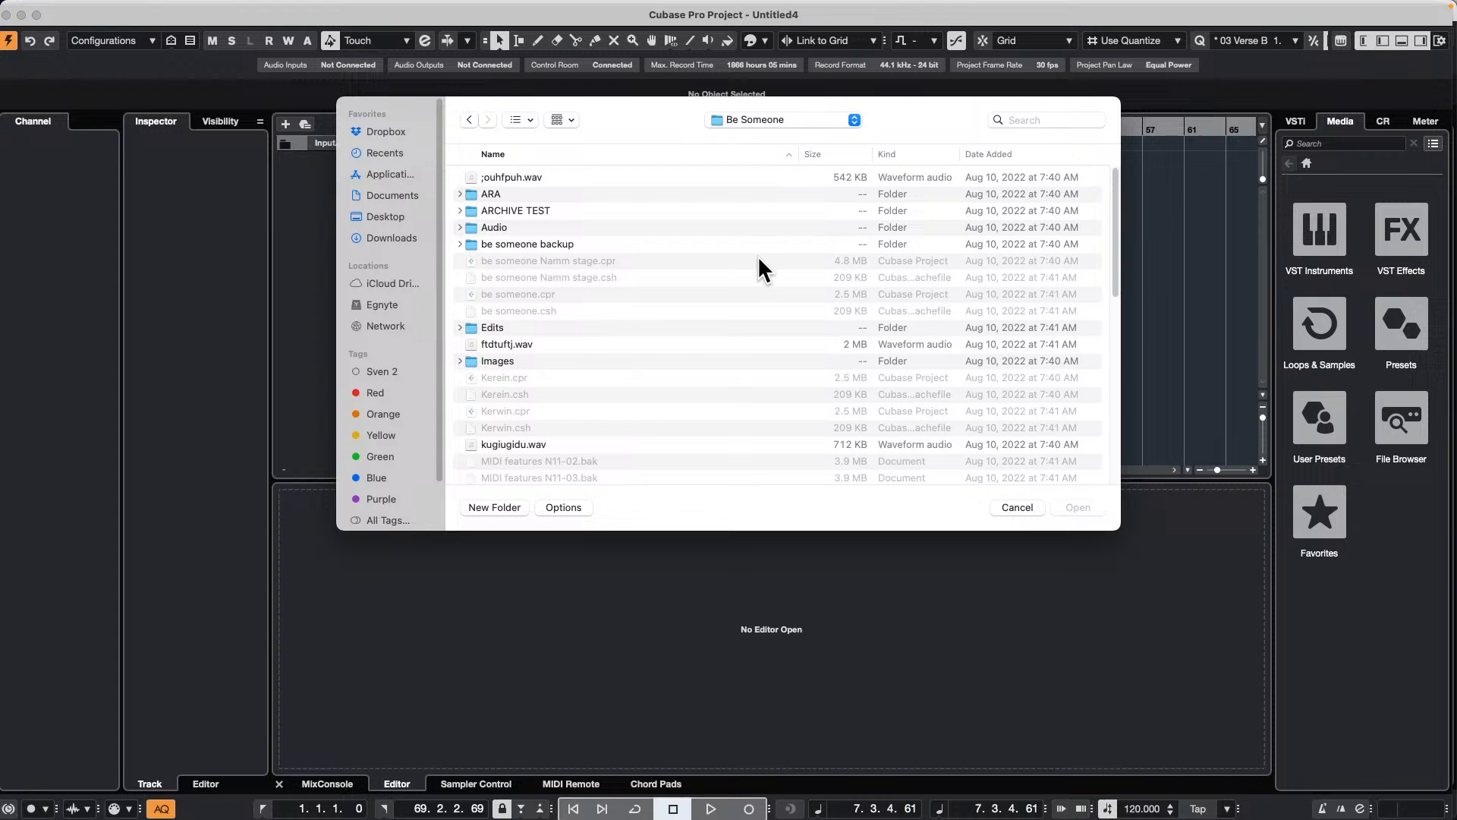
# Step: Find the be someone backup folder and expand its Mixdown subfolder to reach the exported wave files
pyautogui.scroll(-5, 656, 340)
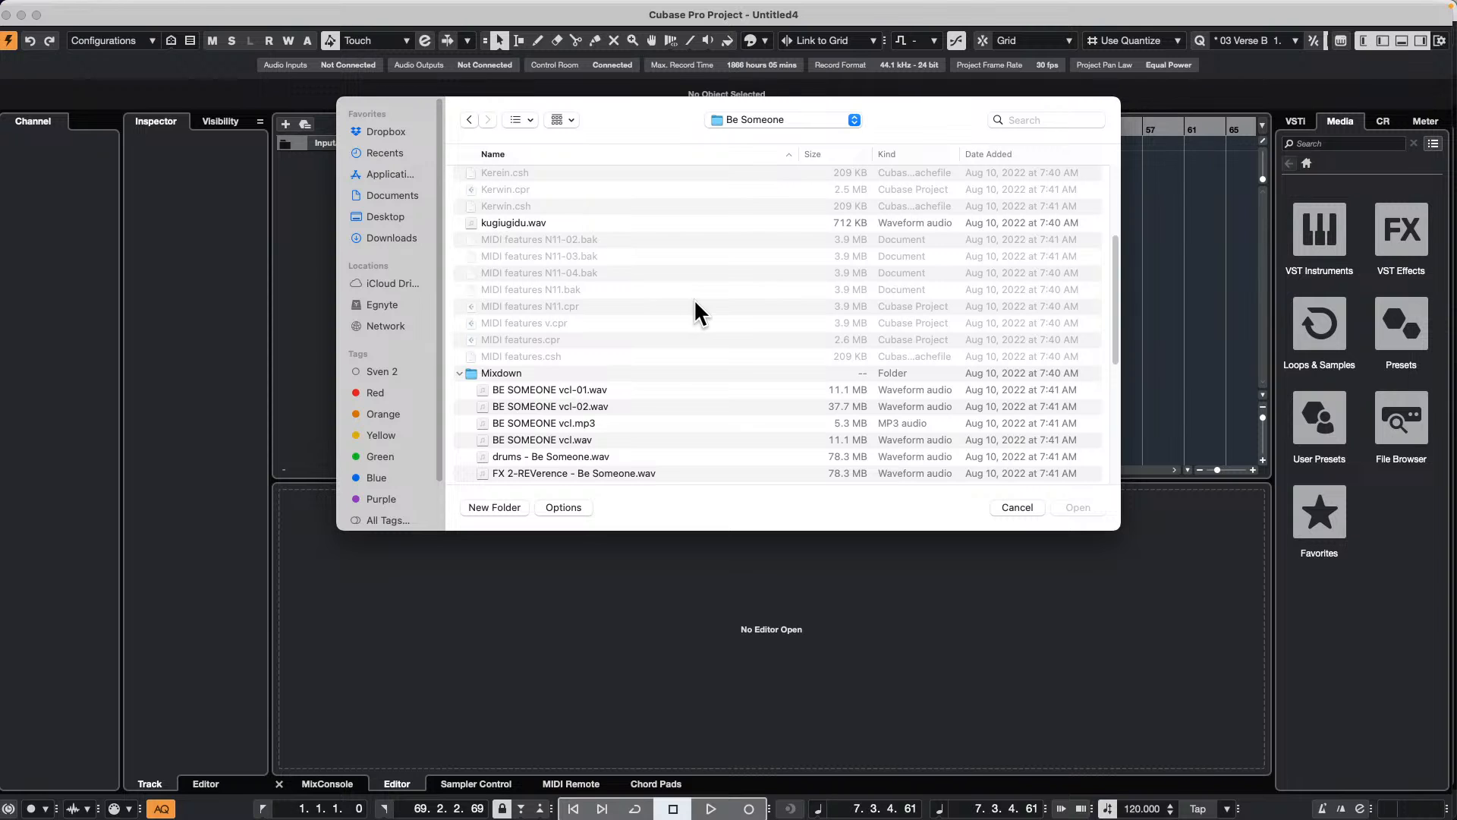
pyautogui.scroll(-4, 754, 316)
pyautogui.scroll(-3, 757, 329)
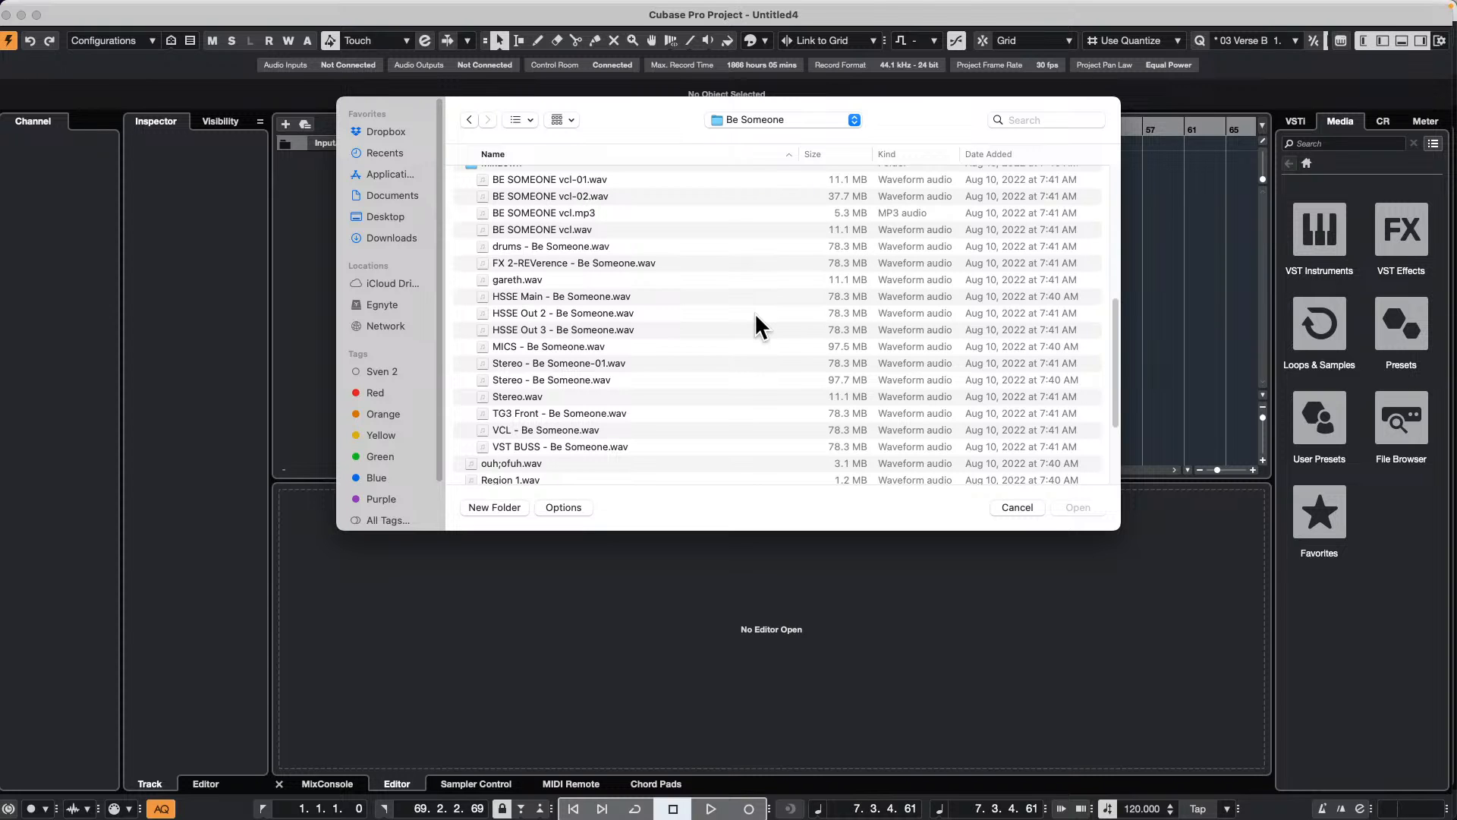
pyautogui.scroll(-4, 755, 312)
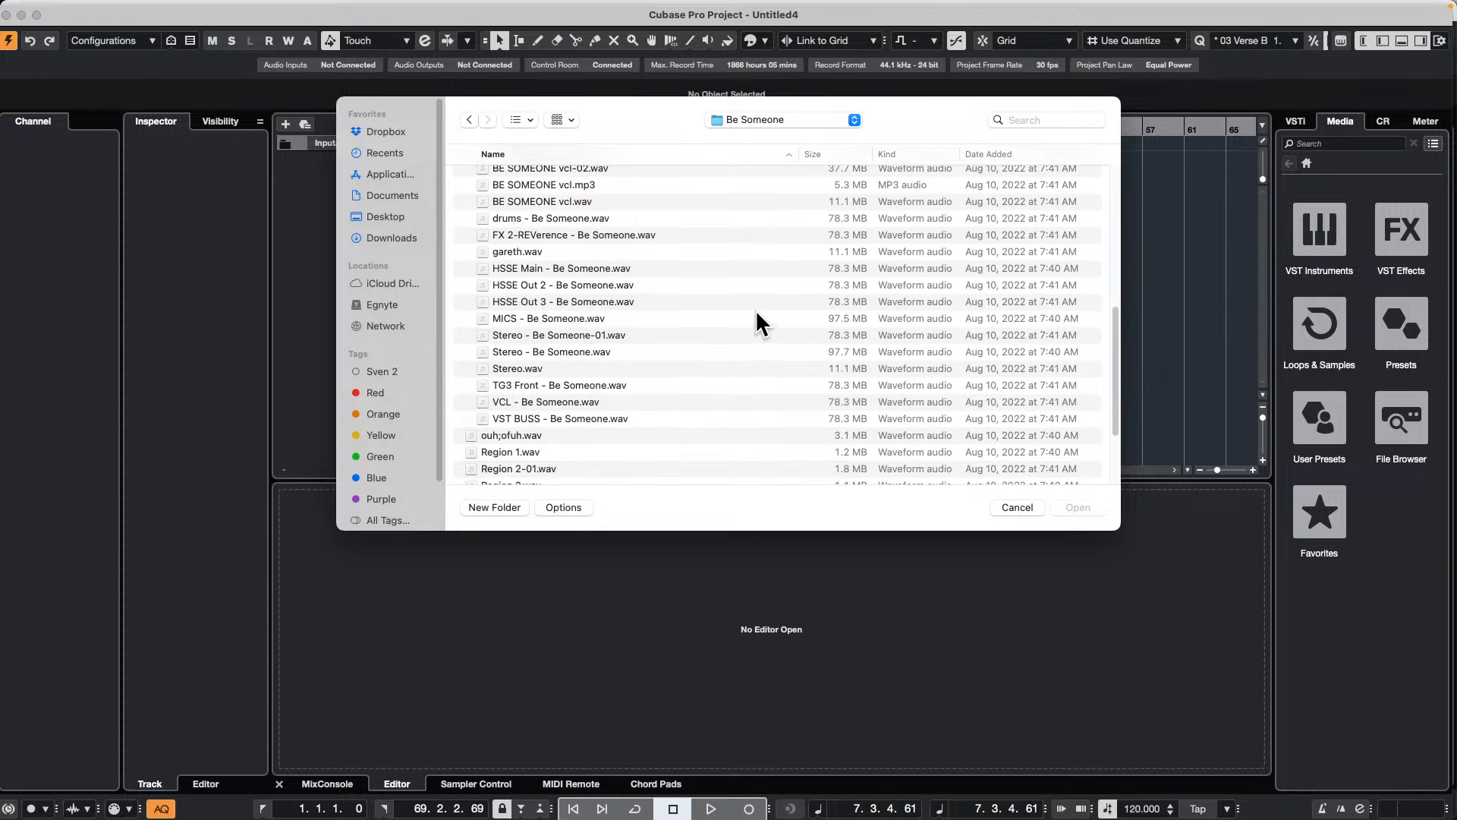
pyautogui.scroll(-3, 756, 322)
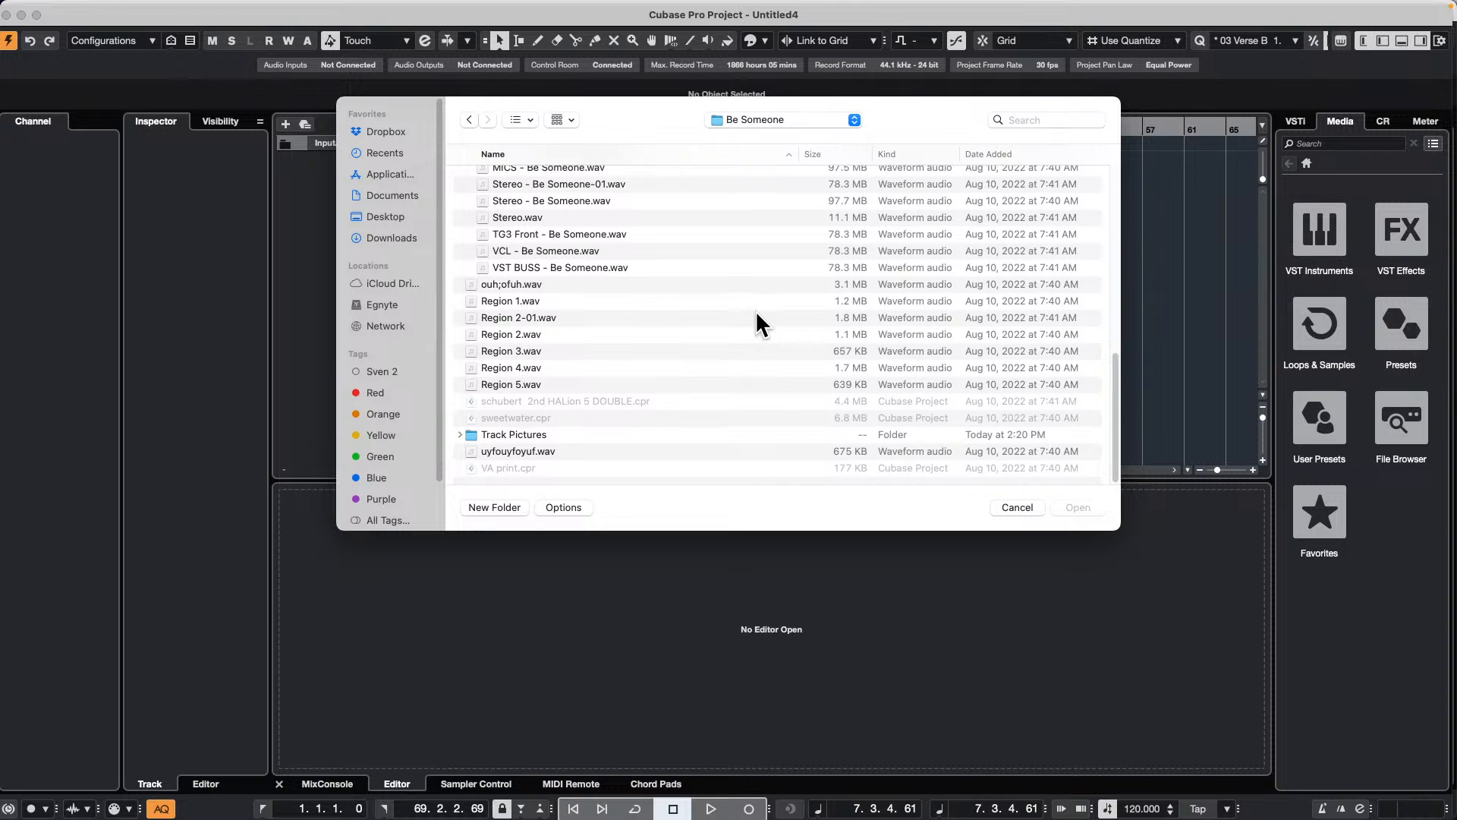
pyautogui.scroll(10, 721, 343)
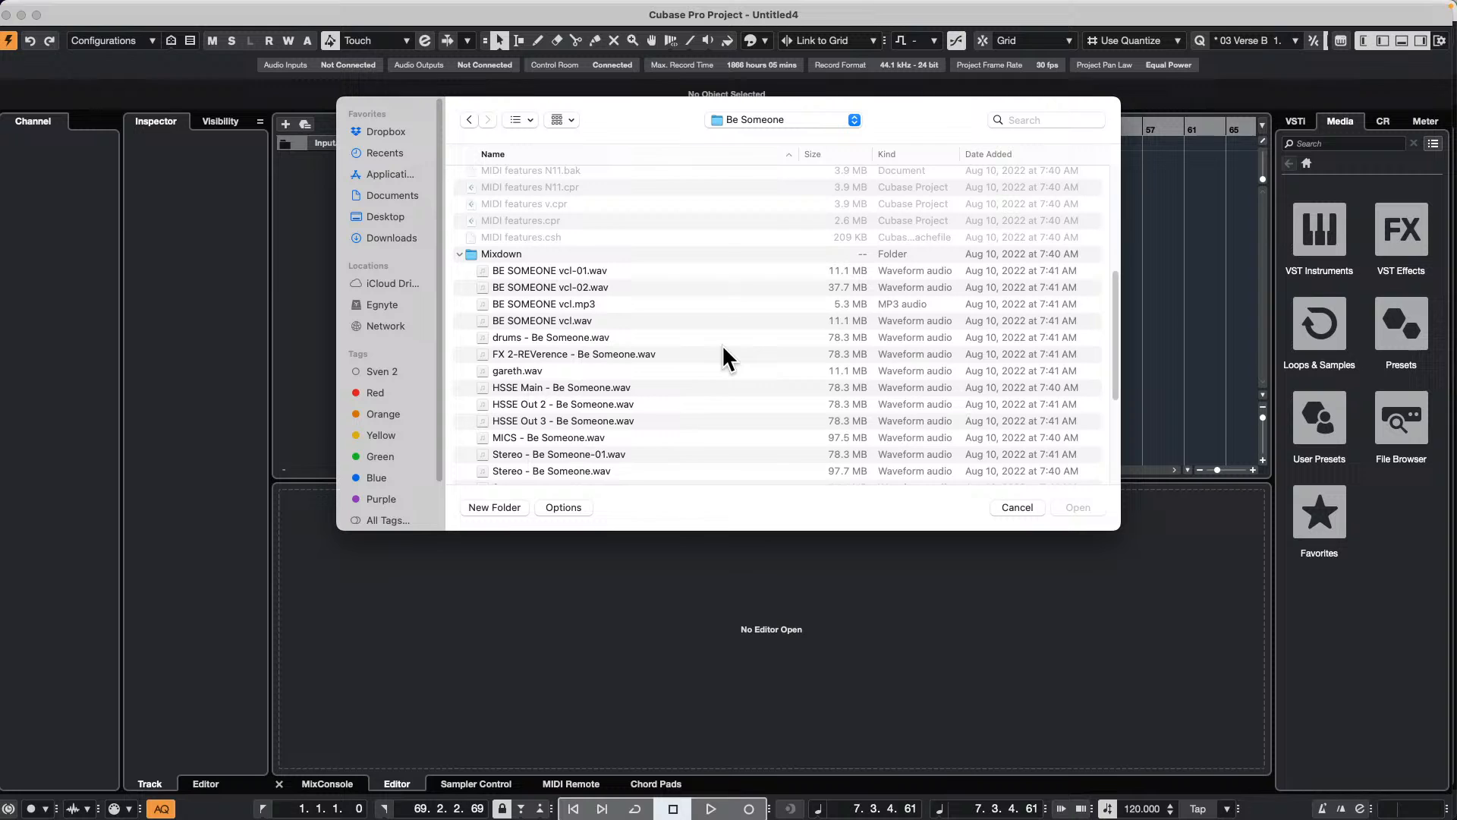
pyautogui.scroll(8, 721, 351)
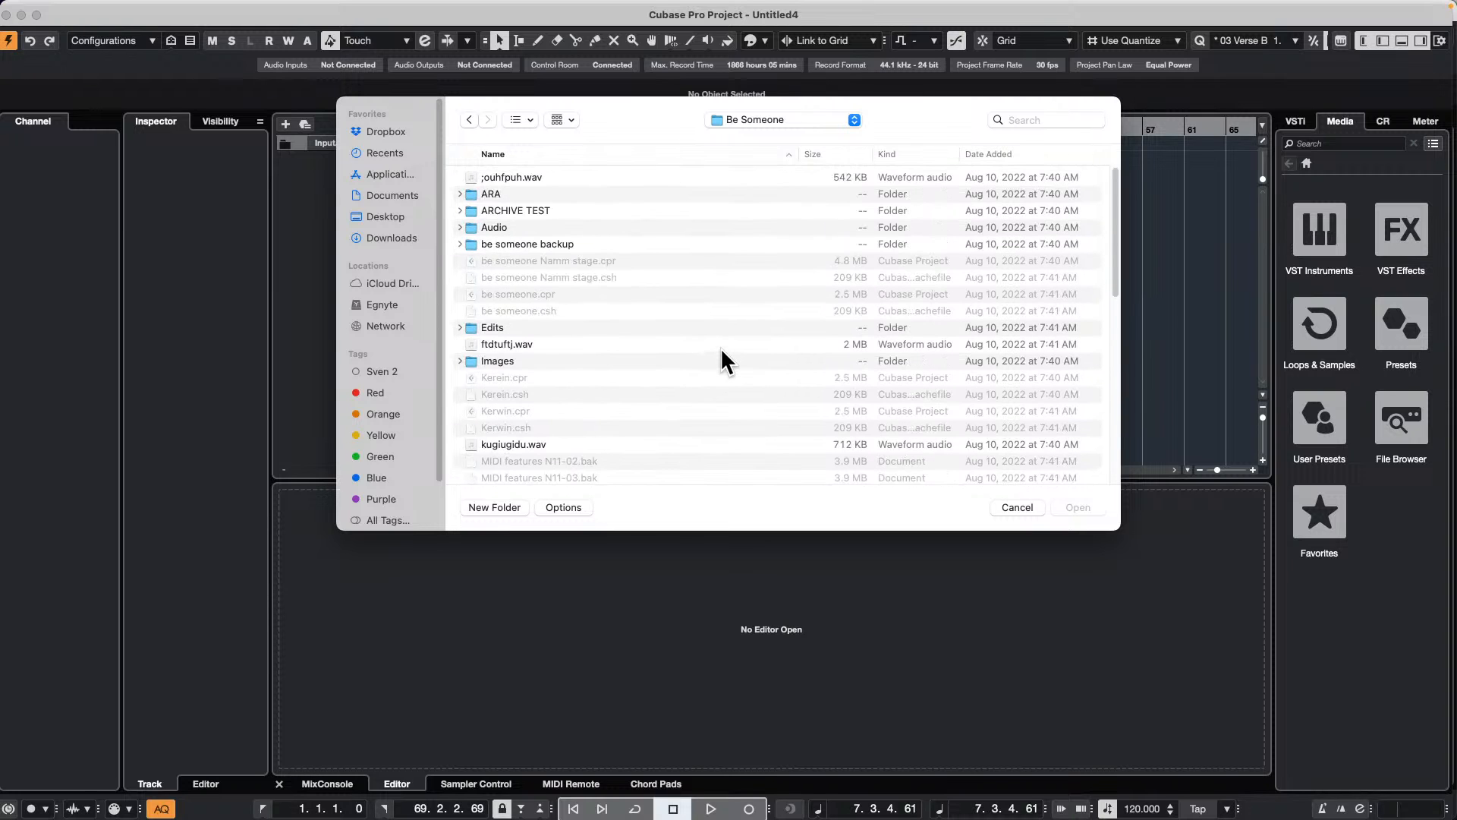
pyautogui.click(459, 243)
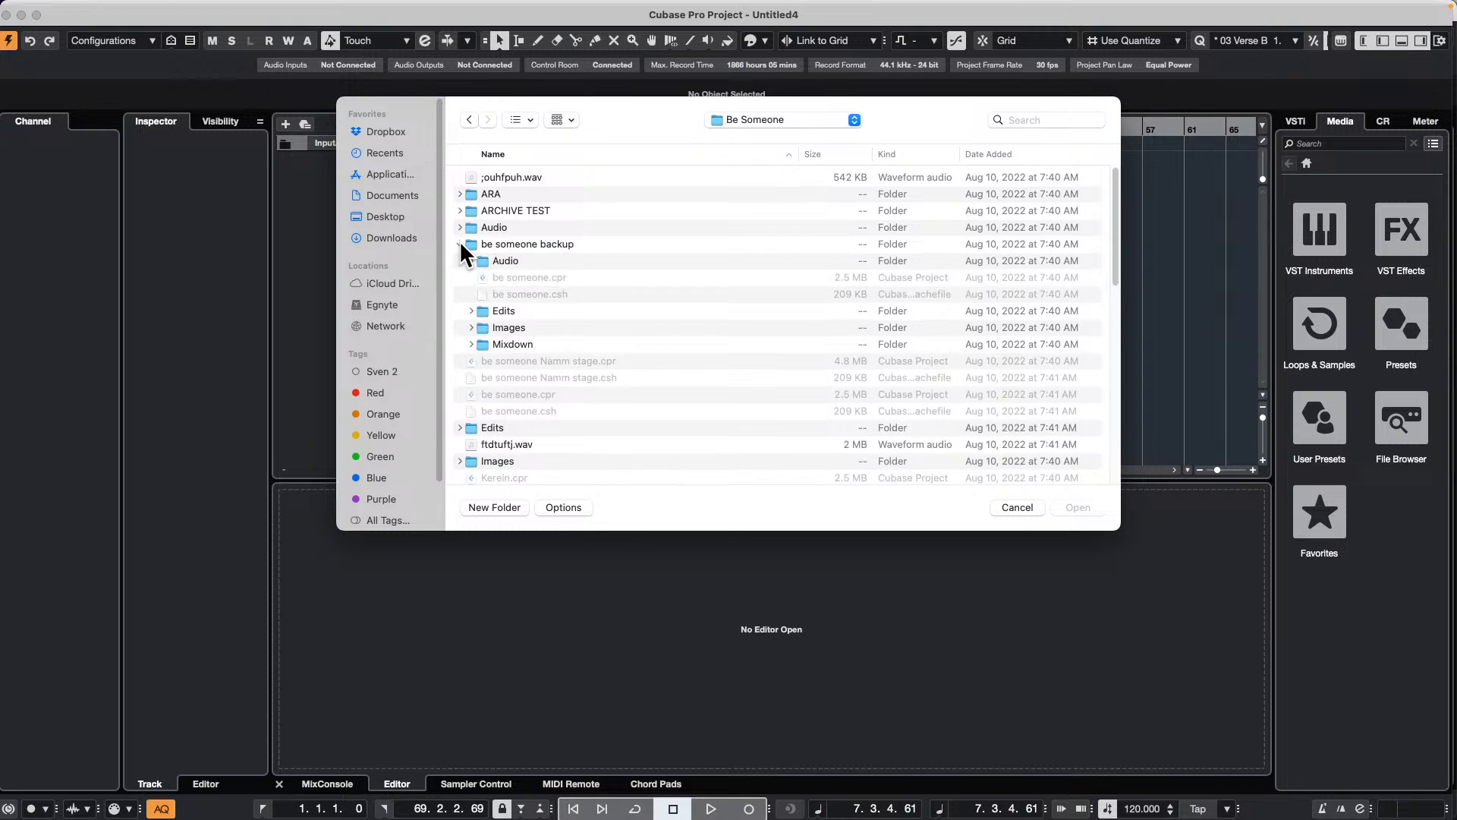
pyautogui.click(471, 344)
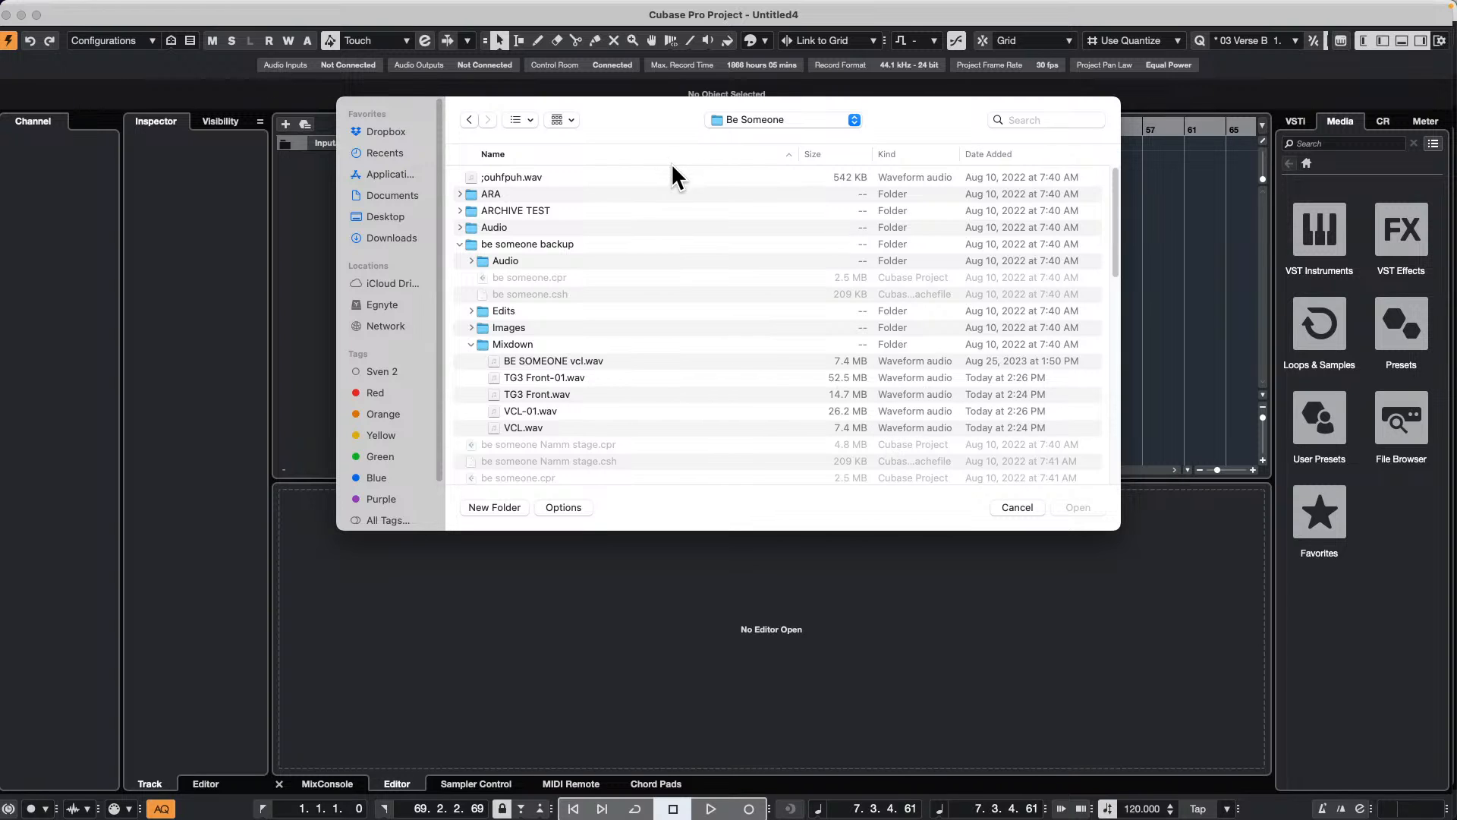
# Step: Import TG3 Front.wav and VCL.wav onto different tracks, and undo the import
pyautogui.moveTo(676, 103); pyautogui.dragTo(1118, 160)
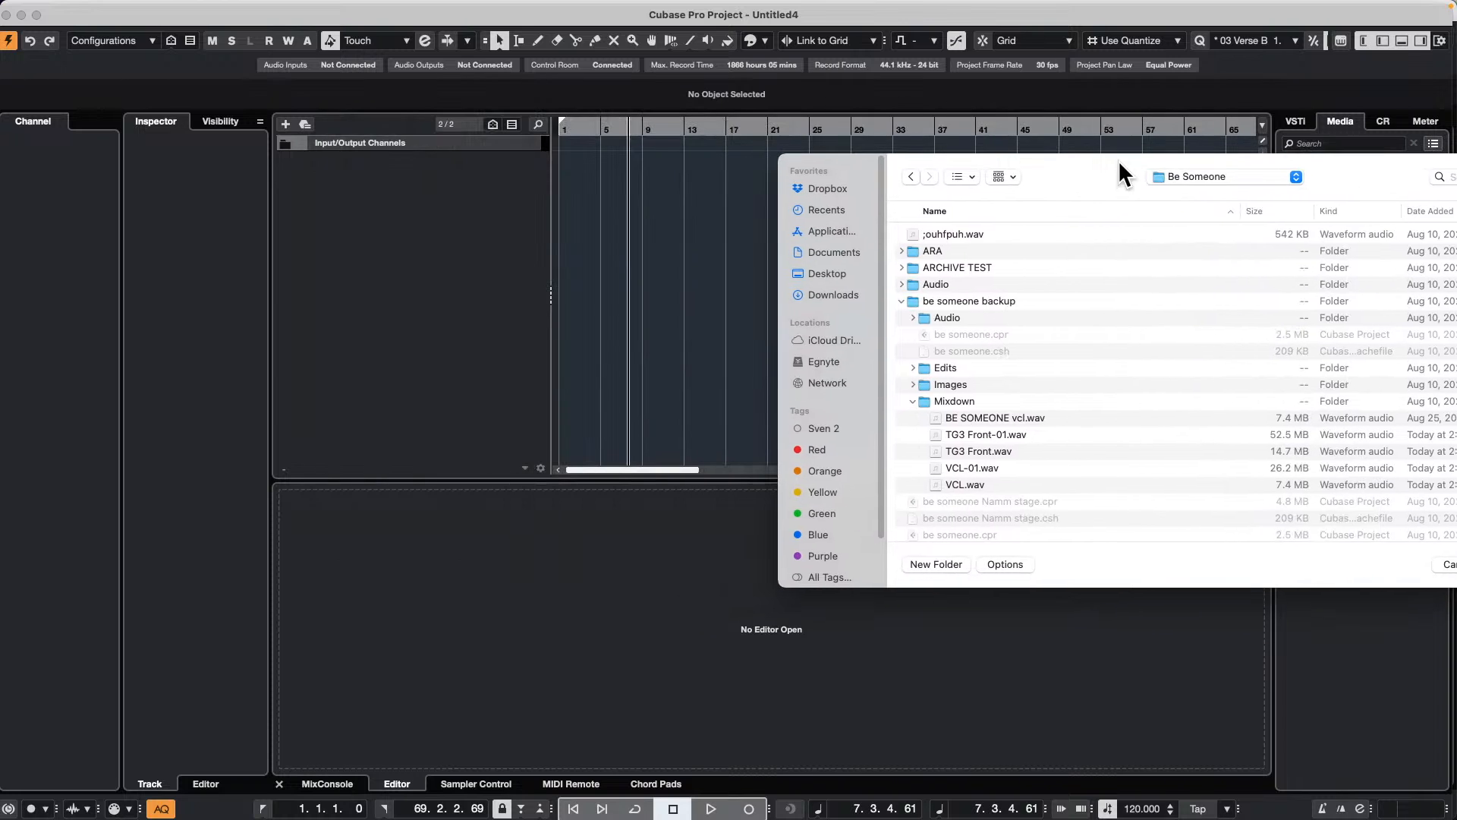
pyautogui.click(983, 469)
pyautogui.moveTo(985, 469); pyautogui.dragTo(605, 166)
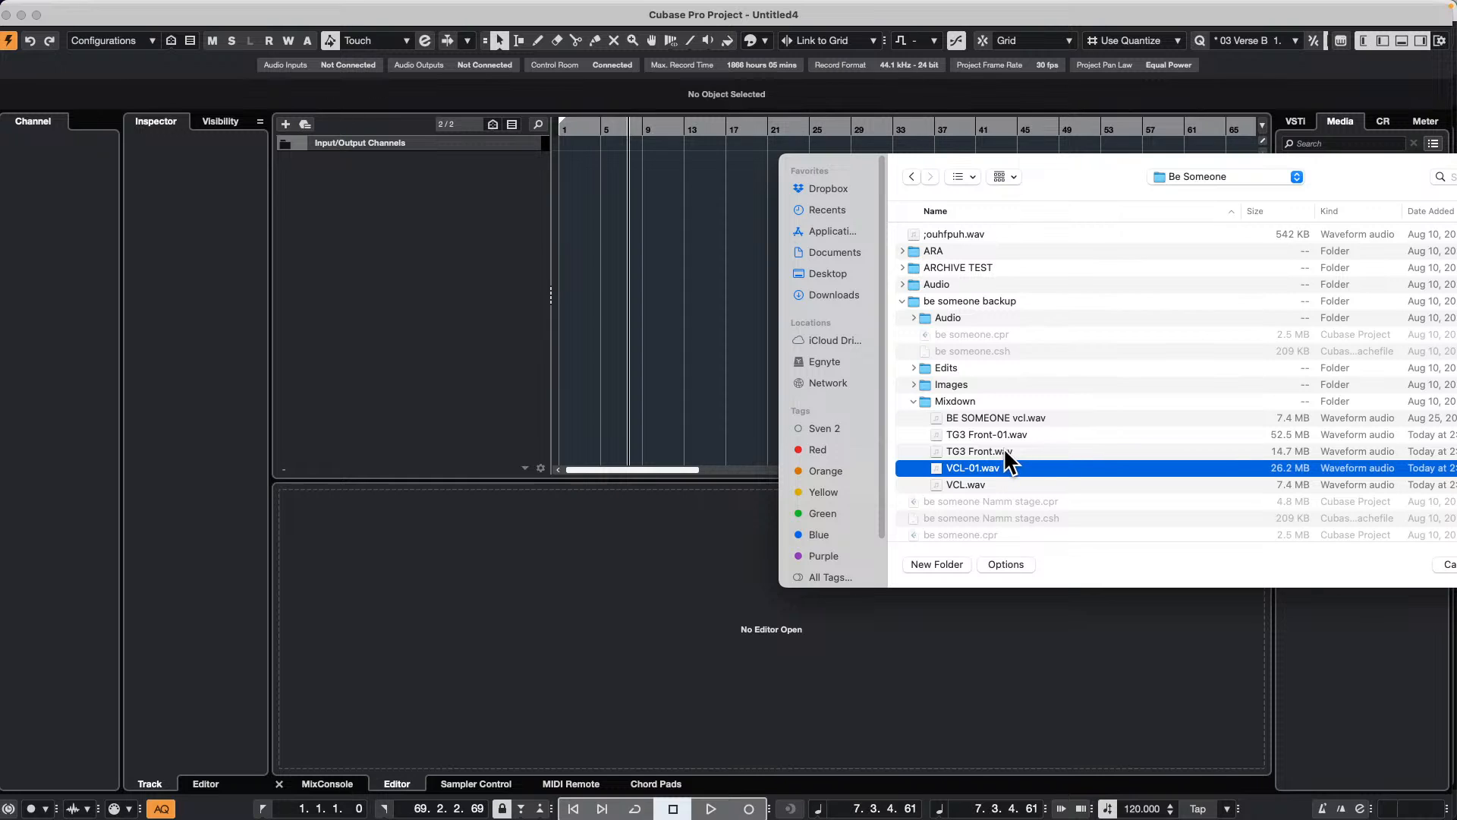
pyautogui.click(962, 487)
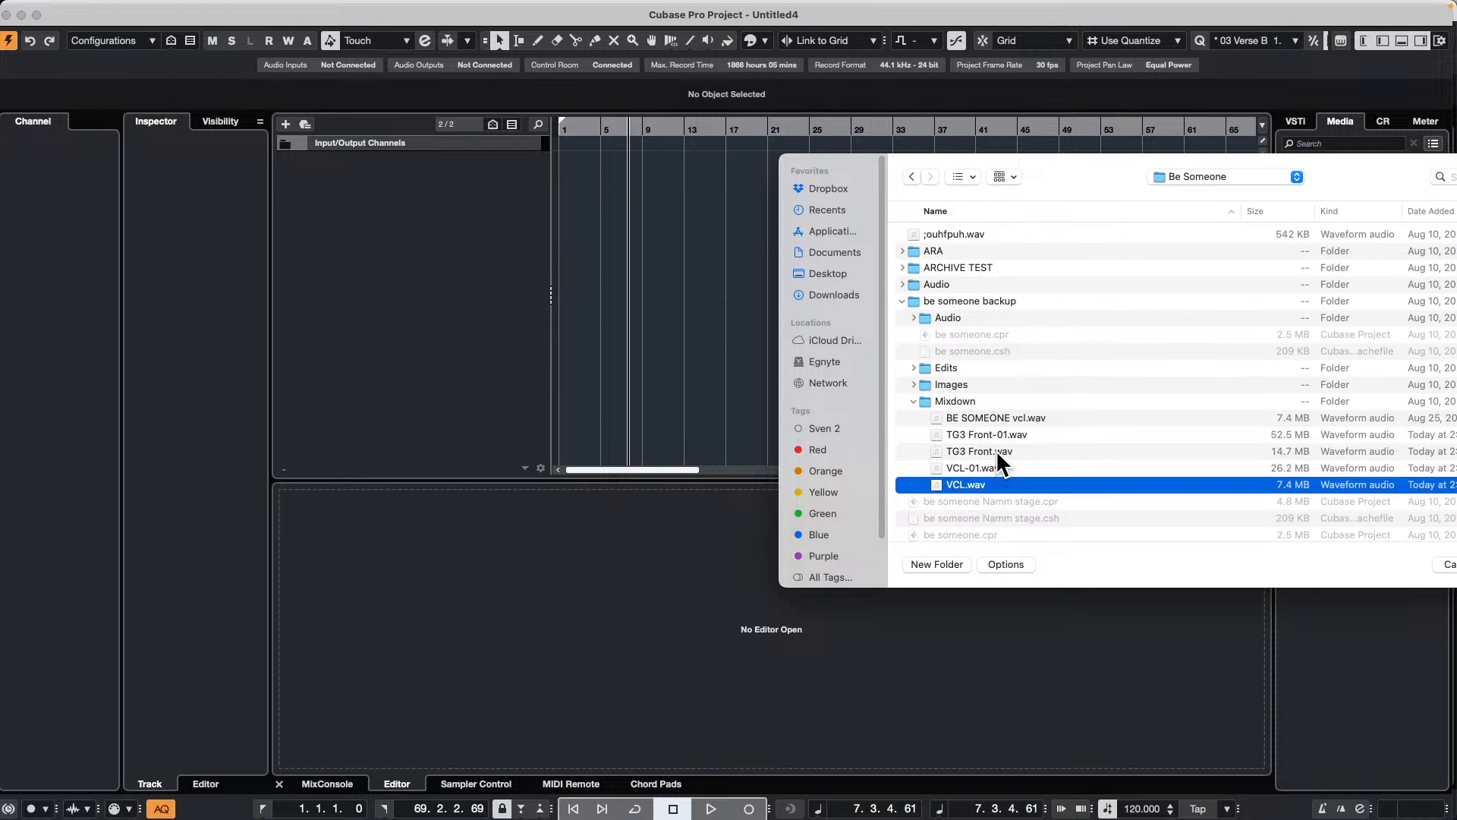
pyautogui.keyDown('super'); pyautogui.click(998, 447); pyautogui.keyUp('super')
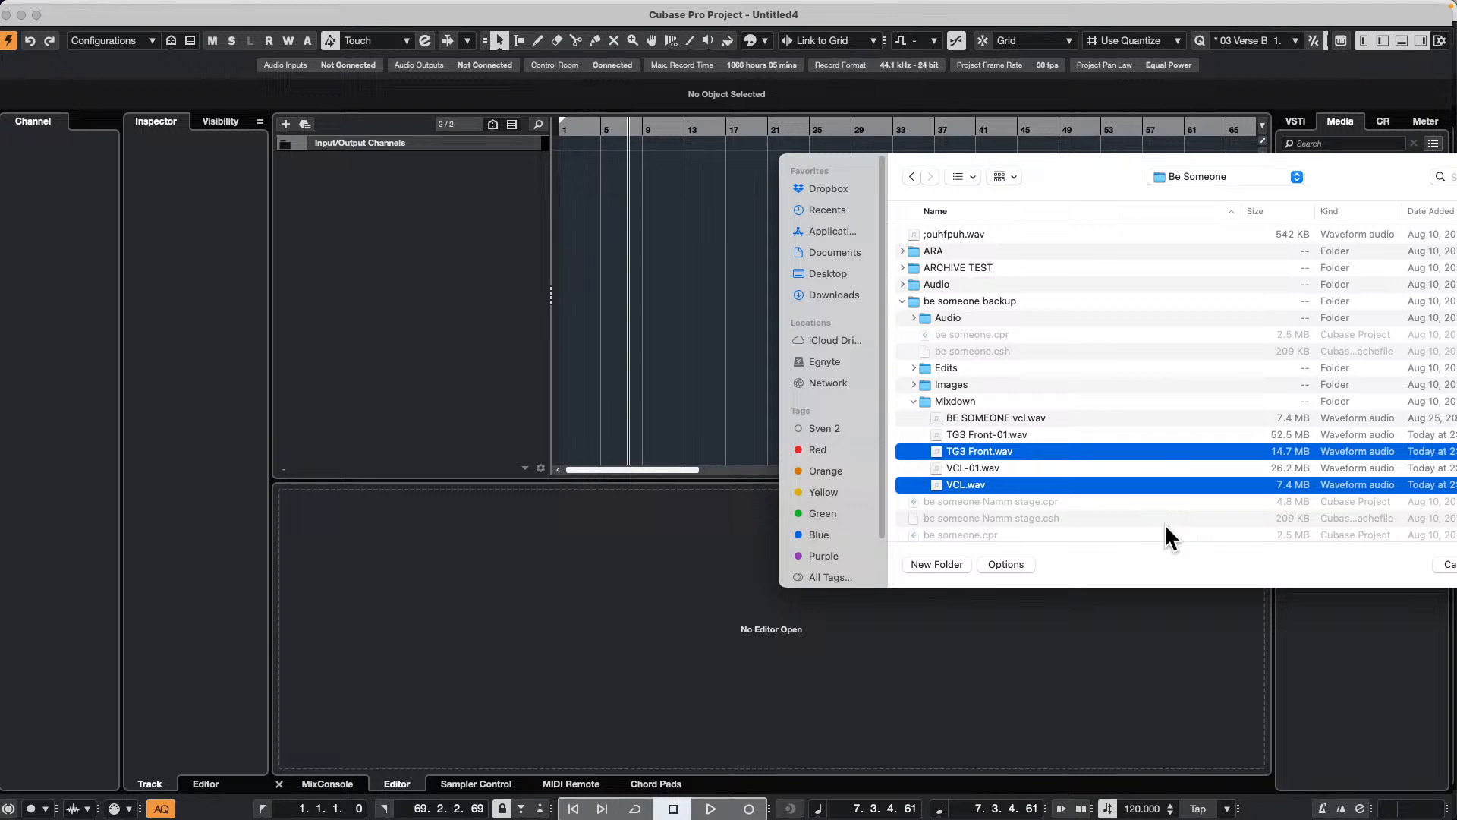
pyautogui.moveTo(1158, 165); pyautogui.dragTo(979, 155)
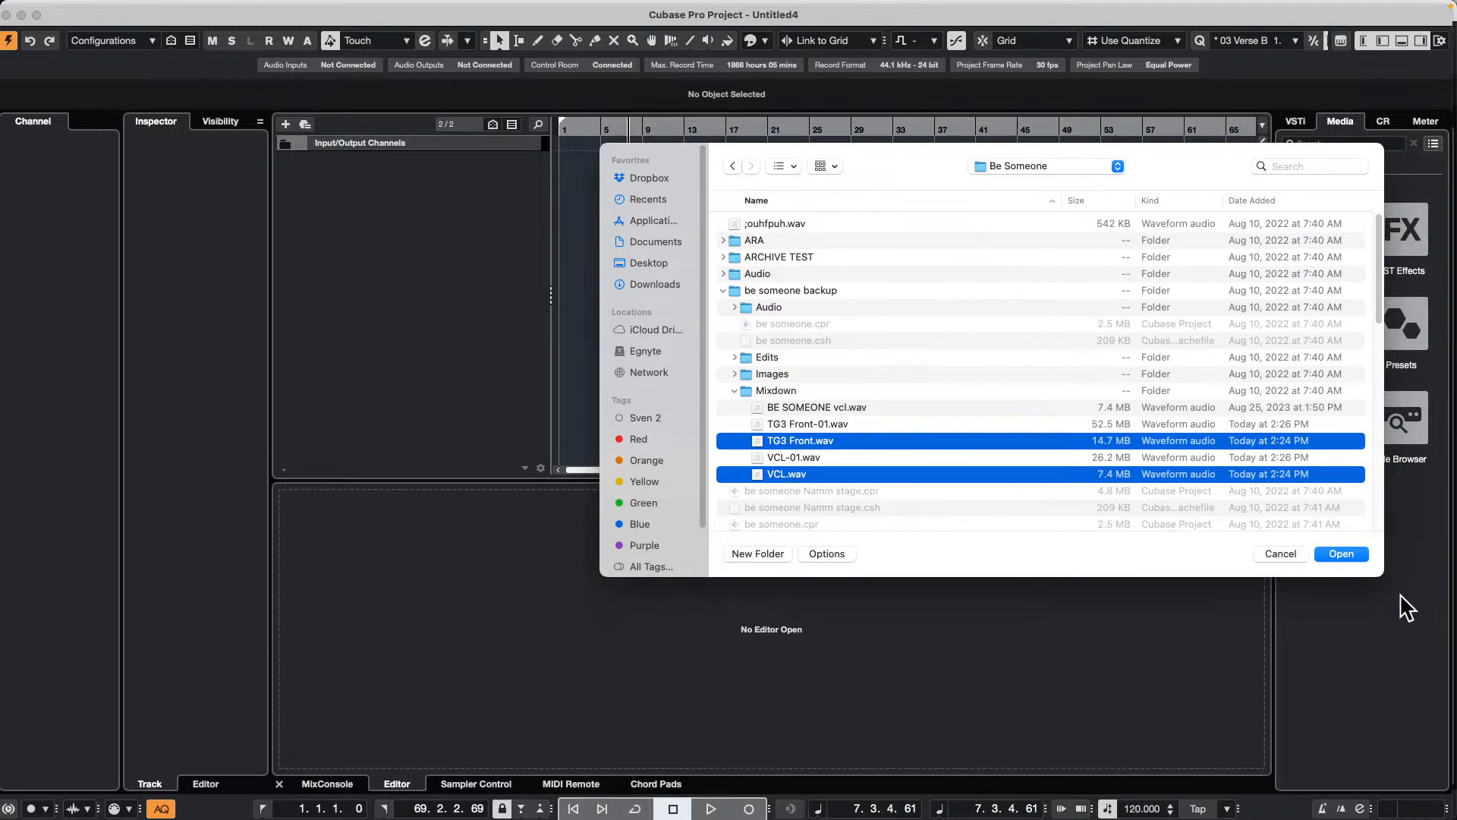
pyautogui.click(1341, 555)
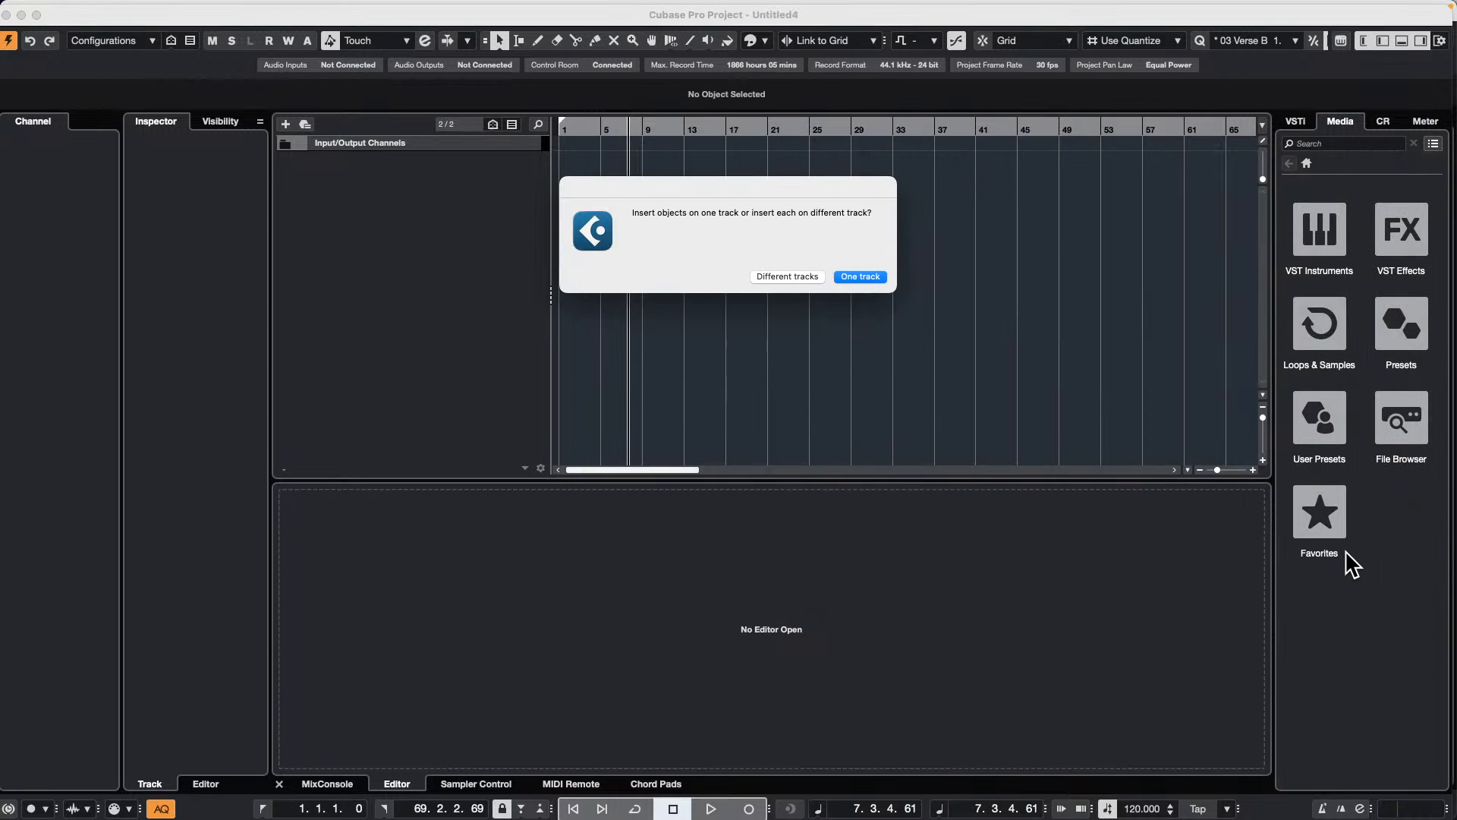
pyautogui.click(803, 275)
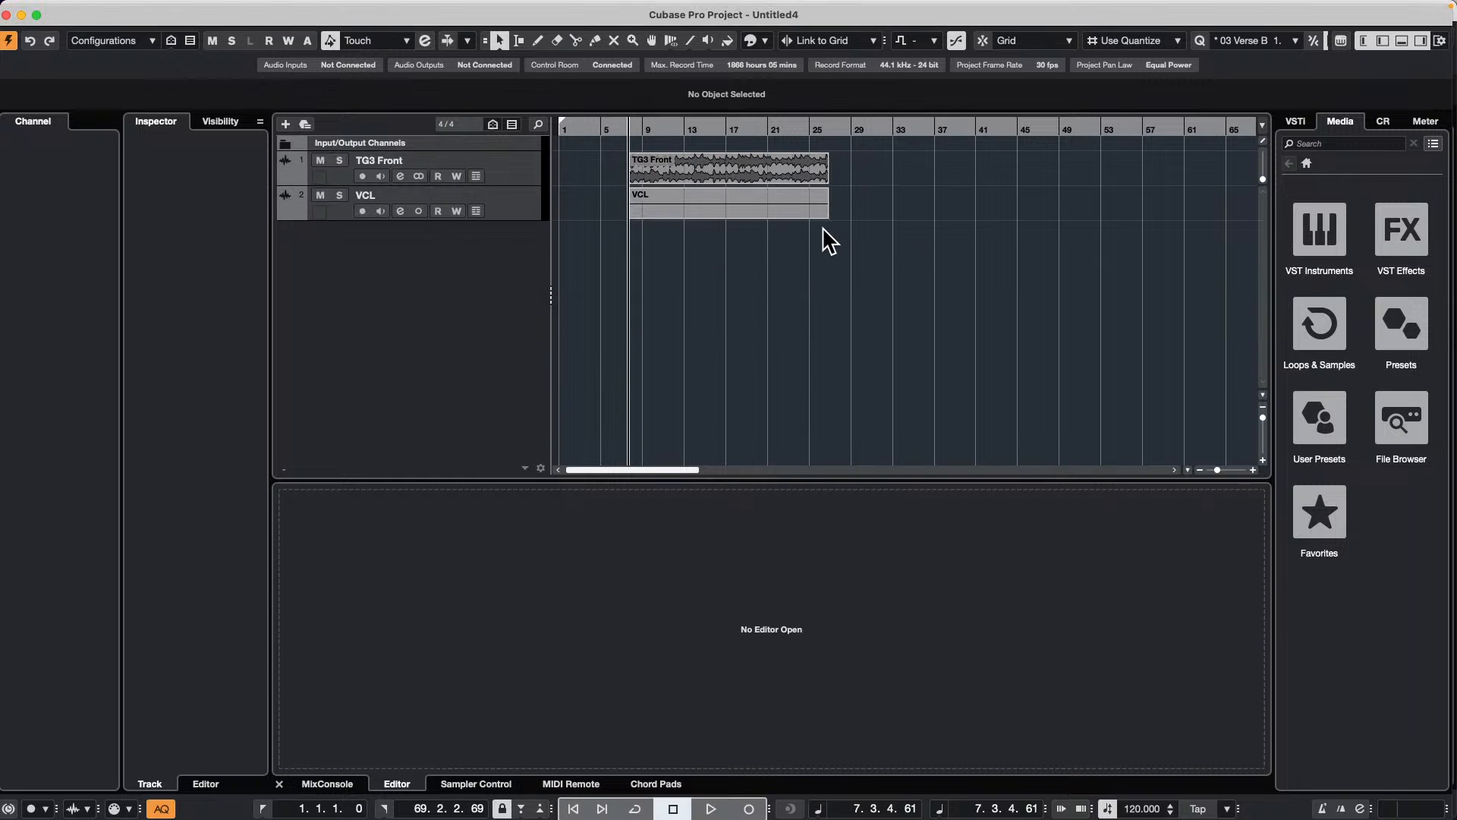
pyautogui.press('super+z')
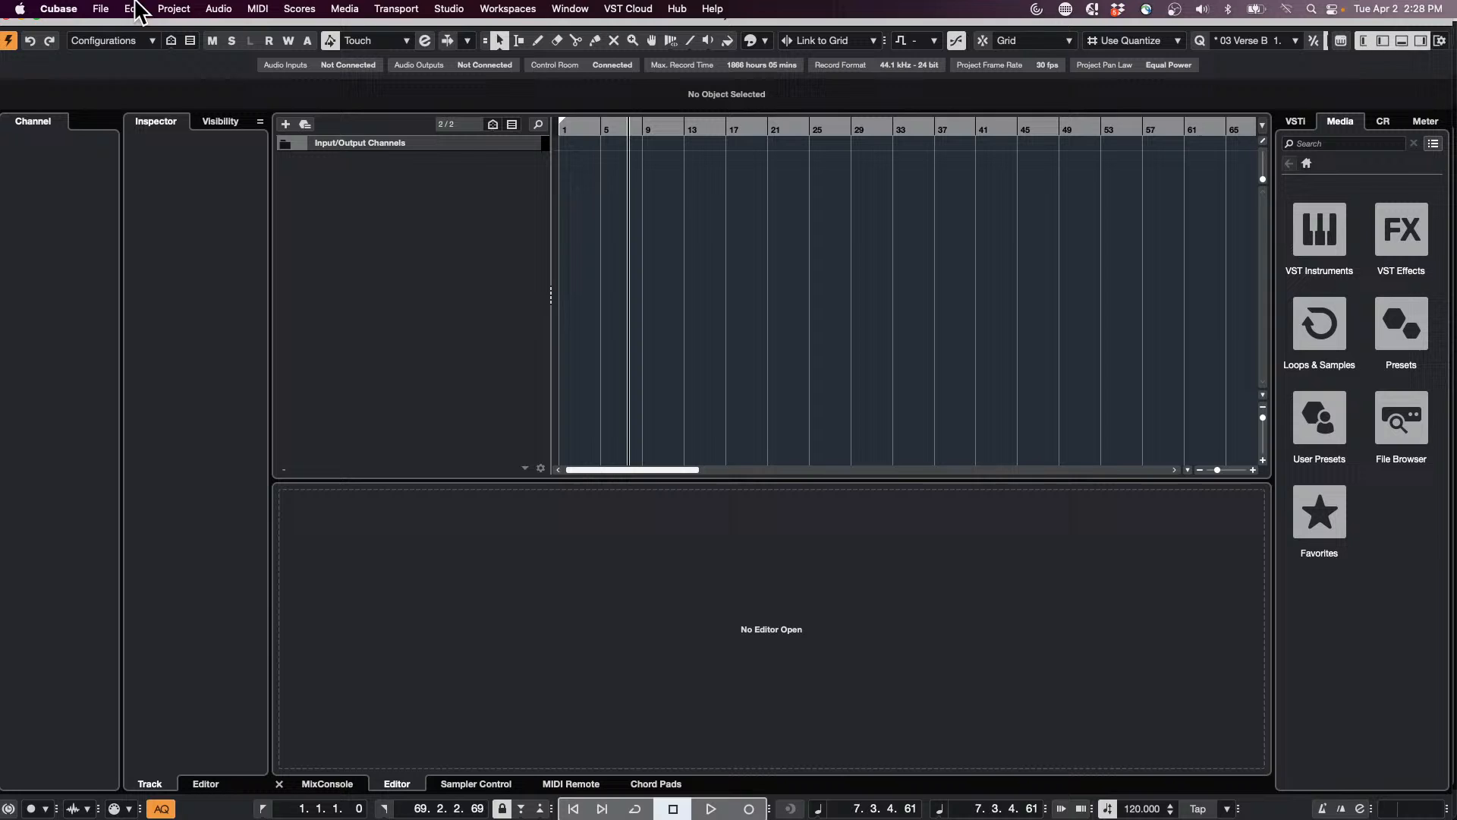
# Step: Import TG3 Front-01.wav and VCL-01.wav from the Mixdown folder, placing each on a different track
pyautogui.click(102, 8)
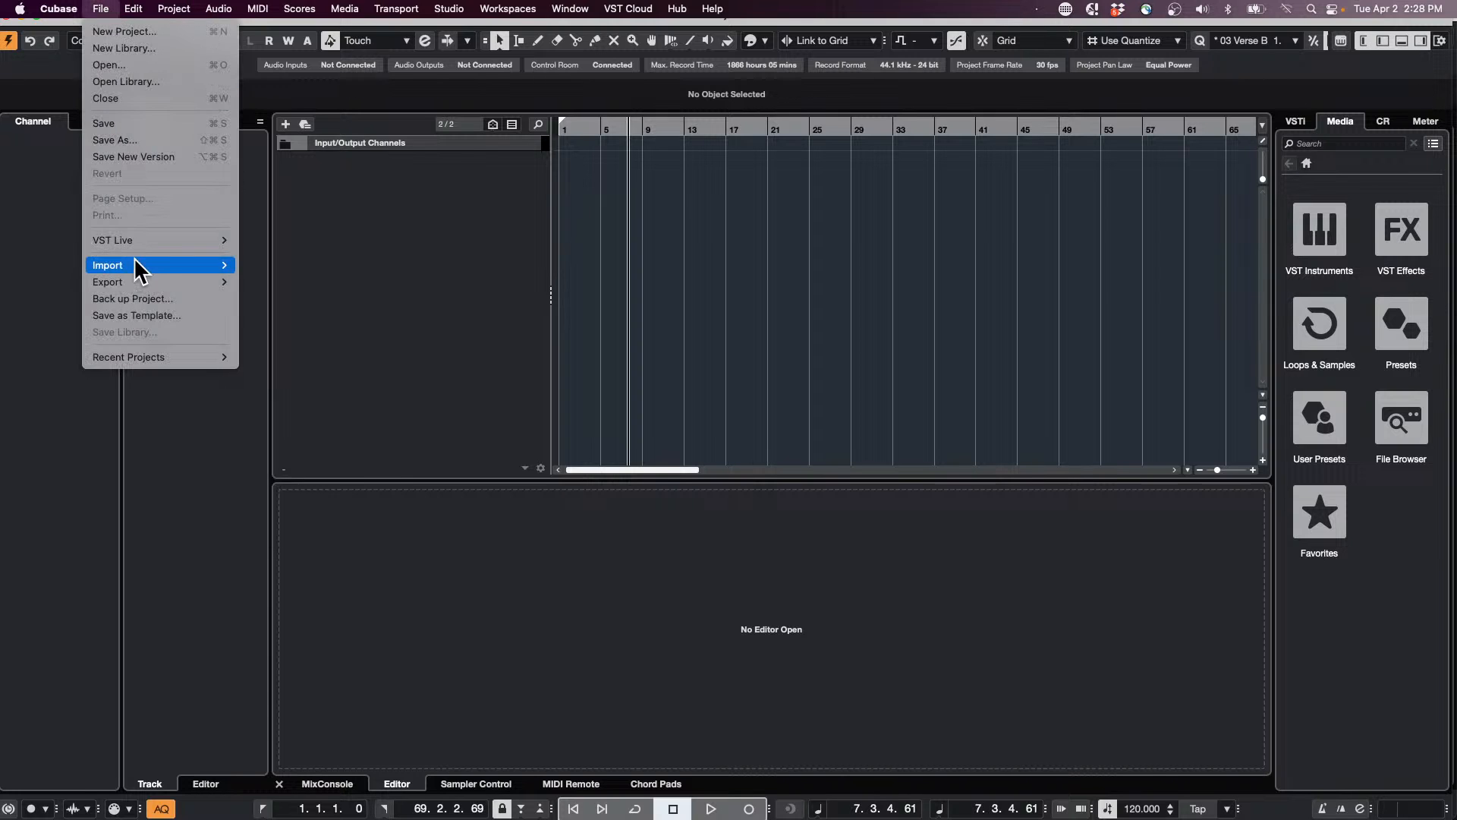
pyautogui.moveTo(136, 266)
pyautogui.click(311, 264)
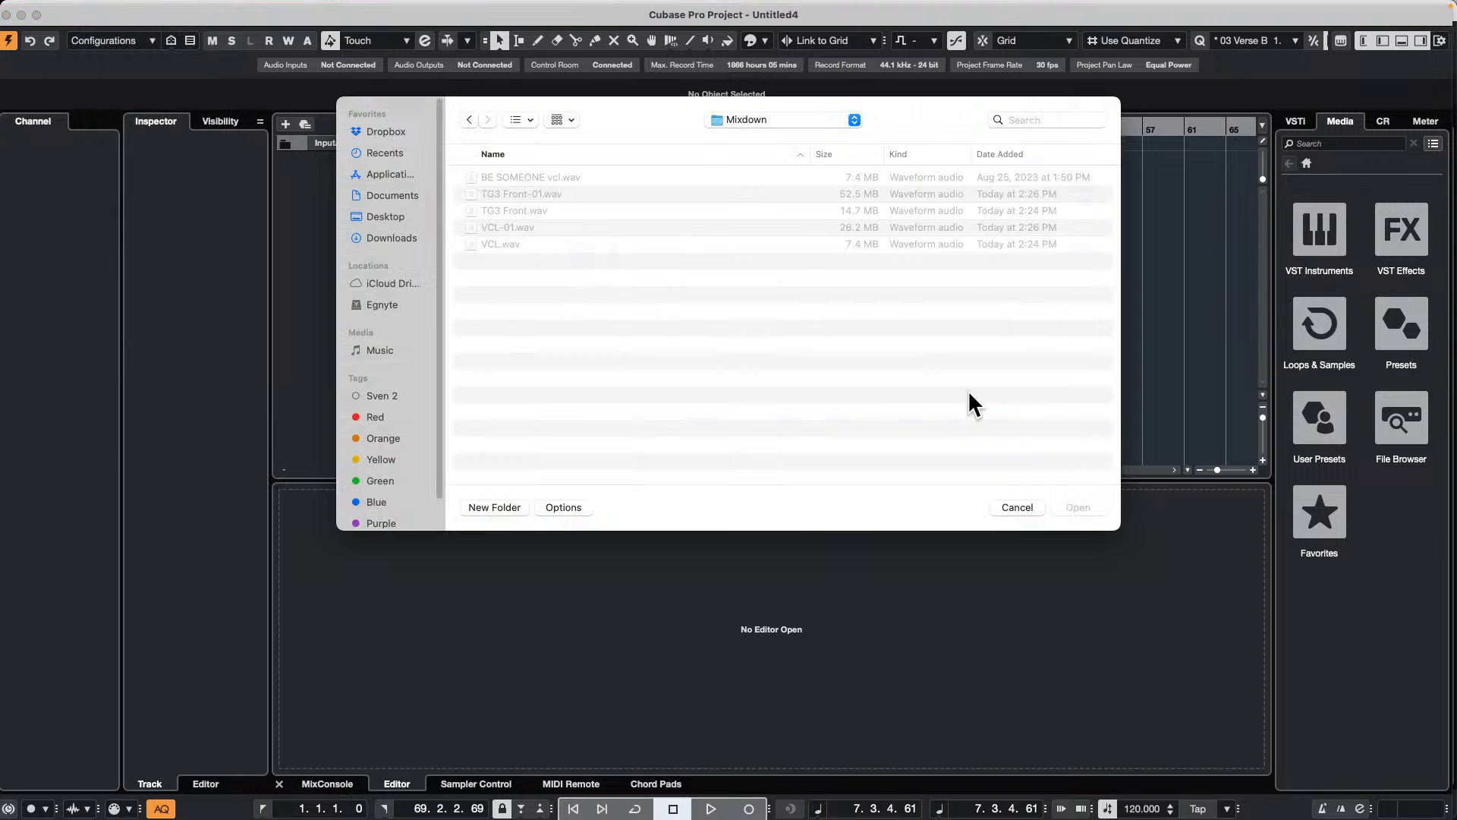
pyautogui.click(526, 228)
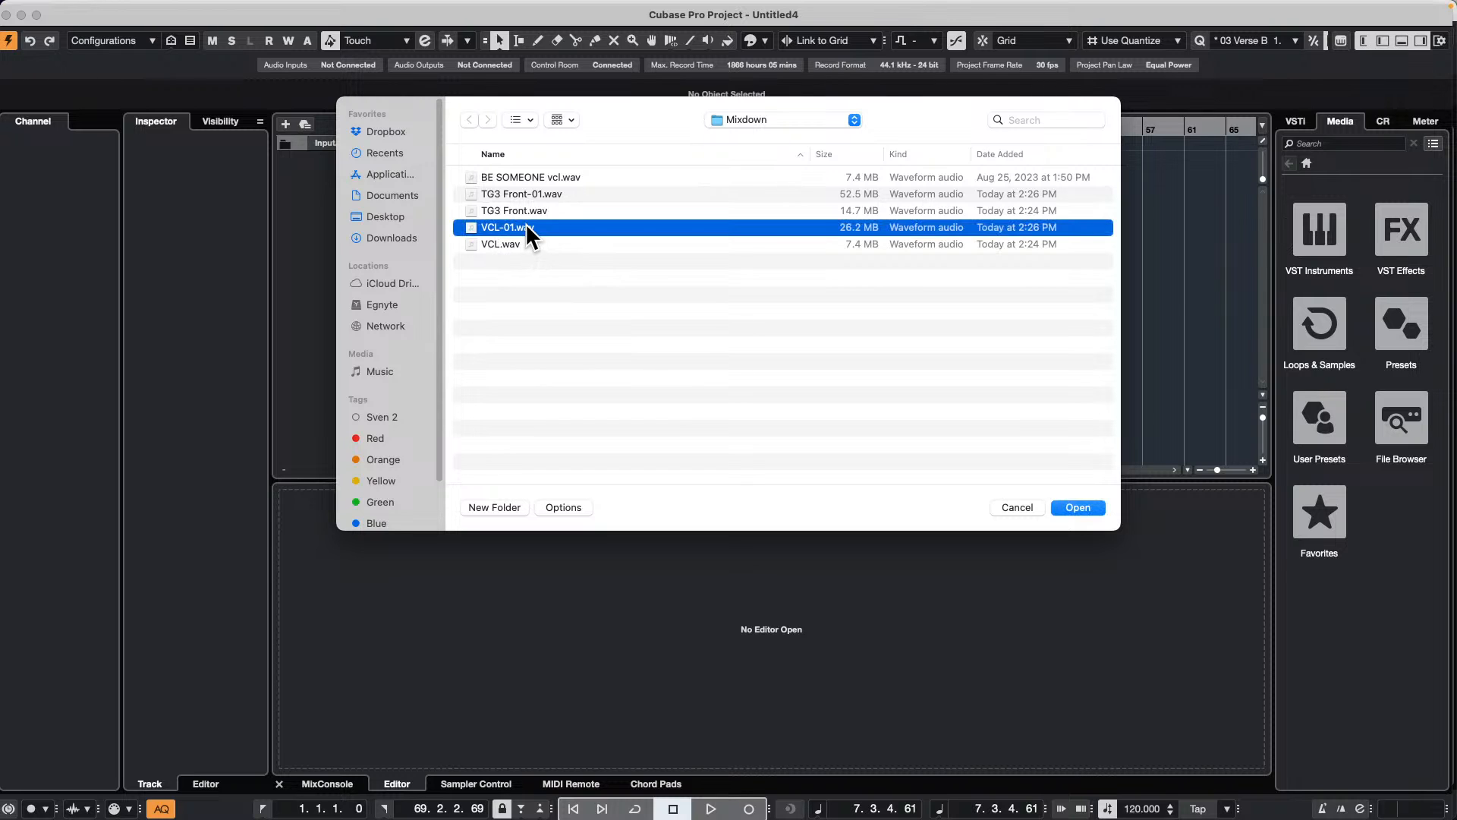
pyautogui.click(561, 194)
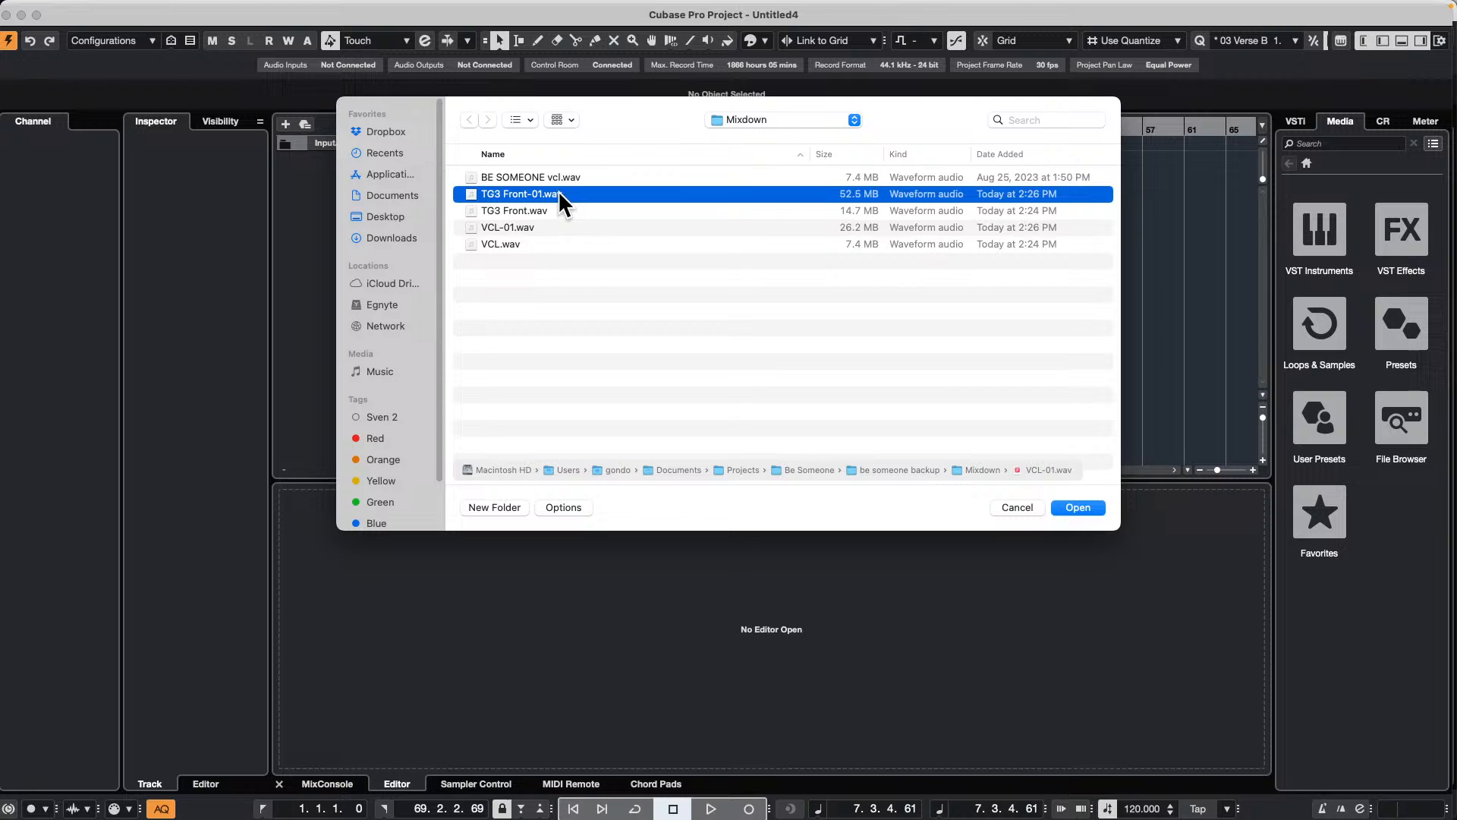
pyautogui.keyDown('super'); pyautogui.click(527, 227); pyautogui.keyUp('super')
pyautogui.click(1078, 507)
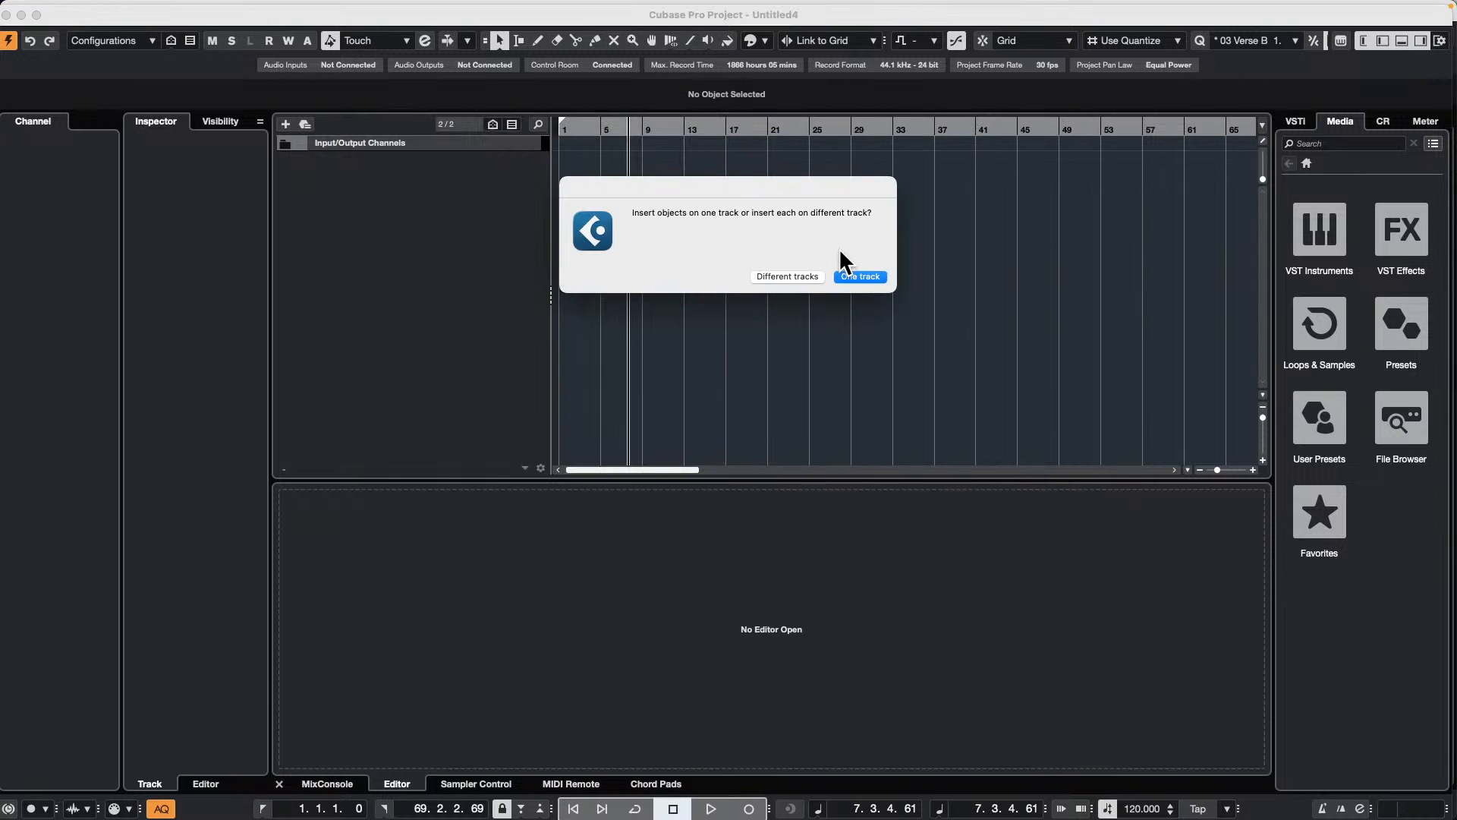
pyautogui.click(789, 275)
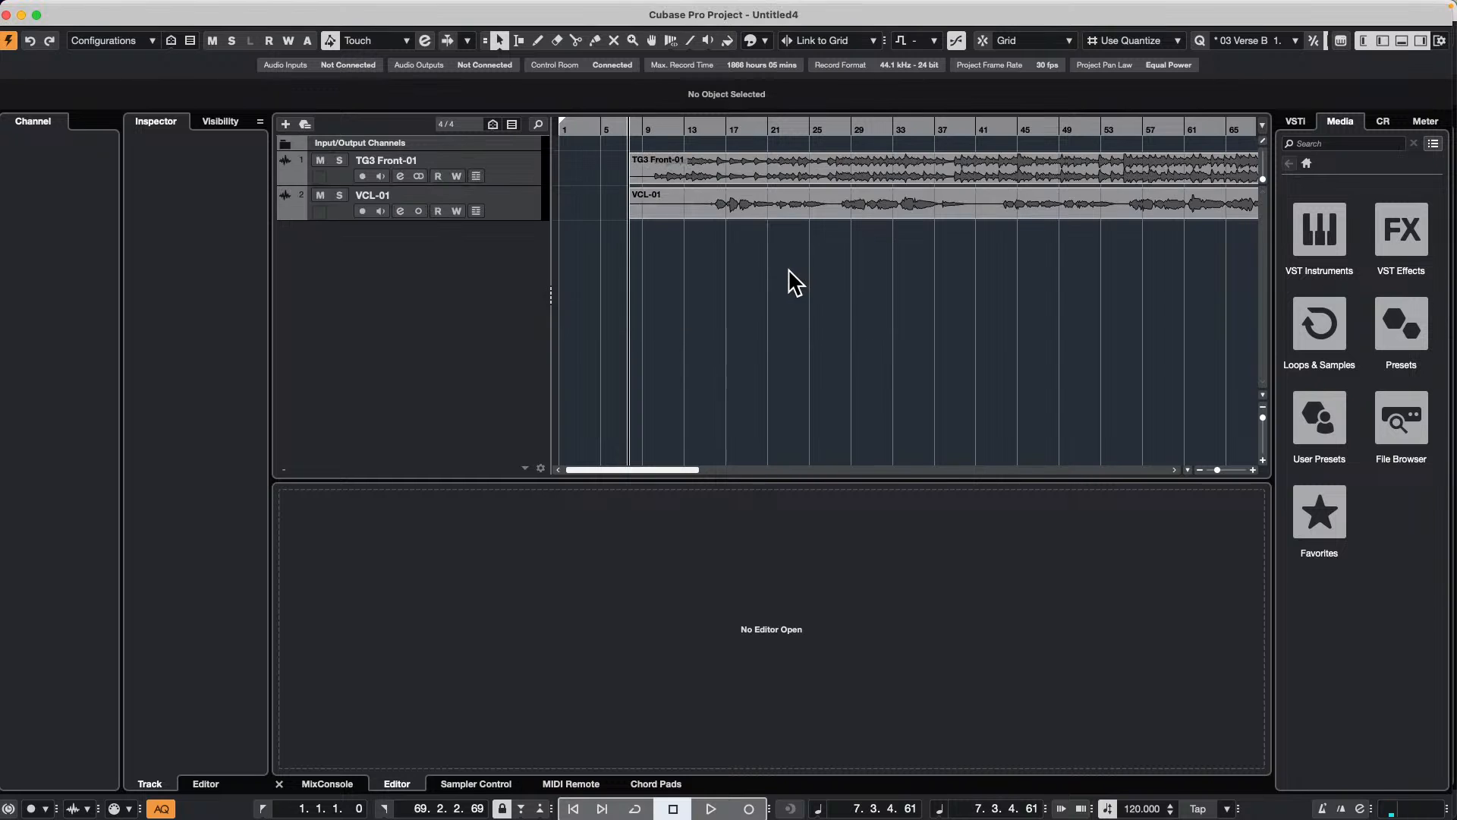
# Step: Increase the height of both imported tracks, and mute the TG3 Front-01 track during playback
pyautogui.moveTo(485, 220); pyautogui.dragTo(487, 270)
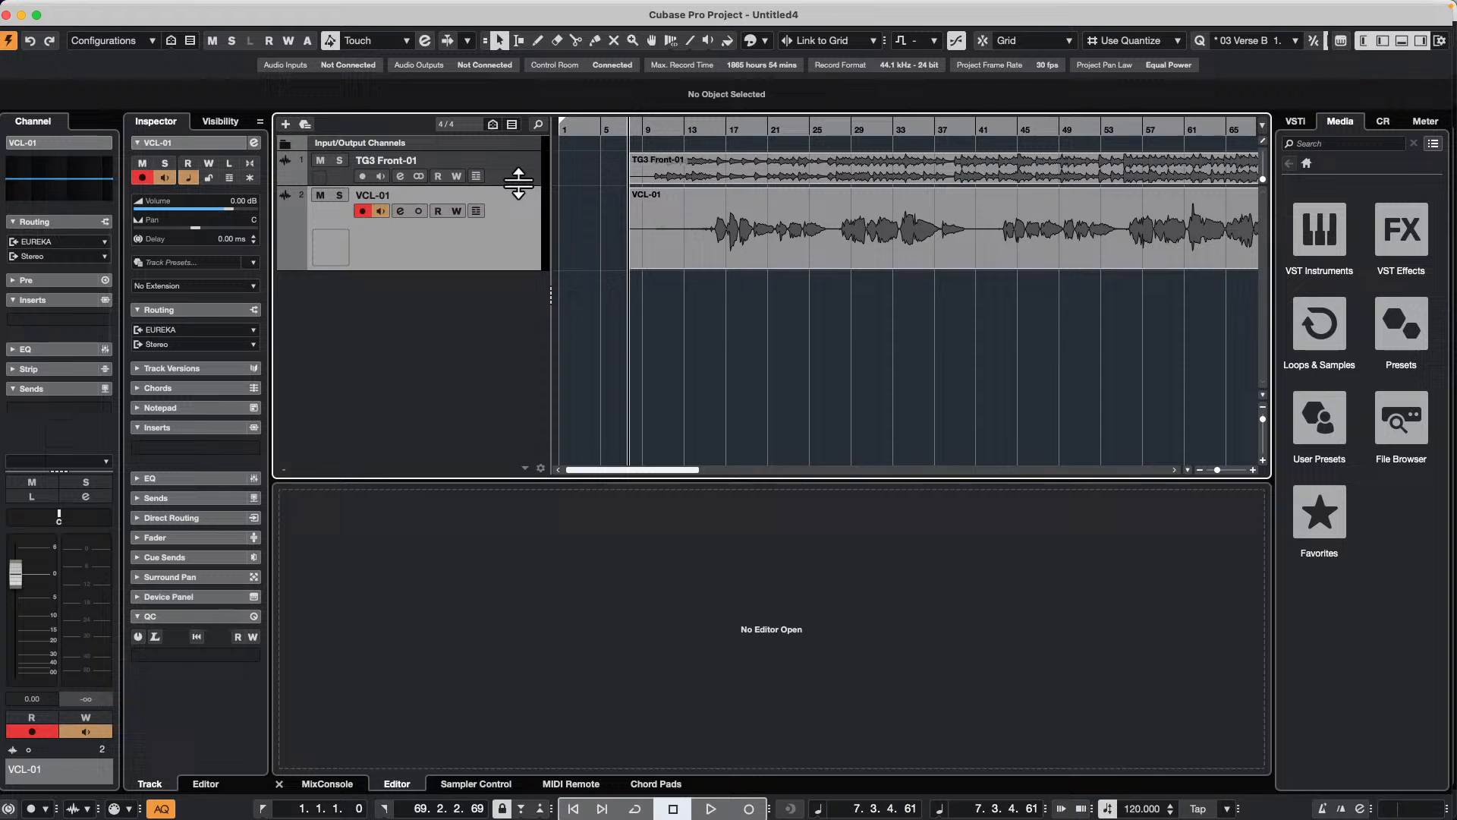
pyautogui.moveTo(519, 182); pyautogui.dragTo(512, 271)
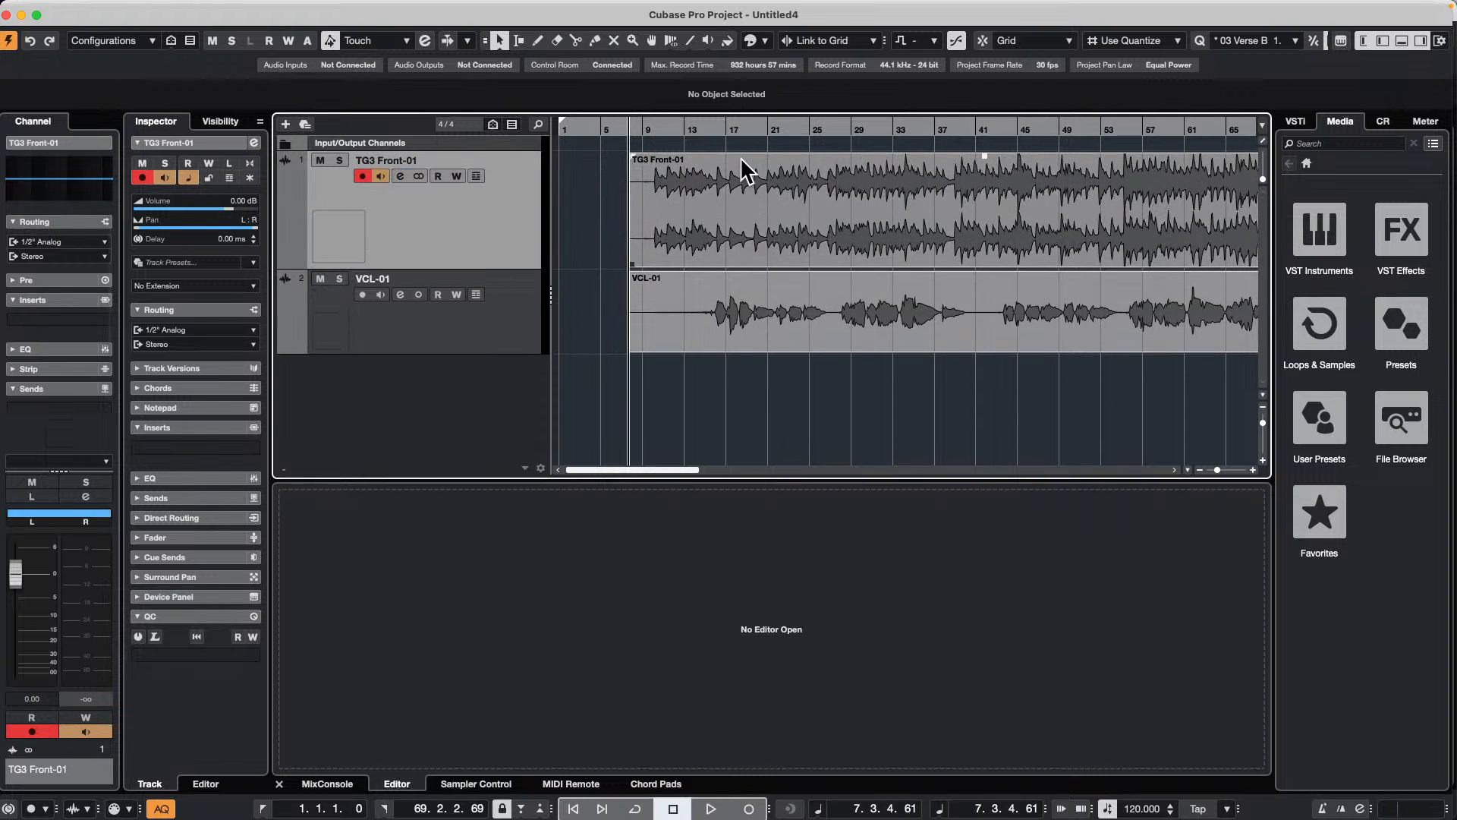
pyautogui.click(668, 125)
pyautogui.press('space')
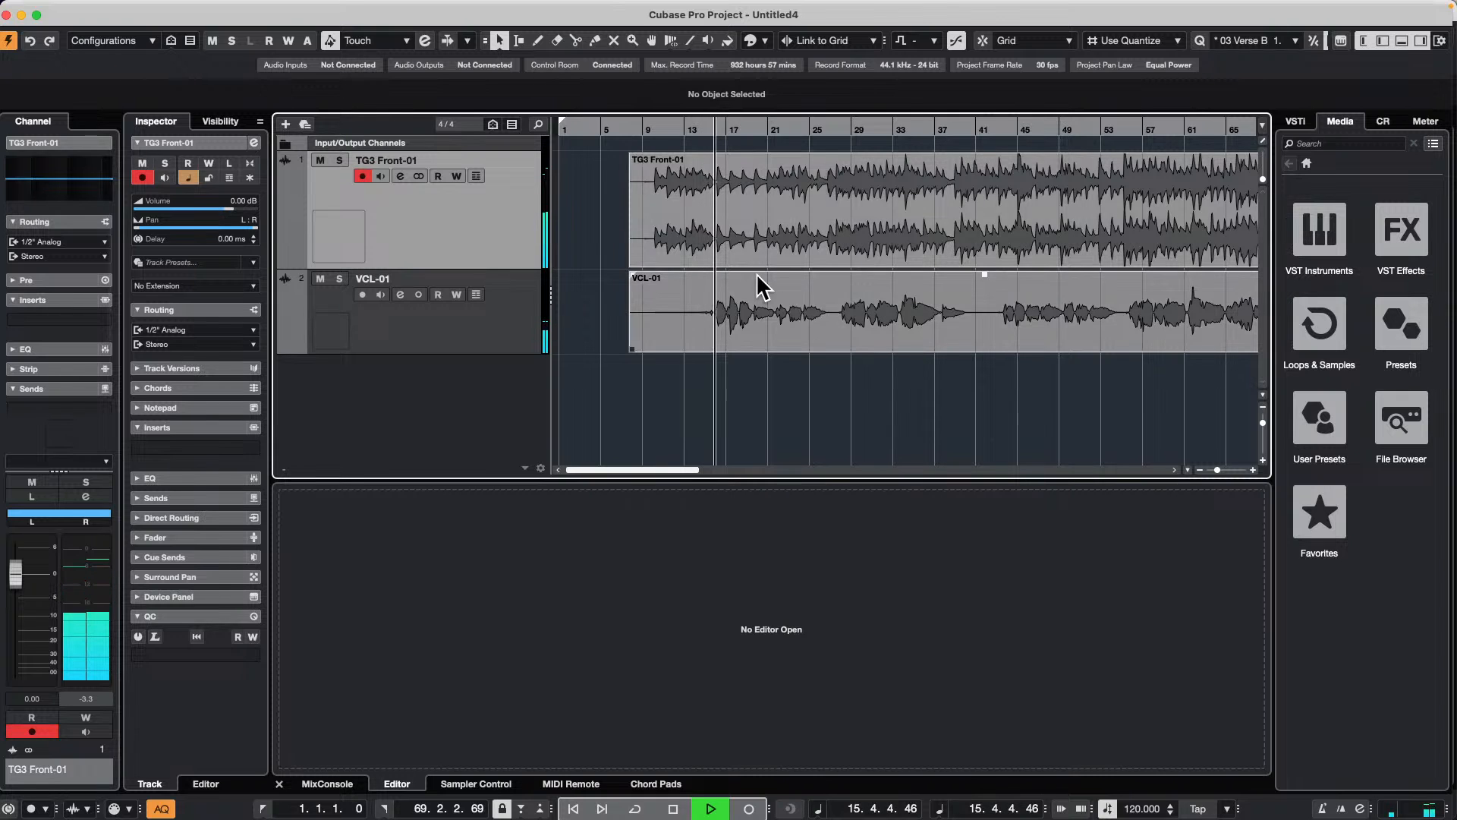
pyautogui.click(320, 160)
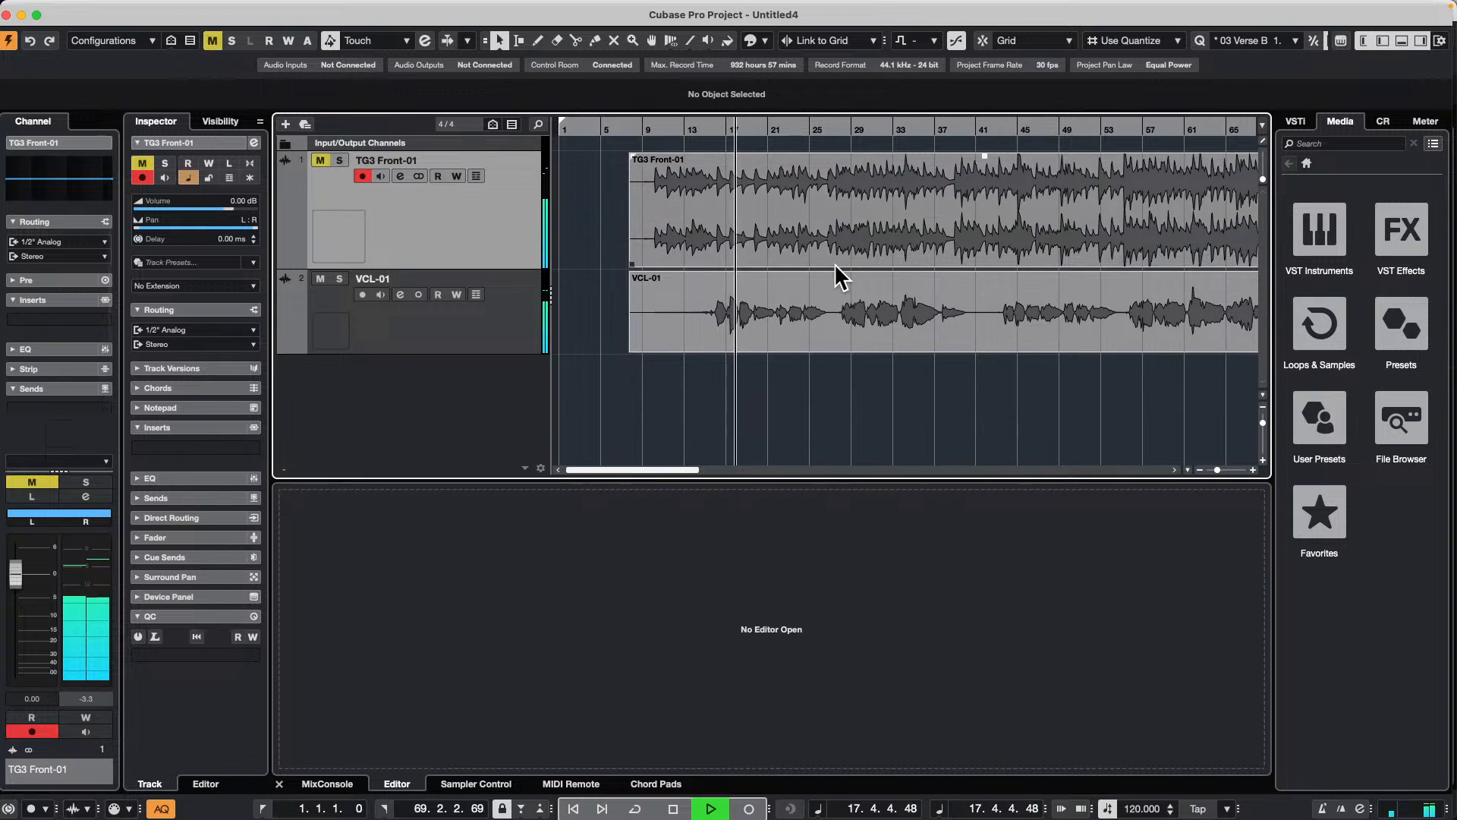
pyautogui.press('space')
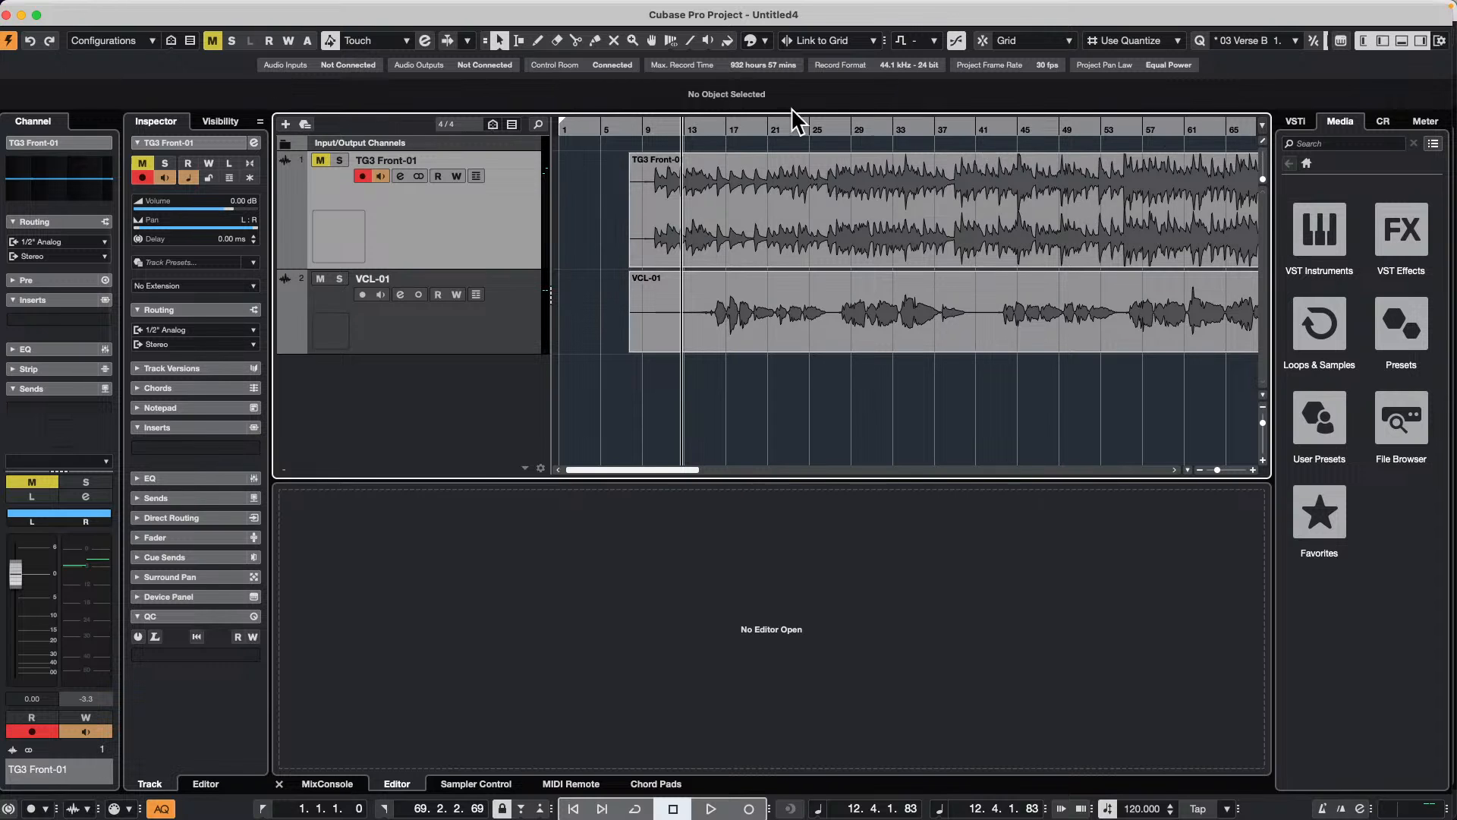
# Step: Split the TG3 Front-01 event at four points between about bars 13 and 33, making five pieces
pyautogui.click(607, 126)
pyautogui.moveTo(607, 127); pyautogui.dragTo(605, 99)
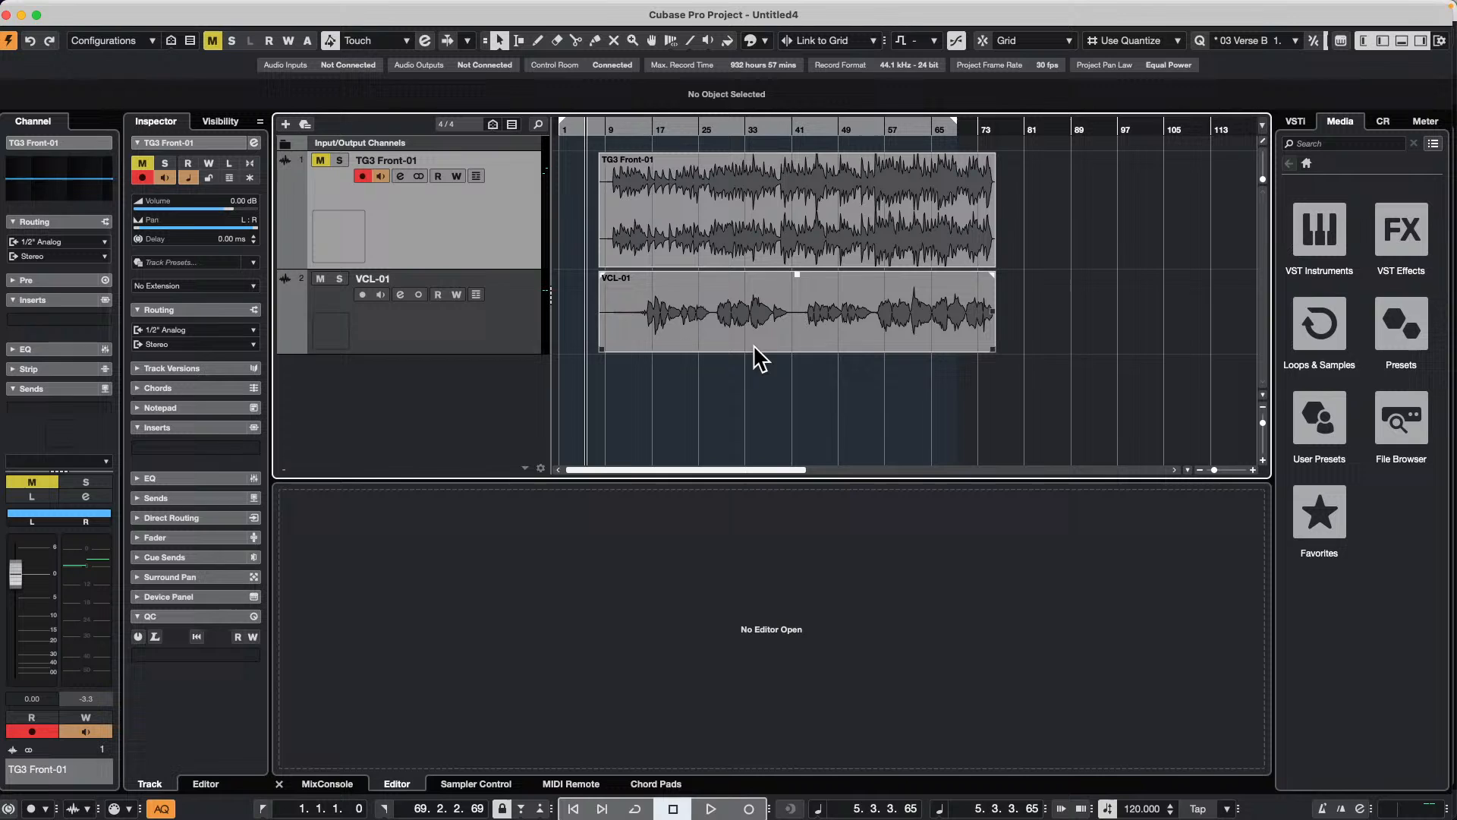
pyautogui.rightClick(698, 326)
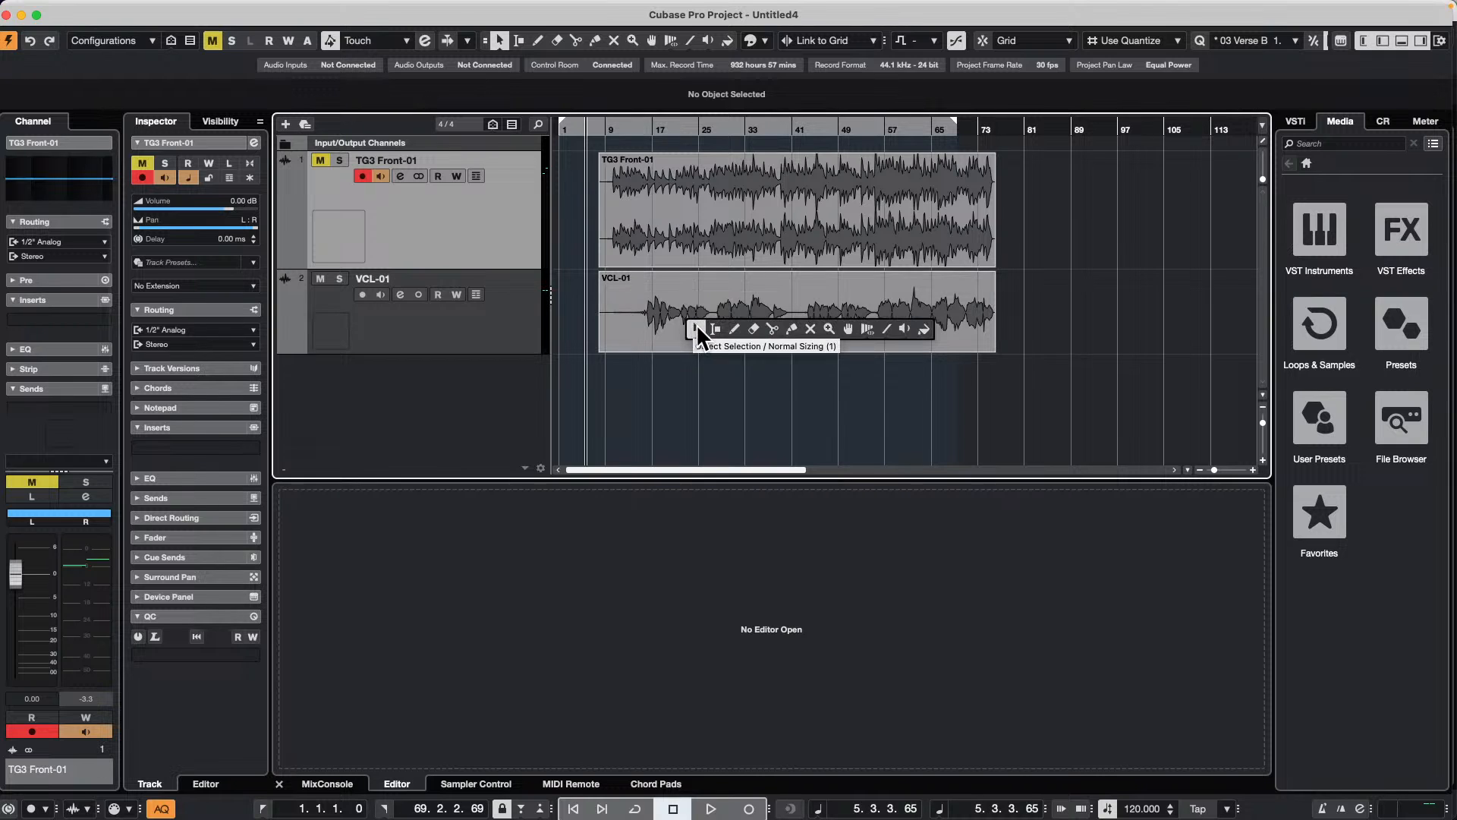
pyautogui.click(772, 329)
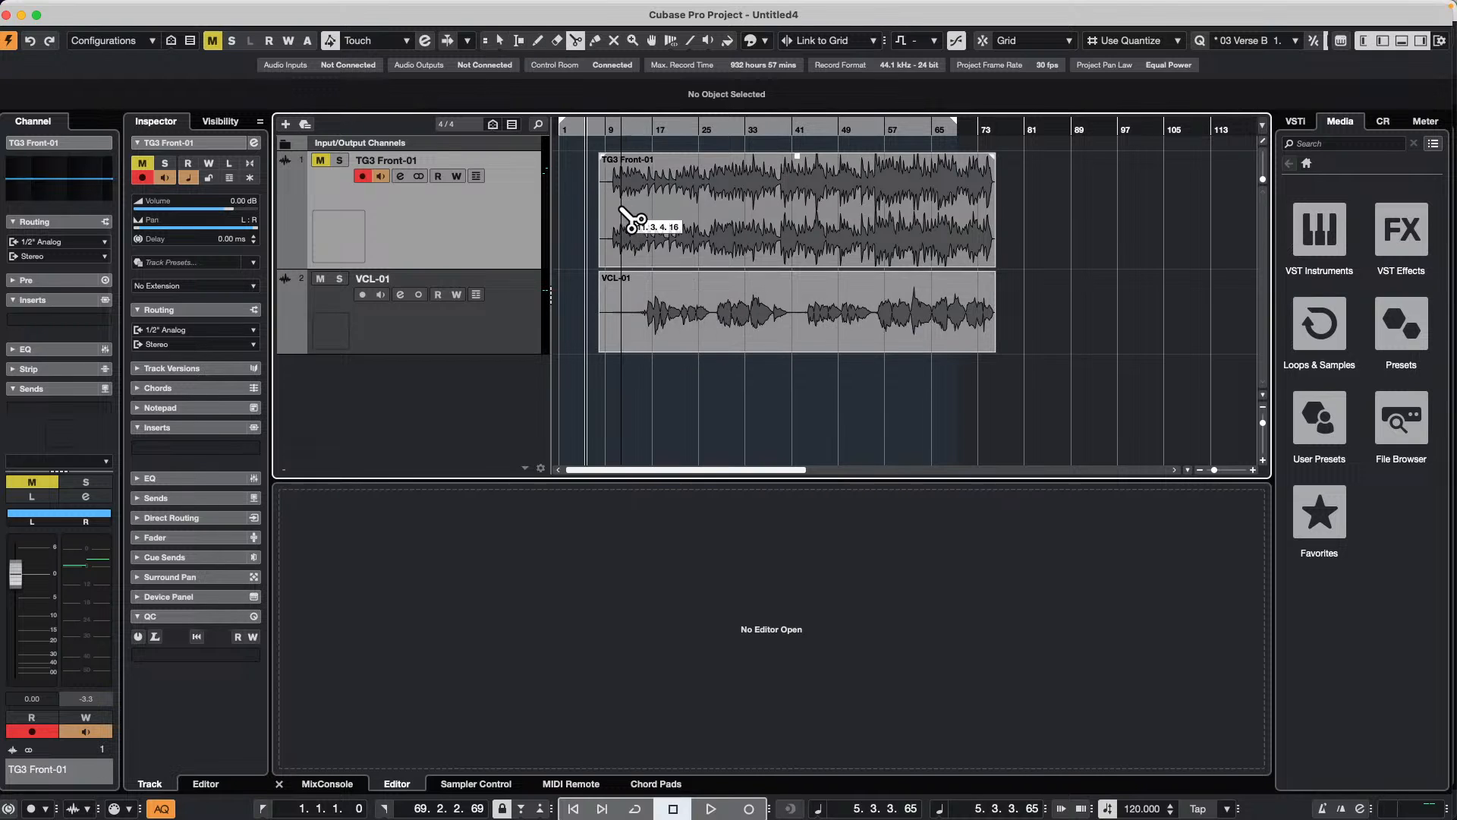
pyautogui.click(634, 221)
pyautogui.click(670, 224)
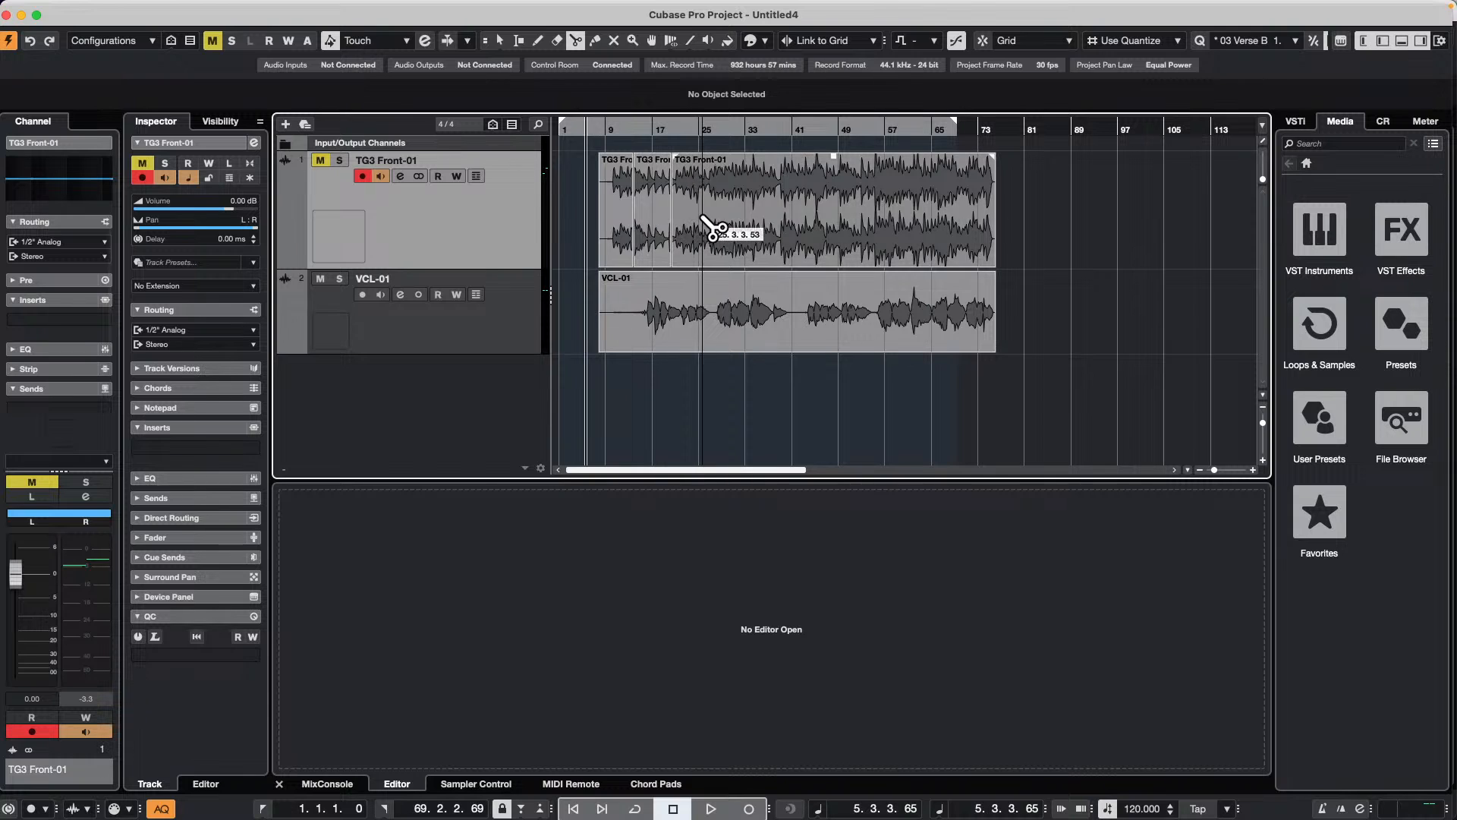
pyautogui.click(702, 224)
pyautogui.click(748, 224)
# Step: Erase the VCL-01 event with the Erase tool
pyautogui.rightClick(718, 326)
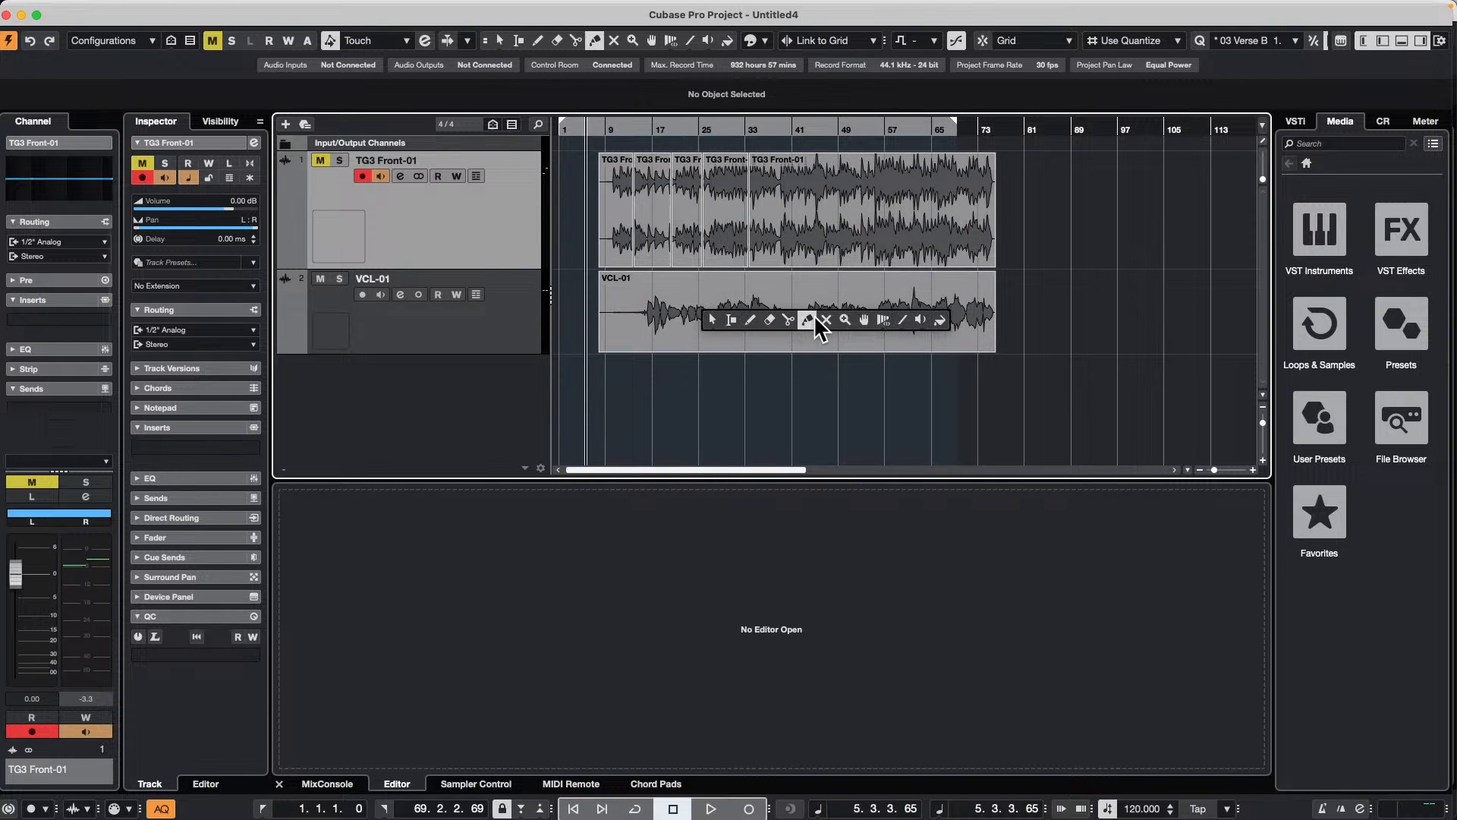
pyautogui.click(774, 319)
pyautogui.click(776, 313)
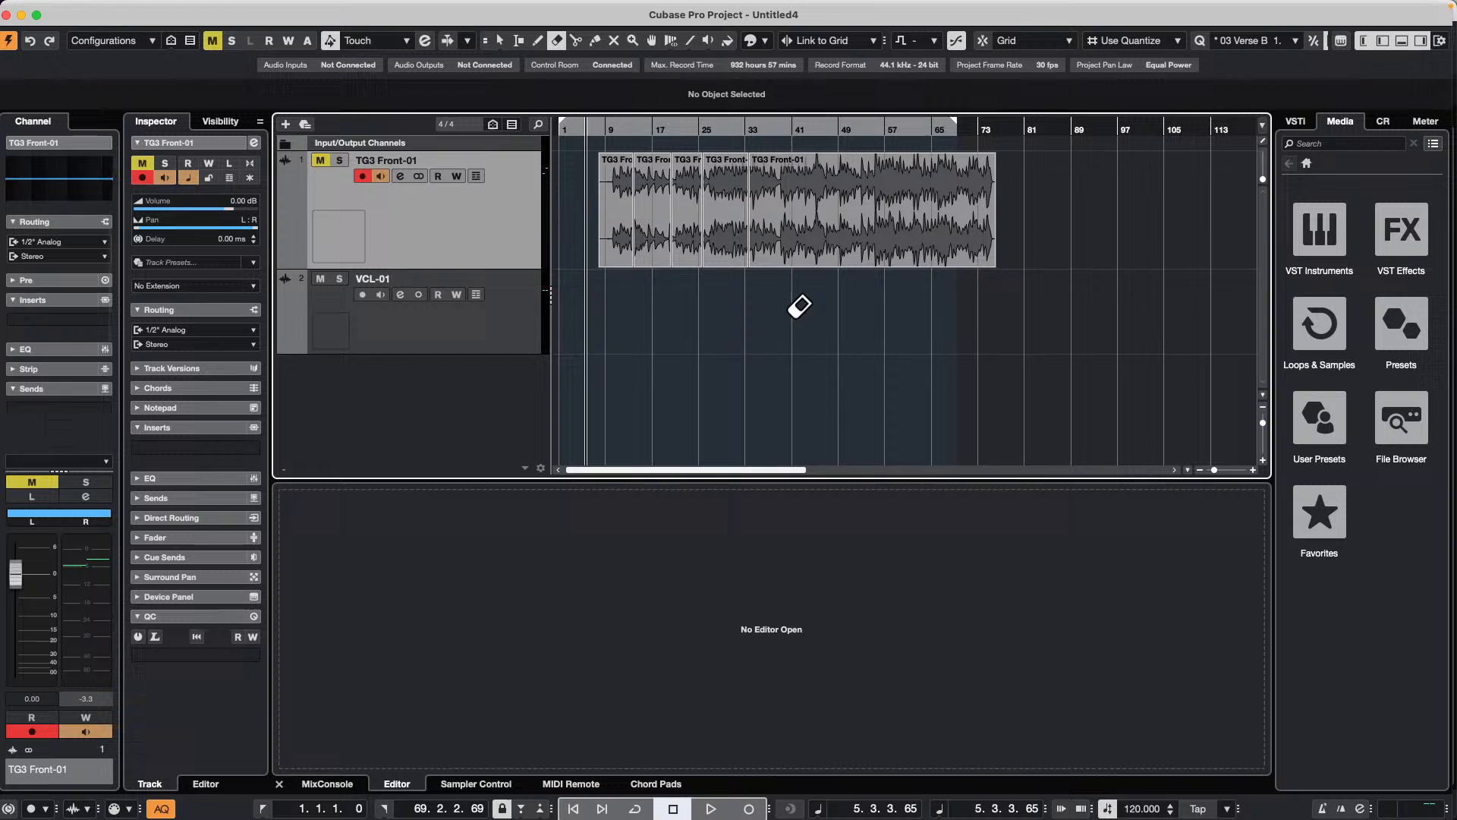
# Step: Spread the TG3 Front-01 pieces apart with the Object Selection tool, moving the long last piece to about bar 65
pyautogui.press('1')
pyautogui.moveTo(803, 251); pyautogui.dragTo(989, 244)
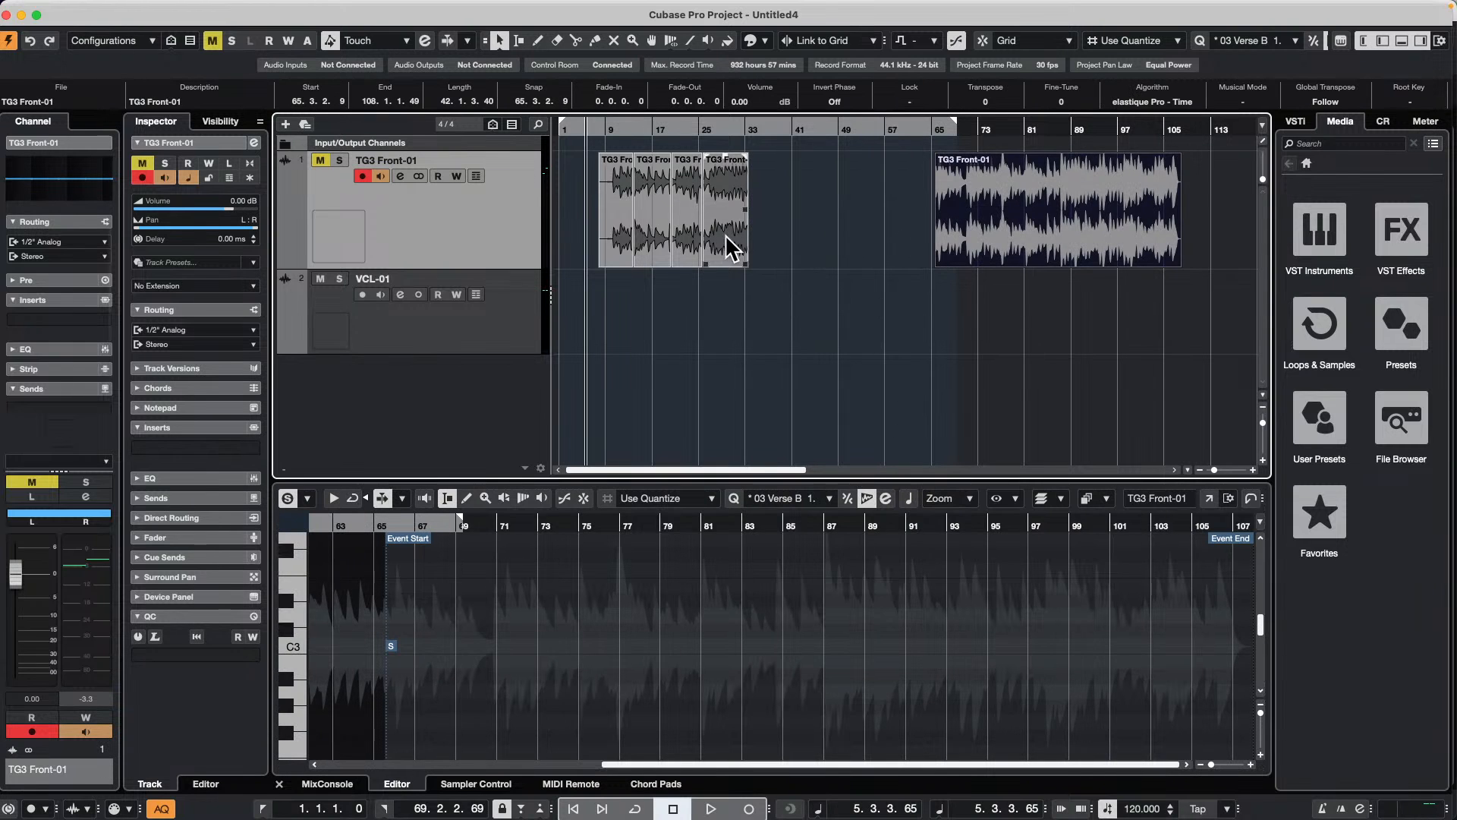
pyautogui.moveTo(722, 232); pyautogui.dragTo(667, 235)
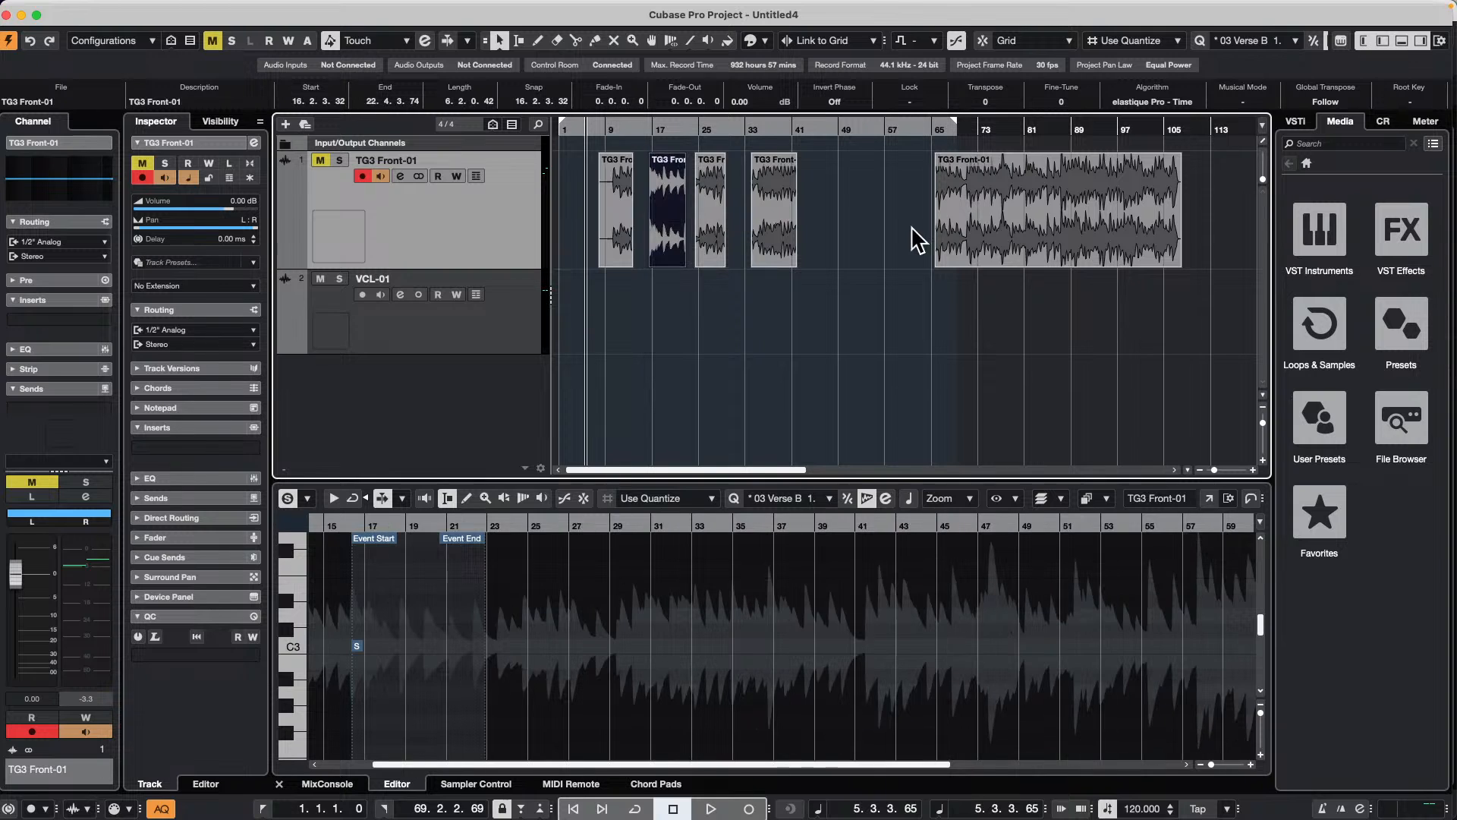
# Step: Remove the VCL-01 track from the project
pyautogui.rightClick(416, 329)
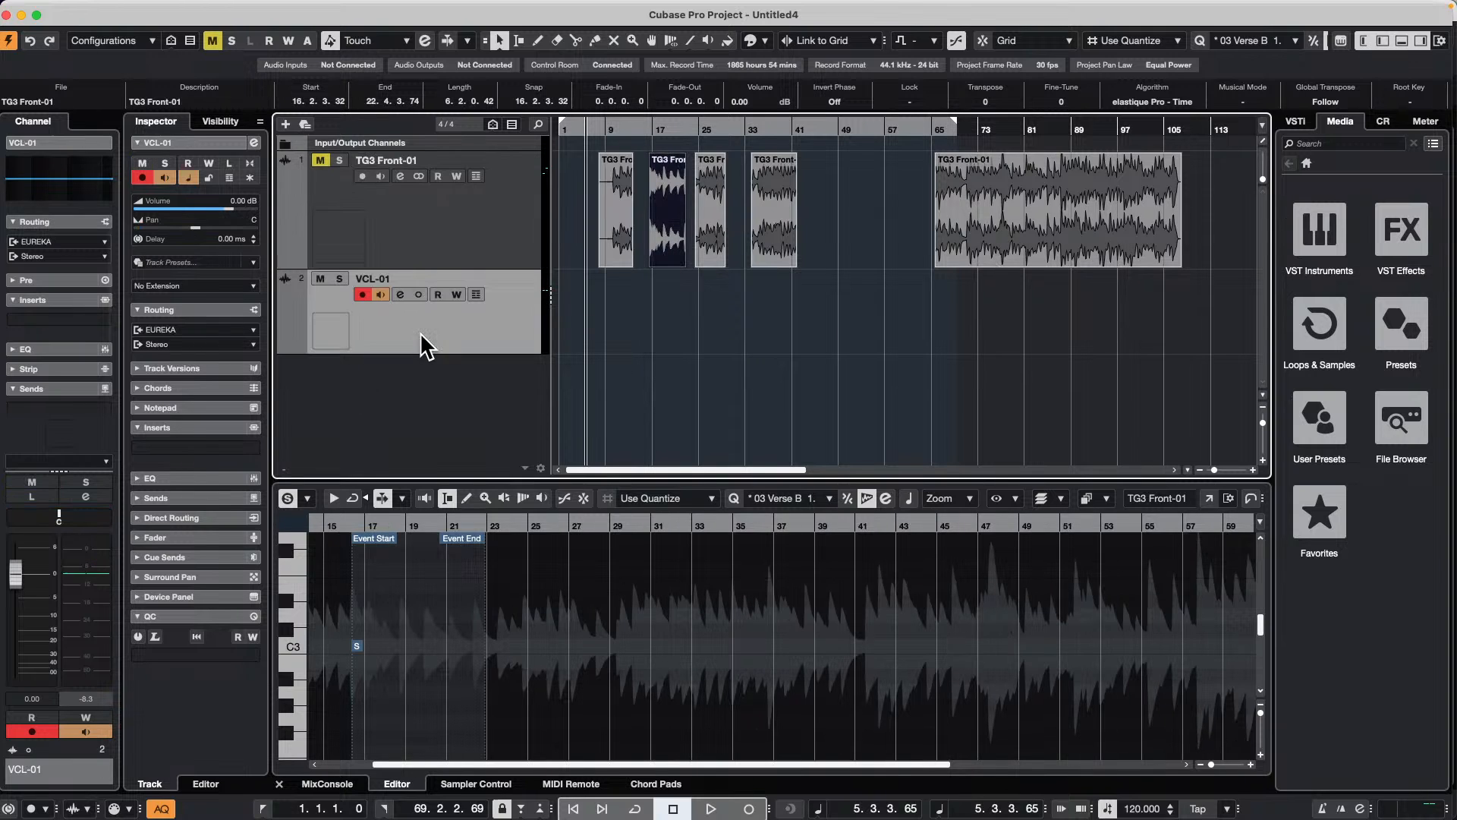
pyautogui.moveTo(540, 341)
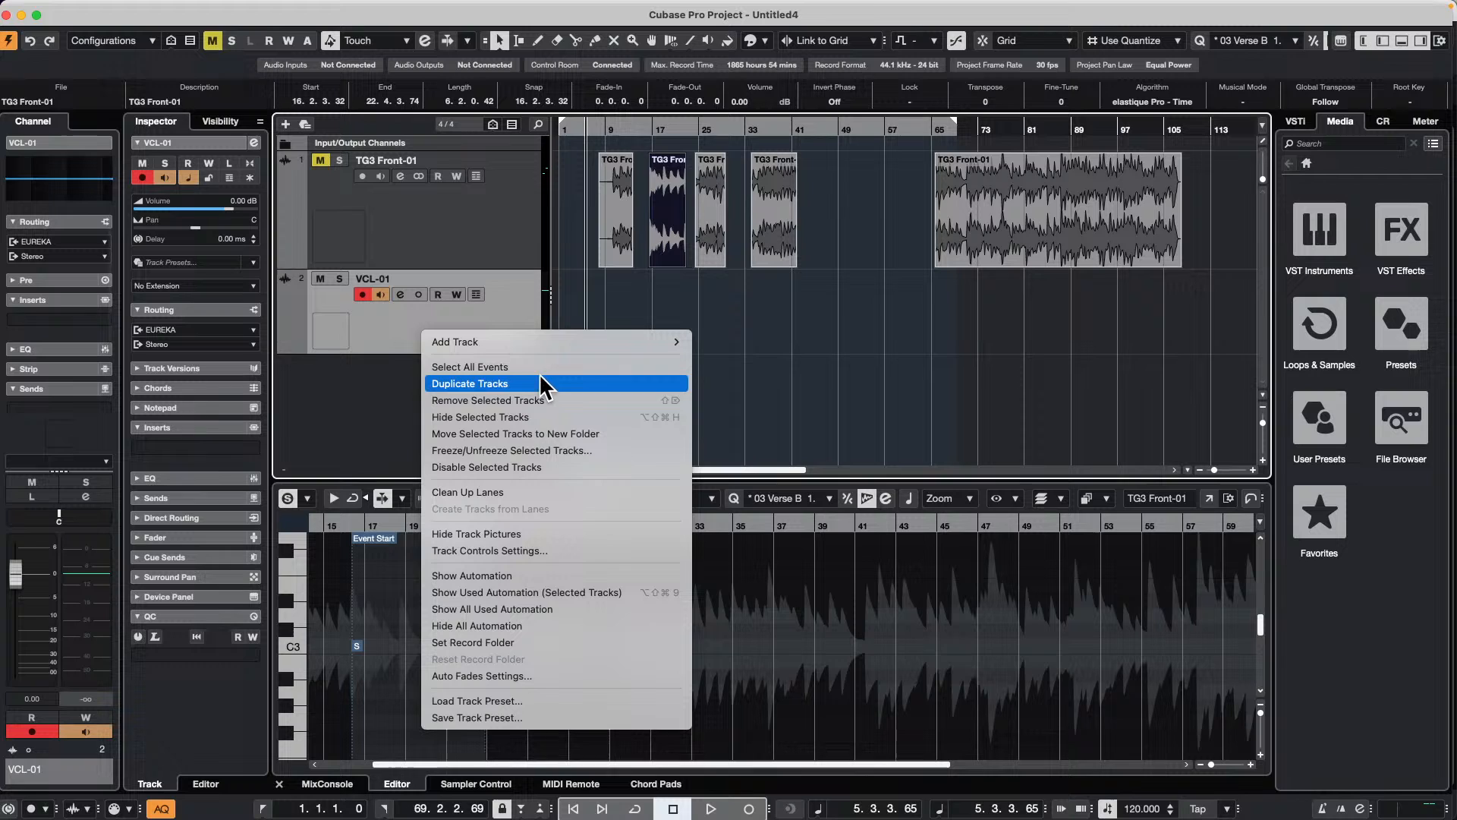
pyautogui.click(537, 397)
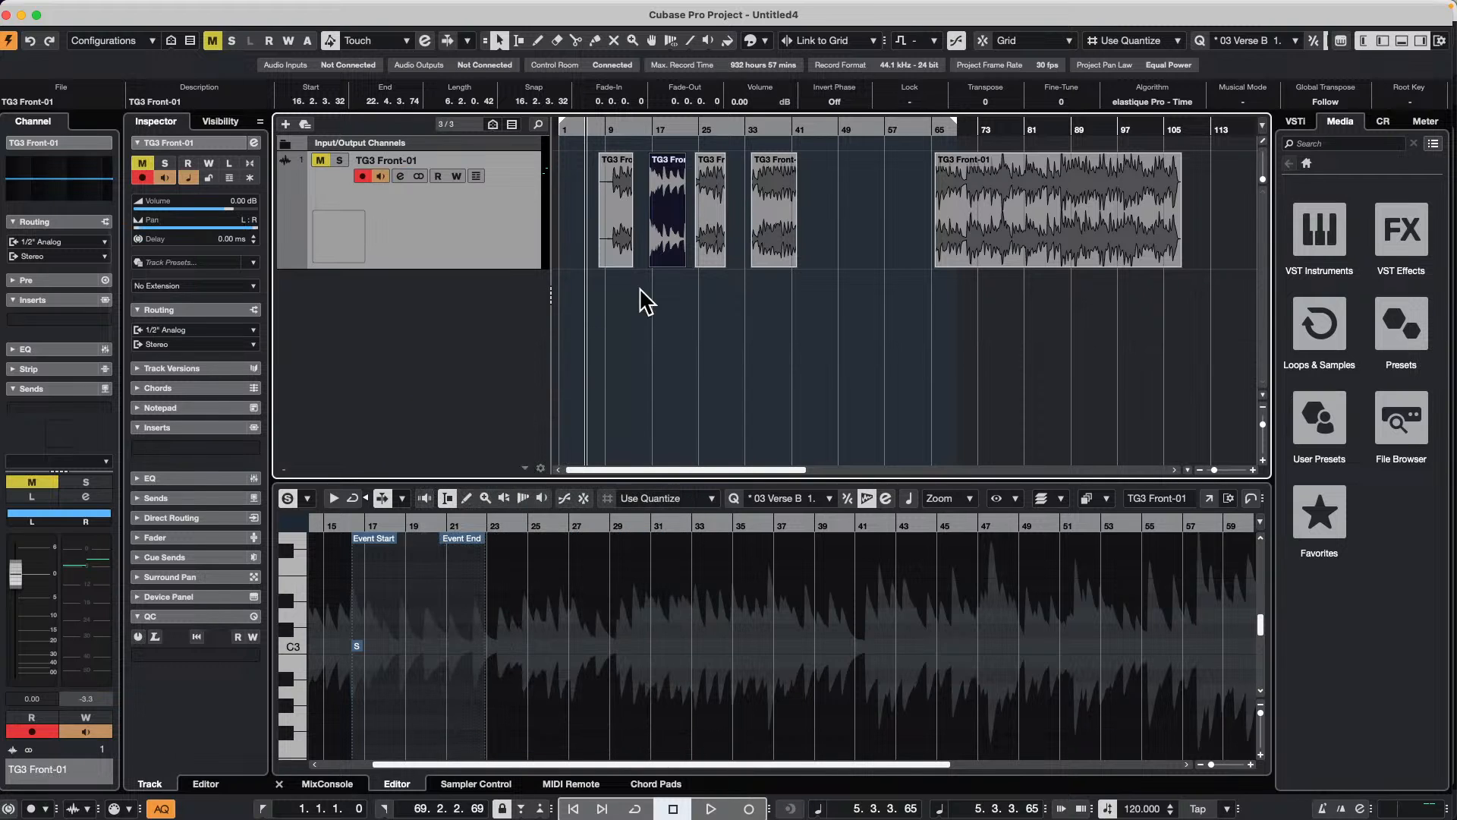
# Step: Erase the long TG3 Front-01 event that starts at about bar 65
pyautogui.click(829, 219)
pyautogui.rightClick(951, 236)
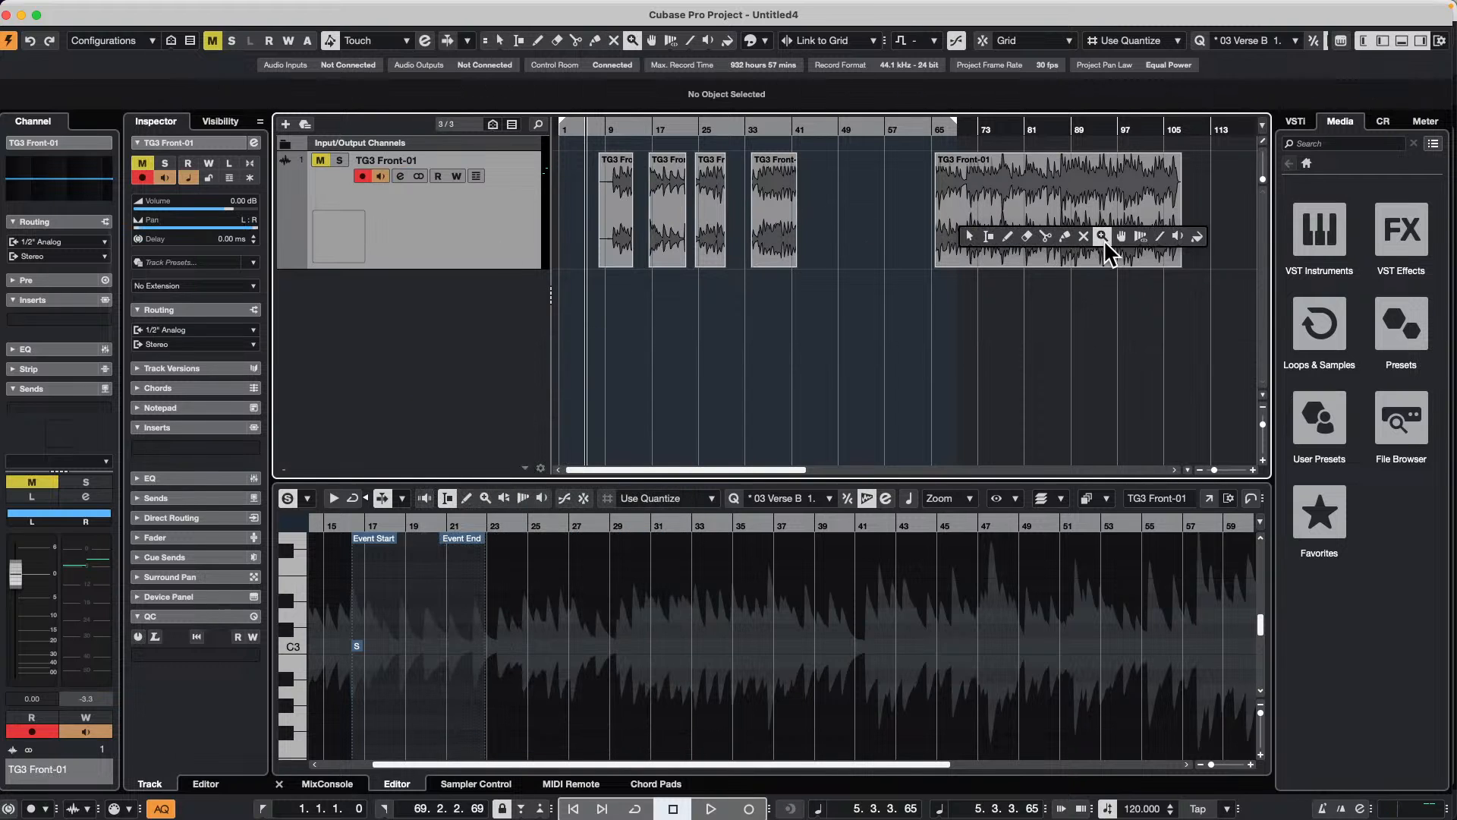
pyautogui.click(1026, 242)
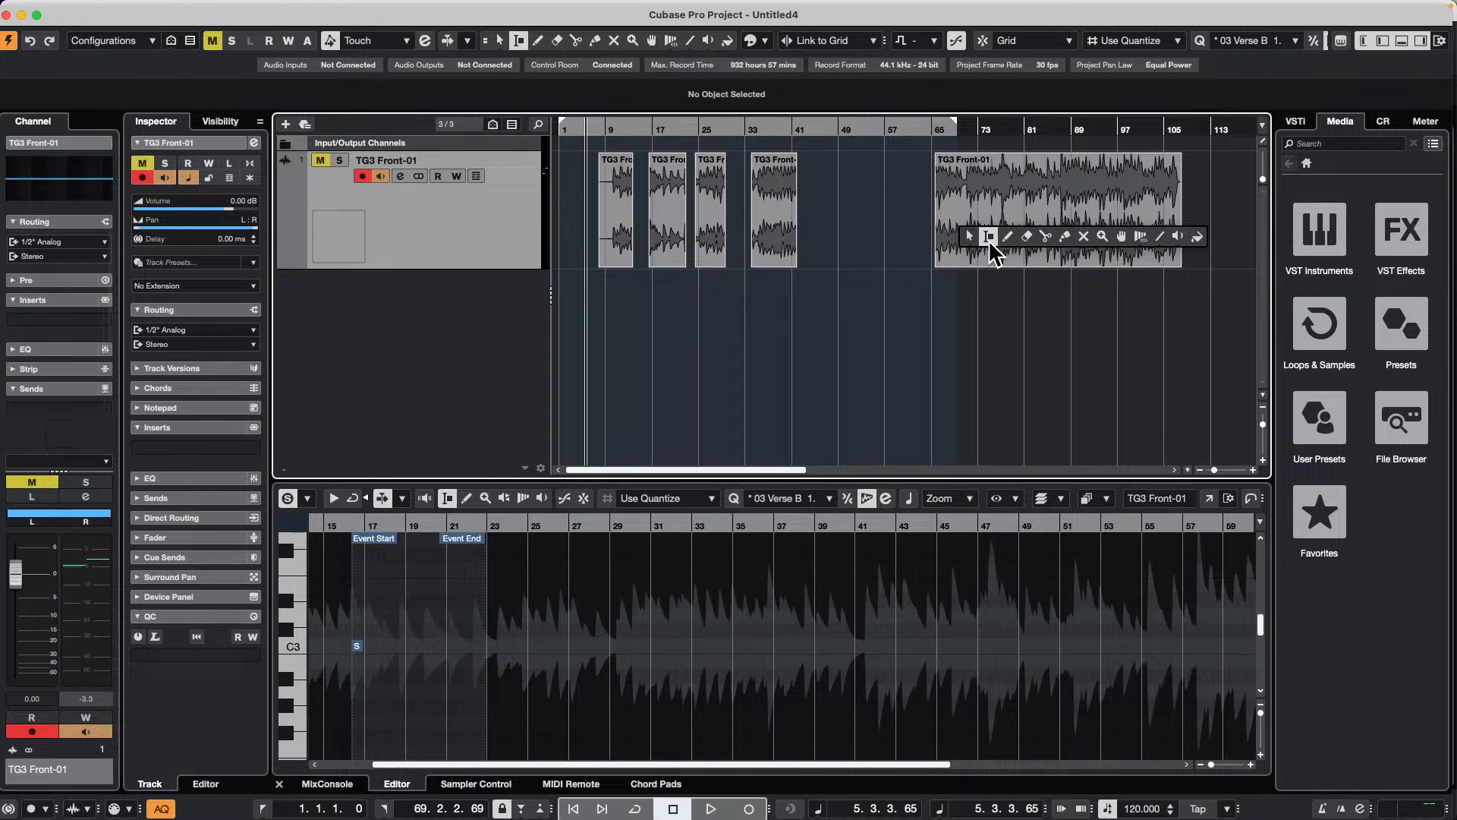
pyautogui.click(1026, 236)
pyautogui.click(1027, 228)
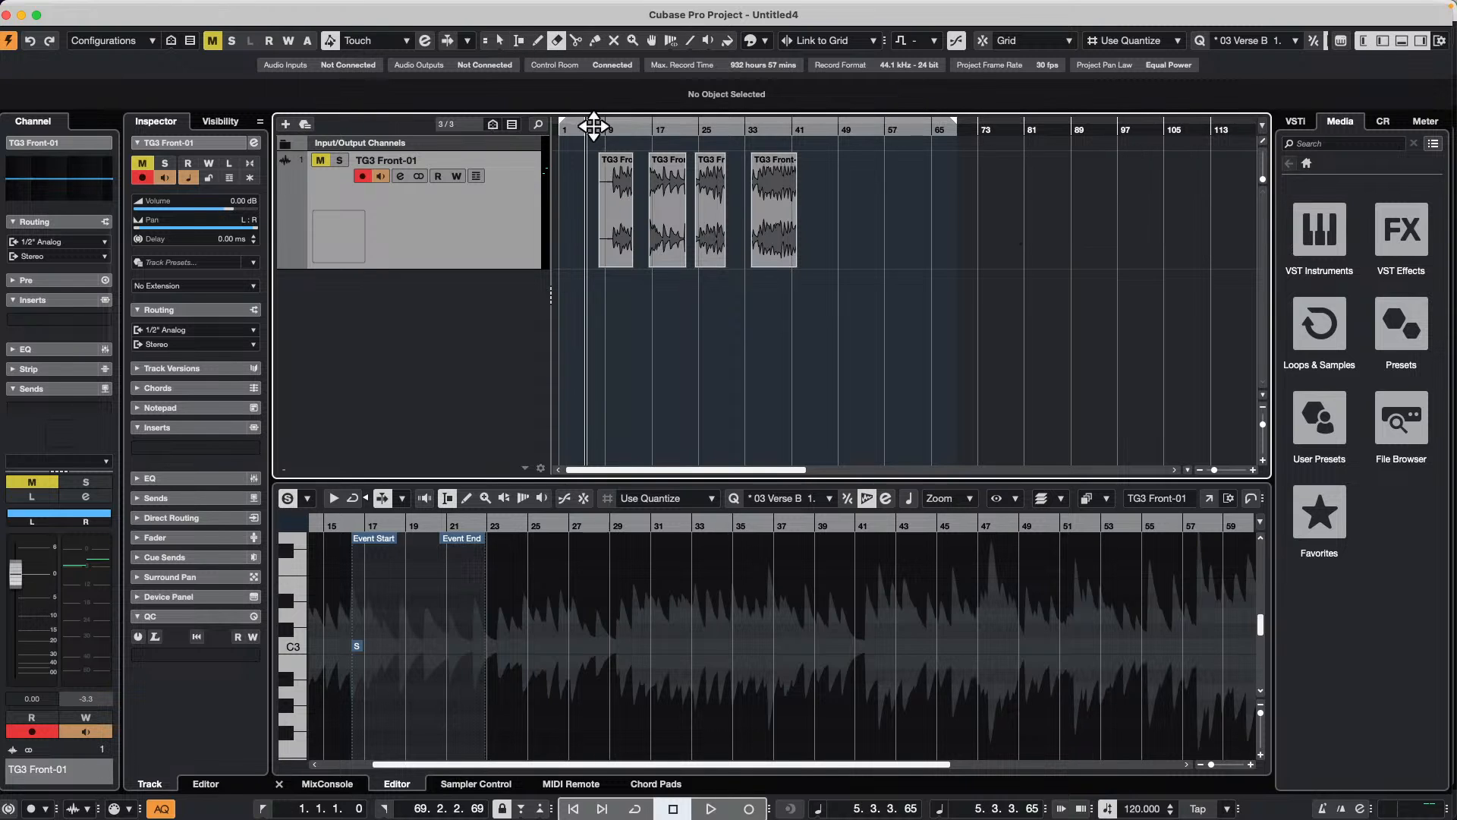
# Step: Copy the second and third TG3 Front-01 events so that the copies start at about bar 46
pyautogui.moveTo(590, 125); pyautogui.dragTo(587, 132)
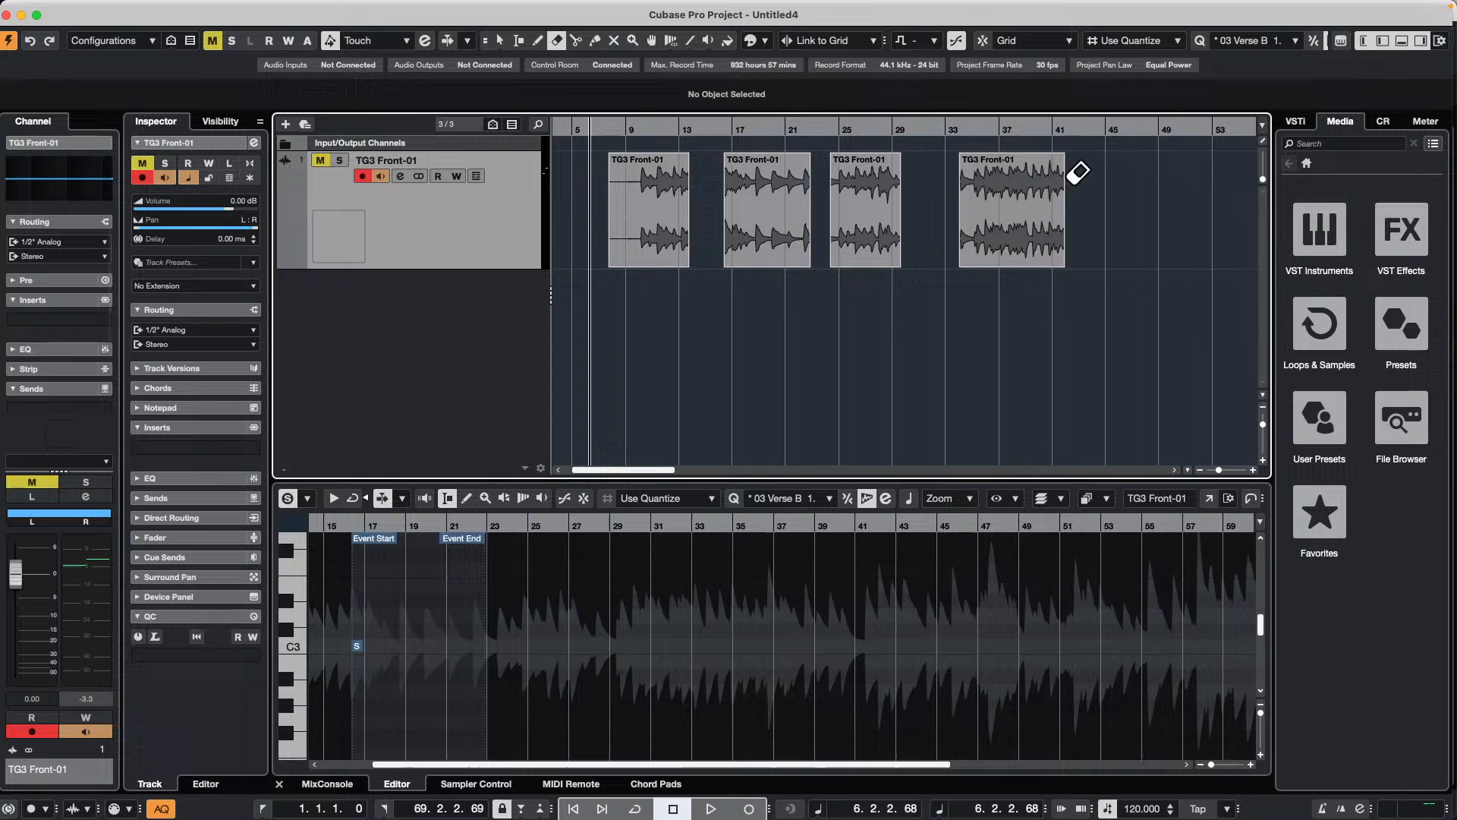
pyautogui.press('1')
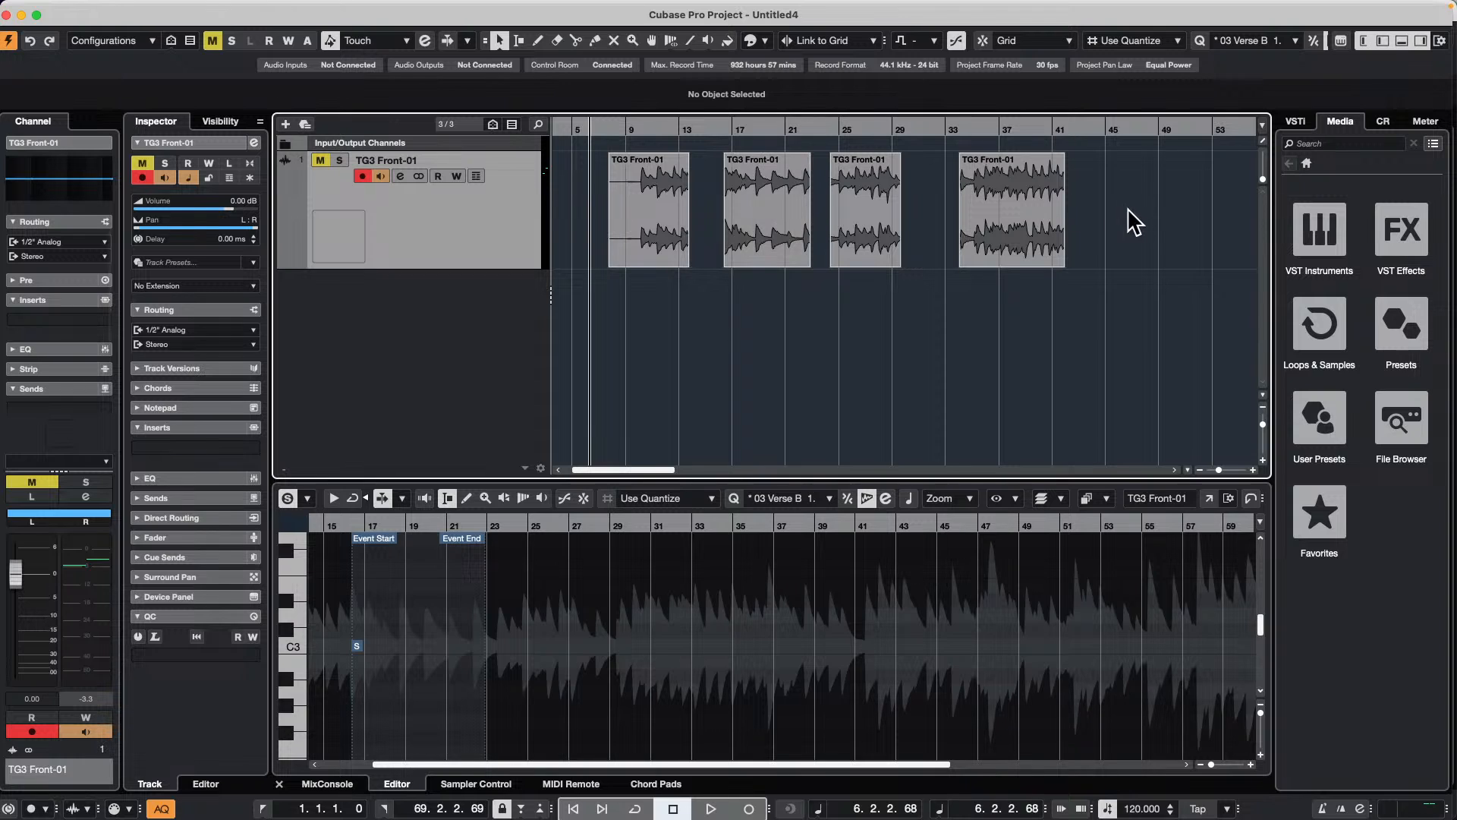
pyautogui.click(766, 231)
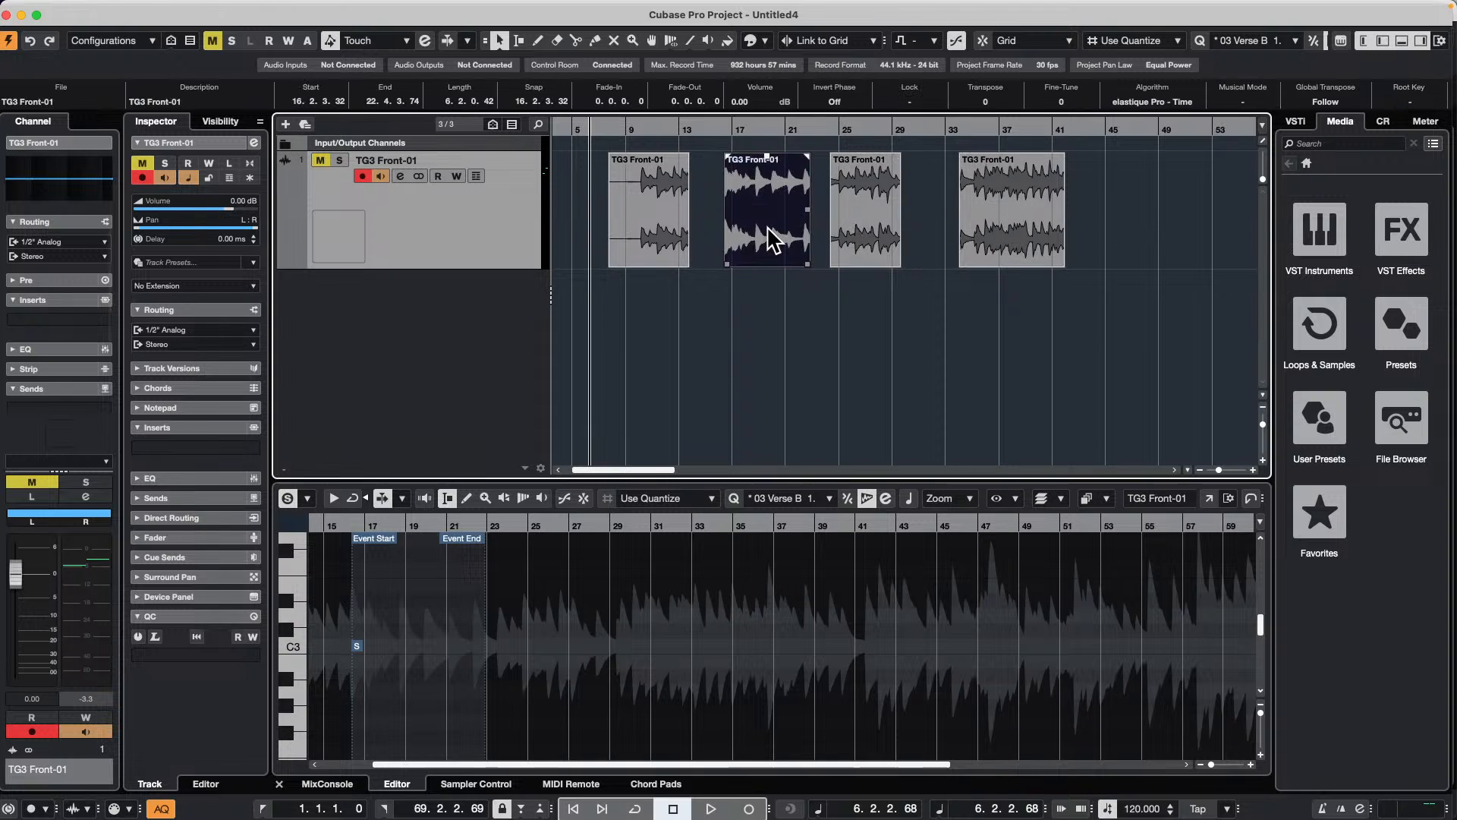
pyautogui.keyDown('shift'); pyautogui.click(863, 241); pyautogui.keyUp('shift')
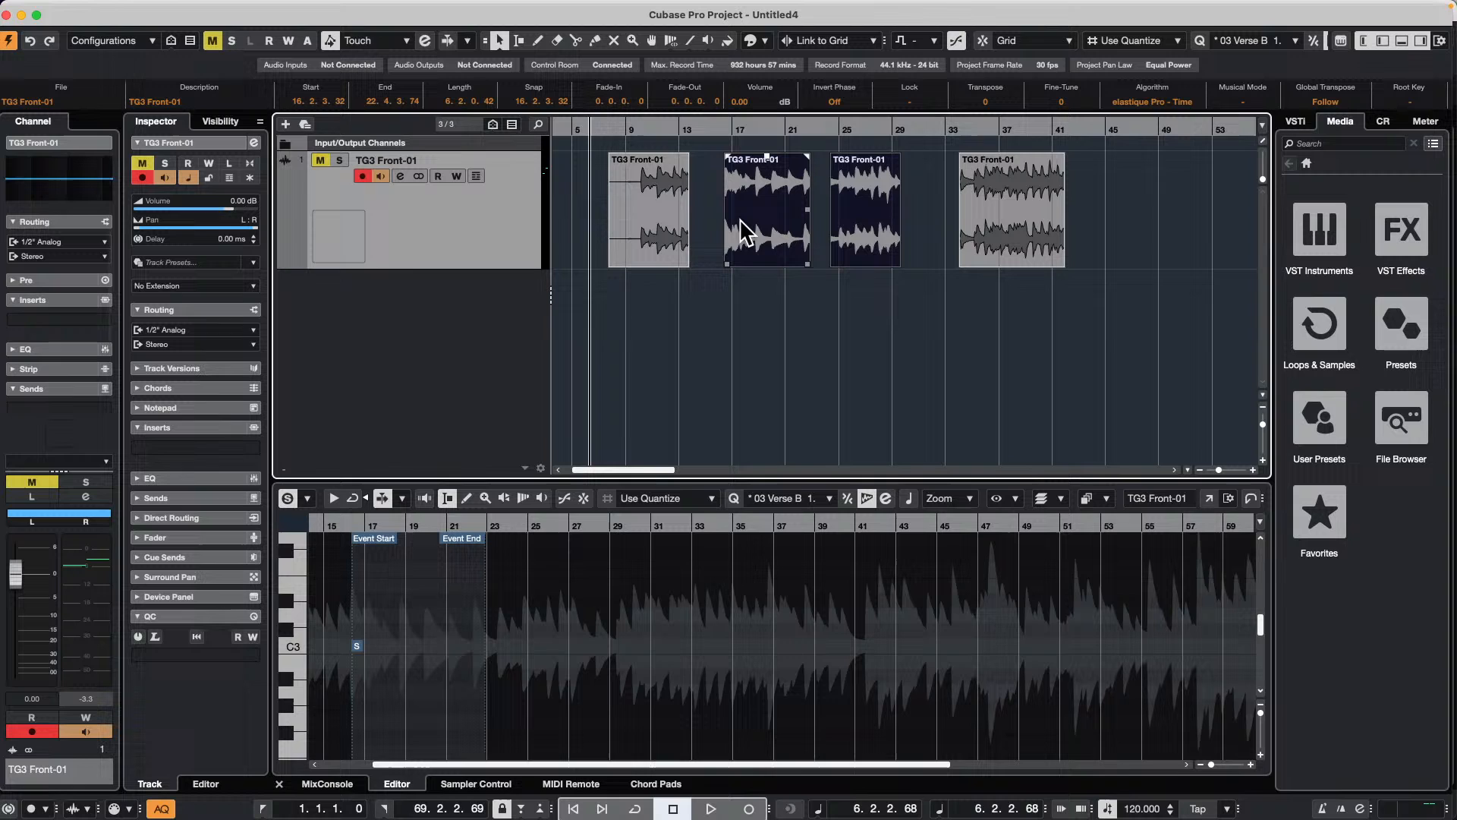
pyautogui.moveTo(748, 226); pyautogui.dragTo(1142, 199)
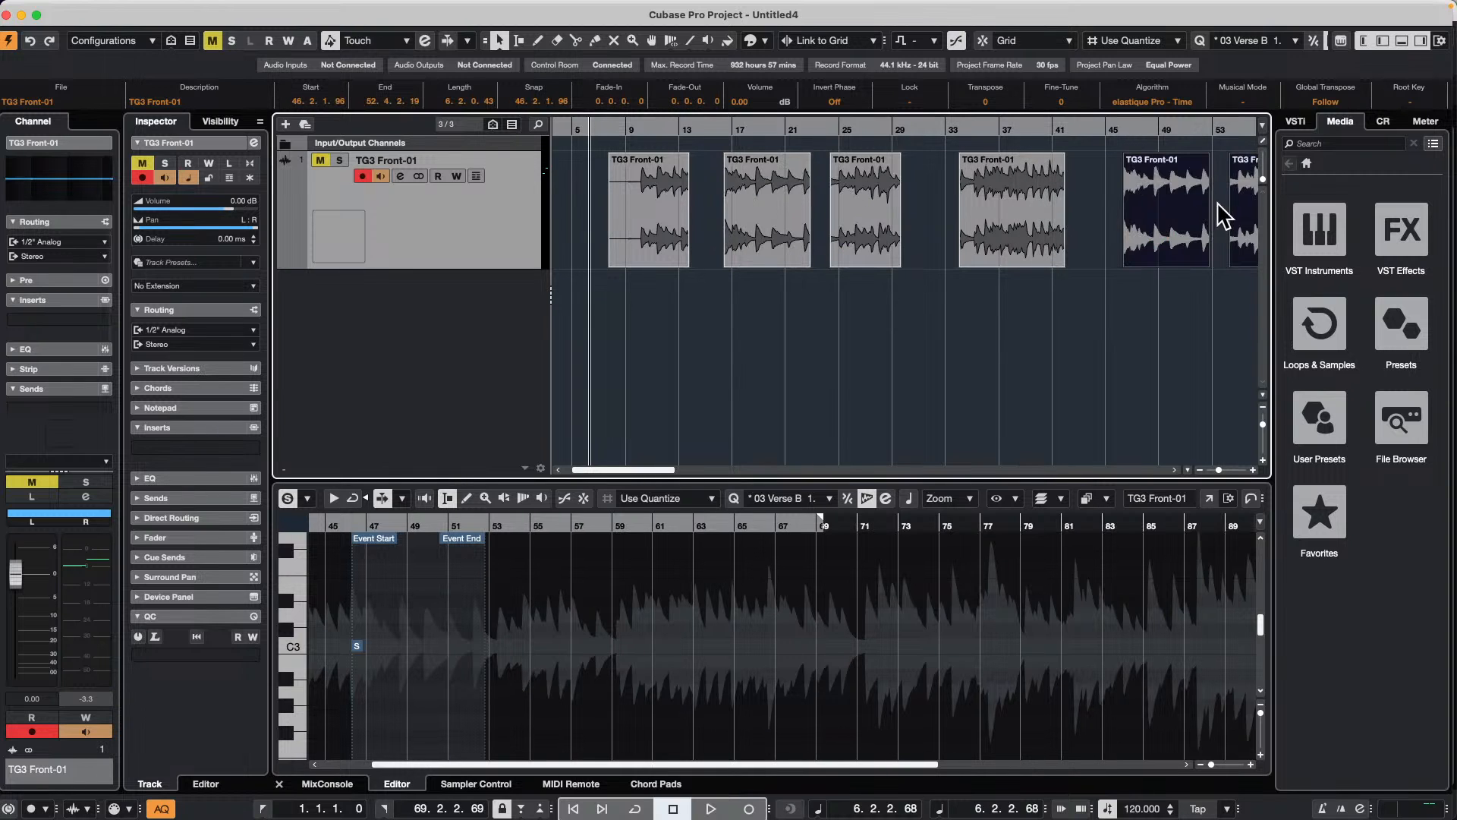
# Step: Move the copied third event earlier, to about bar 52, close behind the copied second event
pyautogui.click(1219, 286)
pyautogui.click(1237, 260)
pyautogui.moveTo(1233, 251); pyautogui.dragTo(1220, 253)
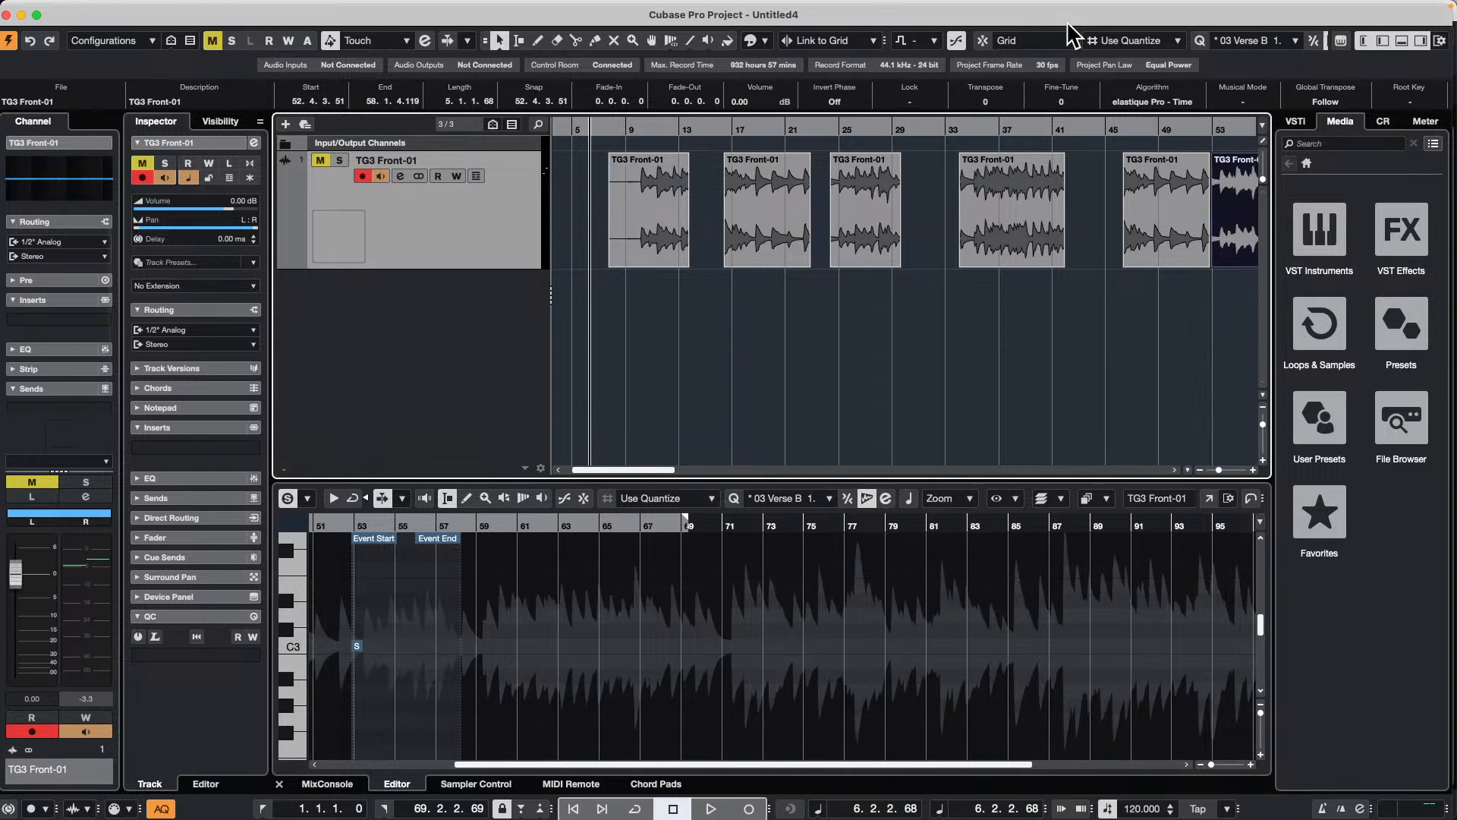
# Step: Set the snap type to Events and align the copied second event against the copy that follows it
pyautogui.click(1019, 47)
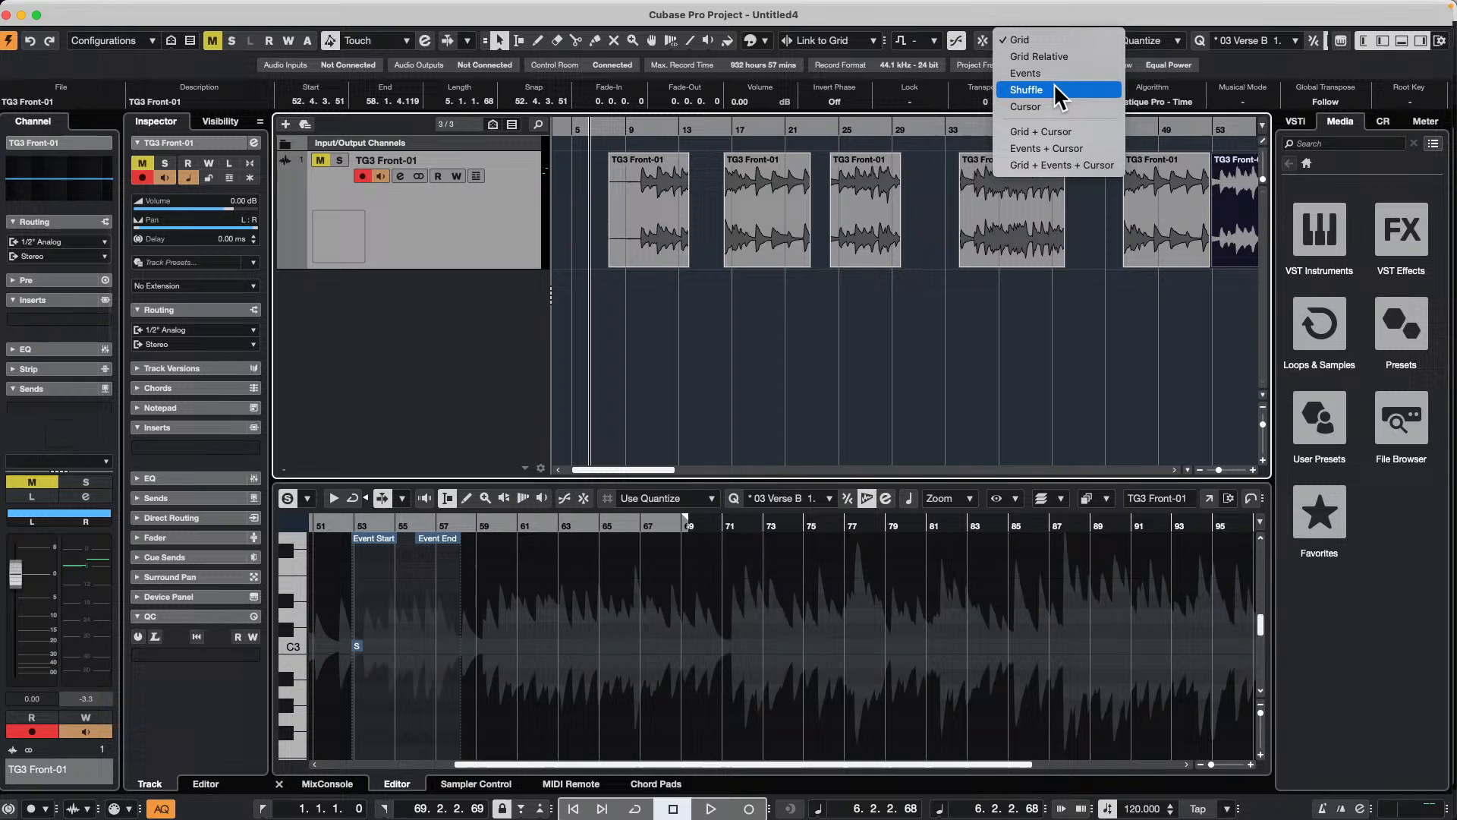
pyautogui.click(1195, 228)
pyautogui.click(1195, 228)
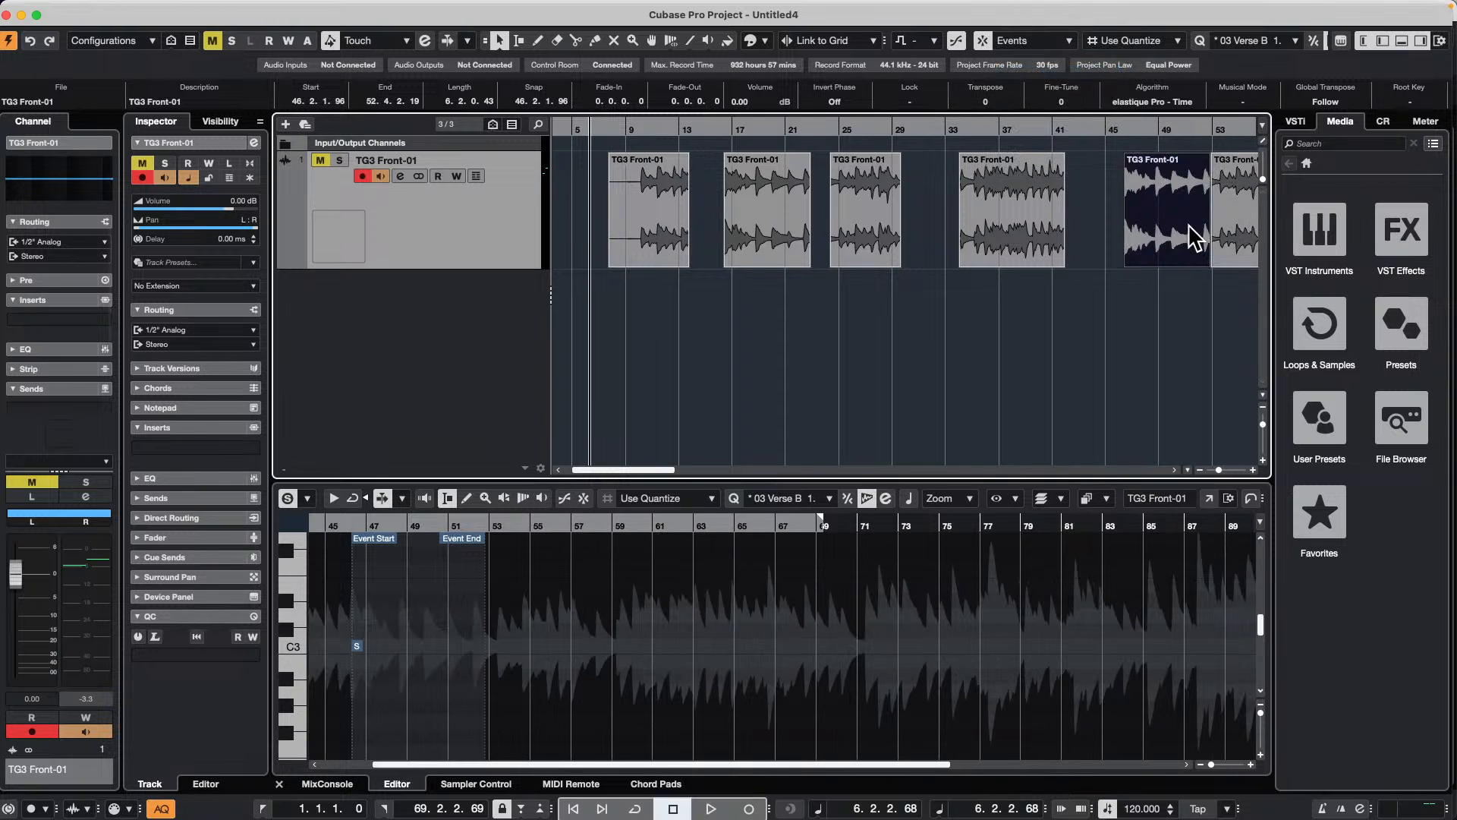
pyautogui.click(640, 305)
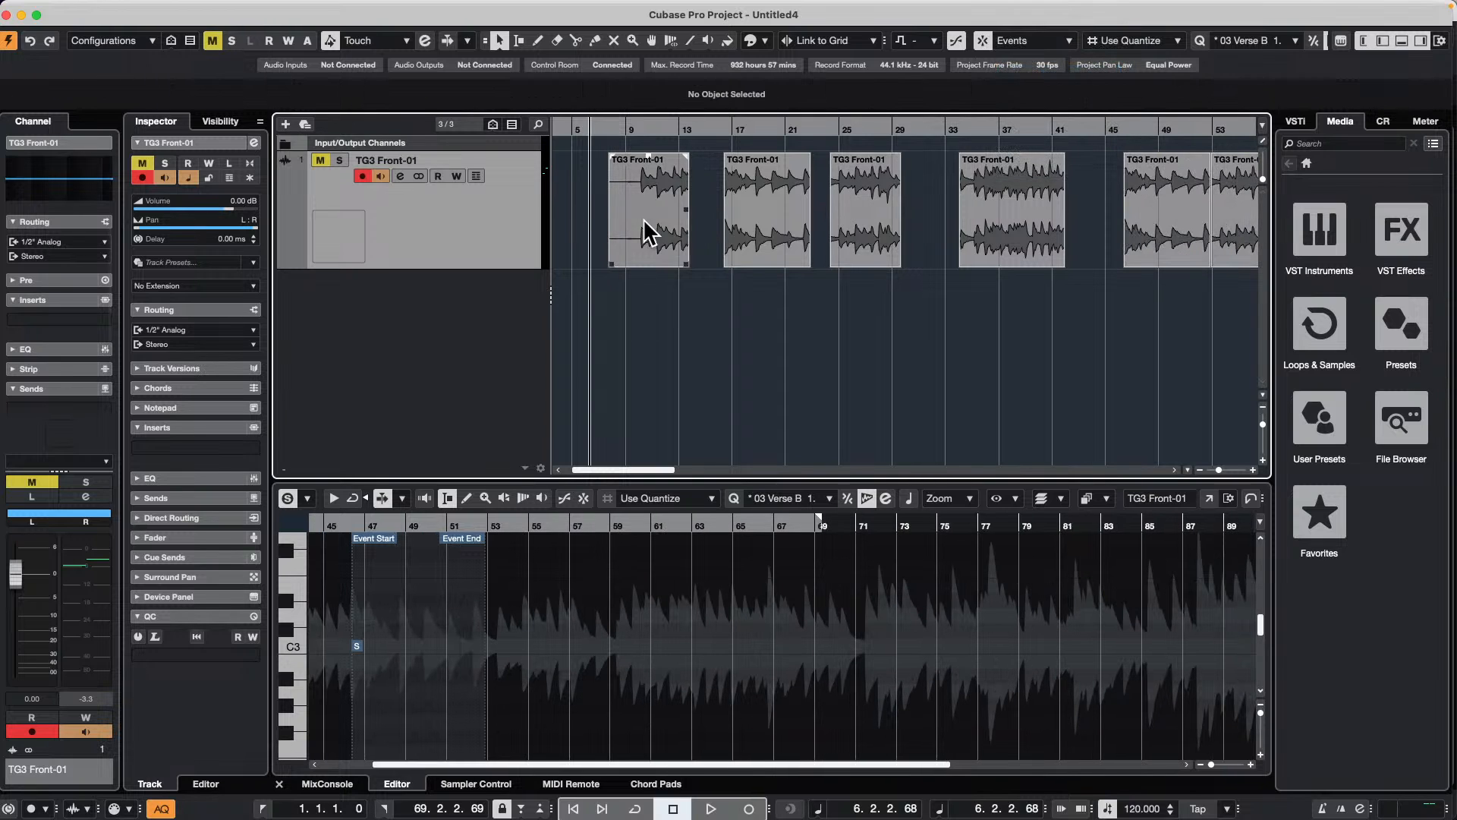
pyautogui.moveTo(590, 210); pyautogui.dragTo(1076, 208)
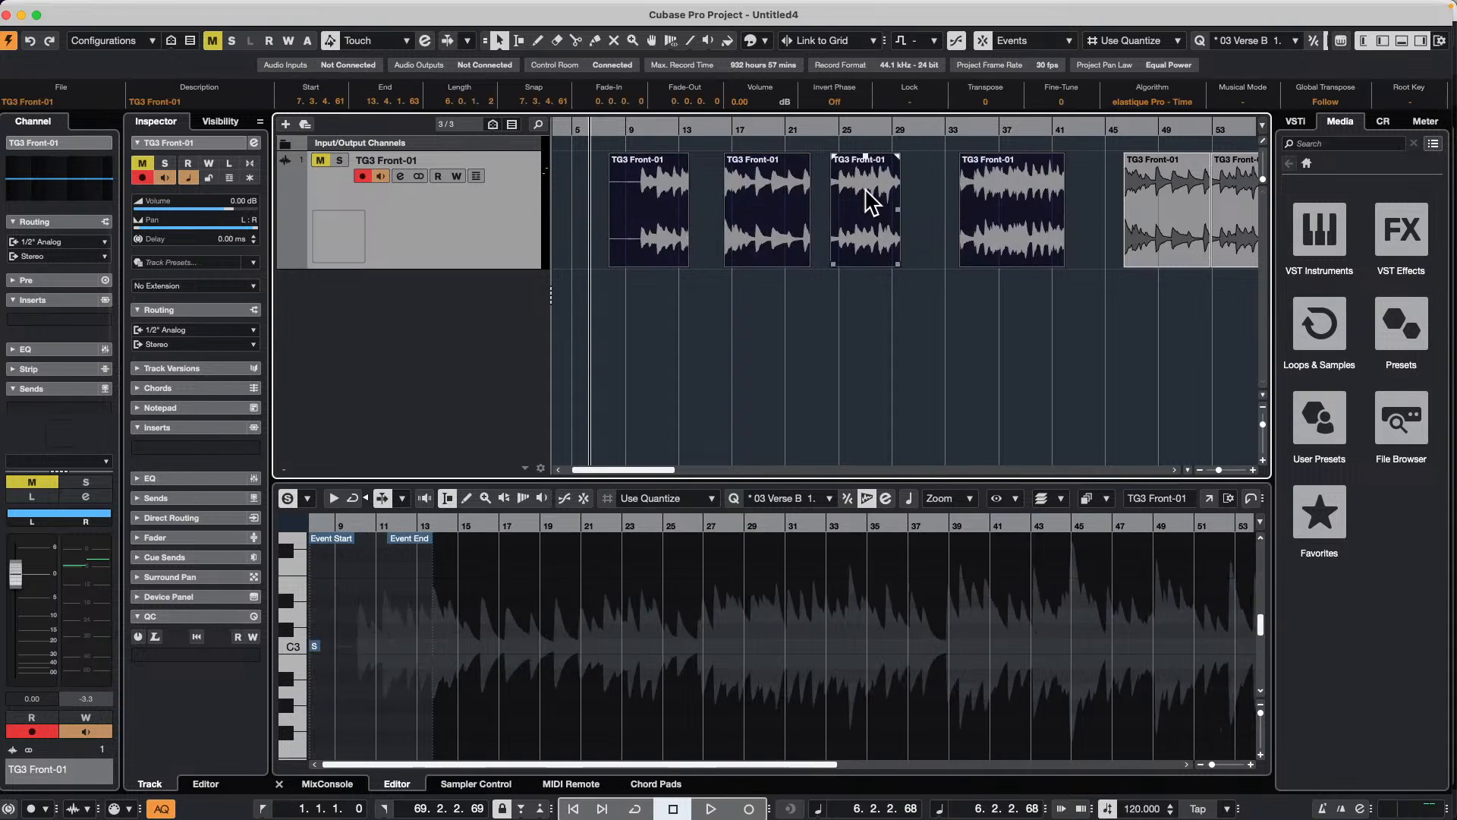
pyautogui.moveTo(251, 6)
pyautogui.click(131, 9)
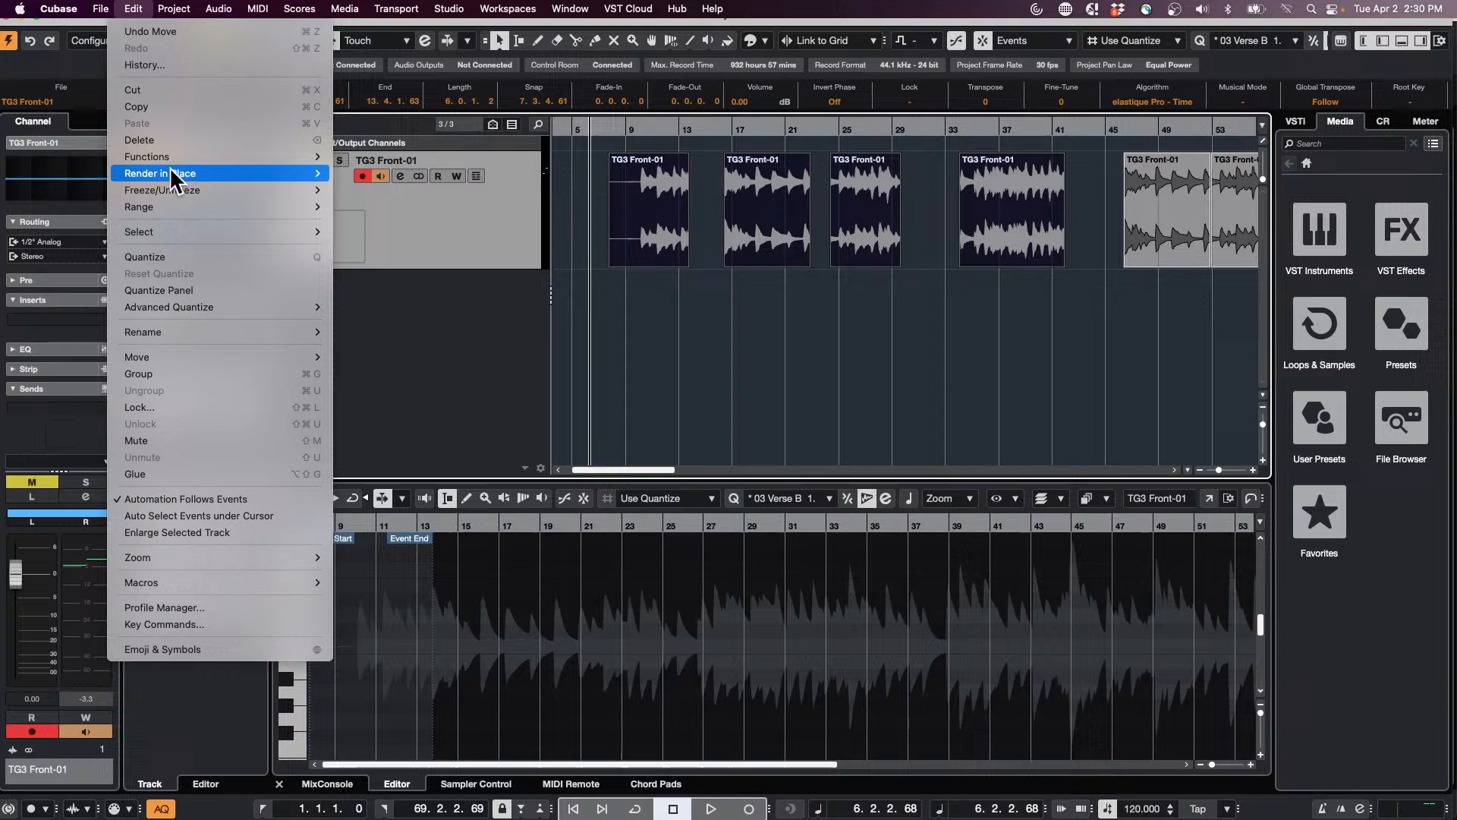
pyautogui.moveTo(178, 180)
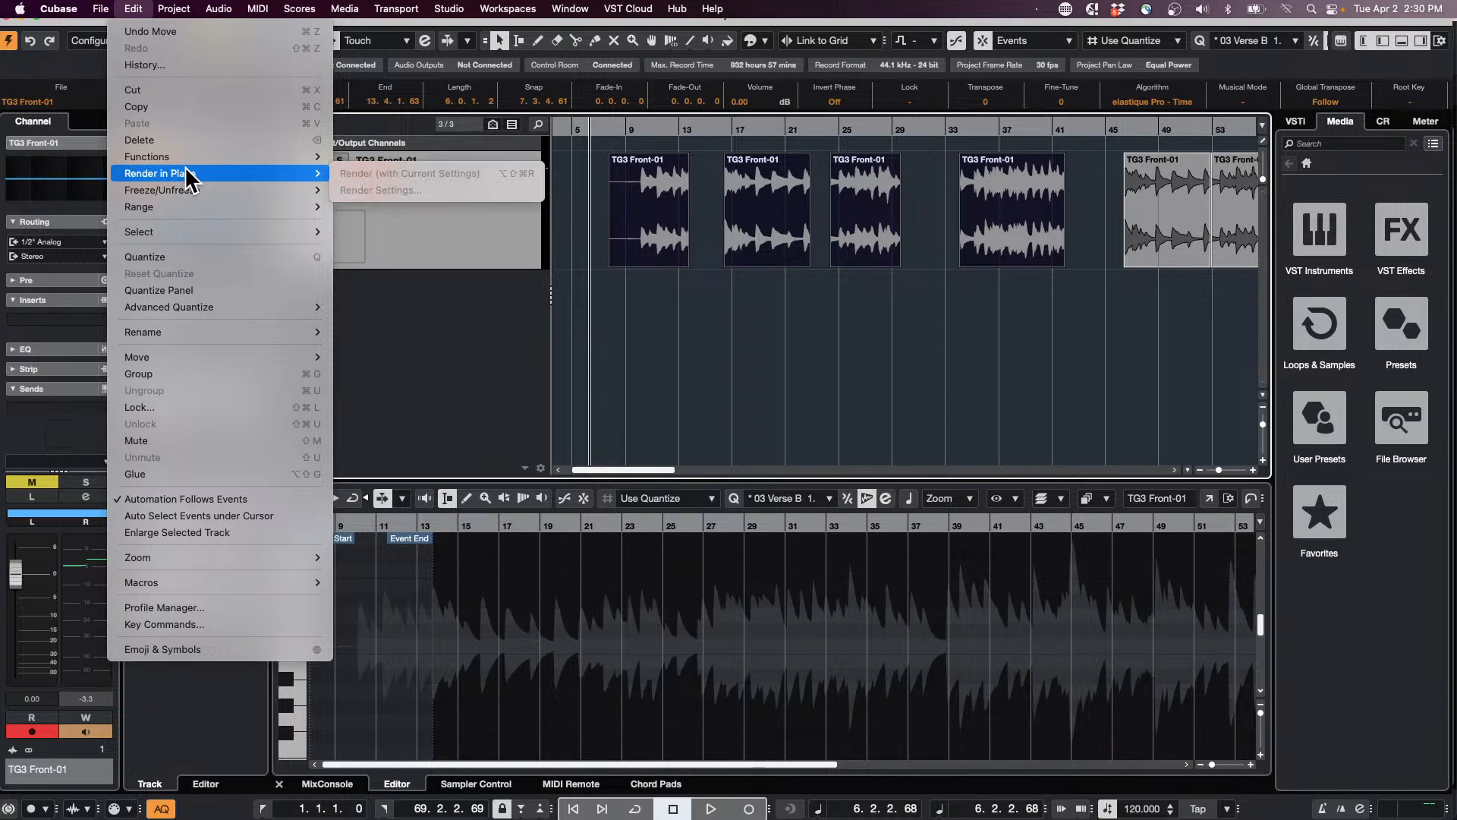
pyautogui.click(658, 356)
pyautogui.click(626, 292)
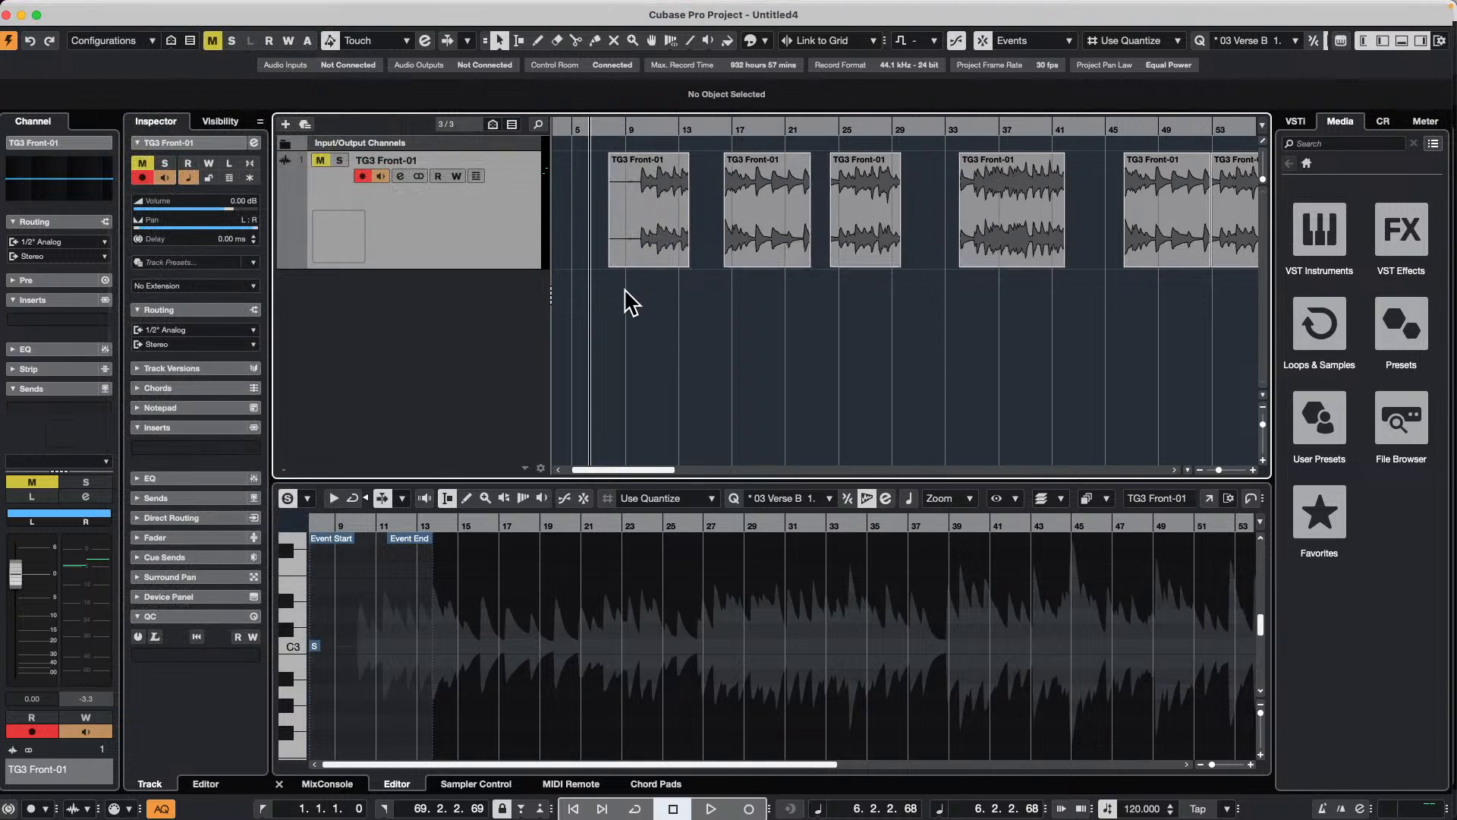
# Step: Unmute the TG3 Front-01 track and turn off its record enable
pyautogui.click(320, 160)
pyautogui.click(363, 176)
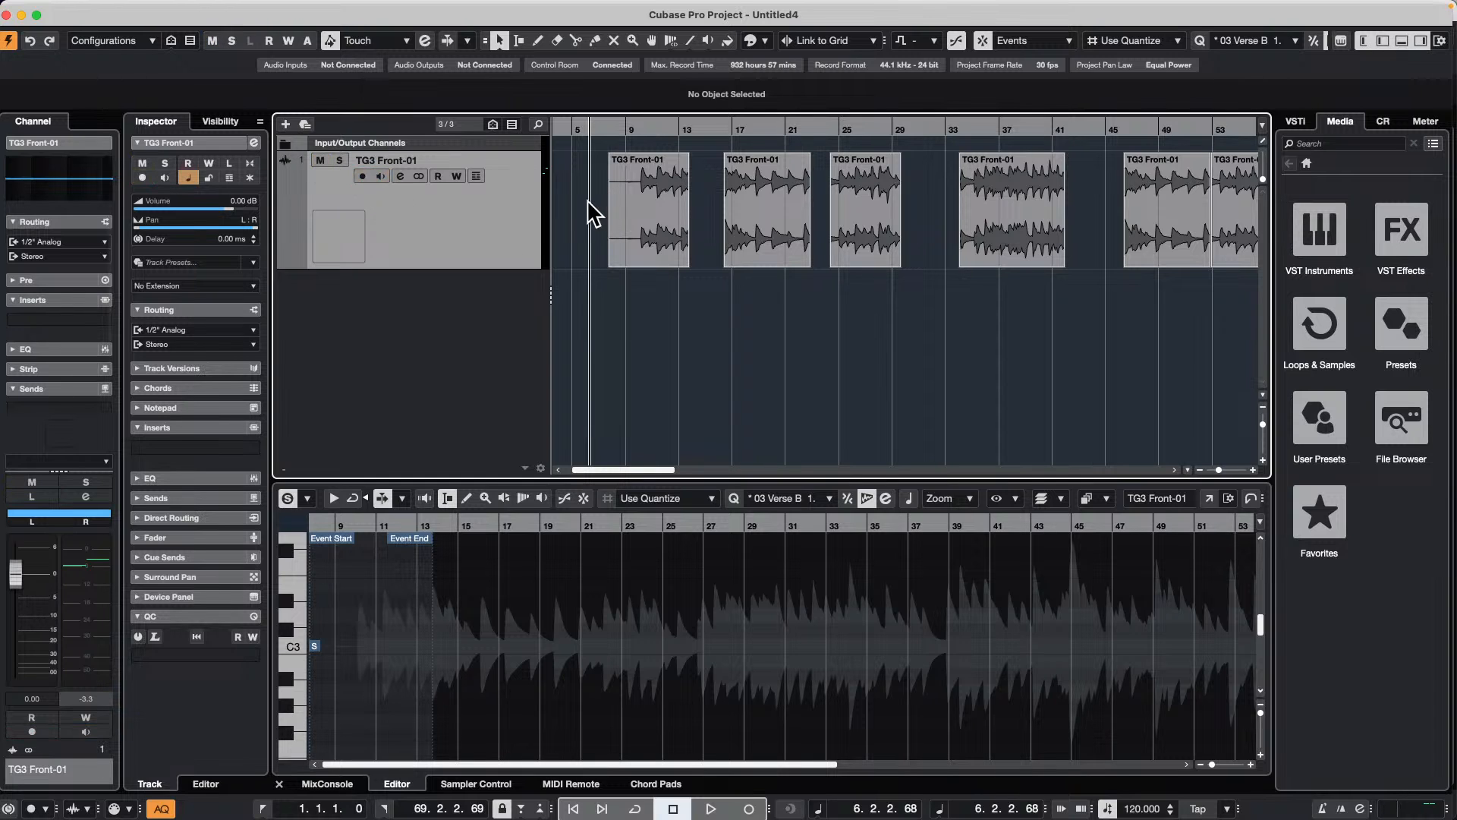
# Step: Render the first four TG3 Front-01 events in place as one dry event named whittymusic, and undo the render
pyautogui.moveTo(589, 201); pyautogui.dragTo(975, 258)
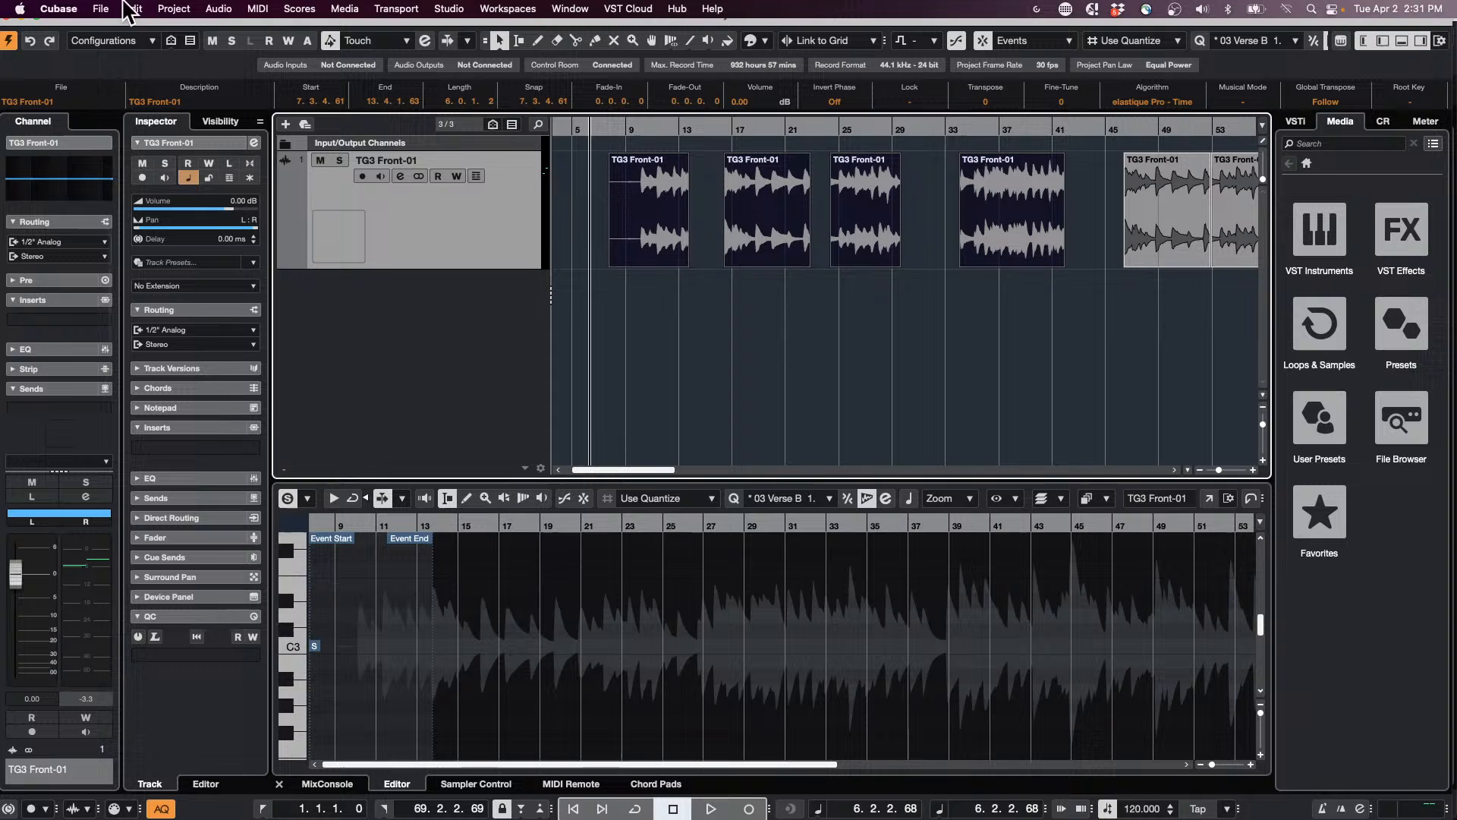
pyautogui.click(135, 9)
pyautogui.moveTo(202, 174)
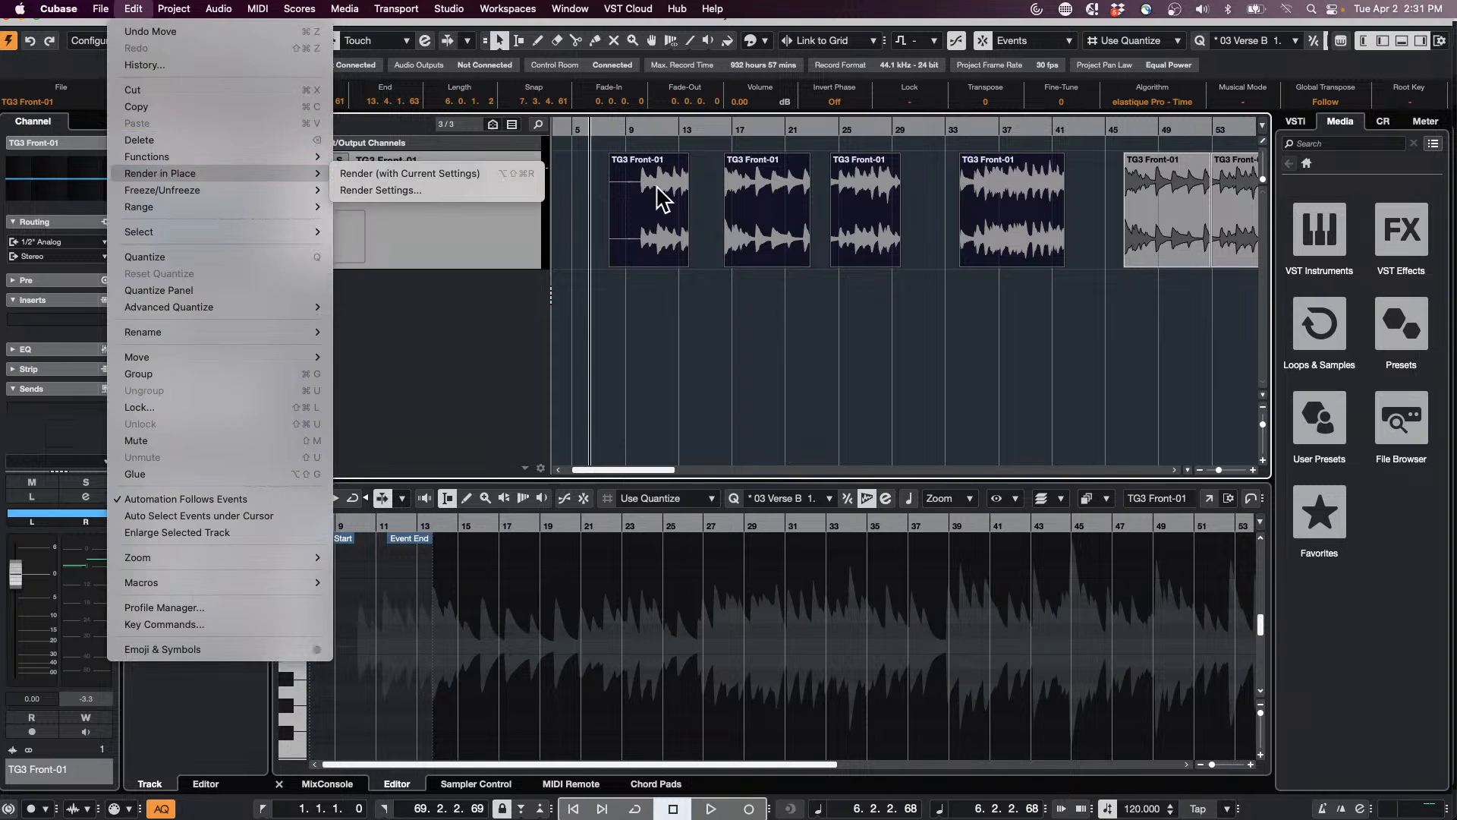
pyautogui.click(414, 190)
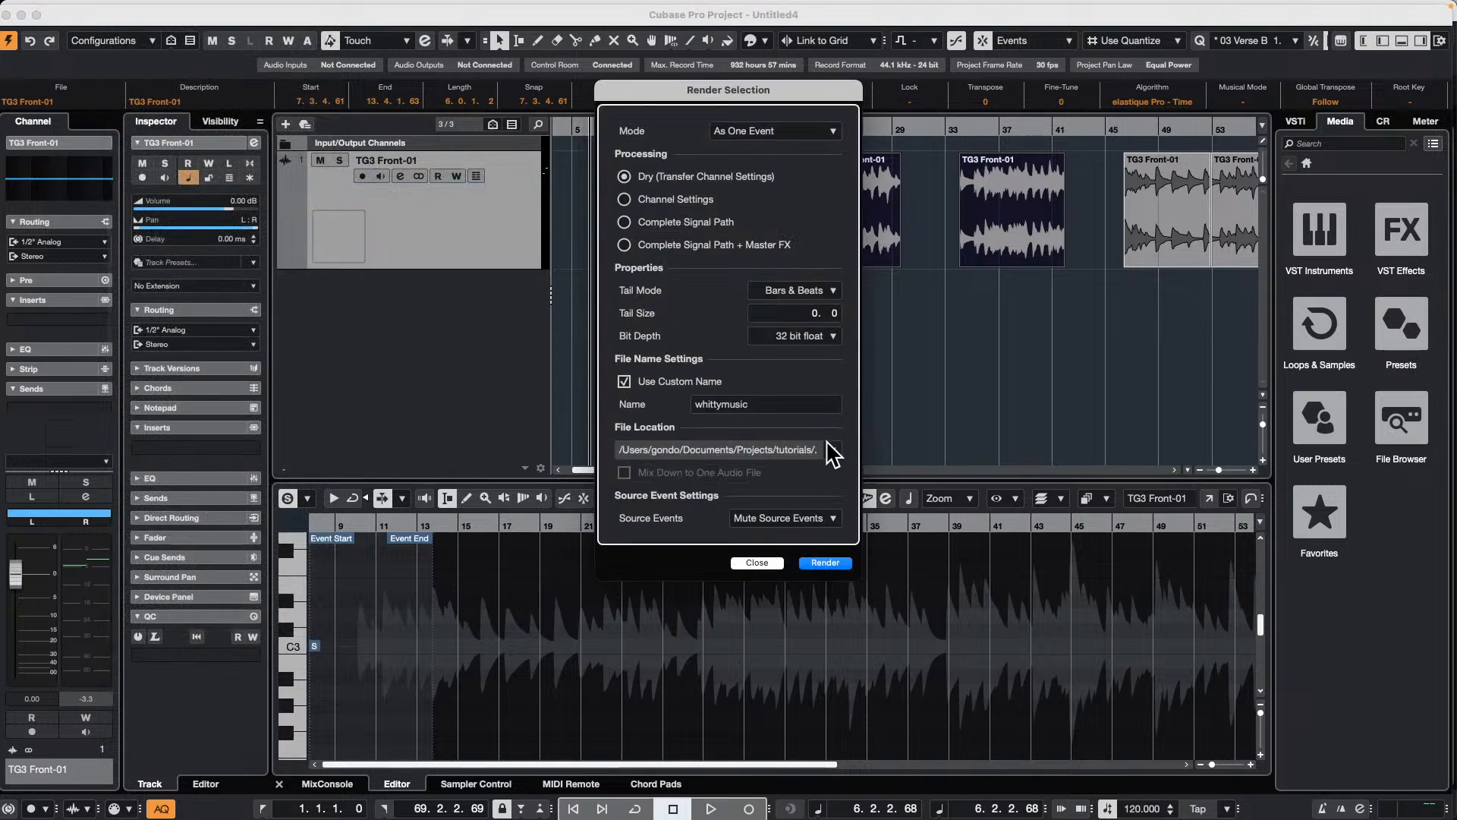
pyautogui.moveTo(763, 104); pyautogui.dragTo(290, 147)
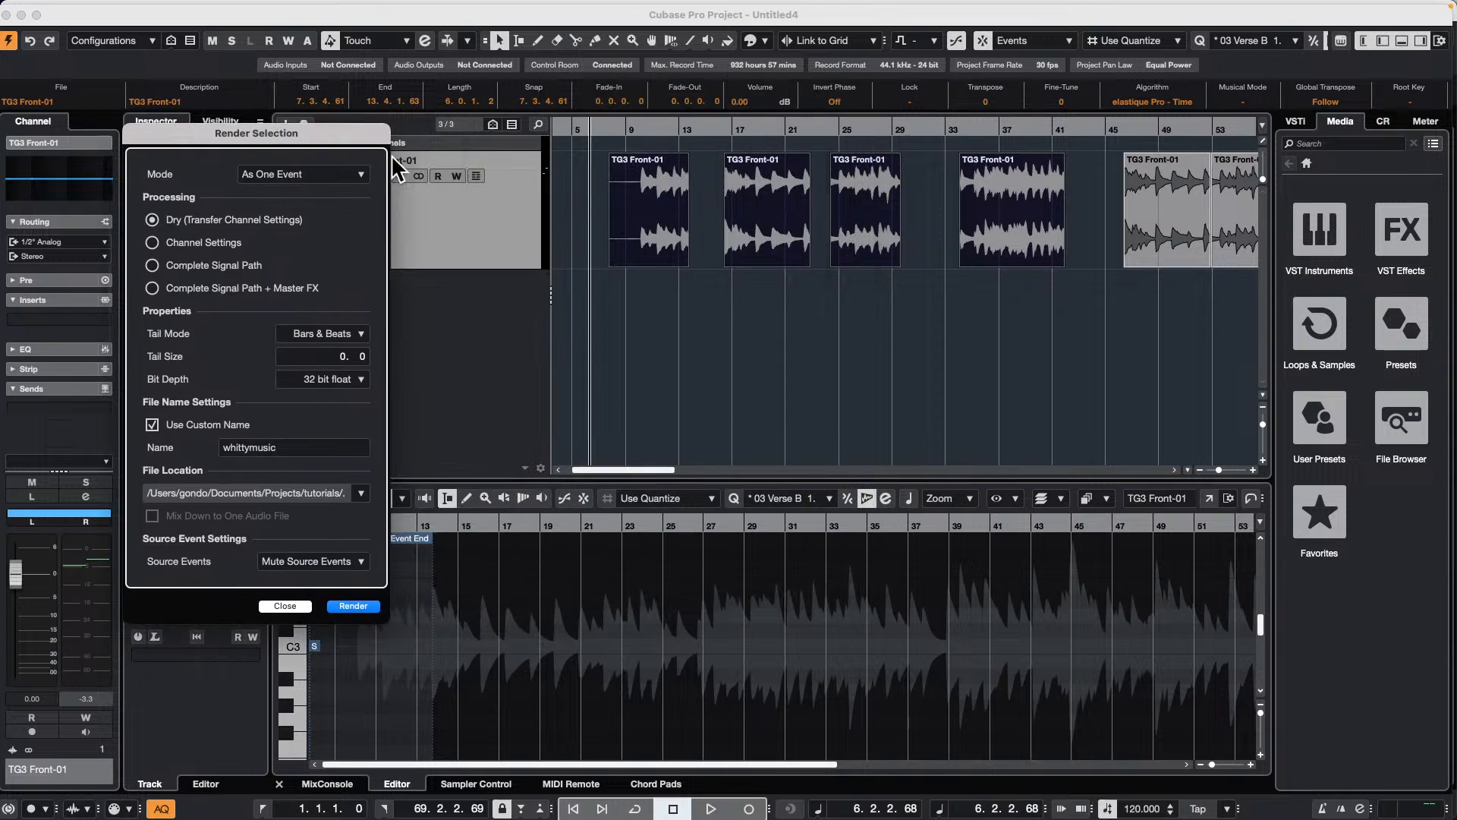
pyautogui.click(353, 606)
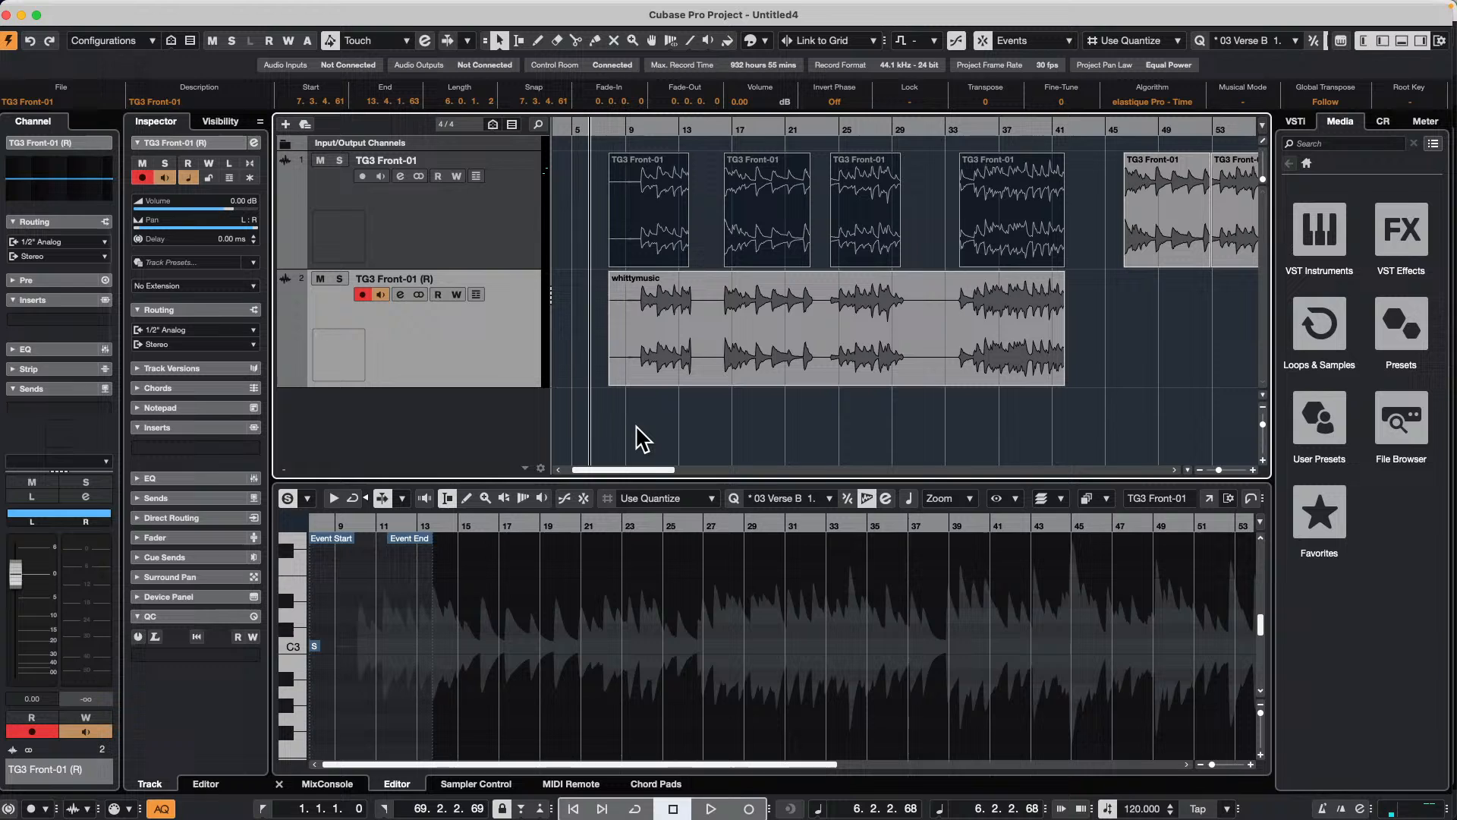
pyautogui.press('super+z')
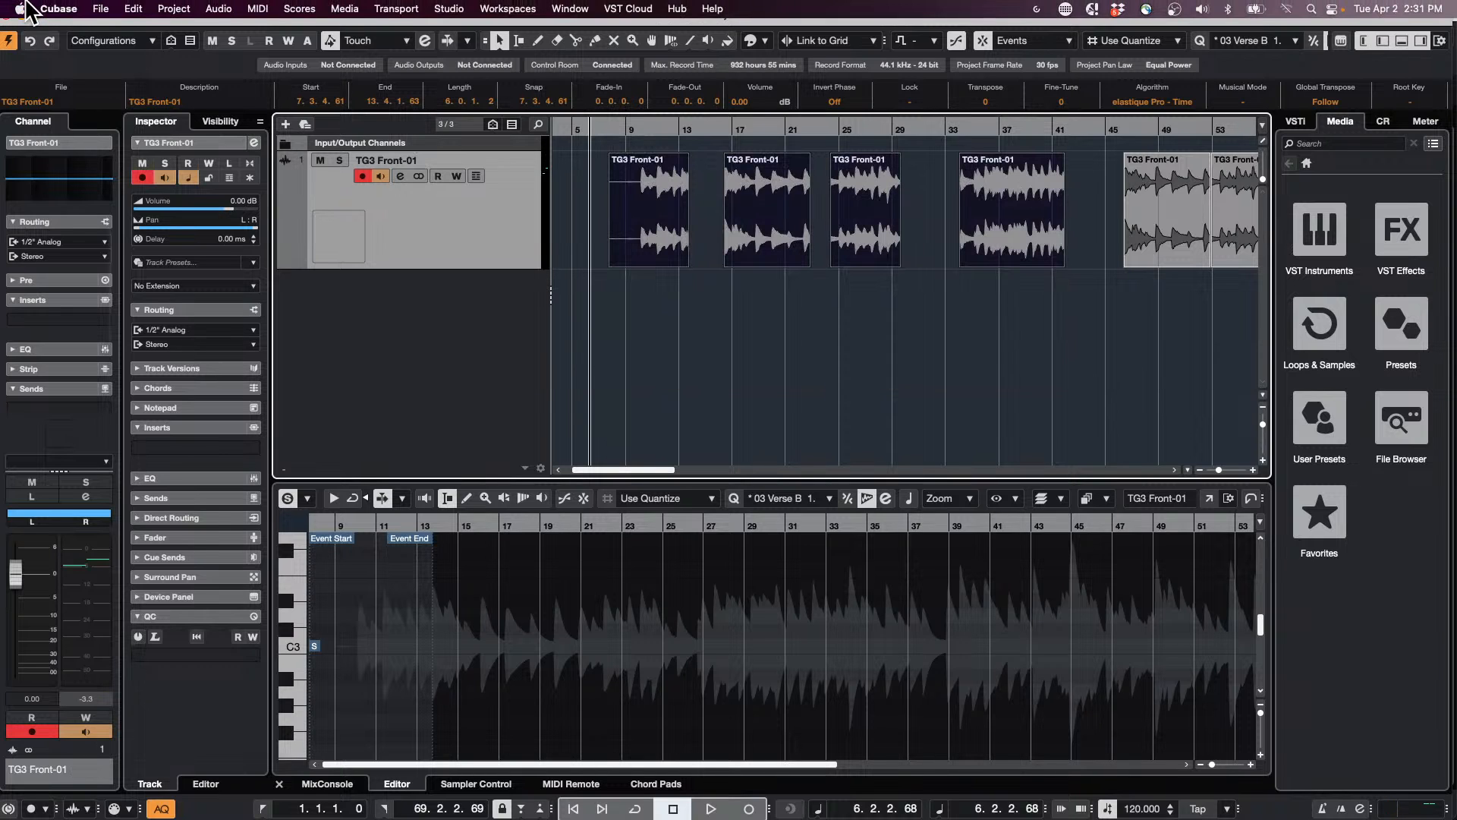
# Step: Render the four selected TG3 Front-01 events in place with the As Separate Events mode, undo the render and clear the selection
pyautogui.click(133, 9)
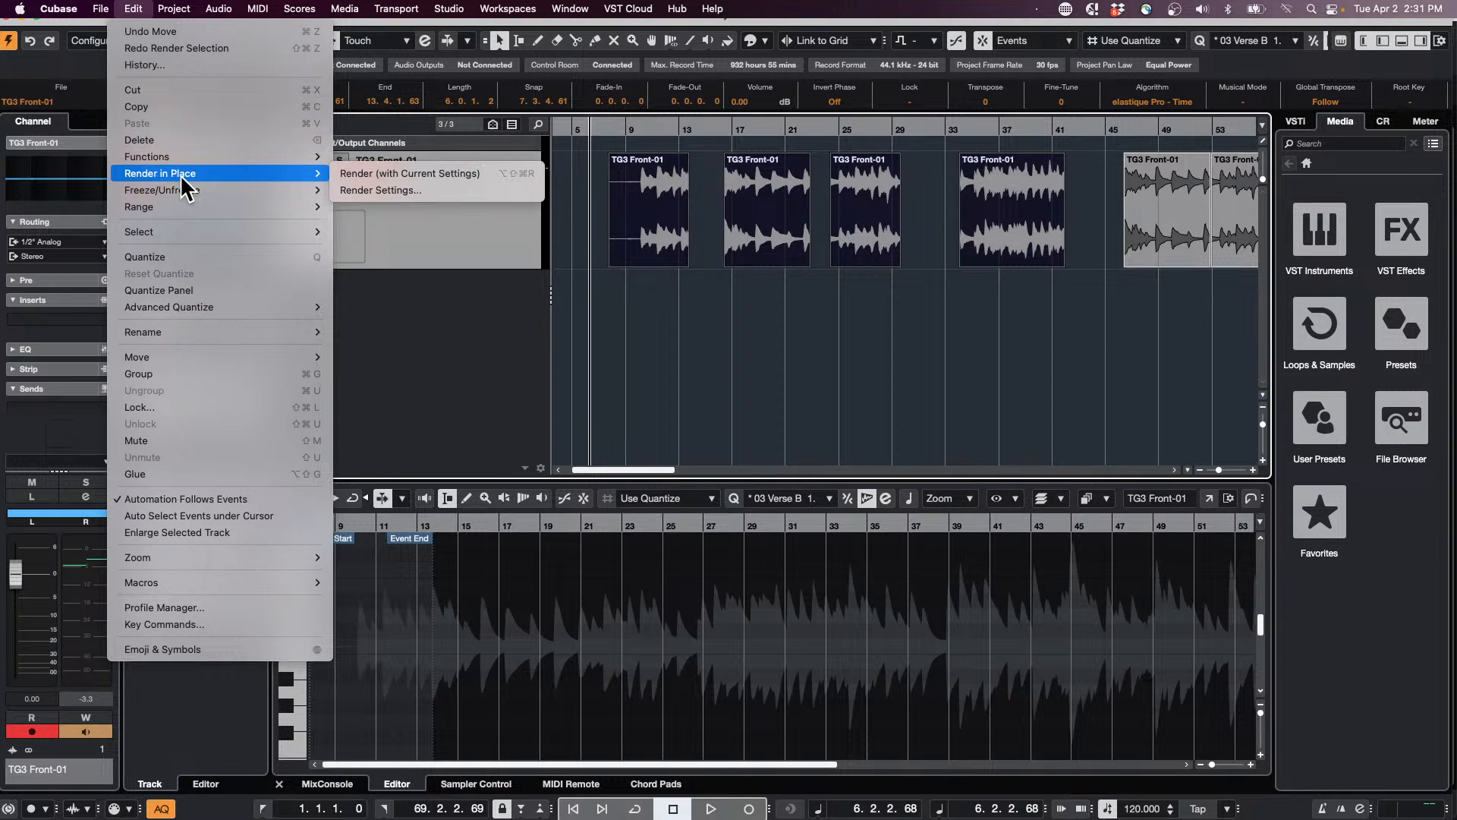
pyautogui.click(404, 190)
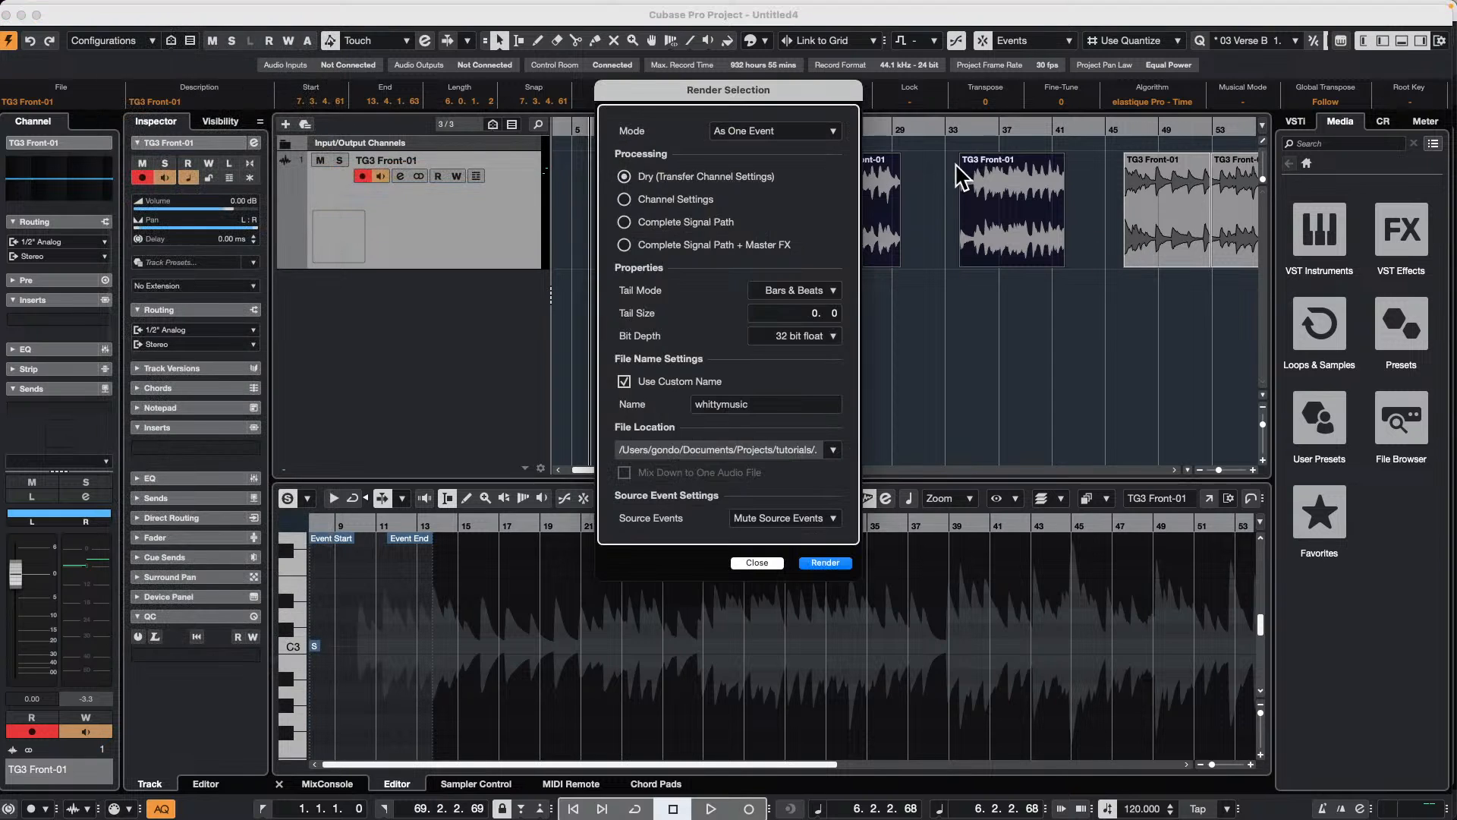
pyautogui.click(804, 131)
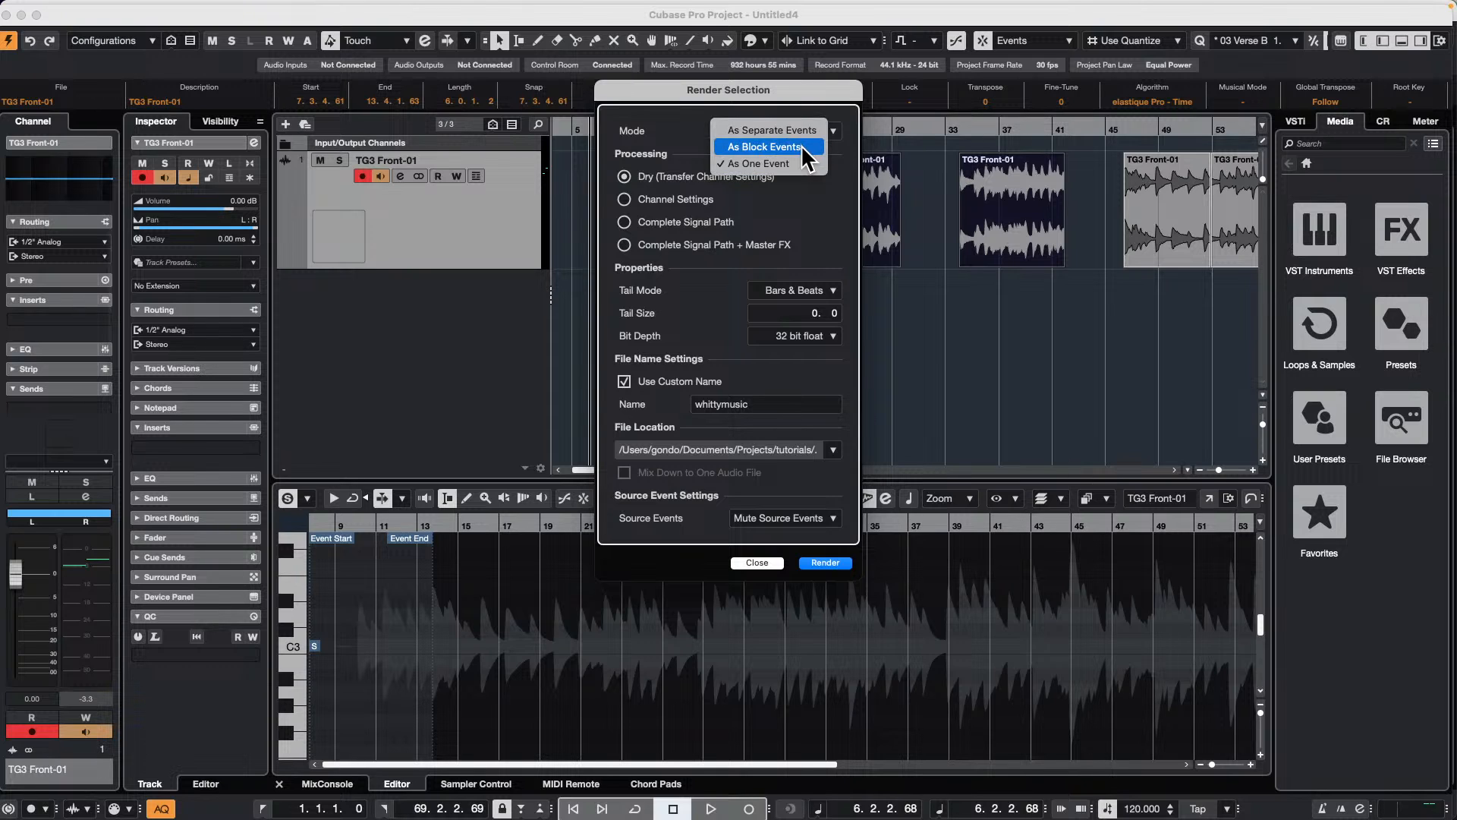
pyautogui.click(802, 131)
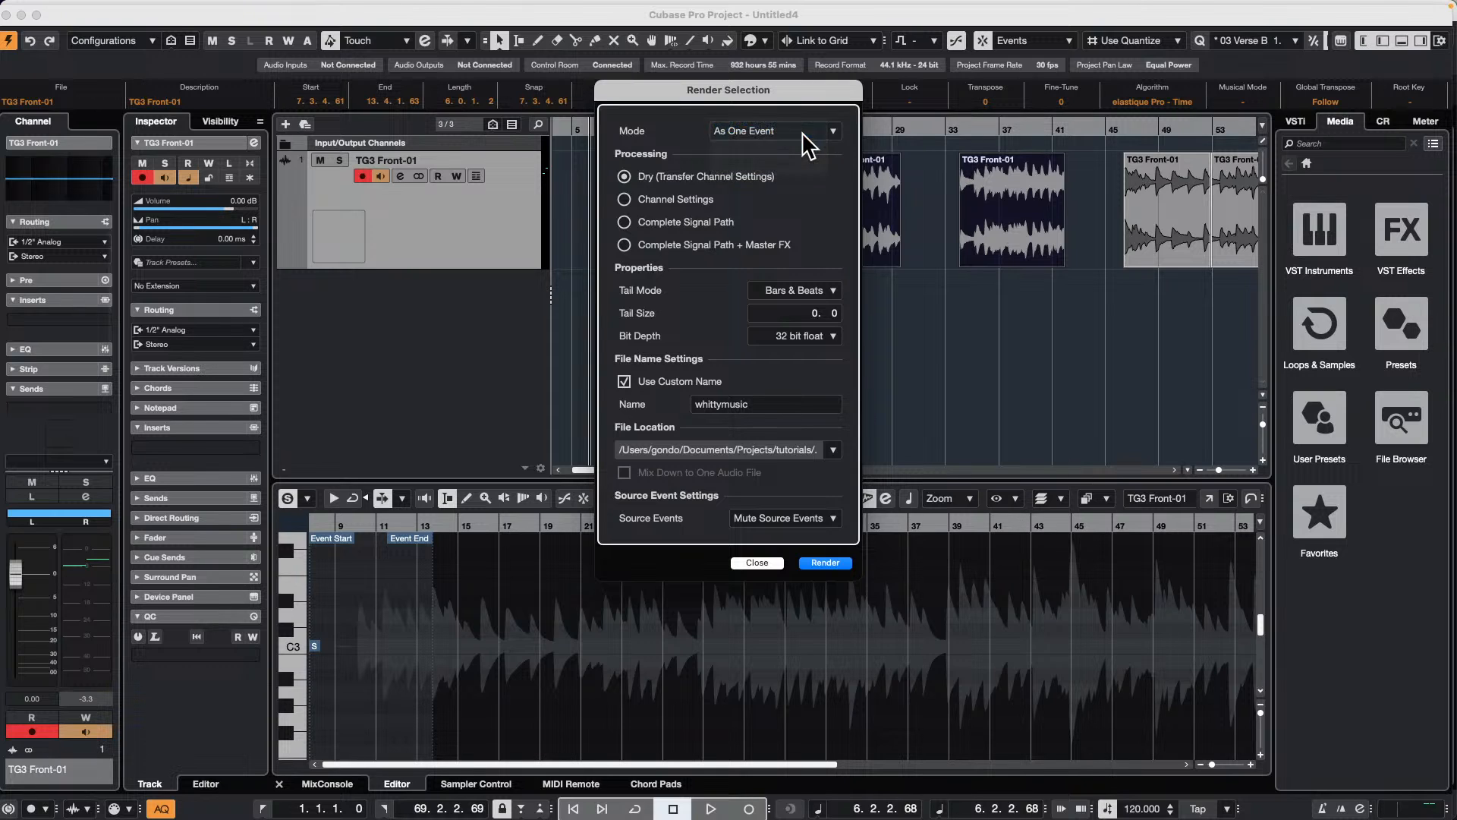
pyautogui.click(825, 563)
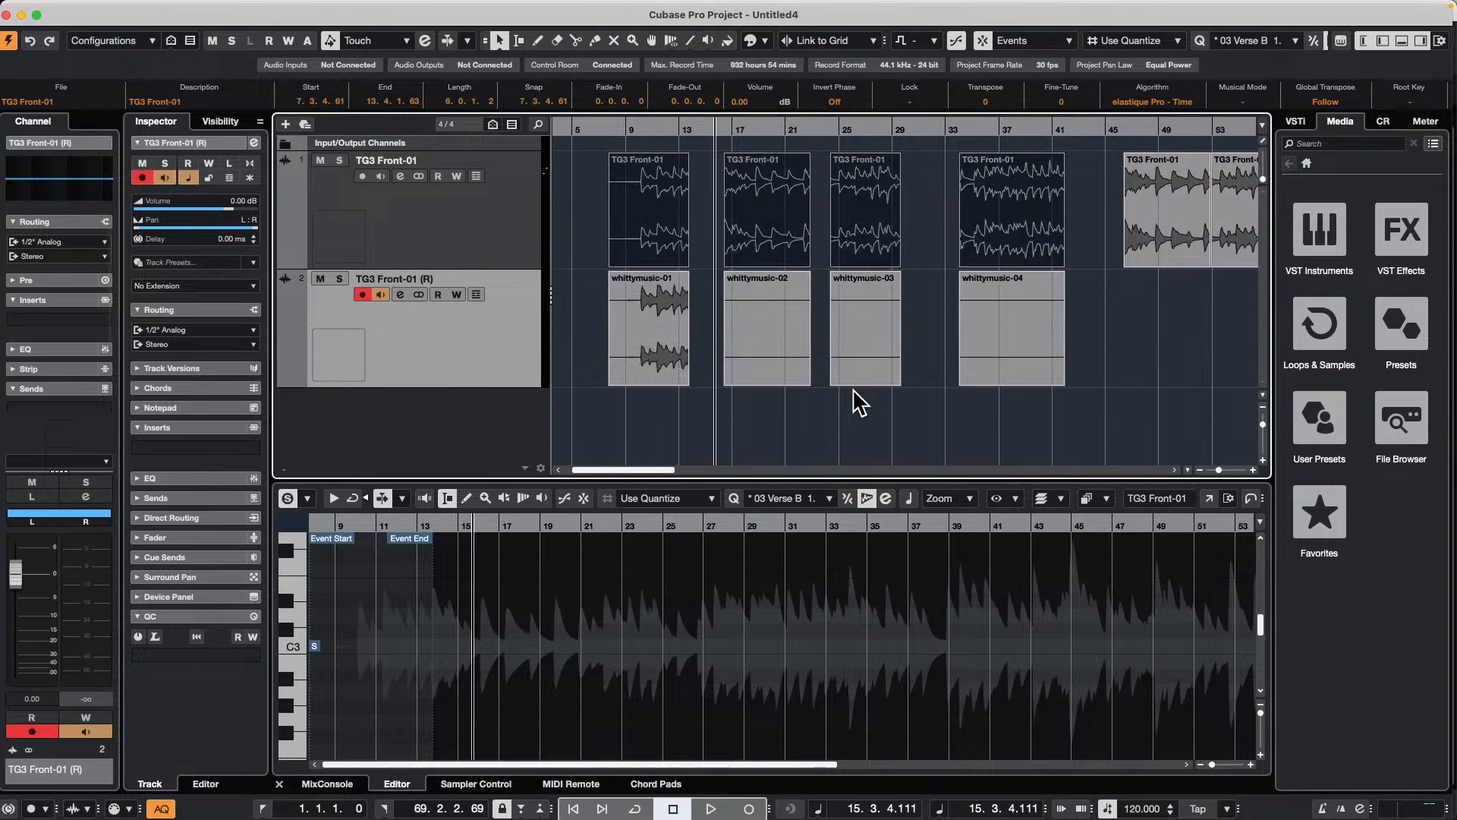
pyautogui.press('super+z')
pyautogui.click(803, 357)
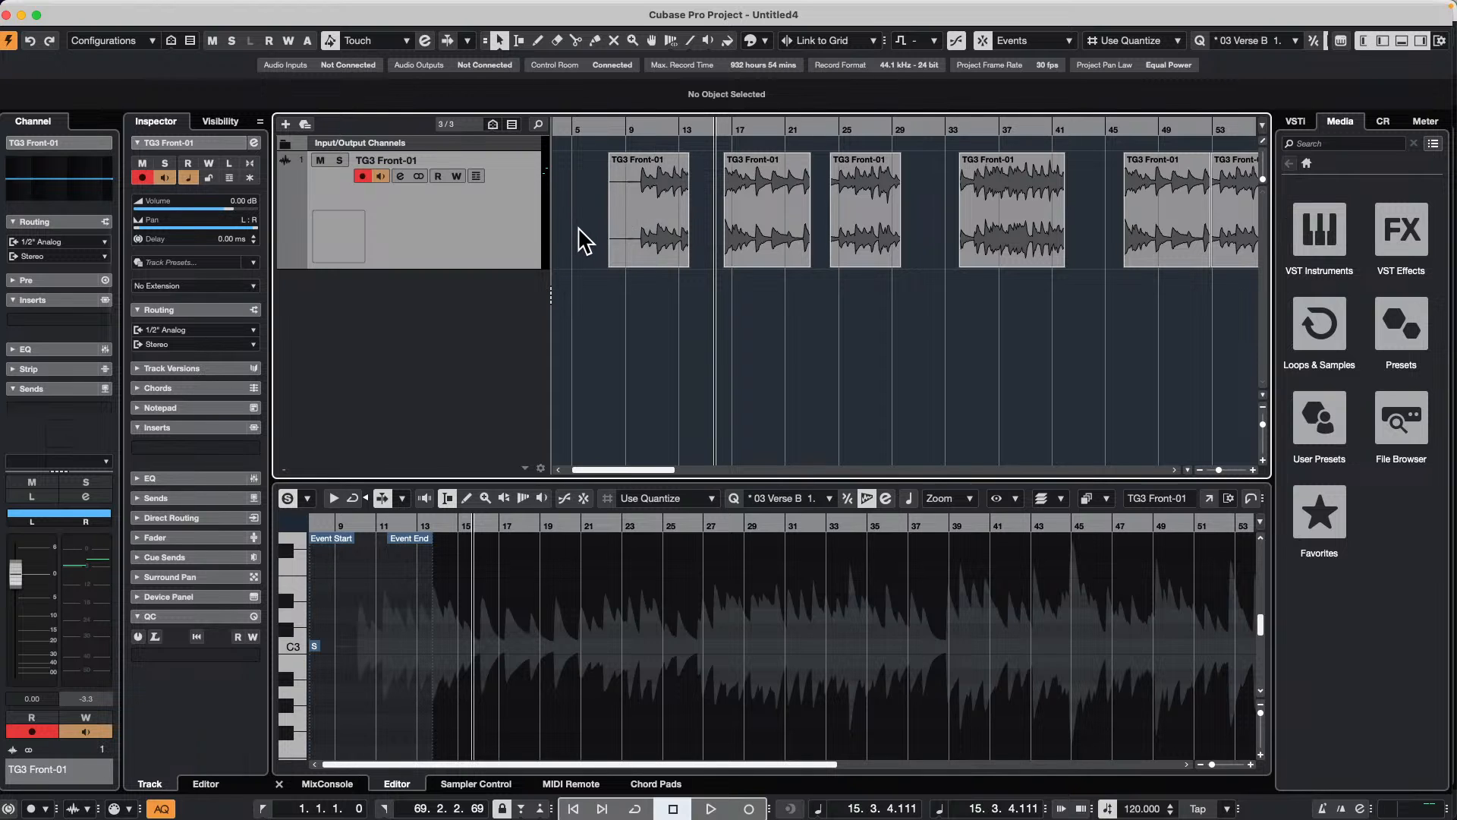
# Step: Disarm the TG3 Front-01 track, render its first four events in place as separate events again, and undo the render
pyautogui.moveTo(579, 228); pyautogui.dragTo(1059, 268)
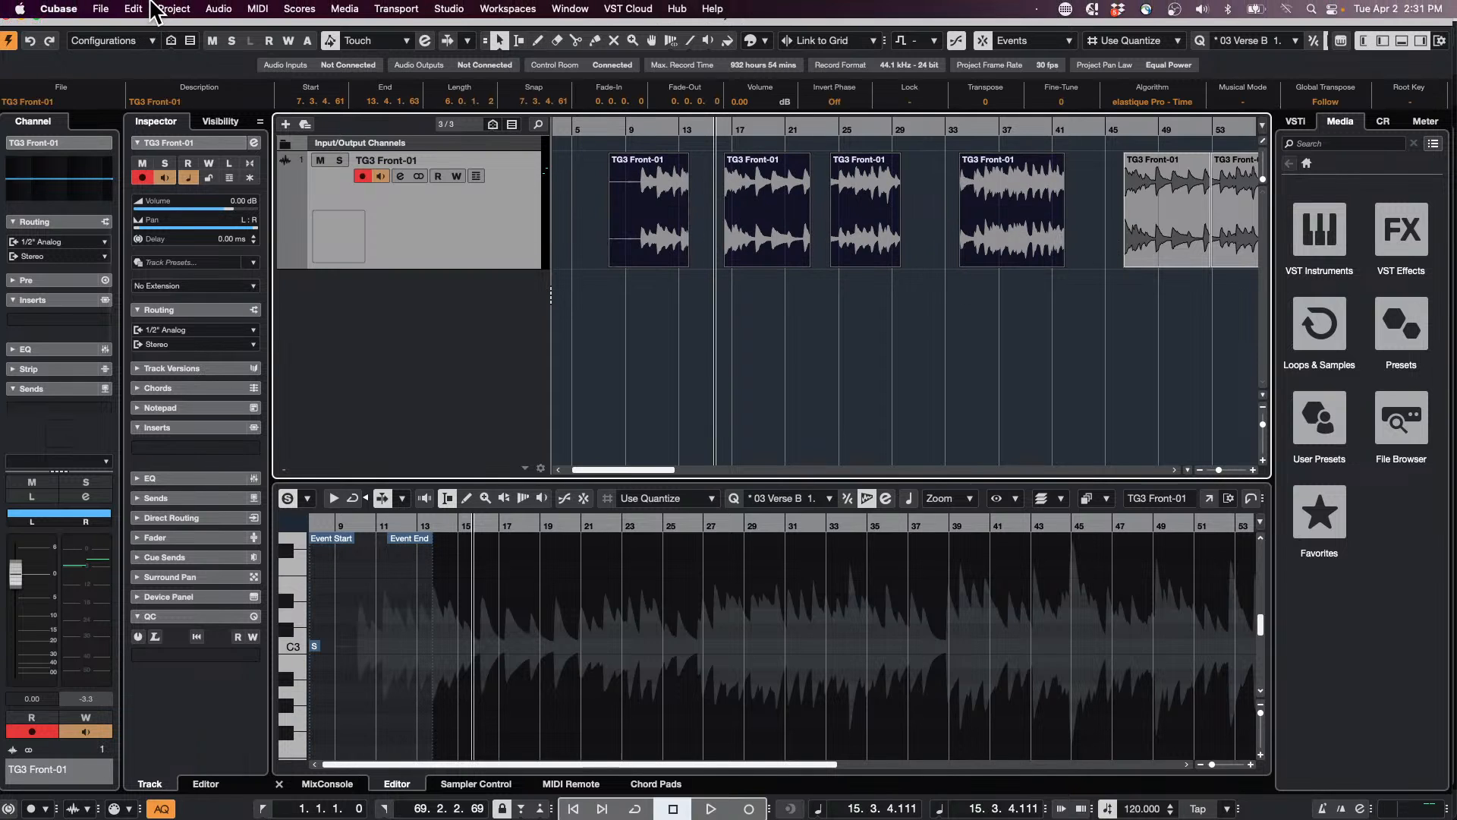
pyautogui.click(135, 8)
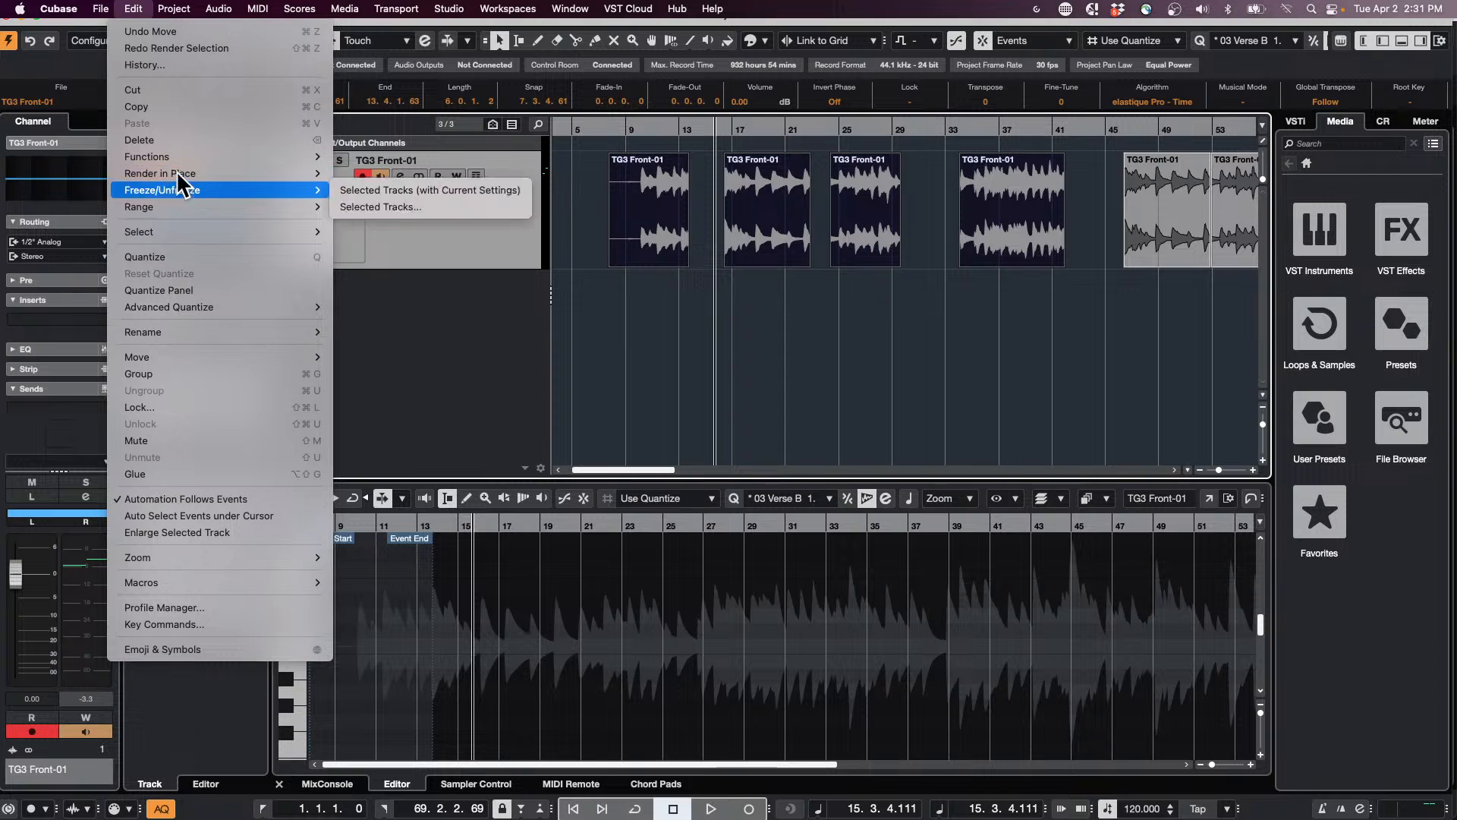
pyautogui.click(446, 365)
pyautogui.click(364, 177)
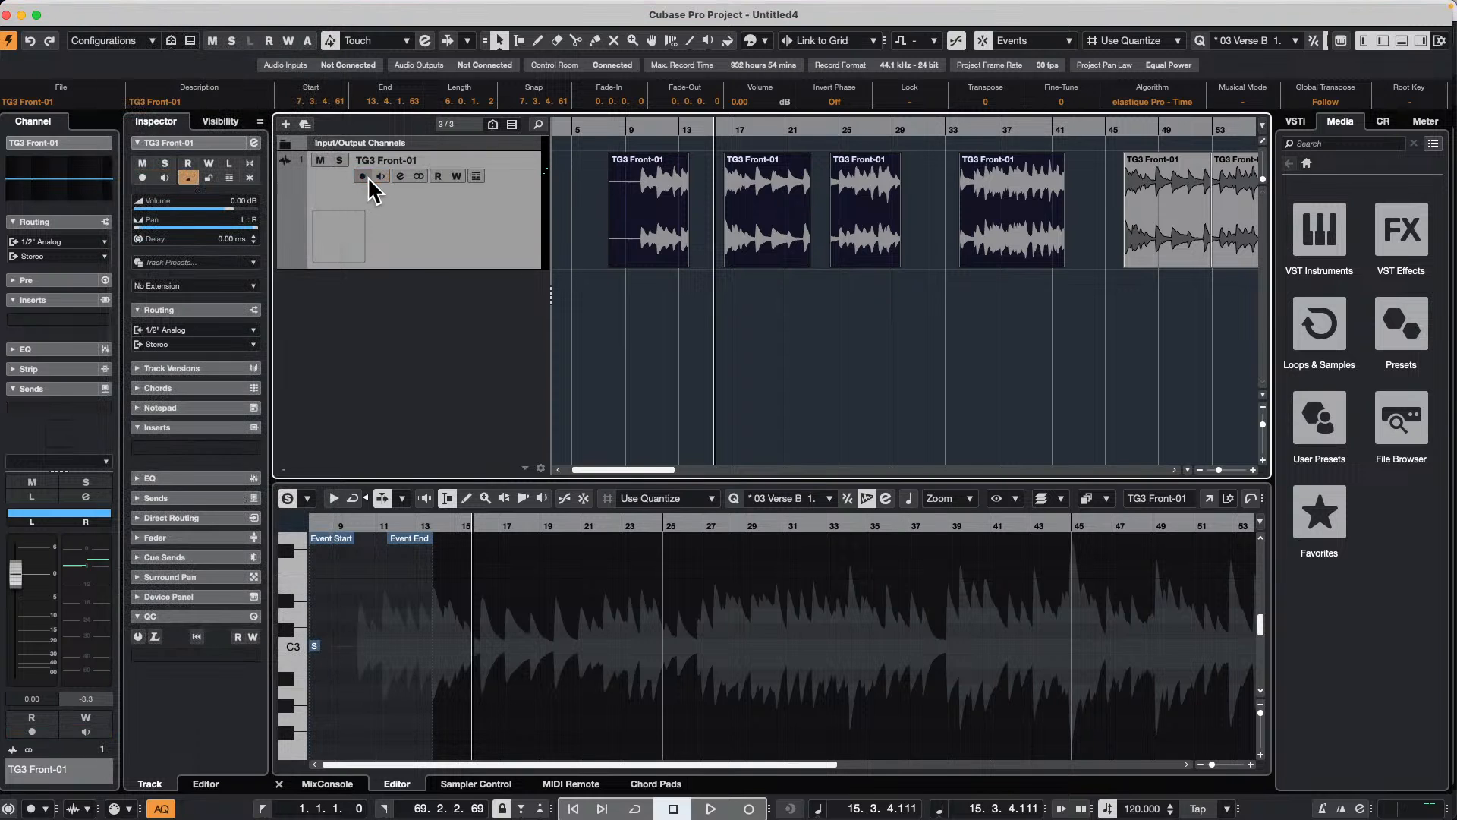
pyautogui.click(134, 8)
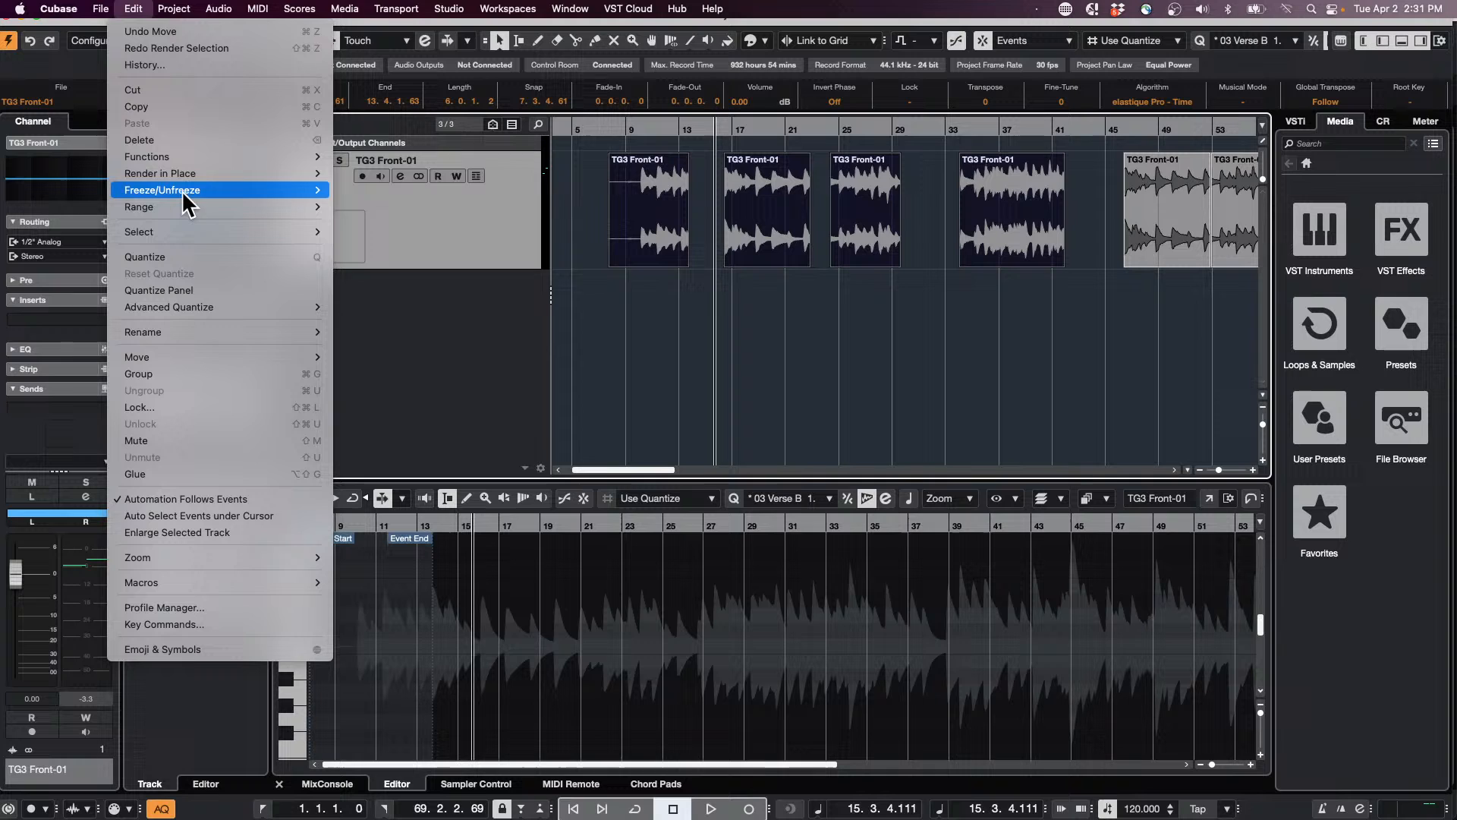
pyautogui.moveTo(189, 174)
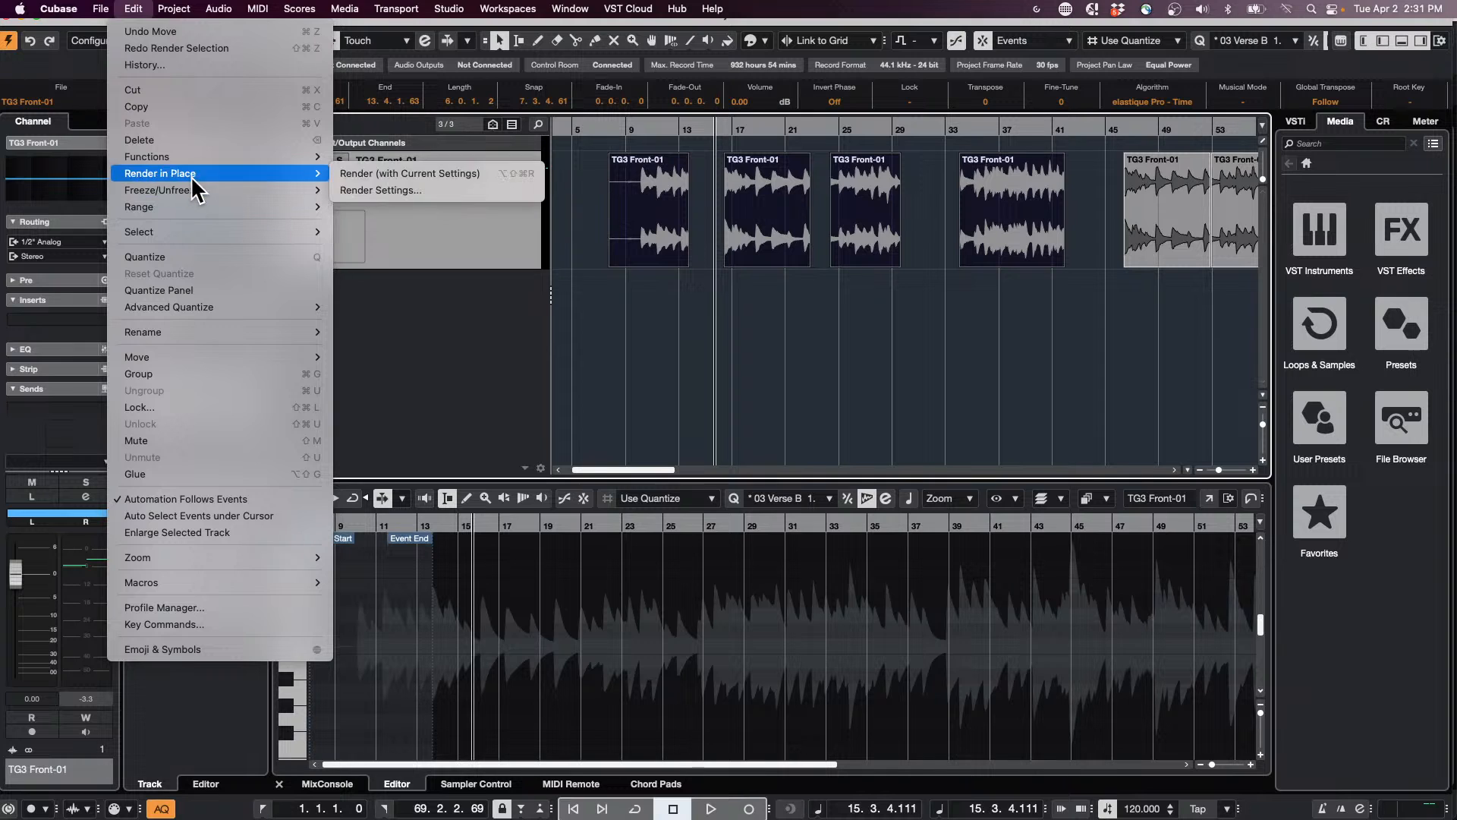
pyautogui.click(380, 190)
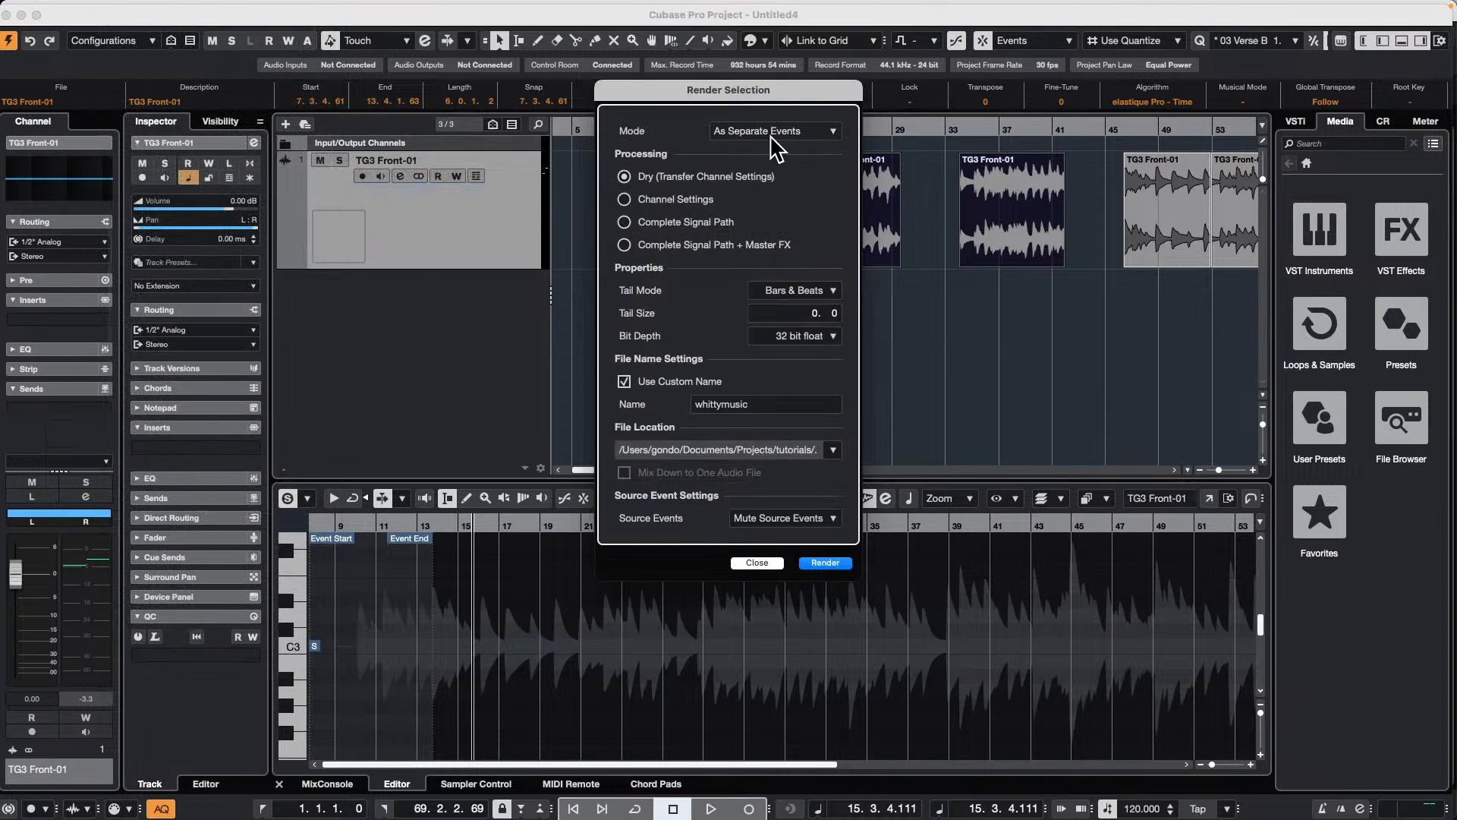
pyautogui.click(825, 563)
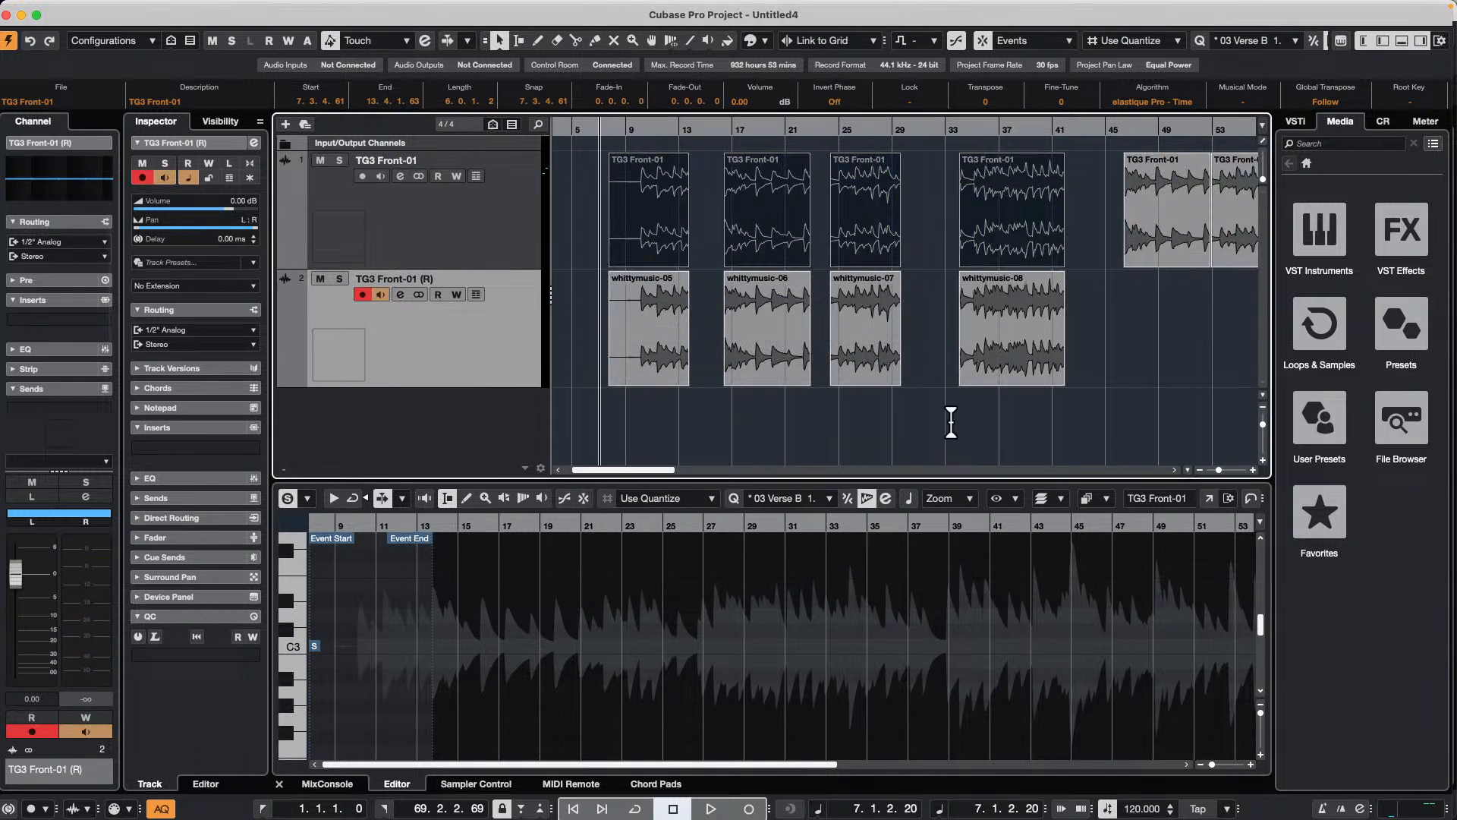
pyautogui.press('super+z')
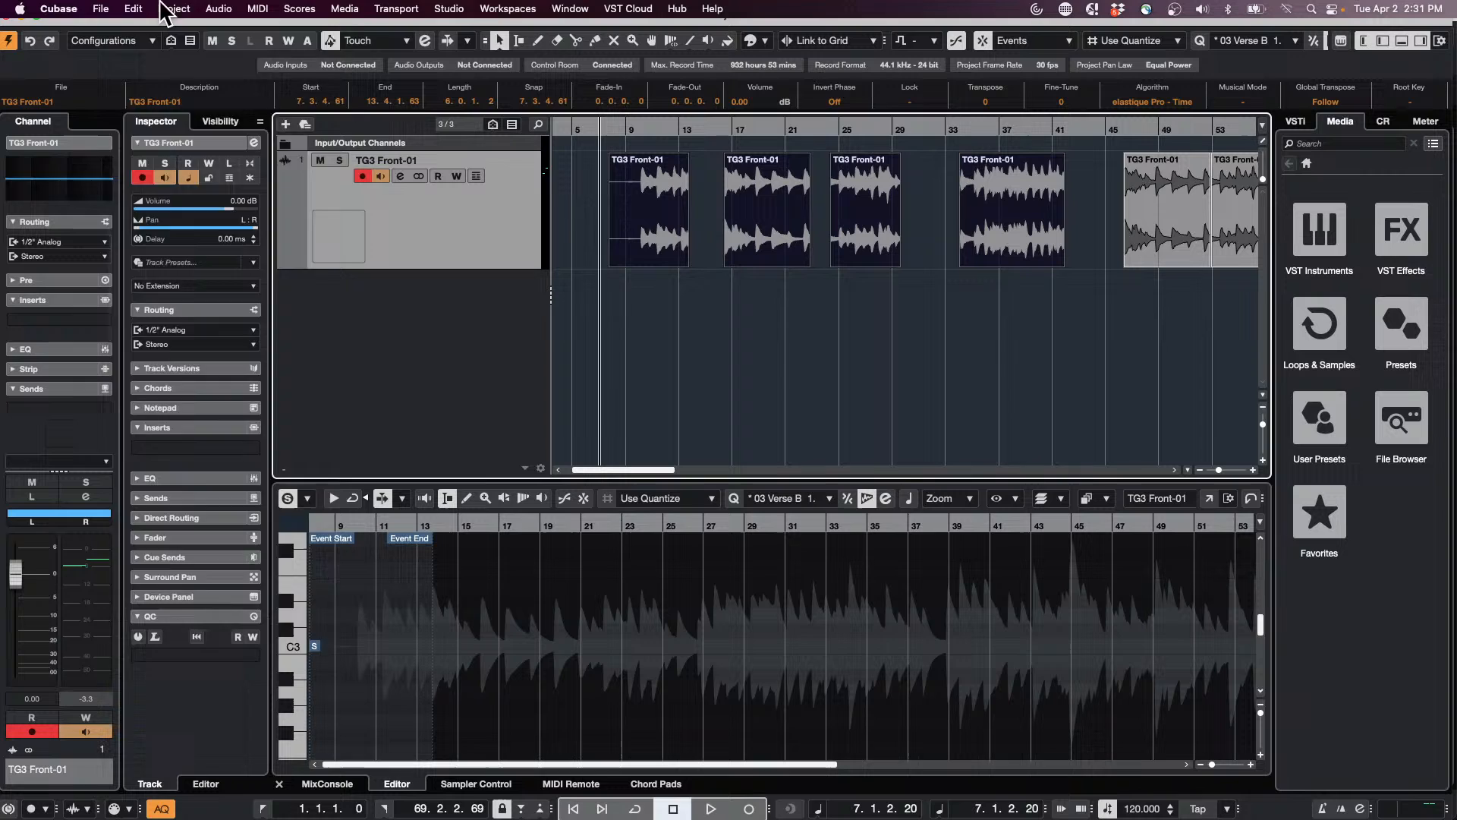
# Step: Render the four selected events in place with the As Block Events mode, undo the render and clear the selection
pyautogui.click(133, 9)
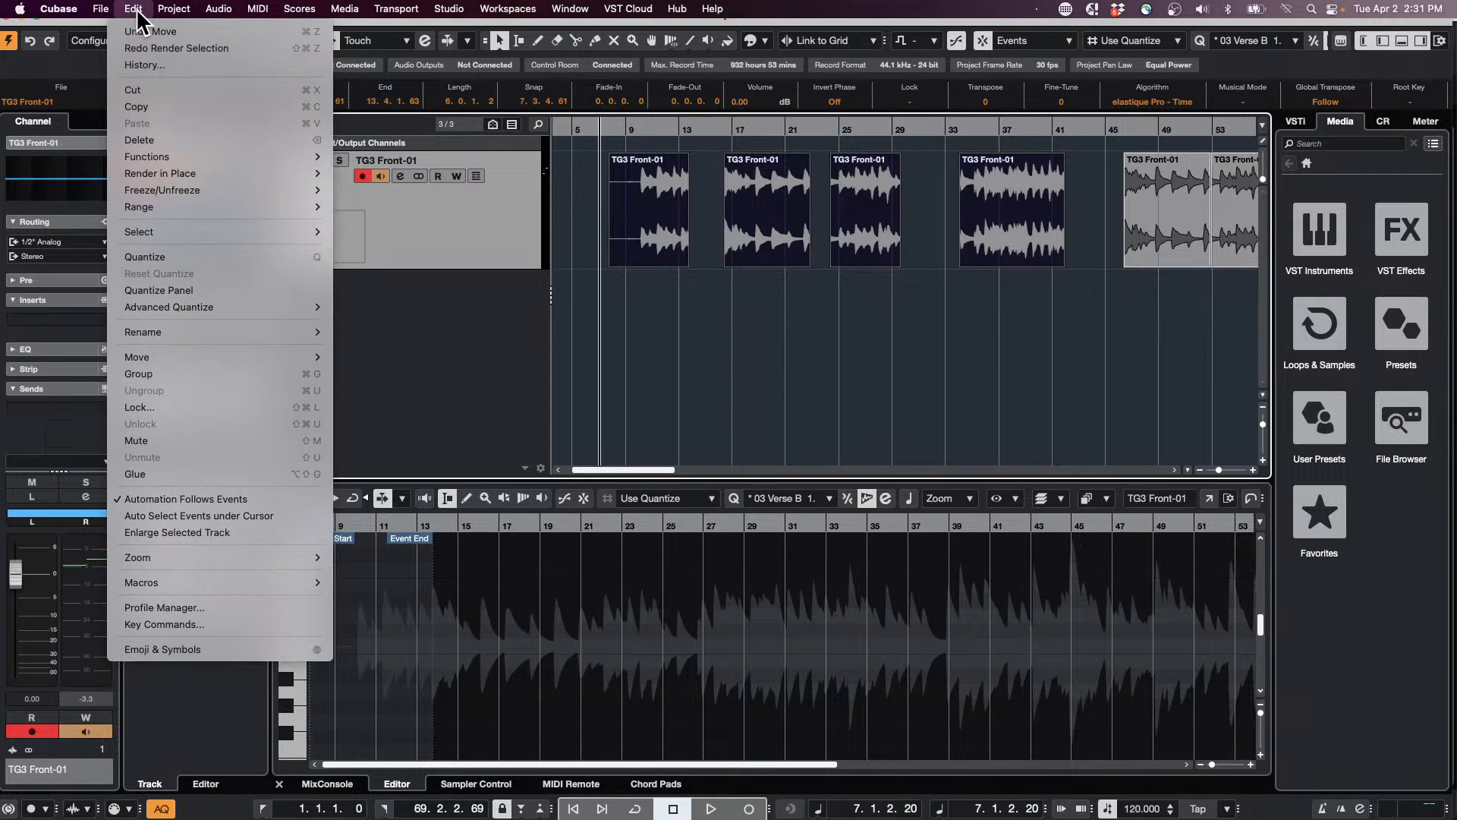
pyautogui.moveTo(149, 186)
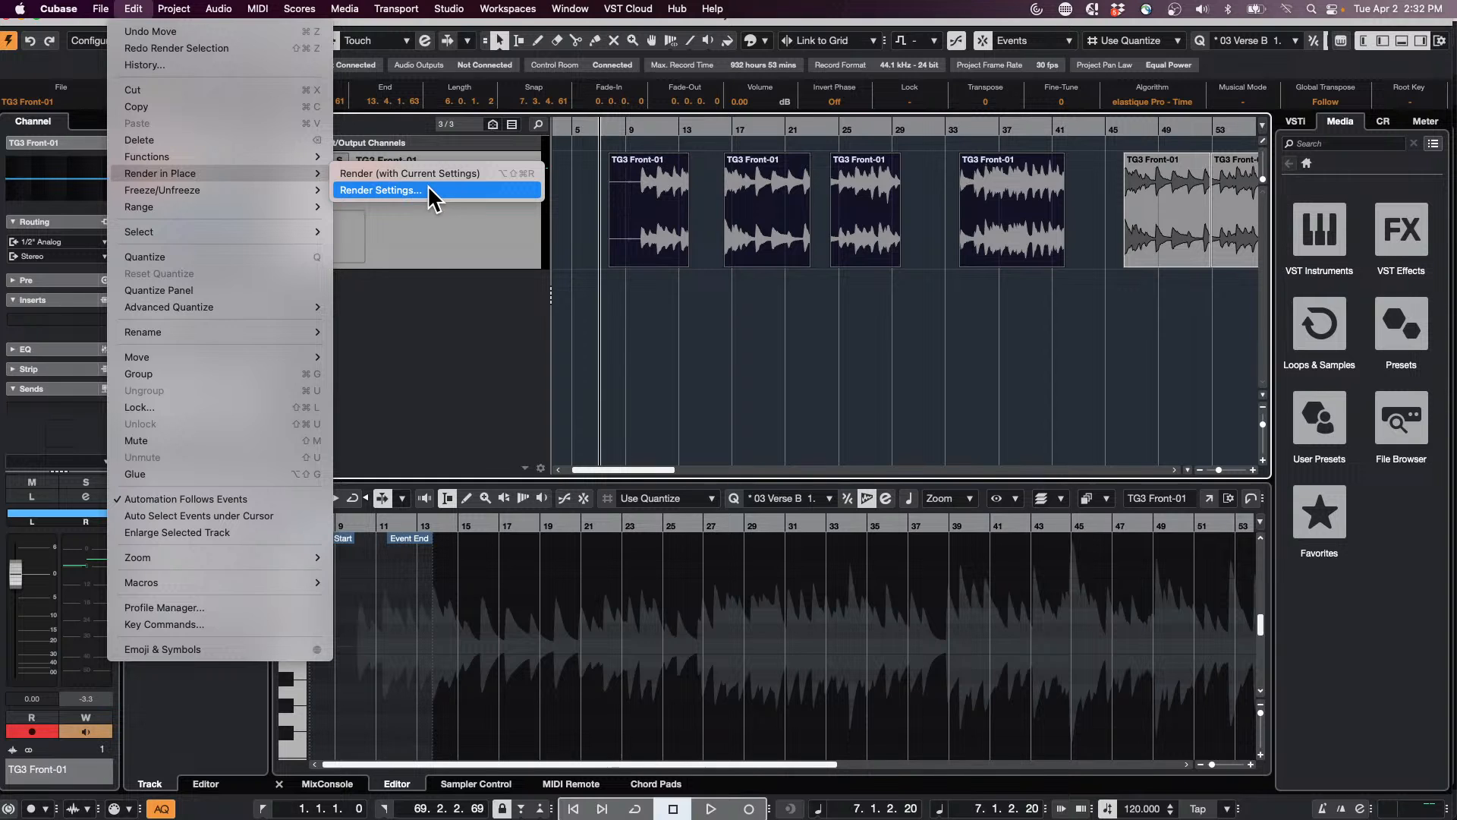
pyautogui.click(431, 193)
pyautogui.click(781, 134)
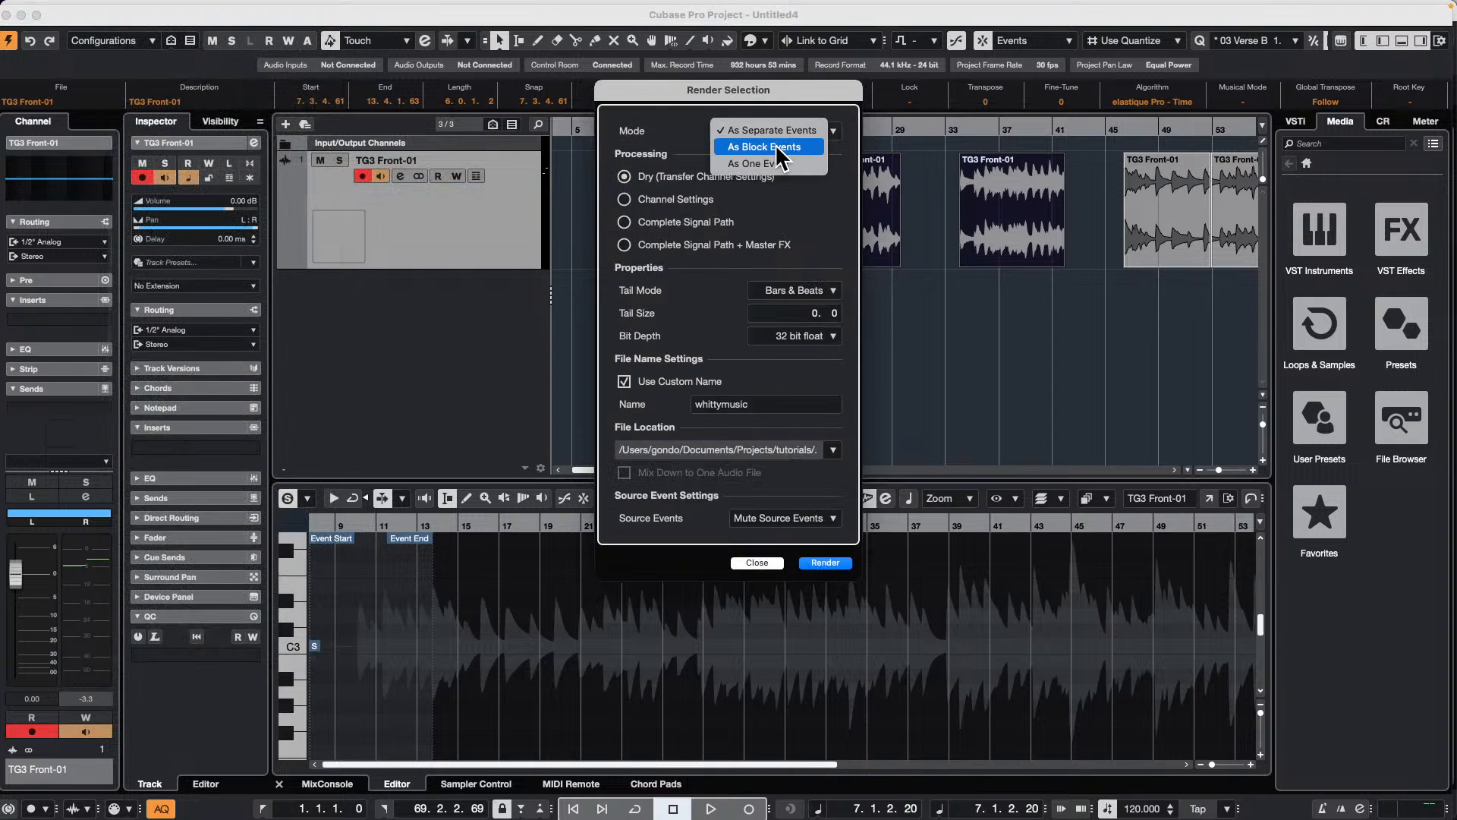
pyautogui.click(781, 158)
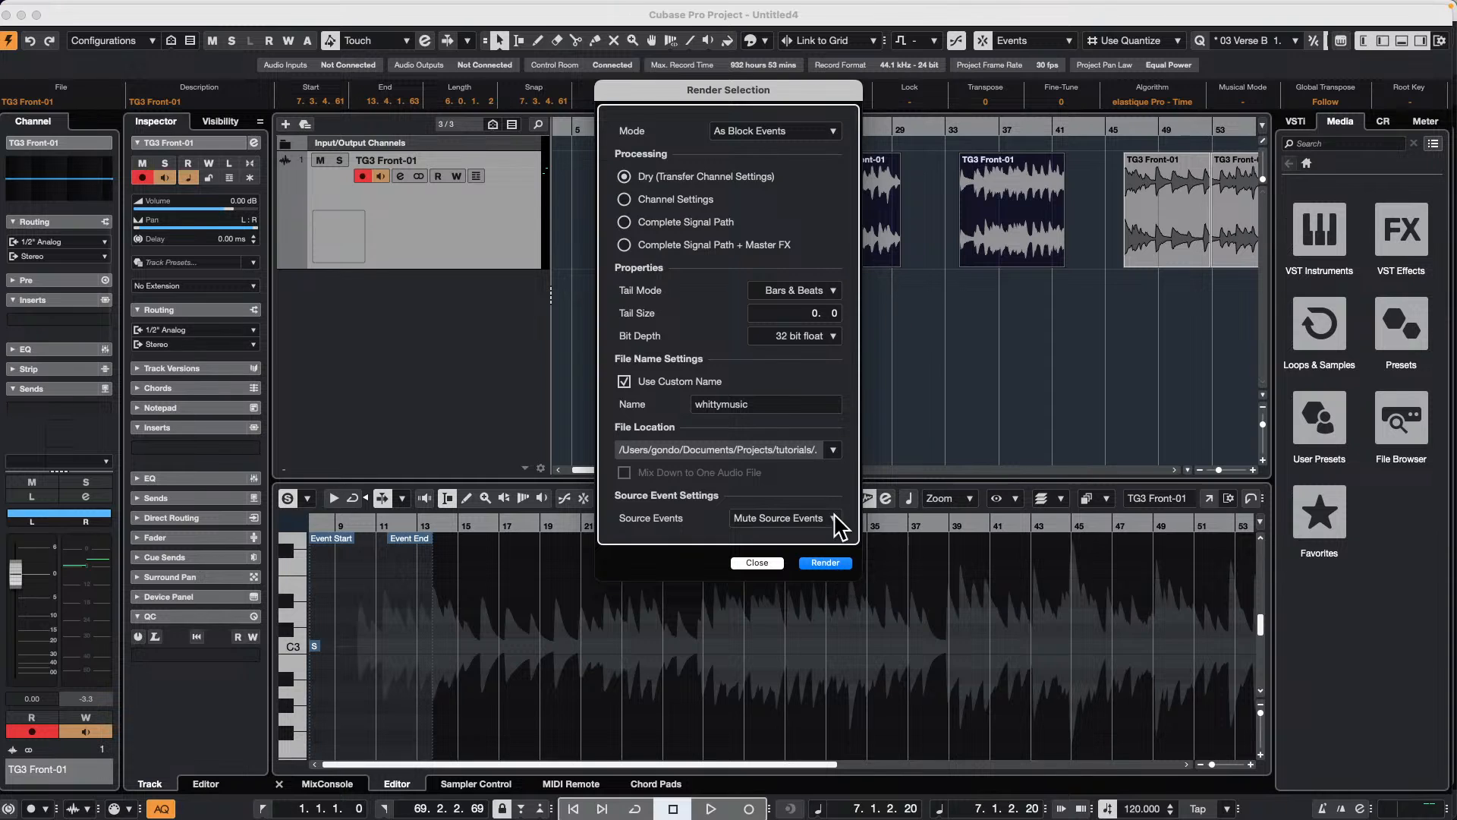
pyautogui.click(833, 563)
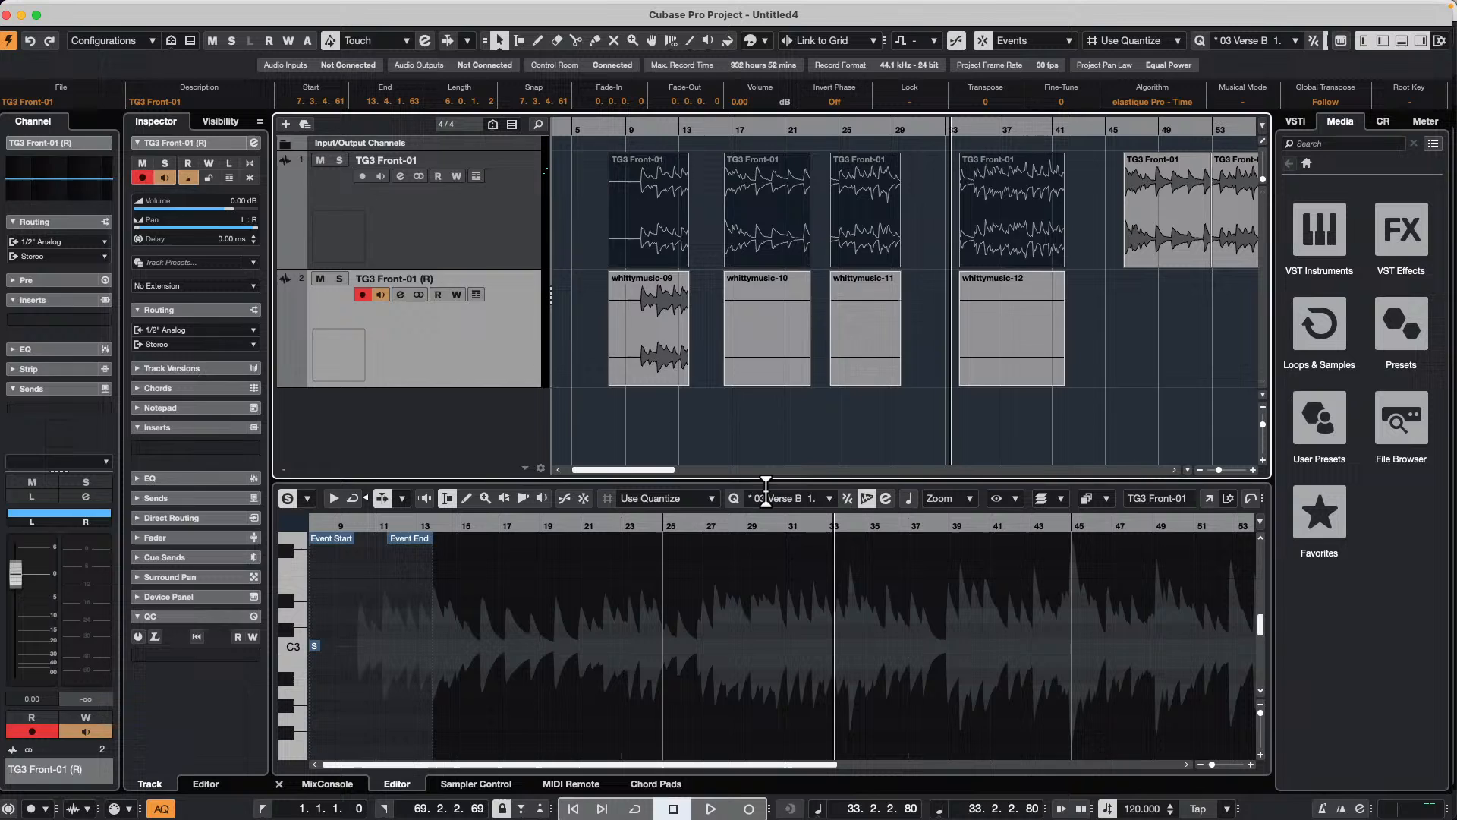
pyautogui.press('super+z')
pyautogui.click(665, 314)
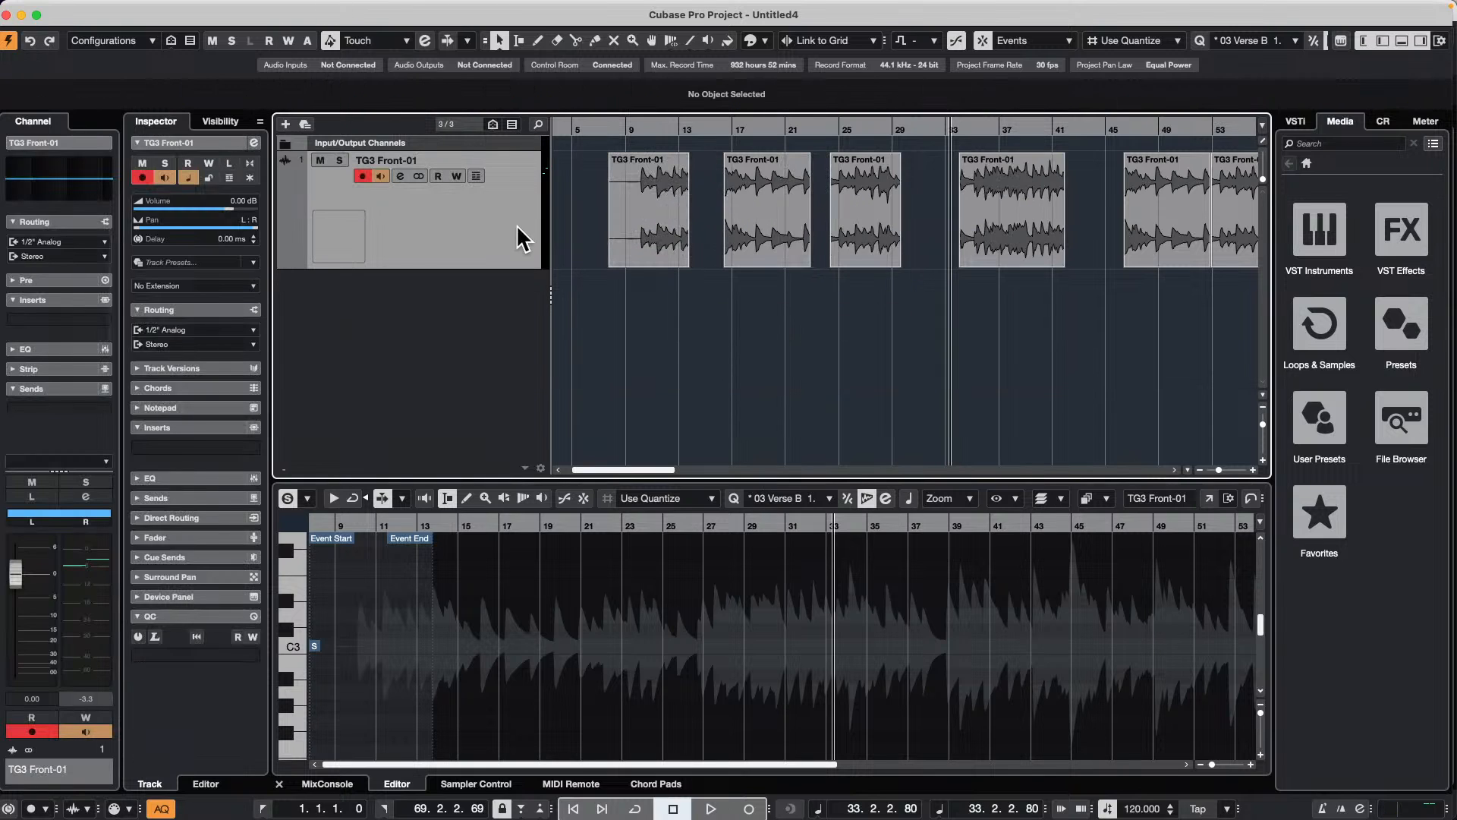
# Step: Disarm the TG3 Front-01 track, render its first four events in place as block events, and undo the render
pyautogui.click(380, 176)
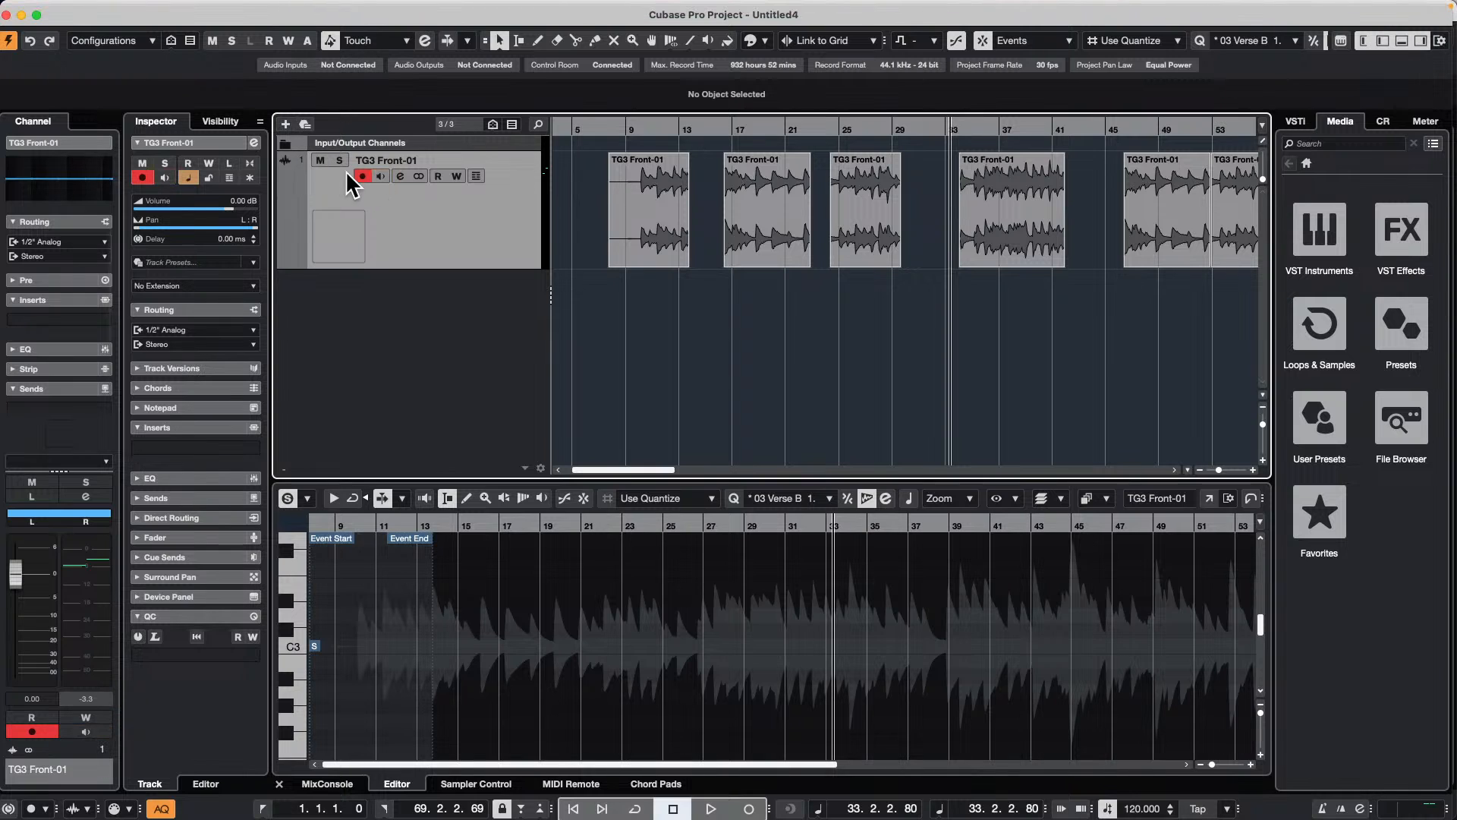
pyautogui.click(362, 176)
pyautogui.click(133, 9)
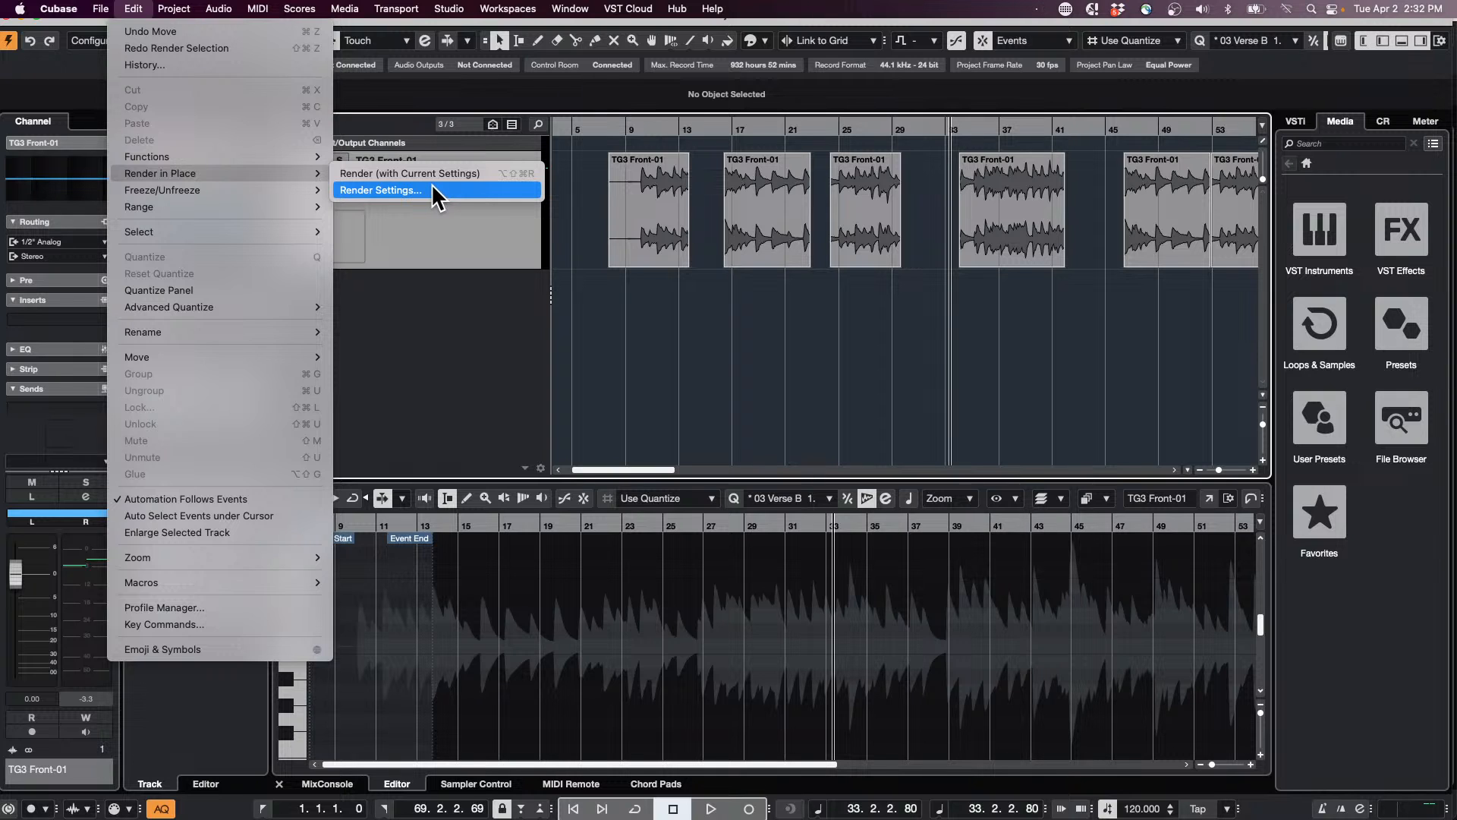
pyautogui.click(585, 220)
pyautogui.moveTo(583, 218); pyautogui.dragTo(1070, 235)
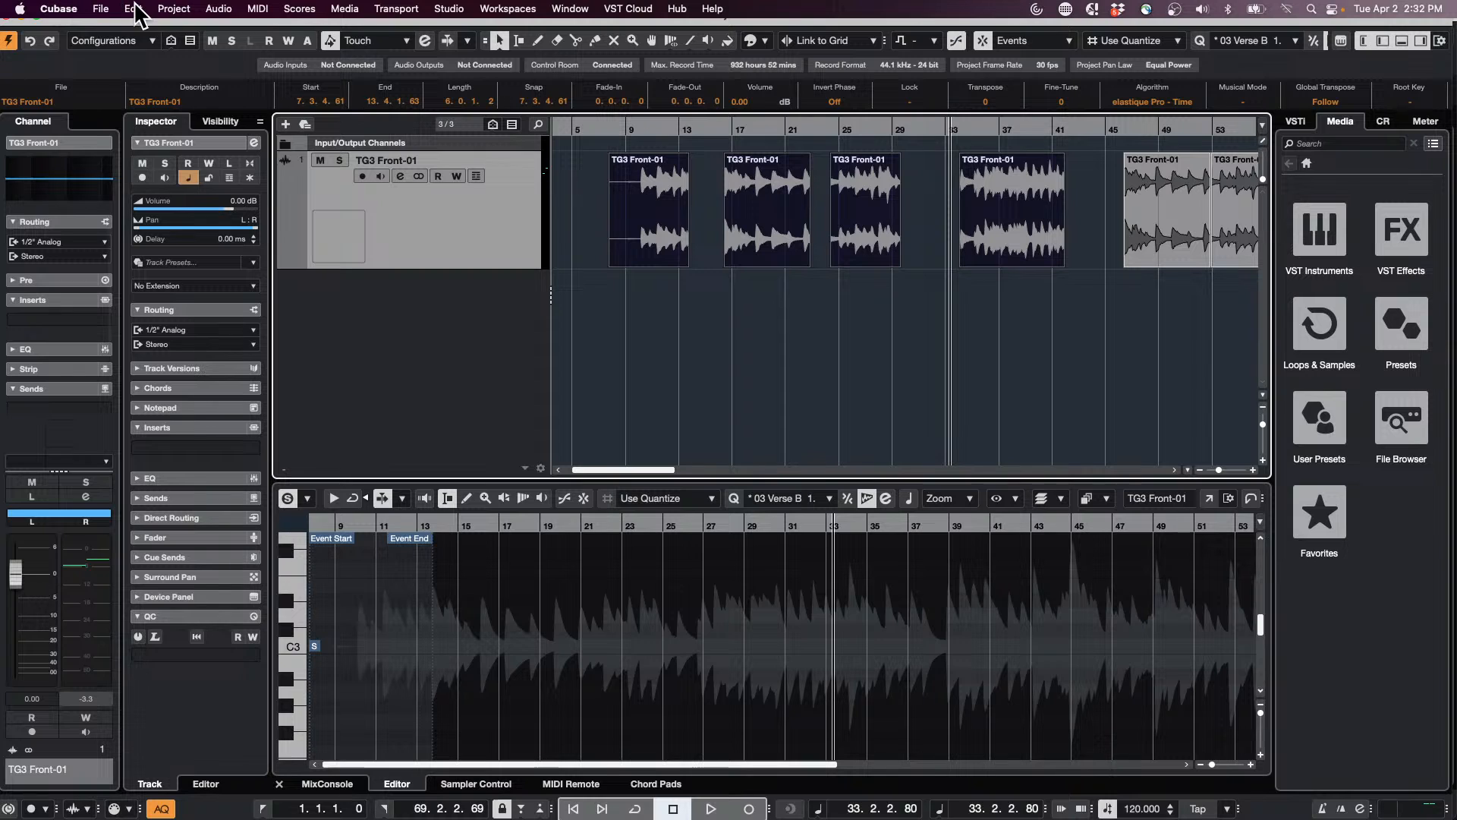
pyautogui.click(133, 9)
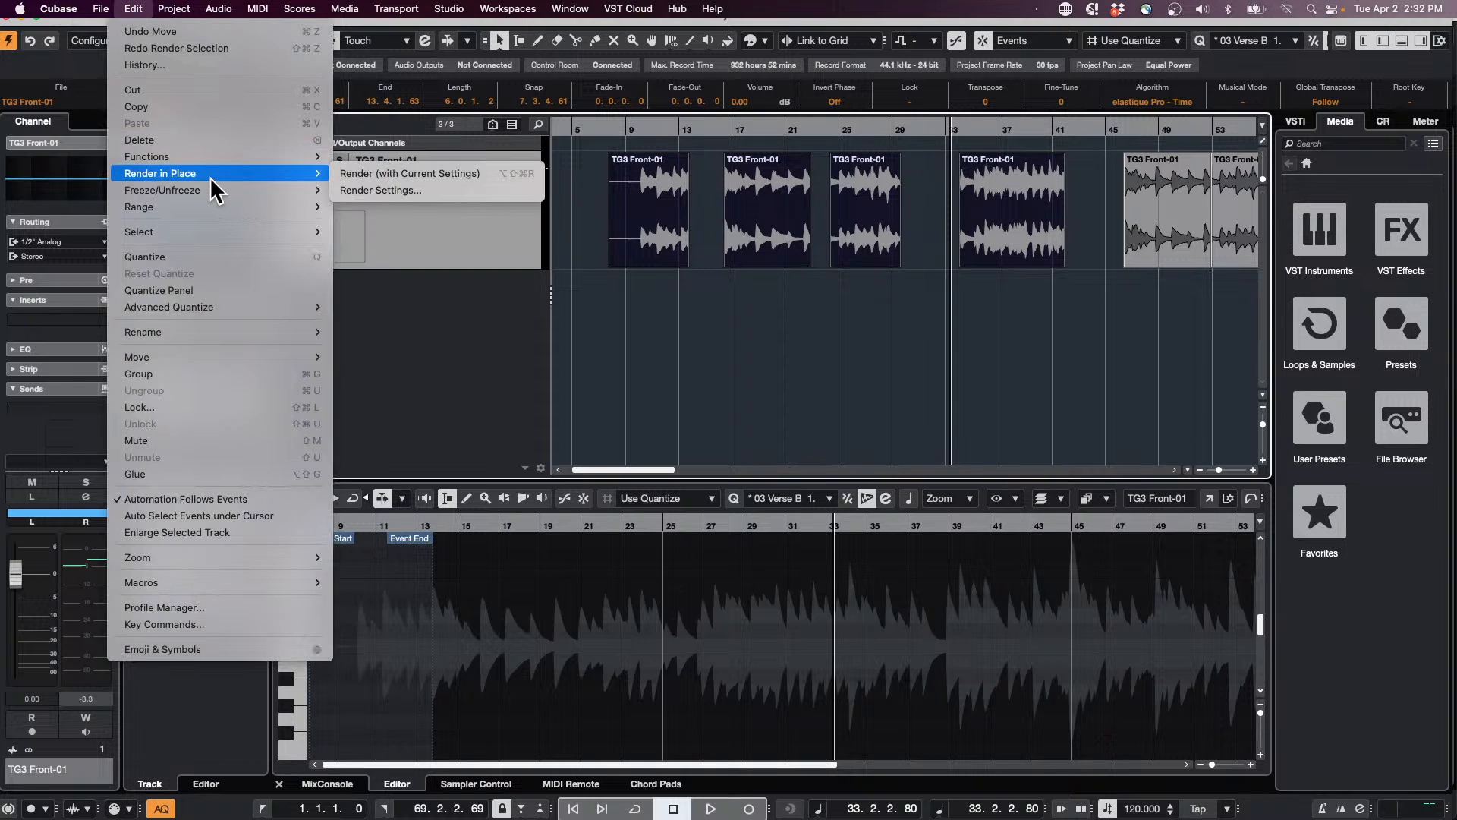
pyautogui.moveTo(226, 176)
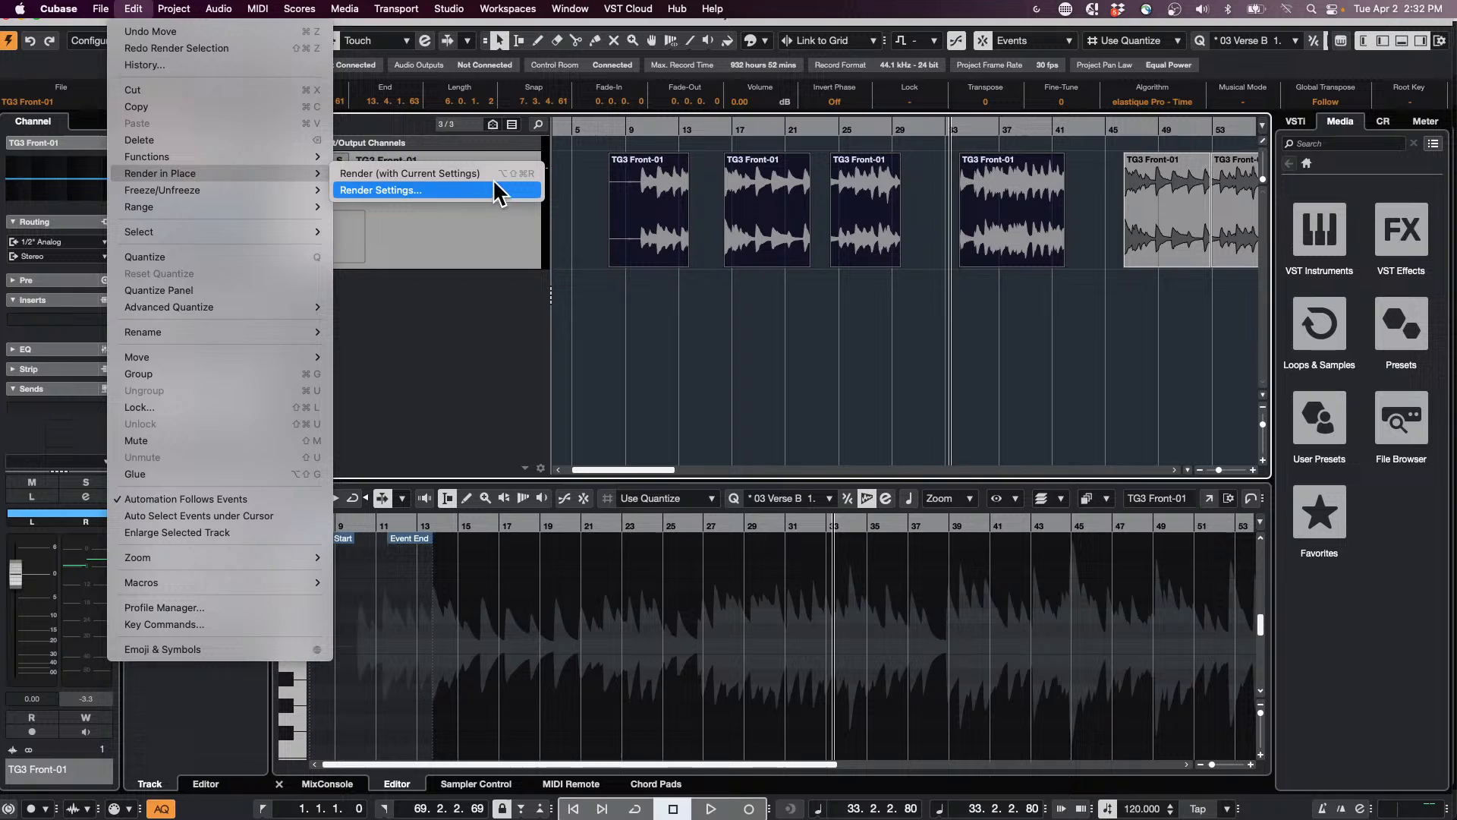
pyautogui.click(475, 199)
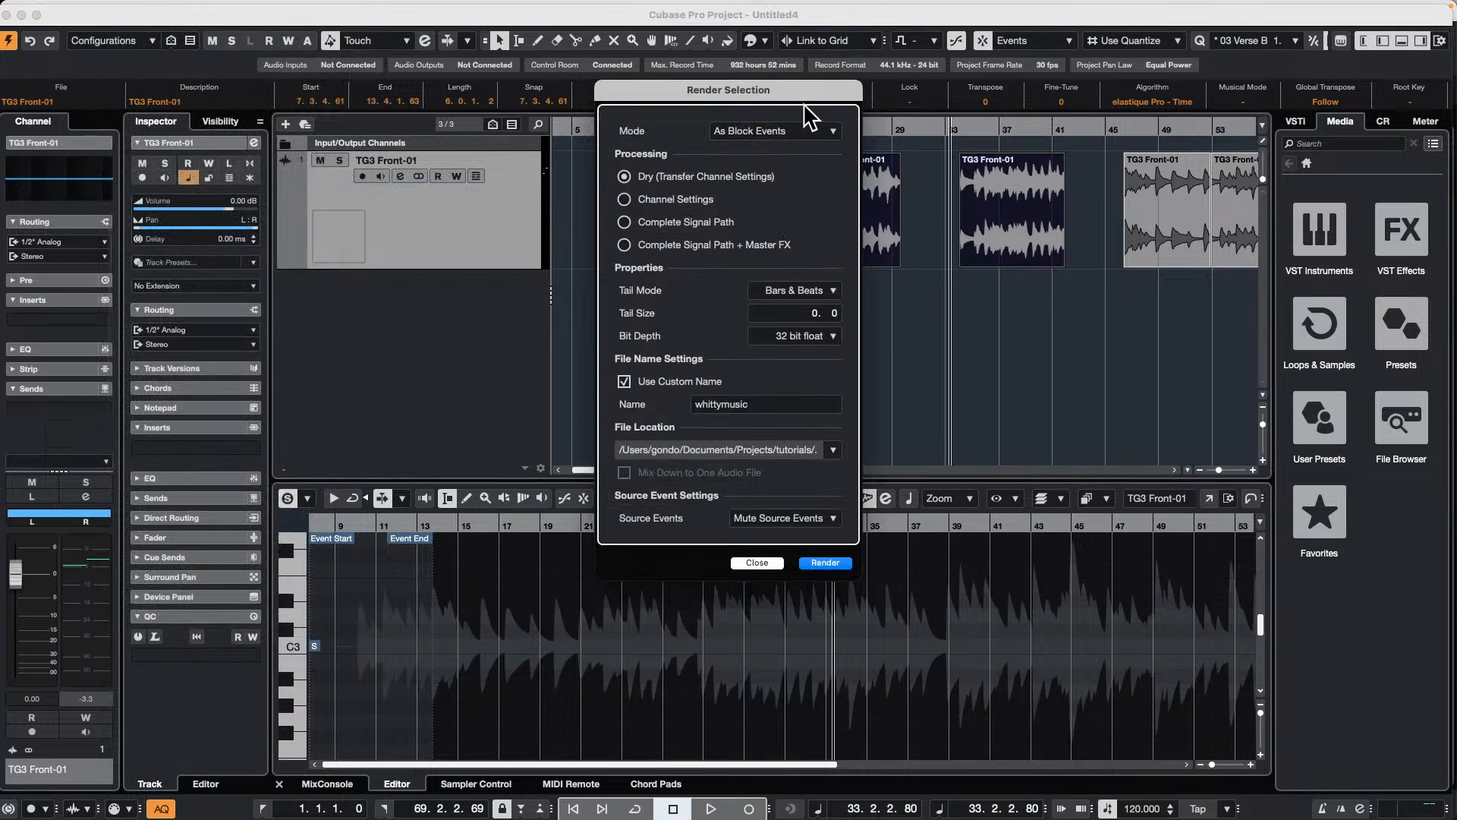
pyautogui.moveTo(697, 81); pyautogui.dragTo(316, 74)
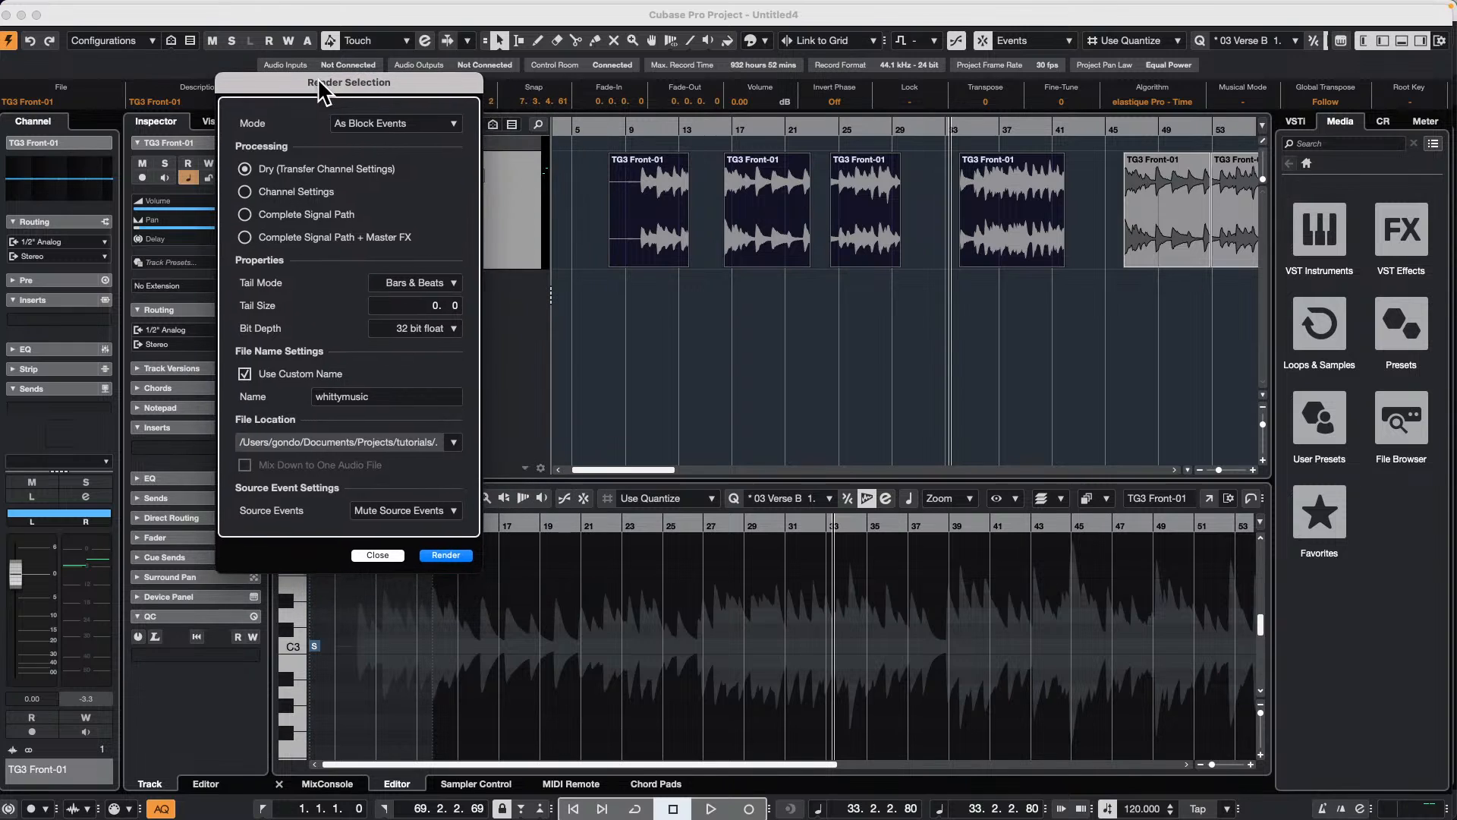
pyautogui.click(446, 556)
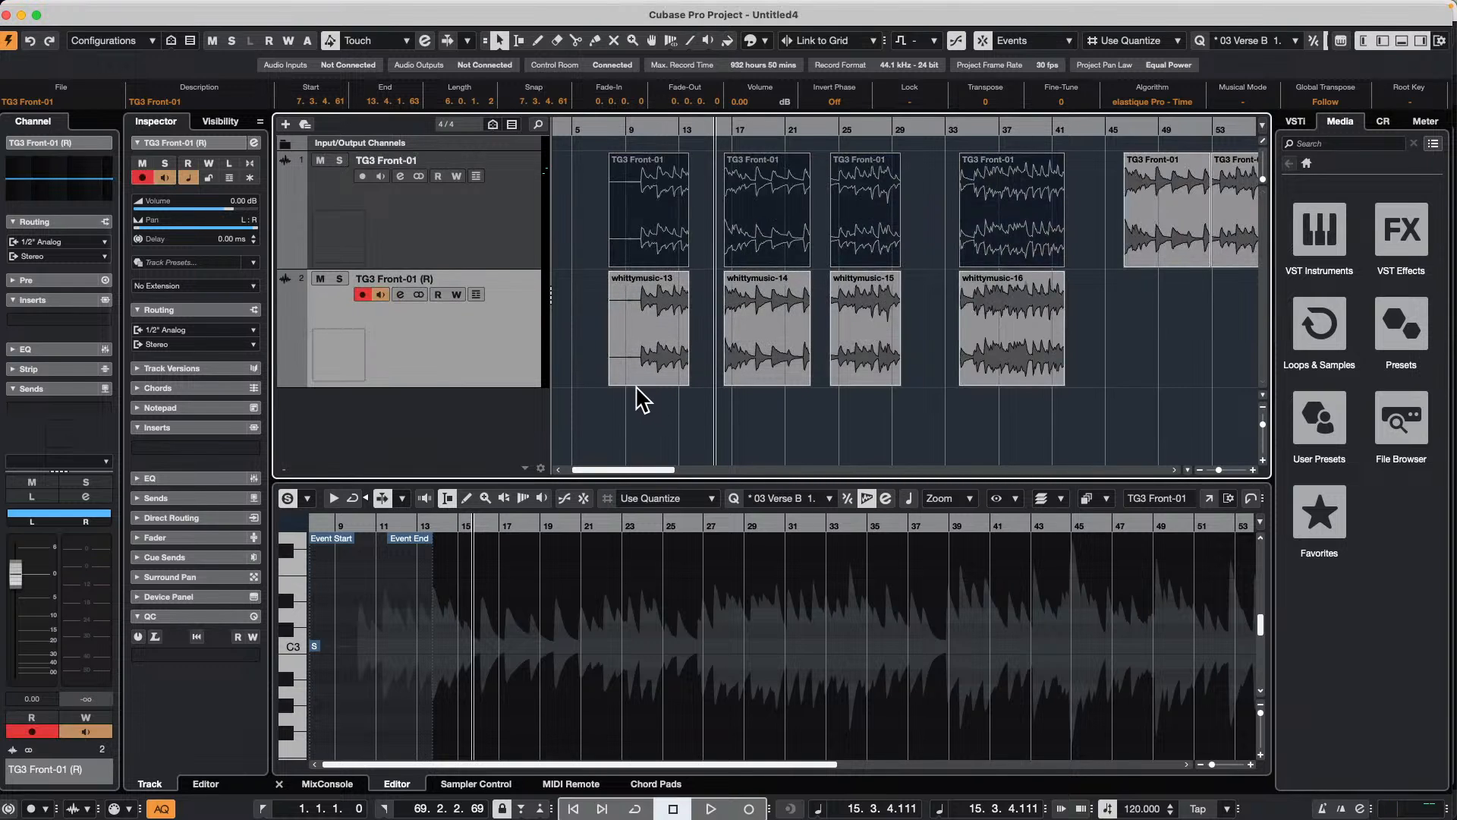
pyautogui.press('super+z')
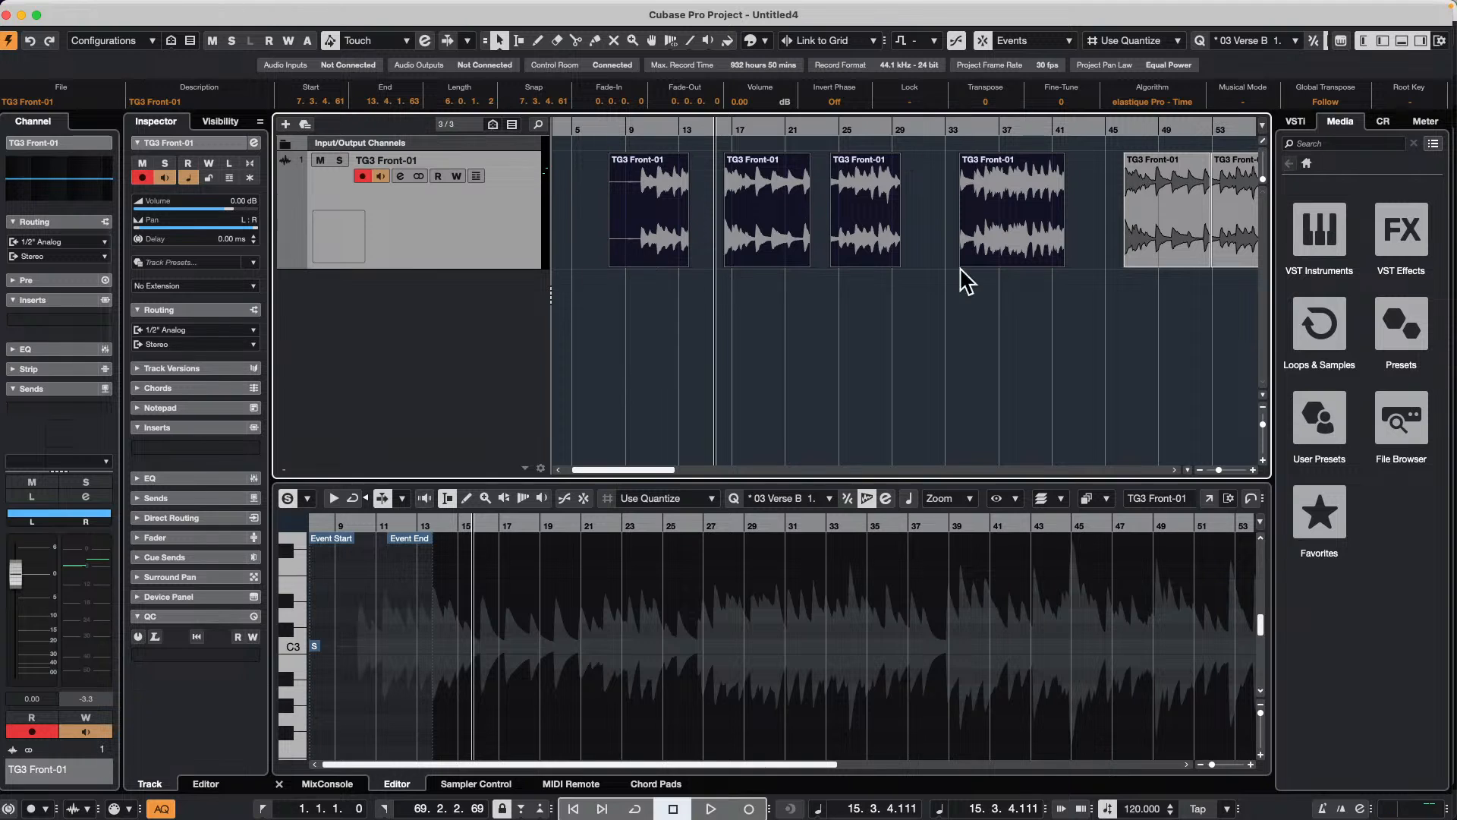
pyautogui.click(1005, 311)
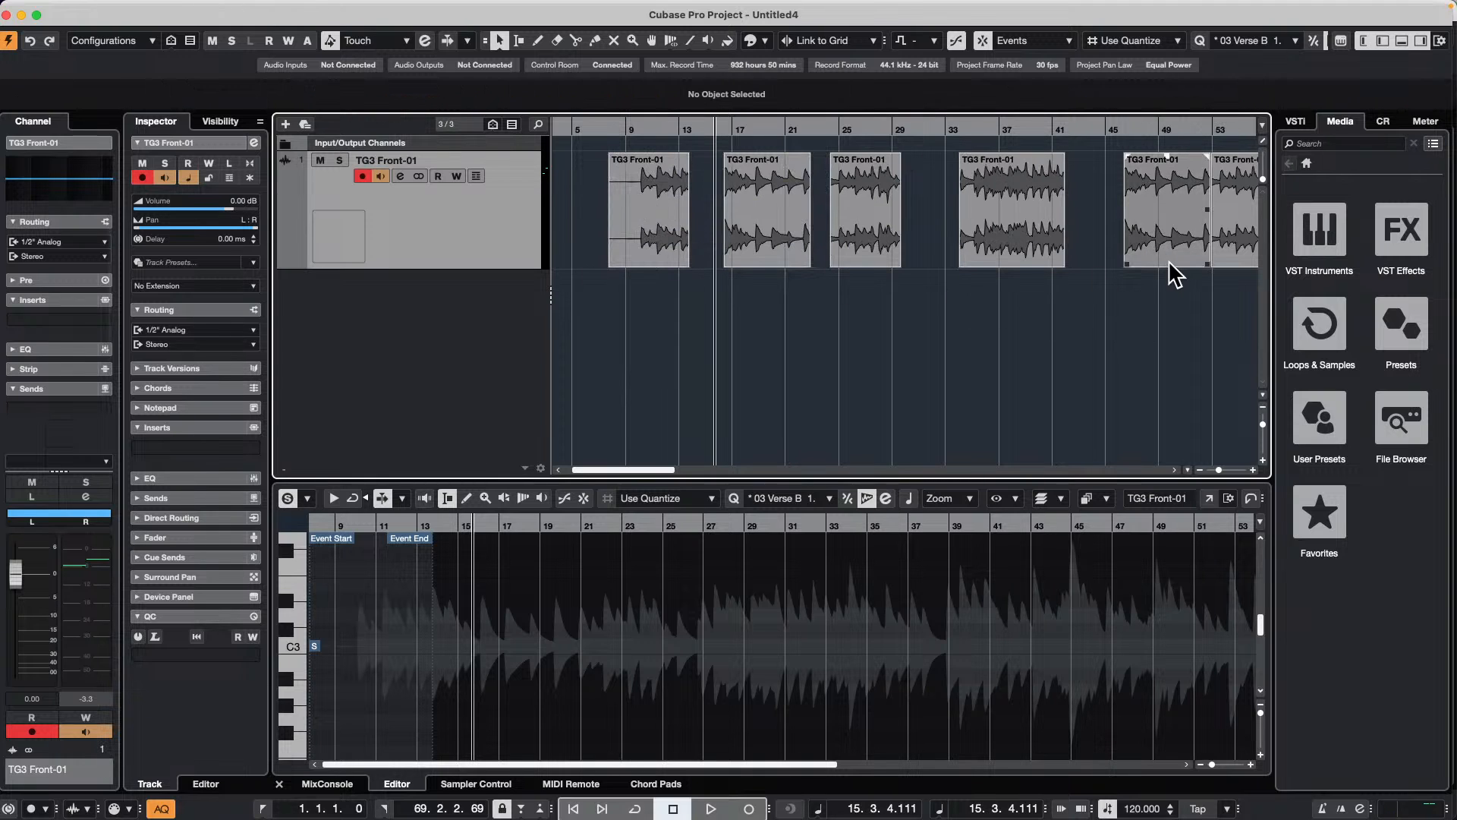
# Step: Move the fourth TG3 Front-01 event earlier to about bar 33 and the third event directly against its start
pyautogui.moveTo(1014, 234); pyautogui.dragTo(984, 265)
pyautogui.moveTo(874, 229); pyautogui.dragTo(903, 218)
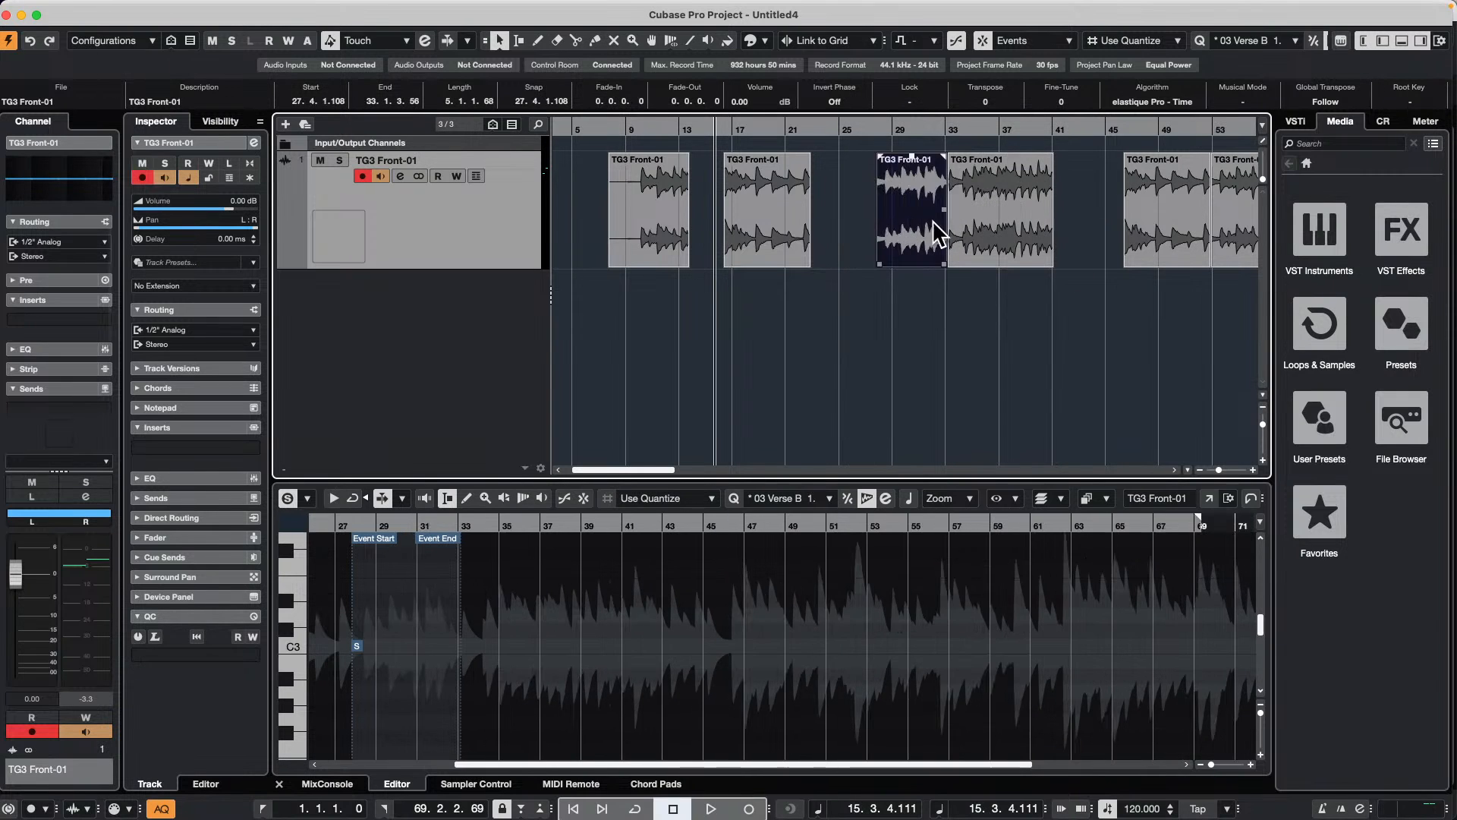
pyautogui.click(1019, 218)
pyautogui.moveTo(1024, 230)
pyautogui.mouseDown()
pyautogui.moveTo(1051, 221)
pyautogui.moveTo(1028, 228)
pyautogui.mouseUp()
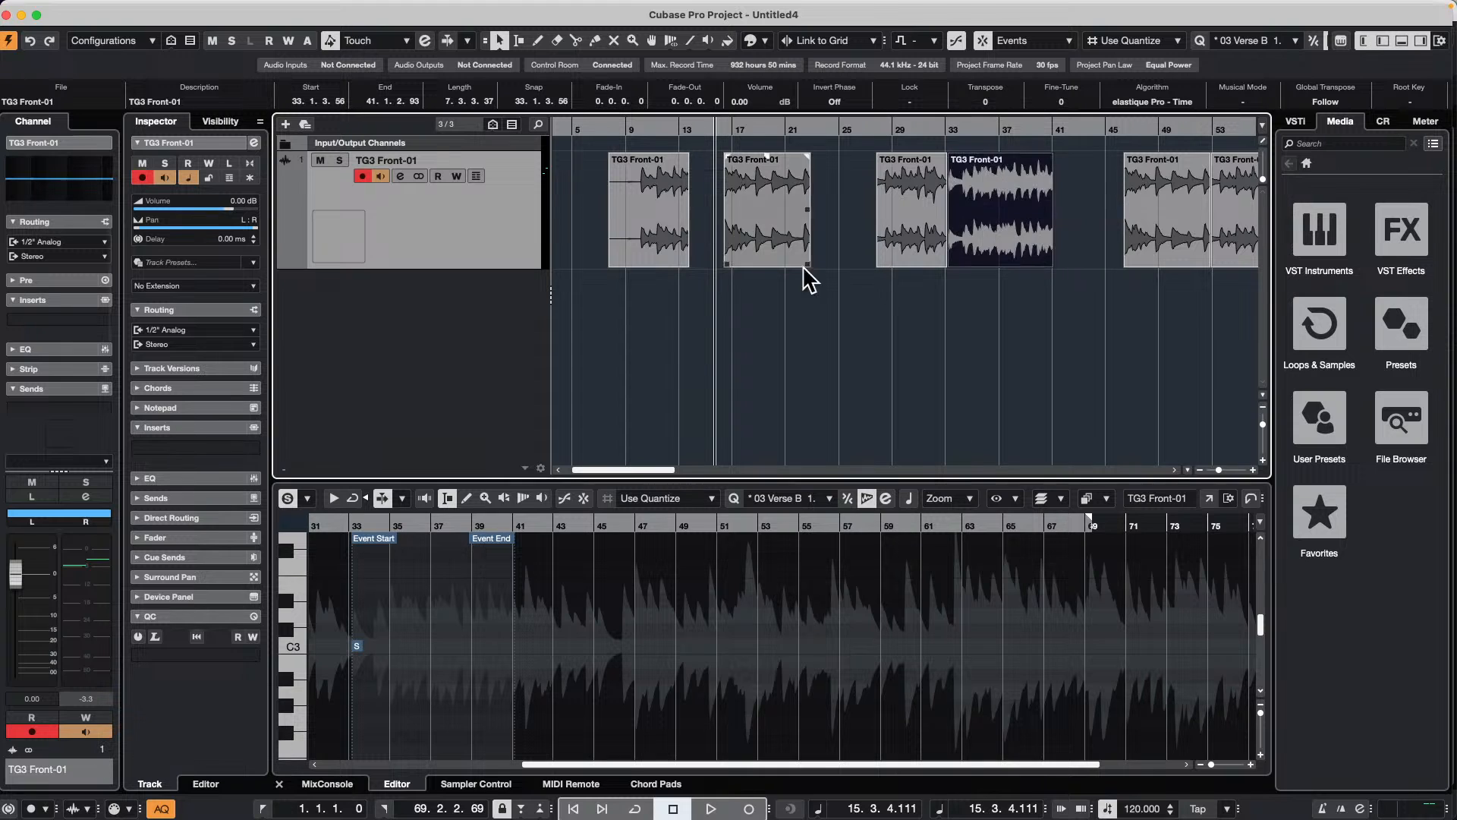
pyautogui.click(781, 340)
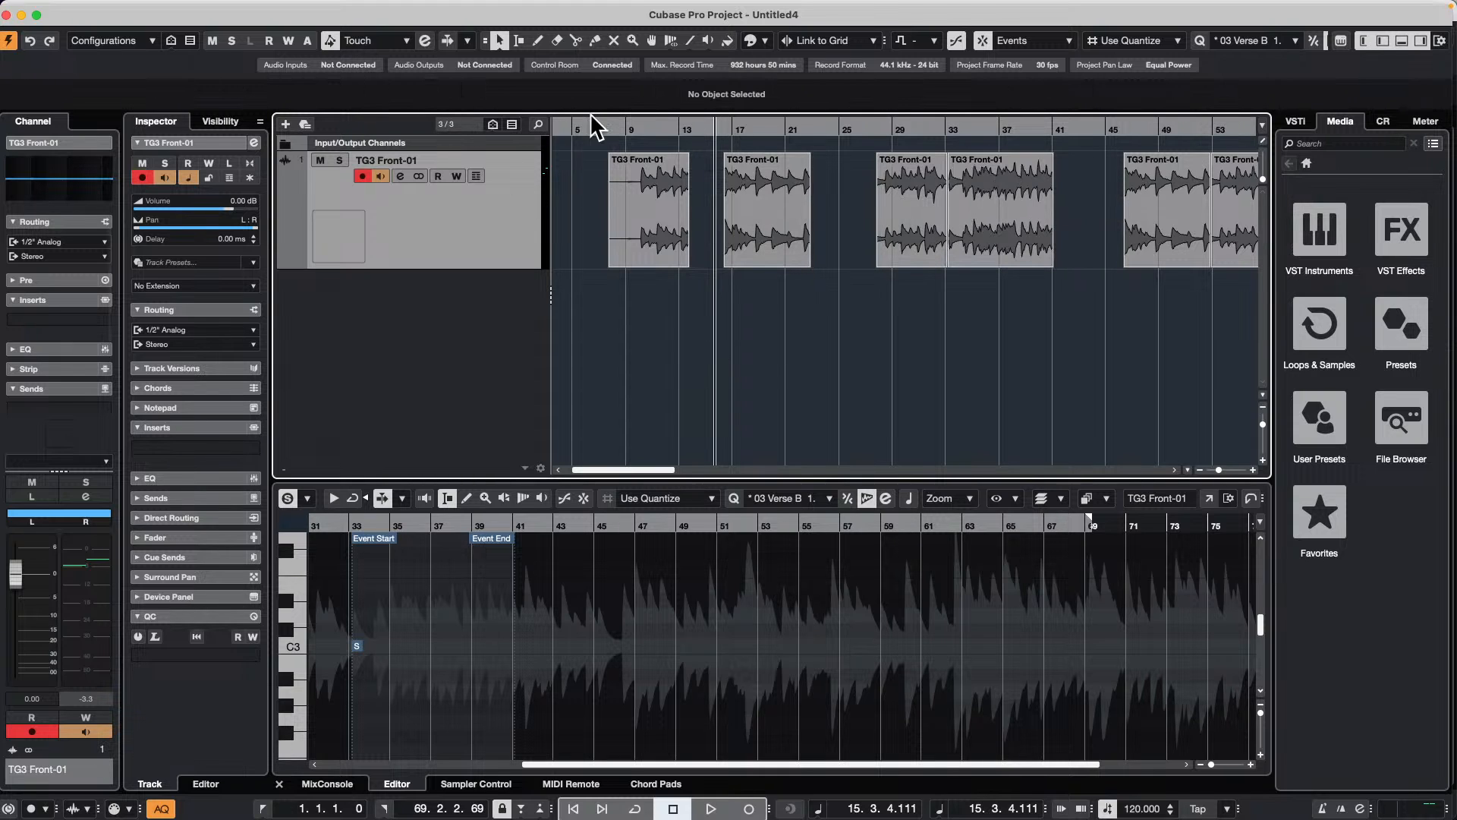
pyautogui.moveTo(579, 124); pyautogui.dragTo(572, 113)
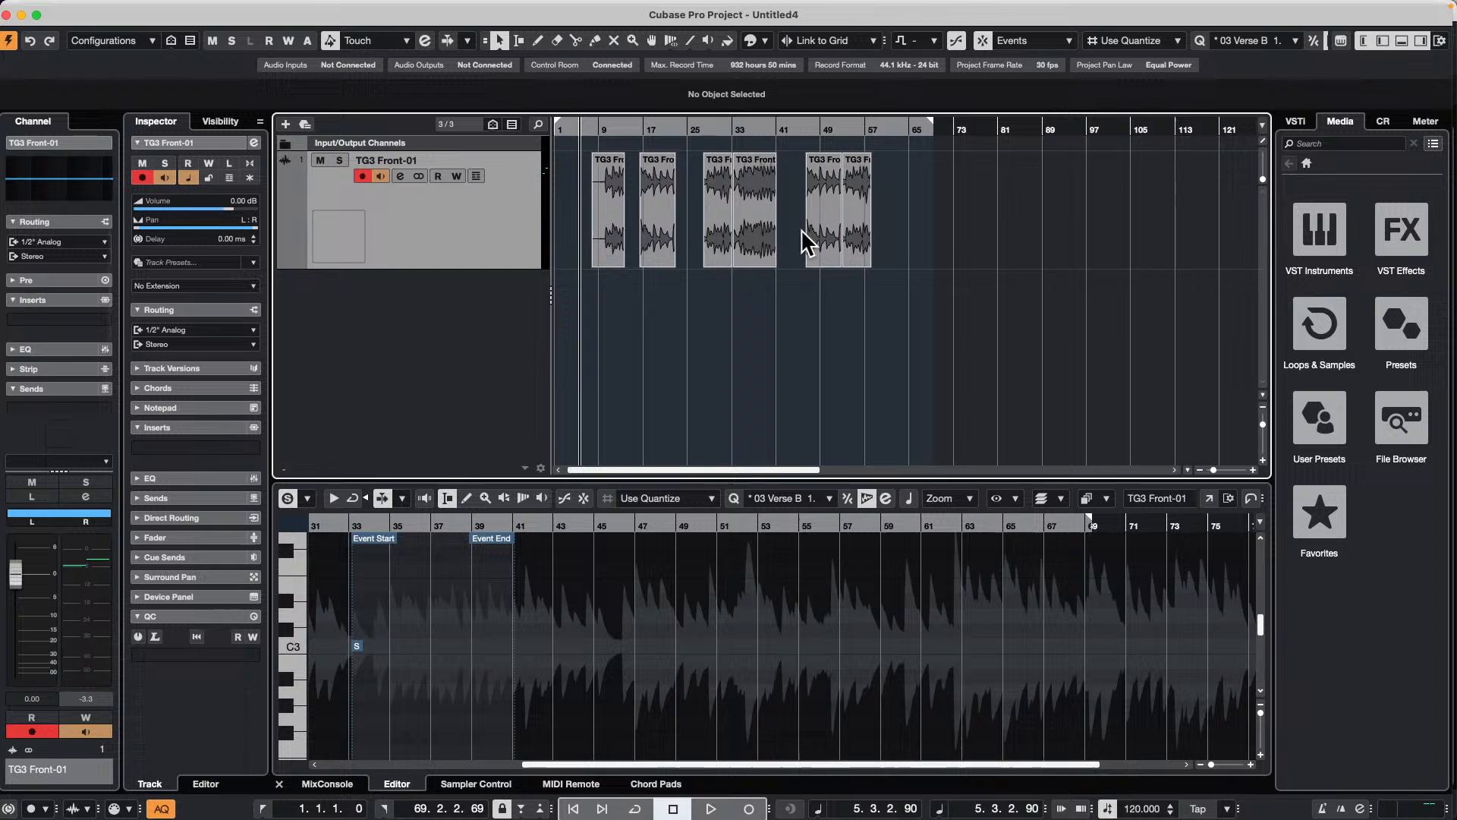
# Step: Render all six TG3 Front-01 events in place with the As Block Events mode and undo the render
pyautogui.click(829, 250)
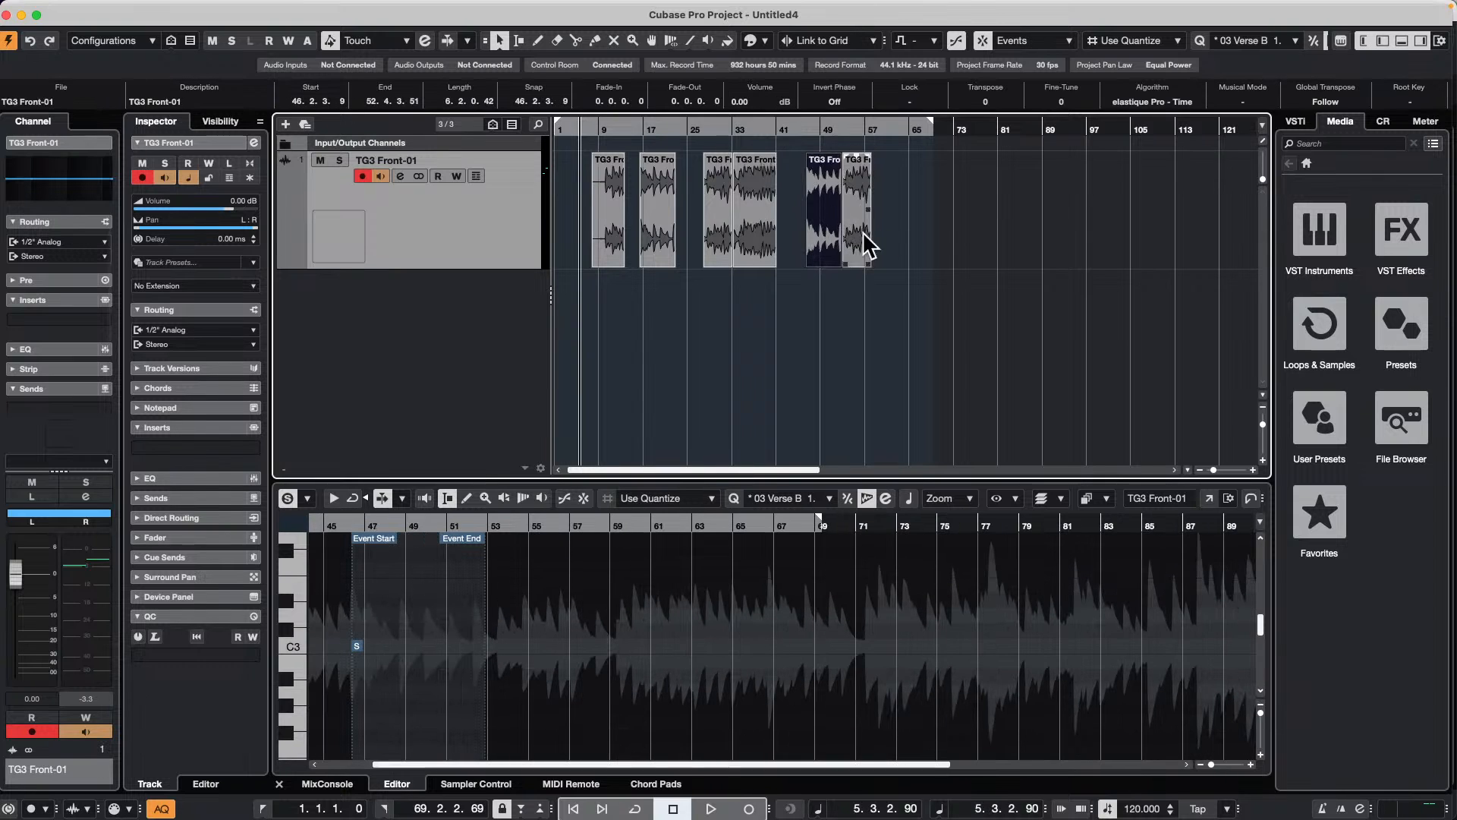
pyautogui.click(743, 242)
pyautogui.click(707, 243)
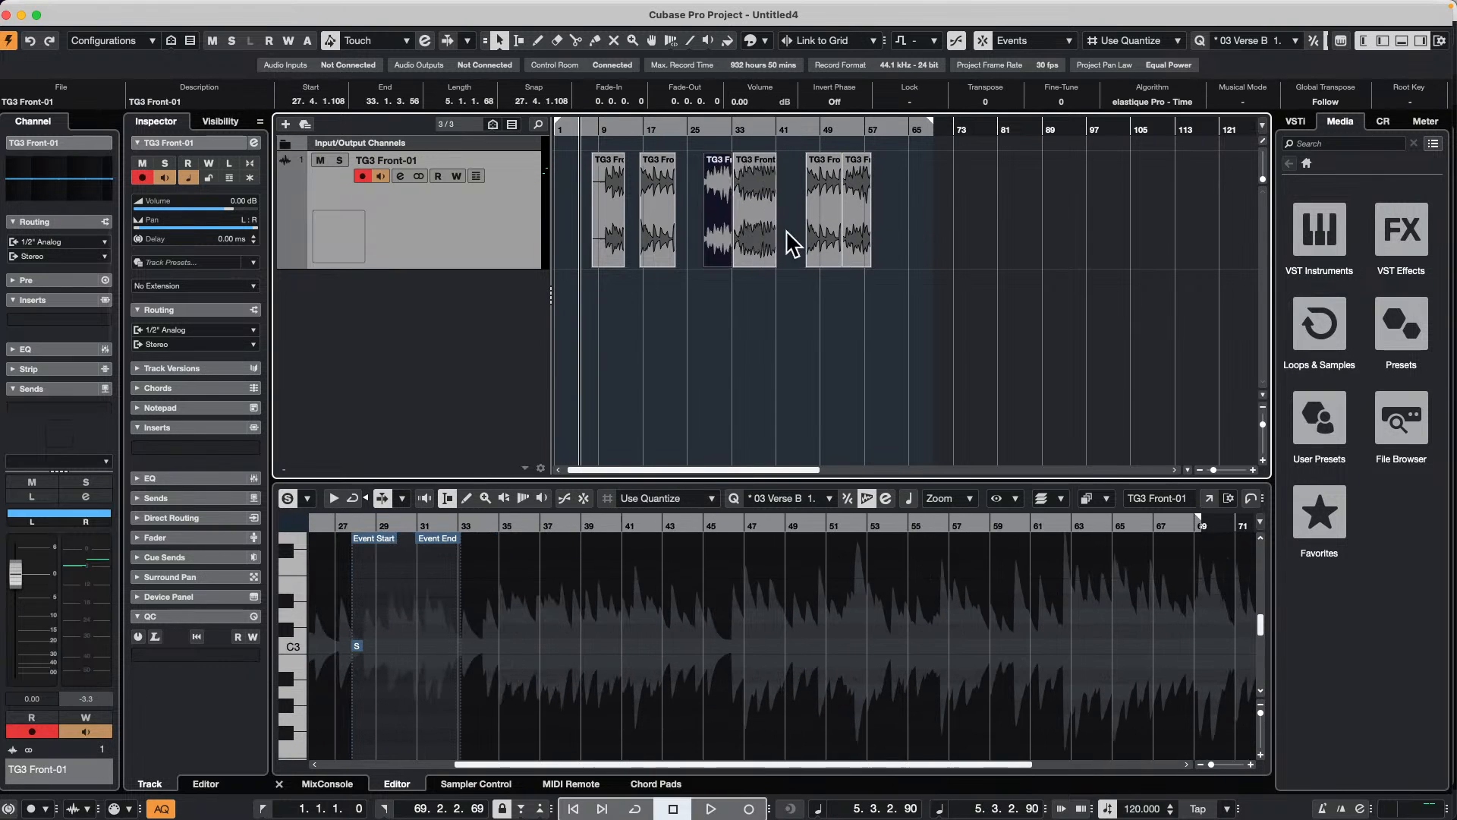
pyautogui.click(940, 222)
pyautogui.moveTo(945, 235); pyautogui.dragTo(599, 257)
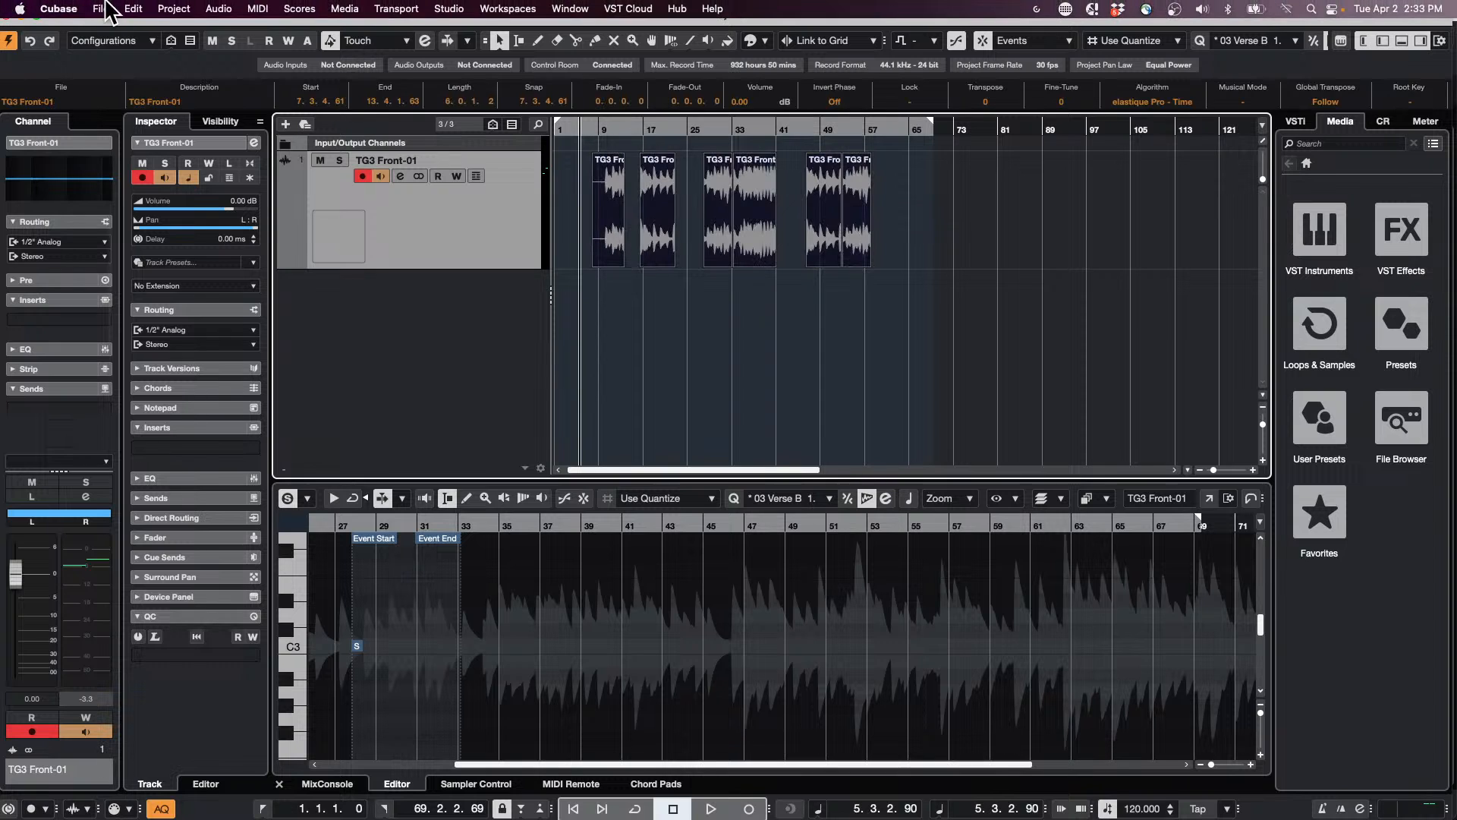
pyautogui.click(134, 9)
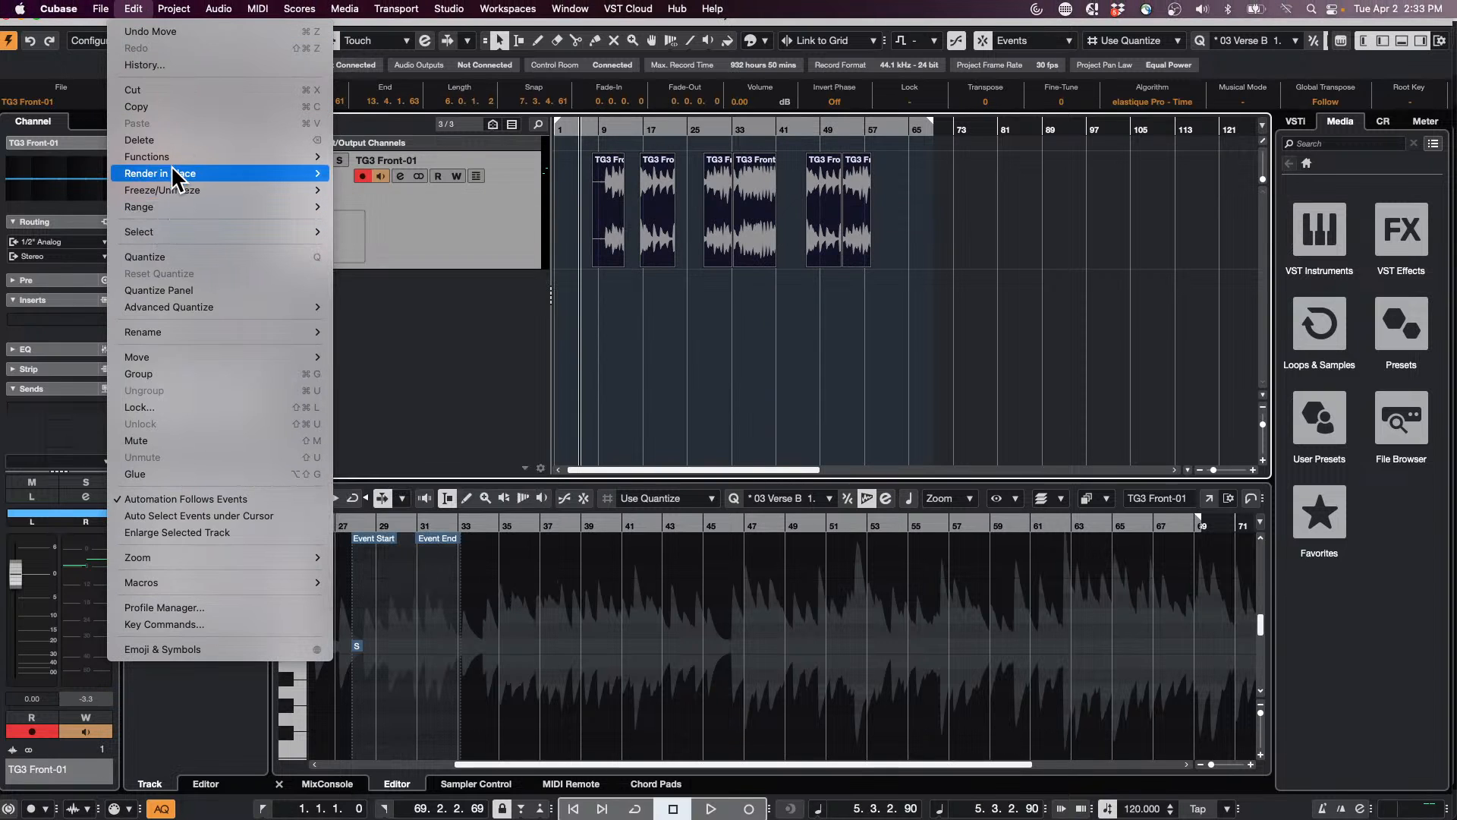
pyautogui.moveTo(173, 180)
pyautogui.click(416, 191)
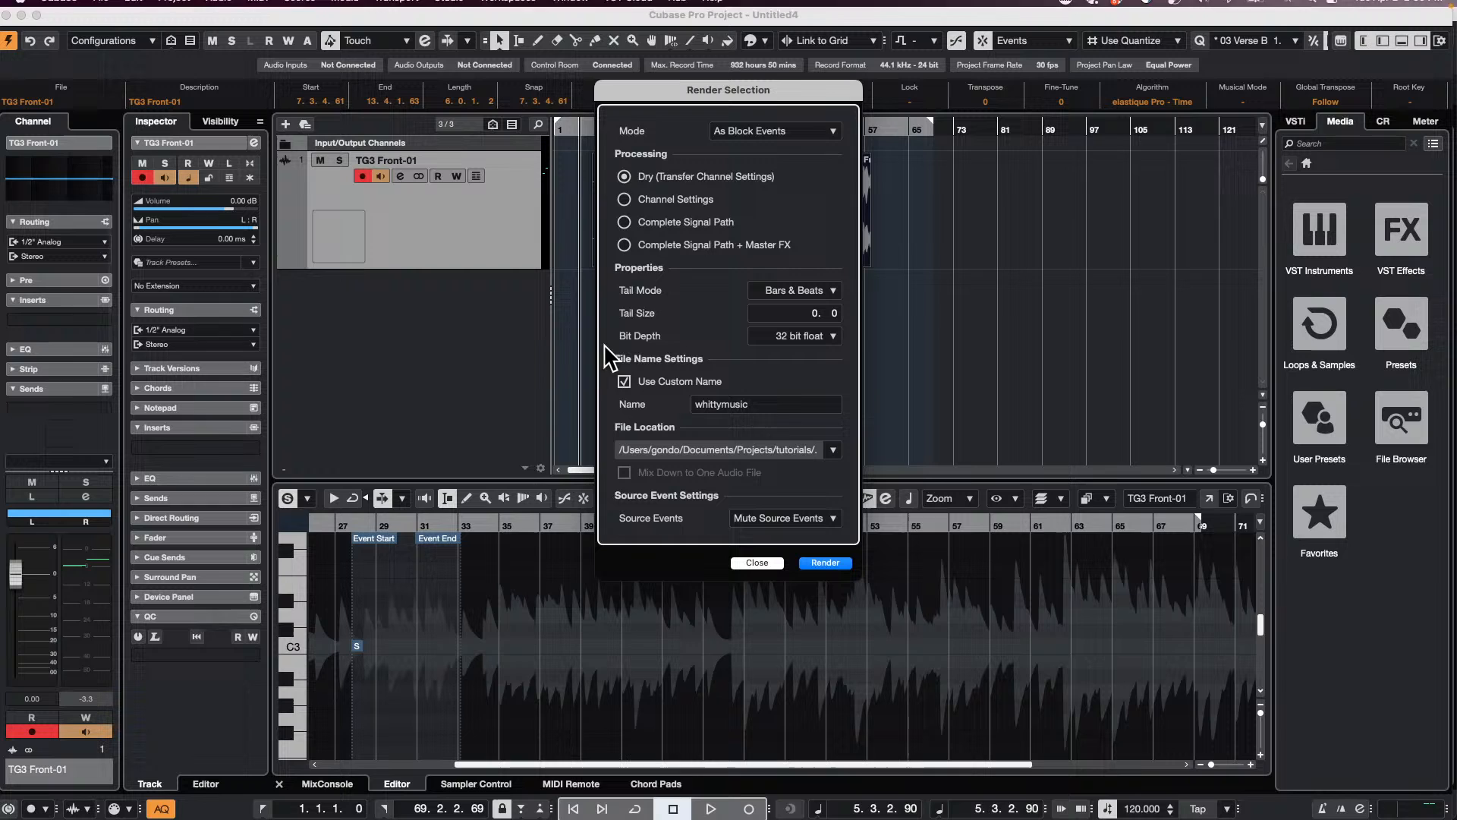
pyautogui.moveTo(768, 94); pyautogui.dragTo(1113, 110)
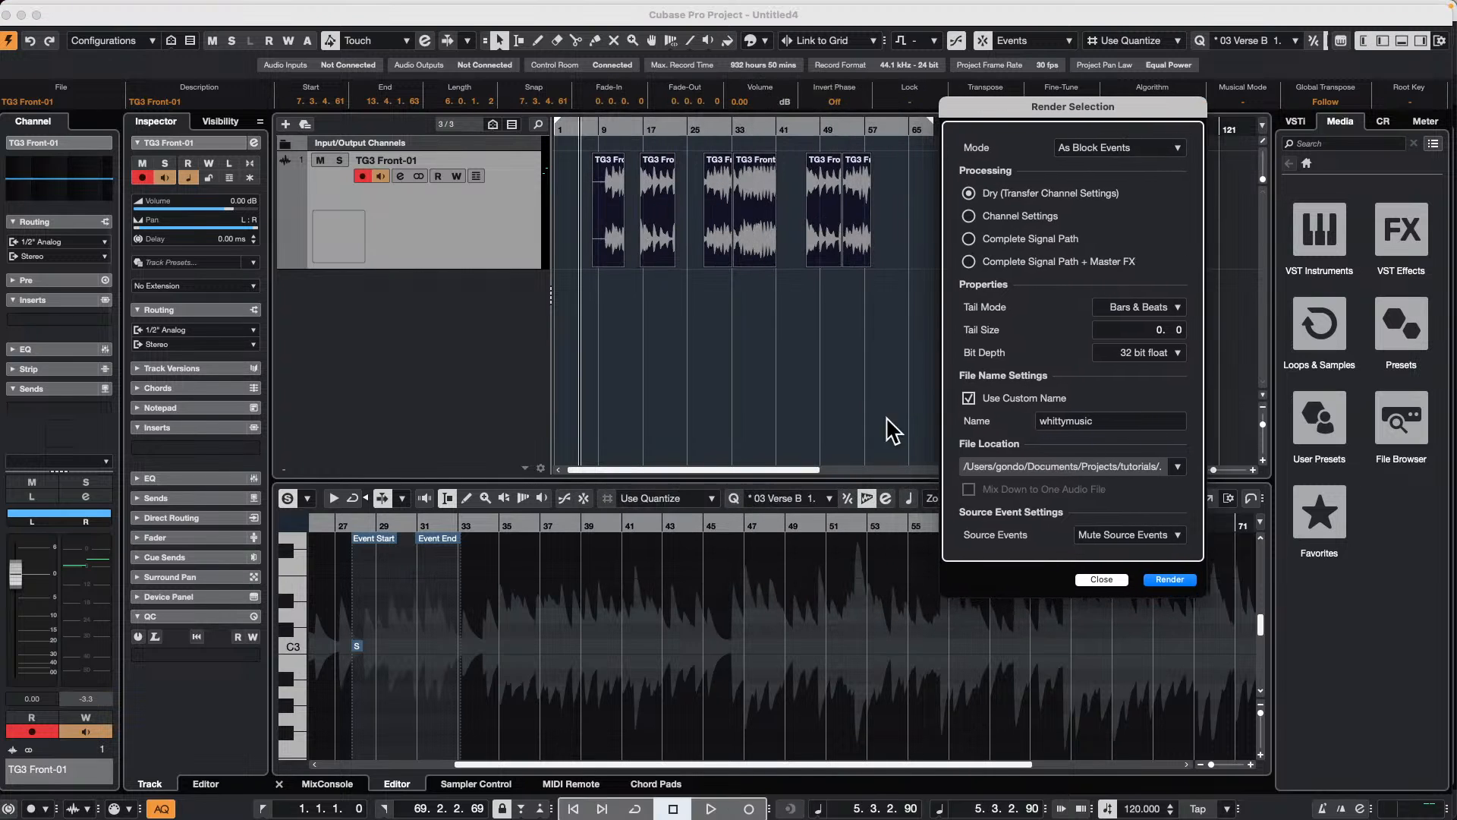
pyautogui.click(1169, 579)
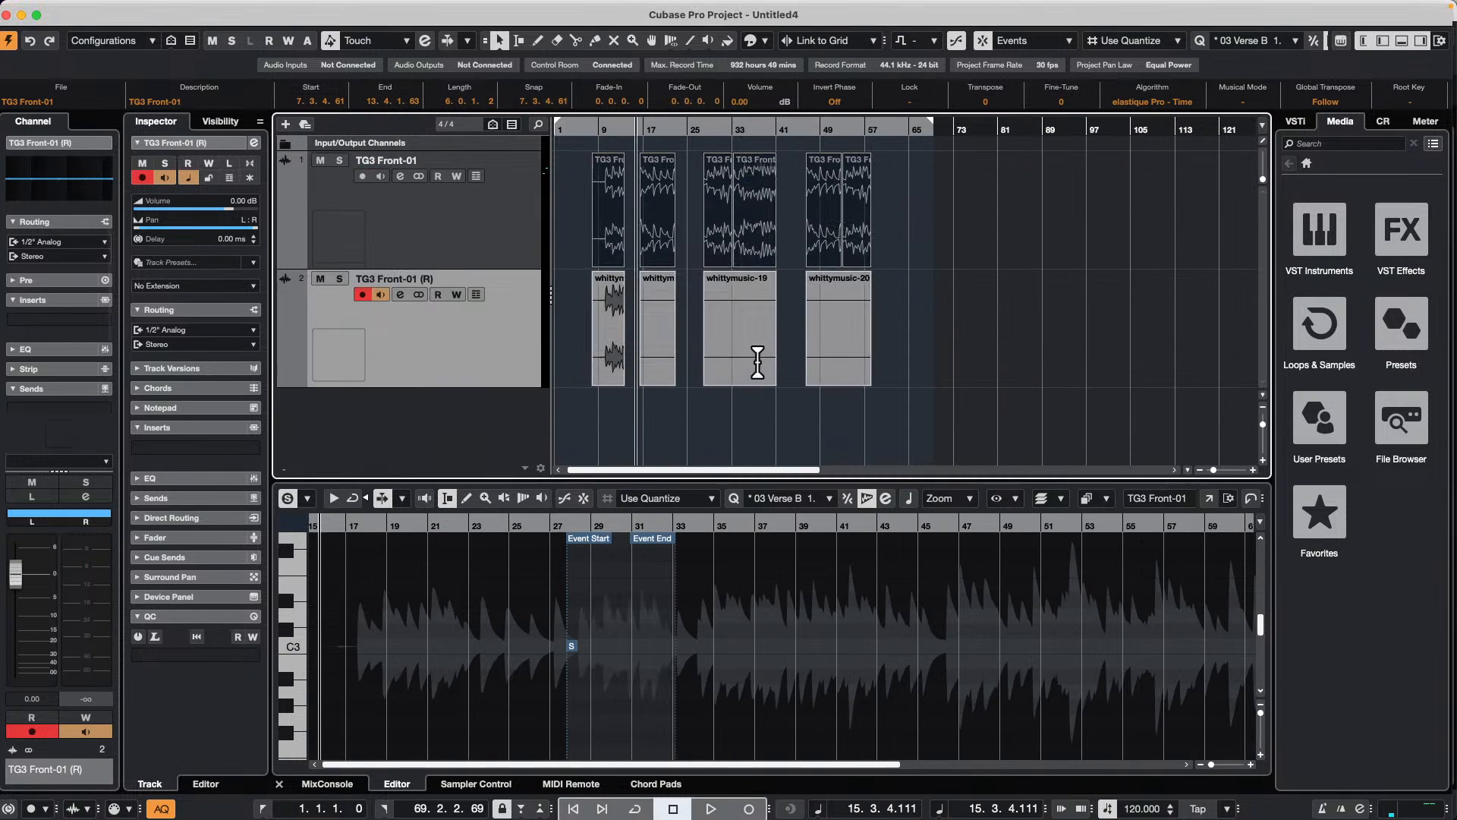
pyautogui.click(995, 351)
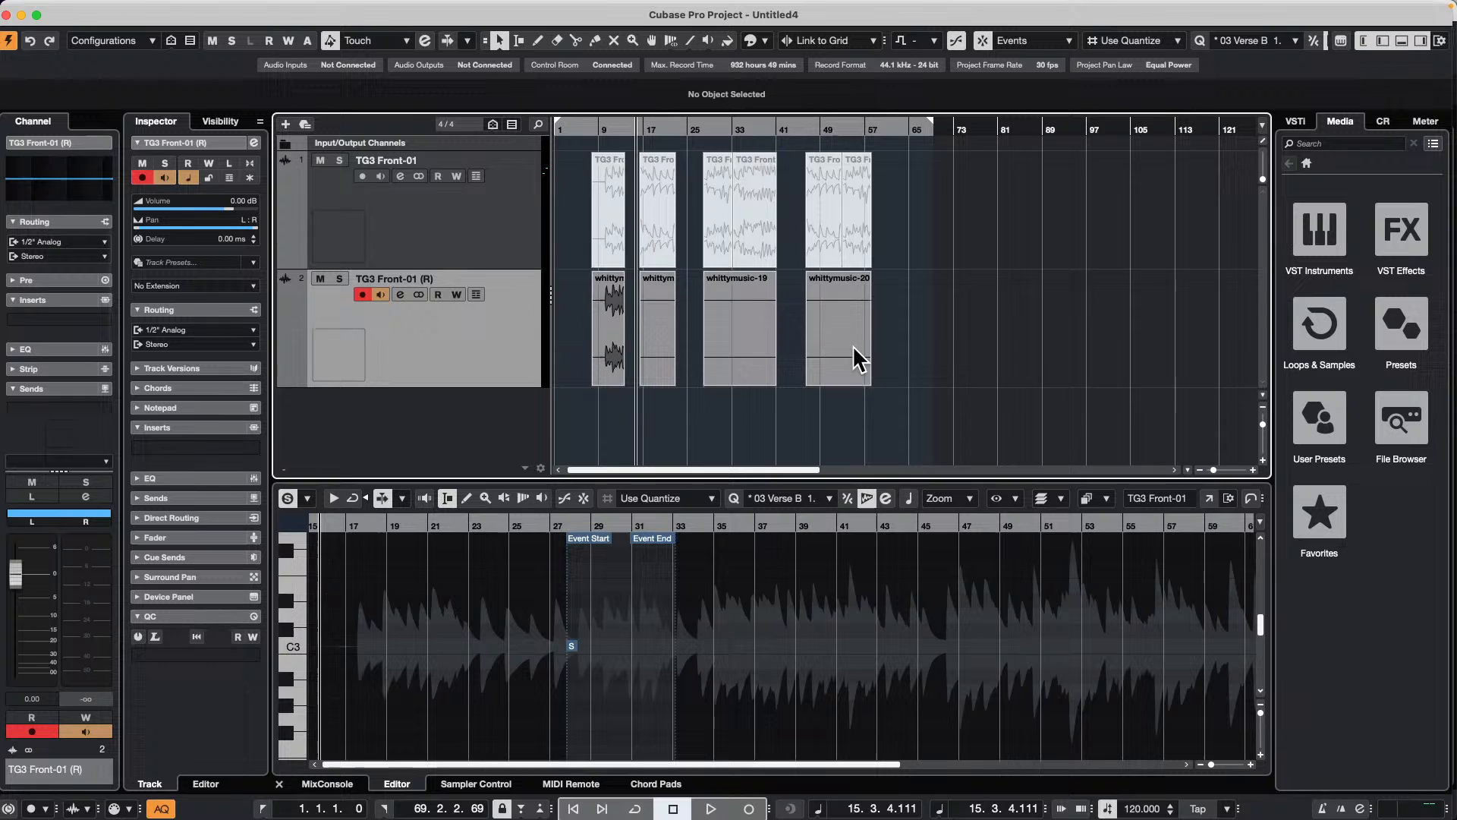
pyautogui.press('super+z')
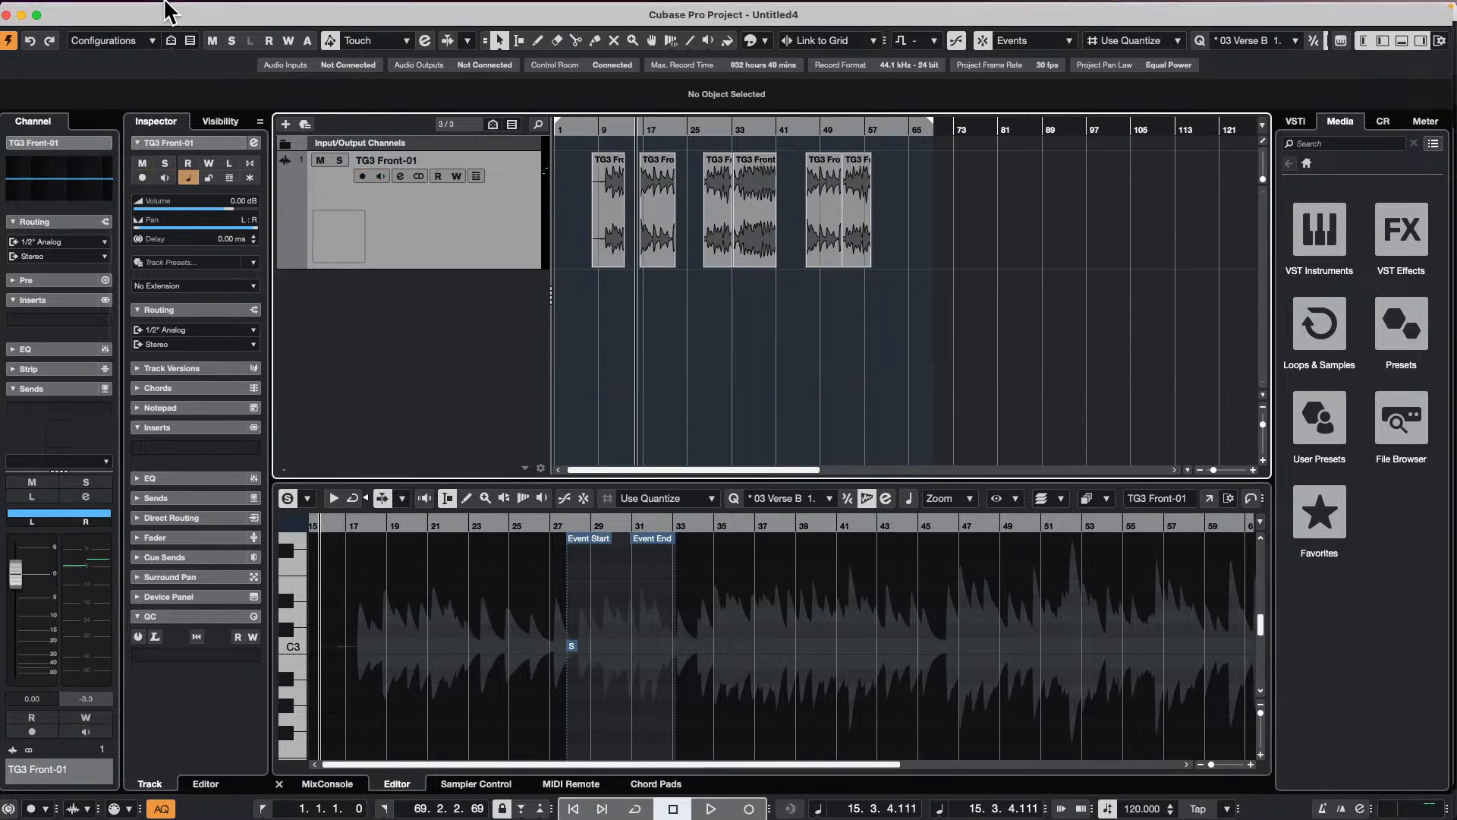
# Step: Render the whole TG3 Front-01 track in place as block events, select the rendered third block, and undo the render
pyautogui.click(134, 8)
pyautogui.moveTo(170, 172)
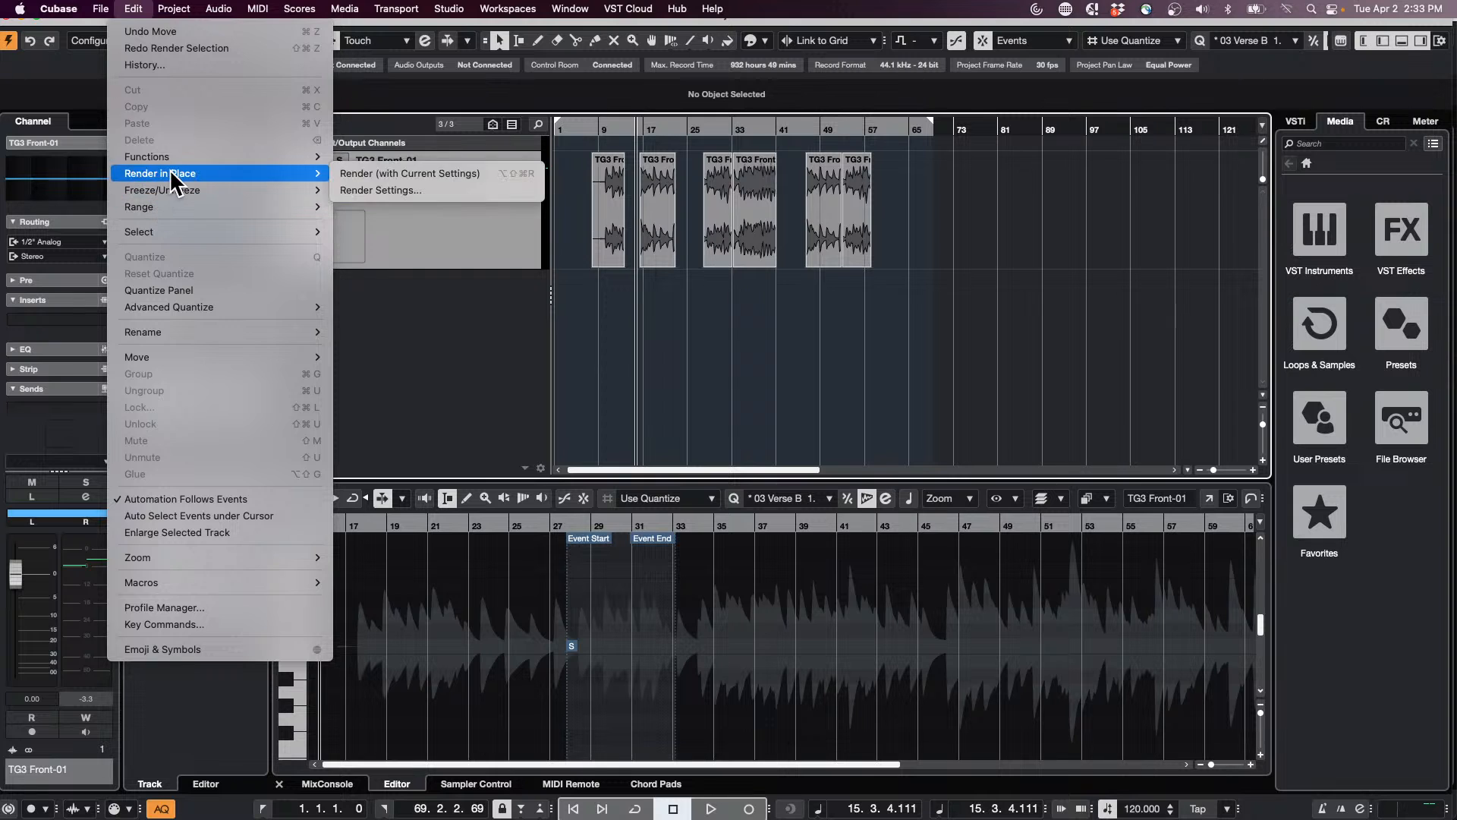
pyautogui.click(448, 206)
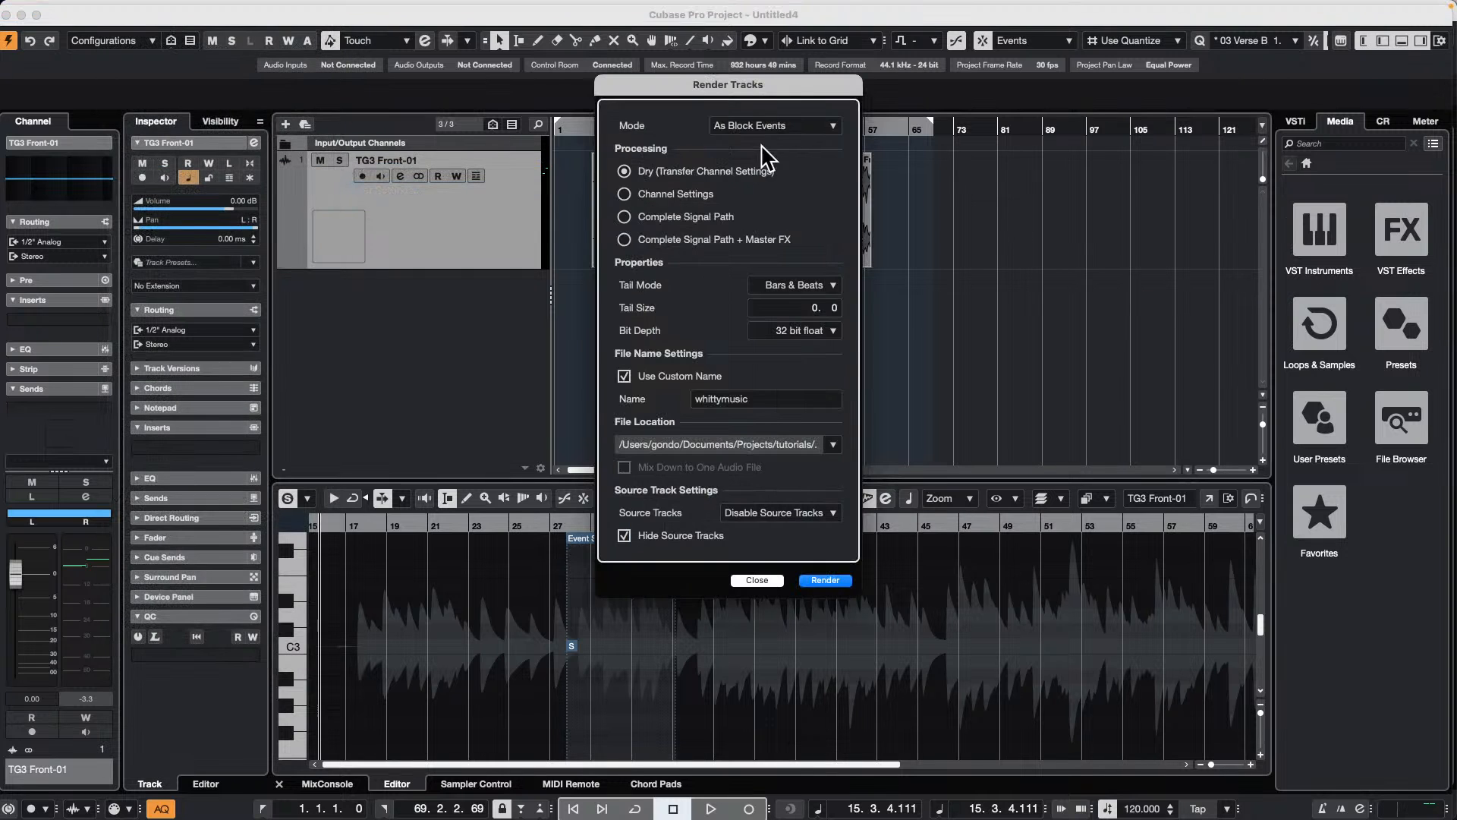
pyautogui.moveTo(777, 85); pyautogui.dragTo(1165, 156)
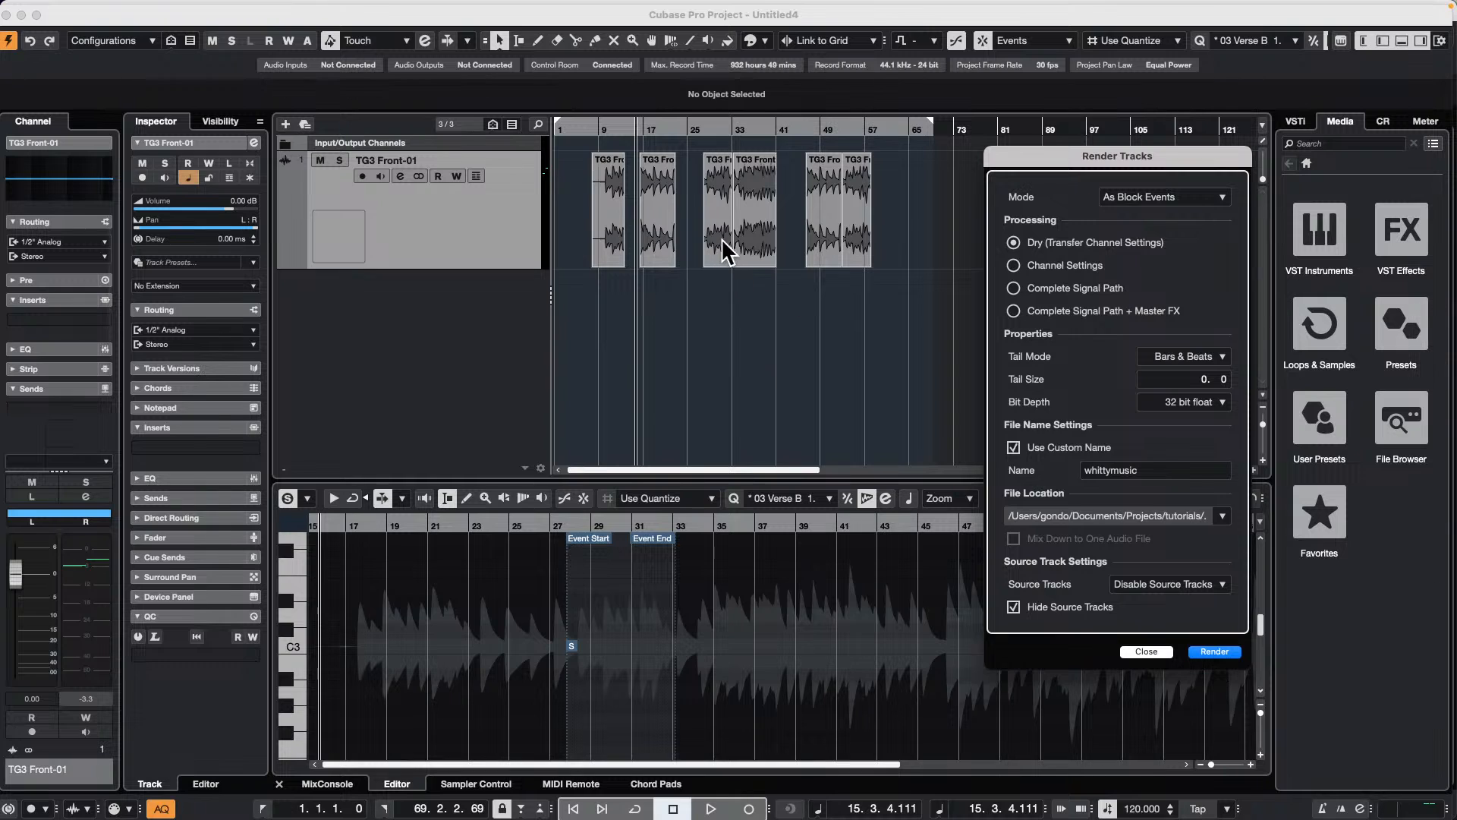
pyautogui.click(1212, 651)
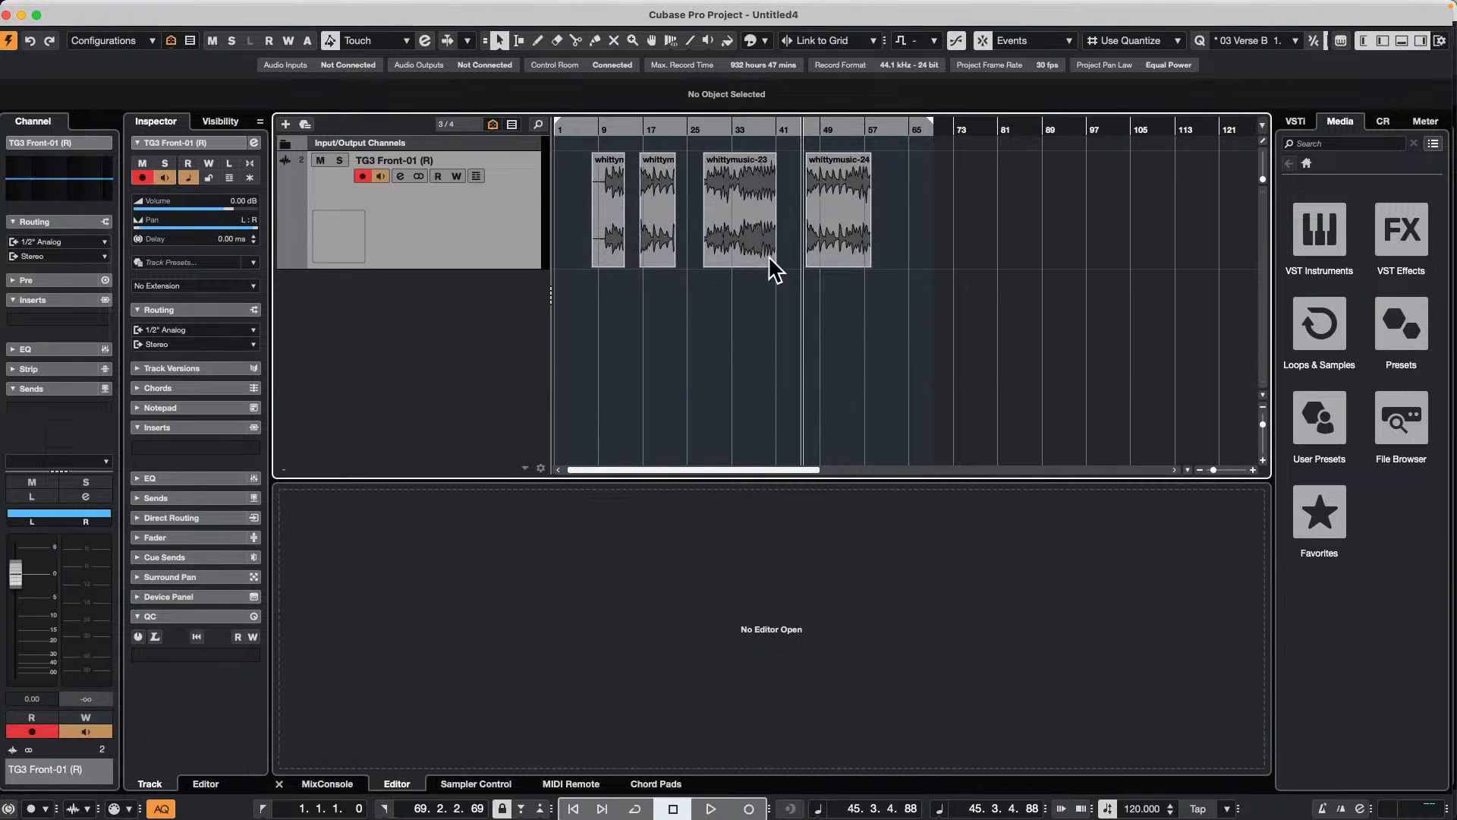
pyautogui.click(746, 244)
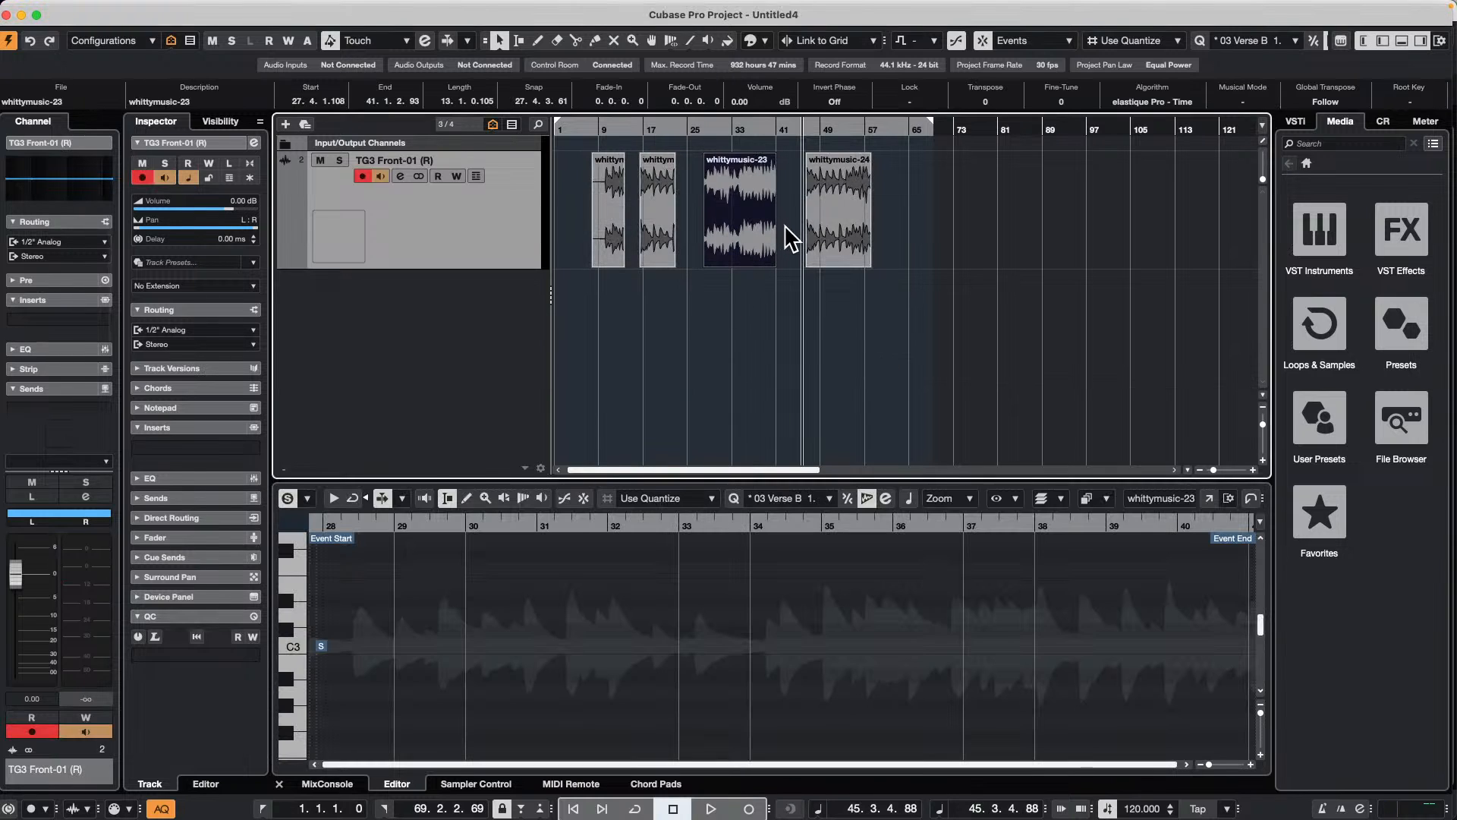
pyautogui.press('super+z')
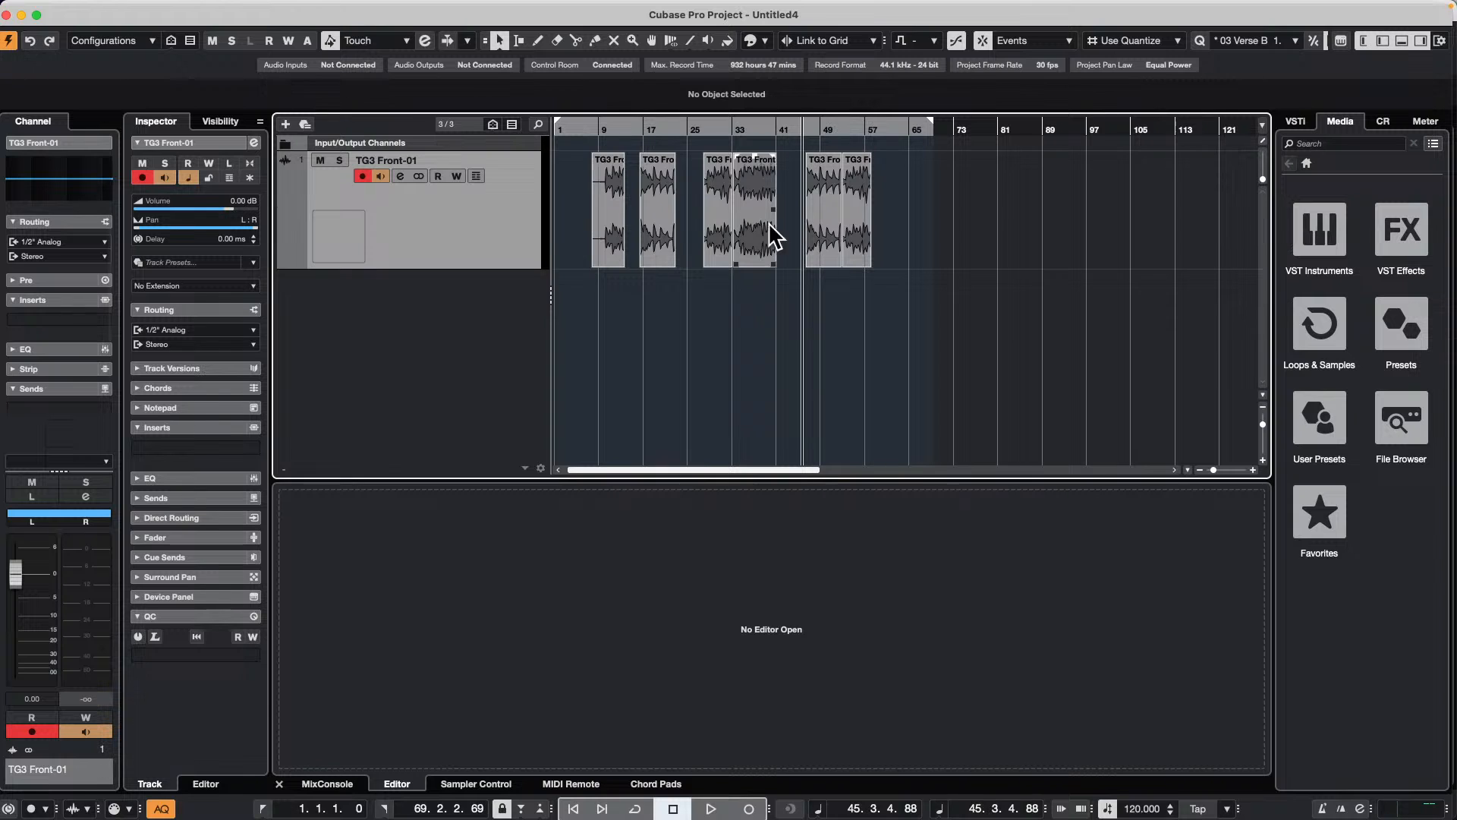
# Step: Turn off monitoring and record enable on the TG3 Front-01 track
pyautogui.click(133, 8)
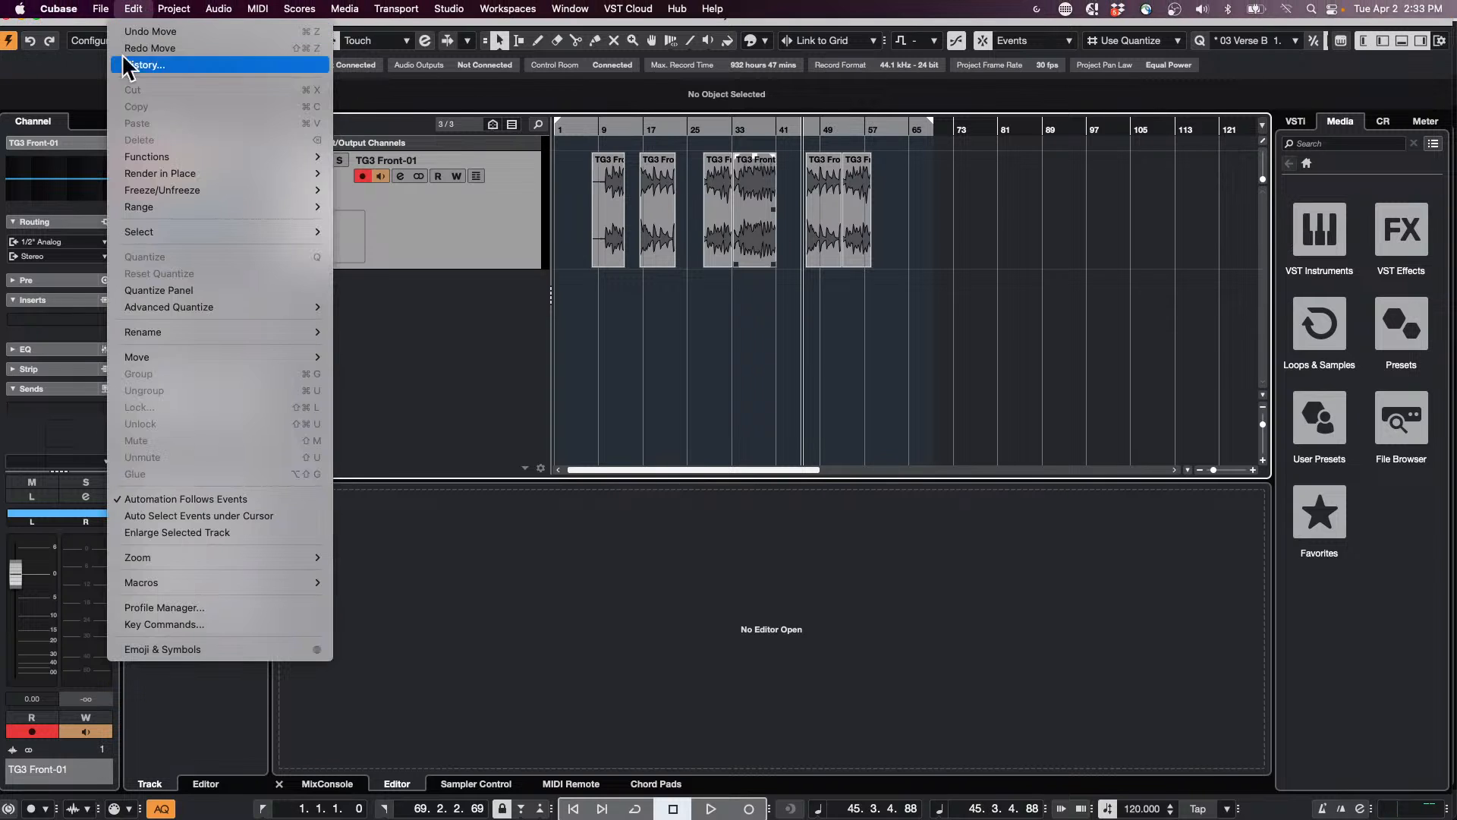
pyautogui.click(379, 176)
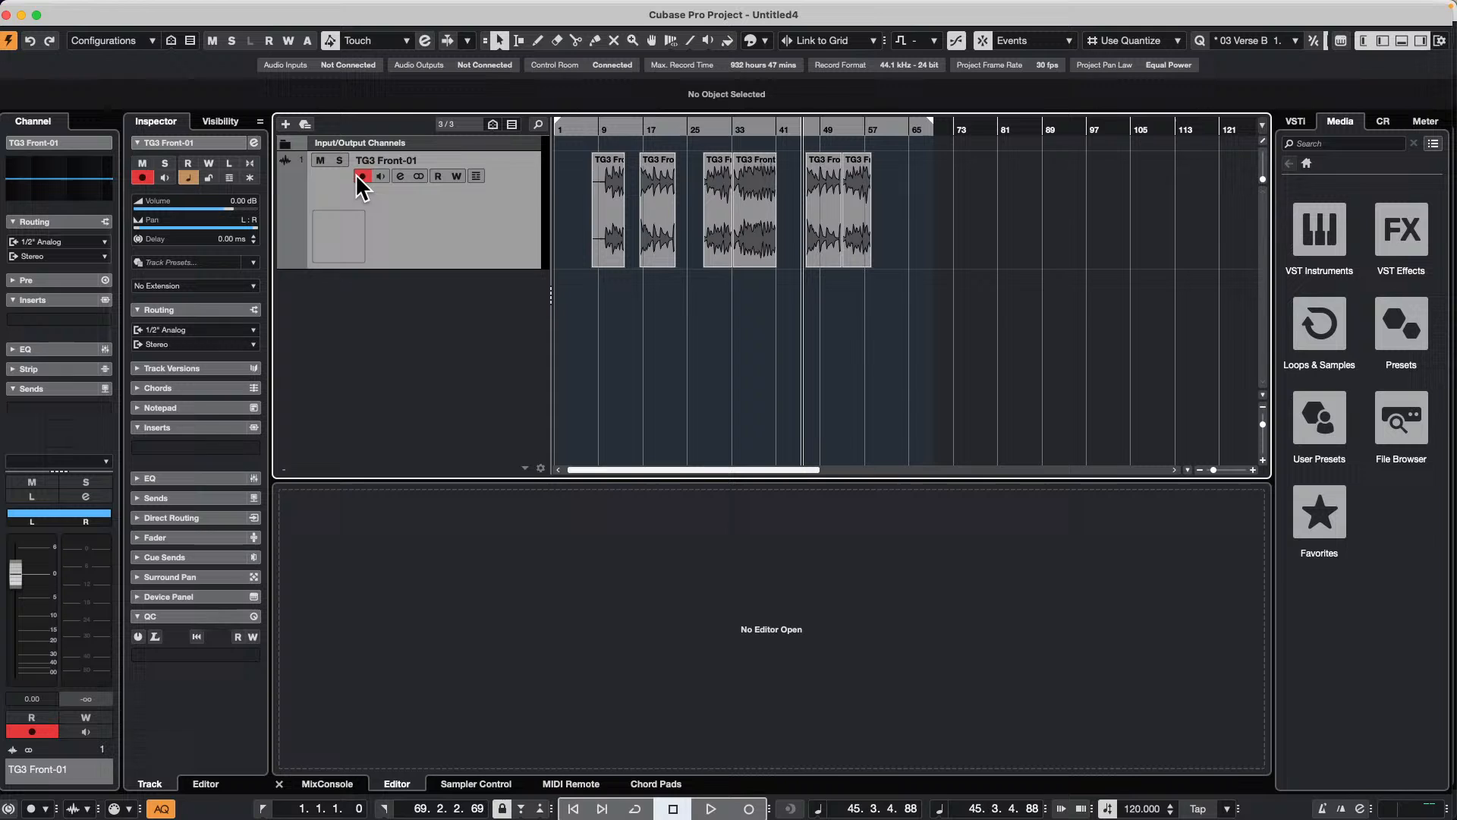
pyautogui.click(362, 176)
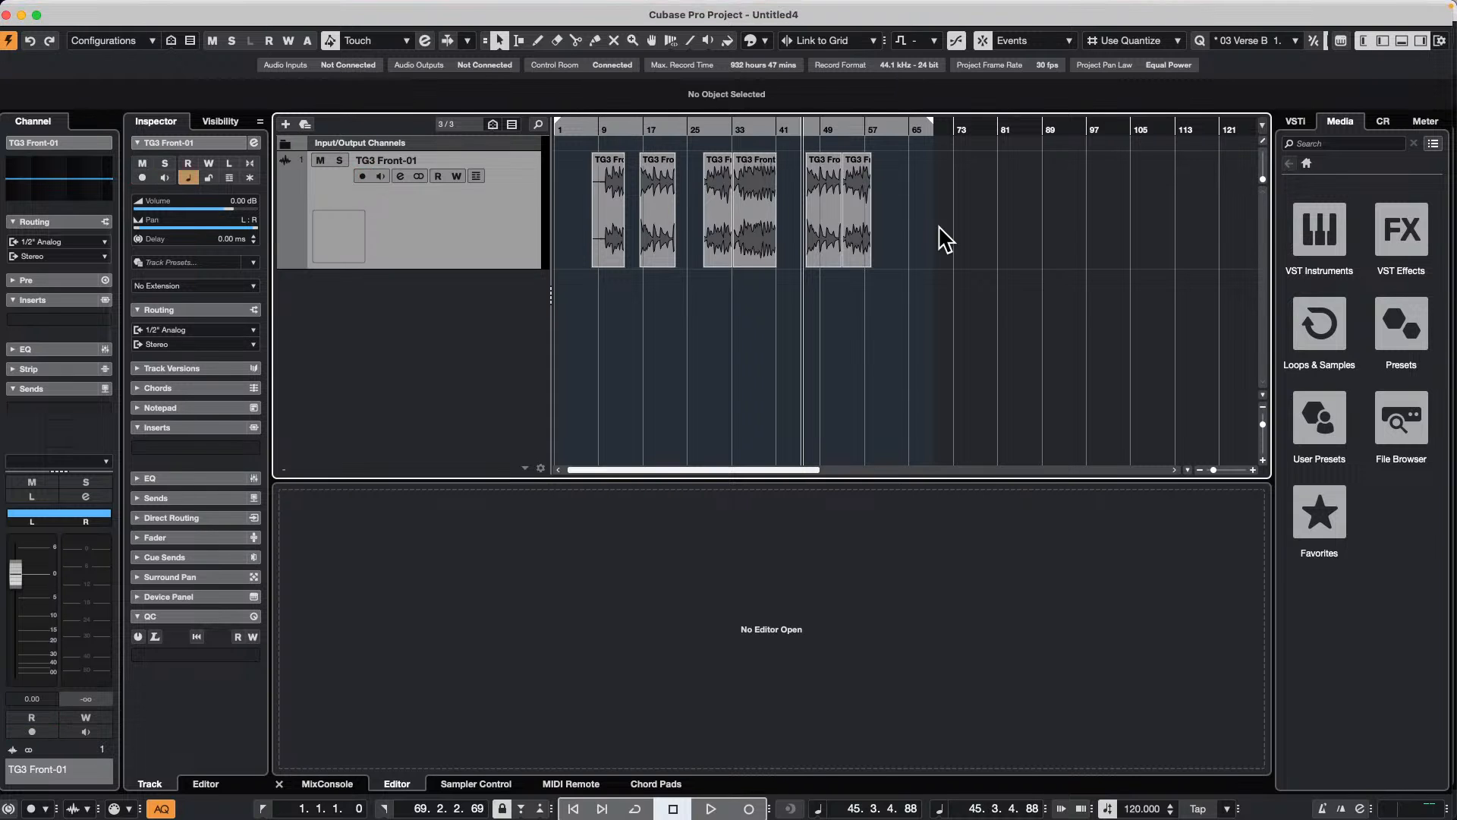
# Step: Render all six TG3 Front-01 events in place as block events with Dry (Transfer Channel Settings) processing and muted source events
pyautogui.moveTo(944, 235); pyautogui.dragTo(585, 243)
pyautogui.click(130, 8)
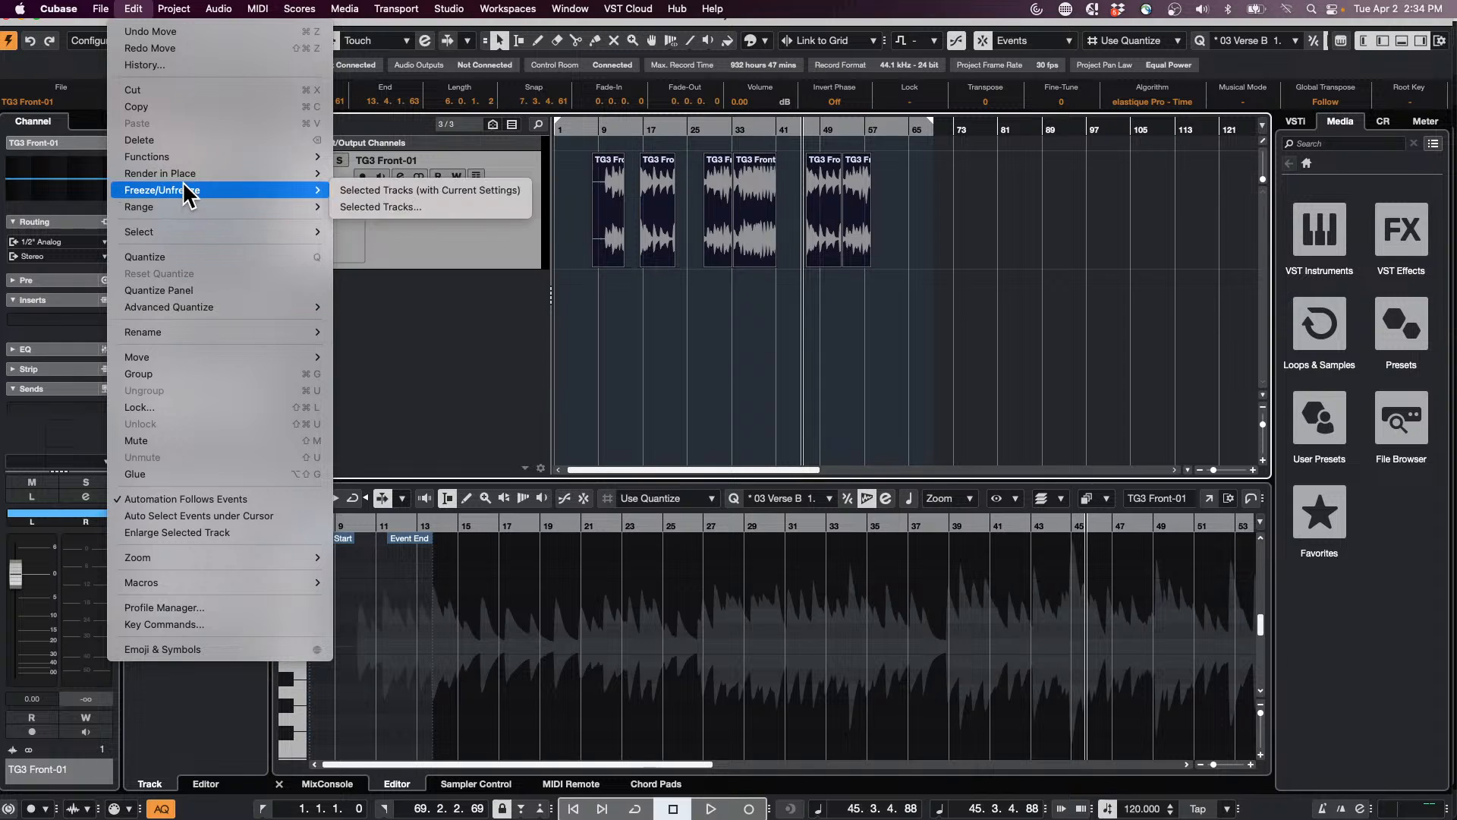
pyautogui.moveTo(185, 173)
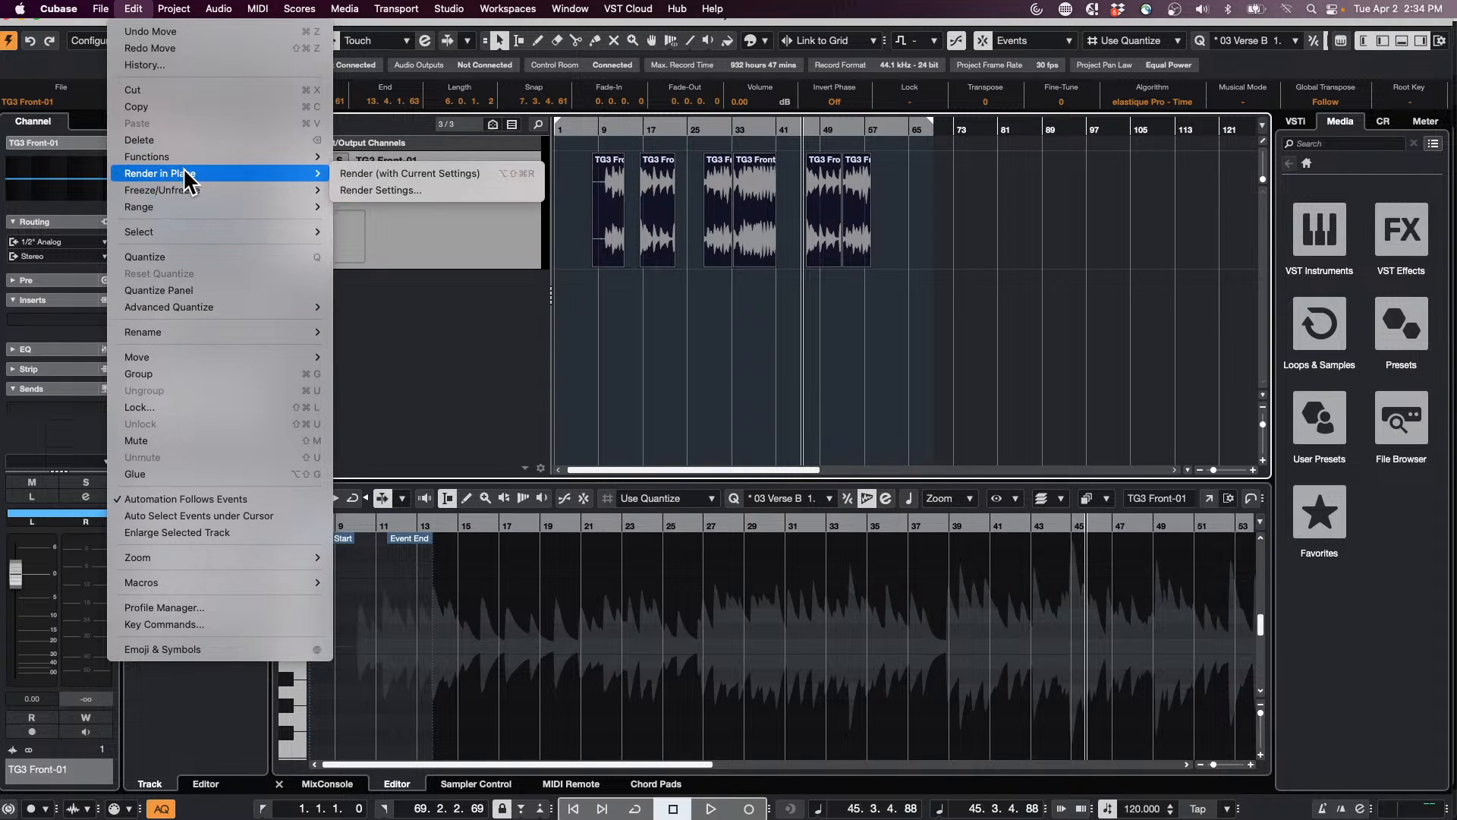
pyautogui.click(436, 193)
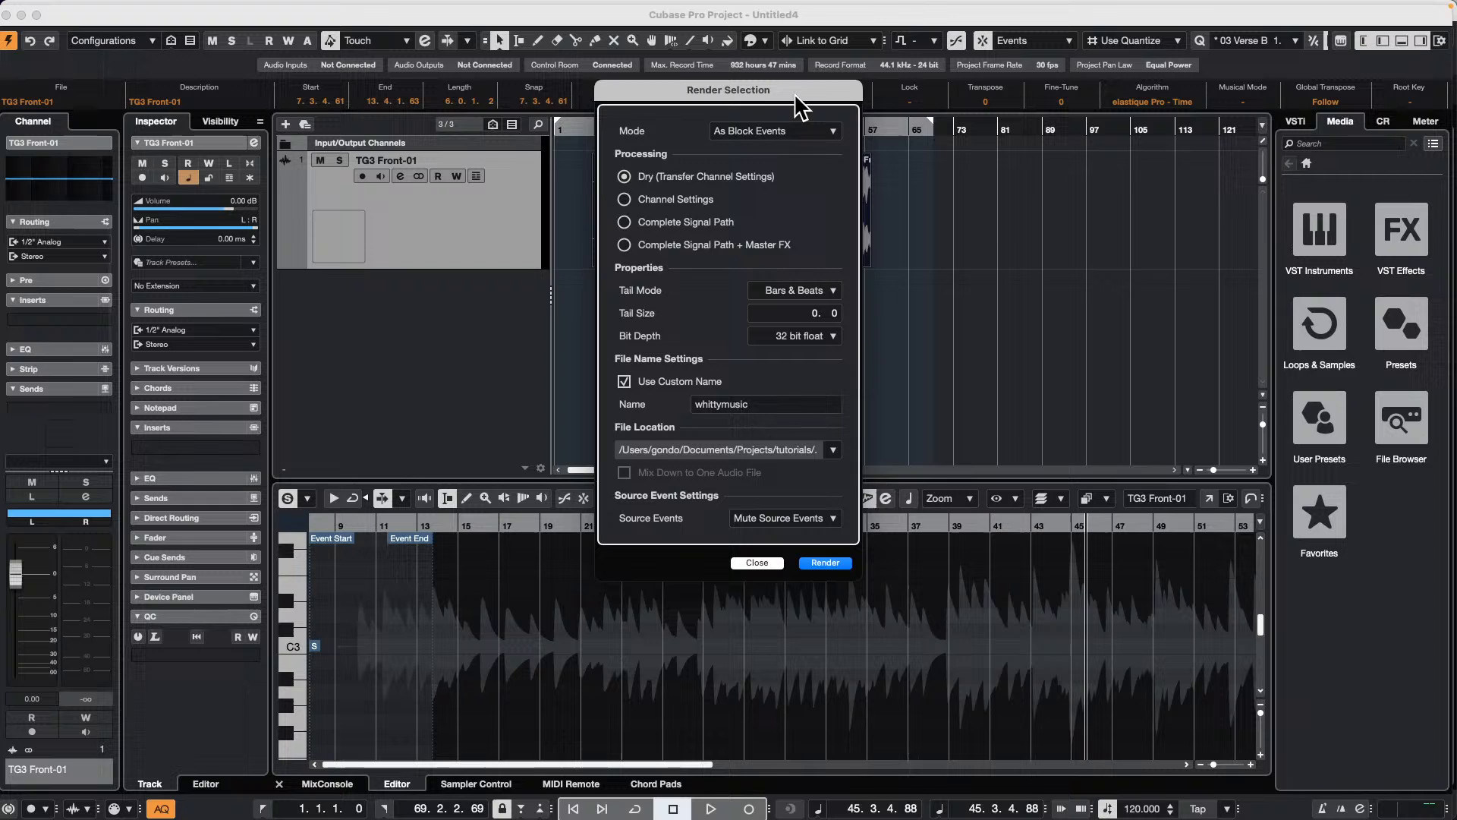
pyautogui.moveTo(795, 95); pyautogui.dragTo(1168, 195)
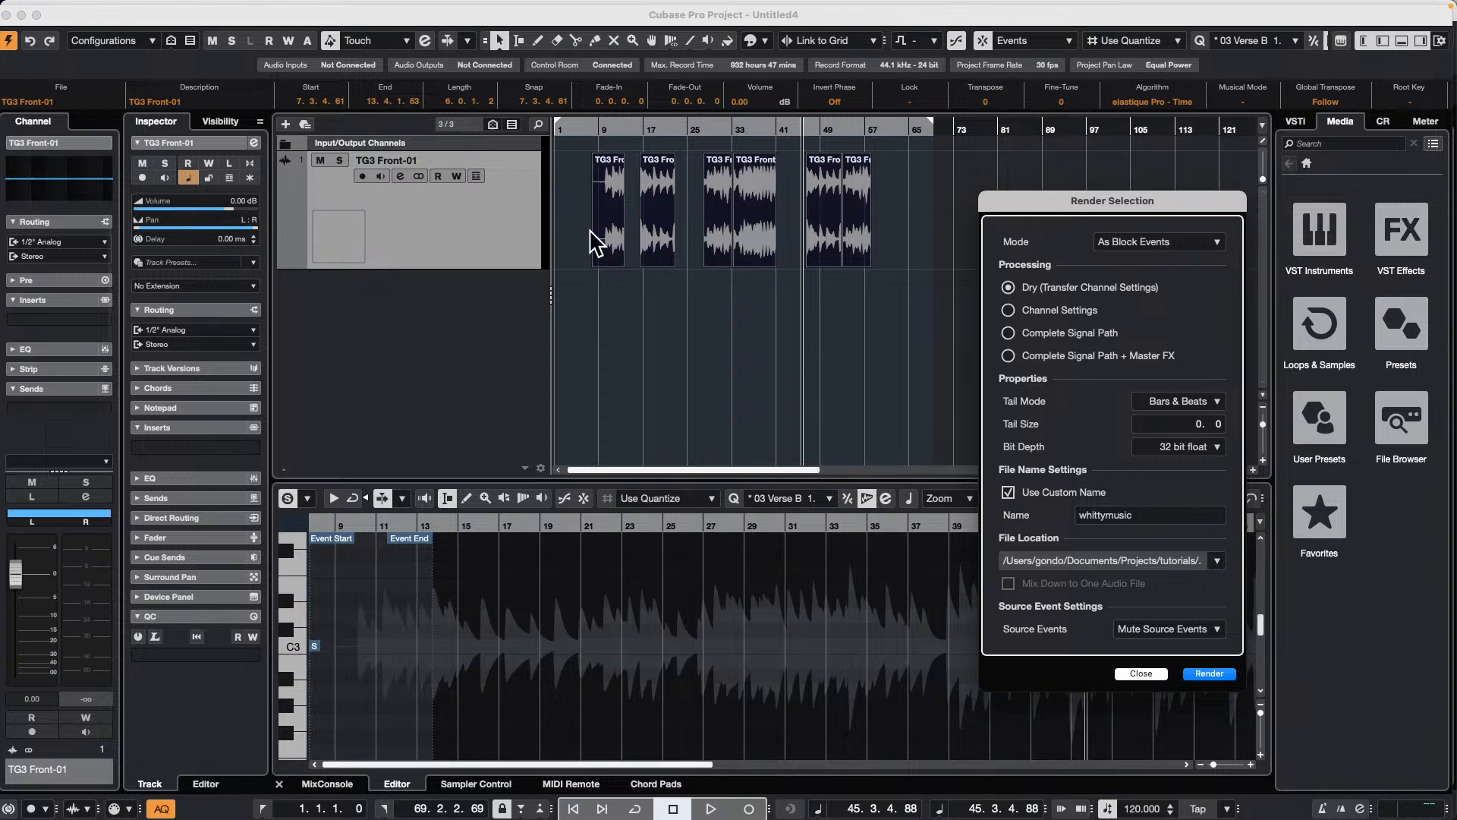
pyautogui.click(1209, 674)
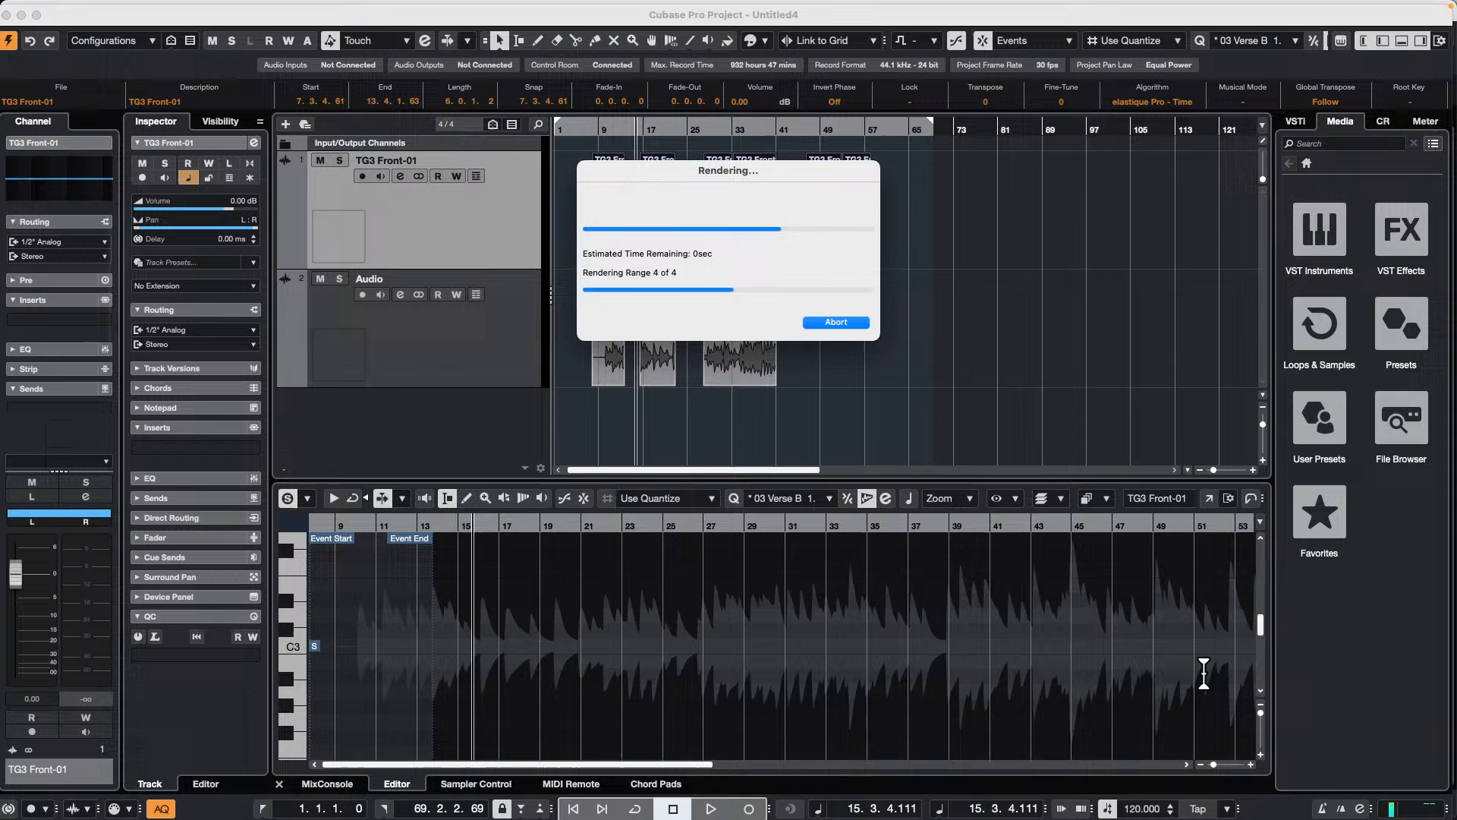
# Step: Select the fourth and third rendered blocks on the TG3 Front-01 (R) track to compare them with the source events above
pyautogui.click(802, 339)
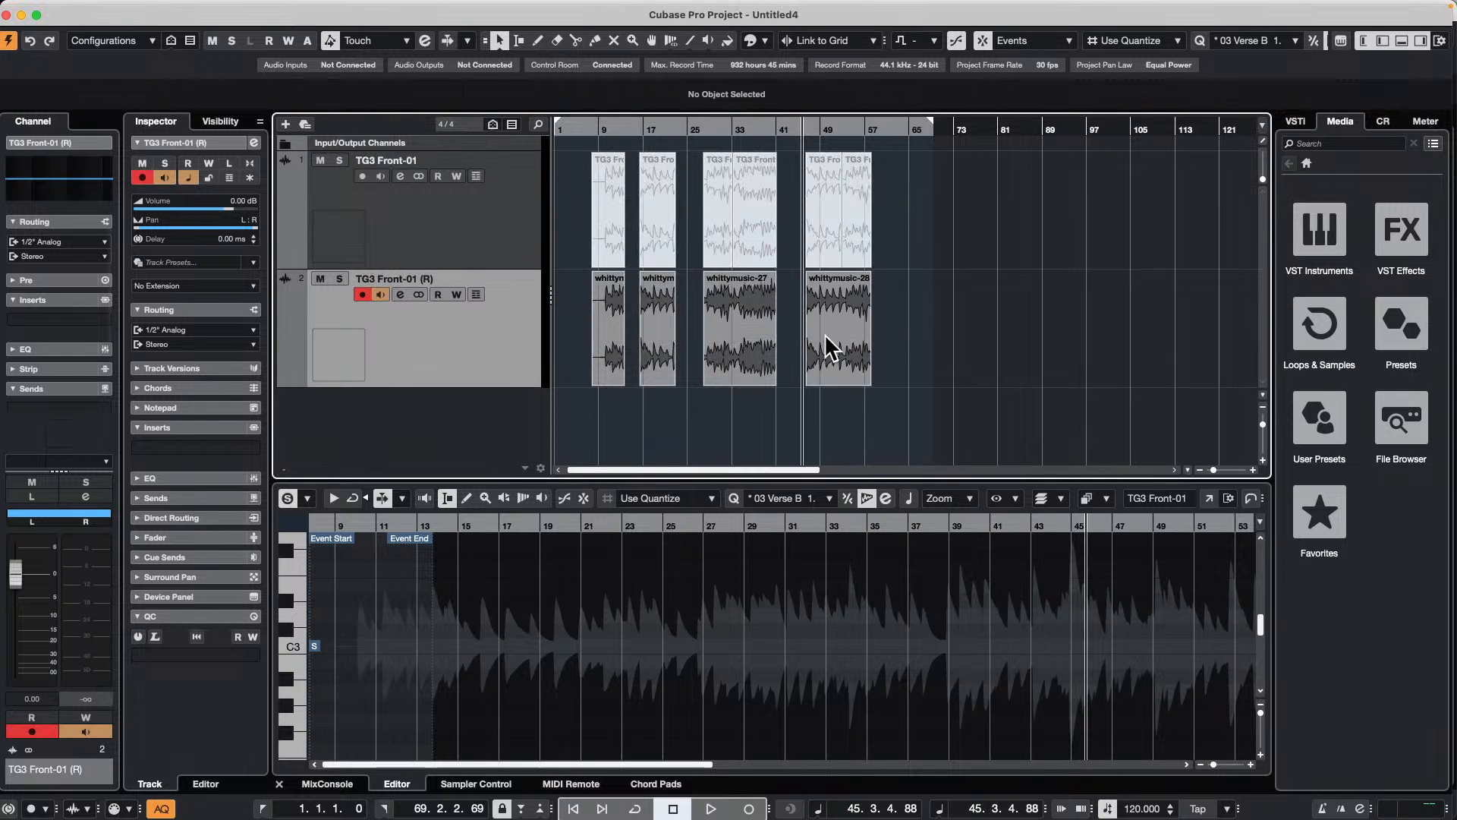
pyautogui.click(850, 352)
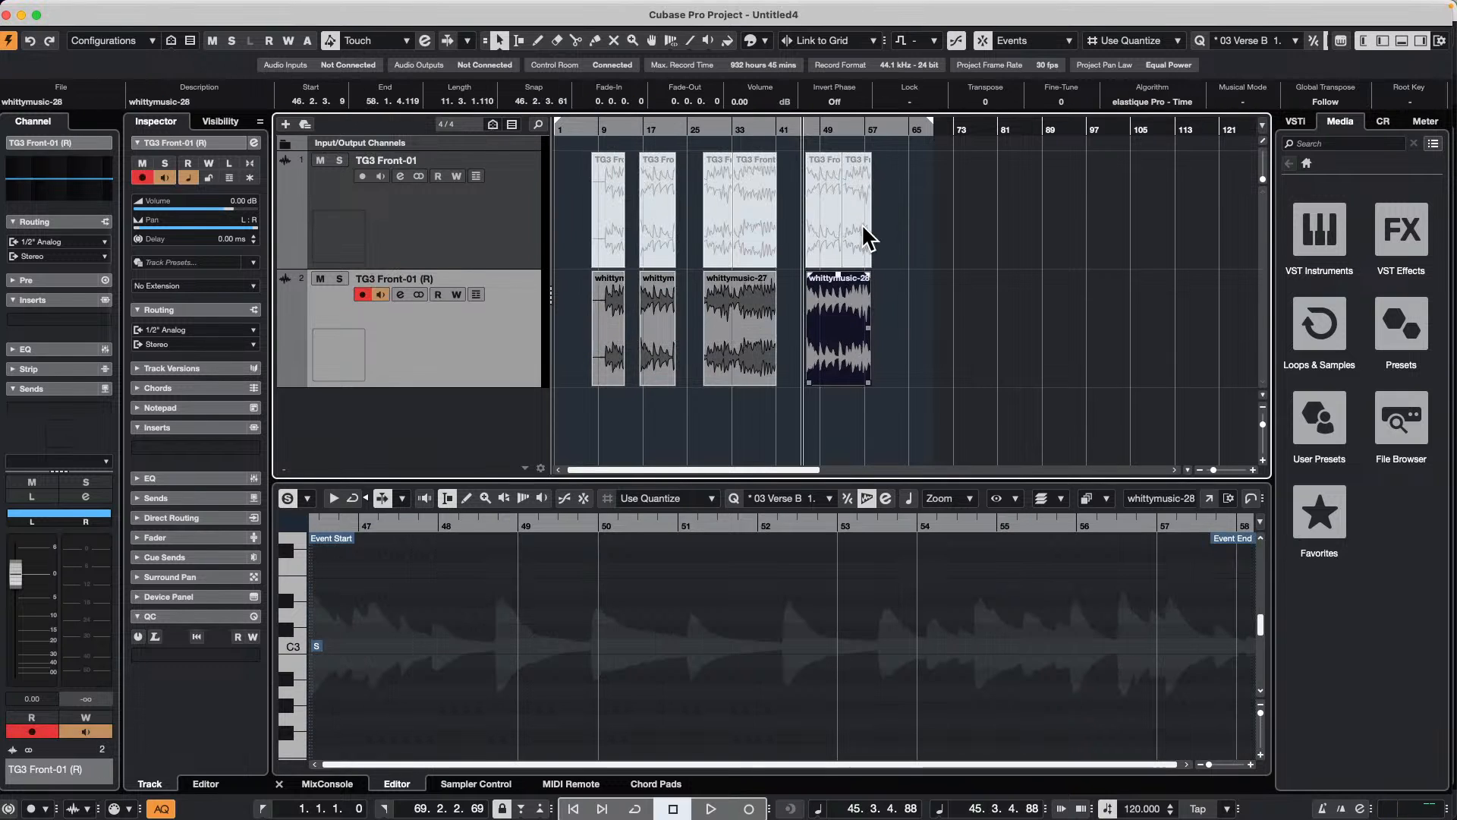
pyautogui.click(738, 331)
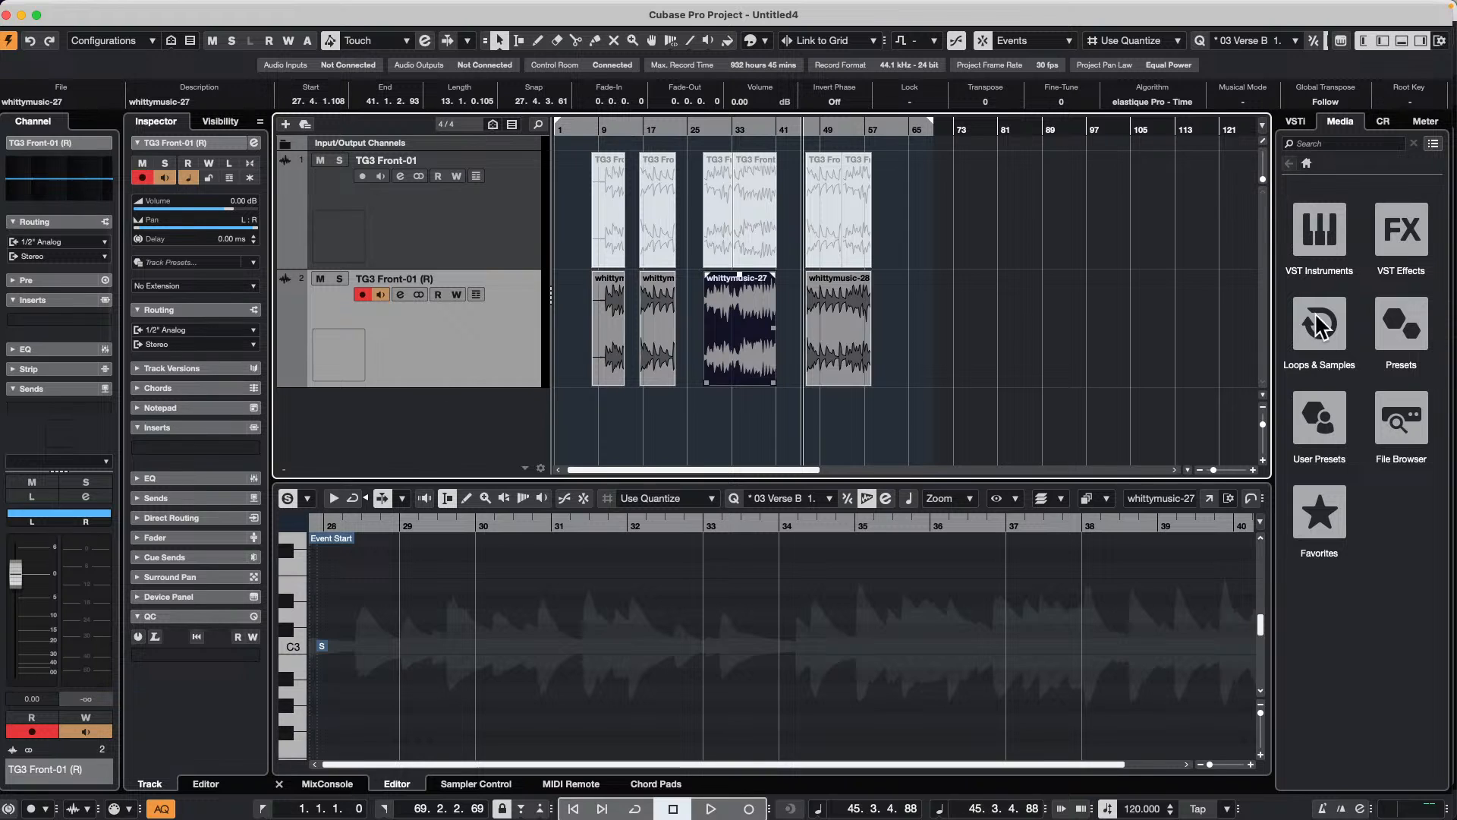
# Step: Toggle the Inspector and Channel sections, leaving the Inspector hidden and the Channel section displayed
pyautogui.click(1384, 41)
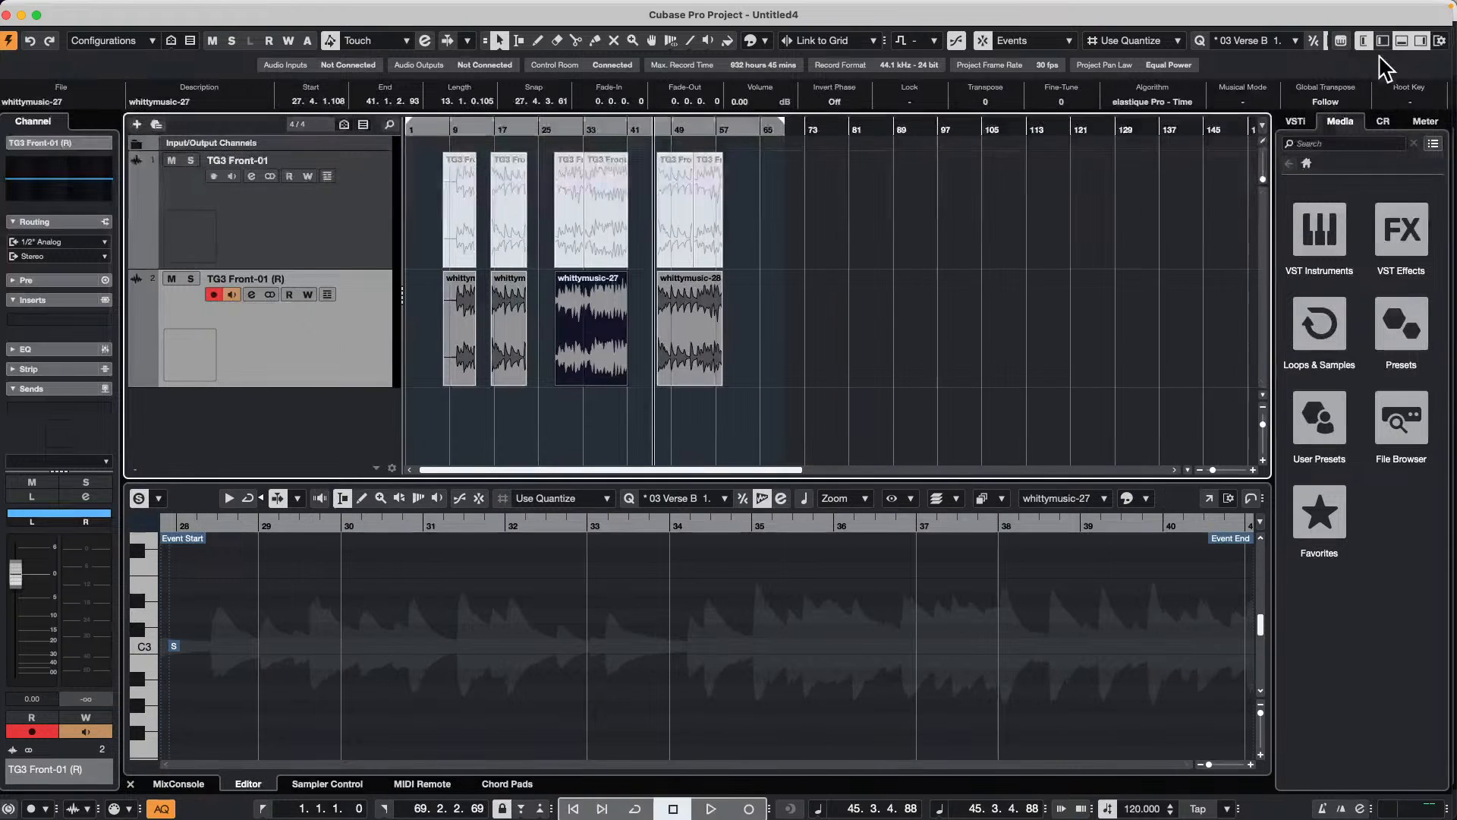
pyautogui.click(1364, 44)
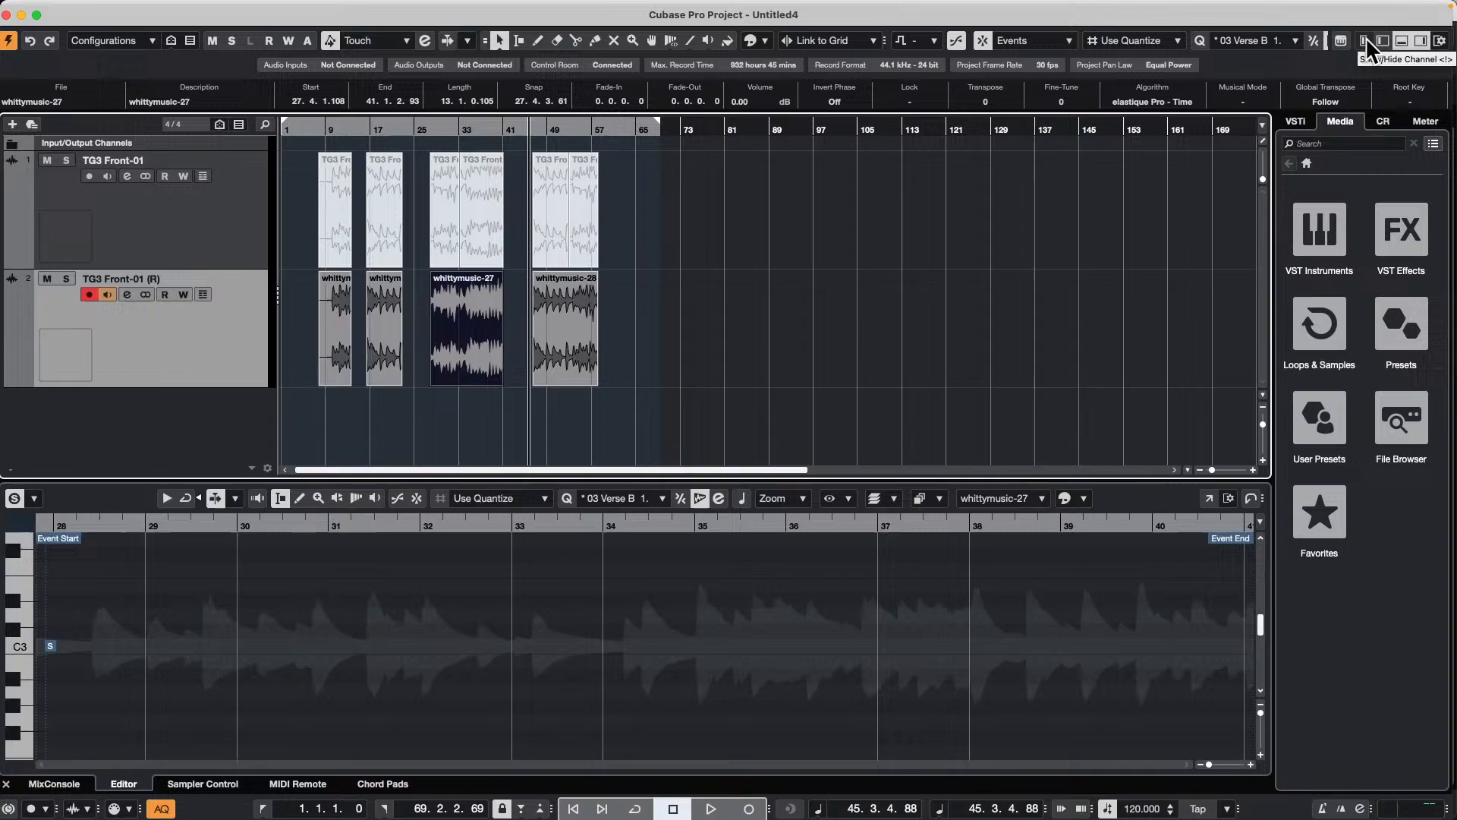
pyautogui.click(1364, 40)
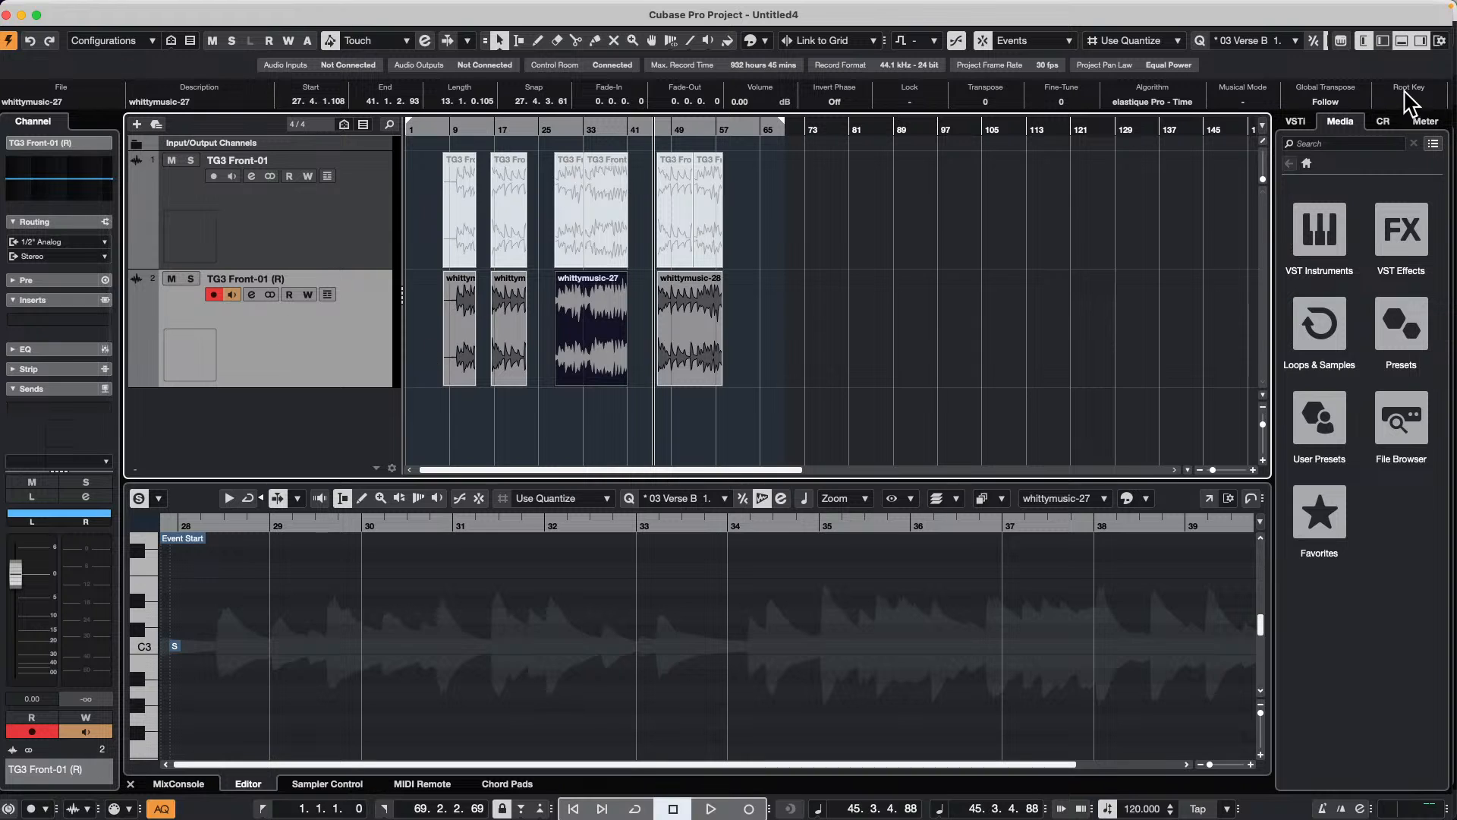
pyautogui.click(1382, 42)
pyautogui.click(1383, 41)
# Step: Select the TG3 Front-01 track, show and hide its Inspector, and view the enlarged EQ curve in its Channel section
pyautogui.click(326, 228)
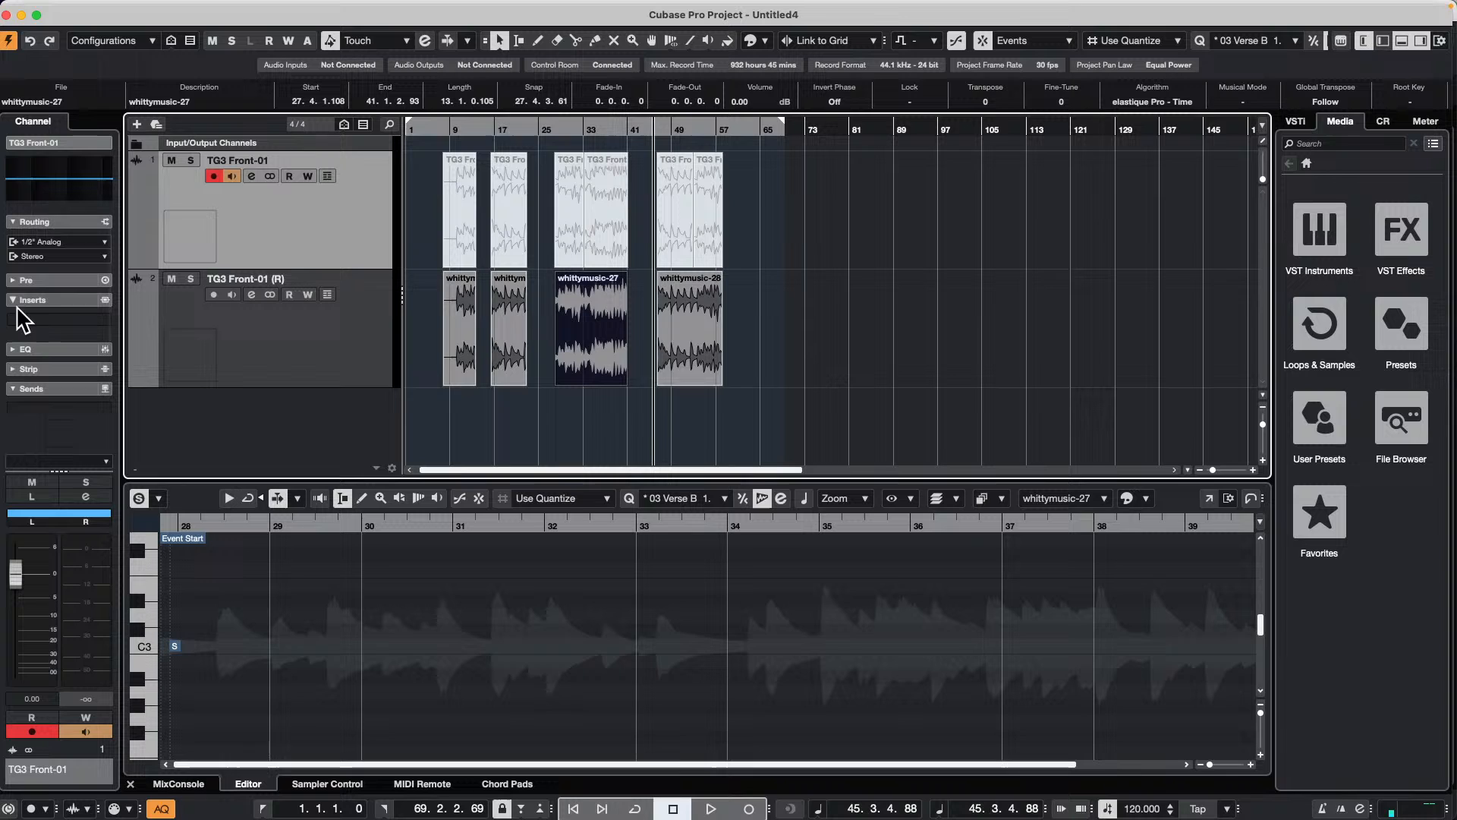
pyautogui.click(673, 348)
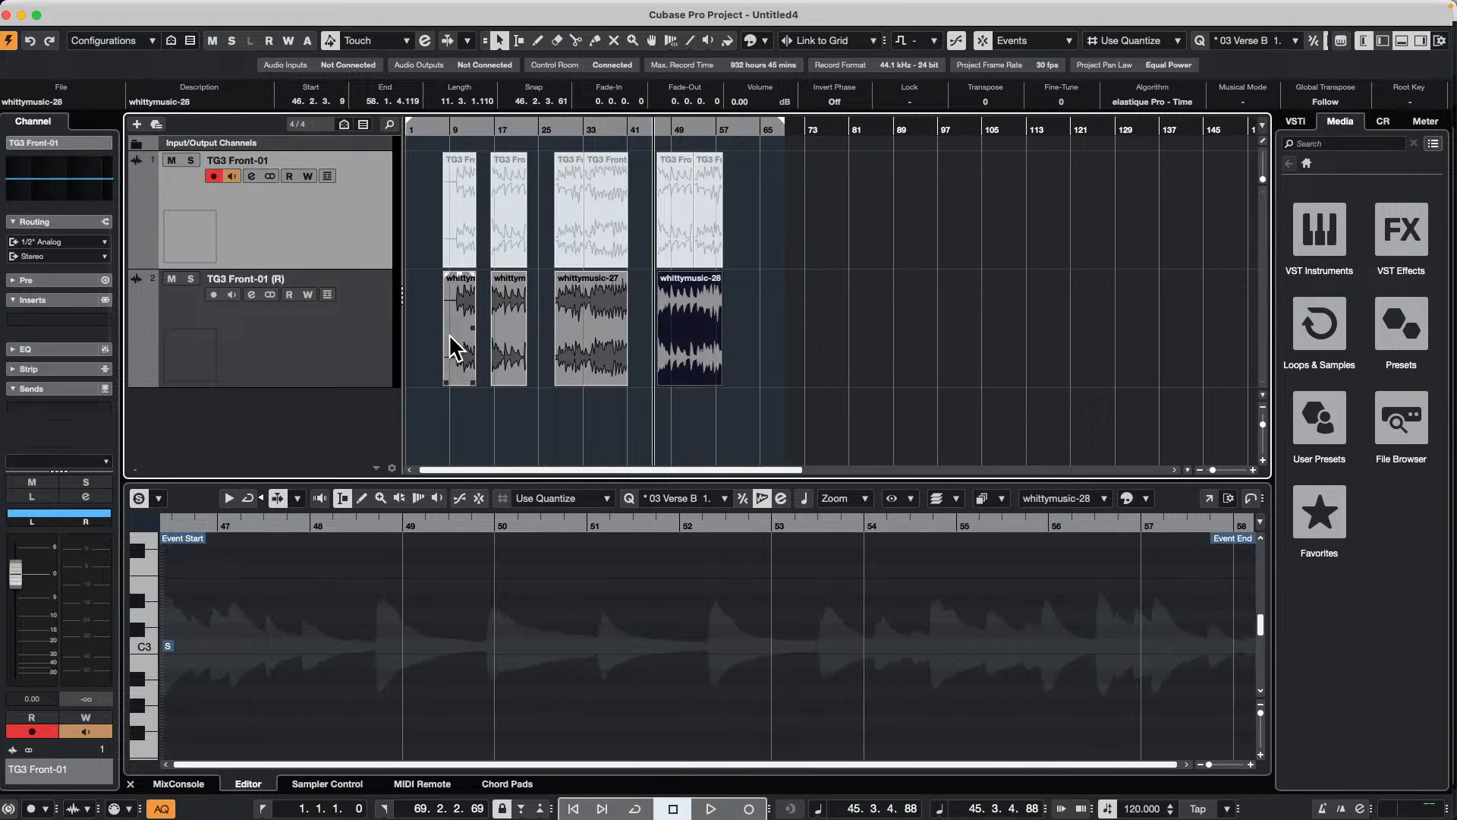
pyautogui.click(1385, 41)
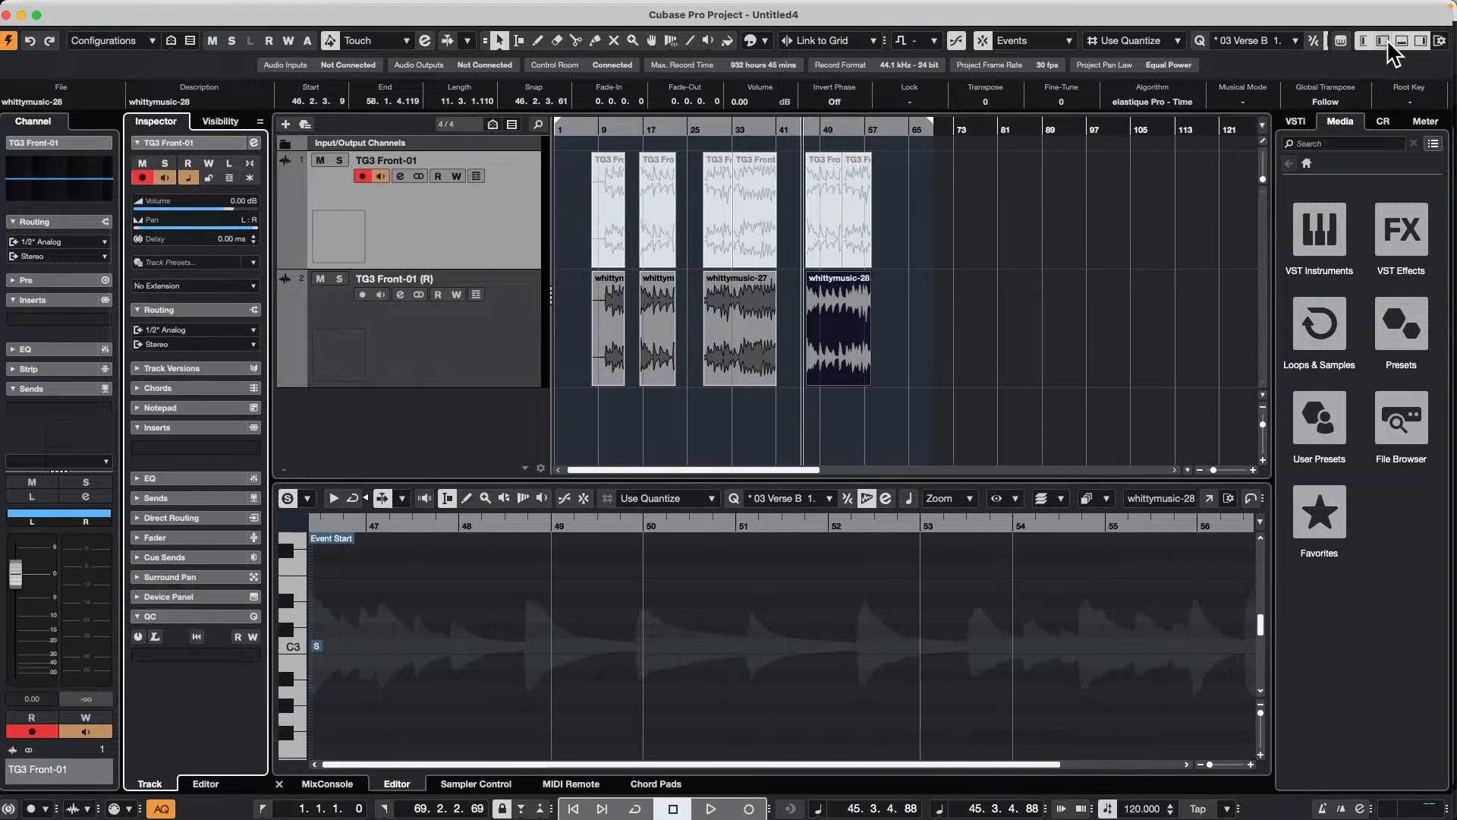
pyautogui.click(1384, 40)
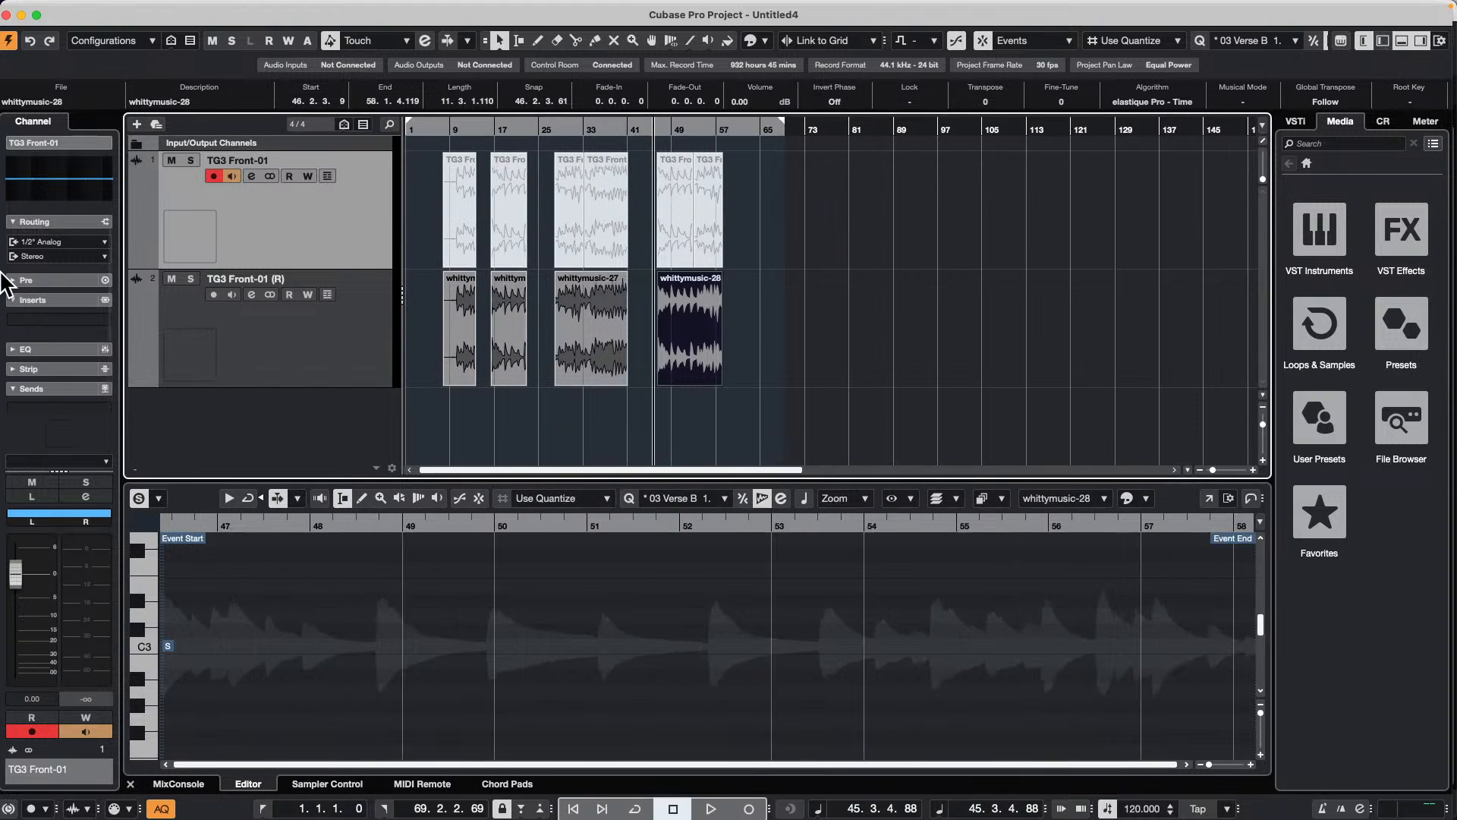
pyautogui.click(53, 182)
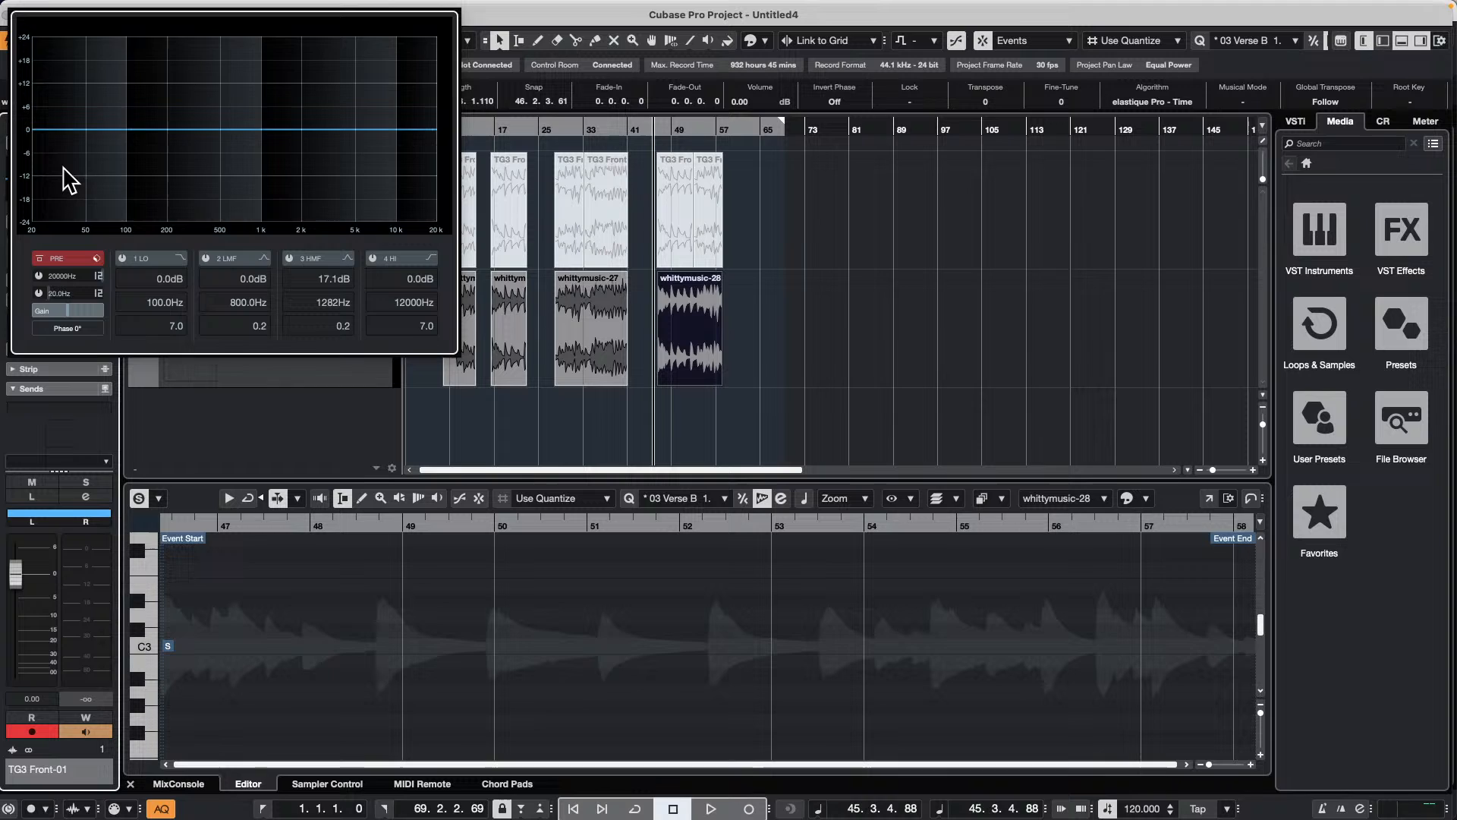
pyautogui.click(1100, 360)
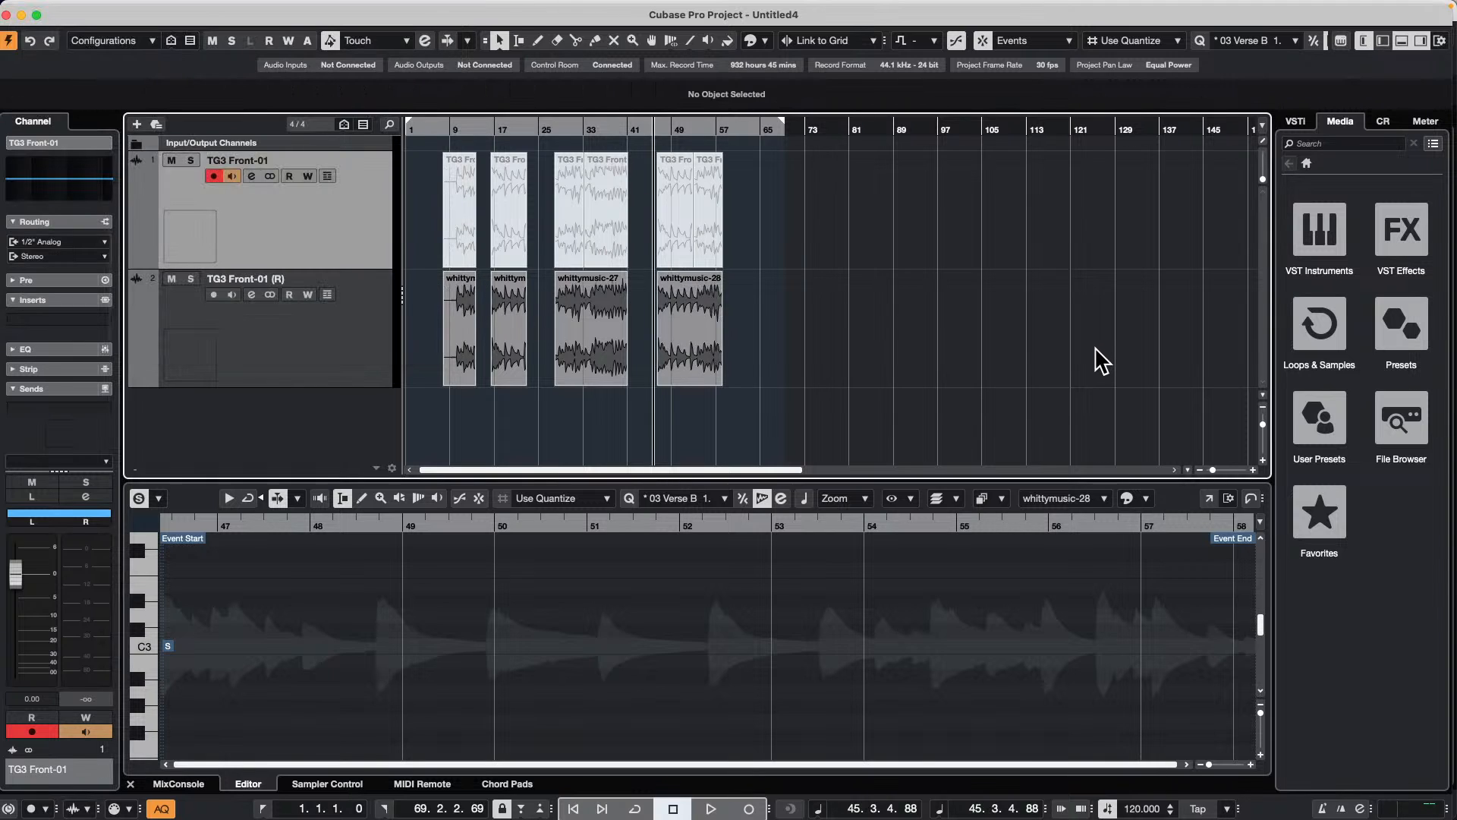
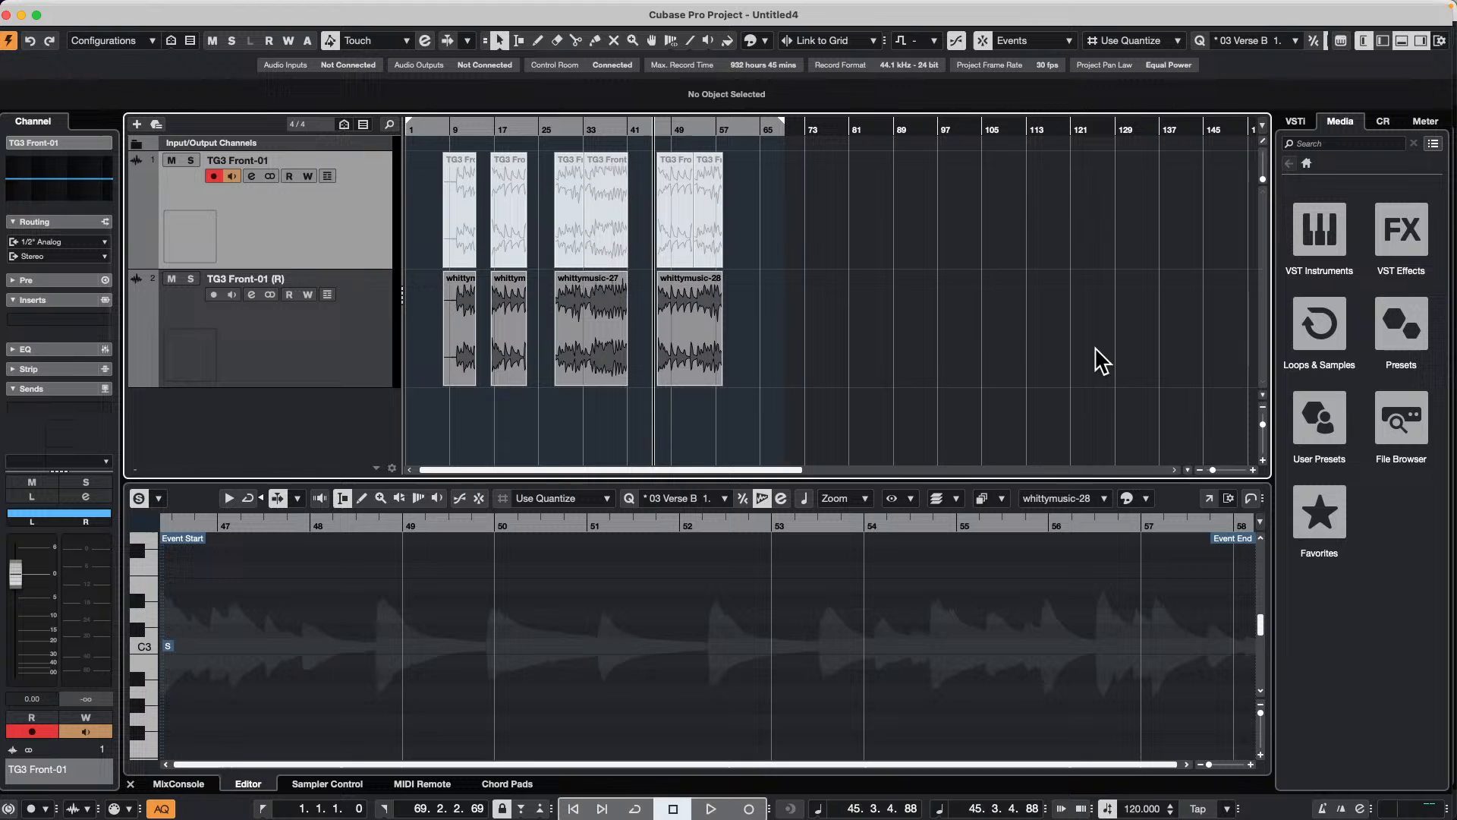
# Step: Insert the StepFilter effect in the first insert slot of the TG3 Front-01 (R) track
pyautogui.click(351, 339)
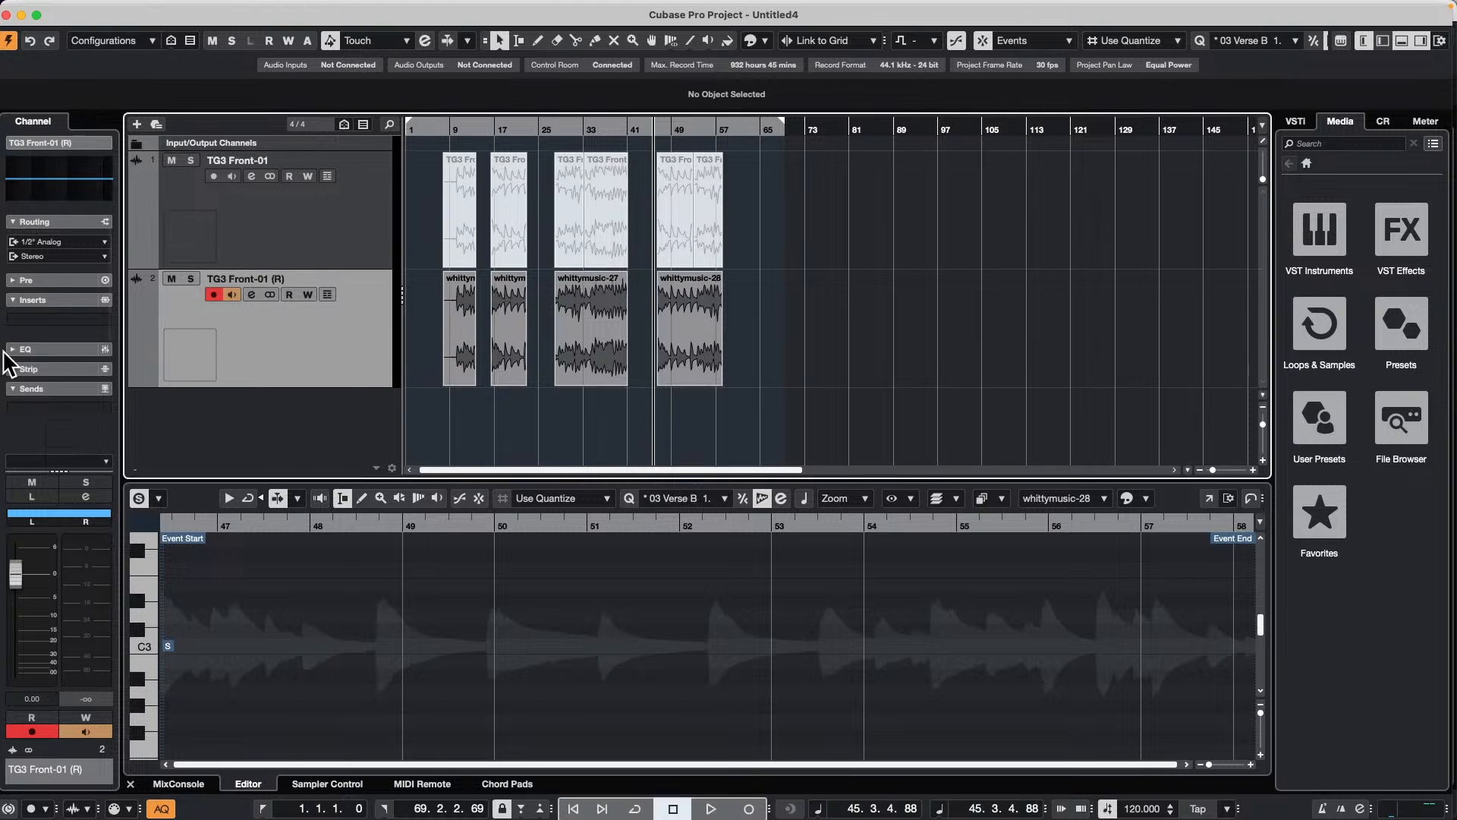
pyautogui.click(76, 320)
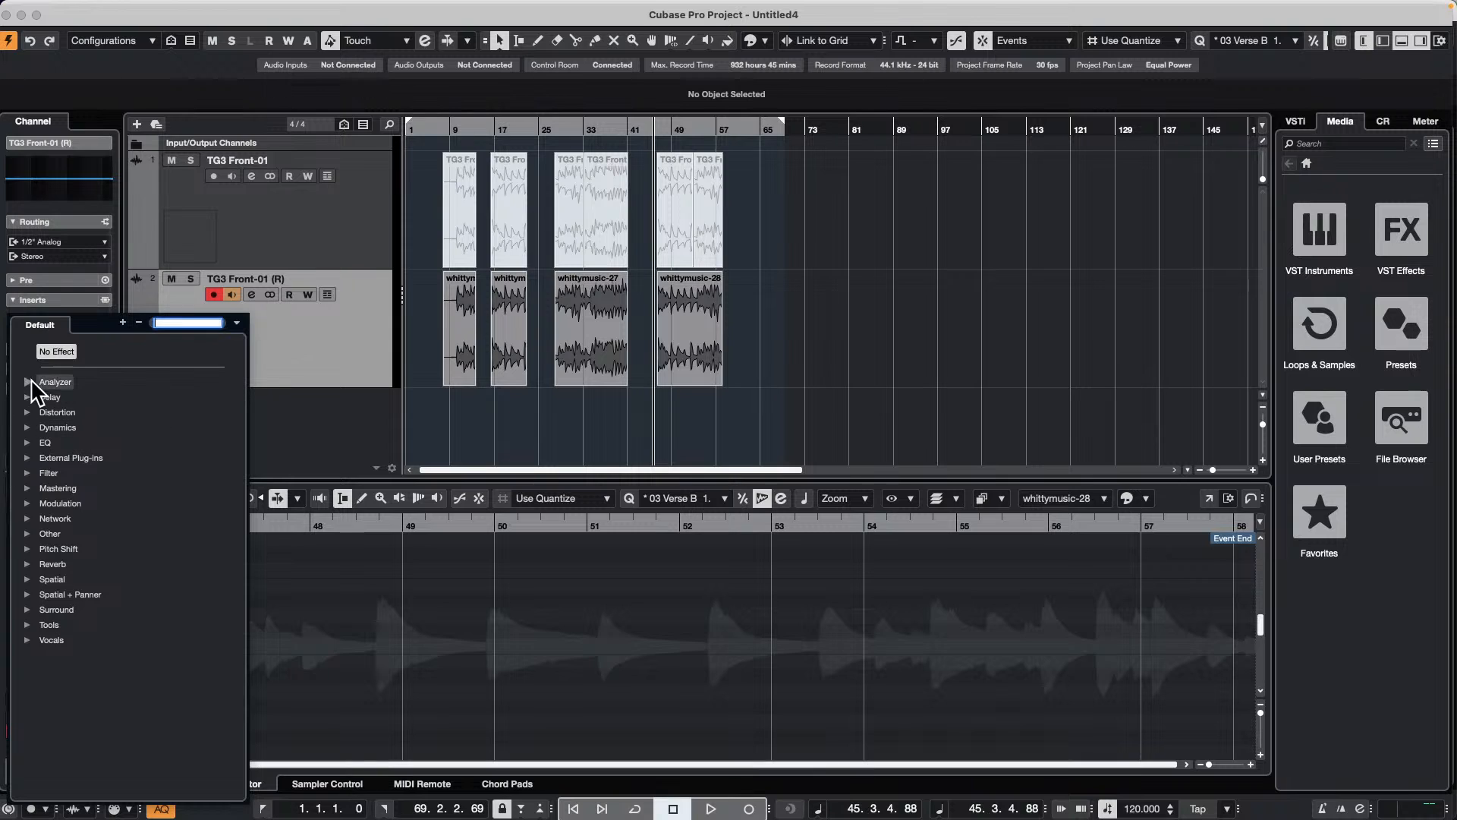
pyautogui.click(28, 473)
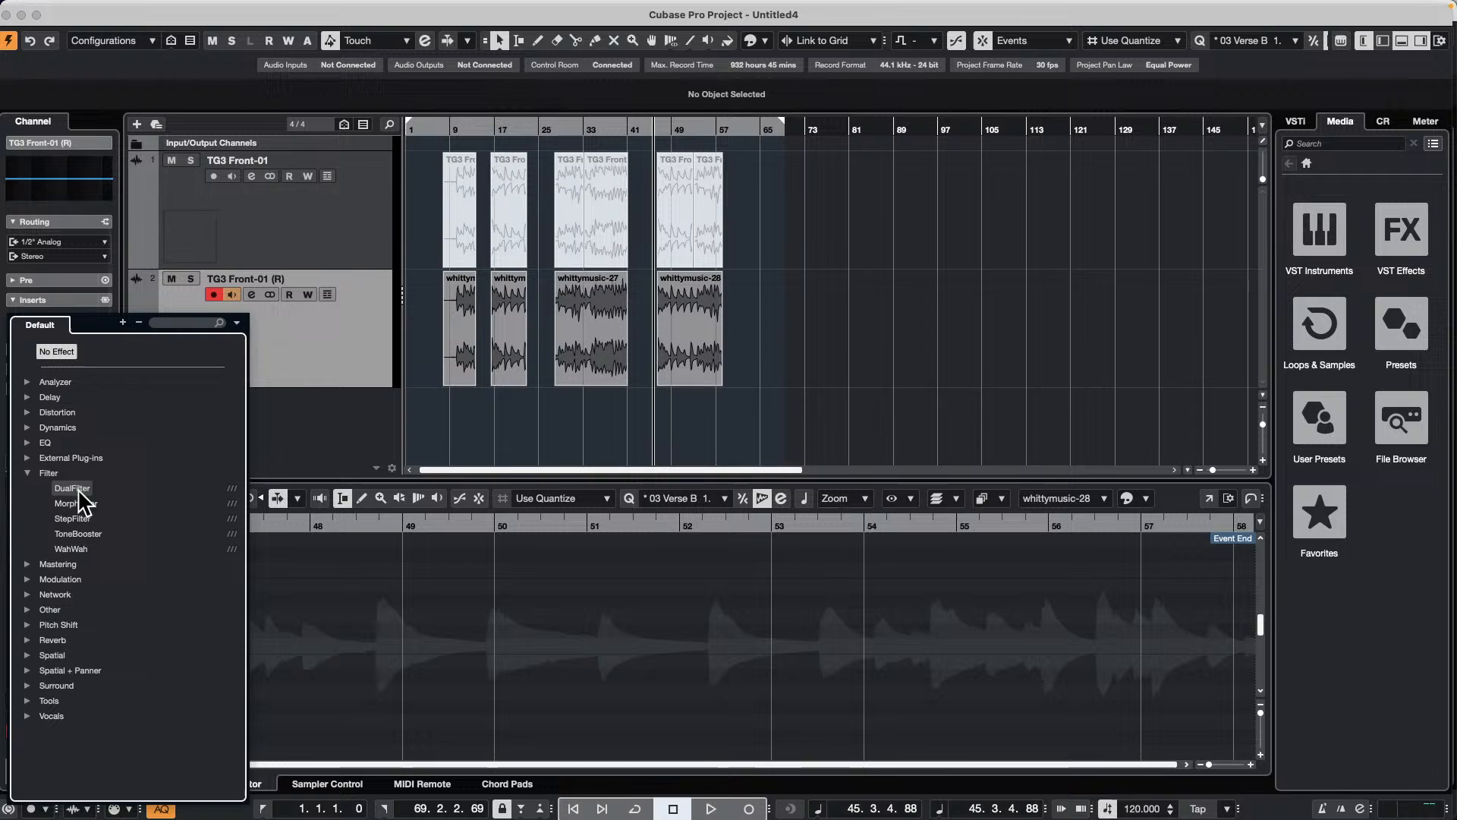
pyautogui.click(76, 520)
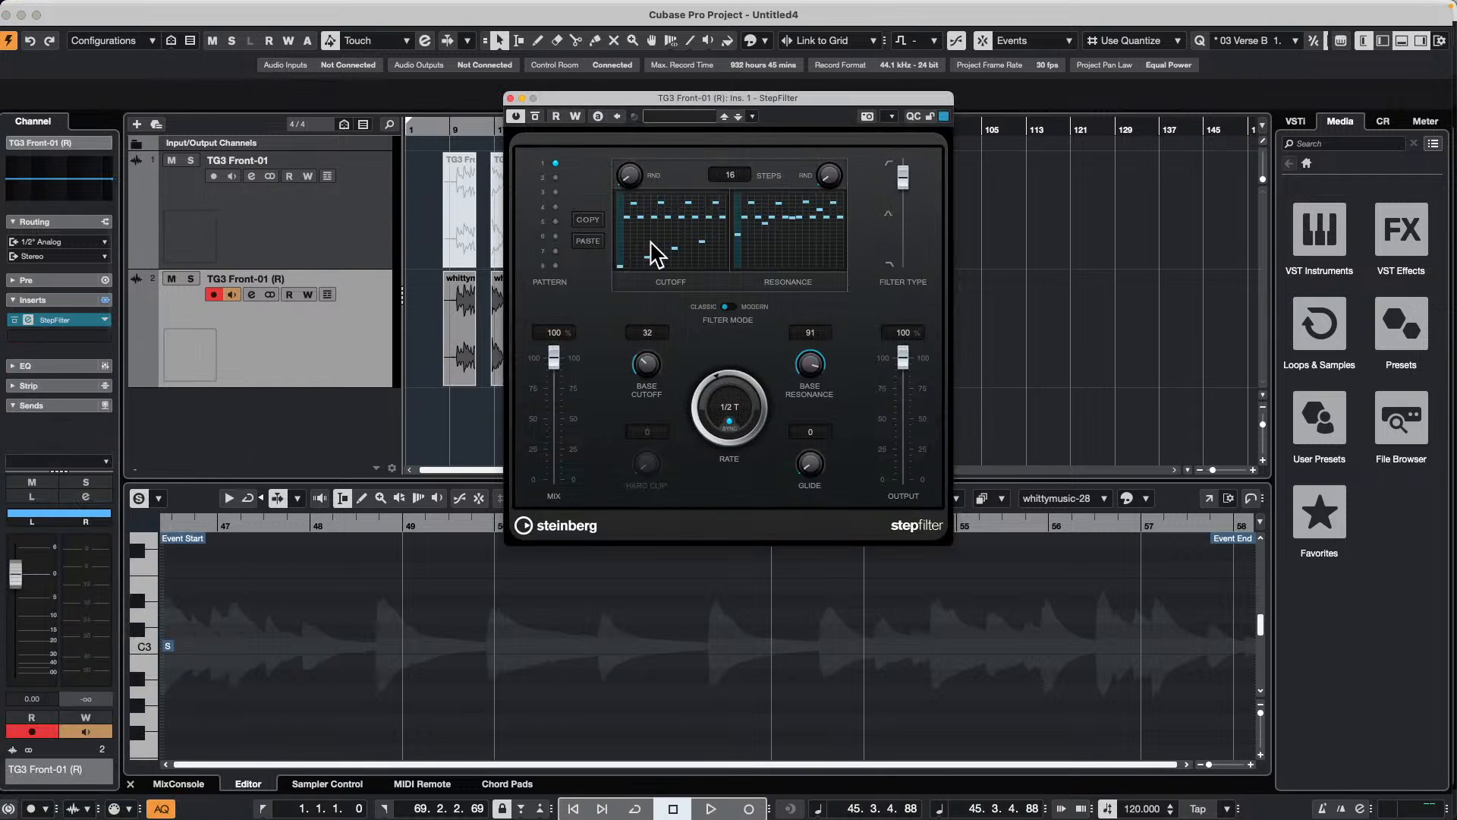
# Step: Save the current StepFilter settings as a new preset named "Bling Bling"
pyautogui.click(664, 117)
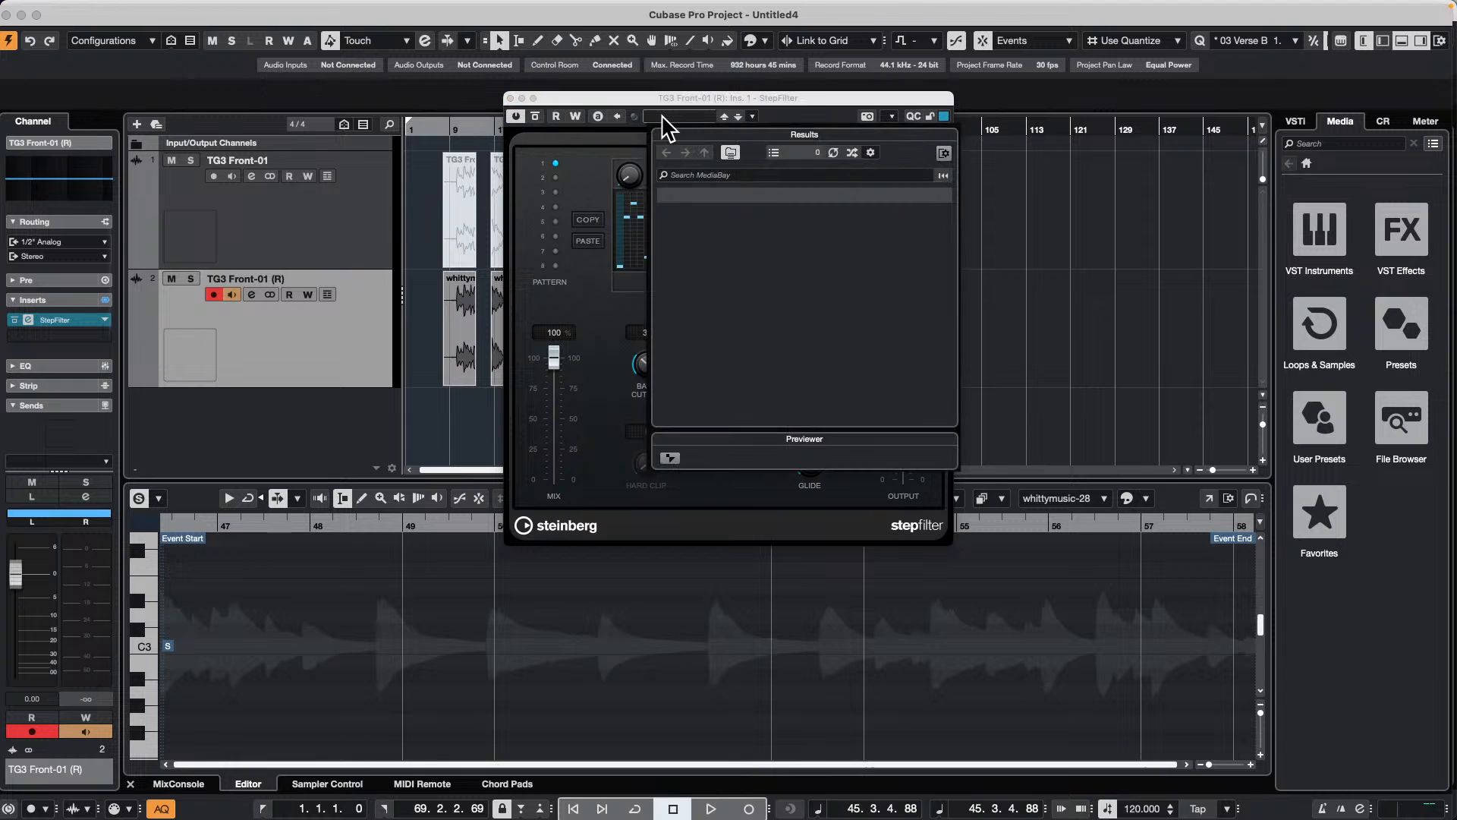
pyautogui.click(753, 116)
pyautogui.click(752, 116)
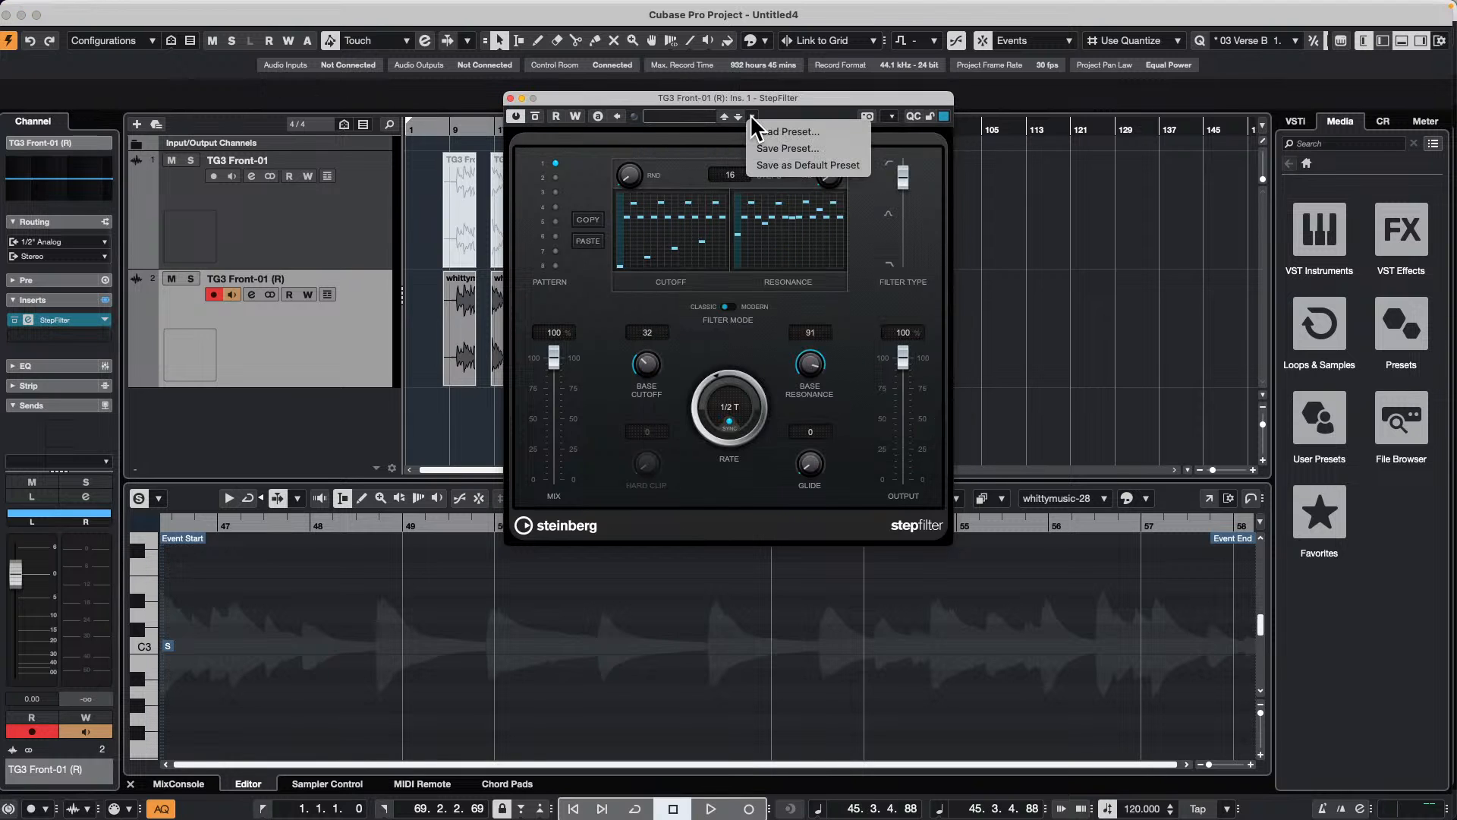
pyautogui.click(789, 148)
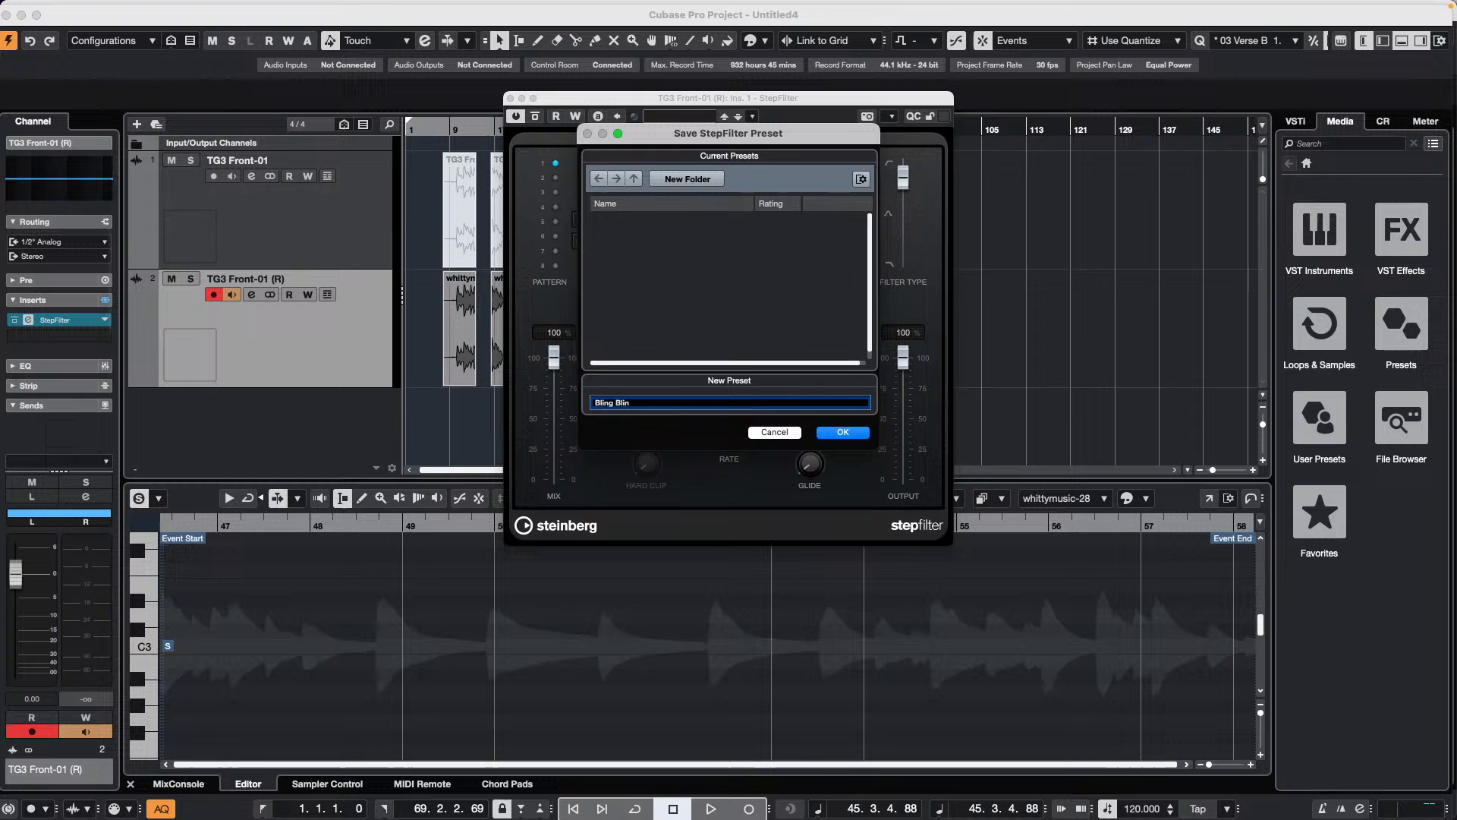
pyautogui.write('g')
pyautogui.press('Return')
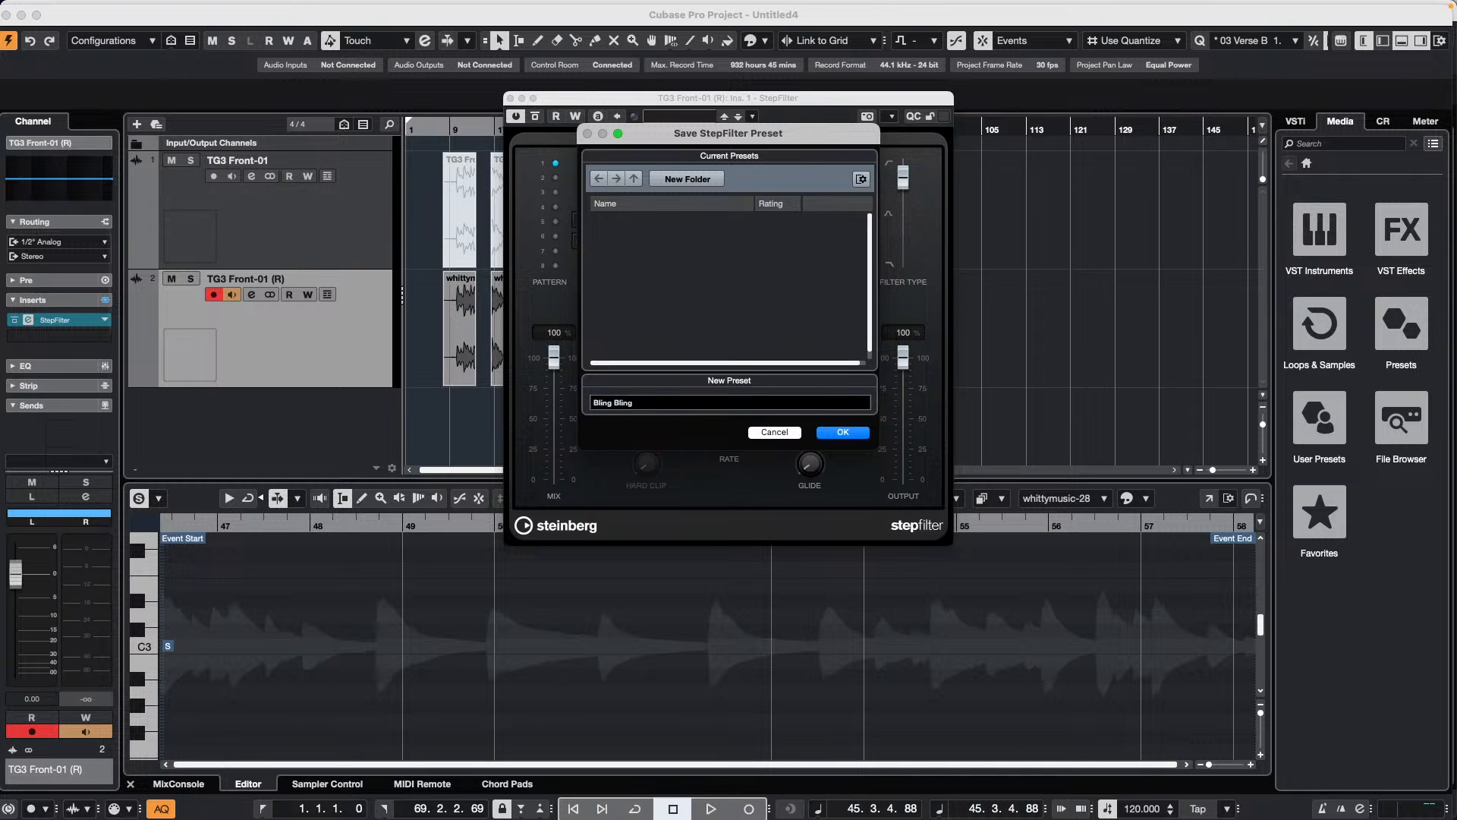
pyautogui.click(842, 432)
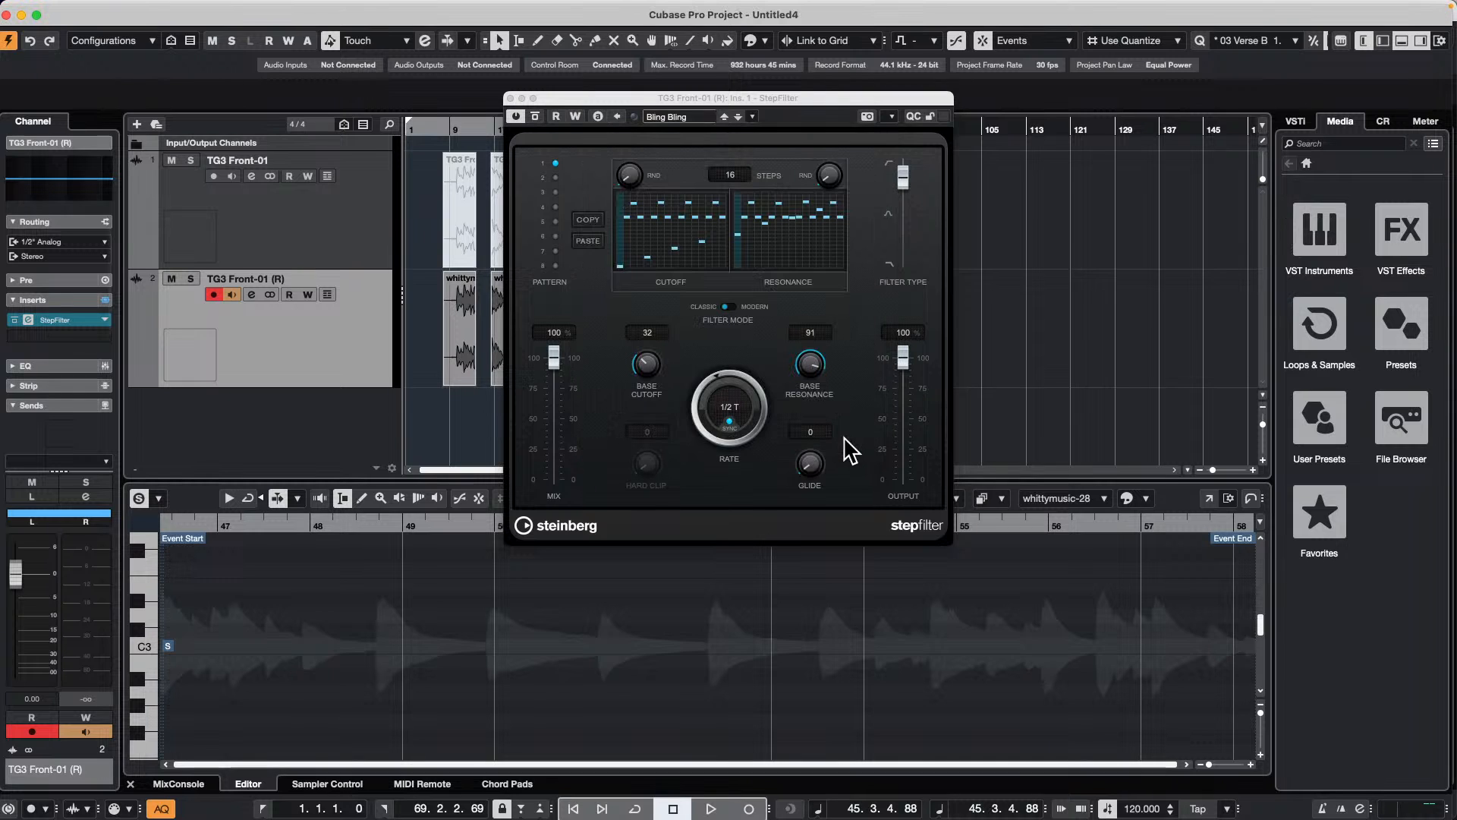
# Step: Check the StepFilter preset list for the Bling Bling preset and close the plug-in window
pyautogui.click(677, 117)
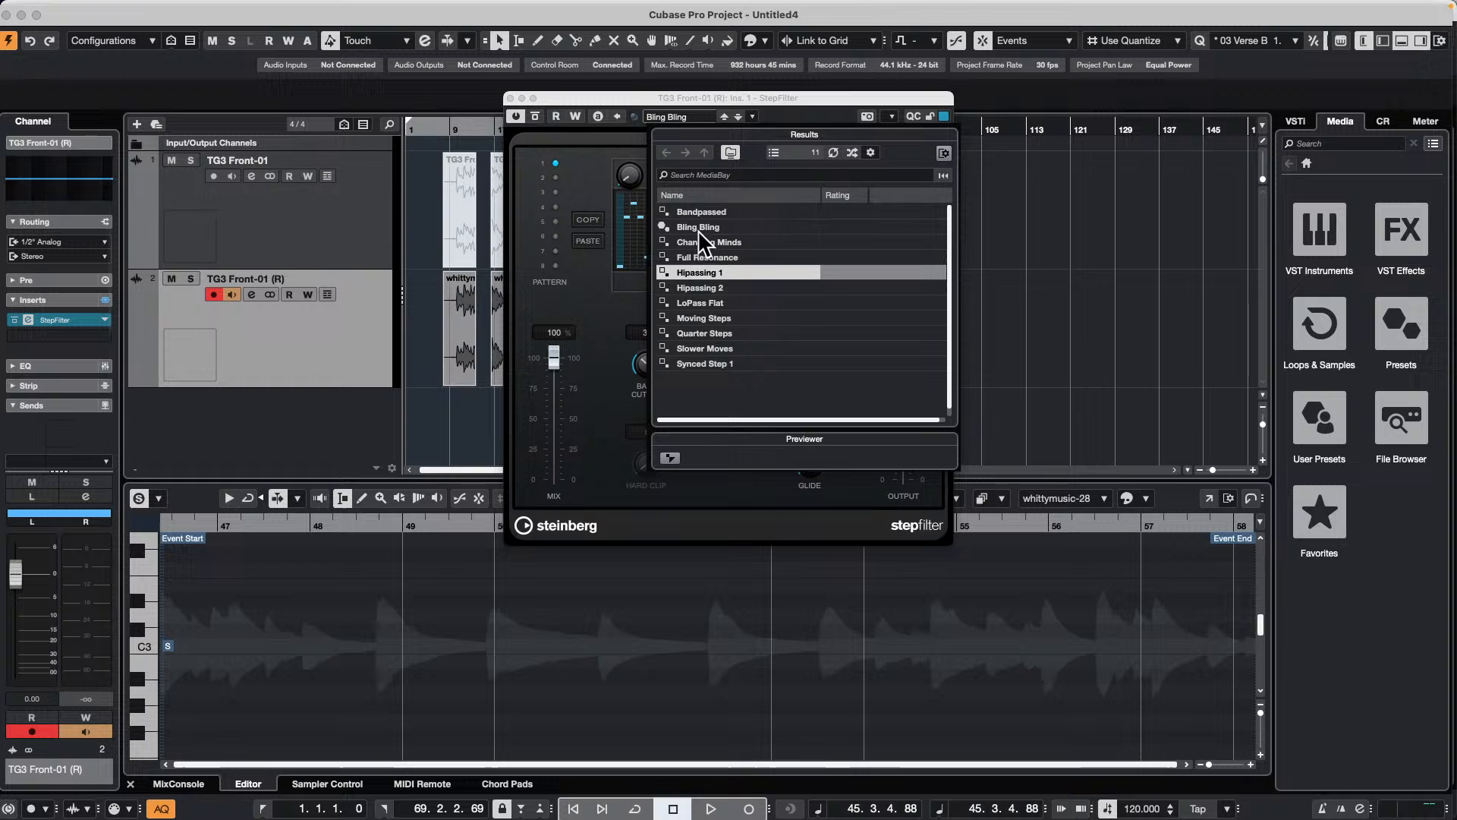
pyautogui.click(617, 94)
pyautogui.click(510, 98)
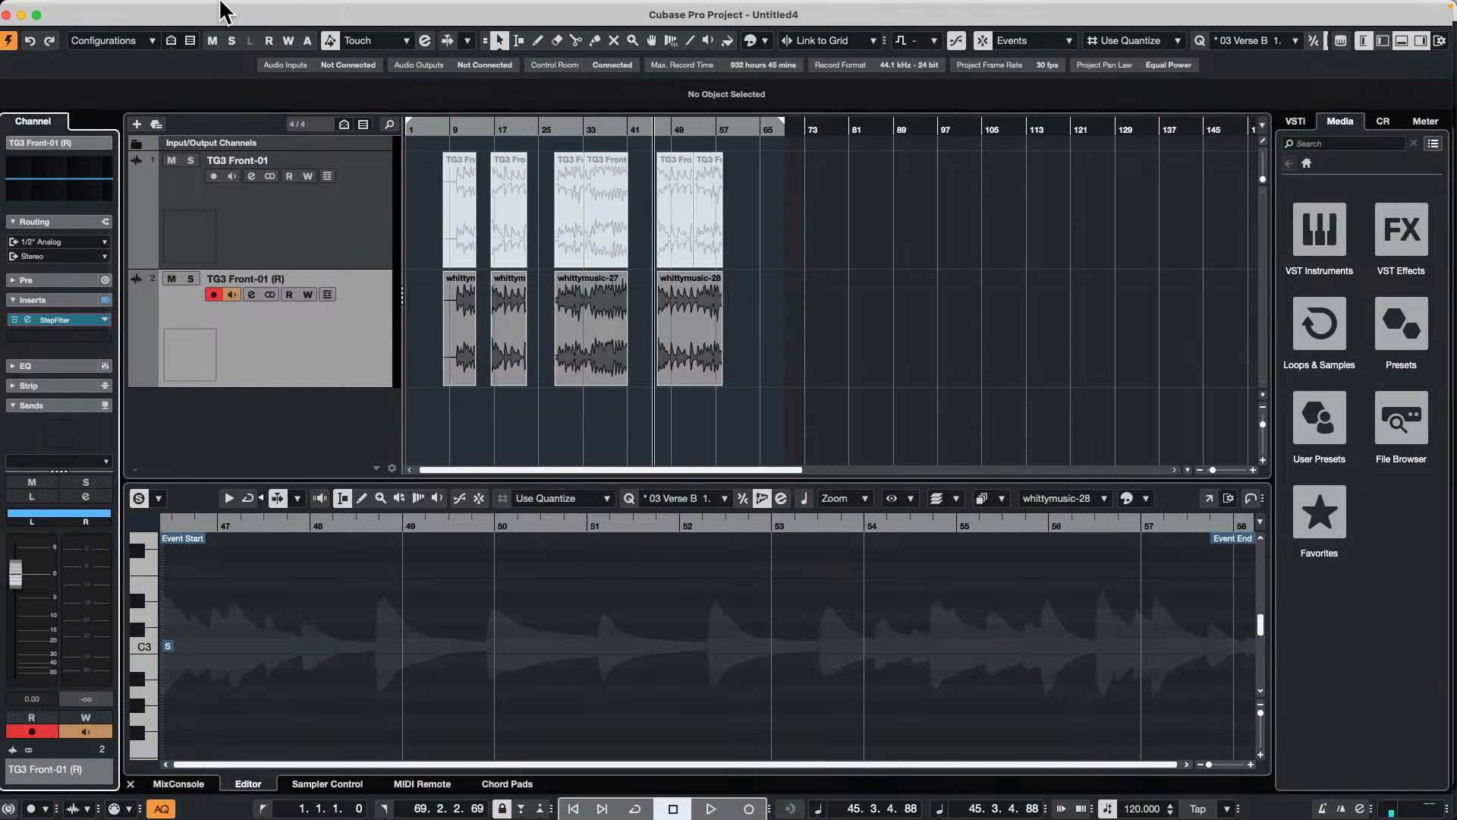
# Step: Open MediaBay and view the StepFilter presets in the Steinberg folder of the factory VST3 presets
pyautogui.click(337, 8)
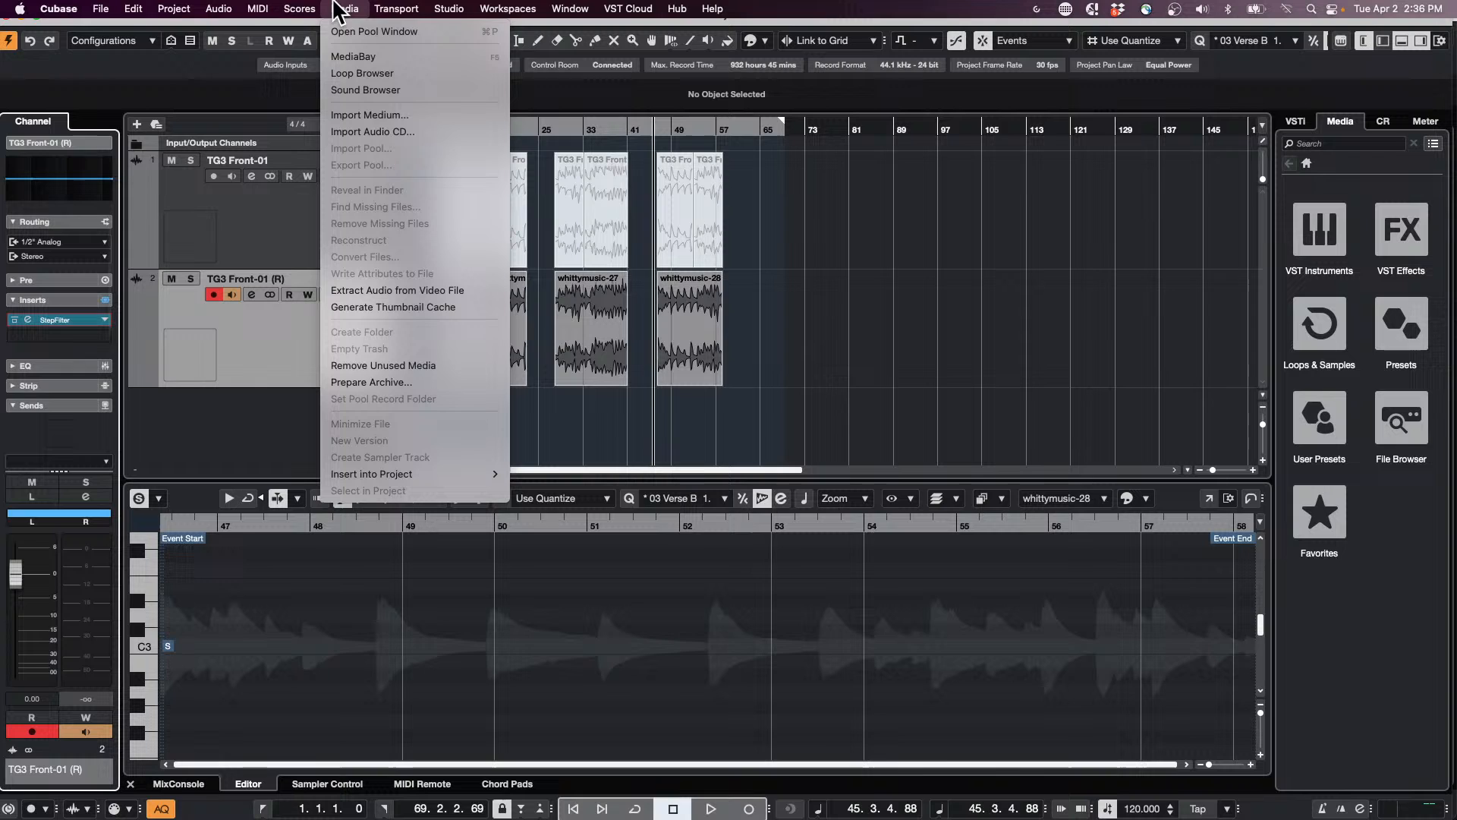
pyautogui.click(352, 56)
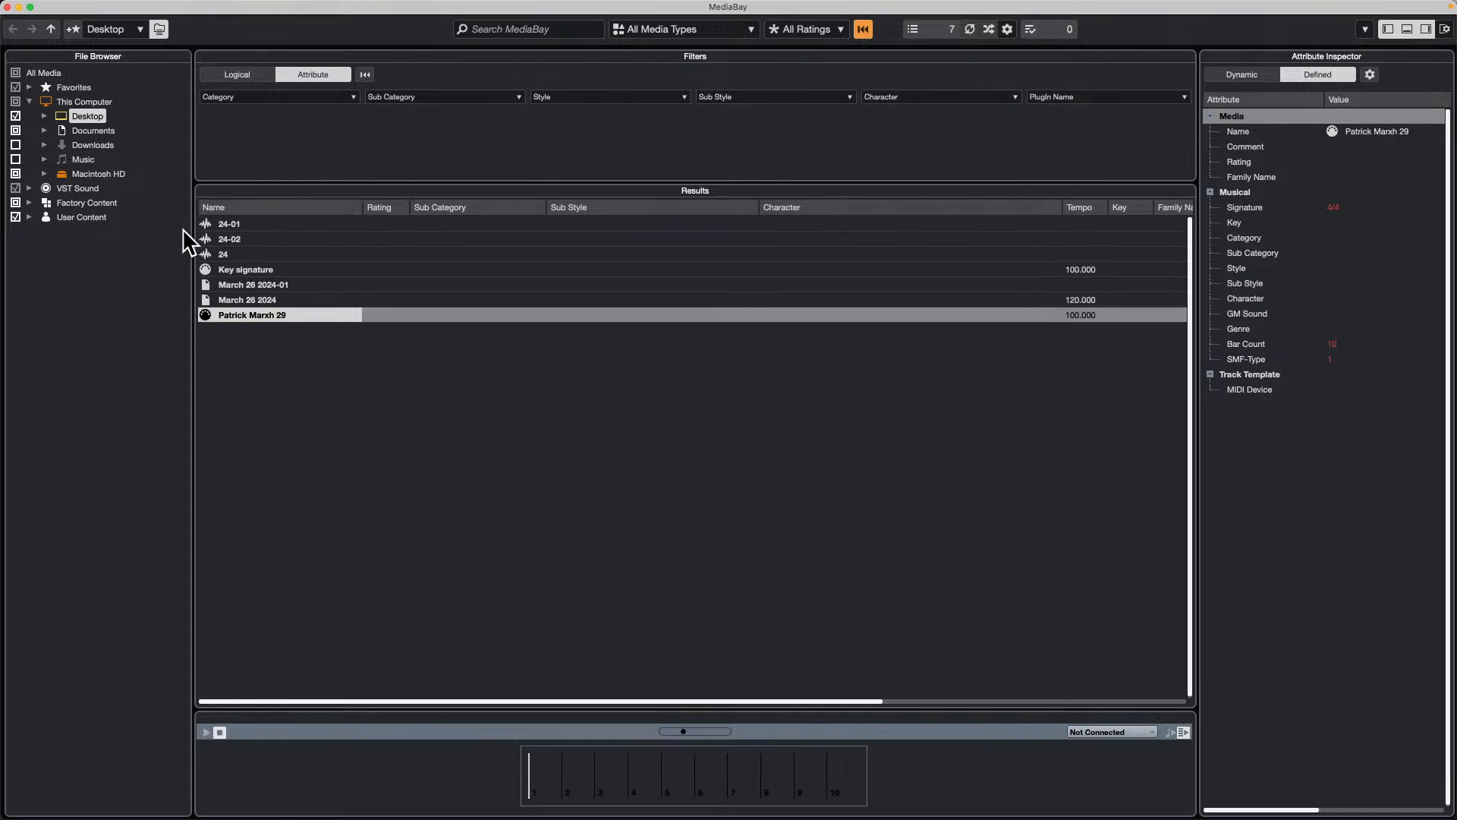
pyautogui.click(30, 202)
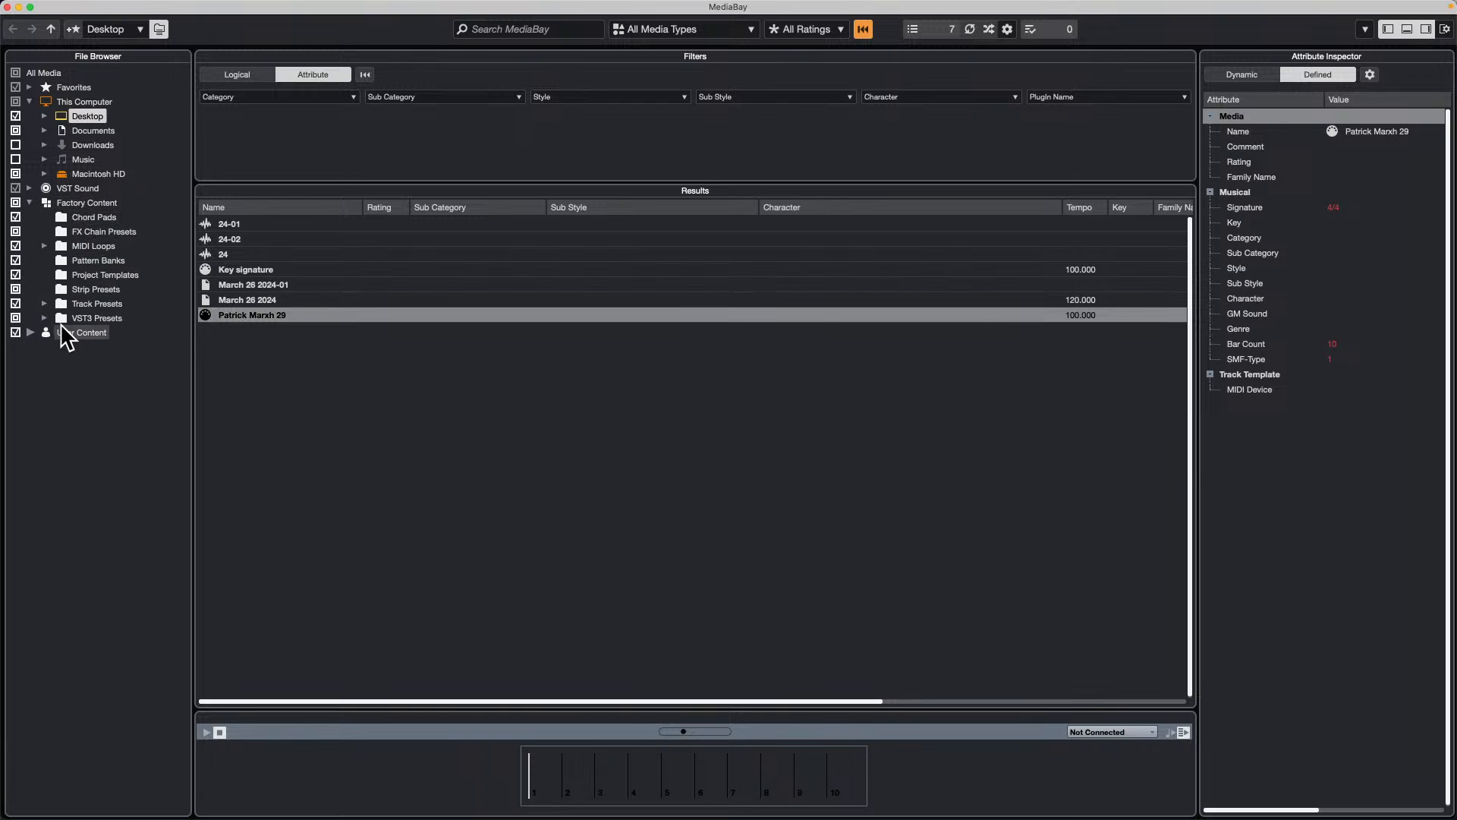
pyautogui.click(46, 318)
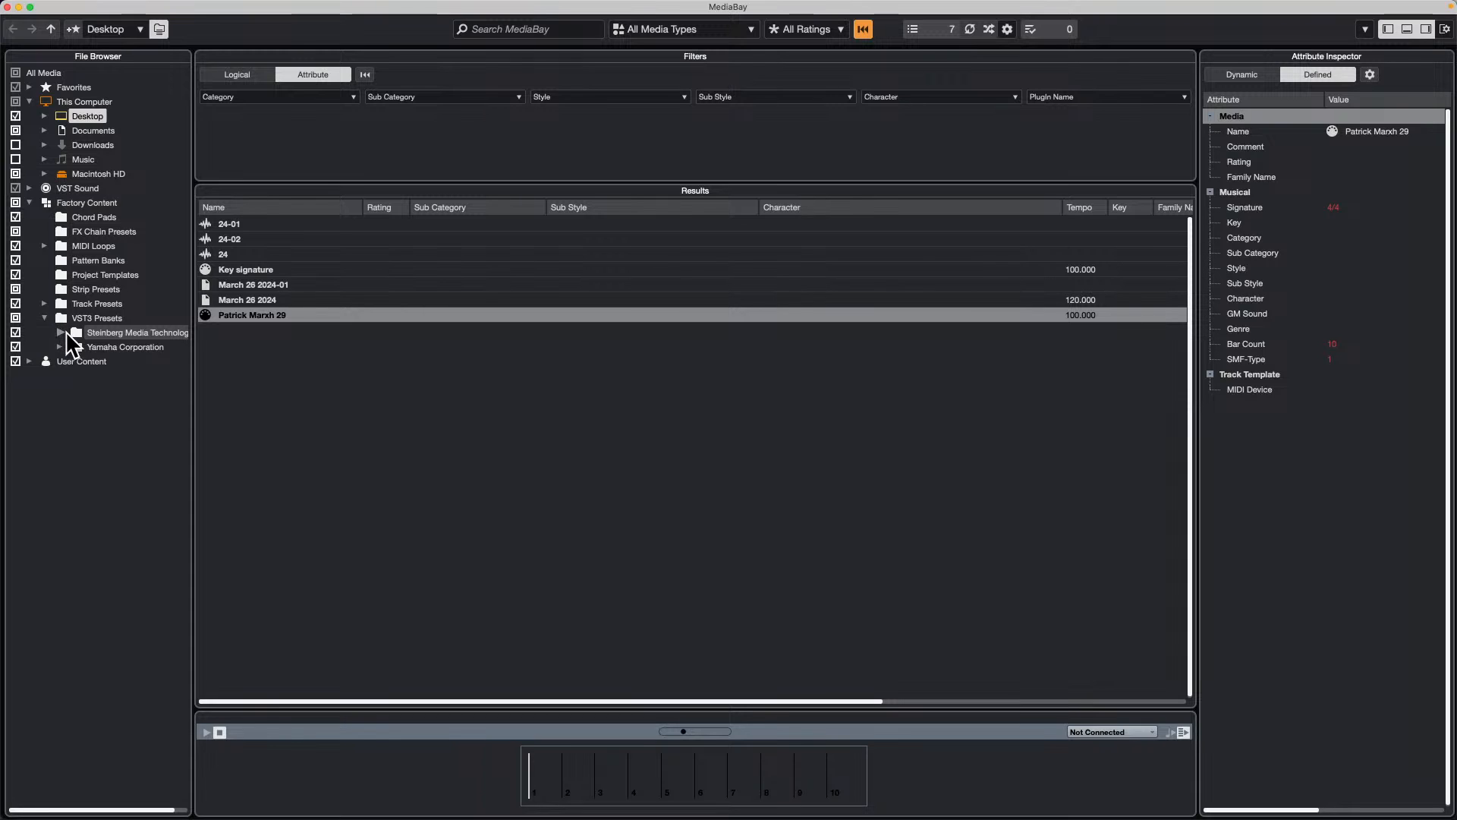
pyautogui.click(62, 334)
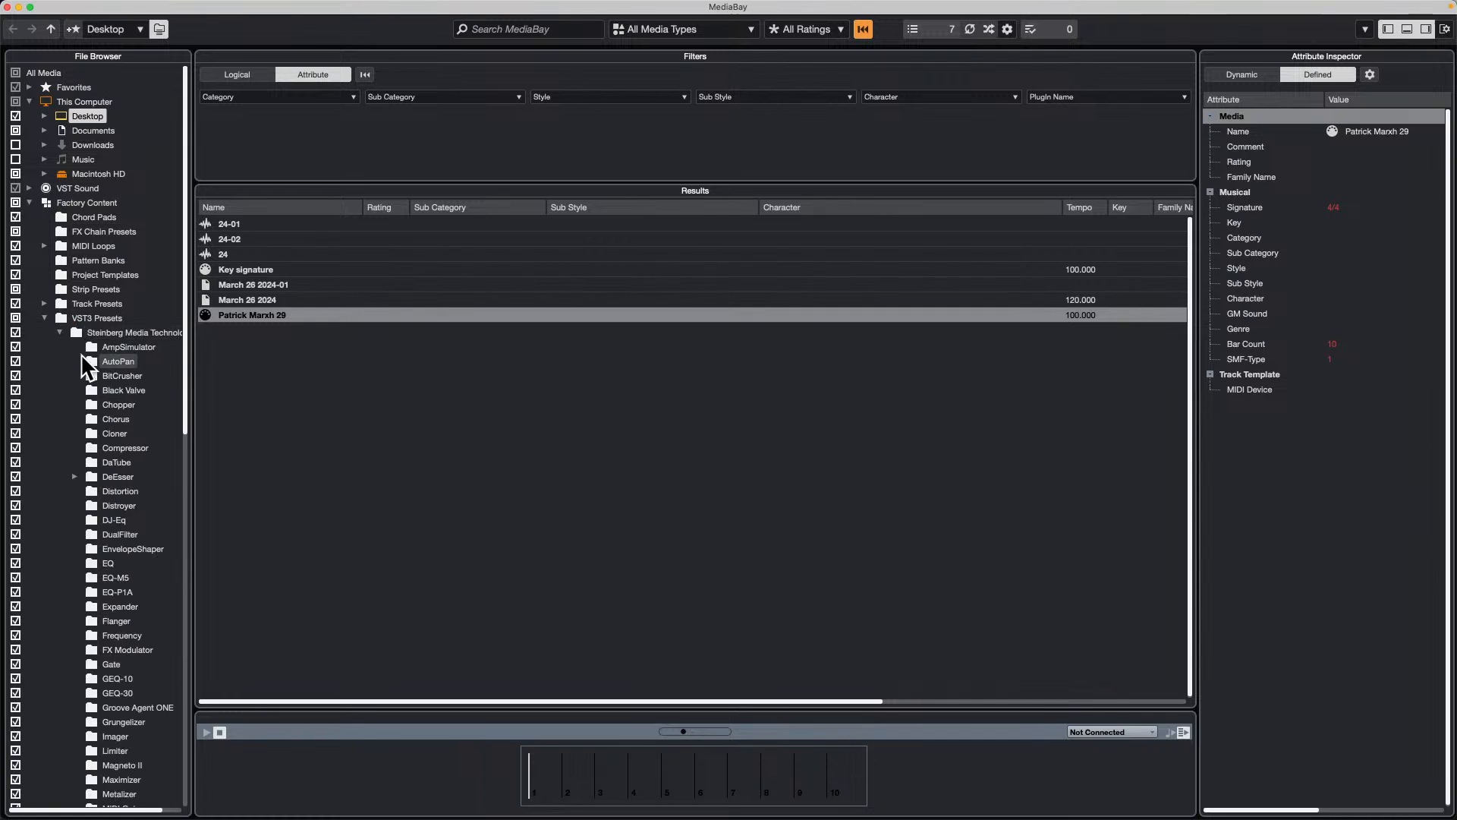
pyautogui.scroll(-2, 85, 413)
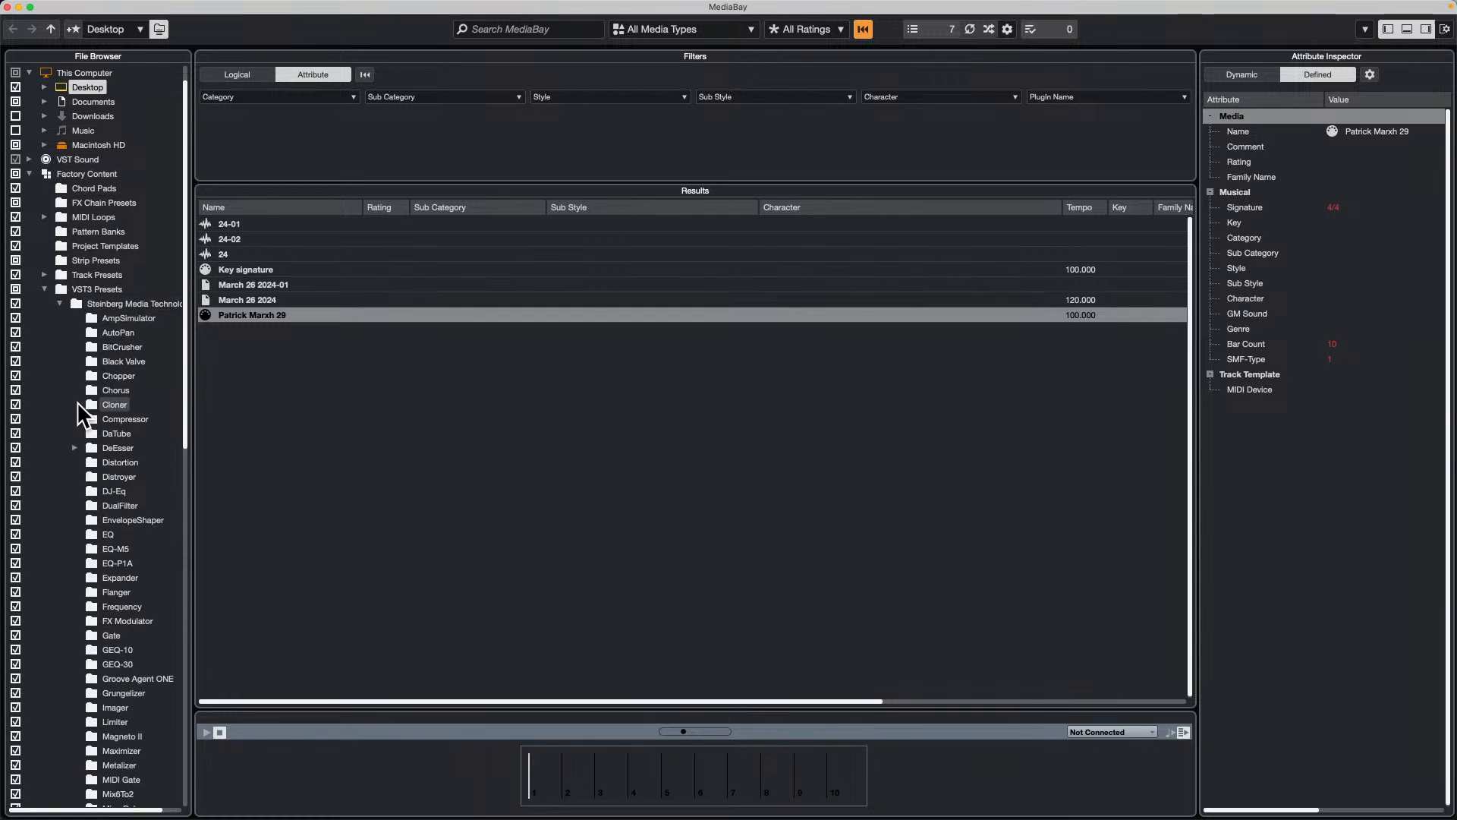
pyautogui.scroll(-10, 84, 414)
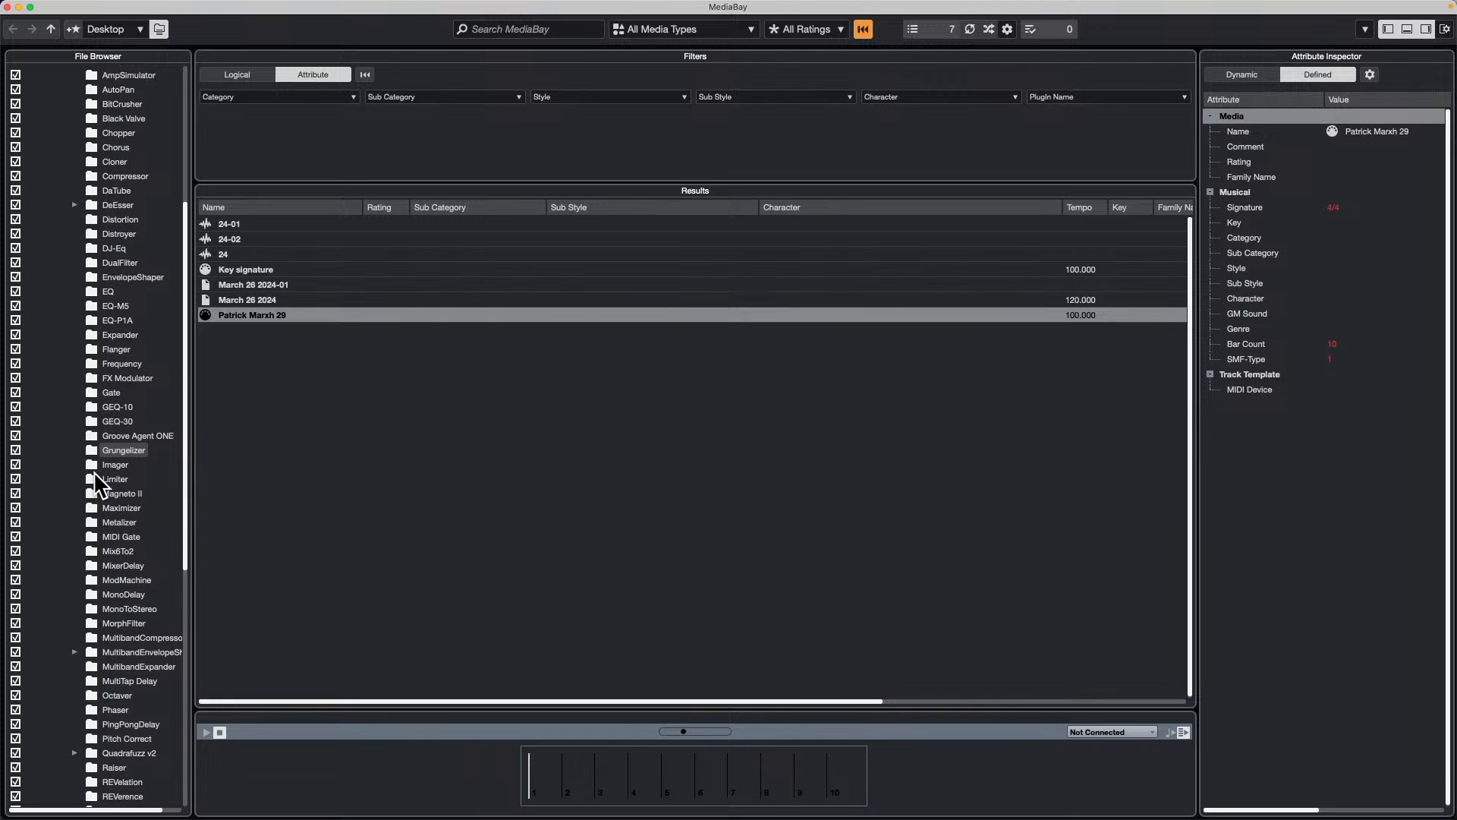
pyautogui.scroll(-15, 93, 470)
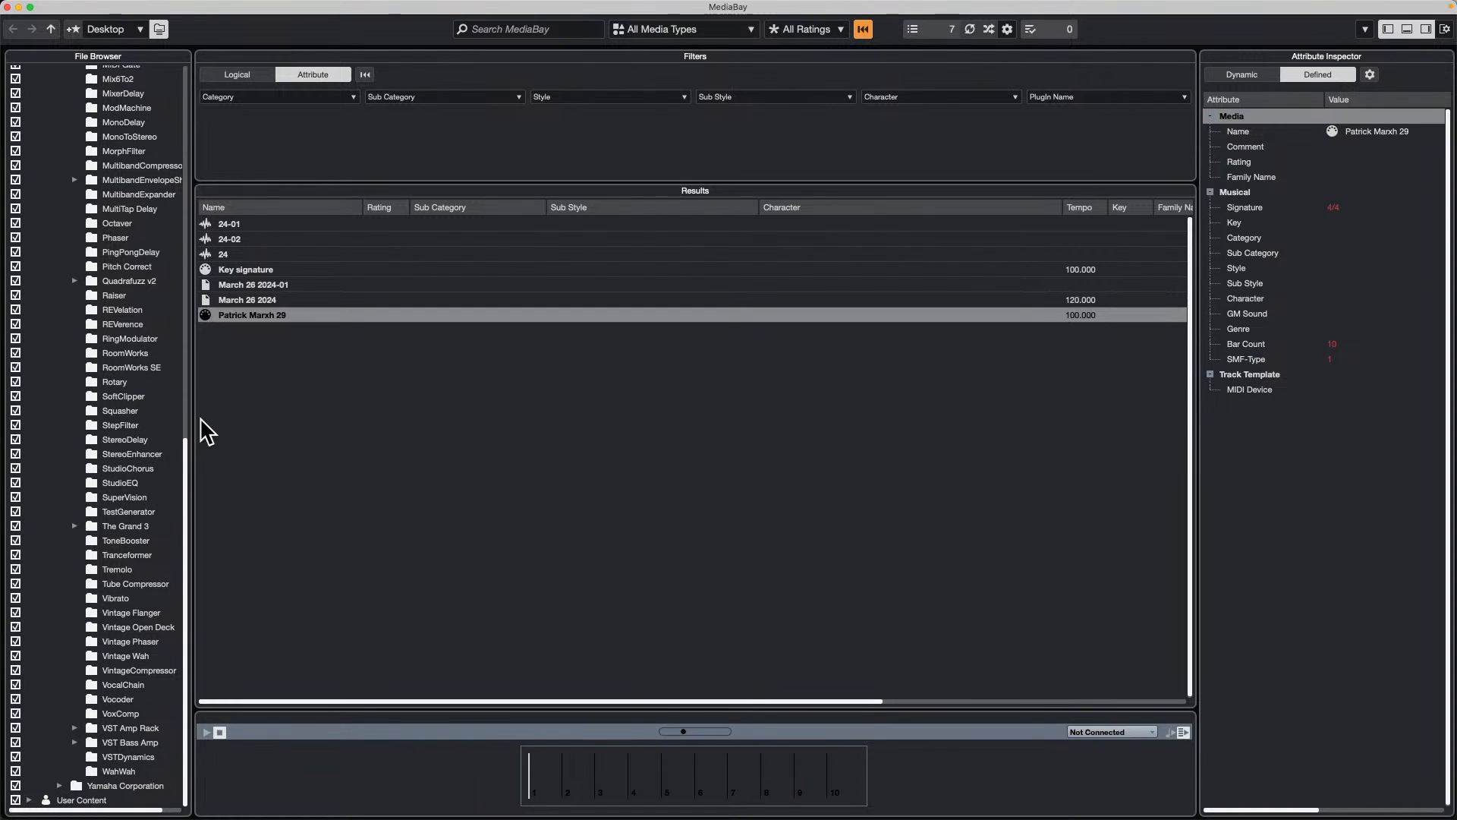
pyautogui.click(120, 425)
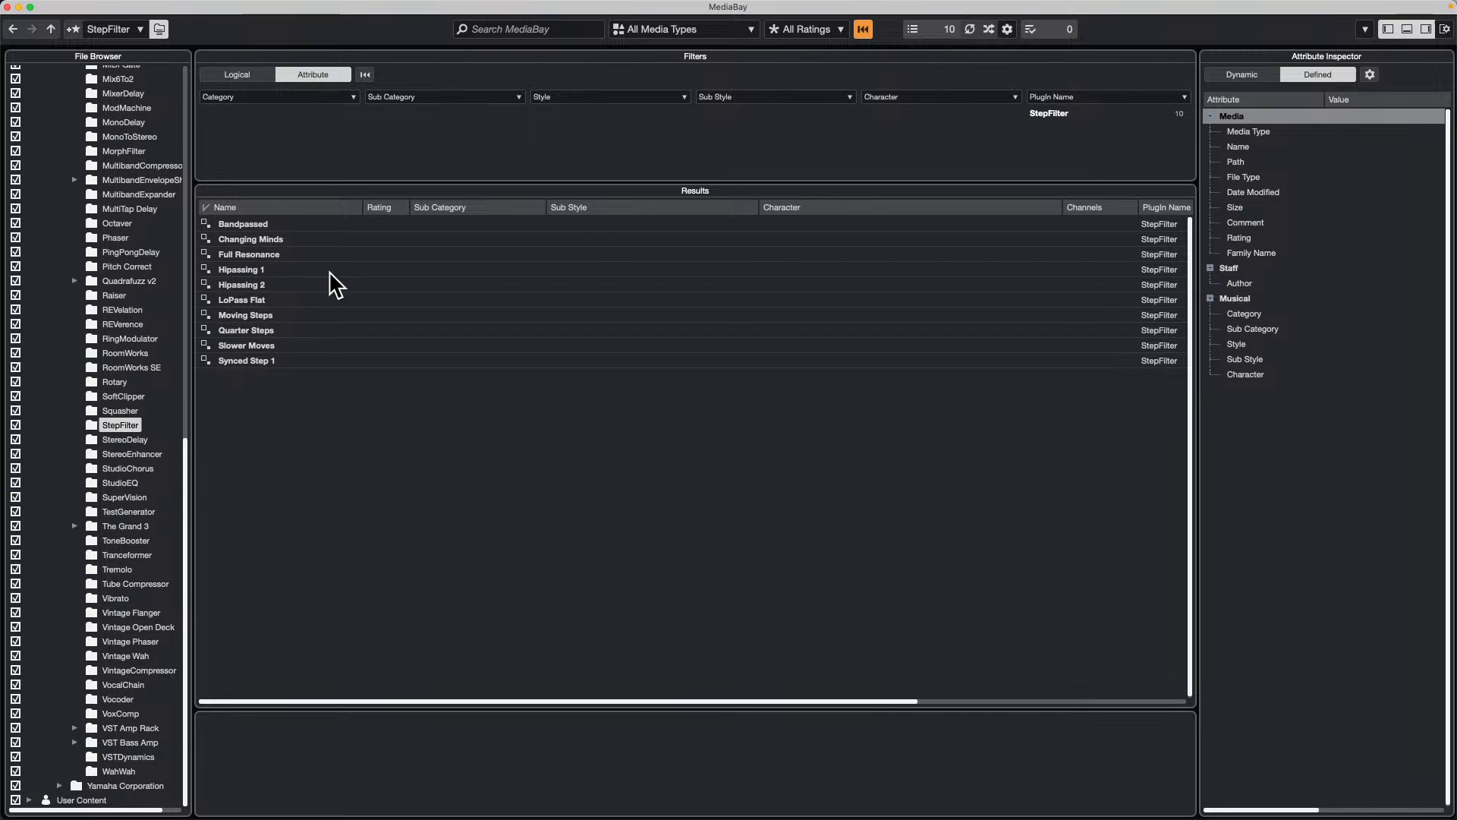
# Step: View the StepFilter presets in the Steinberg folder of the user content's VST3 presets, and close MediaBay
pyautogui.scroll(15, 136, 286)
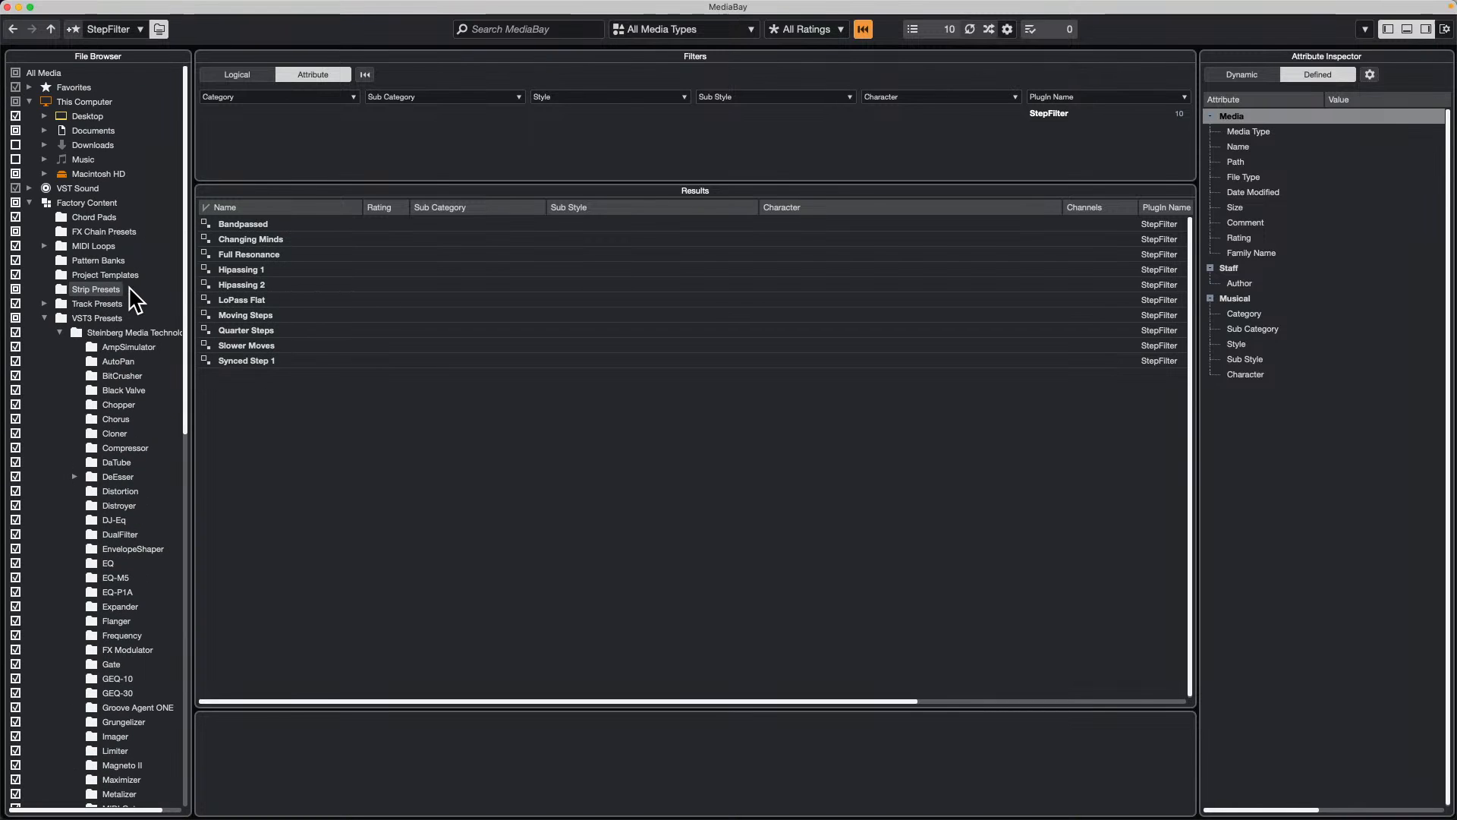
pyautogui.click(30, 203)
pyautogui.click(30, 217)
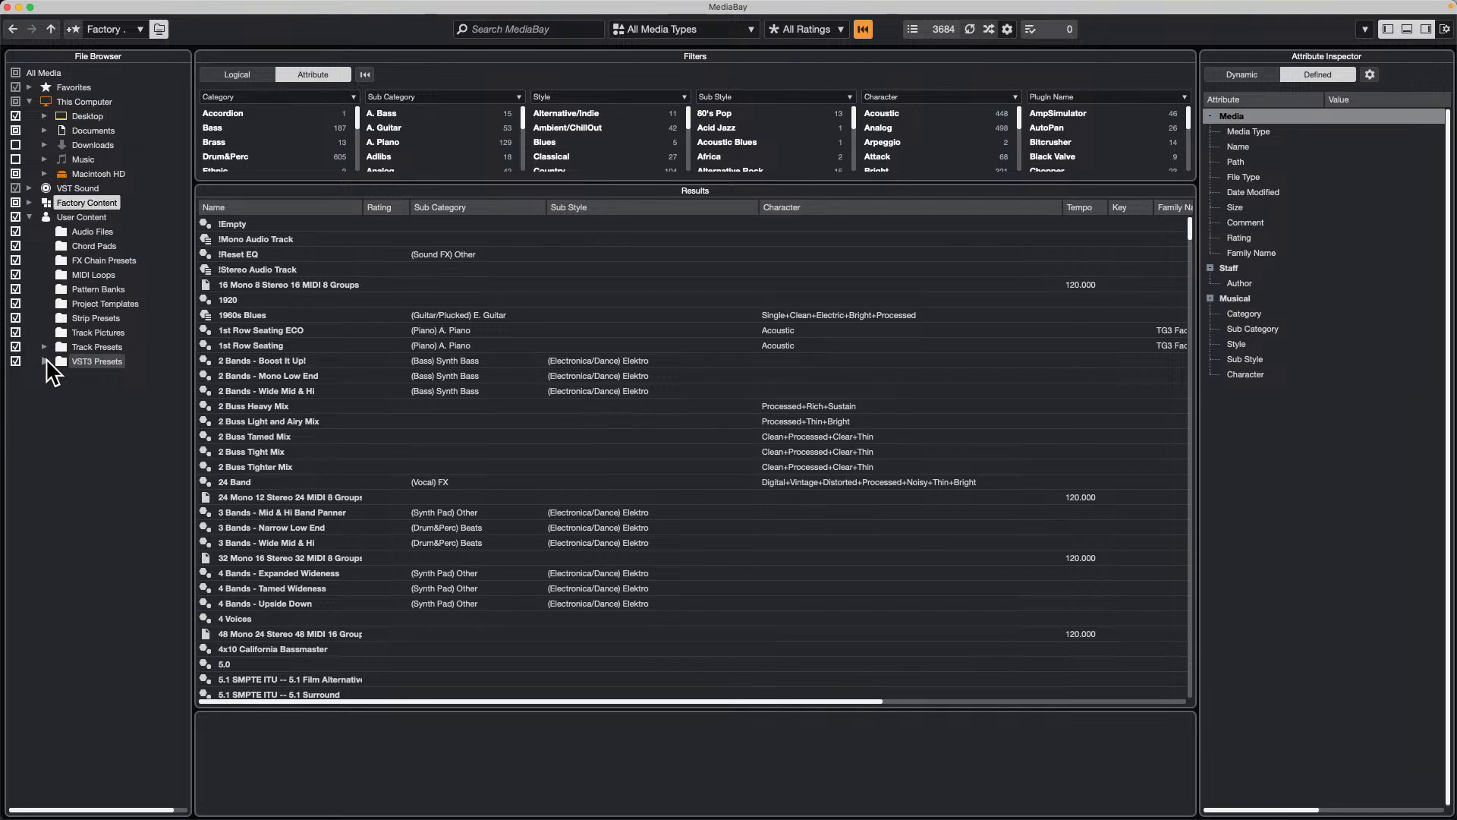
pyautogui.click(45, 362)
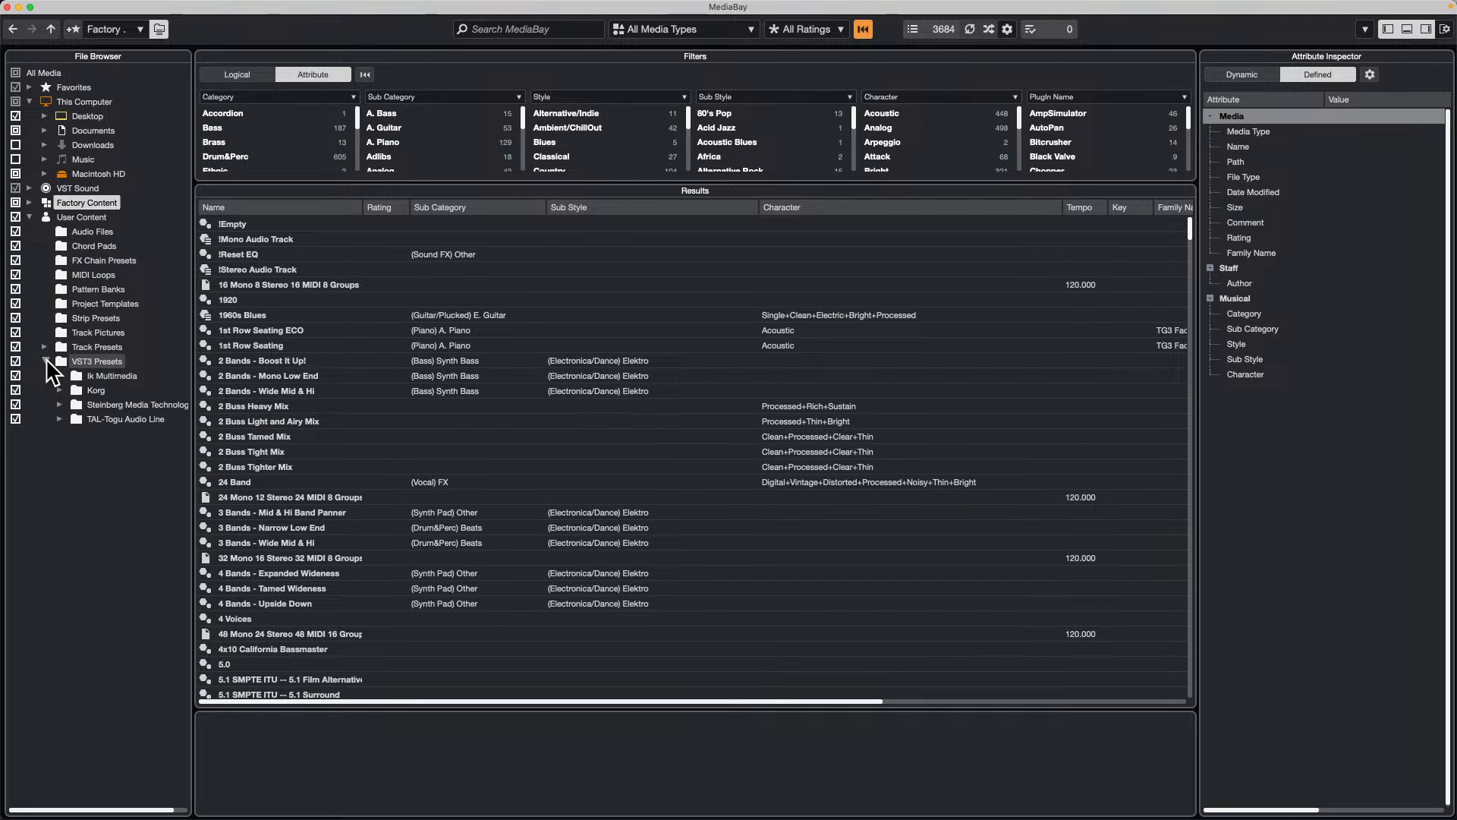
pyautogui.click(60, 404)
pyautogui.scroll(-1, 64, 425)
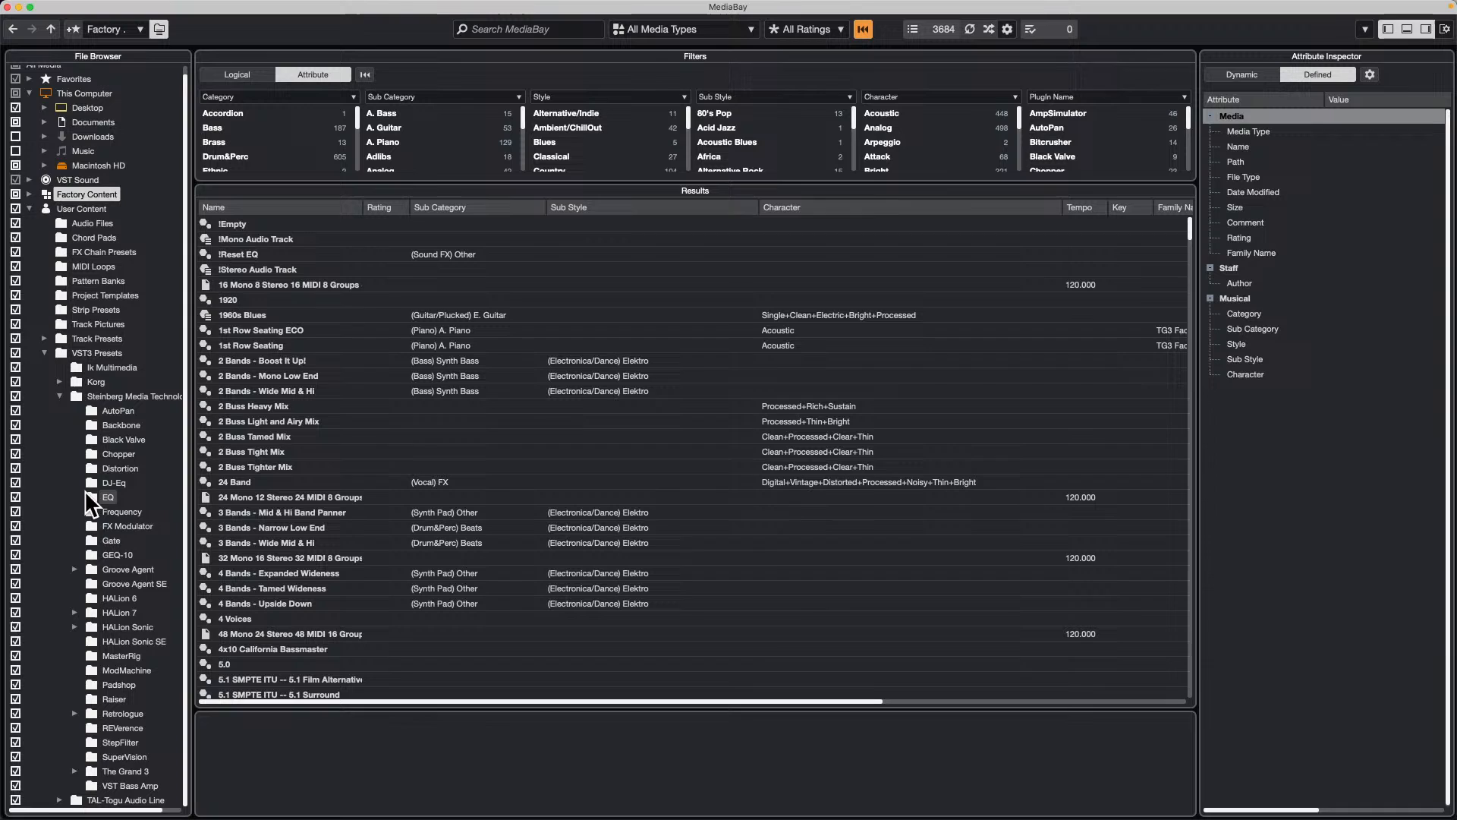
pyautogui.click(144, 743)
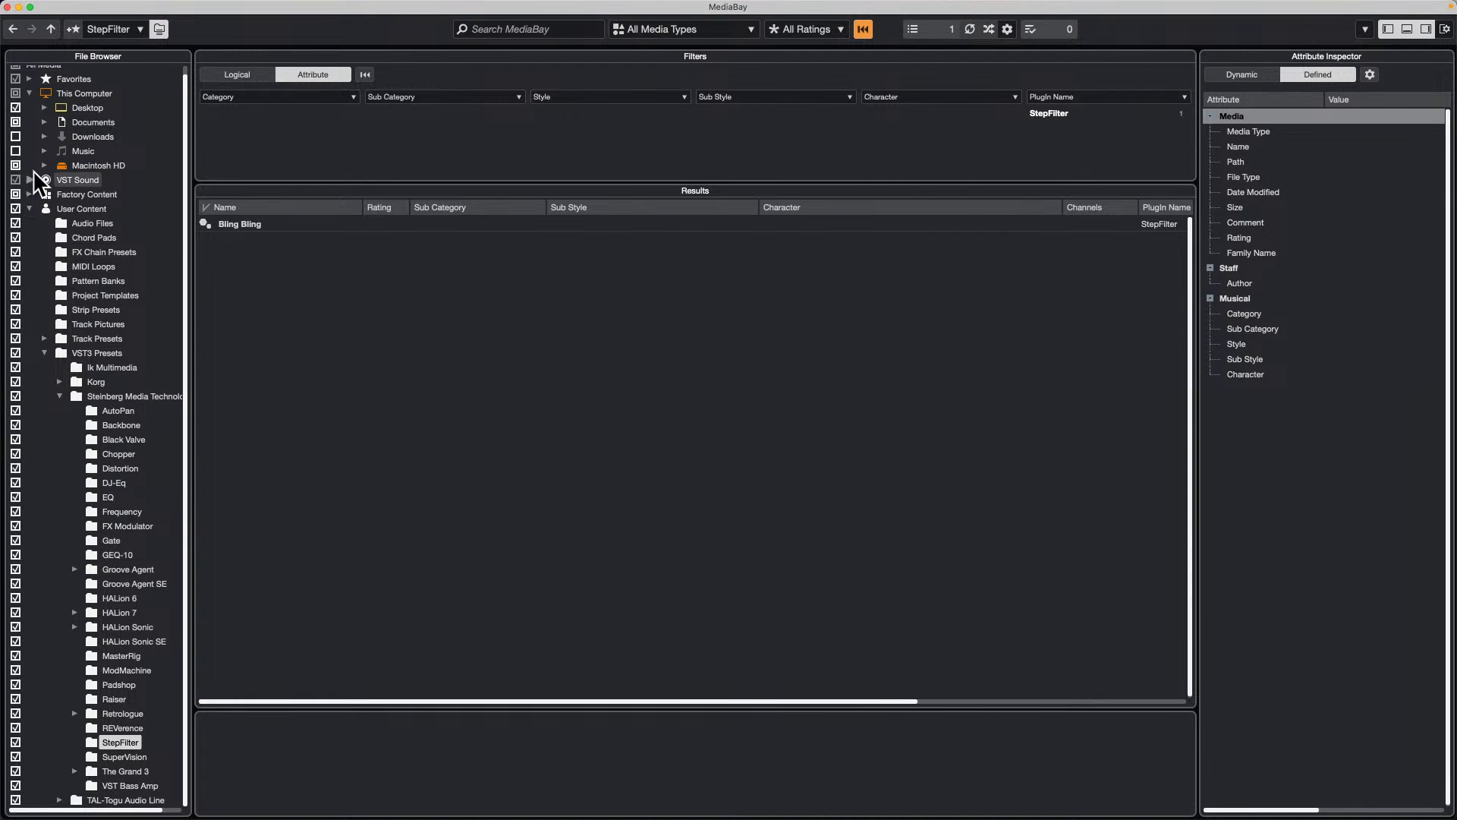
pyautogui.click(8, 7)
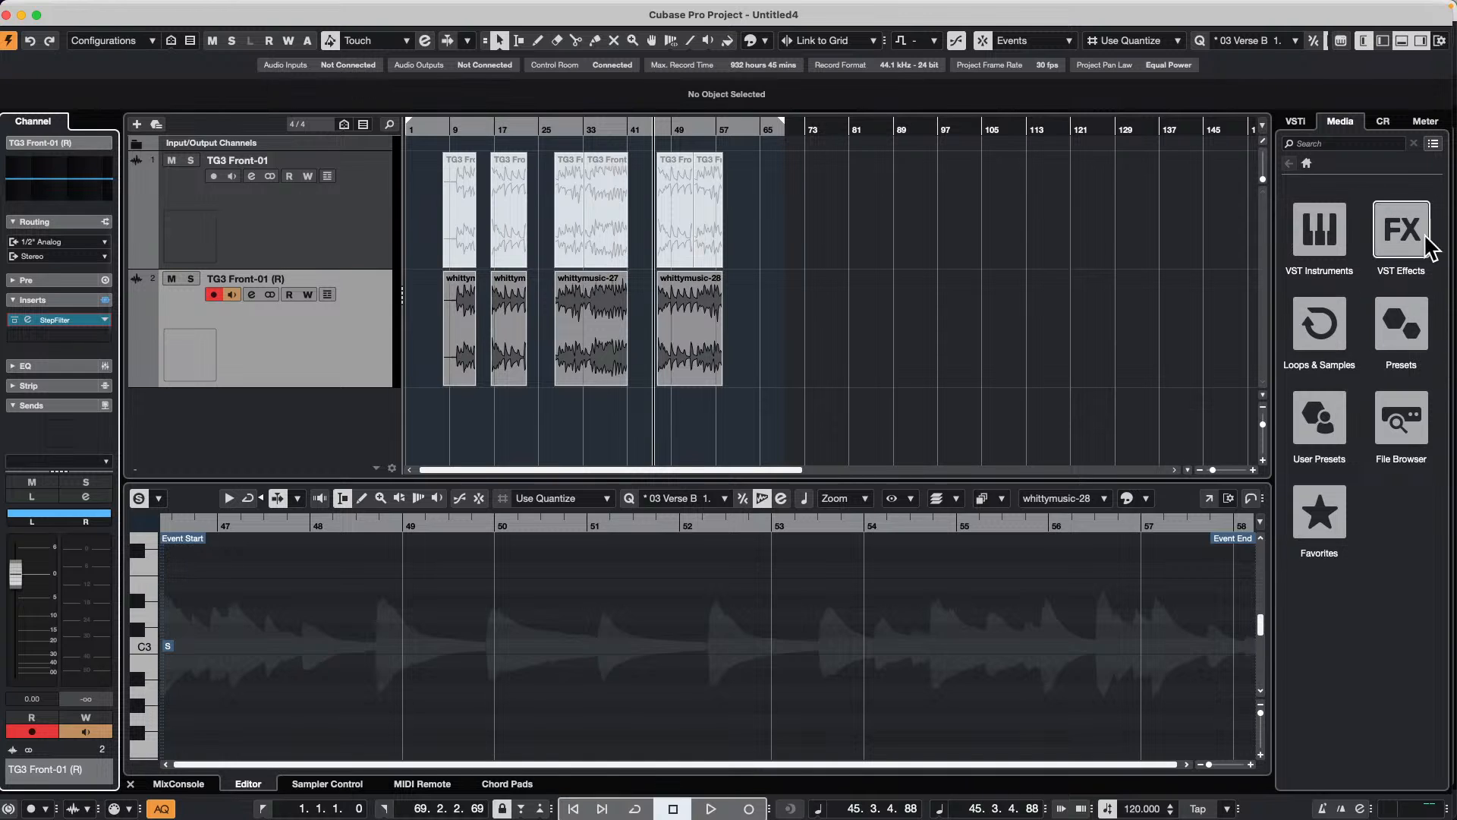
# Step: Browse the user VST FX presets in the project window's media browser
pyautogui.click(1337, 407)
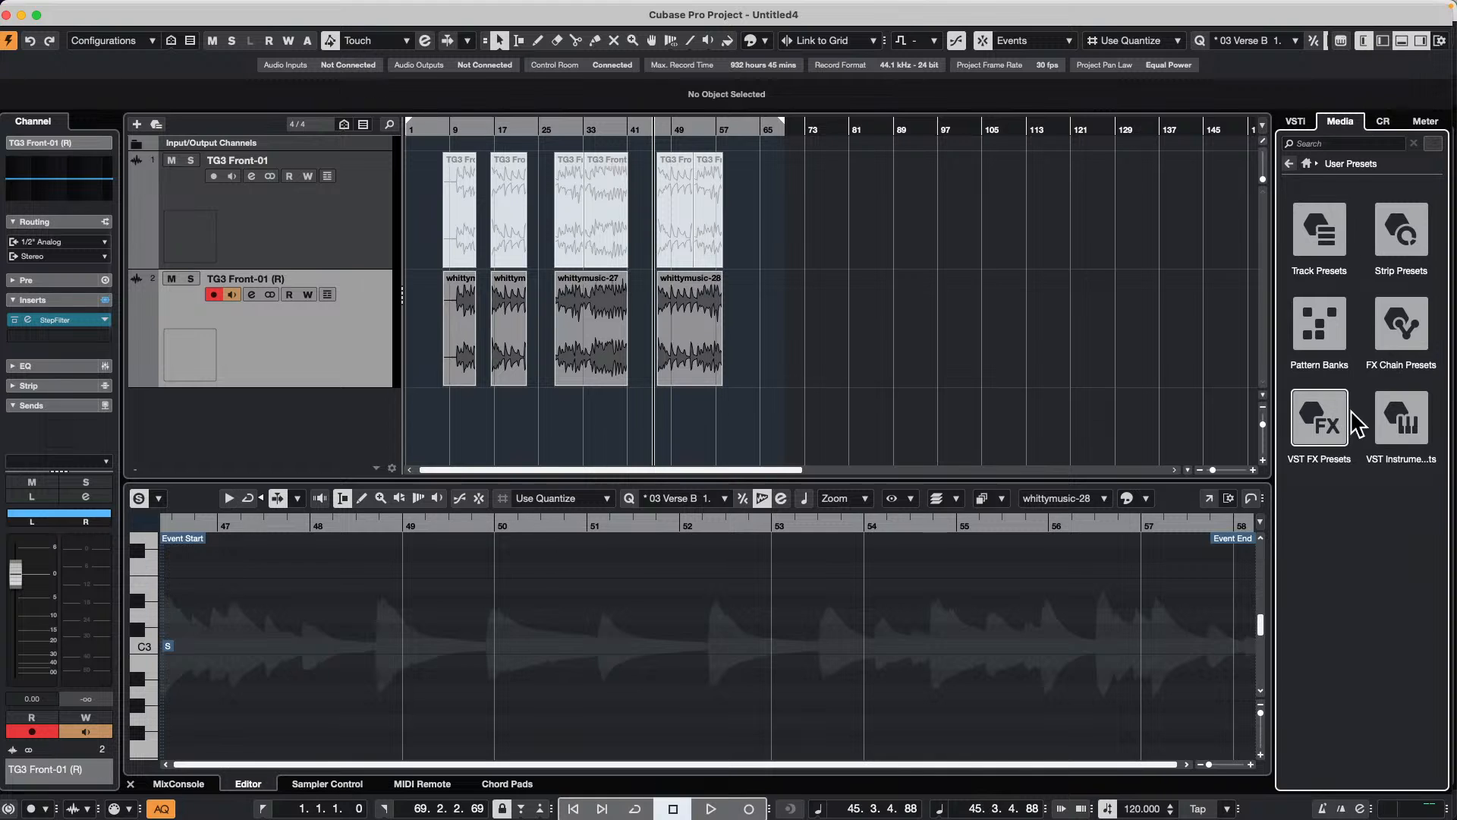
pyautogui.click(1325, 412)
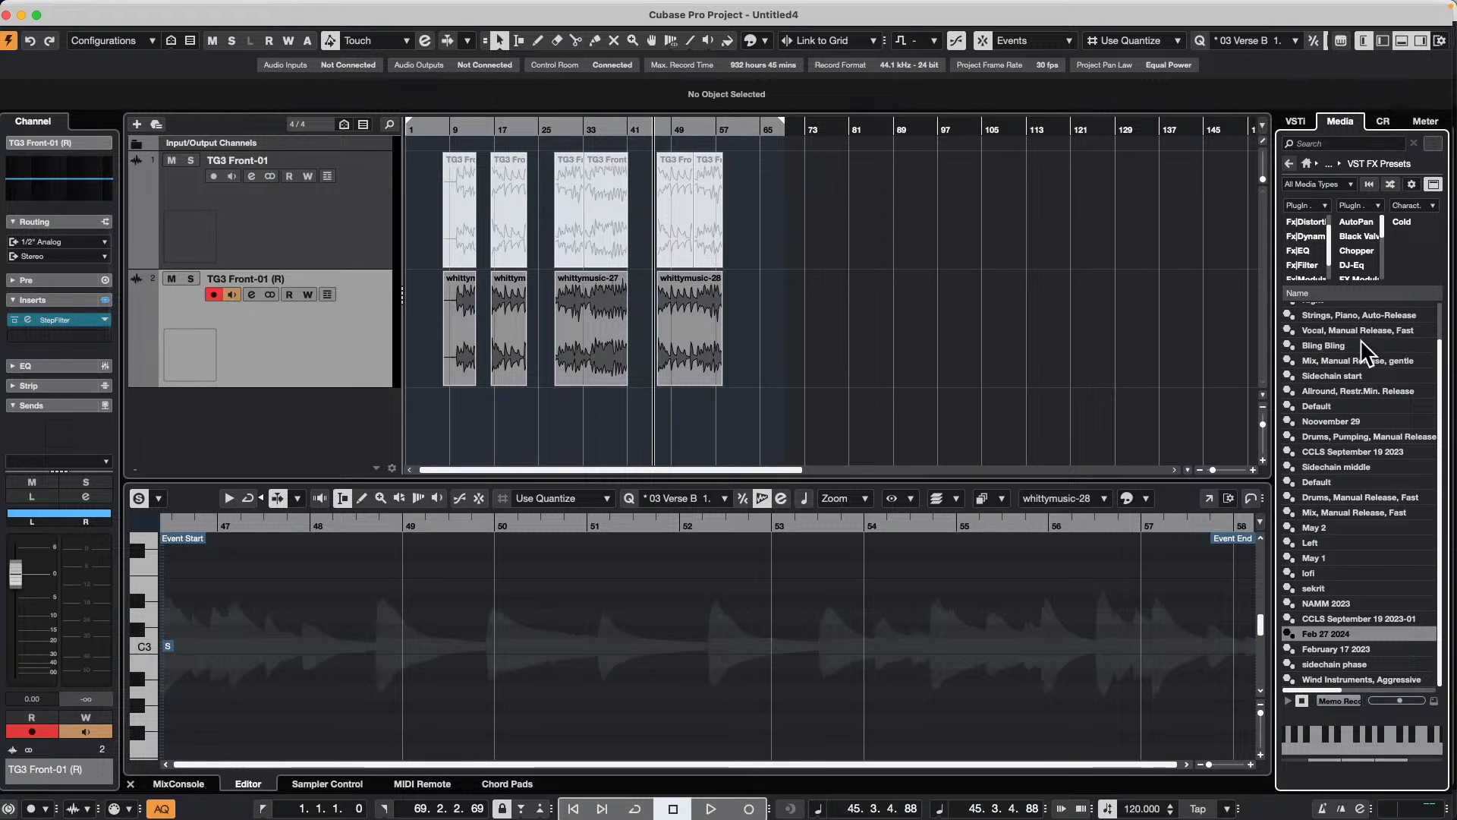
pyautogui.scroll(2, 1366, 319)
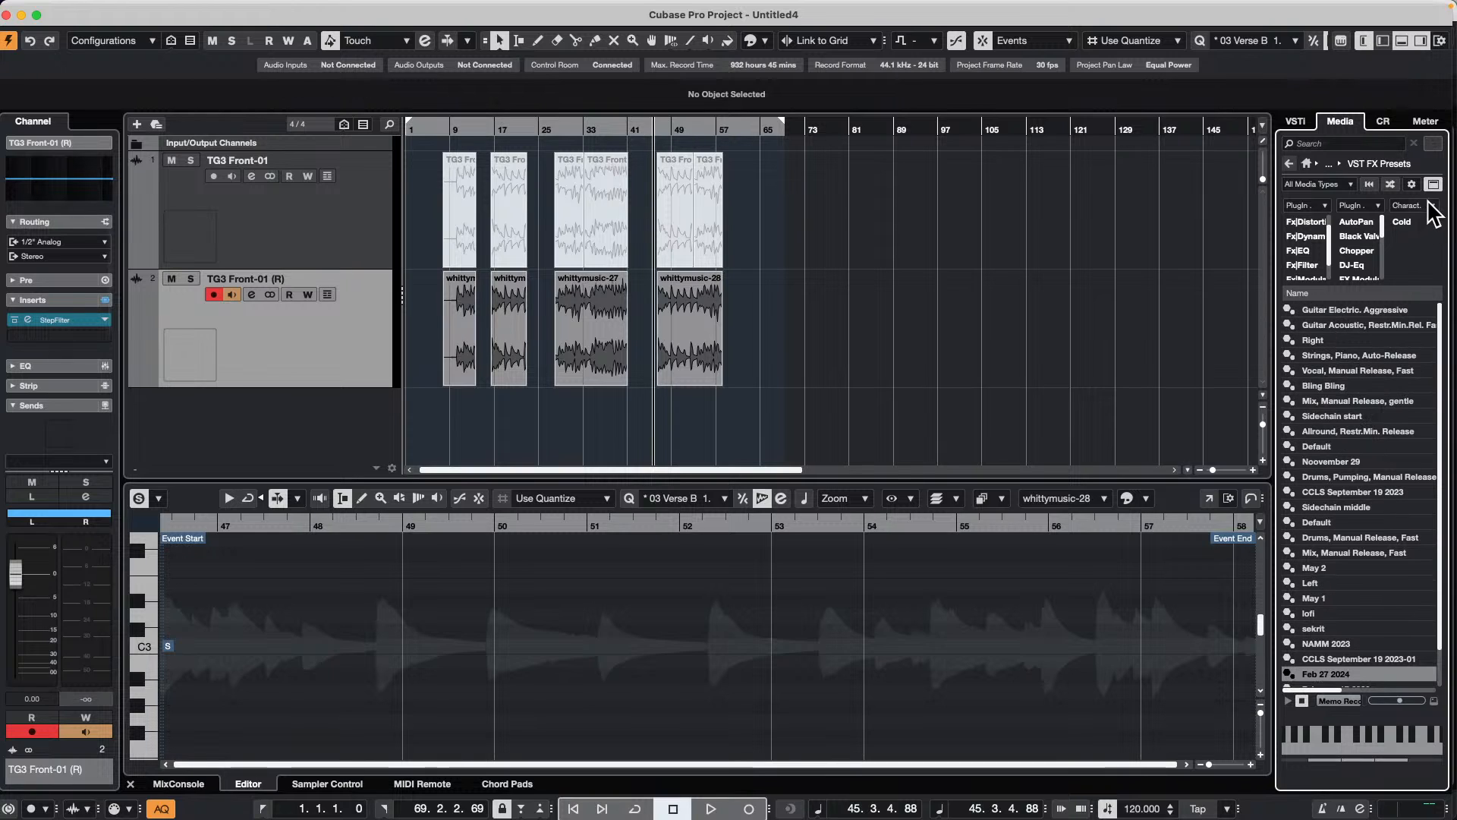
# Step: Set the character filter column to the plug-in name attribute and filter the user presets by StepFilter
pyautogui.click(1433, 205)
pyautogui.moveTo(1437, 212)
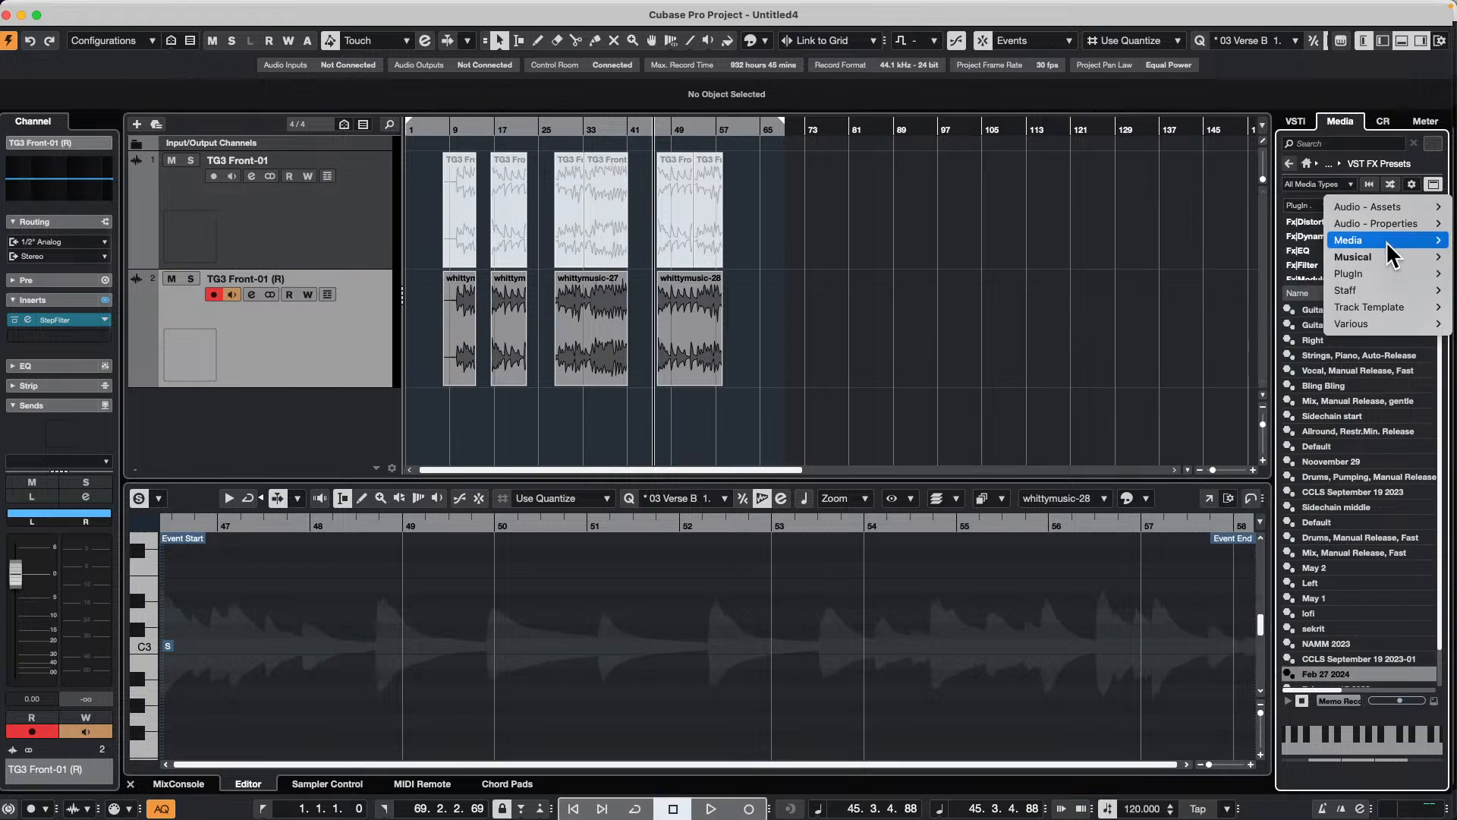
pyautogui.moveTo(1377, 273)
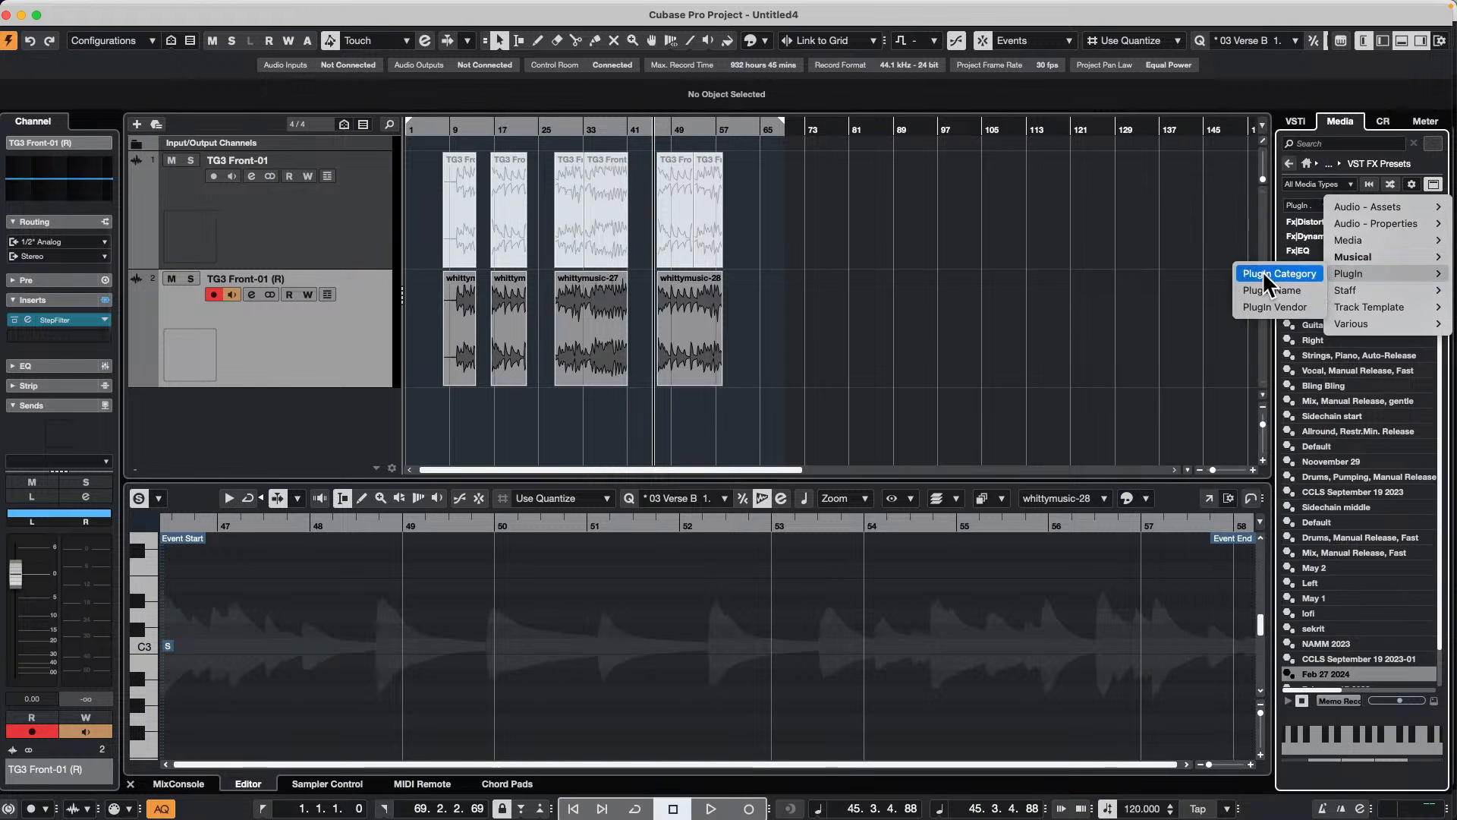
pyautogui.click(1287, 287)
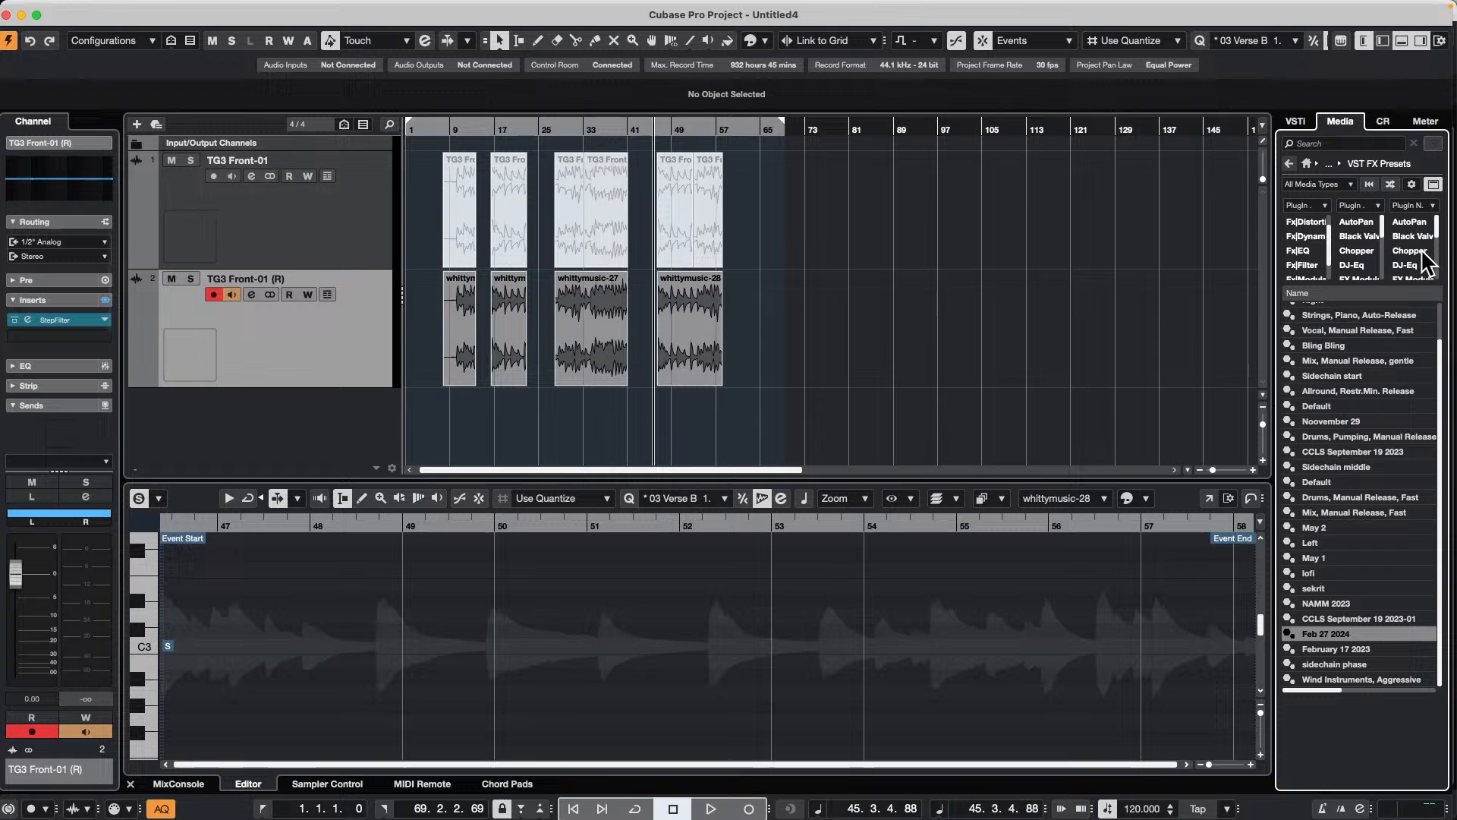
pyautogui.scroll(-10, 1423, 255)
pyautogui.click(1424, 244)
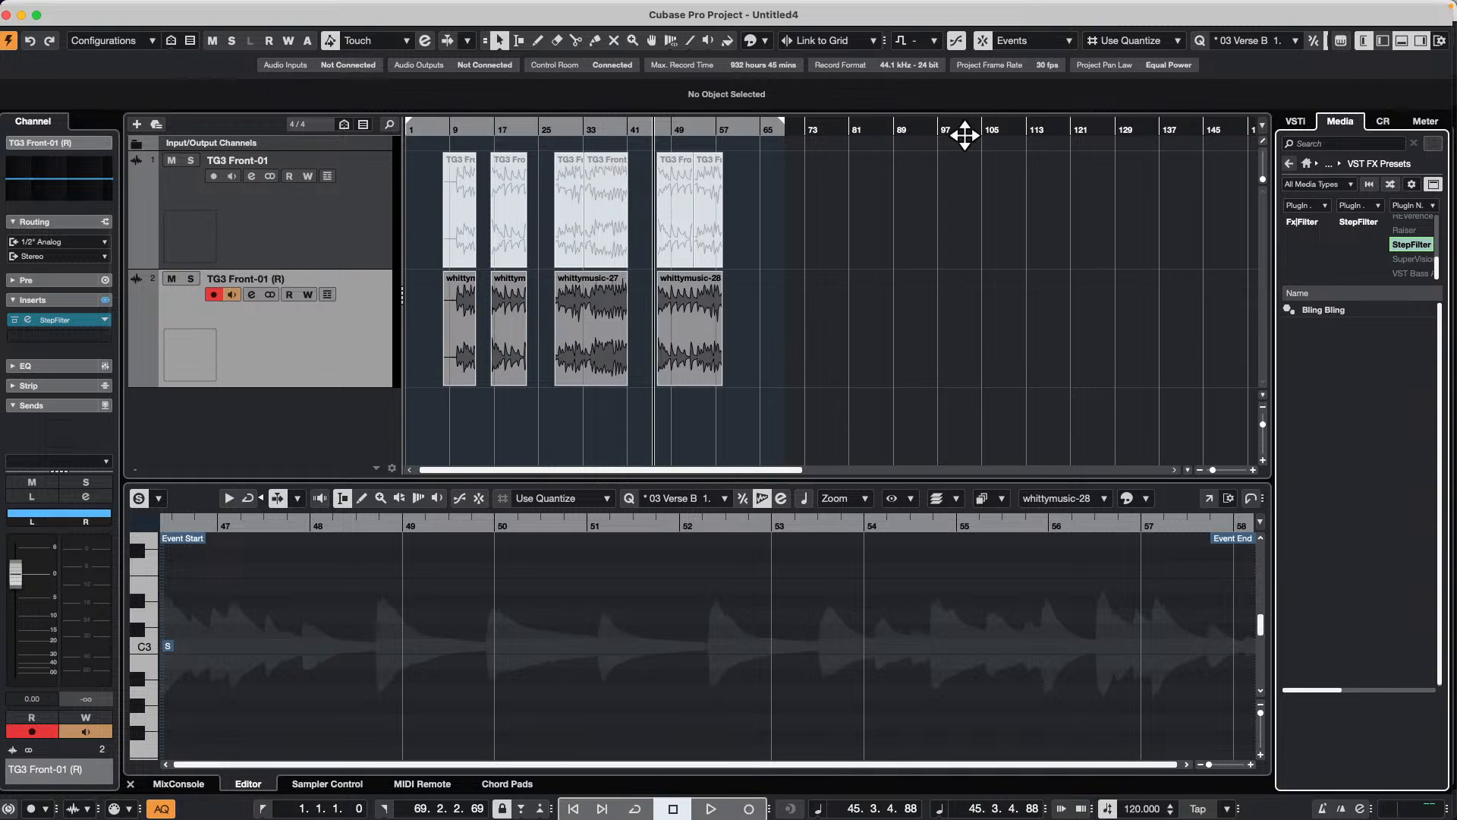
# Step: Open the VST Plug-in Manager and view its plug-in information and VST 2 plug-in path settings
pyautogui.moveTo(550, 6)
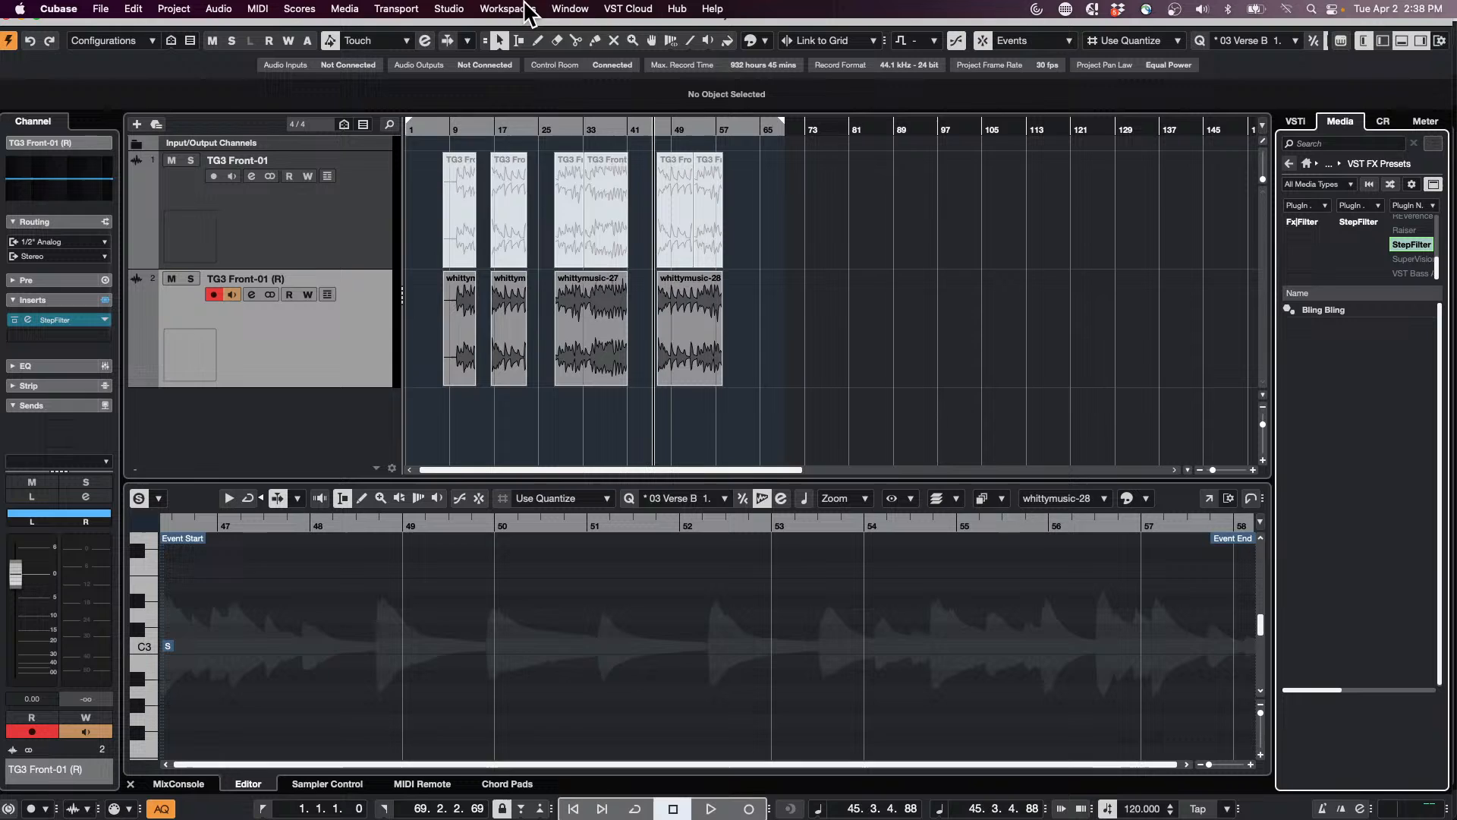
pyautogui.click(505, 9)
pyautogui.moveTo(466, 7)
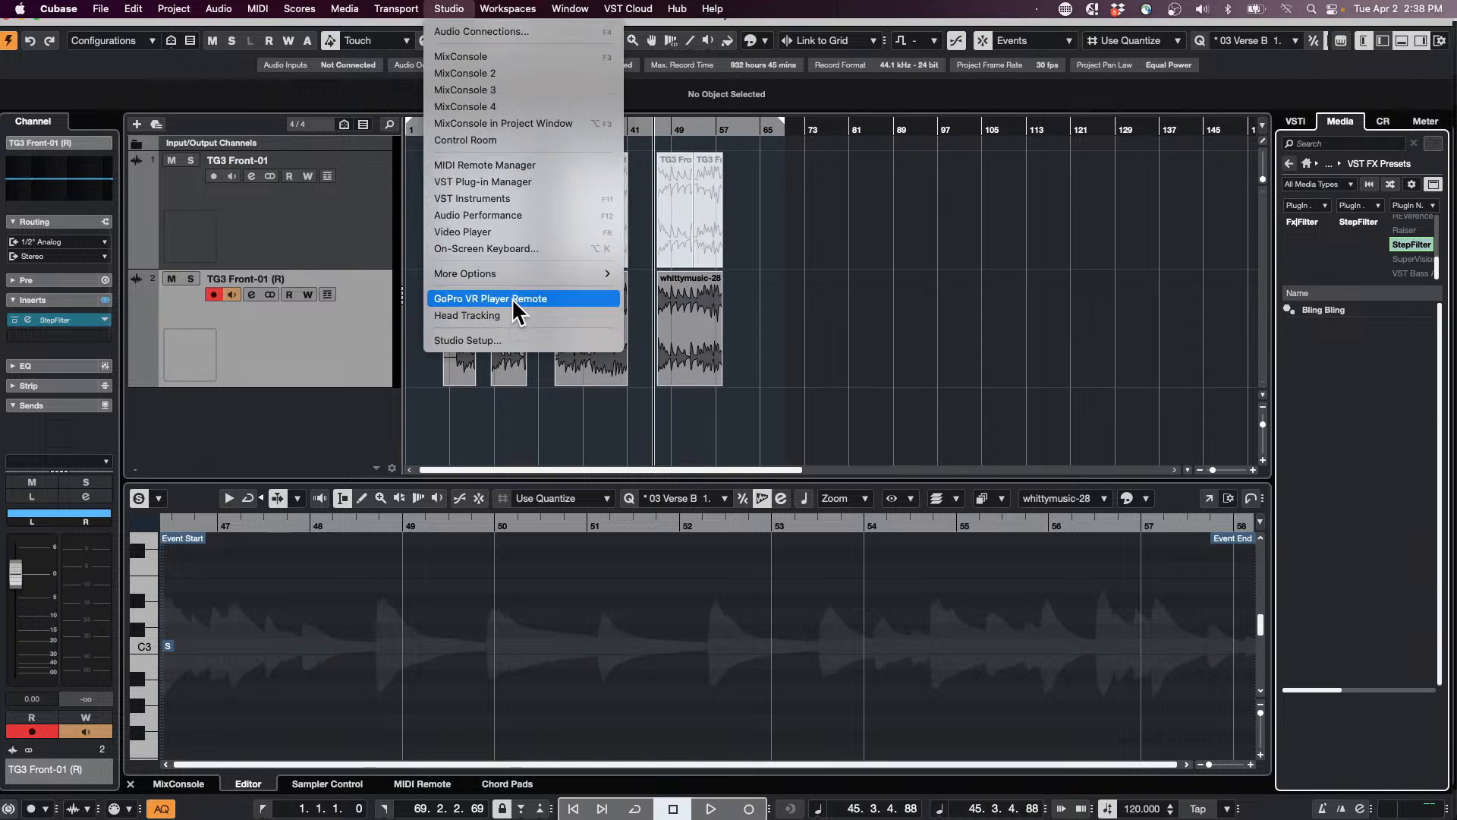
pyautogui.click(542, 182)
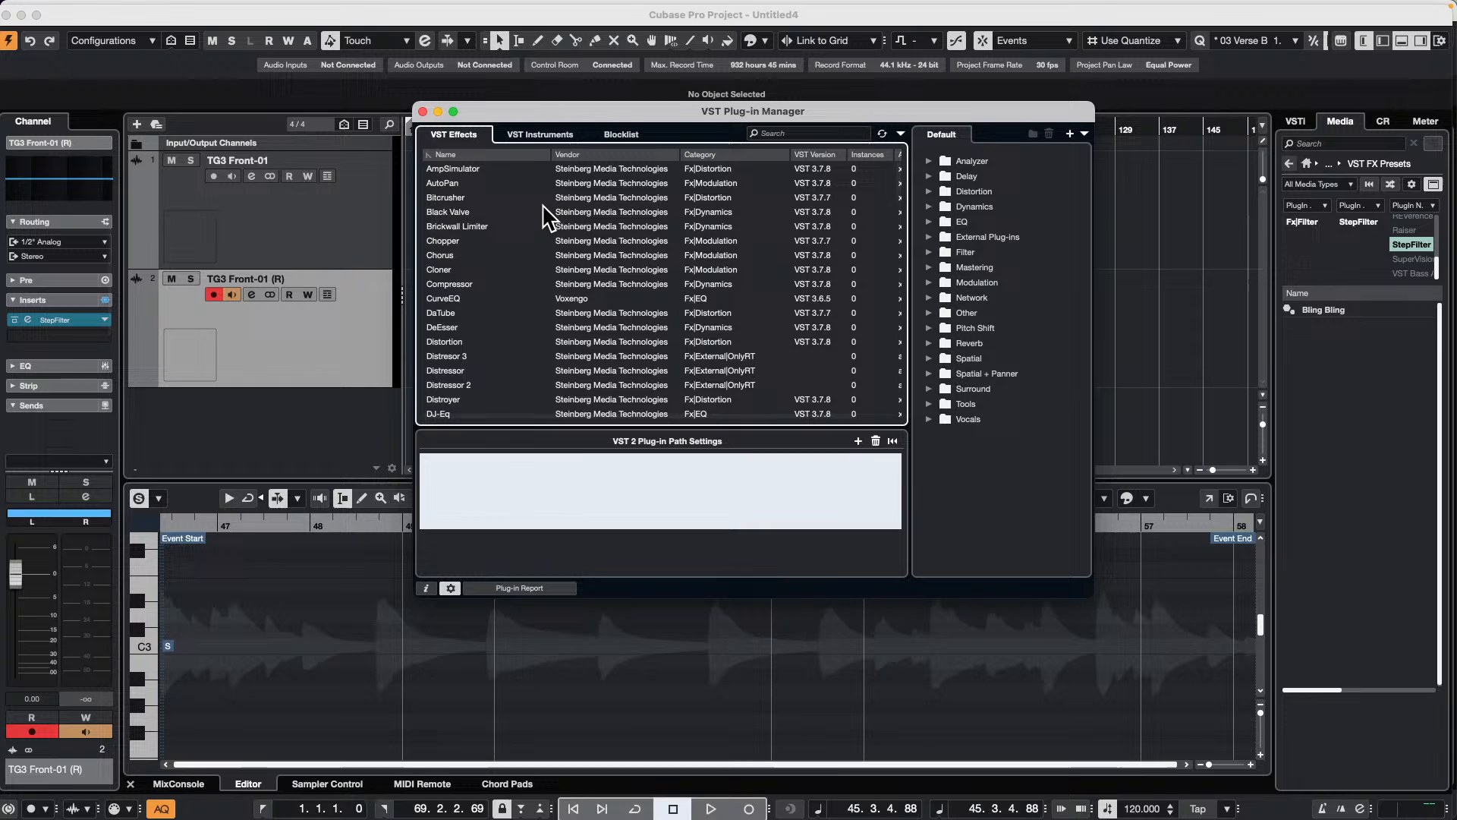
pyautogui.click(427, 586)
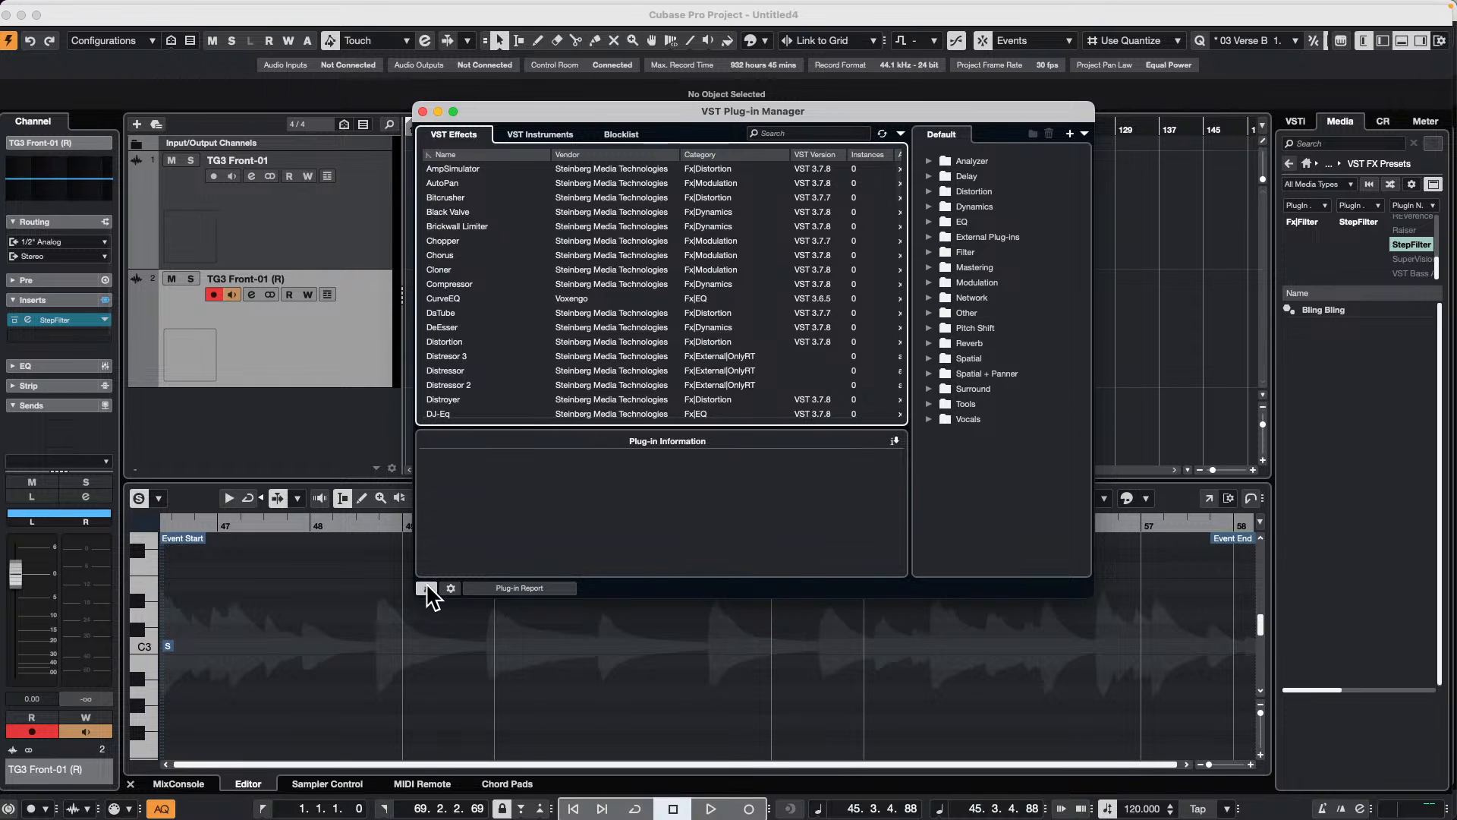
pyautogui.click(449, 588)
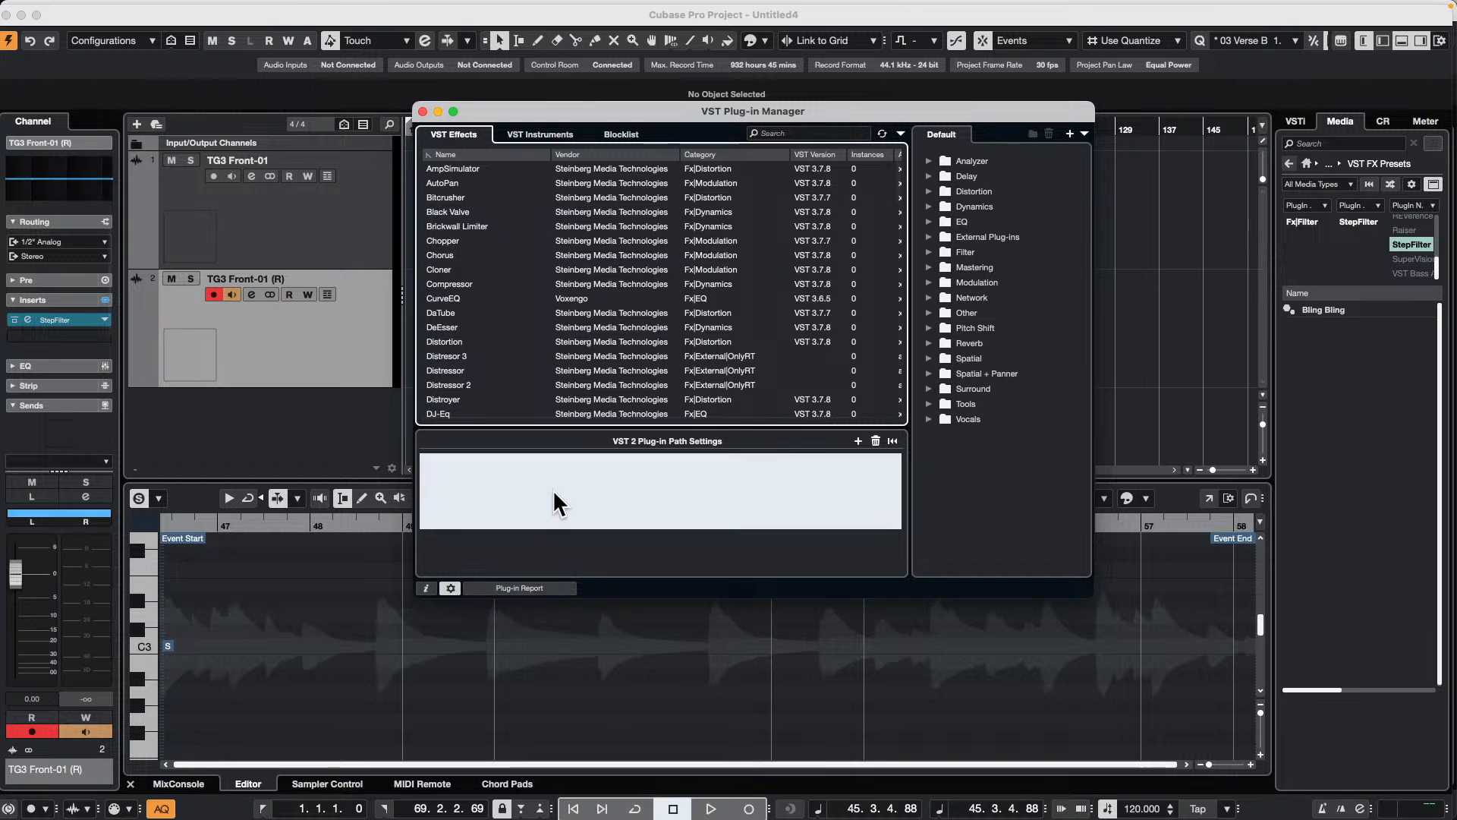
pyautogui.click(478, 484)
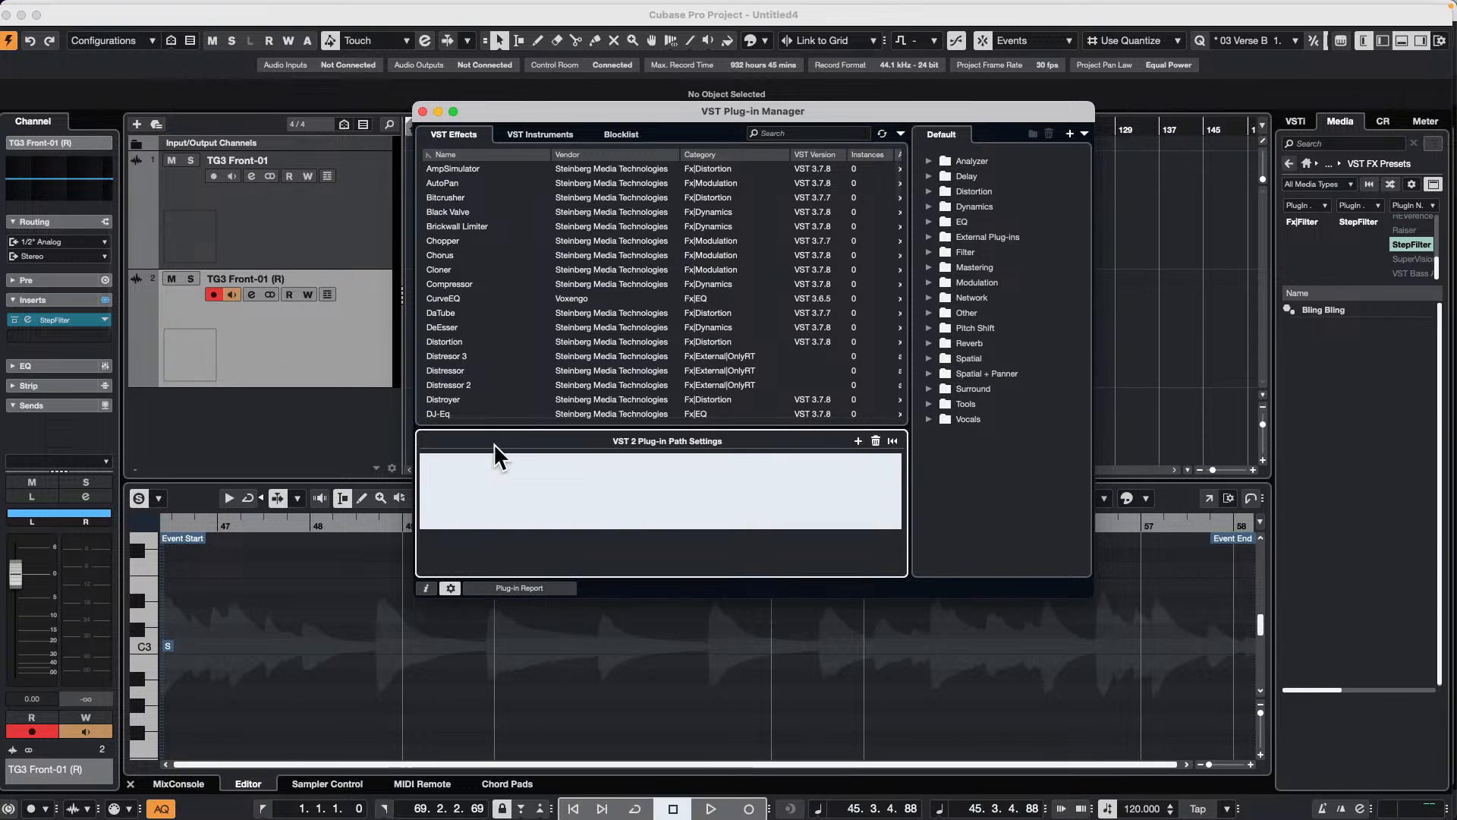
pyautogui.click(860, 439)
pyautogui.click(1016, 507)
# Step: View the architecture and plug-in information of the Distortion and CurveEQ effects, and close the VST Plug-in Manager
pyautogui.click(581, 345)
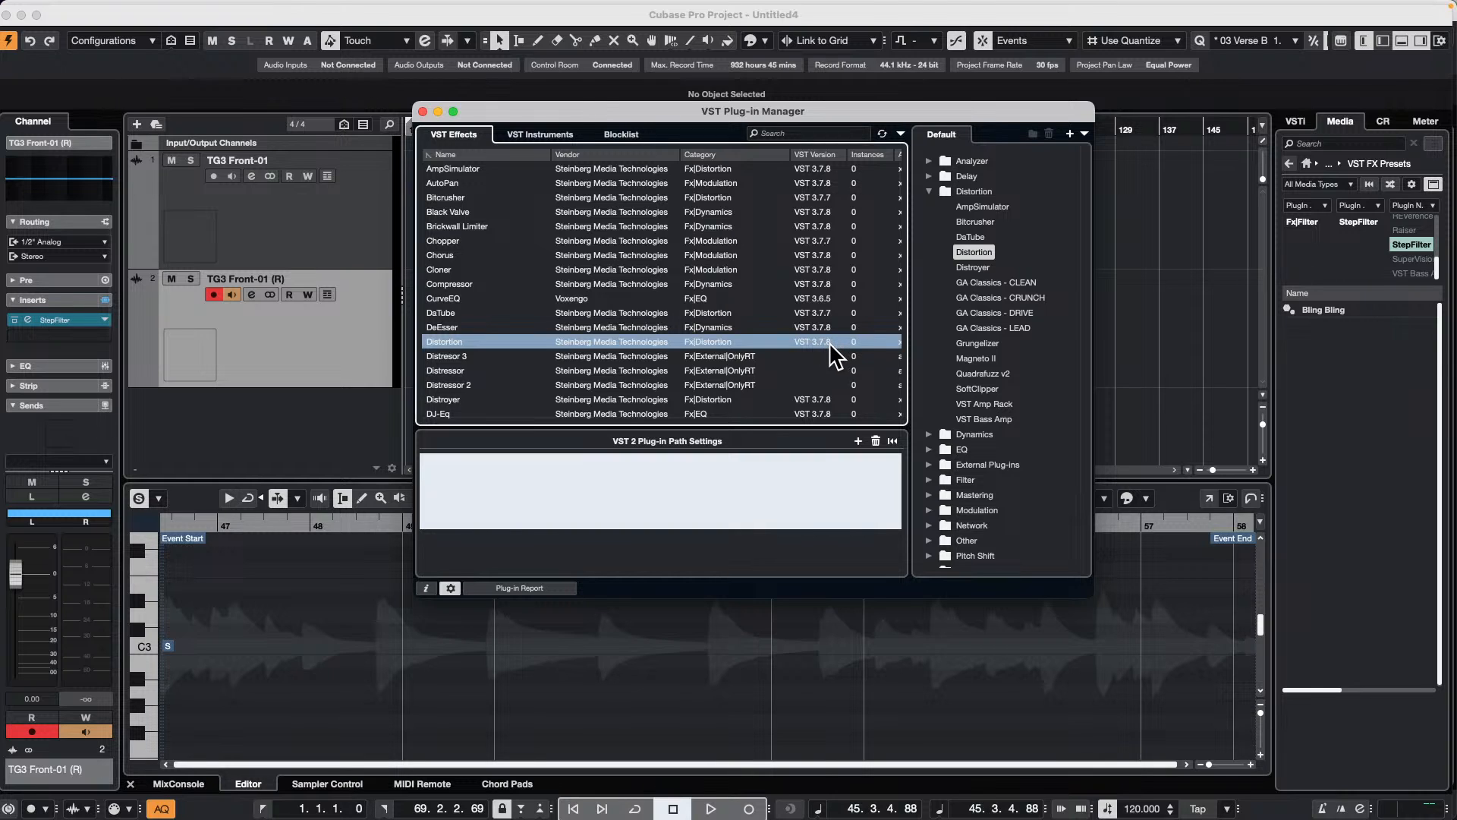
pyautogui.hscroll(2, 829, 342)
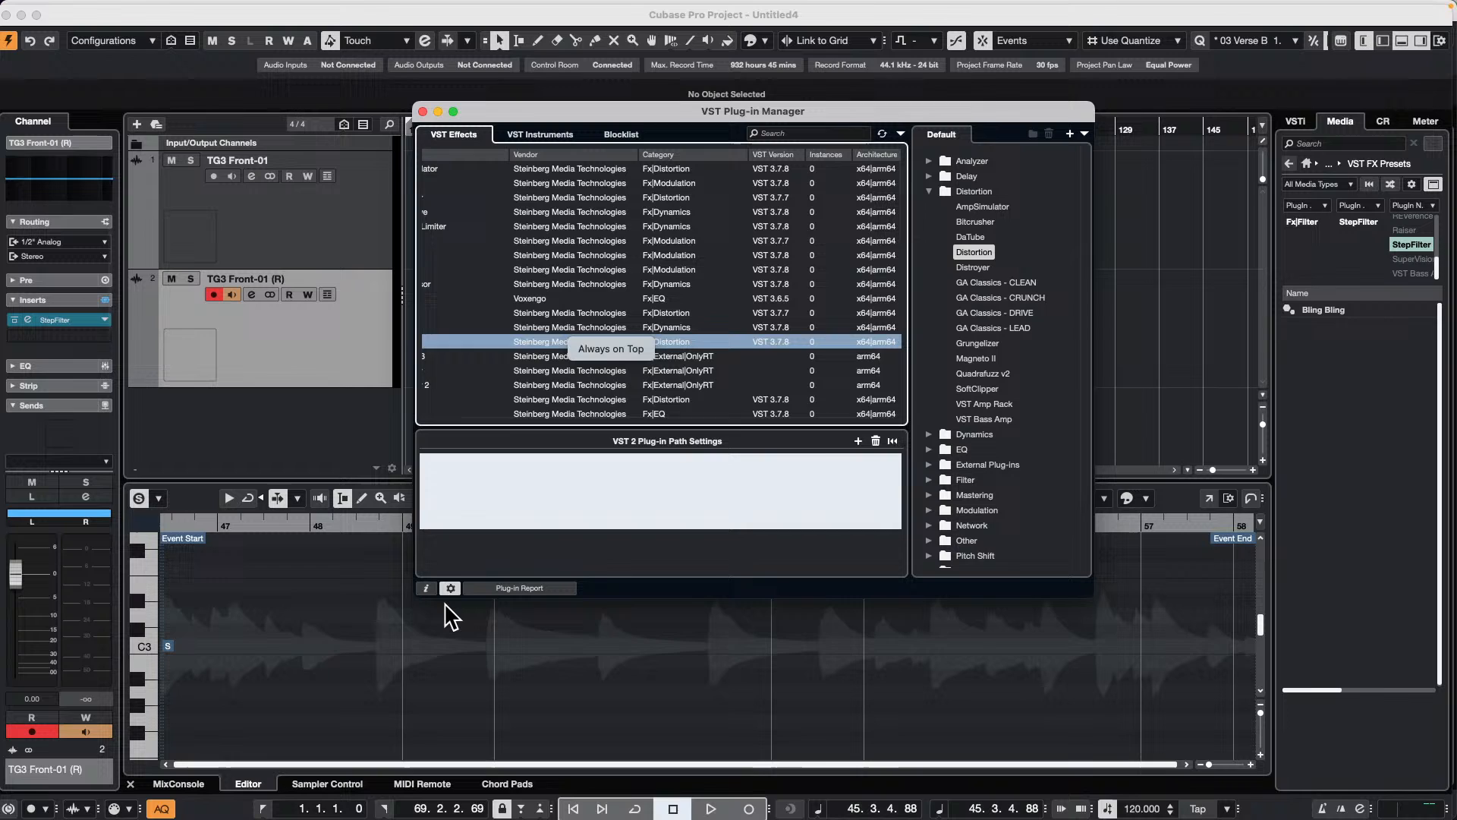
pyautogui.click(426, 588)
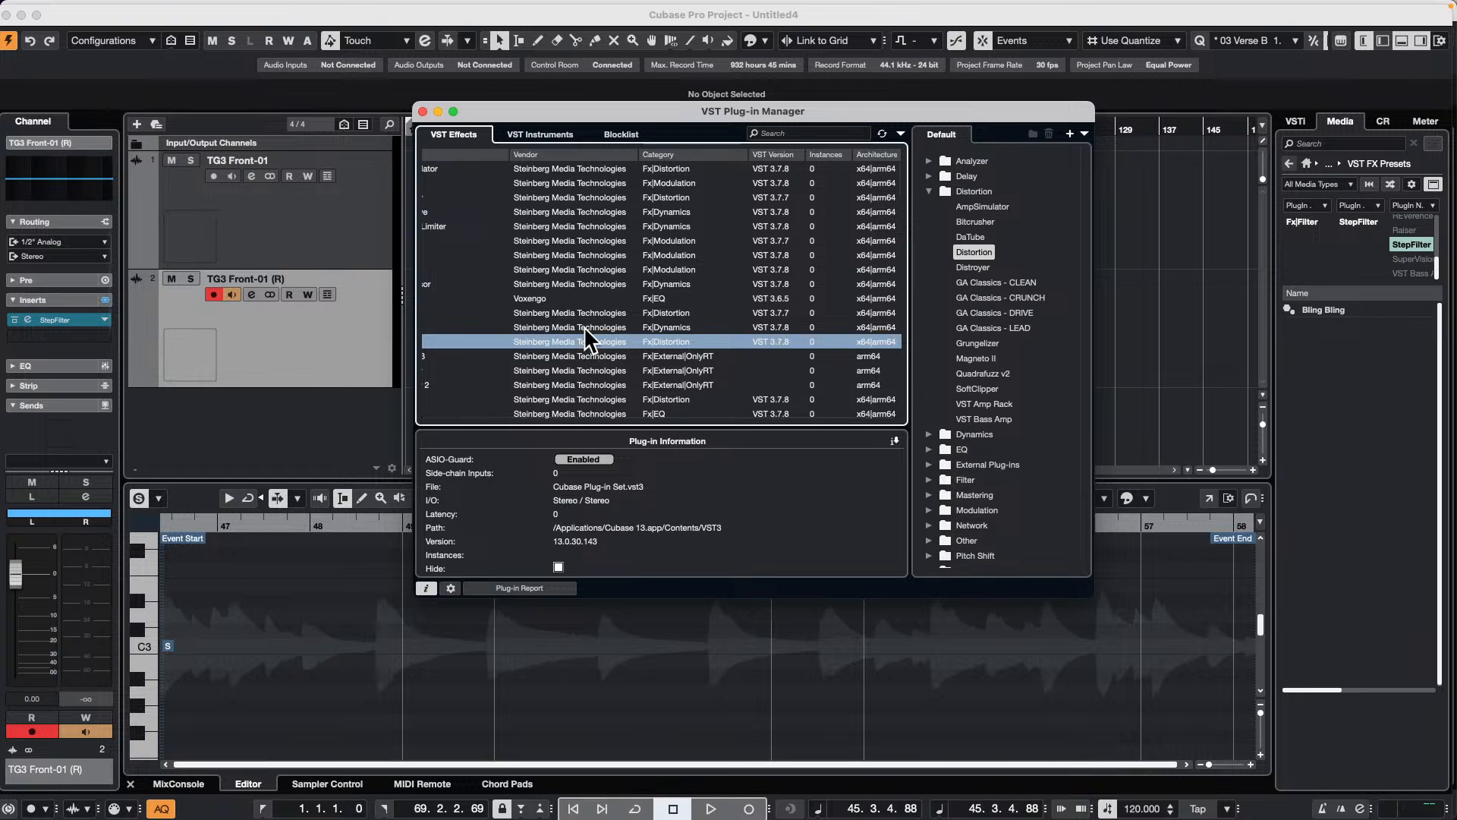
pyautogui.click(529, 297)
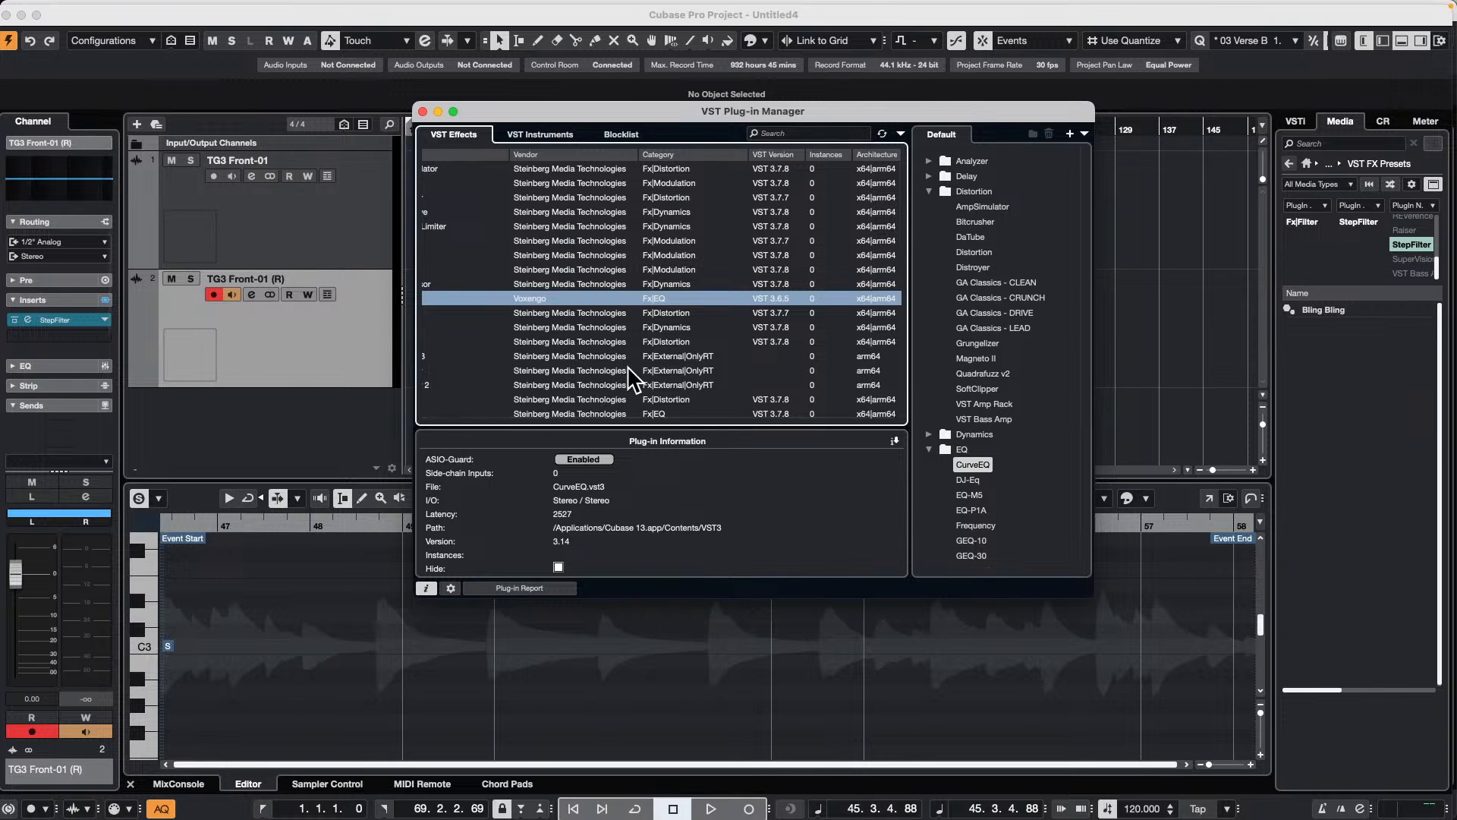
pyautogui.click(423, 111)
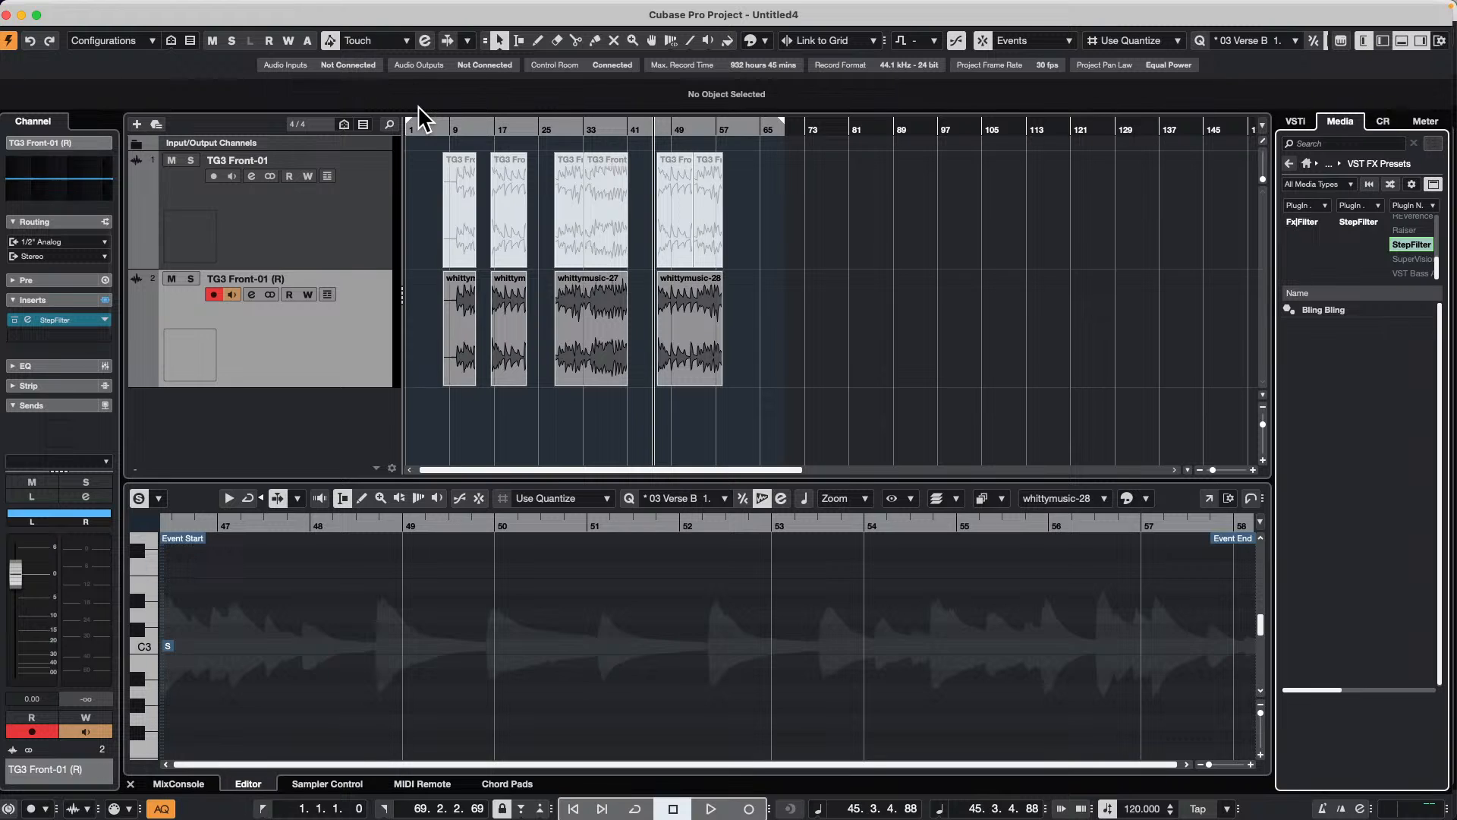
# Step: Add 19 stereo audio tracks below the TG3 Front-01 track
pyautogui.click(335, 222)
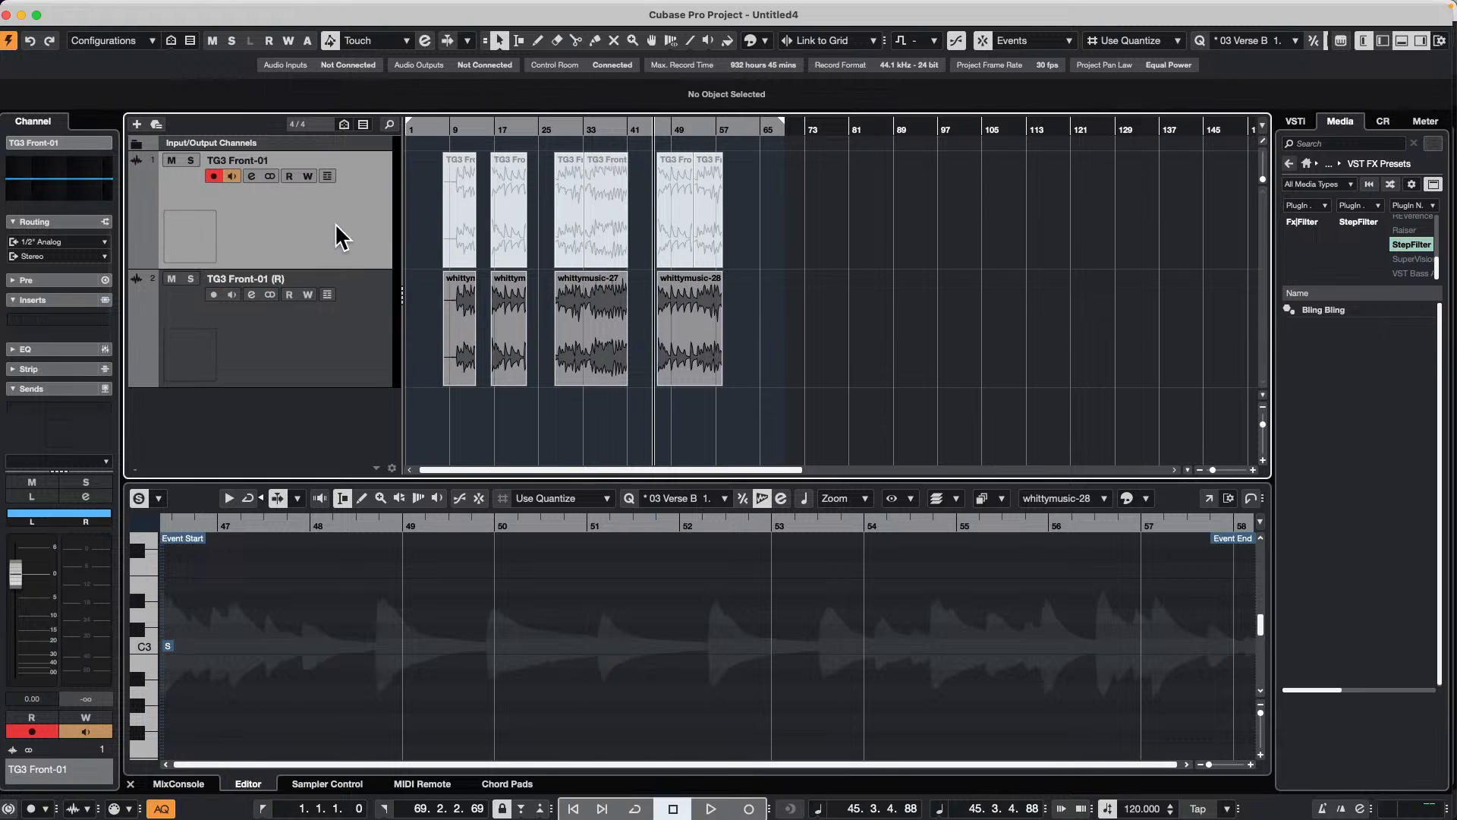
pyautogui.rightClick(335, 221)
pyautogui.moveTo(485, 231)
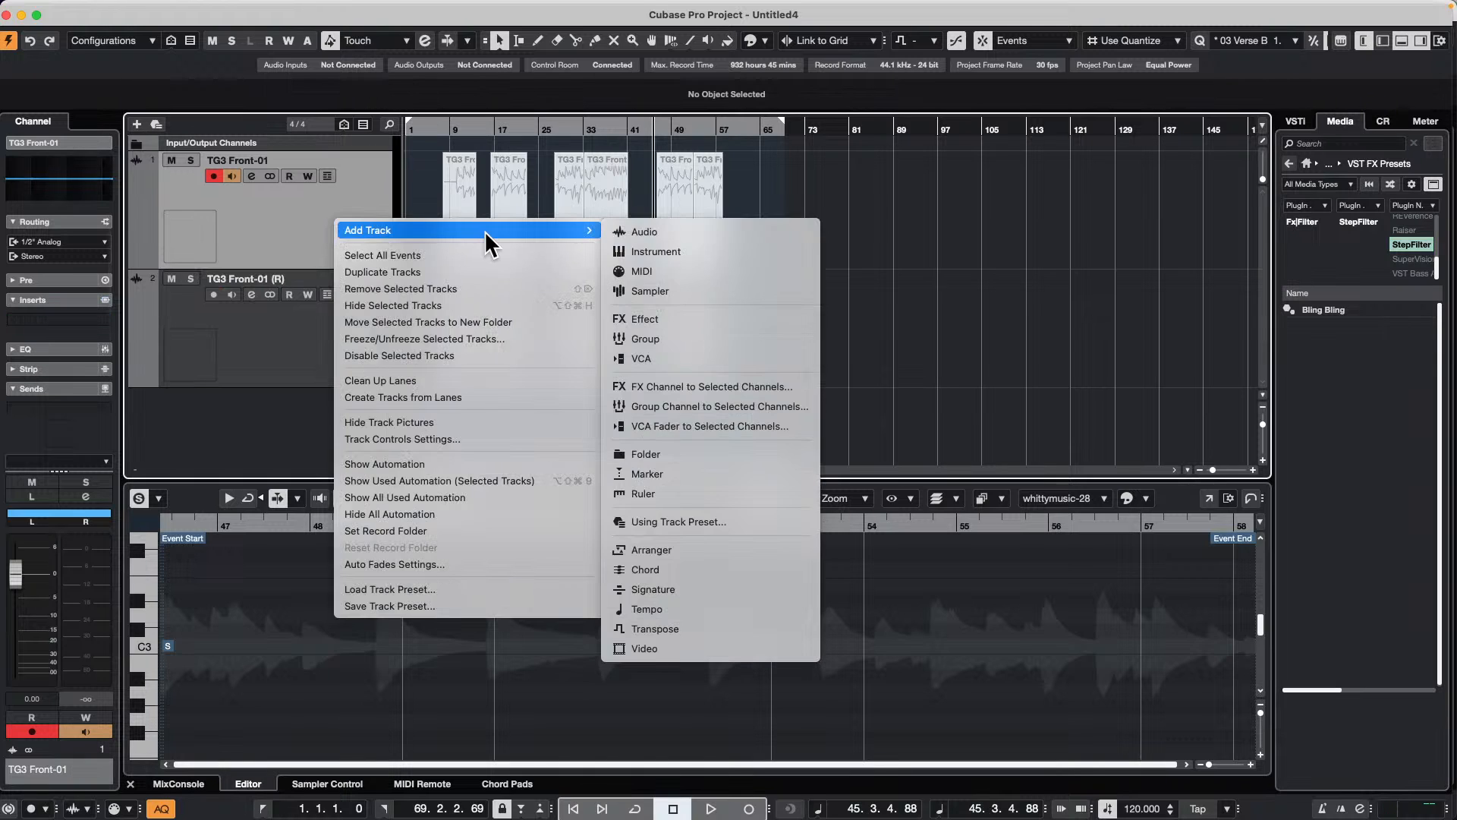
pyautogui.click(745, 229)
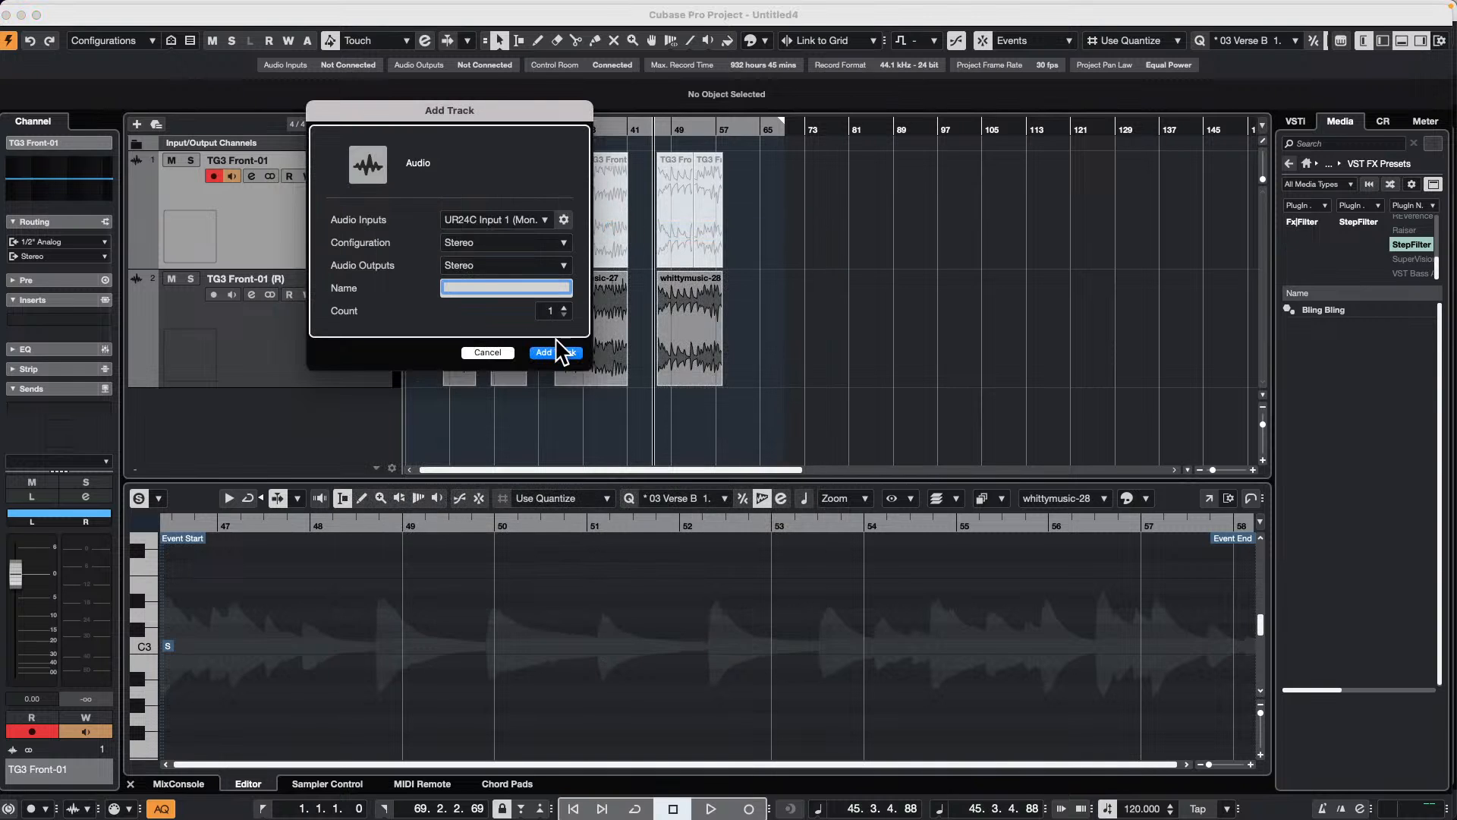
pyautogui.click(563, 306)
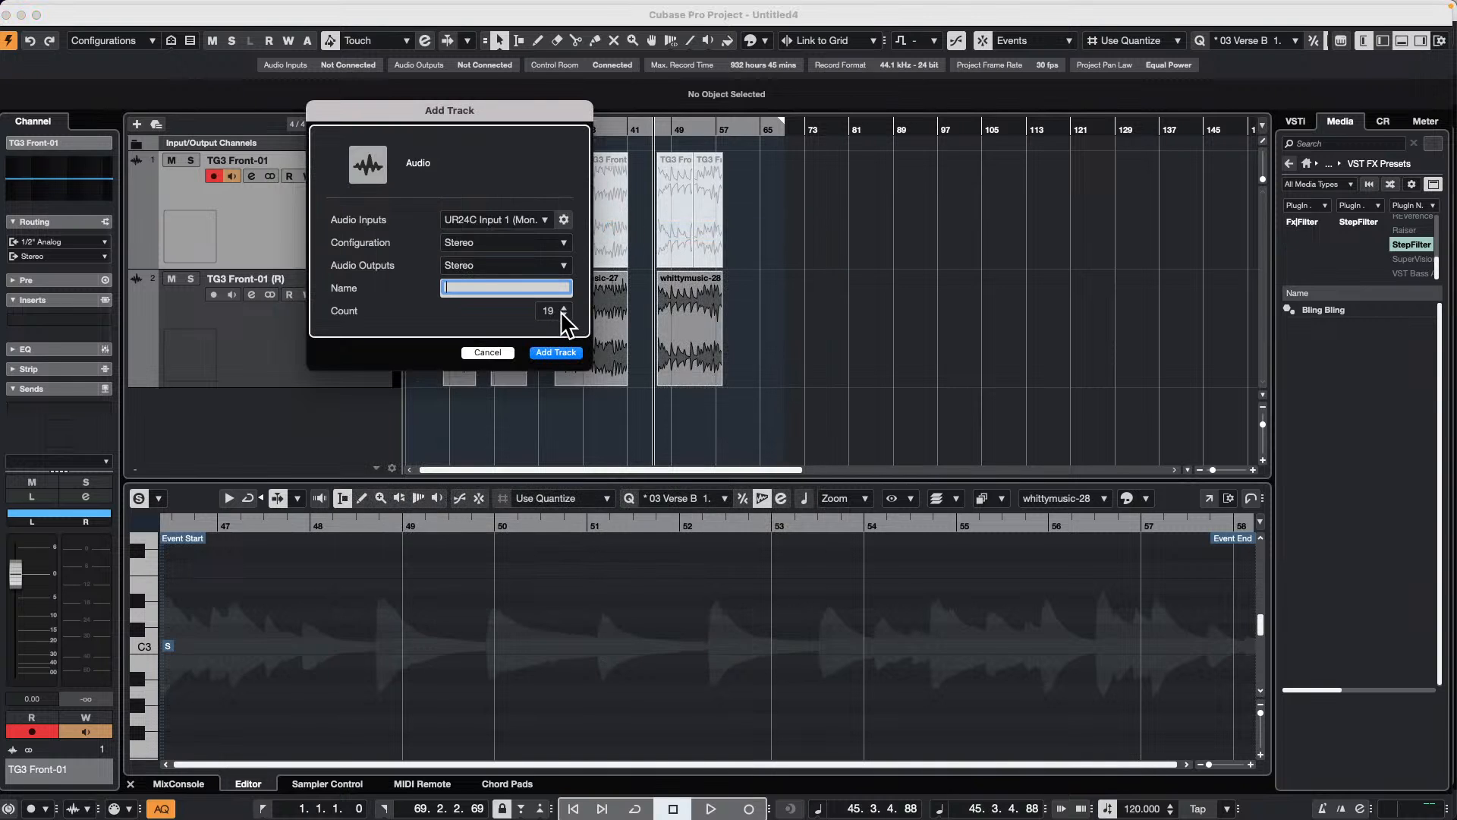
pyautogui.click(568, 353)
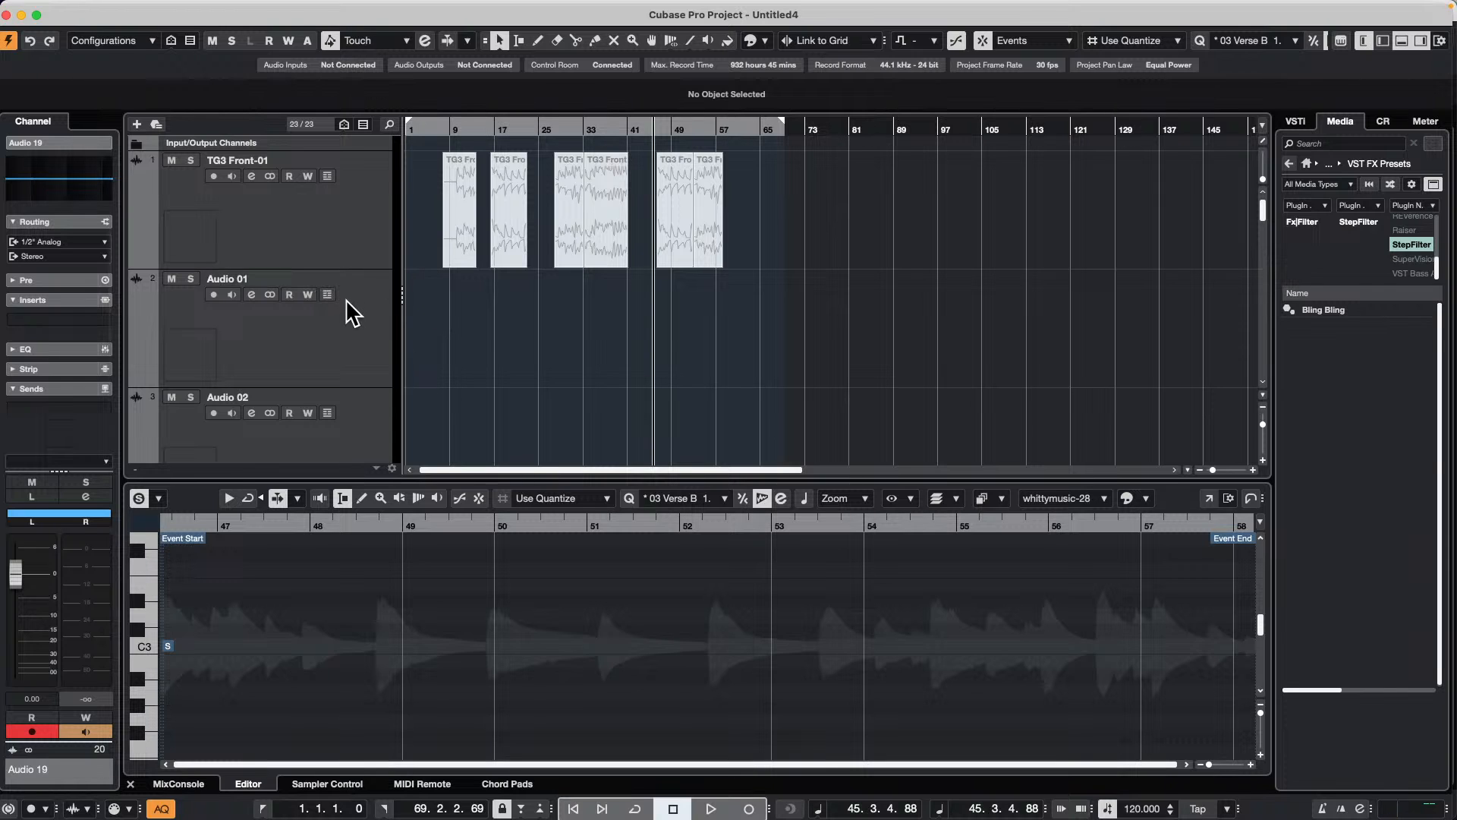
# Step: Move the tracks Audio 01 through Audio 14 into a new folder and select the folder track
pyautogui.hotkey('shift', 'h')
pyautogui.hotkey('shift', 'g')
pyautogui.hotkey('shift', 'g')
pyautogui.hotkey('shift', 'g')
pyautogui.hotkey('shift', 'g')
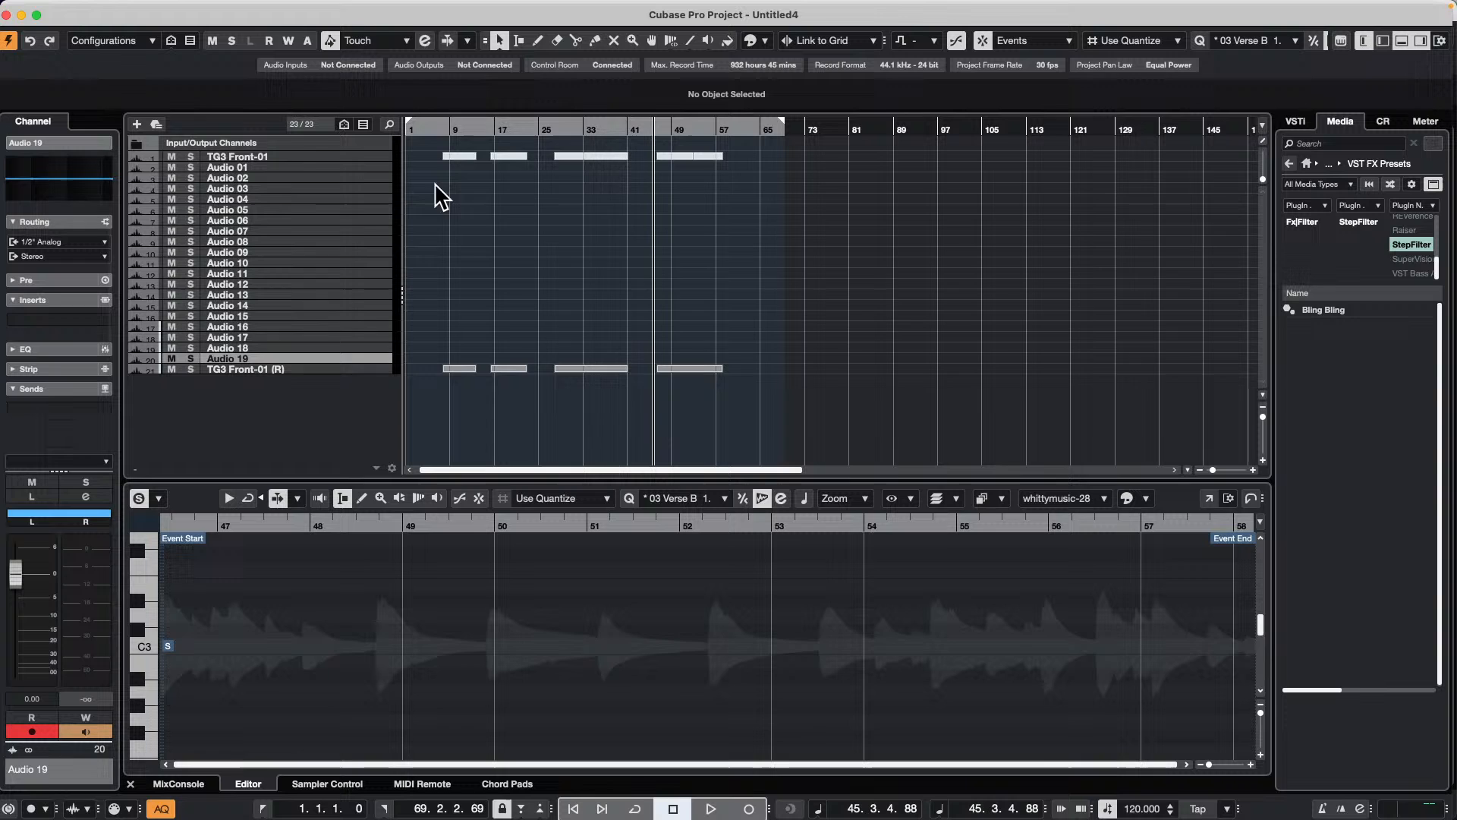
pyautogui.click(308, 166)
pyautogui.keyDown('shift'); pyautogui.click(293, 305); pyautogui.keyUp('shift')
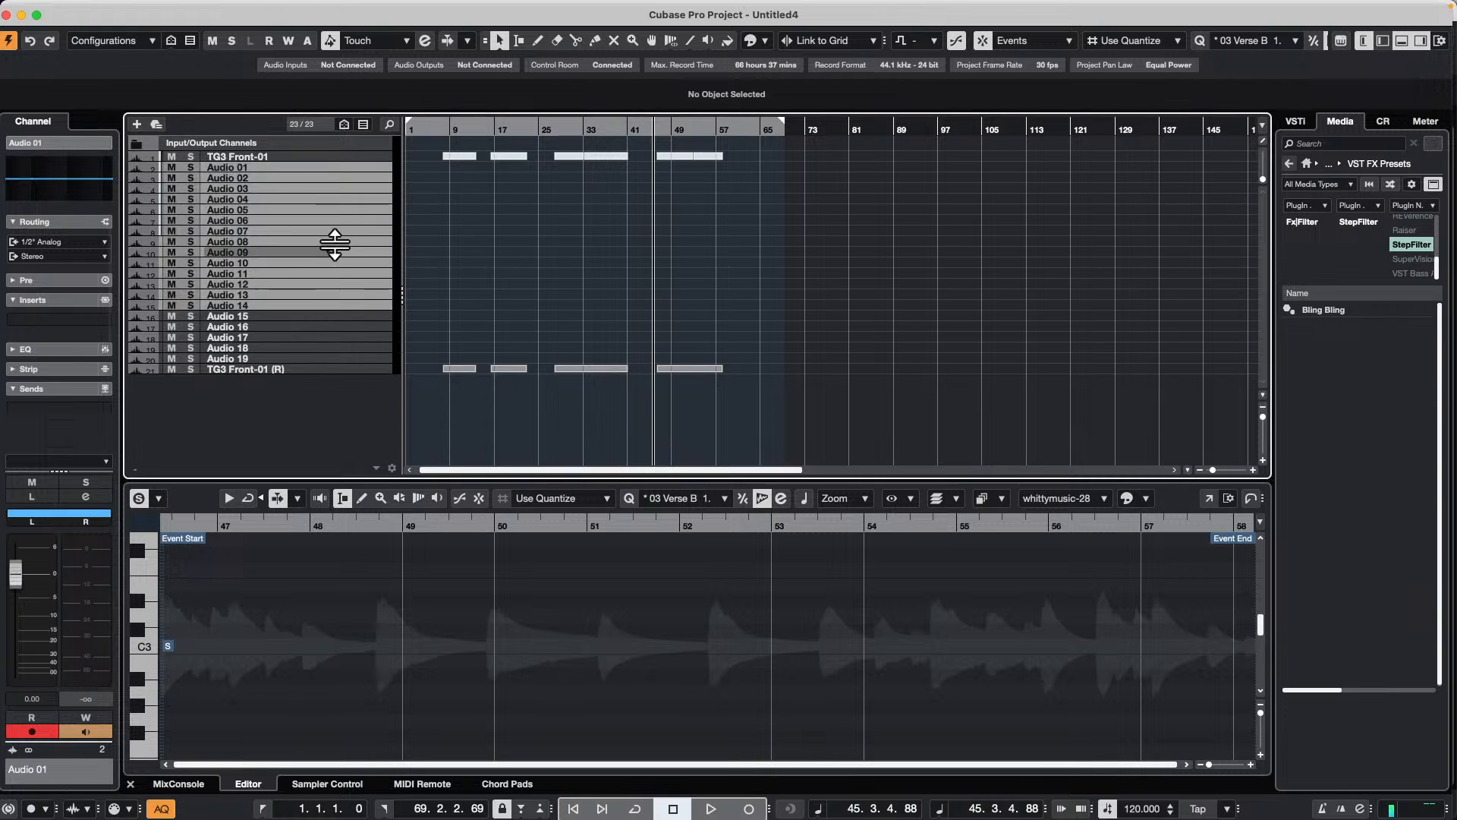
pyautogui.rightClick(346, 201)
pyautogui.moveTo(438, 210)
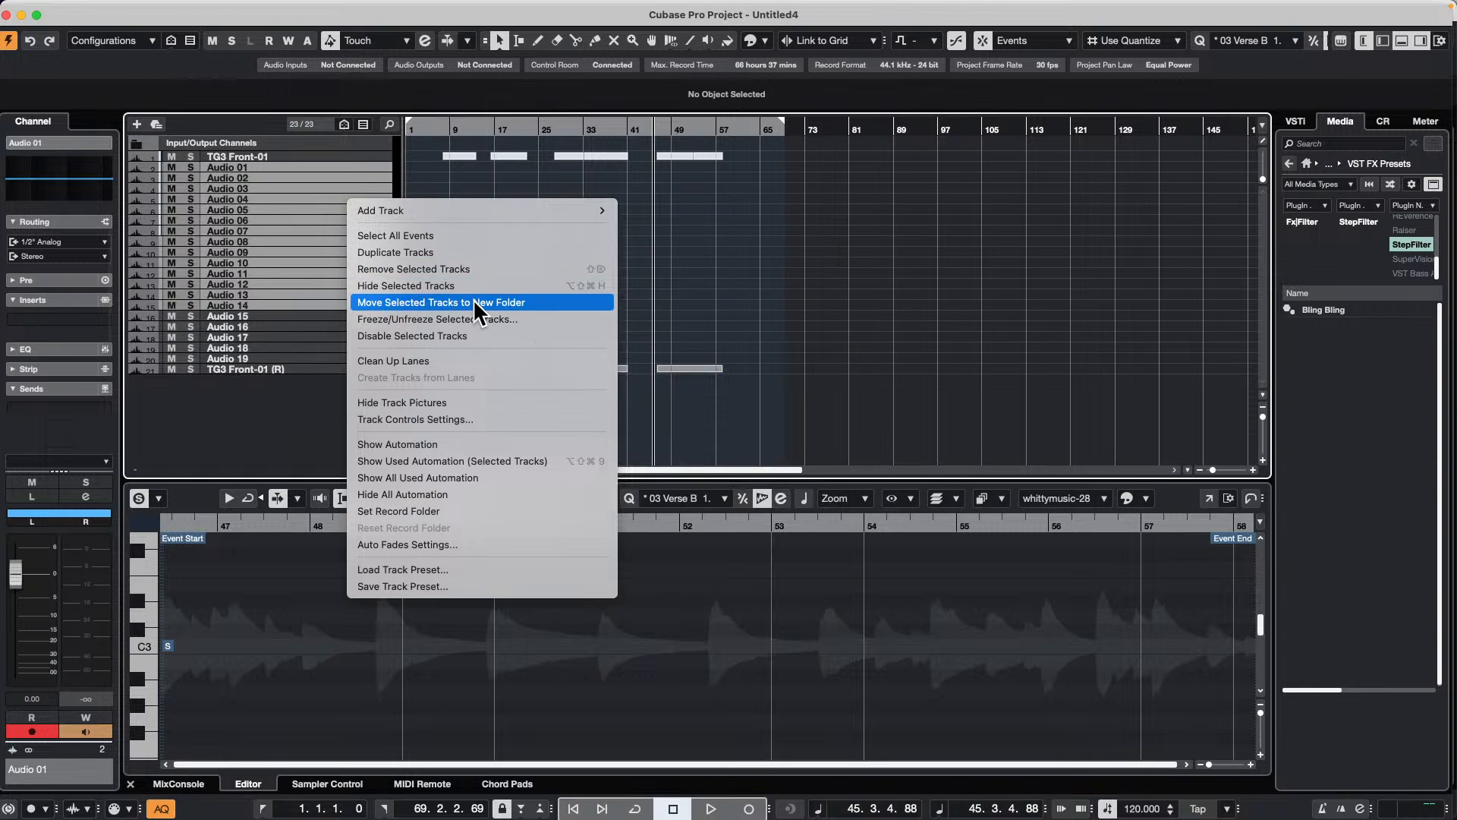
pyautogui.click(475, 303)
pyautogui.click(328, 180)
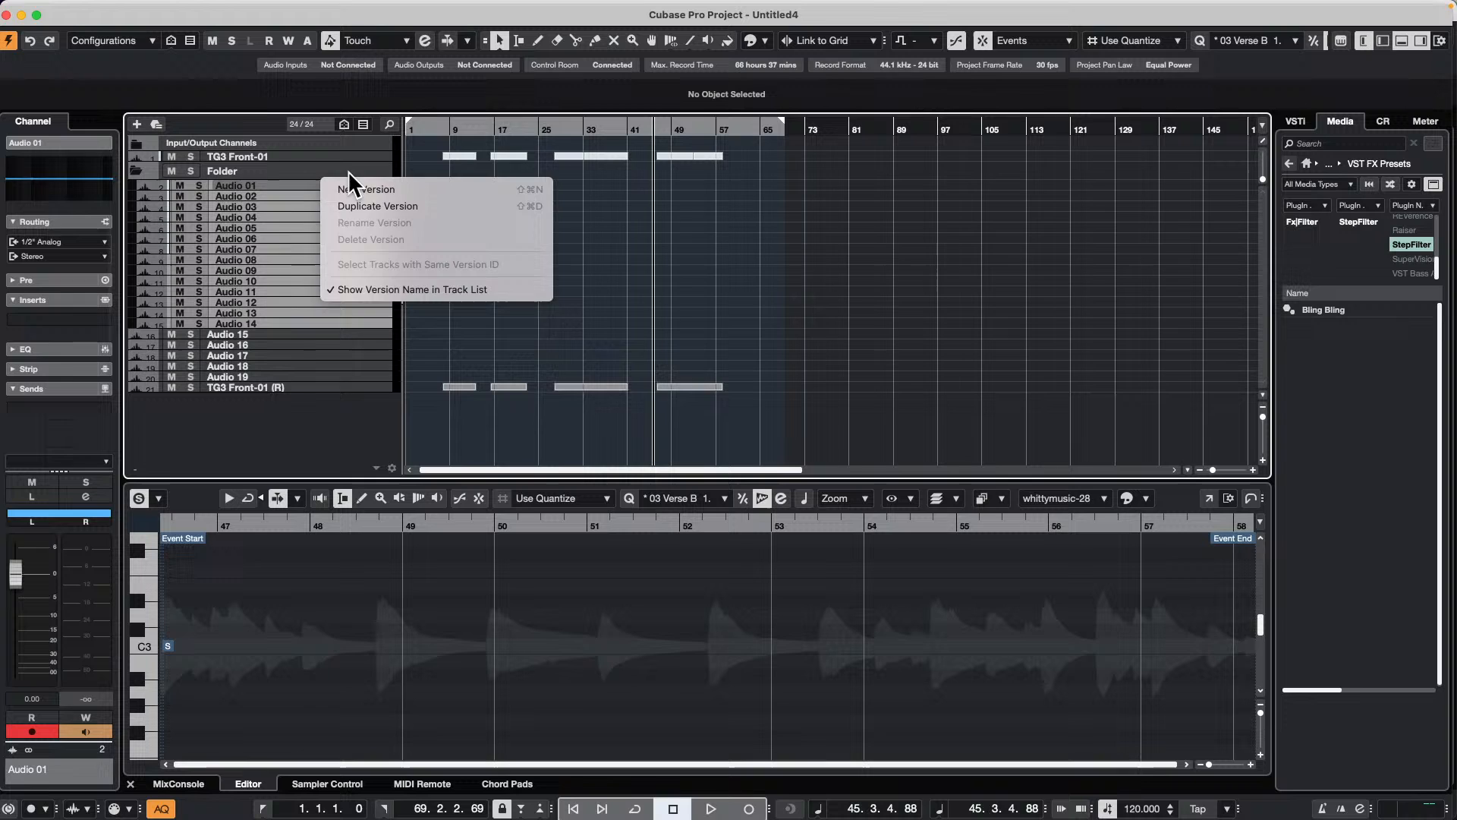
pyautogui.click(289, 172)
pyautogui.click(324, 171)
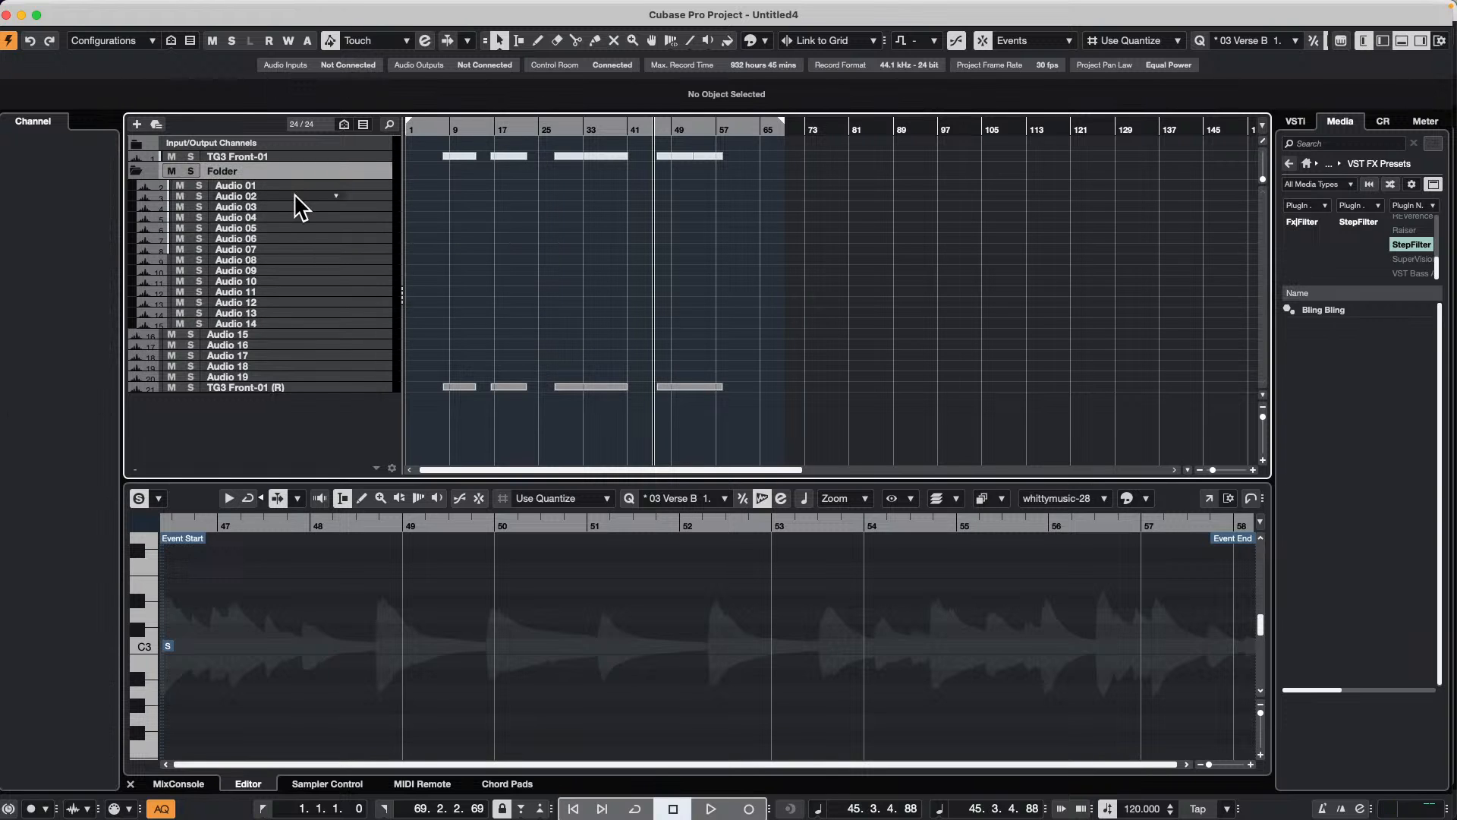
# Step: View the channels in the full MixConsole, close it, and show the MixConsole in the project window with Audio 01 selected
pyautogui.press('F3')
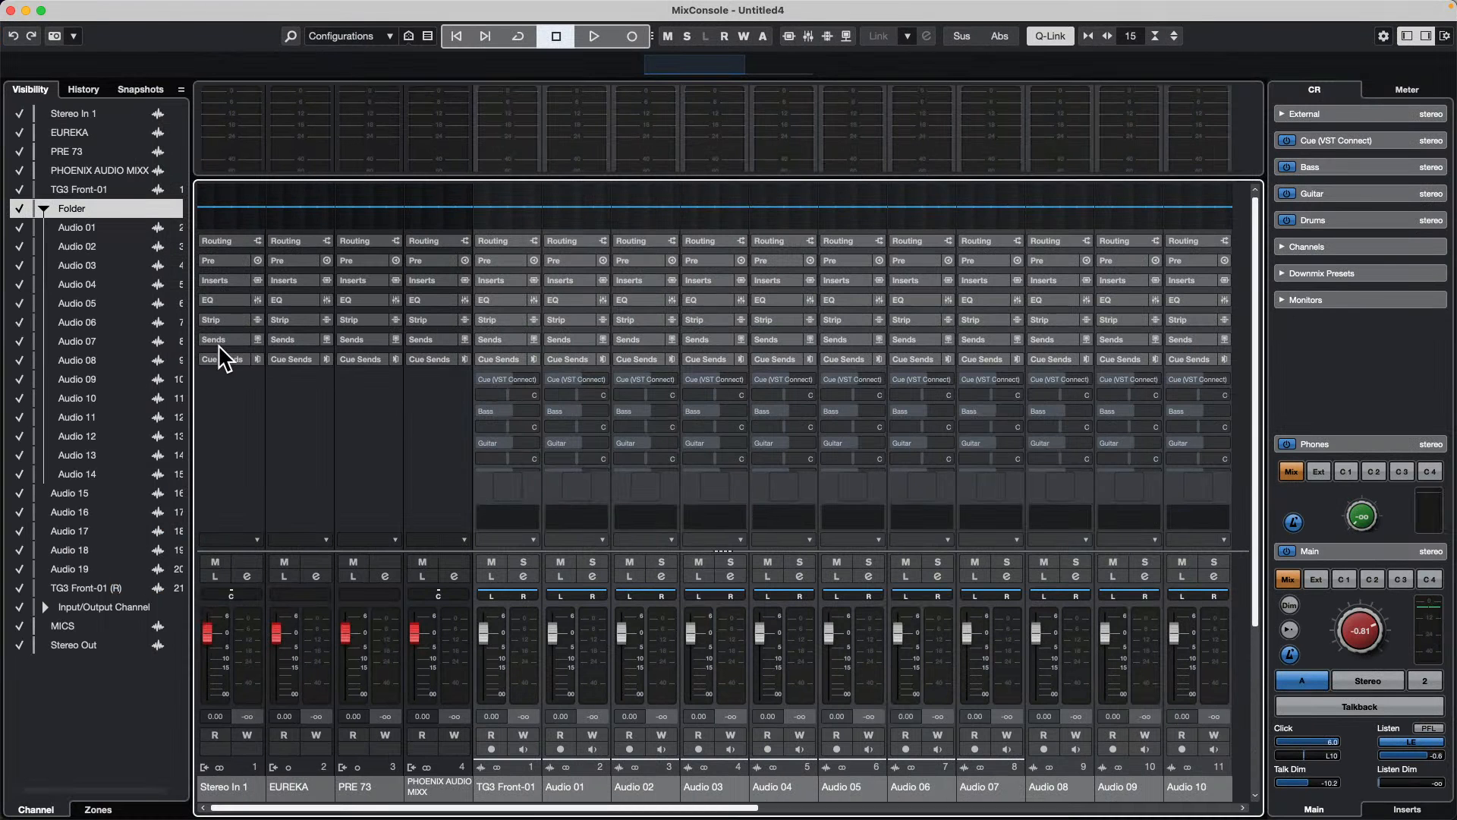
pyautogui.press('F3')
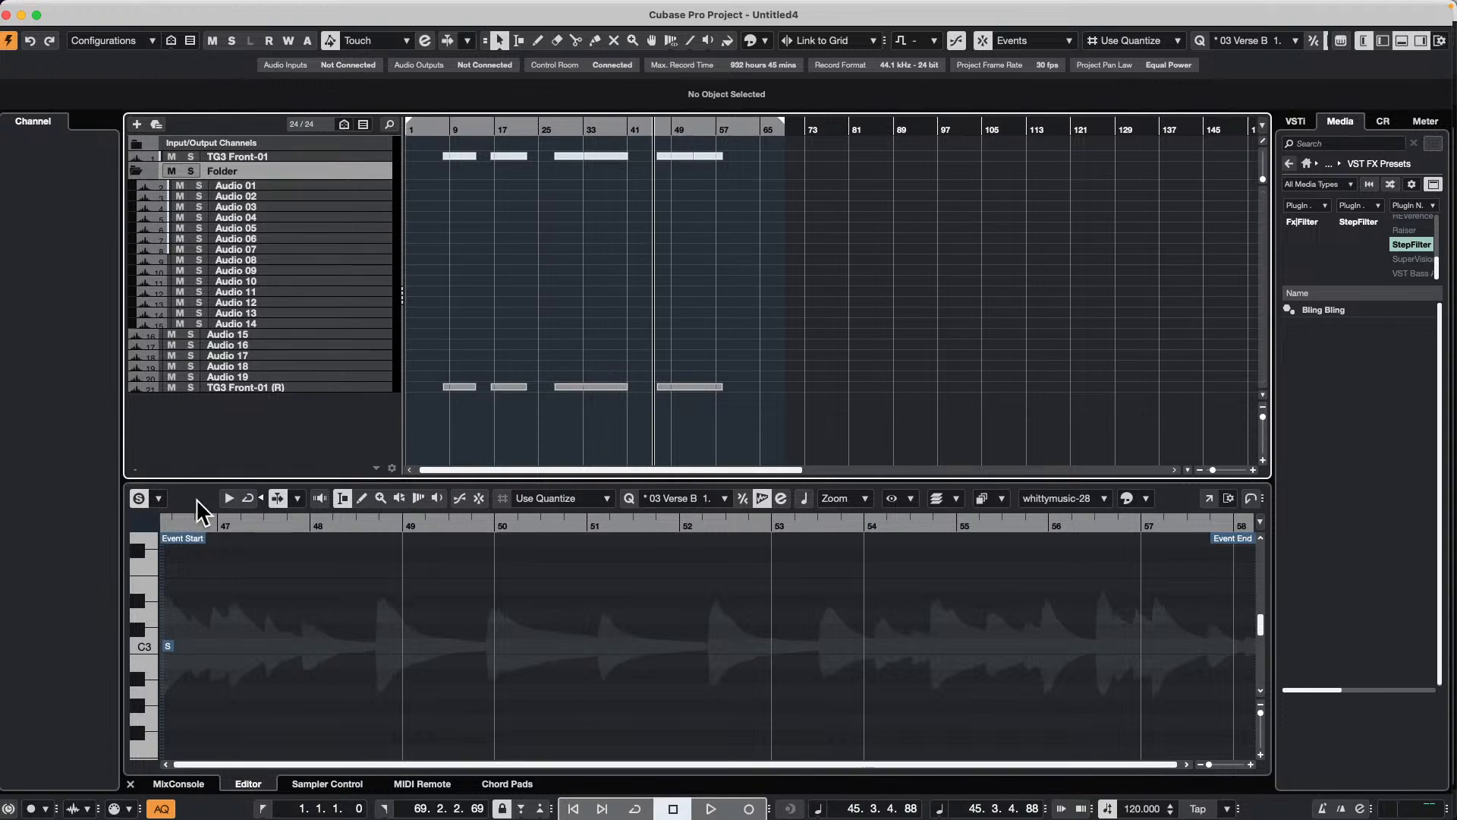
pyautogui.click(178, 783)
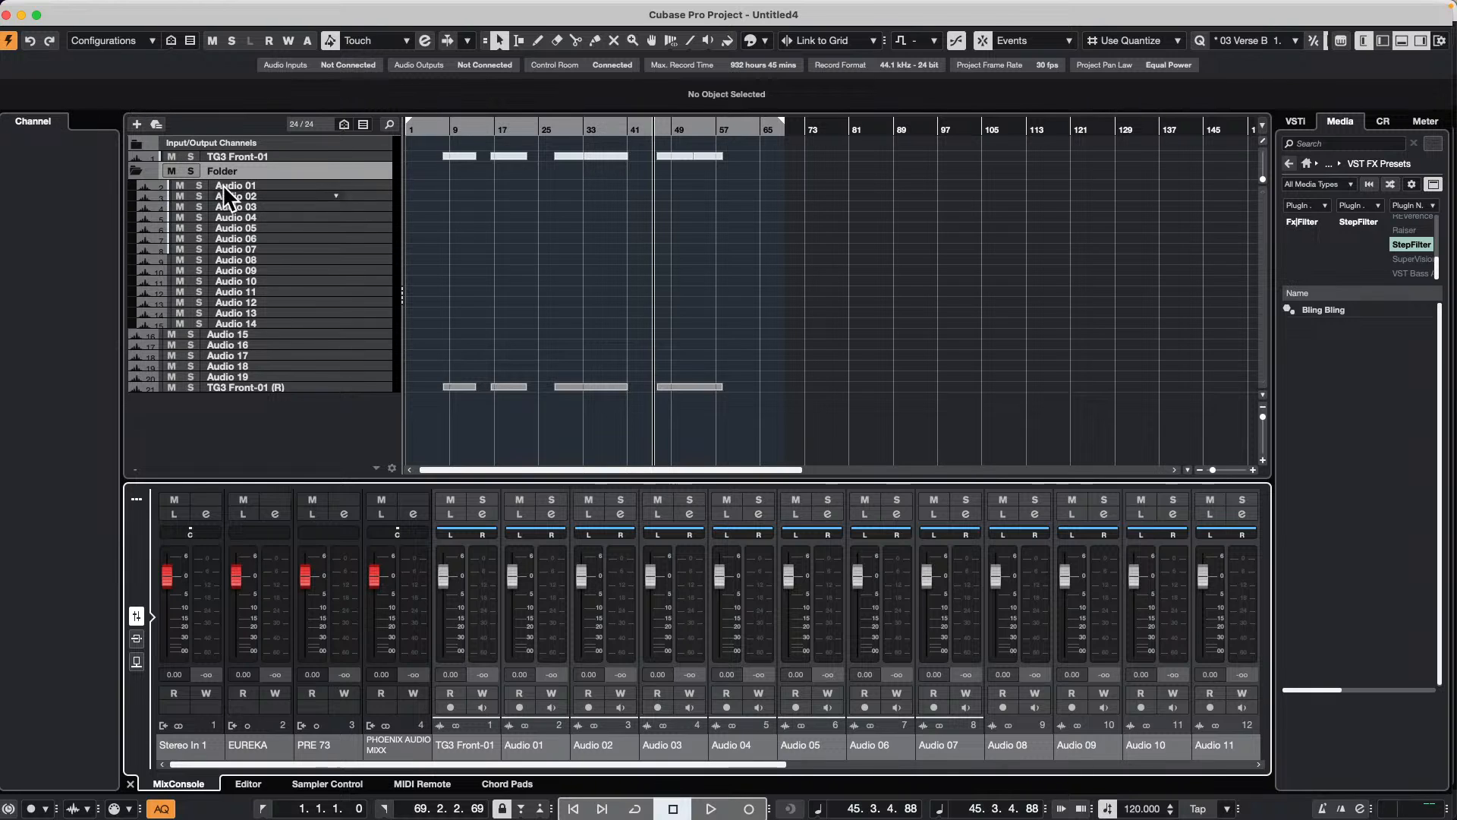
pyautogui.click(316, 187)
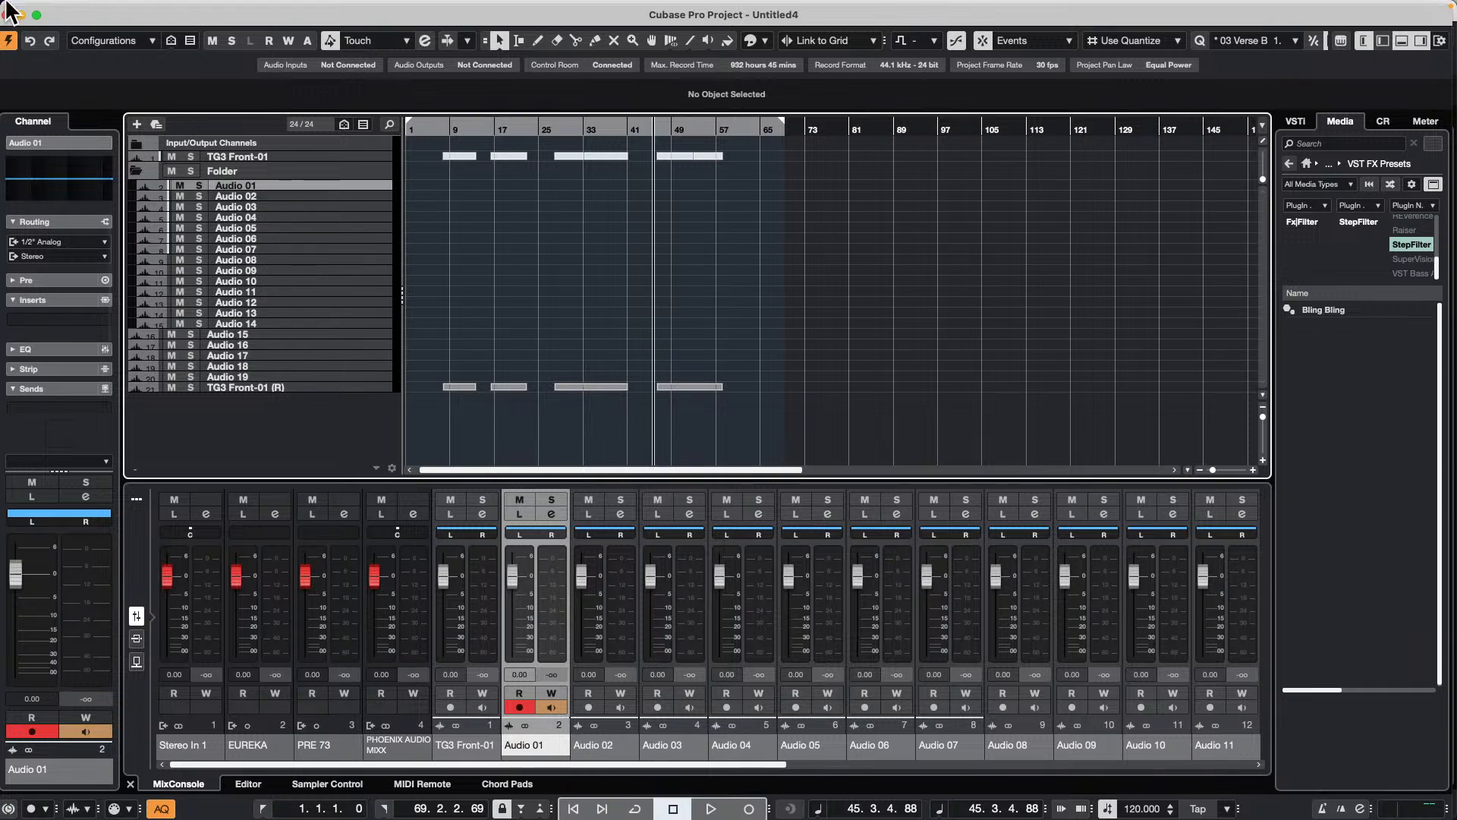
# Step: Display the project window's track visibility list and show only the folder with its audio tracks
pyautogui.click(1383, 42)
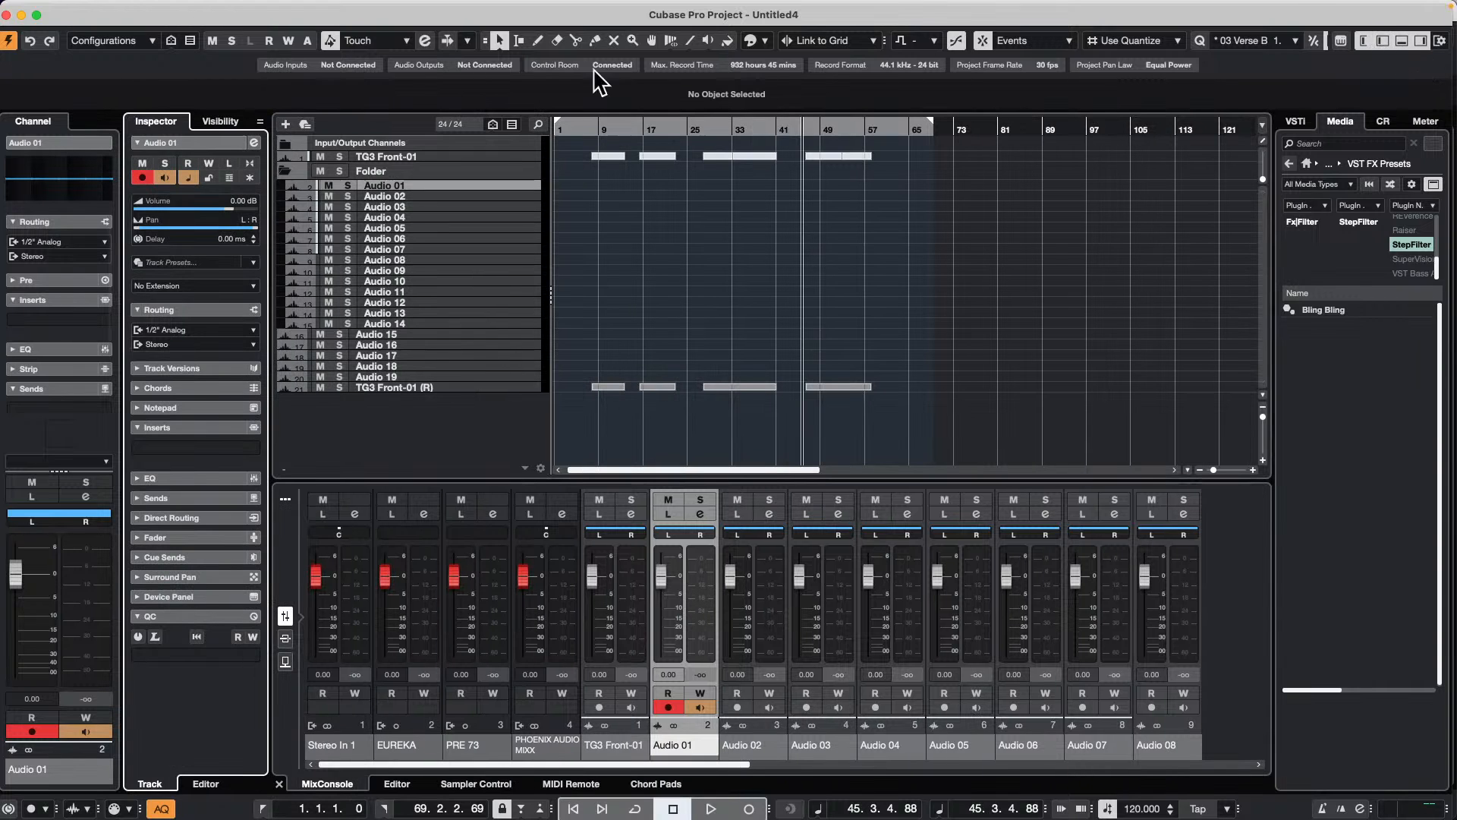
pyautogui.click(219, 122)
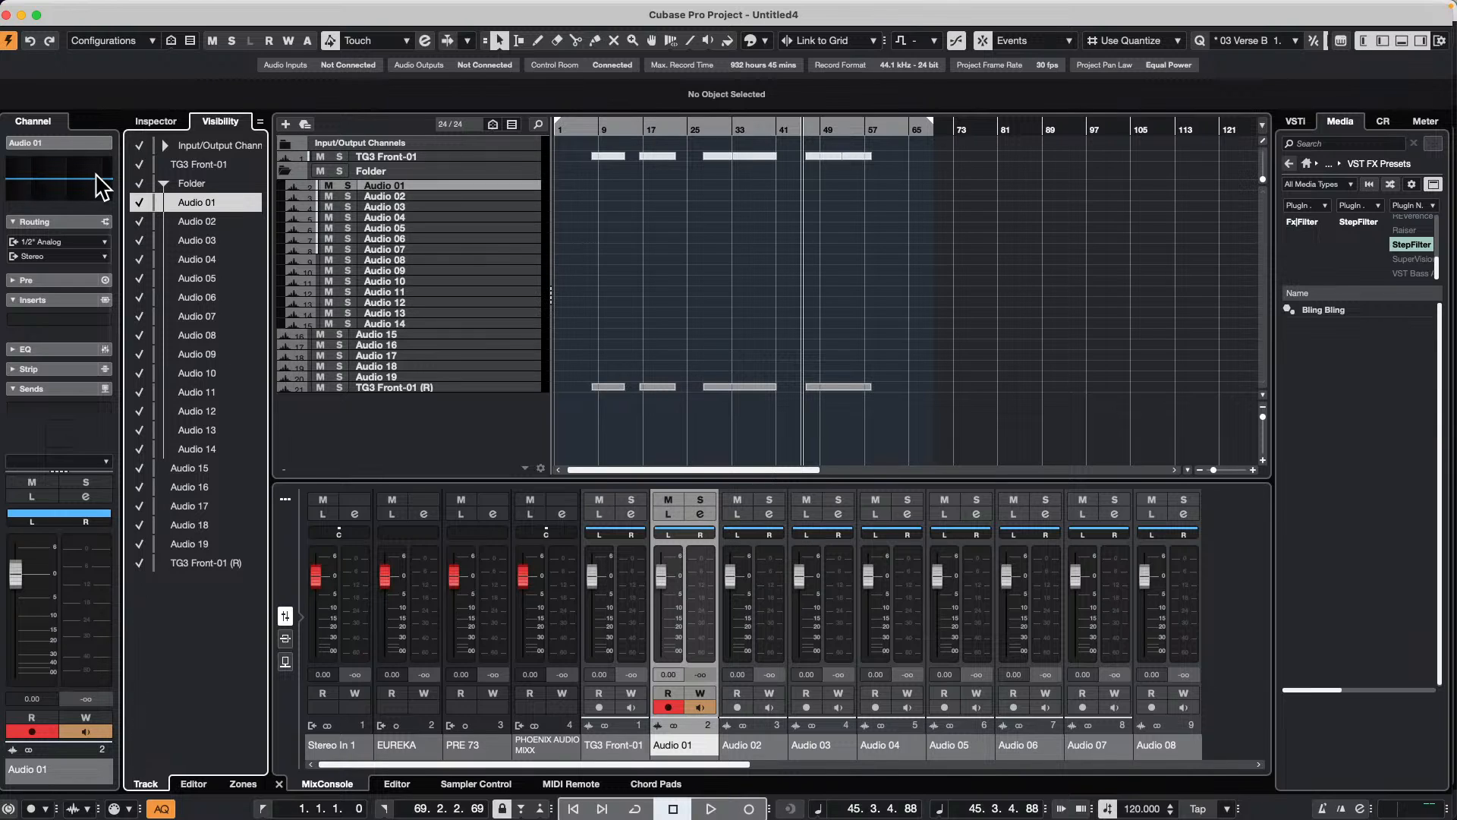
pyautogui.keyDown('alt'); pyautogui.click(140, 184); pyautogui.keyUp('alt')
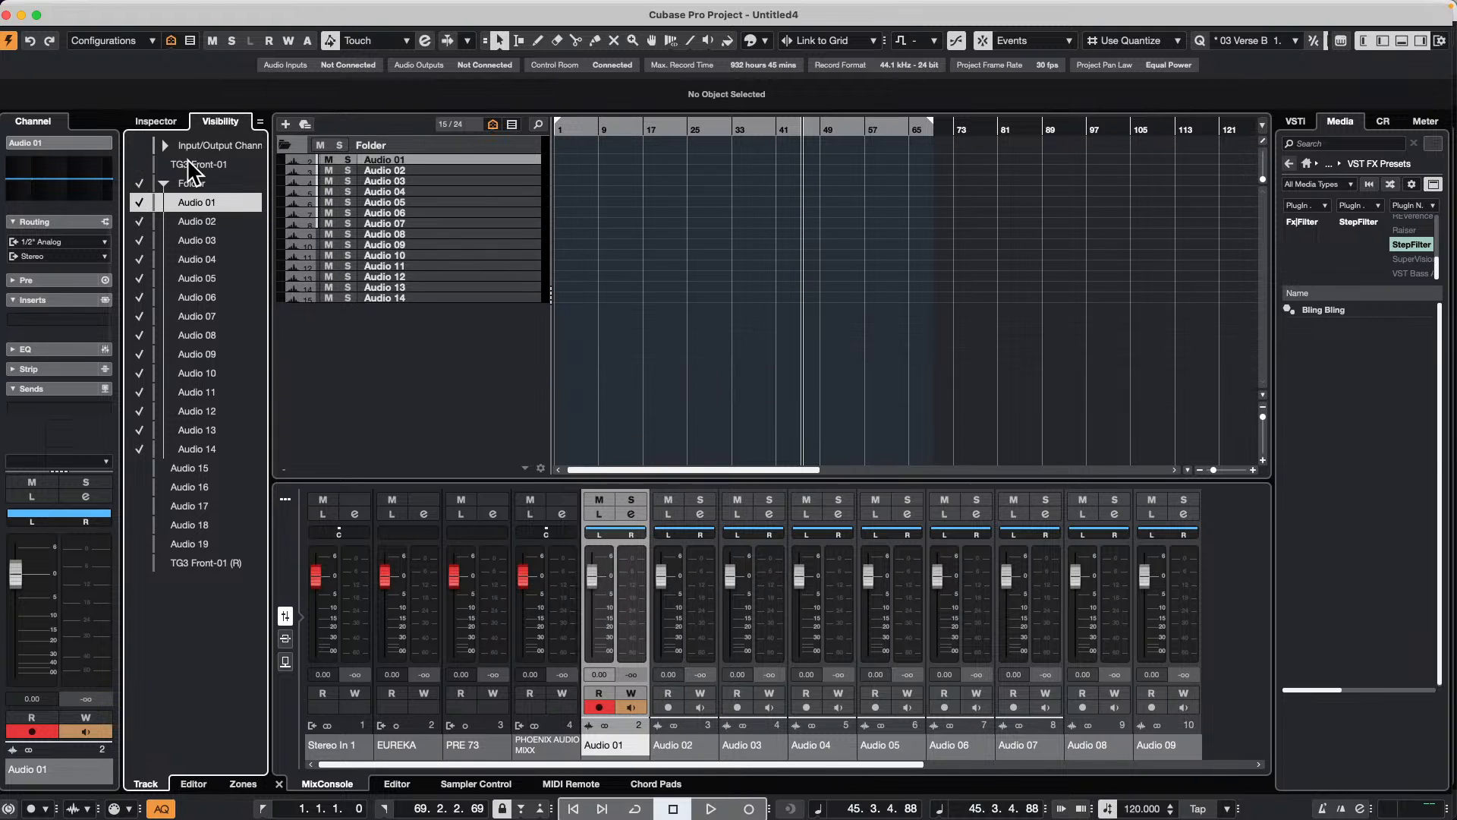
# Step: Show the toolbar of the project window's MixConsole and filter out the Input Channels type
pyautogui.click(295, 502)
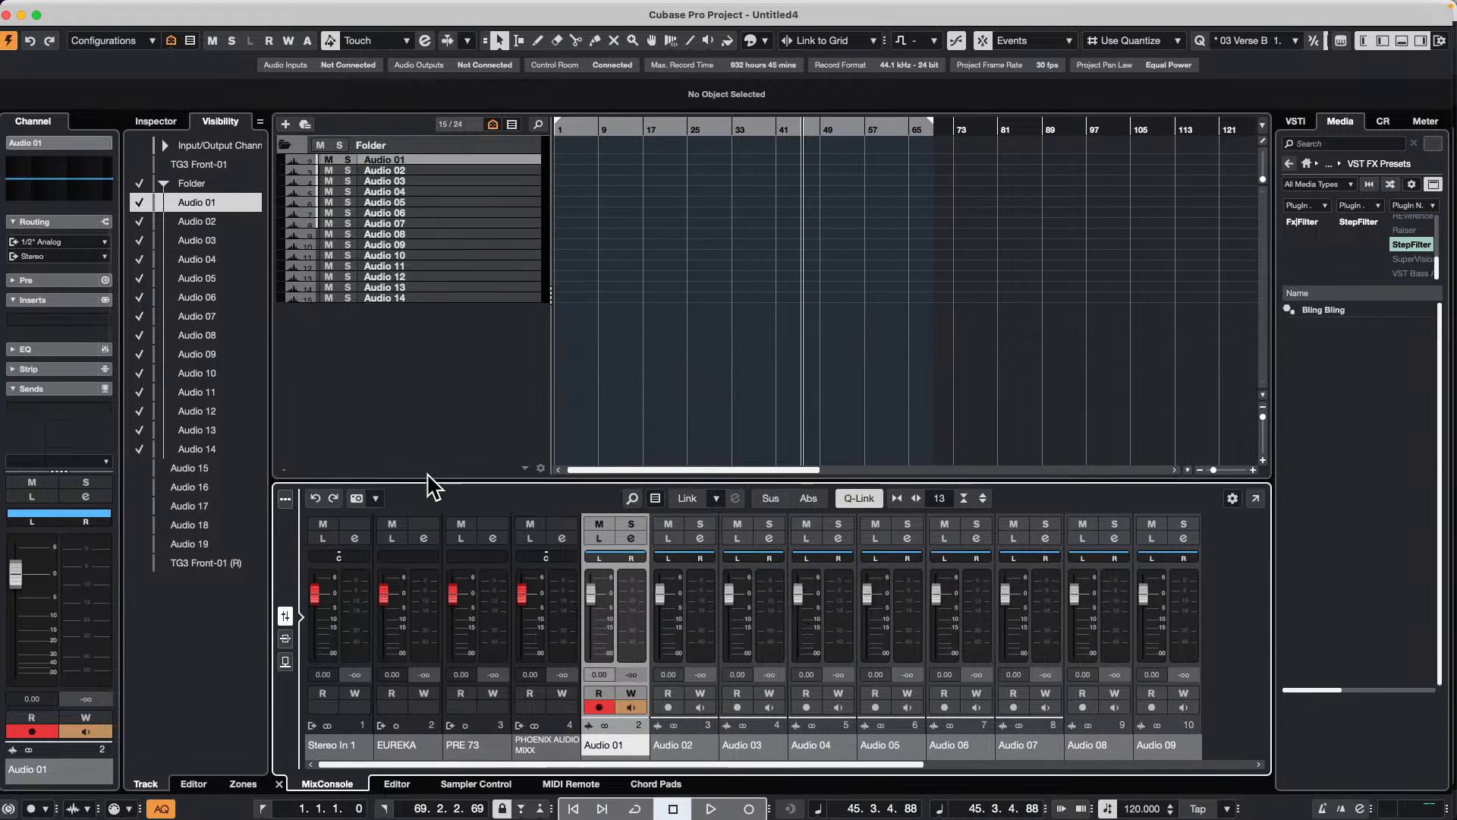
pyautogui.click(654, 499)
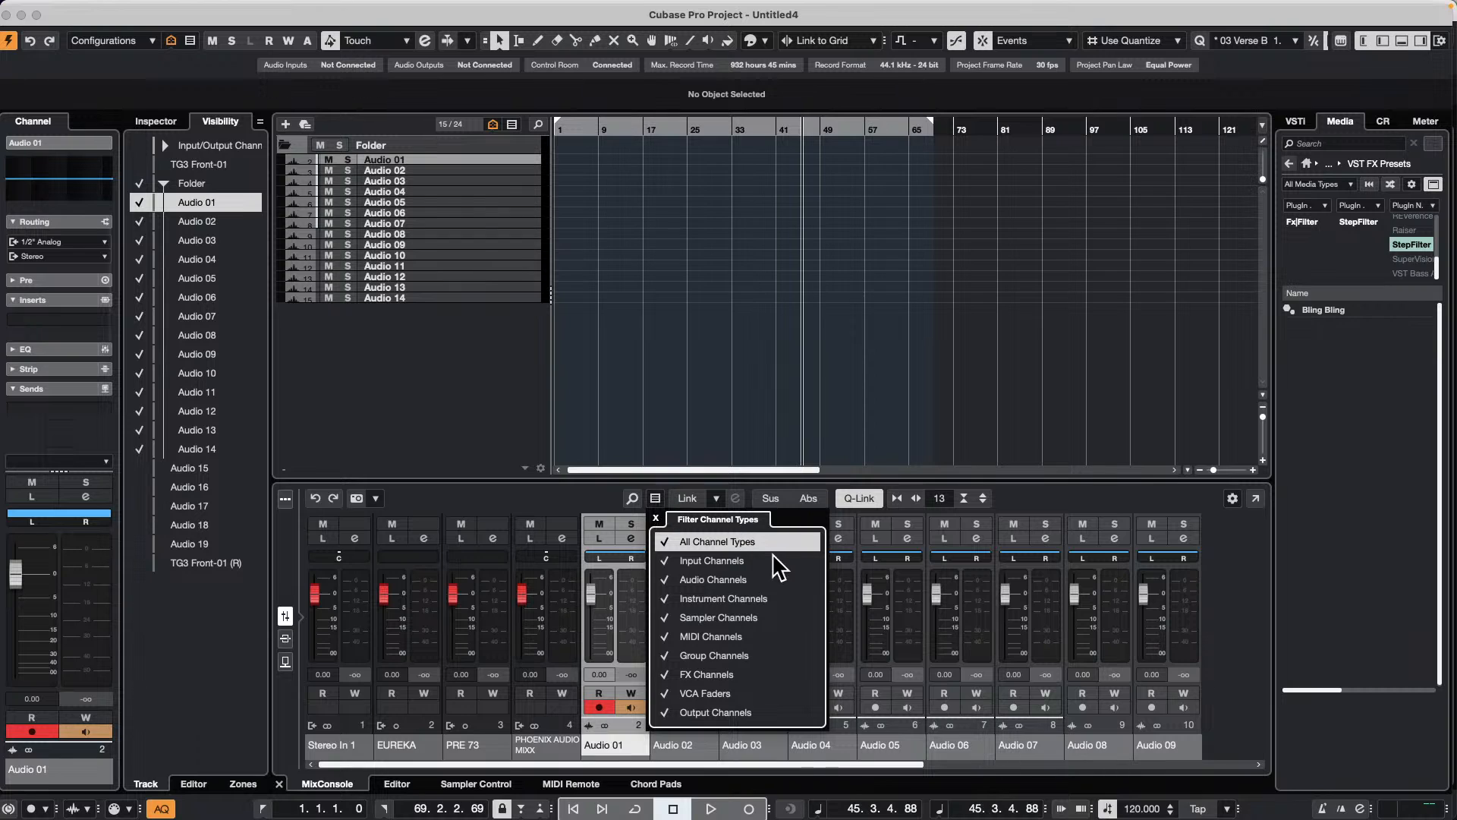
pyautogui.click(724, 560)
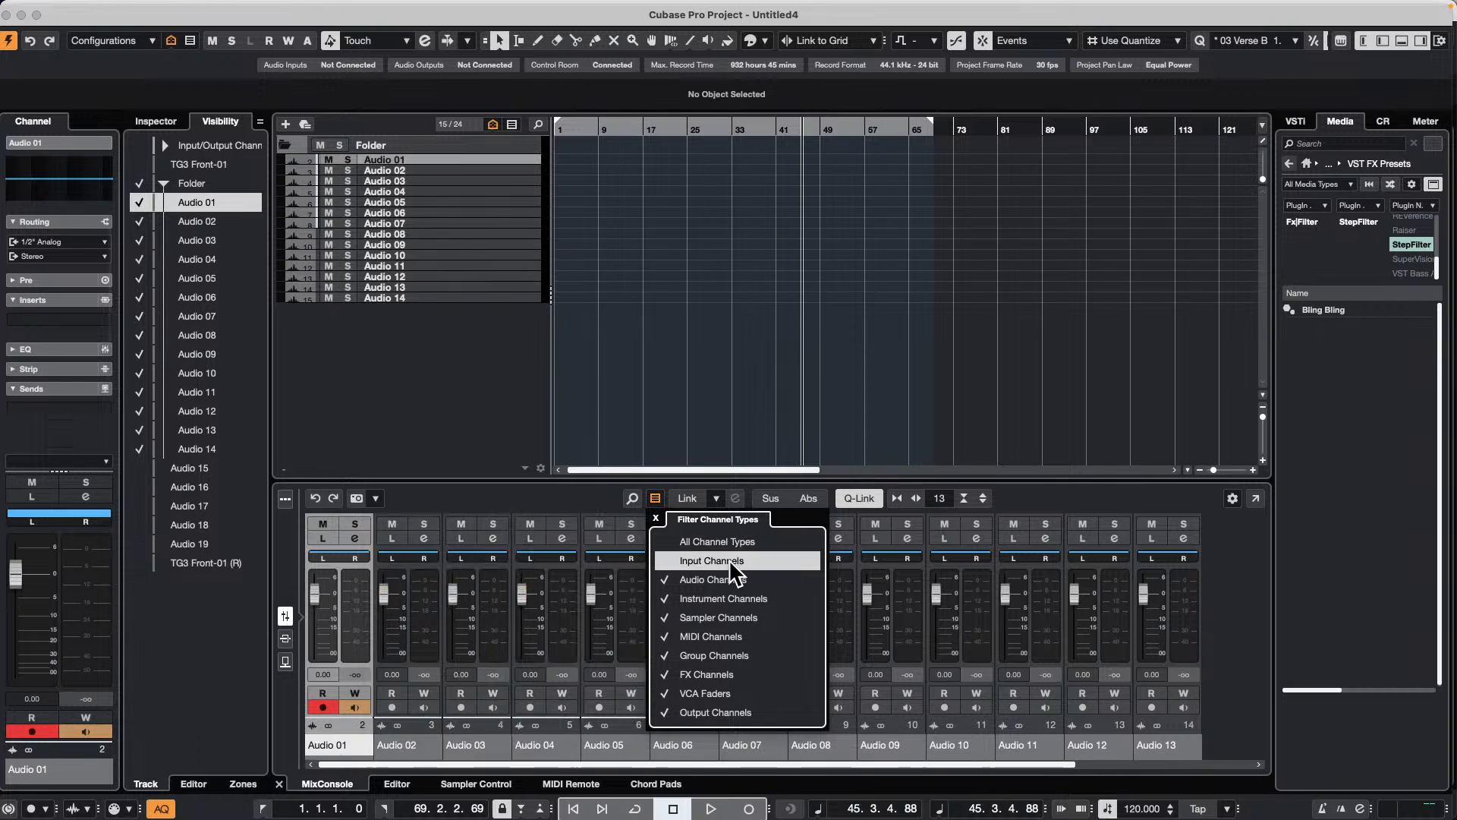
pyautogui.click(143, 184)
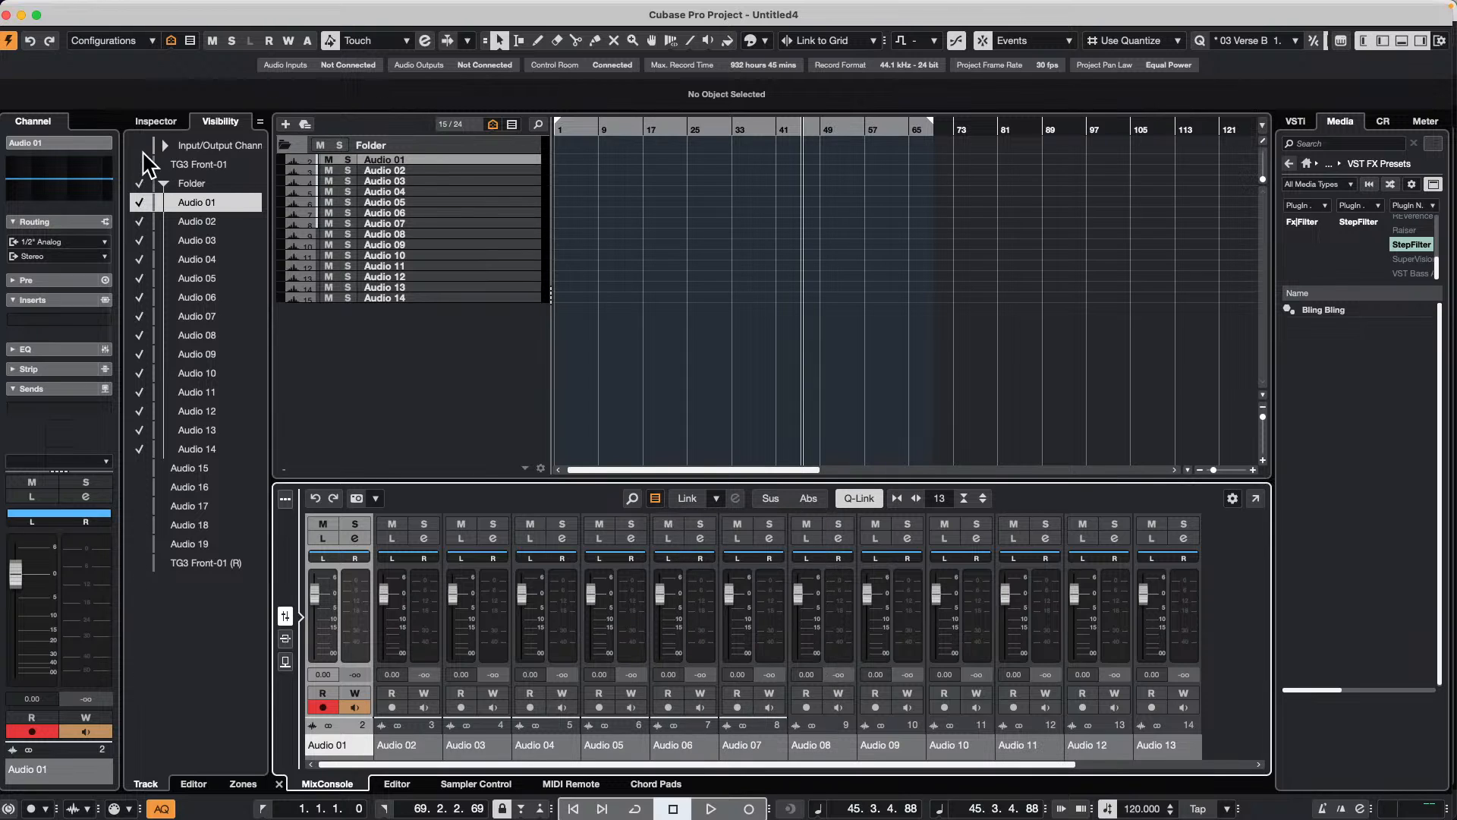
# Step: Make TG3 Front-01, Audio 15 through Audio 19 and TG3 Front-01 (R) visible again, and hide Audio 05
pyautogui.click(140, 164)
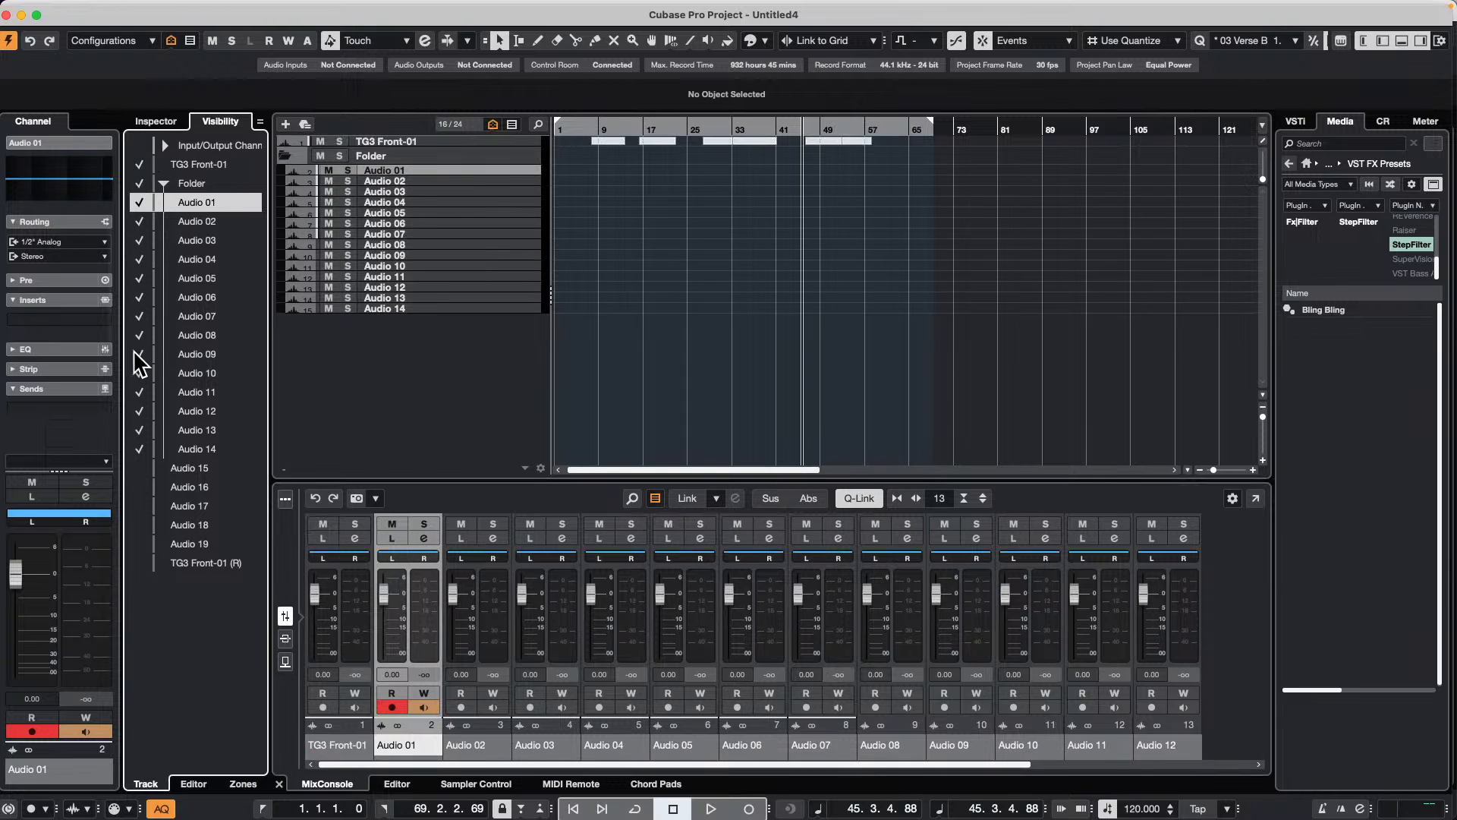
pyautogui.moveTo(137, 563); pyautogui.dragTo(139, 368)
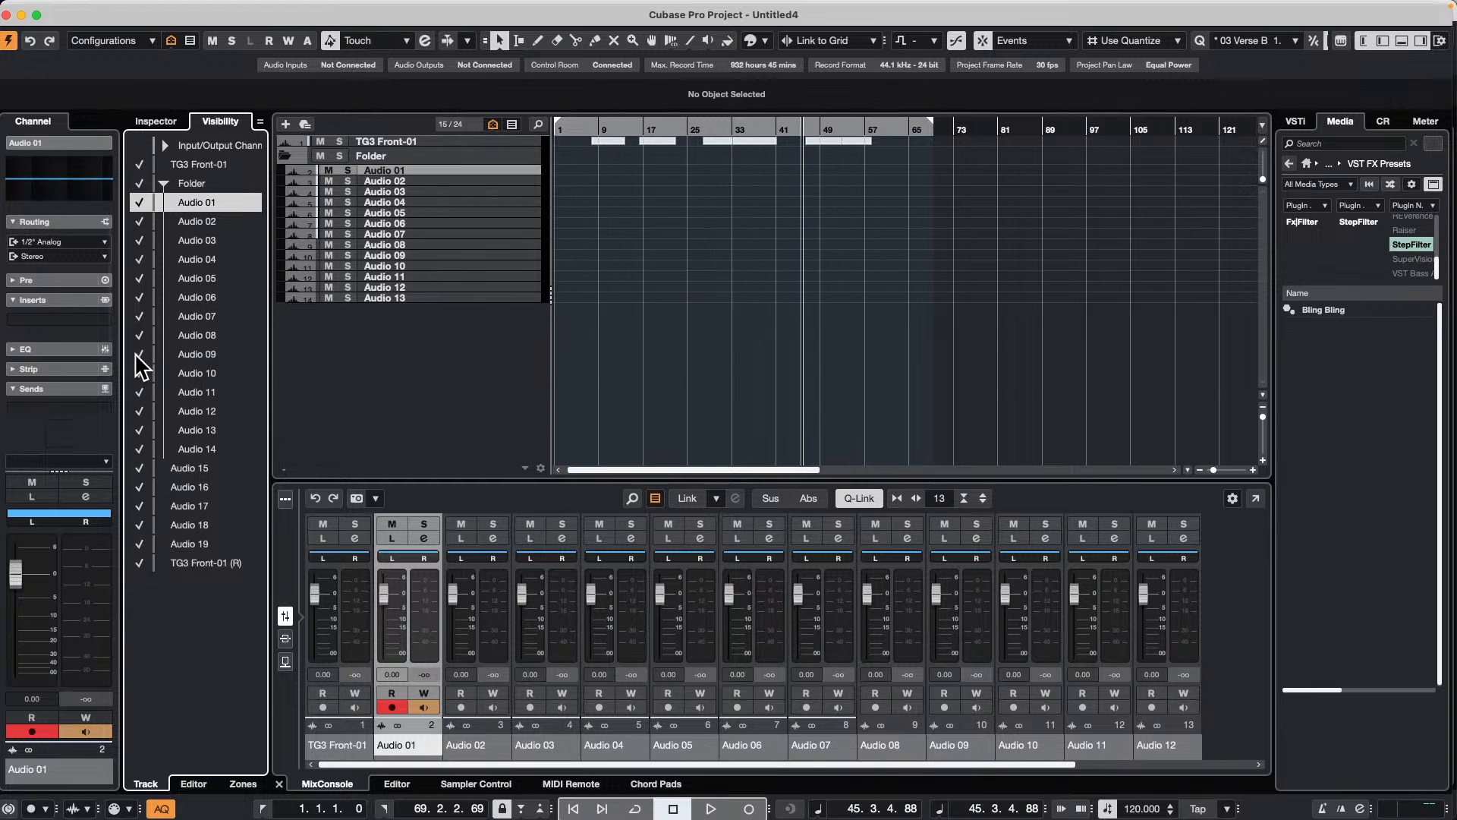
pyautogui.click(139, 279)
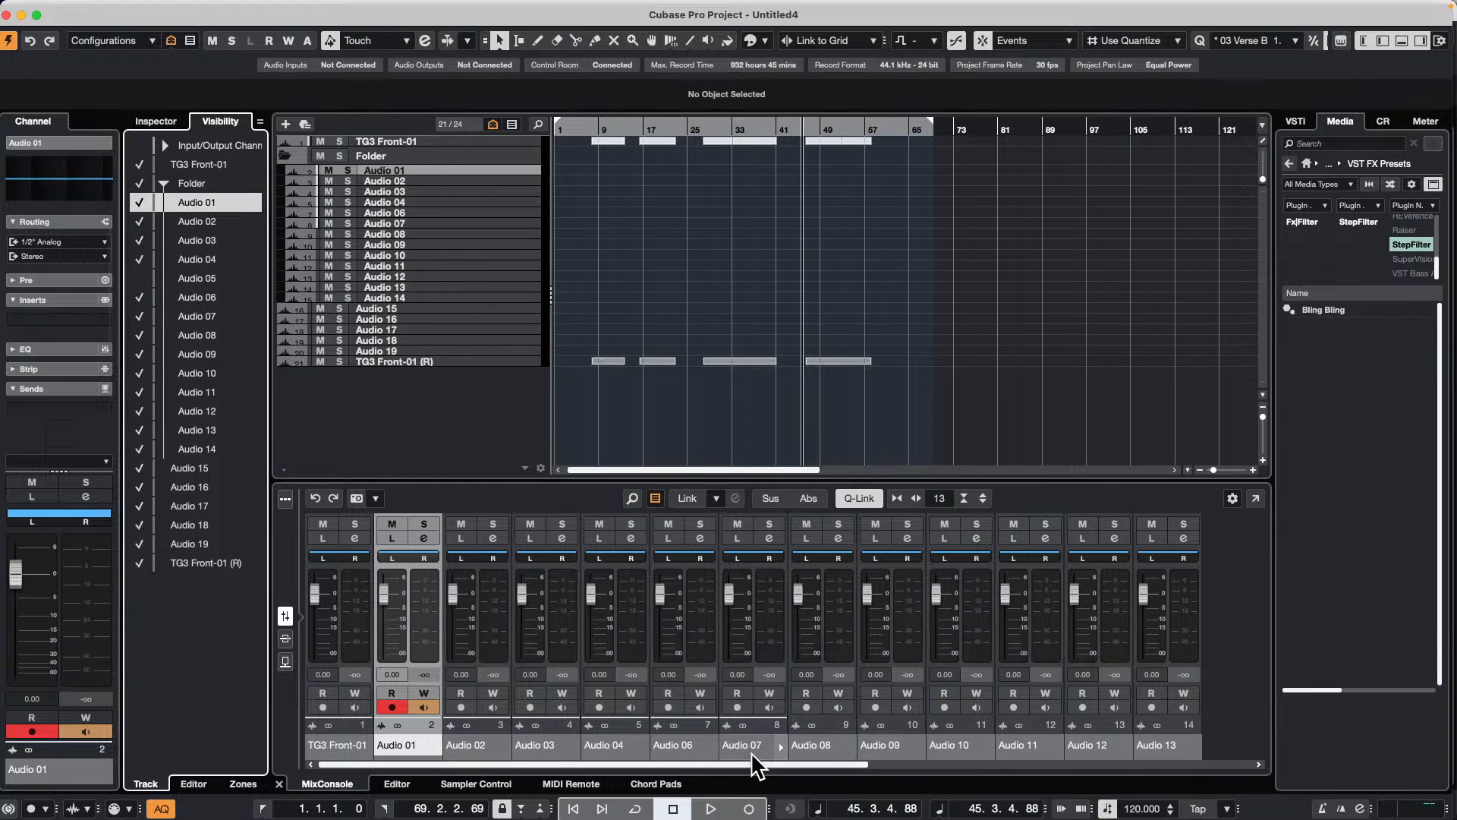
# Step: Make Audio 05 visible again and show only the folder with its audio tracks in the project's track visibility list
pyautogui.moveTo(751, 764); pyautogui.dragTo(807, 757)
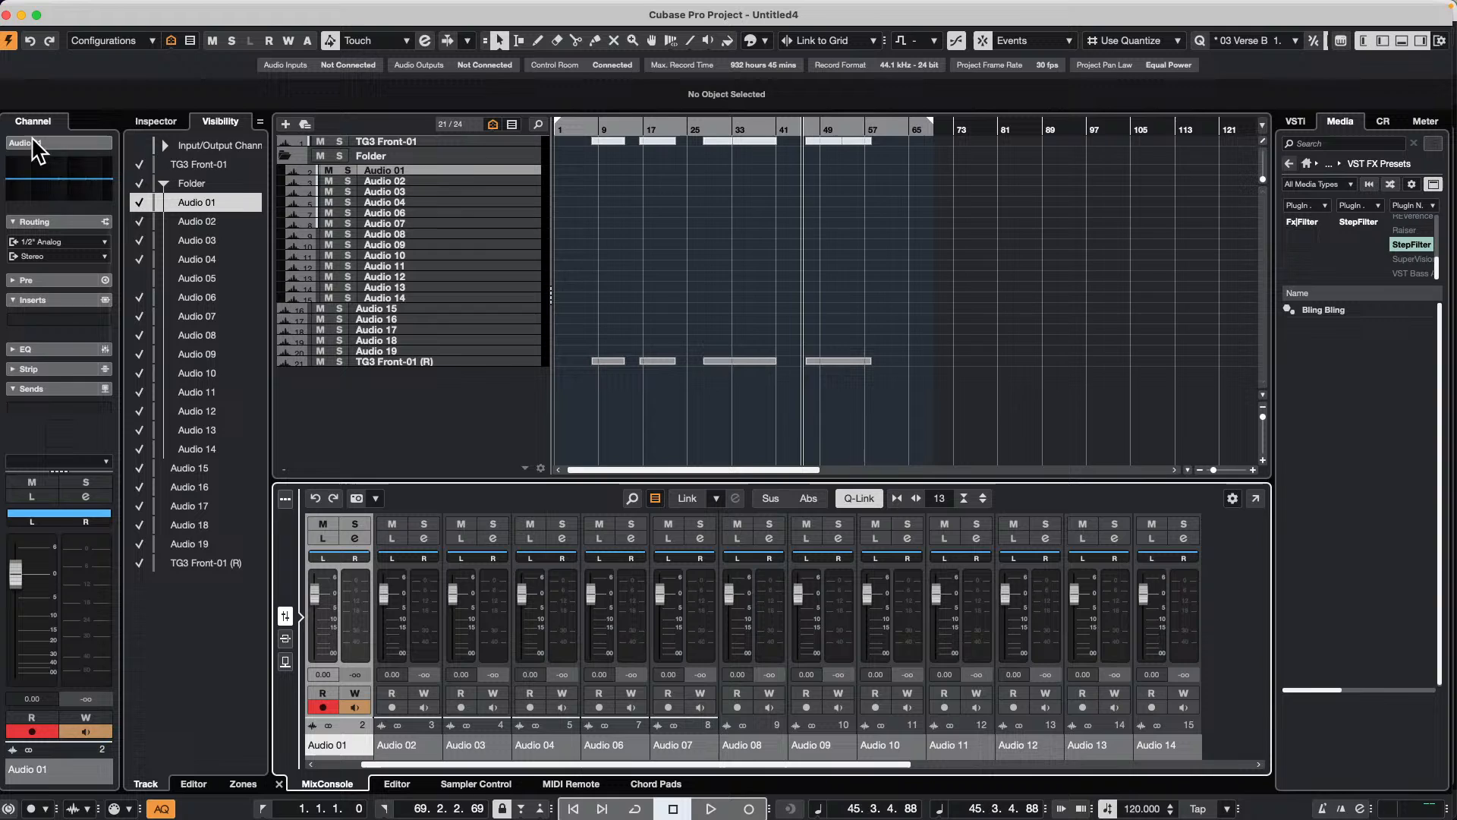
pyautogui.click(140, 278)
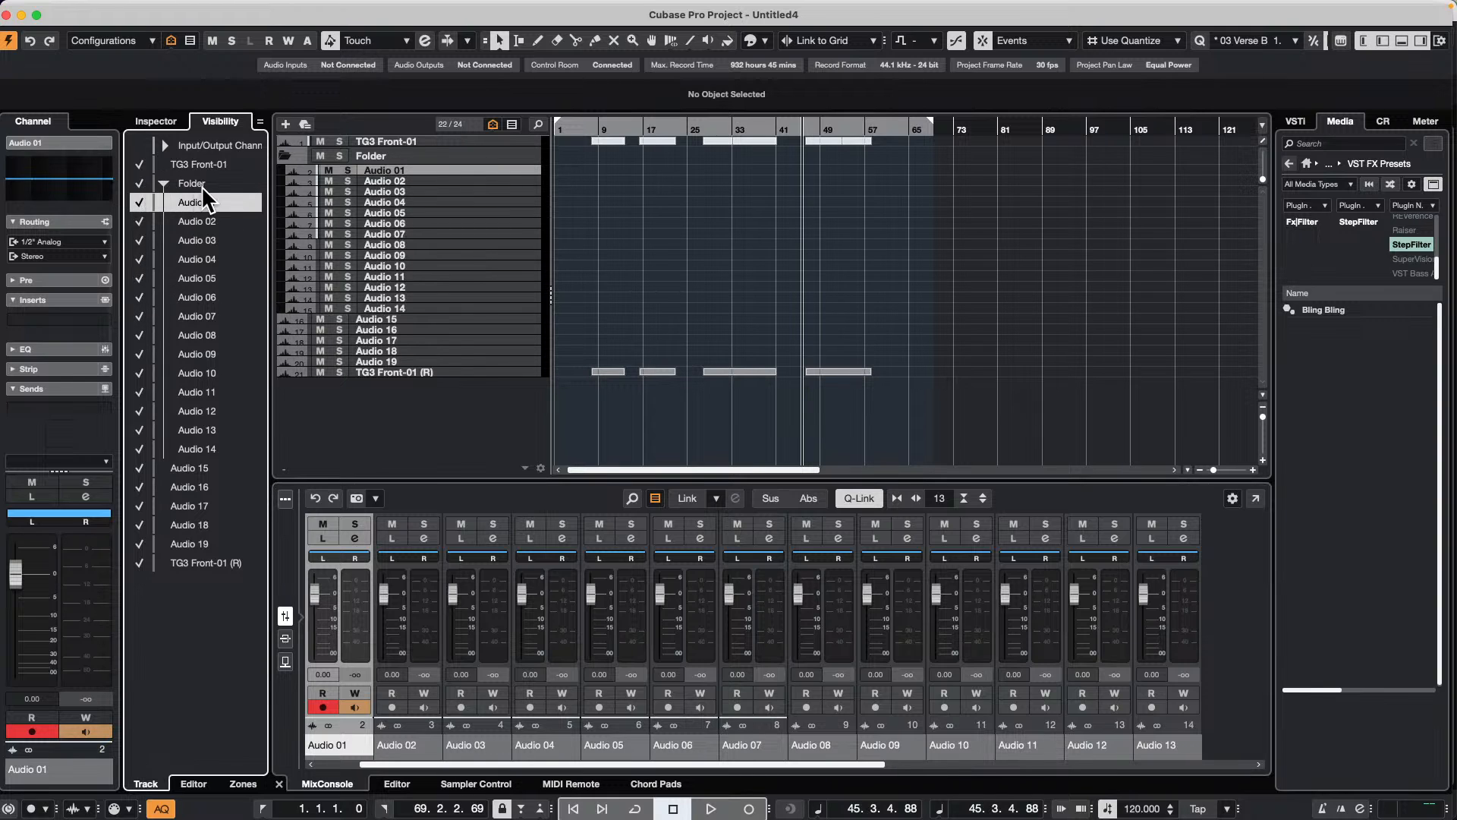
pyautogui.click(163, 183)
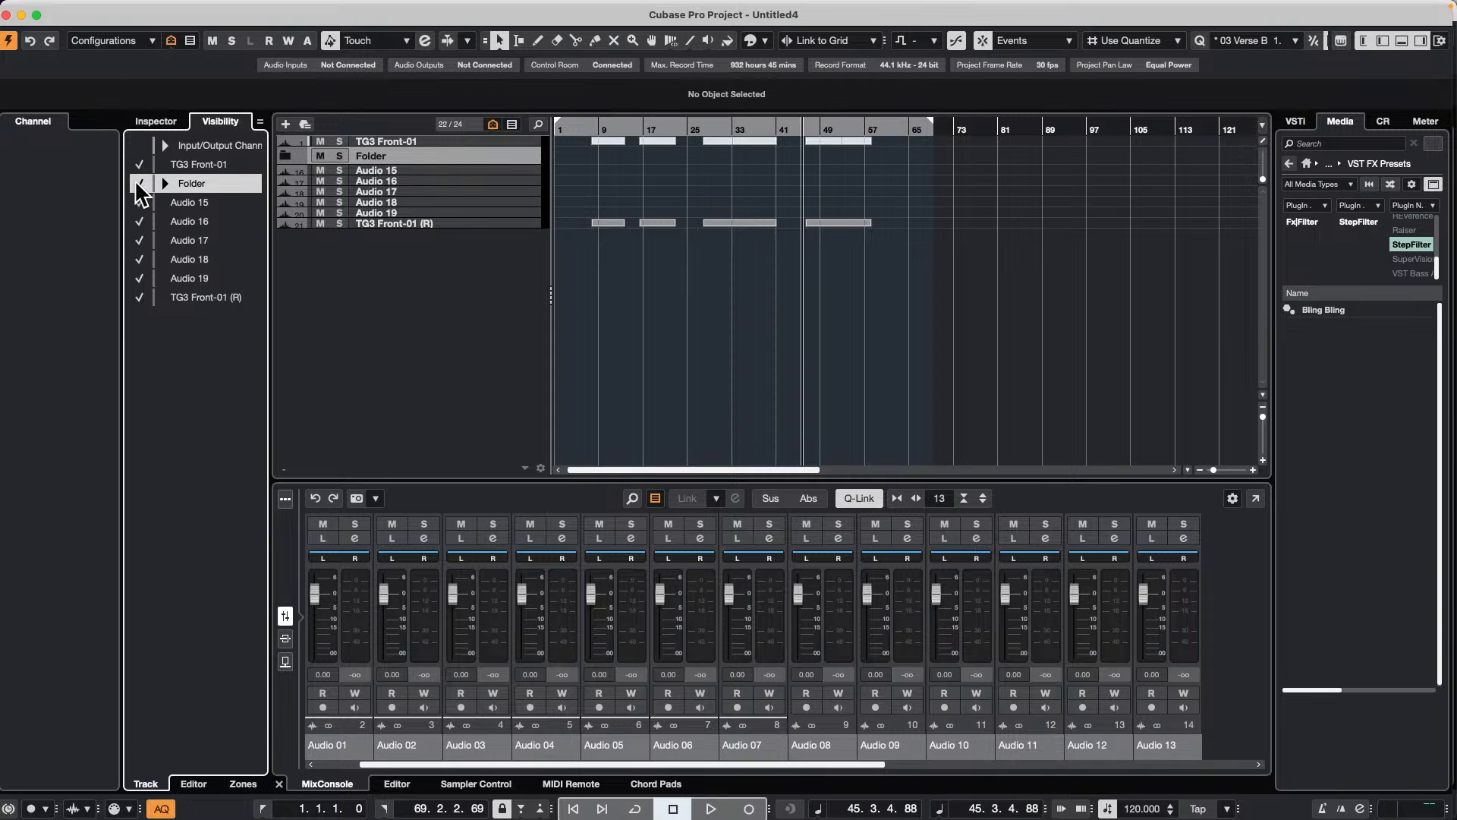
pyautogui.click(139, 183)
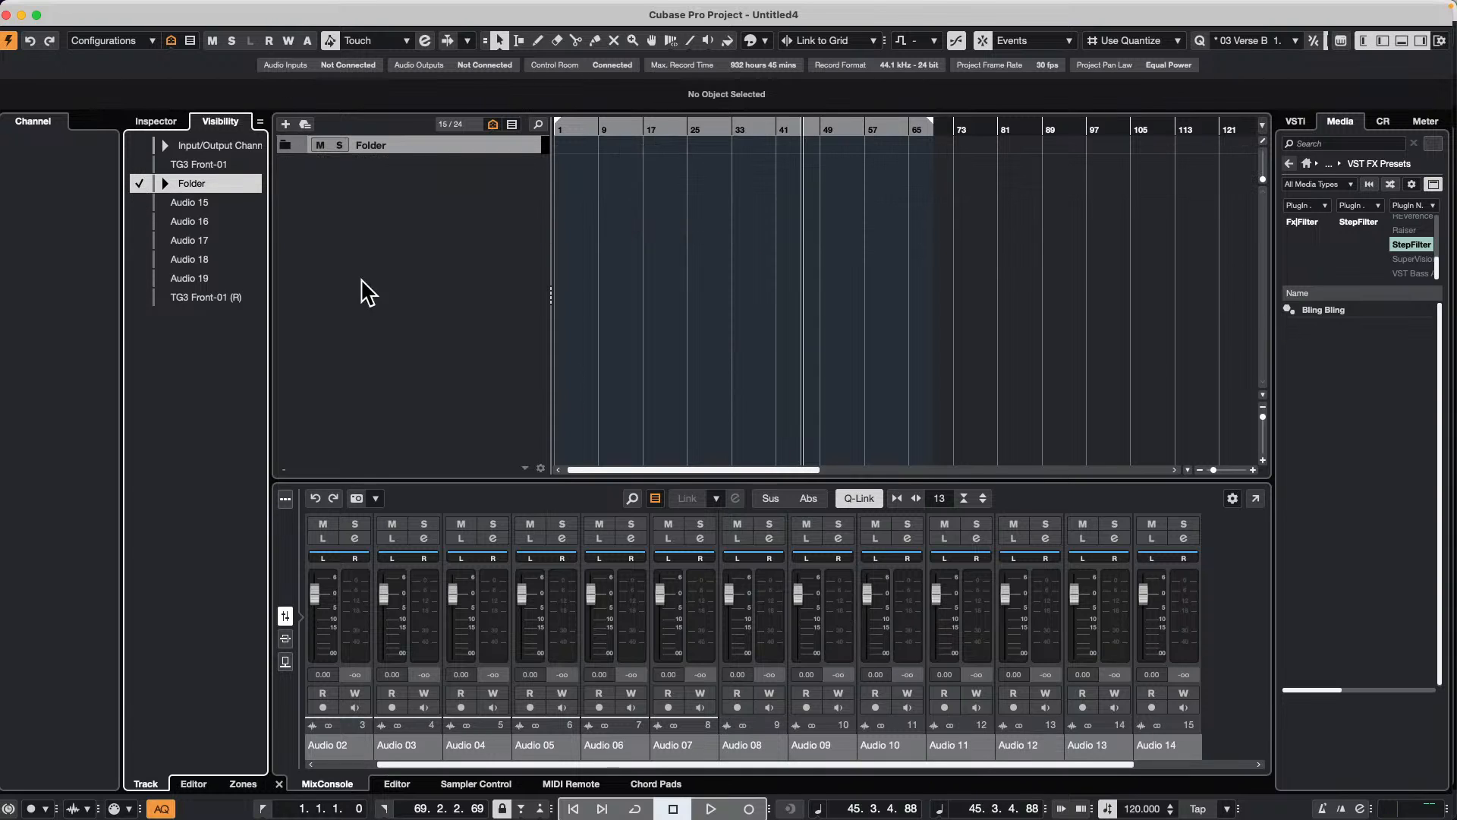
pyautogui.click(164, 183)
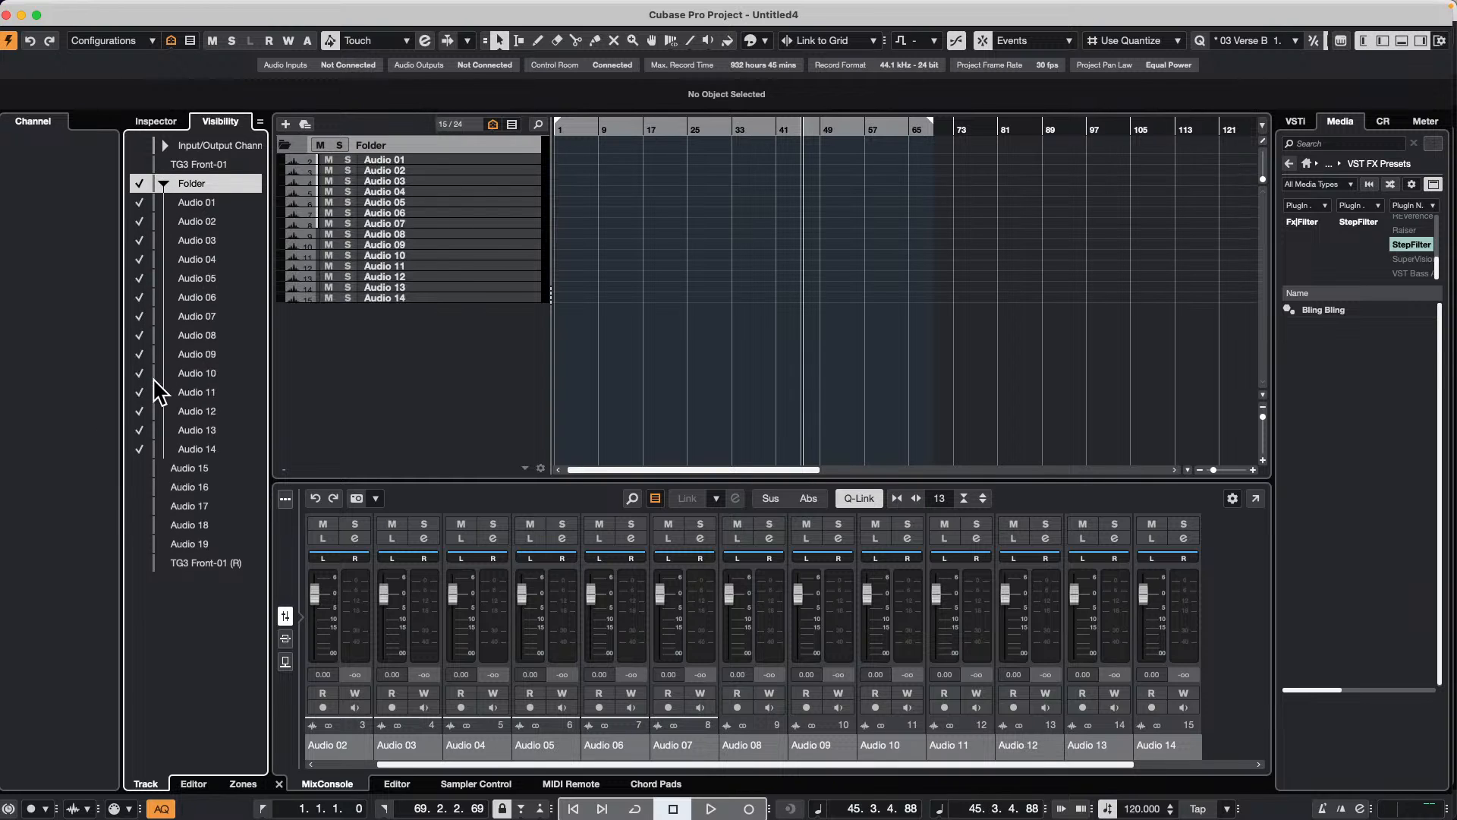
# Step: Make Audio 15 through Audio 19 and TG3 Front-01 (R) visible, and isolate the folder's tracks again
pyautogui.moveTo(140, 465); pyautogui.dragTo(147, 605)
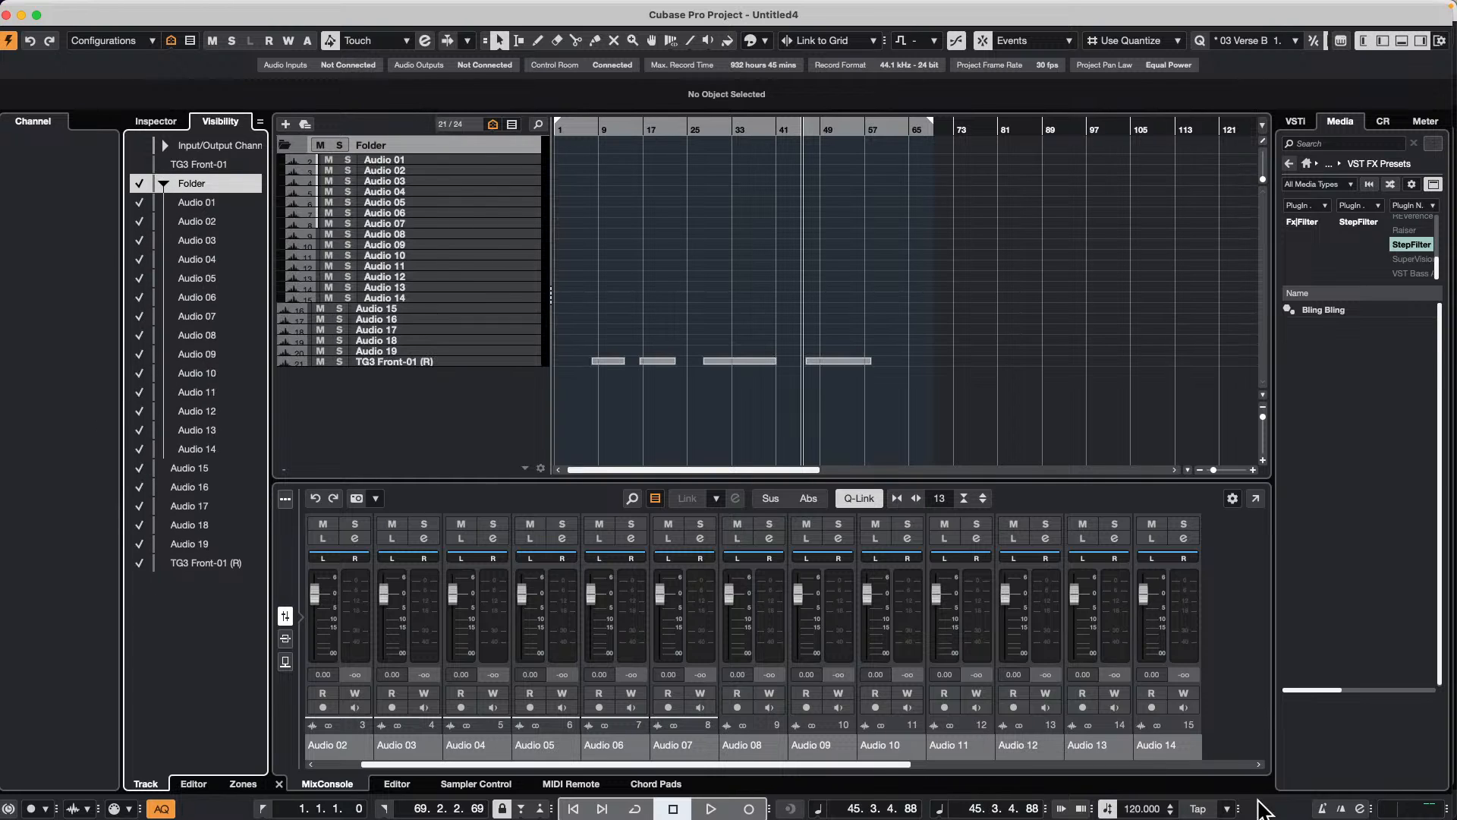
pyautogui.moveTo(891, 765)
pyautogui.mouseDown()
pyautogui.moveTo(1247, 768)
pyautogui.moveTo(884, 759)
pyautogui.mouseUp()
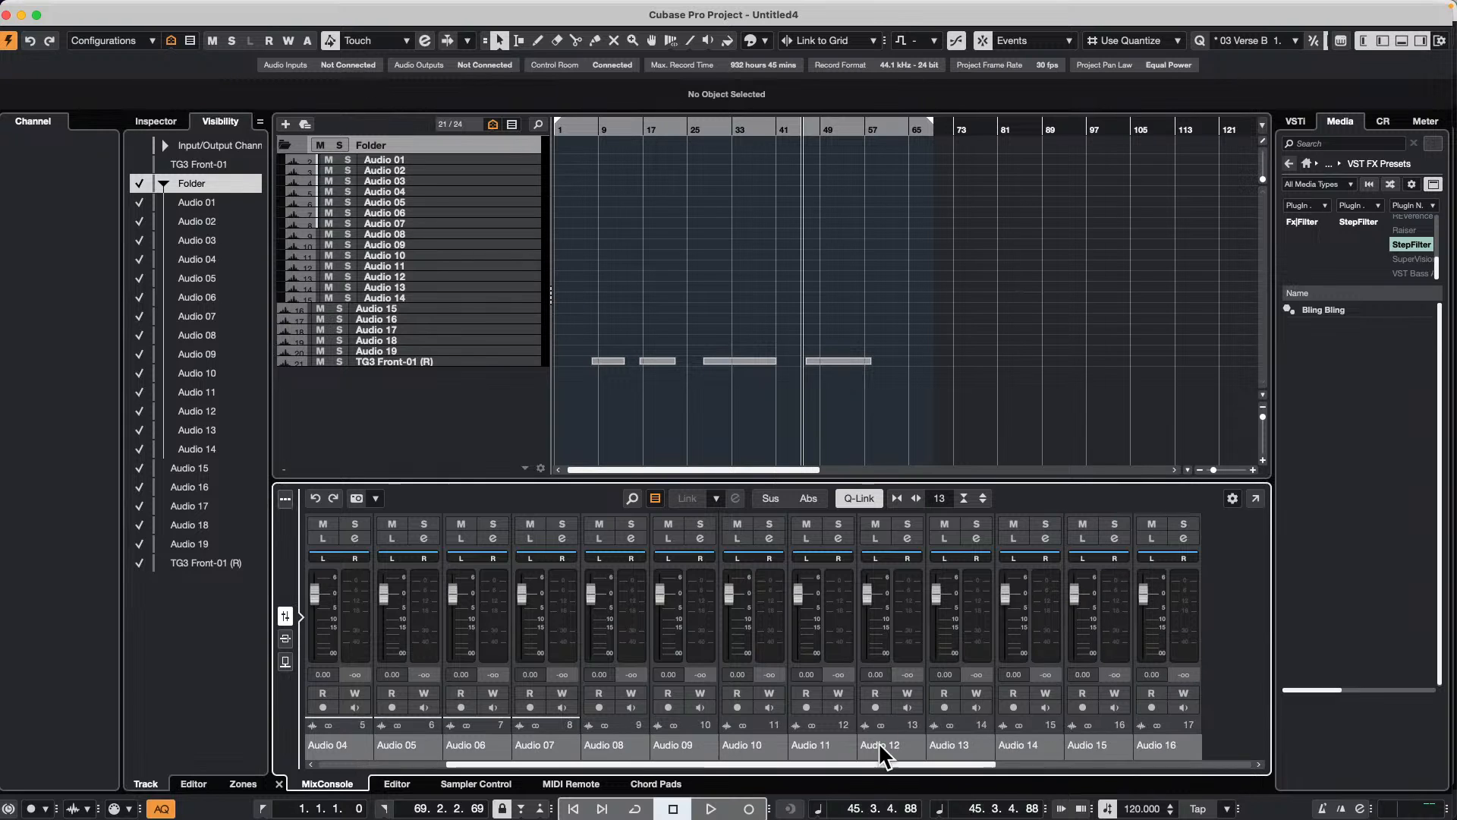
pyautogui.keyDown('alt'); pyautogui.click(139, 185); pyautogui.keyUp('alt')
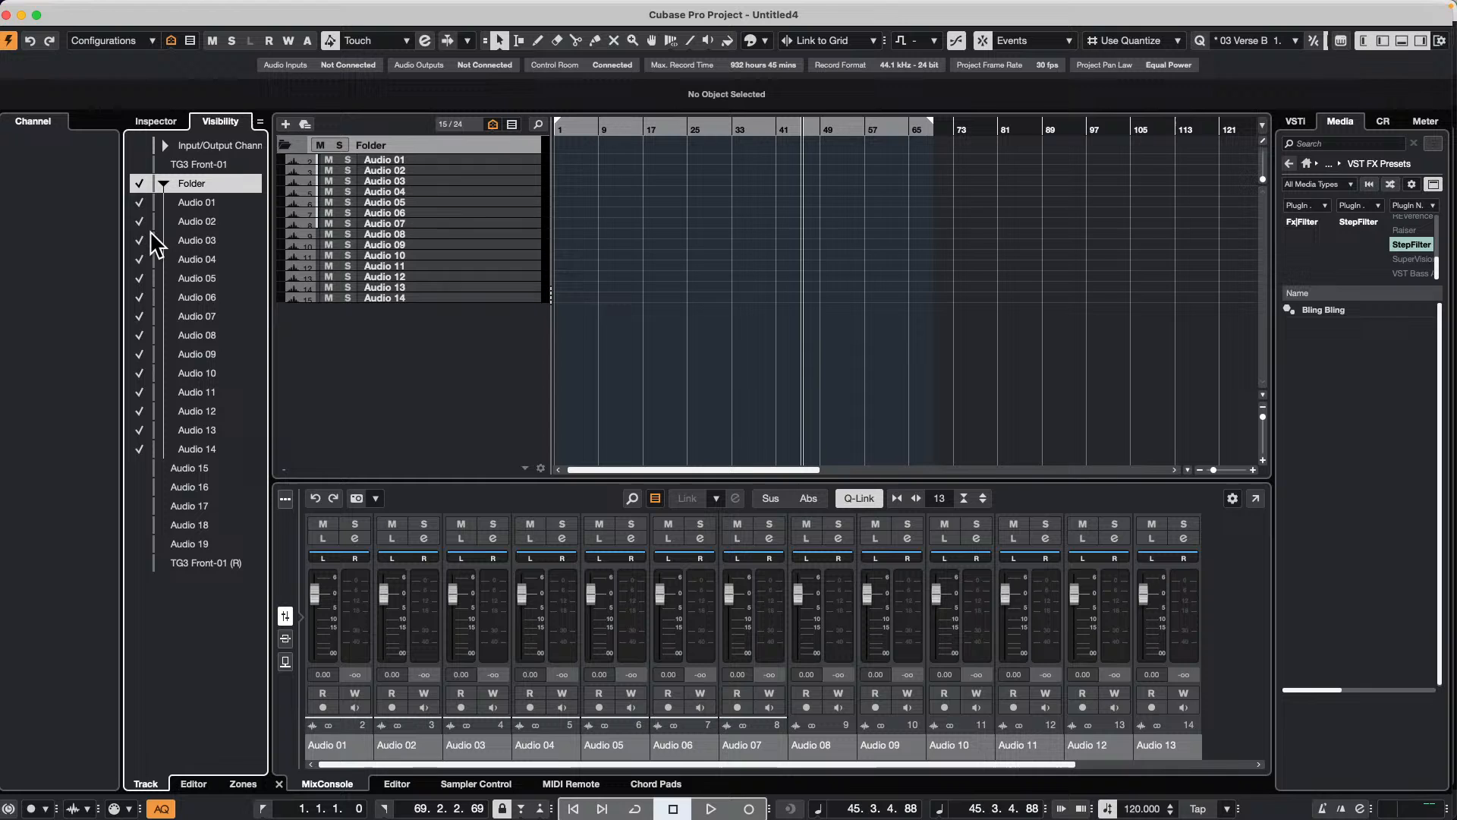
# Step: Open the full MixConsole and show only the folder's channels in its visibility list
pyautogui.press('F3')
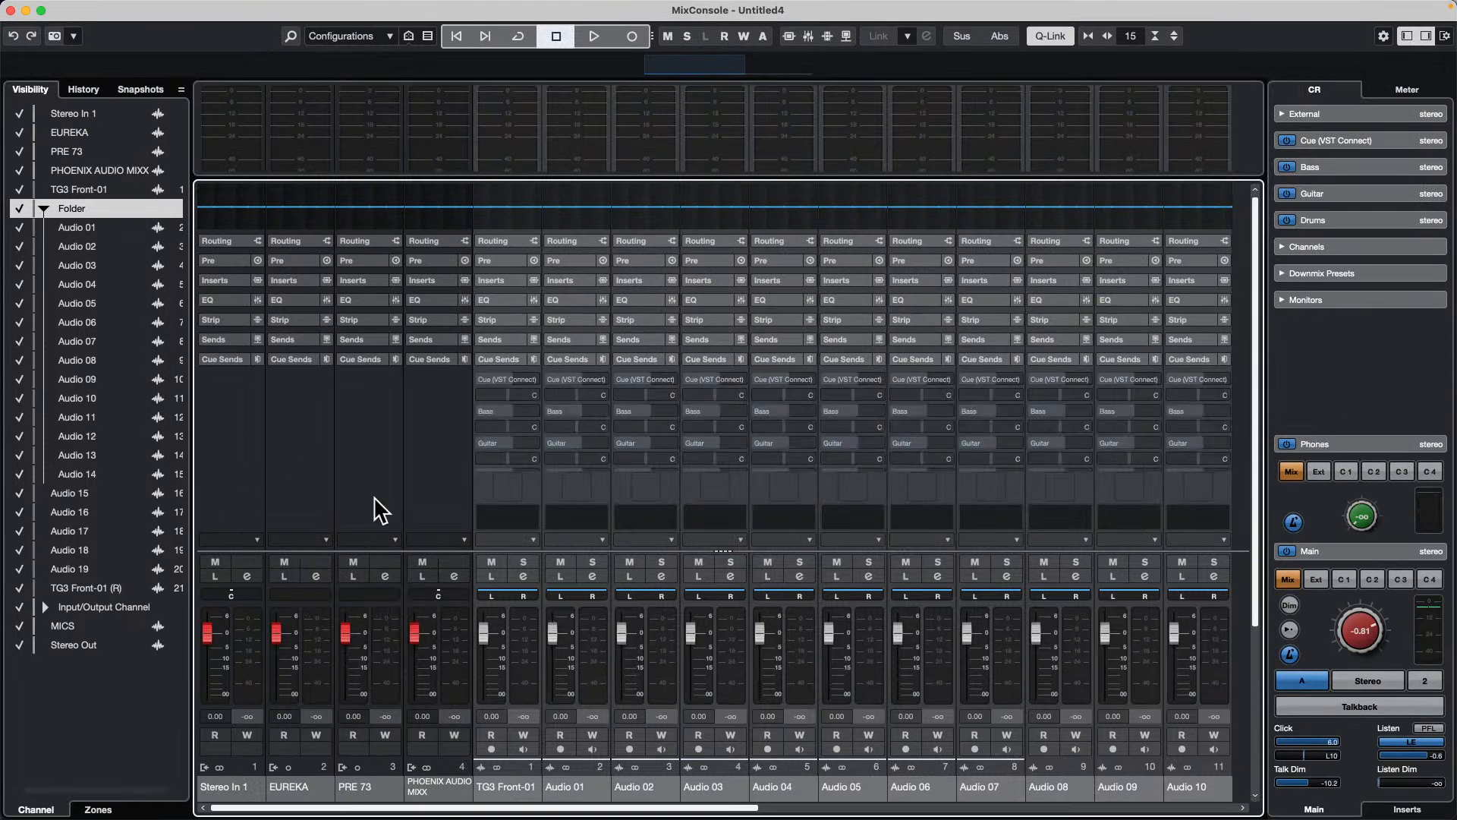
pyautogui.keyDown('alt'); pyautogui.click(19, 209); pyautogui.keyUp('alt')
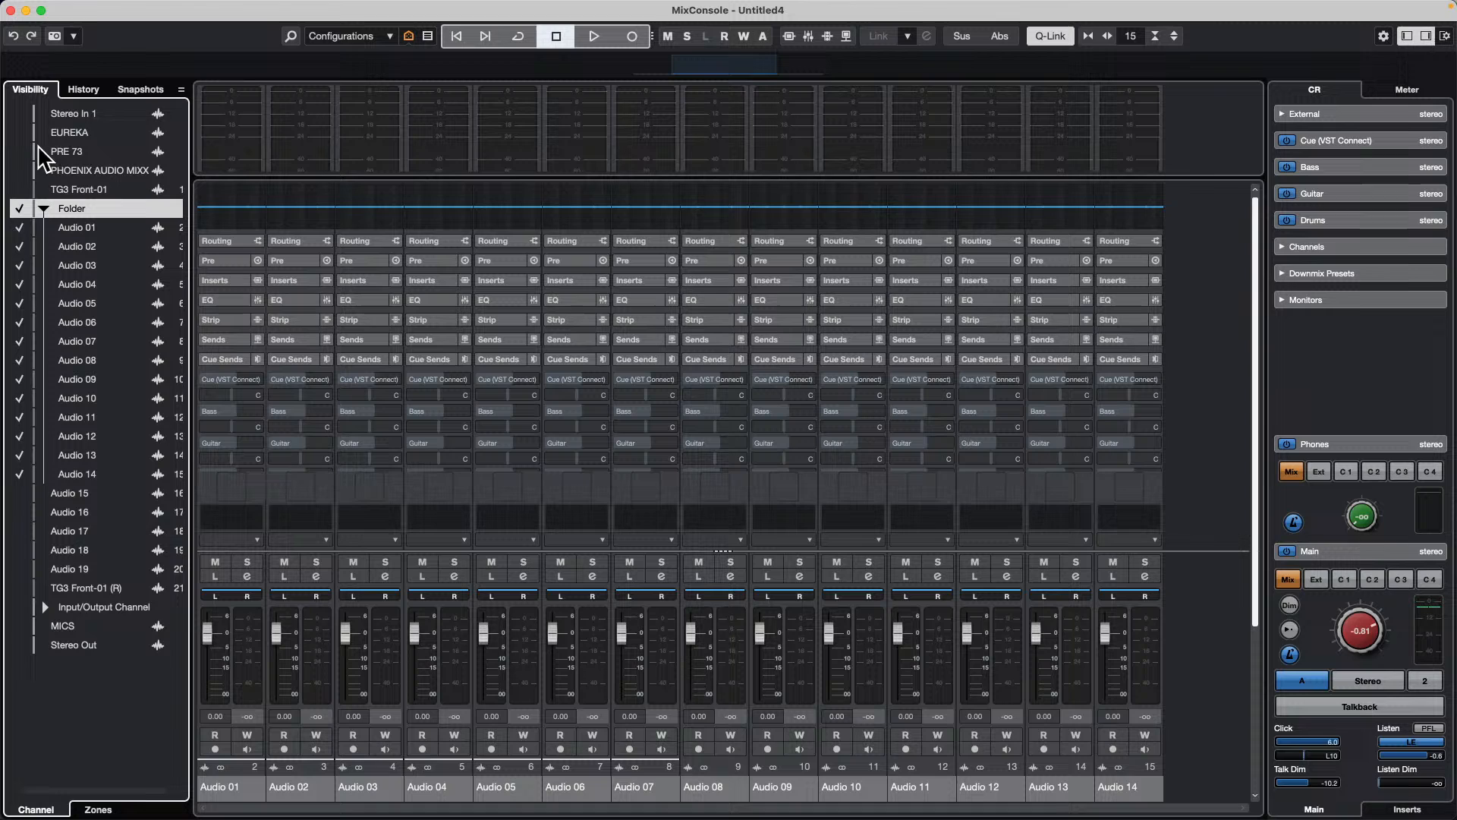
pyautogui.moveTo(18, 114); pyautogui.dragTo(10, 688)
pyautogui.keyDown('alt'); pyautogui.click(17, 213); pyautogui.keyUp('alt')
# Step: Make all channels outside the folder visible again, from Stereo In 1 to Stereo Out, and close the full MixConsole
pyautogui.moveTo(25, 495); pyautogui.dragTo(30, 750)
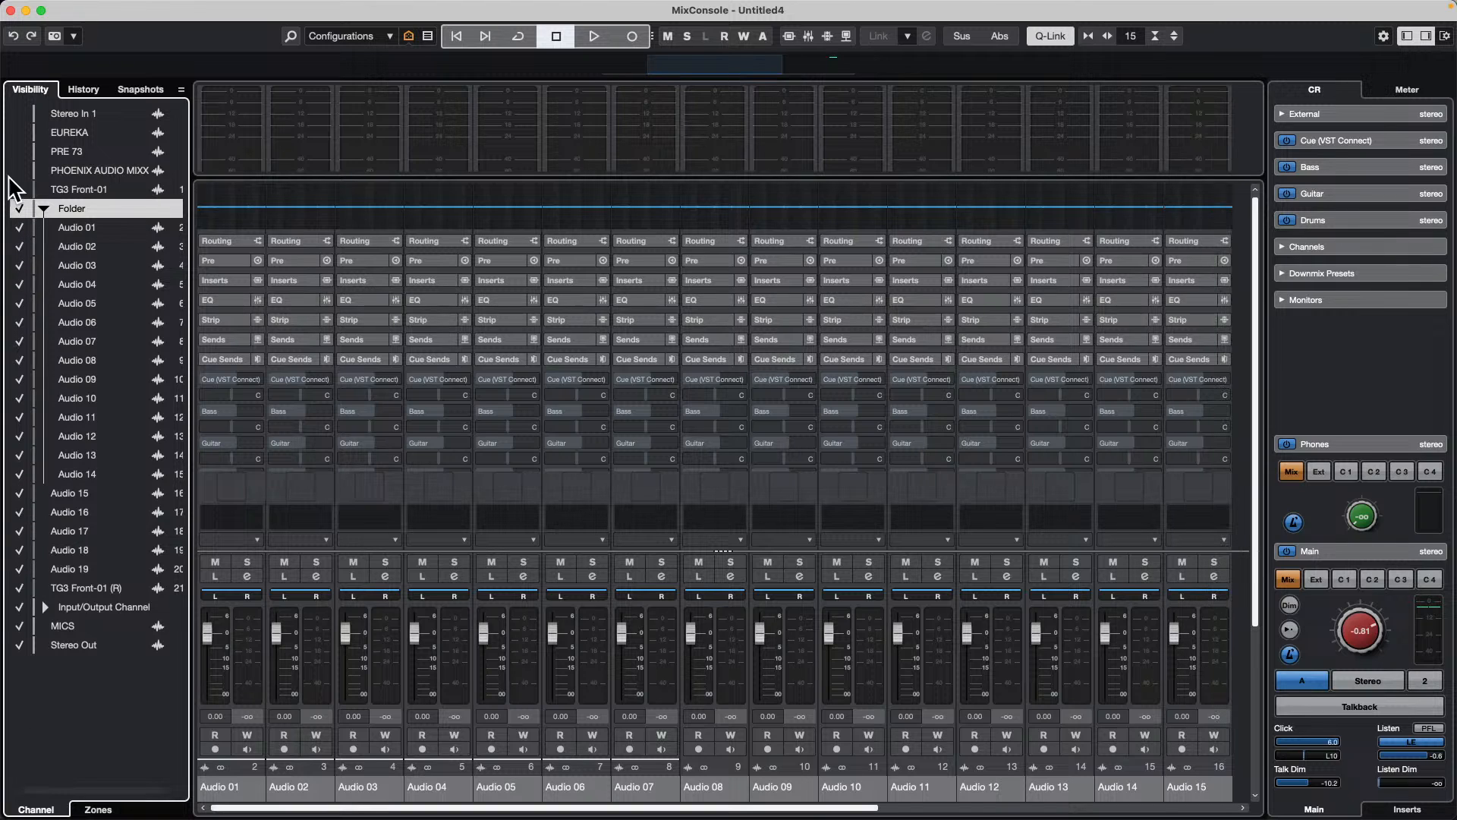
pyautogui.moveTo(19, 132); pyautogui.dragTo(29, 277)
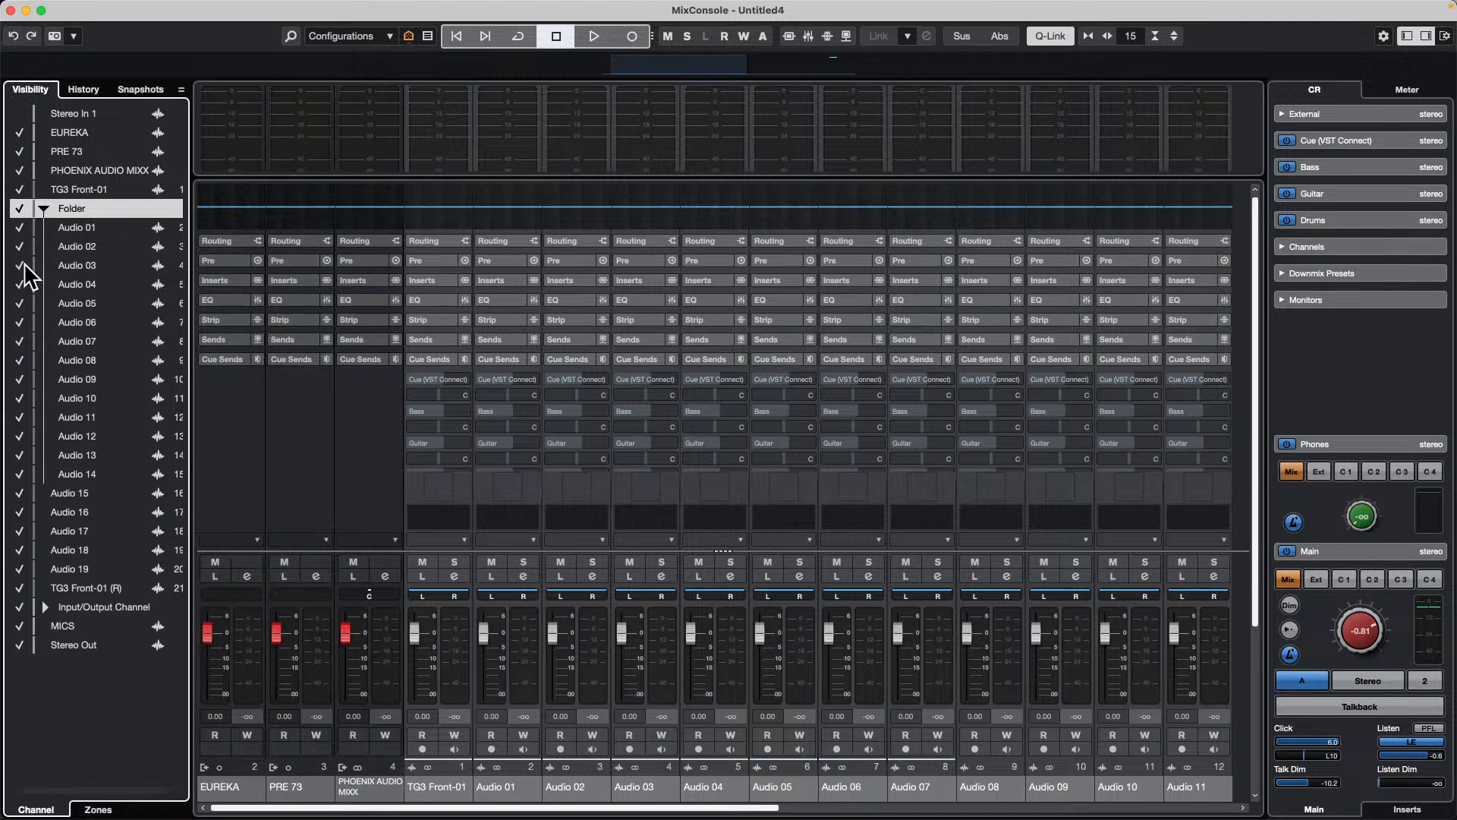
pyautogui.click(21, 113)
pyautogui.click(11, 11)
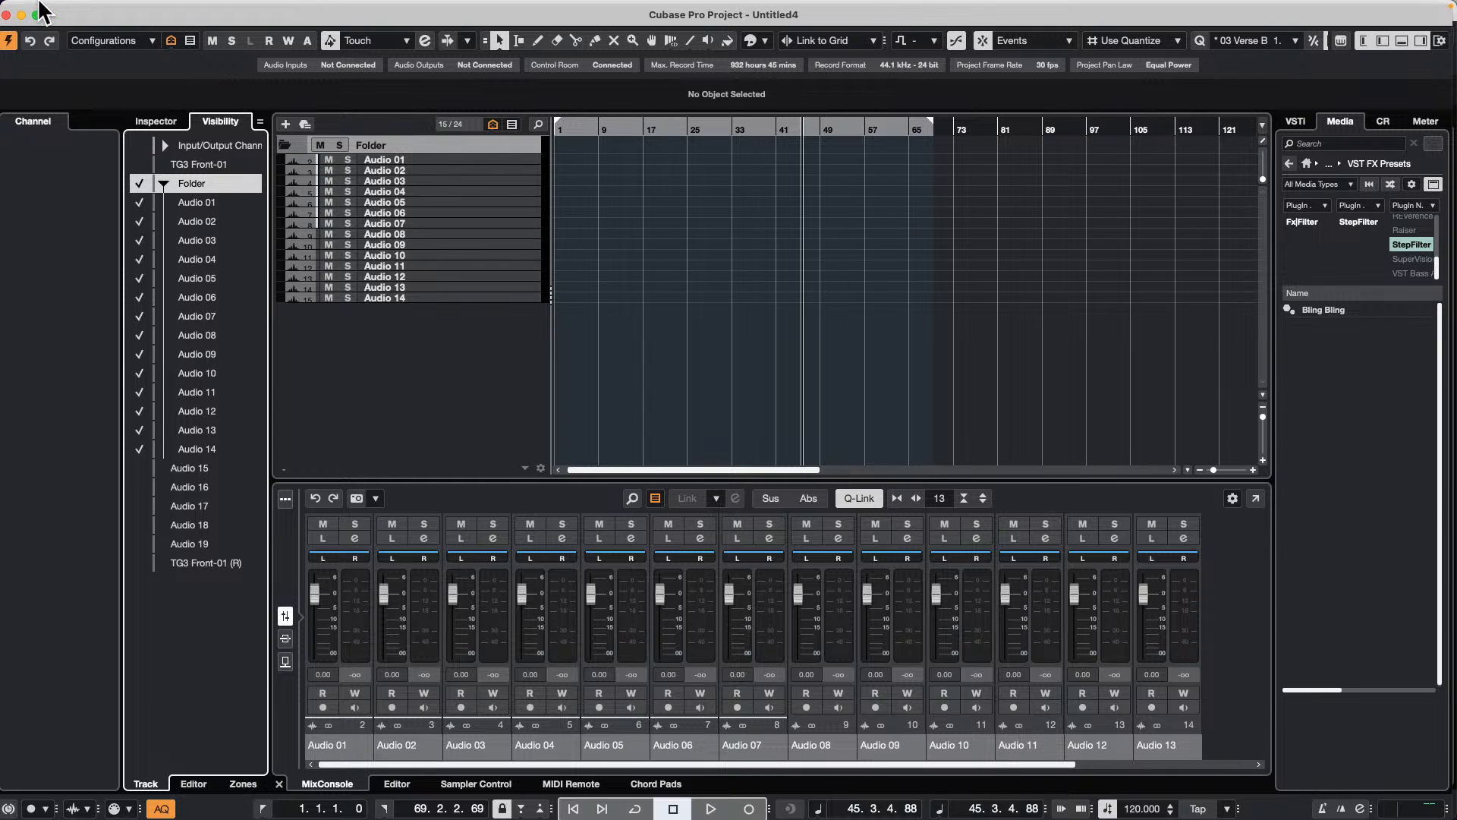
pyautogui.click(100, 9)
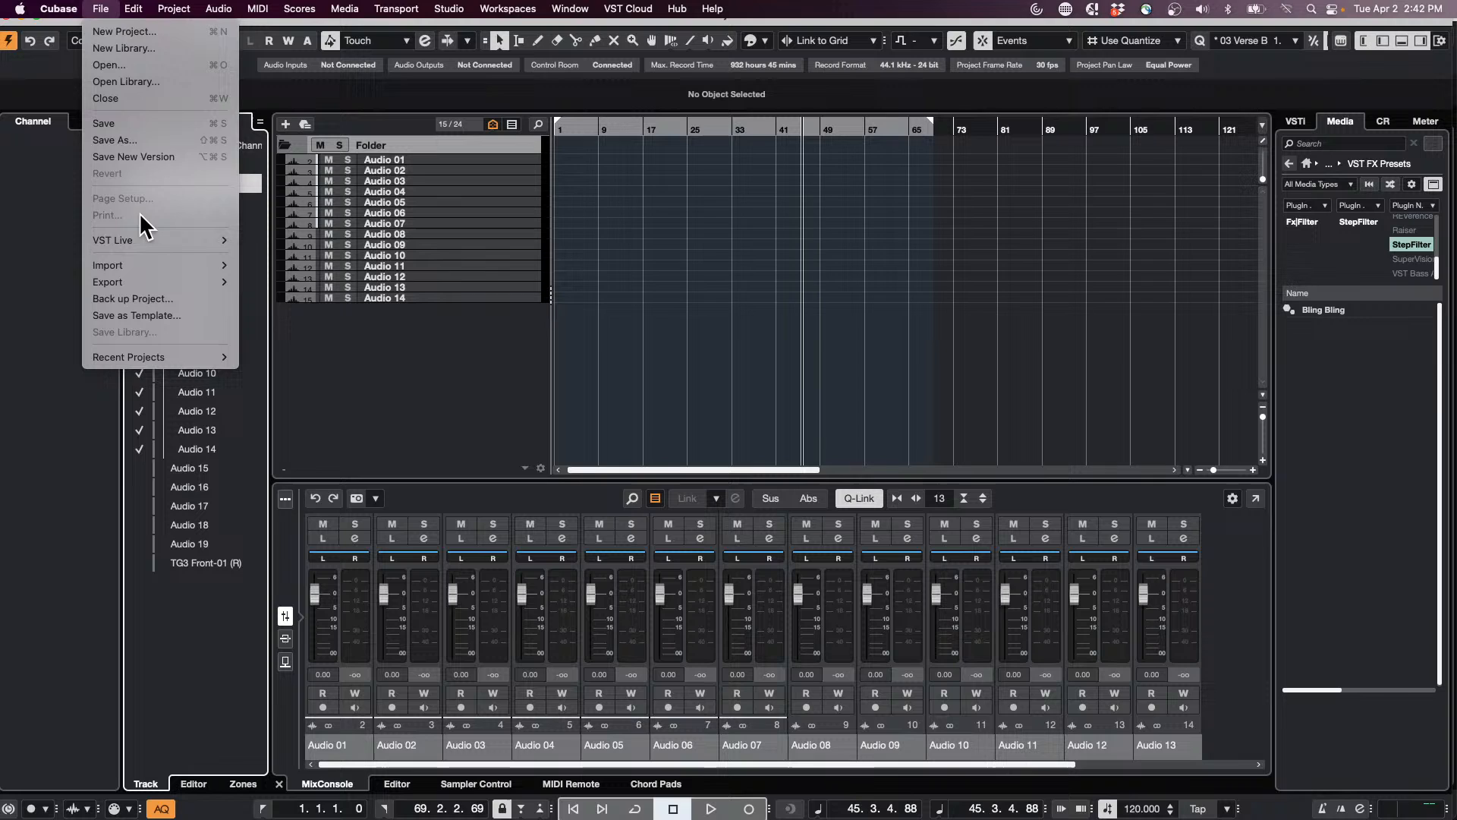
pyautogui.click(145, 137)
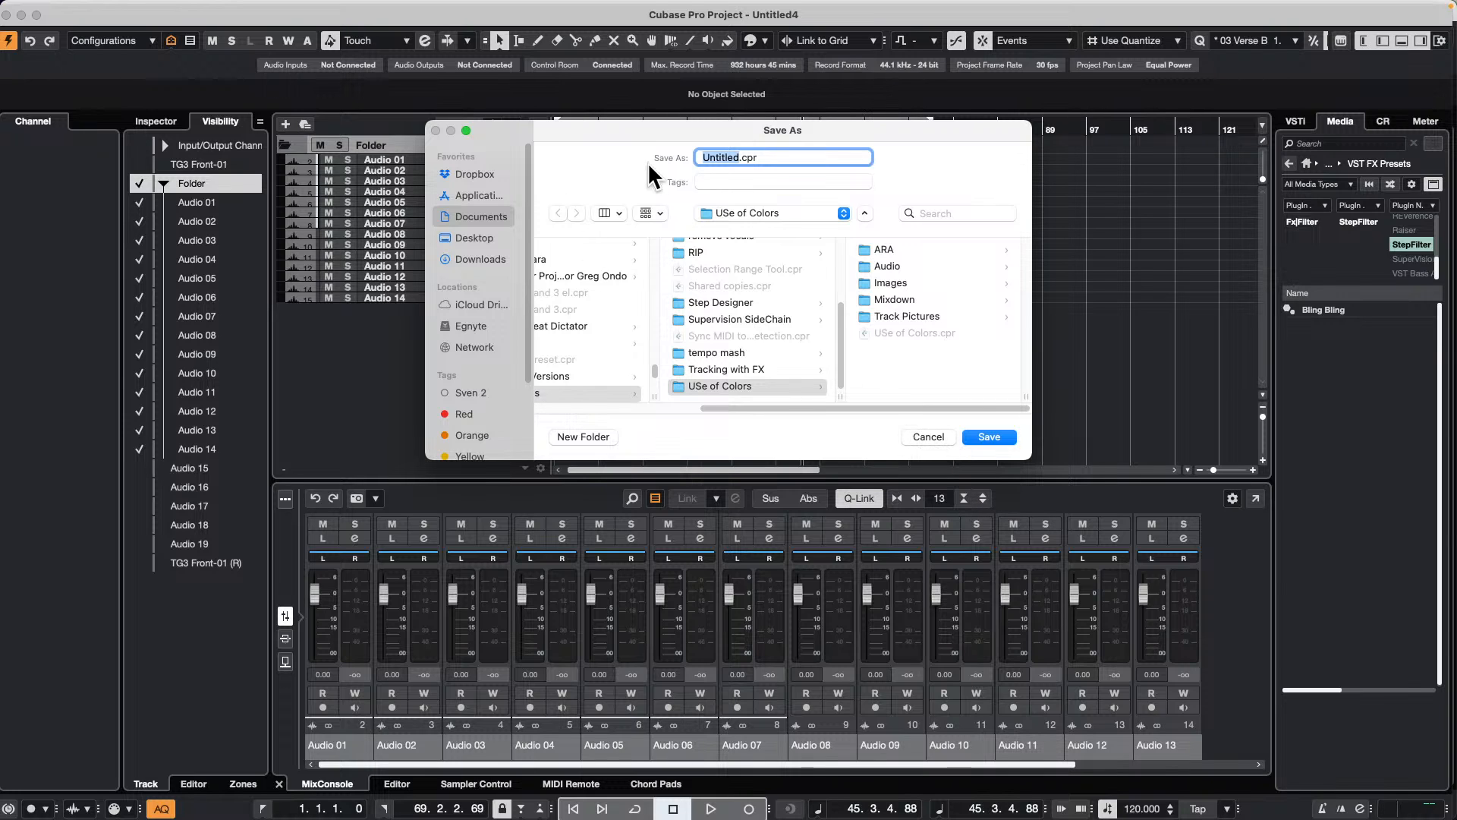
pyautogui.click(927, 436)
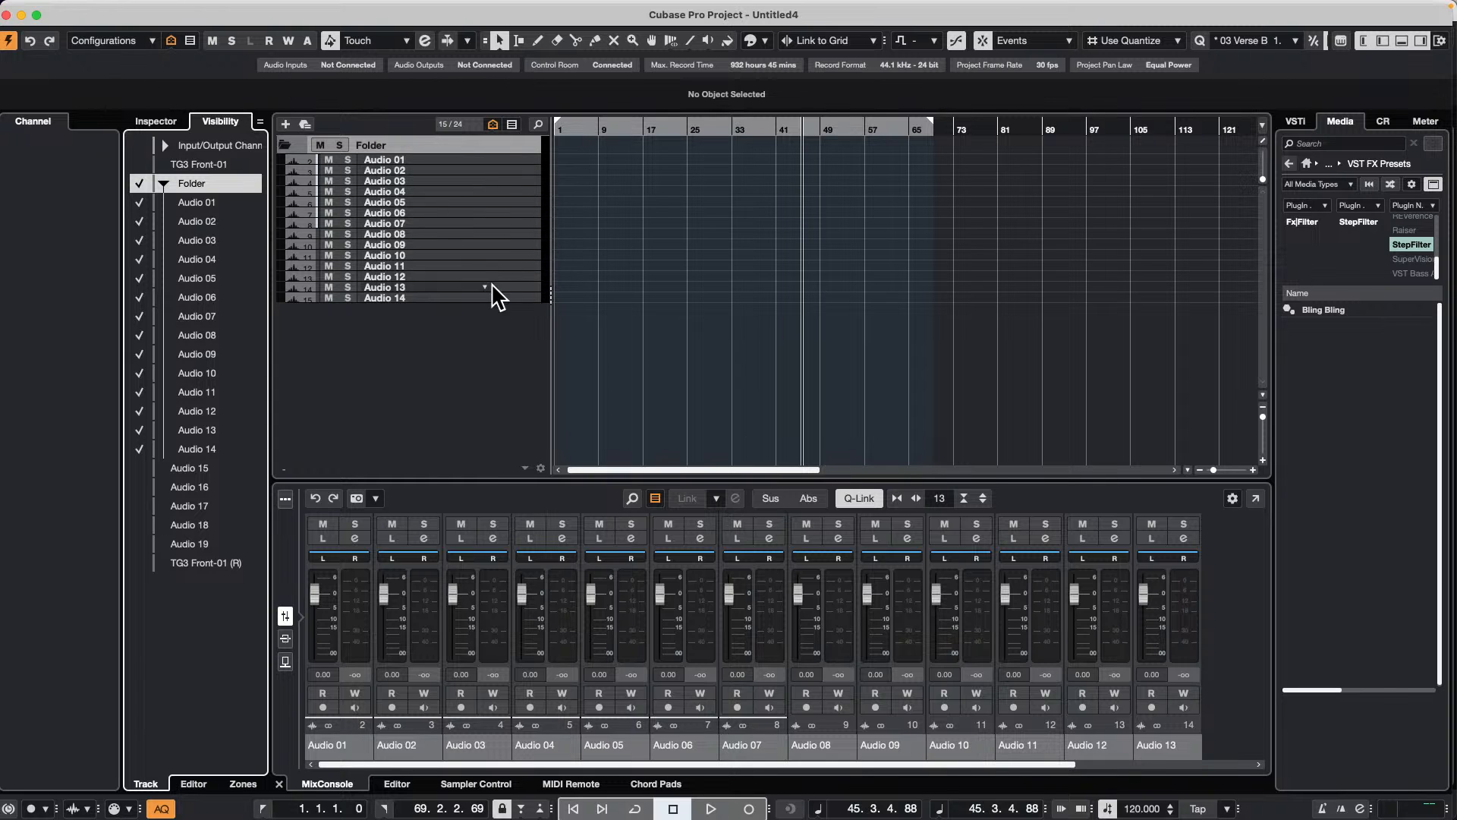
# Step: Select Audio 01 through Audio 14 and add one stereo group channel for them
pyautogui.click(495, 160)
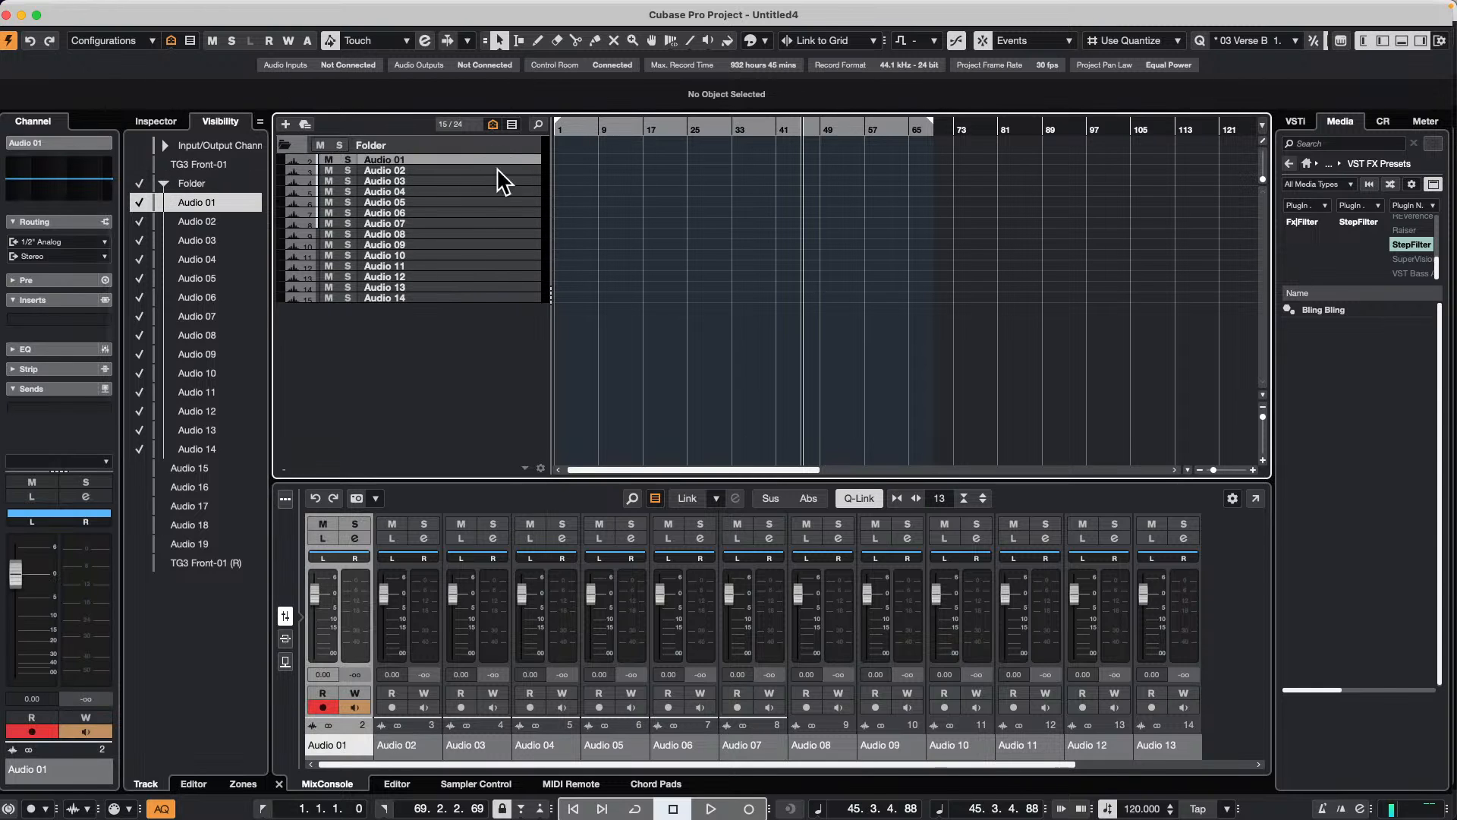
pyautogui.keyDown('shift'); pyautogui.click(477, 296); pyautogui.keyUp('shift')
pyautogui.rightClick(467, 225)
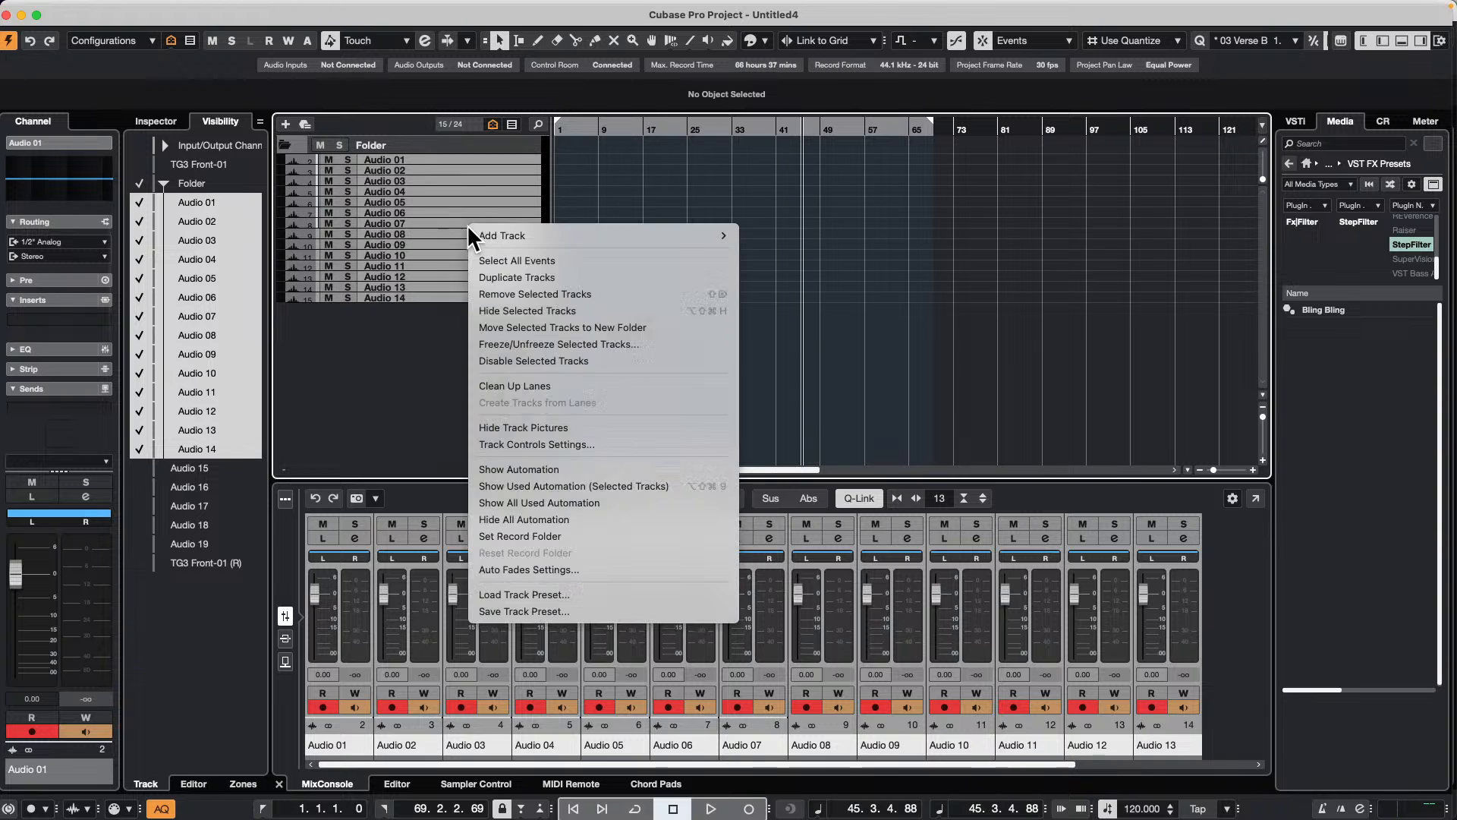
pyautogui.moveTo(547, 232)
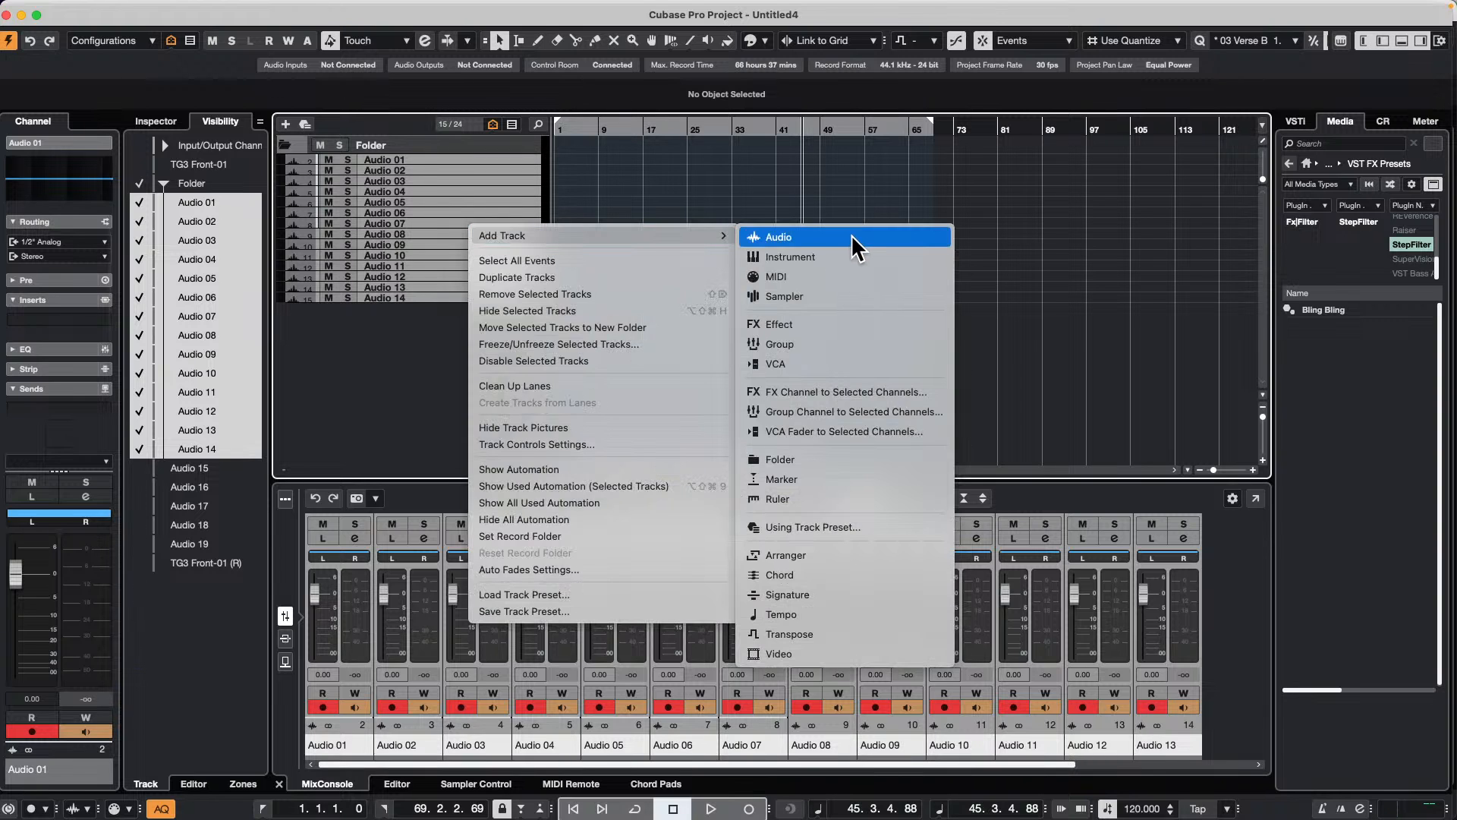
pyautogui.click(841, 430)
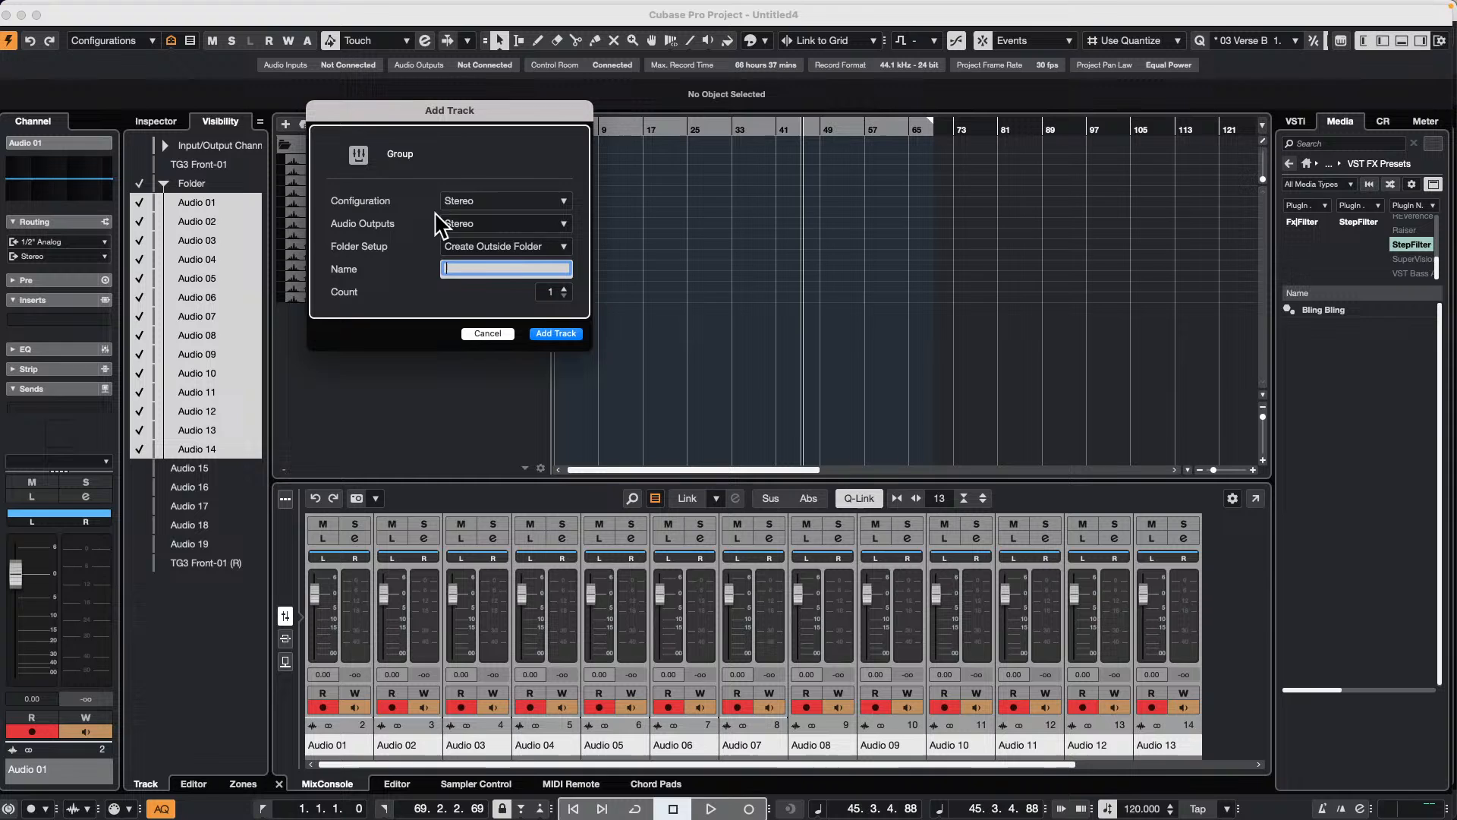
pyautogui.click(555, 334)
# Step: Add three effect tracks with the REVelation reverb and close the plug-in window
pyautogui.rightClick(406, 350)
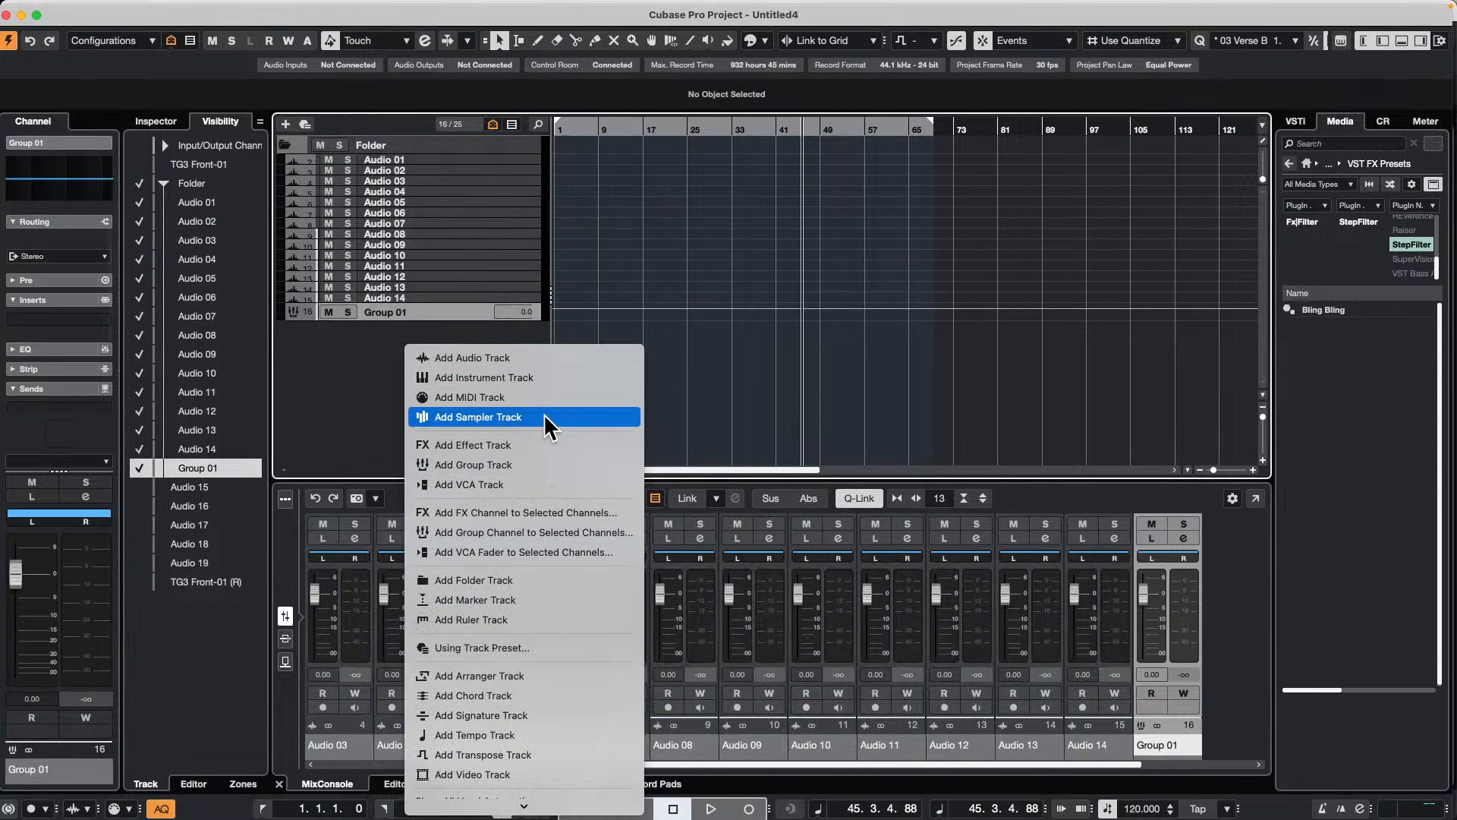
pyautogui.click(526, 445)
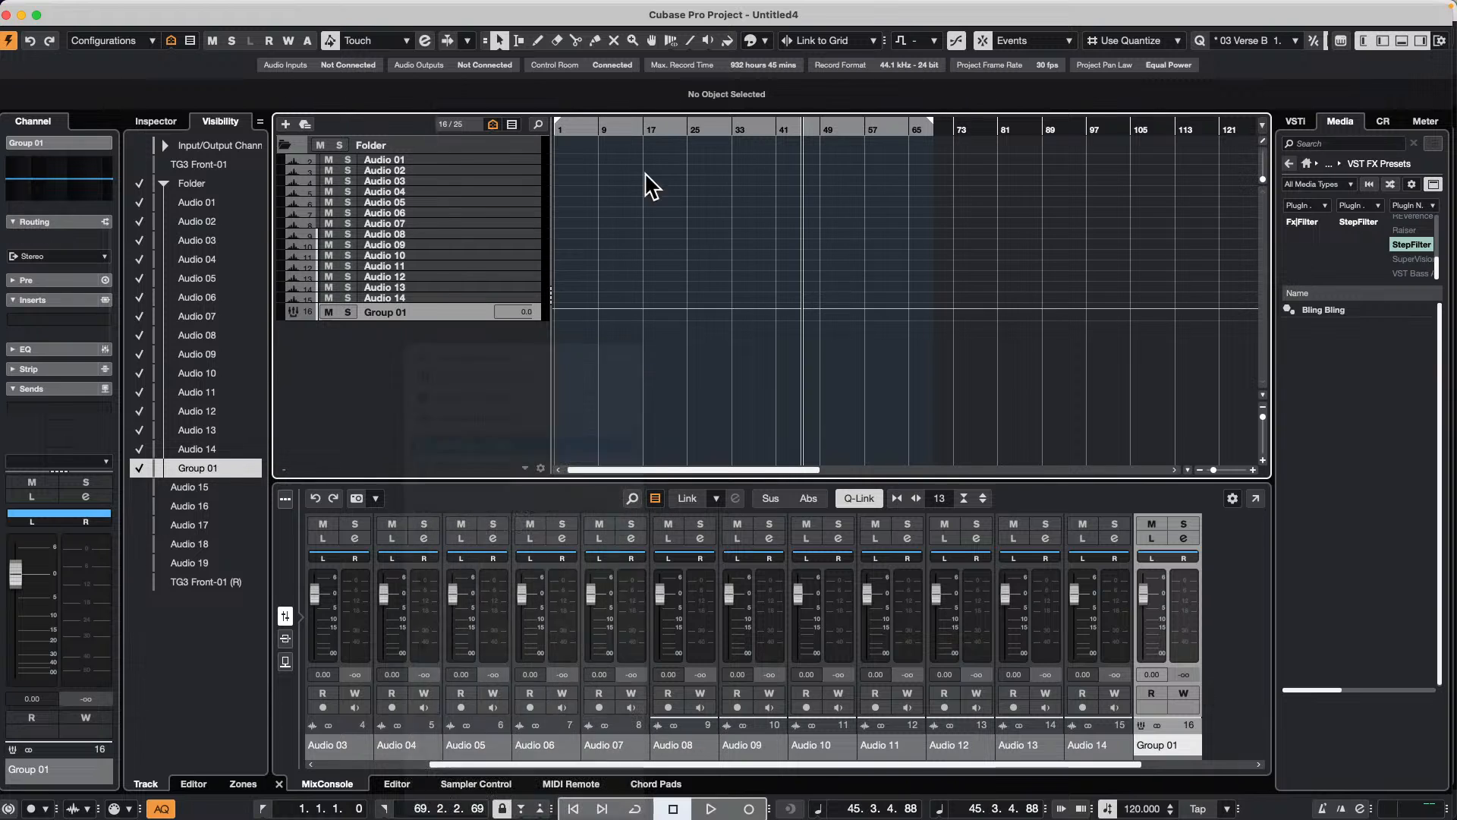
pyautogui.click(561, 356)
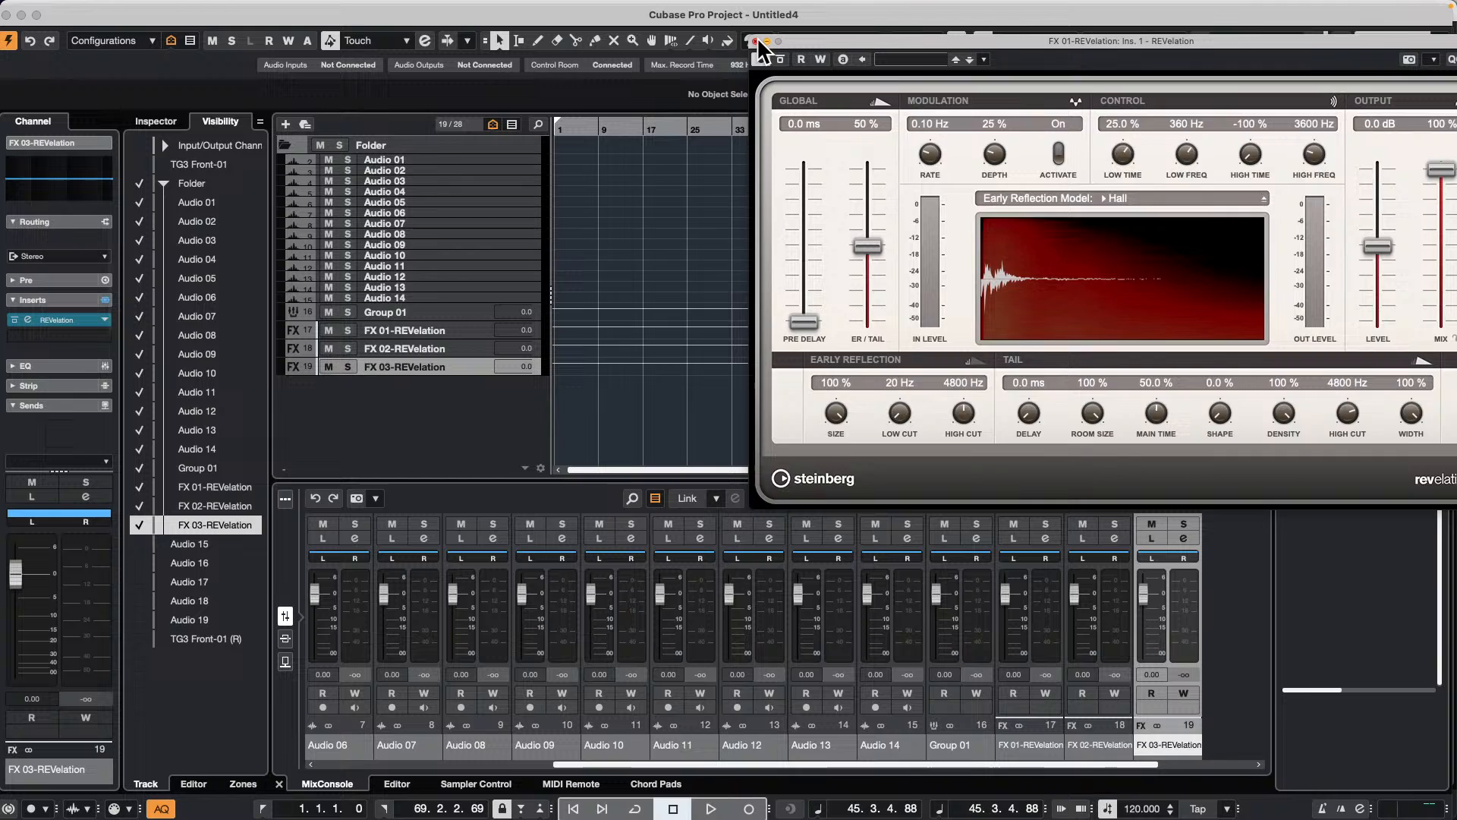
pyautogui.click(756, 41)
# Step: Open the preferences for the MixConsole fader colors under User Interface
pyautogui.moveTo(741, 764); pyautogui.dragTo(872, 761)
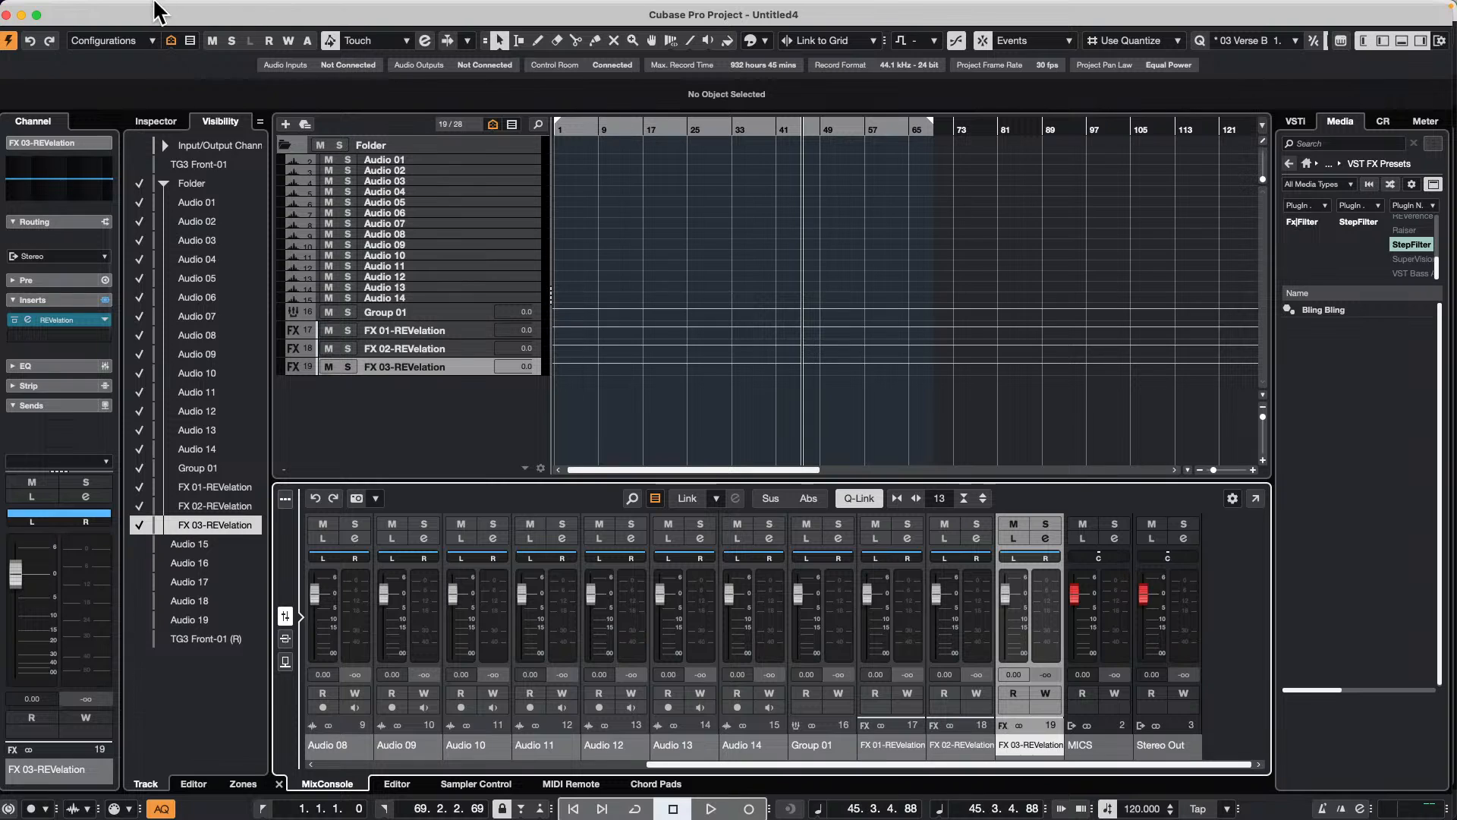
pyautogui.moveTo(160, 4)
pyautogui.click(101, 9)
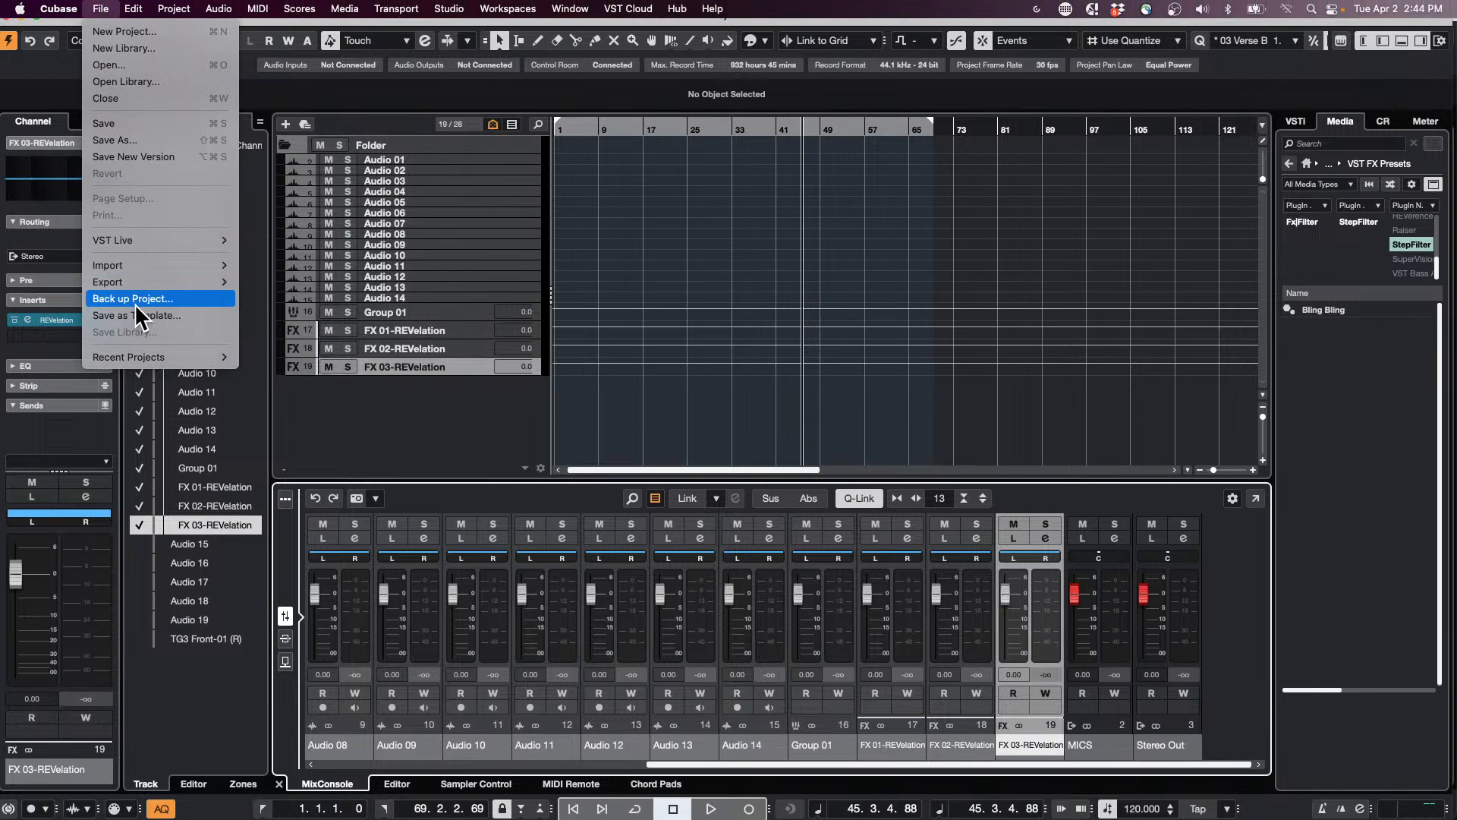
pyautogui.moveTo(59, 8)
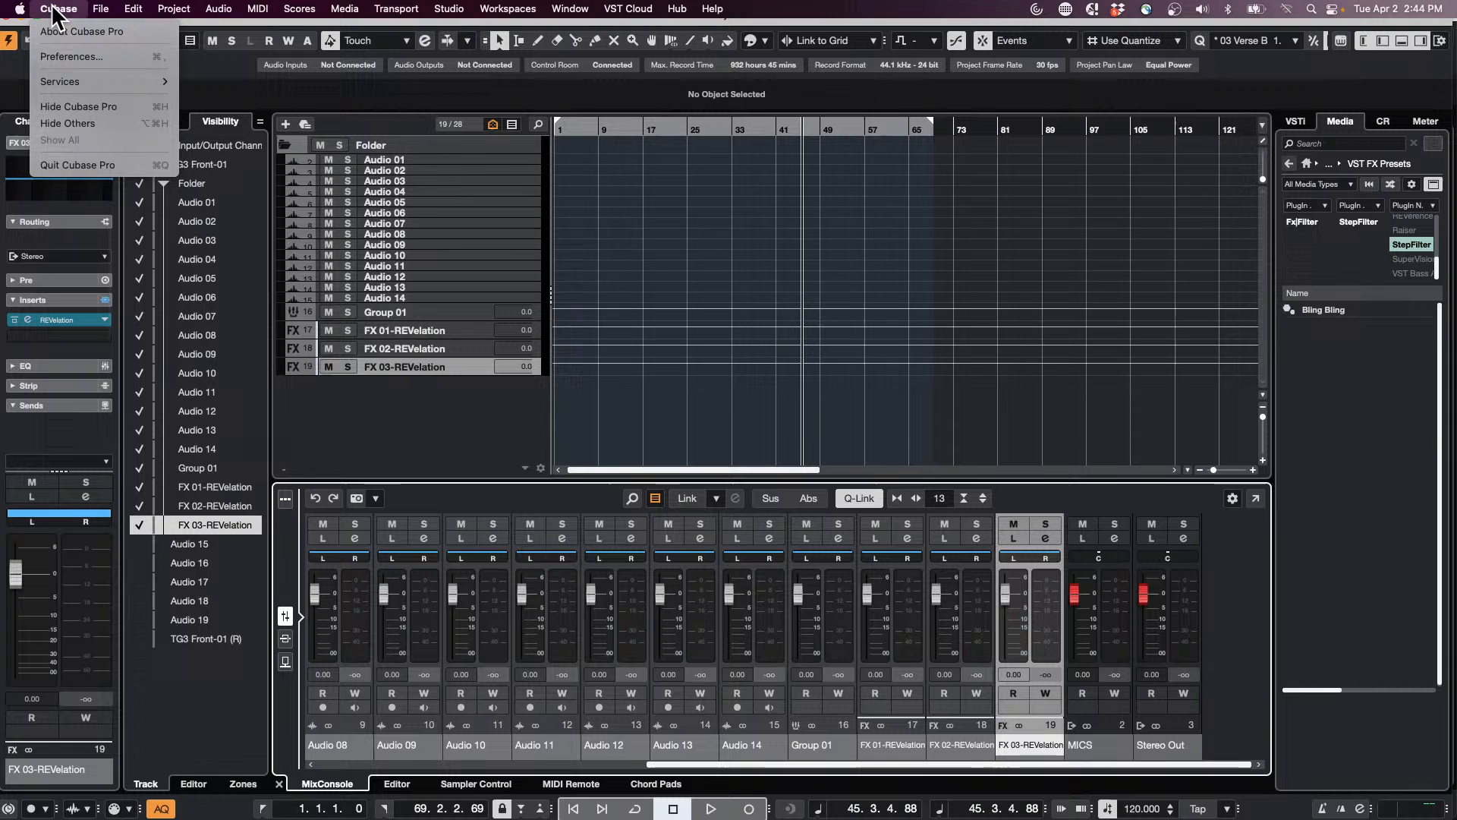
pyautogui.click(68, 53)
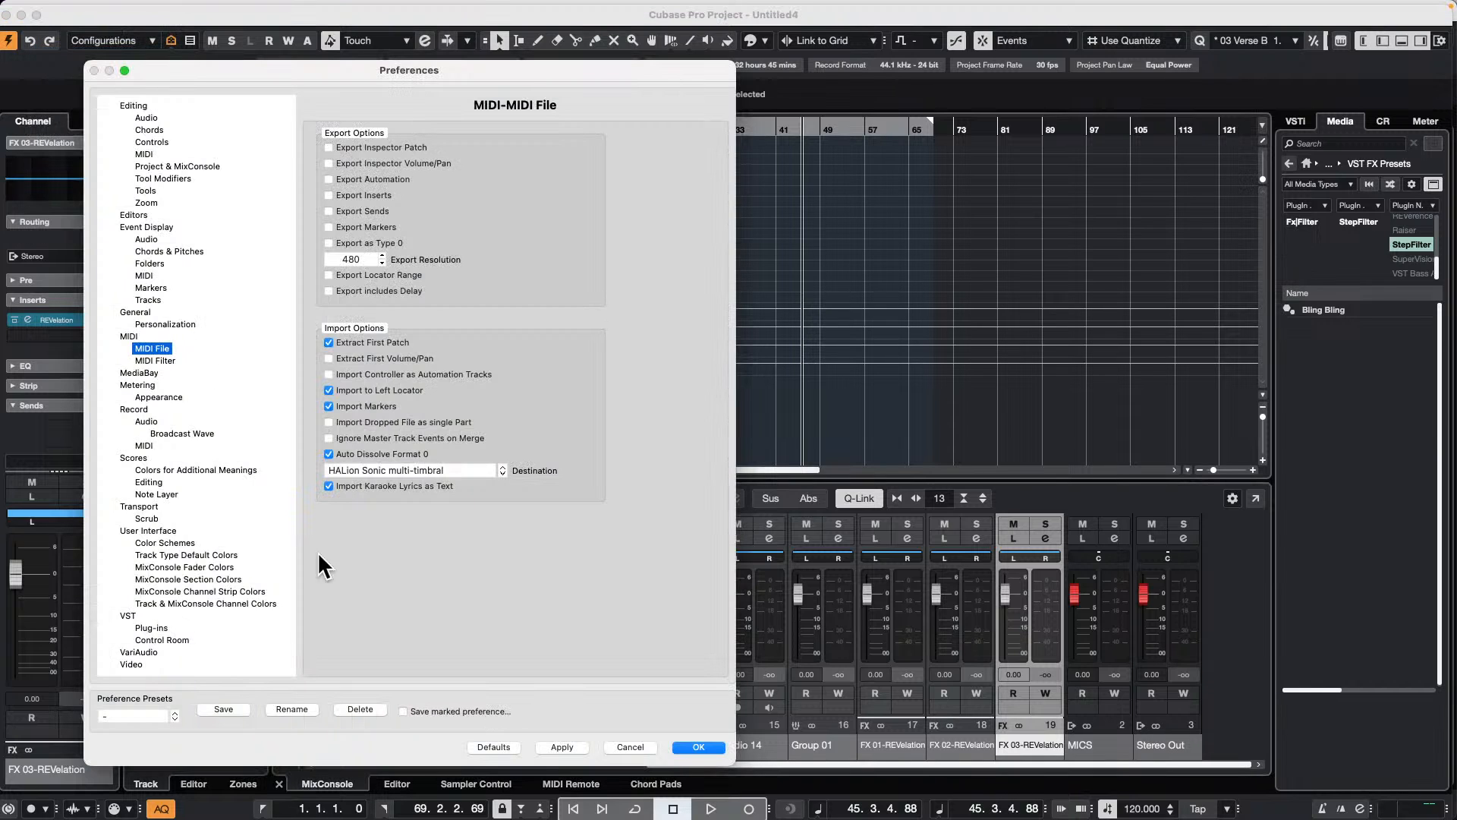
pyautogui.click(148, 530)
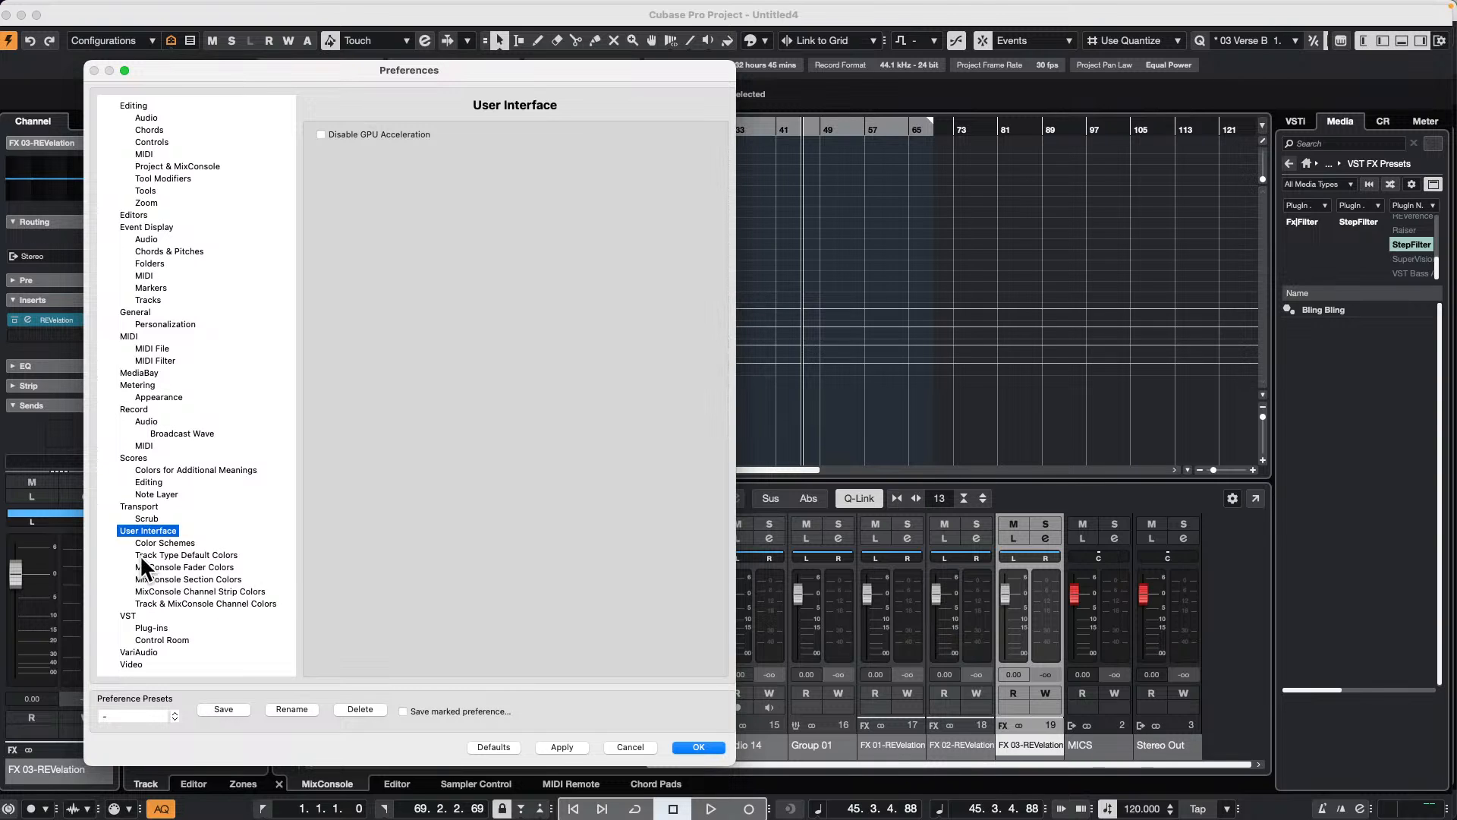
pyautogui.click(187, 568)
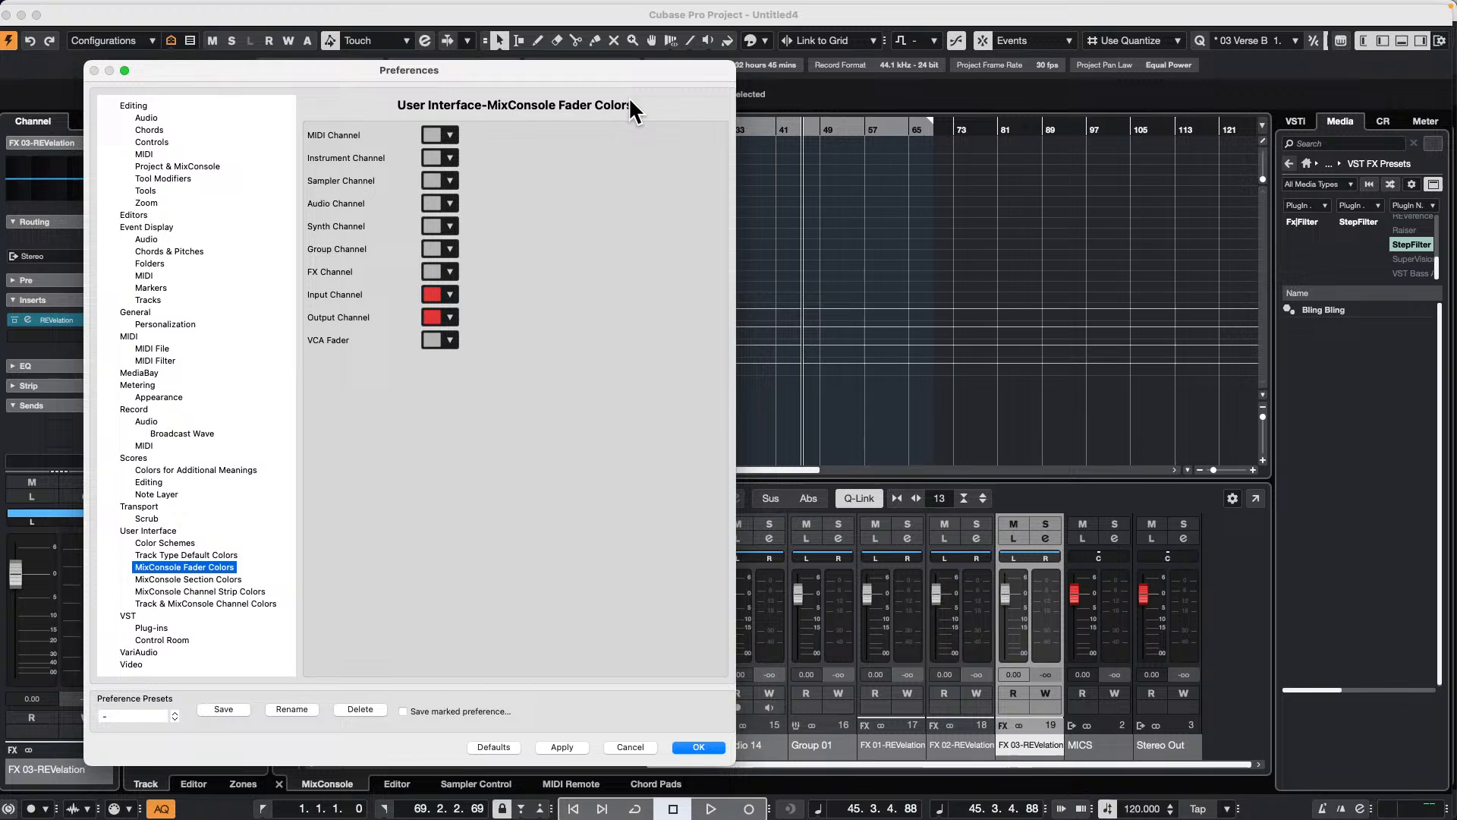
# Step: Set the Group Channel fader color to blue with RGB values 62, 42, 249
pyautogui.click(430, 247)
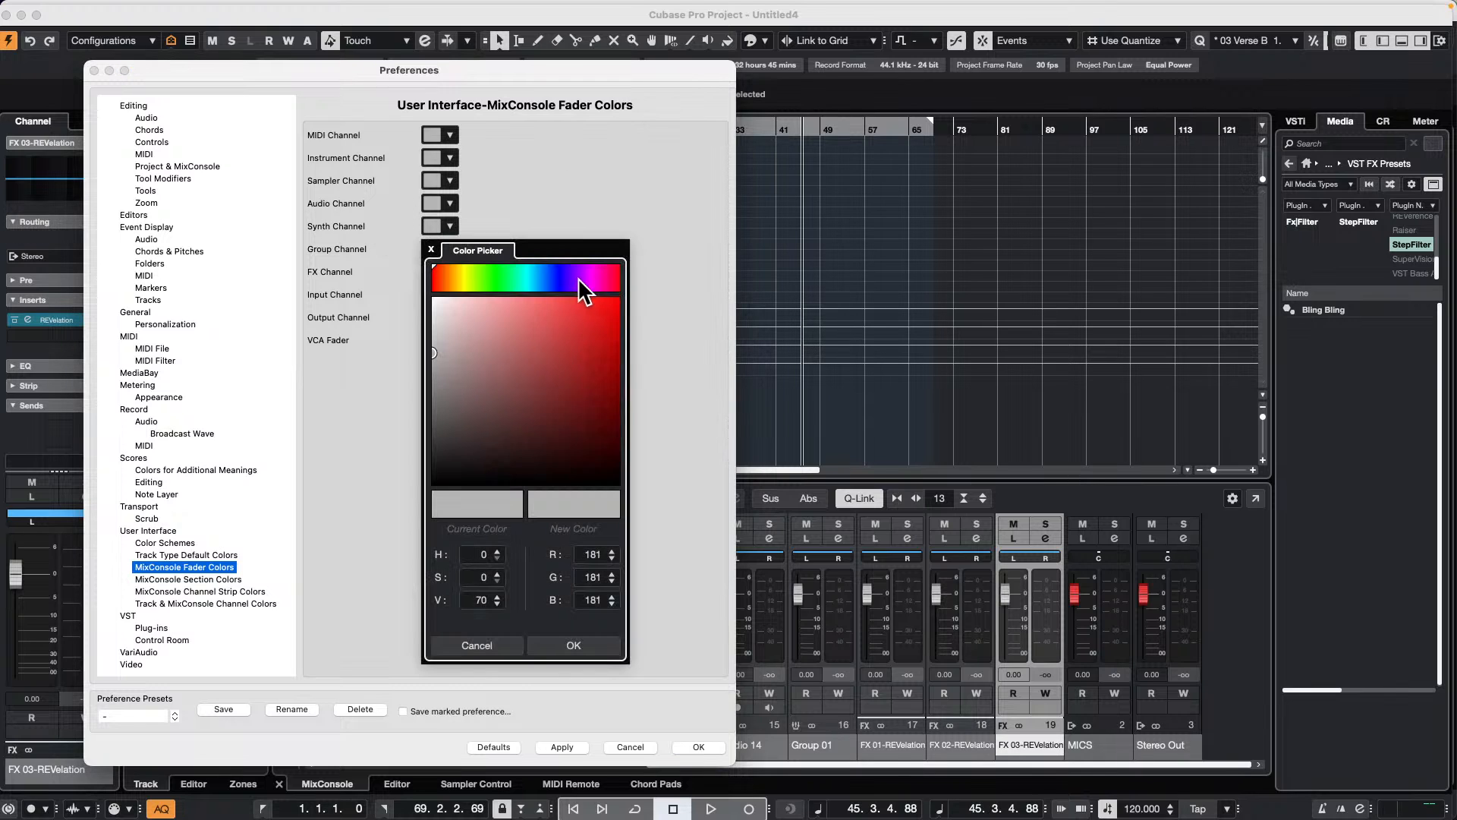
pyautogui.click(558, 280)
pyautogui.moveTo(564, 277); pyautogui.dragTo(587, 300)
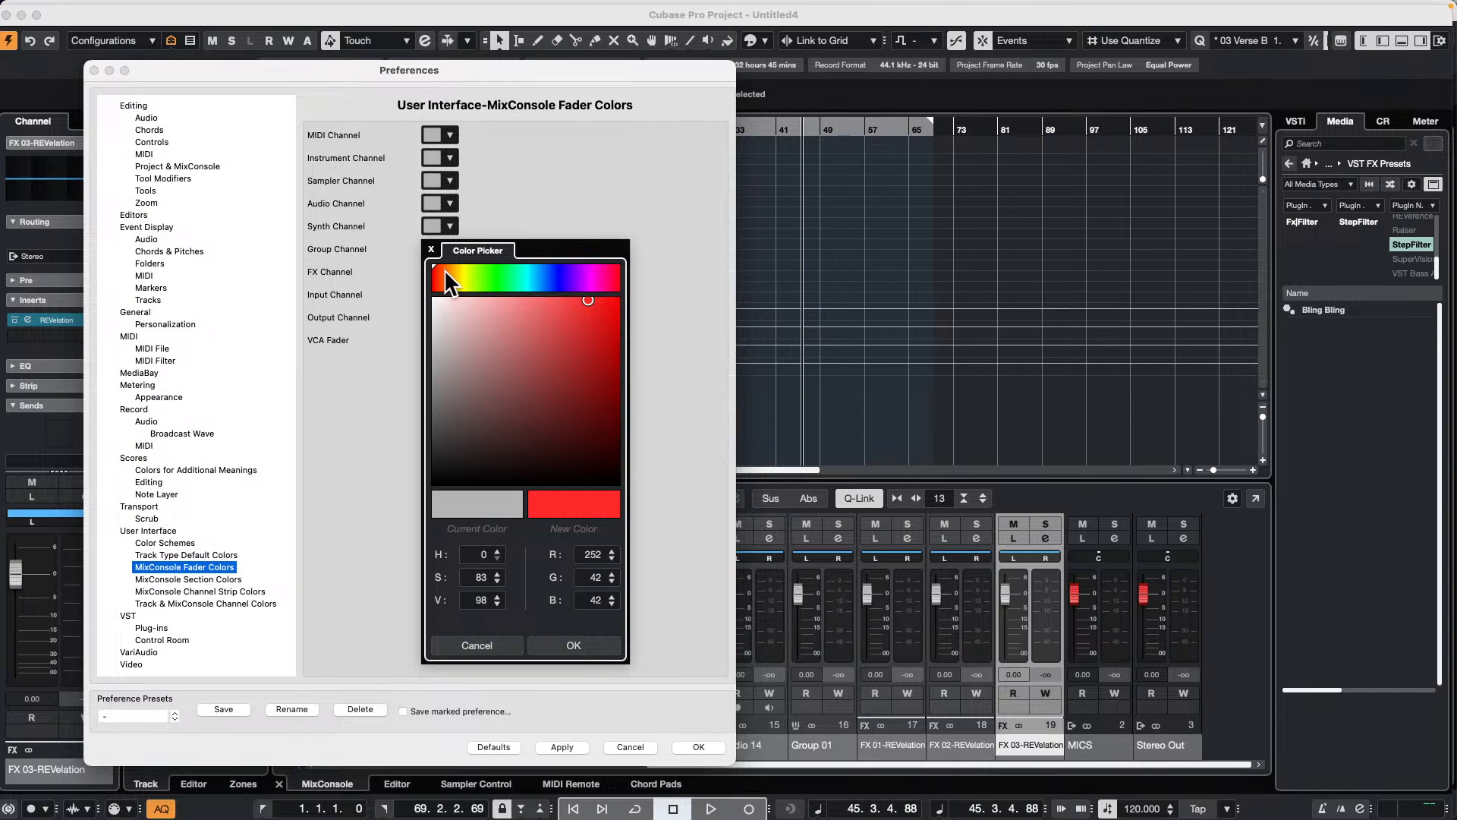
pyautogui.moveTo(444, 269); pyautogui.dragTo(562, 271)
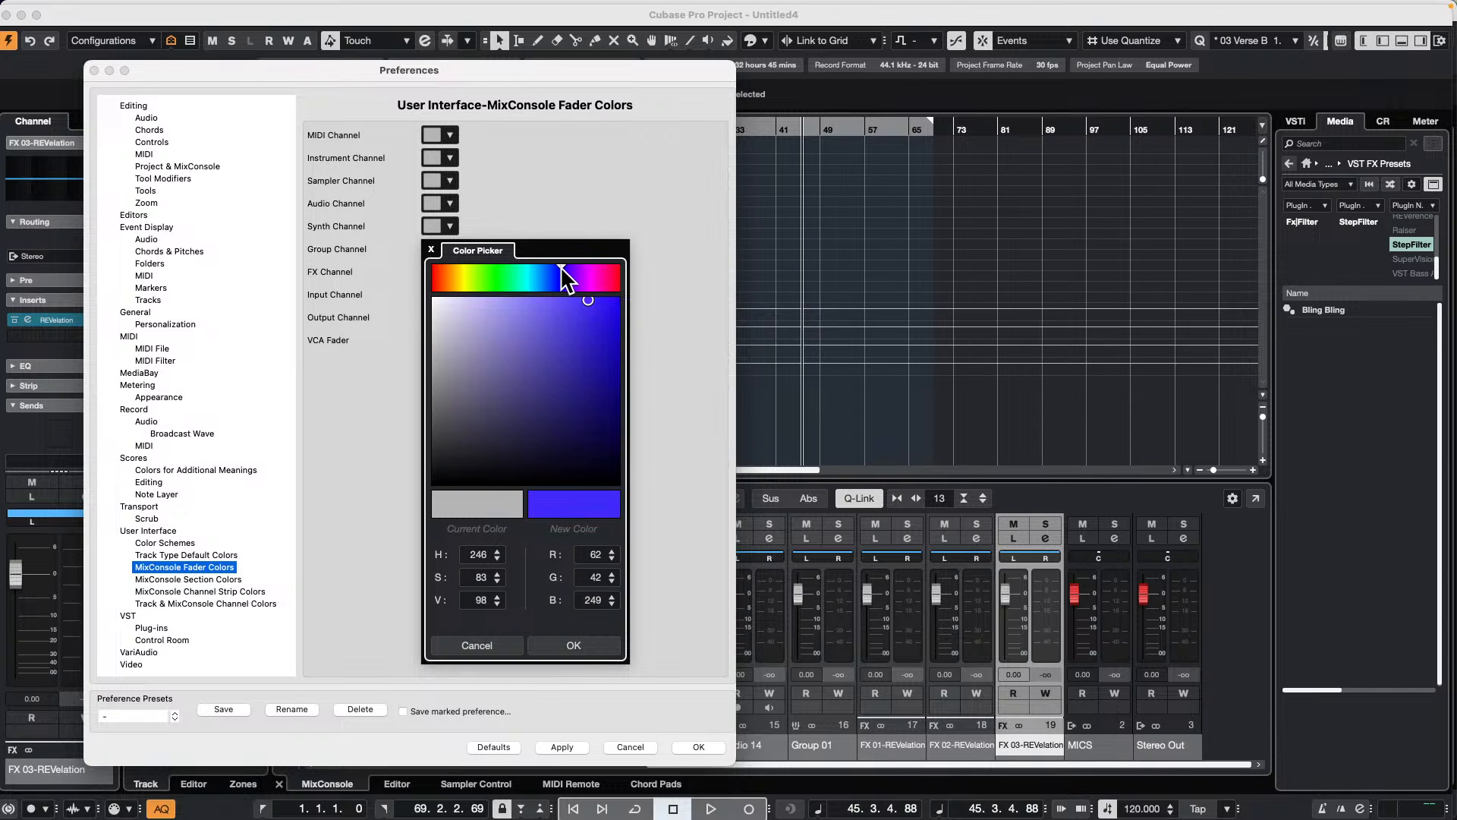
pyautogui.click(587, 642)
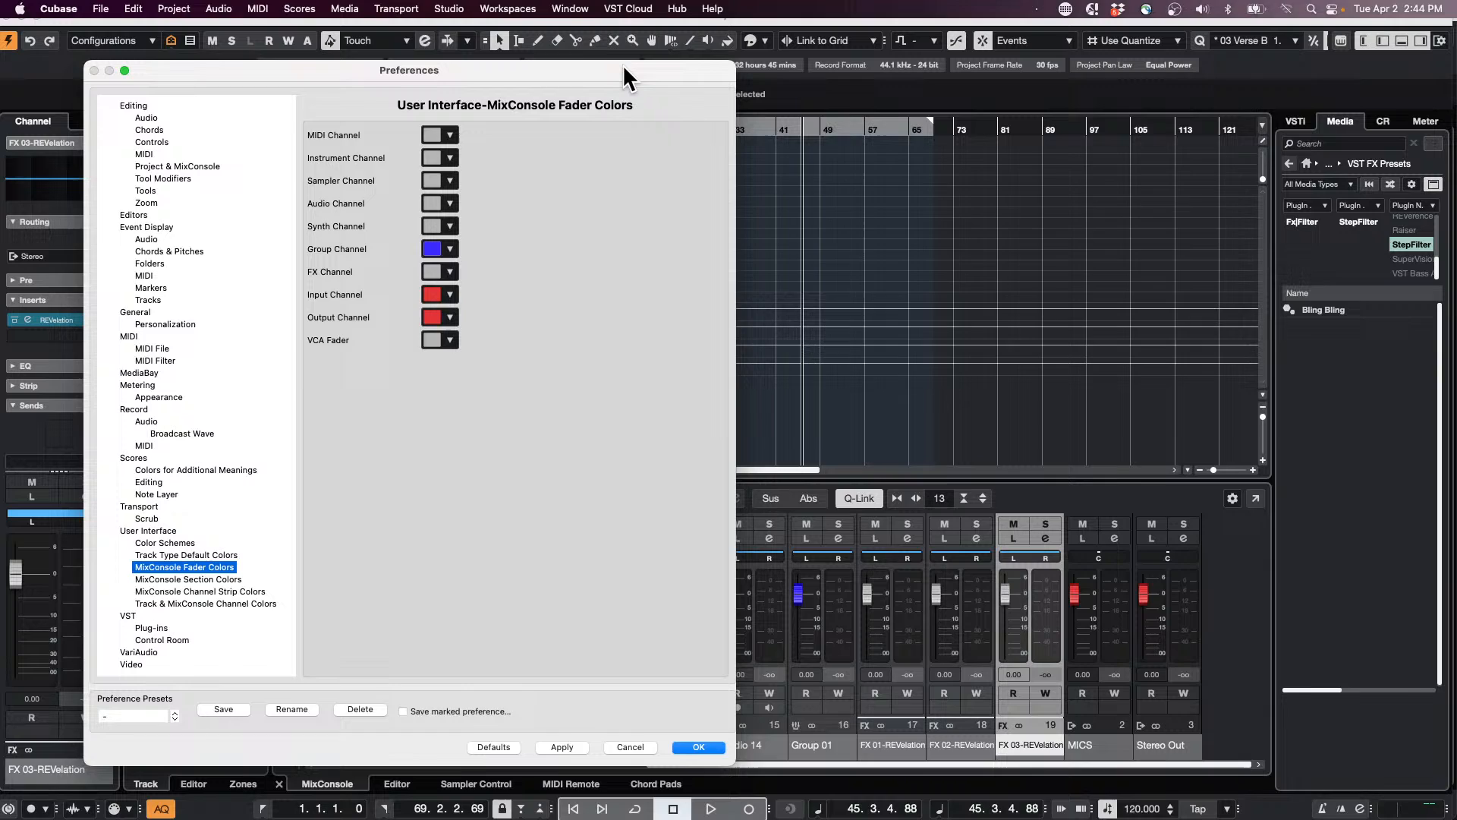
# Step: Try a yellow-green FX Channel fader color with RGB values 184, 229, 22, and discard the fader color changes on leaving the preferences
pyautogui.moveTo(623, 63); pyautogui.dragTo(1454, 103)
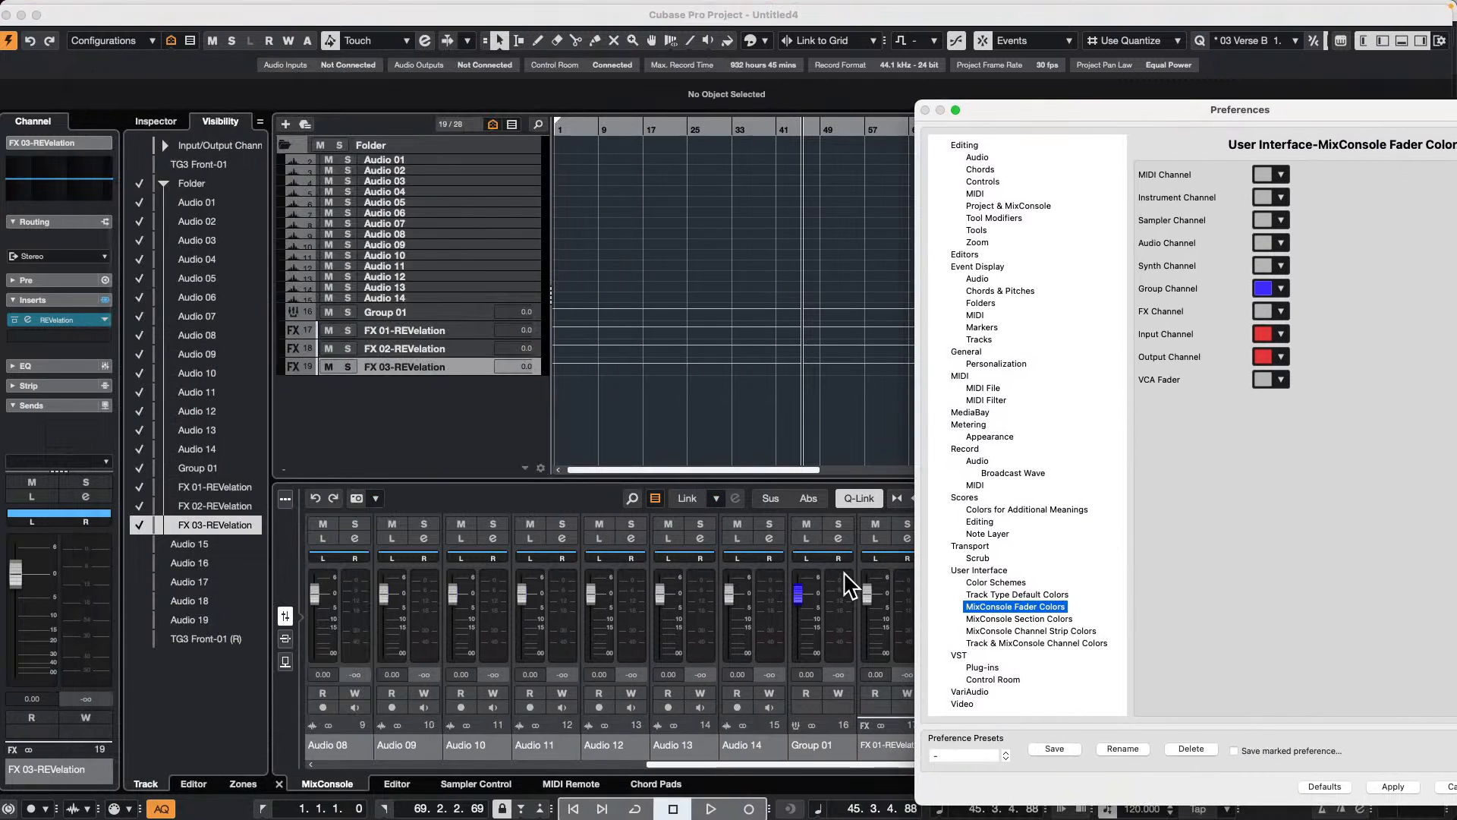
pyautogui.click(1262, 312)
pyautogui.click(1290, 344)
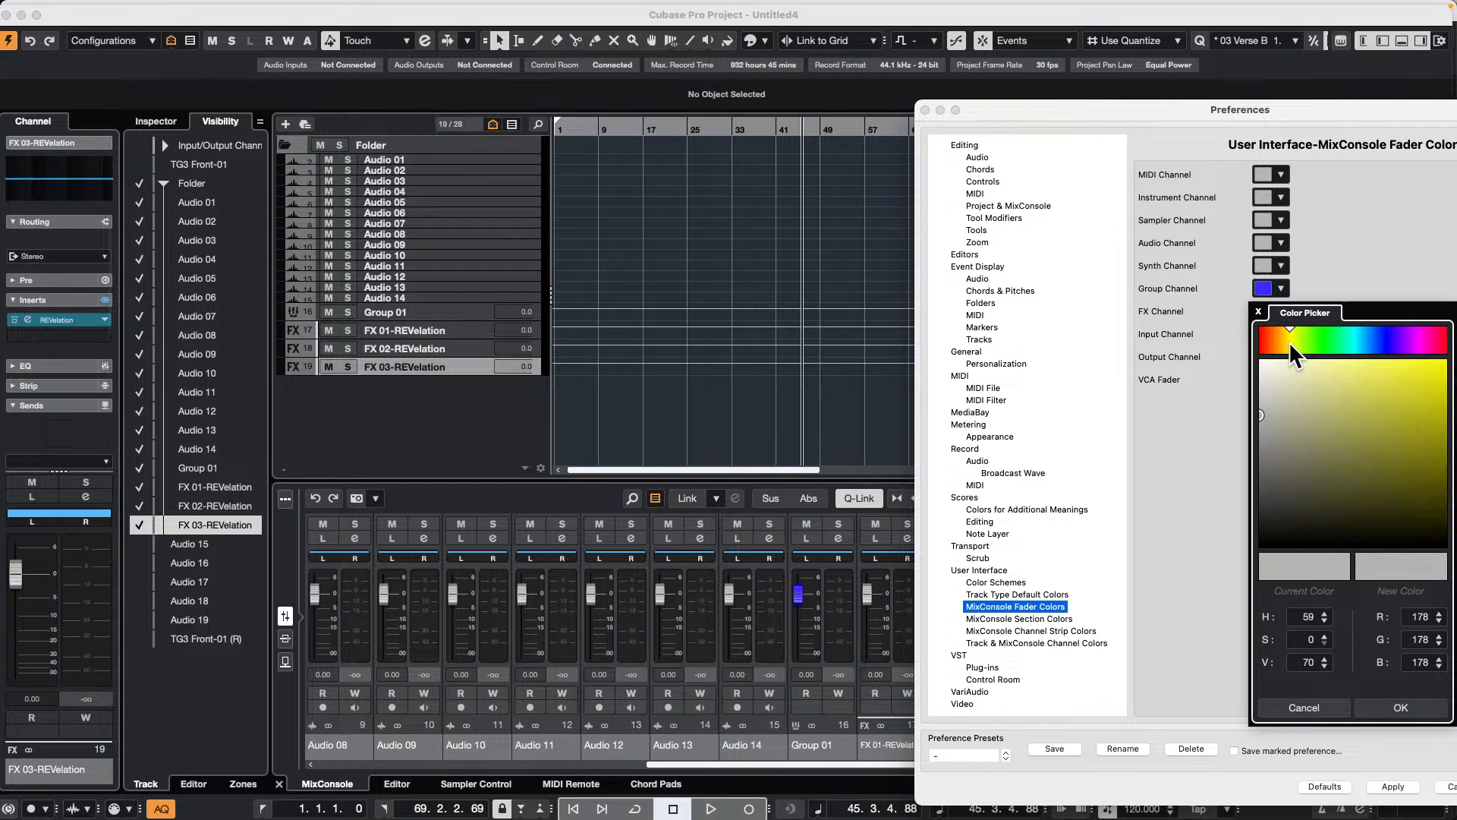
pyautogui.moveTo(1351, 373)
pyautogui.mouseDown()
pyautogui.moveTo(1399, 368)
pyautogui.moveTo(1305, 371)
pyautogui.moveTo(1298, 332)
pyautogui.mouseUp()
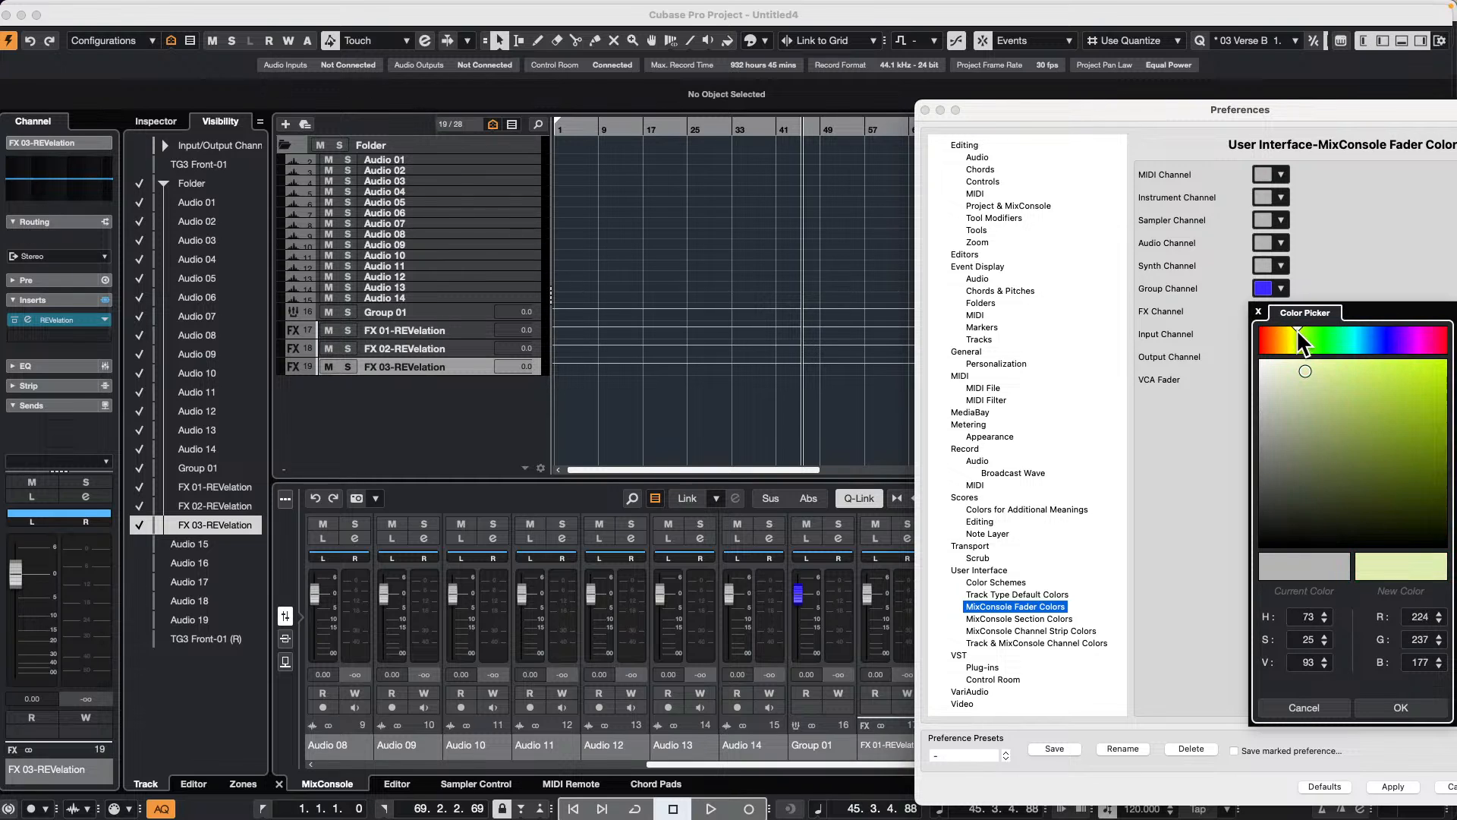
pyautogui.moveTo(1313, 391); pyautogui.dragTo(1430, 378)
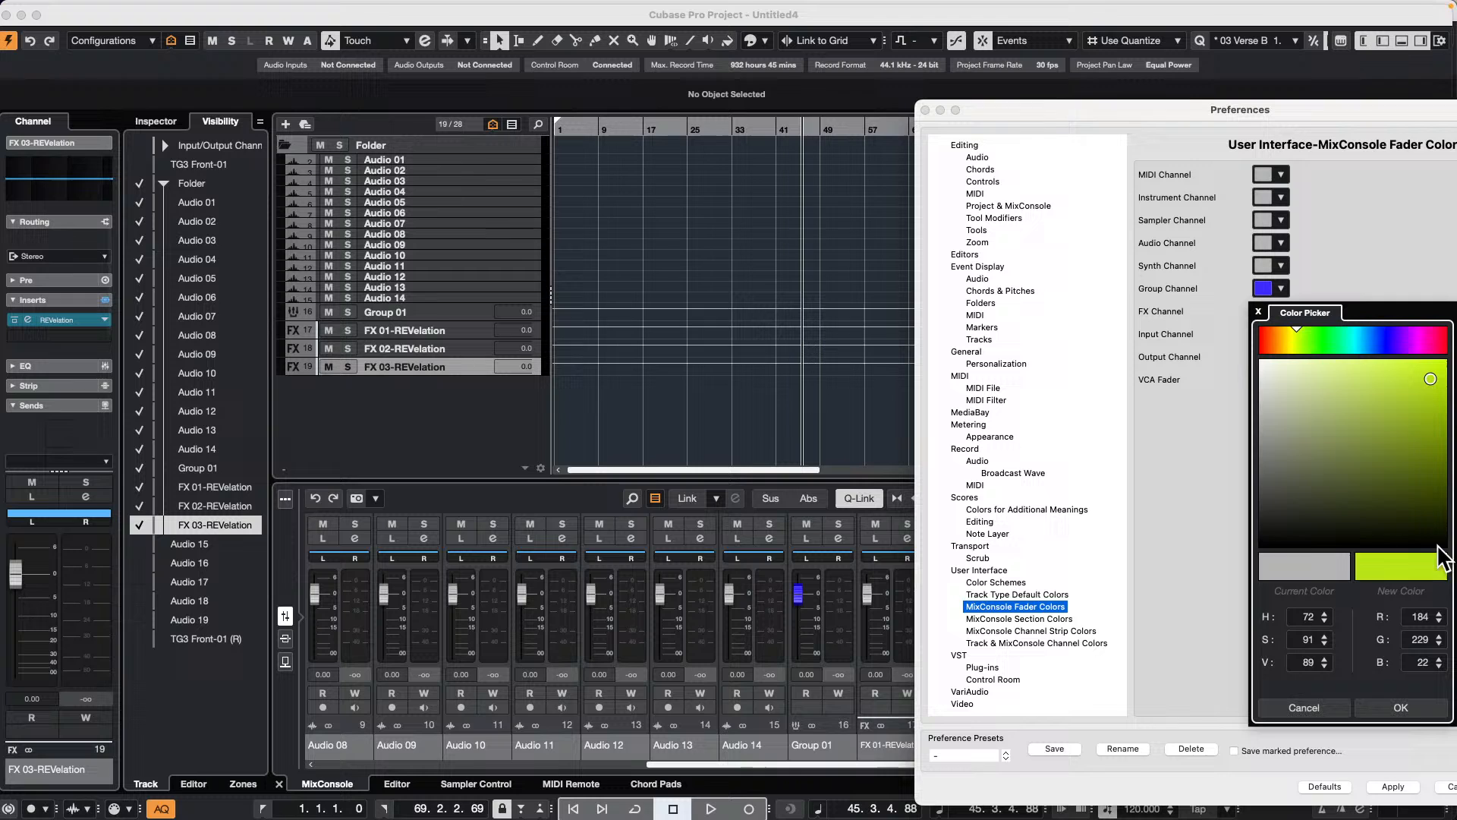
pyautogui.click(1401, 708)
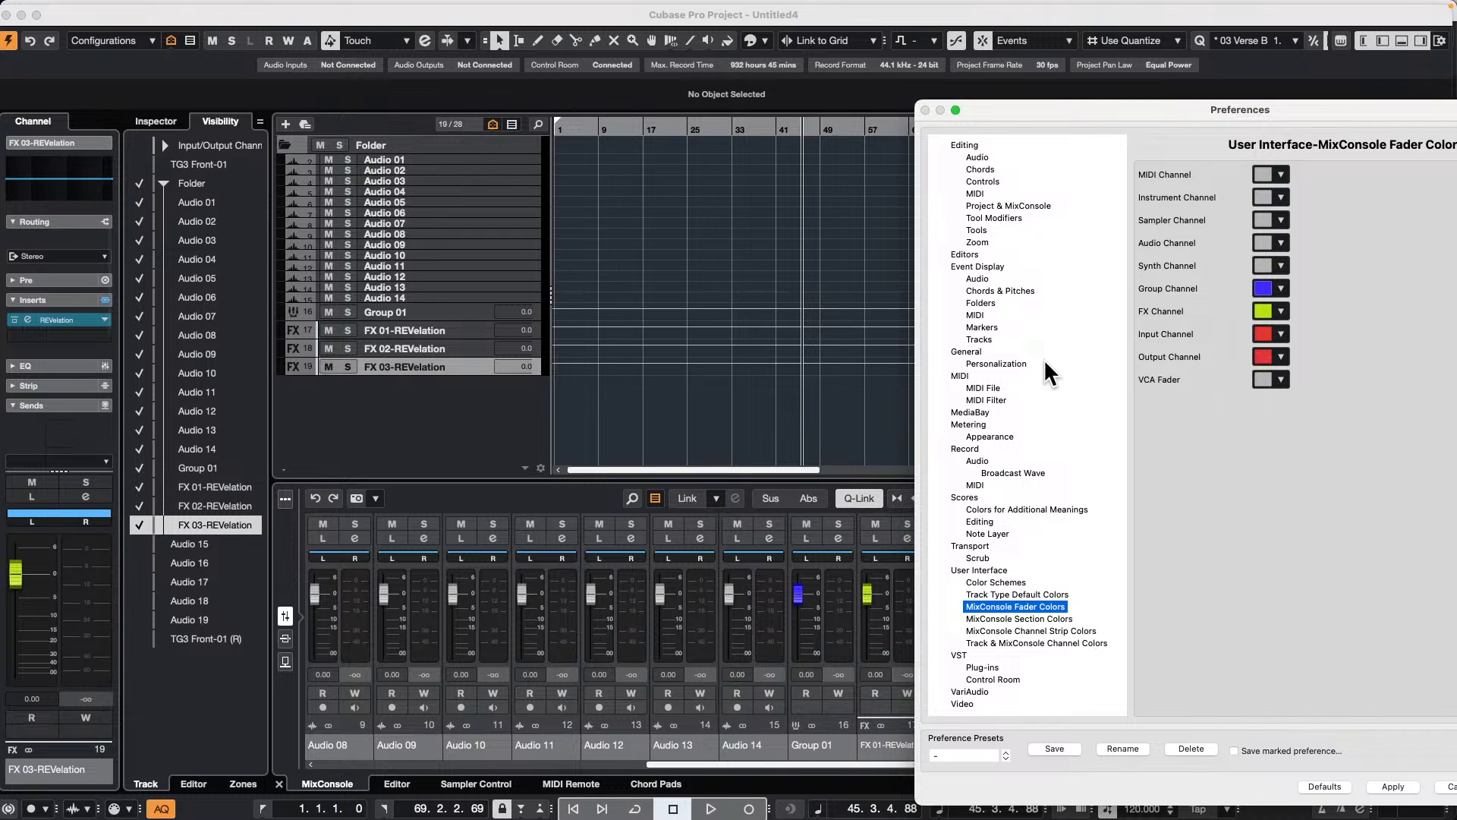
pyautogui.moveTo(1015, 110); pyautogui.dragTo(793, 83)
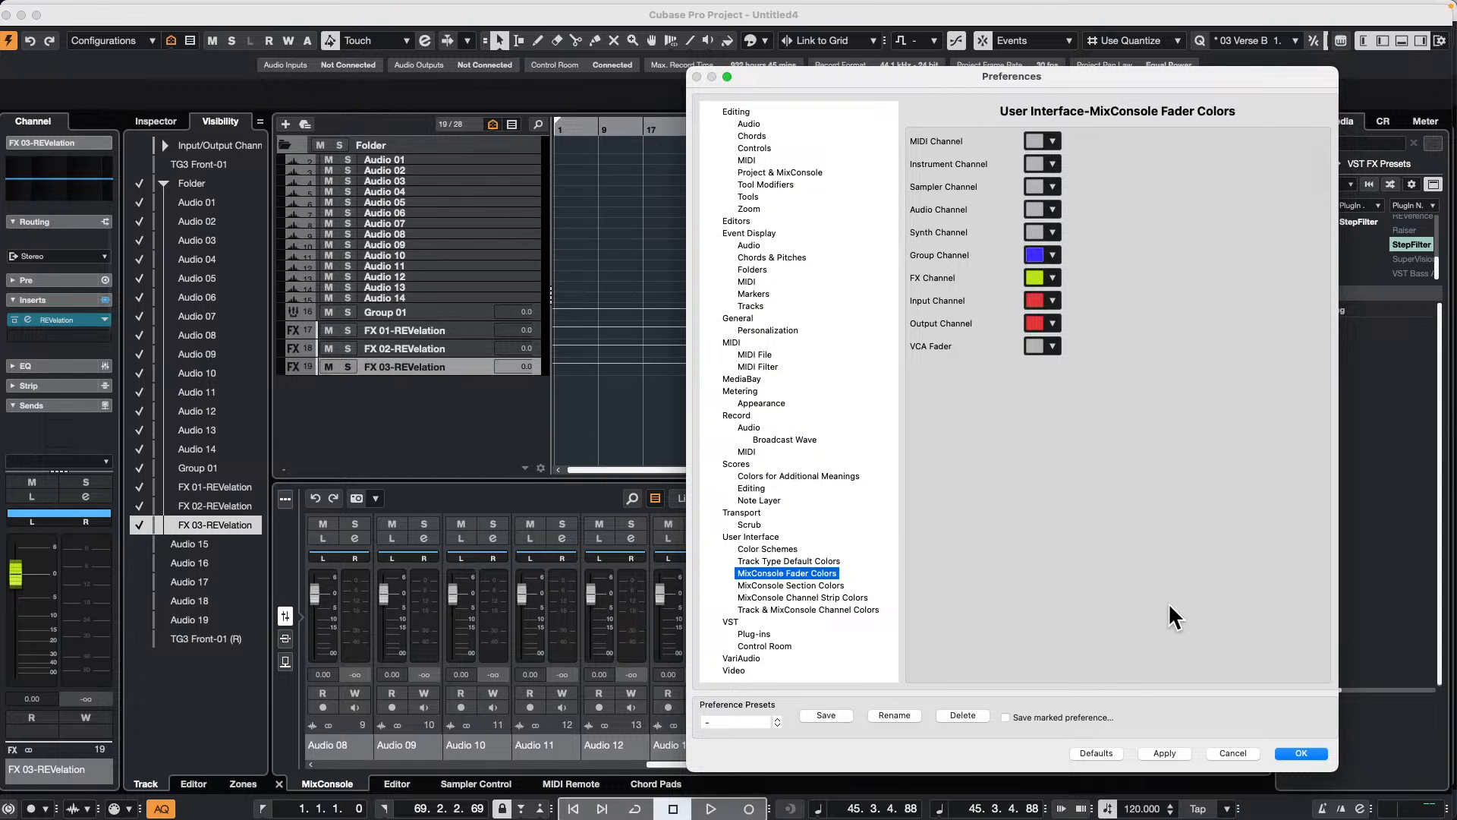
pyautogui.click(1244, 753)
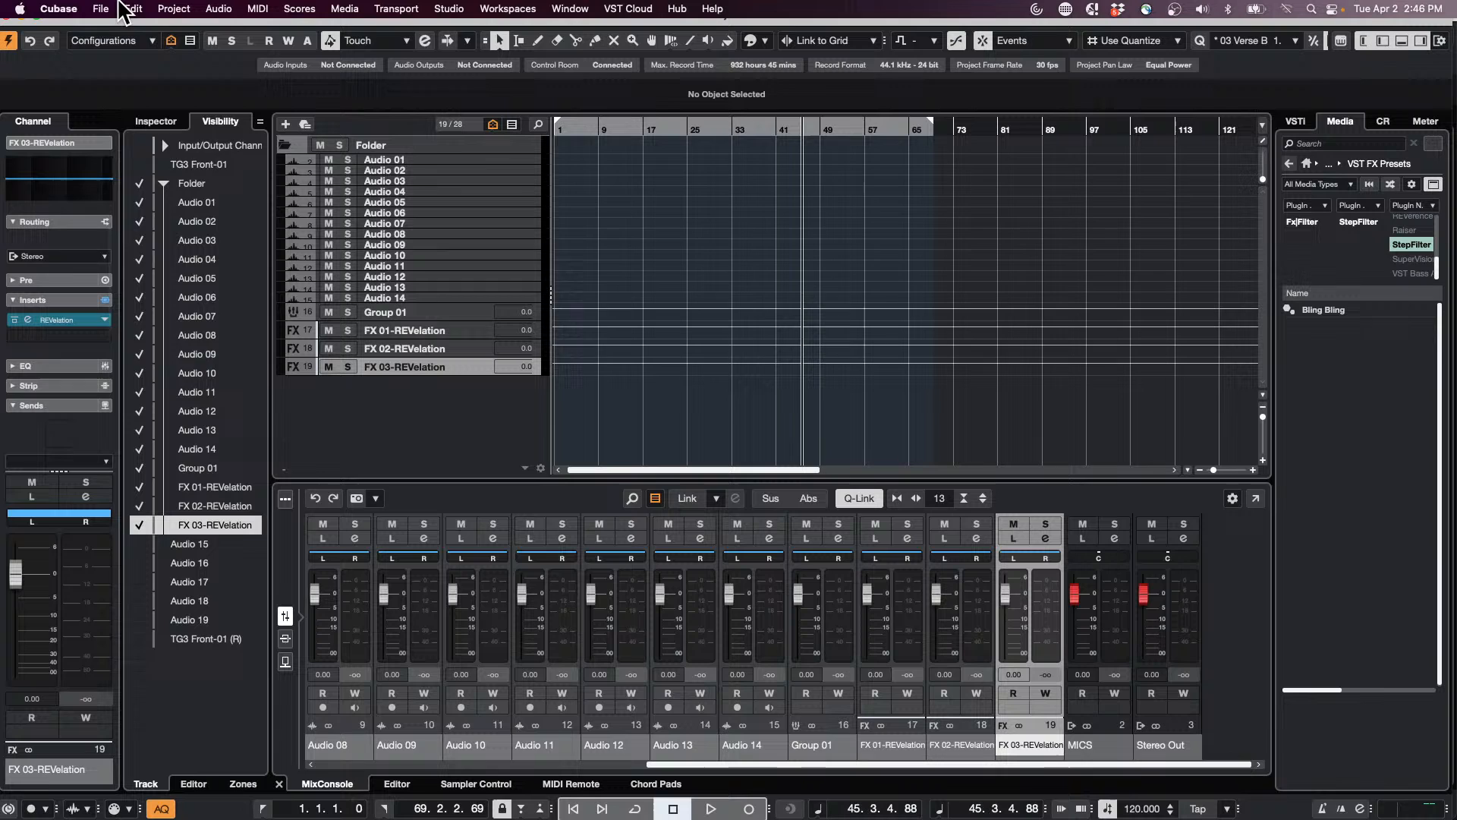
# Step: Create a new empty project in the USe of Colors folder
pyautogui.click(101, 8)
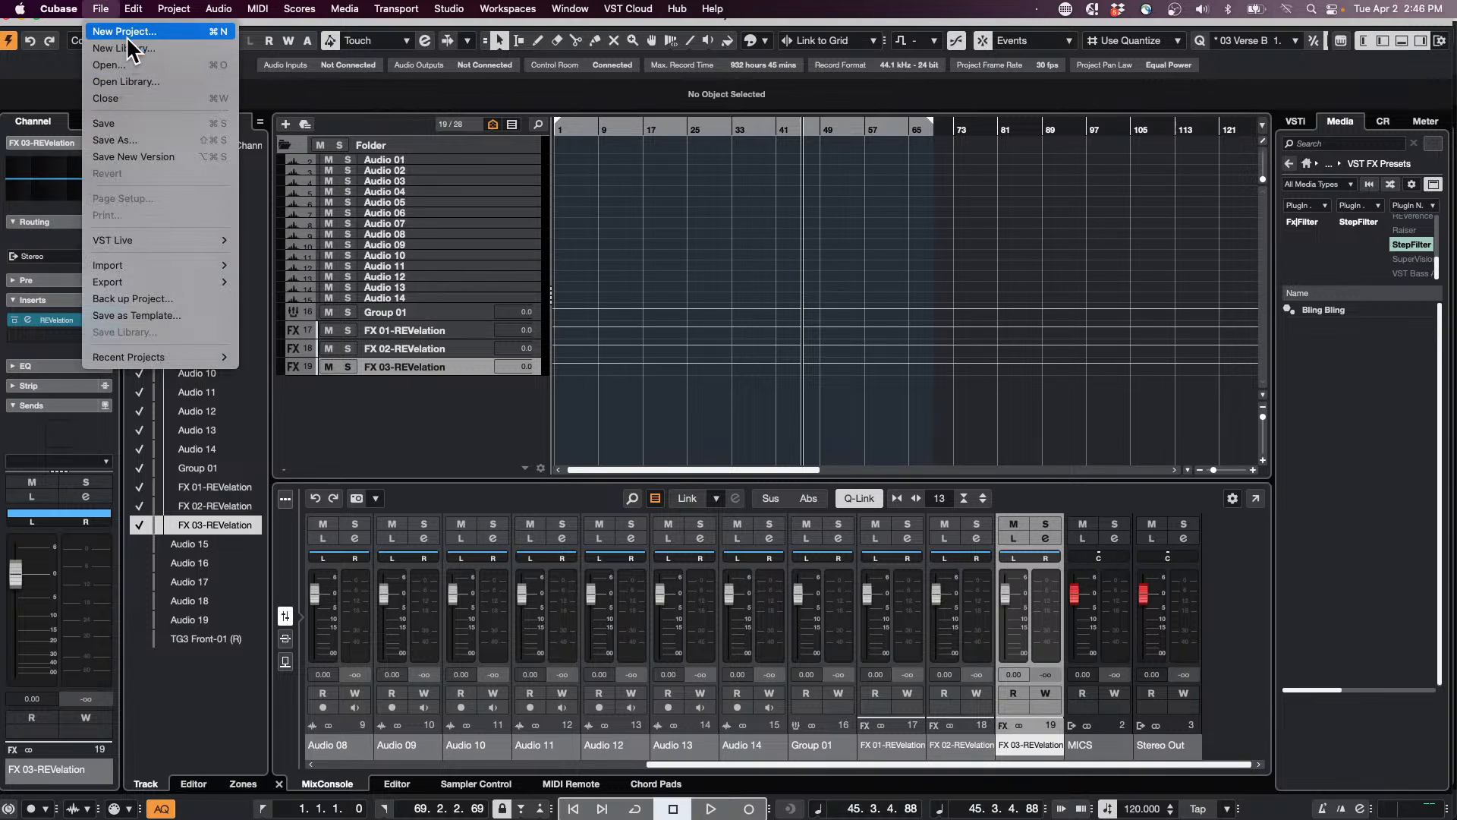
pyautogui.moveTo(155, 358)
pyautogui.click(187, 33)
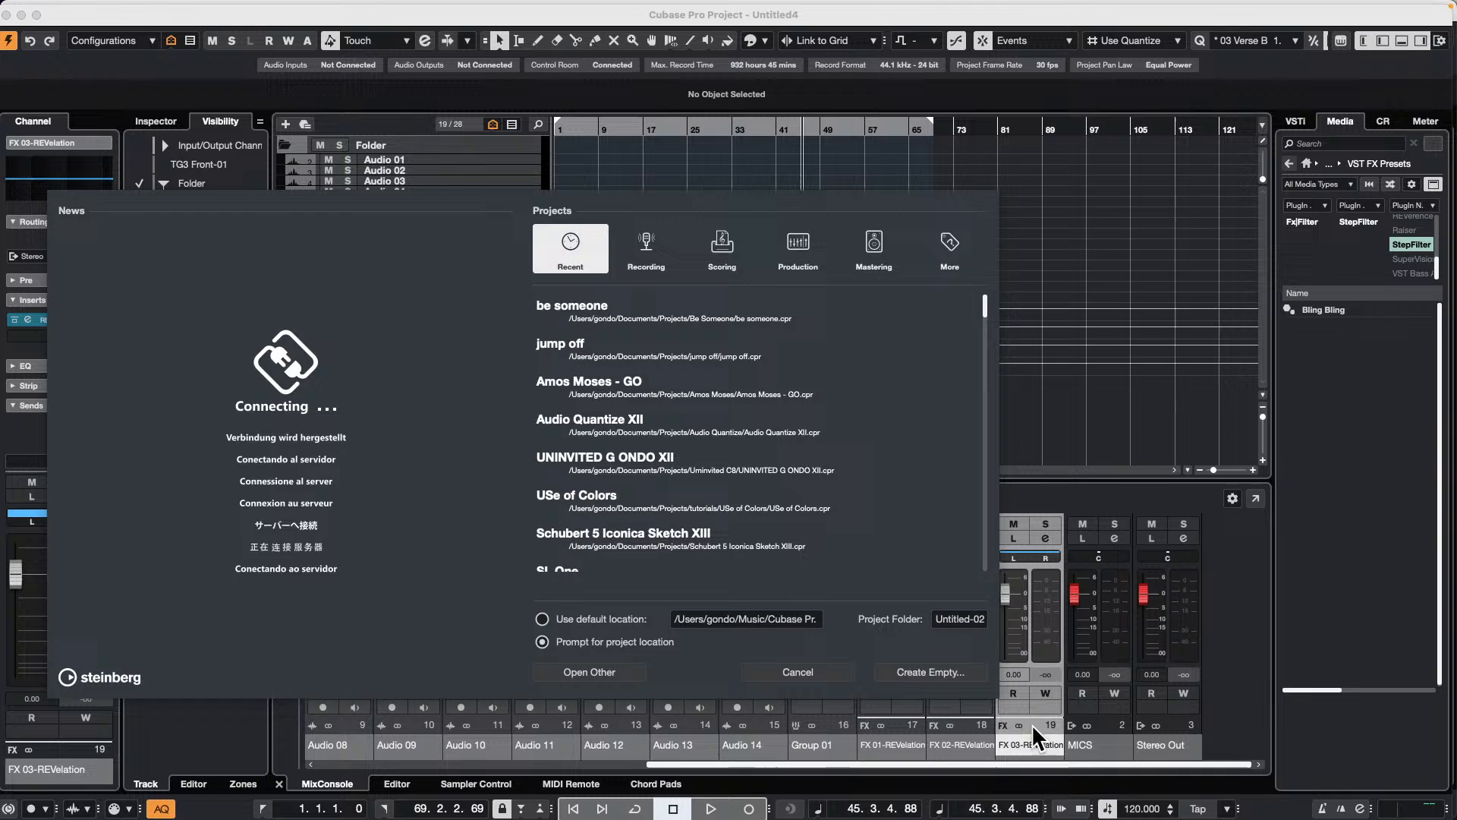
pyautogui.click(935, 674)
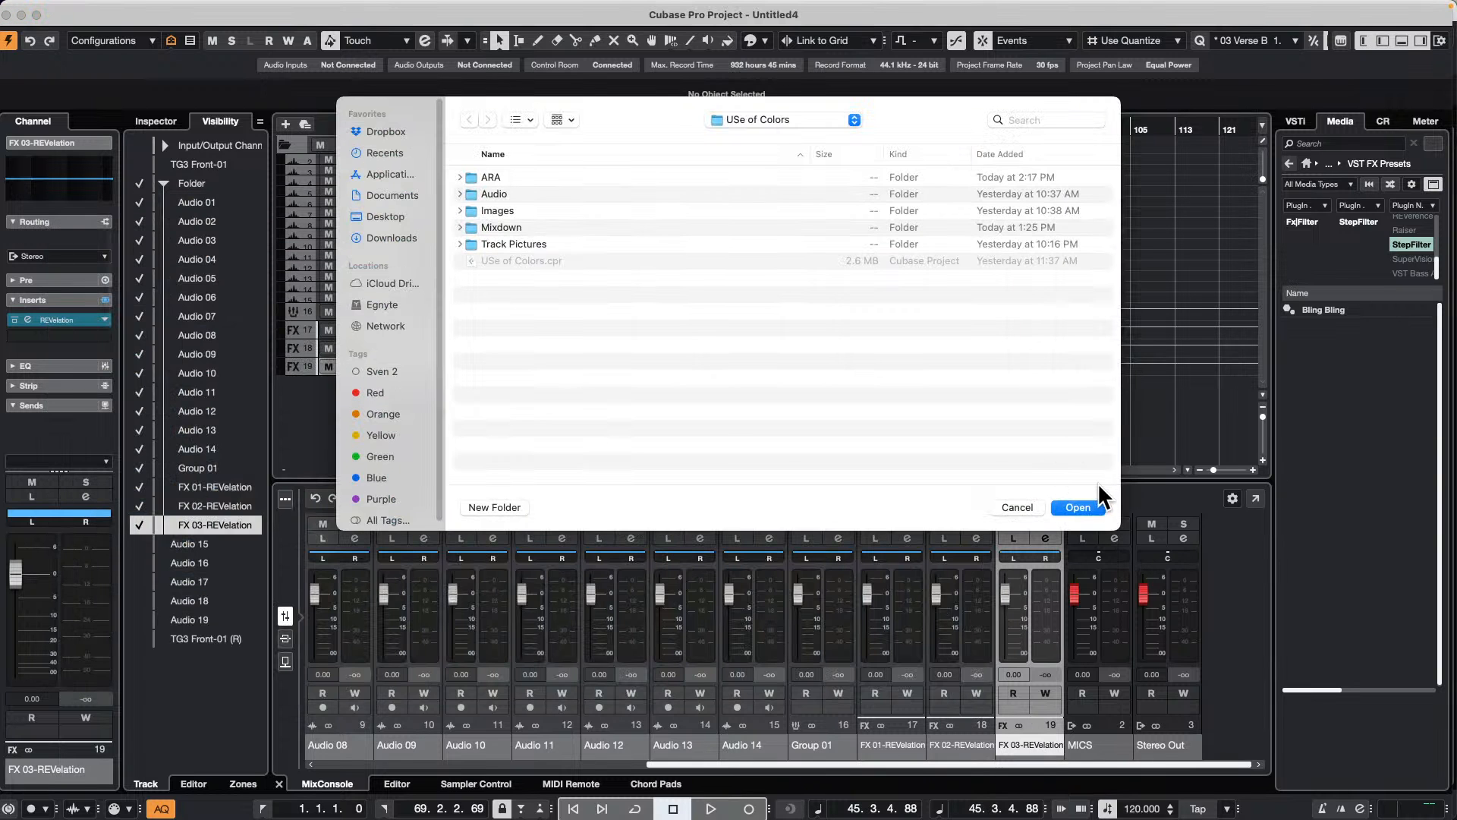
pyautogui.click(1093, 507)
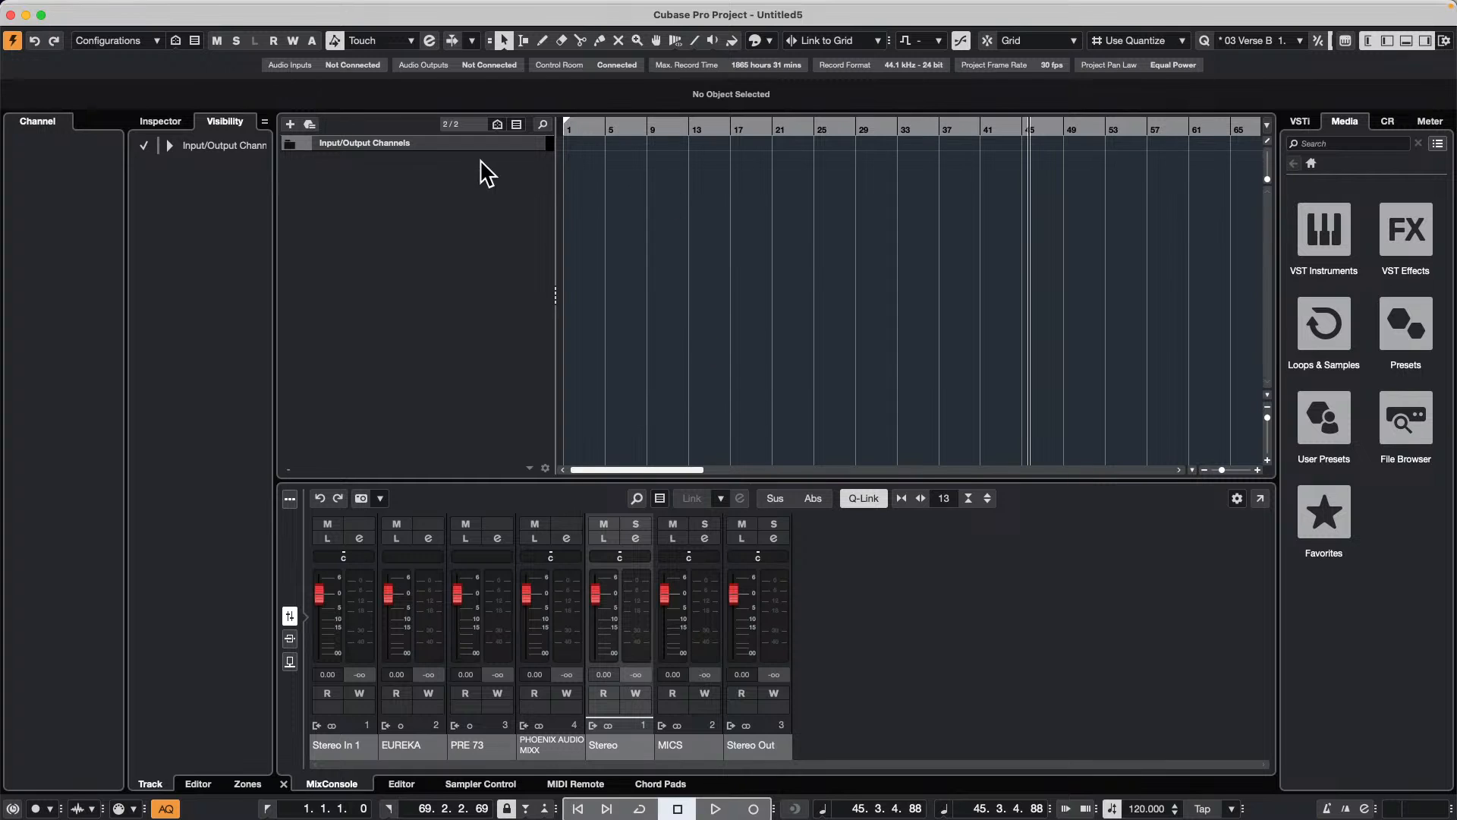
# Step: Add one instrument track with HALion Sonic and stereo audio outputs
pyautogui.rightClick(441, 164)
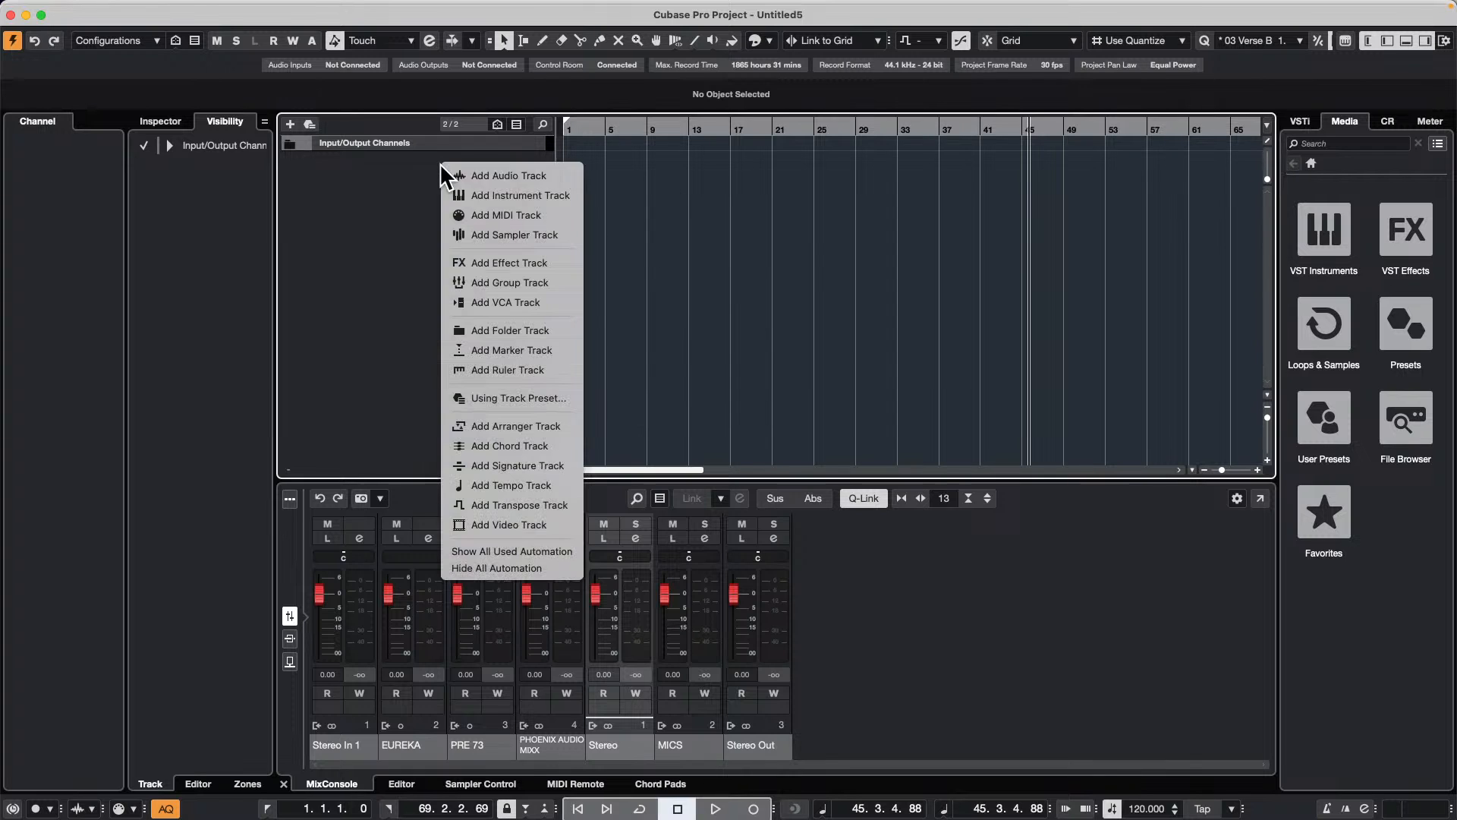
pyautogui.click(545, 192)
pyautogui.click(529, 226)
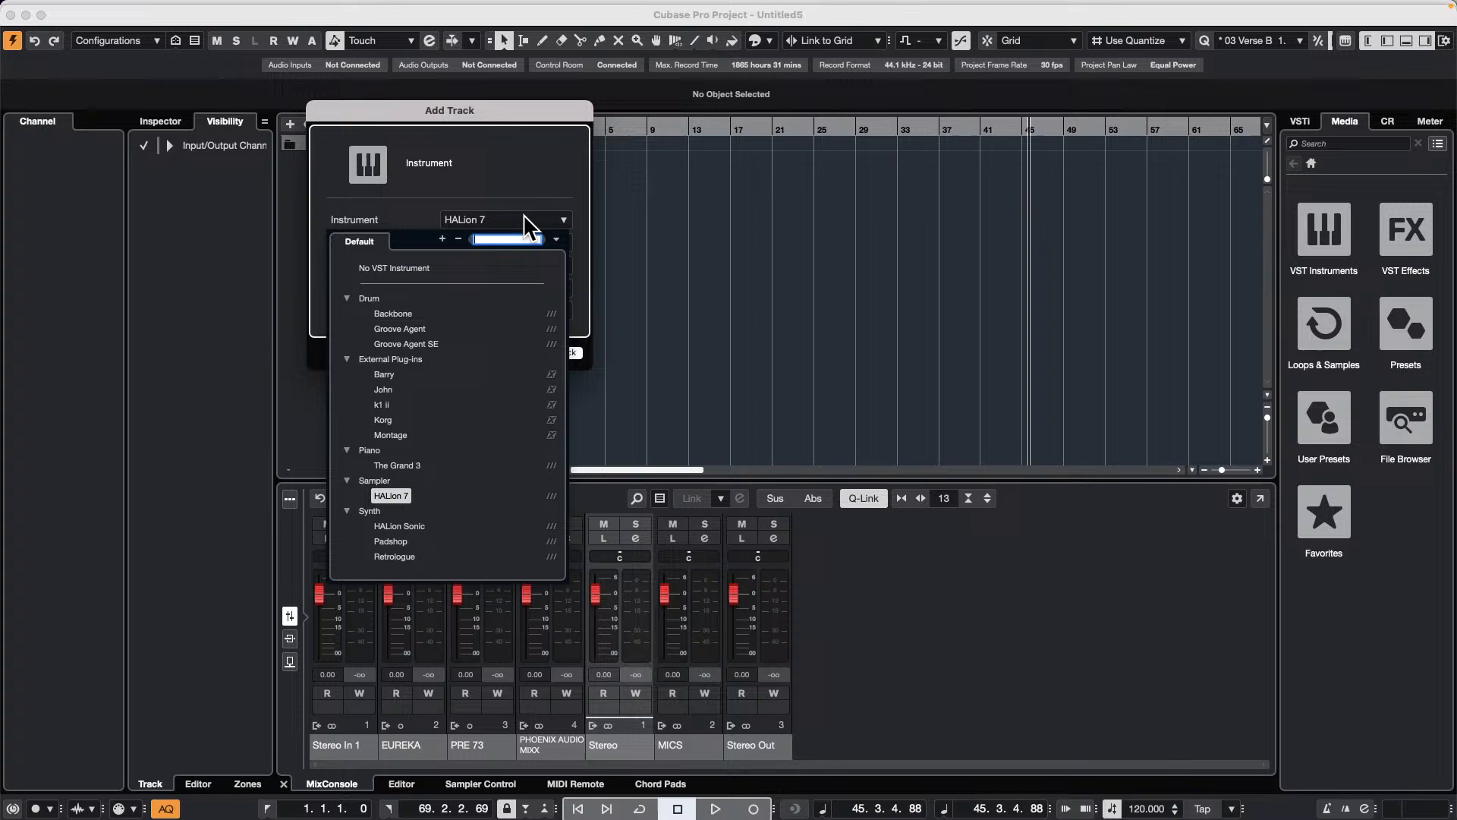
pyautogui.click(501, 611)
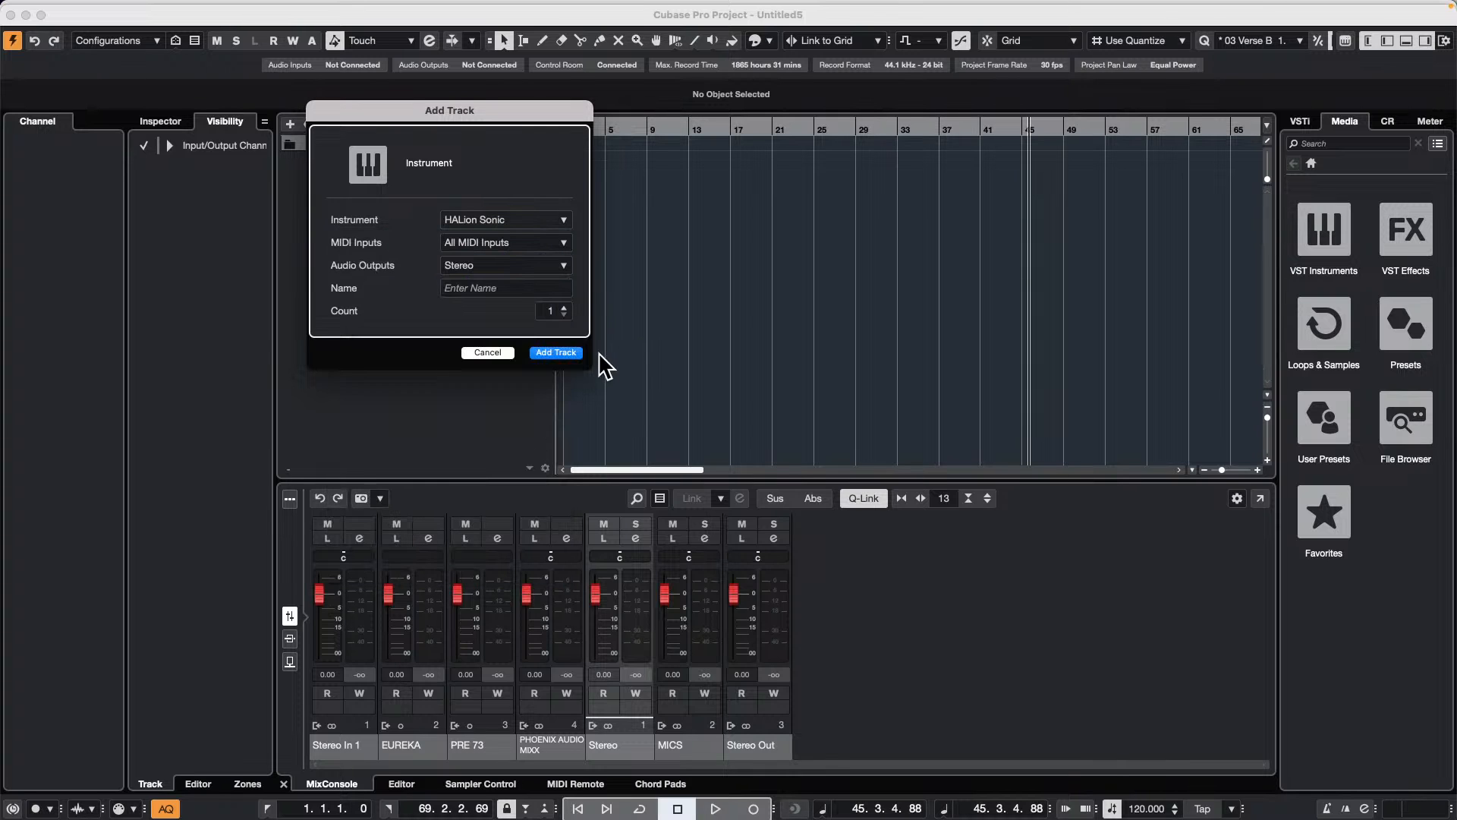
pyautogui.click(555, 352)
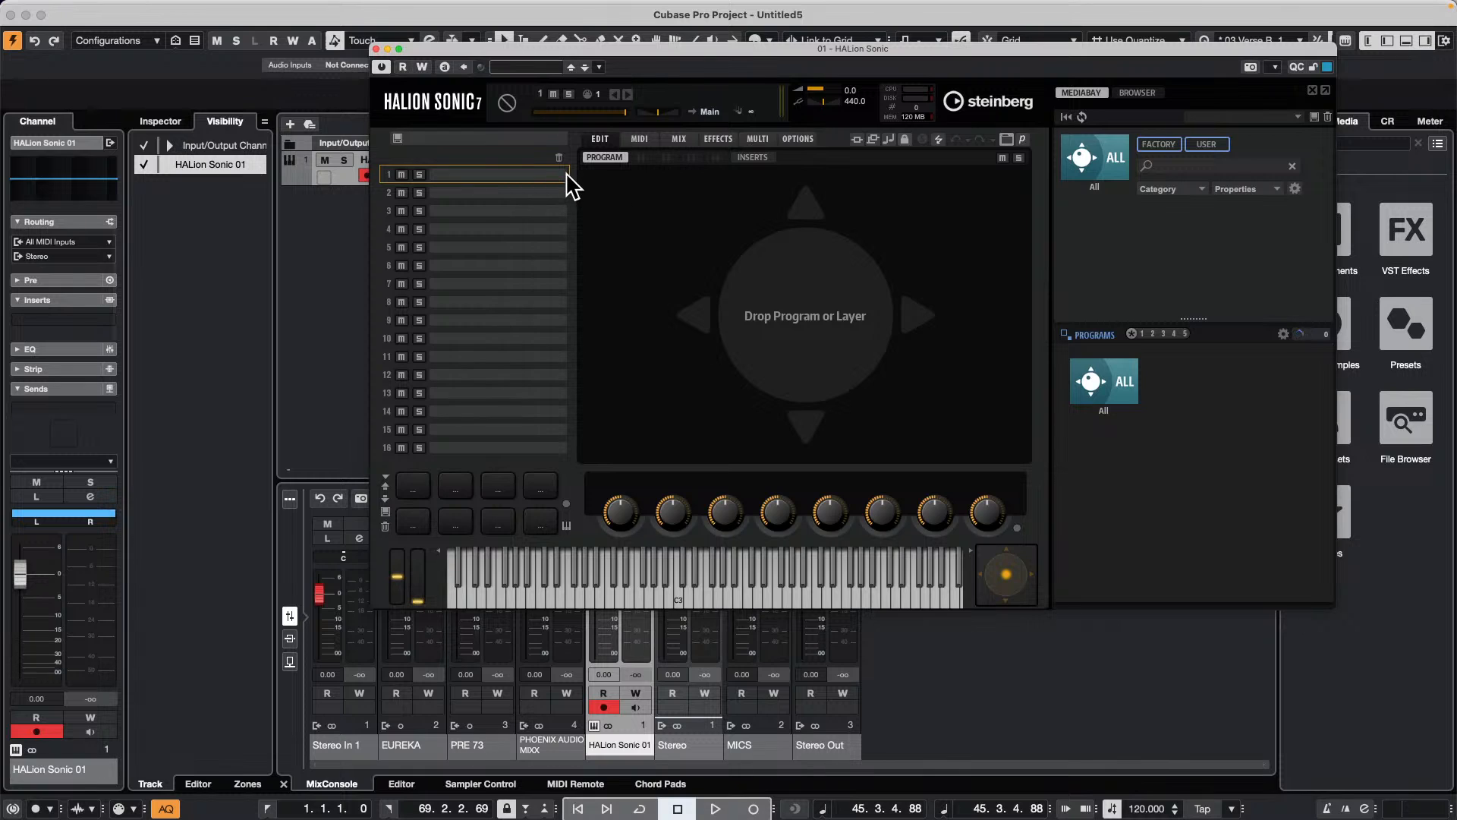
# Step: Show all sound libraries in HALion Sonic's MediaBay and open the Iconica Sketch programs
pyautogui.click(1106, 383)
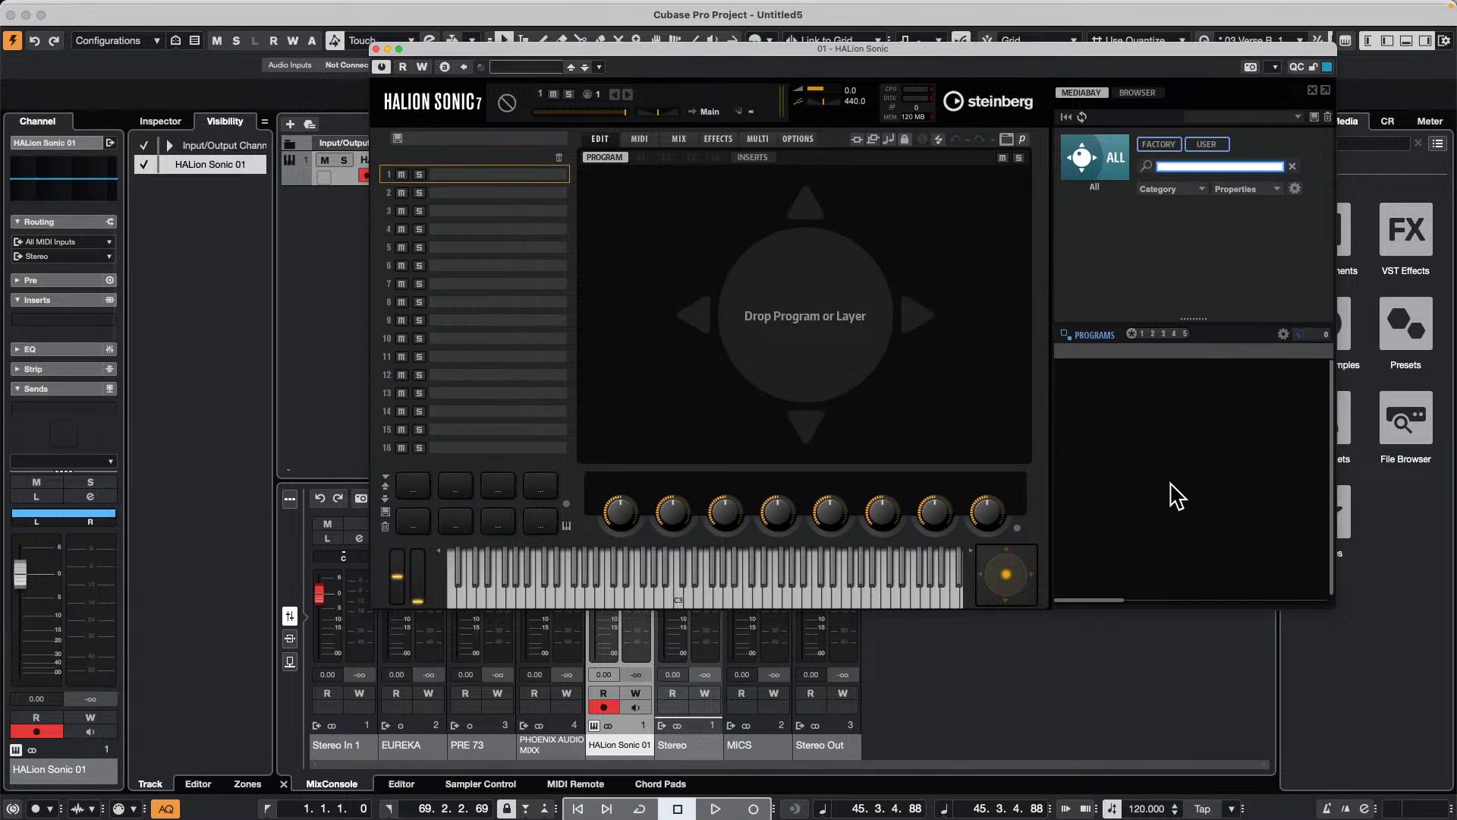
pyautogui.click(1106, 166)
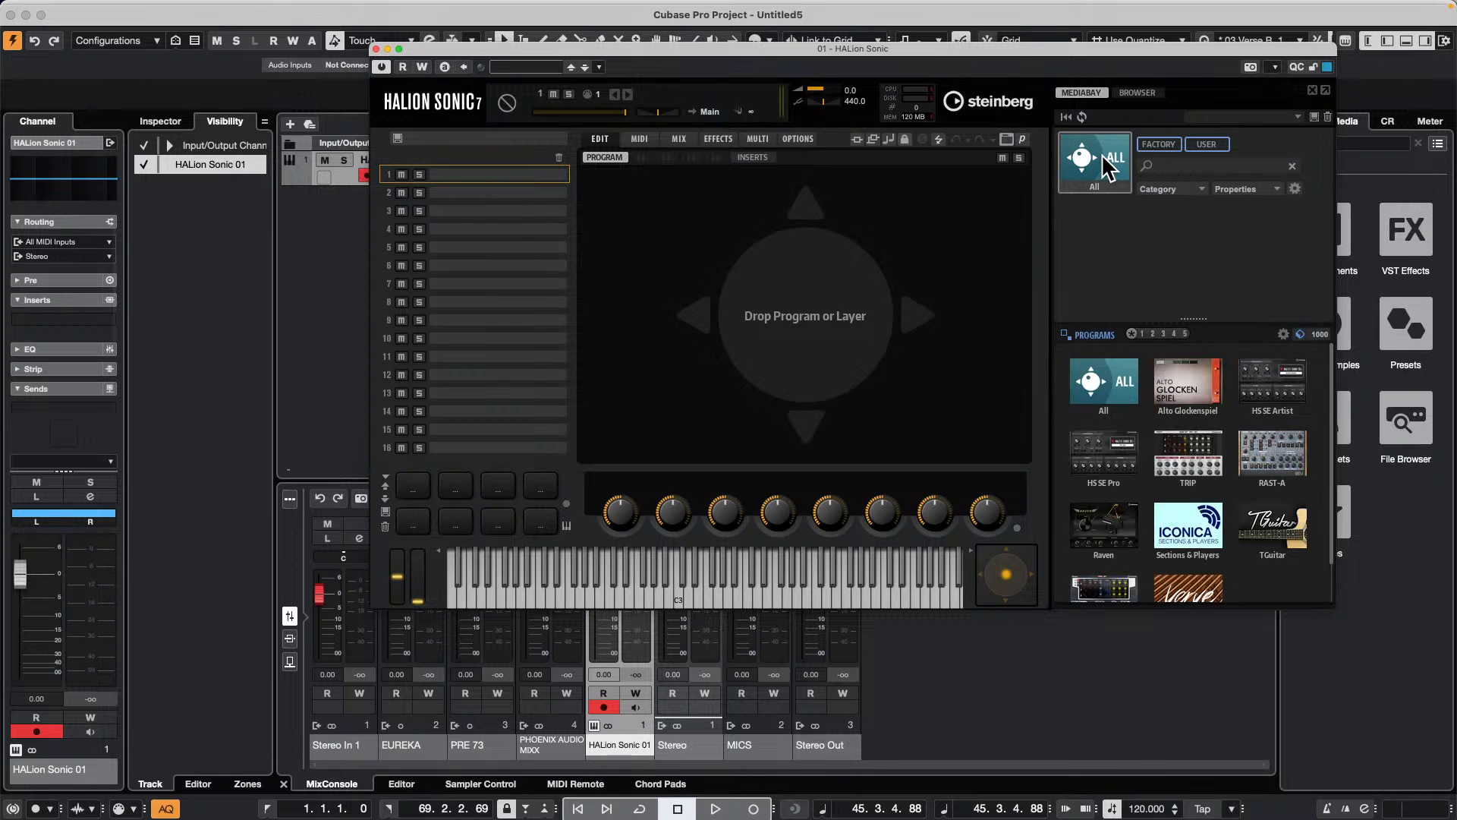
pyautogui.scroll(-2, 1178, 500)
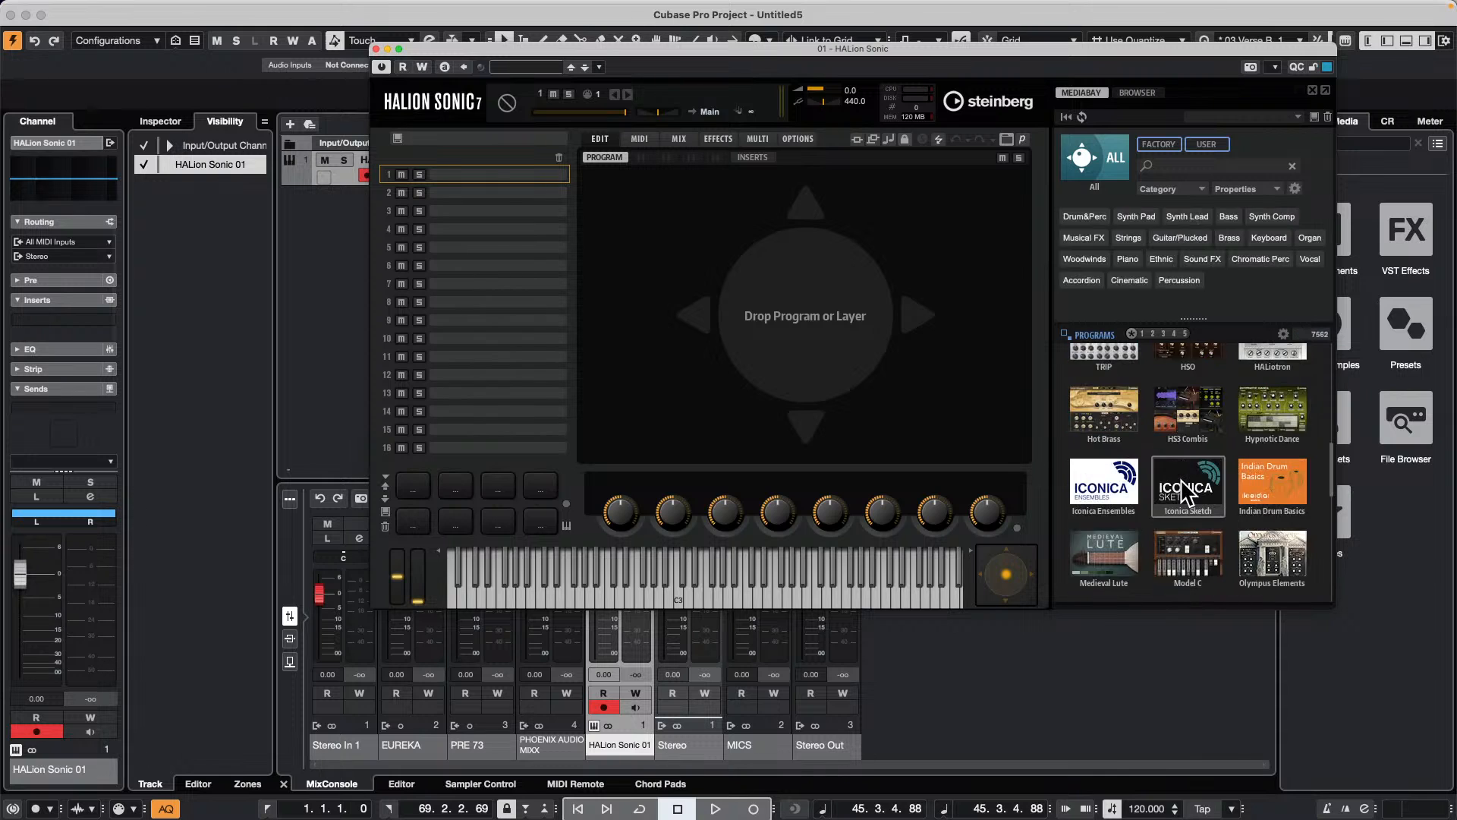
pyautogui.scroll(-1, 1187, 491)
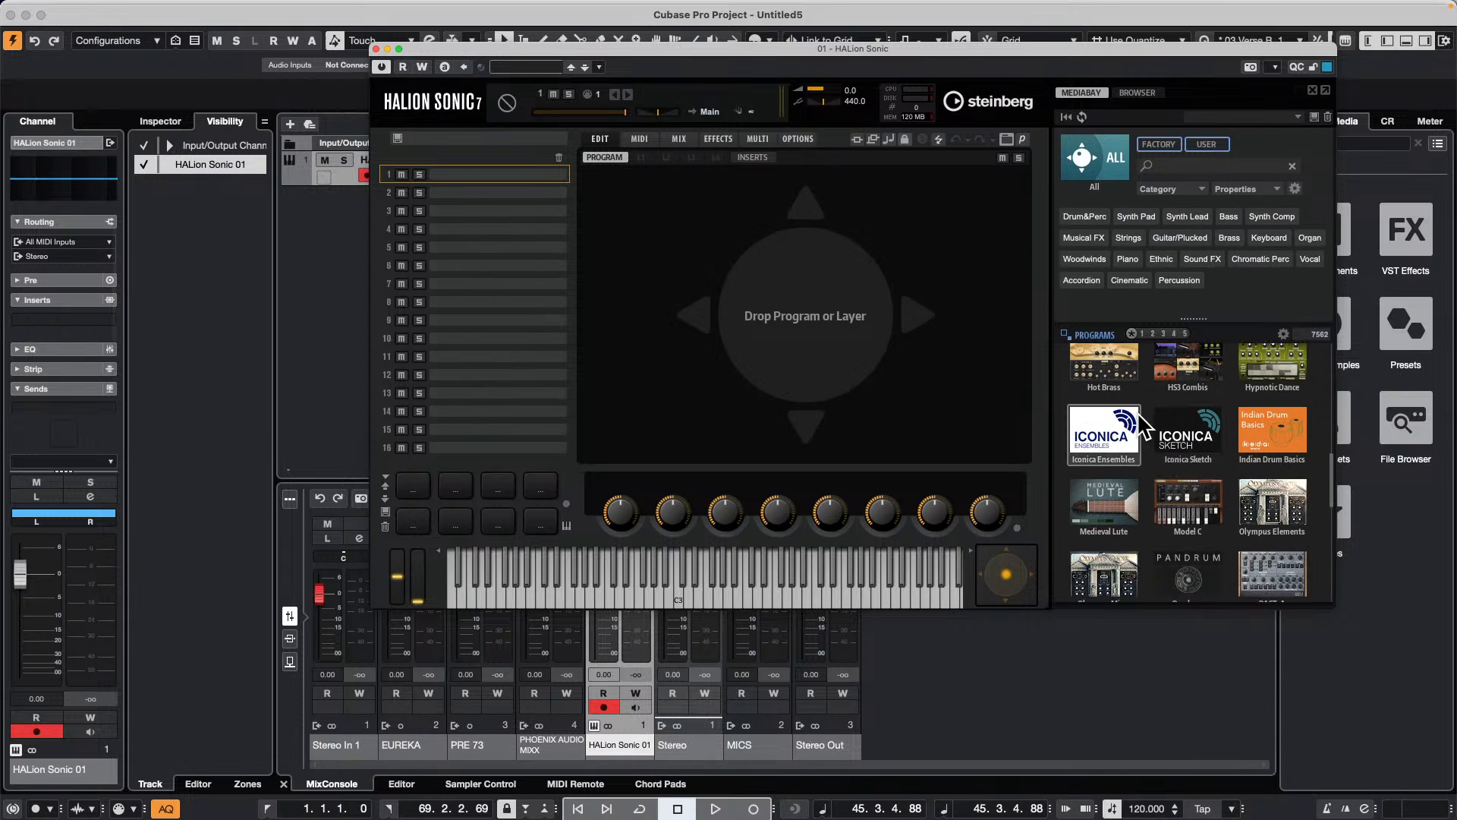
pyautogui.scroll(-1, 1175, 459)
pyautogui.click(1197, 410)
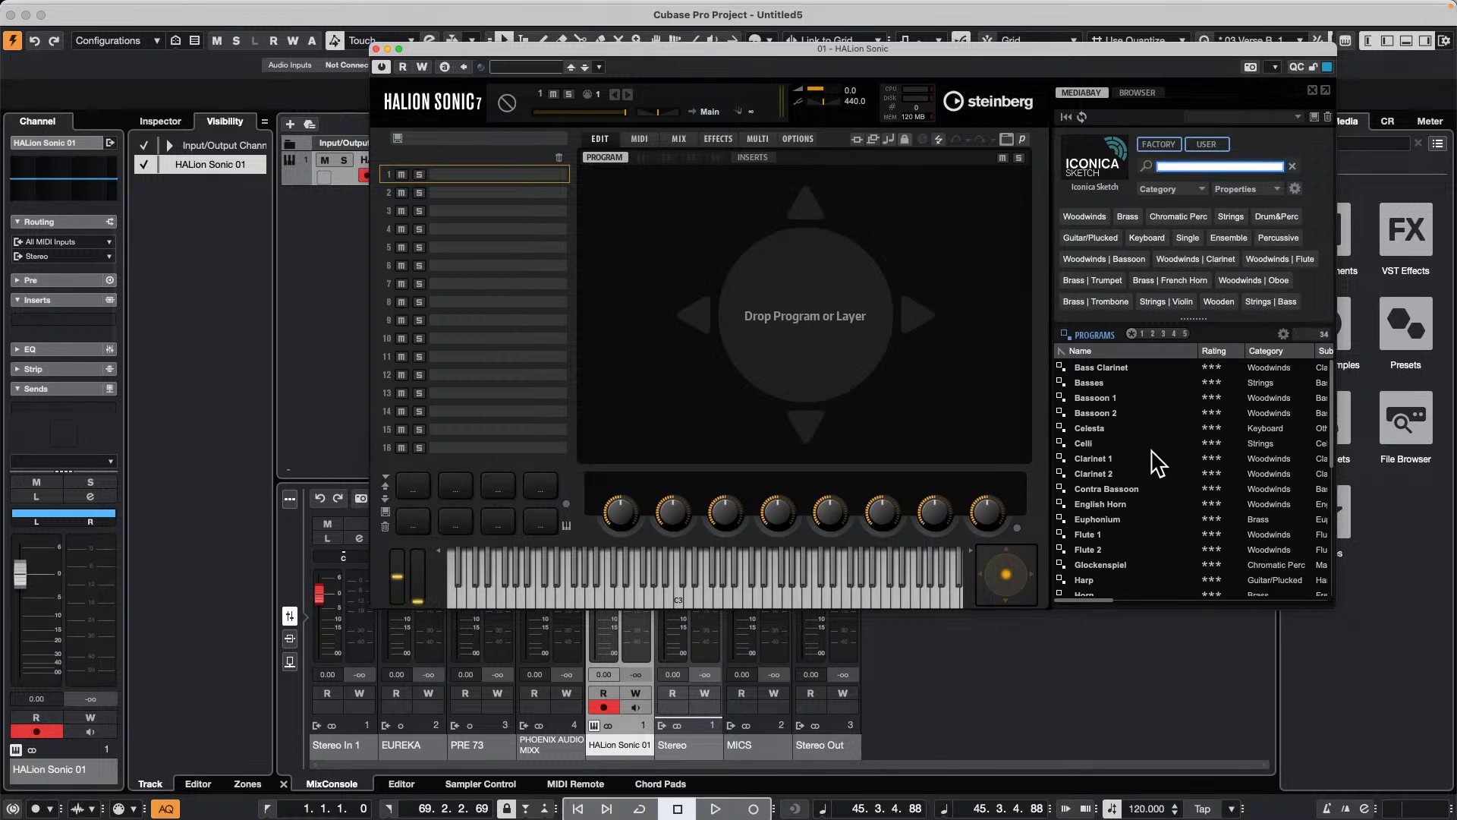
# Step: Load Violins I, Violins II, Violas, Celli and Basses into HALion Sonic slots 1 to 5 and close the instrument window
pyautogui.scroll(-5, 1203, 498)
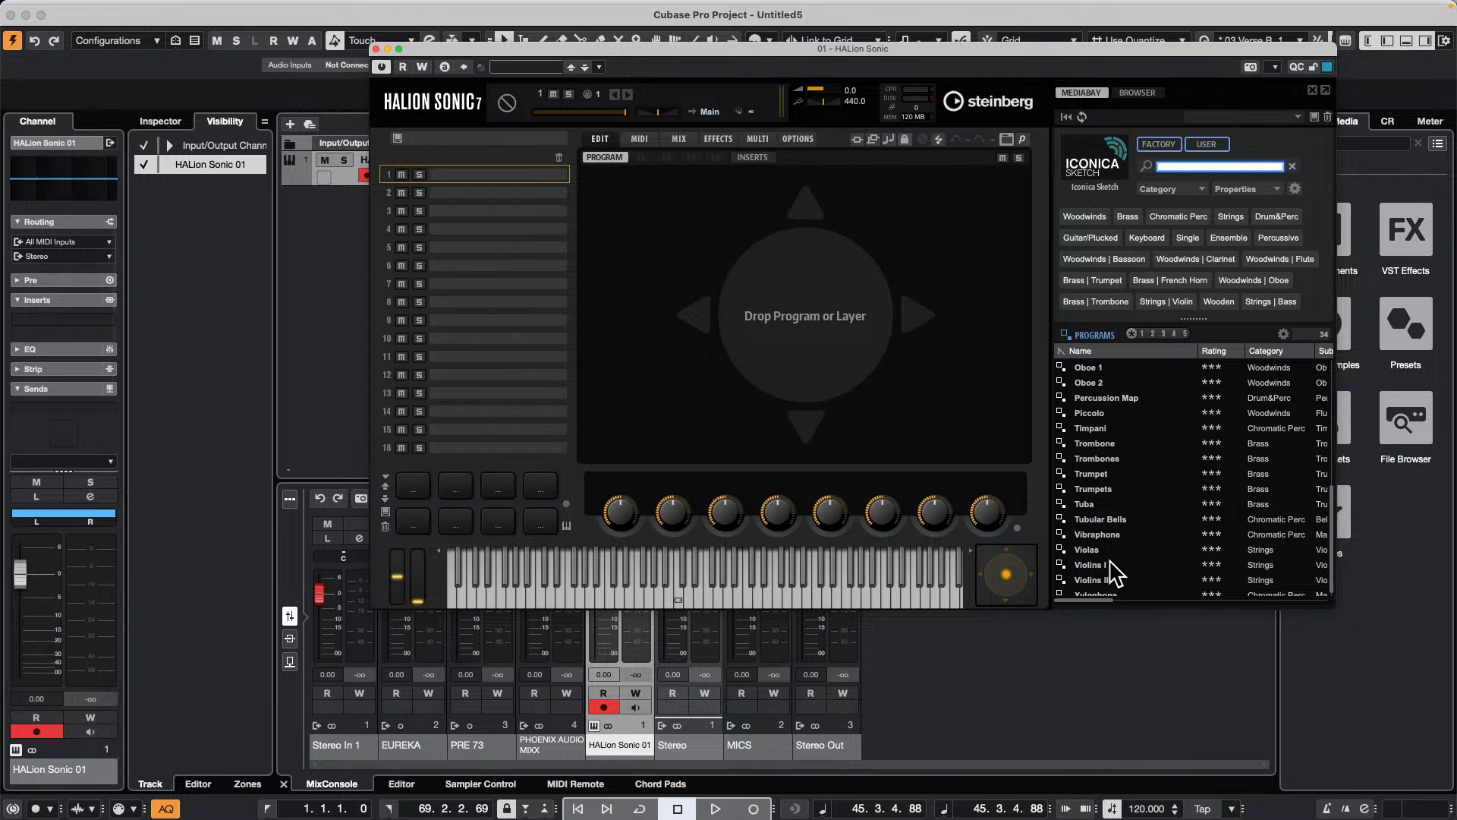
pyautogui.moveTo(1123, 566); pyautogui.dragTo(513, 176)
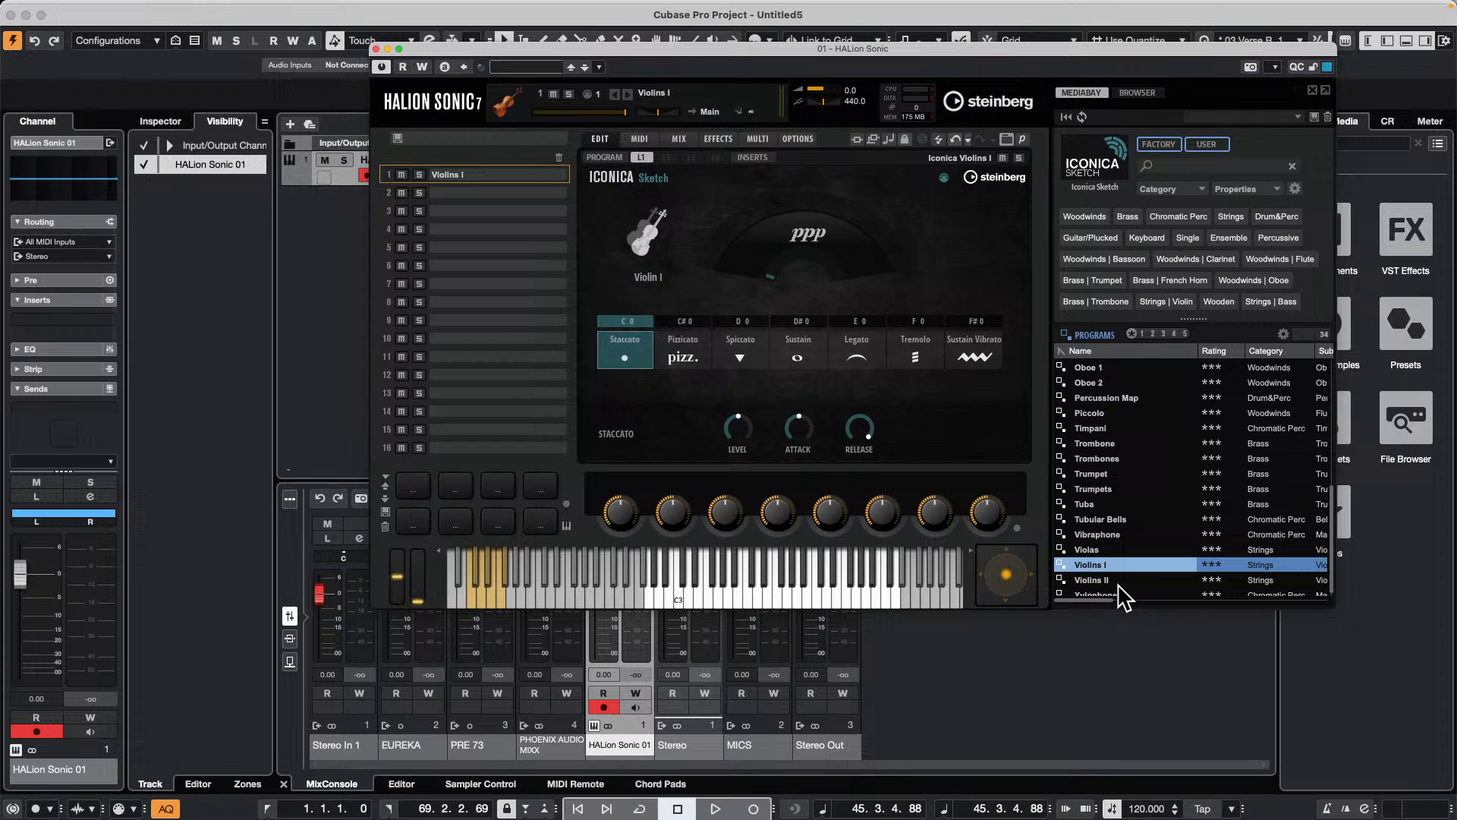
pyautogui.moveTo(1104, 581); pyautogui.dragTo(480, 199)
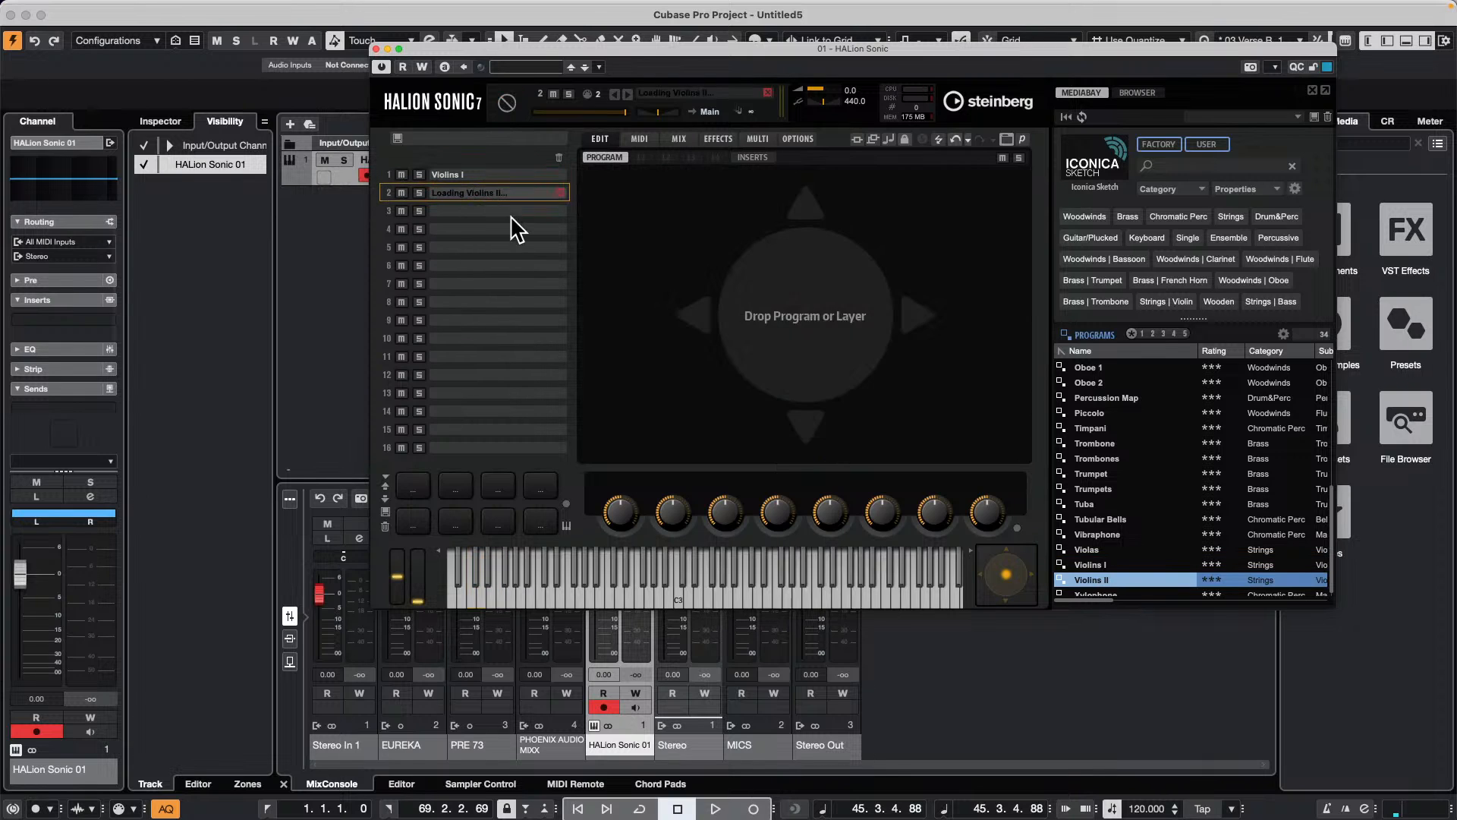
pyautogui.scroll(-1, 1163, 517)
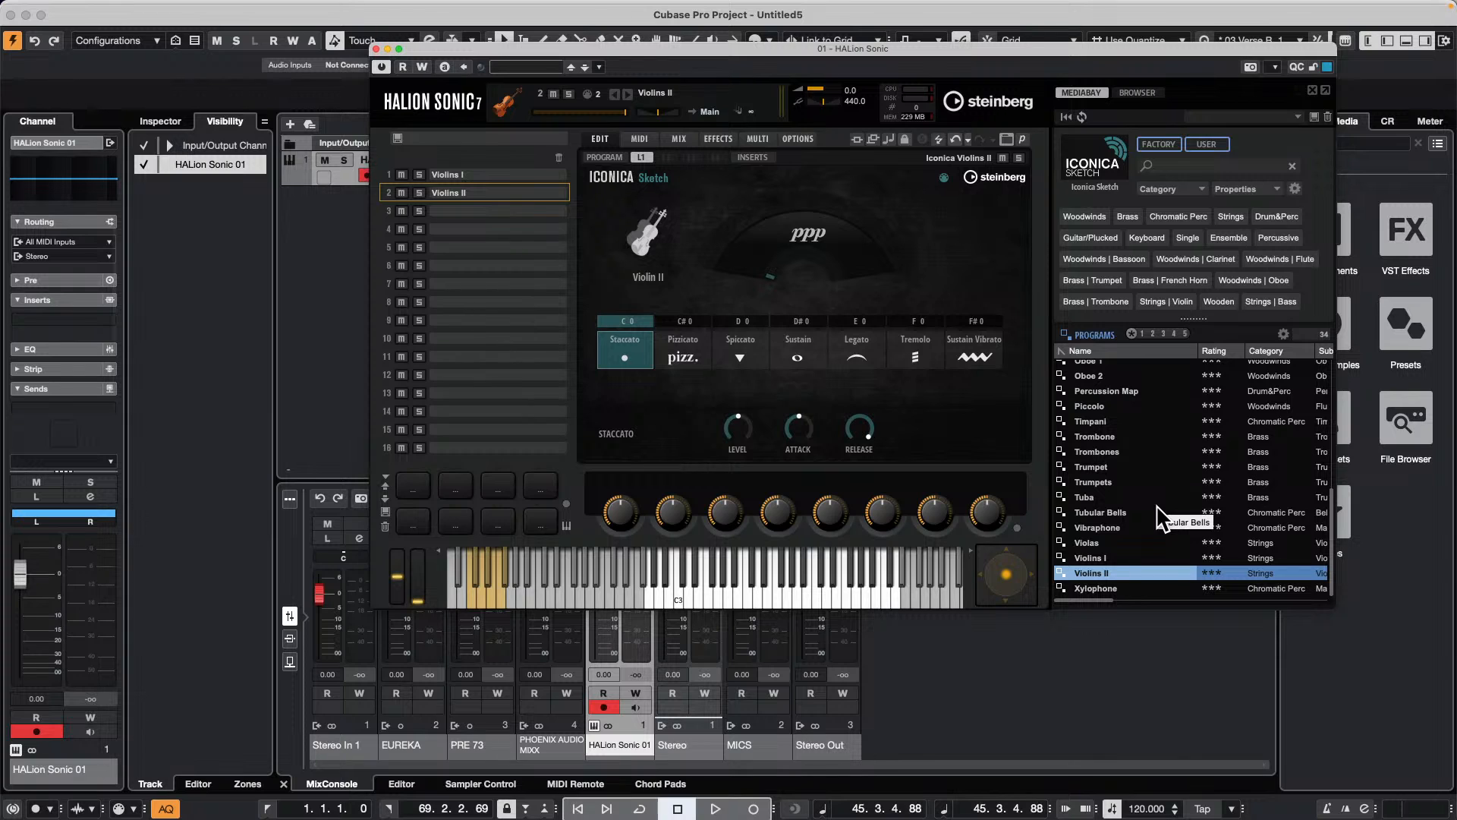
pyautogui.moveTo(1104, 543); pyautogui.dragTo(494, 211)
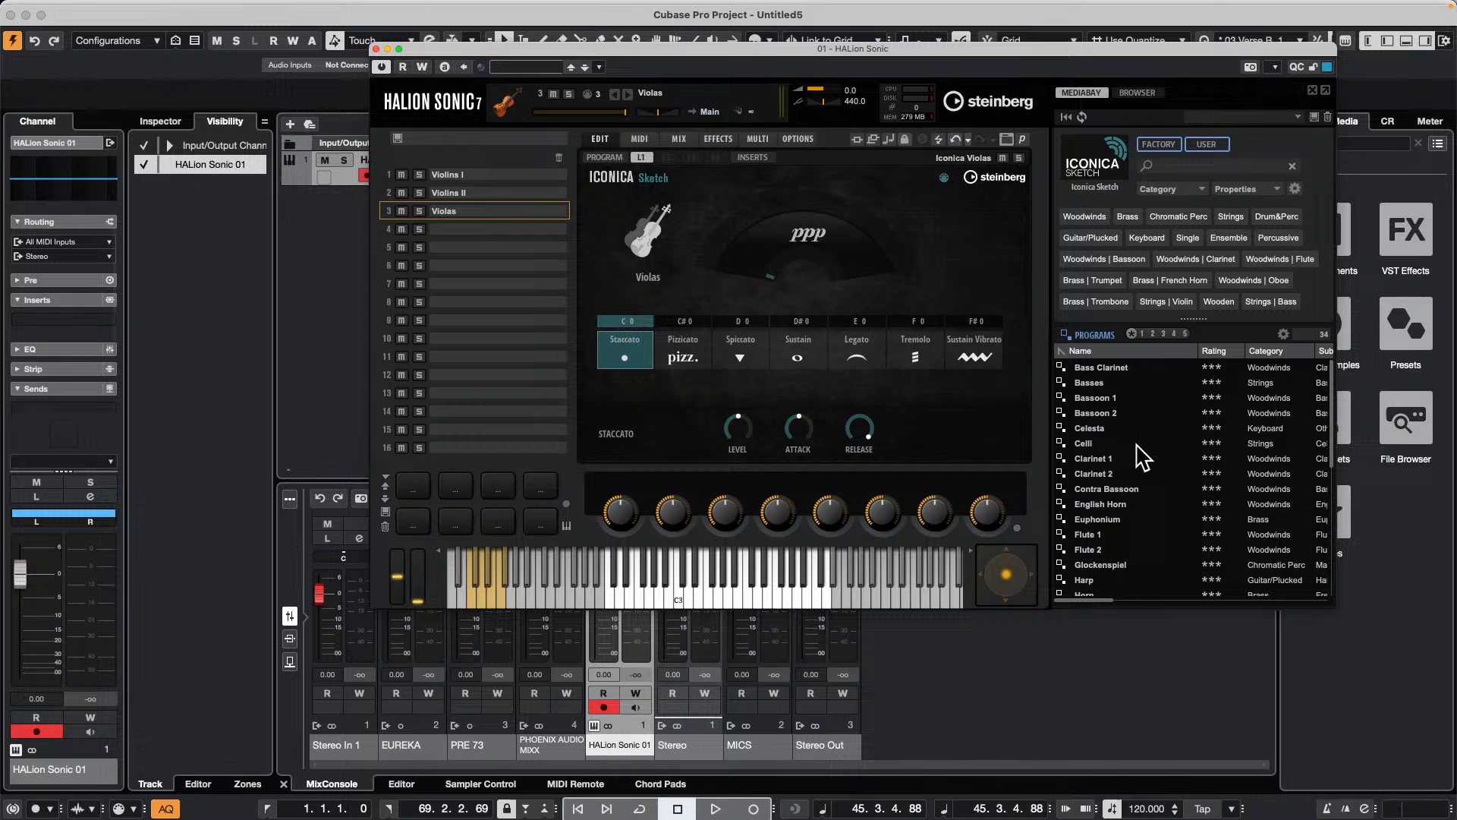
pyautogui.moveTo(1090, 445); pyautogui.dragTo(491, 231)
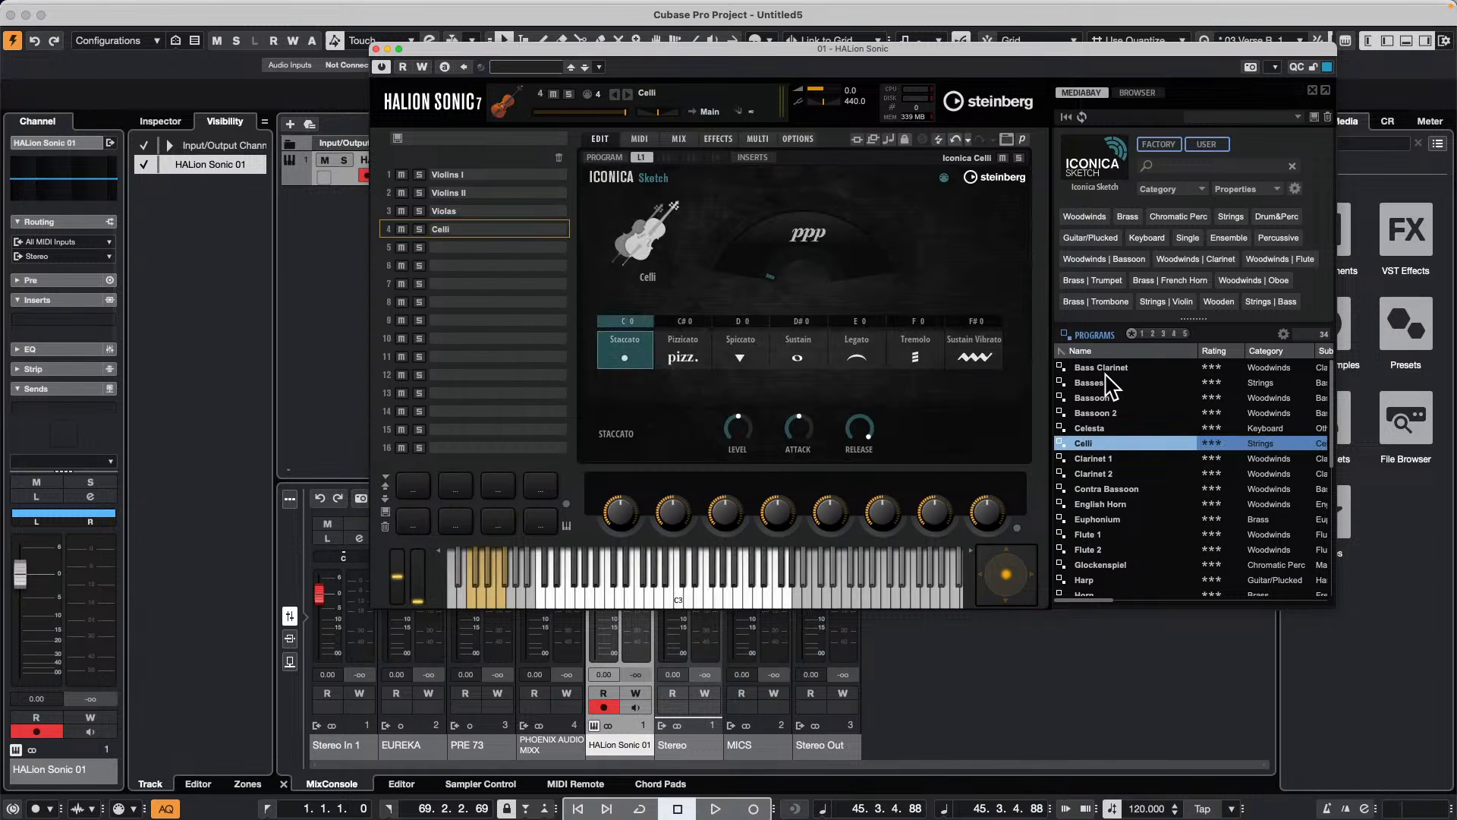
pyautogui.moveTo(1106, 387); pyautogui.dragTo(477, 250)
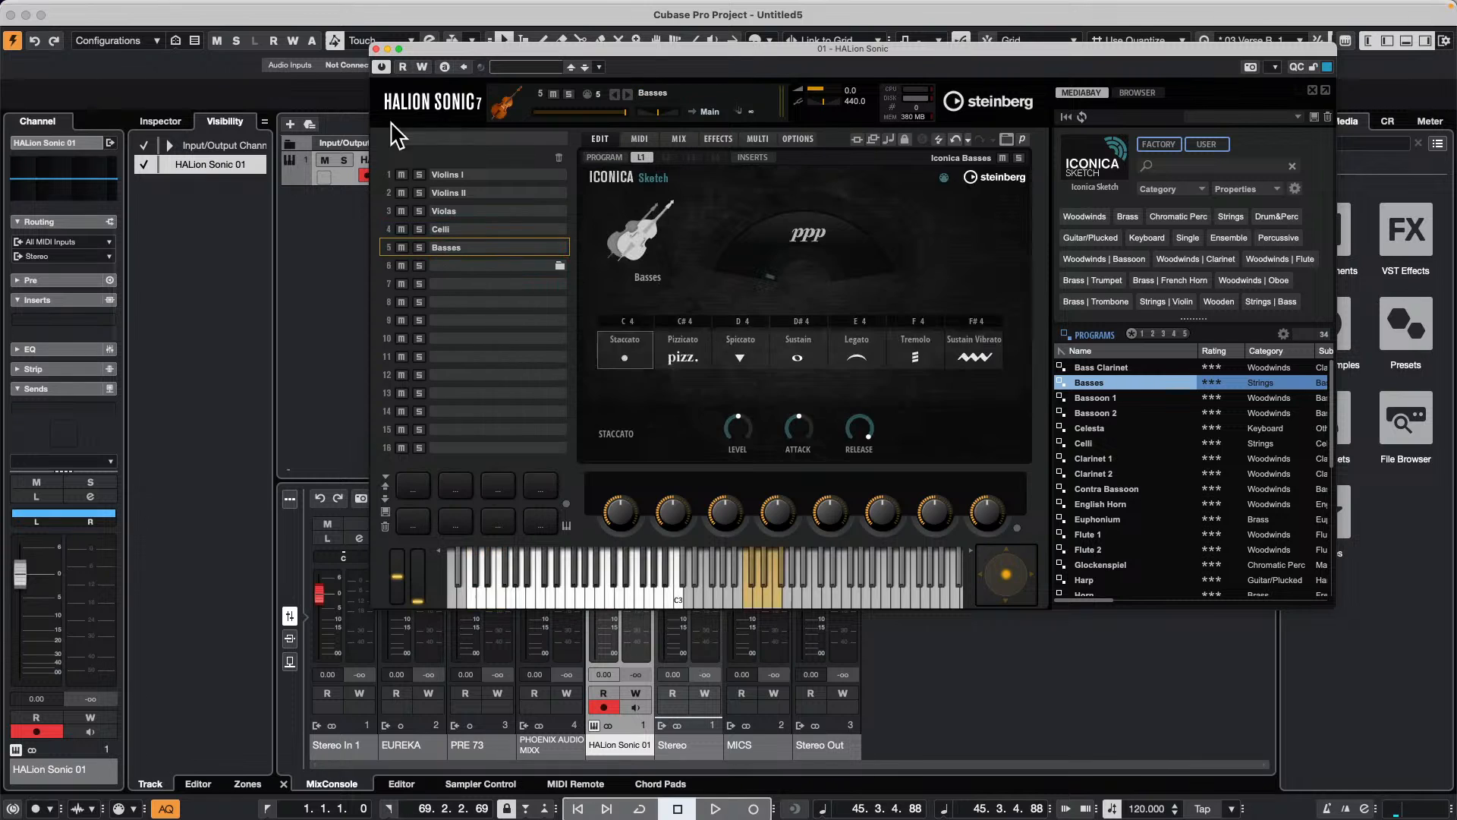
pyautogui.click(375, 49)
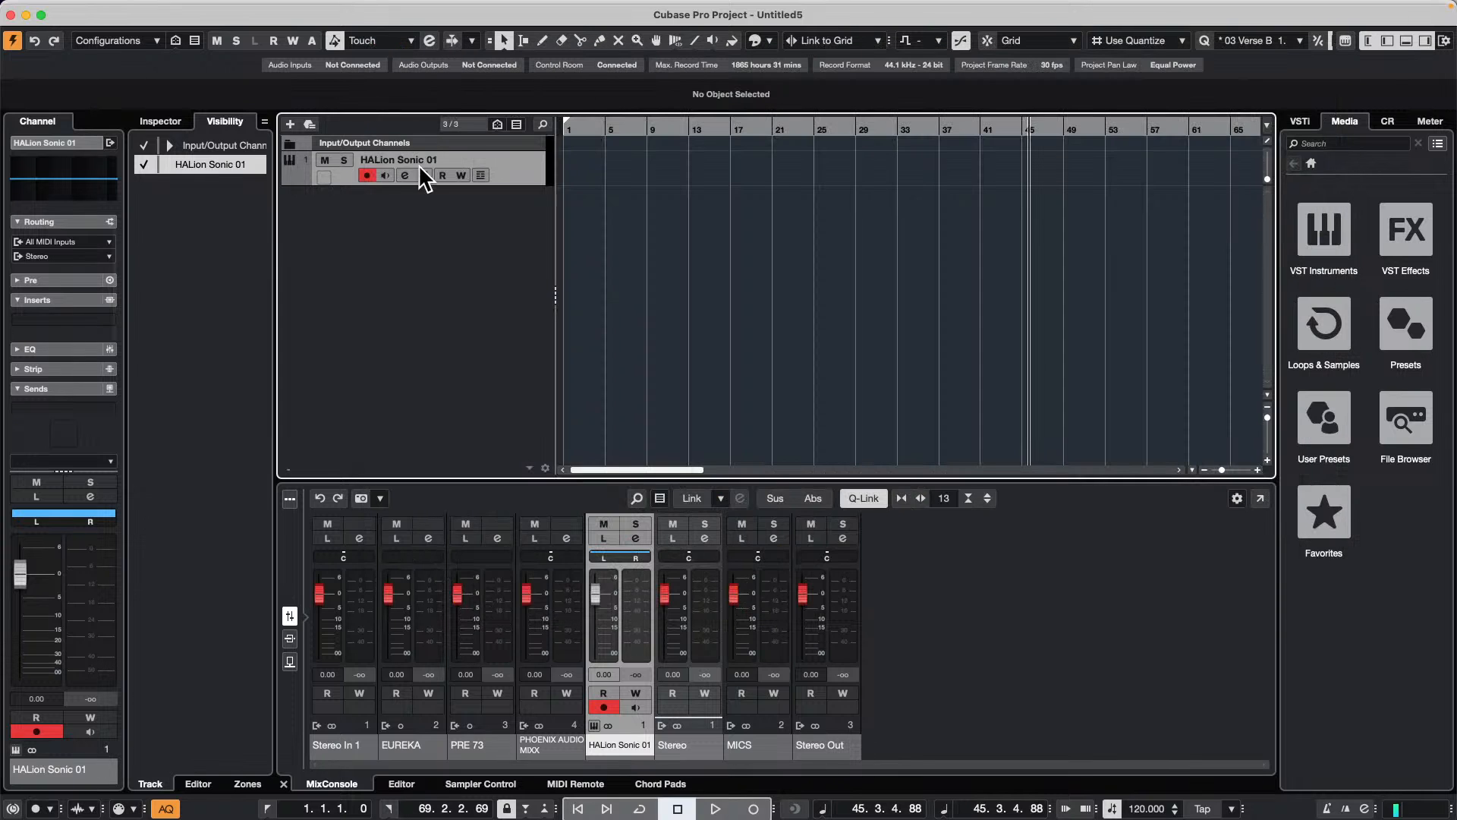
# Step: Add four MIDI tracks routed to HALion Sonic on consecutive channels starting at channel 2
pyautogui.rightClick(403, 207)
pyautogui.click(521, 260)
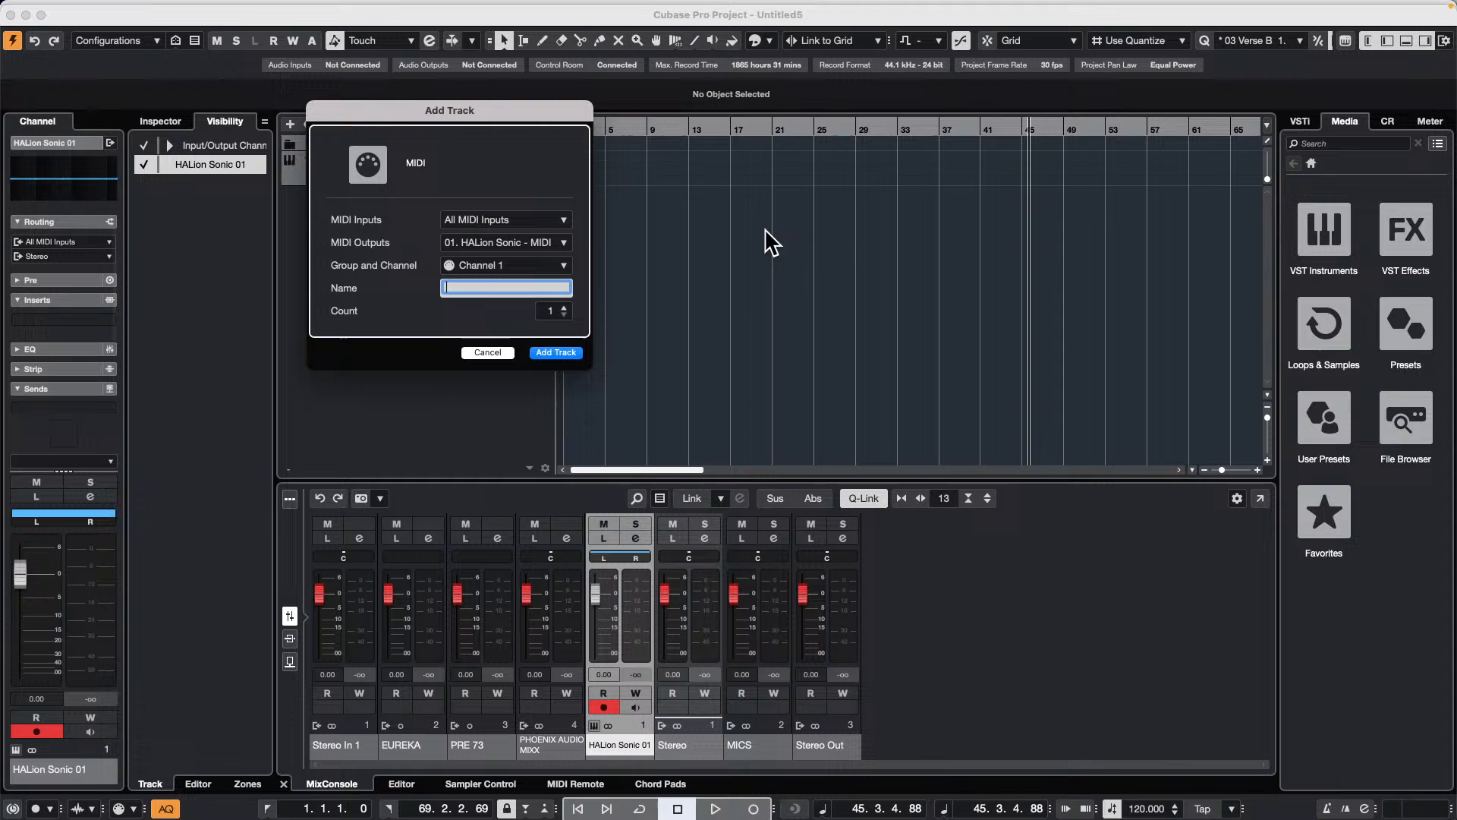
pyautogui.click(564, 307)
pyautogui.click(564, 307)
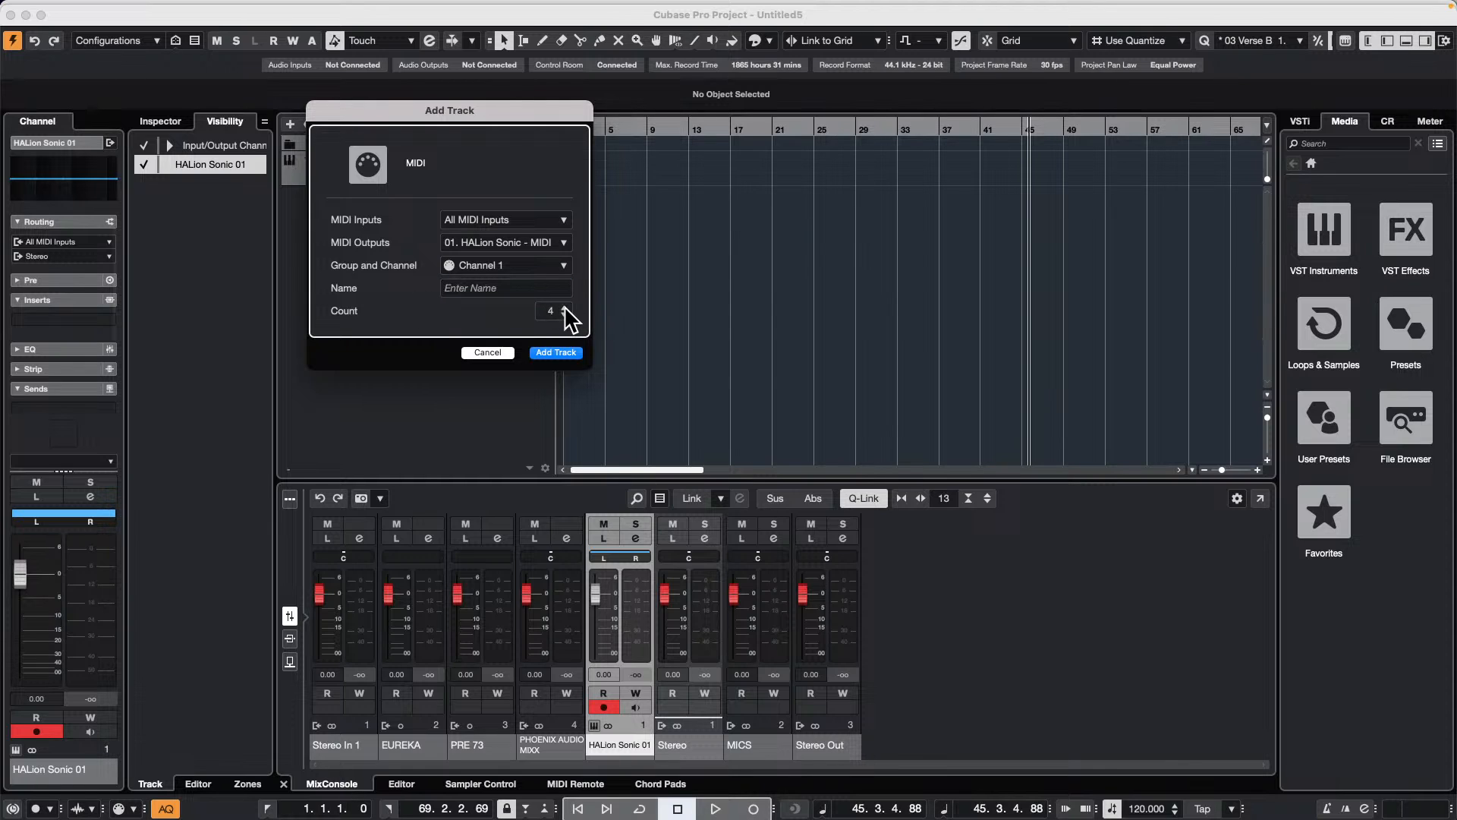
pyautogui.click(531, 265)
pyautogui.click(516, 339)
pyautogui.click(573, 353)
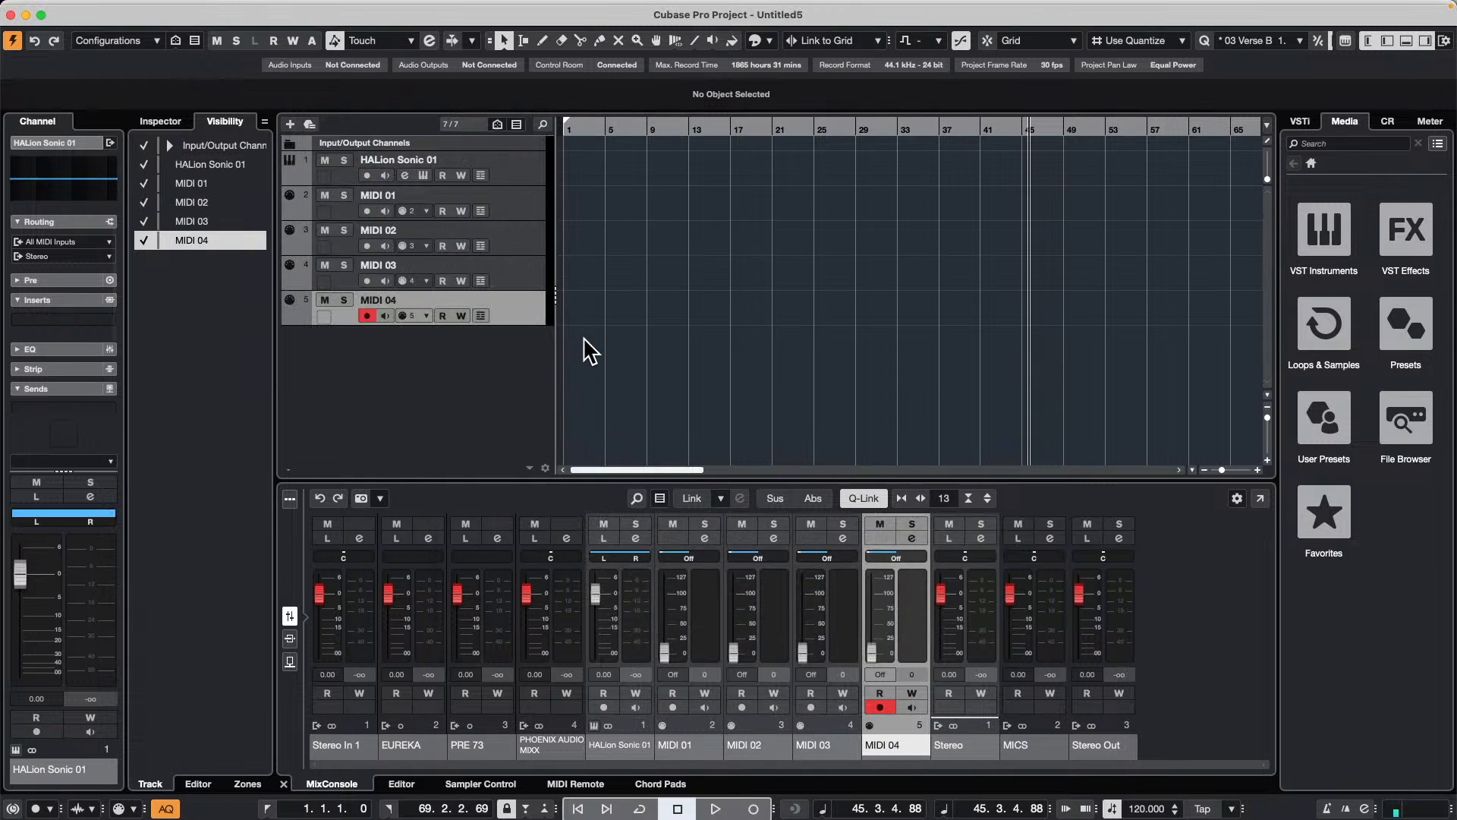
# Step: Return the playhead to the project start and record-enable HALion Sonic 01 and MIDI 01 through MIDI 04
pyautogui.moveTo(621, 129); pyautogui.dragTo(456, 113)
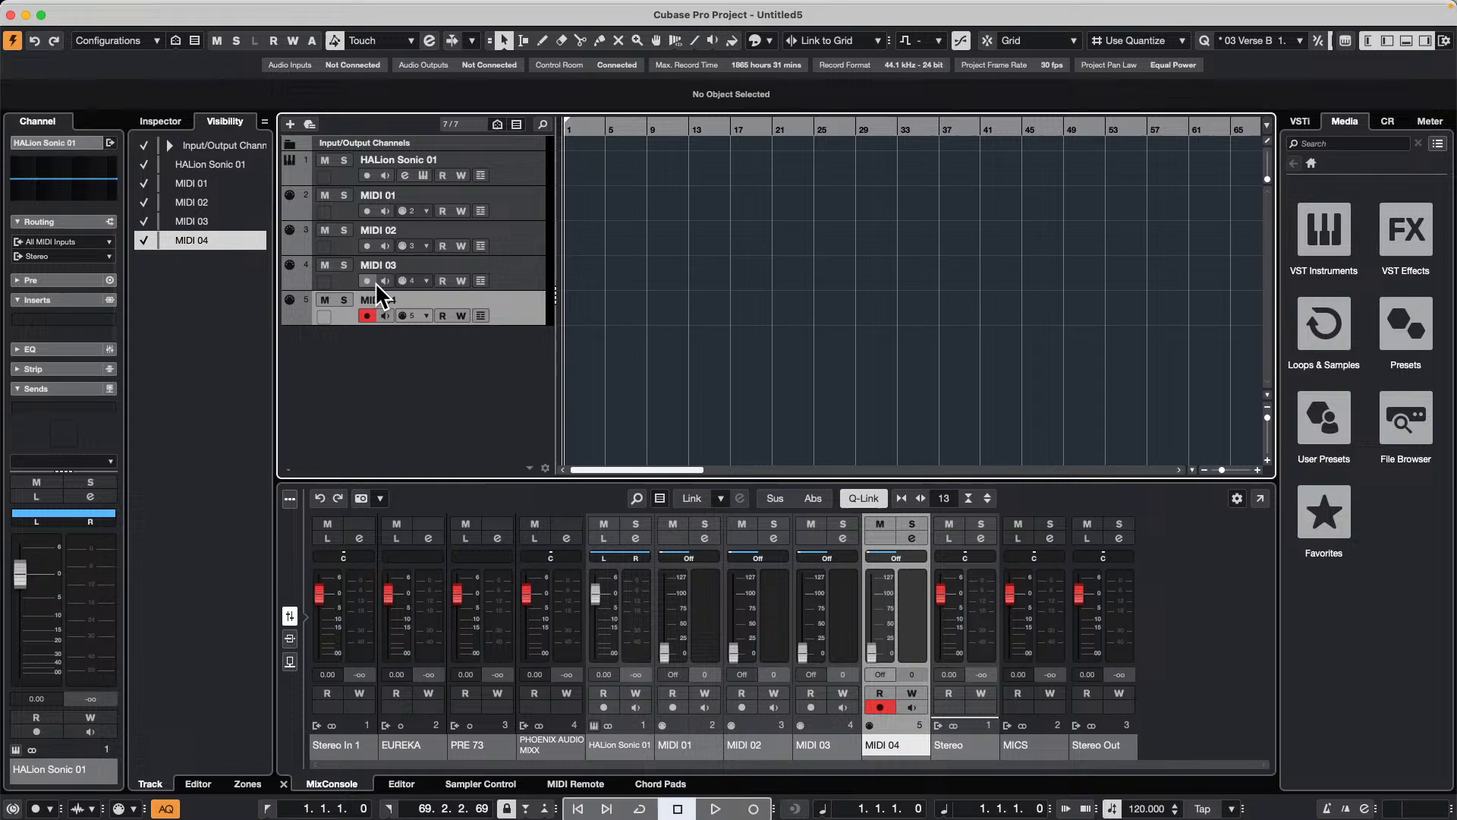
pyautogui.moveTo(368, 281); pyautogui.dragTo(366, 179)
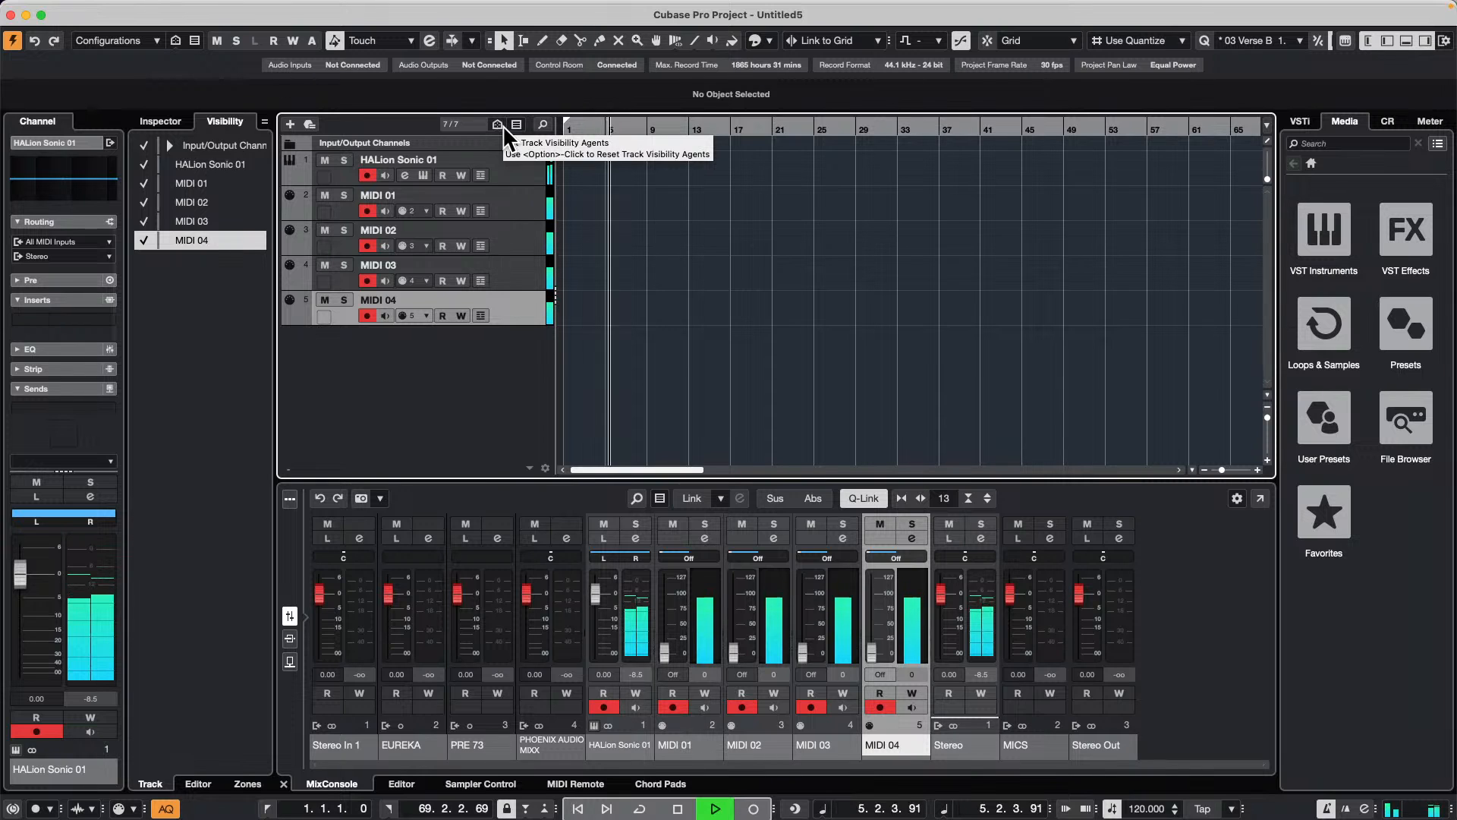
pyautogui.press('space')
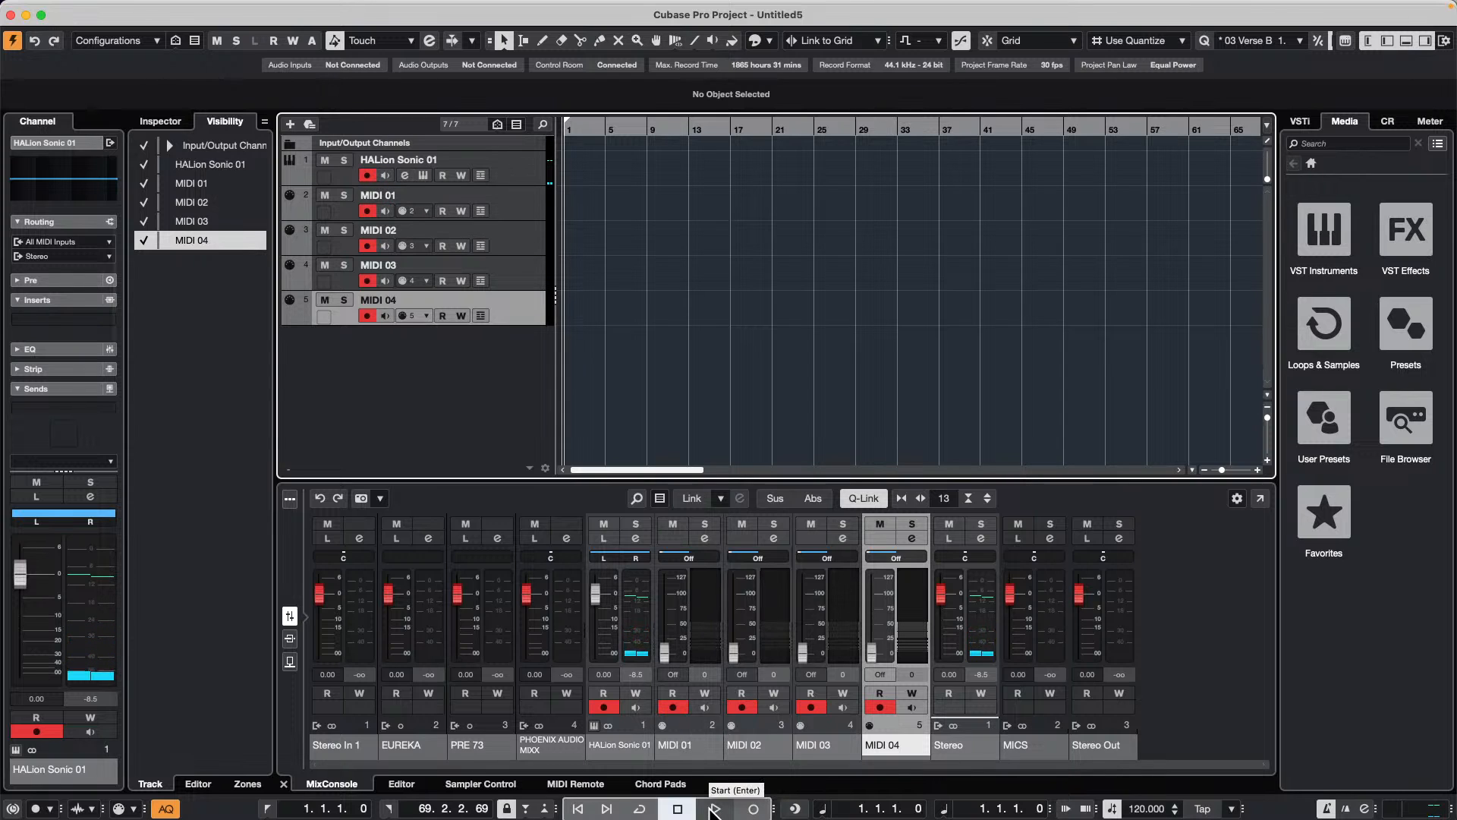
# Step: Record a six-bar take from bar 1 on all five armed tracks at once and play it back
pyautogui.click(754, 809)
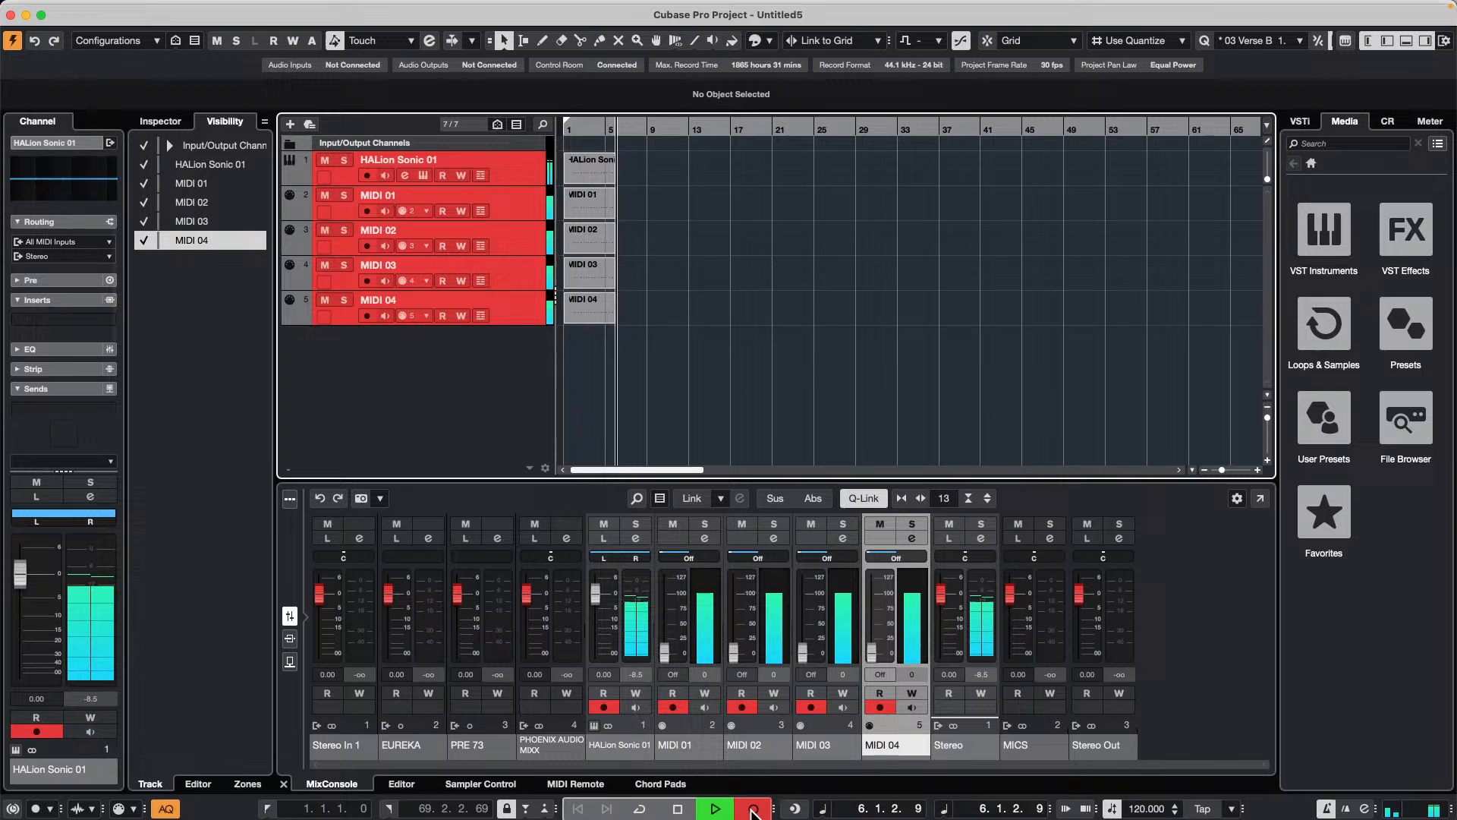
pyautogui.press('space')
pyautogui.press('space')
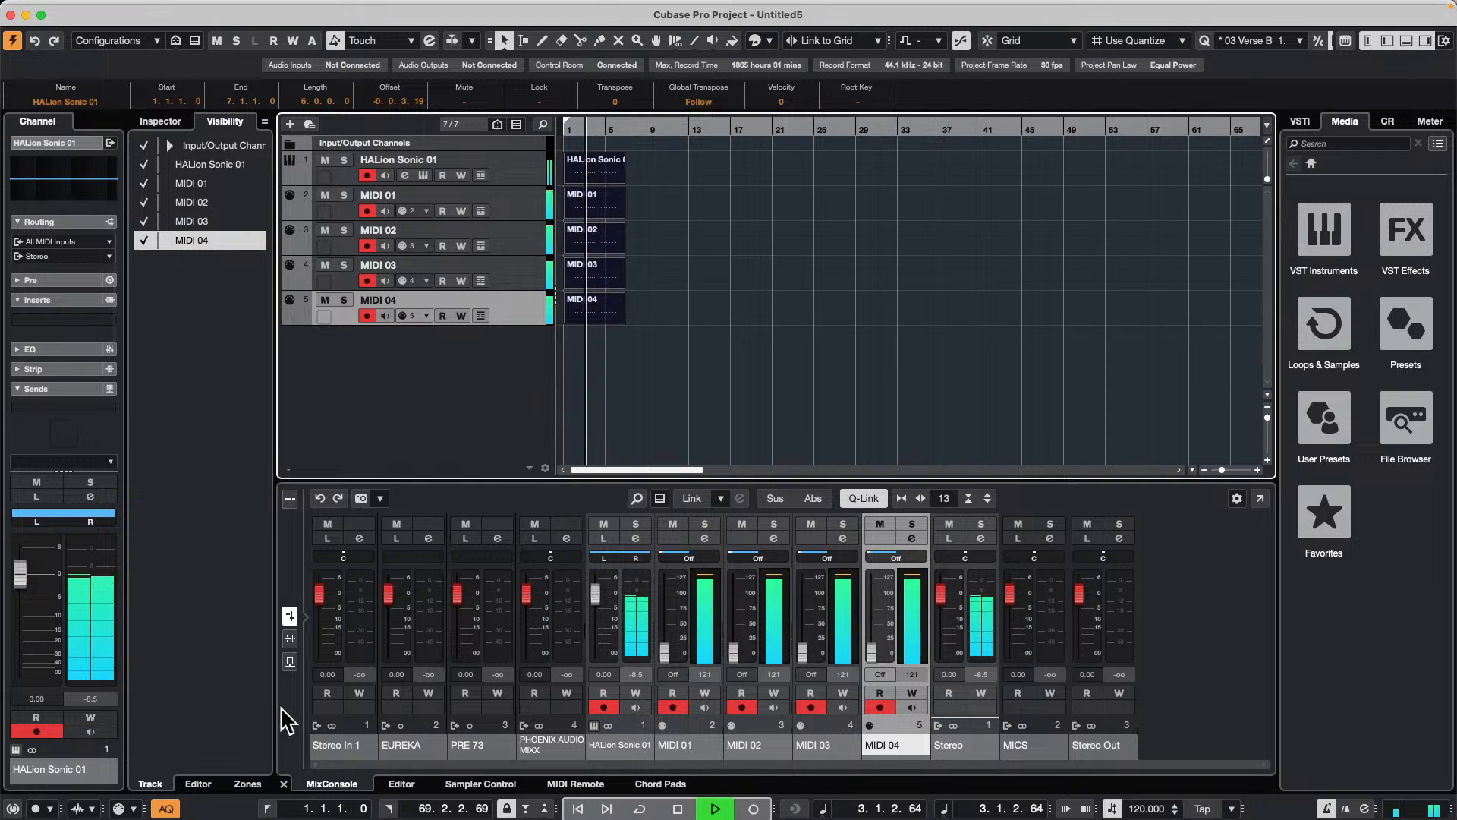
pyautogui.press('space')
# Step: Turn off Auto Quantize, then reset the quantization of the recorded parts and audition them
pyautogui.click(164, 808)
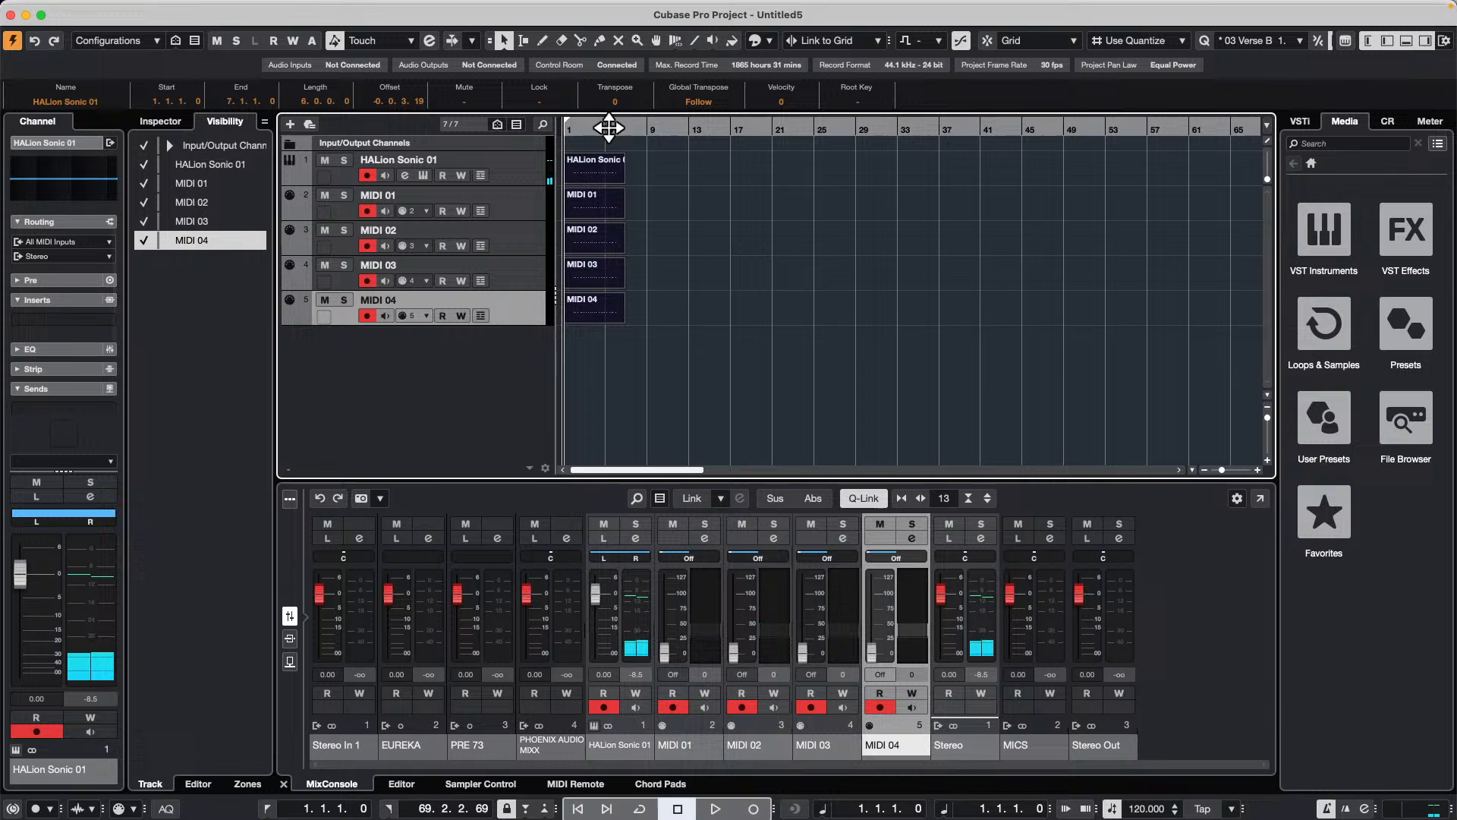
pyautogui.click(125, 9)
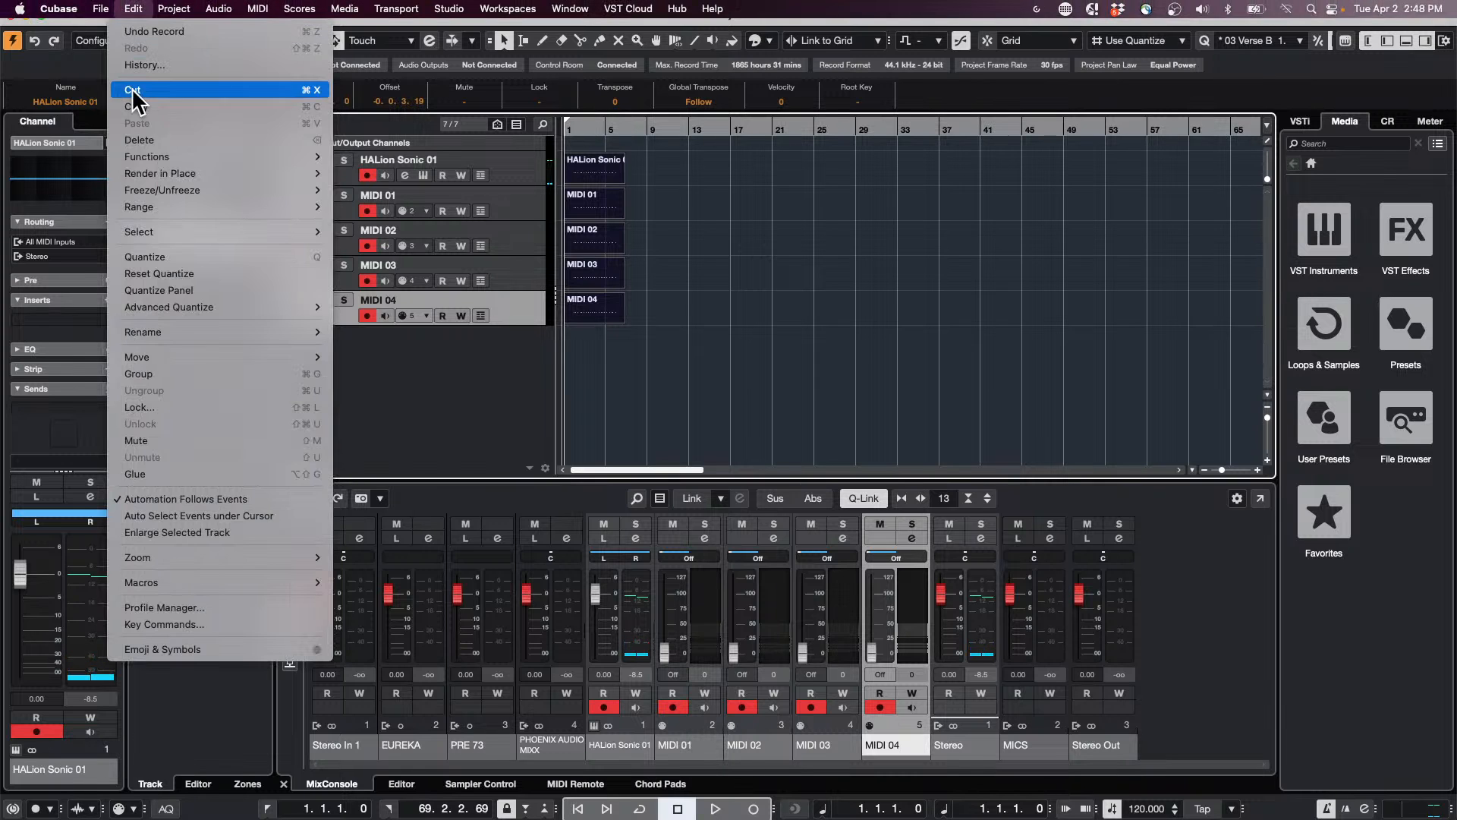
pyautogui.click(164, 273)
pyautogui.press('space')
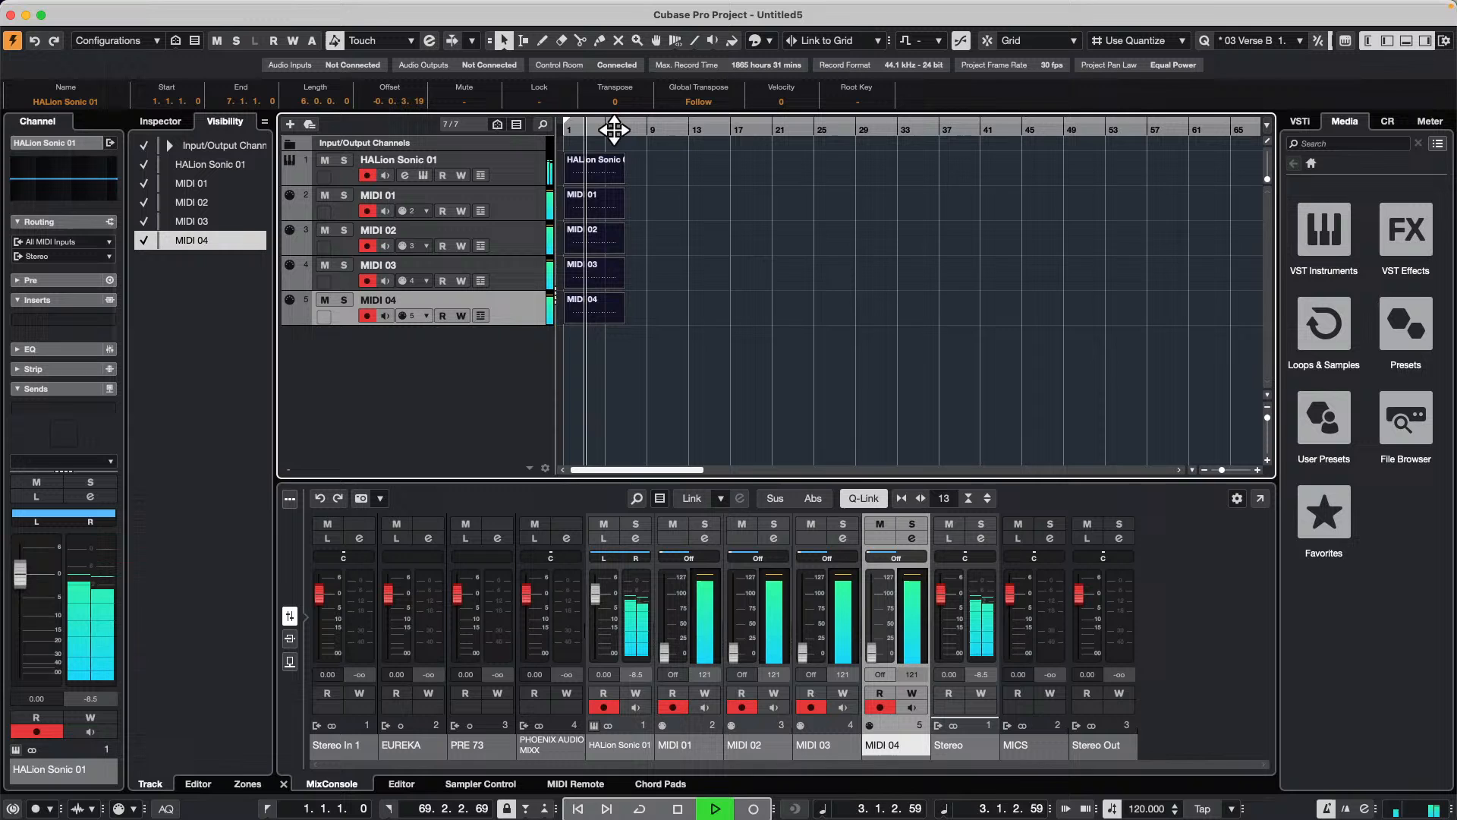
pyautogui.press('space')
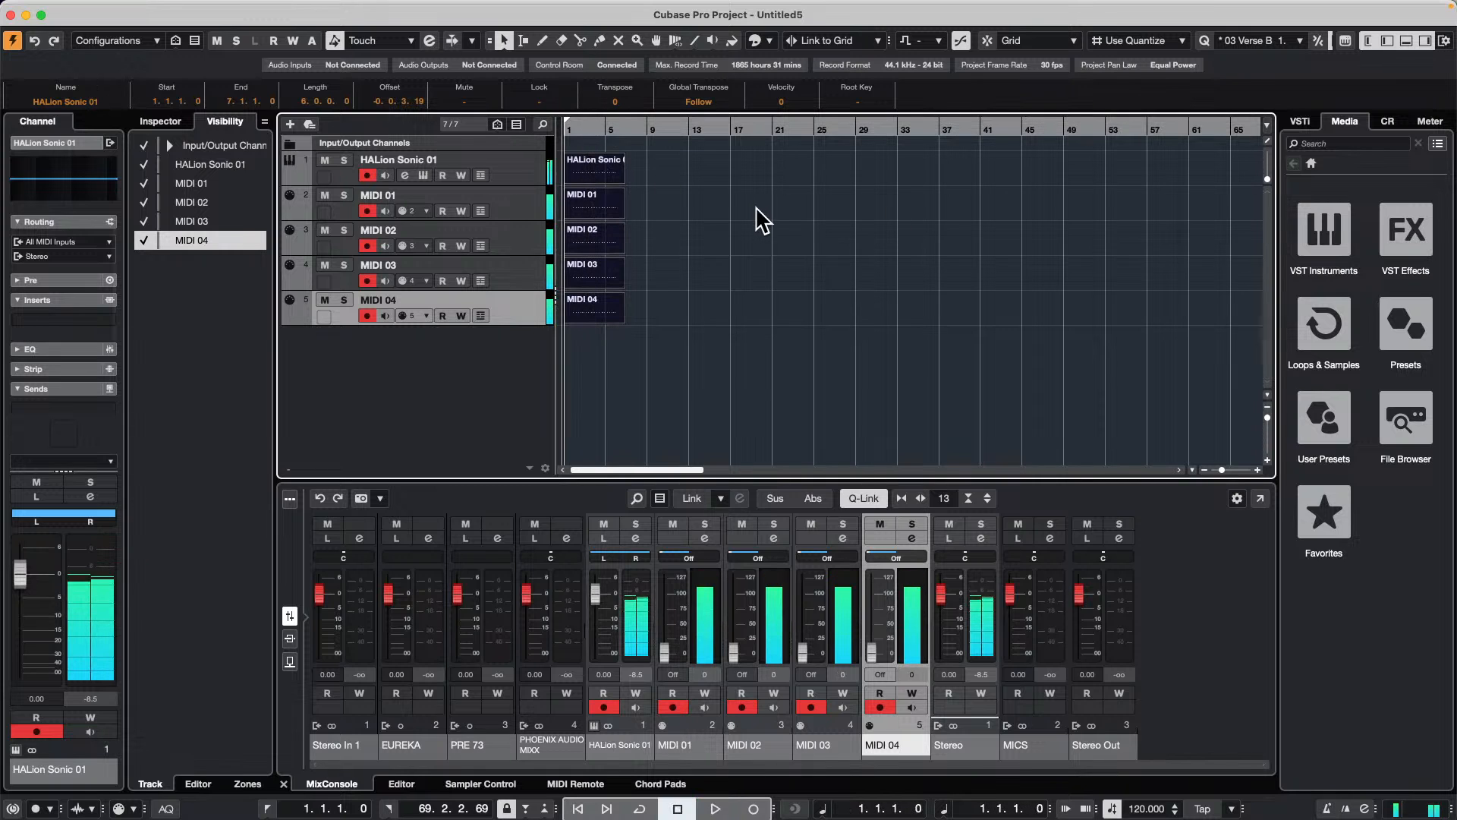
# Step: Create a new track version on all five tracks together and record a seven-bar take into it
pyautogui.click(526, 178)
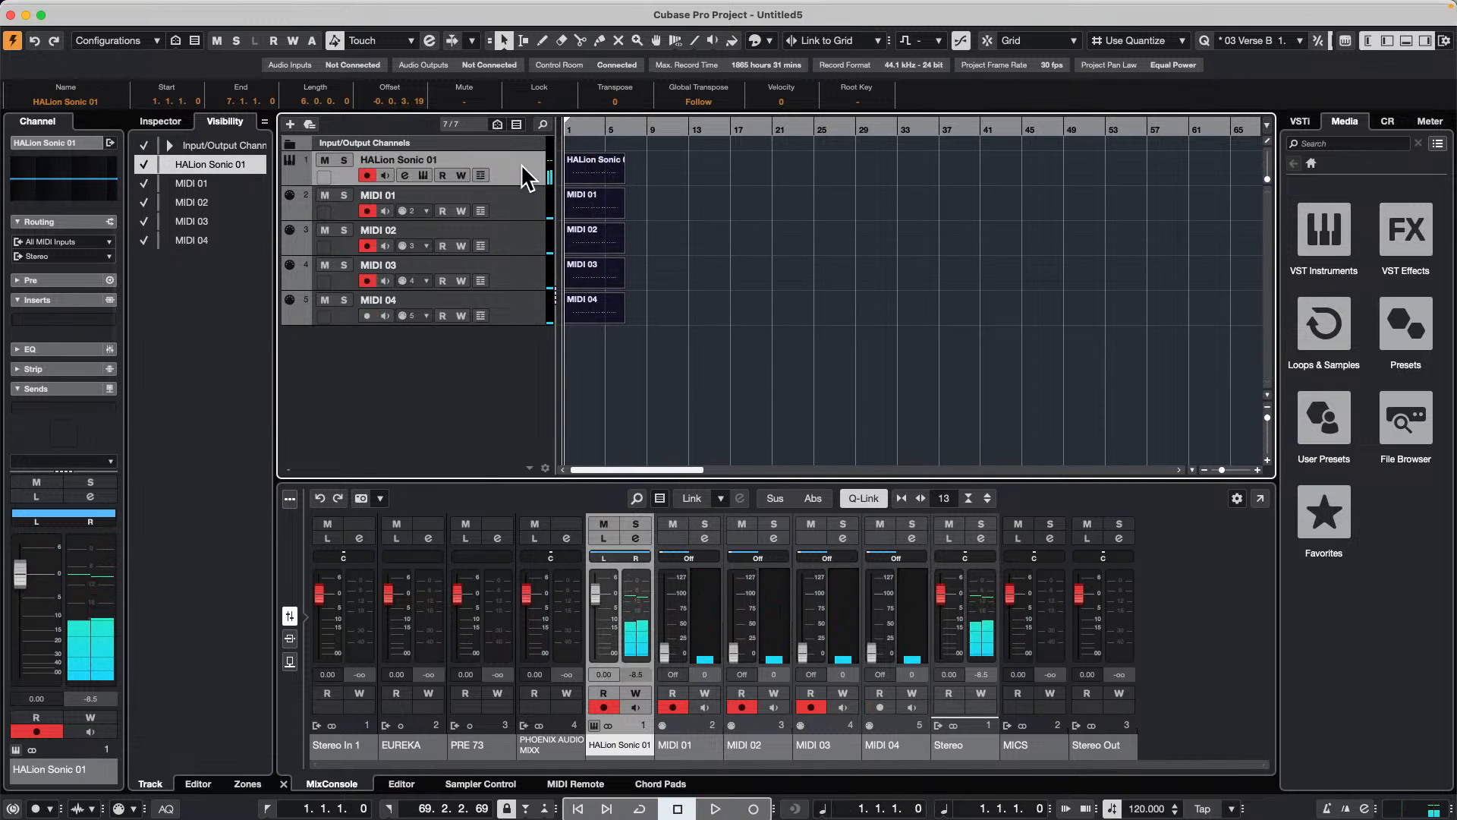
pyautogui.keyDown('shift'); pyautogui.click(512, 306); pyautogui.keyUp('shift')
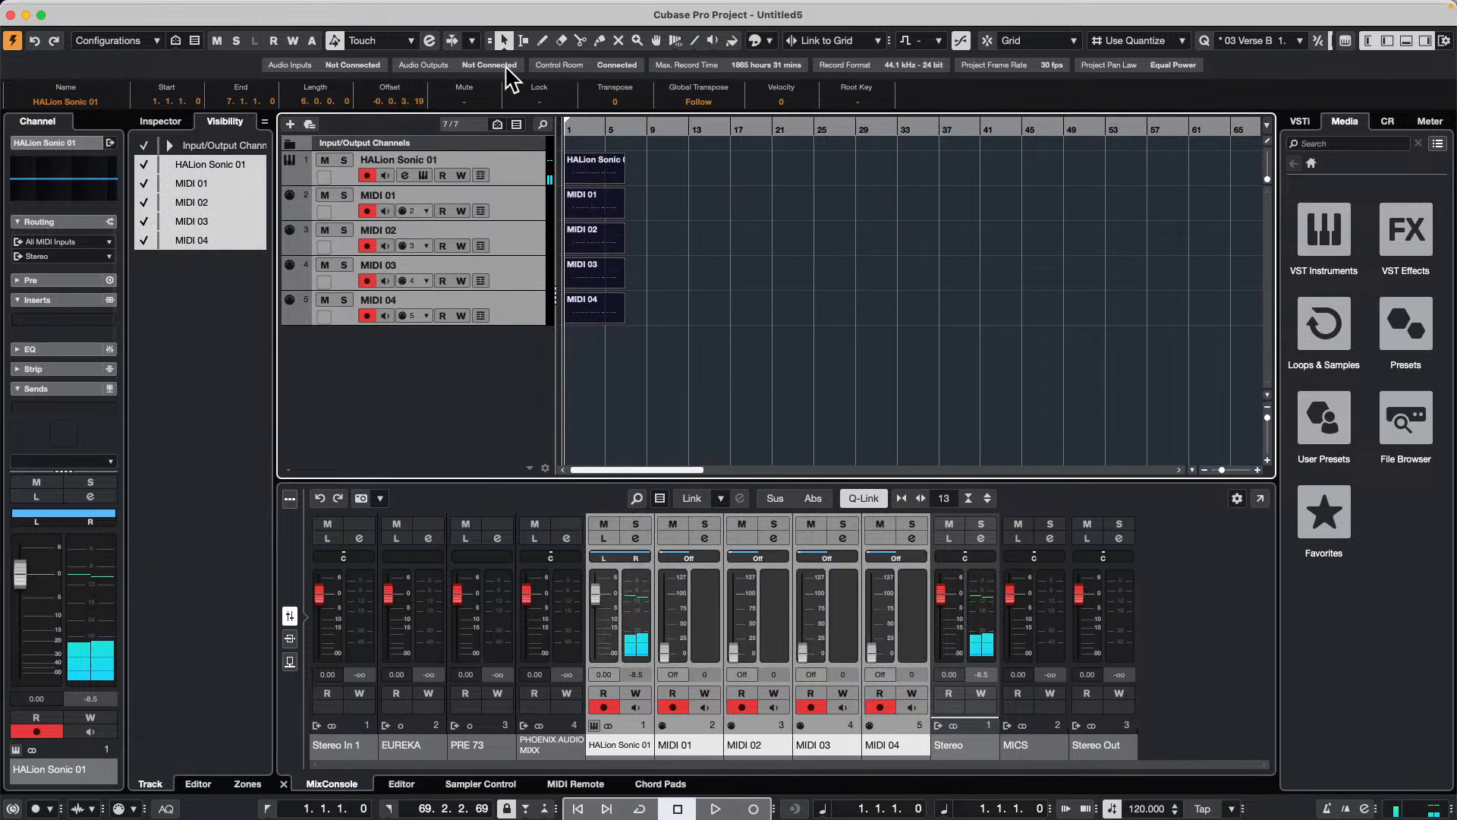
pyautogui.click(482, 158)
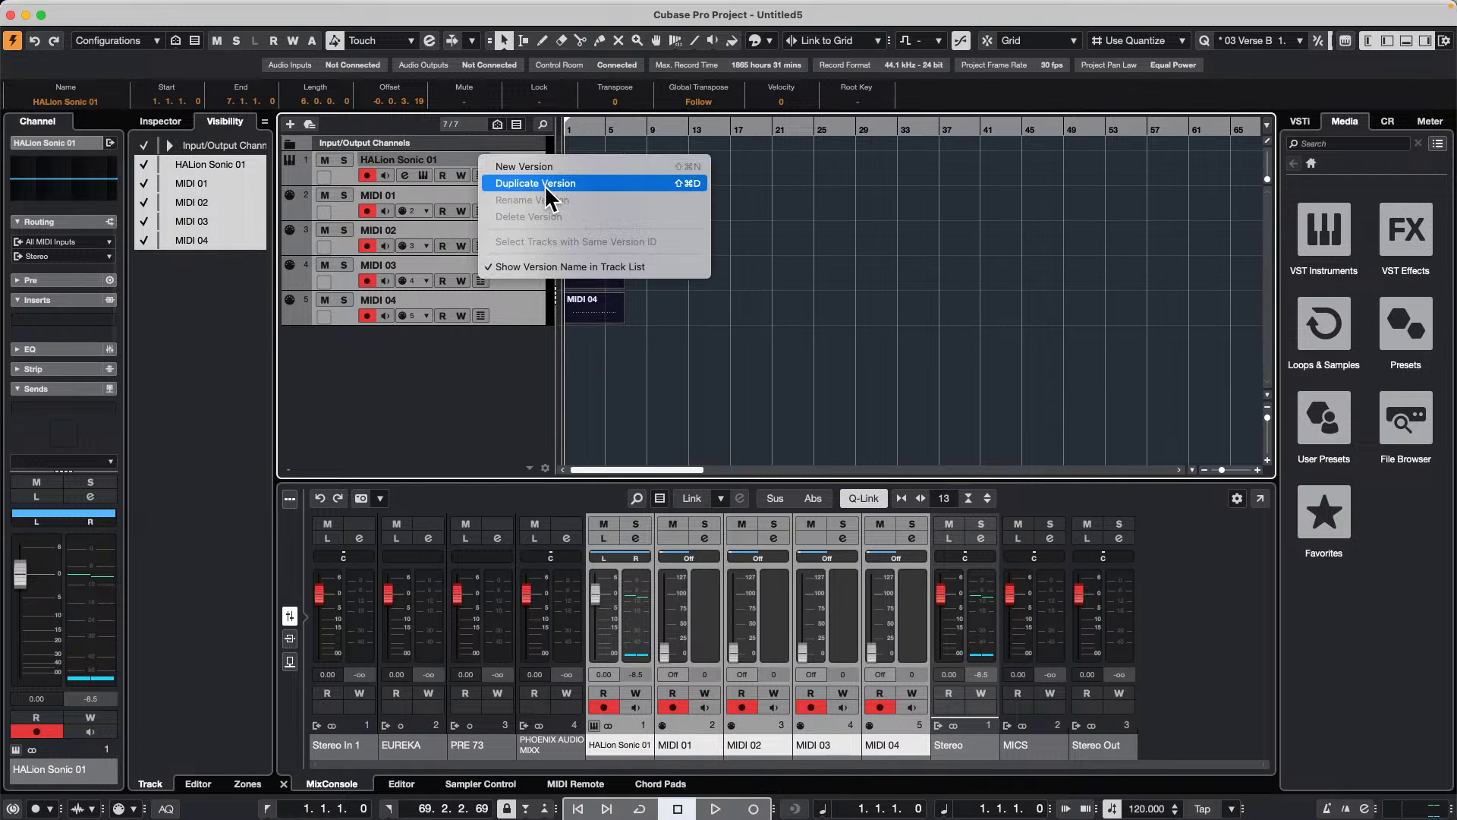
pyautogui.click(548, 164)
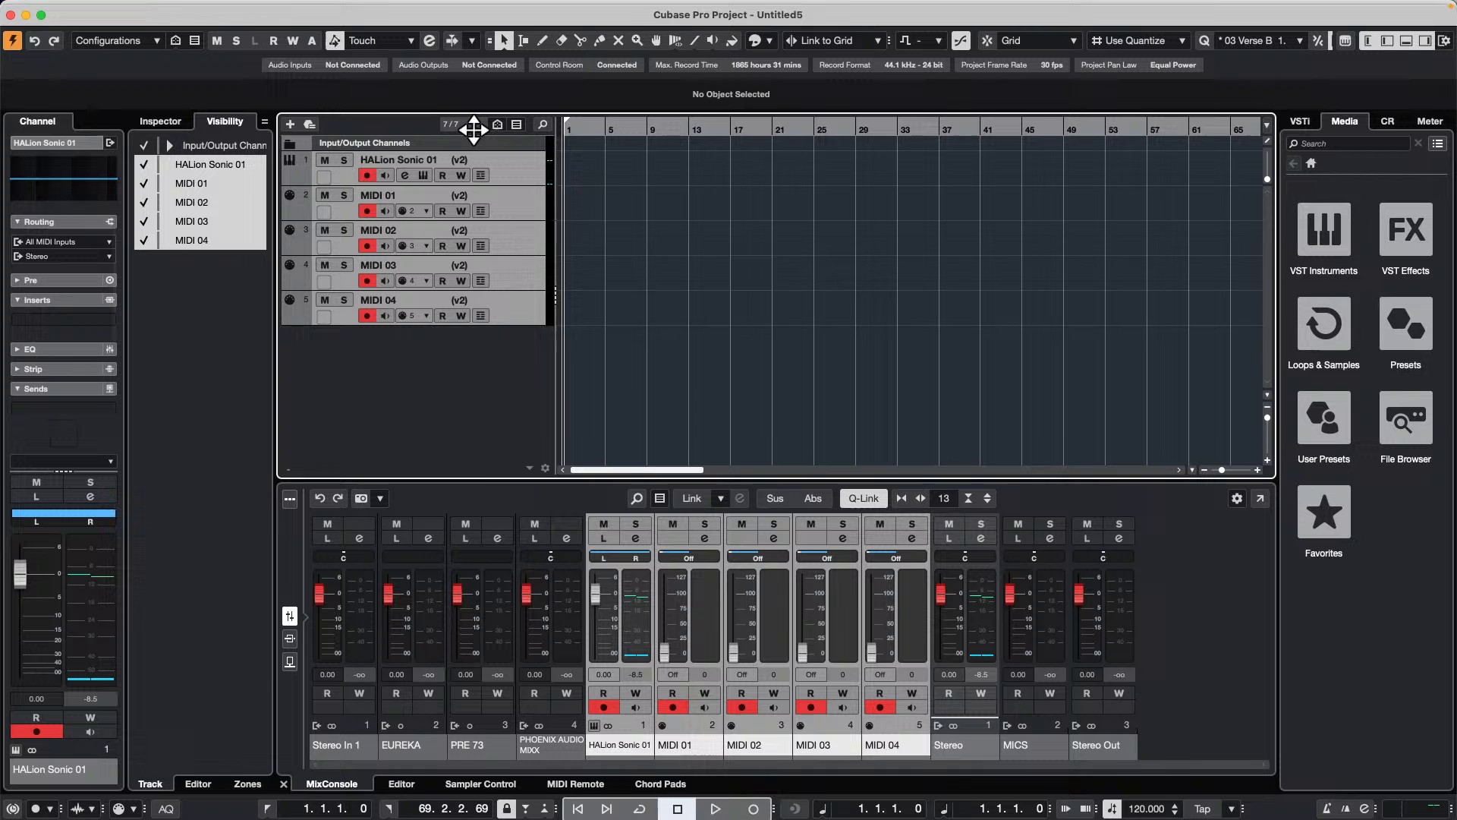
pyautogui.press('KP_Multiply')
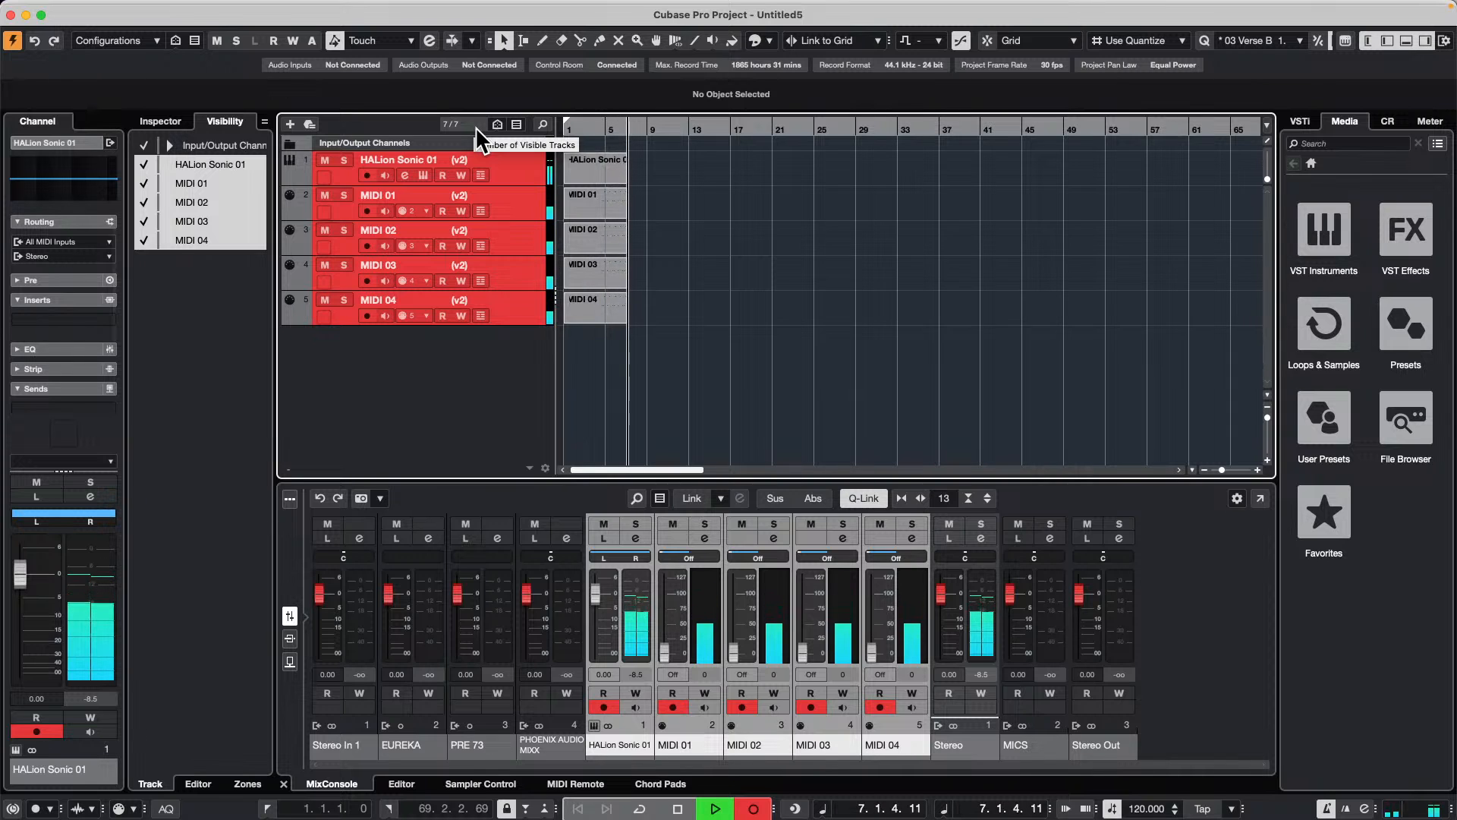
pyautogui.press('space')
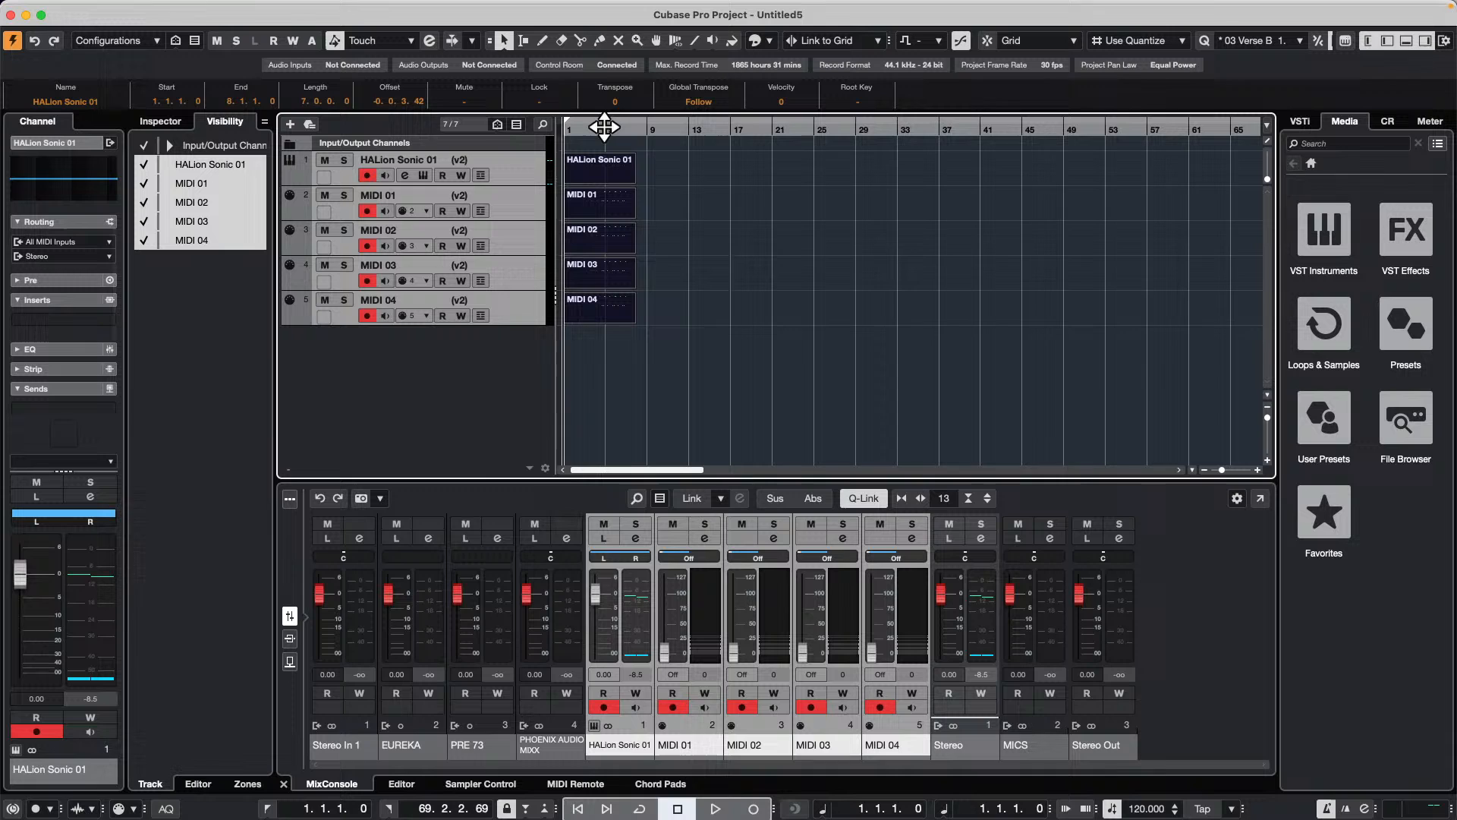
# Step: Add a third track version on all five tracks and record an eight-bar take into it
pyautogui.click(483, 156)
pyautogui.click(521, 190)
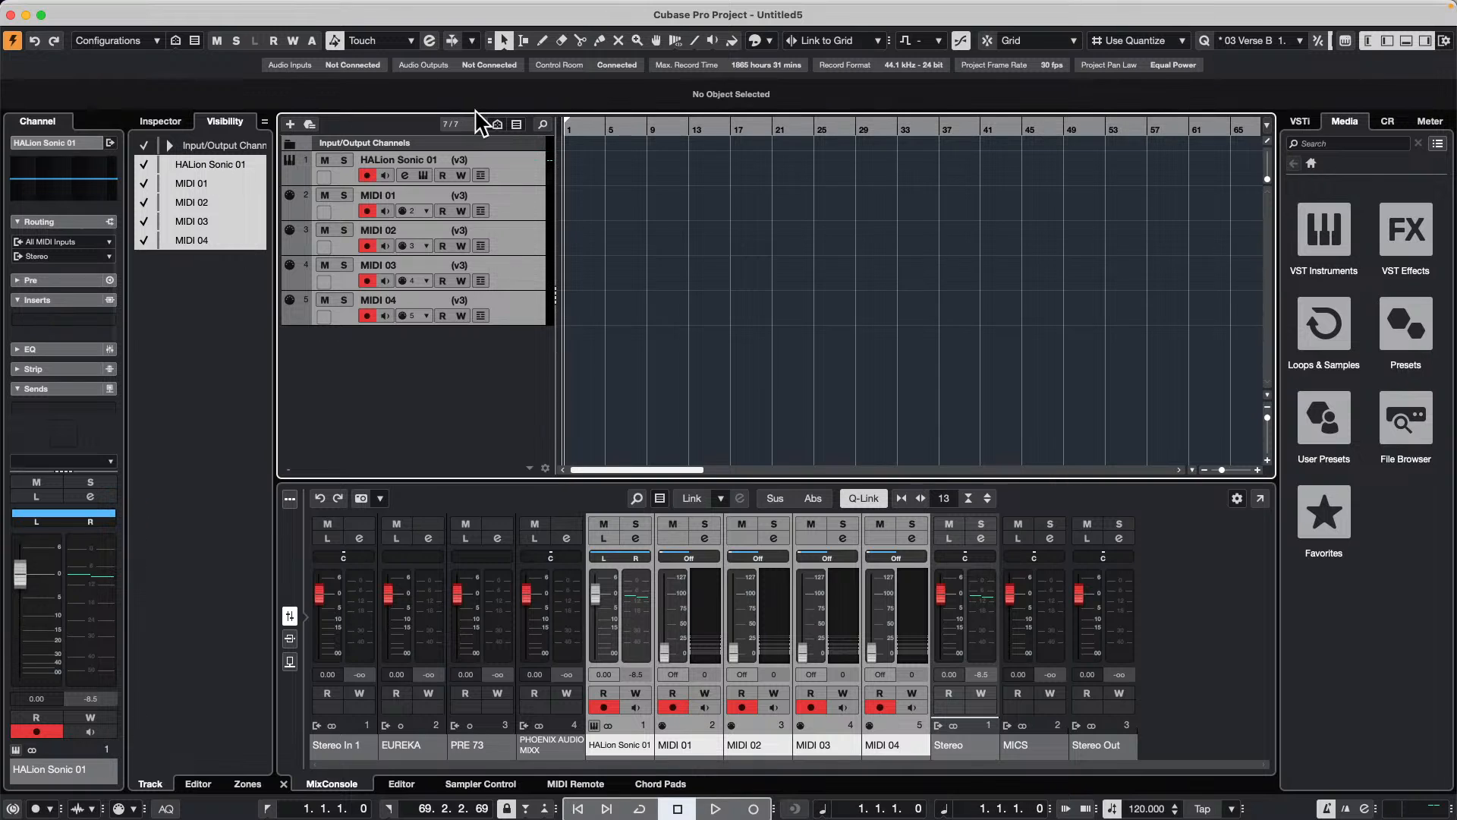
pyautogui.press('KP_Multiply')
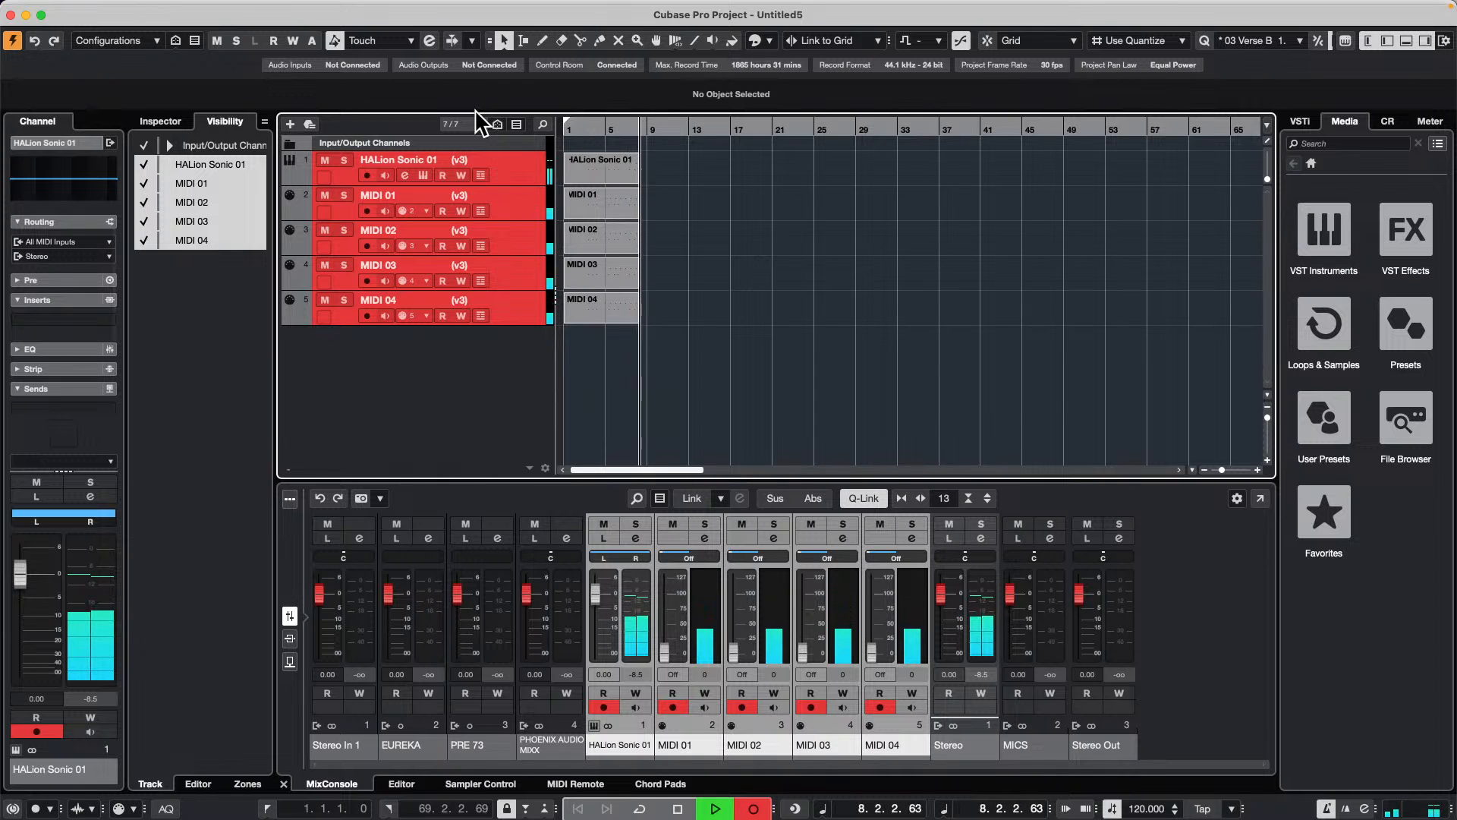
pyautogui.press('space')
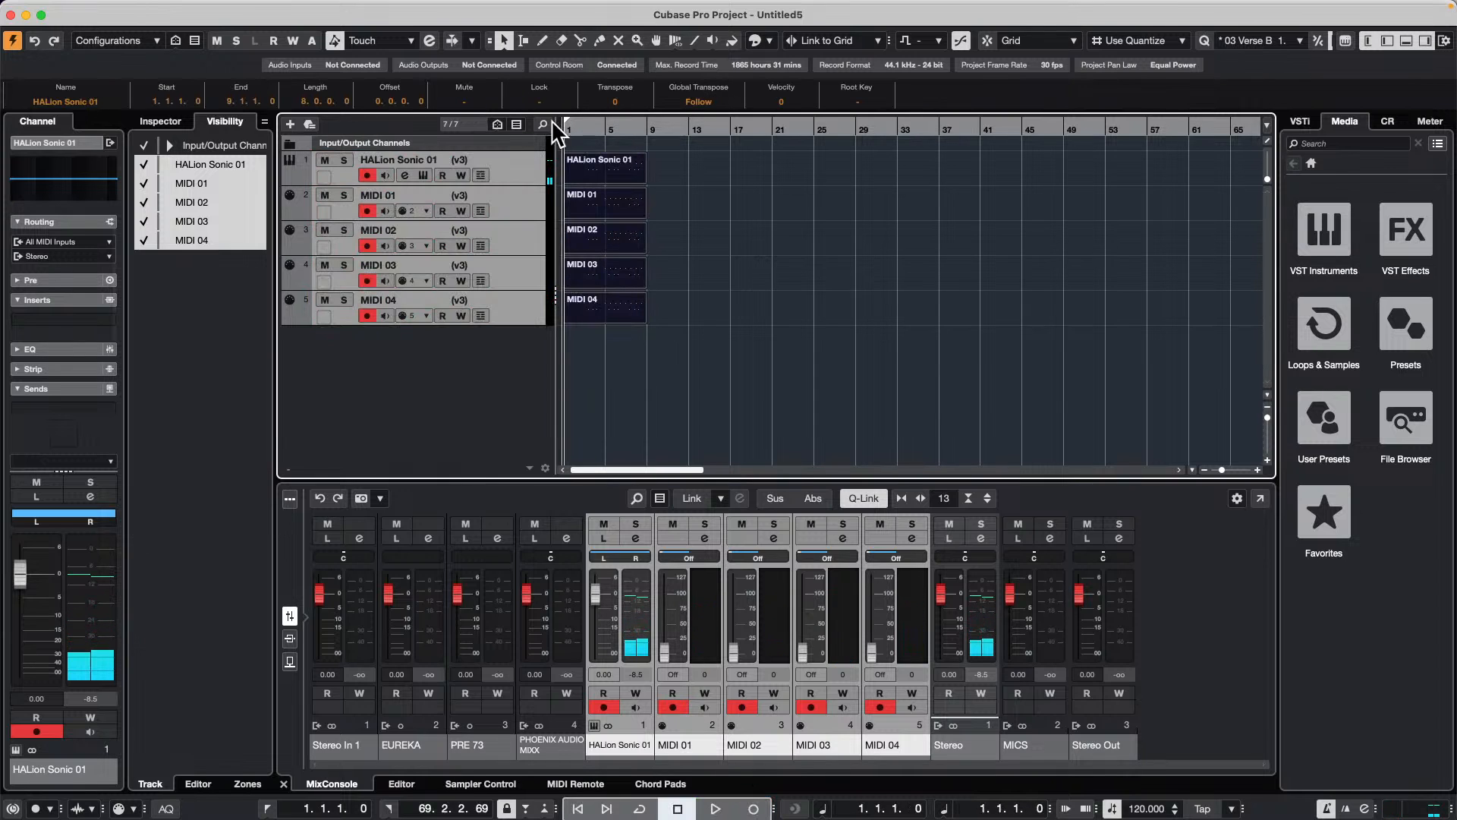
# Step: Compare the takes during playback by switching all five tracks to versions v2, v1 and v3
pyautogui.press('space')
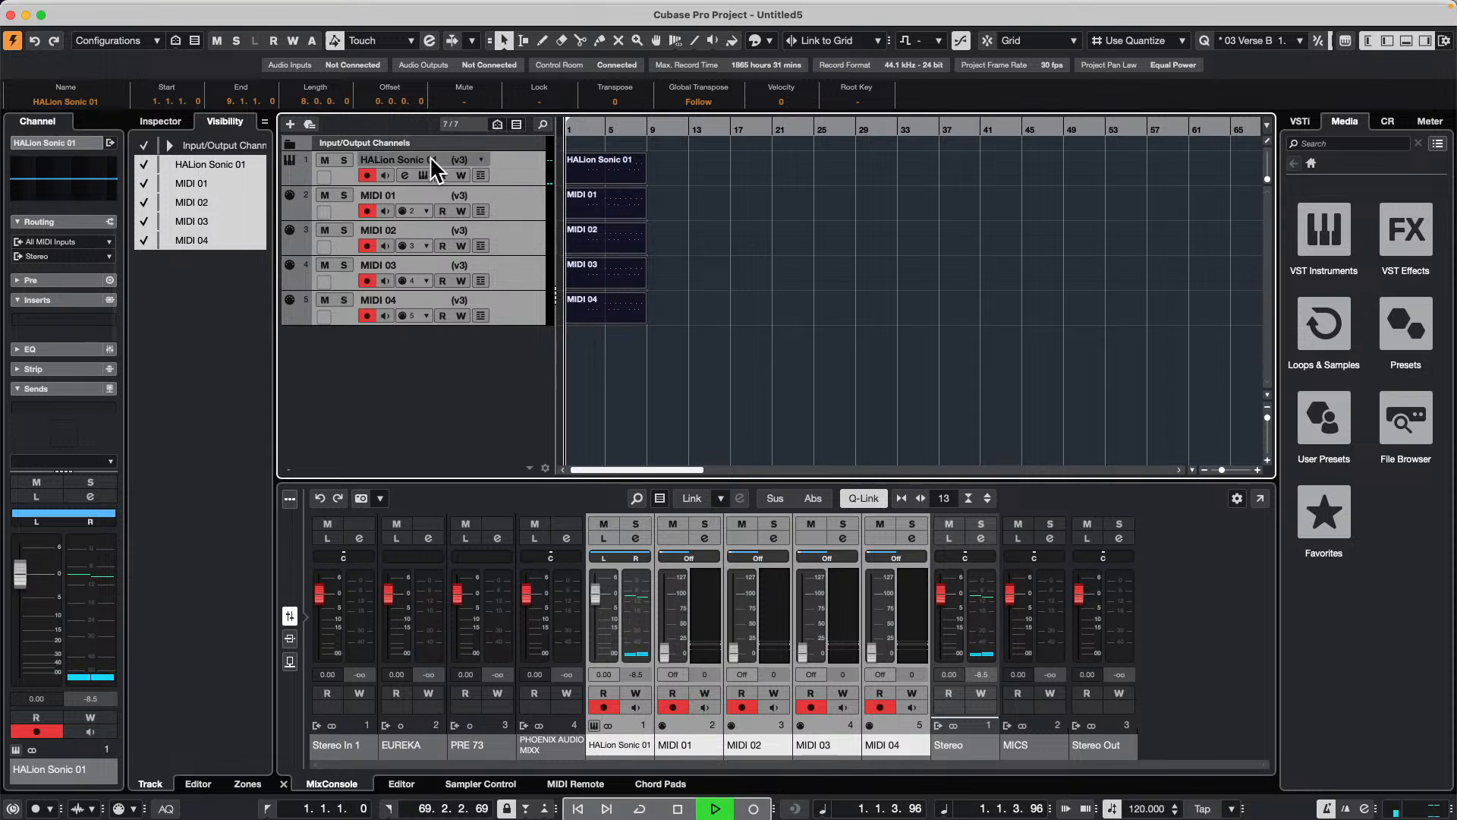
pyautogui.click(480, 162)
pyautogui.click(507, 150)
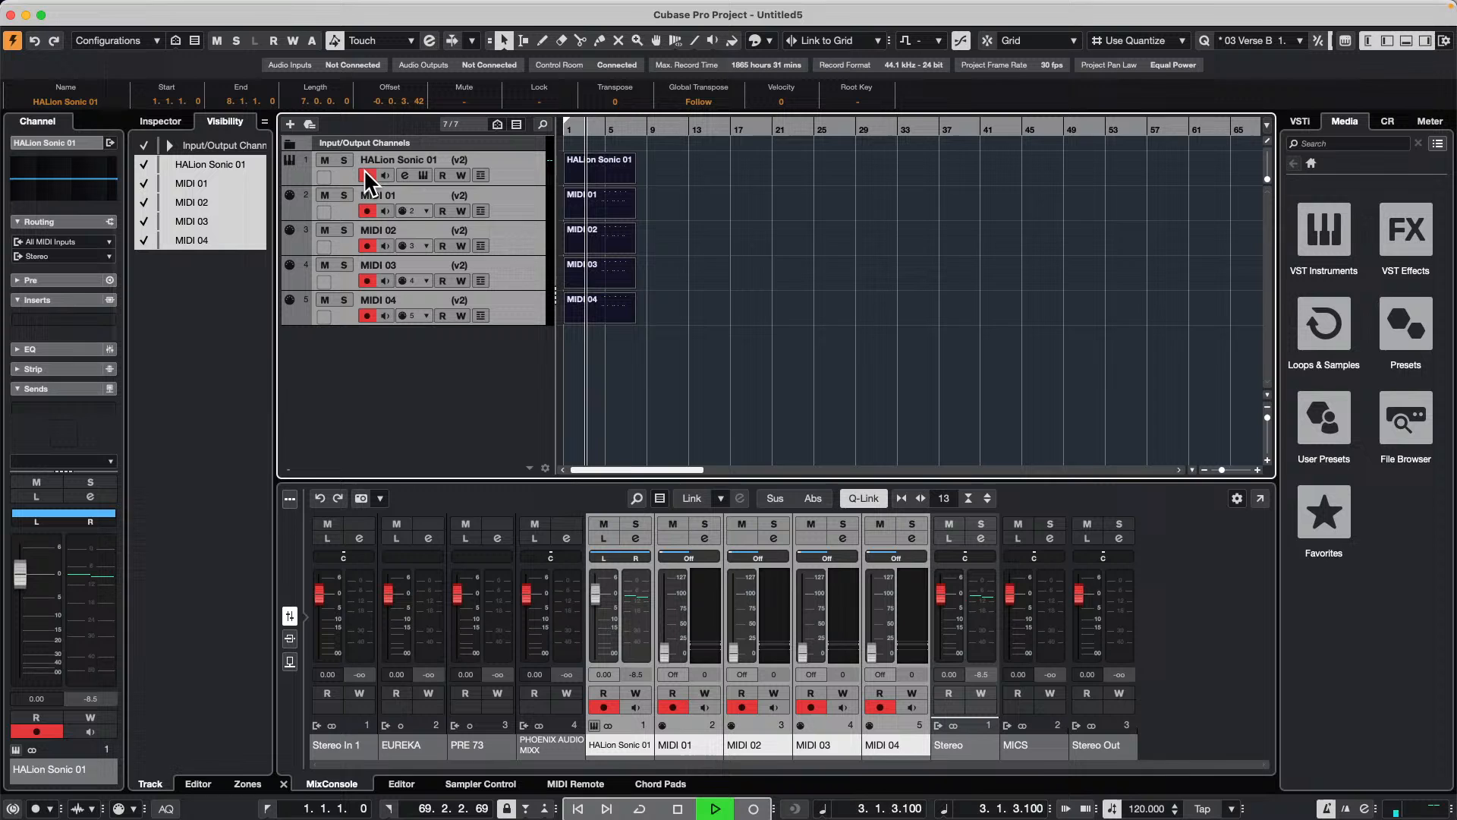
pyautogui.click(478, 155)
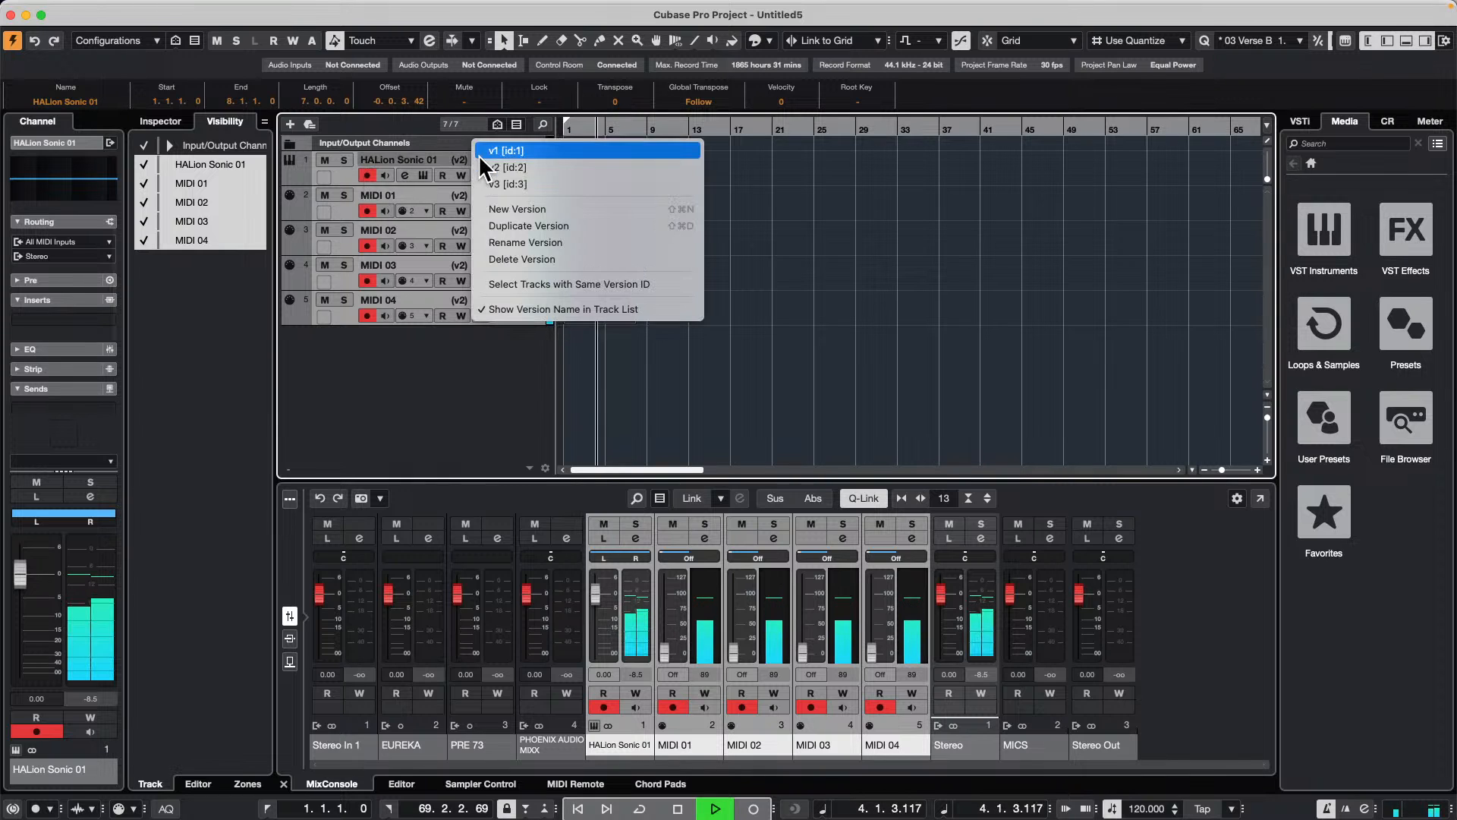
pyautogui.click(483, 149)
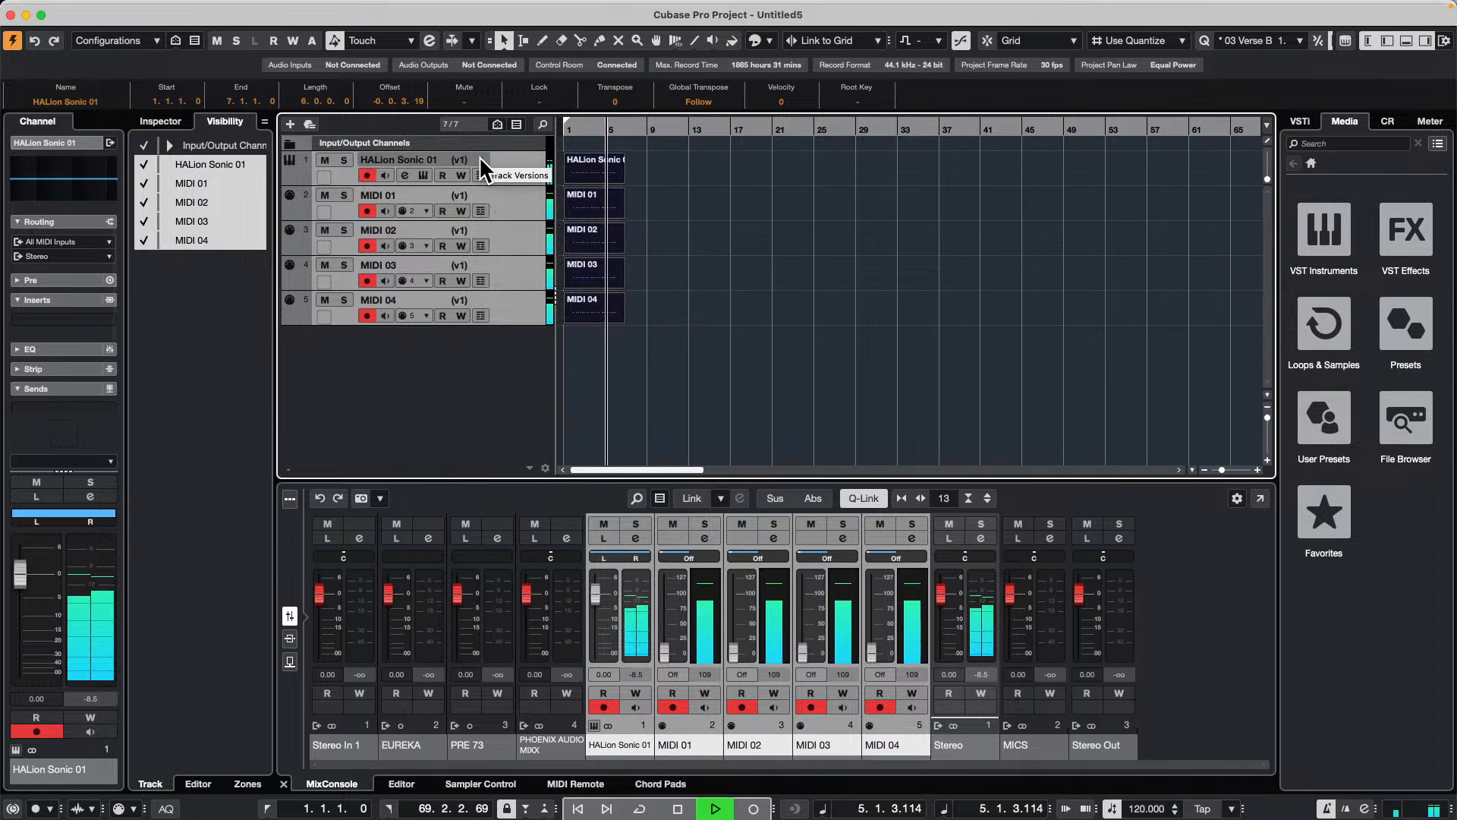
pyautogui.click(480, 156)
pyautogui.click(493, 200)
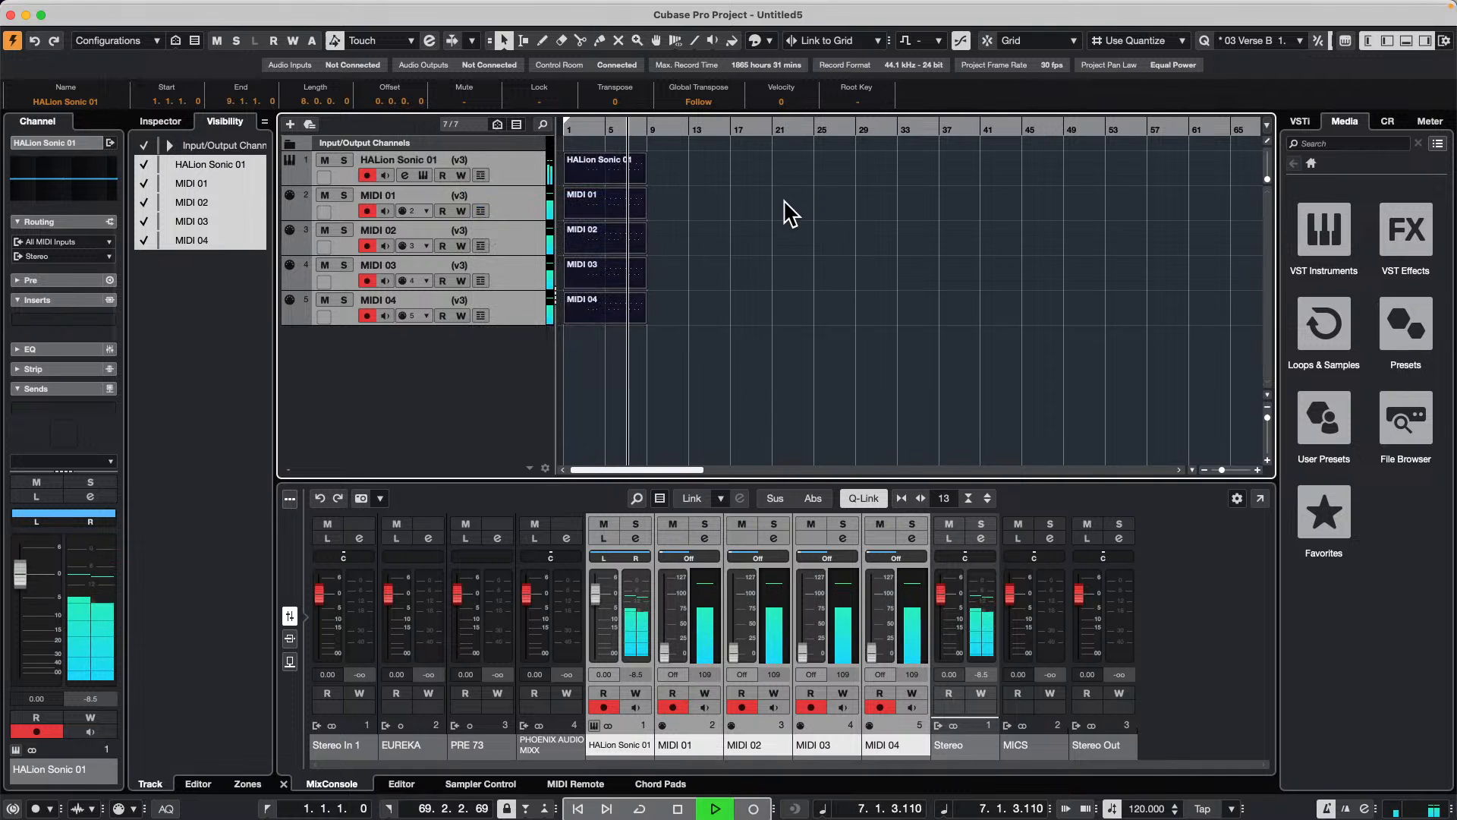
pyautogui.press('space')
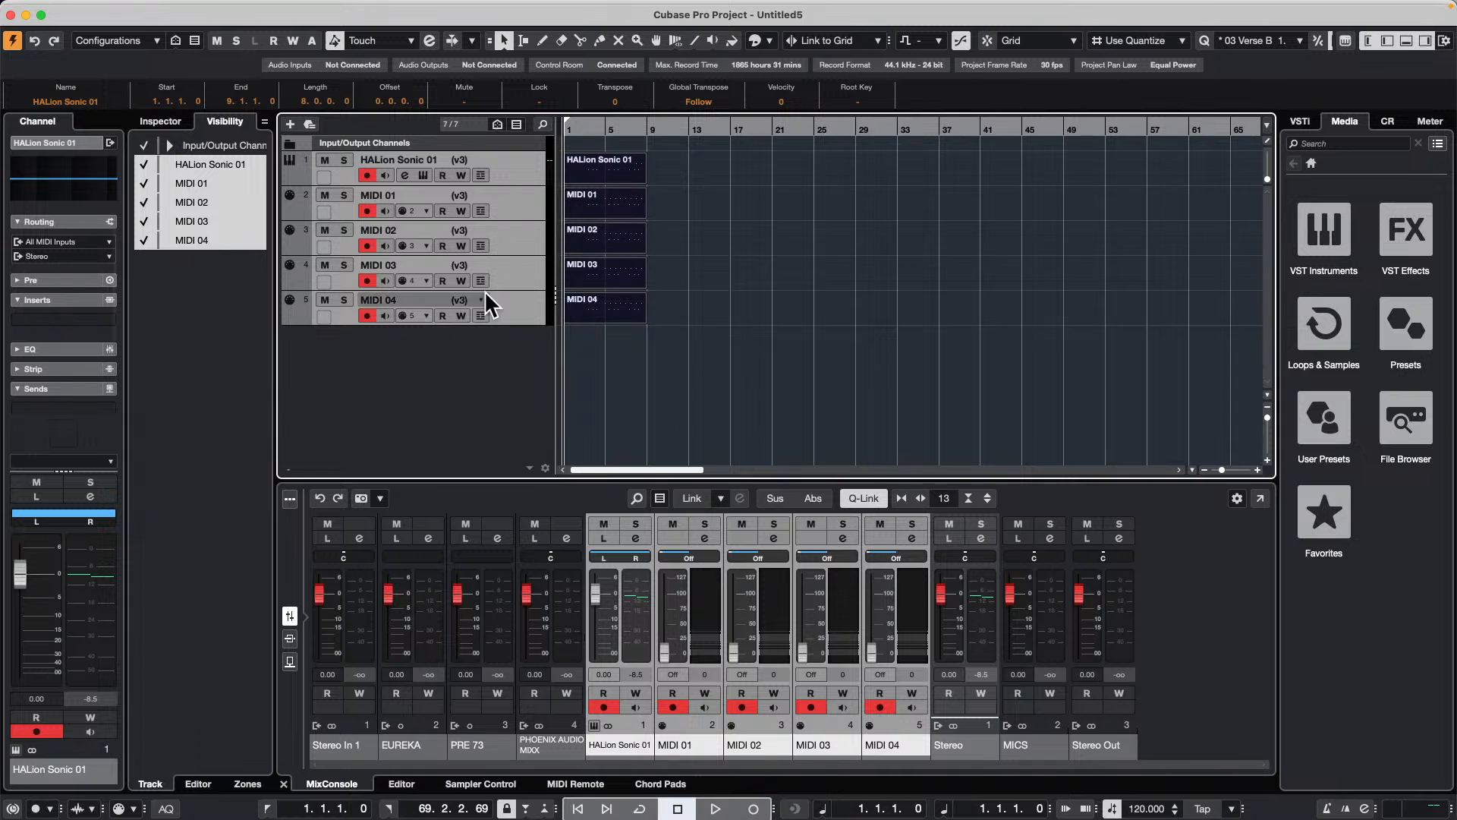
# Step: Switch all five tracks to version v1 and audition that take from the start
pyautogui.click(479, 155)
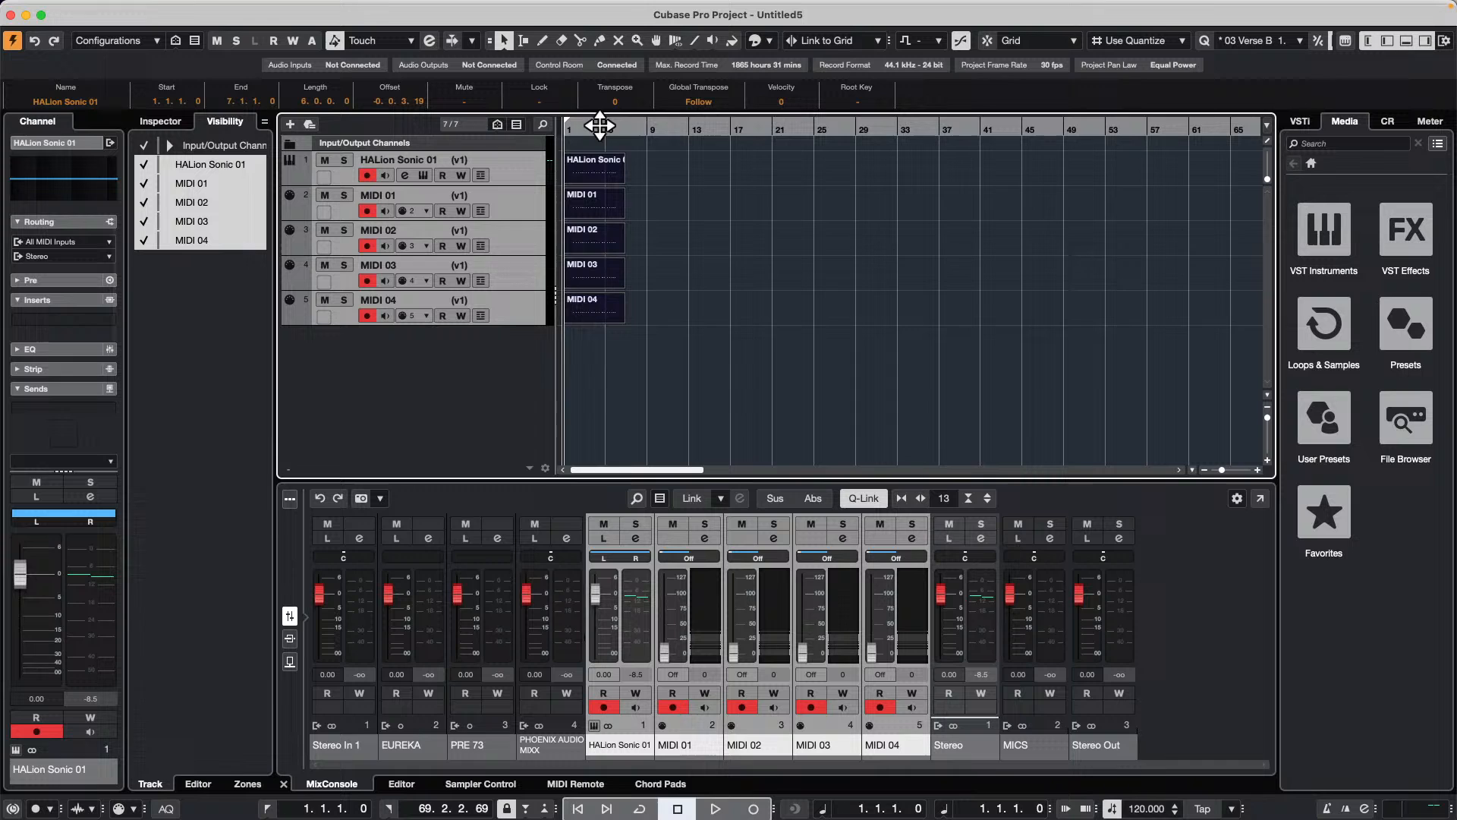
pyautogui.press('space')
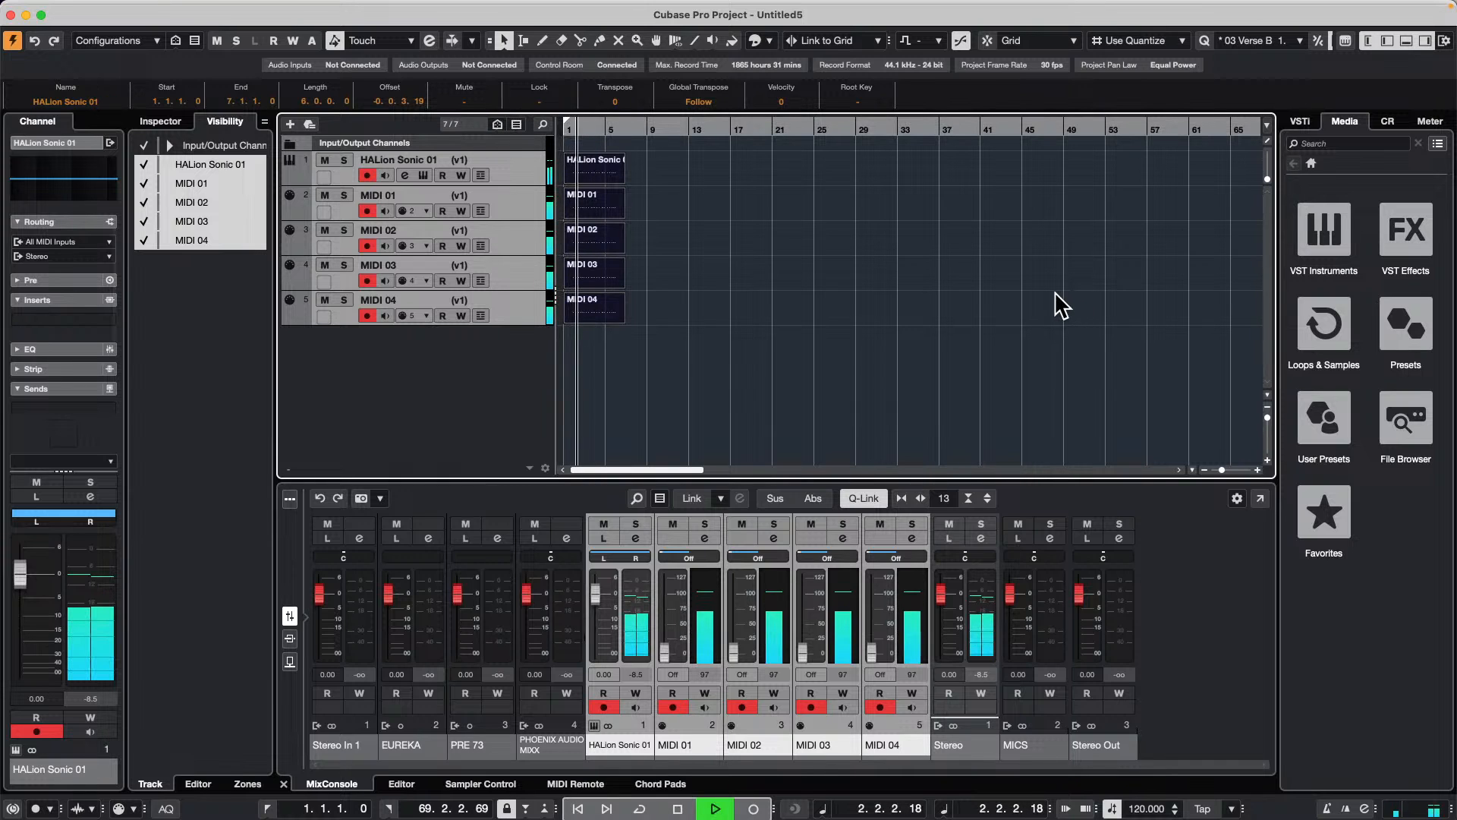
pyautogui.press('space')
# Step: Switch all selected tracks to version v2 through MIDI 01, then restore version v1
pyautogui.click(475, 190)
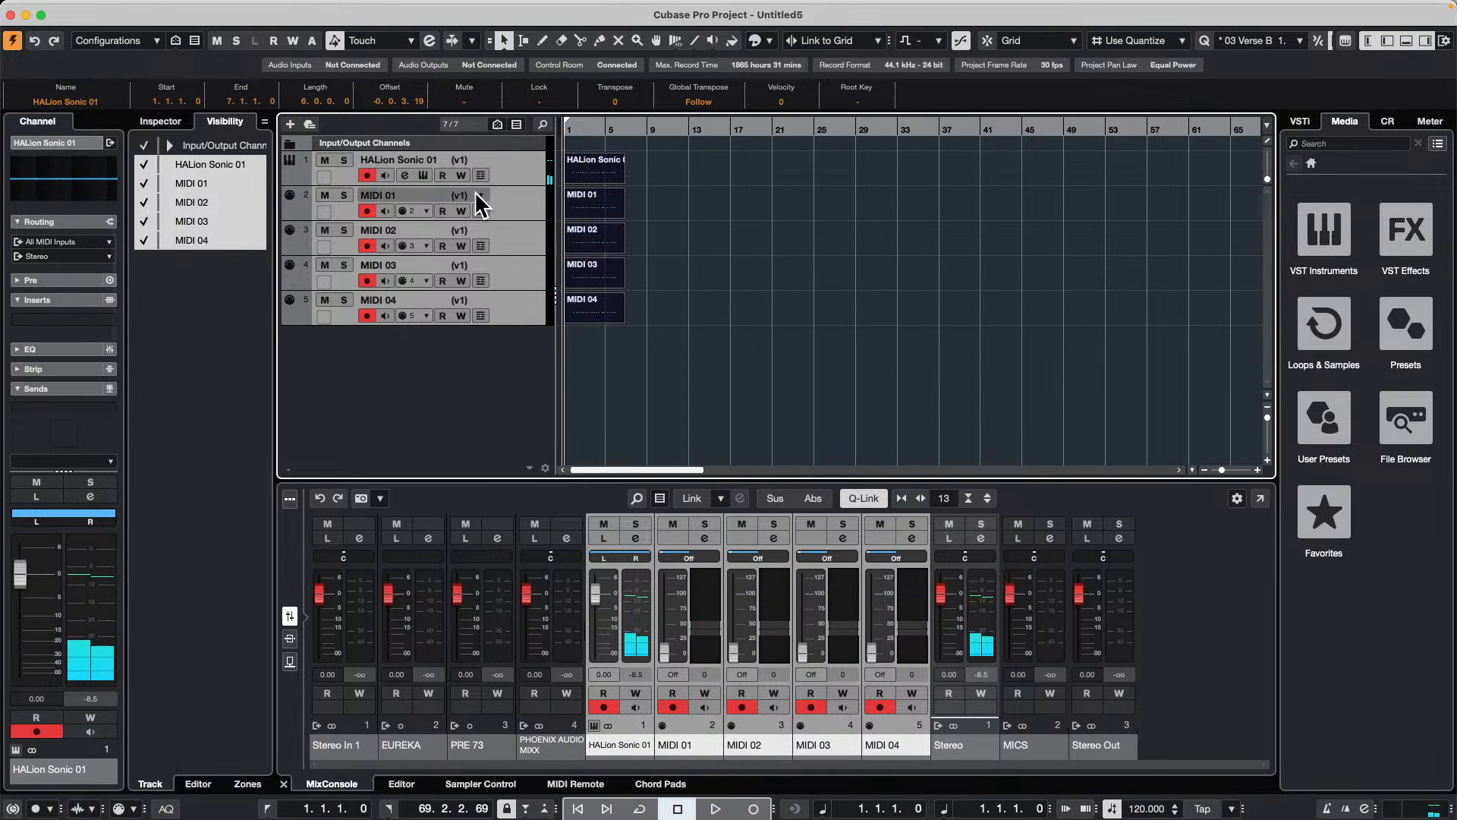
pyautogui.click(480, 190)
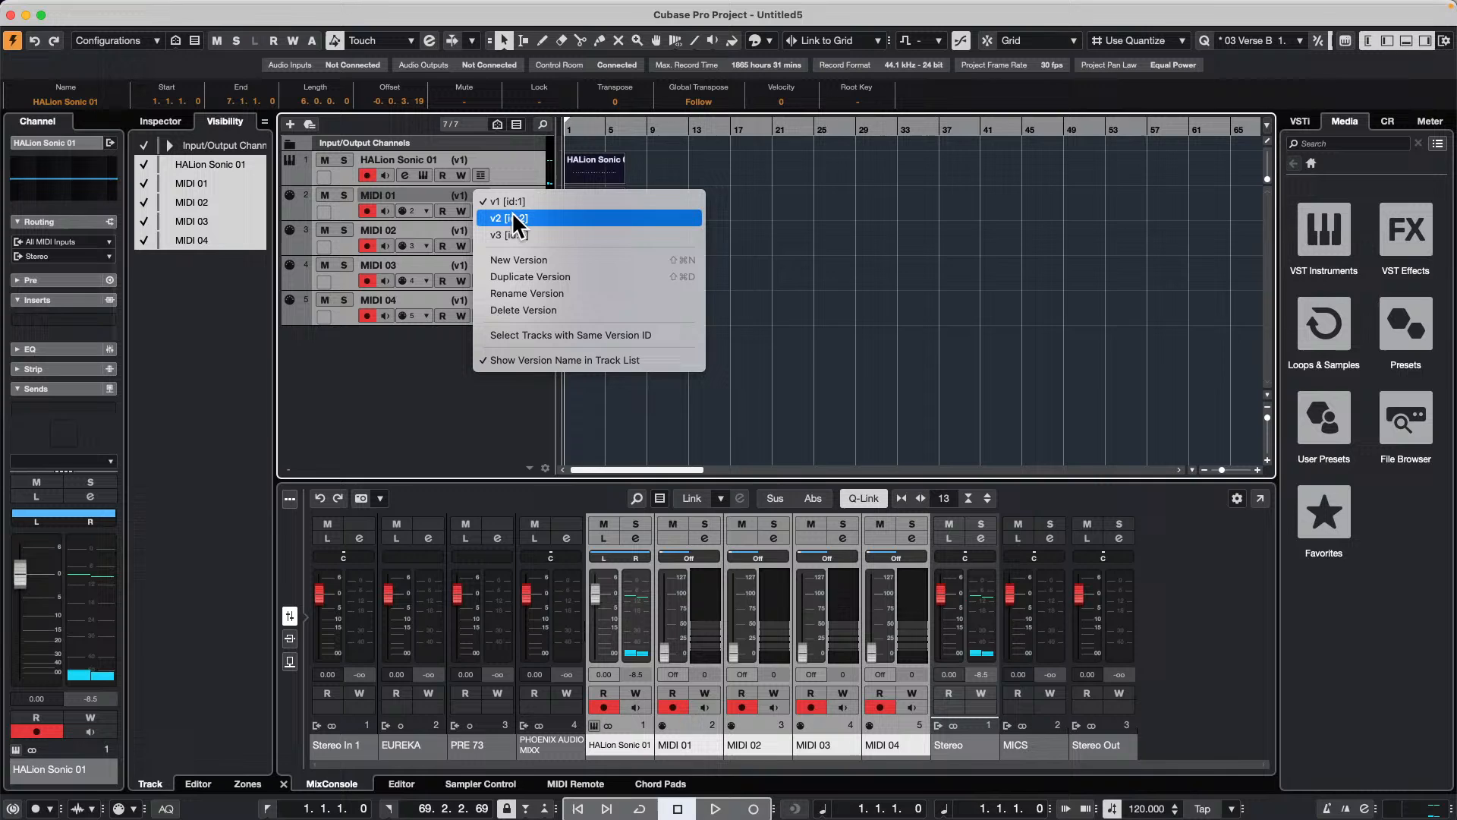
pyautogui.click(512, 214)
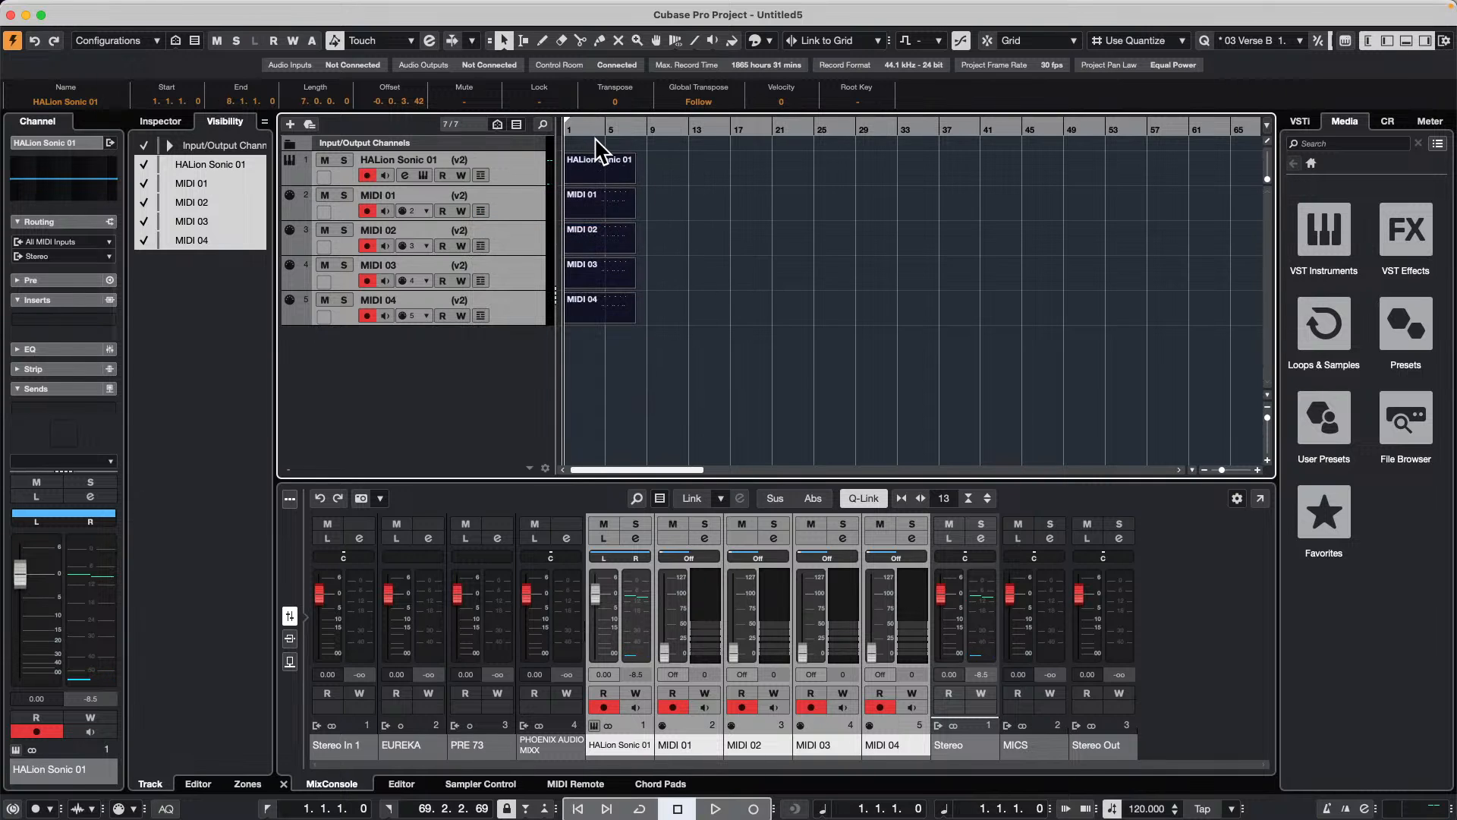
pyautogui.press('super+shift+g')
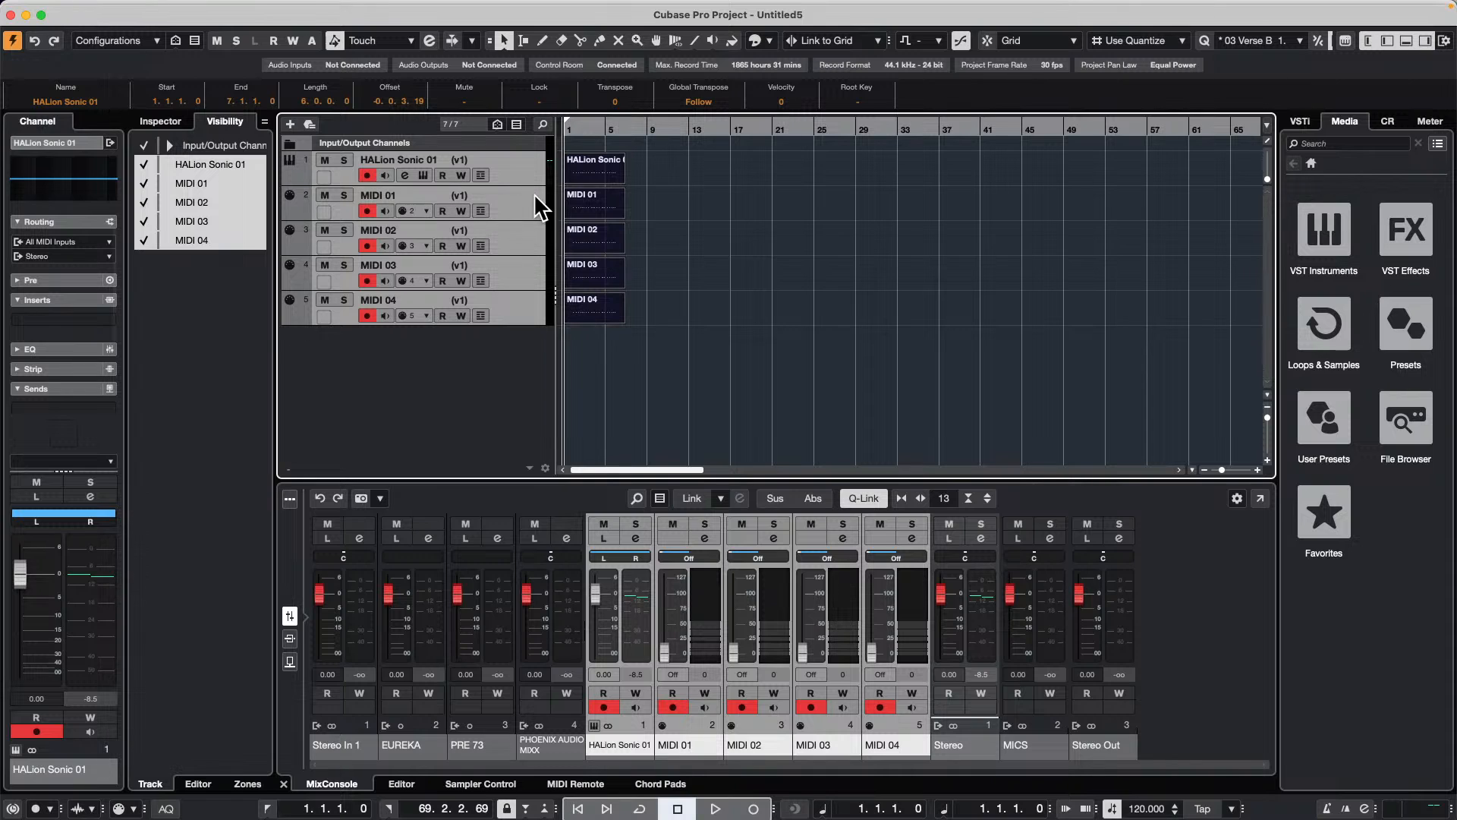
# Step: Switch only the MIDI 01 track to version v2 and audition the combination with its record arming off
pyautogui.click(665, 225)
pyautogui.click(529, 216)
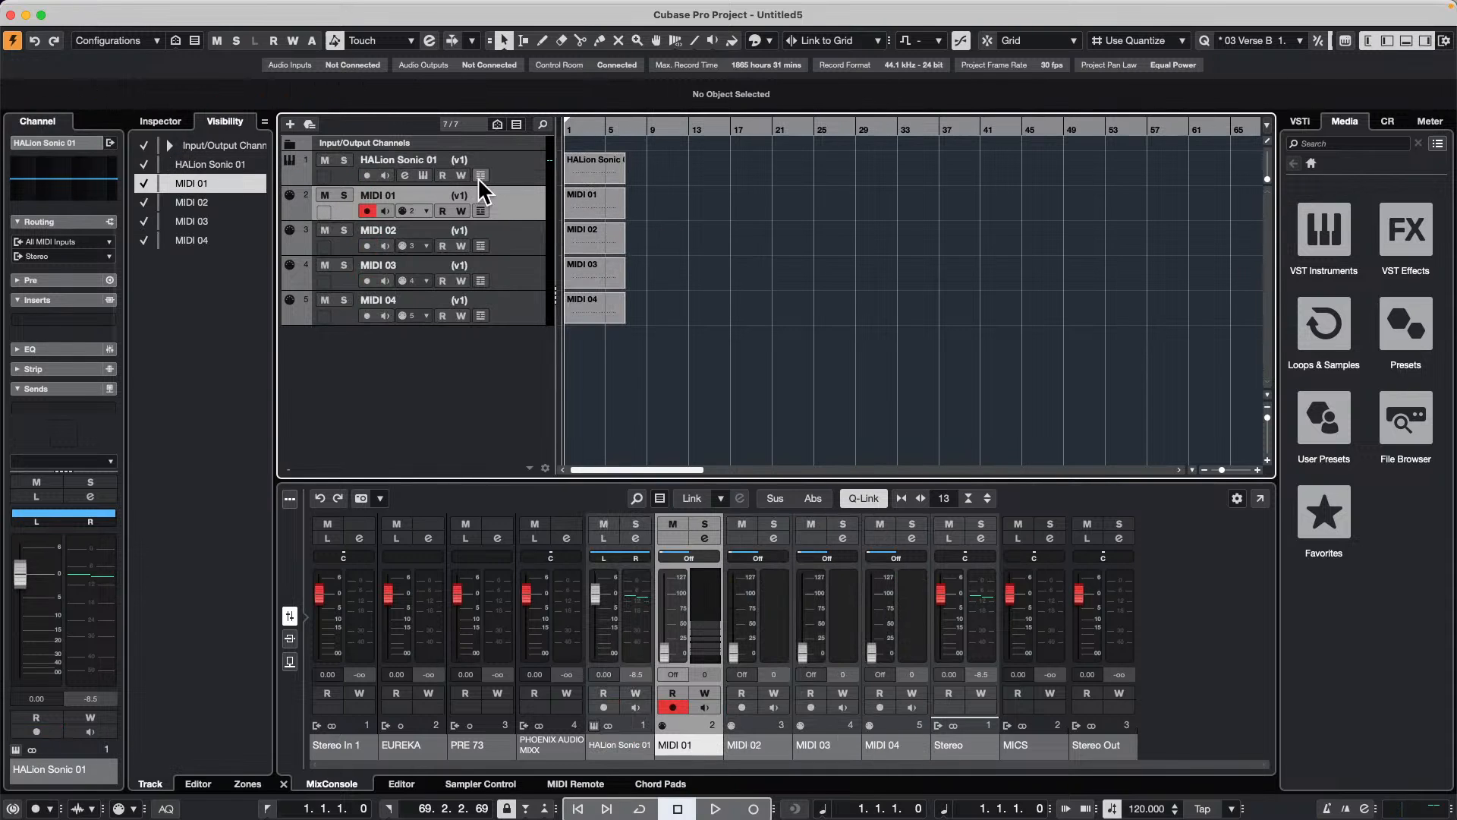
pyautogui.click(486, 194)
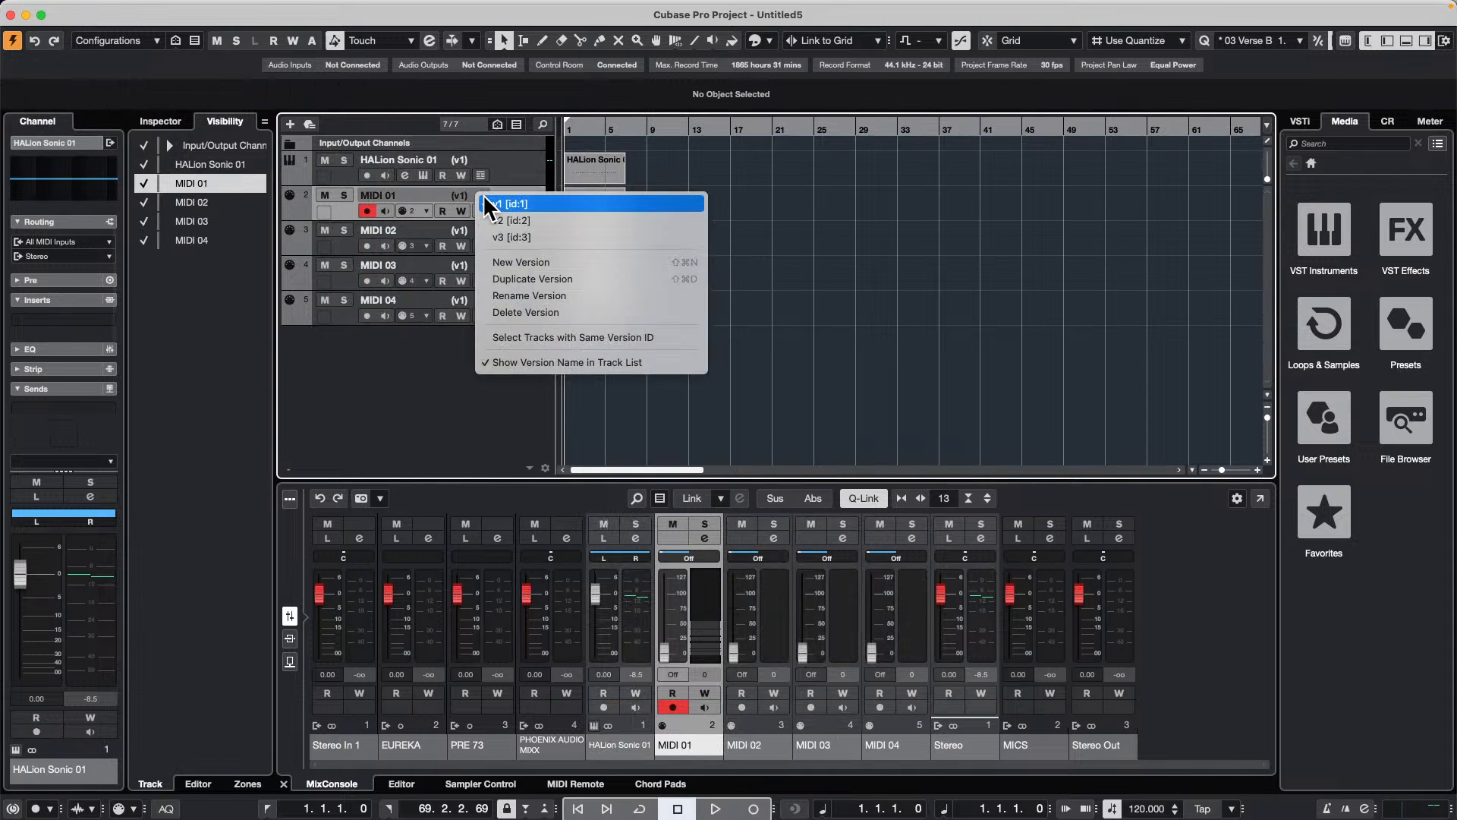
pyautogui.click(544, 221)
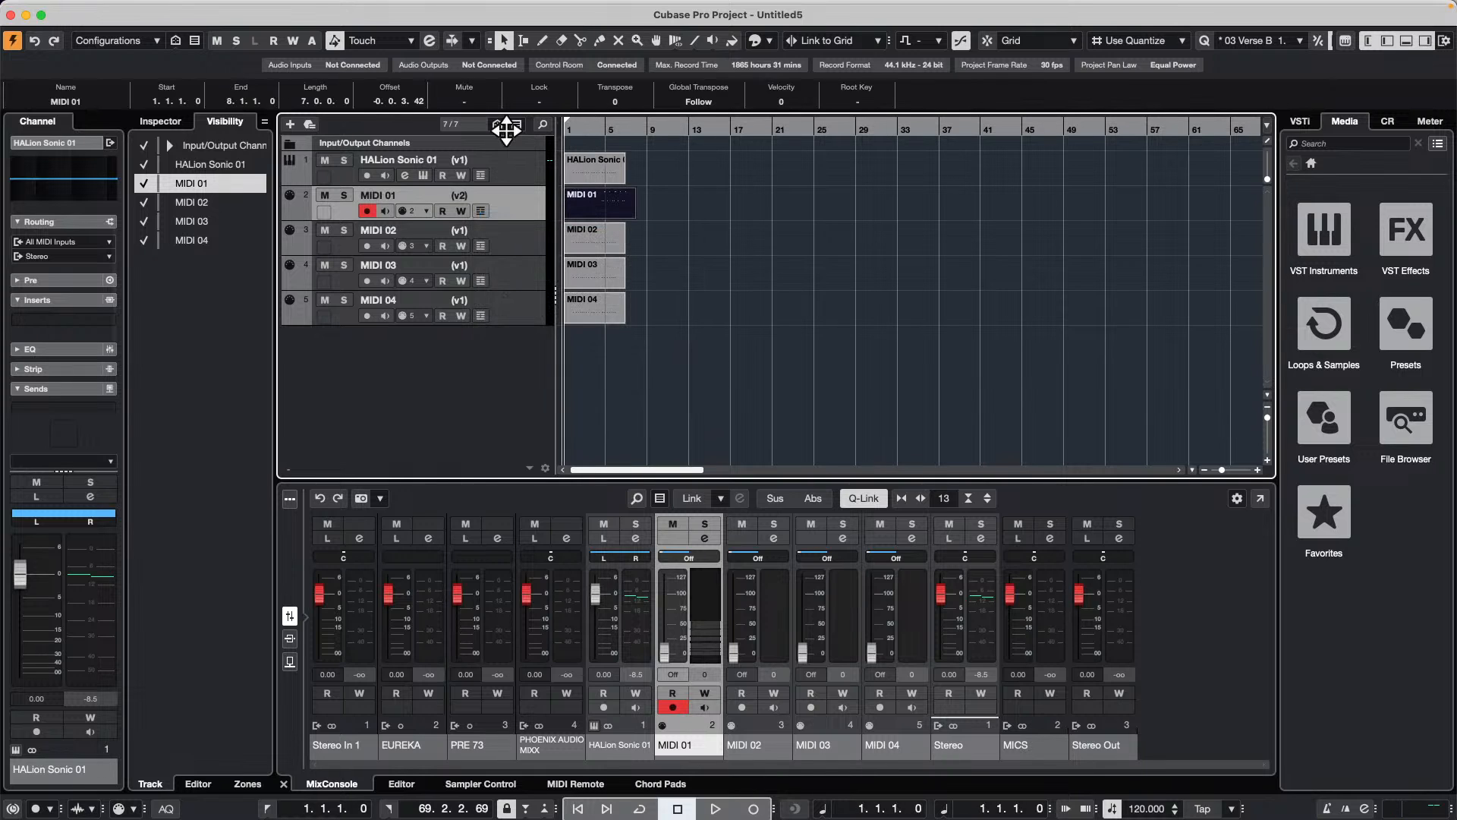
pyautogui.press('space')
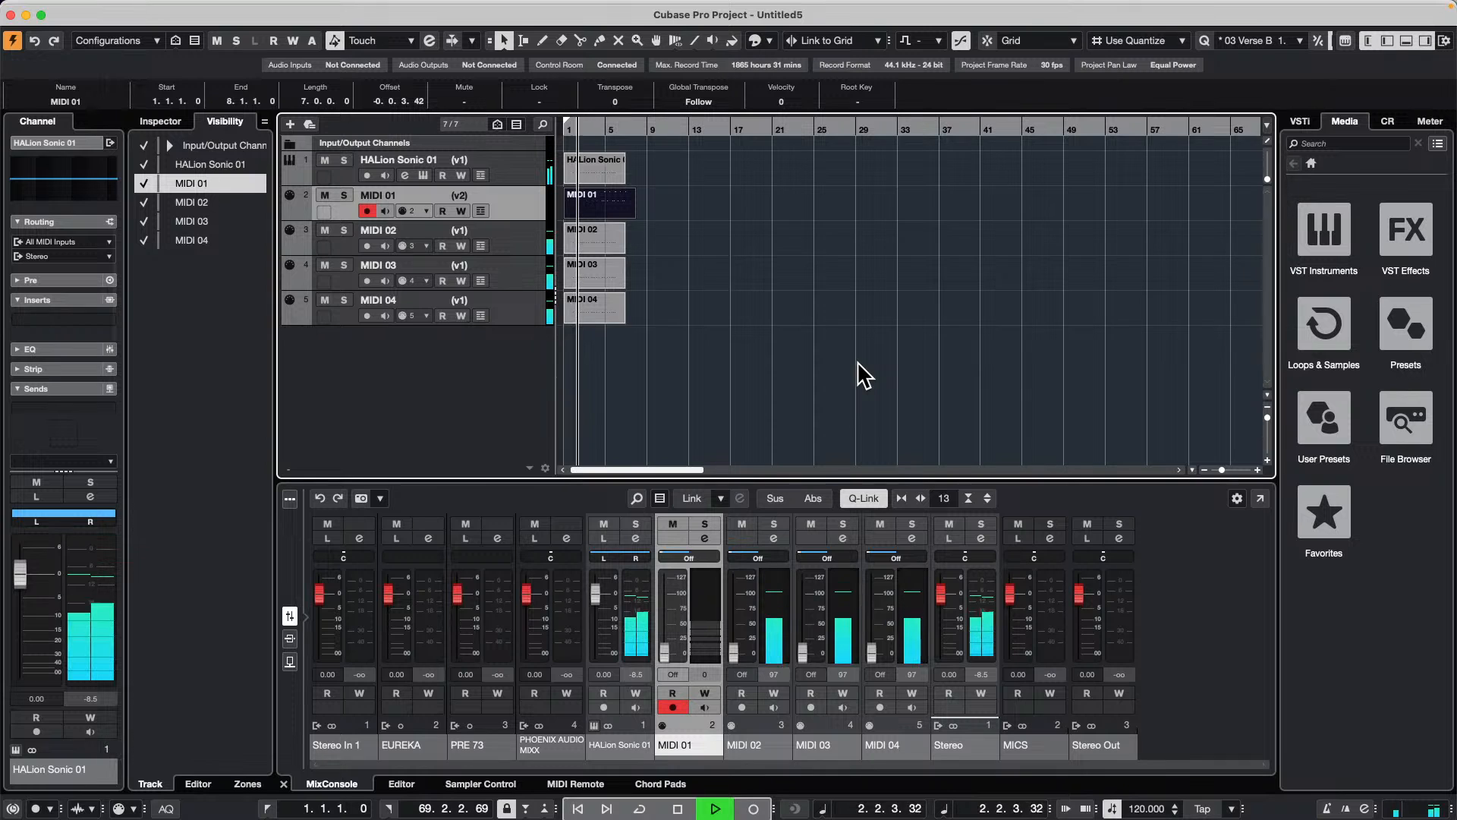
pyautogui.click(364, 209)
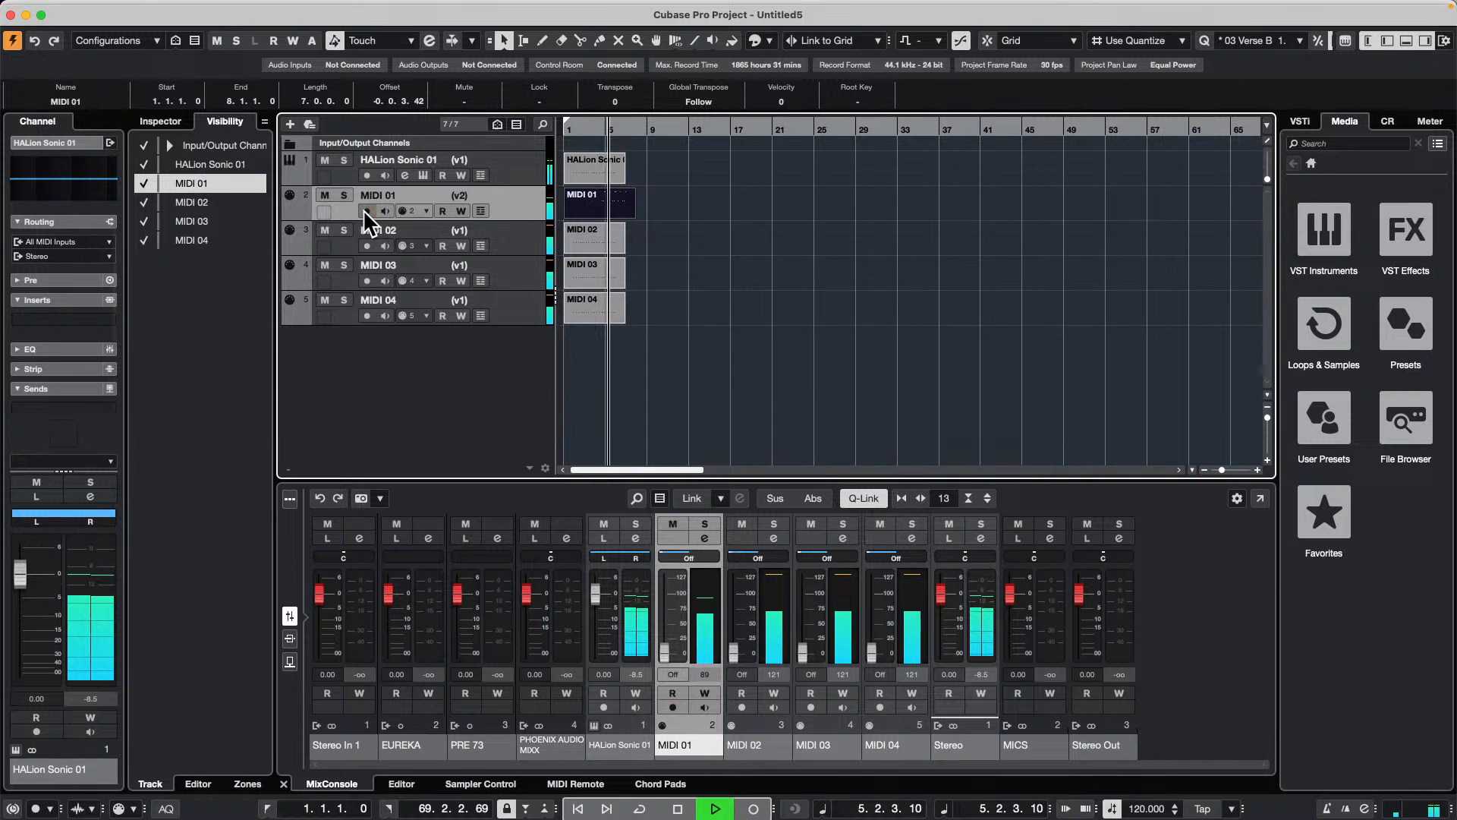
# Step: Switch only the HALion Sonic 01 track to version v3 and audition the combined takes from the start
pyautogui.press('space')
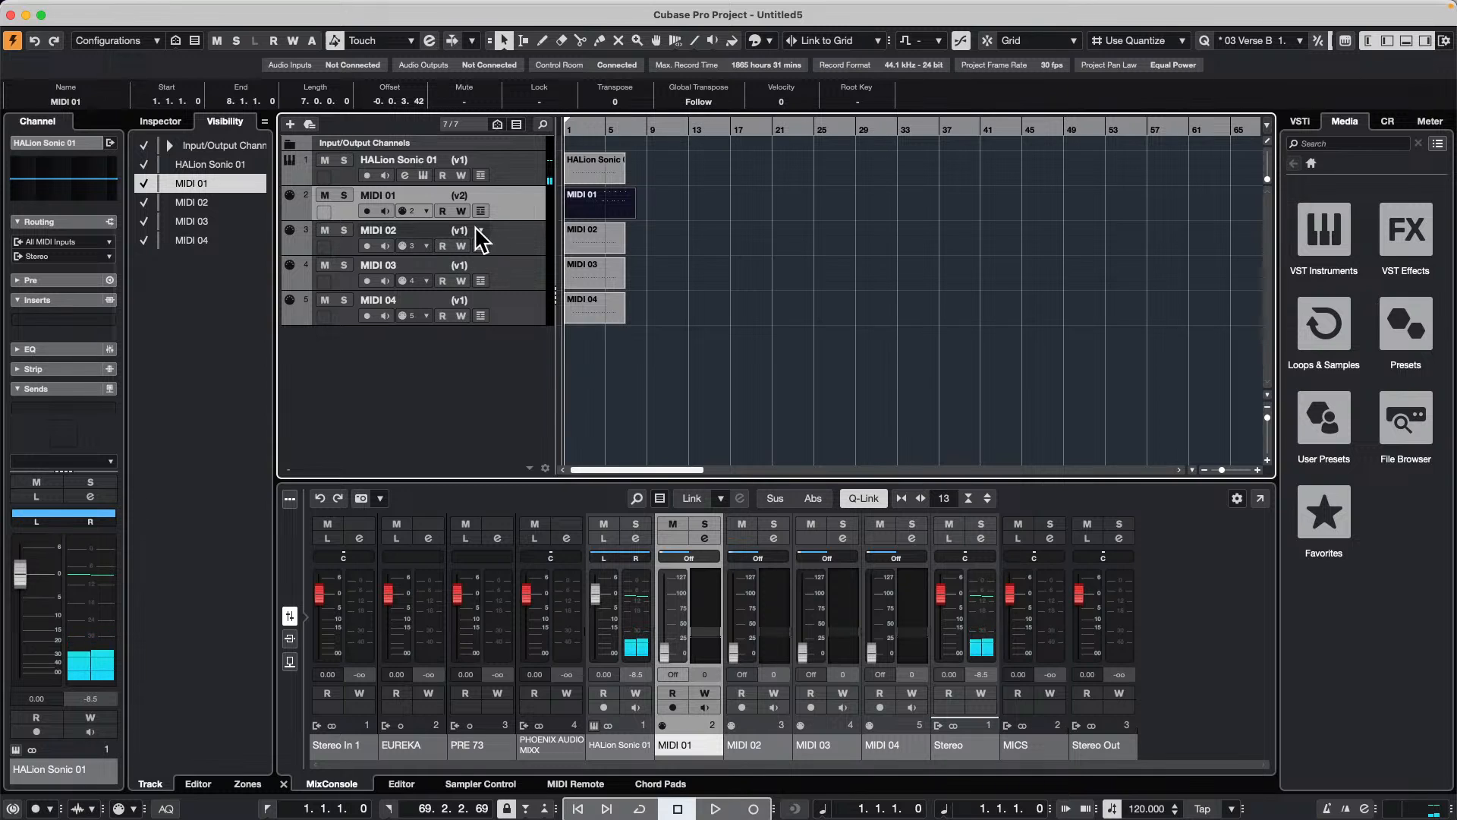
pyautogui.click(478, 227)
pyautogui.click(478, 152)
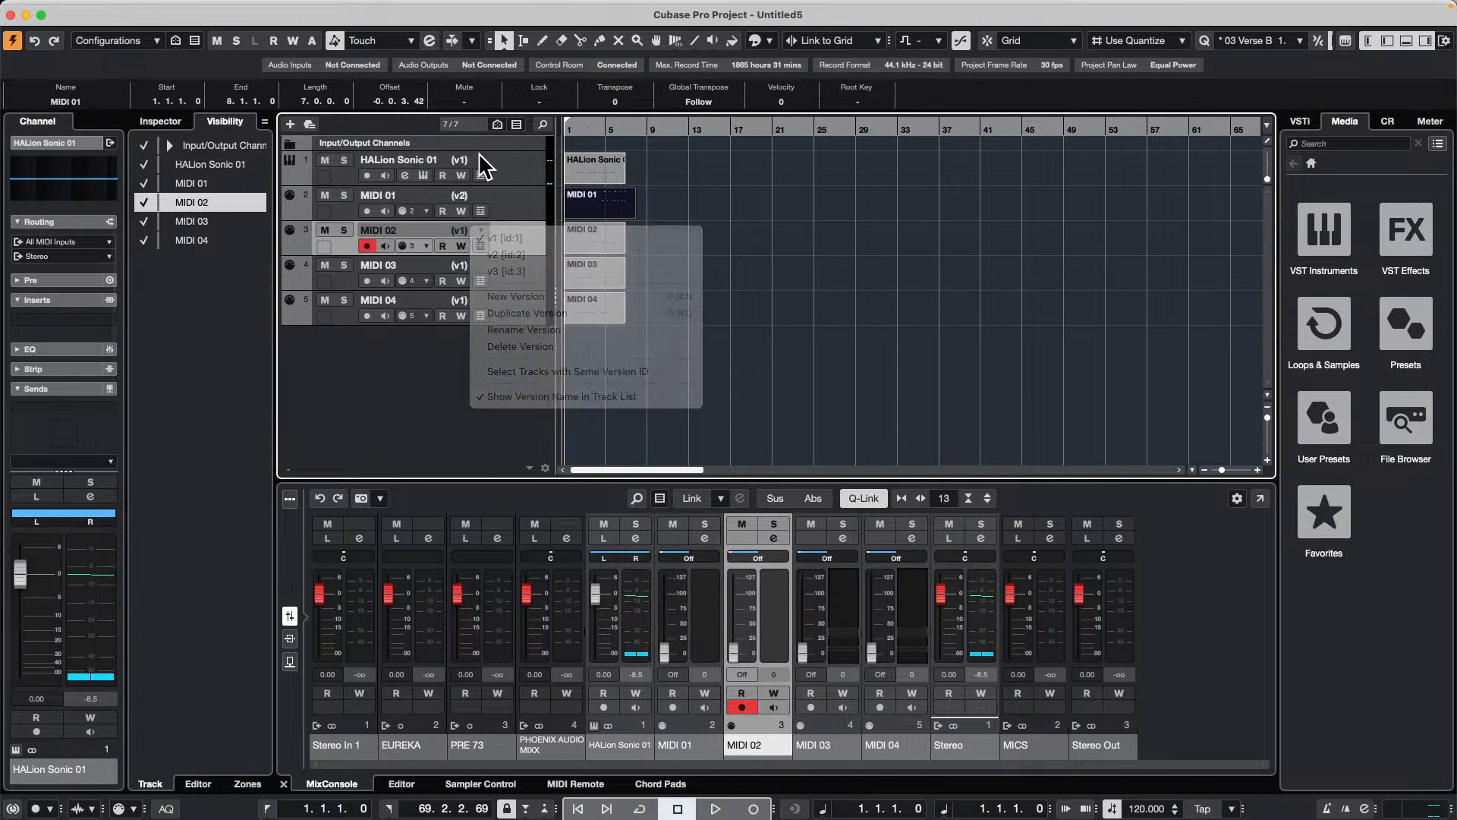
pyautogui.click(480, 155)
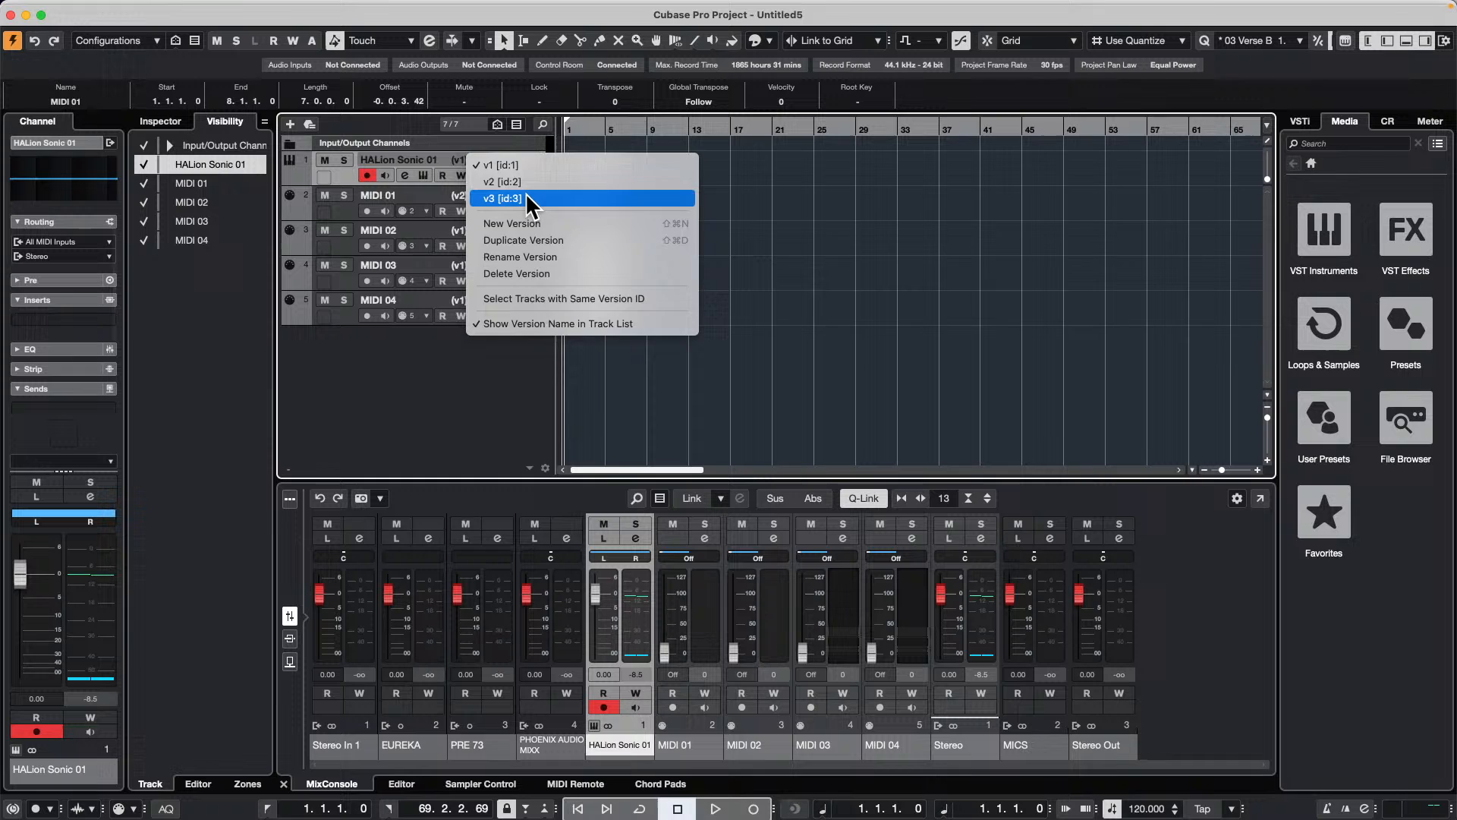
pyautogui.click(529, 199)
pyautogui.moveTo(577, 123)
pyautogui.mouseDown()
pyautogui.moveTo(589, 127)
pyautogui.moveTo(576, 128)
pyautogui.mouseUp()
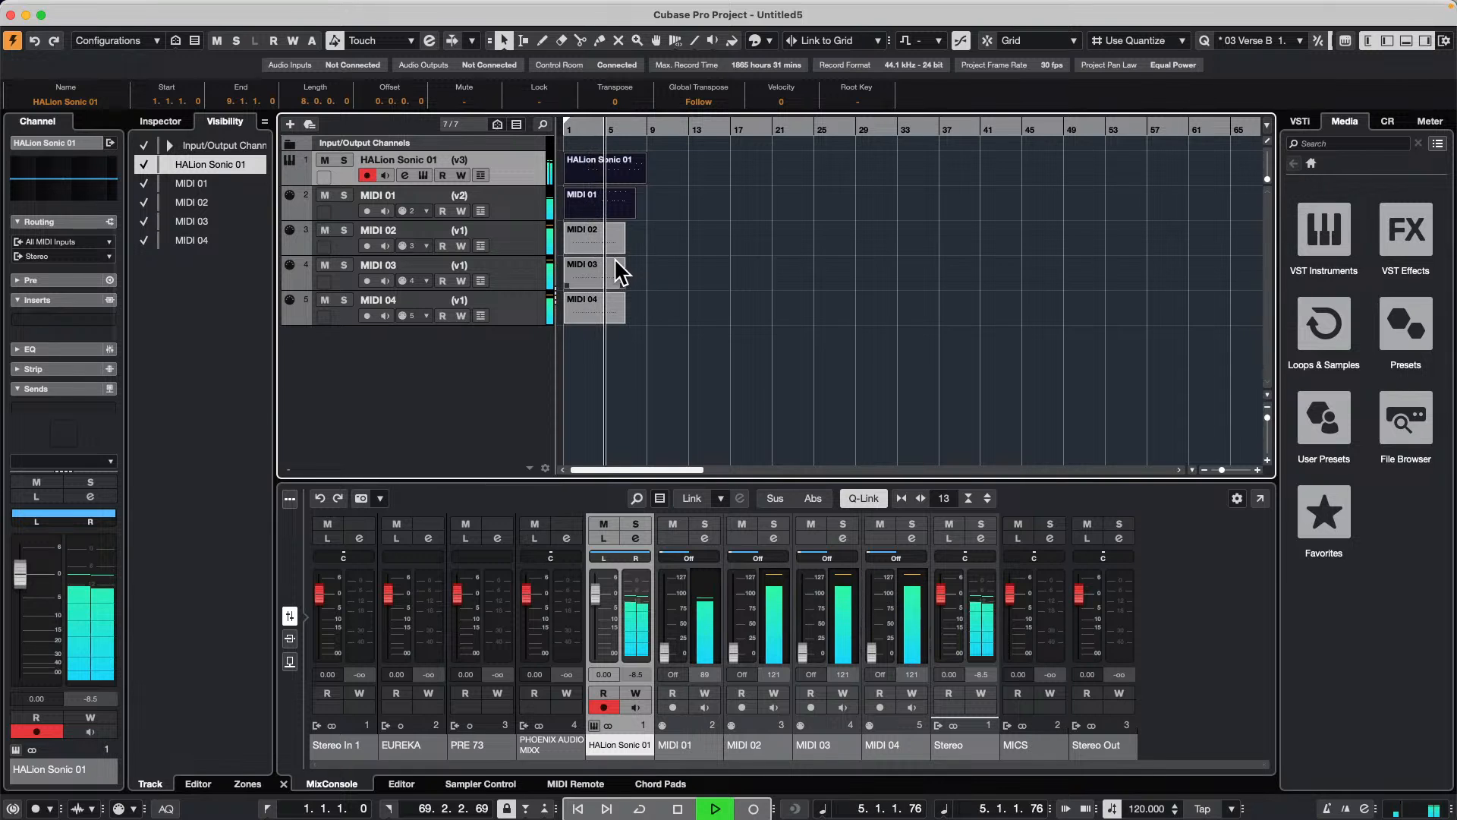
pyautogui.press('space')
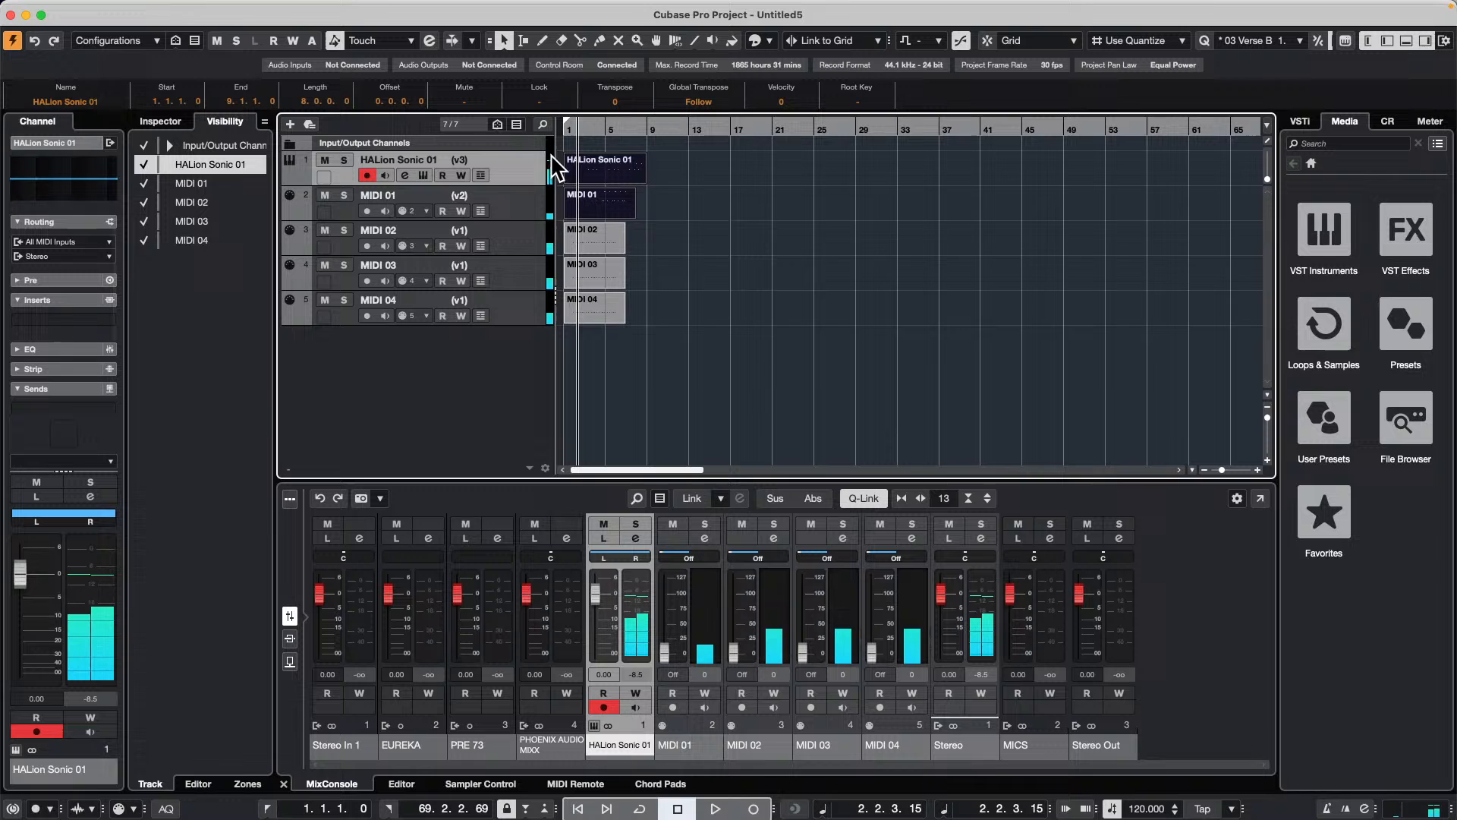
# Step: Select all five tracks, apply Select Tracks with Same Version ID from HALion Sonic 01, and audition the mixed versions
pyautogui.keyDown('shift'); pyautogui.click(521, 314); pyautogui.keyUp('shift')
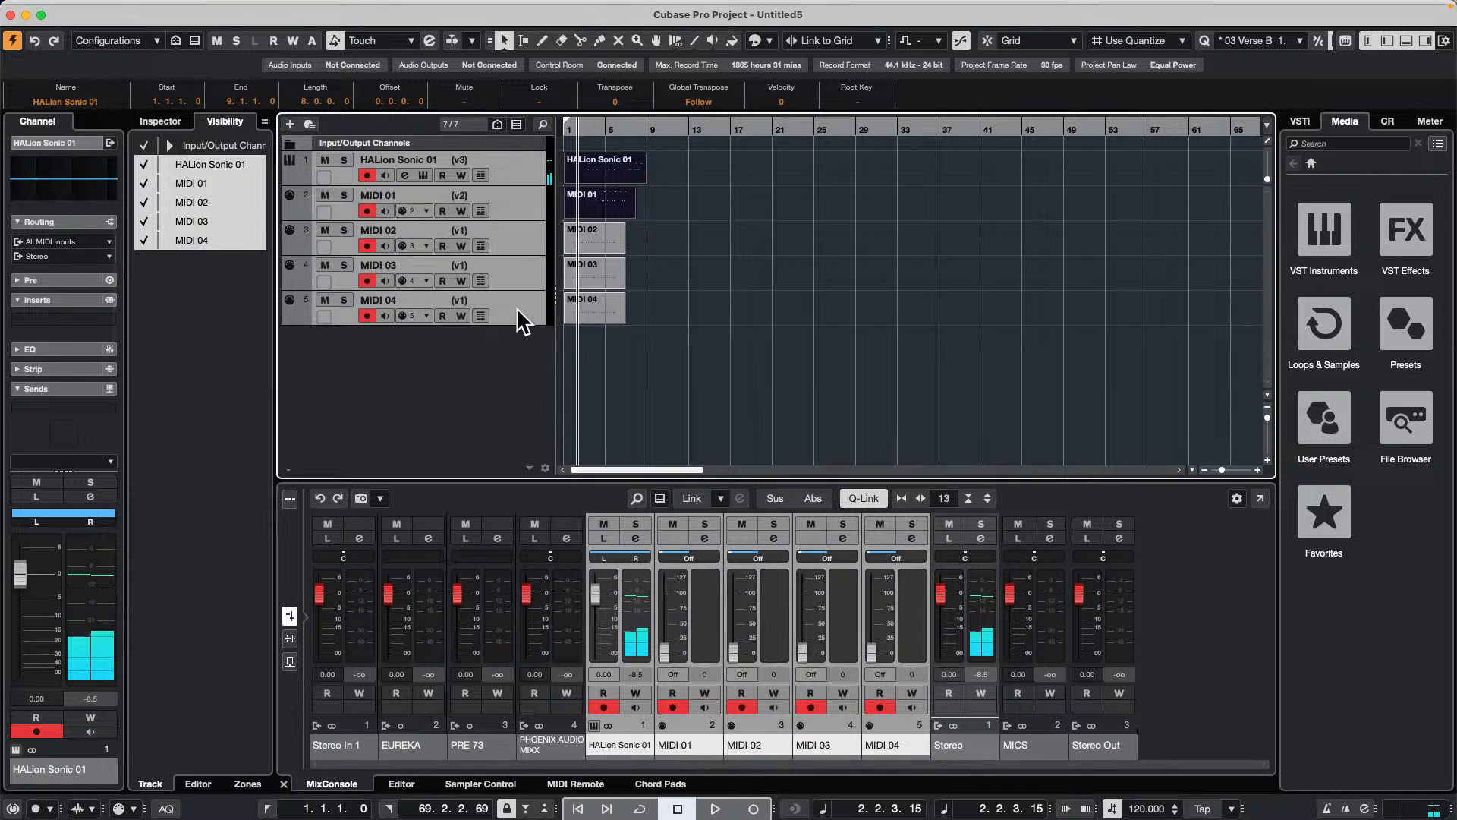
pyautogui.click(484, 157)
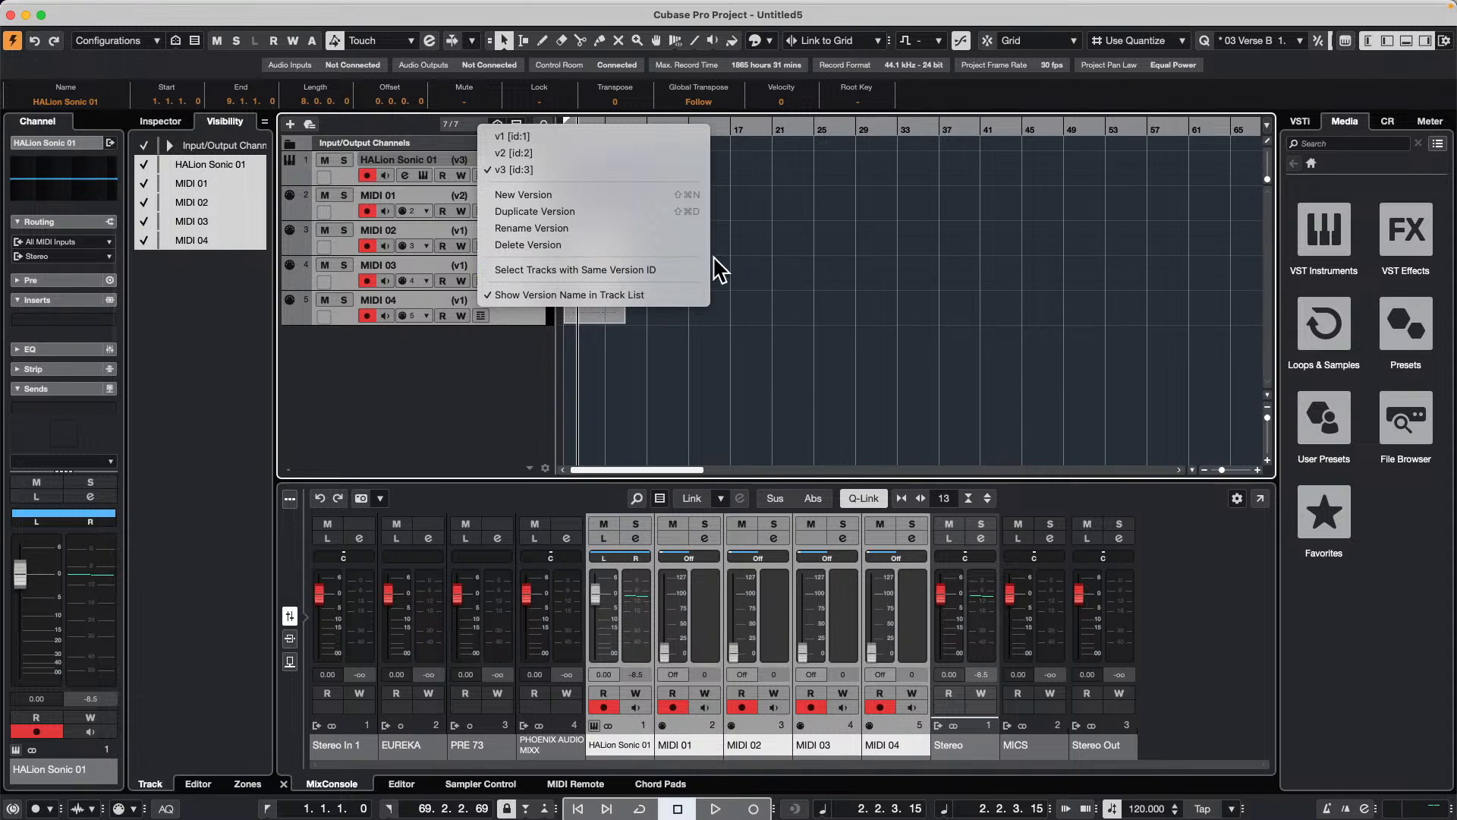
pyautogui.click(607, 269)
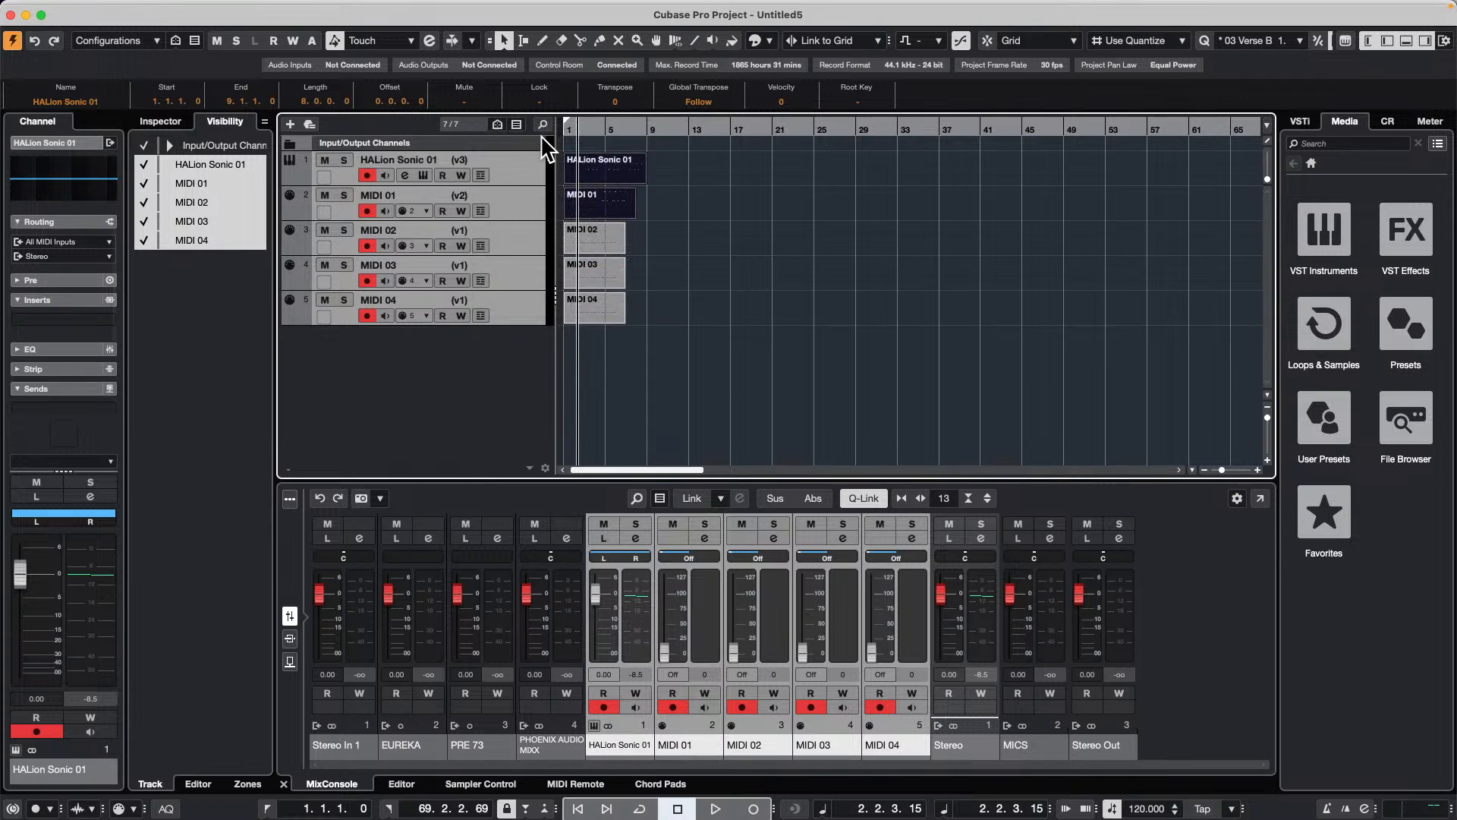
pyautogui.moveTo(580, 129); pyautogui.dragTo(574, 129)
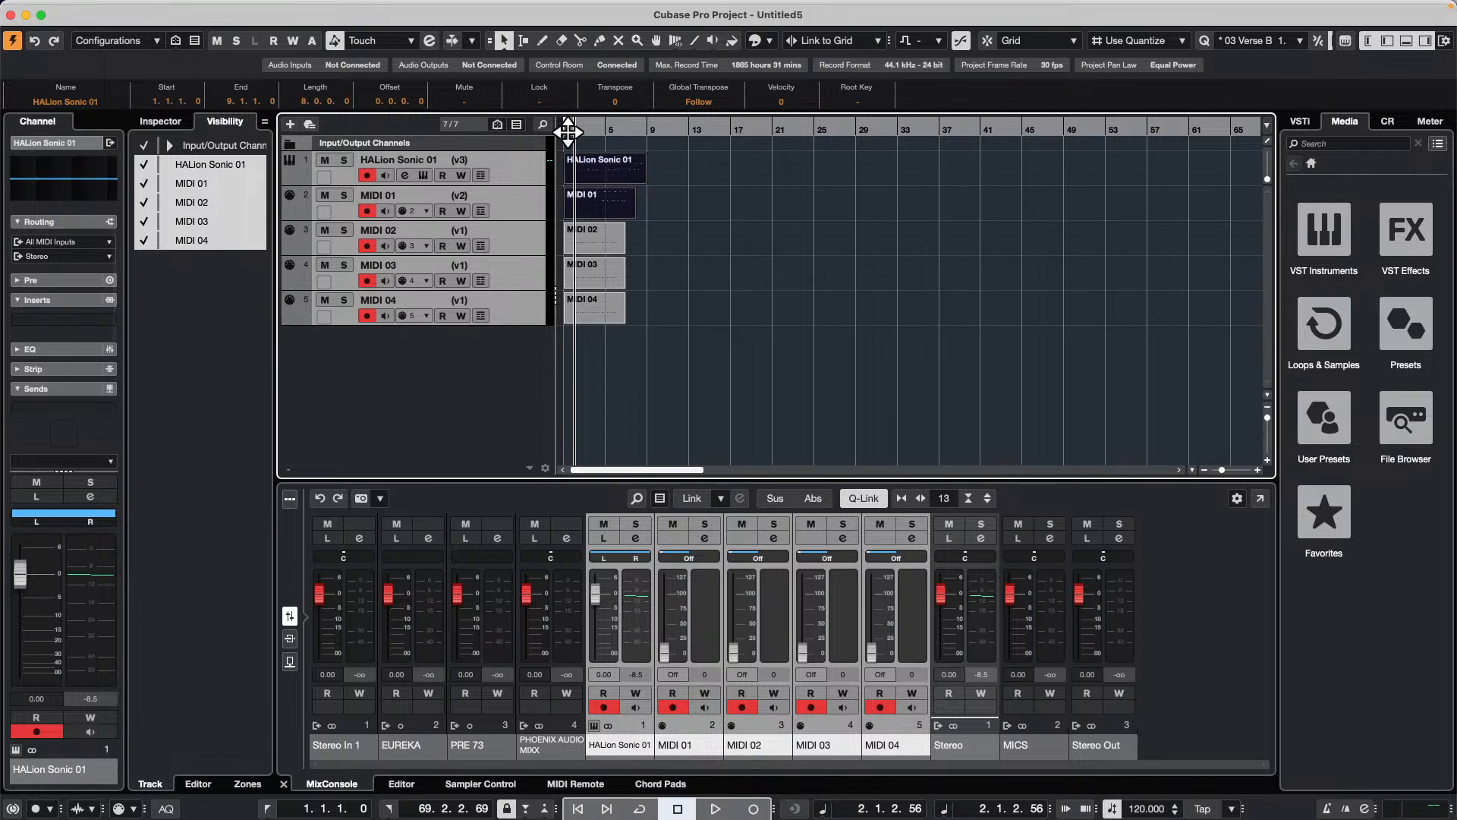
pyautogui.press('space')
pyautogui.click(478, 155)
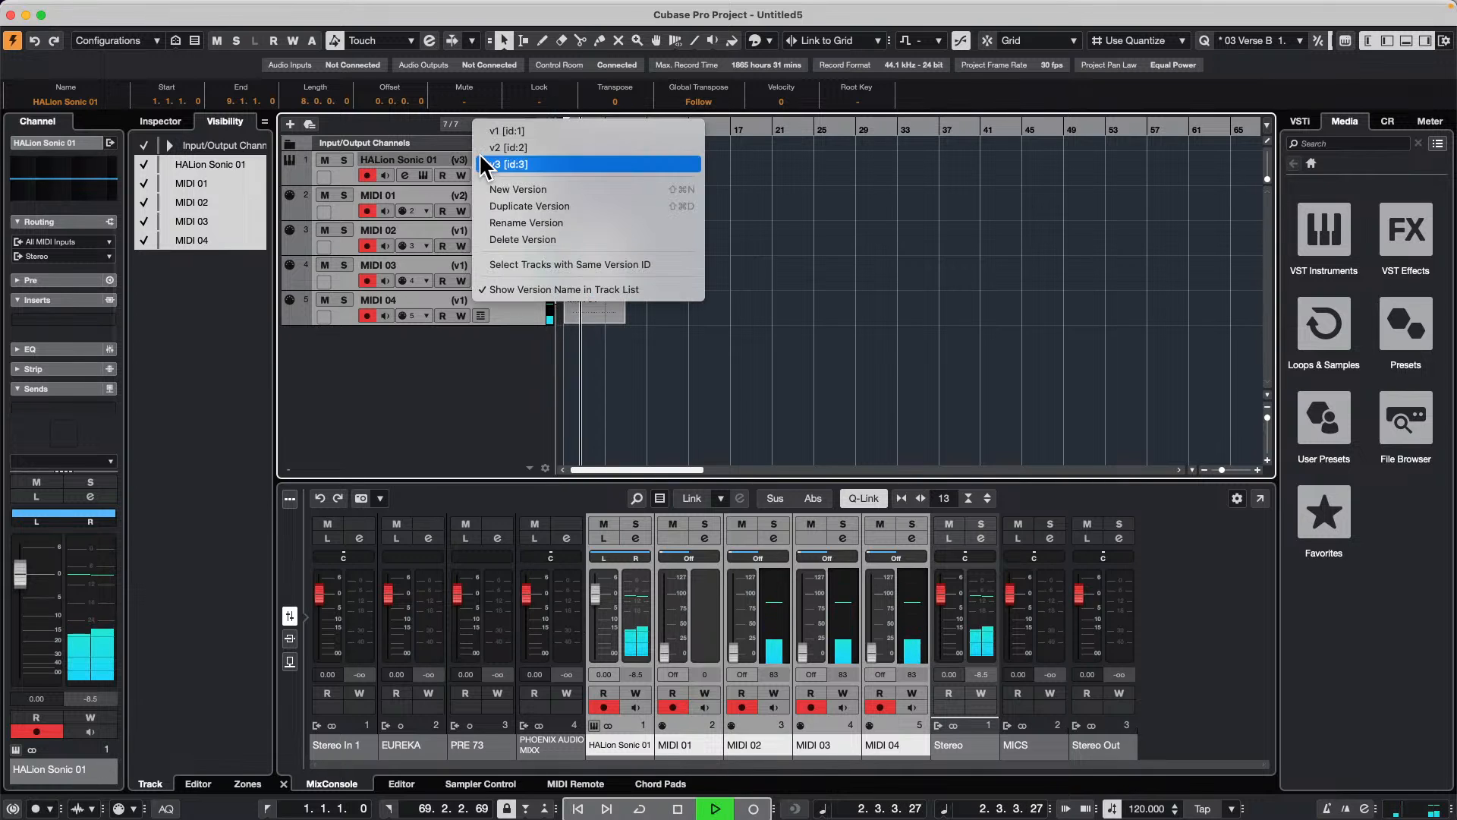
pyautogui.click(539, 264)
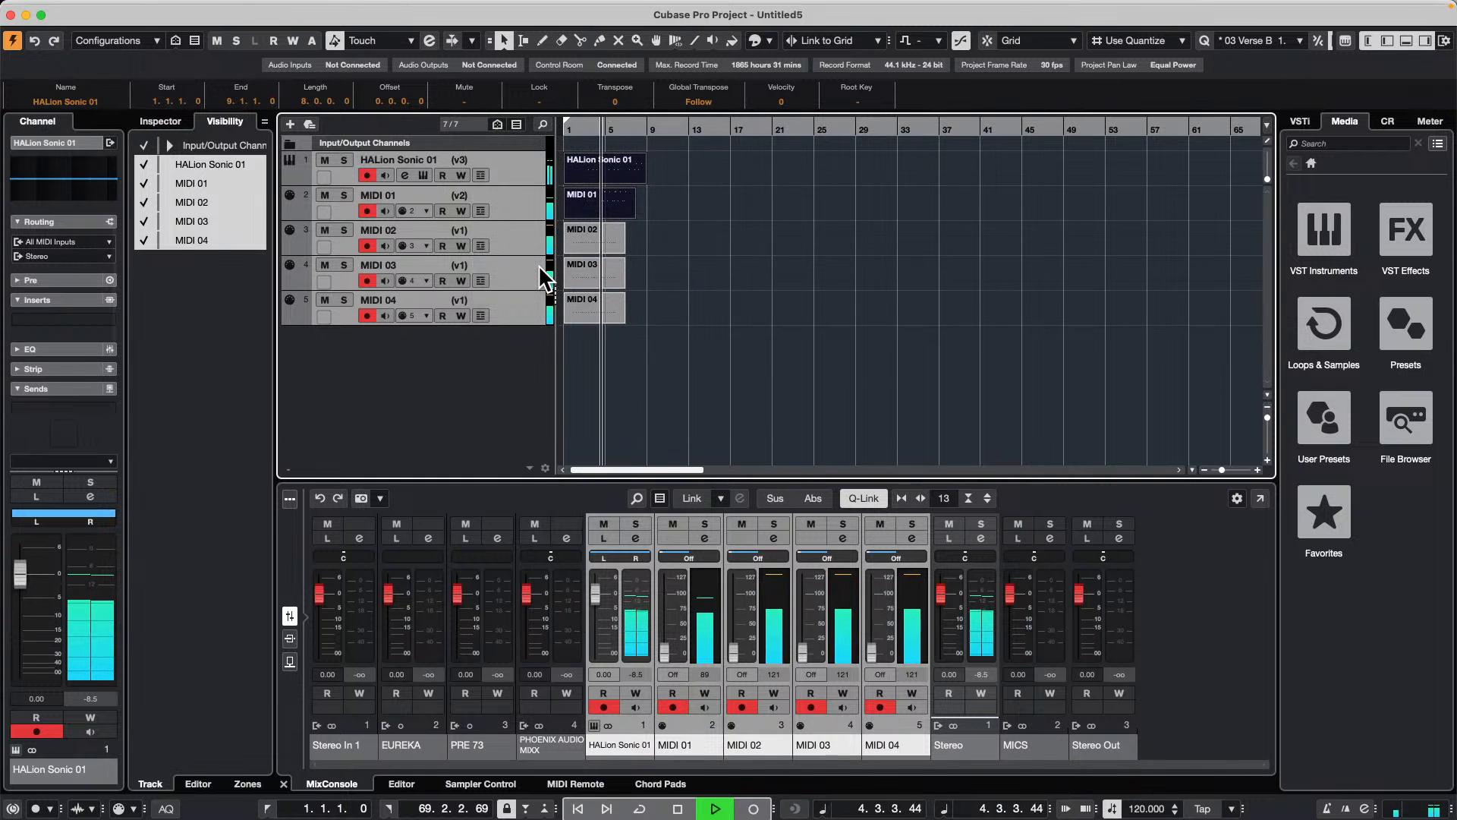
pyautogui.press('space')
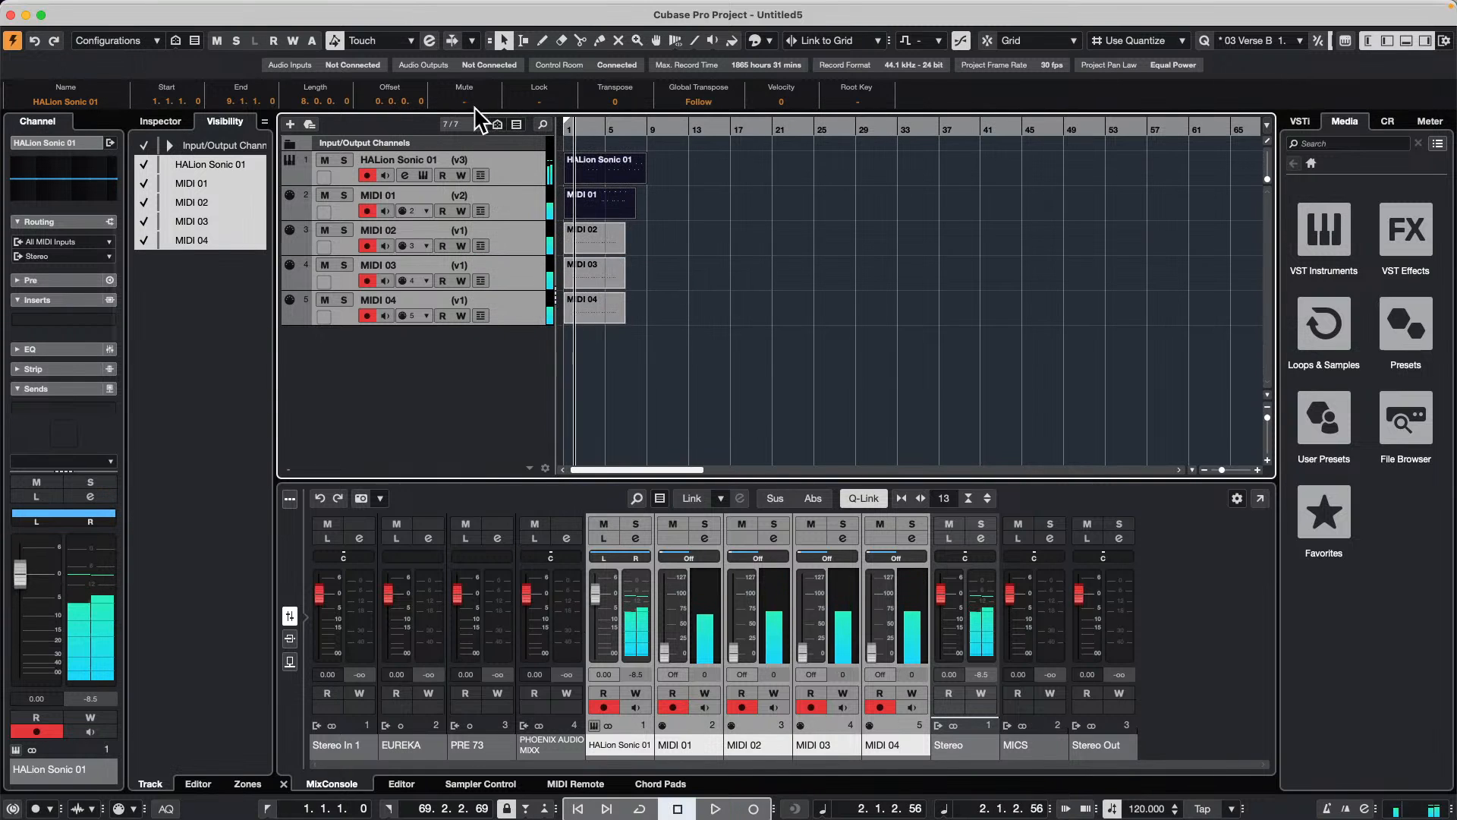
# Step: Return to the project start and switch all five tracks together to version v1, v2 and back to v1
pyautogui.click(568, 128)
pyautogui.moveTo(559, 129); pyautogui.dragTo(557, 138)
pyautogui.click(480, 161)
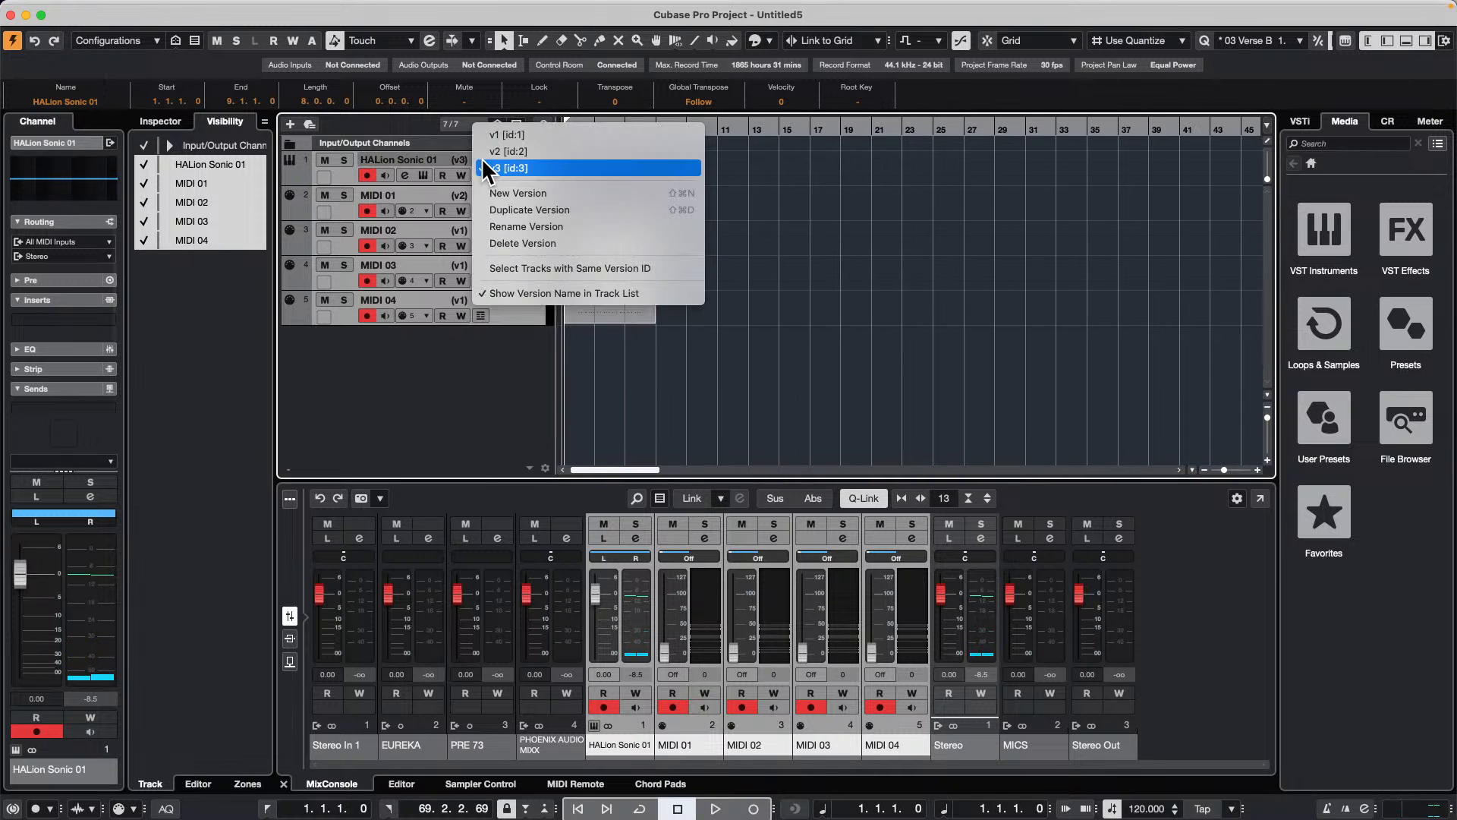
pyautogui.click(519, 135)
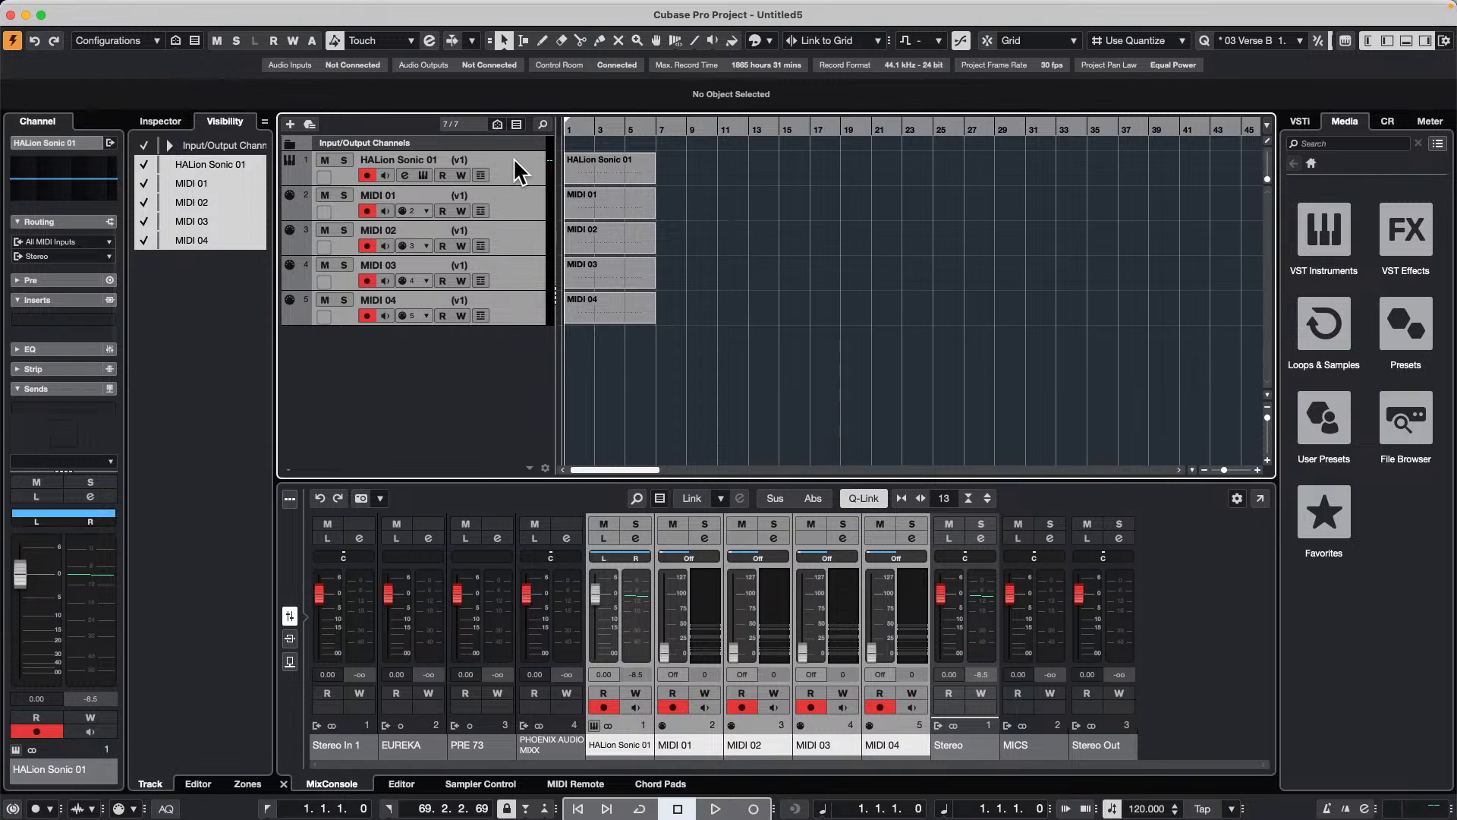
pyautogui.click(476, 158)
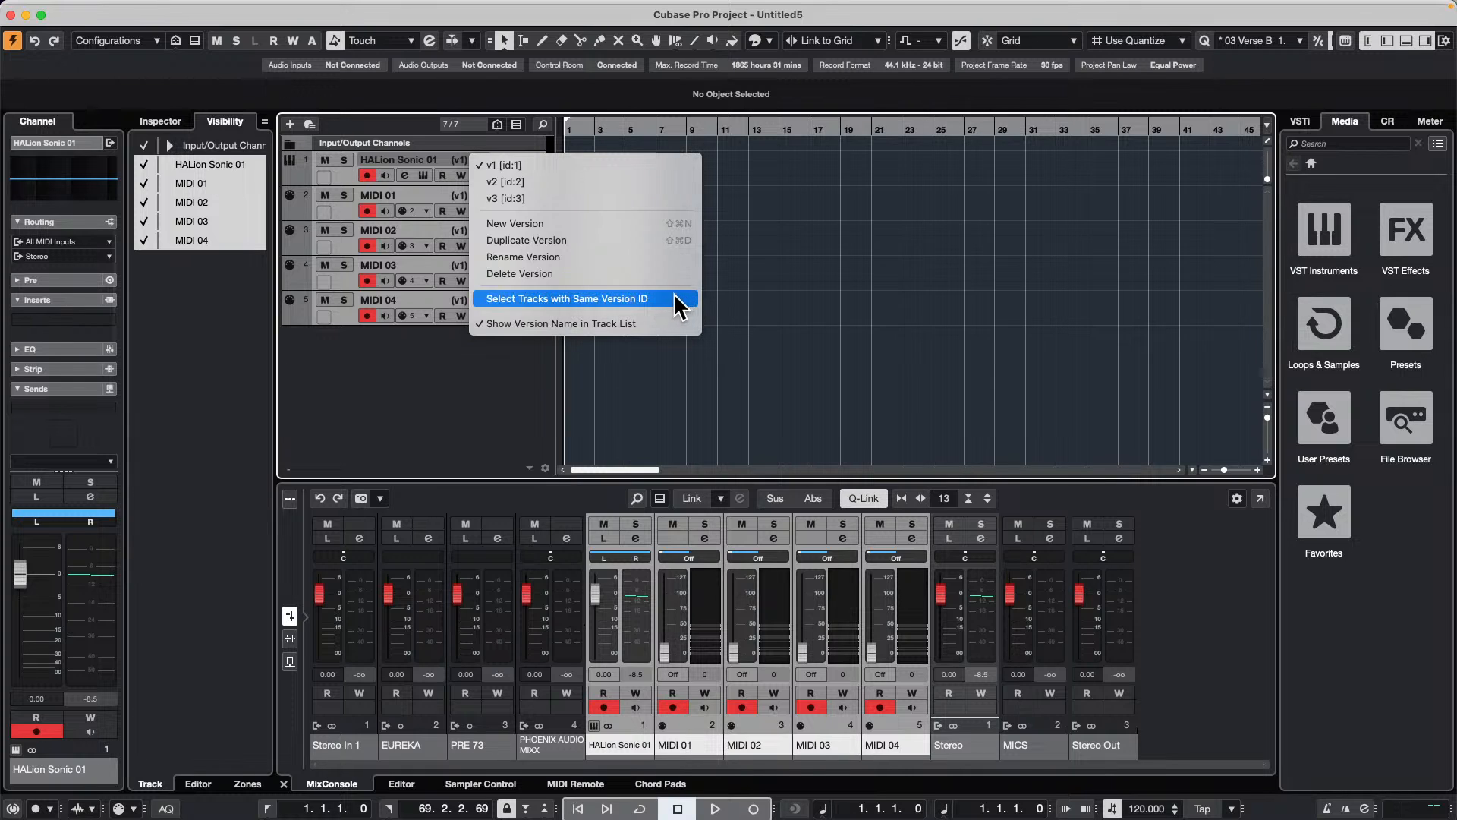
pyautogui.click(557, 180)
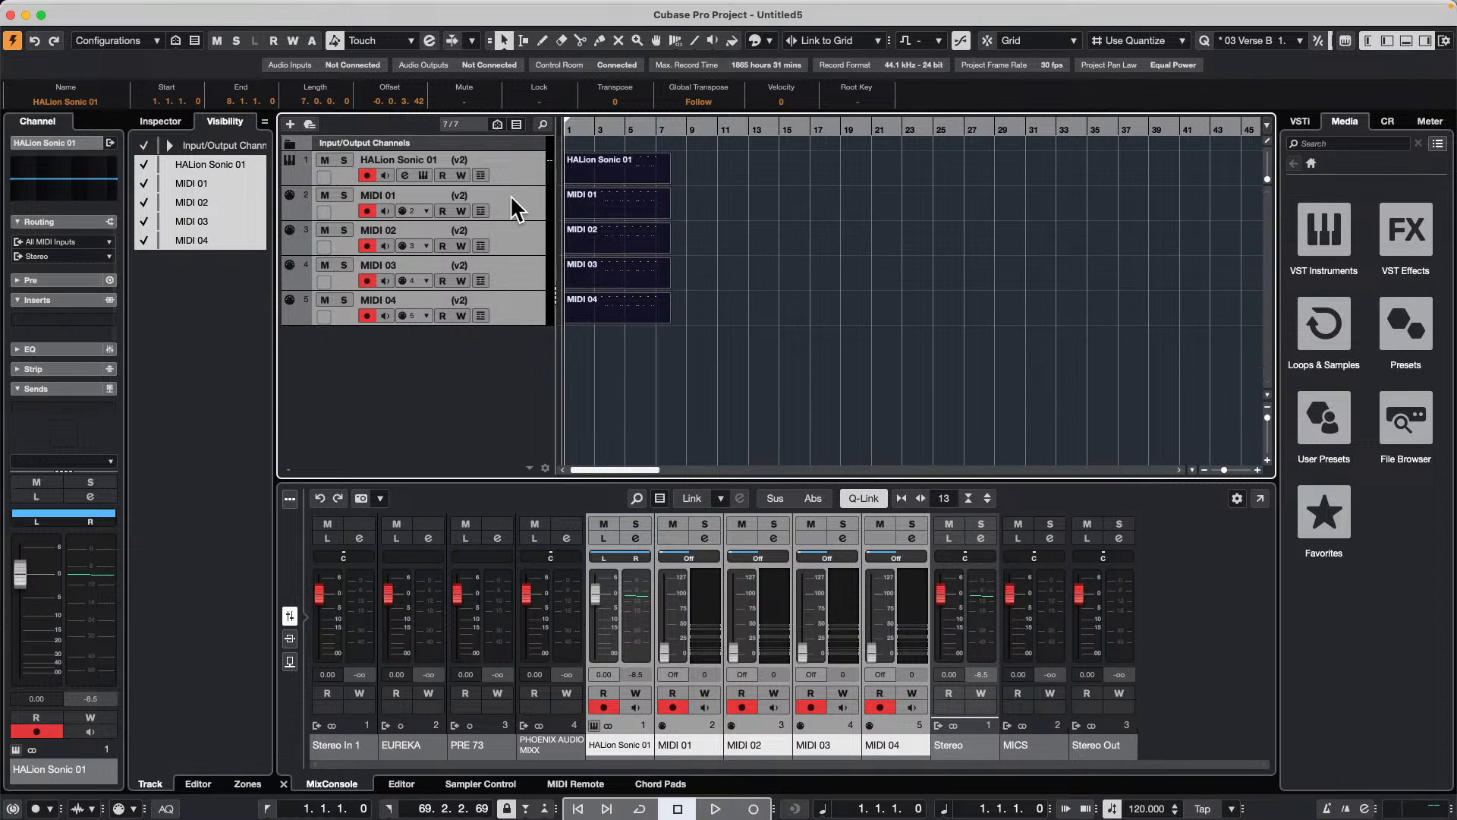
pyautogui.click(469, 192)
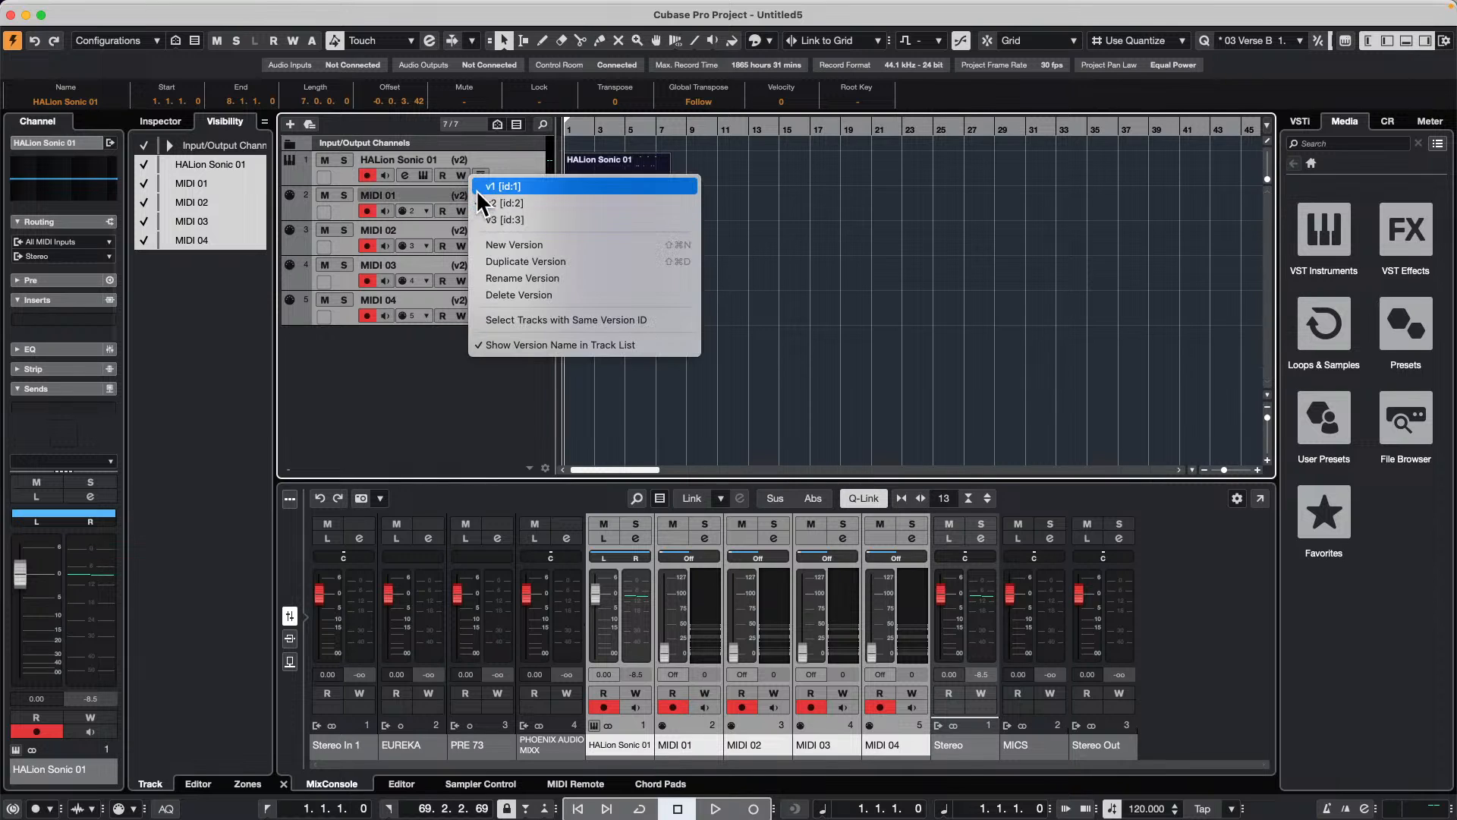
pyautogui.click(491, 188)
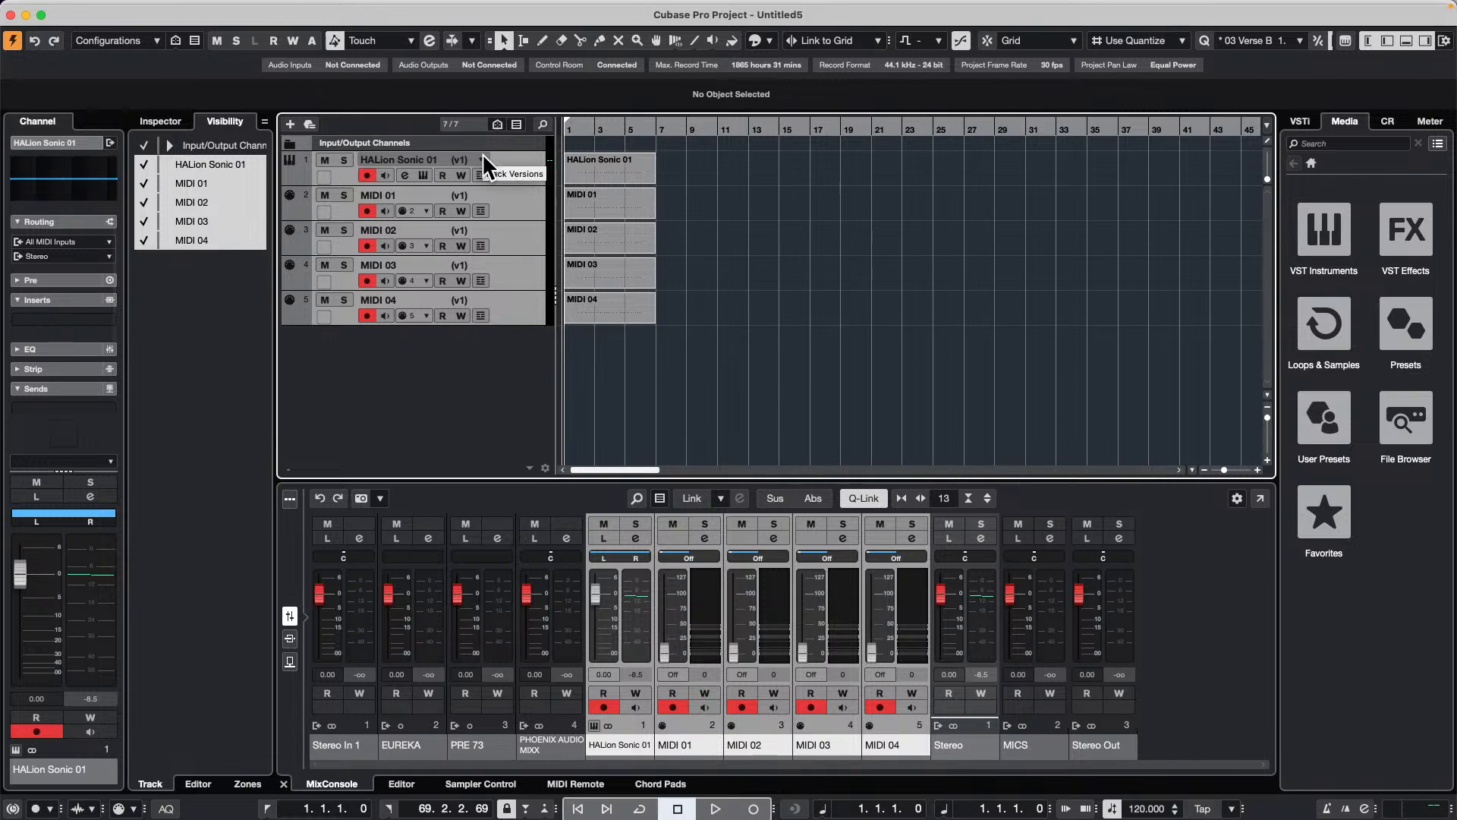
# Step: Set the HALion Sonic 01 track to version v3 and the MIDI 01 track to version v2 individually
pyautogui.click(460, 160)
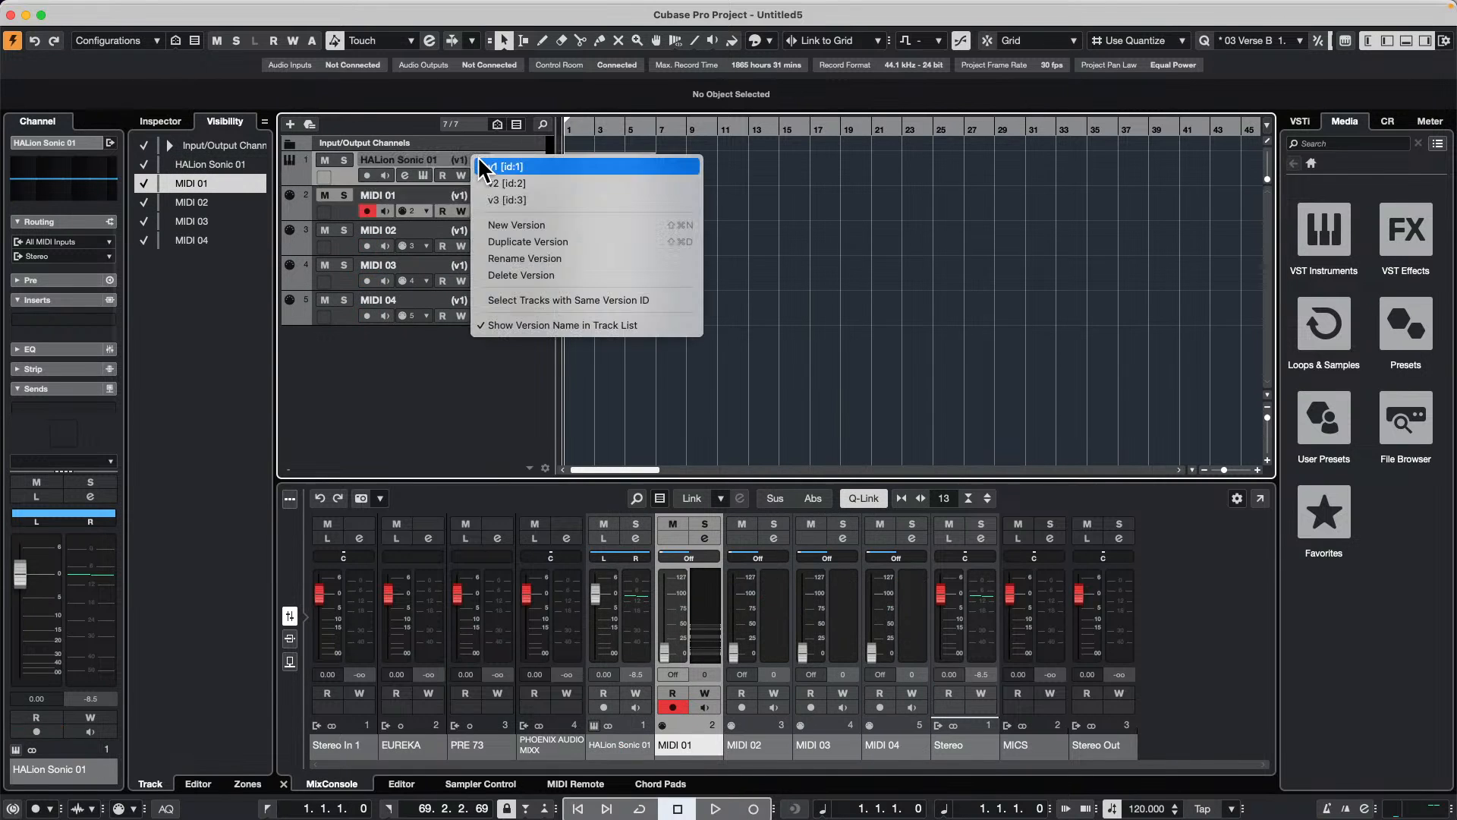
pyautogui.click(516, 200)
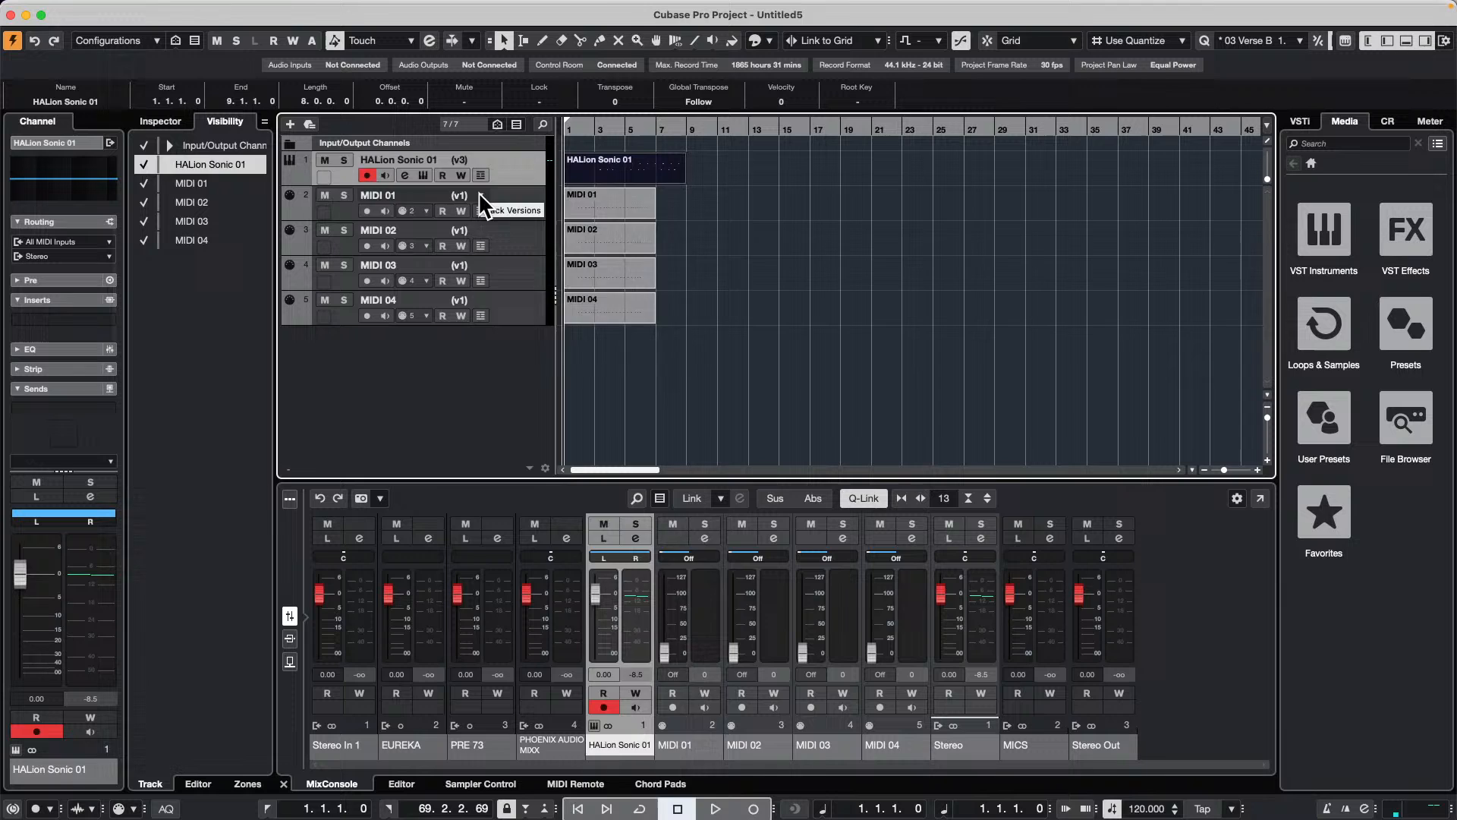
pyautogui.click(471, 195)
pyautogui.click(524, 228)
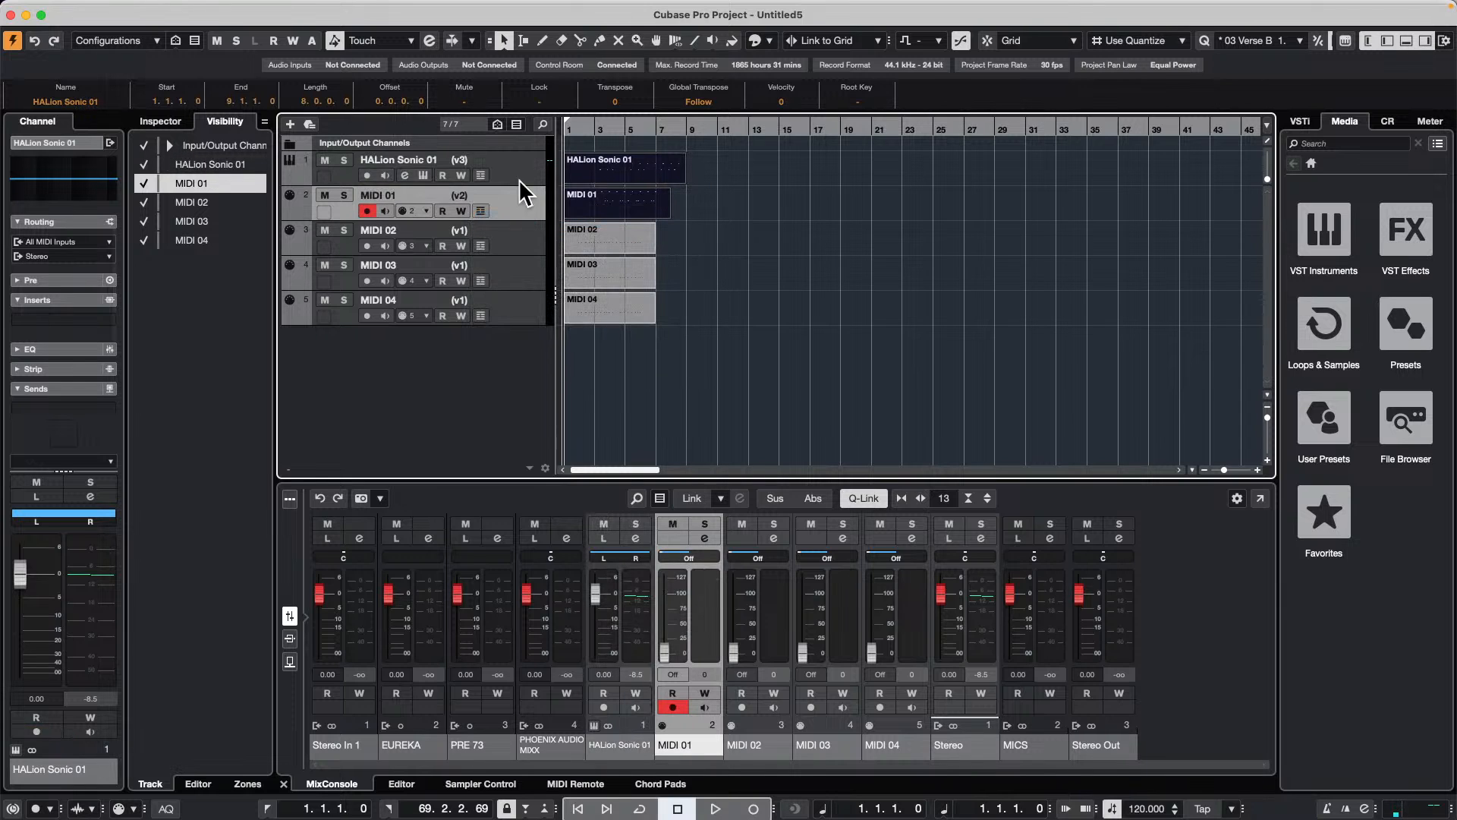
# Step: Select the tracks that share a version ID with the MIDI 04 track
pyautogui.click(513, 308)
pyautogui.rightClick(513, 305)
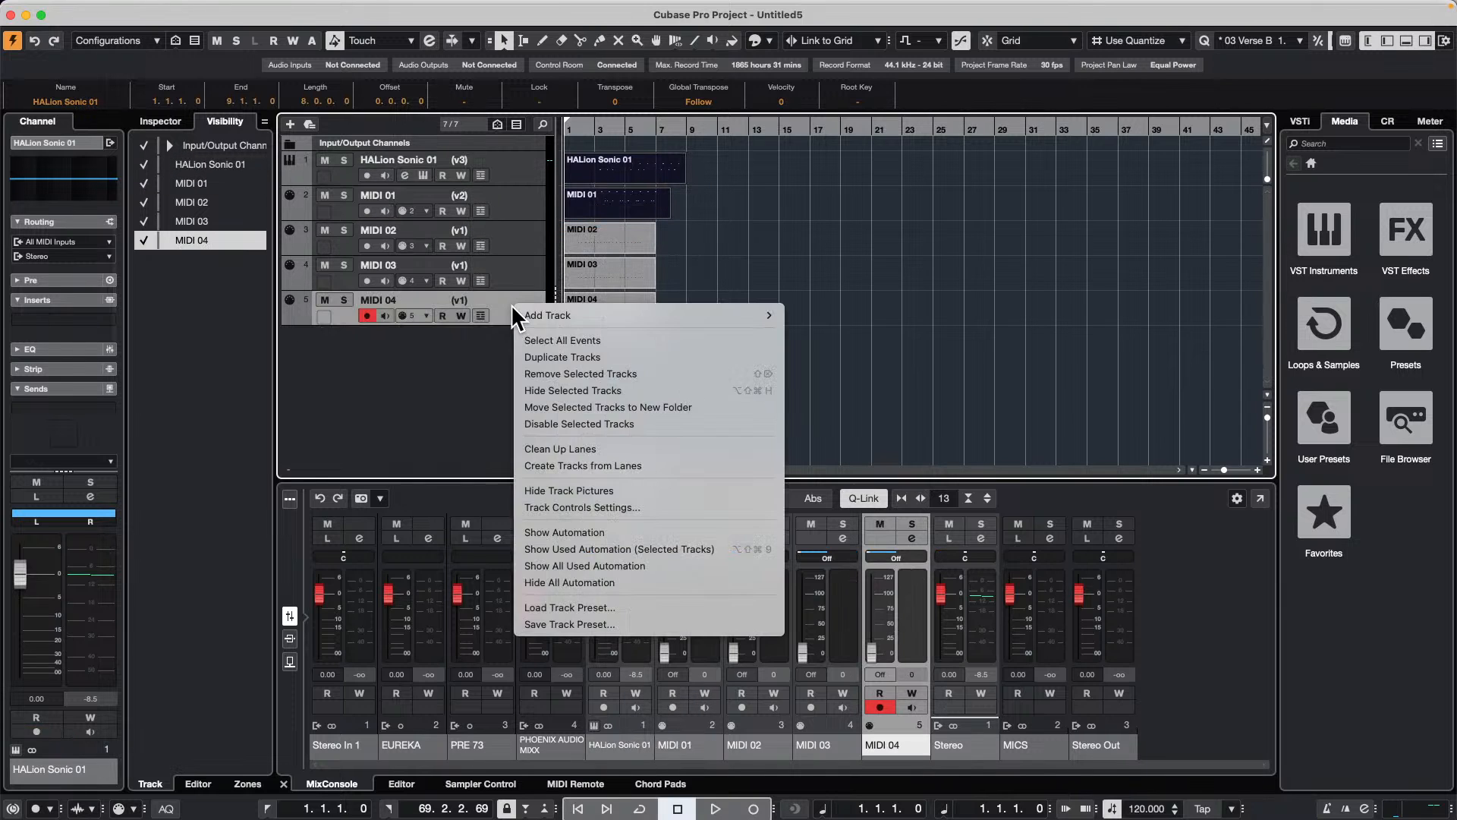
pyautogui.click(467, 298)
pyautogui.click(469, 299)
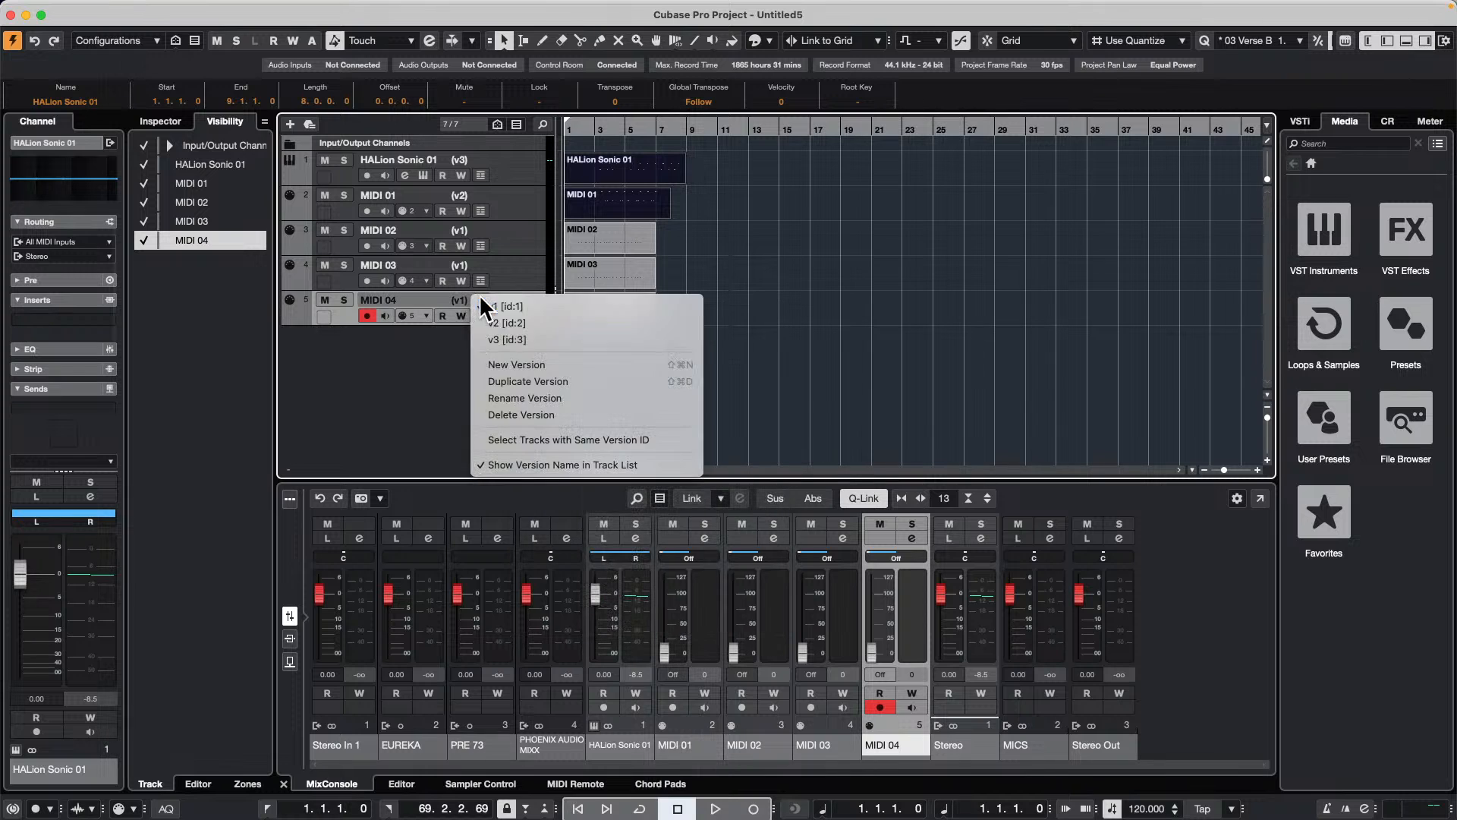
pyautogui.click(557, 441)
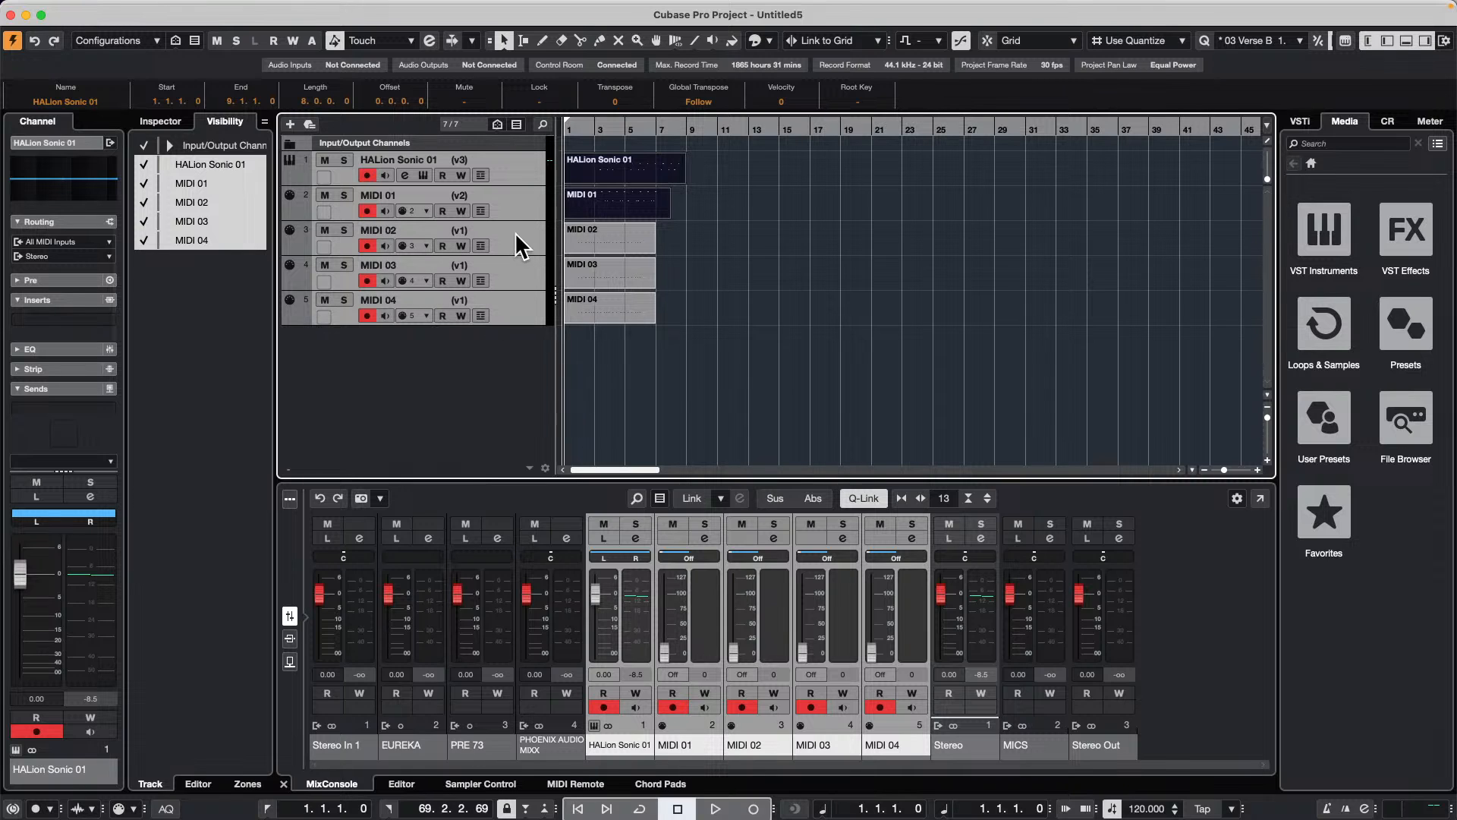
# Step: Switch all five selected tracks together to version v2 and then to version v3 through the MIDI 04 track
pyautogui.click(482, 298)
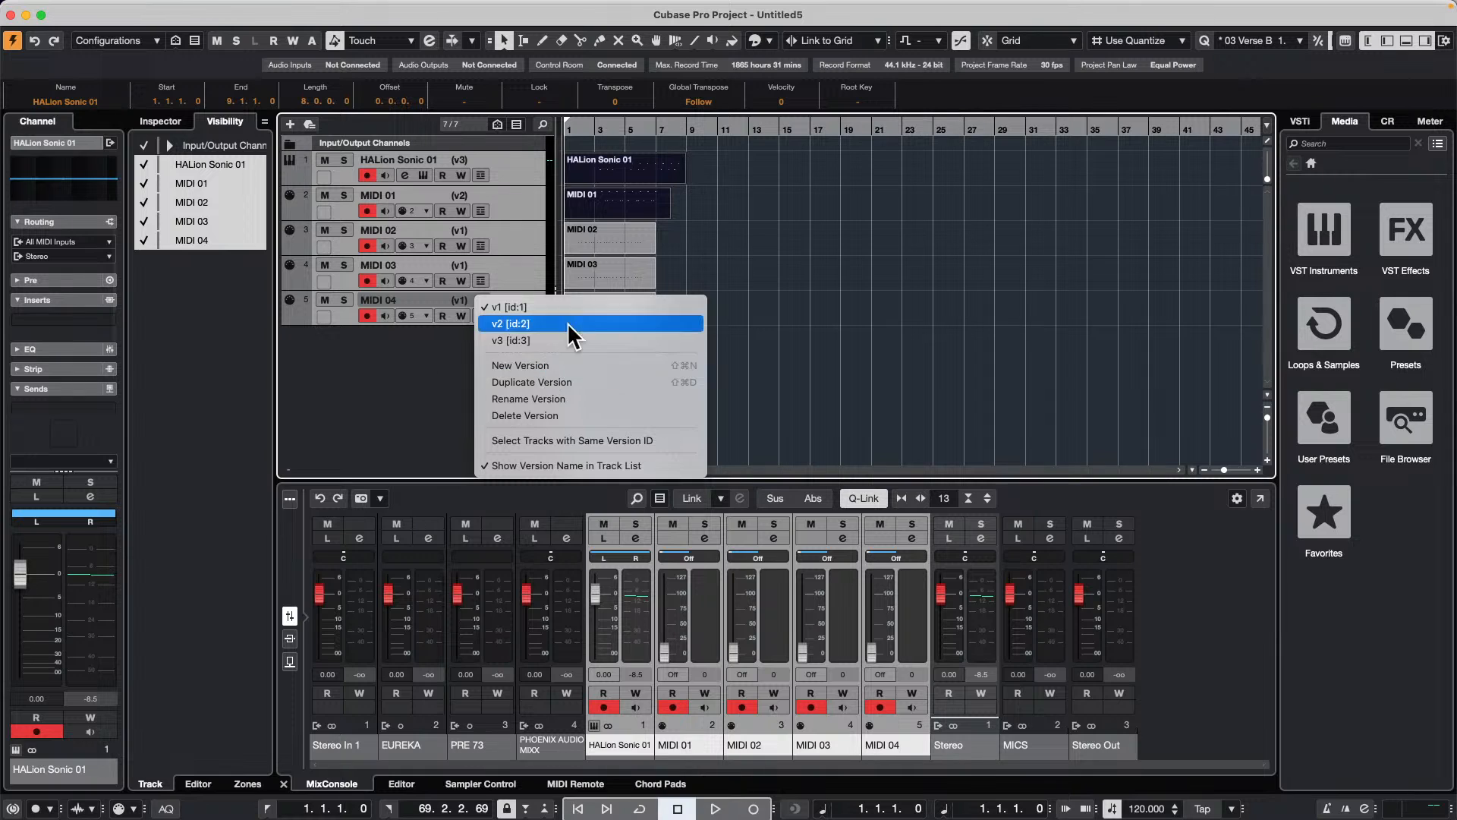
pyautogui.click(590, 322)
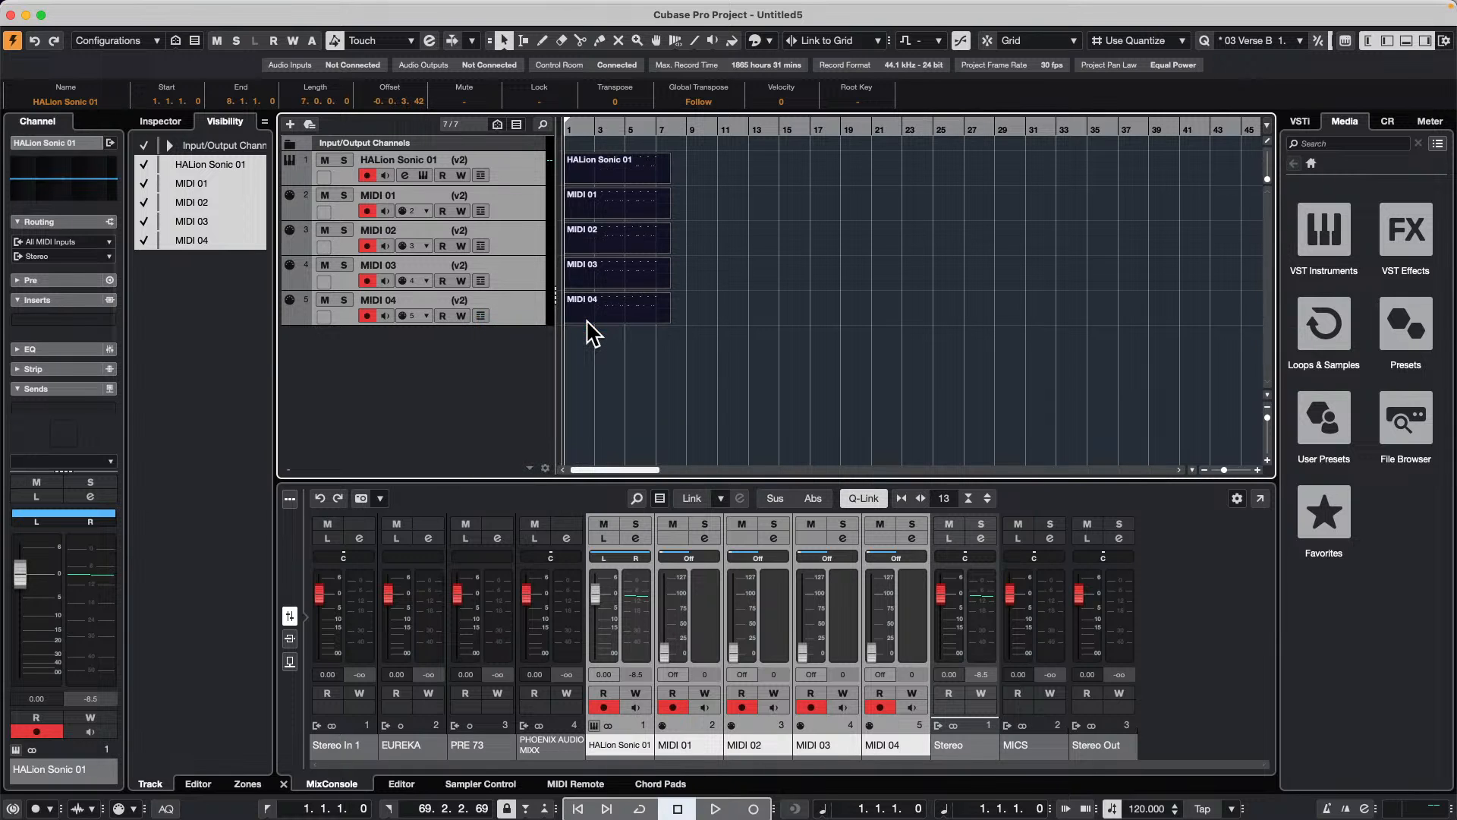
pyautogui.click(474, 311)
pyautogui.click(481, 302)
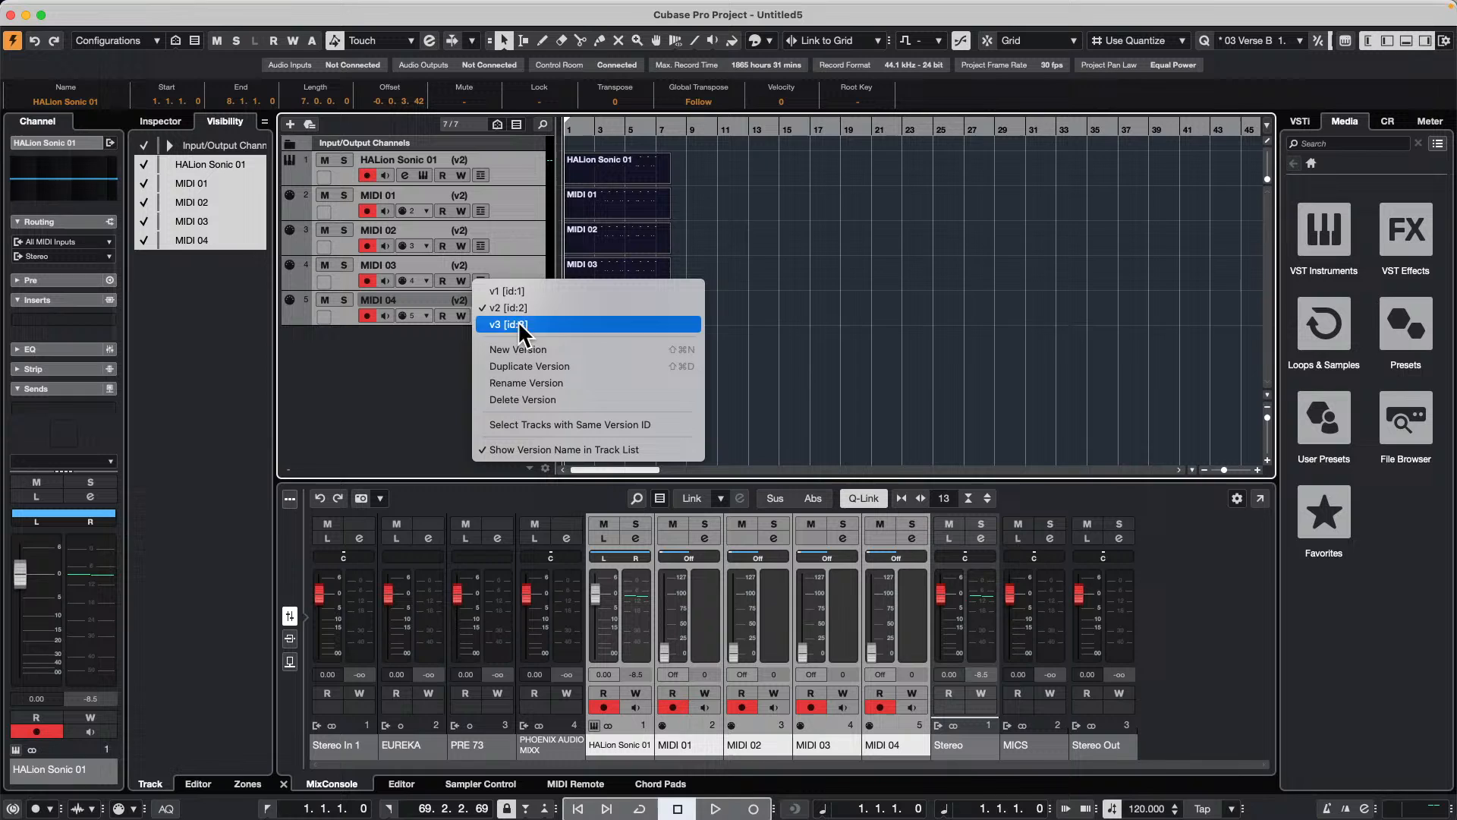
pyautogui.click(557, 321)
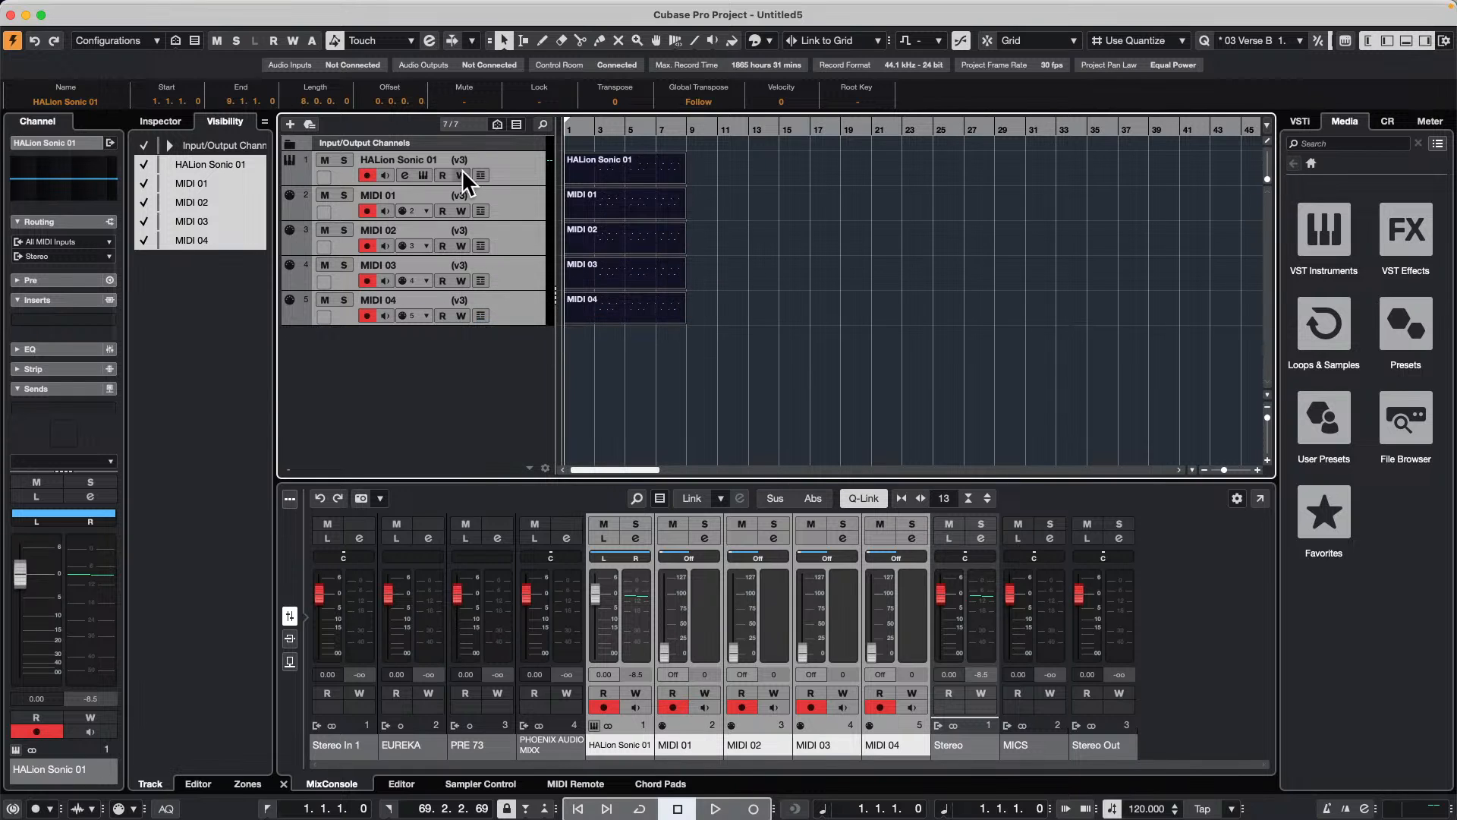
# Step: Reselect the tracks with the same version ID and switch them all to version v2 through the MIDI 03 track
pyautogui.click(476, 294)
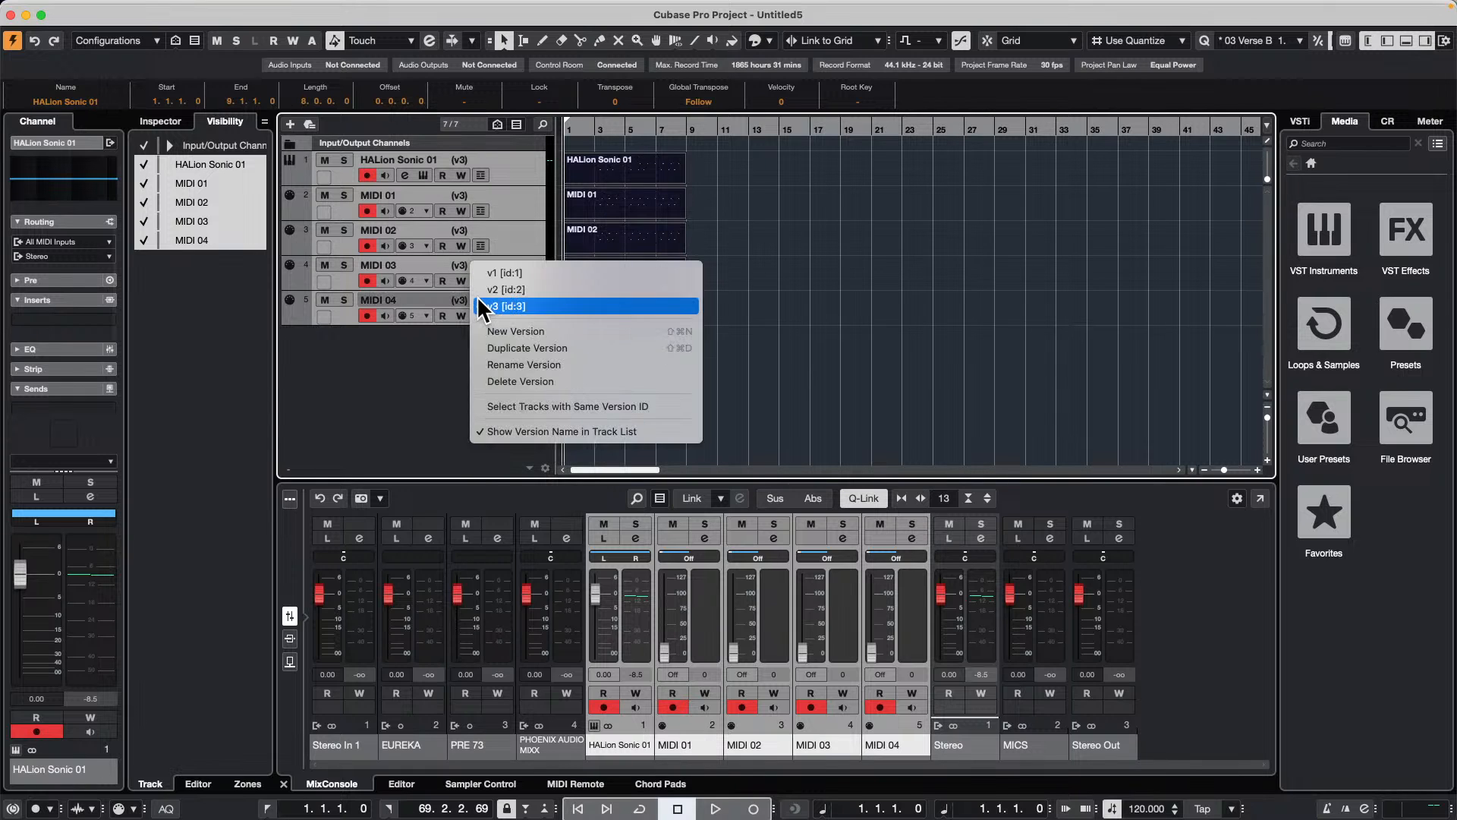
pyautogui.click(535, 406)
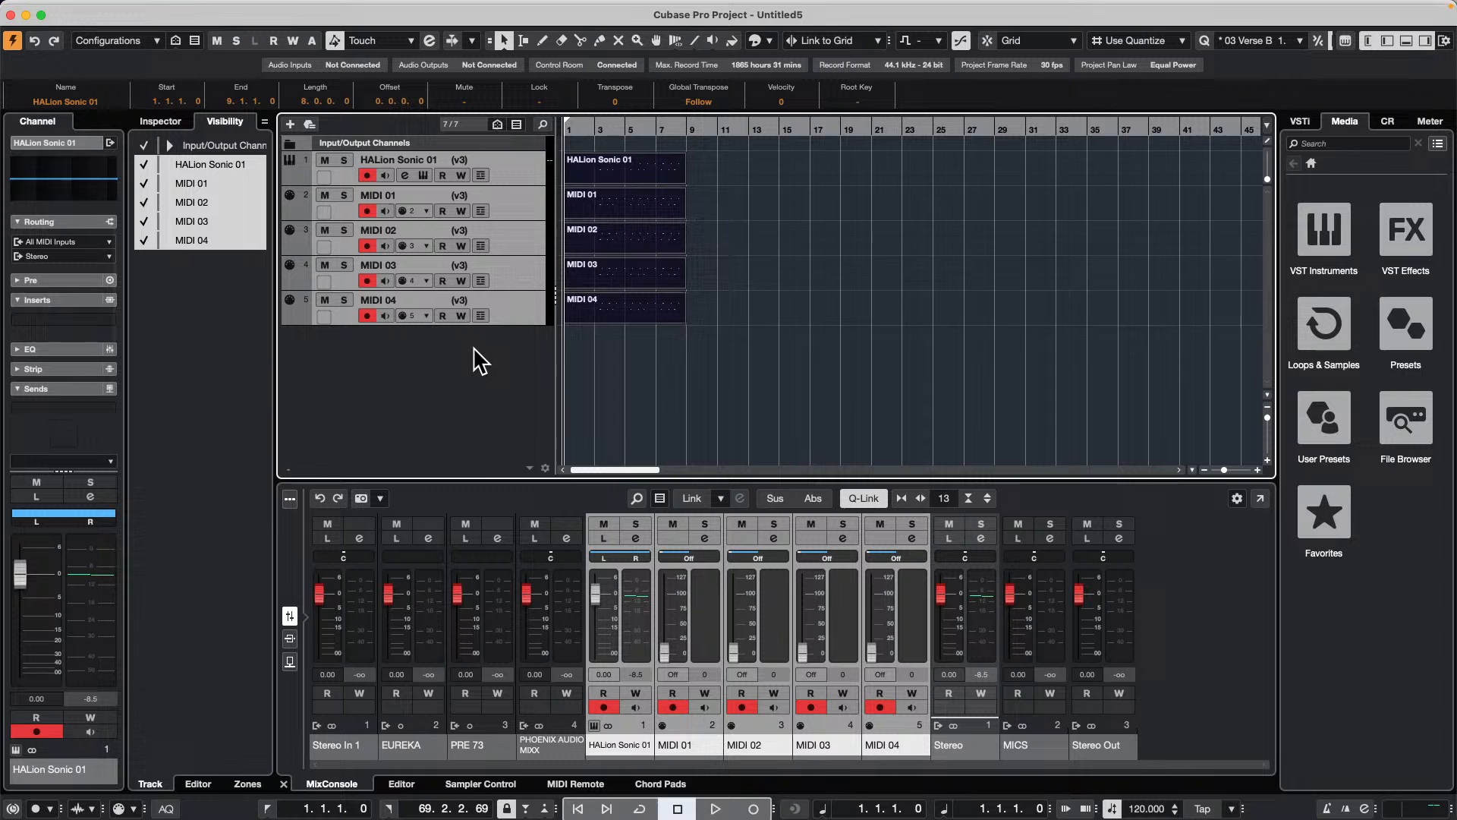
pyautogui.click(476, 260)
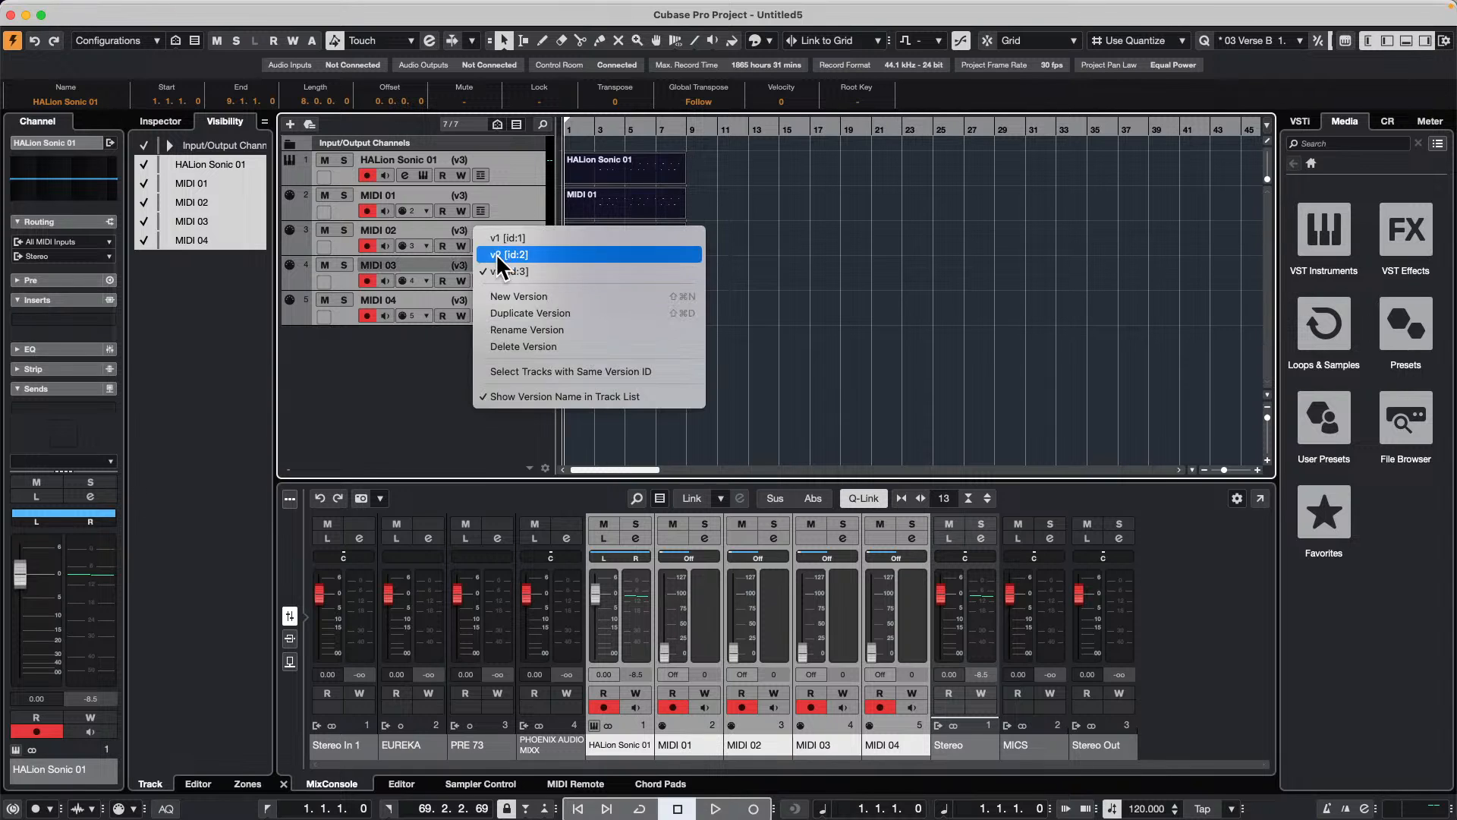
pyautogui.click(514, 254)
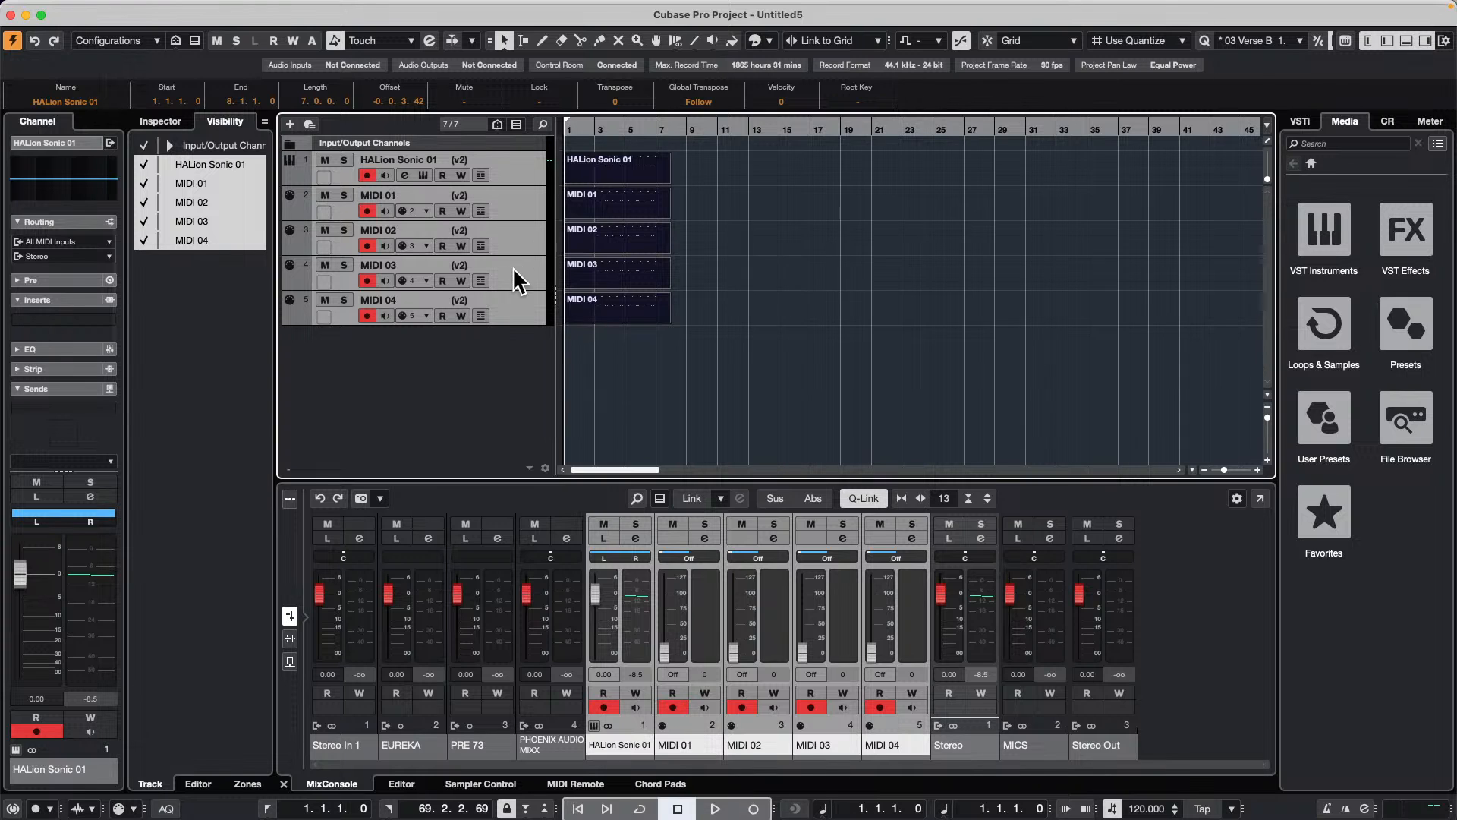
# Step: Set the MIDI 04 track to version v1 and the MIDI 02 track to version v3 individually
pyautogui.click(478, 302)
pyautogui.click(478, 296)
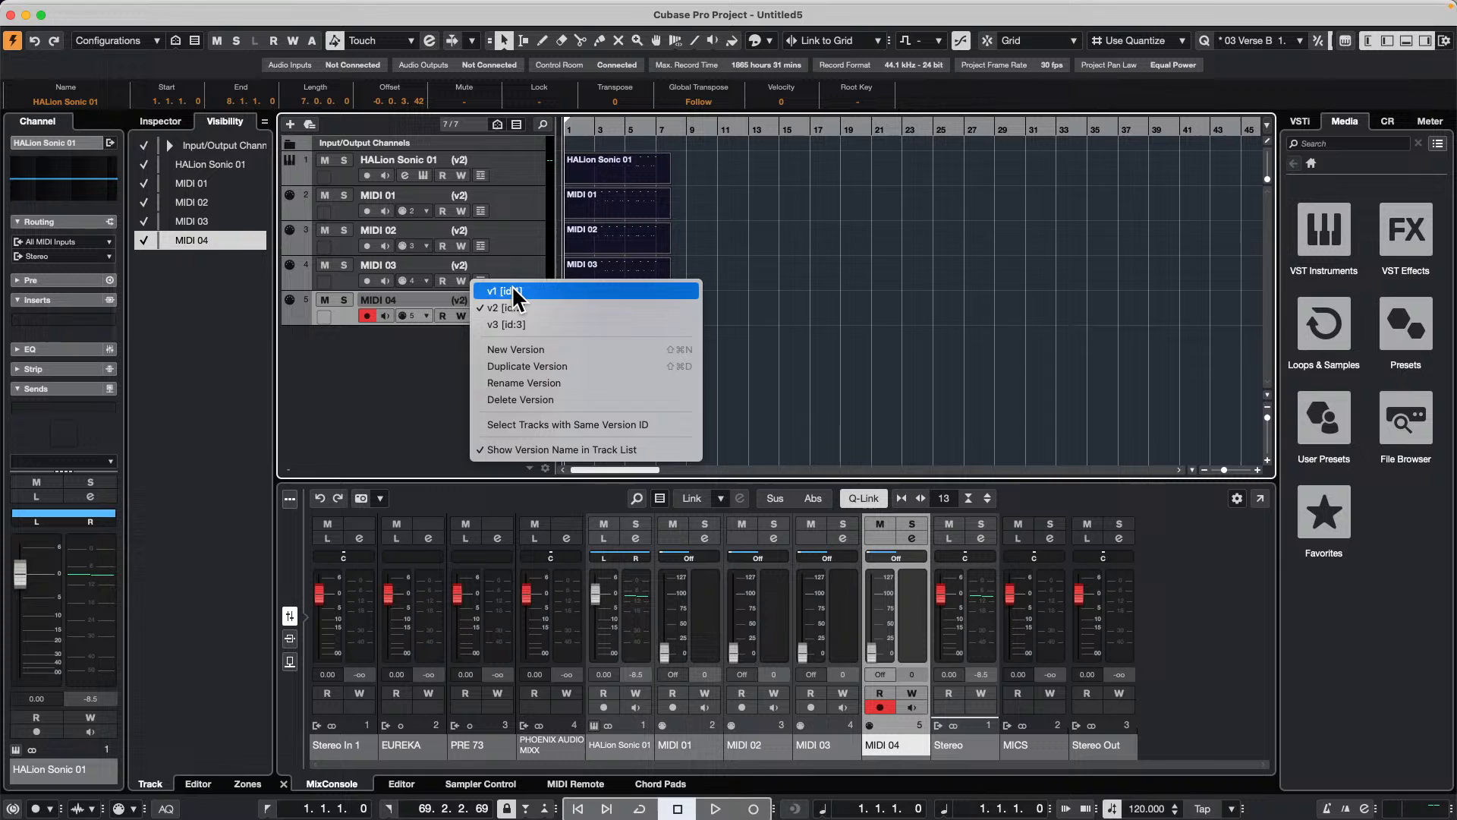
pyautogui.click(508, 292)
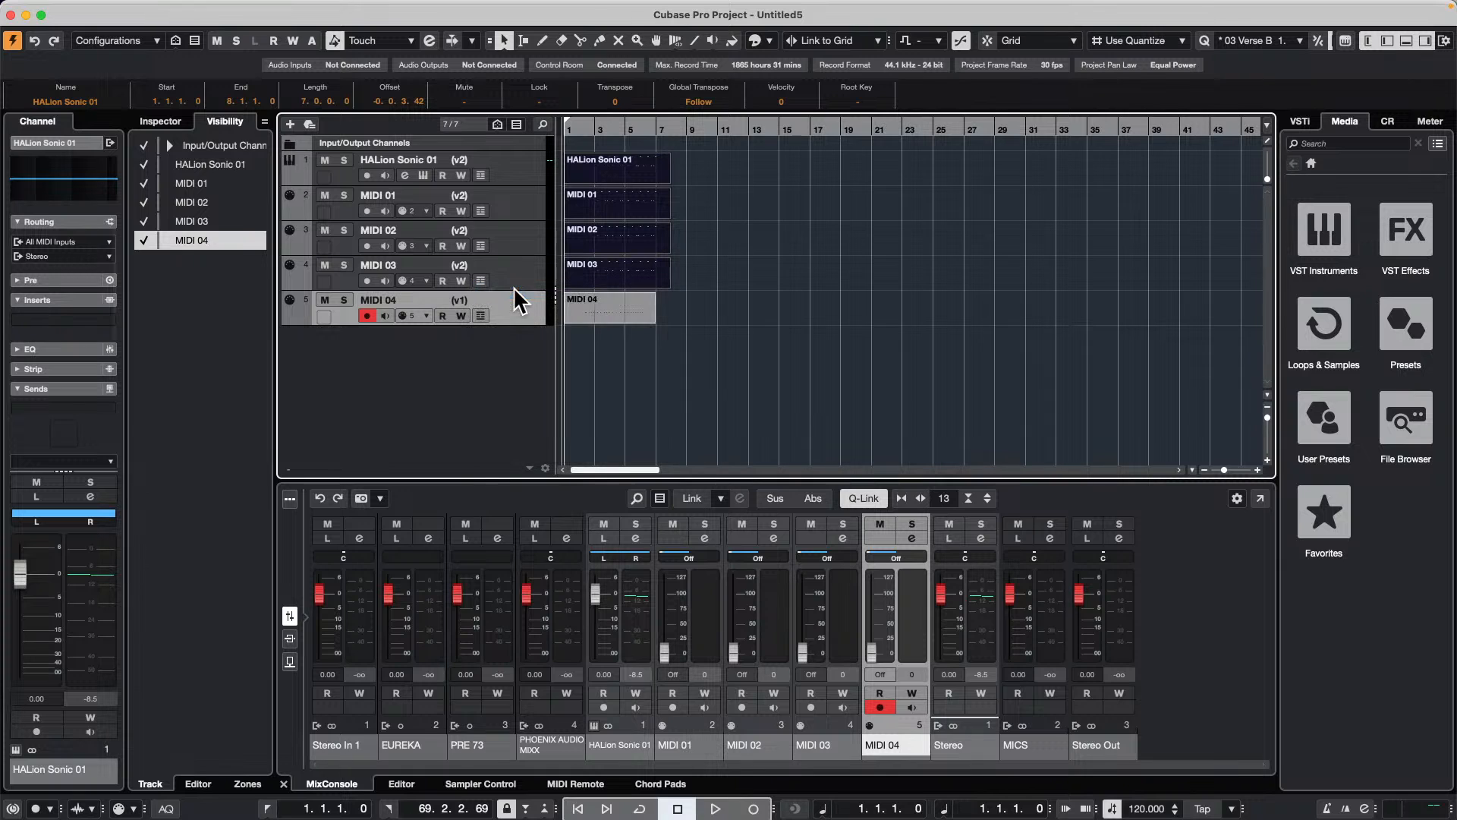
pyautogui.click(480, 244)
pyautogui.click(480, 244)
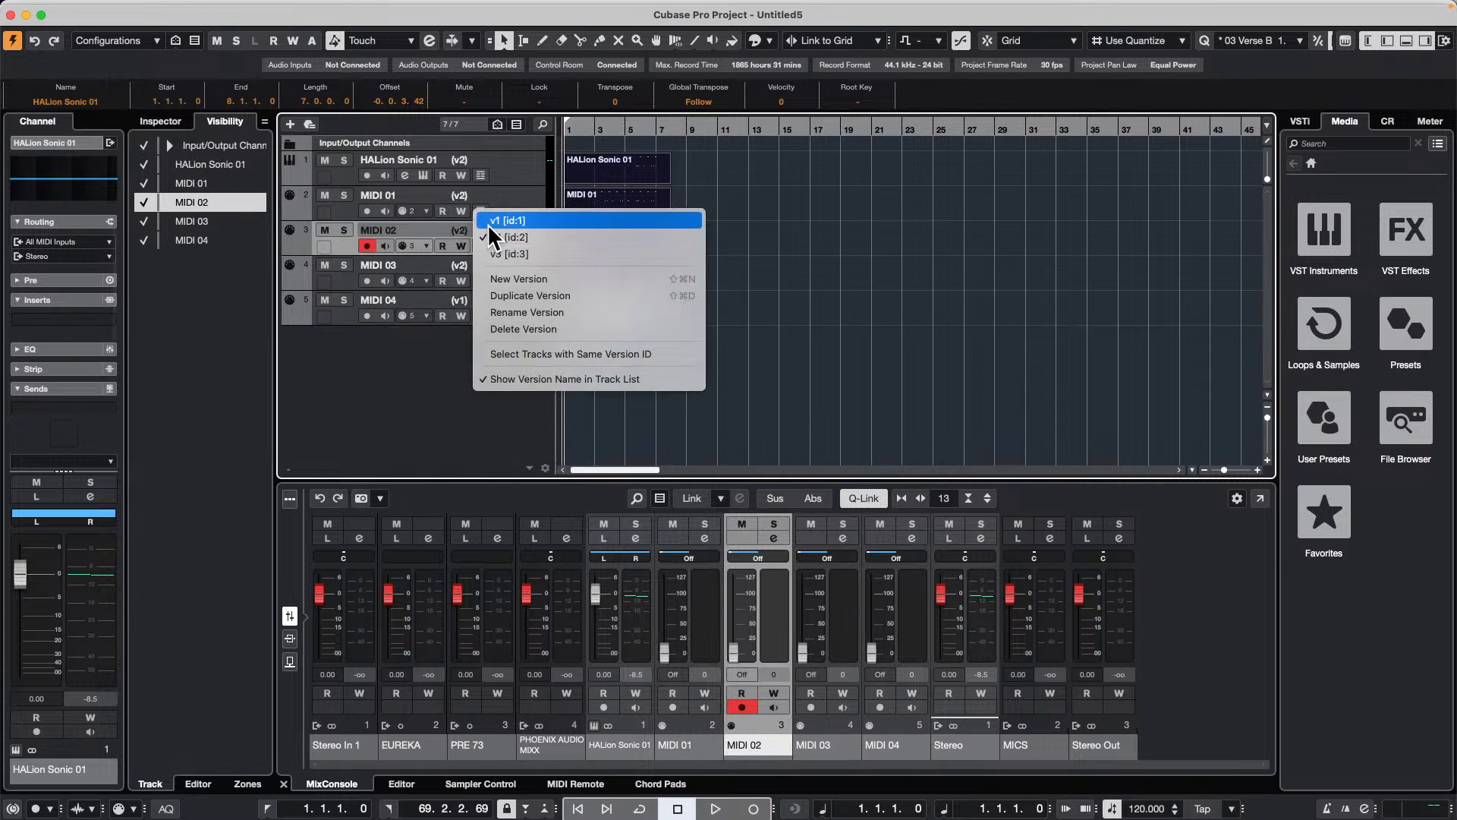
pyautogui.click(520, 254)
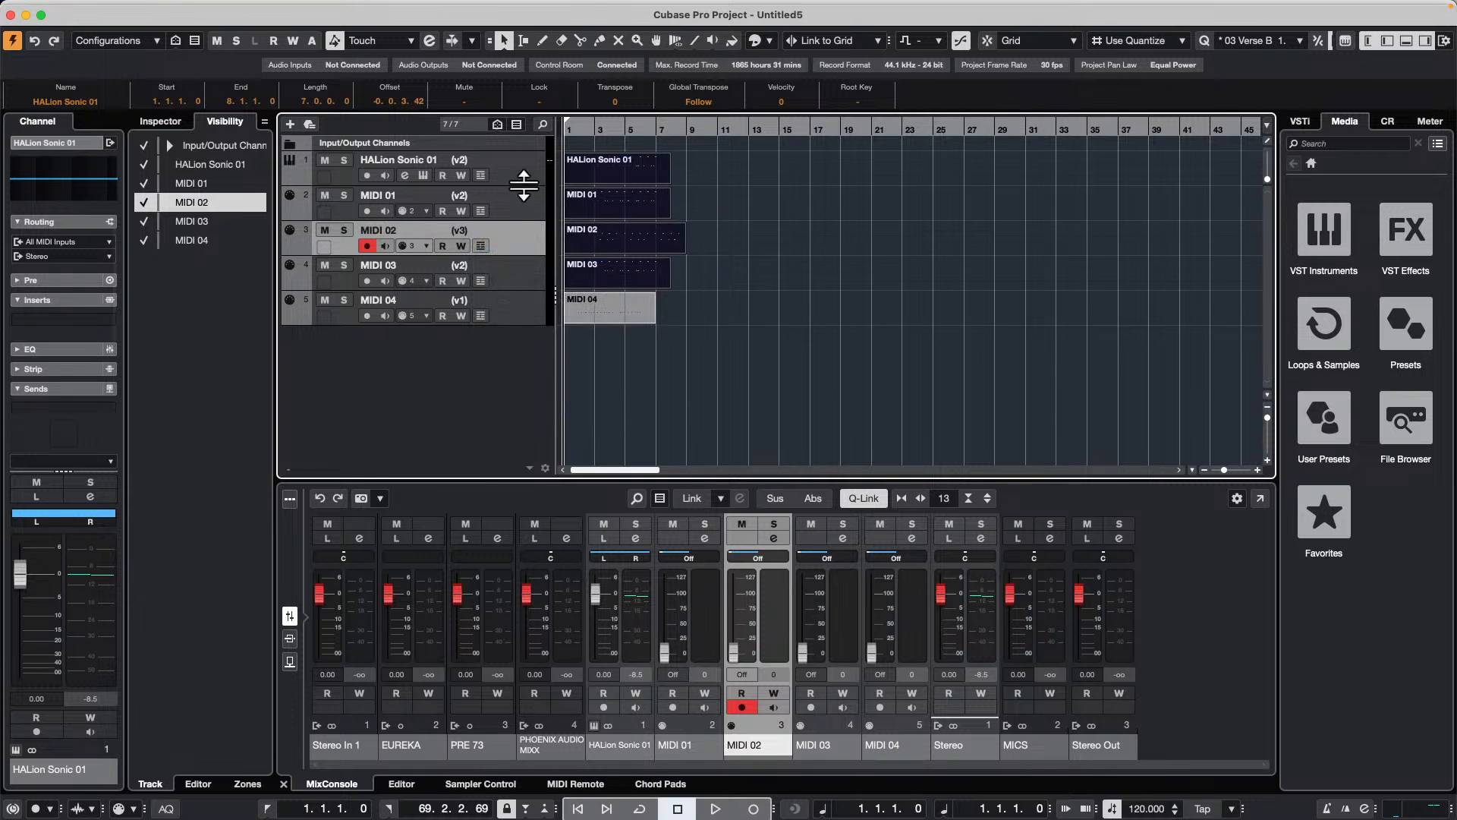
# Step: Select all tracks that share a version ID with the MIDI 03 track
pyautogui.click(529, 280)
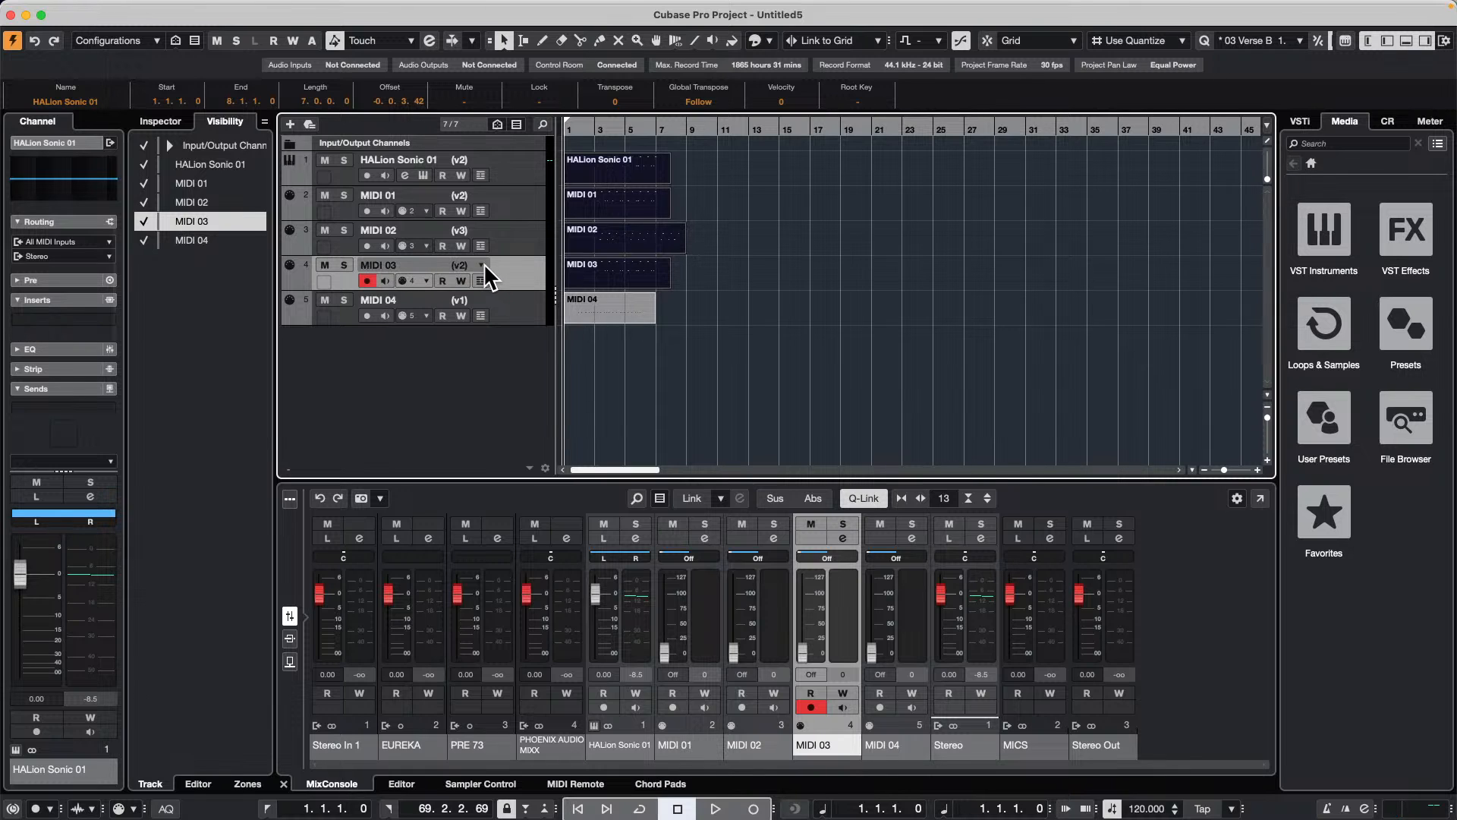
pyautogui.click(484, 263)
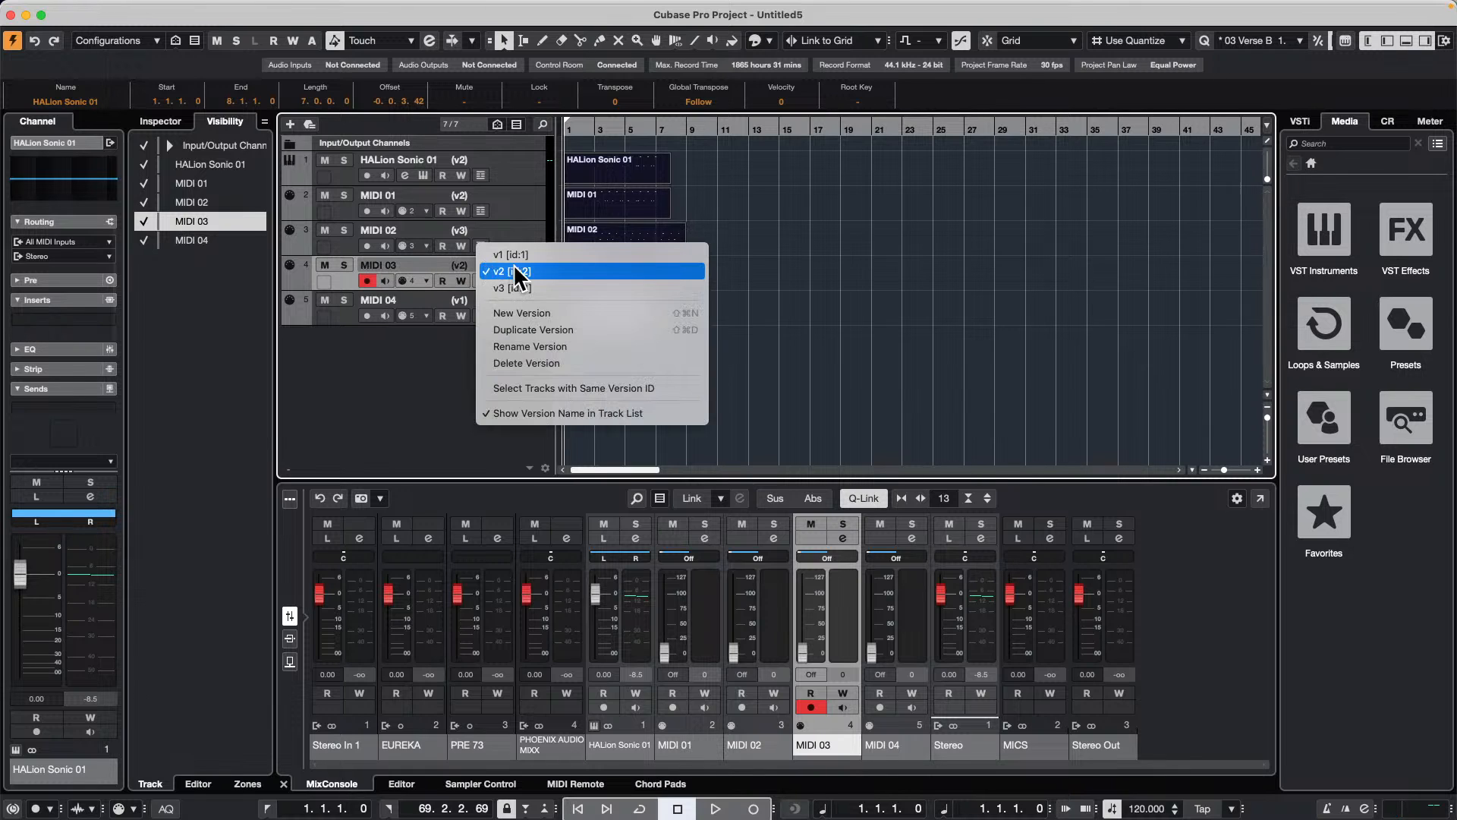
pyautogui.click(659, 389)
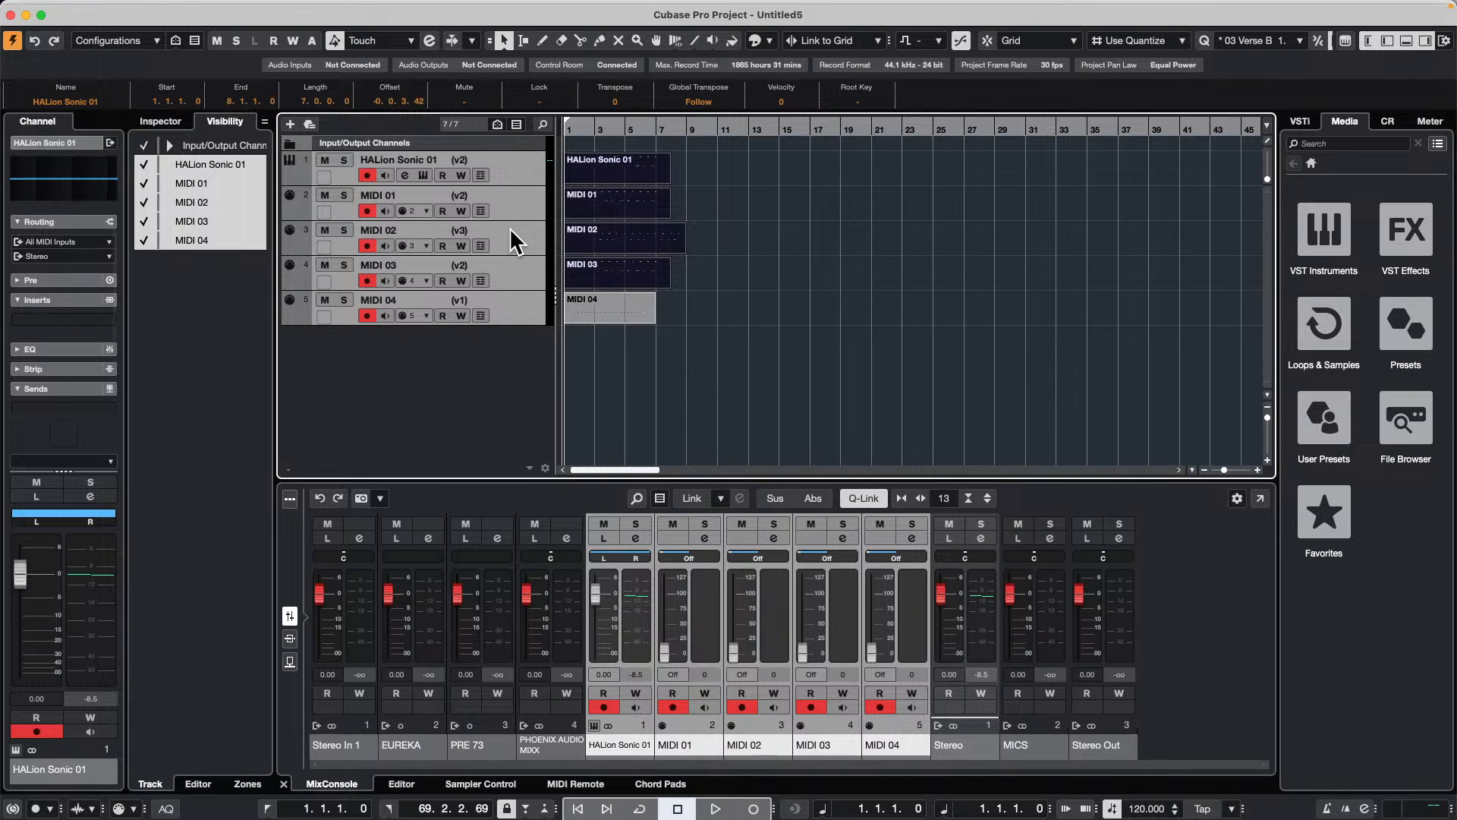
# Step: Try duplicating the current versions of all five selected tracks together, and undo the duplication
pyautogui.click(485, 158)
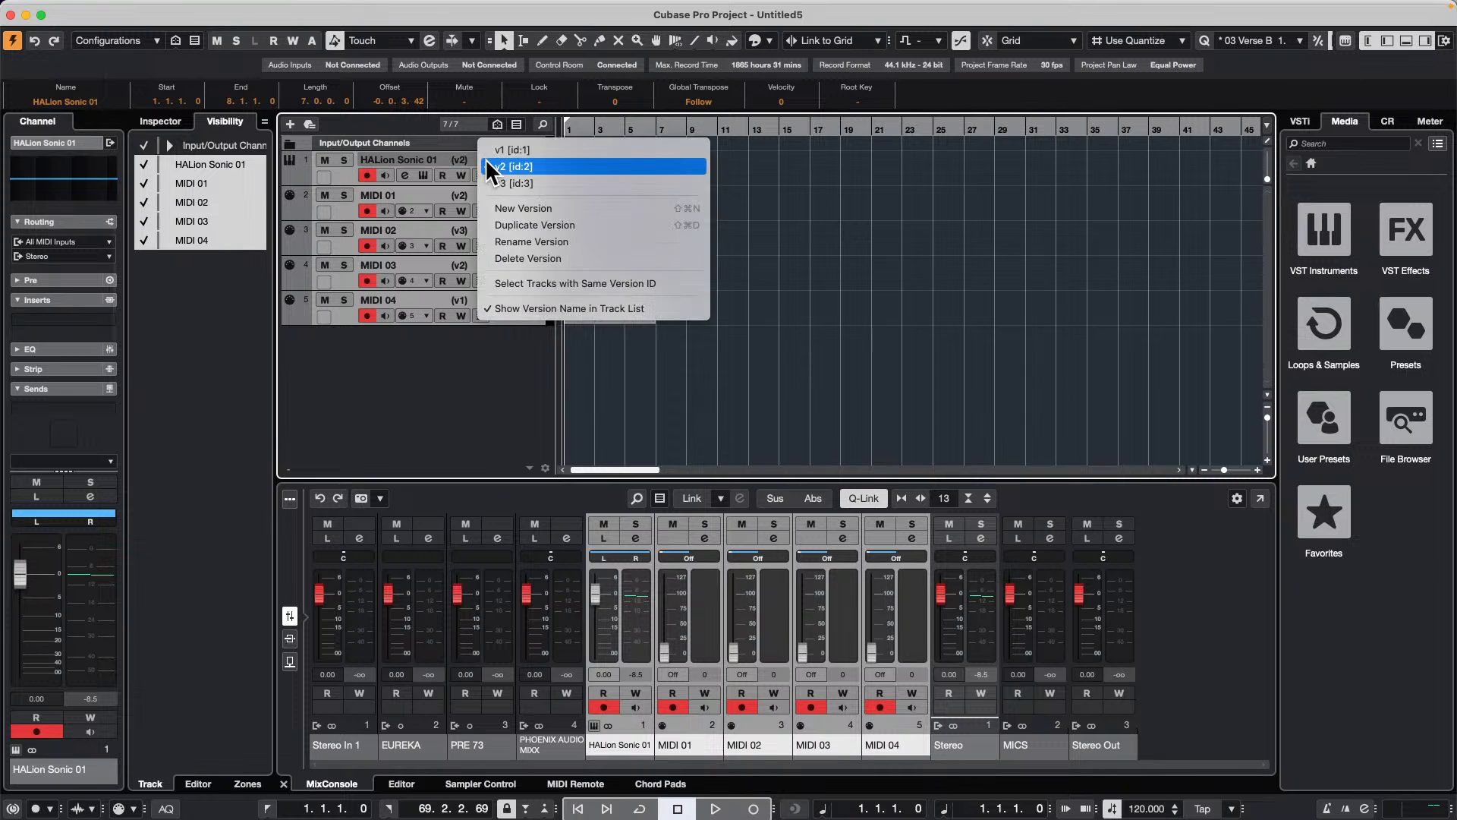
pyautogui.click(597, 226)
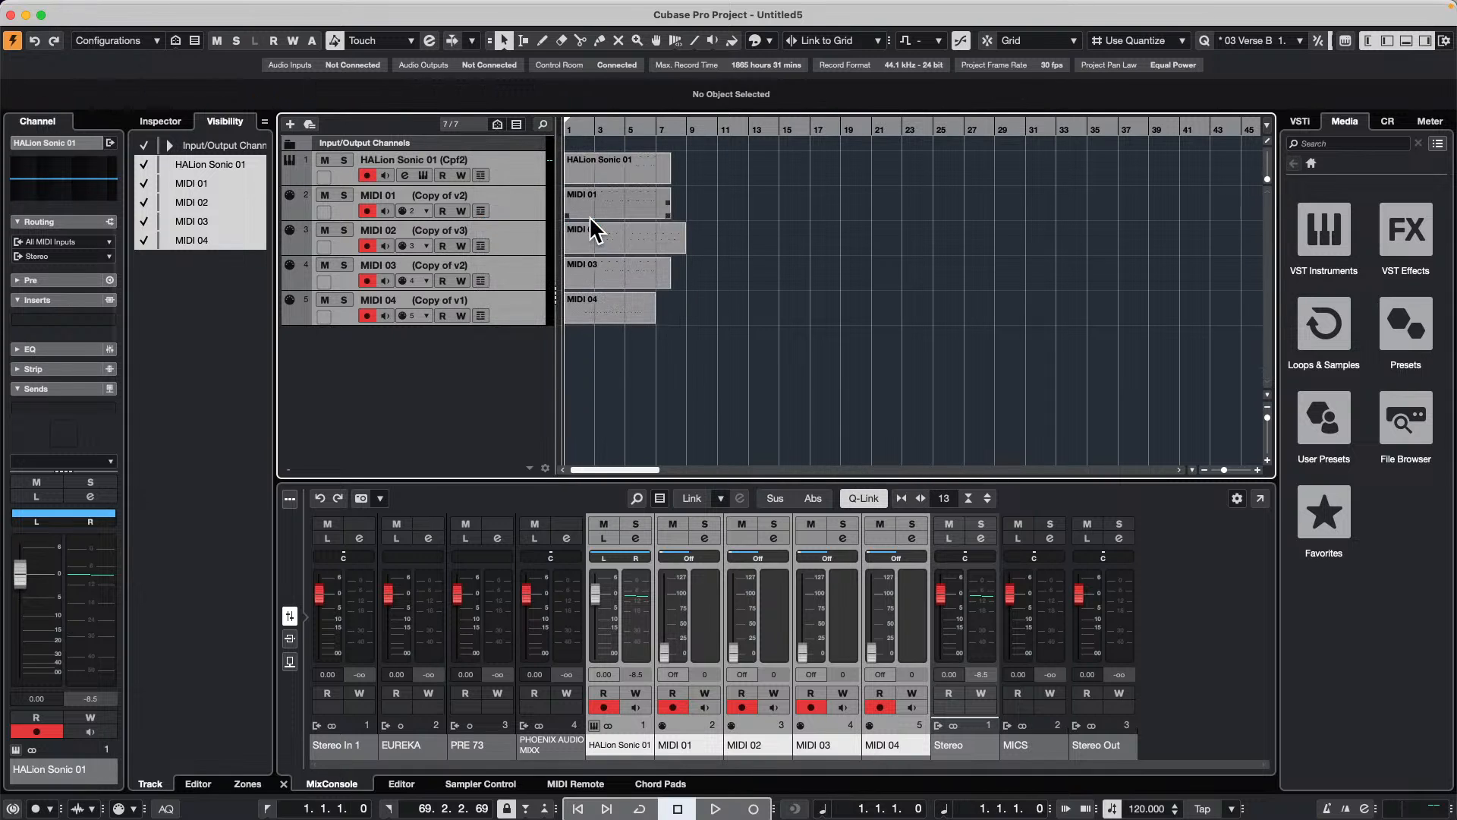
pyautogui.press('super+z')
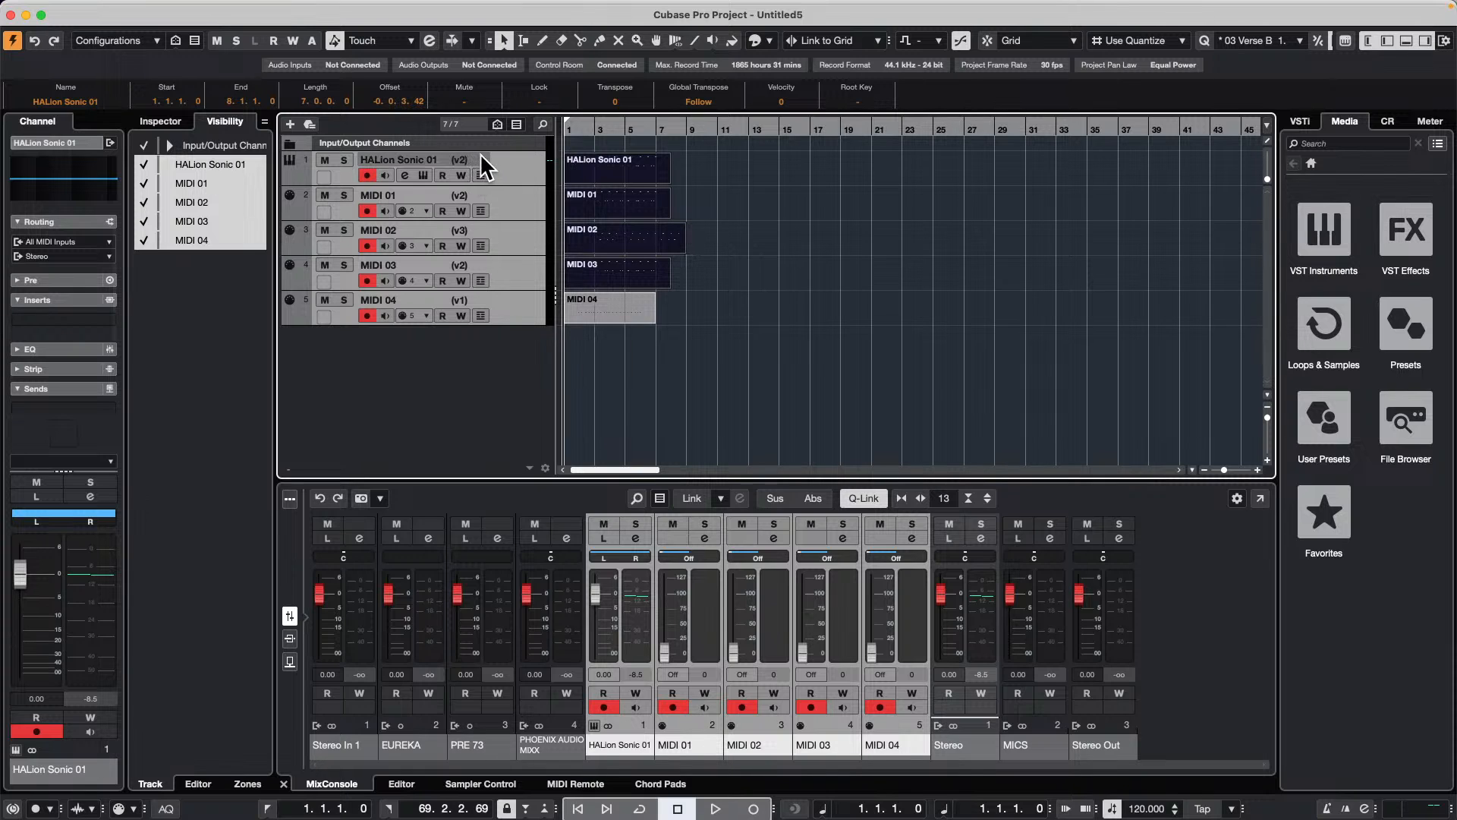
# Step: Create a new empty version on all five selected tracks and rename it bane
pyautogui.click(479, 152)
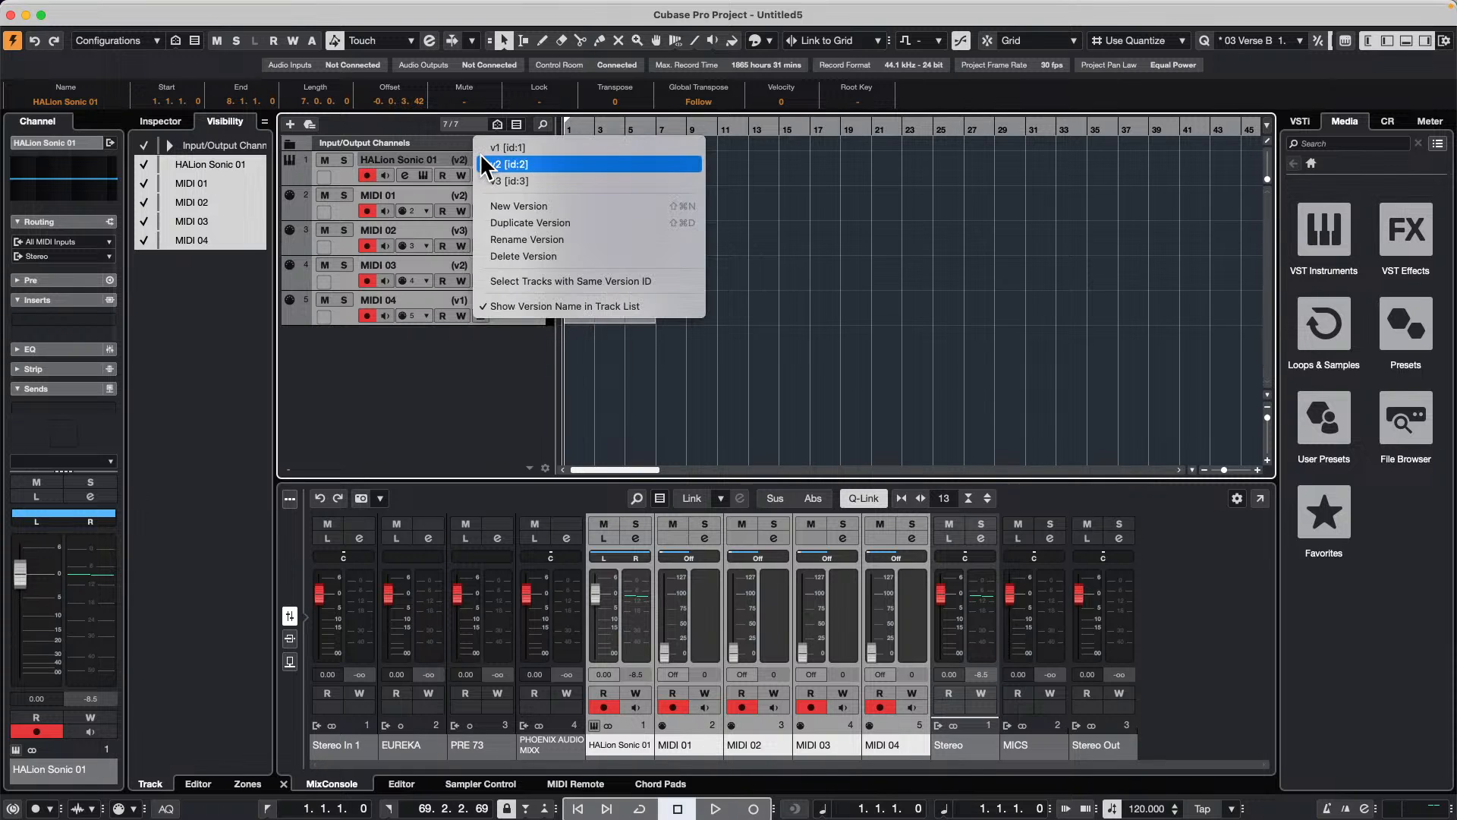
pyautogui.click(548, 205)
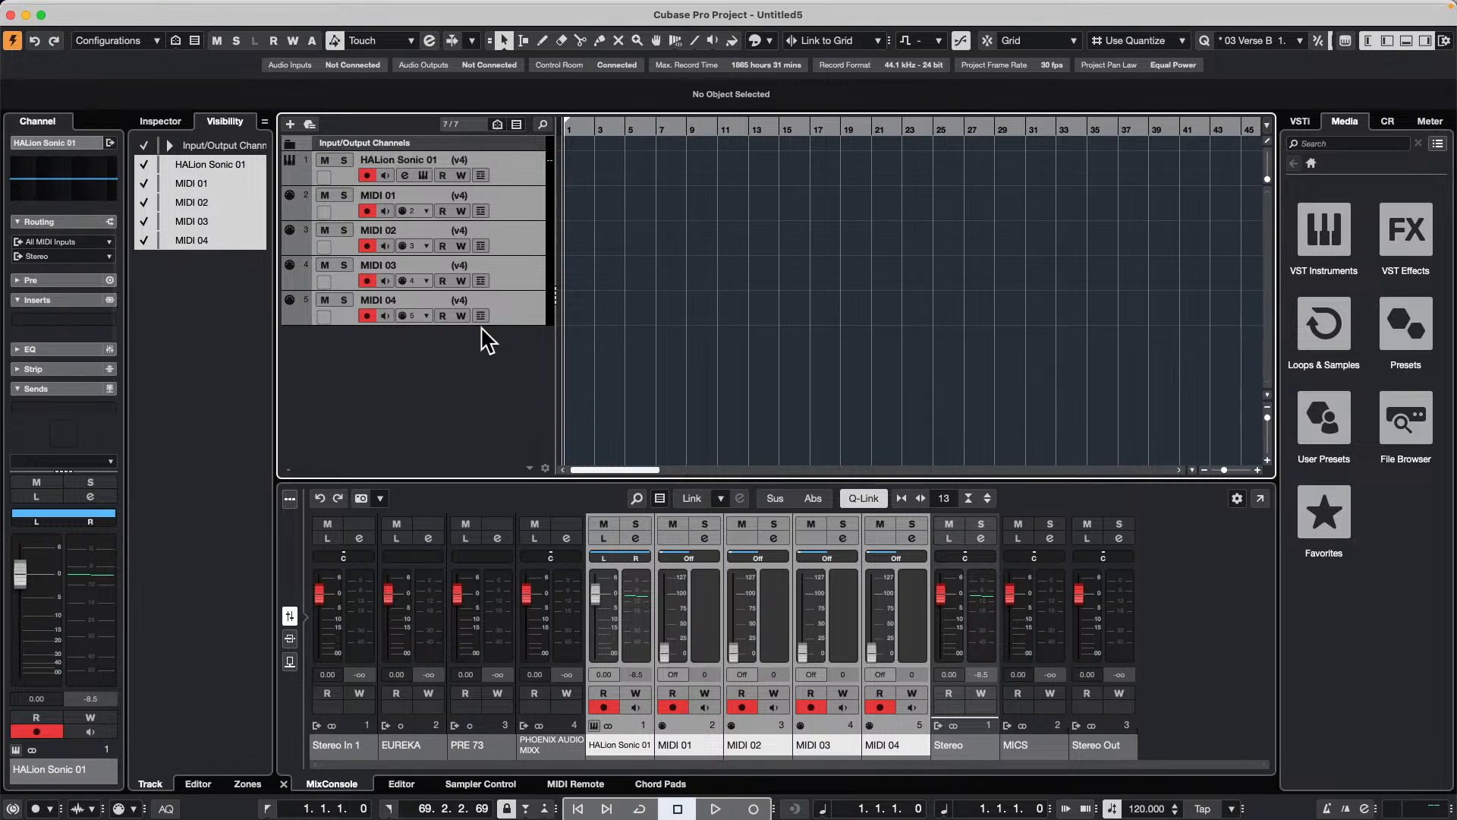
pyautogui.click(485, 158)
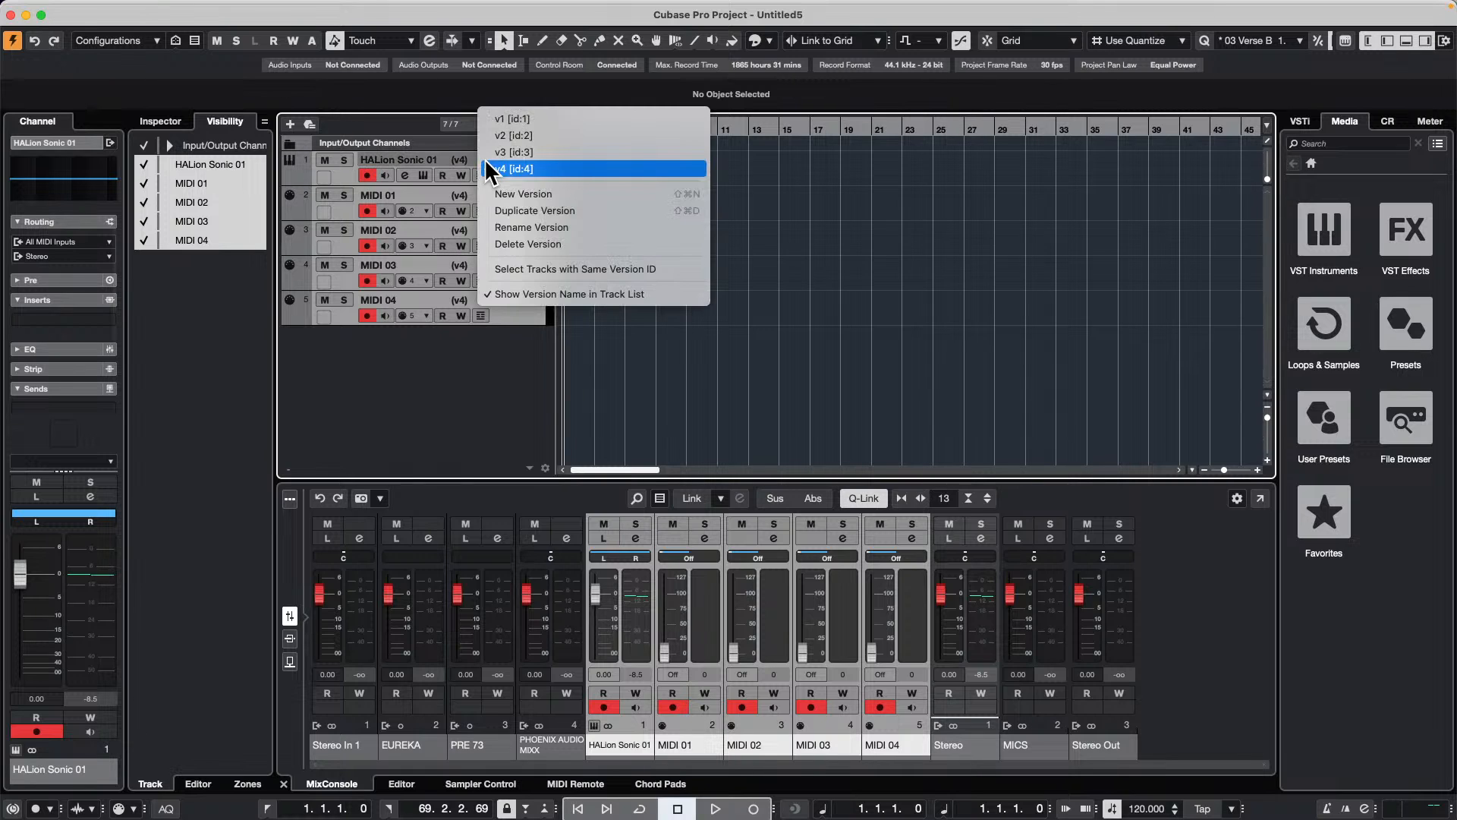
pyautogui.click(573, 228)
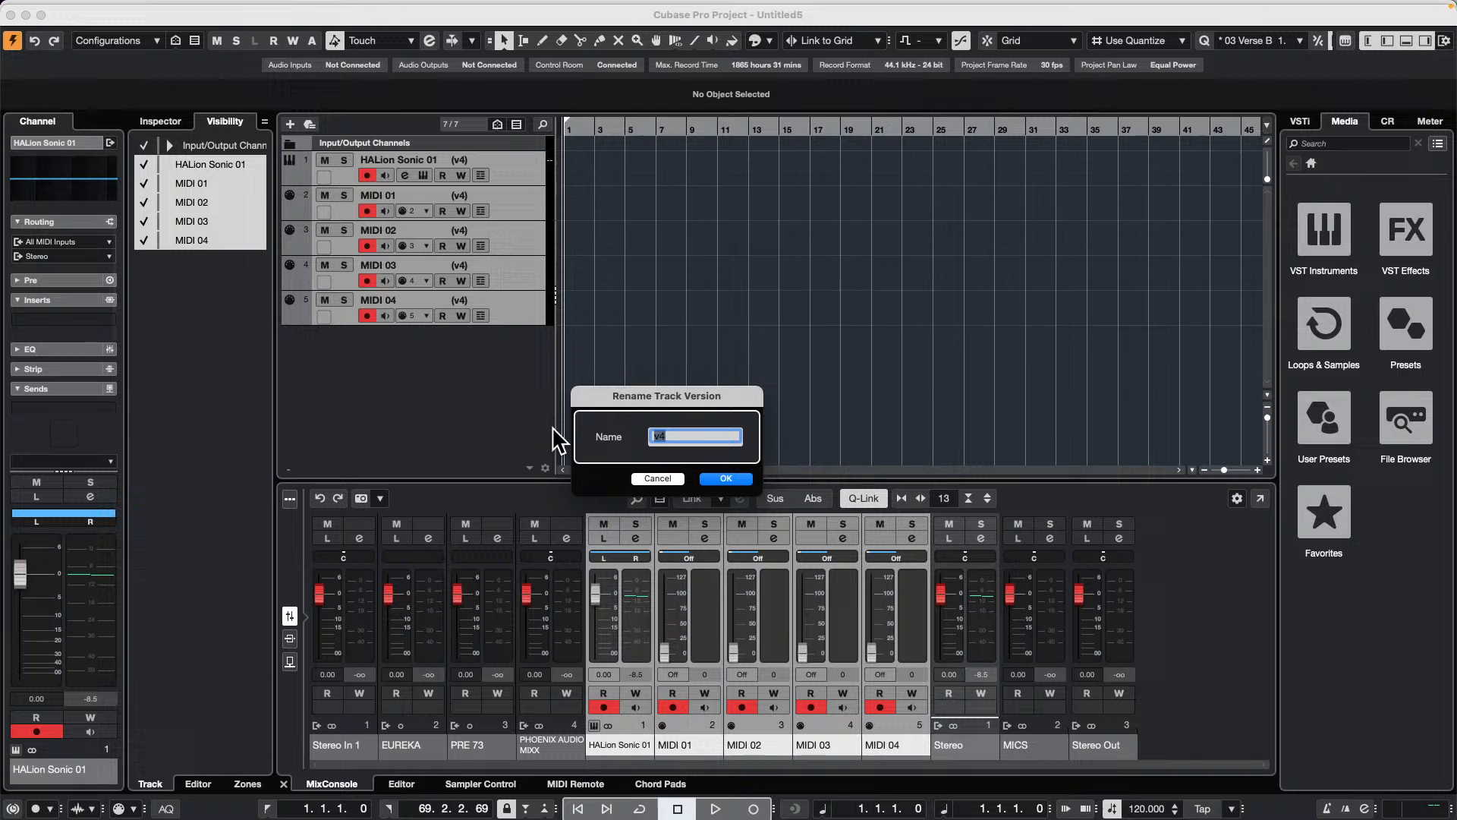
pyautogui.write('bane')
pyautogui.press('Return')
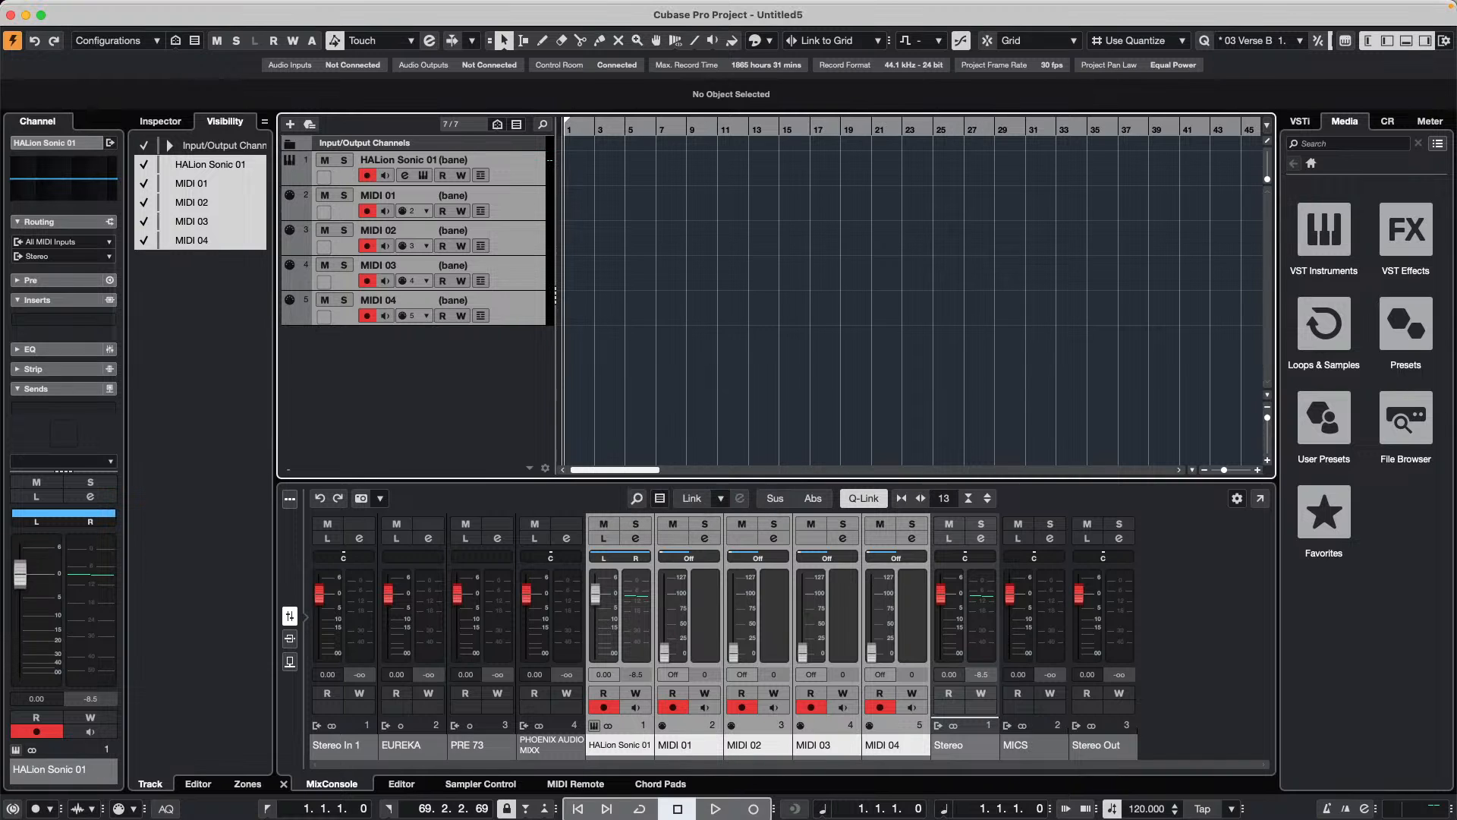
# Step: Switch all five selected tracks together to version v3 through the HALion Sonic 01 track
pyautogui.click(481, 154)
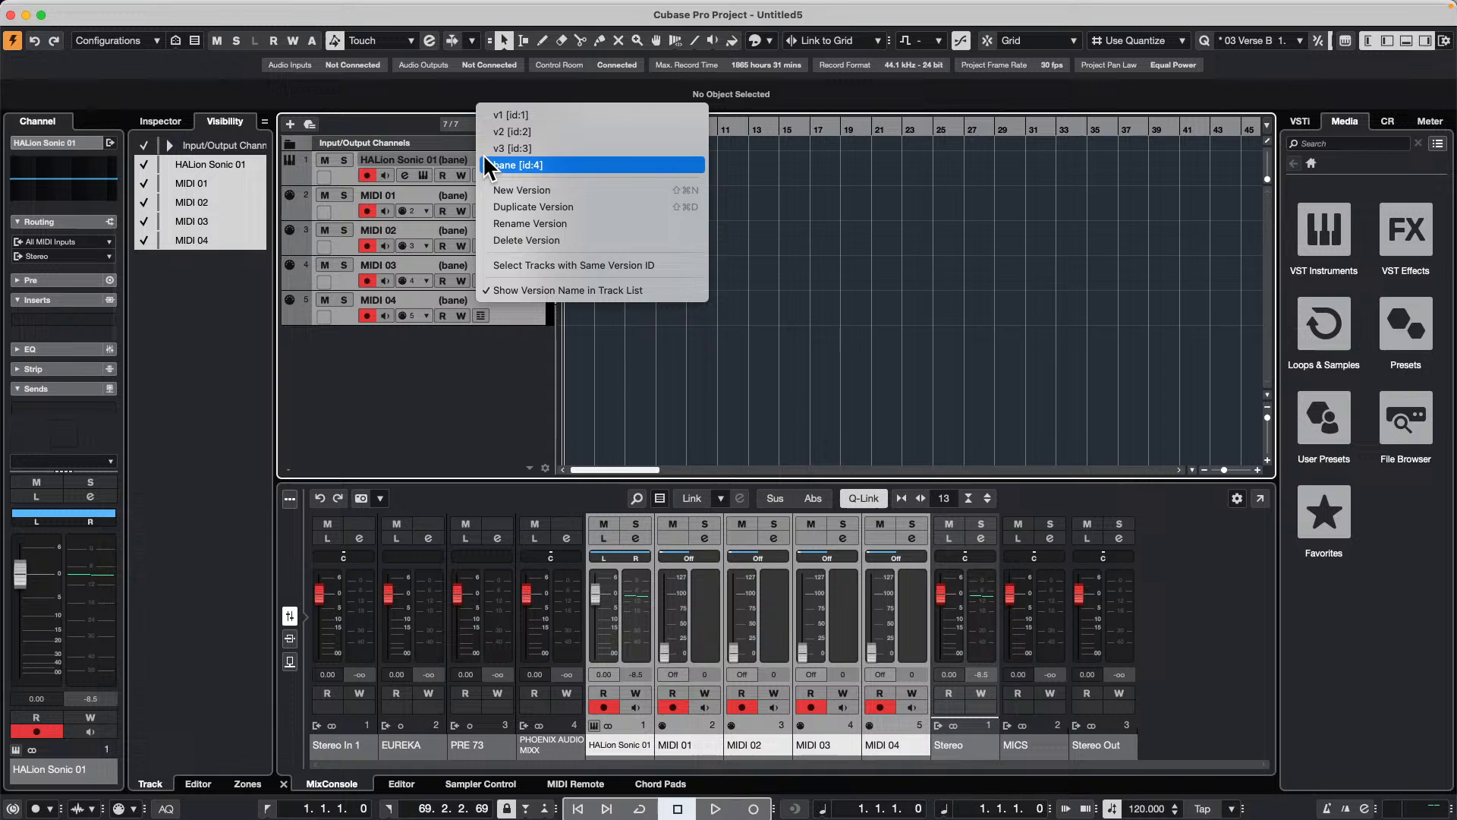
pyautogui.click(542, 149)
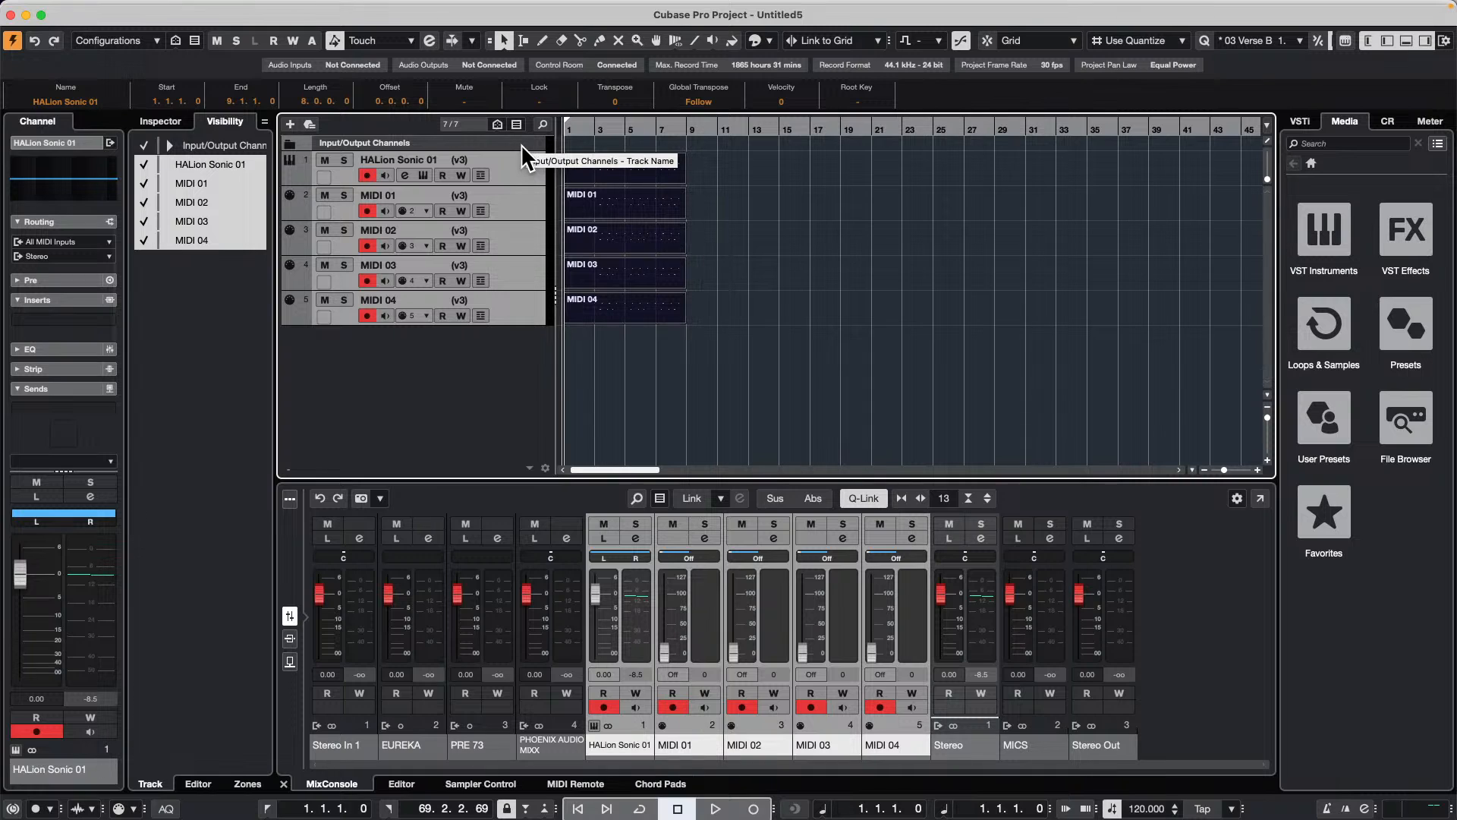
pyautogui.click(484, 160)
pyautogui.click(390, 414)
# Step: Save the project in the USe of Colors folder, using a person's first name as the file name
pyautogui.click(101, 8)
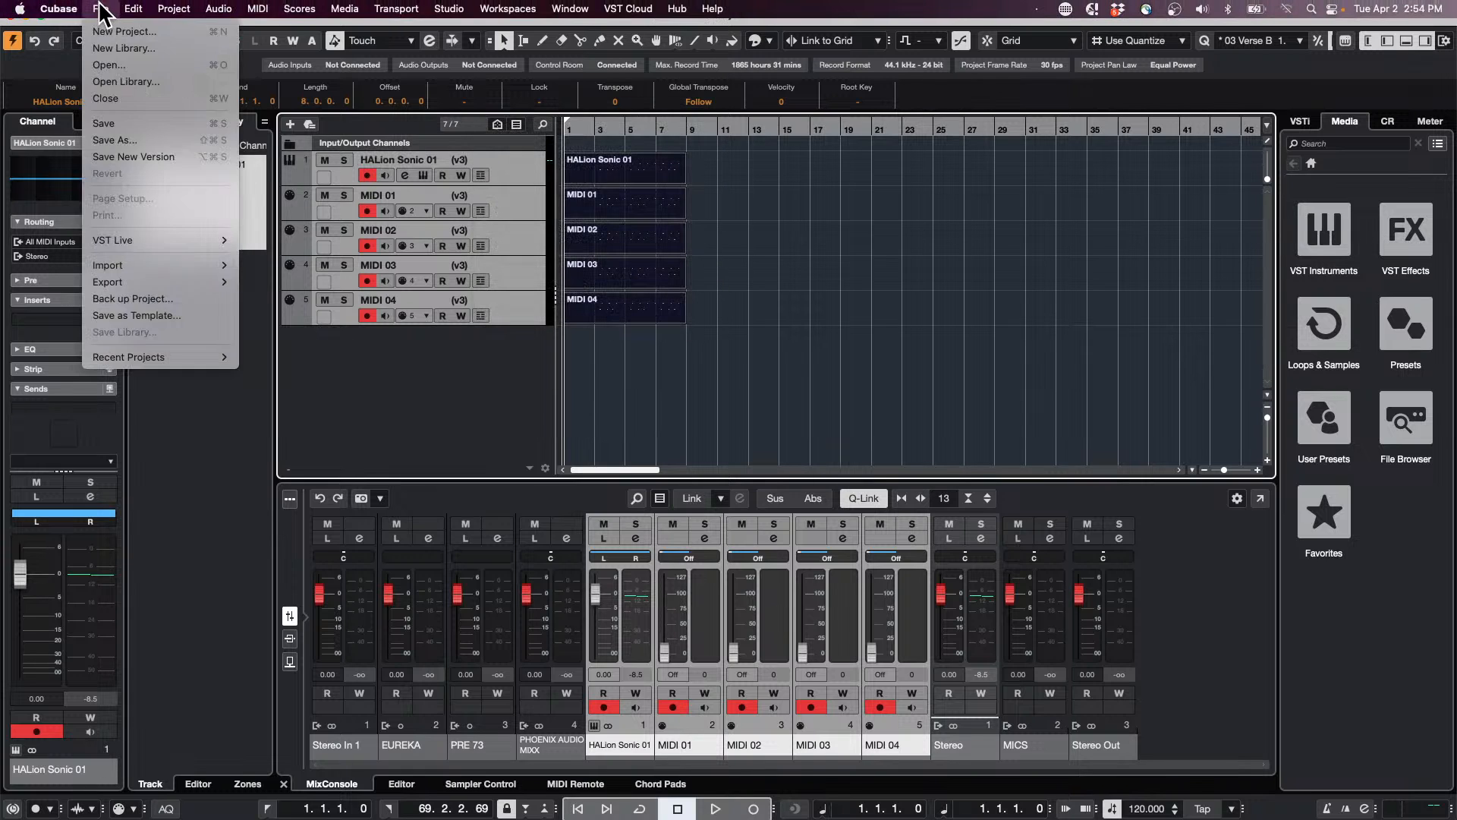
pyautogui.click(138, 138)
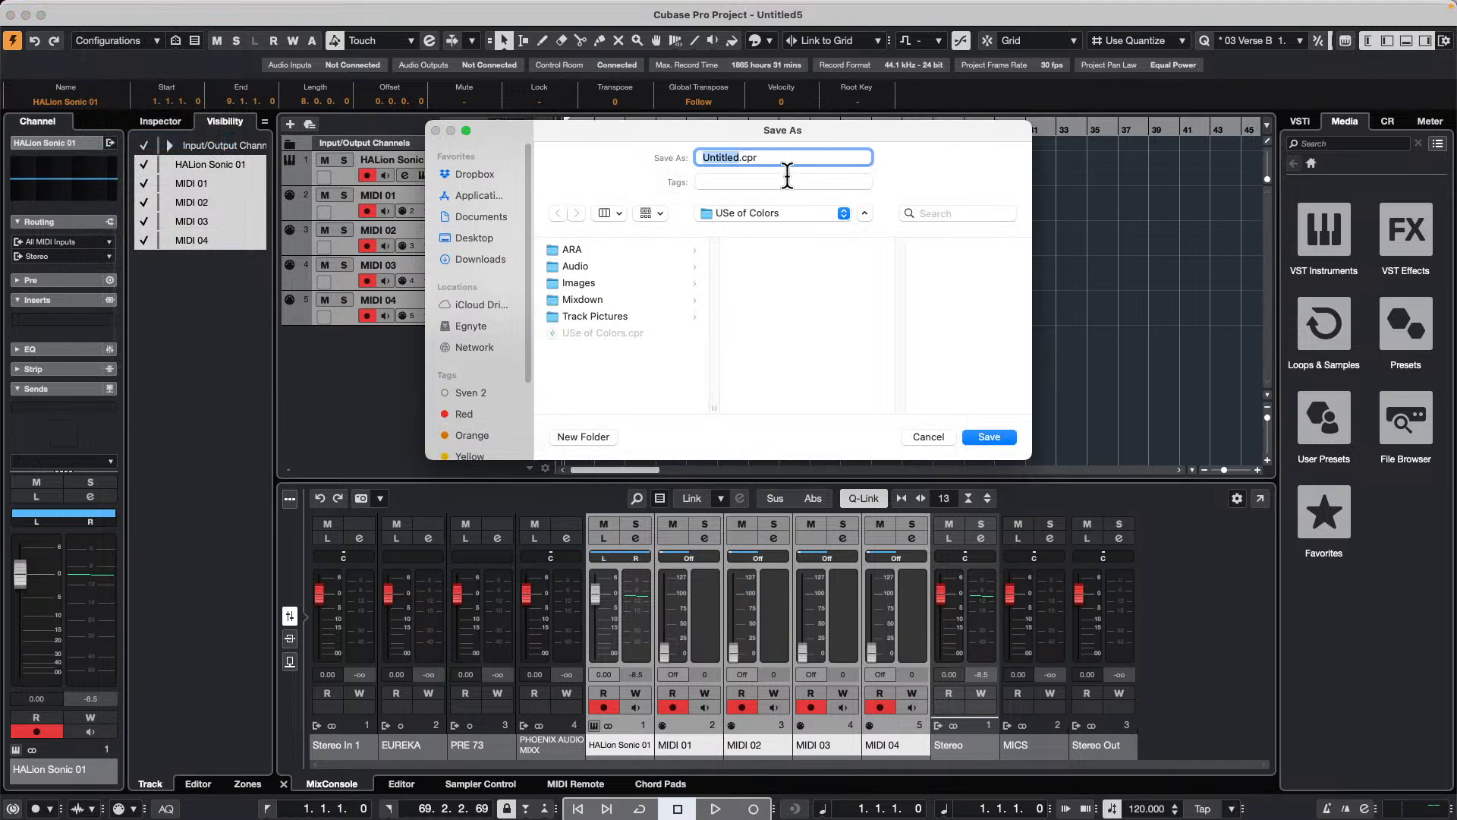
pyautogui.write('monic')
pyautogui.press('BackSpace')
pyautogui.press('BackSpace')
pyautogui.write('ca')
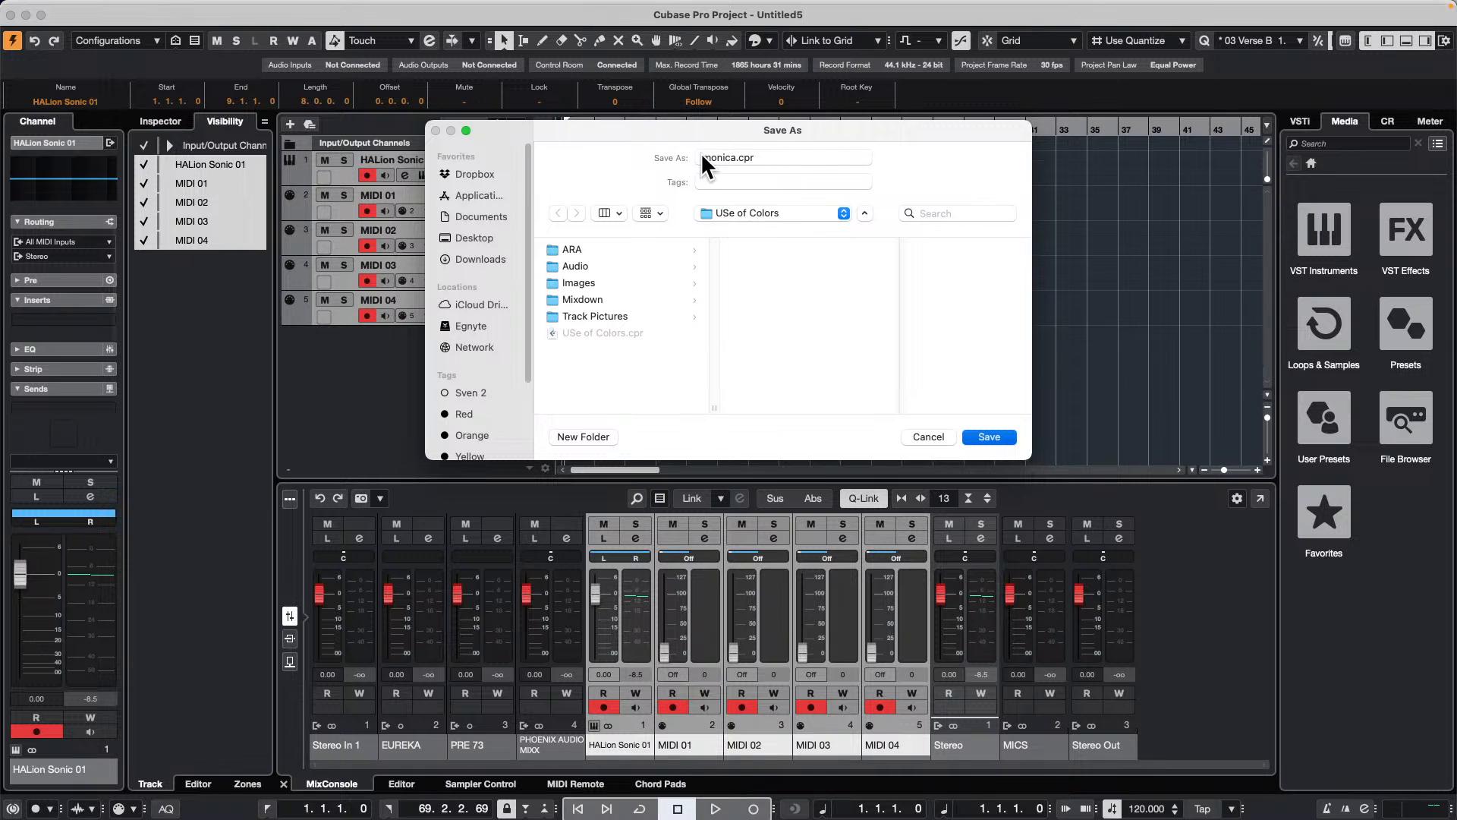
pyautogui.press('Return')
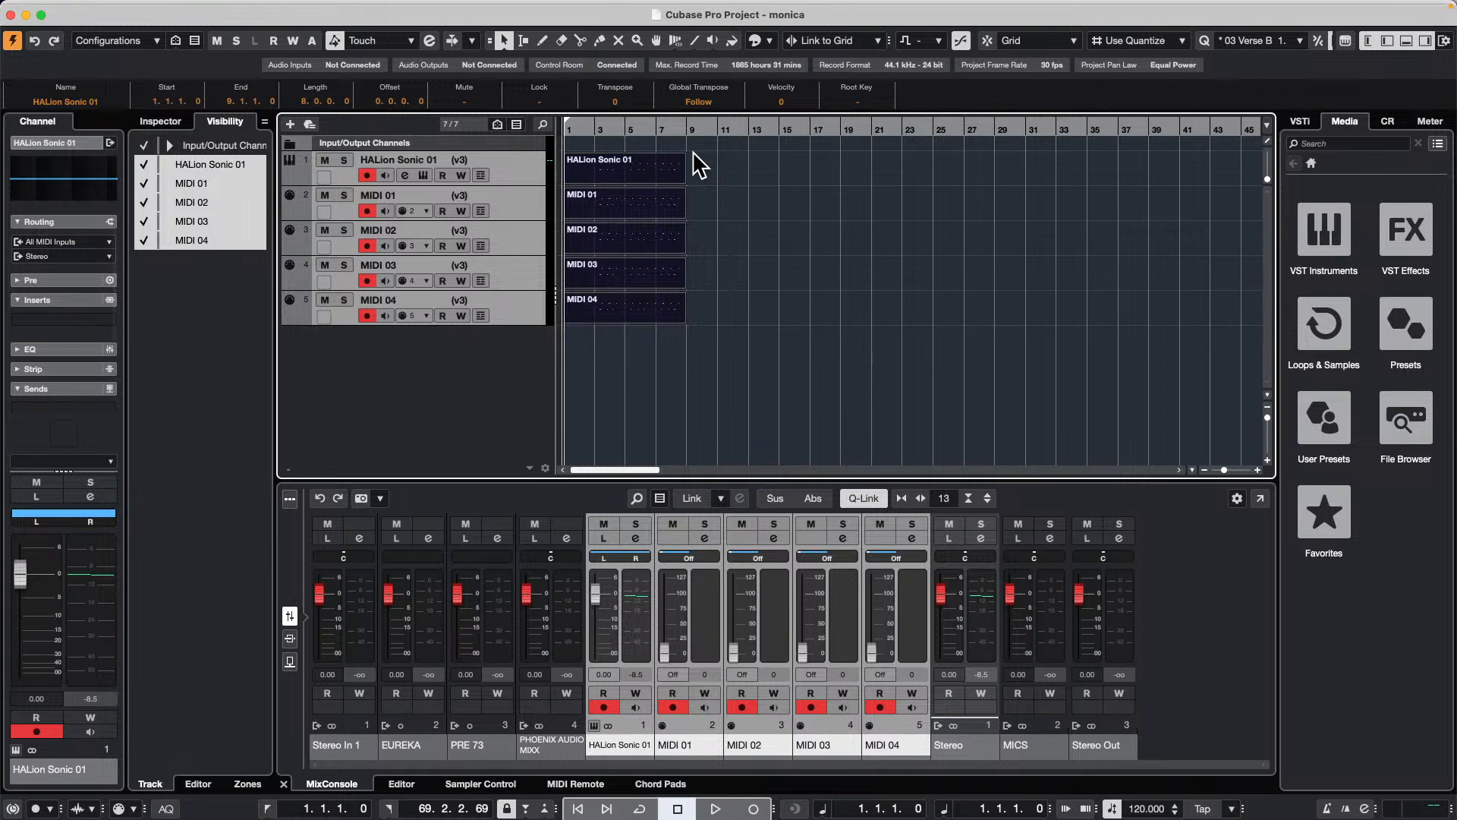
# Step: Rename version v3 of all five selected tracks to higher notes
pyautogui.click(481, 154)
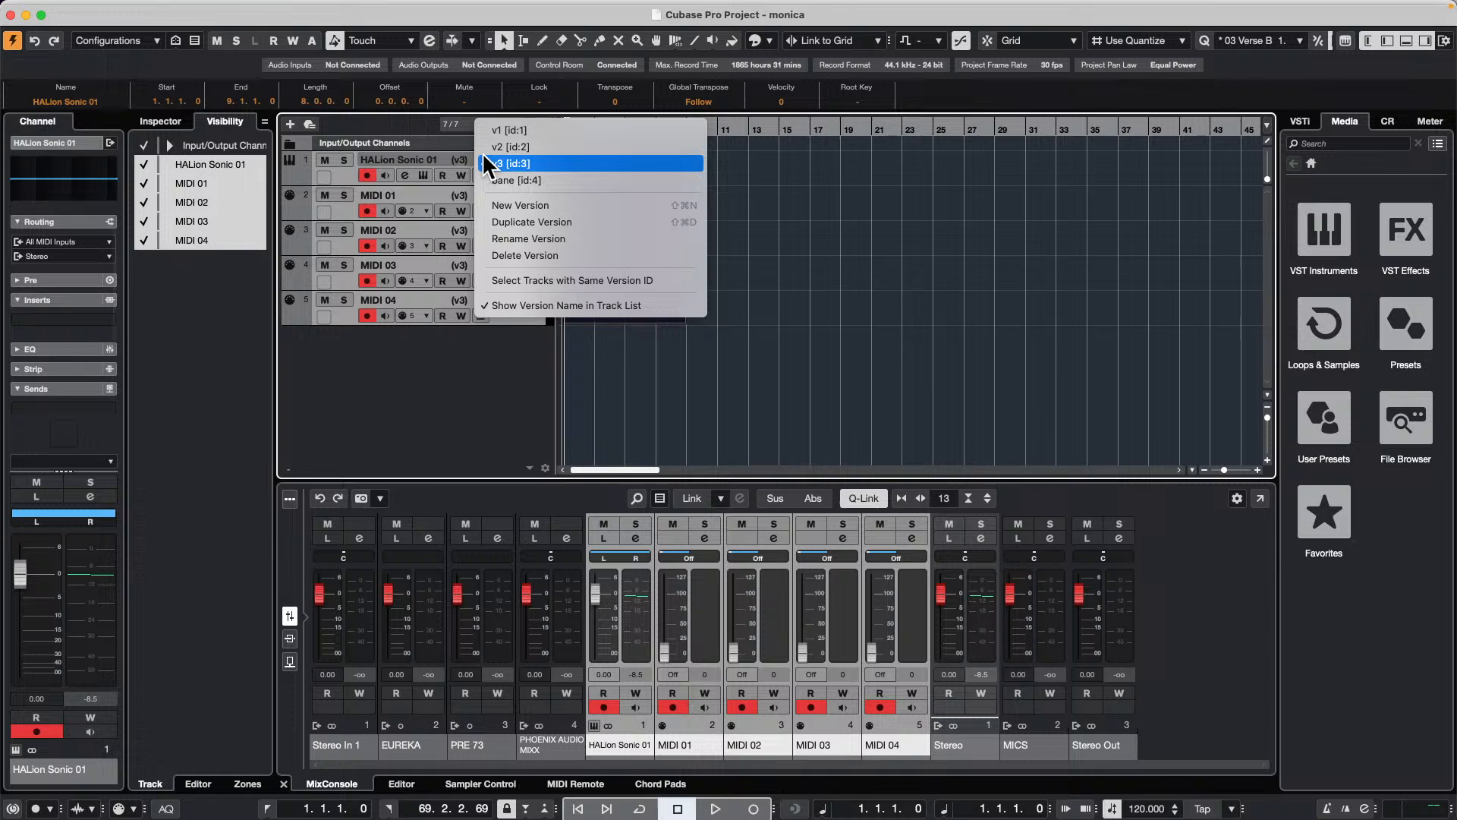
pyautogui.click(584, 237)
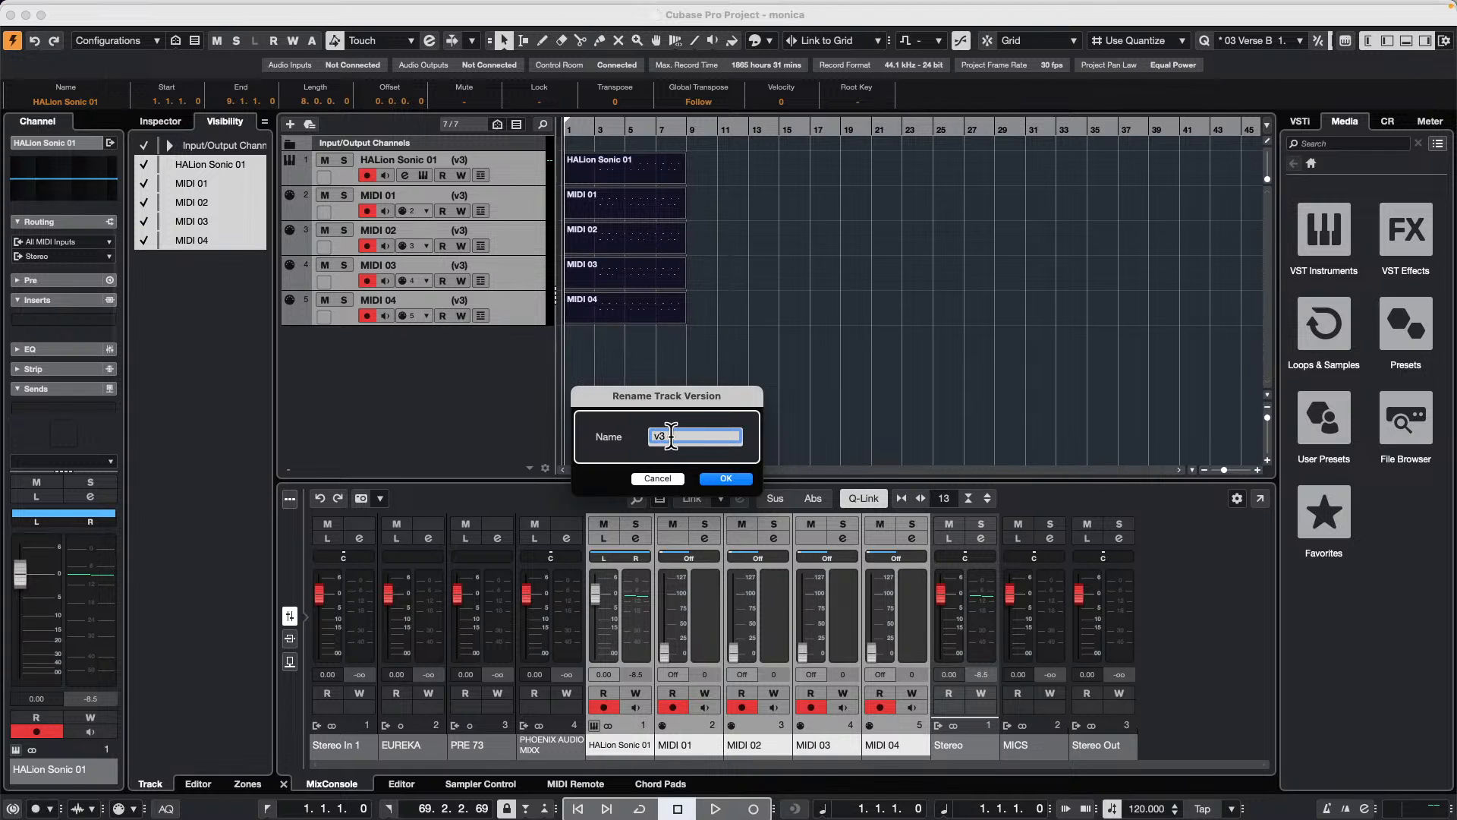
pyautogui.press('BackSpace')
pyautogui.write('higher notes')
pyautogui.press('Return')
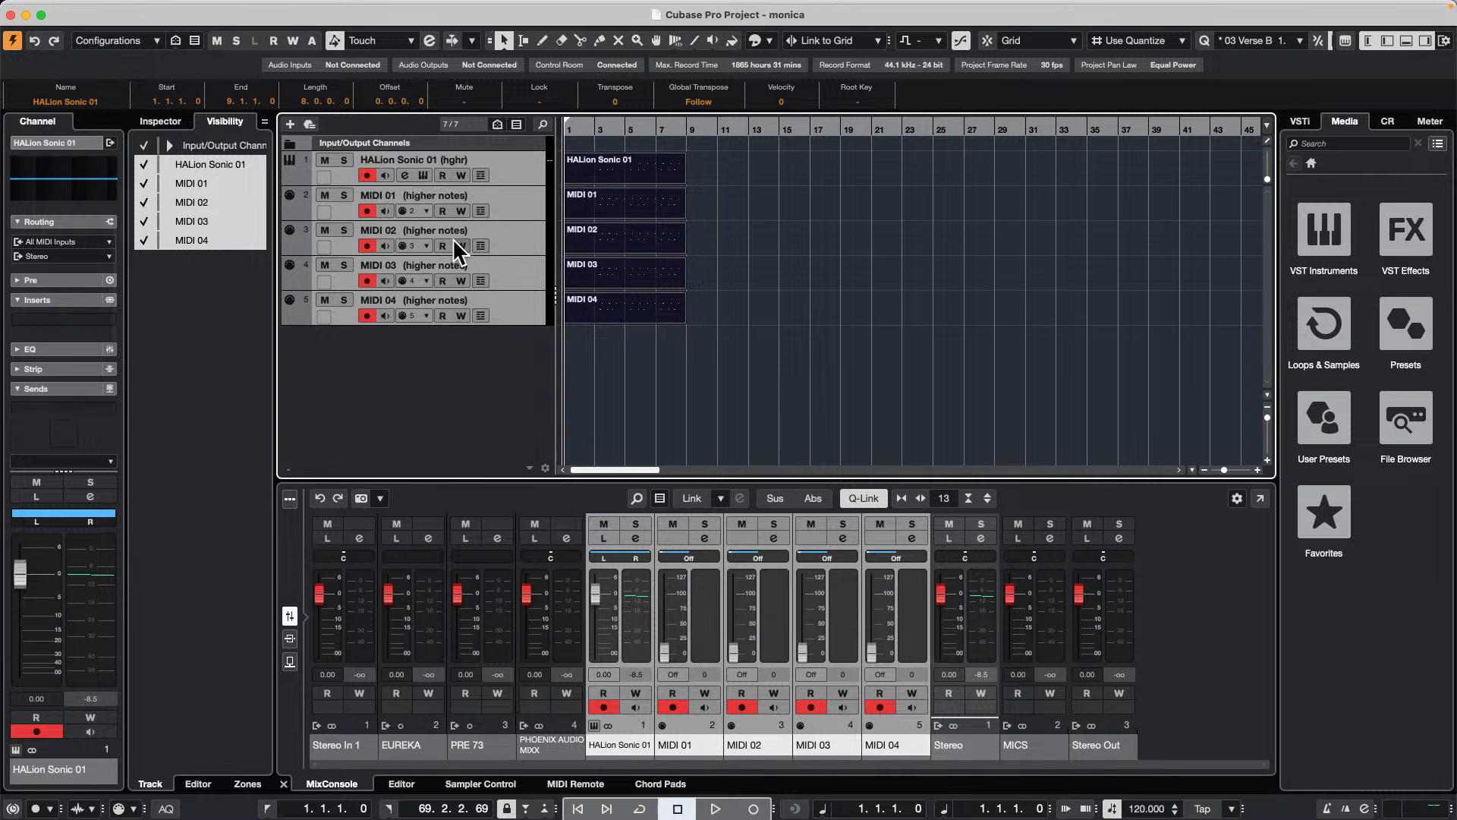
# Step: Shorten the name of the HALion Sonic 01 track to HALion
pyautogui.click(429, 158)
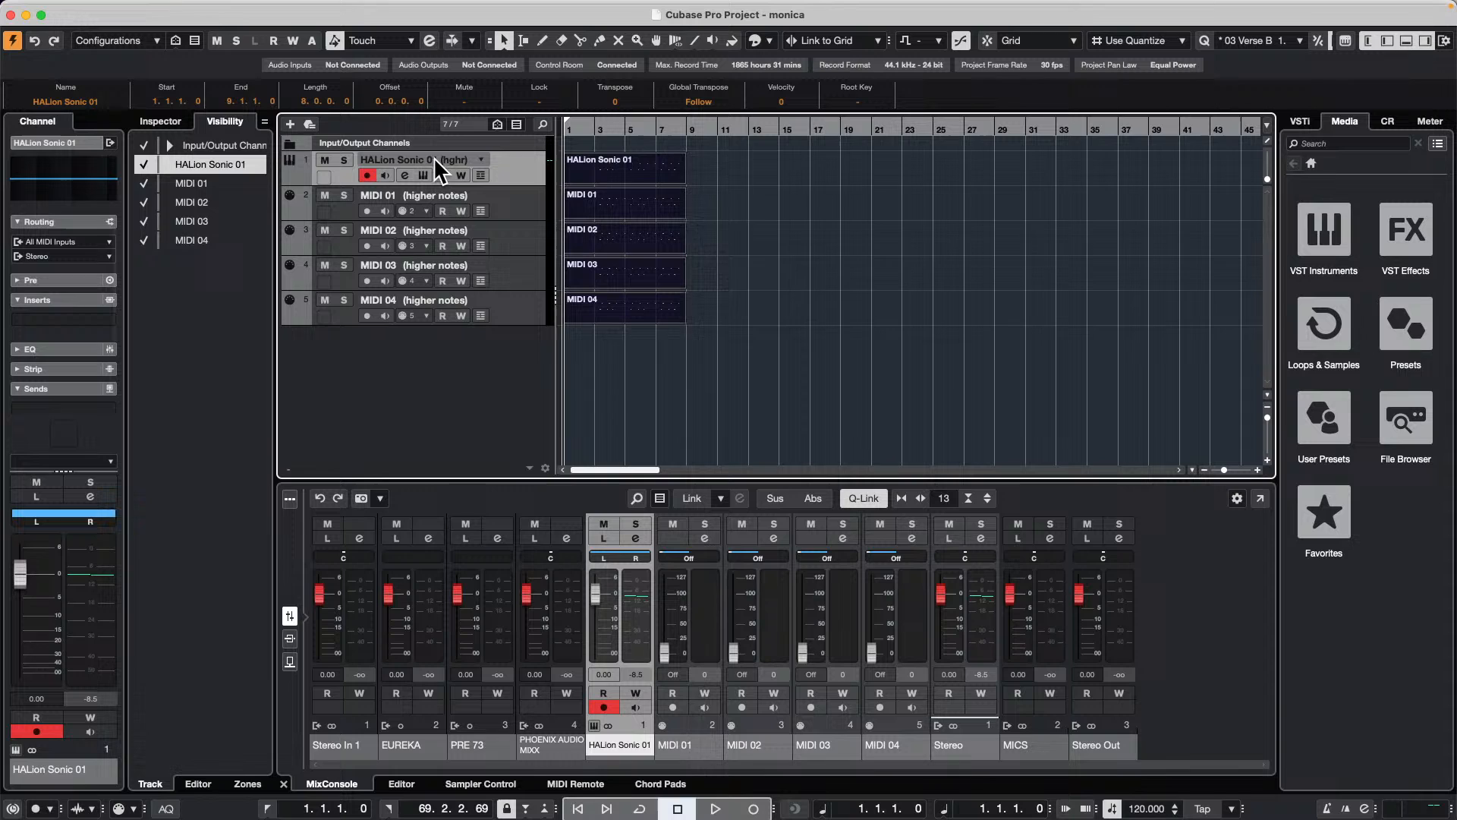
pyautogui.doubleClick(434, 157)
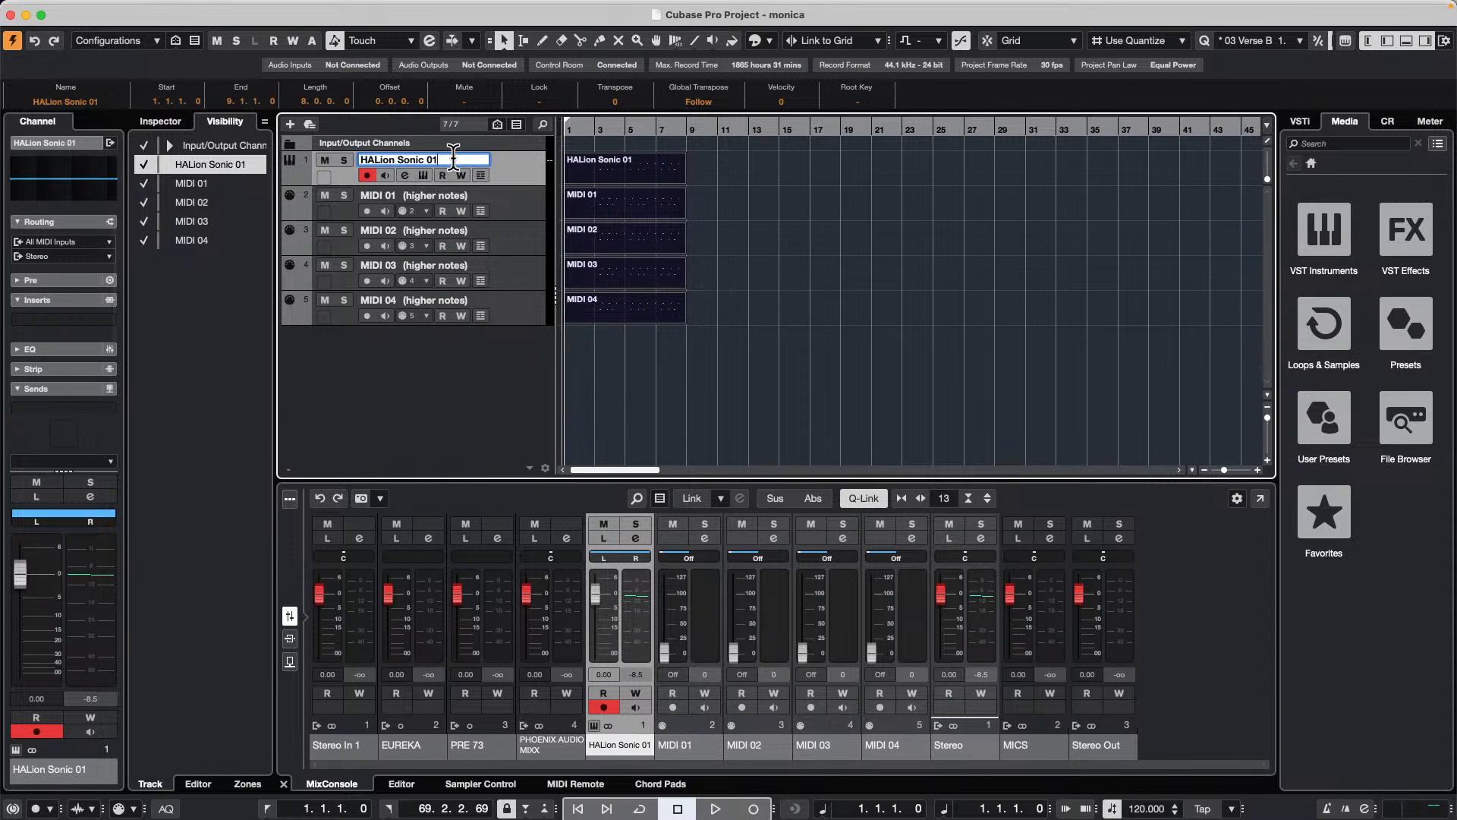
pyautogui.press('BackSpace')
pyautogui.press('BackSpace')
pyautogui.press('BackSpace')
pyautogui.press('BackSpace')
pyautogui.press('BackSpace')
pyautogui.press('BackSpace')
pyautogui.press('BackSpace')
pyautogui.press('BackSpace')
pyautogui.press('BackSpace')
pyautogui.press('Return')
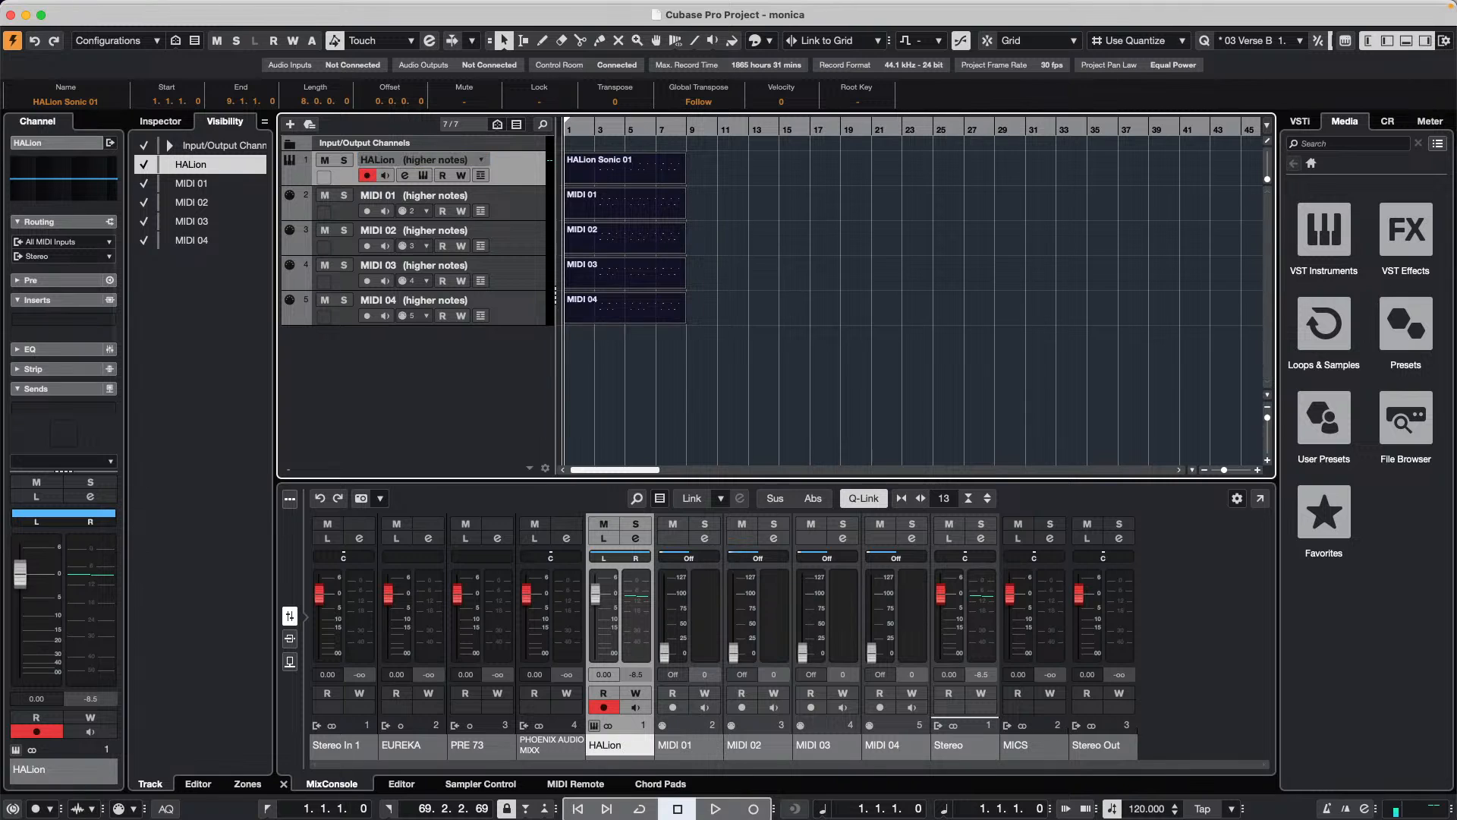
# Step: Select all five tracks again and switch them together to version v1
pyautogui.keyDown('shift'); pyautogui.click(521, 307); pyautogui.keyUp('shift')
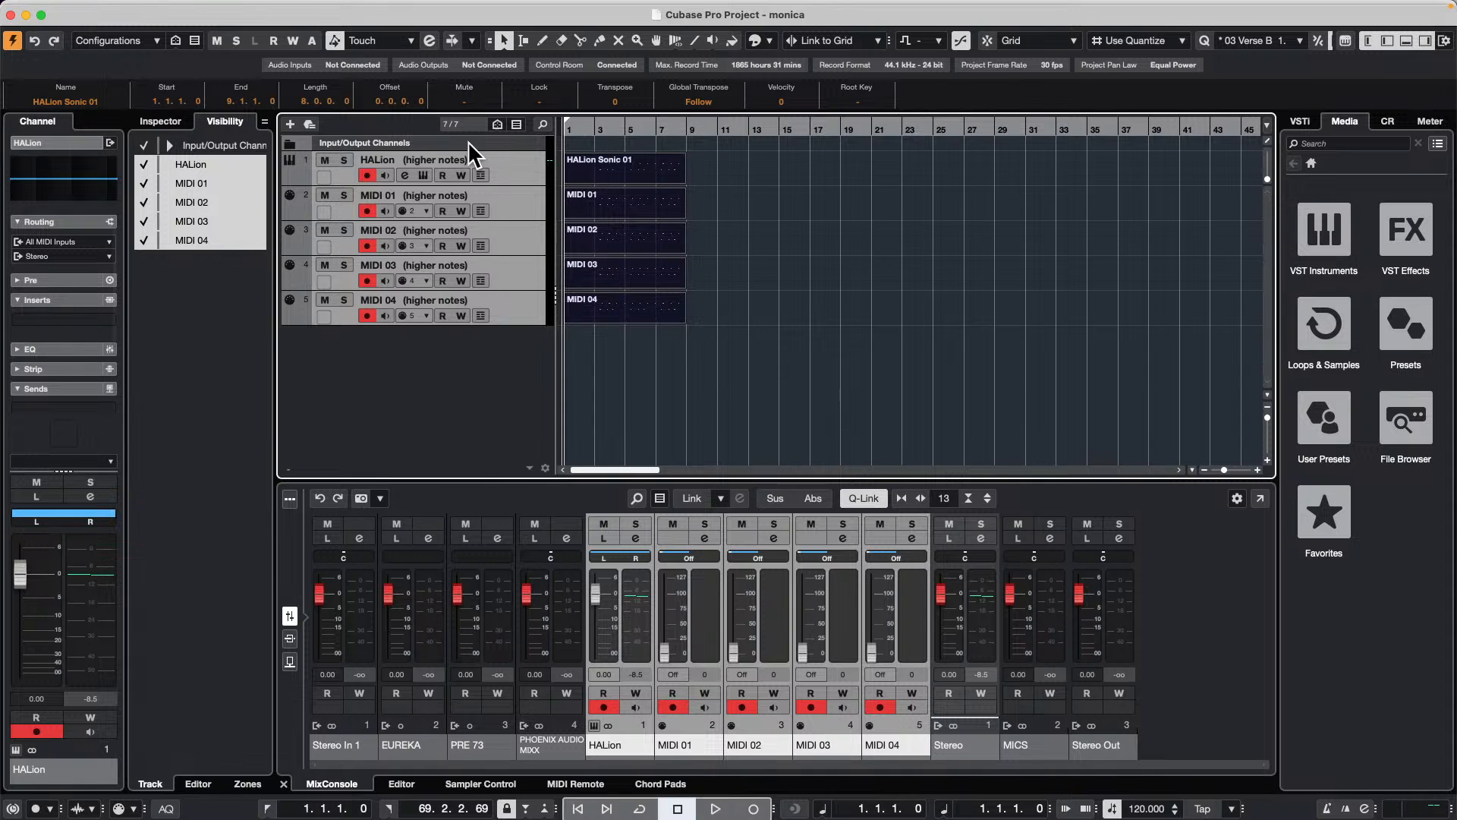
pyautogui.click(479, 157)
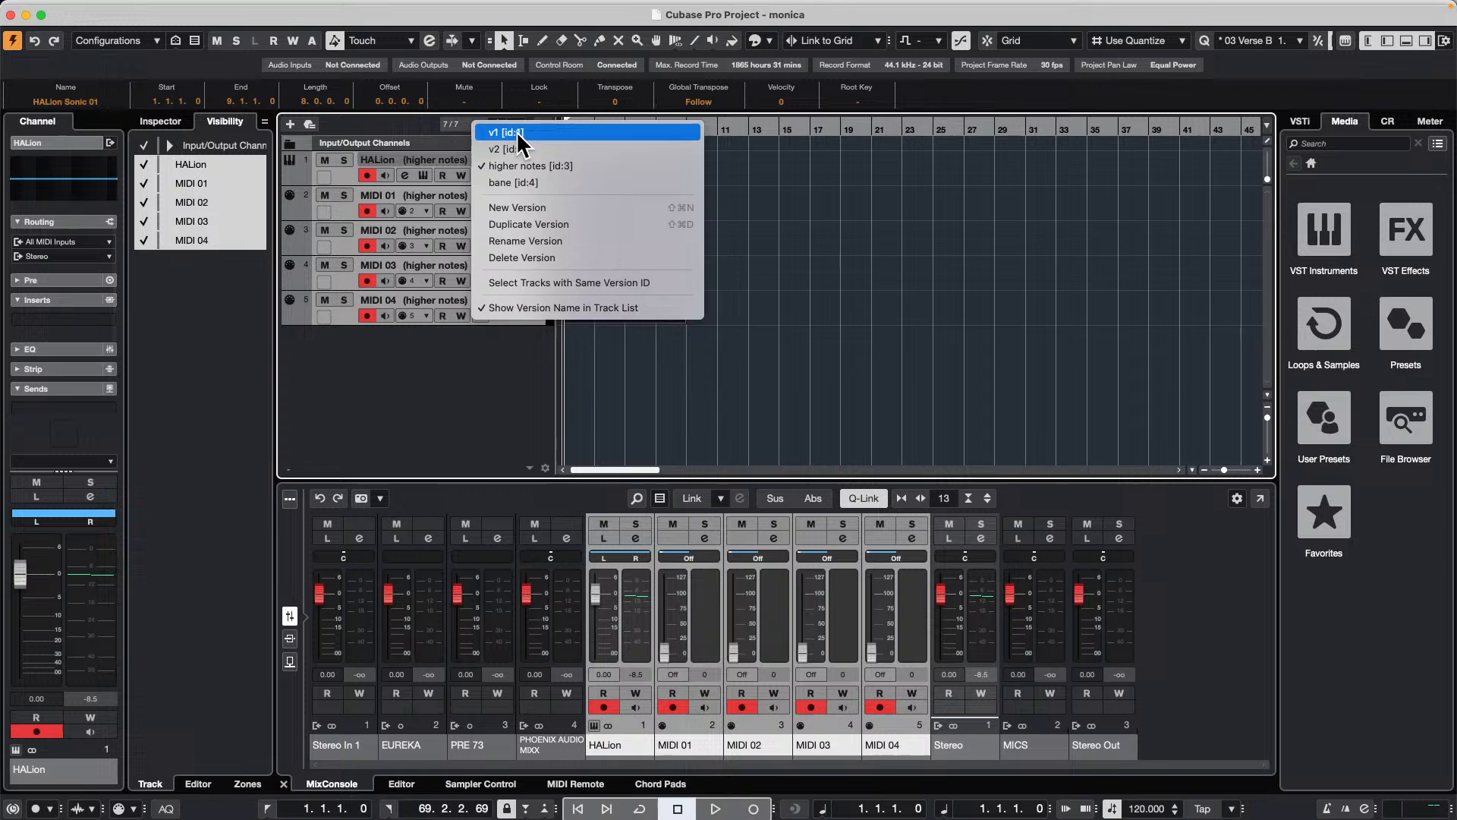
pyautogui.click(517, 132)
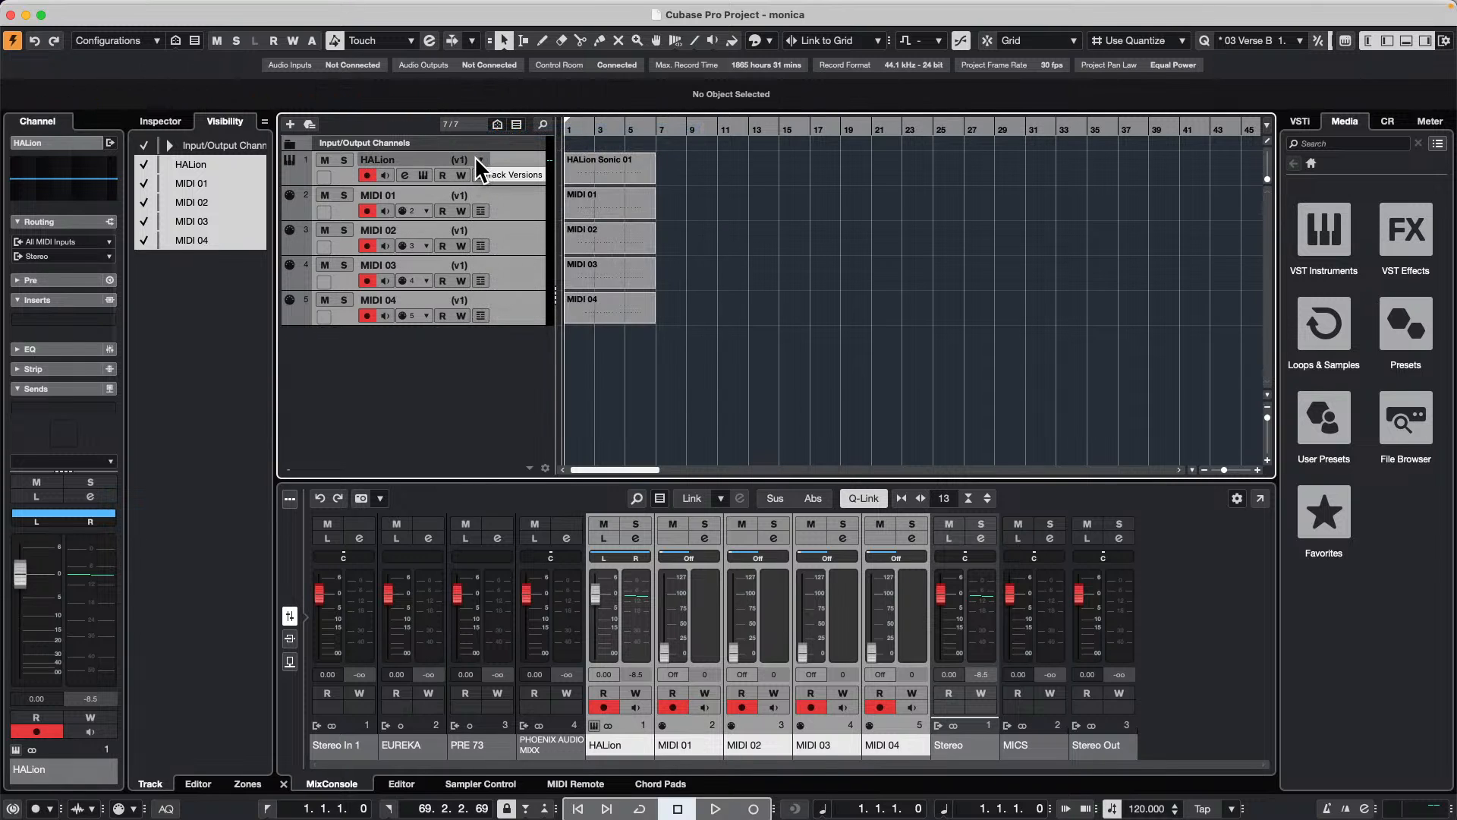
# Step: Rename version v1 of all five selected tracks to lower notes
pyautogui.click(481, 160)
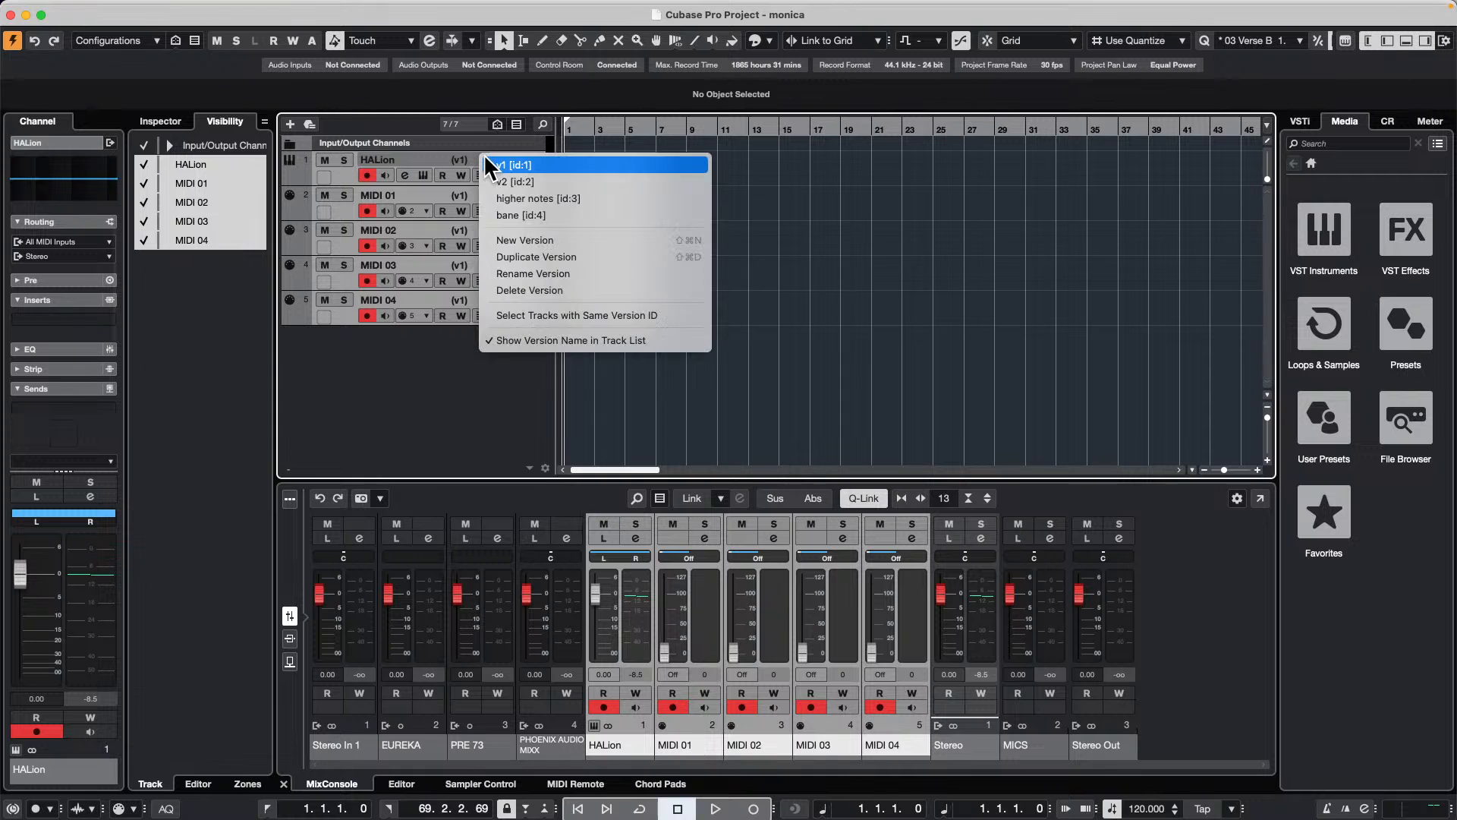
pyautogui.click(511, 275)
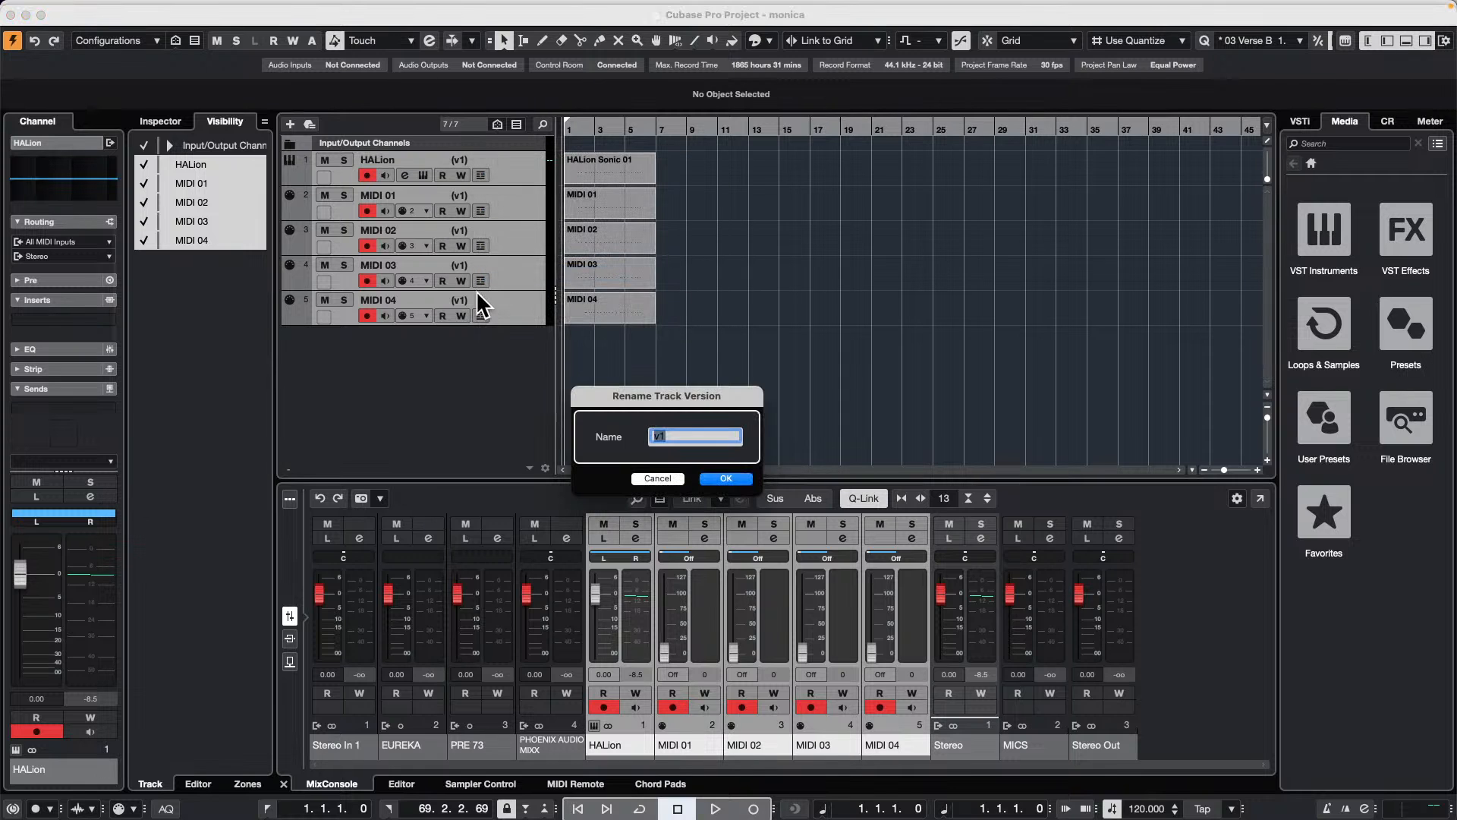
pyautogui.write('lower notes')
pyautogui.press('Return')
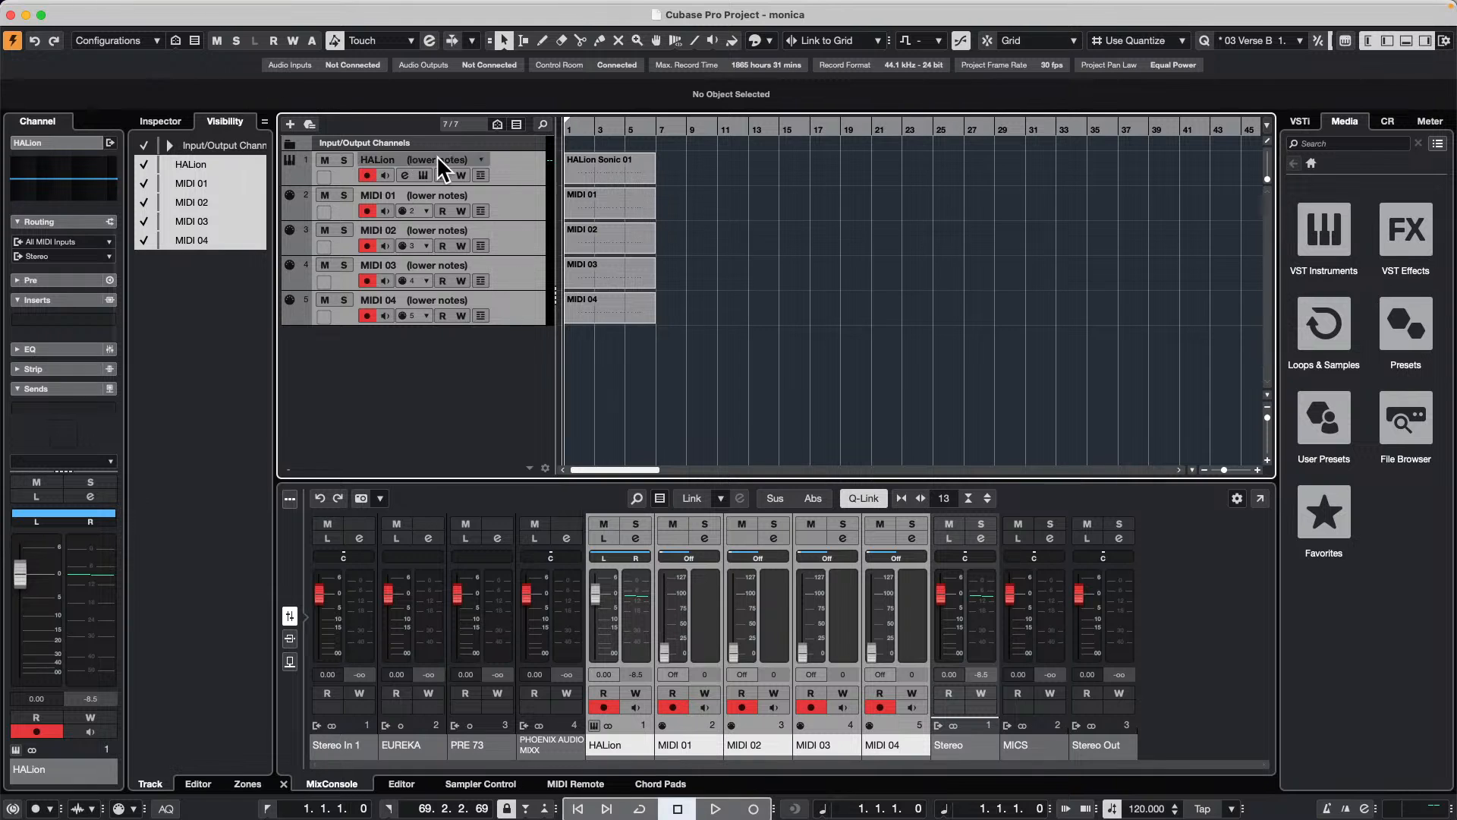
# Step: Switch all five tracks to the higher notes version and back to the lower notes version through the HALion track
pyautogui.click(477, 158)
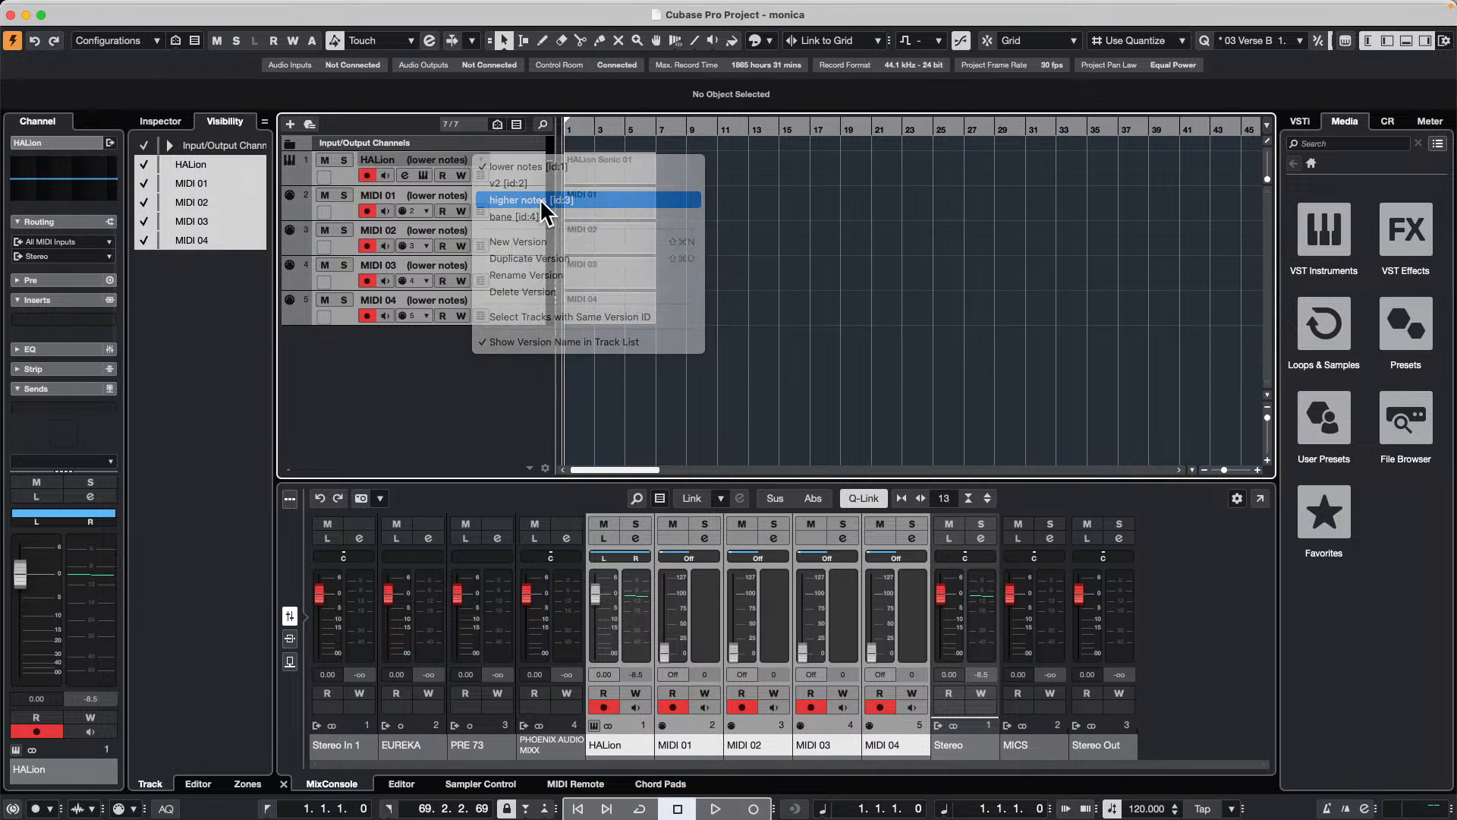
pyautogui.click(540, 199)
pyautogui.click(485, 160)
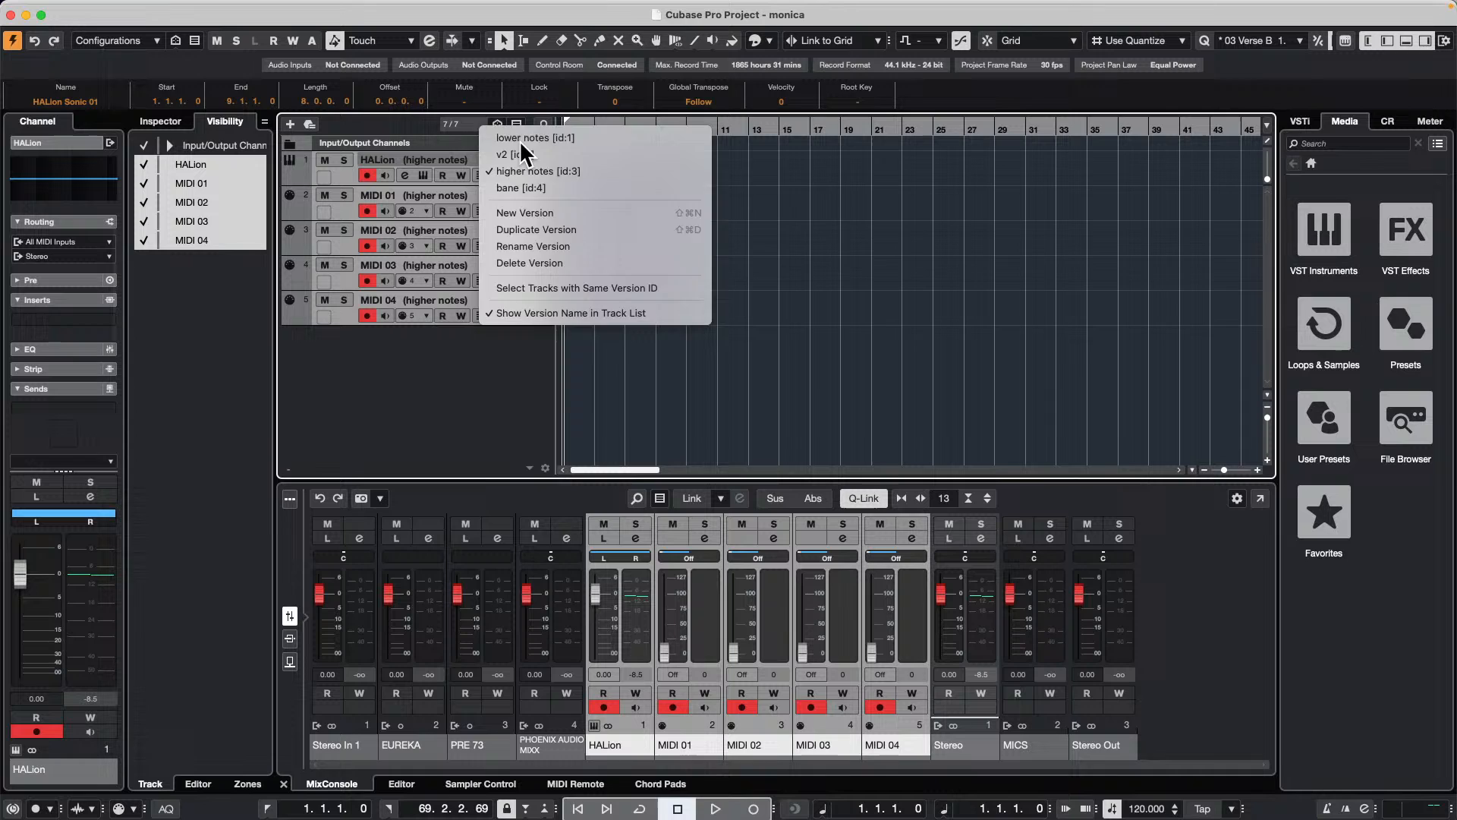
pyautogui.click(519, 139)
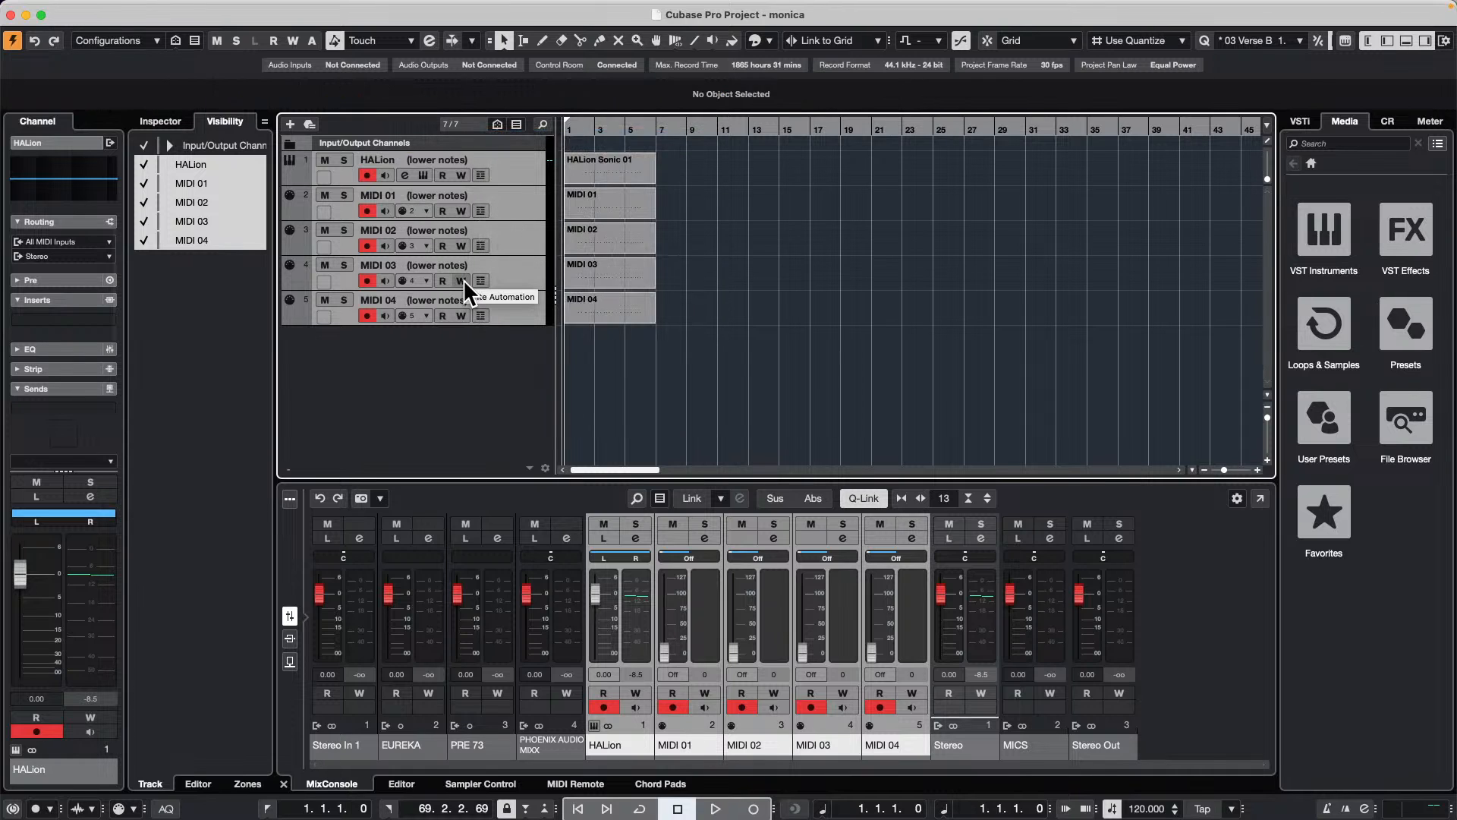
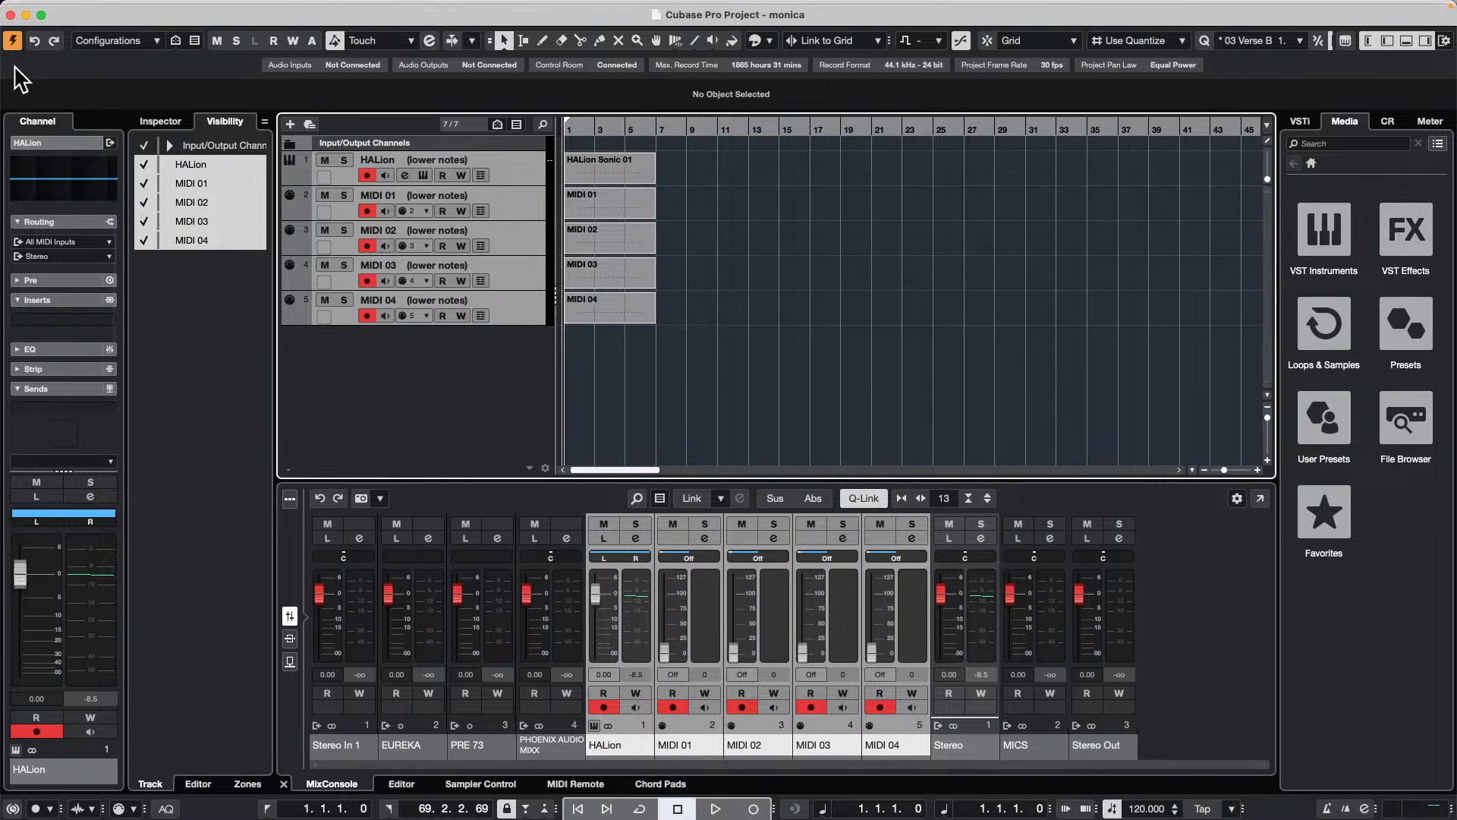
pyautogui.moveTo(53, 6)
pyautogui.click(101, 9)
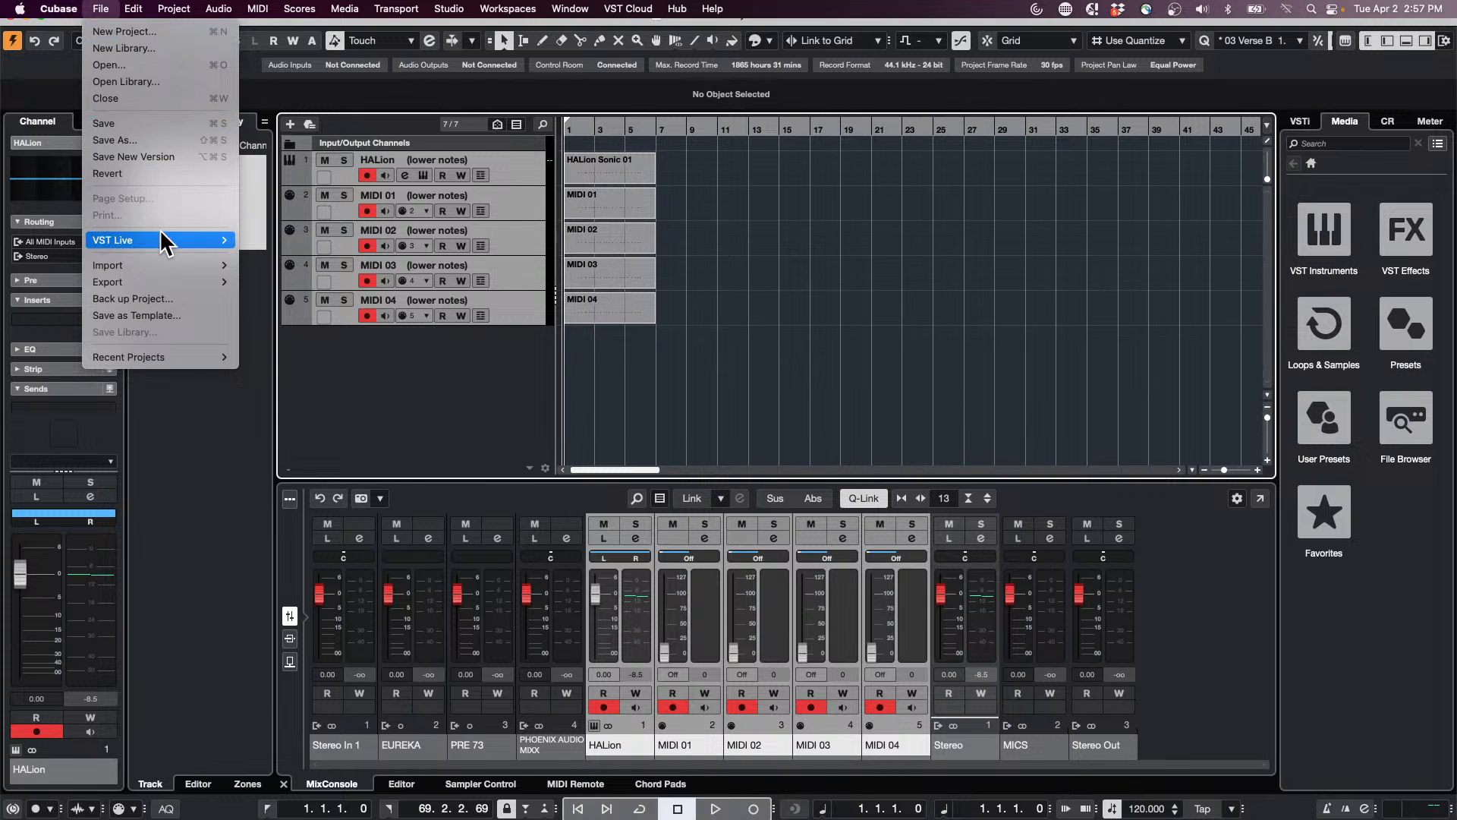
pyautogui.moveTo(185, 262)
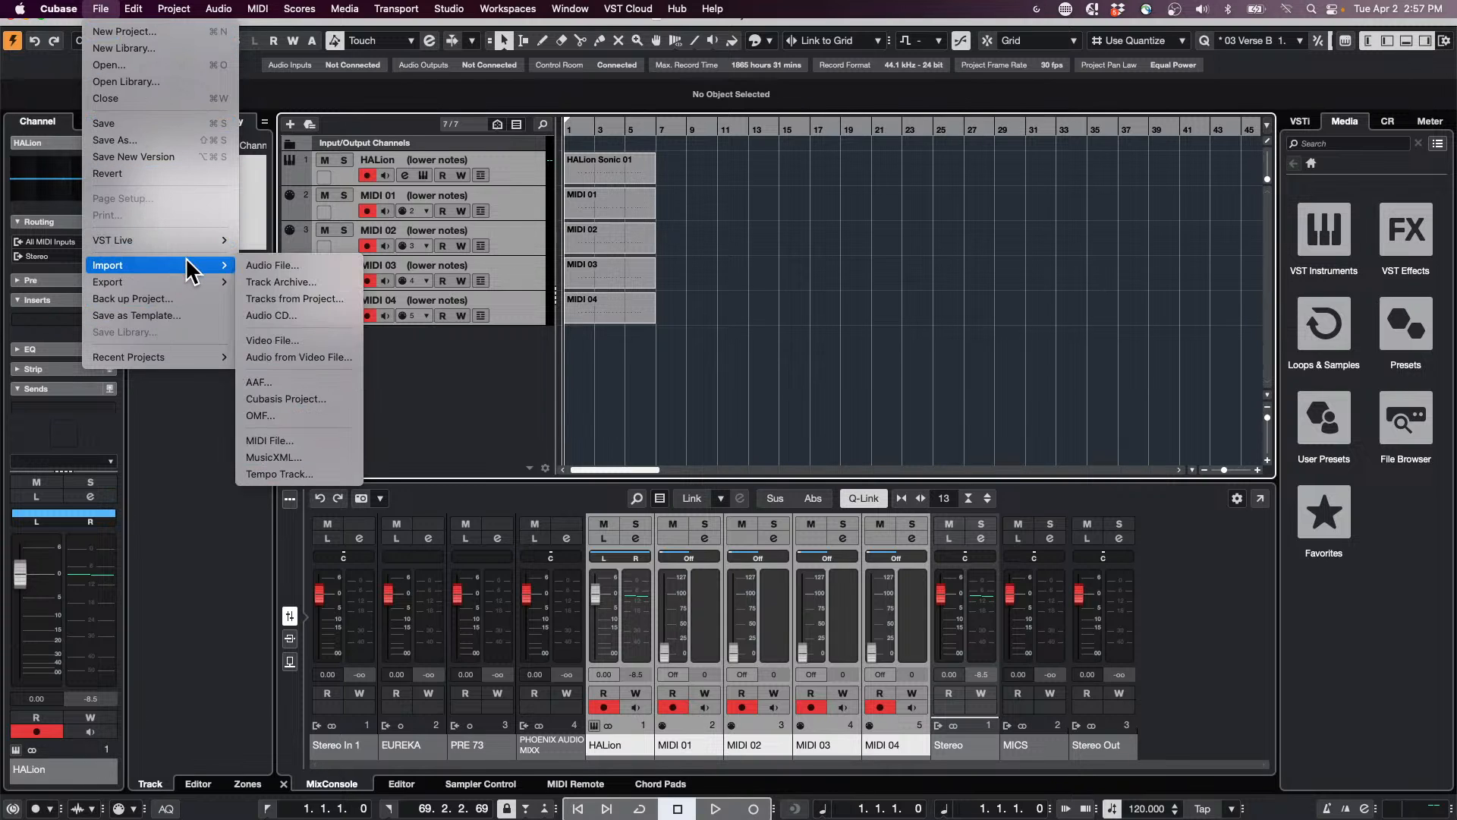
pyautogui.click(305, 262)
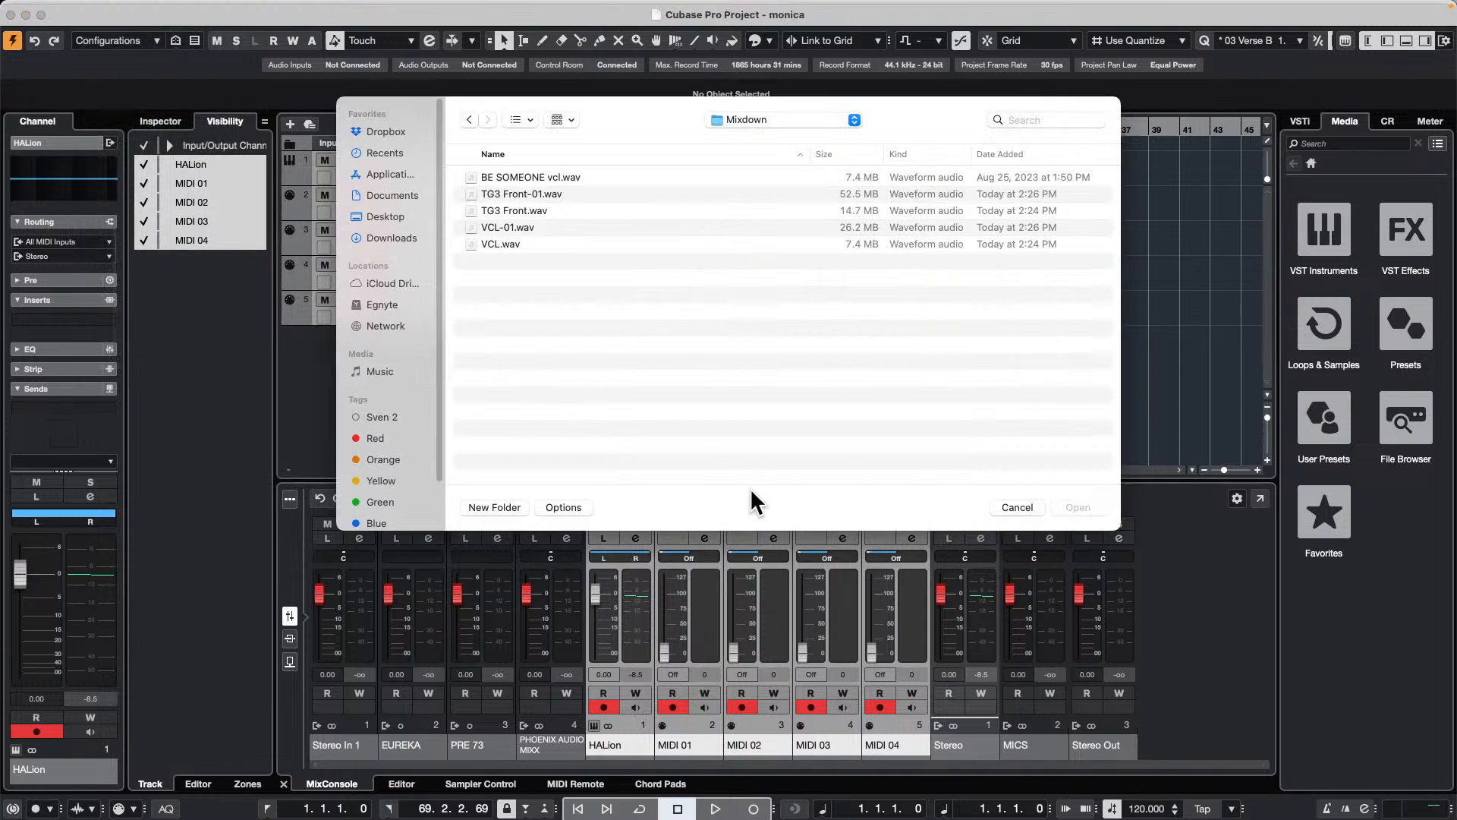
pyautogui.click(1017, 507)
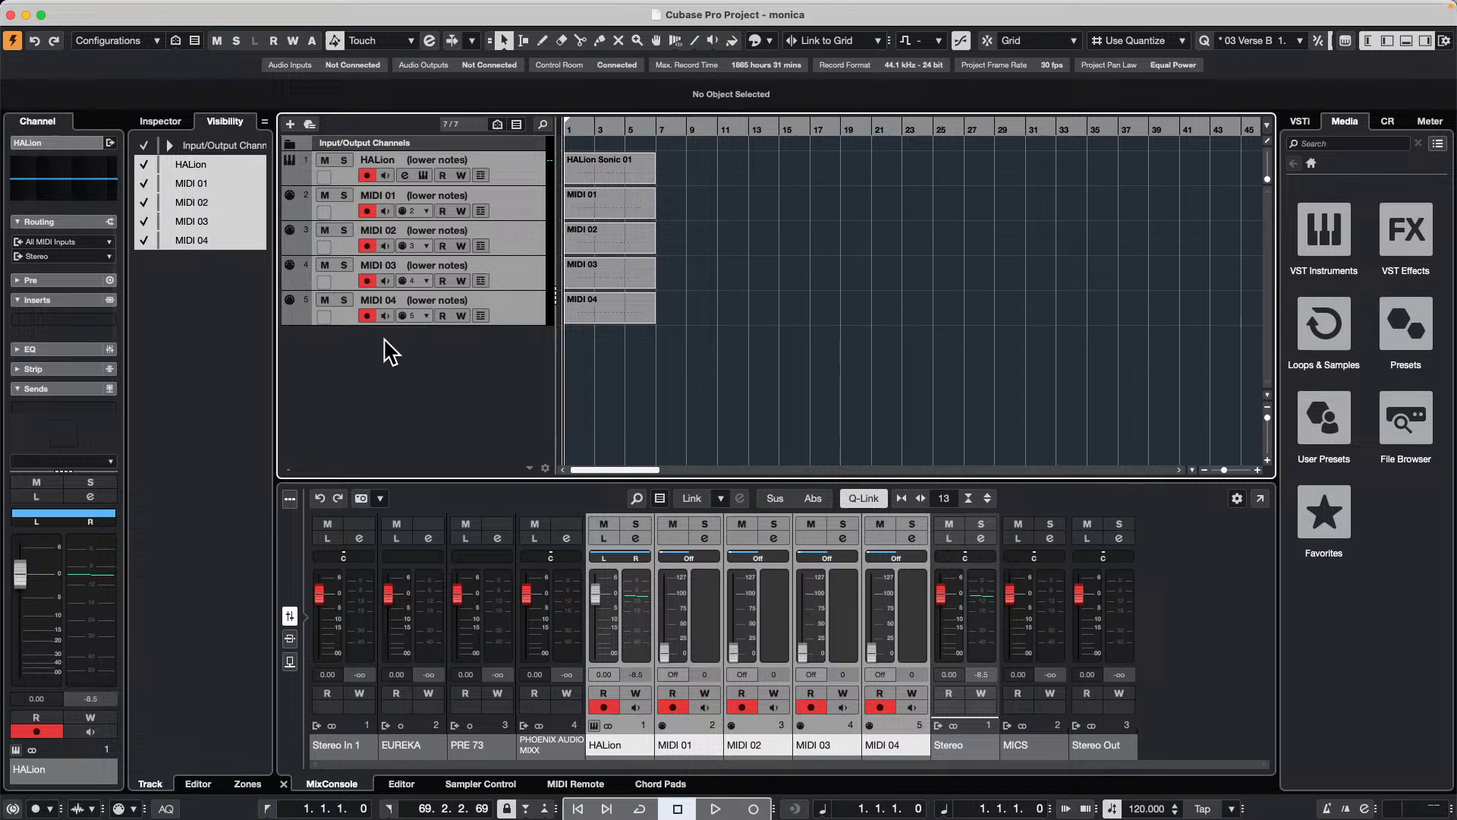
# Step: Add one audio track with a 5.1 channel configuration below the MIDI tracks
pyautogui.doubleClick(400, 350)
pyautogui.rightClick(383, 371)
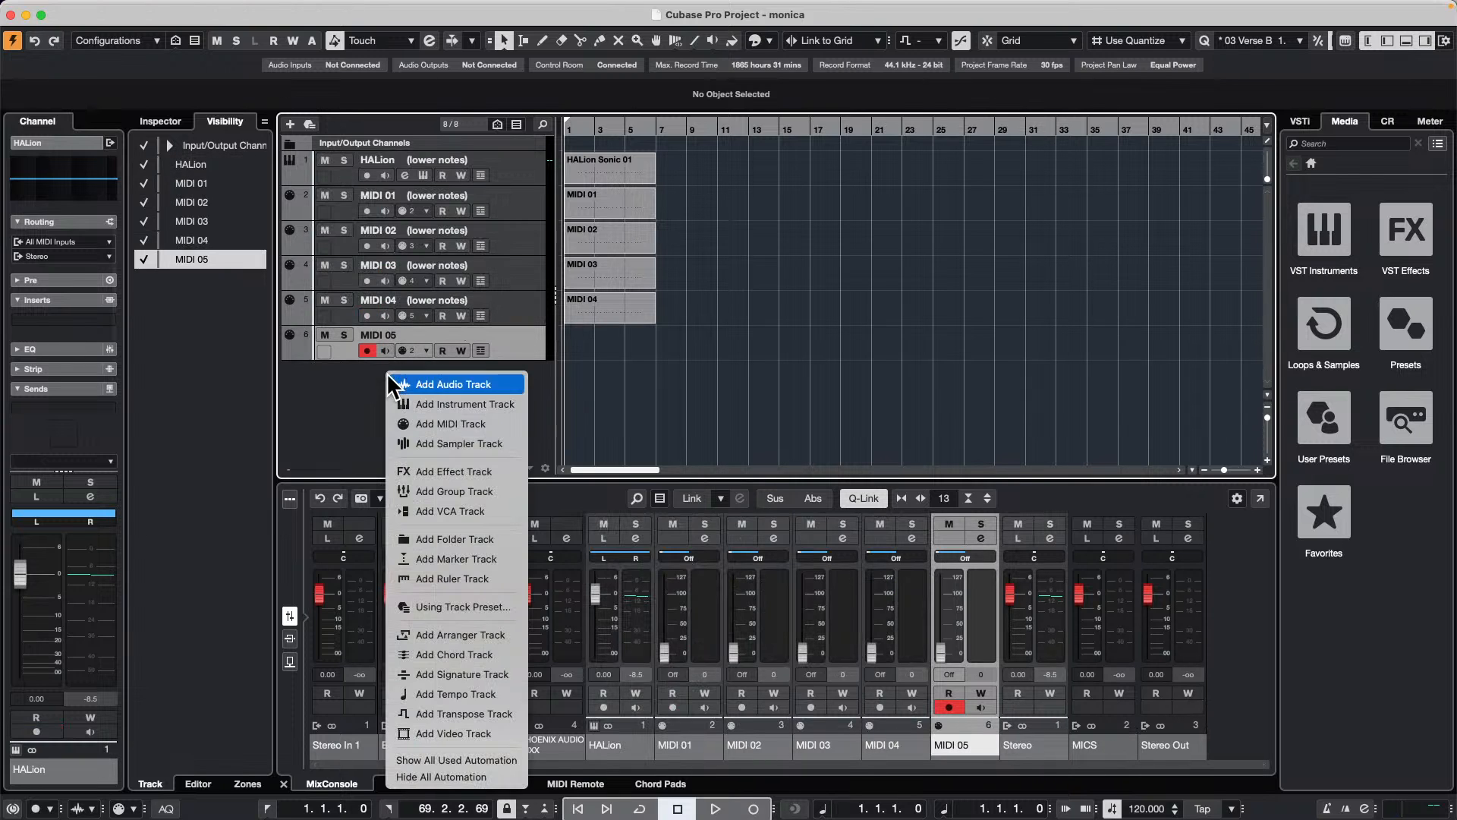
pyautogui.click(472, 381)
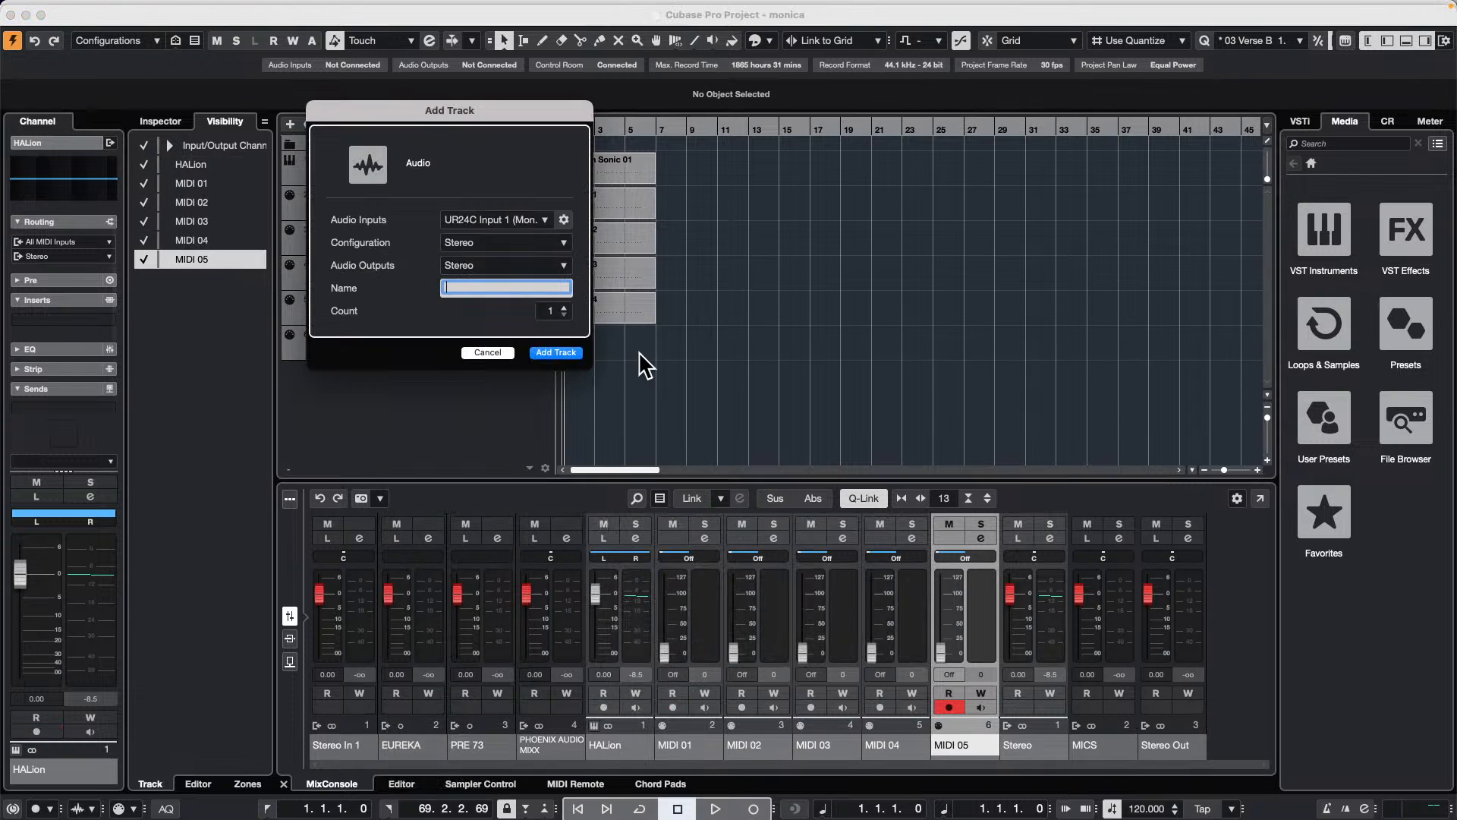
pyautogui.click(524, 248)
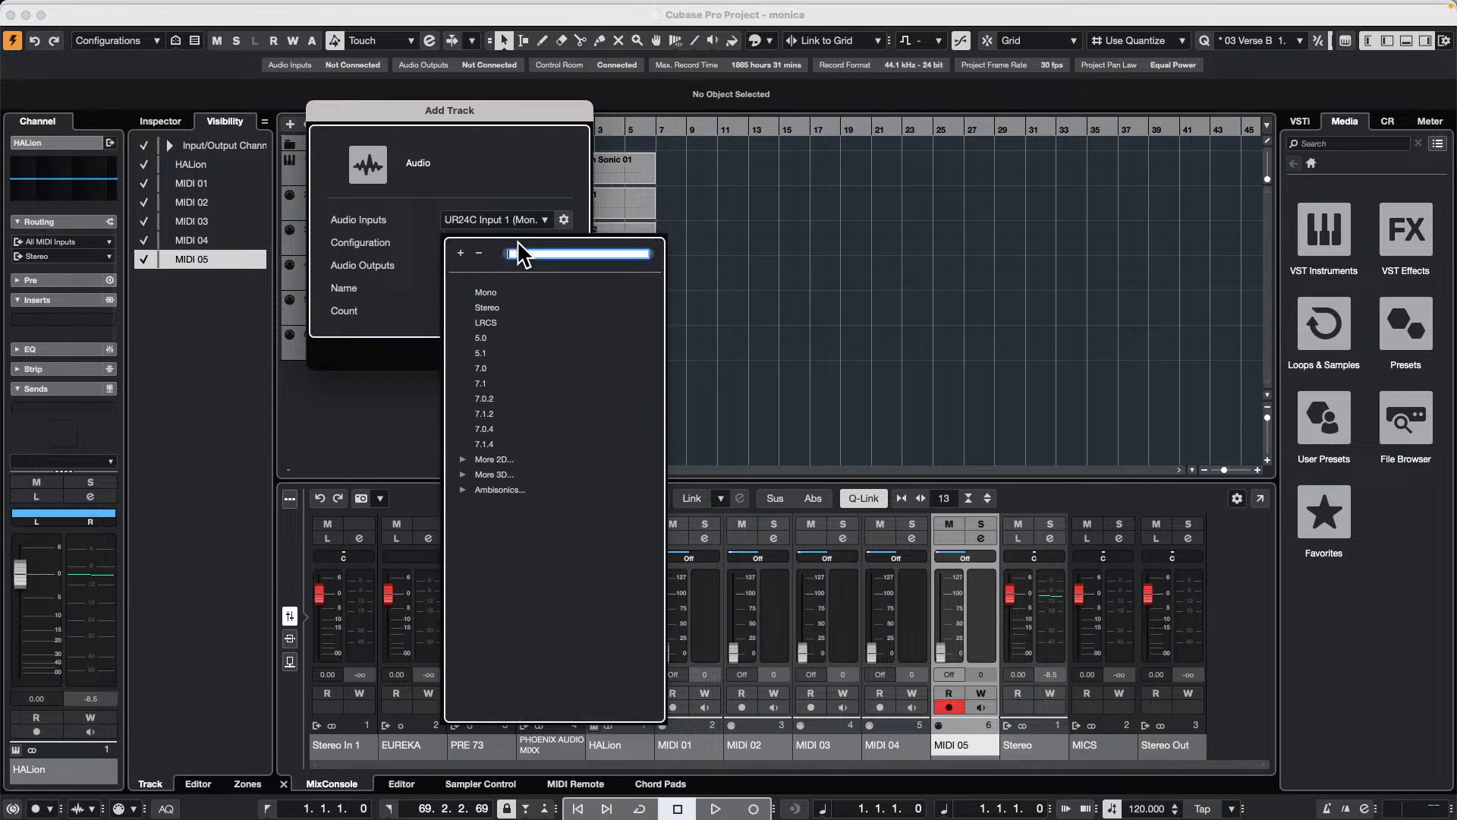
pyautogui.click(482, 353)
pyautogui.click(556, 352)
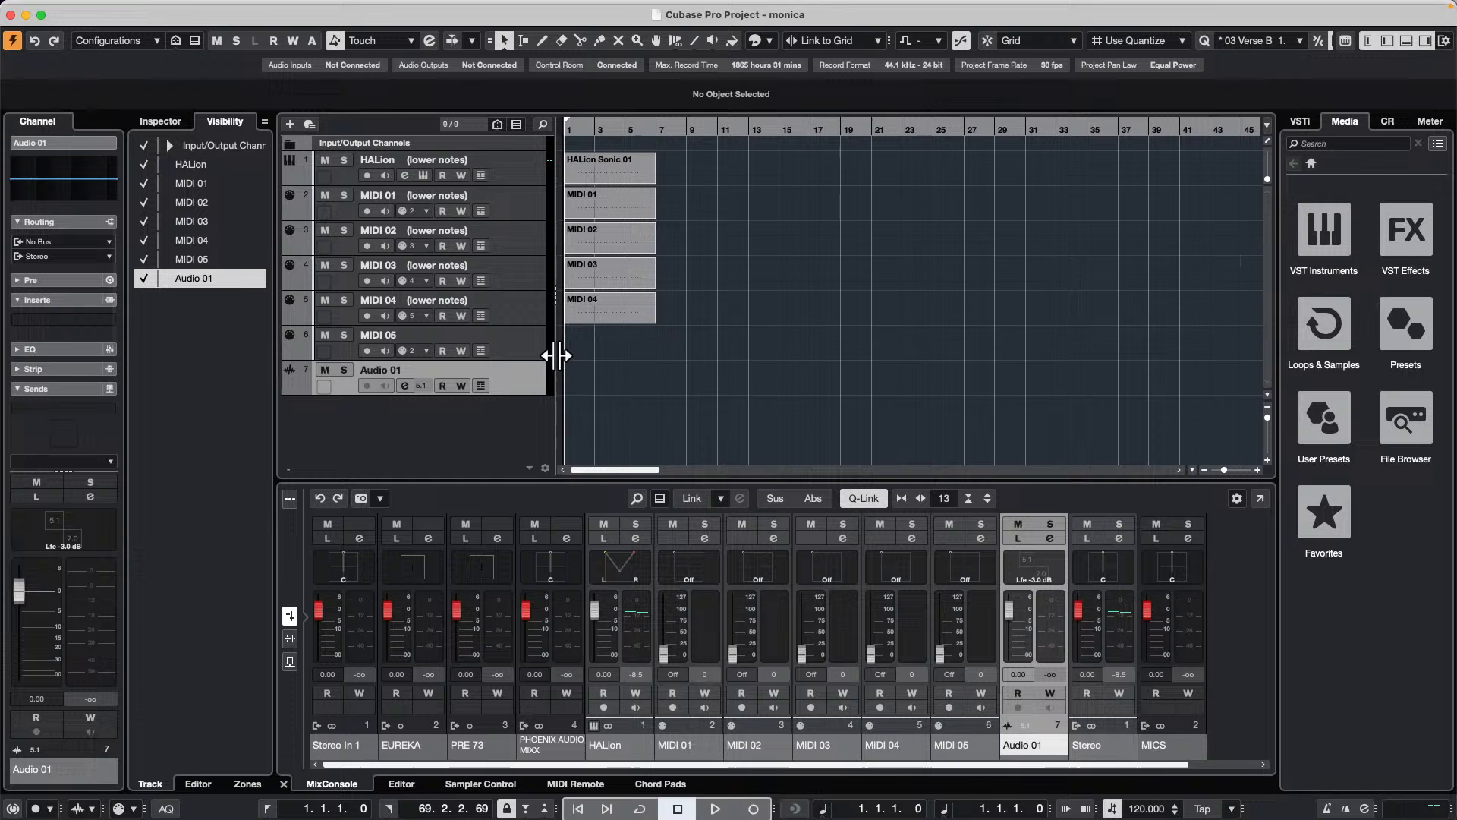
# Step: Start an audio file import for the Audio 01 track and open the WaveLab Audio files folder inside Projects
pyautogui.click(100, 8)
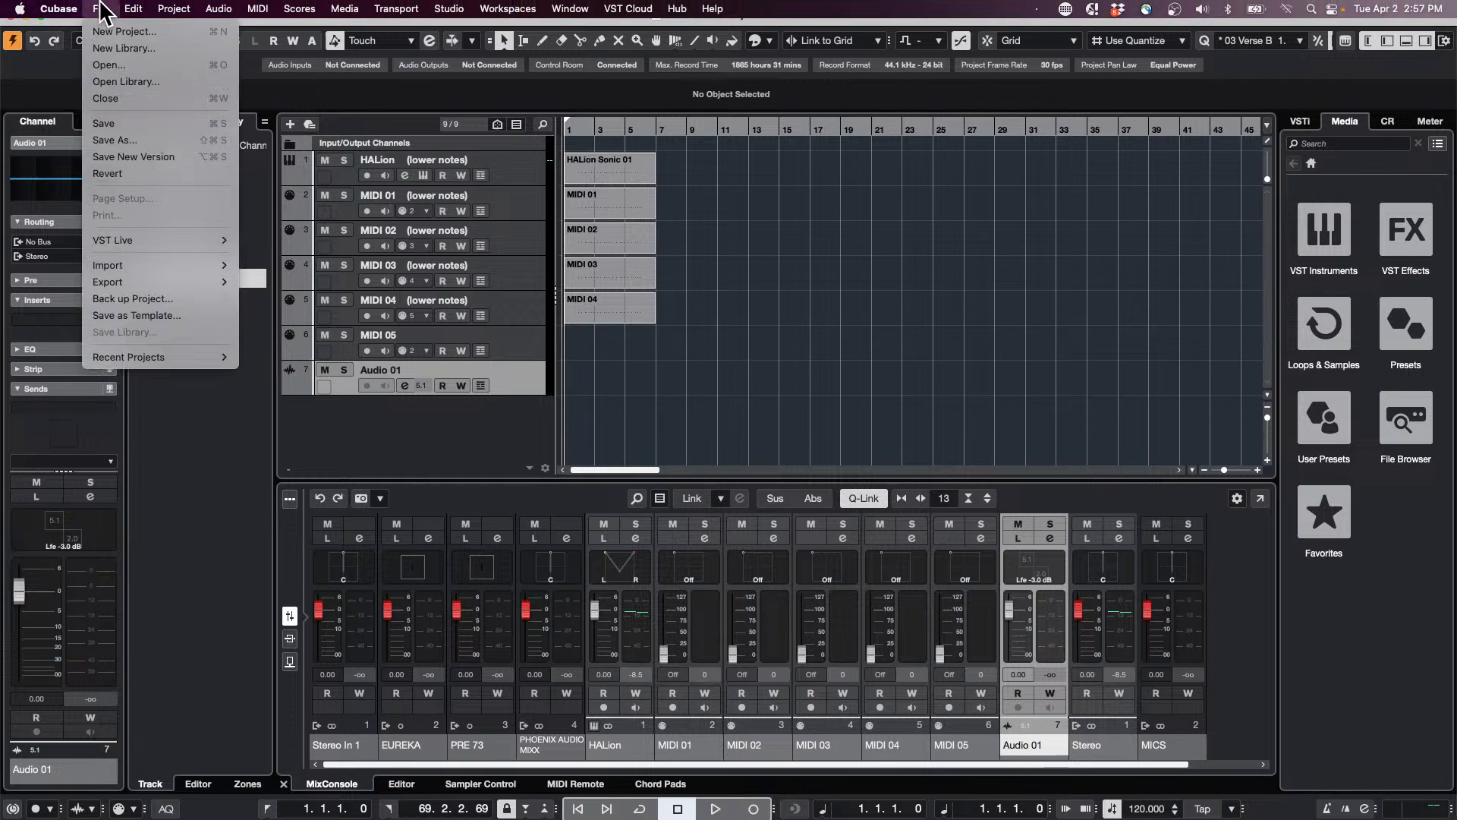
pyautogui.moveTo(129, 266)
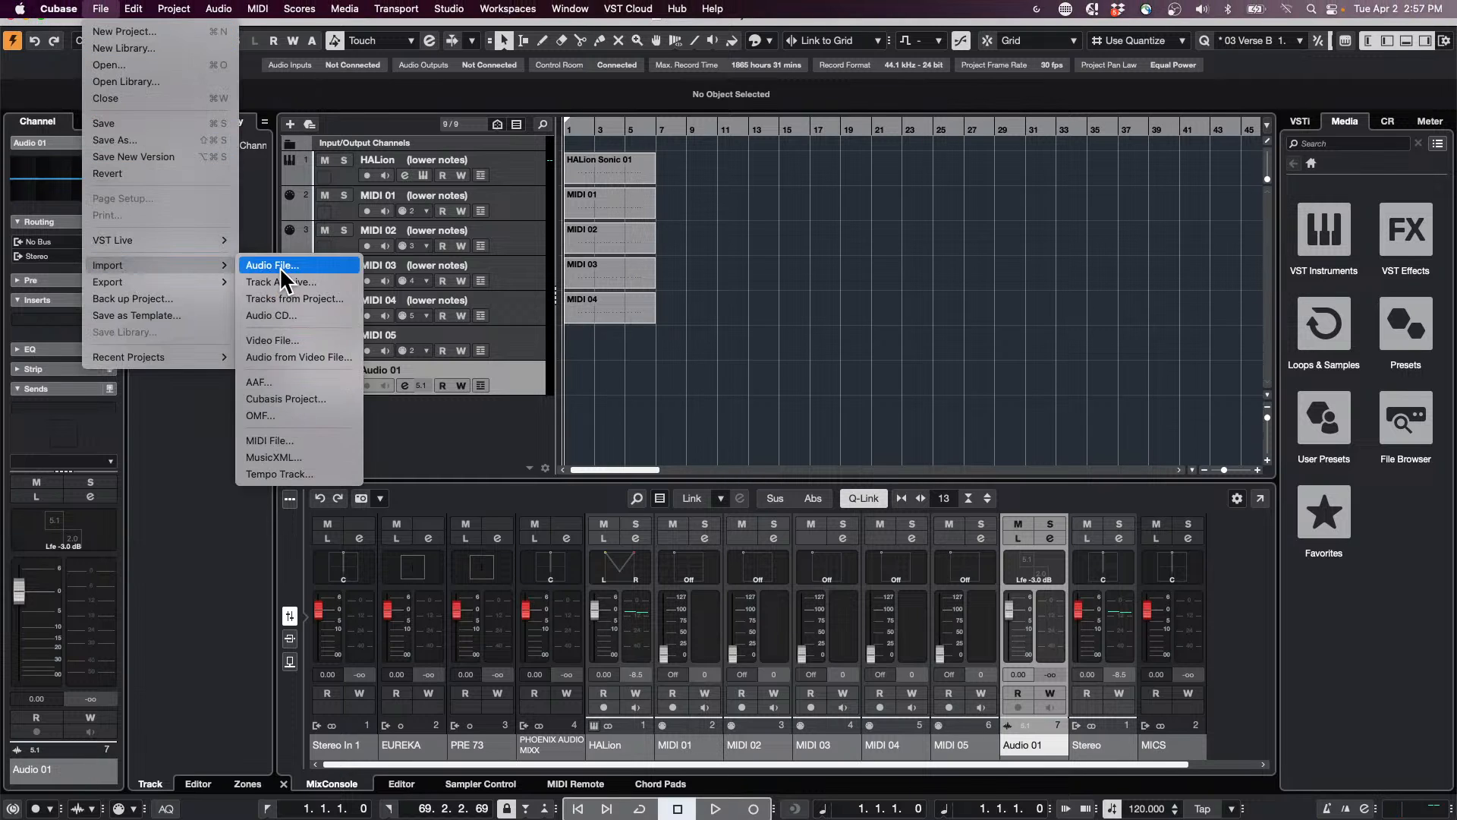
pyautogui.click(326, 266)
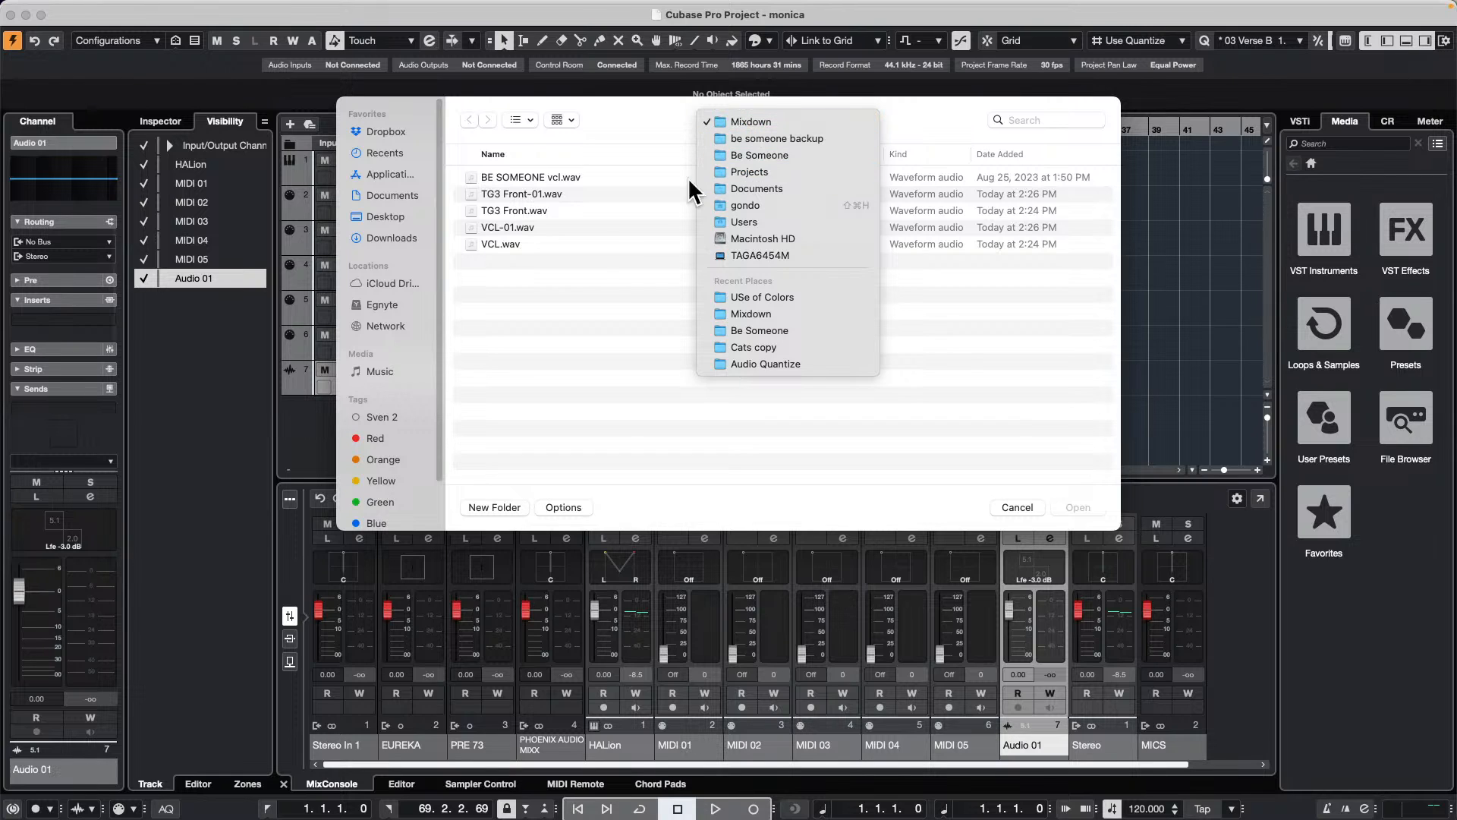
pyautogui.click(562, 294)
pyautogui.click(773, 115)
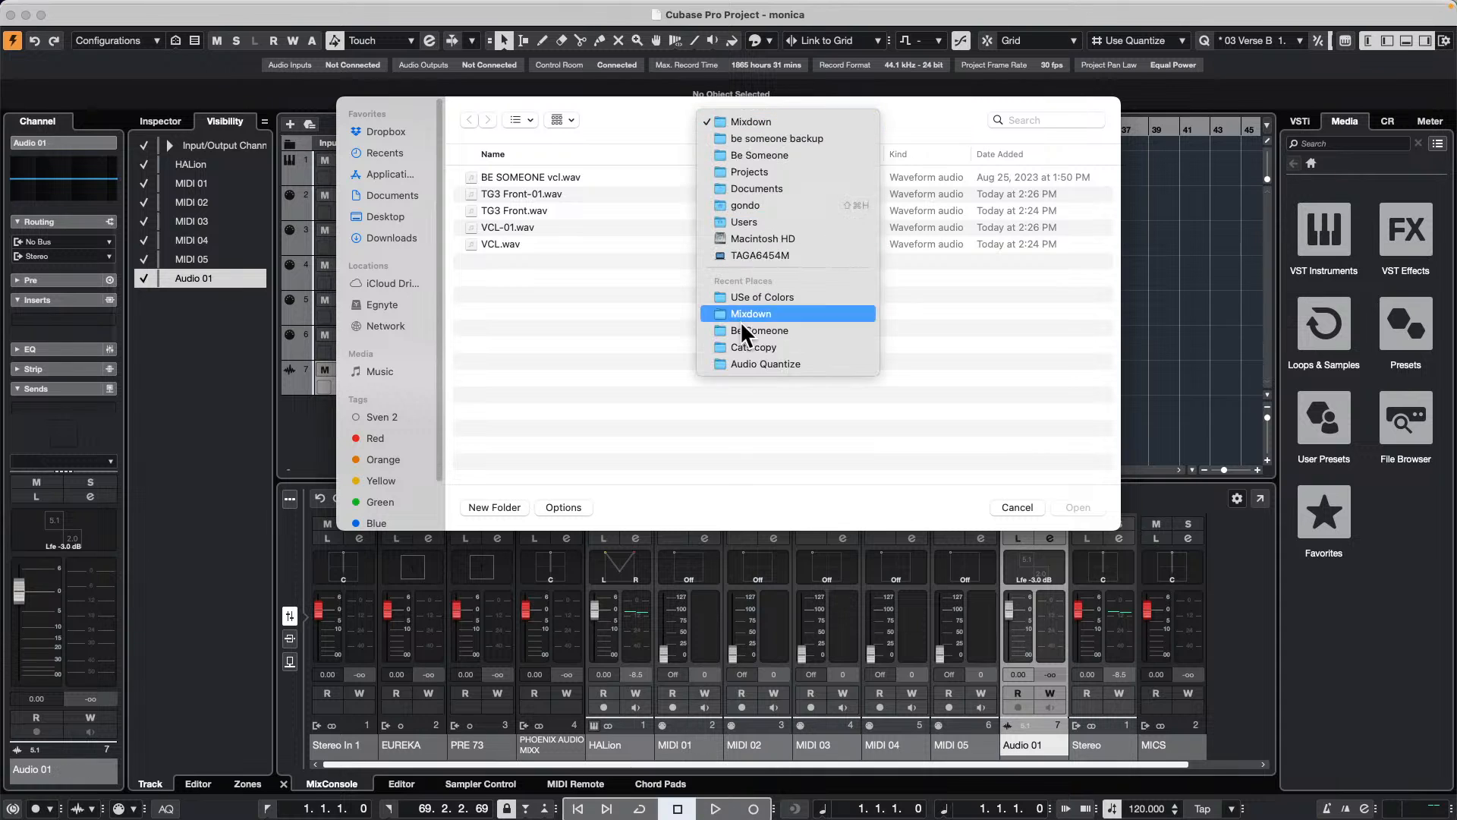
pyautogui.click(809, 170)
pyautogui.scroll(-10, 568, 329)
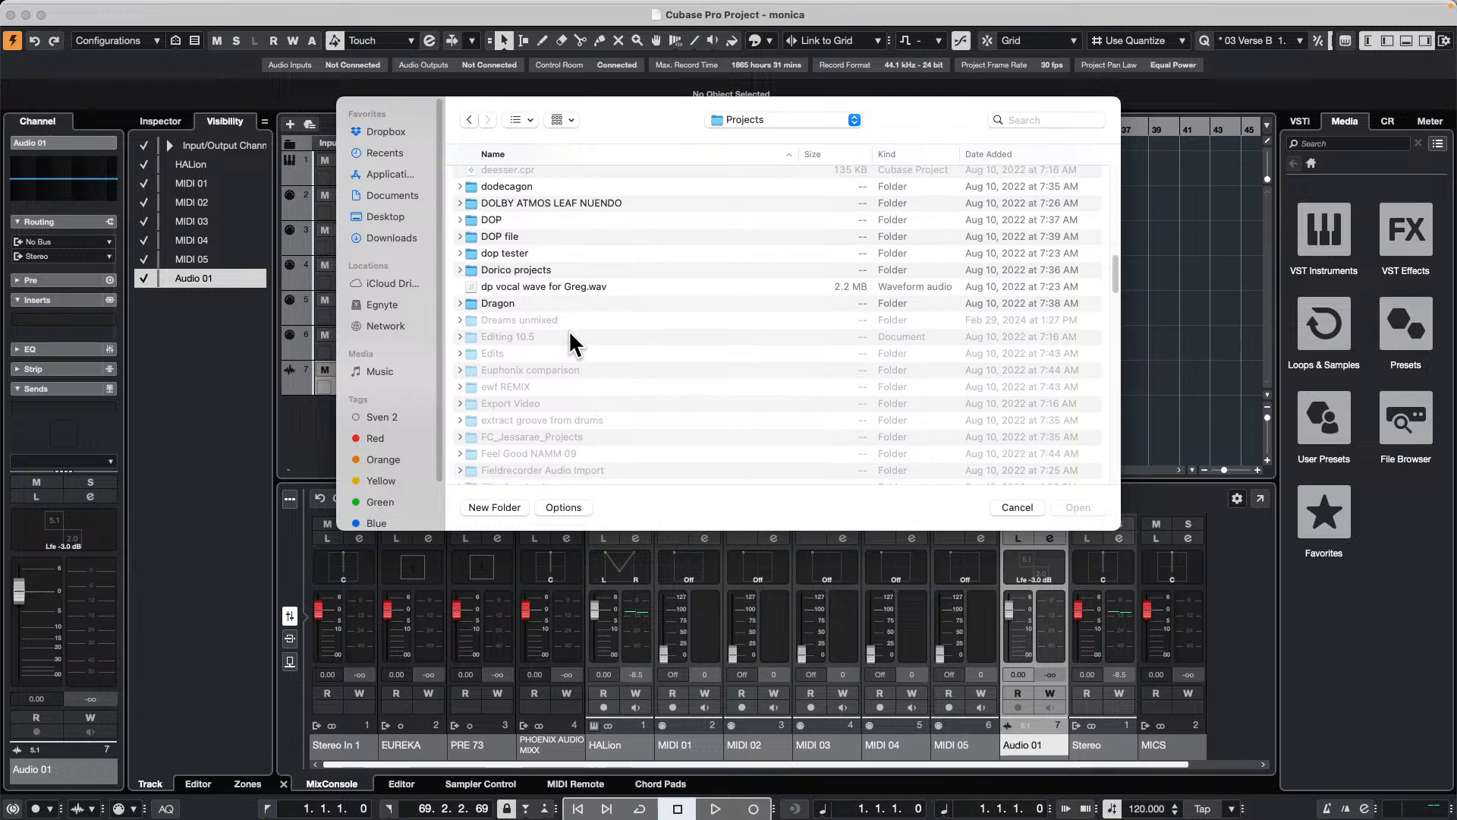
pyautogui.scroll(-15, 571, 327)
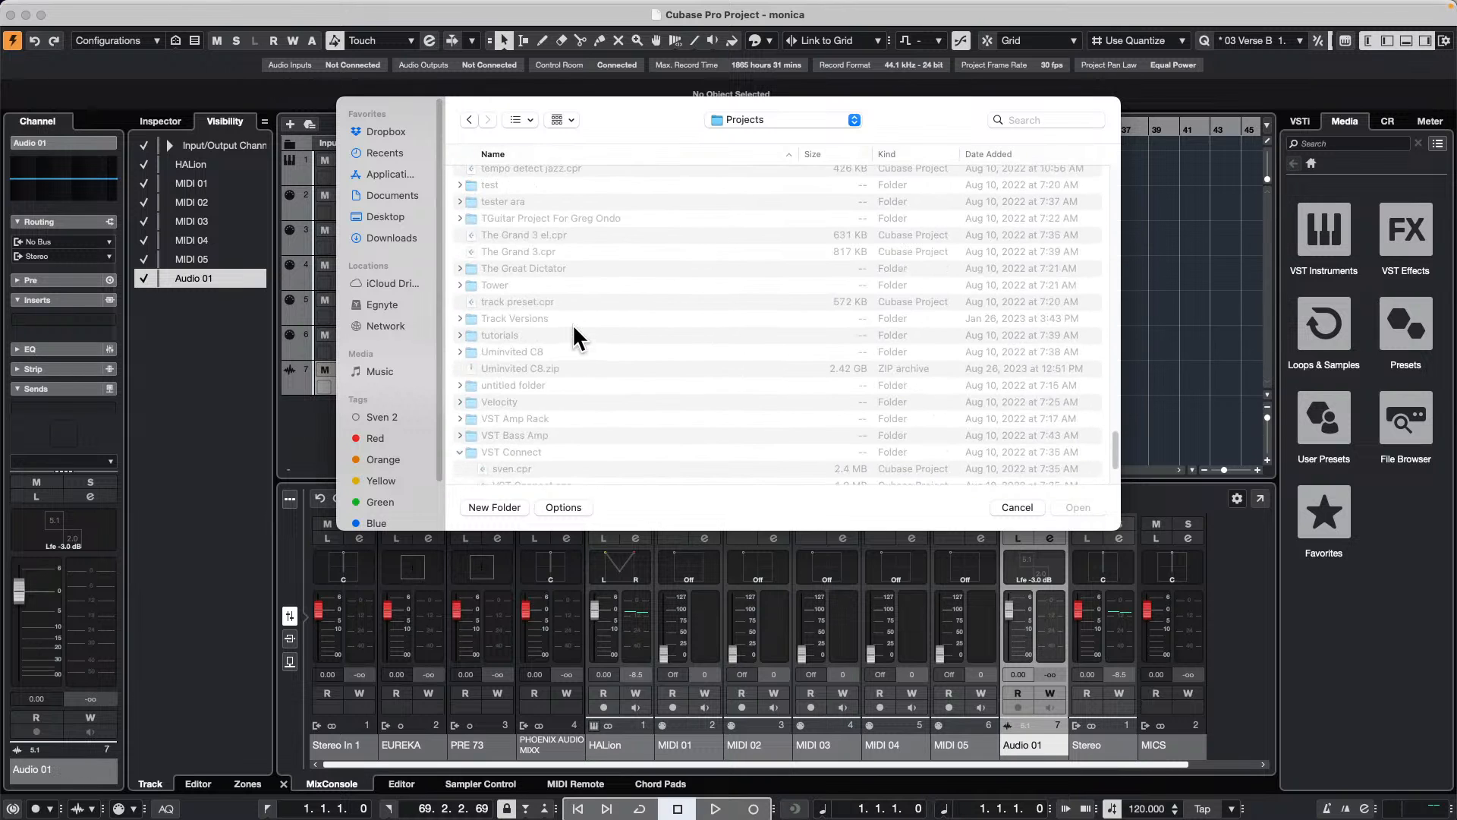
pyautogui.scroll(-5, 571, 318)
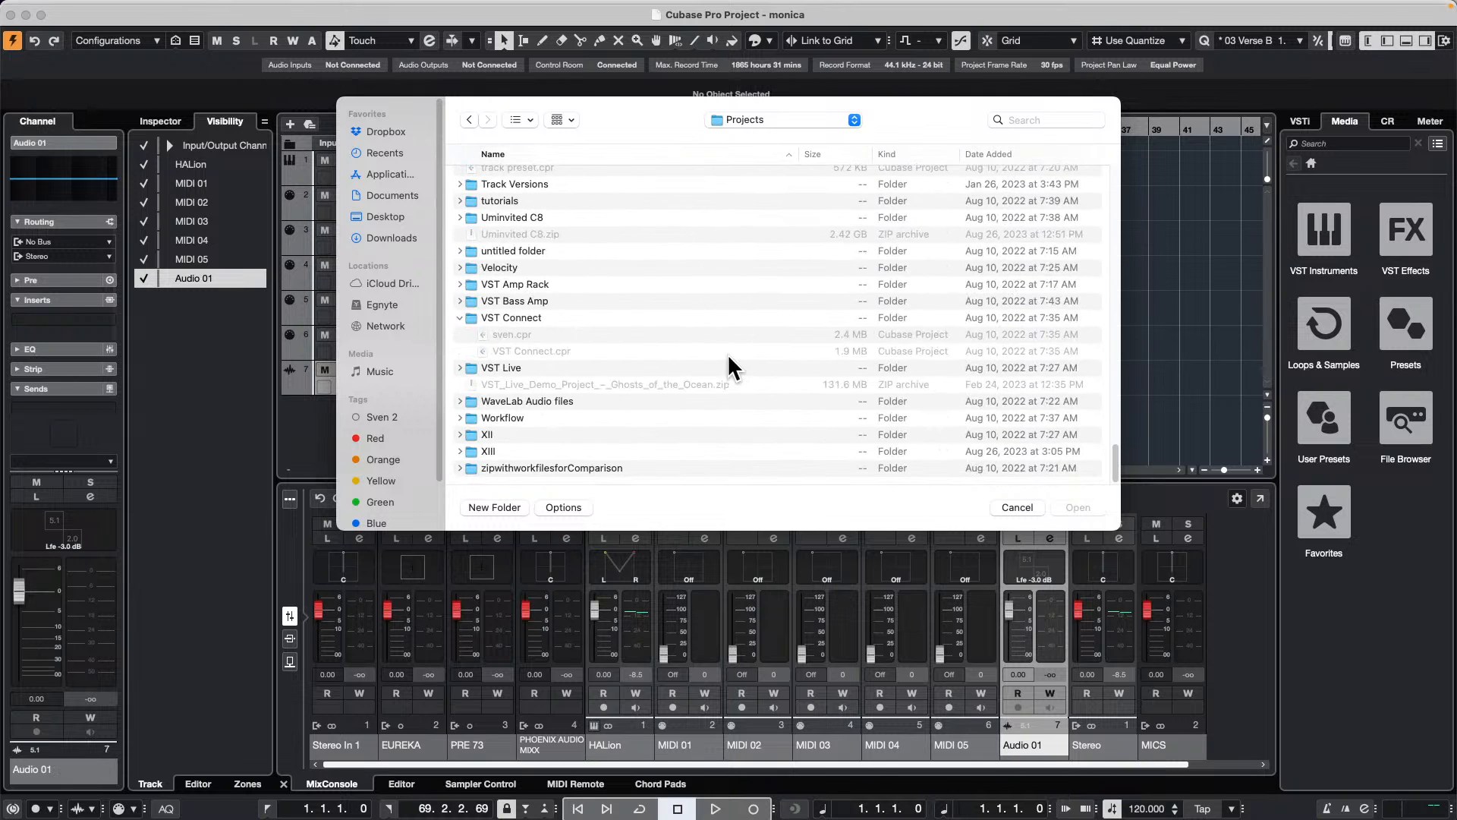
pyautogui.click(517, 397)
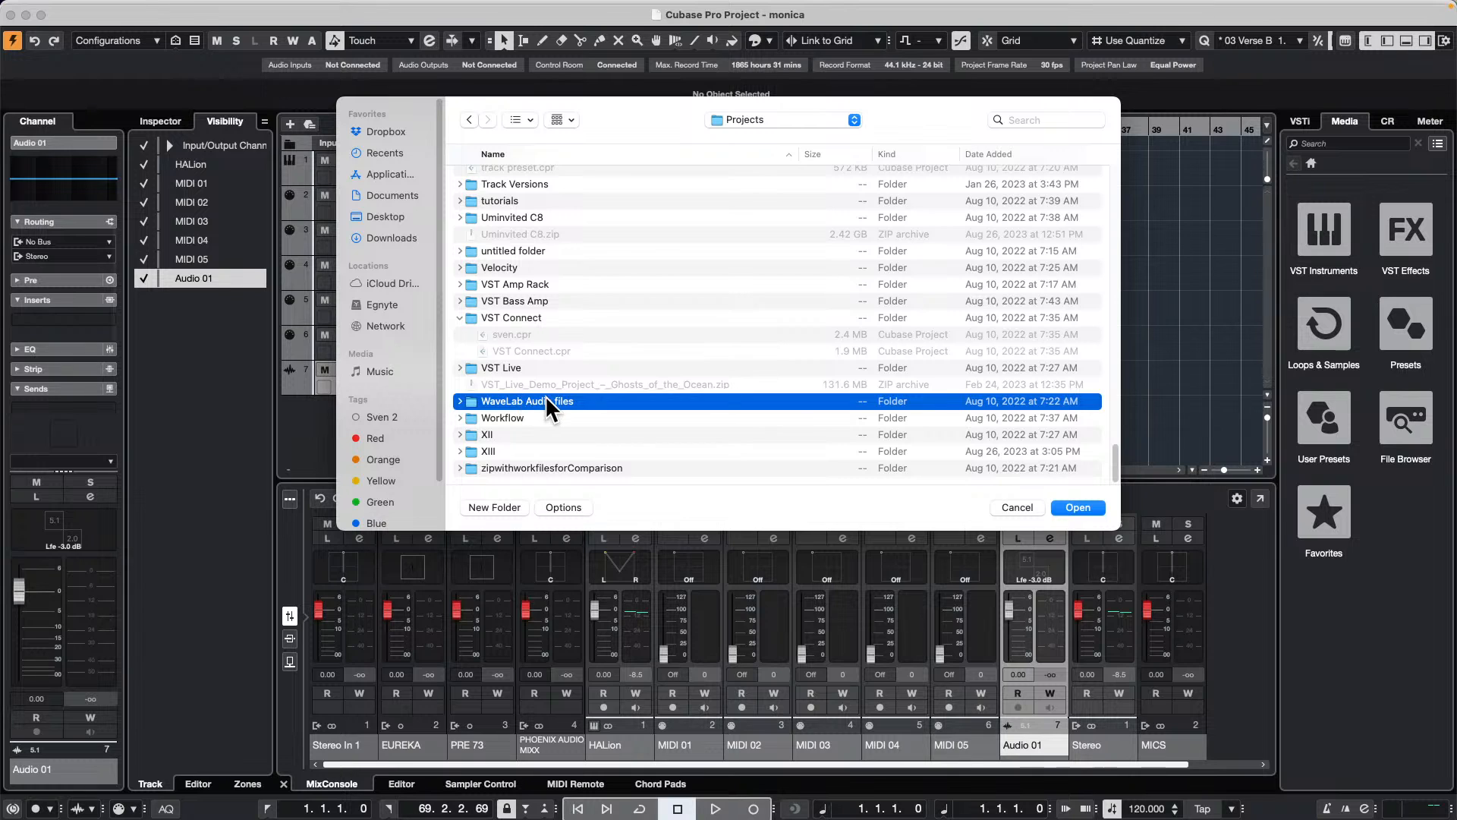
pyautogui.doubleClick(546, 401)
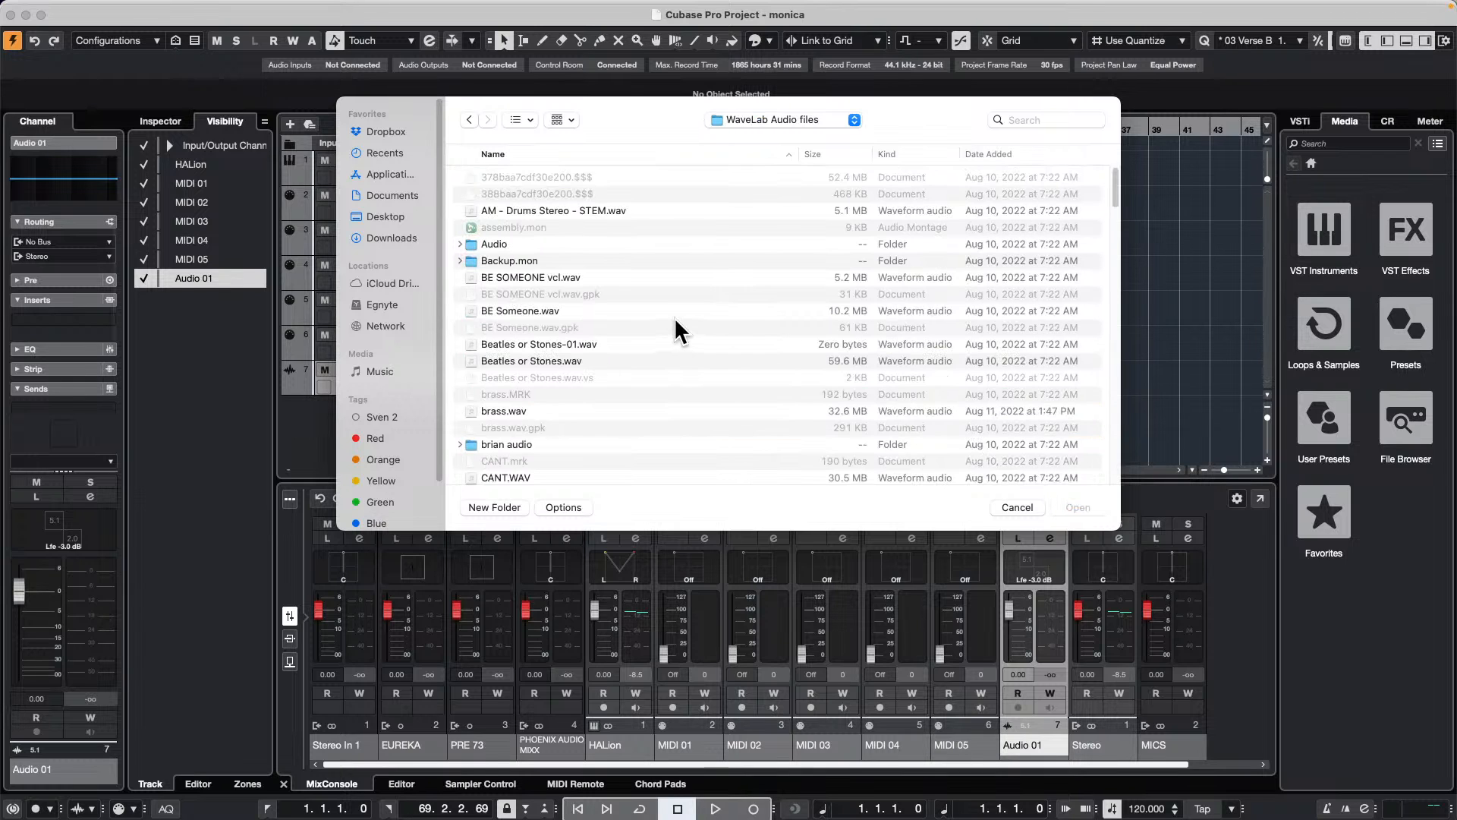
# Step: Import Dark Glass 5_1.wav onto the Audio 01 track
pyautogui.scroll(-5, 671, 322)
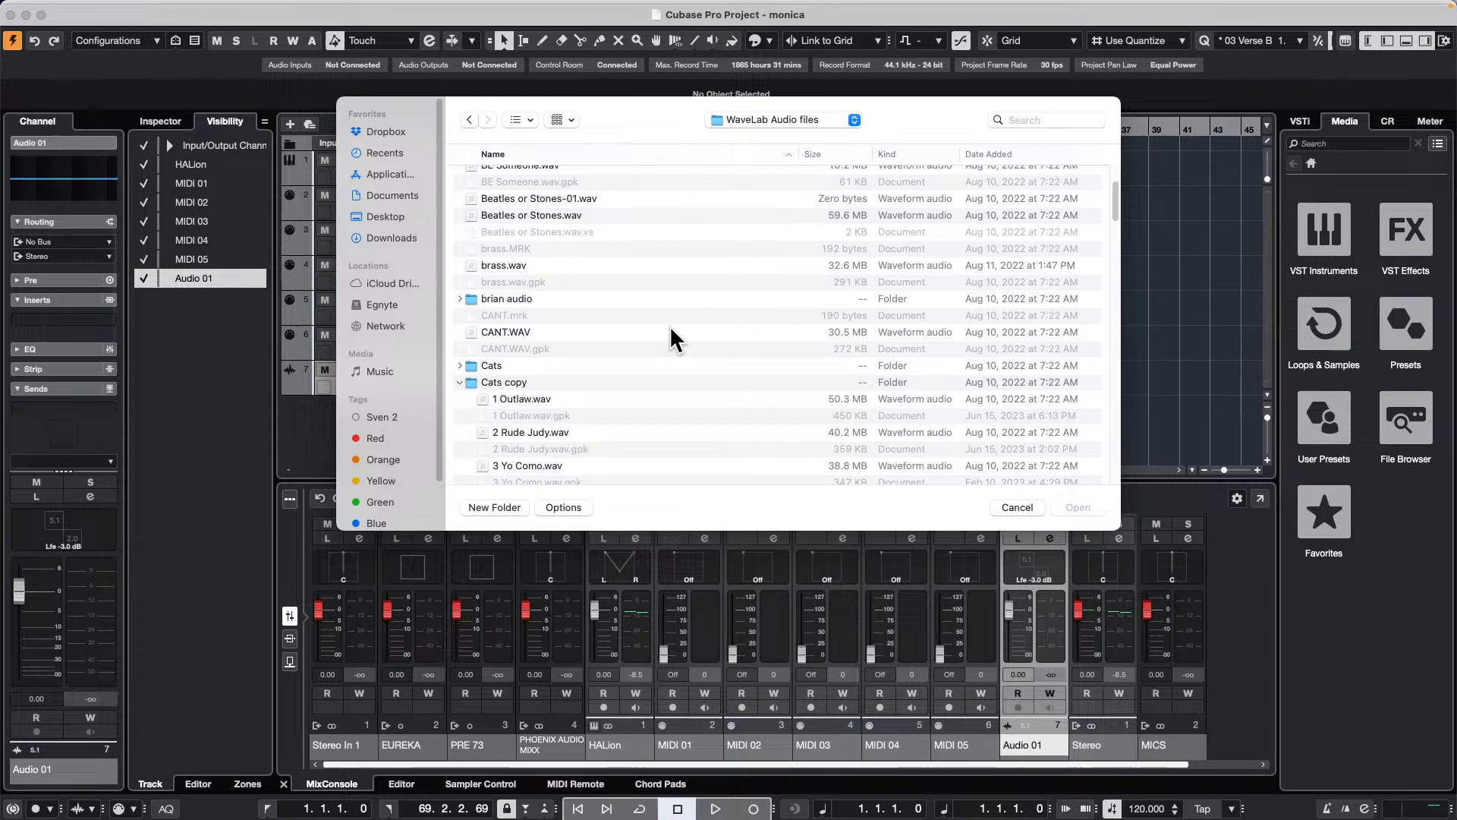
pyautogui.scroll(-4, 670, 325)
pyautogui.click(461, 267)
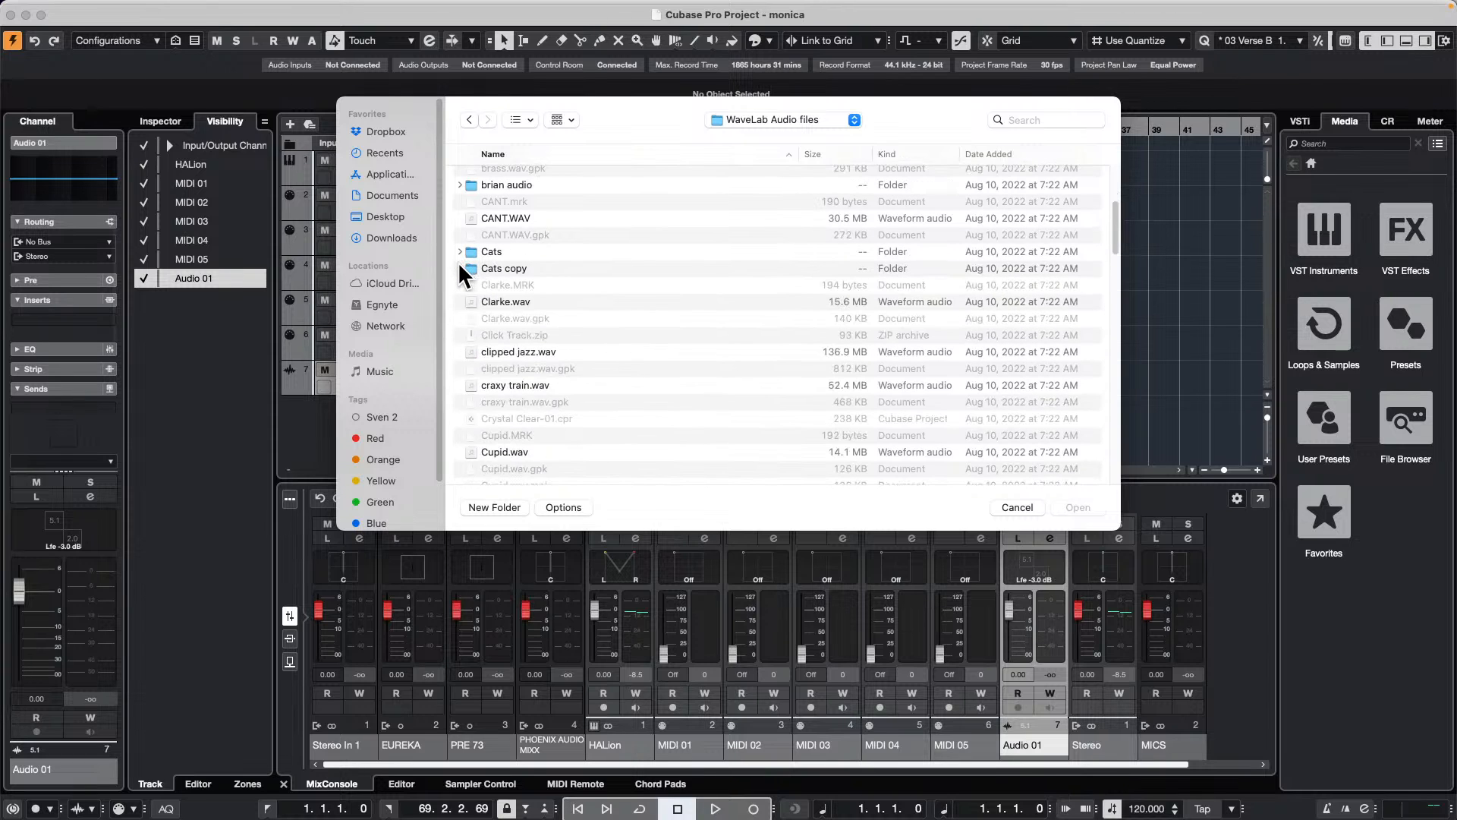
pyautogui.scroll(-5, 637, 286)
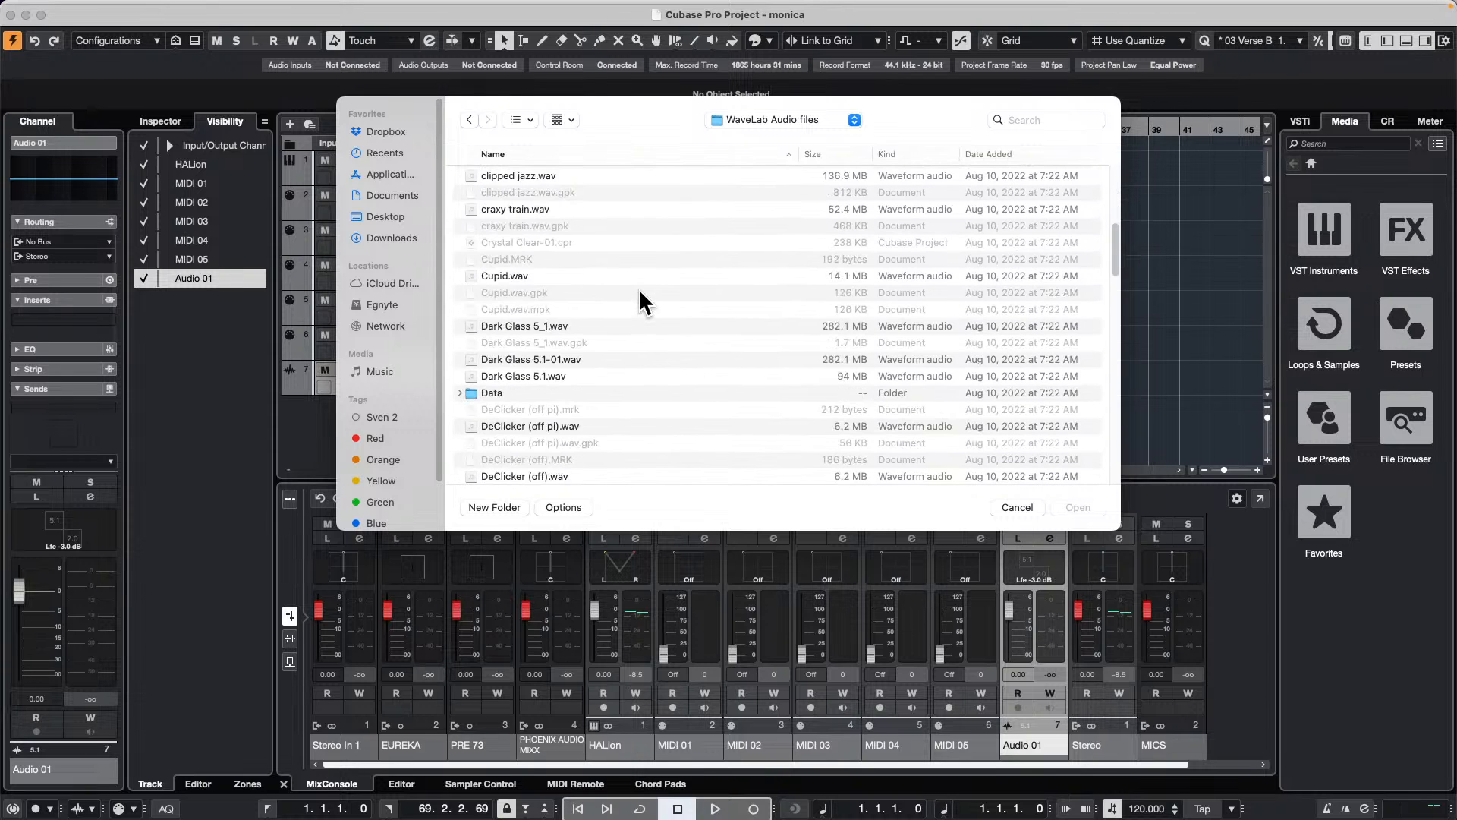
pyautogui.doubleClick(546, 325)
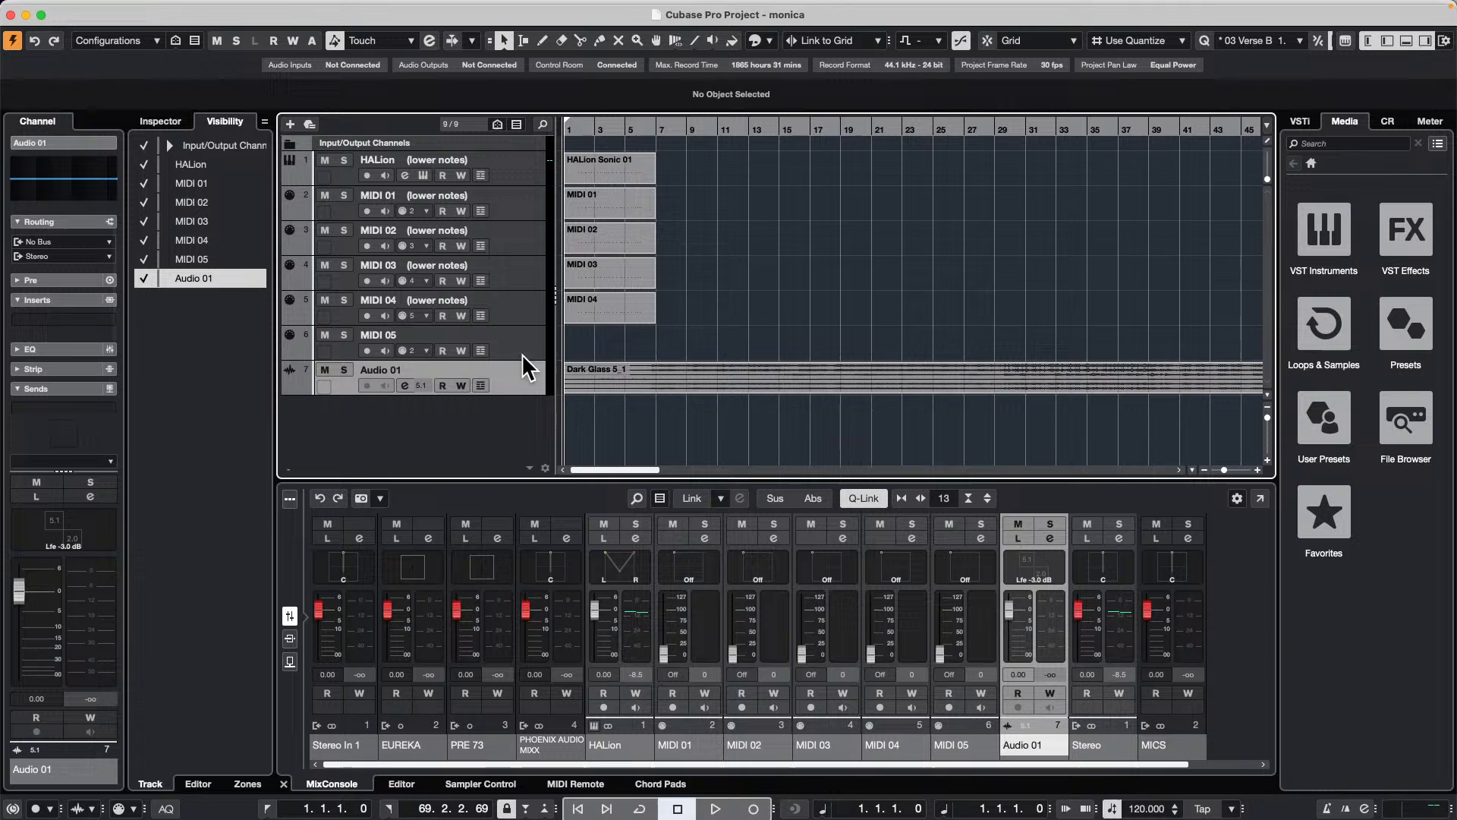
# Step: Increase the height of the Audio 01 track and open its Dark Glass 5_1 event in the sample editor
pyautogui.moveTo(511, 391); pyautogui.dragTo(497, 452)
pyautogui.scroll(-1, 828, 244)
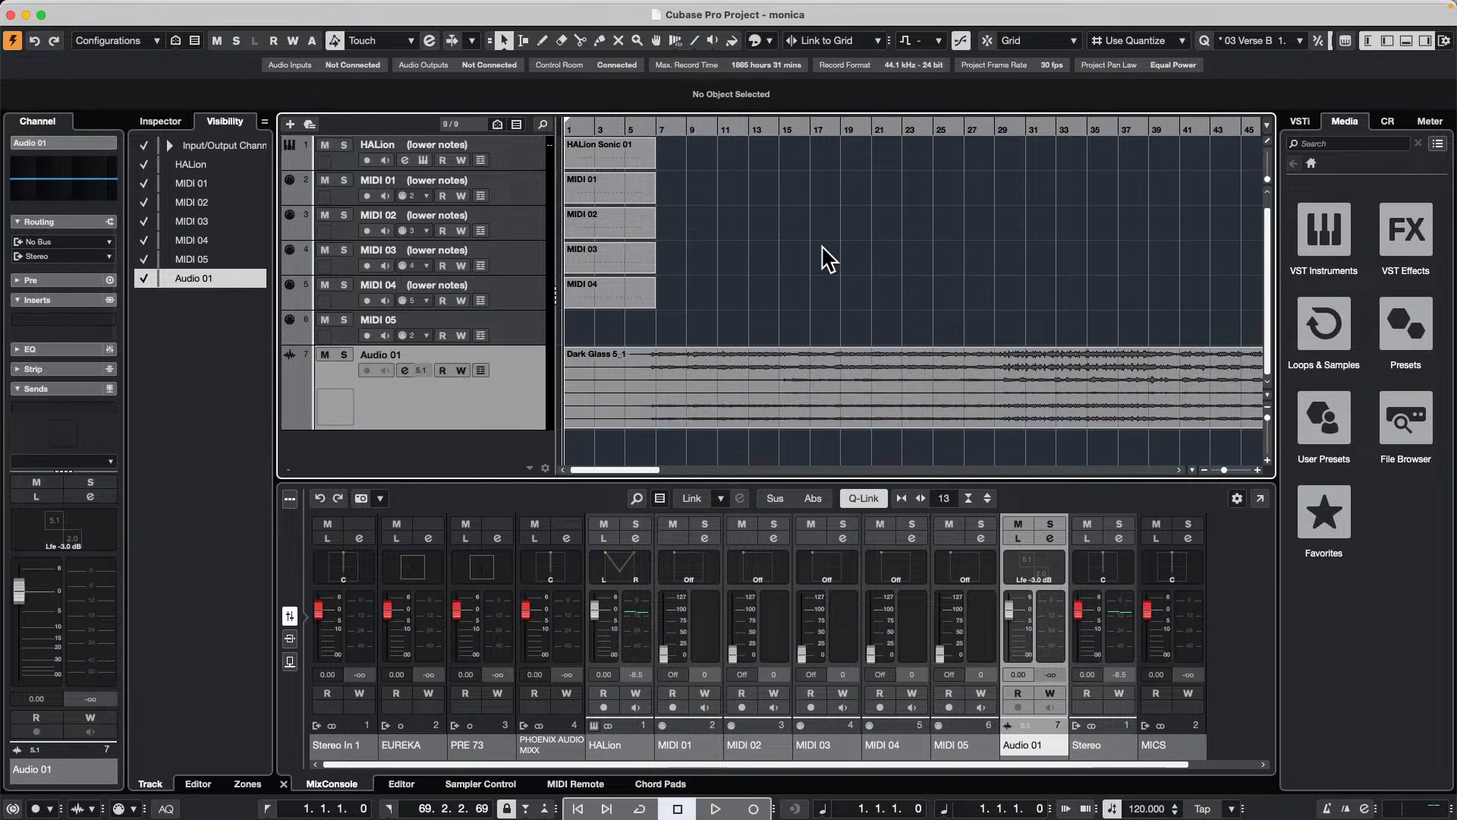
pyautogui.click(670, 130)
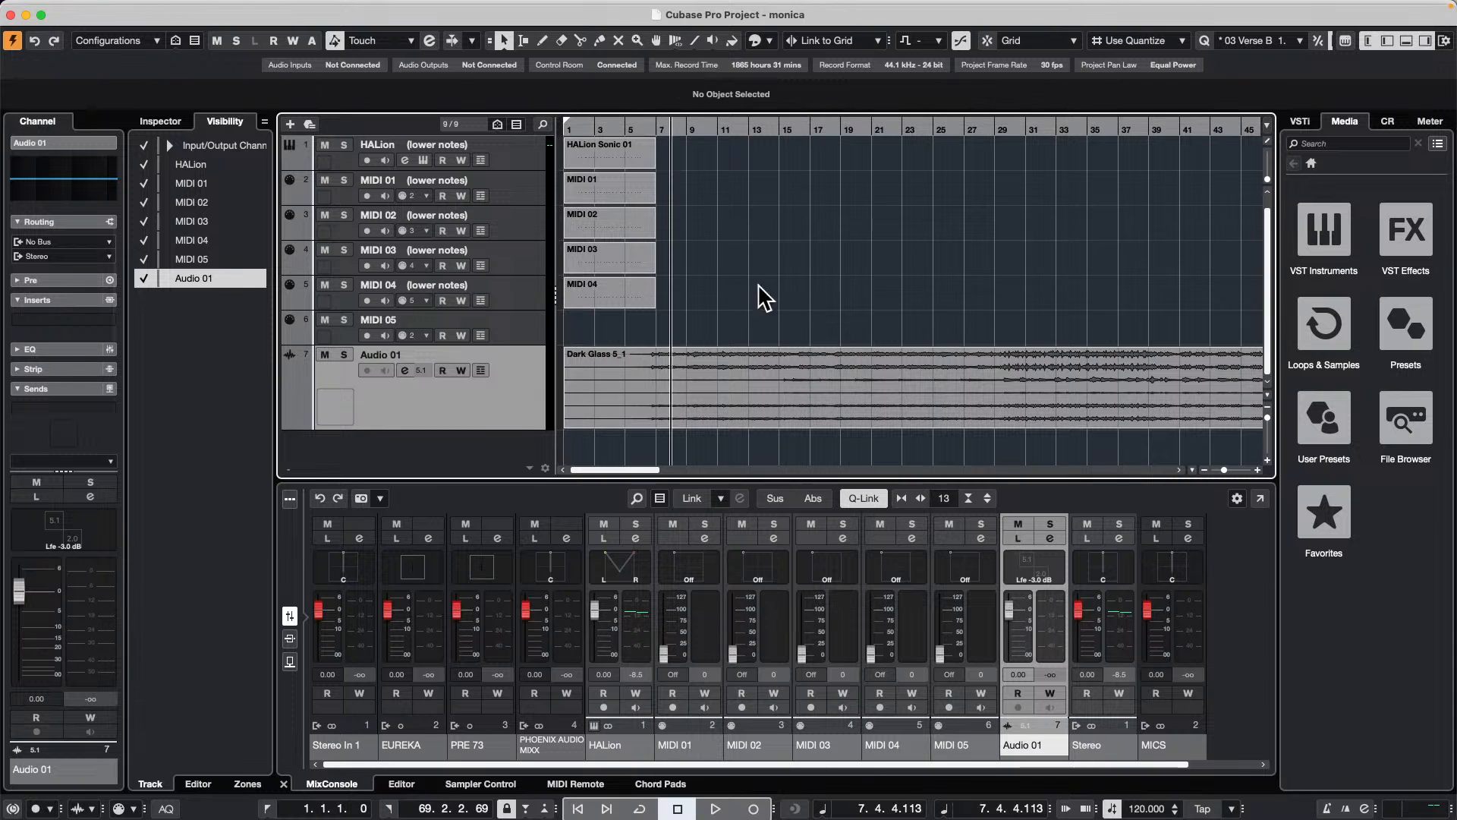
pyautogui.doubleClick(803, 388)
# Step: Play from about bar 49 with Audio 01 muted, unmute it while showing the MixConsole and Control Room, and stop playback
pyautogui.moveTo(609, 535); pyautogui.dragTo(582, 476)
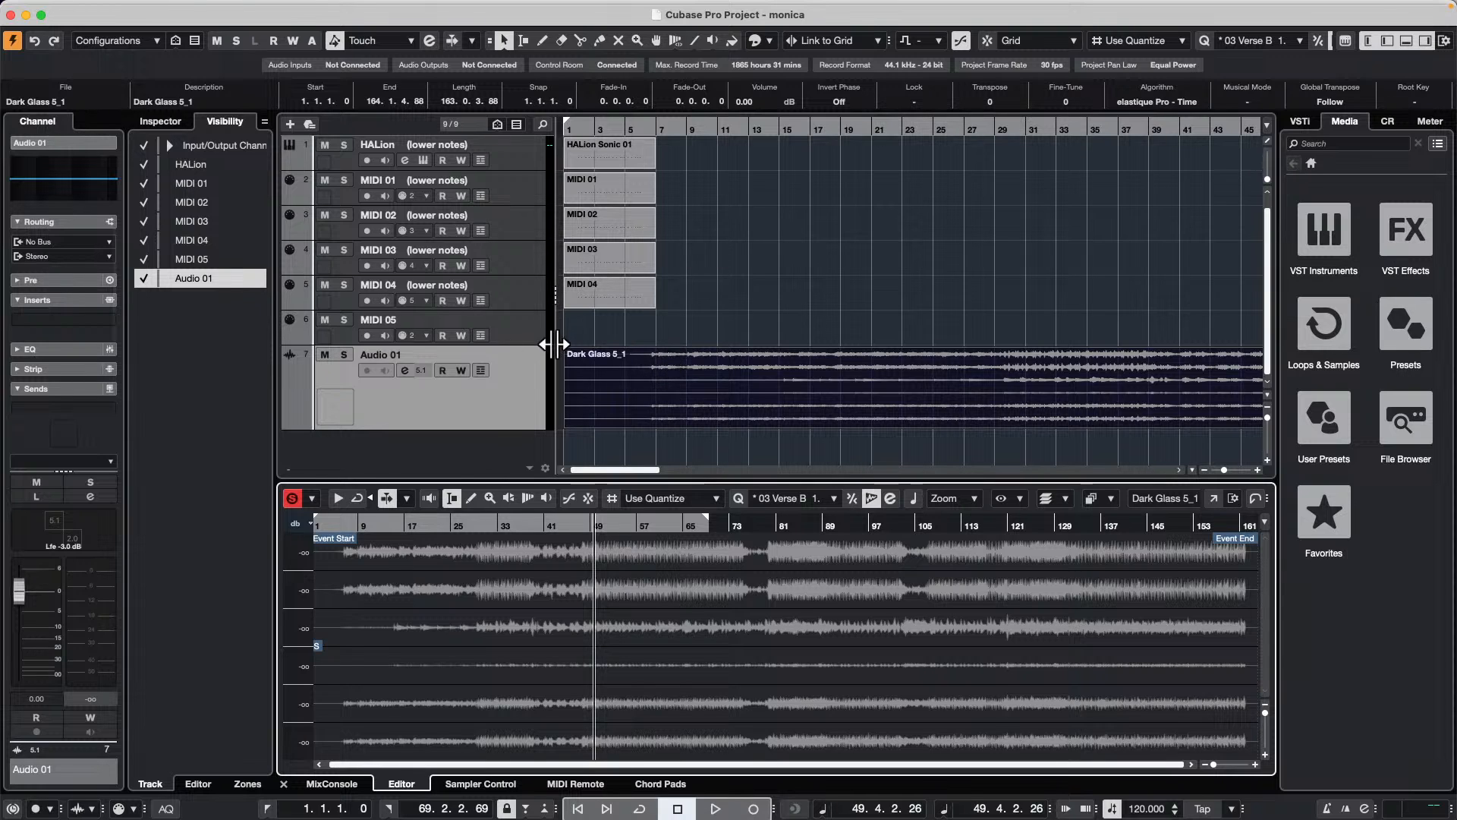
pyautogui.click(325, 355)
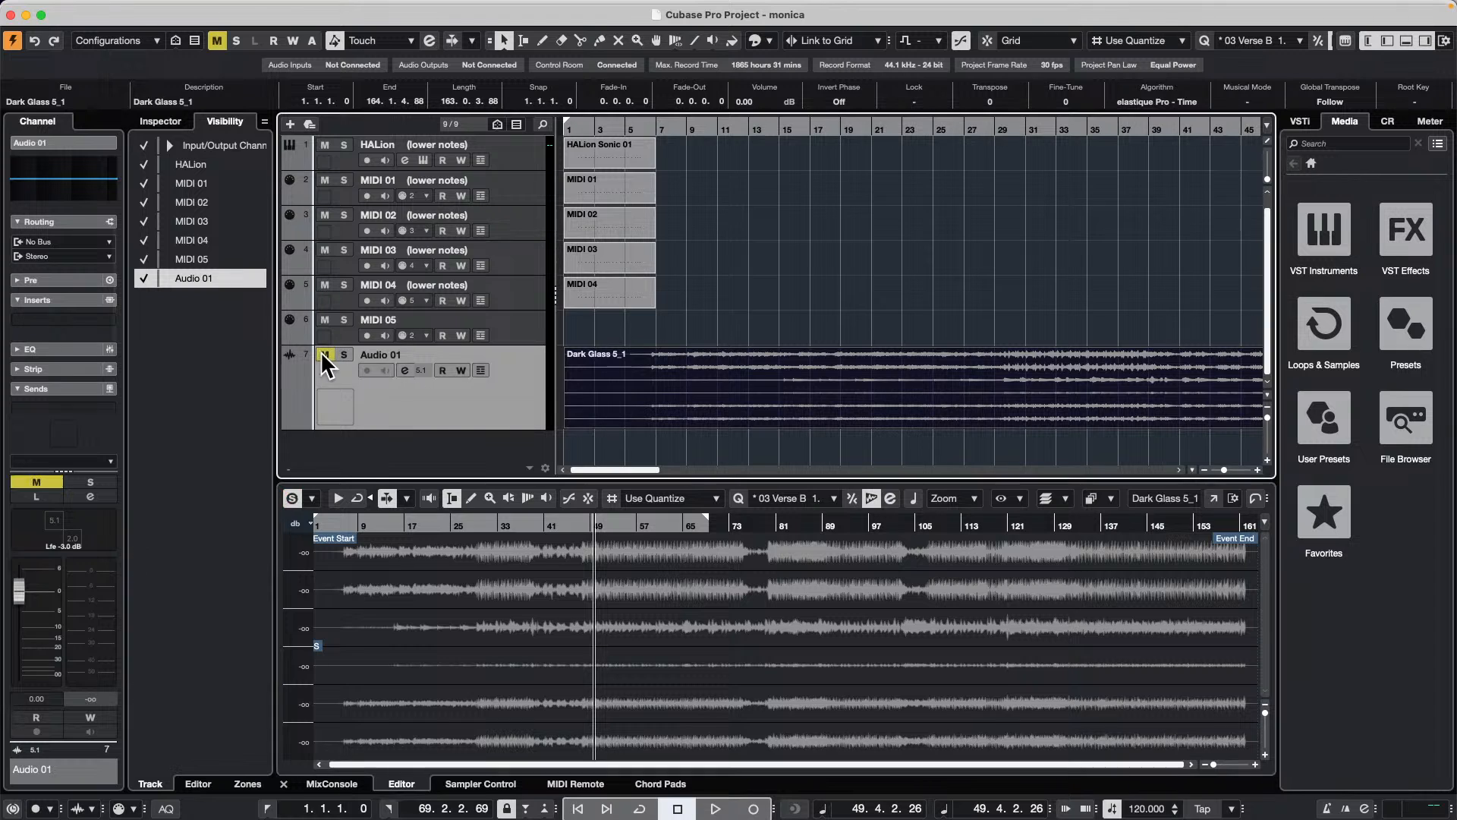
pyautogui.press('space')
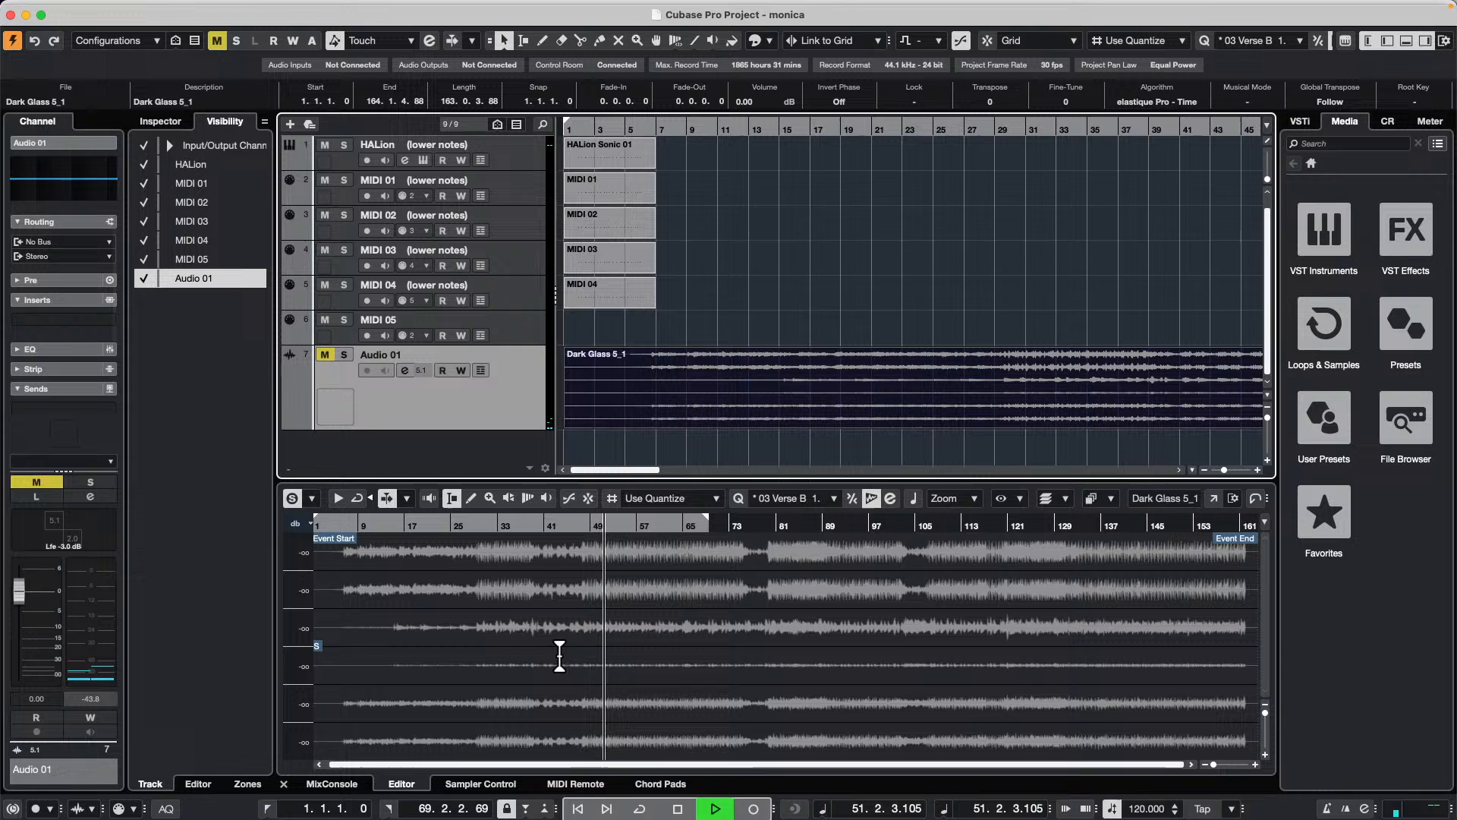
pyautogui.click(329, 784)
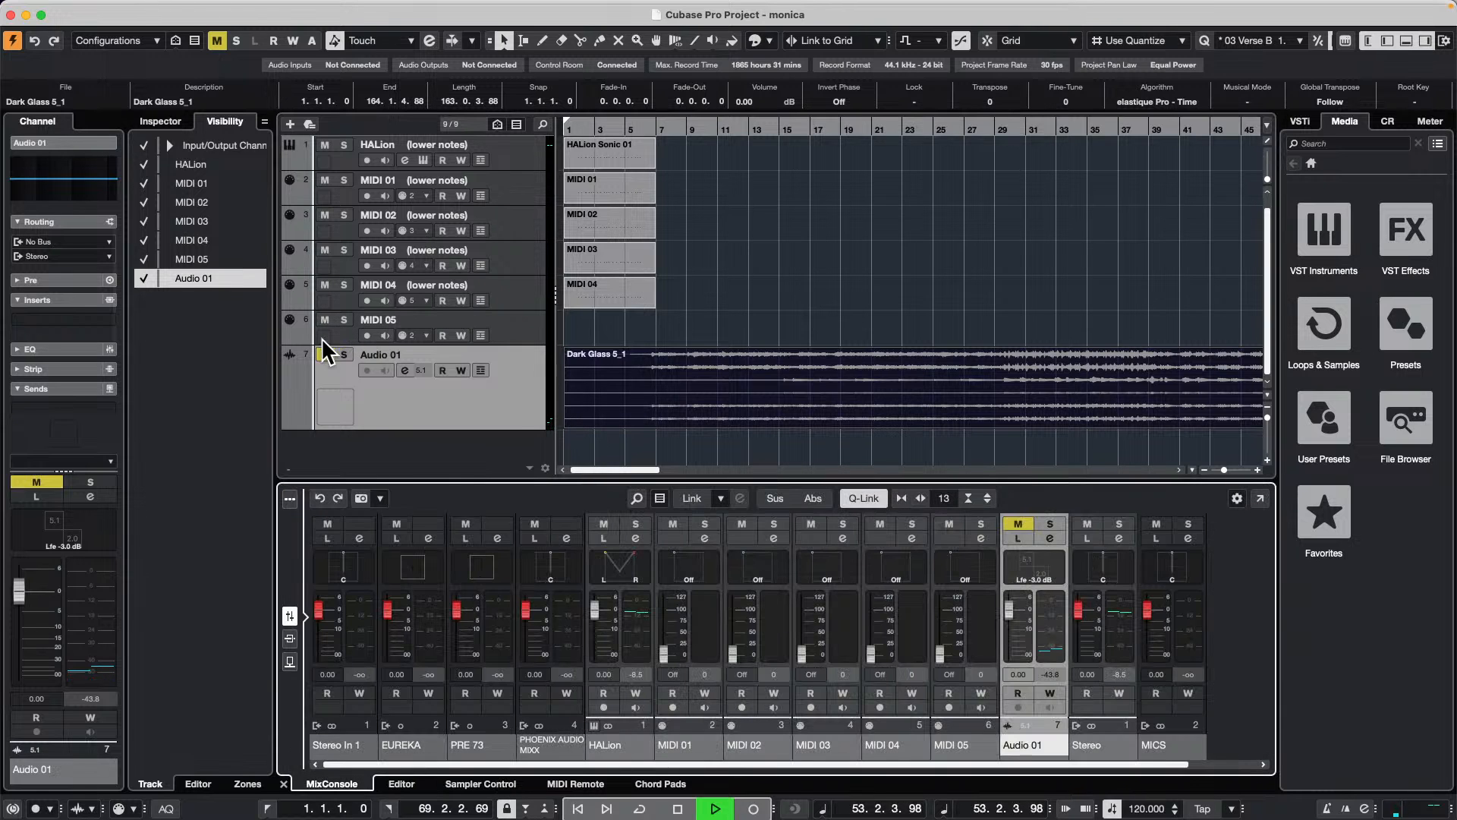
pyautogui.click(1387, 123)
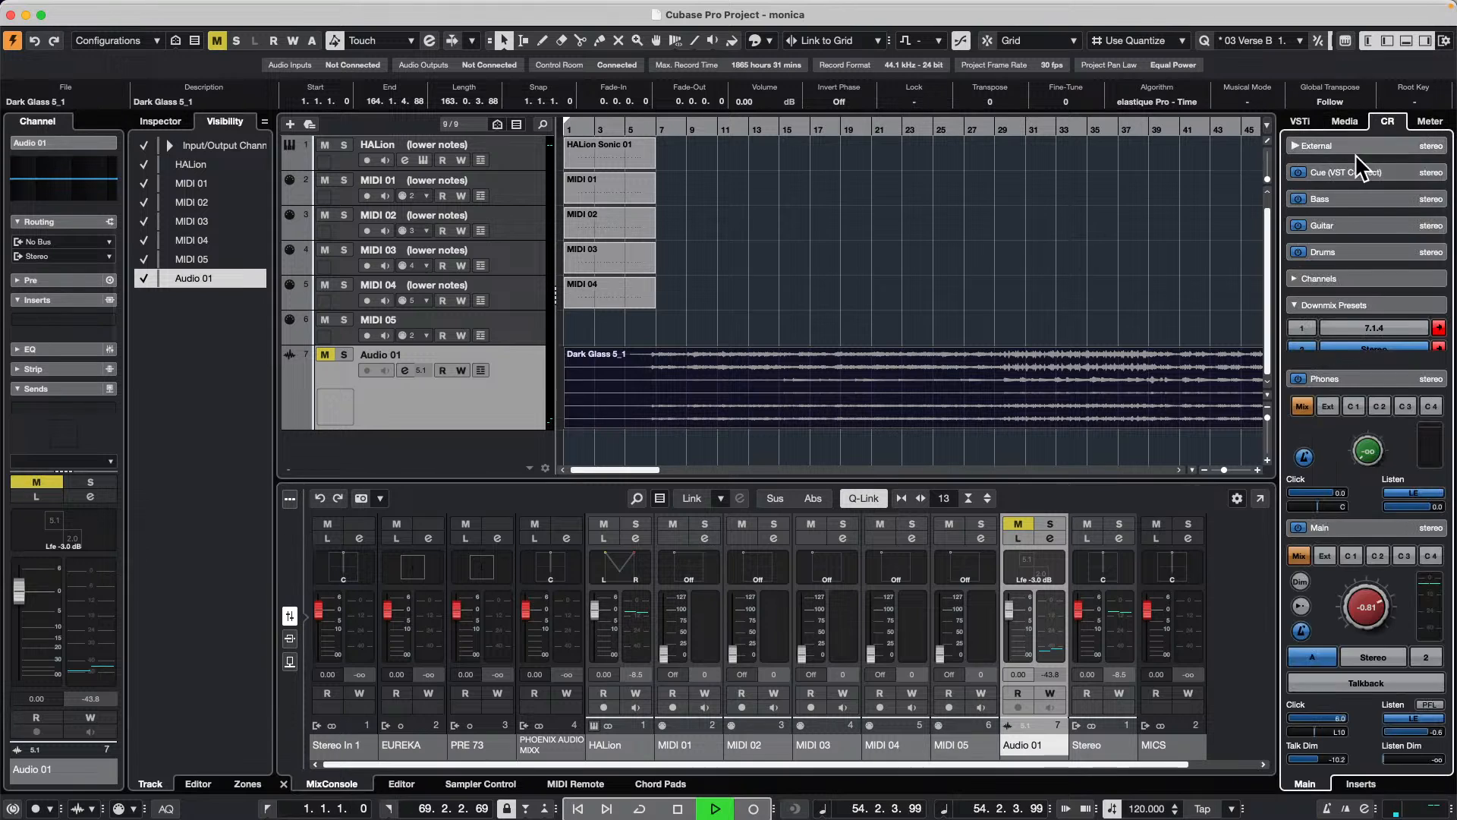
pyautogui.click(1018, 524)
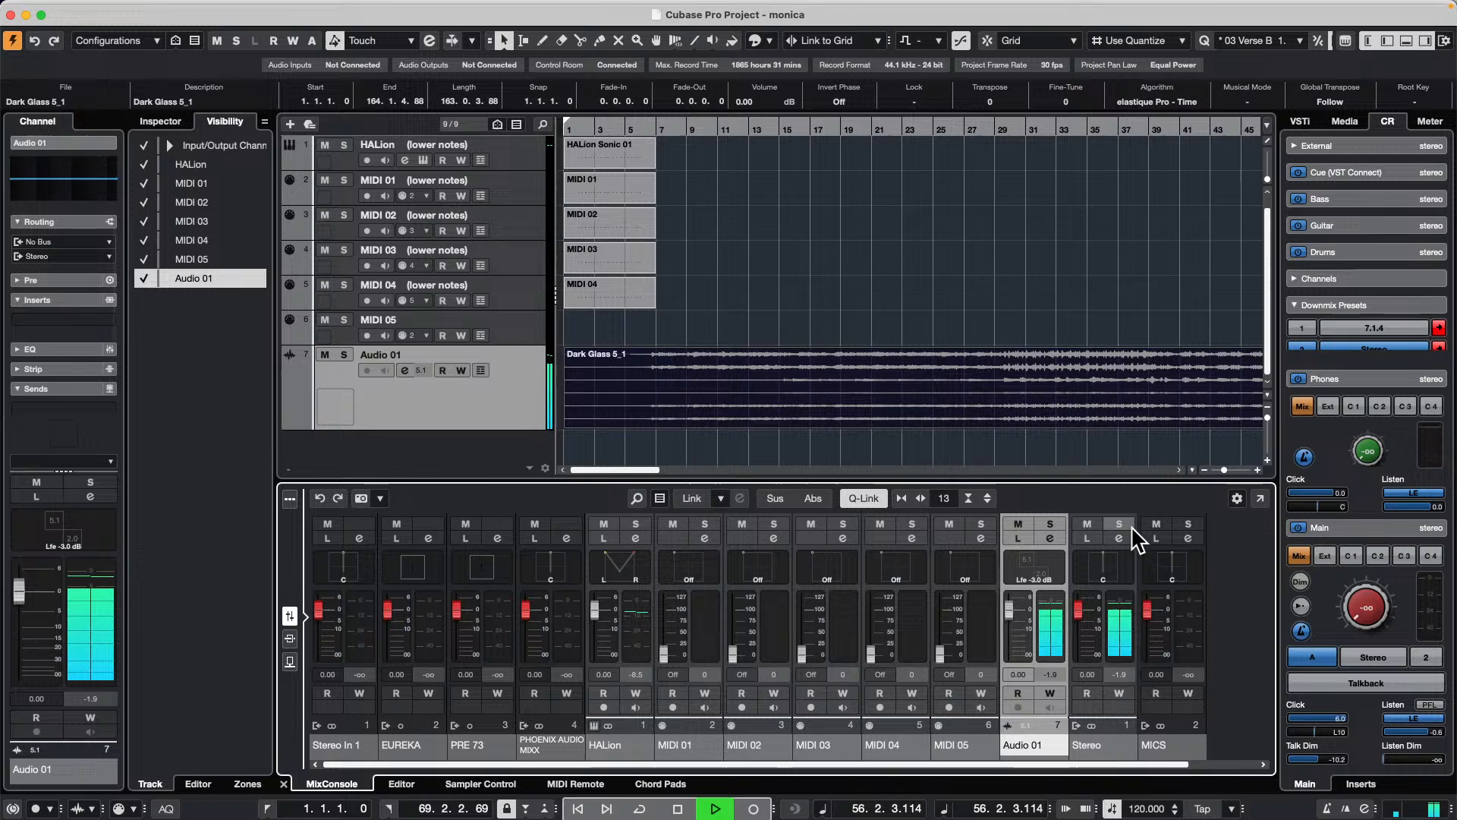
pyautogui.press('space')
# Step: Add an output bus with the 5.1 configuration in the audio connections and close them
pyautogui.rightClick(505, 371)
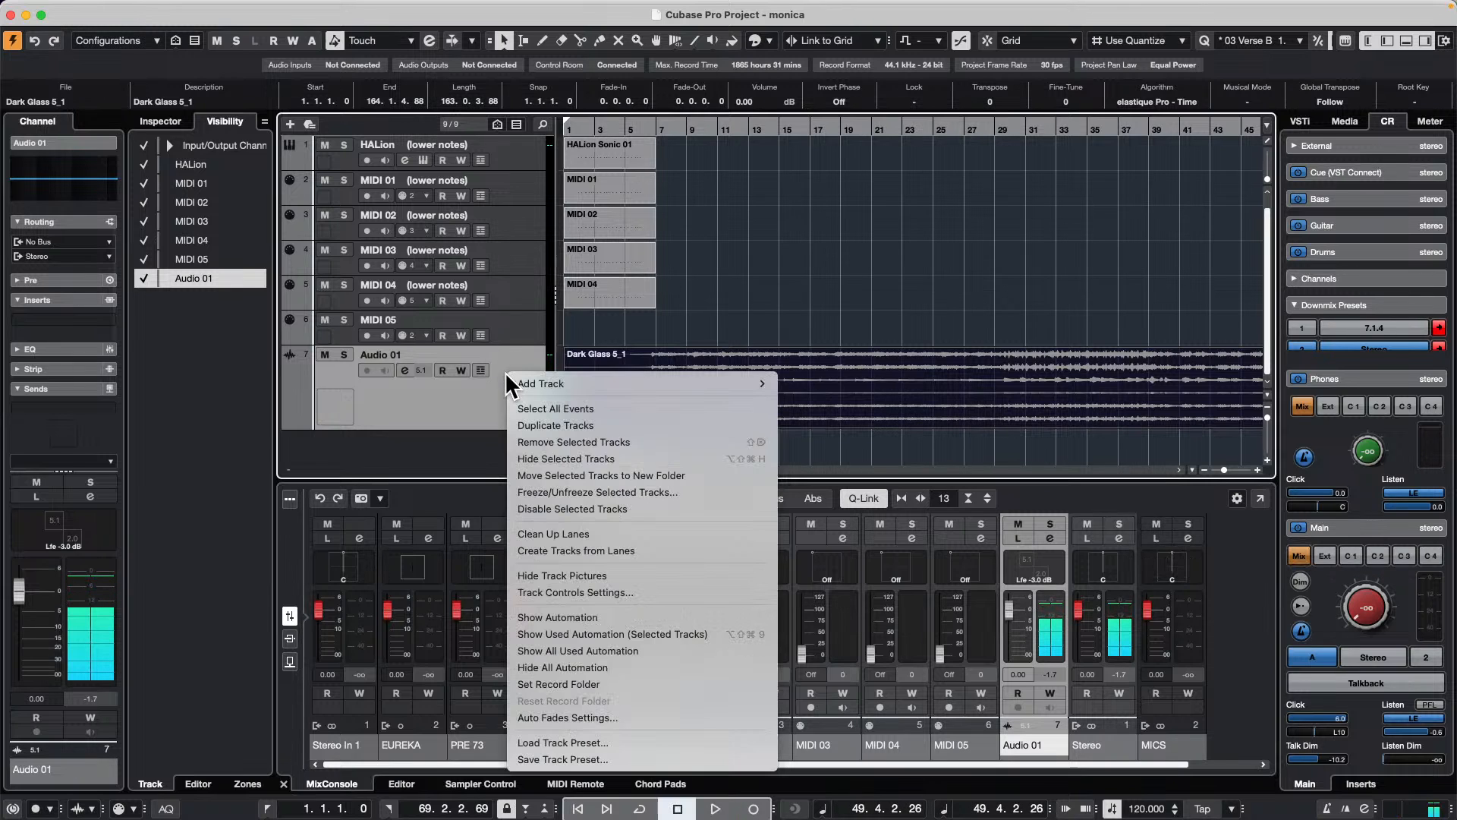
pyautogui.click(862, 202)
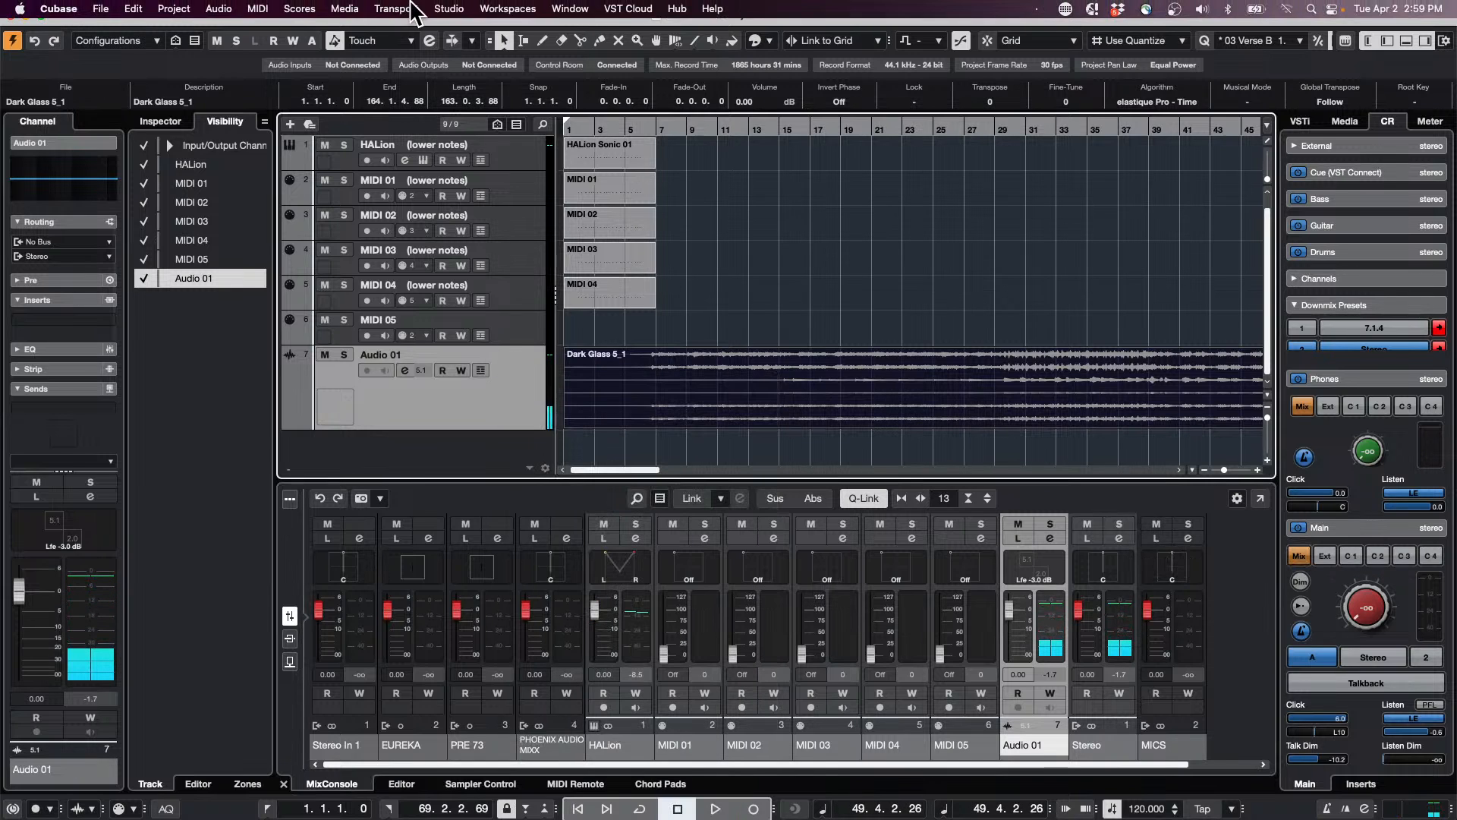
pyautogui.click(436, 9)
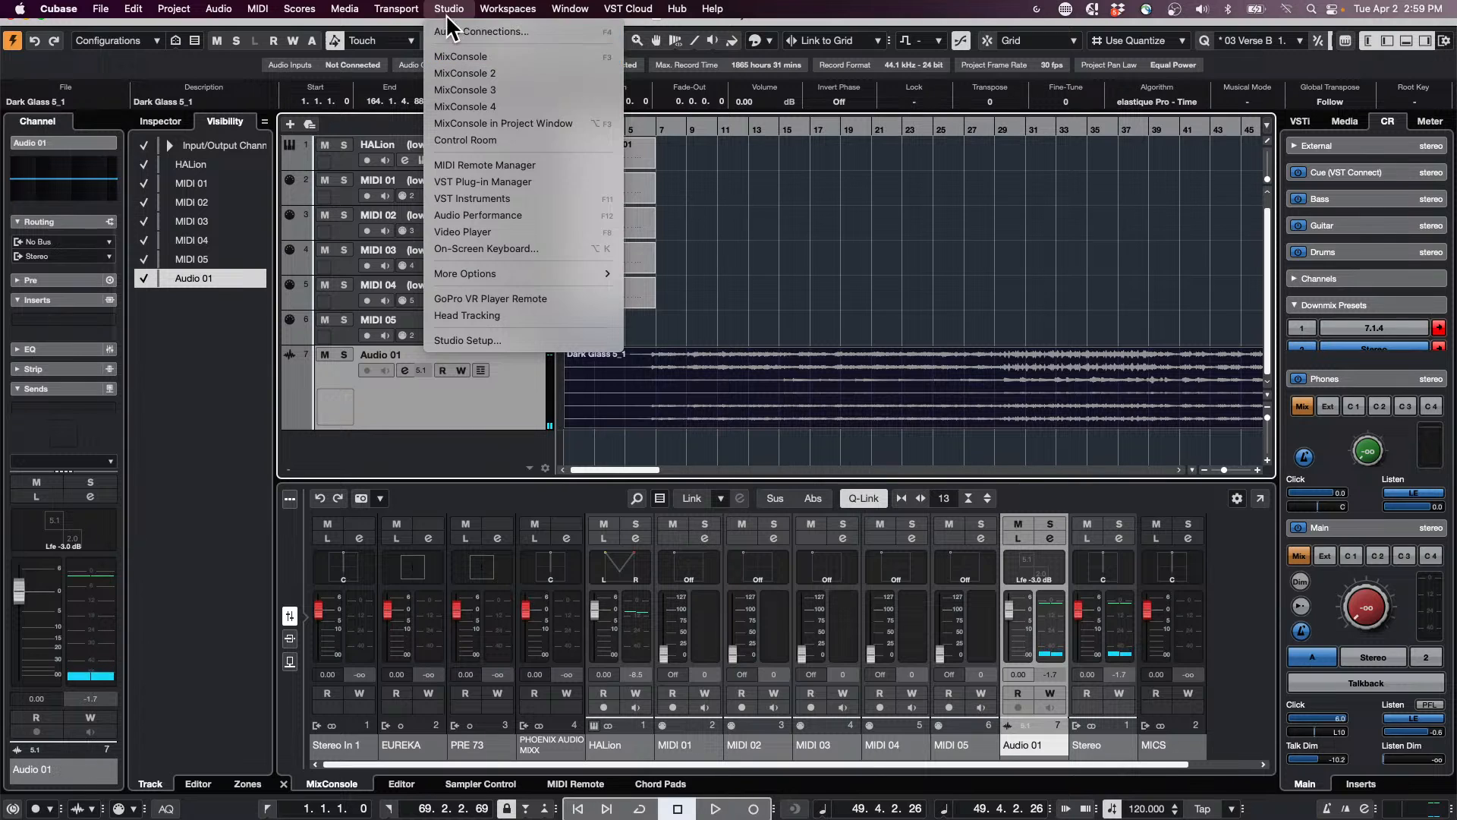
pyautogui.click(452, 32)
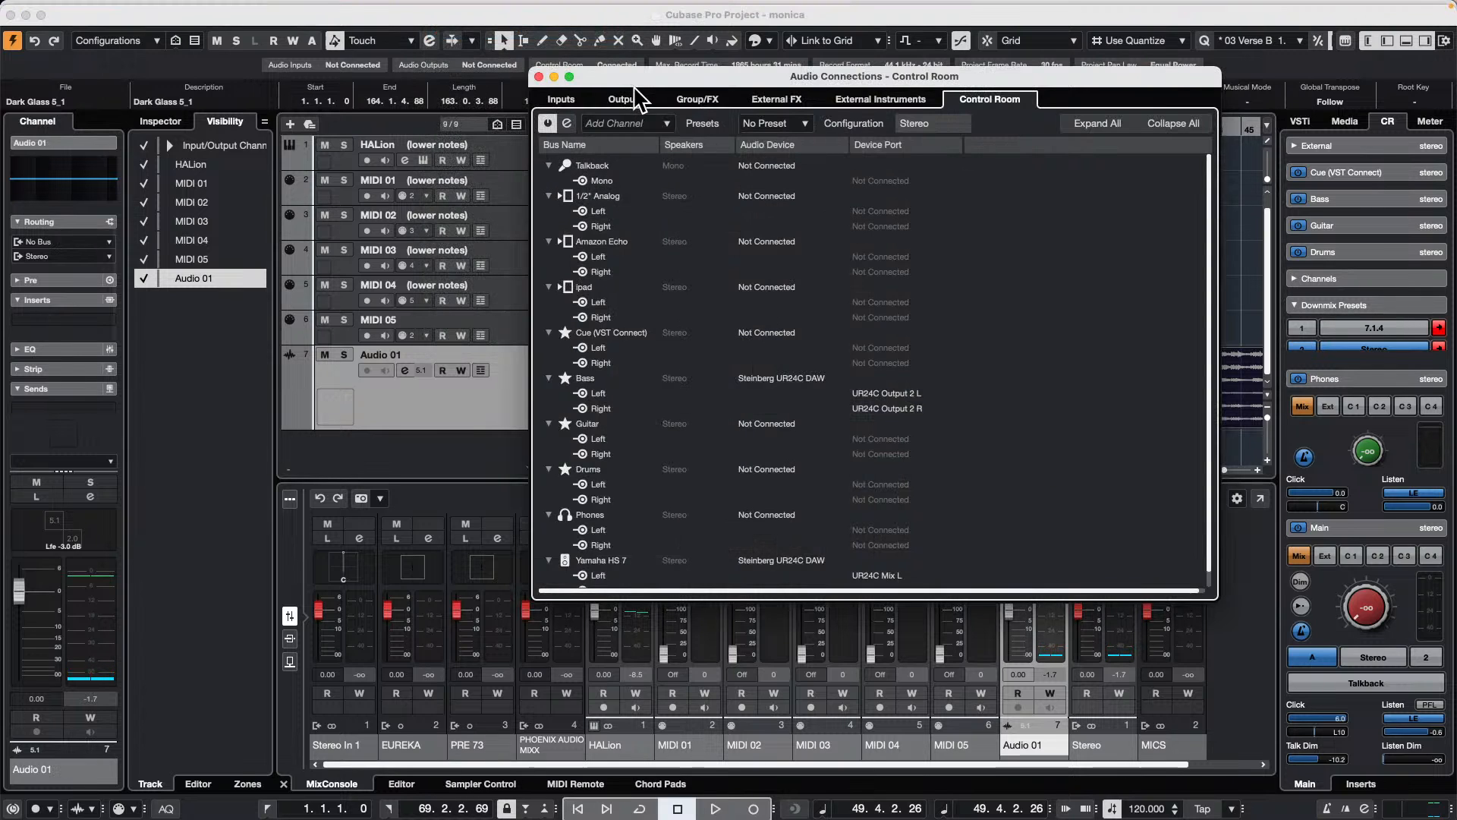
pyautogui.click(624, 103)
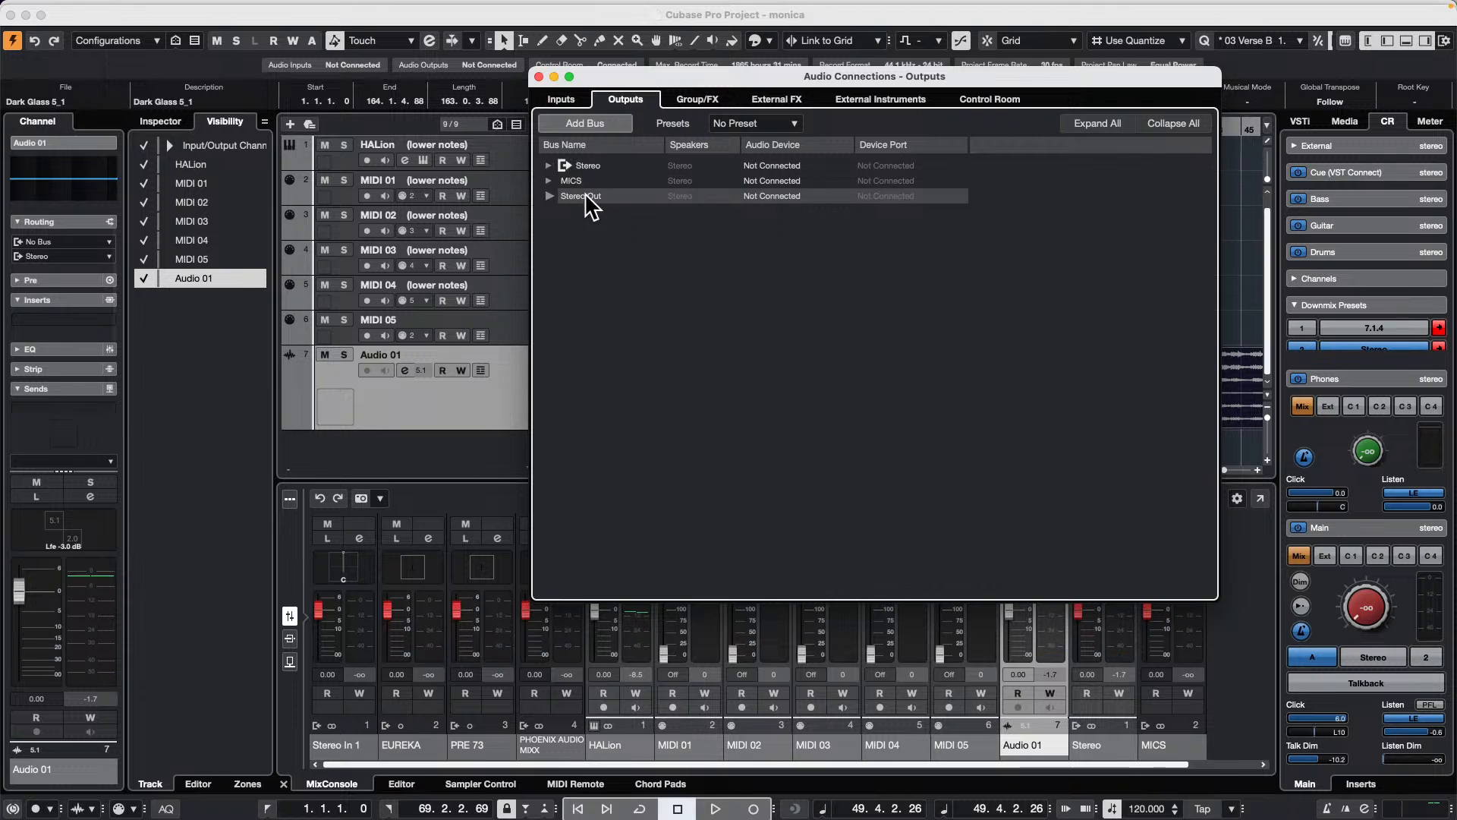
pyautogui.click(581, 121)
pyautogui.click(759, 235)
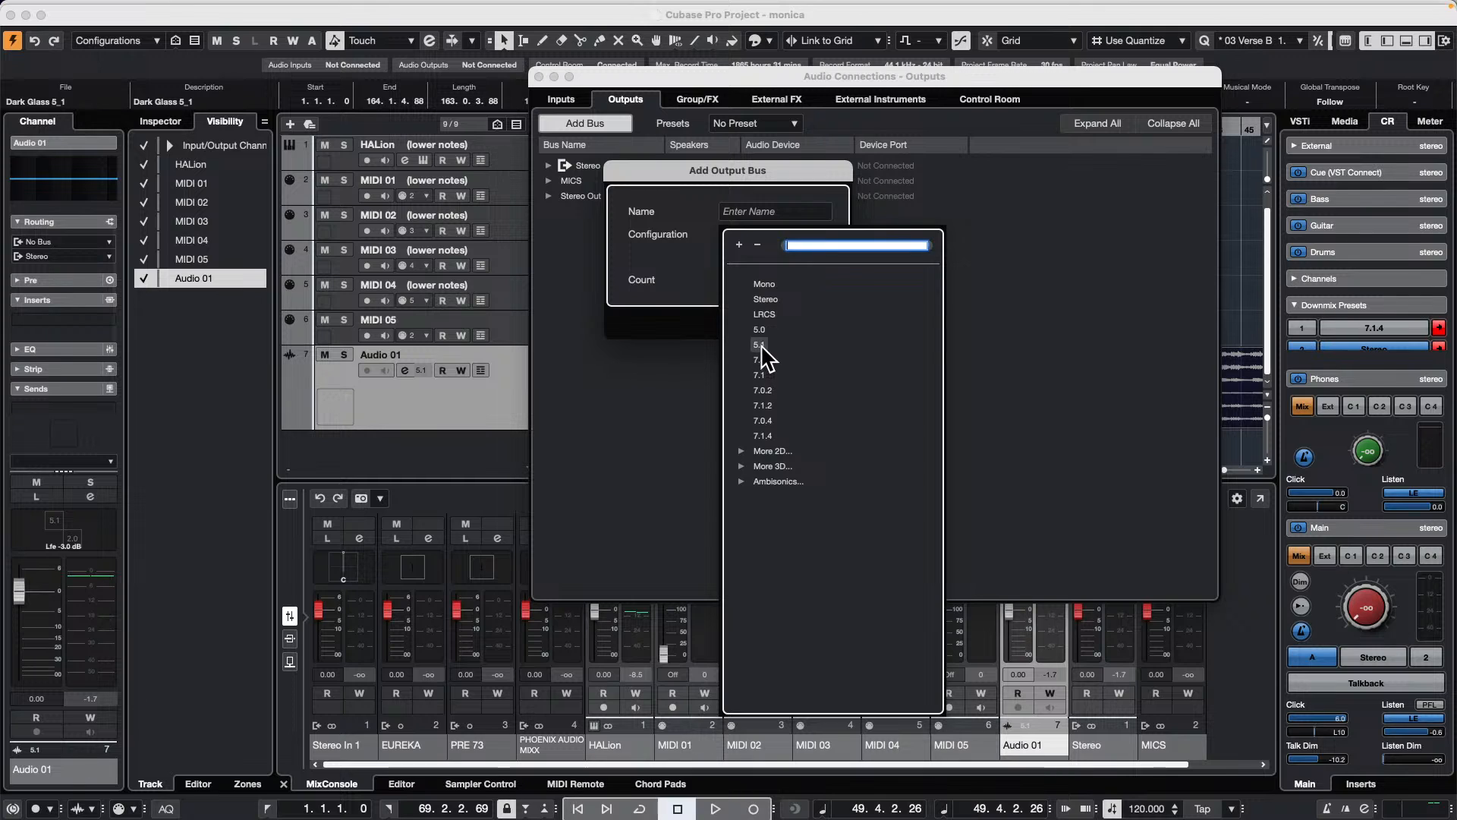
pyautogui.click(758, 345)
pyautogui.click(811, 322)
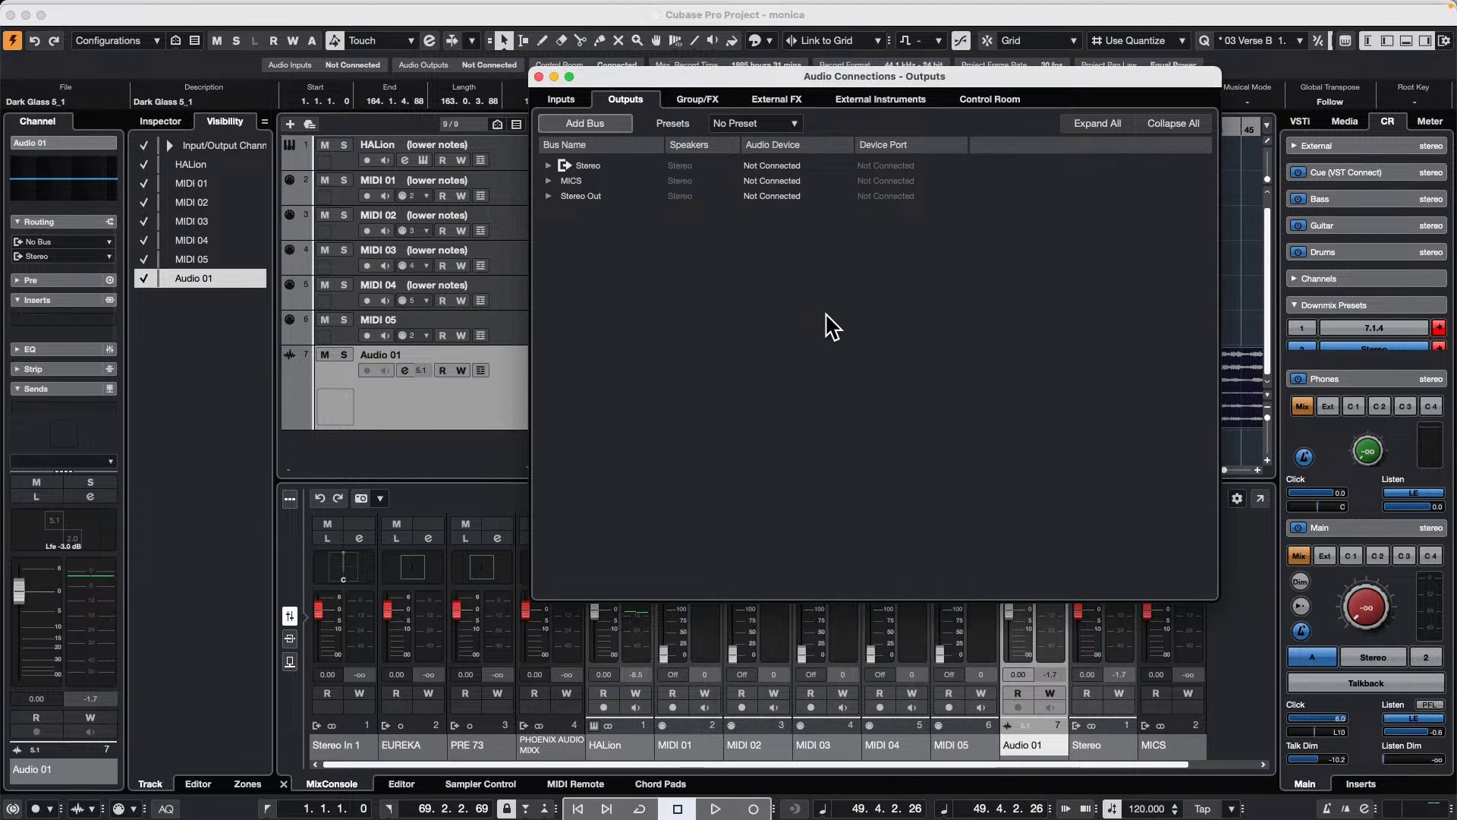
pyautogui.click(539, 75)
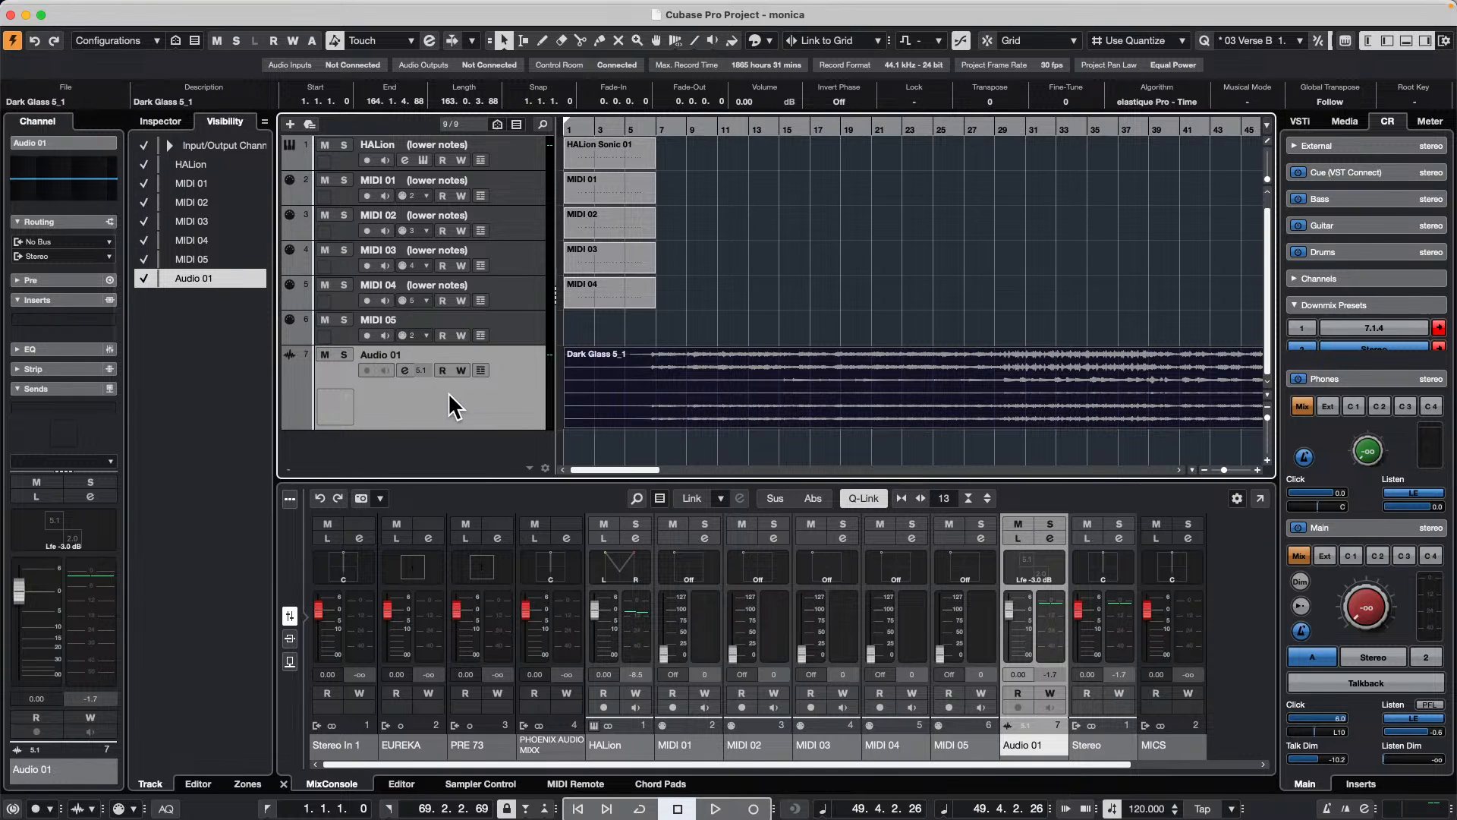
# Step: Route the output of the Audio 01 track to the 5.1 Out bus and start playback
pyautogui.click(160, 122)
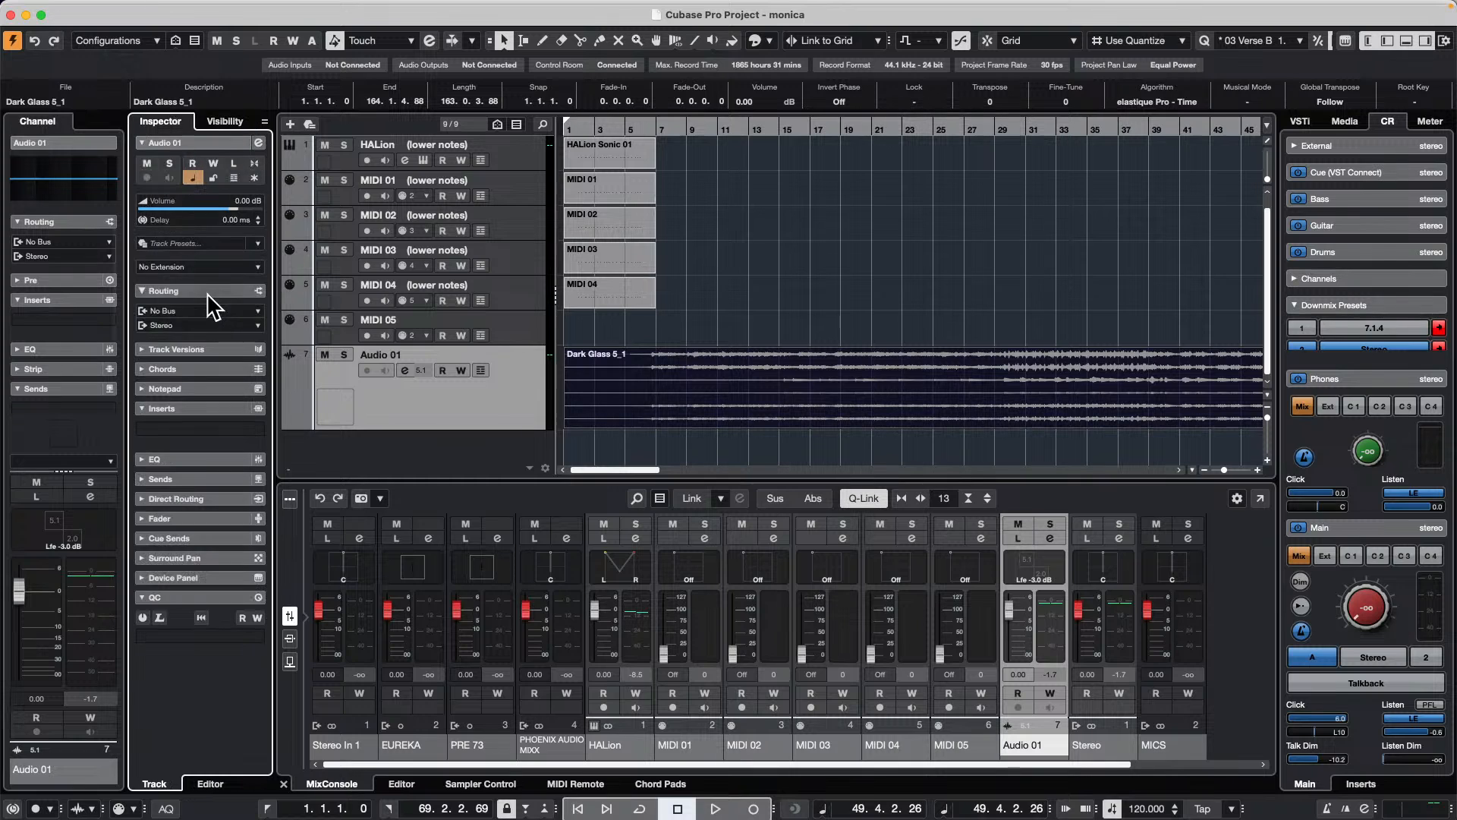
pyautogui.click(199, 325)
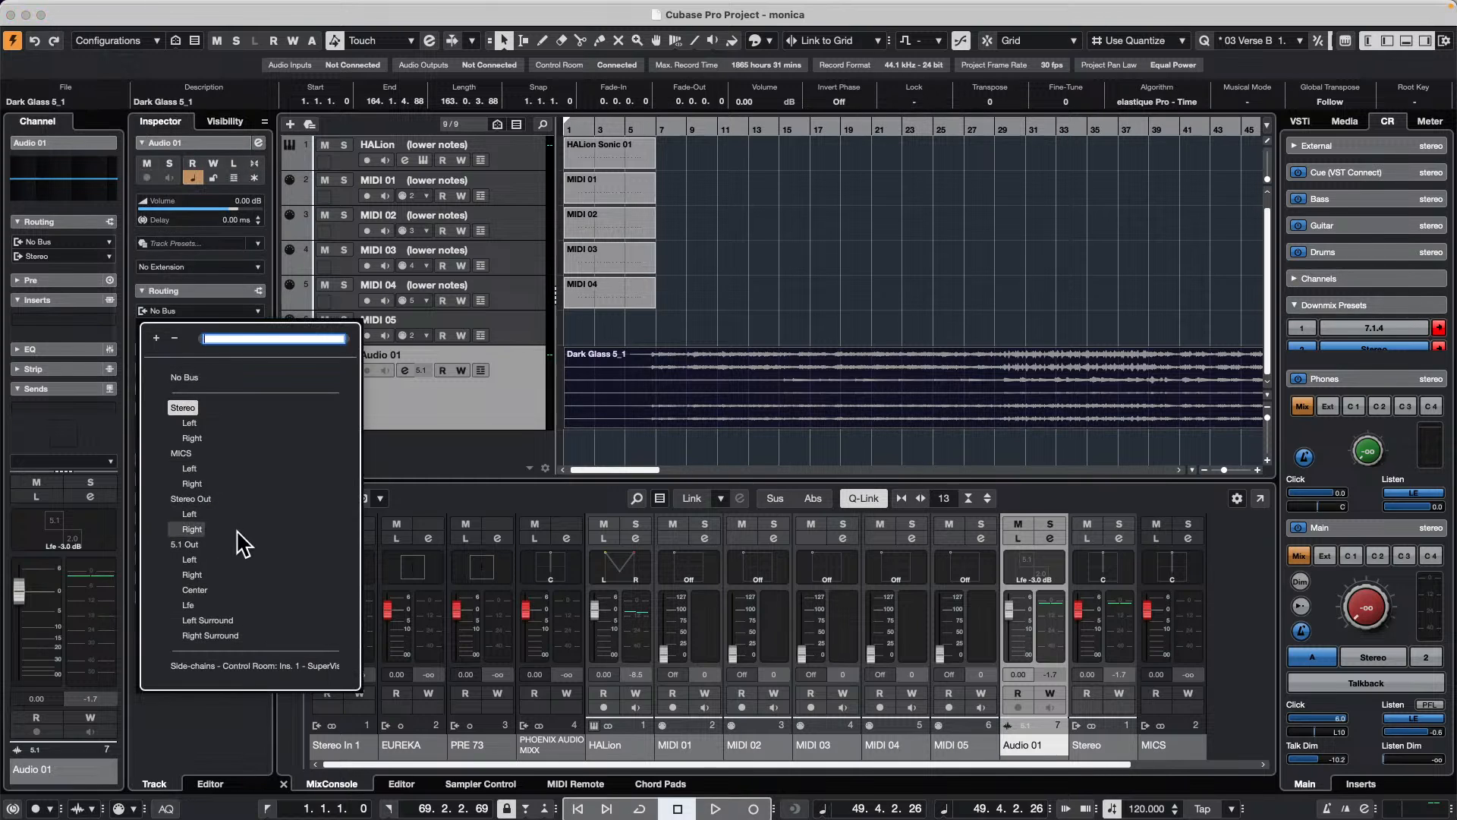
pyautogui.click(185, 543)
pyautogui.press('space')
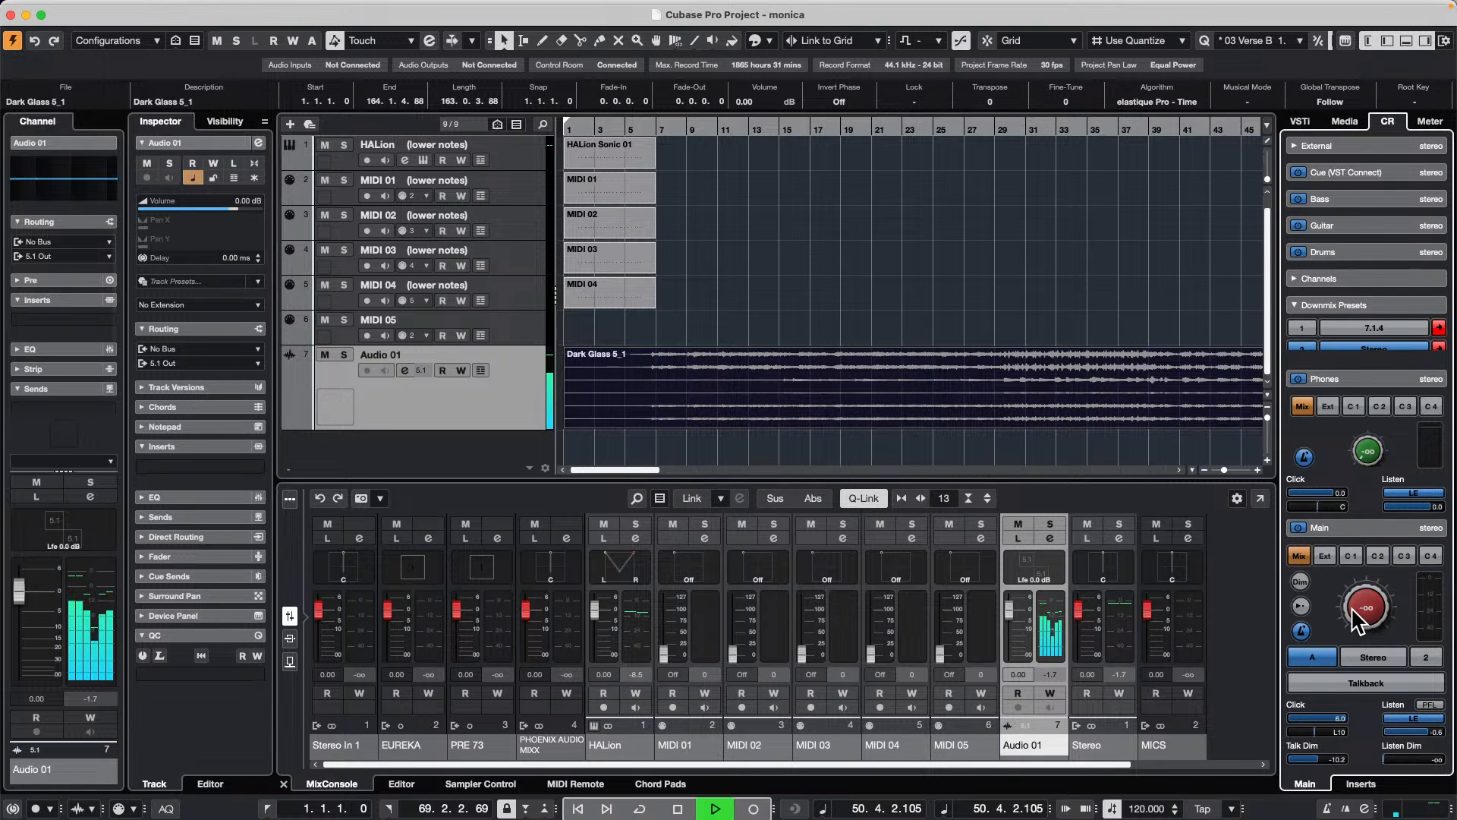
# Step: Open the Audio 01 channel settings and, during playback, cut EQ band 3 to about -24 dB at about 304 Hz
pyautogui.click(1051, 537)
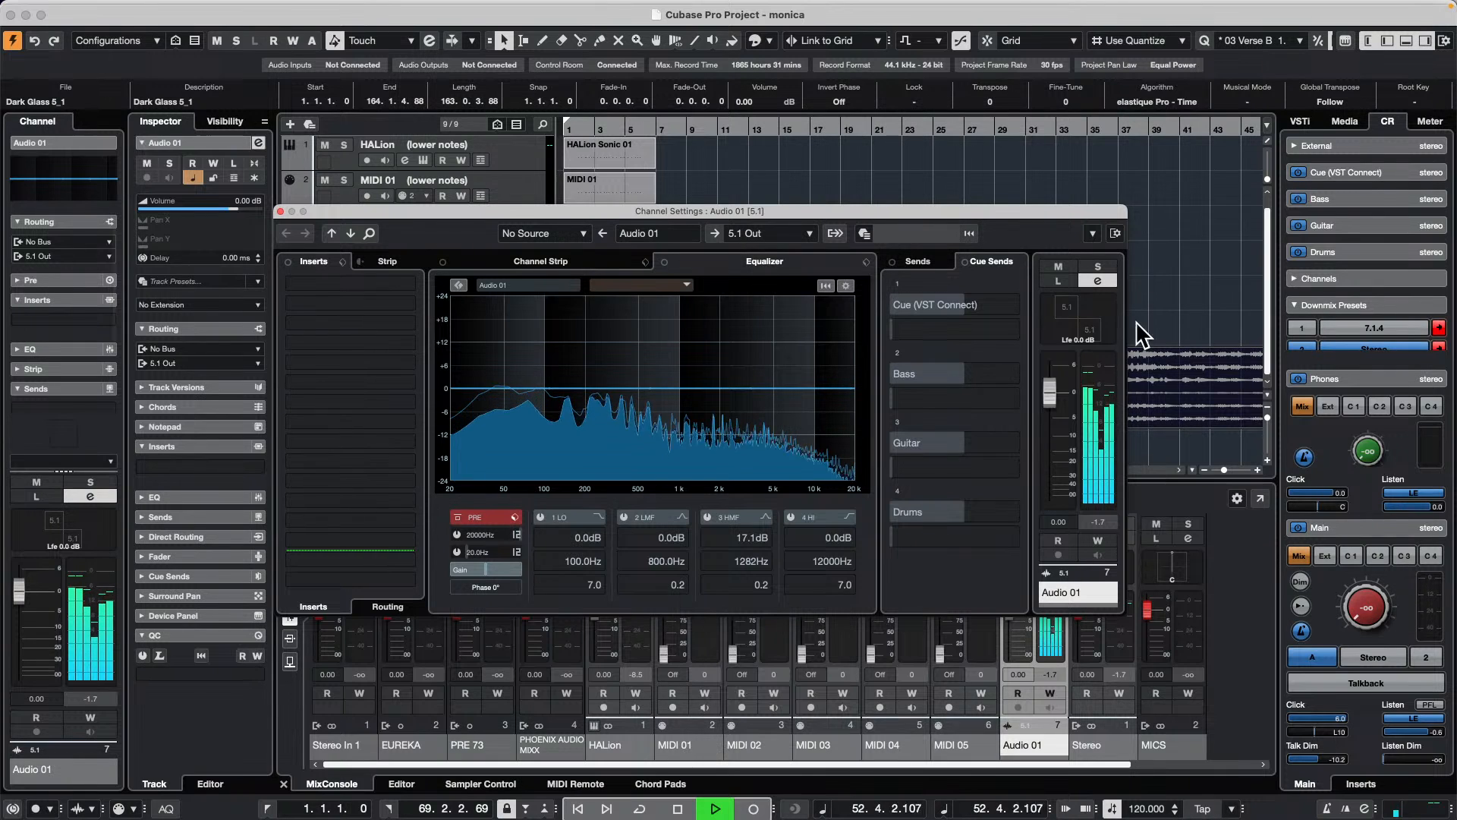
pyautogui.press('space')
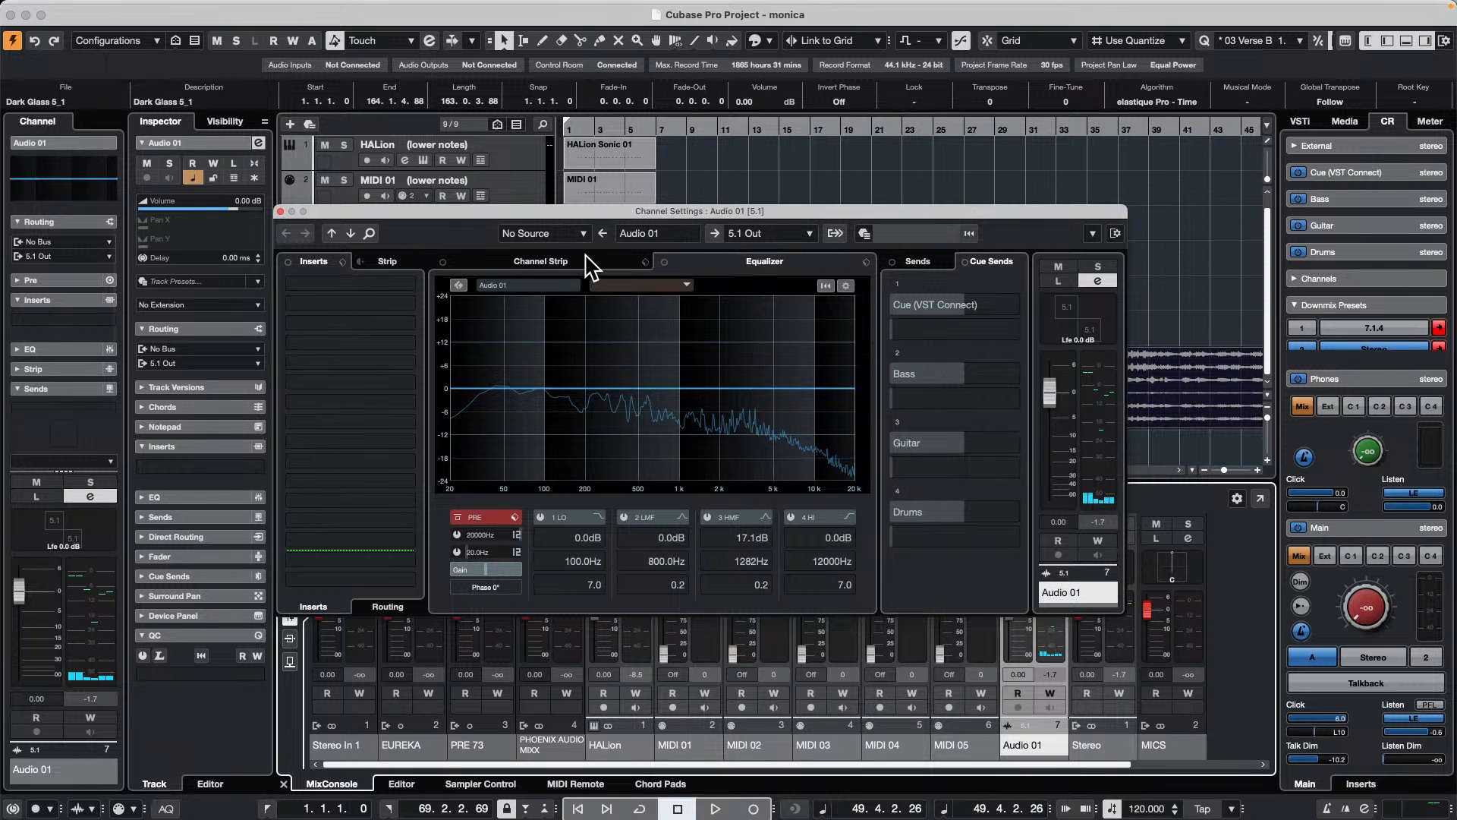
pyautogui.press('space')
pyautogui.click(684, 409)
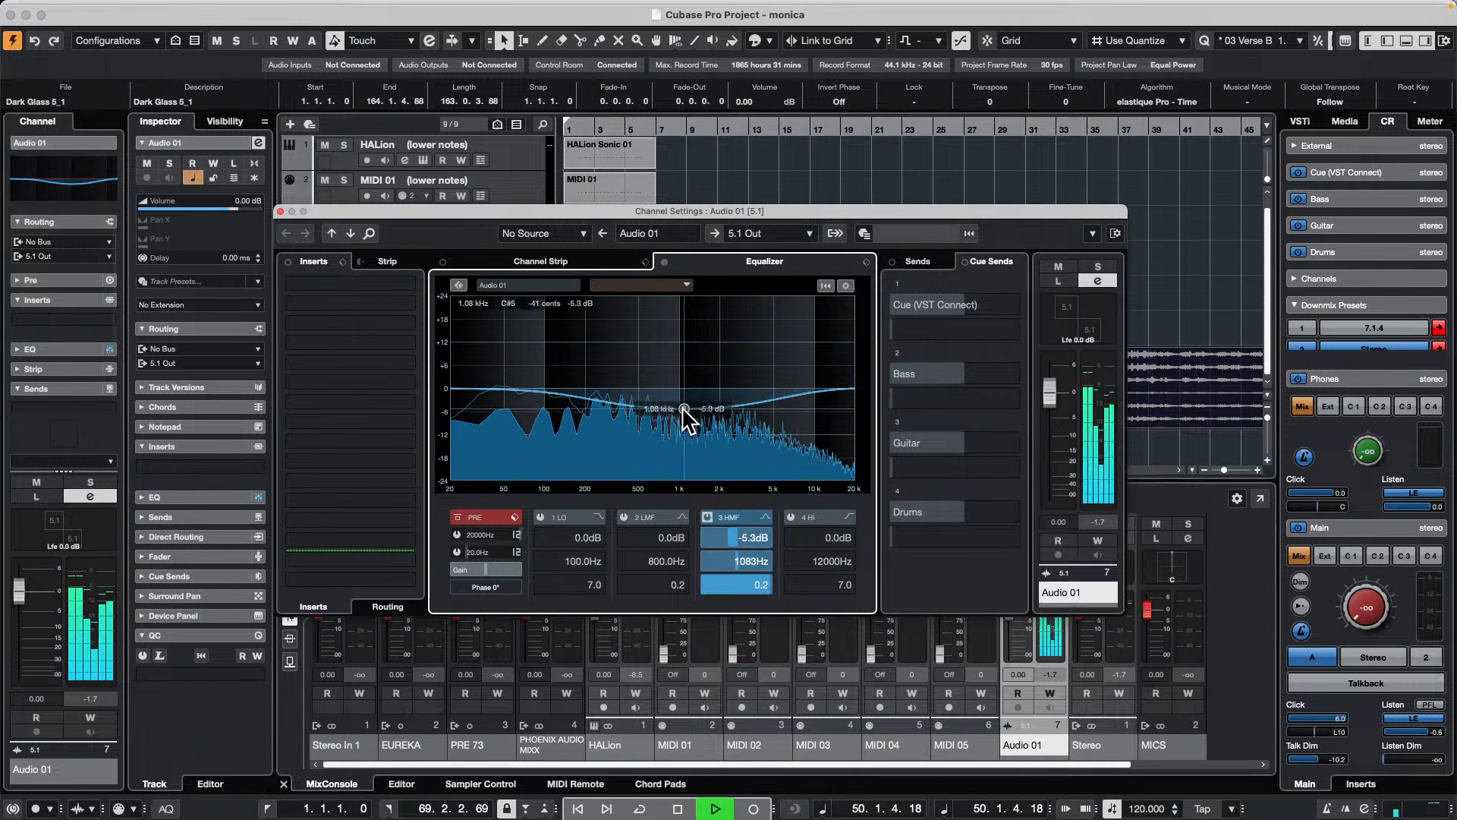
pyautogui.moveTo(685, 409); pyautogui.dragTo(621, 474)
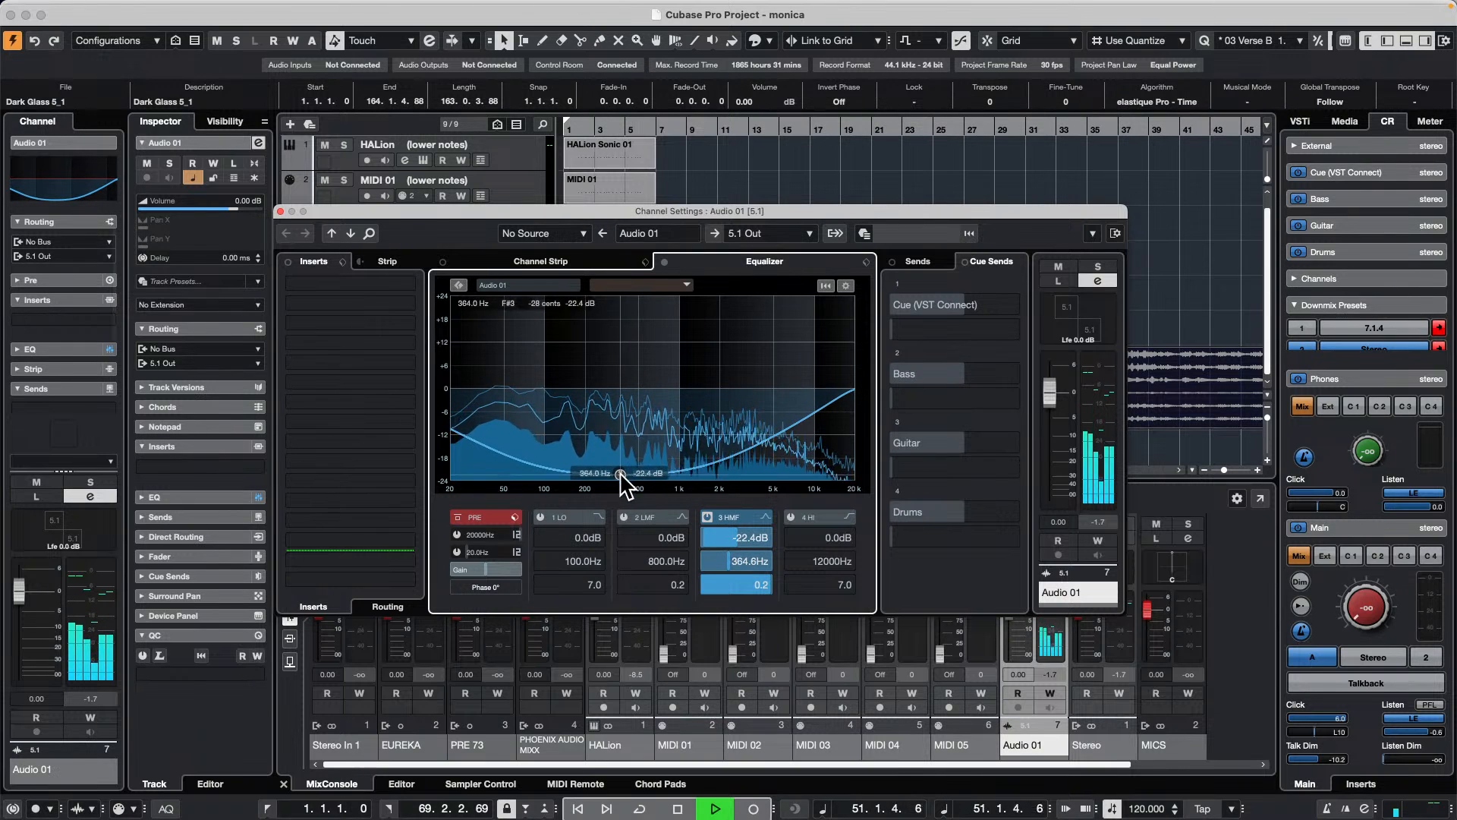
pyautogui.moveTo(833, 211); pyautogui.dragTo(757, 70)
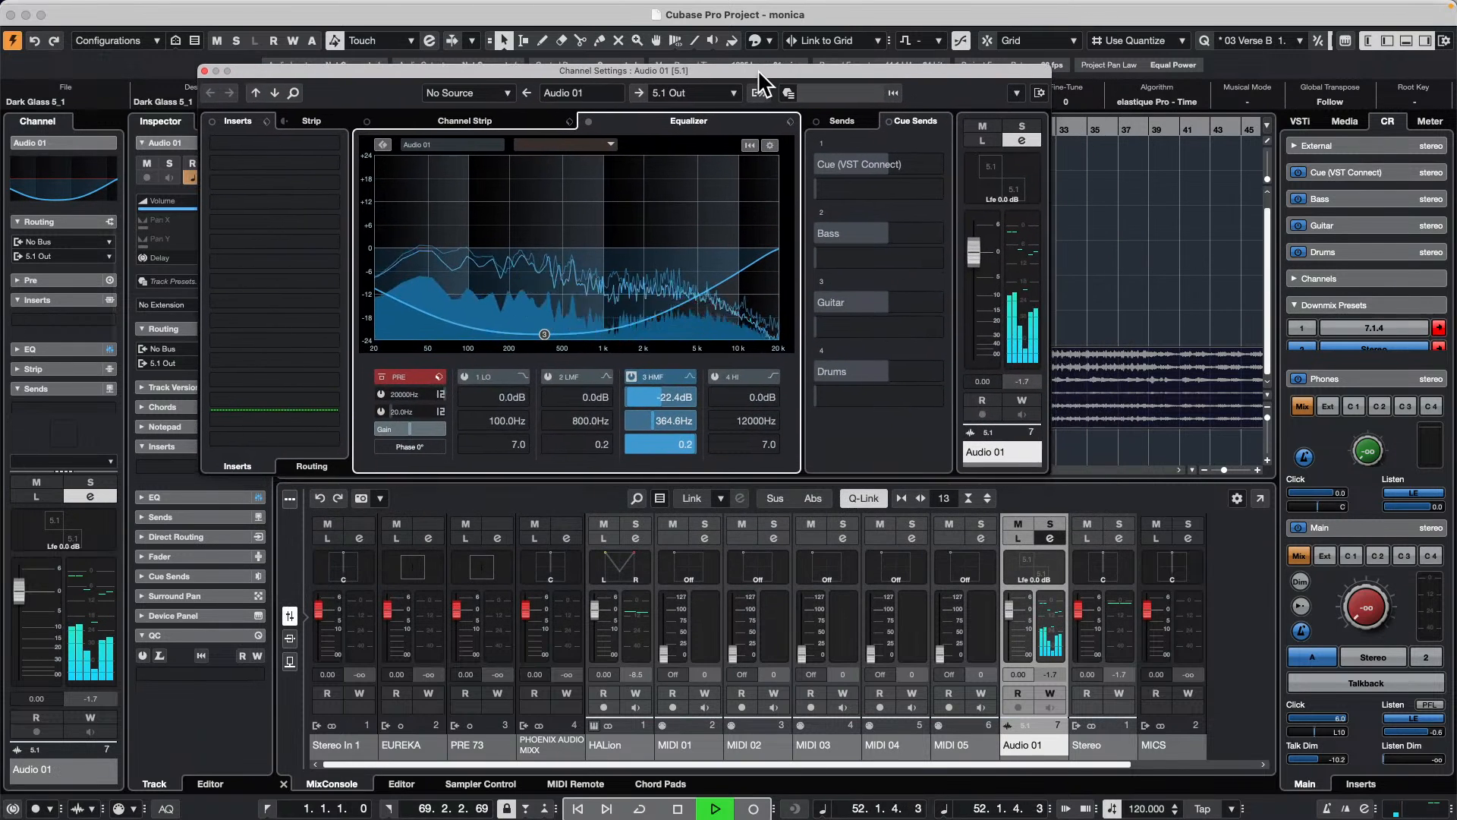
pyautogui.moveTo(545, 334); pyautogui.dragTo(581, 355)
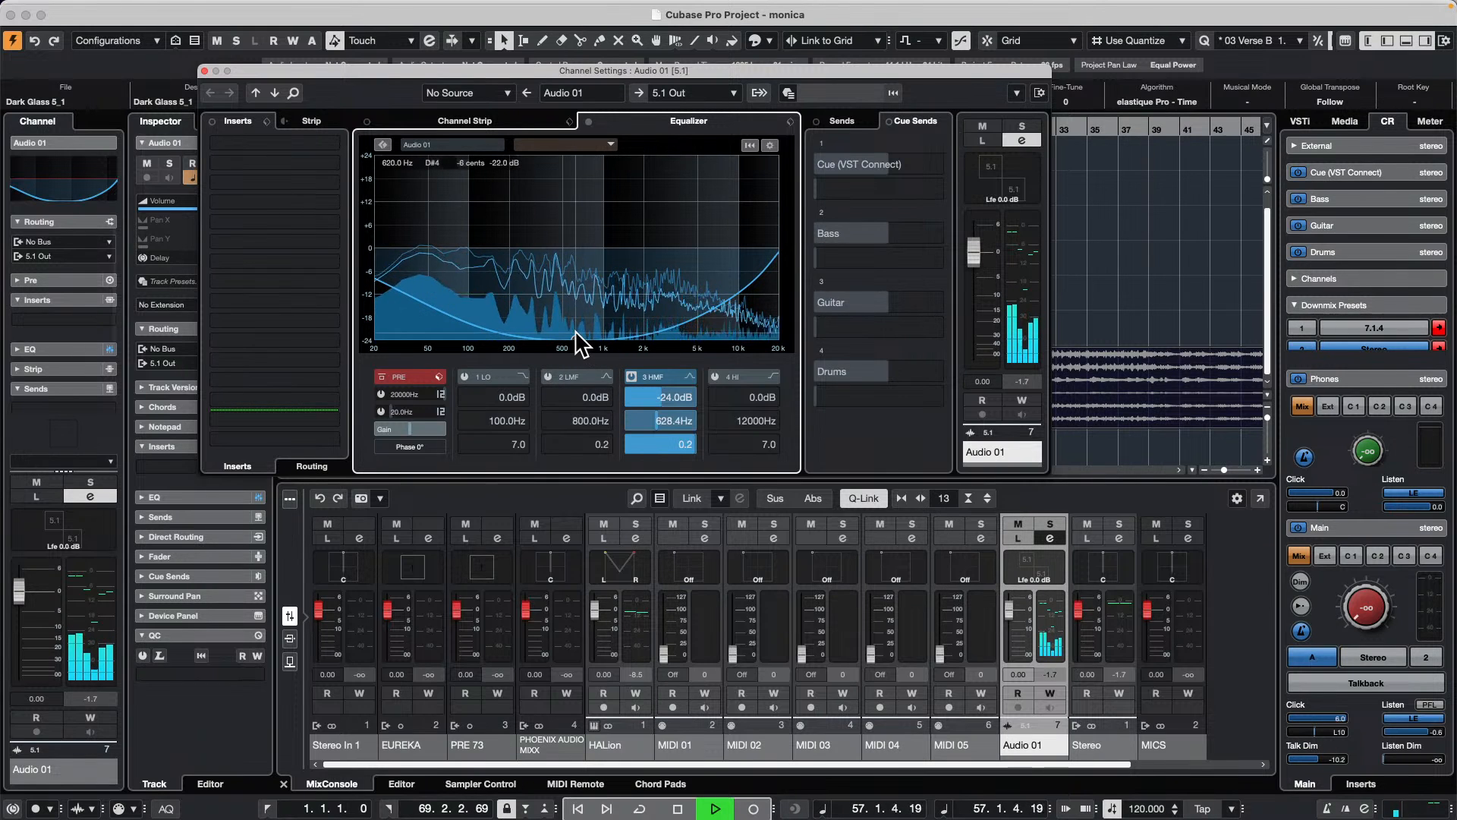
pyautogui.moveTo(579, 346); pyautogui.dragTo(534, 349)
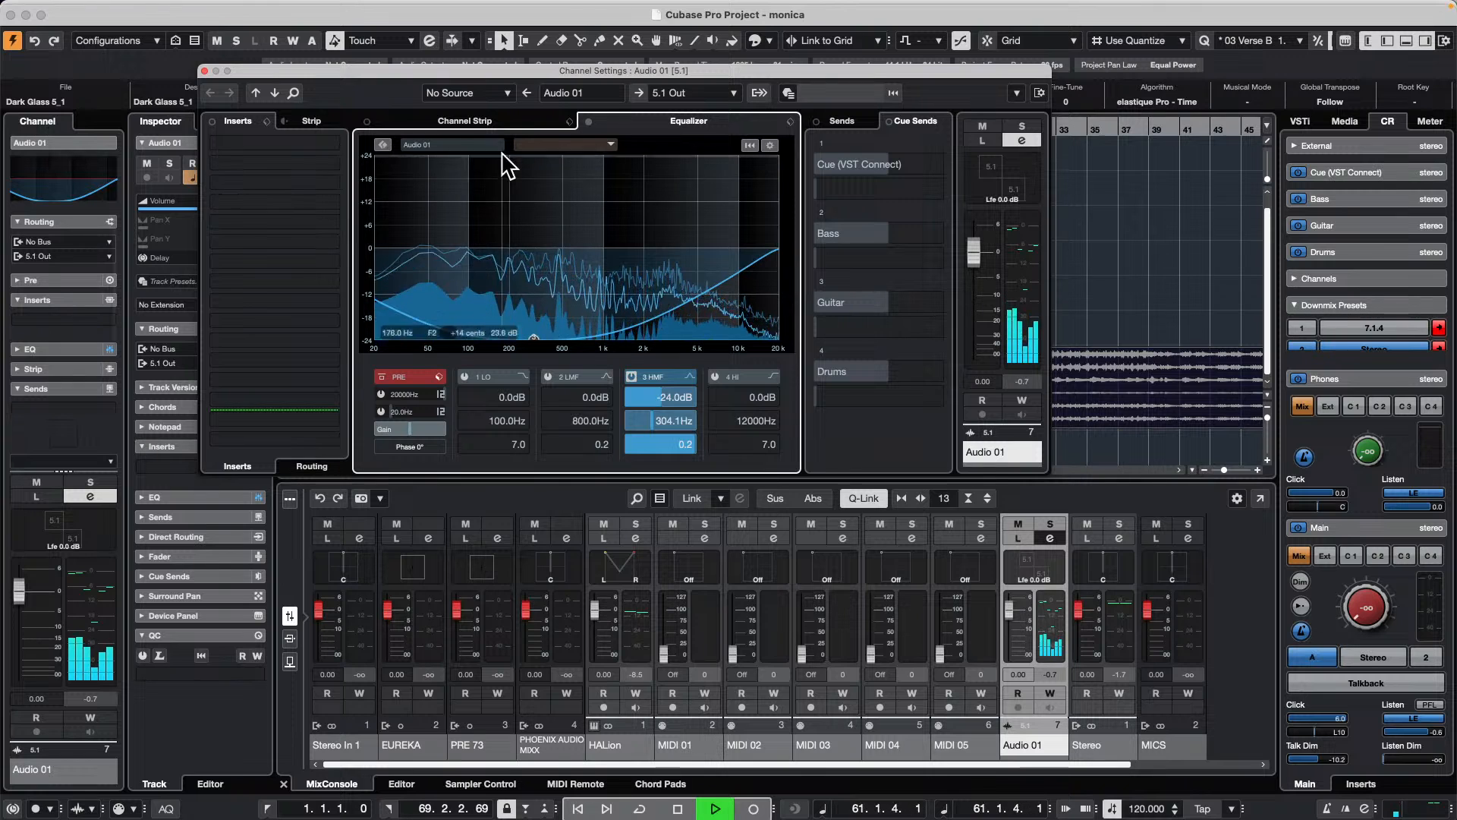
# Step: Bypass the EQ in the Audio 01 channel strip, load the Standard Compressor, and show its full controls
pyautogui.click(522, 121)
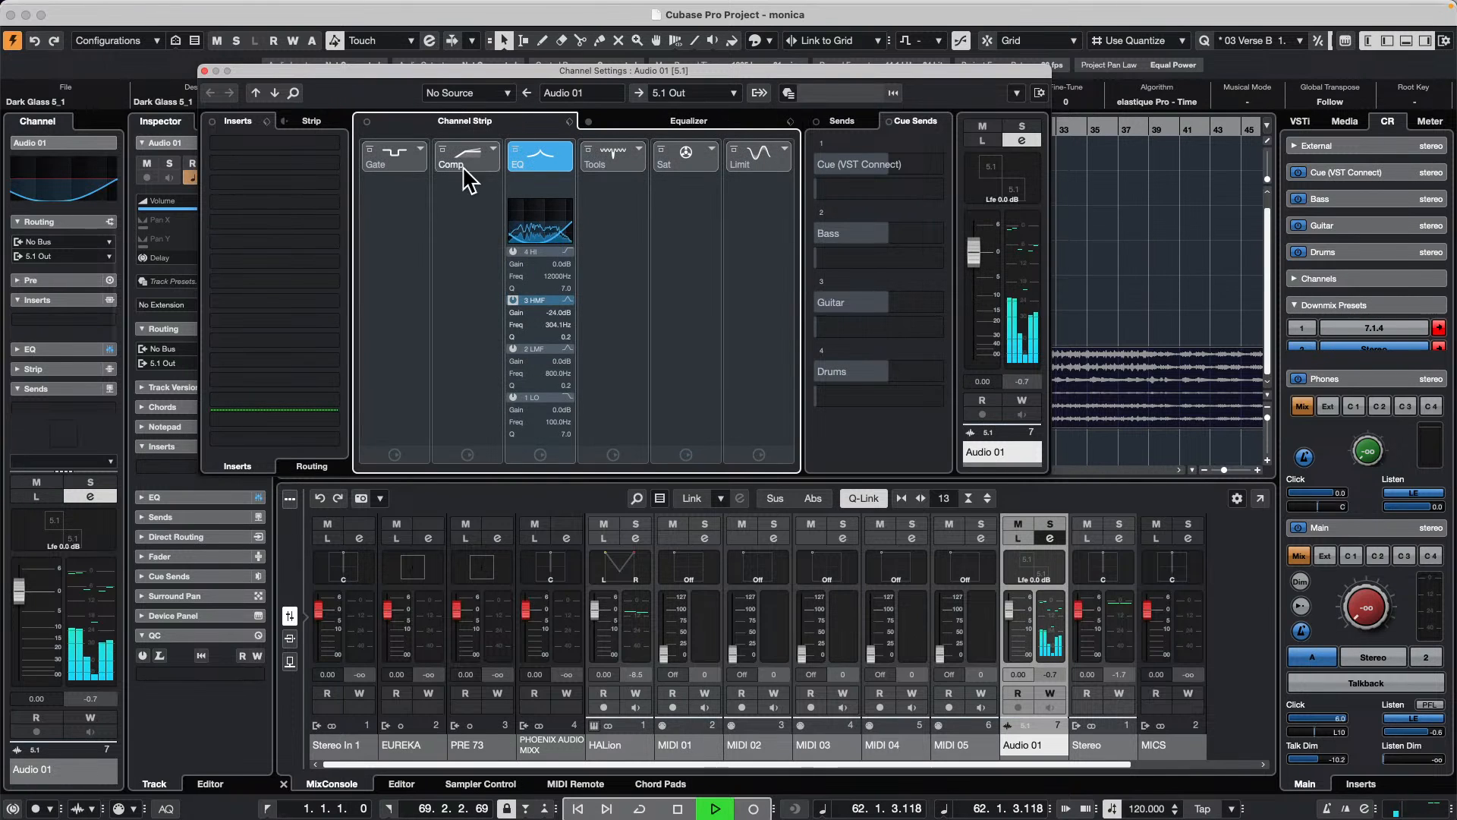
pyautogui.click(516, 150)
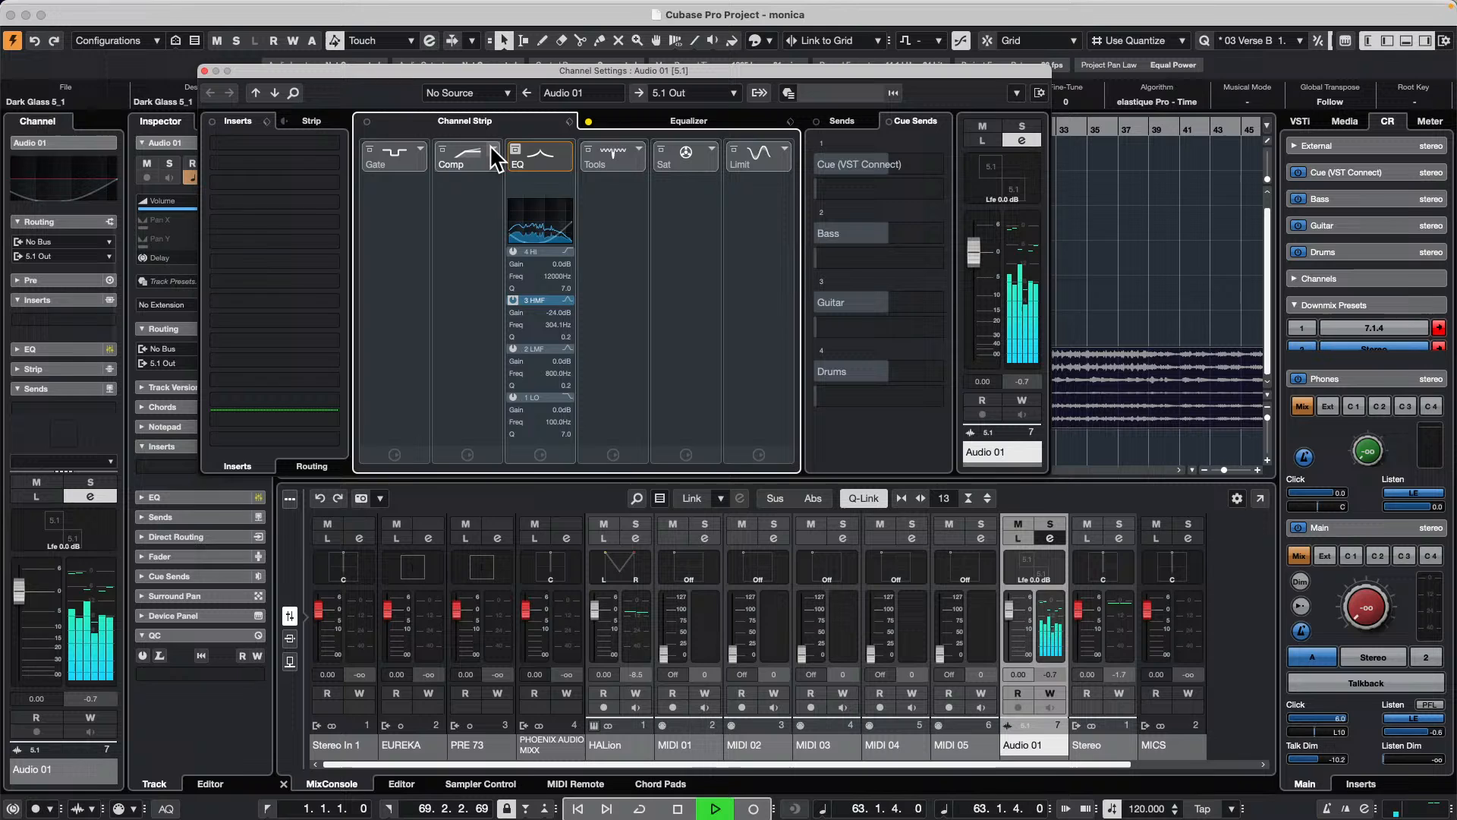
pyautogui.click(491, 148)
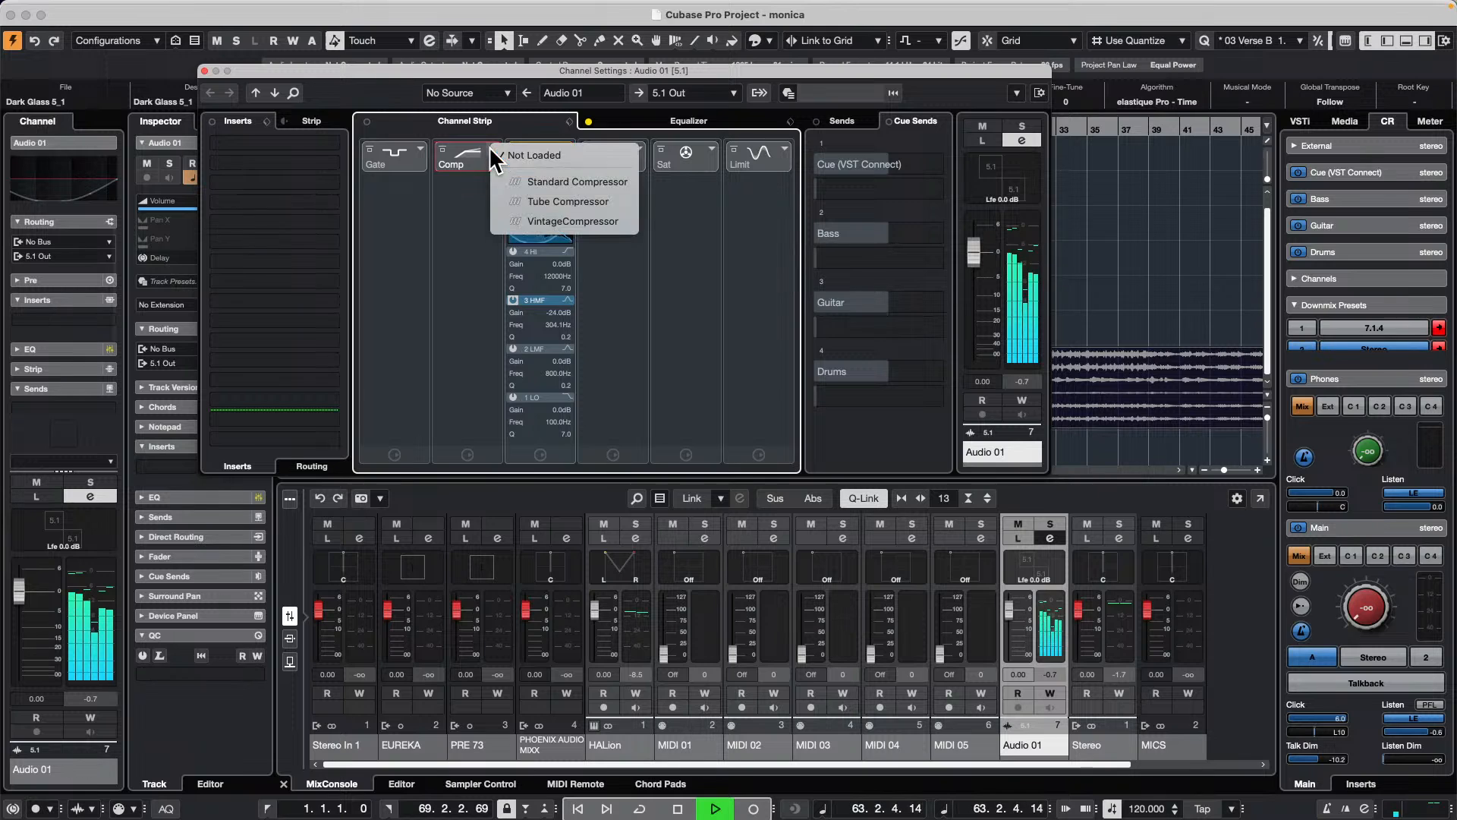
pyautogui.click(562, 181)
pyautogui.click(466, 184)
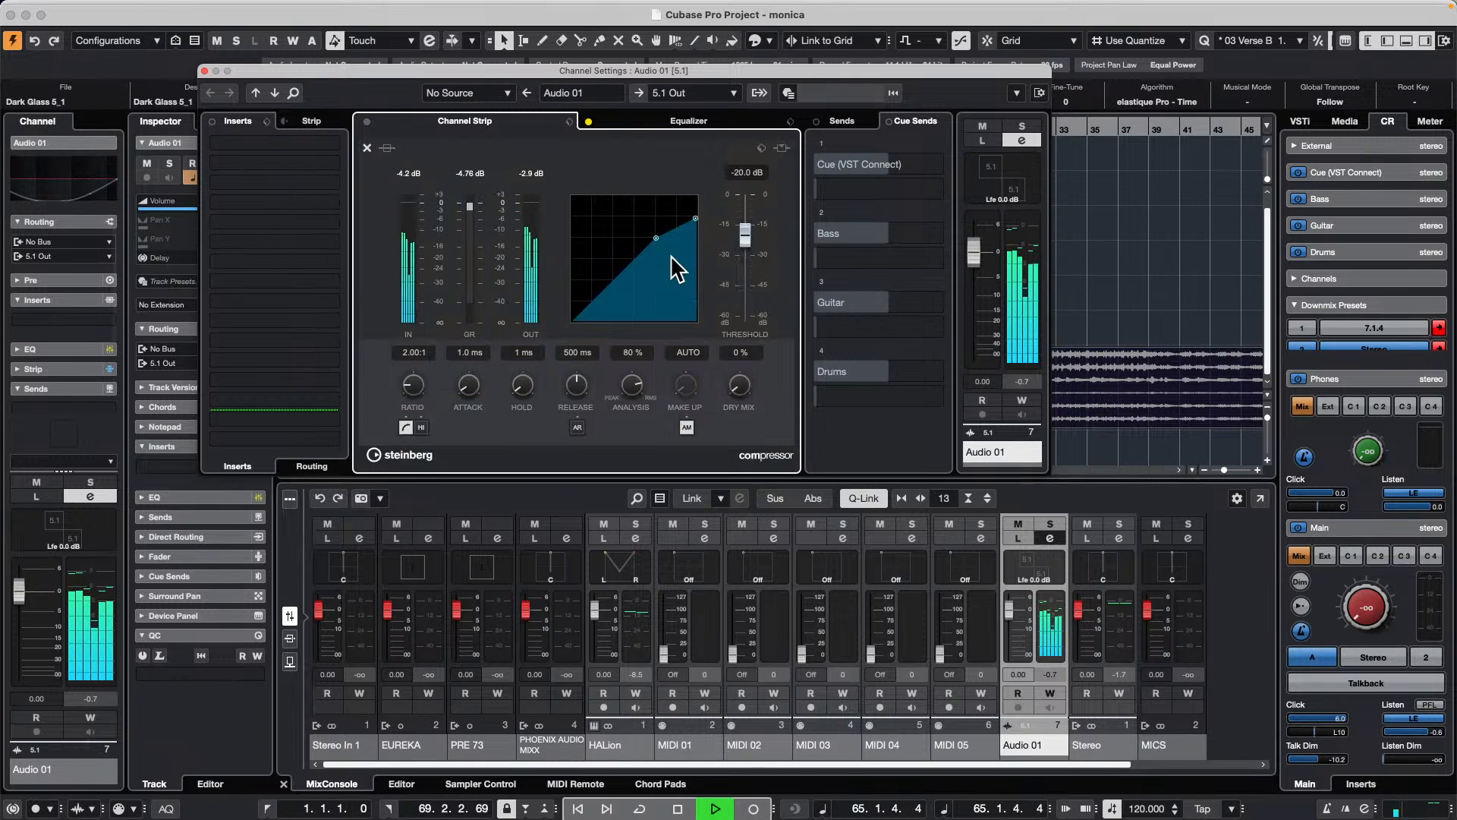
# Step: Set the compressor to about -57.5 dB threshold and 8:1 ratio, stop playback, and close the channel settings
pyautogui.moveTo(660, 248); pyautogui.dragTo(632, 328)
pyautogui.moveTo(697, 262); pyautogui.dragTo(696, 303)
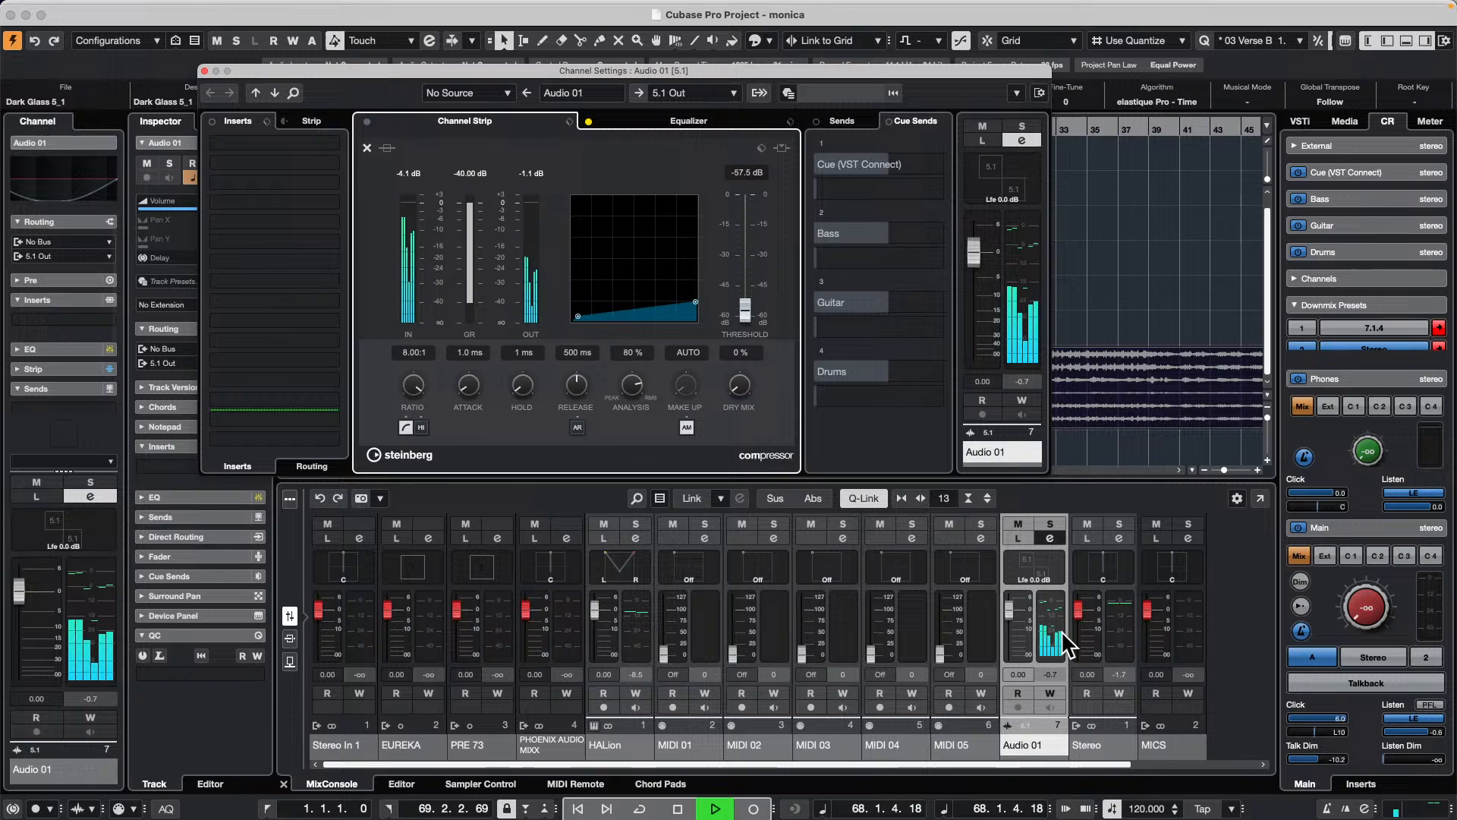
pyautogui.press('space')
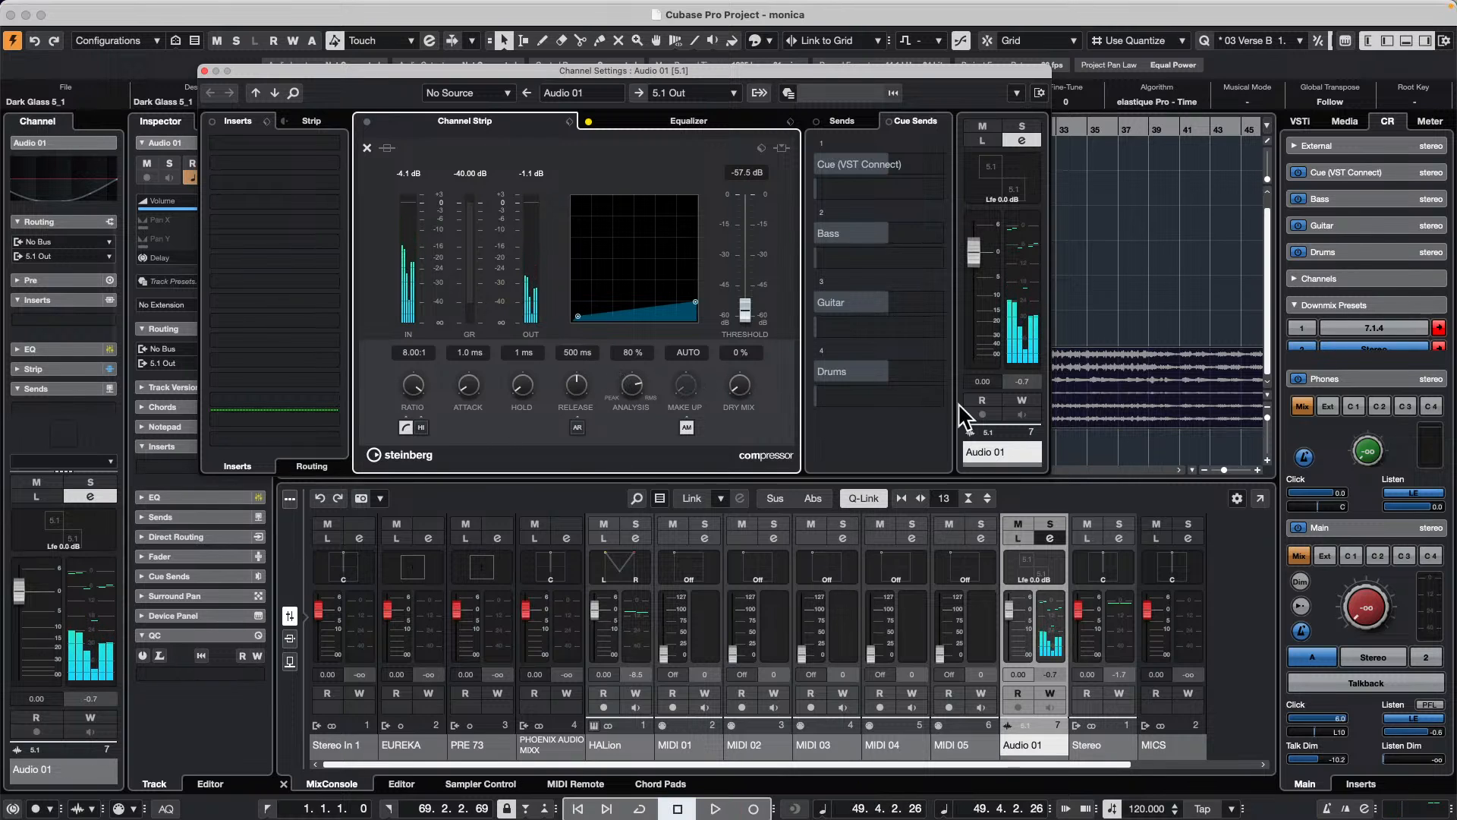
pyautogui.click(365, 147)
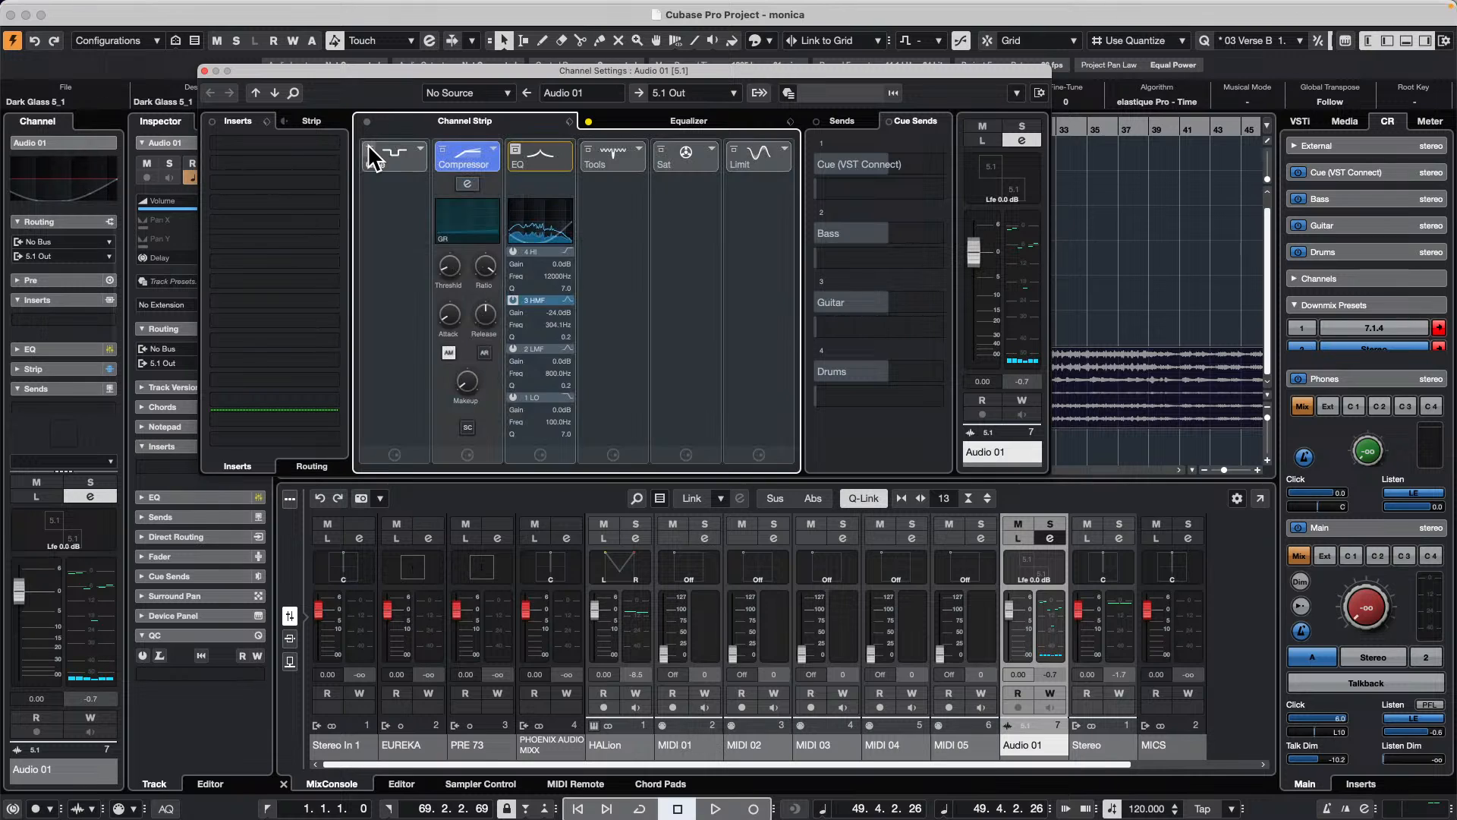
pyautogui.click(205, 71)
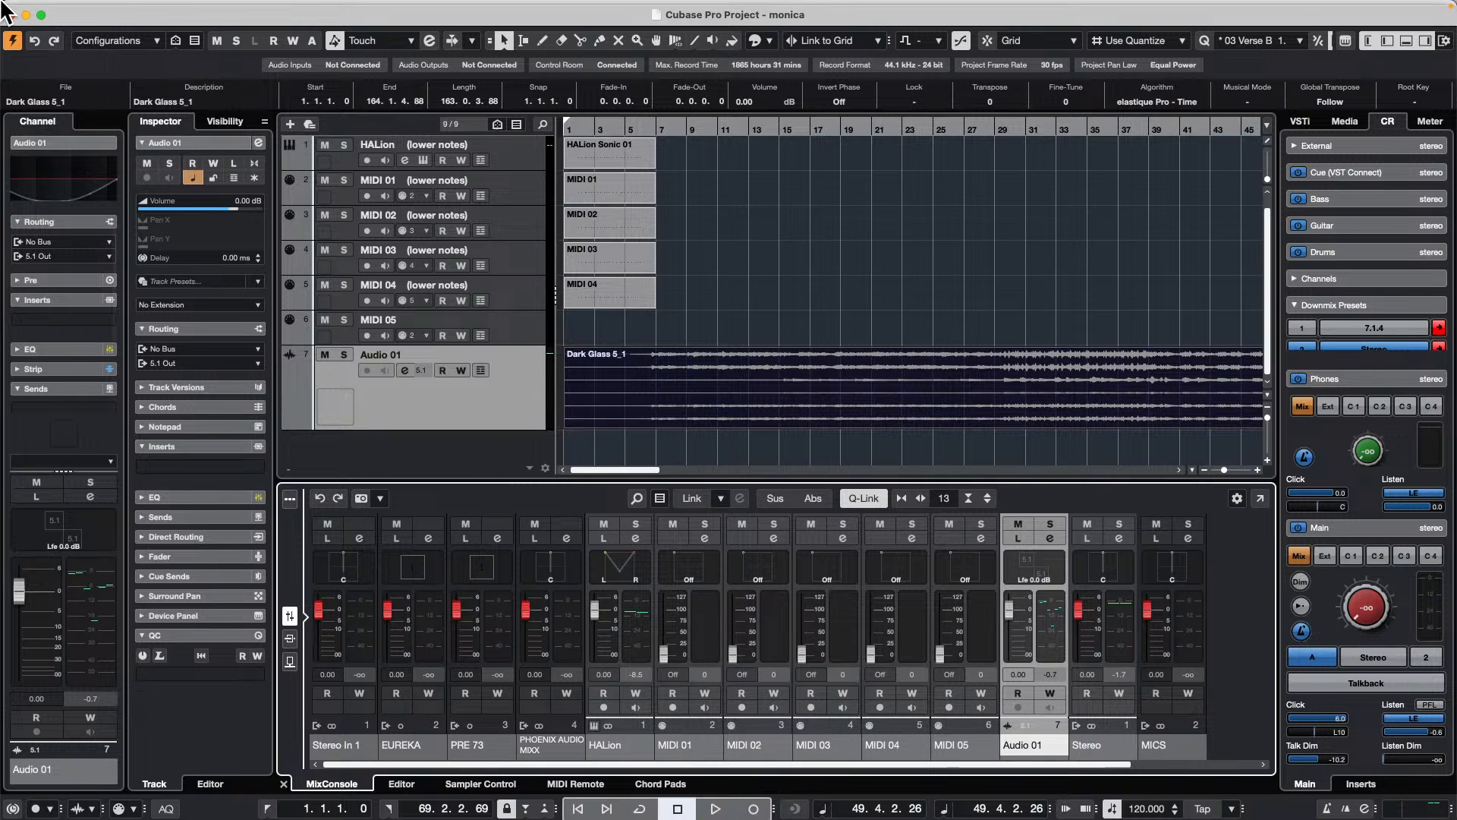
# Step: Set the MIDI file import destination to Instrument Tracks in the preferences and apply the change
pyautogui.click(101, 8)
pyautogui.moveTo(58, 8)
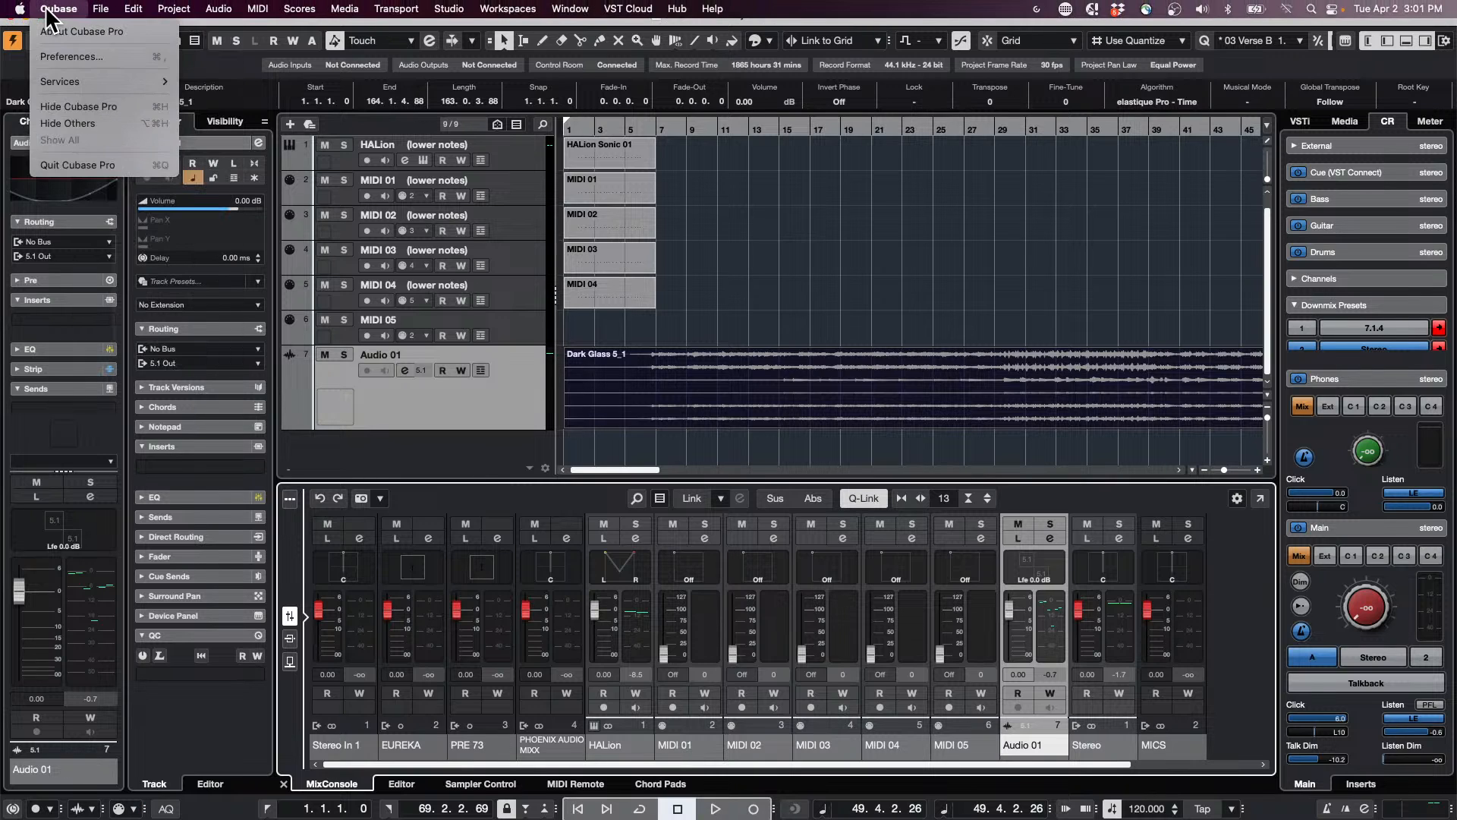
pyautogui.click(66, 58)
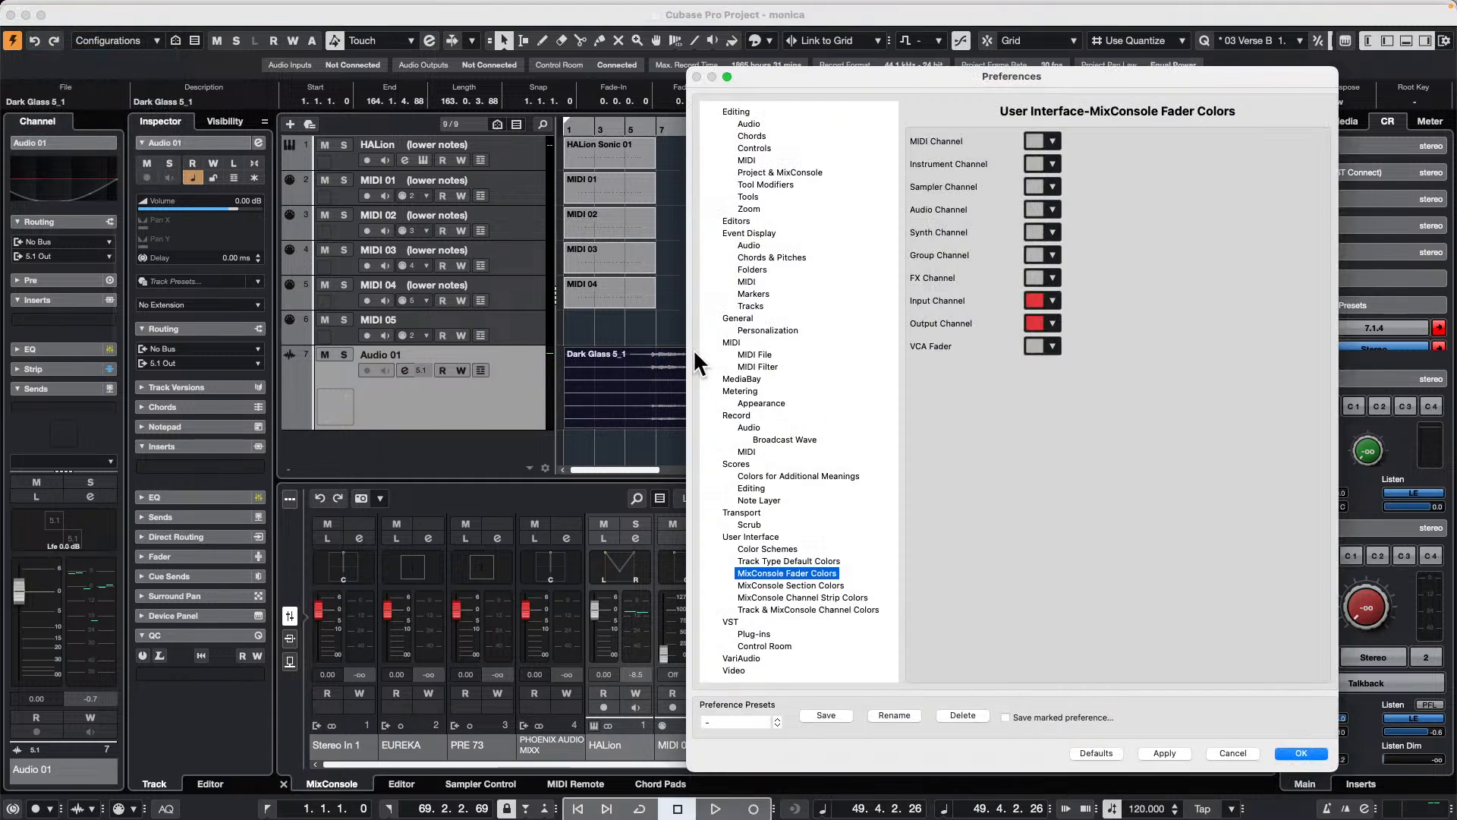
pyautogui.click(731, 342)
pyautogui.click(755, 354)
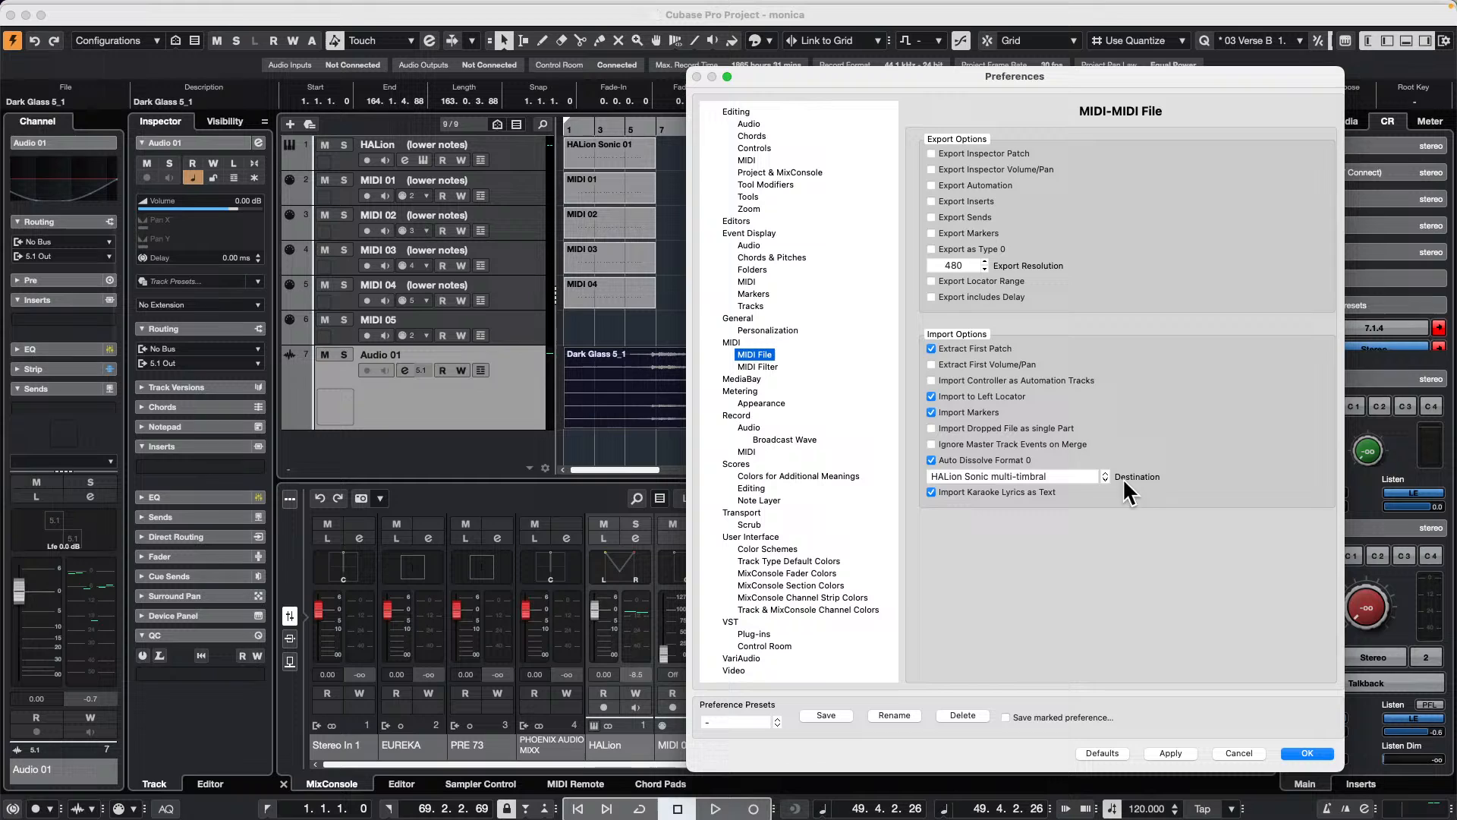
pyautogui.click(1065, 471)
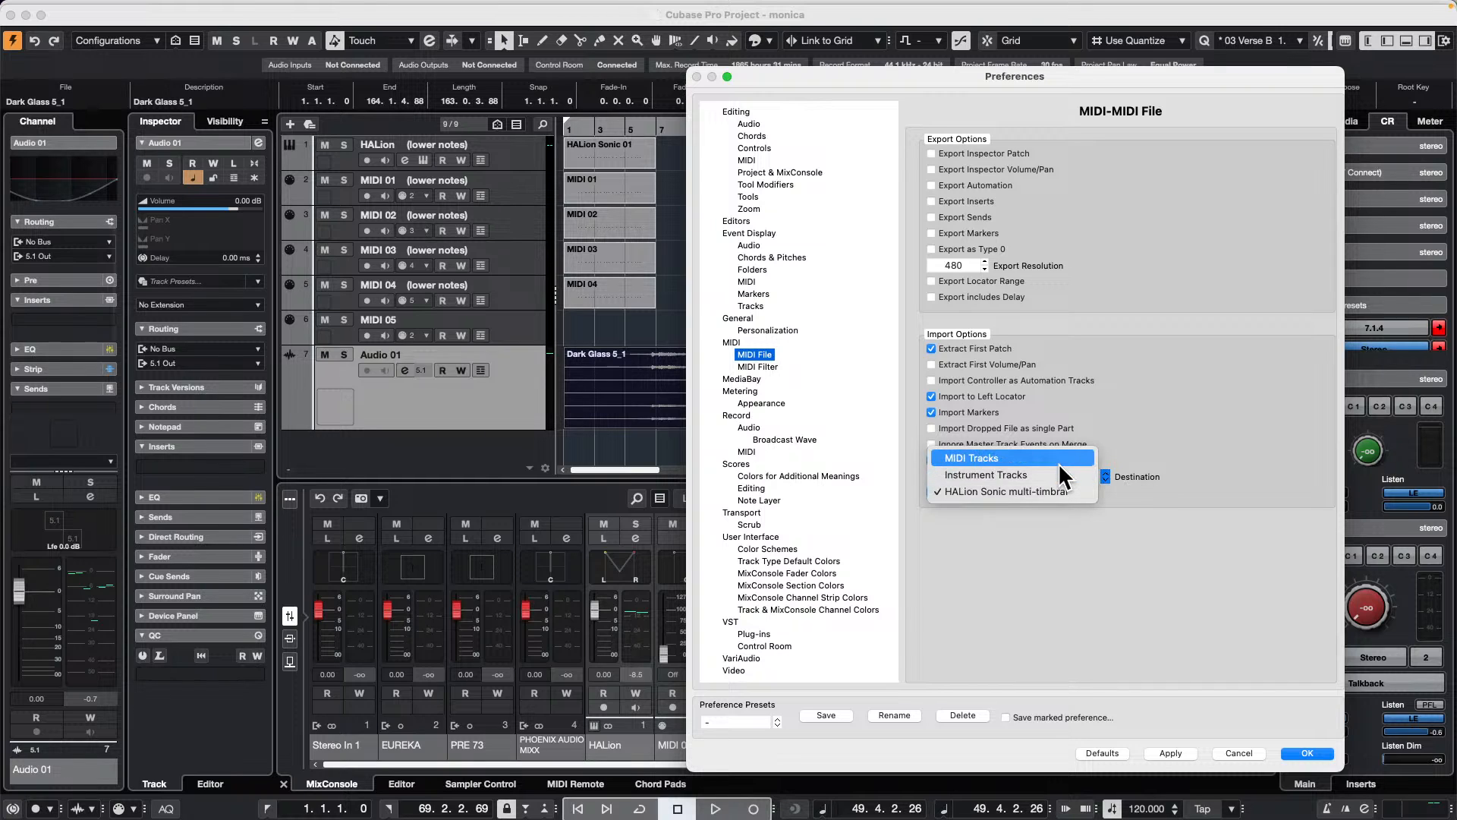
pyautogui.click(1055, 471)
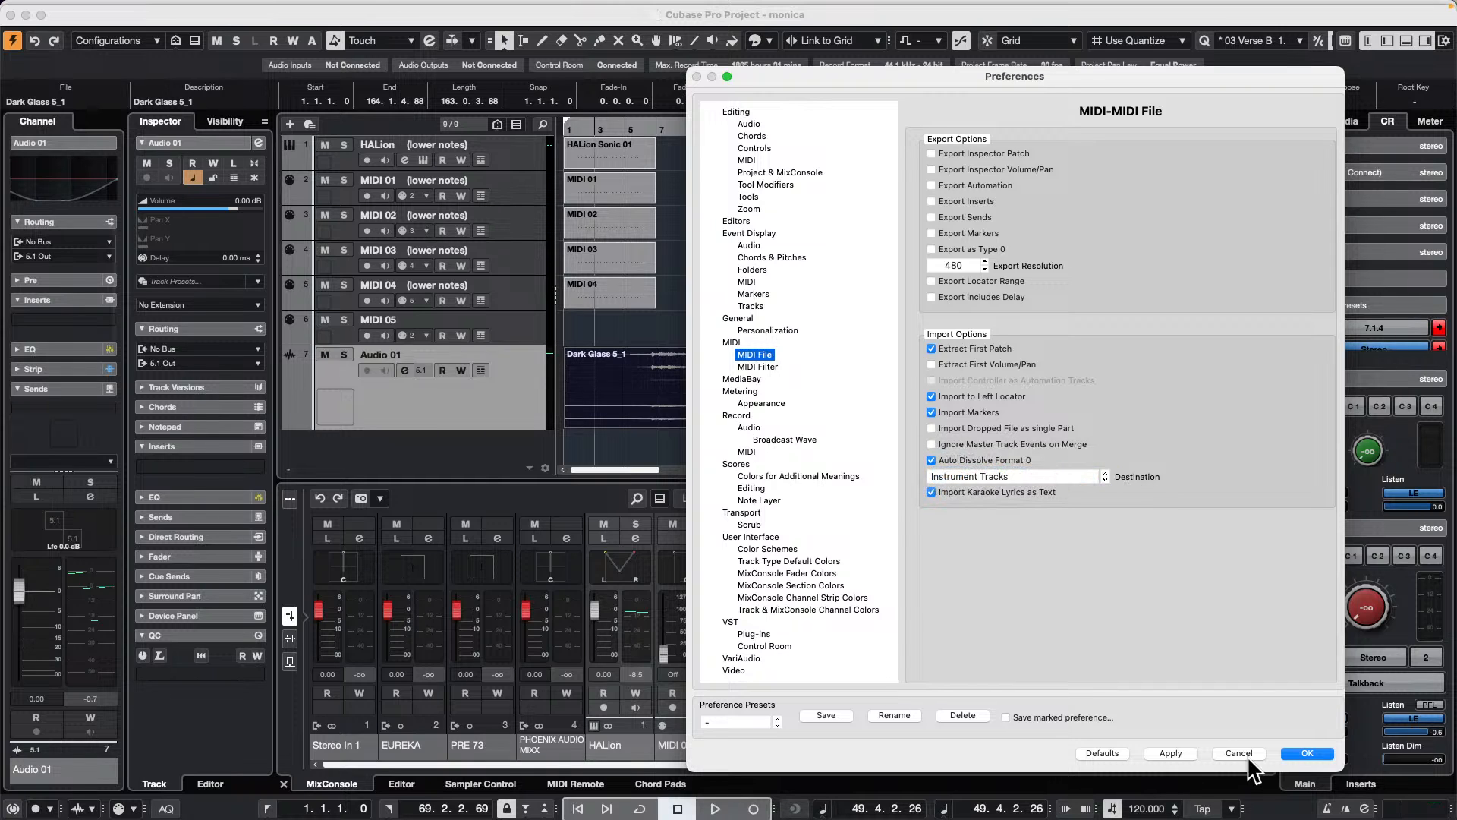
pyautogui.click(1170, 752)
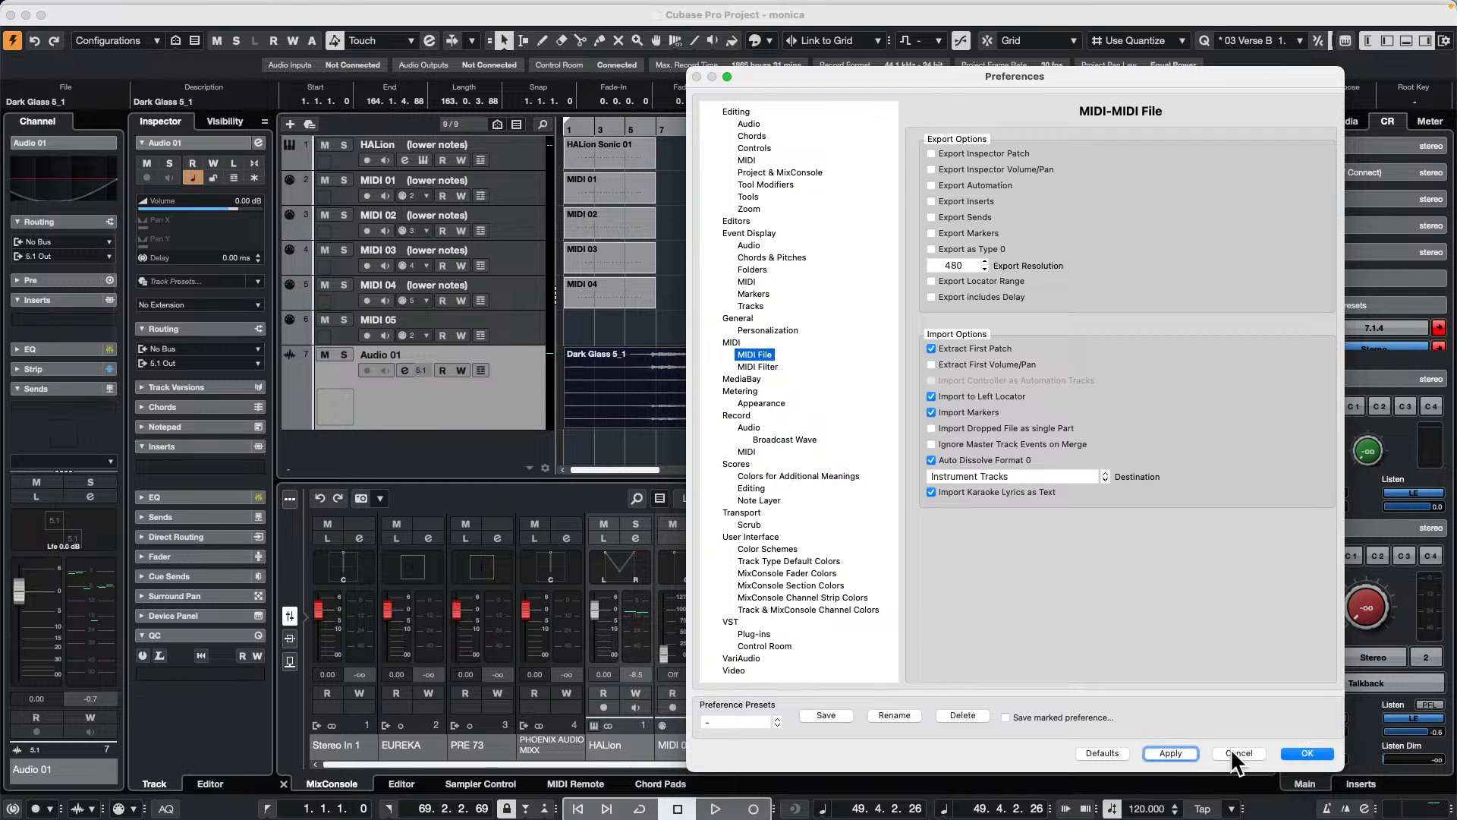
pyautogui.click(1303, 752)
# Step: Start a MIDI file import into the current project instead of a new one, and look through the Desktop folder
pyautogui.click(101, 9)
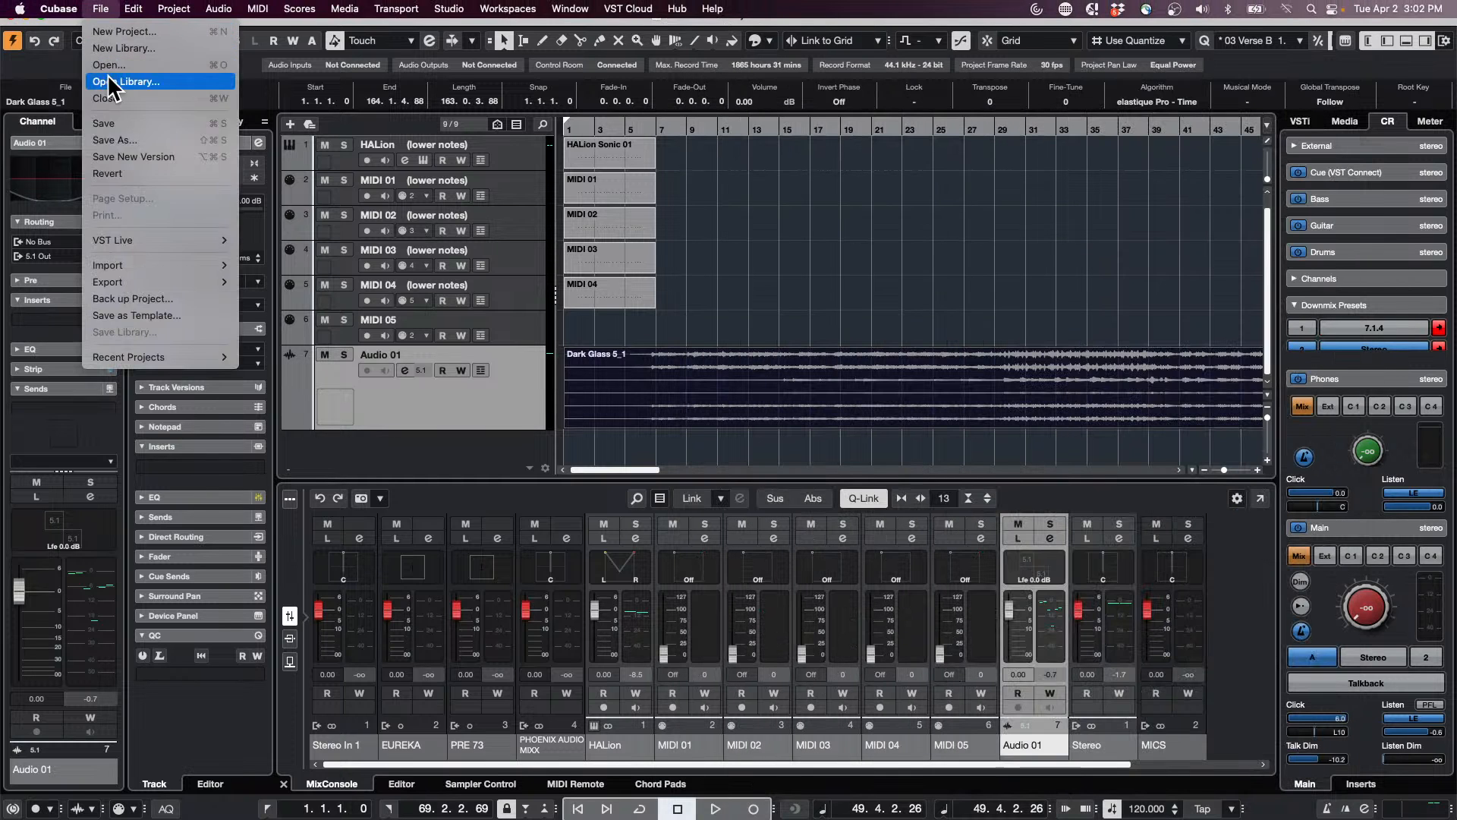
pyautogui.moveTo(138, 266)
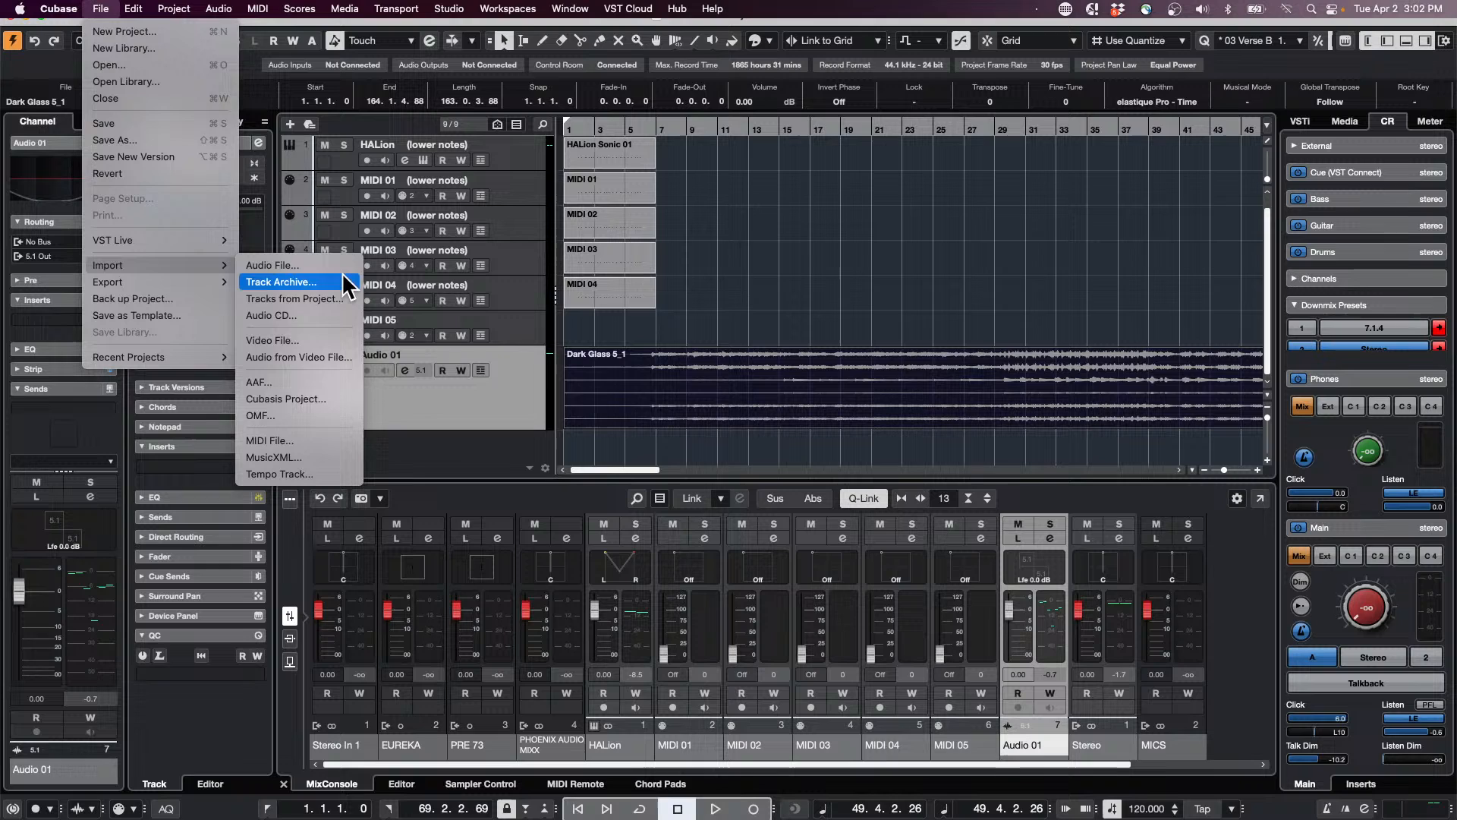
pyautogui.click(308, 438)
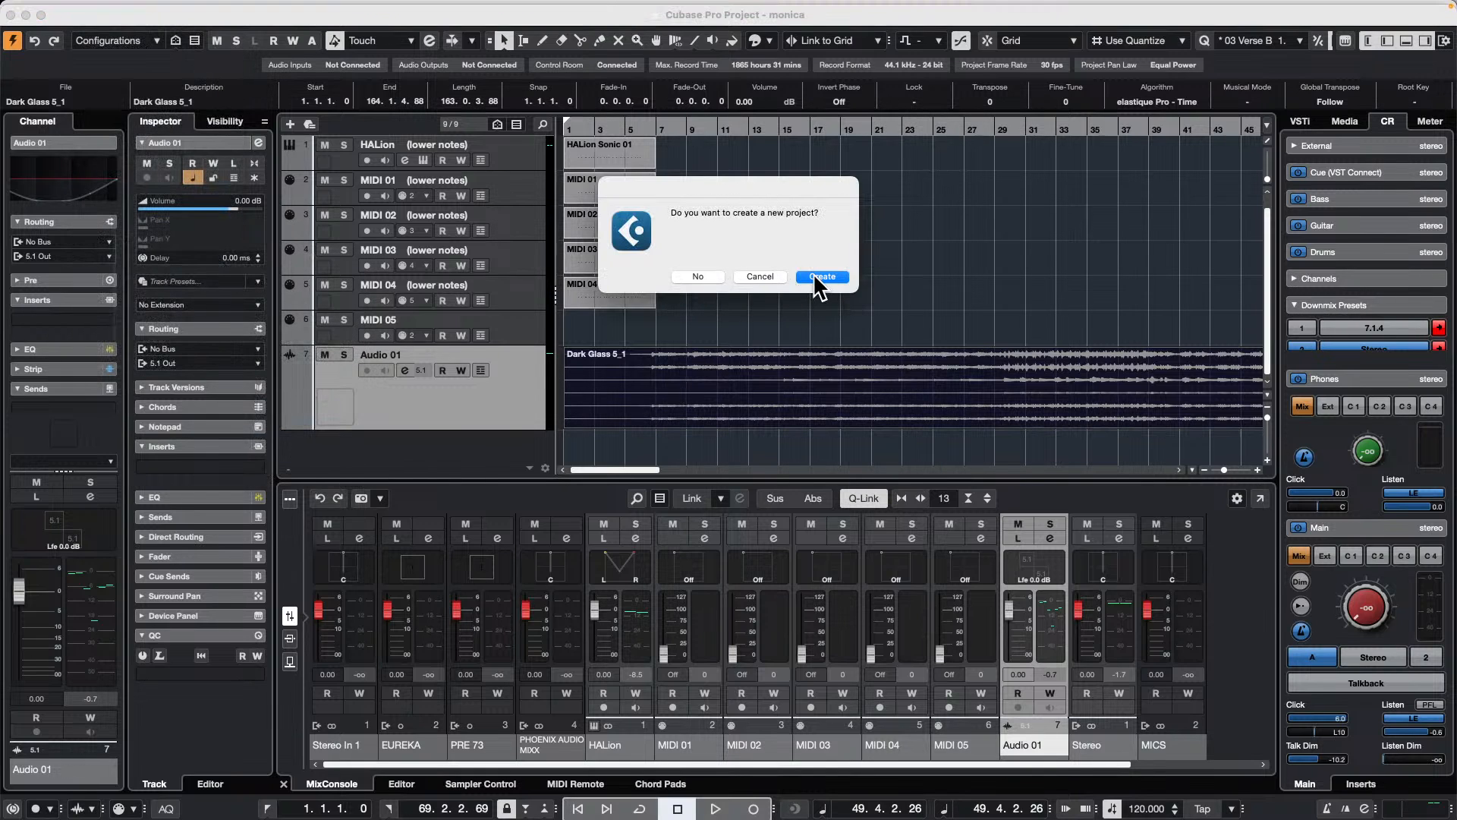
pyautogui.click(698, 277)
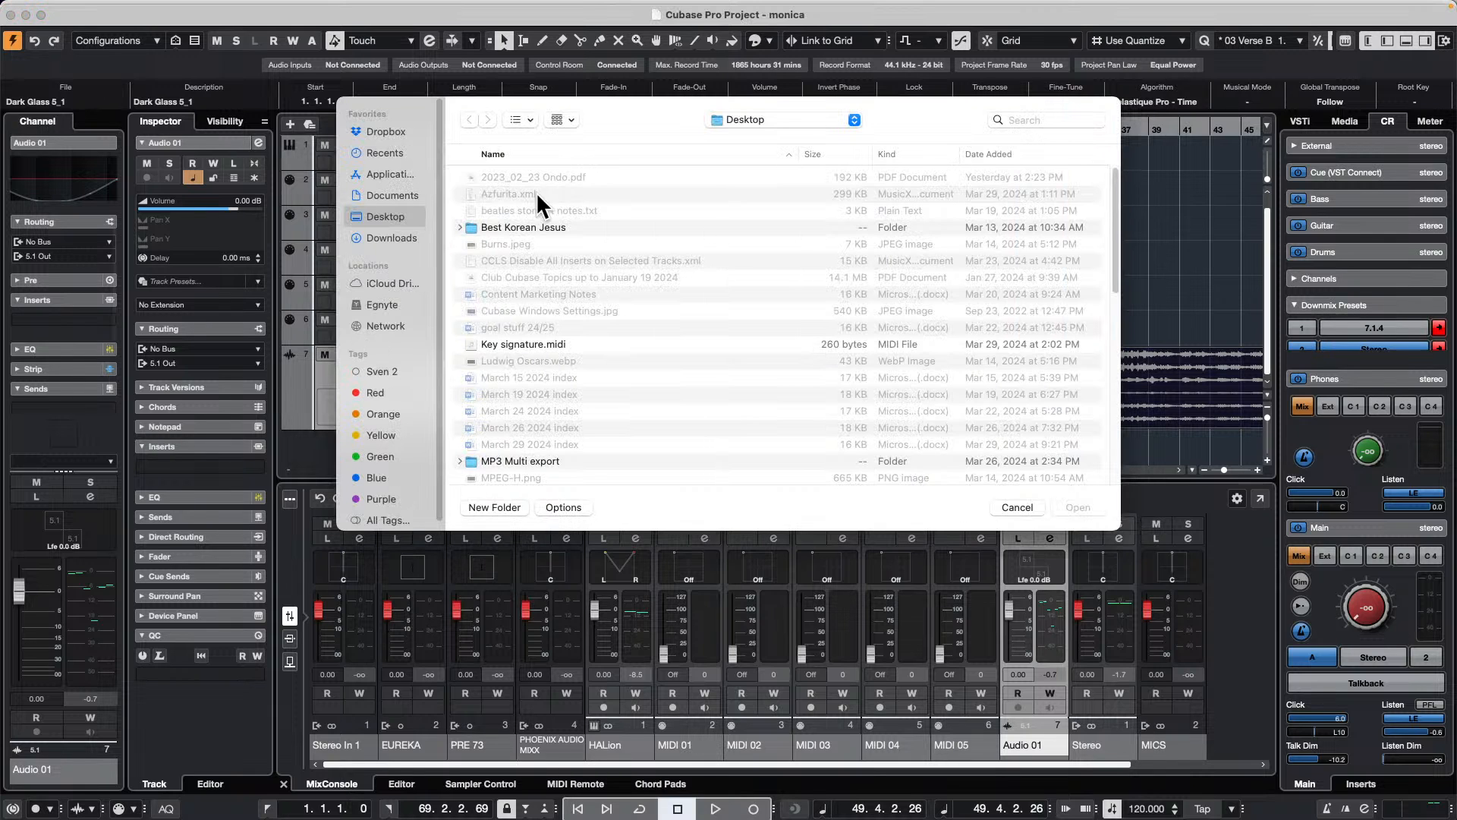
pyautogui.scroll(-10, 638, 299)
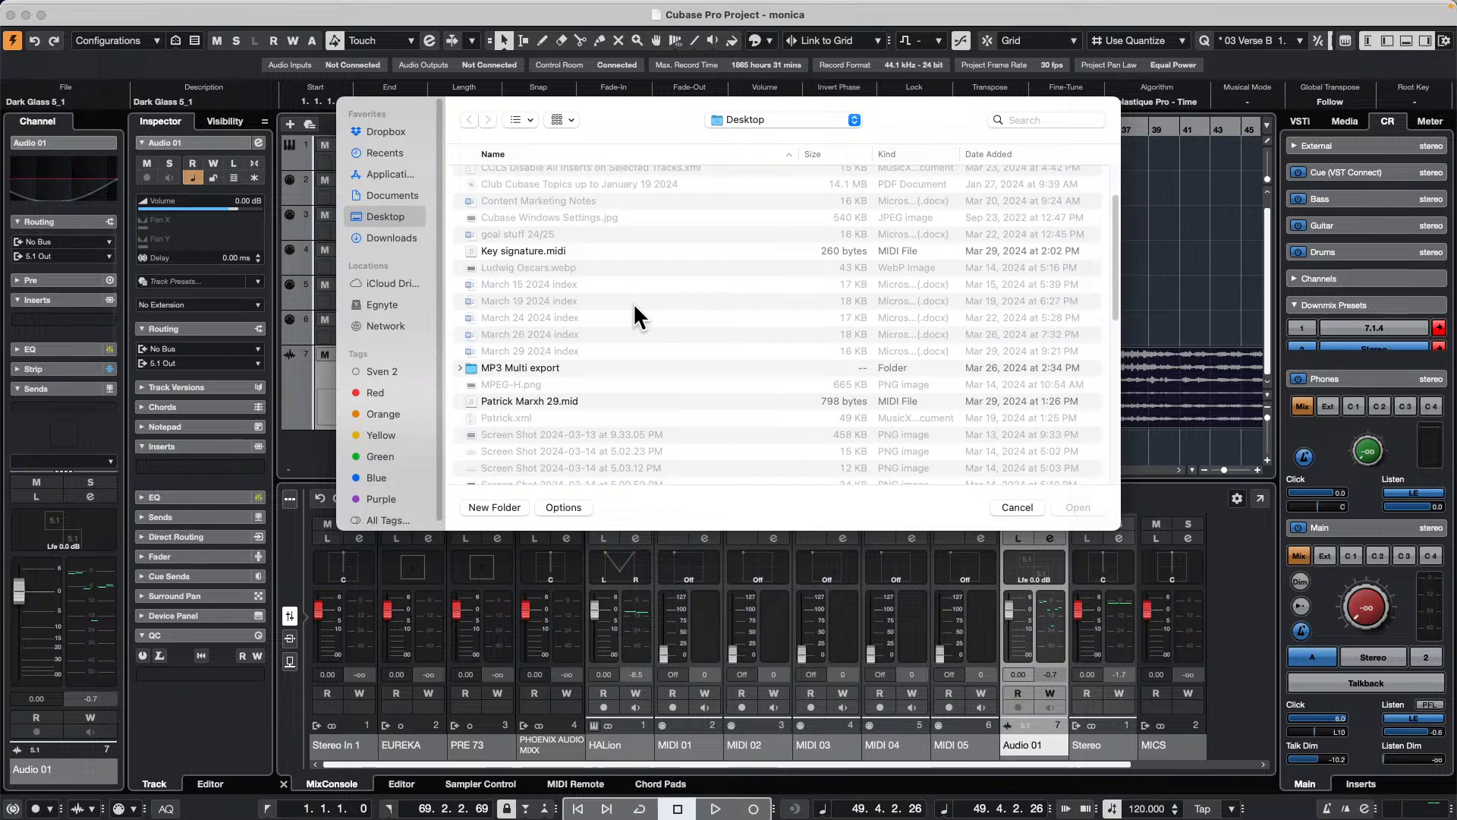
pyautogui.scroll(-10, 635, 305)
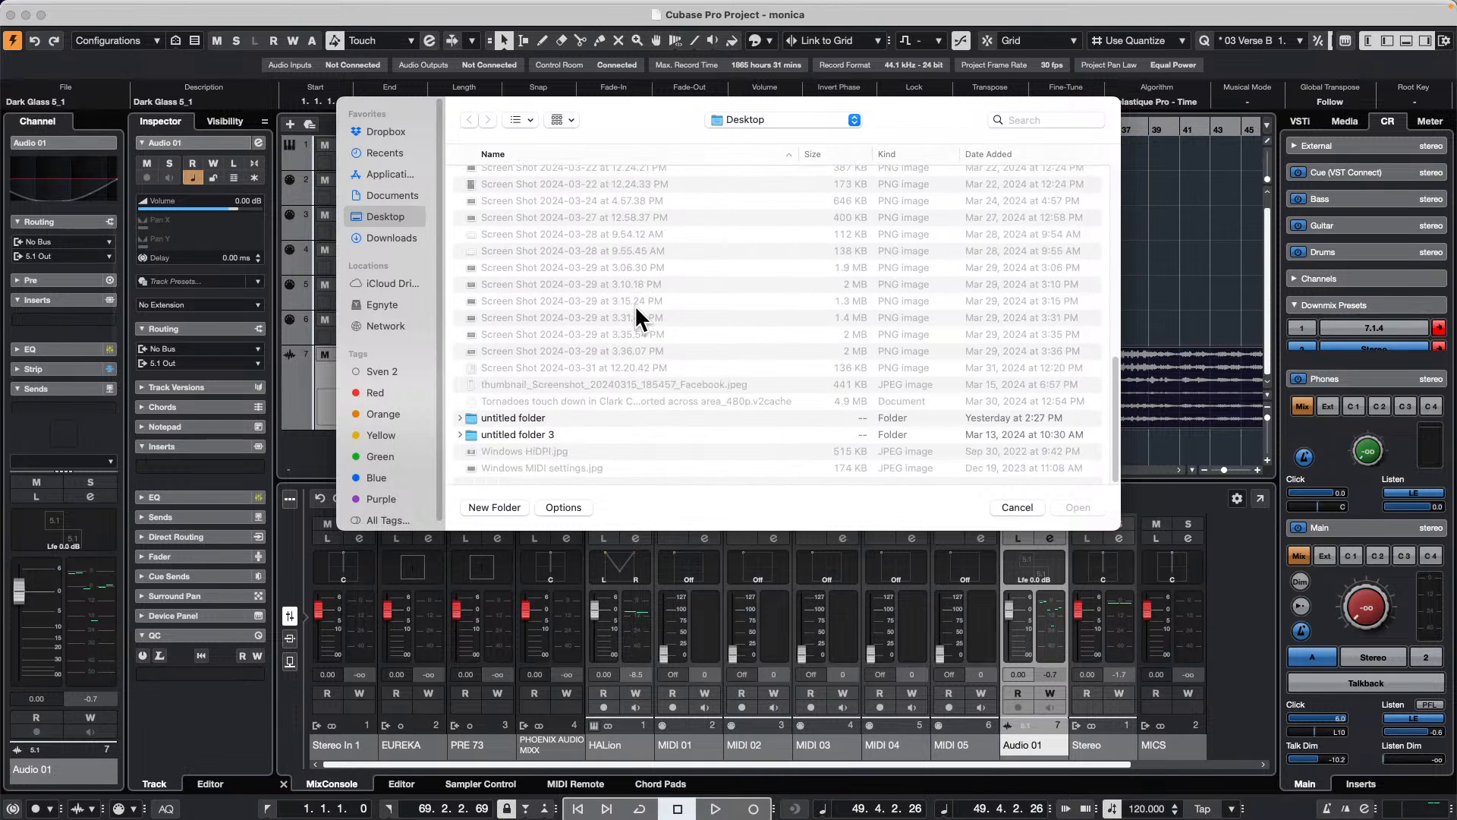
pyautogui.scroll(15, 635, 305)
pyautogui.scroll(3, 634, 305)
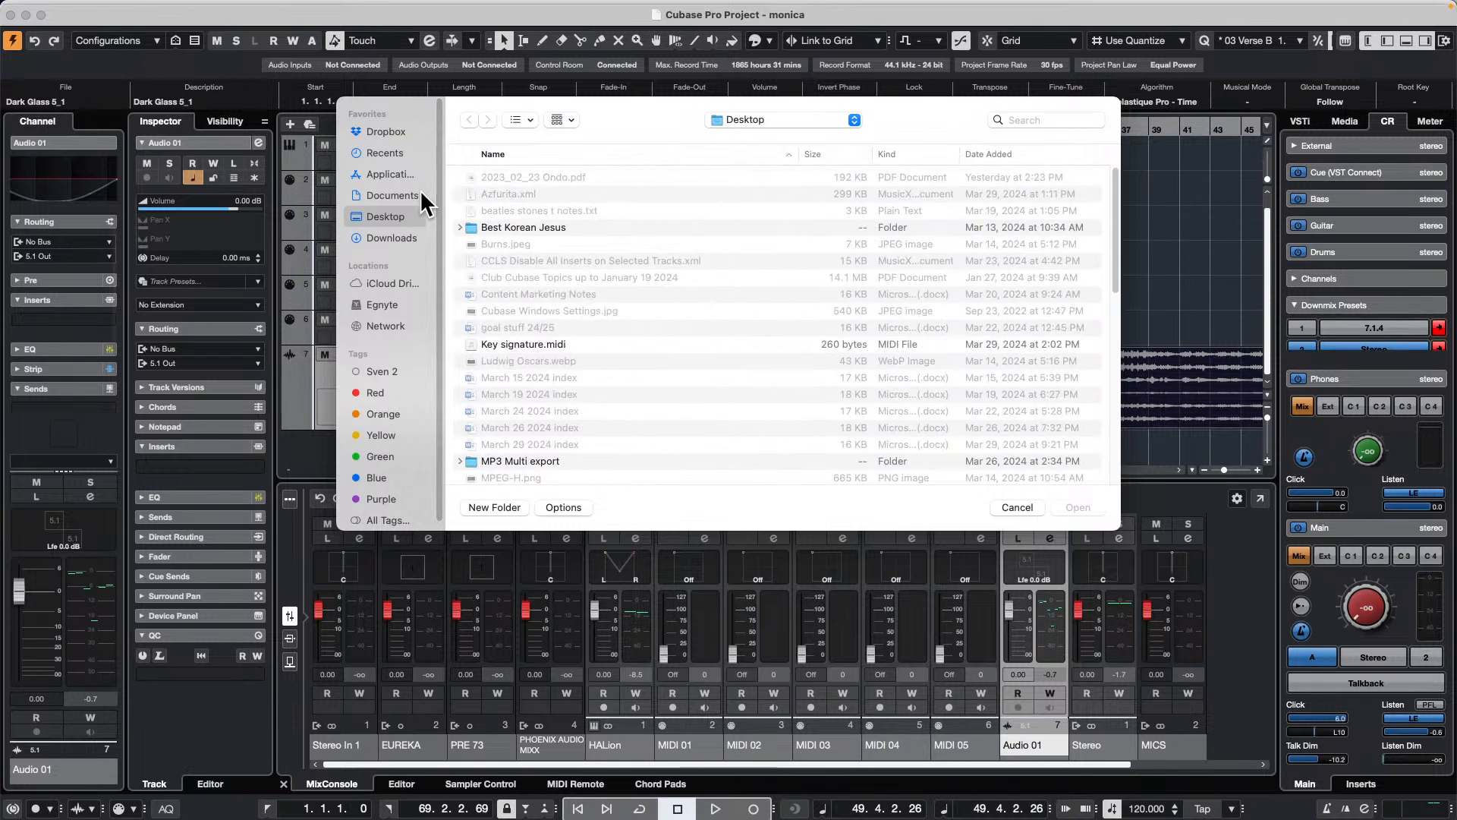
# Step: Browse to the MIDI files folder inside the Projects folder in Documents
pyautogui.click(377, 197)
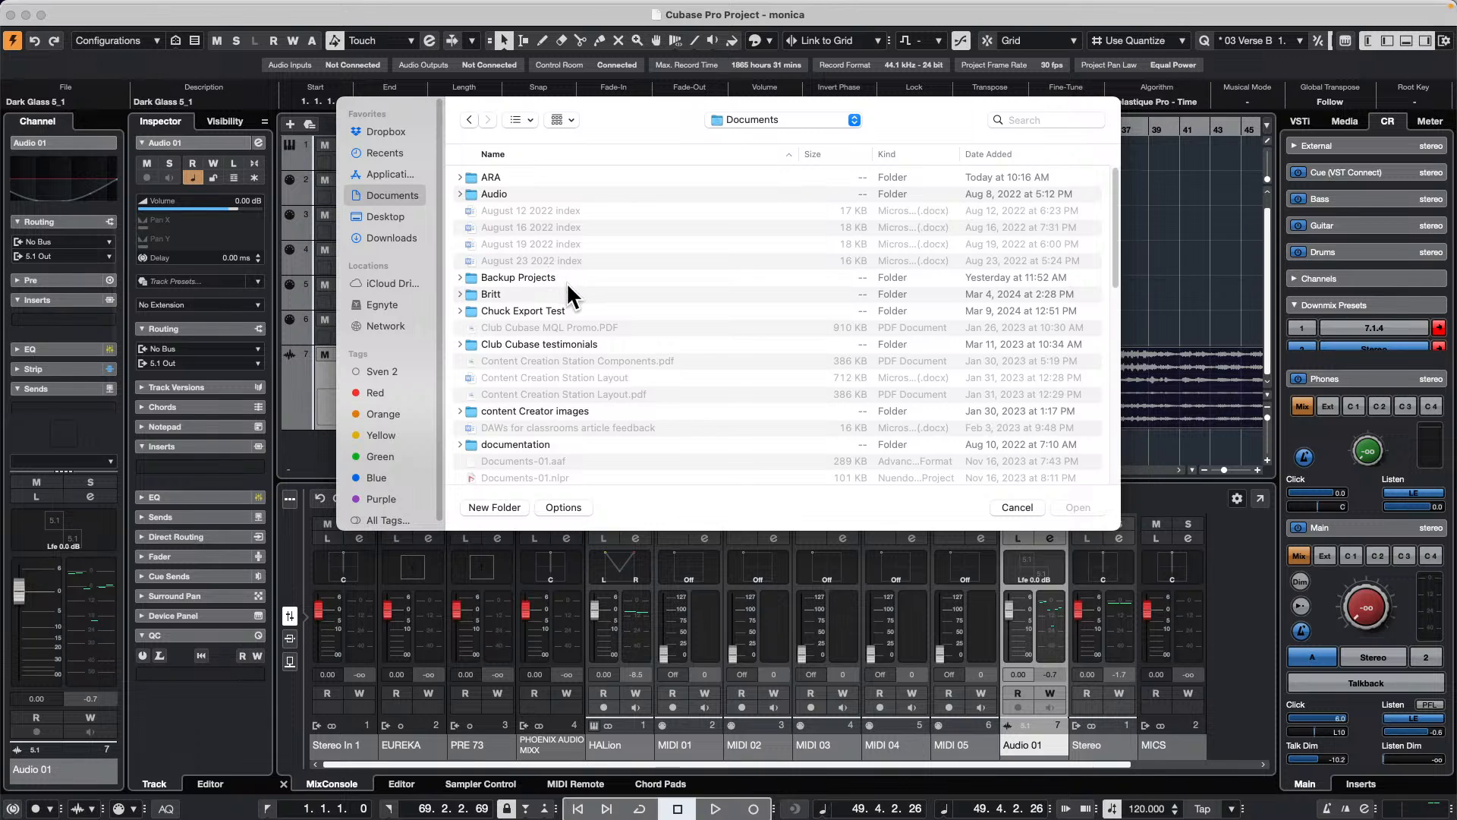
pyautogui.scroll(-5, 567, 281)
pyautogui.scroll(-10, 566, 278)
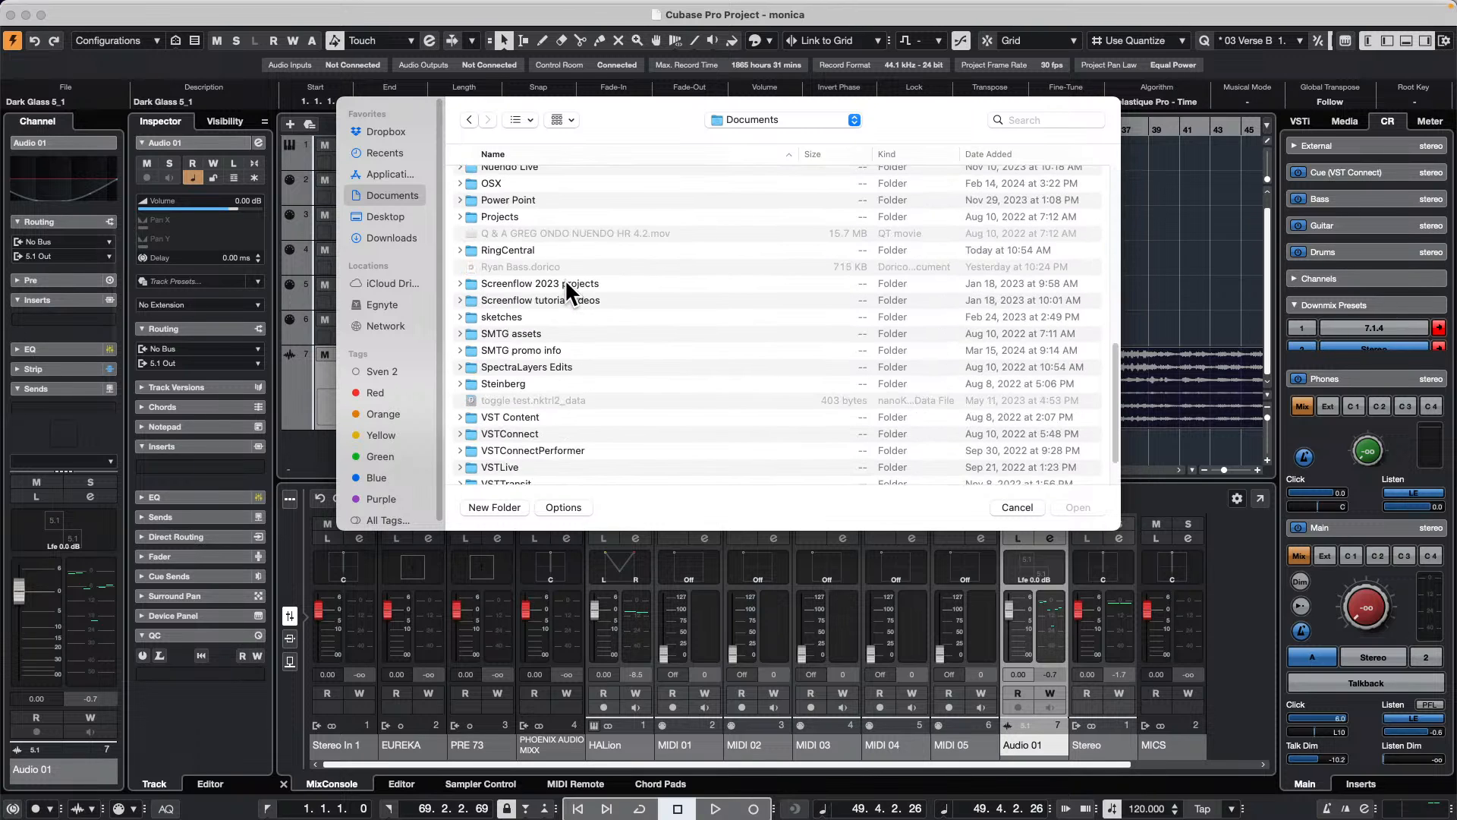
pyautogui.scroll(4, 568, 282)
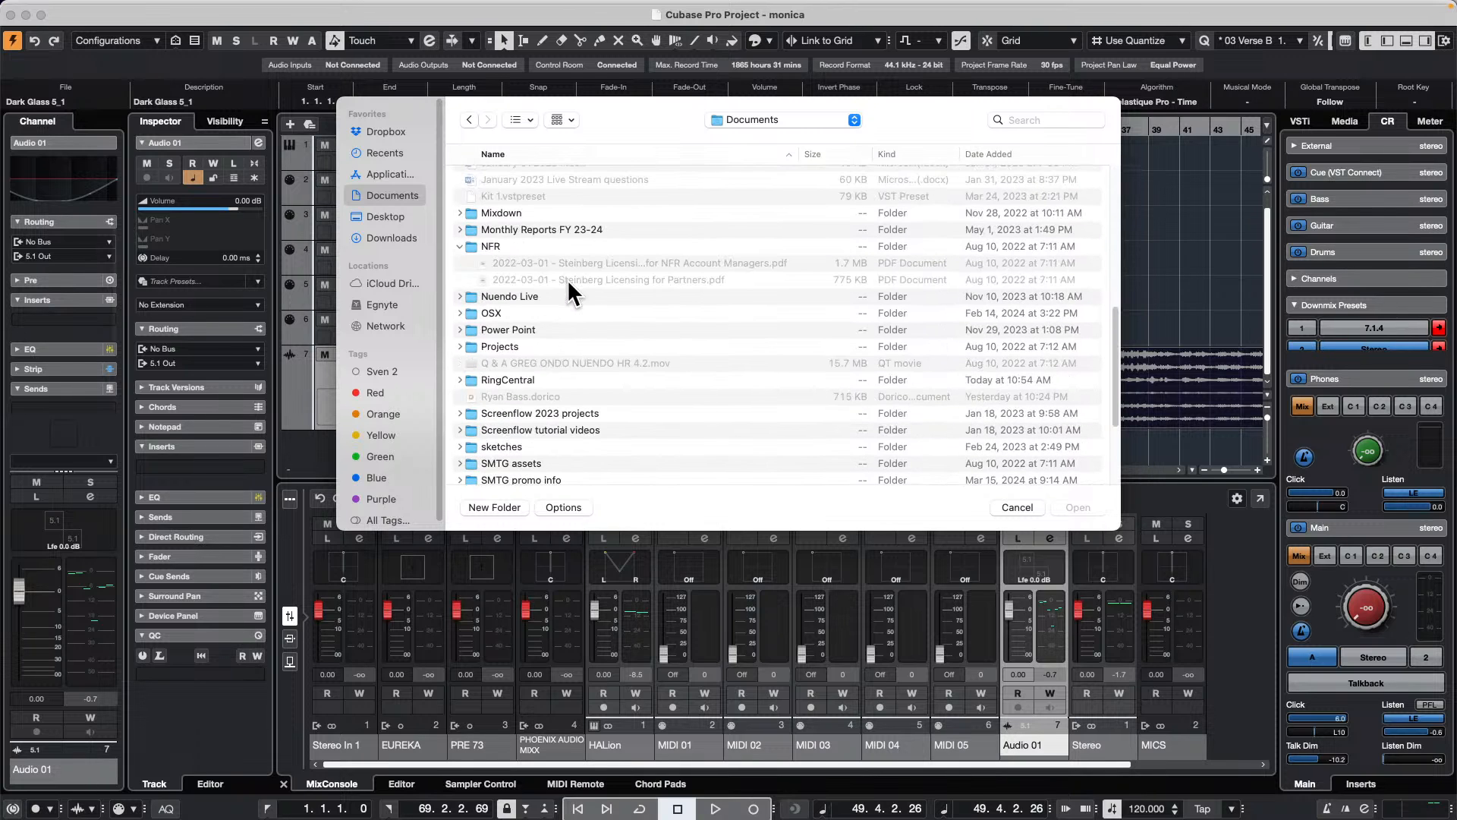
pyautogui.doubleClick(507, 345)
pyautogui.scroll(-8, 606, 230)
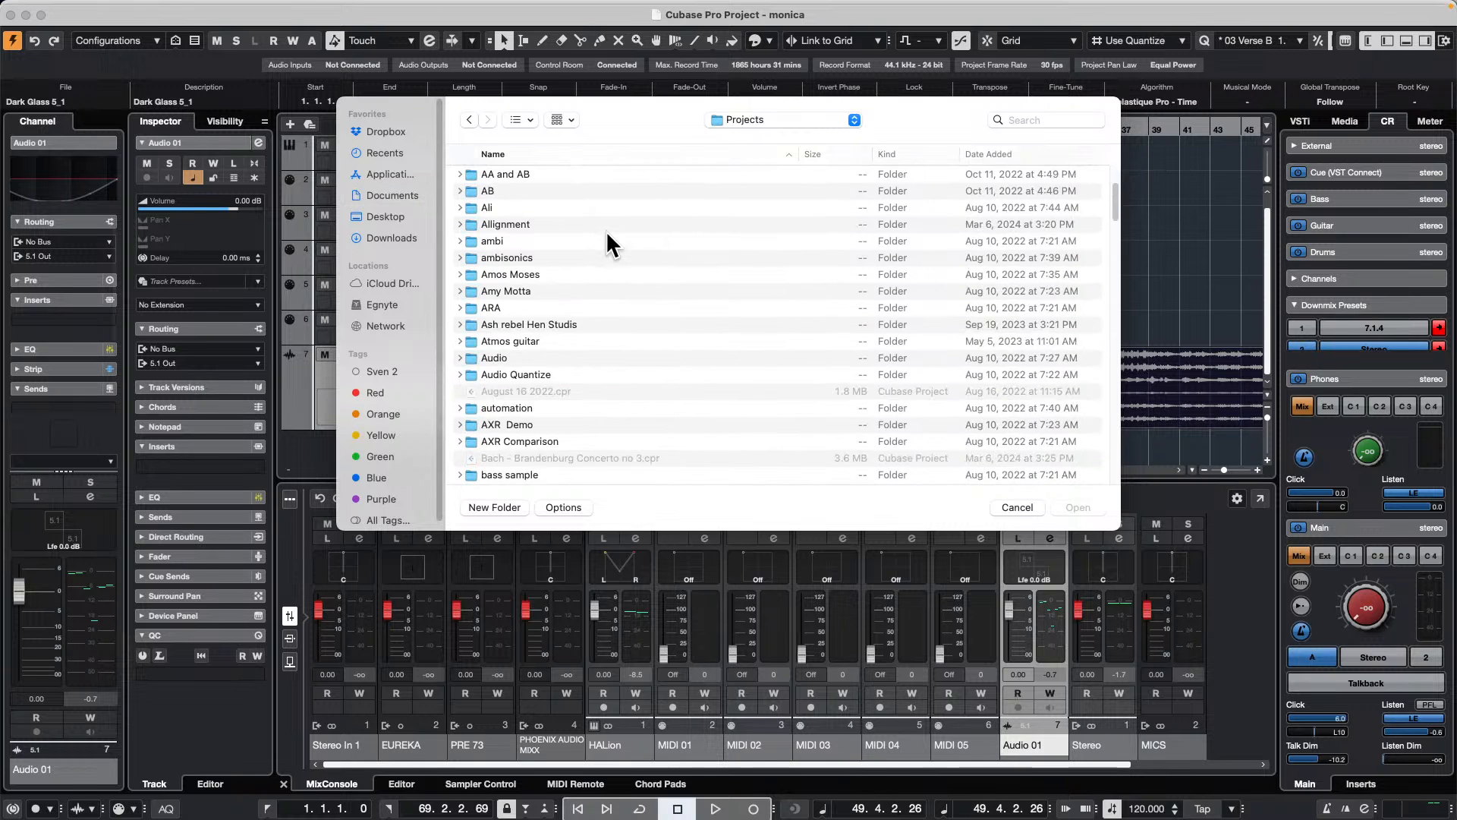
pyautogui.scroll(-15, 607, 230)
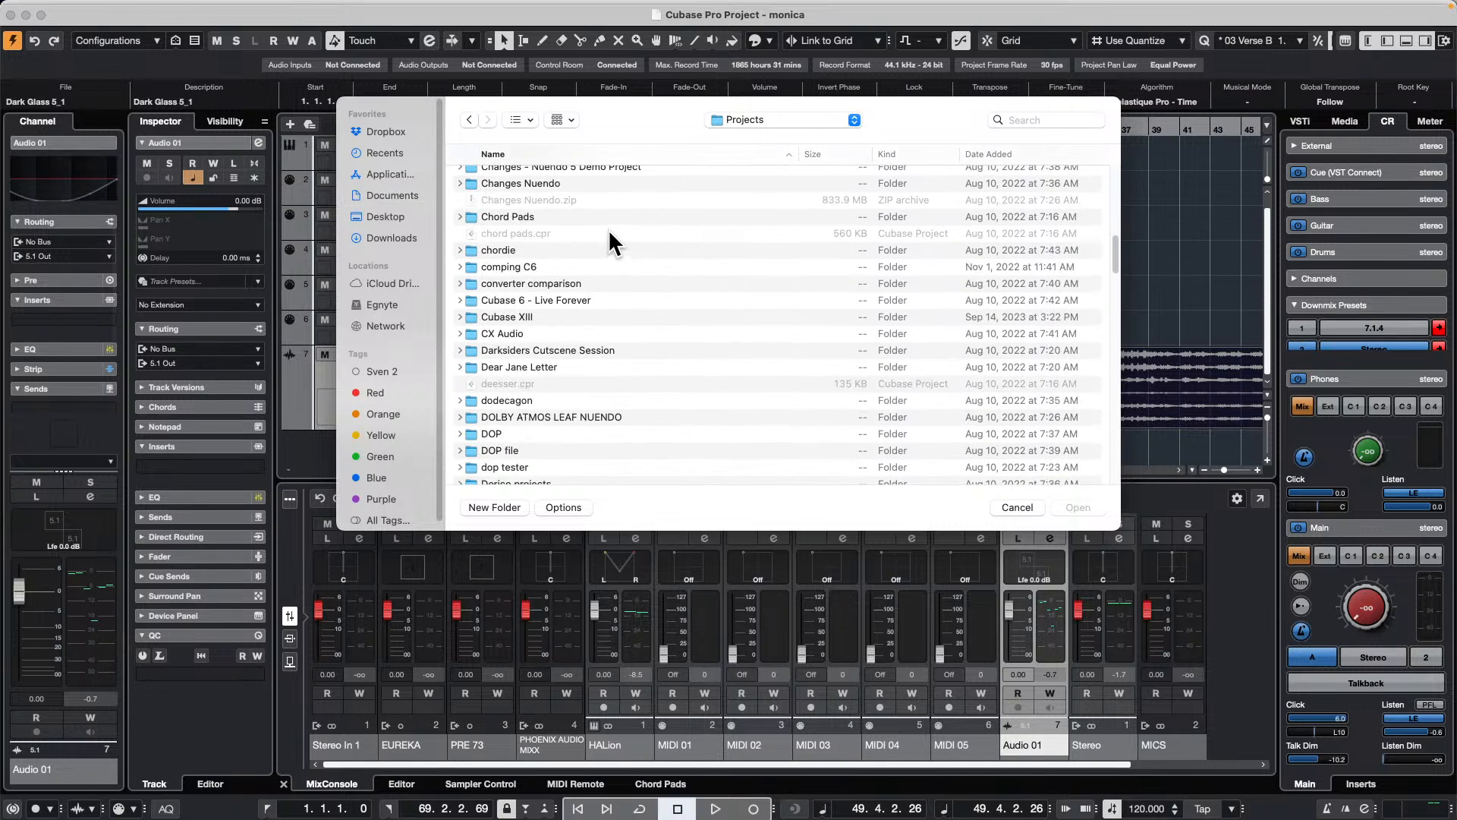
pyautogui.scroll(-5, 608, 227)
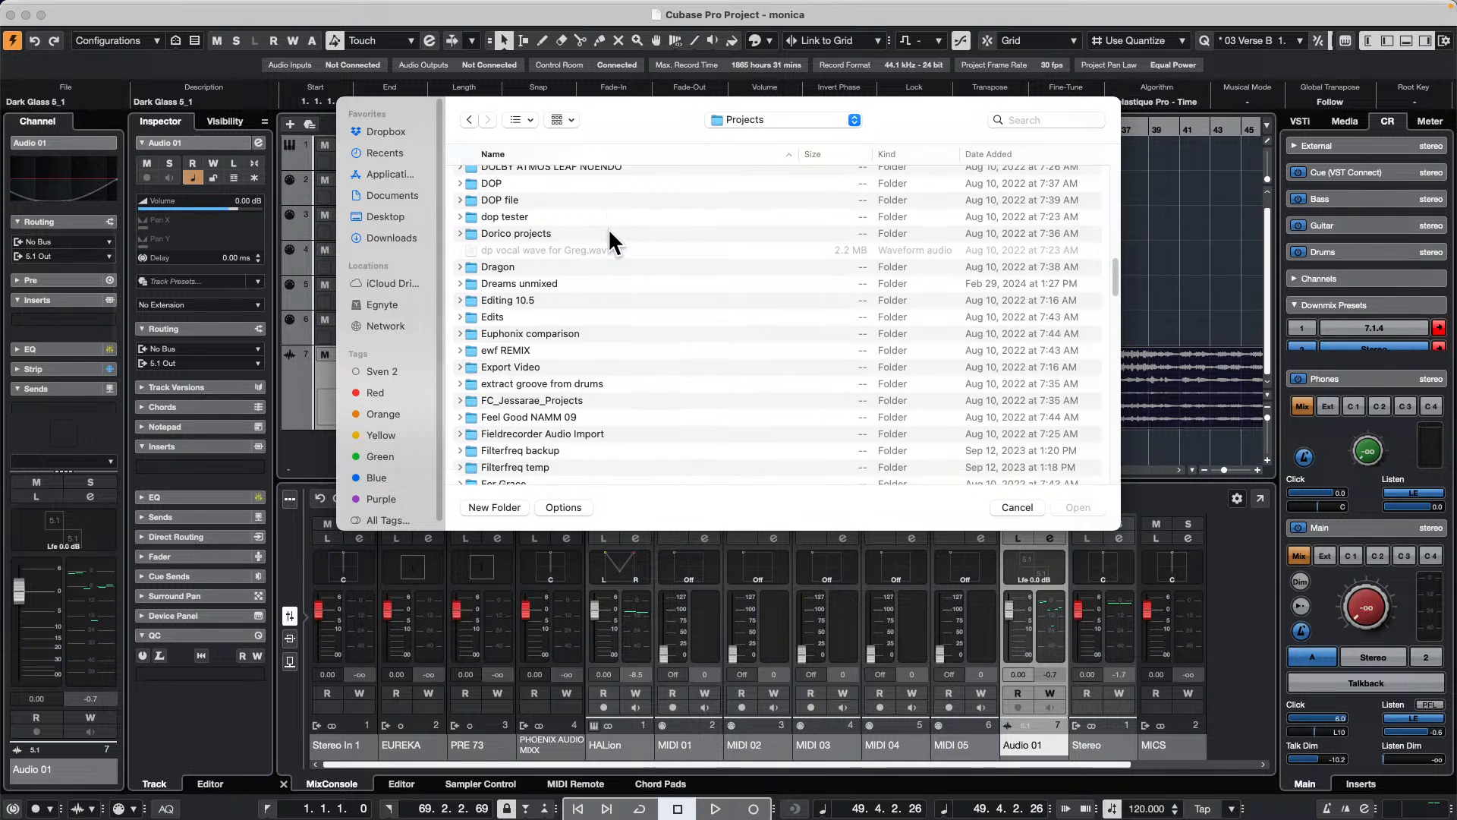
pyautogui.scroll(-6, 607, 226)
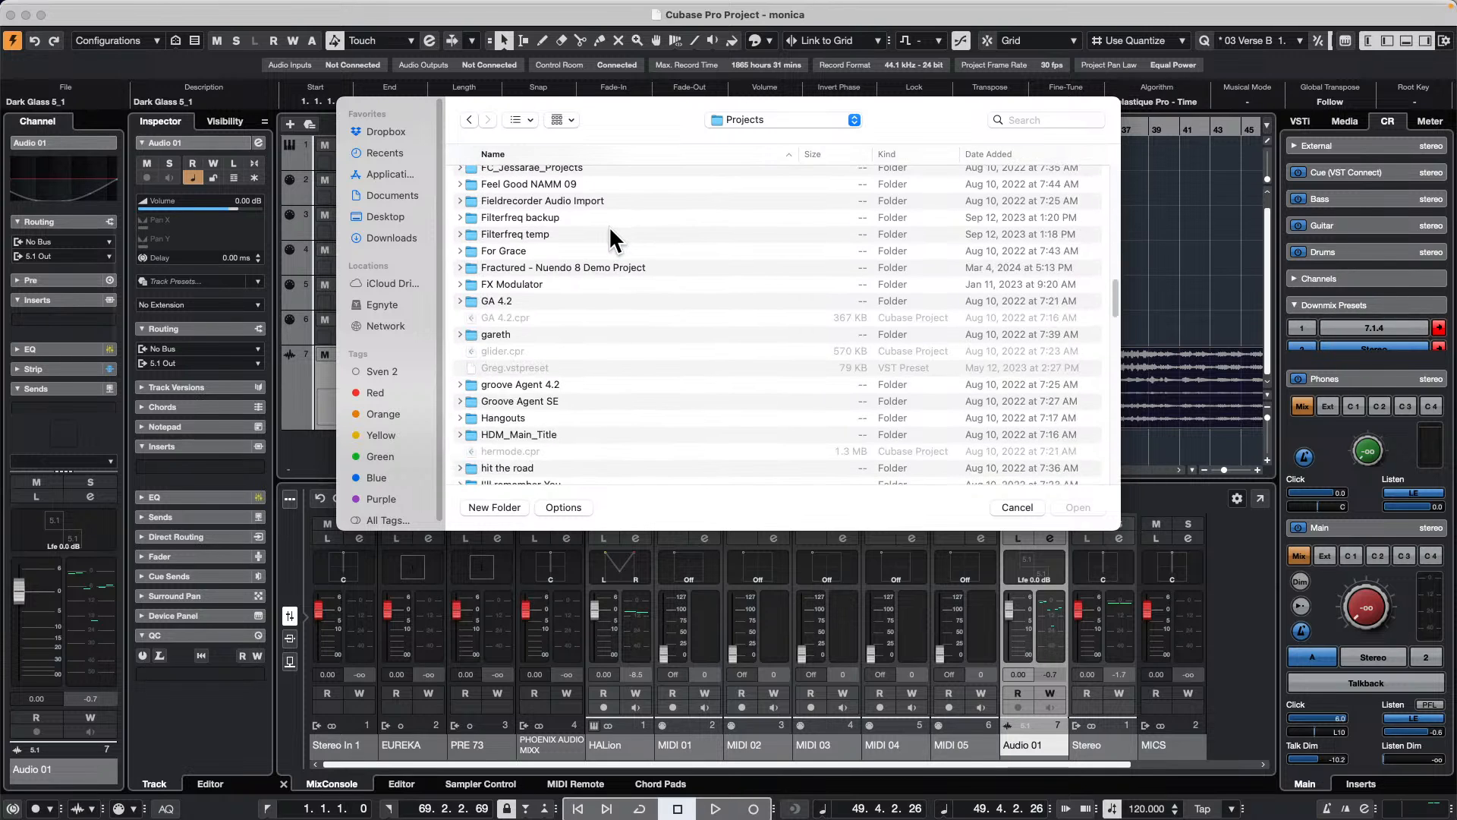
pyautogui.scroll(-10, 608, 225)
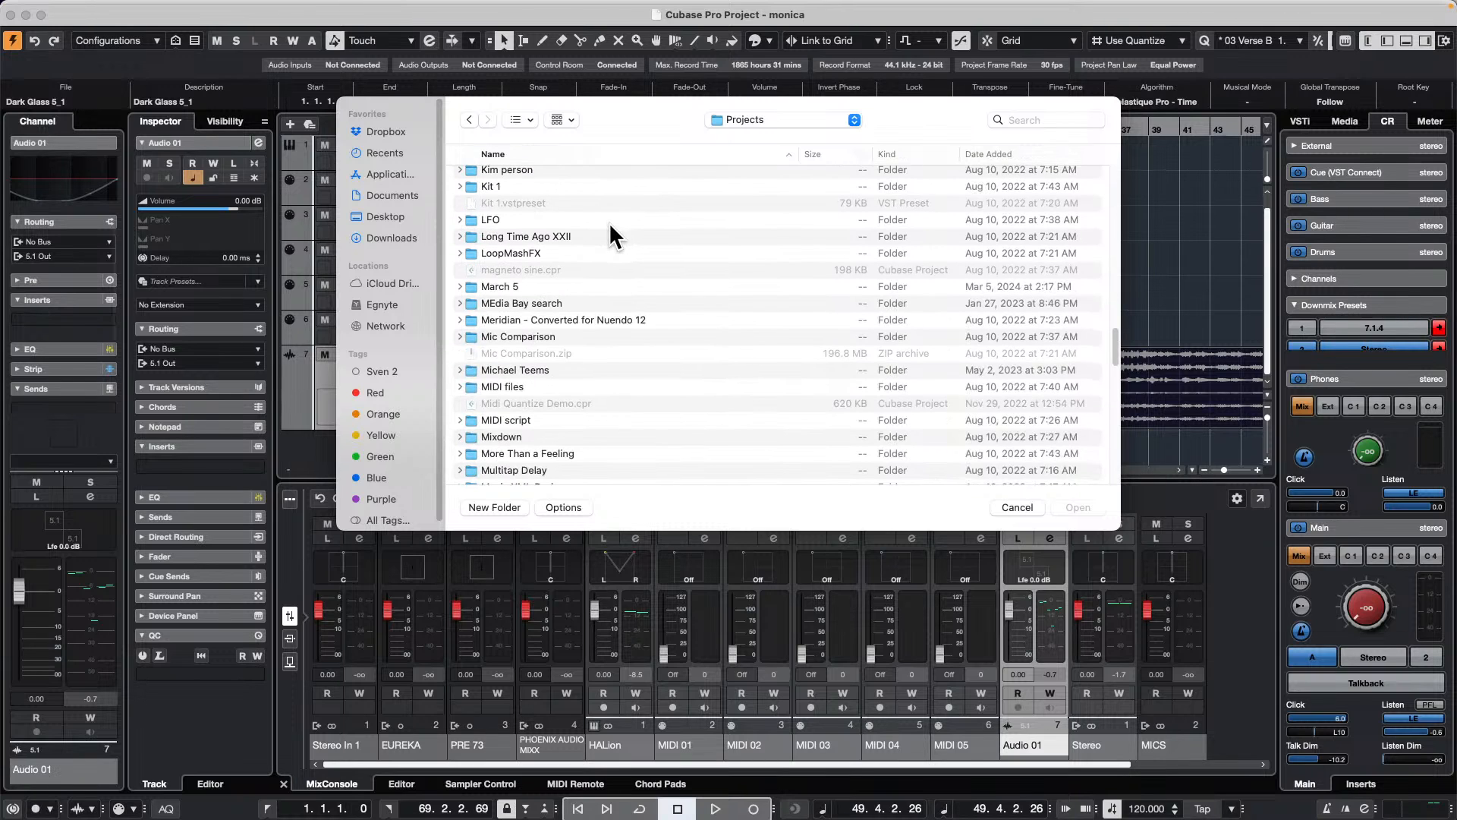
pyautogui.doubleClick(498, 384)
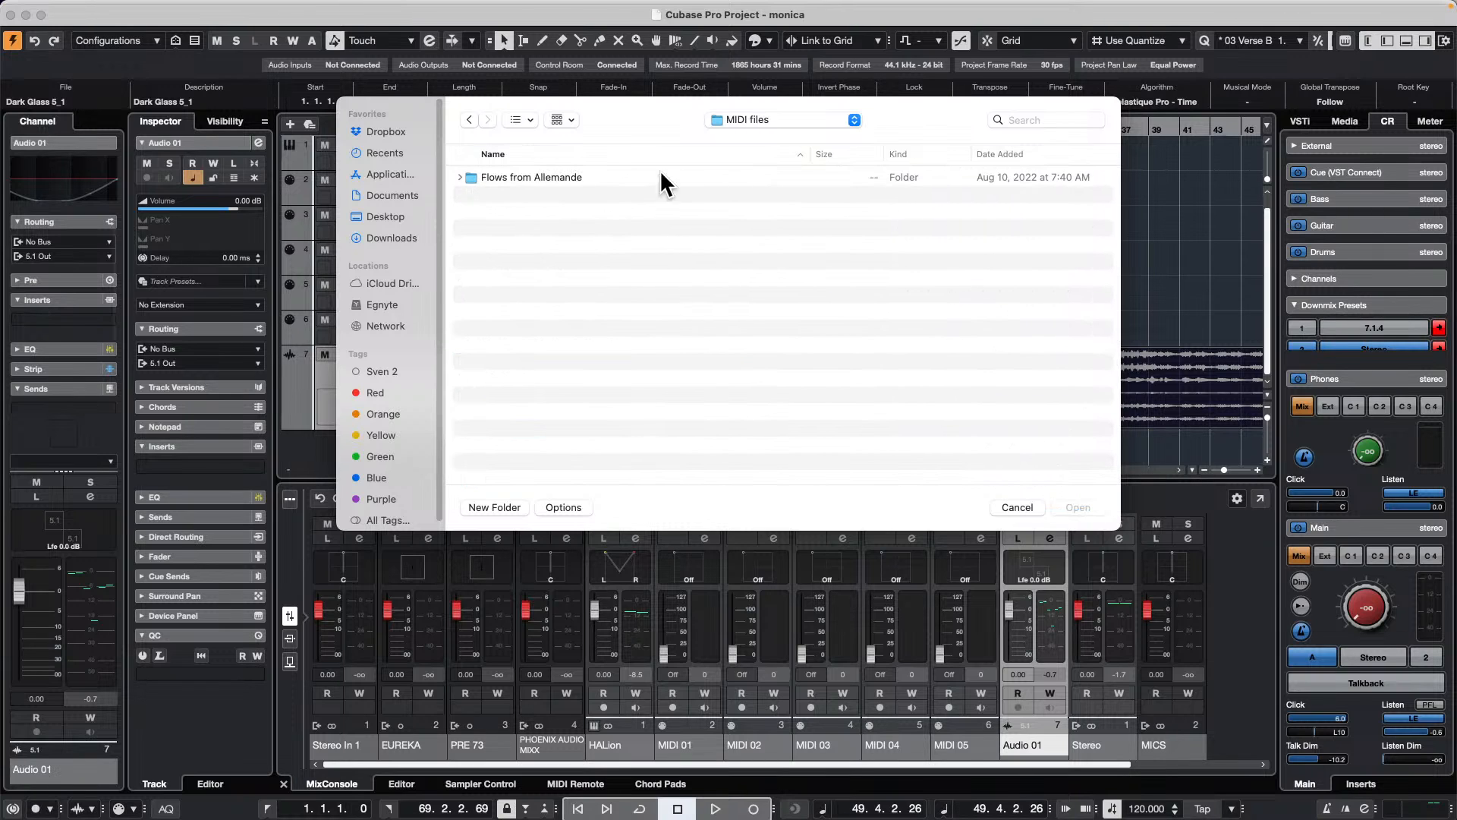
# Step: Import "Dowland - Lady Hunsdon - Full score - Flow 1.mid" from the Flows from Allemande folder and open the Guitar part in the editor
pyautogui.click(459, 177)
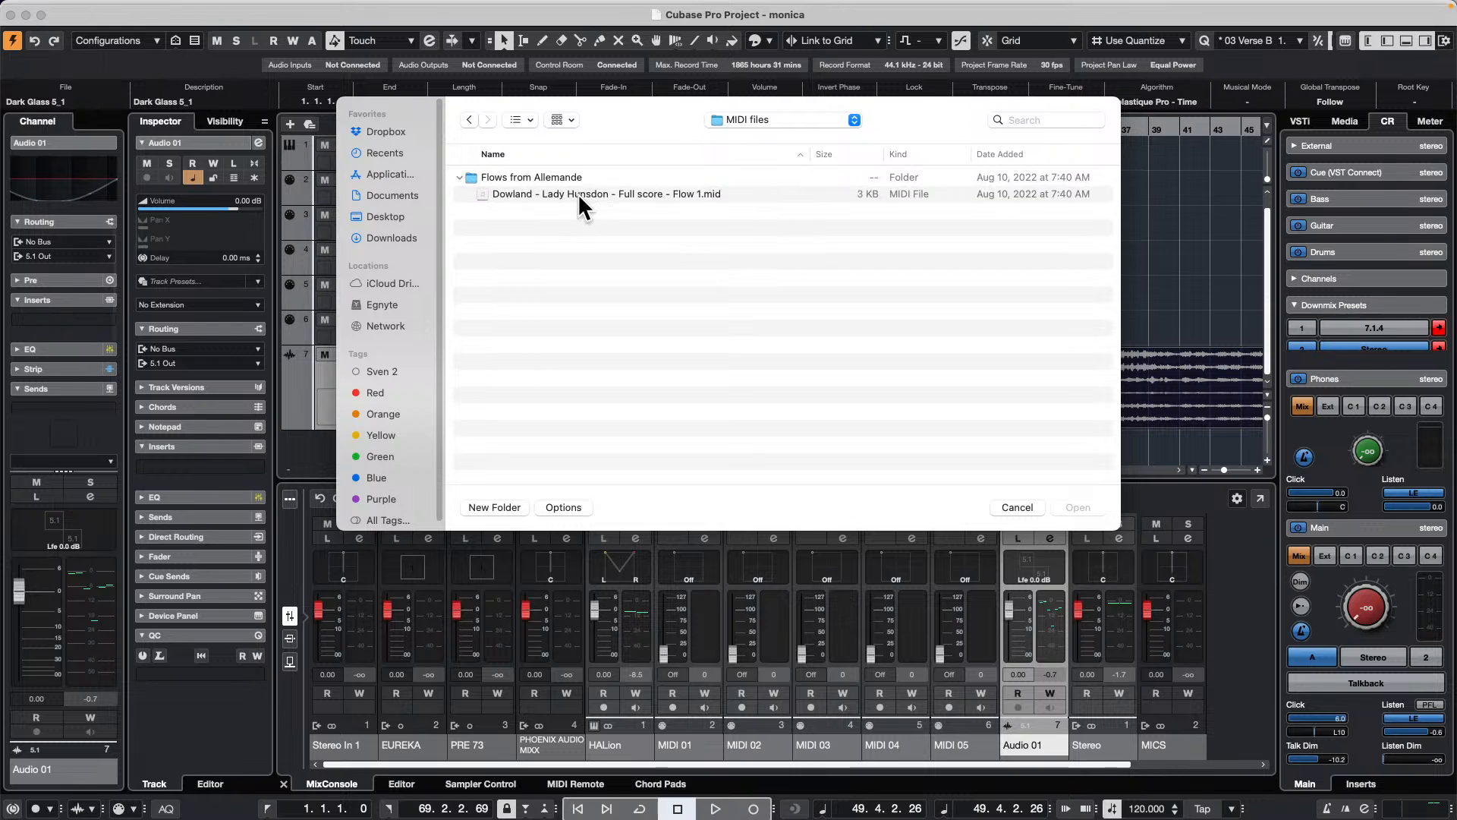
pyautogui.doubleClick(639, 193)
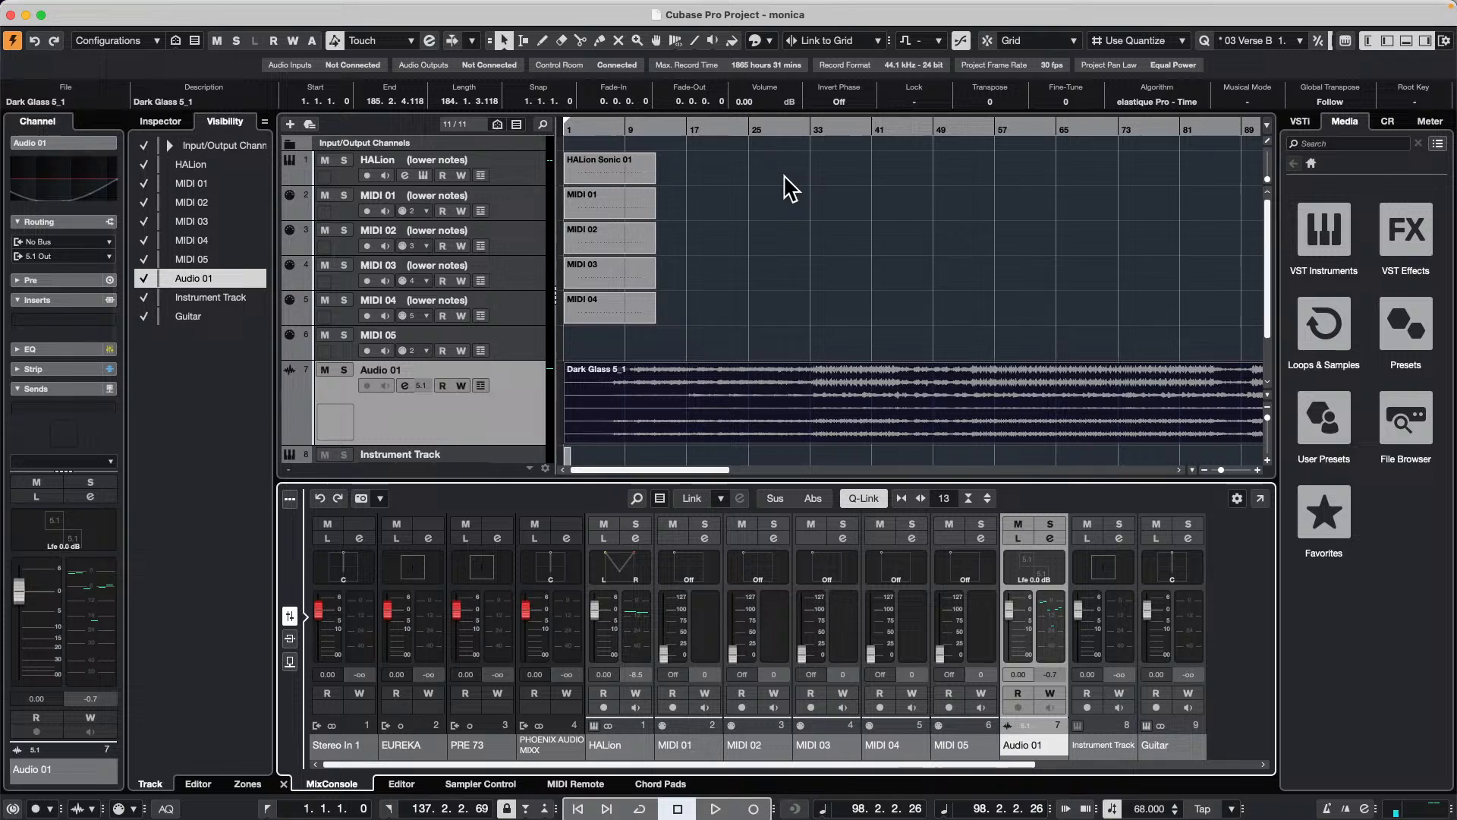
pyautogui.scroll(-2, 783, 176)
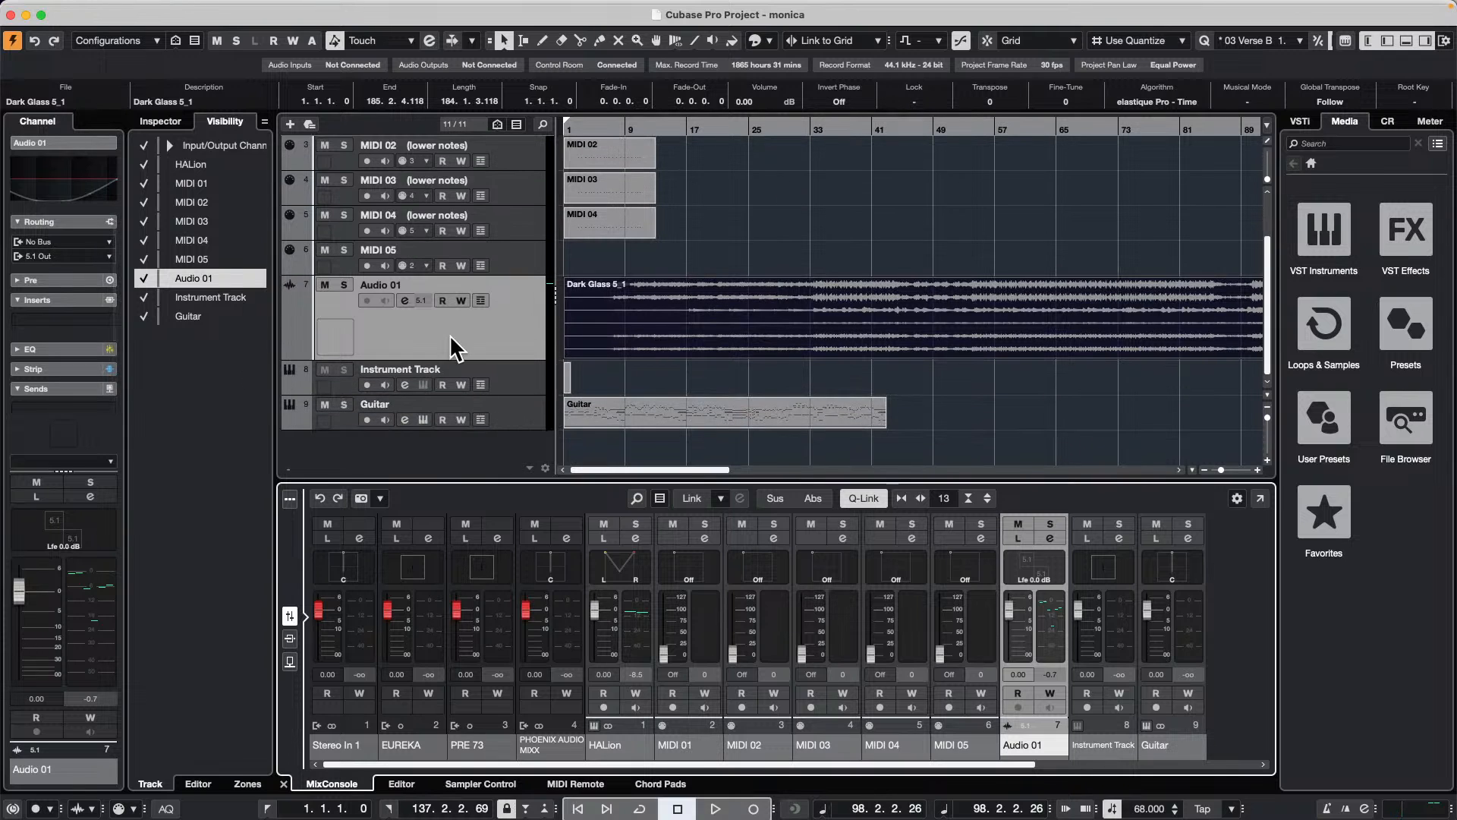
pyautogui.doubleClick(650, 415)
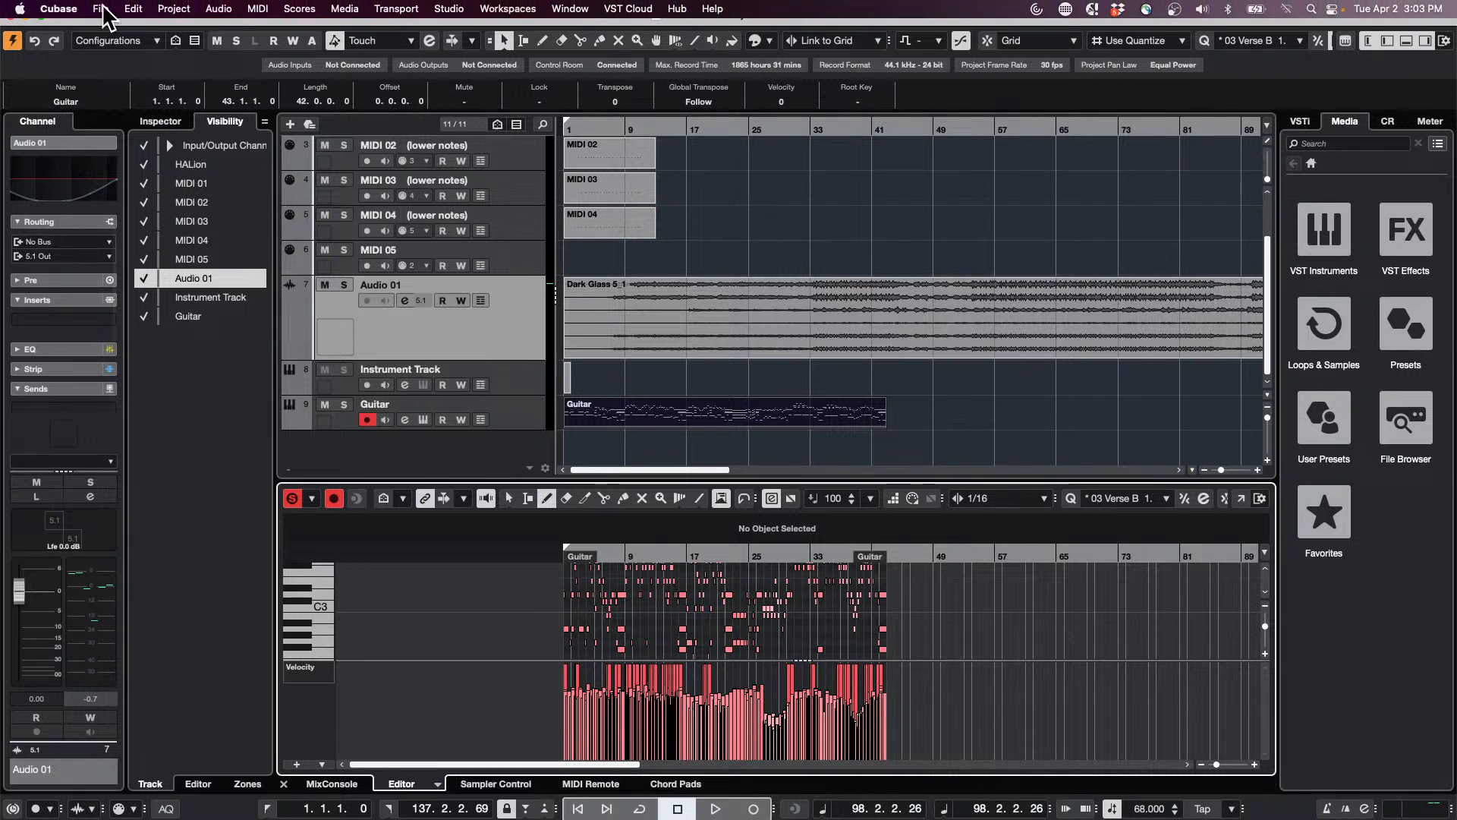
pyautogui.click(102, 9)
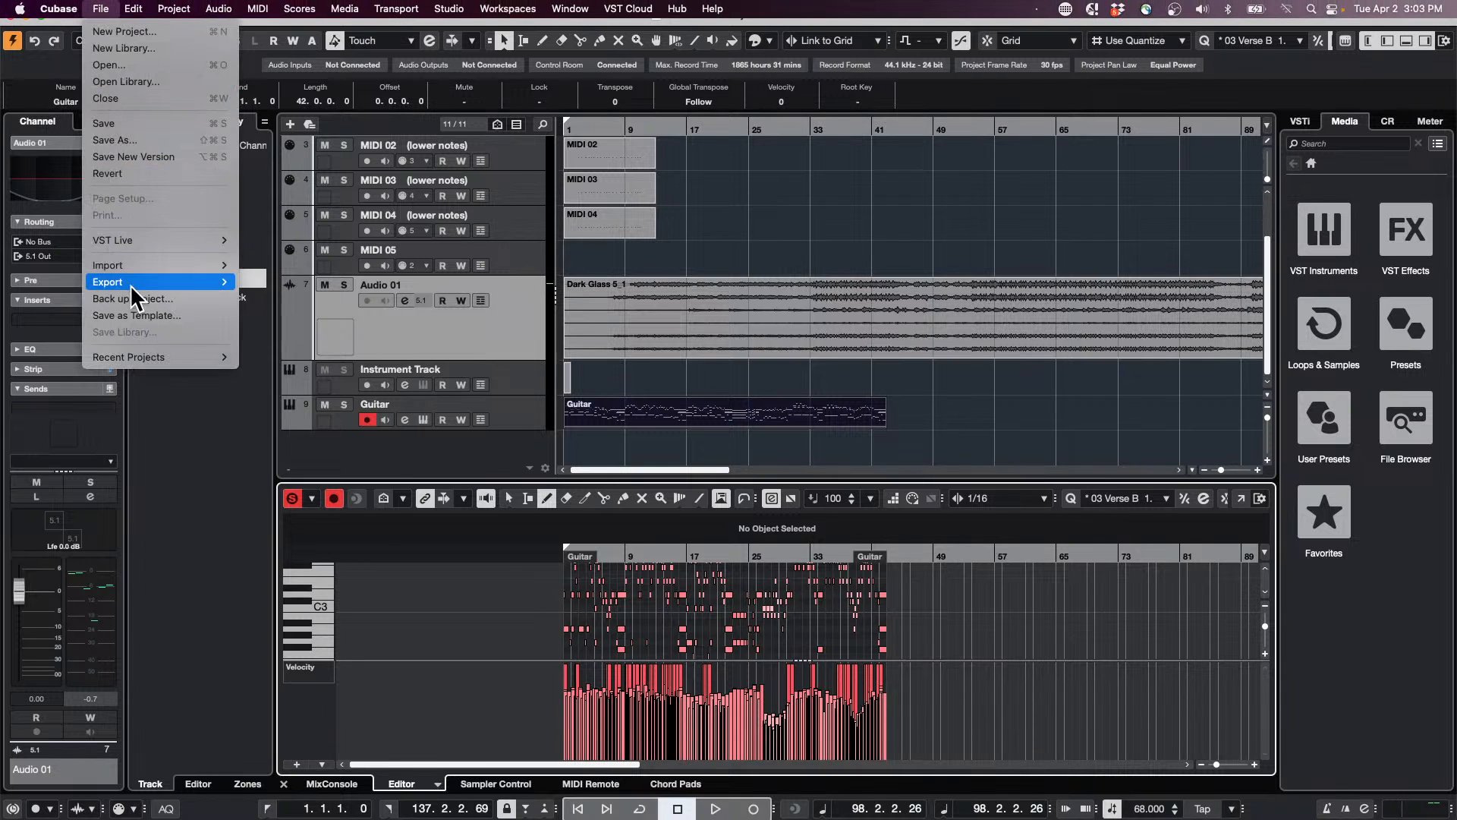
pyautogui.moveTo(131, 286)
pyautogui.click(783, 396)
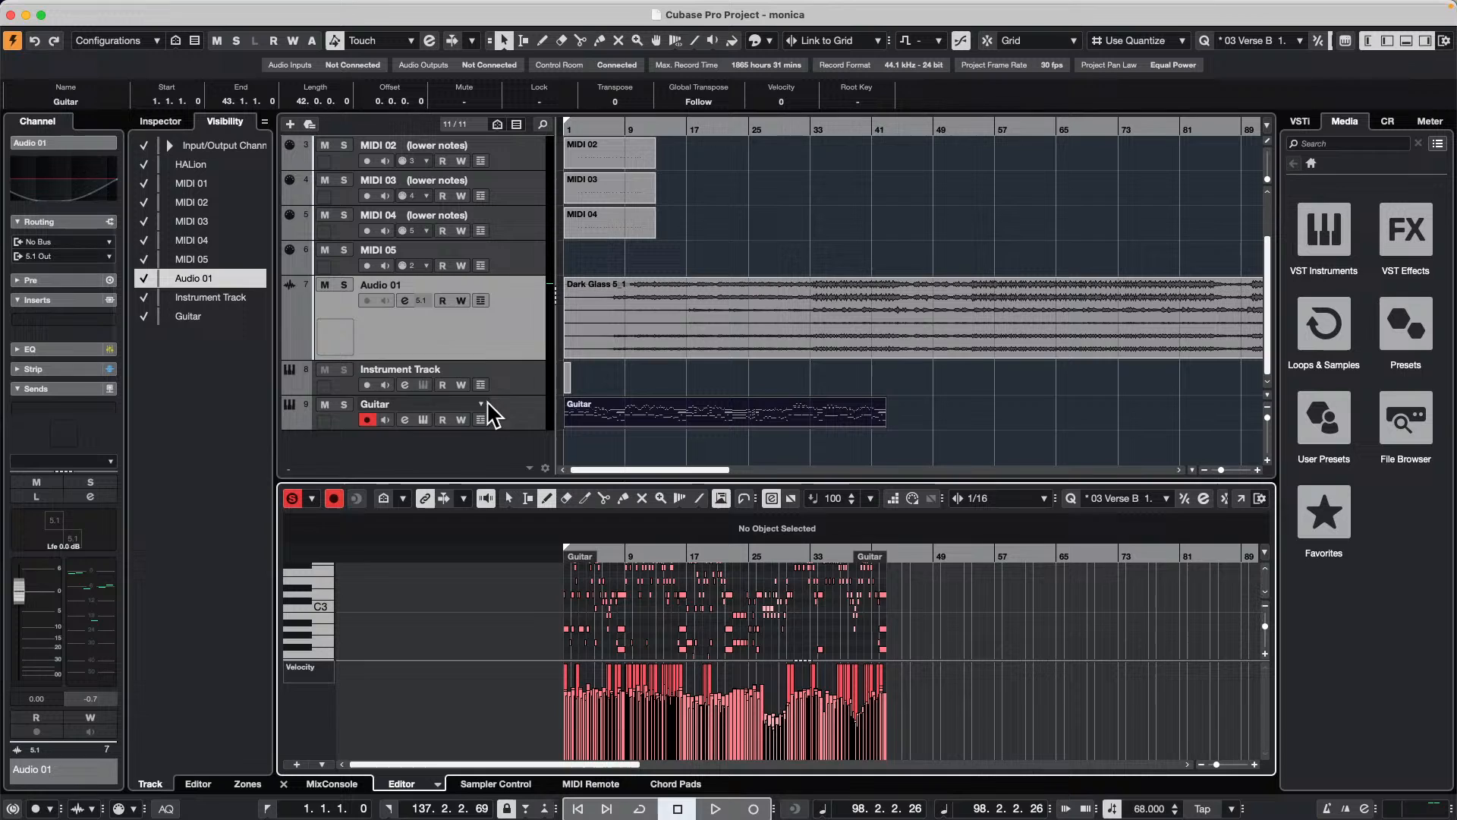
# Step: Select the Guitar track, show the VST instrument rack, and view the instruments available for its slot
pyautogui.click(513, 406)
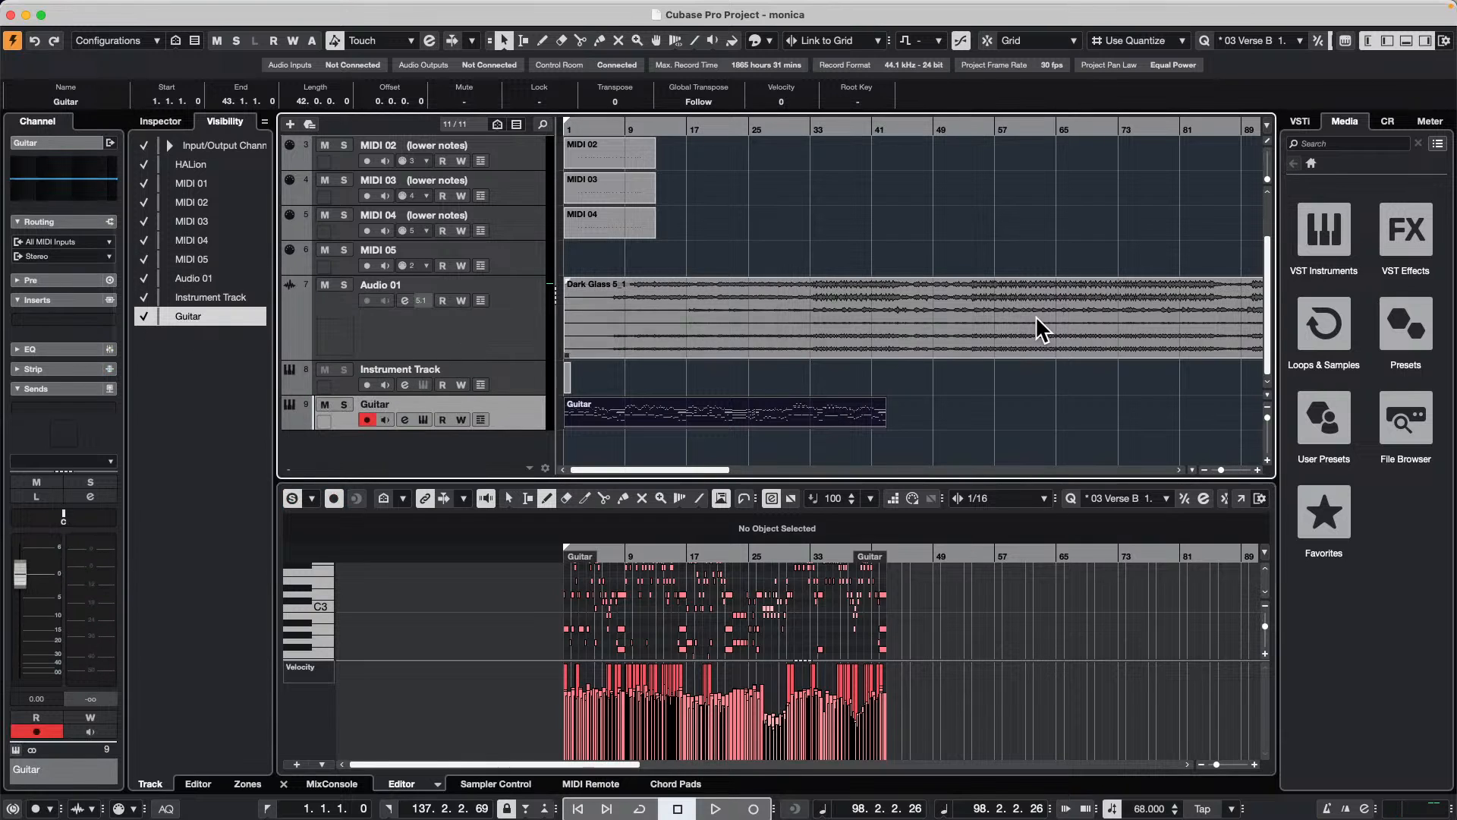
pyautogui.click(1311, 123)
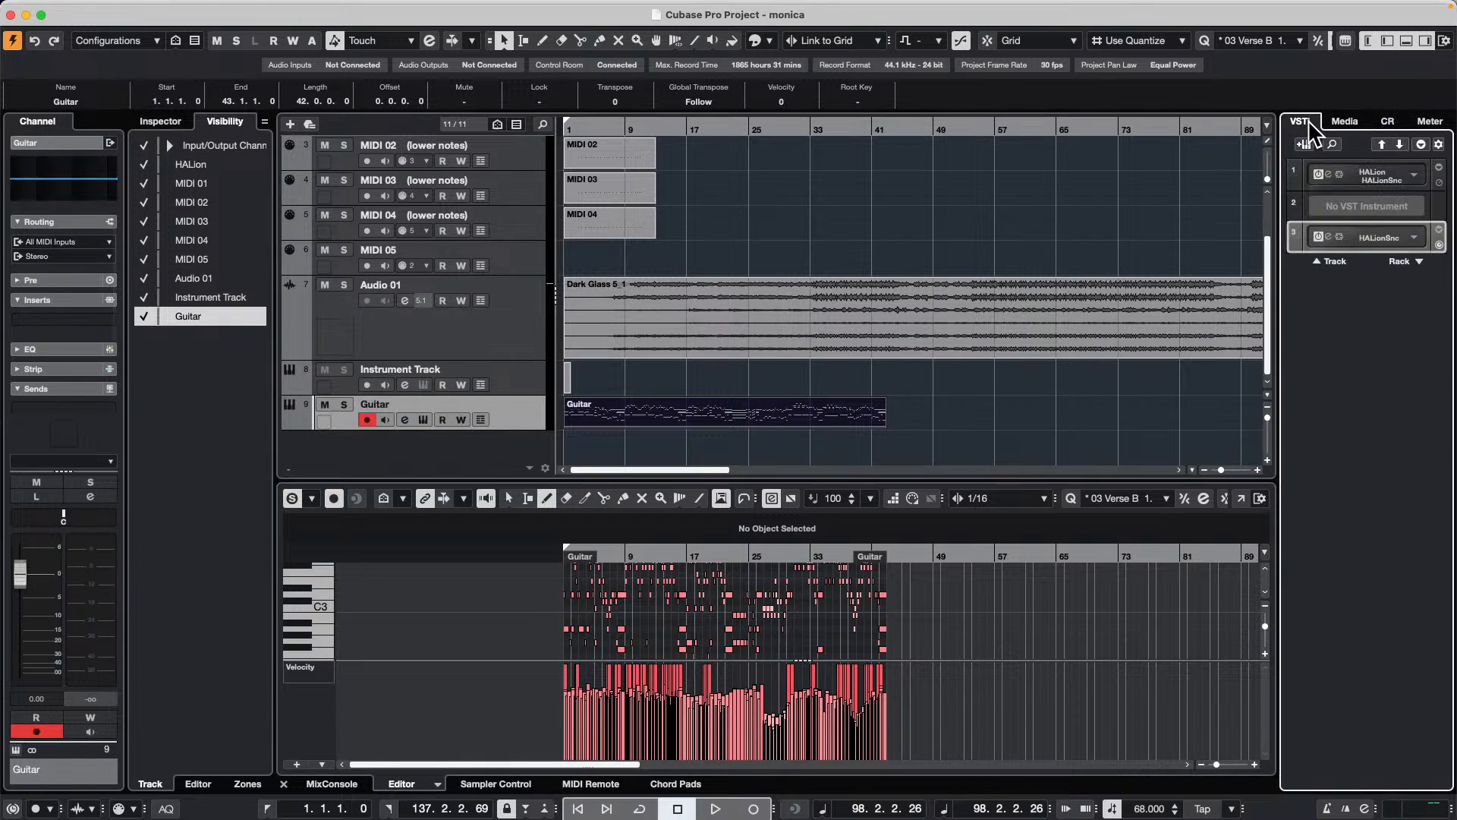
pyautogui.click(1374, 236)
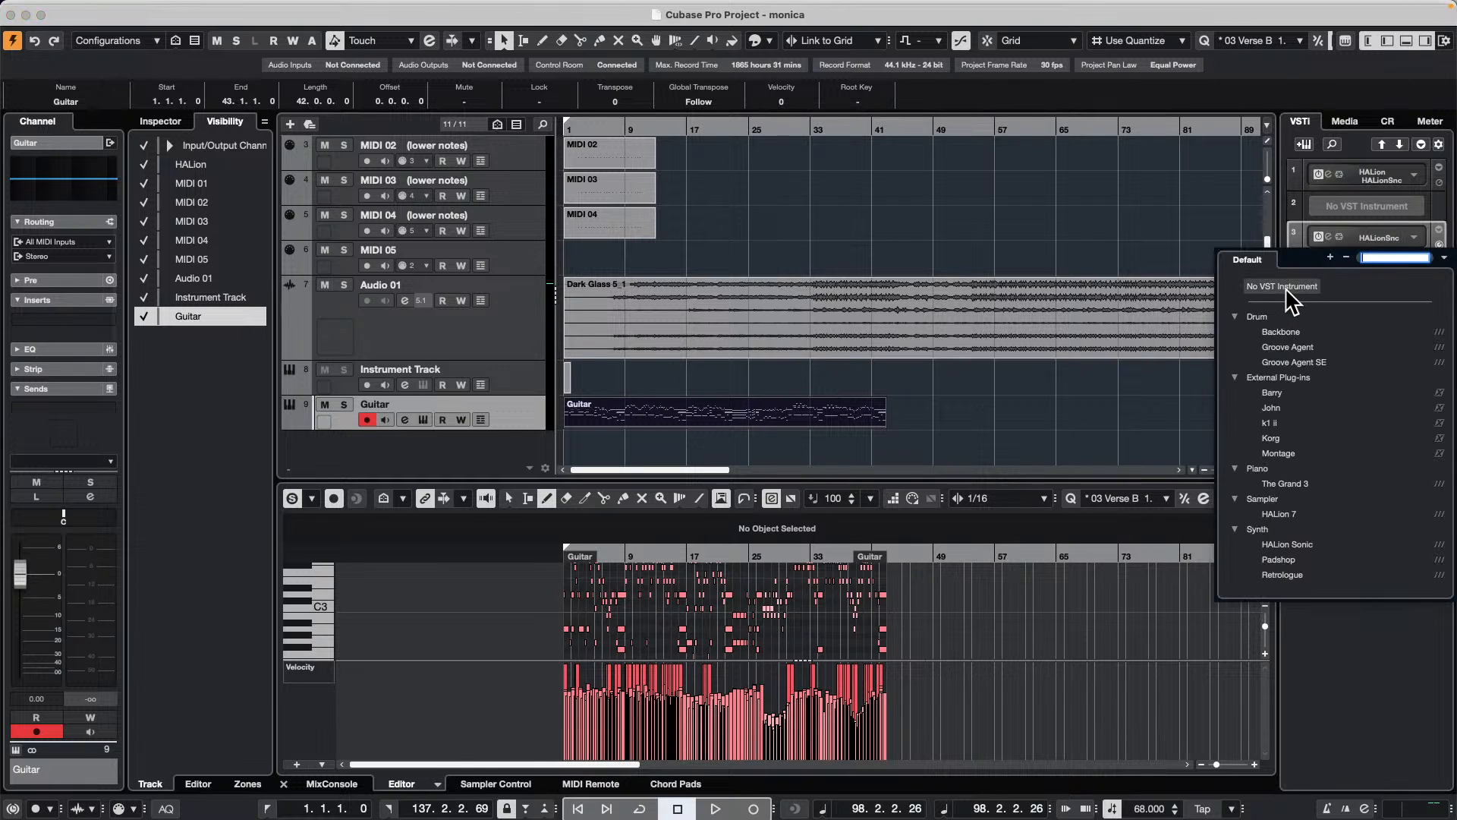
pyautogui.click(910, 175)
# Step: Set the MIDI file import destination to HALion Sonic multi-timbral in the preferences and confirm the change
pyautogui.click(58, 8)
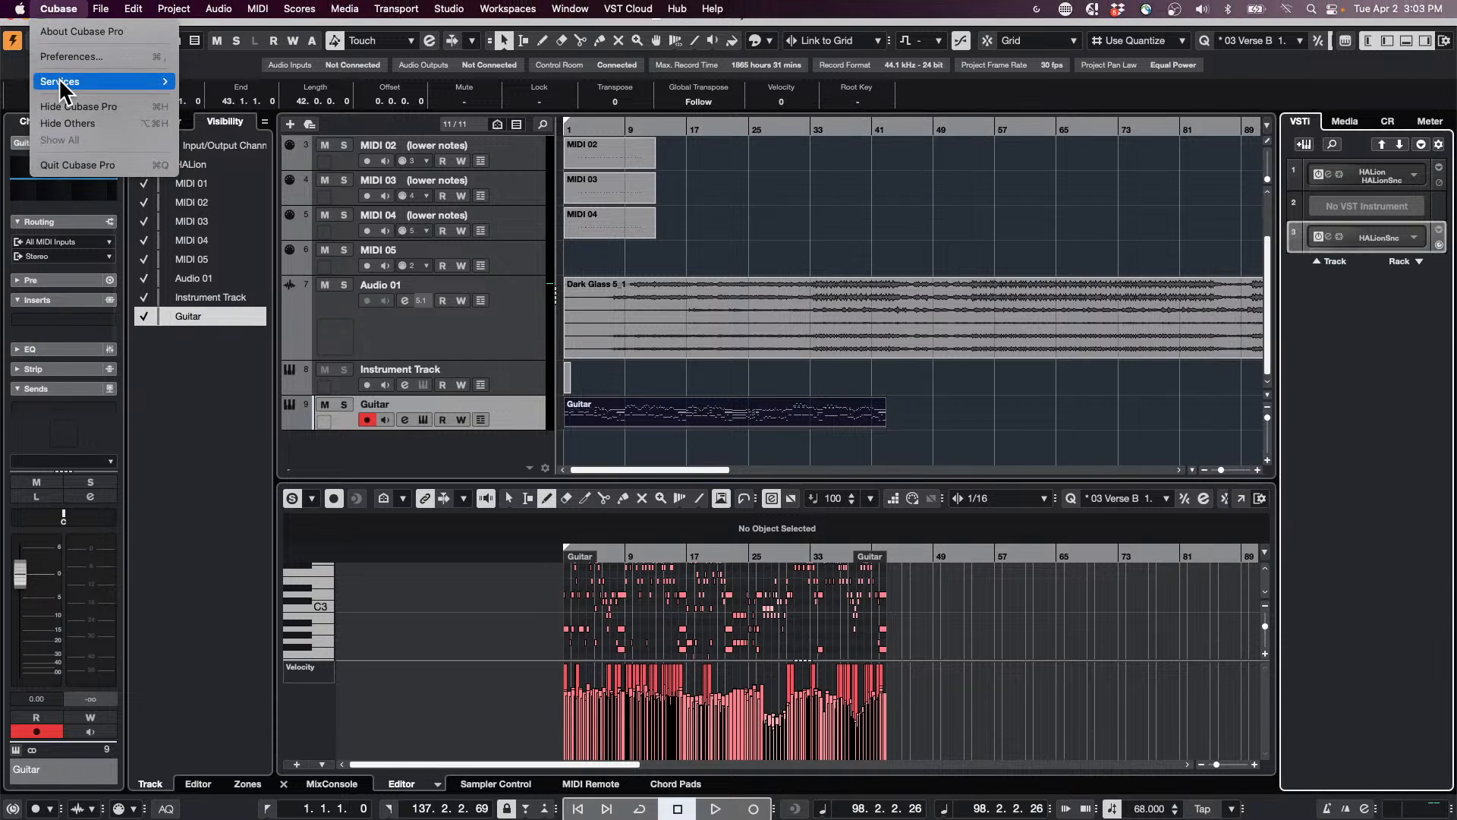
pyautogui.click(83, 61)
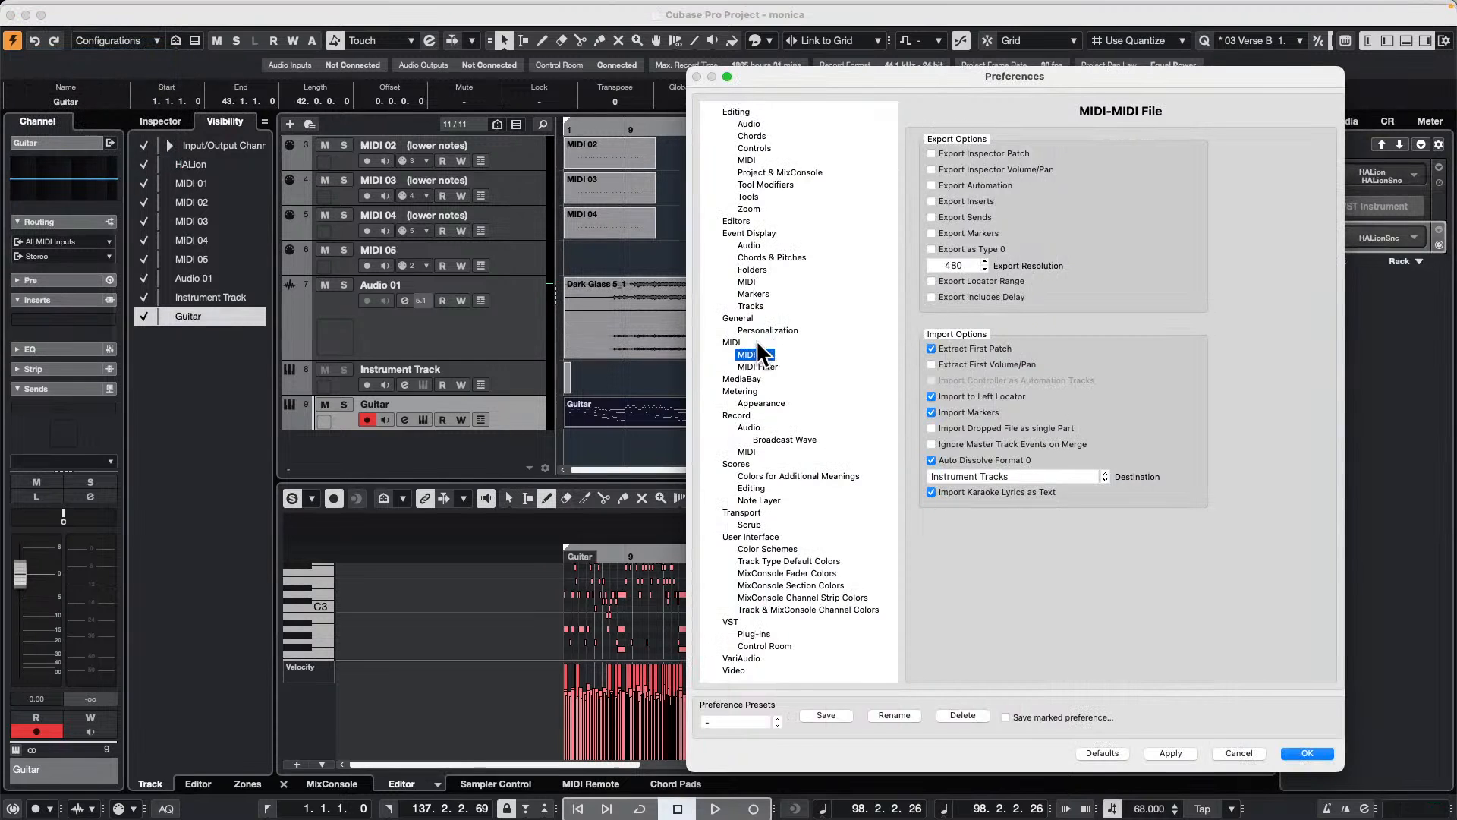
pyautogui.click(730, 342)
pyautogui.click(756, 355)
pyautogui.click(1016, 475)
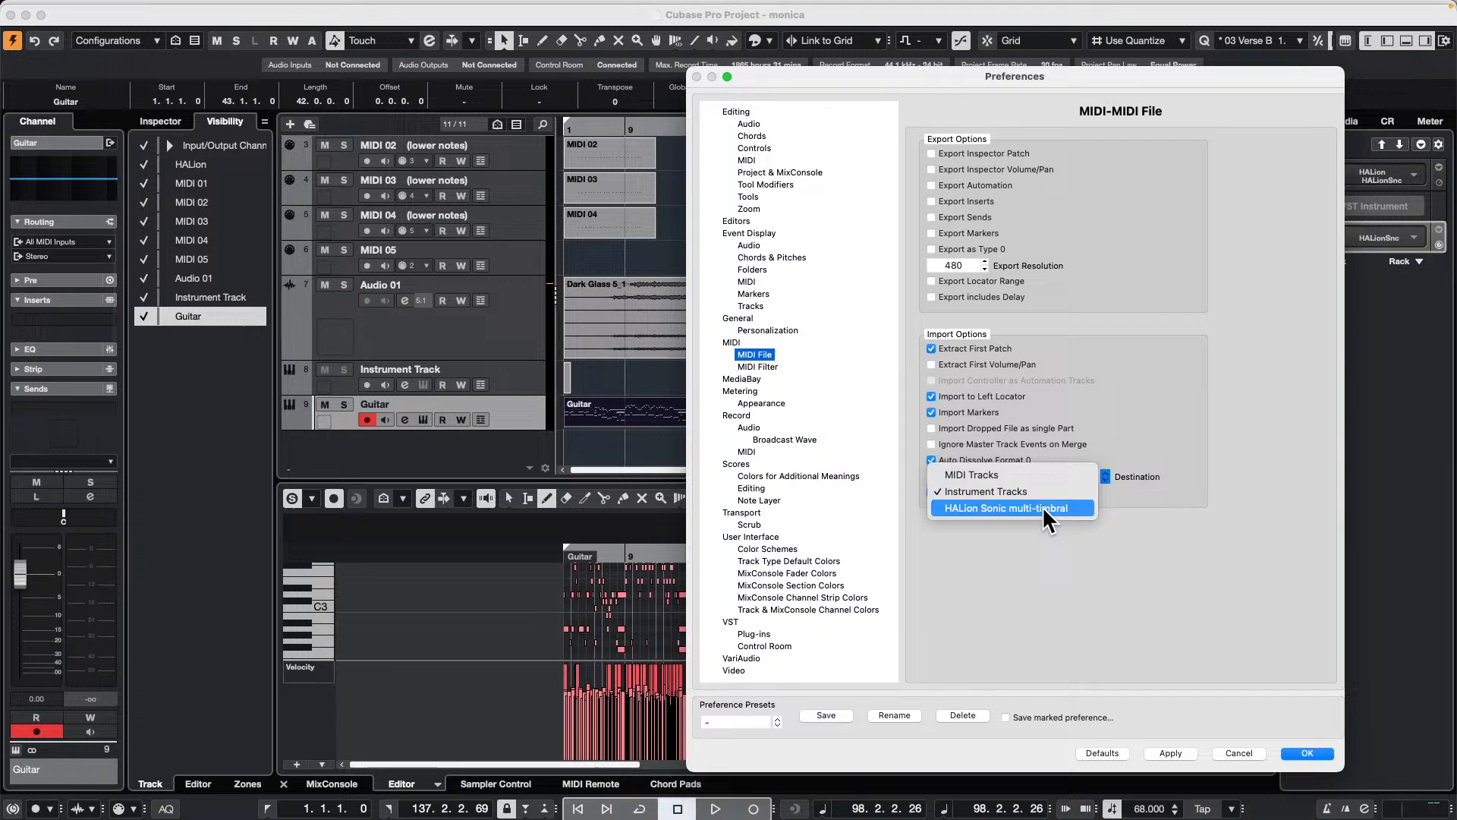
pyautogui.click(1049, 520)
pyautogui.click(988, 477)
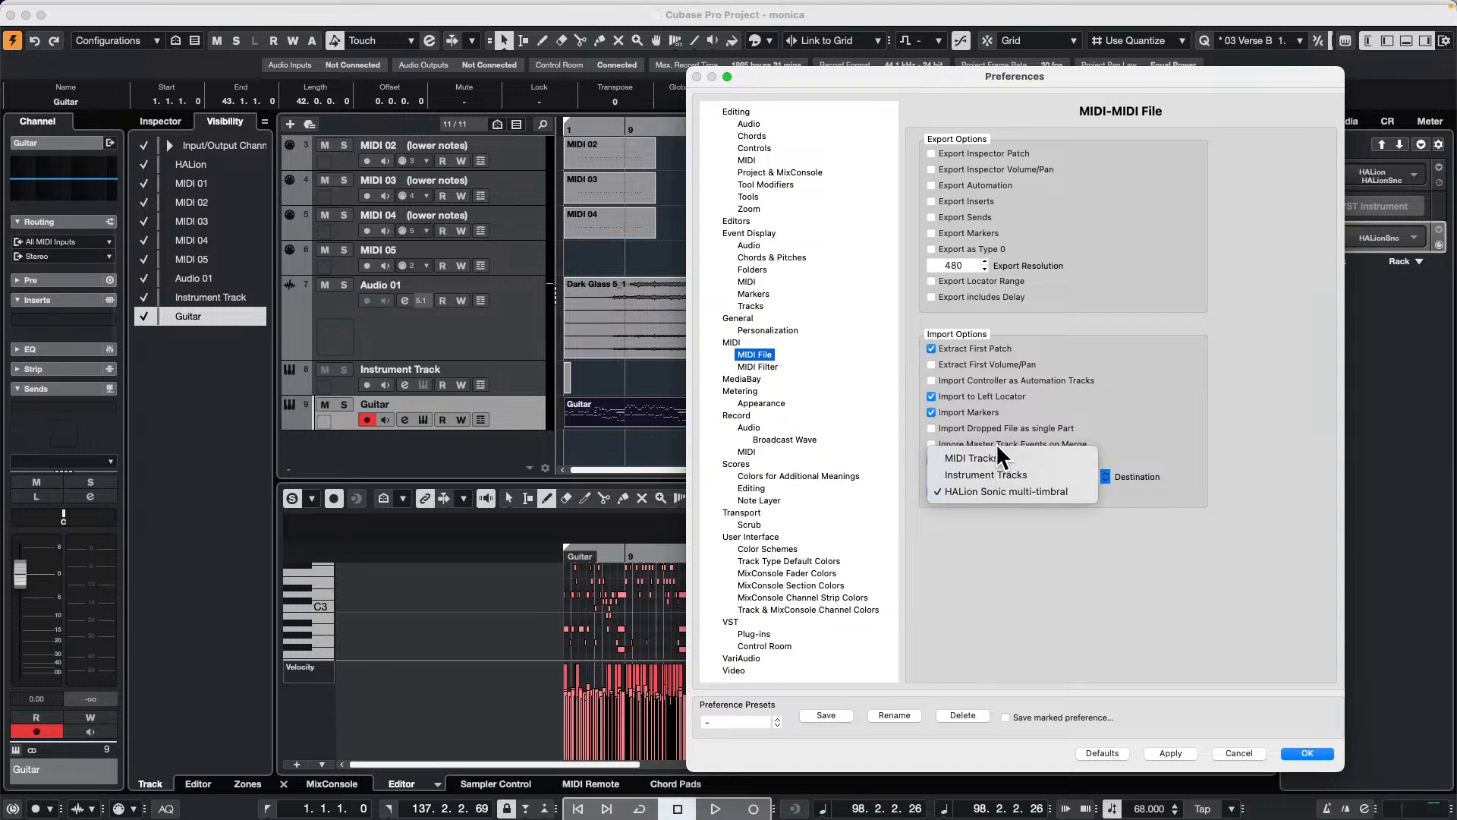
pyautogui.click(1117, 523)
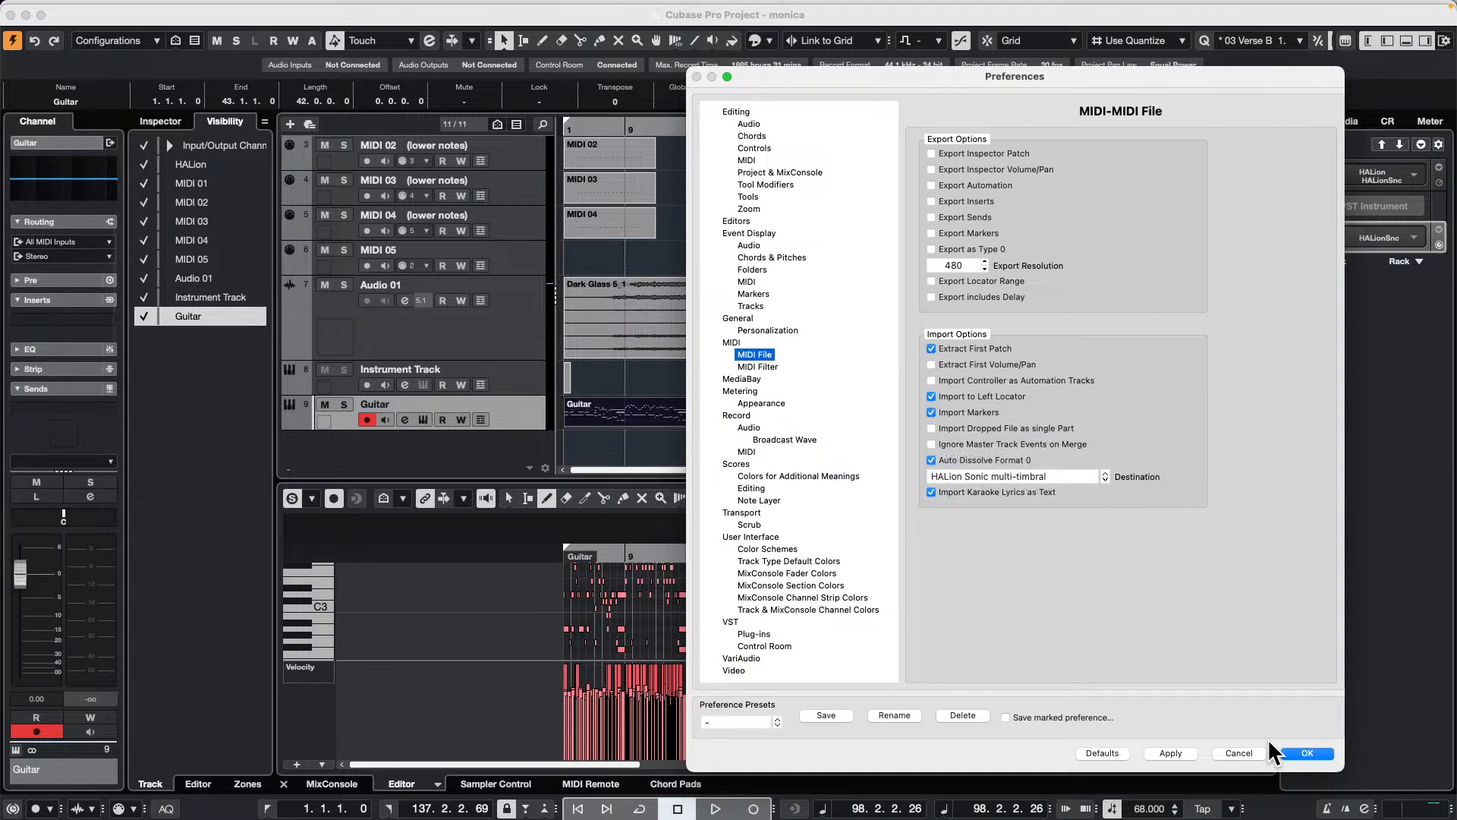
pyautogui.click(1309, 753)
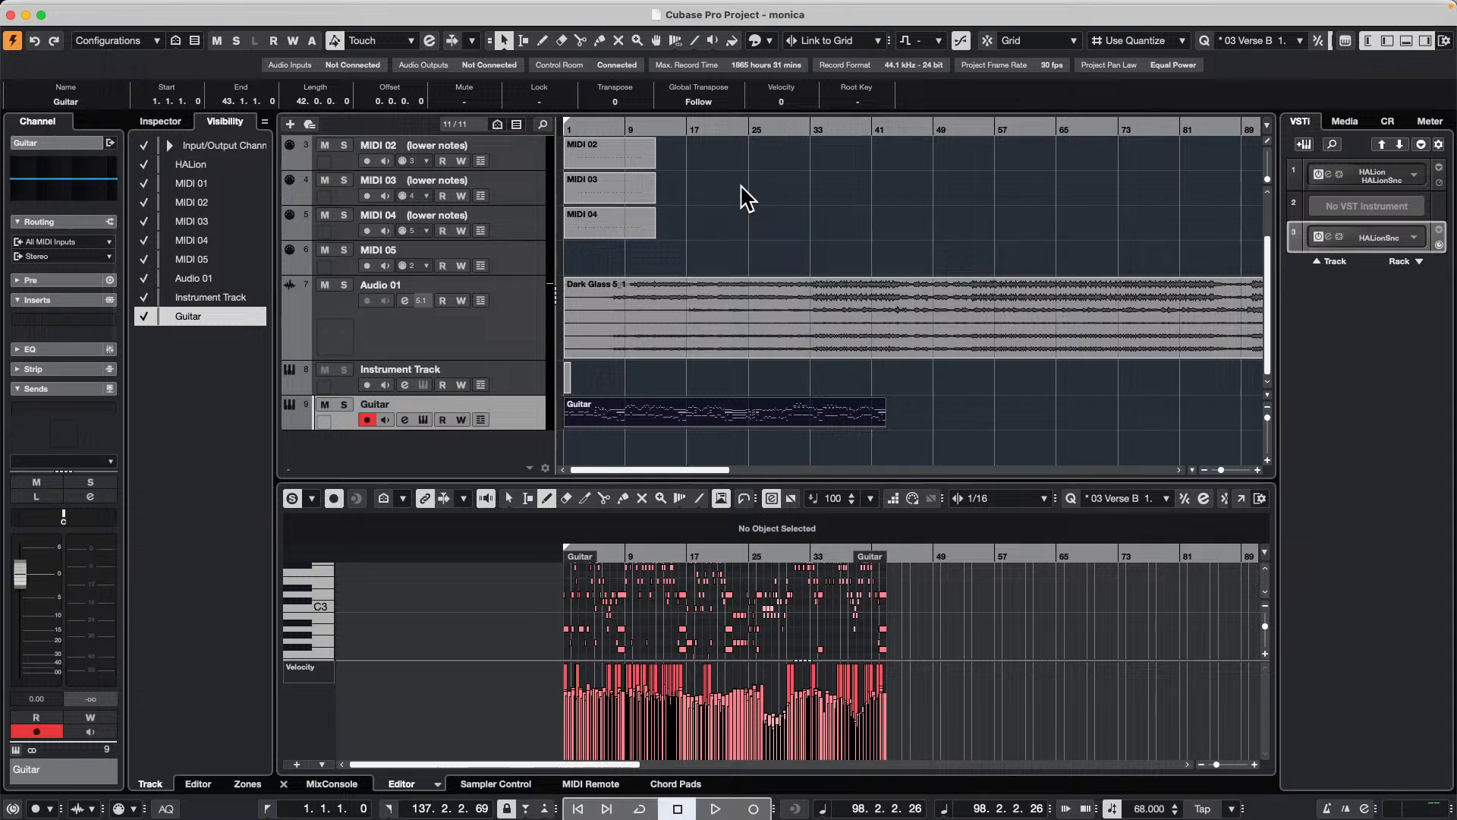
pyautogui.scroll(3, 741, 195)
pyautogui.moveTo(199, 4)
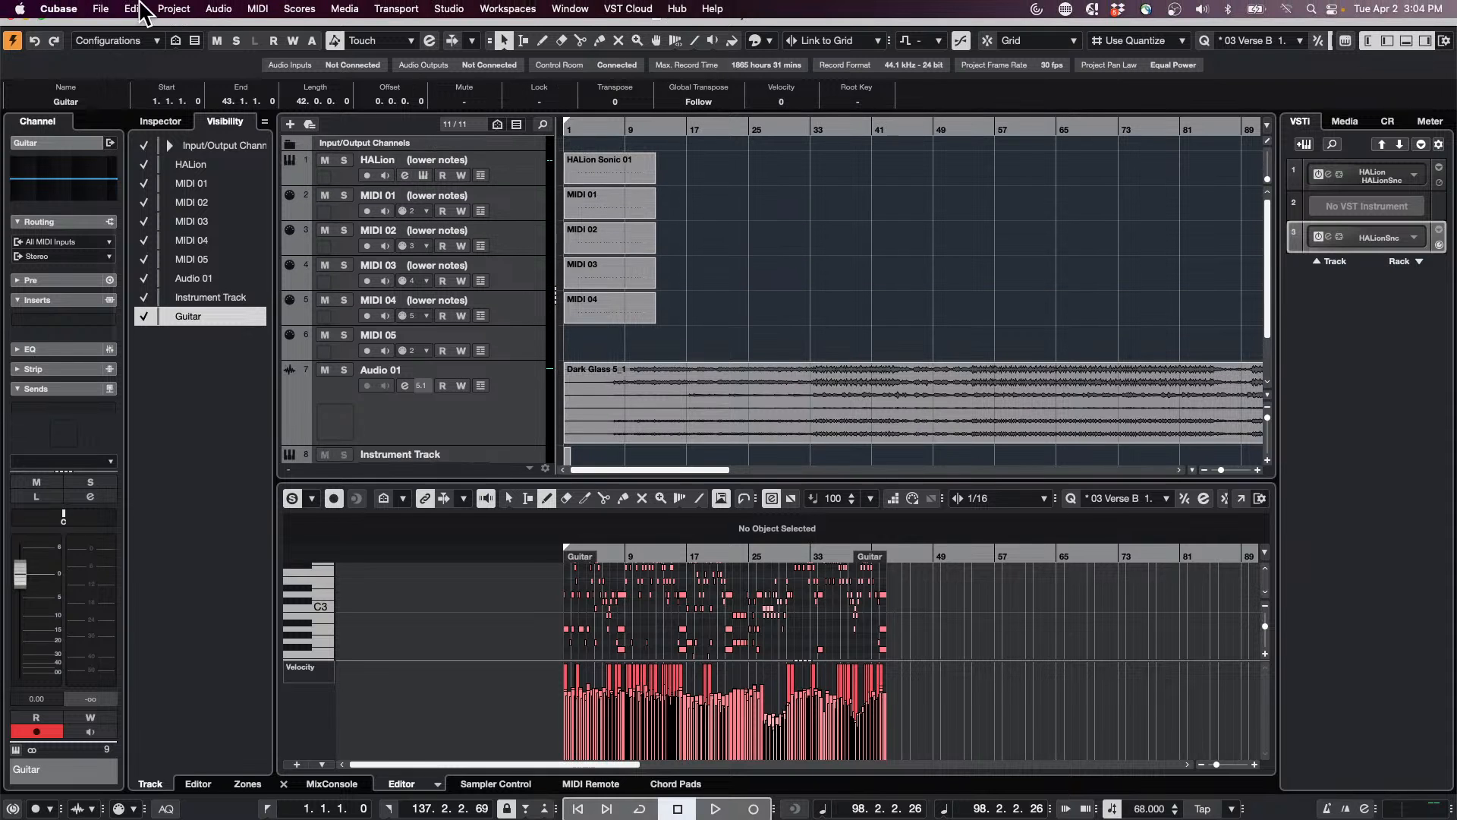
pyautogui.click(61, 8)
pyautogui.moveTo(101, 8)
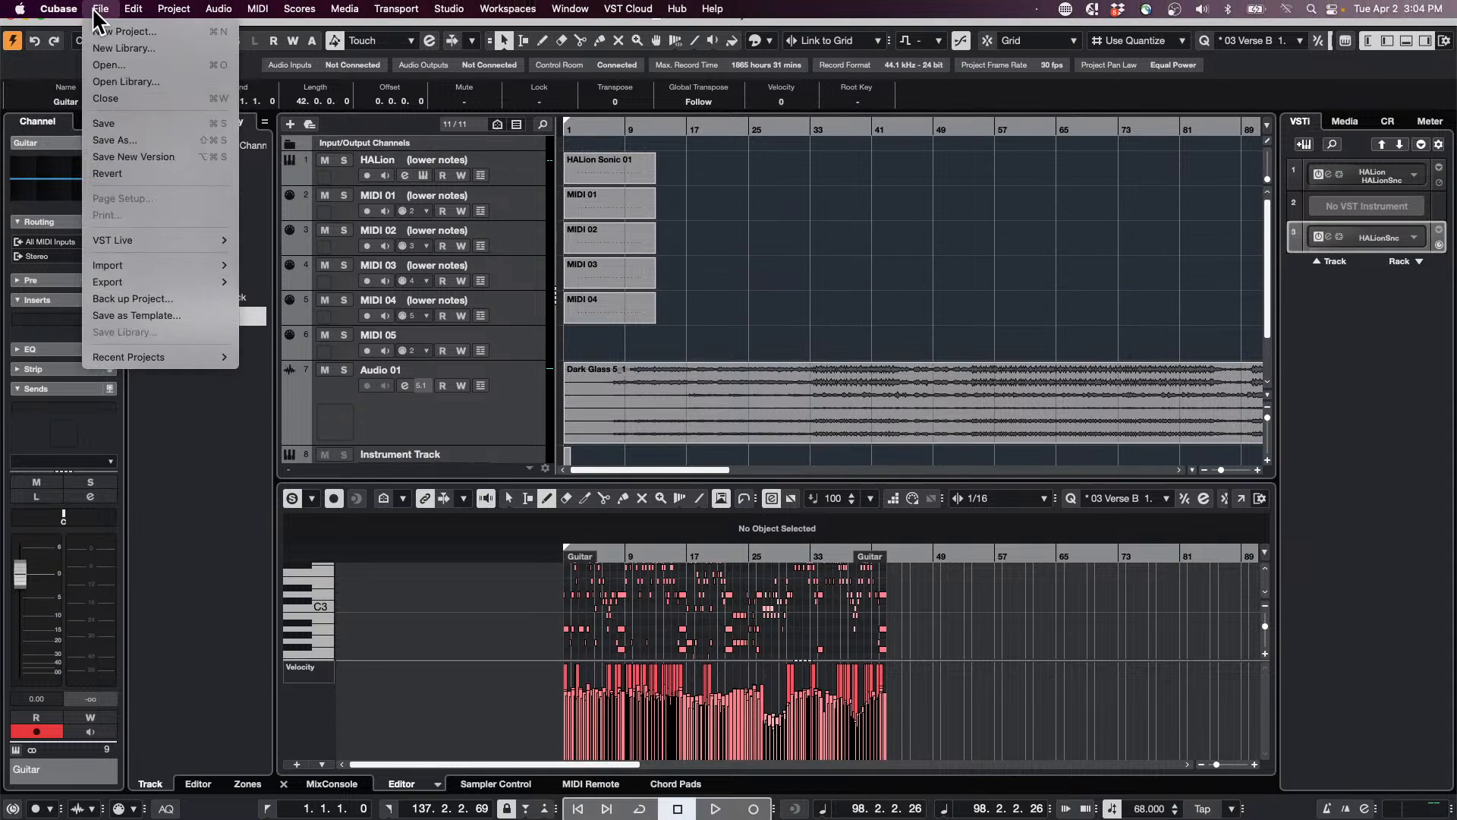
pyautogui.moveTo(162, 282)
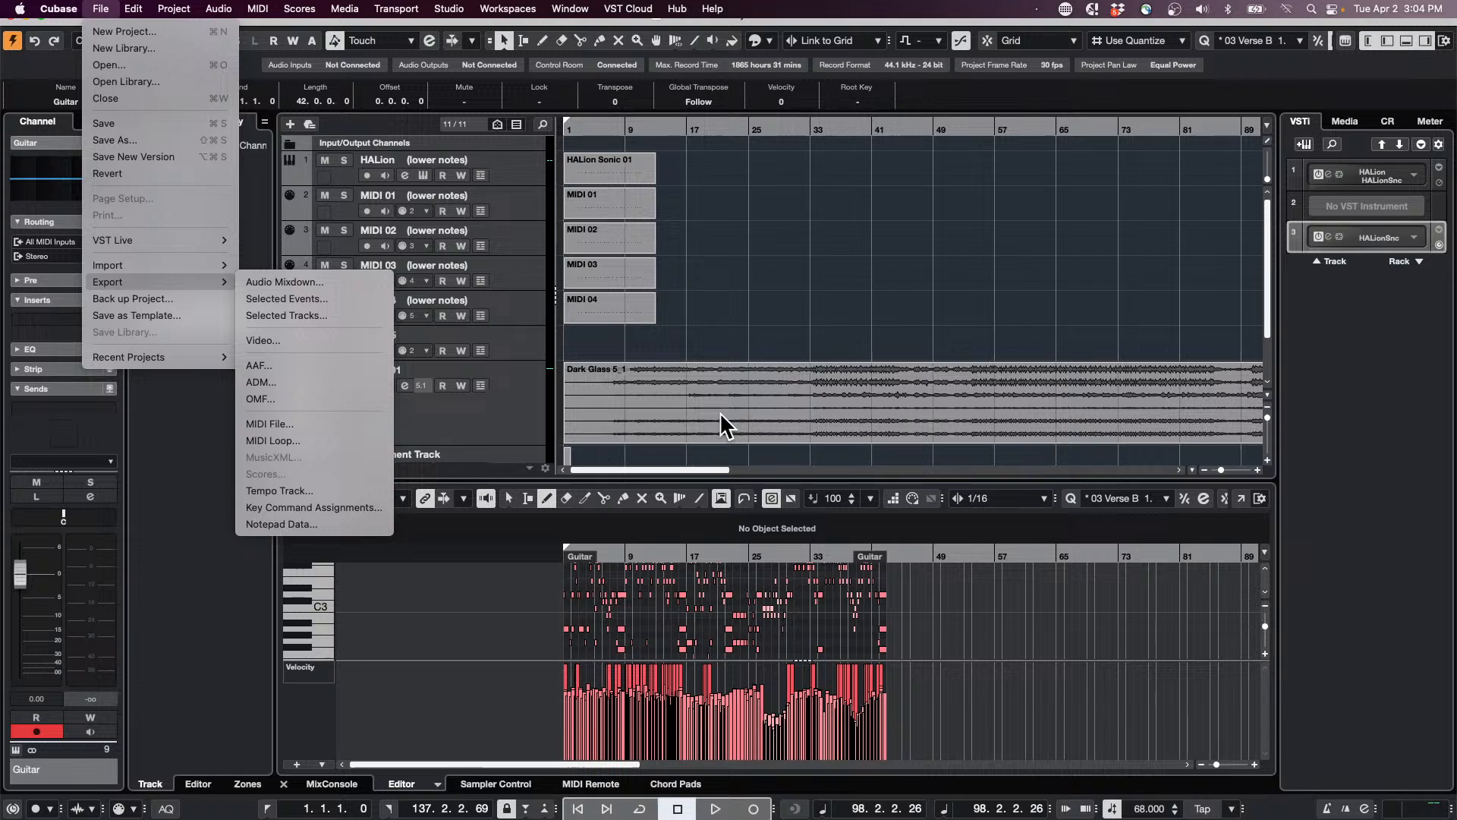
pyautogui.click(740, 242)
pyautogui.scroll(-2, 692, 257)
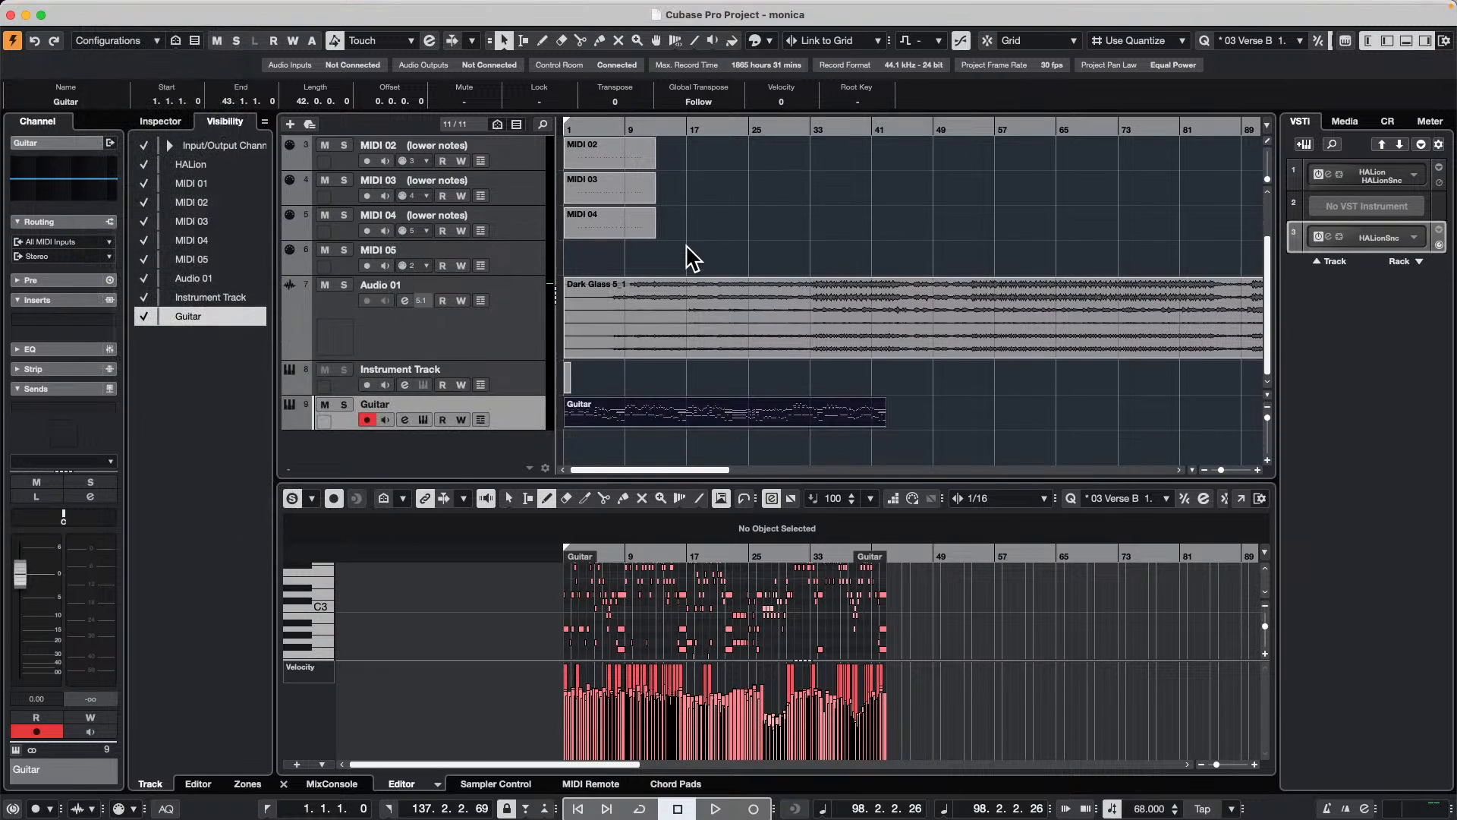
# Step: Add Tech_House_Drum_Loop_18 from the Dancefloor Tech House loops to a new audio track below the Guitar track
pyautogui.scroll(2, 694, 246)
pyautogui.scroll(-2, 871, 313)
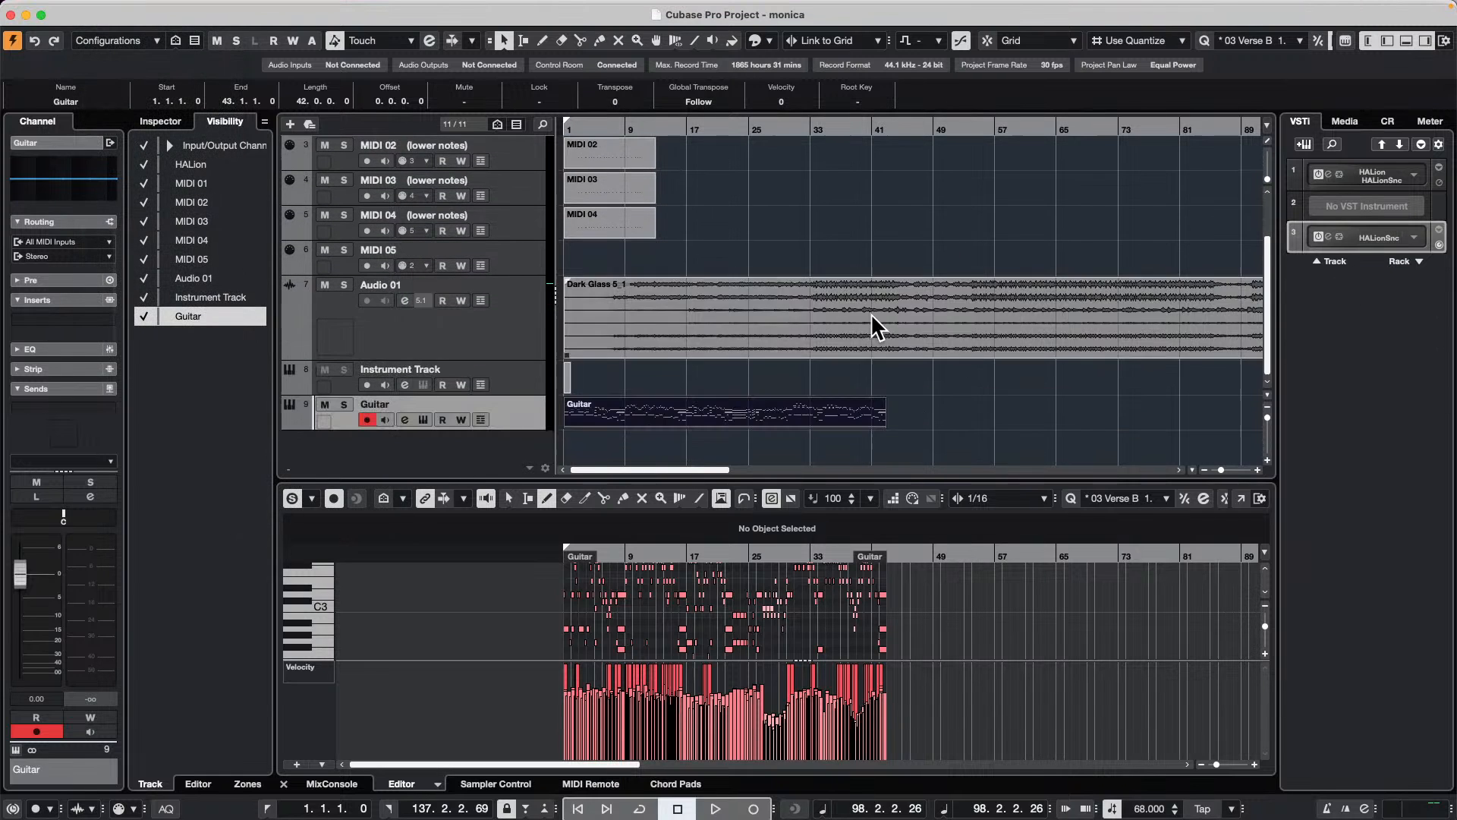
pyautogui.click(1359, 123)
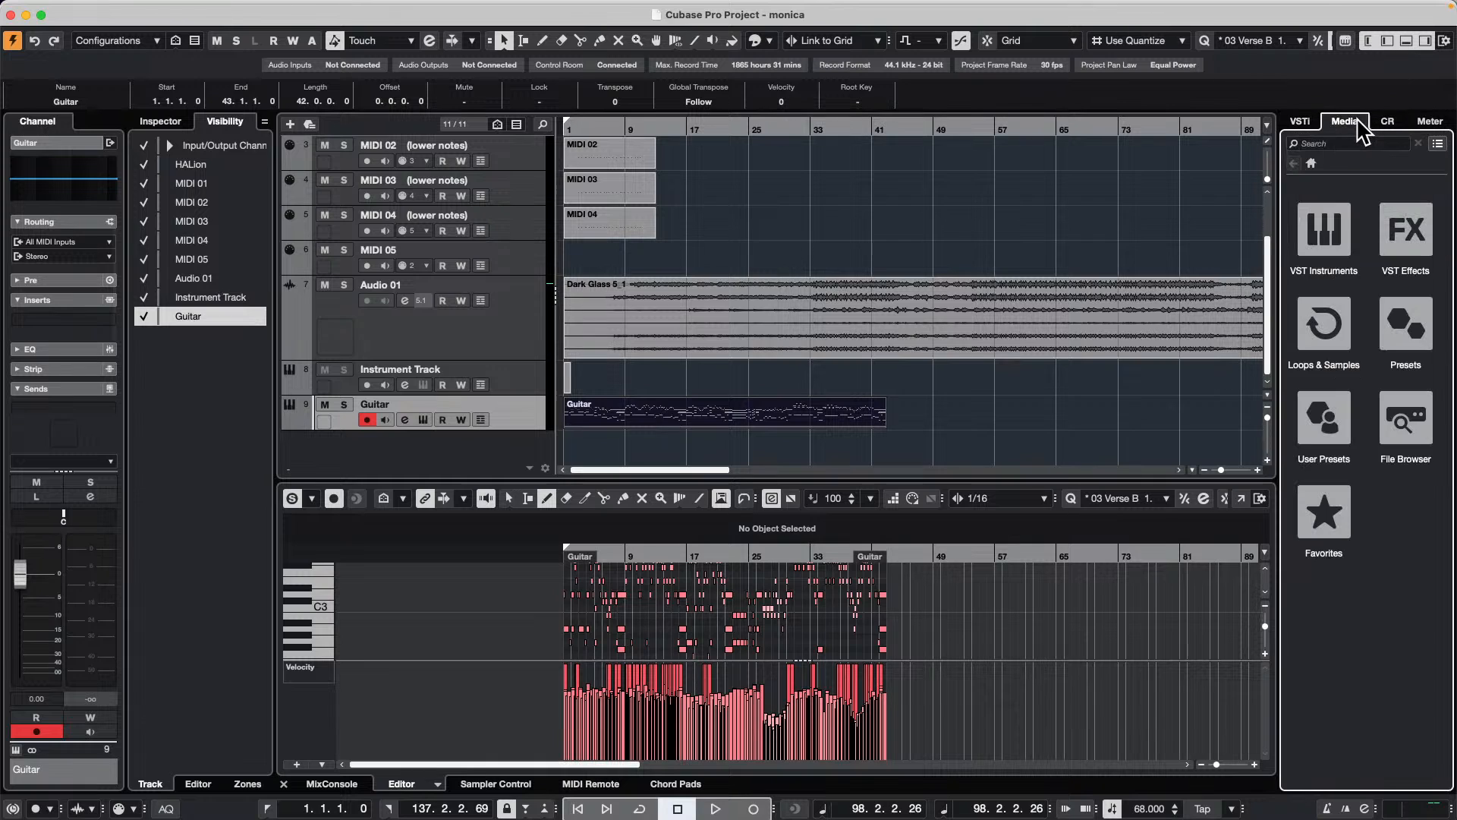
pyautogui.click(1322, 322)
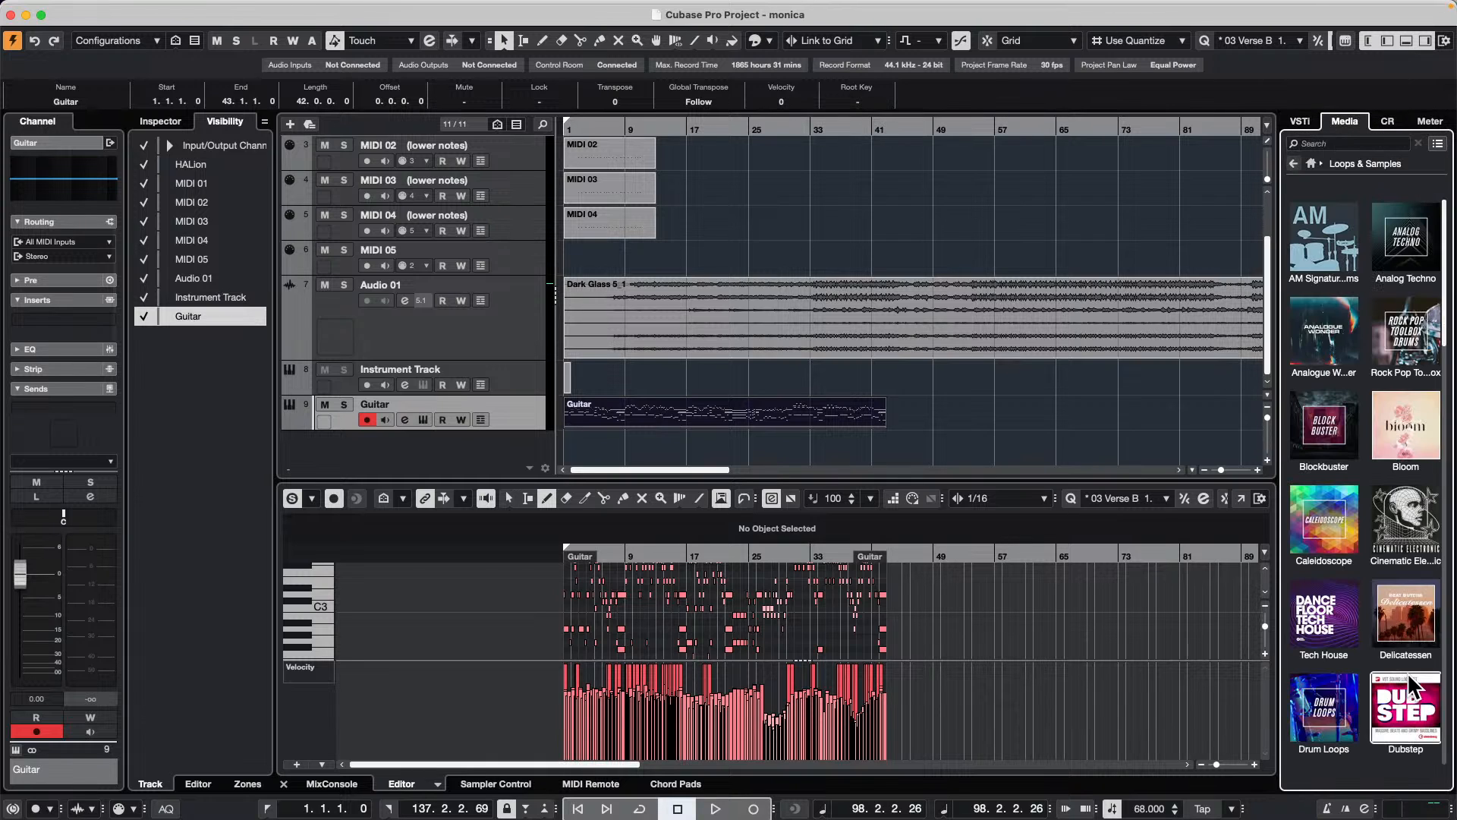
pyautogui.click(1324, 615)
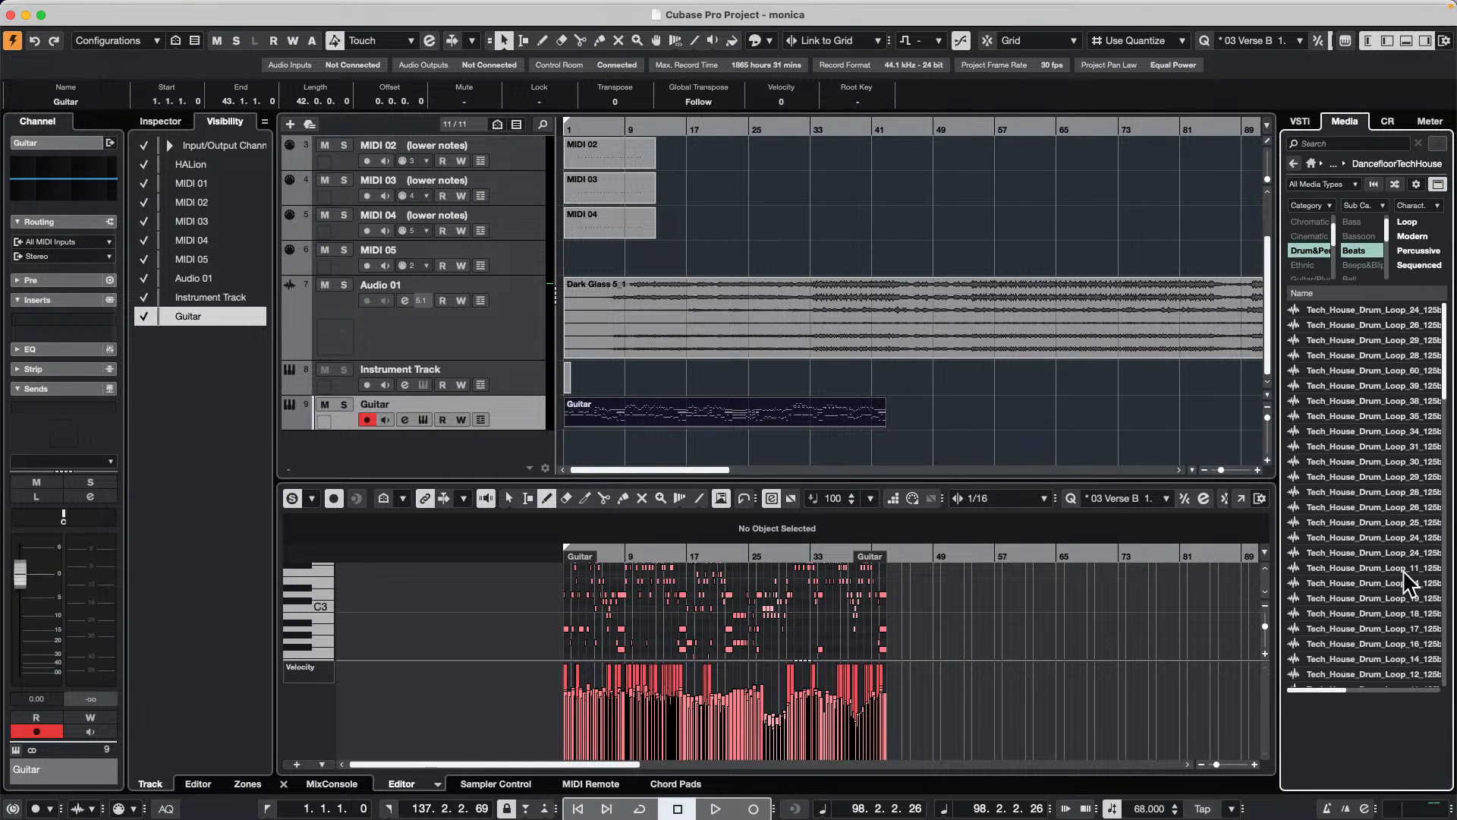
pyautogui.moveTo(1404, 613); pyautogui.dragTo(471, 450)
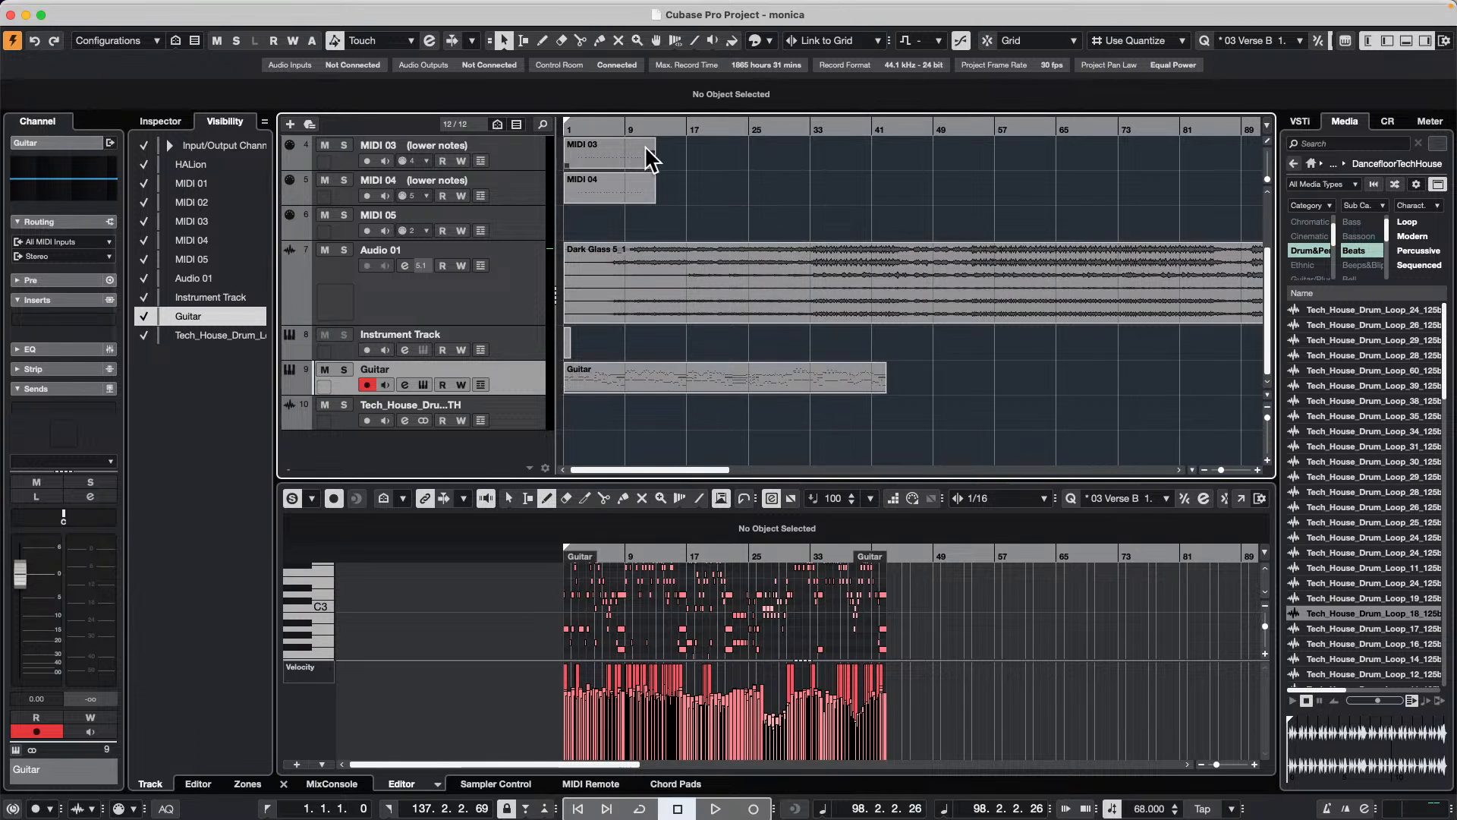
# Step: Select the drum loop event on the new audio track and open its Render in Place settings
pyautogui.moveTo(579, 127); pyautogui.dragTo(586, 94)
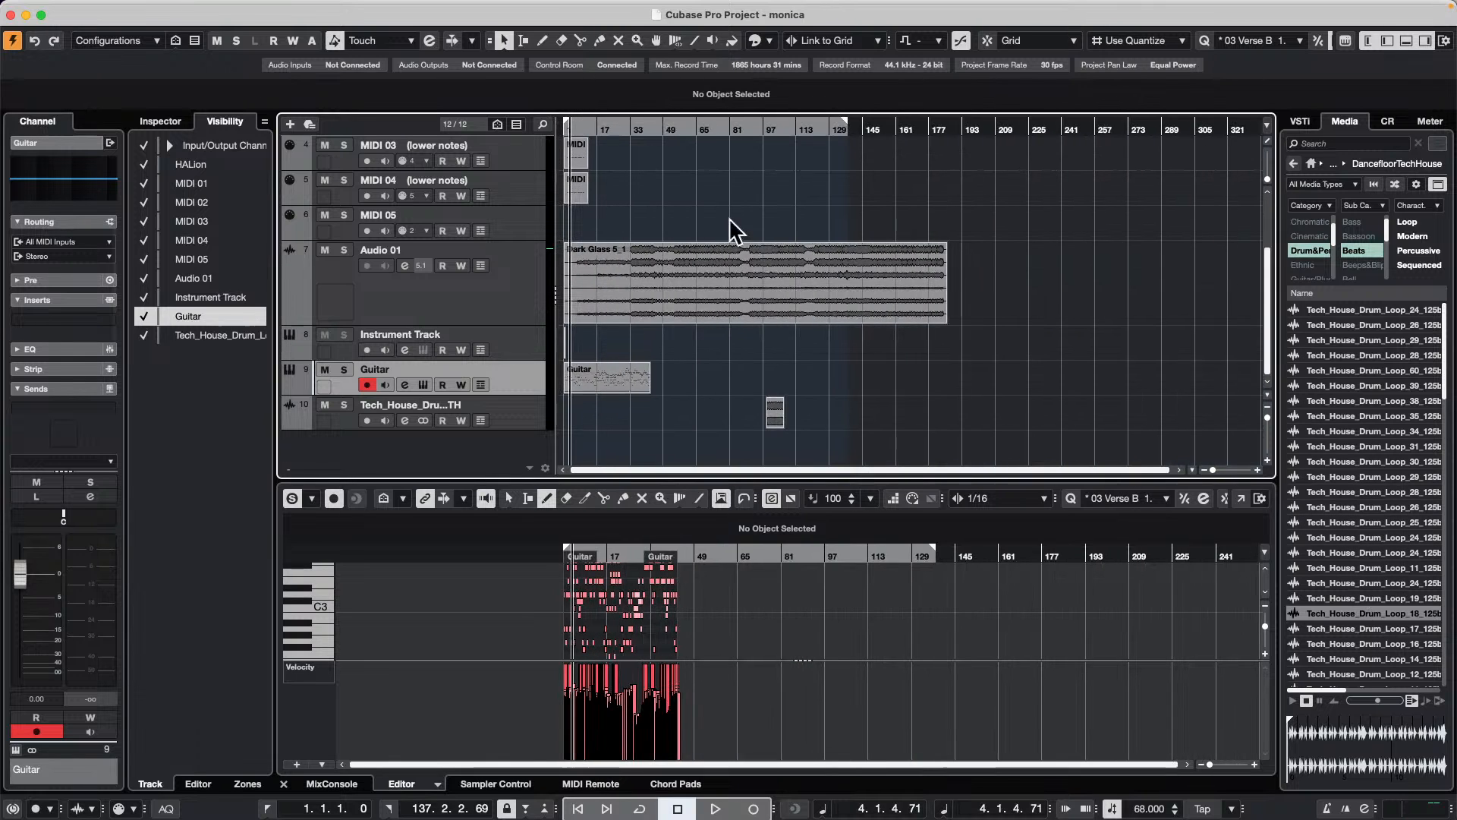
pyautogui.click(777, 416)
pyautogui.moveTo(761, 121); pyautogui.dragTo(763, 189)
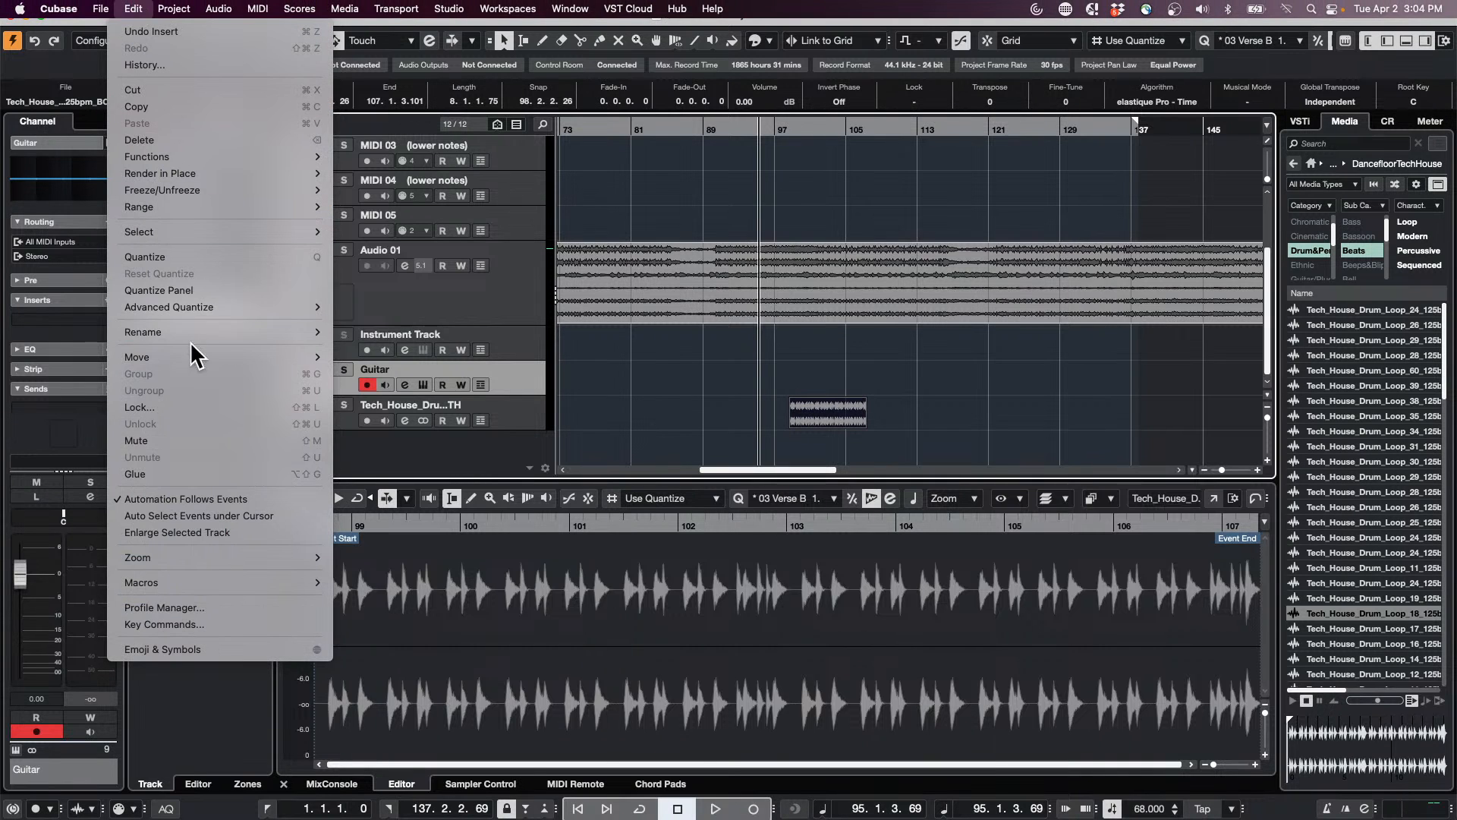
pyautogui.moveTo(143, 172)
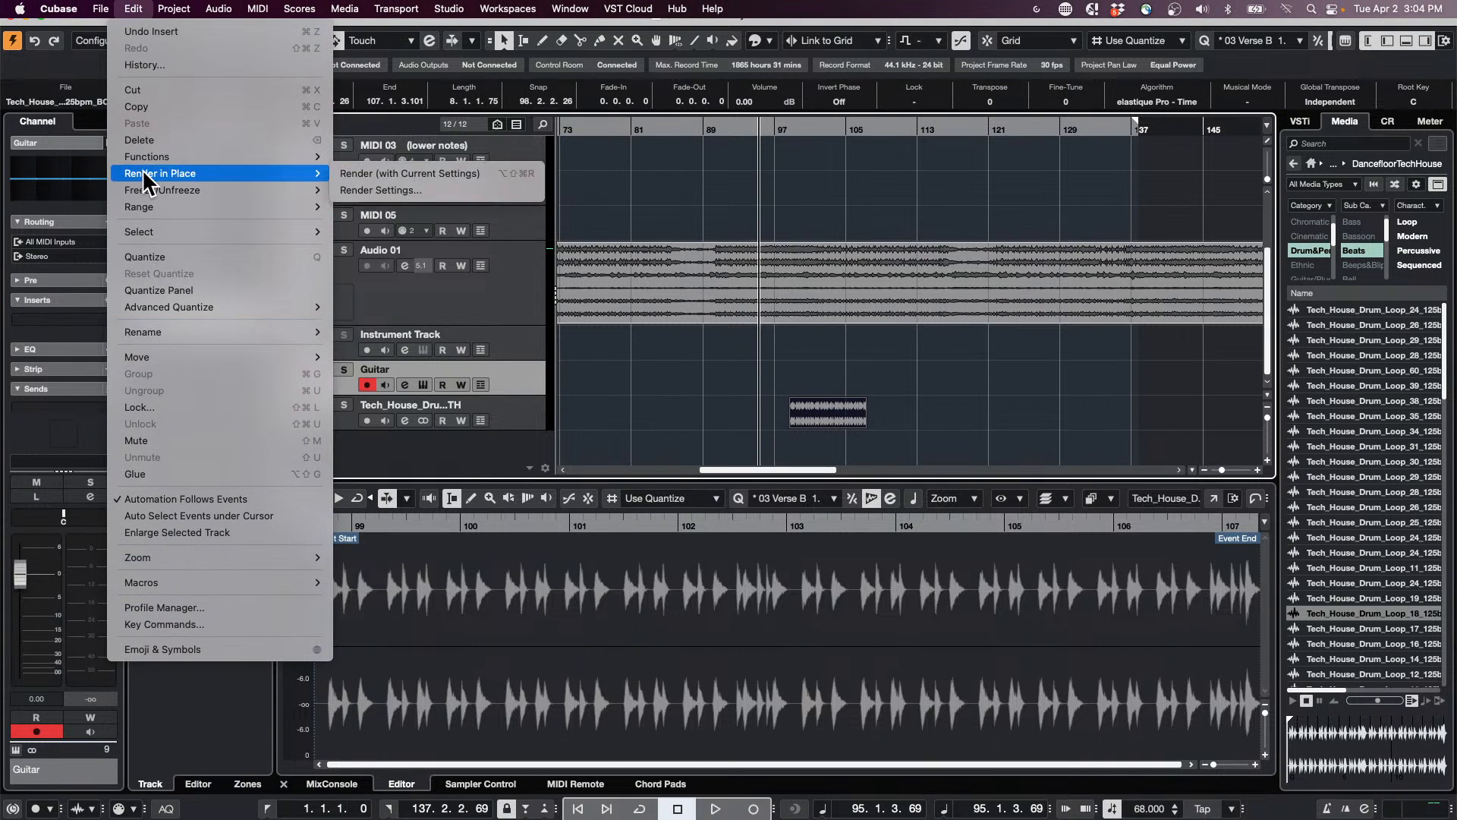
pyautogui.click(417, 189)
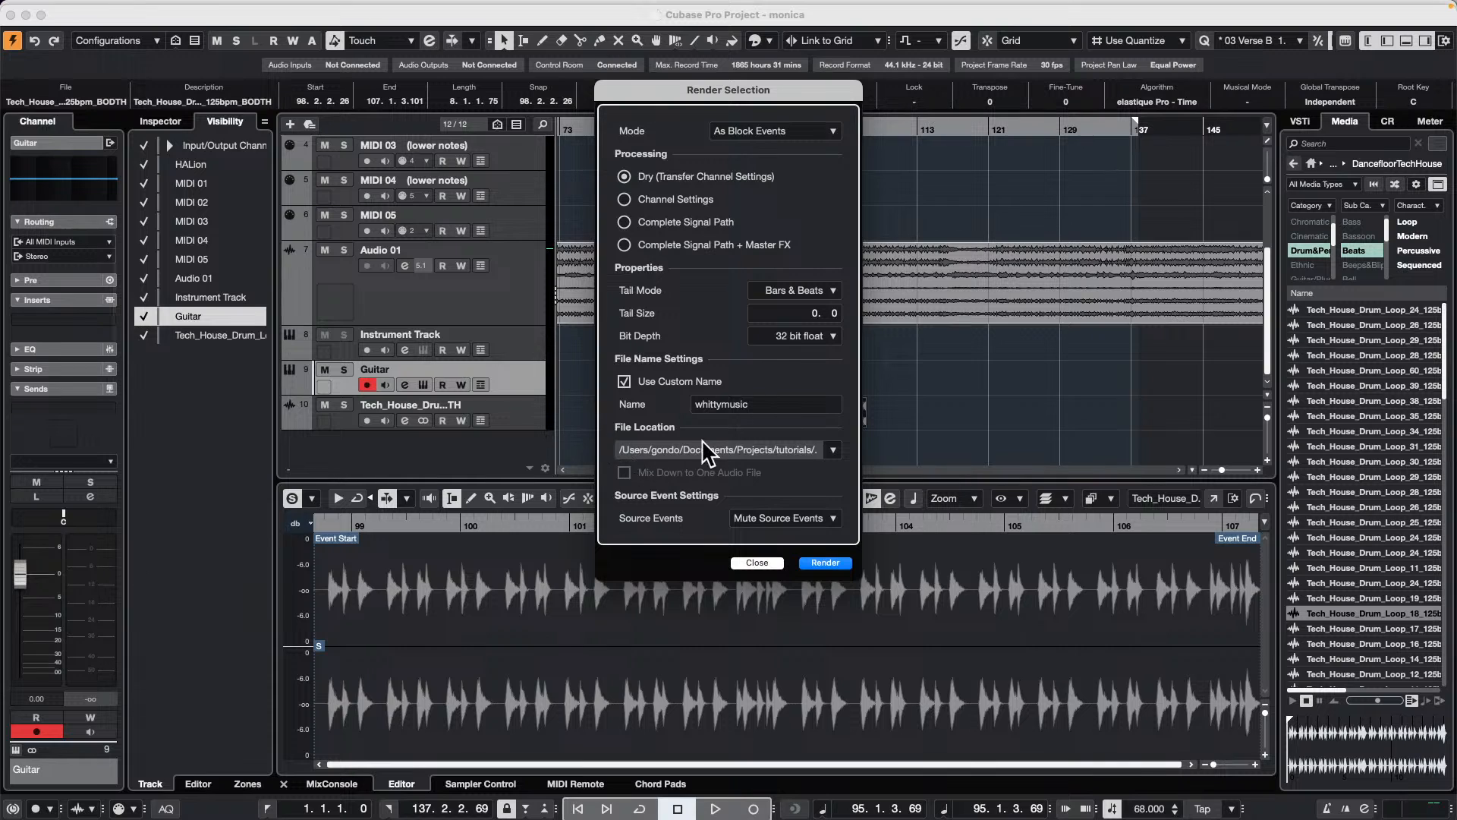
# Step: Set the render file location to a new Desktop folder named "render in place" and render the drum loop event
pyautogui.click(832, 450)
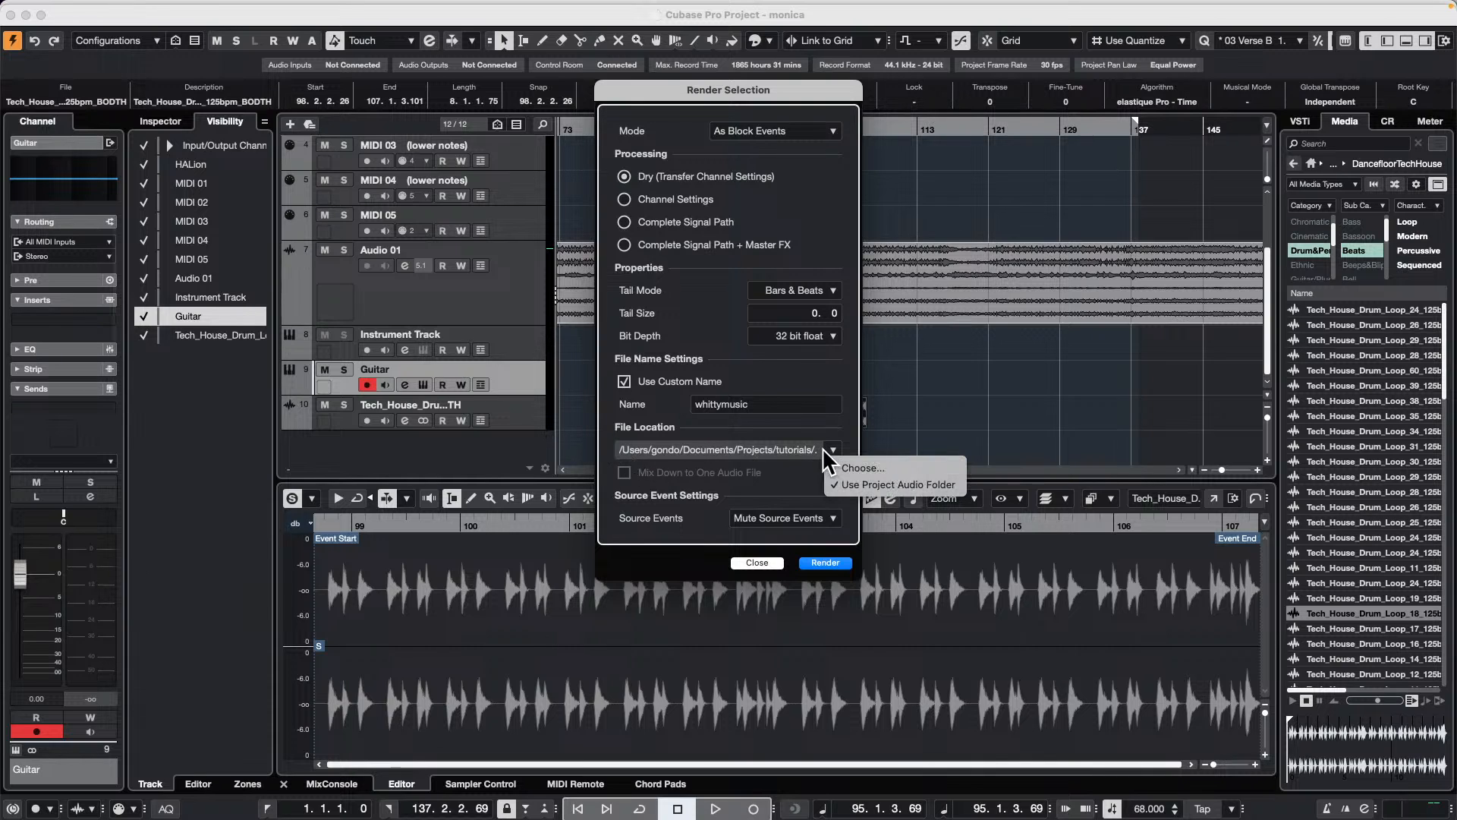
pyautogui.click(887, 466)
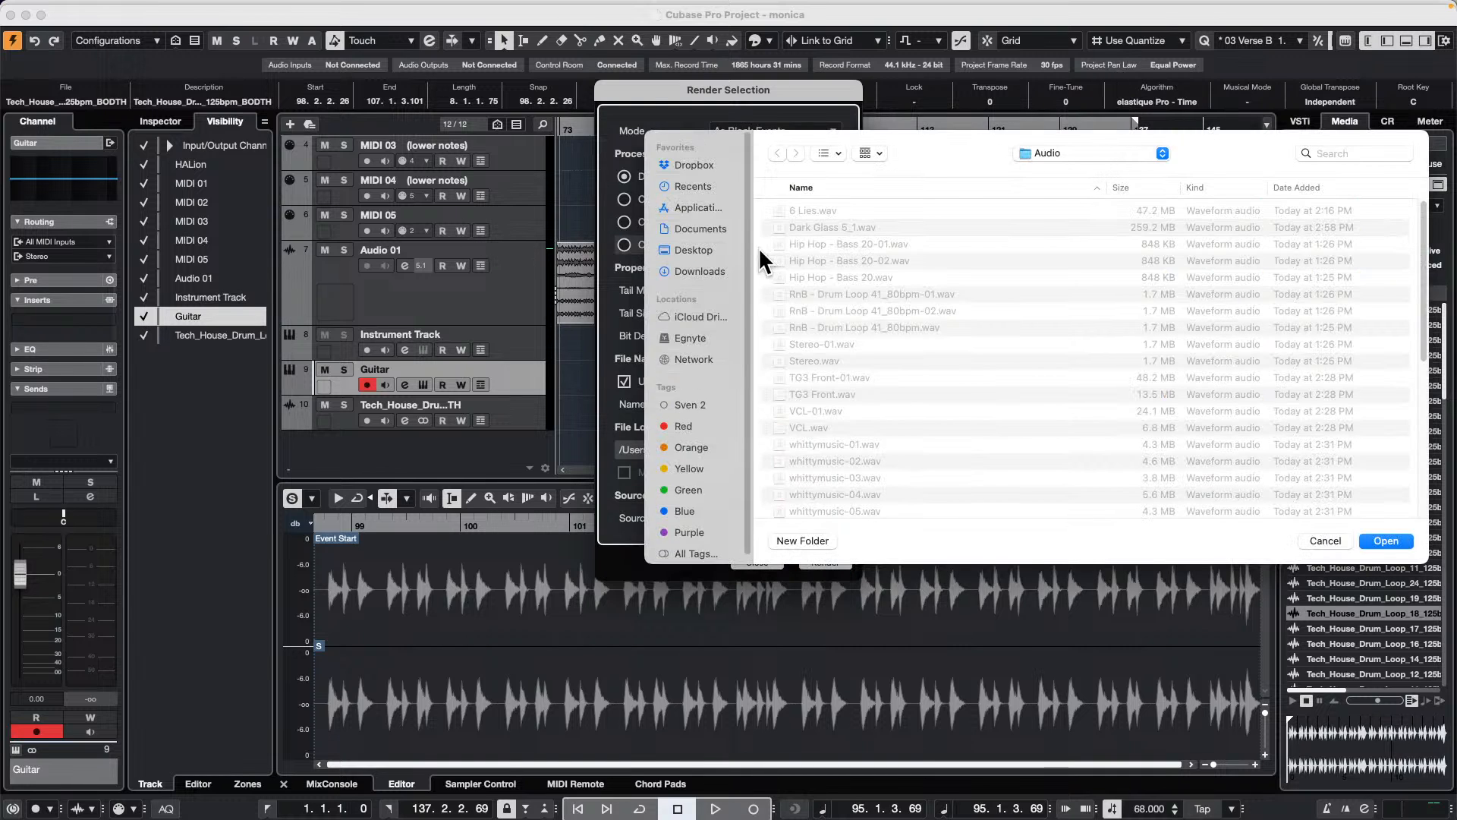
pyautogui.click(703, 251)
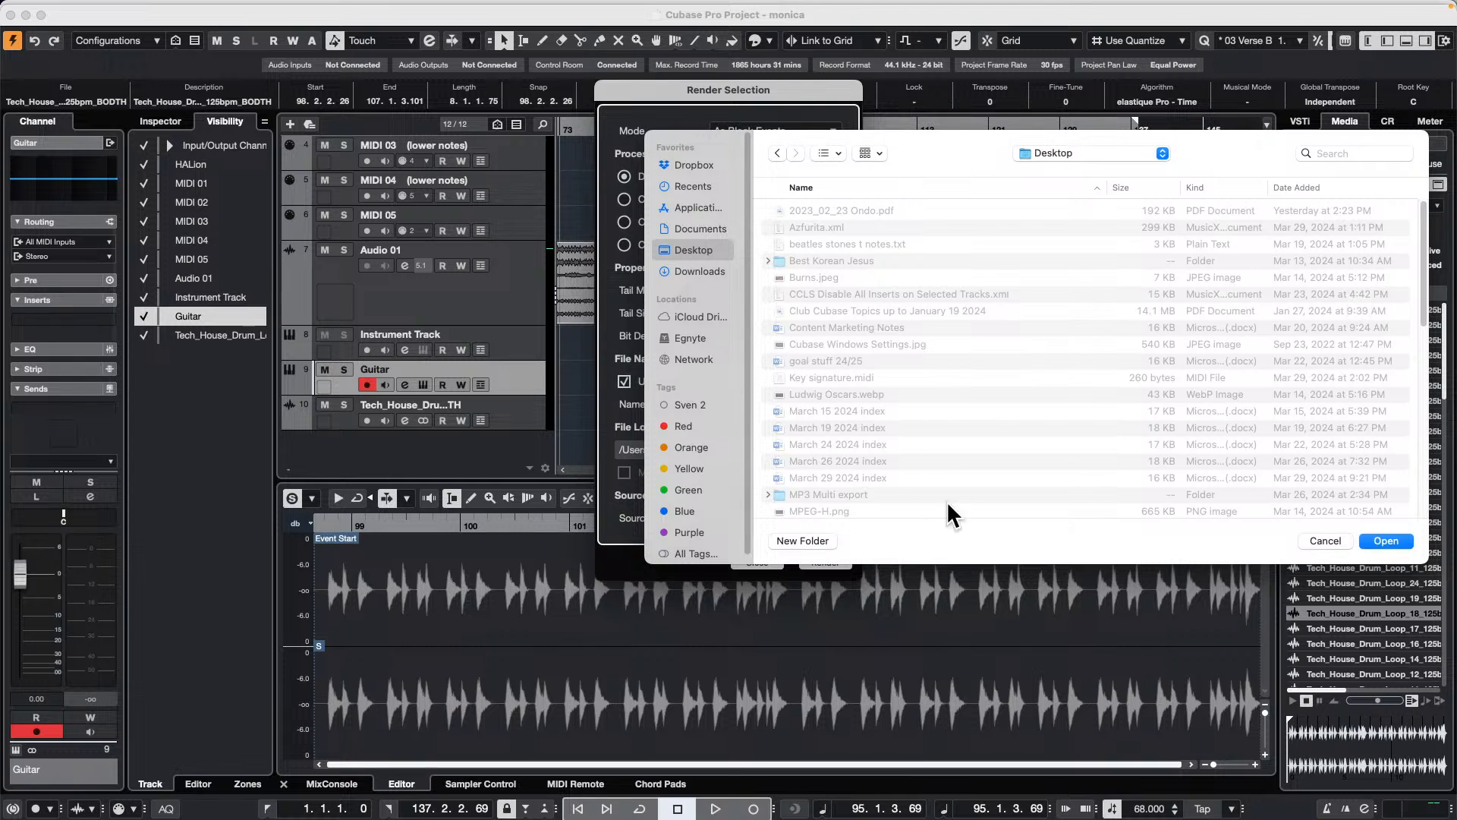
pyautogui.click(822, 545)
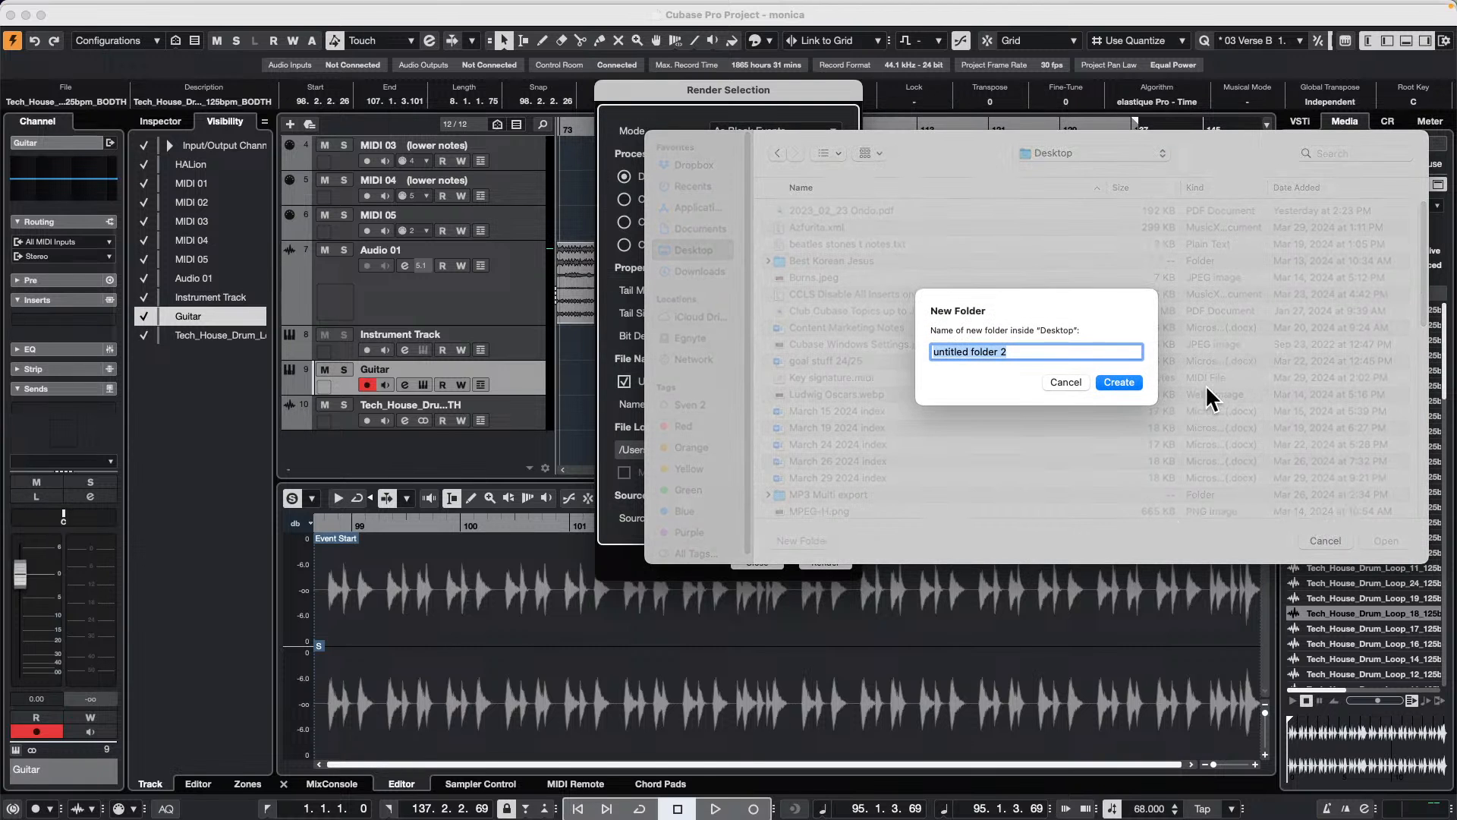
pyautogui.write('render in ;')
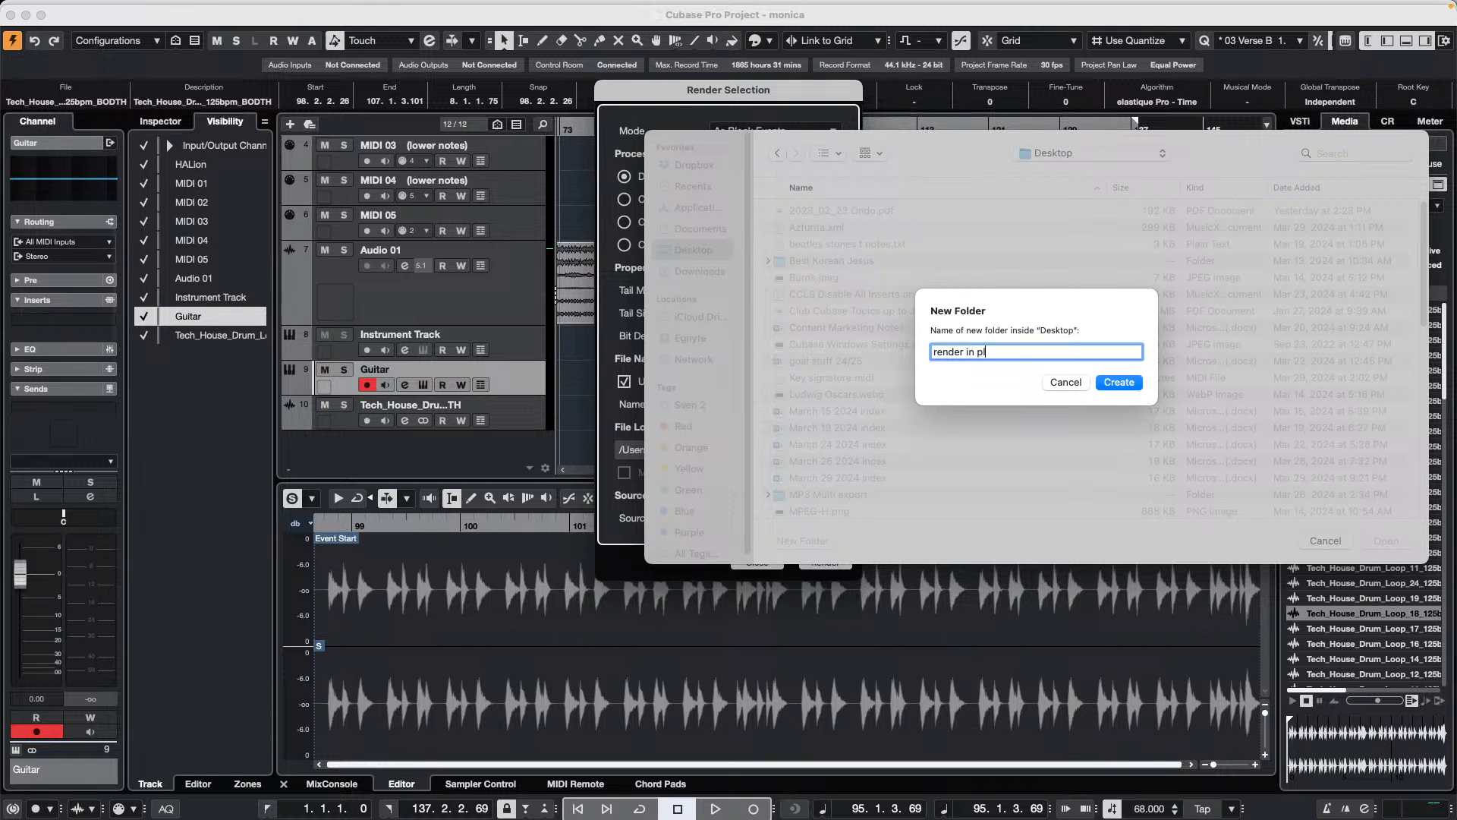
pyautogui.write('lace')
pyautogui.press('Return')
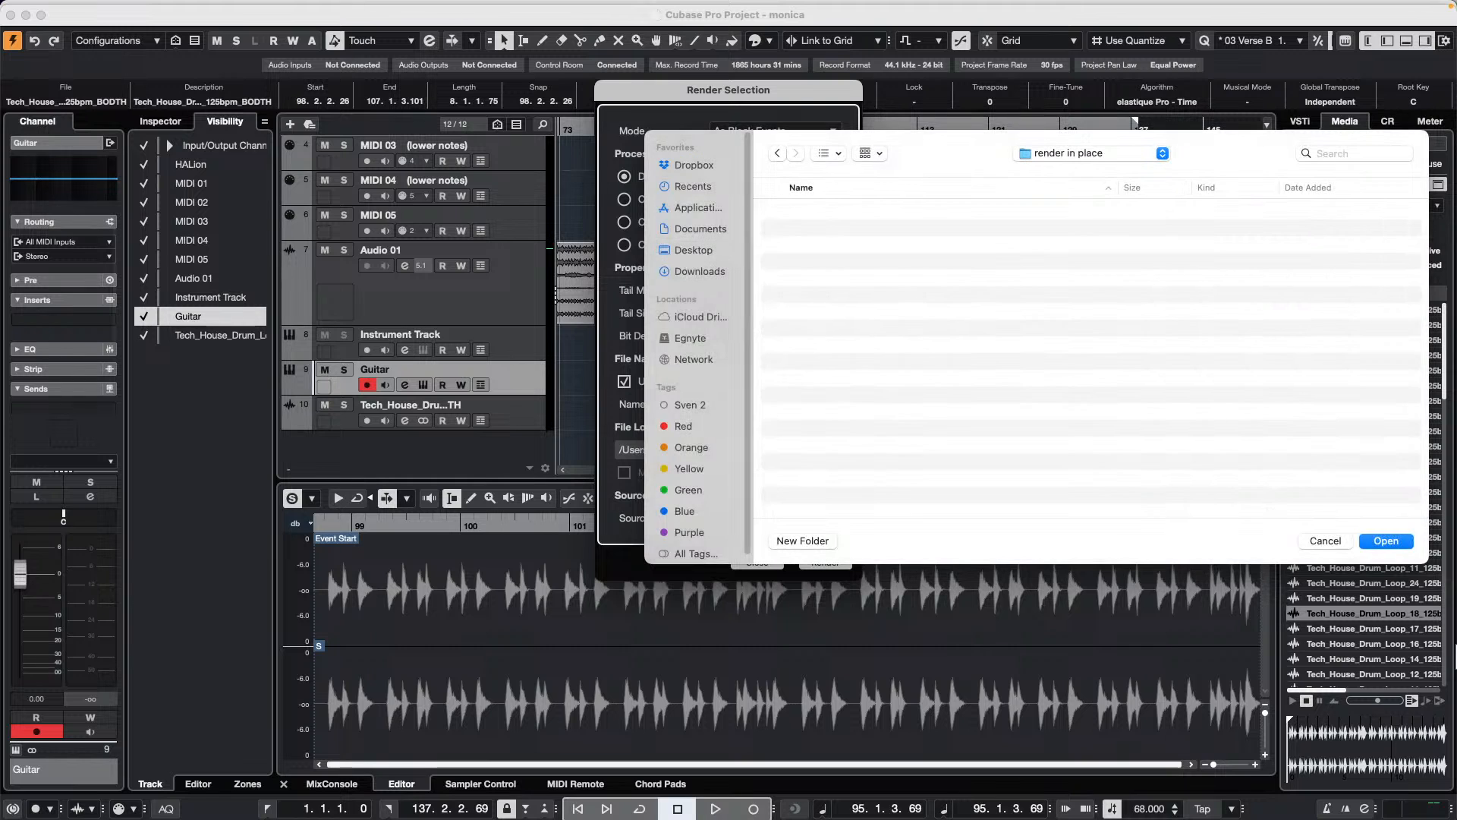
pyautogui.click(1390, 537)
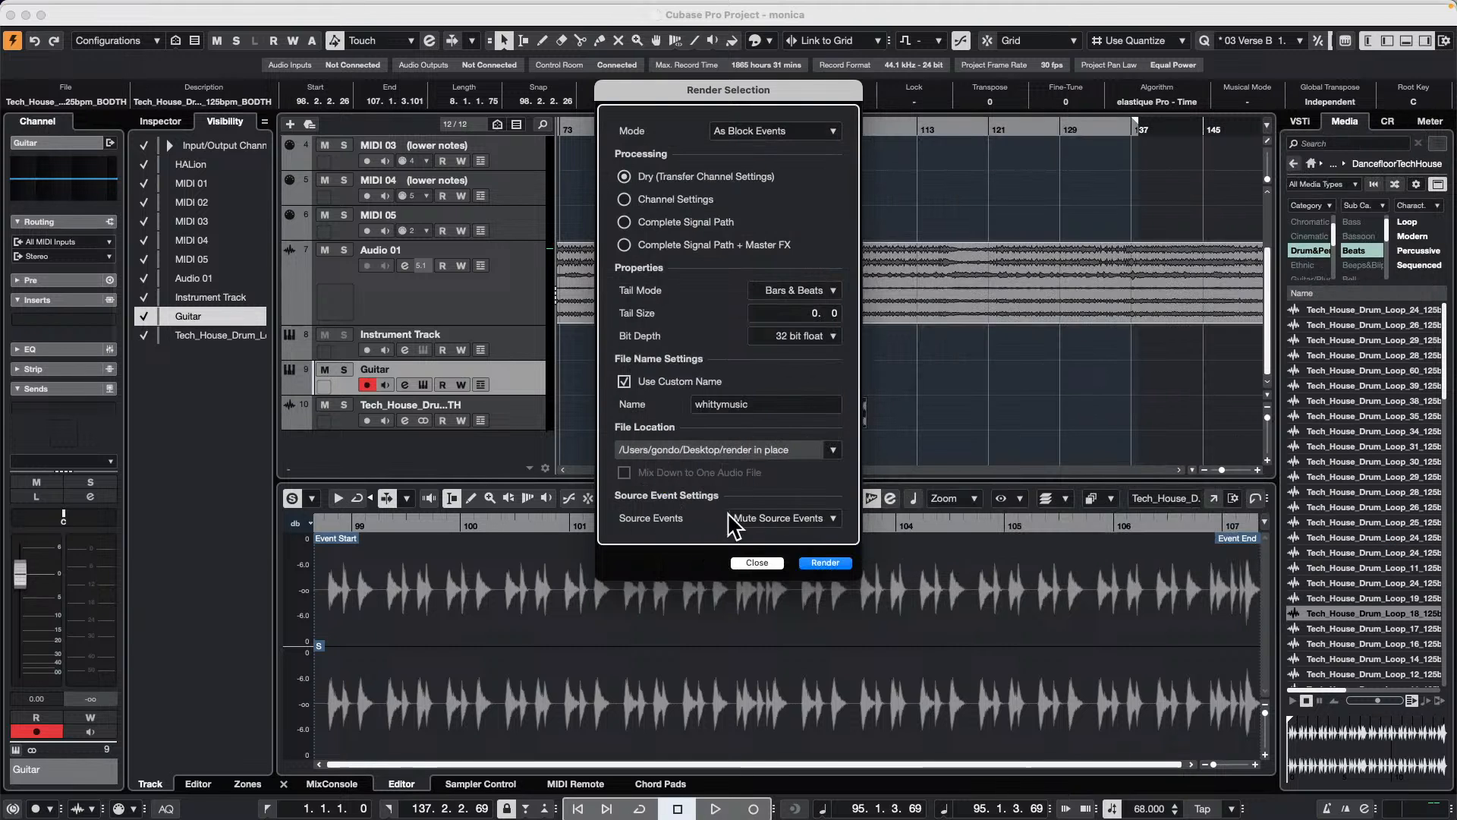
pyautogui.click(824, 564)
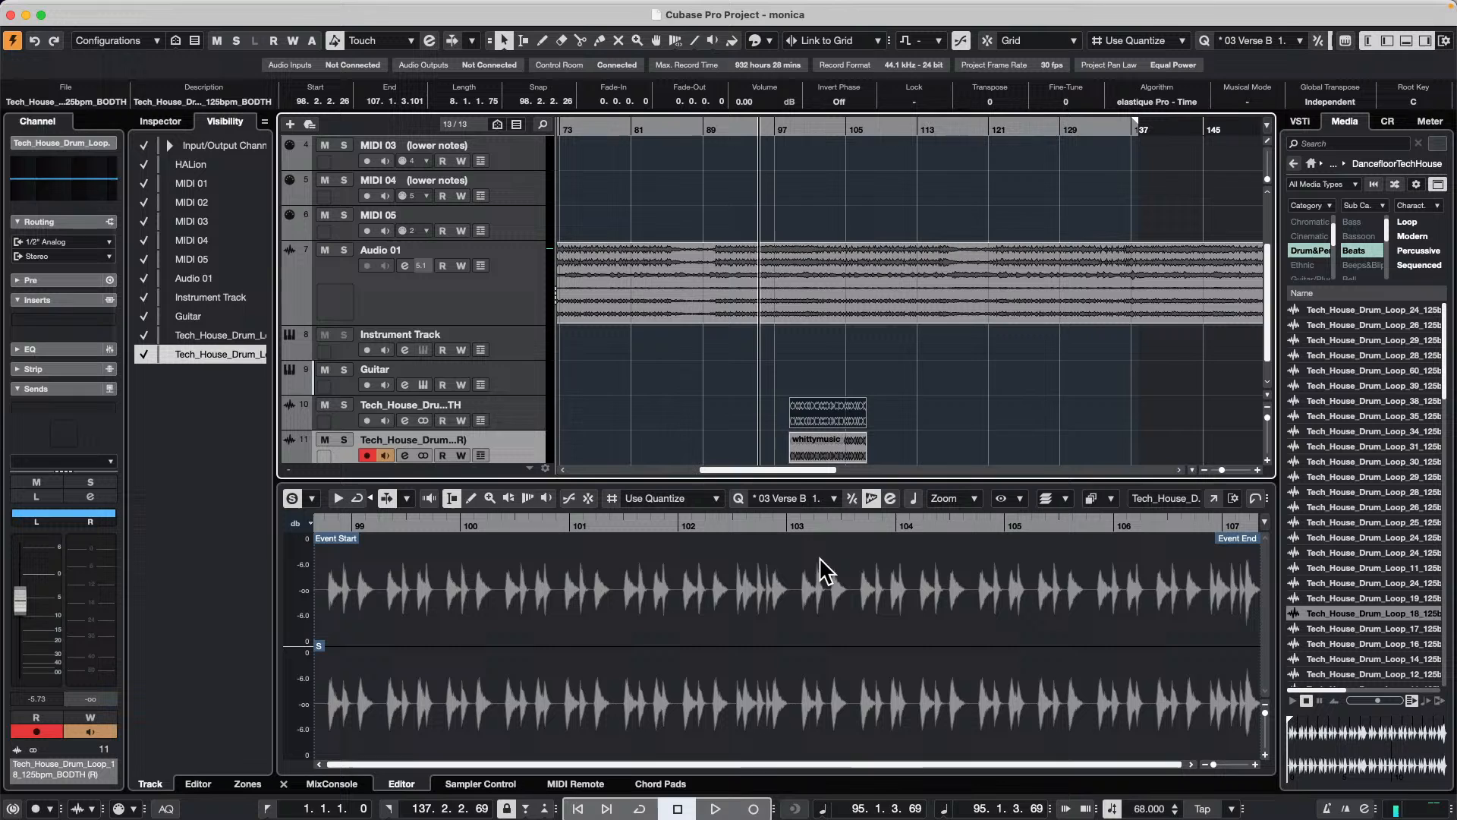
pyautogui.press('super+Tab')
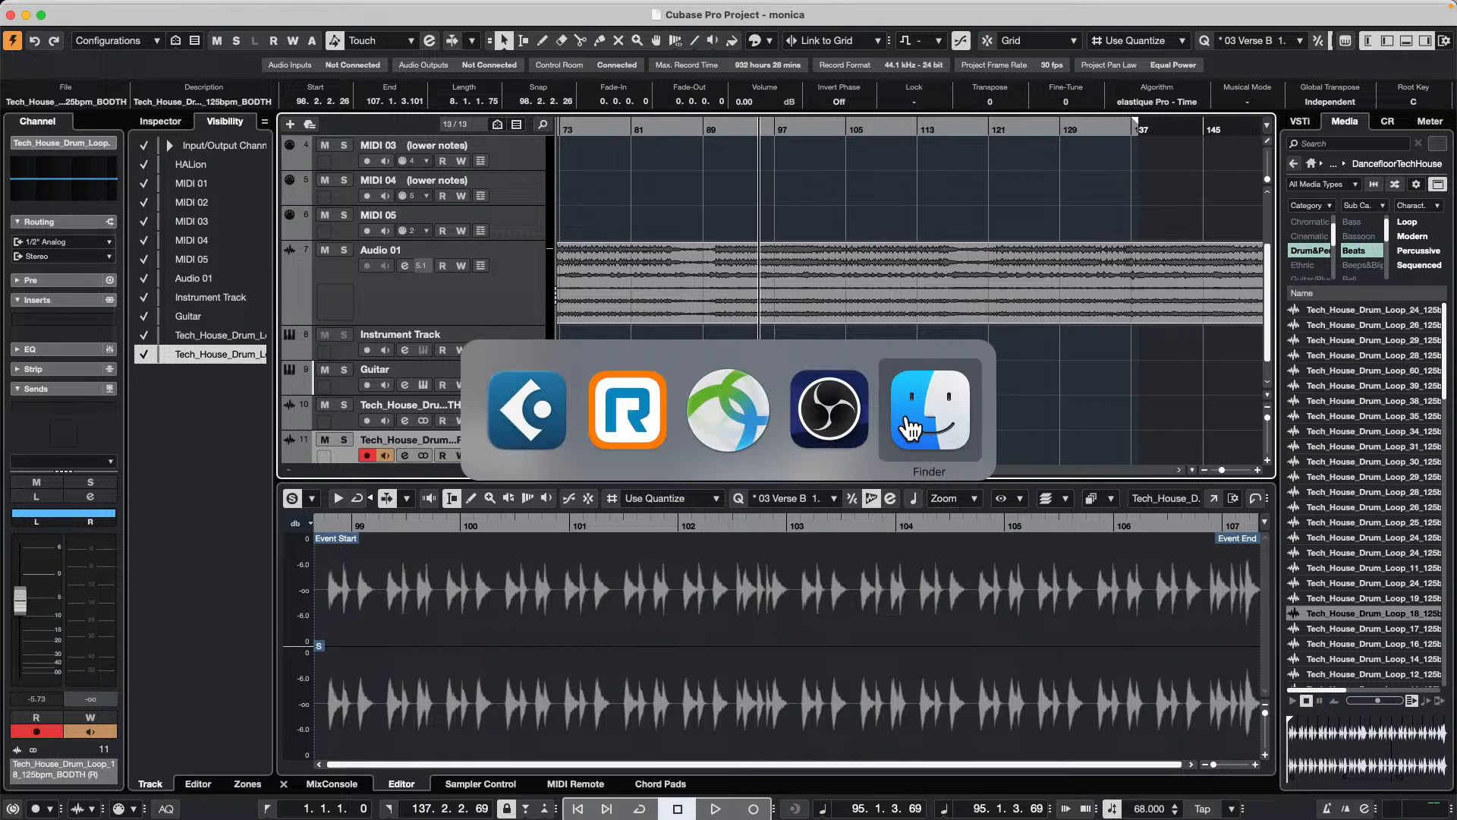
pyautogui.press('super+Tab')
pyautogui.press('super+Tab')
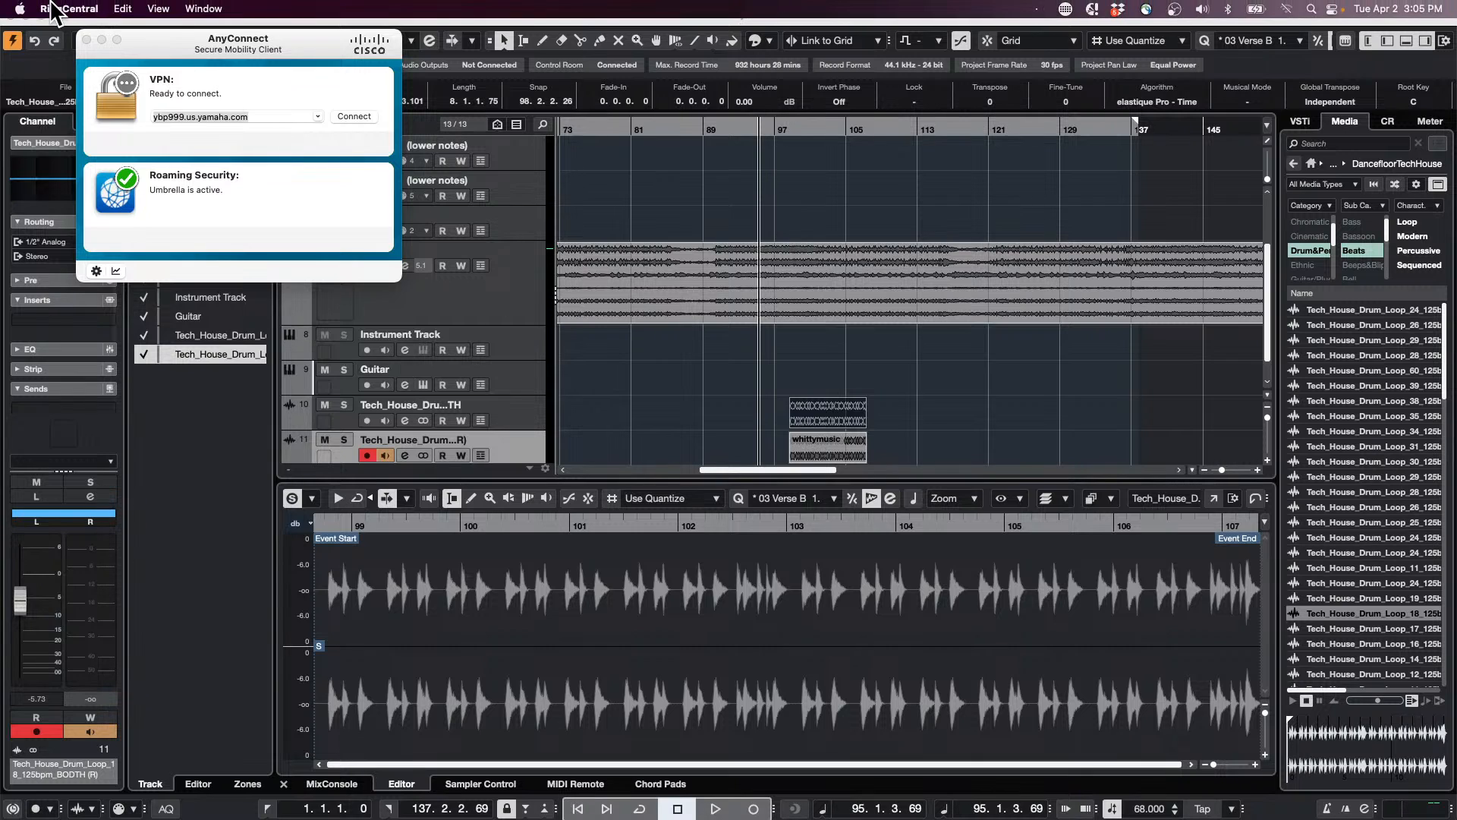
pyautogui.click(68, 9)
pyautogui.click(92, 161)
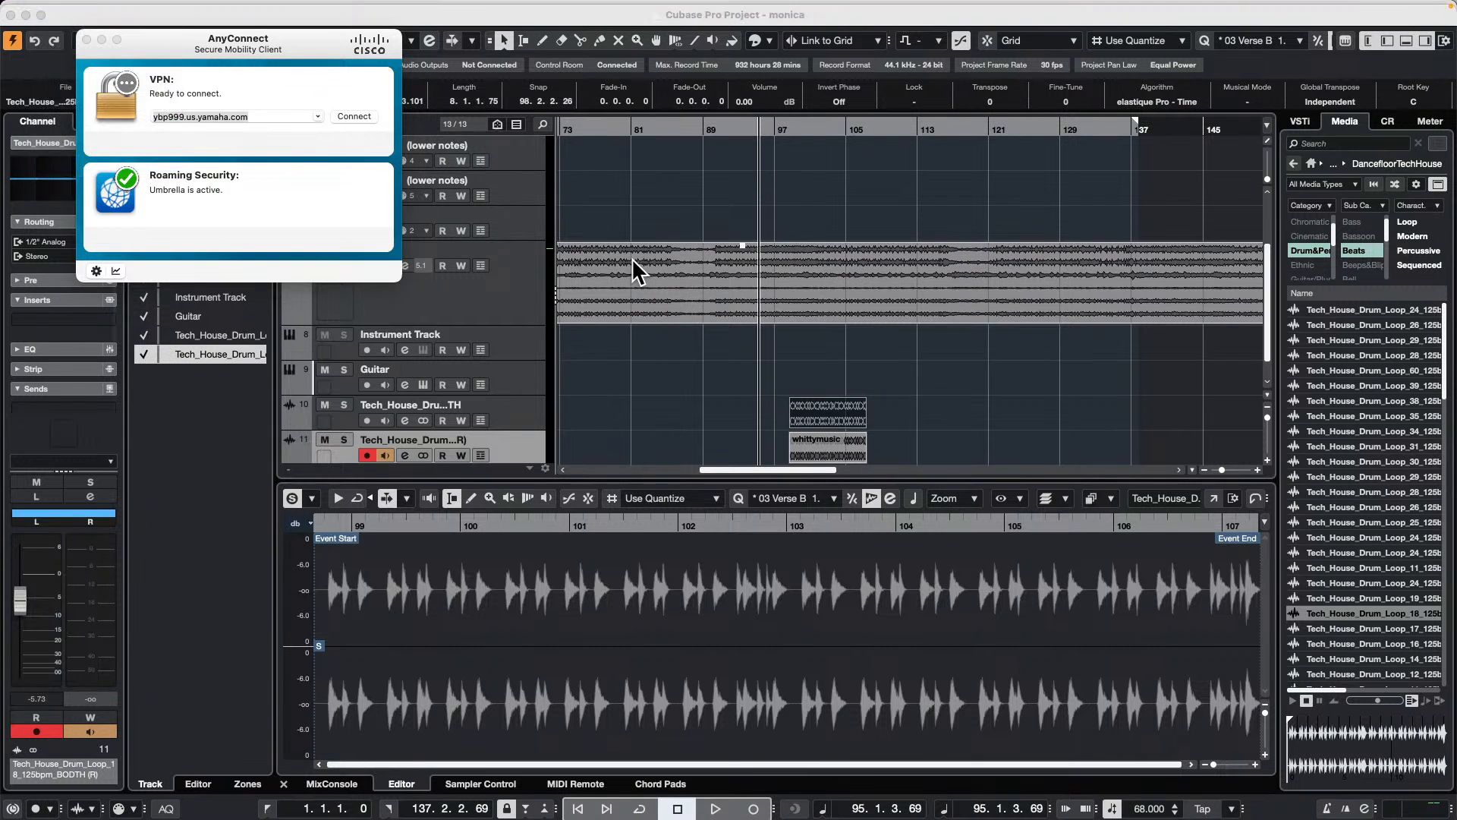
pyautogui.press('super+Tab')
pyautogui.press('super+Tab')
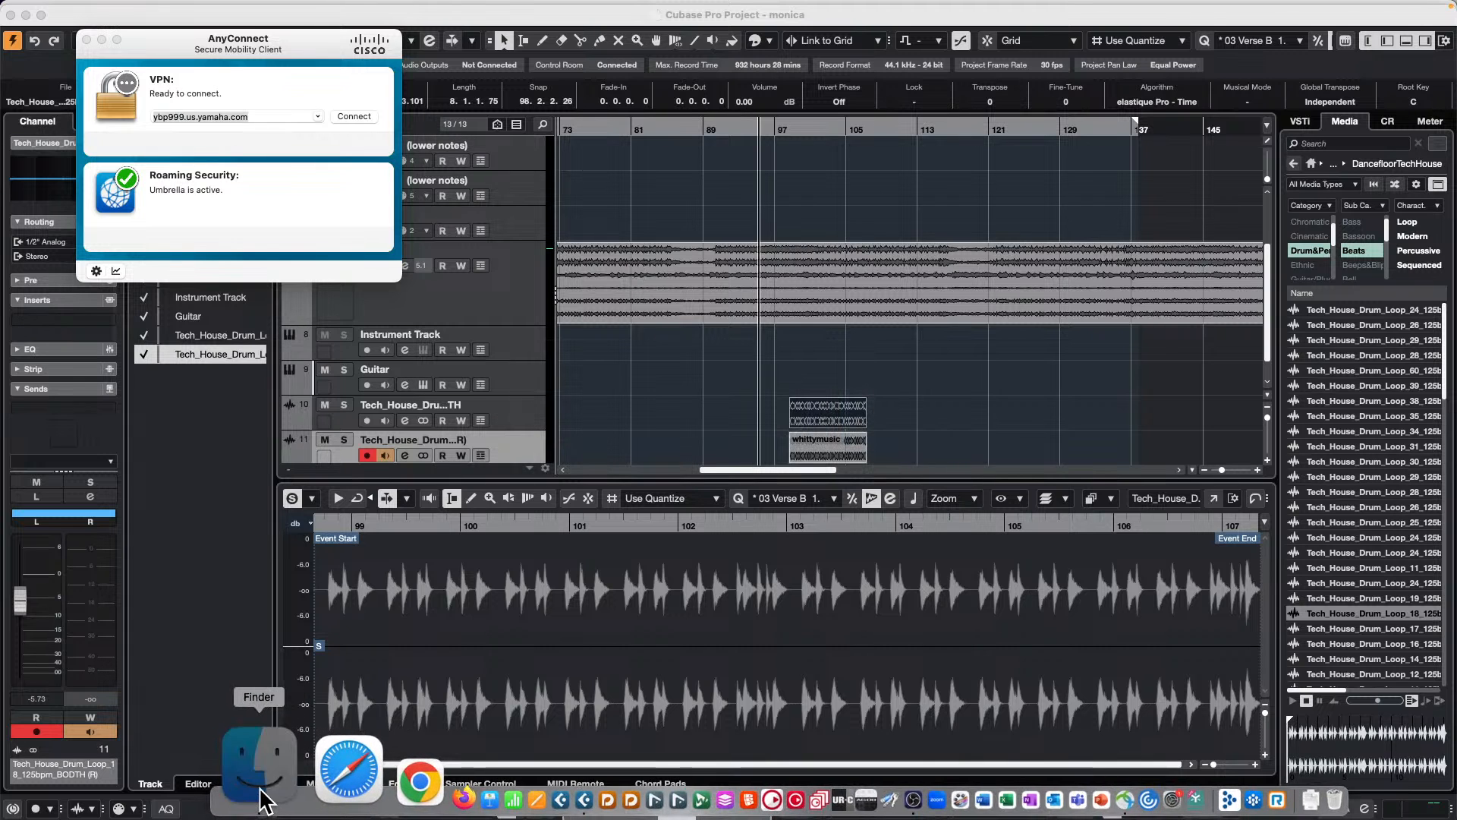
# Step: Switch to Finder and open the "render in place" folder on the Desktop to check for the rendered file
pyautogui.click(261, 789)
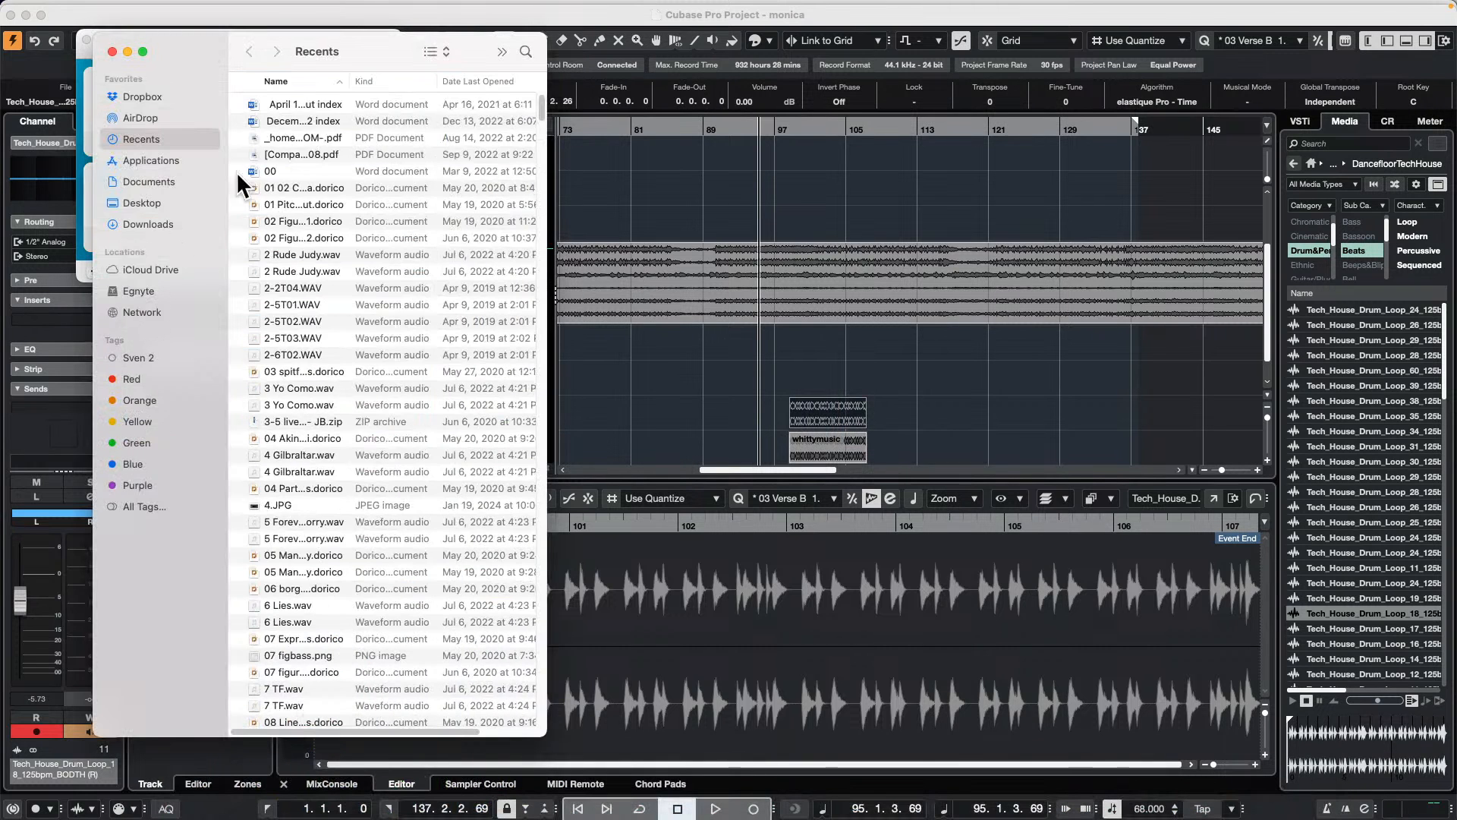
pyautogui.click(151, 203)
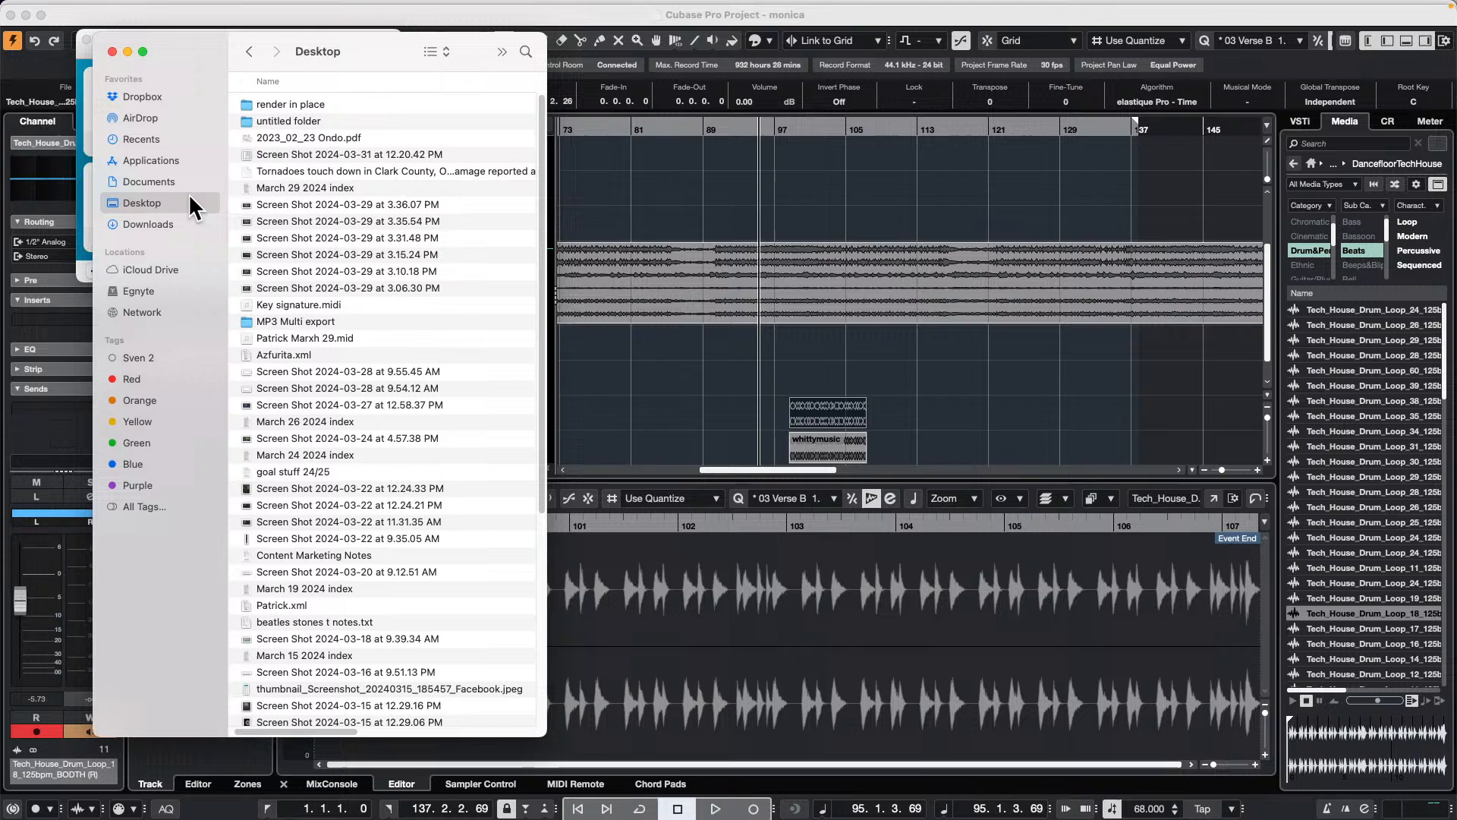
pyautogui.click(314, 103)
pyautogui.doubleClick(314, 103)
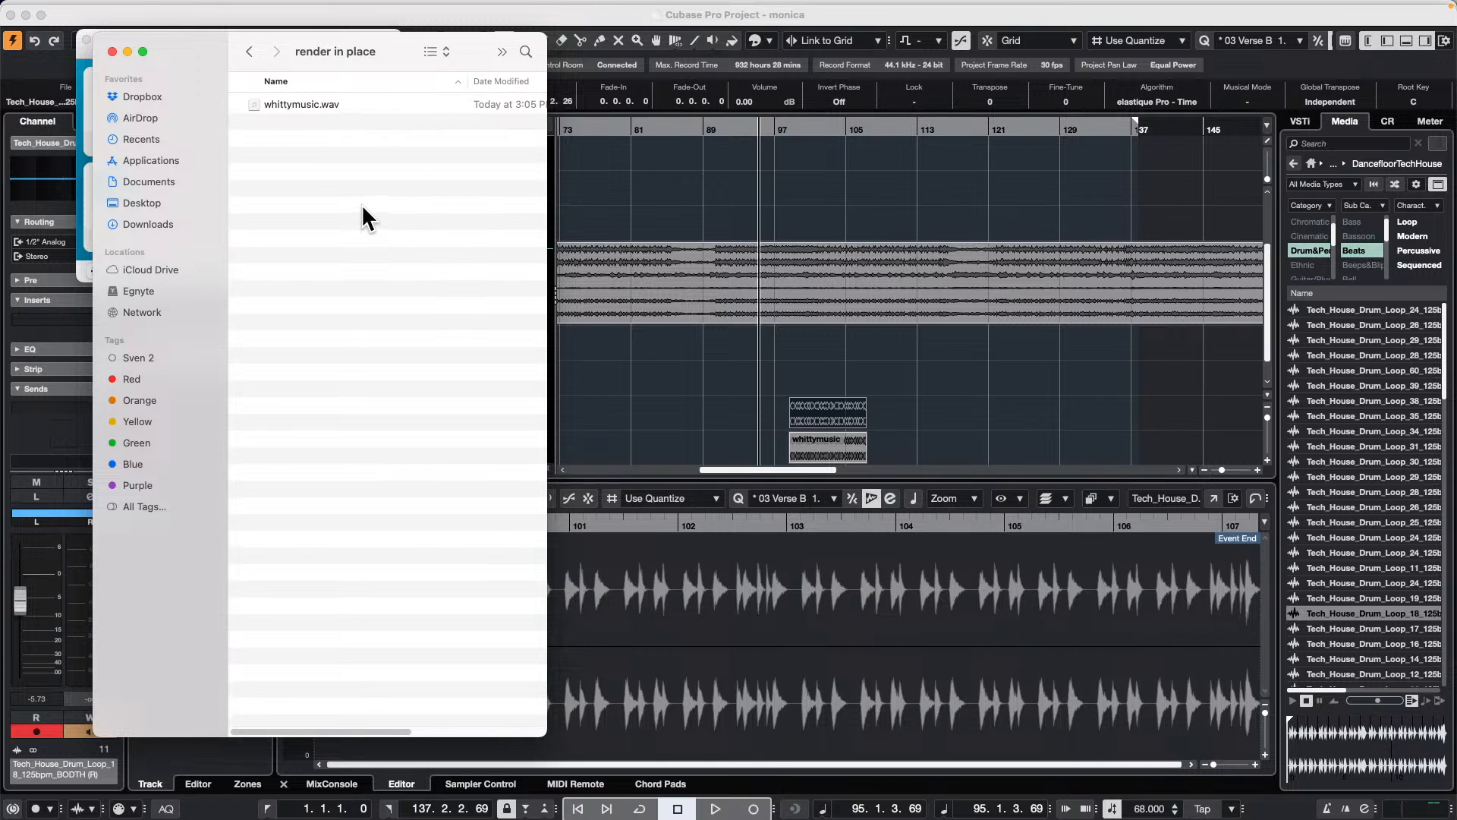
# Step: Switch back to Cubase, select the rendered whittymusic event, and review the Render in Place settings without rendering
pyautogui.press('super+Tab')
pyautogui.press('super+Tab')
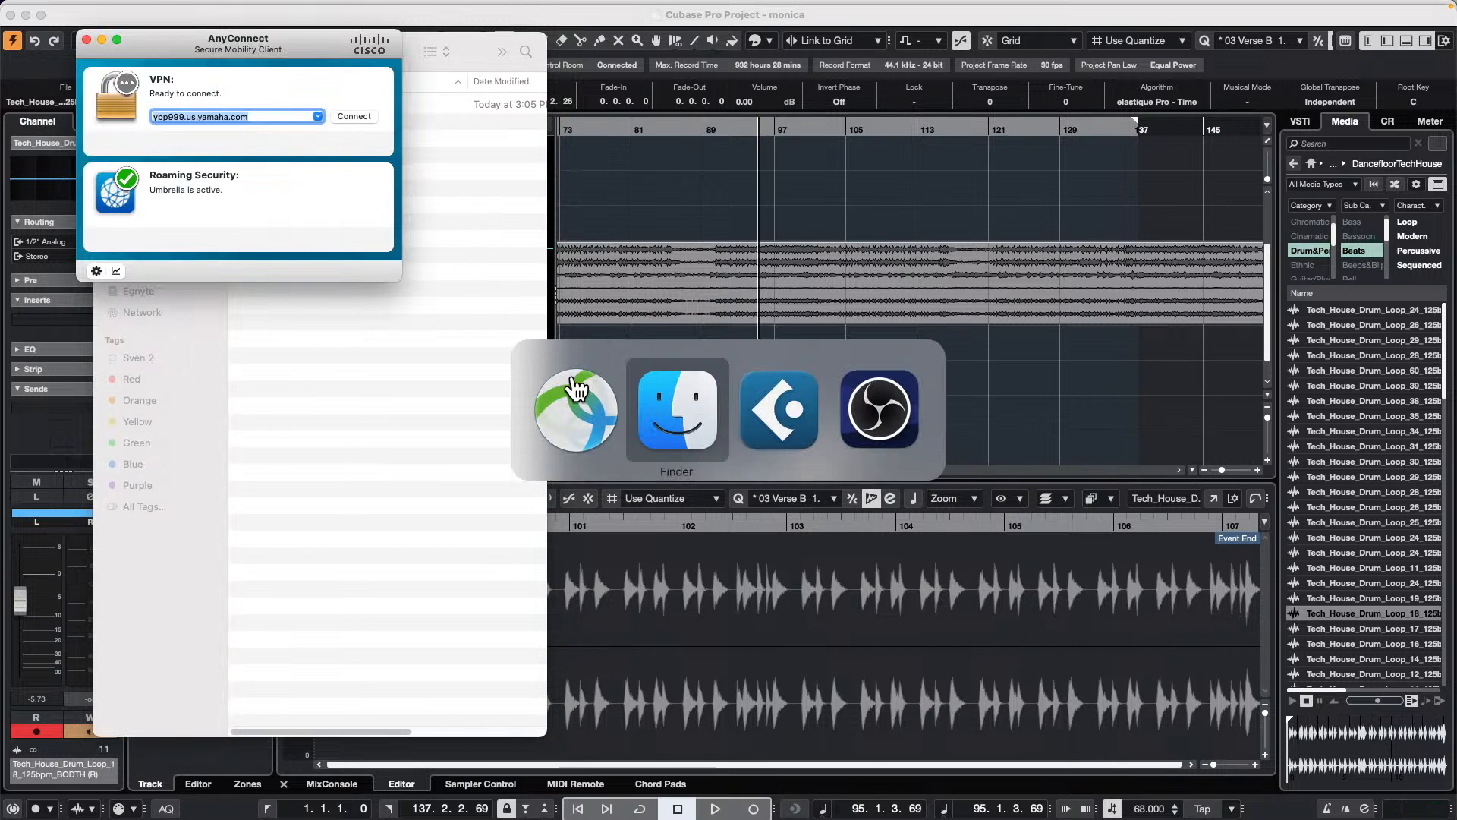
pyautogui.press('super+Tab')
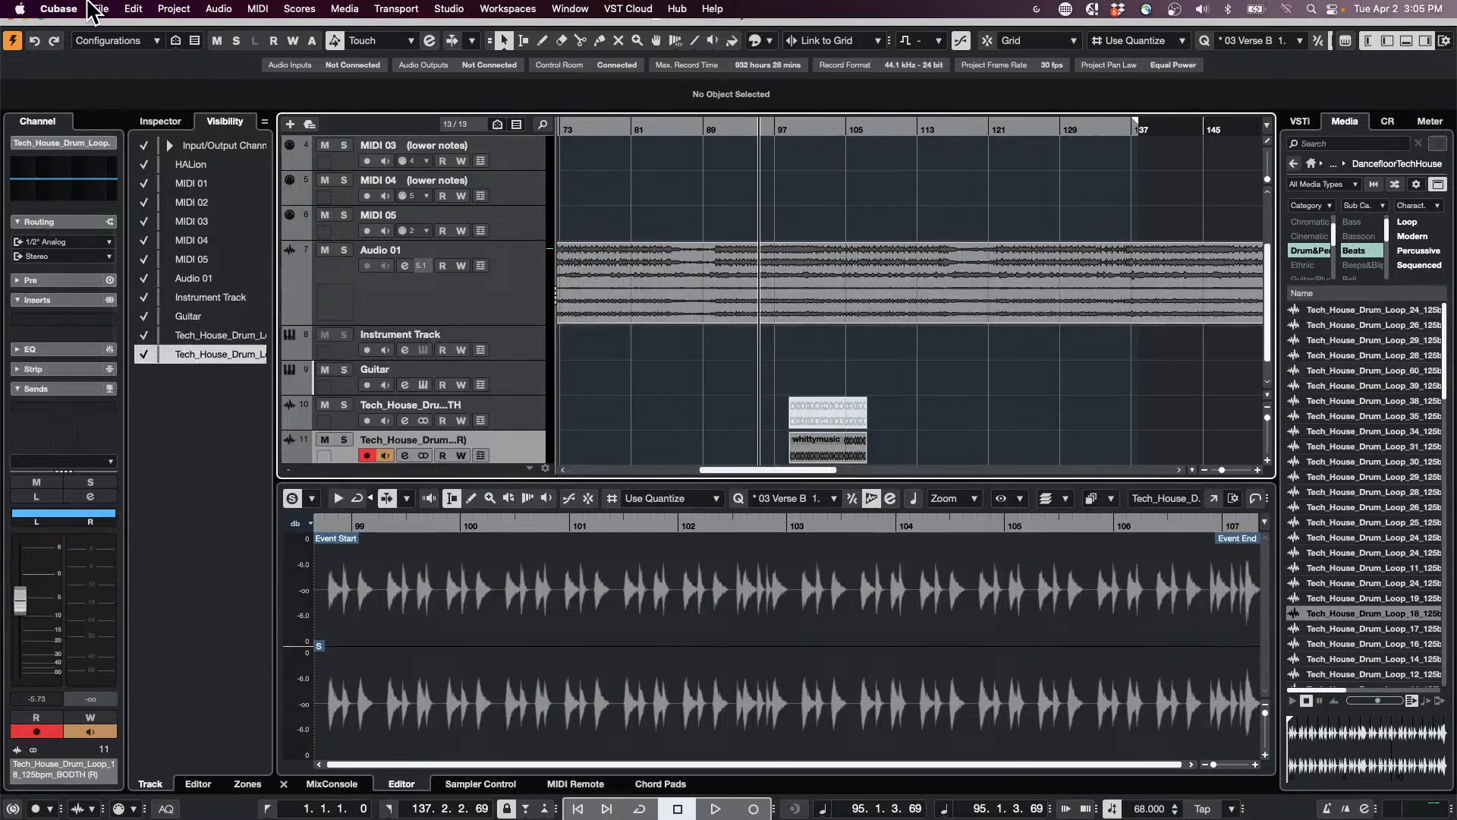
pyautogui.click(135, 9)
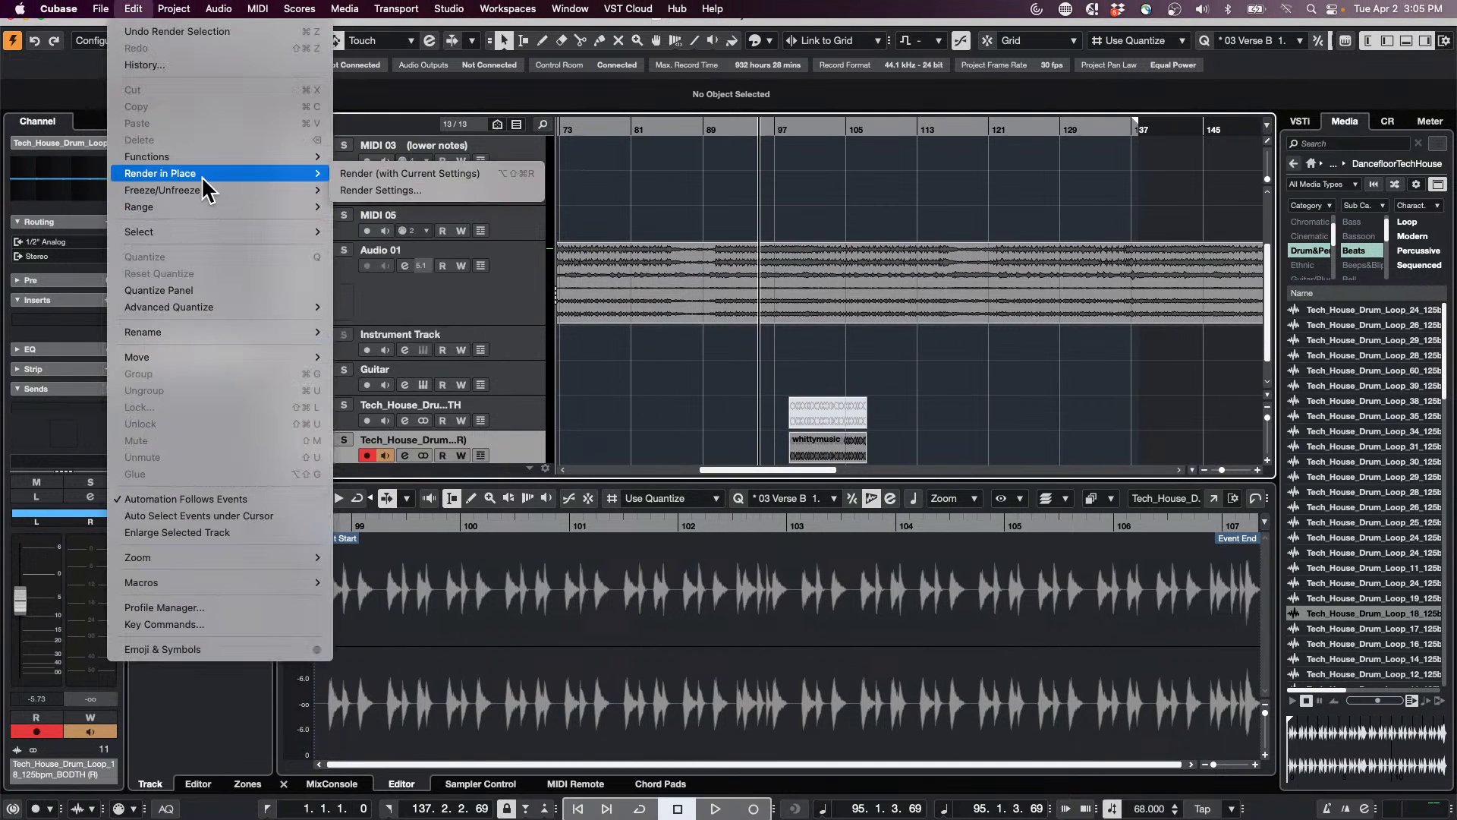
pyautogui.click(804, 451)
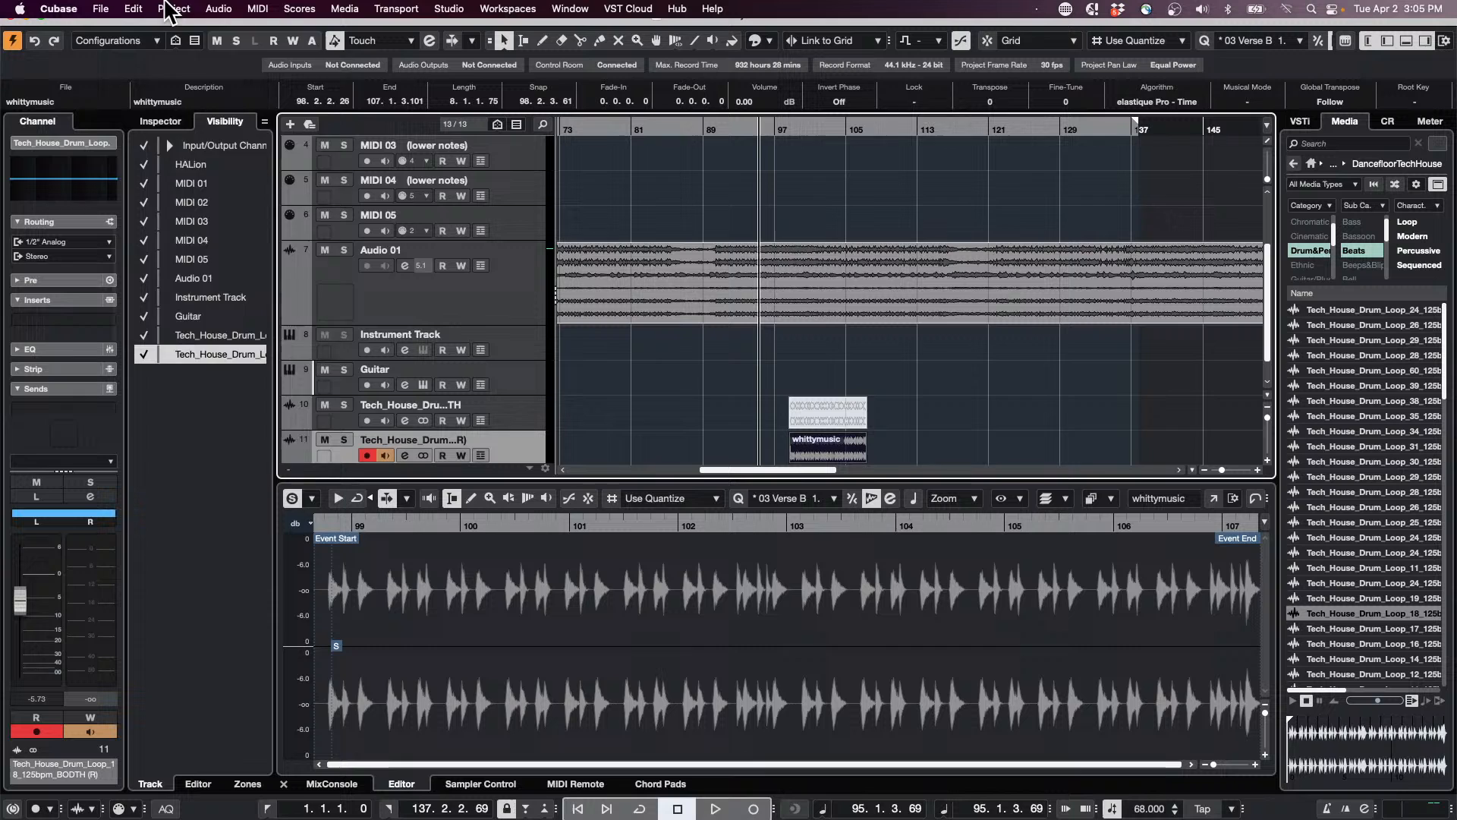
pyautogui.click(174, 9)
pyautogui.moveTo(133, 9)
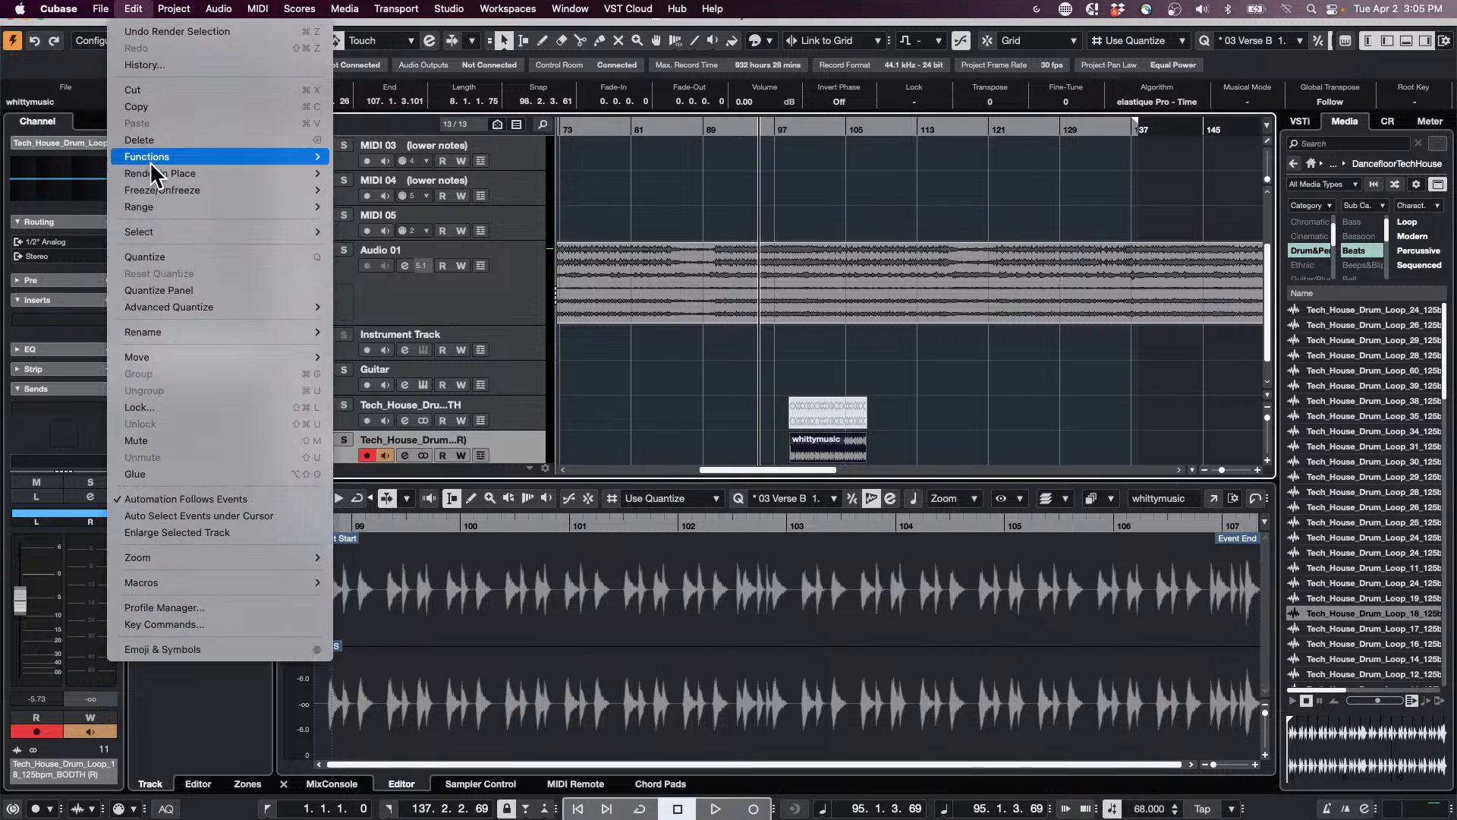
pyautogui.moveTo(319, 173)
pyautogui.click(380, 190)
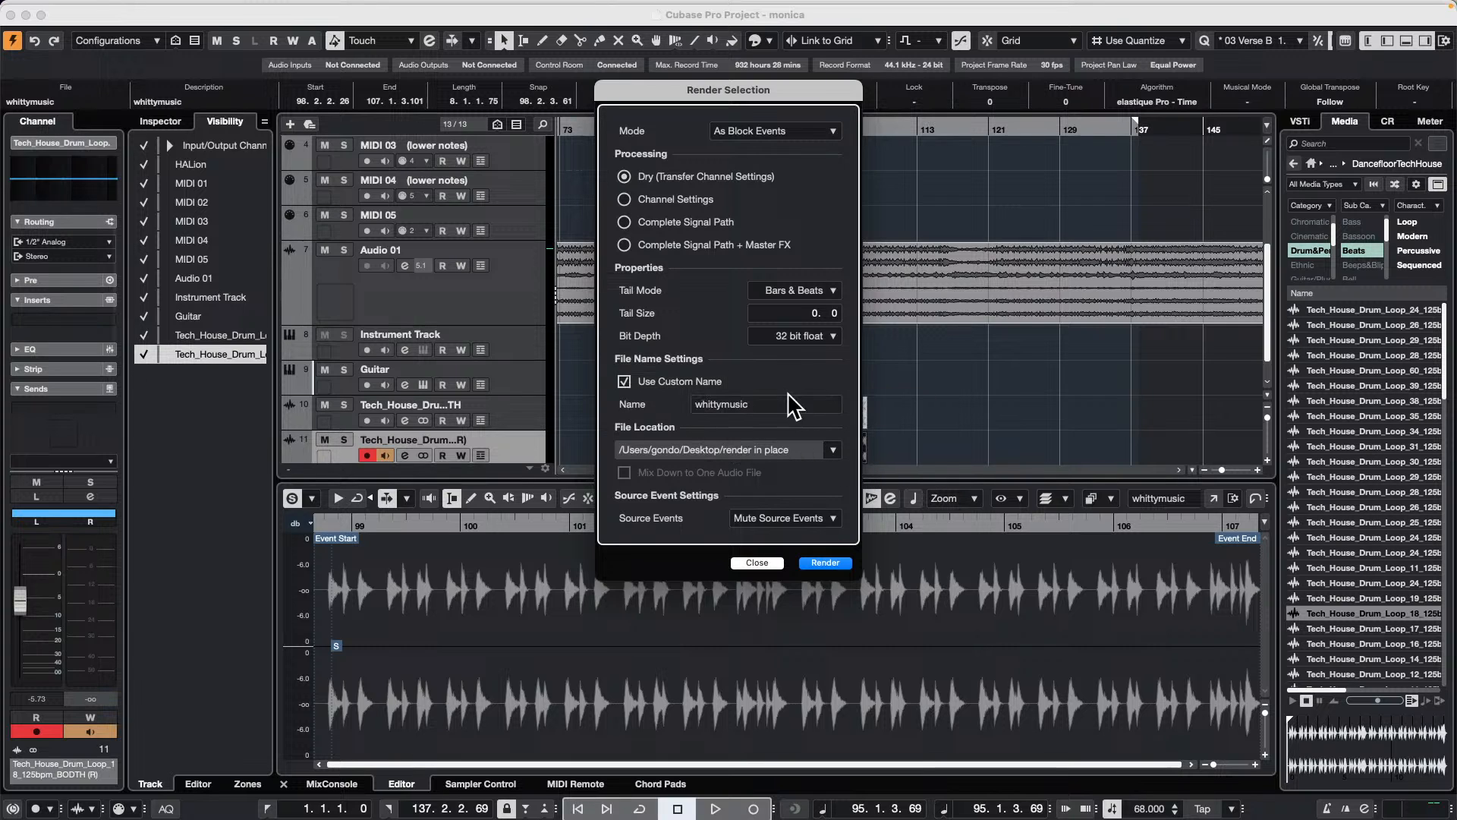
pyautogui.click(757, 563)
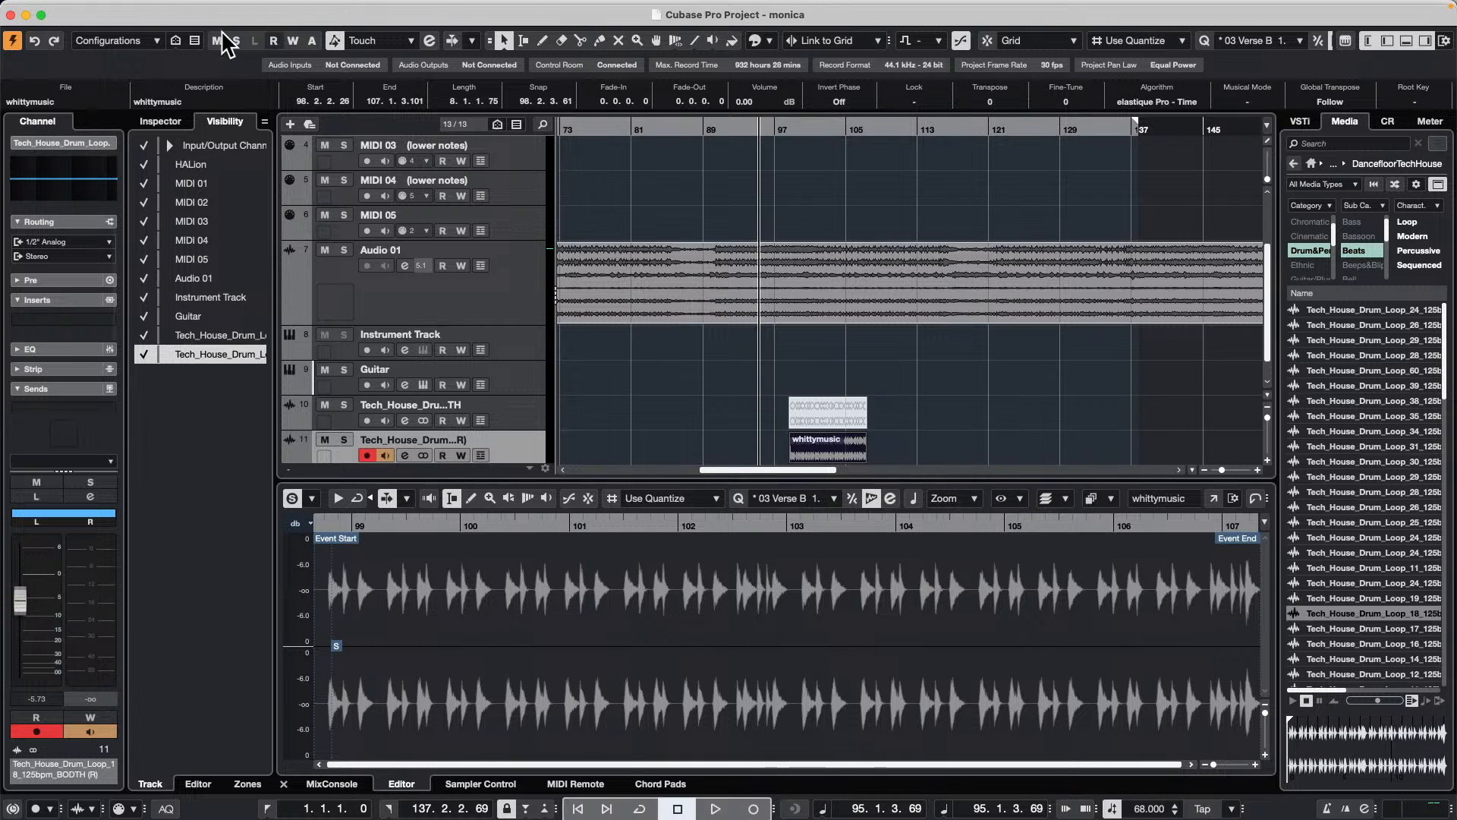
# Step: Open the recent project "Amos Moses - GO.cpr" and show its full arrangement
pyautogui.click(101, 9)
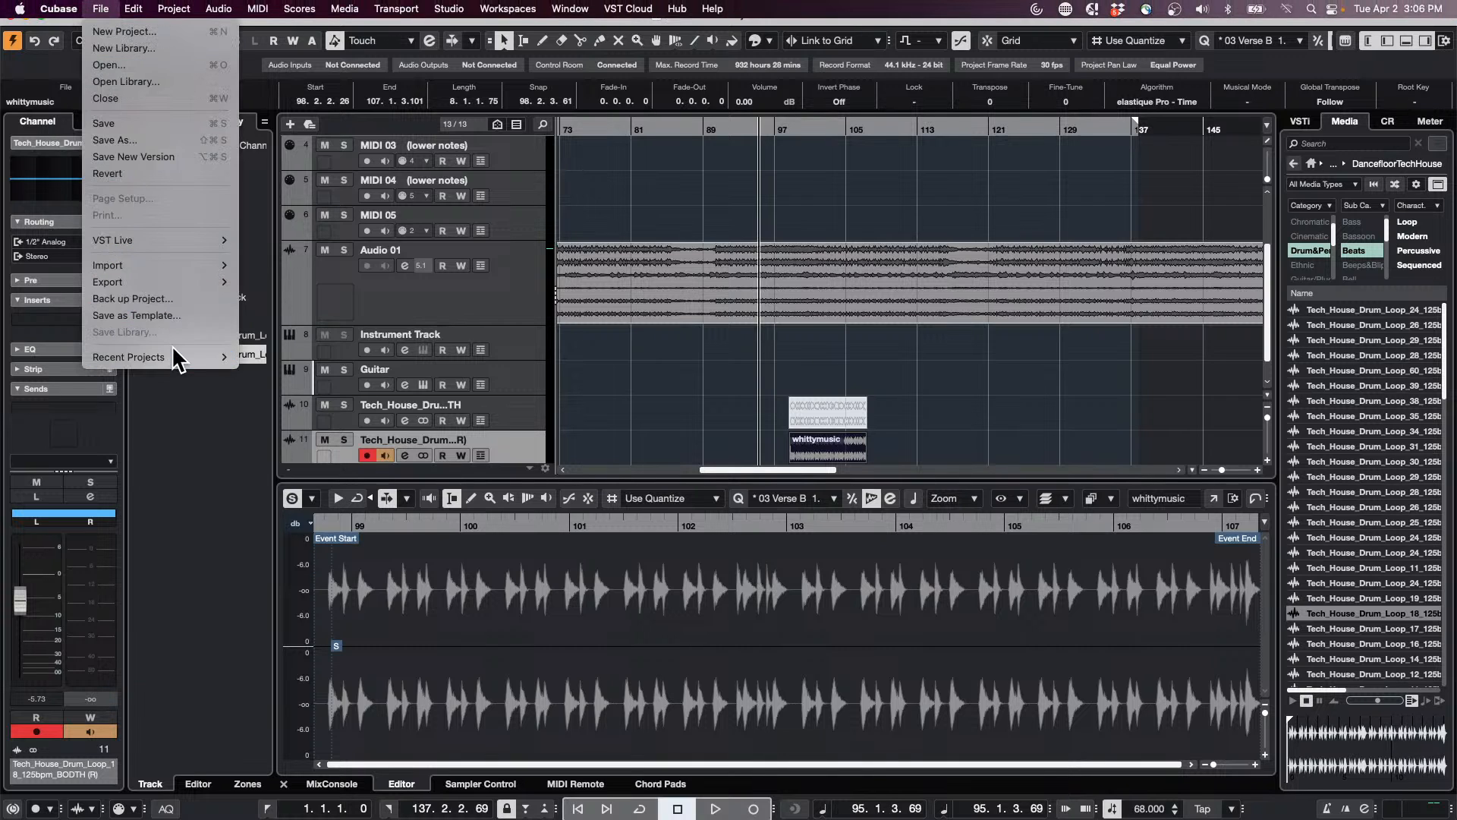
pyautogui.moveTo(172, 353)
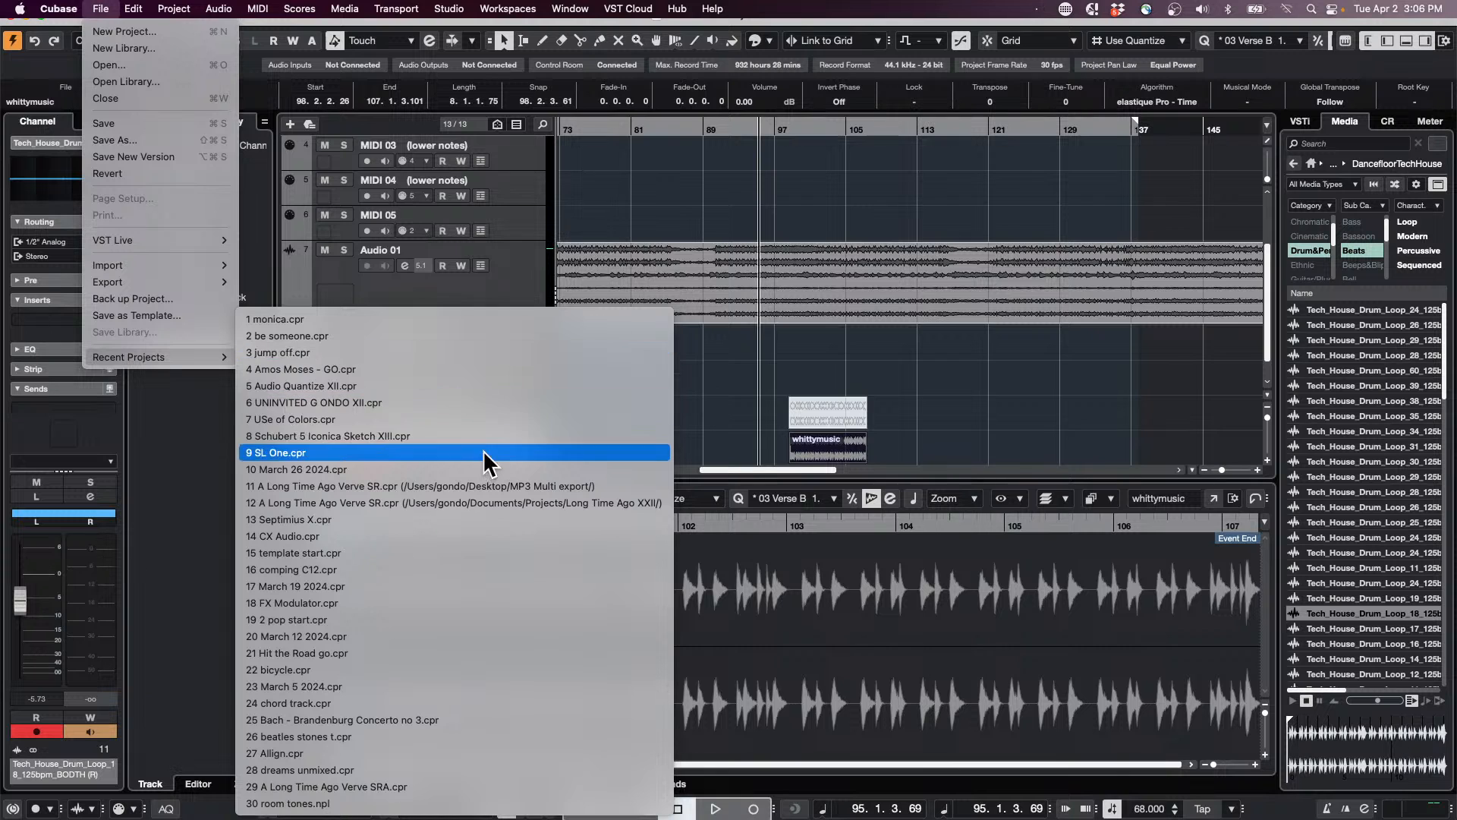
pyautogui.click(495, 369)
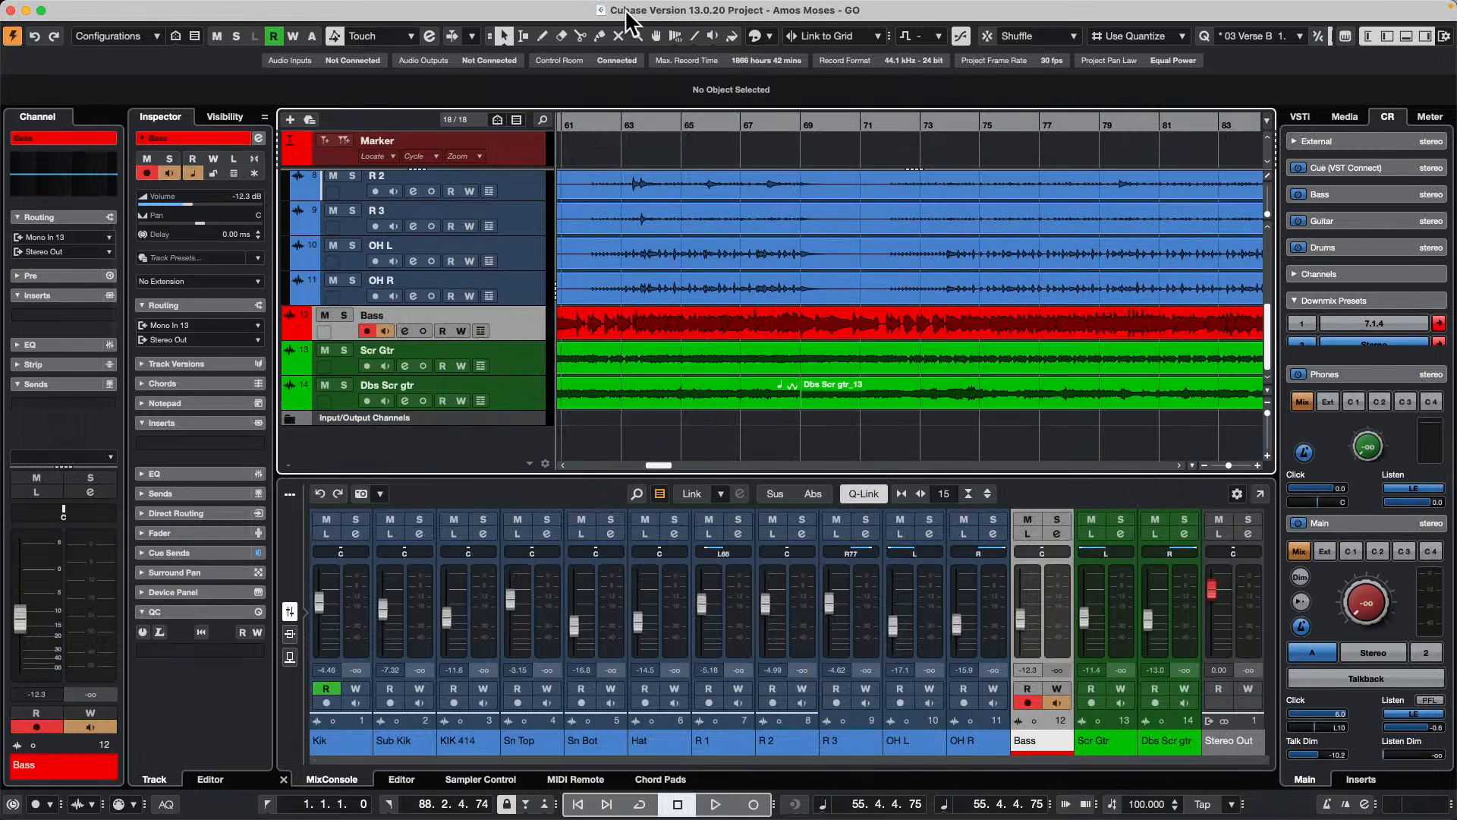
pyautogui.moveTo(633, 129); pyautogui.dragTo(674, 84)
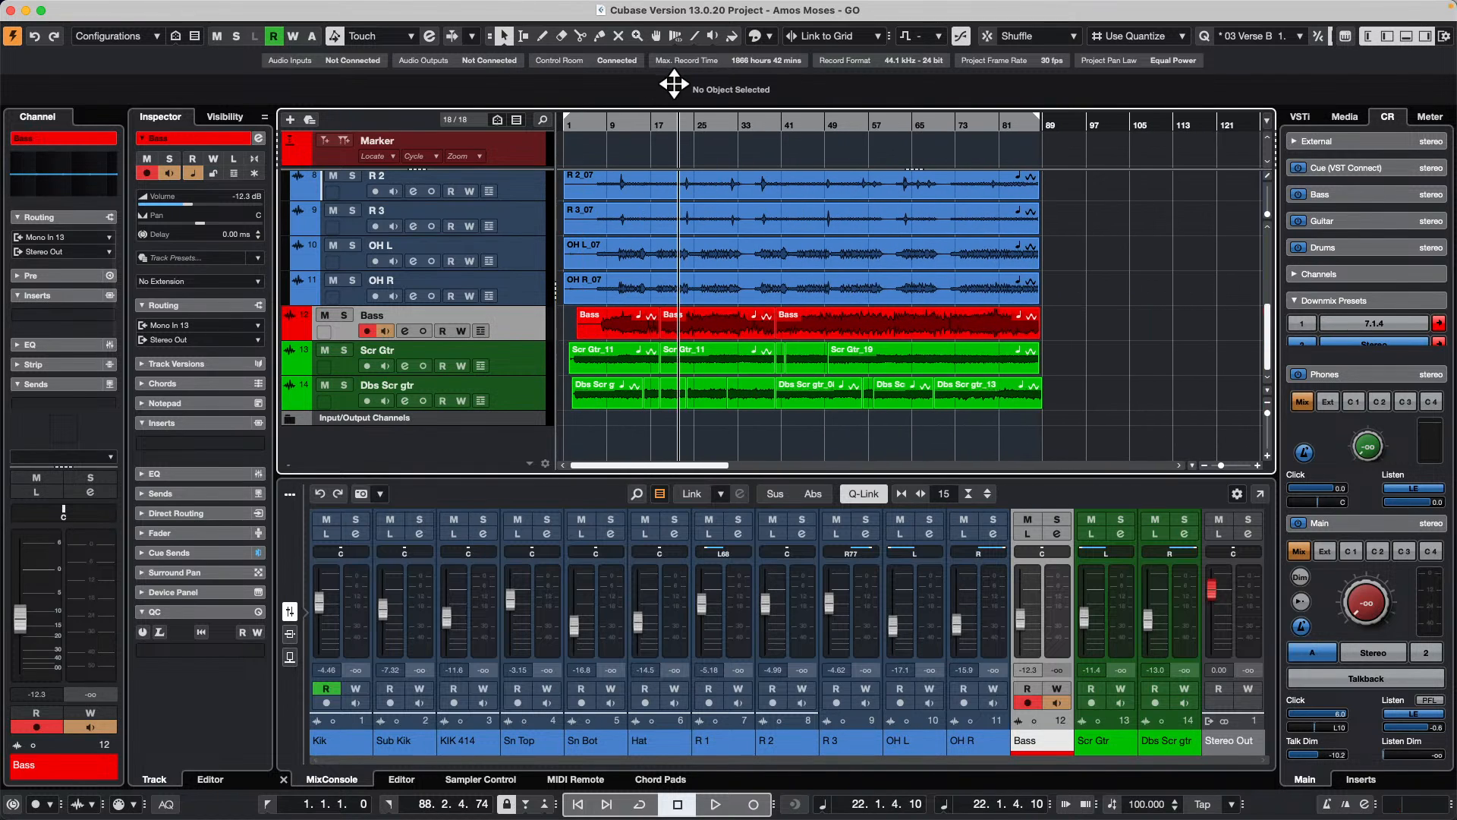
# Step: Set the Scr Gtr track's volume to -17.3 dB and its pan to R19
pyautogui.click(511, 350)
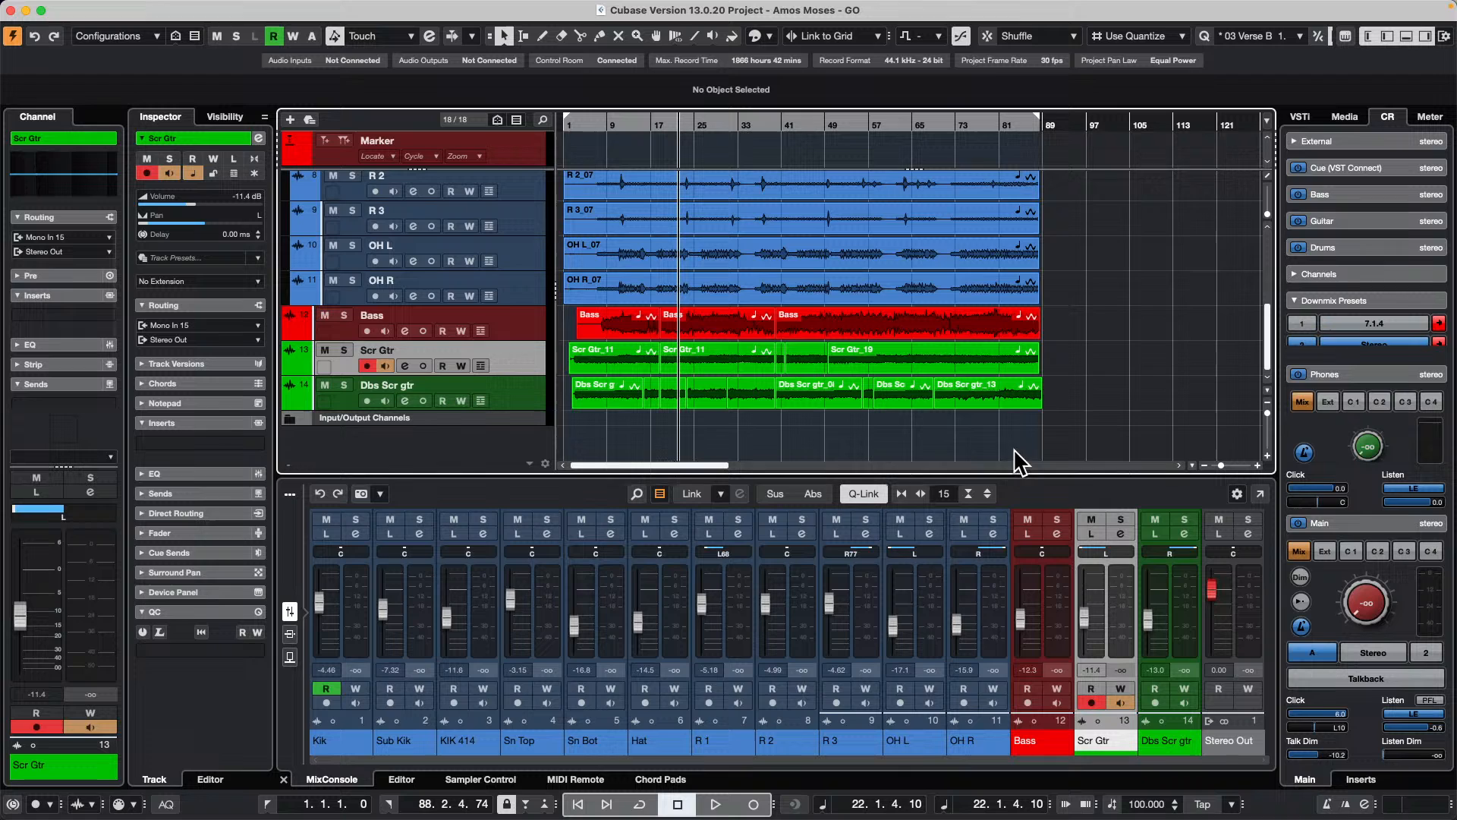
pyautogui.click(180, 204)
pyautogui.moveTo(192, 214); pyautogui.dragTo(175, 223)
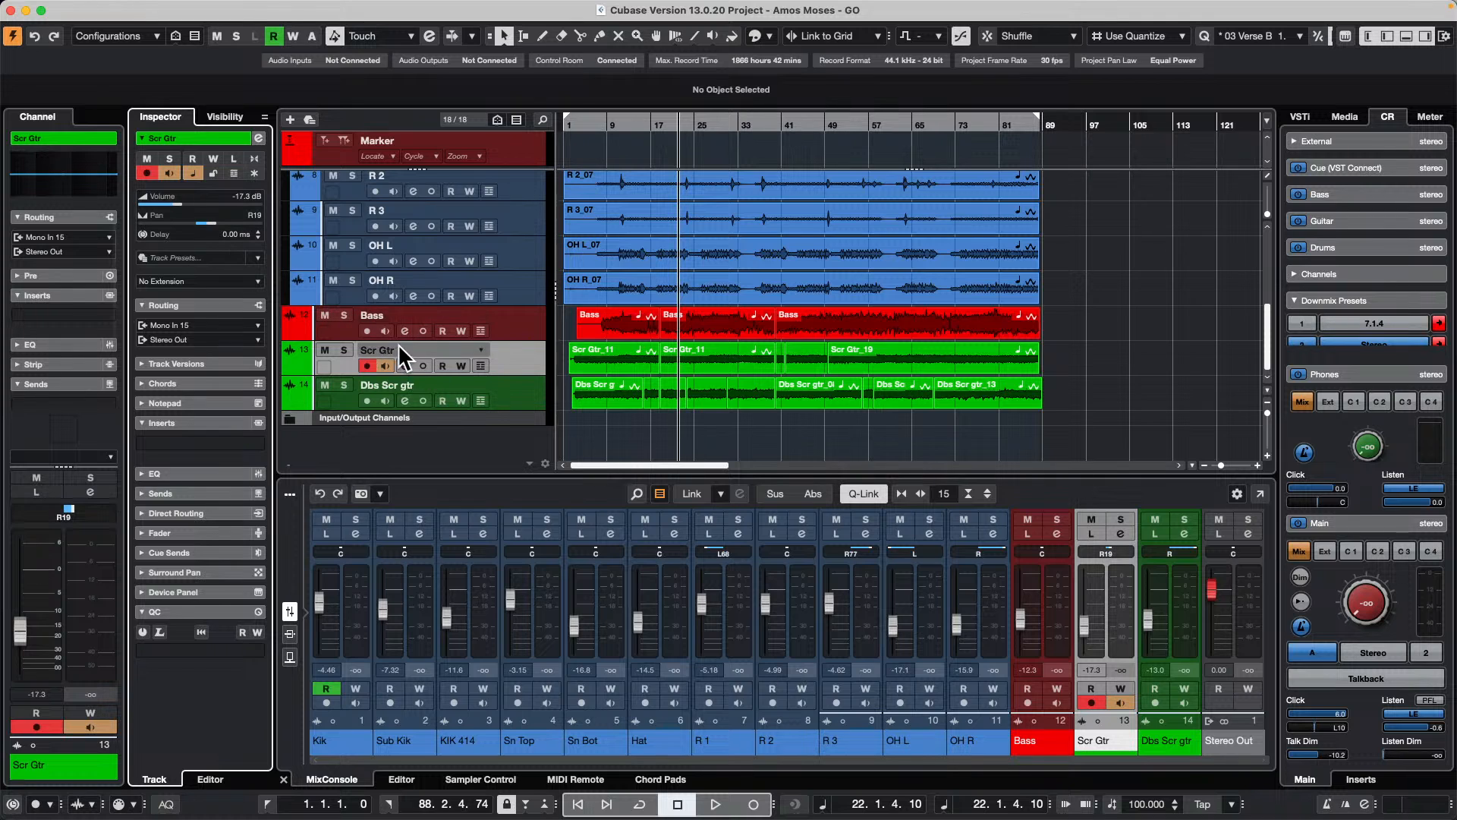
# Step: Solo the Scr Gtr track and show its channel equalizer during playback
pyautogui.click(344, 350)
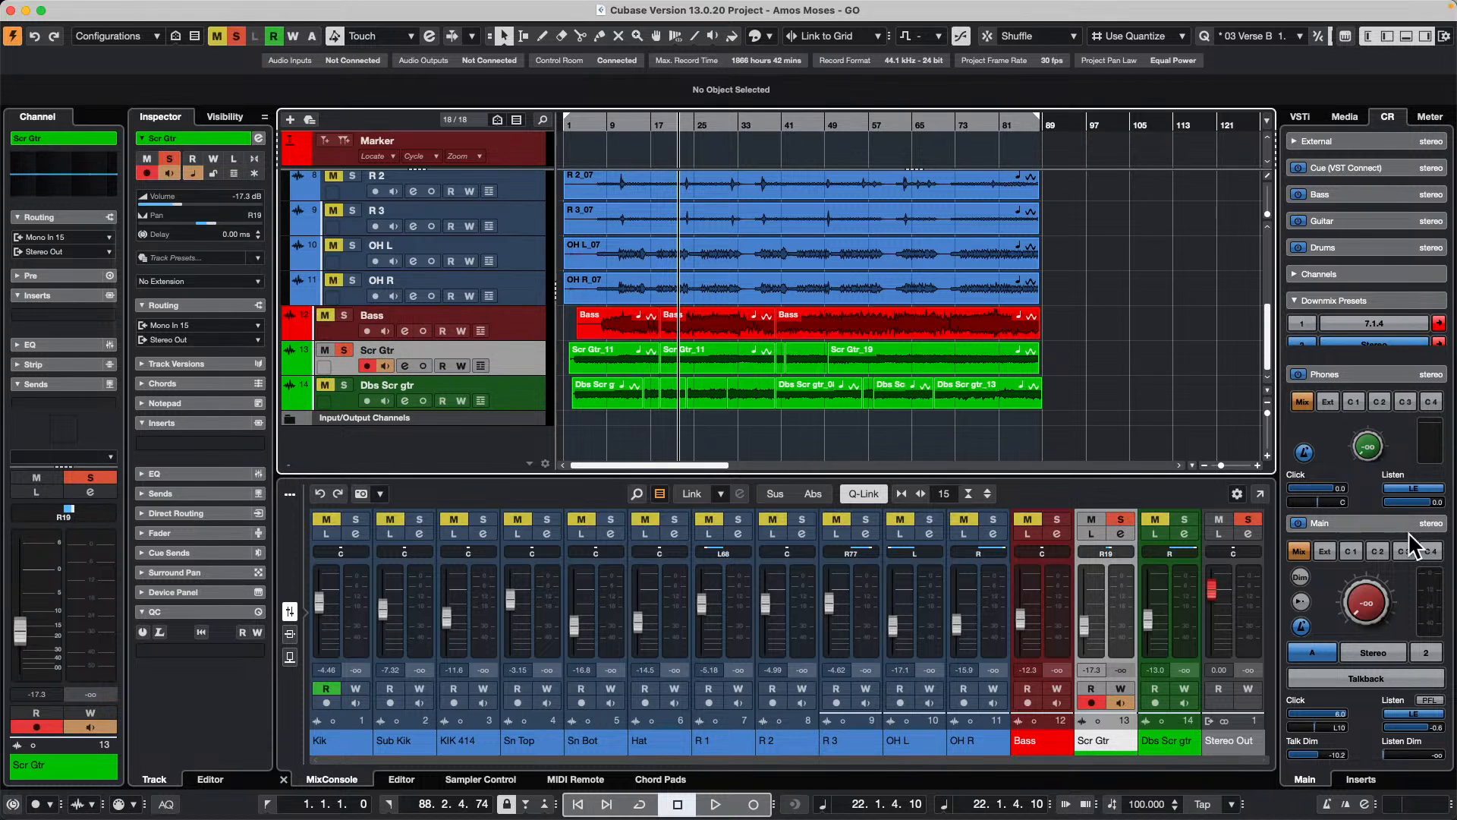
pyautogui.press('space')
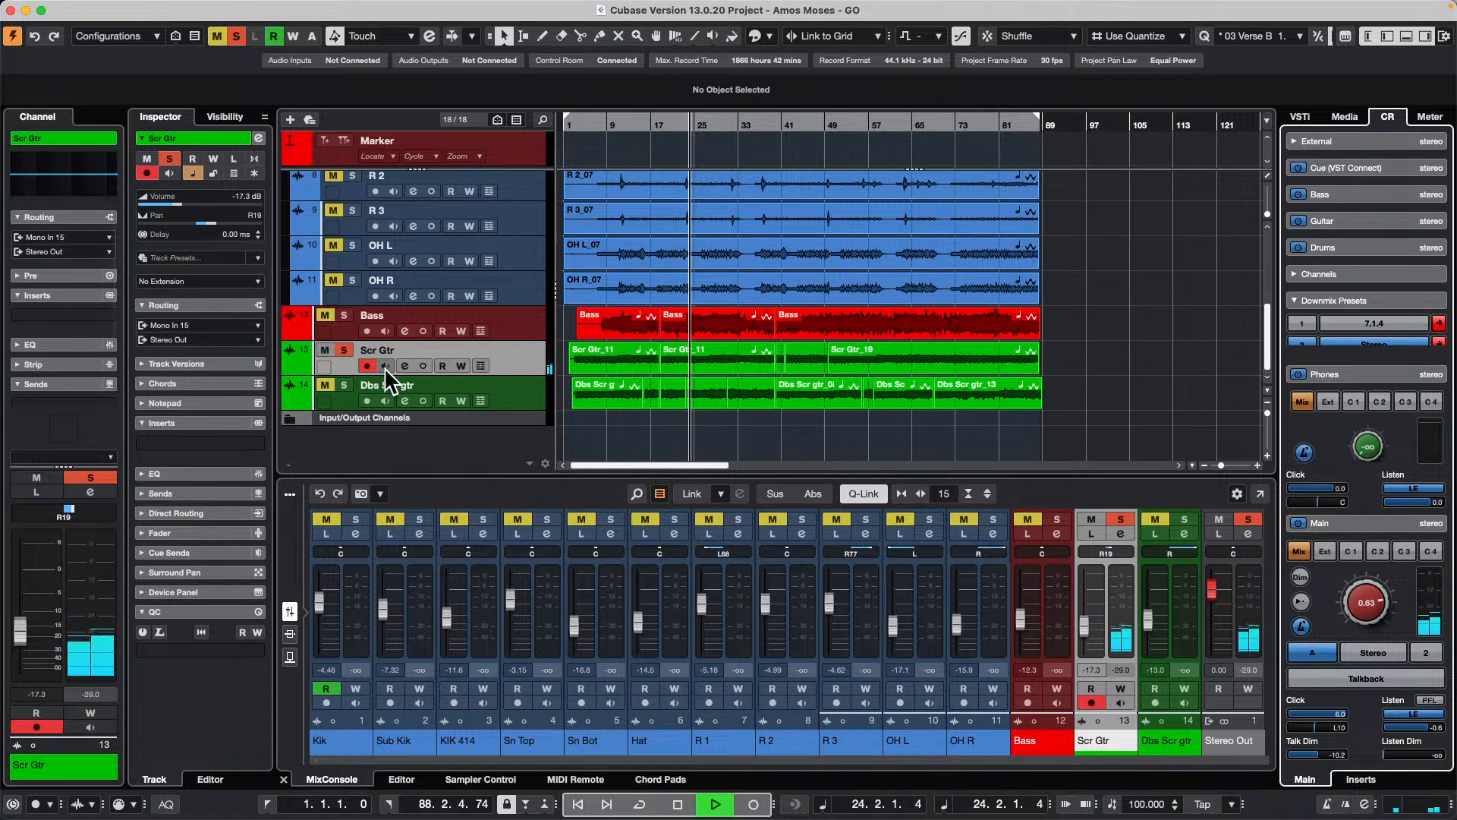
pyautogui.click(404, 365)
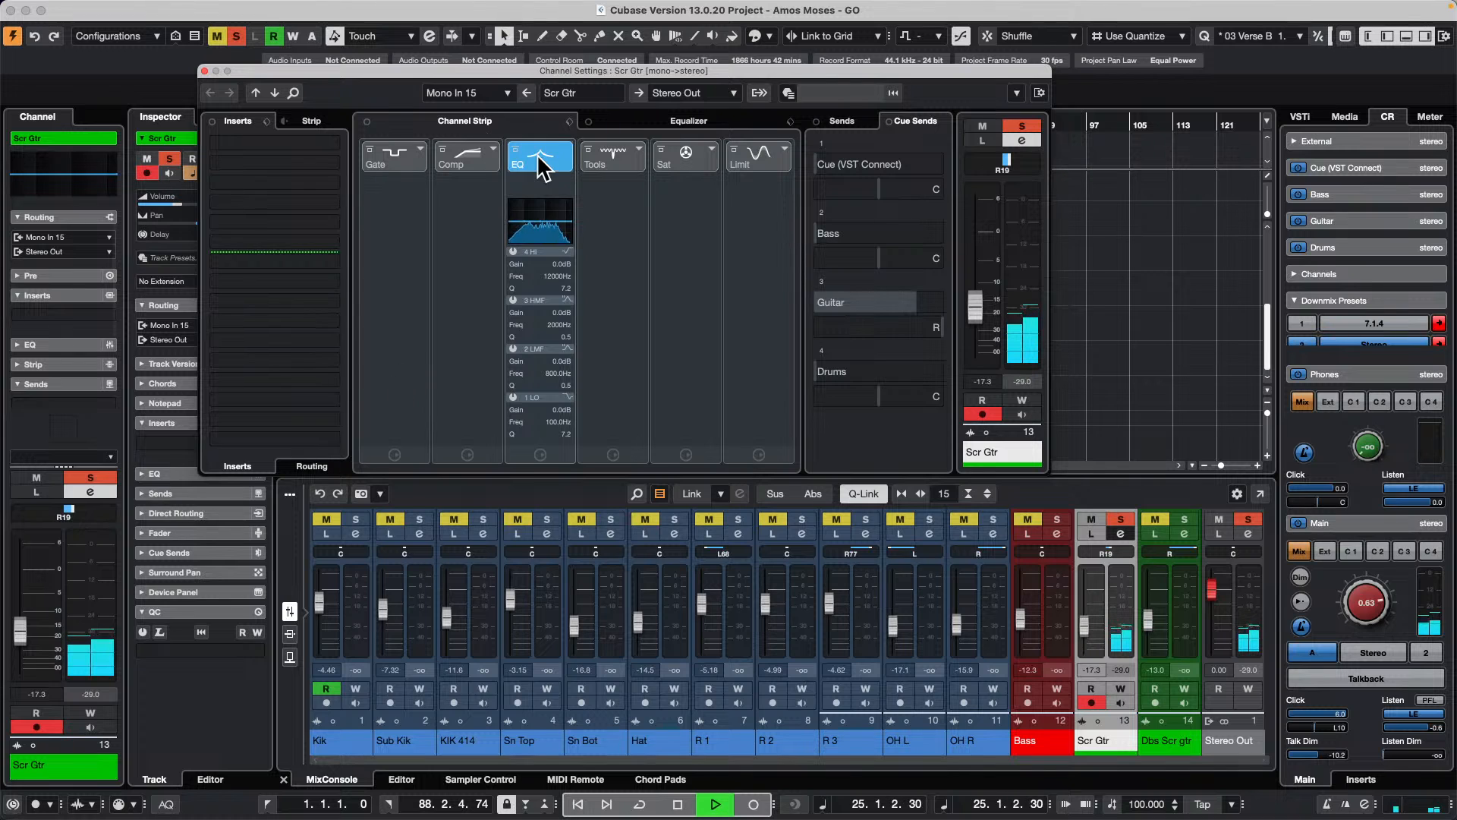
pyautogui.click(539, 159)
pyautogui.click(709, 126)
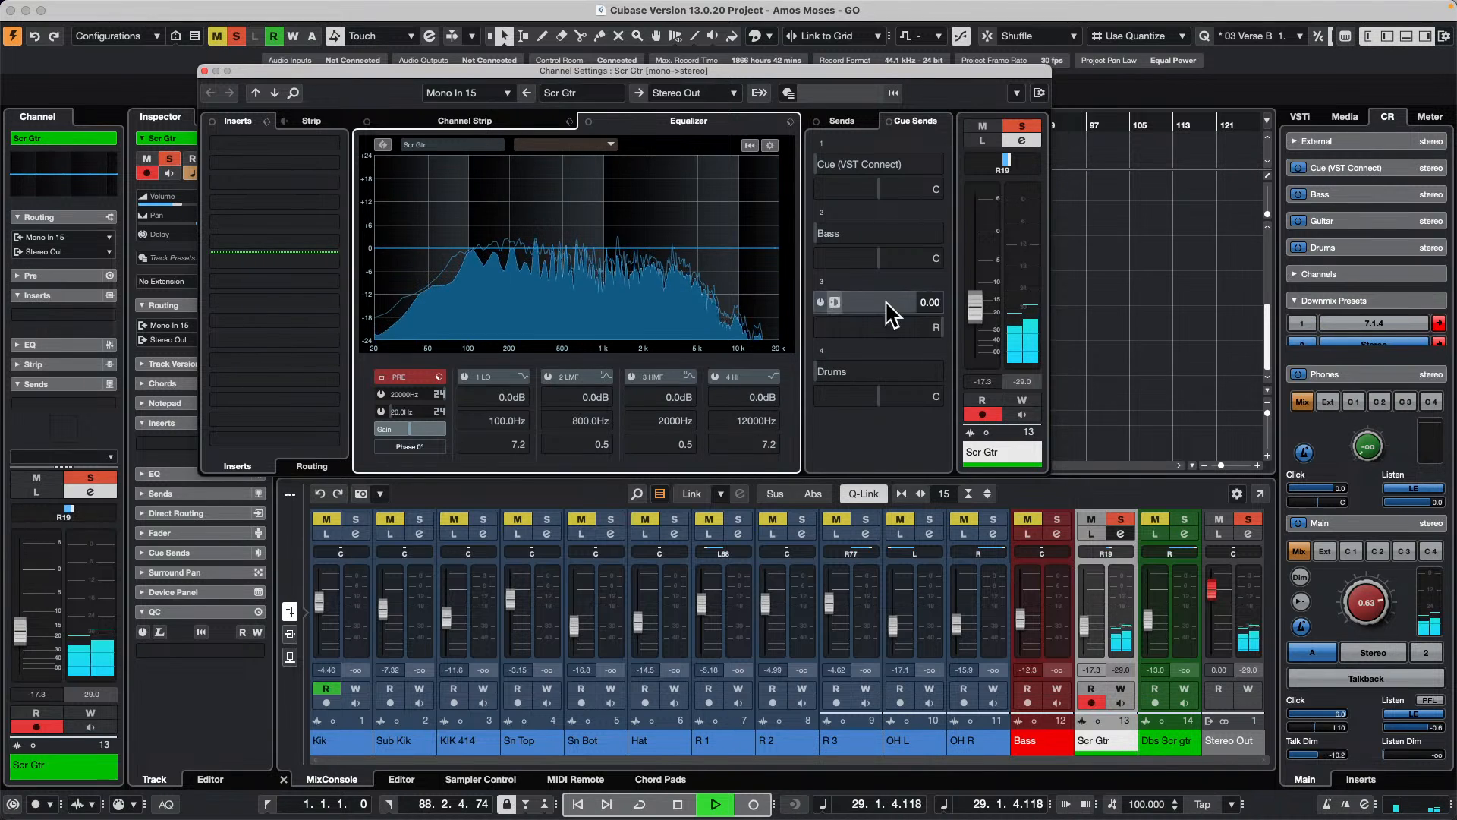
# Step: Enable automation writing on the Scr Gtr channel and record sweeping gain and frequency changes on EQ band 2 during playback
pyautogui.click(1026, 398)
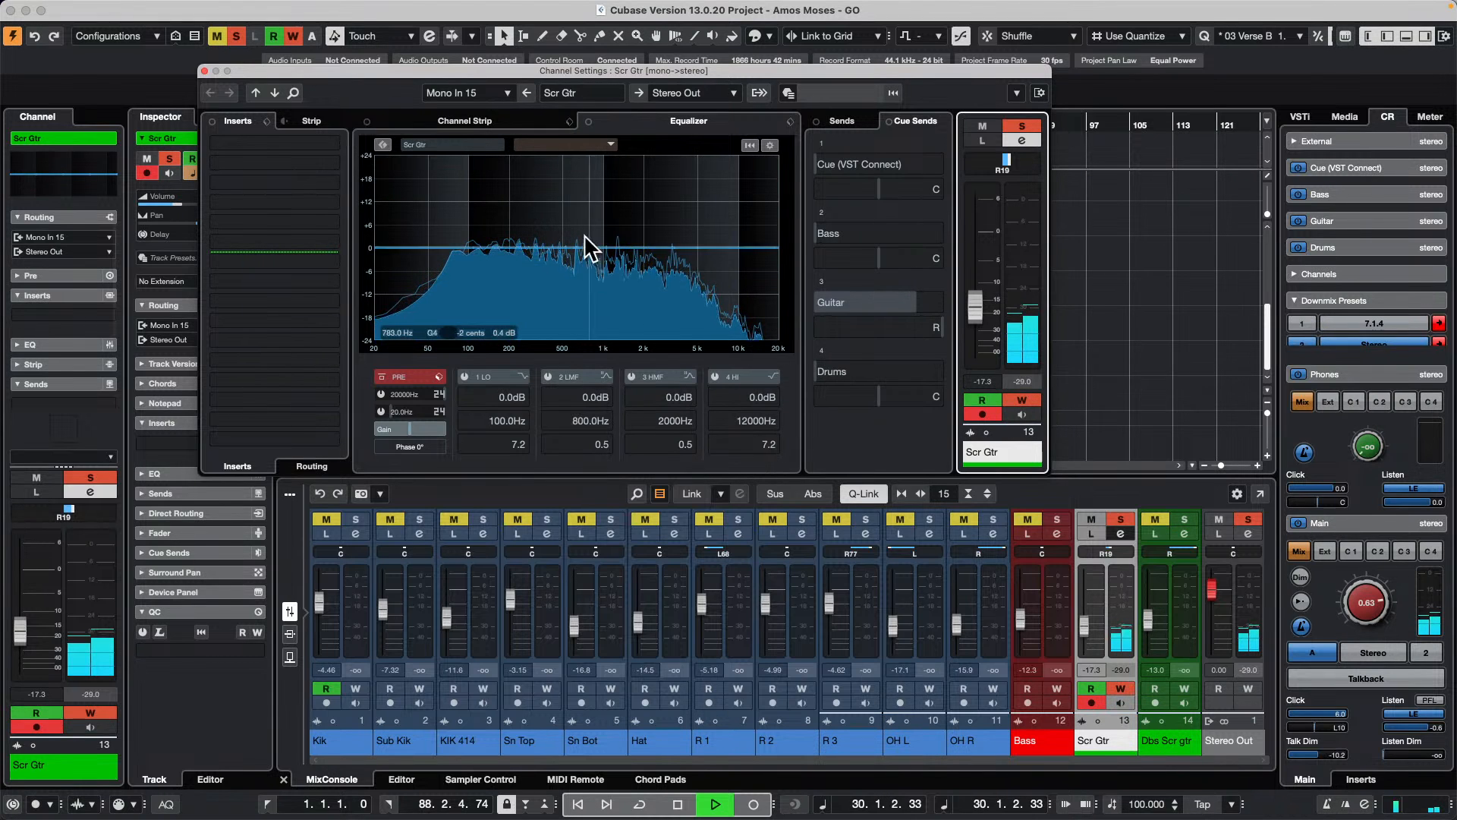
pyautogui.moveTo(584, 232); pyautogui.dragTo(479, 231)
pyautogui.moveTo(828, 71); pyautogui.dragTo(995, 386)
# Step: Play back the Scr Gtr track from about bar 26 to review the recorded EQ automation
pyautogui.click(706, 121)
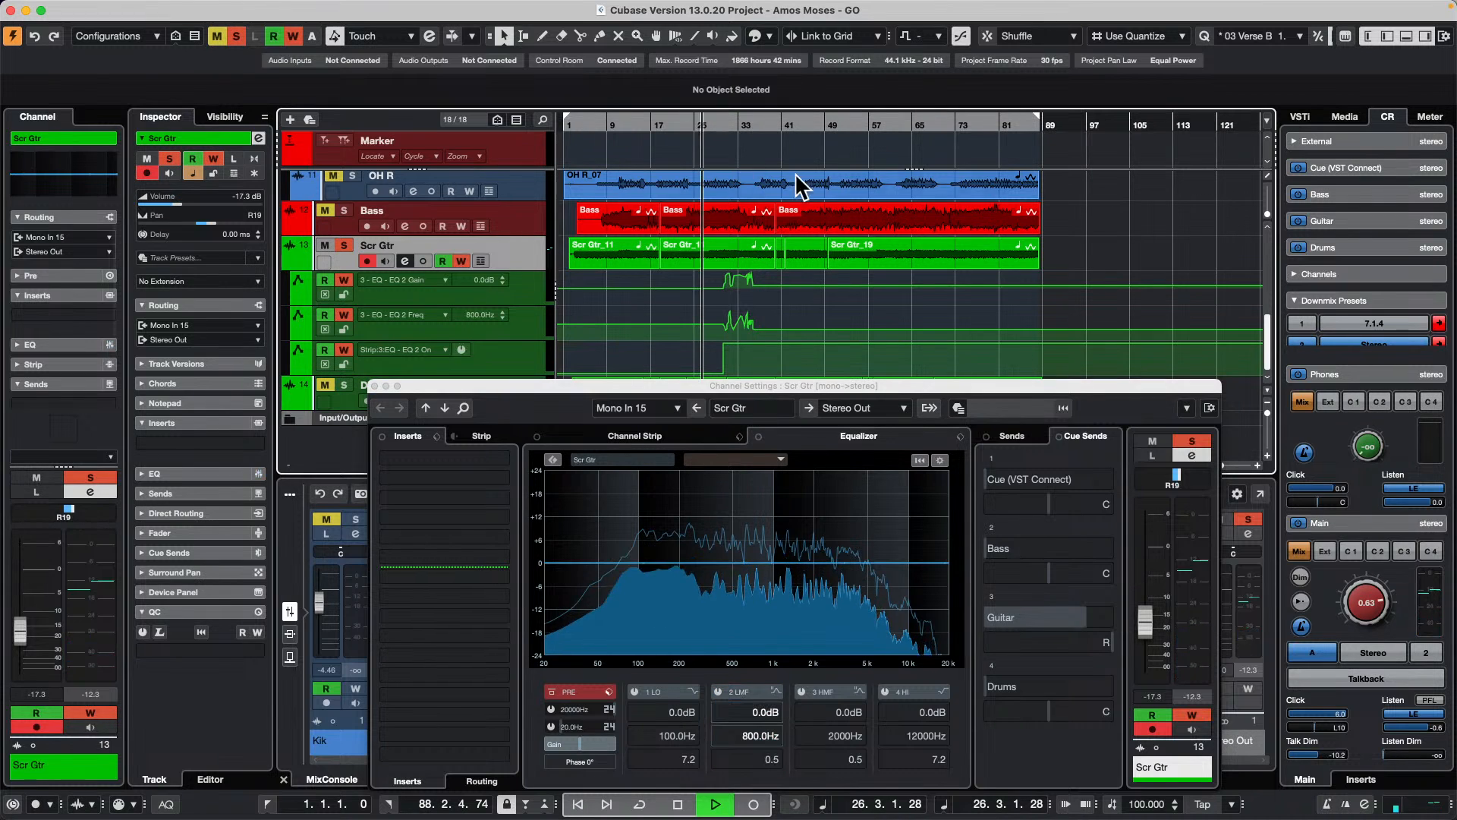
pyautogui.moveTo(903, 385); pyautogui.dragTo(960, 114)
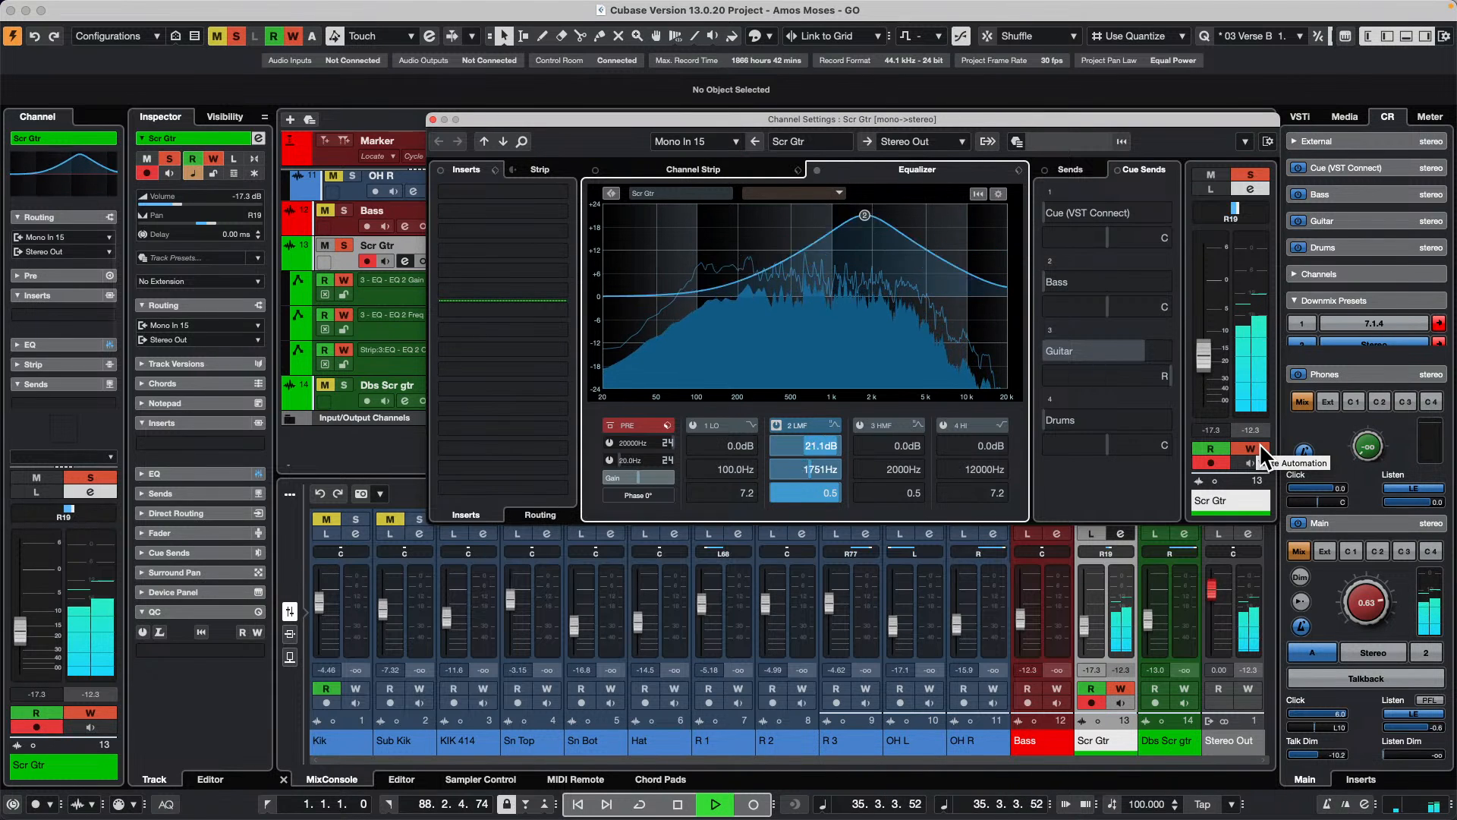
pyautogui.press('space')
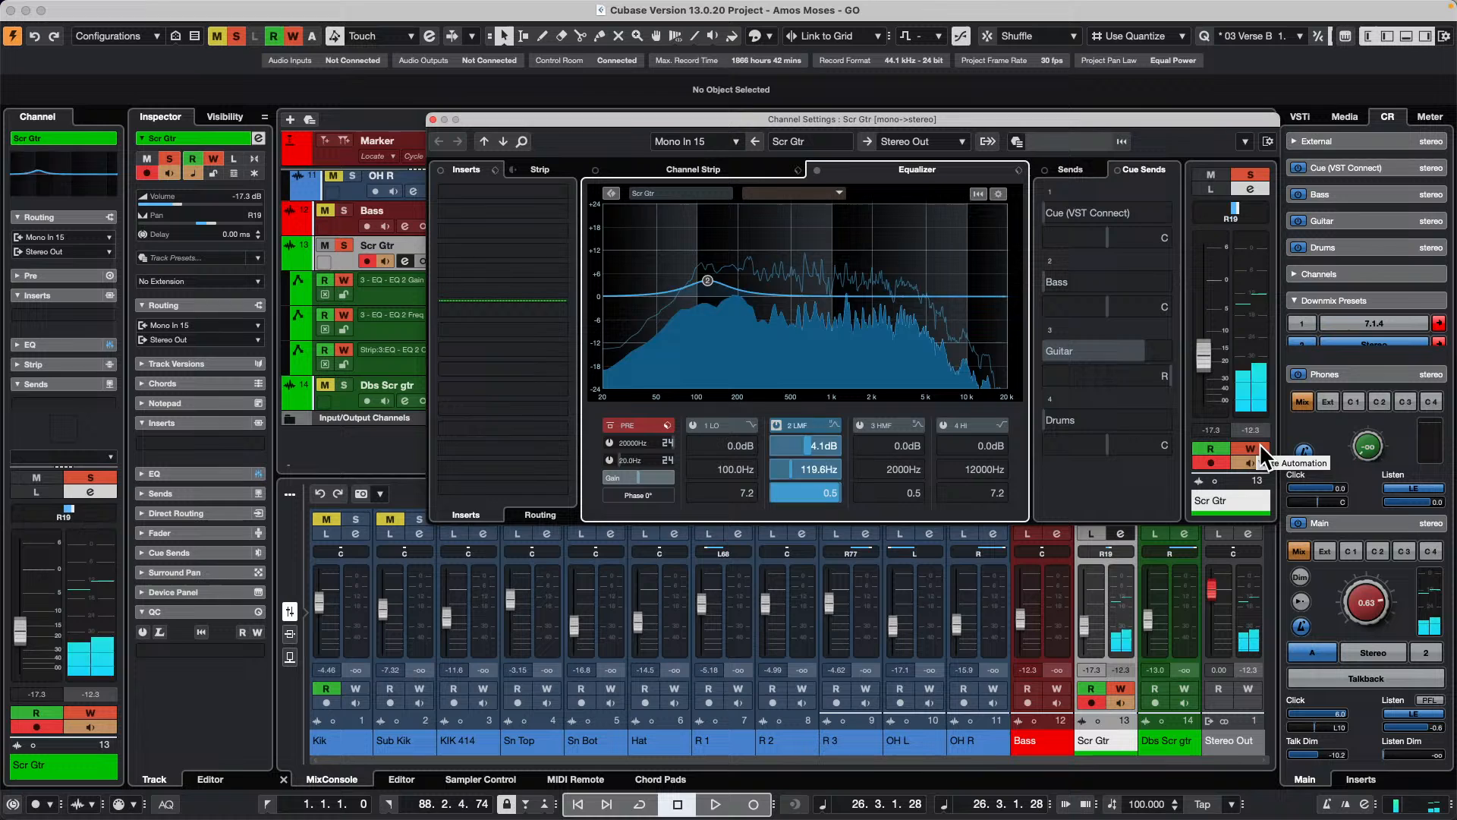
# Step: Insert the MorphFilter effect in the first insert slot of the Scr Gtr channel
pyautogui.click(546, 194)
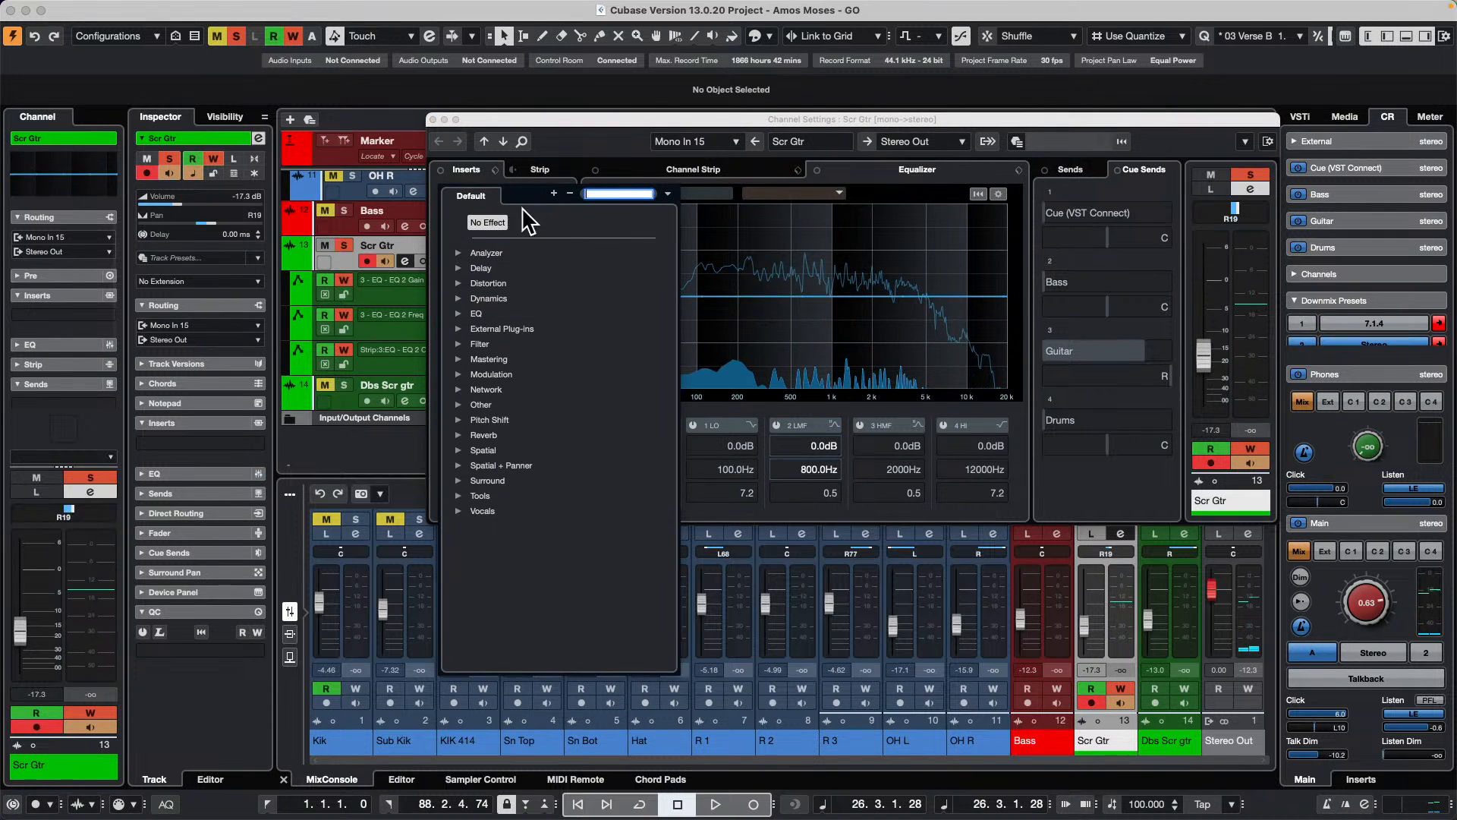
pyautogui.click(473, 345)
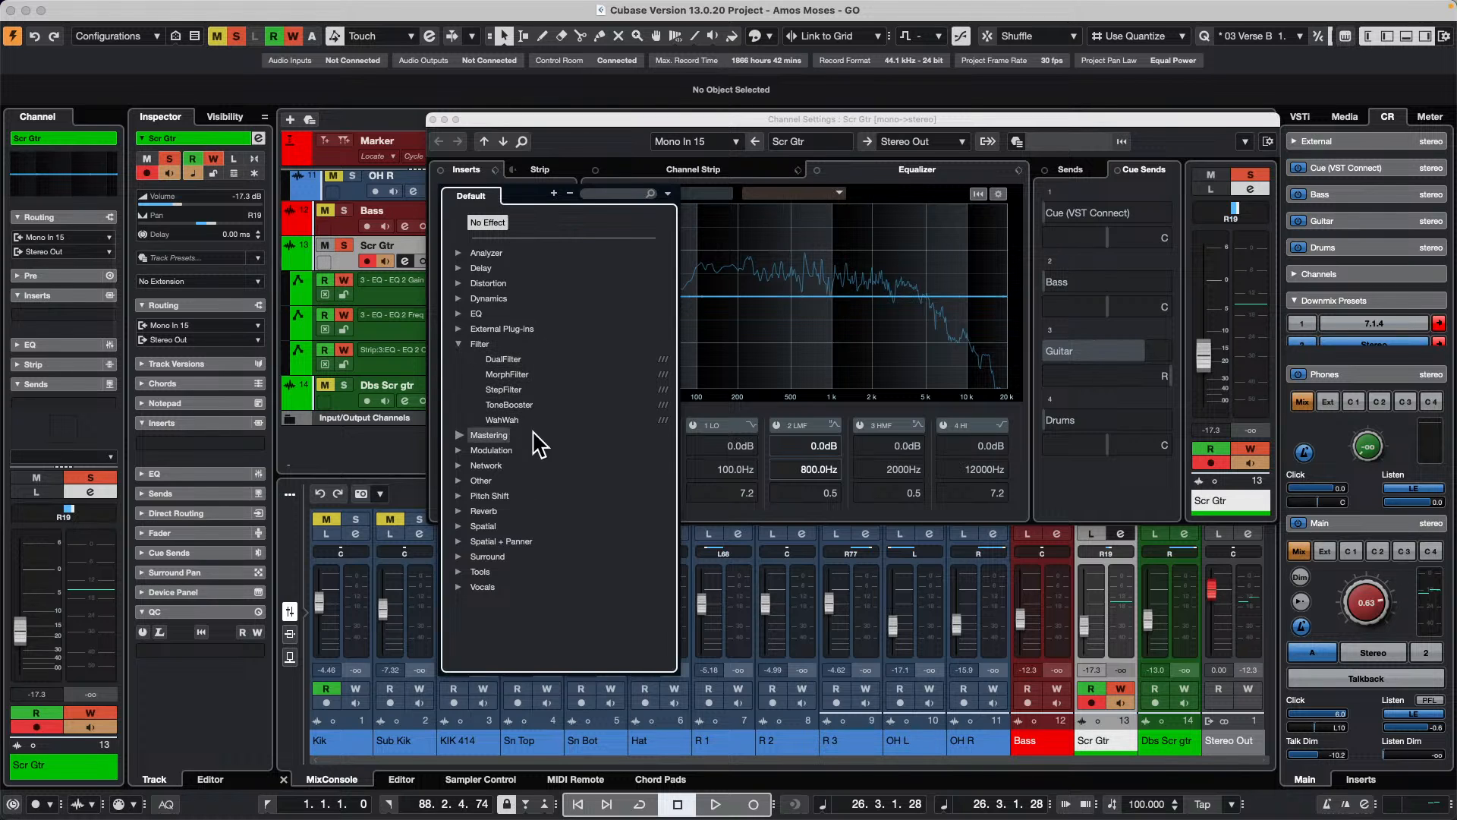
pyautogui.click(517, 375)
pyautogui.click(516, 373)
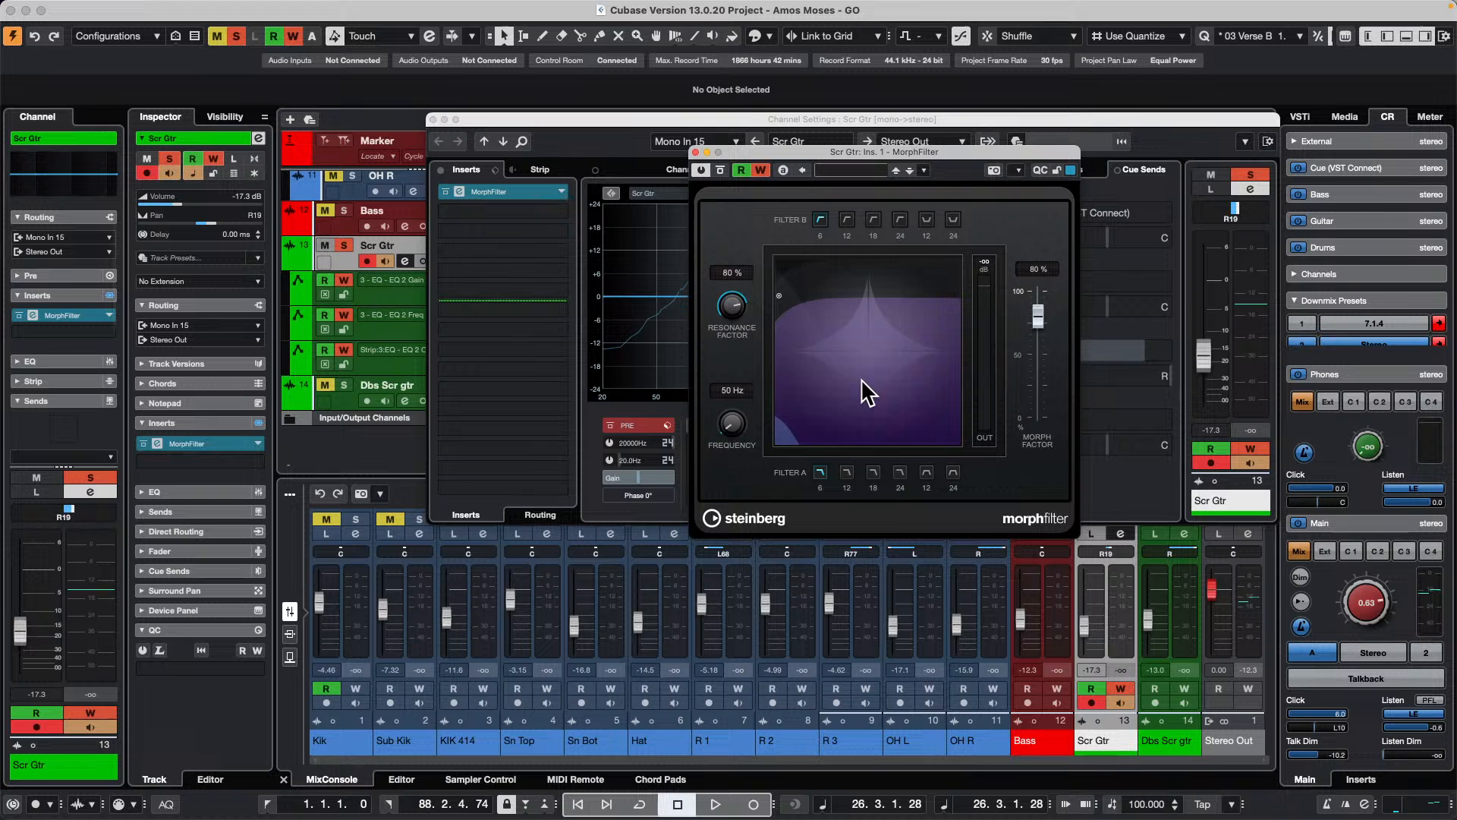
# Step: Record automation of the MorphFilter's frequency and morph factor during playback, and close the plug-in and channel settings windows
pyautogui.press('space')
pyautogui.moveTo(876, 343); pyautogui.dragTo(898, 273)
pyautogui.moveTo(881, 327); pyautogui.dragTo(899, 353)
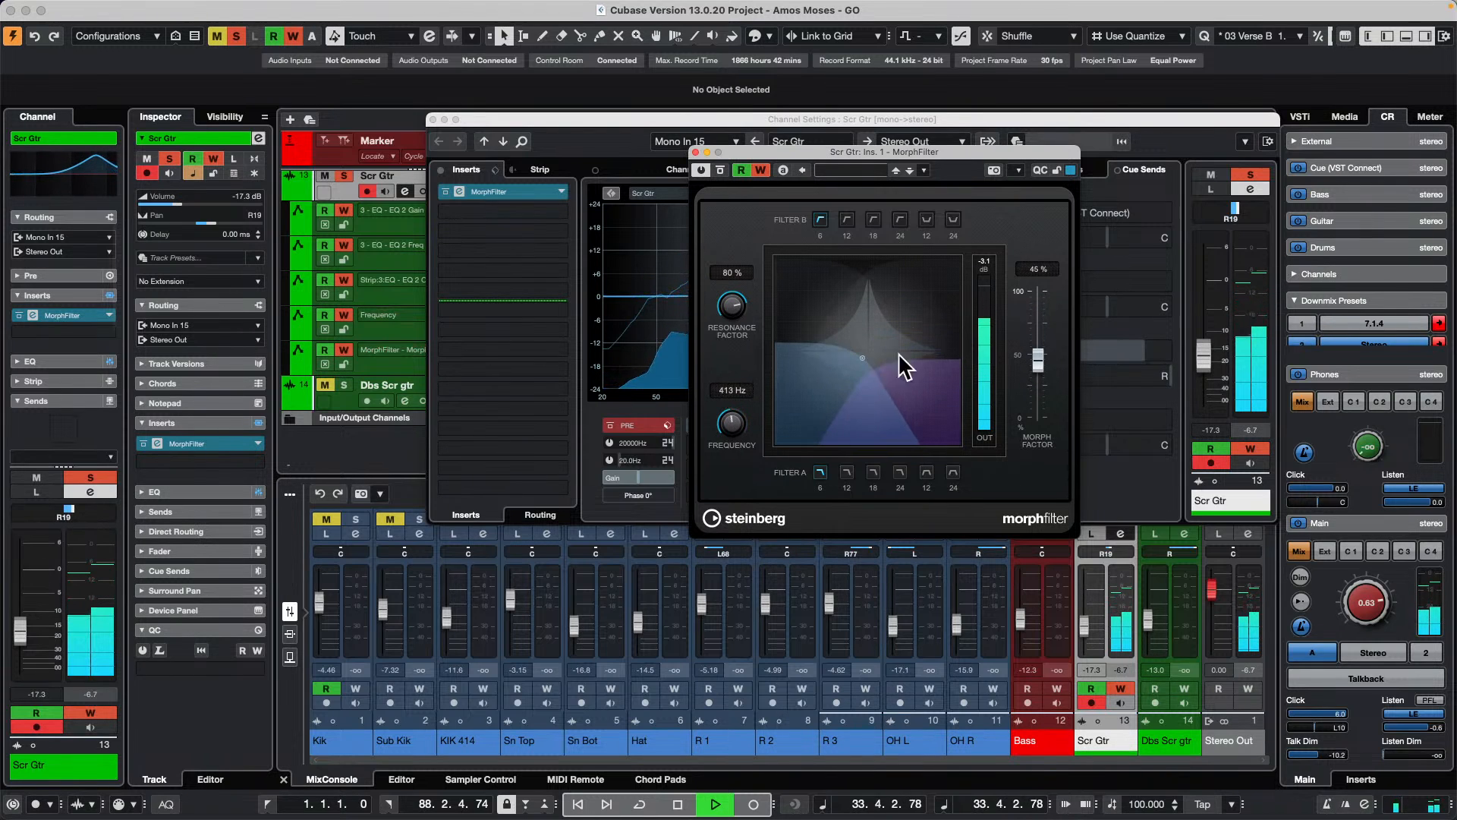
pyautogui.press('space')
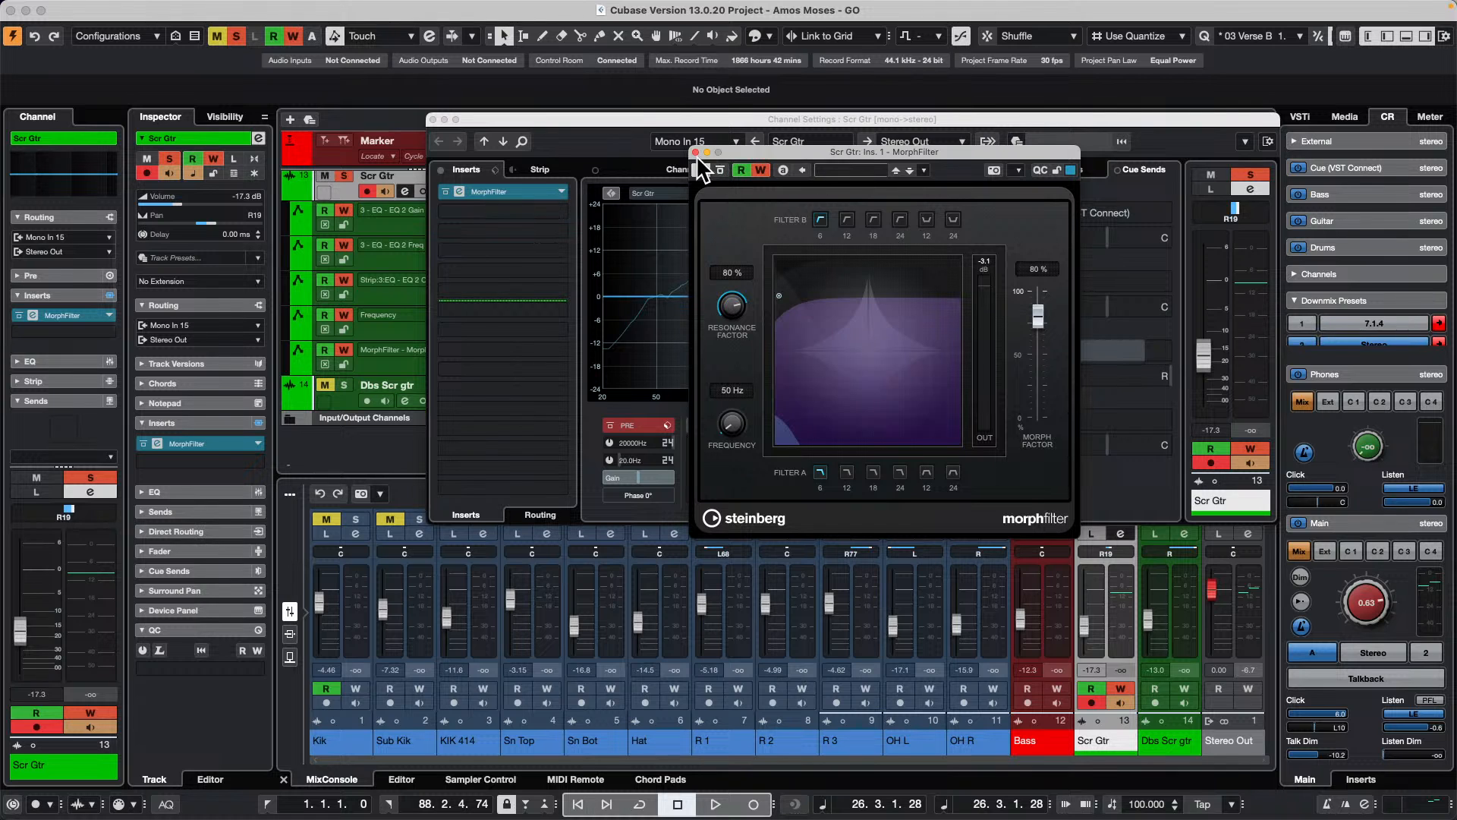
pyautogui.click(695, 150)
pyautogui.click(432, 119)
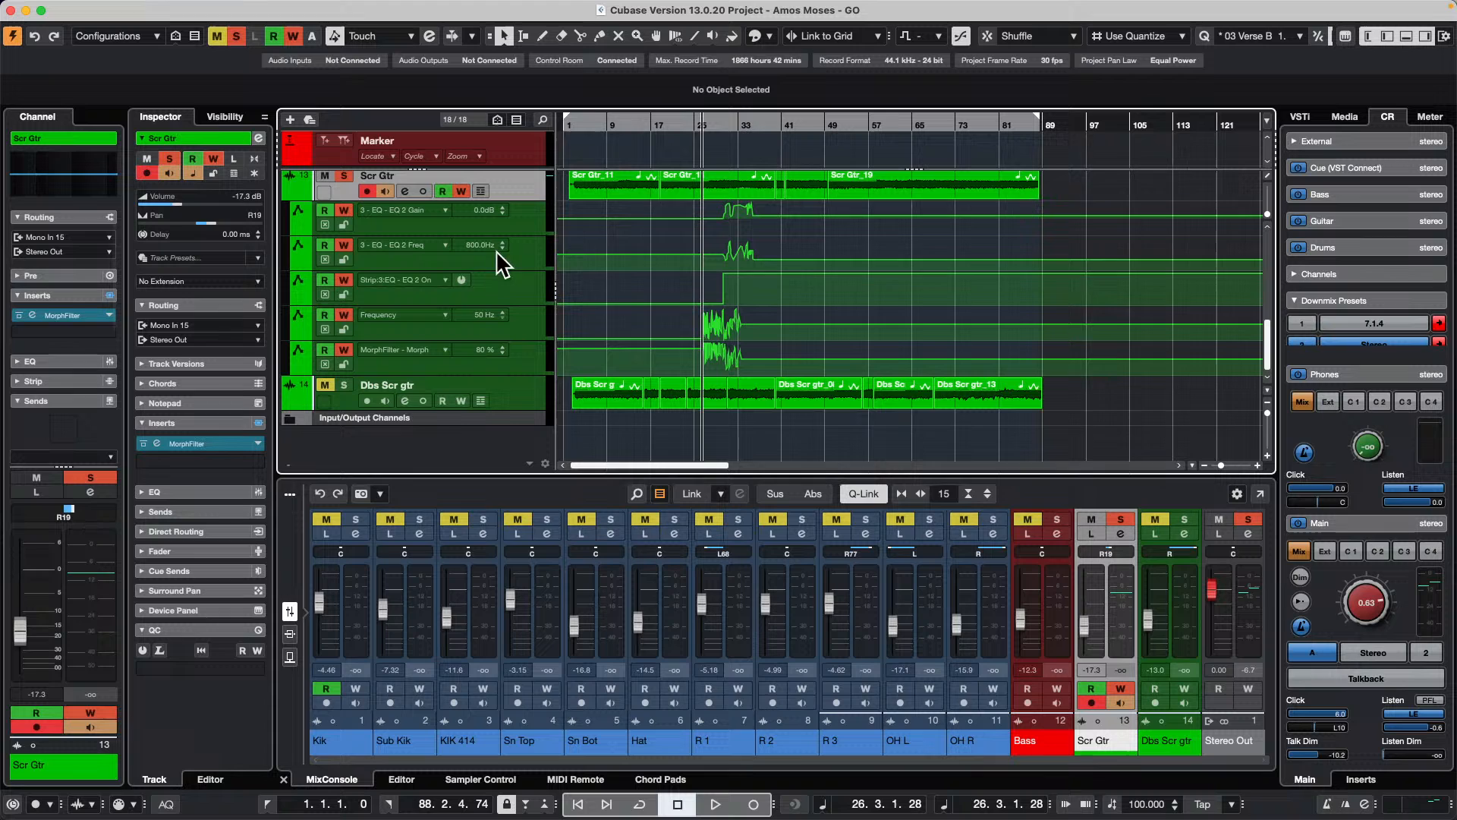
# Step: Add a HALion Sonic instrument track below the Dbs Scr gtr track
pyautogui.rightClick(513, 395)
pyautogui.moveTo(711, 396)
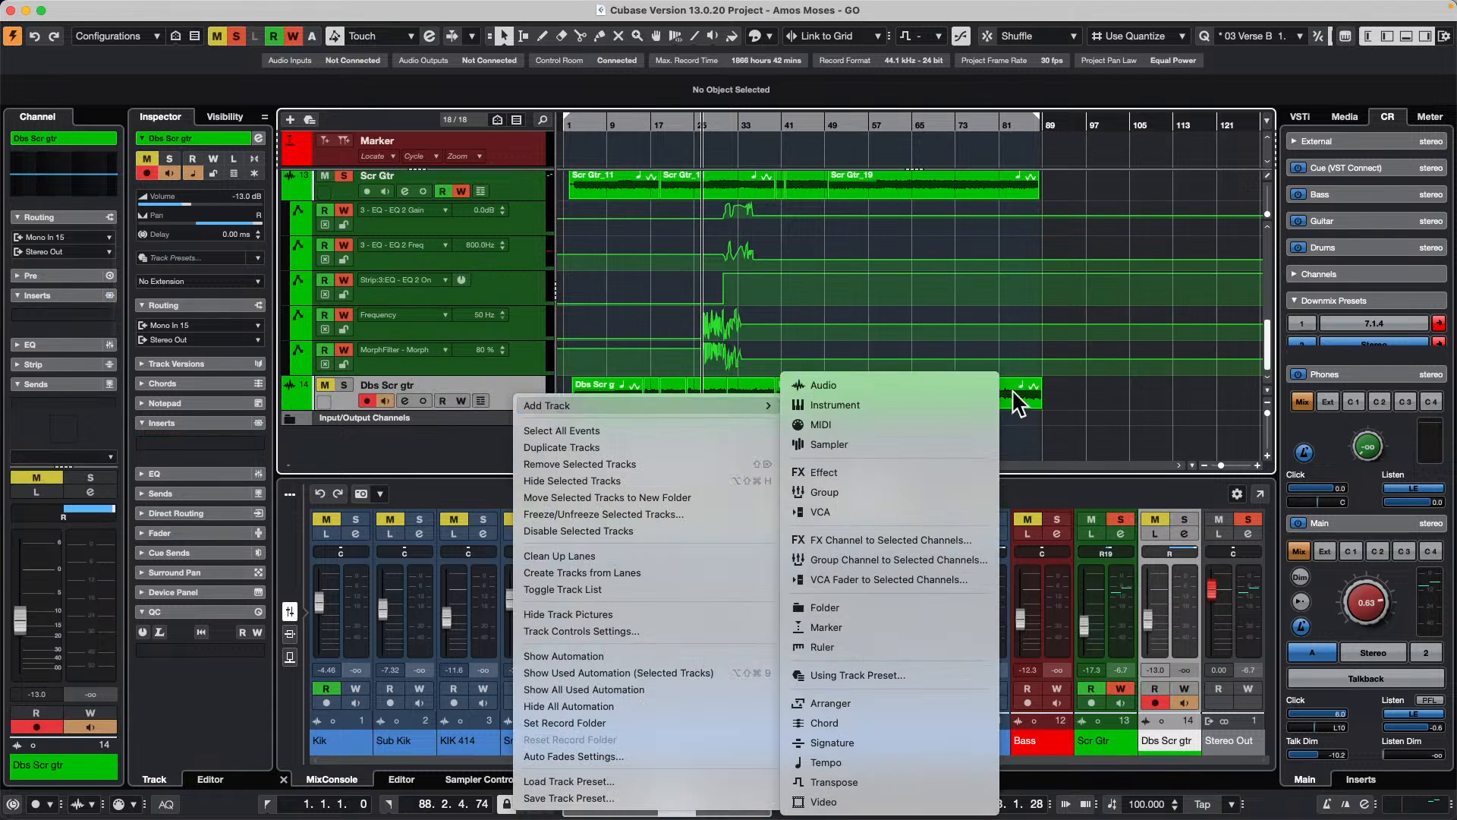
pyautogui.click(928, 403)
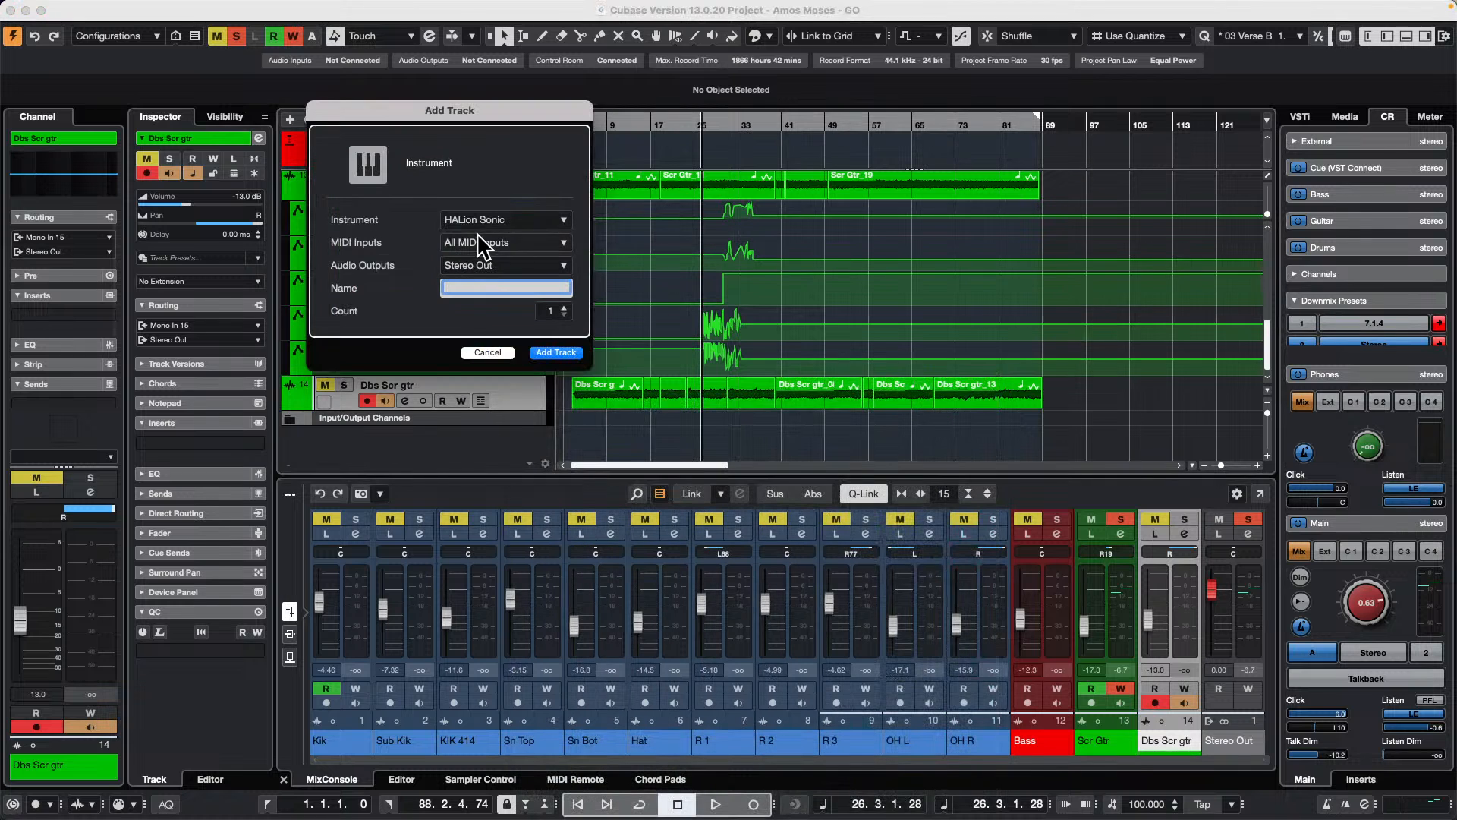
pyautogui.click(557, 352)
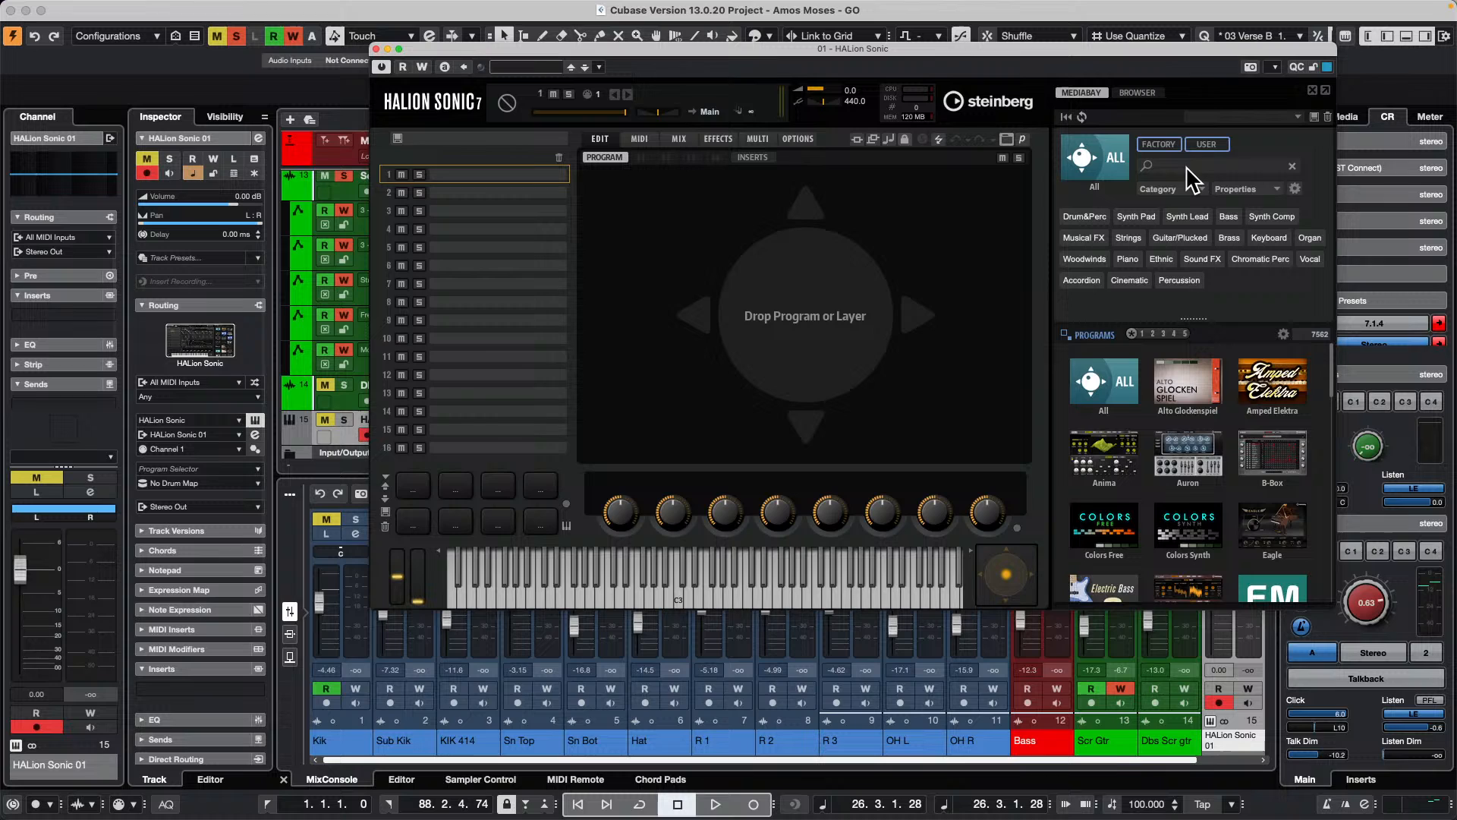
# Step: Search for "silk roads", load the Silk Roads program into HALion Sonic, and solo the HALion Sonic 01 track
pyautogui.click(1172, 167)
pyautogui.write('s')
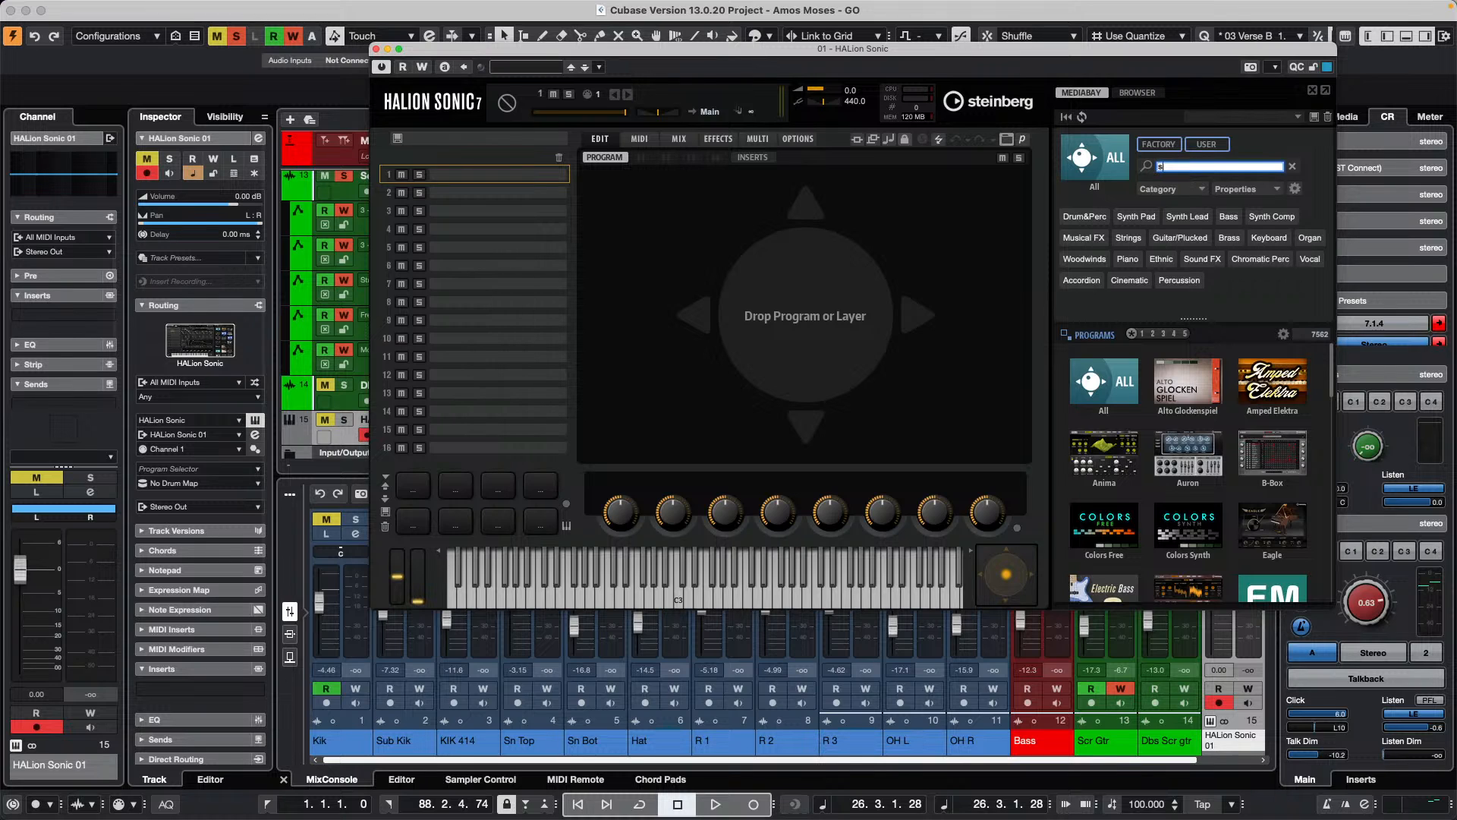
pyautogui.write('ilk roads')
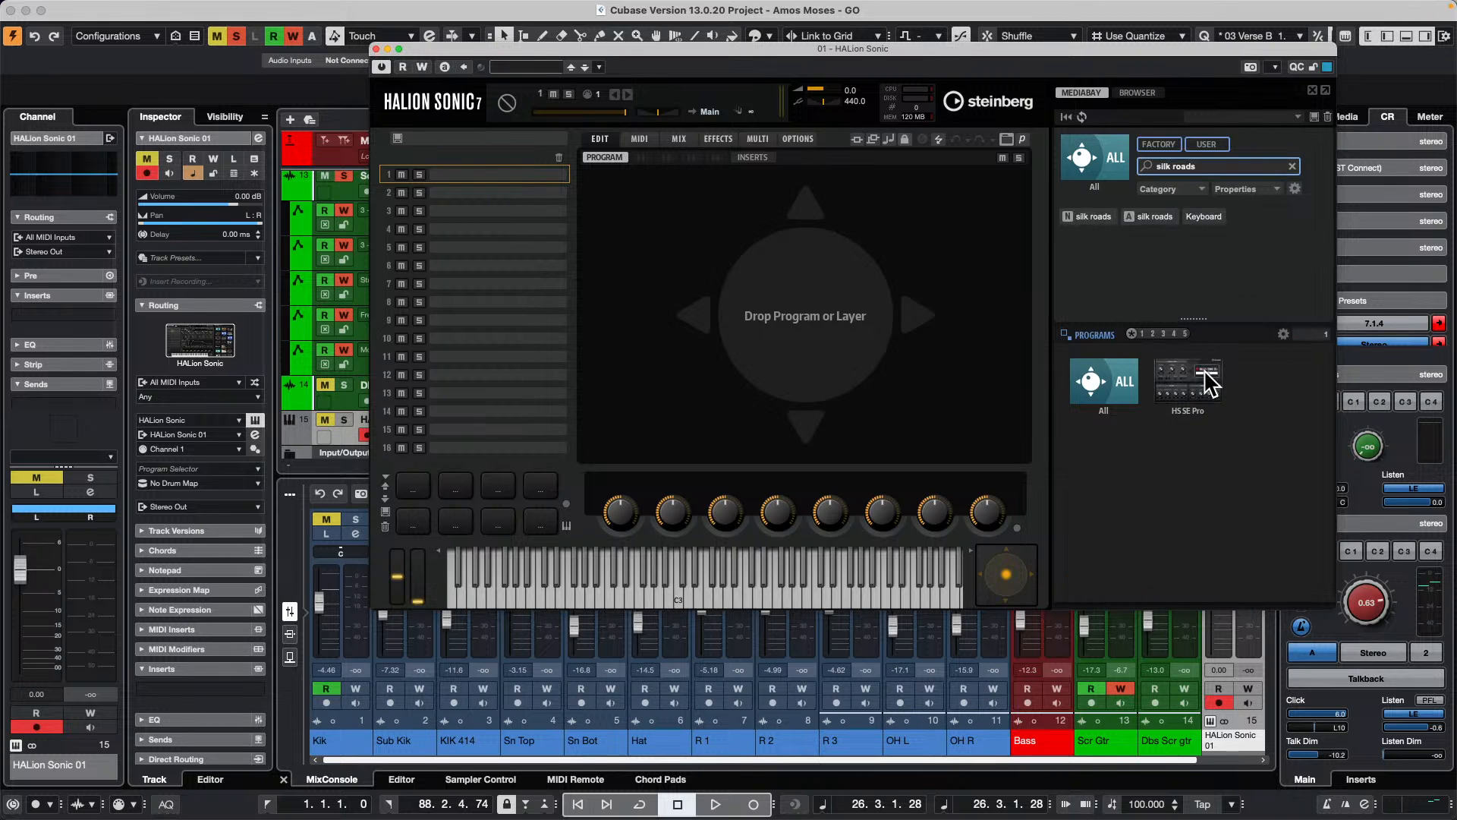
pyautogui.click(1199, 381)
pyautogui.doubleClick(1104, 370)
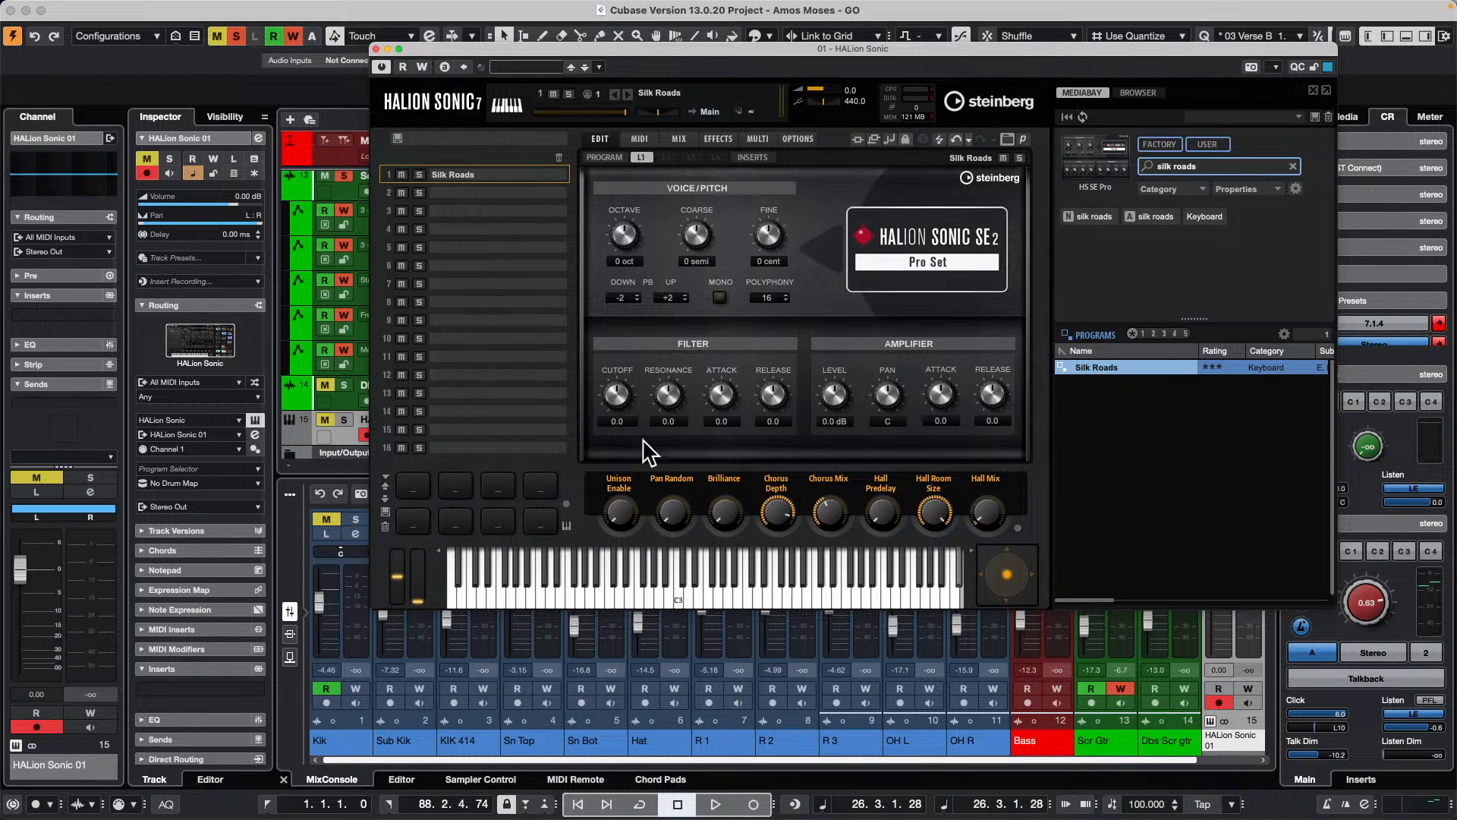
pyautogui.click(376, 49)
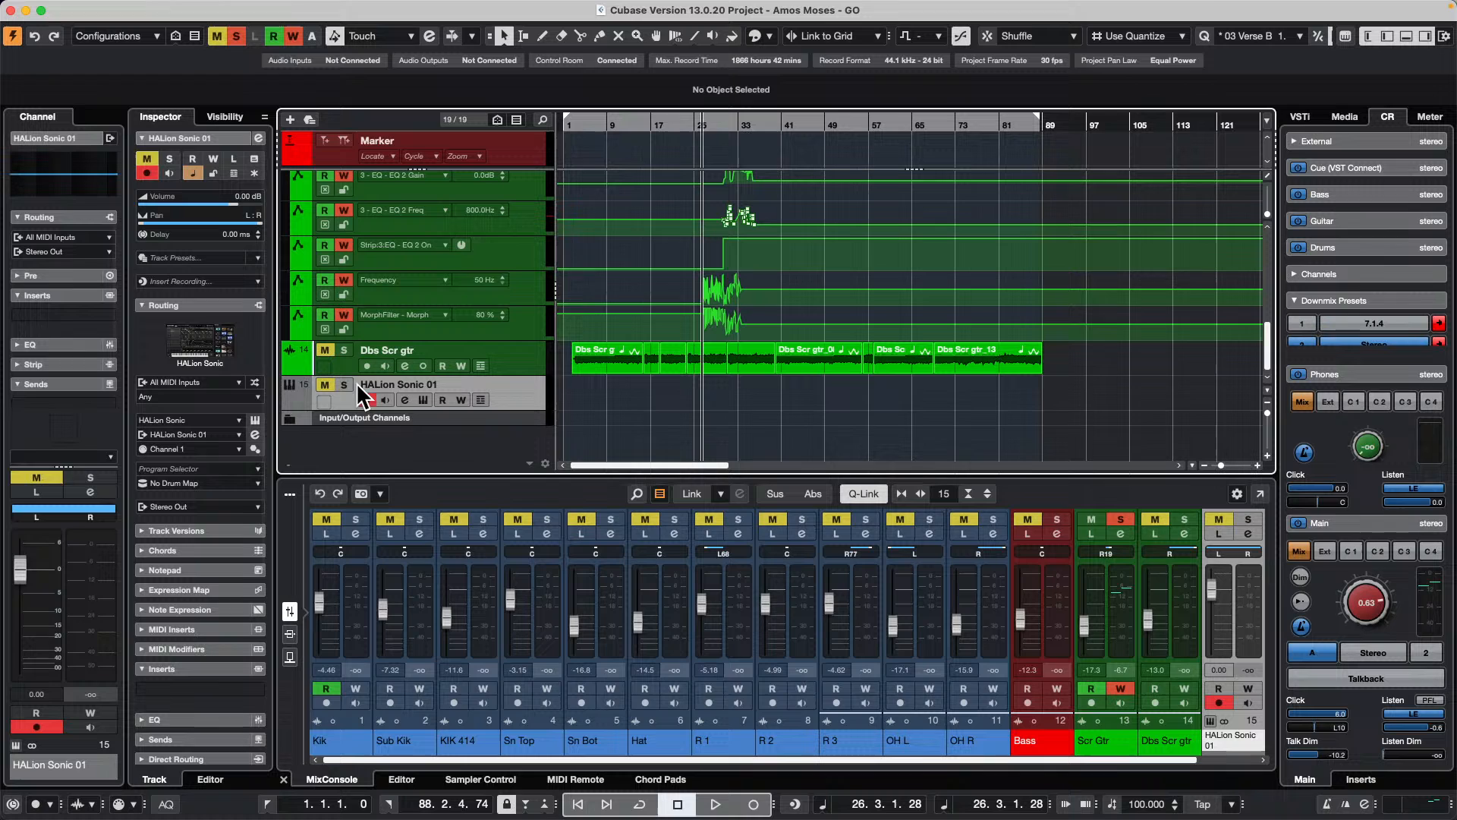
pyautogui.click(345, 385)
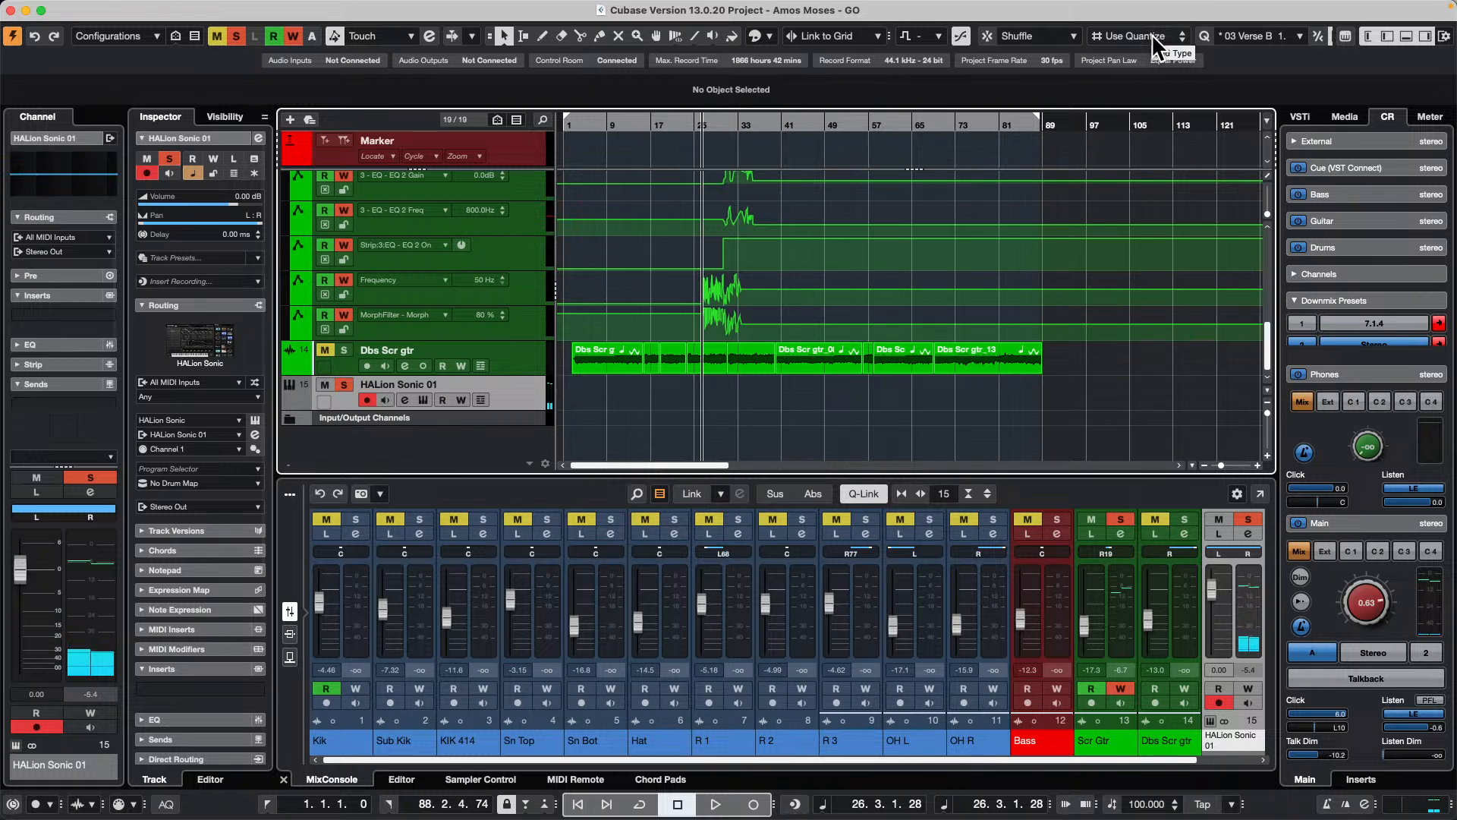
# Step: Set the quantize preset to 1/8 and enable Automatic MIDI Record Quantize, with the cursor placed near bar 98
pyautogui.click(1250, 36)
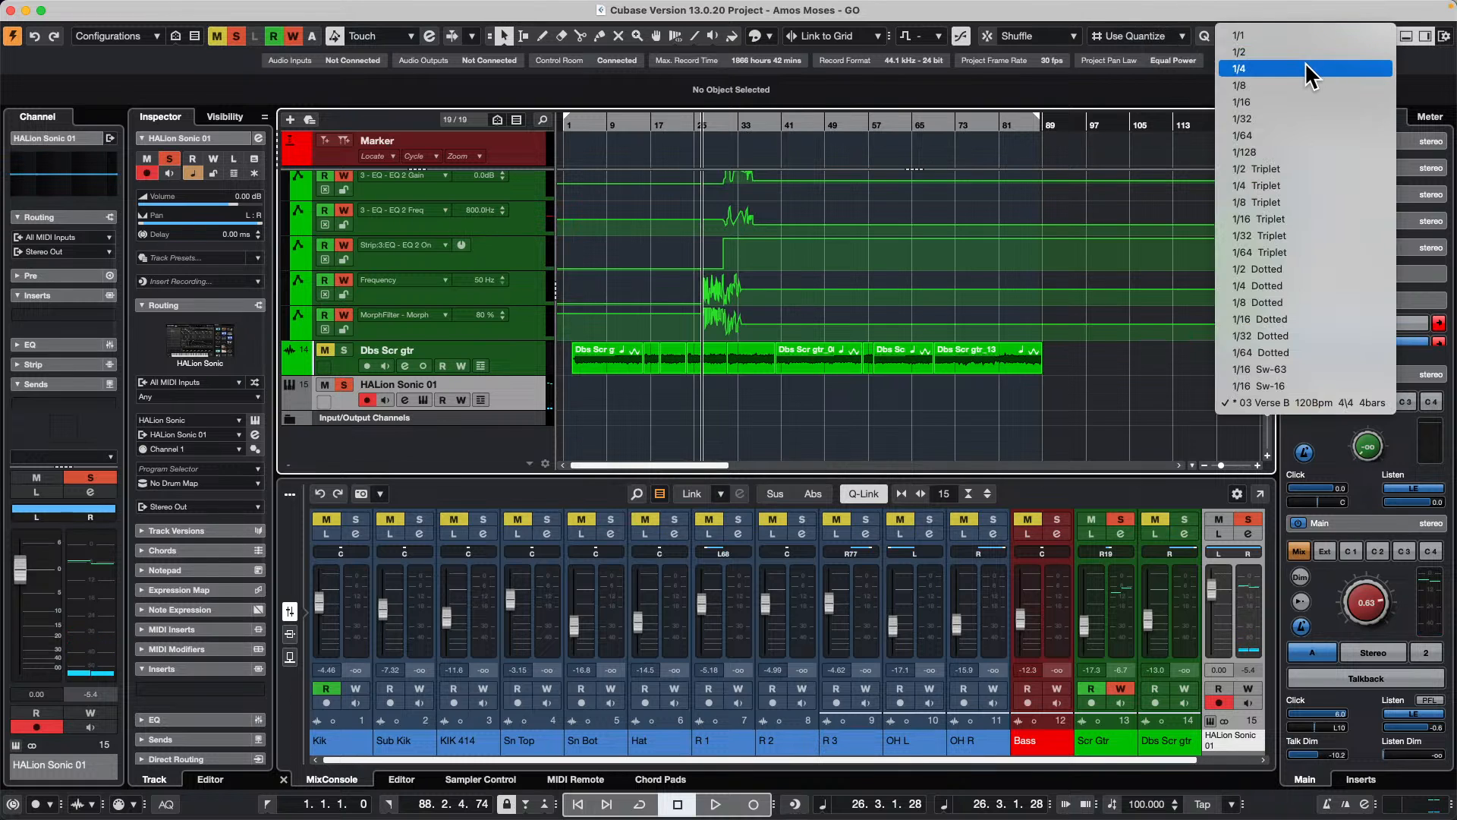
pyautogui.click(1303, 86)
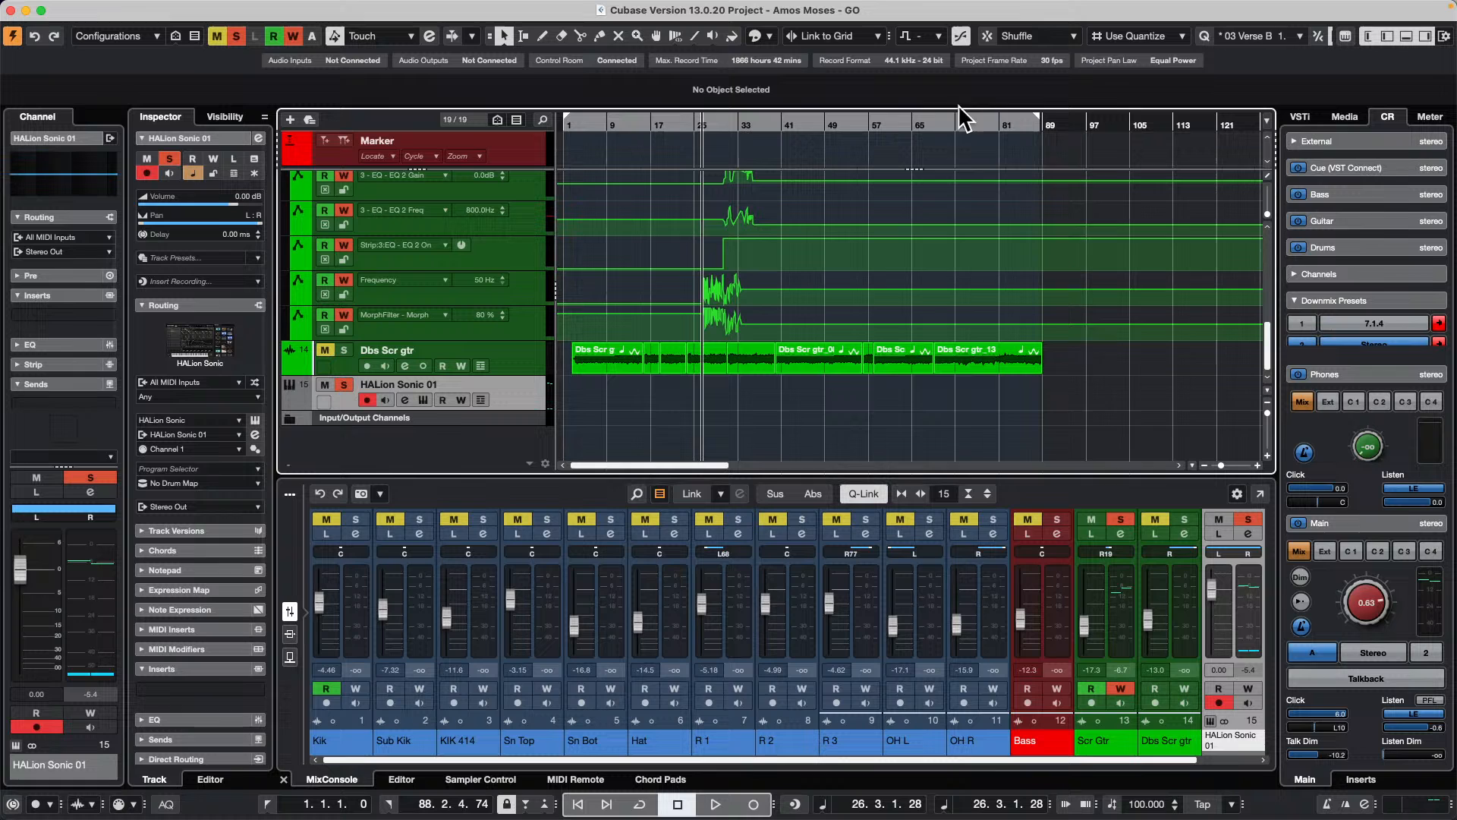
pyautogui.click(1093, 122)
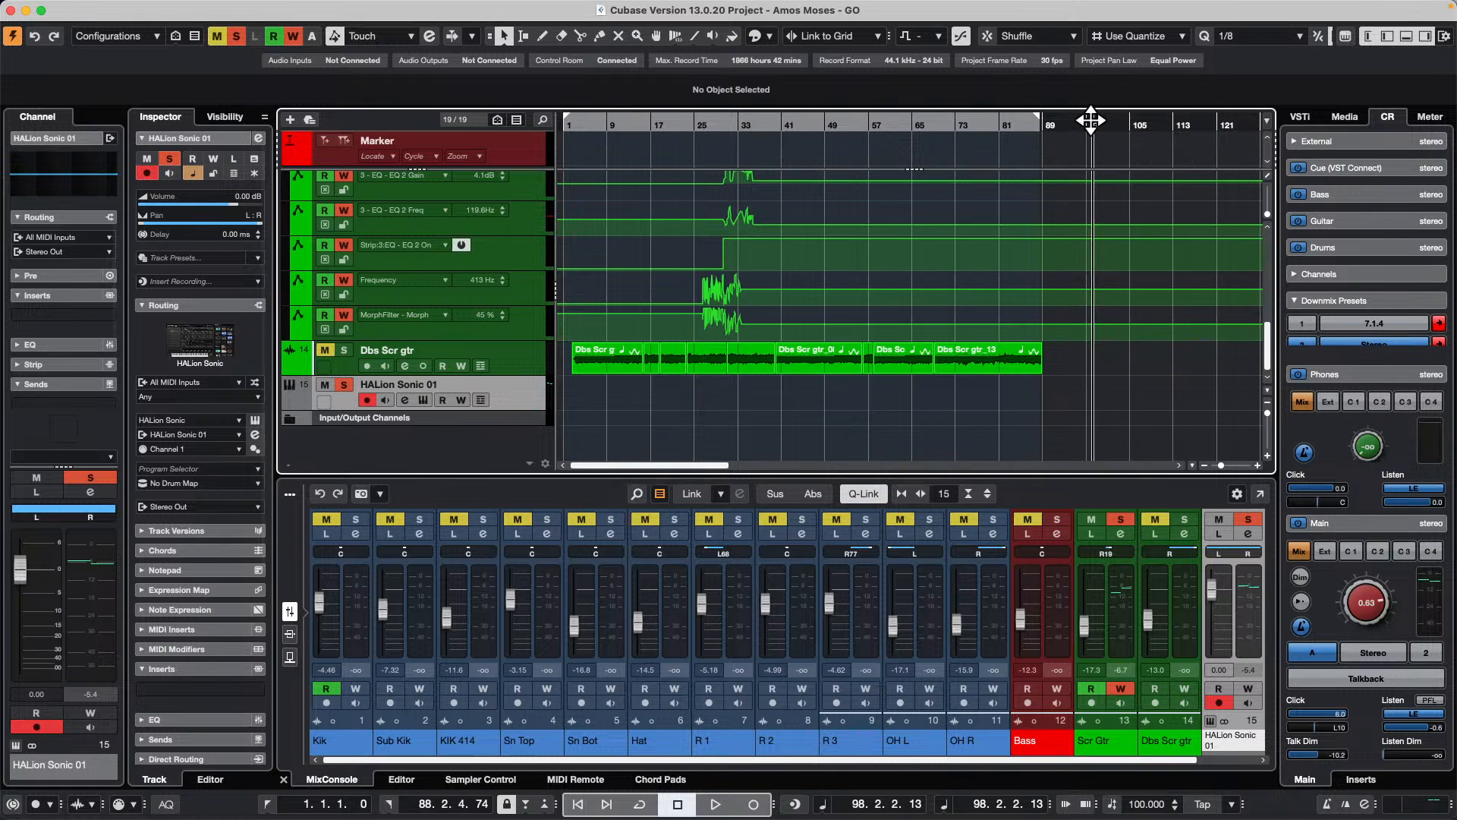
pyautogui.moveTo(267, 814)
pyautogui.click(166, 804)
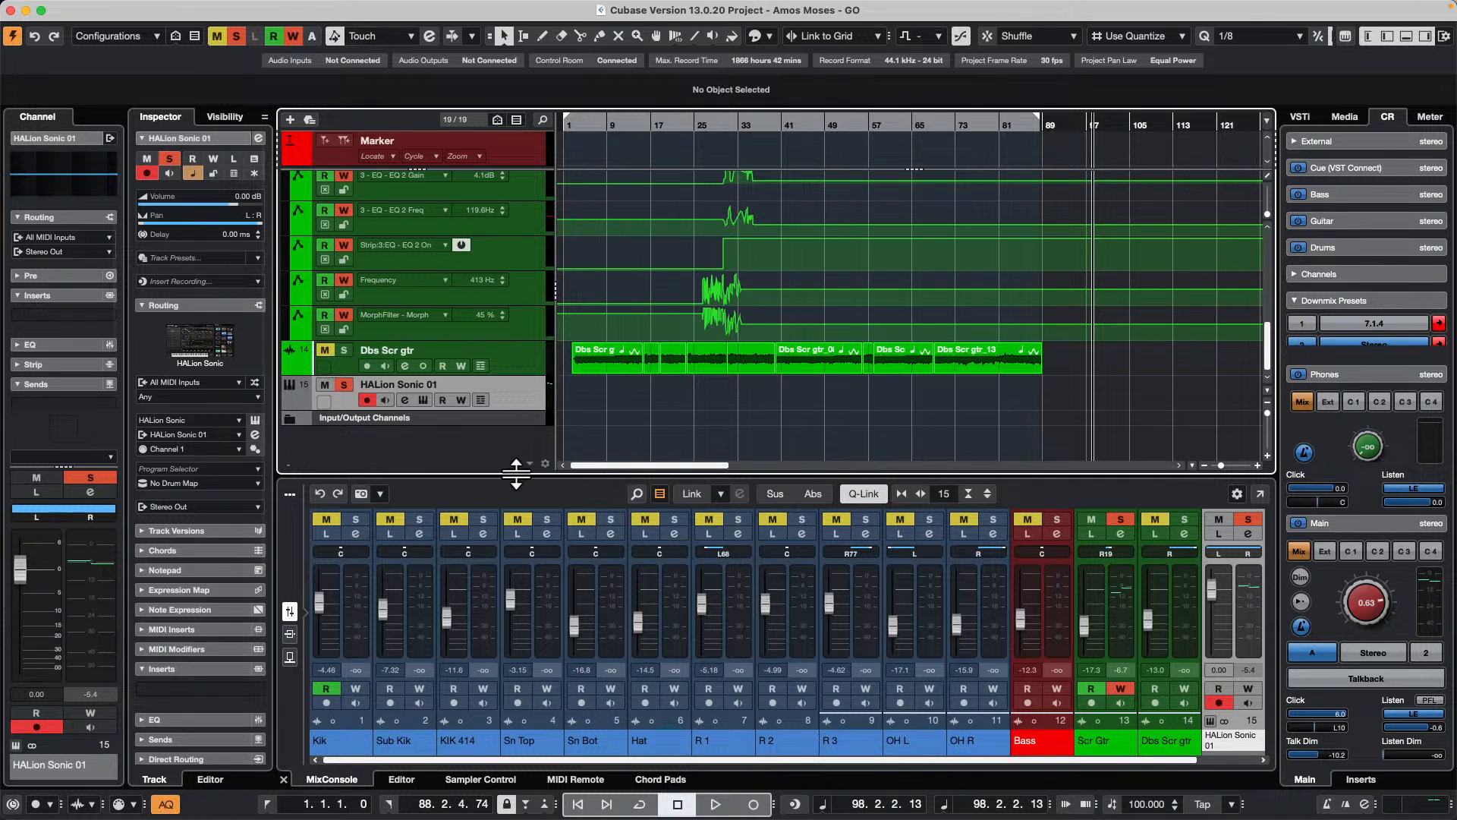
# Step: Record a MIDI part on the HALion Sonic 01 track from about bar 98, lowering the click level to -7.4
pyautogui.click(715, 803)
pyautogui.click(753, 804)
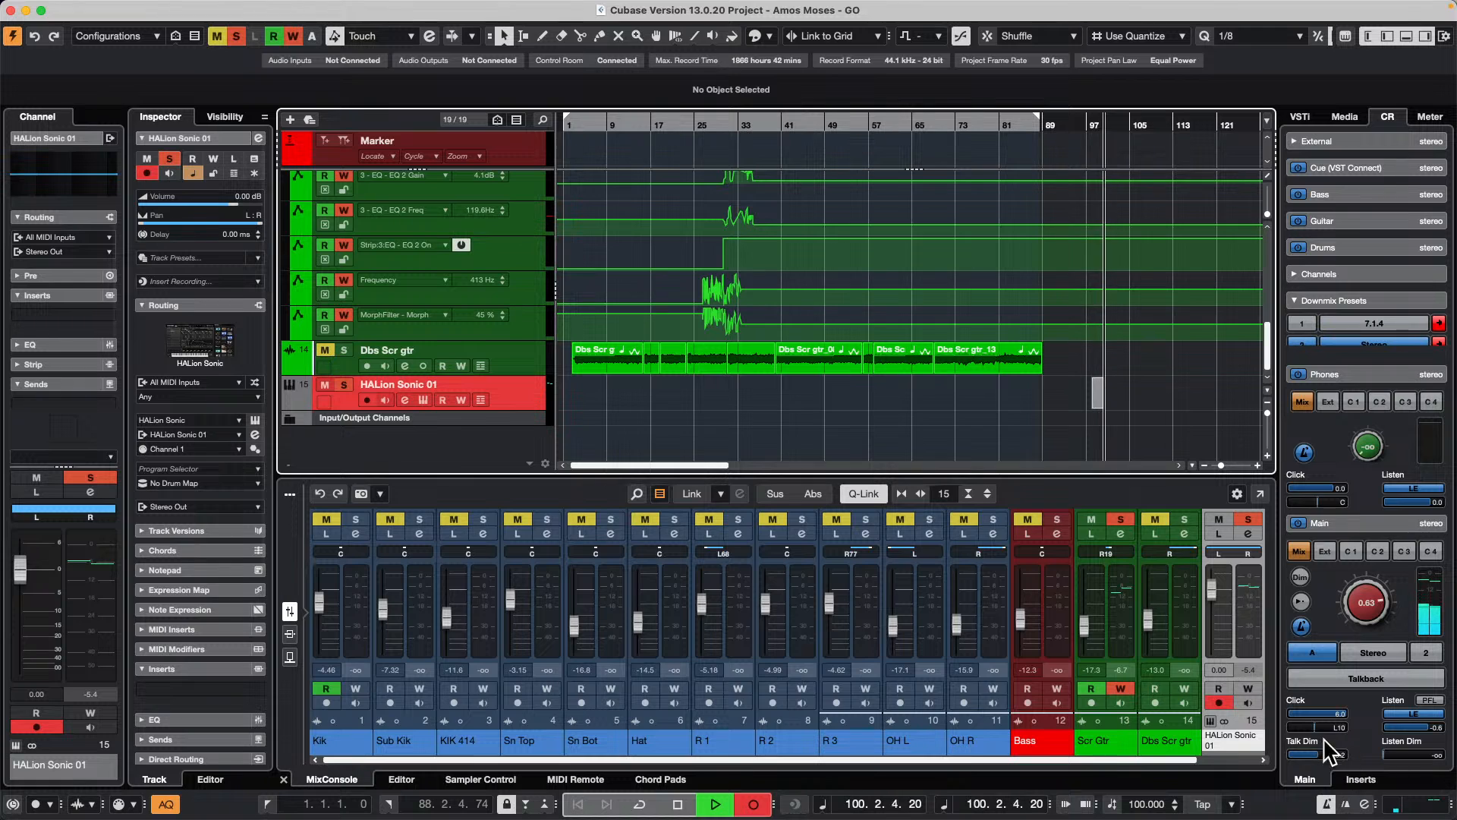
pyautogui.click(1345, 714)
pyautogui.moveTo(1328, 713); pyautogui.dragTo(1282, 742)
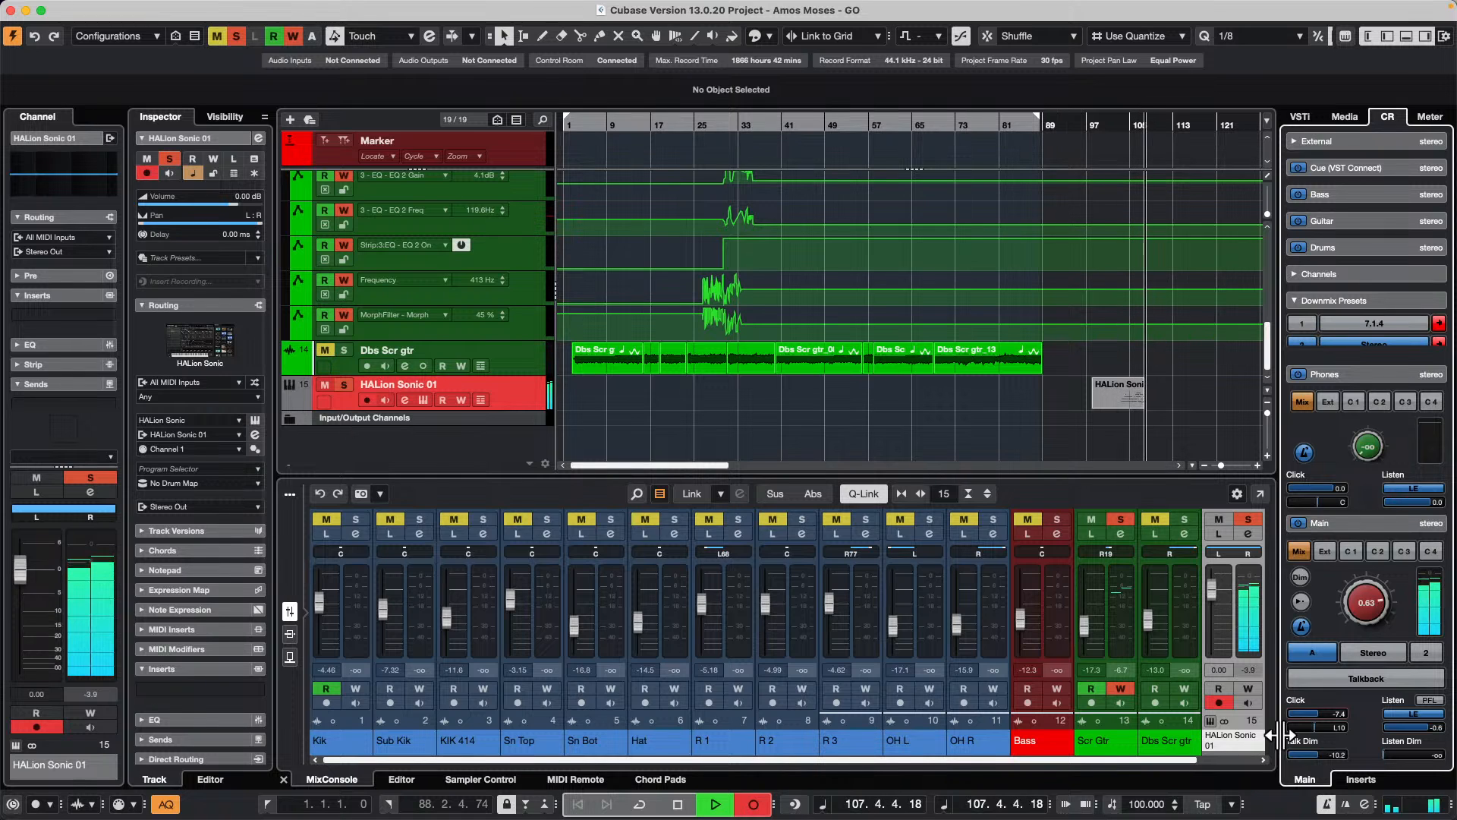
pyautogui.press('space')
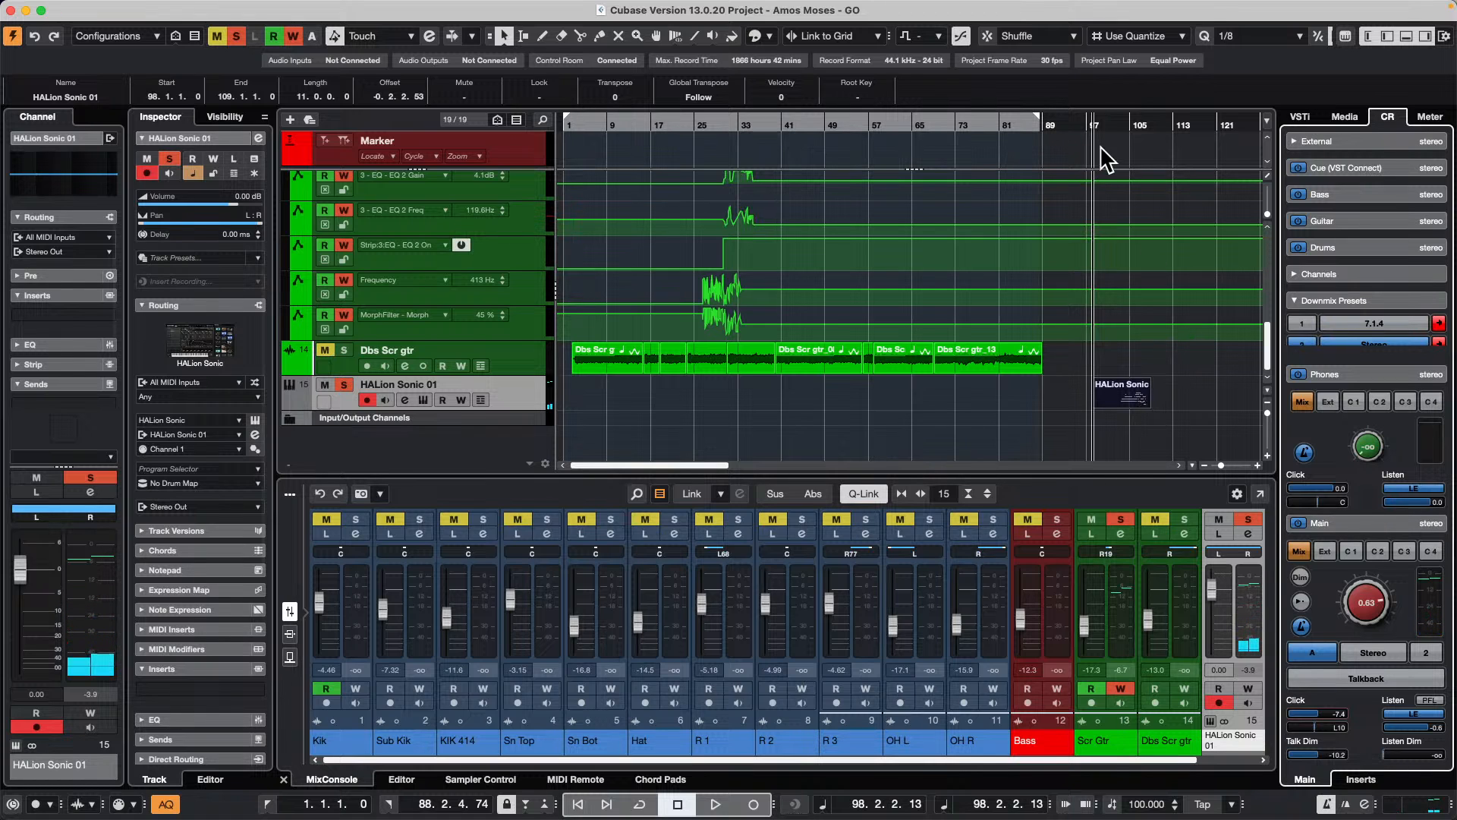
# Step: Play back the recorded HALion Sonic 01 part and open it in the Key Editor to examine the timing of its notes
pyautogui.moveTo(1109, 120); pyautogui.dragTo(1106, 145)
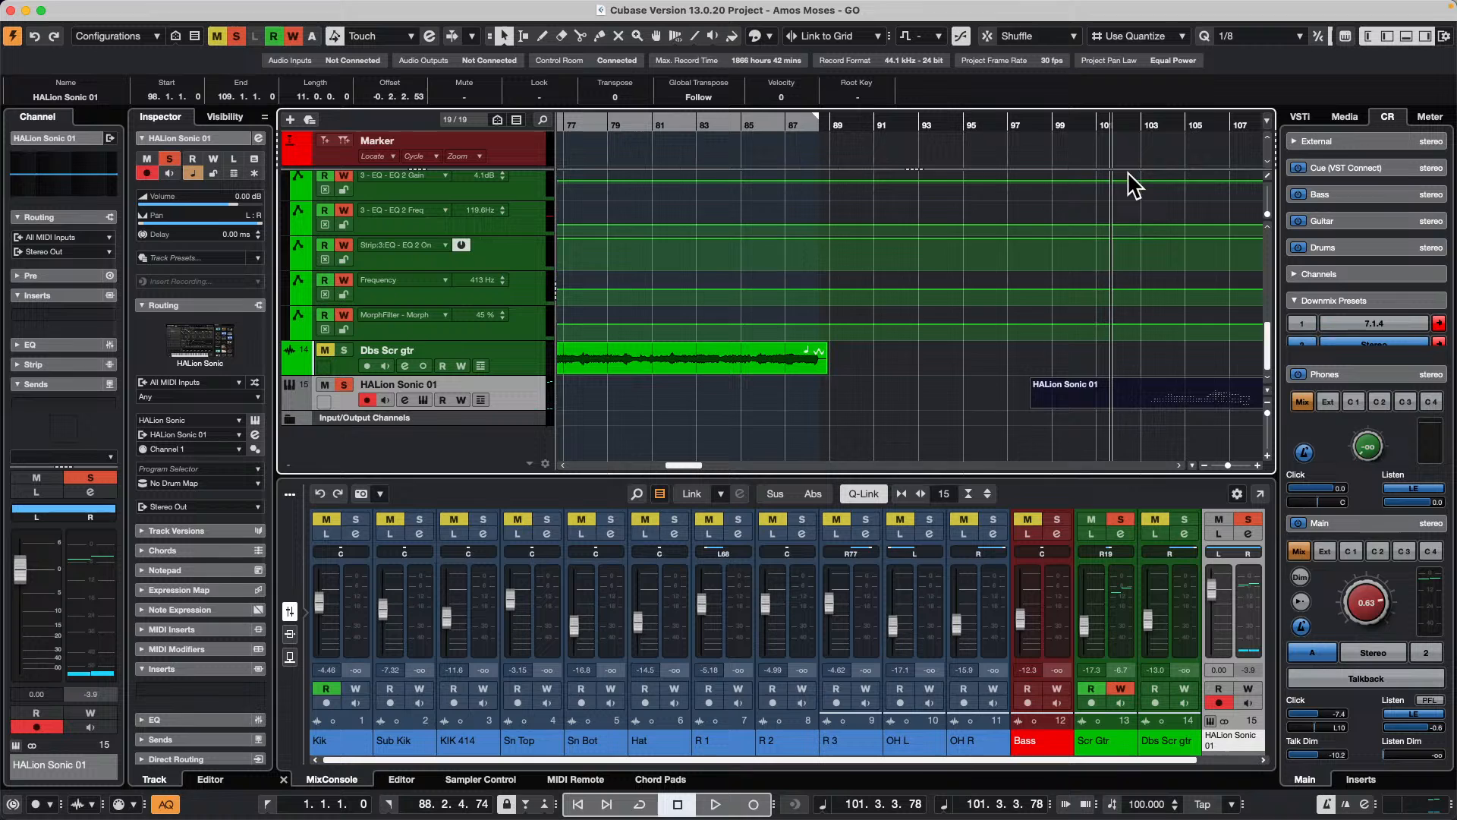
pyautogui.press('space')
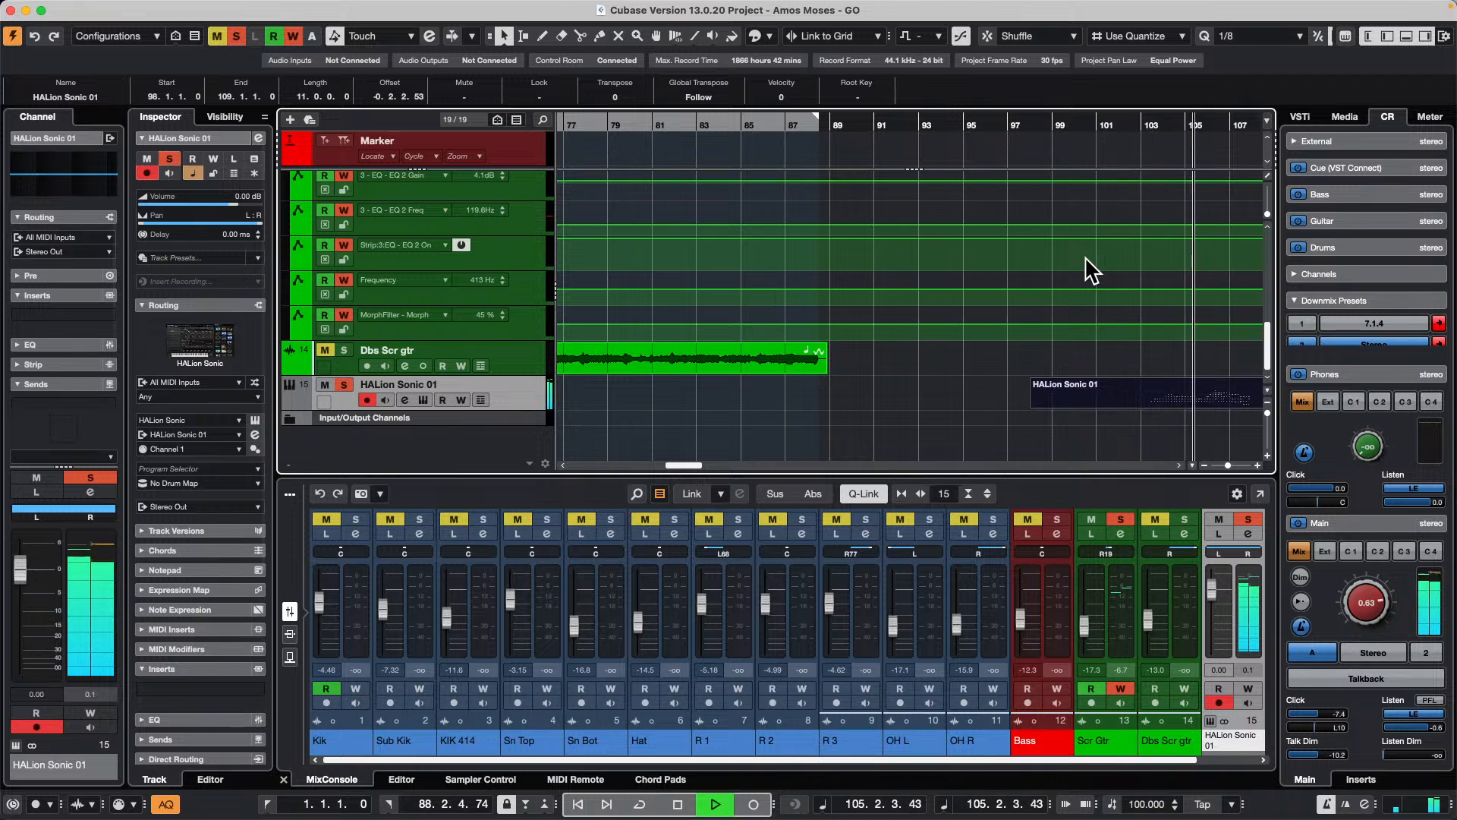
pyautogui.press('space')
pyautogui.doubleClick(1196, 401)
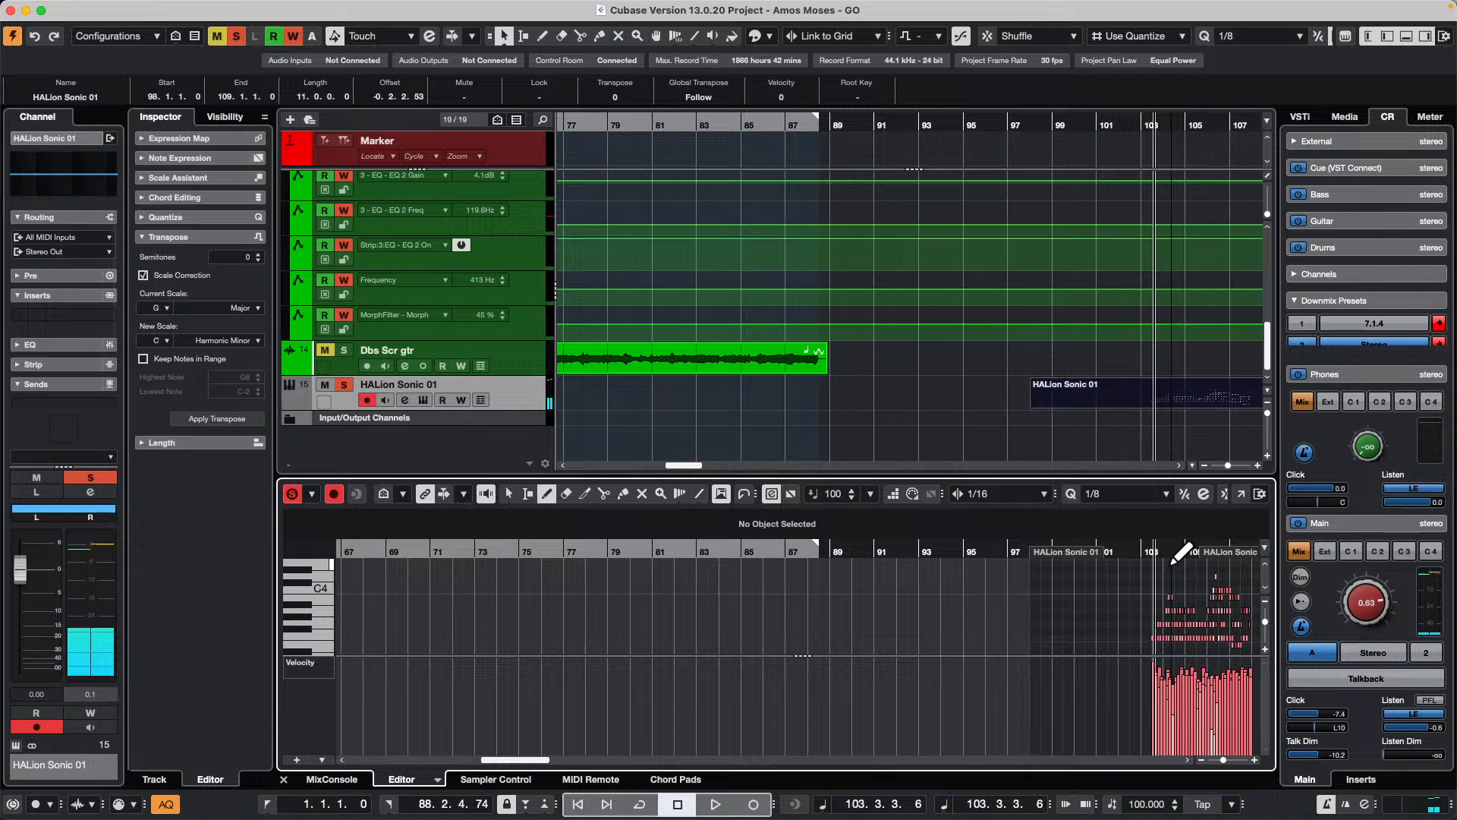
pyautogui.moveTo(1169, 555); pyautogui.dragTo(1171, 595)
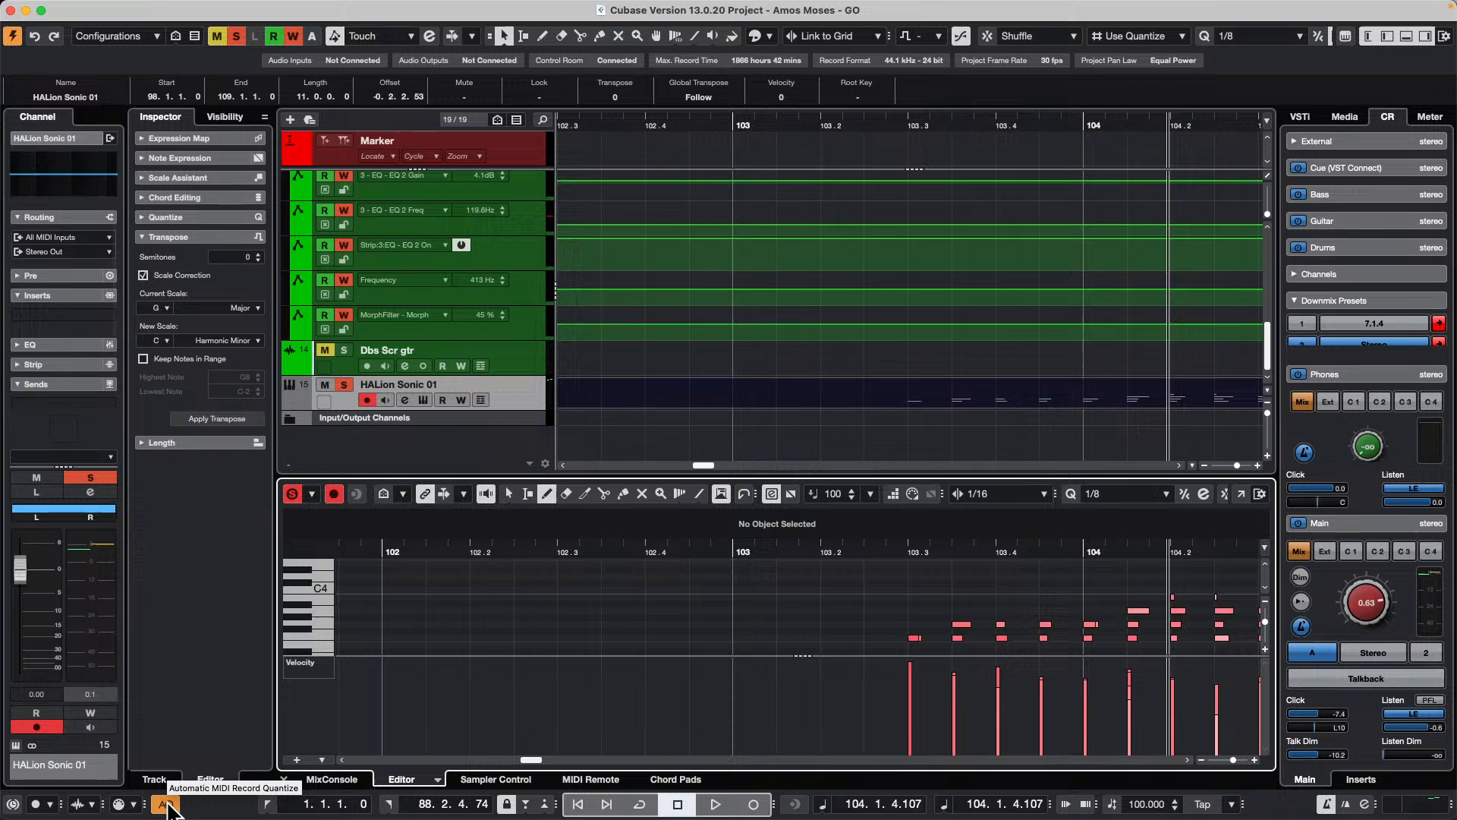
# Step: Reset the quantize of the recorded HALion Sonic 01 notes and play them back from about bar 103
pyautogui.moveTo(249, 1)
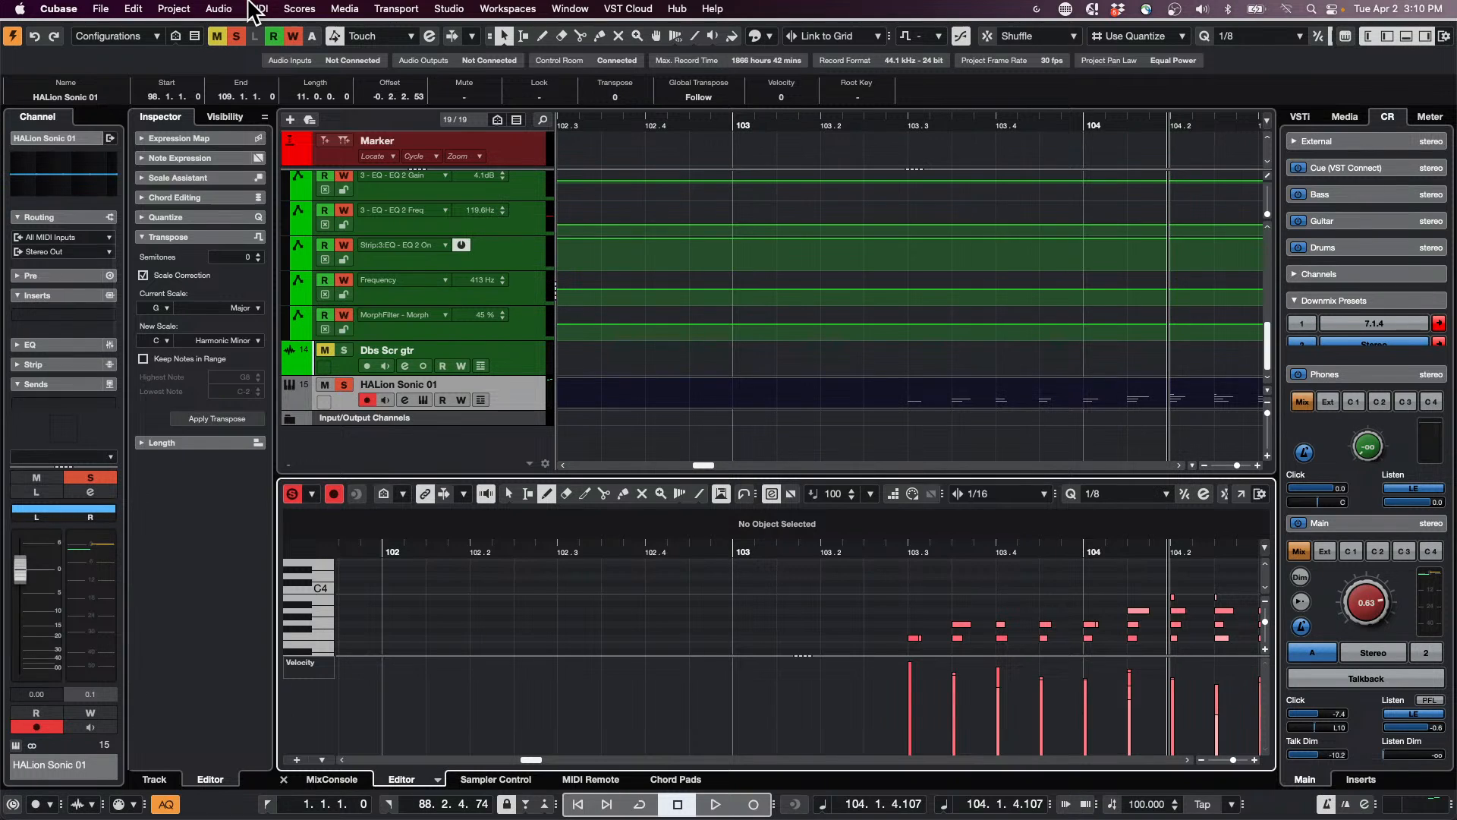
pyautogui.click(134, 9)
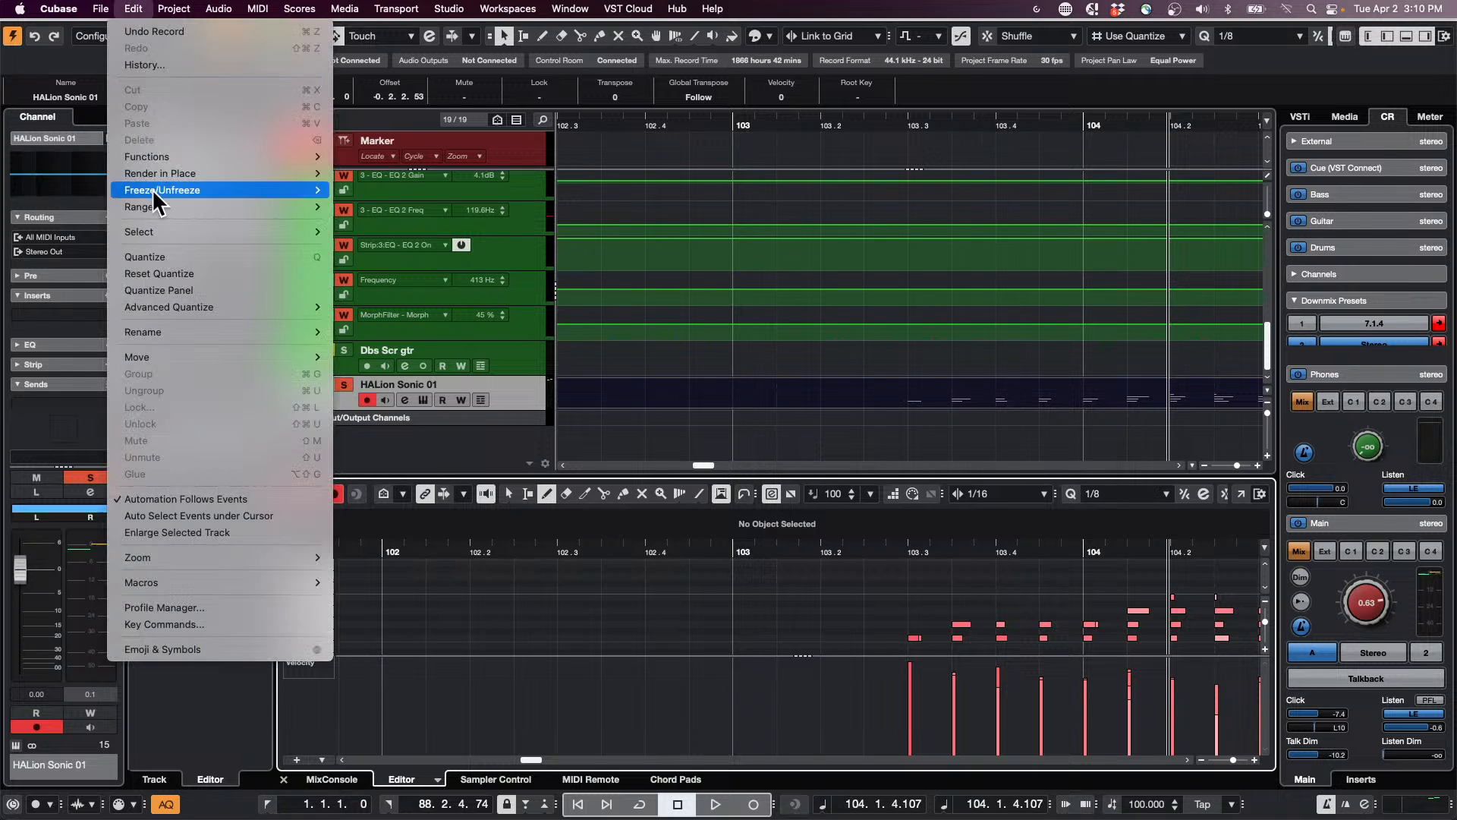
pyautogui.click(177, 271)
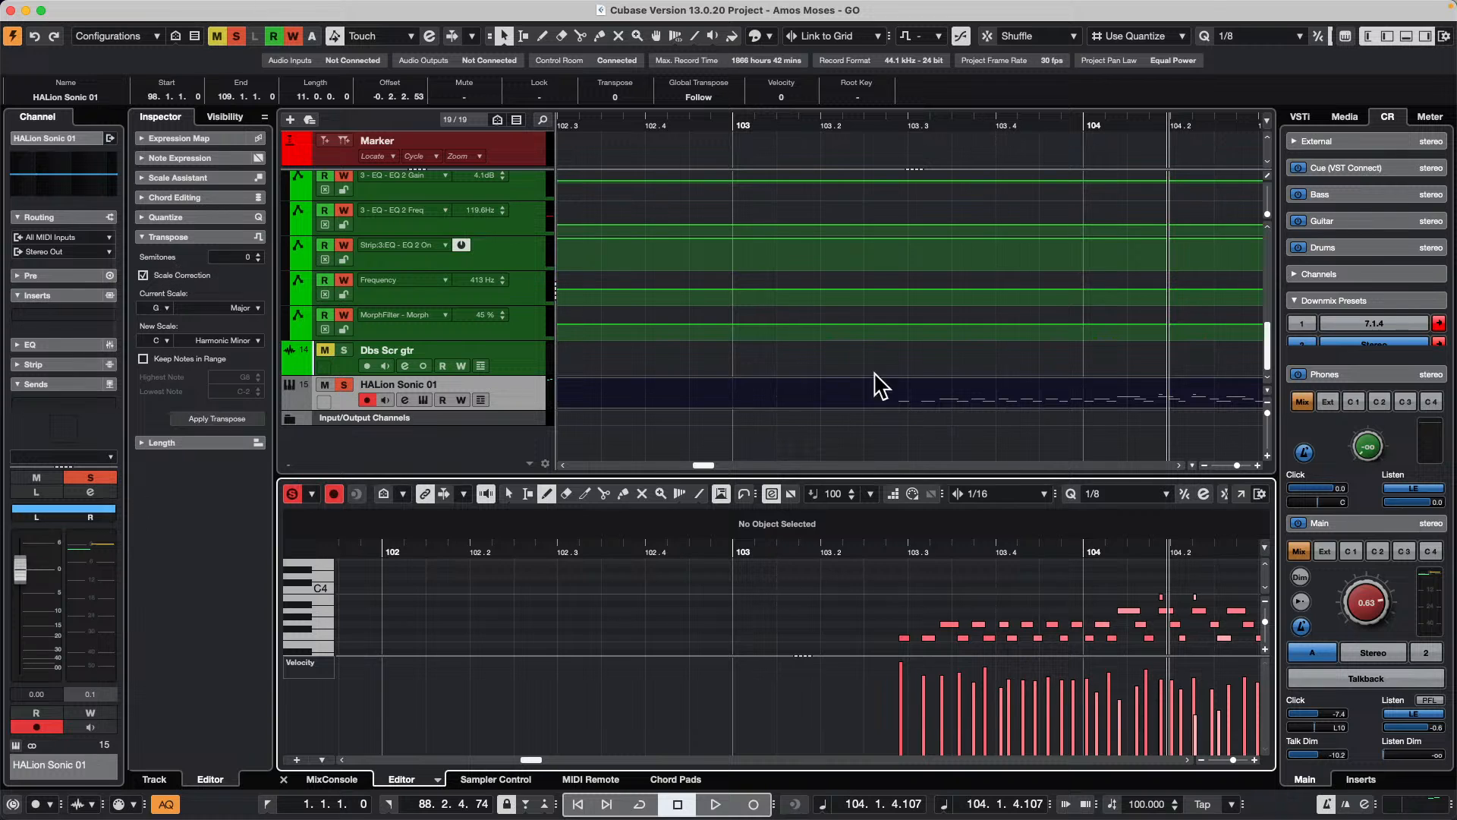
pyautogui.moveTo(992, 130); pyautogui.dragTo(912, 127)
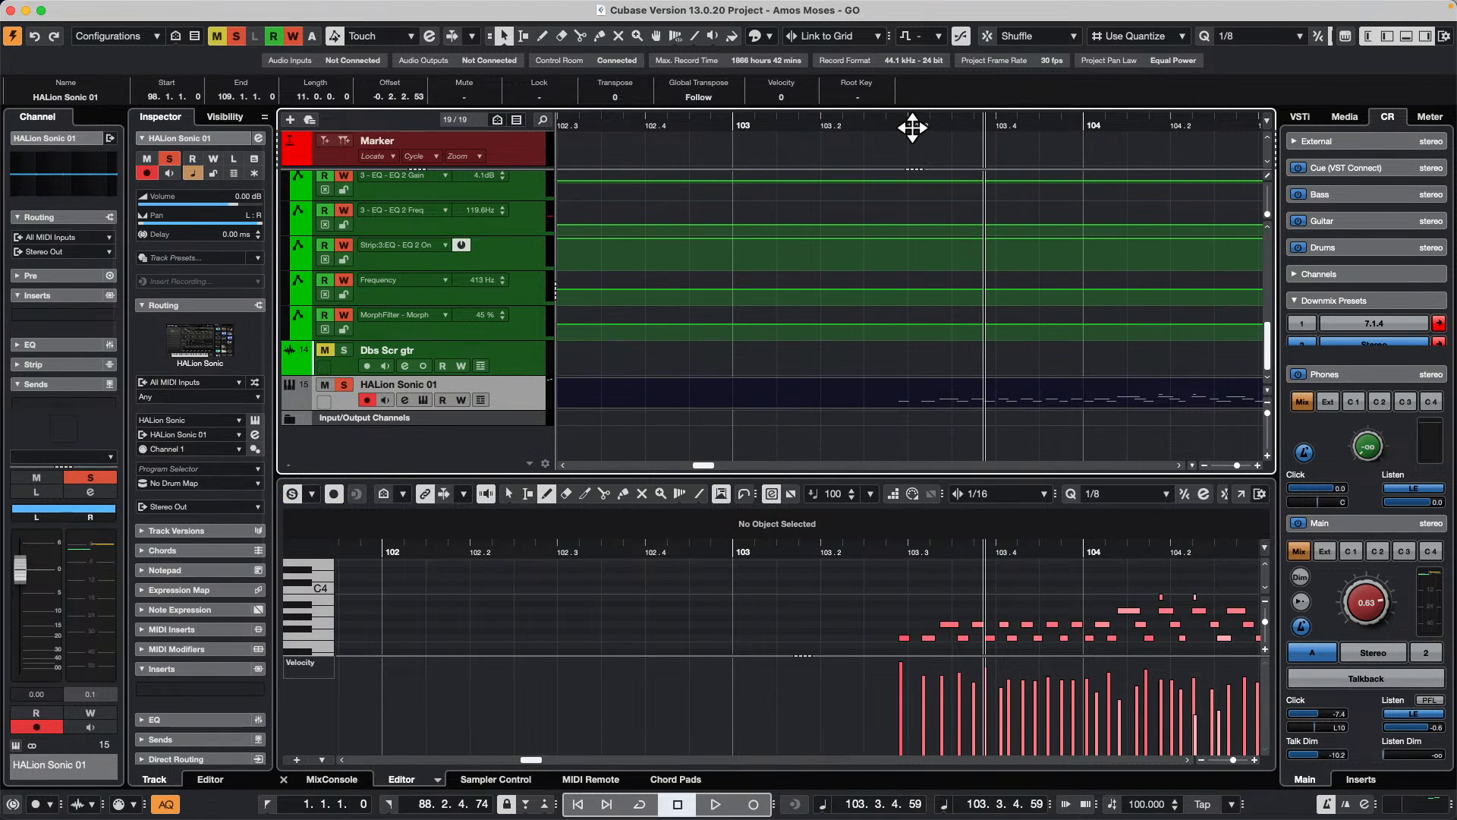
pyautogui.press('space')
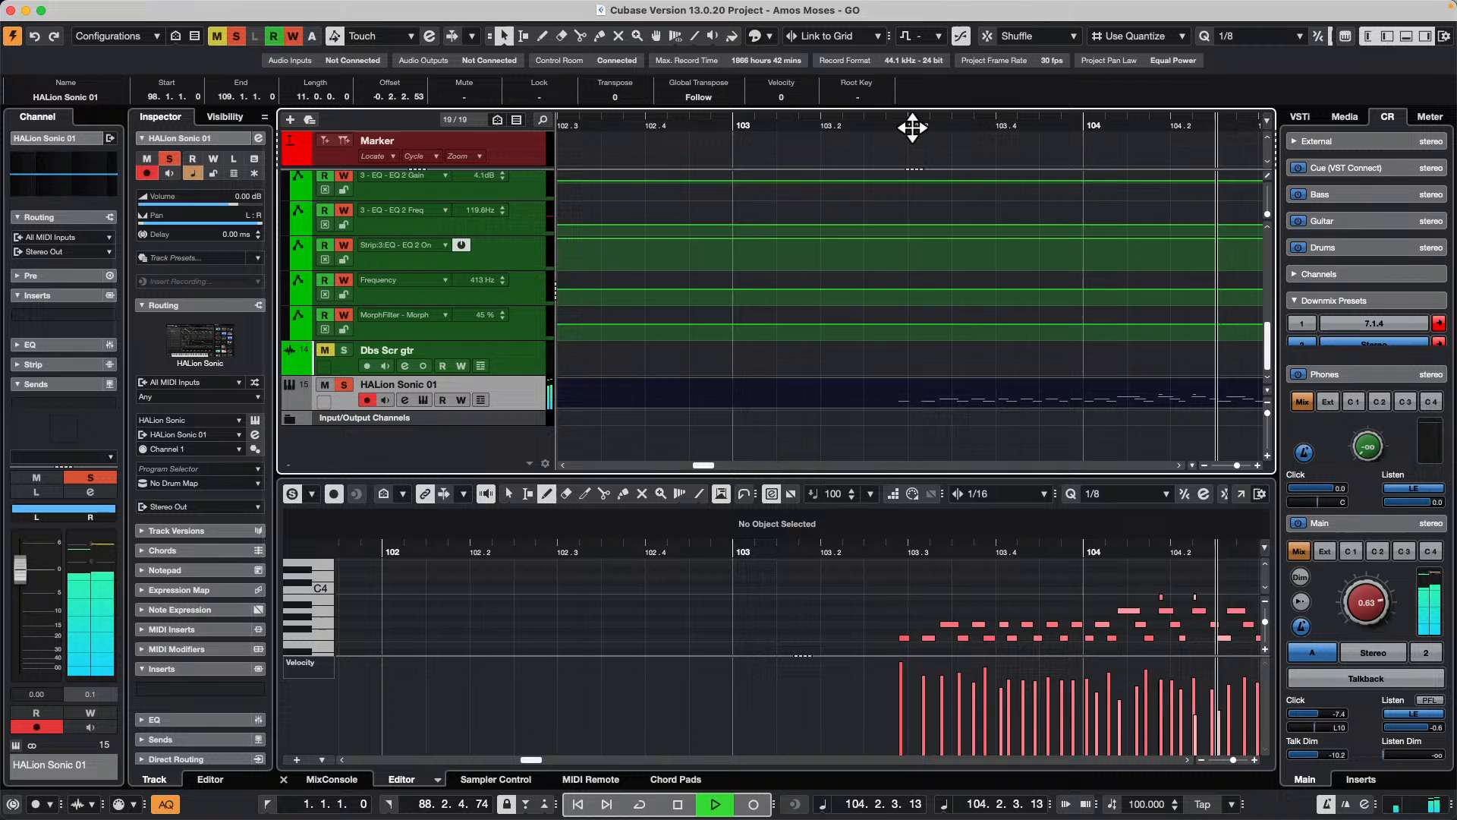
pyautogui.press('space')
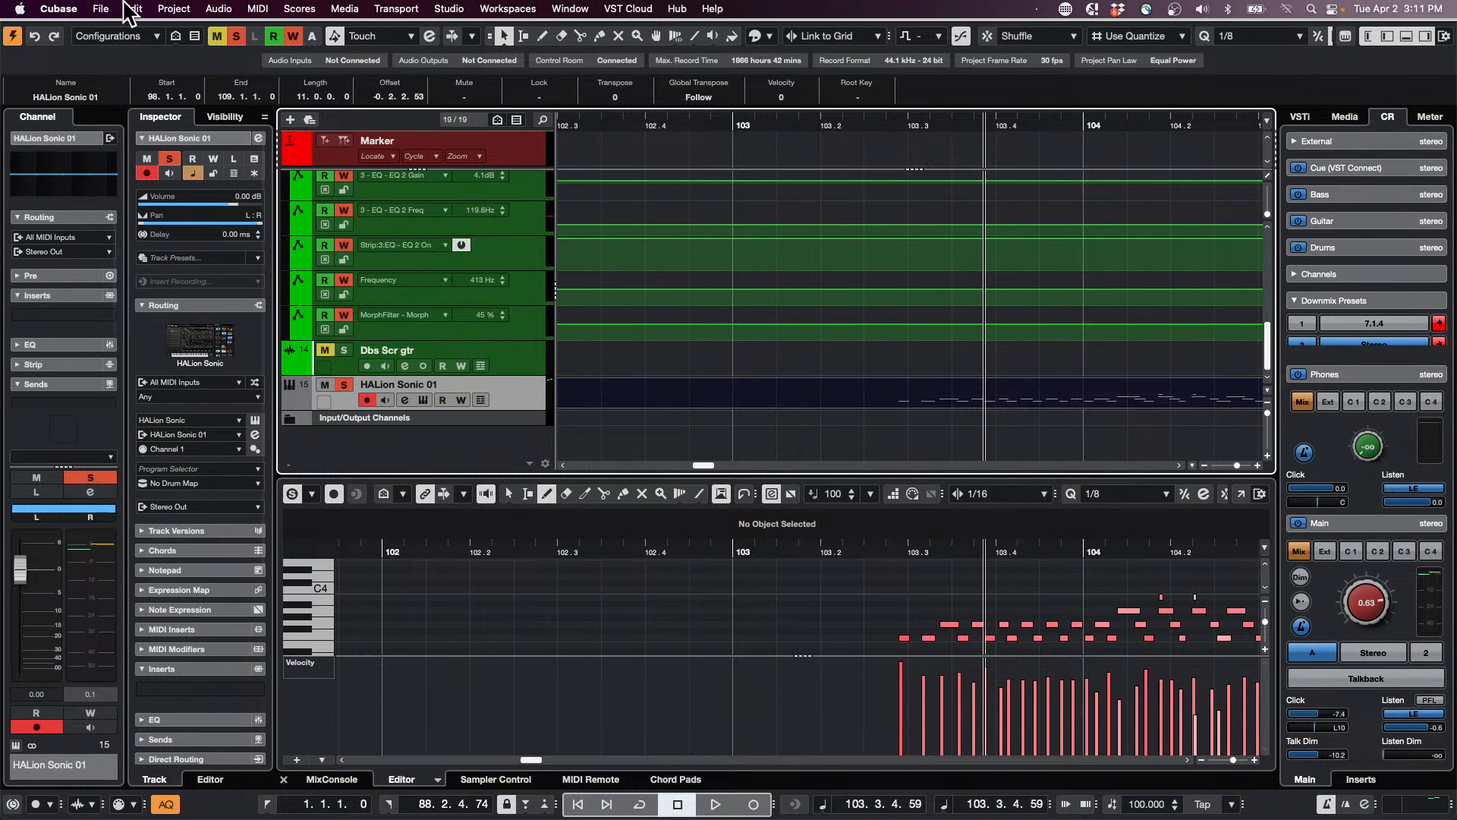
# Step: Quantize the HALion Sonic 01 part's notes to the 1/8 preset, with the cursor placed at about bar 103
pyautogui.click(99, 9)
pyautogui.moveTo(133, 8)
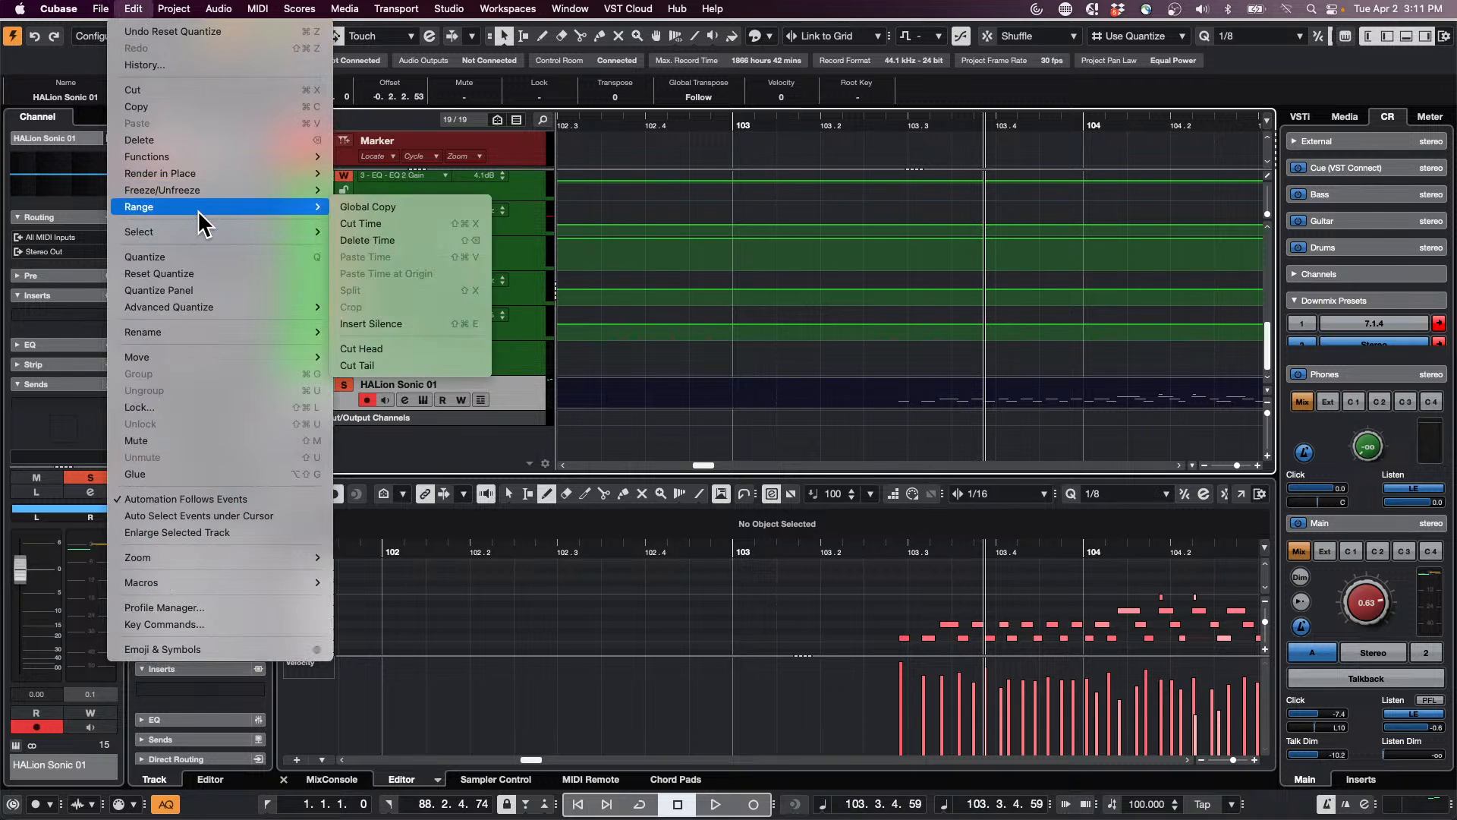
pyautogui.click(941, 454)
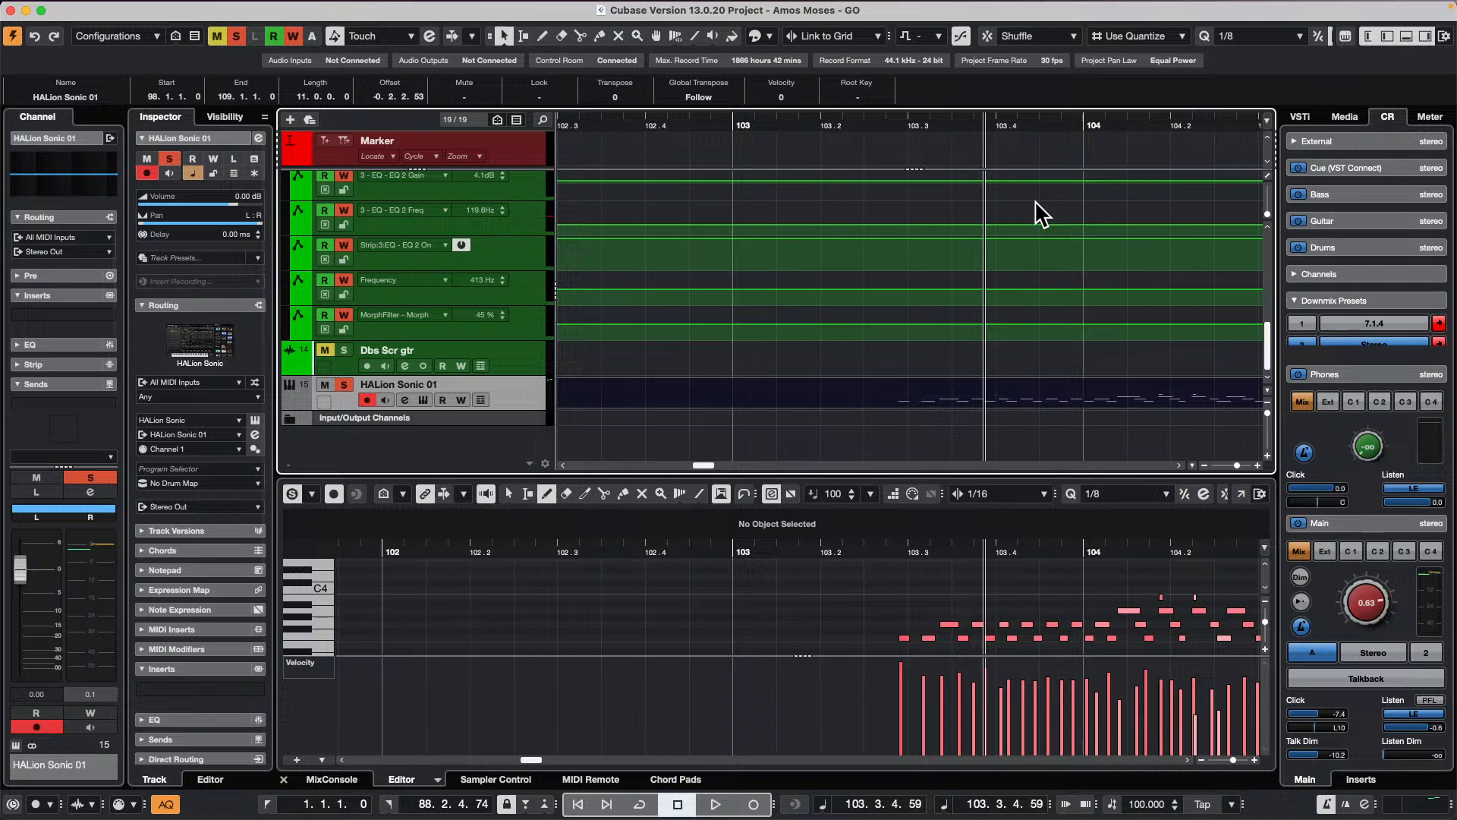
pyautogui.click(849, 124)
pyautogui.moveTo(849, 123); pyautogui.dragTo(849, 91)
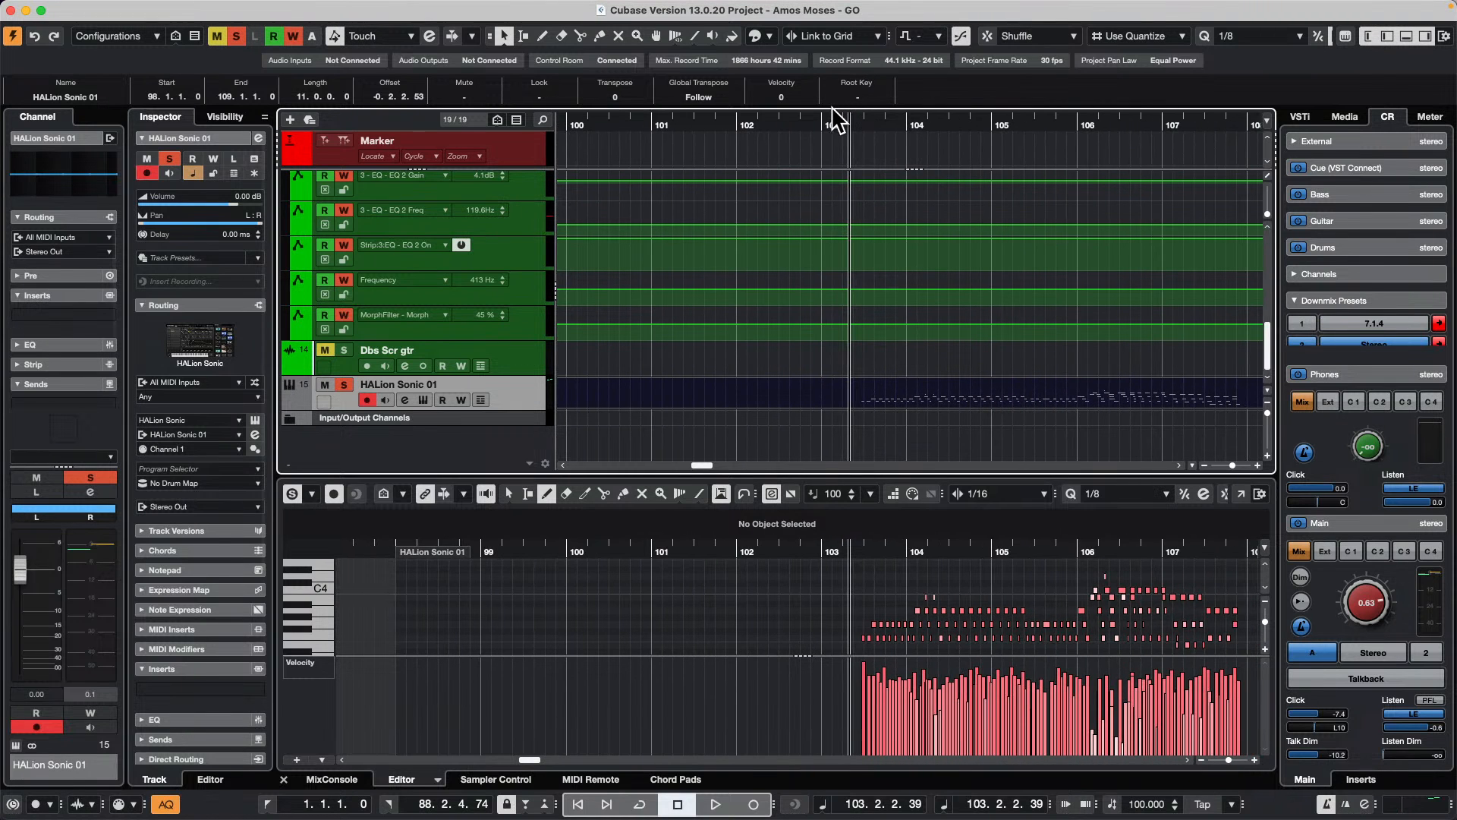
pyautogui.press('q')
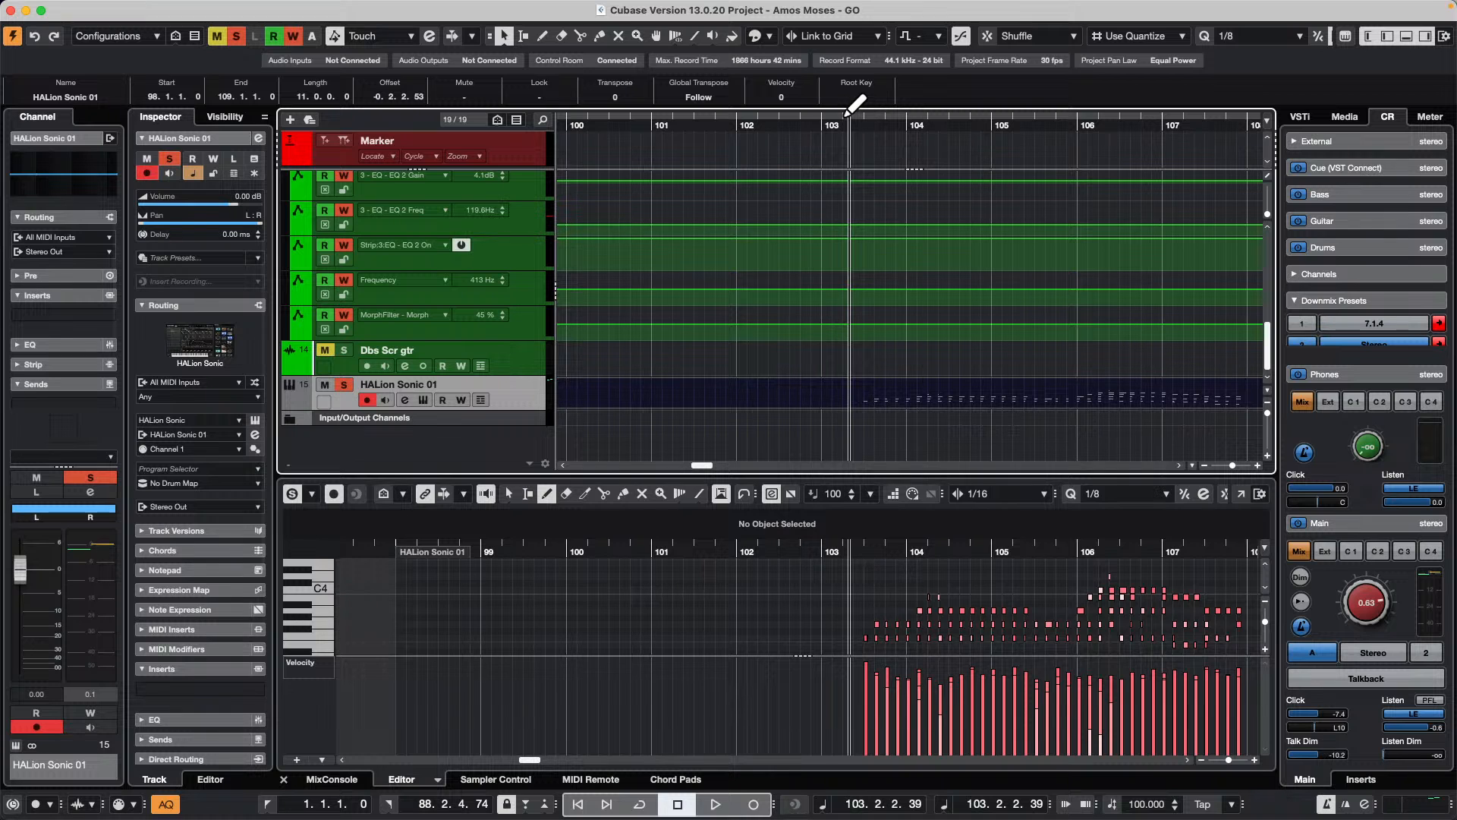
# Step: Open the last Bass event in the Sample Editor and enable Edit VariAudio, with the cursor at about bar 52
pyautogui.moveTo(645, 129); pyautogui.dragTo(356, 35)
pyautogui.scroll(10, 731, 363)
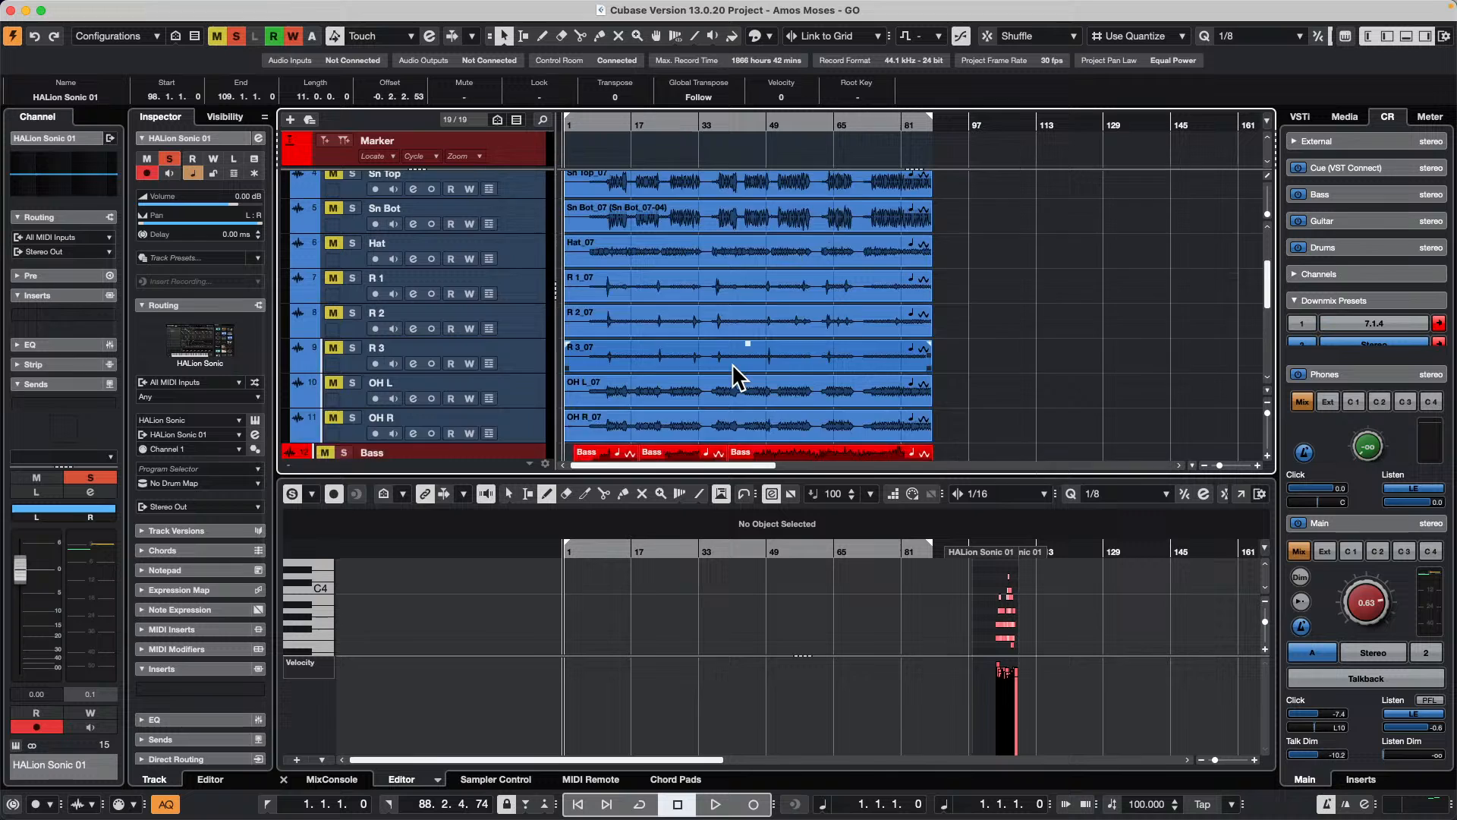
pyautogui.click(787, 338)
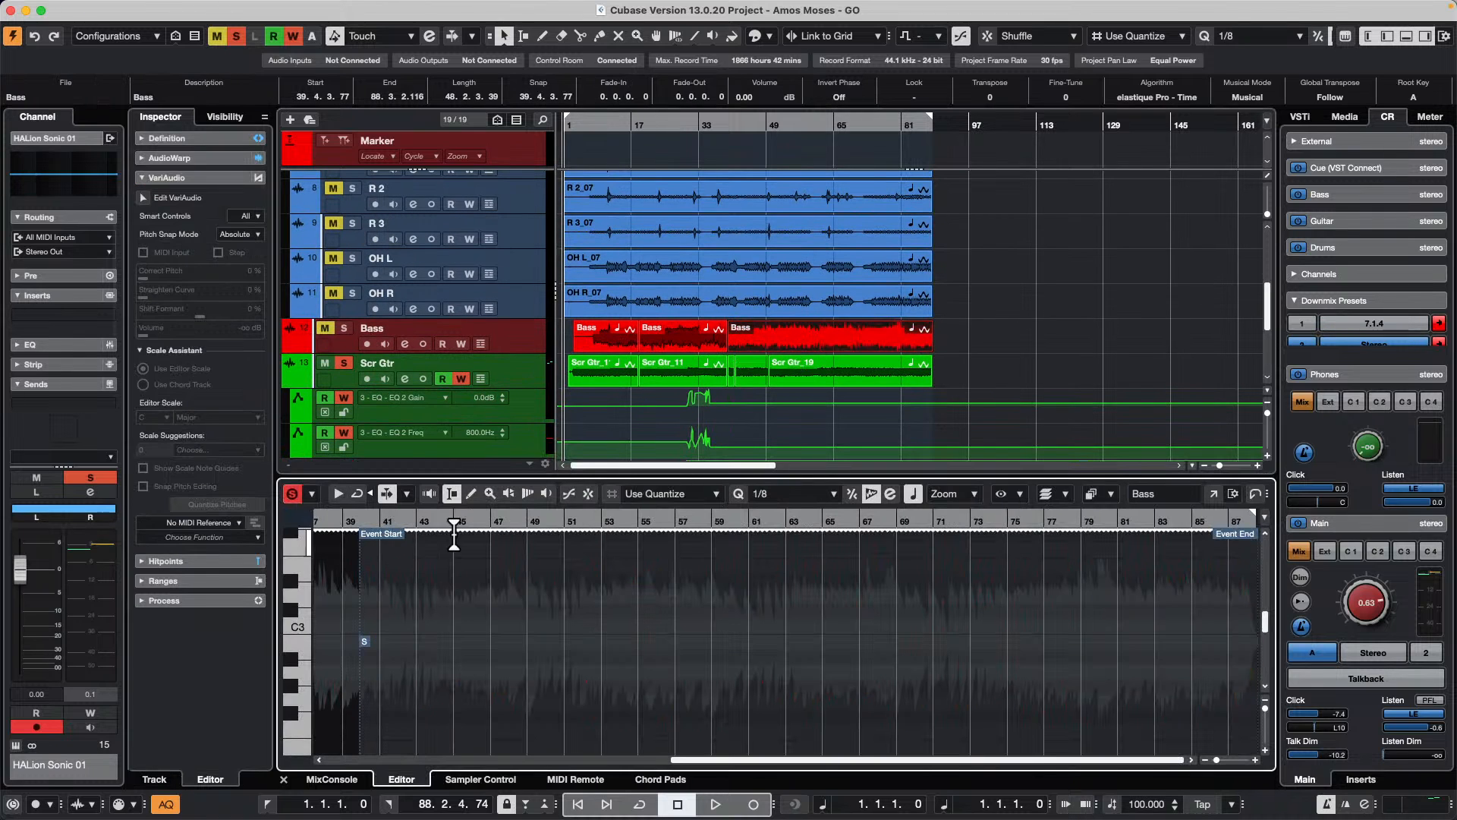
pyautogui.moveTo(595, 523); pyautogui.dragTo(589, 503)
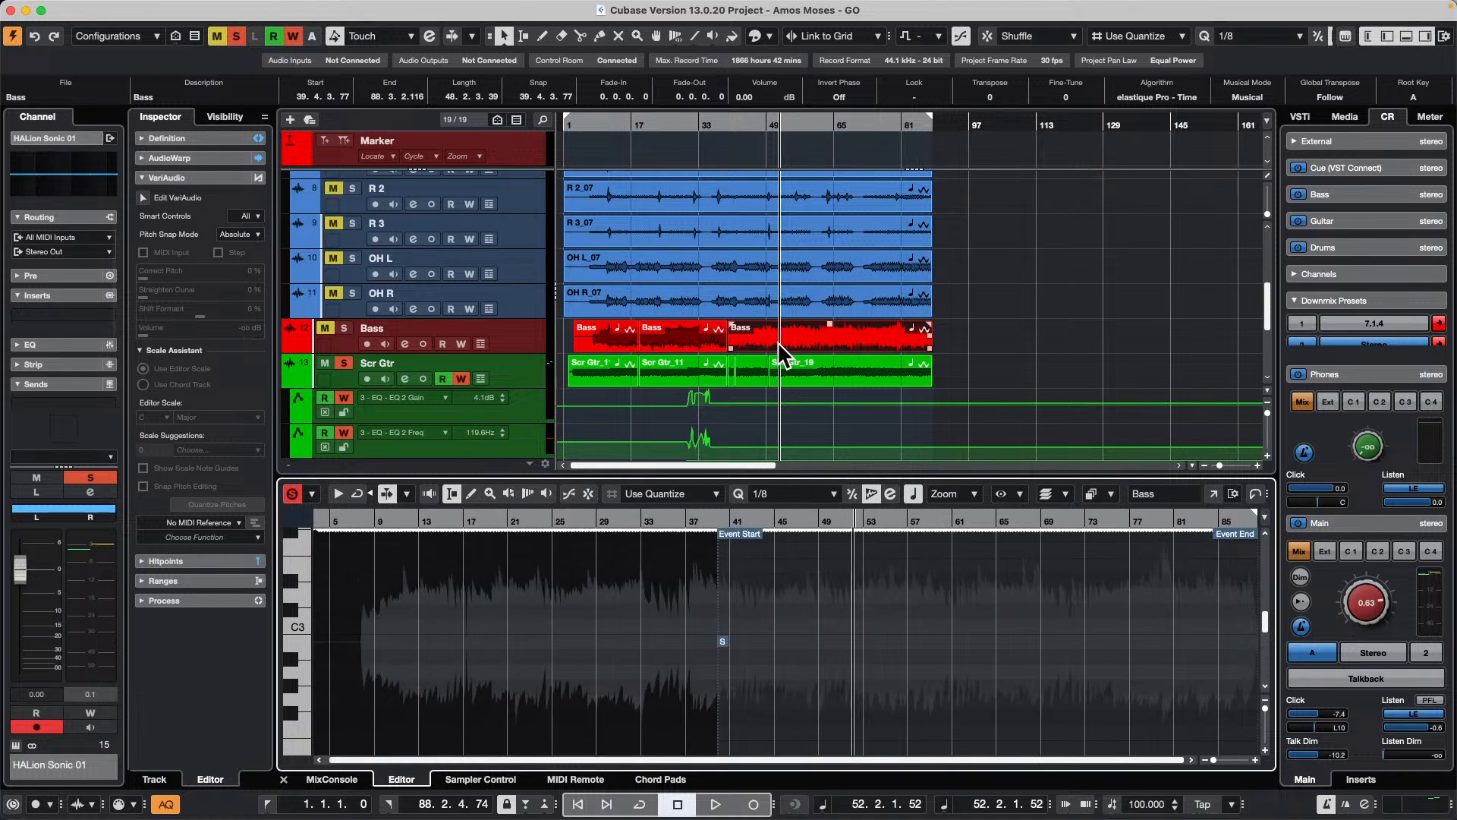
pyautogui.scroll(5, 451, 610)
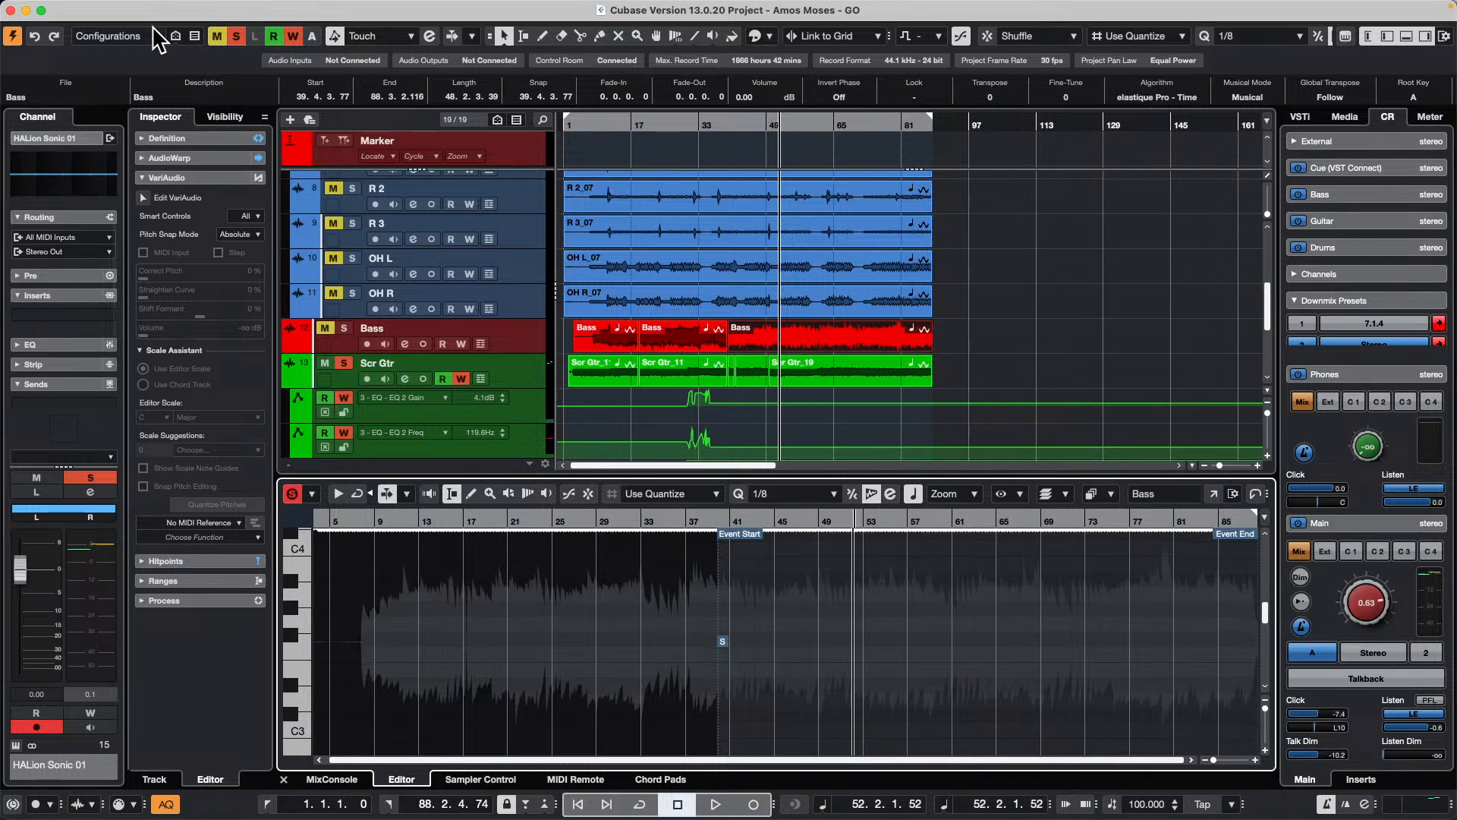
pyautogui.click(145, 198)
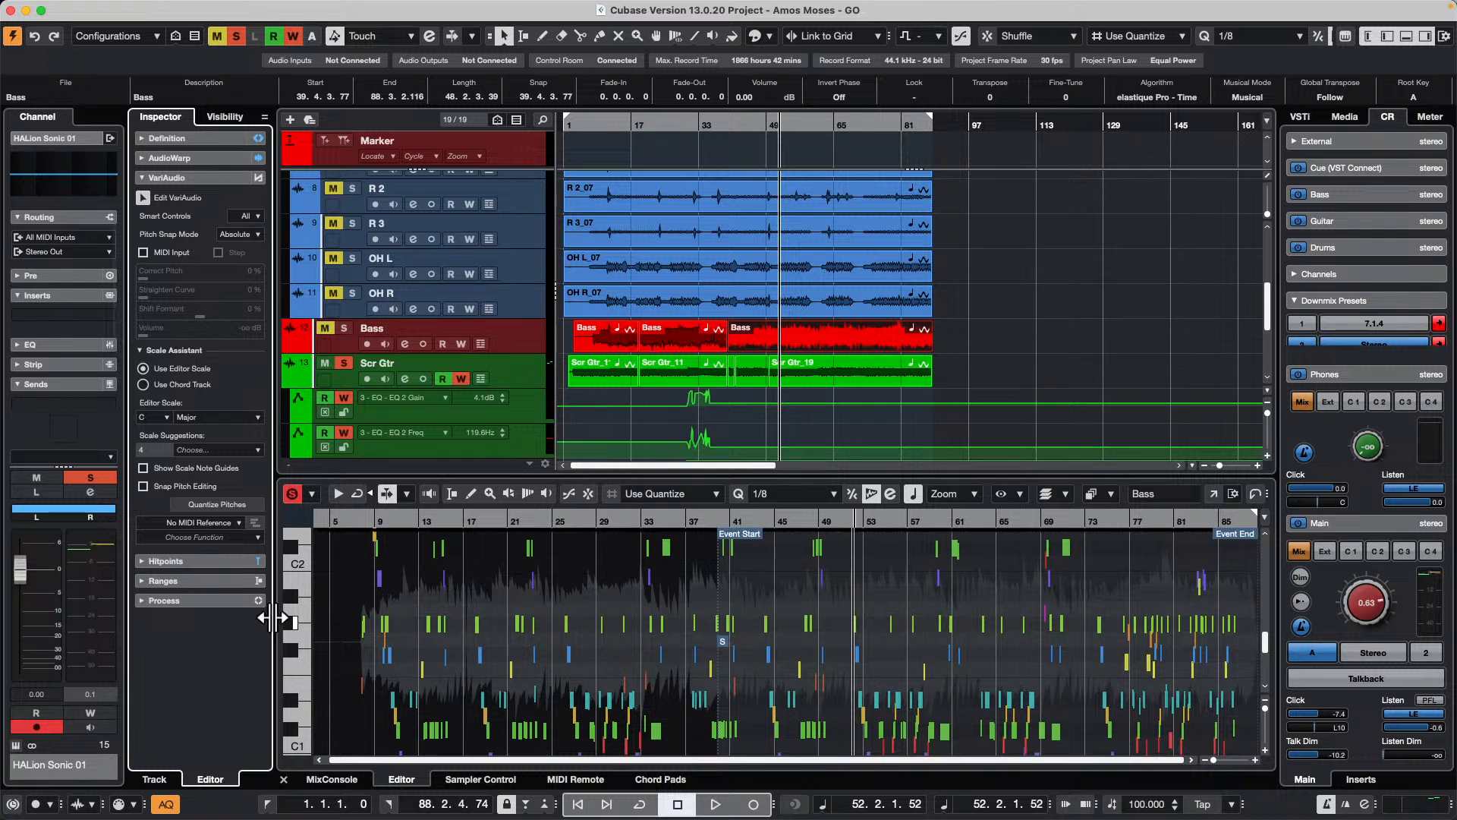
# Step: Review the MIDI reference track choices and the available VariAudio functions for the Bass event
pyautogui.click(218, 523)
pyautogui.click(811, 383)
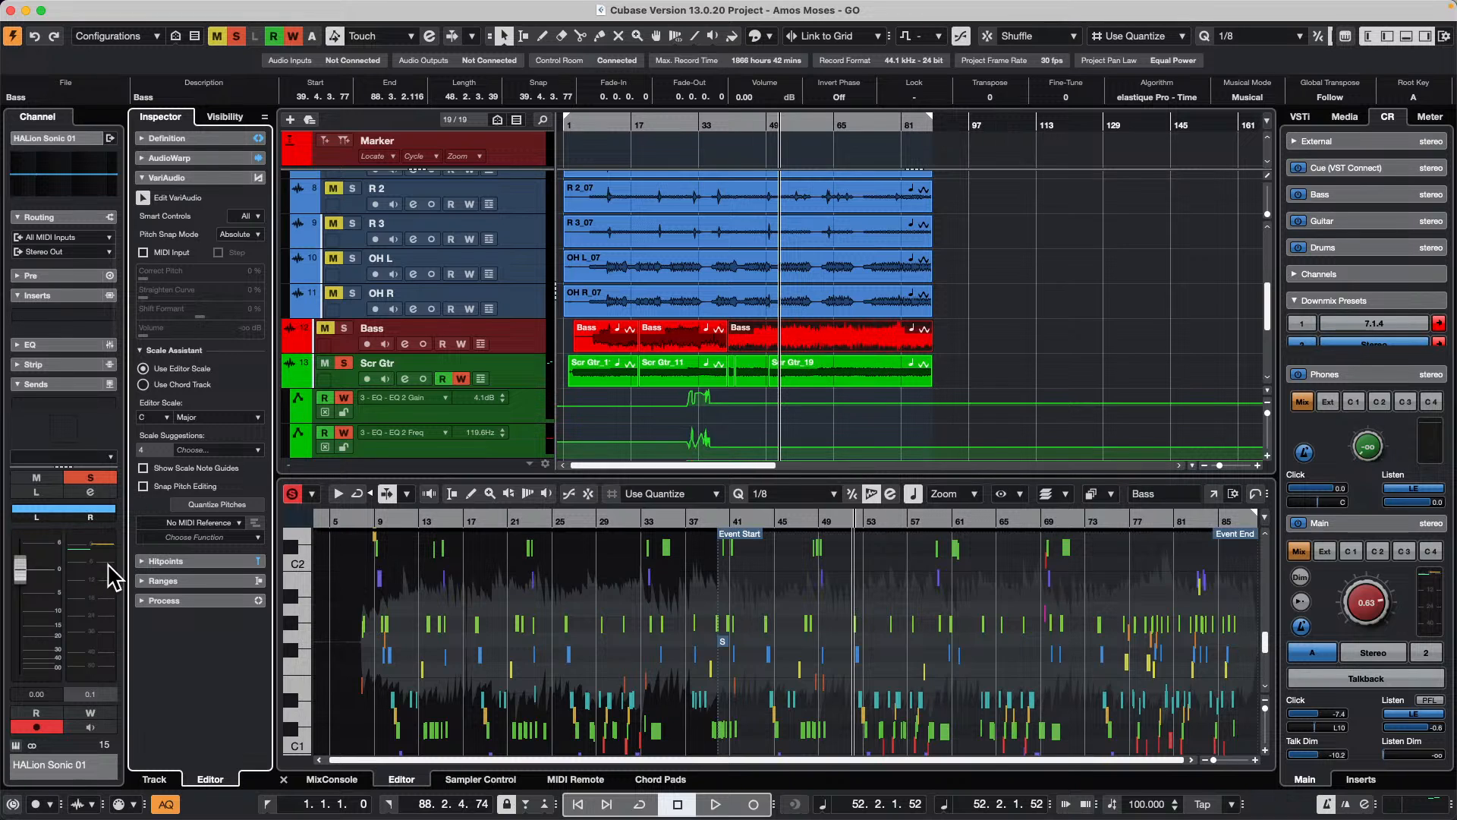
pyautogui.click(208, 523)
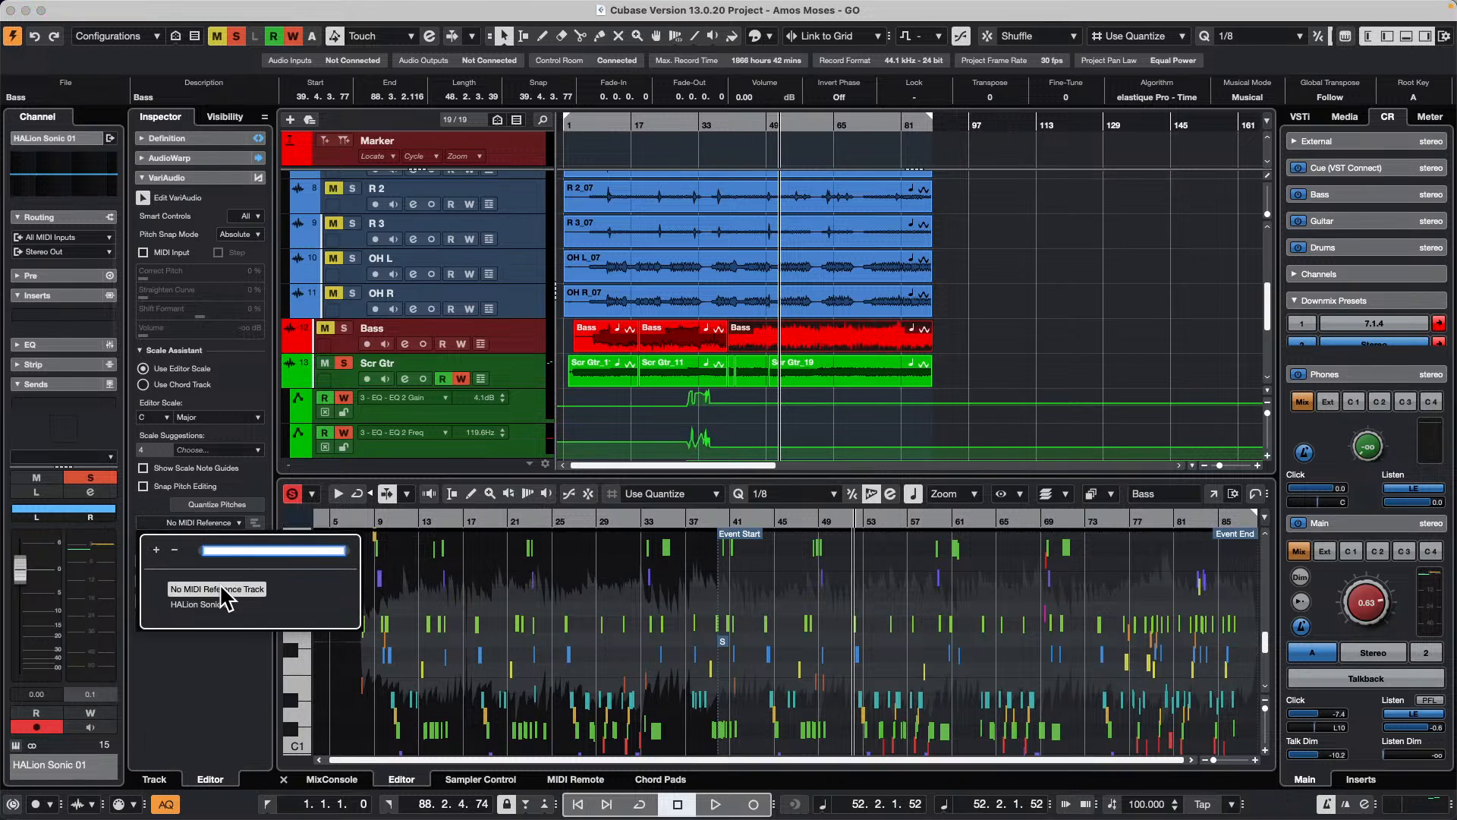
pyautogui.click(156, 522)
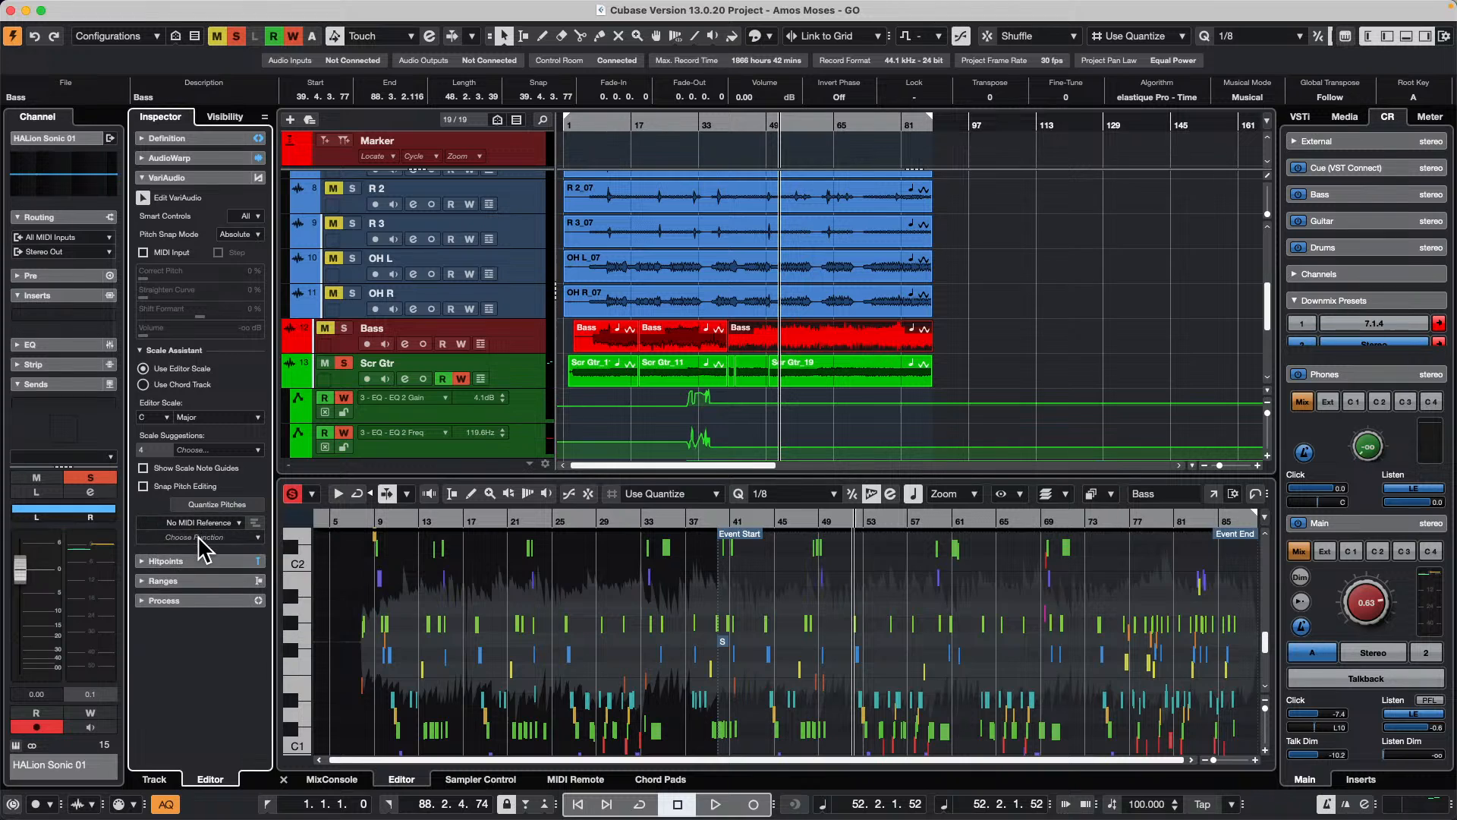
pyautogui.click(199, 537)
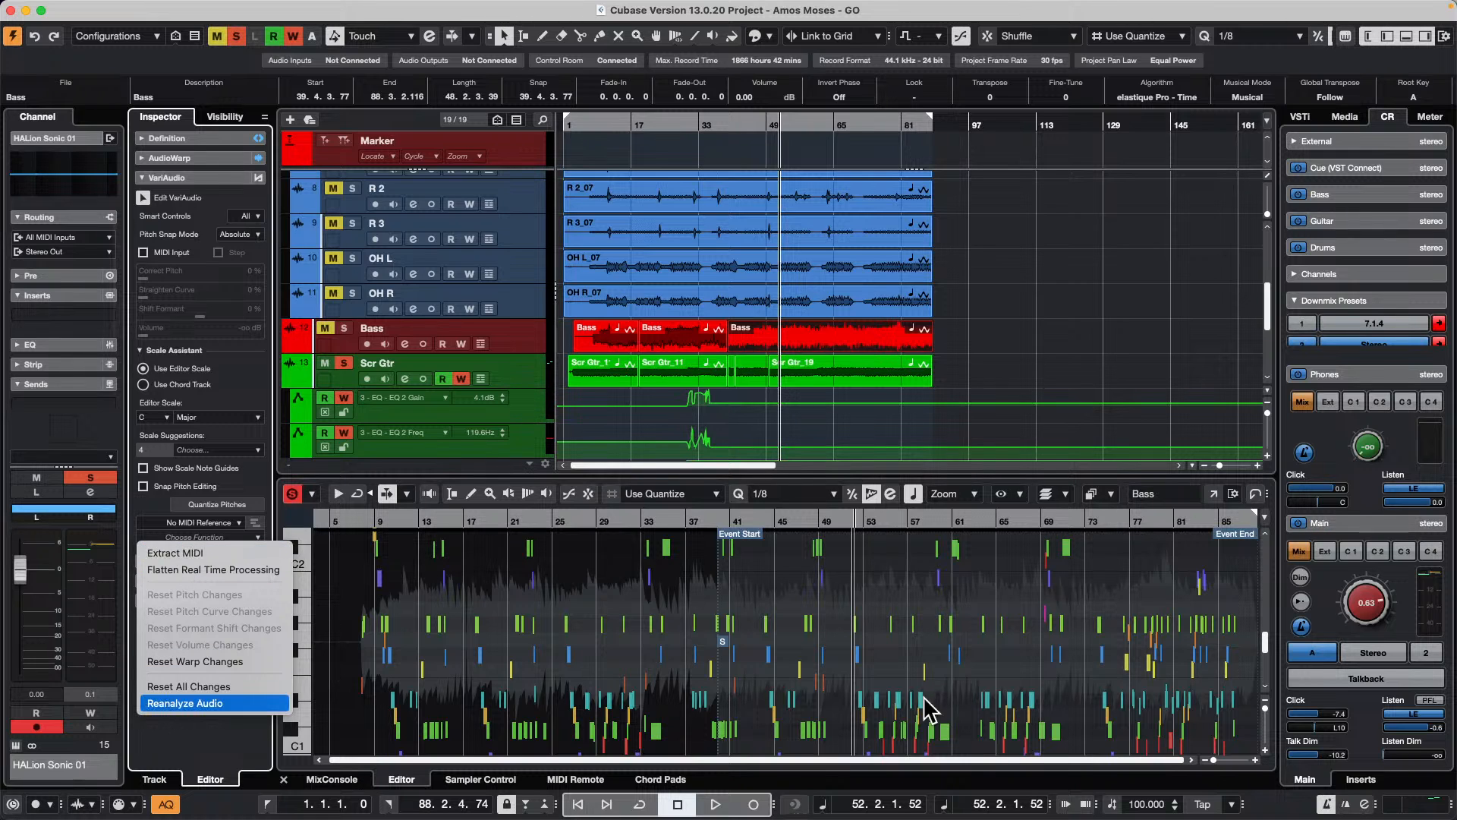
pyautogui.click(904, 420)
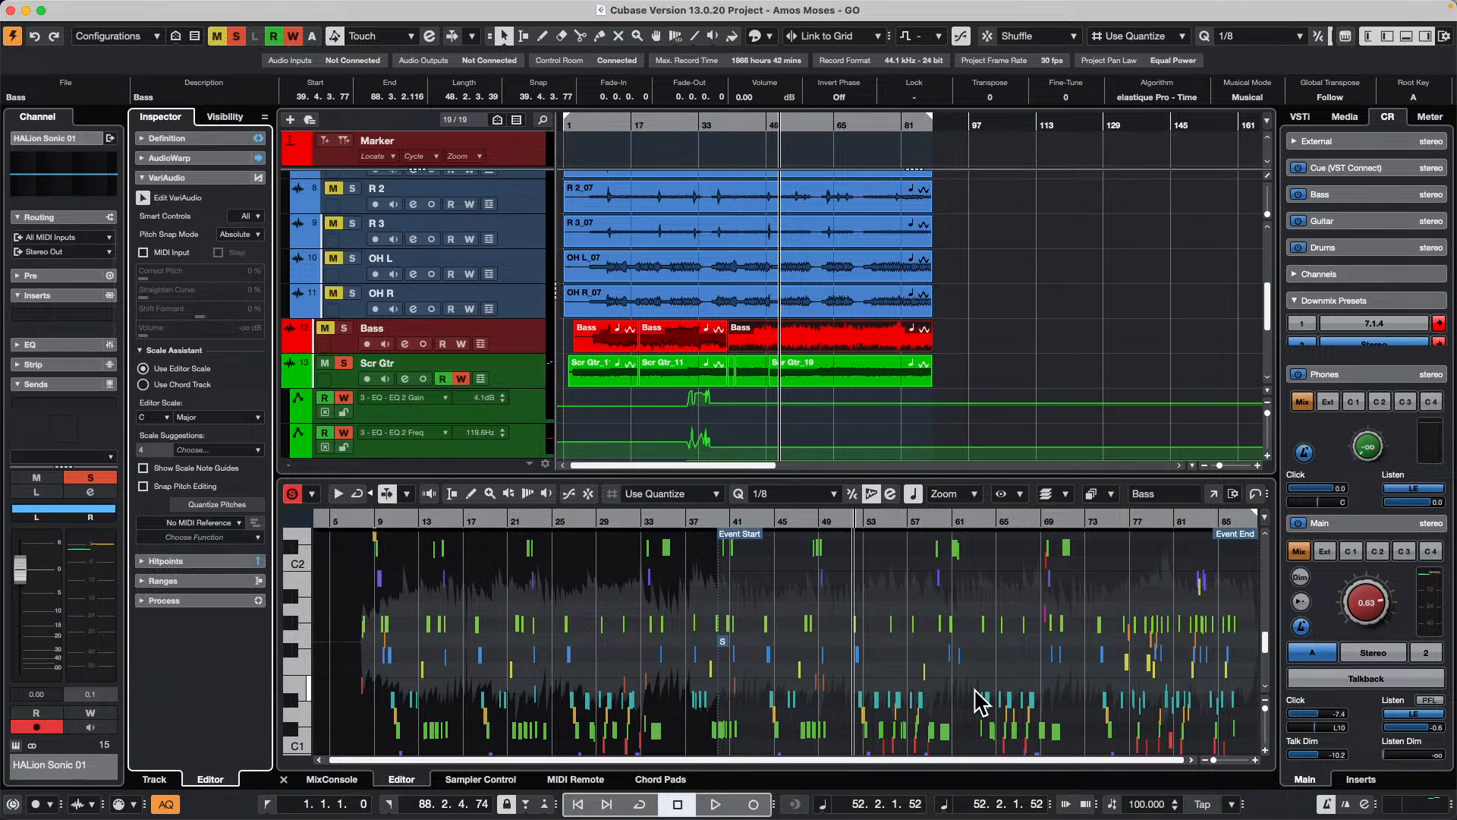
pyautogui.hotkey('shift', 'p')
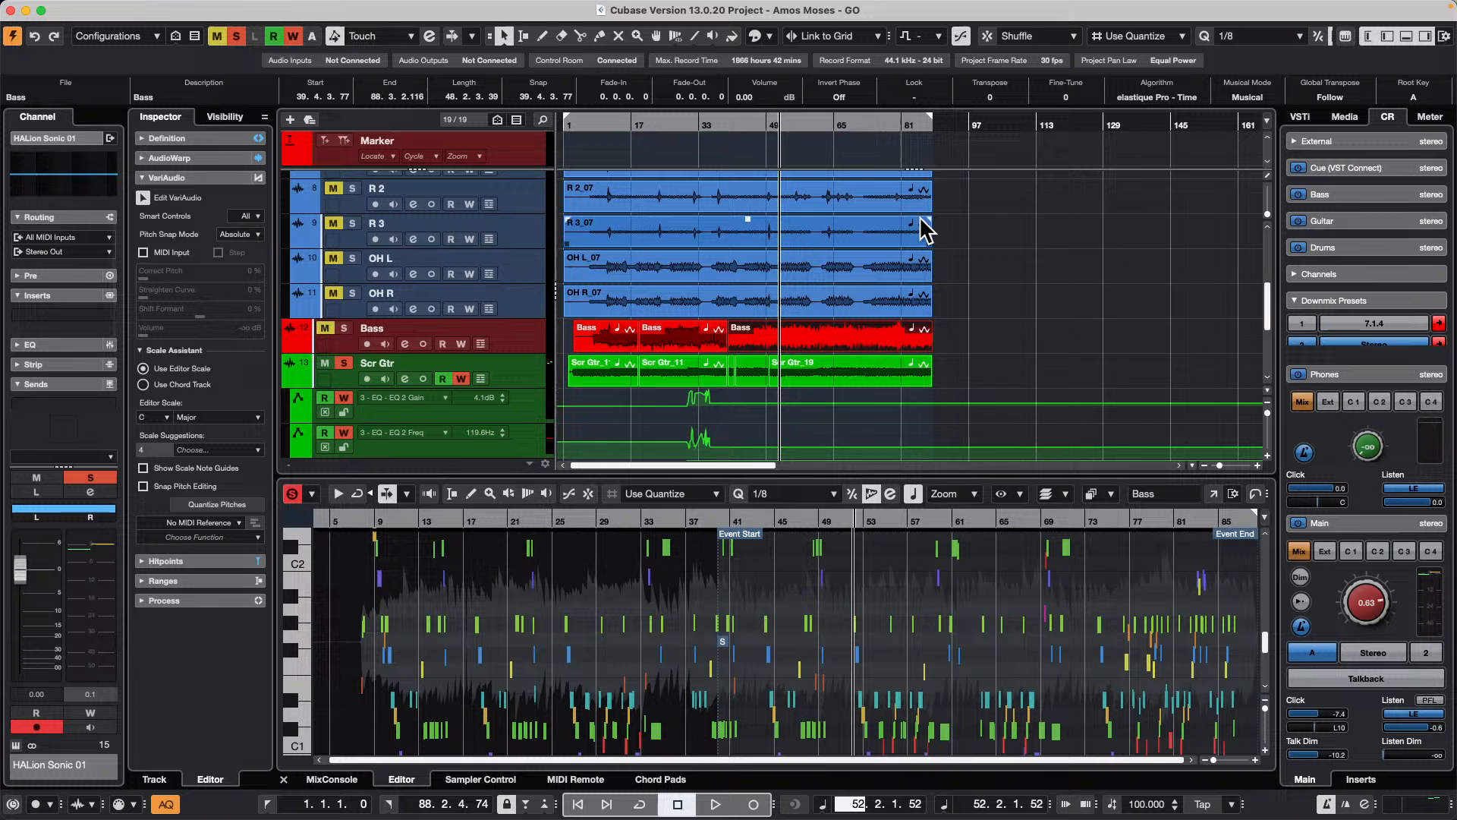
# Step: Move the last Bass event to about bar 100 and the middle one to about bar 156, and enlarge the Bass track
pyautogui.click(798, 334)
pyautogui.moveTo(798, 334); pyautogui.dragTo(1052, 334)
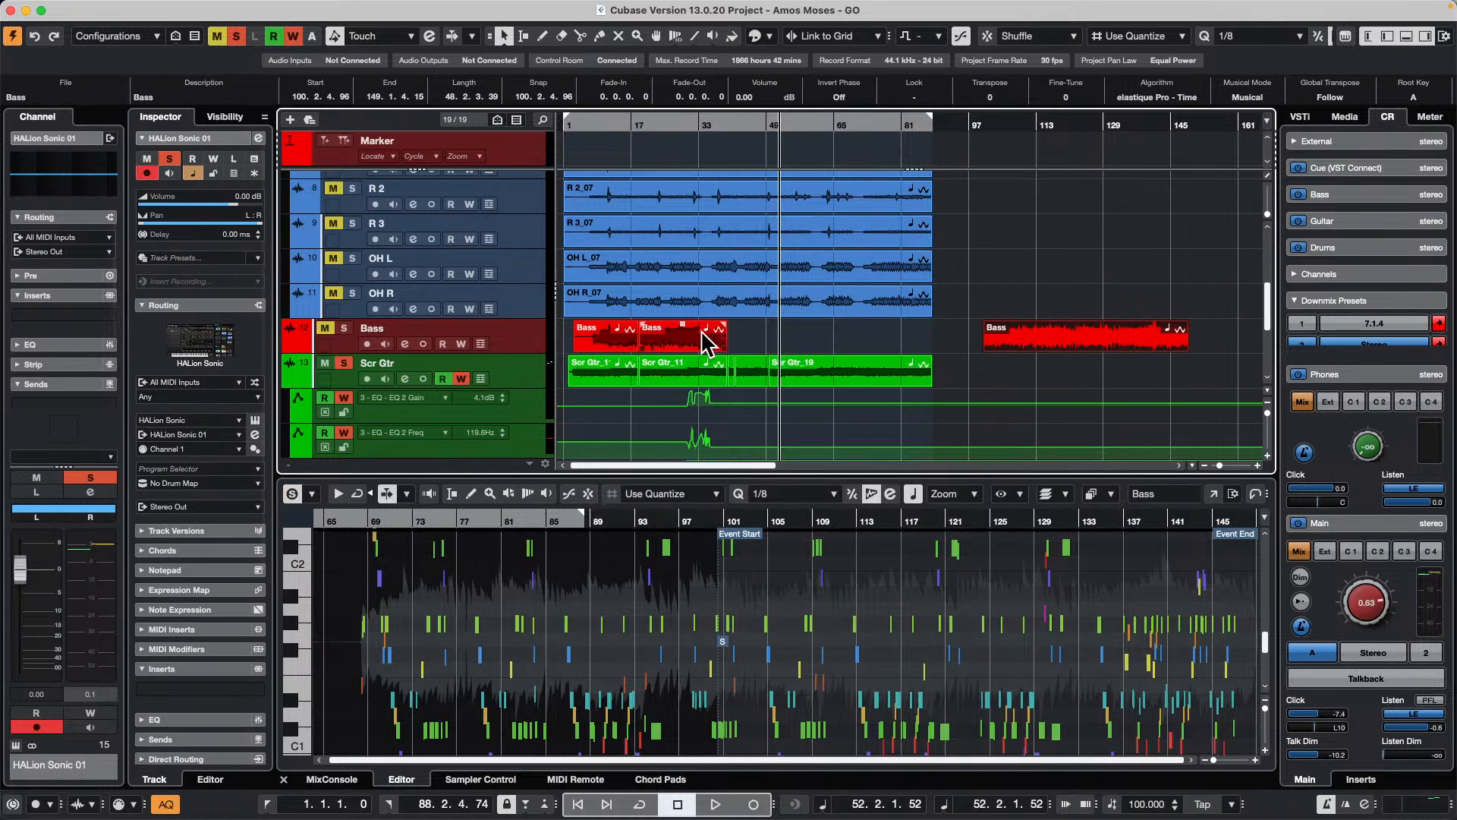
pyautogui.moveTo(706, 332); pyautogui.dragTo(1214, 345)
pyautogui.moveTo(520, 353); pyautogui.dragTo(509, 435)
pyautogui.moveTo(1178, 124); pyautogui.dragTo(833, 179)
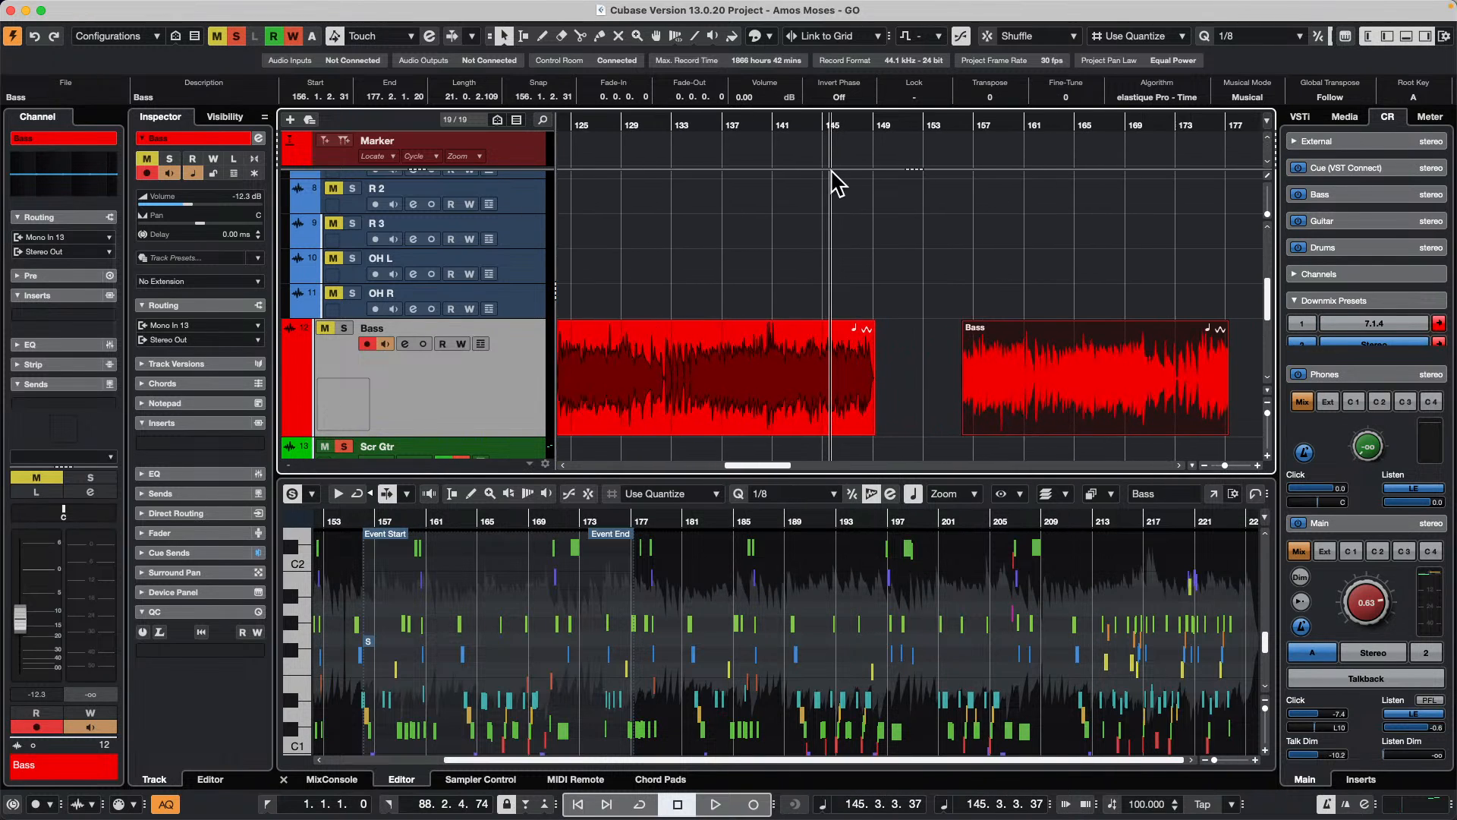
# Step: Shift the longer relocated Bass event to about bar 101 and the shorter one to about bar 152 with Shuffle snap
pyautogui.click(804, 413)
pyautogui.moveTo(803, 402); pyautogui.dragTo(808, 403)
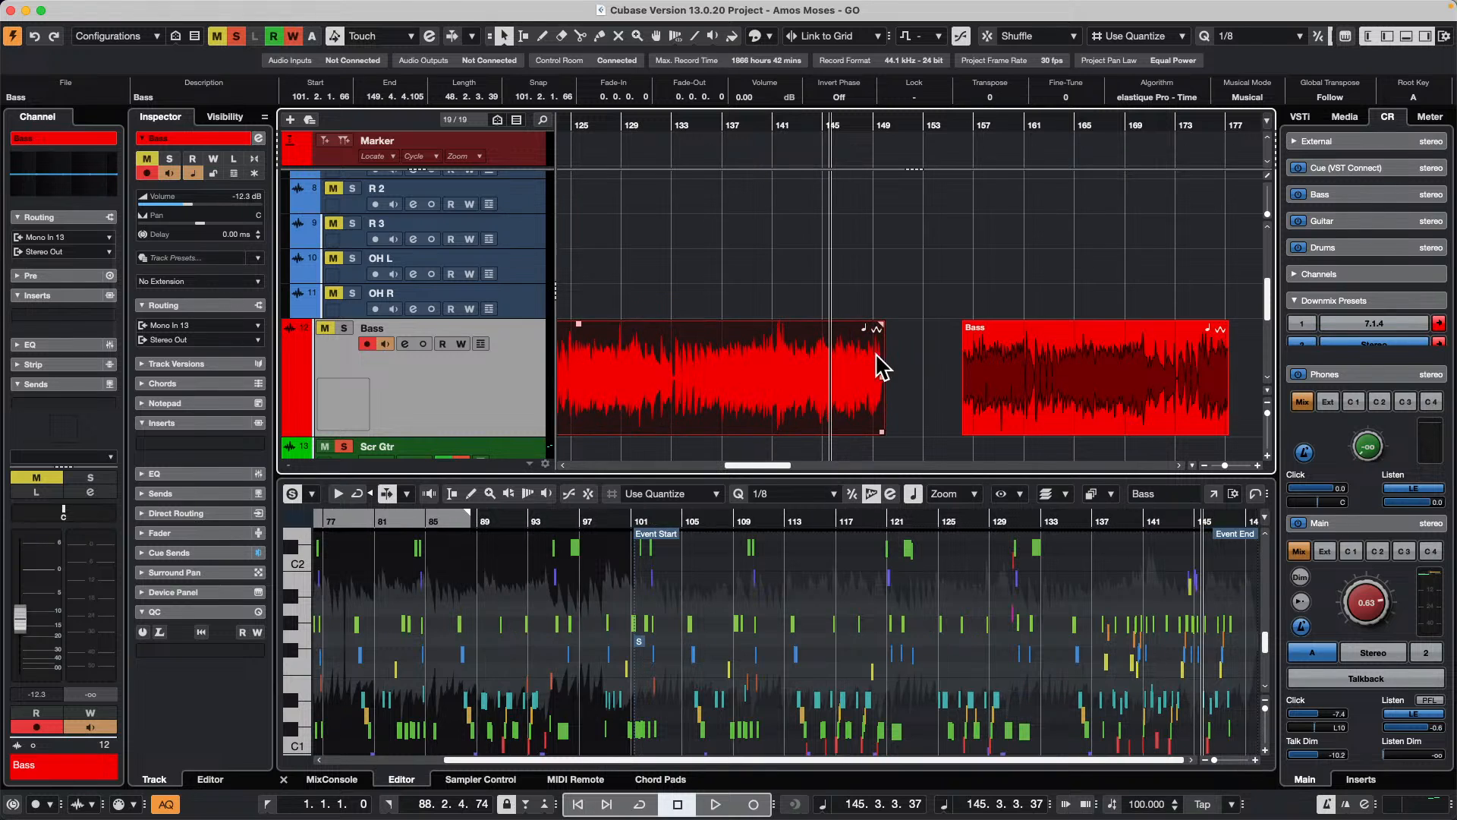
pyautogui.click(1004, 369)
pyautogui.moveTo(1004, 370); pyautogui.dragTo(971, 384)
# Step: Set the snap type to Grid and the grid type to Bar, and move the shorter Bass event to bar 155
pyautogui.click(1038, 36)
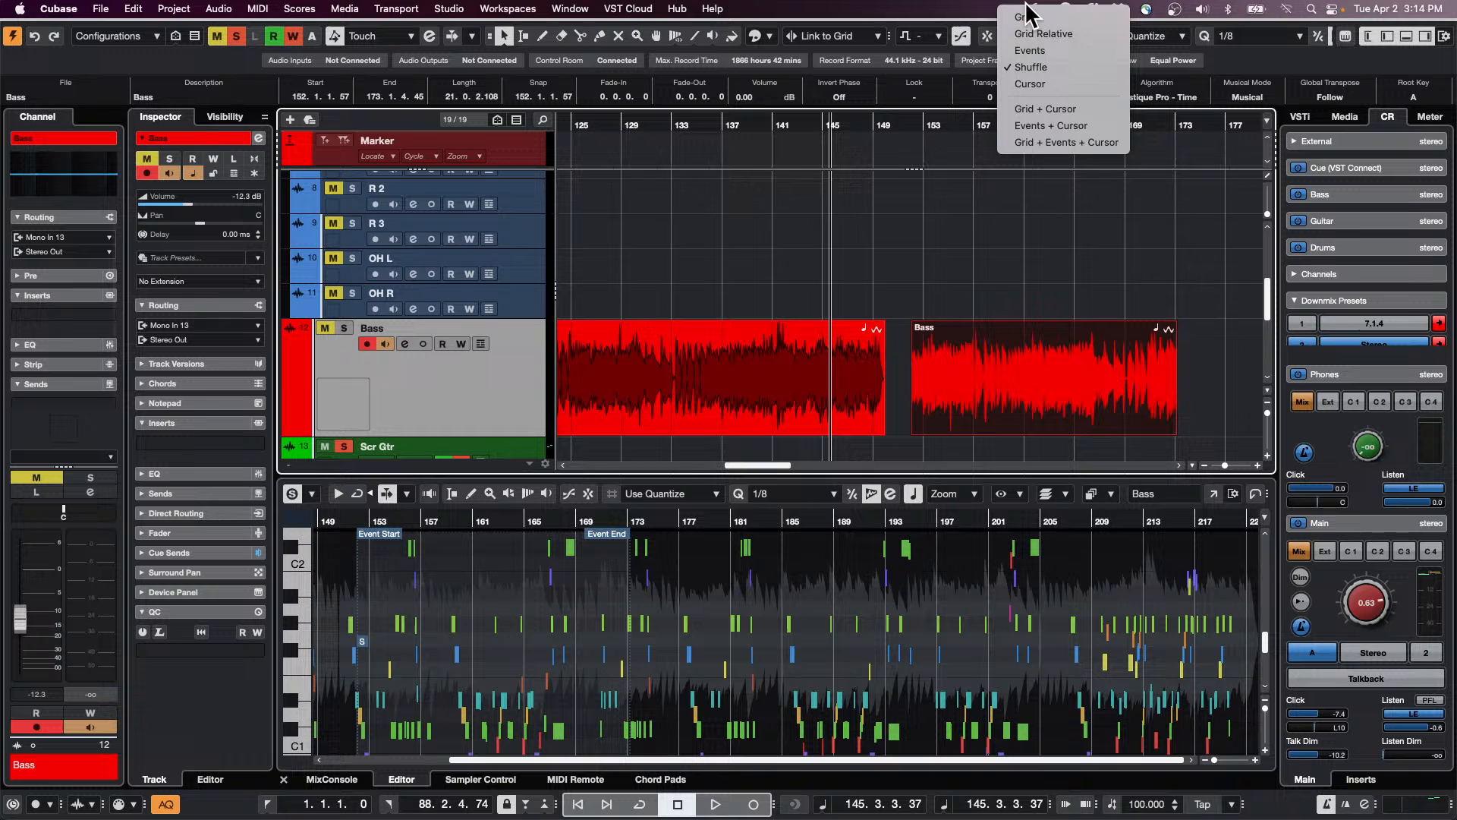
pyautogui.click(1030, 67)
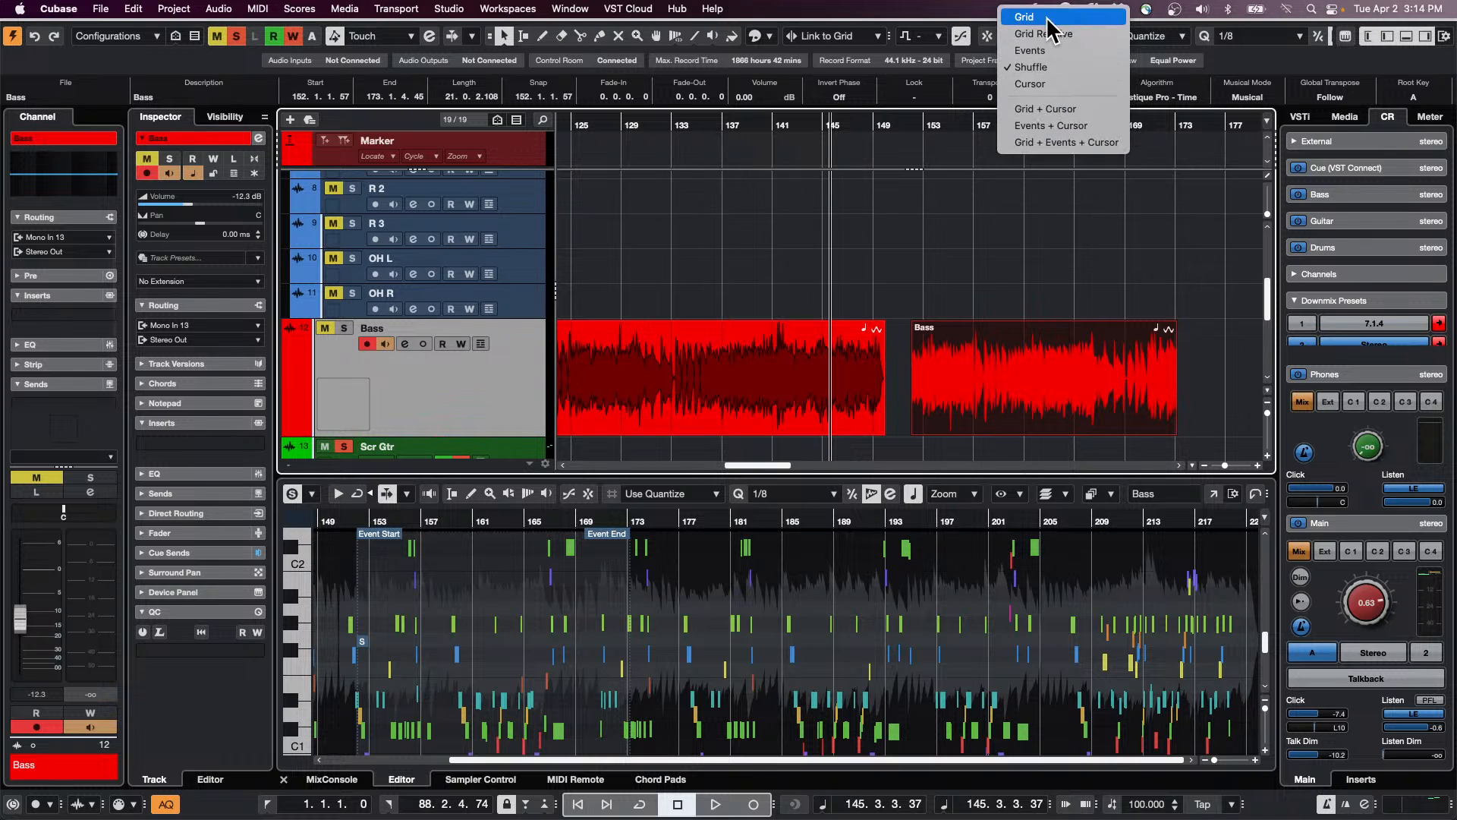
pyautogui.click(1024, 16)
pyautogui.moveTo(966, 394); pyautogui.dragTo(1022, 390)
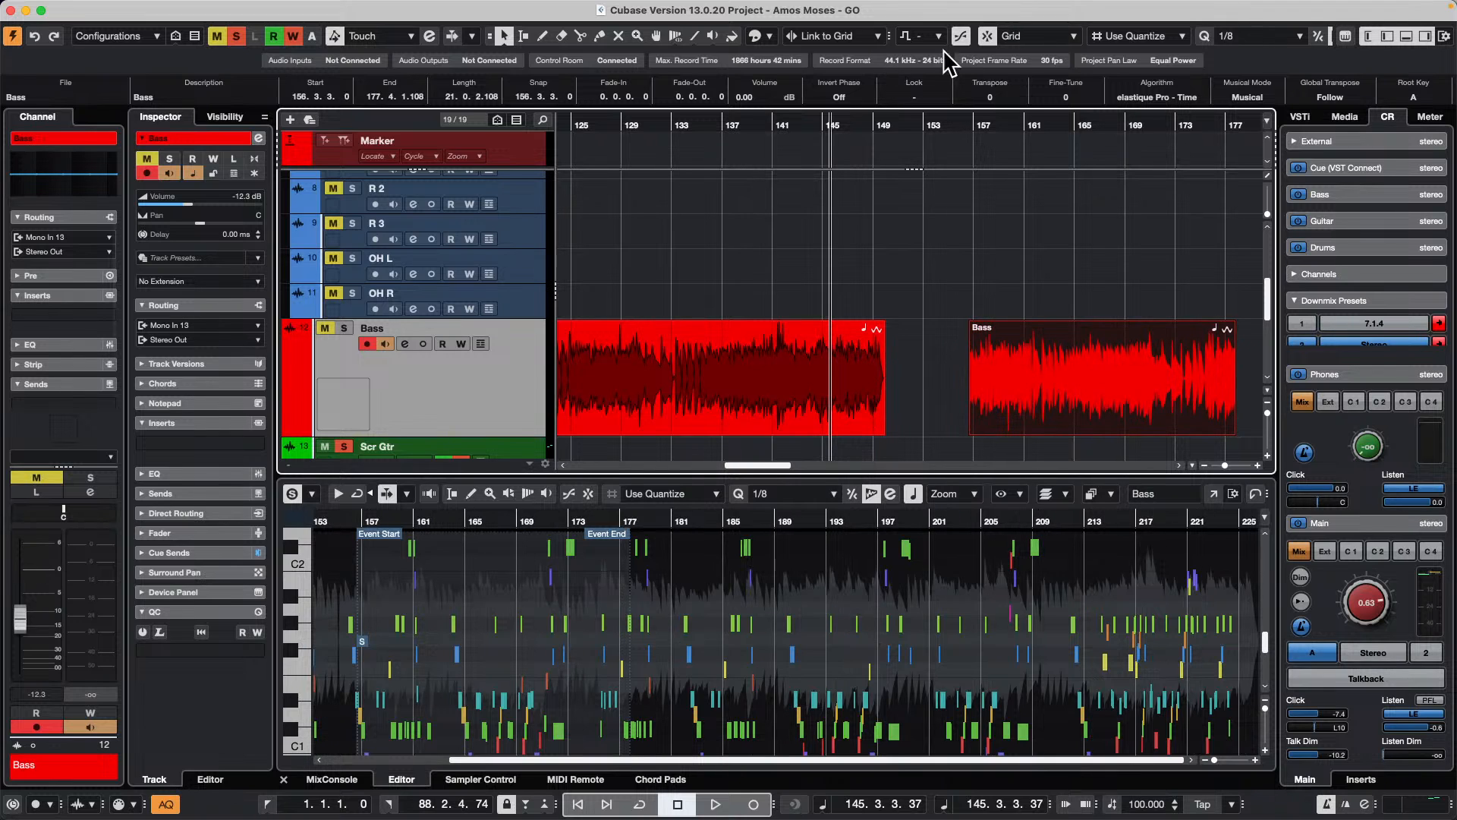
pyautogui.moveTo(1017, 393)
pyautogui.mouseDown()
pyautogui.moveTo(1047, 380)
pyautogui.moveTo(1003, 385)
pyautogui.moveTo(1029, 375)
pyautogui.mouseUp()
pyautogui.click(1136, 36)
pyautogui.click(1112, 39)
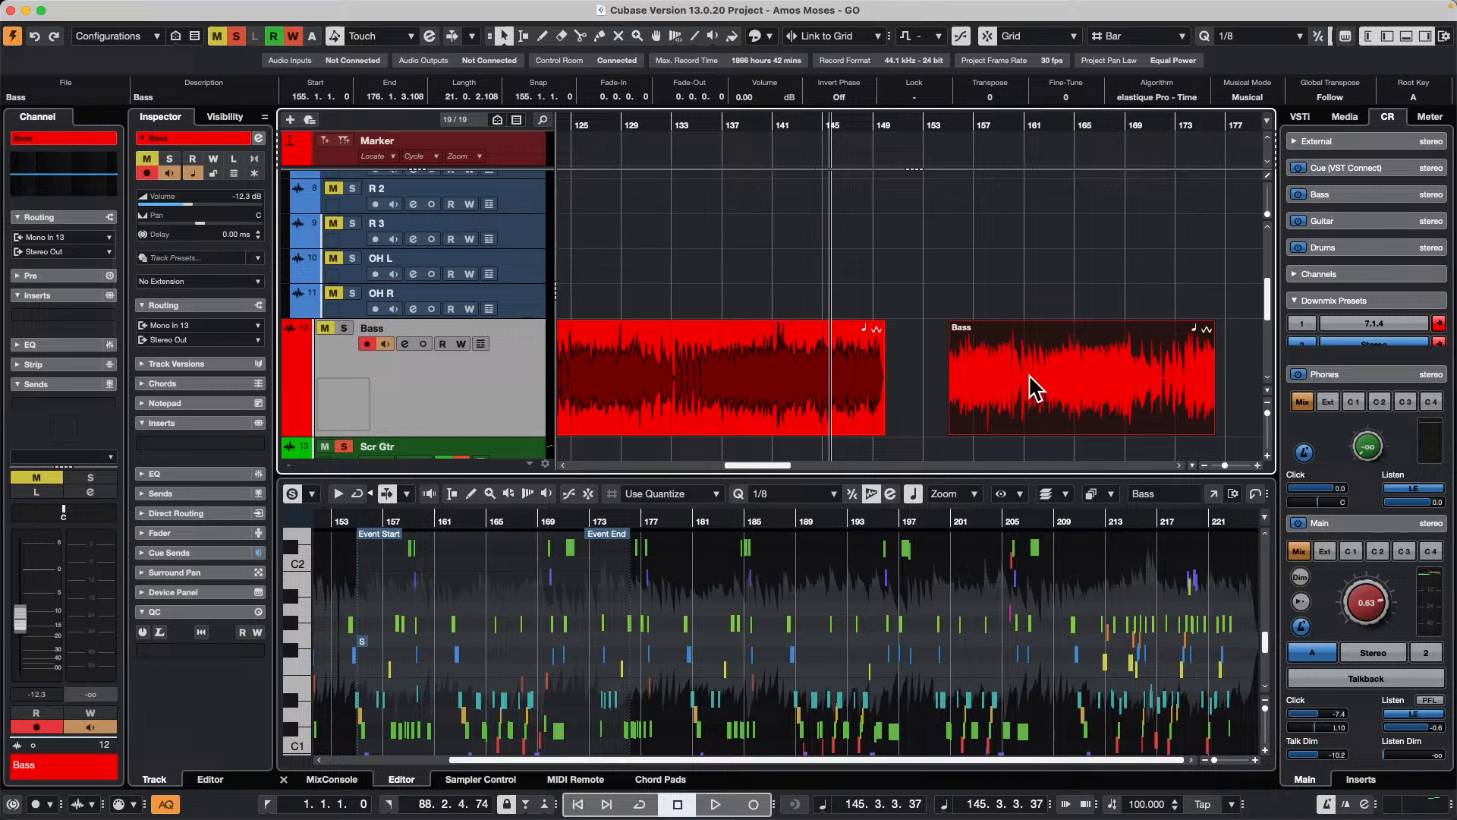
# Step: Set the snap type to Events and move the shorter Bass event against the end of the longer one
pyautogui.click(1035, 37)
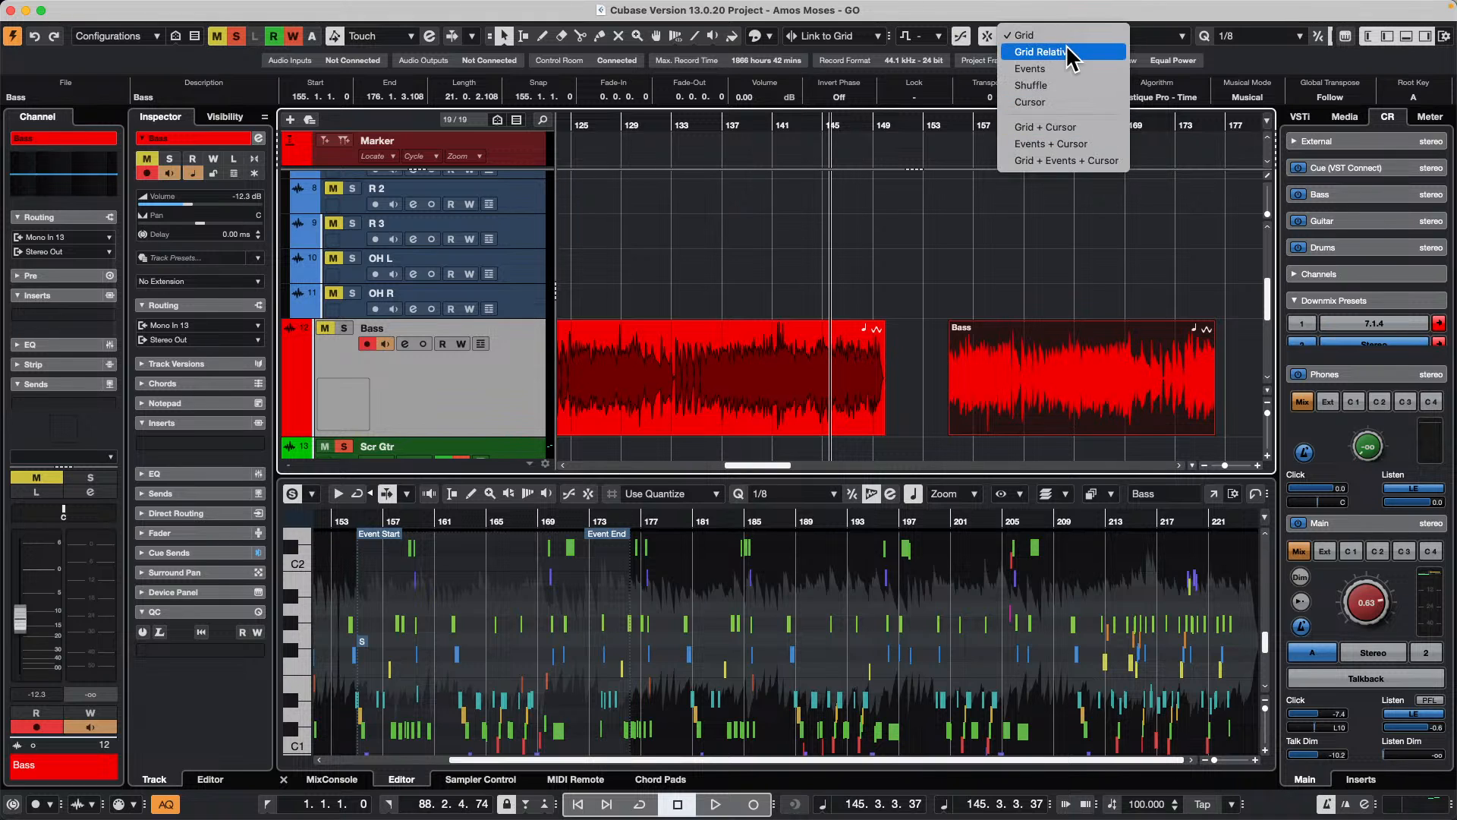
pyautogui.click(1030, 68)
pyautogui.moveTo(1009, 359); pyautogui.dragTo(953, 384)
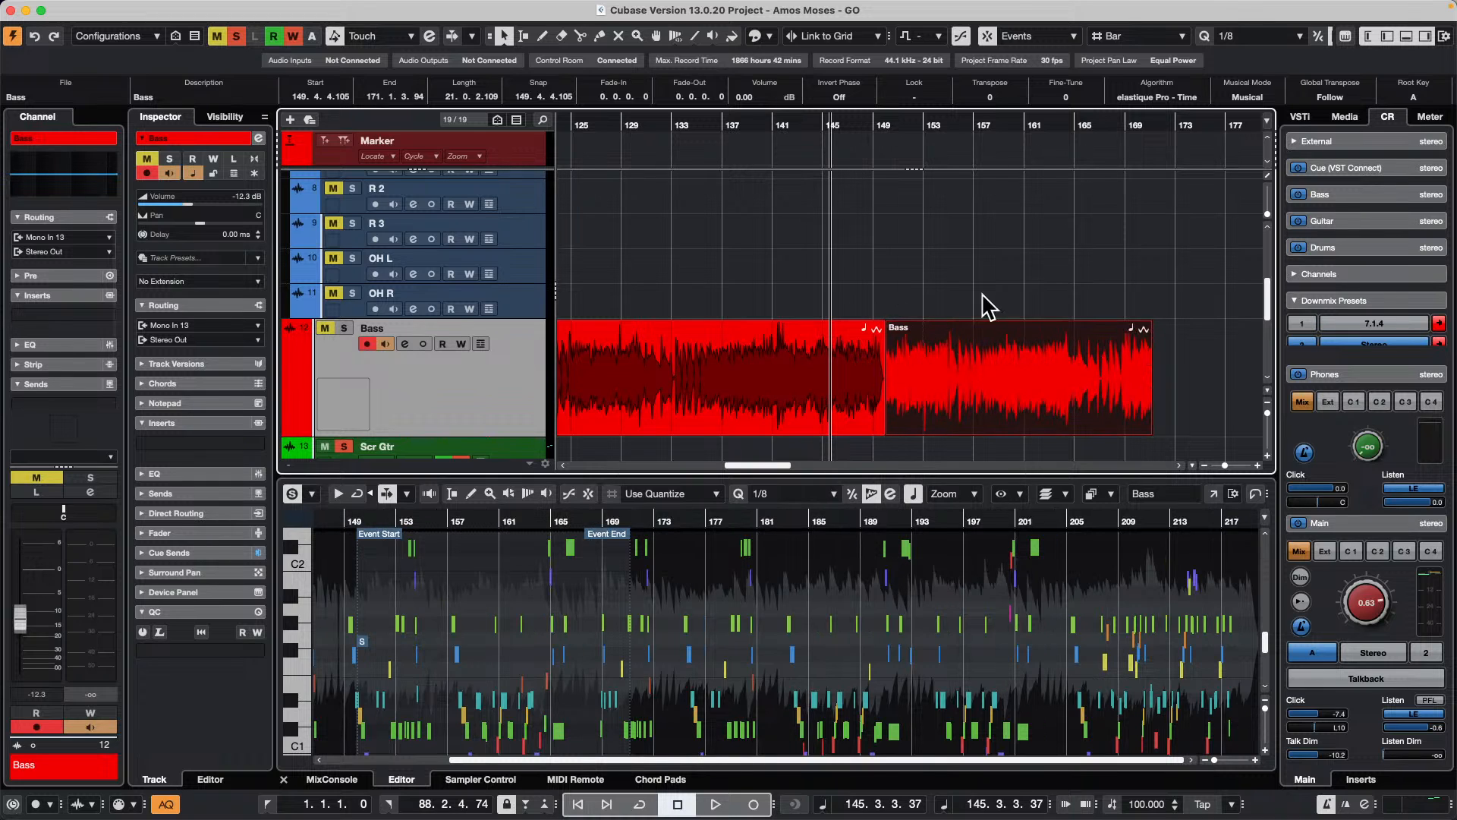
# Step: Set snapping to Grid by Beat, shift the shorter Bass event to mid-bar 150, and trim the longer one's end to just before bar 150
pyautogui.click(1027, 35)
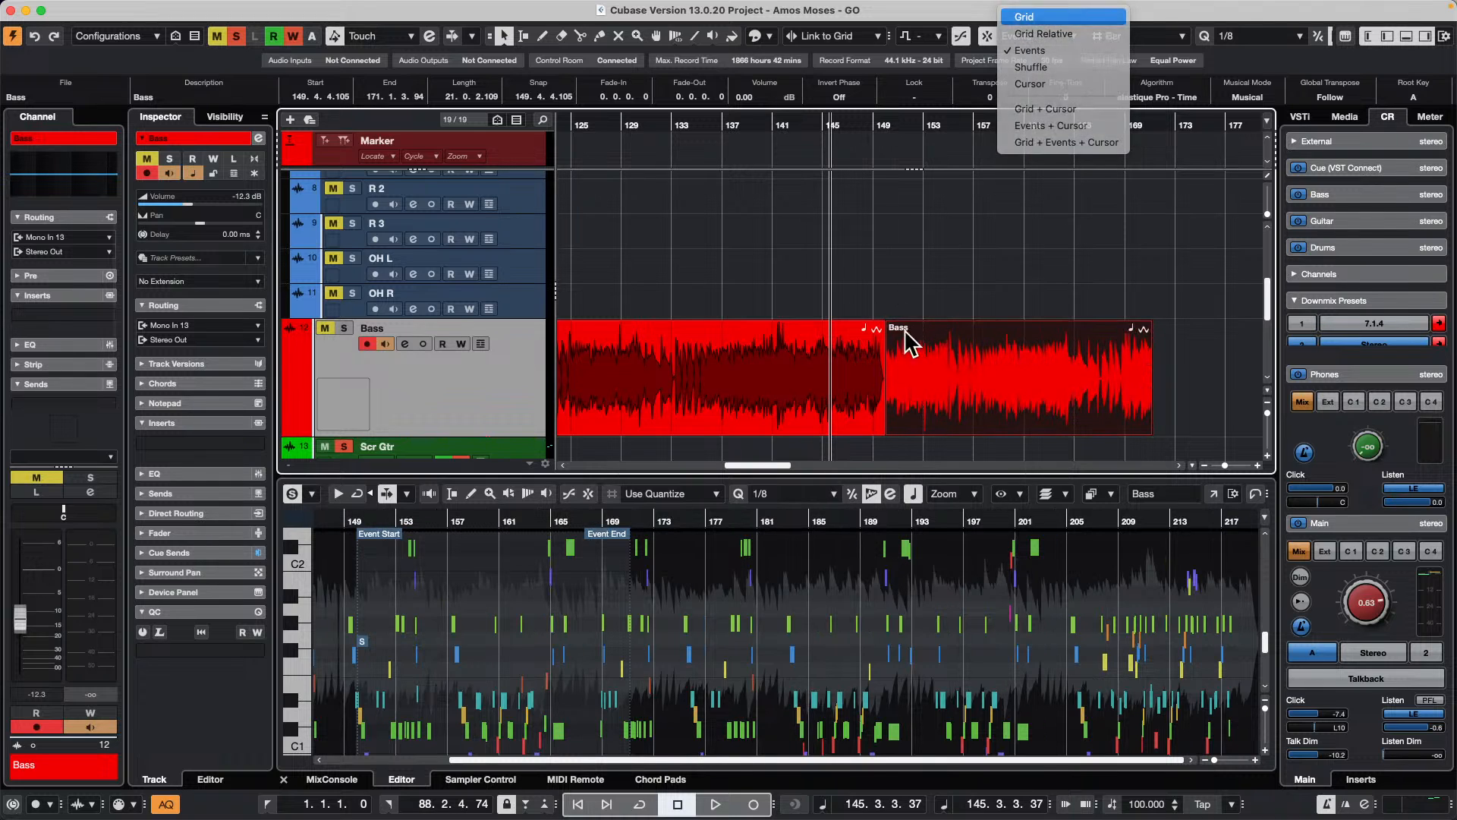
pyautogui.press('Return')
pyautogui.moveTo(866, 130); pyautogui.dragTo(862, 170)
pyautogui.moveTo(1137, 398)
pyautogui.mouseDown()
pyautogui.moveTo(1194, 398)
pyautogui.moveTo(1140, 381)
pyautogui.moveTo(1158, 364)
pyautogui.moveTo(1190, 367)
pyautogui.moveTo(1108, 368)
pyautogui.moveTo(1136, 371)
pyautogui.mouseUp()
pyautogui.click(1155, 36)
pyautogui.click(1097, 345)
pyautogui.moveTo(1042, 431)
pyautogui.mouseDown()
pyautogui.moveTo(1009, 431)
pyautogui.moveTo(1034, 431)
pyautogui.mouseUp()
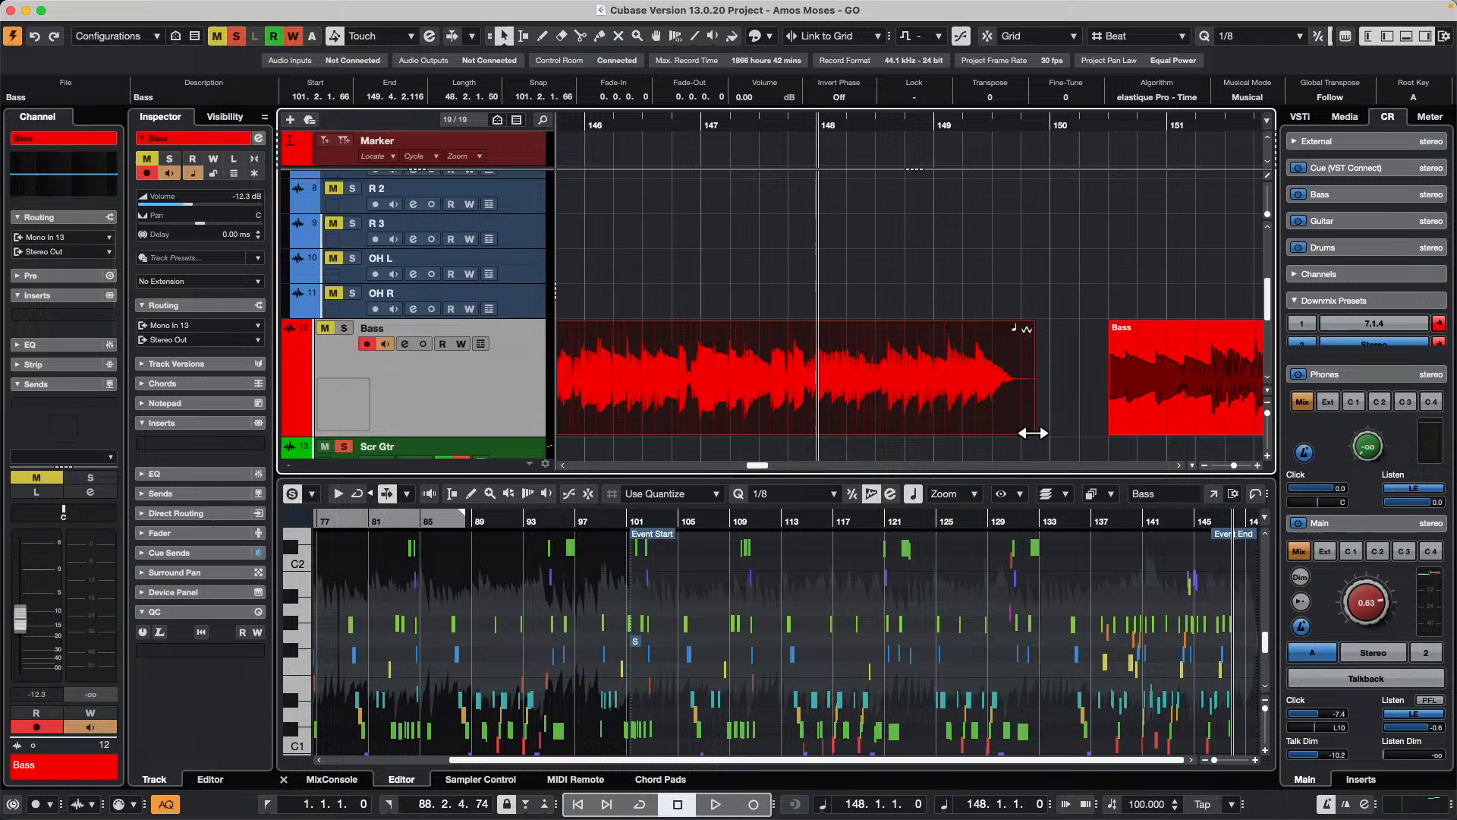
# Step: Use Events snapping to butt the shorter Bass event against the trimmed end of the longer one
pyautogui.click(1035, 36)
pyautogui.click(1057, 69)
pyautogui.moveTo(1169, 342); pyautogui.dragTo(1101, 383)
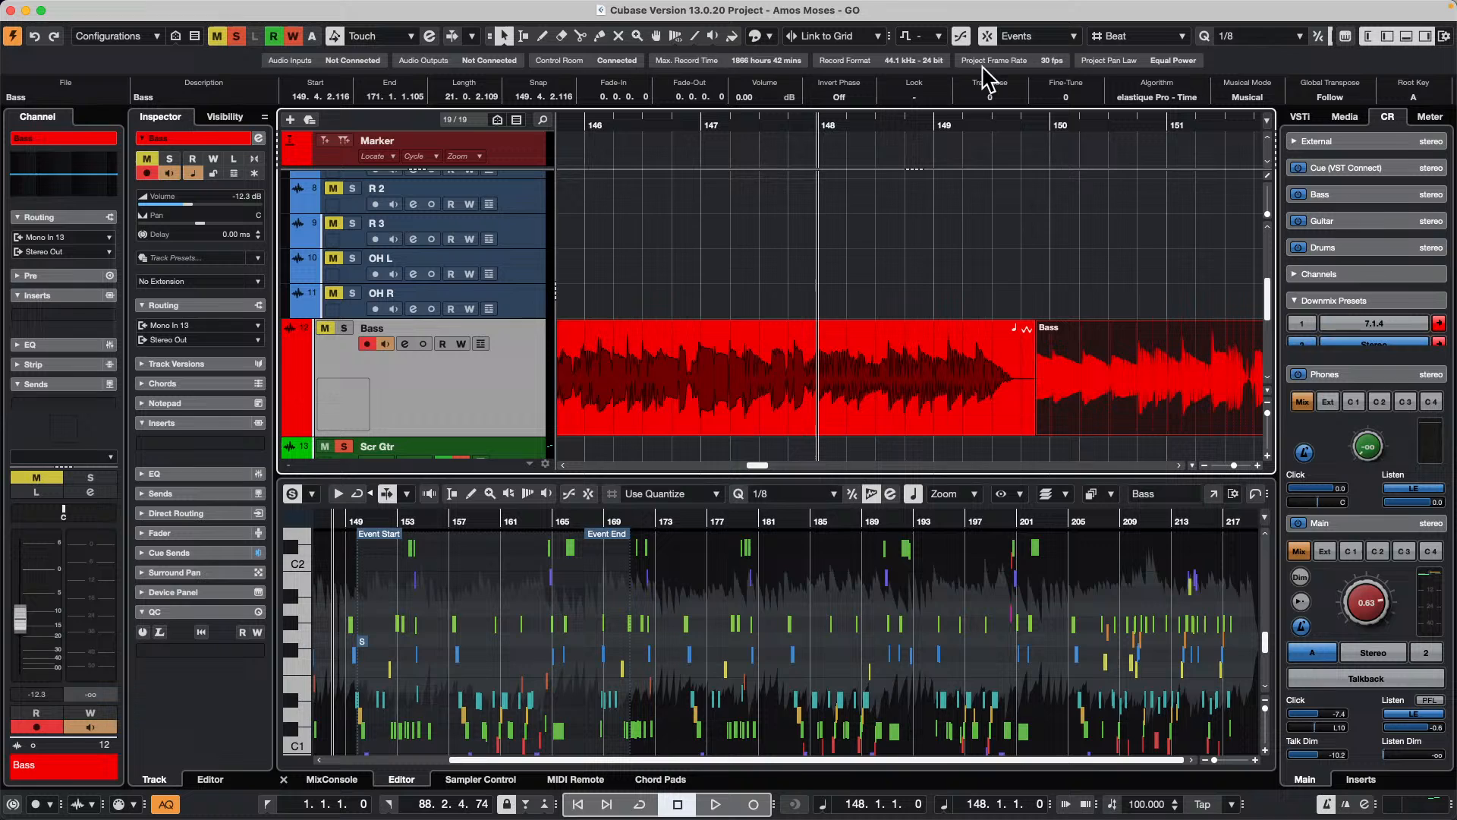
# Step: Set the snap type back to Grid and undo the last three Bass event edits
pyautogui.click(1014, 36)
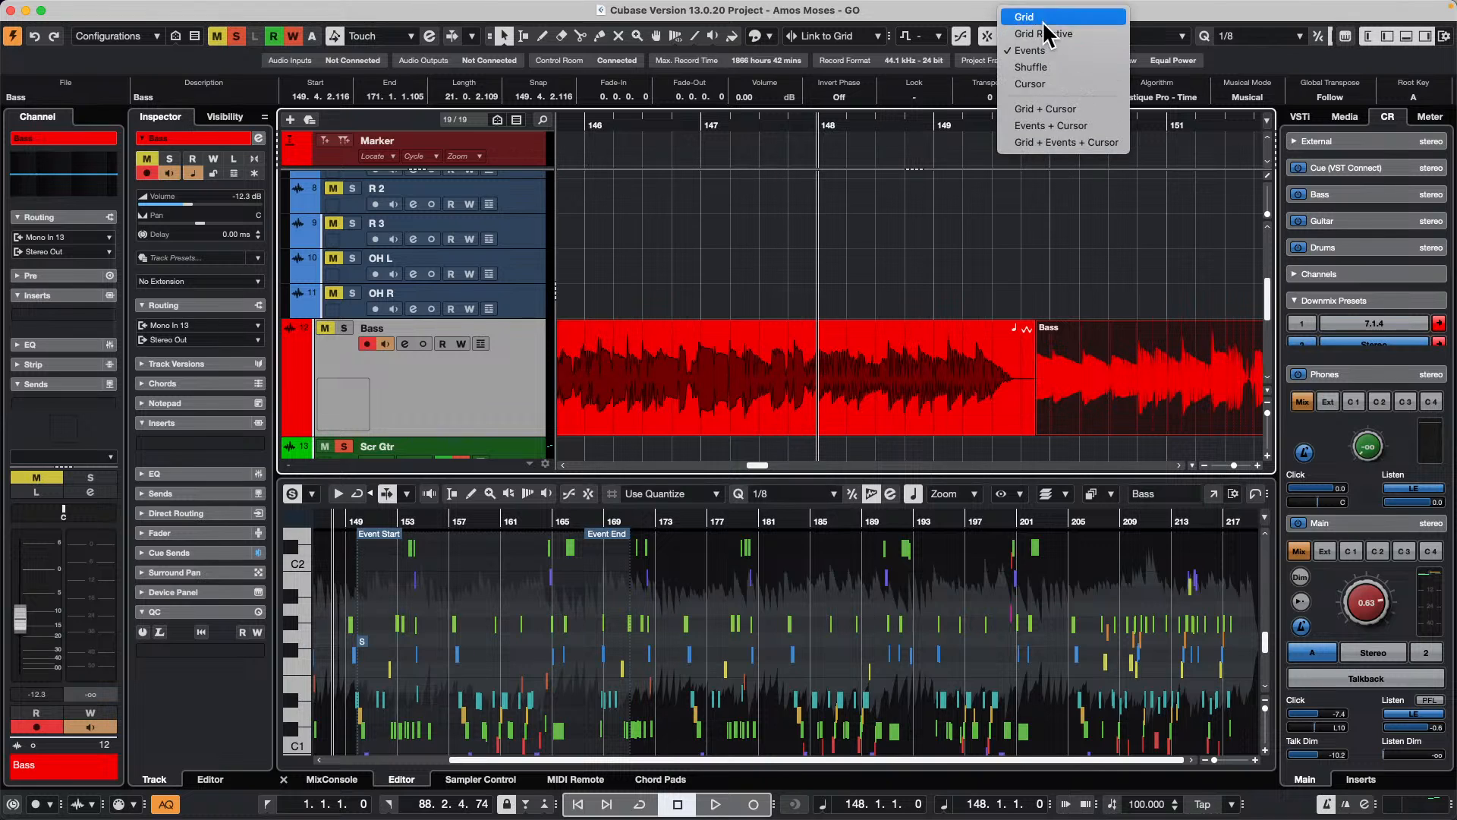
pyautogui.click(1043, 18)
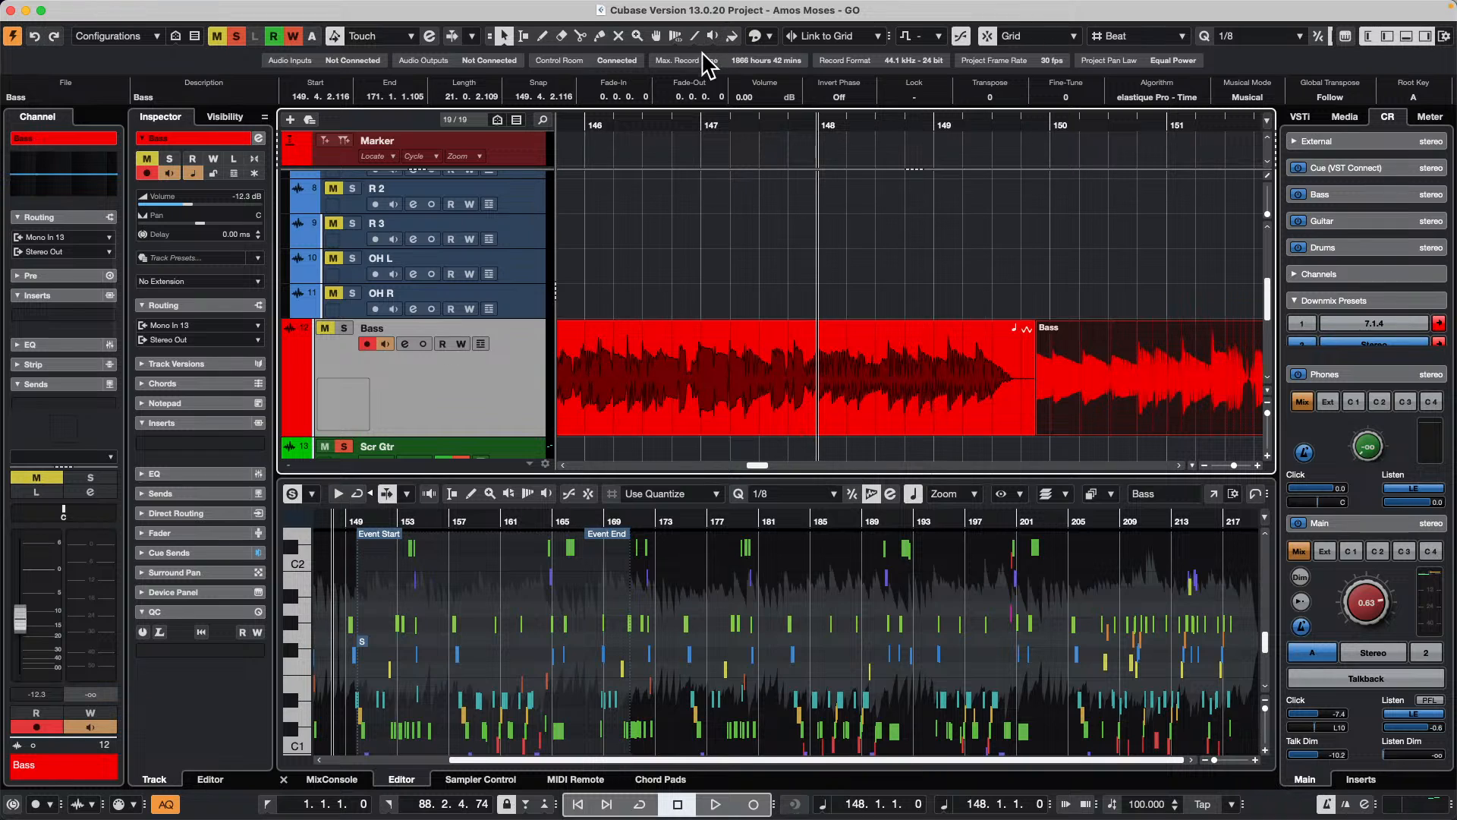
pyautogui.press('super+z')
pyautogui.press('super+z')
pyautogui.press('super+z')
pyautogui.press('super+z')
pyautogui.press('super+z')
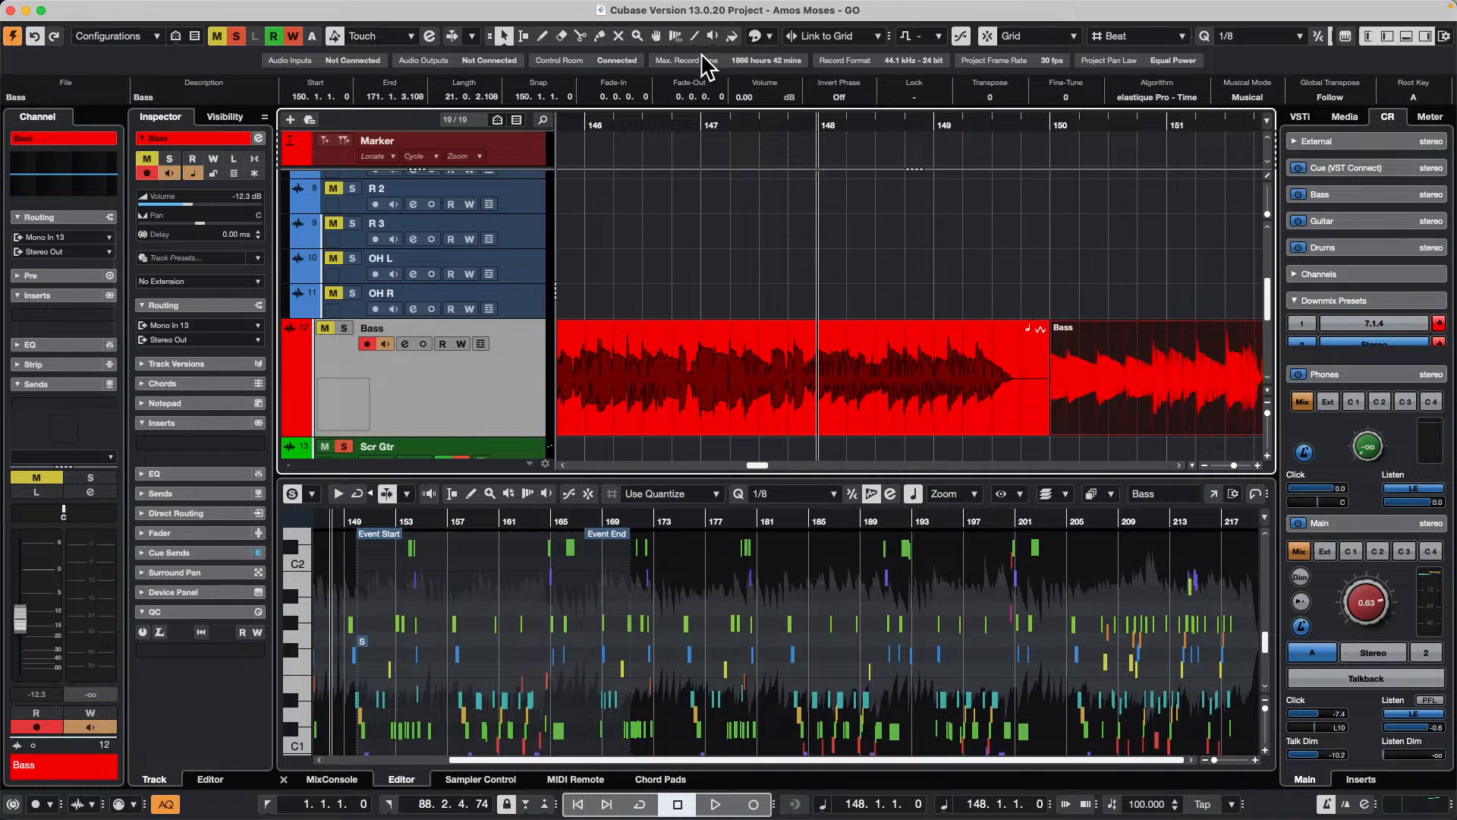
# Step: Undo the remaining Bass event edits and track duplication, and return to the start of the project
pyautogui.press('super+z')
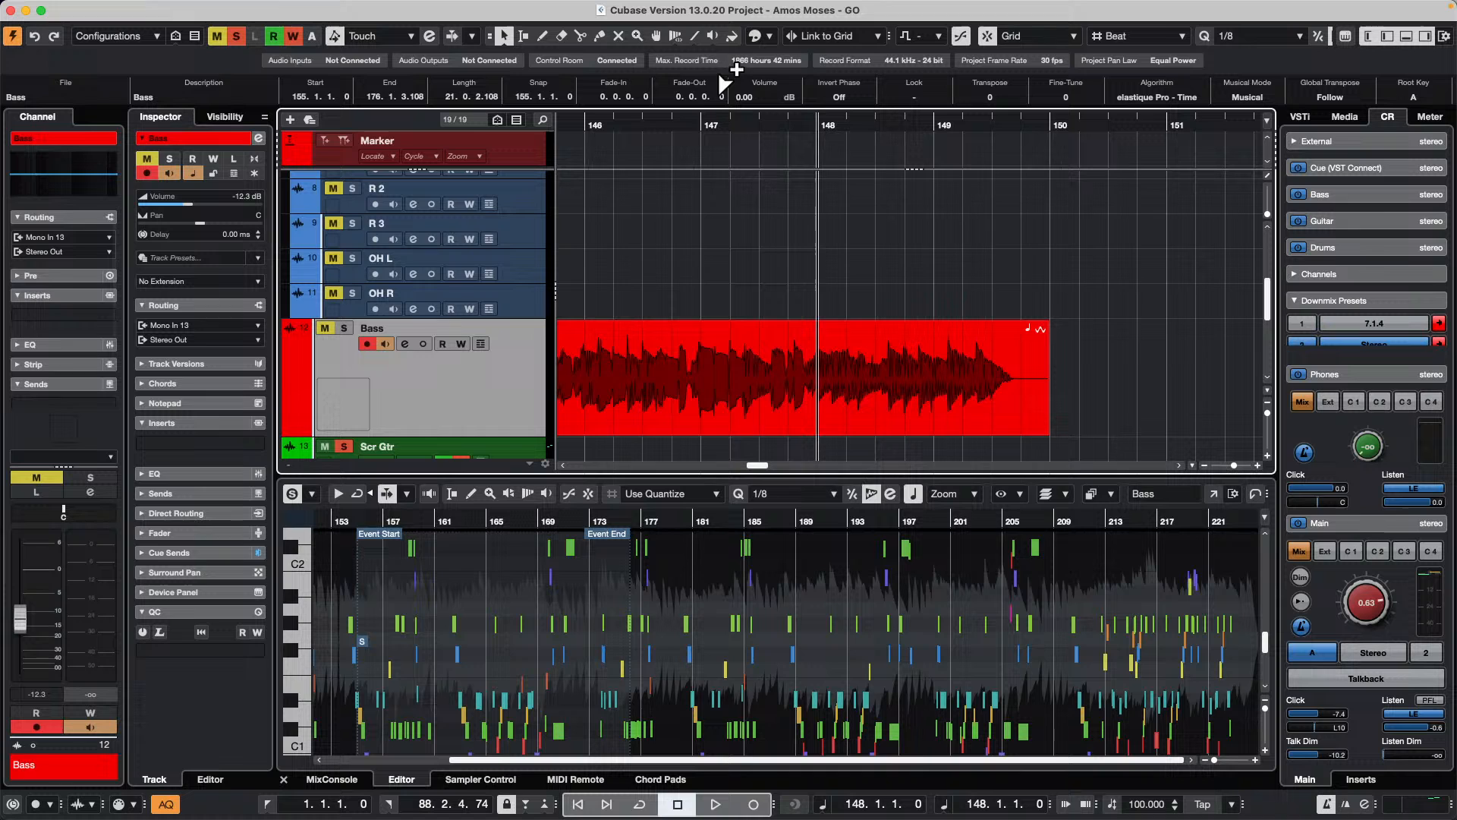
pyautogui.moveTo(668, 123); pyautogui.dragTo(304, 5)
pyautogui.press('super+z')
pyautogui.press('super+z')
pyautogui.press('super+z')
pyautogui.press('super+z')
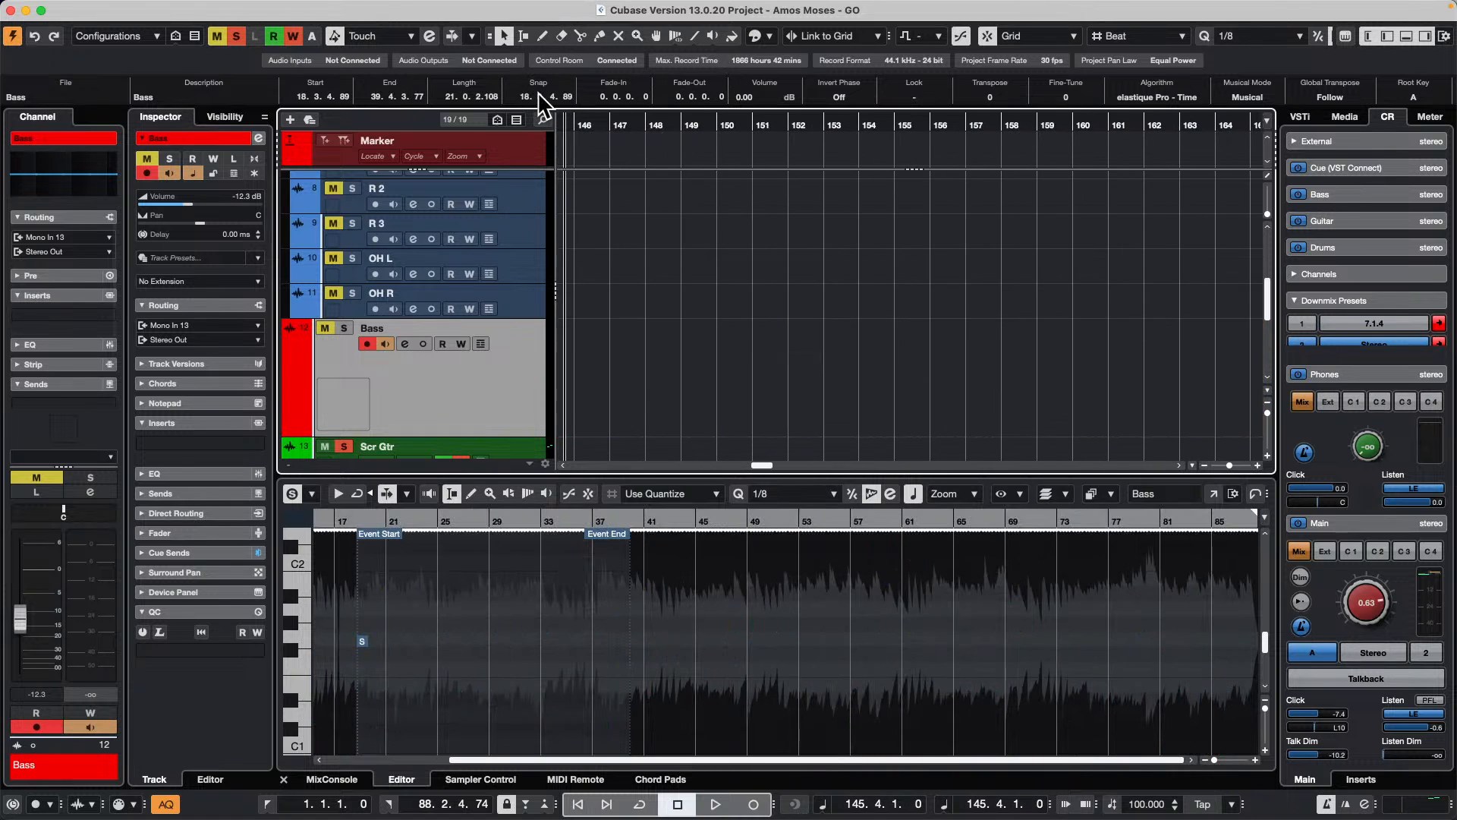
pyautogui.press('super+z')
pyautogui.moveTo(638, 120); pyautogui.dragTo(8, 42)
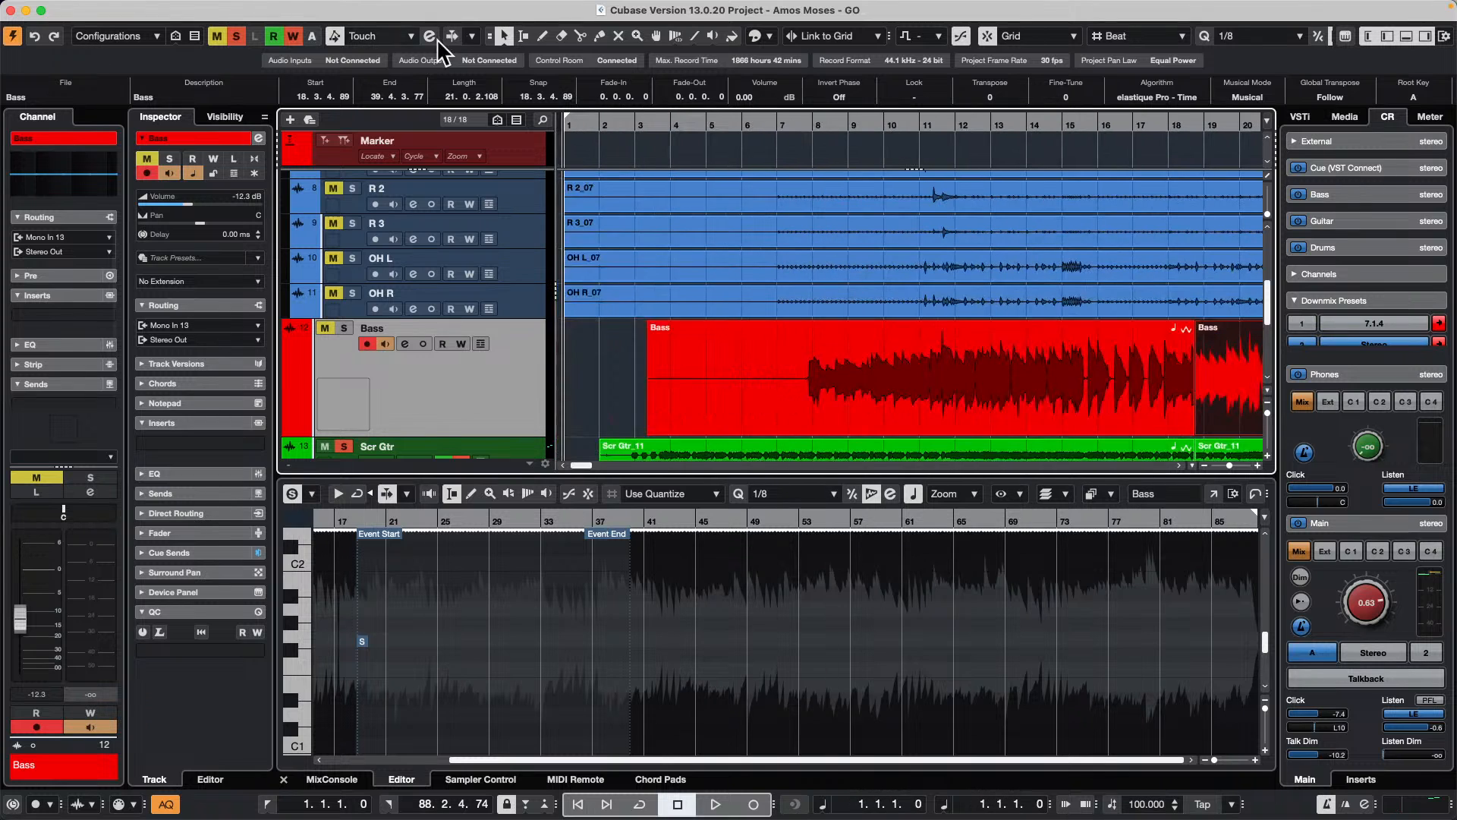
# Step: Revert the project to its previously saved version
pyautogui.click(101, 8)
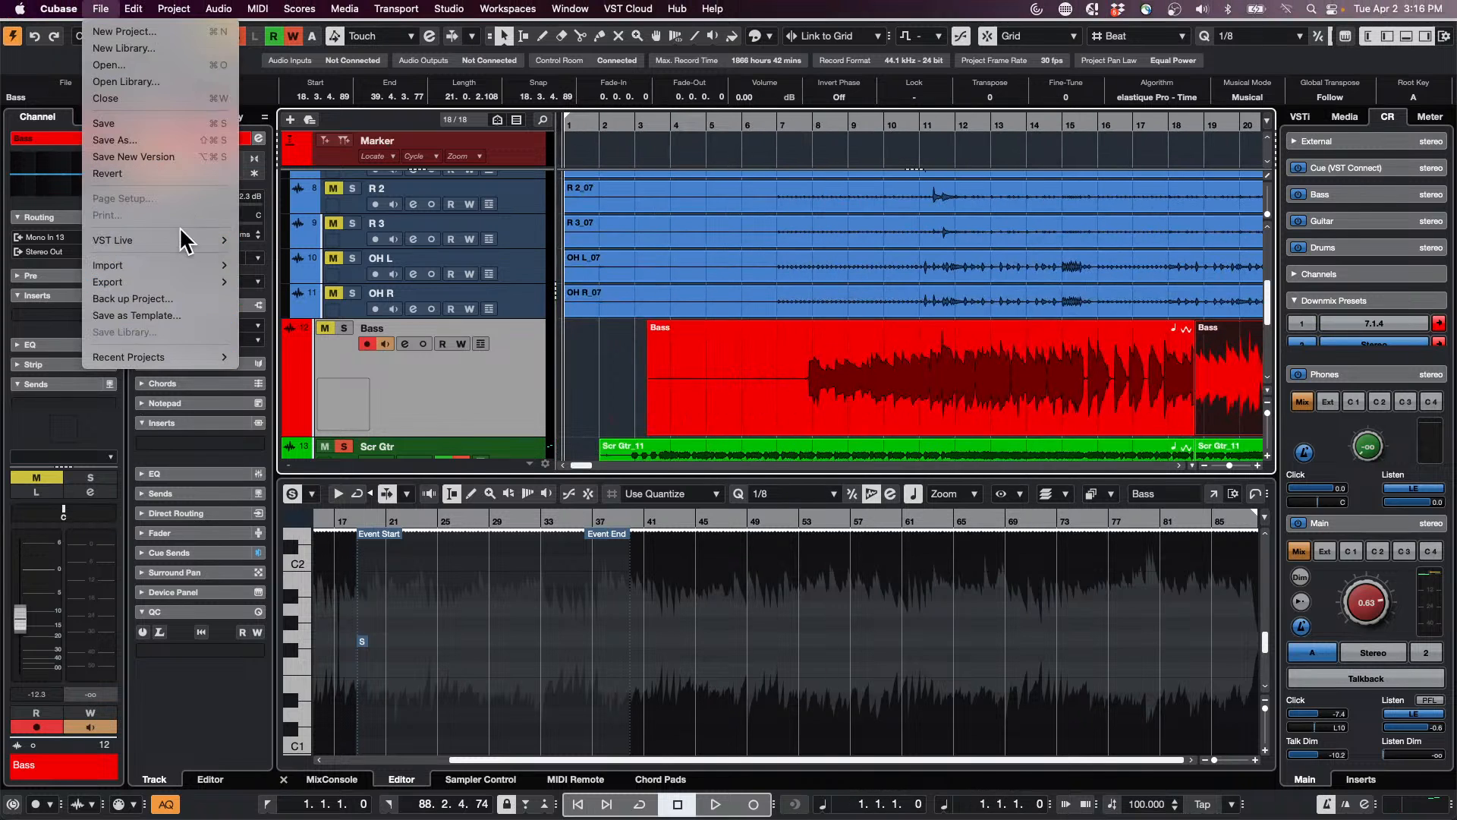
pyautogui.click(155, 174)
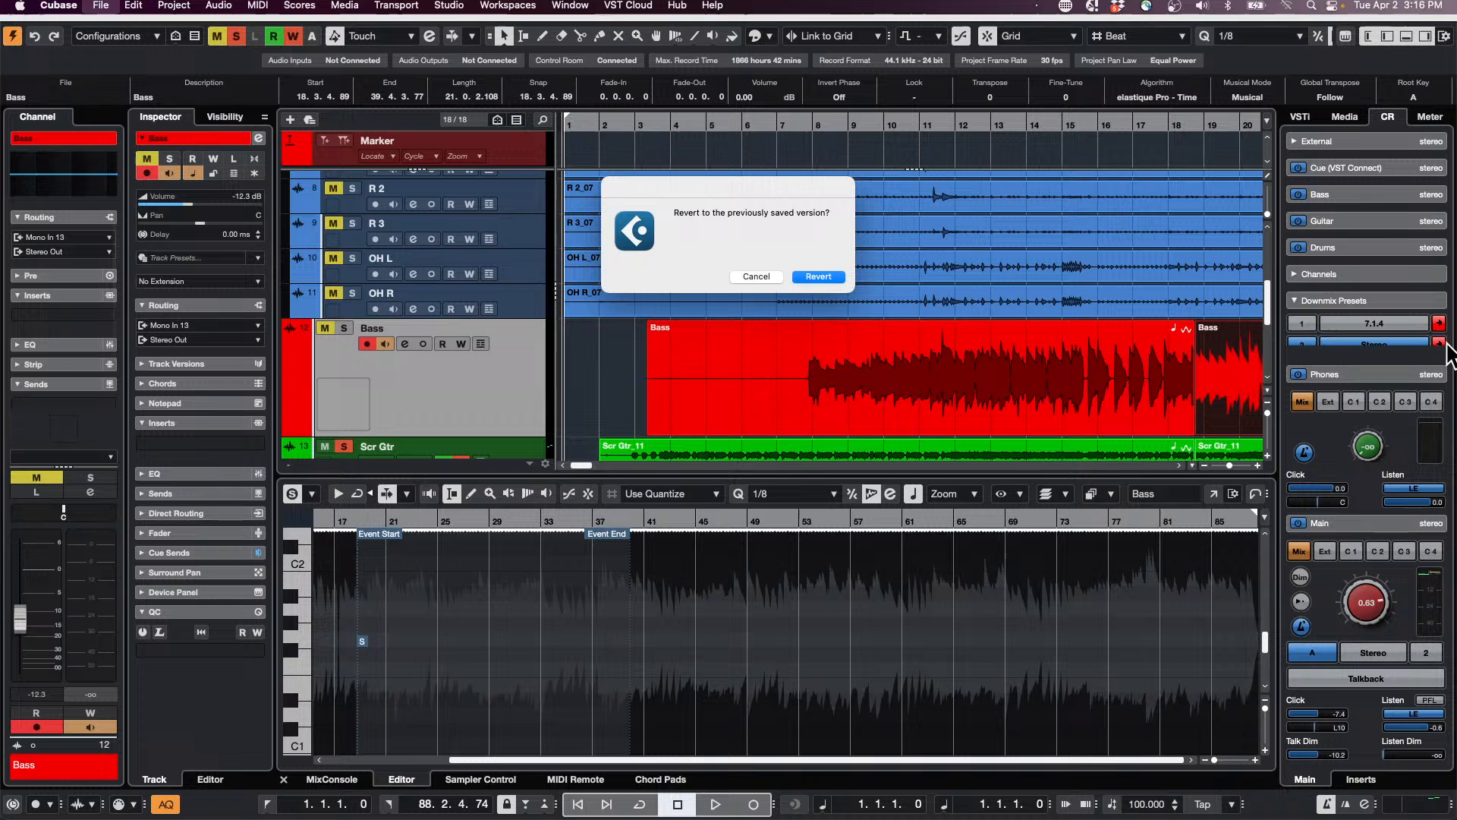
pyautogui.click(826, 278)
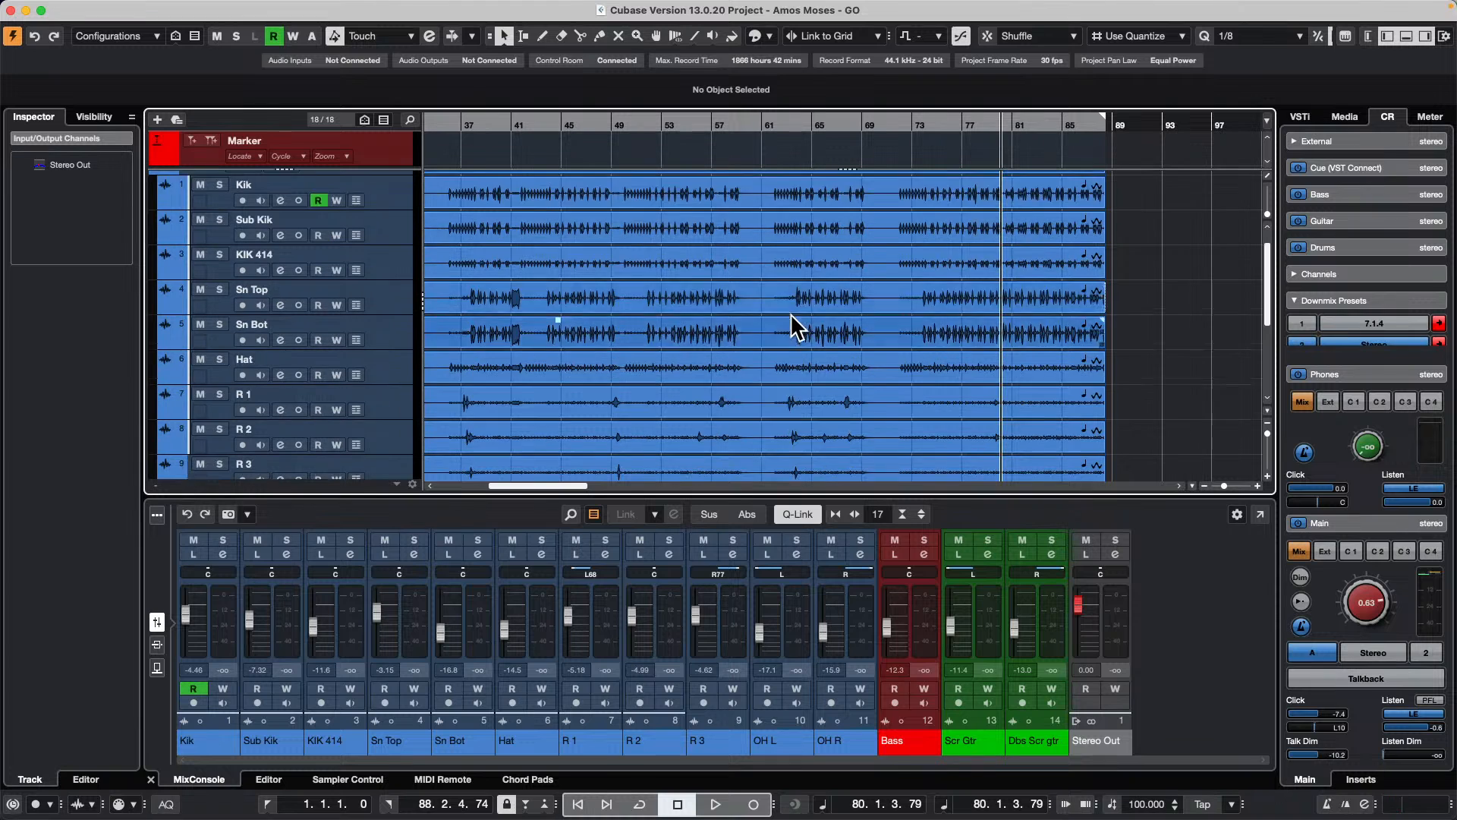
# Step: Open the Bass event starting near bar 40 in the Sample Editor and enable VariAudio editing to detect its notes
pyautogui.scroll(-5, 791, 319)
pyautogui.click(664, 344)
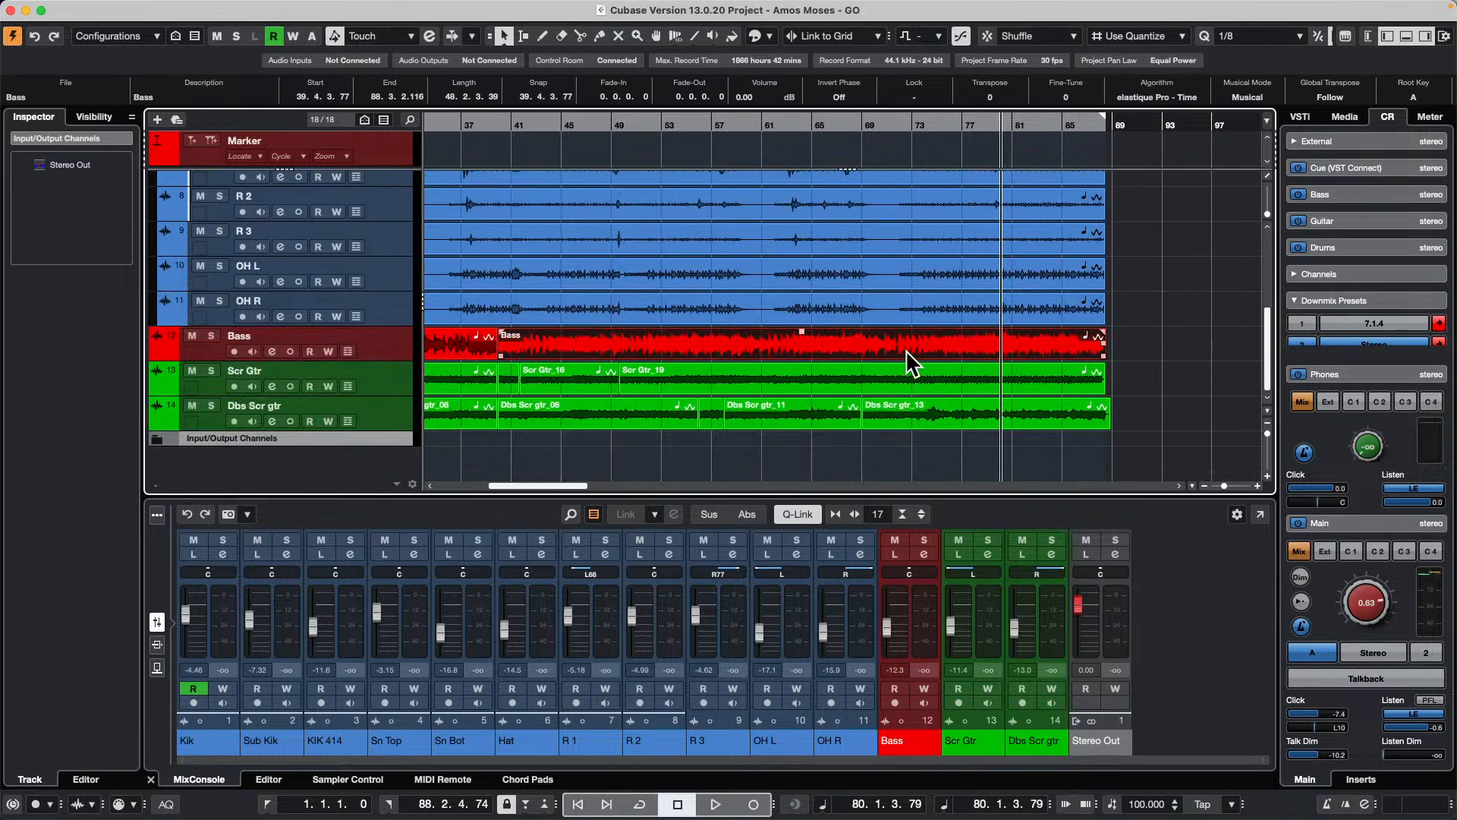
pyautogui.doubleClick(885, 347)
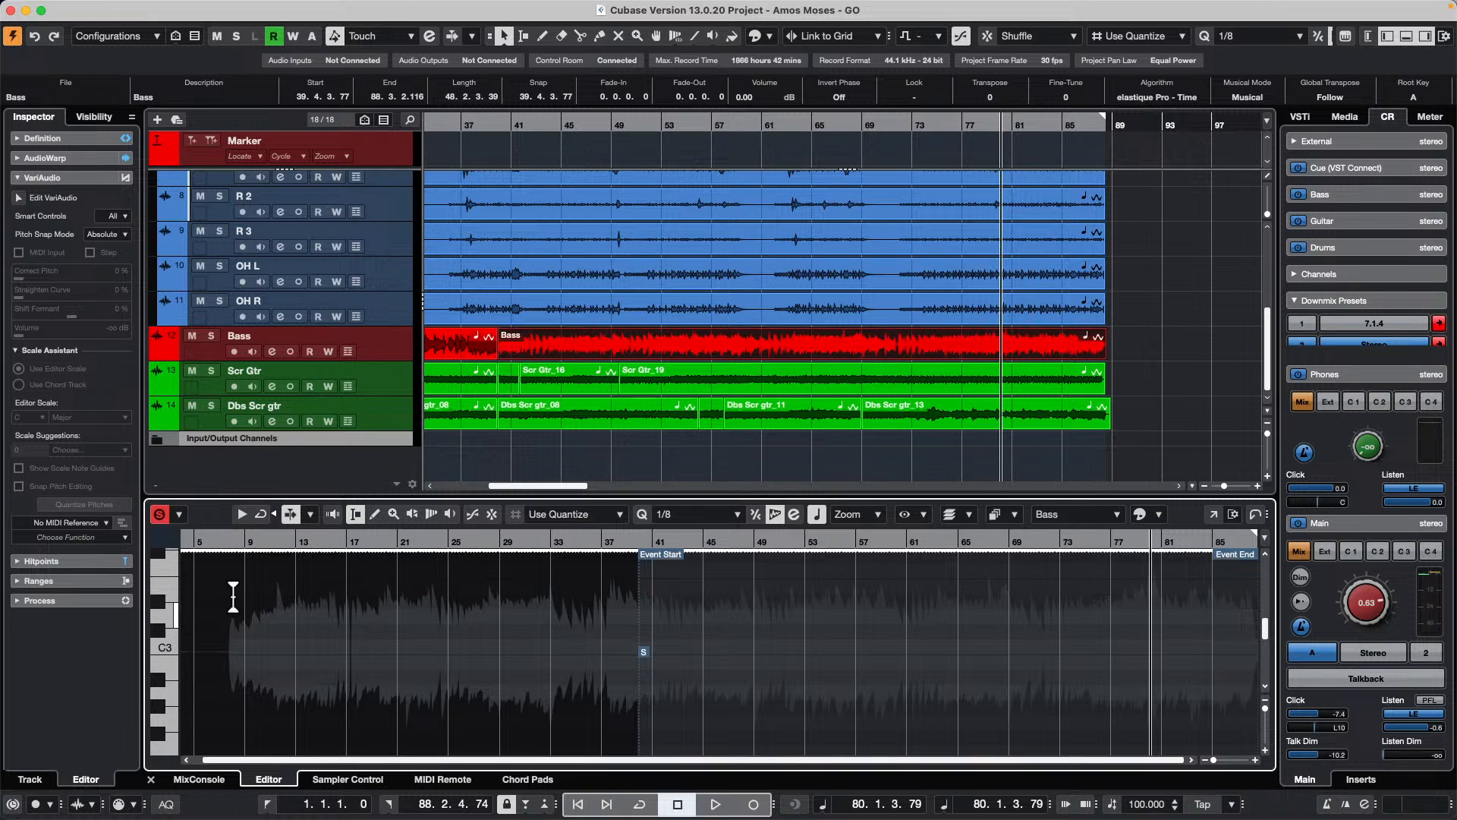
pyautogui.moveTo(158, 661); pyautogui.dragTo(2, 645)
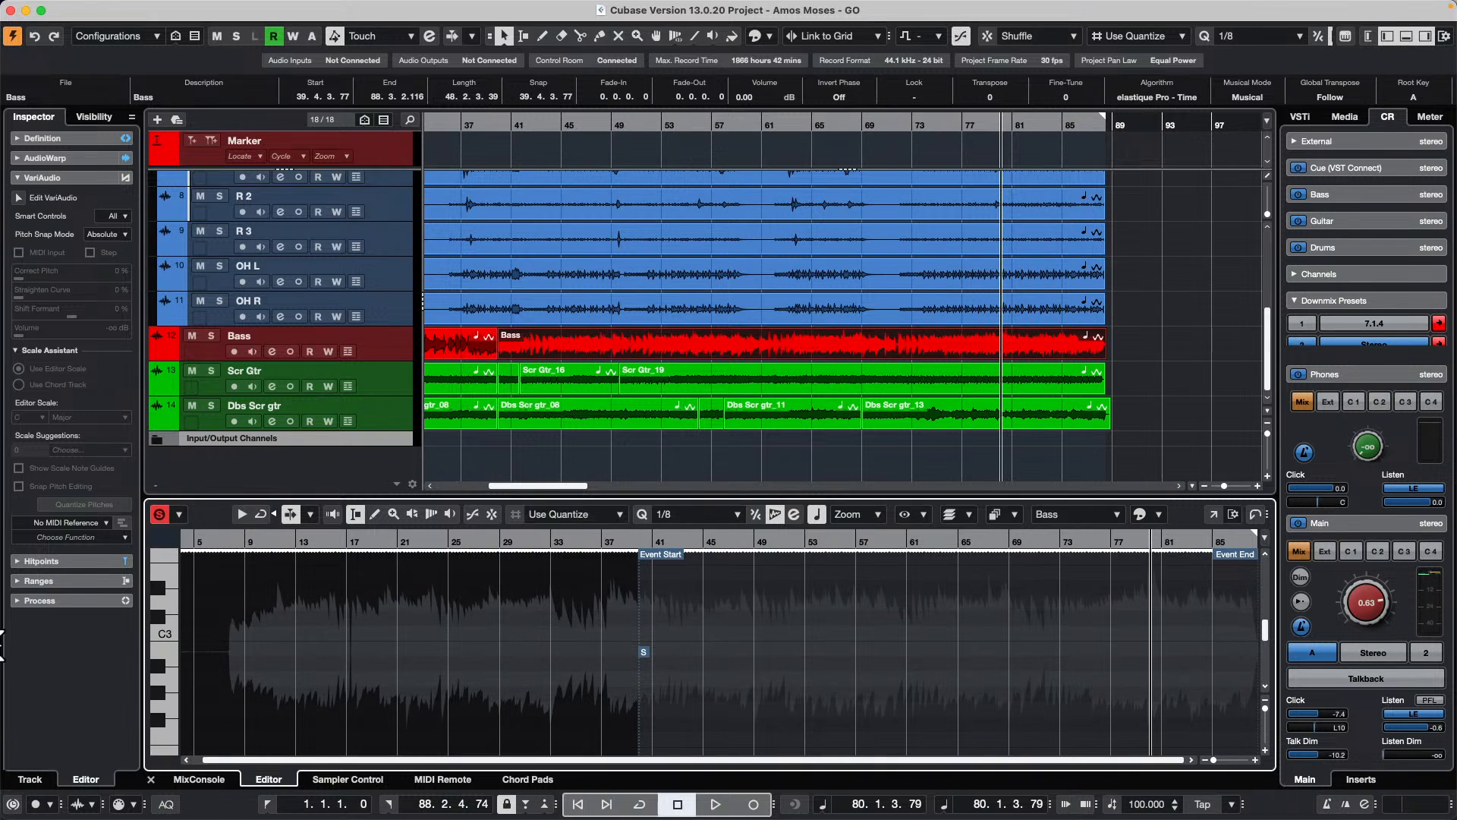
pyautogui.click(18, 197)
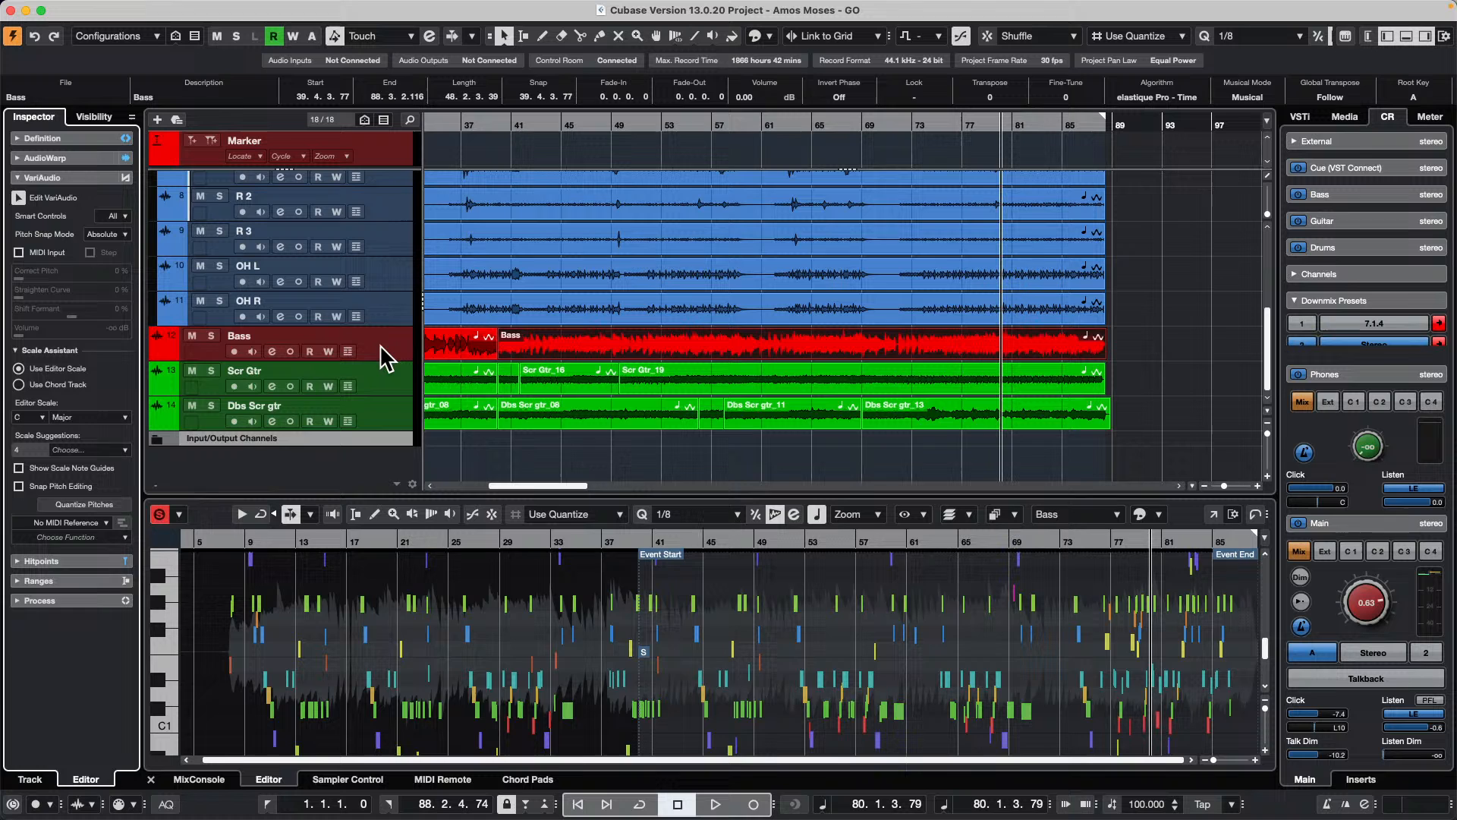
# Step: Duplicate the Bass track with its events
pyautogui.click(381, 345)
pyautogui.rightClick(381, 346)
pyautogui.moveTo(519, 355)
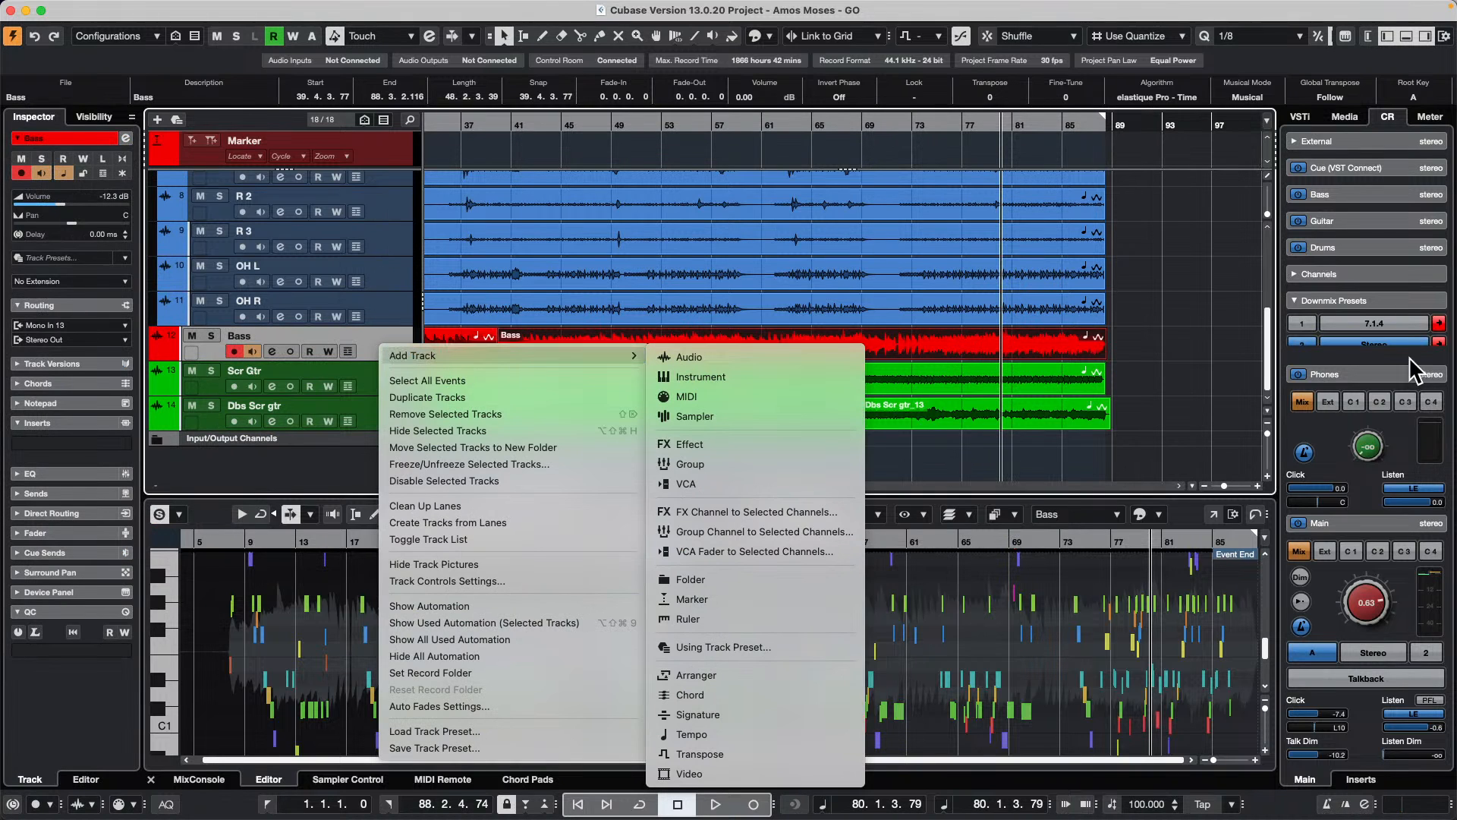
pyautogui.click(1185, 375)
pyautogui.rightClick(377, 348)
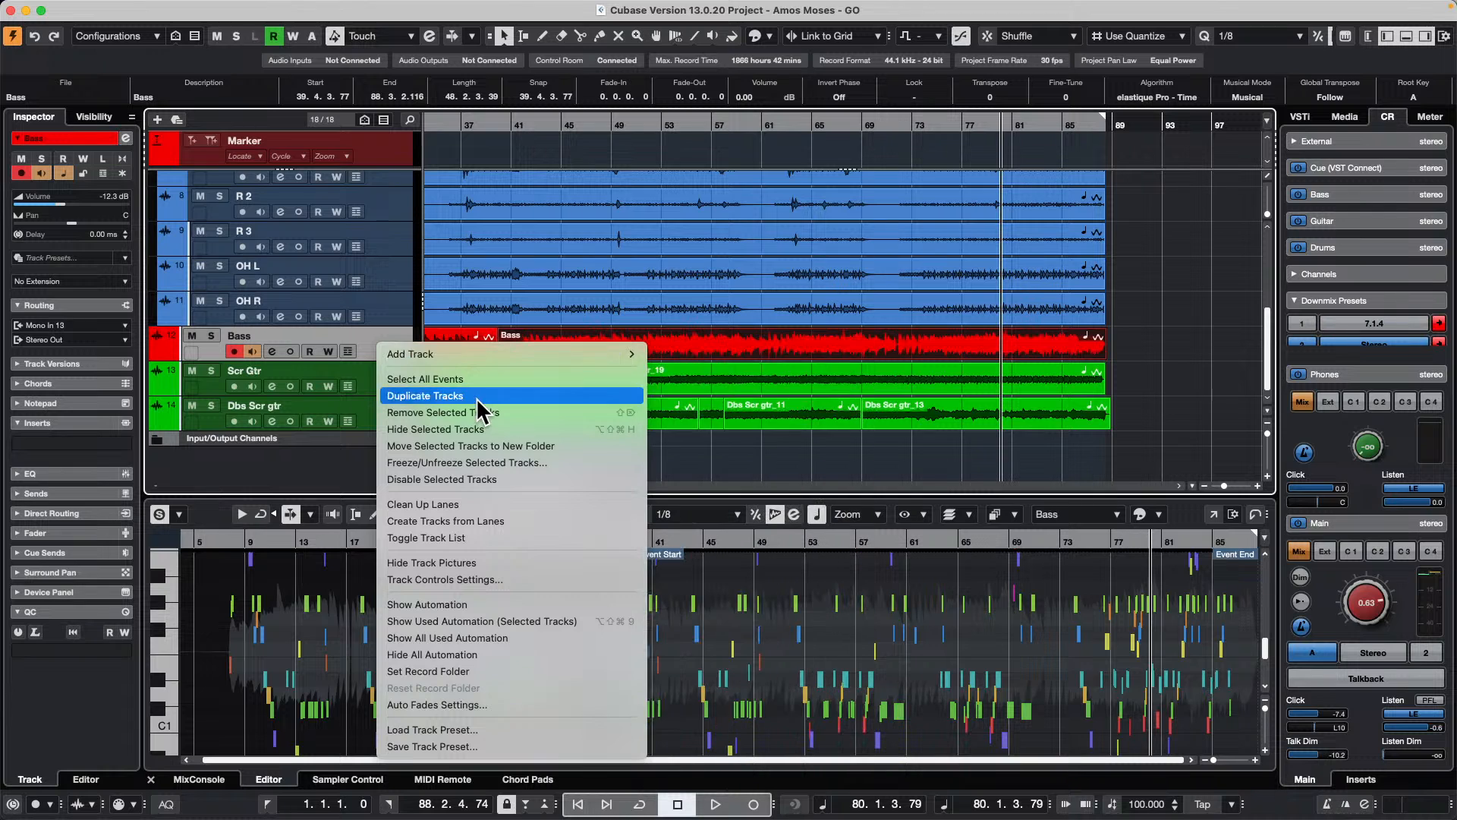
pyautogui.click(476, 396)
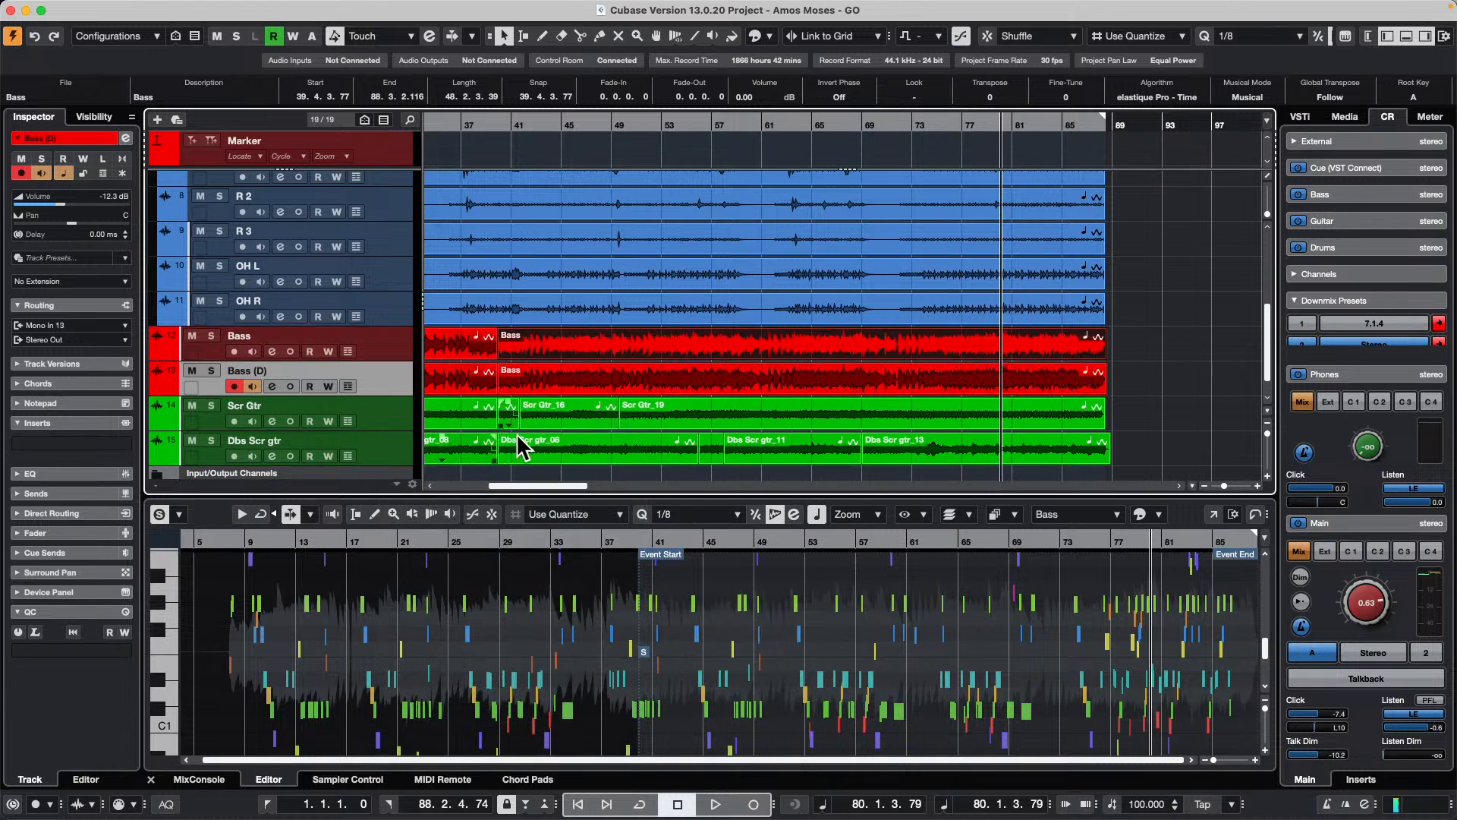
# Step: Compare the VariAudio data of the original and duplicated Bass events, and remove the duplicate track
pyautogui.click(799, 381)
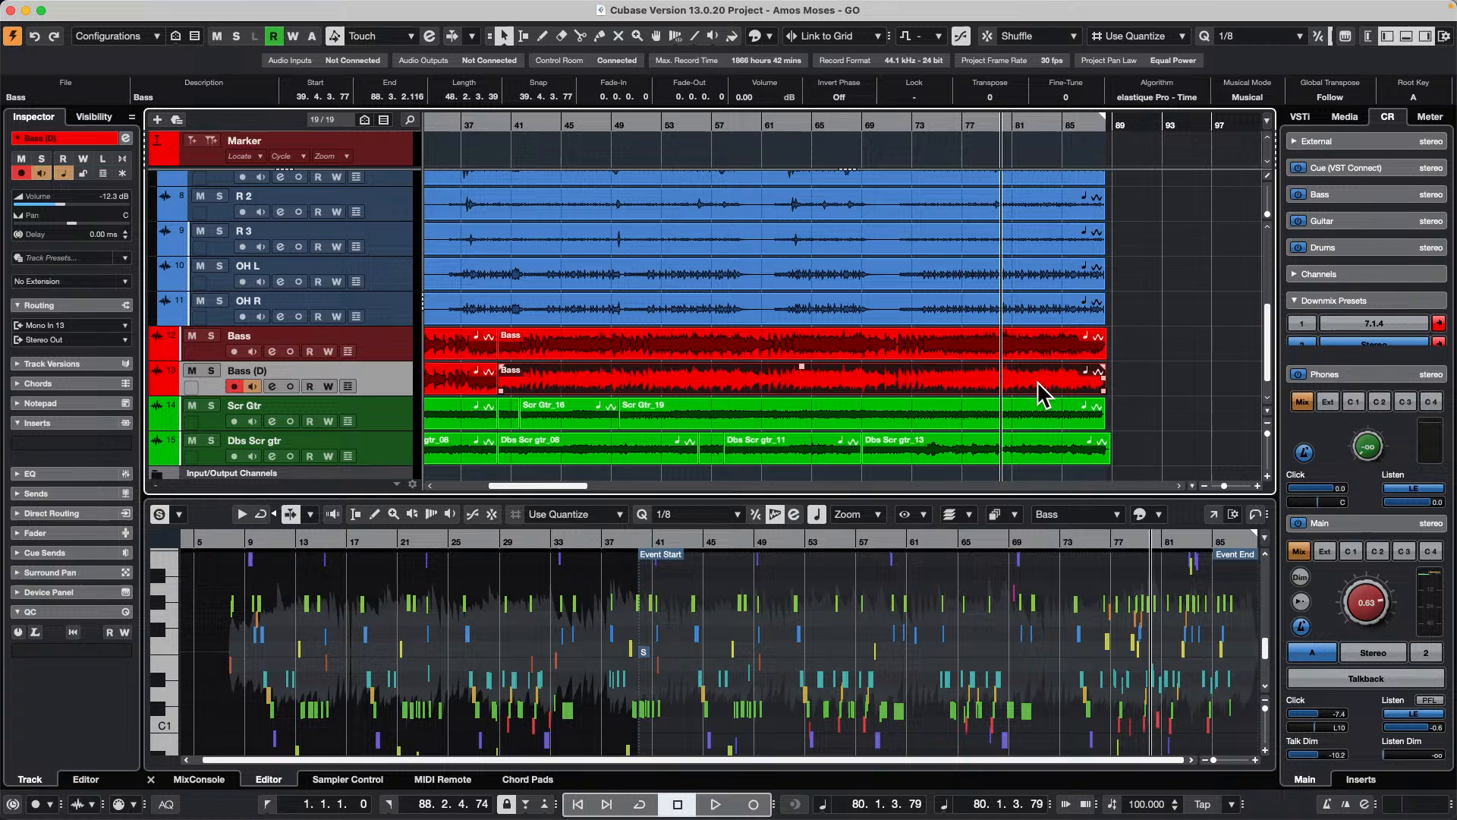
pyautogui.click(1084, 356)
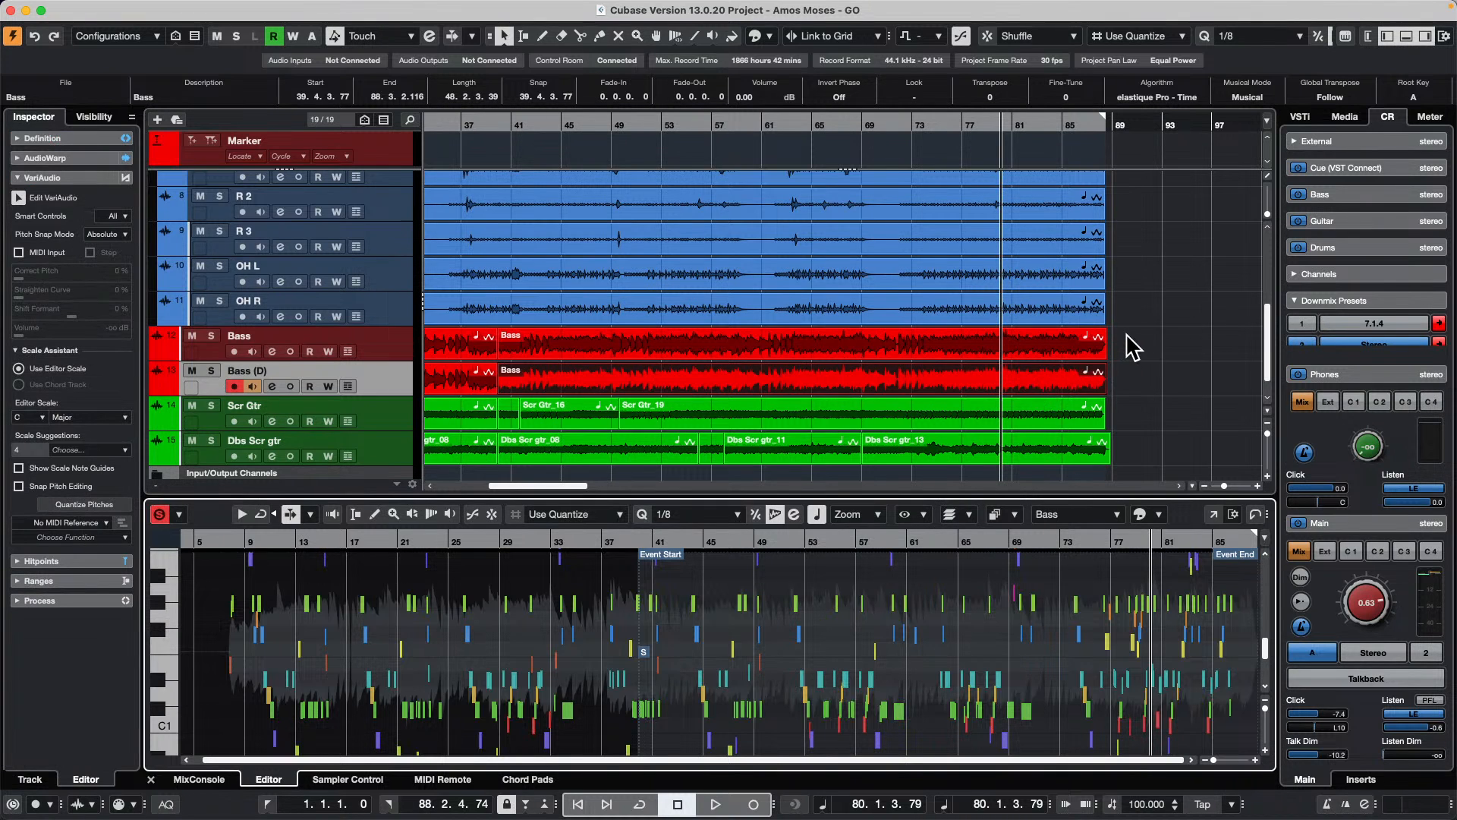
pyautogui.press('Delete')
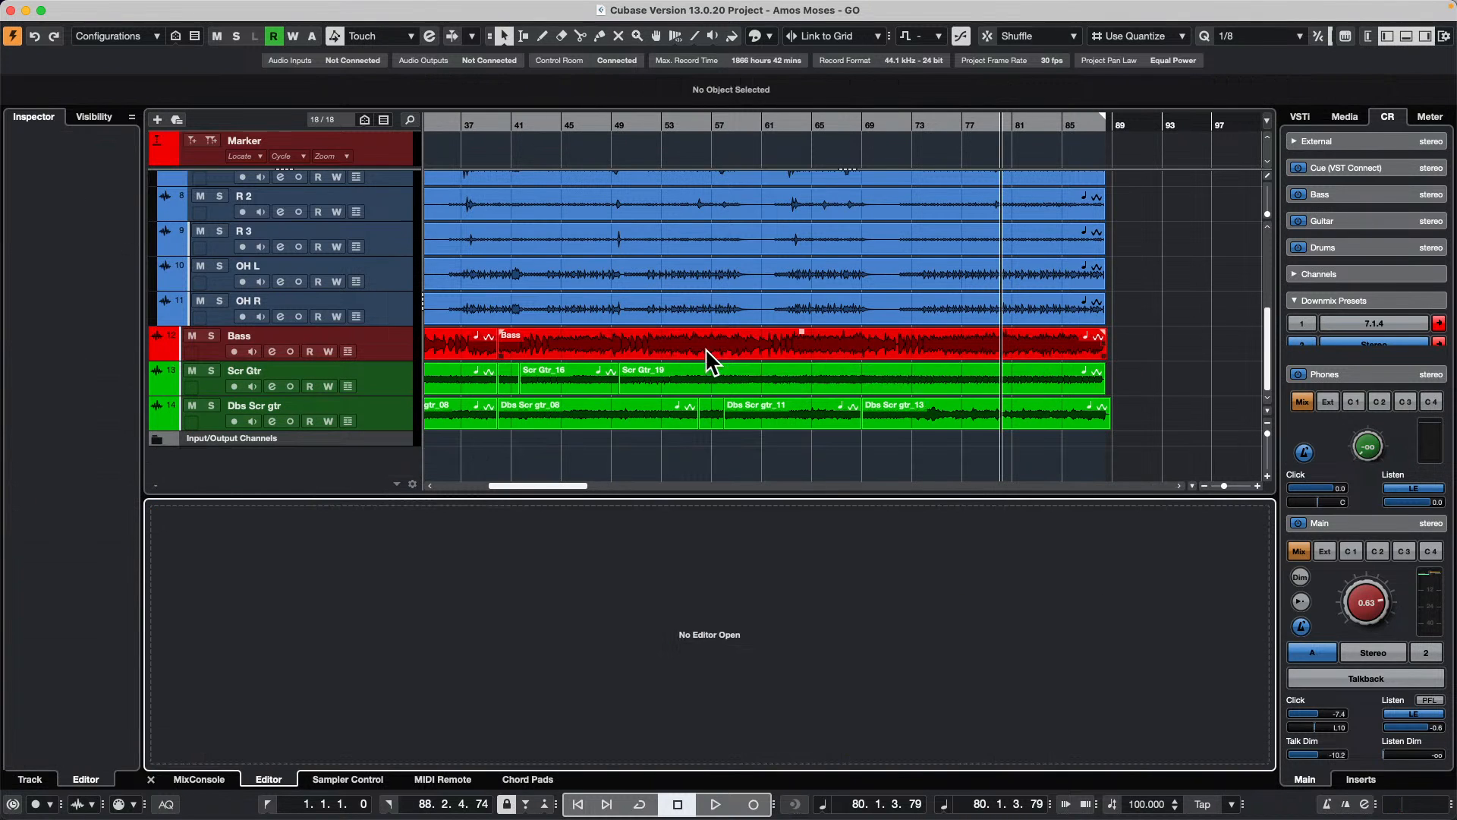
# Step: Duplicate the track version of the Bass track
pyautogui.doubleClick(704, 349)
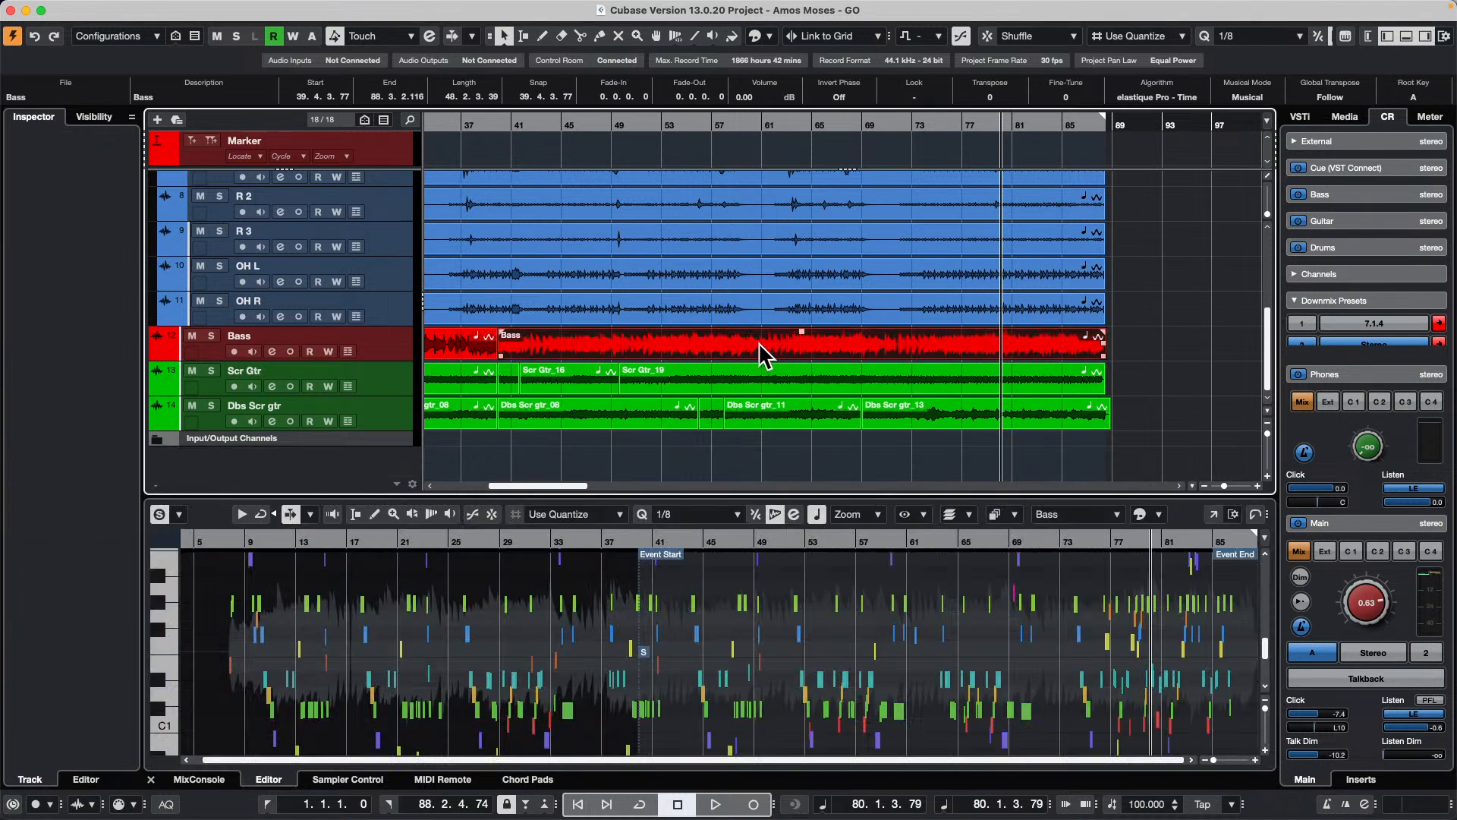
pyautogui.click(348, 335)
pyautogui.click(477, 360)
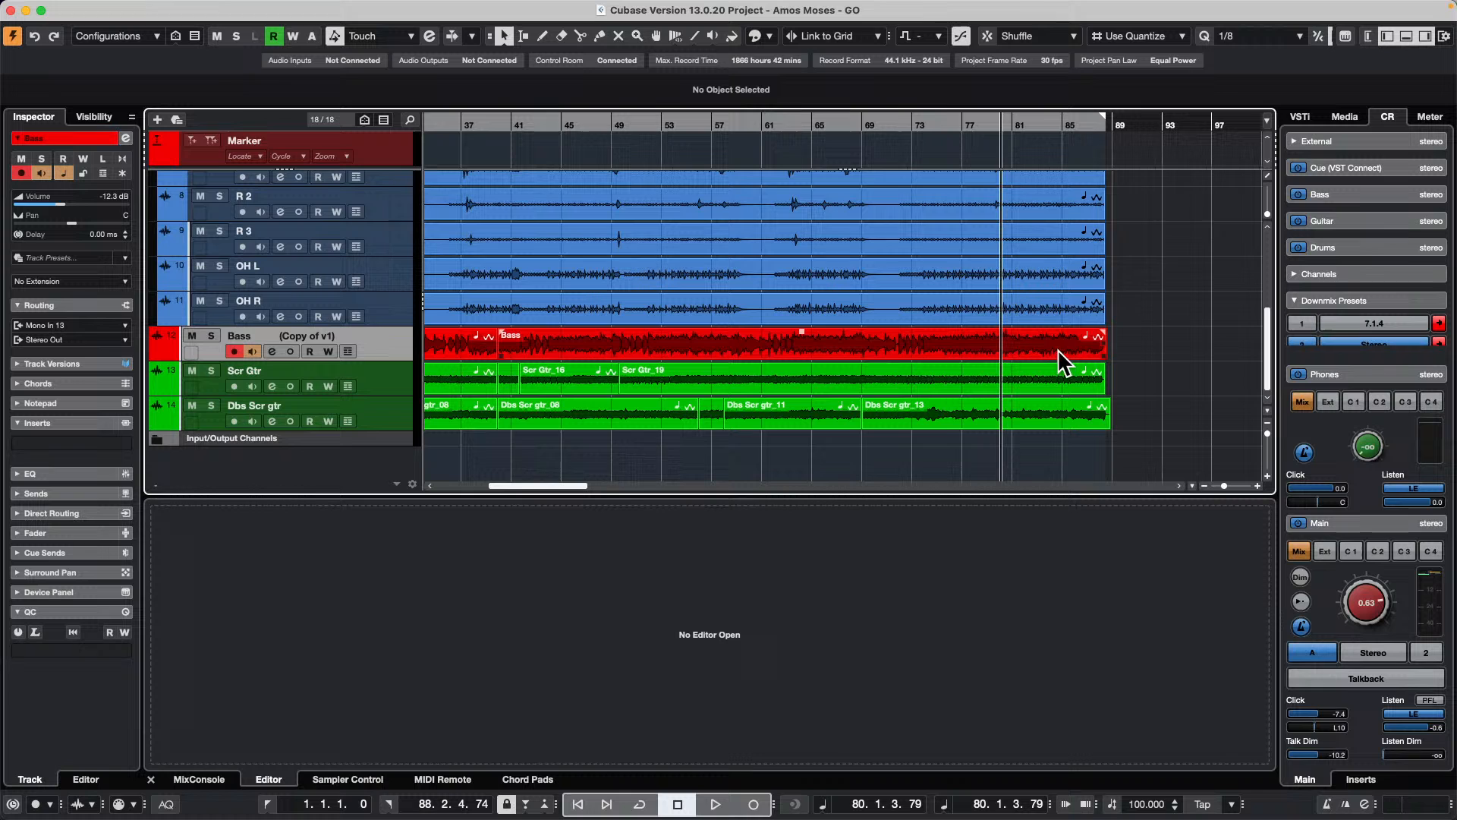
# Step: Bounce the long Bass event in the copied track version and replace it with the bounced audio
pyautogui.click(1018, 348)
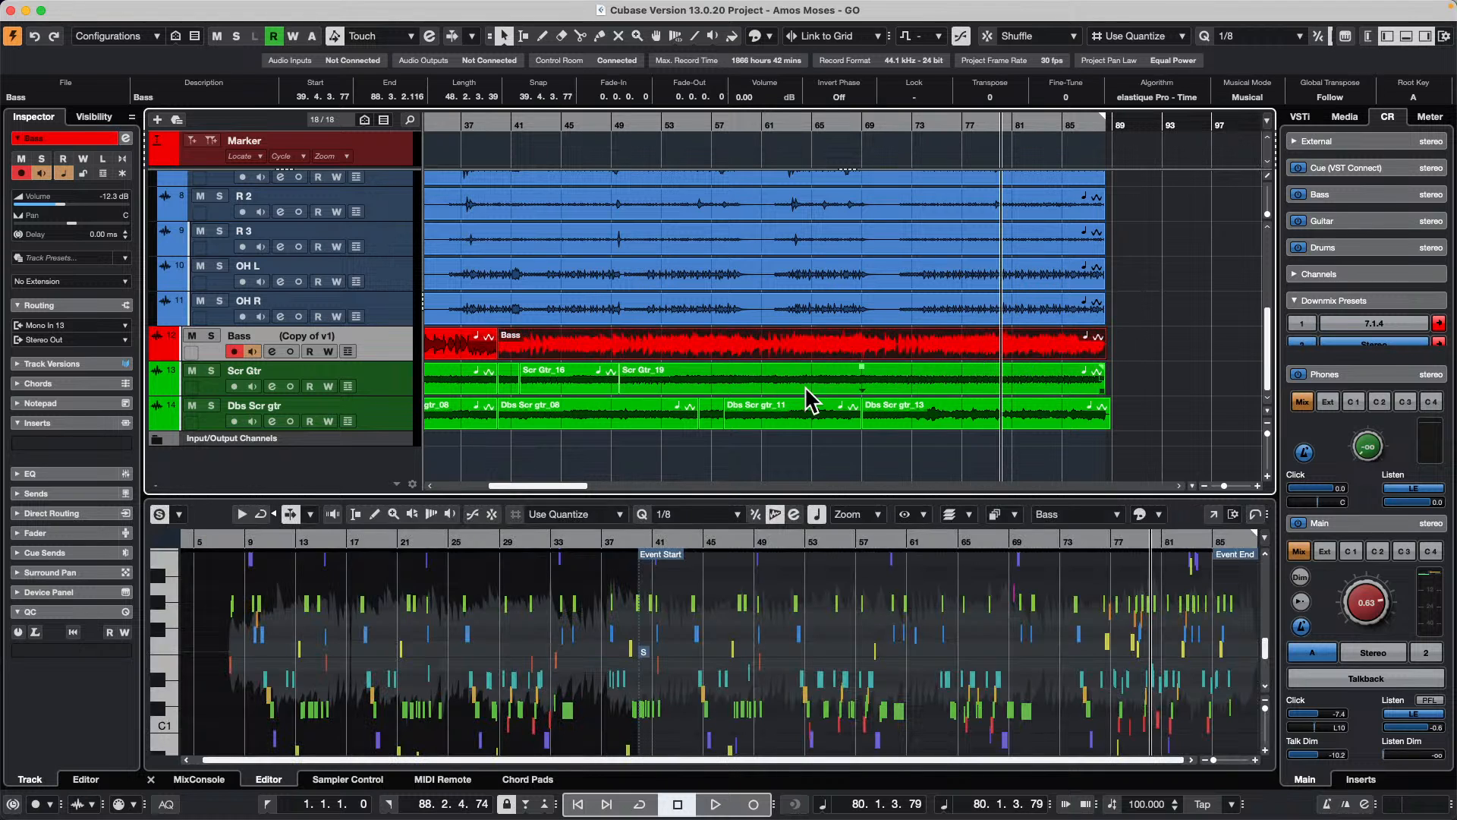
pyautogui.moveTo(400, 8)
pyautogui.click(219, 8)
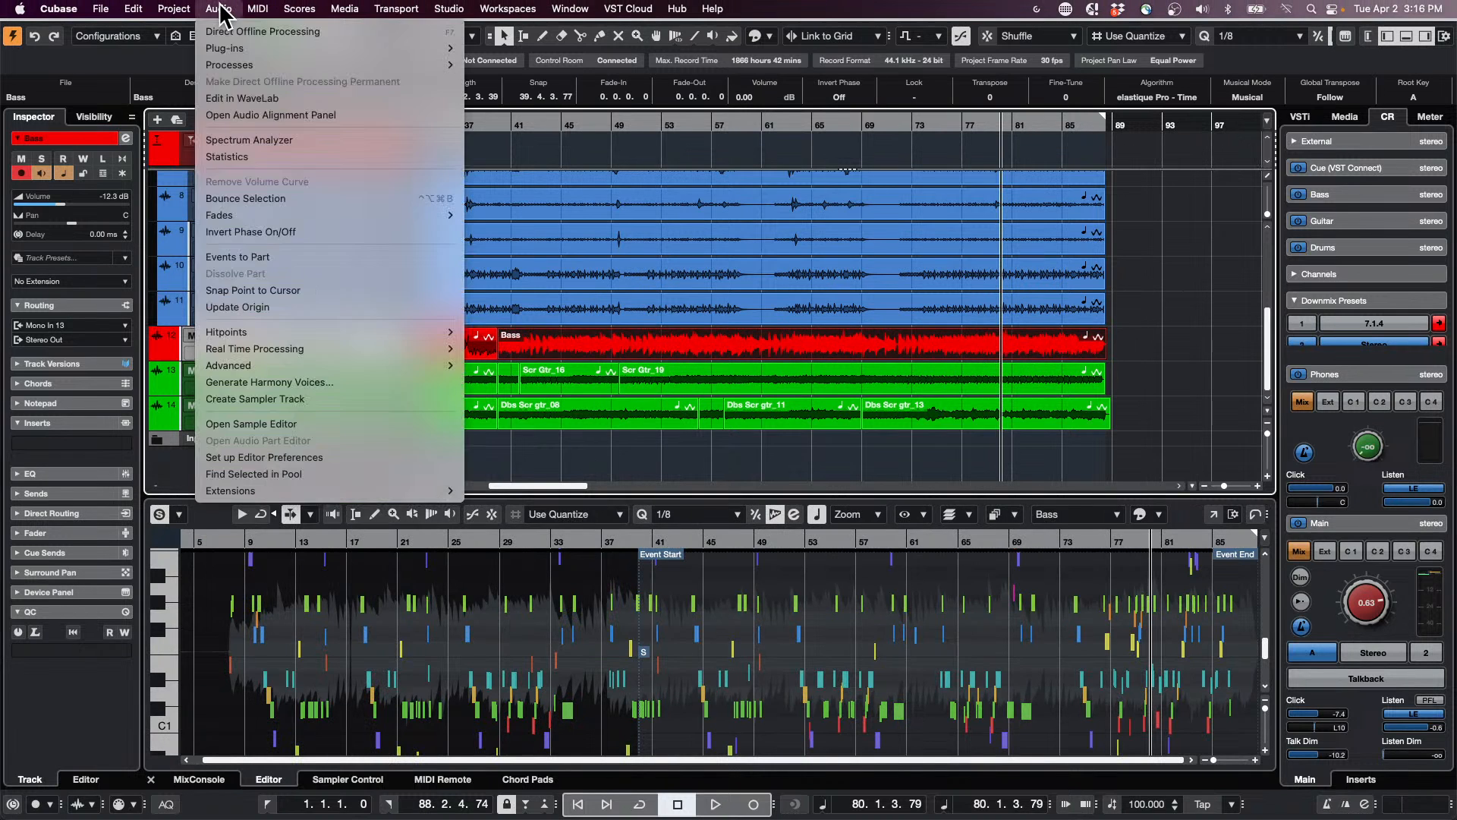
pyautogui.click(255, 195)
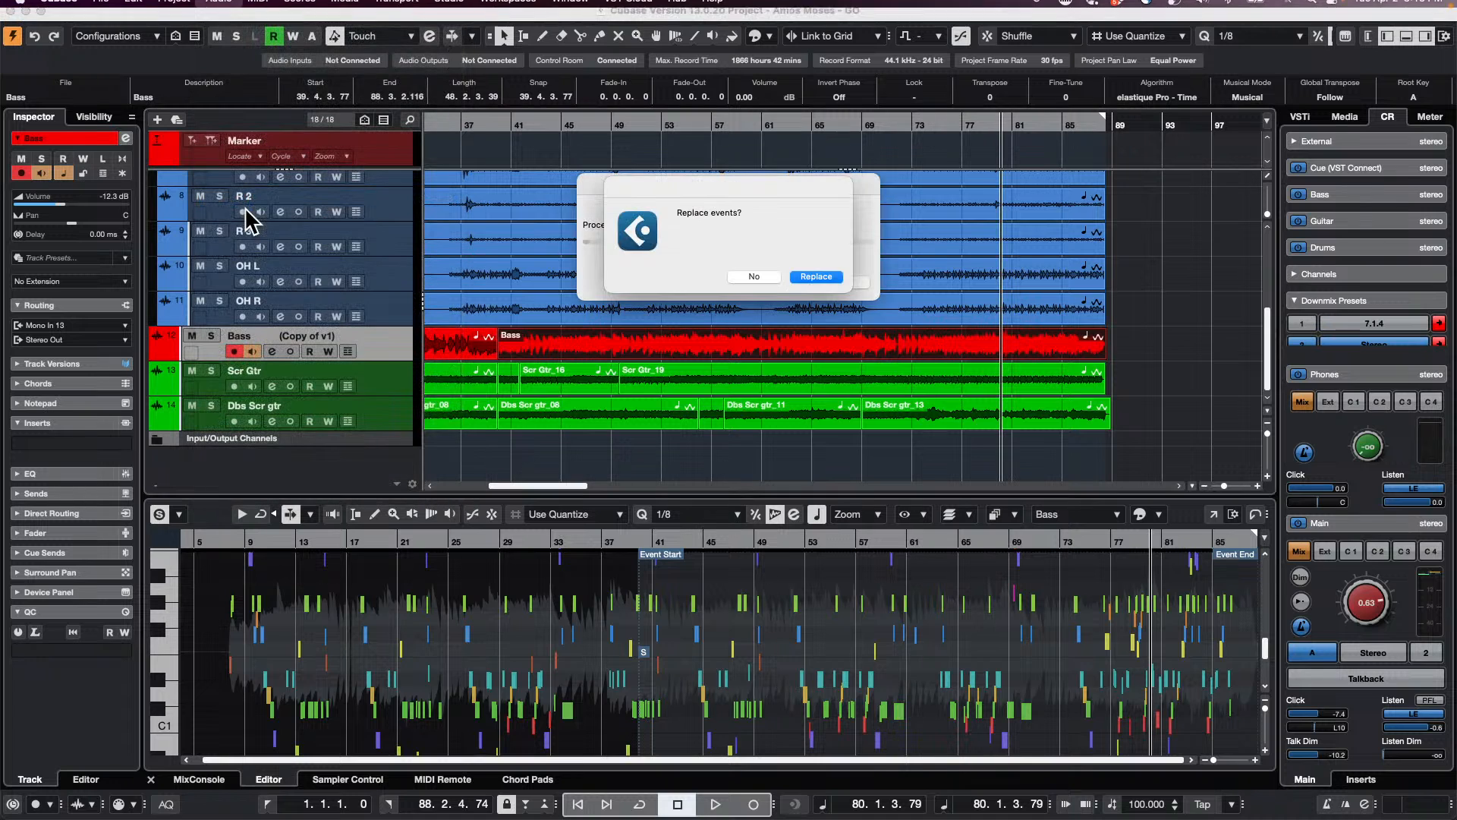
pyautogui.click(806, 276)
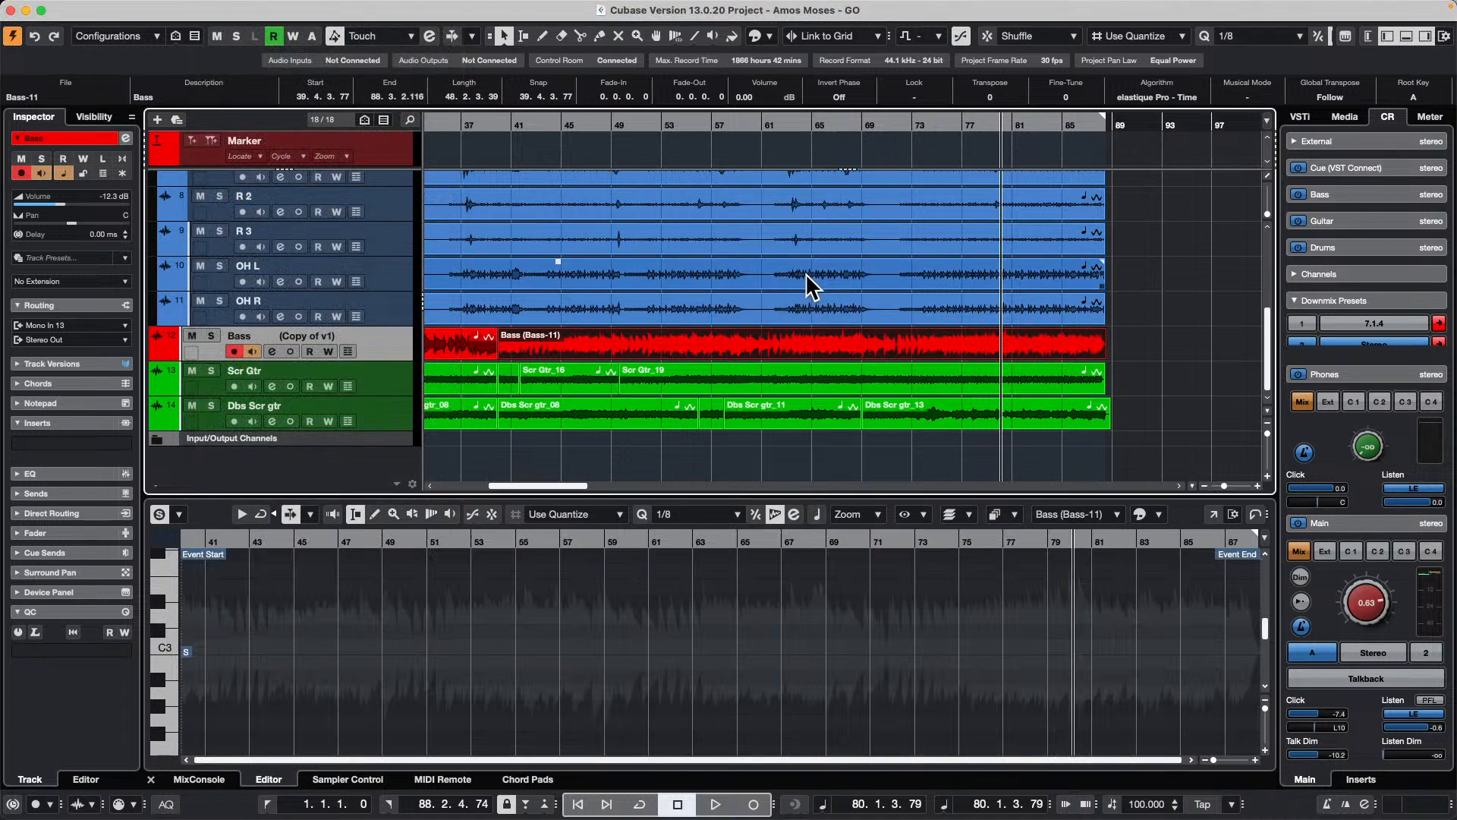
# Step: Open the bounced Bass event in the Sample Editor and enable VariAudio editing on it
pyautogui.click(639, 334)
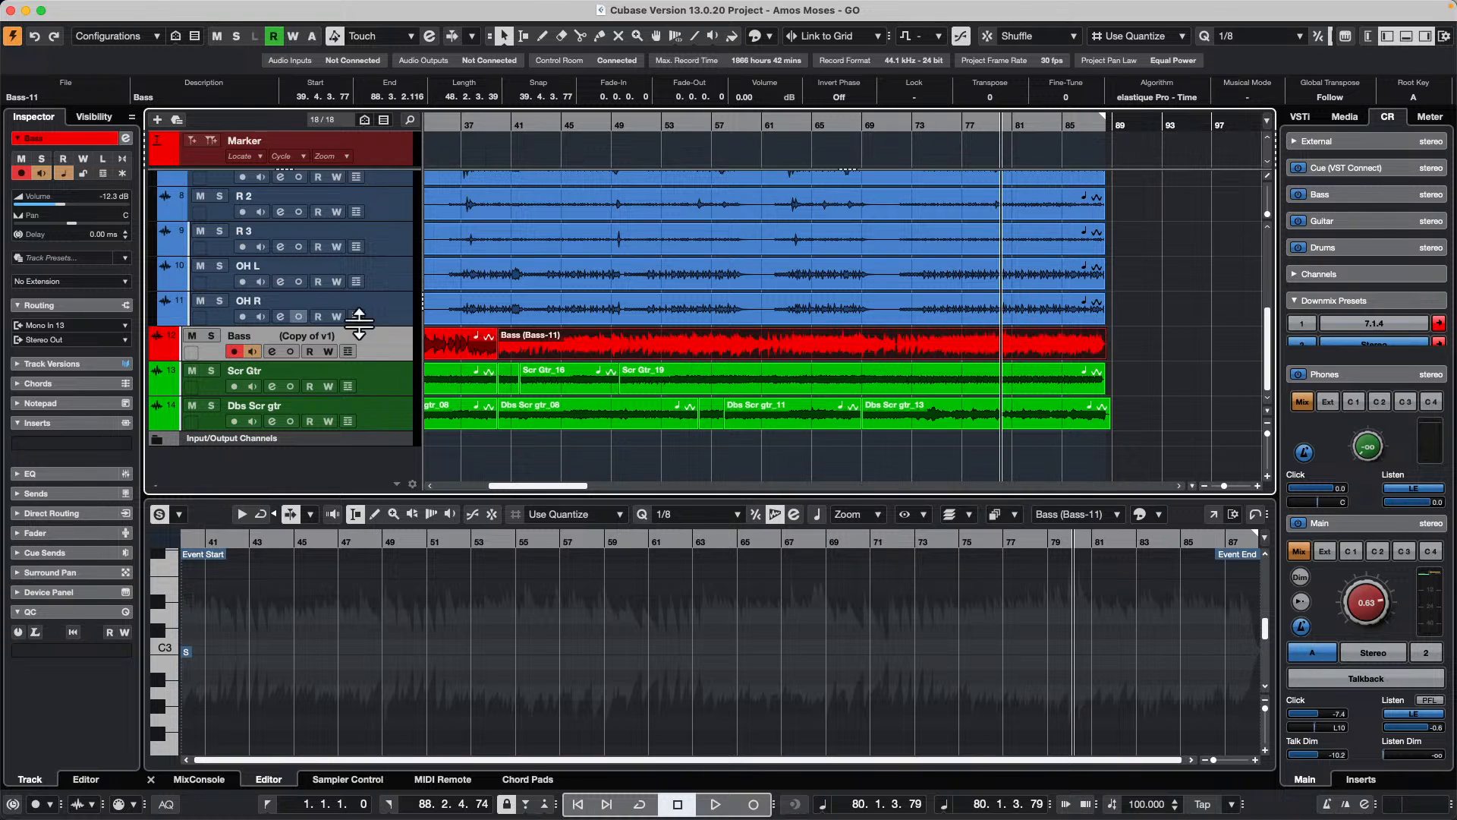
pyautogui.click(439, 448)
pyautogui.click(631, 336)
pyautogui.doubleClick(639, 349)
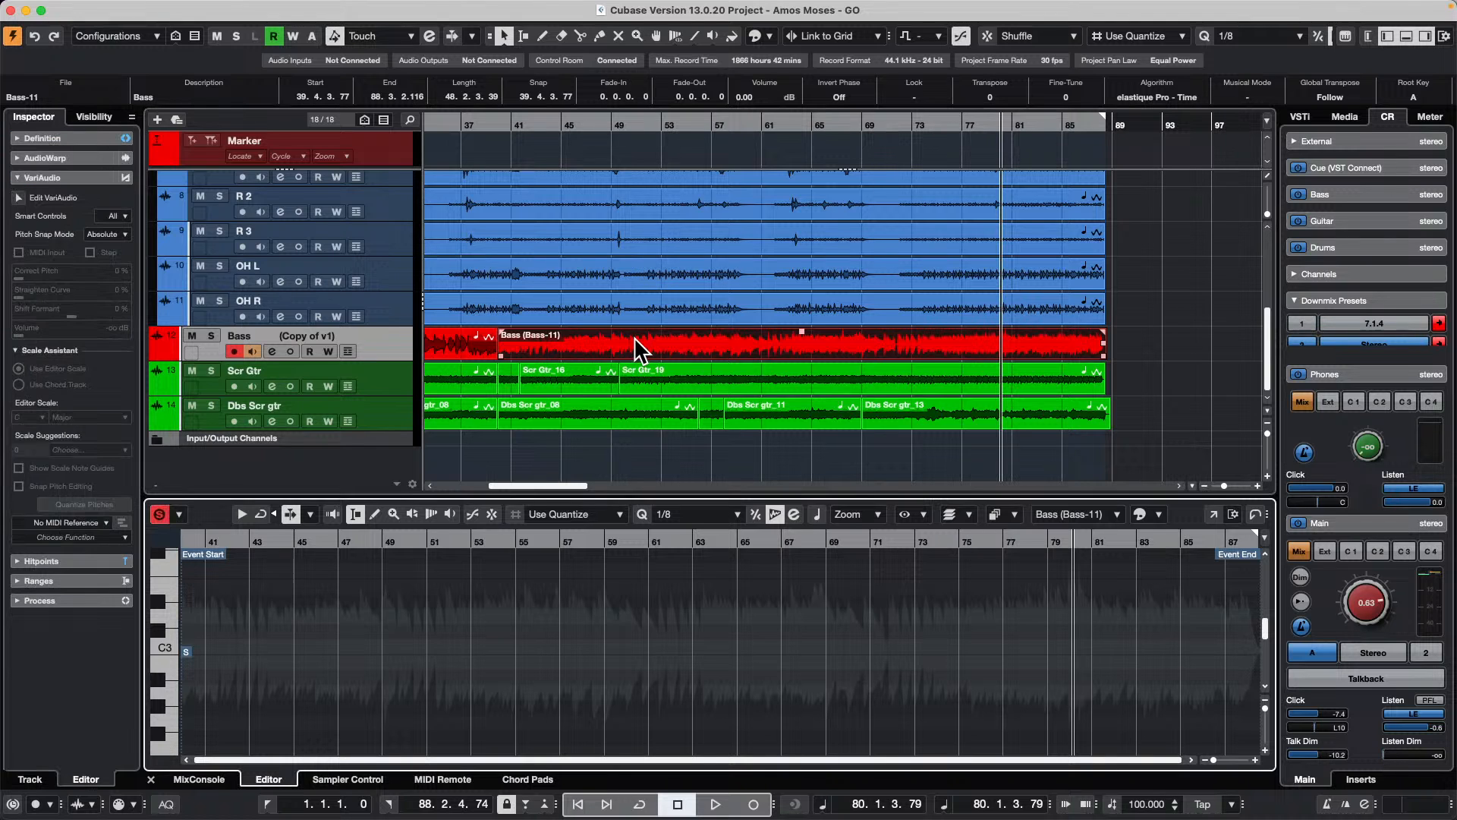
pyautogui.click(16, 198)
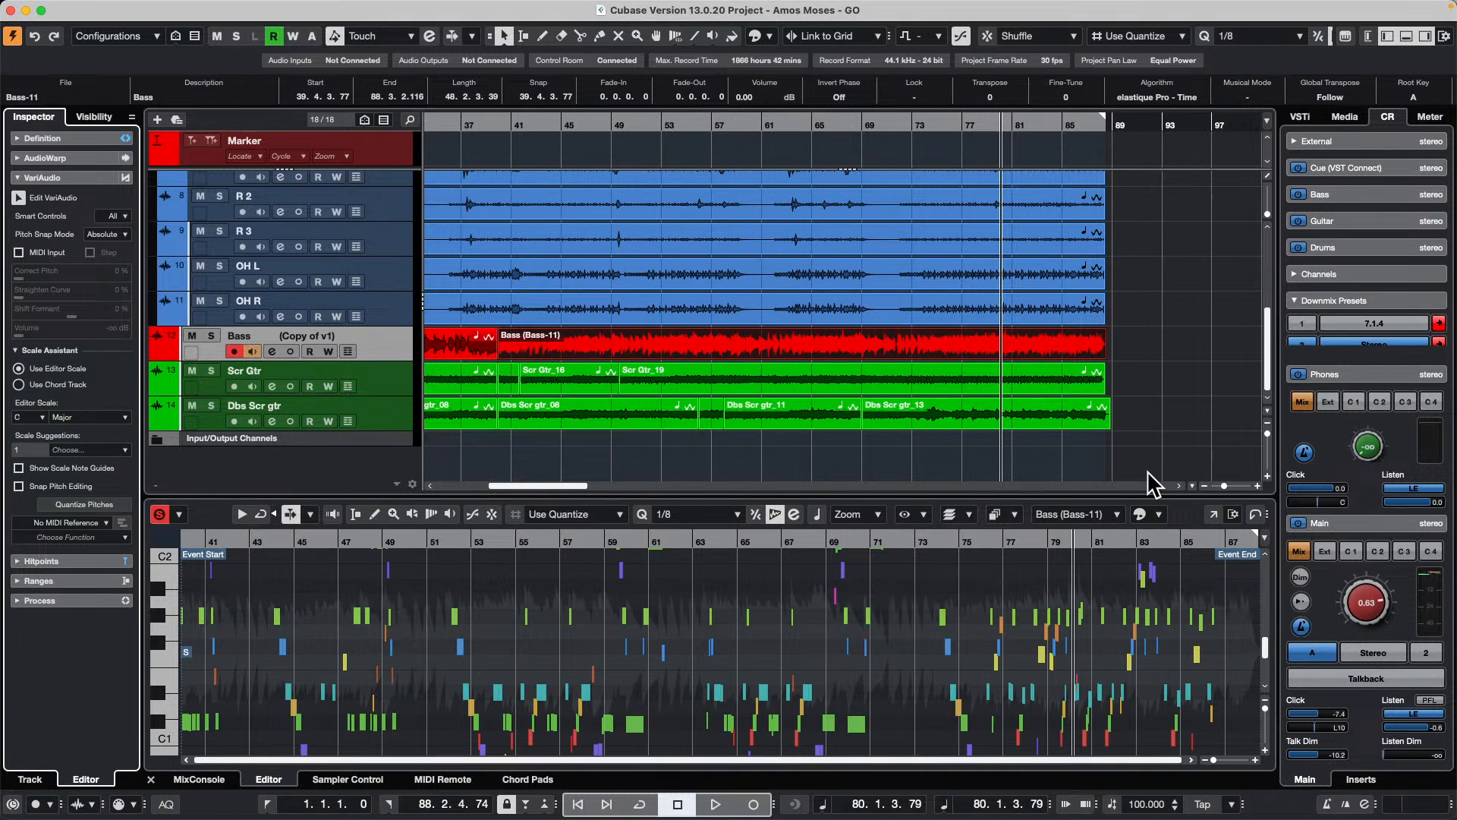
# Step: Duplicate the Bass track and switch the duplicate to track version v1
pyautogui.rightClick(386, 347)
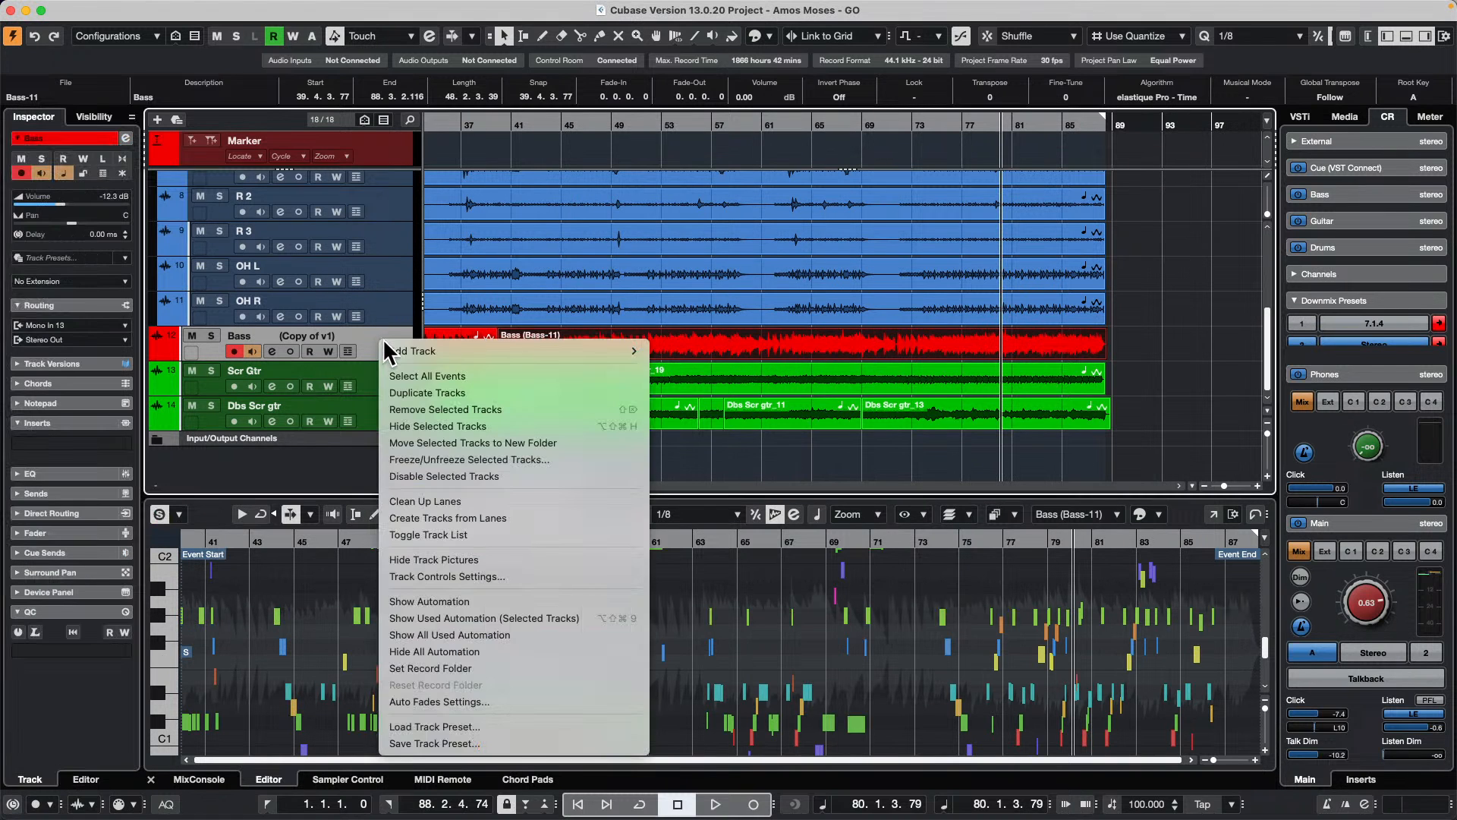
pyautogui.click(449, 390)
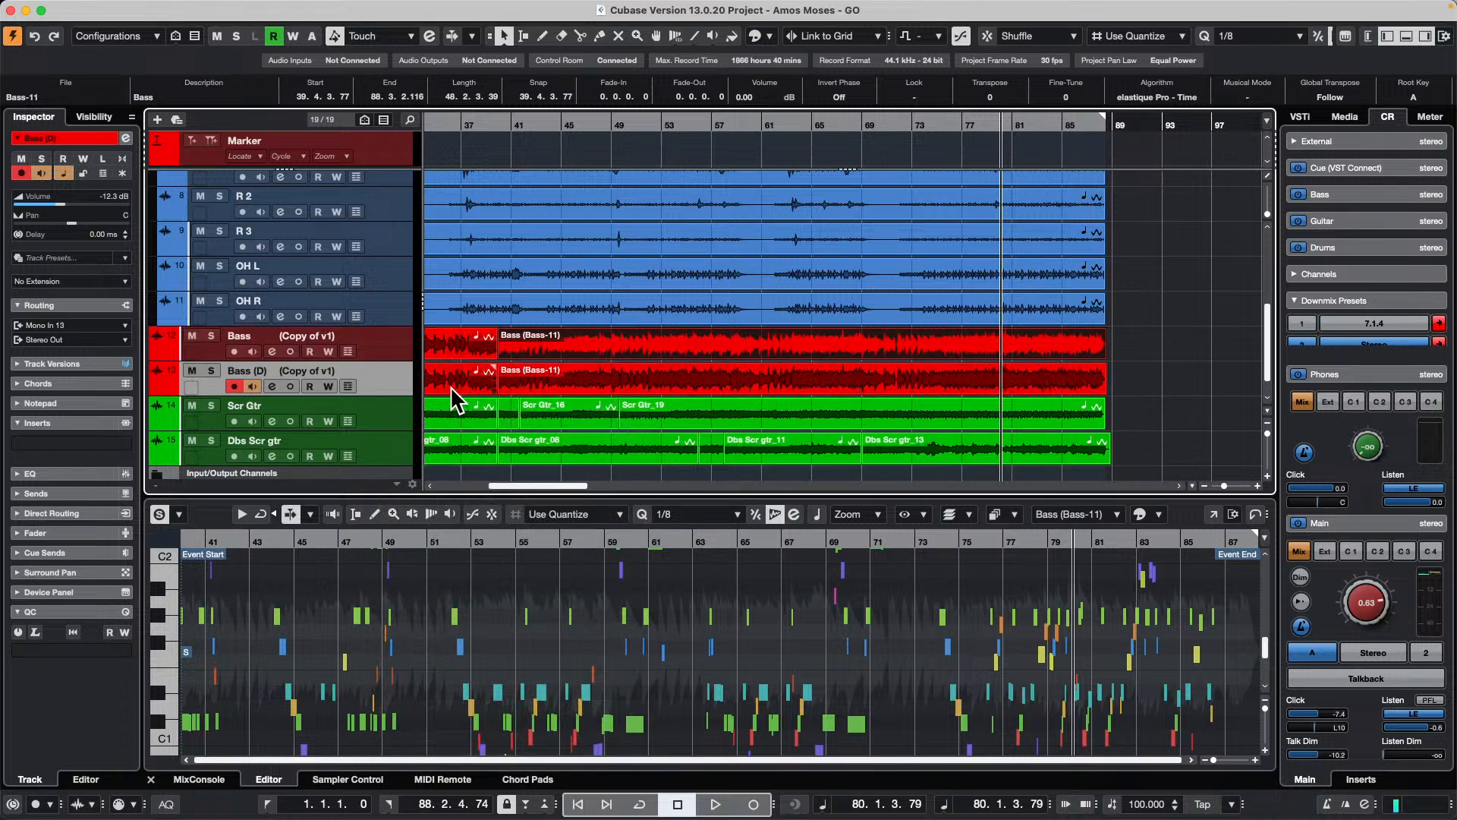
pyautogui.click(348, 363)
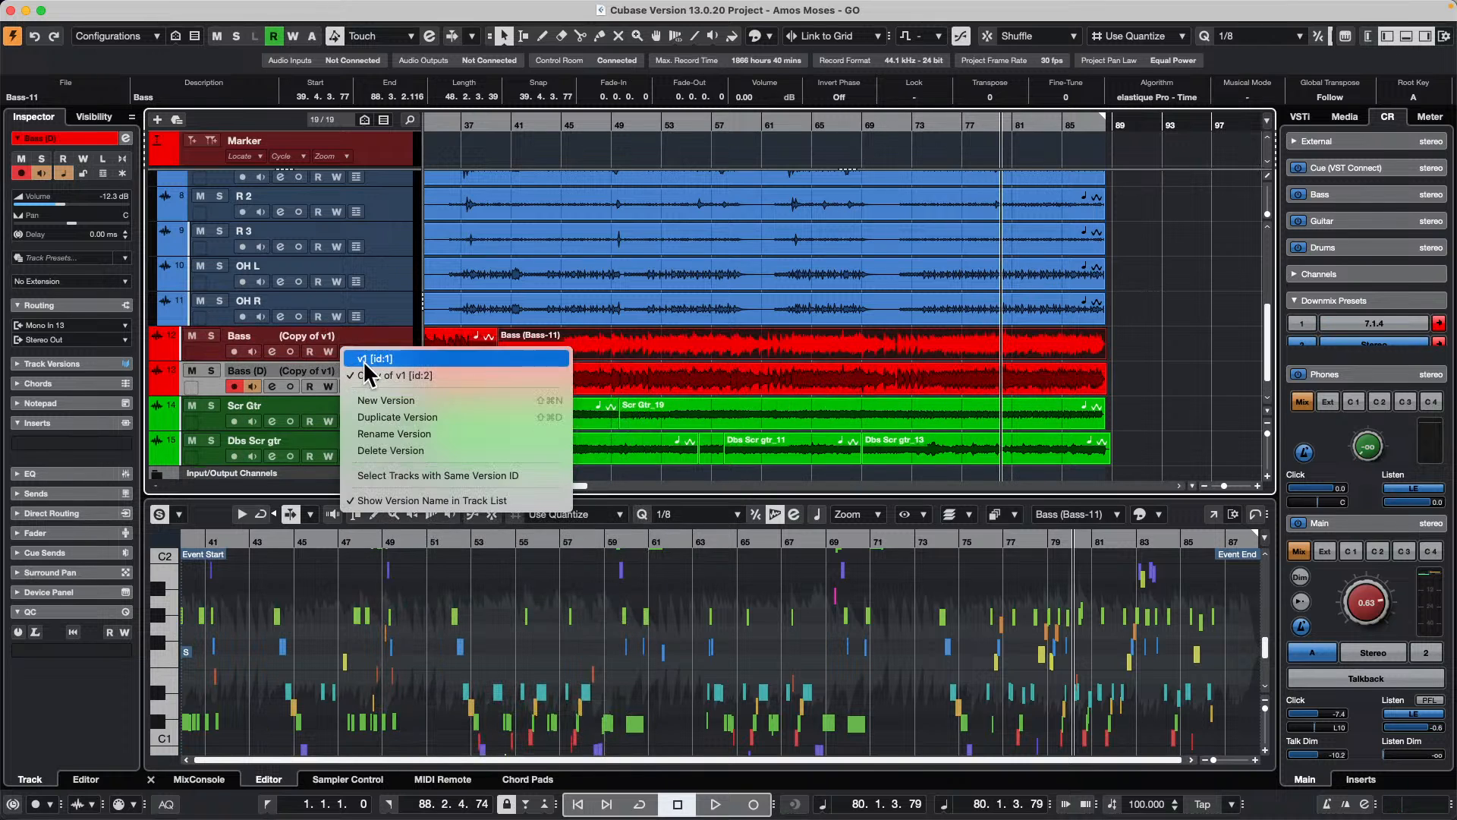
pyautogui.click(404, 357)
pyautogui.click(1193, 392)
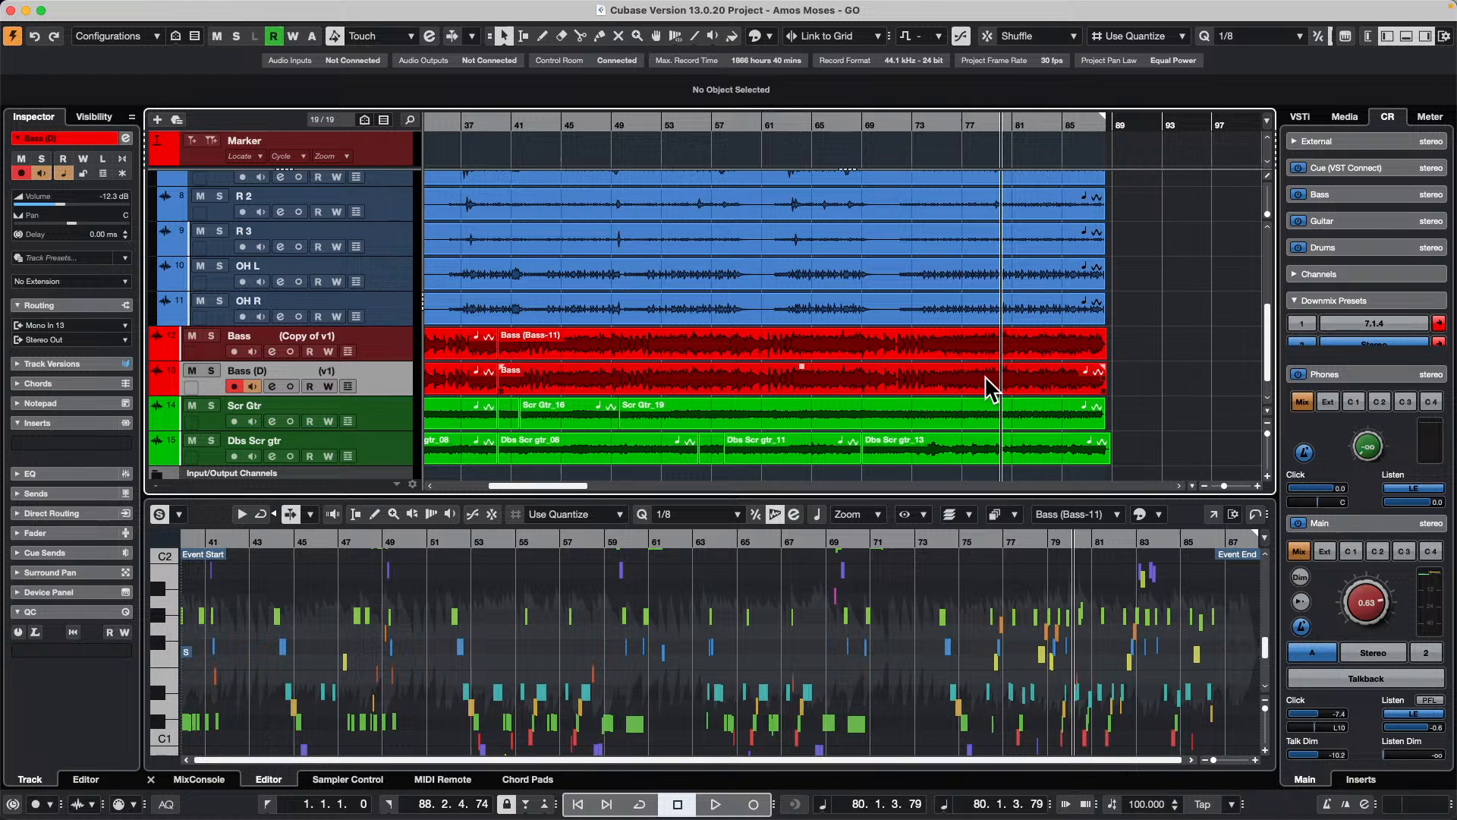
# Step: In the bounced Bass event, select the VariAudio notes from about bar 54 to 56 and raise their pitch by several semitones
pyautogui.click(584, 347)
pyautogui.moveTo(687, 124); pyautogui.dragTo(690, 189)
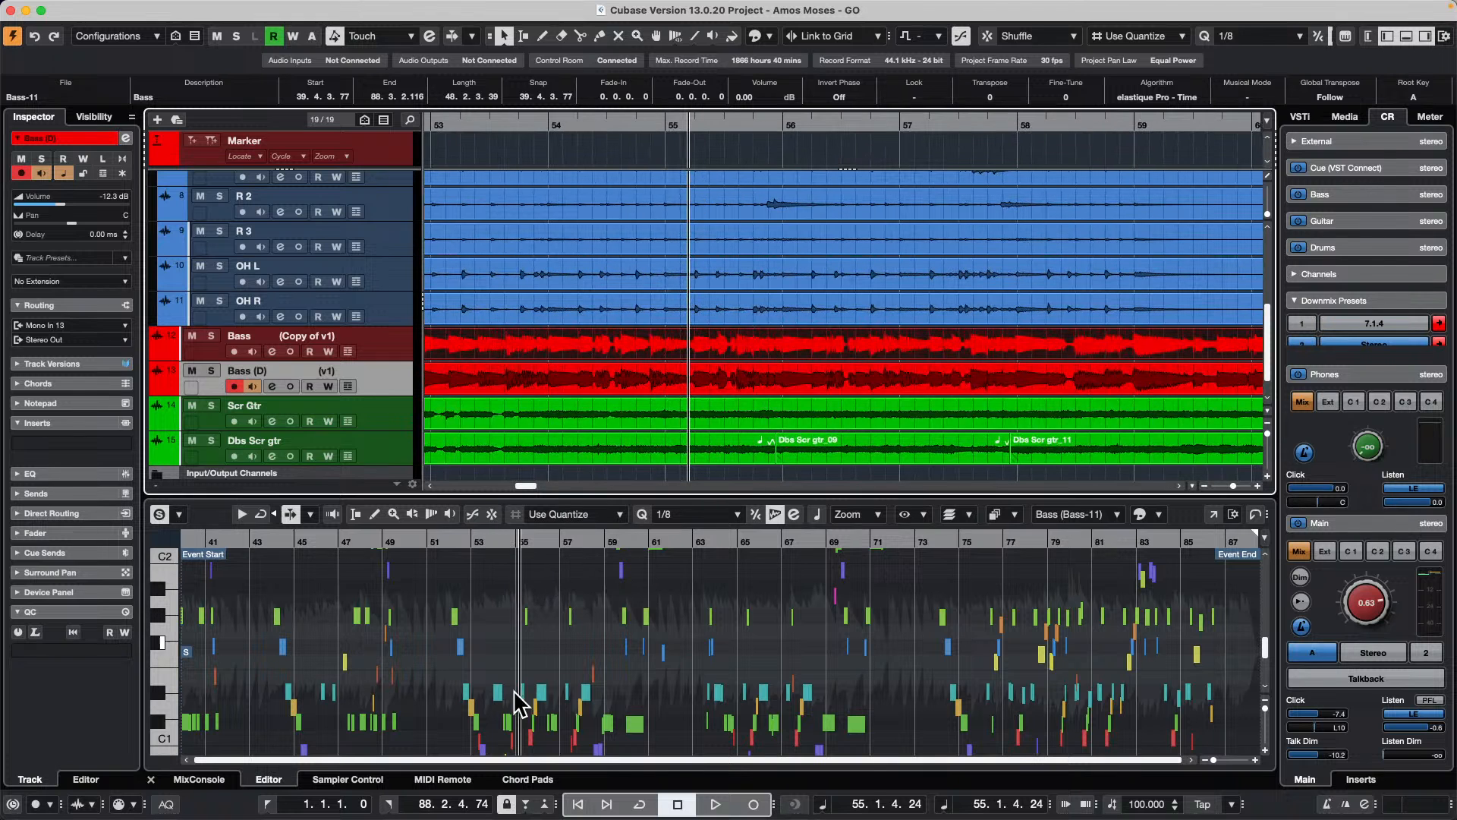
pyautogui.moveTo(504, 536); pyautogui.dragTo(511, 579)
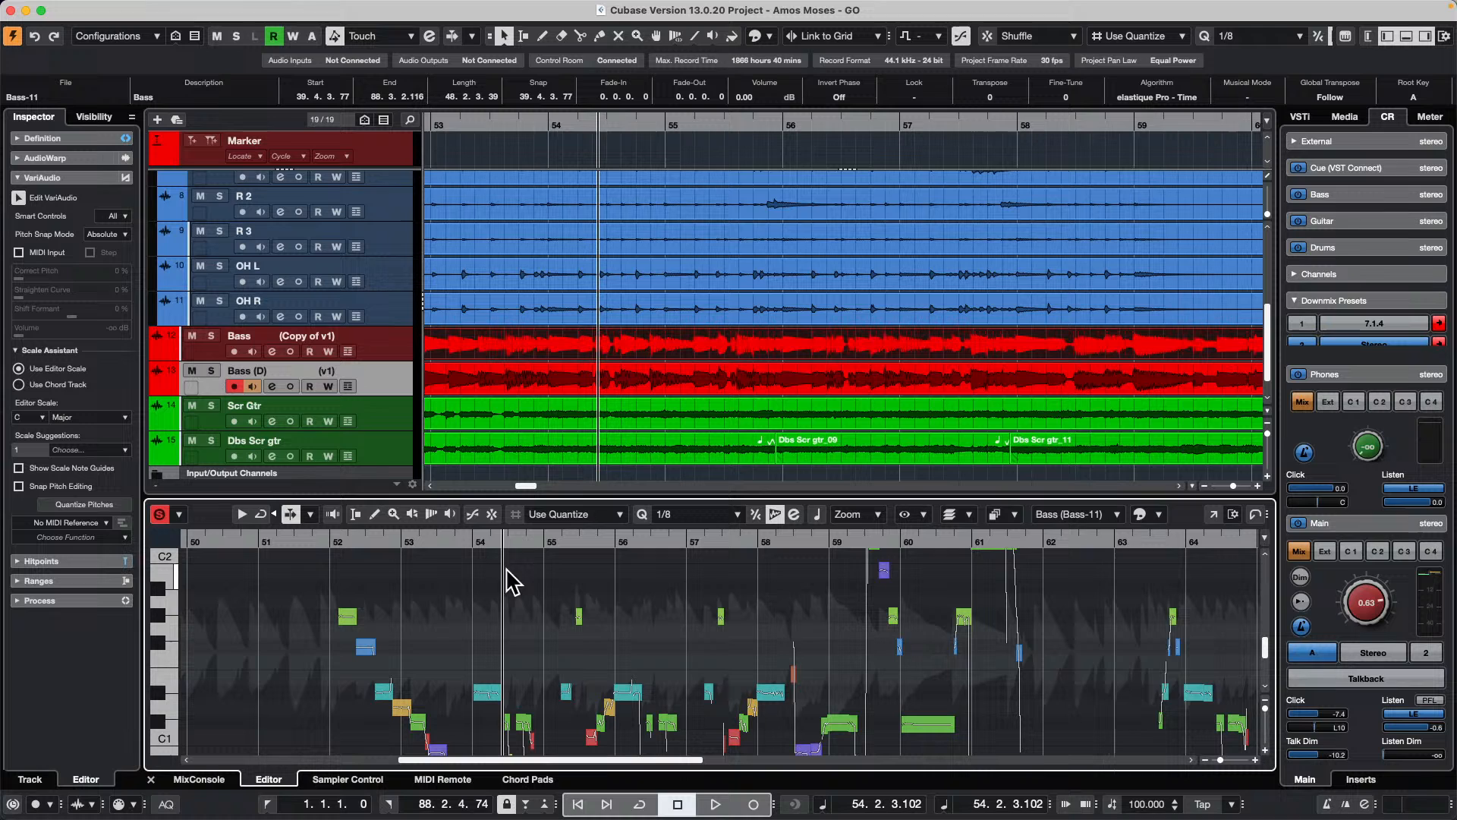
pyautogui.moveTo(486, 636); pyautogui.dragTo(621, 757)
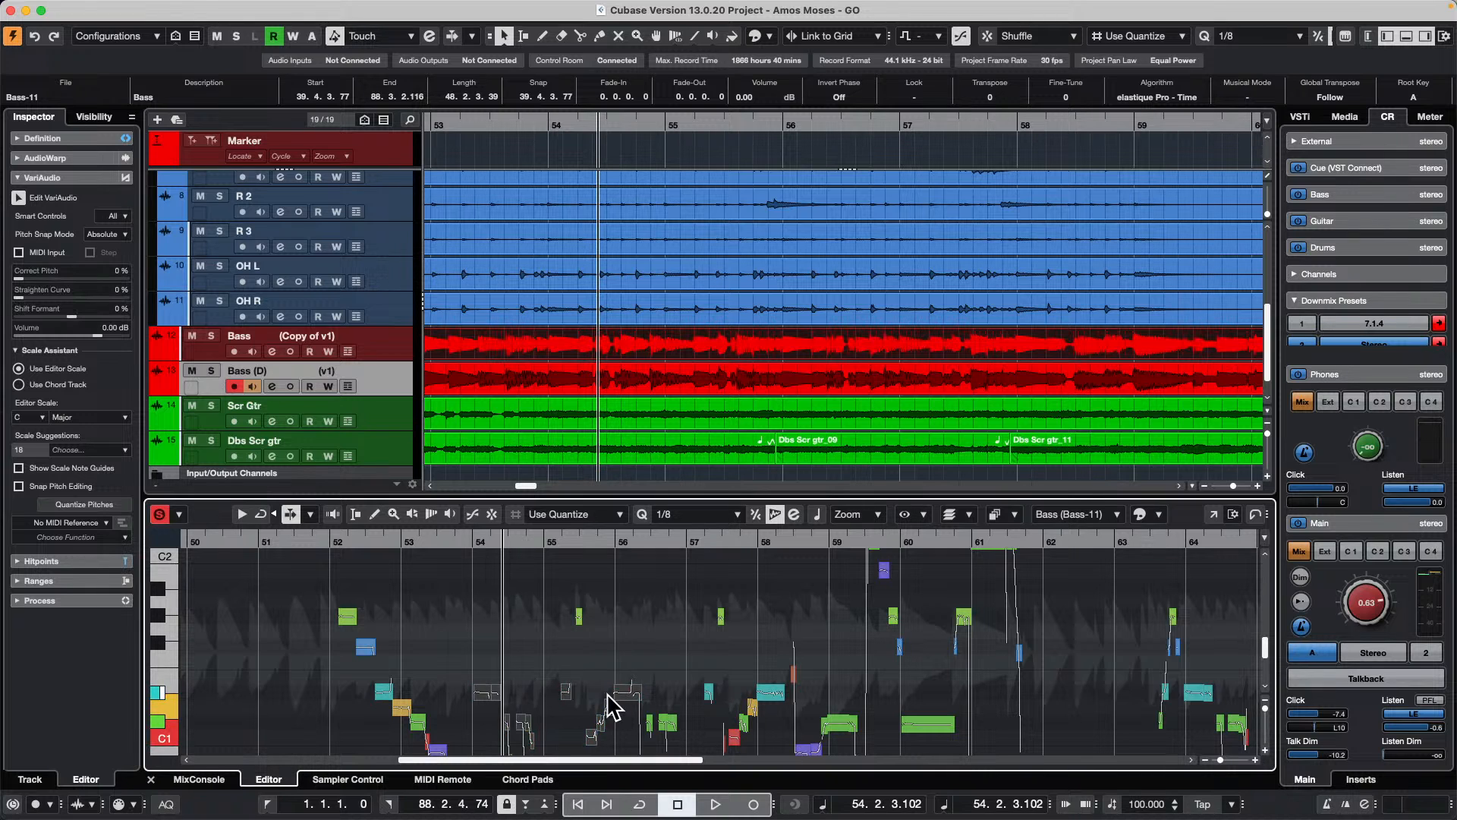
pyautogui.moveTo(488, 699); pyautogui.dragTo(494, 630)
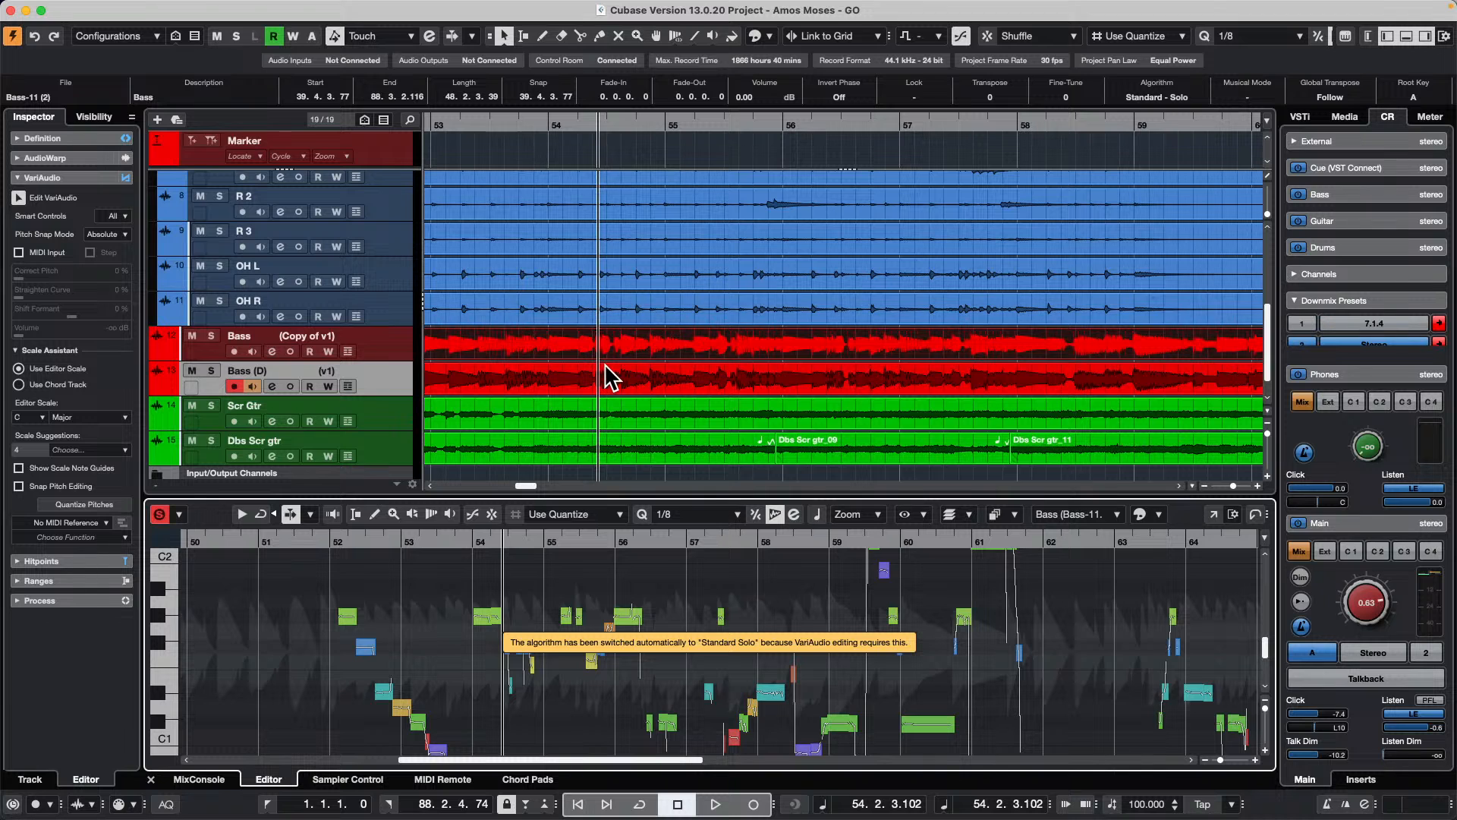
# Step: Compare the edited notes of the bounced Bass event with the same passage in the duplicate track's v1 event
pyautogui.click(613, 386)
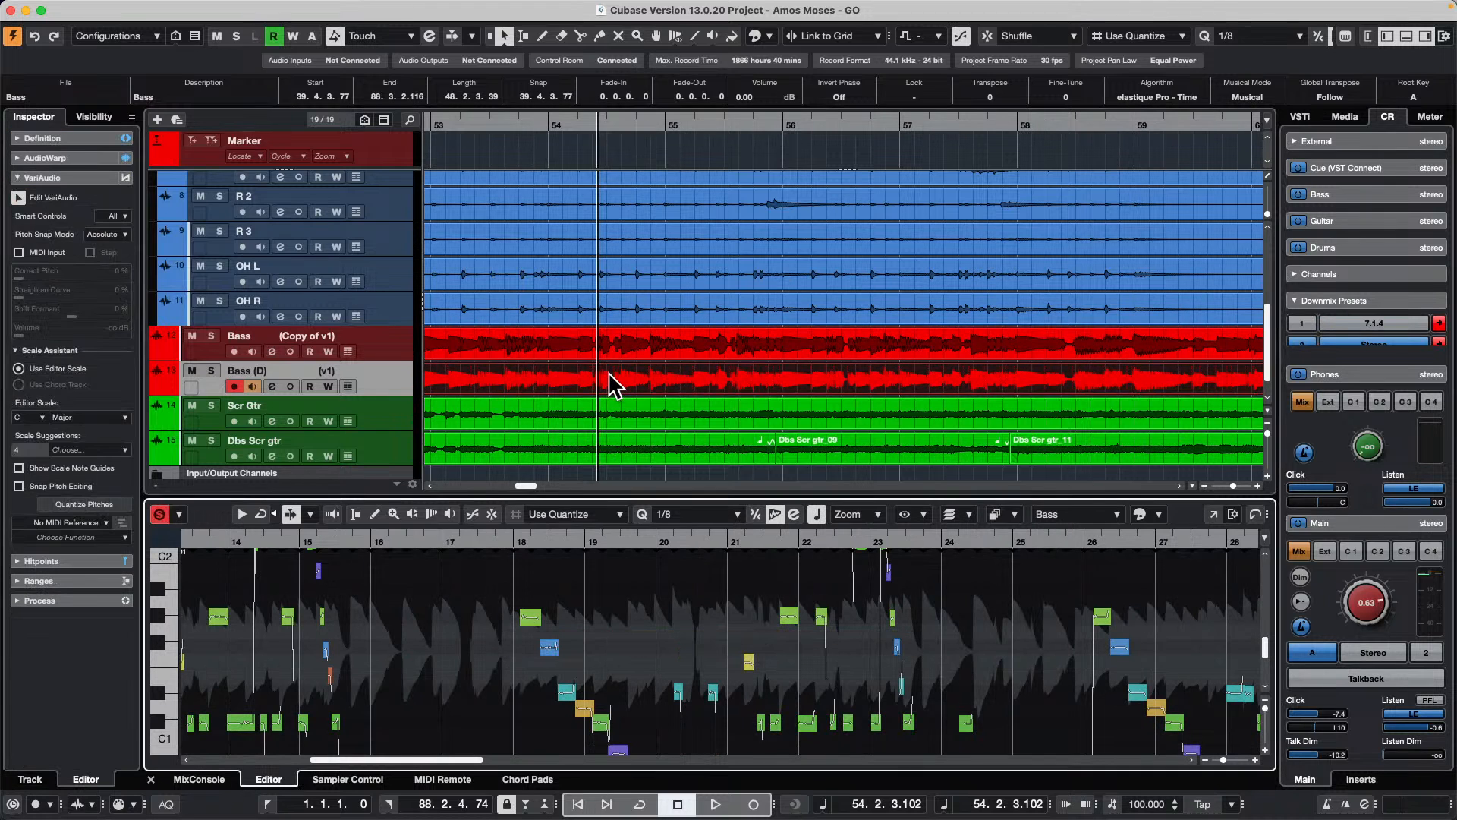
pyautogui.click(605, 349)
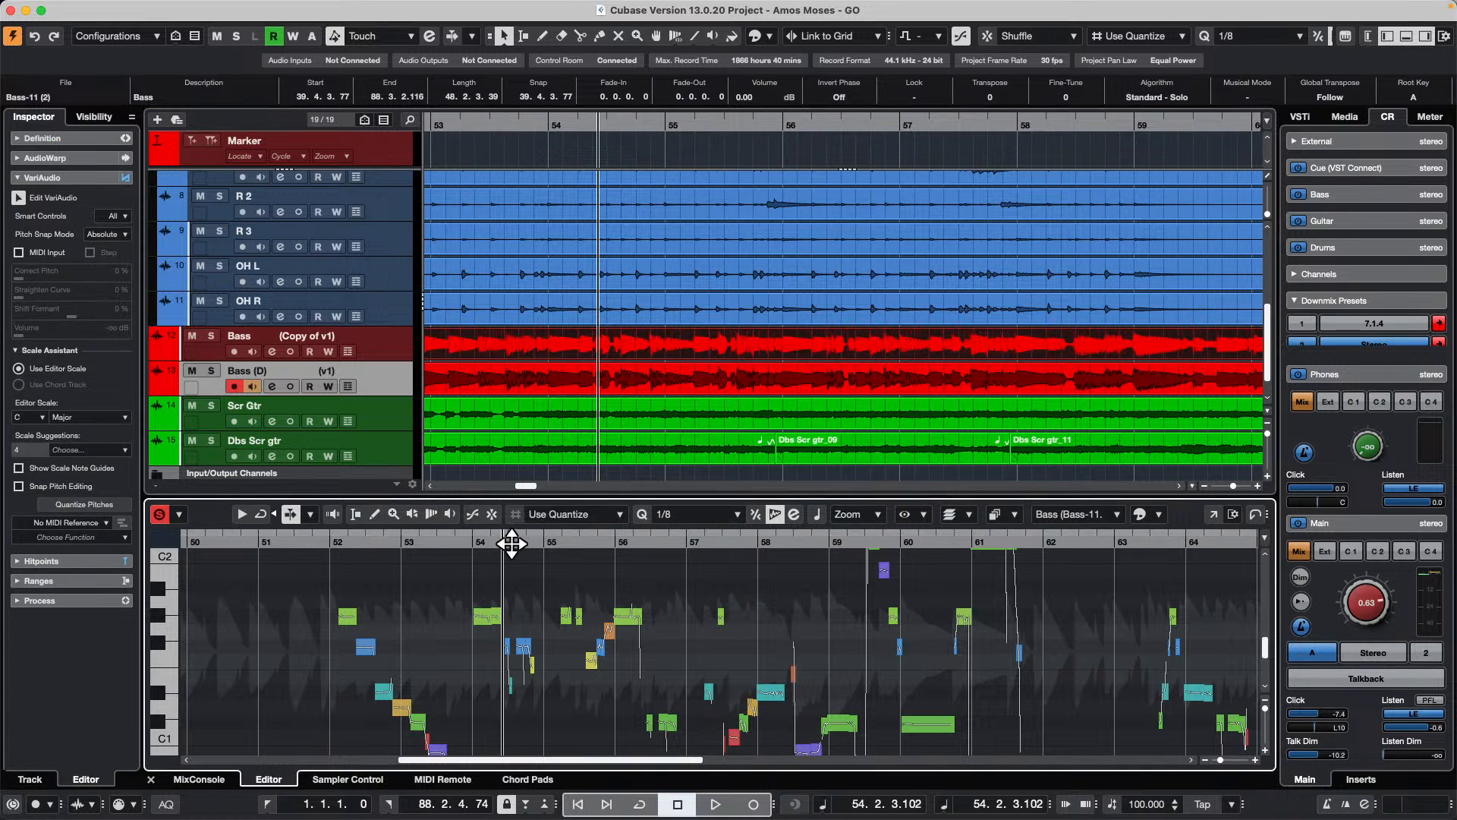
pyautogui.moveTo(504, 541); pyautogui.dragTo(547, 488)
pyautogui.click(616, 379)
pyautogui.moveTo(742, 543); pyautogui.dragTo(955, 600)
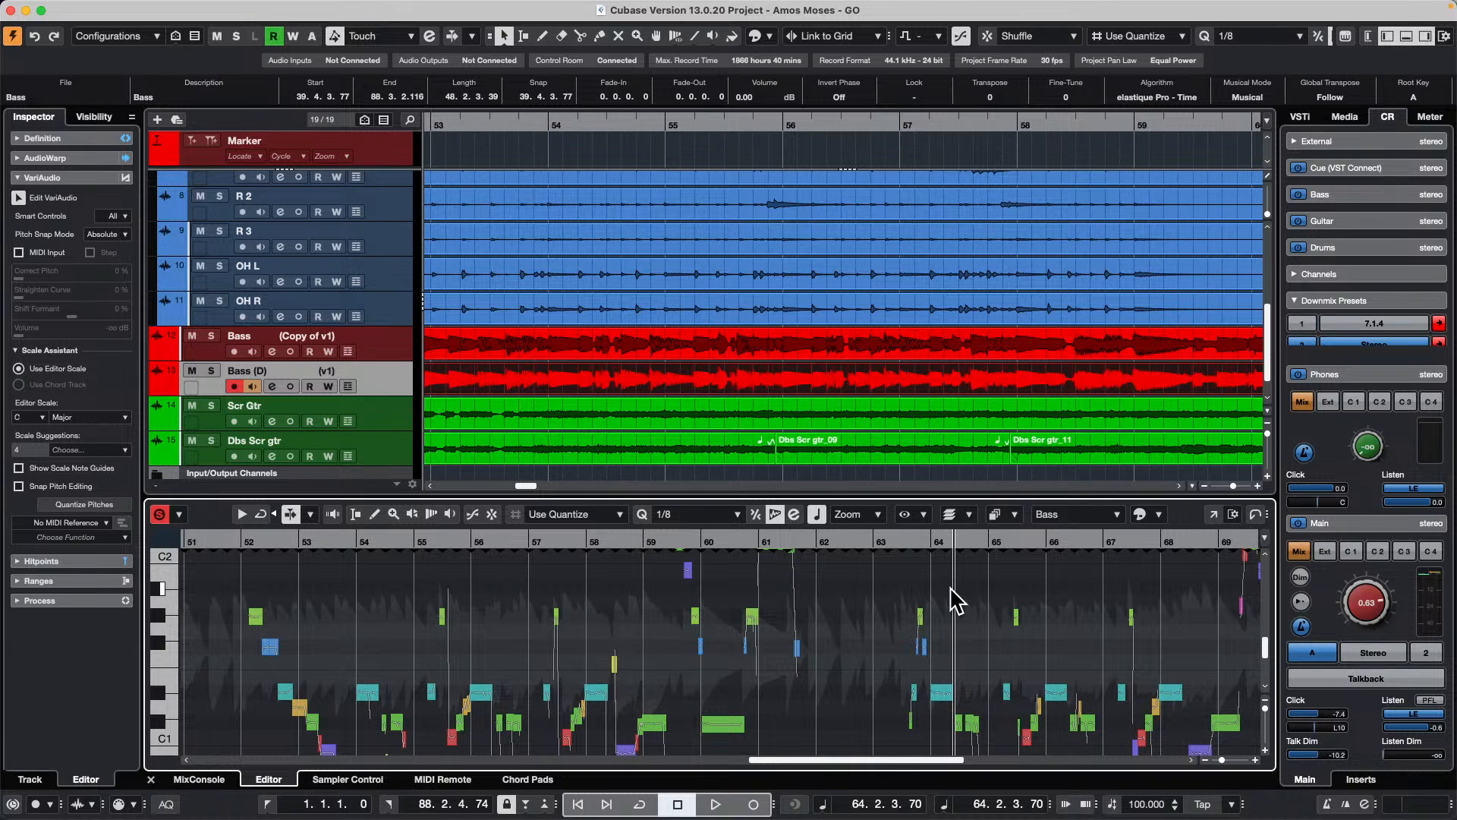
# Step: Examine the notes around bars 52 to 56 in the v1 event and the bounced Bass event by switching between them
pyautogui.moveTo(951, 589); pyautogui.dragTo(940, 586)
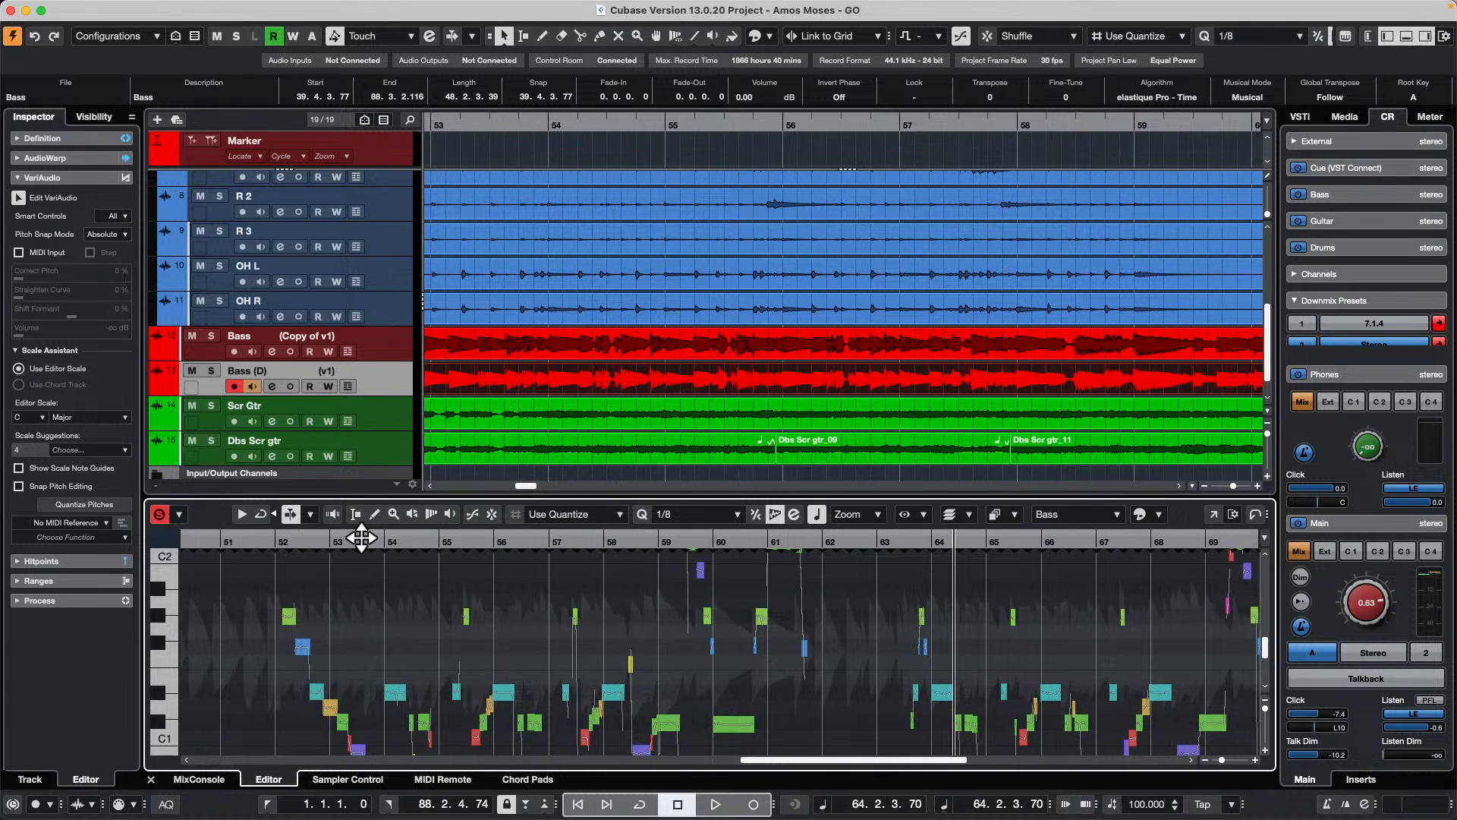
pyautogui.moveTo(358, 537); pyautogui.dragTo(368, 598)
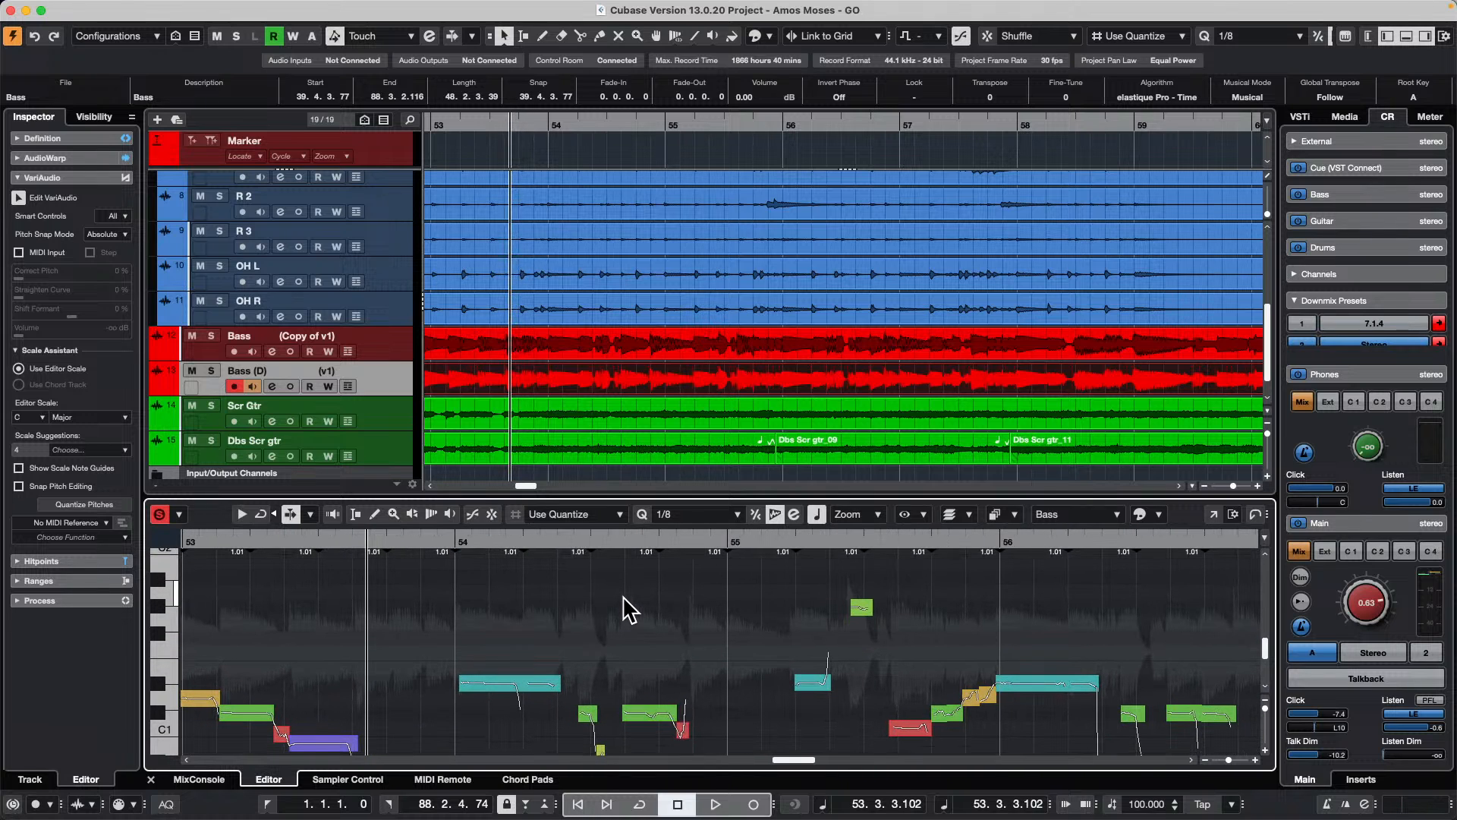
pyautogui.click(542, 344)
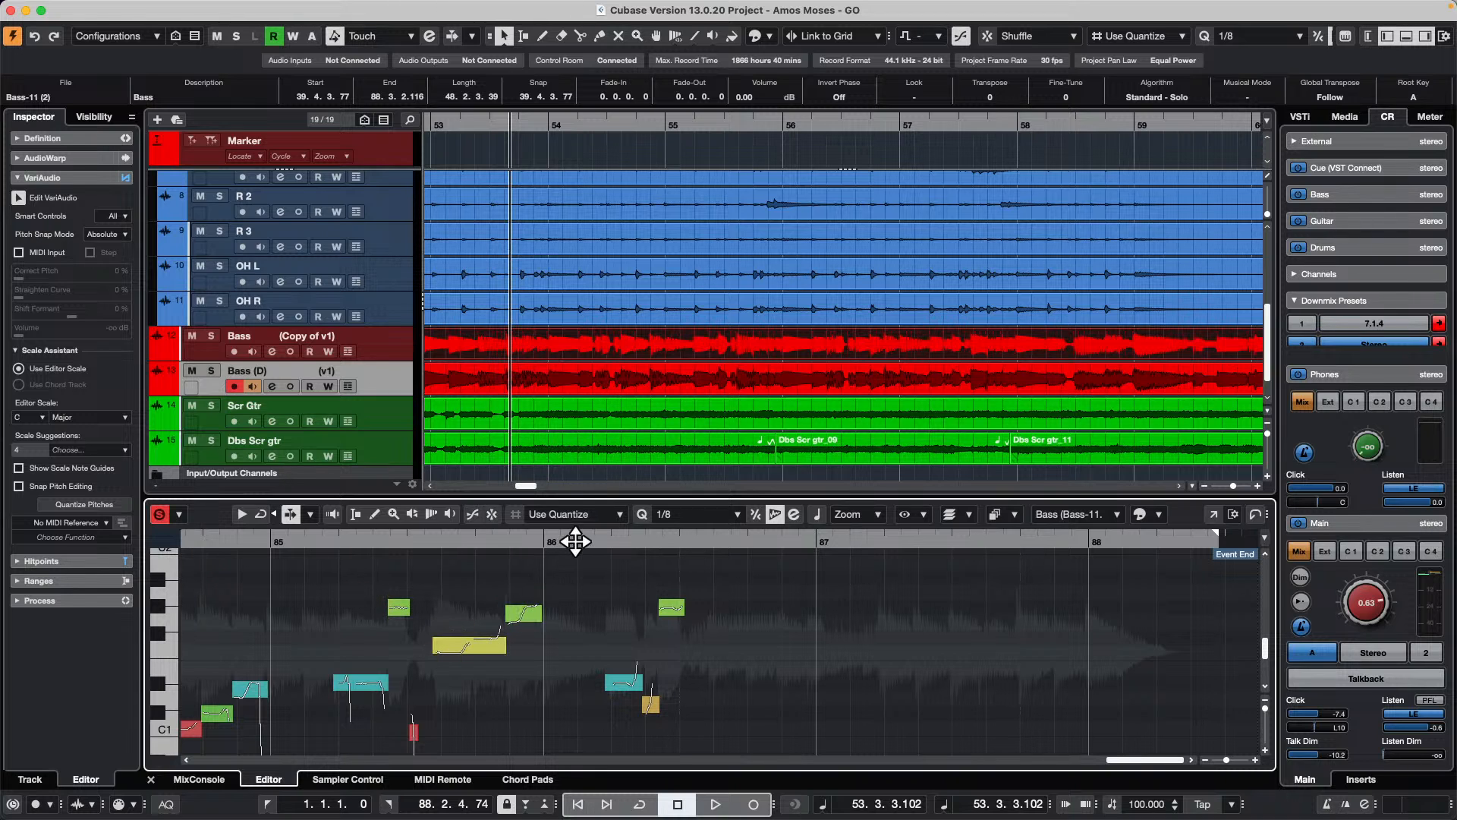
pyautogui.moveTo(568, 540); pyautogui.dragTo(616, 478)
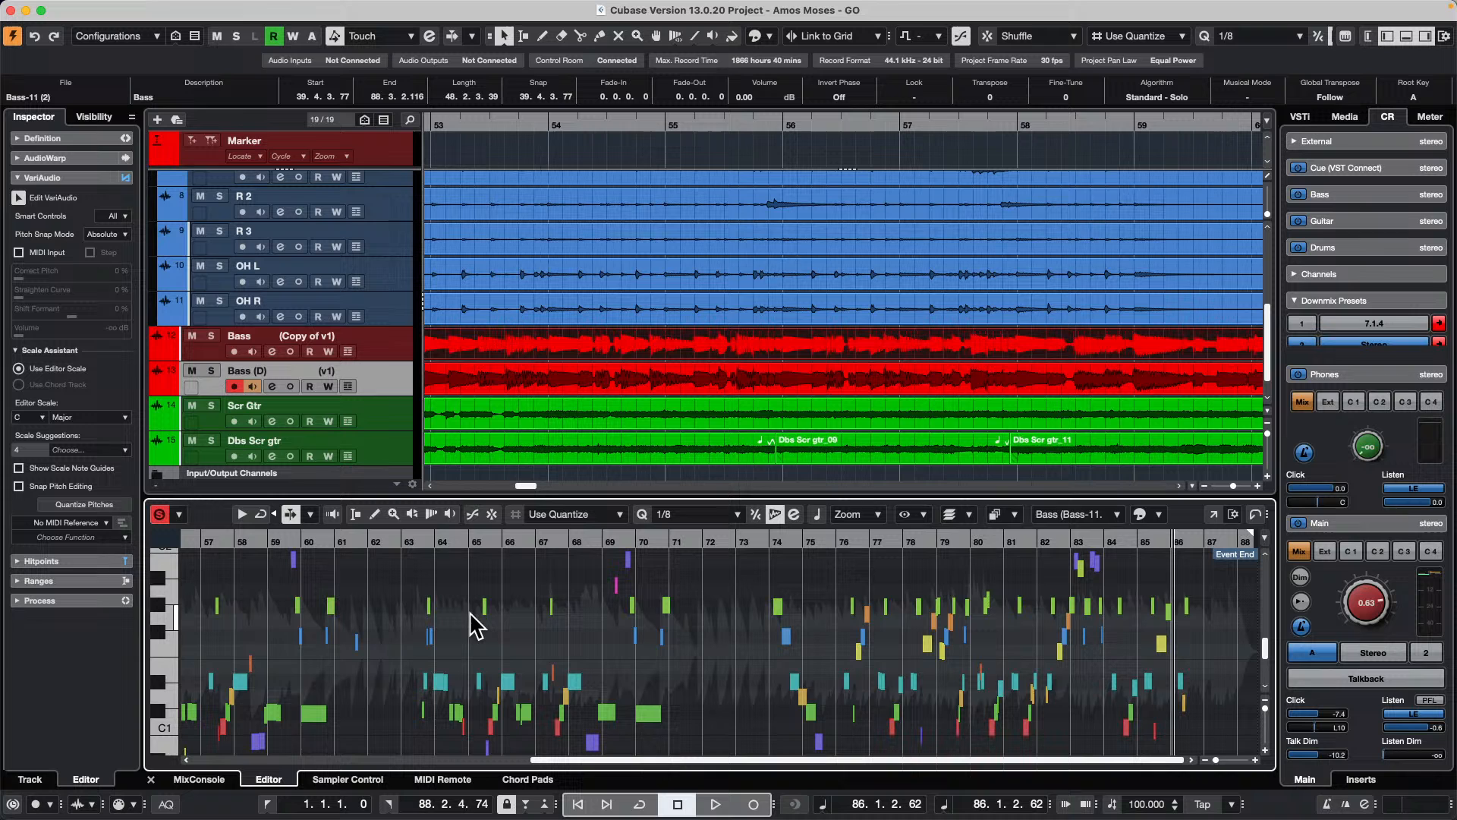
pyautogui.click(368, 539)
pyautogui.moveTo(368, 538); pyautogui.dragTo(706, 645)
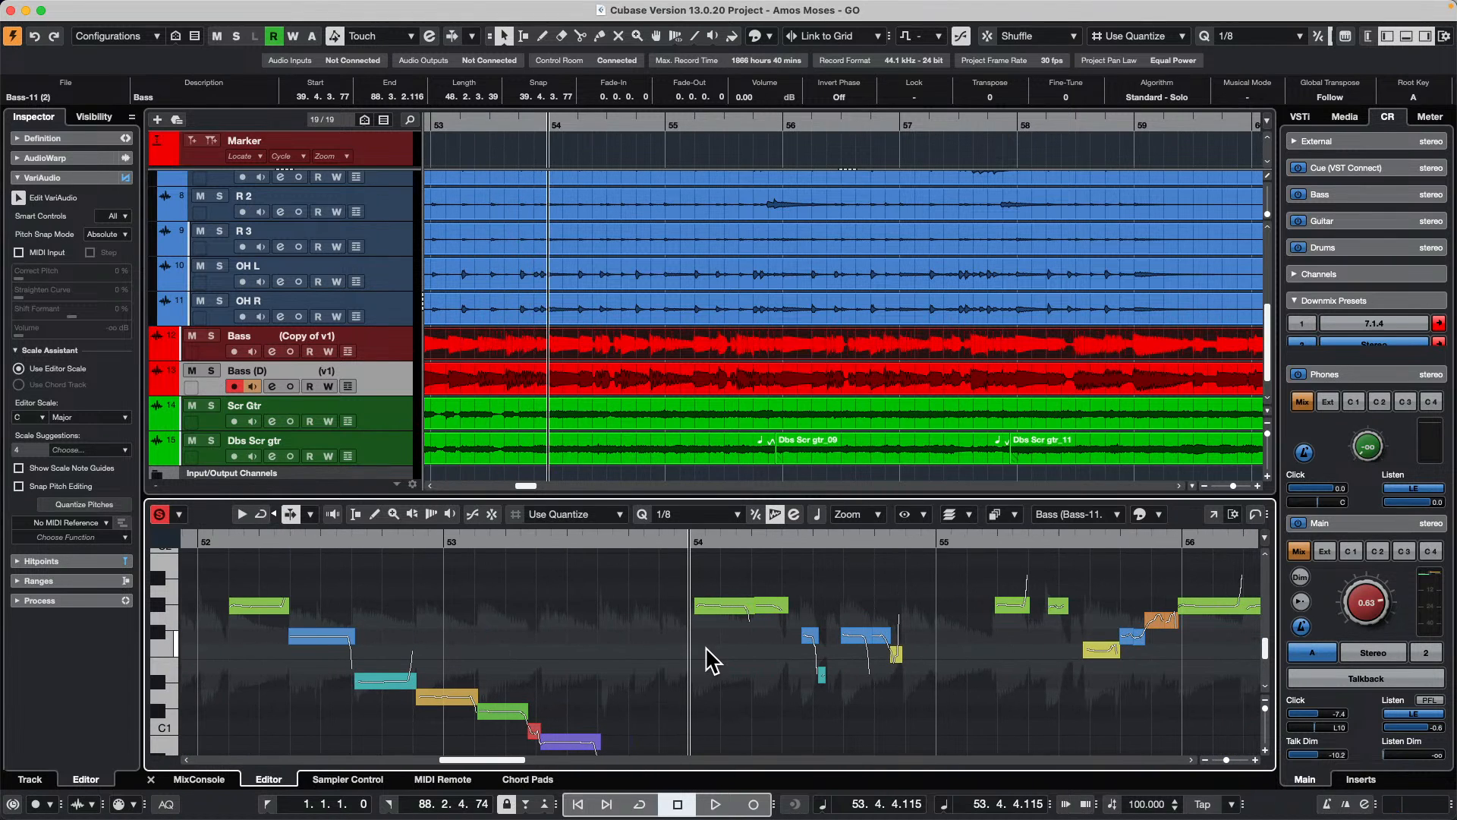
pyautogui.click(636, 379)
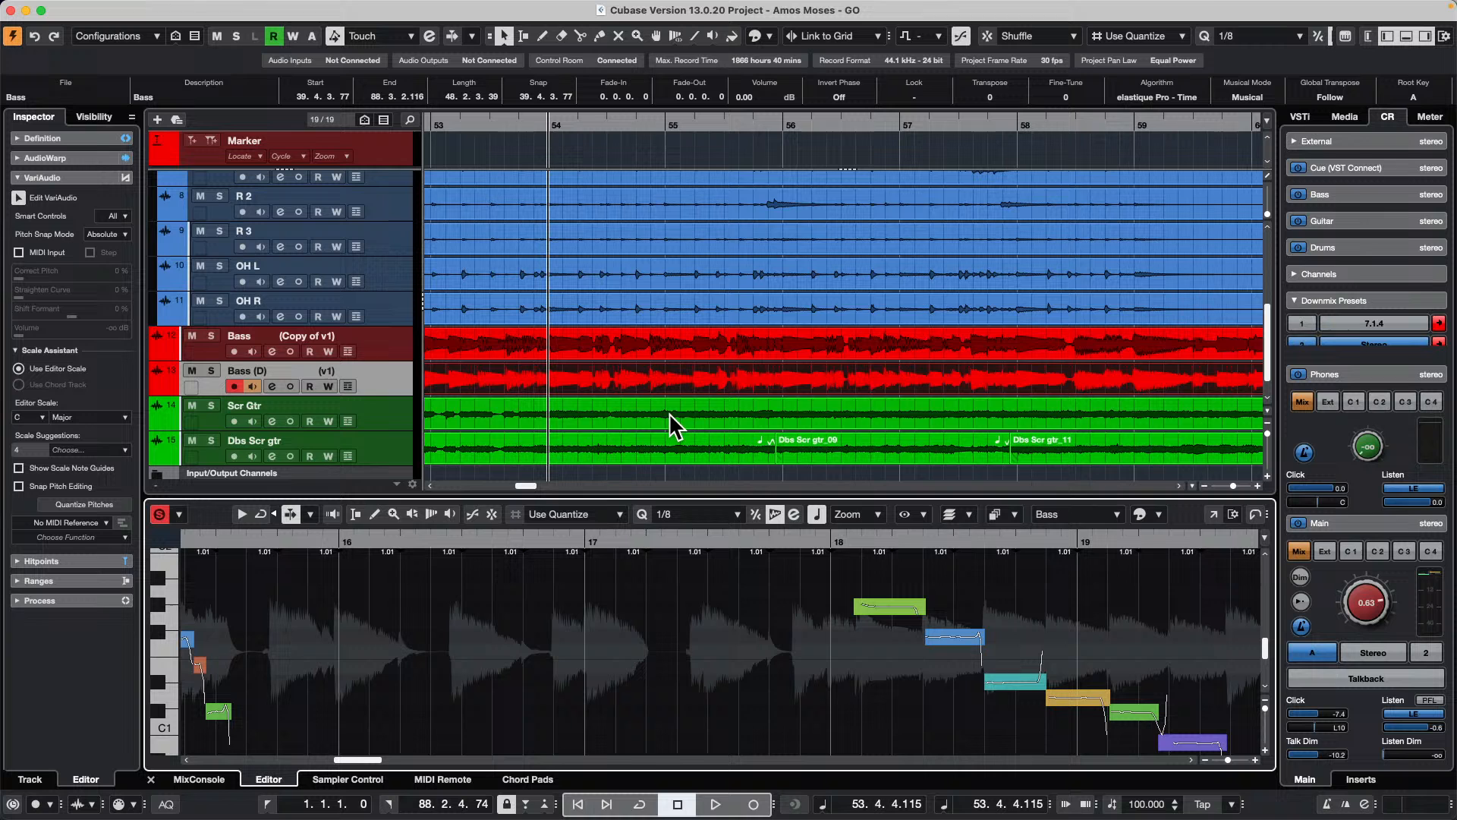
pyautogui.click(614, 356)
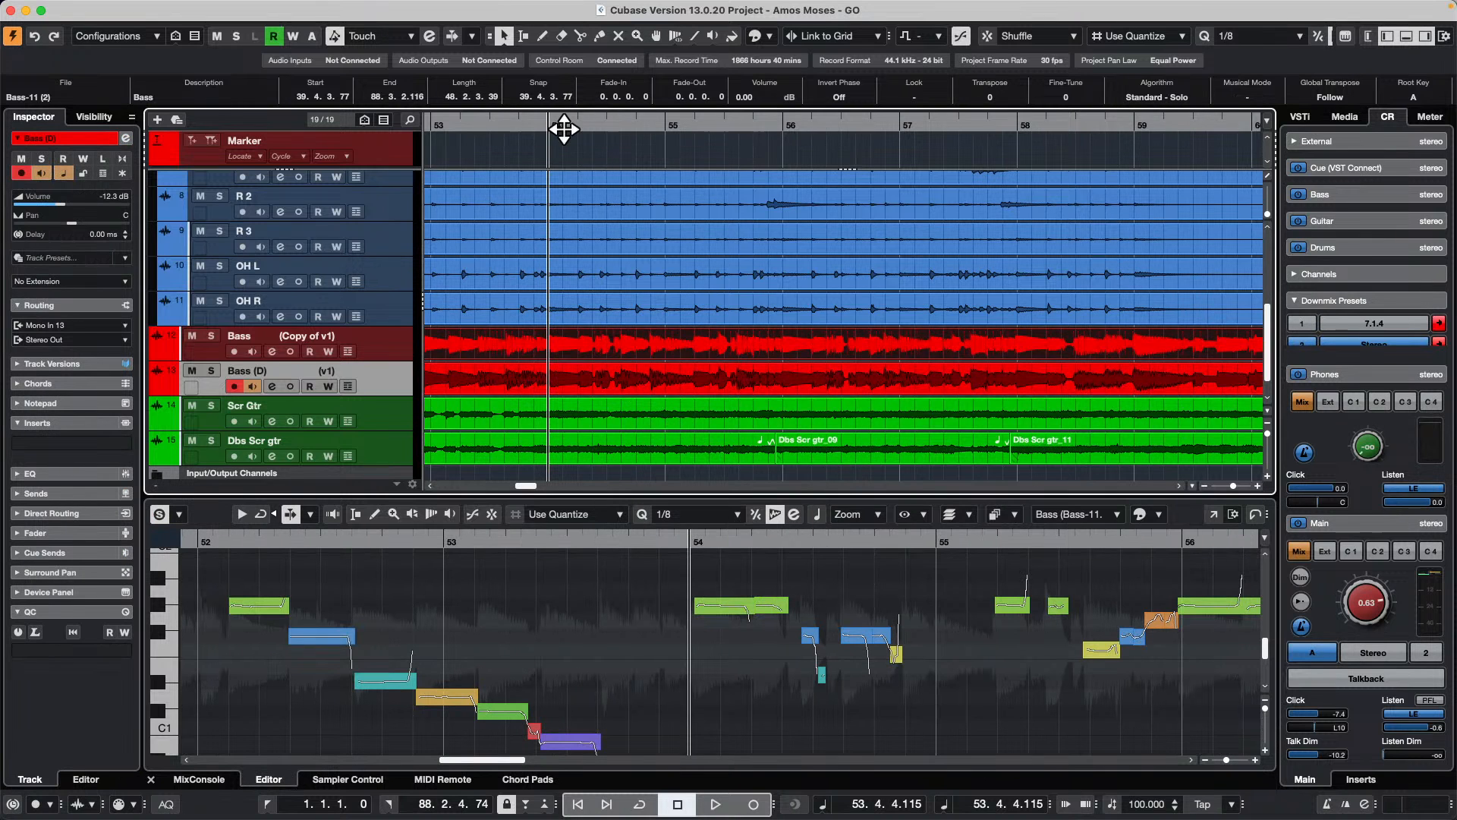
pyautogui.moveTo(562, 124); pyautogui.dragTo(553, 81)
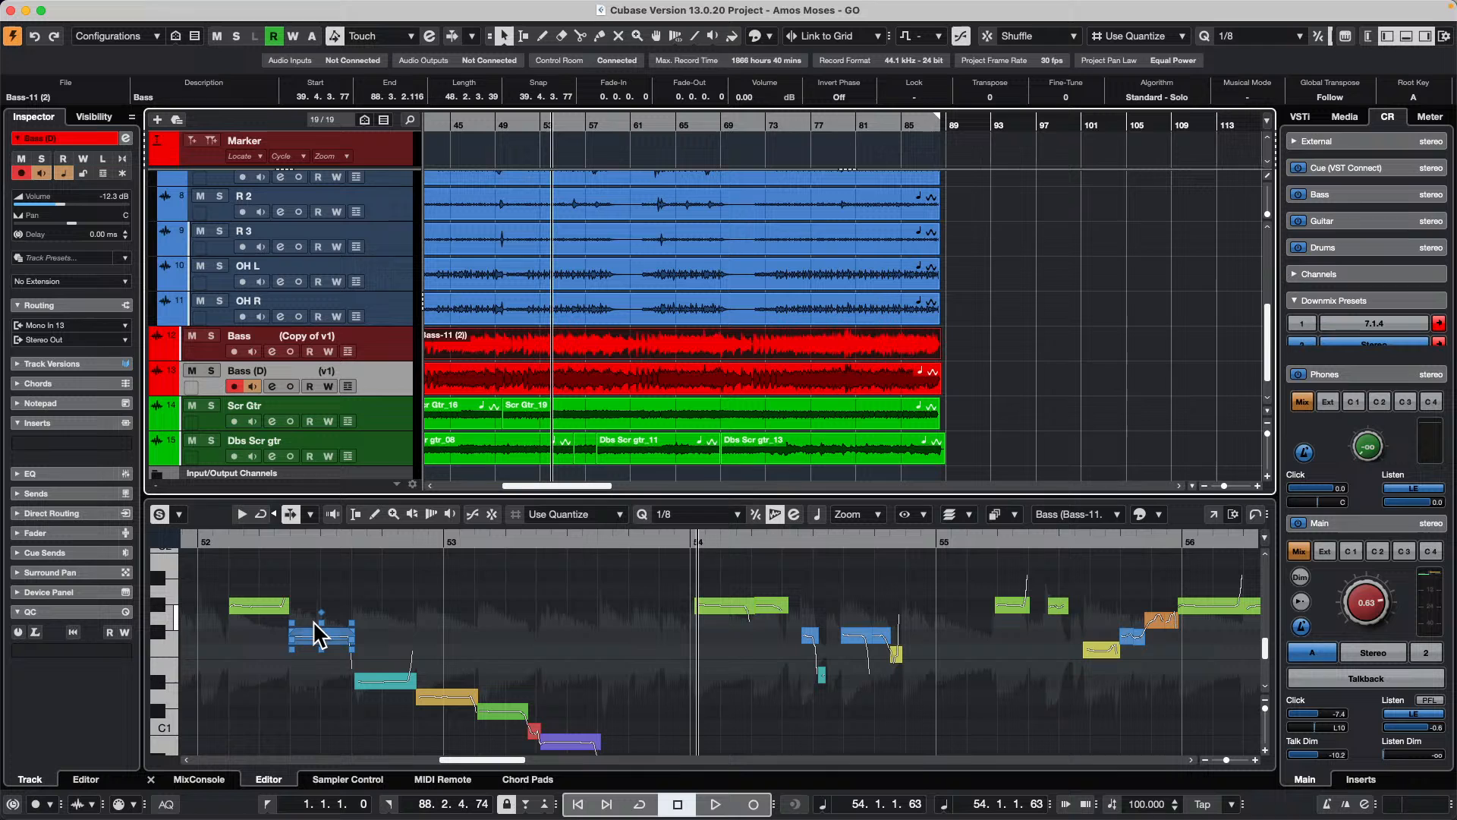
# Step: In the bounced Bass event, raise the lower VariAudio notes late in bars 54 and 55 toward the pitch of their higher neighbours
pyautogui.click(580, 556)
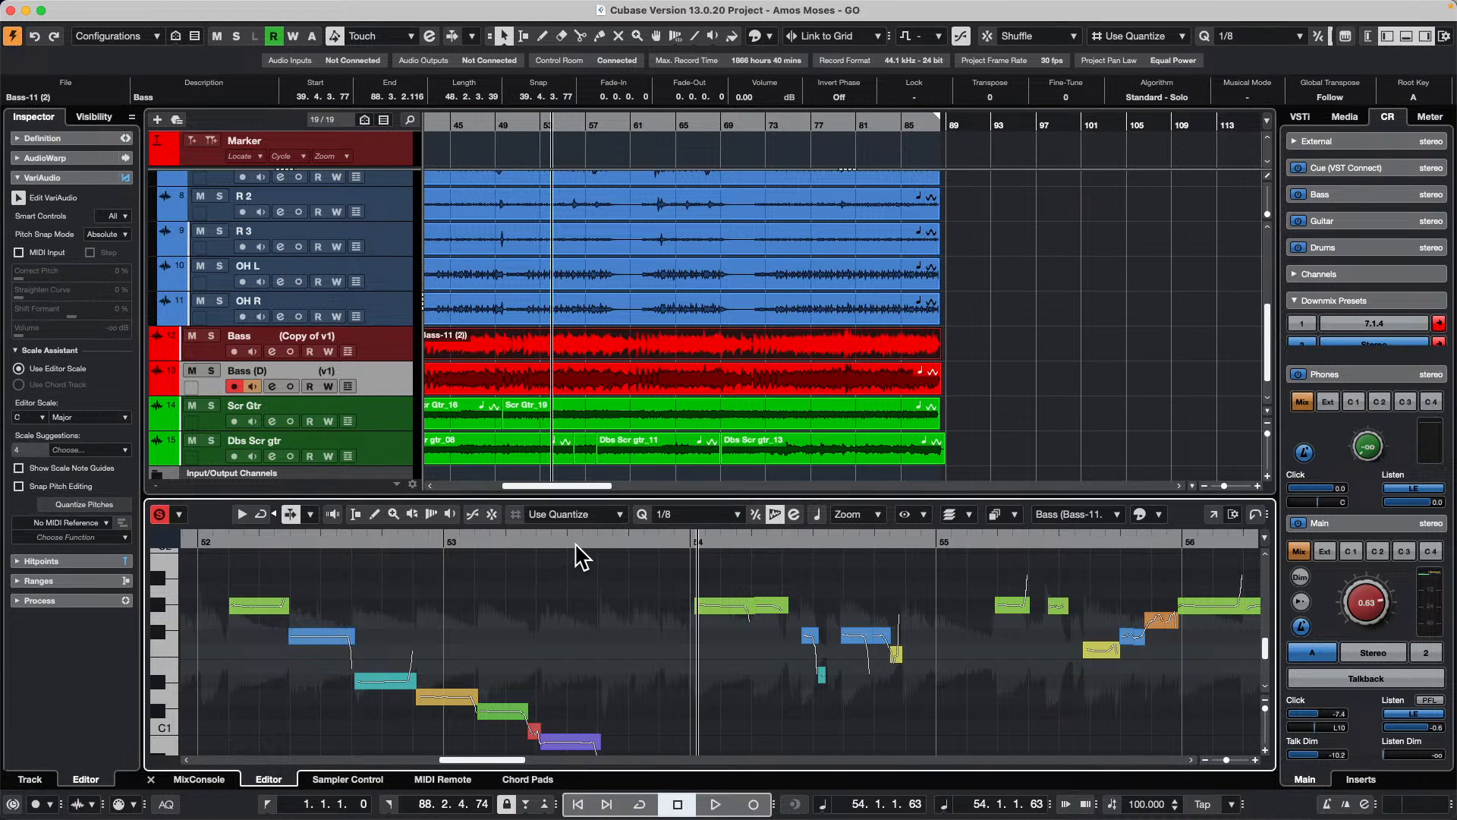
pyautogui.moveTo(576, 539); pyautogui.dragTo(575, 531)
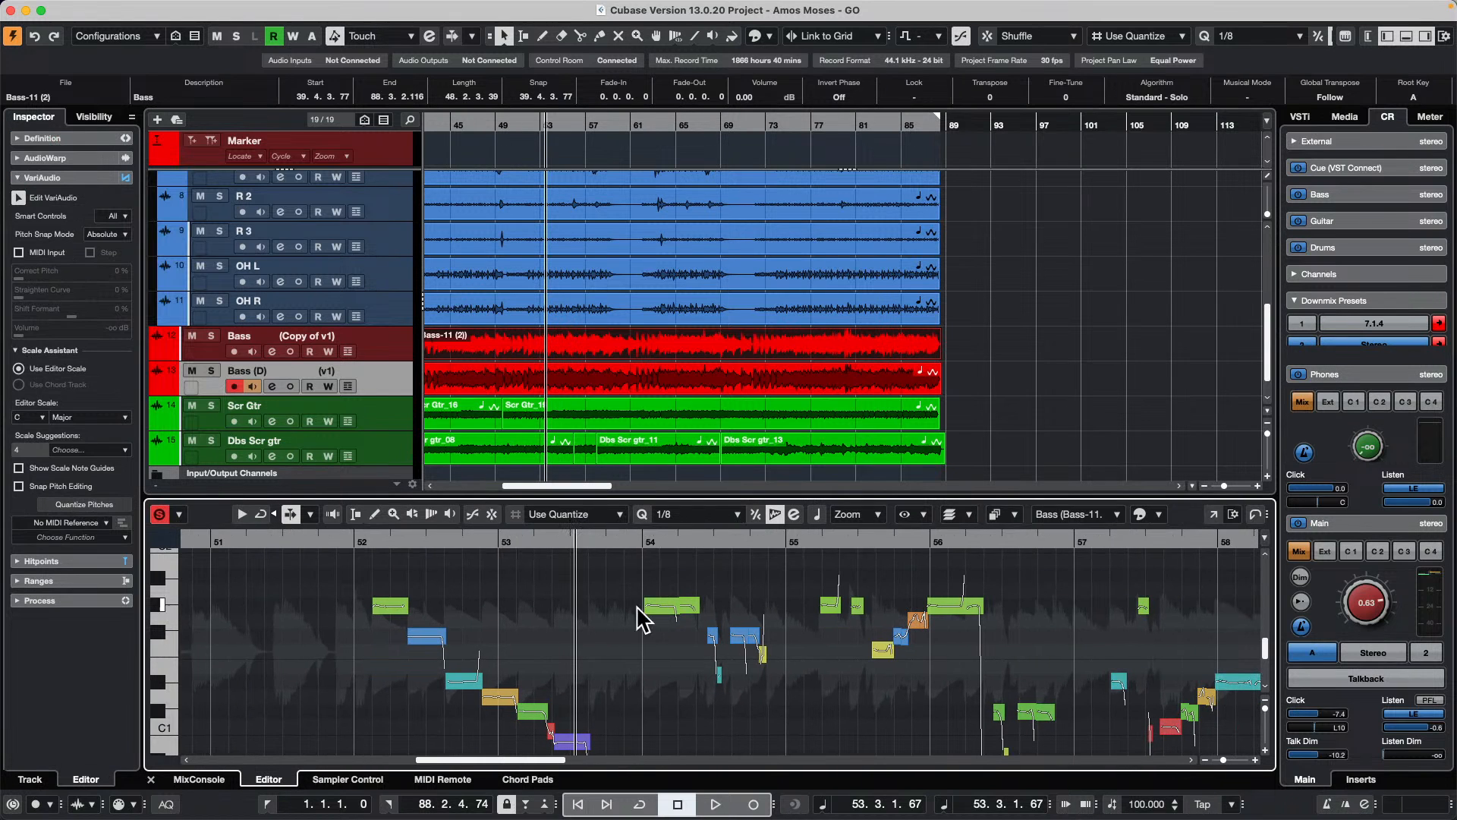
pyautogui.moveTo(716, 648); pyautogui.dragTo(763, 608)
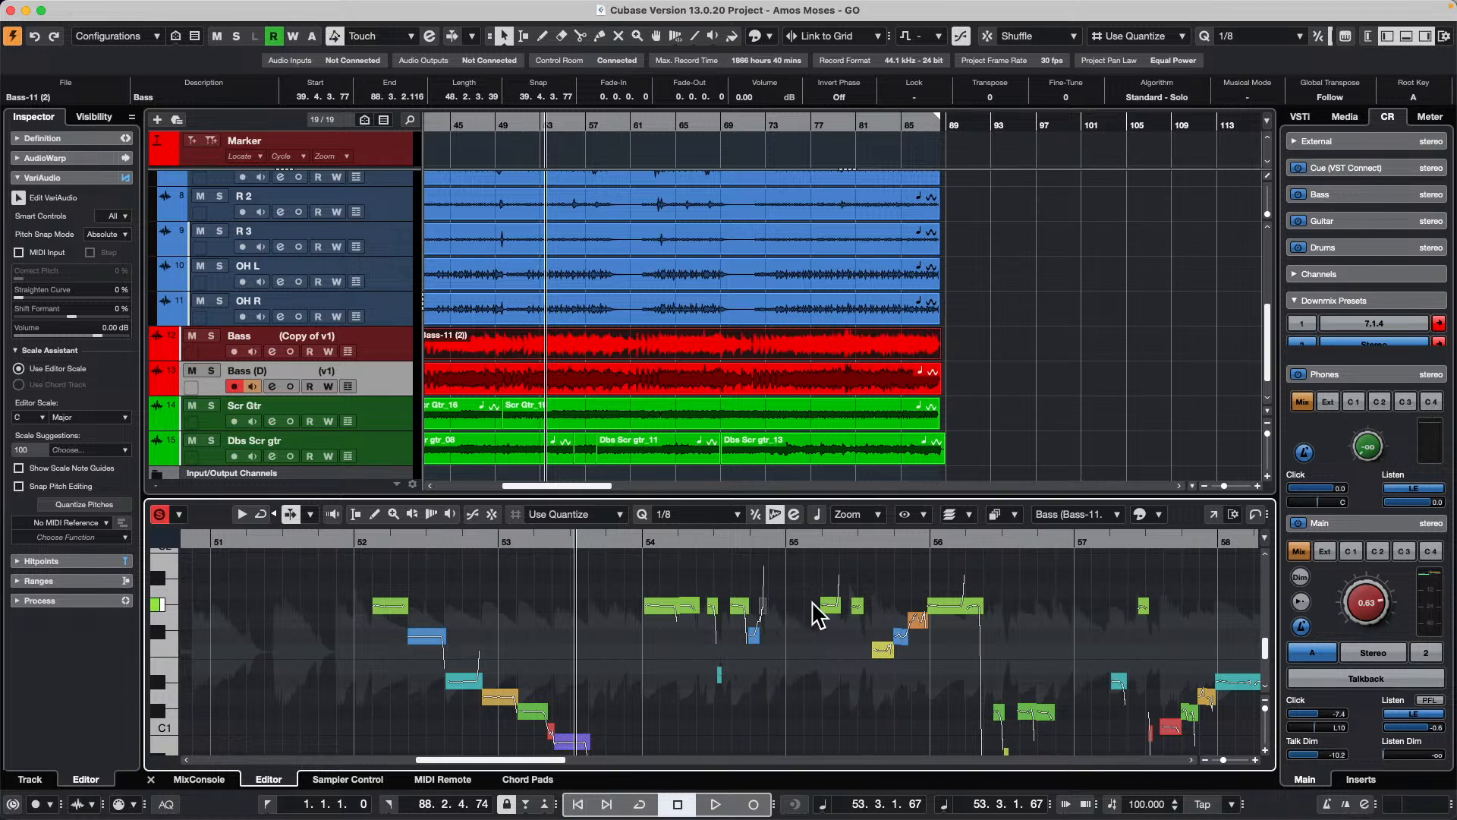
pyautogui.click(829, 616)
pyautogui.moveTo(882, 653); pyautogui.dragTo(883, 611)
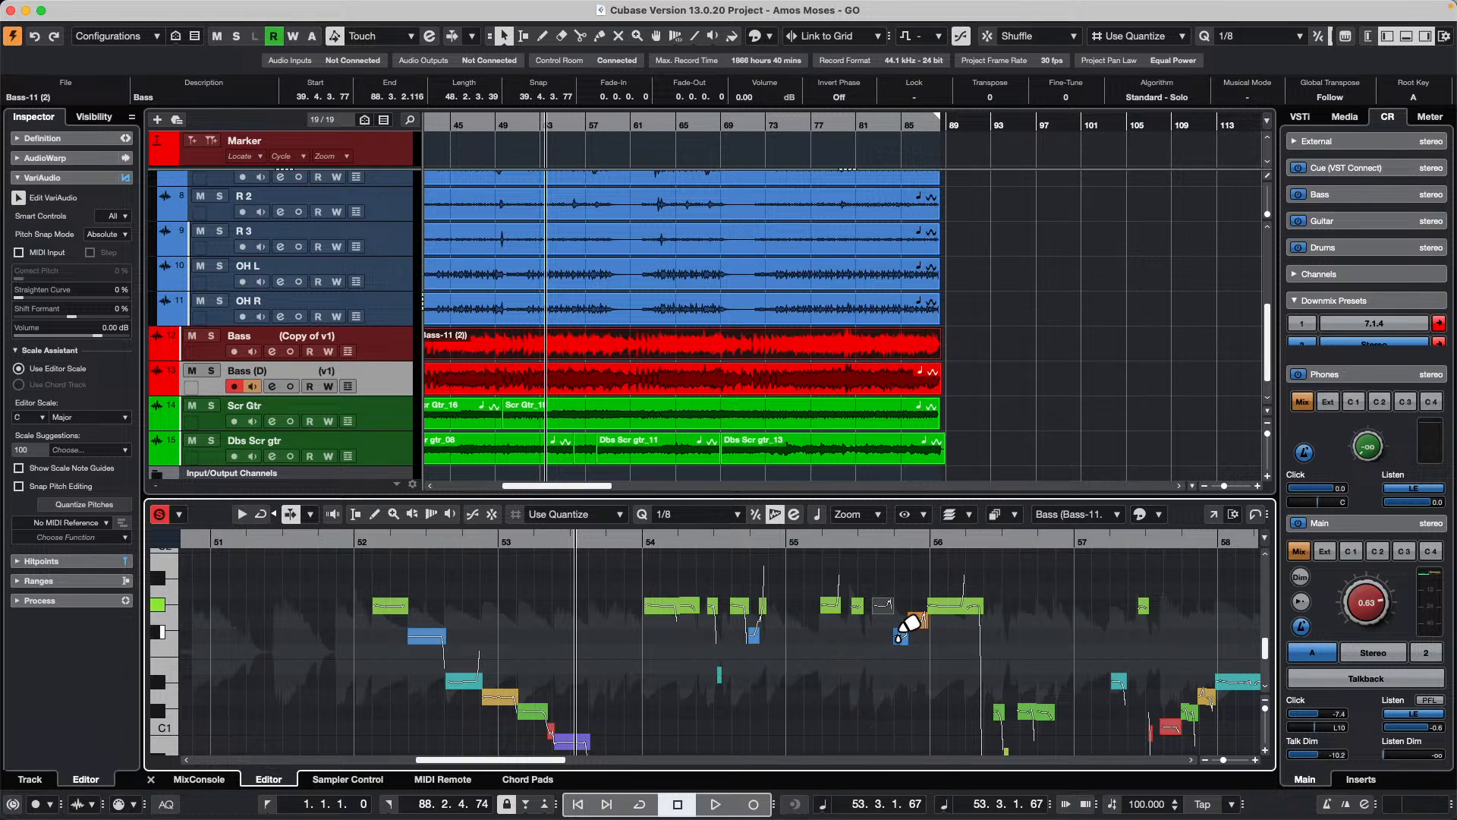
pyautogui.press('2')
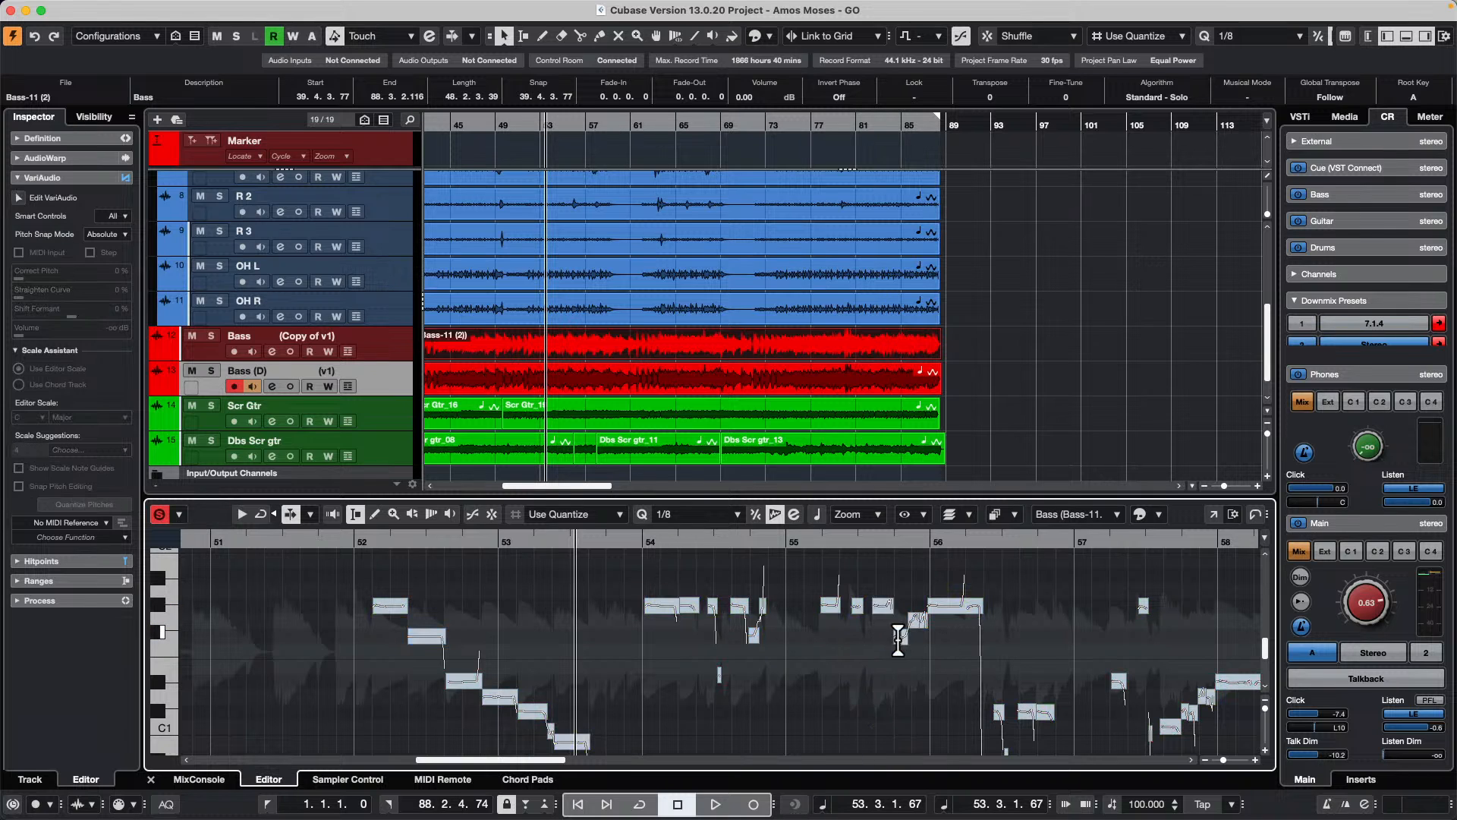
pyautogui.click(902, 638)
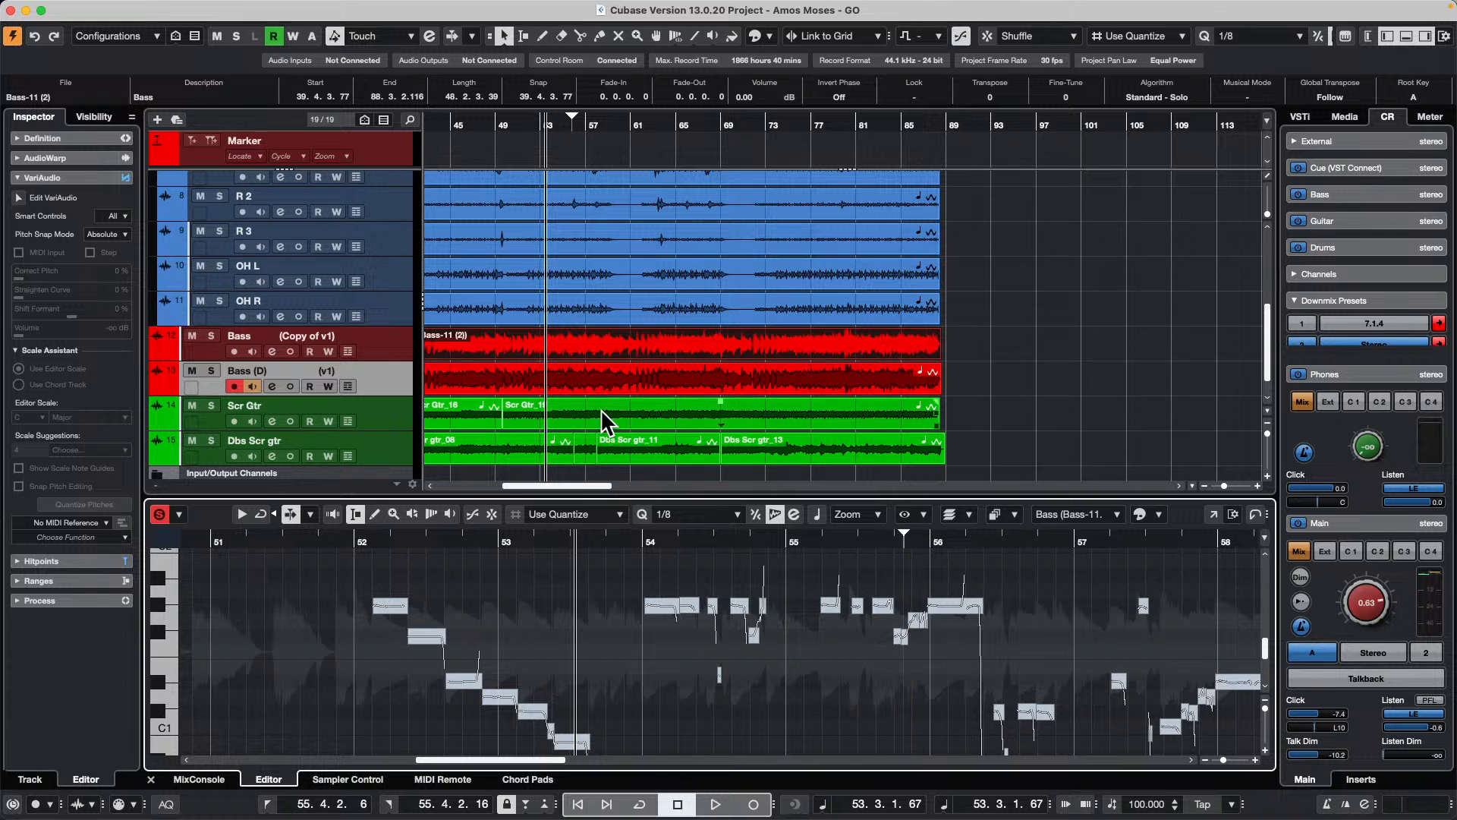
# Step: Check bars 52 to 56 of the duplicate track's v1 event against the newly edited notes, and reselect the bounced Bass event
pyautogui.click(610, 372)
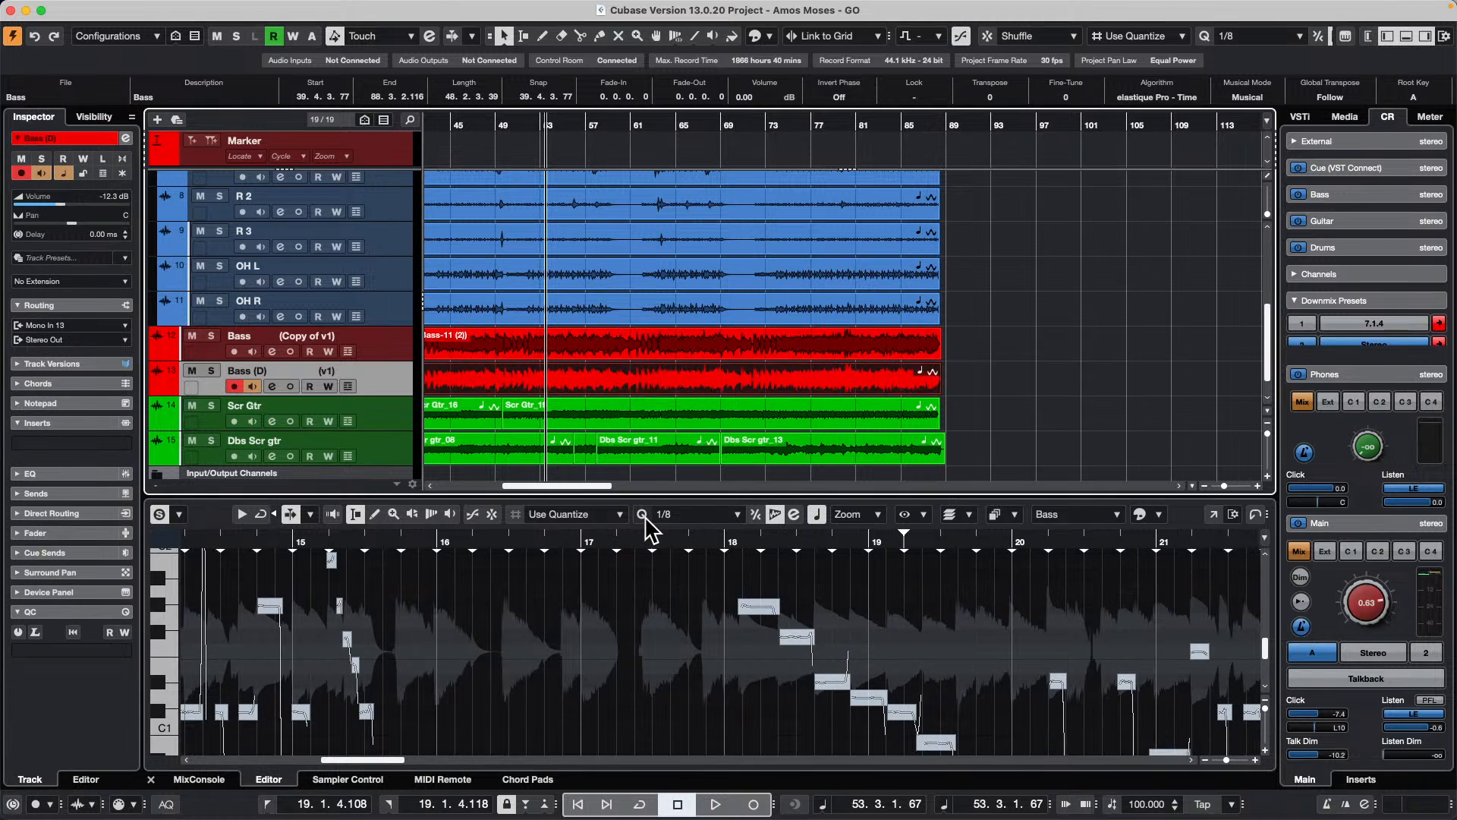
pyautogui.click(657, 540)
pyautogui.moveTo(658, 541); pyautogui.dragTo(634, 481)
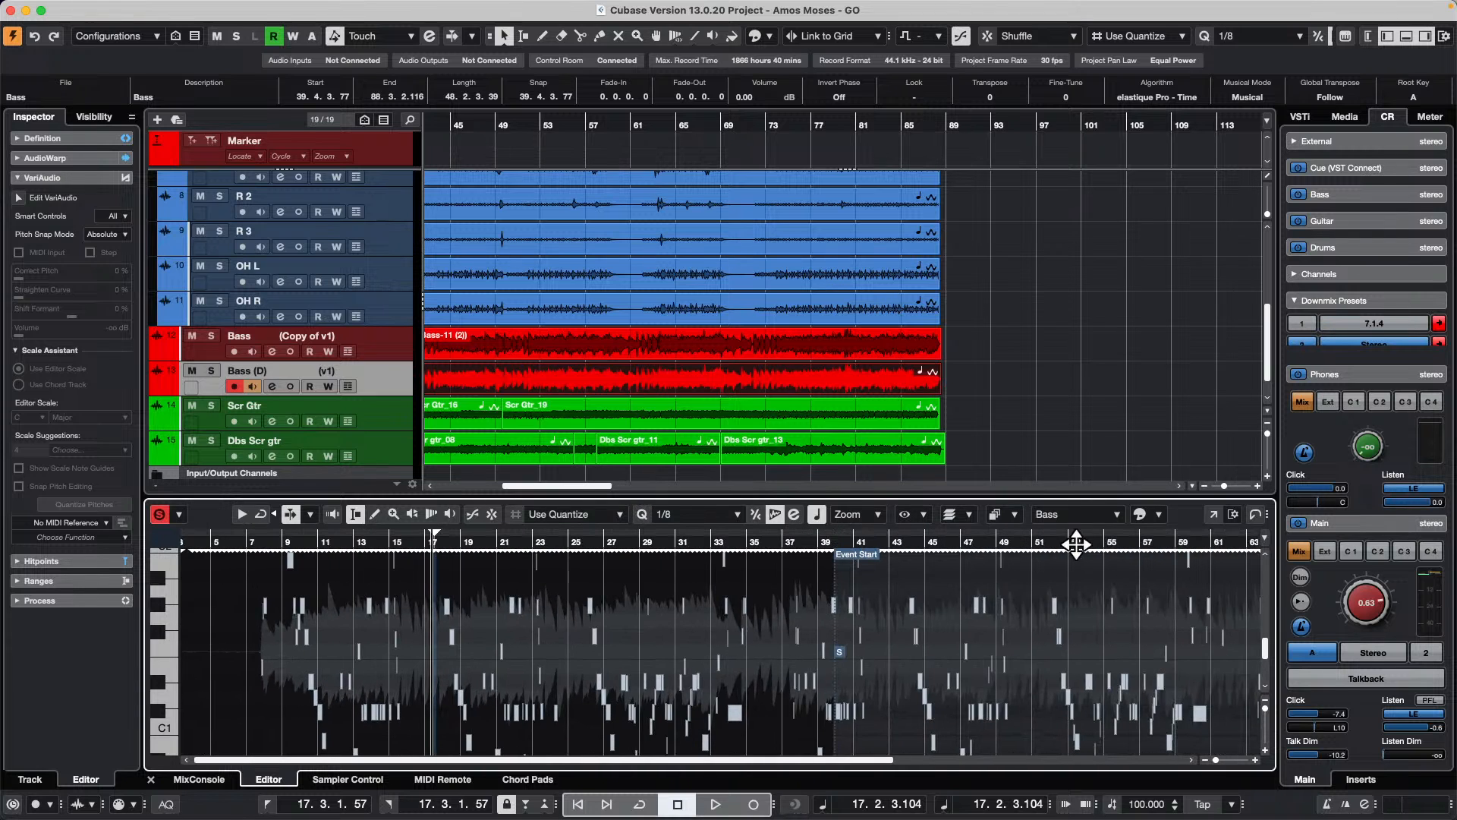
pyautogui.moveTo(1077, 545); pyautogui.dragTo(1195, 595)
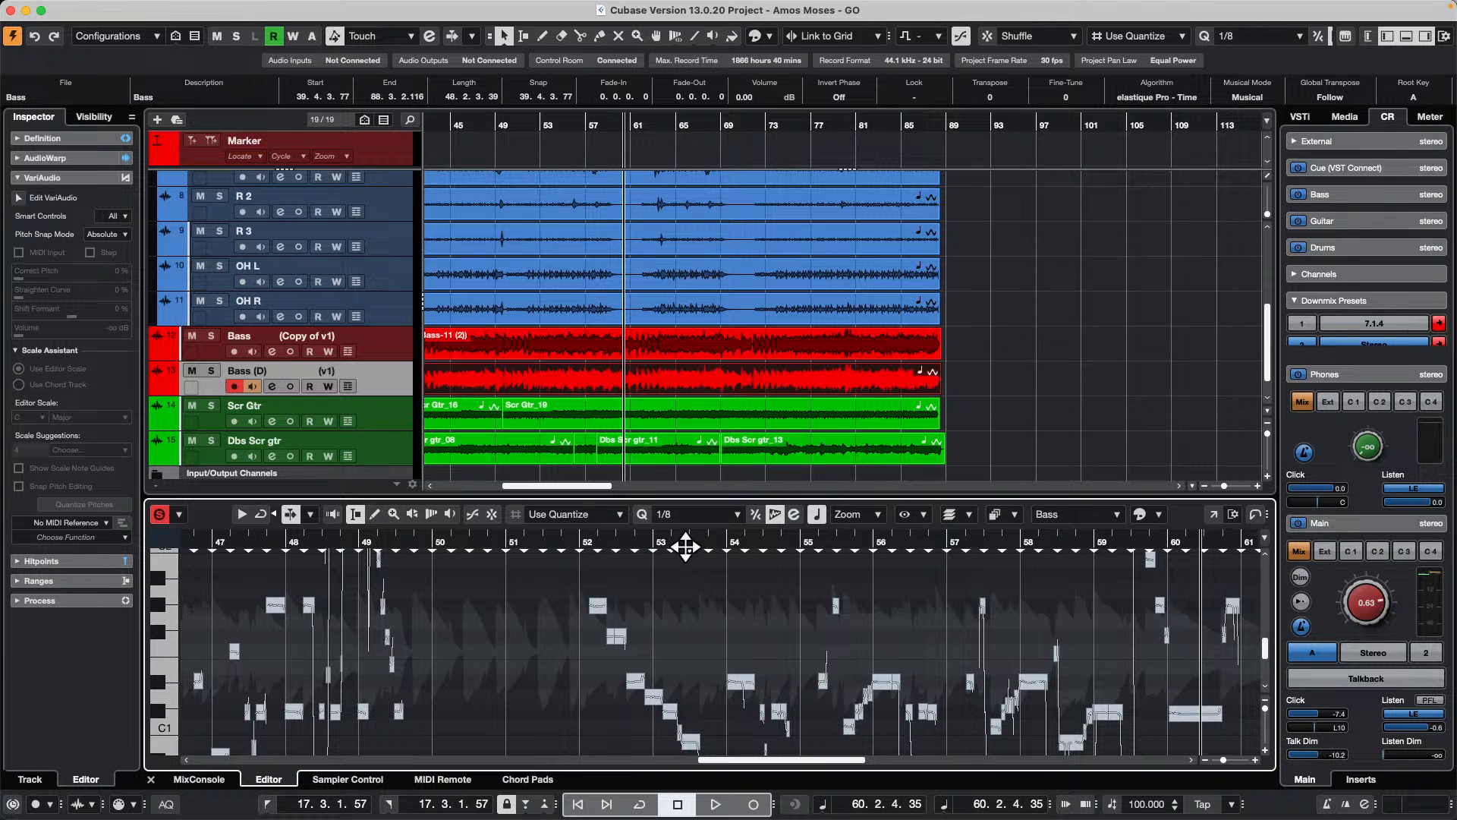
pyautogui.moveTo(687, 548); pyautogui.dragTo(687, 586)
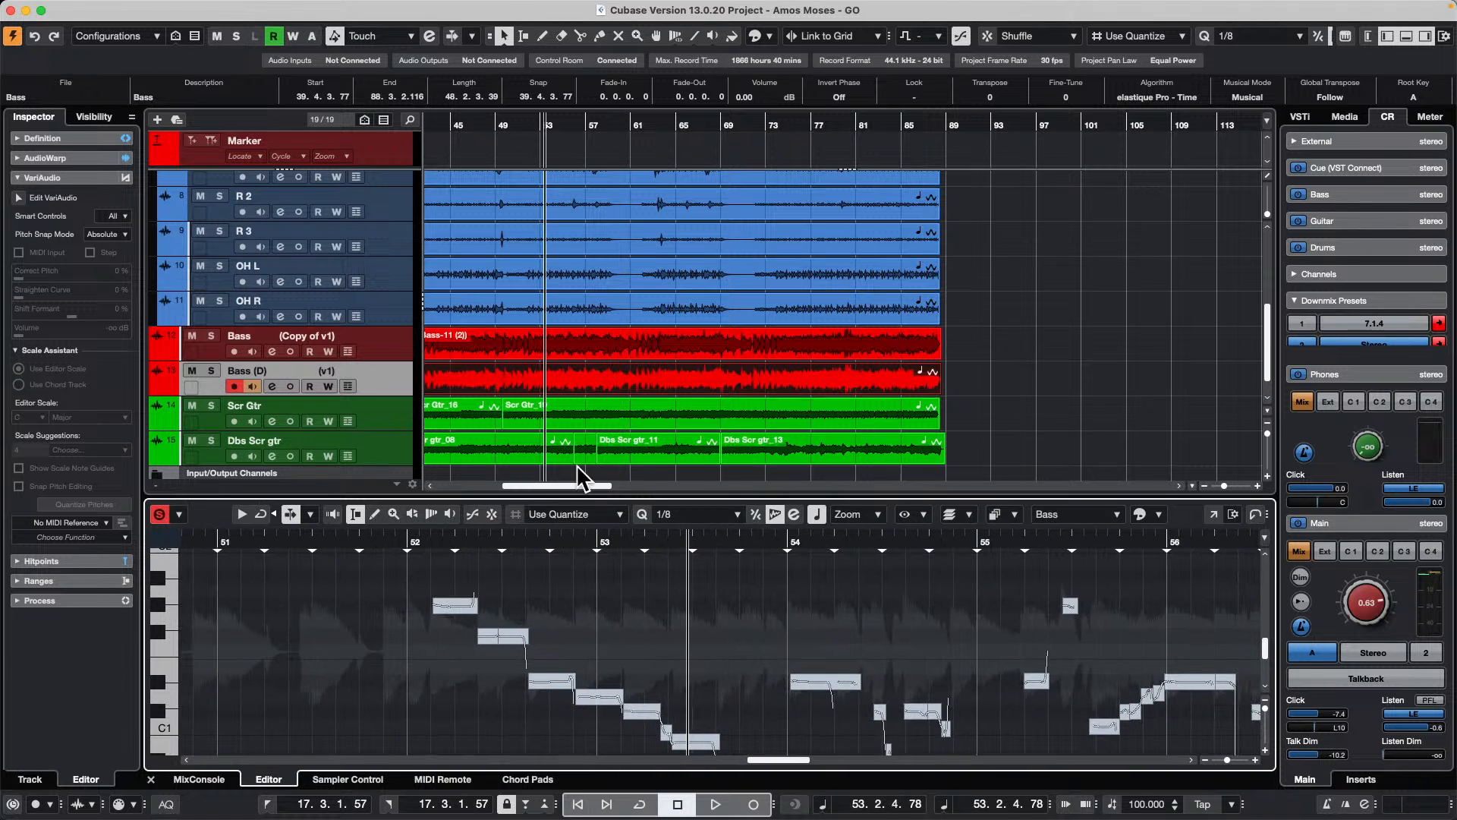
pyautogui.click(635, 349)
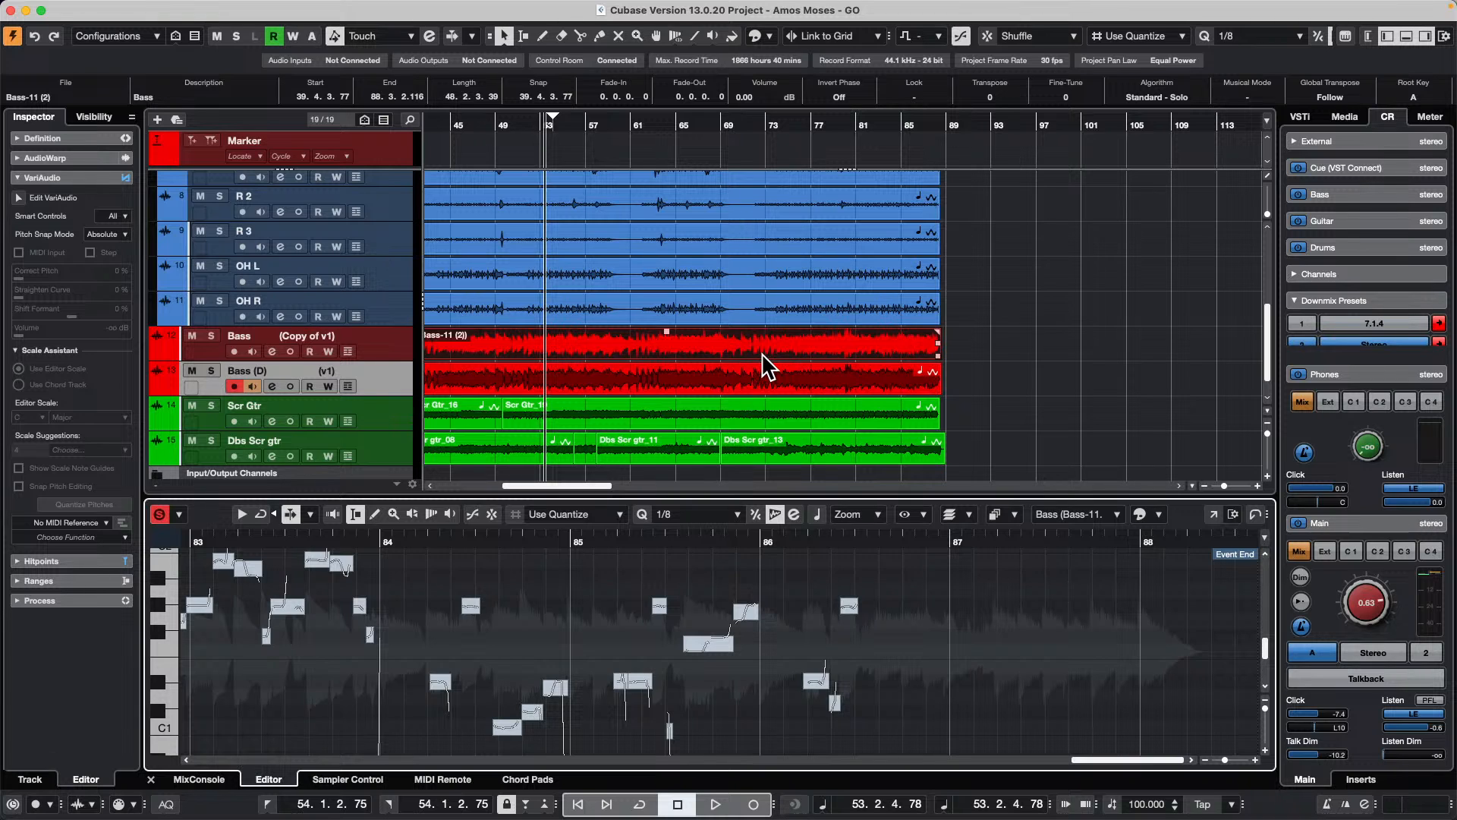
# Step: Undo the Bass edits back to the single original track, and open the recent project Schubert 5 Iconica Sketch XIII.cpr
pyautogui.press('super+z')
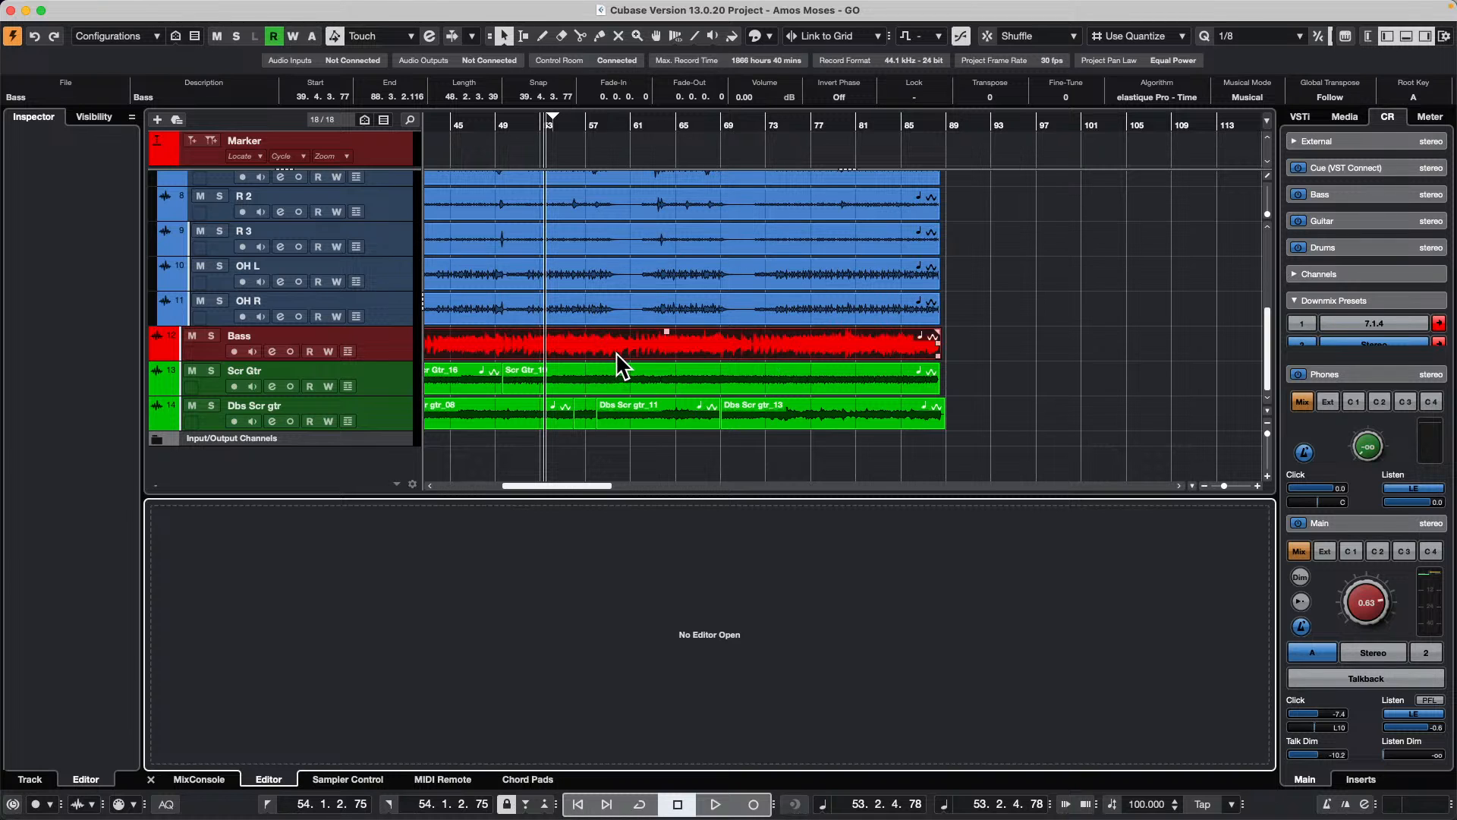
pyautogui.moveTo(277, 6)
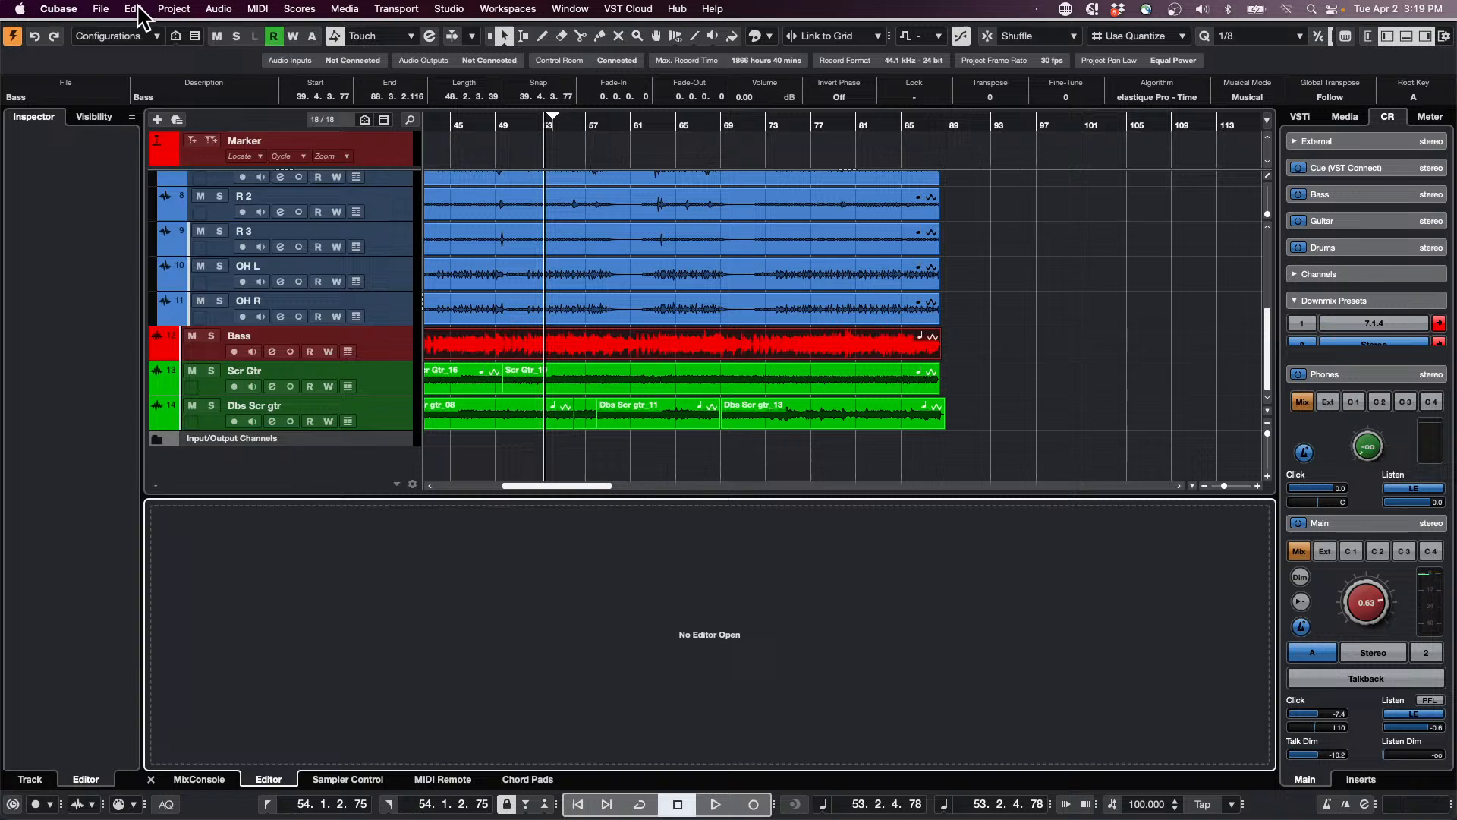
pyautogui.click(101, 8)
pyautogui.moveTo(112, 358)
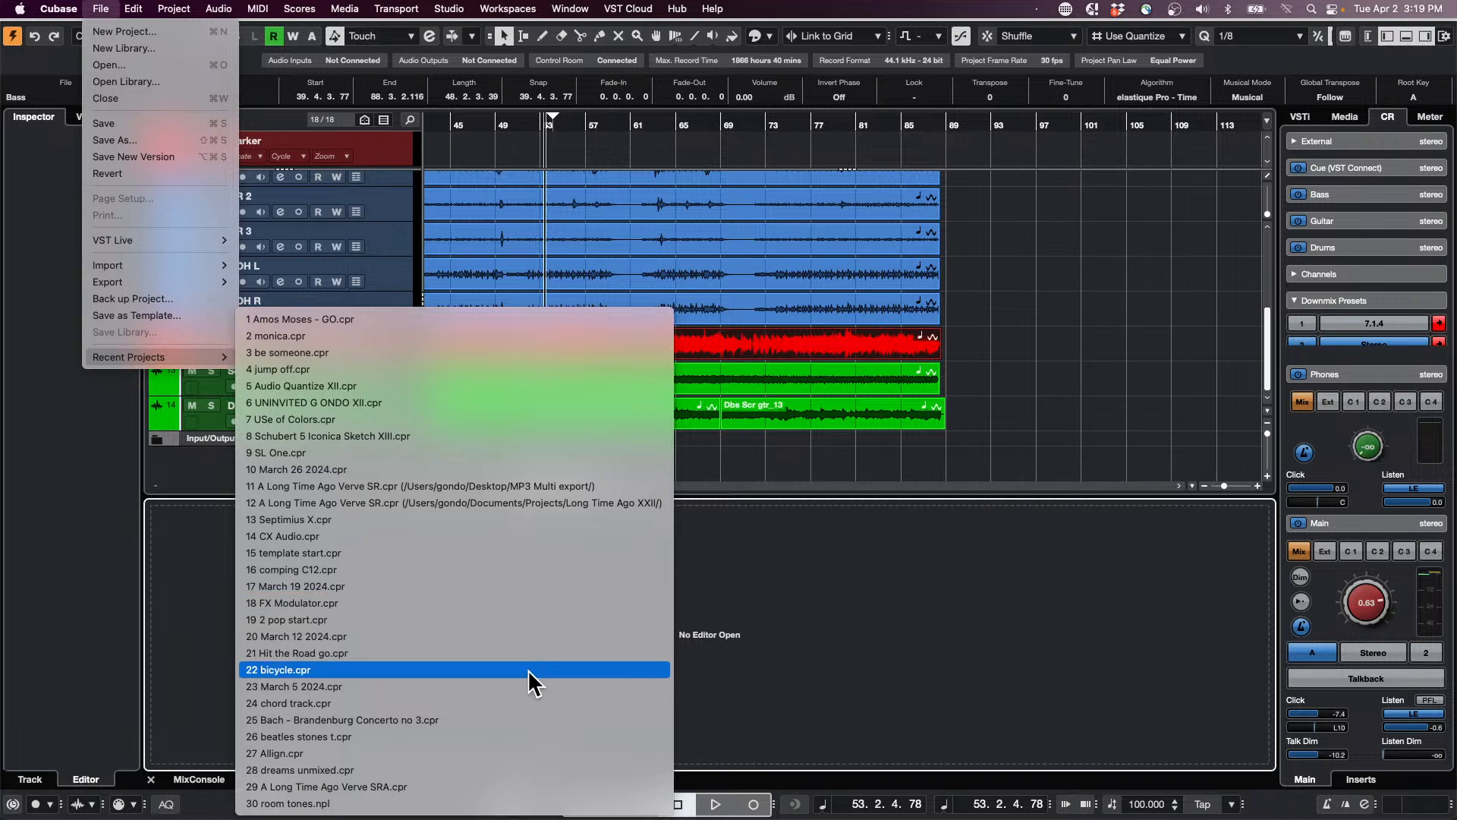
pyautogui.click(500, 437)
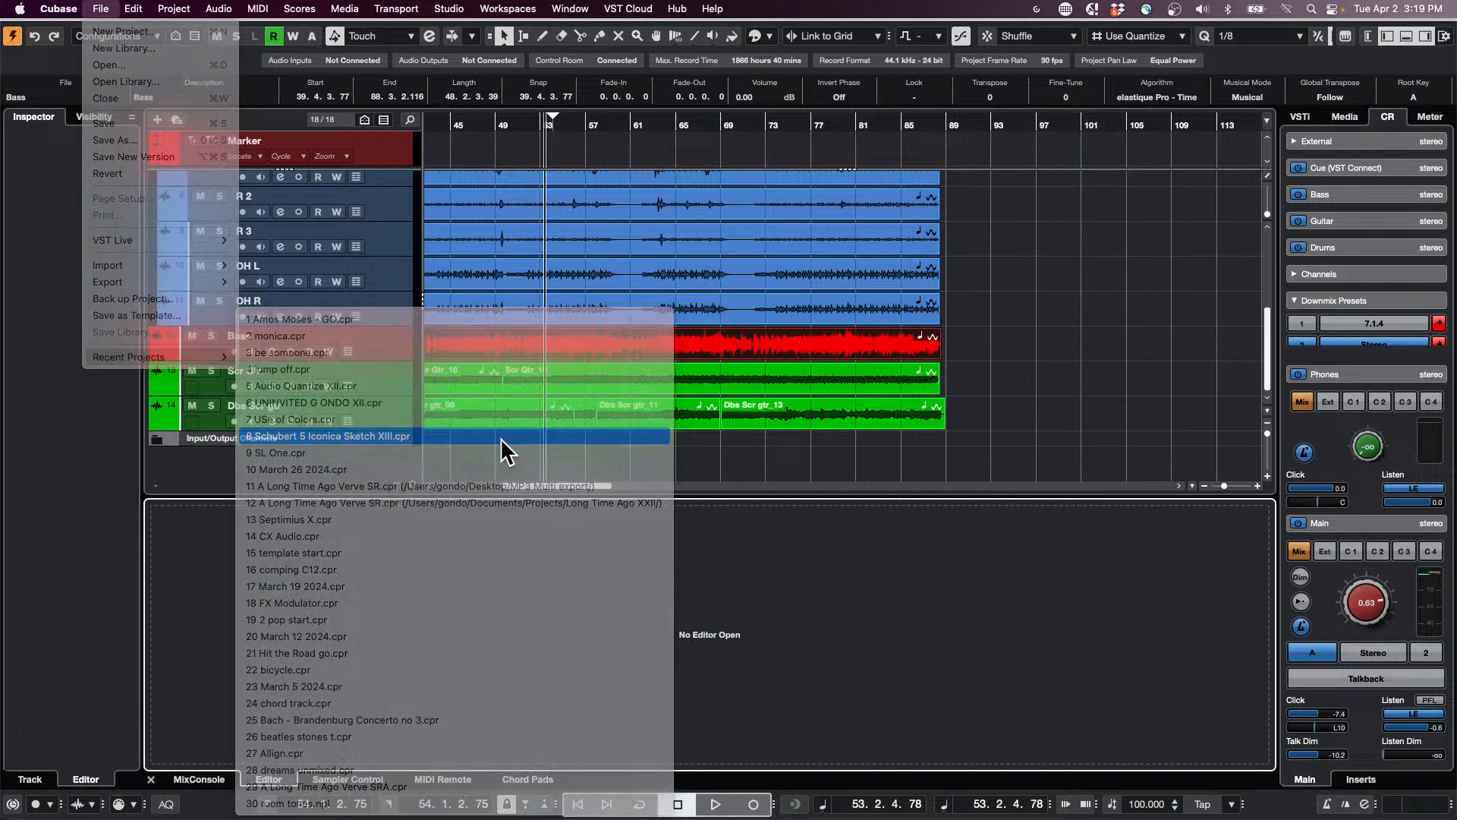
pyautogui.click(821, 275)
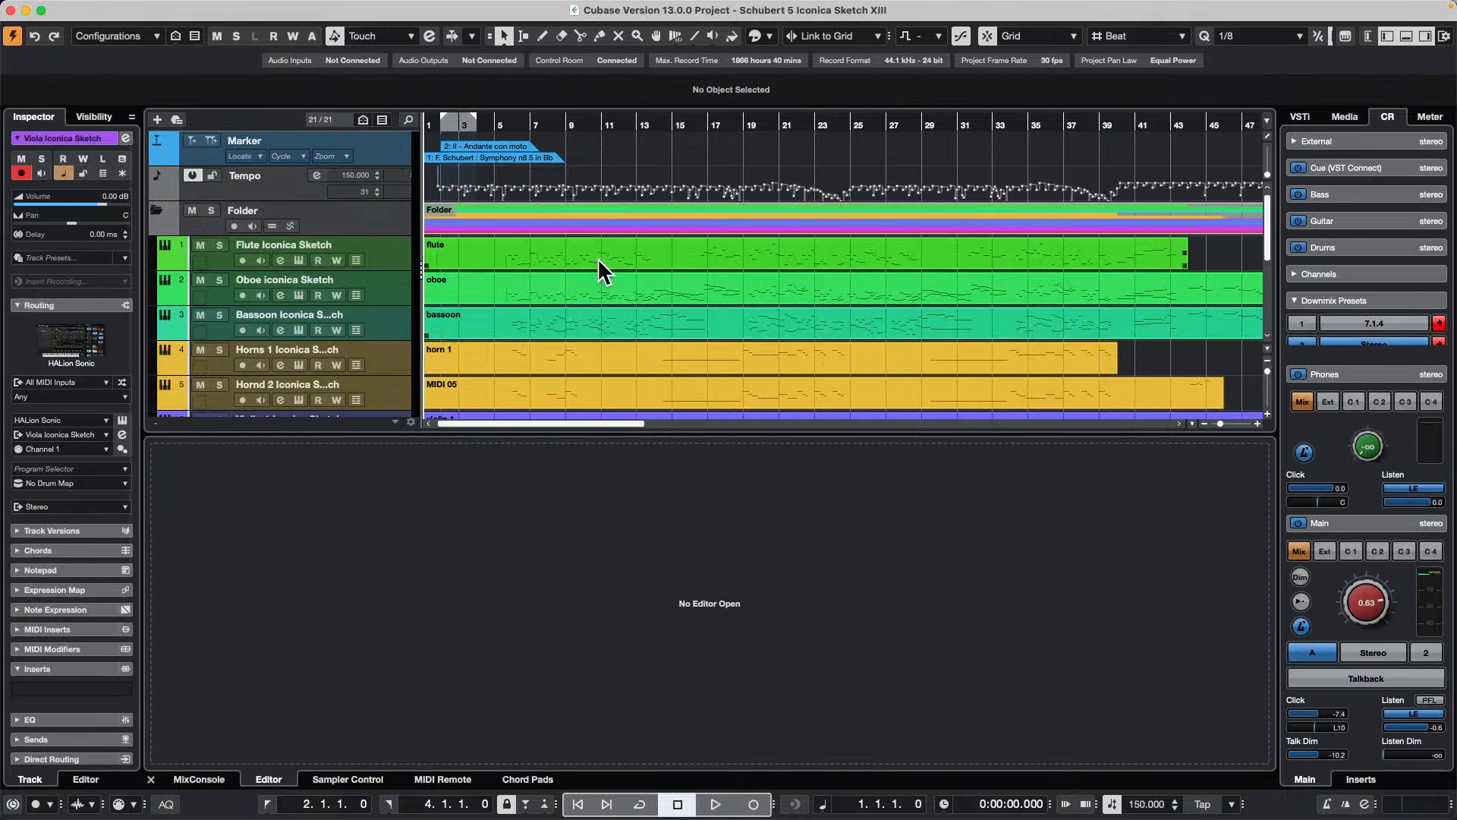
# Step: Open the oboe part in the Key Editor in its own window, showing the whole part
pyautogui.doubleClick(636, 293)
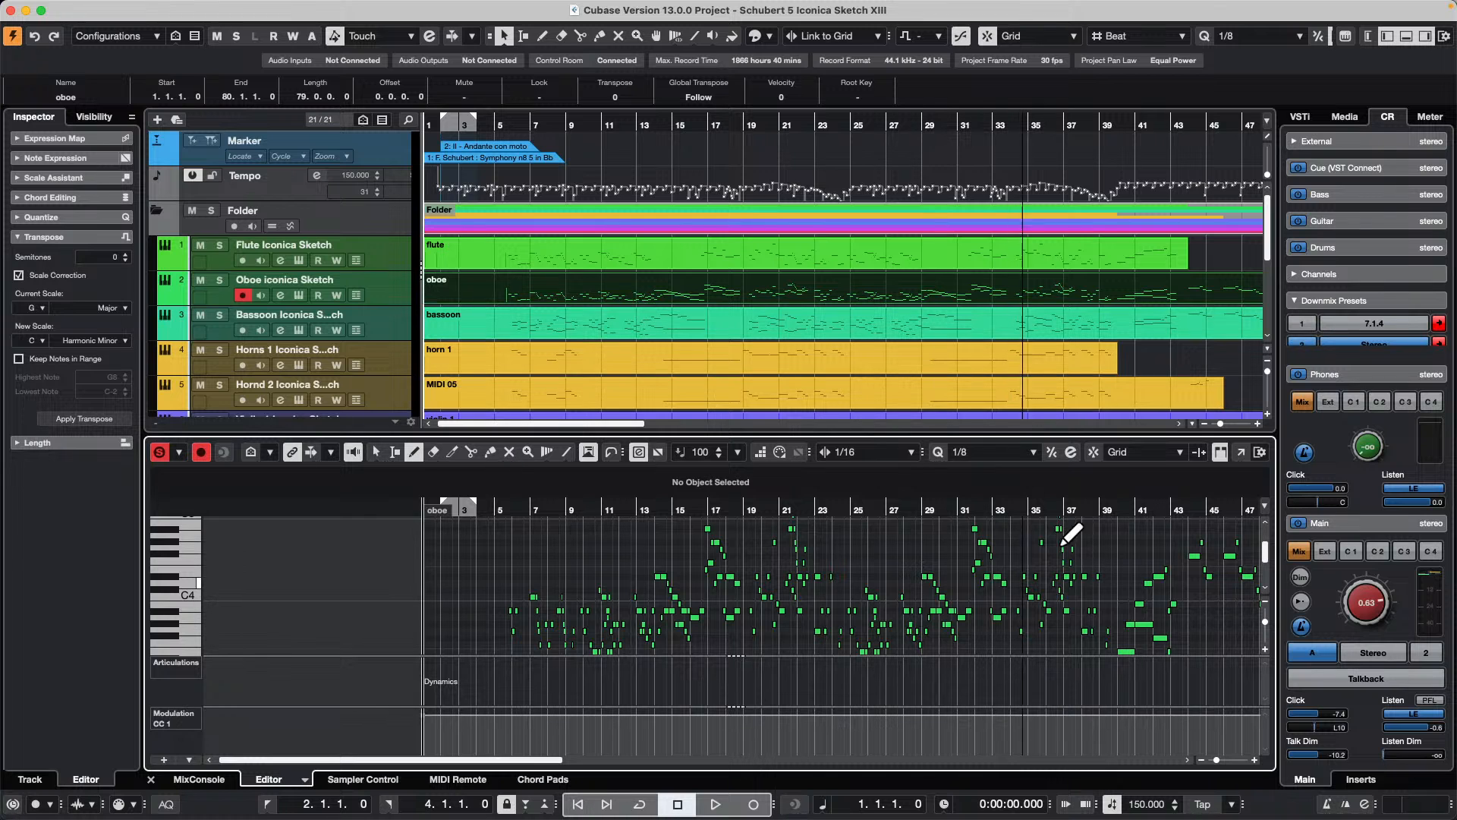
pyautogui.click(1242, 451)
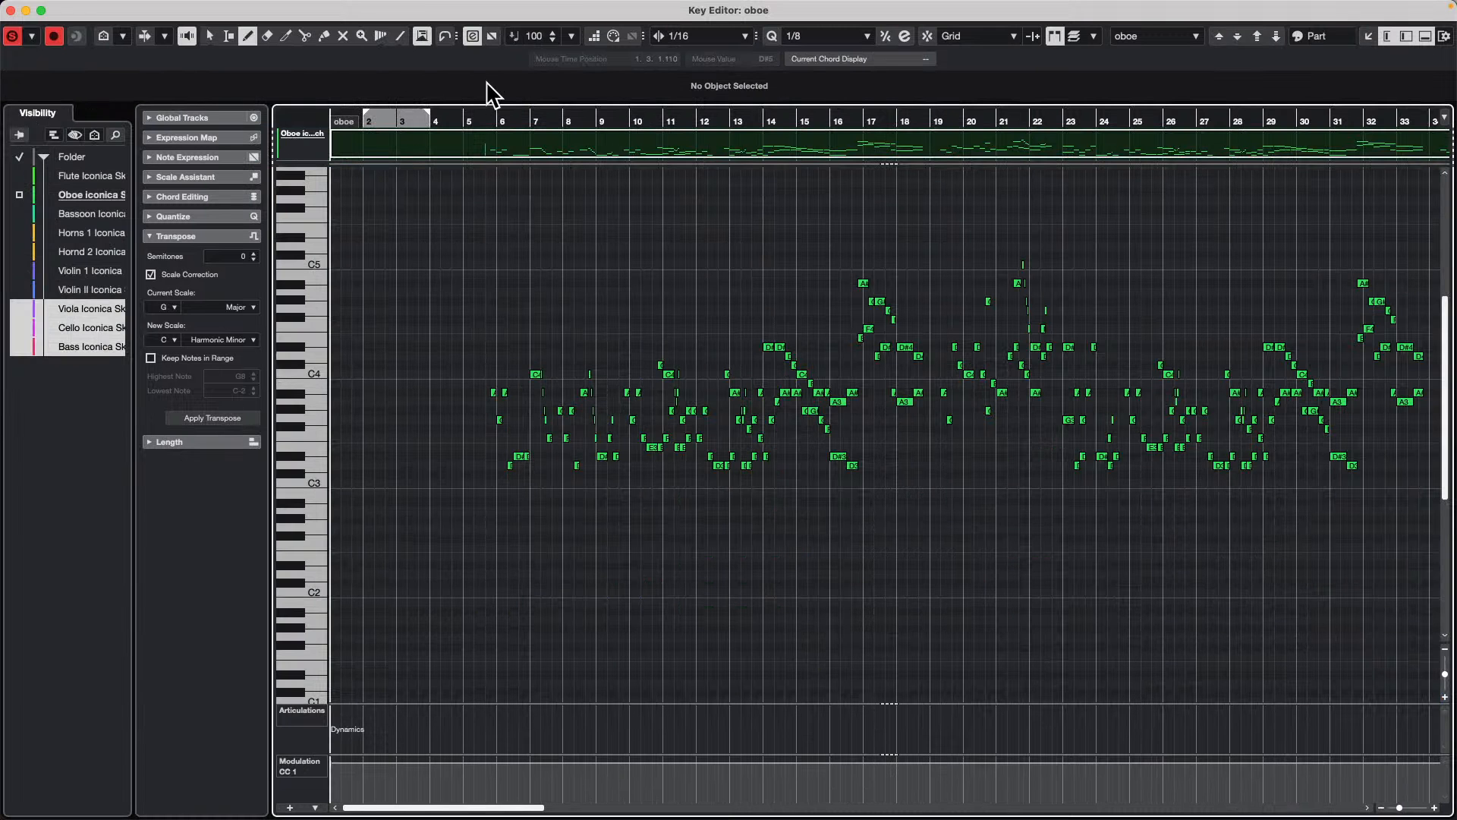
pyautogui.moveTo(478, 104); pyautogui.dragTo(471, 91)
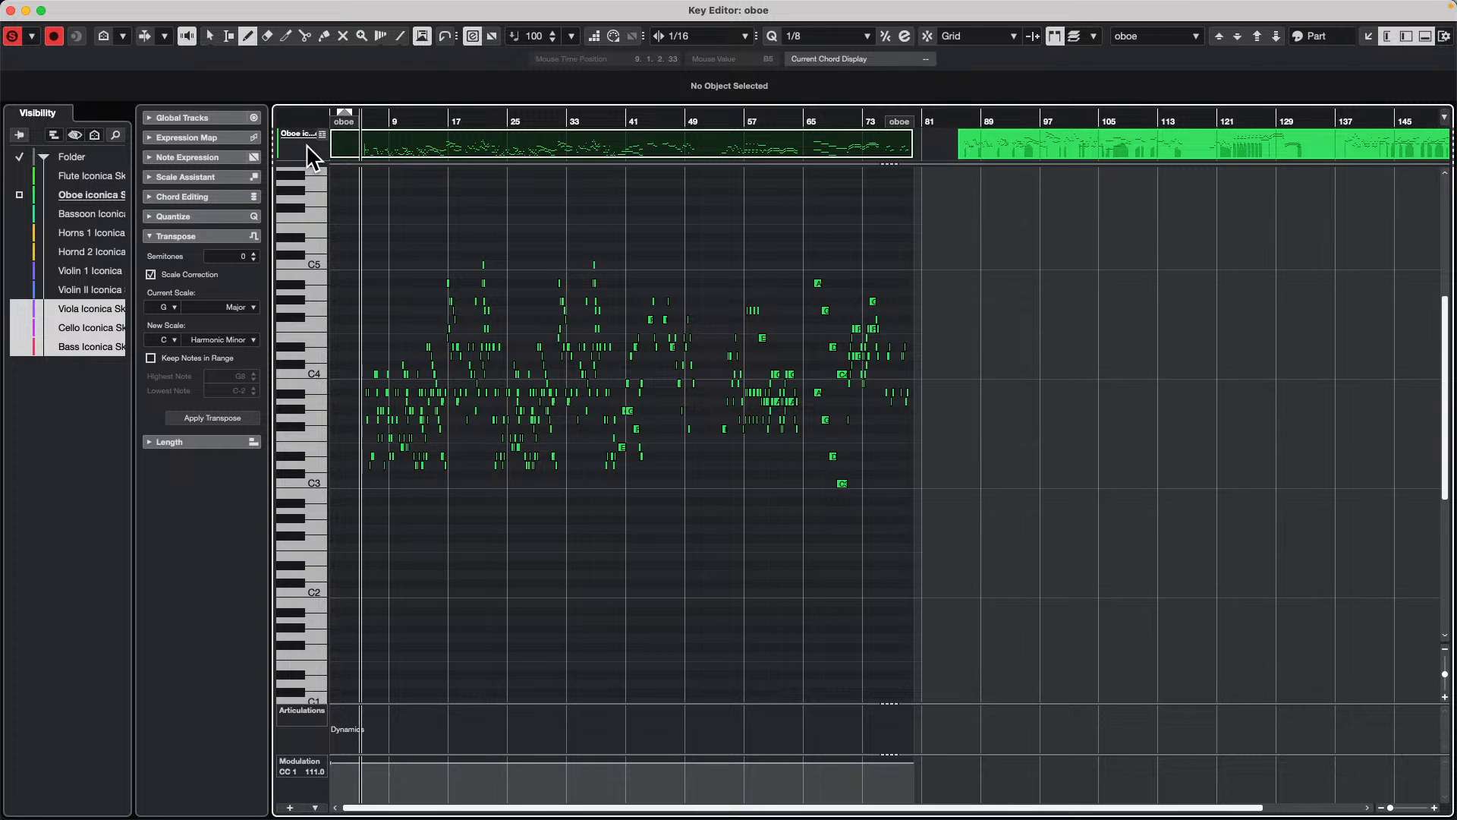
# Step: Expand the Global Tracks section in the Key Editor window and hide the controller lanes in its window layout
pyautogui.click(201, 118)
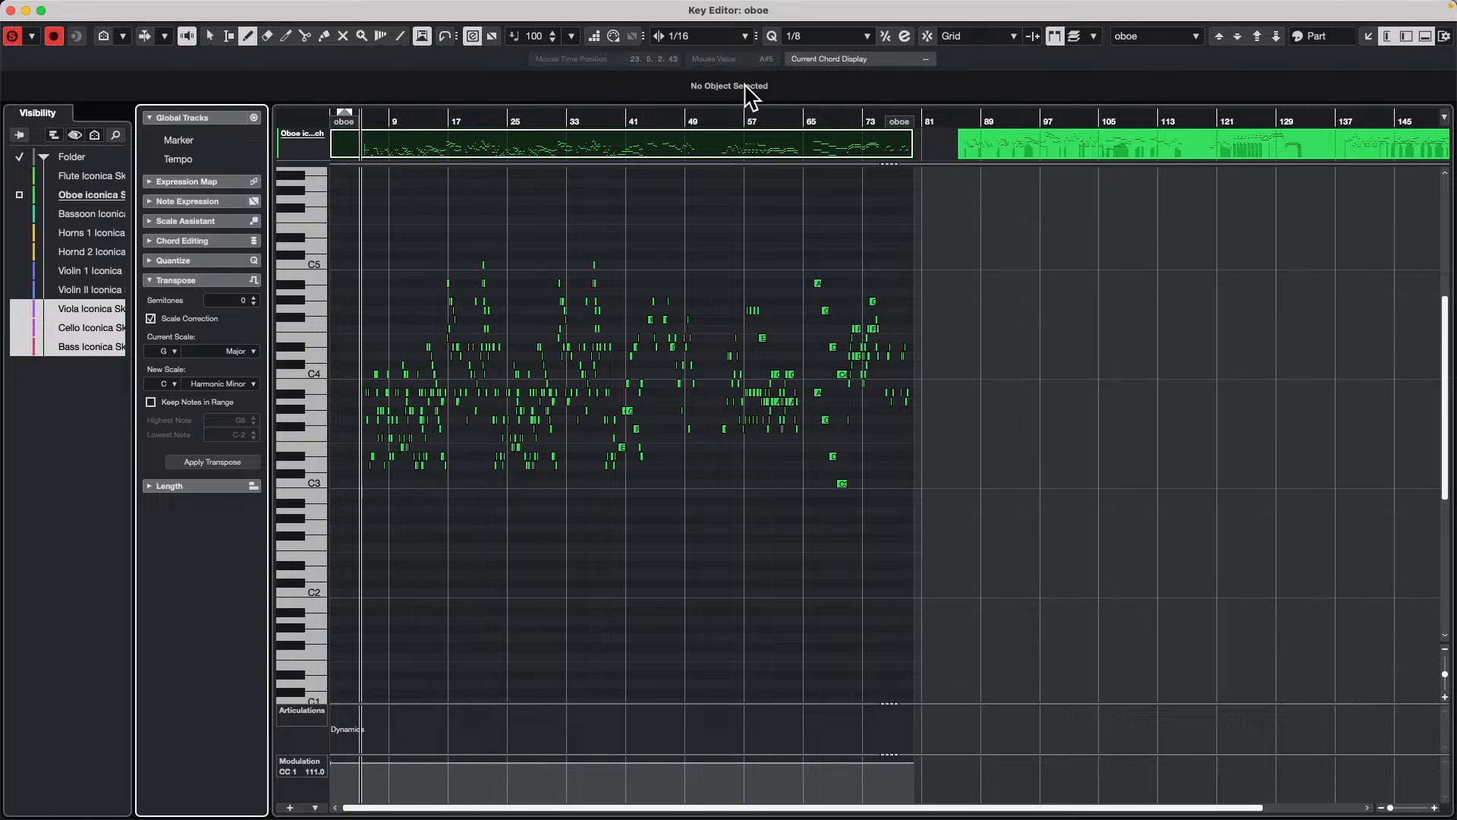
pyautogui.click(1444, 37)
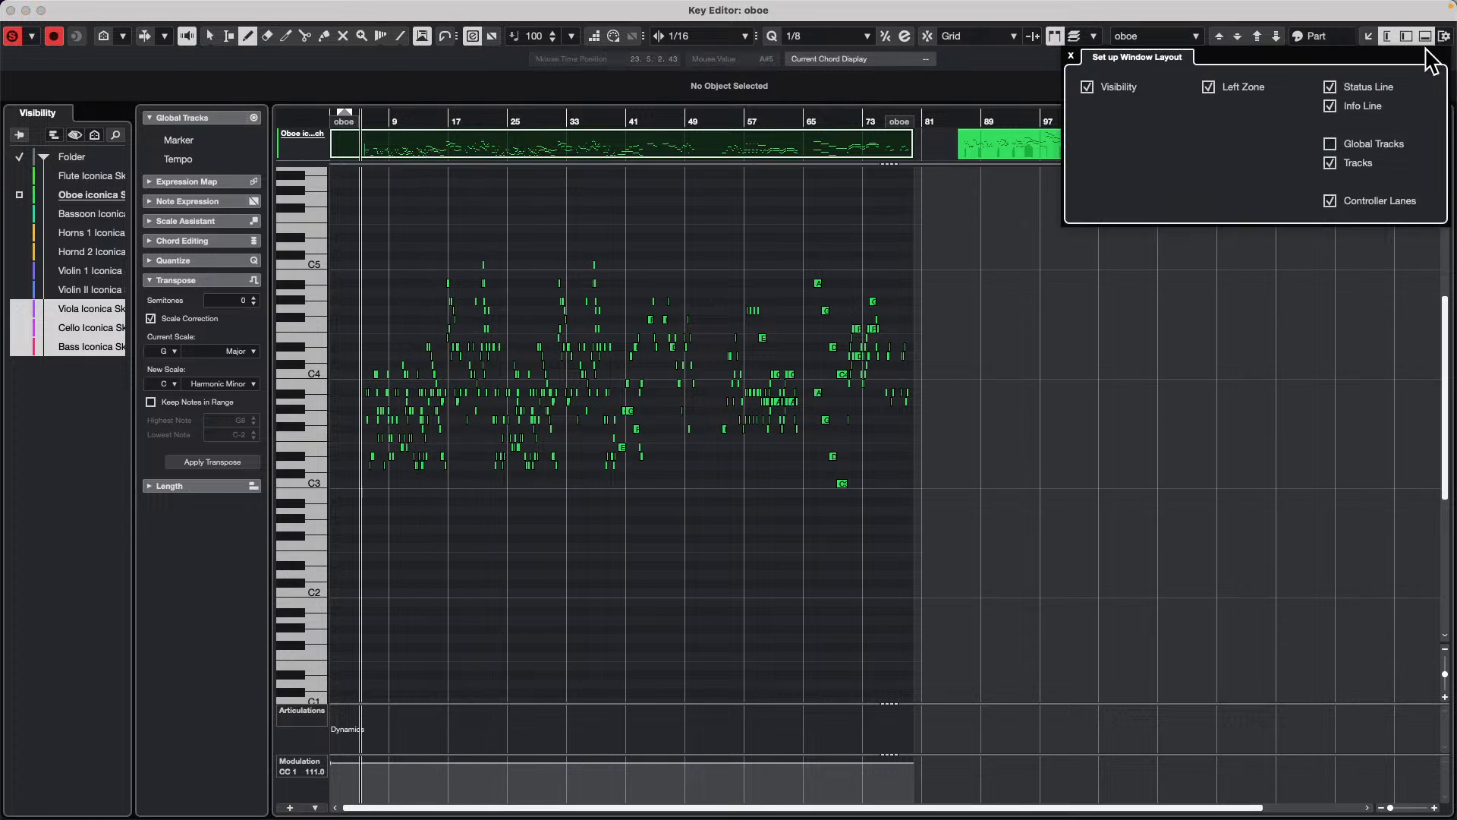
pyautogui.click(1341, 203)
pyautogui.click(390, 169)
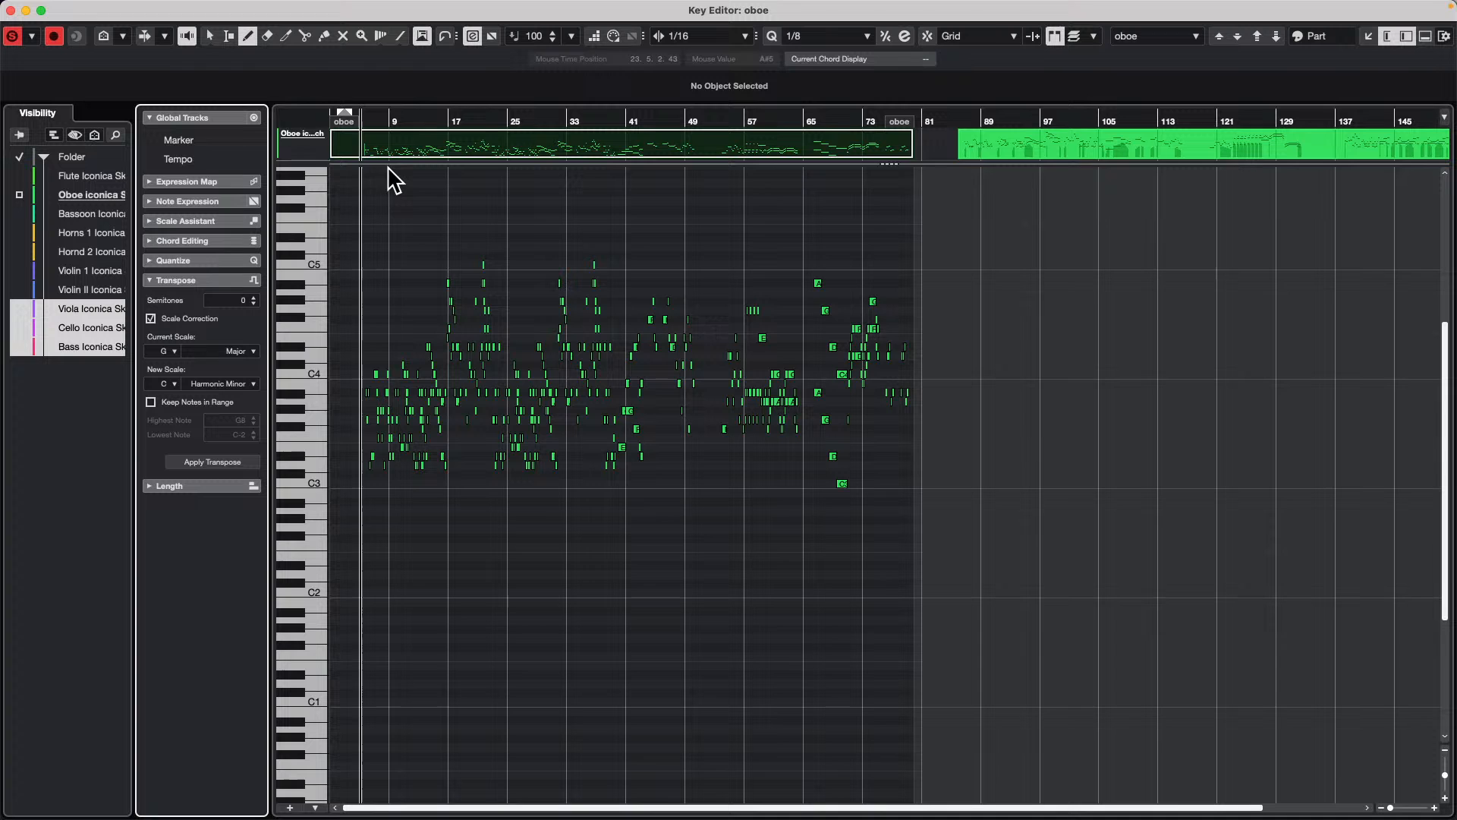
# Step: Turn the oboe part's border display off and on repeatedly in the Key Editor to compare the ruler's start with and without it
pyautogui.moveTo(377, 124)
pyautogui.mouseDown()
pyautogui.moveTo(290, 124)
pyautogui.moveTo(296, 175)
pyautogui.moveTo(406, 124)
pyautogui.mouseUp()
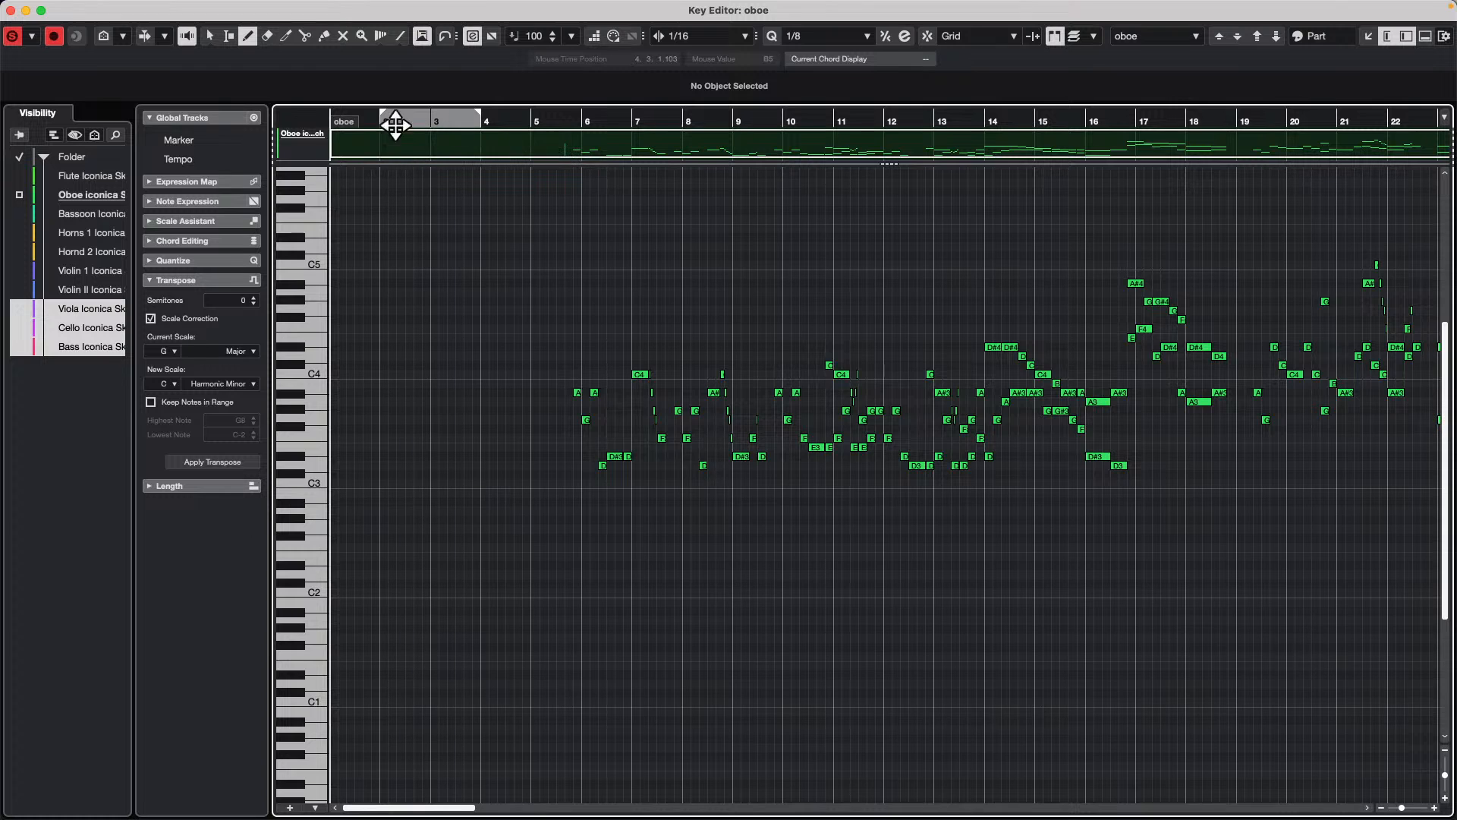
pyautogui.click(1058, 35)
pyautogui.click(1054, 40)
pyautogui.click(1057, 36)
pyautogui.click(1054, 38)
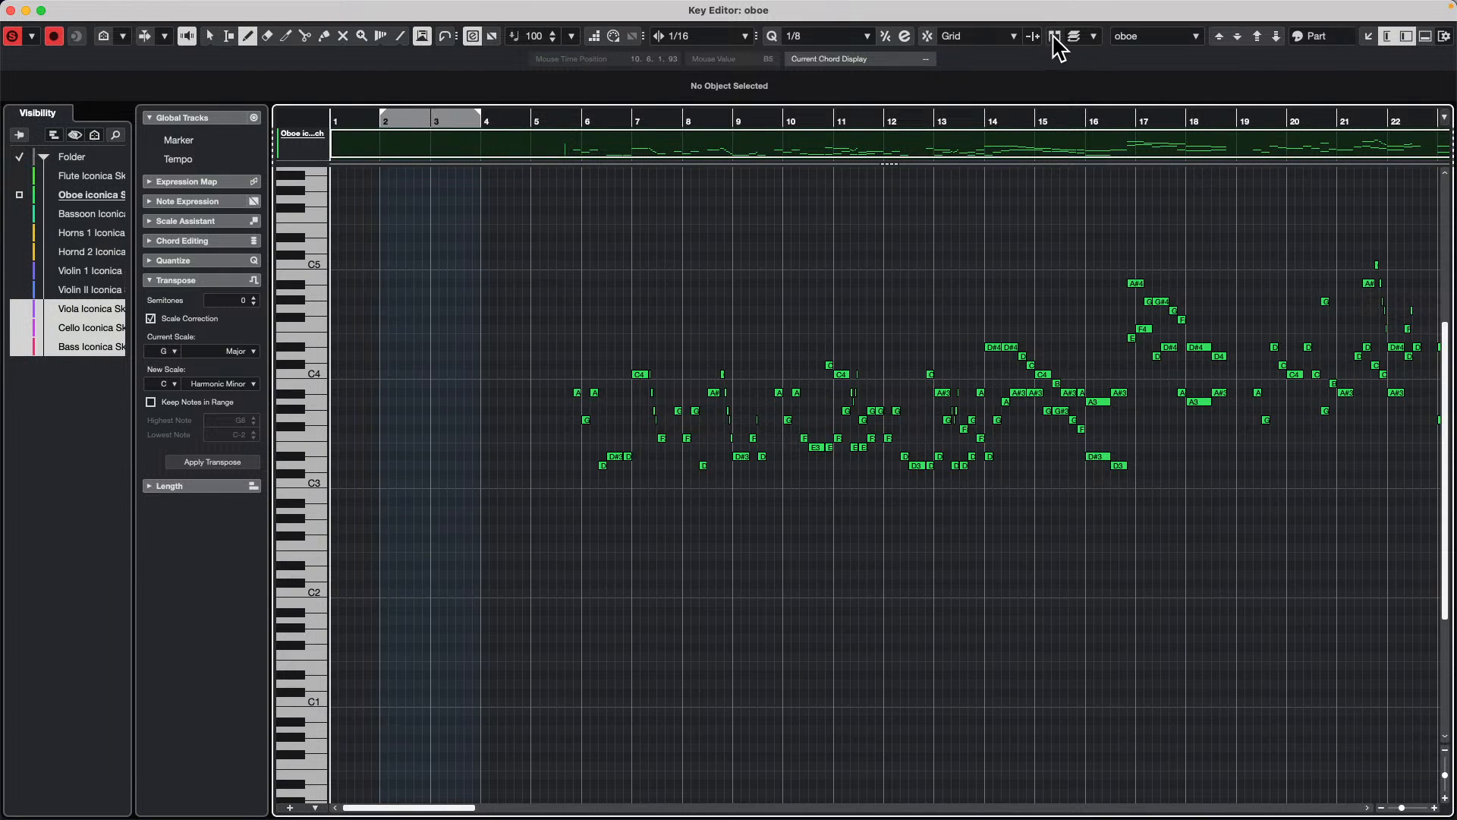
pyautogui.click(1054, 38)
pyautogui.click(1054, 40)
pyautogui.click(1055, 40)
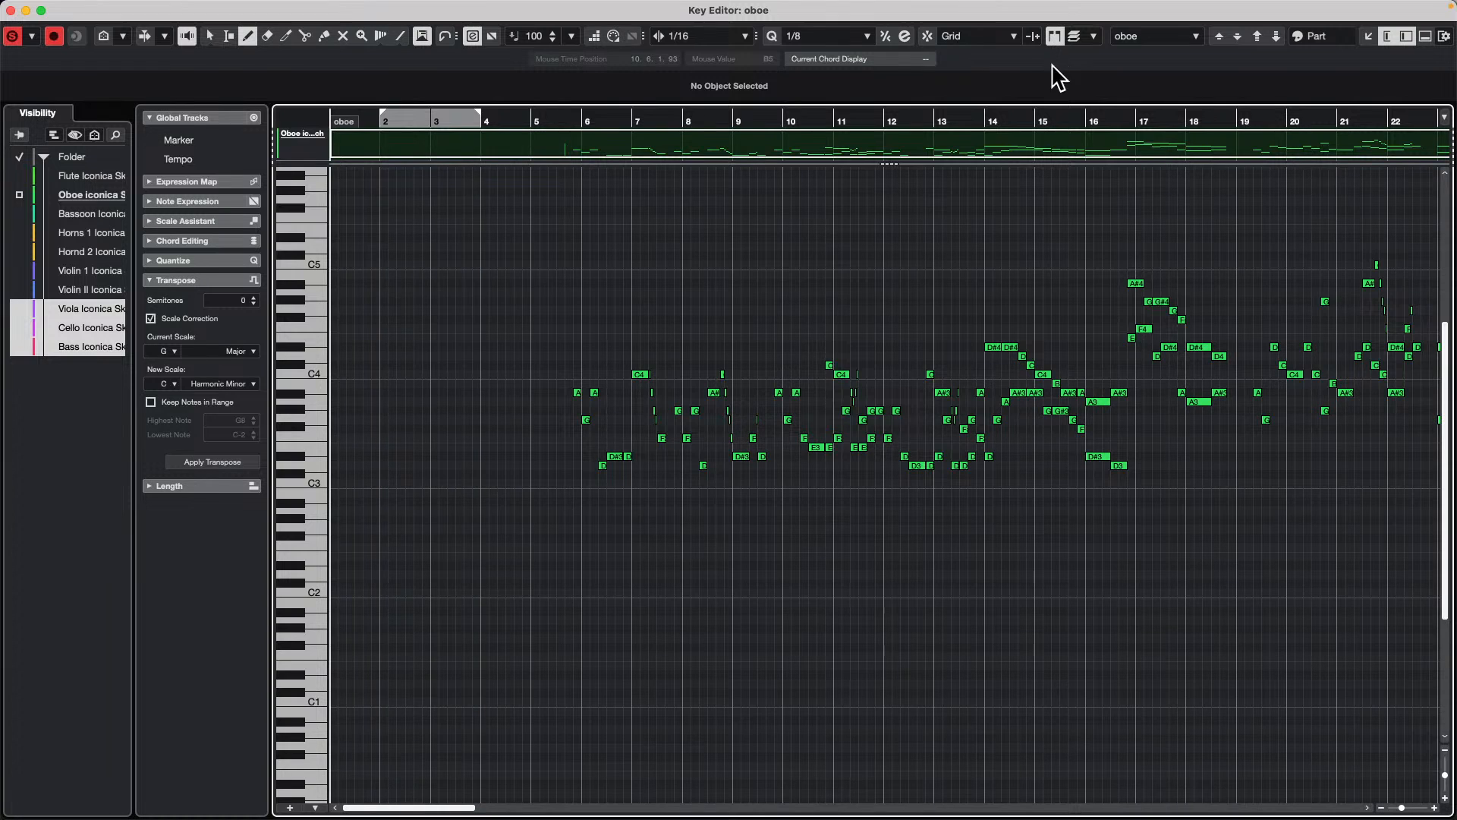
pyautogui.click(1056, 38)
pyautogui.click(1058, 39)
pyautogui.click(1059, 39)
pyautogui.click(1054, 38)
pyautogui.click(1055, 36)
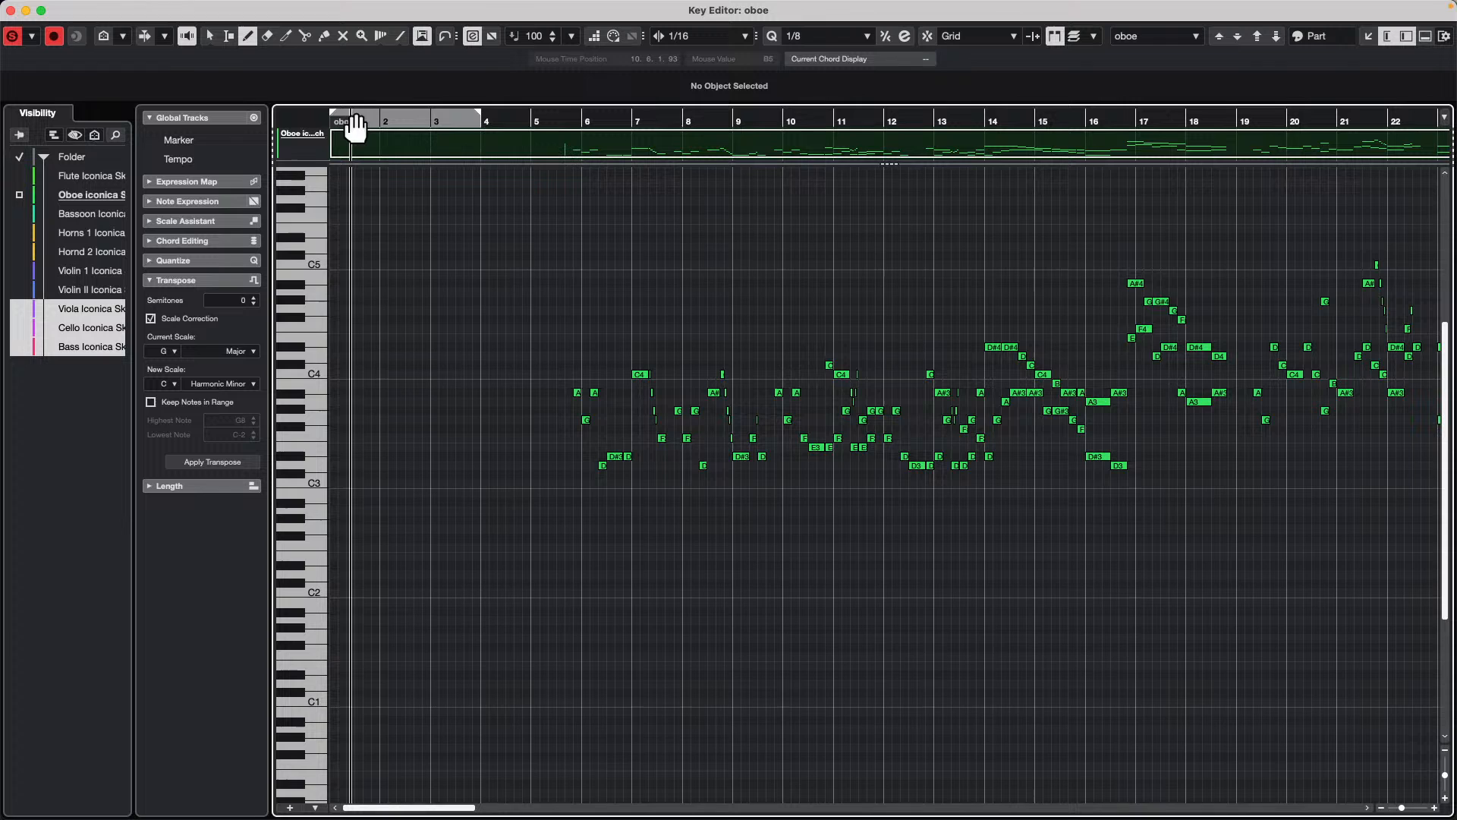
# Step: Select the oboe part's start border at bar 1, hide and restore the part borders, and close the separate Key Editor window
pyautogui.click(334, 118)
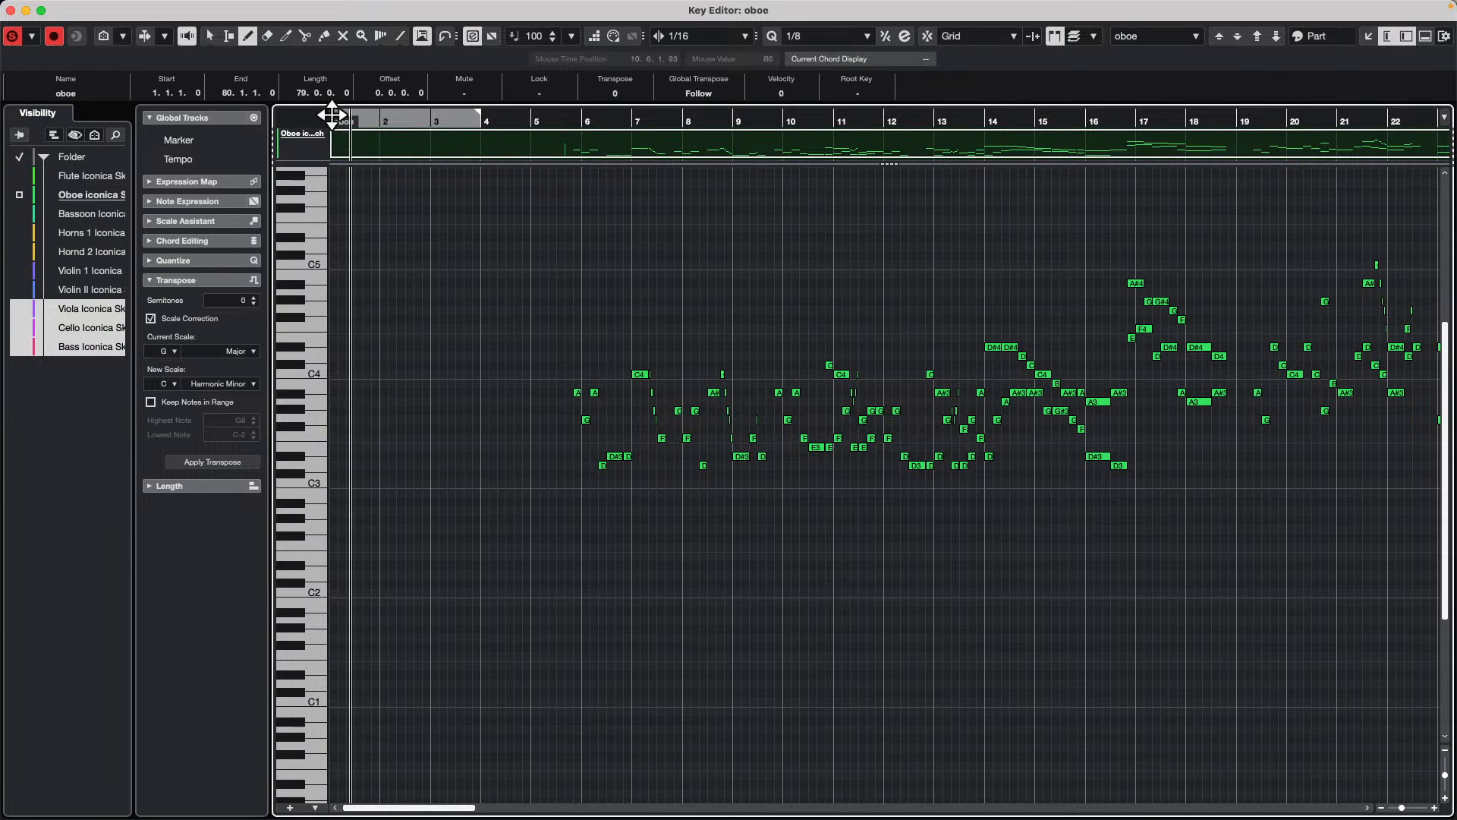
pyautogui.click(1057, 38)
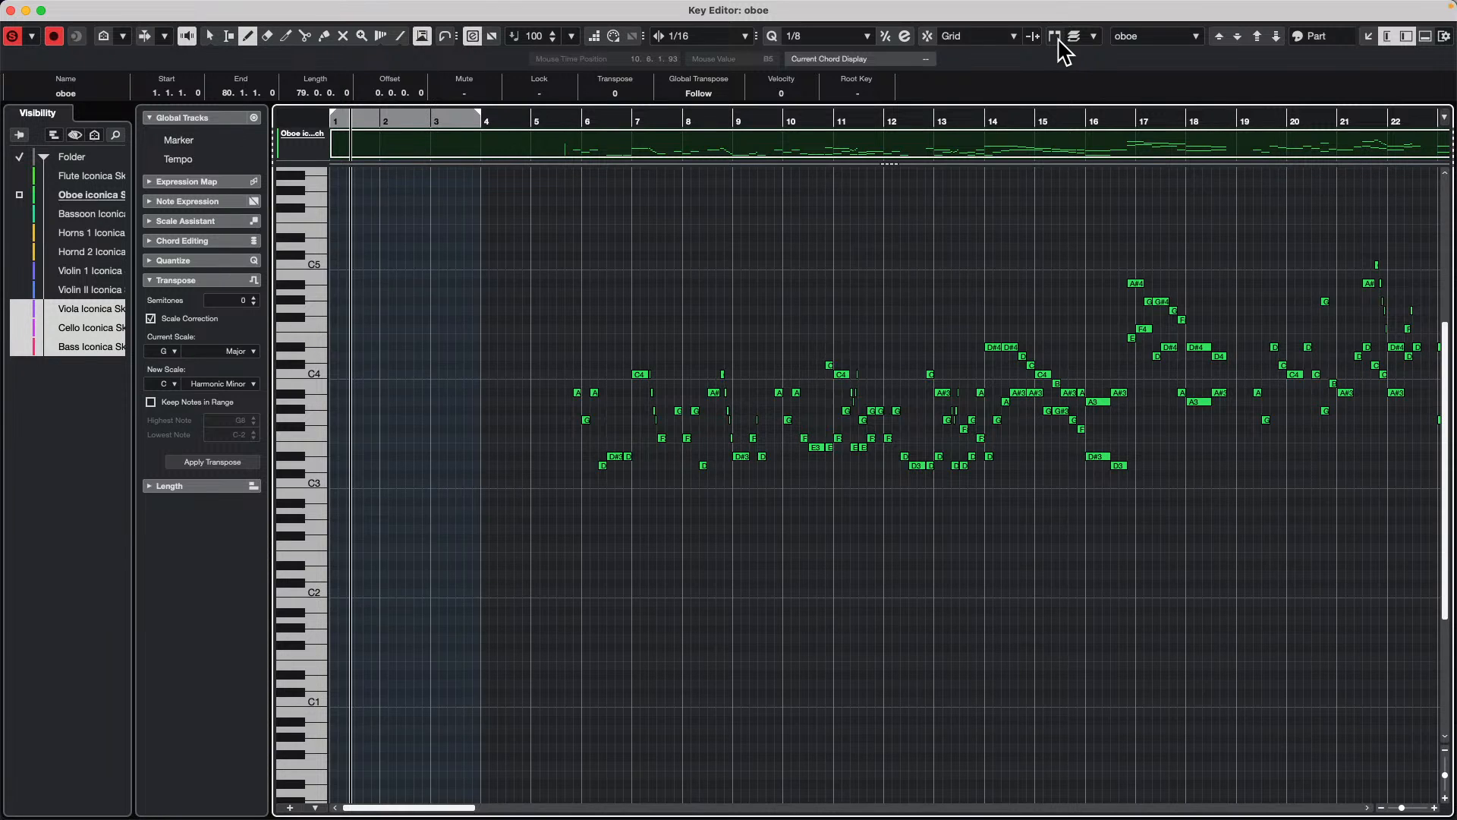
pyautogui.click(1058, 38)
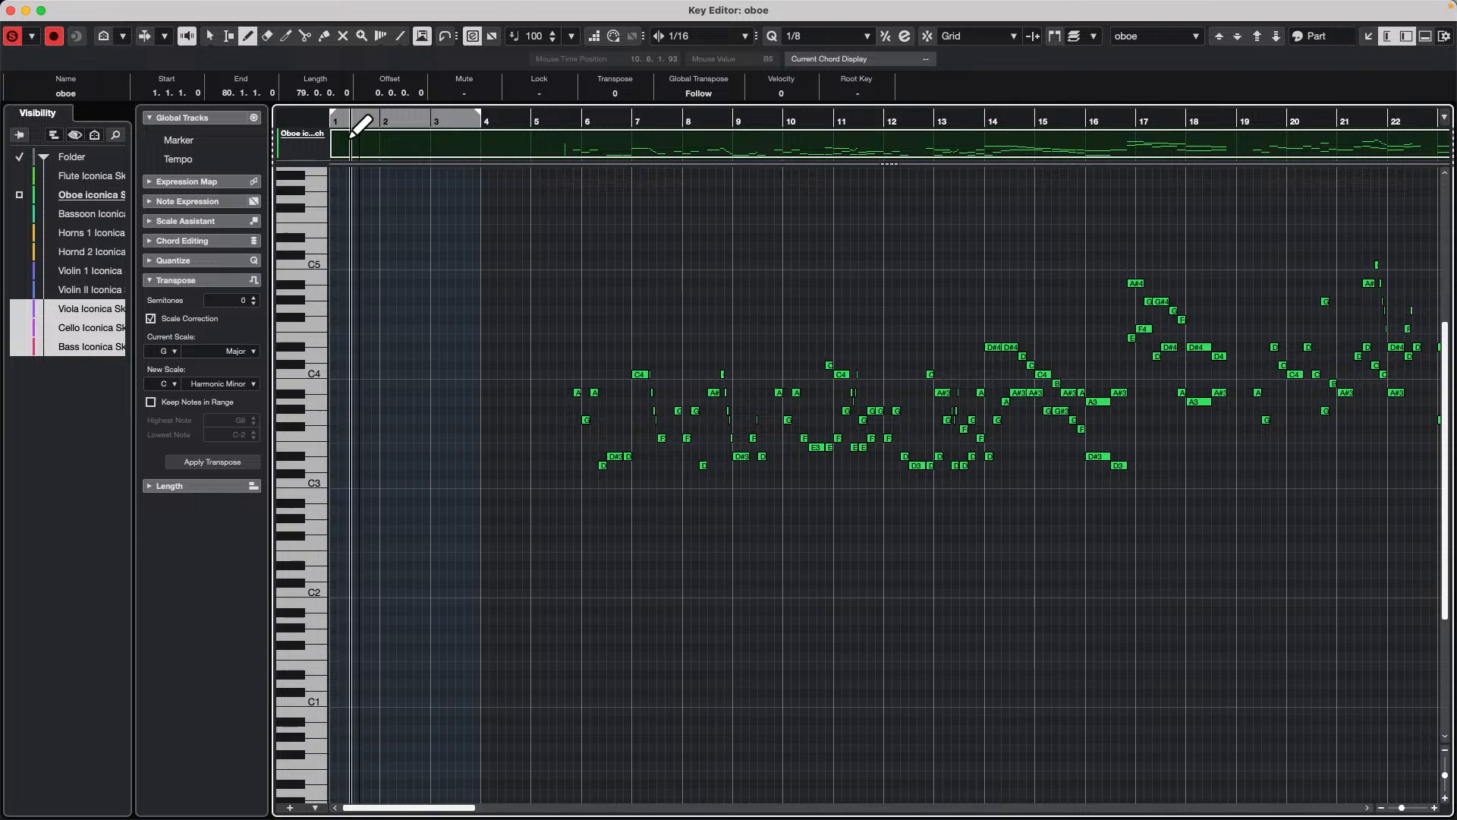
pyautogui.click(11, 10)
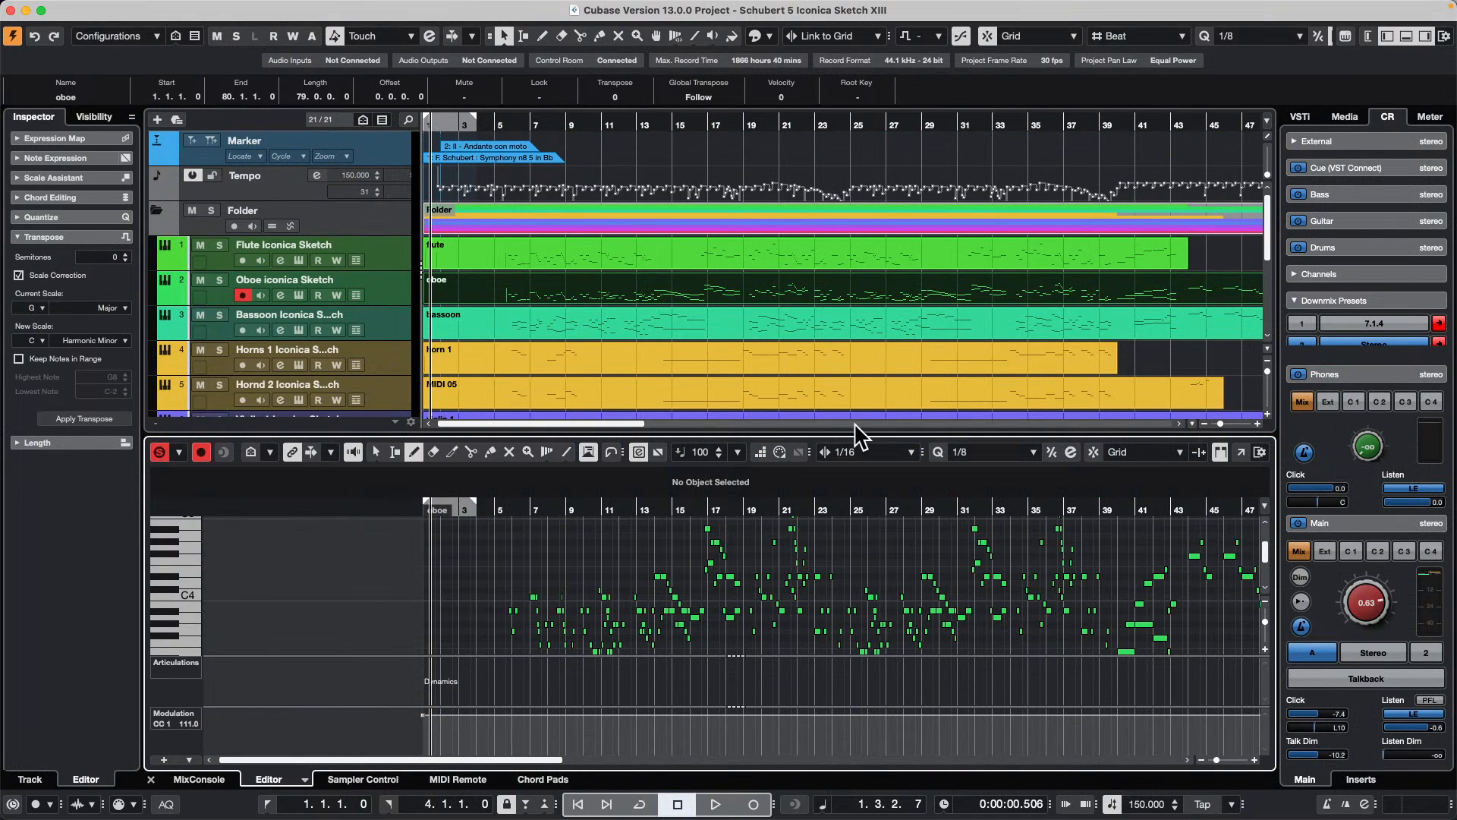
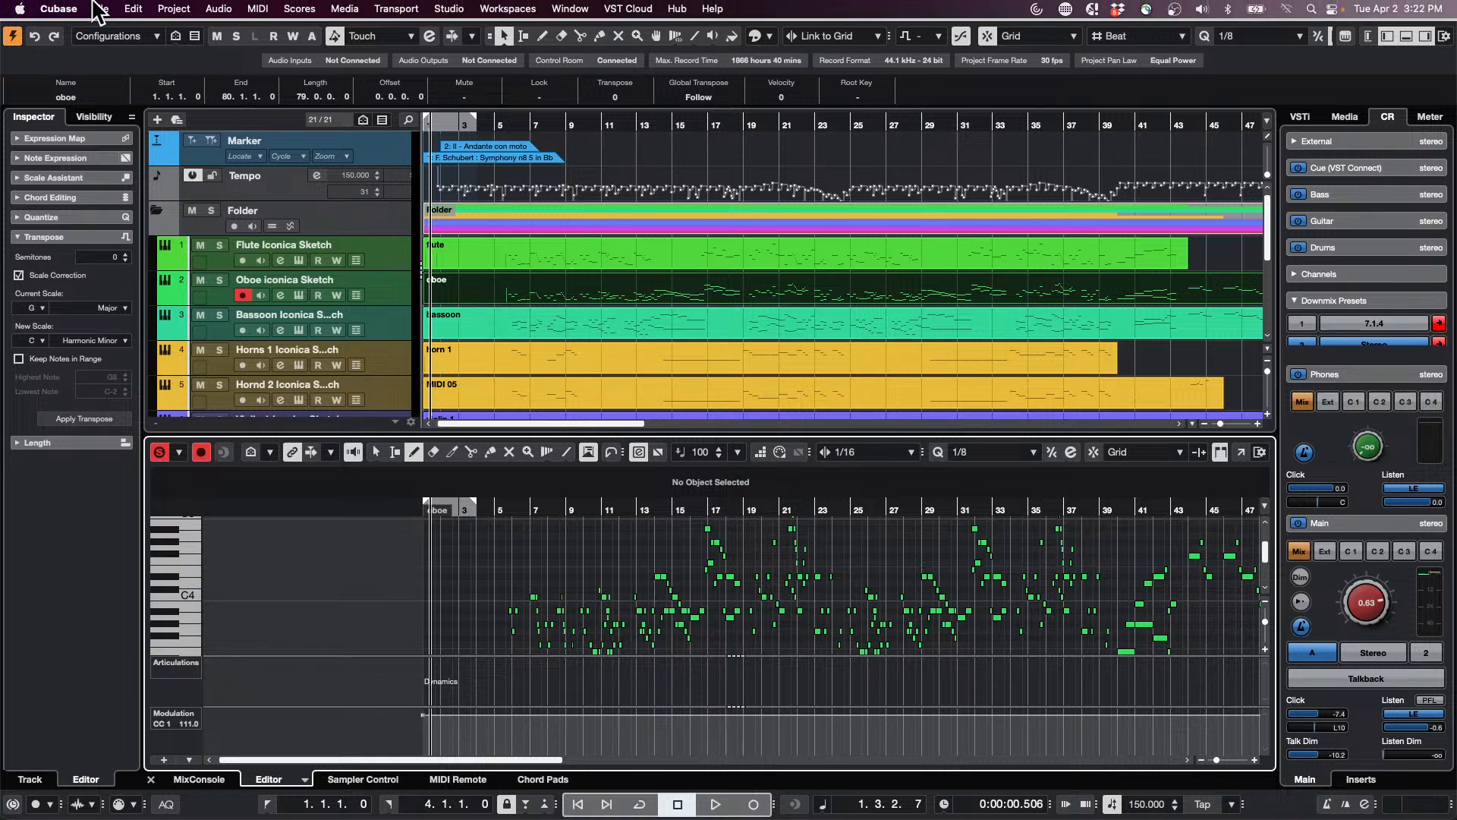
# Step: Start a new empty project with a prompted location and browse to the Hangouts folder inside Projects
pyautogui.click(101, 9)
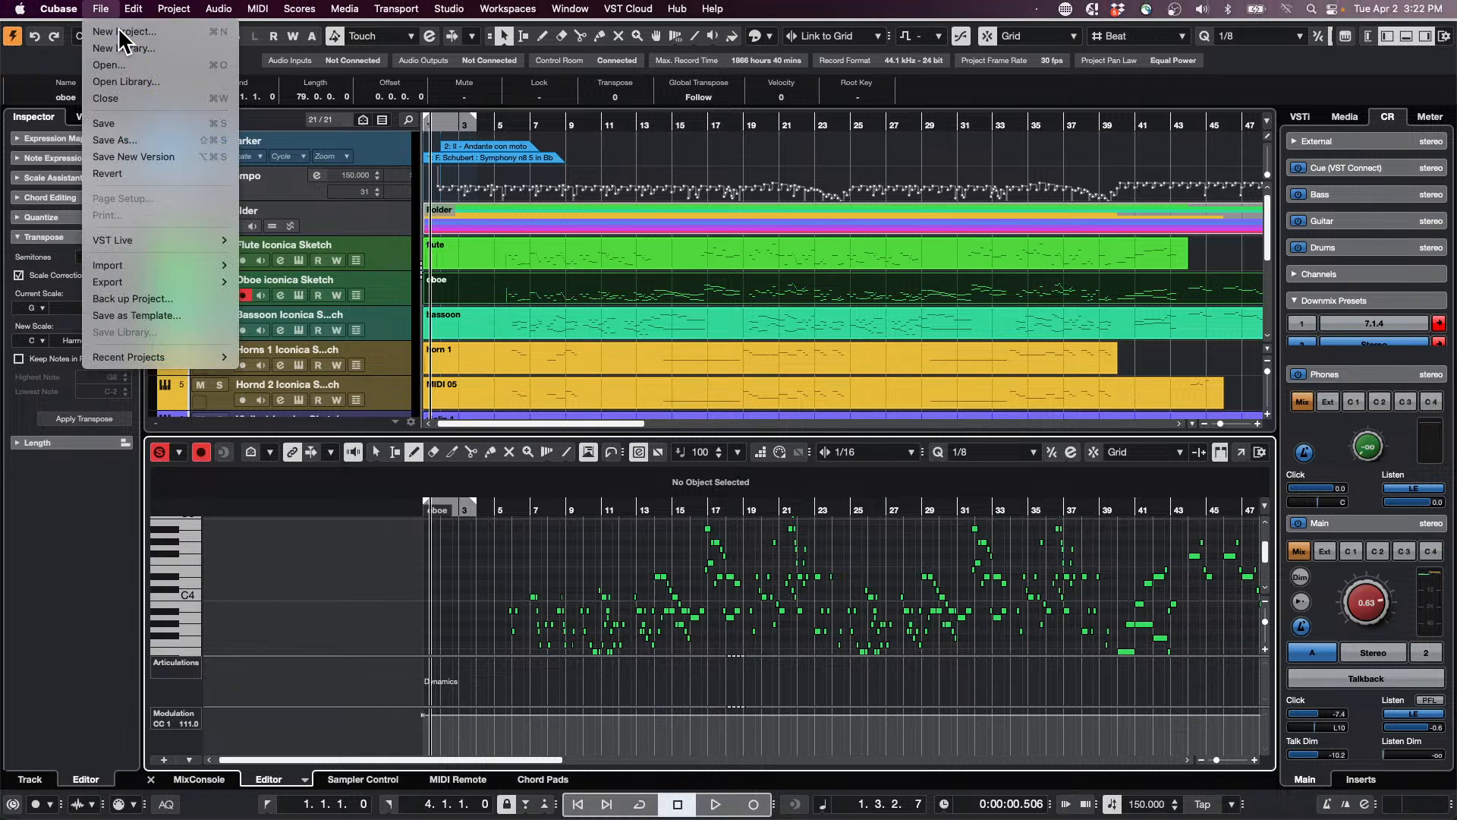
pyautogui.click(124, 32)
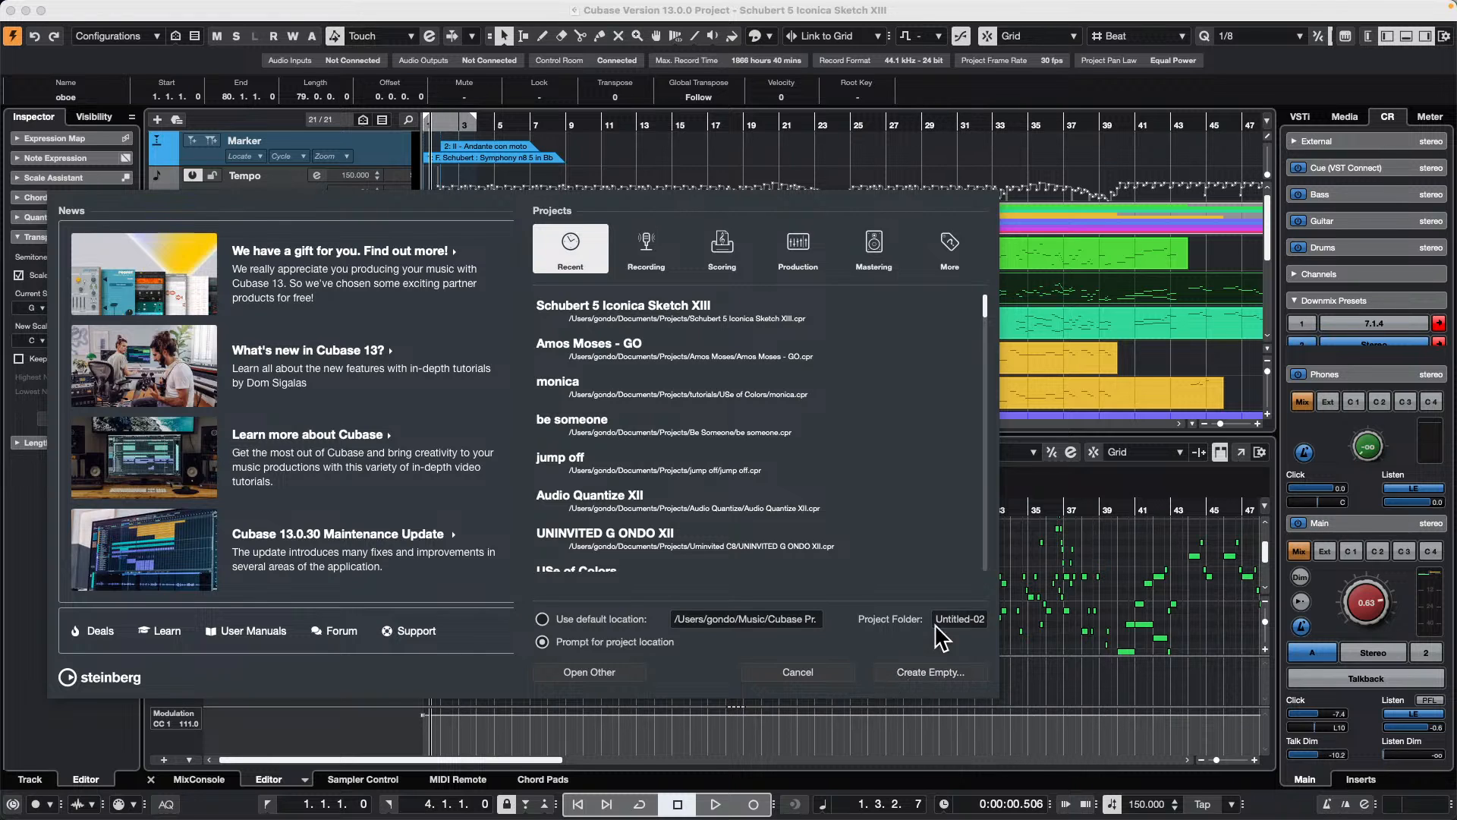
pyautogui.click(949, 671)
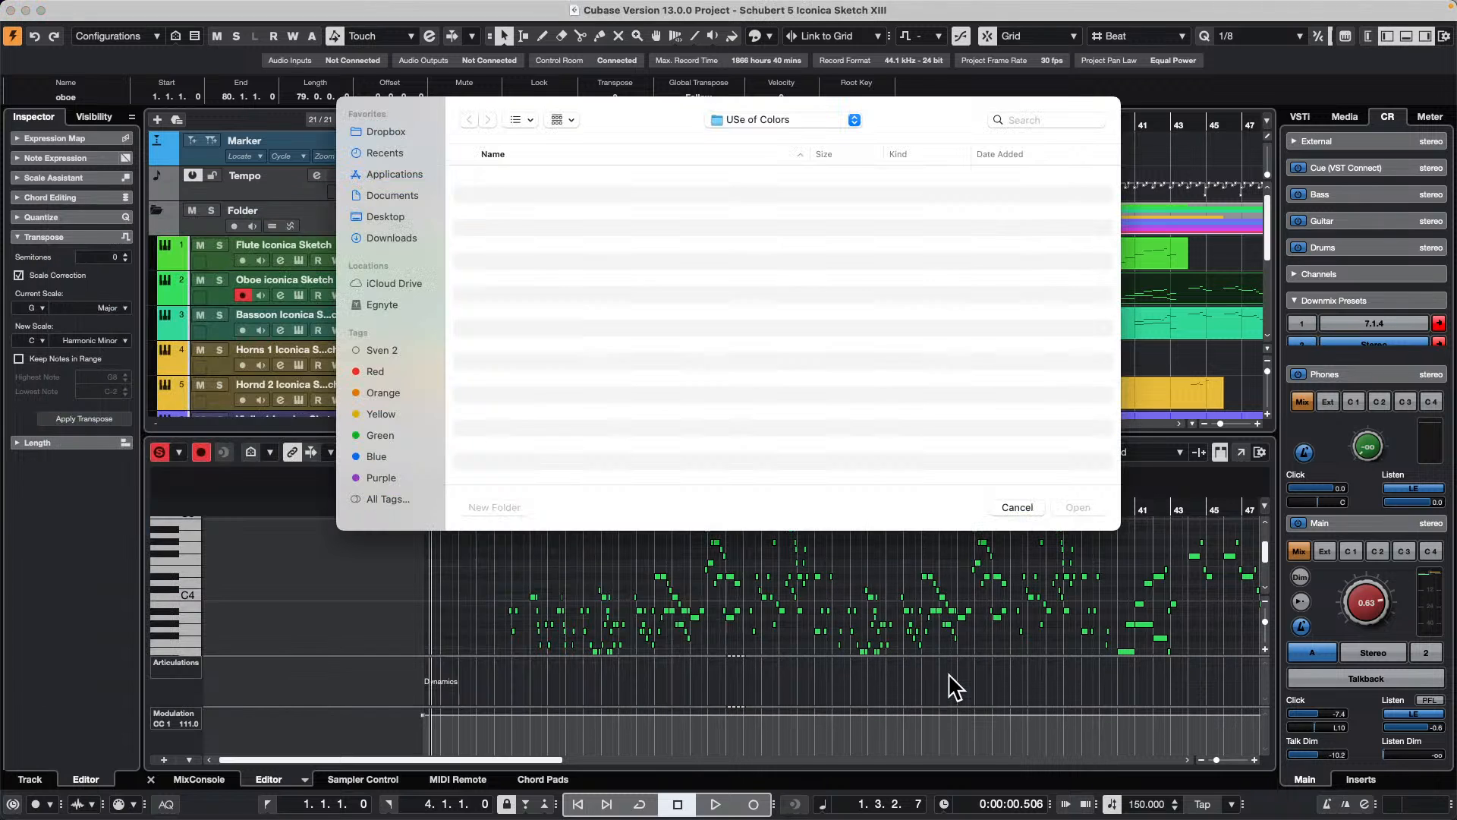
pyautogui.click(782, 119)
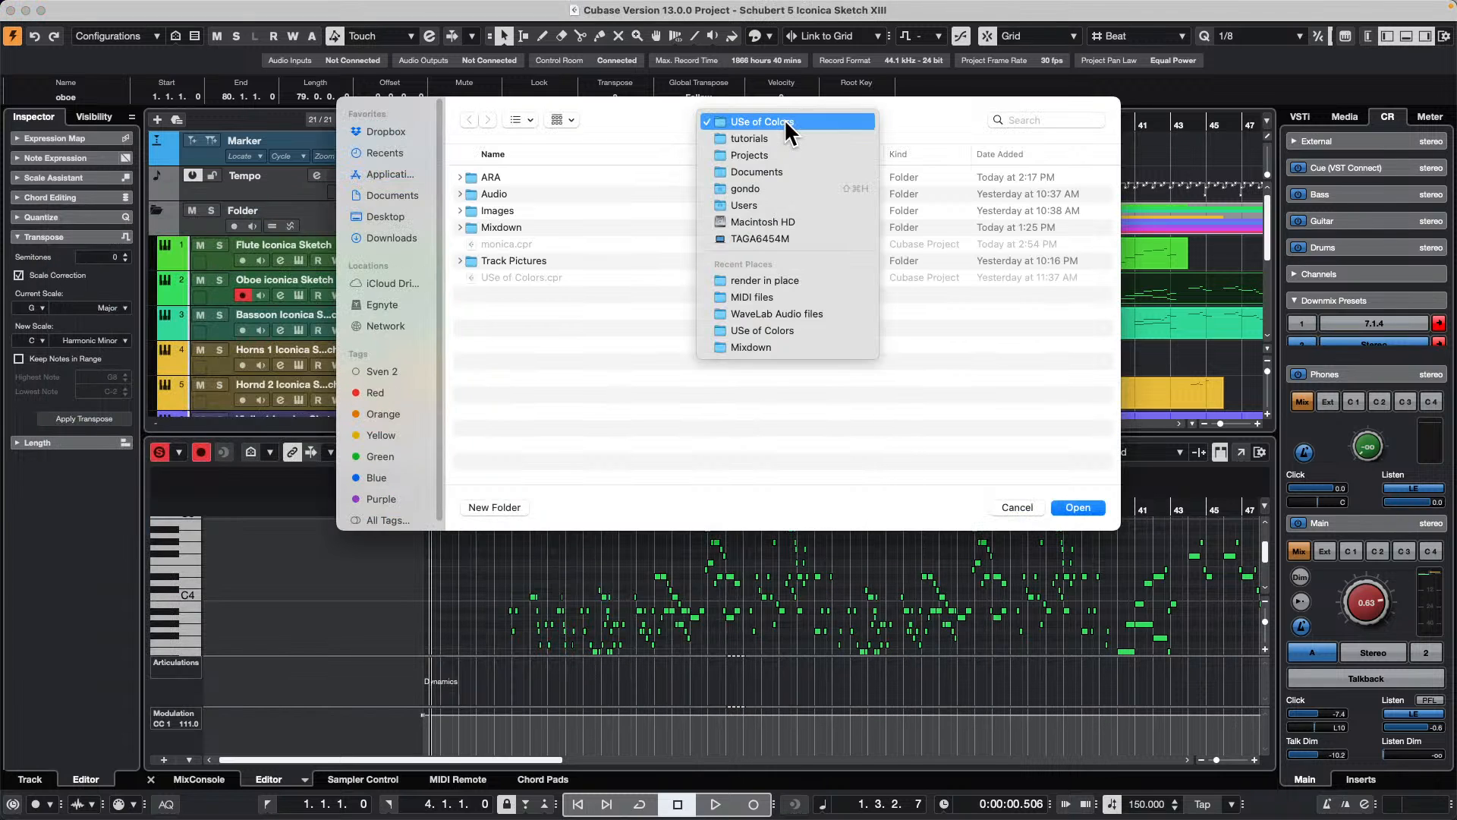
pyautogui.click(782, 150)
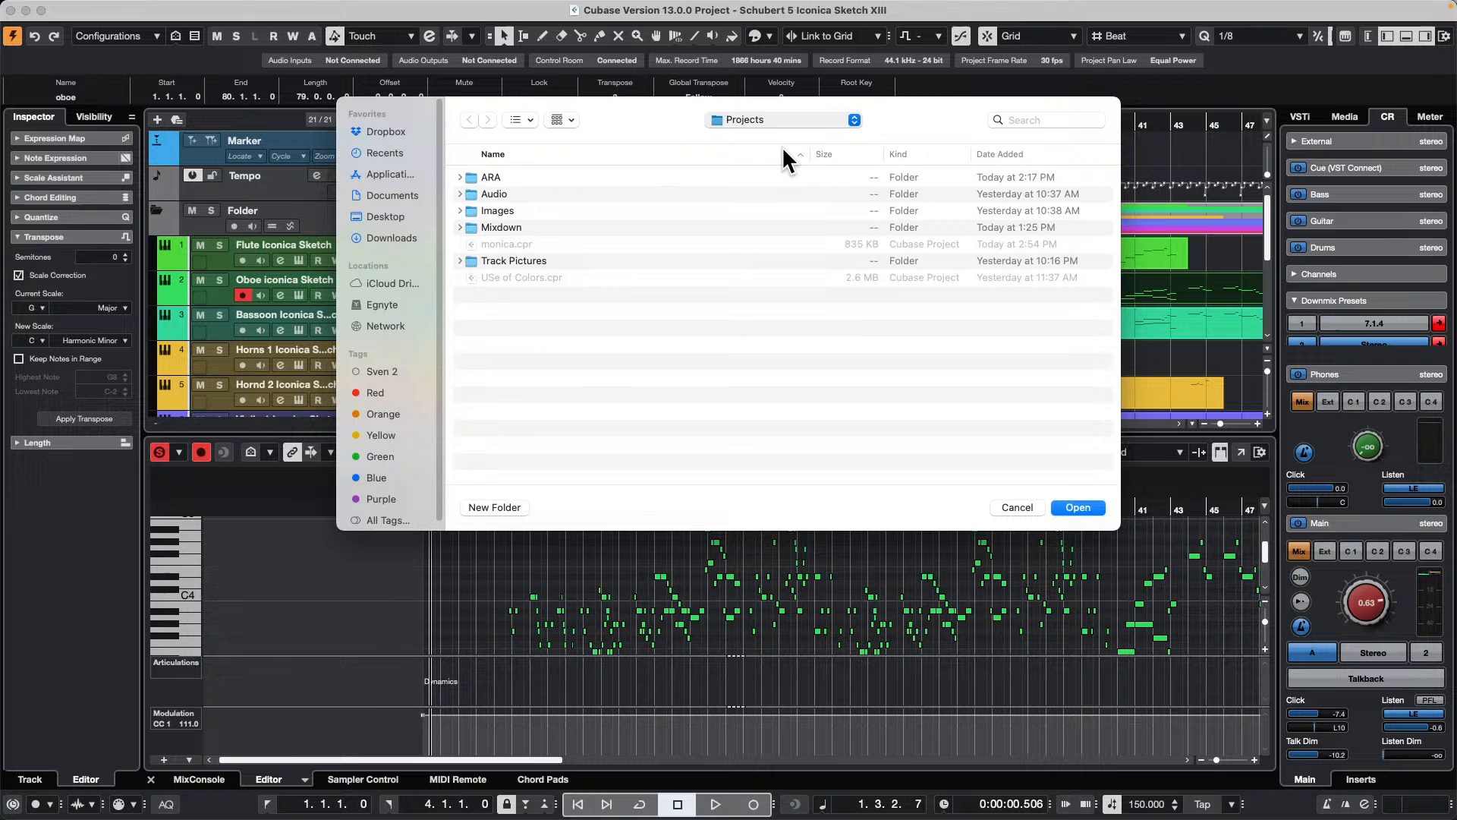
pyautogui.scroll(-15, 583, 343)
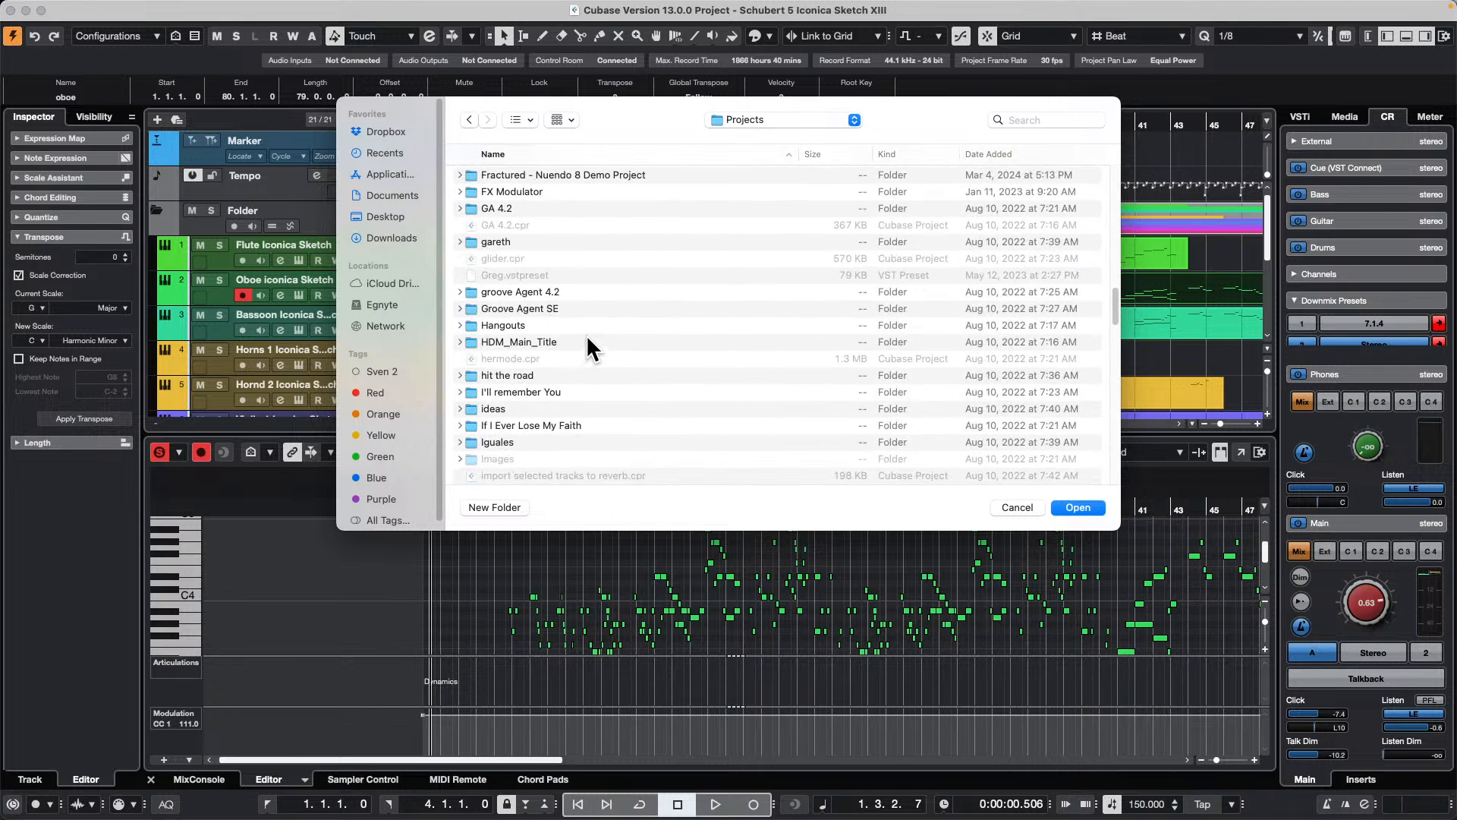
pyautogui.doubleClick(515, 324)
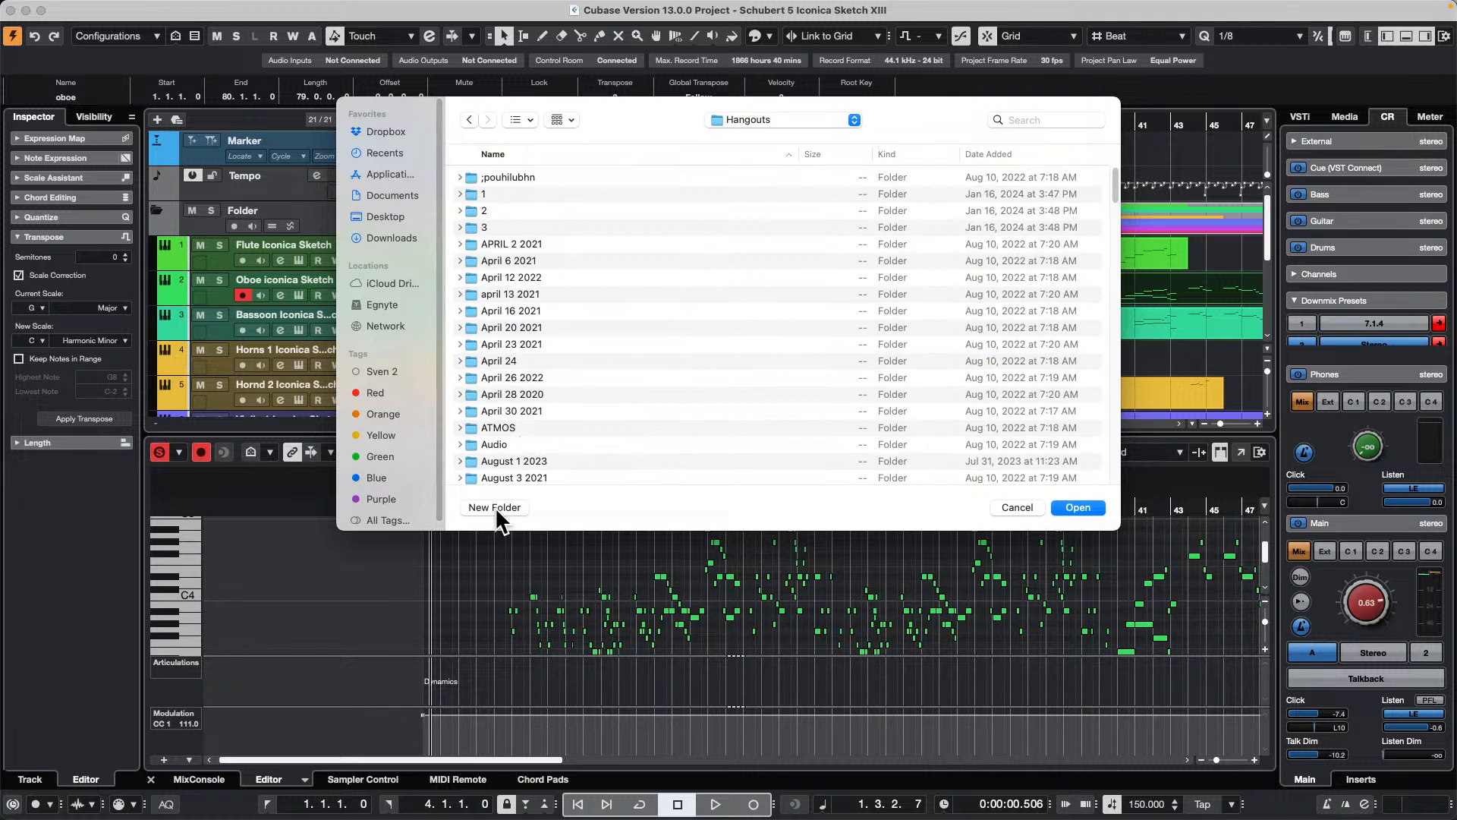
# Step: Create a folder named April 2 2024 inside Hangouts and create the empty project in it
pyautogui.click(495, 507)
pyautogui.write('A')
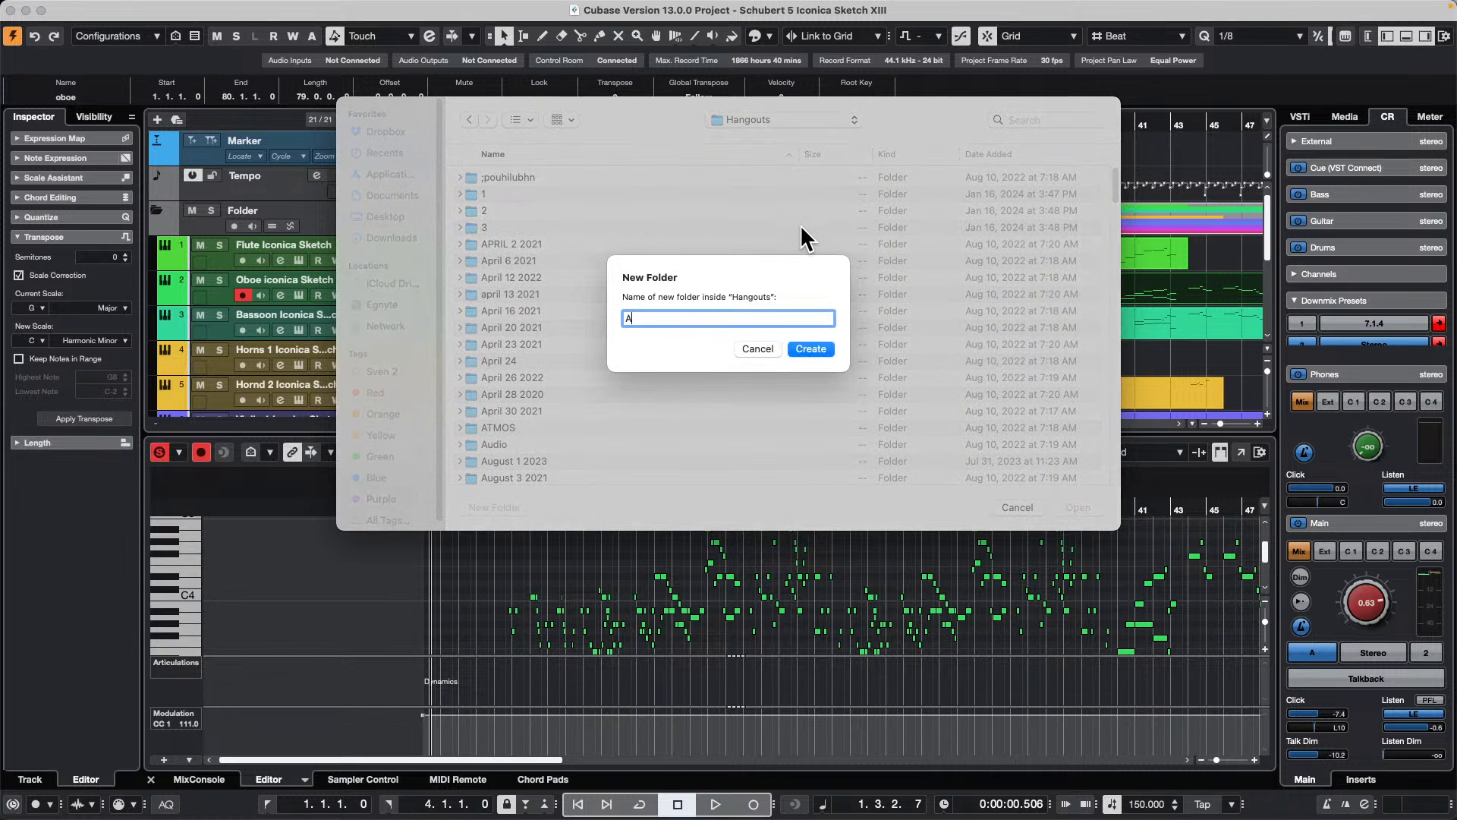
pyautogui.write('pril 2 2024')
pyautogui.press('Return')
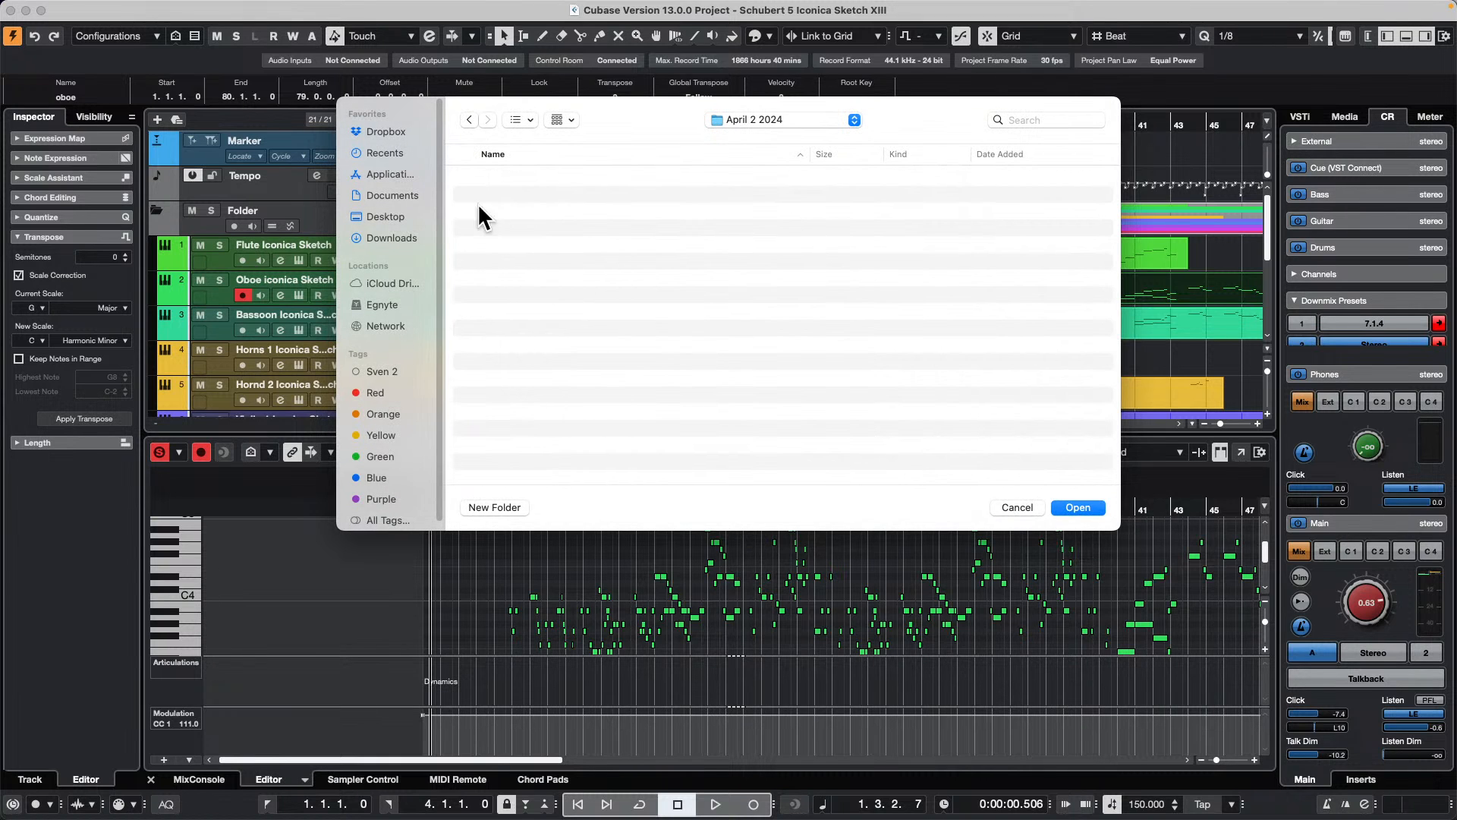
pyautogui.click(1093, 508)
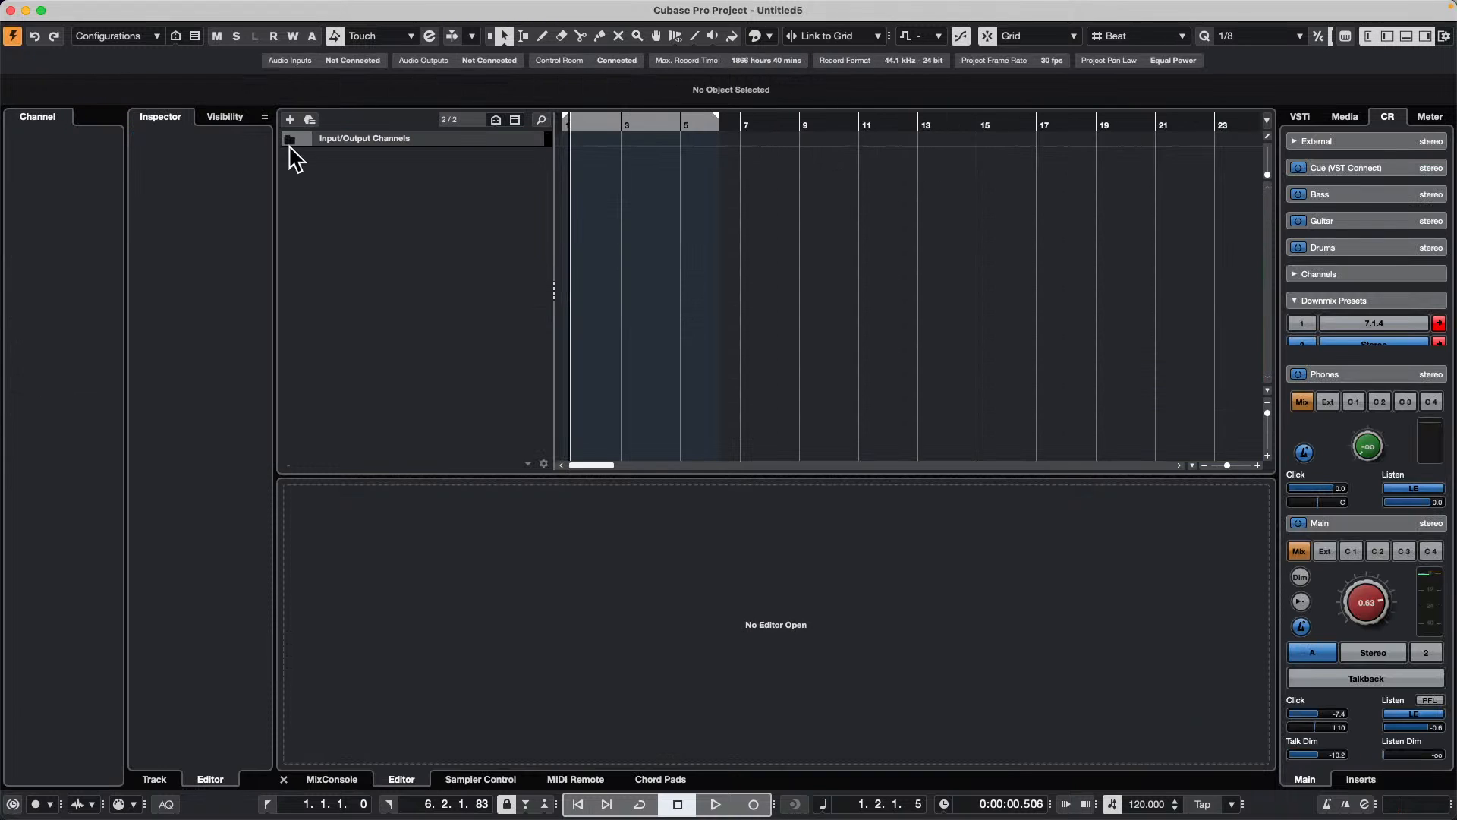
# Step: Add nine mono audio tracks with stereo output, leaving the track name blank
pyautogui.rightClick(331, 164)
pyautogui.click(407, 170)
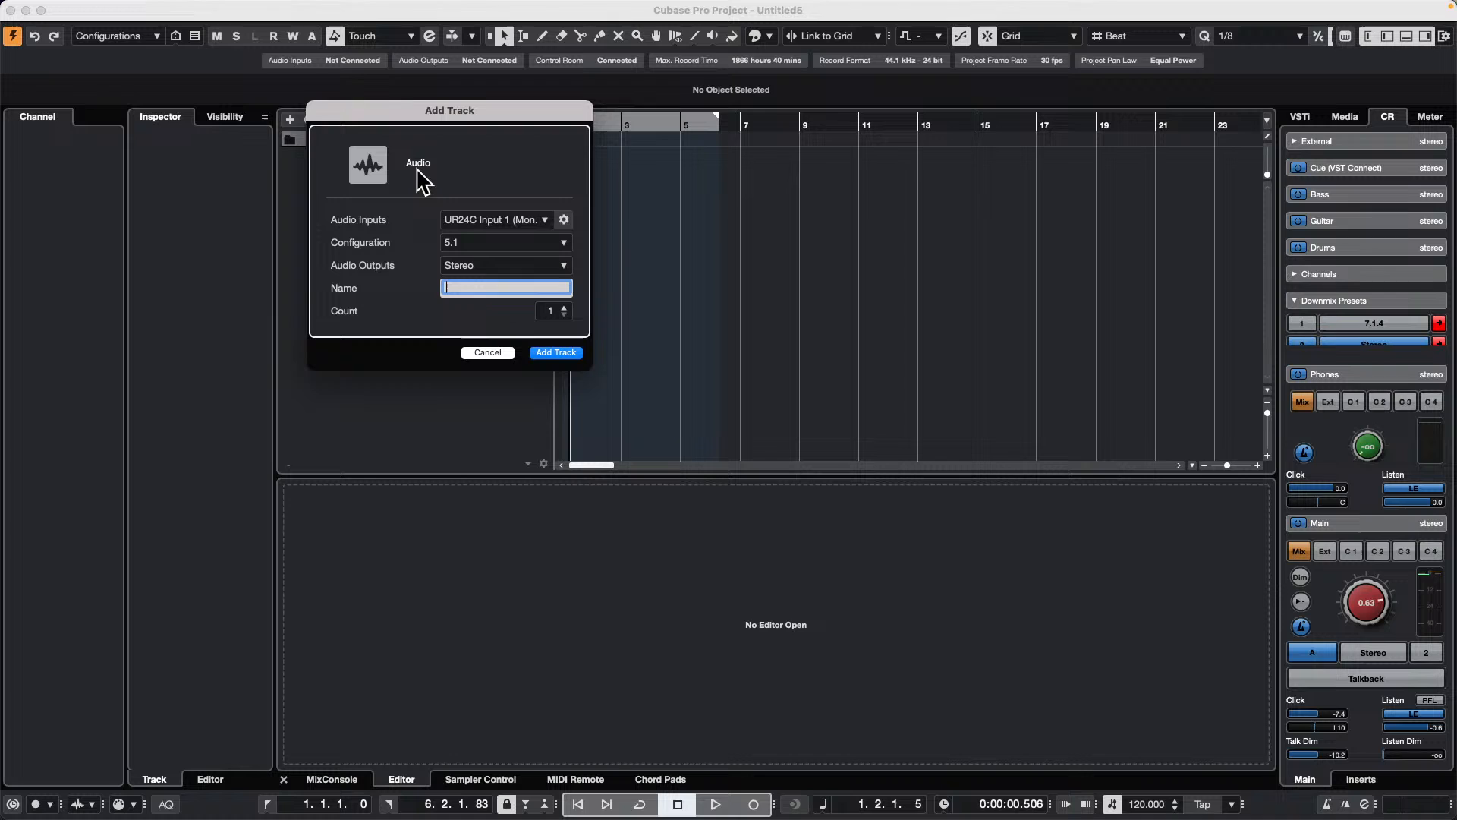
pyautogui.click(490, 242)
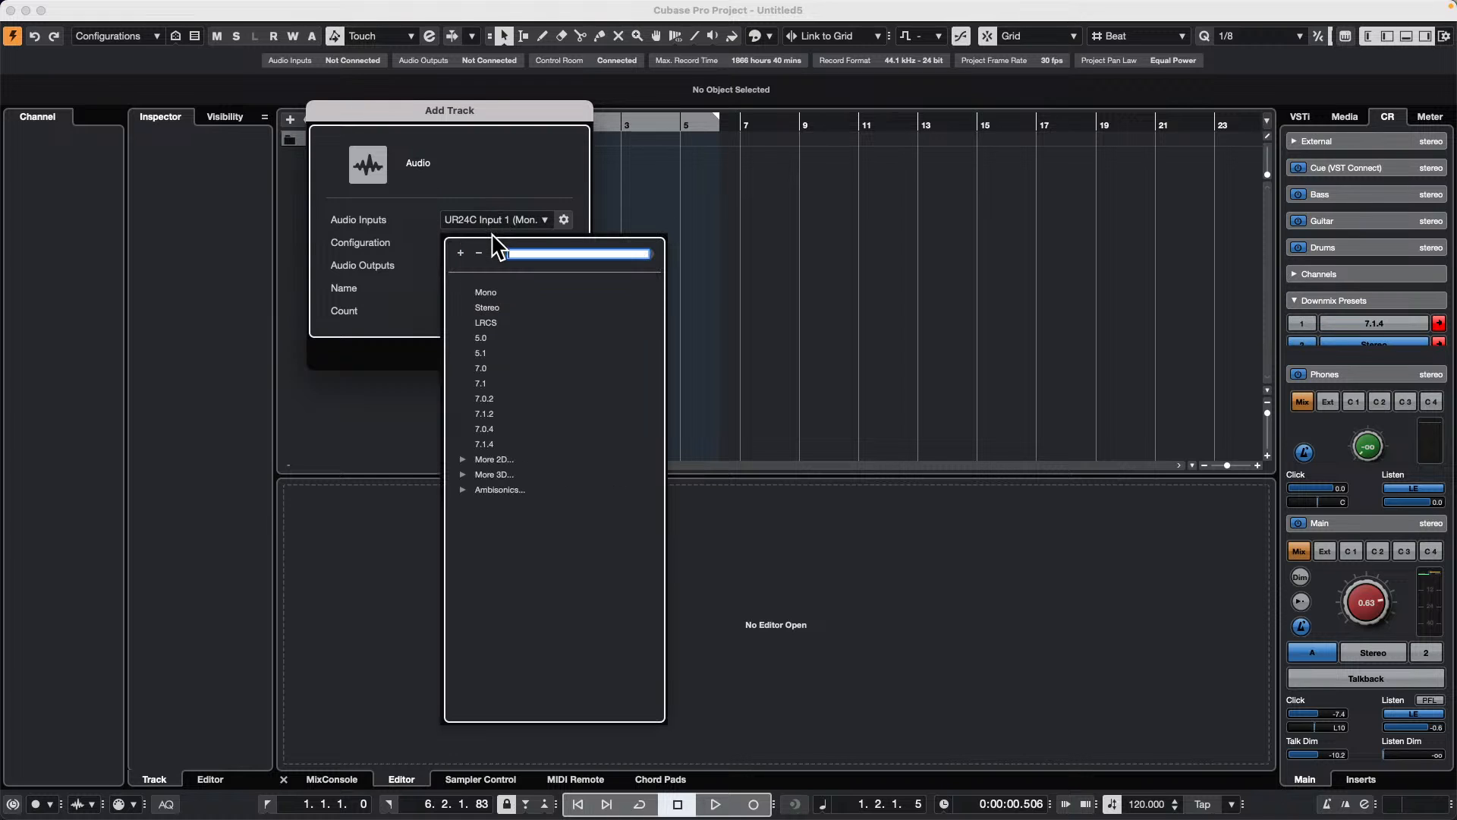
pyautogui.click(499, 291)
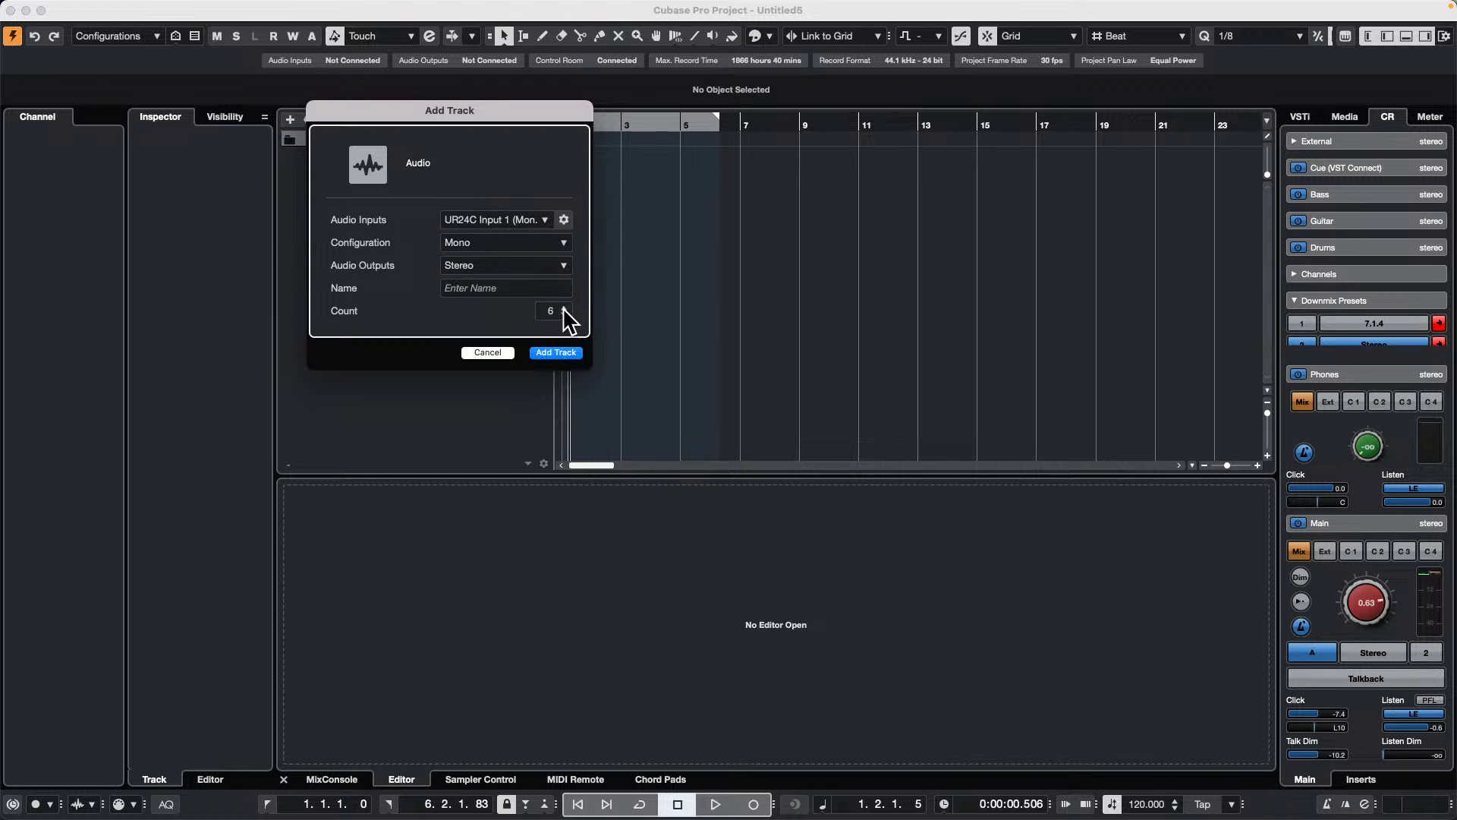
pyautogui.click(563, 307)
pyautogui.click(564, 307)
pyautogui.click(563, 307)
pyautogui.click(556, 353)
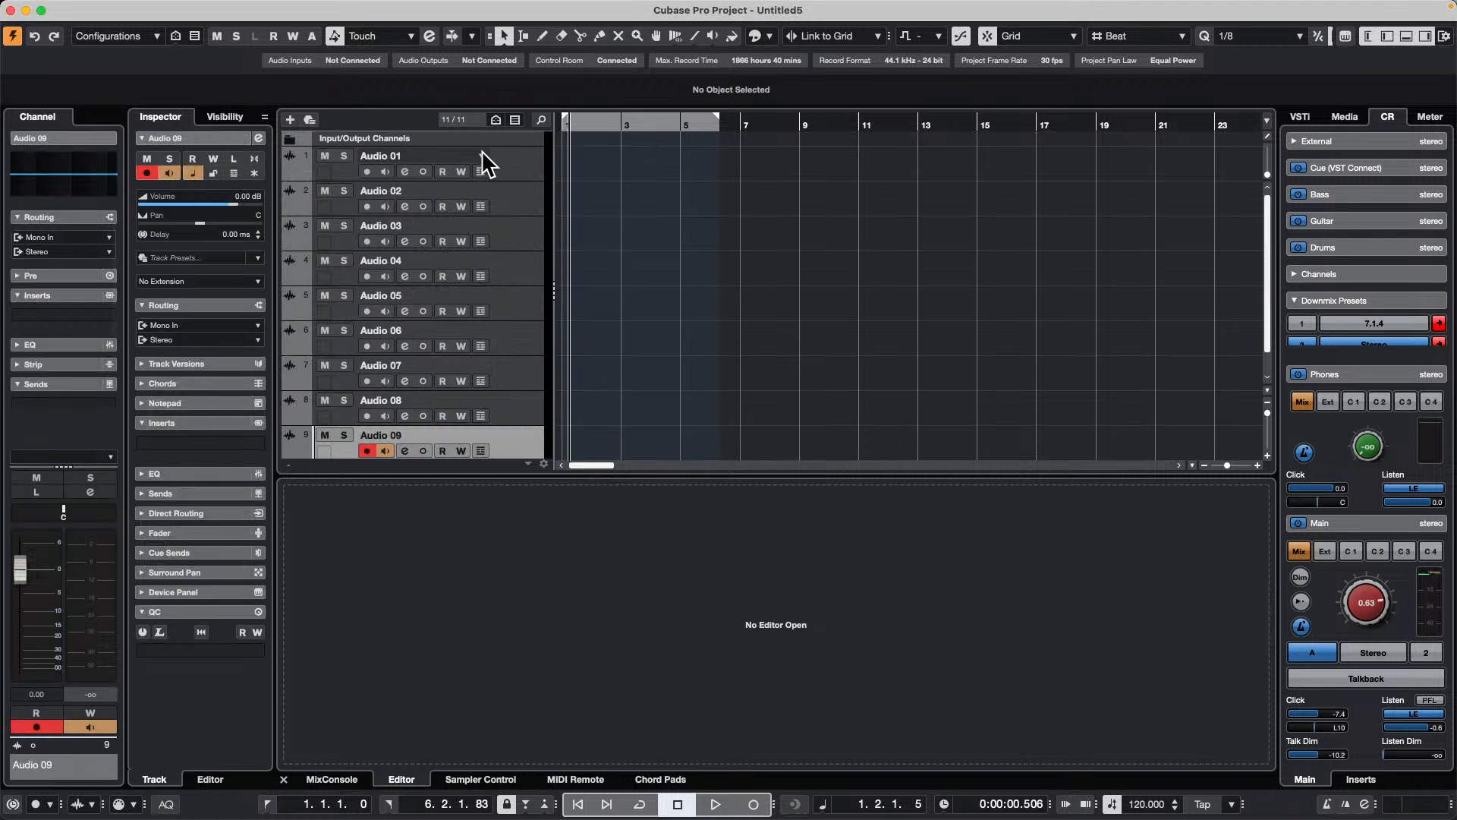
# Step: Select and record-enable all nine audio tracks and record a short take on them simultaneously
pyautogui.keyDown('shift'); pyautogui.click(515, 156); pyautogui.keyUp('shift')
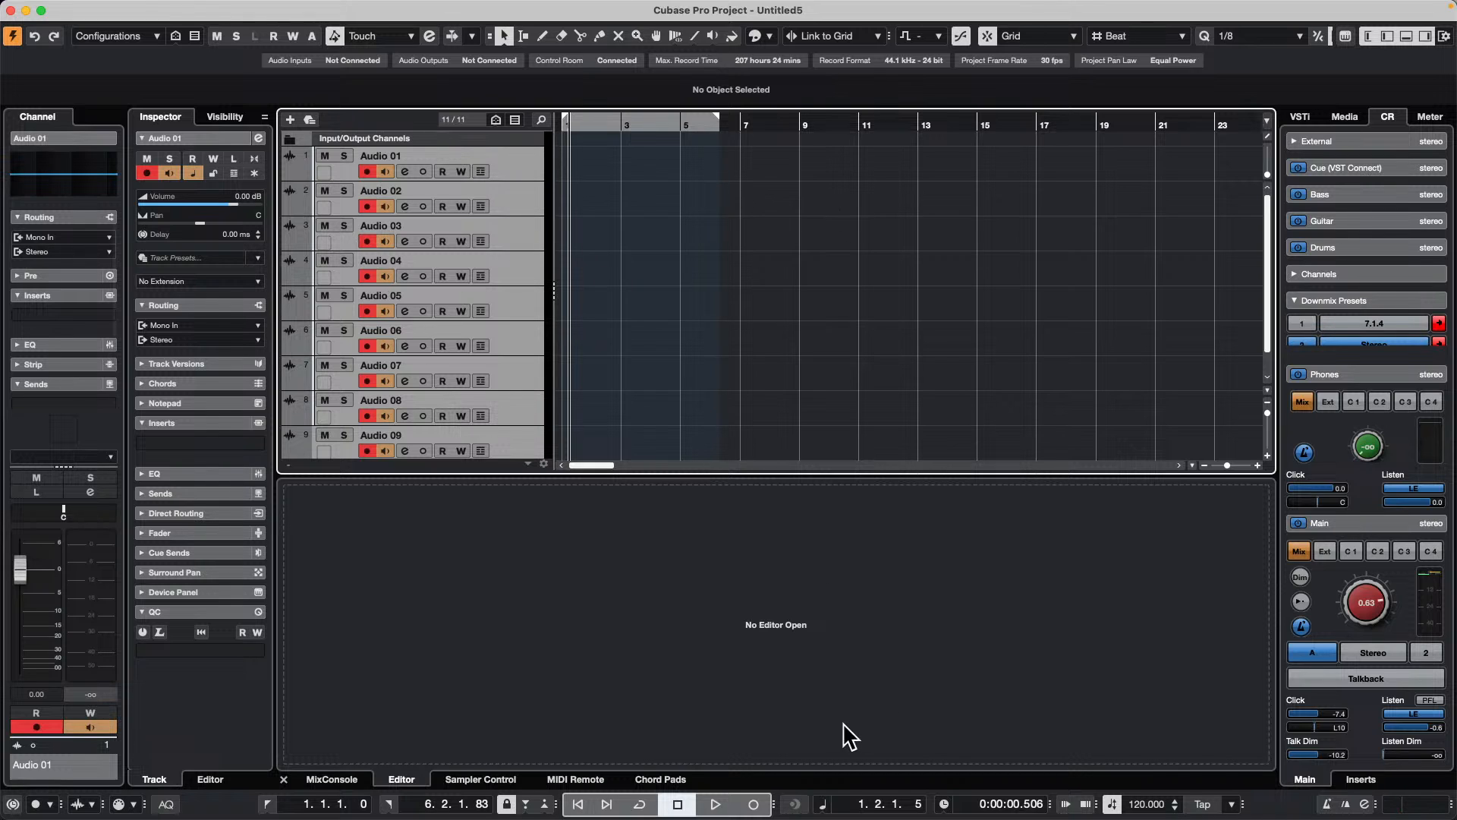
pyautogui.click(755, 805)
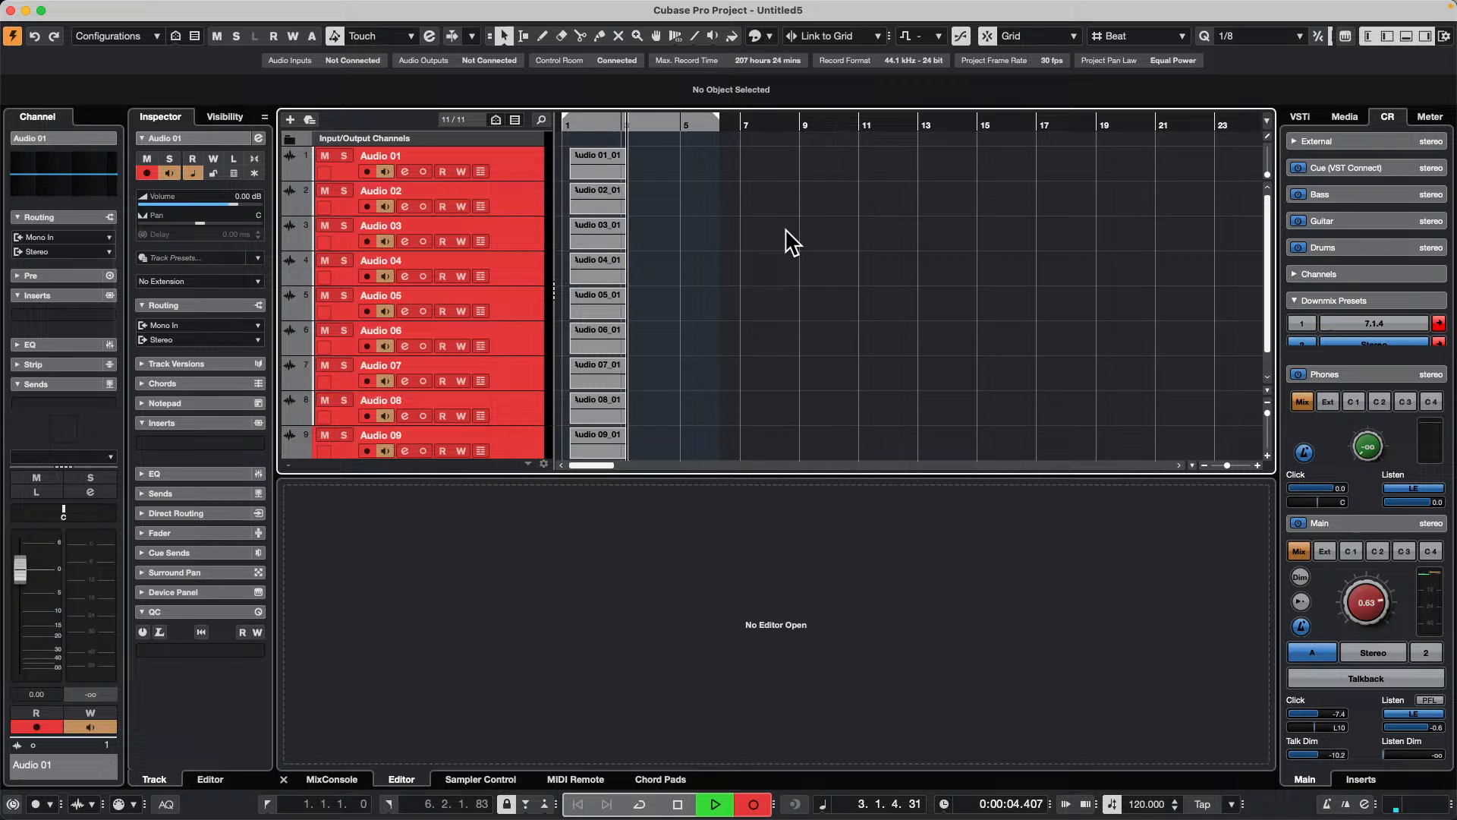
pyautogui.press('space')
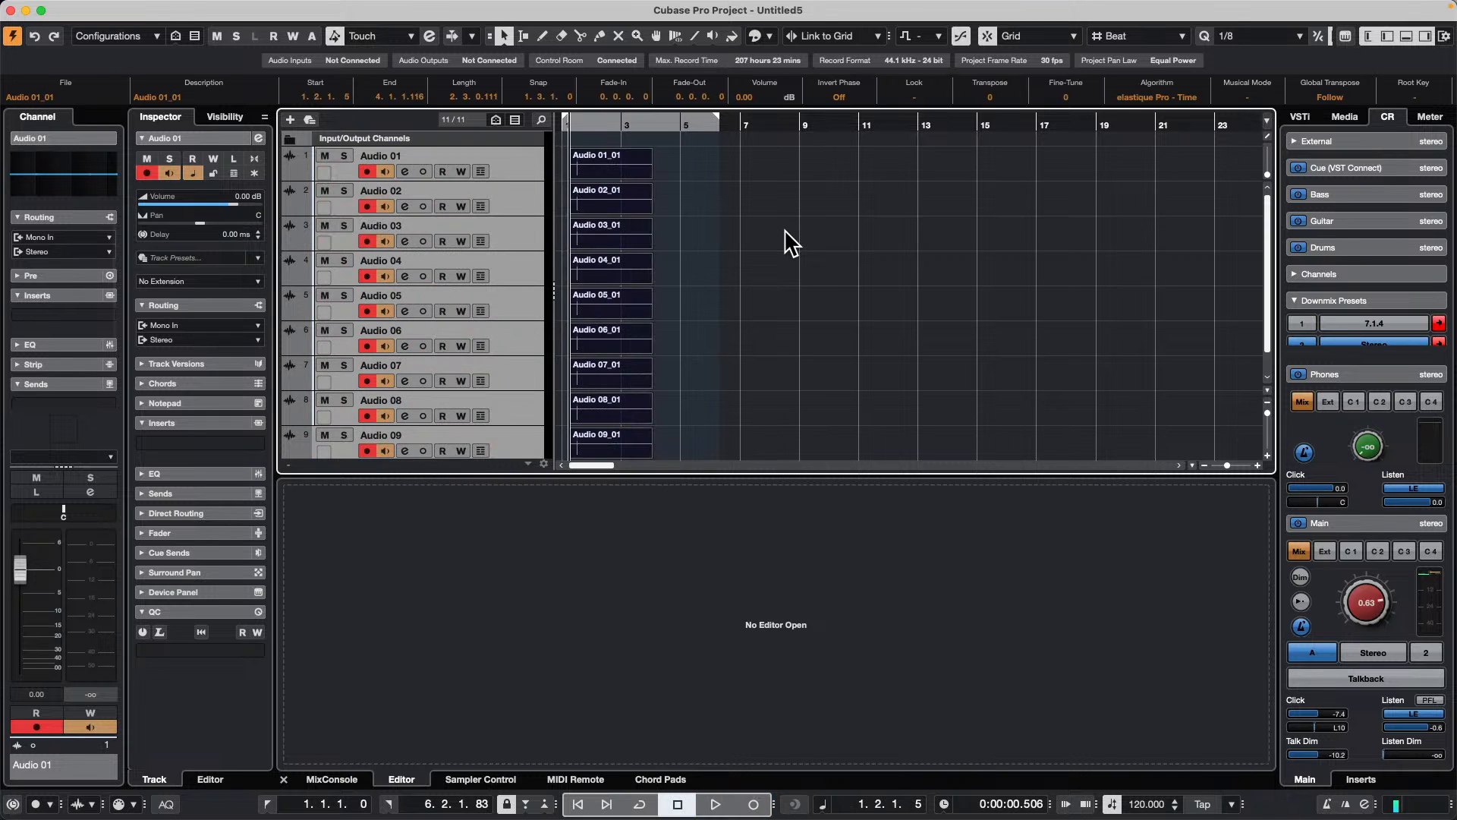
pyautogui.click(644, 162)
# Step: Switch to Finder and open the Hangouts folder inside the Projects folder in Documents
pyautogui.moveTo(304, 801)
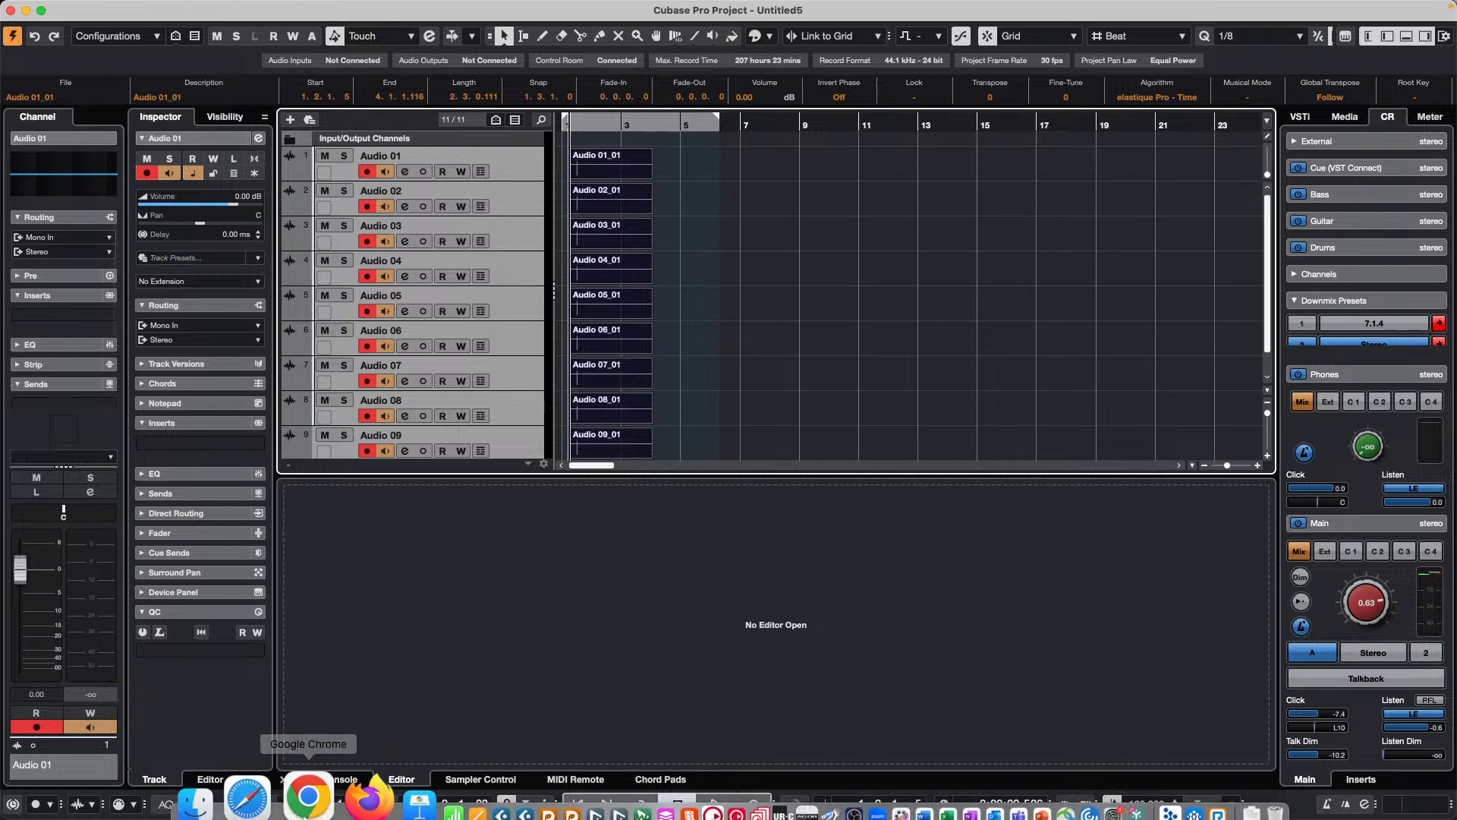
pyautogui.click(265, 785)
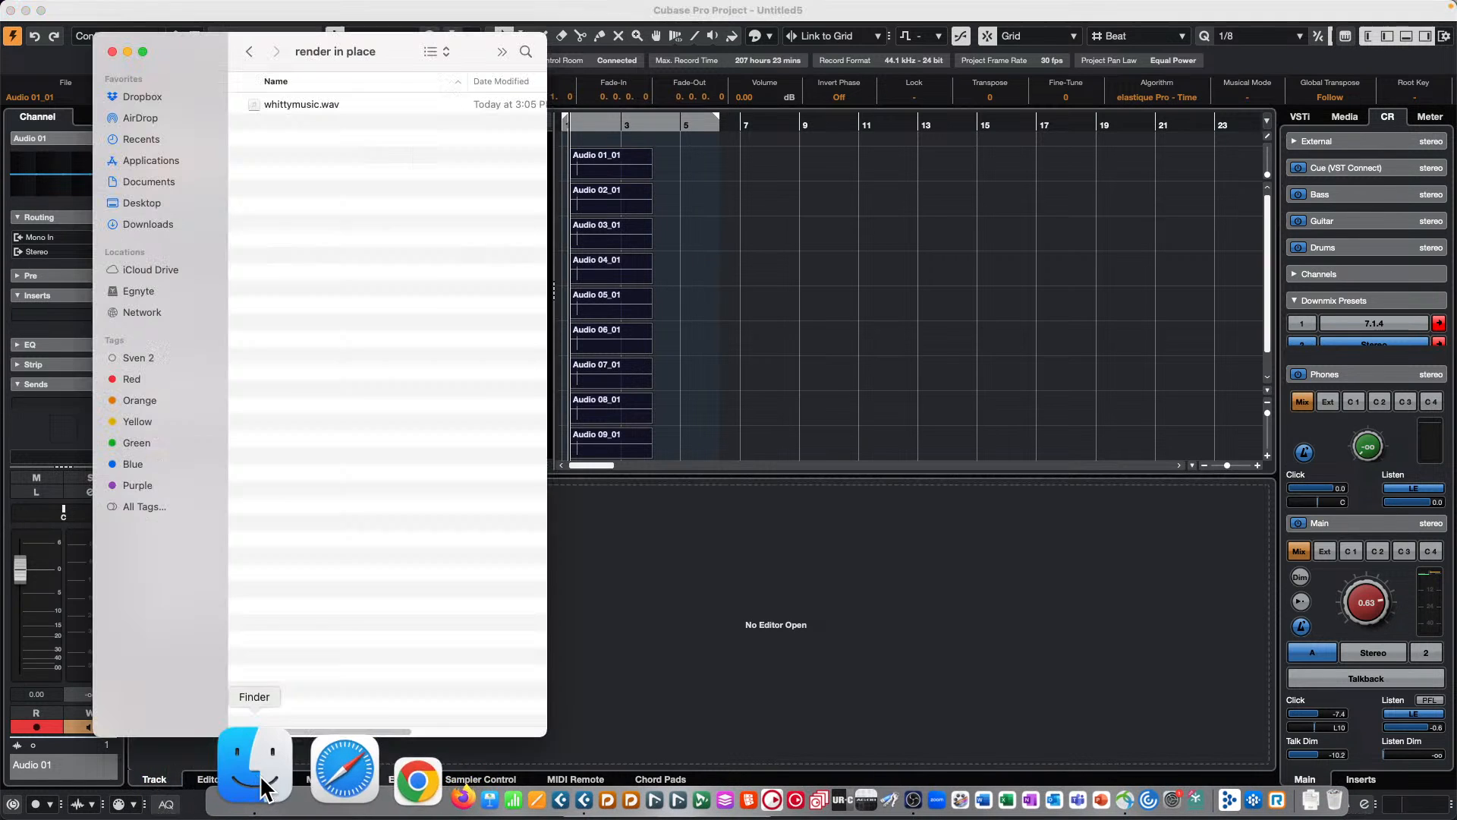
pyautogui.click(152, 176)
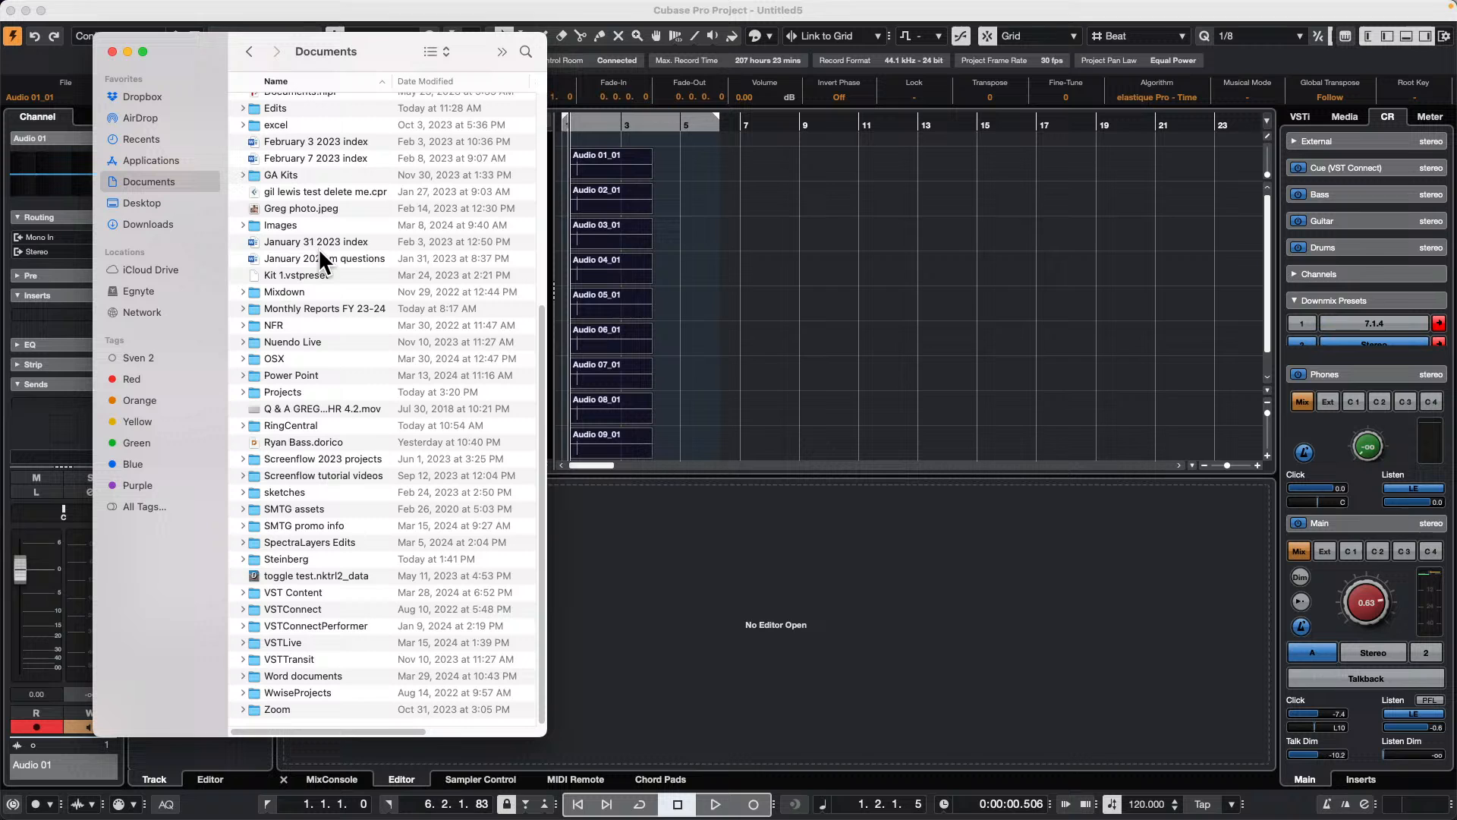
pyautogui.doubleClick(290, 386)
pyautogui.scroll(-10, 289, 383)
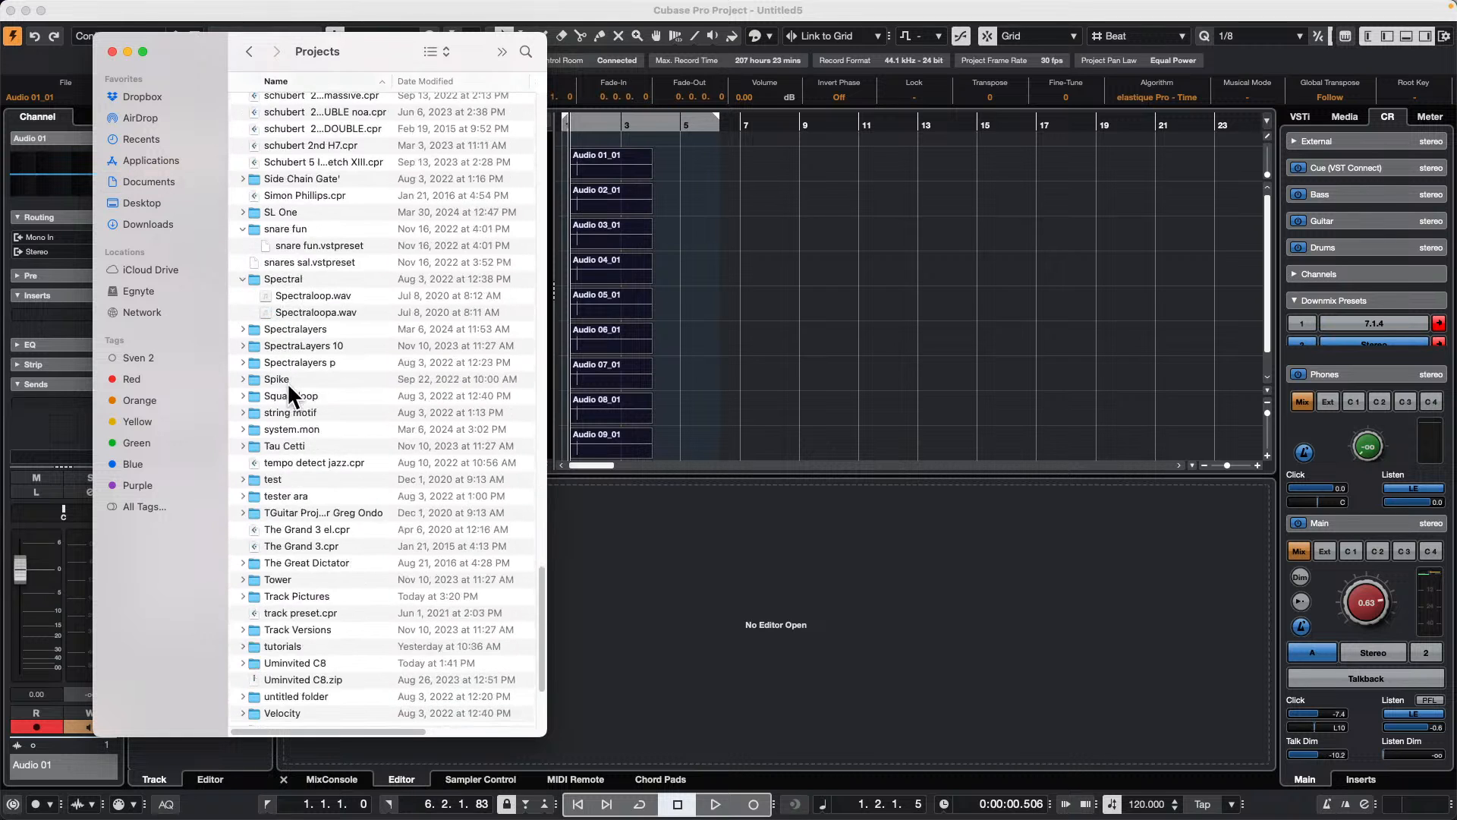
pyautogui.scroll(5, 285, 374)
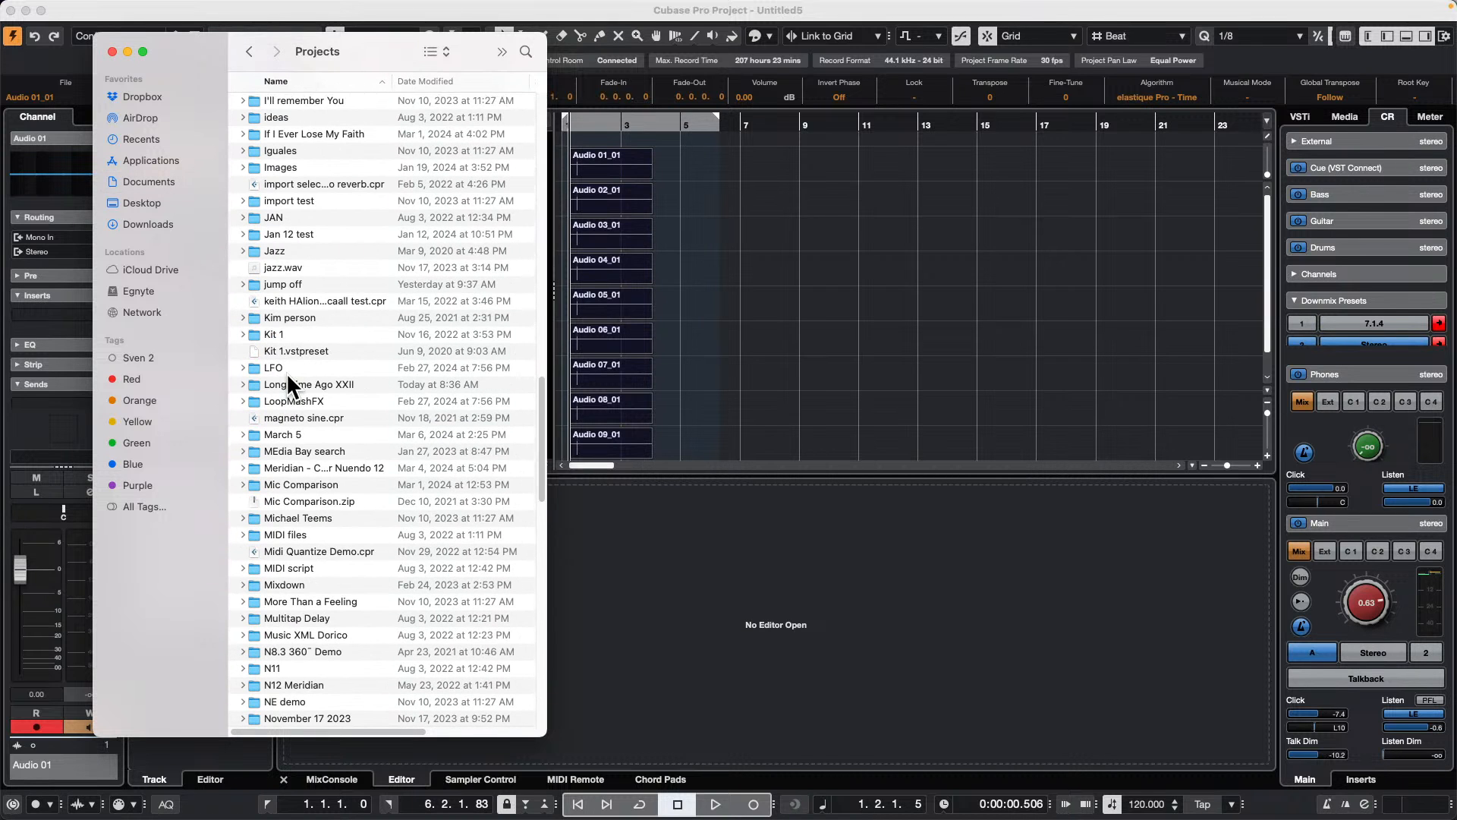
pyautogui.scroll(2, 300, 171)
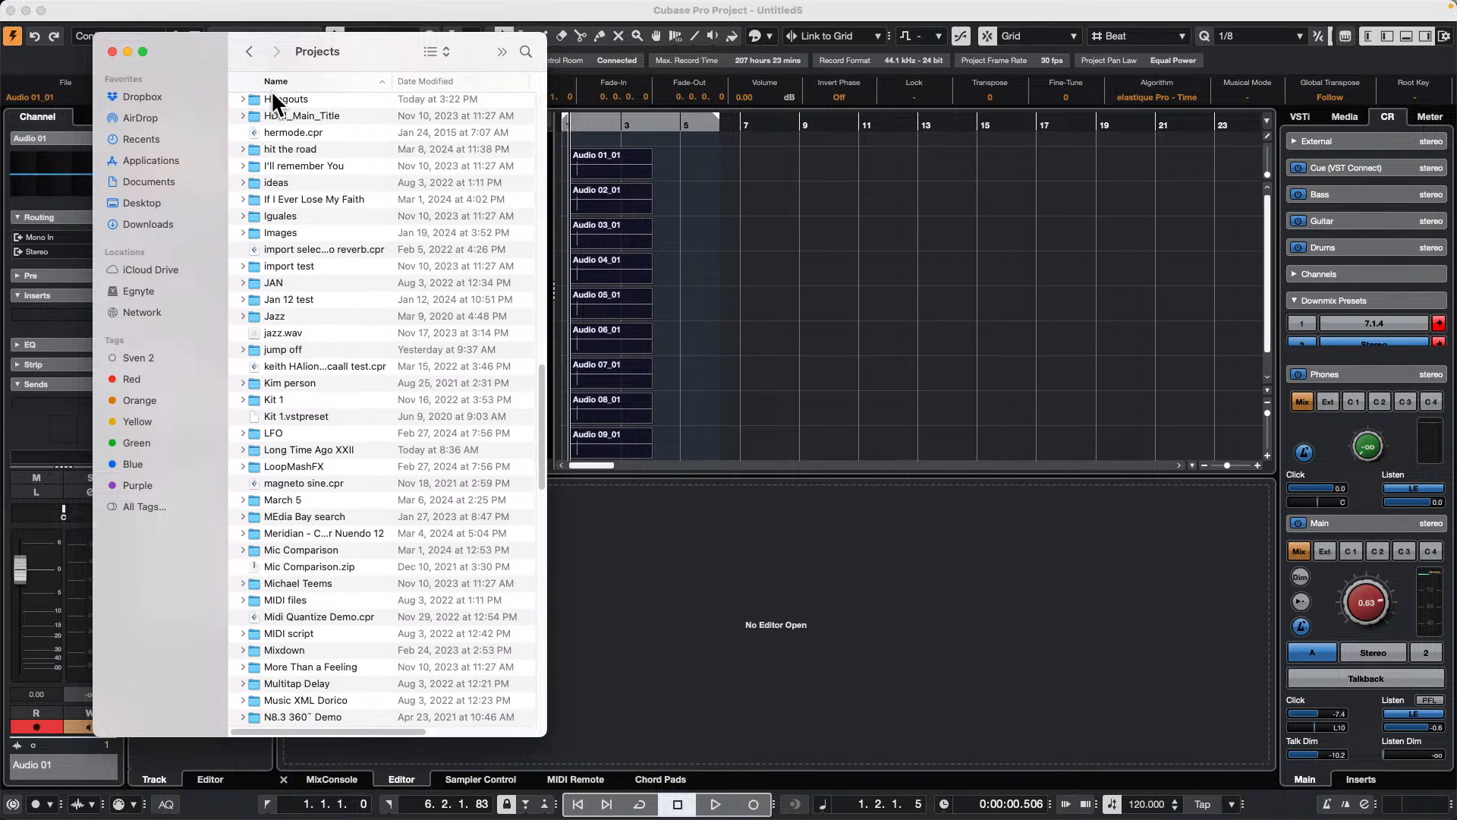
pyautogui.click(273, 99)
pyautogui.doubleClick(290, 94)
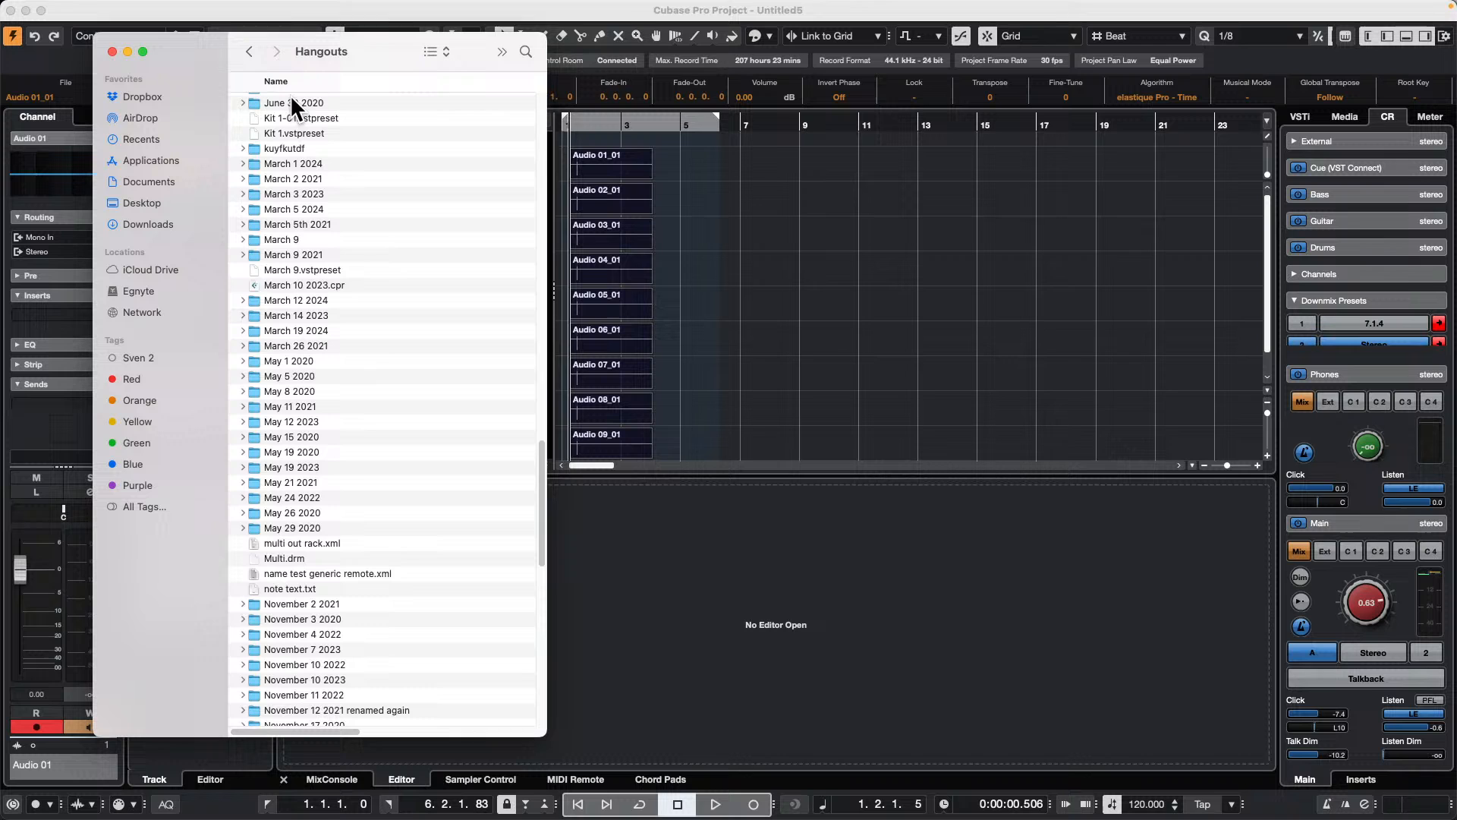
# Step: Open the Audio folder inside April 2 2024 to view the recordings, and move the window clear of the track list
pyautogui.scroll(5, 276, 252)
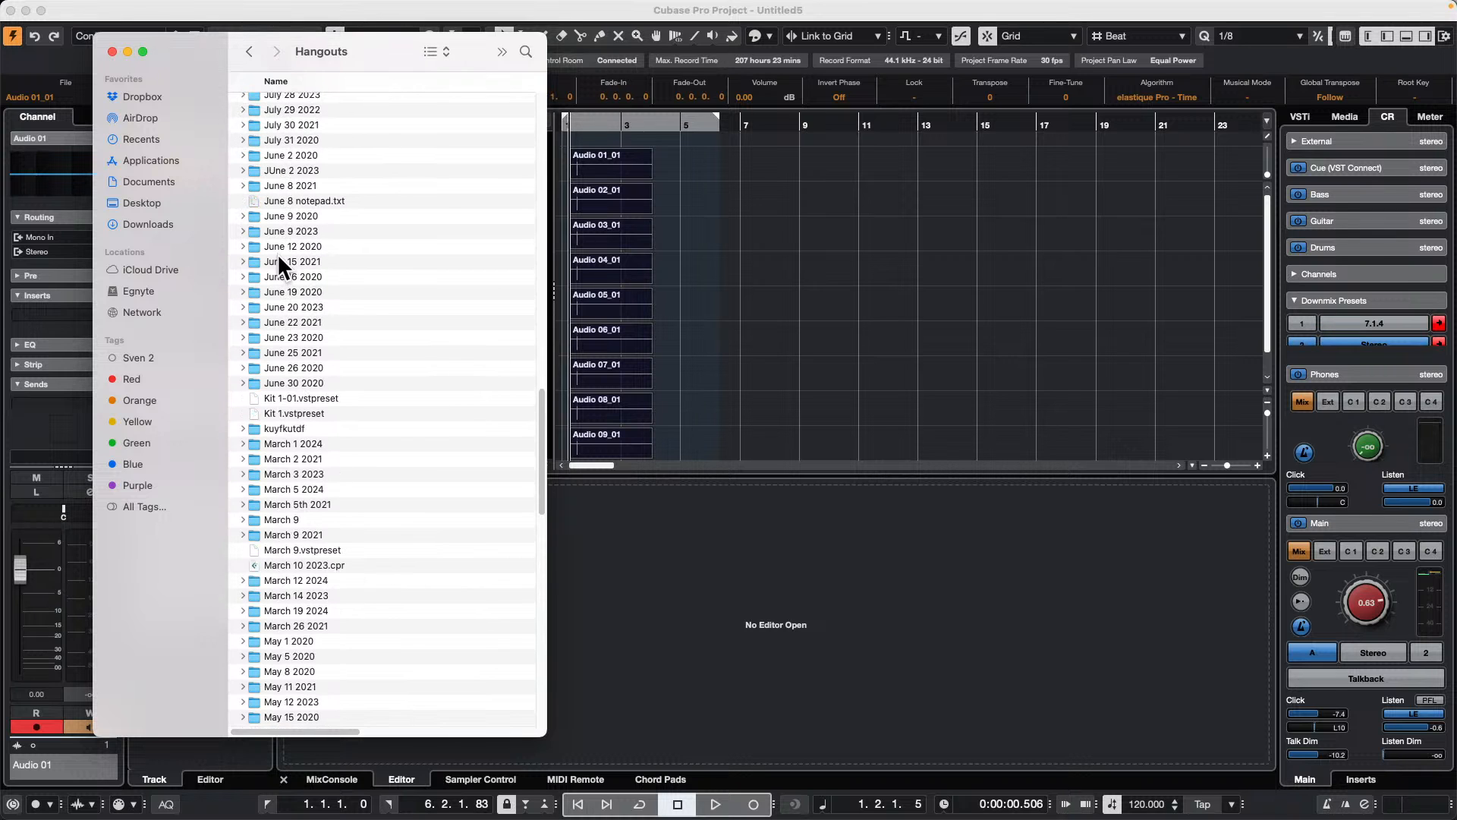
pyautogui.scroll(10, 276, 253)
pyautogui.scroll(5, 276, 245)
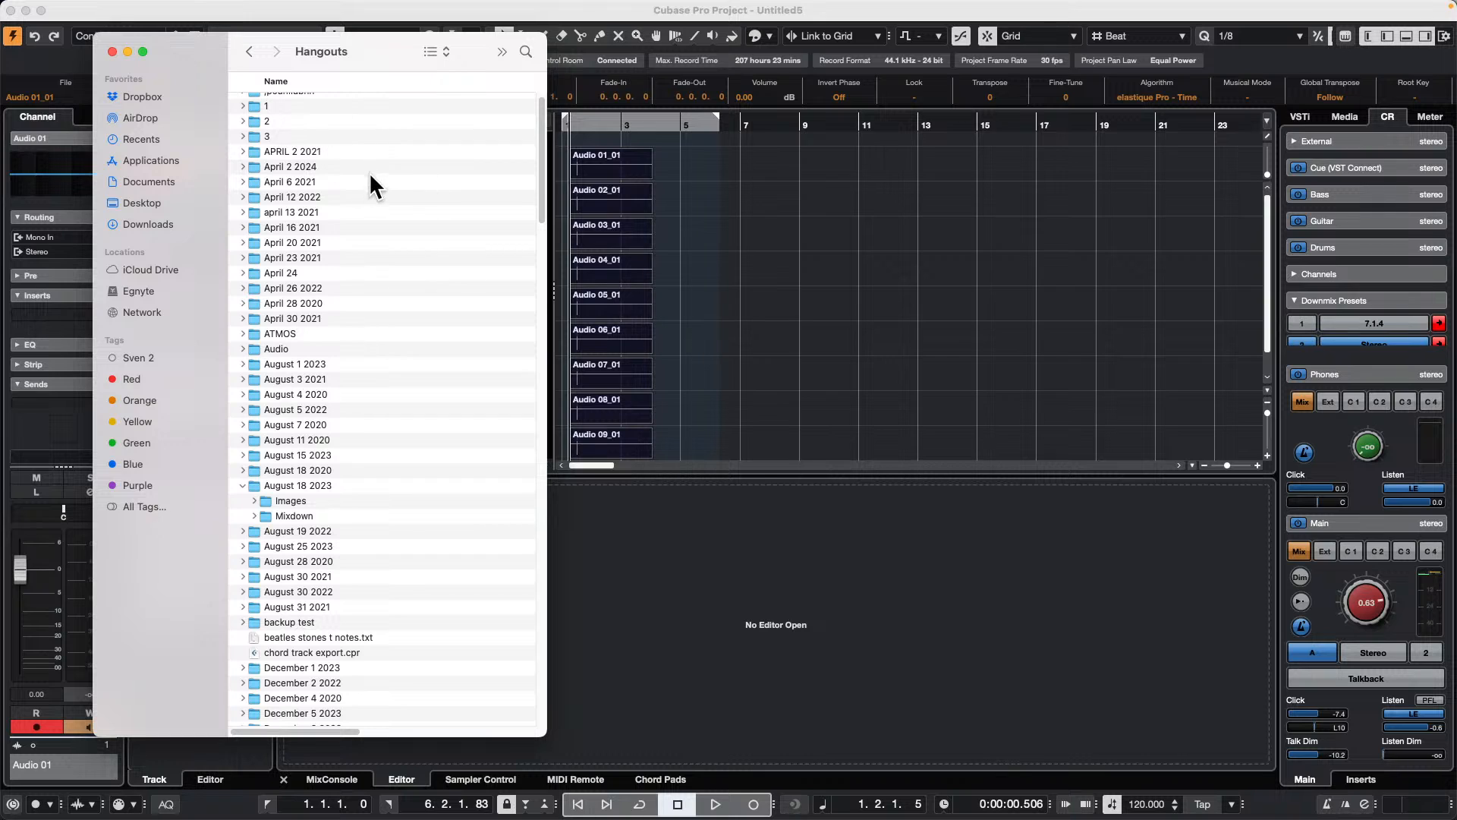
pyautogui.doubleClick(295, 166)
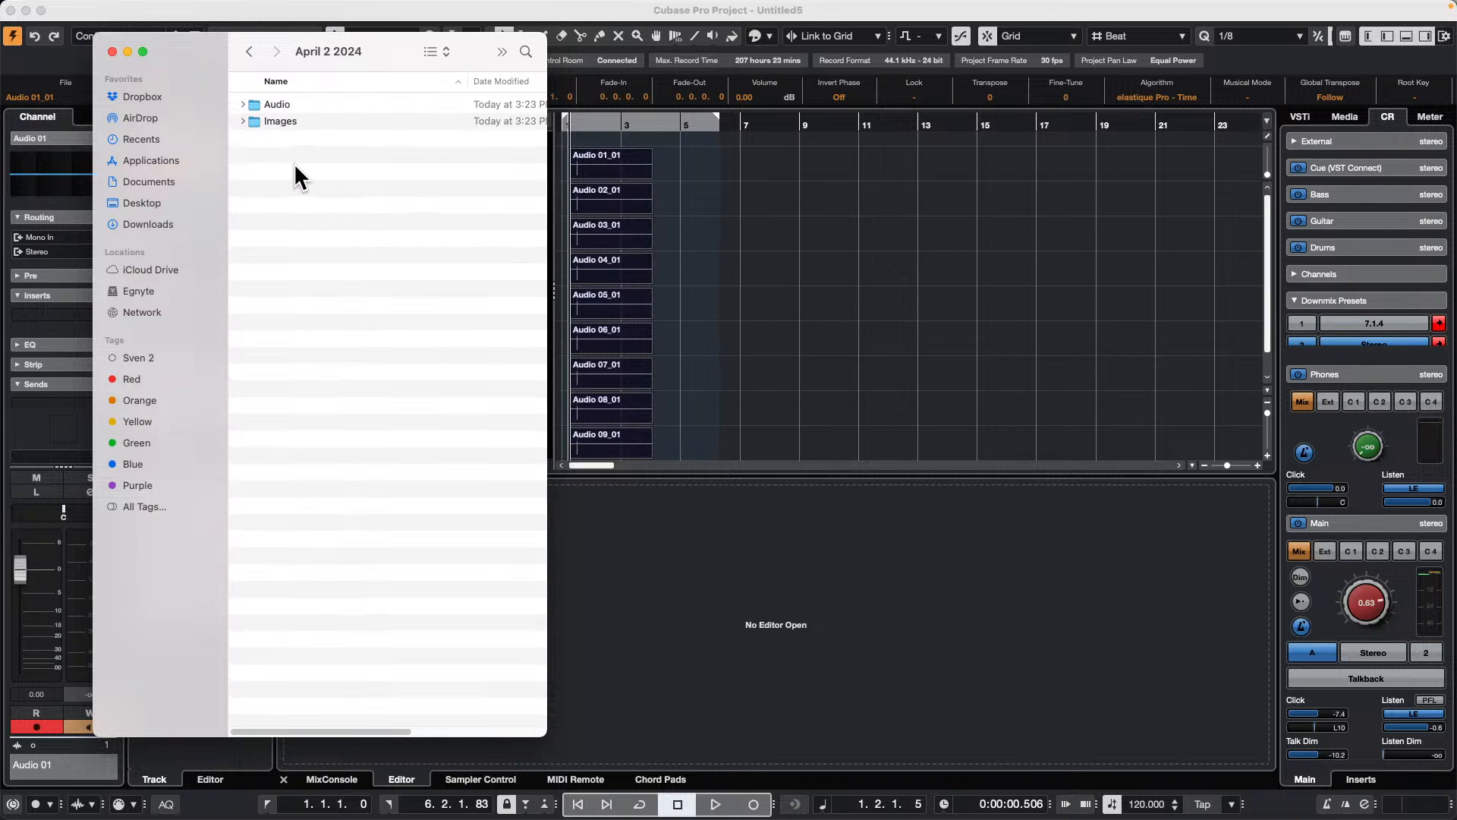
pyautogui.doubleClick(262, 104)
pyautogui.moveTo(365, 47); pyautogui.dragTo(1039, 69)
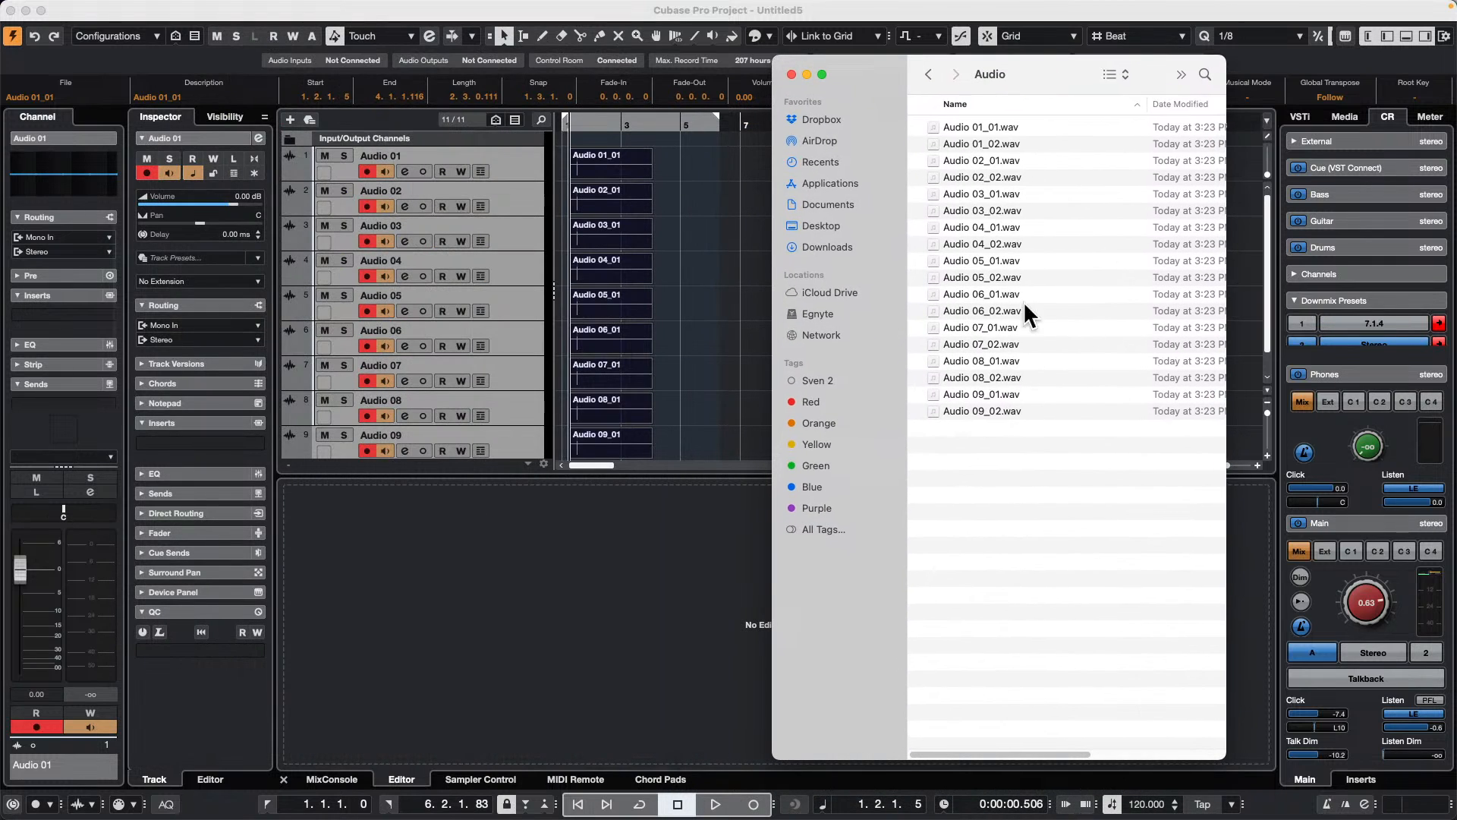
# Step: Switch back to Cubase and add one mono audio track named April 2 2024 below the existing tracks
pyautogui.scroll(-1, 456, 381)
pyautogui.click(462, 451)
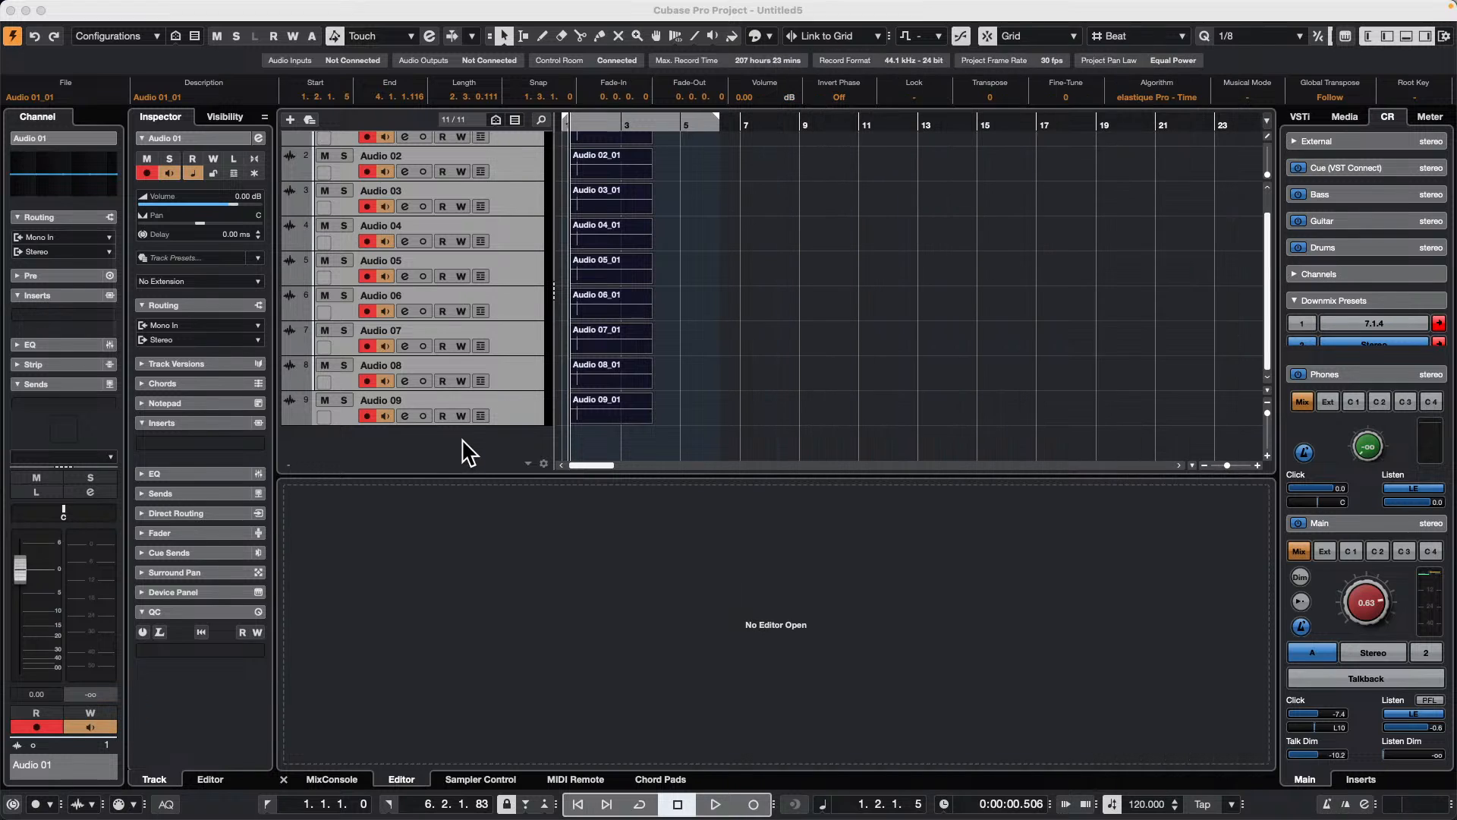
pyautogui.rightClick(462, 440)
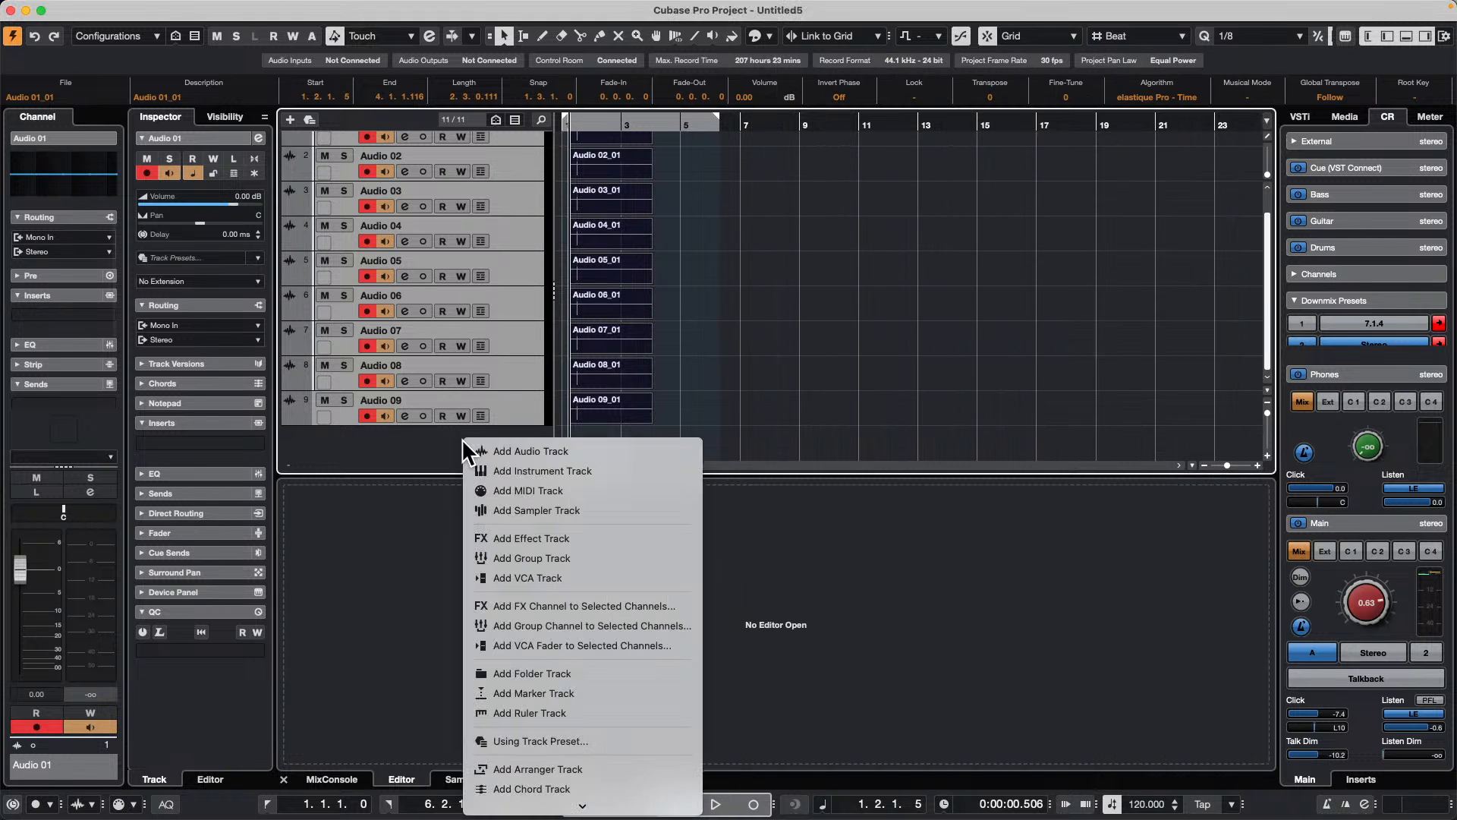
pyautogui.click(586, 452)
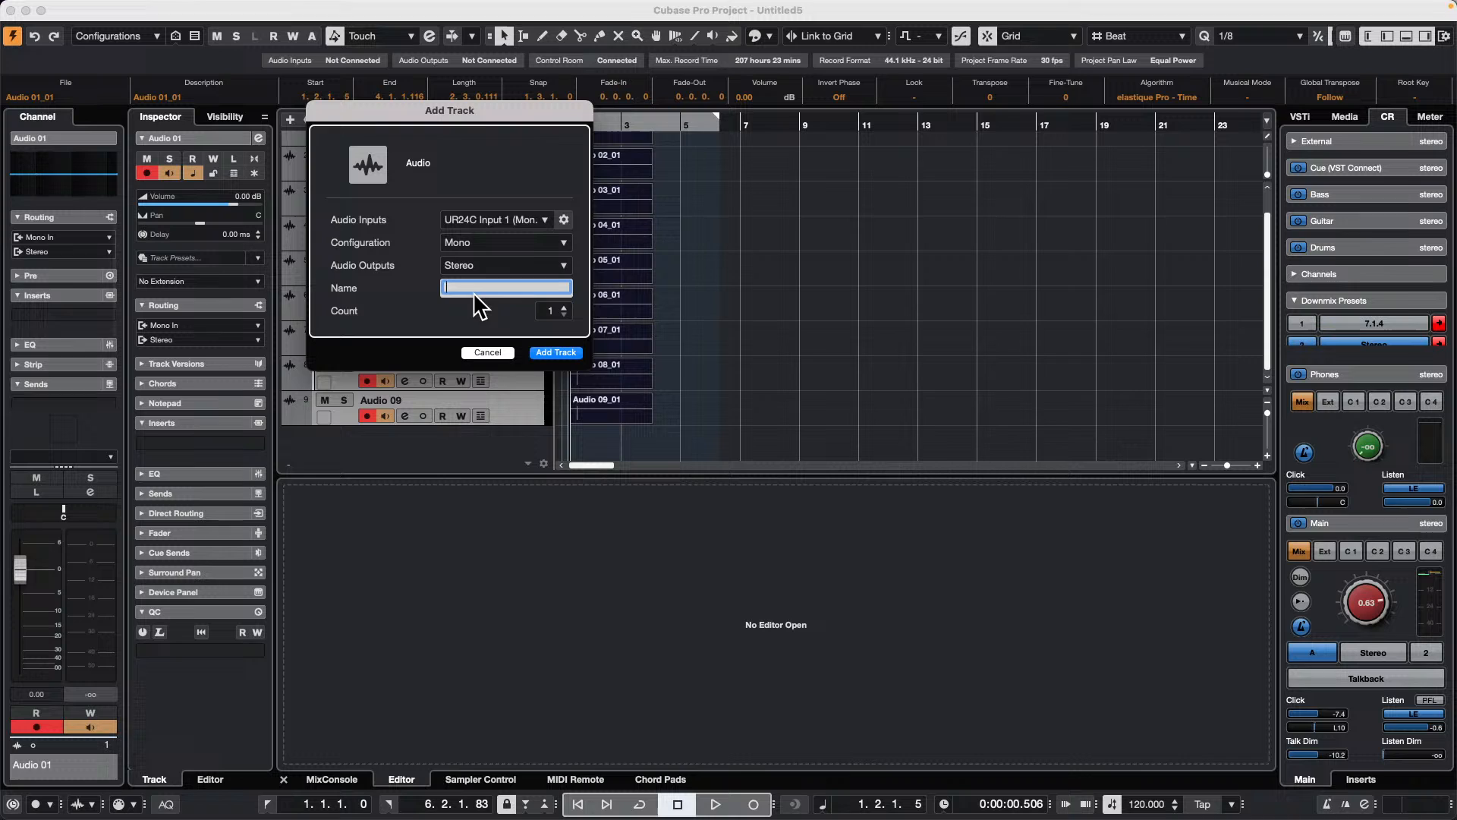
pyautogui.write('April 2 2024')
pyautogui.press('Return')
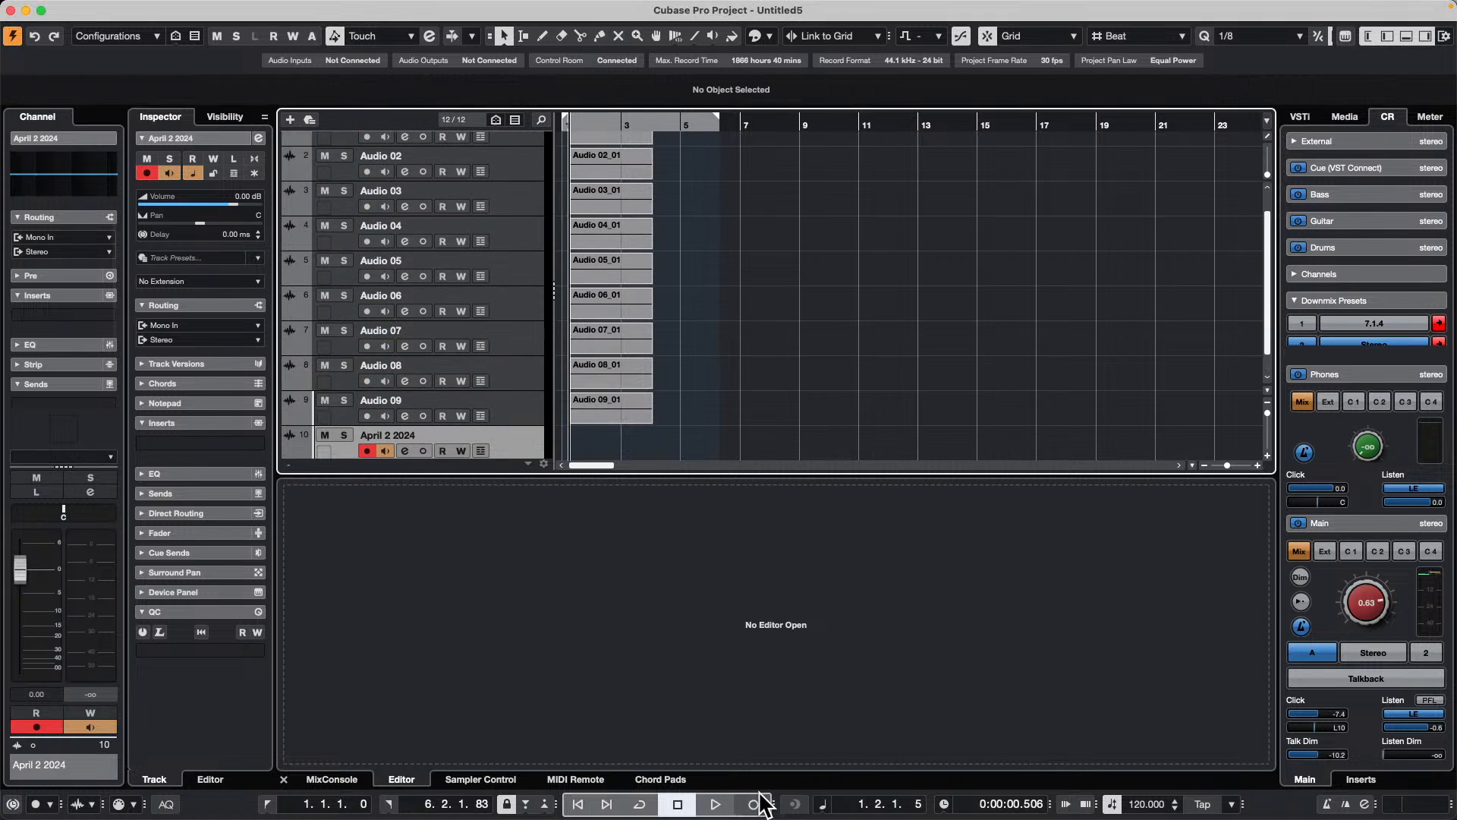
# Step: Record a short take on the April 2 2024 track and return to Finder to check the Audio folder's file names
pyautogui.click(717, 805)
pyautogui.click(753, 804)
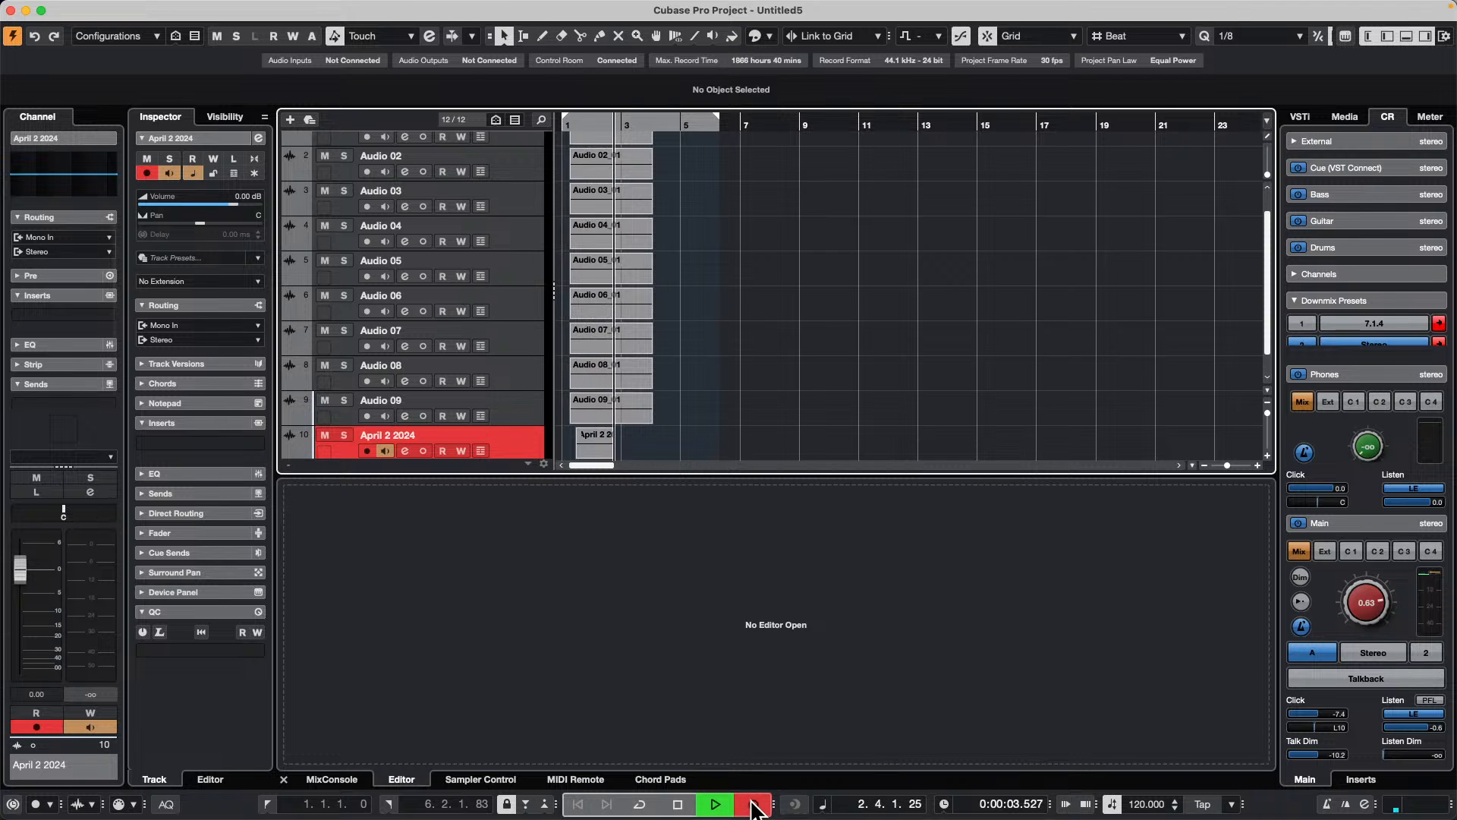
pyautogui.click(754, 806)
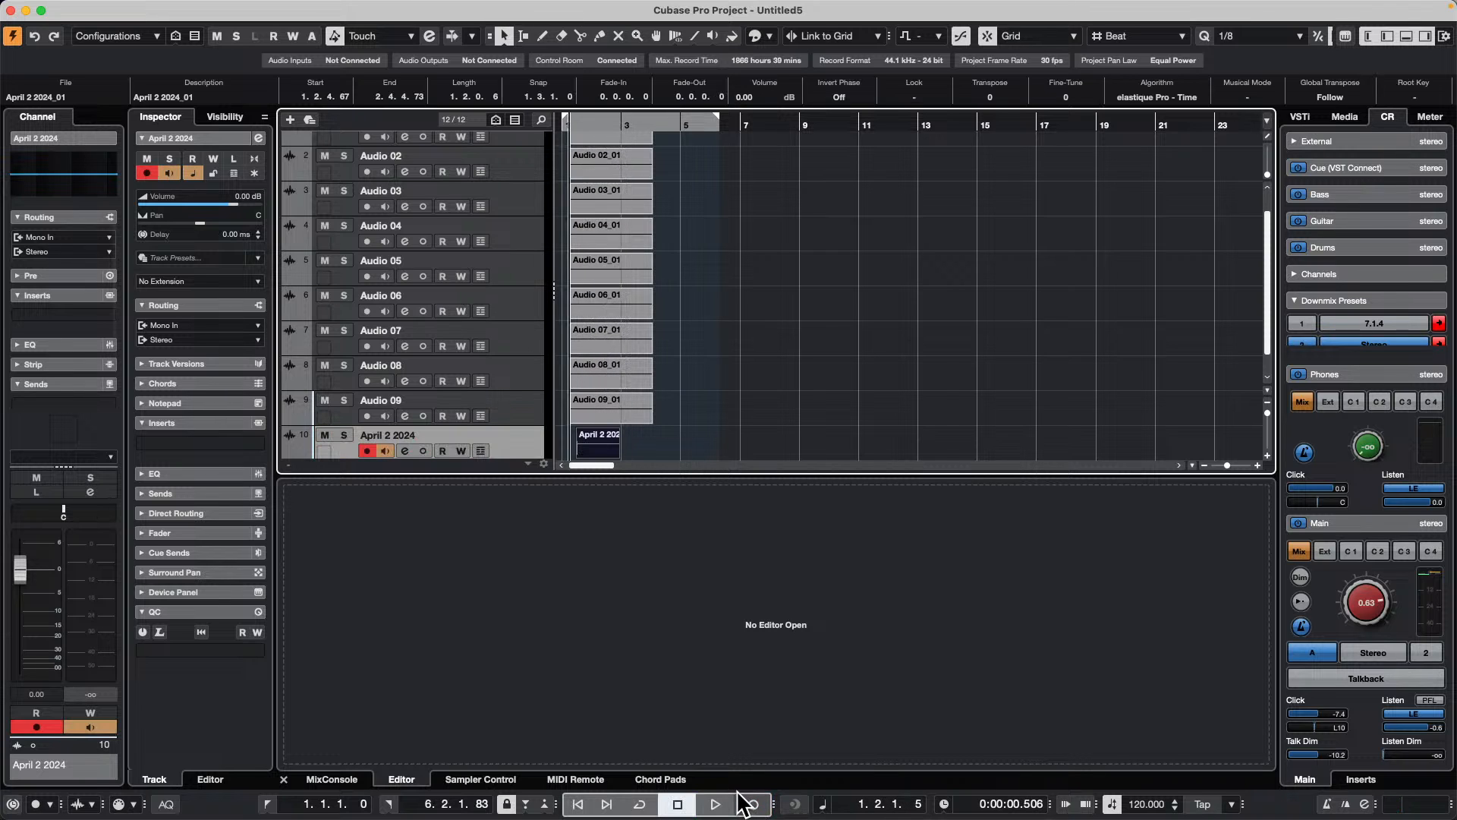
pyautogui.press('super+Tab')
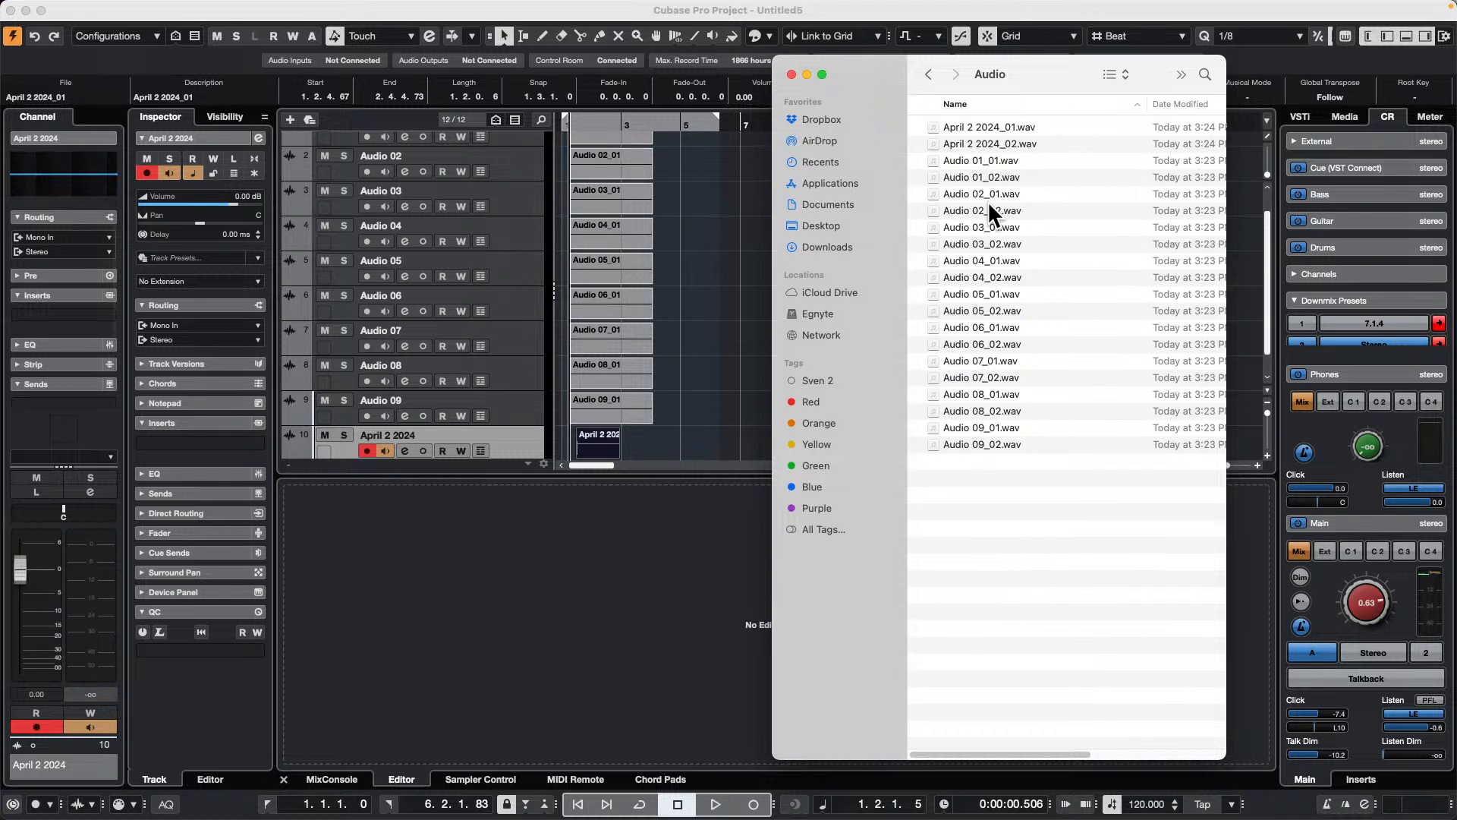
# Step: Close the Finder Audio folder window, switch back to Cubase and deselect the recorded event
pyautogui.click(791, 74)
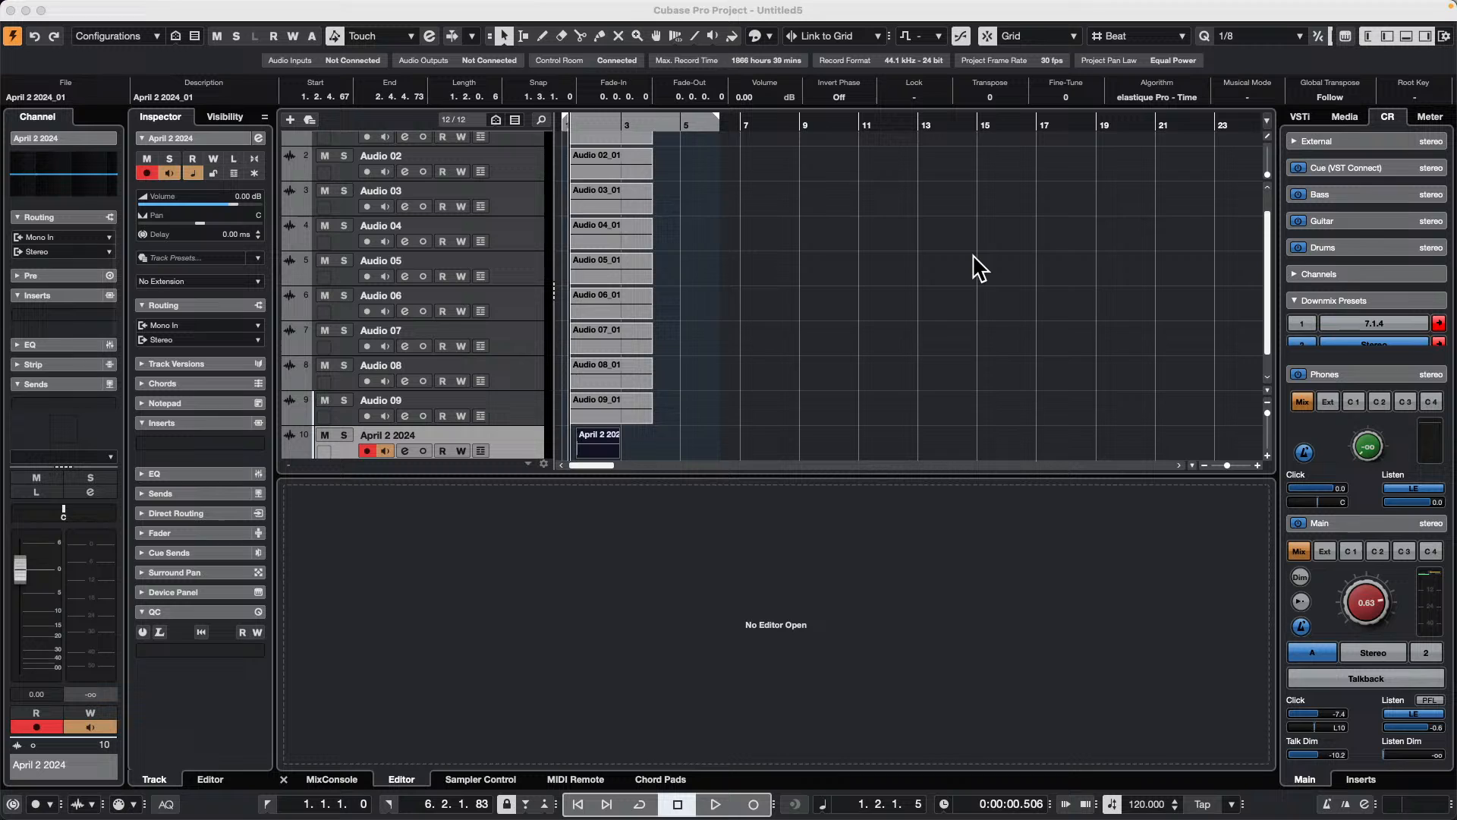
pyautogui.click(56, 8)
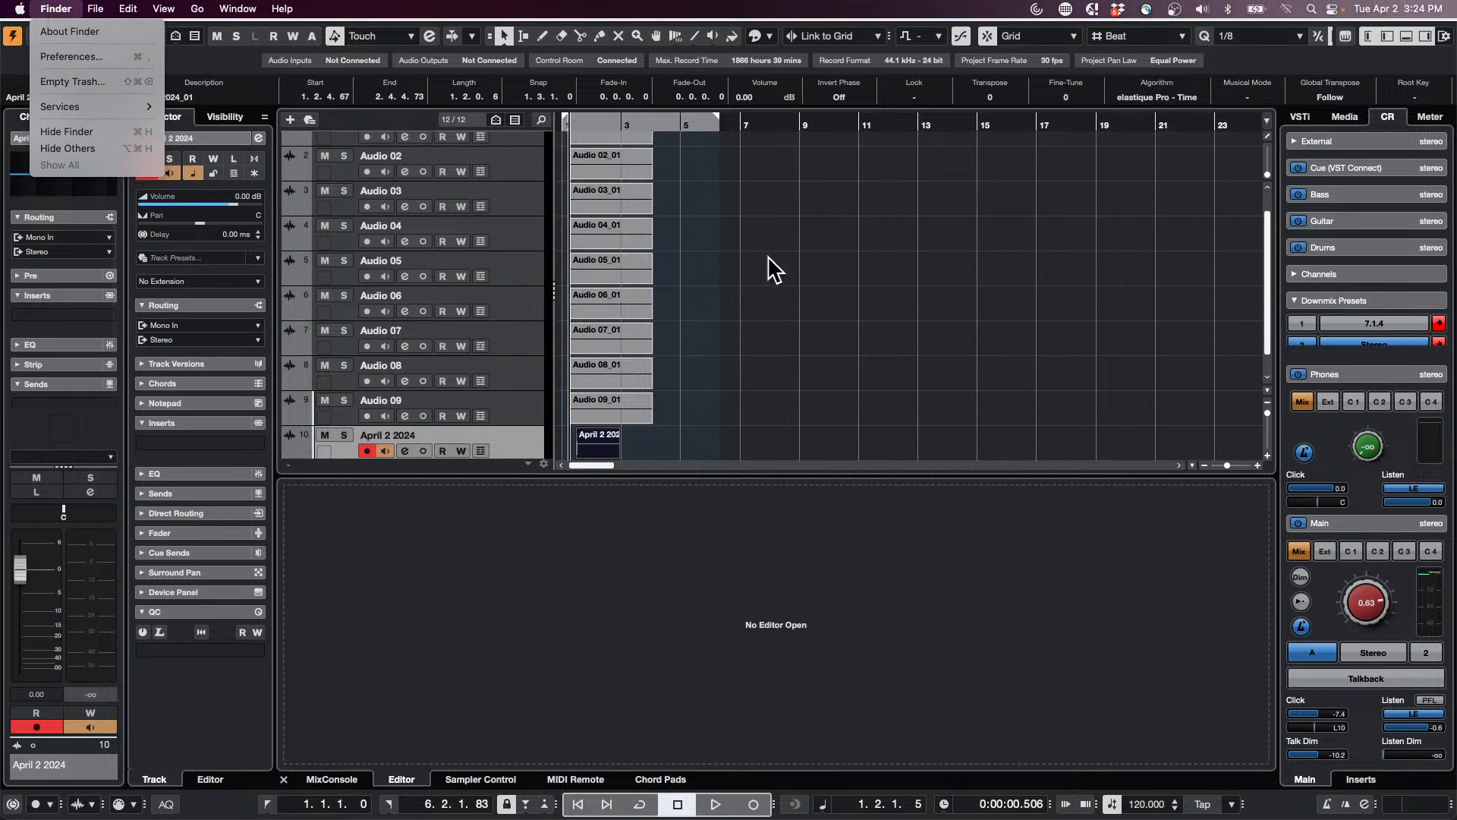
pyautogui.click(833, 282)
pyautogui.click(831, 282)
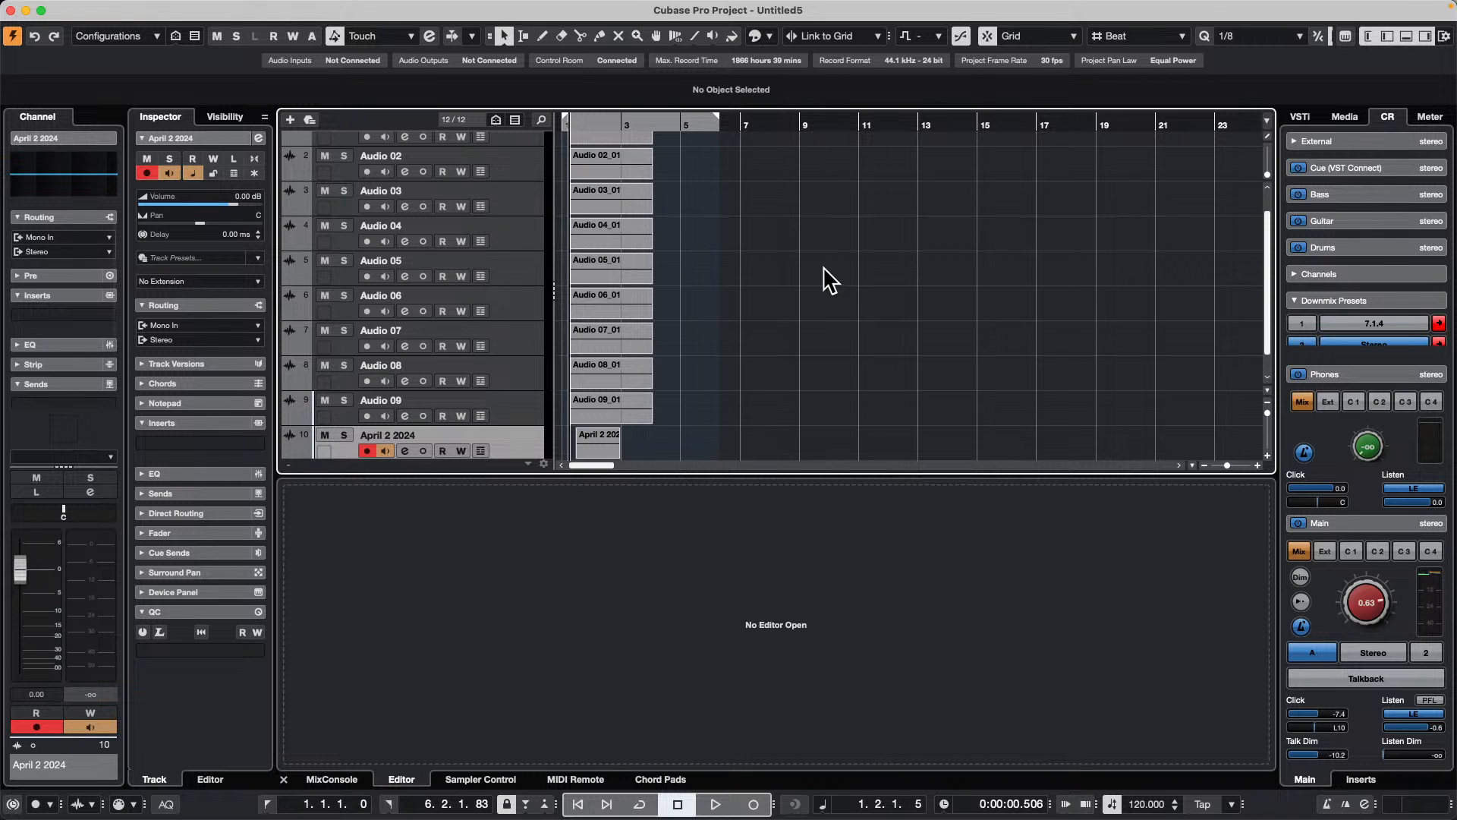
# Step: Start opening an existing project and browse up from Audio Quantize to the Projects folder
pyautogui.click(134, 8)
pyautogui.moveTo(105, 8)
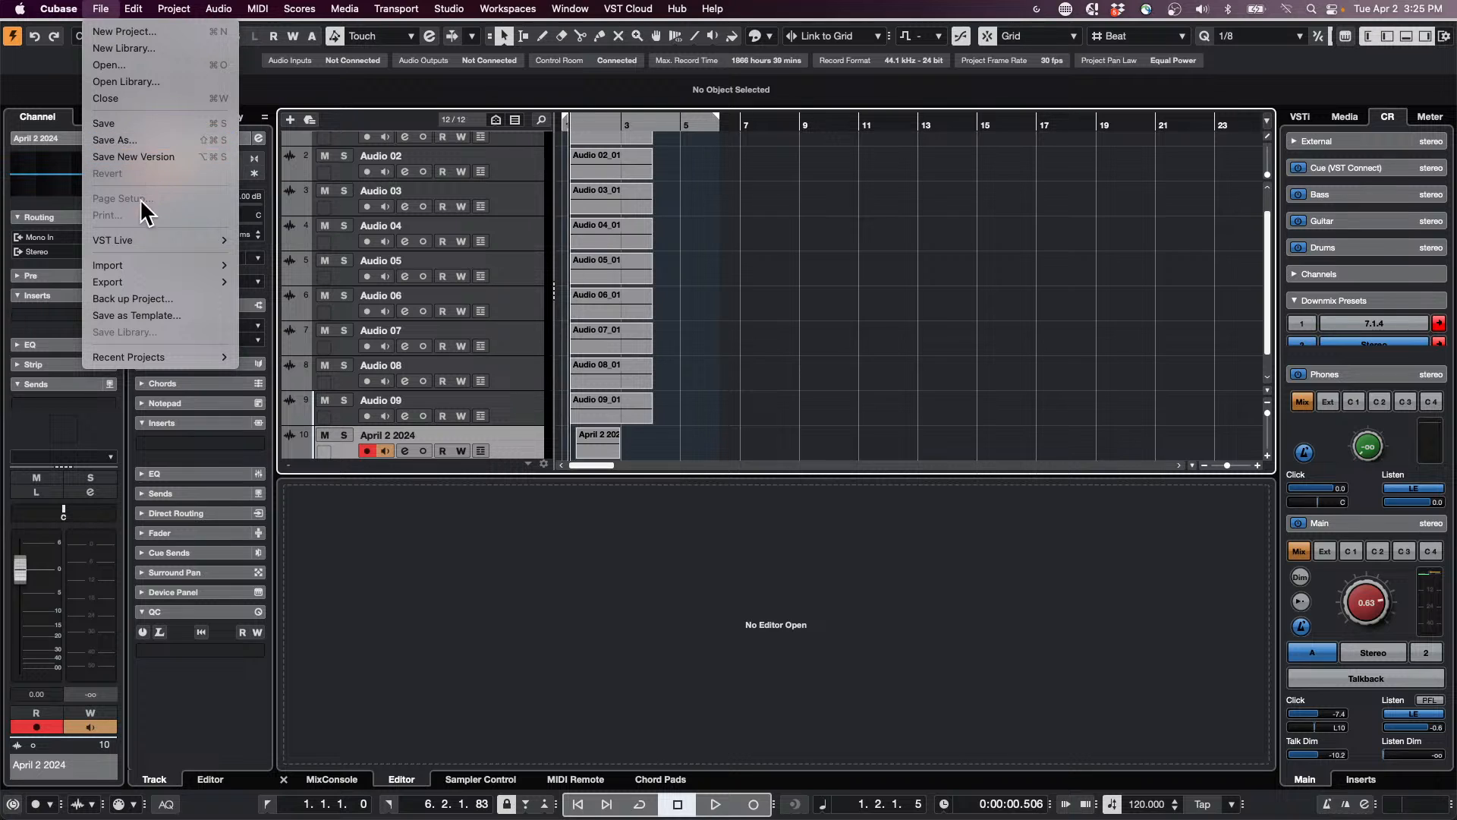
pyautogui.click(152, 66)
pyautogui.click(753, 120)
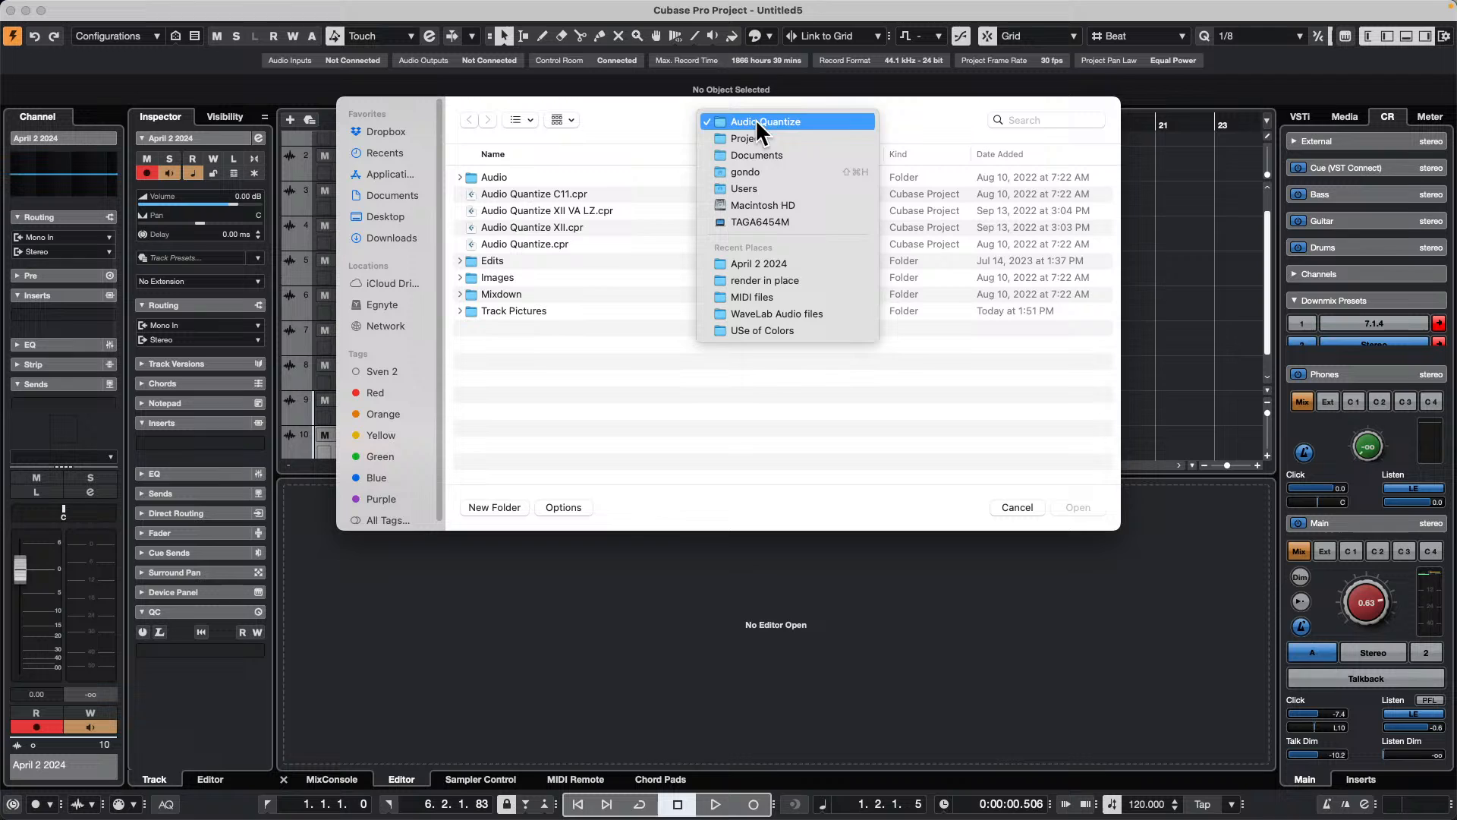
pyautogui.click(767, 137)
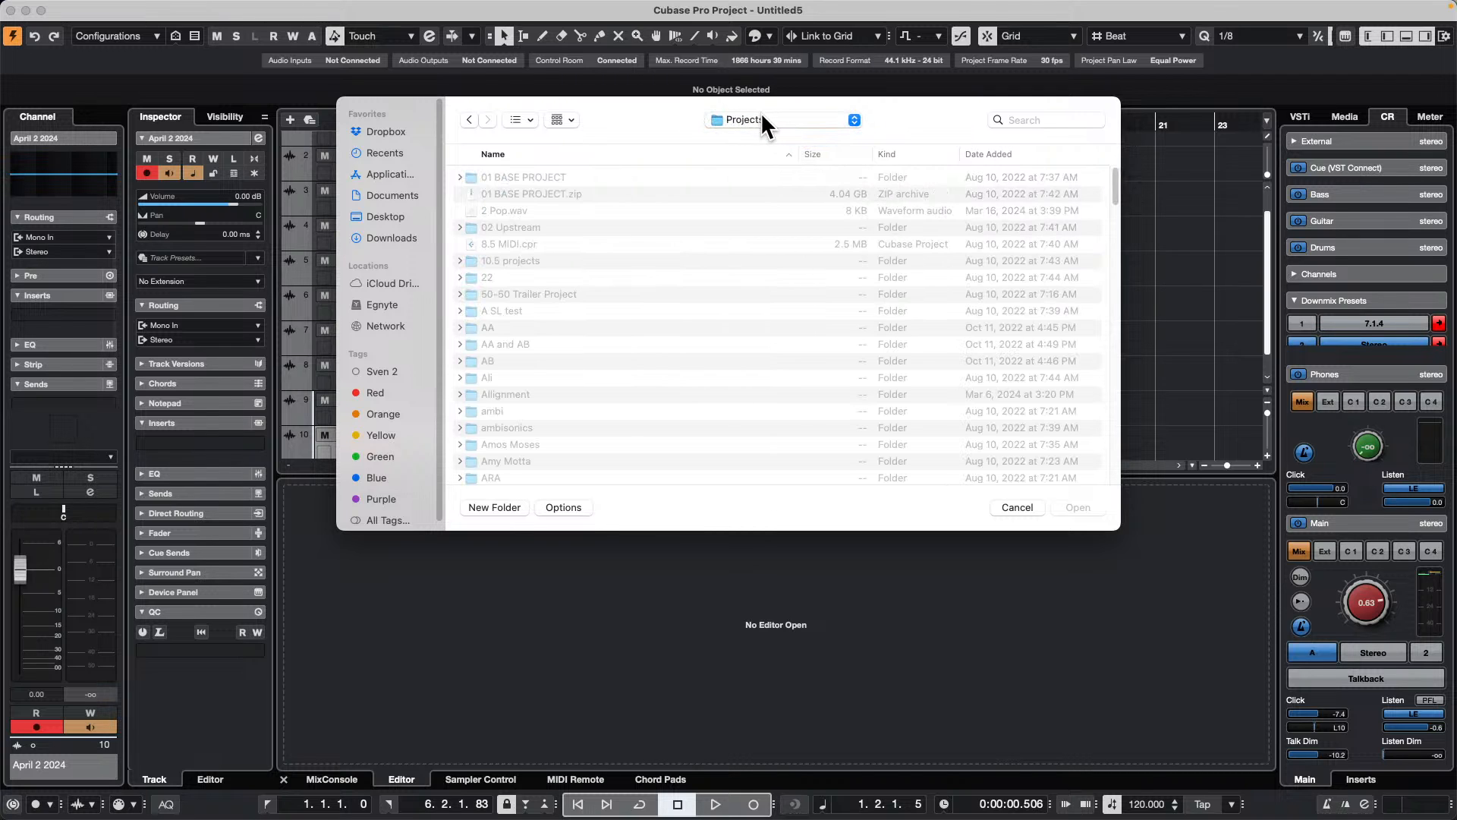
# Step: Find the tutorials folder within Projects and open it
pyautogui.click(548, 294)
pyautogui.scroll(-5, 547, 296)
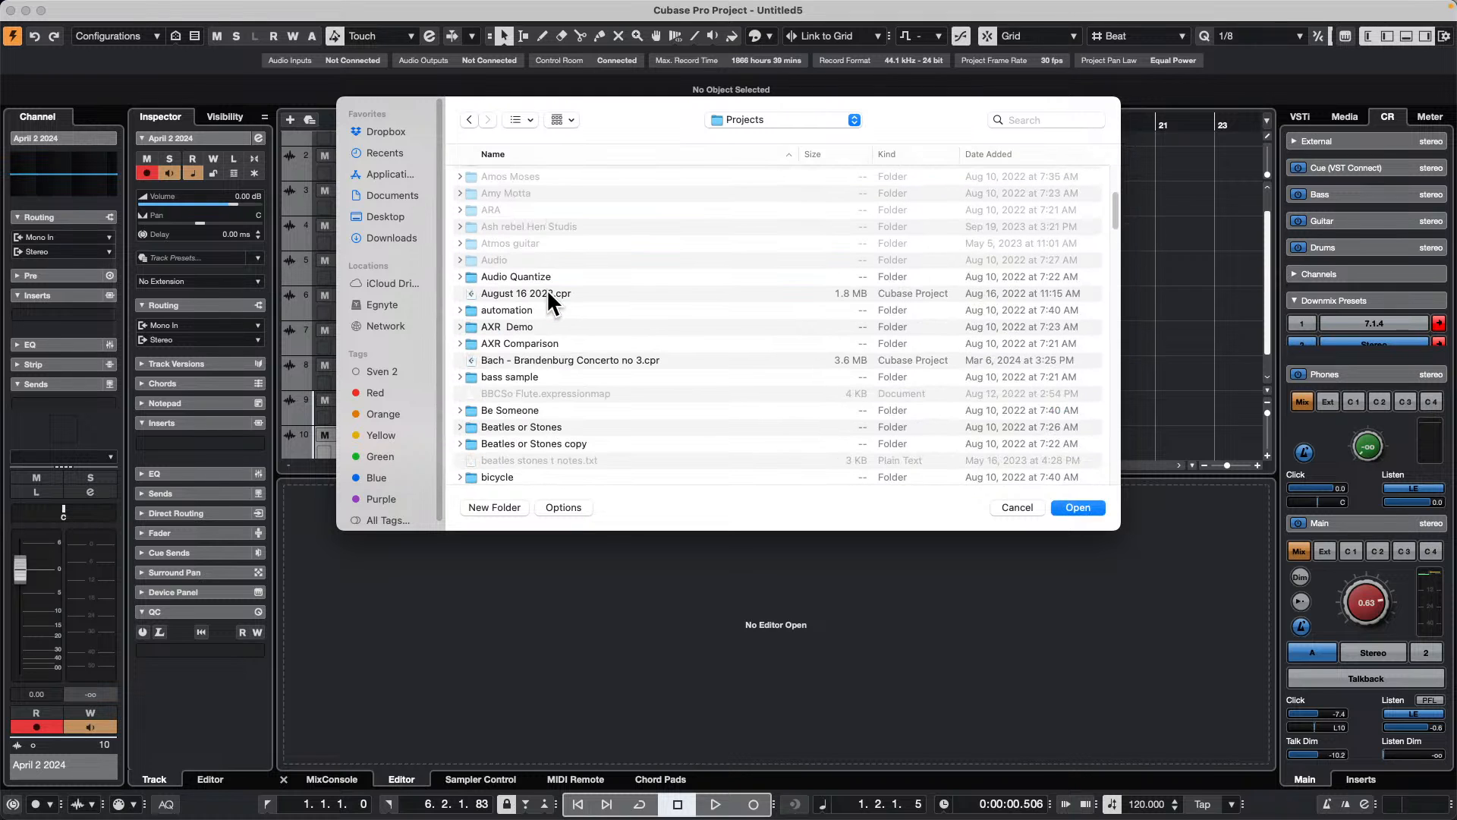
pyautogui.scroll(-3, 548, 295)
pyautogui.scroll(-1, 548, 292)
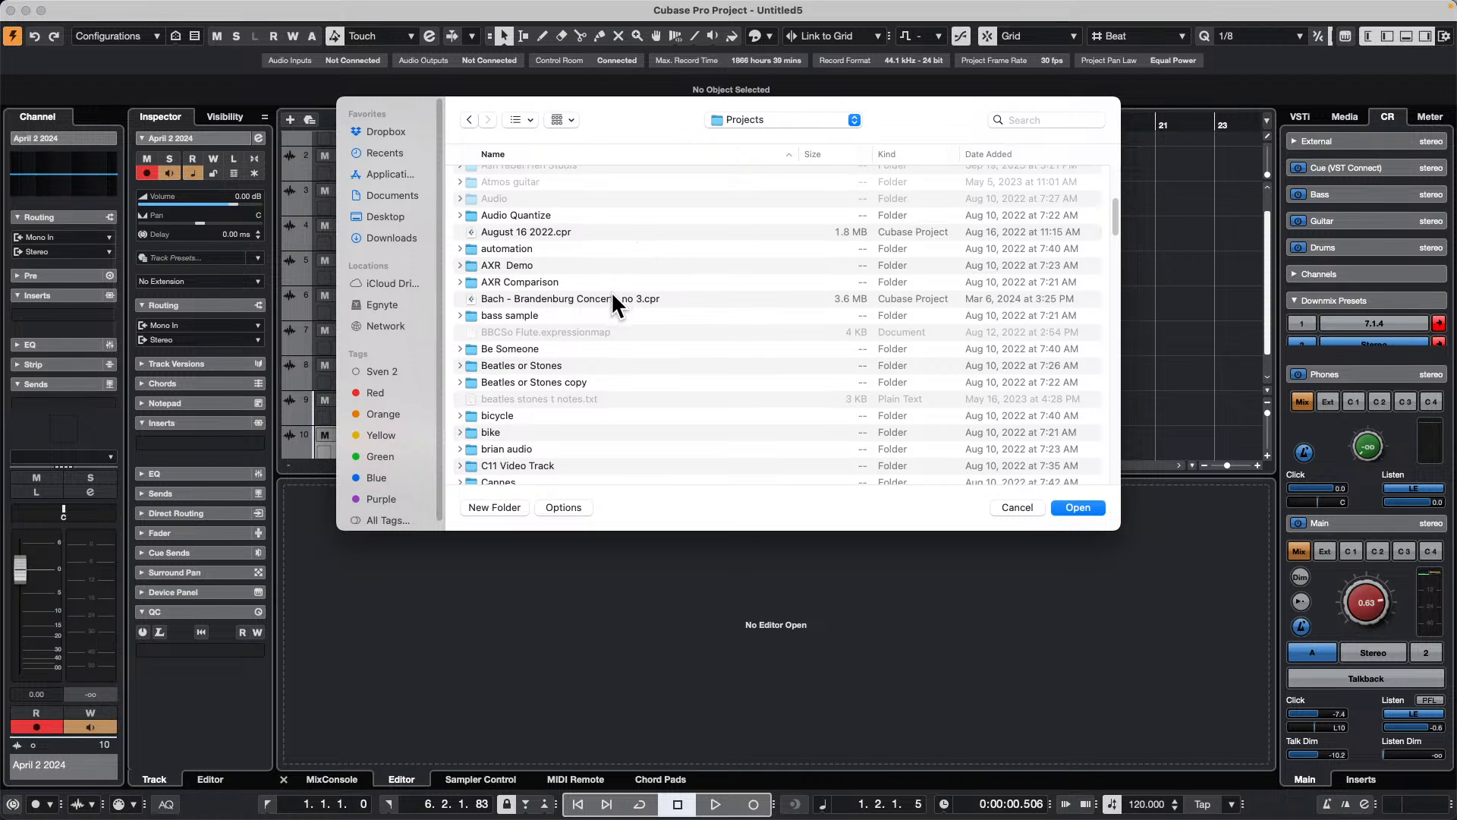
pyautogui.scroll(-5, 612, 296)
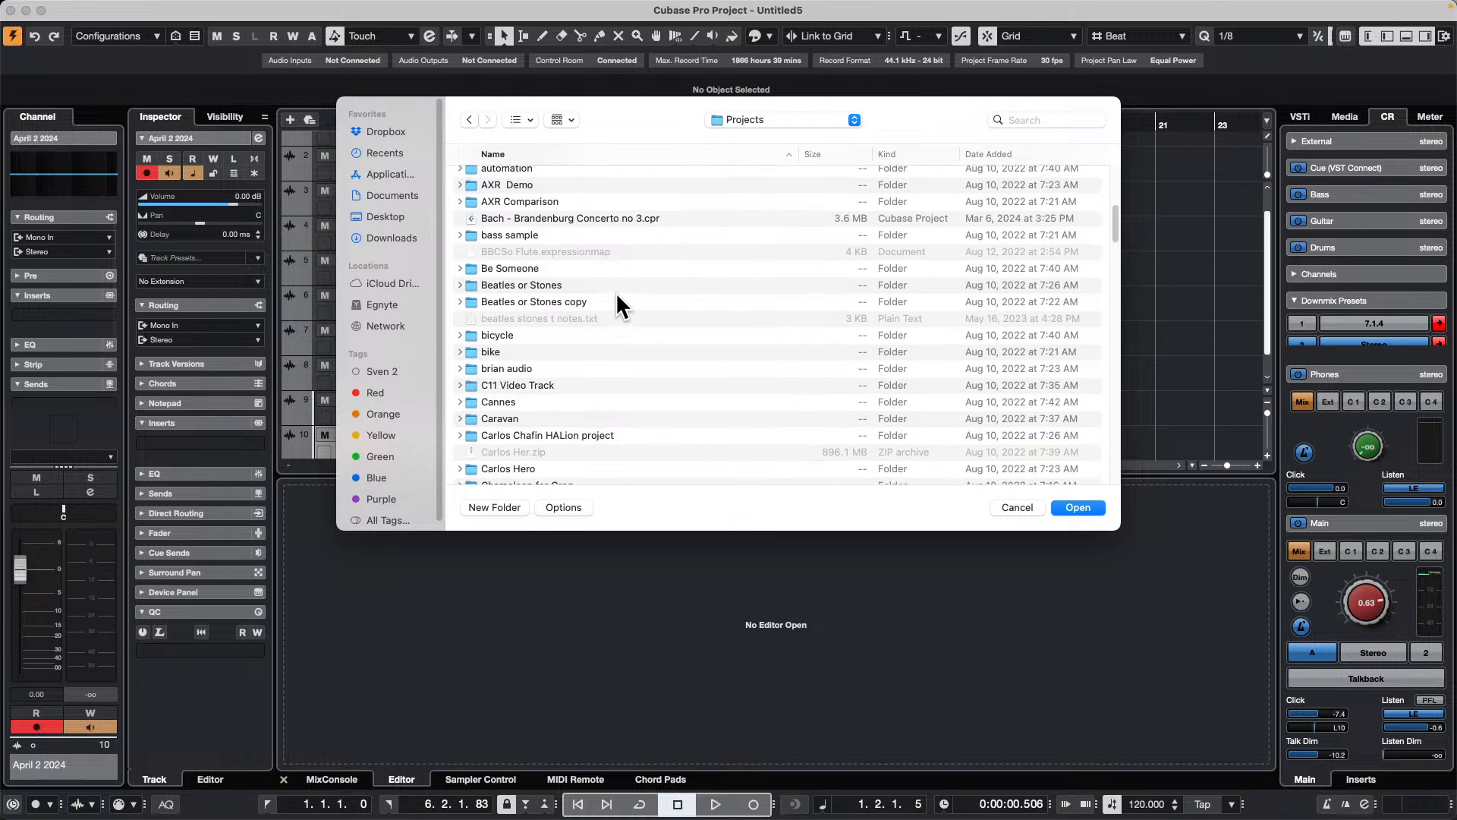
pyautogui.scroll(-13, 617, 296)
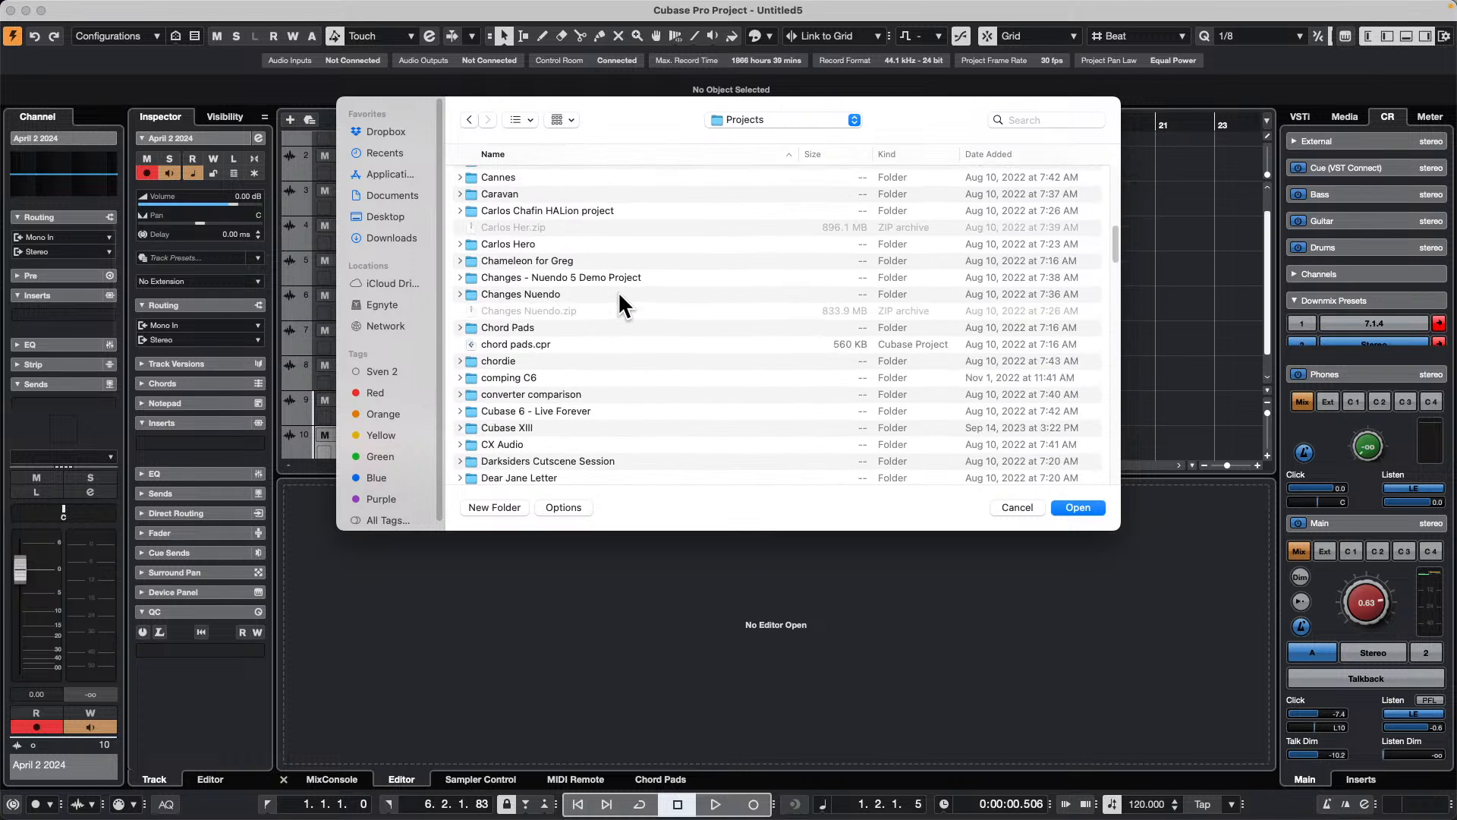
pyautogui.scroll(2, 617, 290)
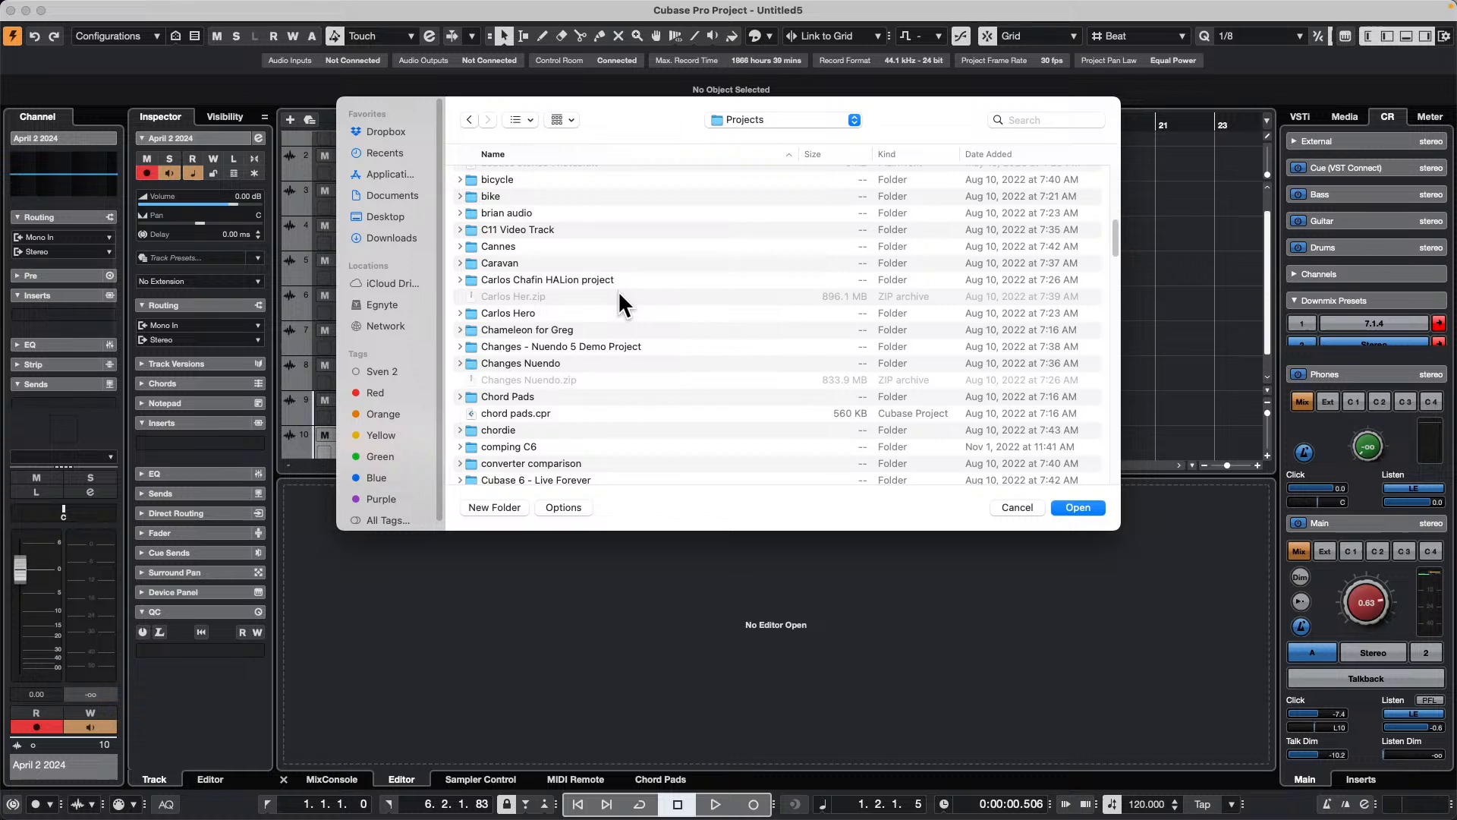
pyautogui.scroll(12, 617, 290)
pyautogui.scroll(4, 618, 289)
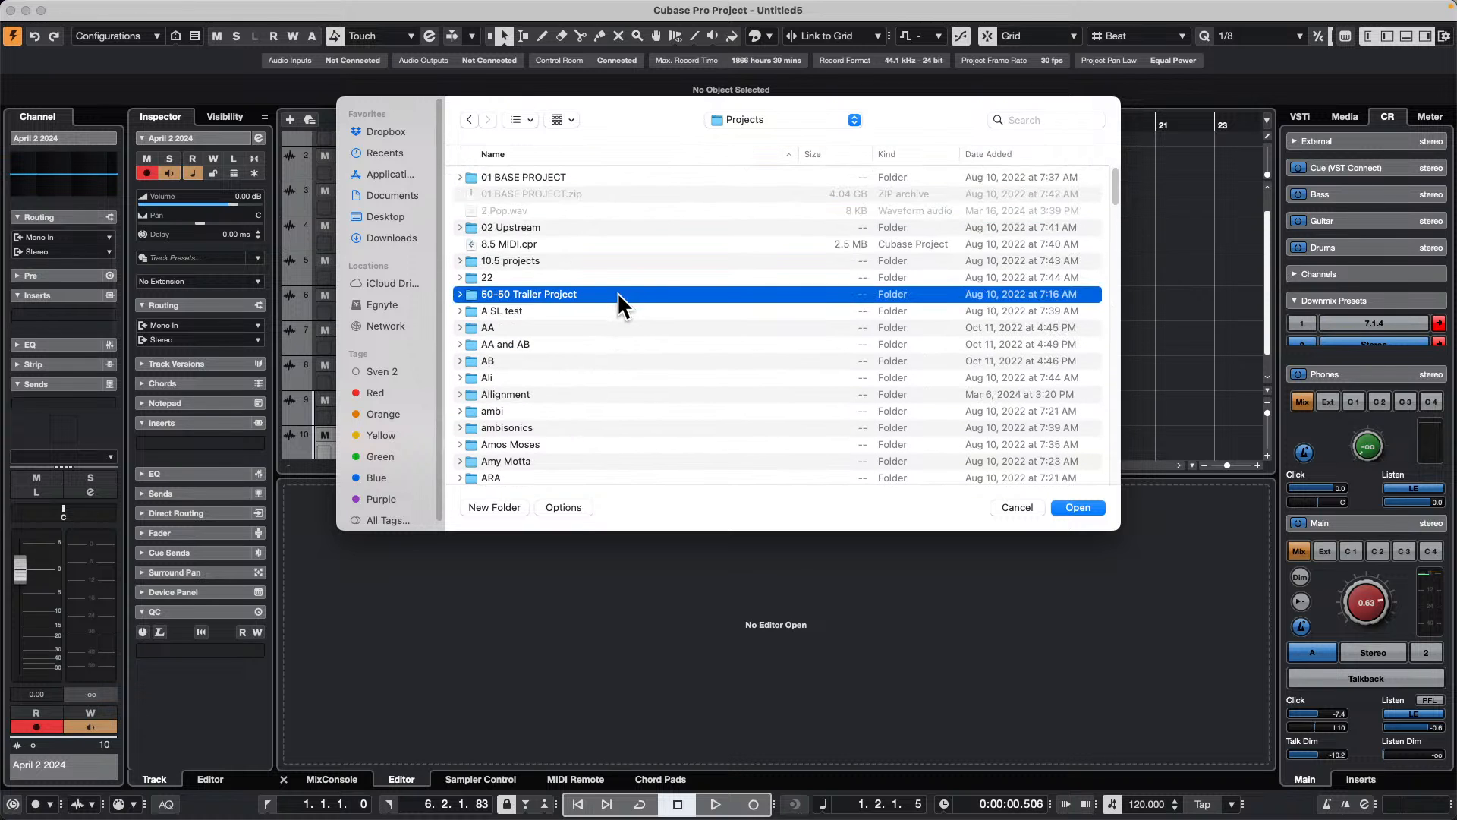
pyautogui.scroll(-7, 535, 330)
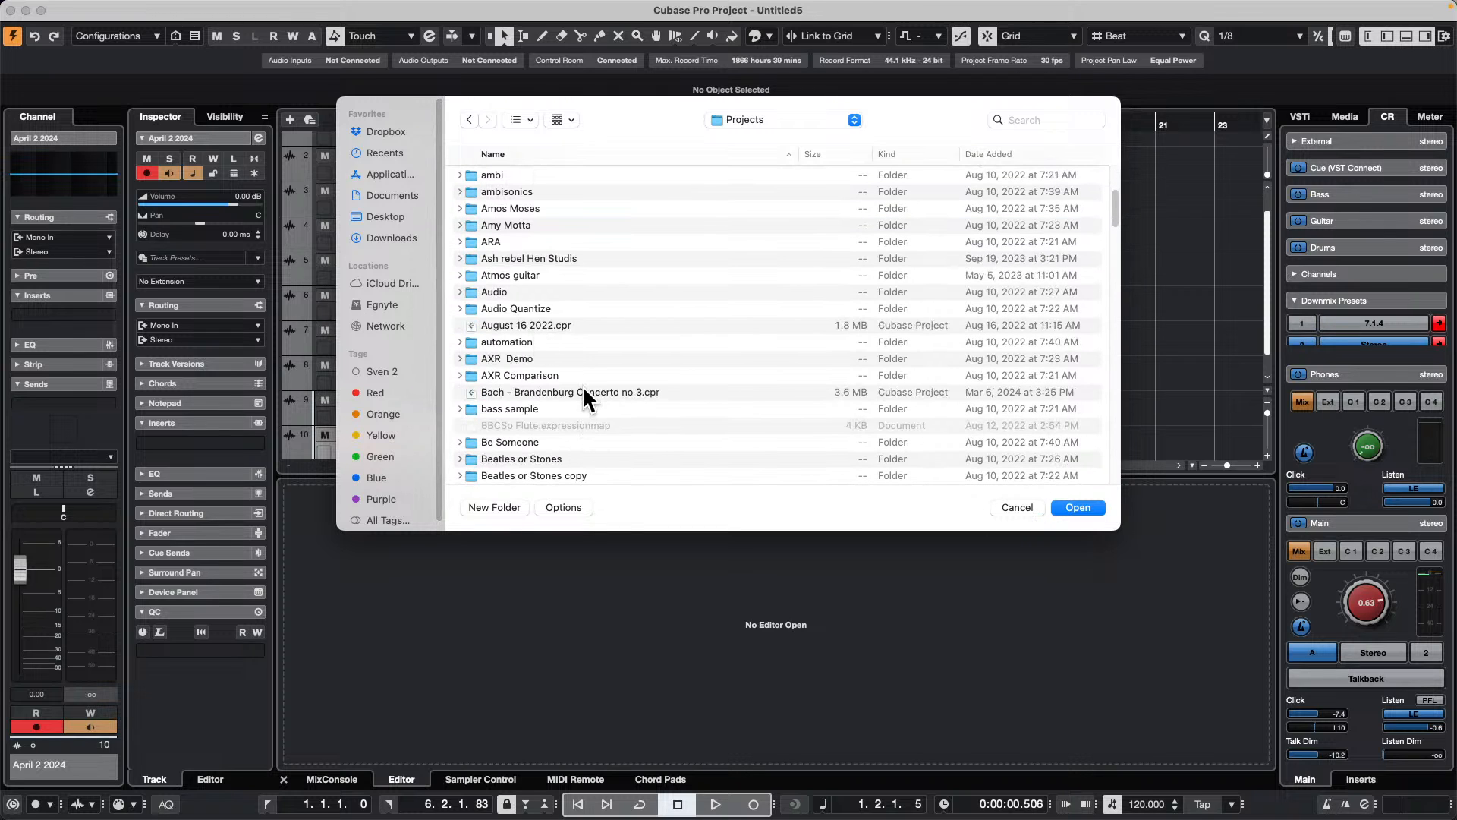
pyautogui.scroll(-20, 581, 385)
pyautogui.scroll(-20, 584, 386)
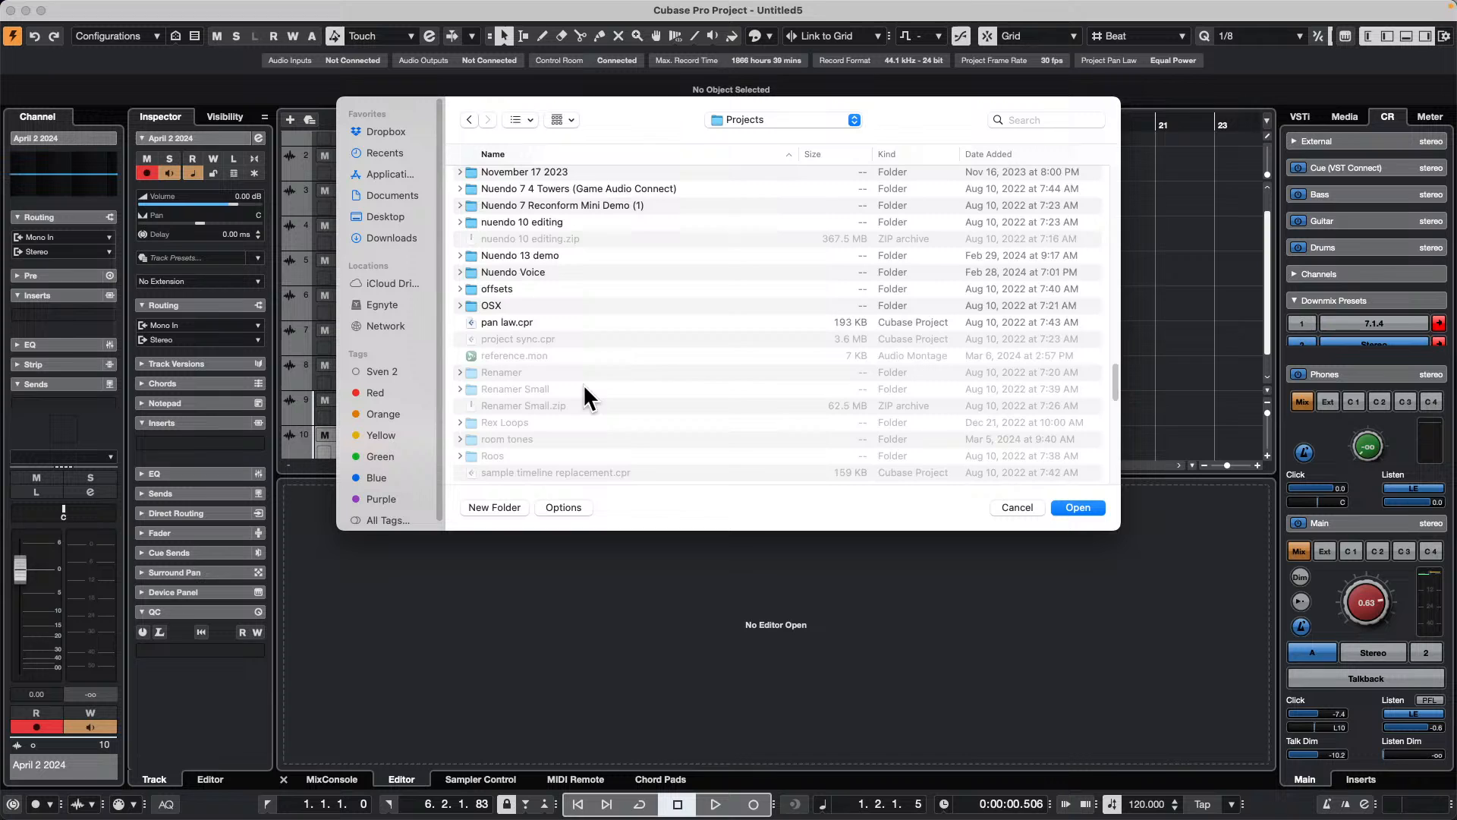
pyautogui.scroll(-8, 587, 377)
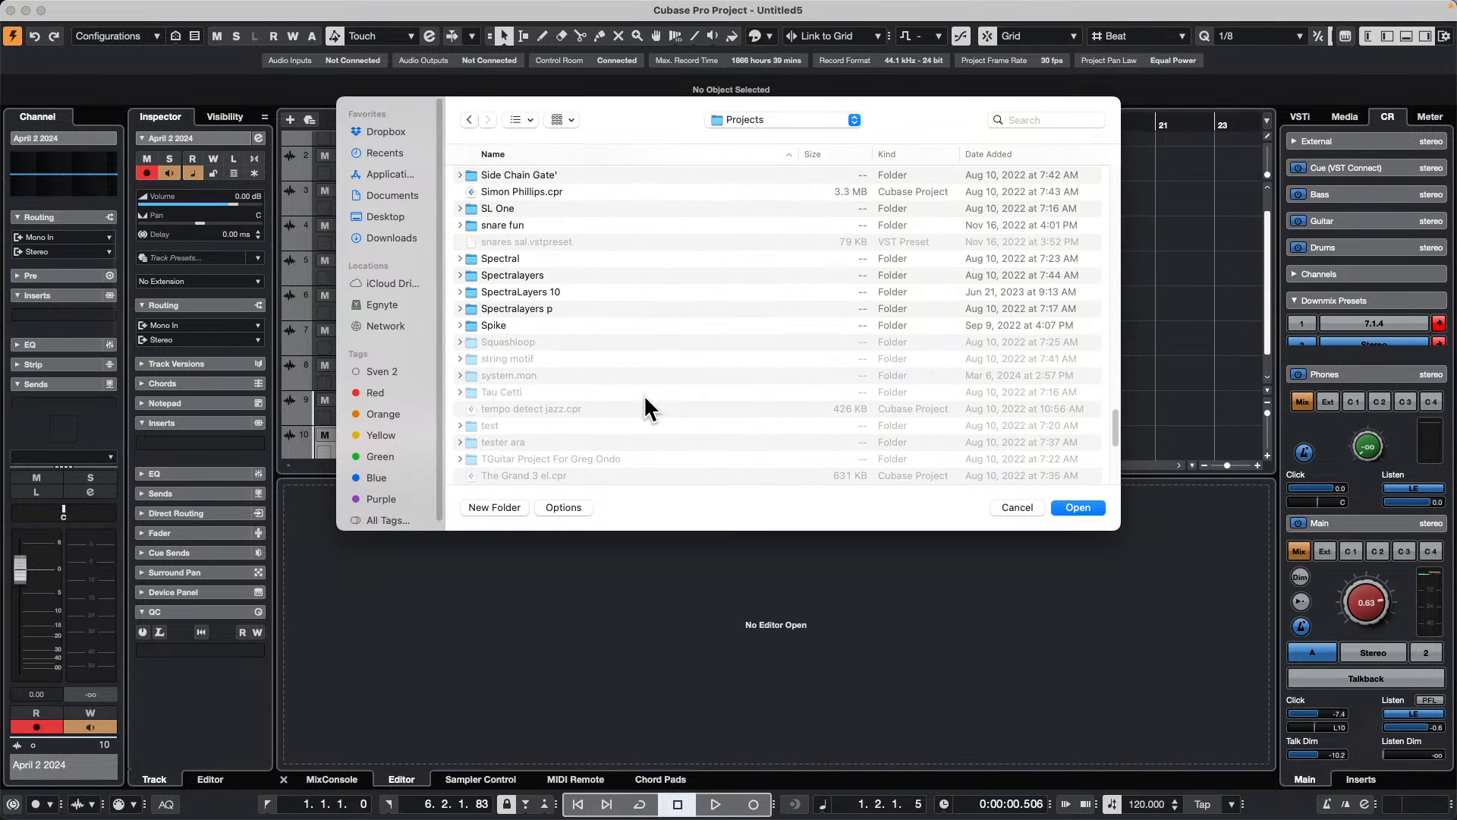
pyautogui.scroll(-8, 625, 393)
pyautogui.scroll(-3, 625, 391)
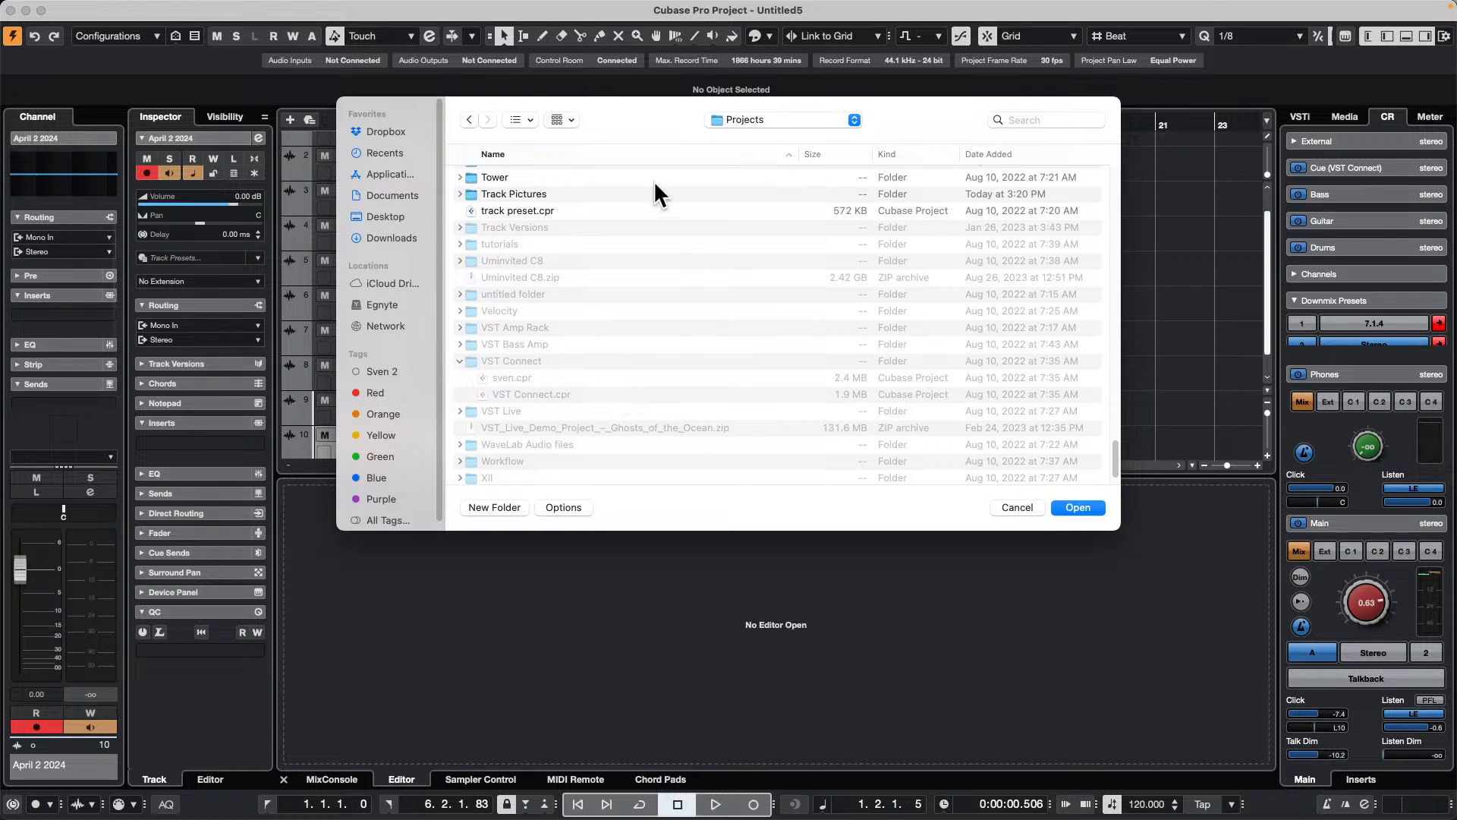
pyautogui.click(514, 242)
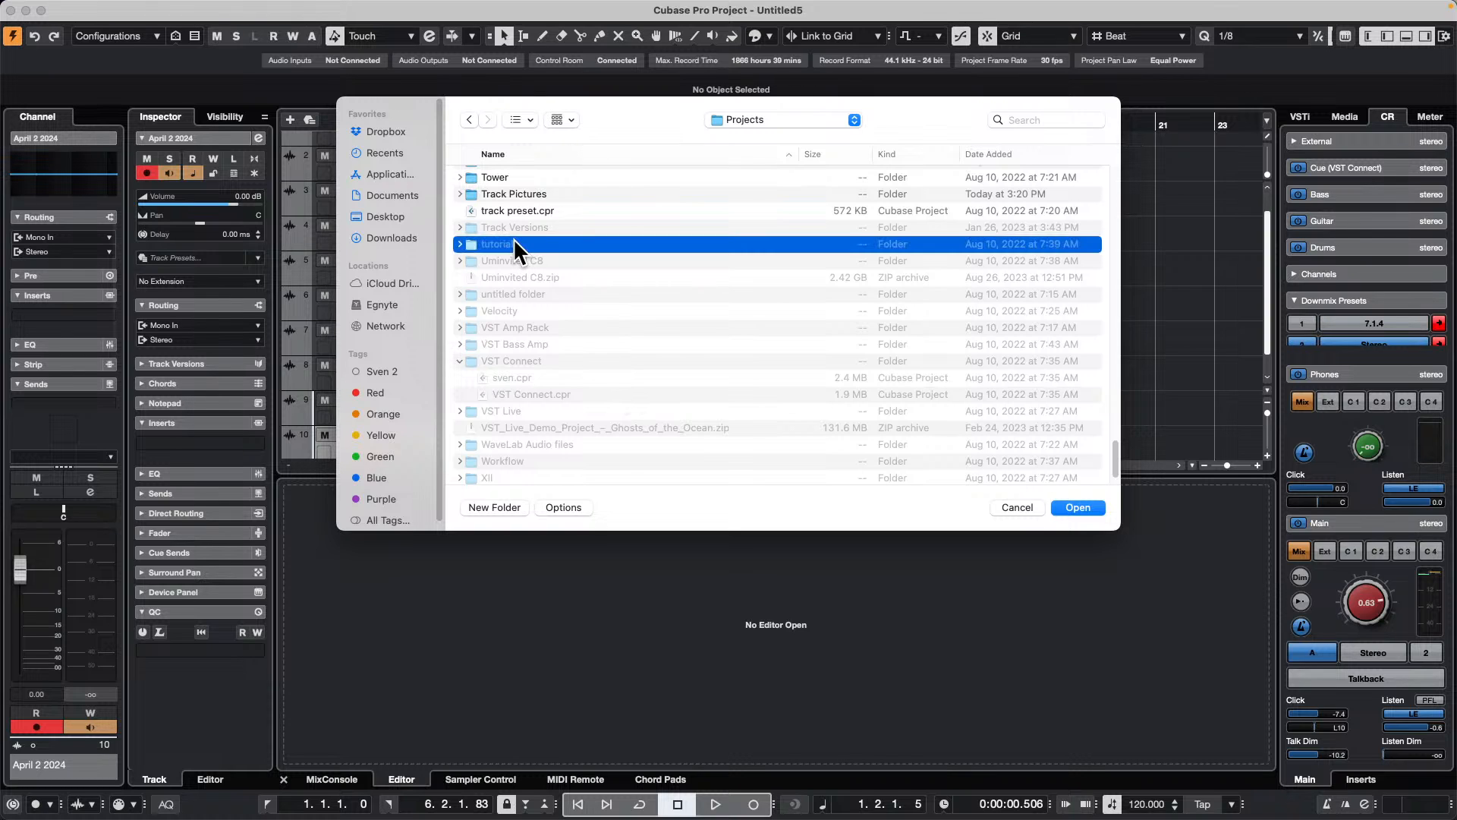
pyautogui.doubleClick(513, 243)
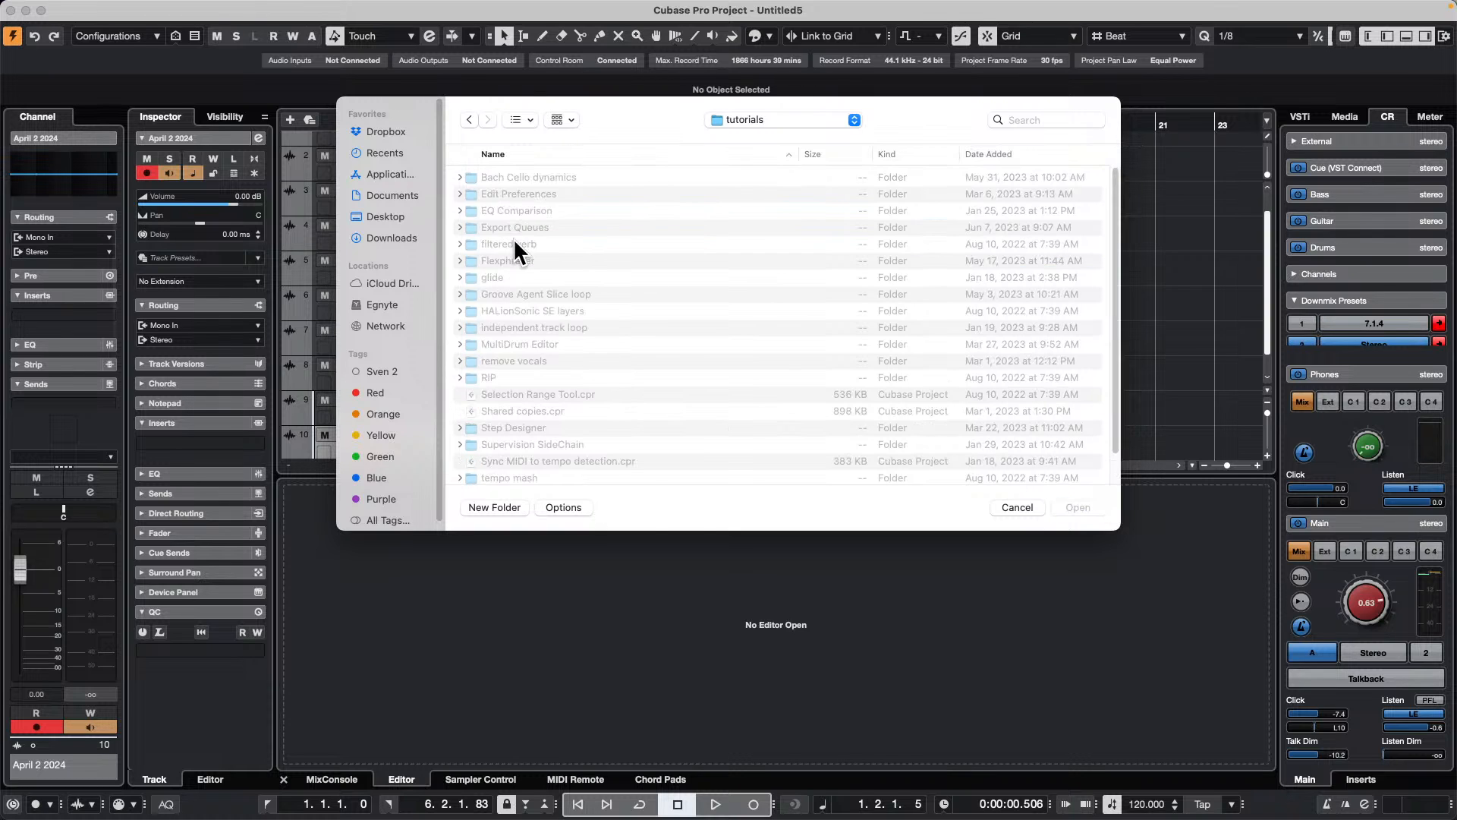
# Step: Open the bach dynamics project from the Bach Cello dynamics folder
pyautogui.doubleClick(527, 174)
pyautogui.doubleClick(561, 170)
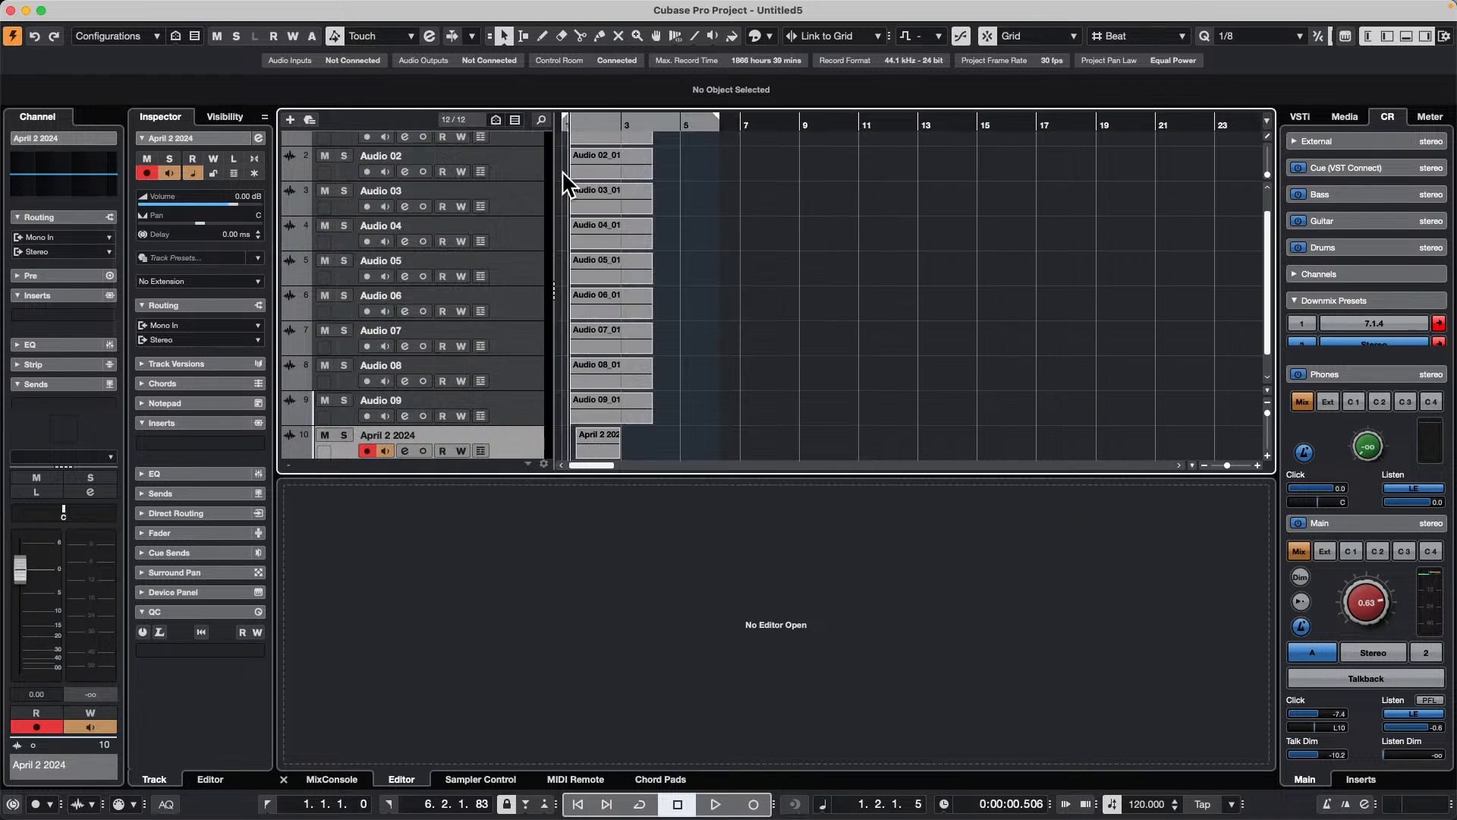
pyautogui.click(829, 279)
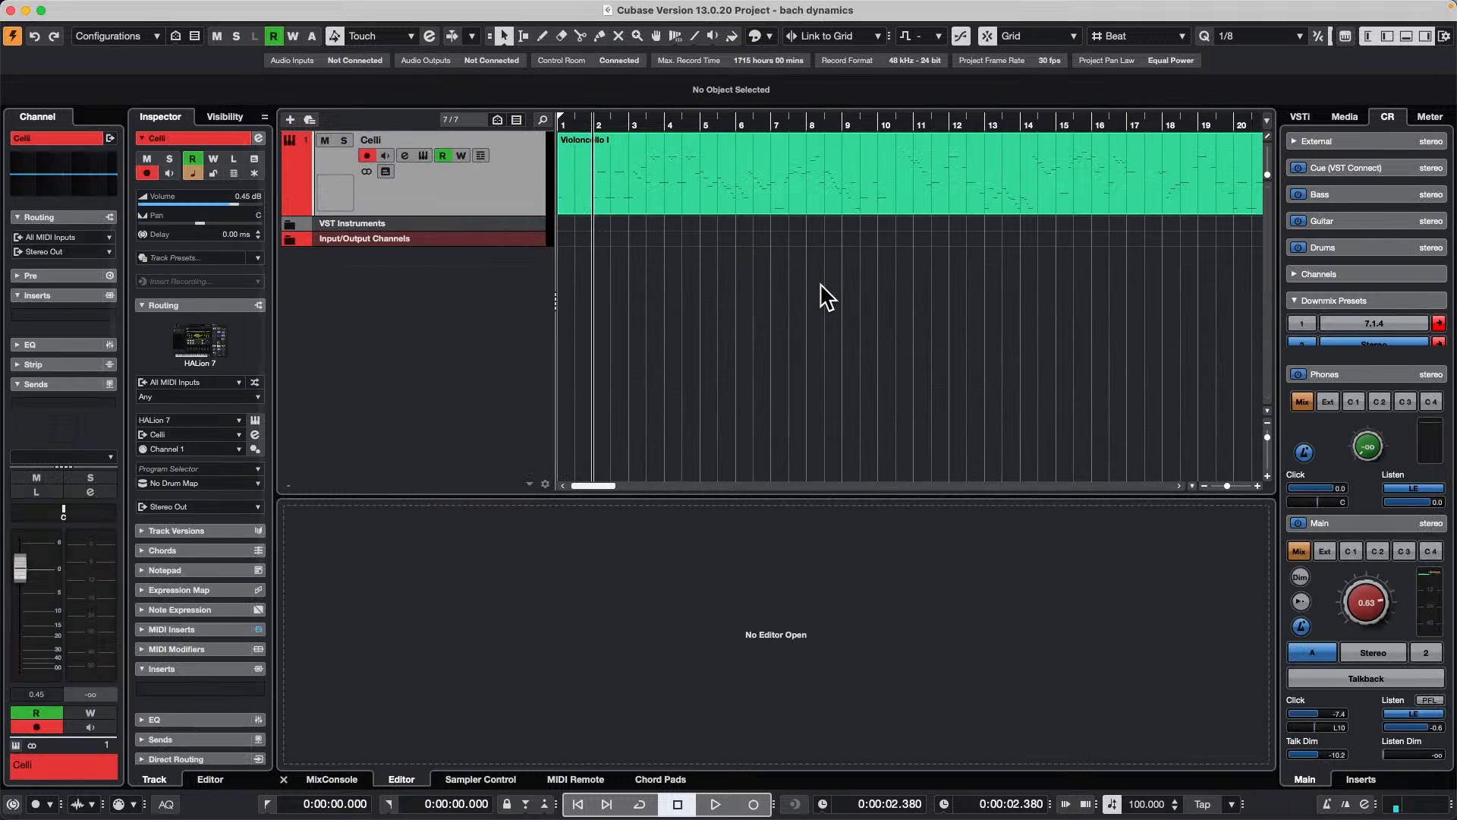
# Step: Open the Violoncello I part in the lower-zone editor and play it while turning off record enable and automation read on the Celli track
pyautogui.doubleClick(626, 194)
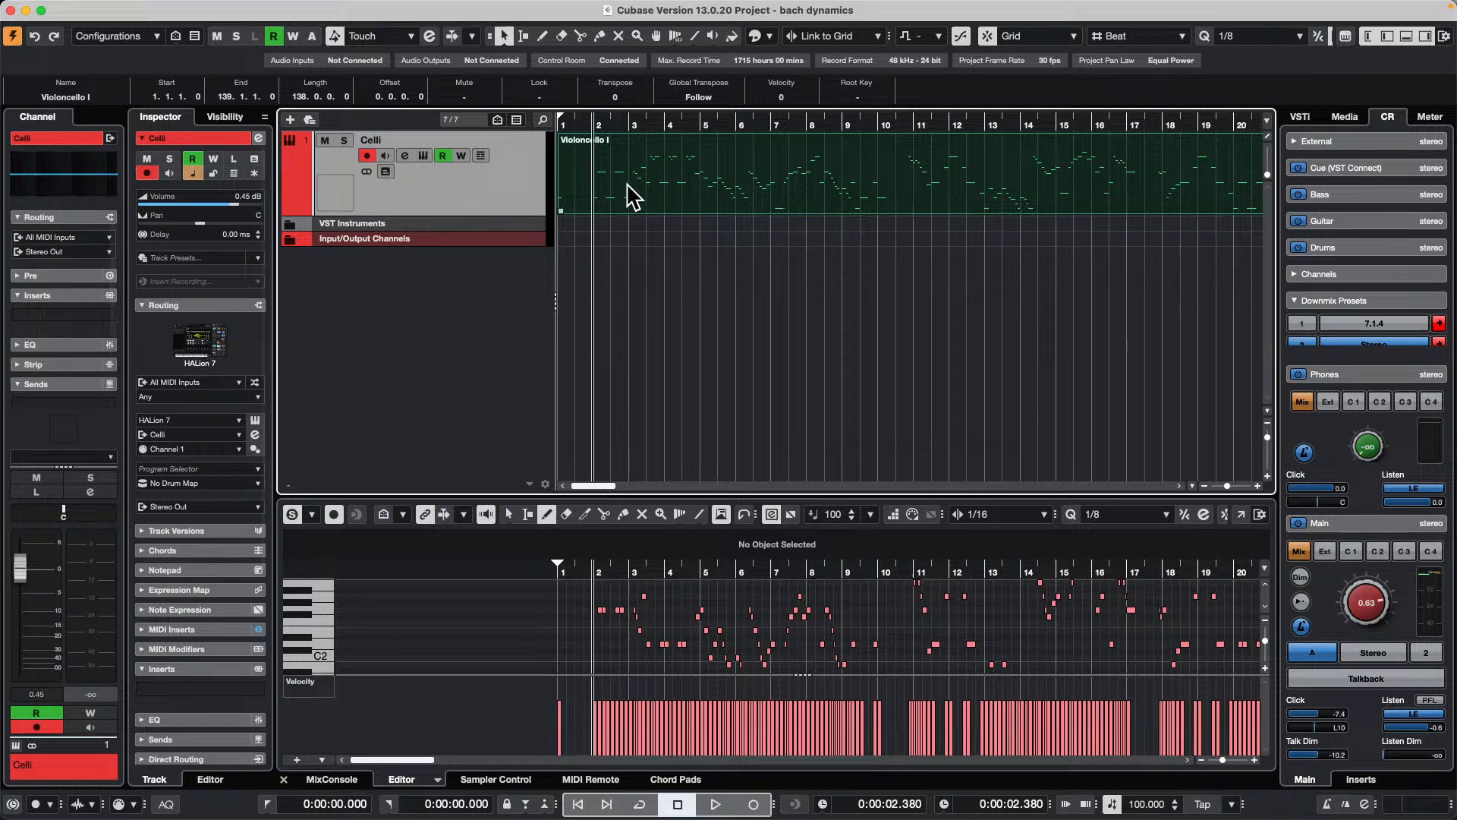
pyautogui.press('space')
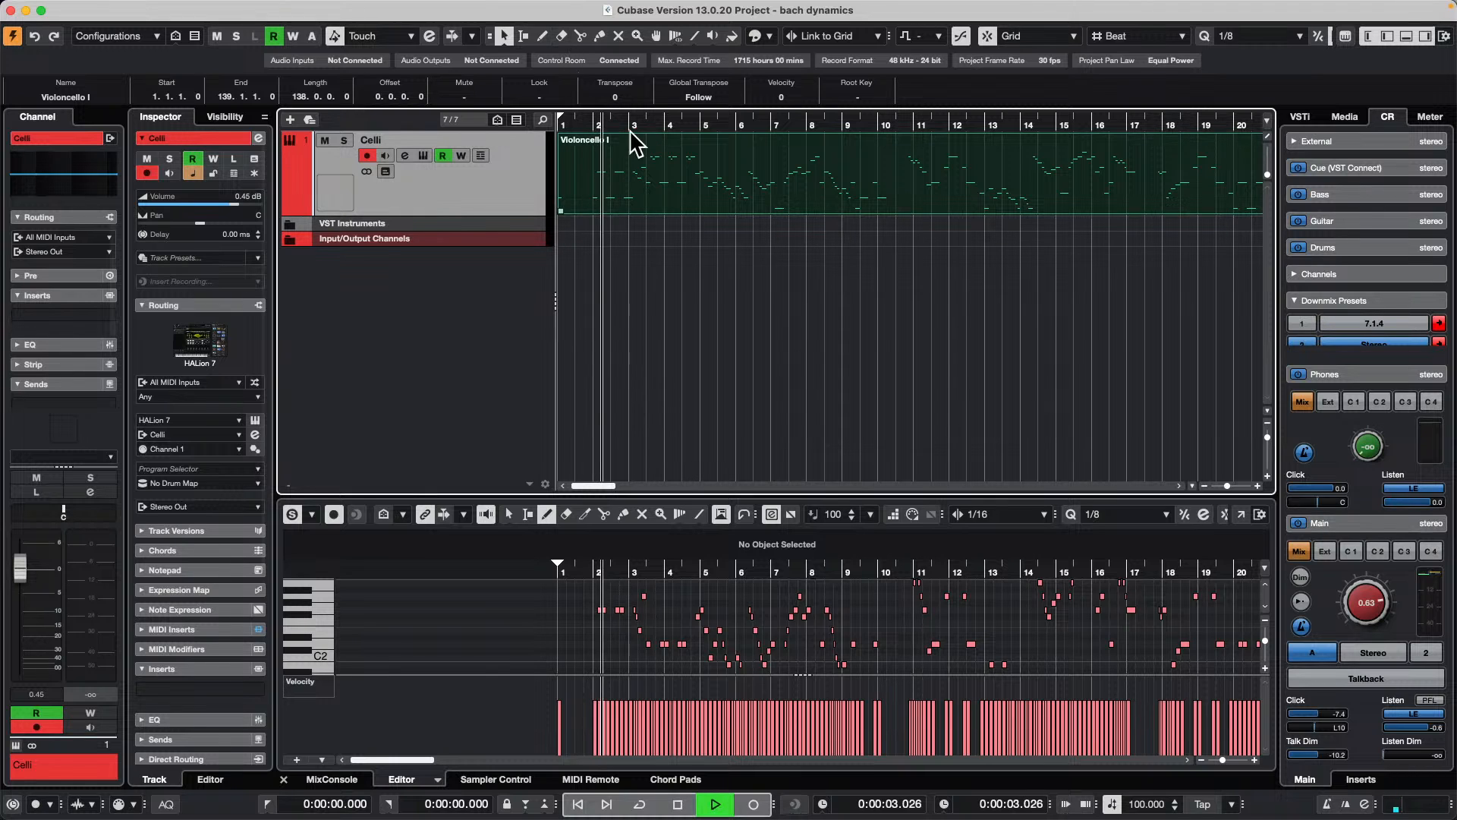
pyautogui.click(369, 155)
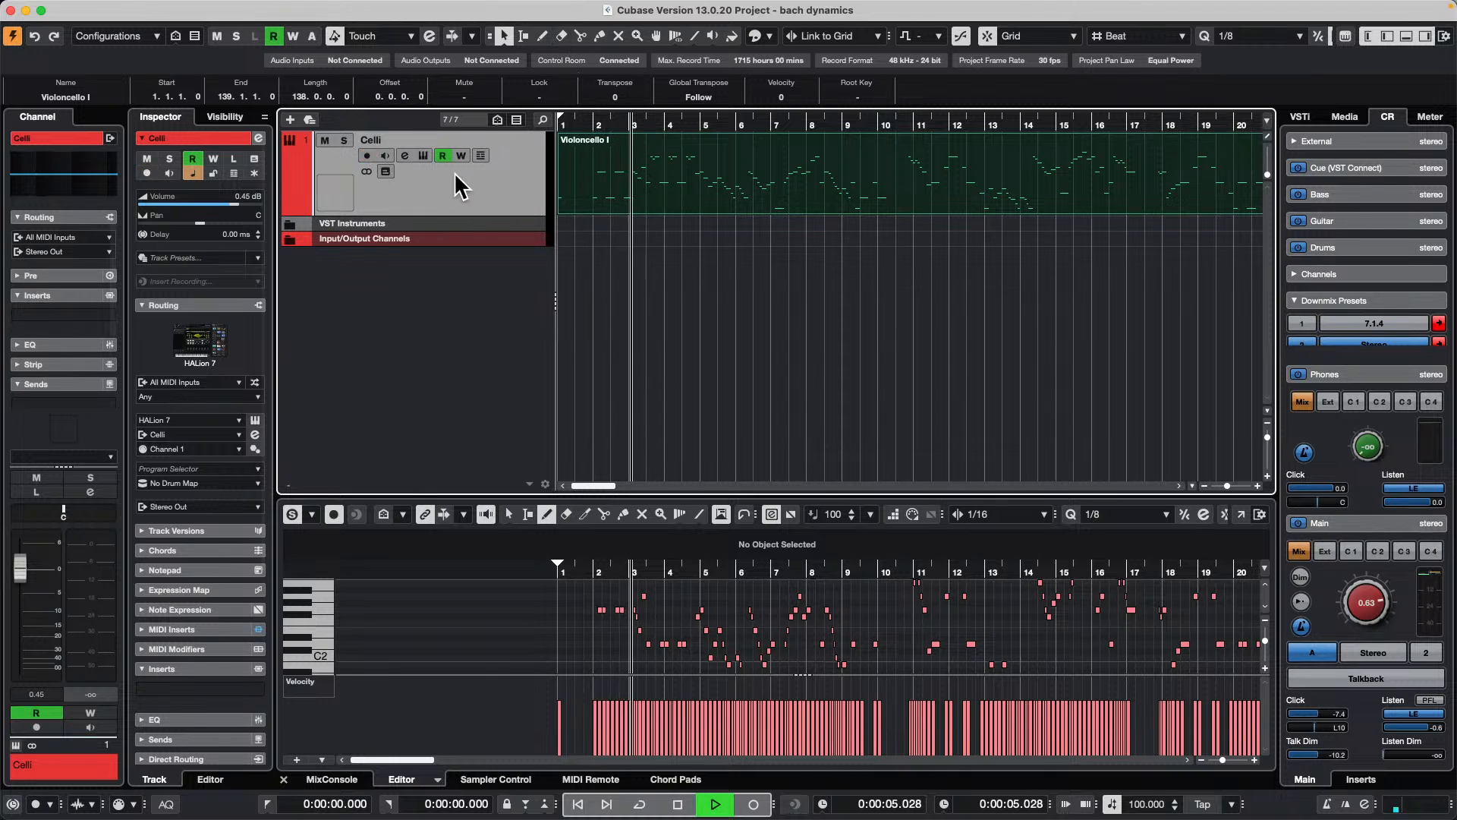
pyautogui.click(442, 155)
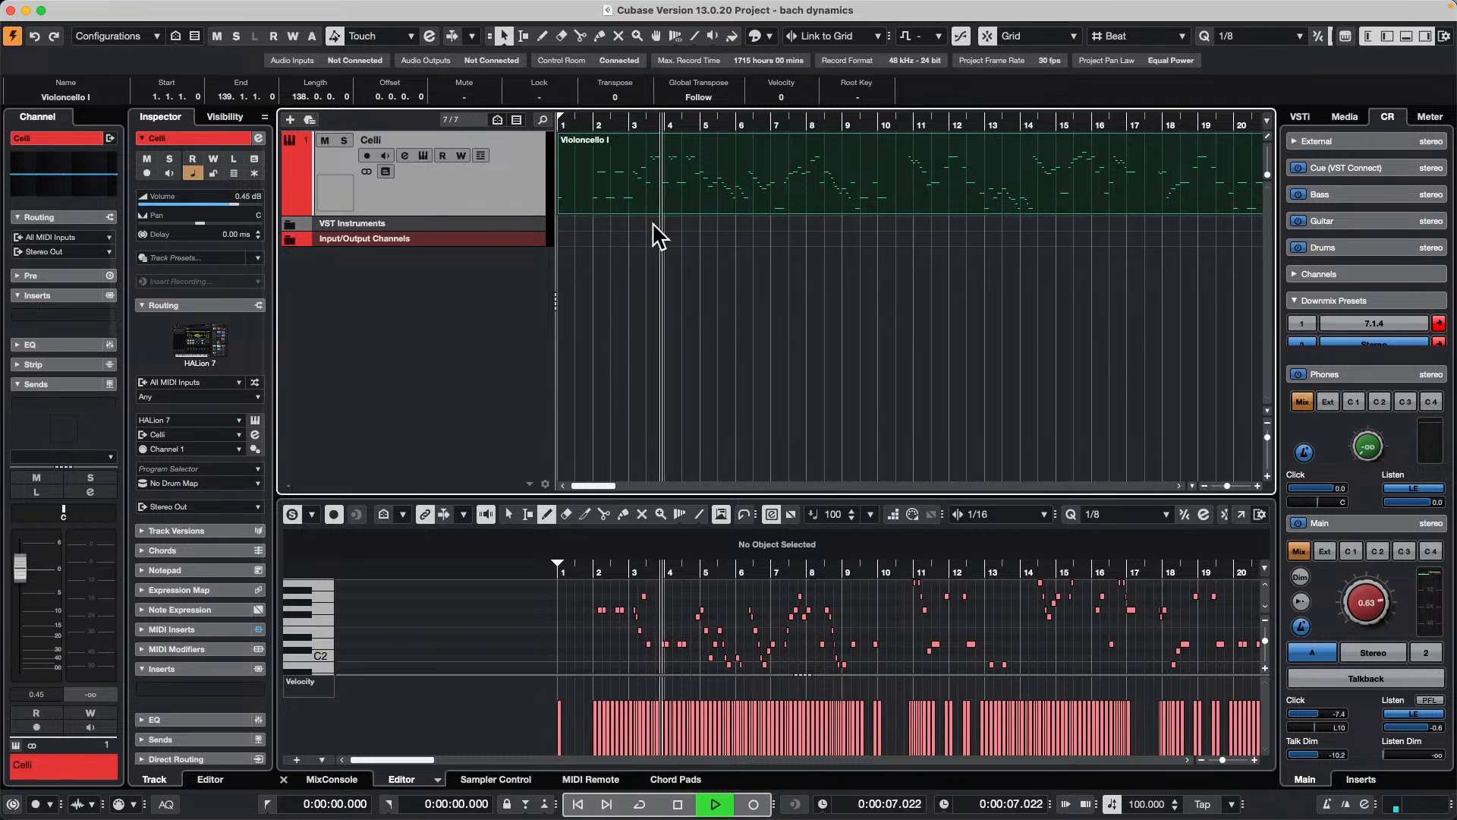
pyautogui.press('space')
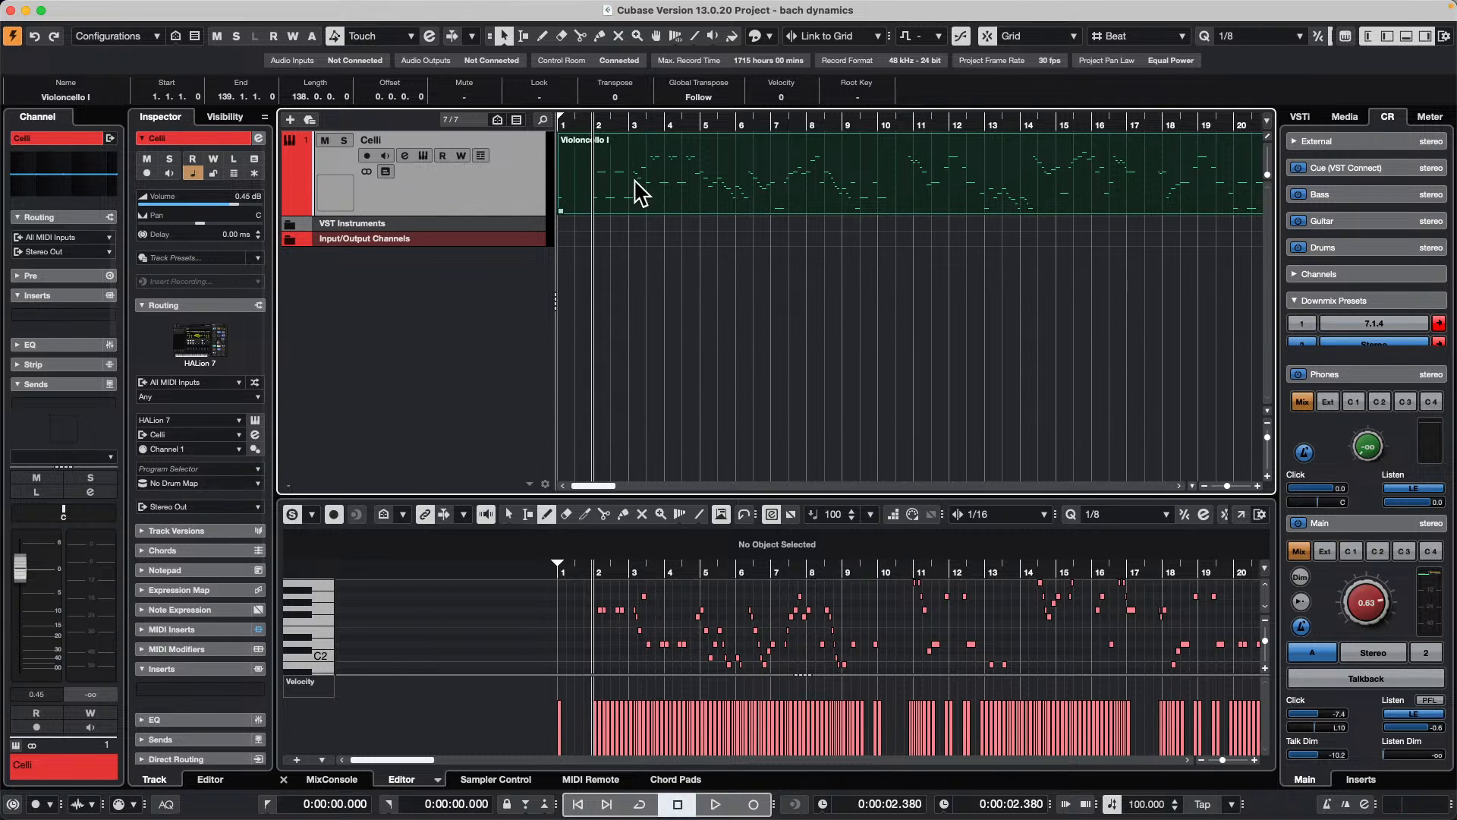
# Step: Lower the Control Room main level to -0.28
pyautogui.moveTo(1345, 606); pyautogui.dragTo(1342, 608)
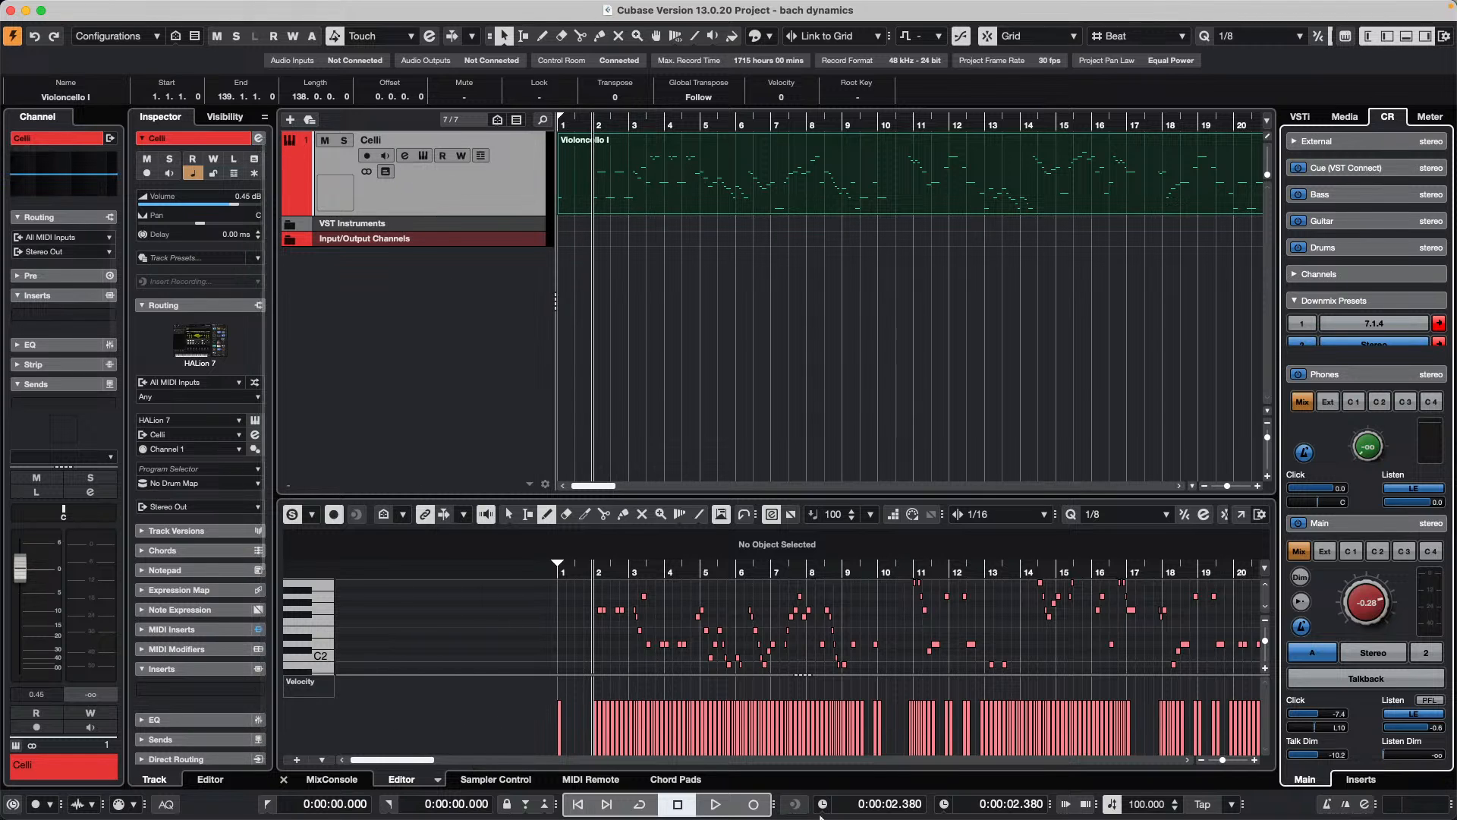
# Step: Show the Violoncello I part's Celli expression map and review its sound slots in Expression Map Setup
pyautogui.click(504, 203)
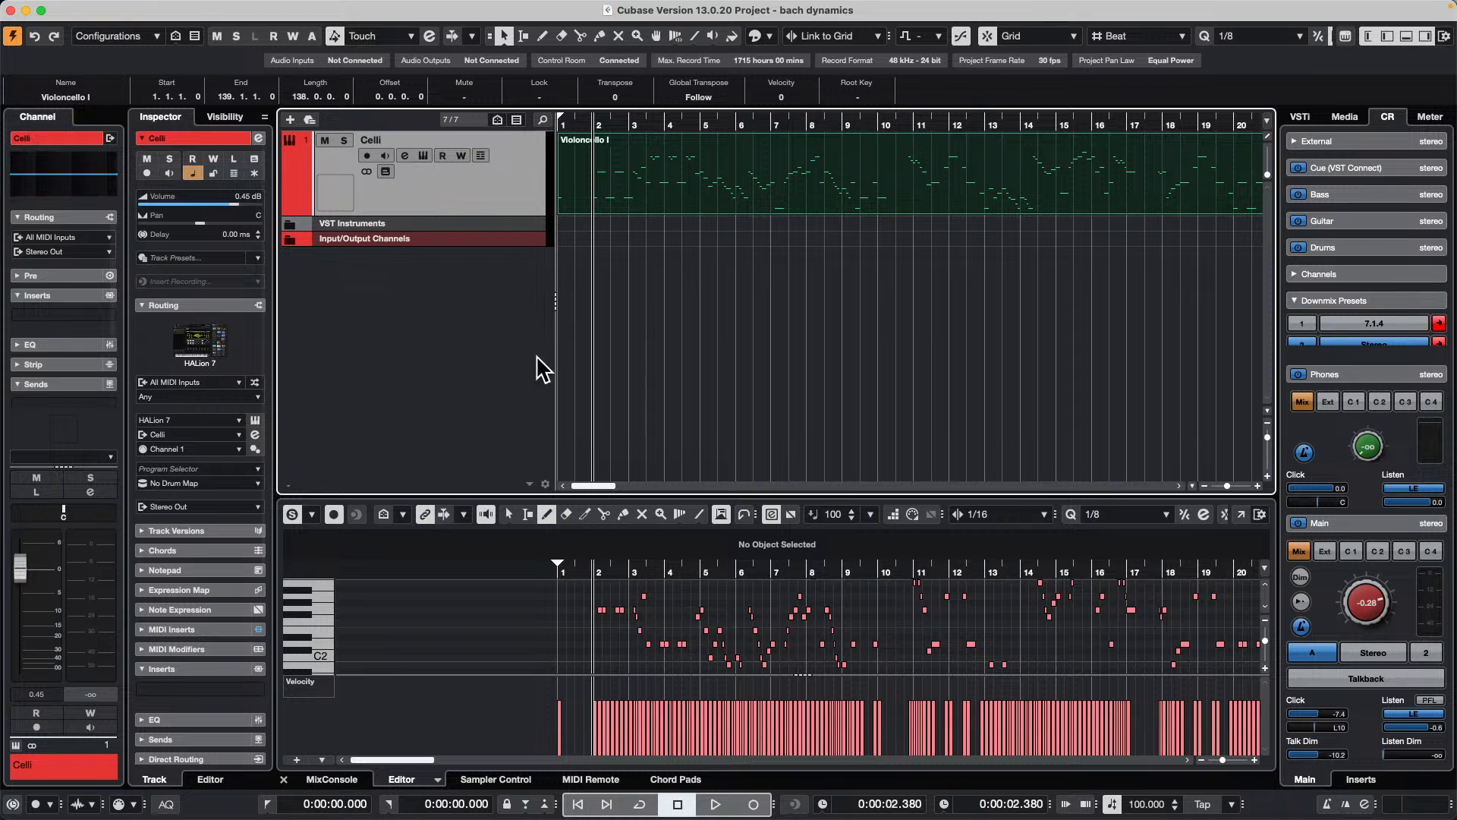
pyautogui.doubleClick(736, 191)
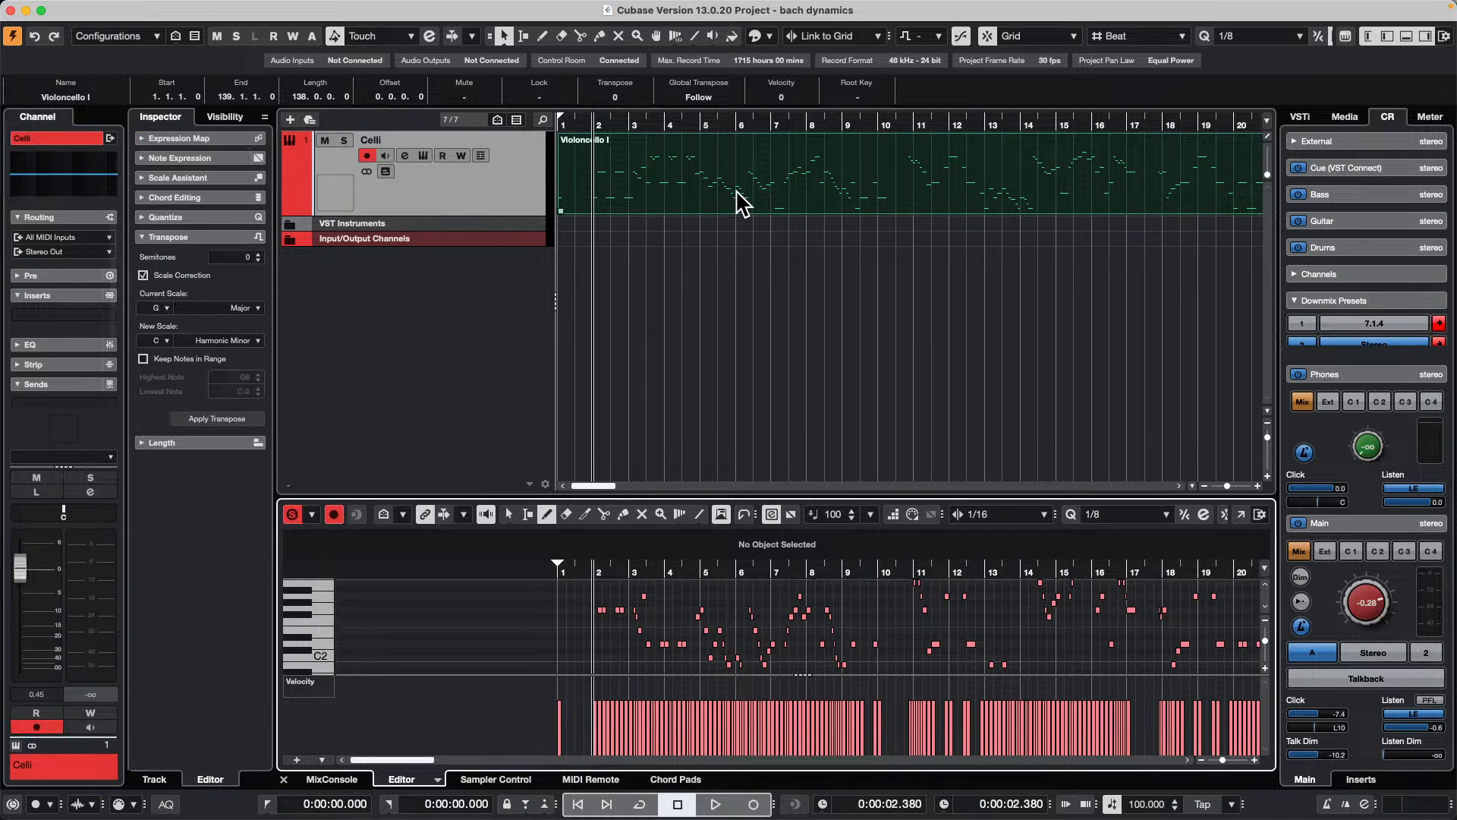
pyautogui.click(195, 139)
pyautogui.click(196, 168)
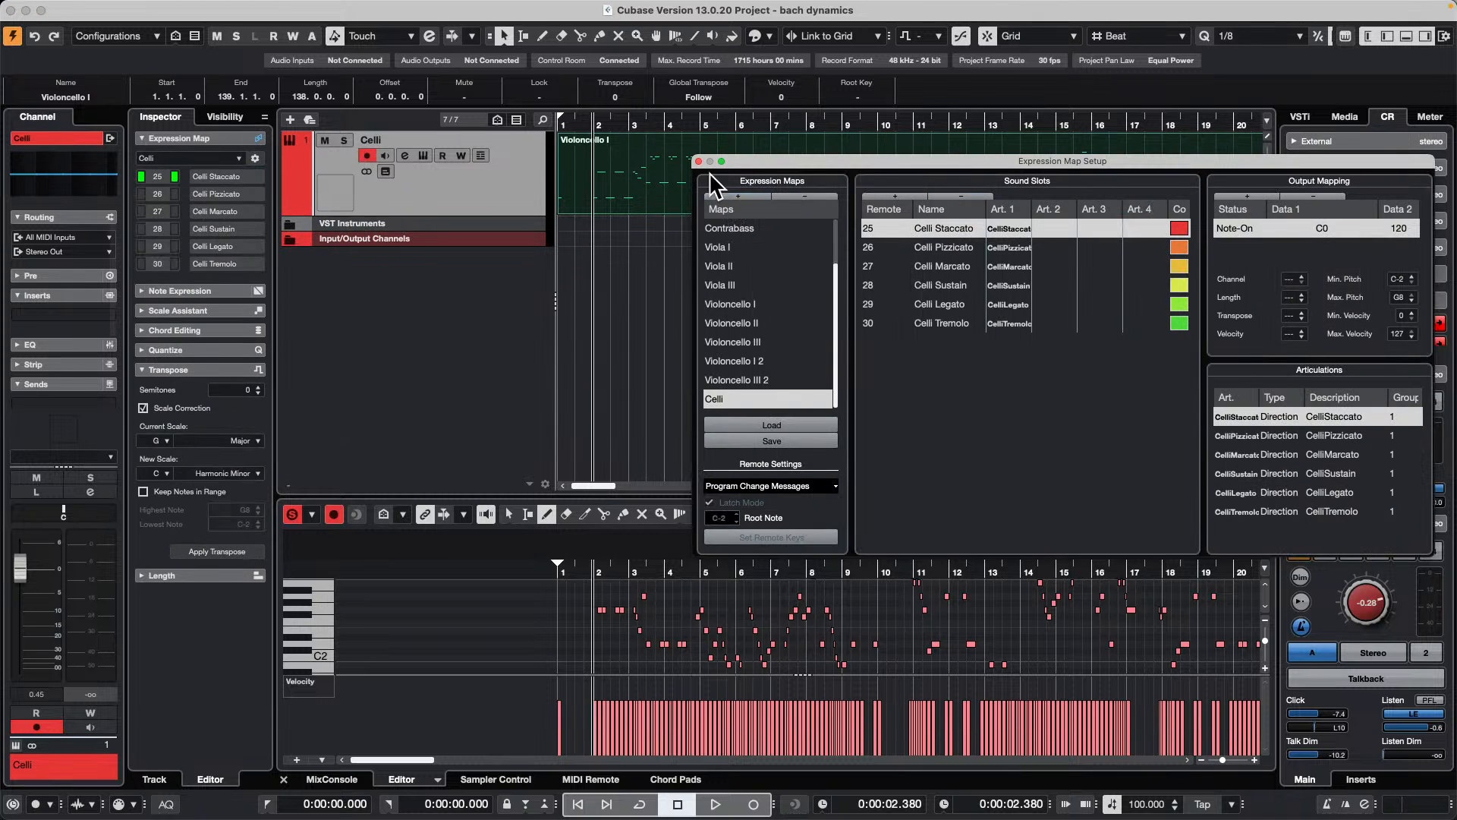
pyautogui.click(699, 161)
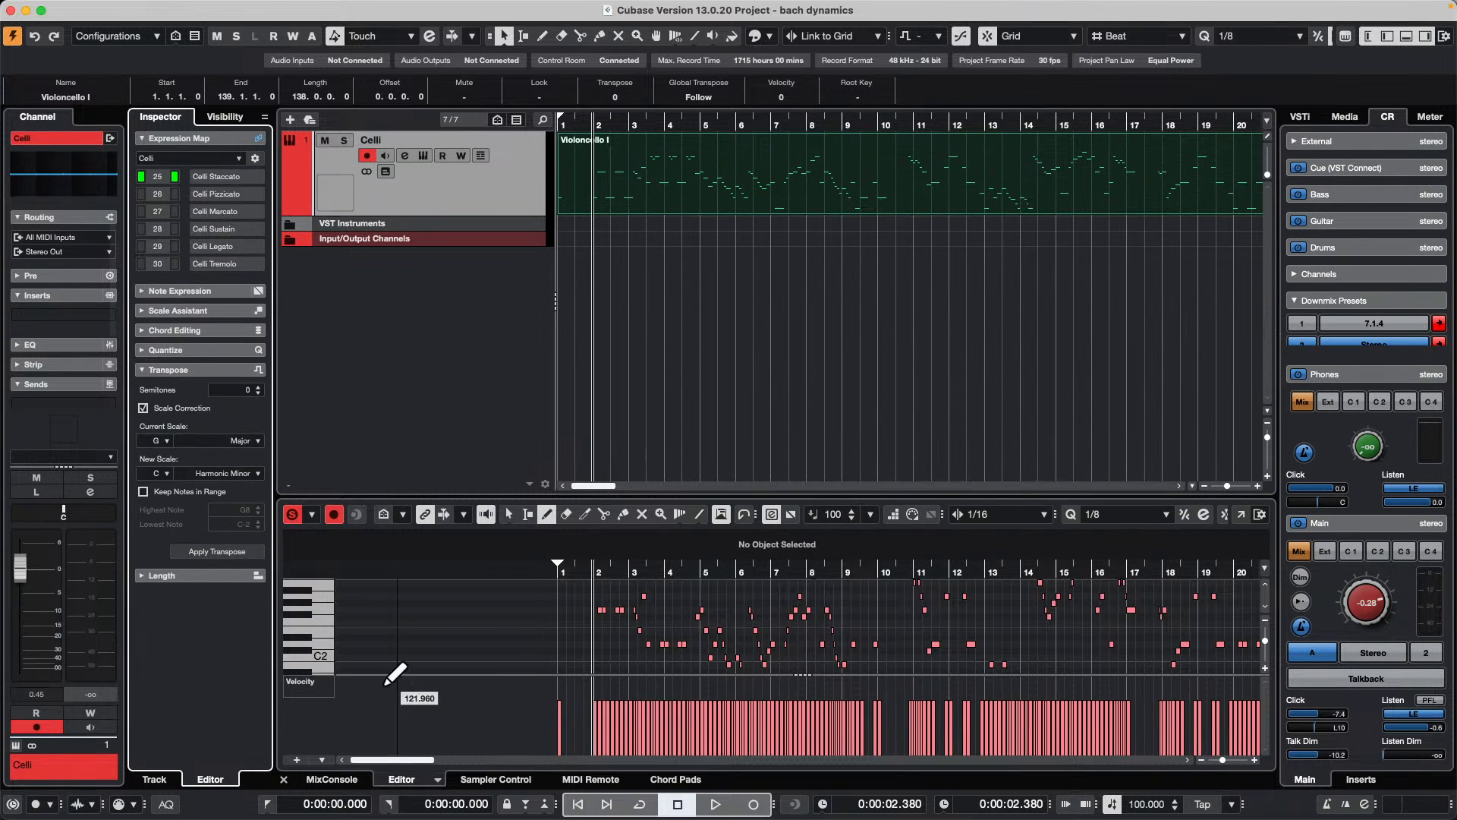
# Step: Switch the velocity controller lane to Articulations/Dynamics and insert a CelliMarcato articulation in bar 1 at about beat 2
pyautogui.click(319, 686)
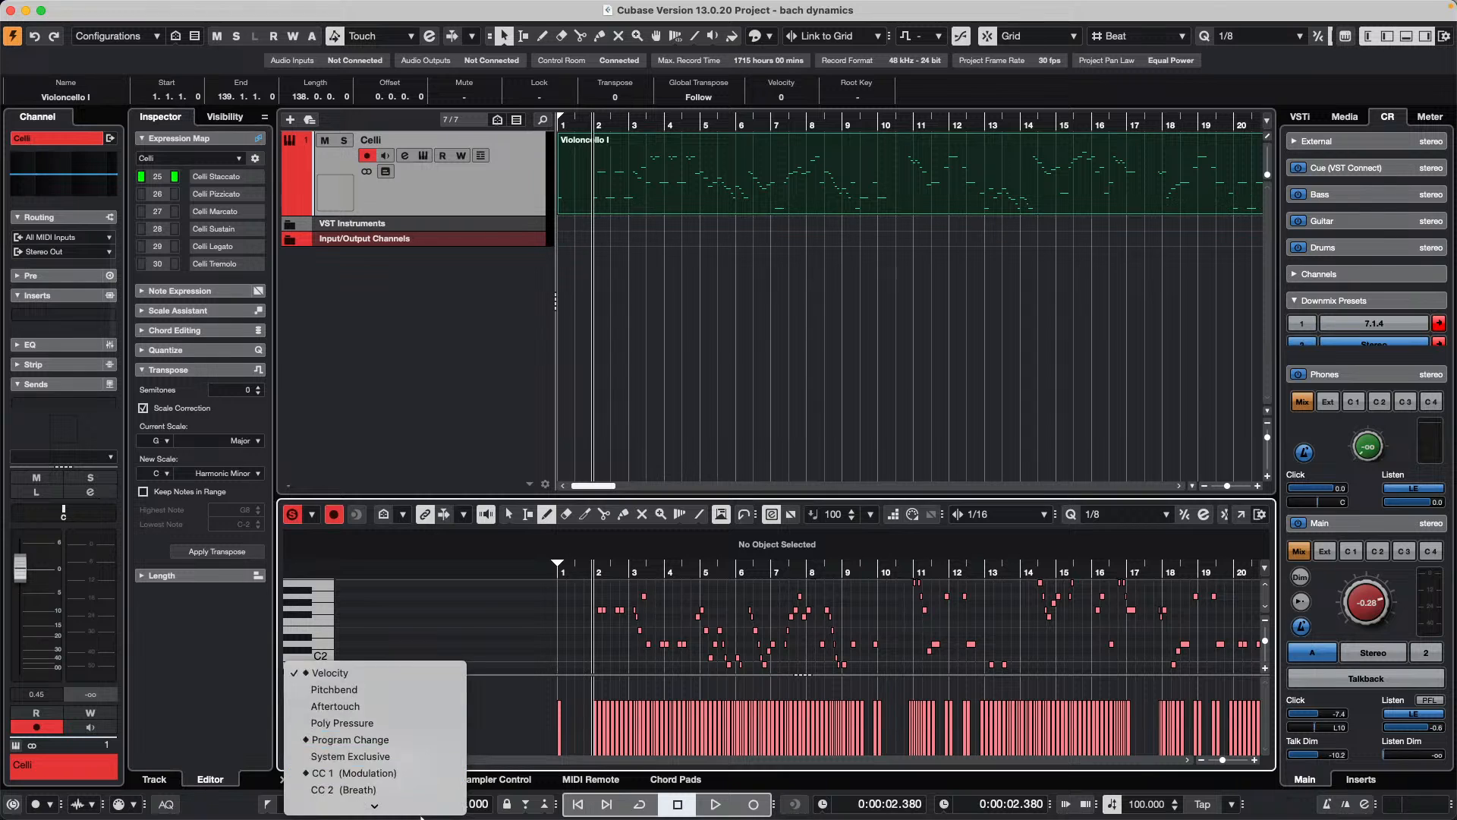
pyautogui.moveTo(421, 817)
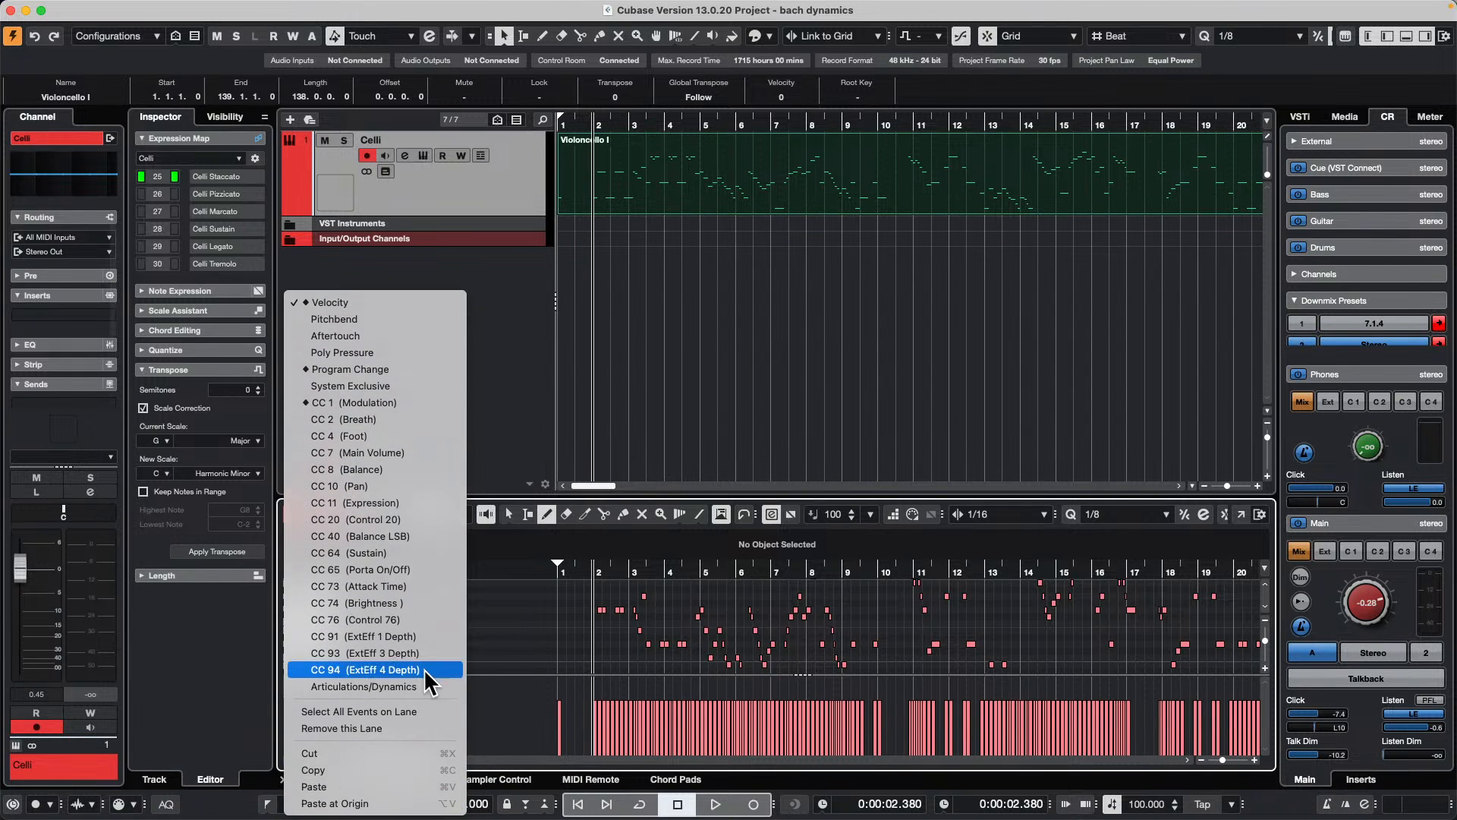
pyautogui.click(414, 687)
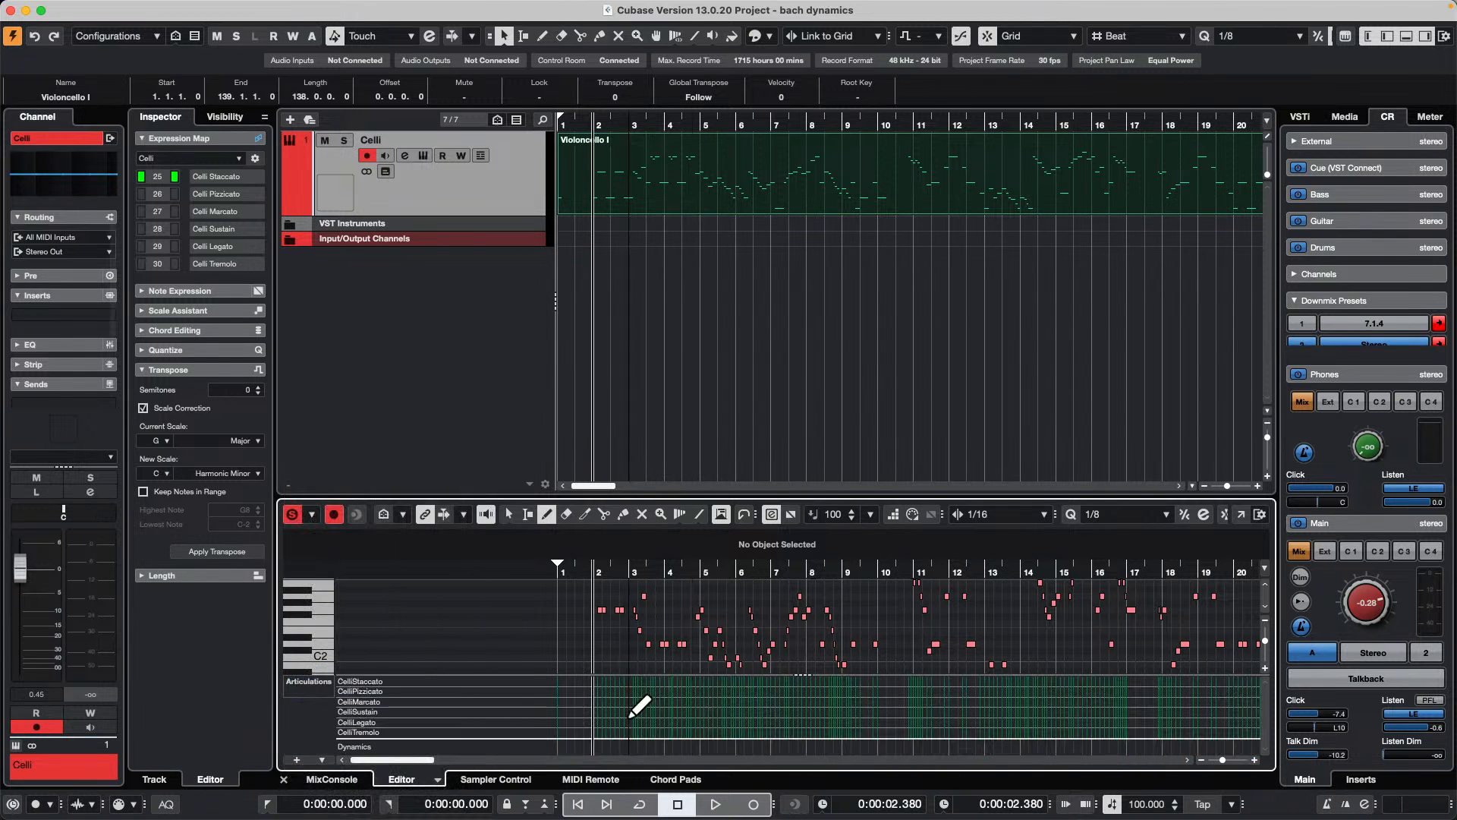
pyautogui.click(583, 701)
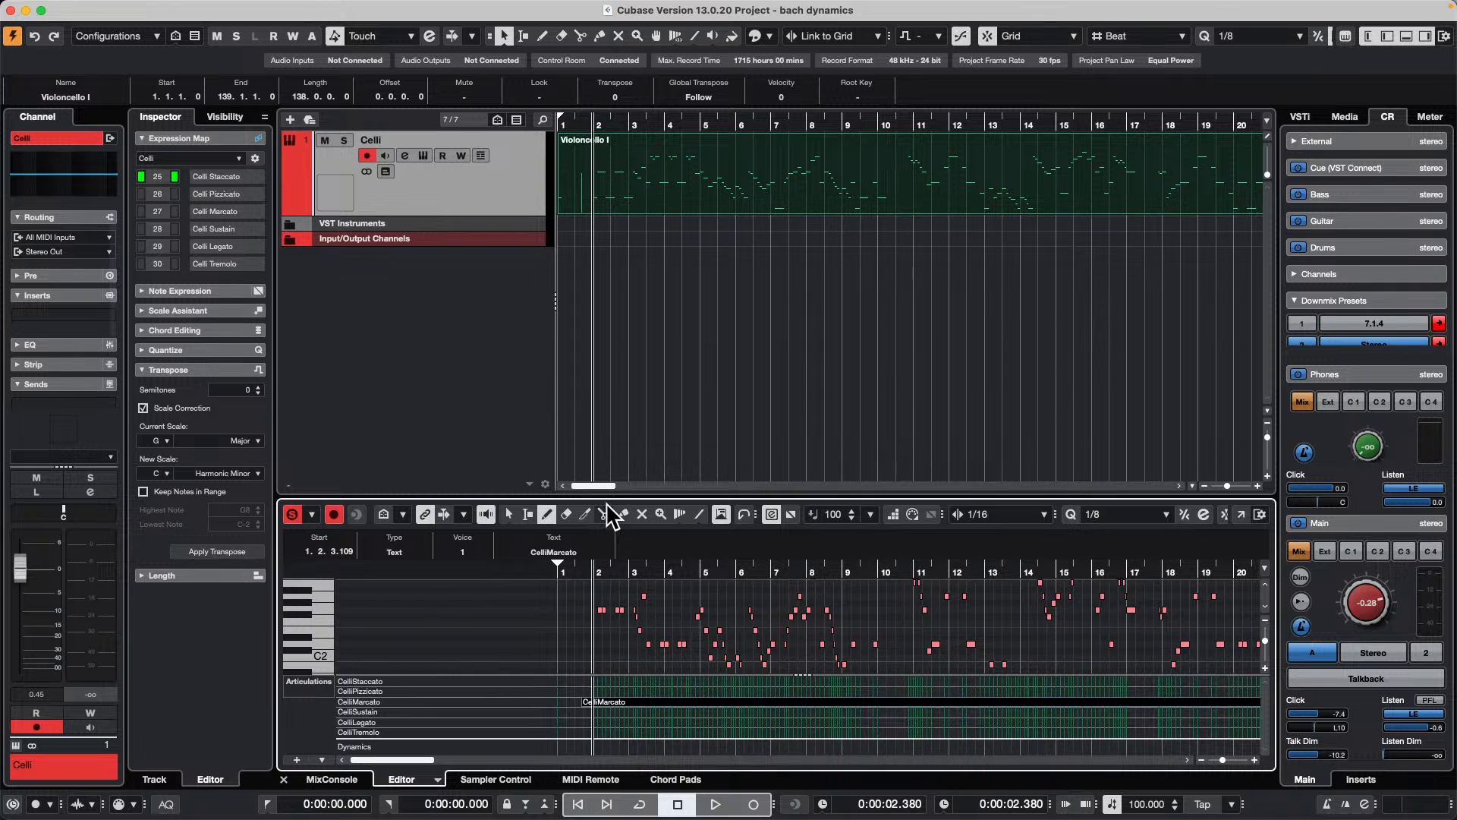
pyautogui.click(616, 332)
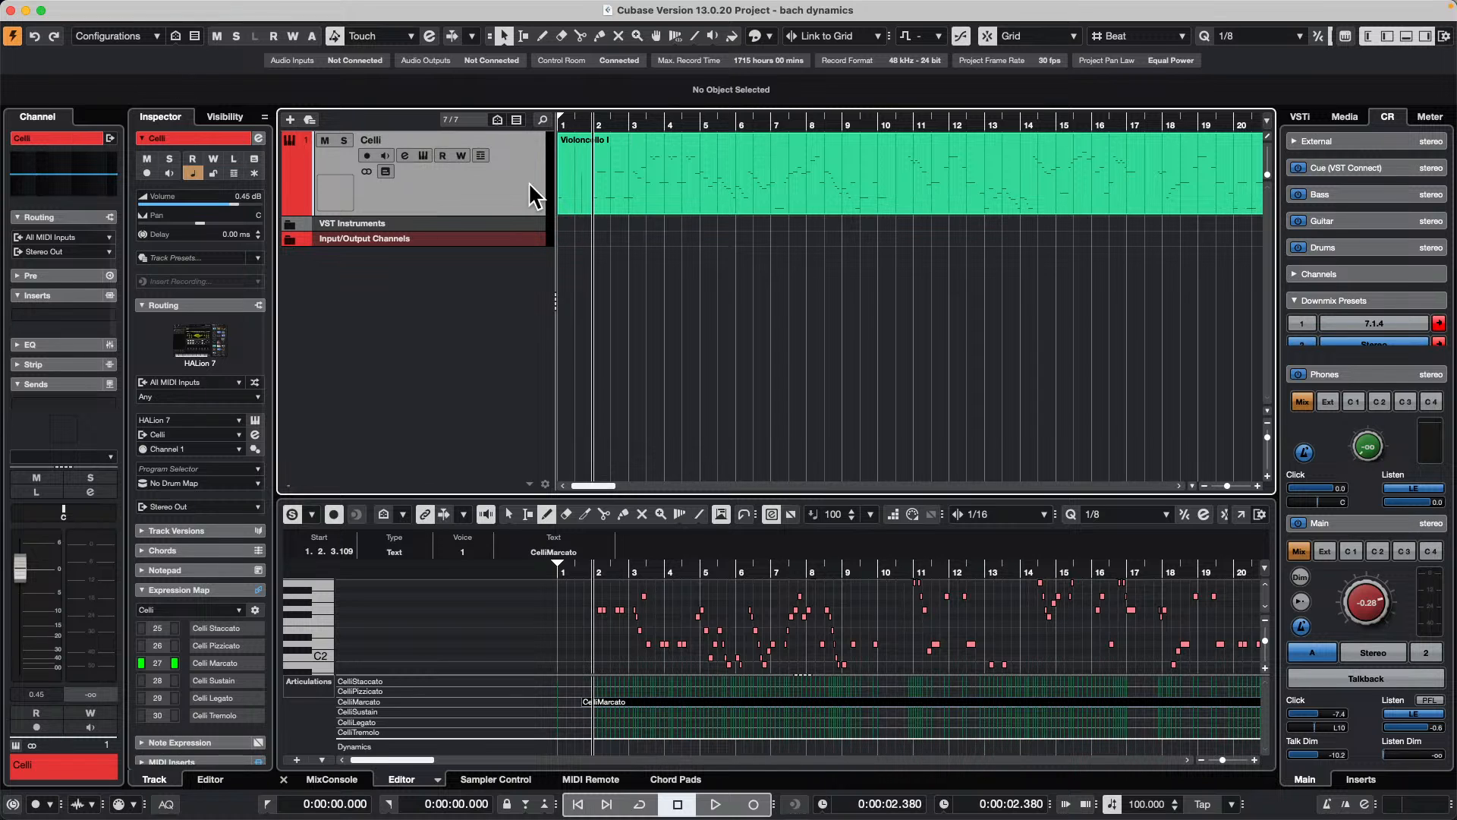
pyautogui.rightClick(490, 186)
pyautogui.moveTo(658, 194)
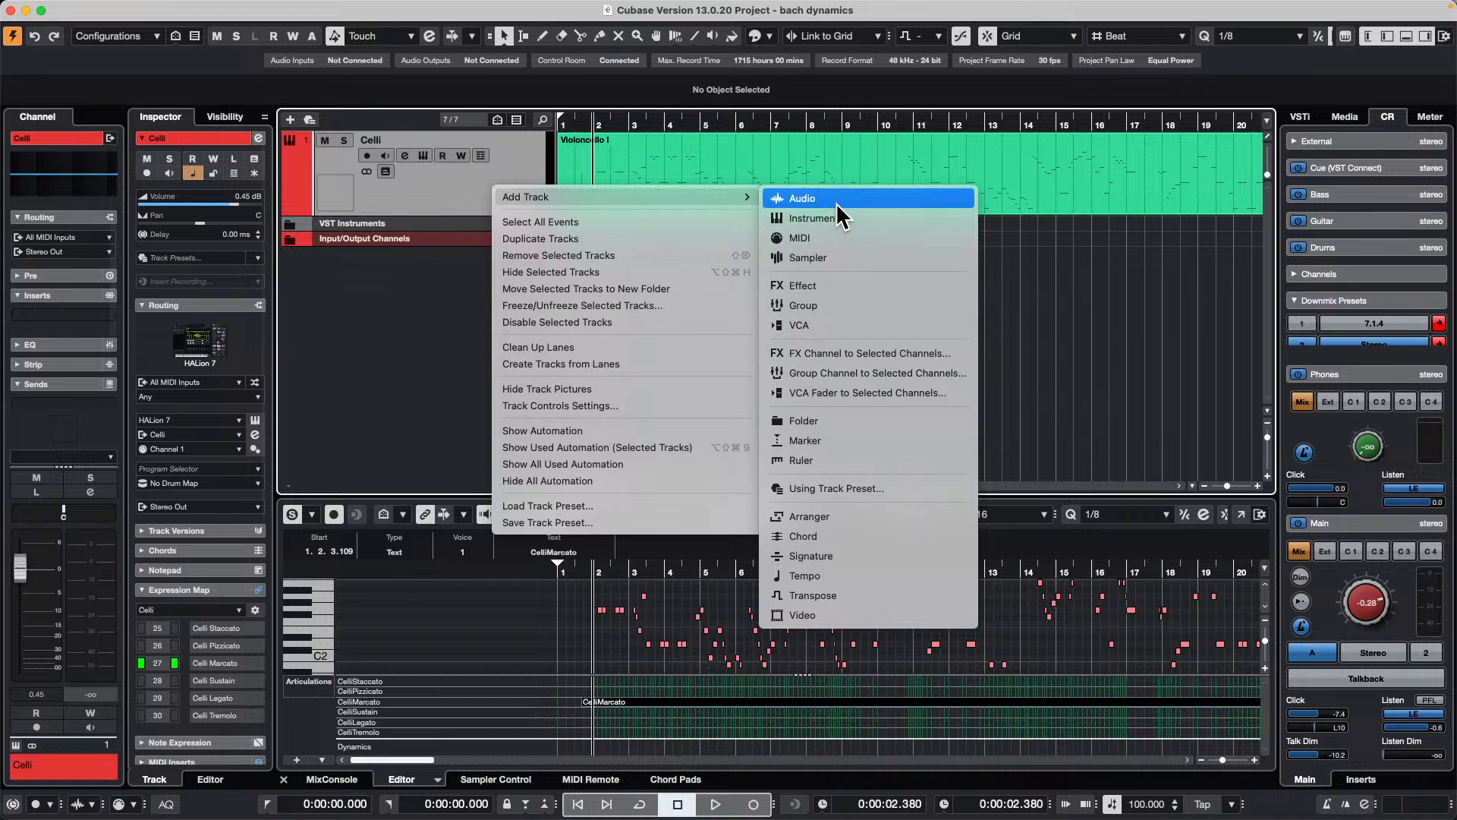
pyautogui.click(638, 258)
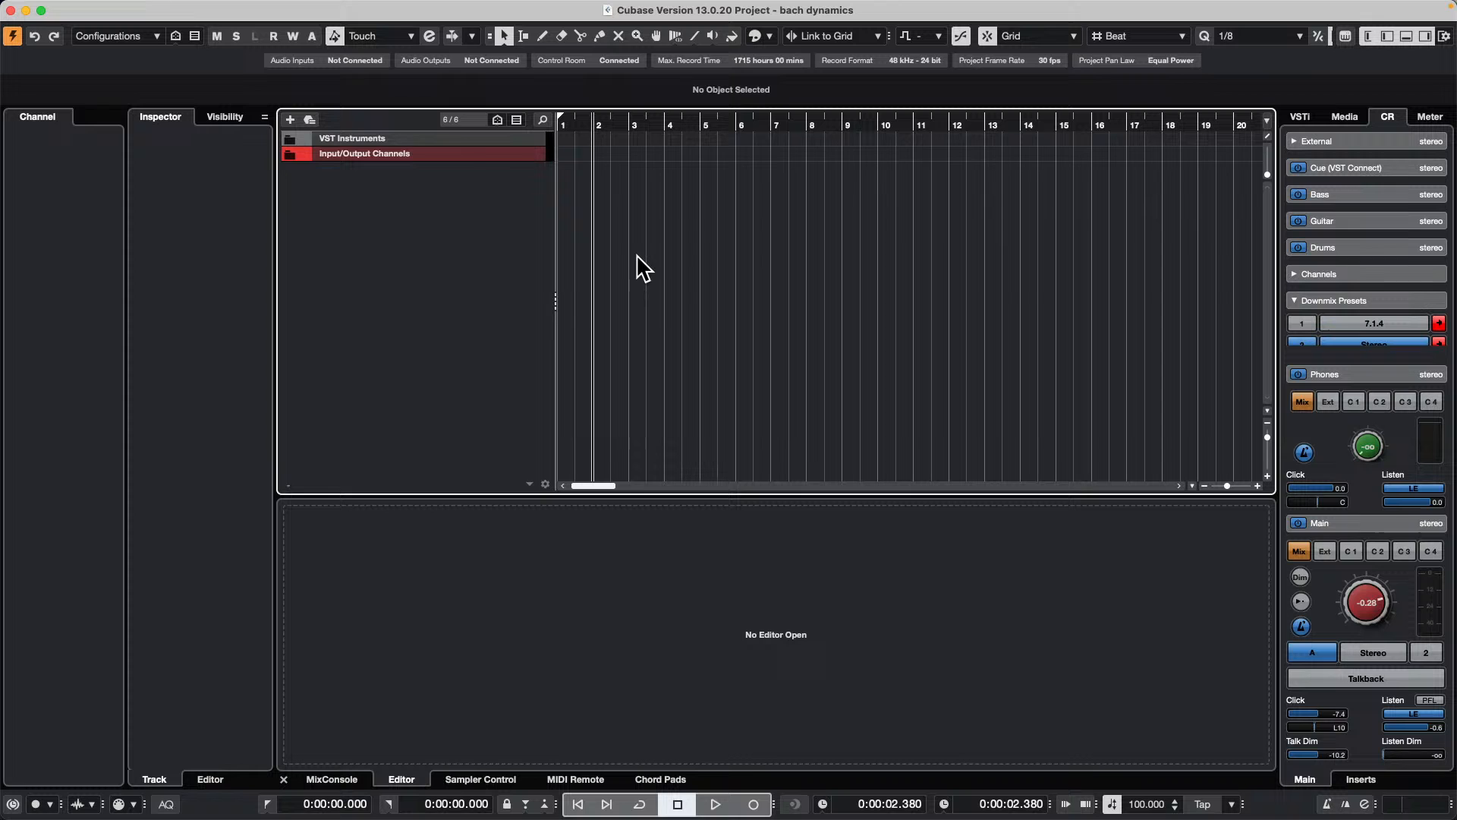
pyautogui.press('super+z')
# Step: Move the Celli track into a new folder track and reselect the Celli track inside it
pyautogui.rightClick(480, 191)
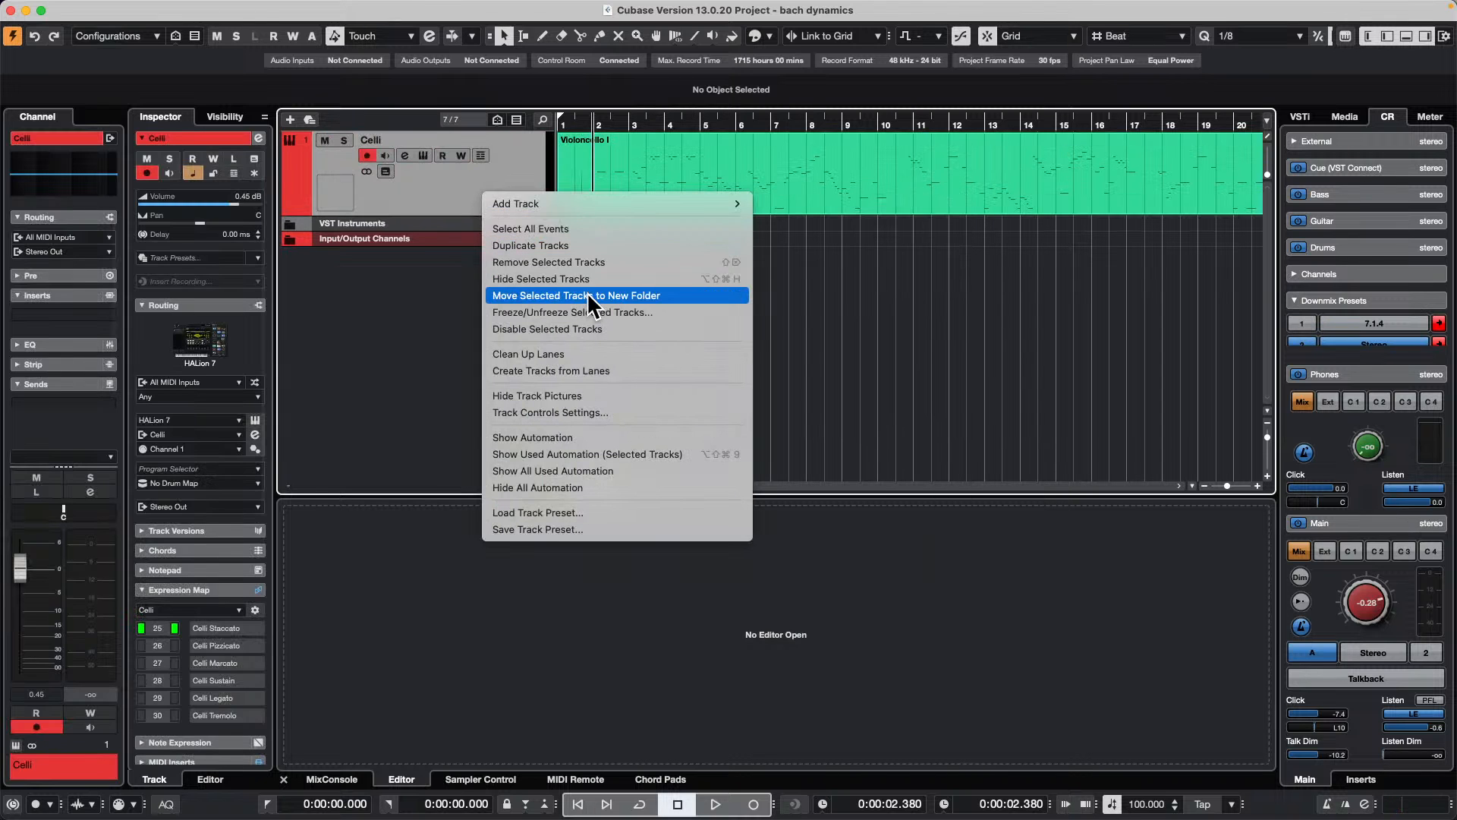
pyautogui.click(586, 293)
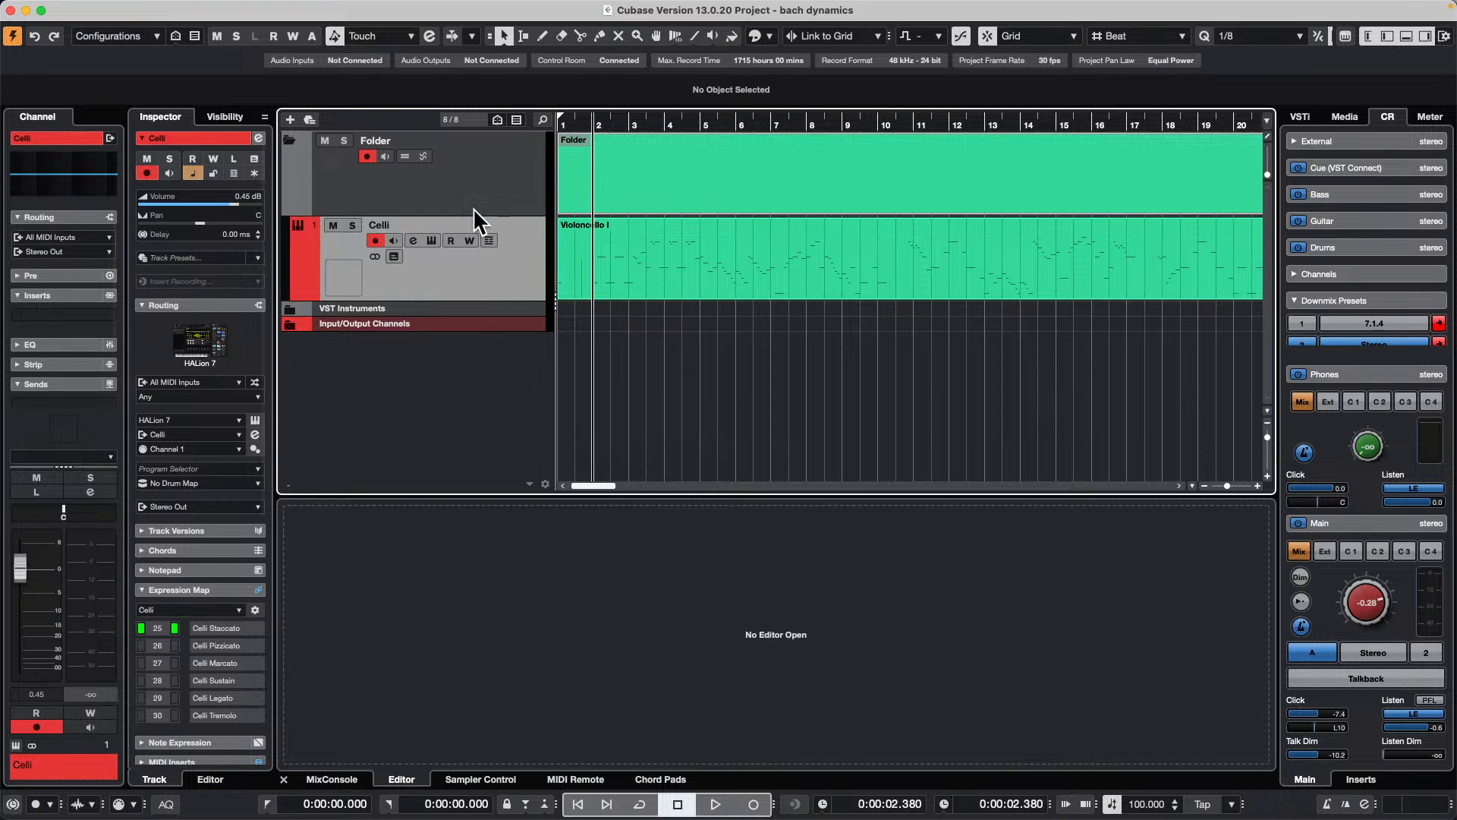
pyautogui.click(513, 186)
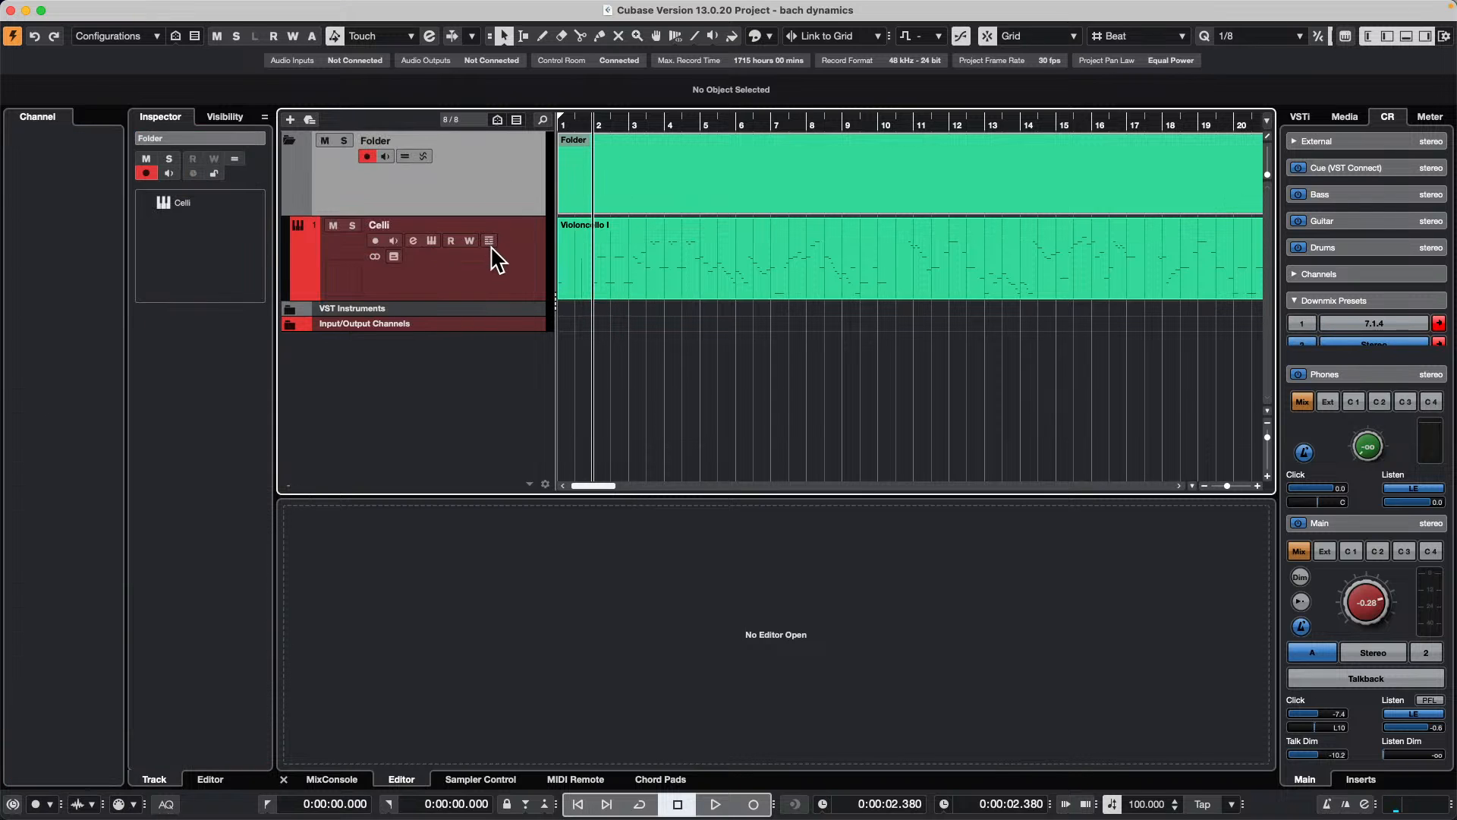
pyautogui.click(513, 281)
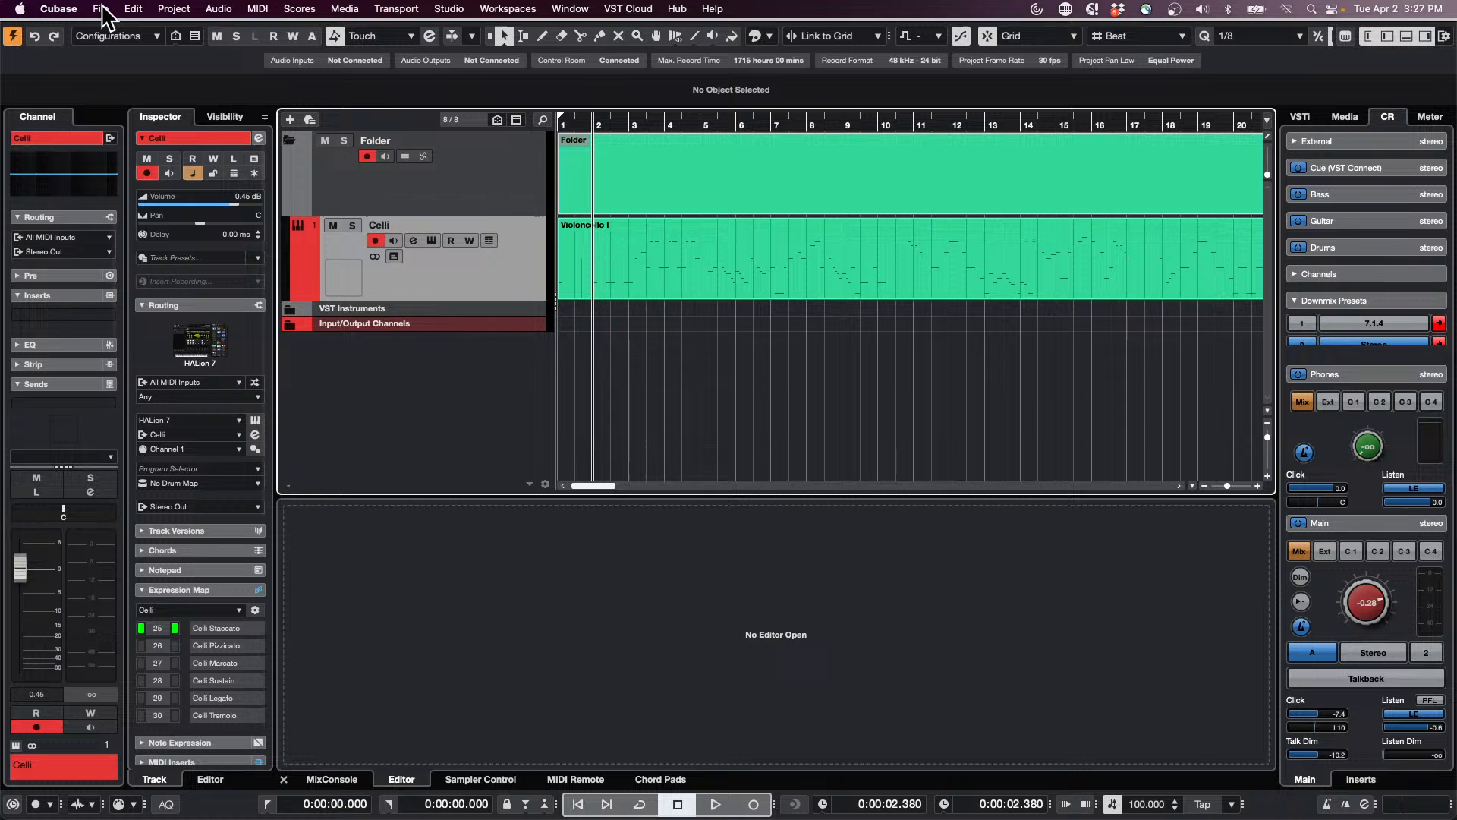
# Step: Save the project under the new name "bach dynamics delete me" in the Bach Cello dynamics folder
pyautogui.click(101, 9)
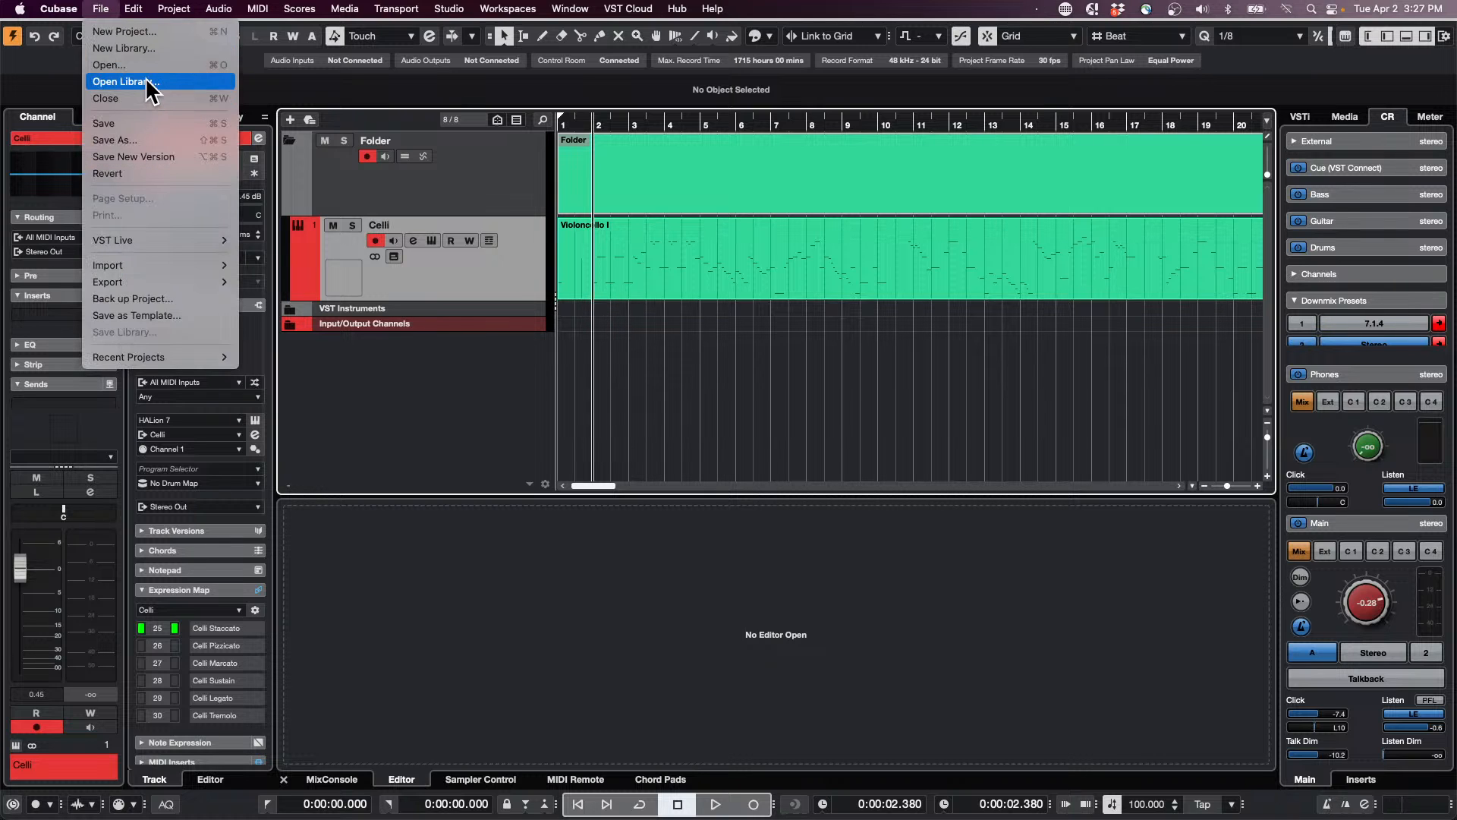
pyautogui.click(157, 139)
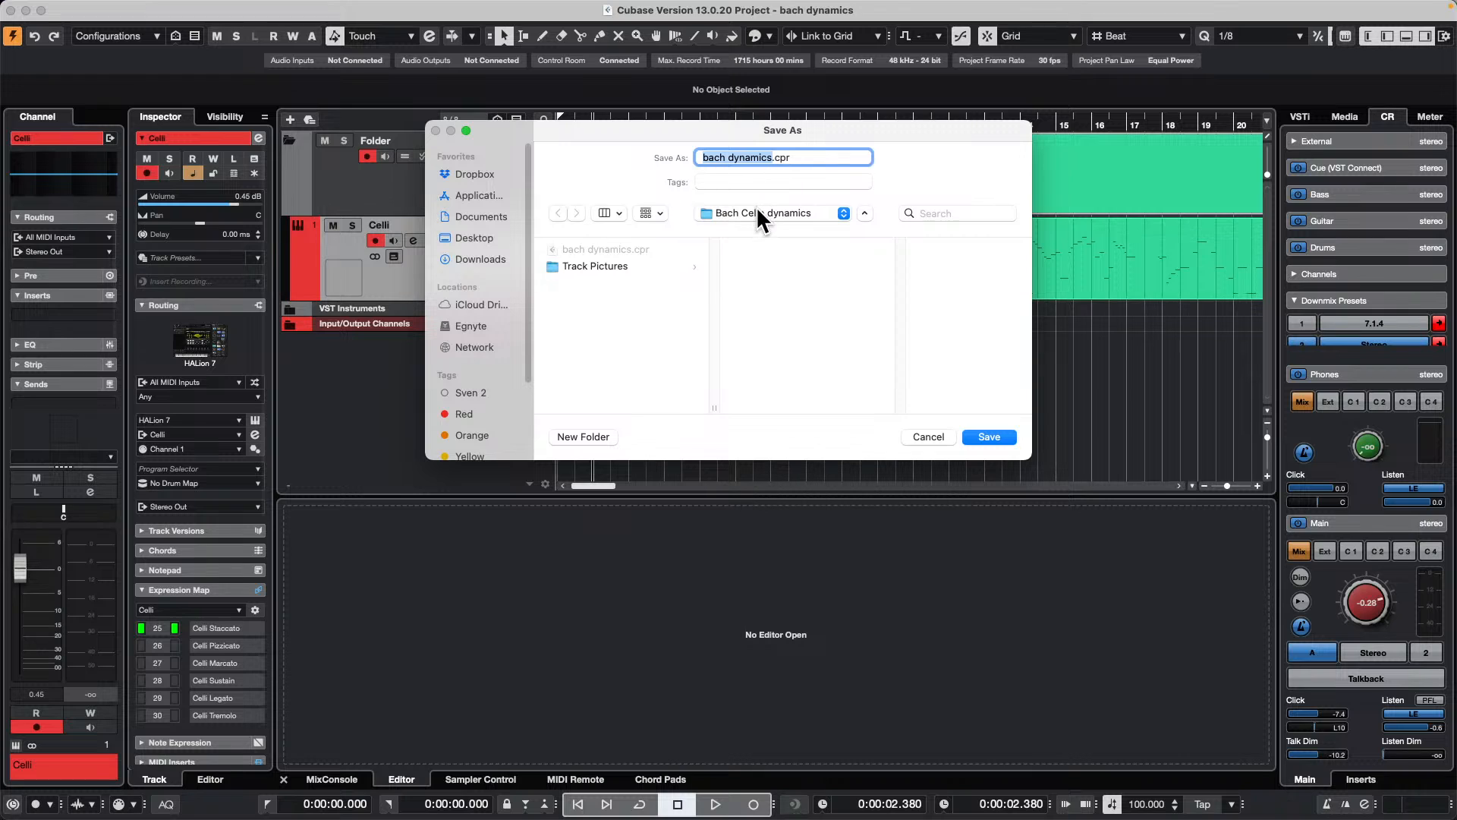
pyautogui.click(774, 158)
pyautogui.write('delete me')
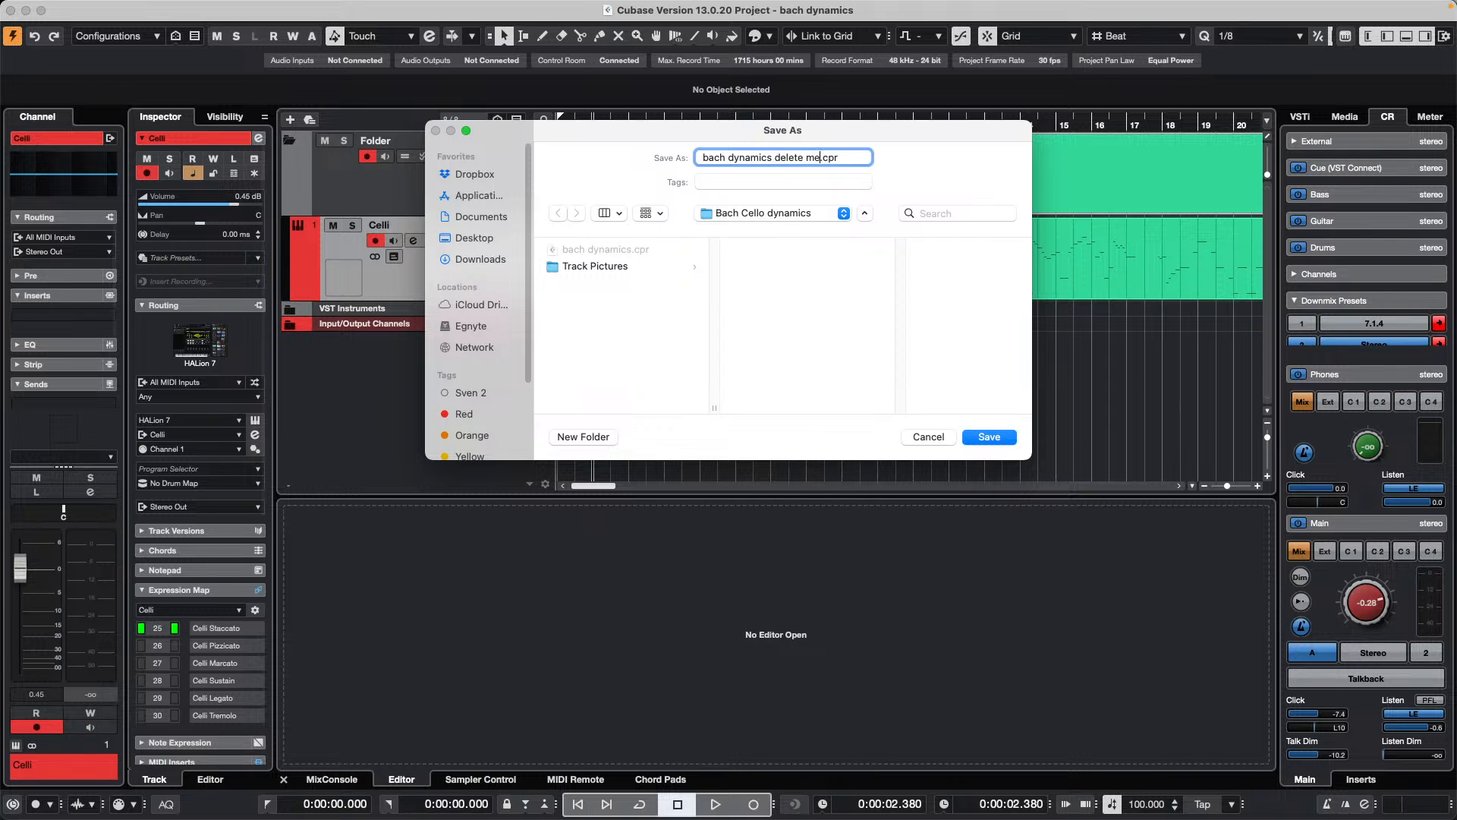
pyautogui.press('Return')
pyautogui.click(993, 437)
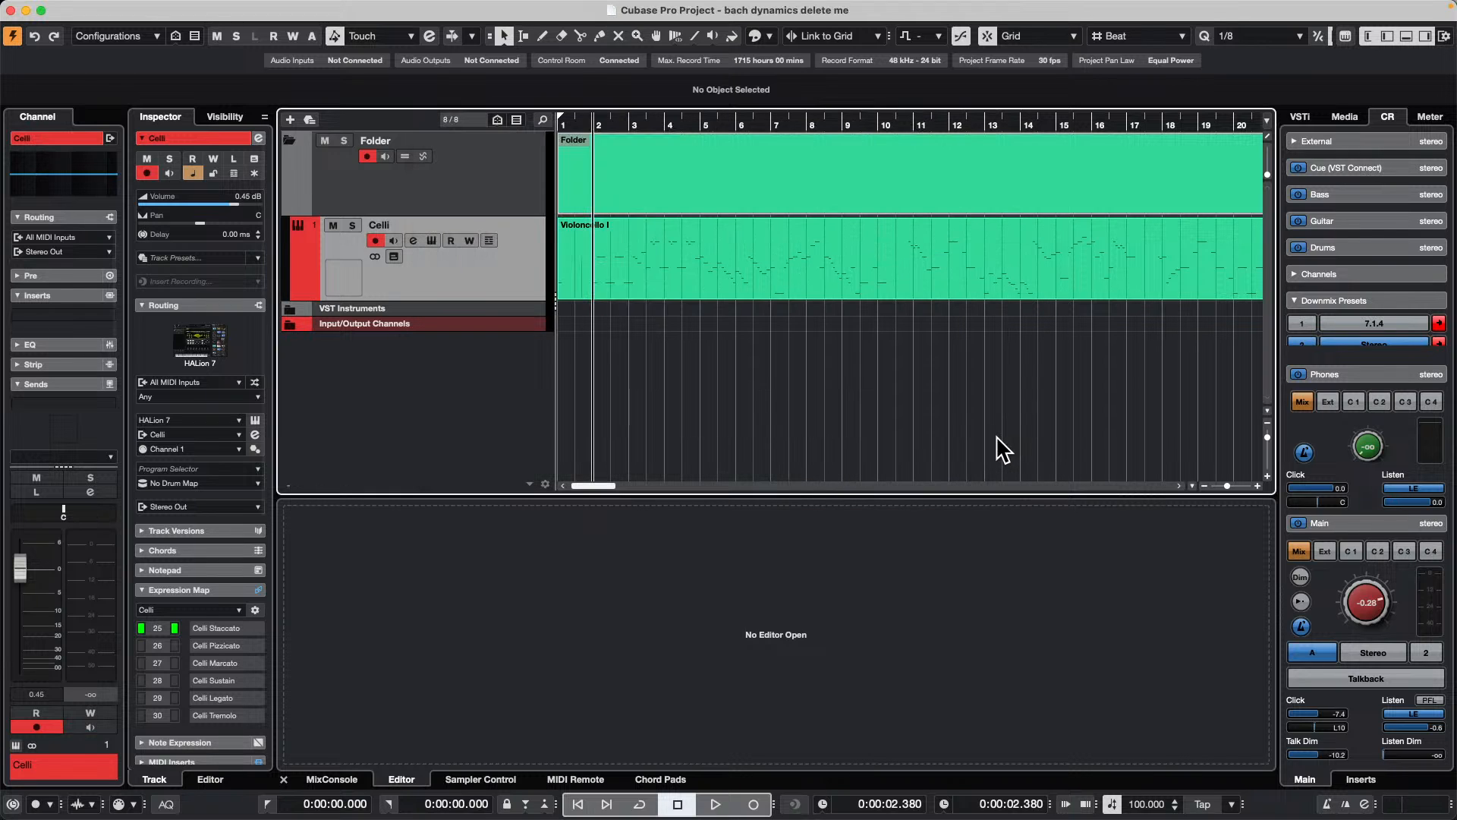
# Step: Export the selected Celli track as a track archive using the Reference Media Files option
pyautogui.click(101, 9)
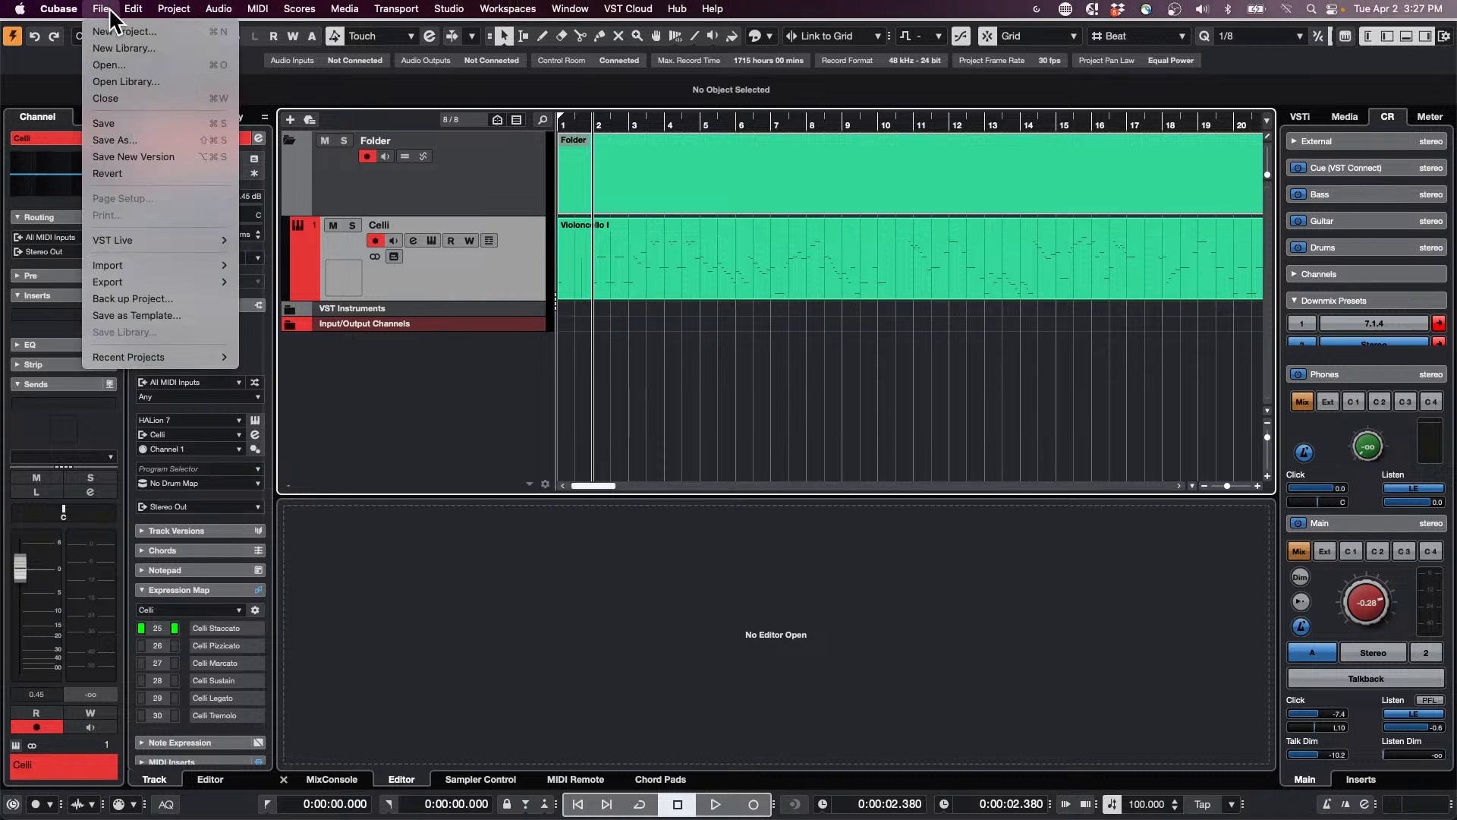
pyautogui.moveTo(156, 285)
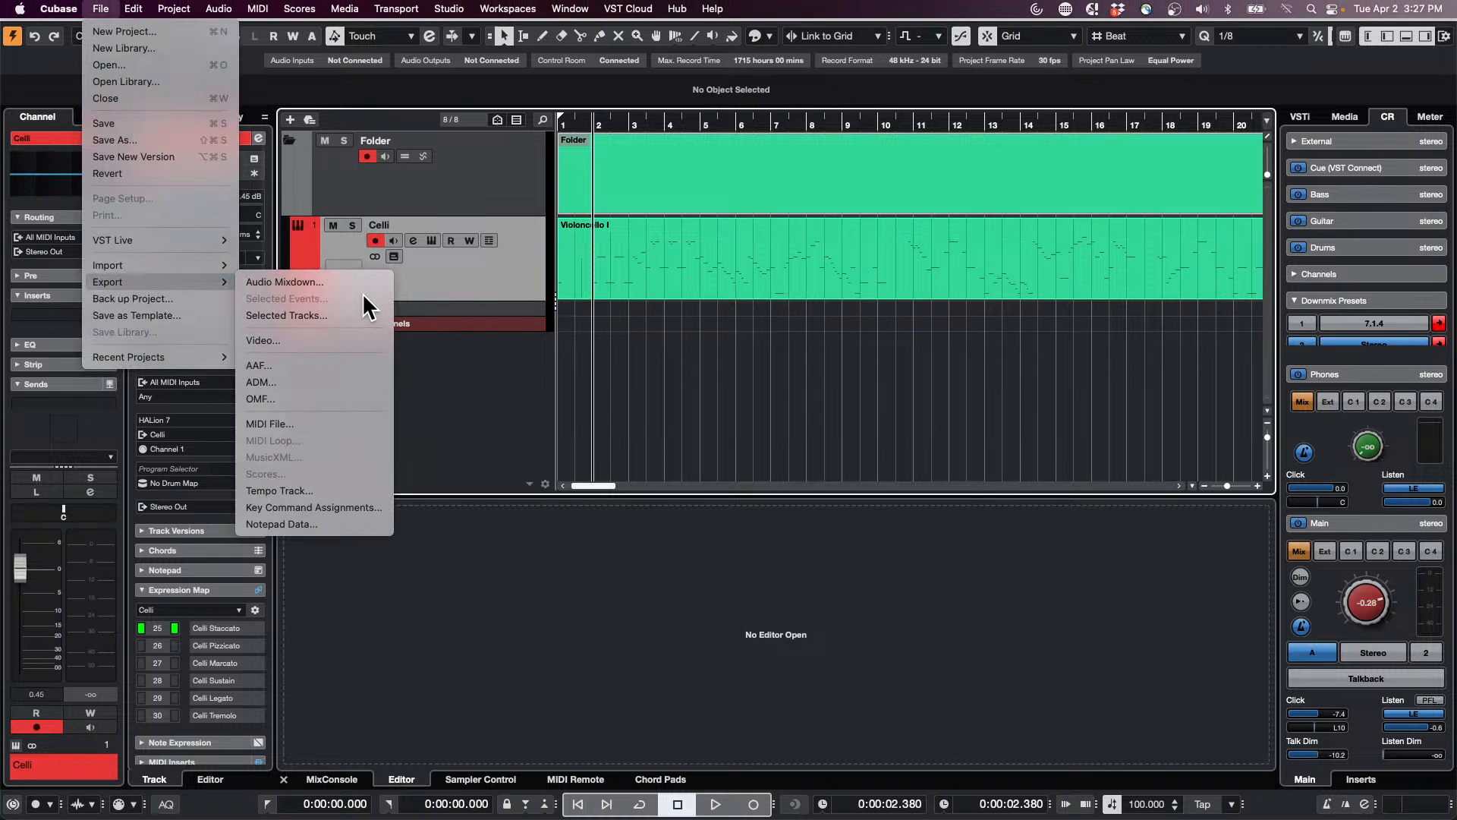
pyautogui.click(525, 289)
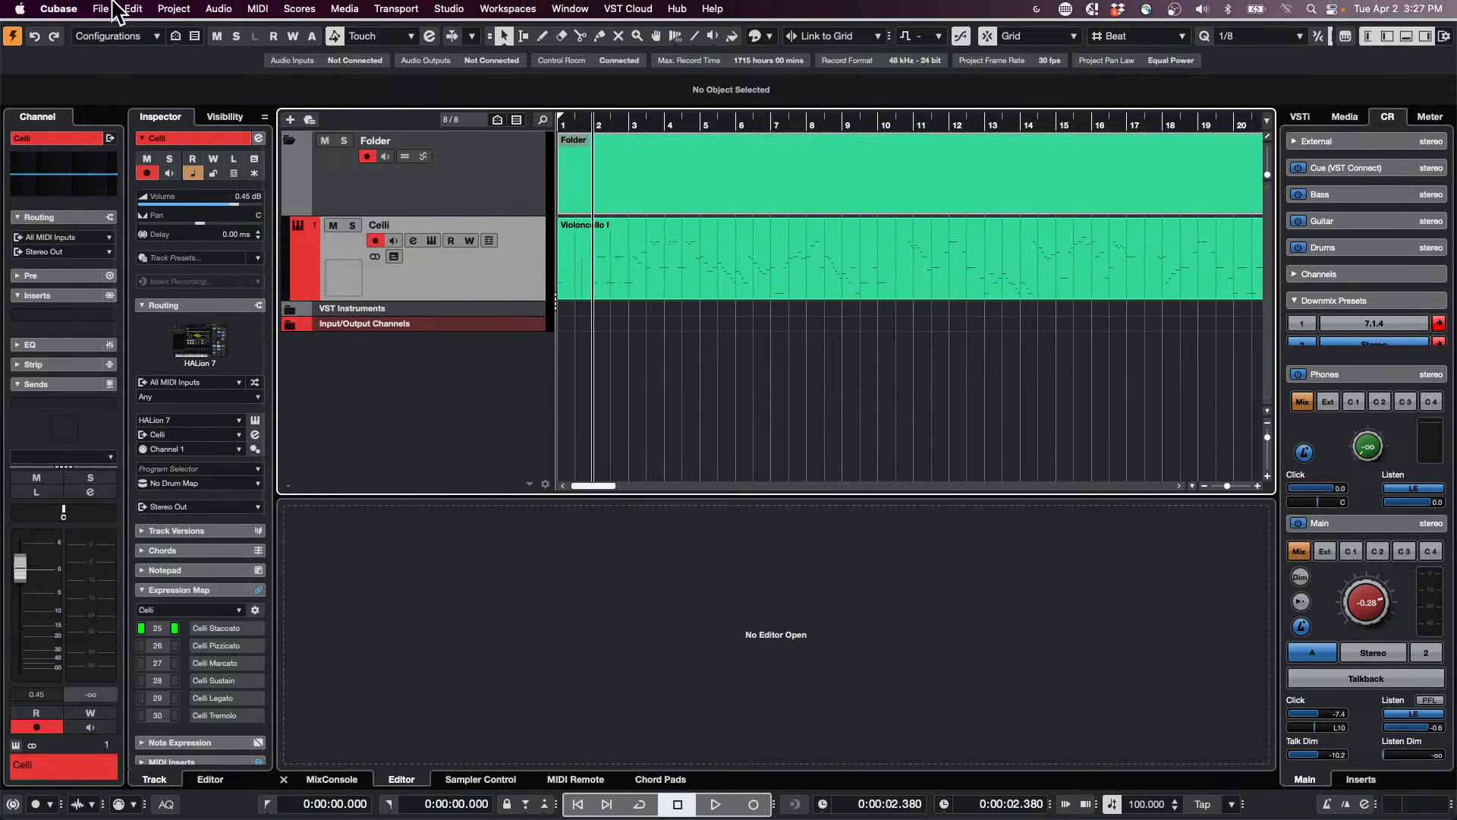
pyautogui.click(105, 8)
pyautogui.moveTo(185, 285)
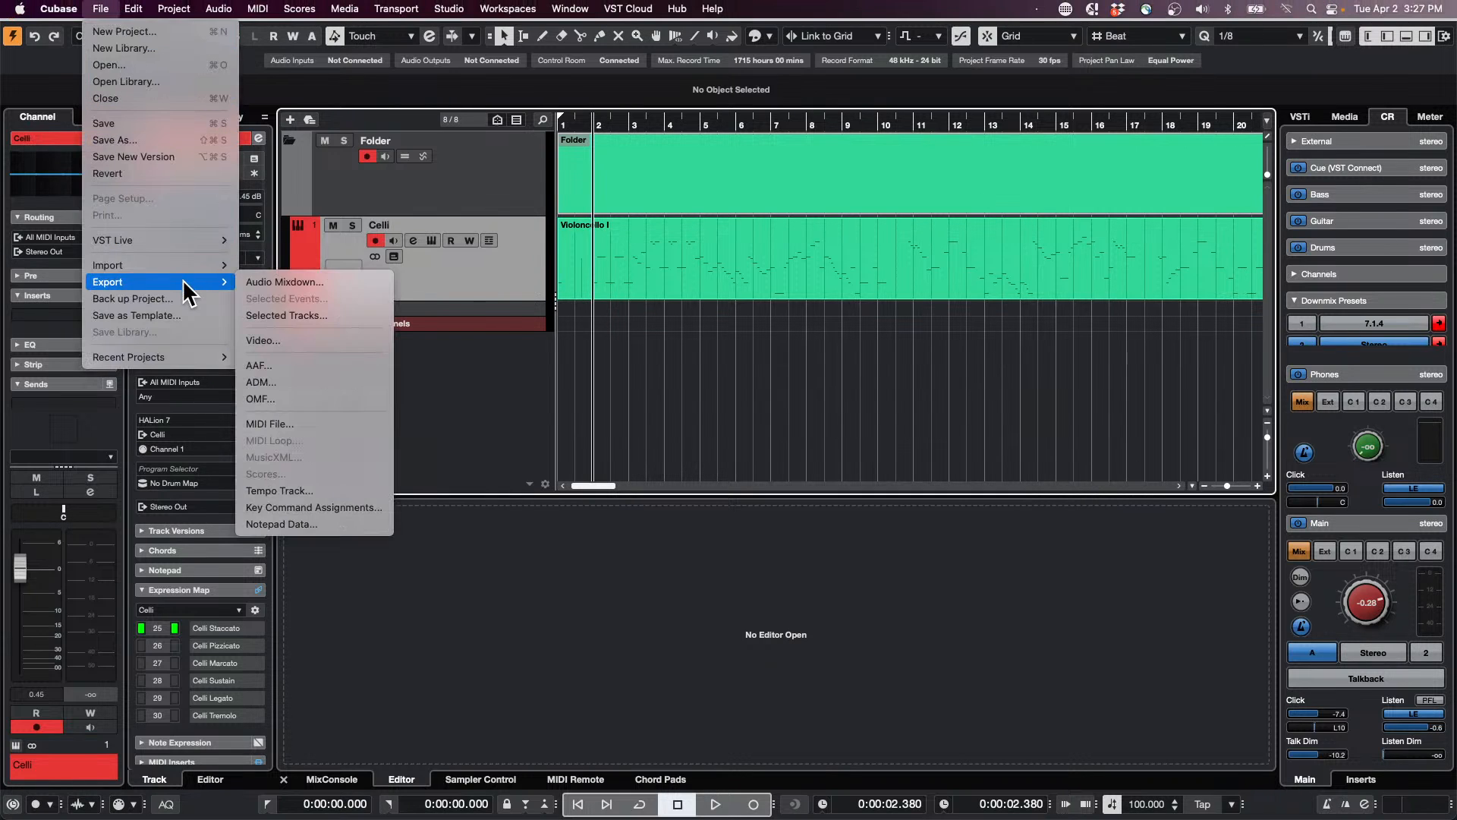
pyautogui.click(332, 316)
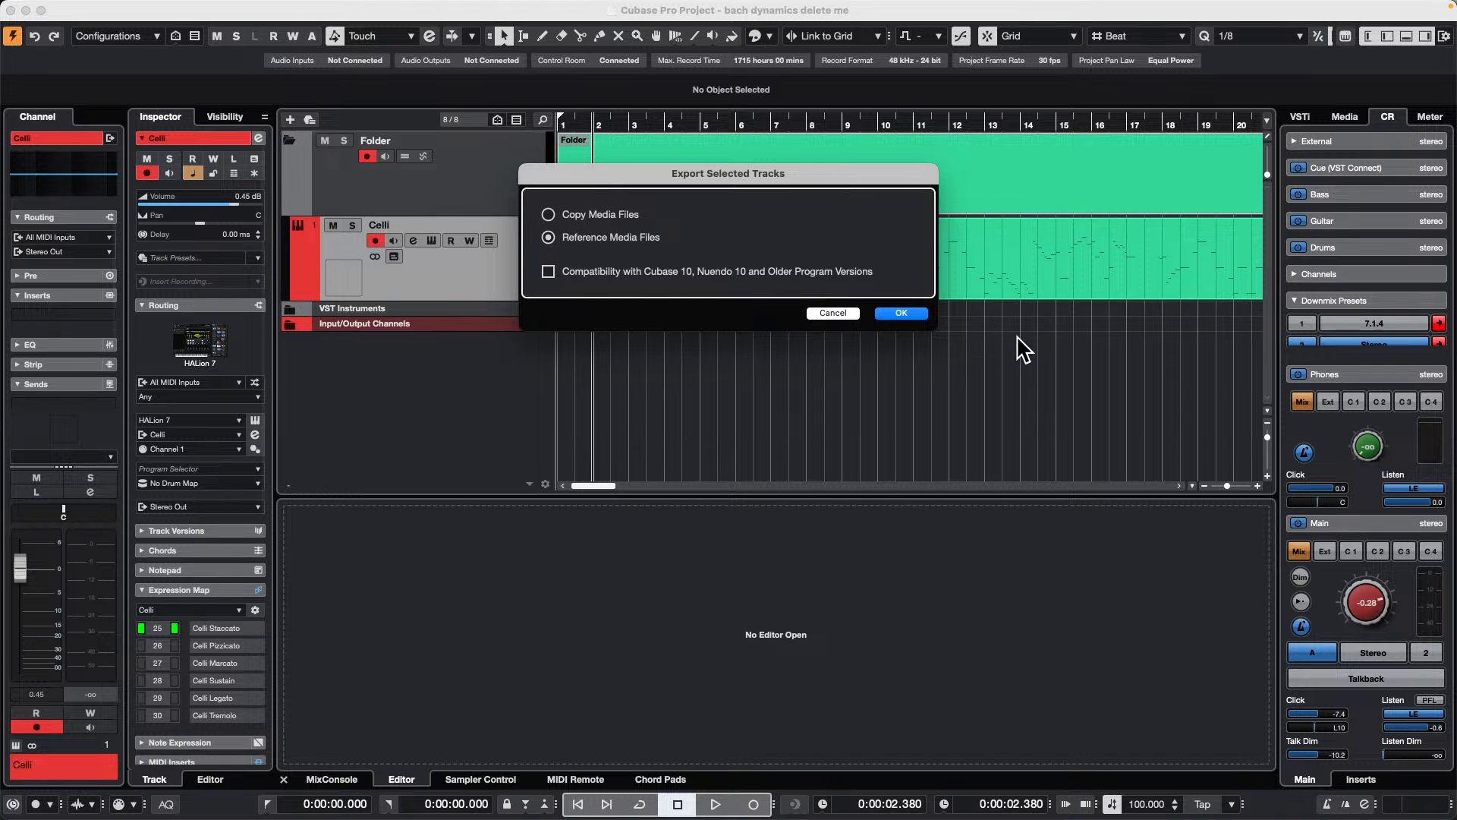
pyautogui.click(899, 314)
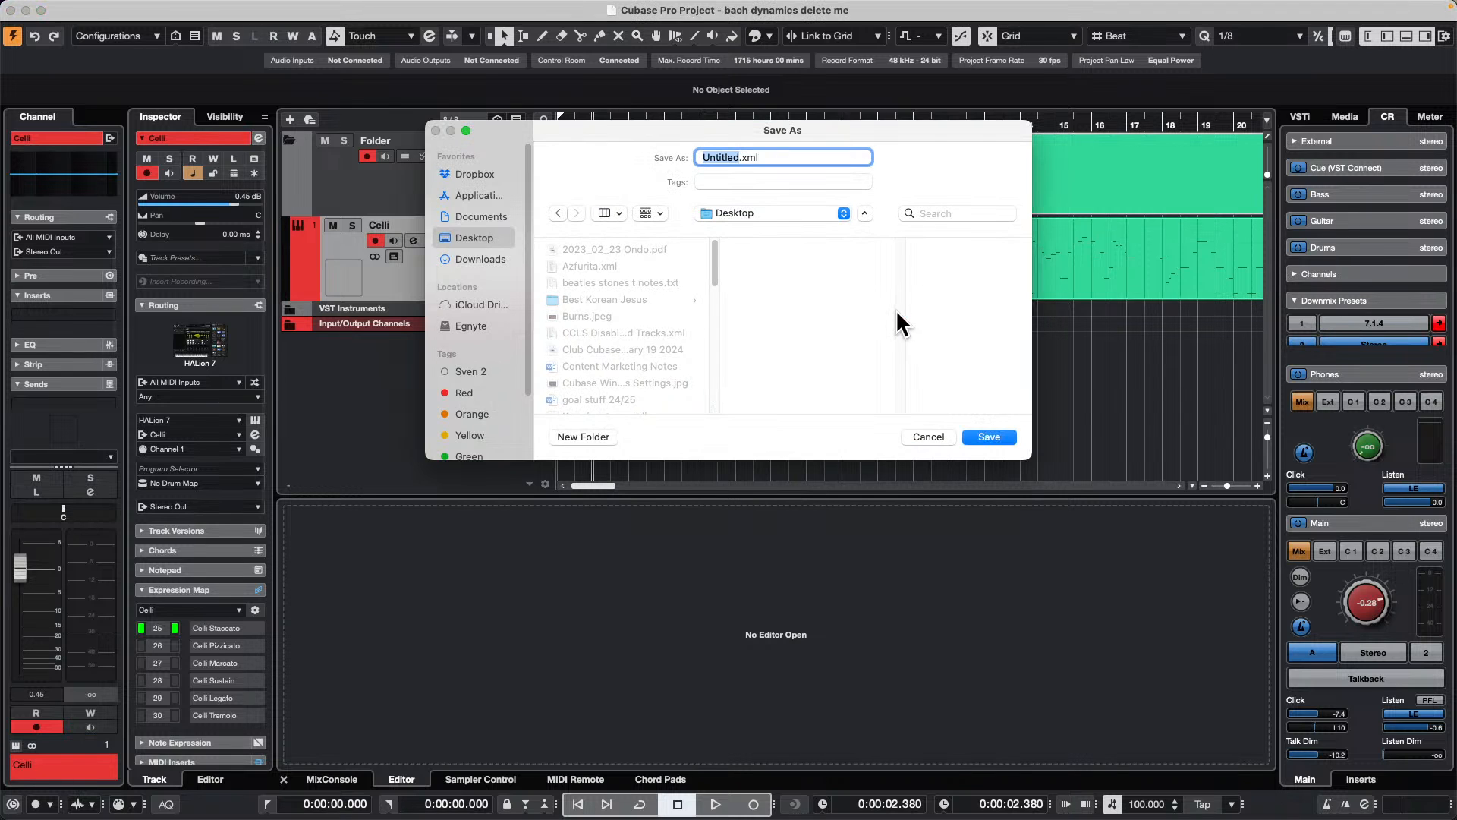
# Step: Name the track archive "bach nested expression" and save it to the Desktop
pyautogui.write('bach nes')
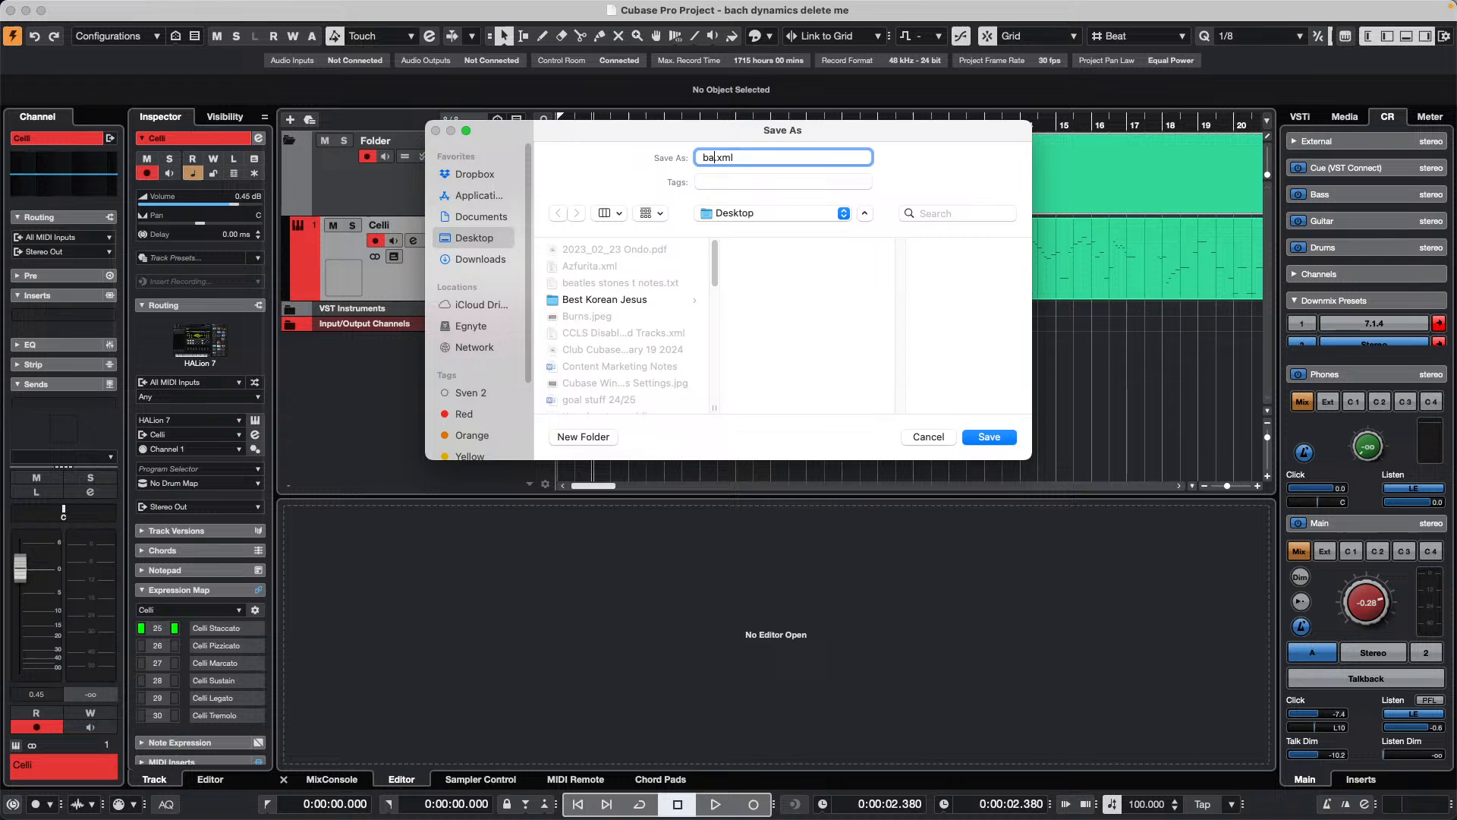
pyautogui.write('ted expression')
pyautogui.click(990, 438)
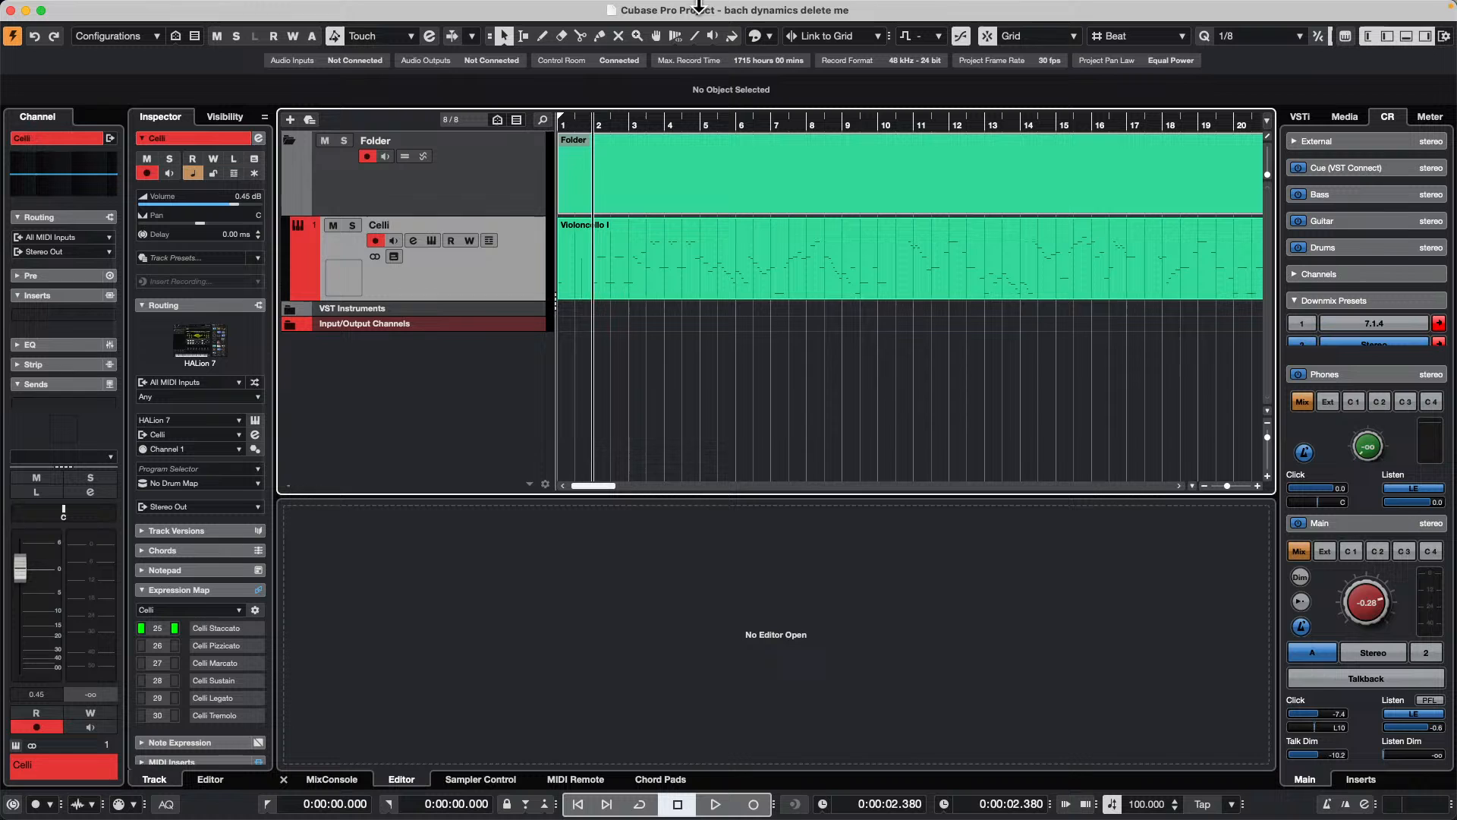
# Step: Create a new empty project in the April 2 2024 folder
pyautogui.click(101, 9)
pyautogui.click(112, 35)
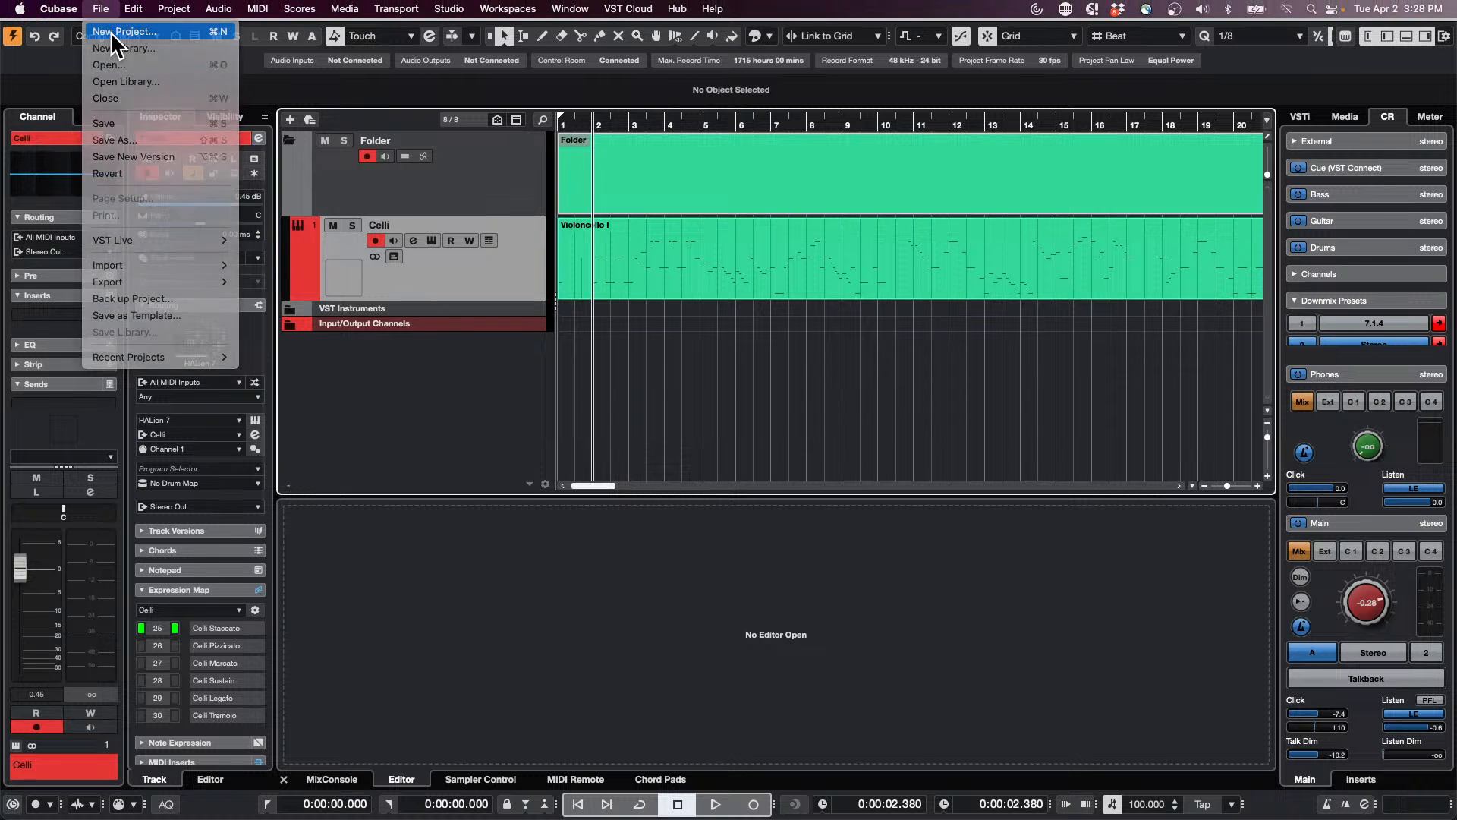
pyautogui.click(941, 675)
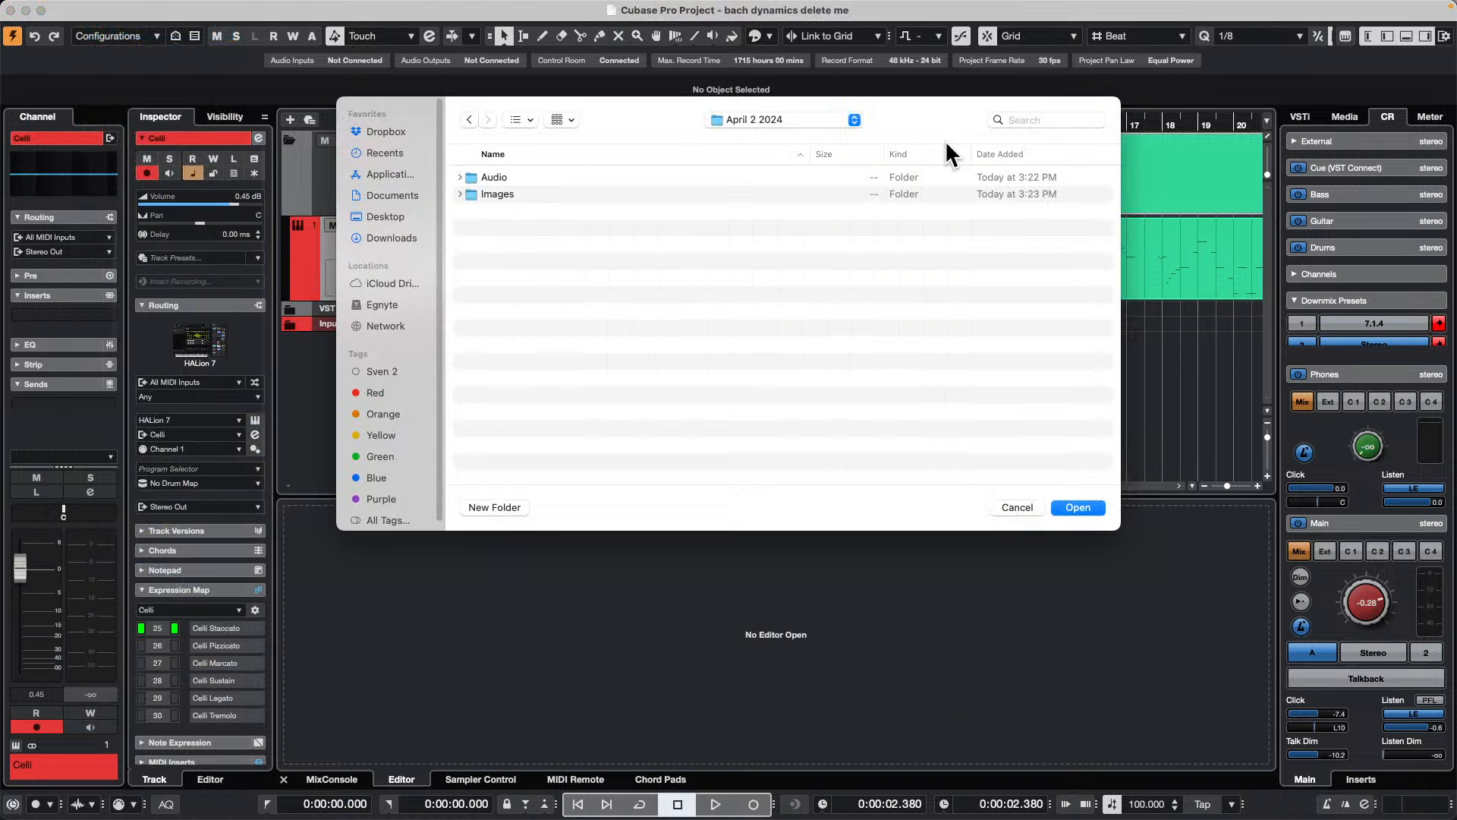
pyautogui.click(1077, 507)
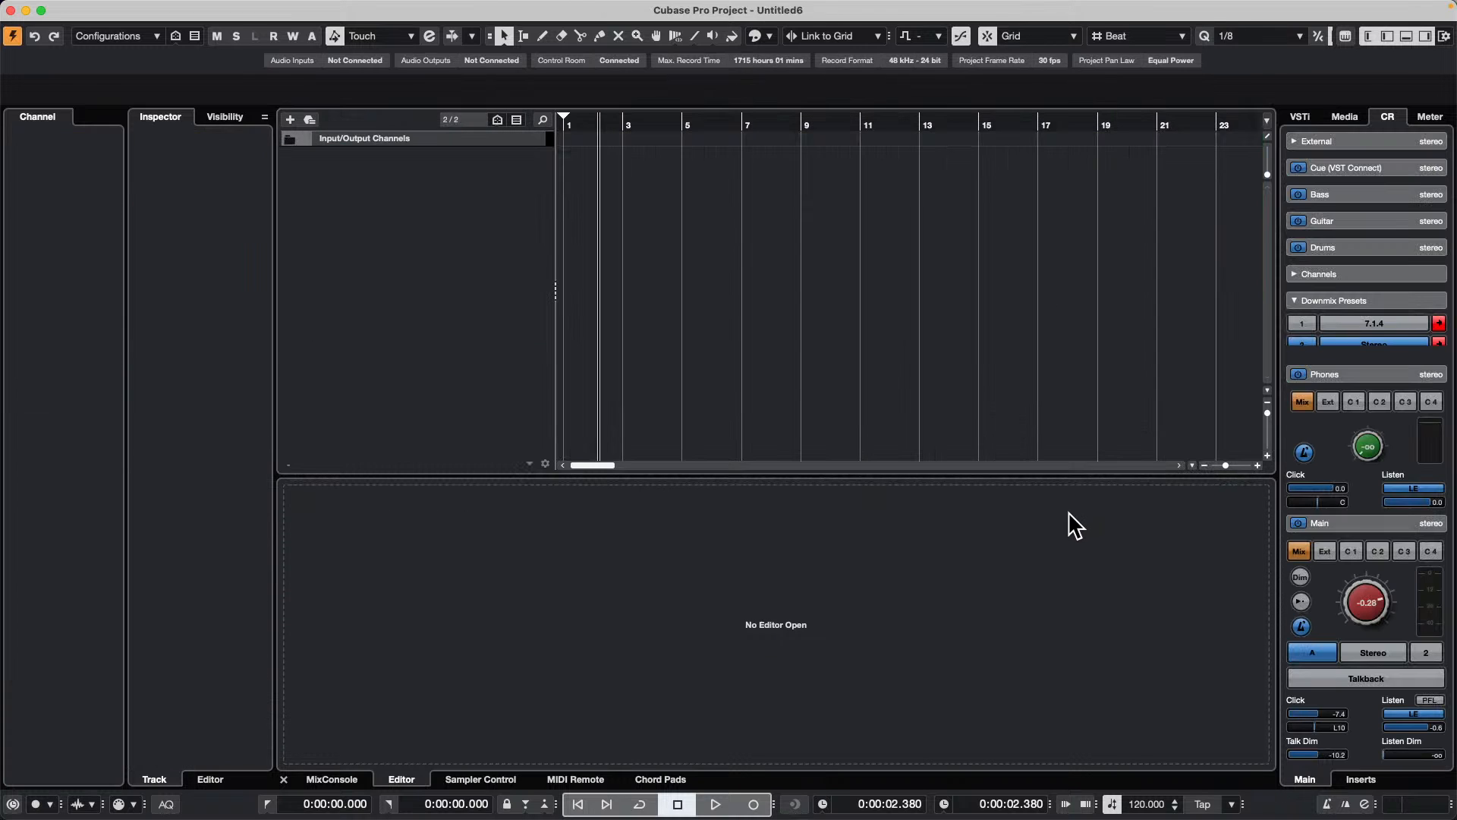
# Step: Import the Celli track from the "bach nested expression.xml" track archive as a new track and open its Violoncello I part in the editor
pyautogui.click(100, 9)
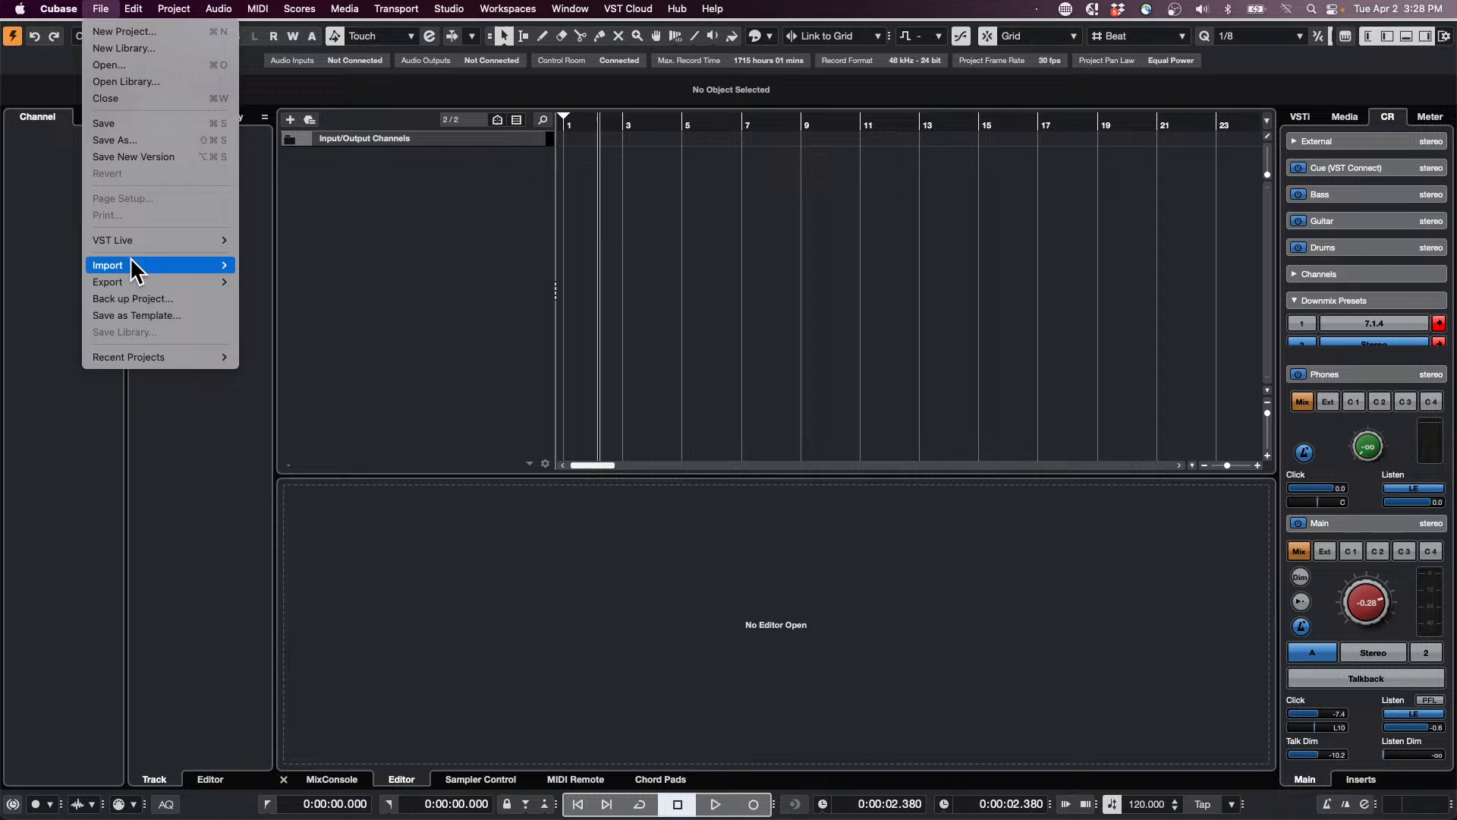
pyautogui.moveTo(220, 265)
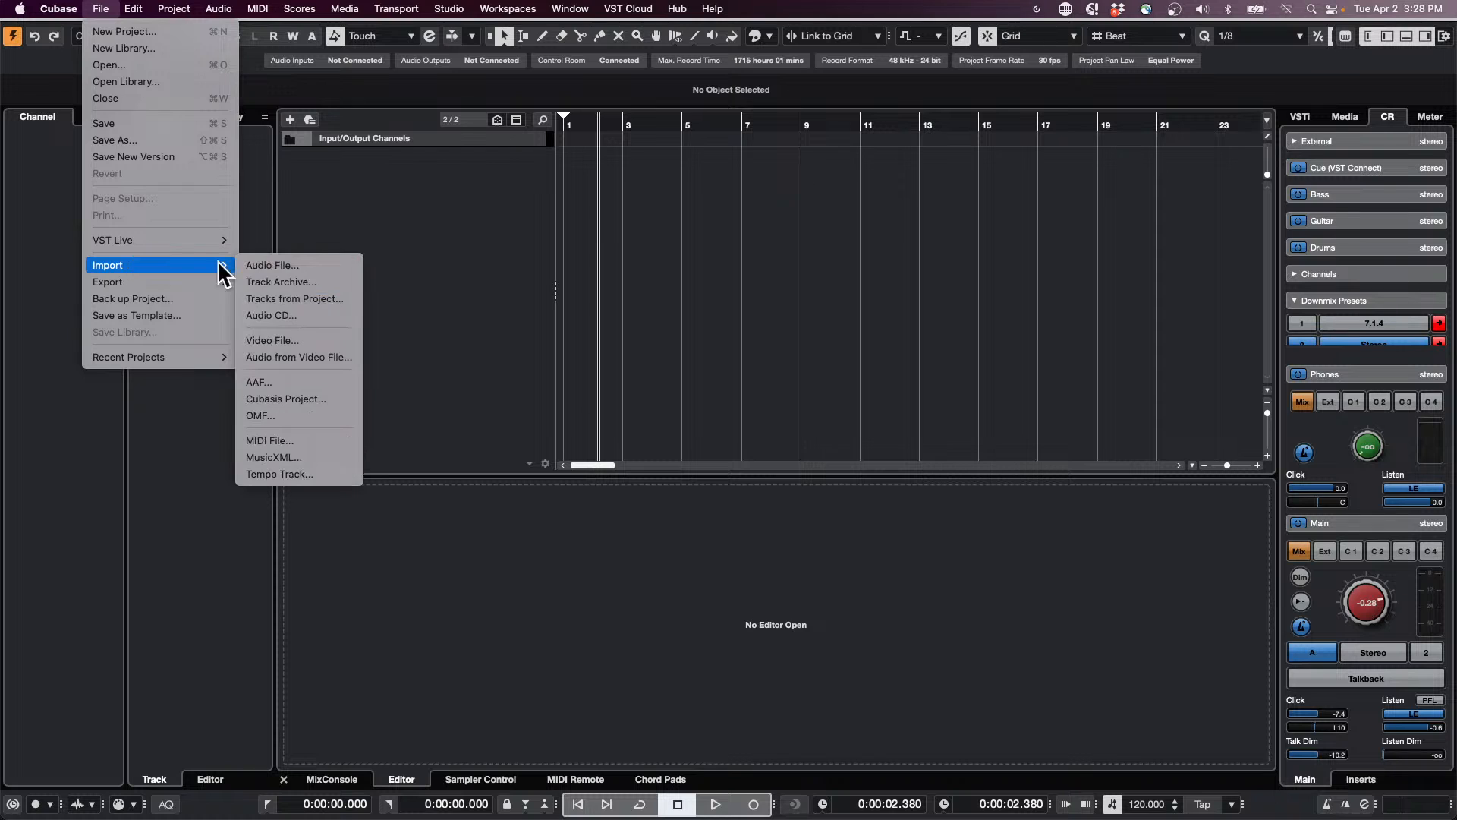
pyautogui.click(339, 283)
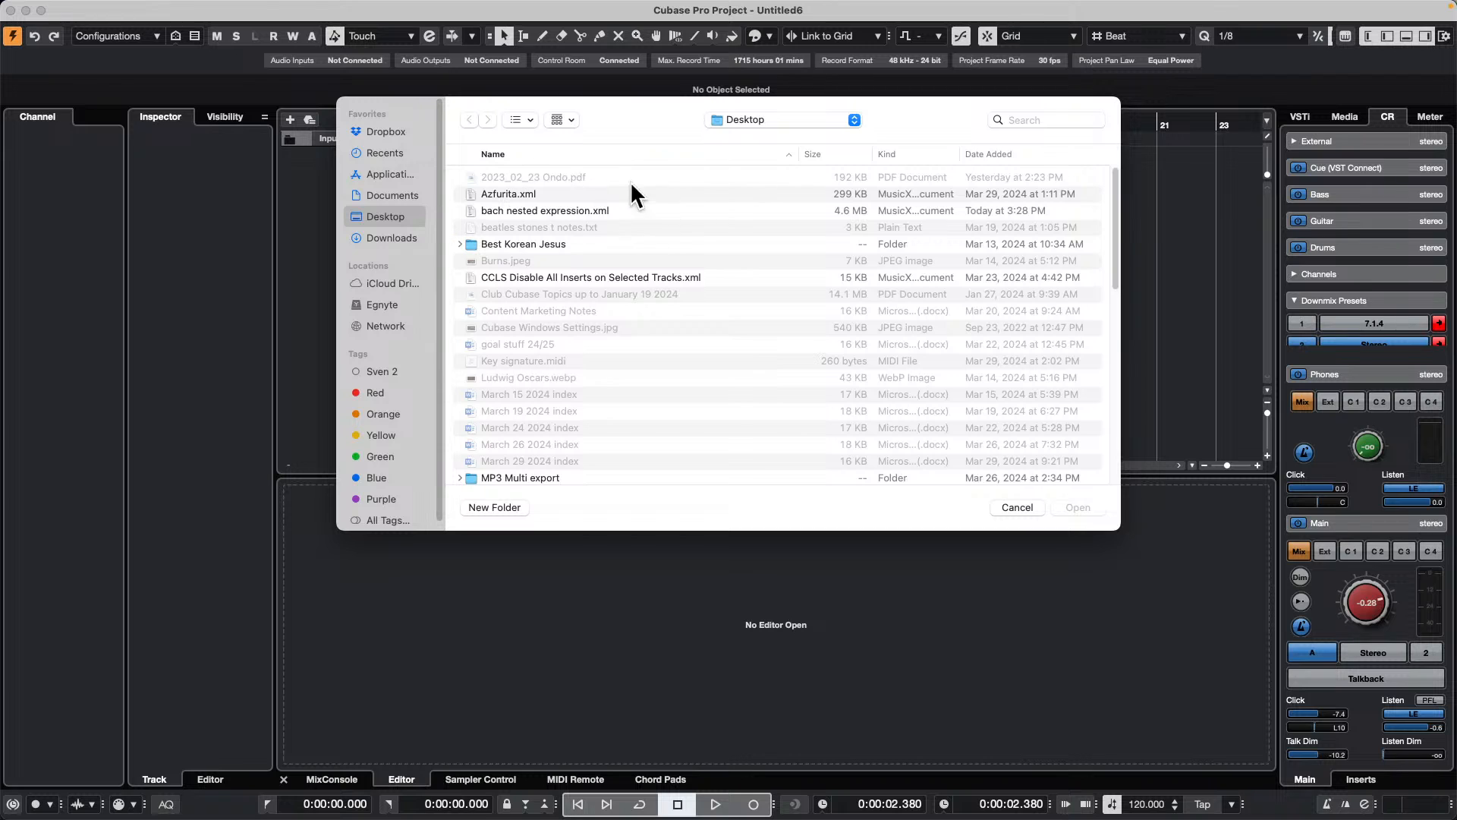
pyautogui.doubleClick(577, 210)
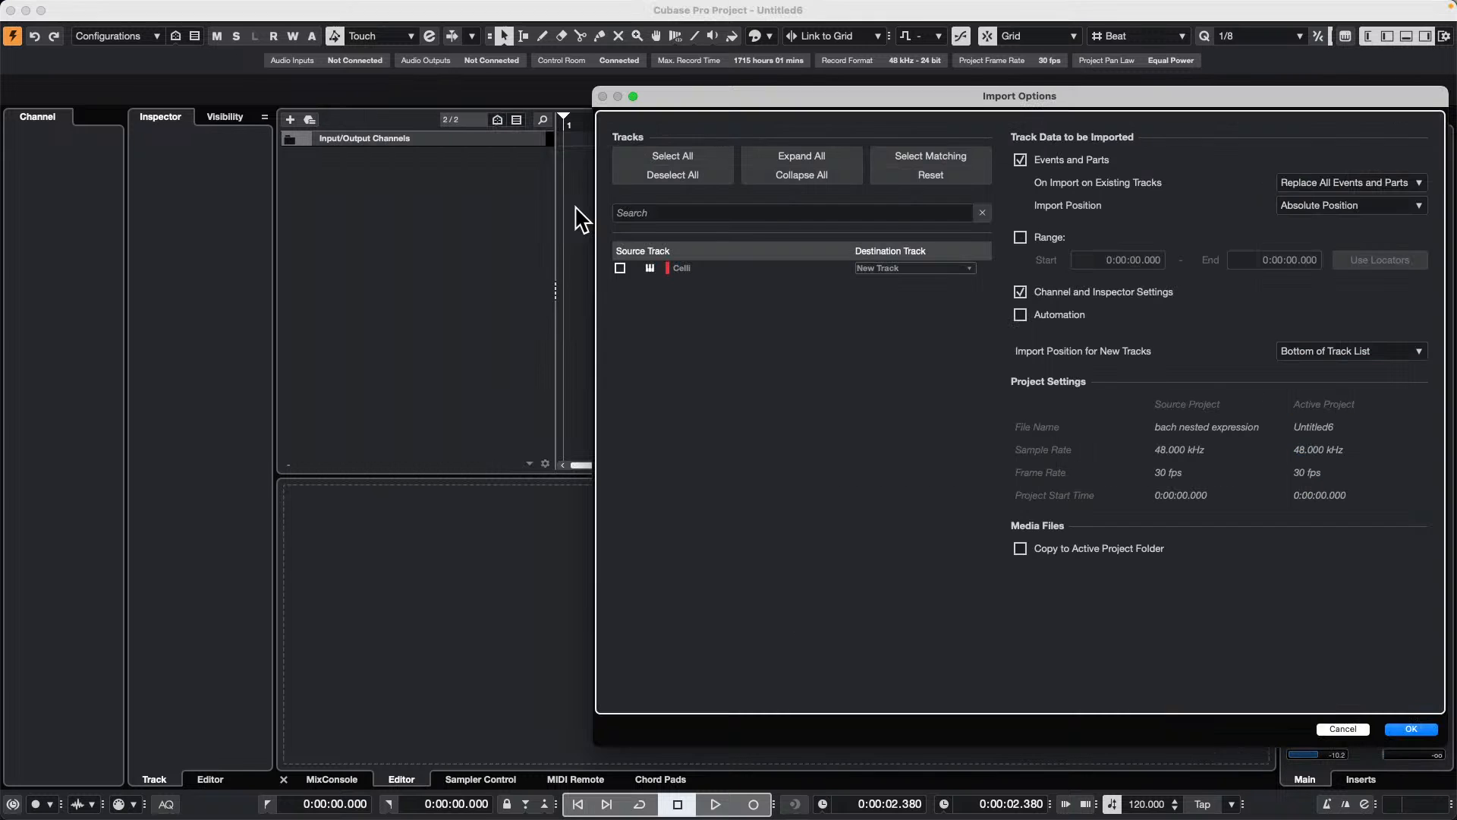
pyautogui.click(621, 269)
pyautogui.click(1413, 729)
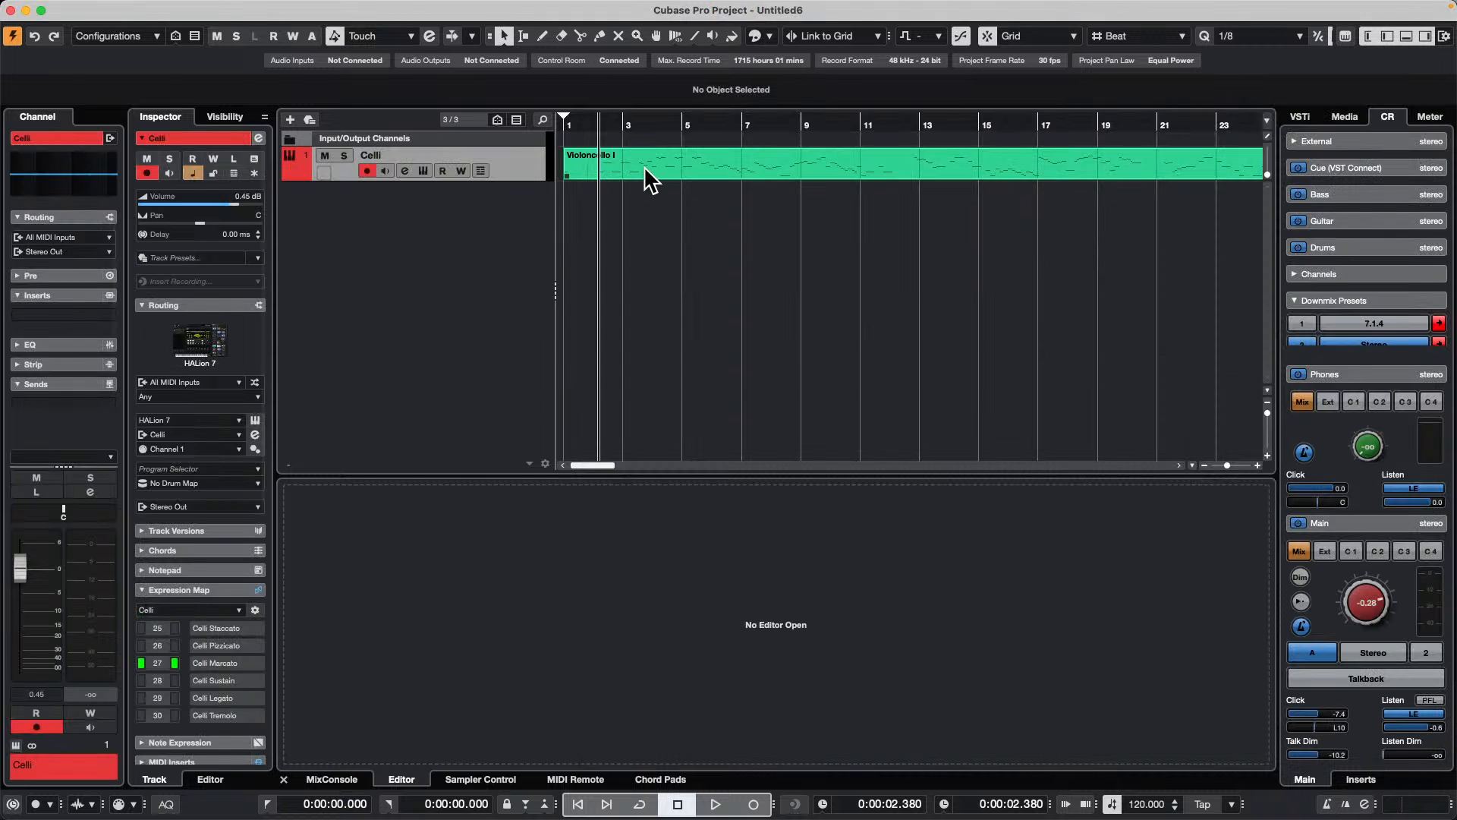
pyautogui.doubleClick(645, 176)
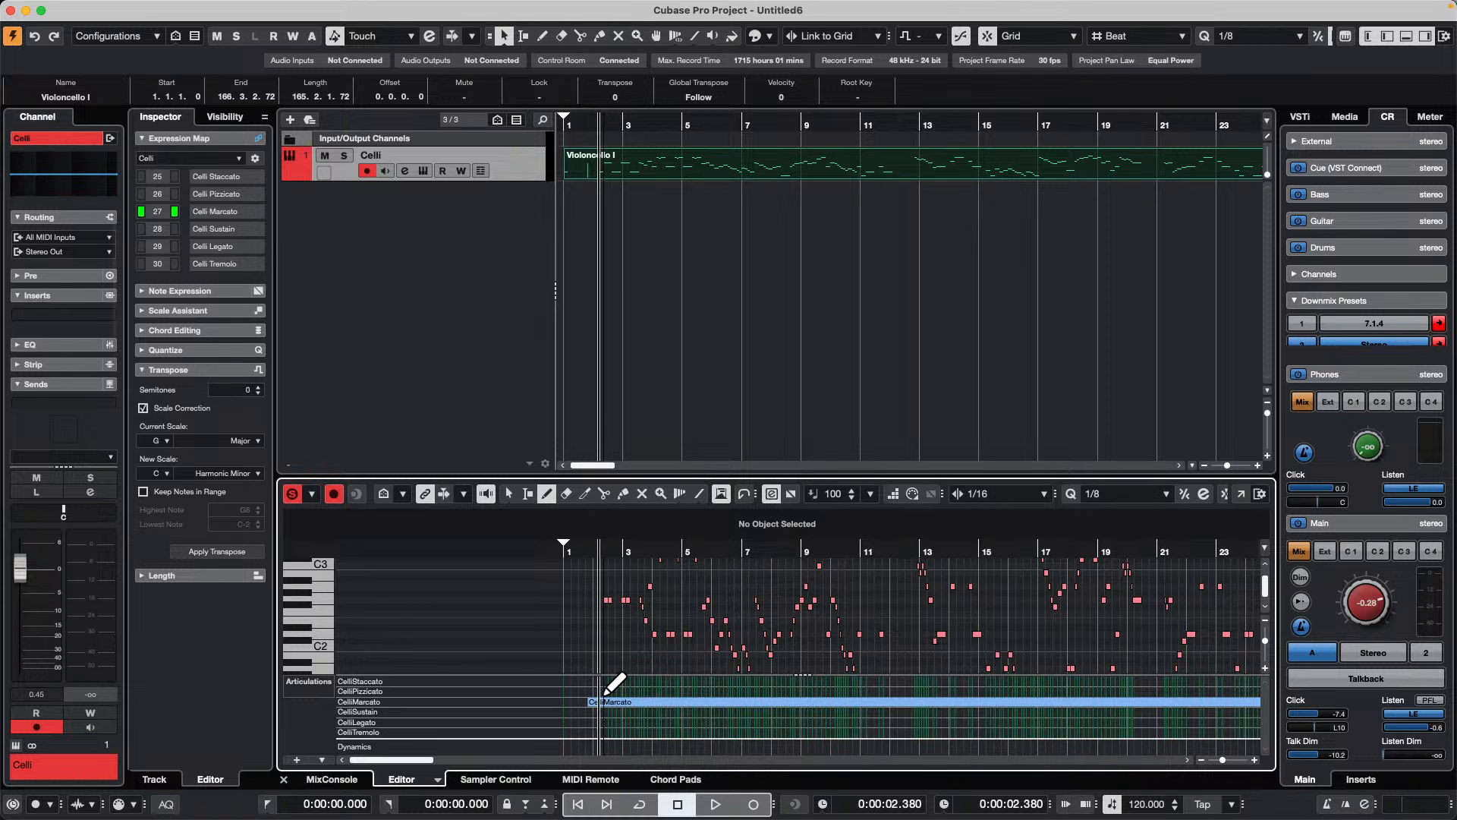
# Step: Open the Violoncello I part in the "bach dynamics delete me" project to compare its articulations, and return to the Untitled6 project
pyautogui.moveTo(228, 11); pyautogui.dragTo(326, 448)
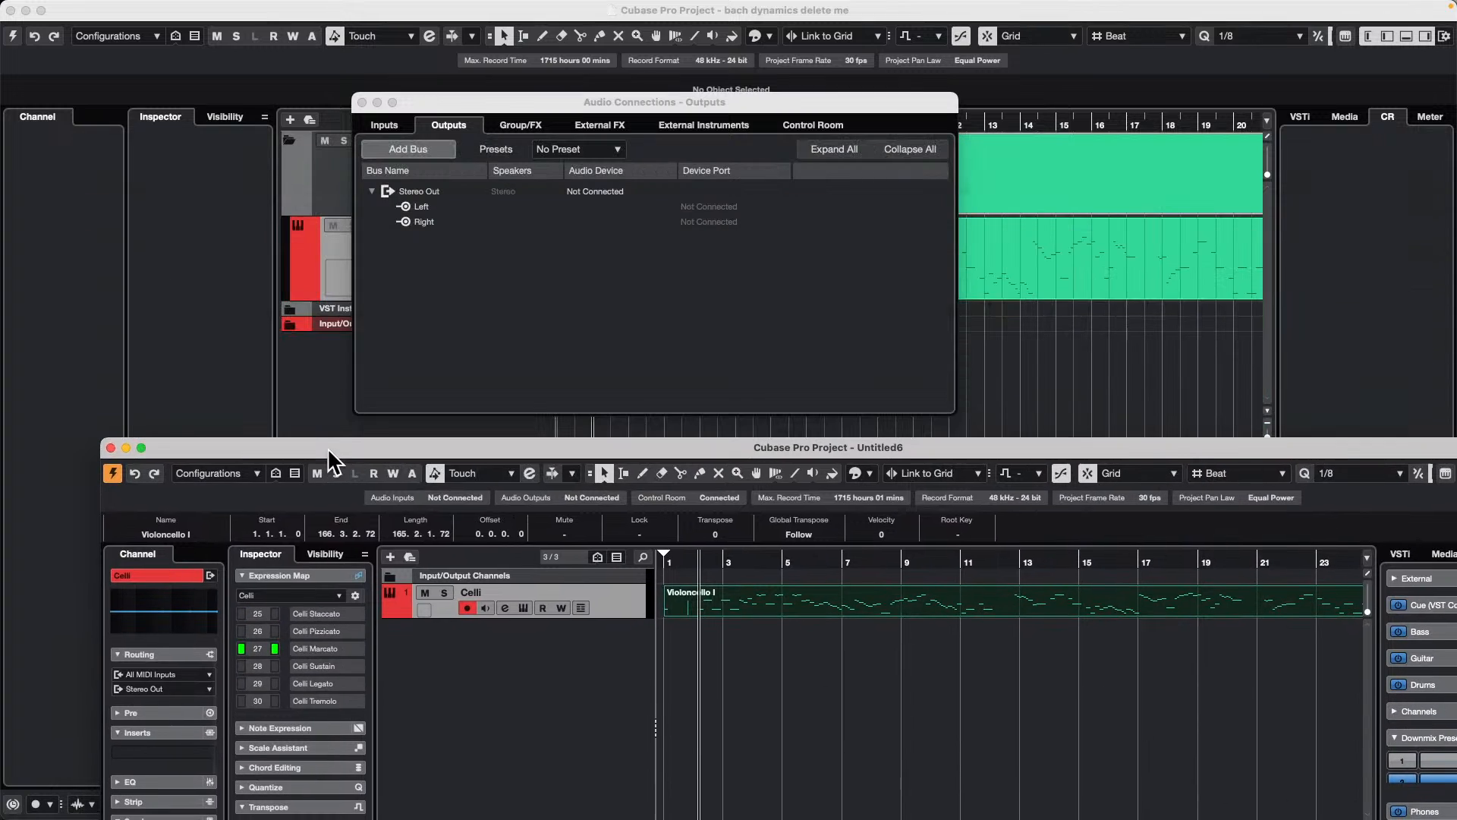
pyautogui.click(362, 101)
pyautogui.click(448, 189)
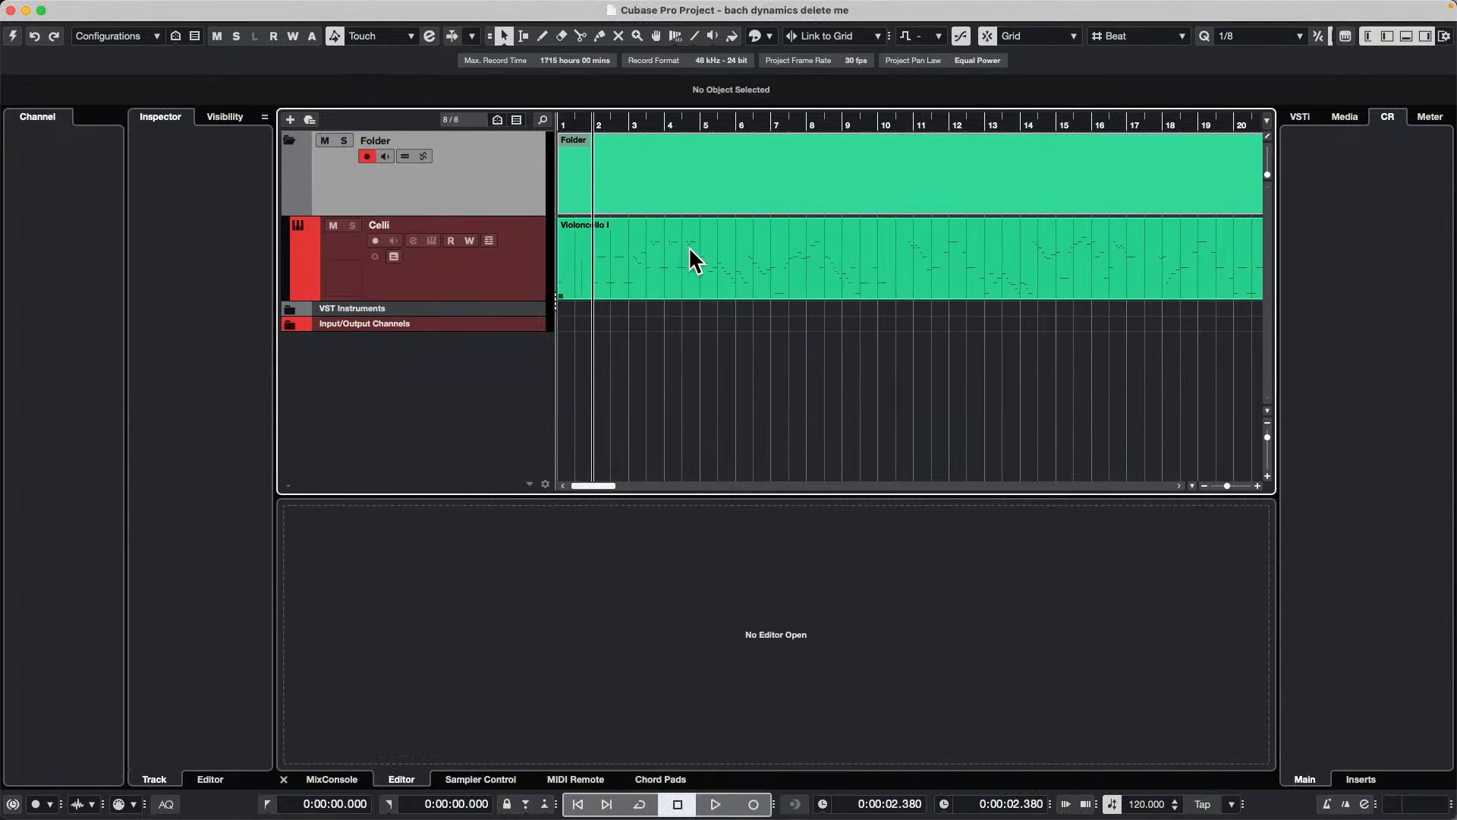
pyautogui.click(498, 271)
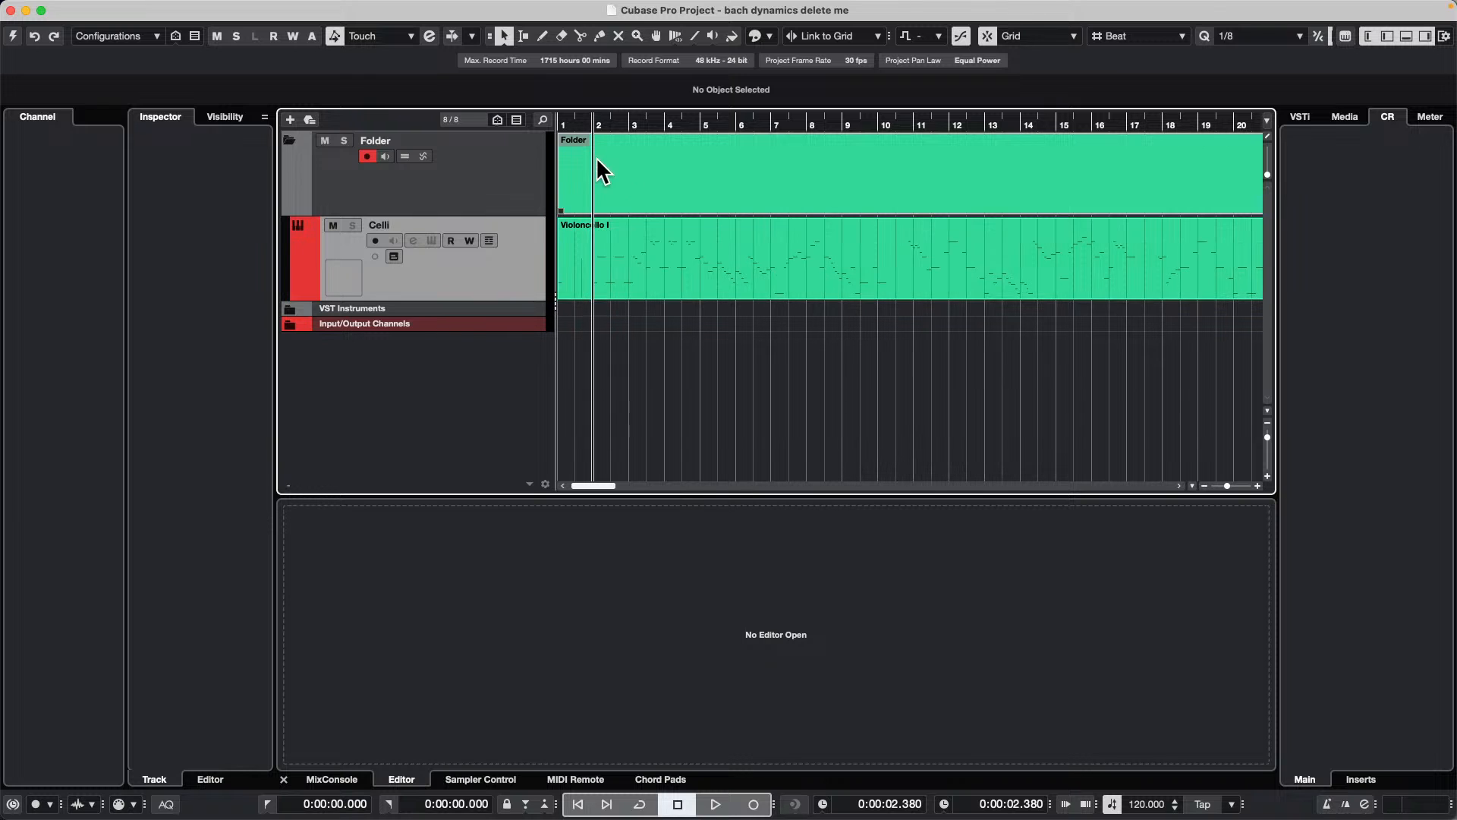
pyautogui.click(638, 241)
pyautogui.doubleClick(642, 243)
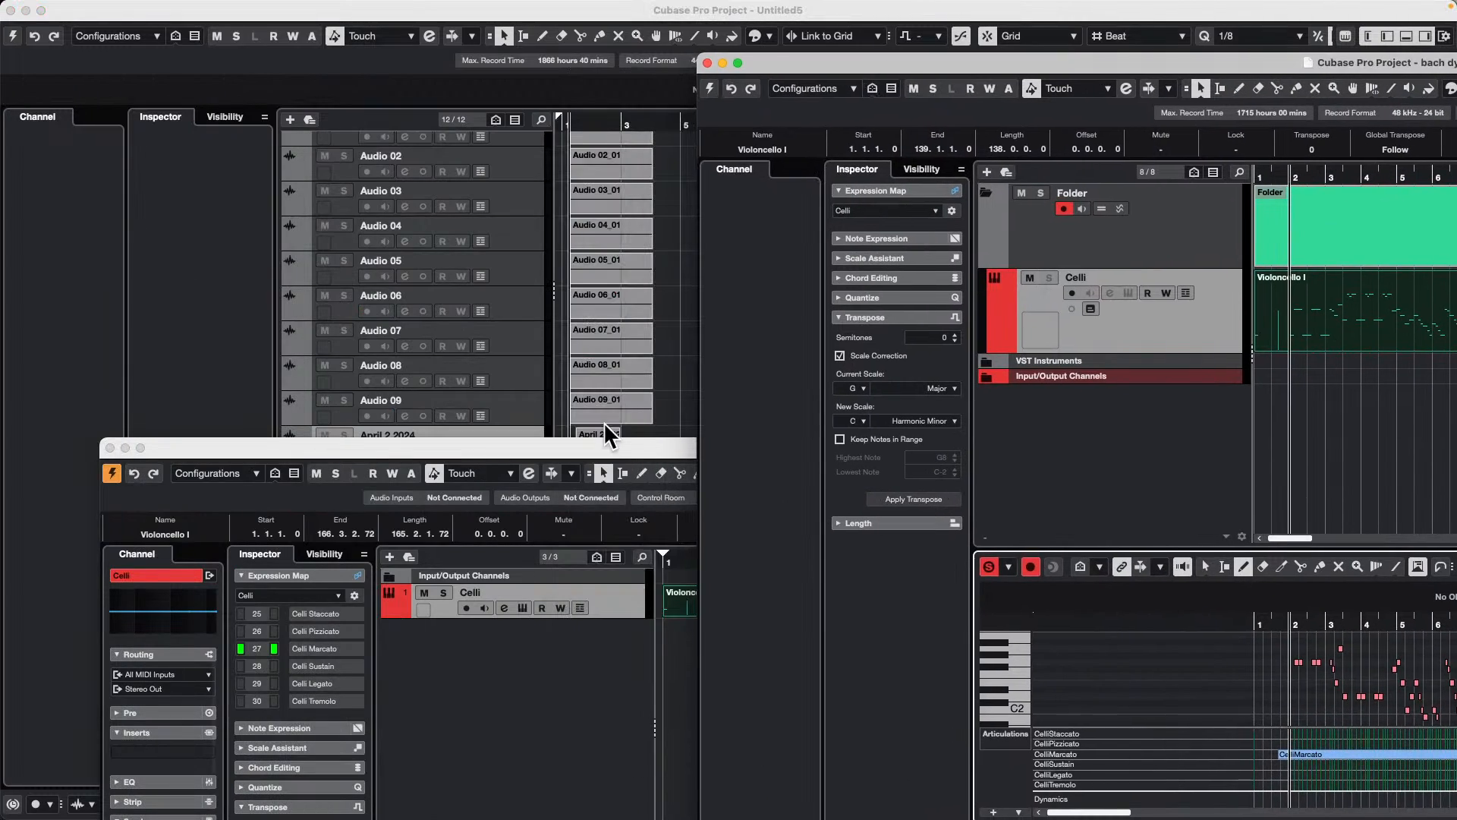
pyautogui.moveTo(596, 443); pyautogui.dragTo(533, 6)
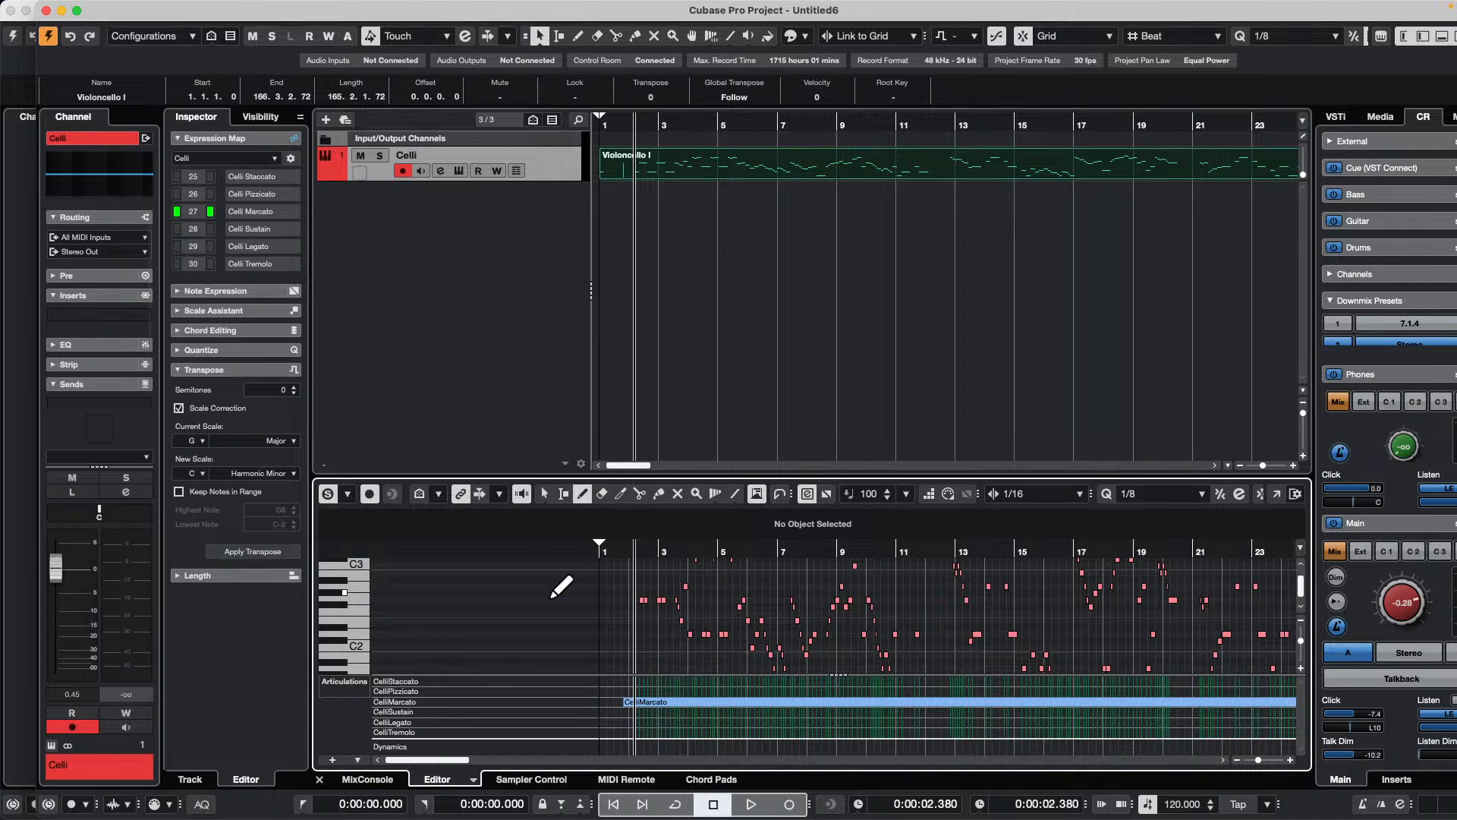
pyautogui.click(79, 11)
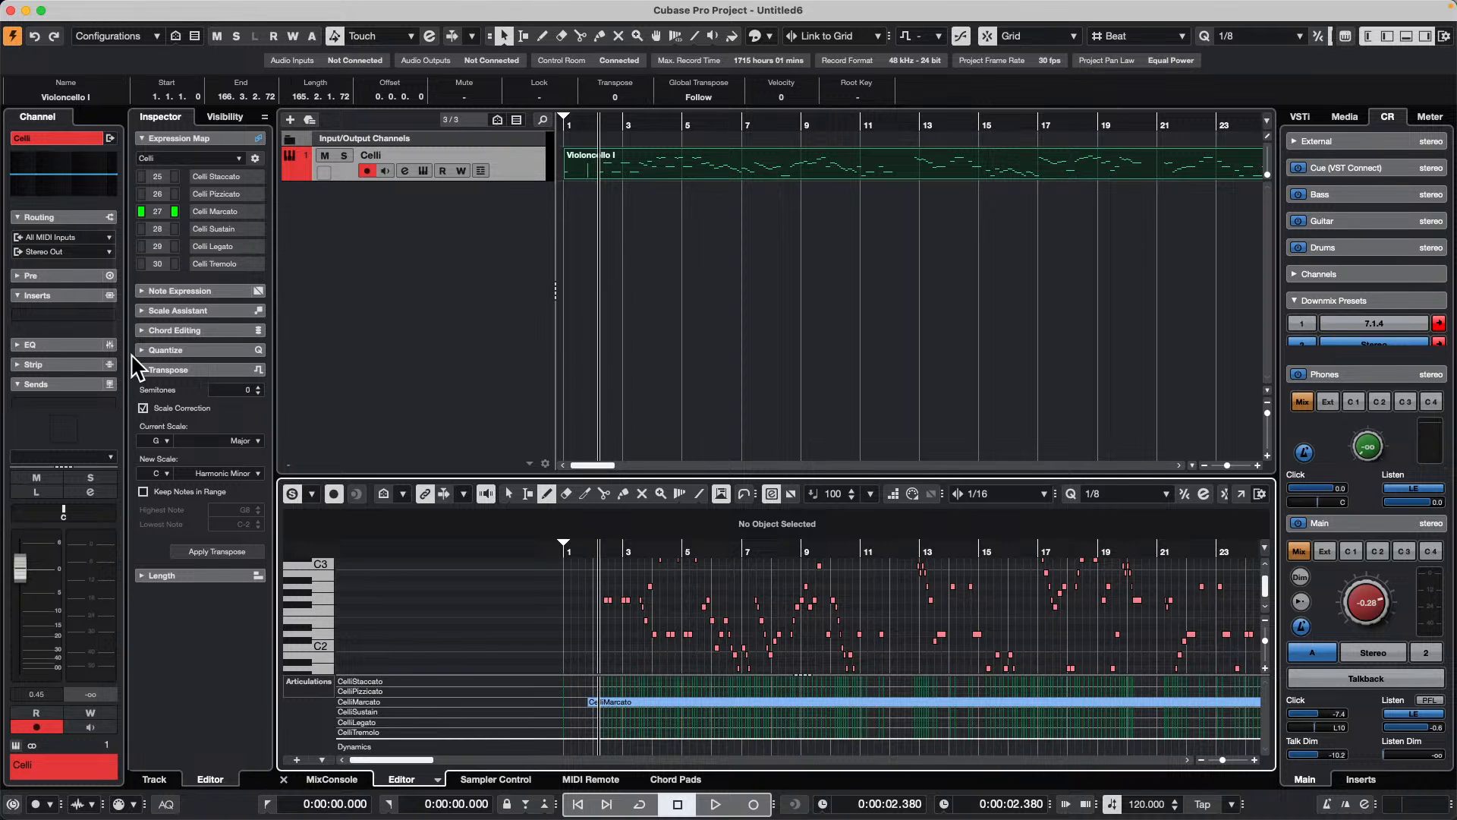
# Step: Add one marker track below the Celli track, keeping the default name
pyautogui.rightClick(437, 209)
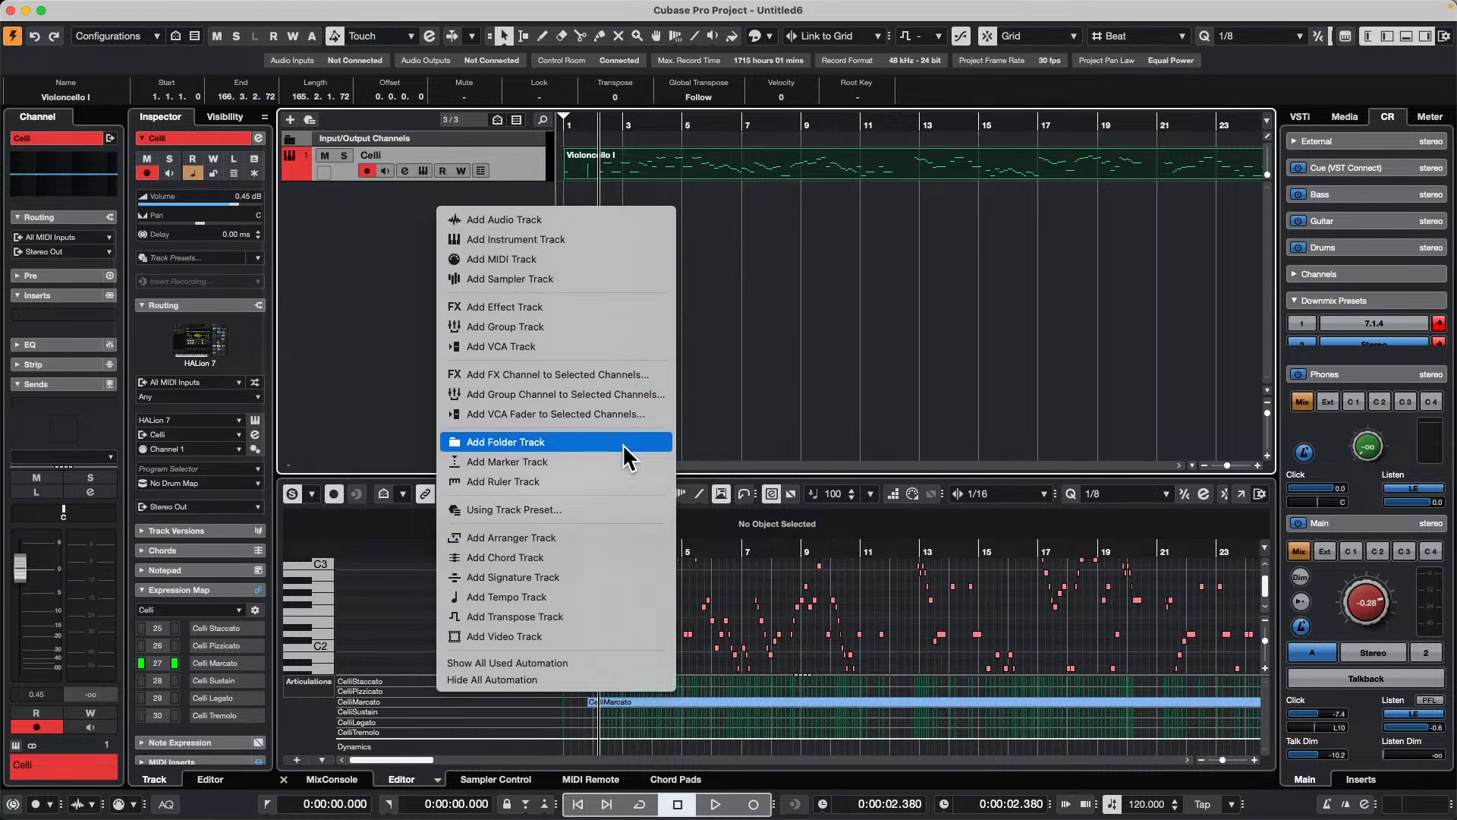
pyautogui.click(619, 463)
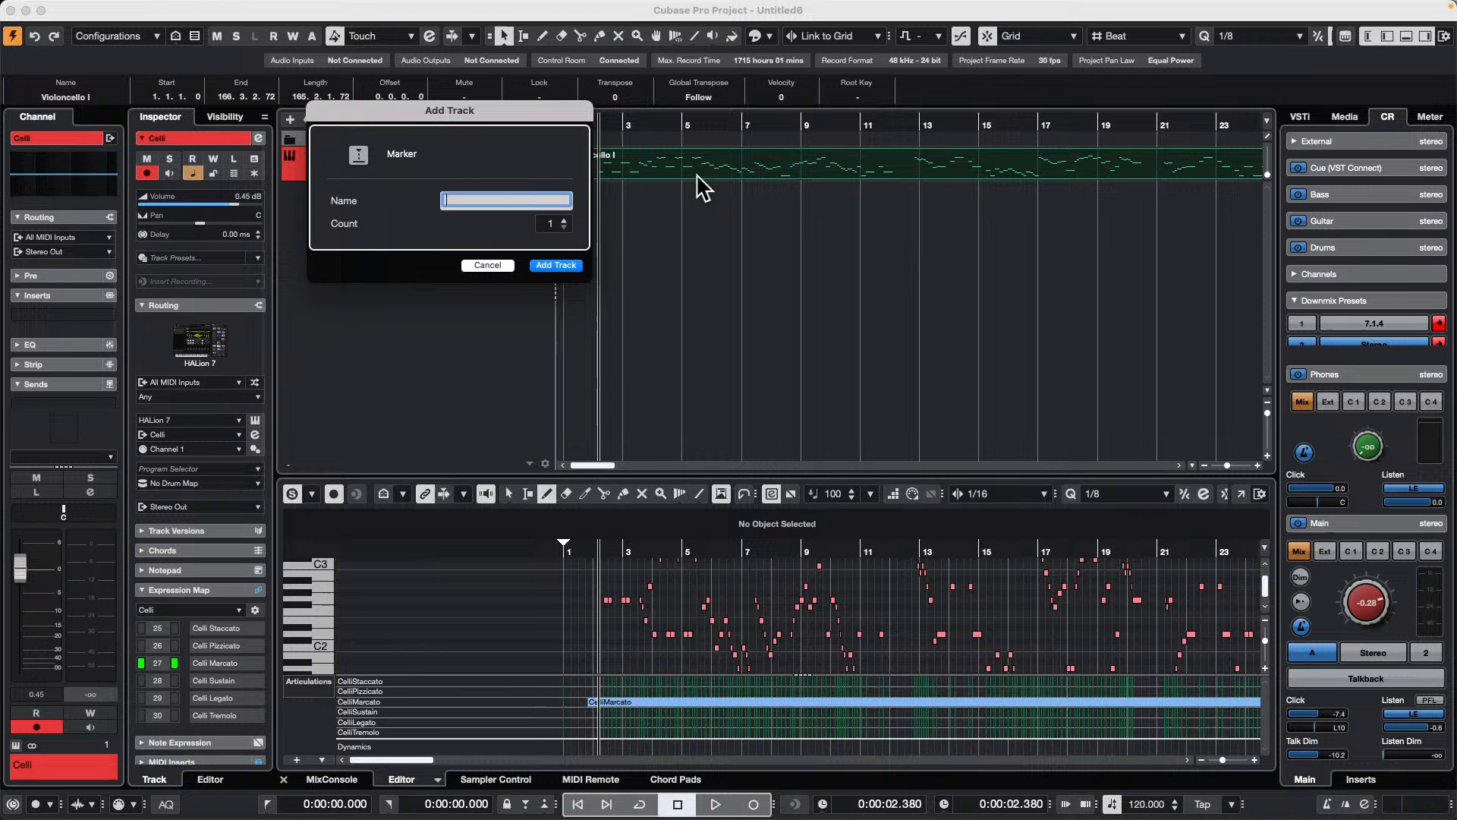
pyautogui.click(571, 267)
# Step: Draw eight markers on the marker track at 3.4, 8.2, 9.3, 14.3, 17.2, 19.2, 22.3 and 22.4
pyautogui.rightClick(613, 209)
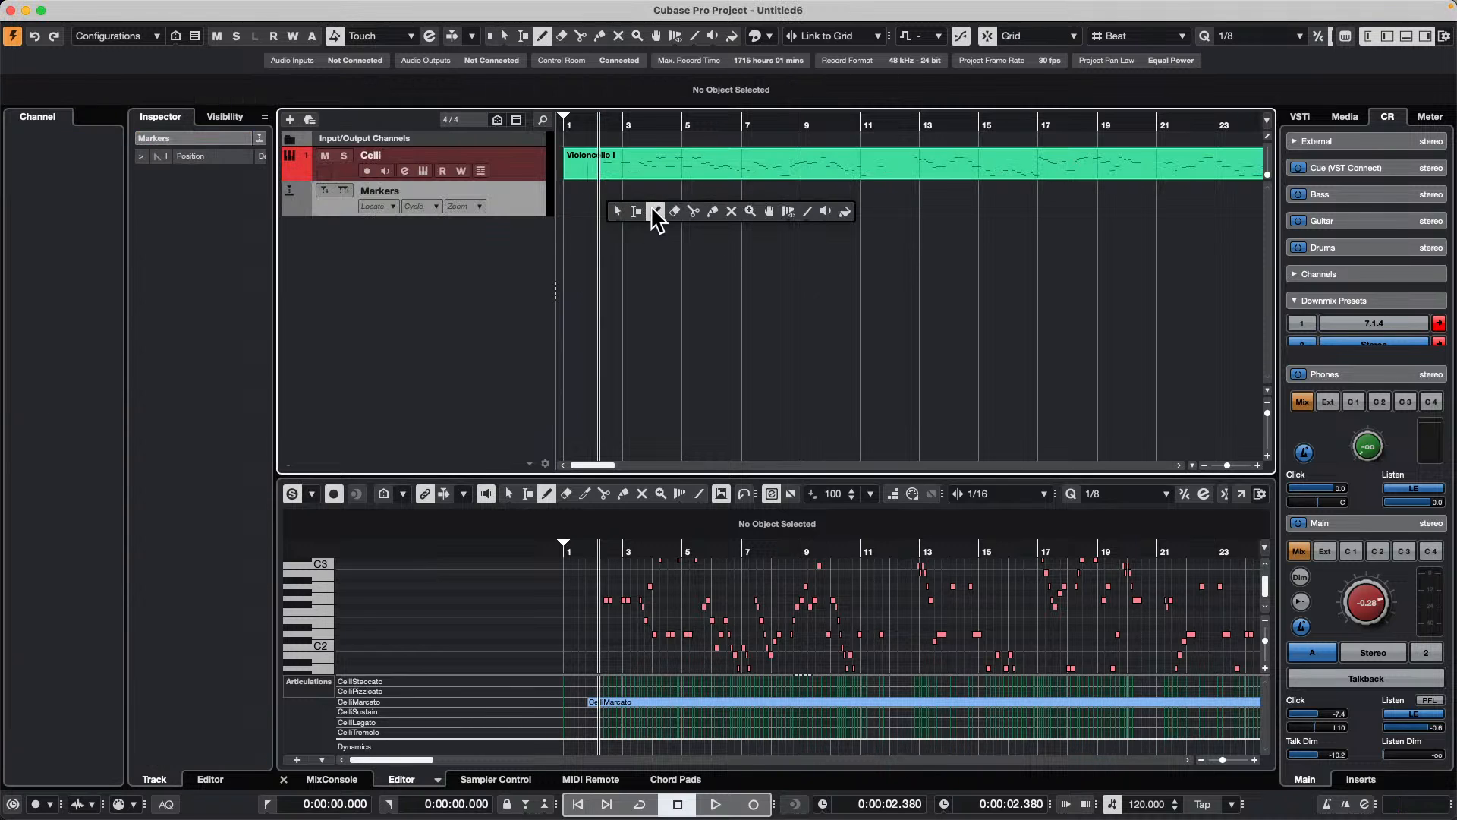
pyautogui.click(658, 211)
pyautogui.click(651, 205)
pyautogui.click(784, 205)
pyautogui.click(821, 205)
pyautogui.click(970, 205)
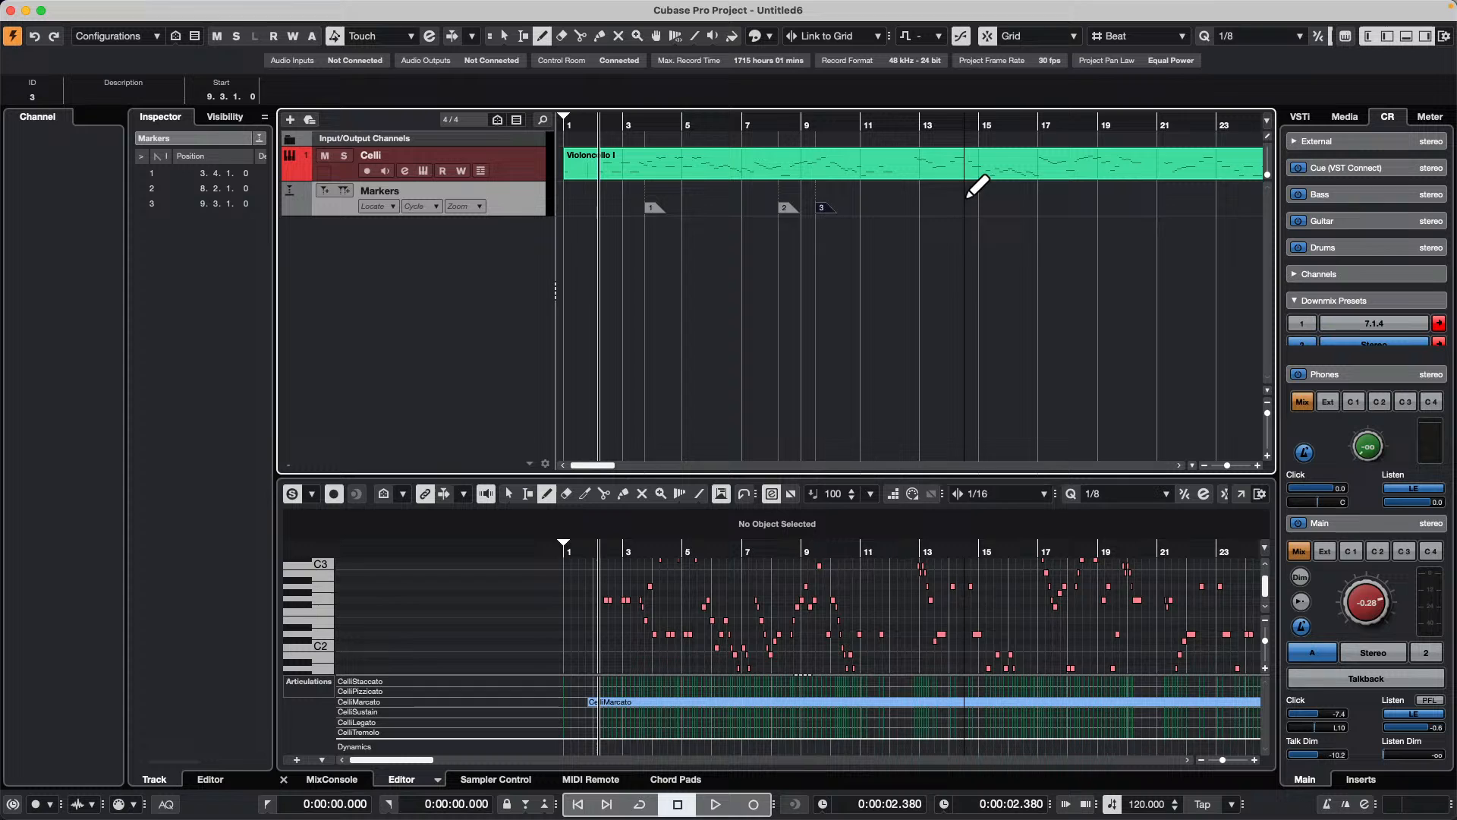
pyautogui.click(1052, 205)
pyautogui.click(1110, 205)
pyautogui.click(1206, 205)
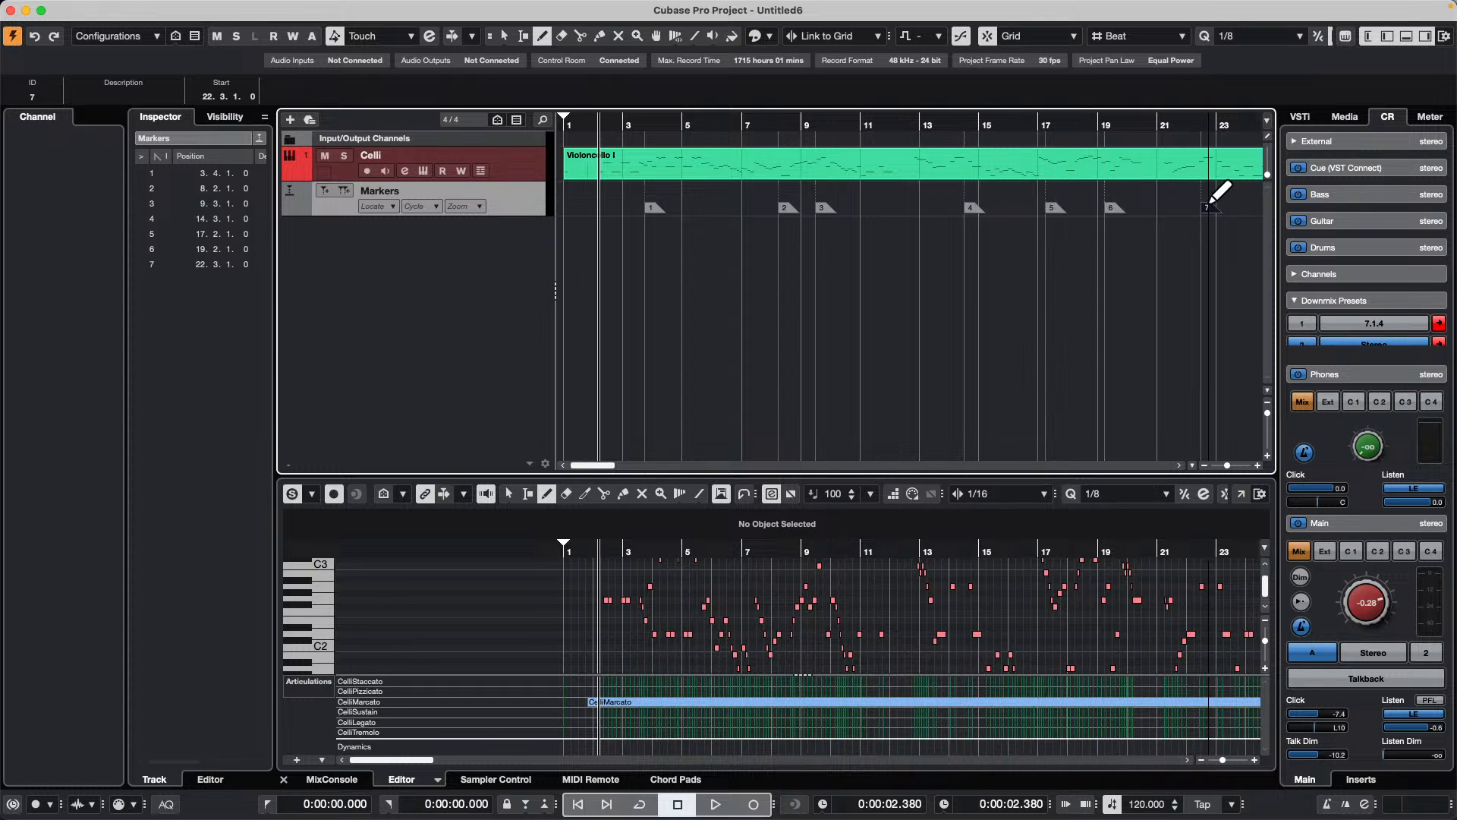
pyautogui.click(1214, 205)
# Step: Switch to the Object Selection tool and select marker 1, then marker 2 on the marker track
pyautogui.press('1')
pyautogui.click(651, 208)
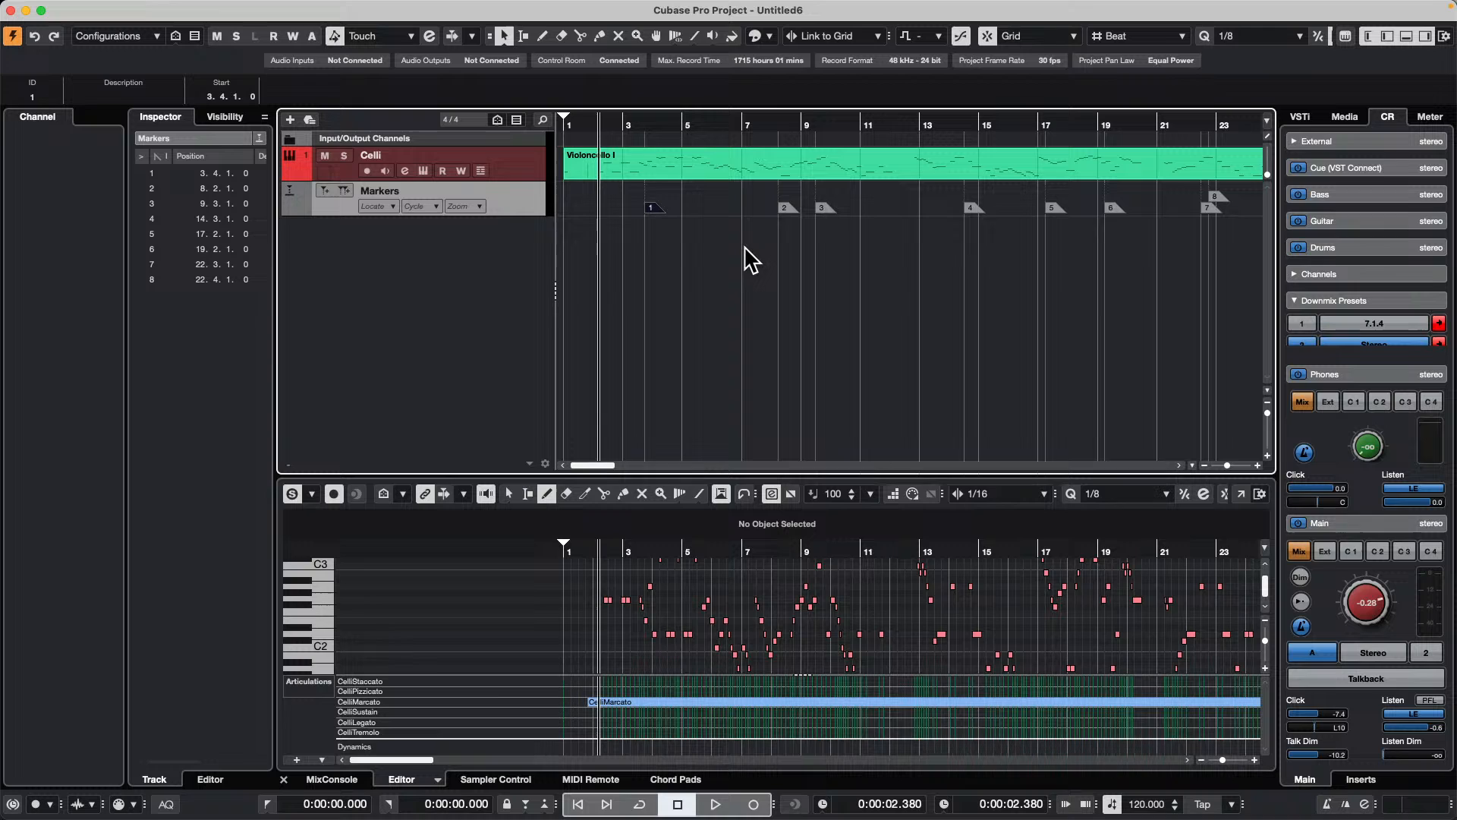
pyautogui.click(683, 247)
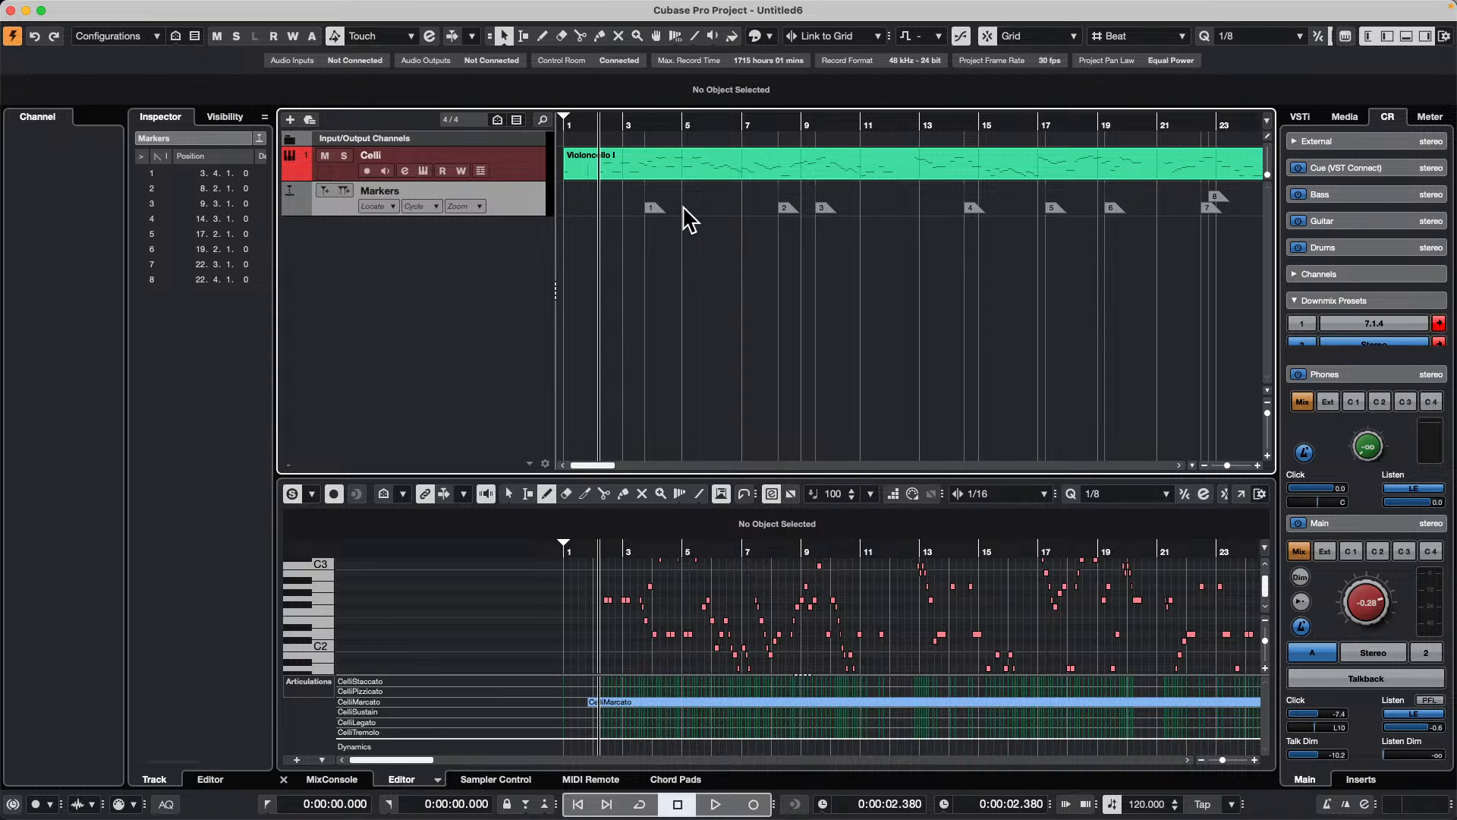
pyautogui.click(786, 208)
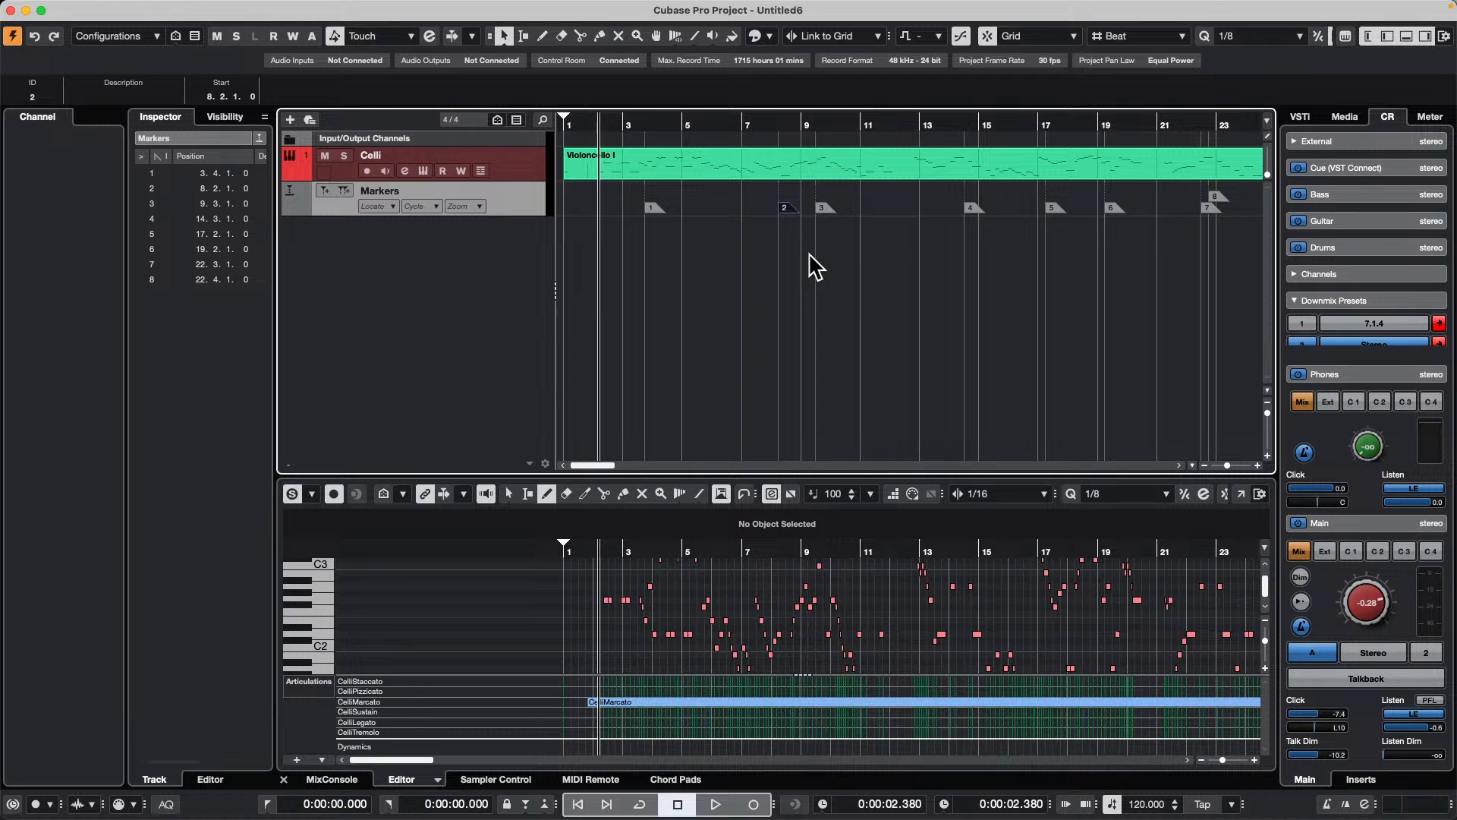
# Step: Move the project cursor forward to marker 4, then back and forth between markers, ending at marker 2
pyautogui.press('super+n')
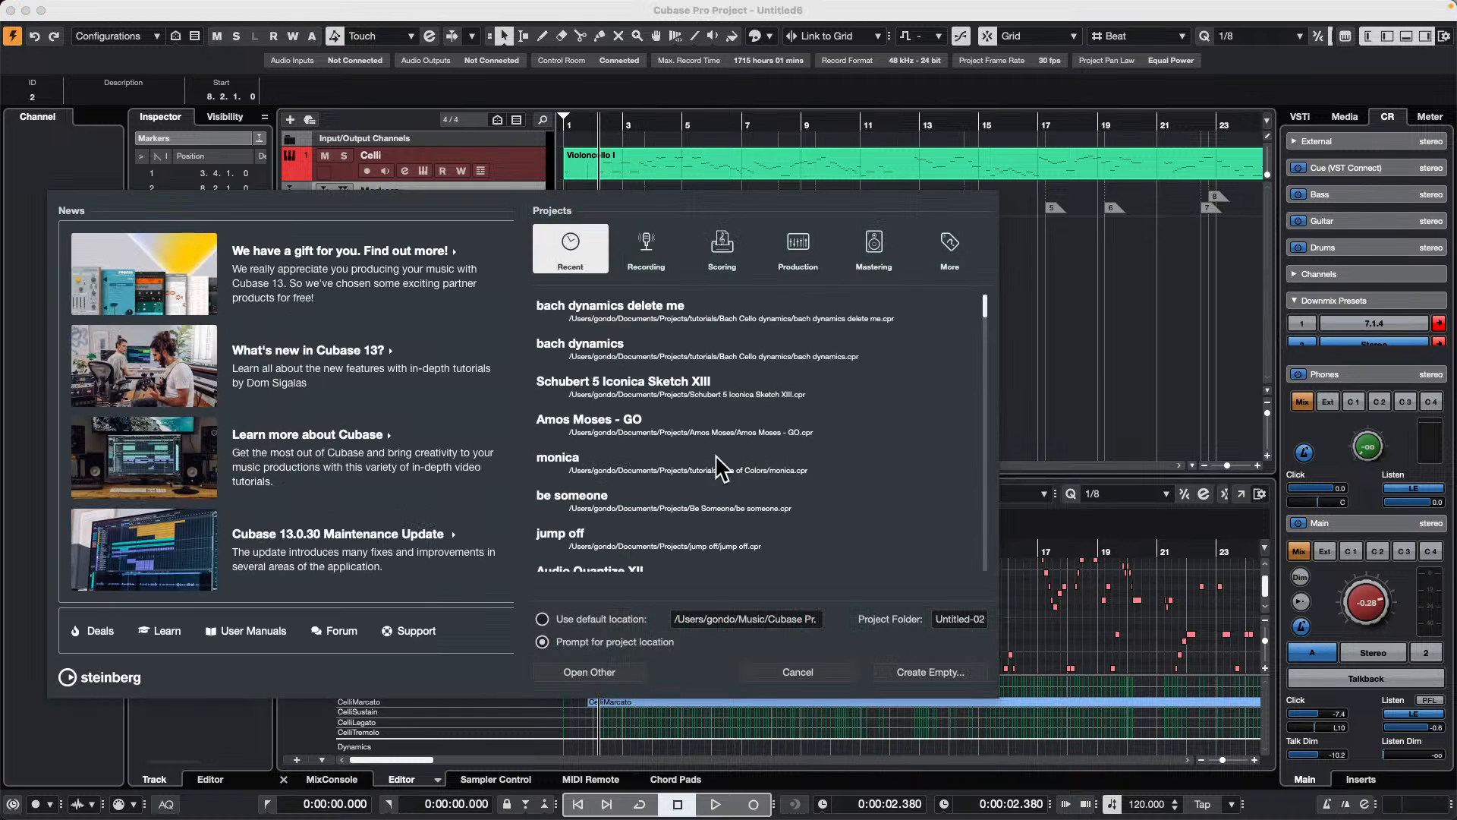
pyautogui.click(798, 671)
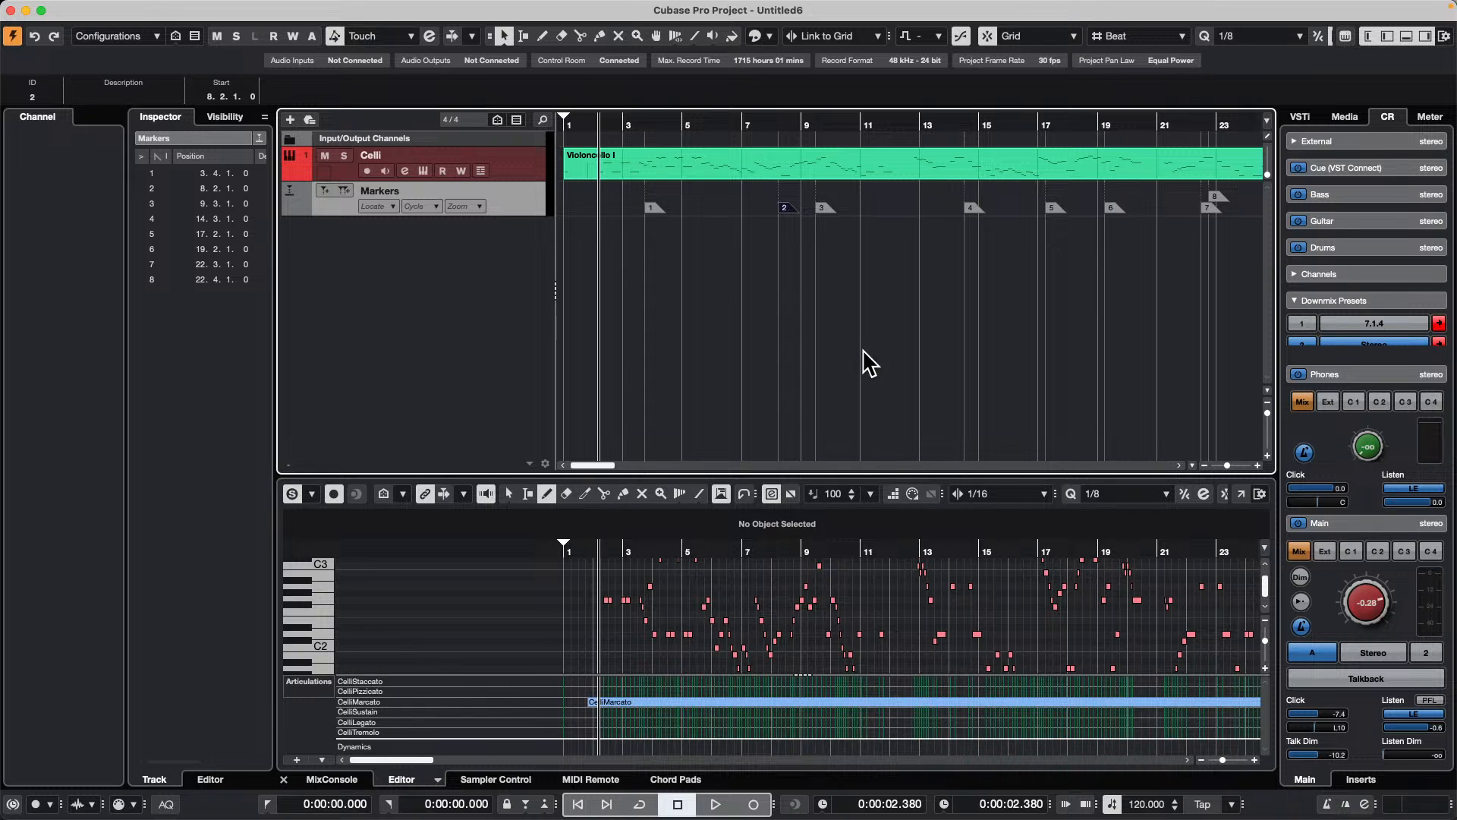
pyautogui.hotkey('shift', 'n')
pyautogui.hotkey('shift', 'n')
pyautogui.hotkey('shift', 'n')
pyautogui.hotkey('shift', 'n')
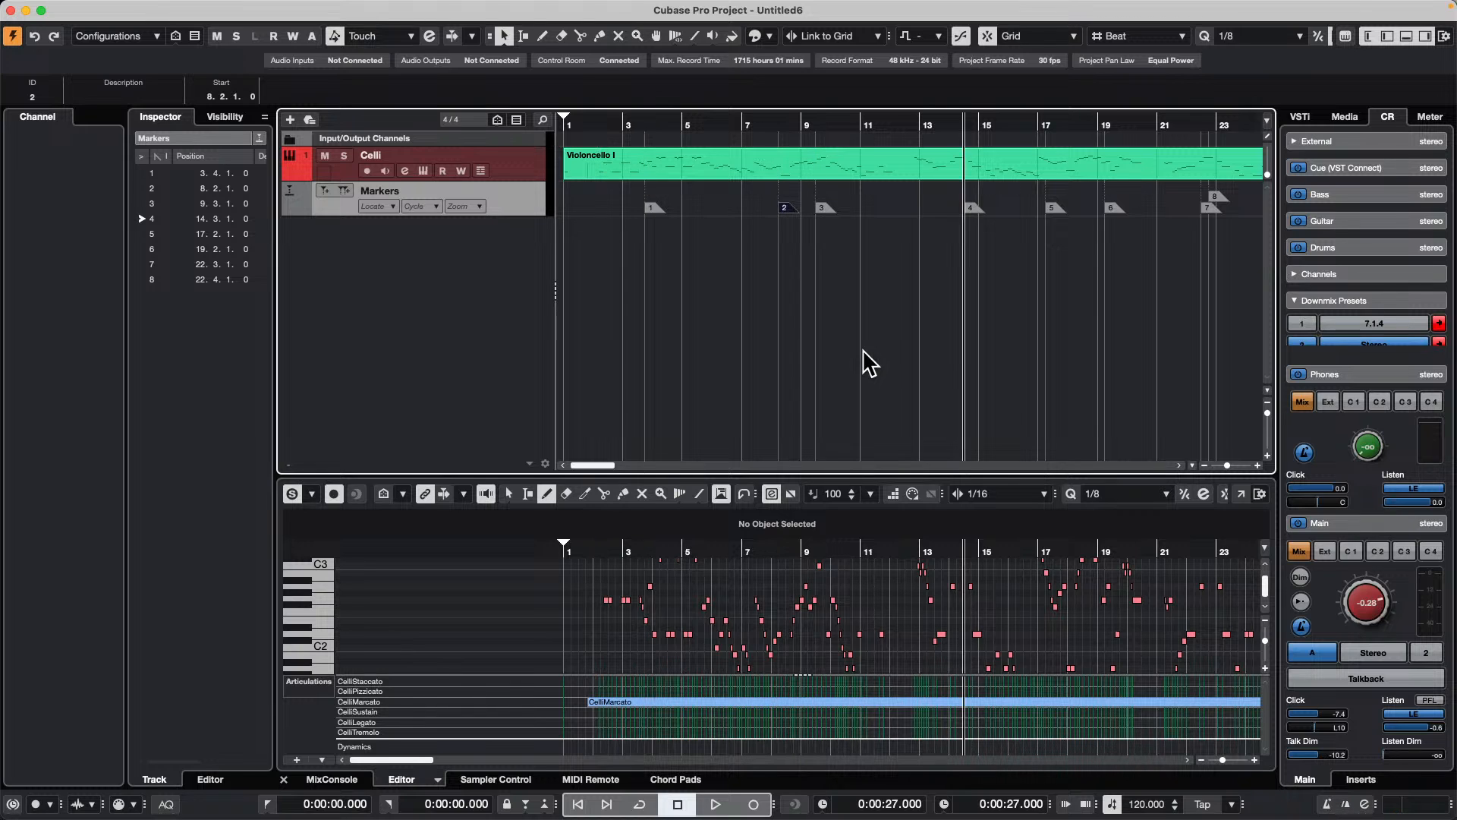
pyautogui.hotkey('shift', 'b')
pyautogui.hotkey('shift', 'b')
pyautogui.hotkey('shift', 'b')
pyautogui.hotkey('shift', 'n')
pyautogui.hotkey('shift', 'n')
pyautogui.hotkey('shift', 'n')
pyautogui.hotkey('shift', 'n')
pyautogui.hotkey('shift', 'b')
pyautogui.hotkey('shift', 'b')
pyautogui.hotkey('shift', 'b')
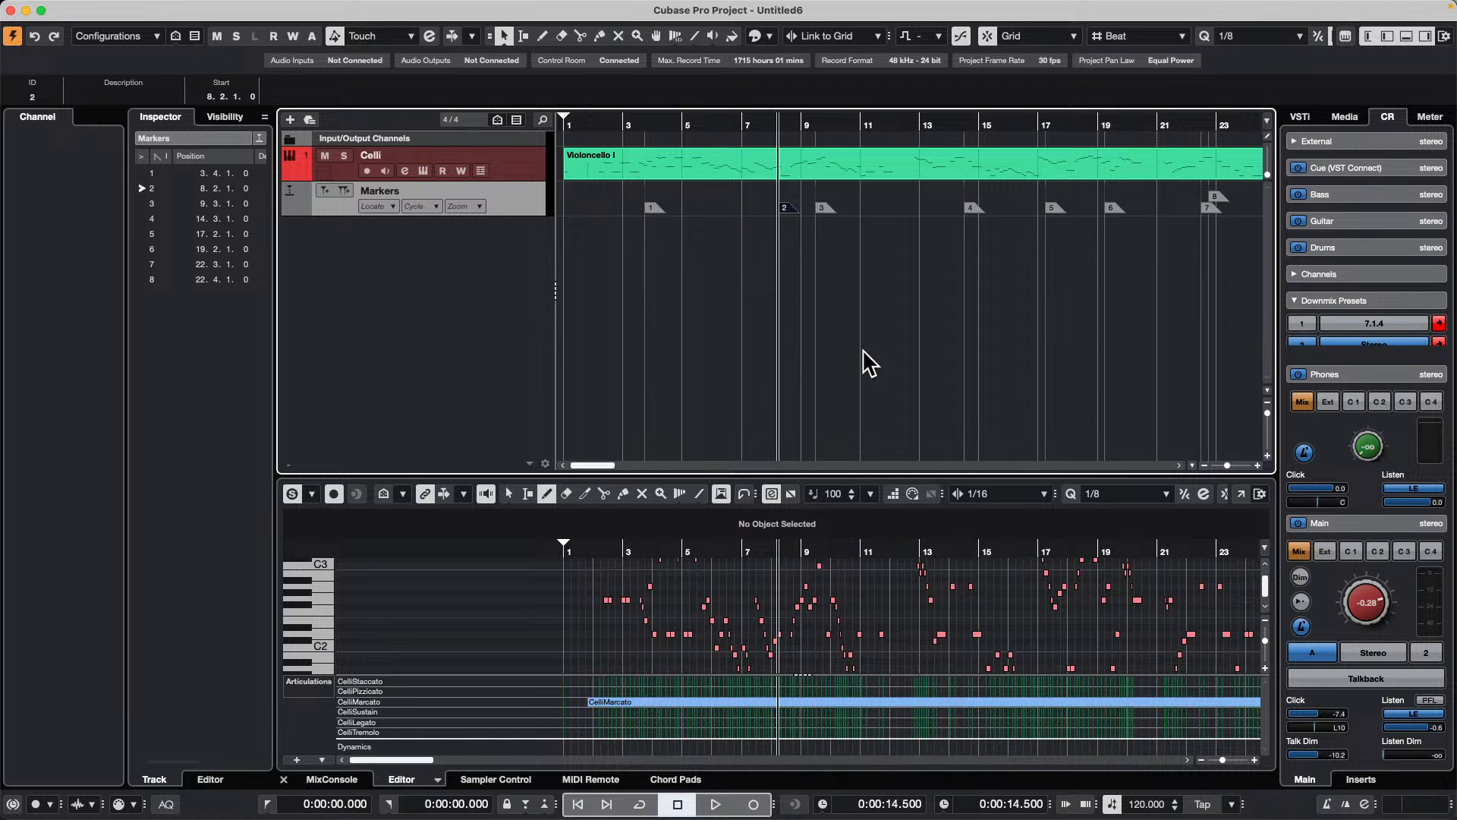
# Step: Deselect the marker, step the project cursor through the markers up to marker 7, and return it to the project start
pyautogui.click(692, 293)
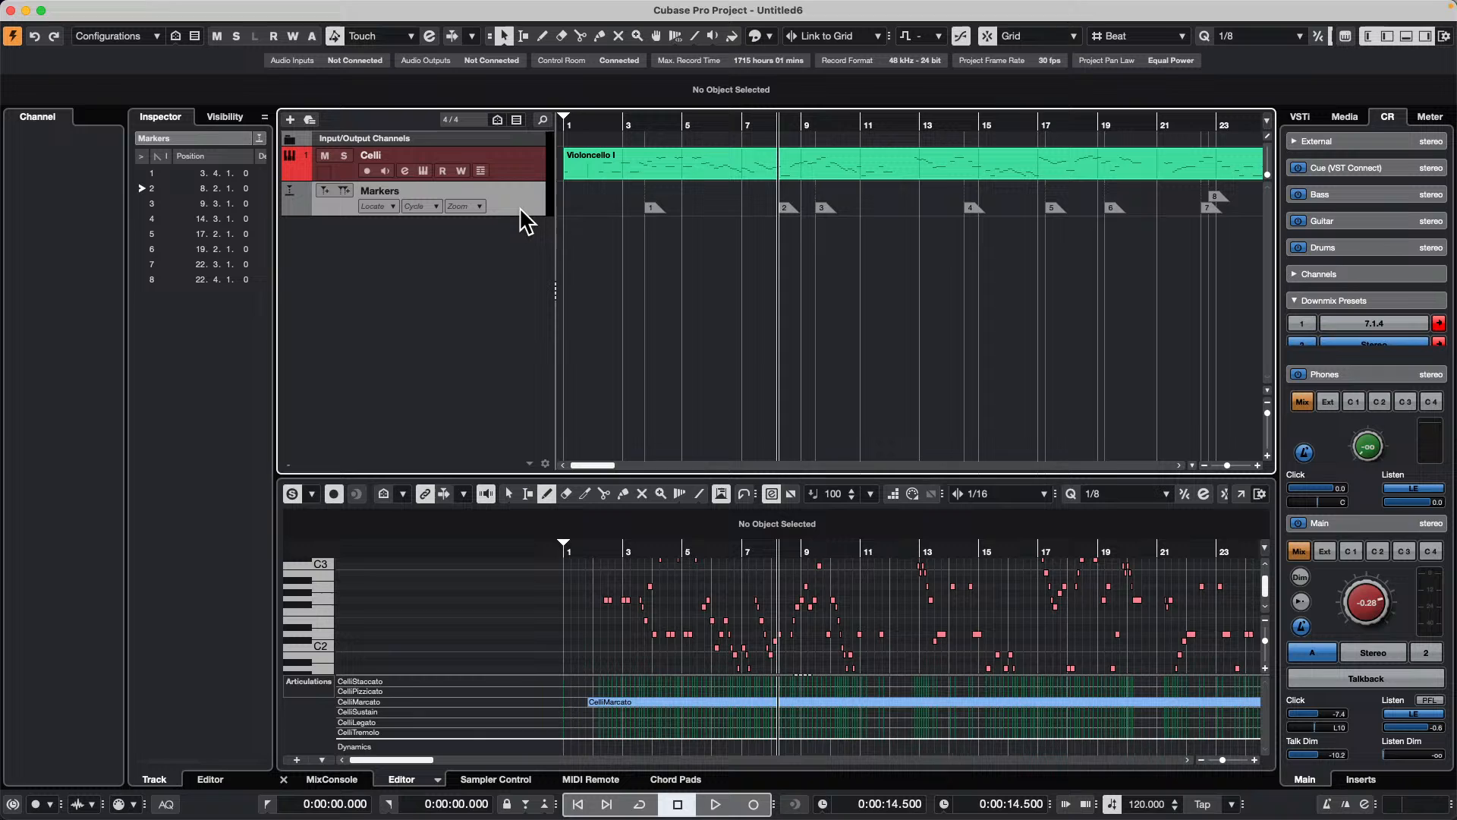
pyautogui.hotkey('shift', 'n')
pyautogui.hotkey('shift', 'n')
pyautogui.hotkey('shift', 'n')
pyautogui.hotkey('shift', 'n')
pyautogui.hotkey('shift', 'n')
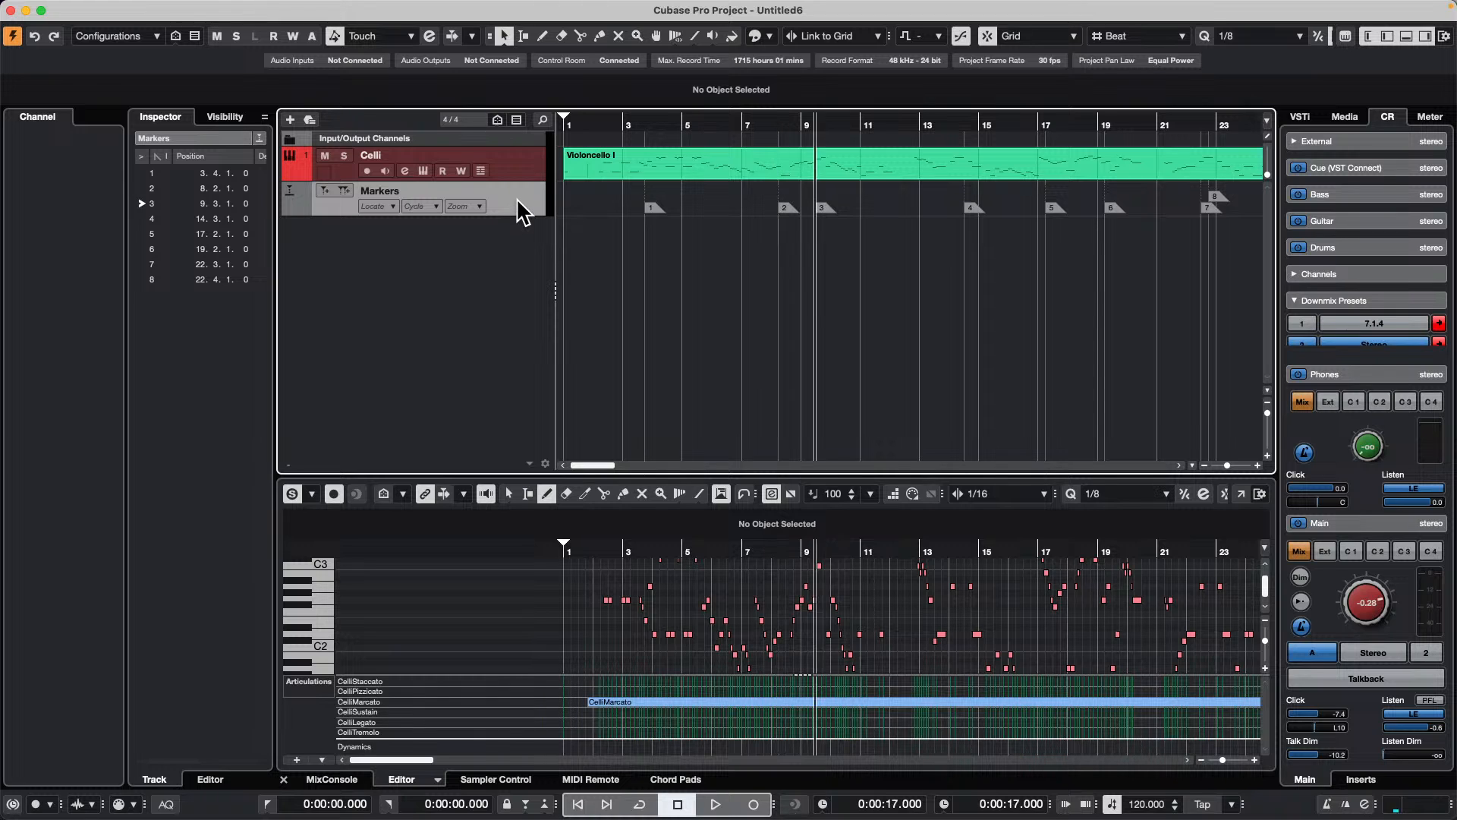
pyautogui.hotkey('shift', 'b')
pyautogui.hotkey('shift', 'b')
pyautogui.hotkey('shift', 'b')
pyautogui.hotkey('shift', 'b')
pyautogui.hotkey('shift', 'b')
pyautogui.hotkey('shift', 'b')
pyautogui.hotkey('shift', 'n')
pyautogui.hotkey('shift', 'n')
pyautogui.hotkey('shift', 'n')
pyautogui.hotkey('shift', 'n')
pyautogui.hotkey('shift', 'n')
pyautogui.hotkey('shift', 'n')
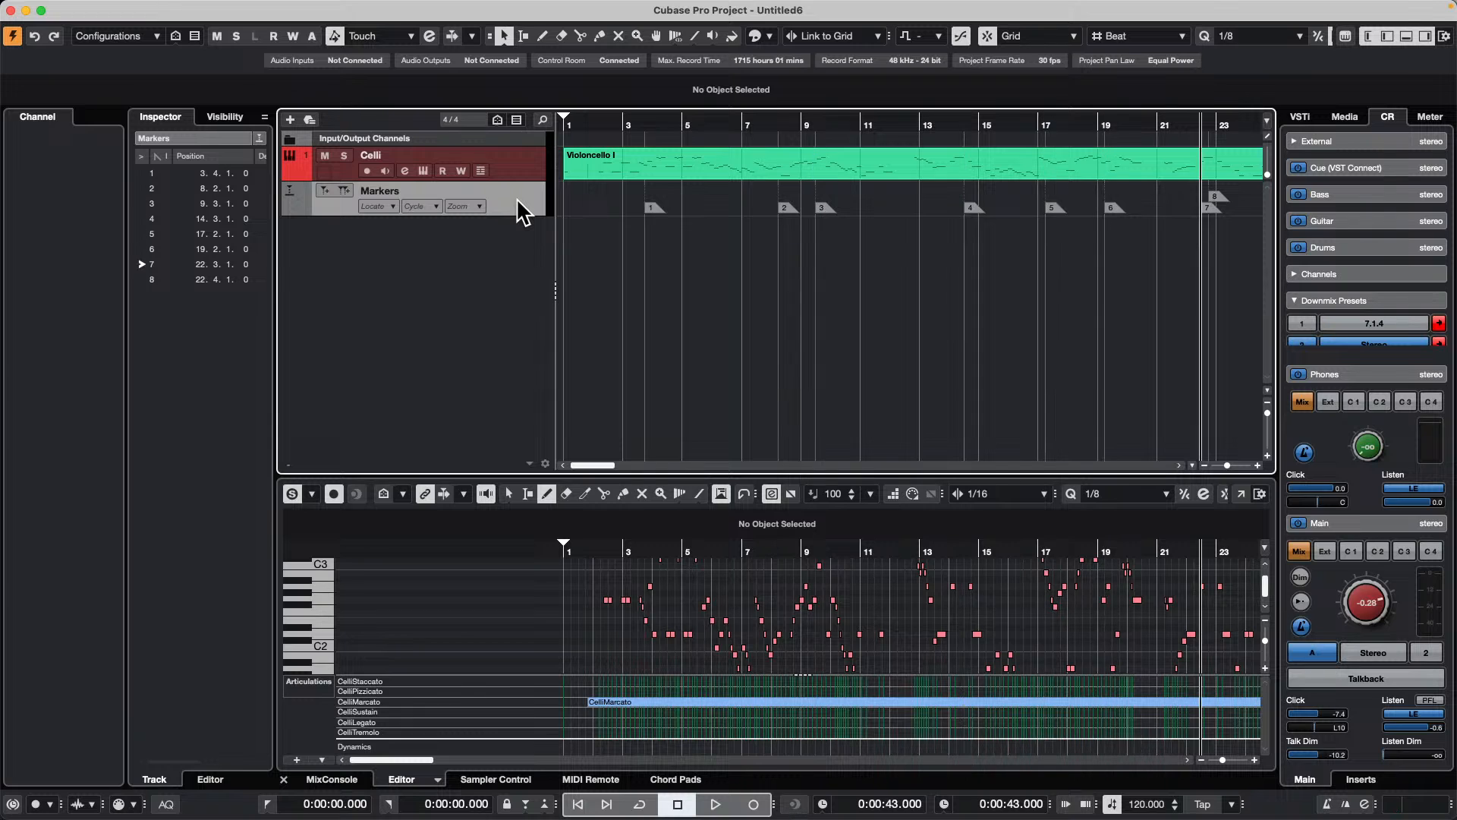
pyautogui.hotkey('shift', 'b')
# Step: Step the project cursor forward through the markers again and bring it back to marker 1
pyautogui.hotkey('shift', 'b')
pyautogui.hotkey('shift', 'b')
pyautogui.hotkey('shift', 'b')
pyautogui.hotkey('shift', 'b')
pyautogui.hotkey('shift', 'b')
pyautogui.hotkey('shift', 'b')
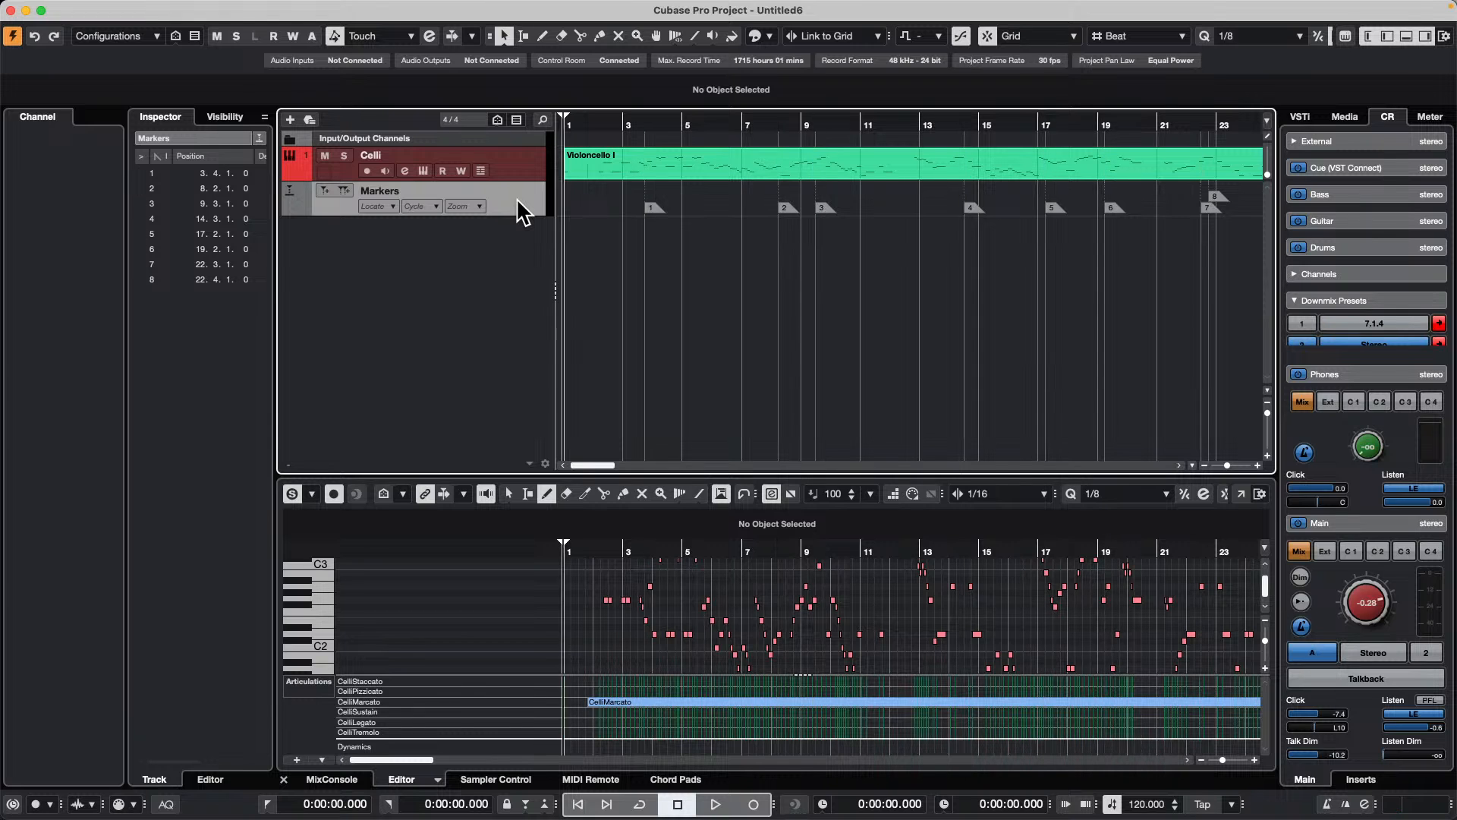
pyautogui.hotkey('shift', 'n')
pyautogui.hotkey('shift', 'n')
pyautogui.hotkey('shift', 'n')
pyautogui.hotkey('shift', 'n')
pyautogui.hotkey('shift', 'n')
pyautogui.hotkey('shift', 'n')
pyautogui.hotkey('shift', 'n')
pyautogui.hotkey('shift', 'b')
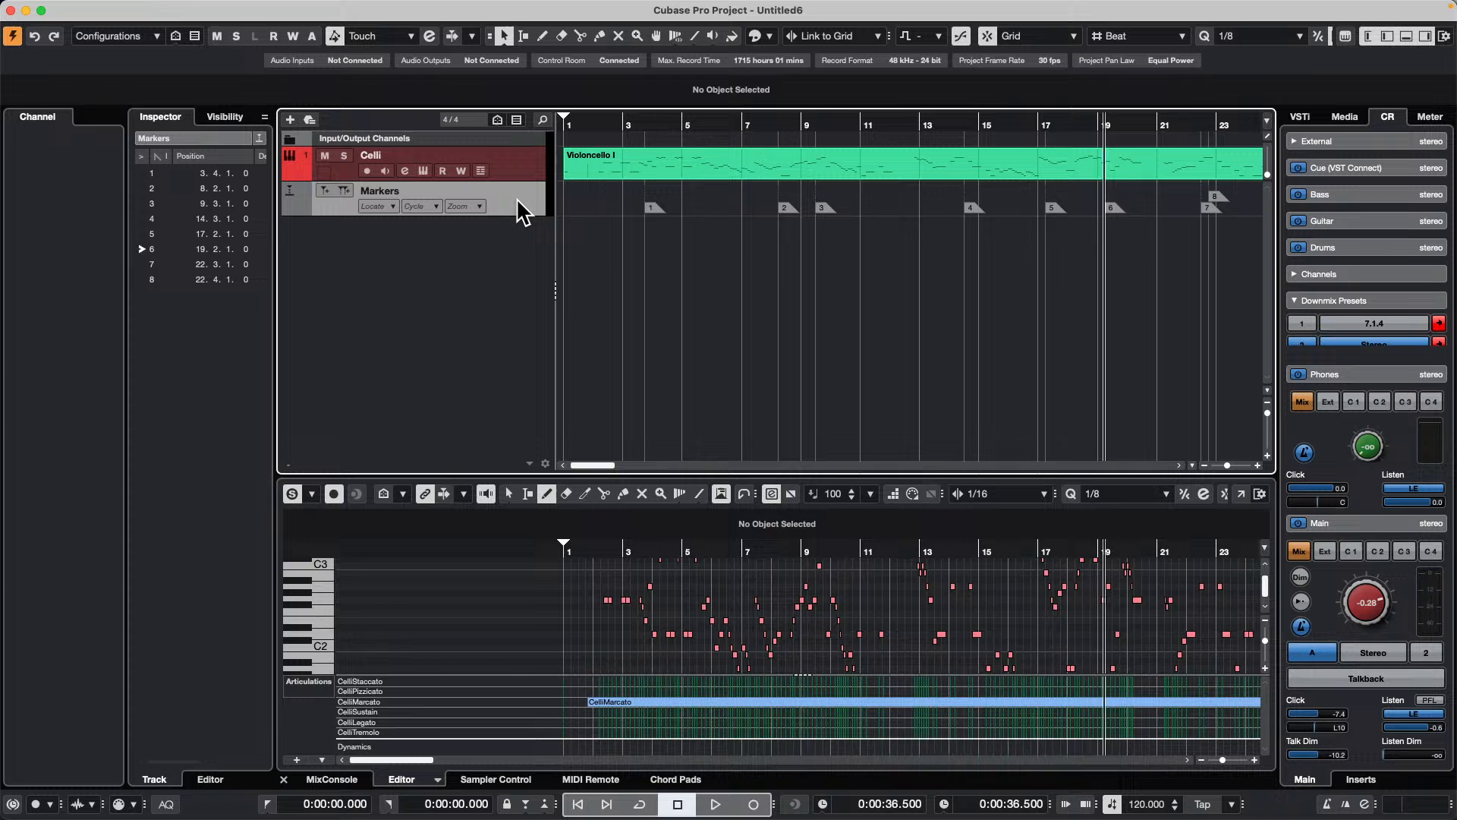
pyautogui.hotkey('shift', 'b')
pyautogui.hotkey('shift', 'b')
pyautogui.hotkey('shift', 'b')
pyautogui.hotkey('shift', 'b')
pyautogui.hotkey('shift', 'b')
pyautogui.hotkey('shift', 'n')
pyautogui.hotkey('shift', 'n')
pyautogui.hotkey('shift', 'b')
pyautogui.hotkey('shift', 'b')
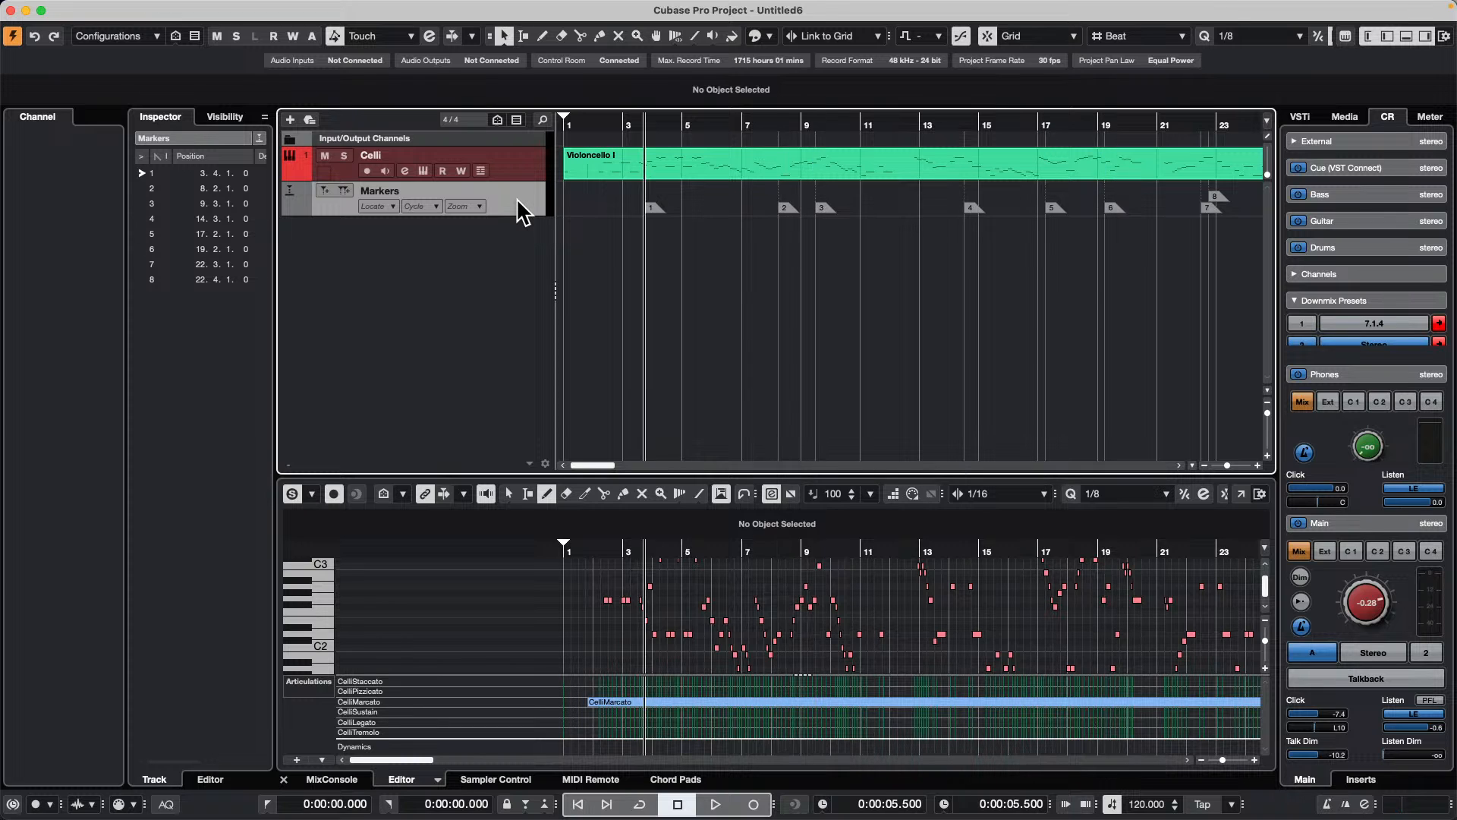
pyautogui.hotkey('shift', 'n')
pyautogui.hotkey('shift', 'n')
pyautogui.hotkey('shift', 'n')
pyautogui.hotkey('shift', 'b')
pyautogui.hotkey('shift', 'b')
pyautogui.hotkey('shift', 'n')
pyautogui.hotkey('shift', 'b')
pyautogui.hotkey('shift', 'b')
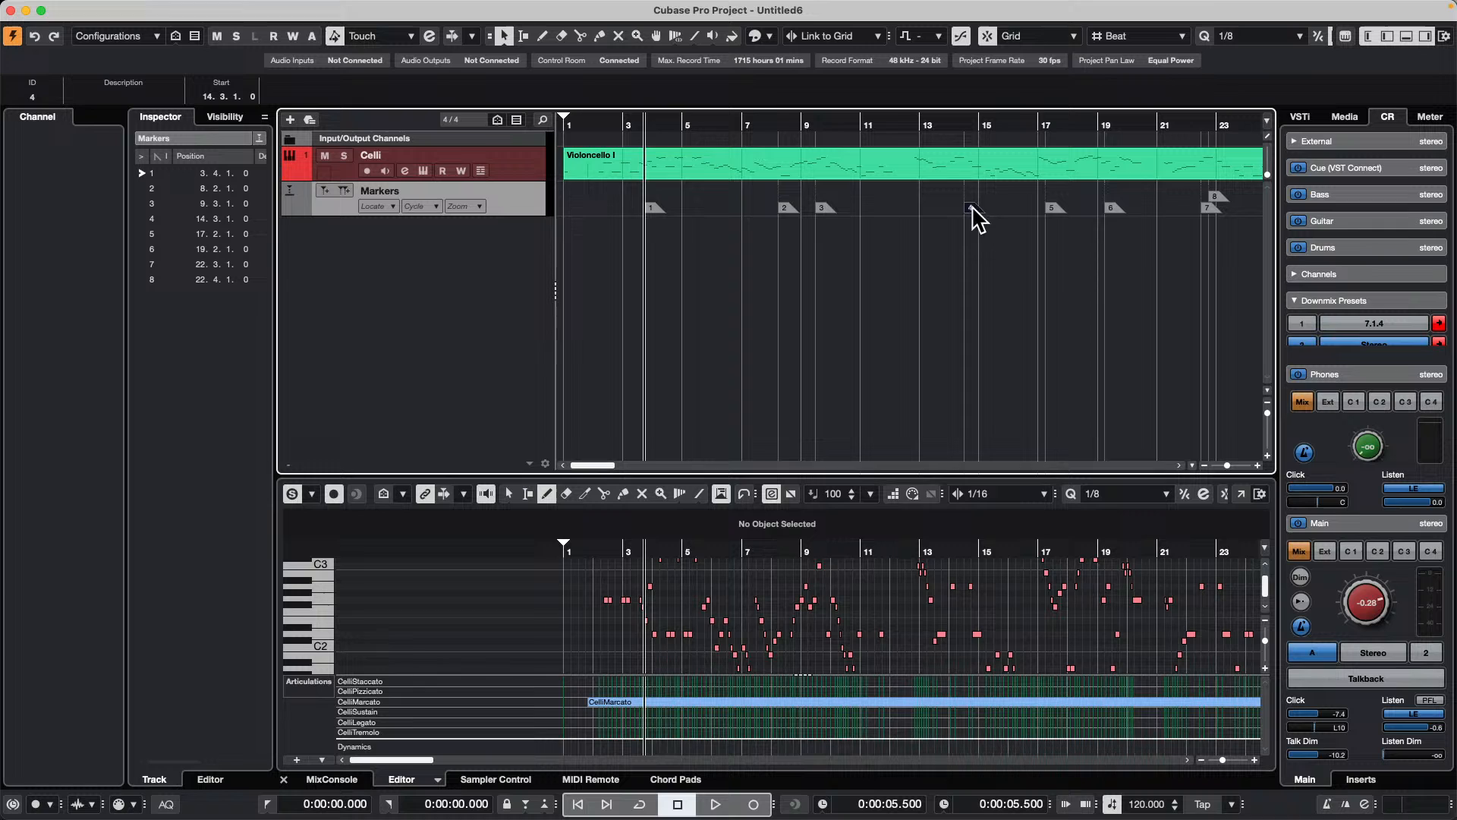
# Step: Set the transport start mode to Start from Selection or Cycle Start
pyautogui.click(1061, 207)
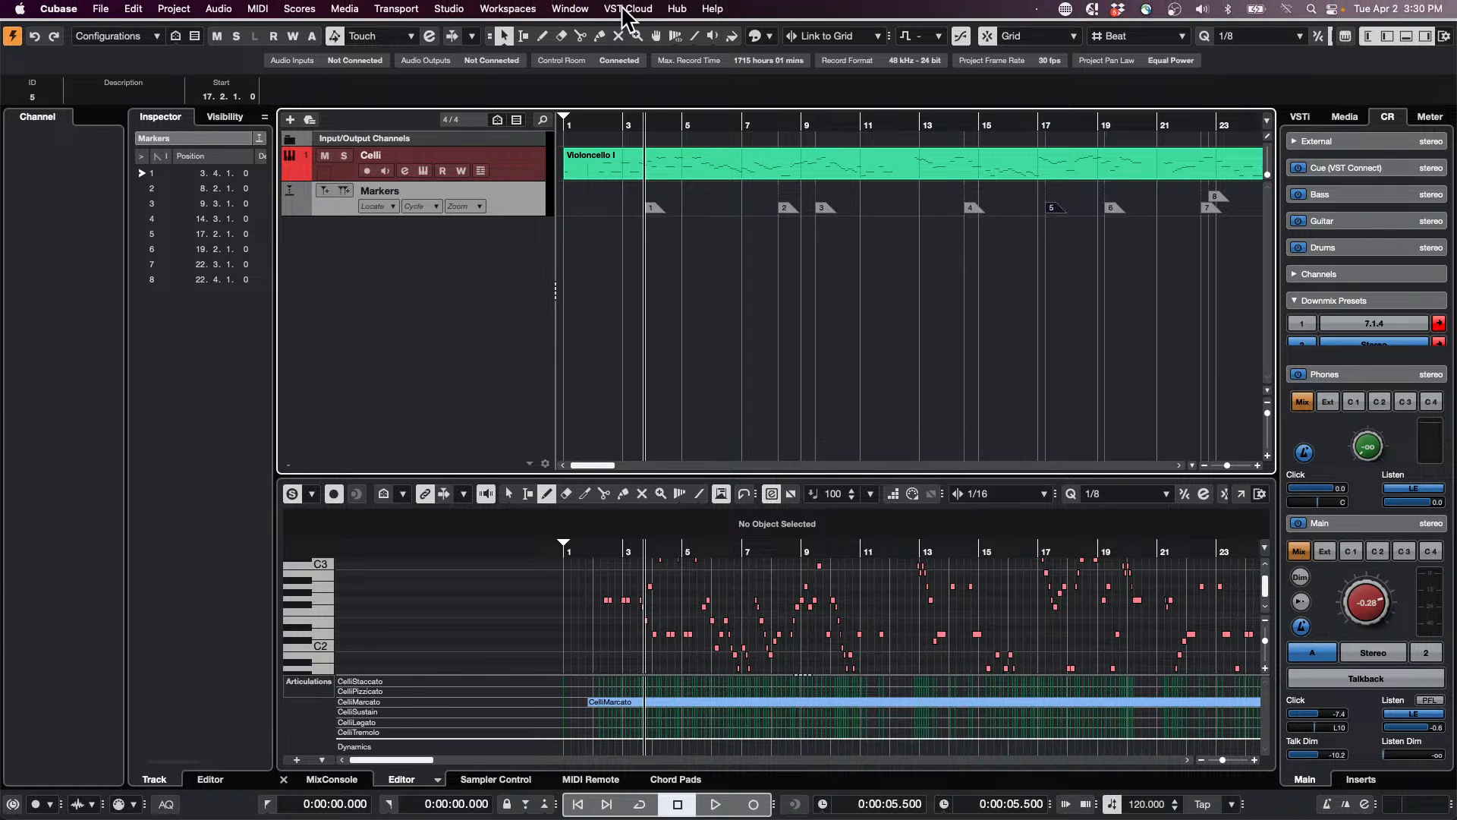
pyautogui.click(570, 9)
pyautogui.moveTo(464, 9)
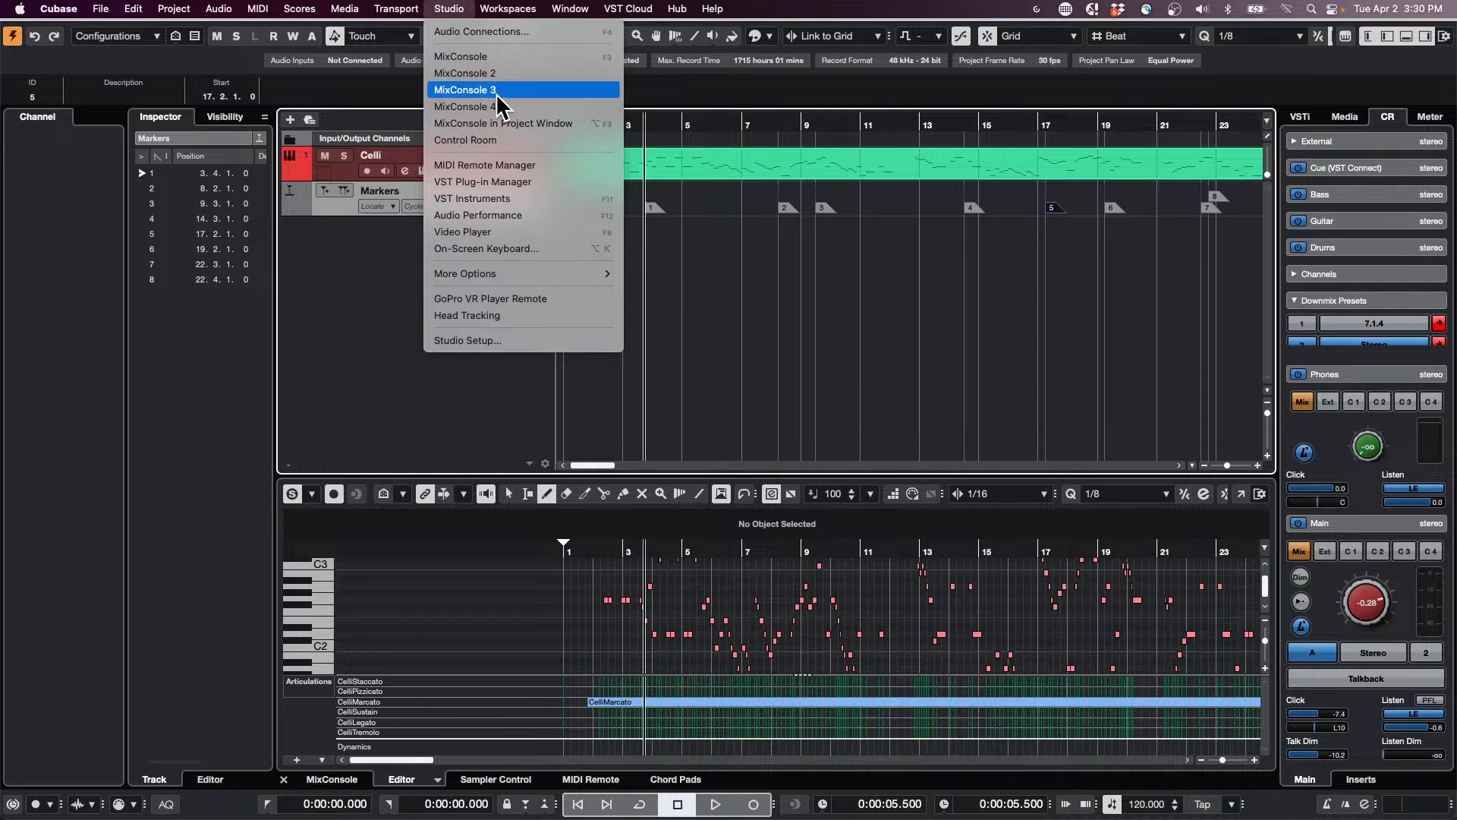
pyautogui.moveTo(384, 22)
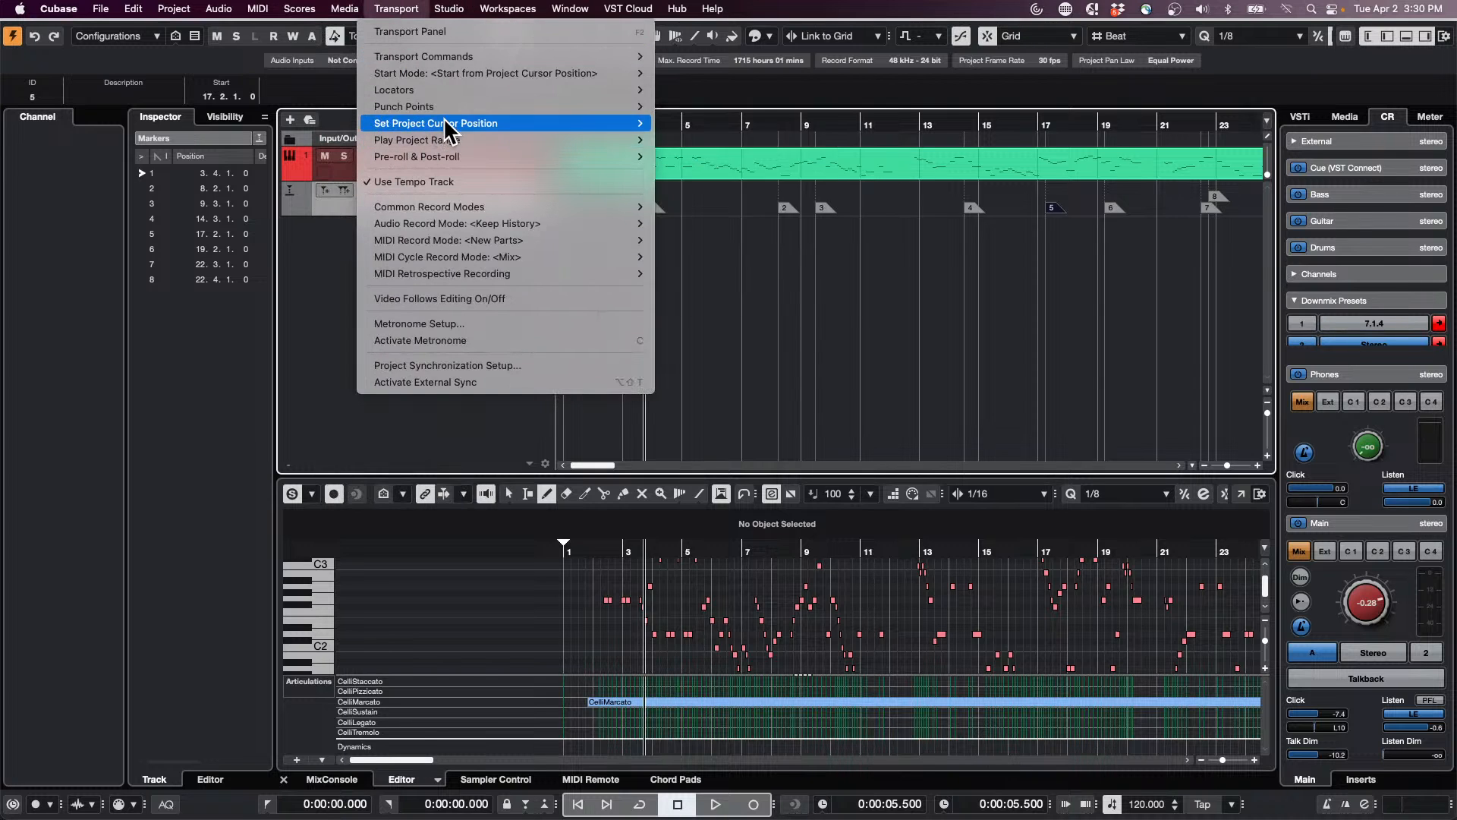
pyautogui.moveTo(476, 71)
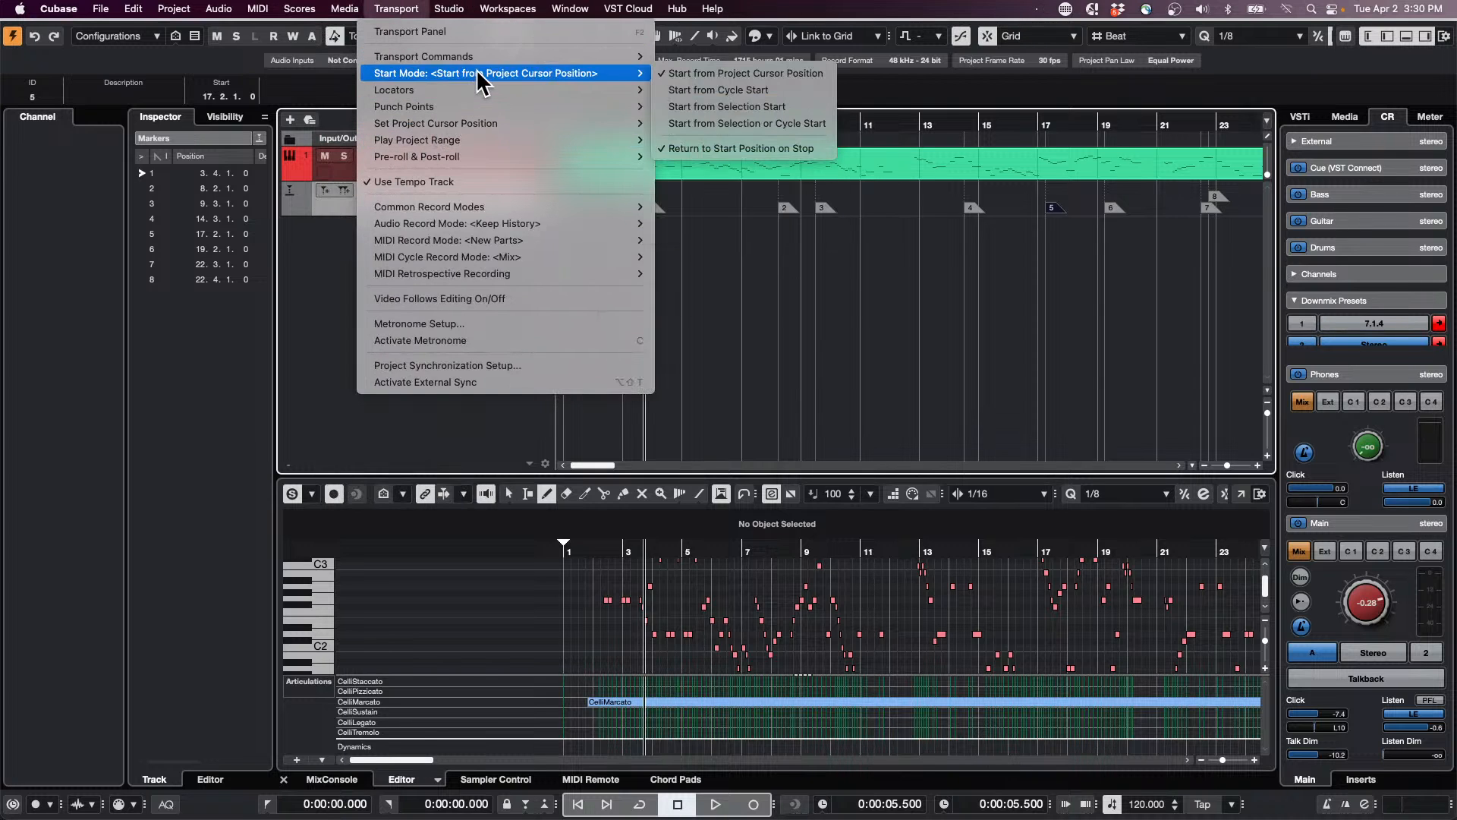
pyautogui.click(733, 122)
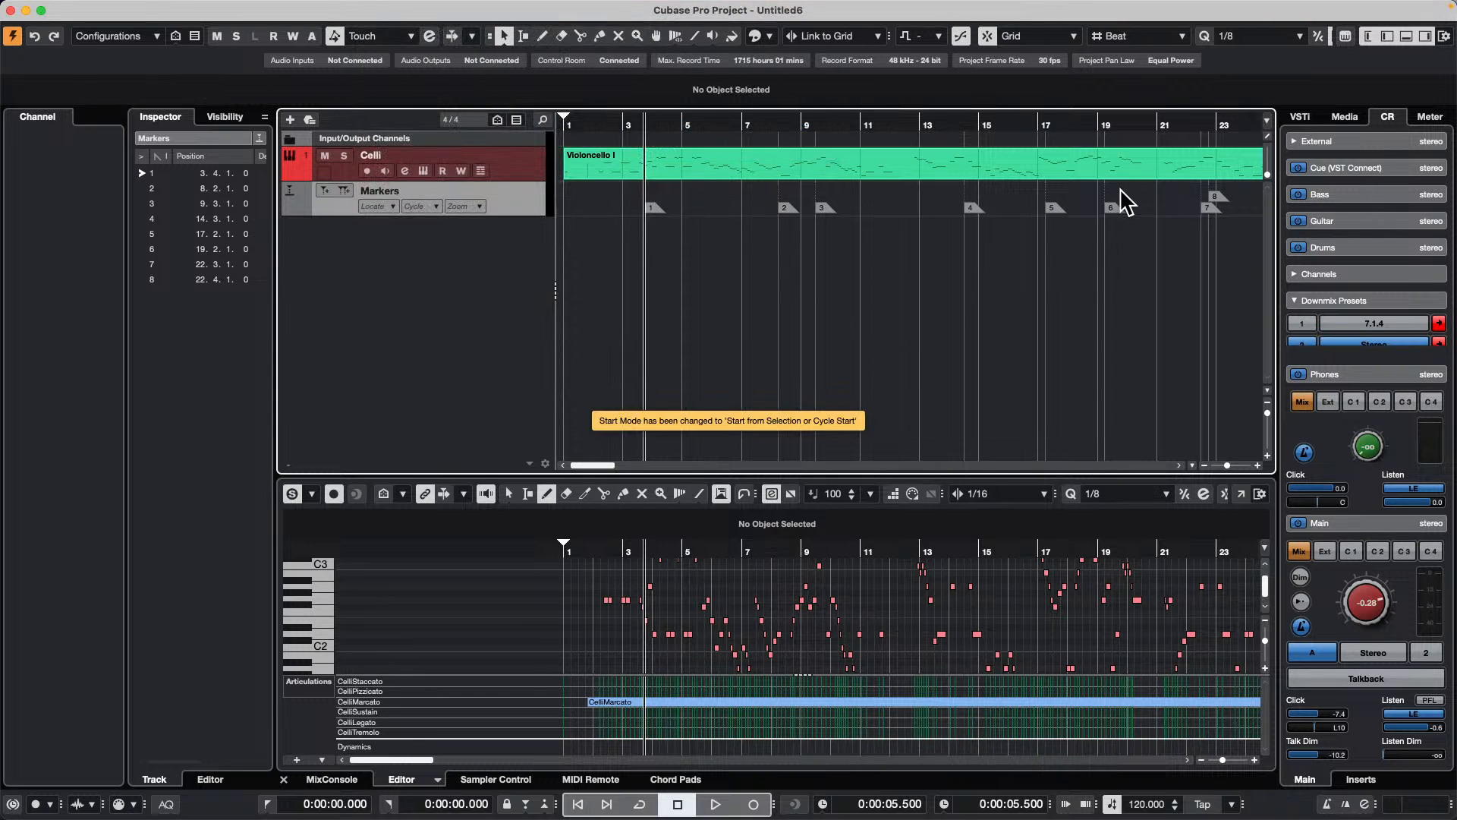
# Step: Start playback from marker 6, switch it to markers 3 and 1 while playing, and stop
pyautogui.click(1113, 208)
pyautogui.press('space')
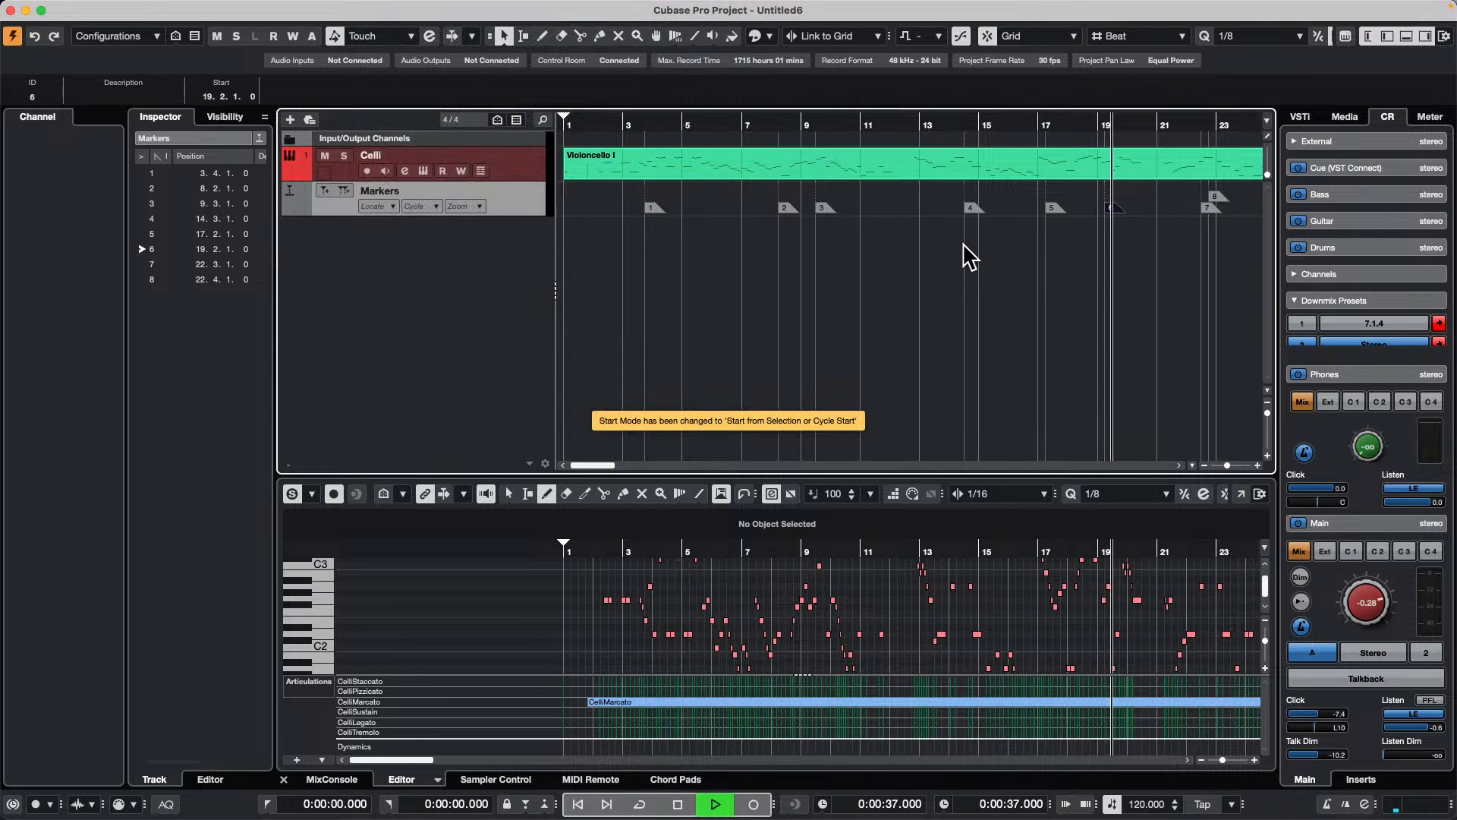
pyautogui.click(821, 207)
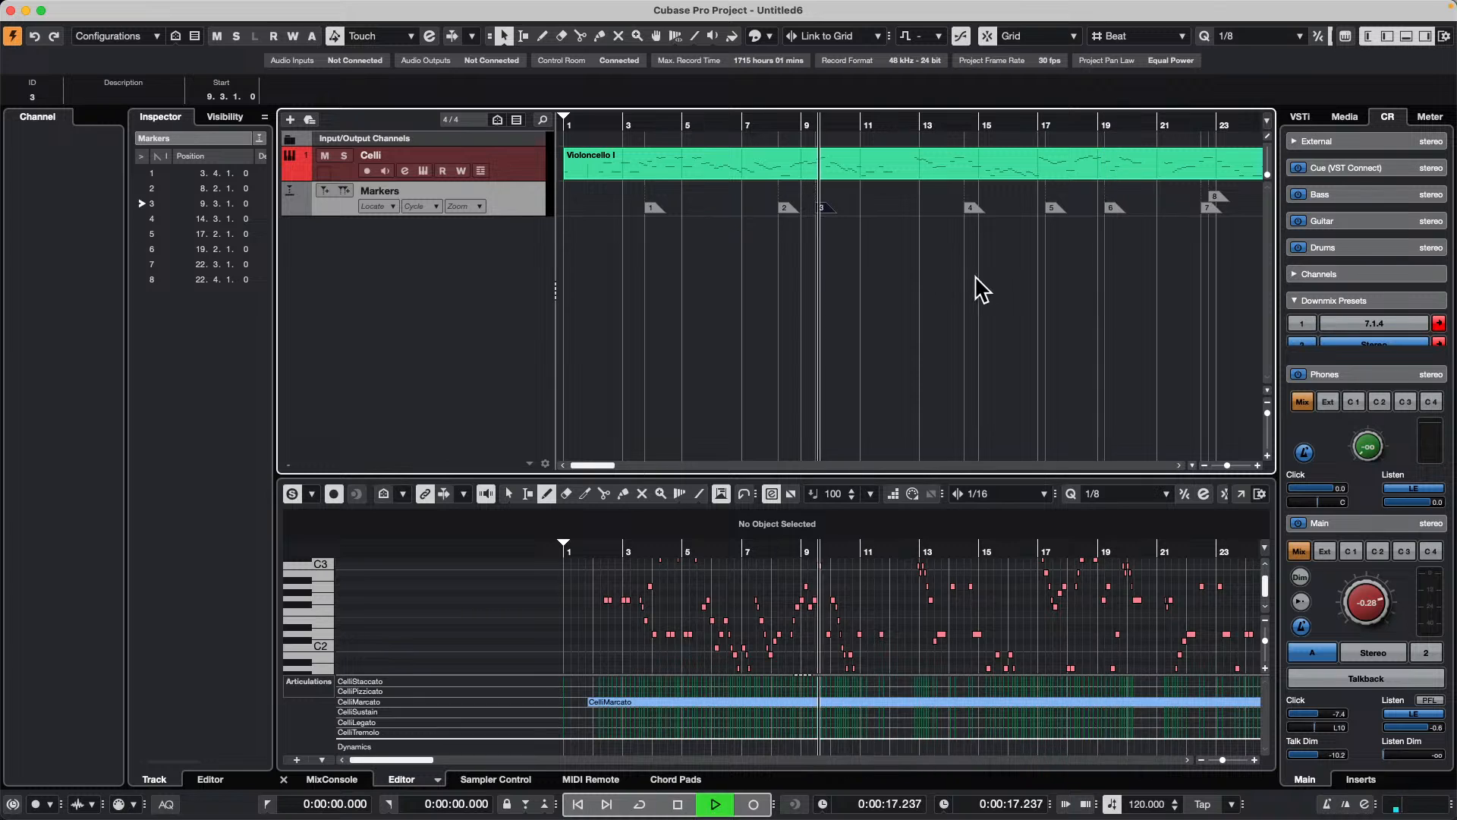
pyautogui.click(649, 208)
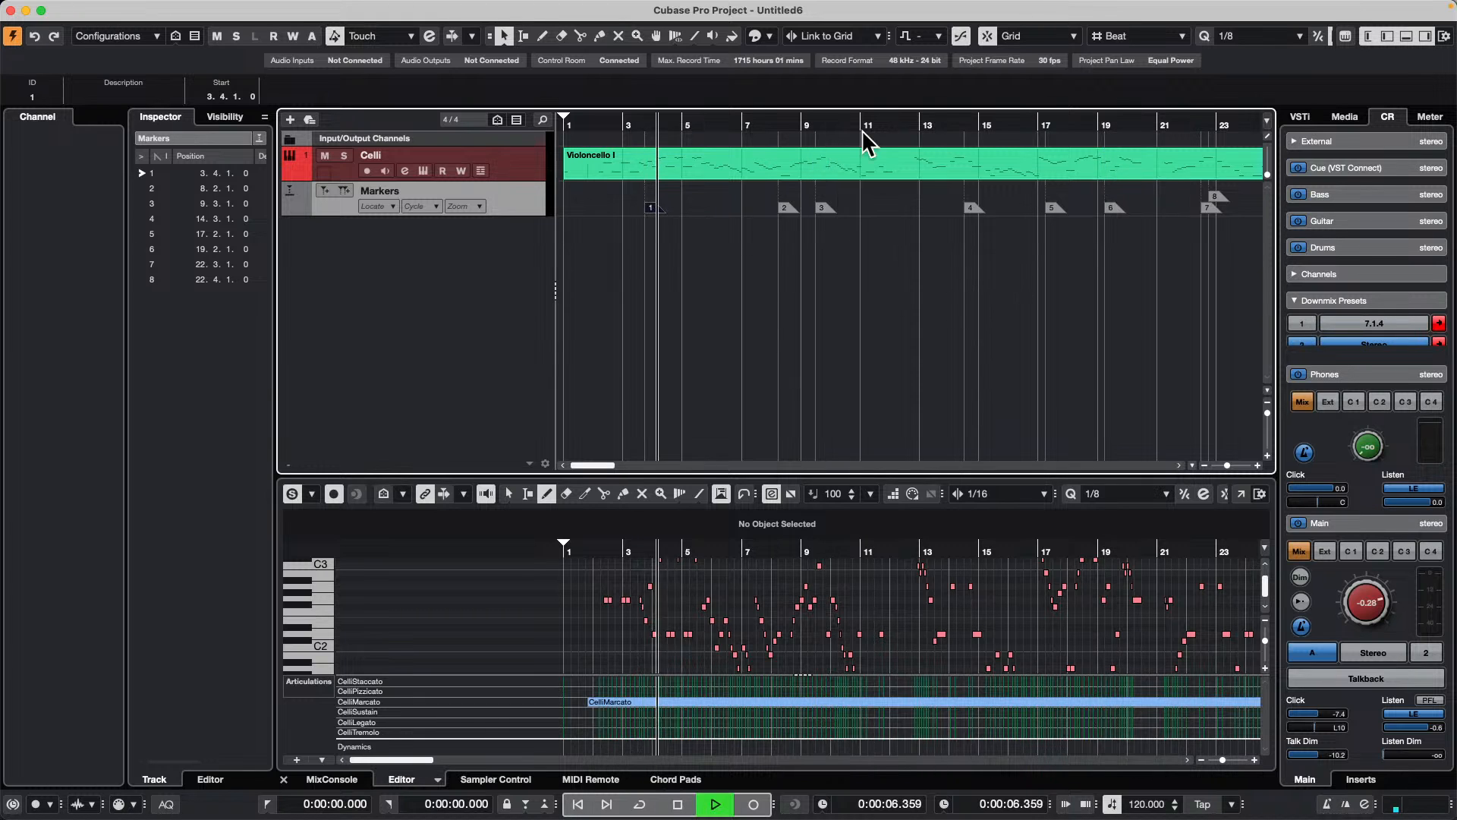
pyautogui.press('space')
# Step: Review the available transport start modes without changing the selected one
pyautogui.click(531, 9)
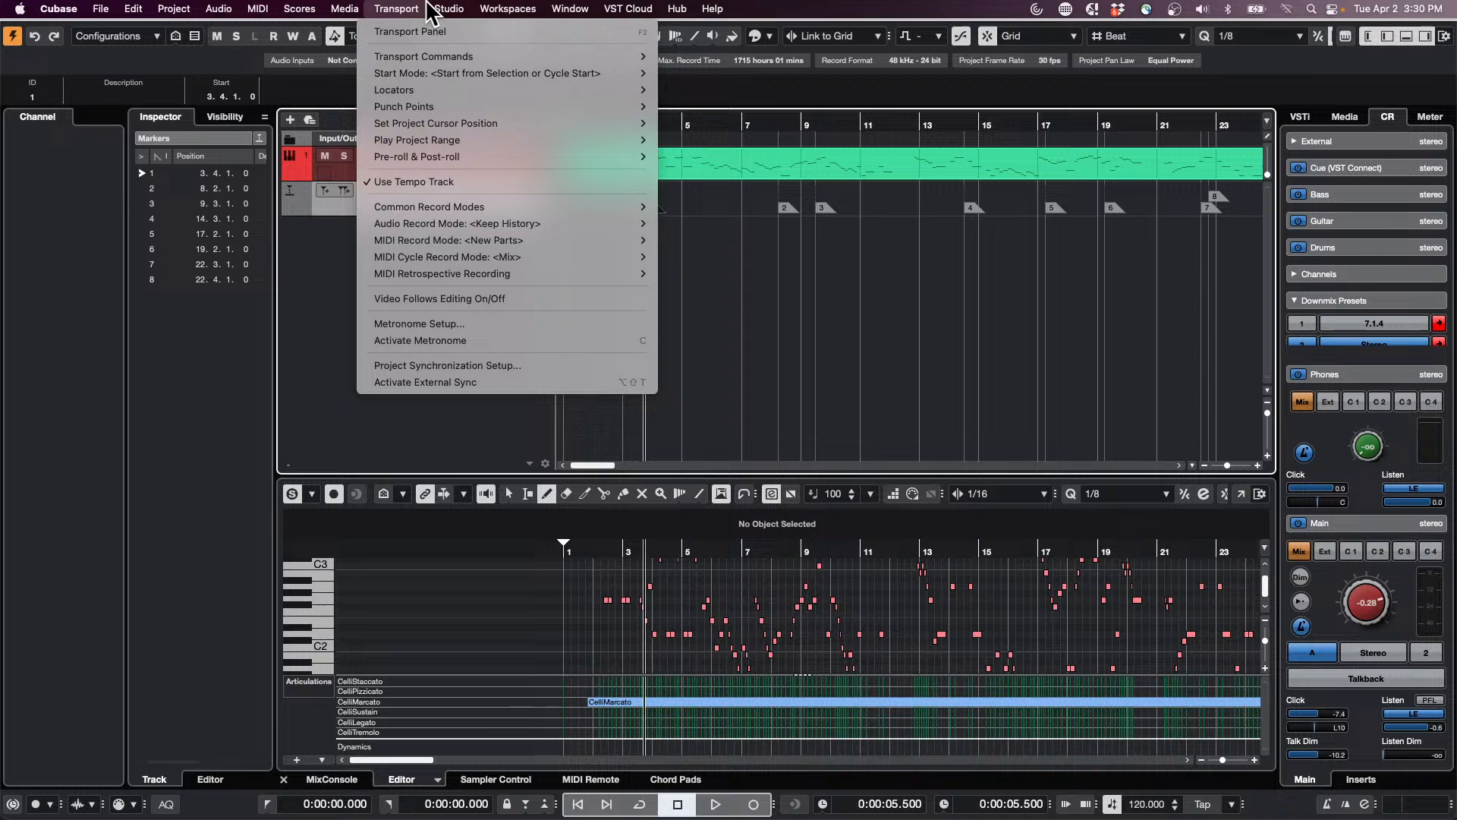
pyautogui.moveTo(645, 74)
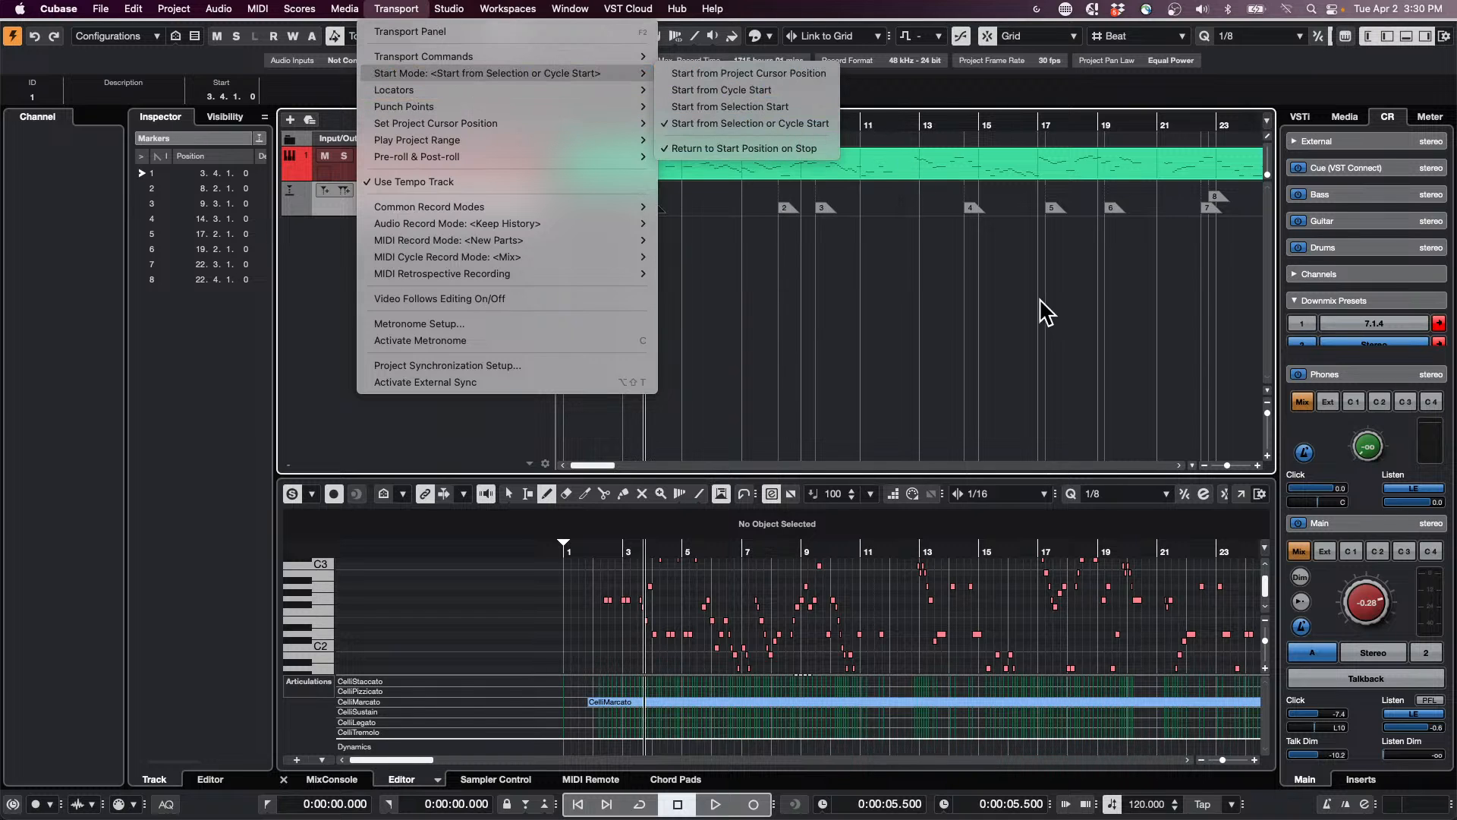
pyautogui.click(956, 252)
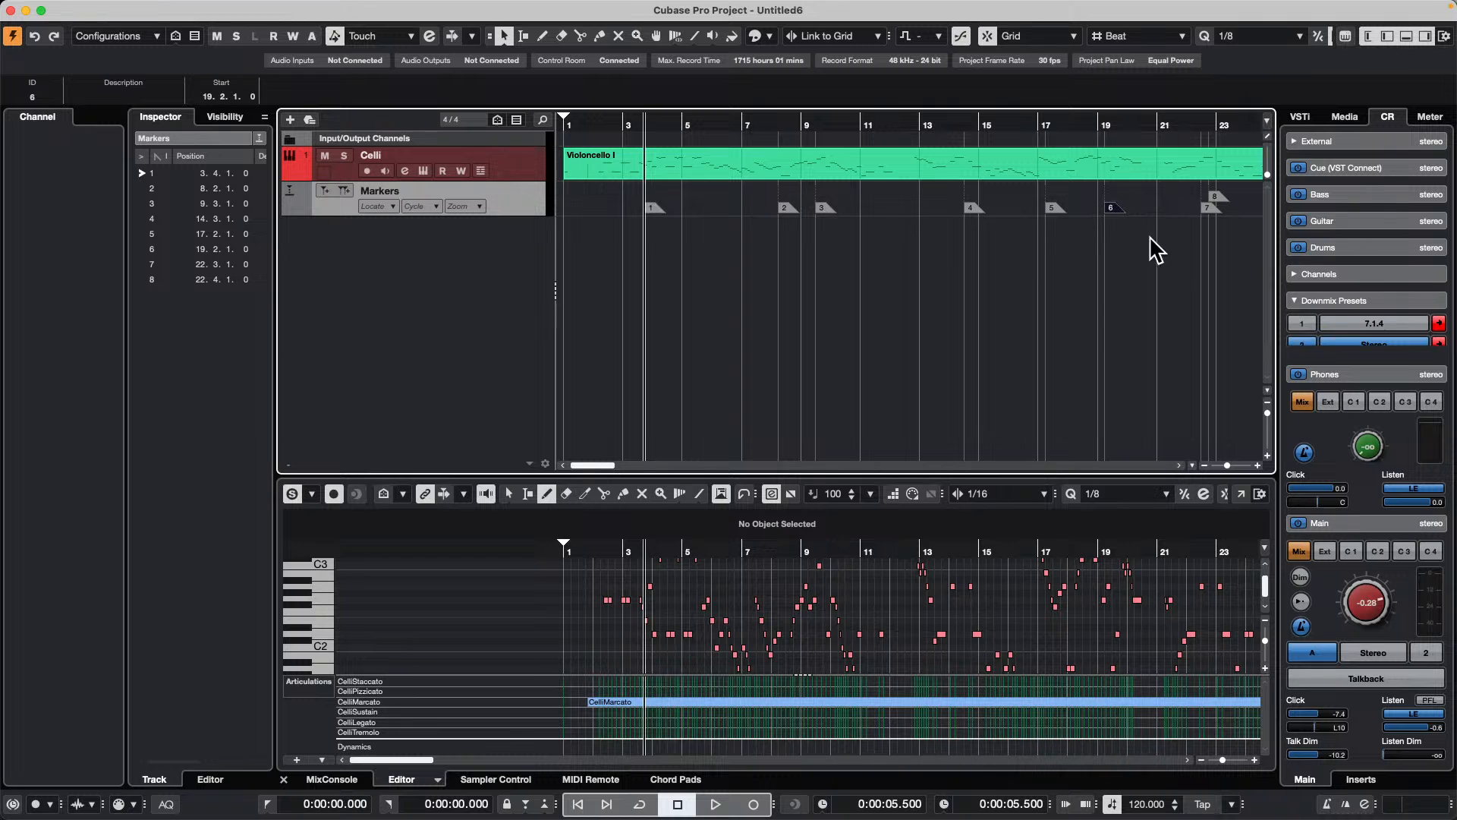
# Step: Audition the project from selected markers in turn, starting and stopping playback at markers 6, 4, 2 and 4
pyautogui.press('space')
pyautogui.click(971, 208)
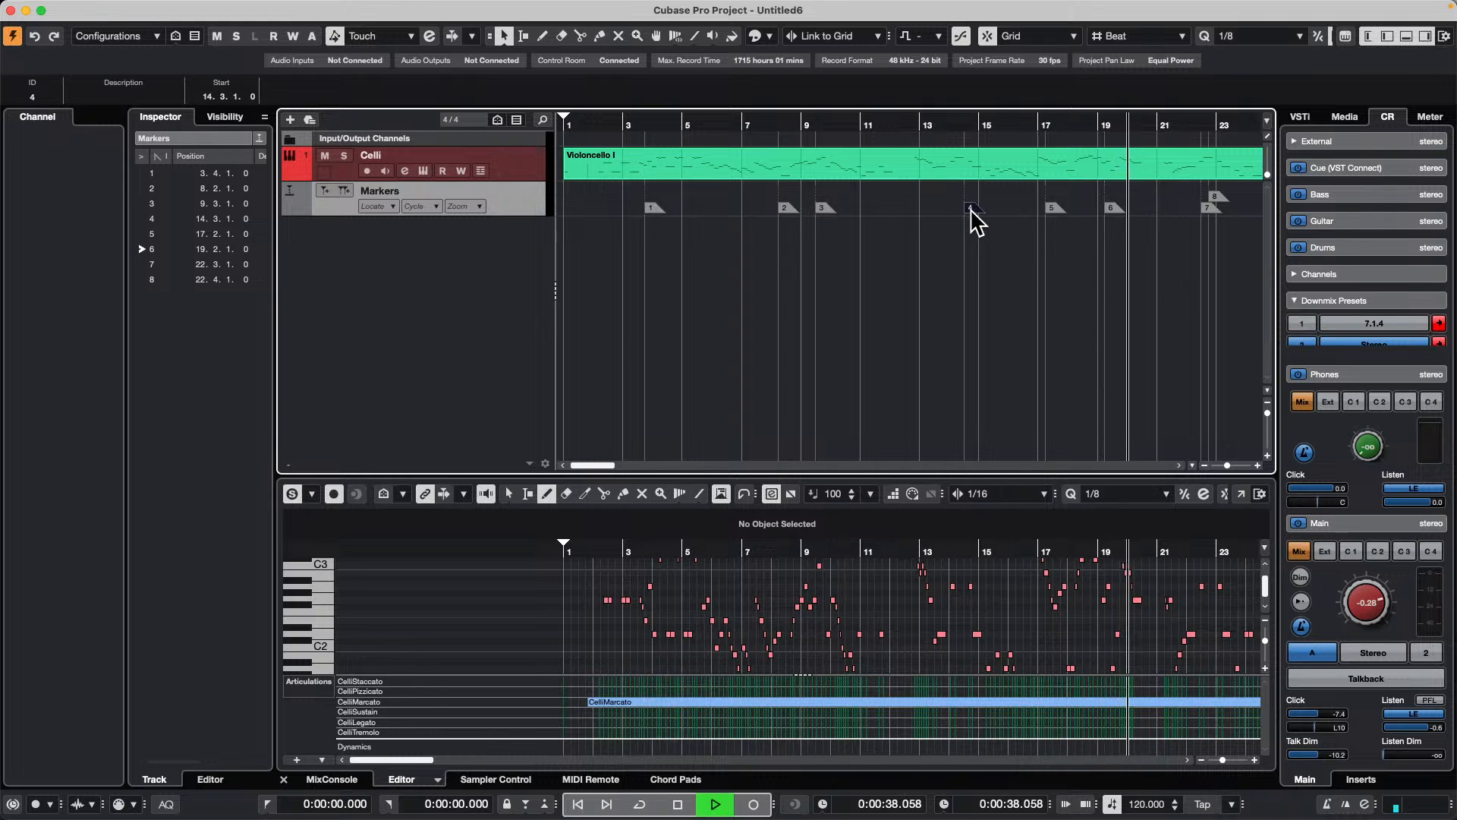
pyautogui.press('space')
pyautogui.press('space')
pyautogui.click(794, 208)
pyautogui.press('space')
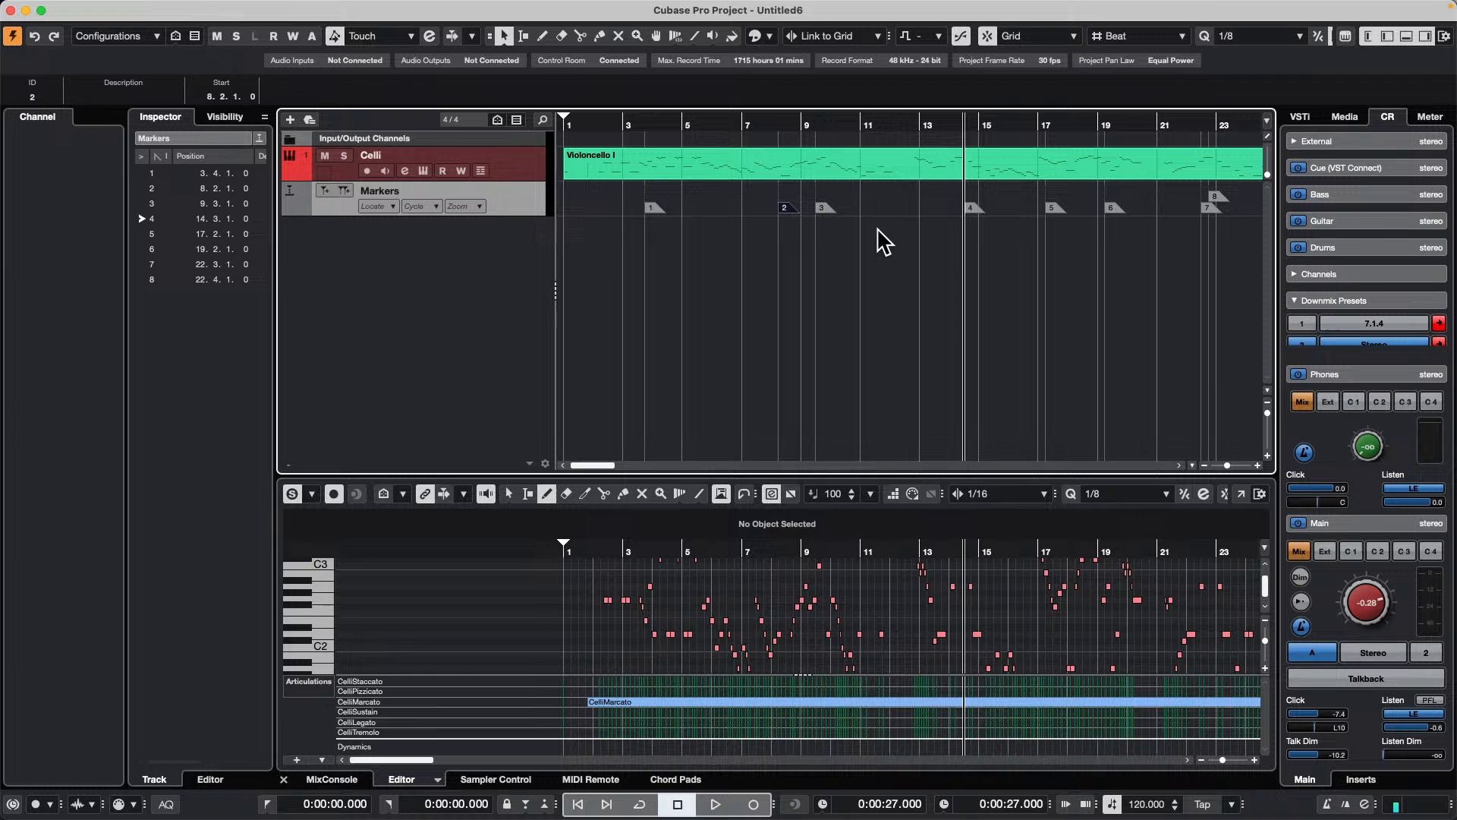
pyautogui.press('space')
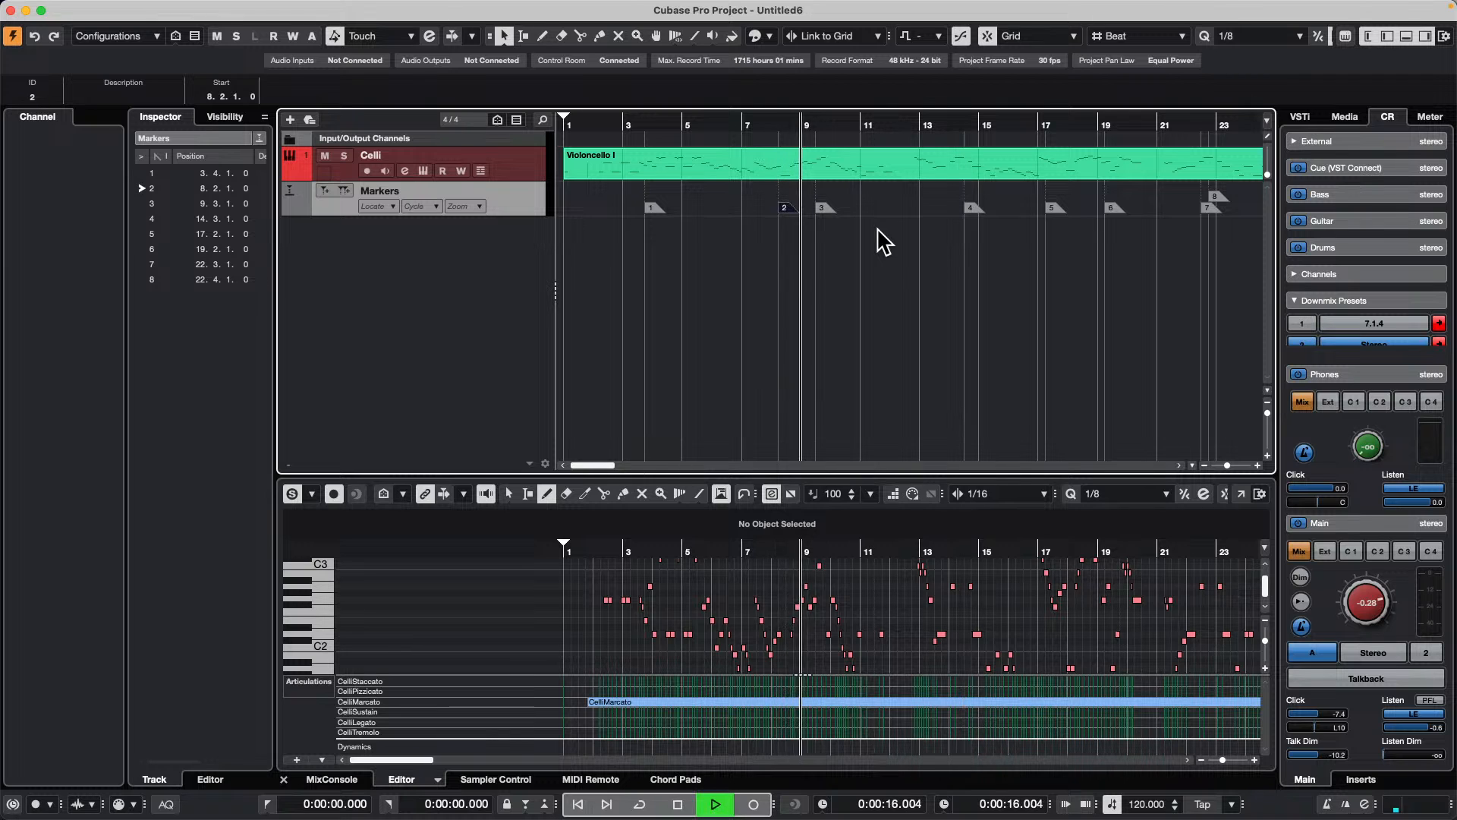
pyautogui.press('space')
pyautogui.click(972, 208)
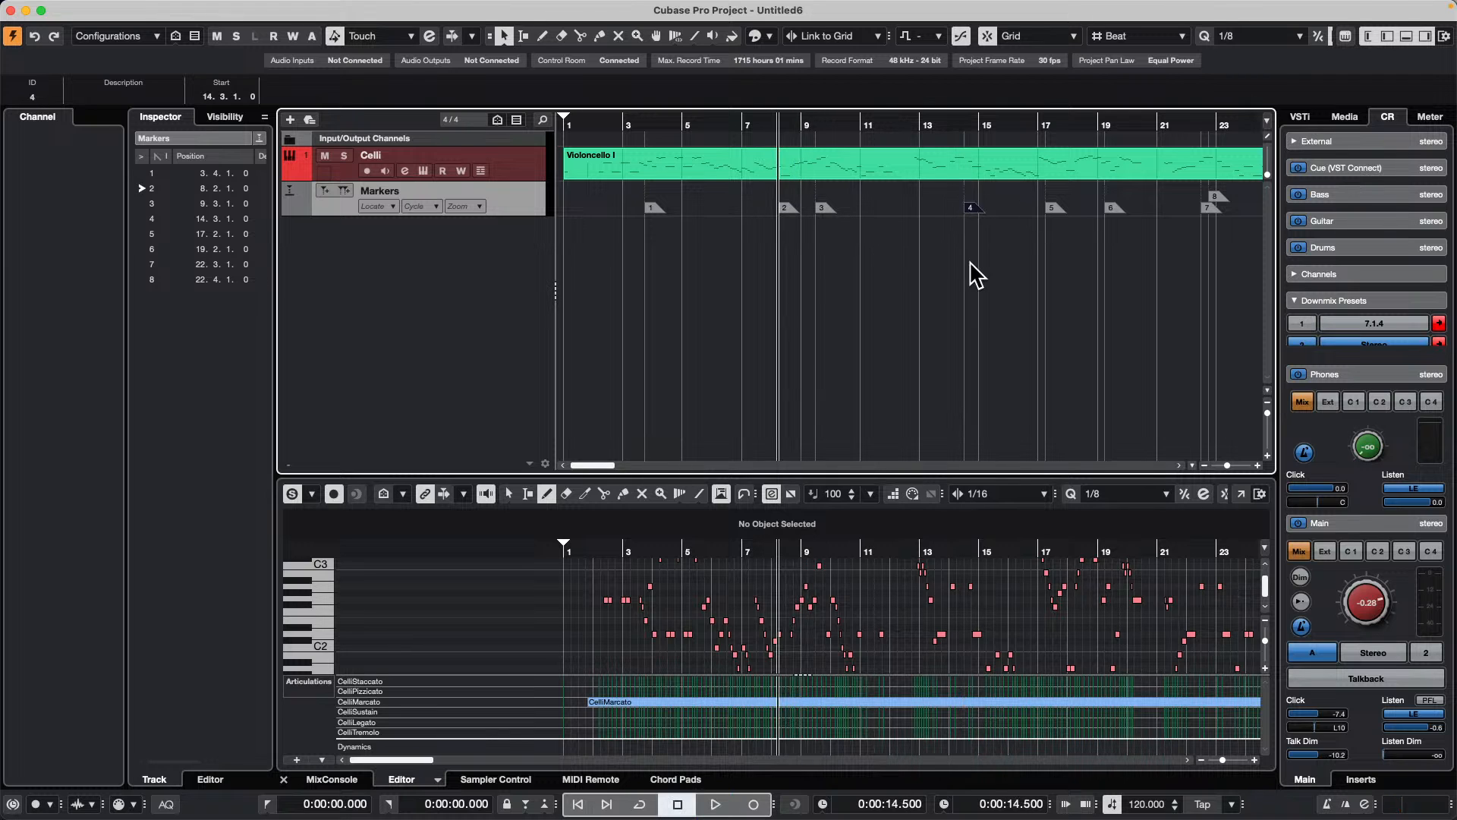
pyautogui.press('space')
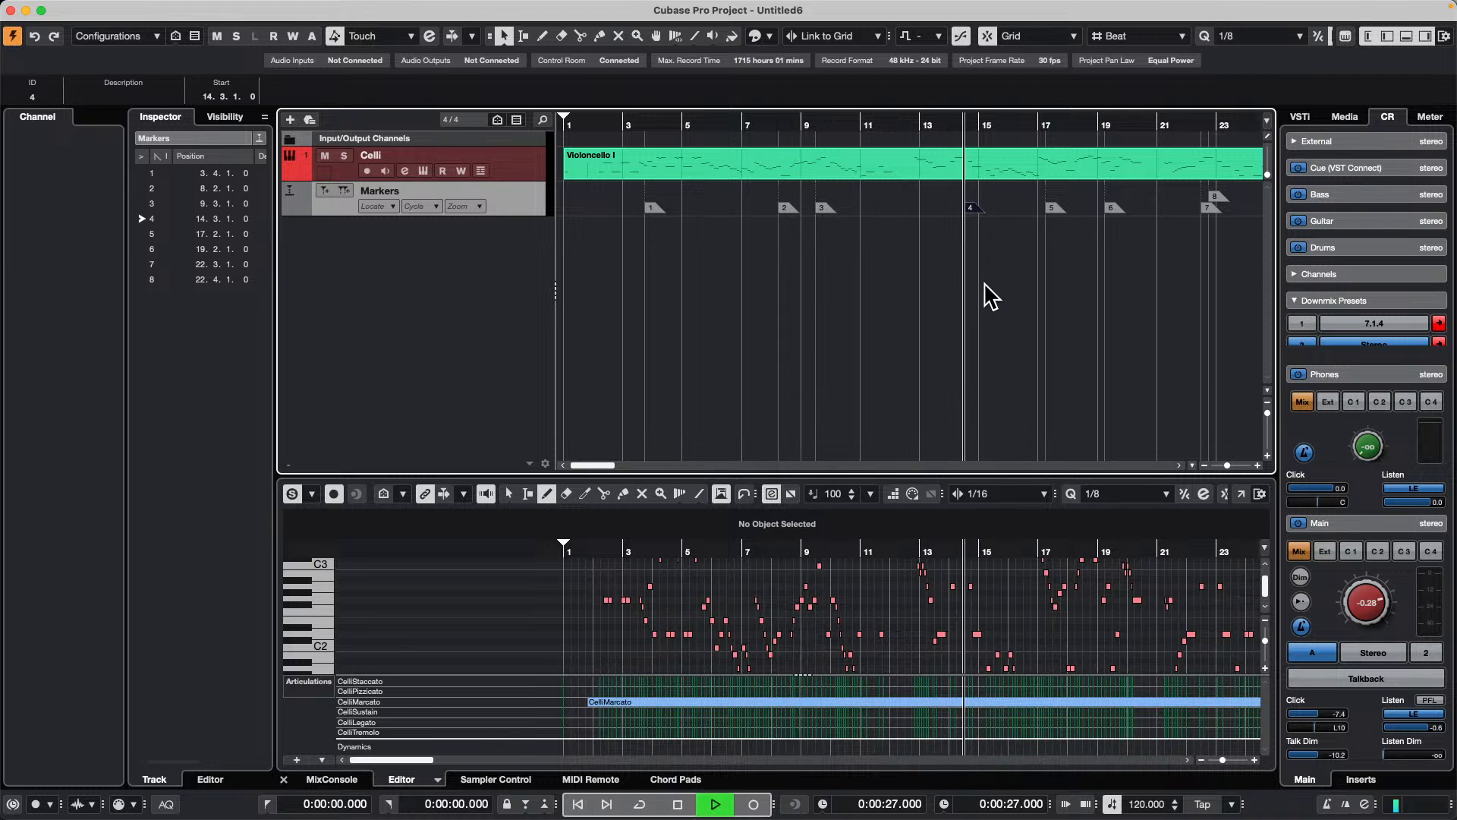
# Step: Stop the running playback, select marker 6, and audition the project briefly from there
pyautogui.press('space')
pyautogui.click(1117, 206)
pyautogui.press('space')
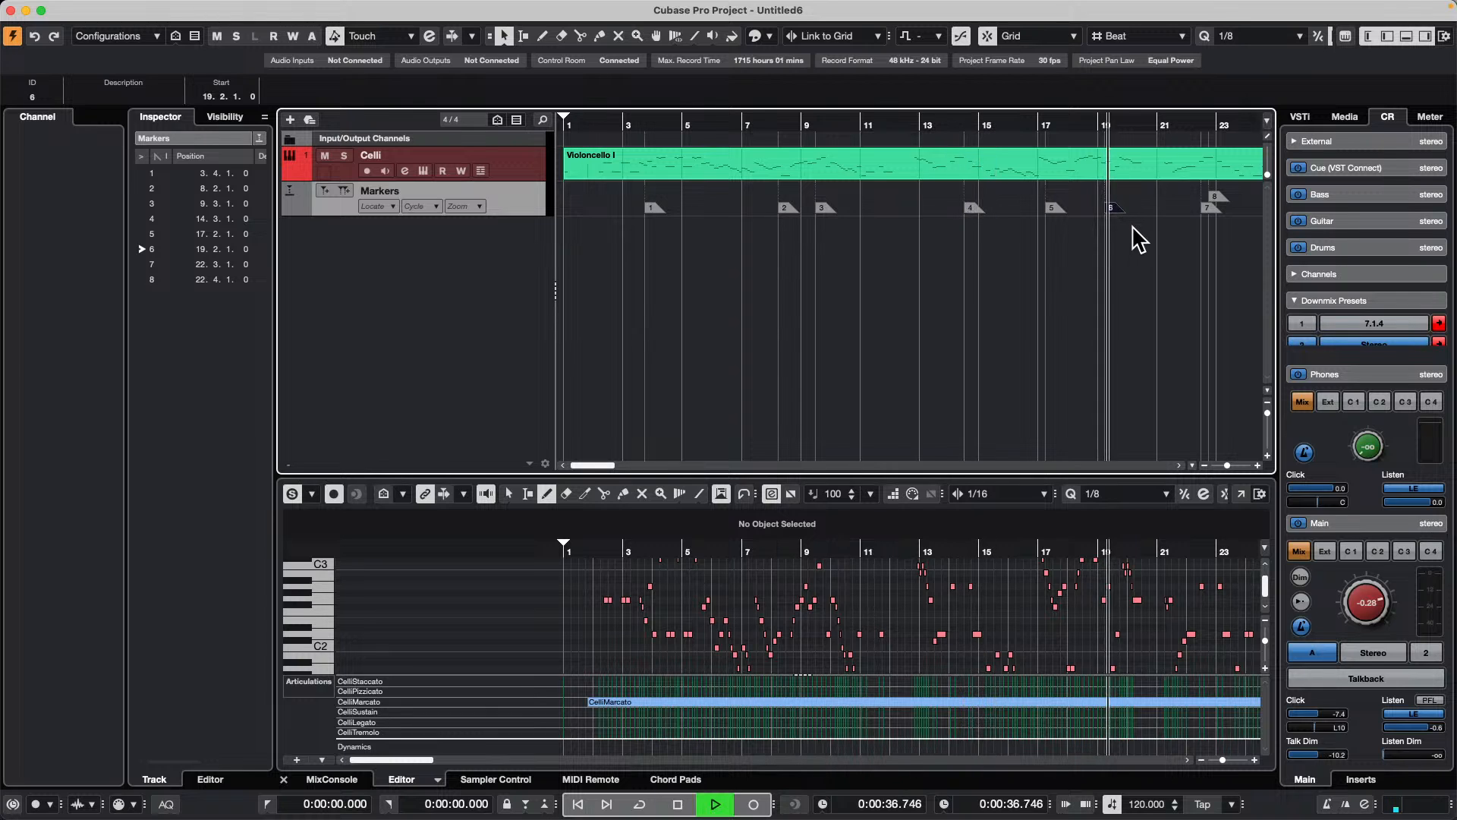
pyautogui.press('space')
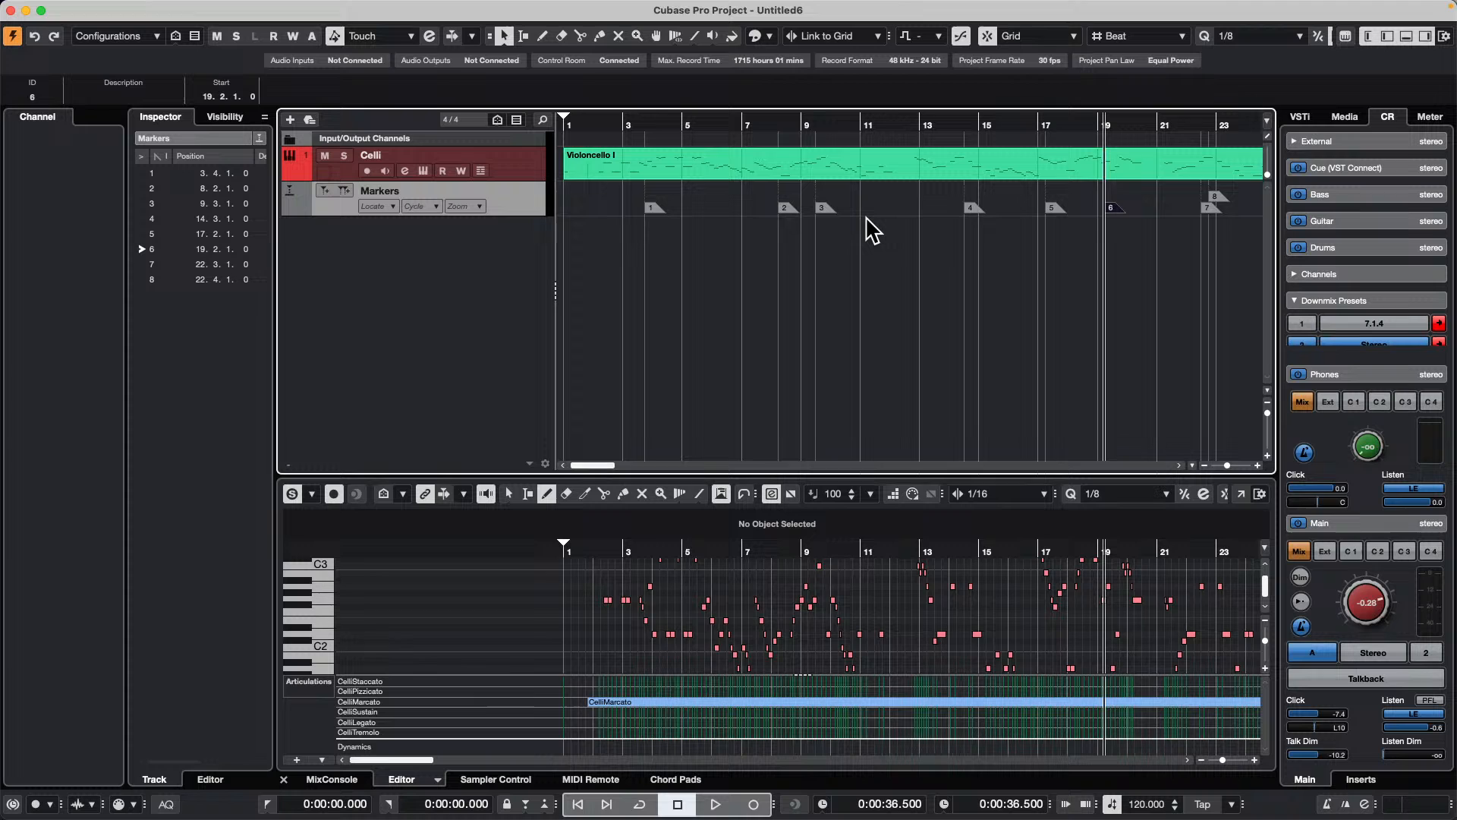
# Step: Step the project cursor repeatedly back and forth between the previous and next markers across the cello part
pyautogui.hotkey('shift', 'b')
pyautogui.hotkey('shift', 'b')
pyautogui.hotkey('shift', 'b')
pyautogui.hotkey('shift', 'b')
pyautogui.hotkey('shift', 'b')
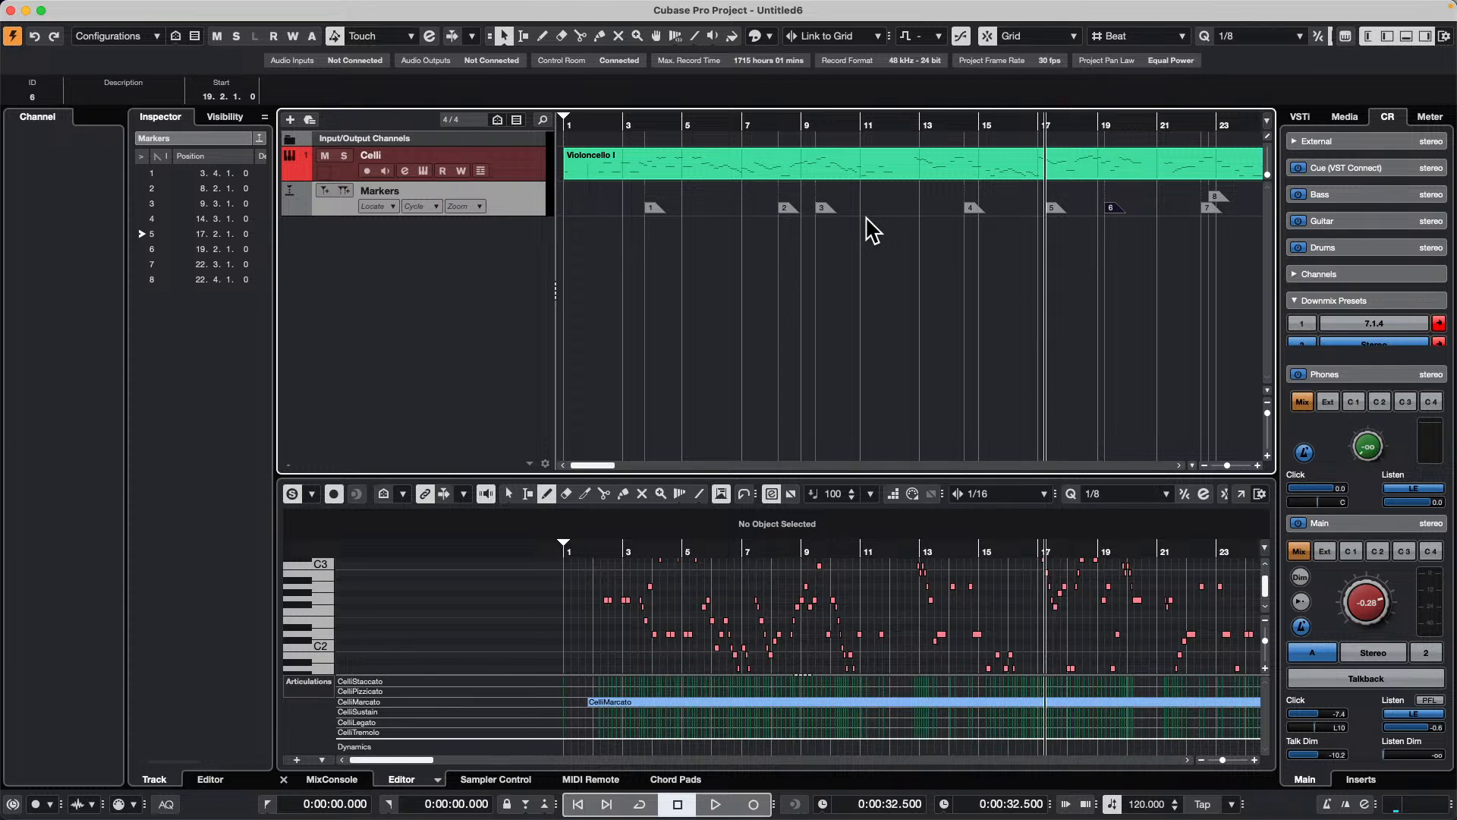
pyautogui.hotkey('shift', 'n')
pyautogui.hotkey('shift', 'n')
pyautogui.hotkey('shift', 'n')
pyautogui.hotkey('shift', 'n')
pyautogui.hotkey('shift', 'n')
pyautogui.hotkey('shift', 'n')
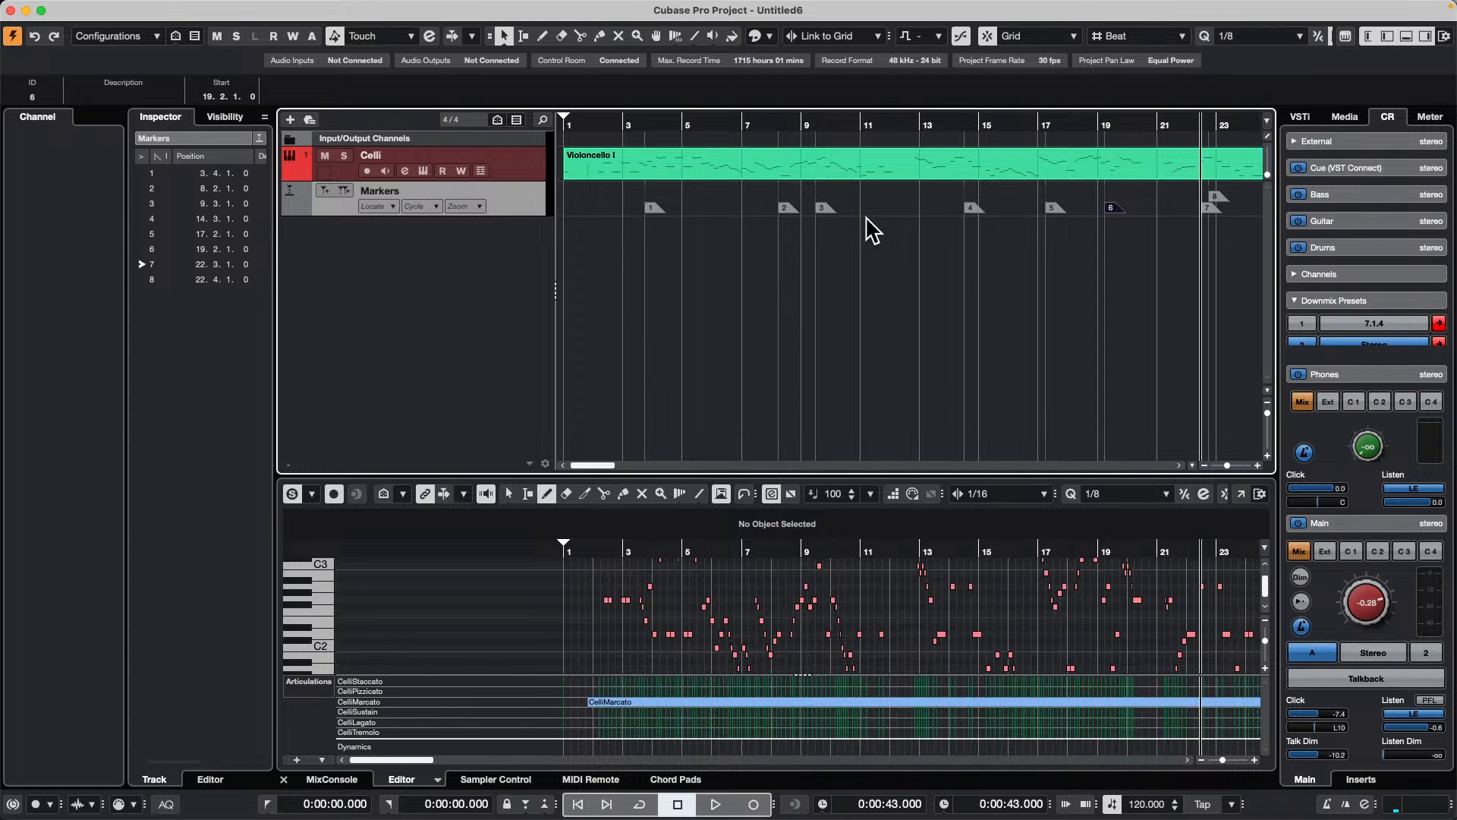
pyautogui.hotkey('shift', 'b')
pyautogui.hotkey('shift', 'b')
pyautogui.hotkey('shift', 'b')
pyautogui.hotkey('shift', 'b')
pyautogui.hotkey('shift', 'b')
pyautogui.hotkey('shift', 'b')
pyautogui.hotkey('shift', 'b')
pyautogui.hotkey('shift', 'n')
pyautogui.hotkey('shift', 'n')
pyautogui.hotkey('shift', 'n')
pyautogui.hotkey('shift', 'n')
pyautogui.hotkey('shift', 'n')
pyautogui.hotkey('shift', 'n')
pyautogui.hotkey('shift', 'n')
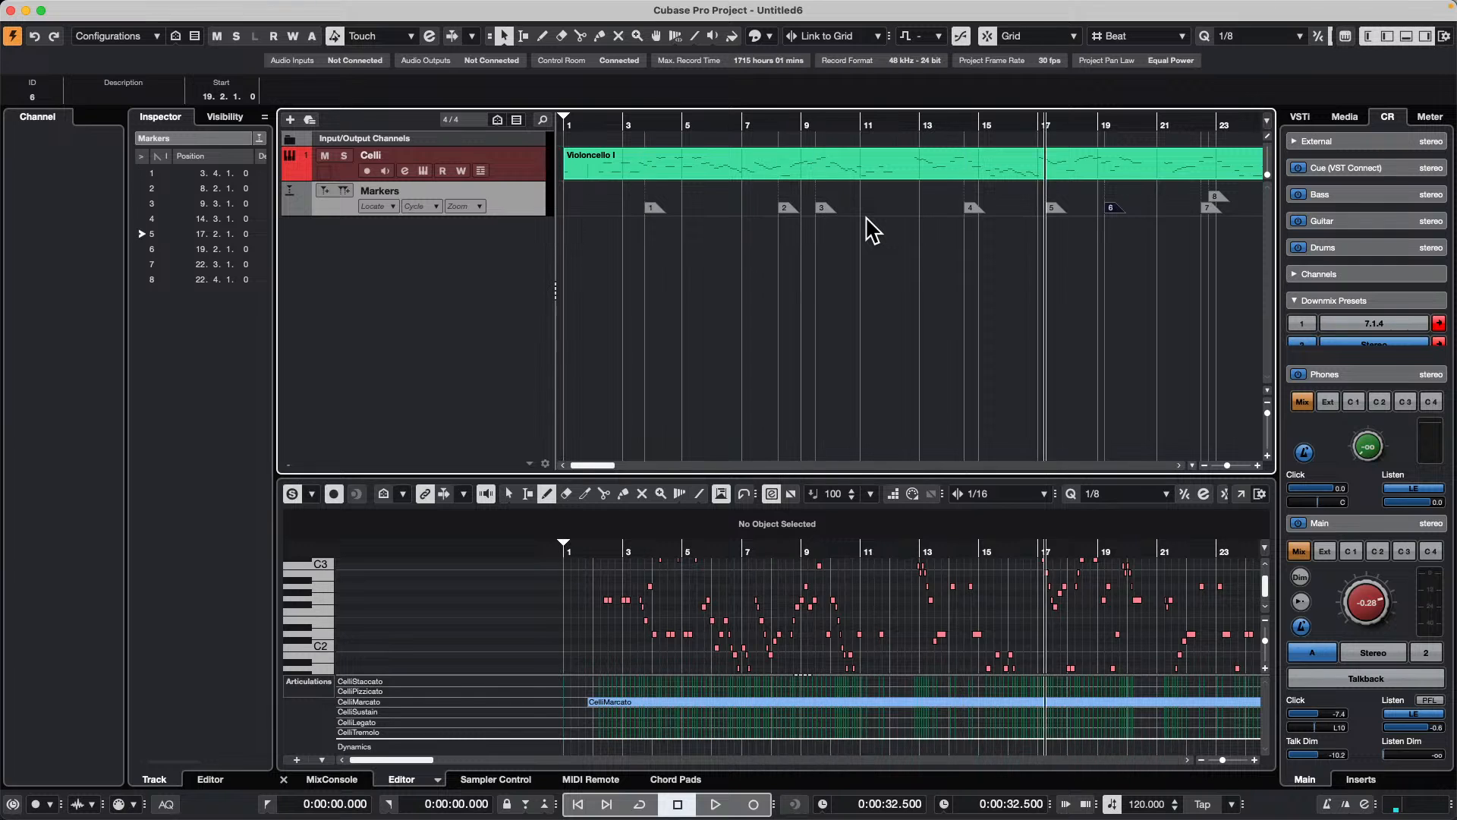
pyautogui.hotkey('shift', 'b')
pyautogui.hotkey('shift', 'b')
pyautogui.hotkey('shift', 'b')
pyautogui.hotkey('shift', 'n')
pyautogui.hotkey('shift', 'n')
pyautogui.hotkey('shift', 'n')
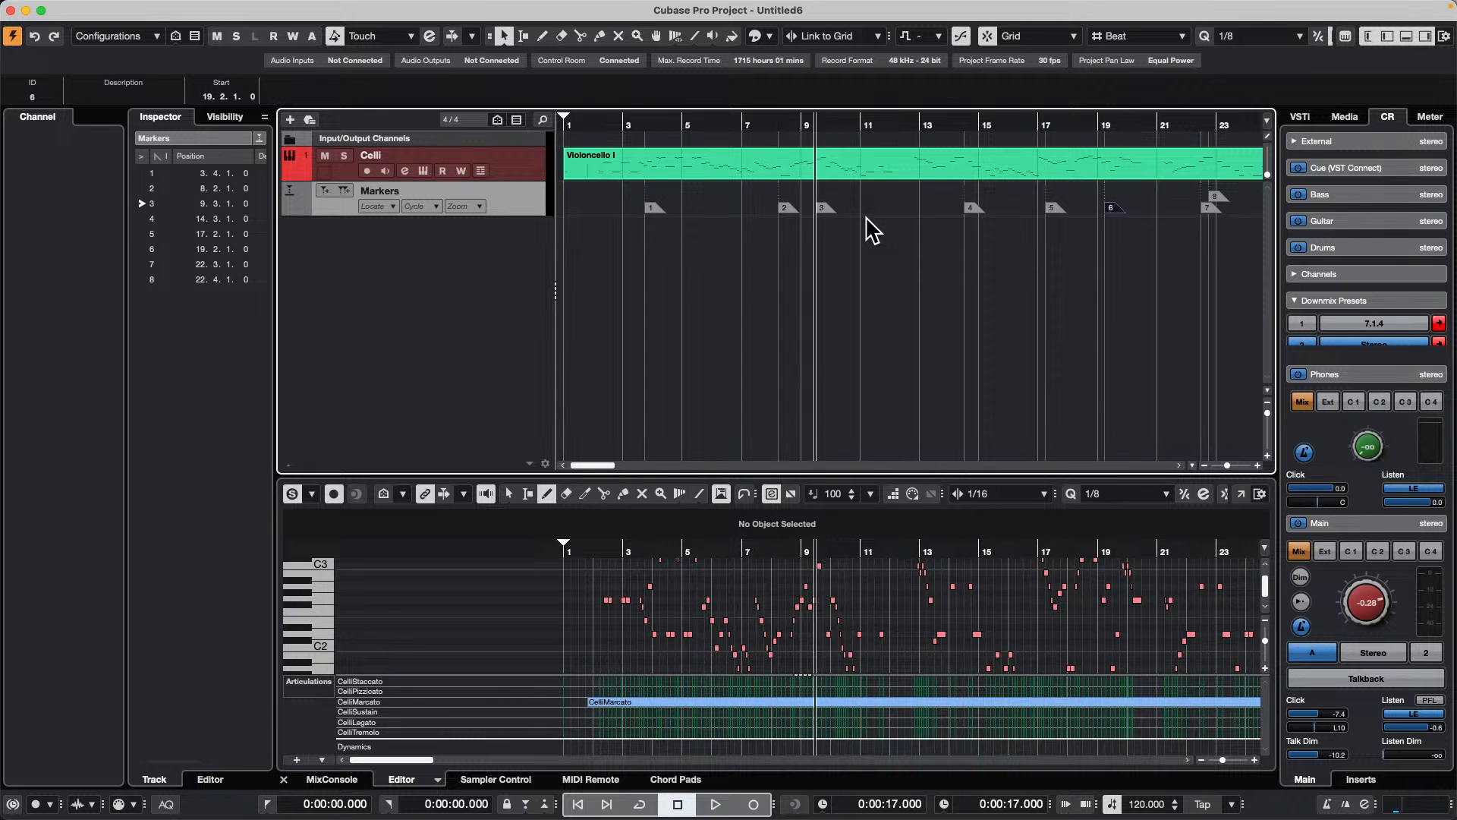
pyautogui.hotkey('shift', 'b')
pyautogui.hotkey('shift', 'b')
pyautogui.hotkey('shift', 'b')
pyautogui.hotkey('shift', 'b')
pyautogui.hotkey('shift', 'n')
pyautogui.hotkey('shift', 'n')
pyautogui.hotkey('shift', 'n')
pyautogui.hotkey('shift', 'n')
pyautogui.hotkey('shift', 'n')
pyautogui.hotkey('shift', 'n')
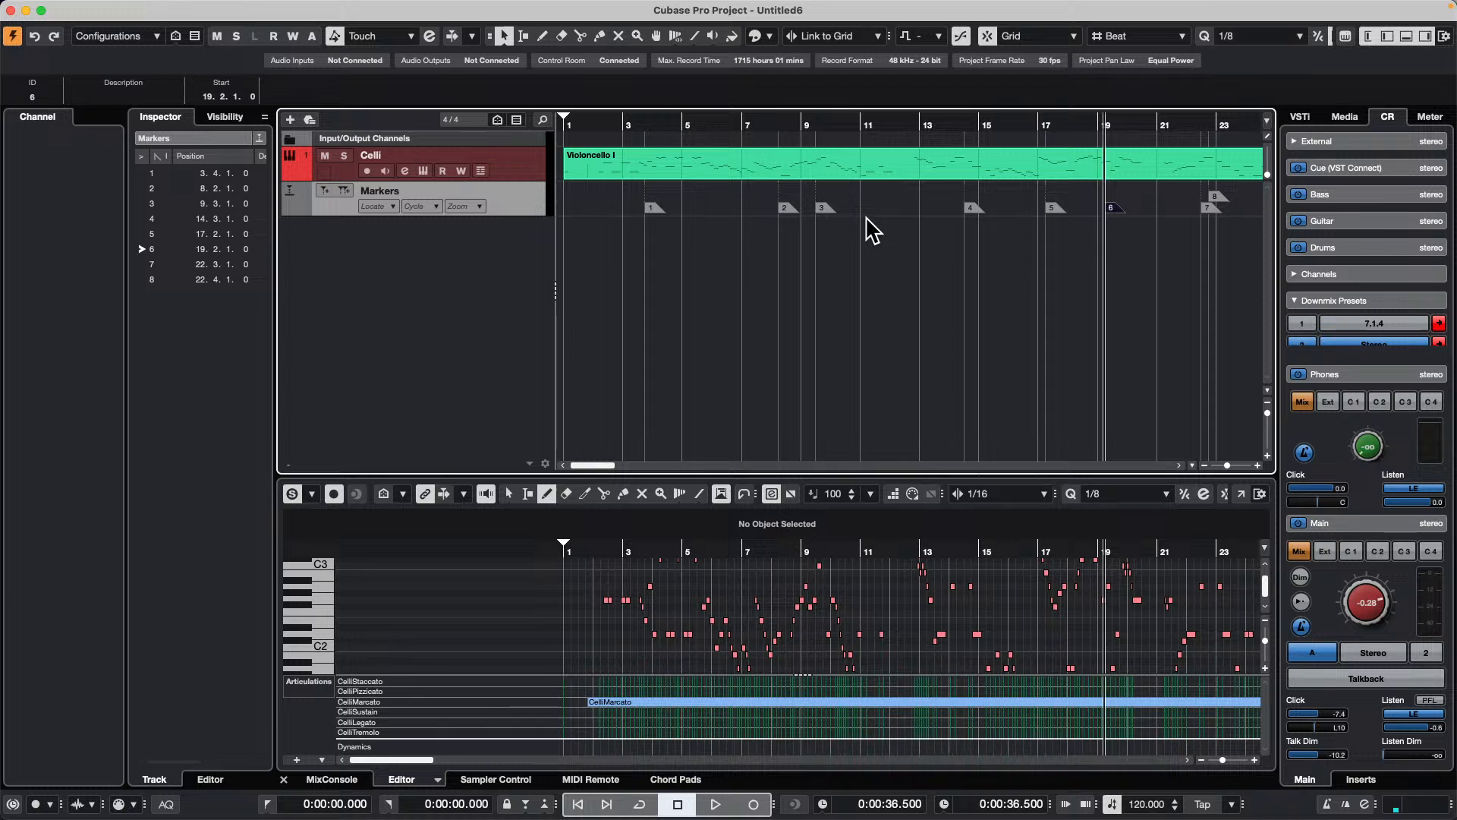
pyautogui.hotkey('shift', 'b')
pyautogui.hotkey('shift', 'b')
pyautogui.hotkey('shift', 'b')
pyautogui.hotkey('shift', 'b')
pyautogui.hotkey('shift', 'b')
pyautogui.hotkey('shift', 'n')
pyautogui.hotkey('shift', 'n')
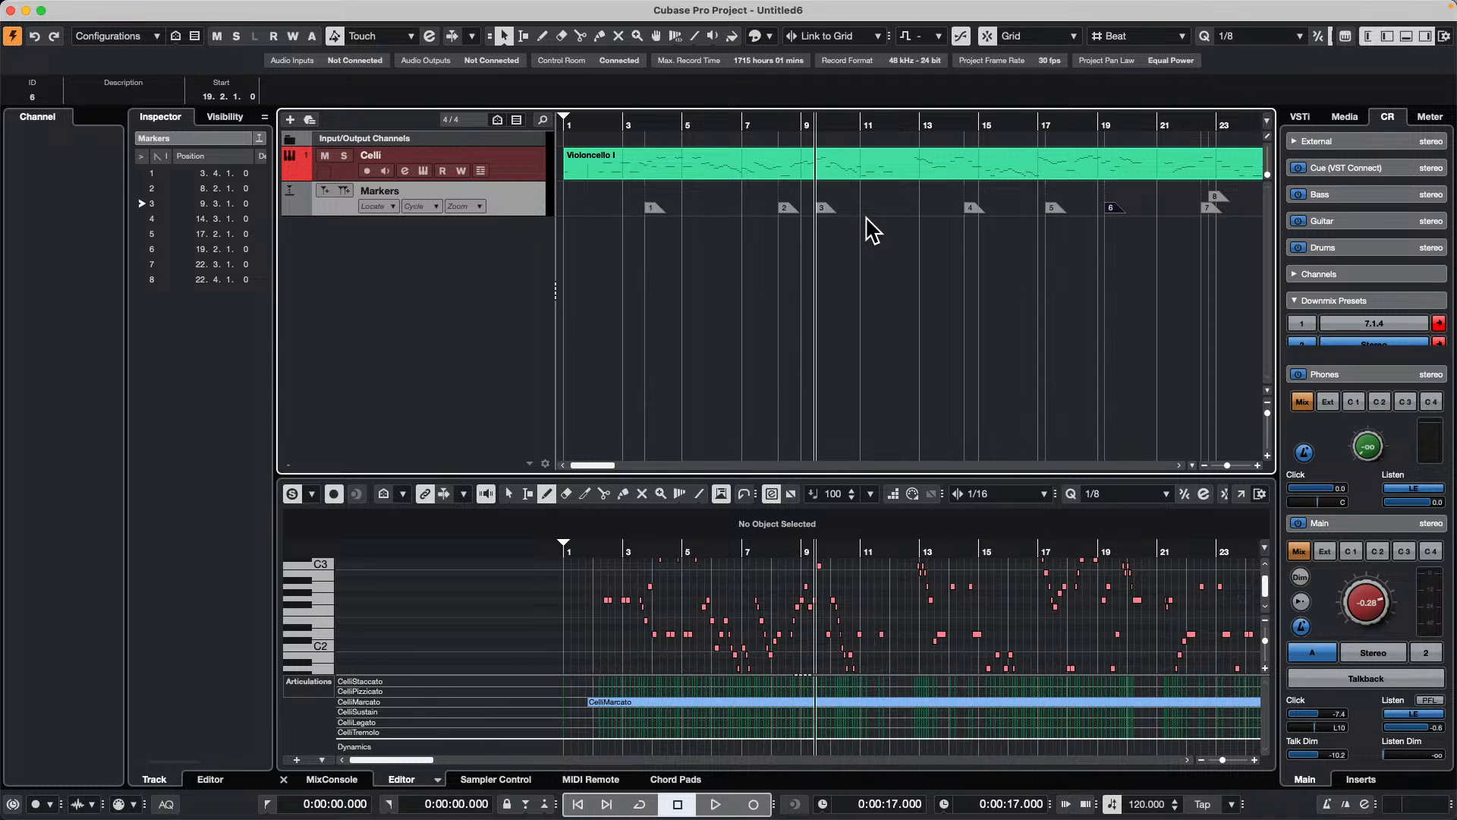
pyautogui.hotkey('shift', 'n')
pyautogui.hotkey('shift', 'n')
pyautogui.hotkey('shift', 'n')
# Step: Start and stop playback twice from the selected marker 6
pyautogui.press('space')
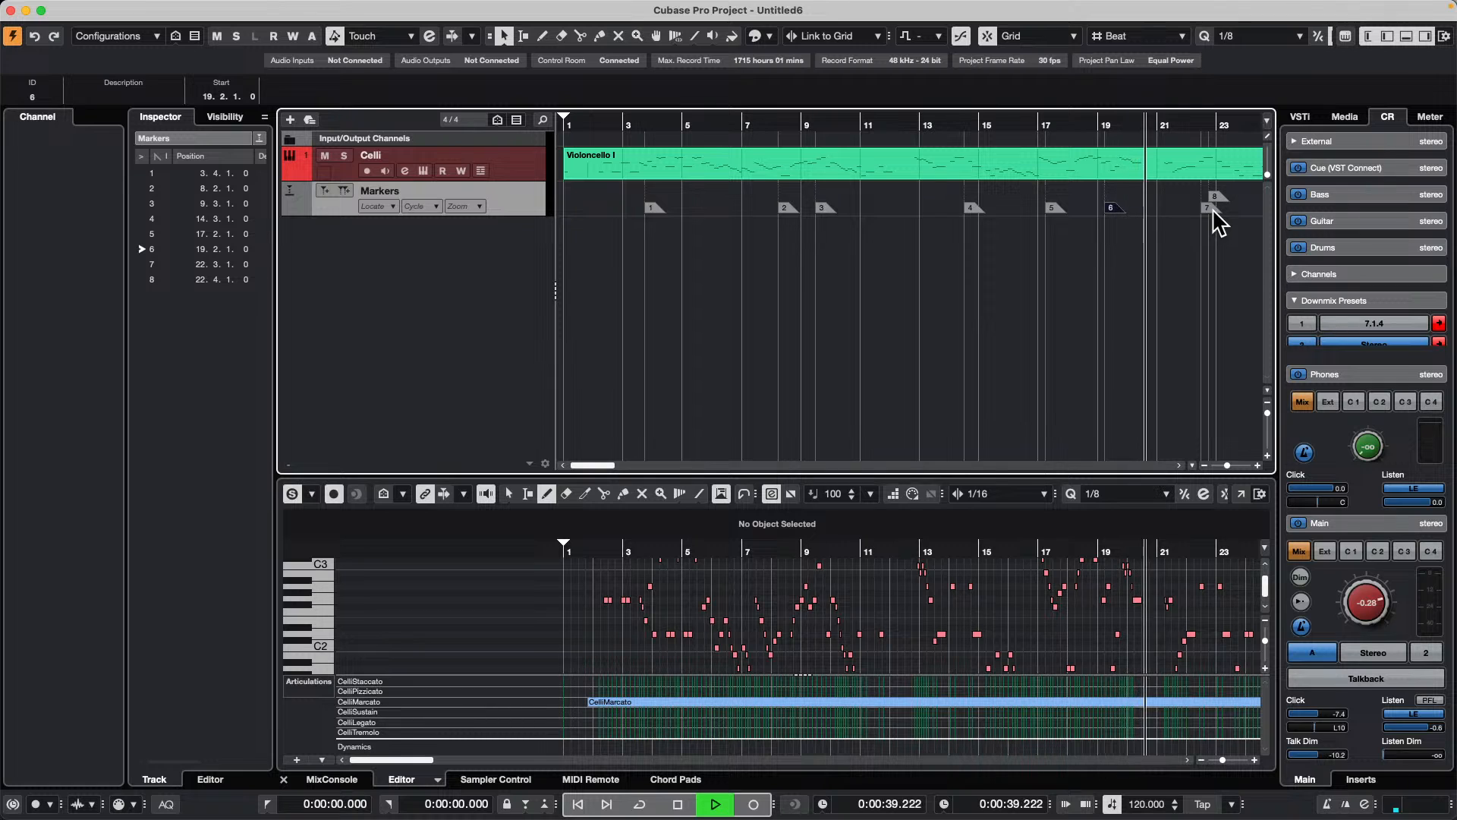
pyautogui.press('space')
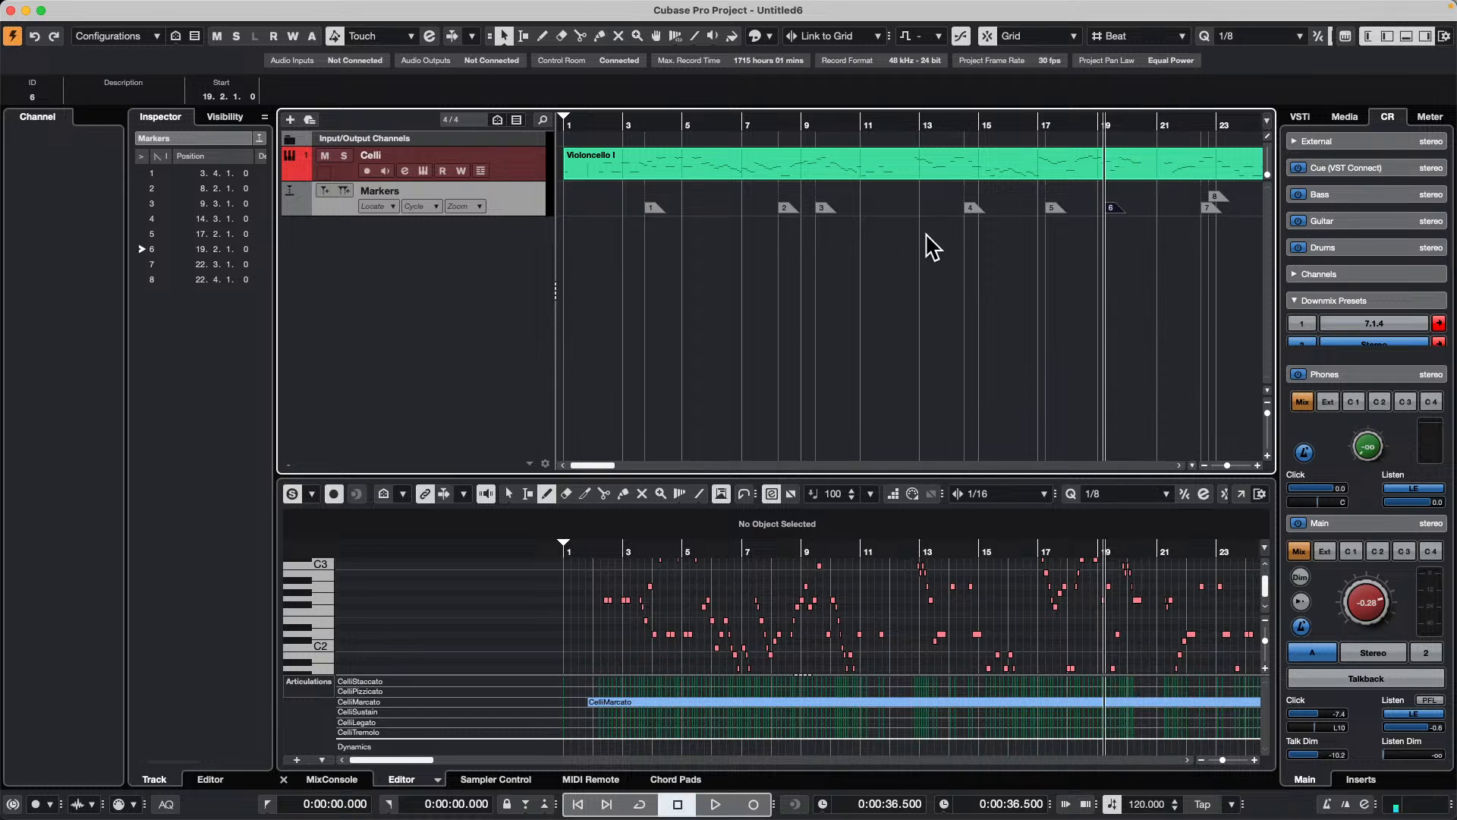
pyautogui.press('space')
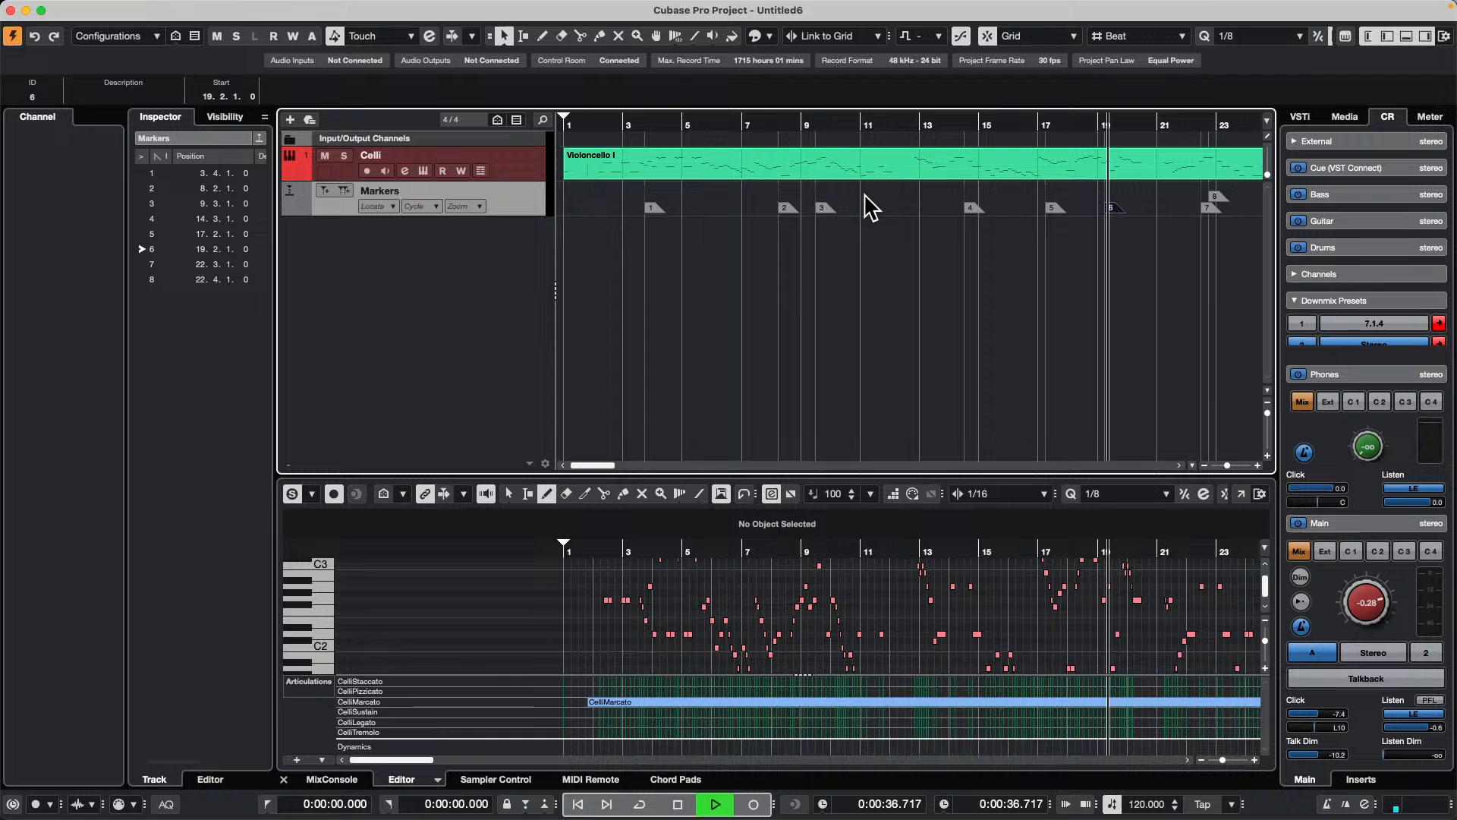
pyautogui.press('space')
# Step: Play from marker 1, relocate playback to about bar 12 and to marker 5, and stop
pyautogui.click(654, 207)
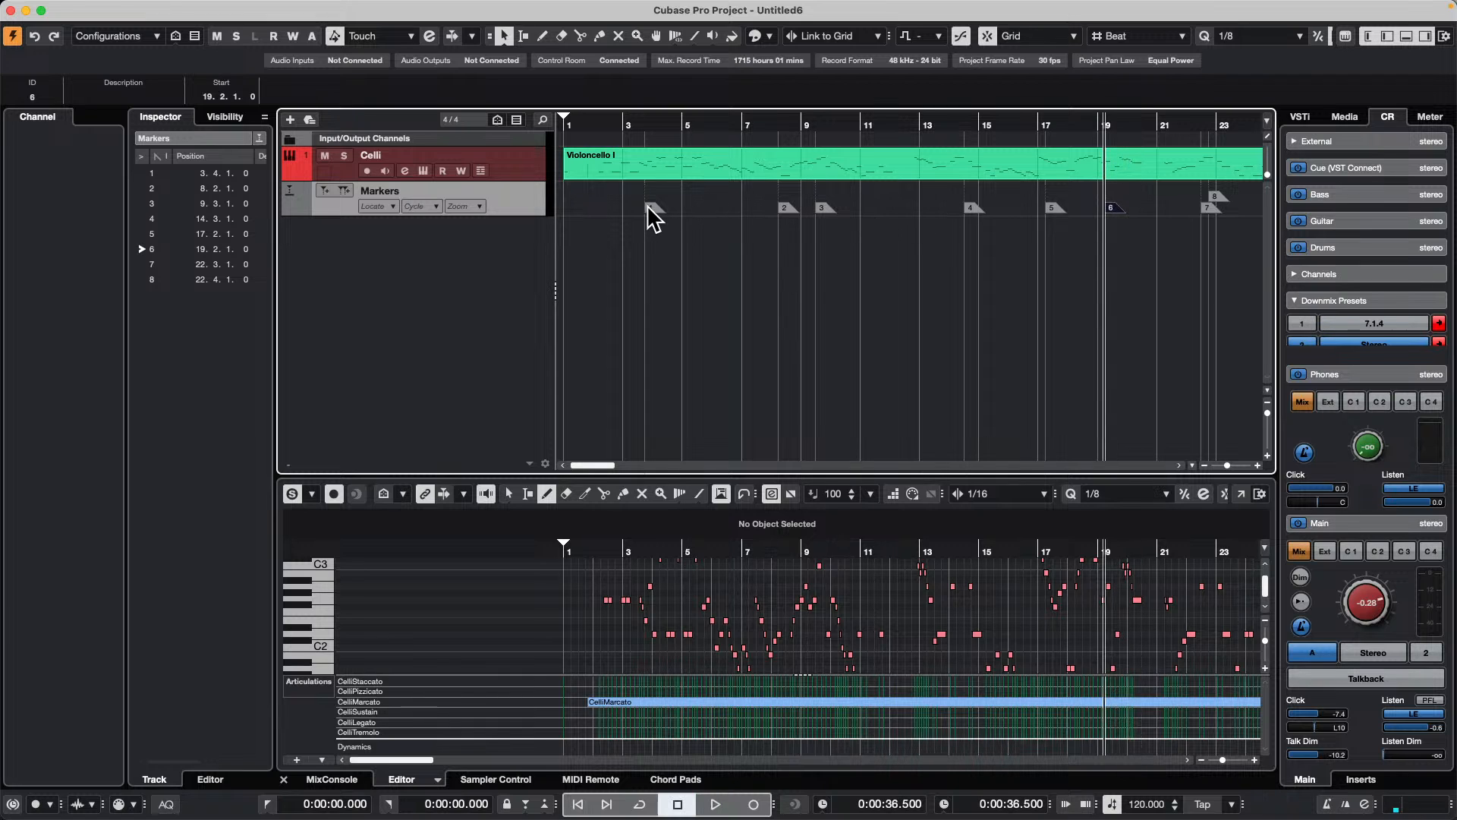
pyautogui.press('space')
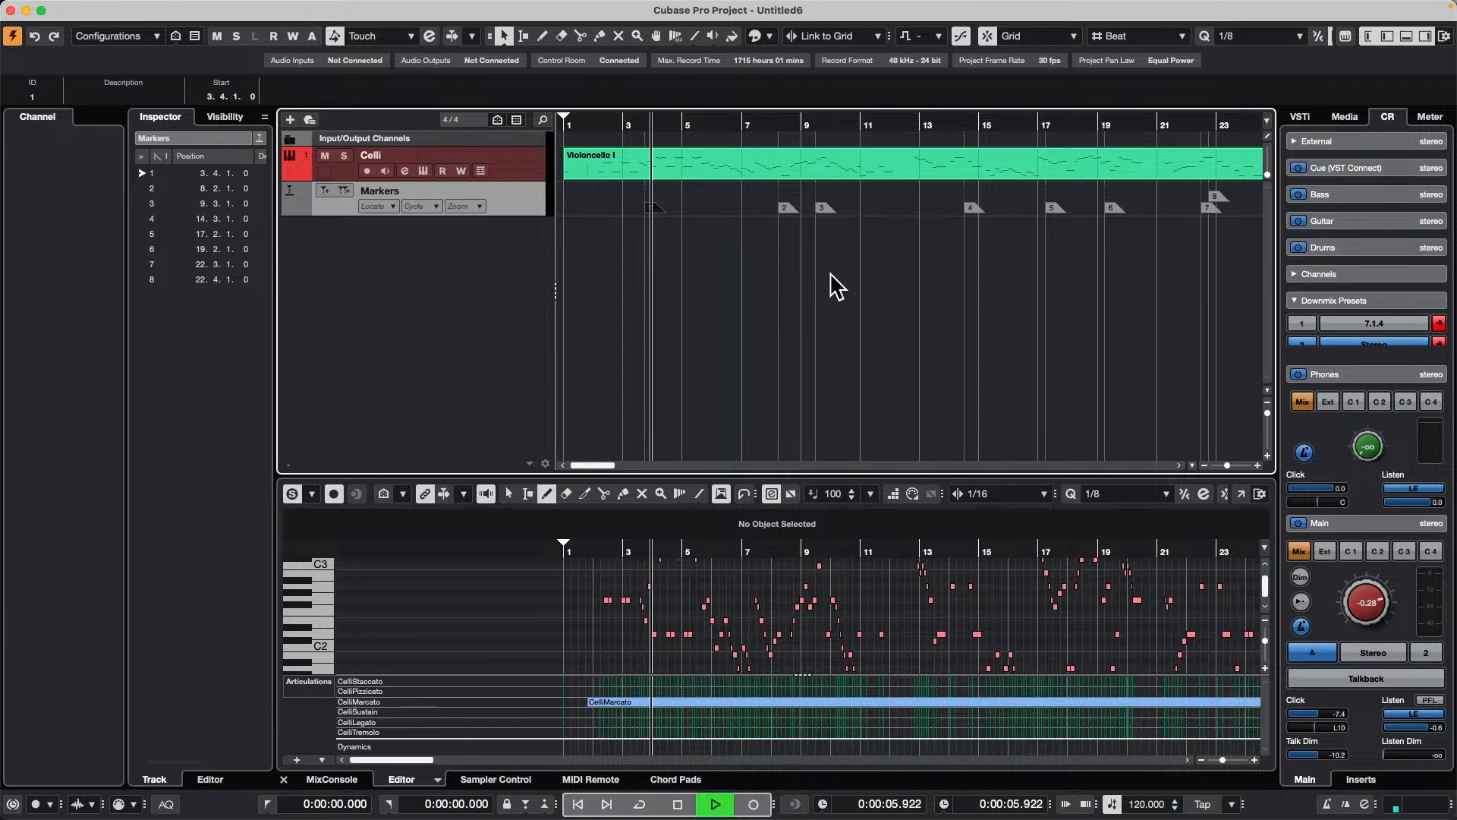
pyautogui.click(899, 222)
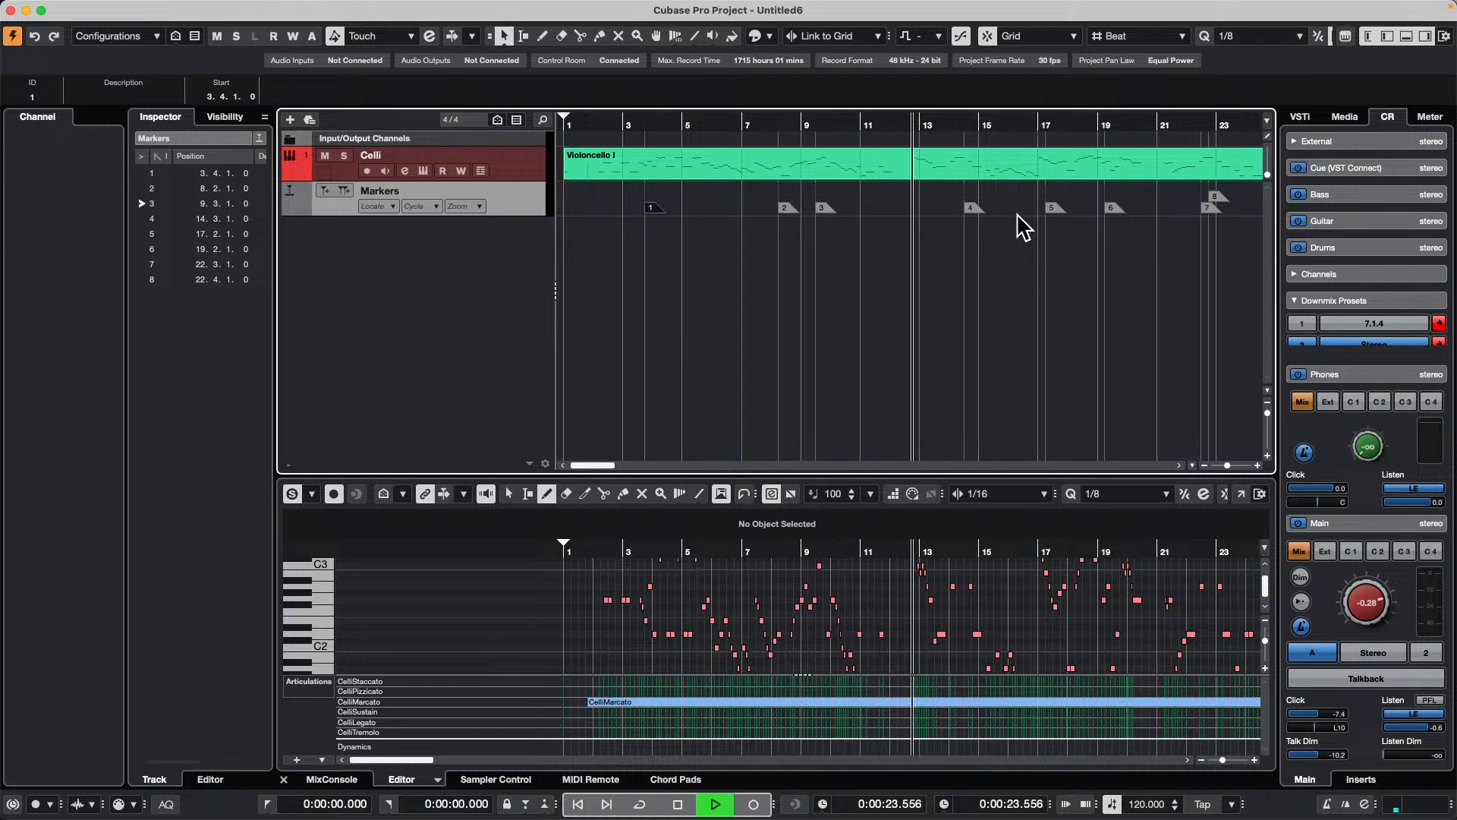
pyautogui.click(1052, 213)
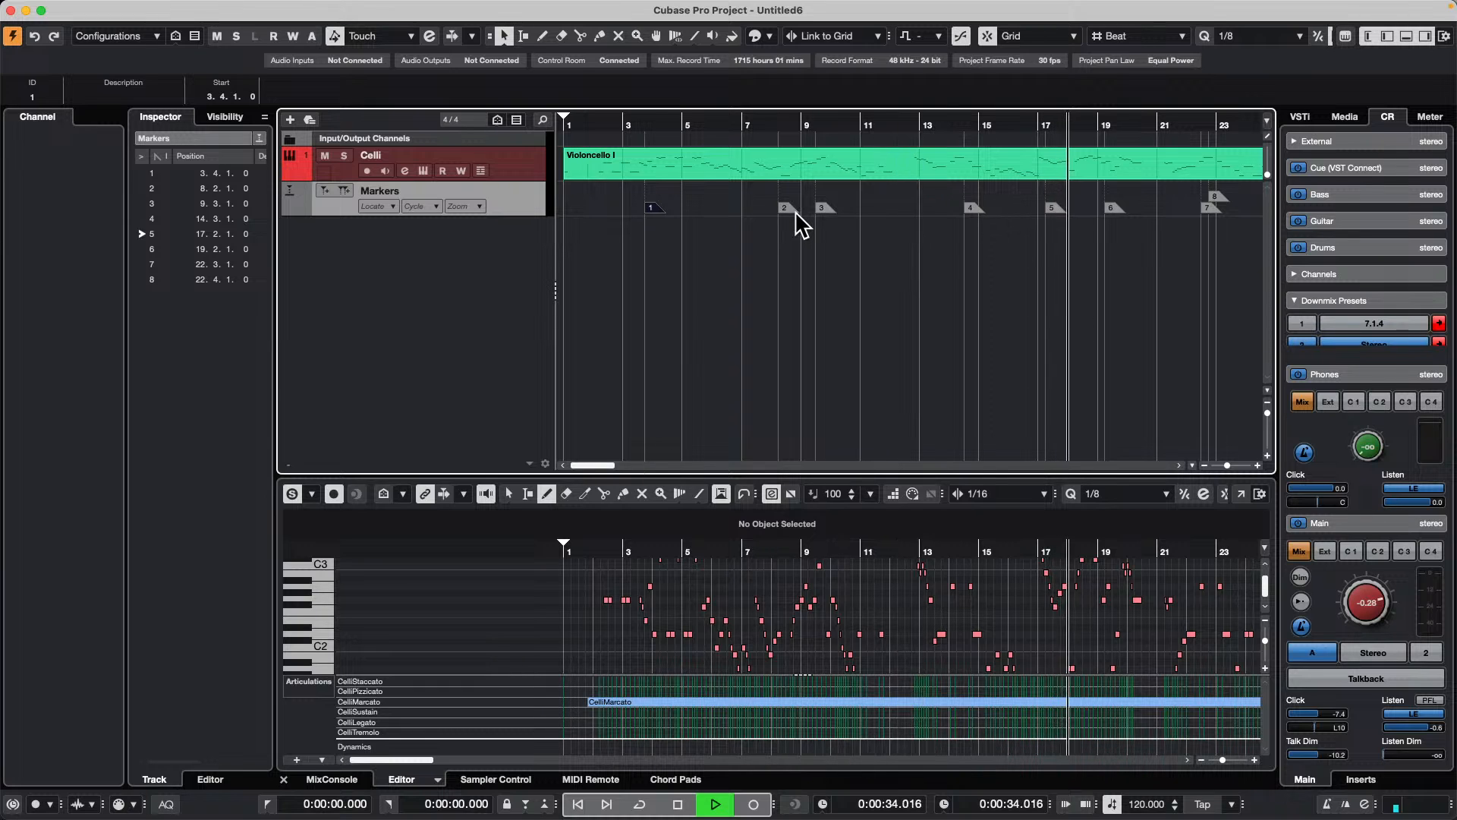
pyautogui.press('space')
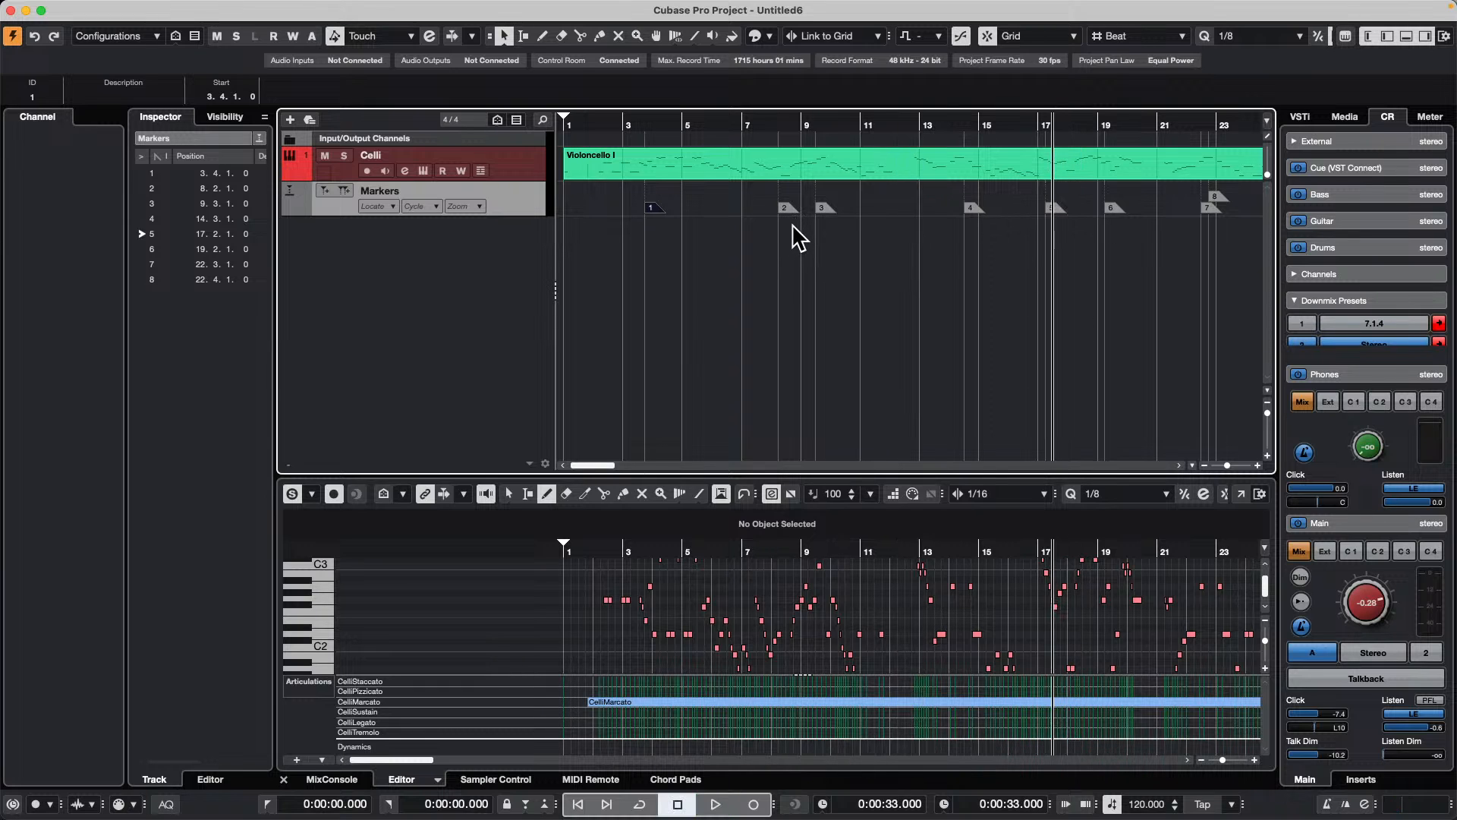
# Step: Locate the project cursor to about bar 11, start playback, and relocate it to markers 4, 6, 7 and 2 while playing
pyautogui.click(869, 224)
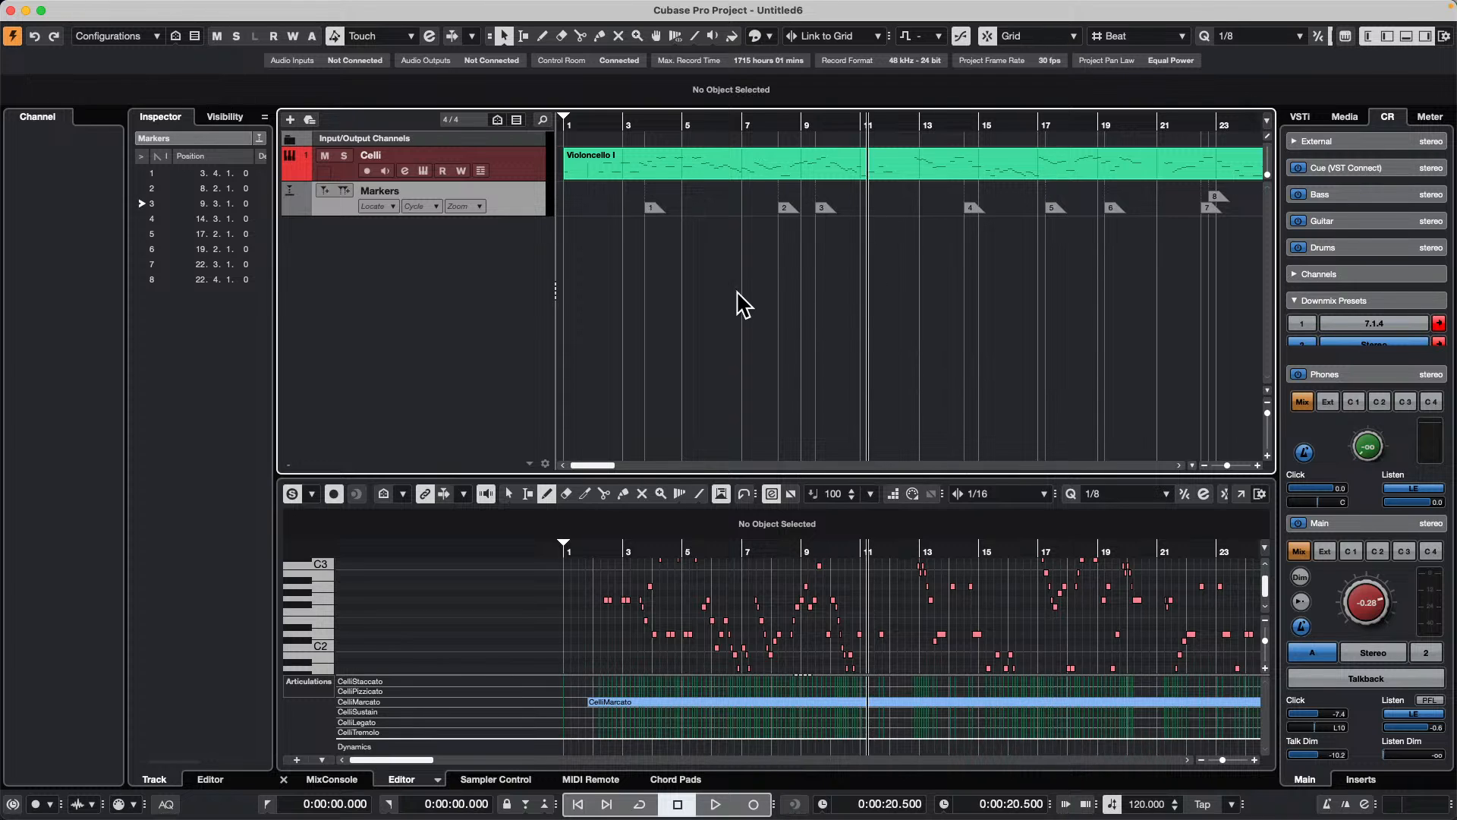
pyautogui.press('space')
pyautogui.click(974, 209)
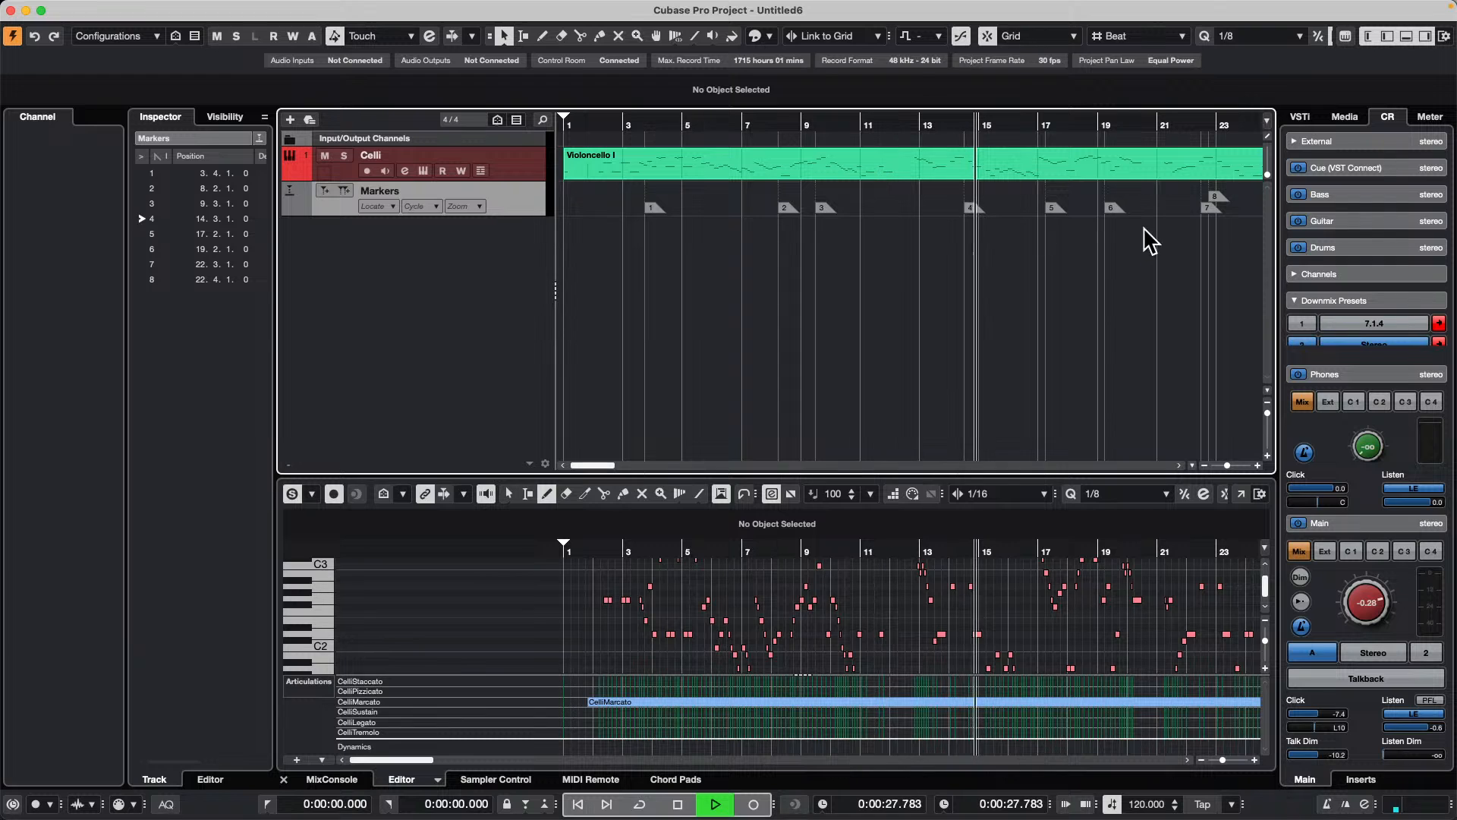
pyautogui.click(1120, 213)
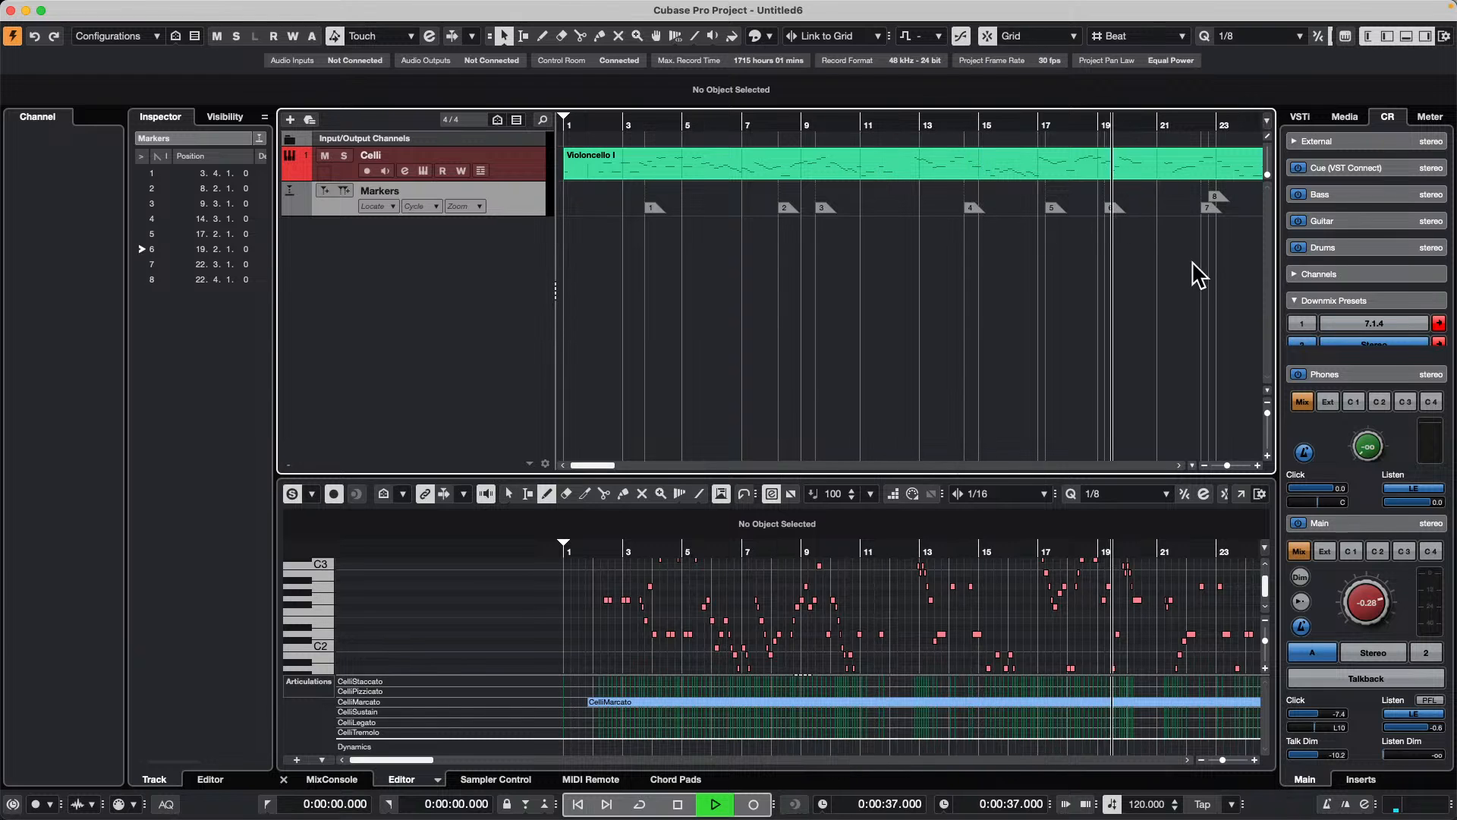
pyautogui.click(1209, 210)
pyautogui.click(787, 216)
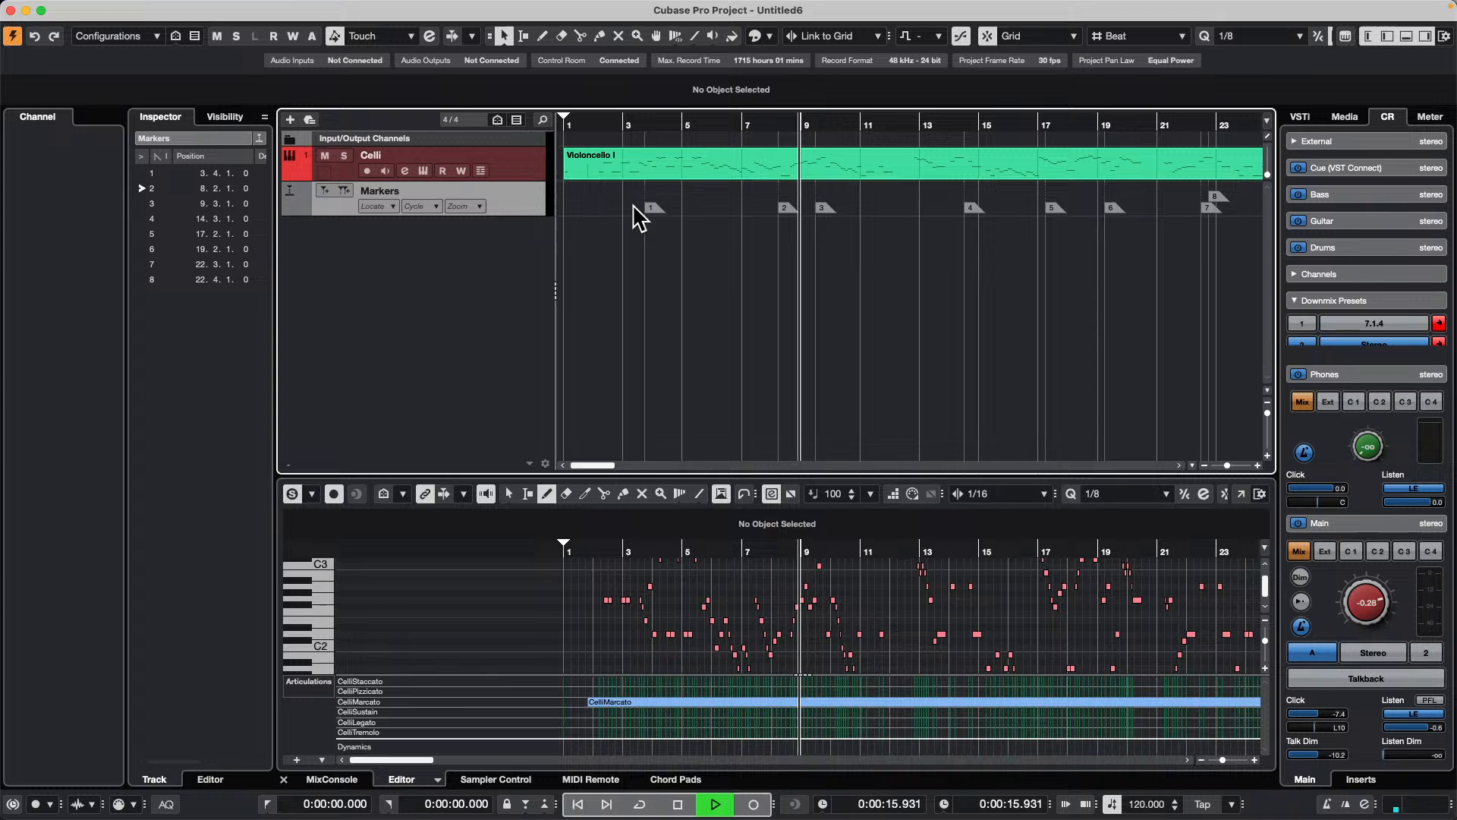
# Step: Relocate playback to markers 1, 2, 3 and 4 in turn, and select marker 6 with playback stopped
pyautogui.click(647, 210)
pyautogui.click(787, 216)
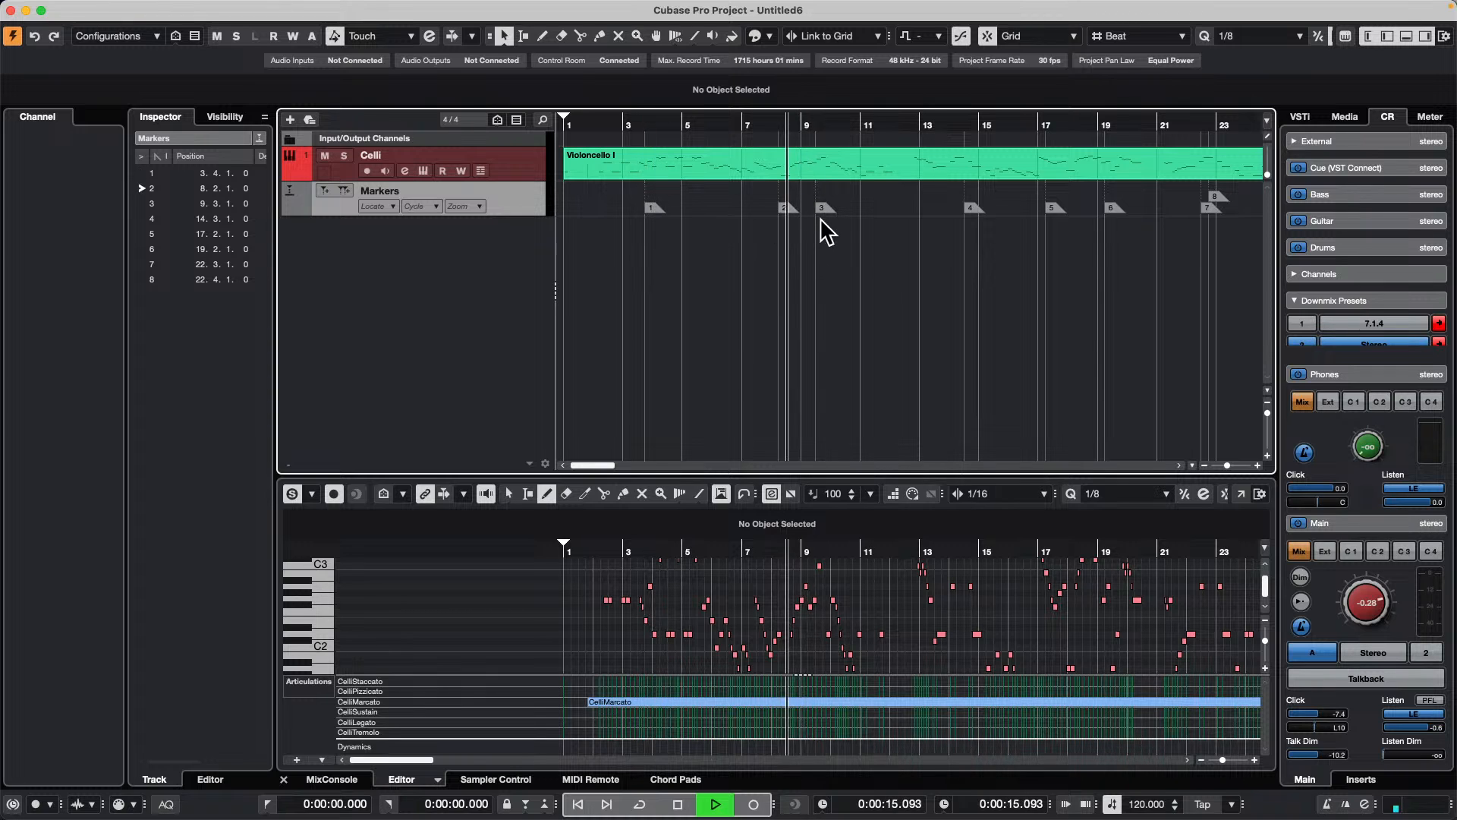
pyautogui.click(821, 217)
pyautogui.click(983, 220)
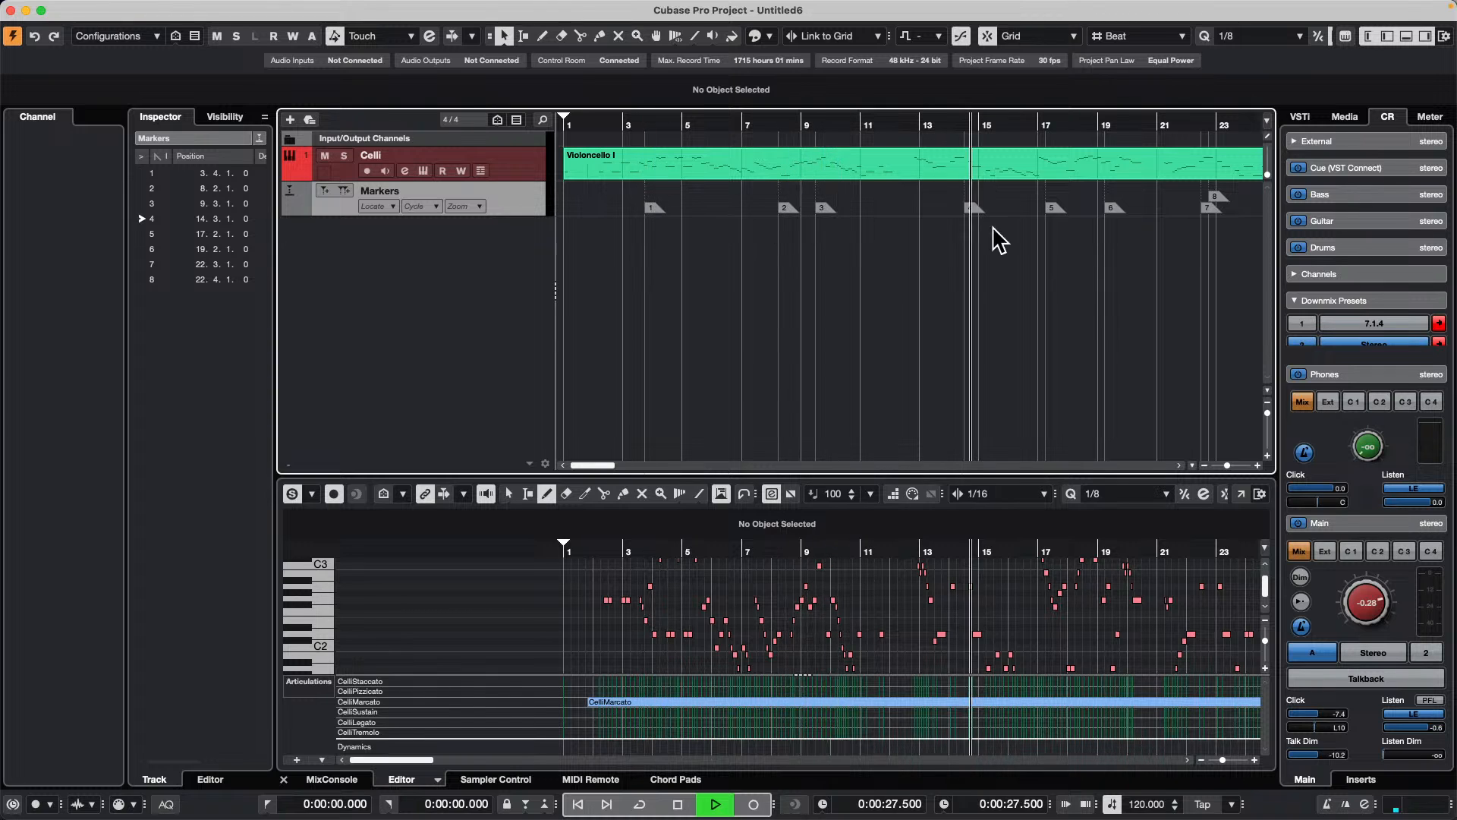
pyautogui.click(1112, 216)
pyautogui.press('space')
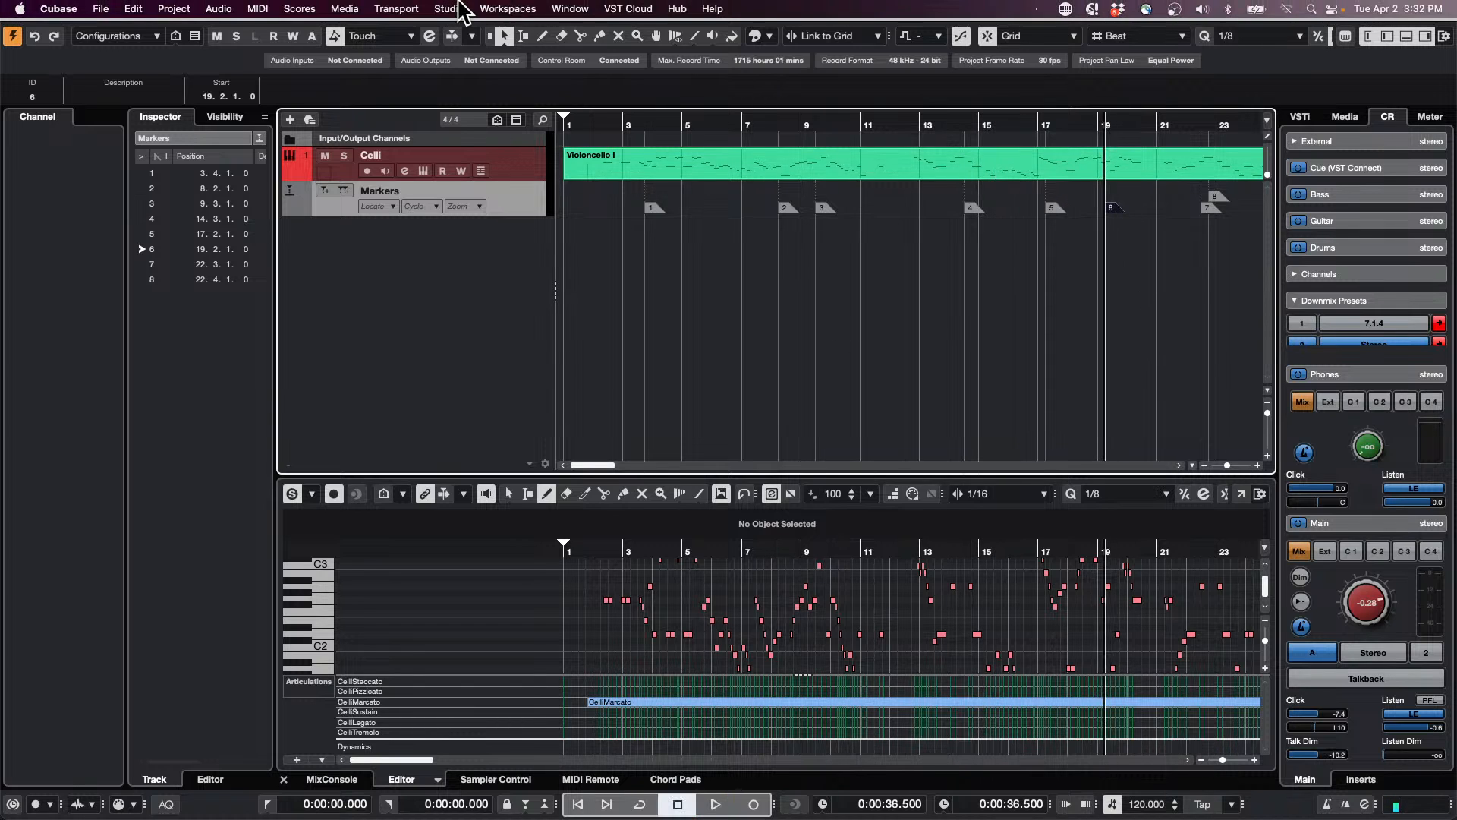
# Step: Check the transport start mode options without changing them, and deselect the marker
pyautogui.click(508, 8)
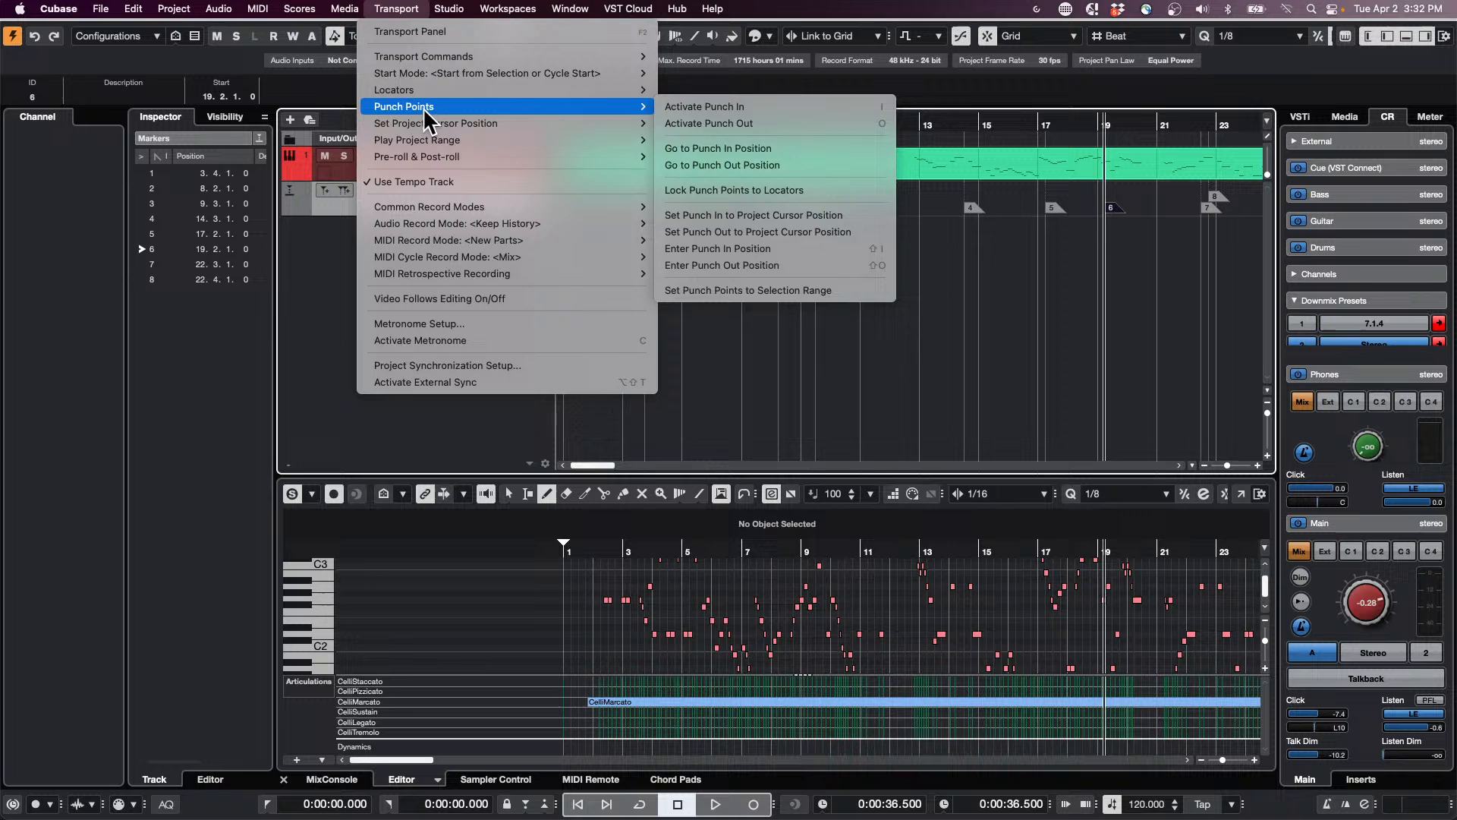
pyautogui.moveTo(437, 90)
pyautogui.moveTo(486, 73)
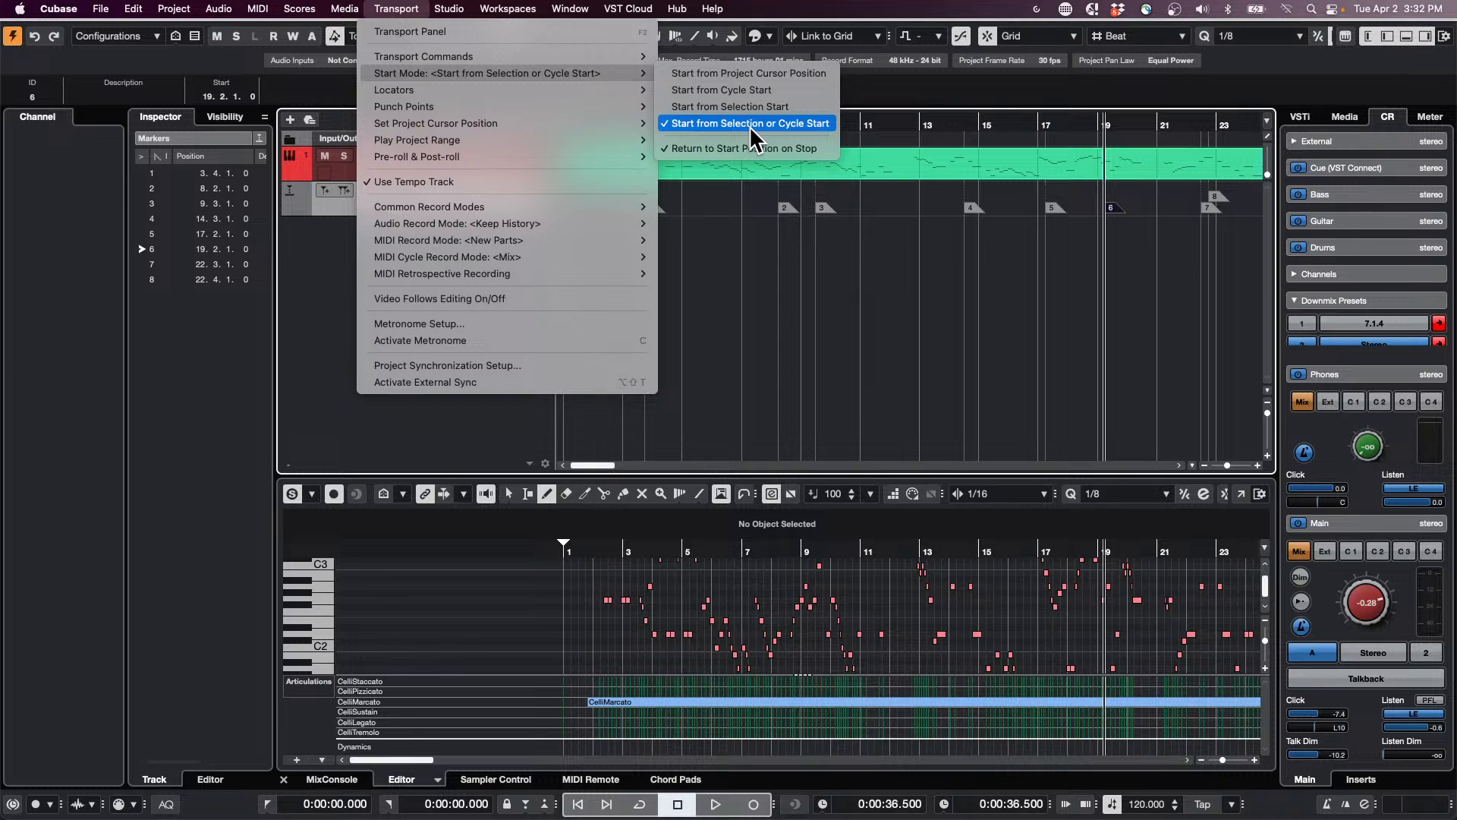
pyautogui.click(790, 254)
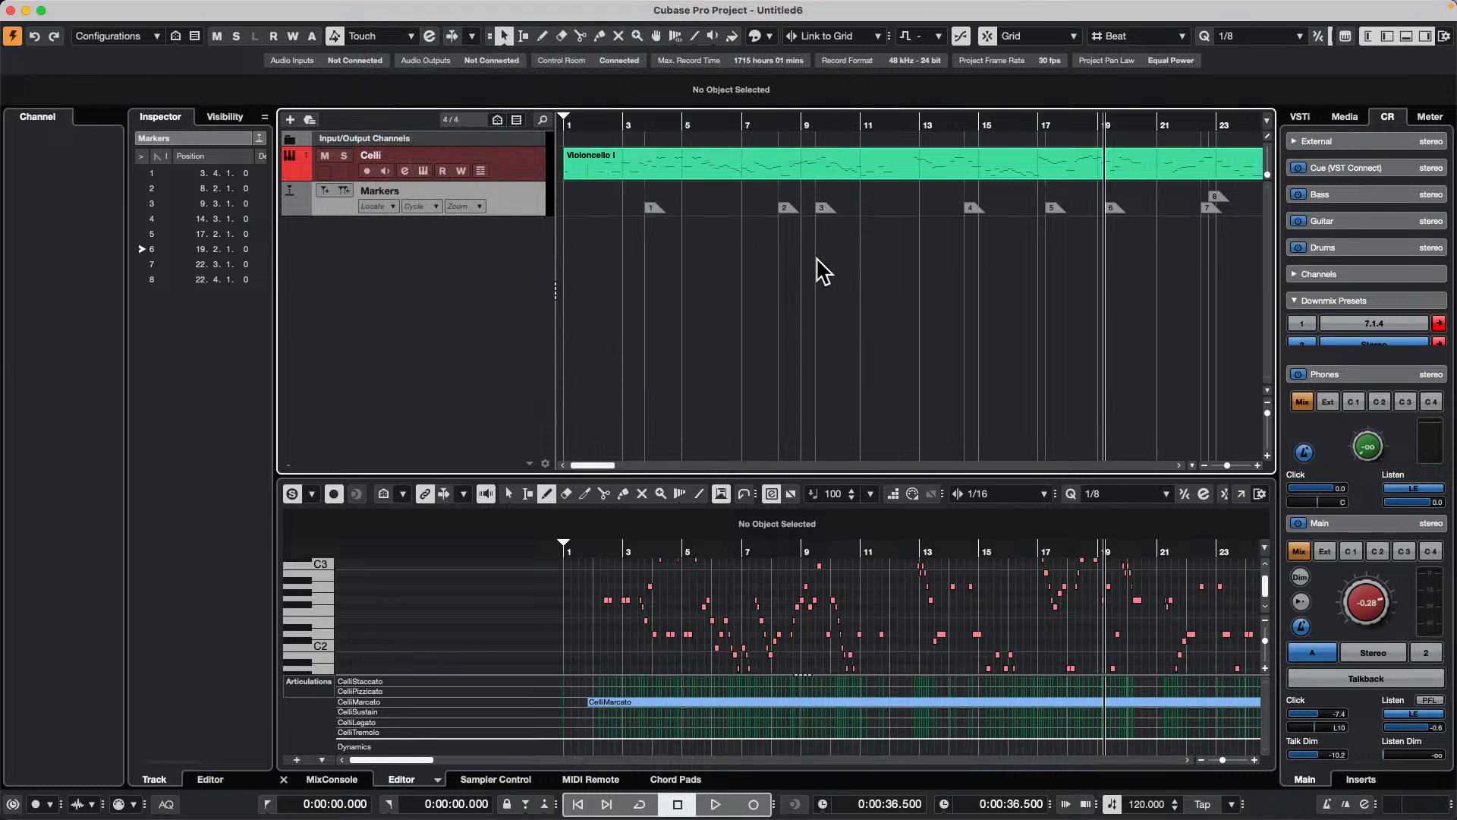
# Step: Move the project cursor backward and forward from marker to marker with no marker selected, ending on marker 4
pyautogui.hotkey('shift', 'b')
pyautogui.hotkey('shift', 'b')
pyautogui.hotkey('shift', 'b')
pyautogui.hotkey('shift', 'b')
pyautogui.hotkey('shift', 'b')
pyautogui.hotkey('shift', 'b')
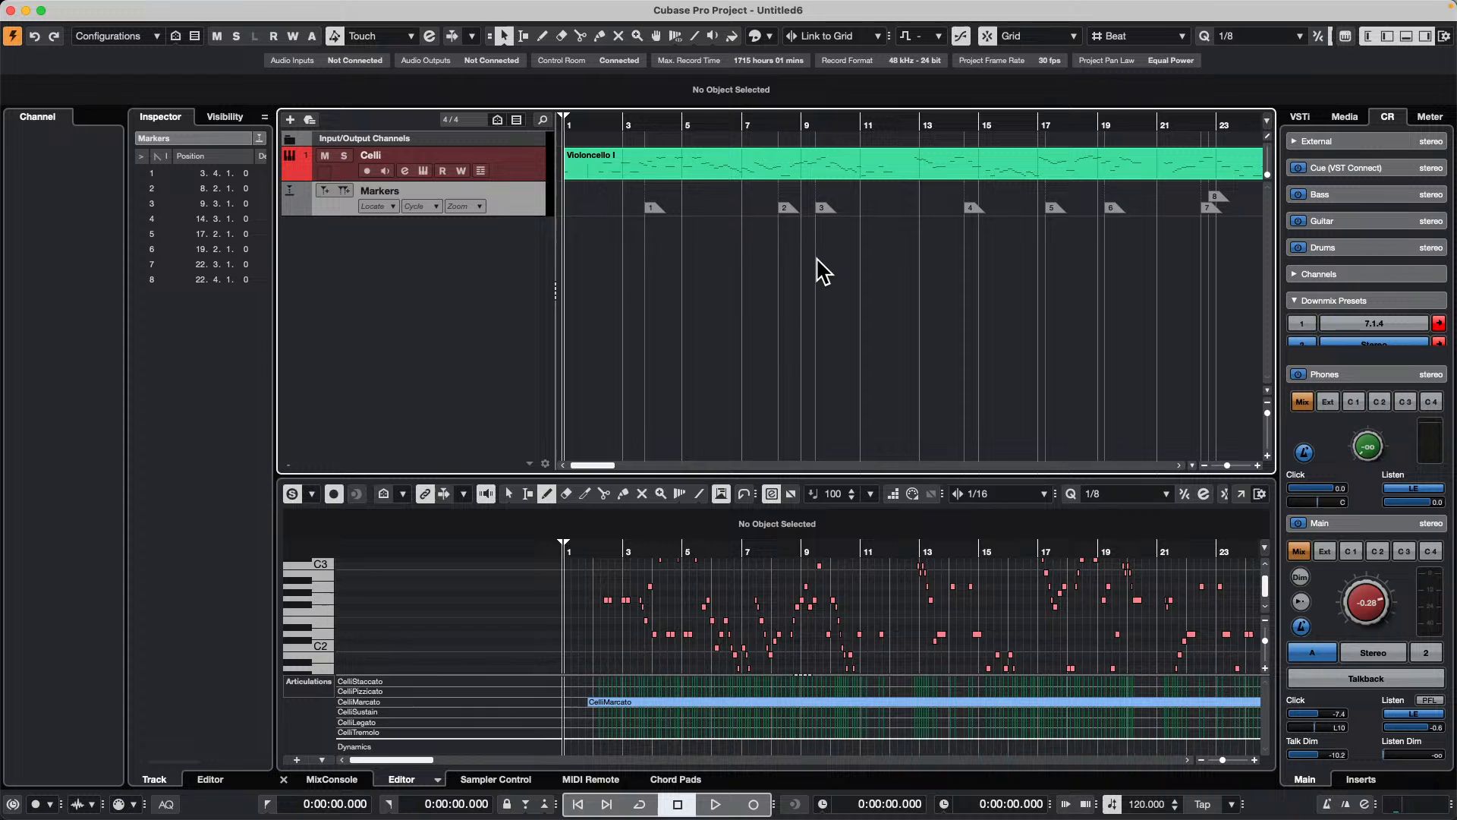
pyautogui.hotkey('shift', 'n')
pyautogui.hotkey('shift', 'n')
pyautogui.hotkey('shift', 'n')
pyautogui.hotkey('shift', 'n')
pyautogui.hotkey('shift', 'n')
pyautogui.hotkey('shift', 'n')
pyautogui.hotkey('shift', 'b')
pyautogui.hotkey('shift', 'b')
pyautogui.hotkey('shift', 'b')
pyautogui.hotkey('shift', 'b')
pyautogui.hotkey('shift', 'b')
pyautogui.hotkey('shift', 'b')
pyautogui.hotkey('shift', 'n')
pyautogui.hotkey('shift', 'b')
pyautogui.hotkey('shift', 'n')
pyautogui.hotkey('shift', 'n')
pyautogui.hotkey('shift', 'n')
pyautogui.hotkey('shift', 'n')
pyautogui.hotkey('shift', 'n')
pyautogui.hotkey('shift', 'n')
pyautogui.hotkey('shift', 'b')
pyautogui.hotkey('shift', 'b')
pyautogui.hotkey('shift', 'b')
pyautogui.hotkey('shift', 'b')
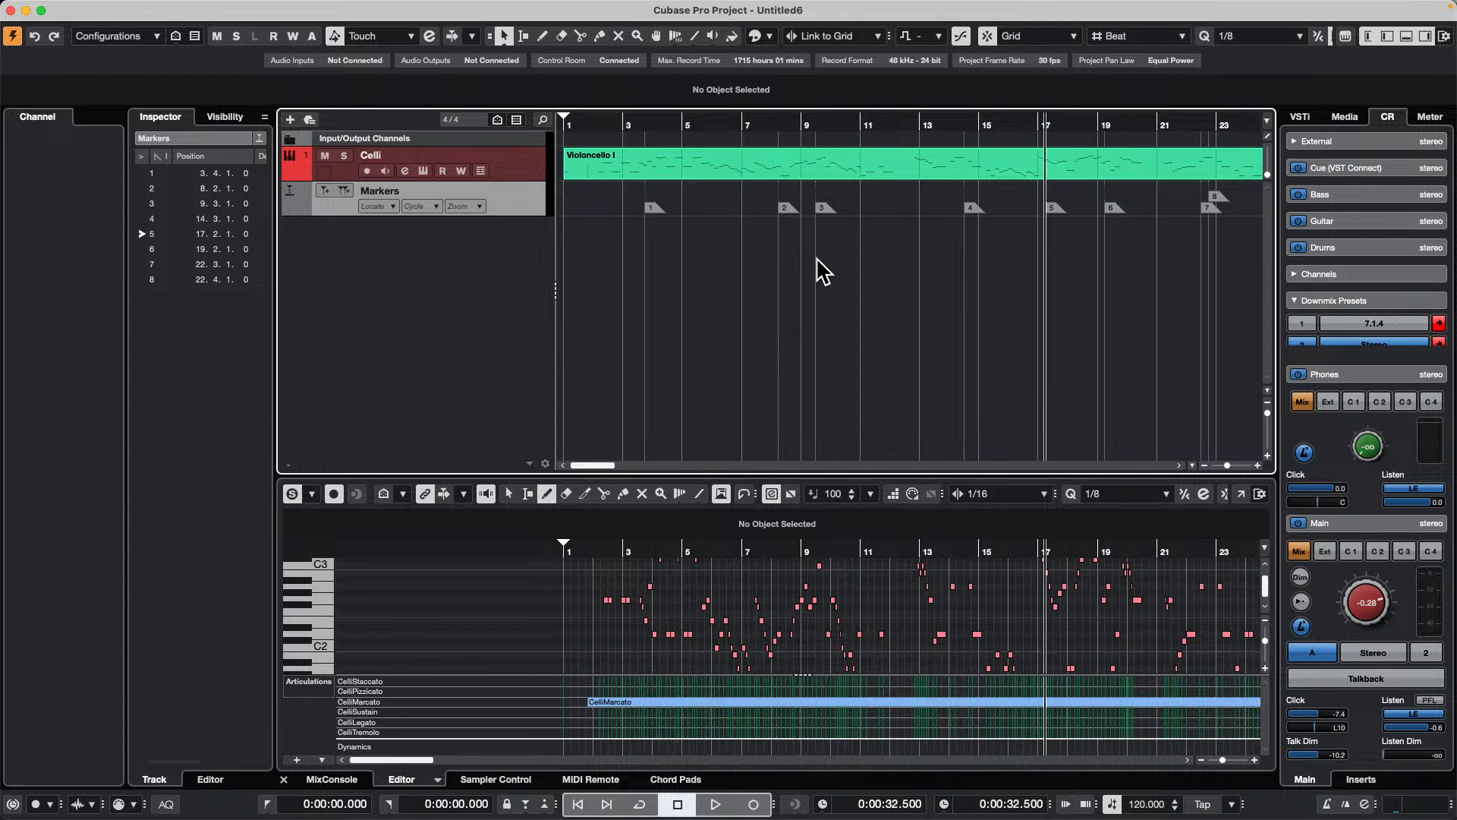
pyautogui.hotkey('shift', 'b')
pyautogui.hotkey('shift', 'n')
pyautogui.hotkey('shift', 'n')
pyautogui.hotkey('shift', 'n')
pyautogui.hotkey('shift', 'n')
pyautogui.hotkey('shift', 'b')
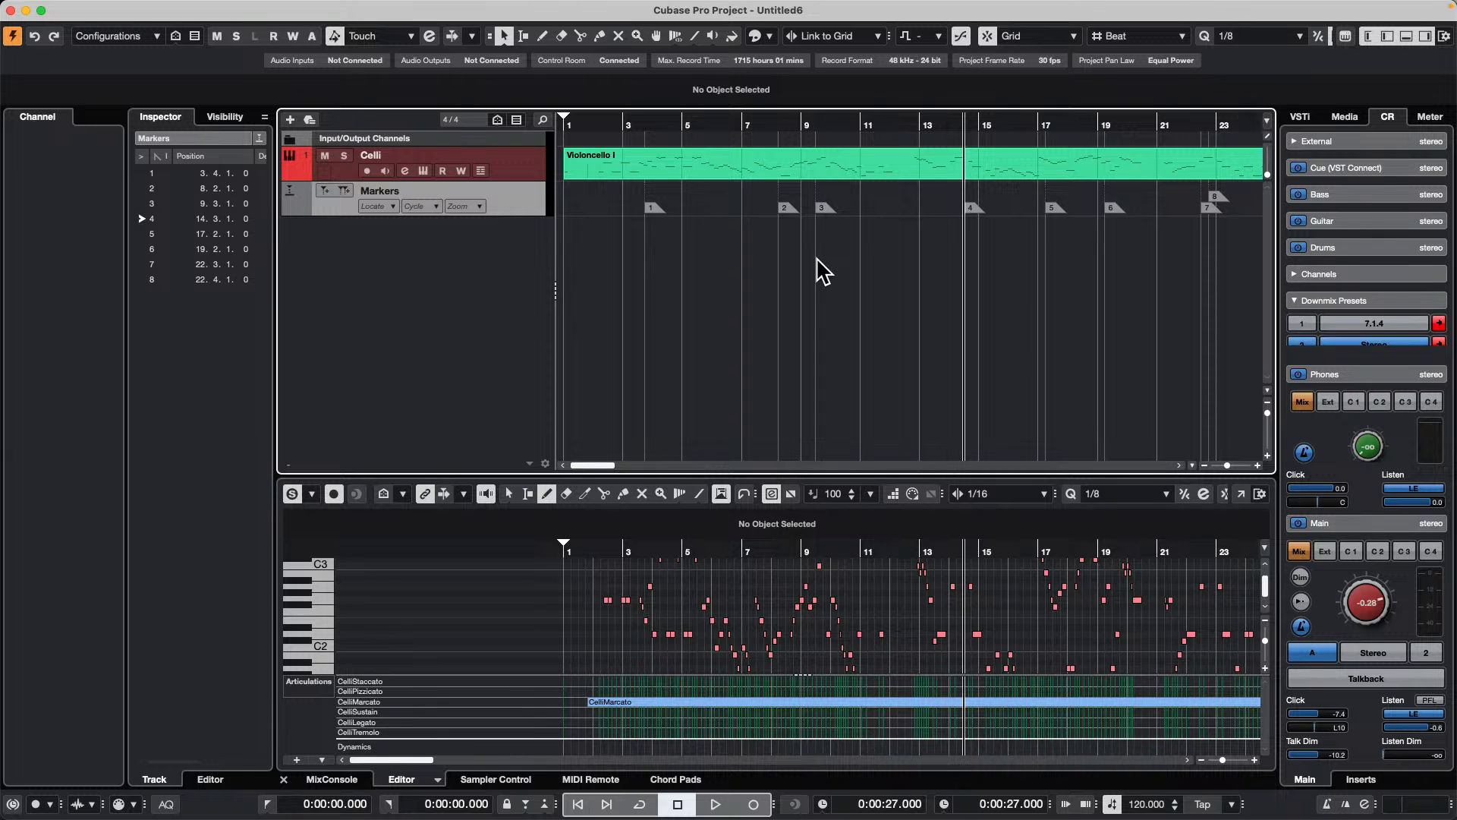
# Step: Select the Celli track and load MIDI Monitor in its first MIDI insert slot
pyautogui.click(521, 168)
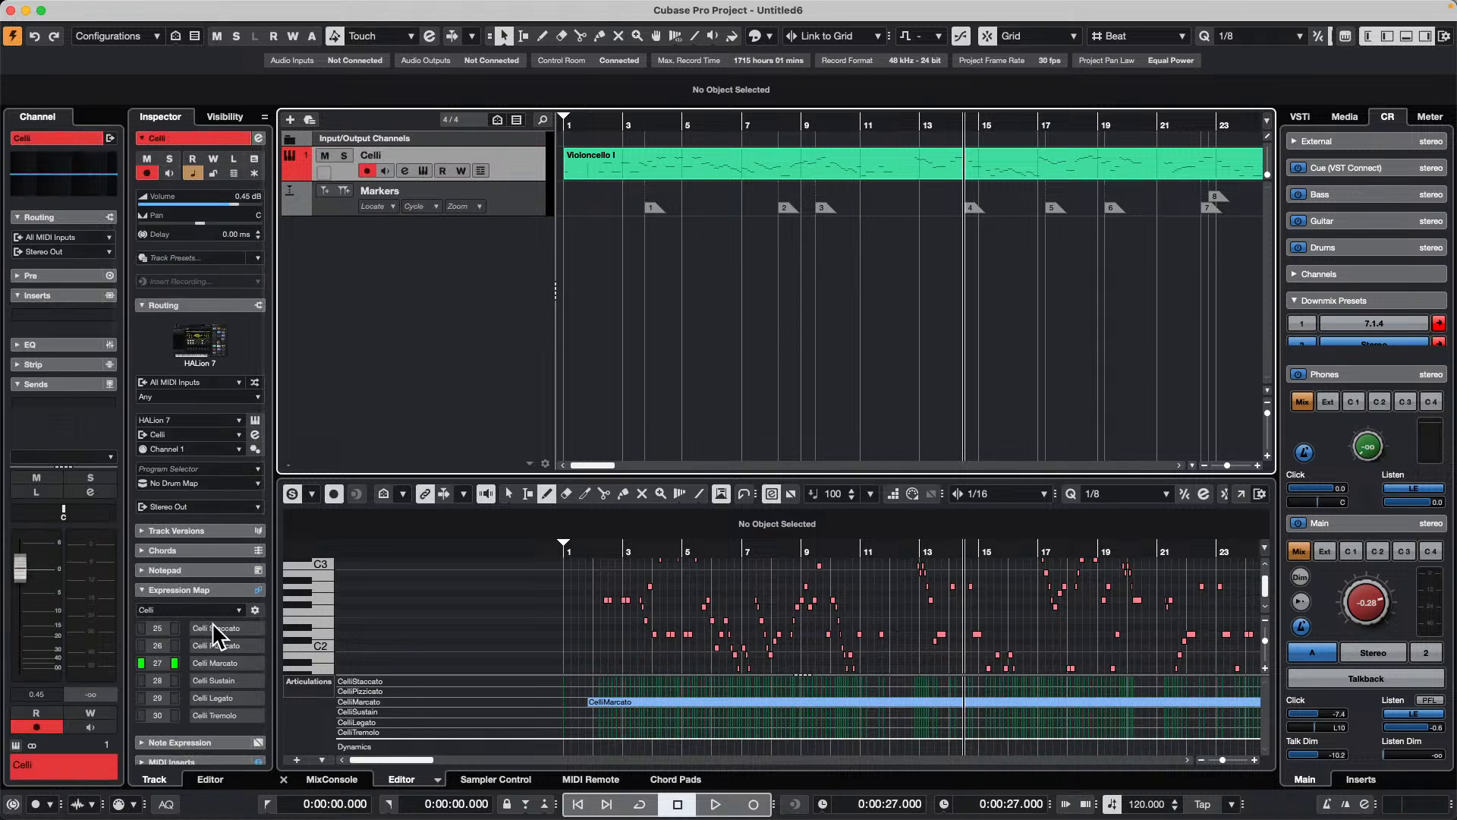
pyautogui.click(200, 590)
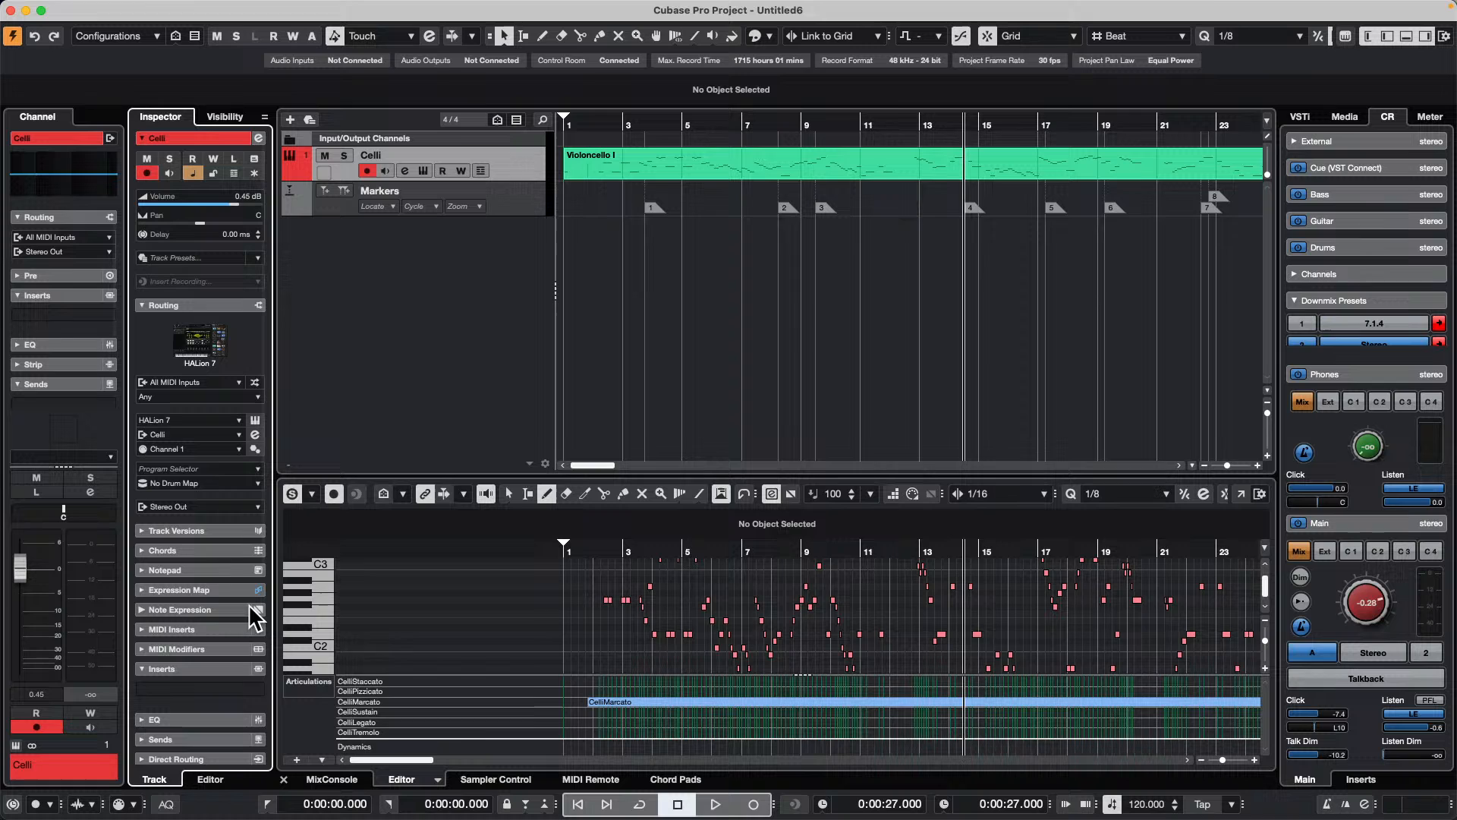
pyautogui.click(228, 627)
pyautogui.click(234, 653)
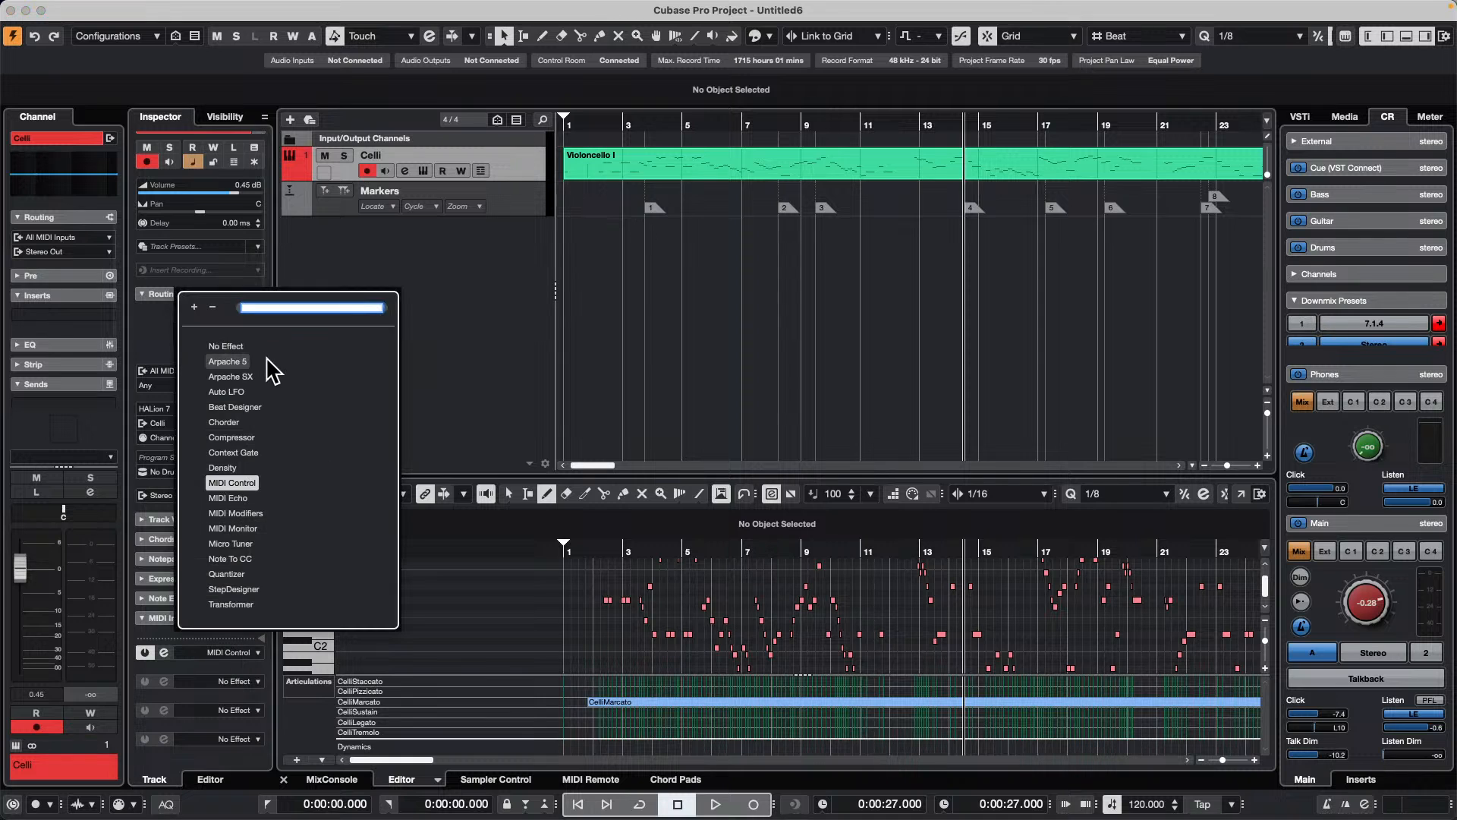
pyautogui.click(242, 528)
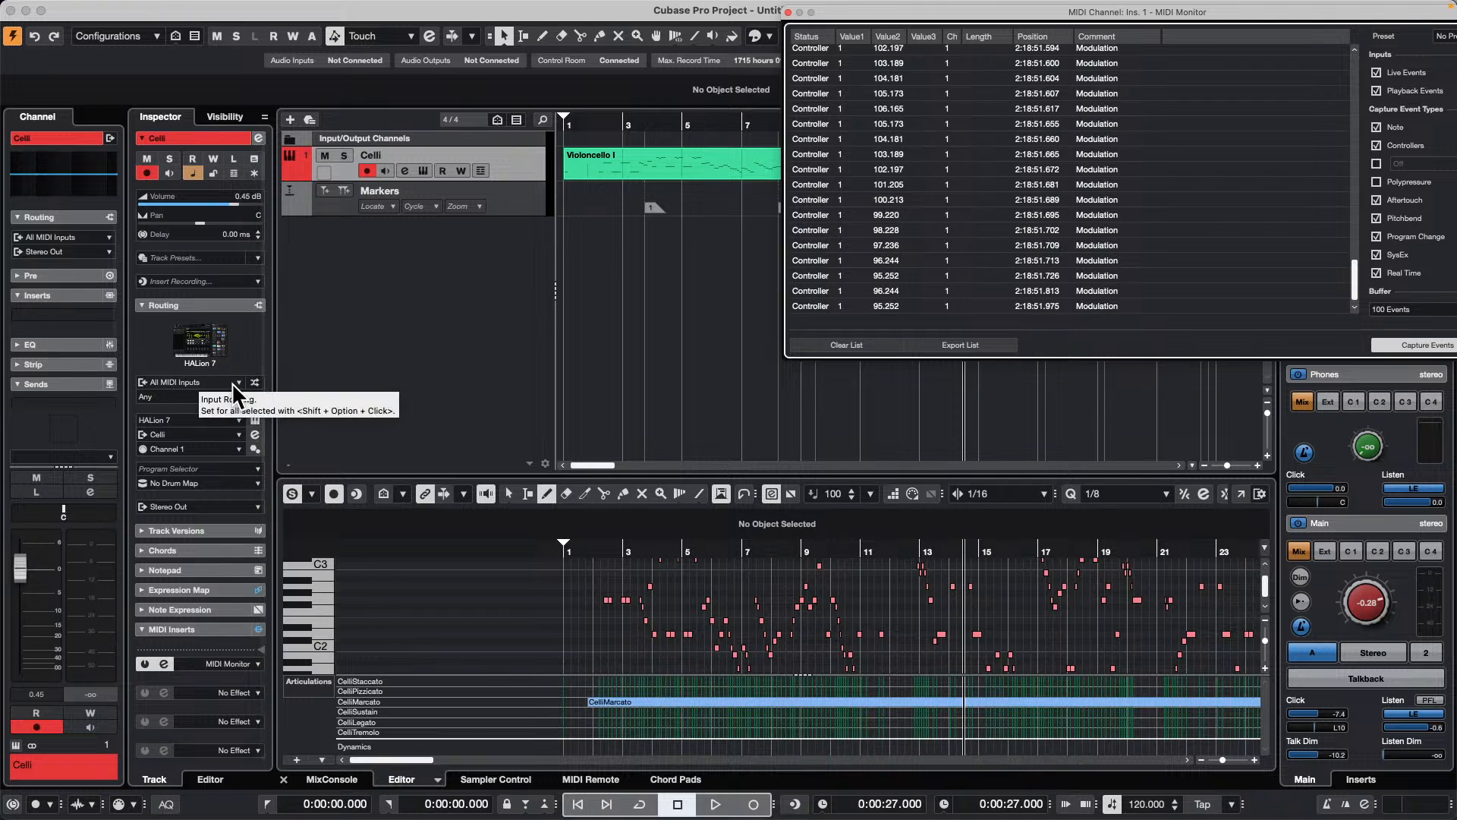
# Step: Set the Celli track's Input Transformer to Track mode, open its panel, and activate module 1
pyautogui.click(254, 382)
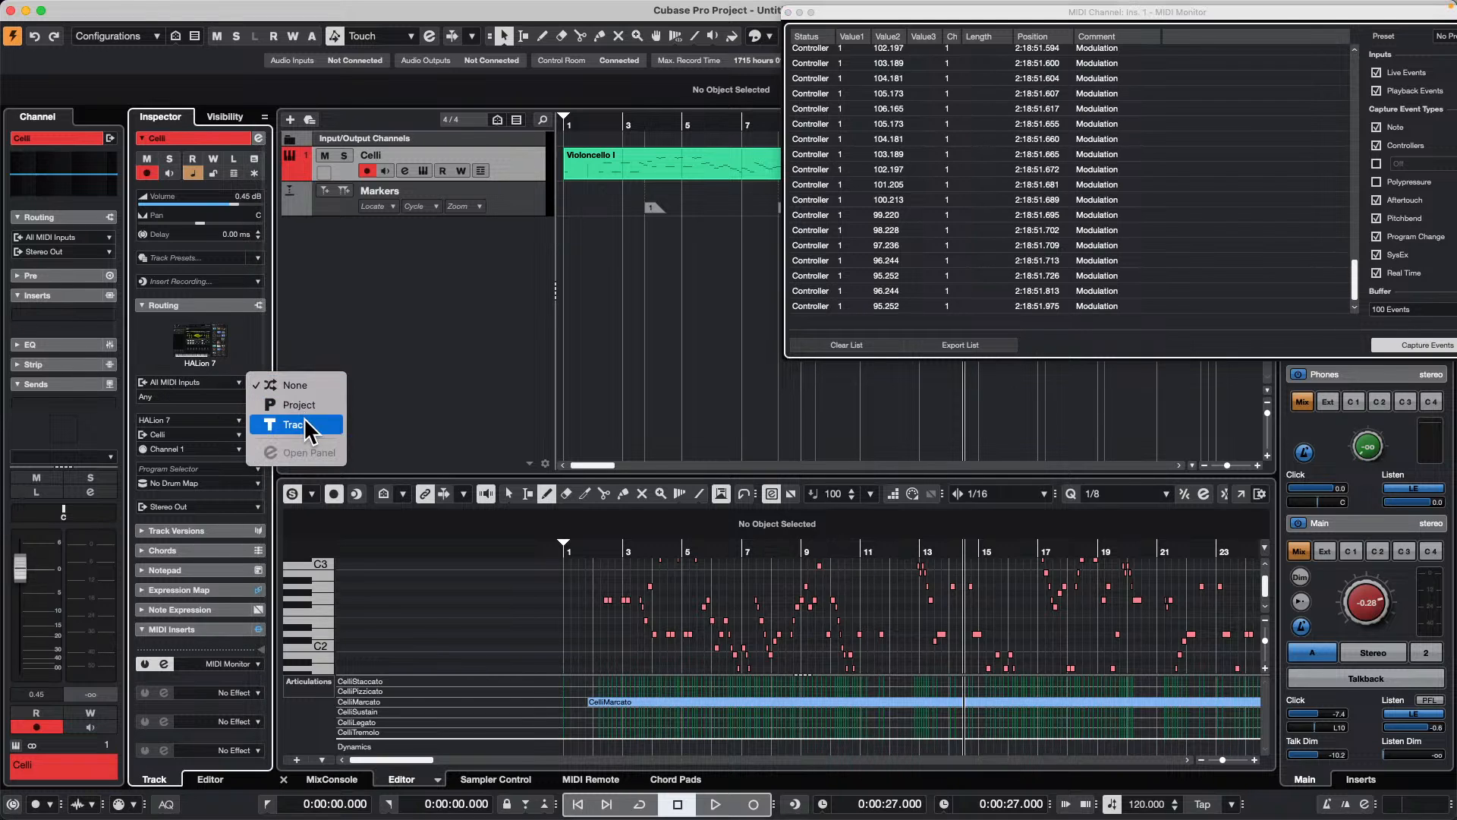
pyautogui.click(307, 422)
pyautogui.click(255, 382)
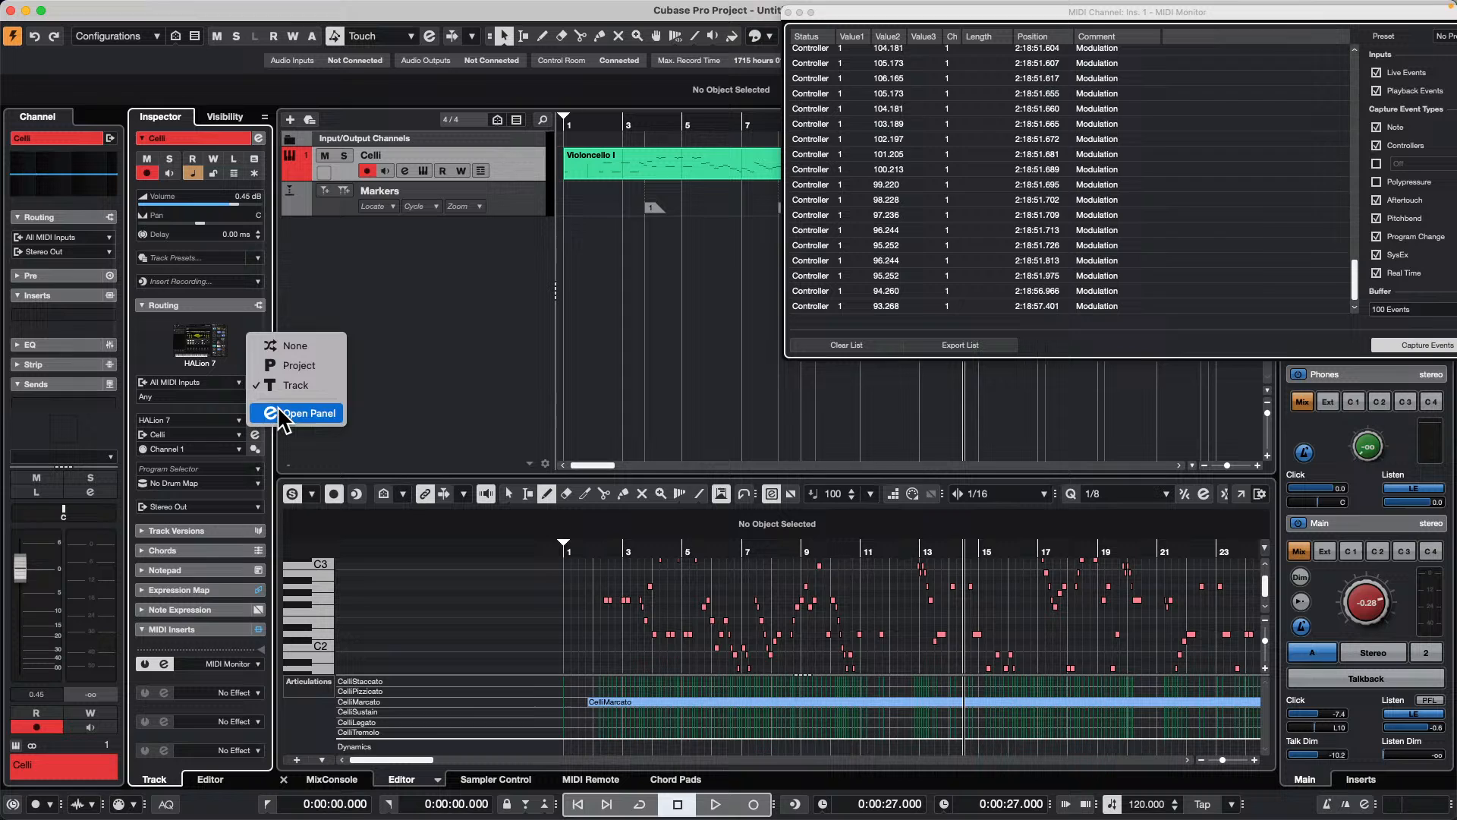
pyautogui.click(303, 413)
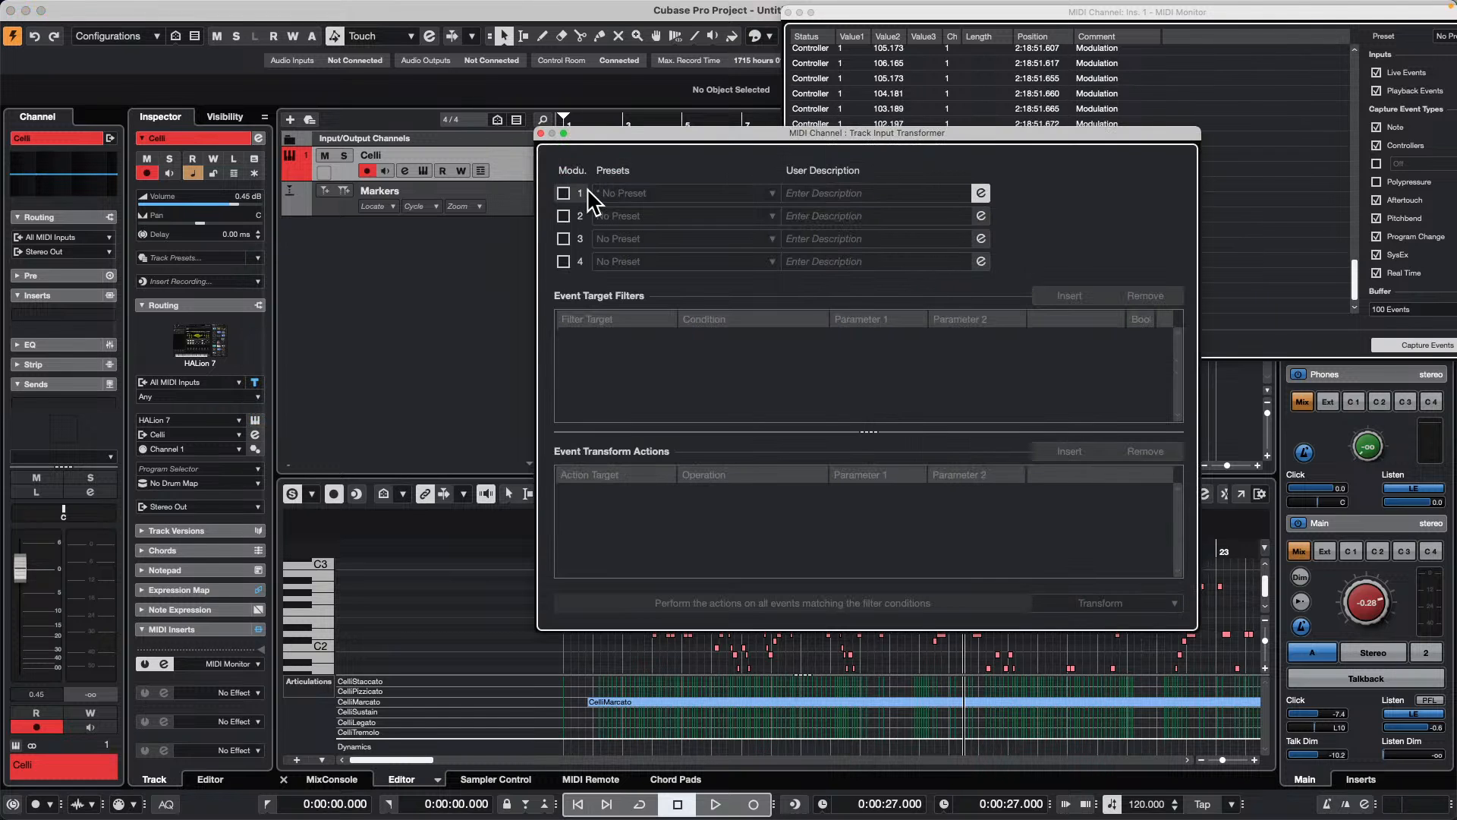
pyautogui.click(566, 193)
pyautogui.moveTo(650, 135); pyautogui.dragTo(322, 96)
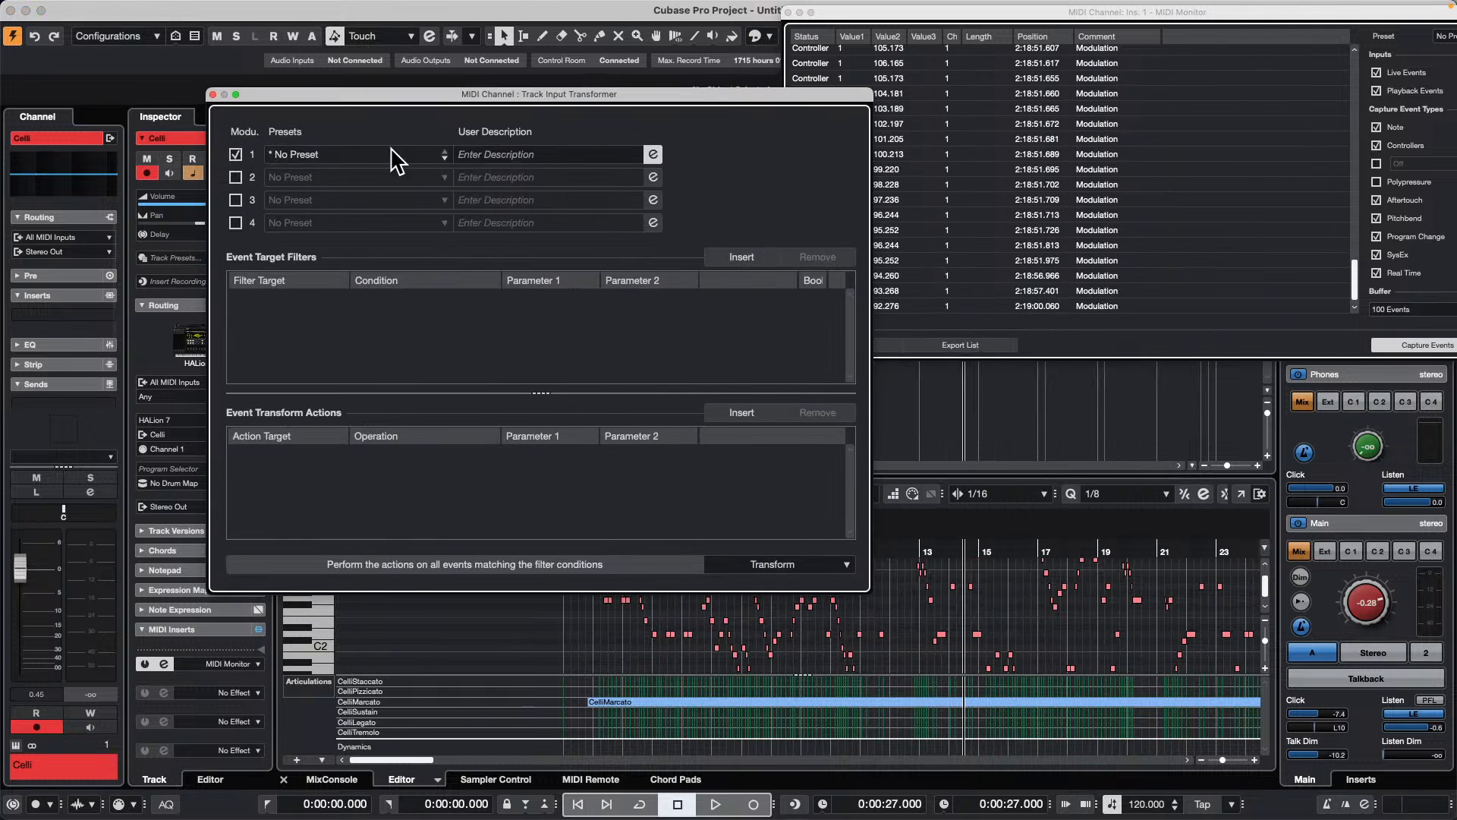
# Step: Look through the Input Transformer's factory presets and check the Transform function setting without changing either
pyautogui.click(379, 156)
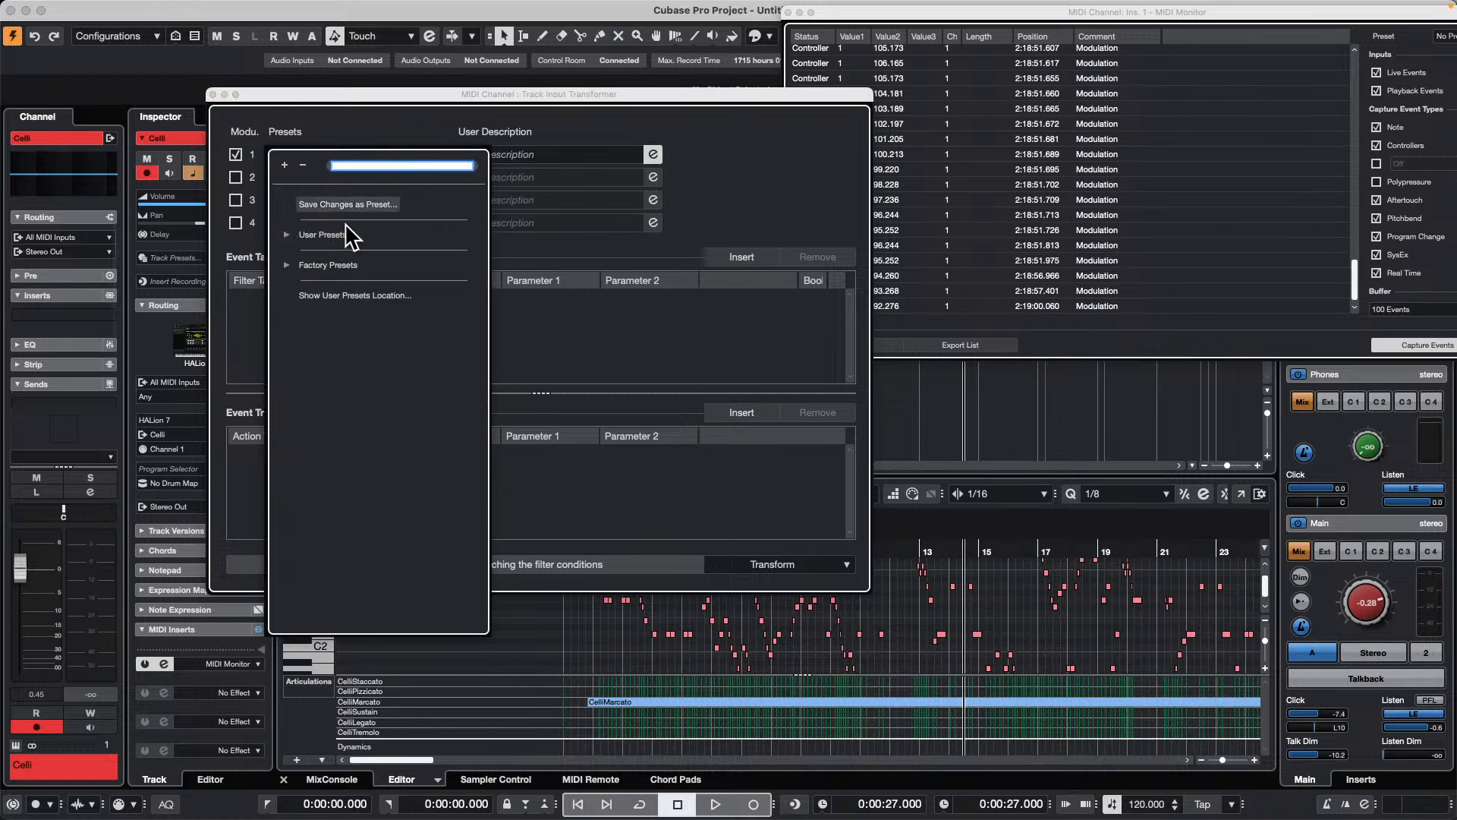
pyautogui.click(288, 266)
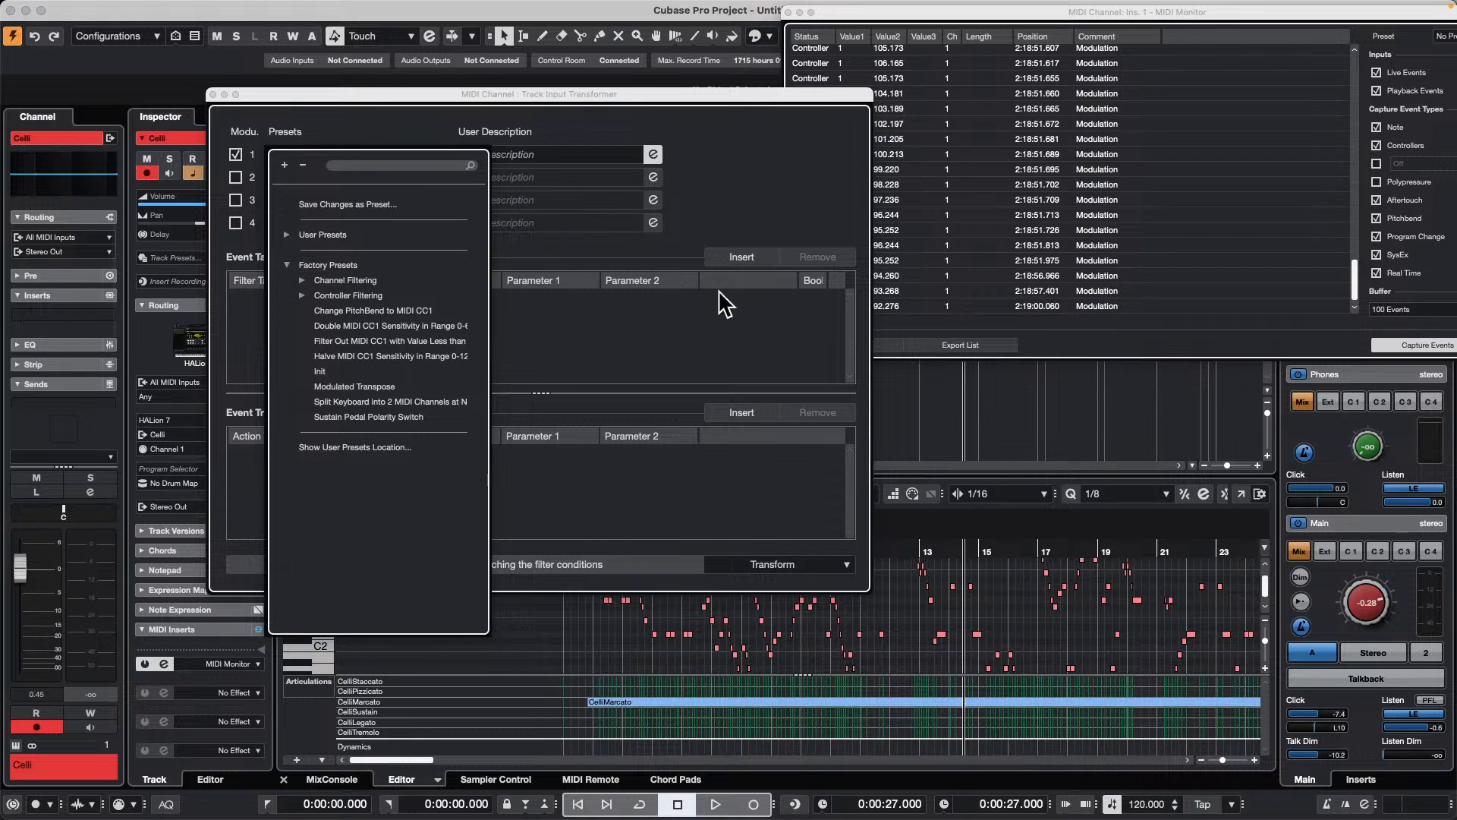
pyautogui.click(689, 325)
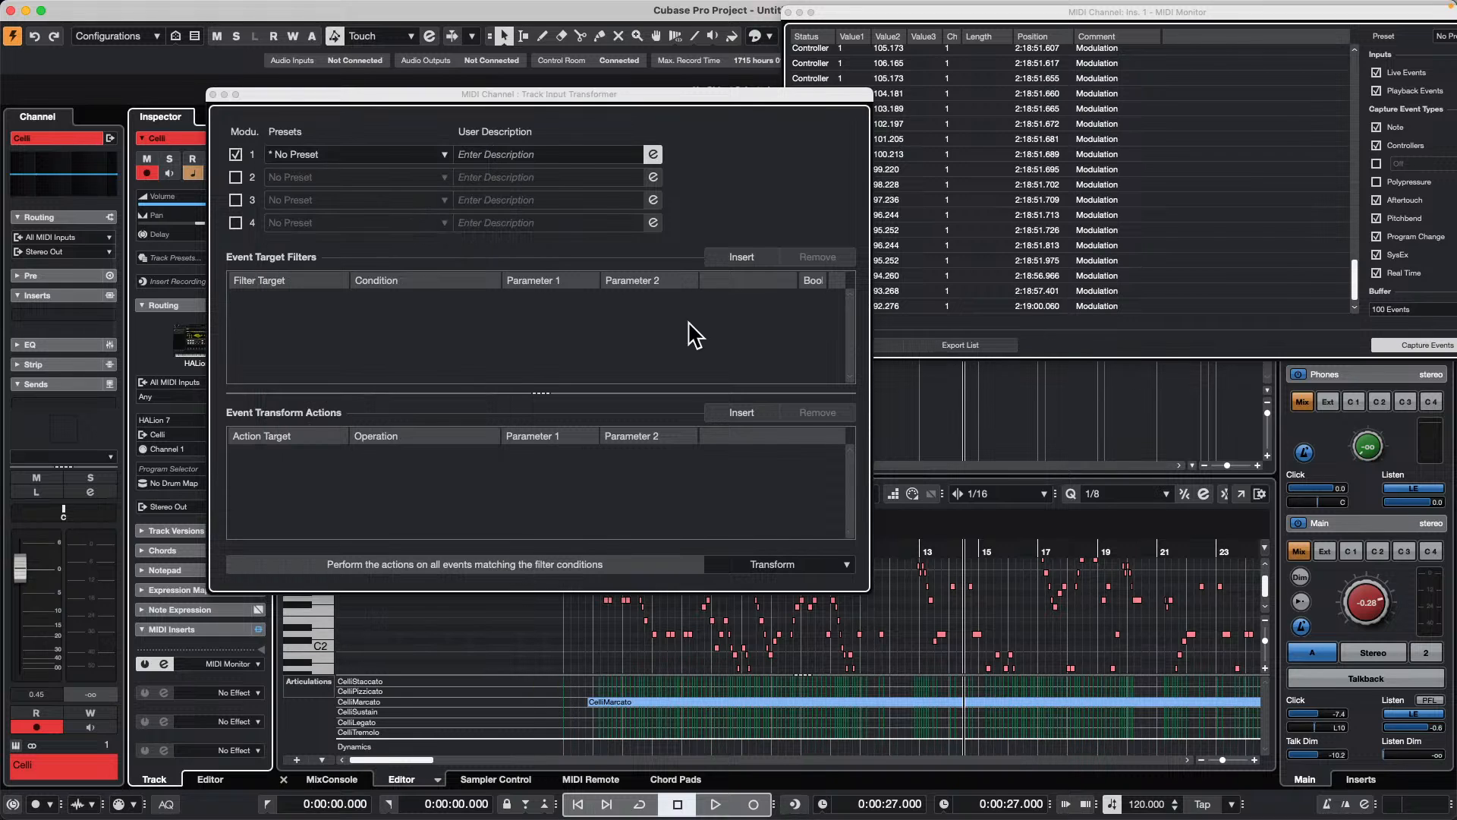
pyautogui.click(772, 575)
pyautogui.click(775, 579)
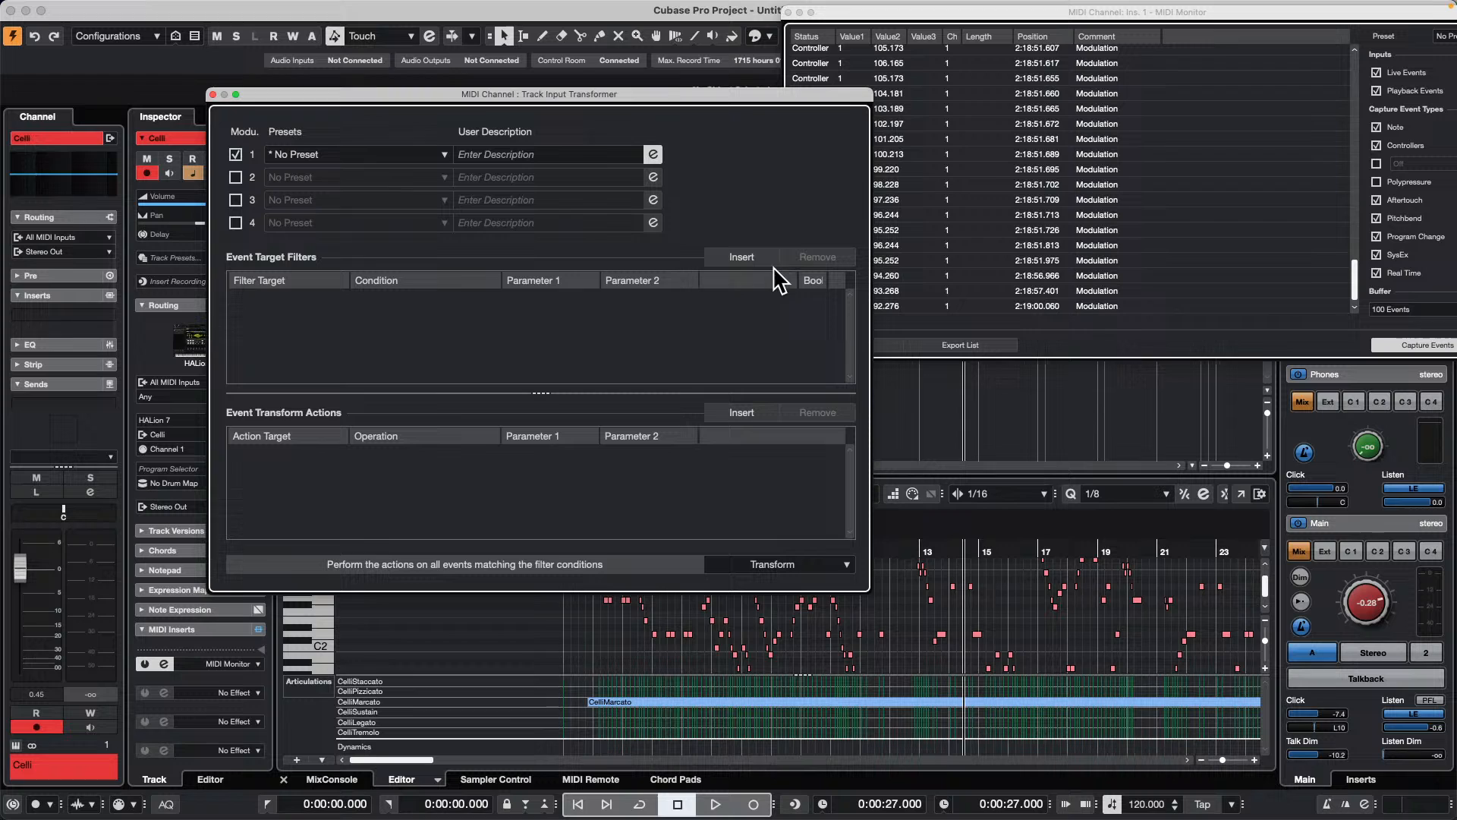
# Step: Add an event target filter with Type Is Equal to Controller
pyautogui.click(742, 257)
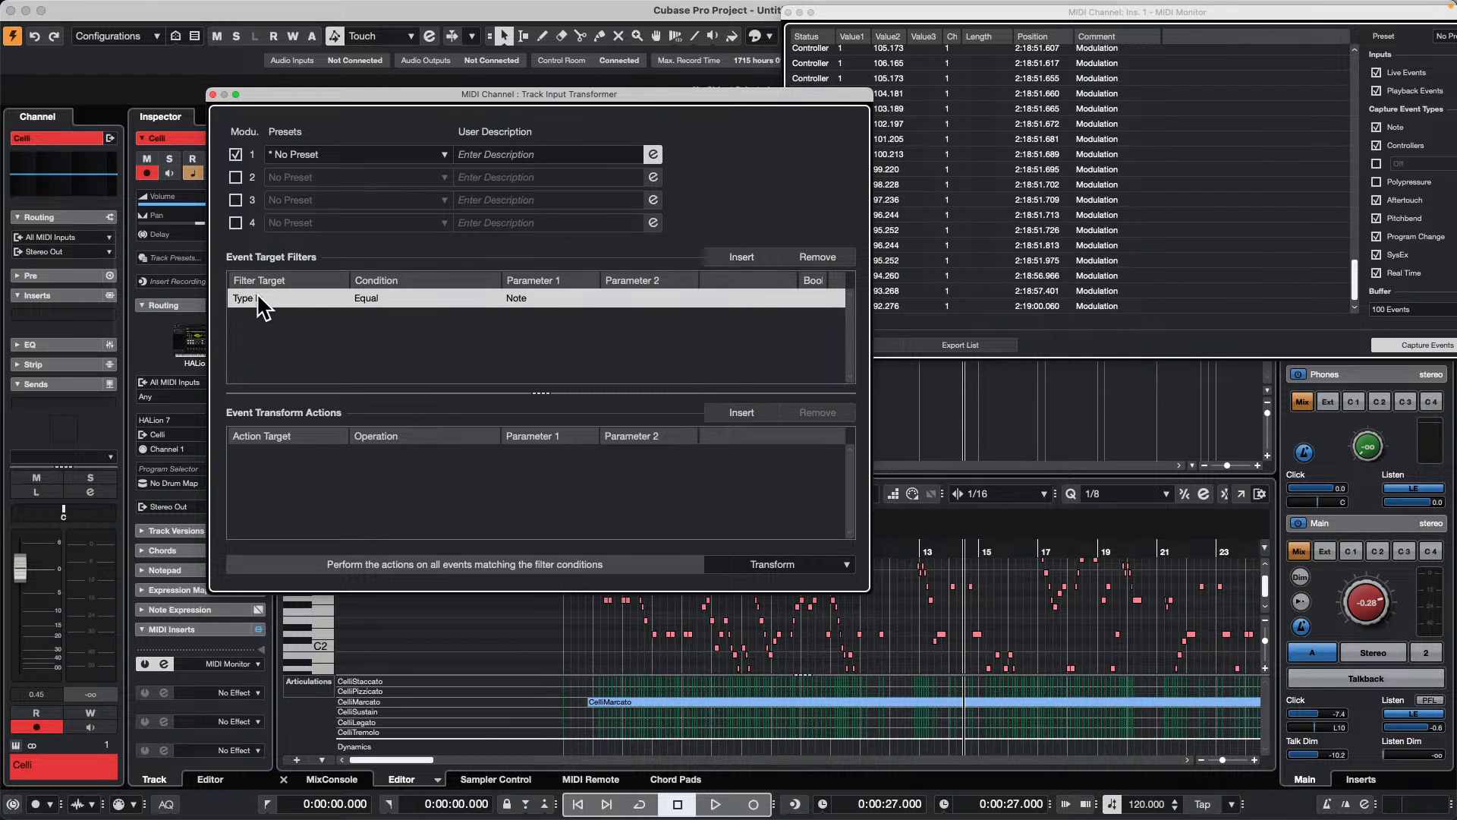
pyautogui.click(568, 300)
pyautogui.click(570, 345)
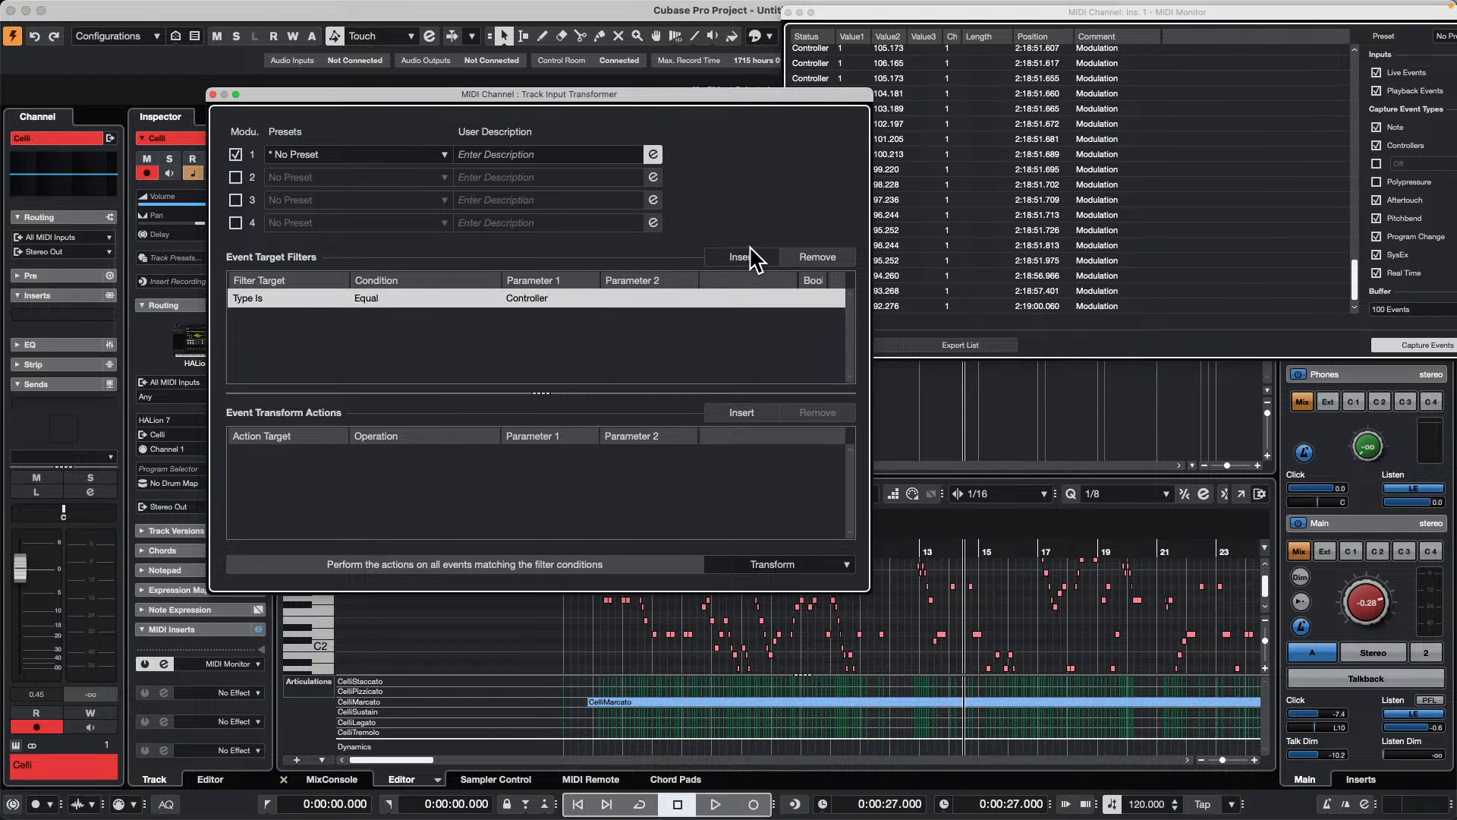
# Step: Add a second event target filter by Subtype, with MIDI Controller No. Equal to CC 1 (Modulation)
pyautogui.click(741, 257)
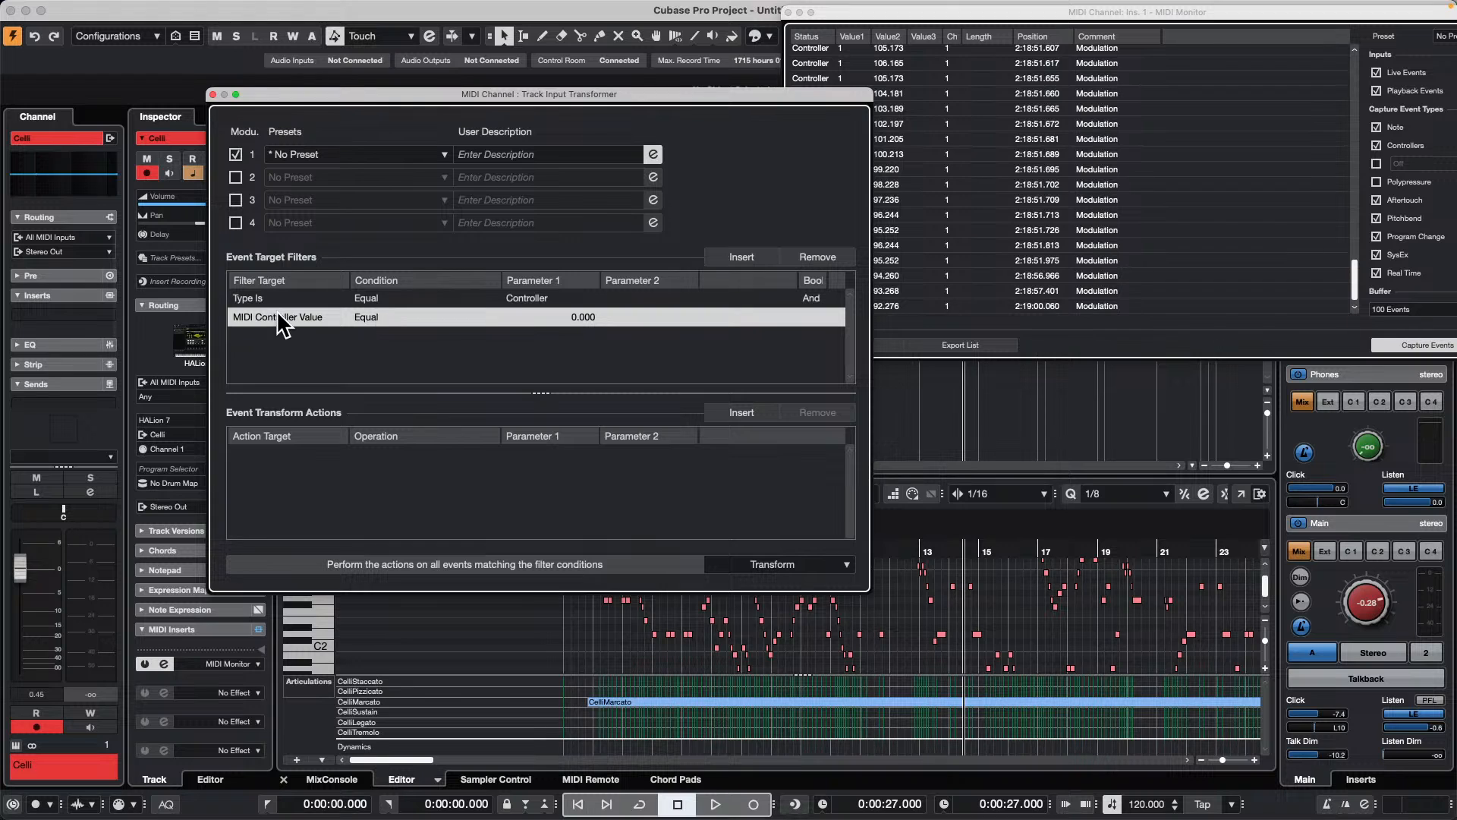
pyautogui.click(279, 317)
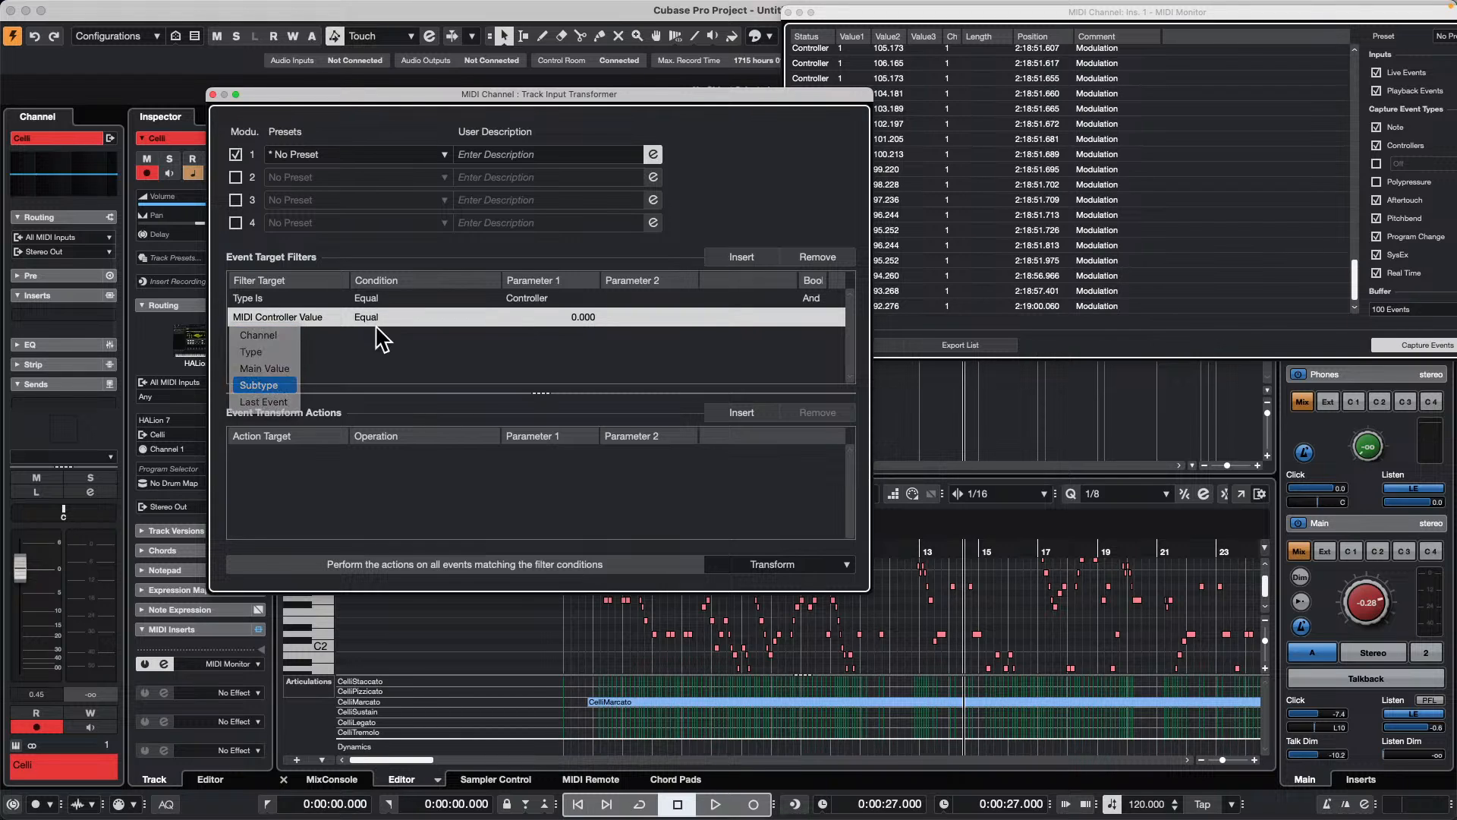
pyautogui.press('Return')
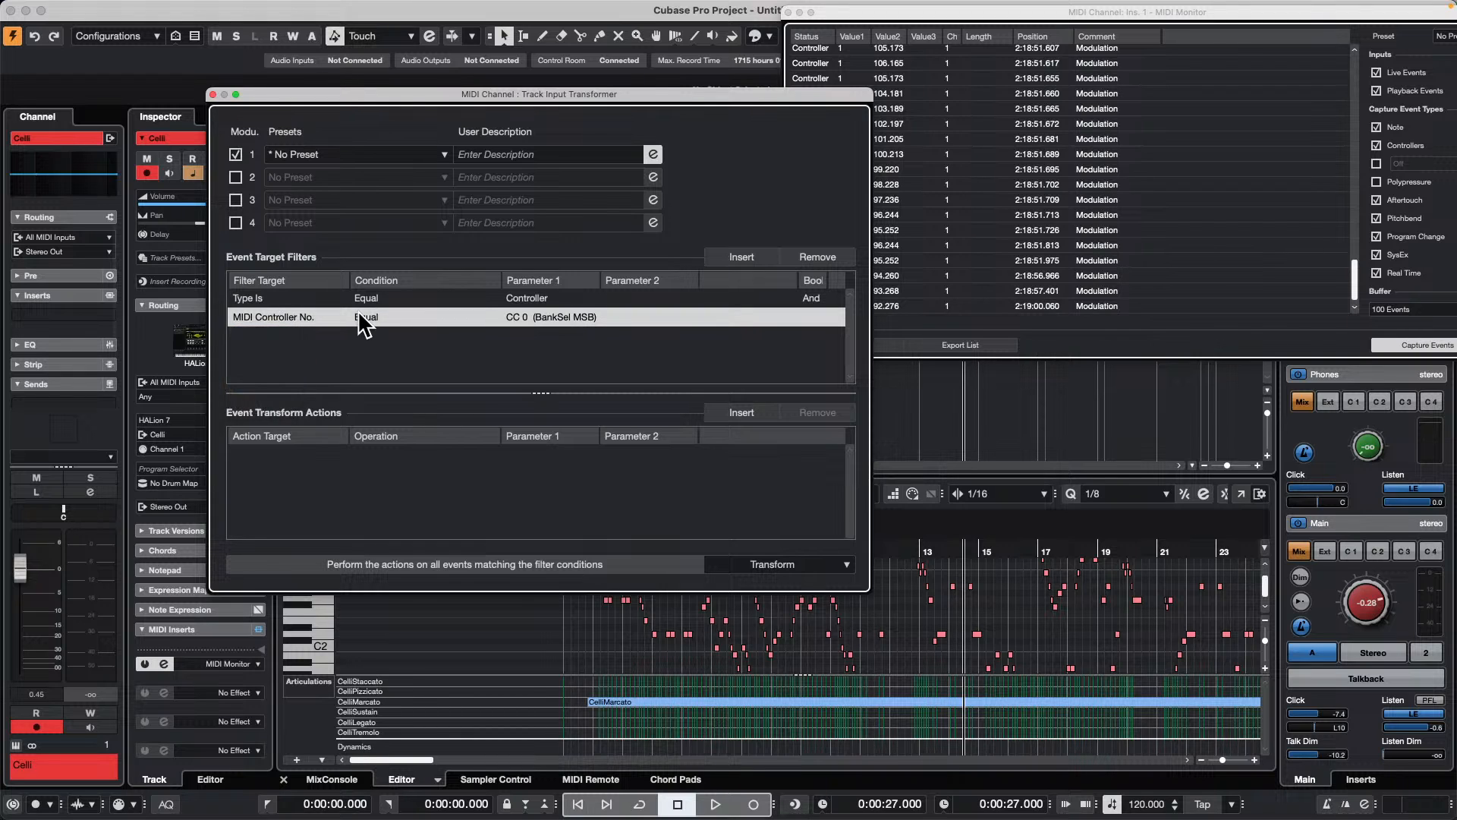
pyautogui.click(509, 315)
pyautogui.press('Return')
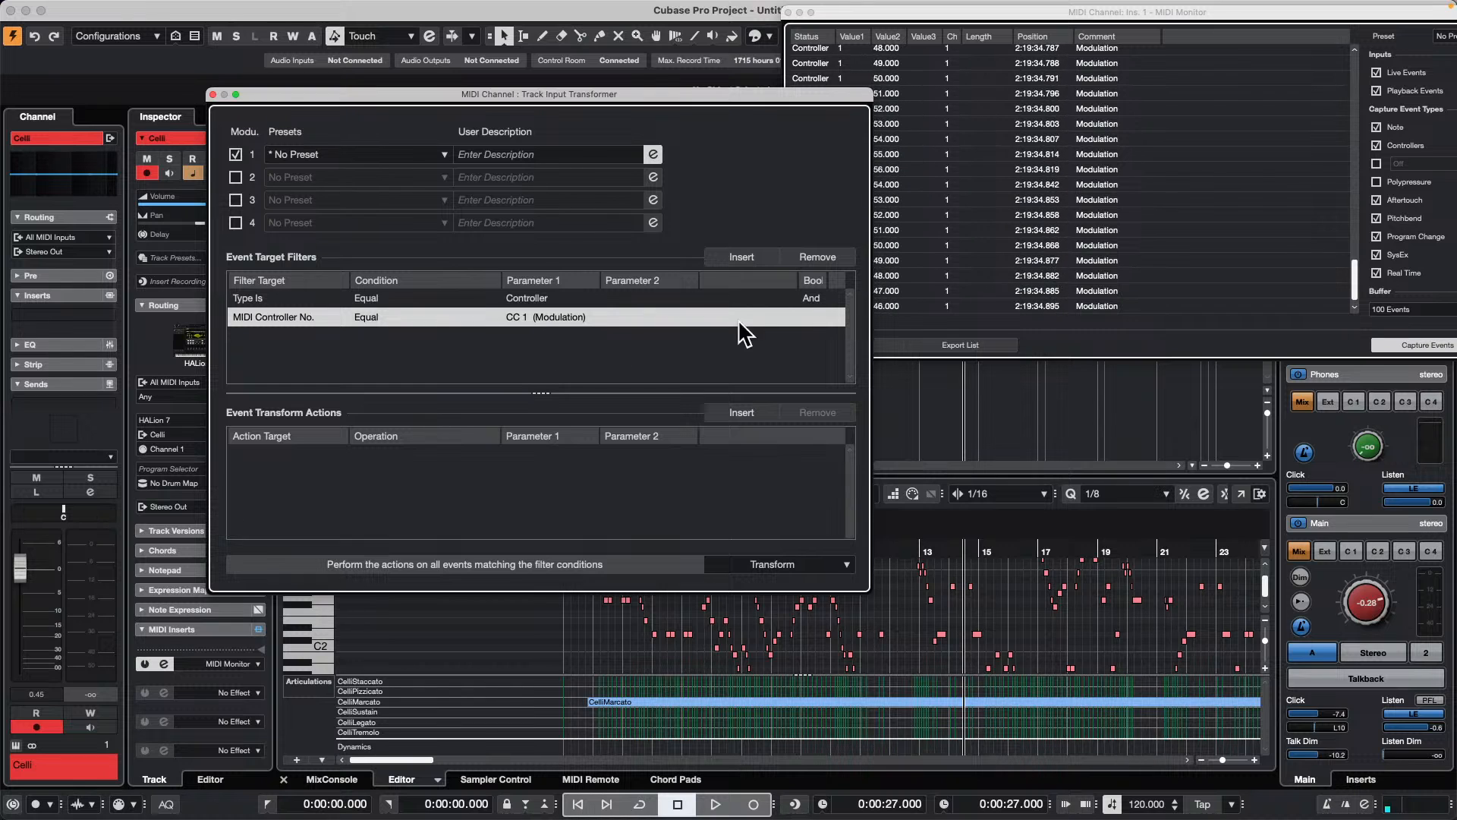
# Step: Insert an event transform action, try Subtype as its target, and return the target to Main Value
pyautogui.moveTo(706, 103); pyautogui.dragTo(601, 79)
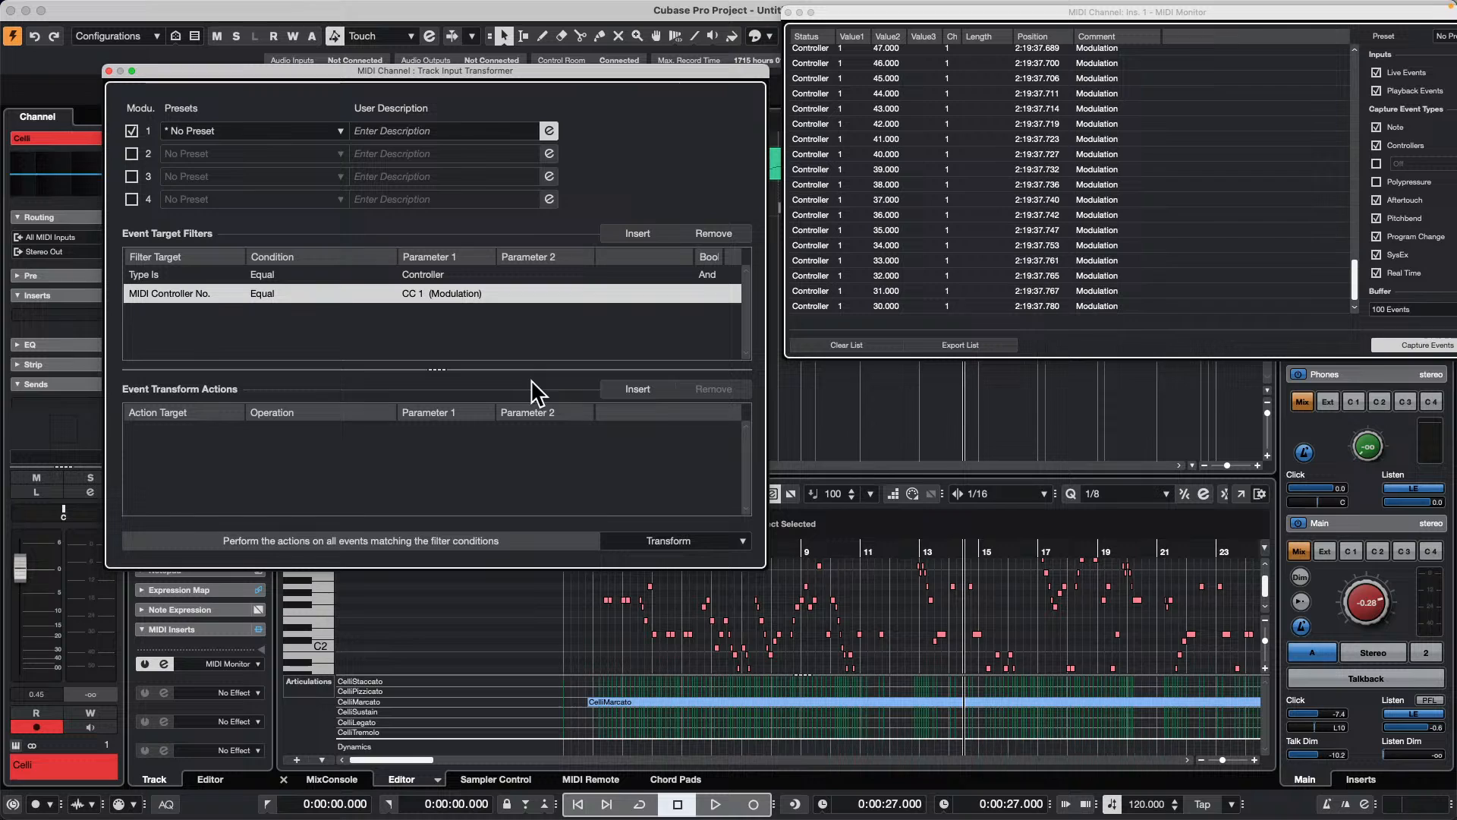
pyautogui.click(644, 391)
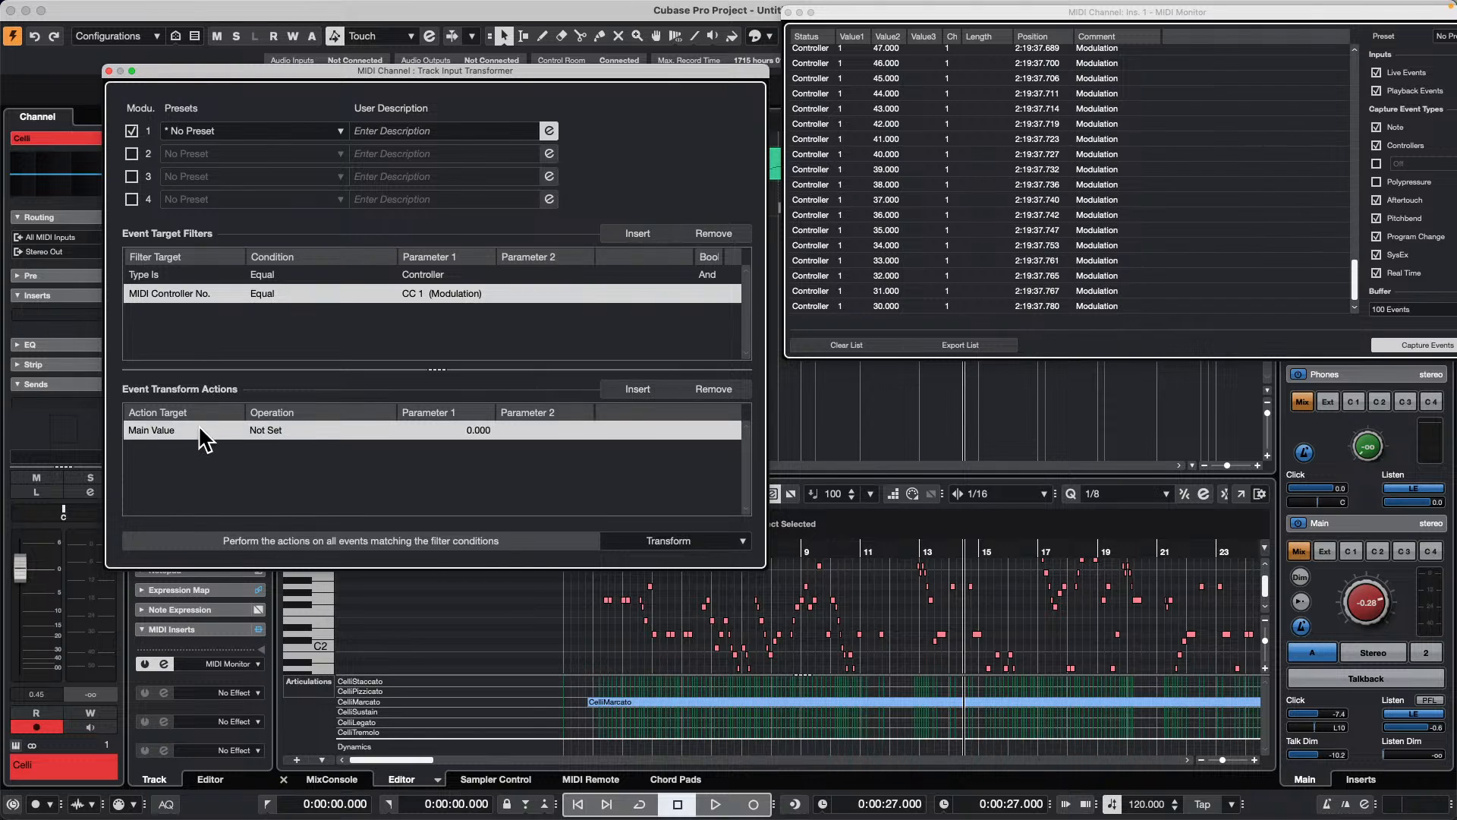
pyautogui.click(179, 432)
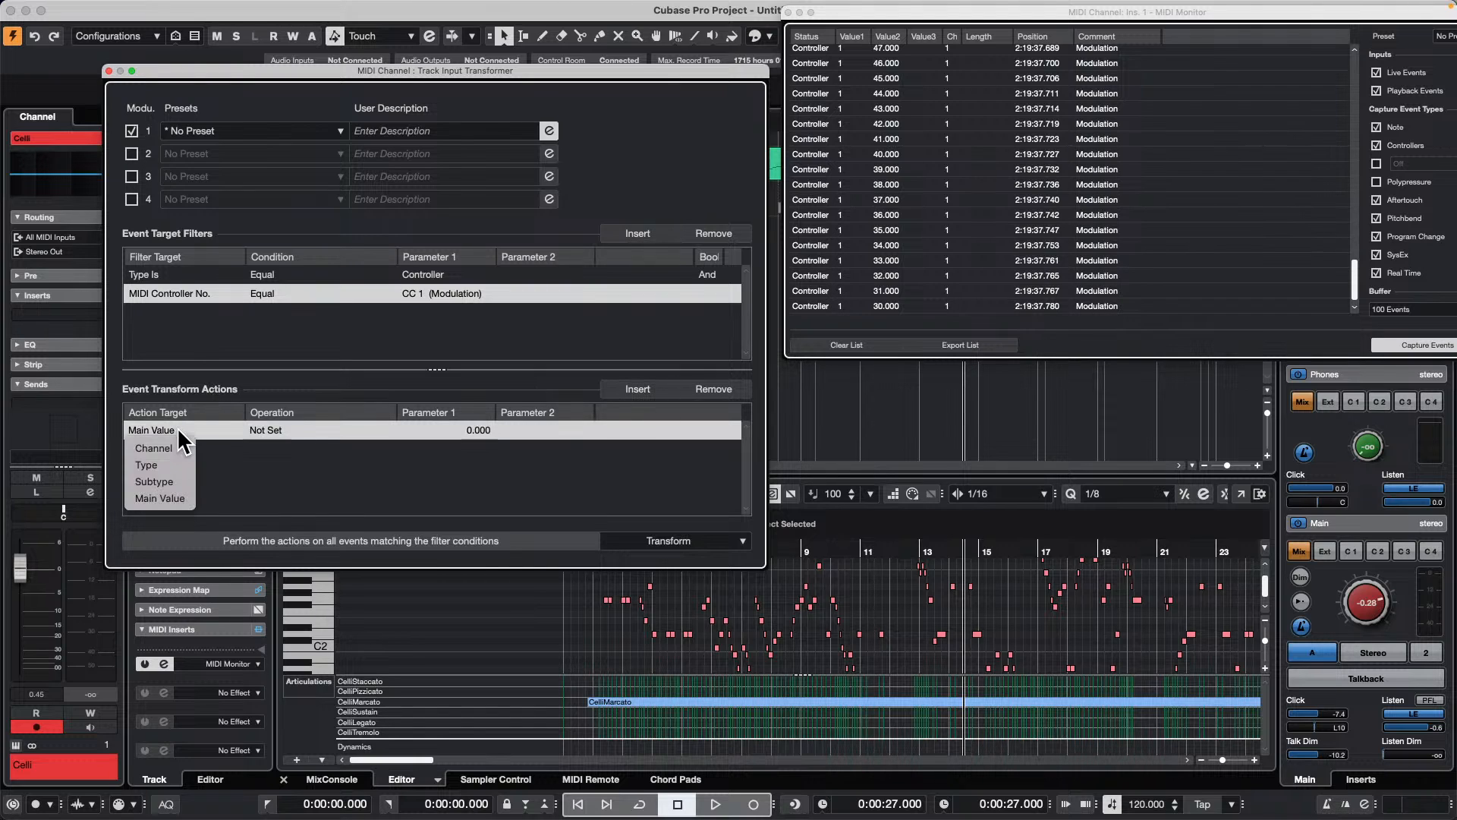
pyautogui.click(174, 481)
pyautogui.click(269, 431)
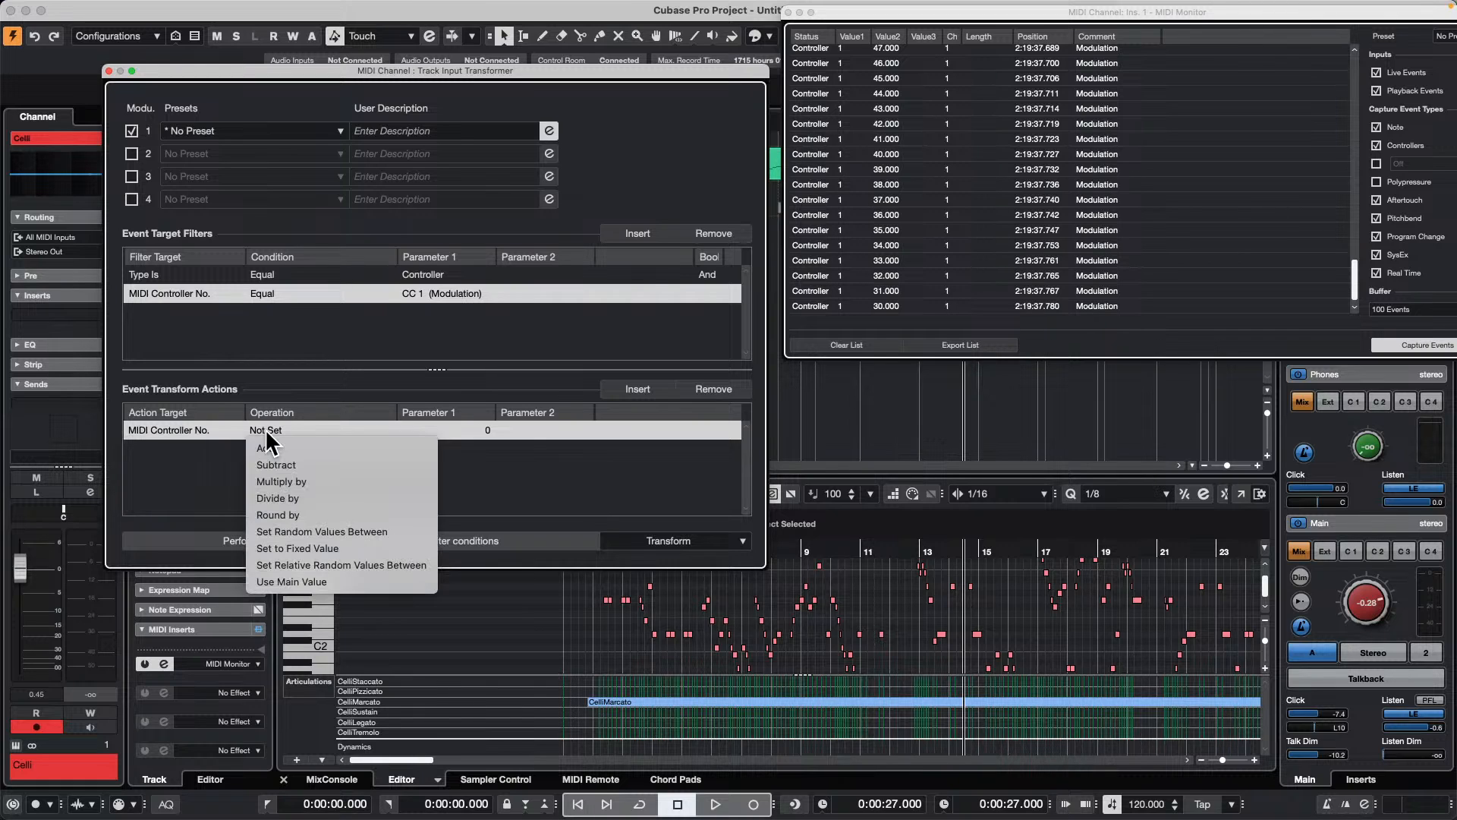
pyautogui.click(187, 439)
pyautogui.click(189, 428)
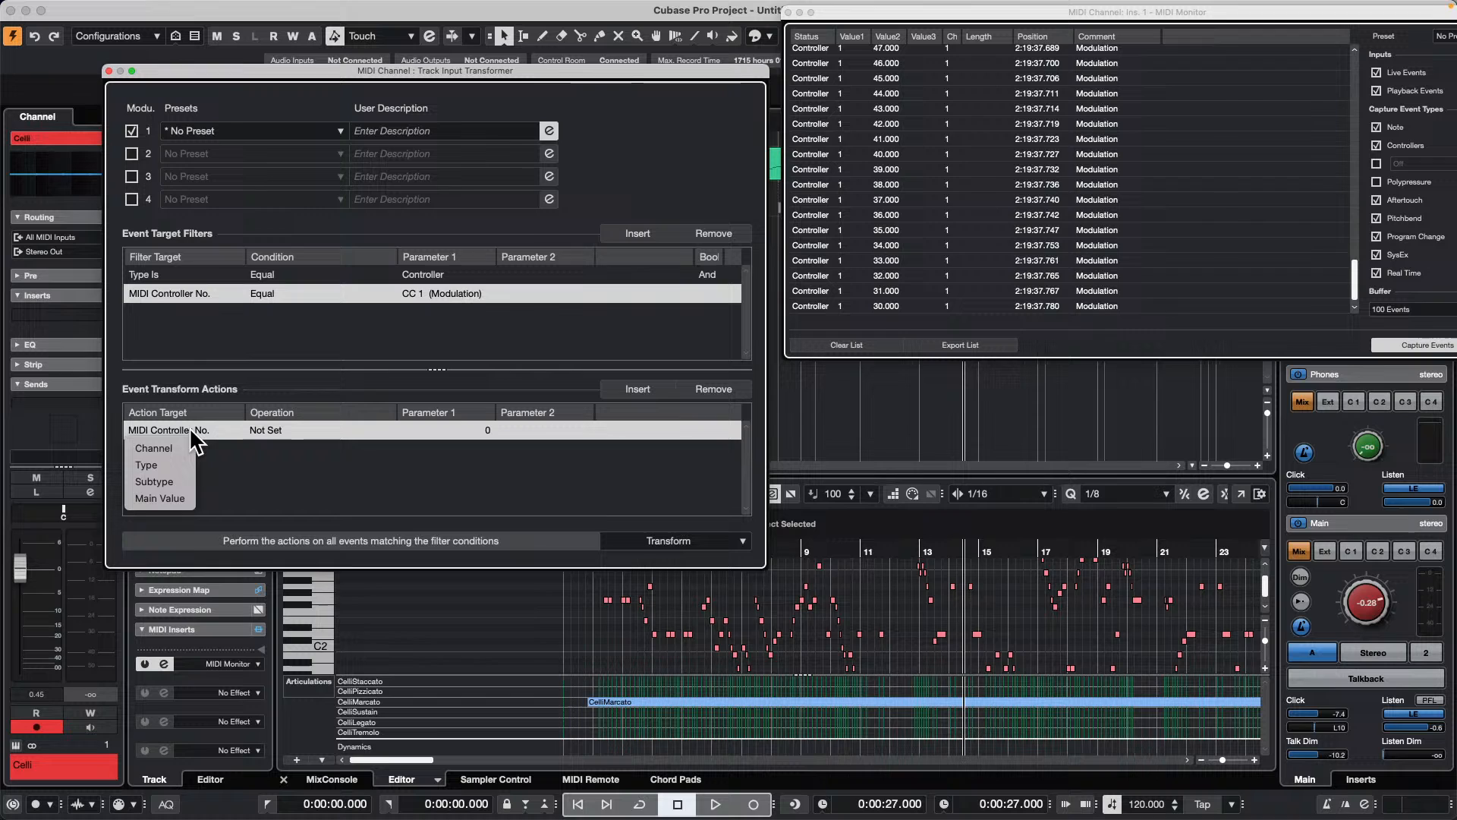
pyautogui.click(171, 498)
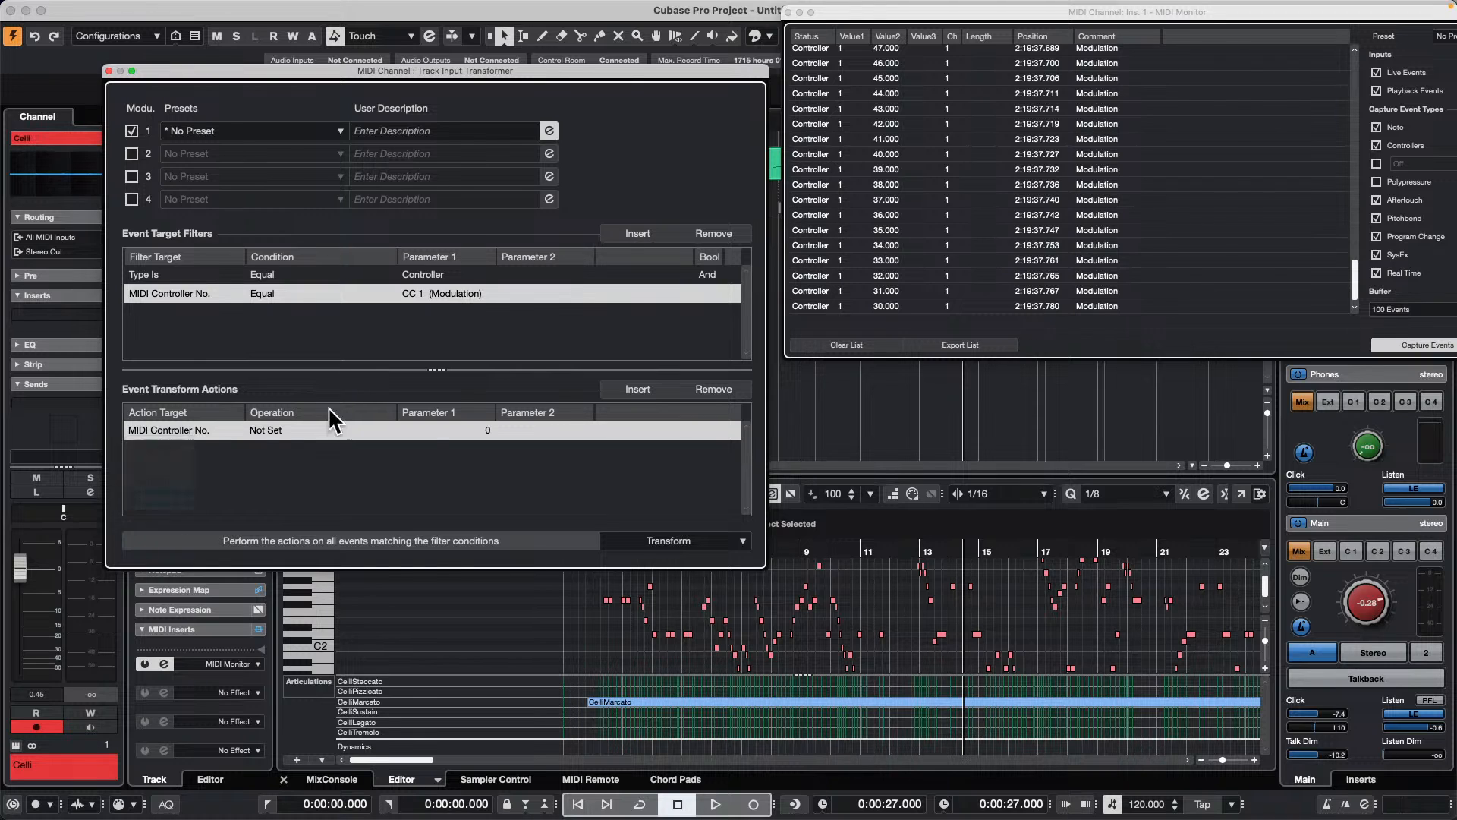
# Step: Set the Main Value action's operation to Add with Parameter 1 at 10
pyautogui.click(290, 427)
pyautogui.click(387, 444)
pyautogui.click(465, 430)
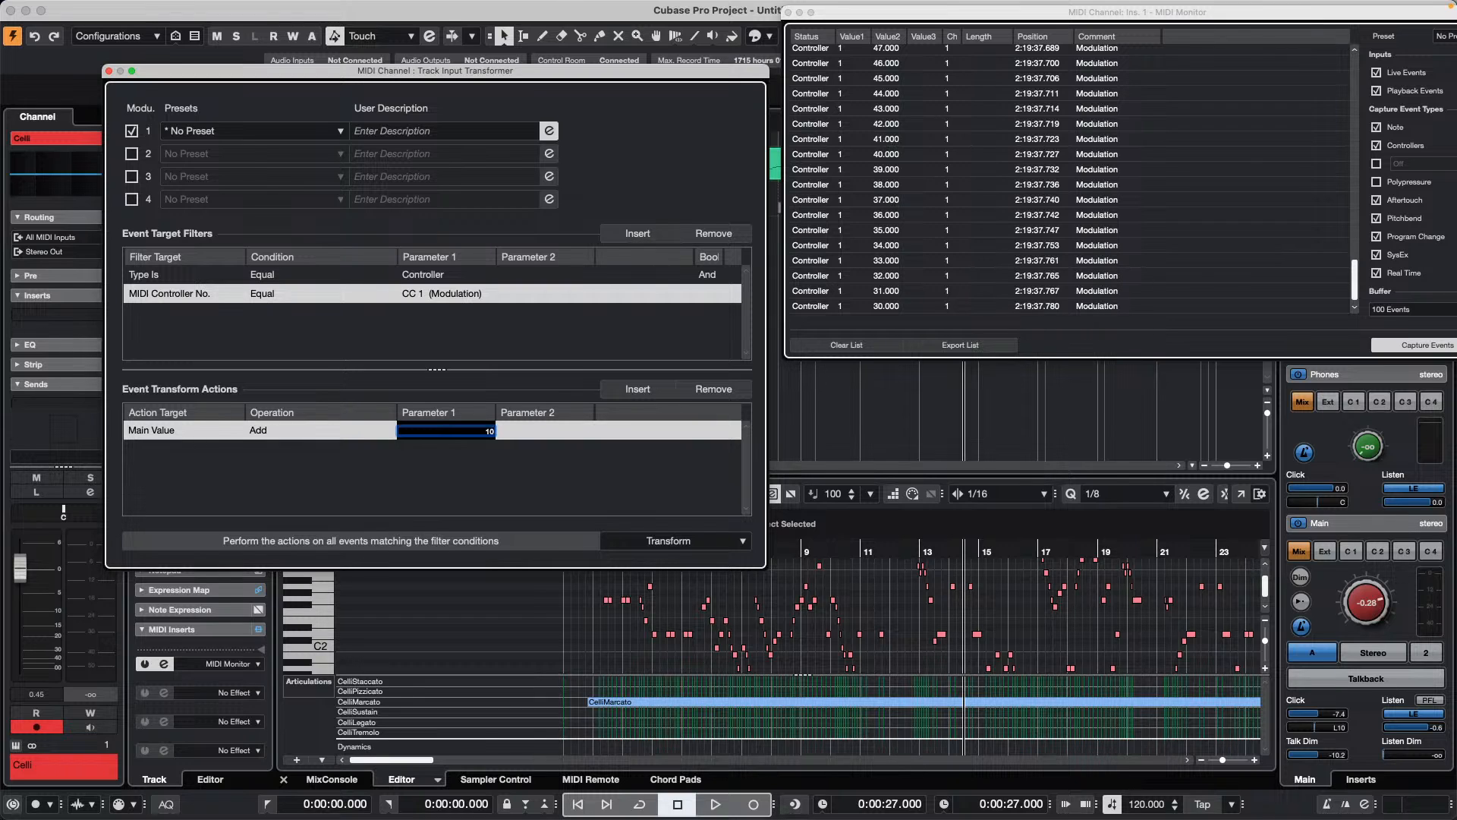
pyautogui.write('10')
pyautogui.press('Return')
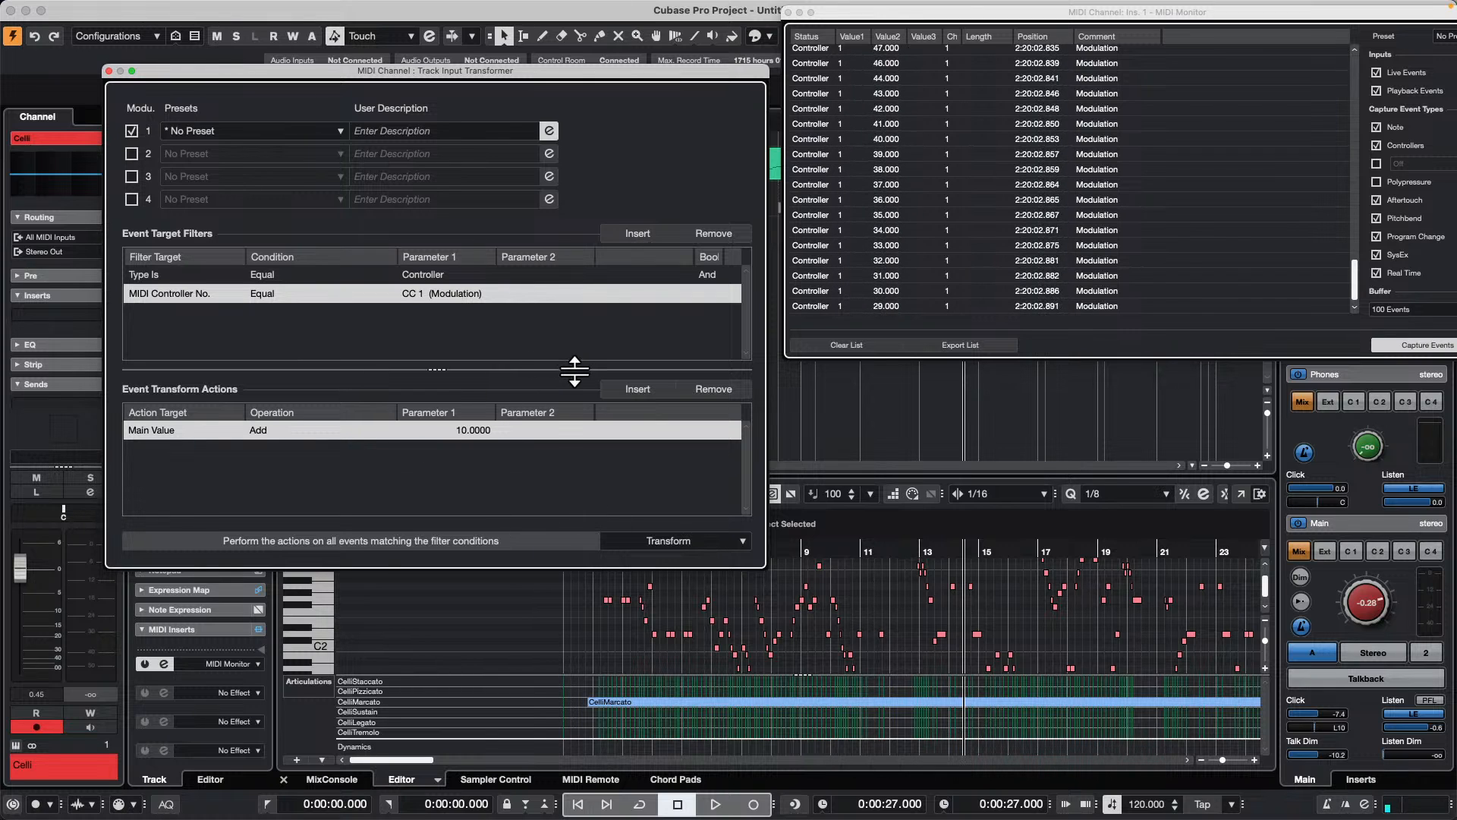
# Step: Try Type as the transform action's target, and settle on Subtype so it acts on the MIDI controller number
pyautogui.click(140, 430)
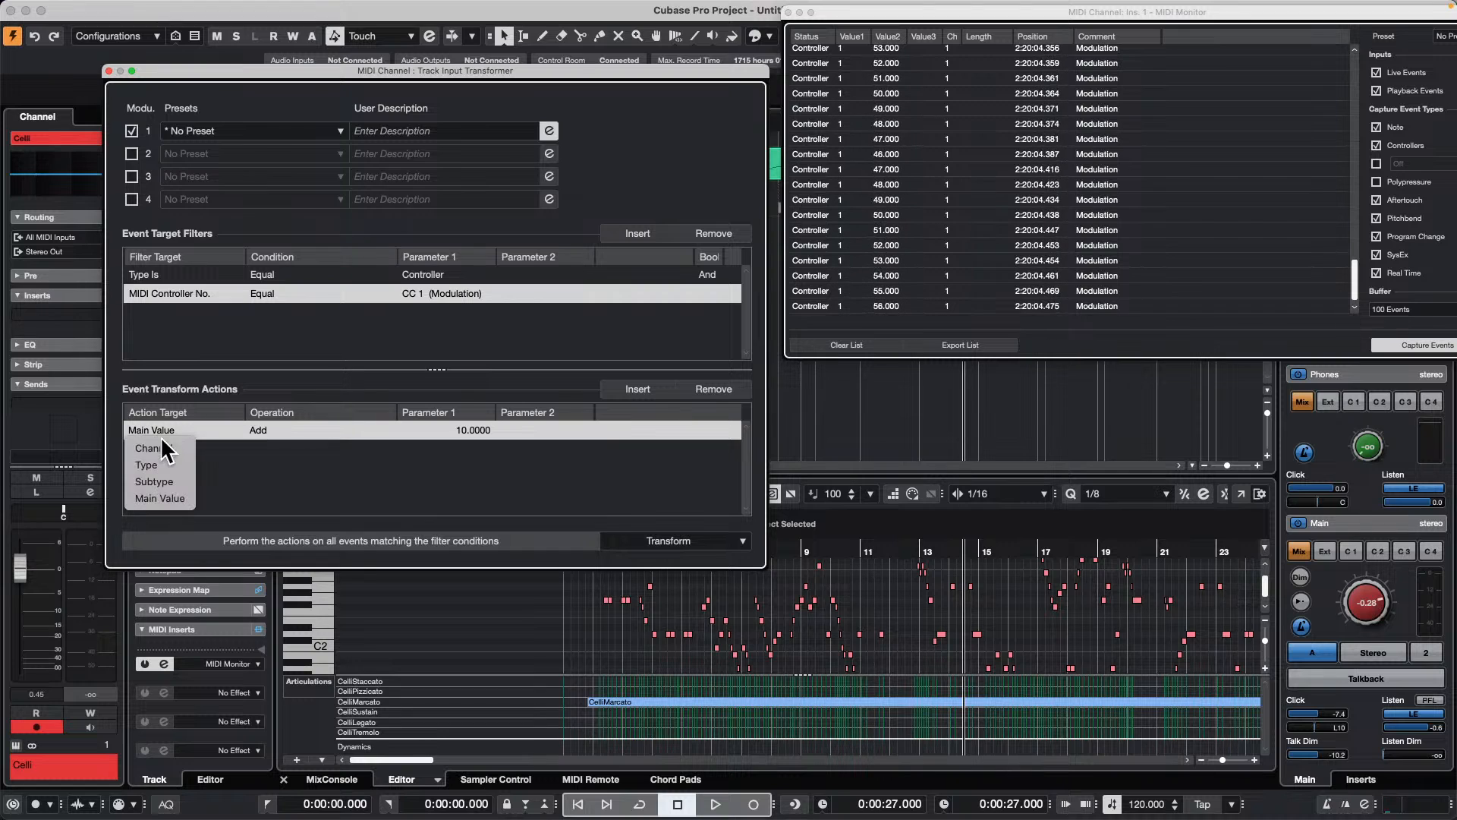
pyautogui.click(179, 466)
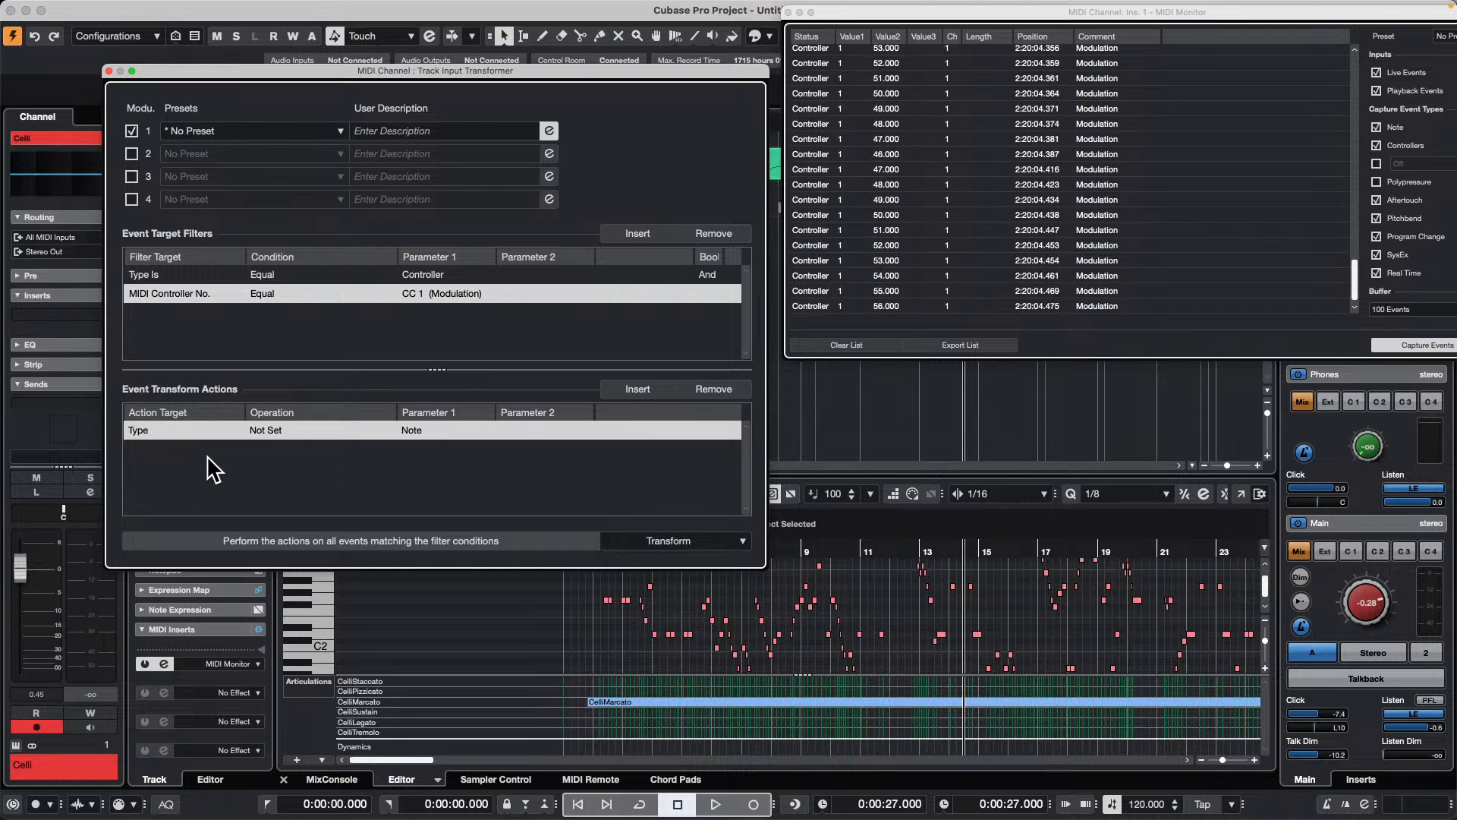
pyautogui.click(139, 430)
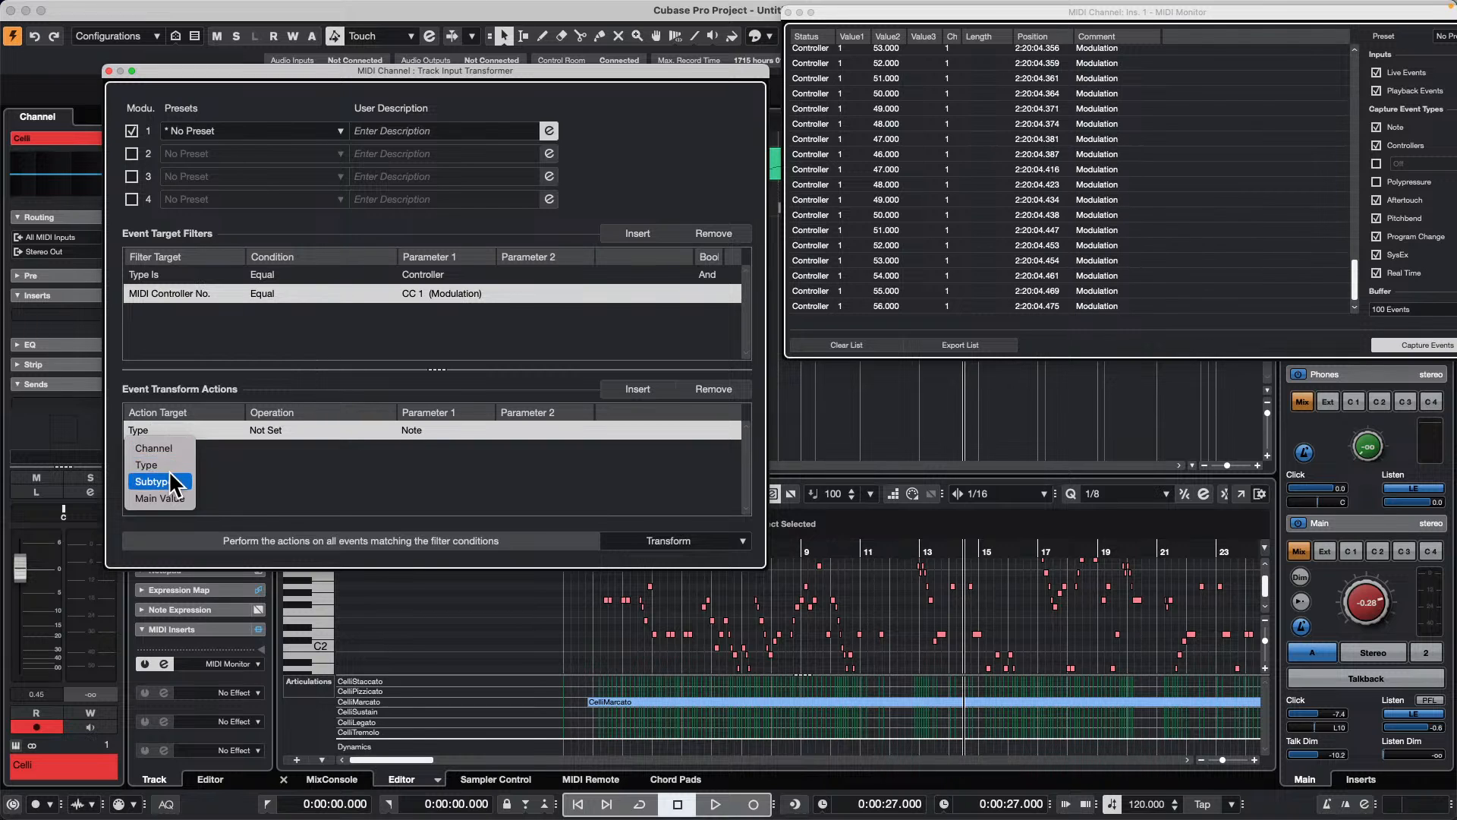
pyautogui.press('Return')
pyautogui.click(271, 423)
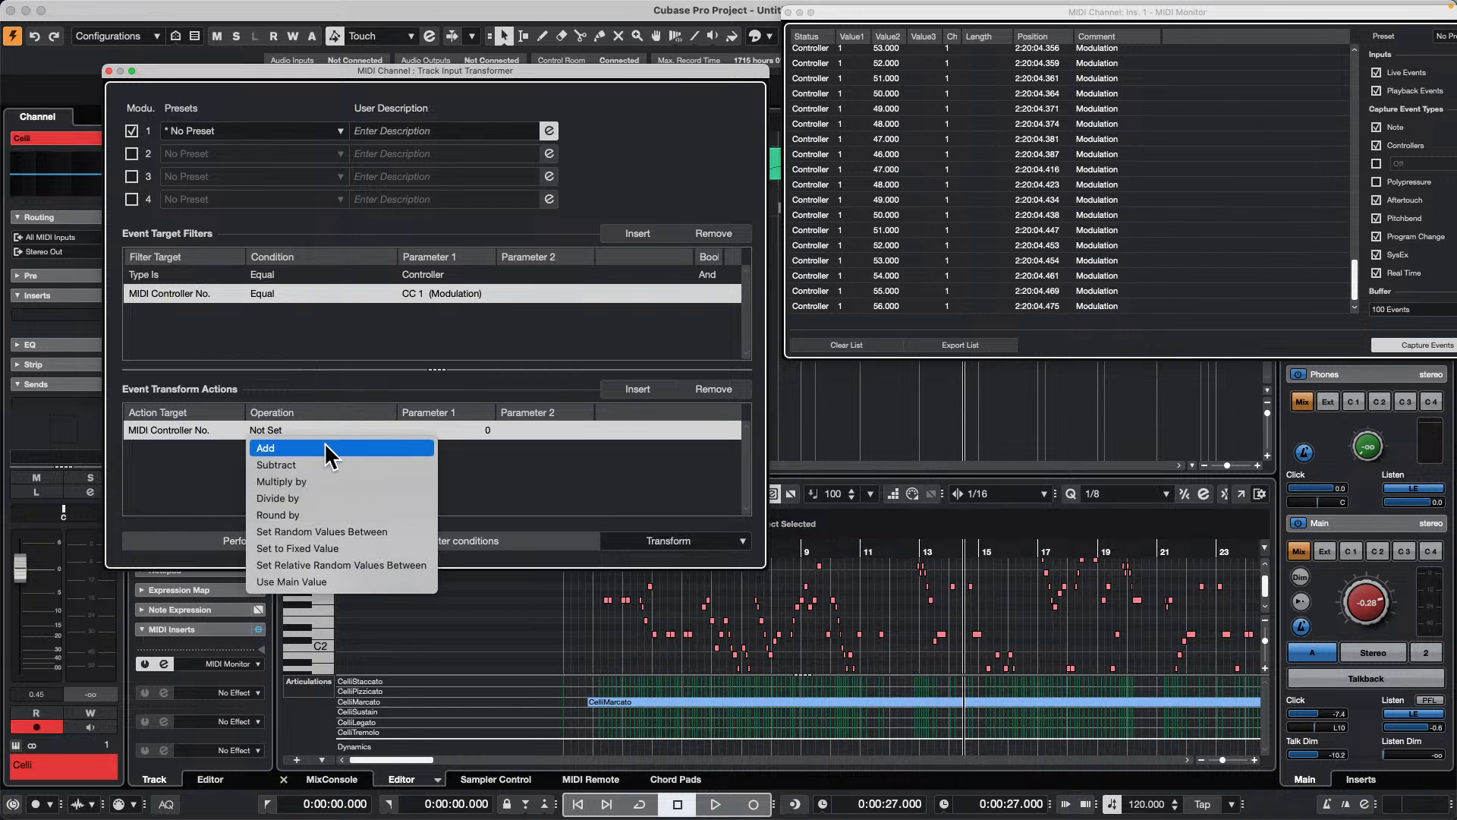
pyautogui.click(324, 444)
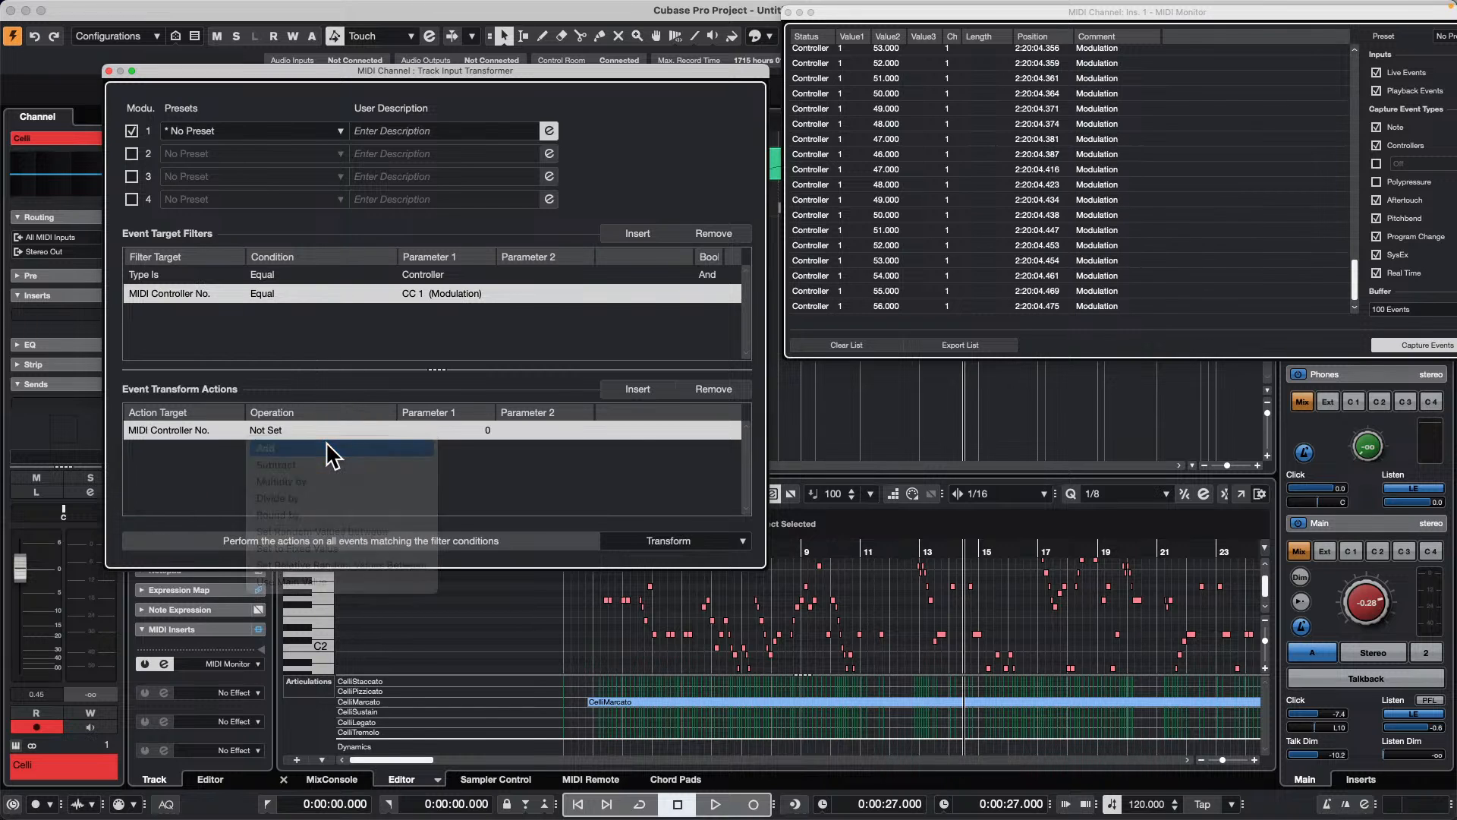
pyautogui.click(482, 430)
pyautogui.click(199, 430)
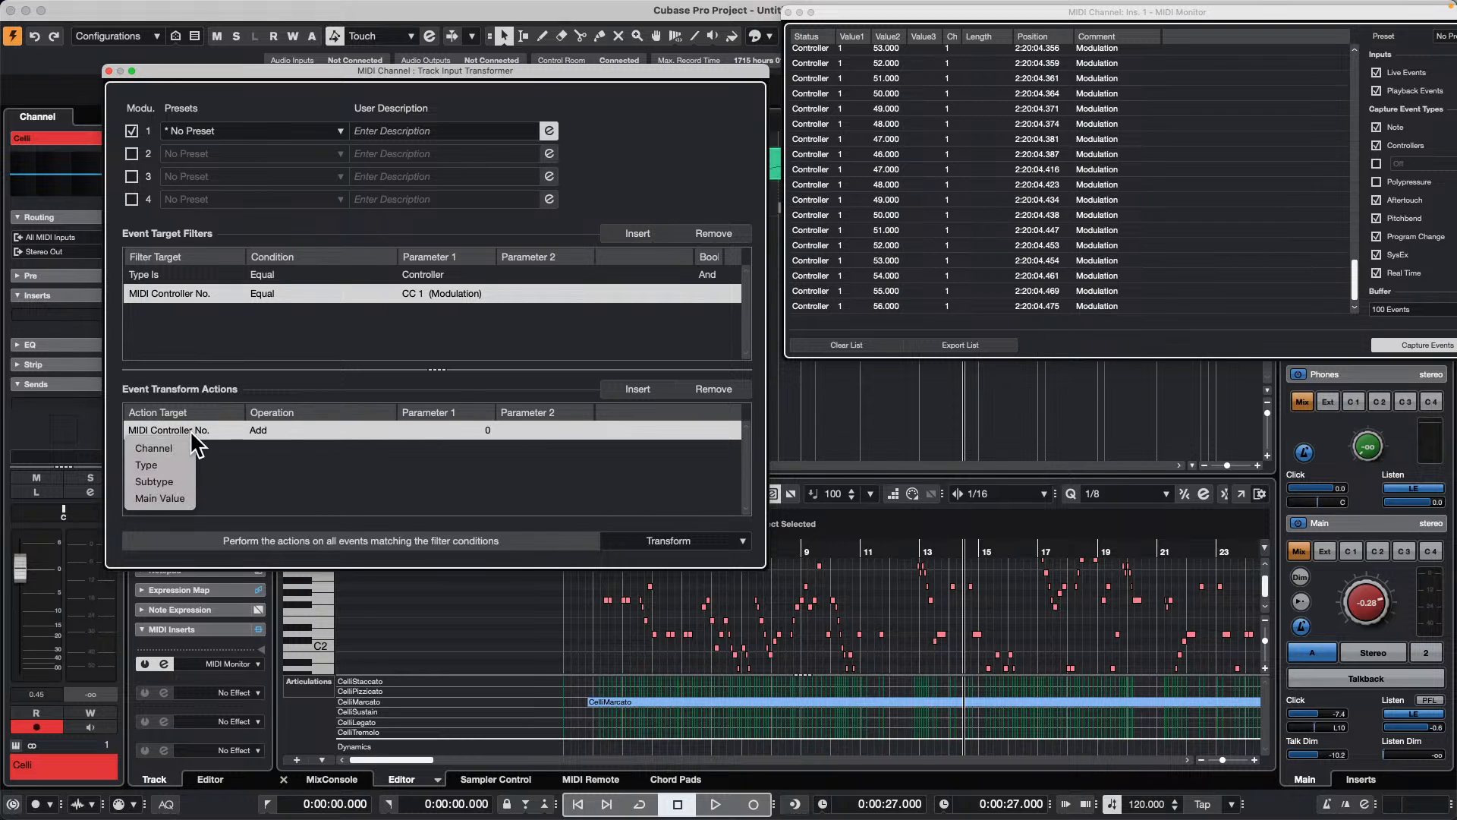
pyautogui.click(159, 478)
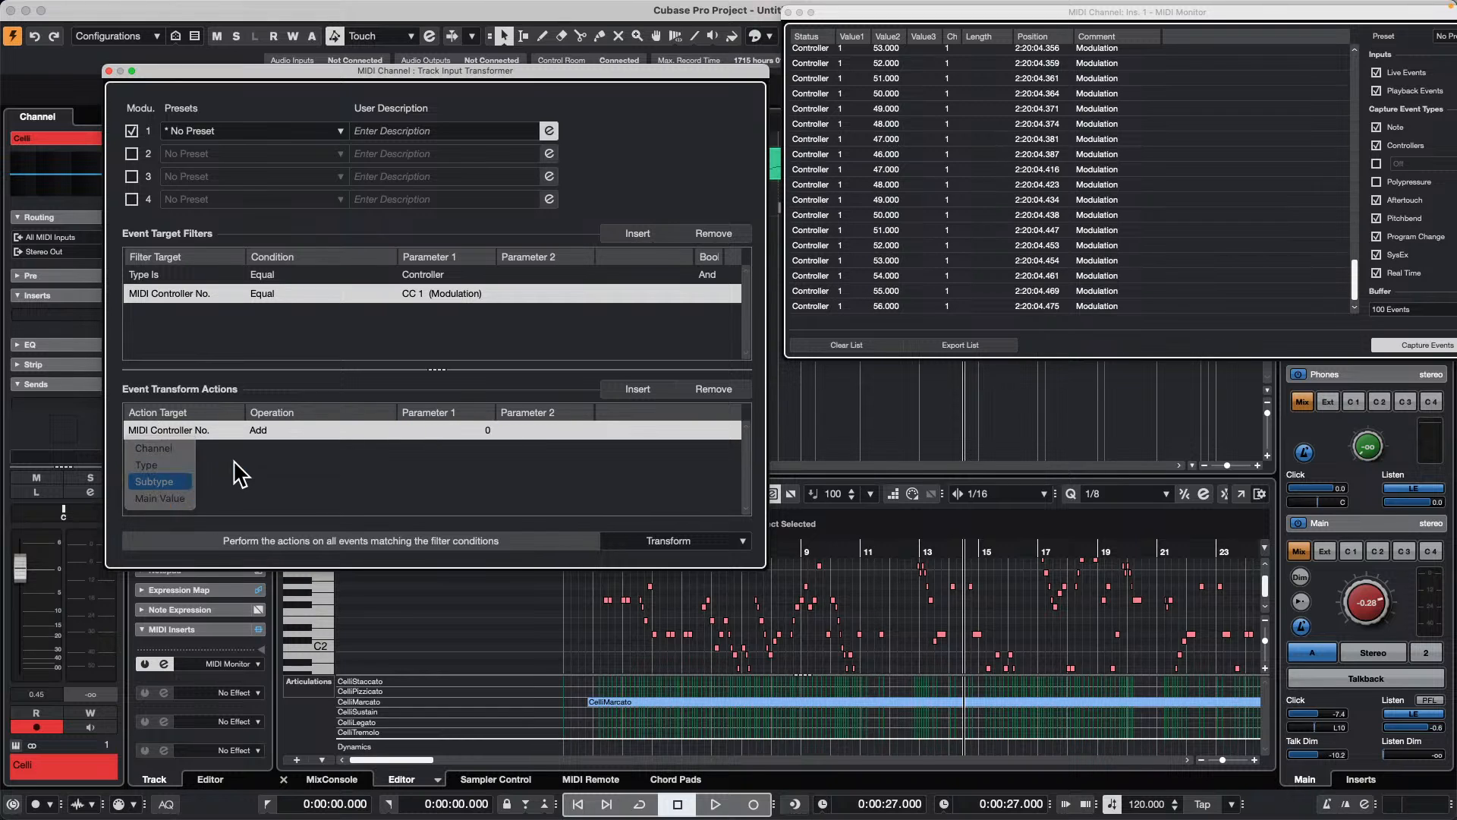
pyautogui.click(183, 427)
pyautogui.click(161, 478)
# Step: Set the MIDI Controller No. action's operation to Add with Parameter 1 at 10
pyautogui.click(291, 429)
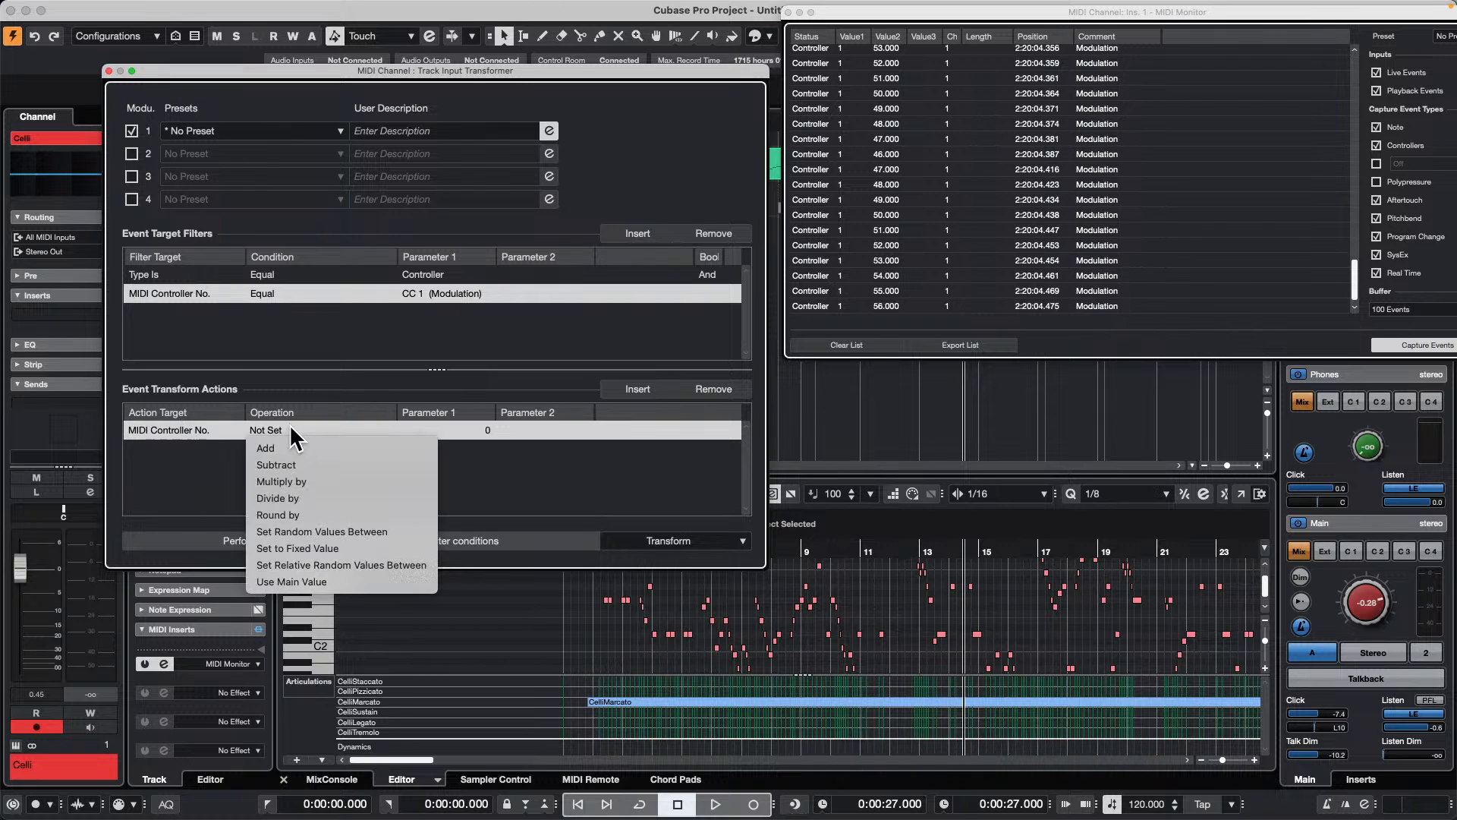
pyautogui.click(298, 446)
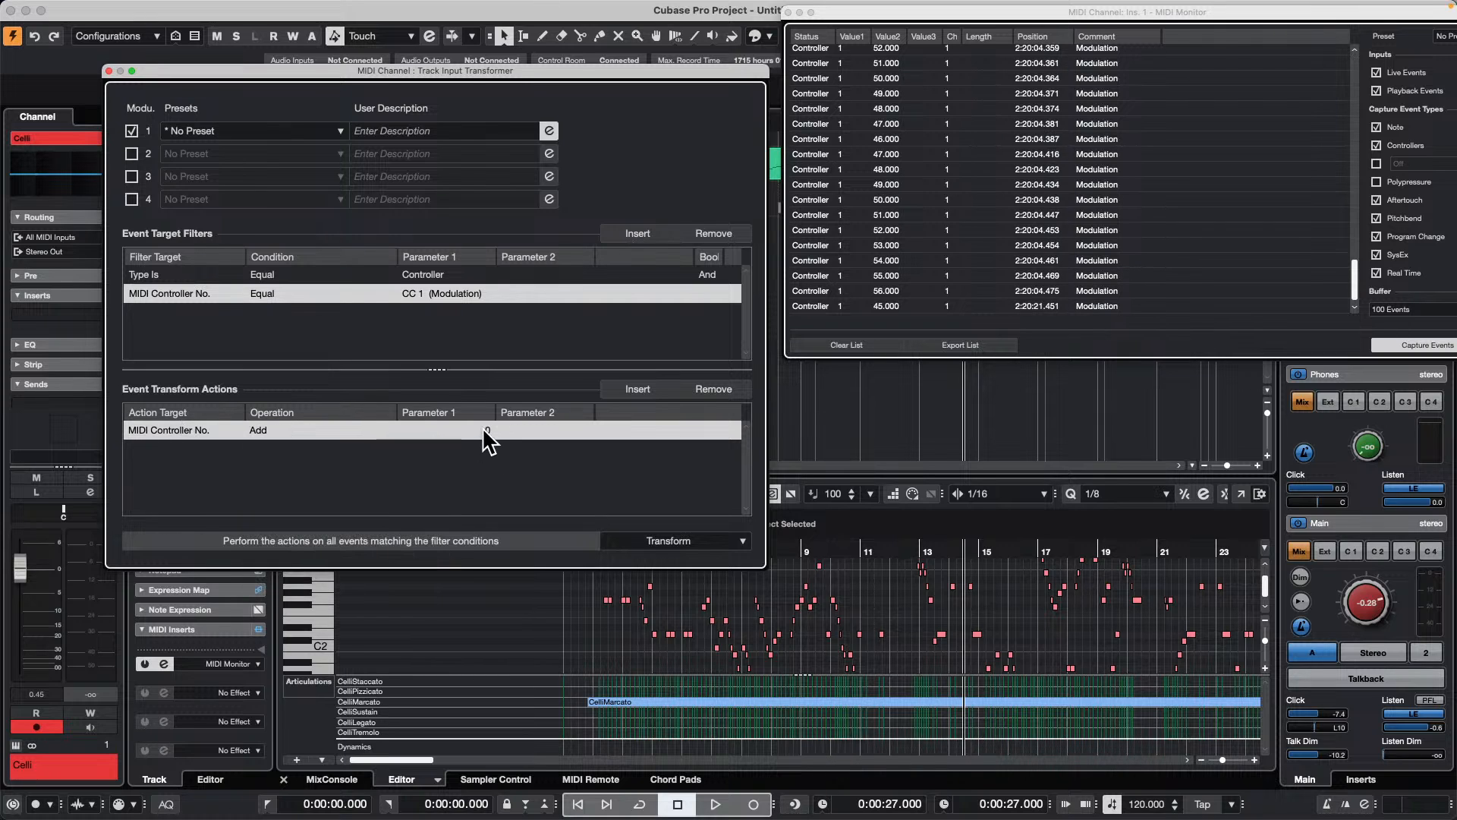
pyautogui.click(483, 430)
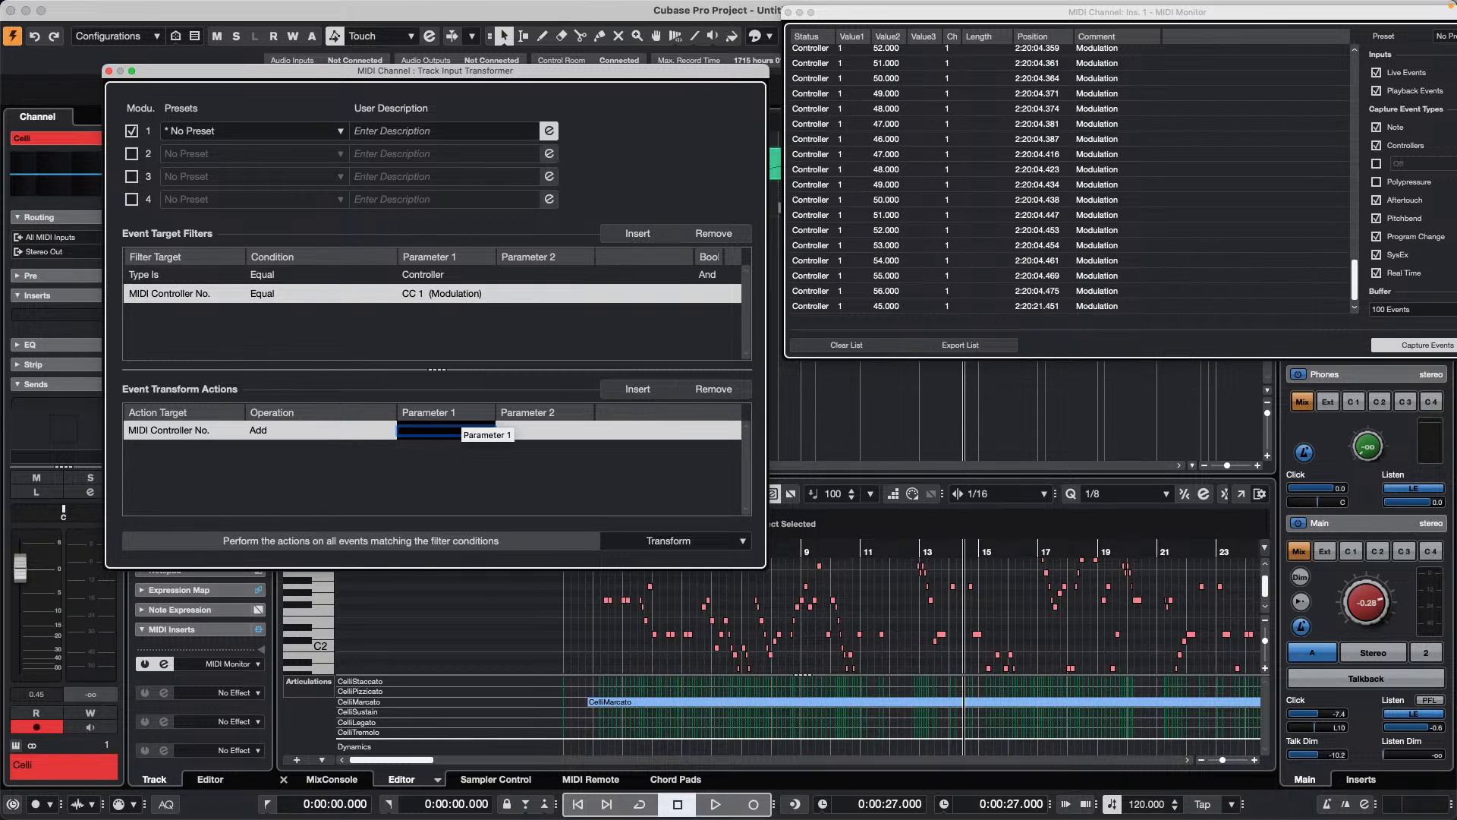
pyautogui.press('Return')
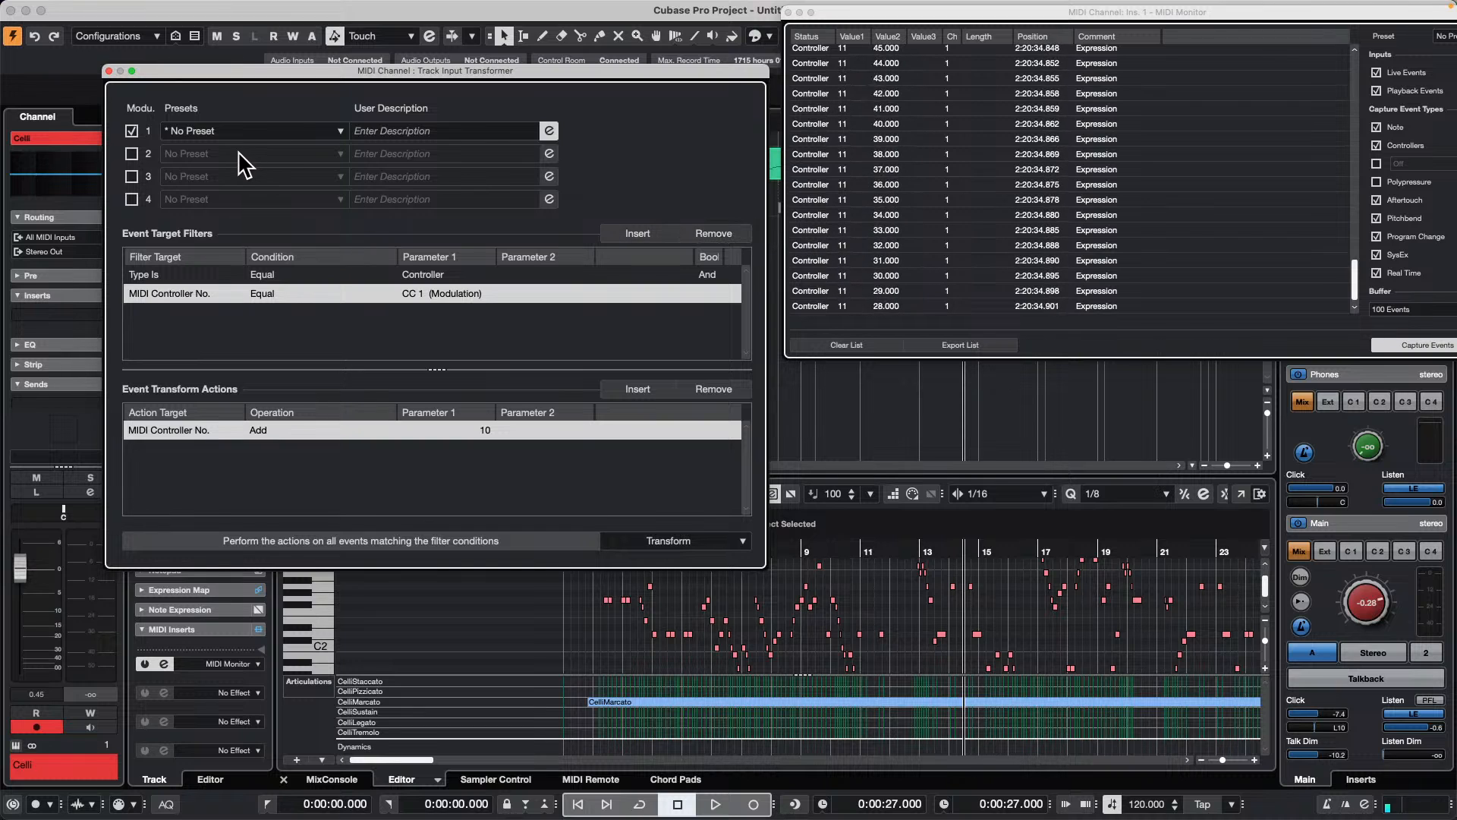
# Step: Toggle transformer module 1 off and on, try Type as the transform action's target, and return it to Subtype
pyautogui.click(131, 130)
pyautogui.click(131, 130)
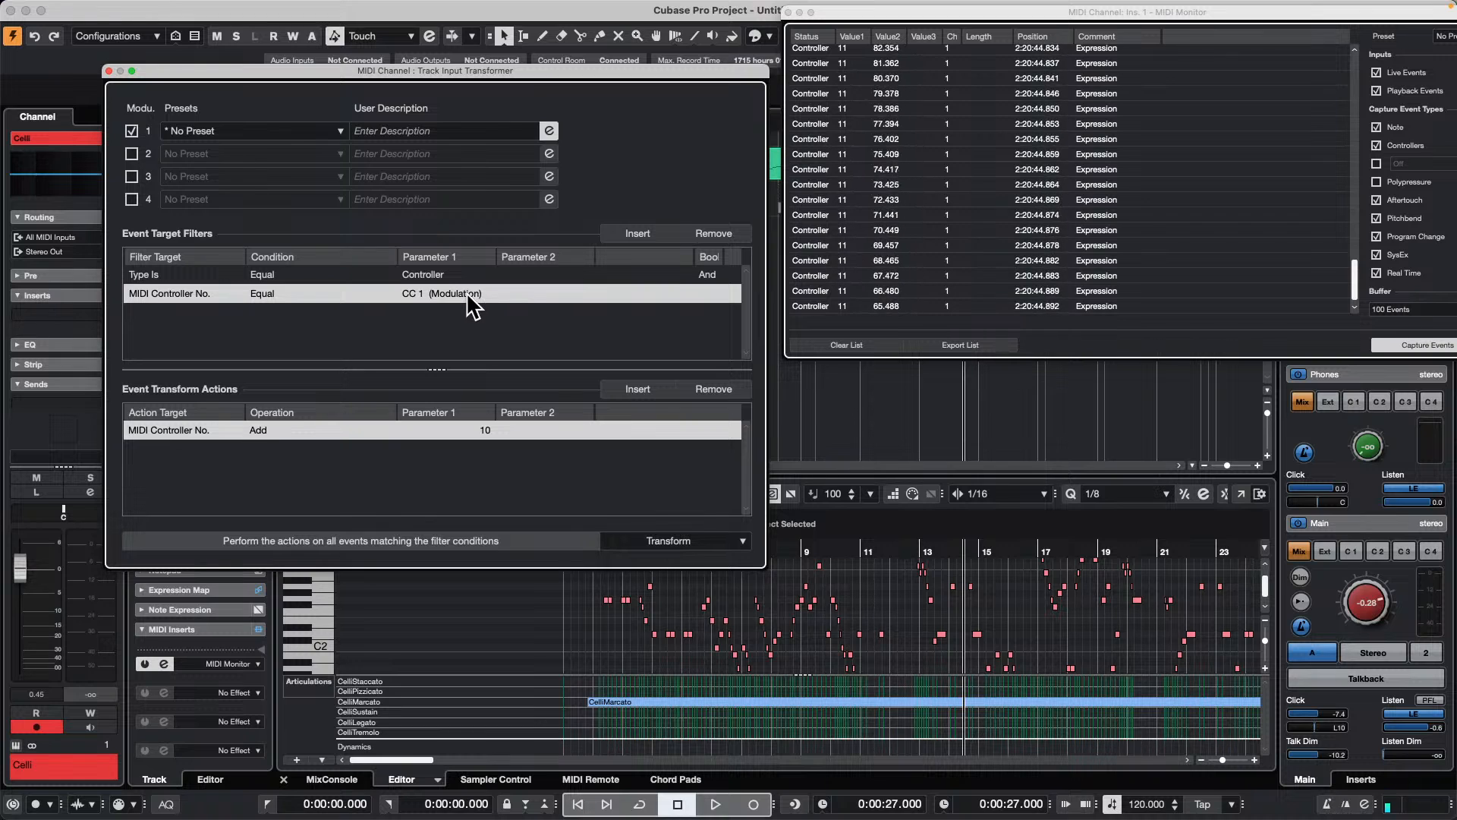
pyautogui.click(163, 430)
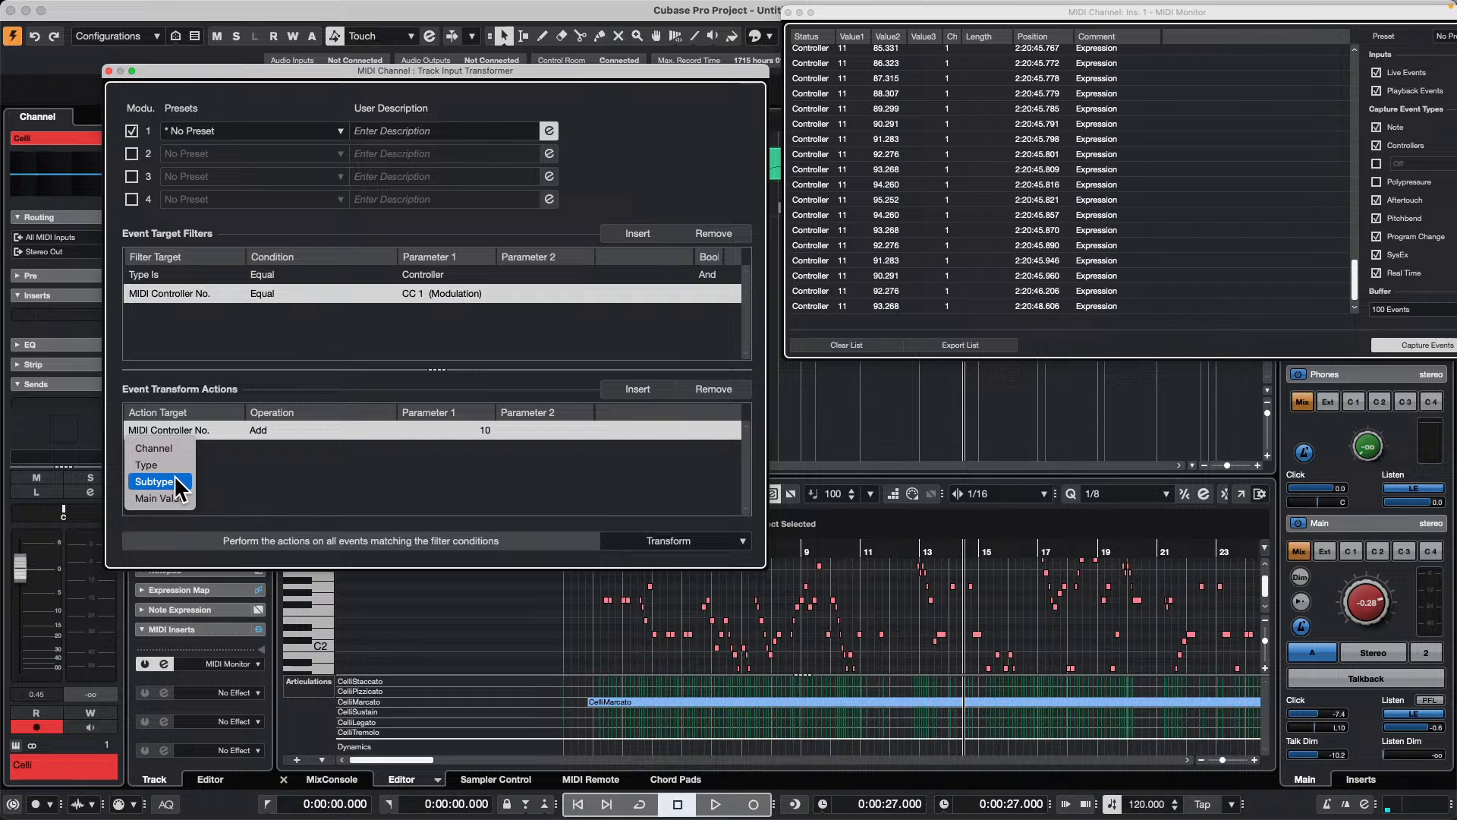
pyautogui.click(160, 465)
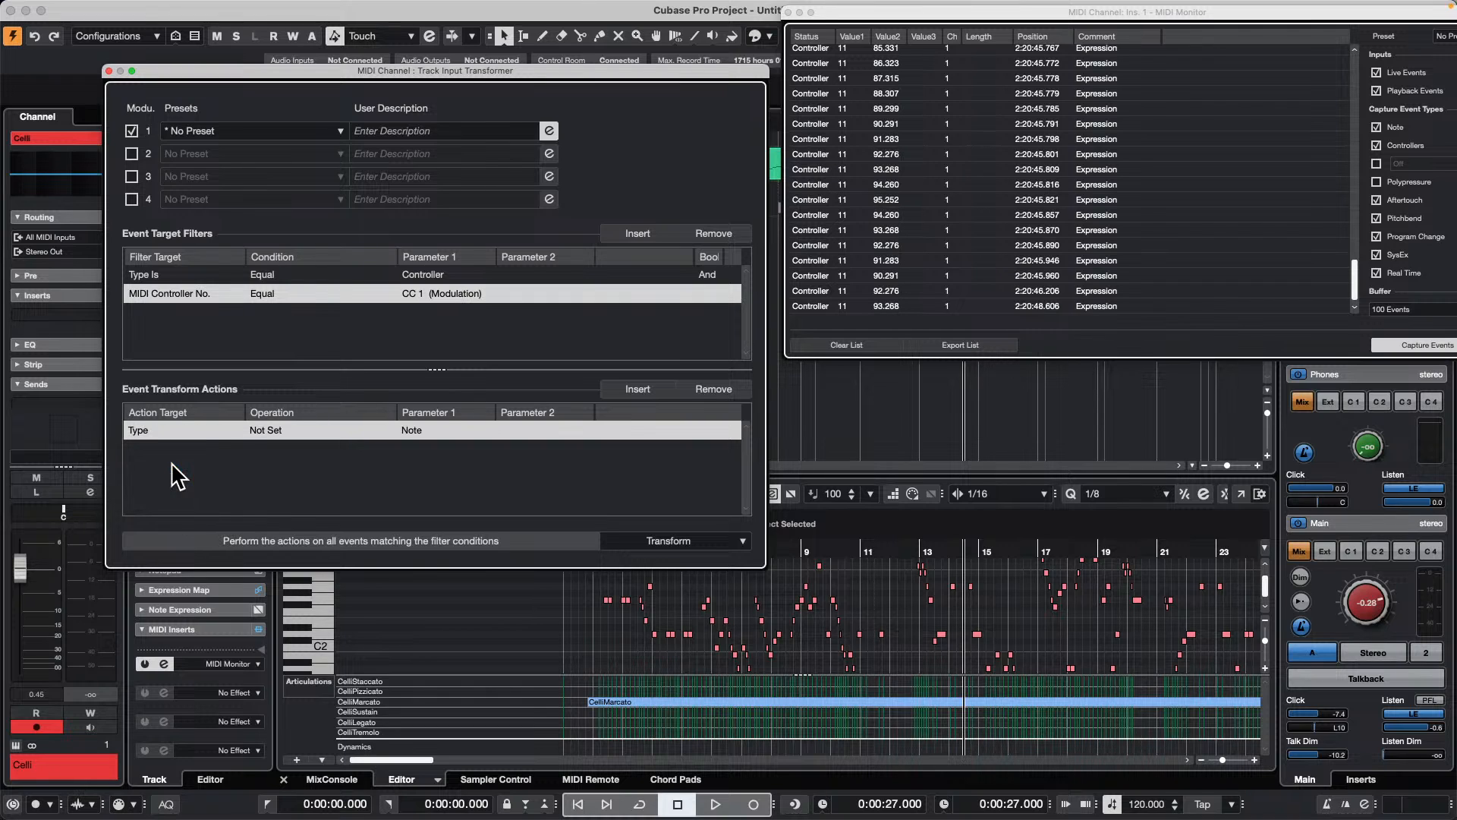
pyautogui.click(163, 436)
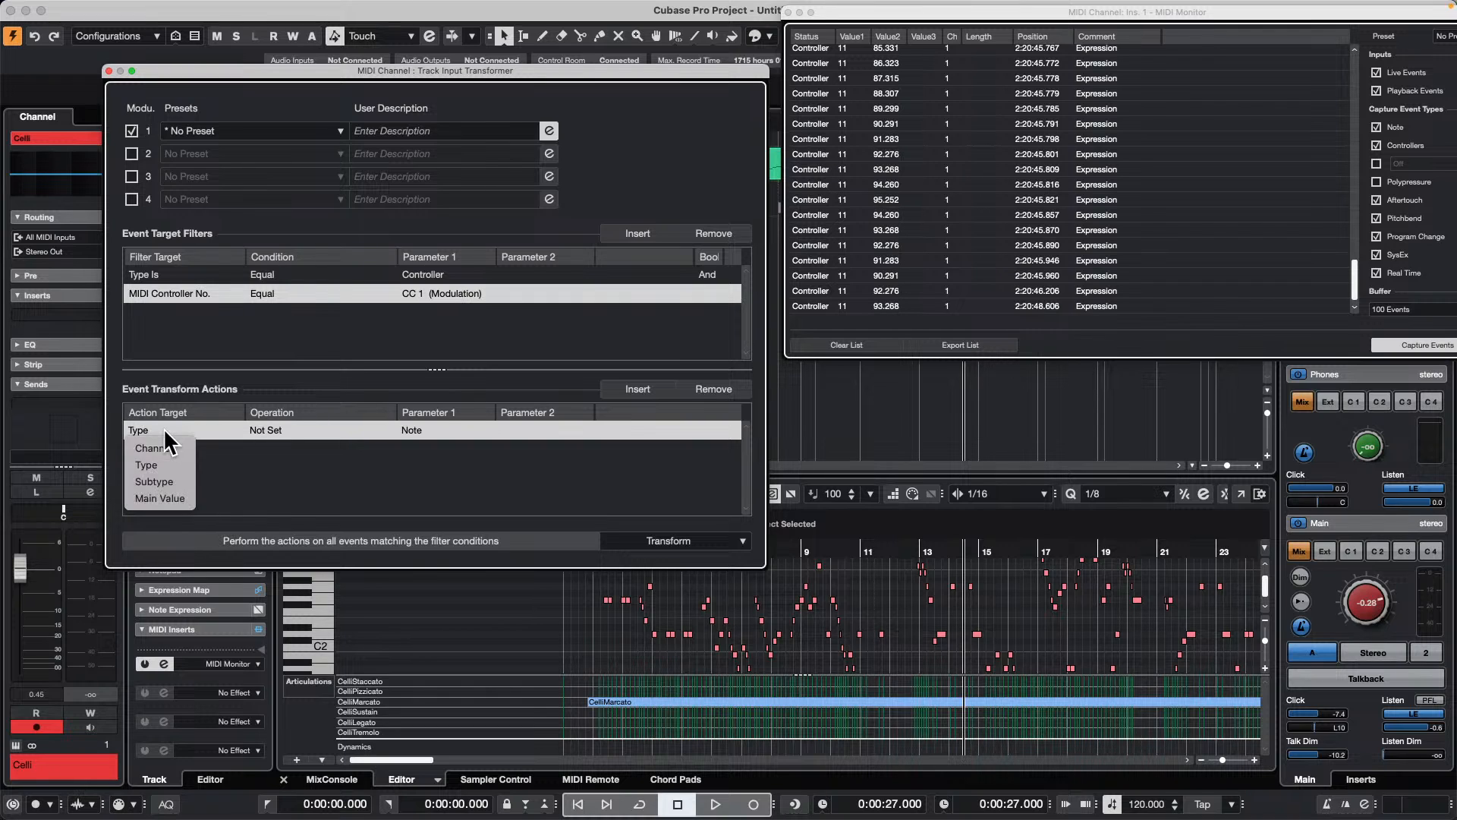
pyautogui.click(174, 475)
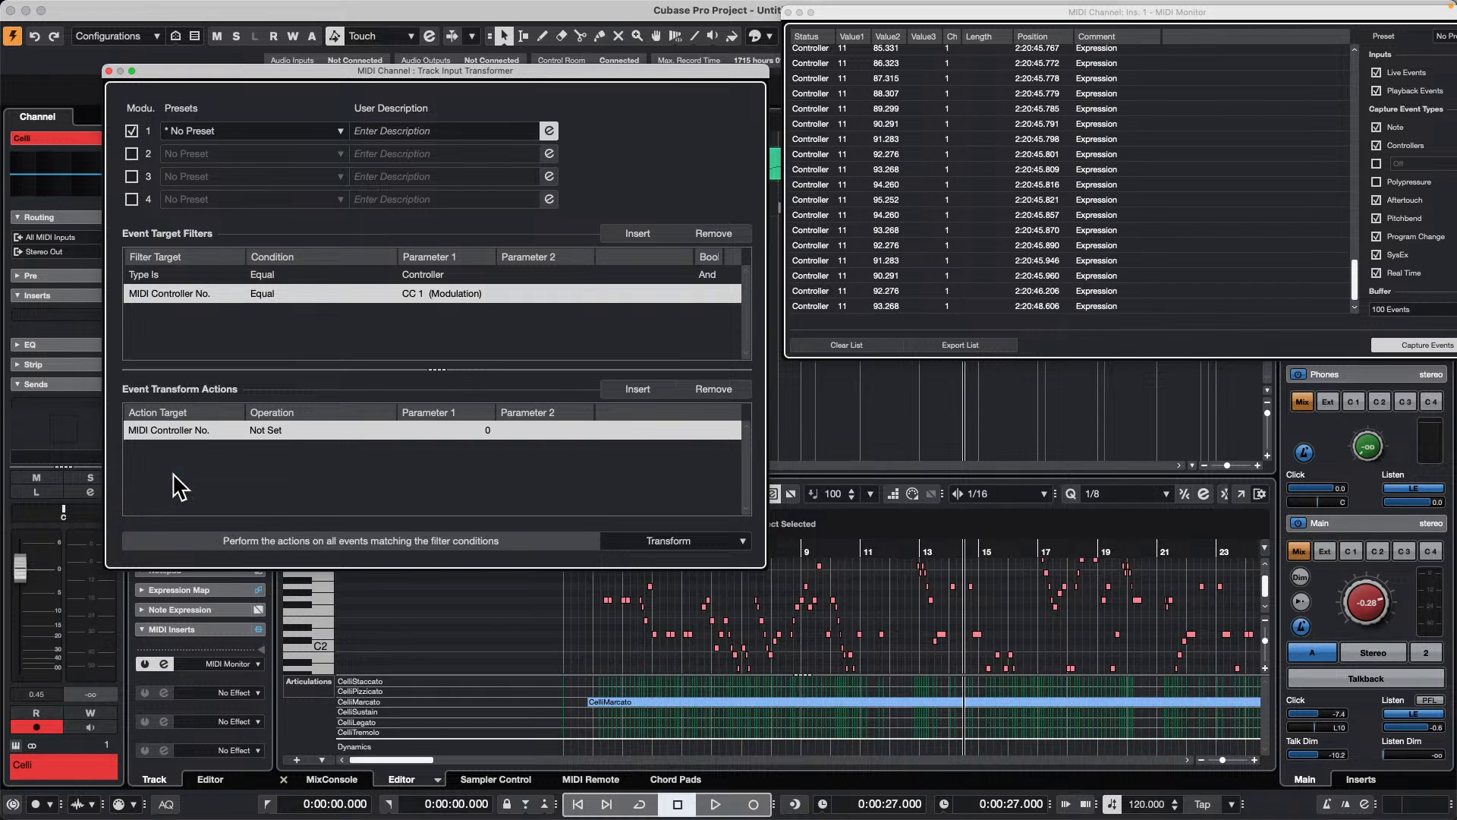
# Step: Configure the MIDI Controller No. action to Add with a Parameter 1 value of 10
pyautogui.click(281, 431)
pyautogui.click(266, 448)
pyautogui.click(475, 431)
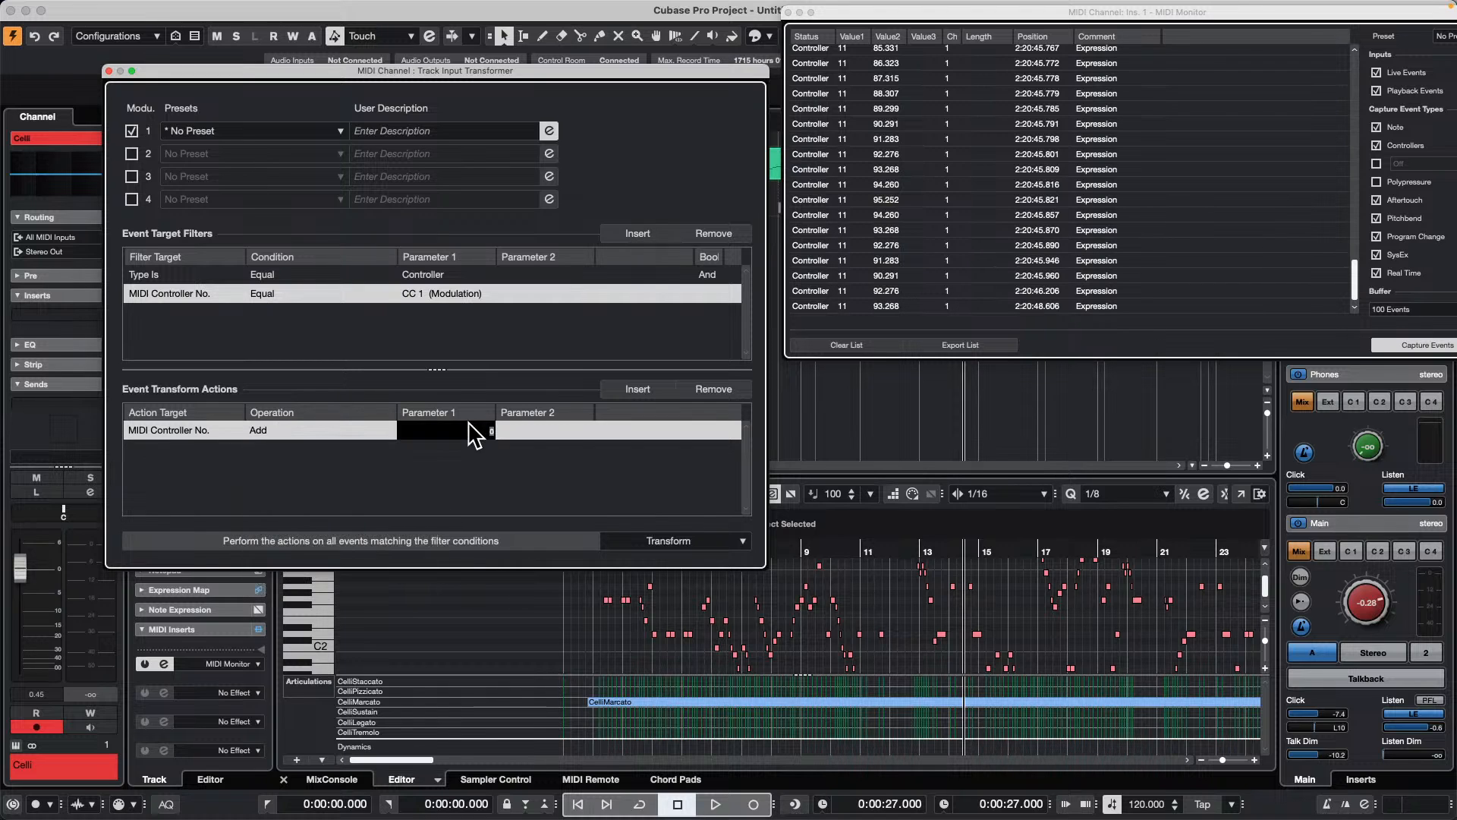
pyautogui.write('10')
pyautogui.press('Return')
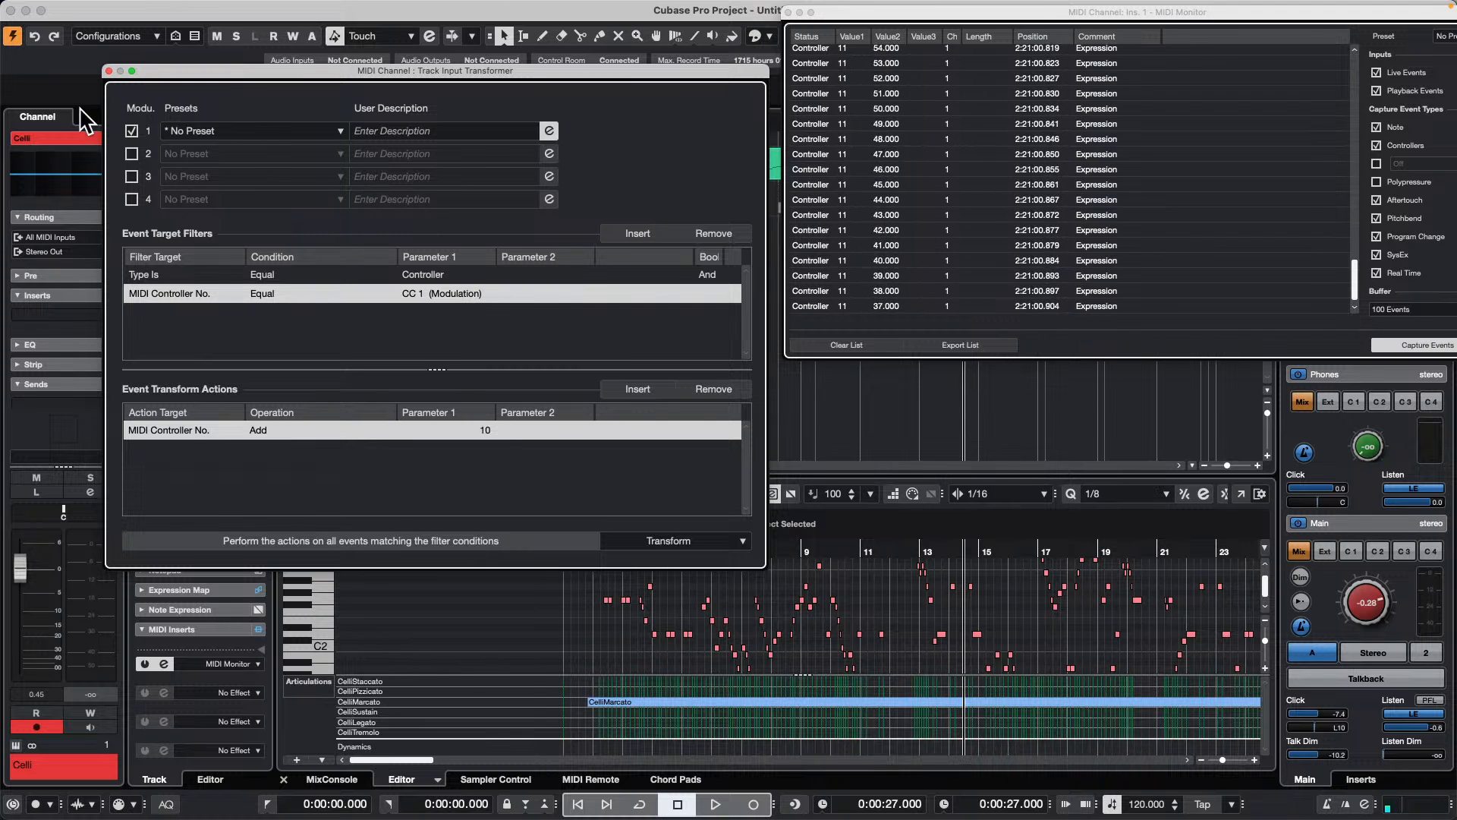
# Step: Toggle module 1 off and on to compare the monitored controller data, leave it enabled, and close the Track Input Transformer
pyautogui.click(131, 126)
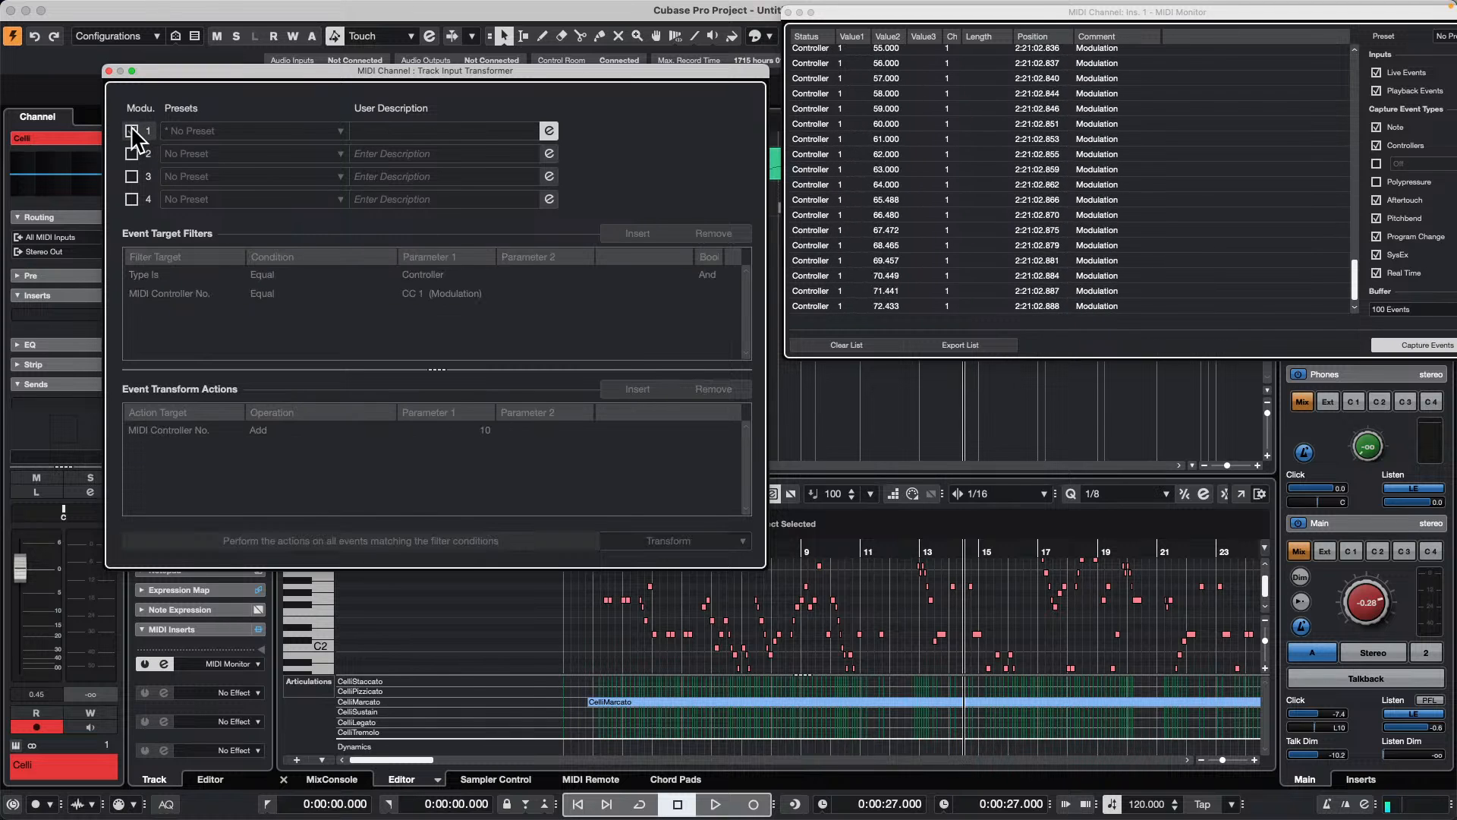
pyautogui.click(131, 125)
pyautogui.click(130, 125)
pyautogui.click(130, 125)
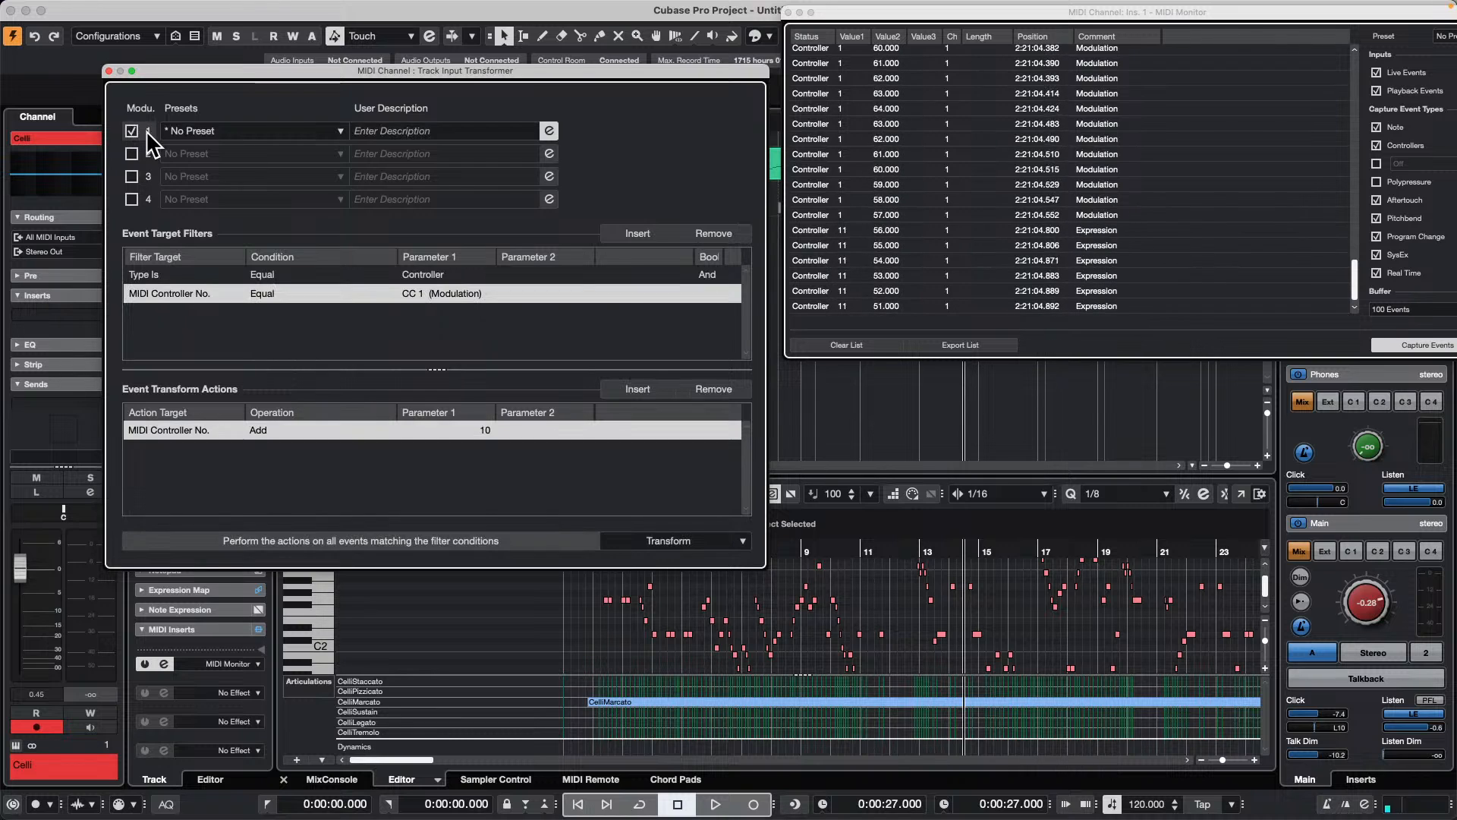
pyautogui.click(110, 71)
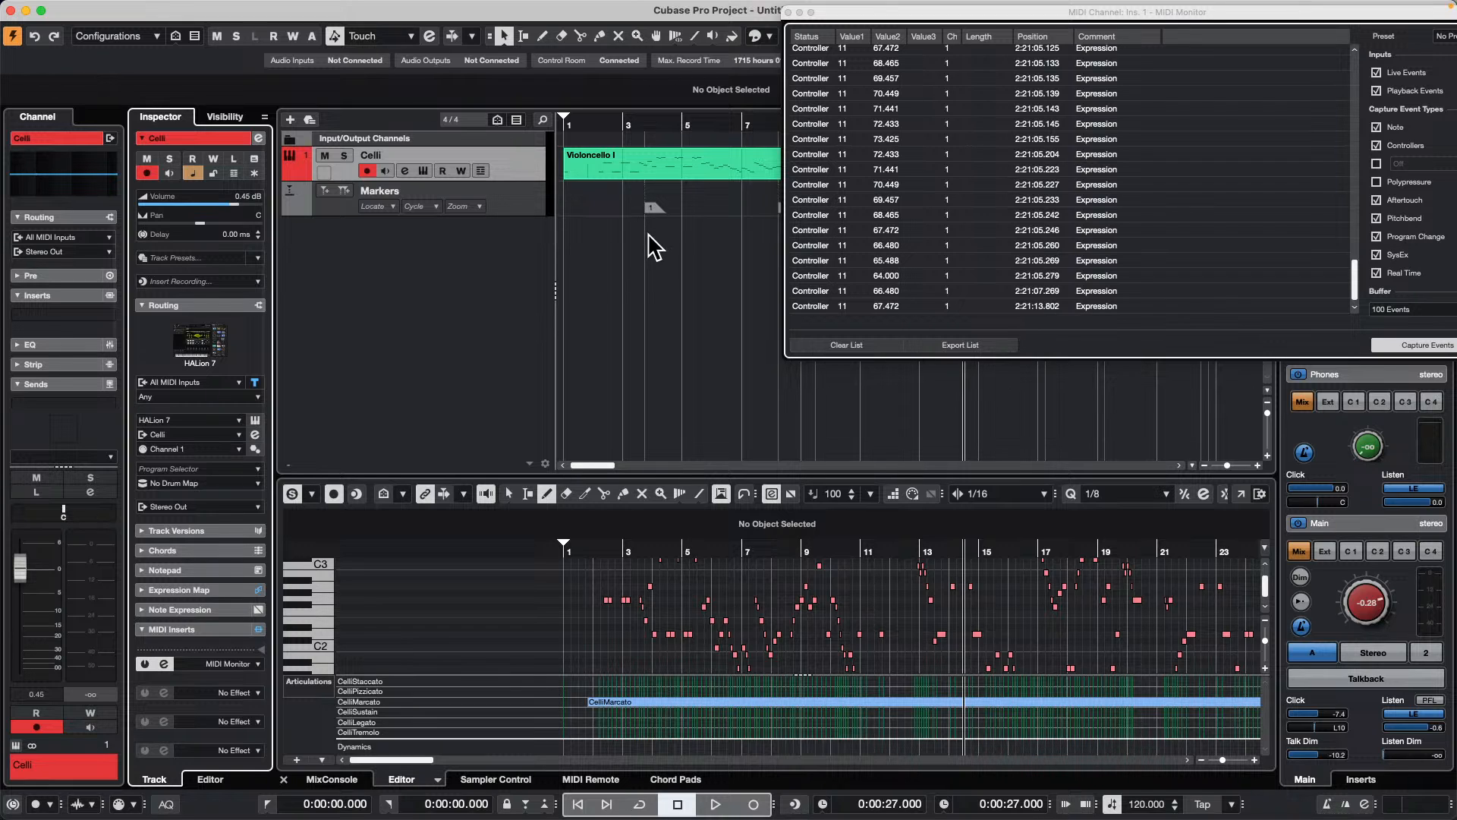
# Step: Select marker 1, close the MIDI Monitor, and select the Markers track
pyautogui.click(650, 209)
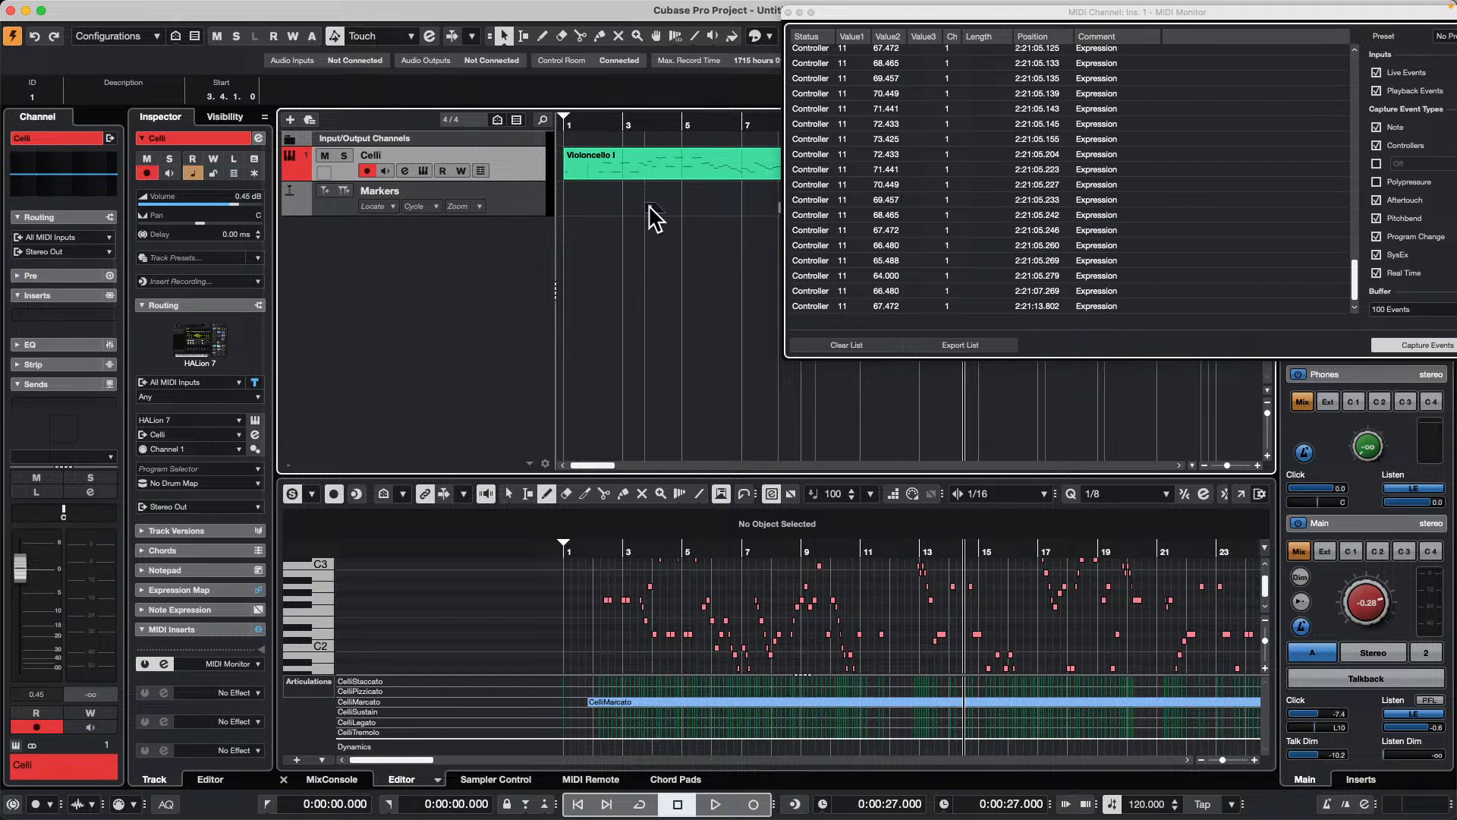
pyautogui.click(790, 12)
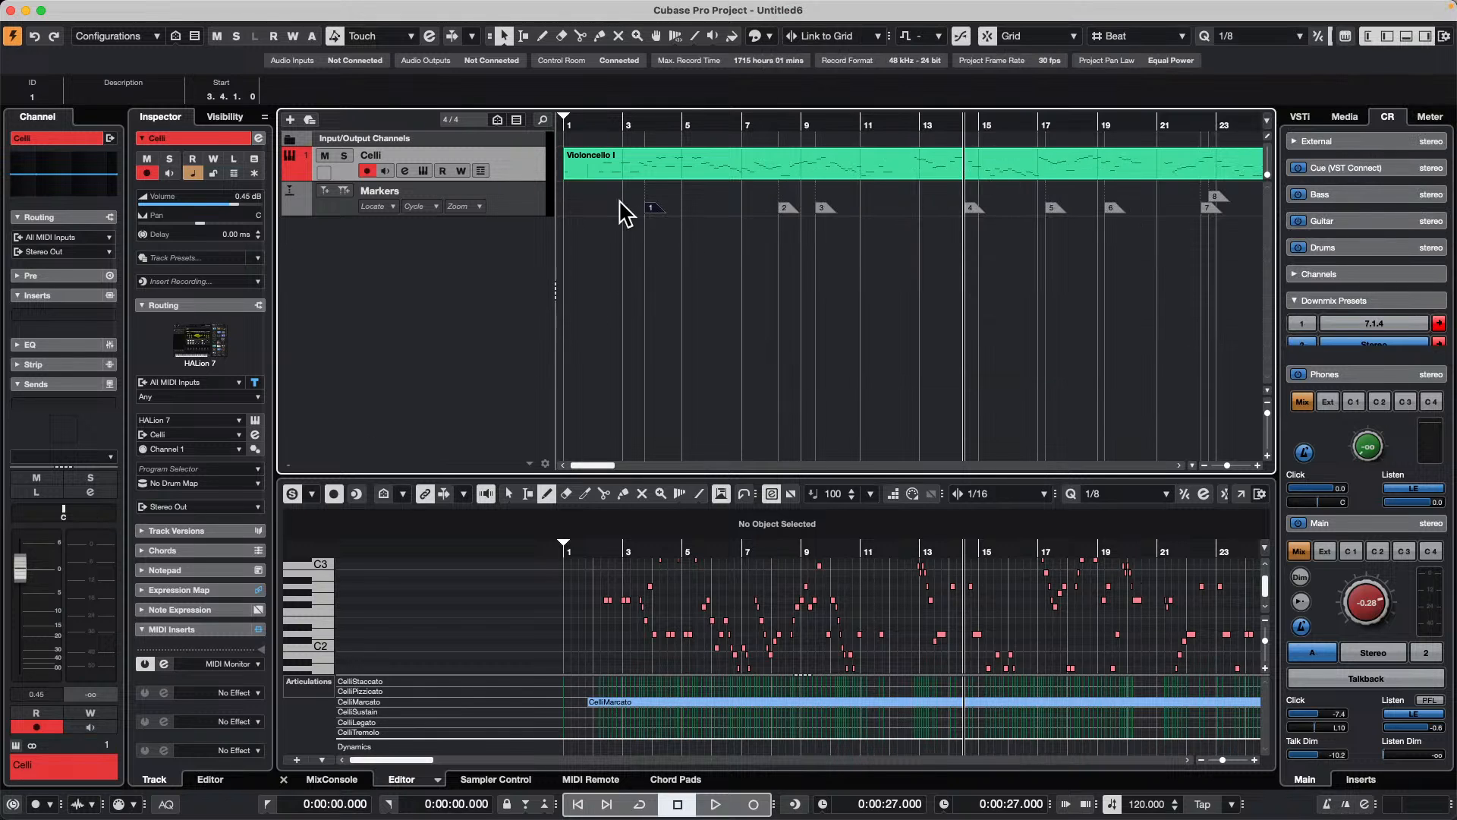
pyautogui.click(504, 212)
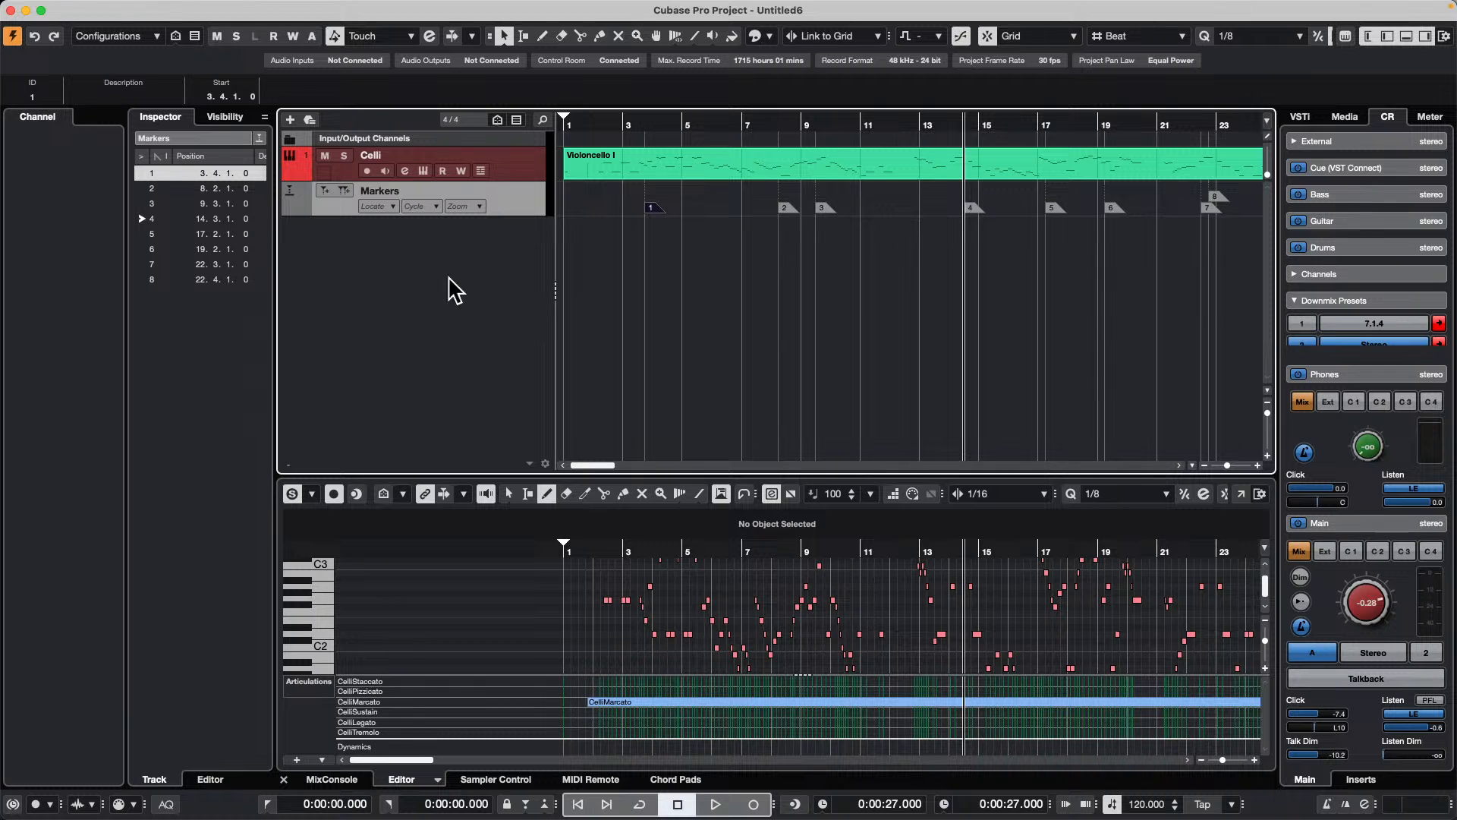
# Step: Add four mono audio tracks routed to Stereo Out below the Markers track
pyautogui.rightClick(381, 262)
pyautogui.press('Escape')
pyautogui.rightClick(389, 262)
pyautogui.click(476, 271)
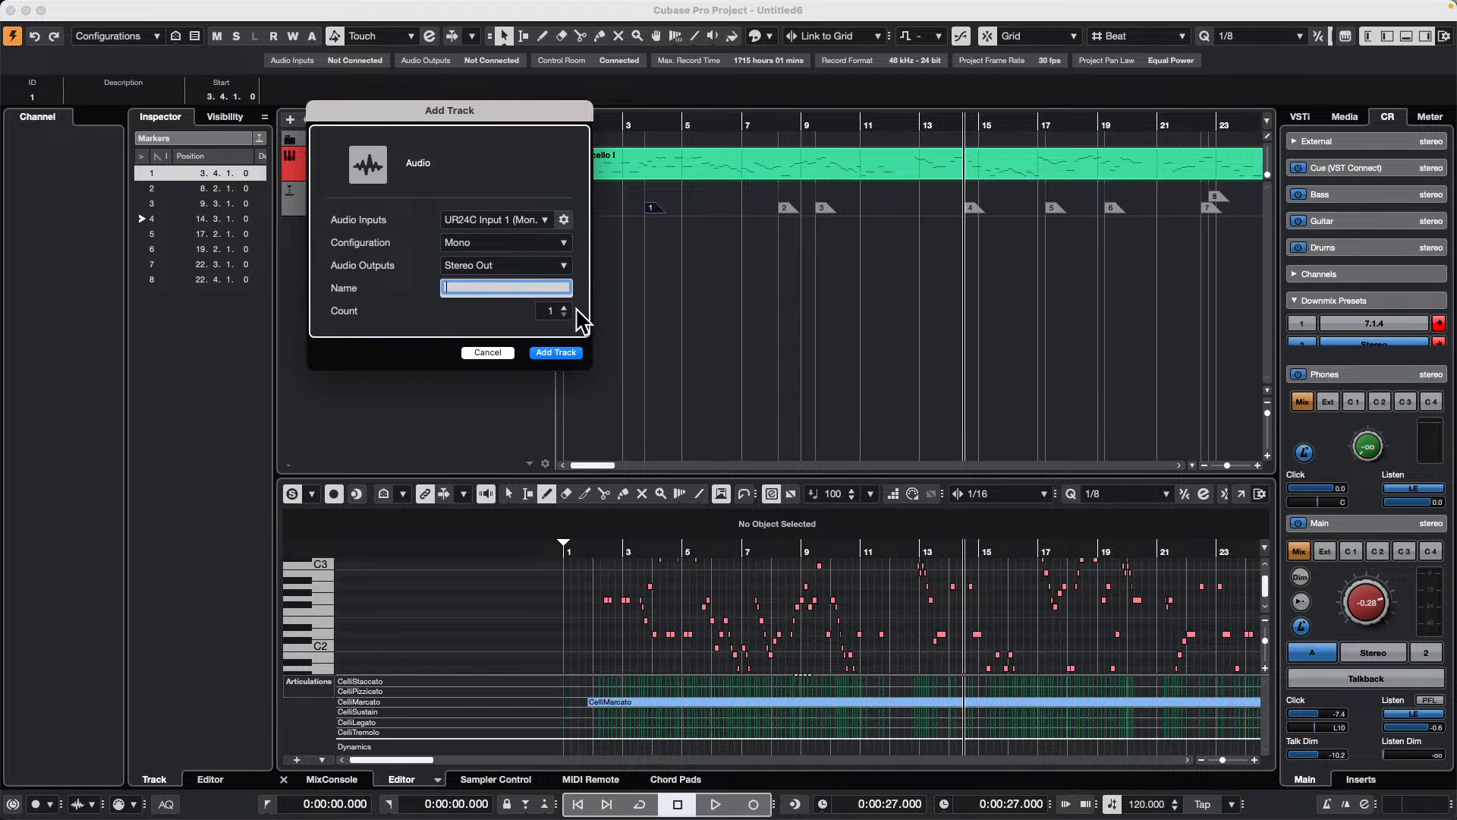
pyautogui.click(559, 353)
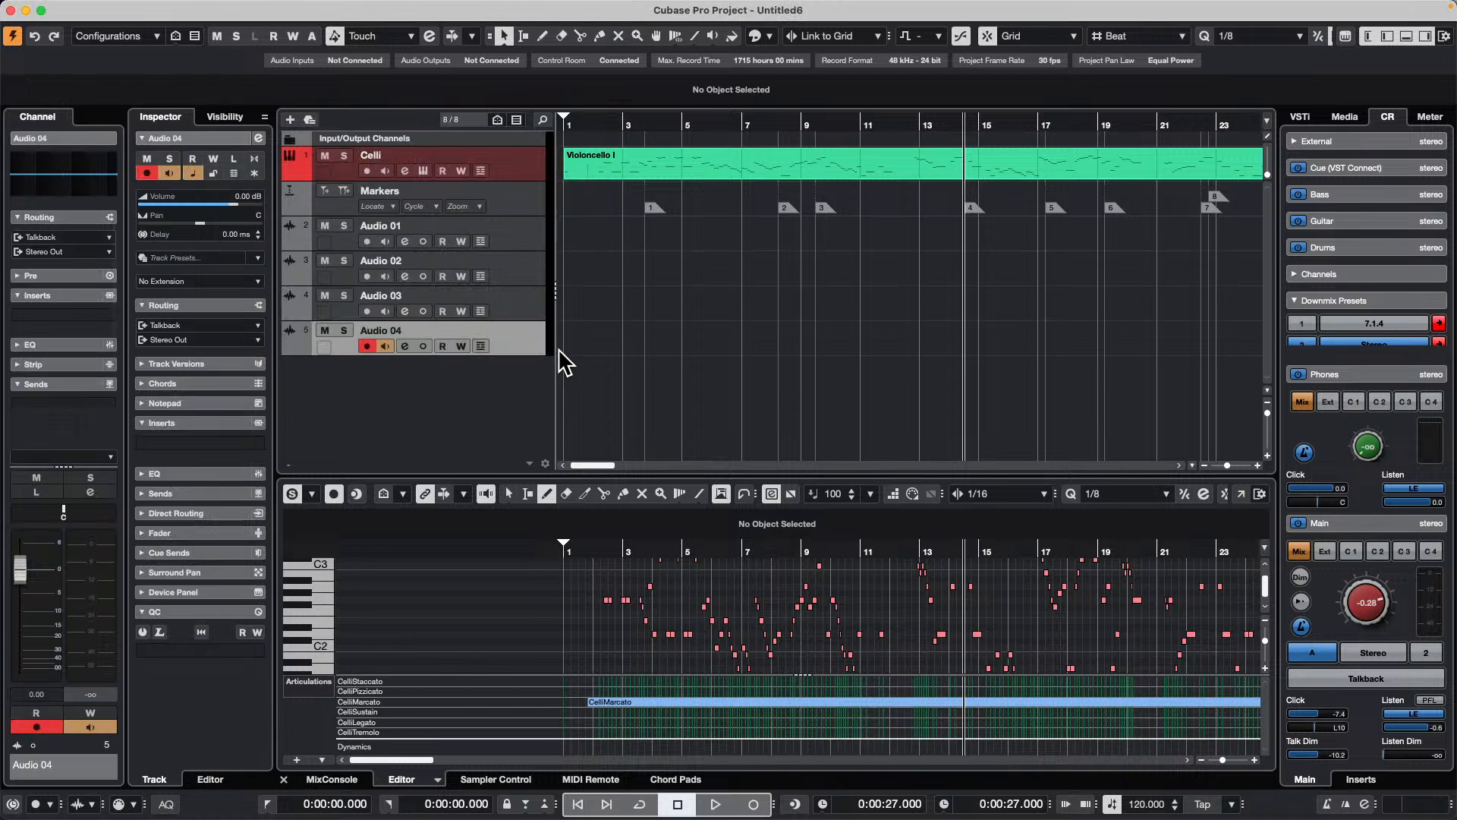
# Step: Select Audio 01 through Audio 04, delete them, and undo the deletion
pyautogui.keyDown('shift'); pyautogui.click(513, 221); pyautogui.keyUp('shift')
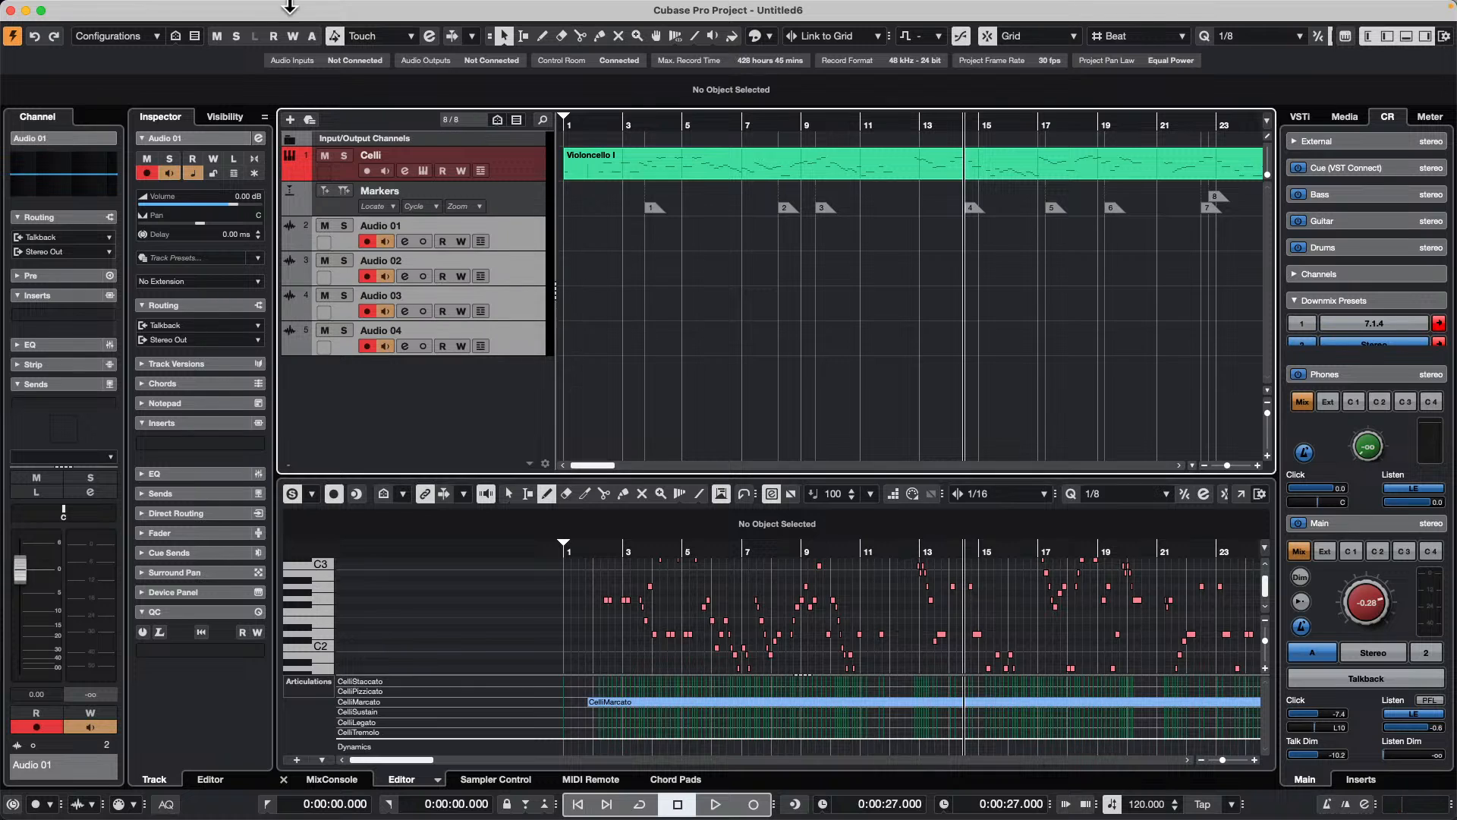
pyautogui.press('Delete')
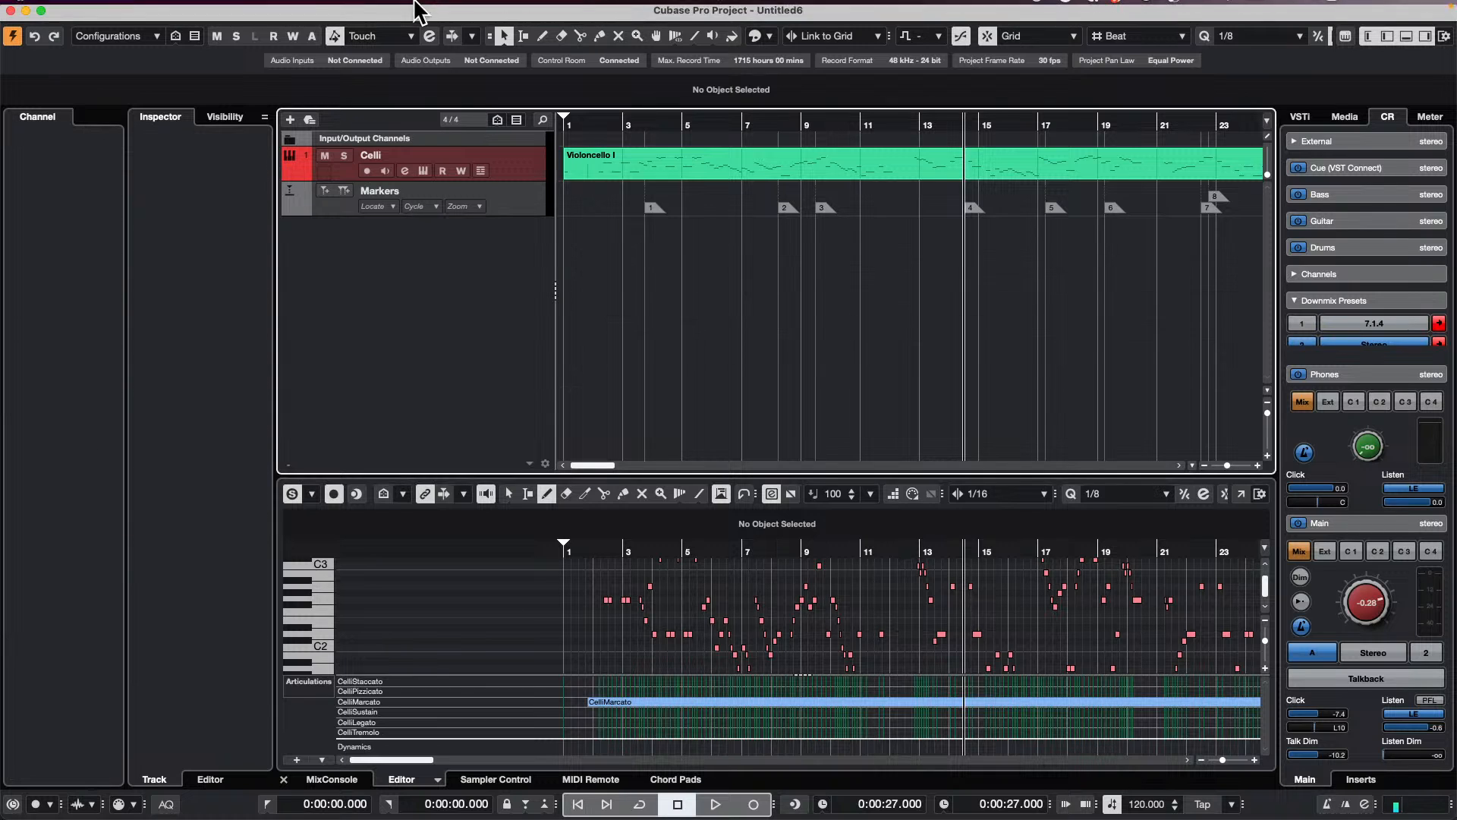
pyautogui.click(101, 9)
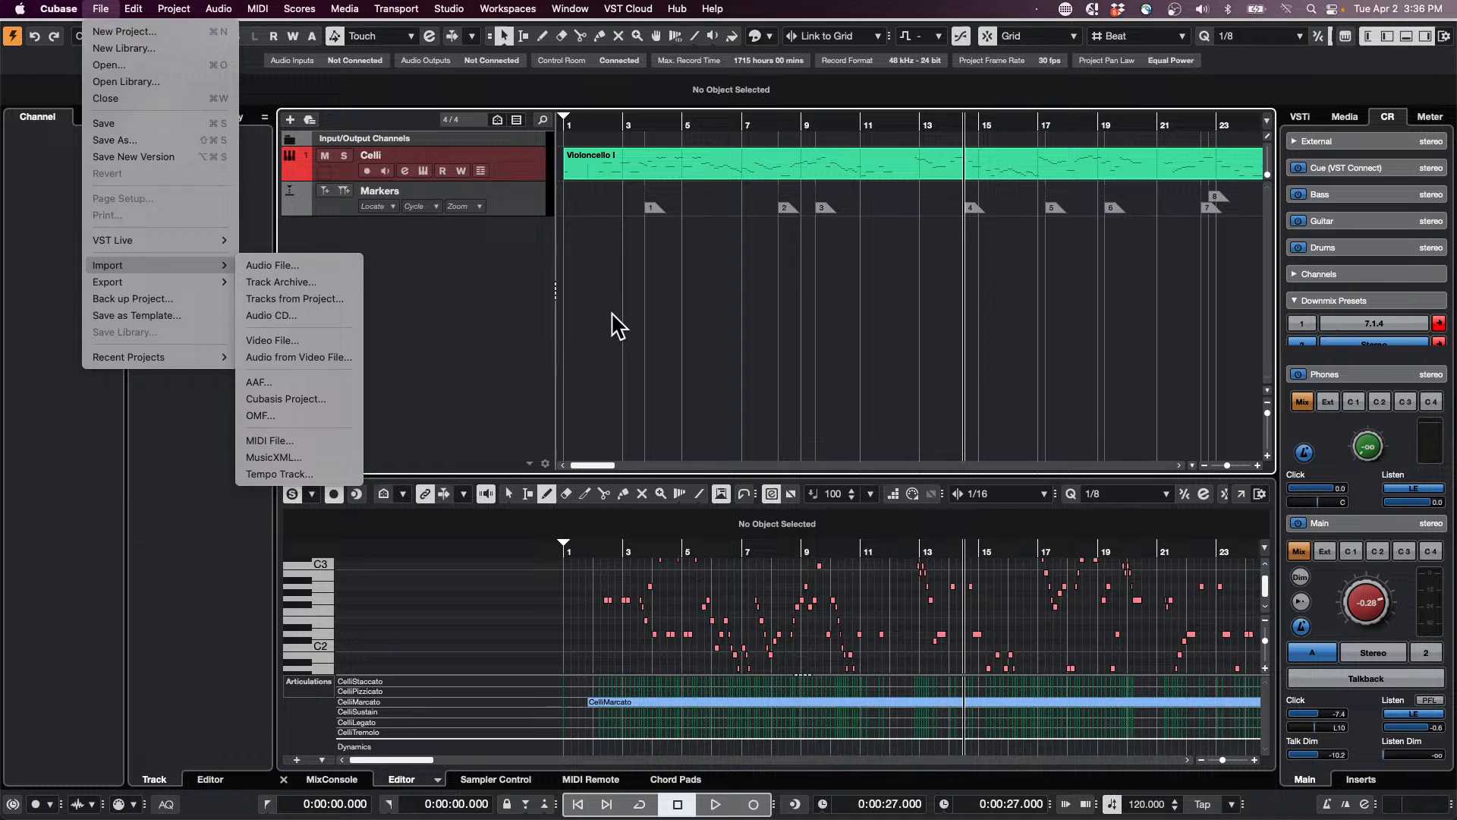
pyautogui.click(432, 262)
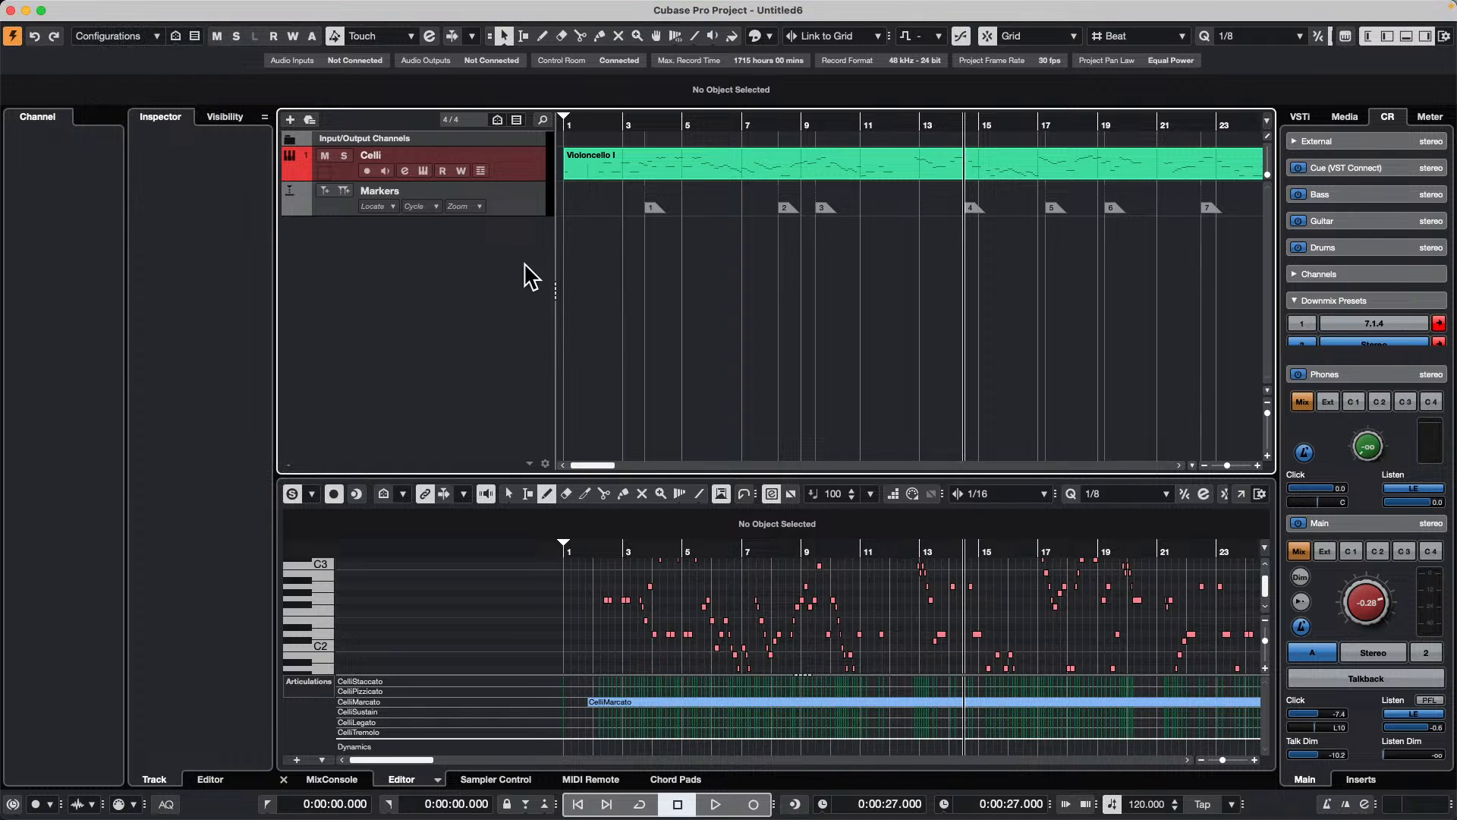
pyautogui.press('super+z')
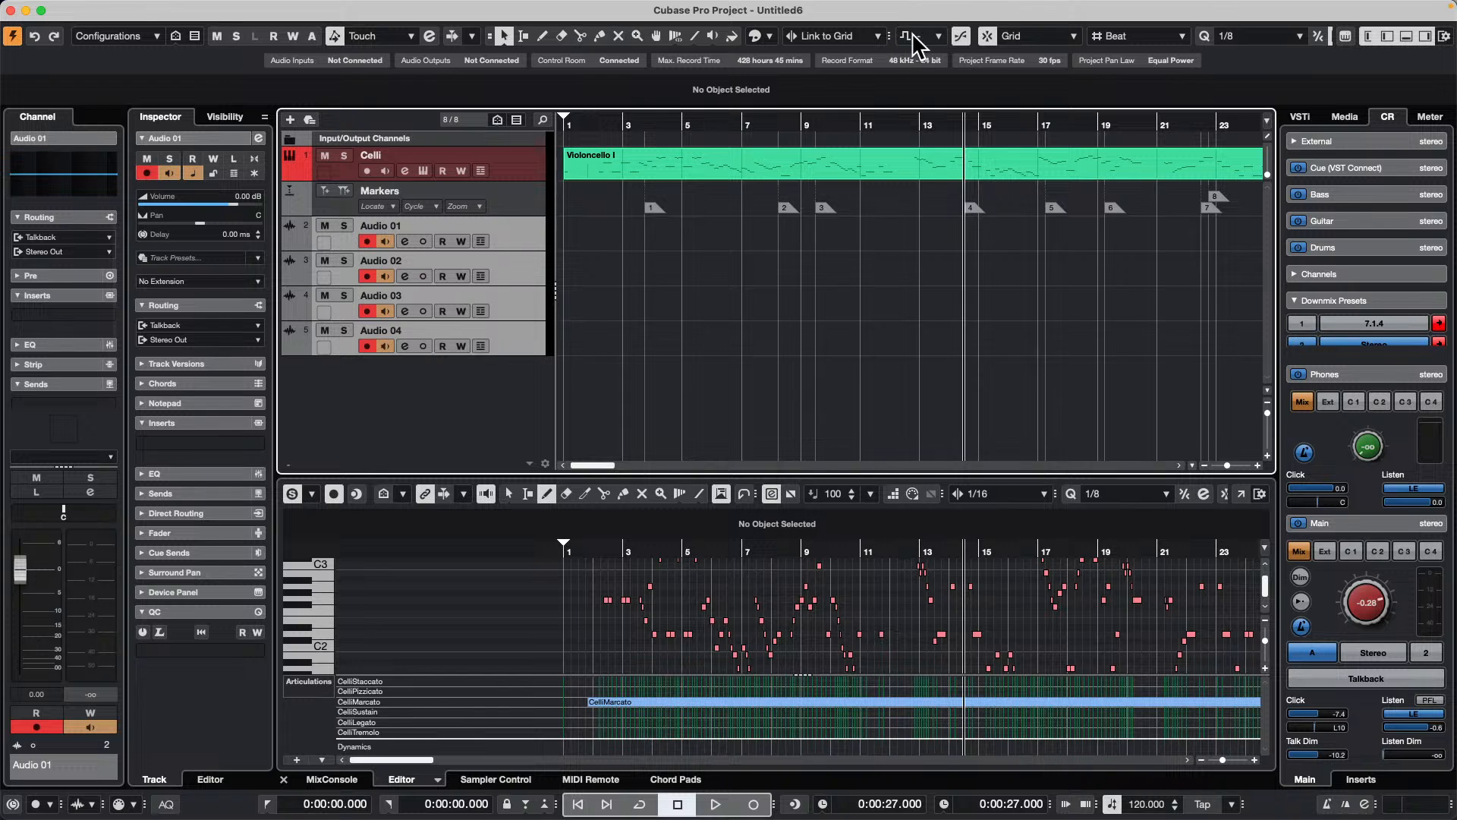
# Step: Apply the kick color to the four selected audio tracks and hide them
pyautogui.click(762, 34)
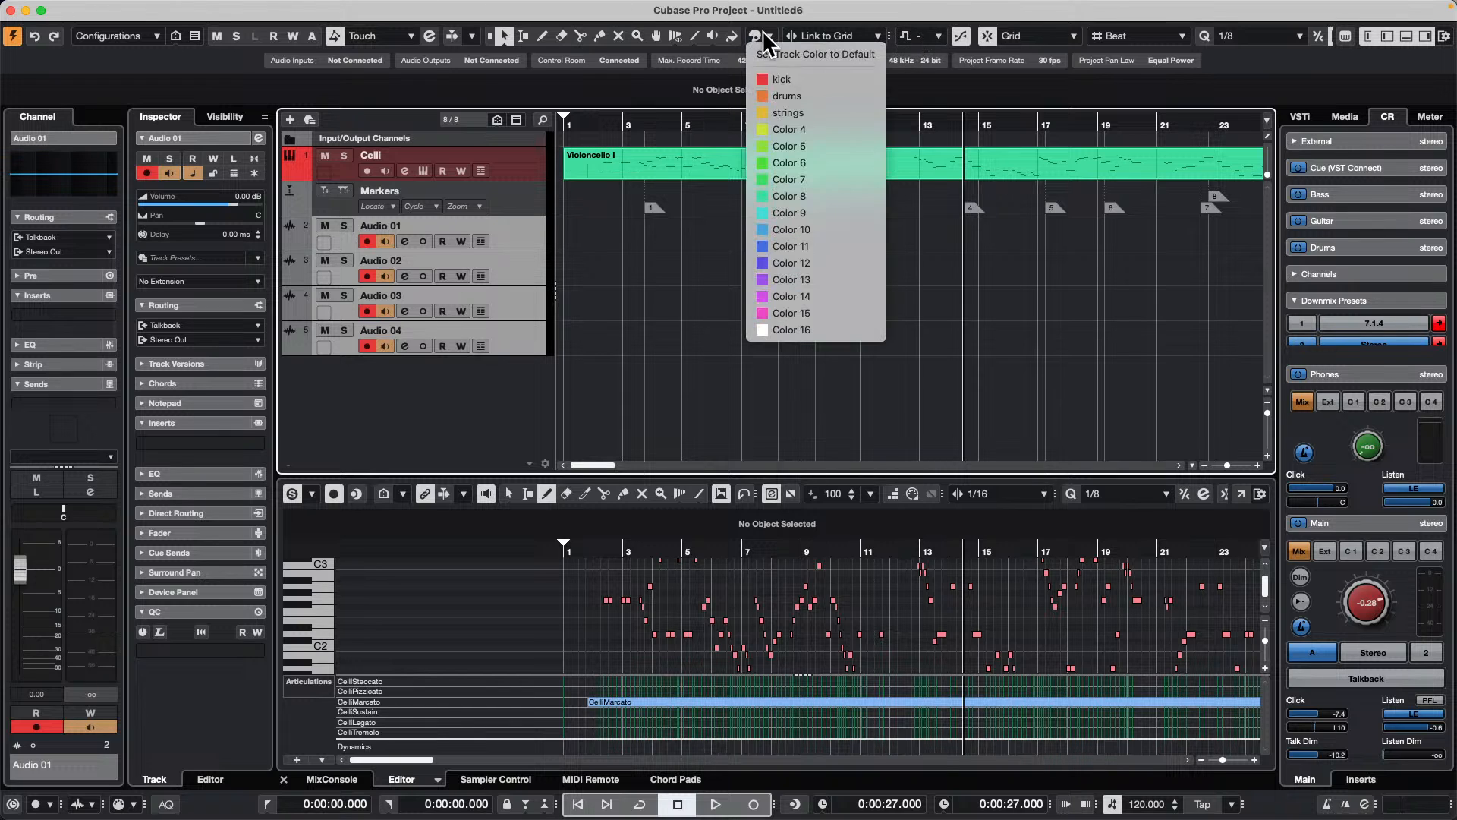
pyautogui.click(805, 79)
pyautogui.rightClick(520, 240)
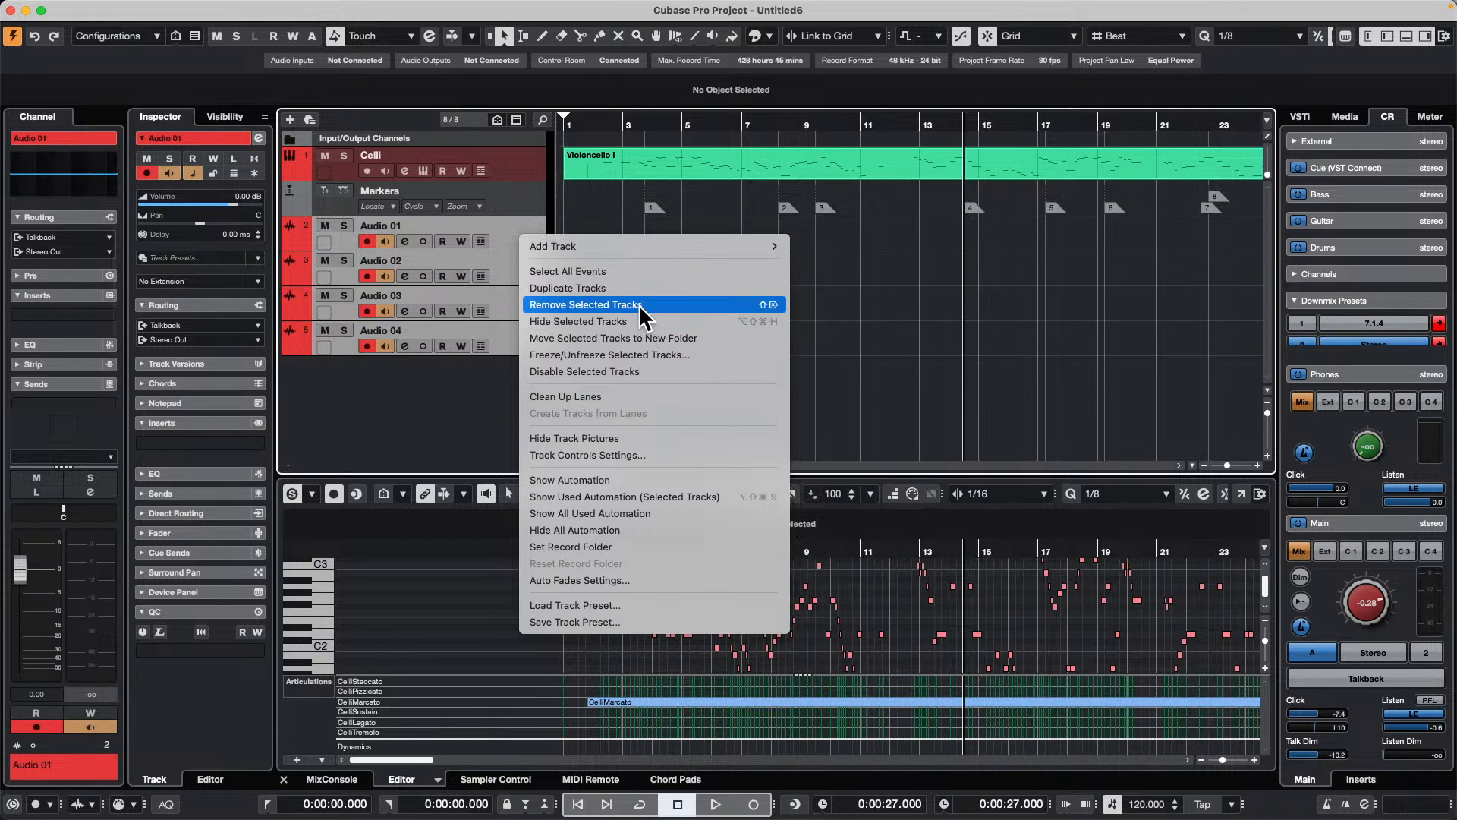
pyautogui.moveTo(634, 244)
pyautogui.click(620, 320)
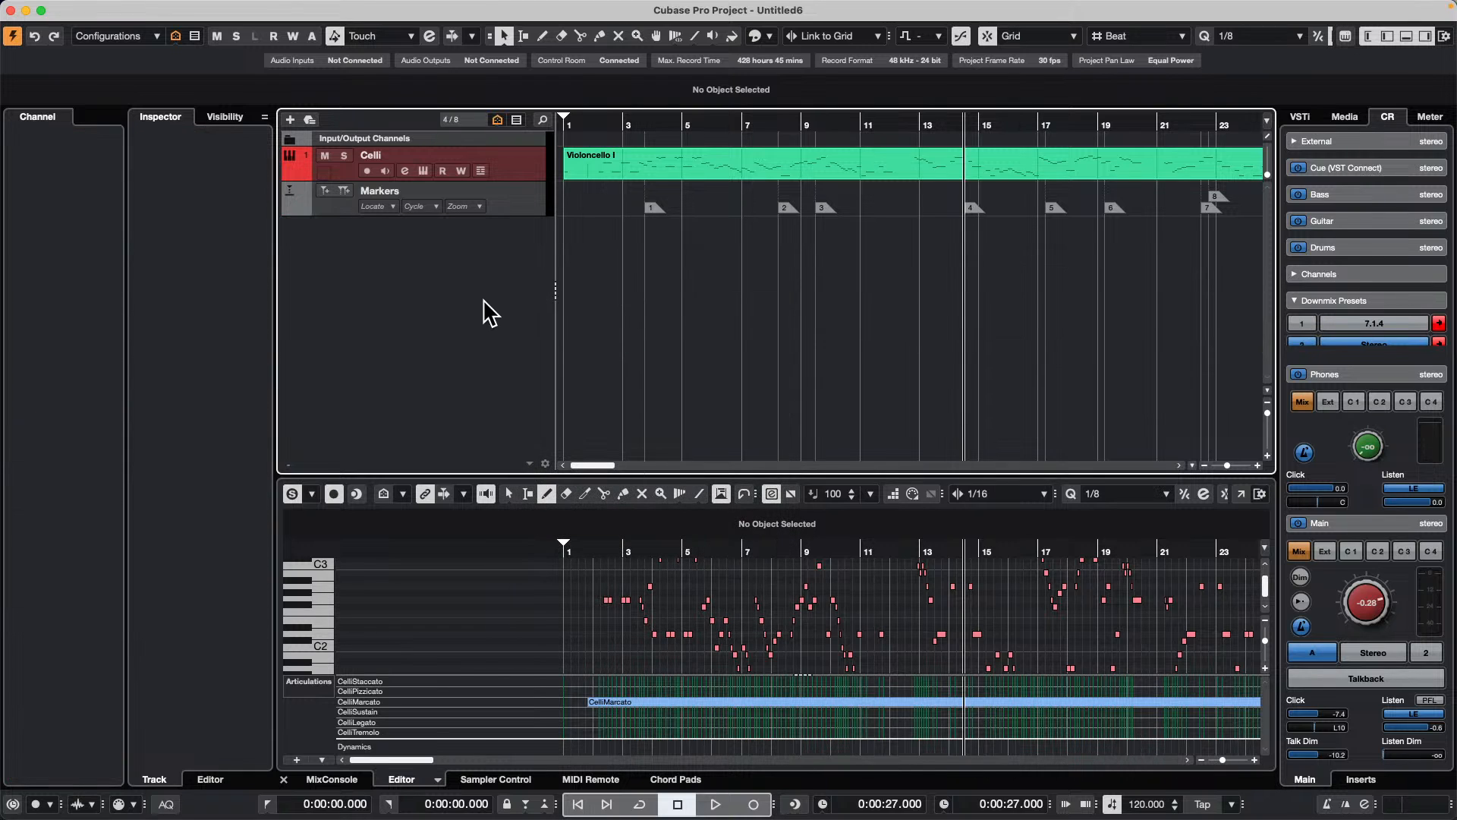
# Step: Make Audio 01 through Audio 04 visible again and move all four into a new folder
pyautogui.click(225, 115)
pyautogui.click(146, 198)
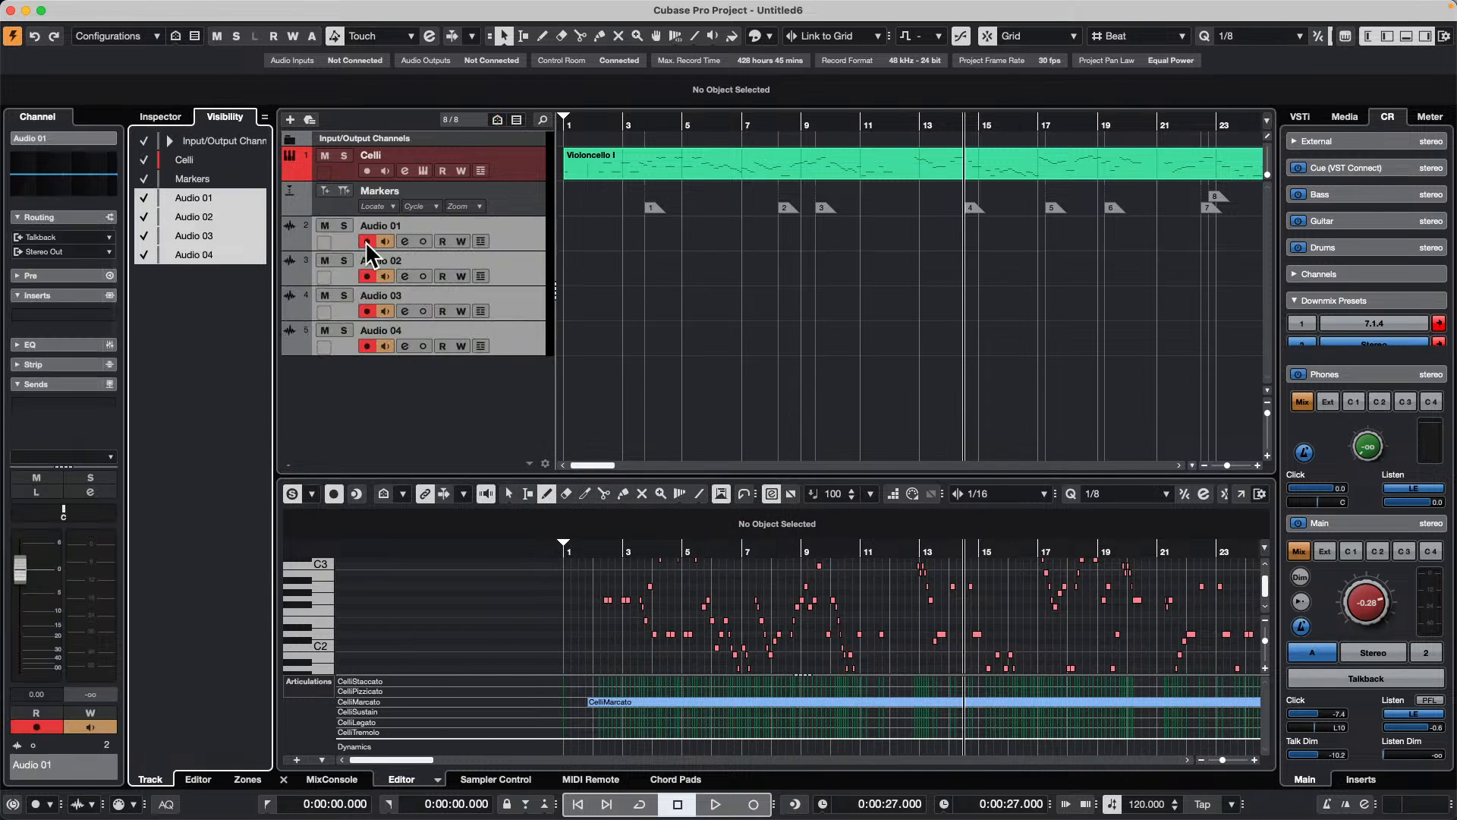
pyautogui.rightClick(514, 235)
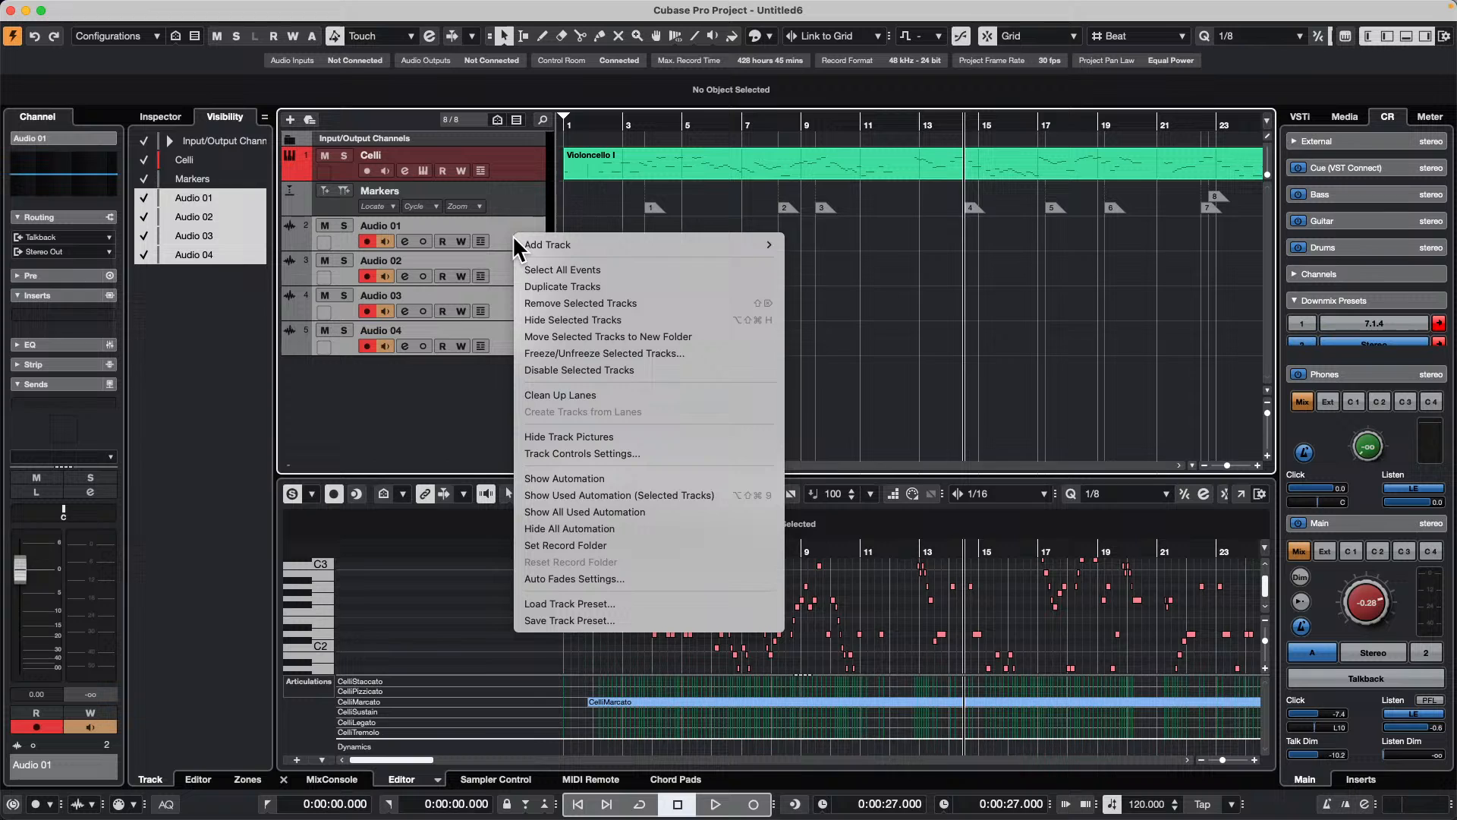
pyautogui.click(625, 336)
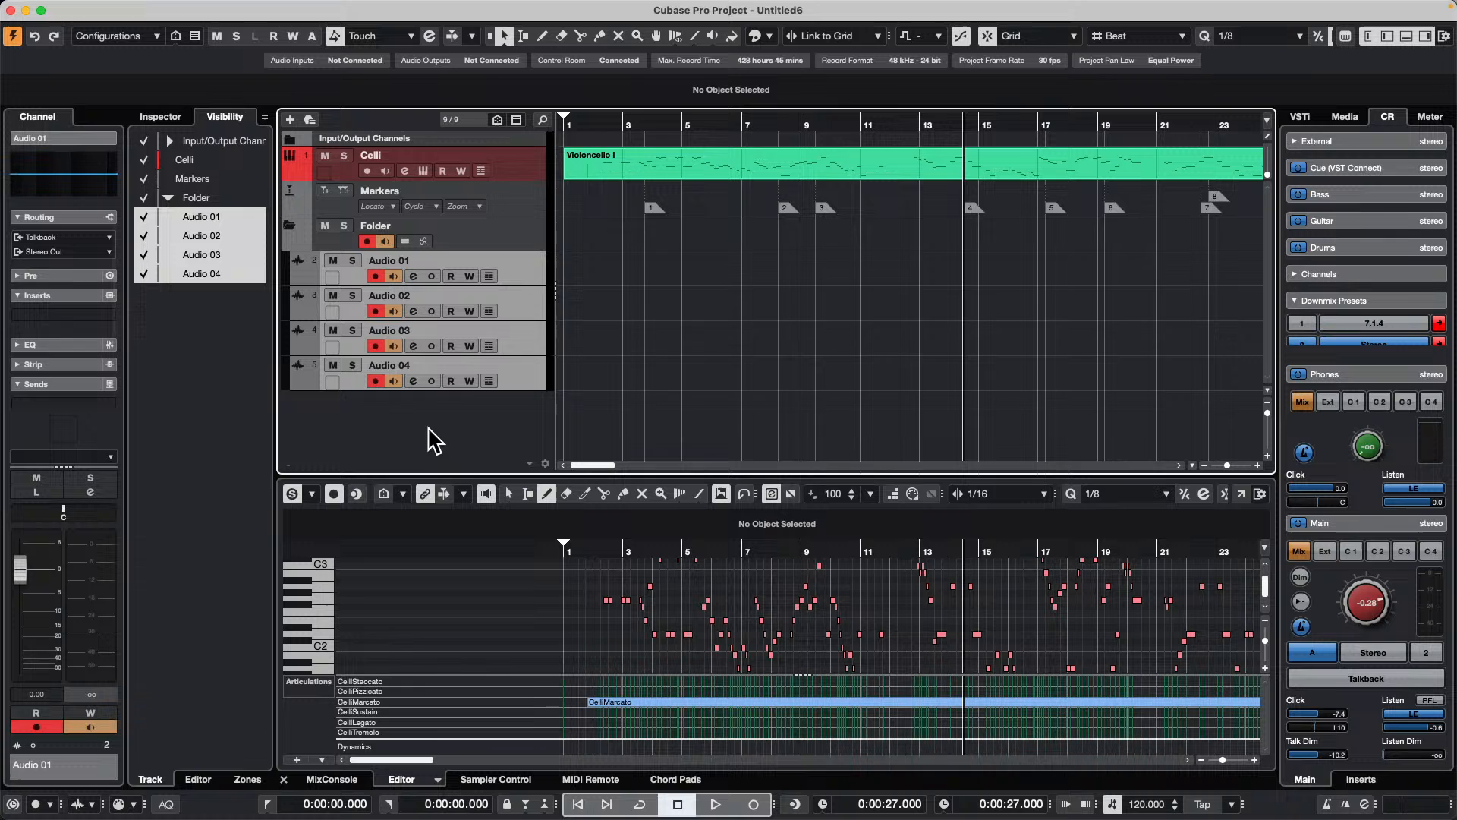
pyautogui.rightClick(514, 206)
pyautogui.moveTo(576, 205)
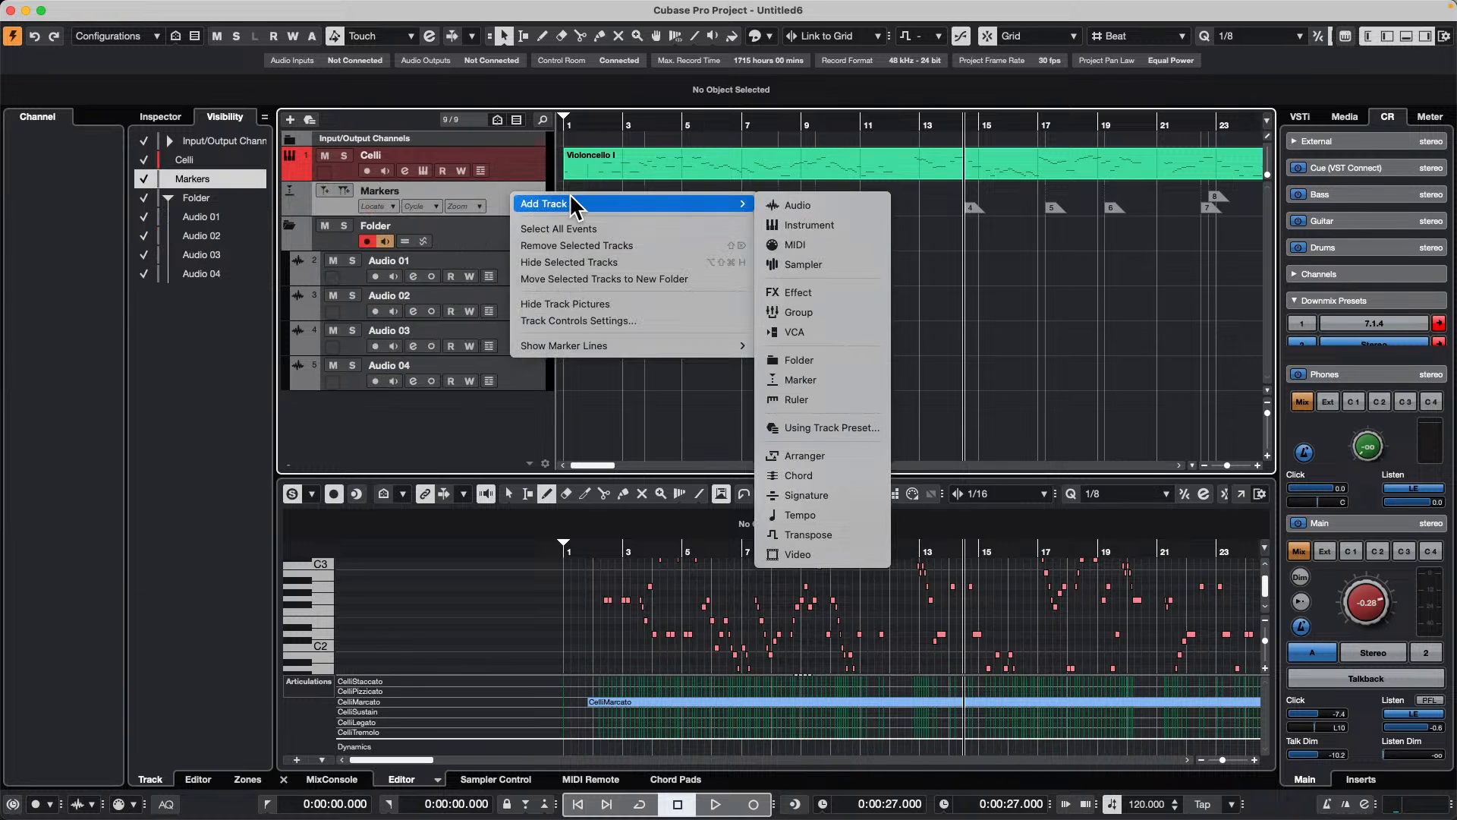
pyautogui.click(400, 263)
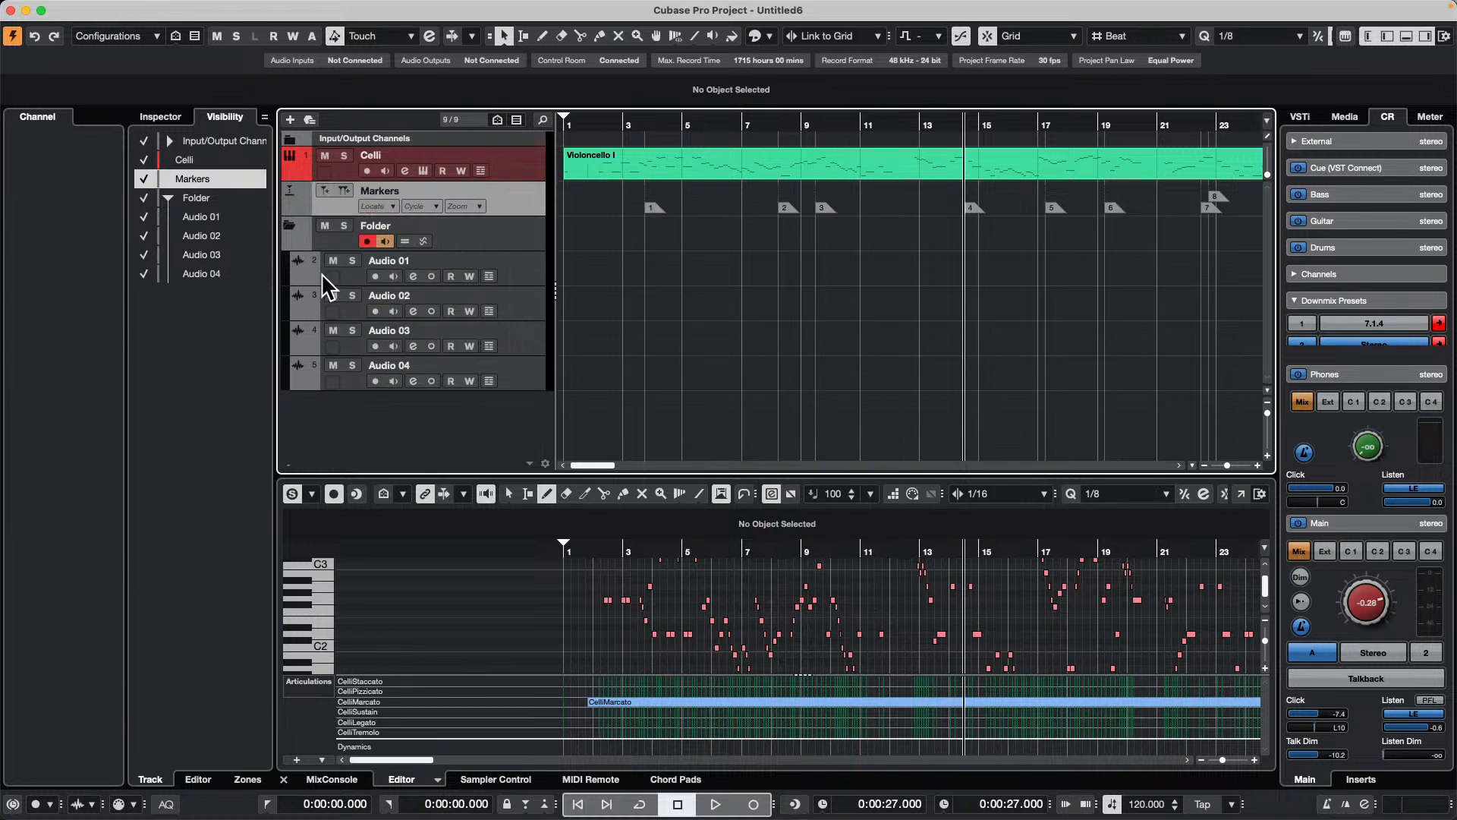
# Step: Select the folder together with its four audio tracks and apply the kick color to them
pyautogui.click(322, 273)
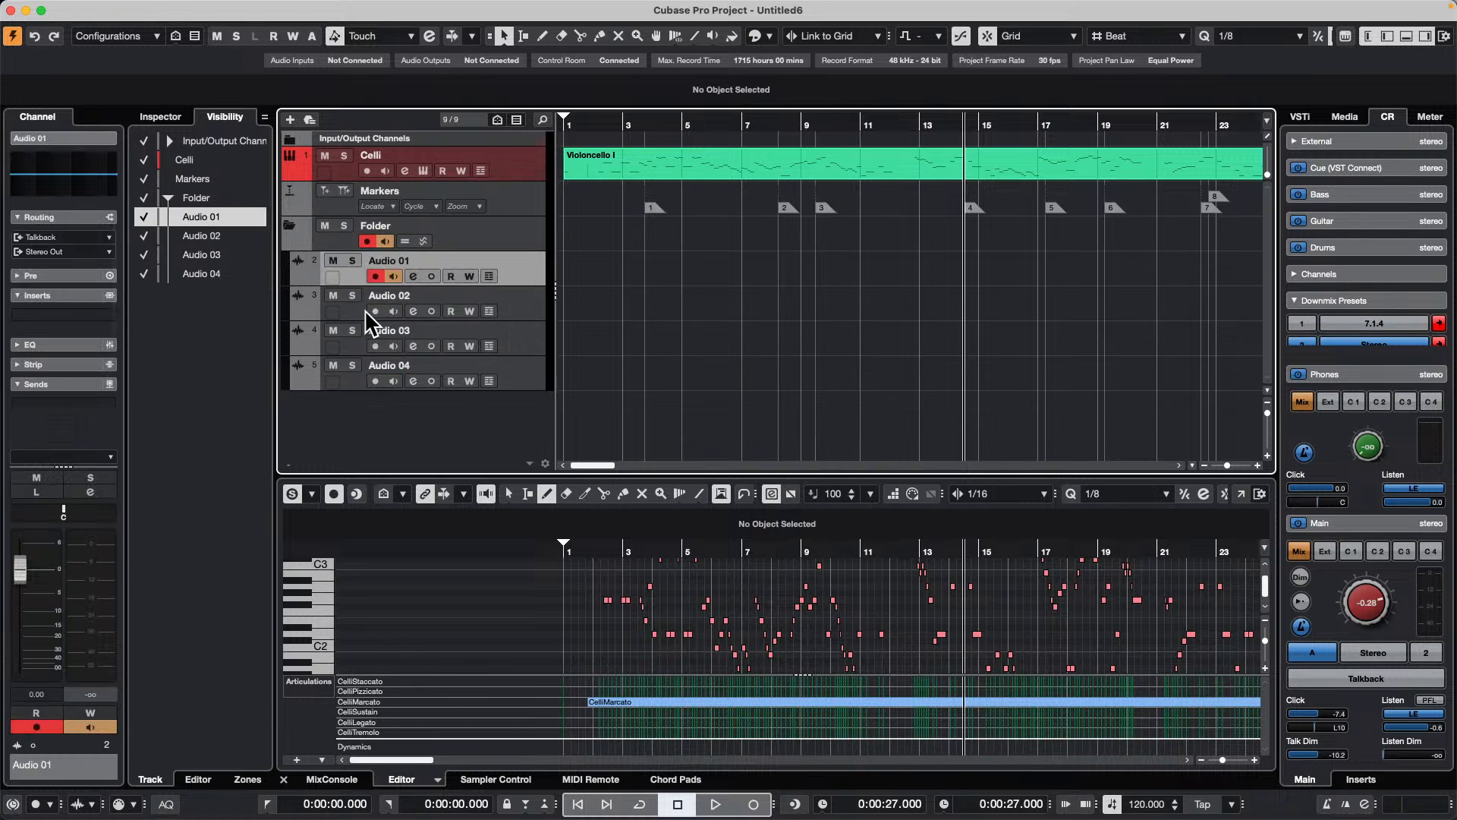
pyautogui.click(522, 231)
pyautogui.click(524, 372)
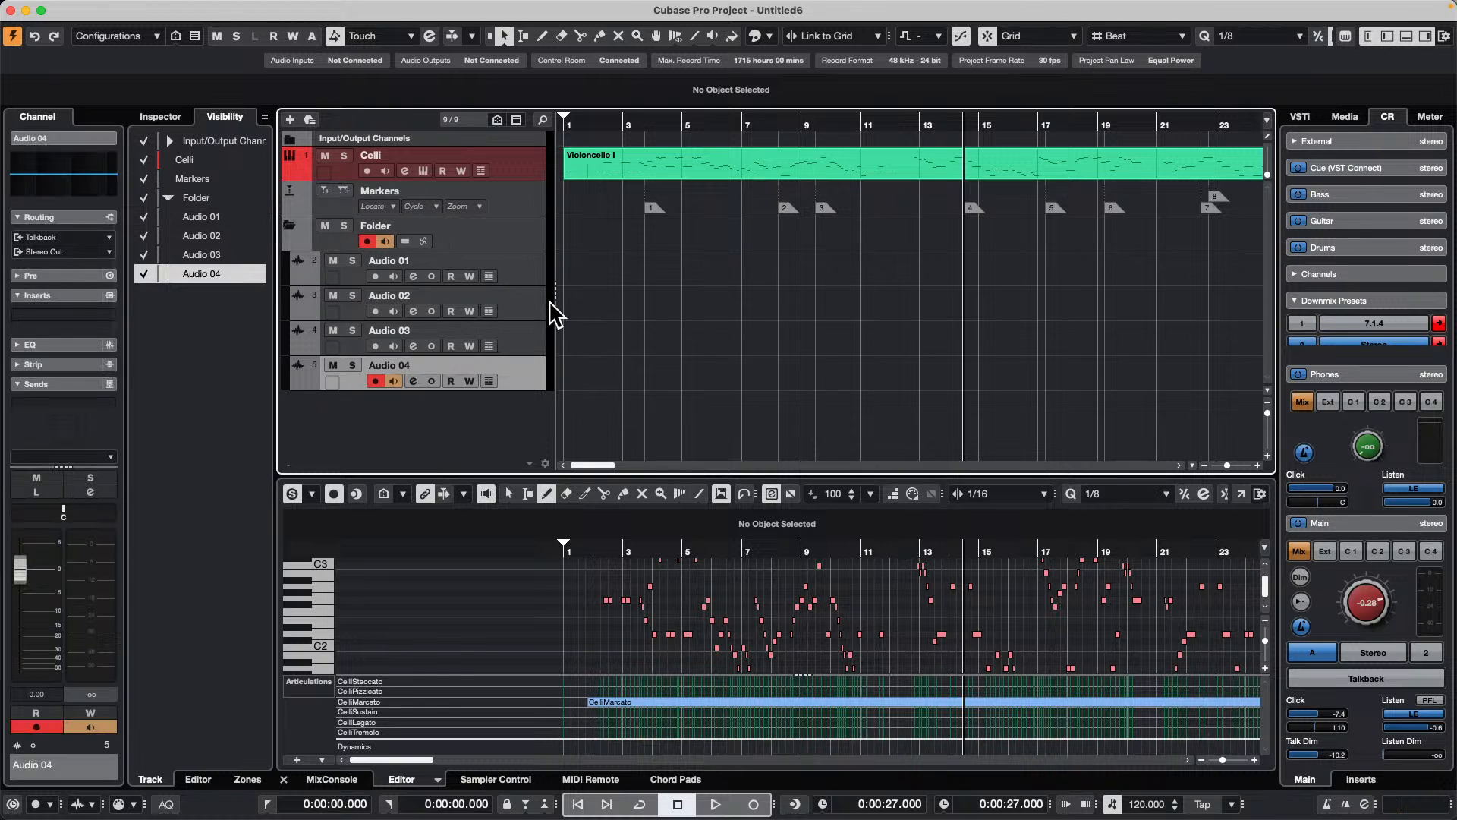
pyautogui.keyDown('shift'); pyautogui.click(524, 282); pyautogui.keyUp('shift')
pyautogui.keyDown('shift'); pyautogui.click(521, 238); pyautogui.keyUp('shift')
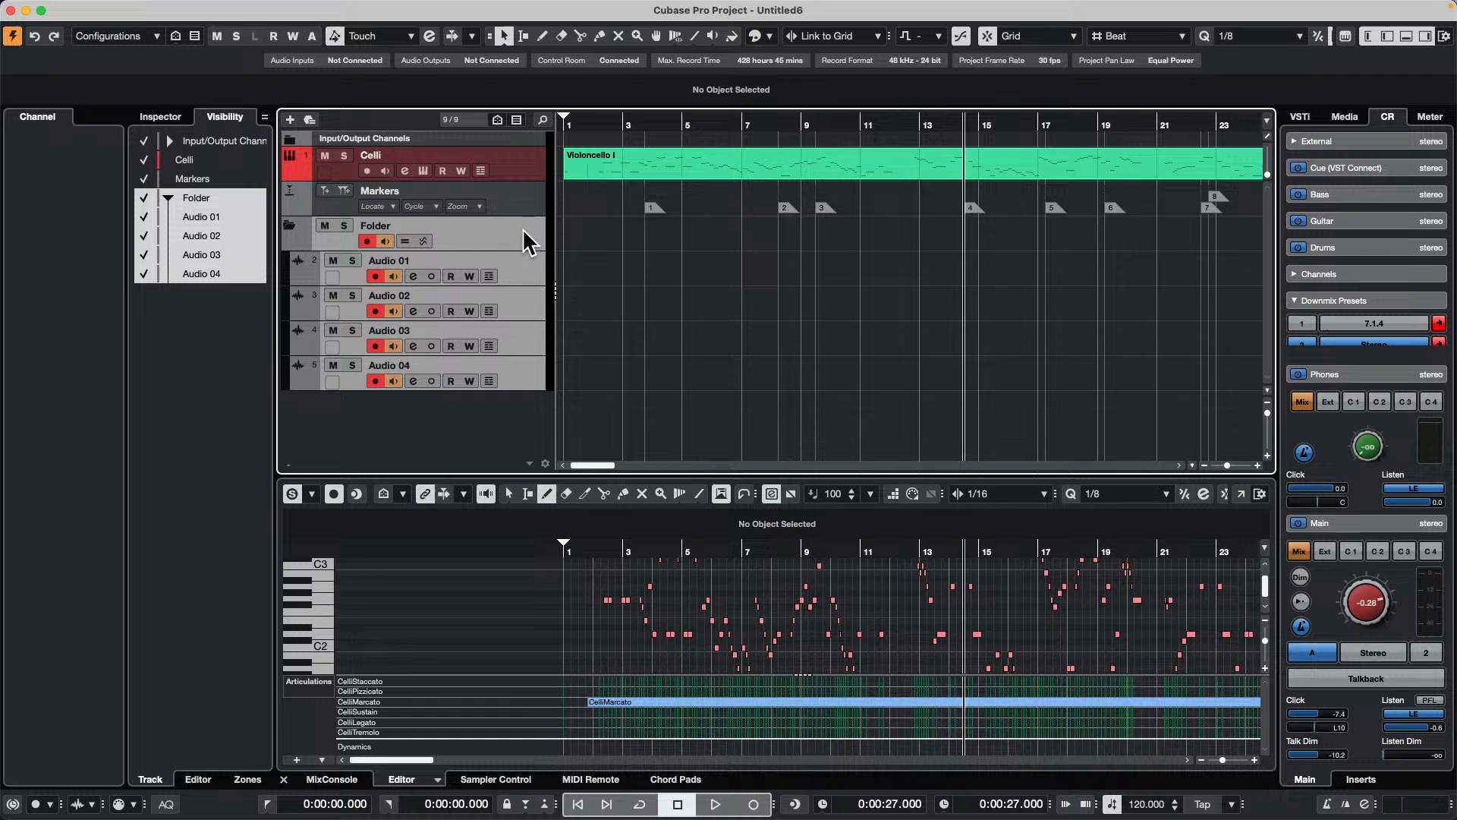
pyautogui.click(754, 36)
pyautogui.click(795, 85)
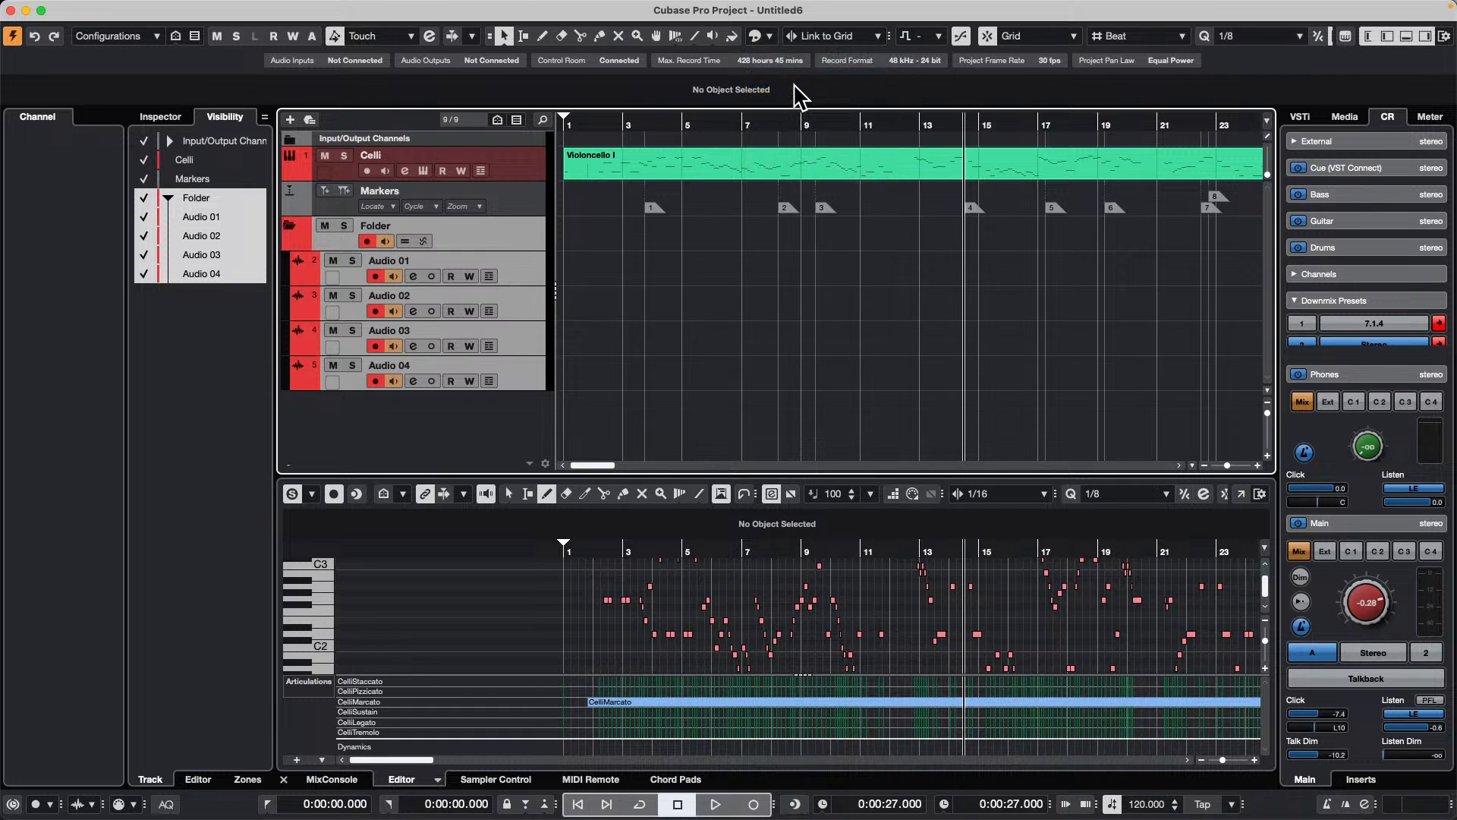
# Step: Add one mono audio track between the Markers track and the folder, and assign it Color 4
pyautogui.rightClick(521, 207)
pyautogui.moveTo(617, 217)
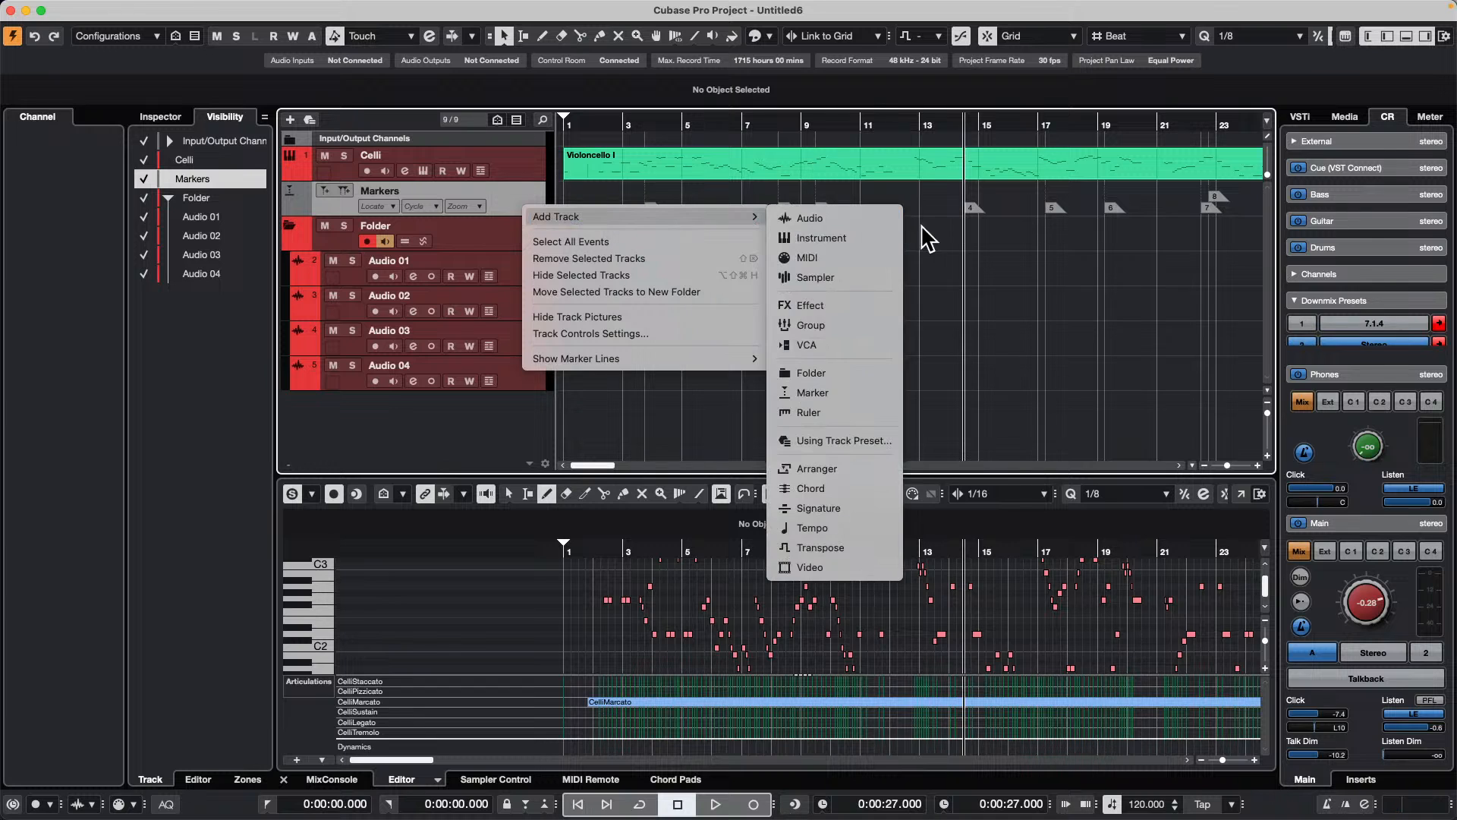
pyautogui.click(806, 225)
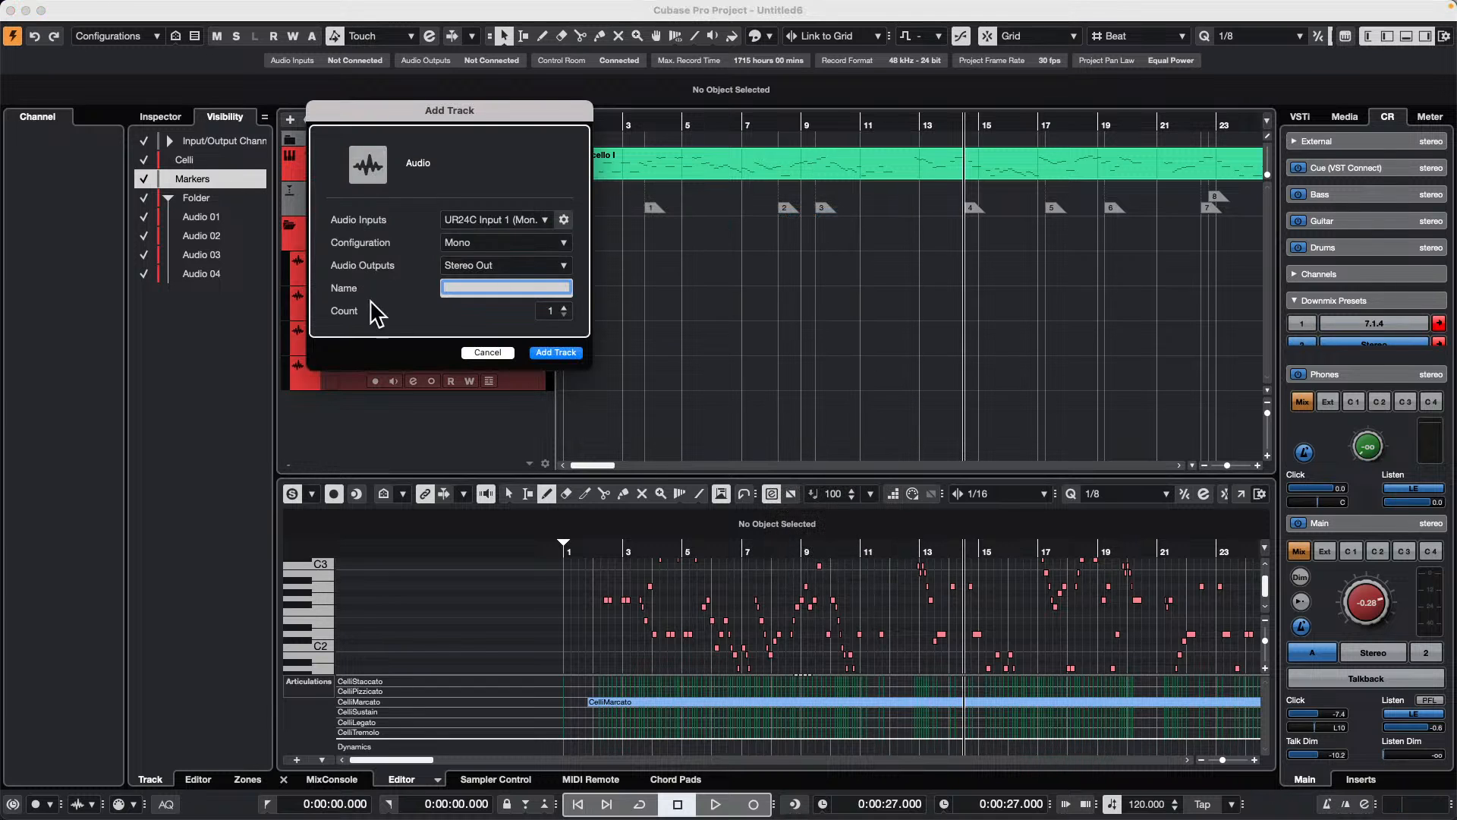
pyautogui.click(559, 351)
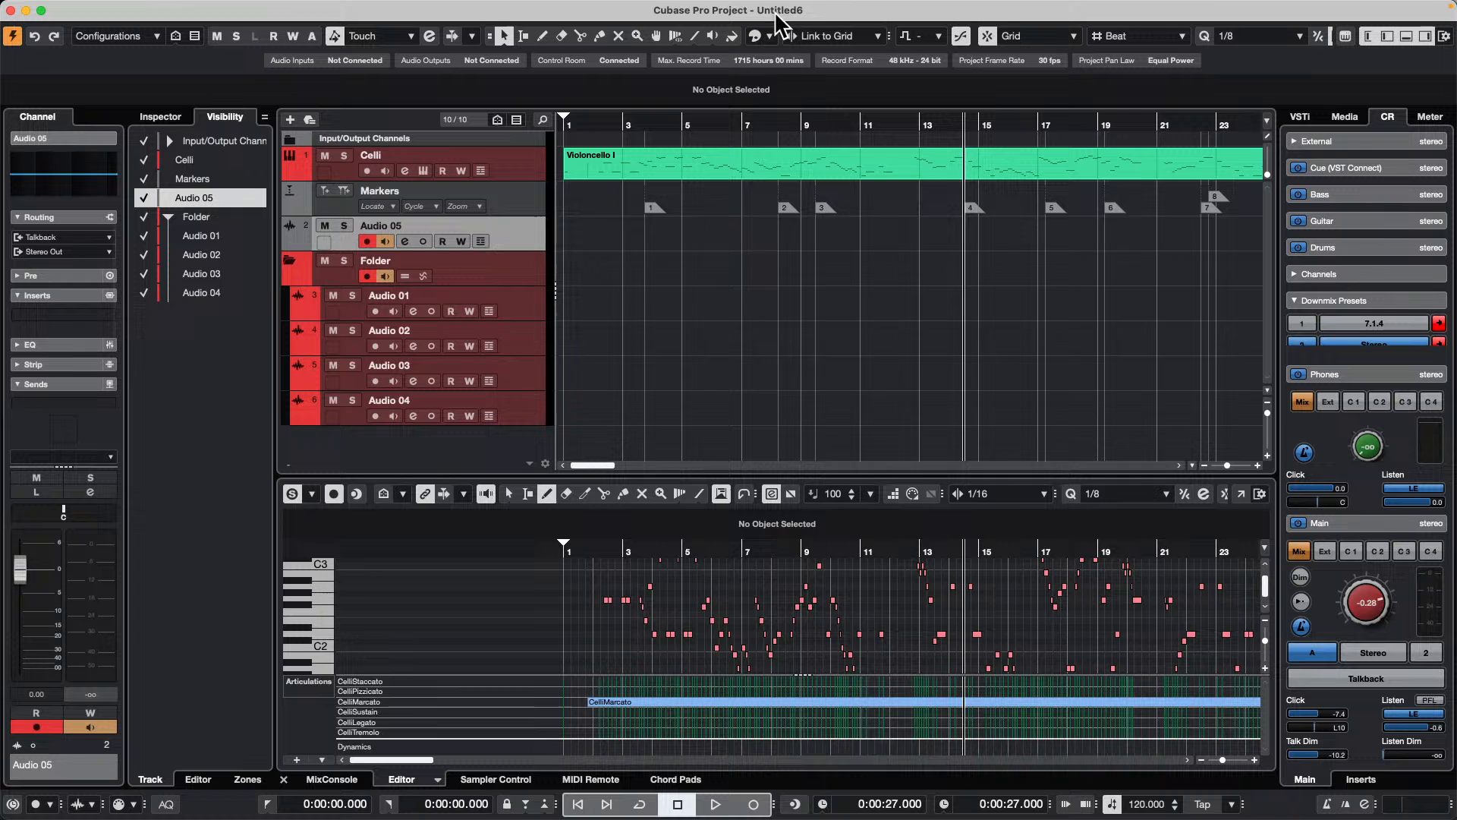
pyautogui.click(757, 37)
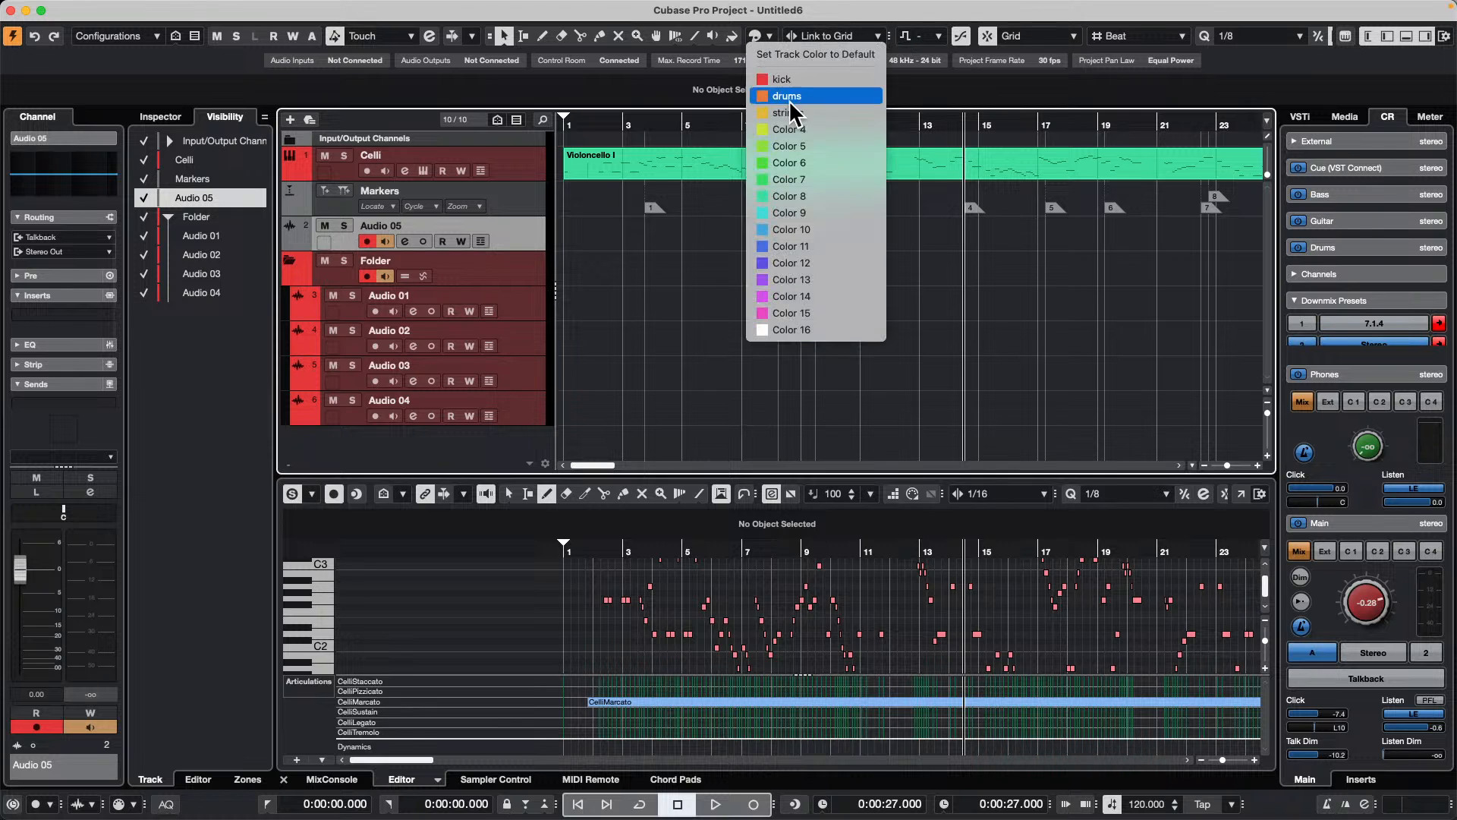
pyautogui.click(786, 129)
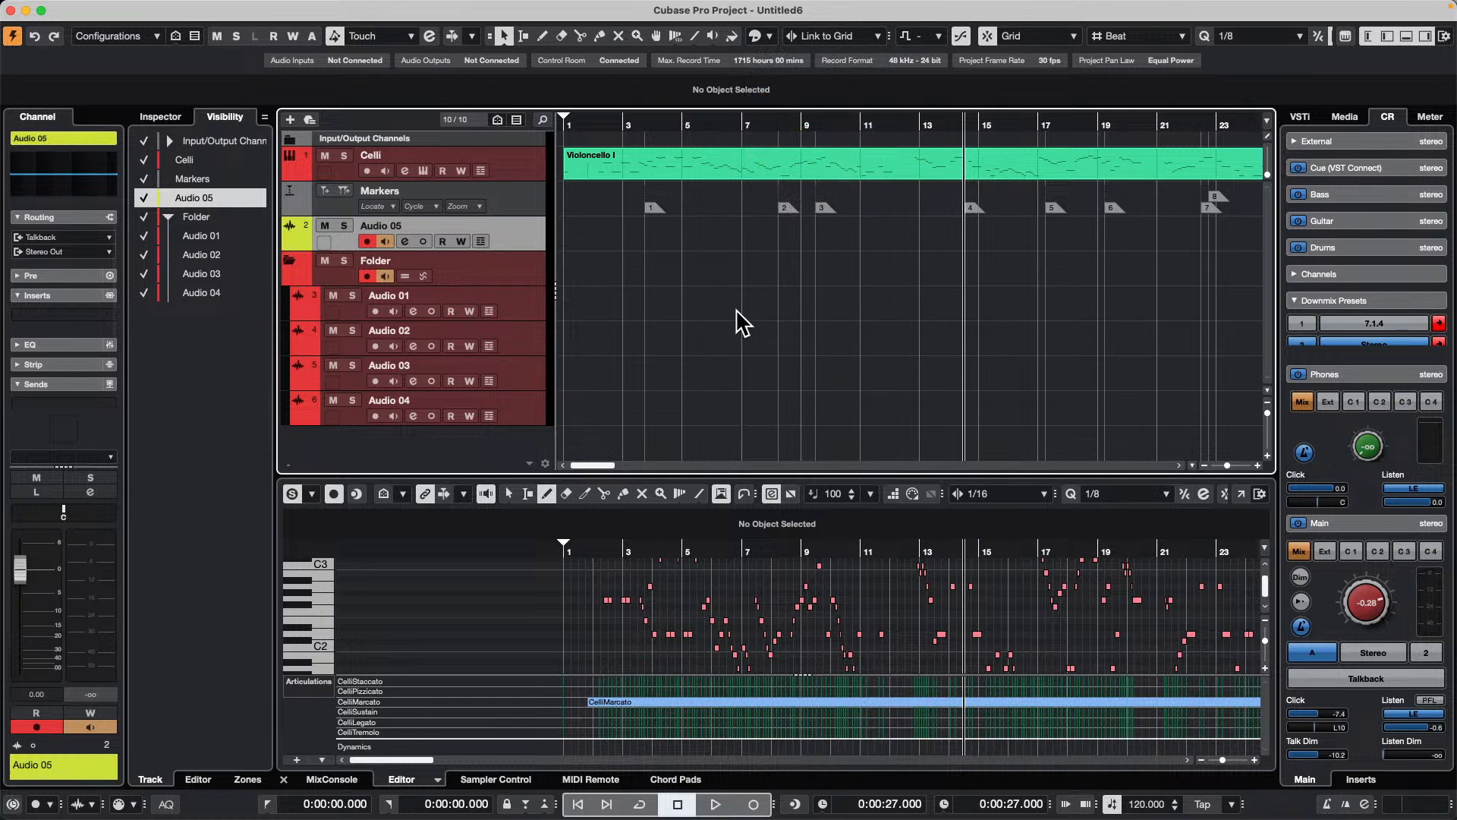
# Step: Move Audio 05 into the folder between Audio 03 and Audio 04, and recolor it red to match
pyautogui.moveTo(510, 232); pyautogui.dragTo(526, 373)
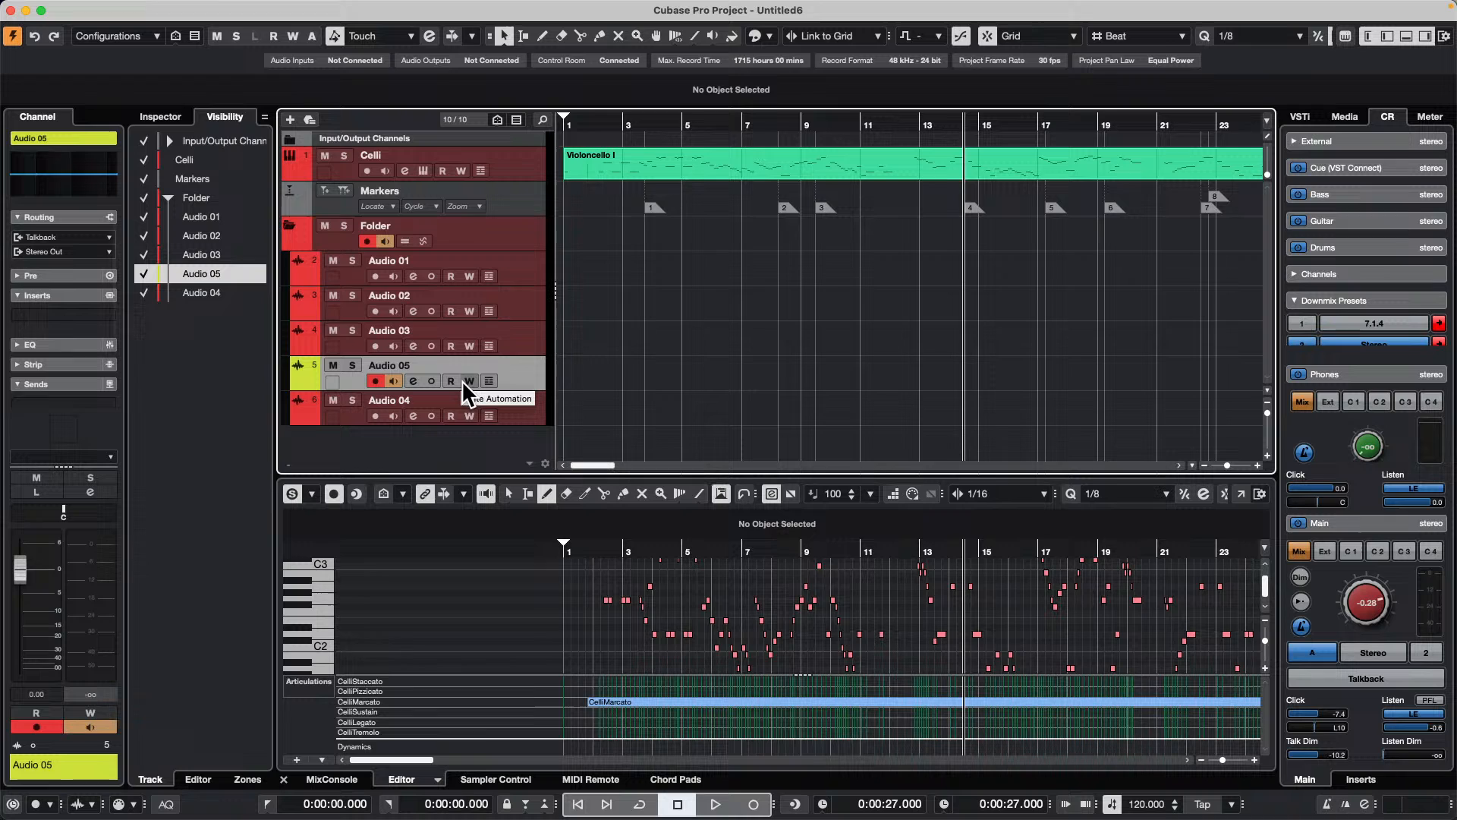
pyautogui.click(65, 137)
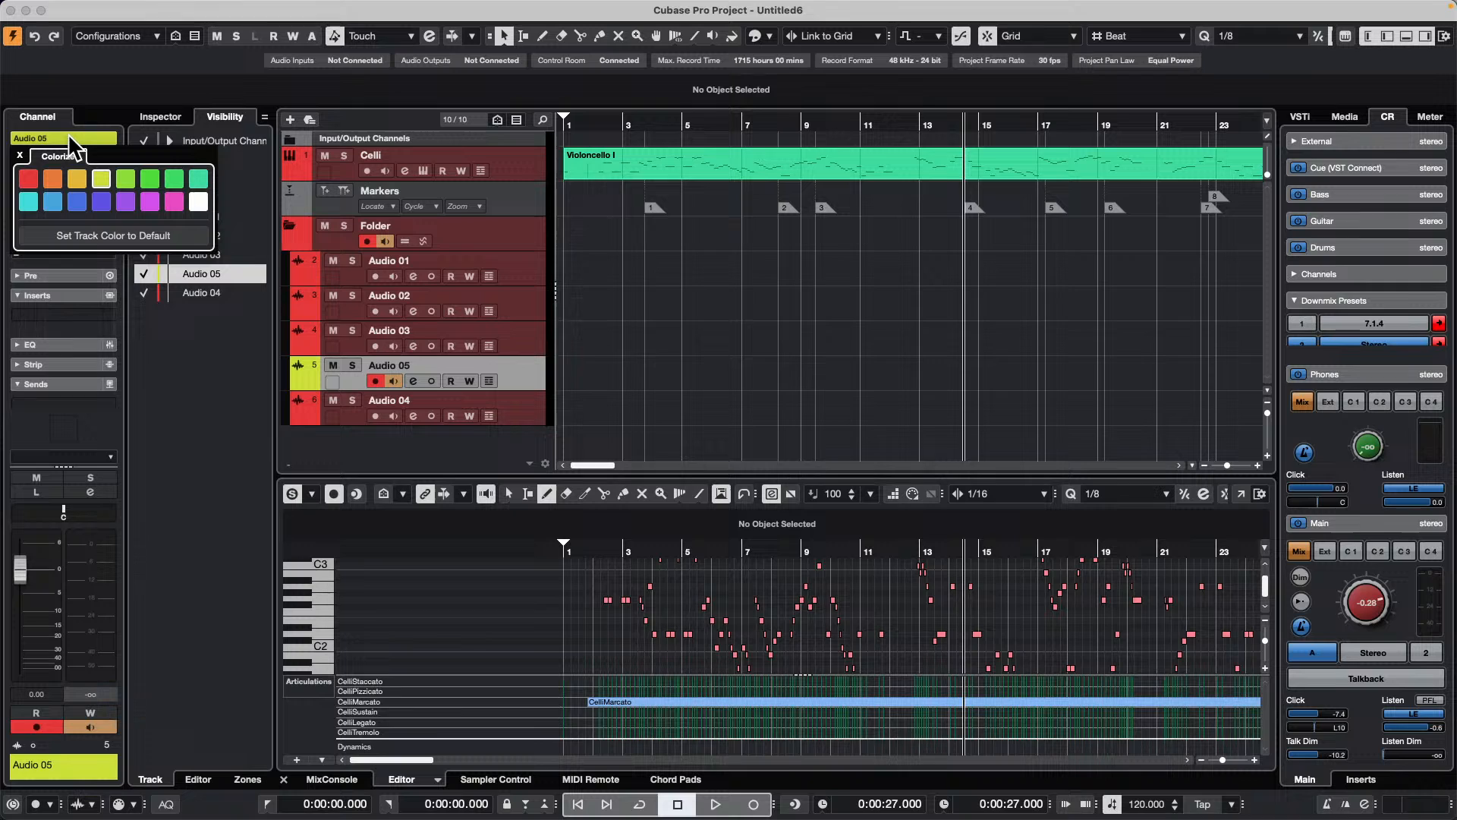
pyautogui.click(28, 179)
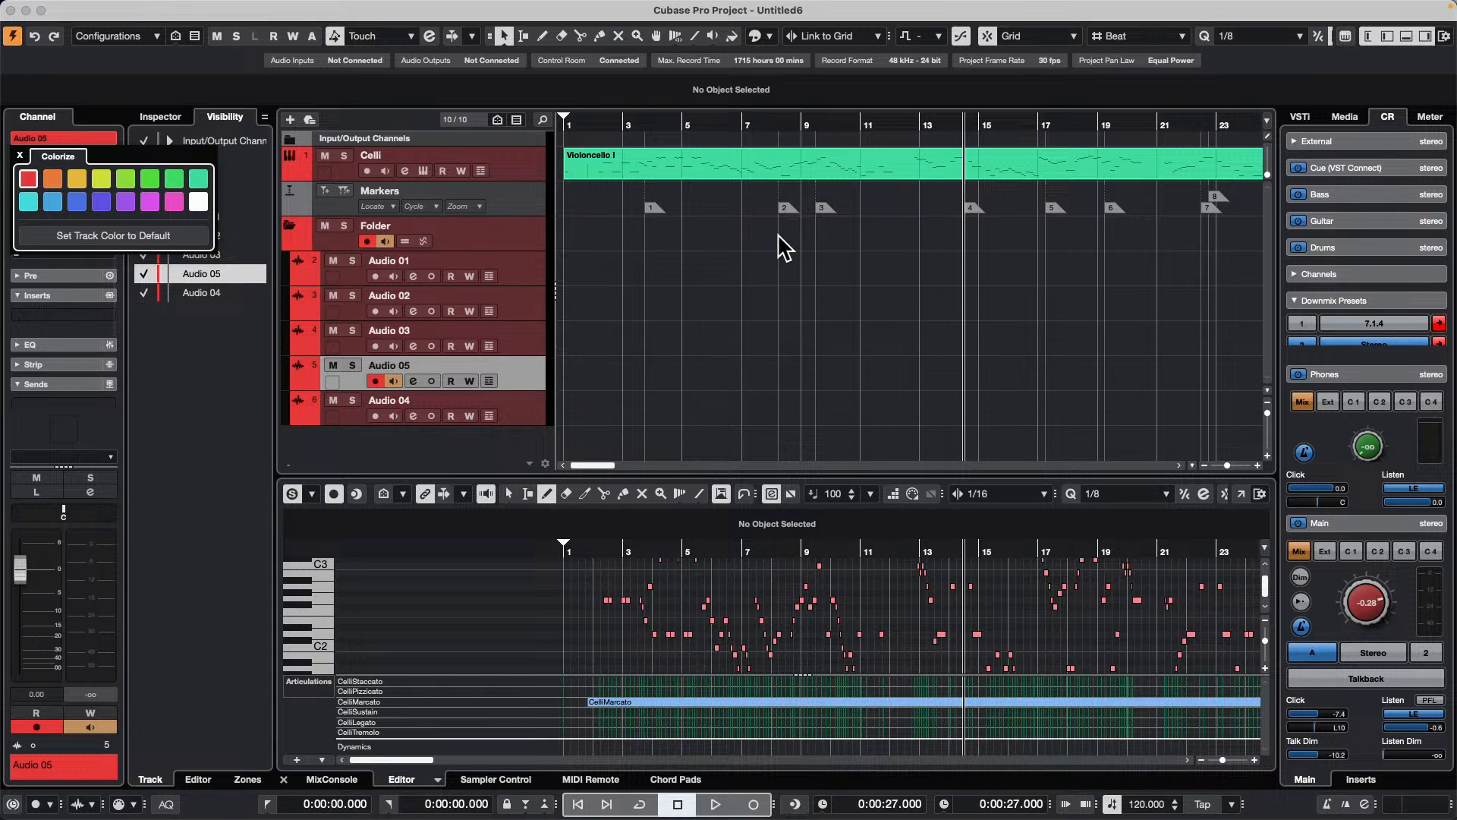
pyautogui.click(100, 9)
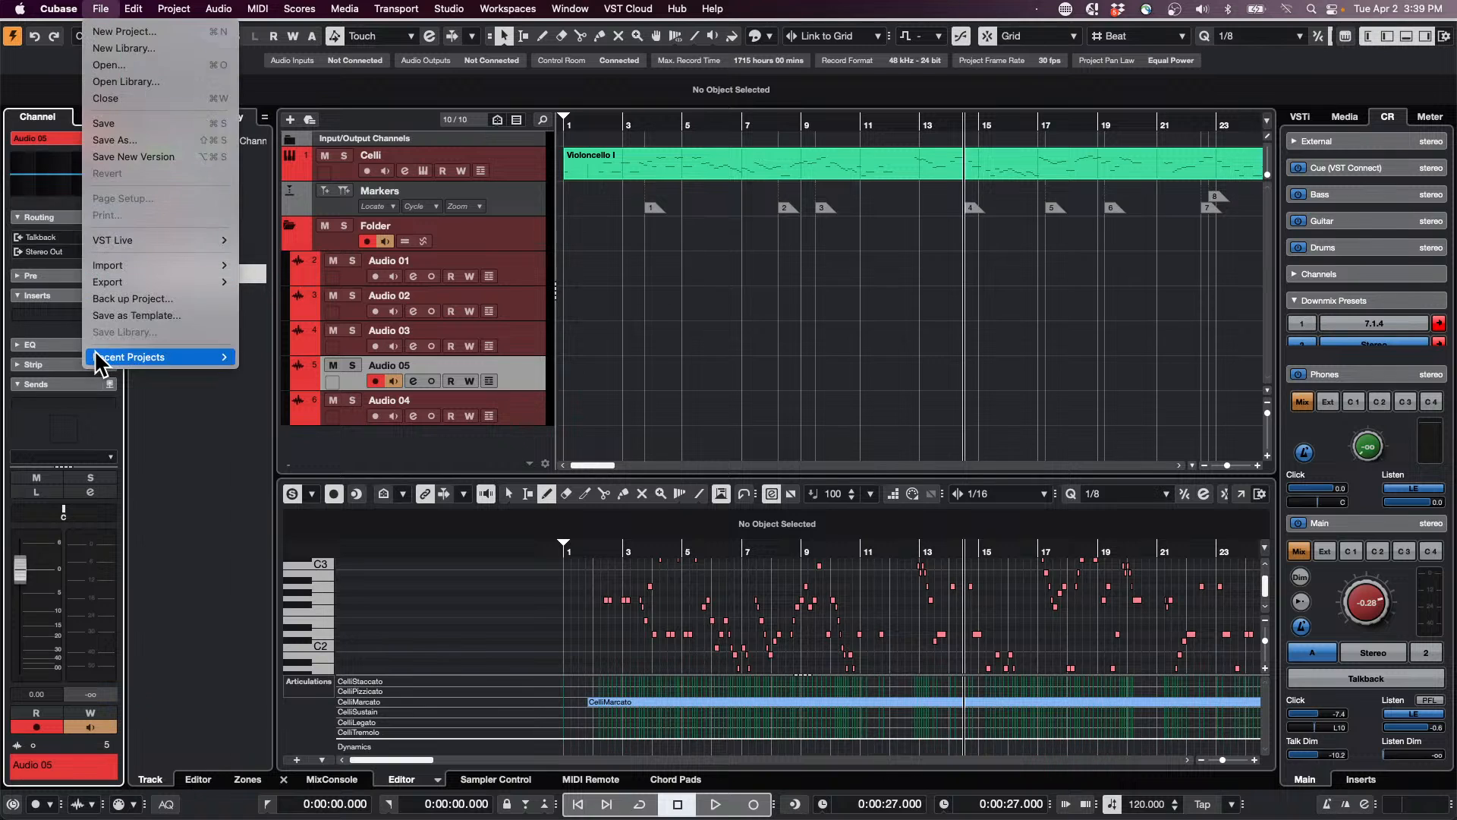
pyautogui.moveTo(98, 357)
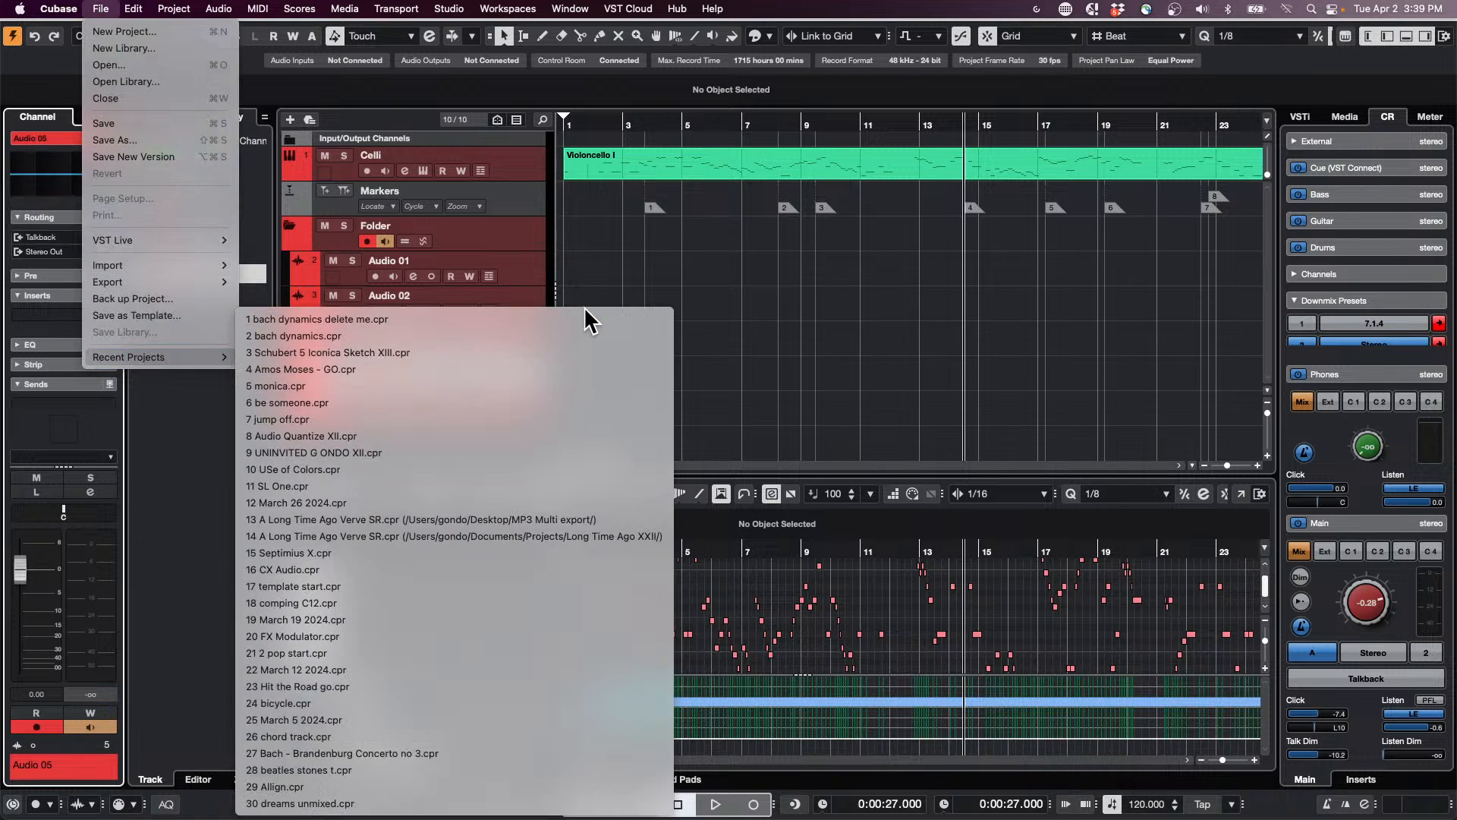
pyautogui.click(1106, 396)
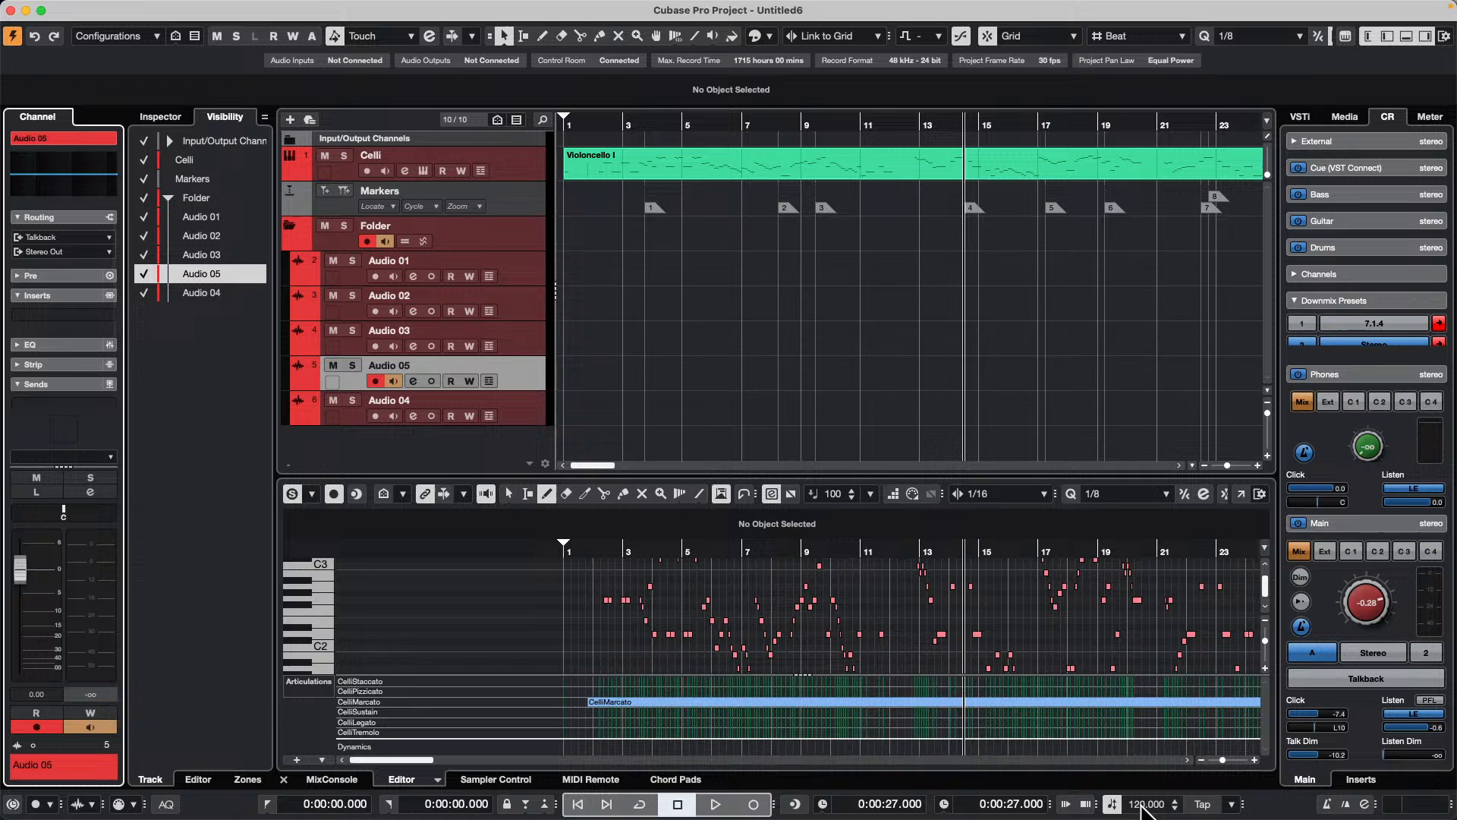
# Step: Turn off the tempo track and set the fixed project tempo to 140 BPM
pyautogui.scroll(-1, 1139, 803)
pyautogui.click(1143, 804)
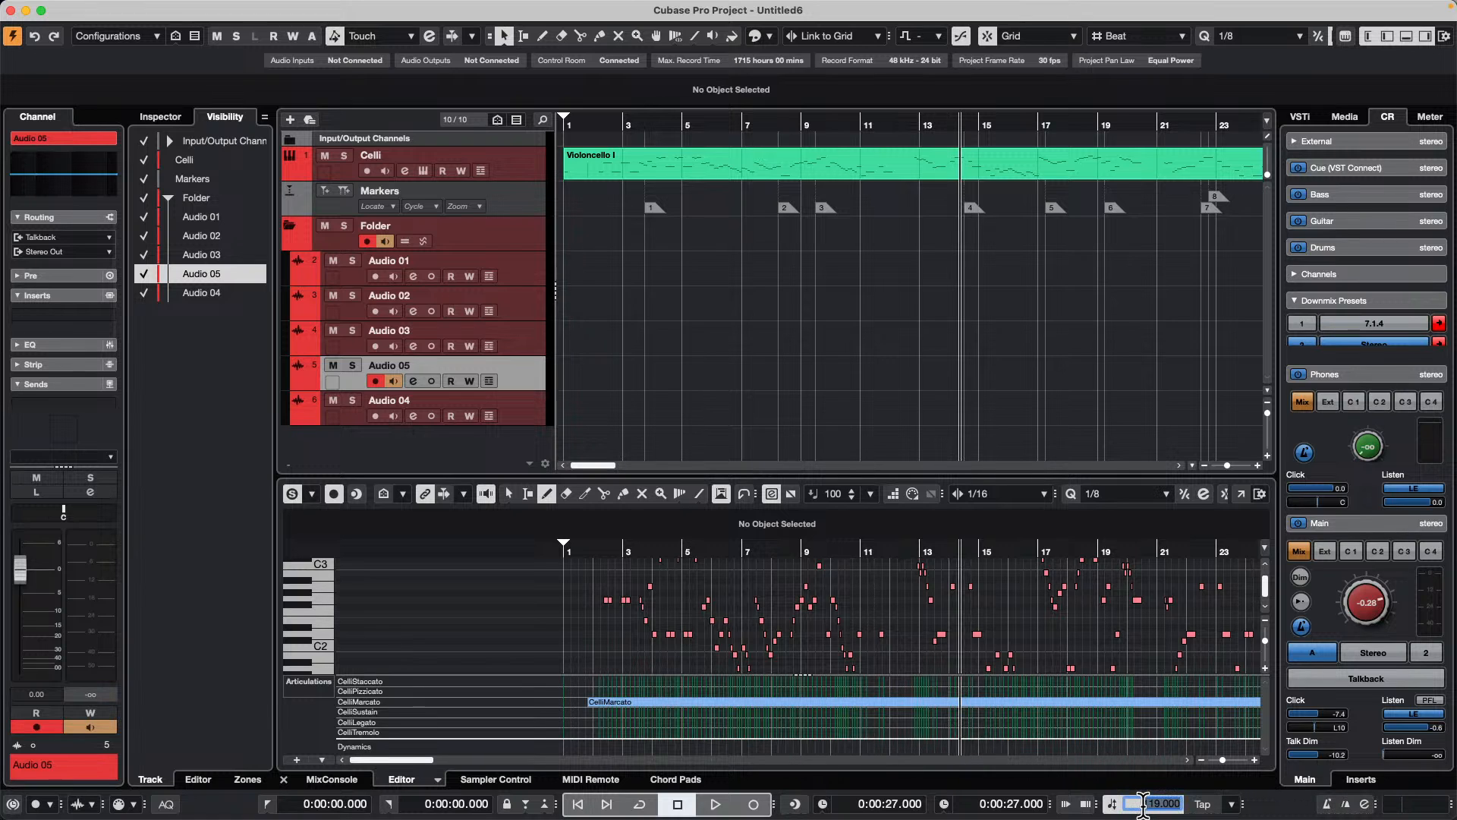
pyautogui.click(1110, 806)
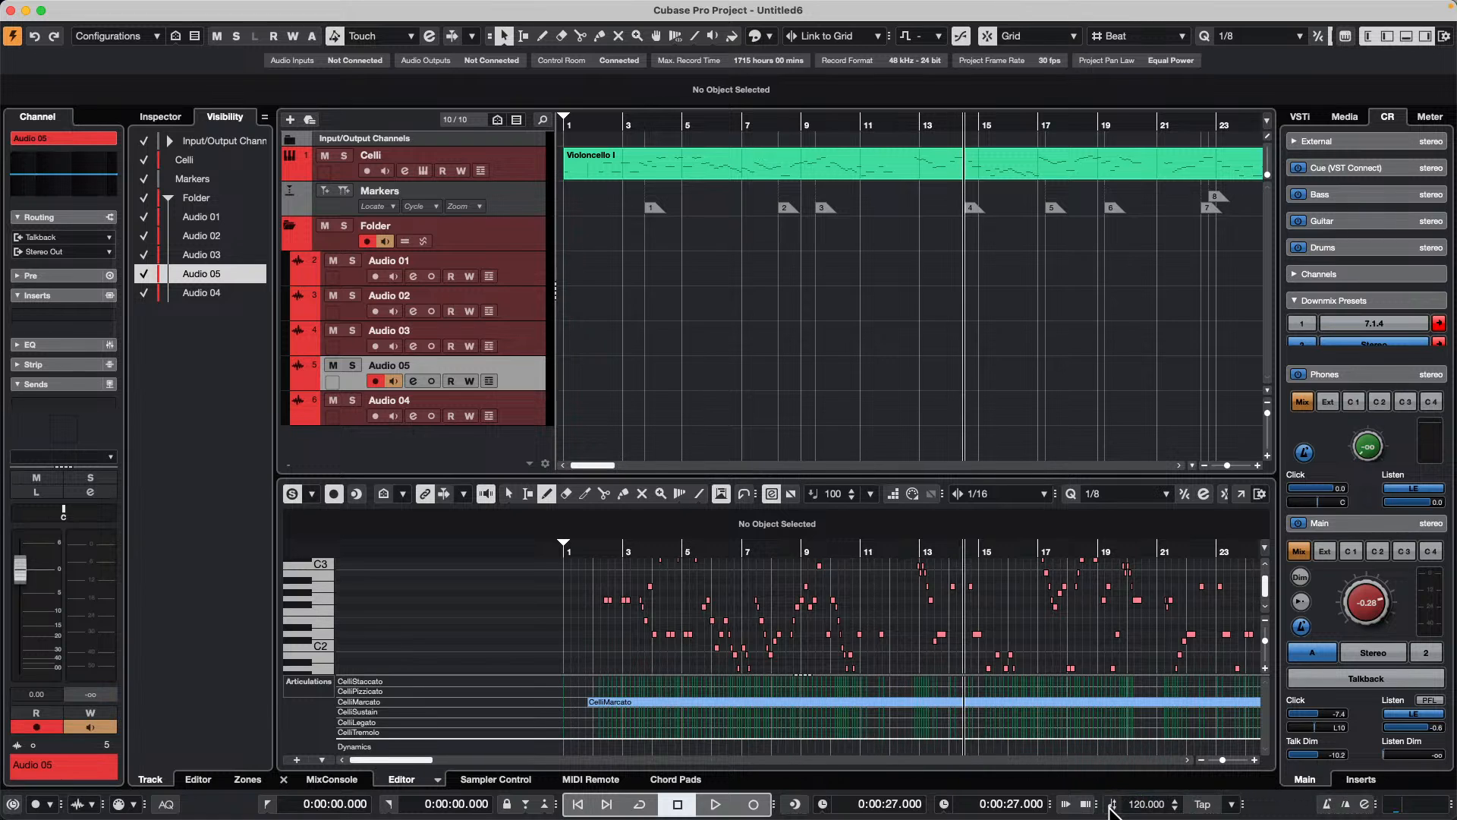
pyautogui.scroll(-1, 1151, 805)
pyautogui.click(1152, 804)
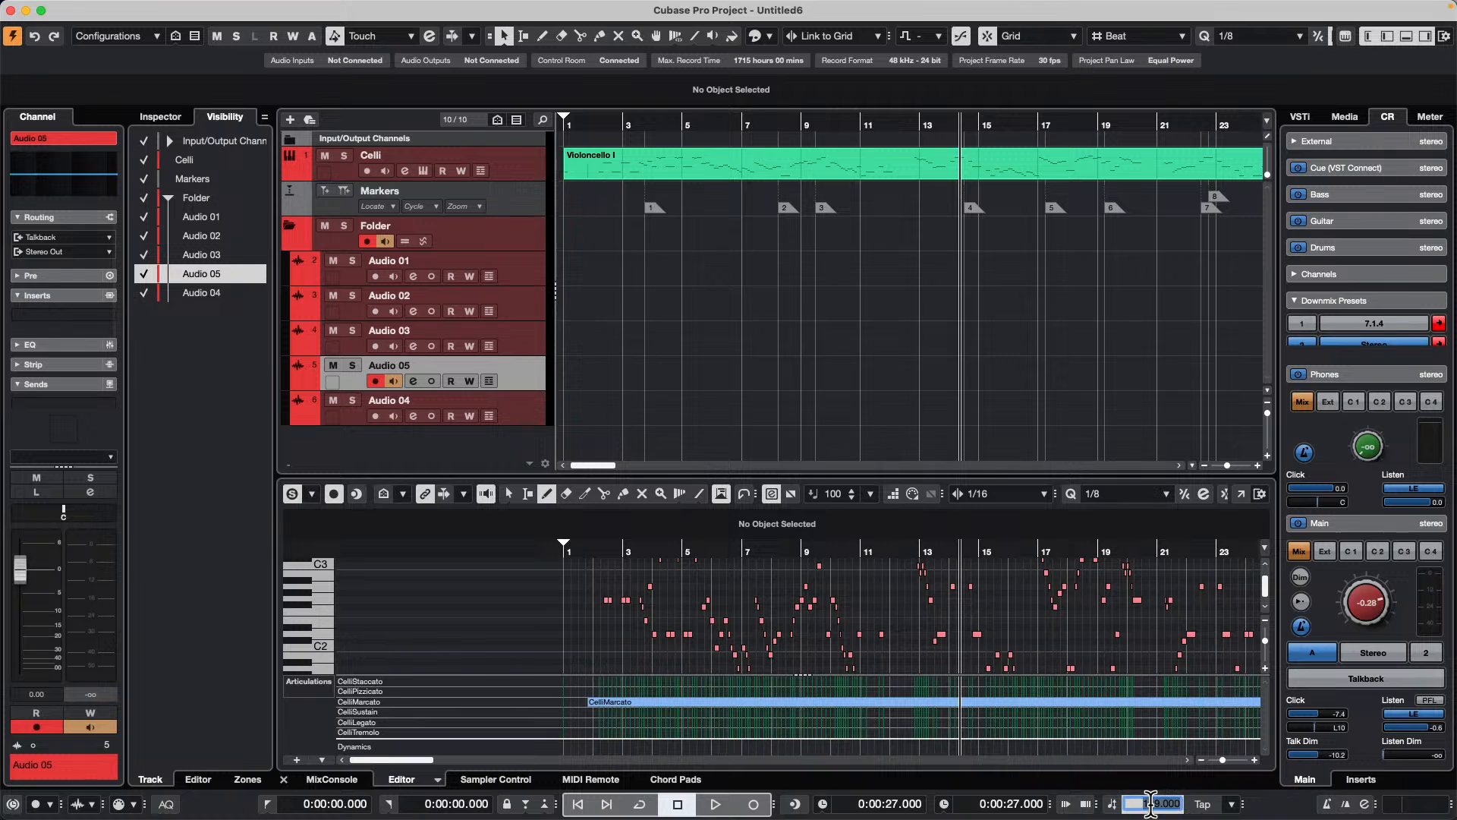
pyautogui.write('140')
pyautogui.press('Return')
# Step: Open the recent project Amos Moses - GO and activate it
pyautogui.moveTo(270, 9)
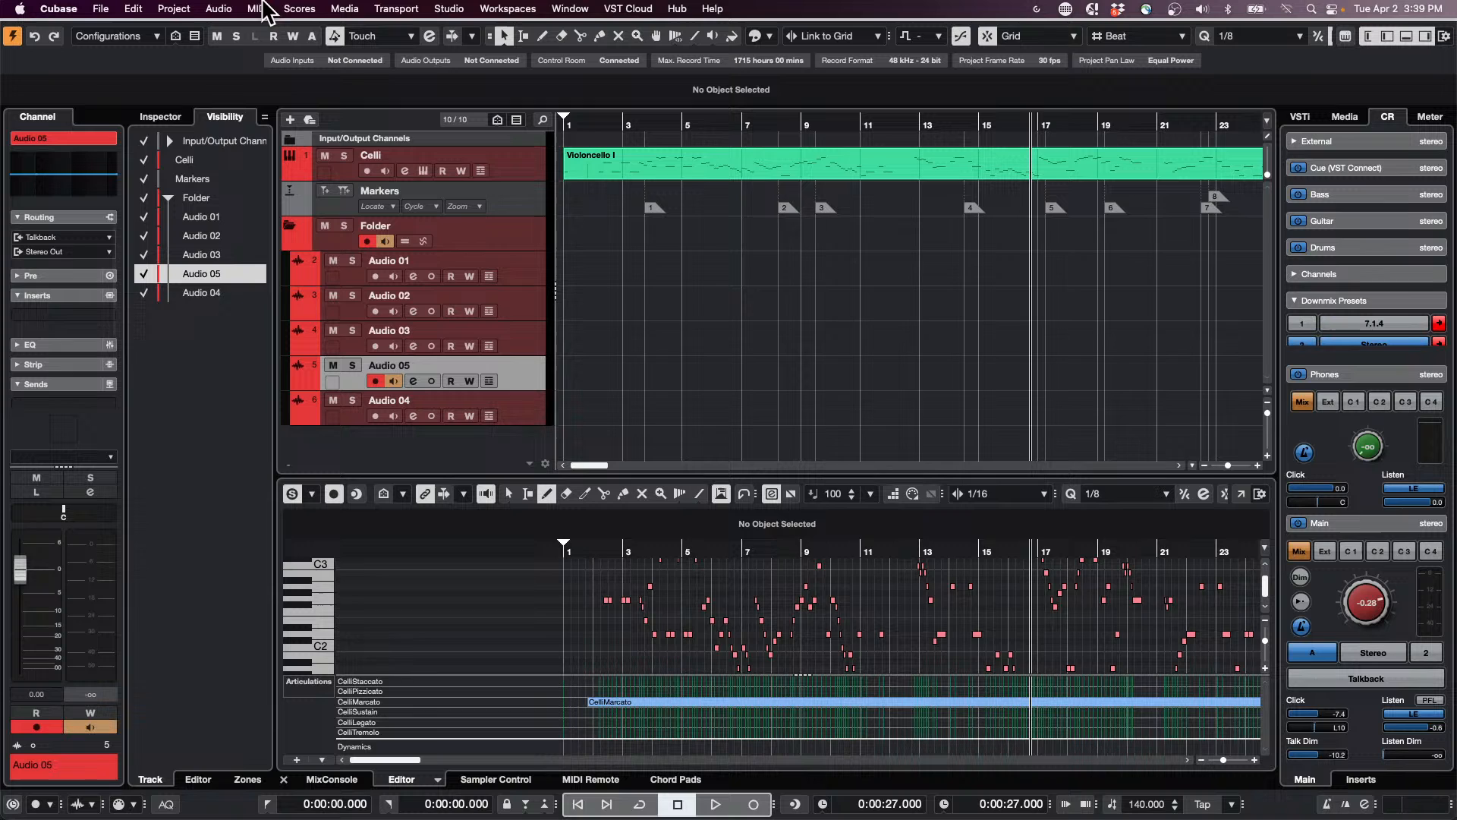
pyautogui.click(101, 9)
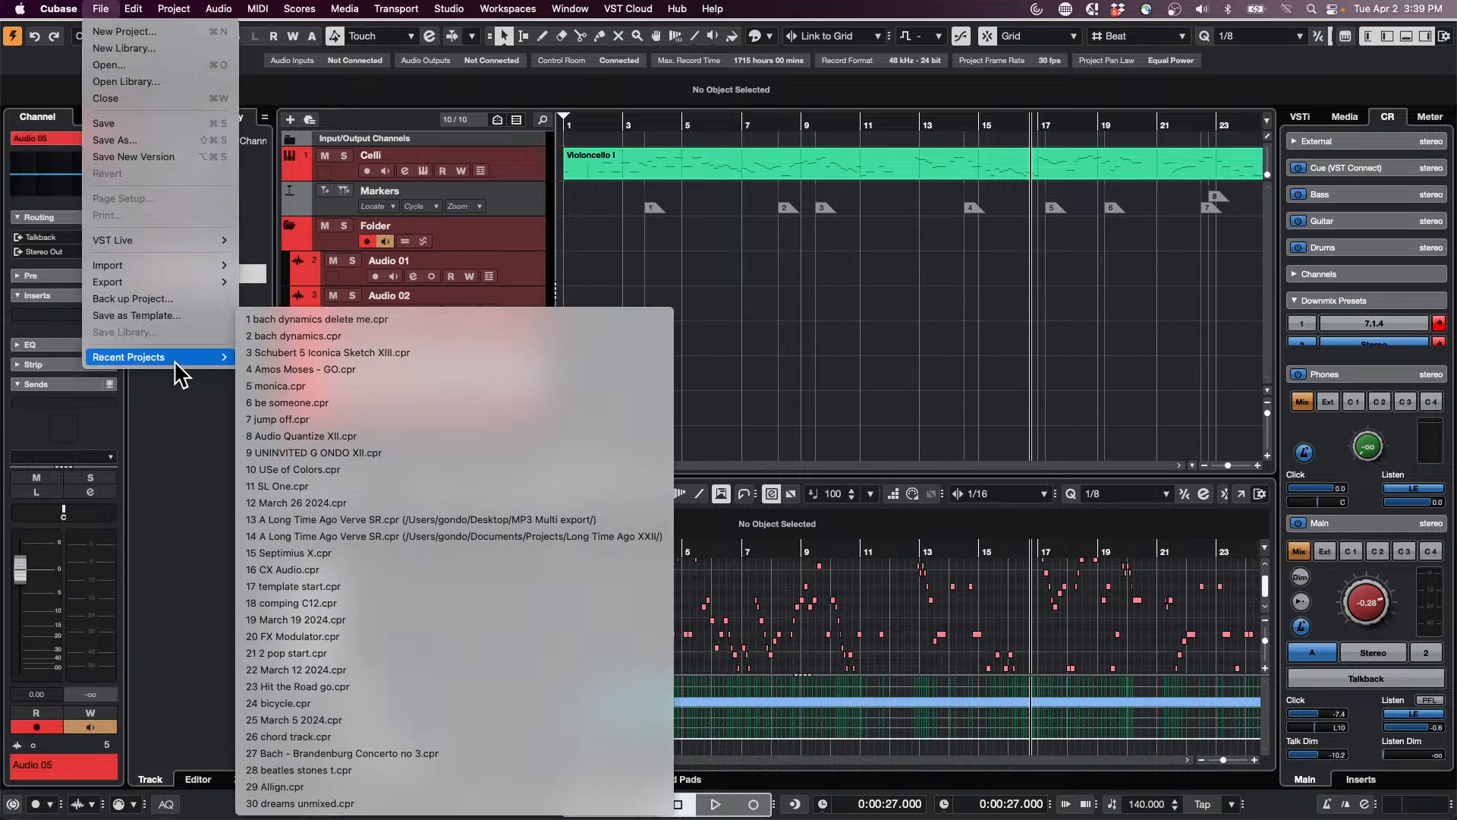
pyautogui.moveTo(182, 356)
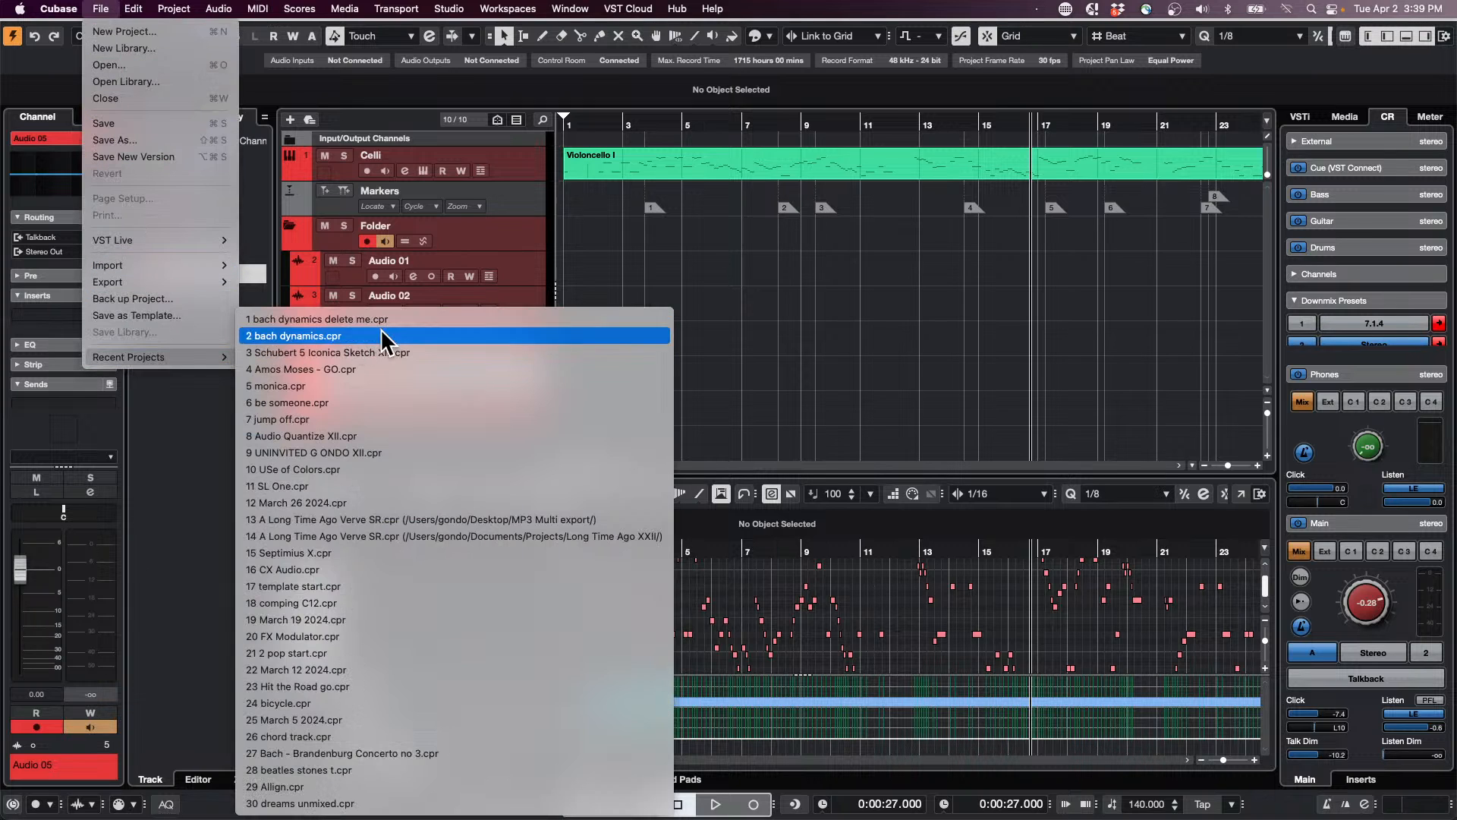
pyautogui.click(426, 369)
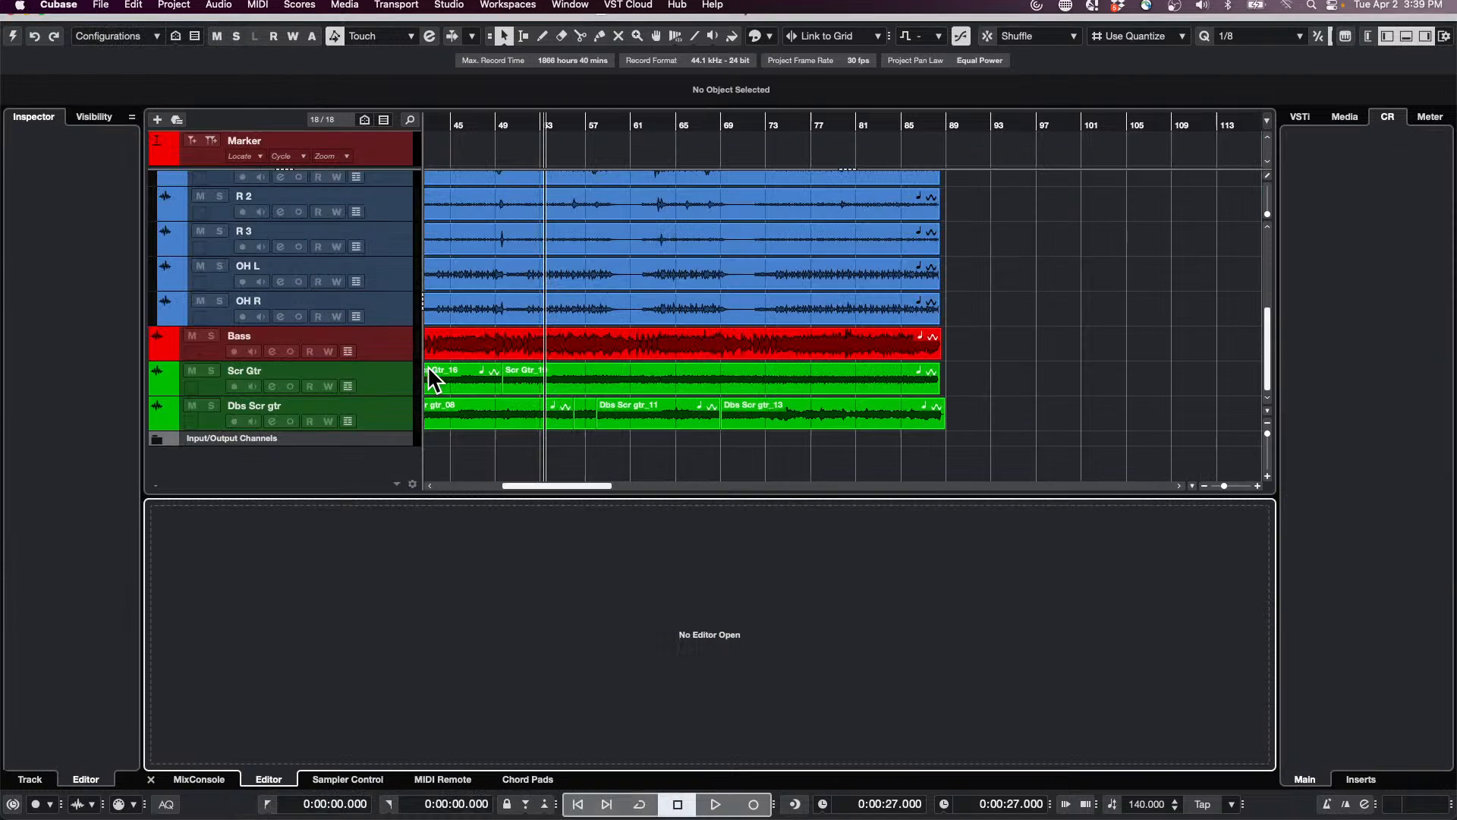
pyautogui.click(12, 36)
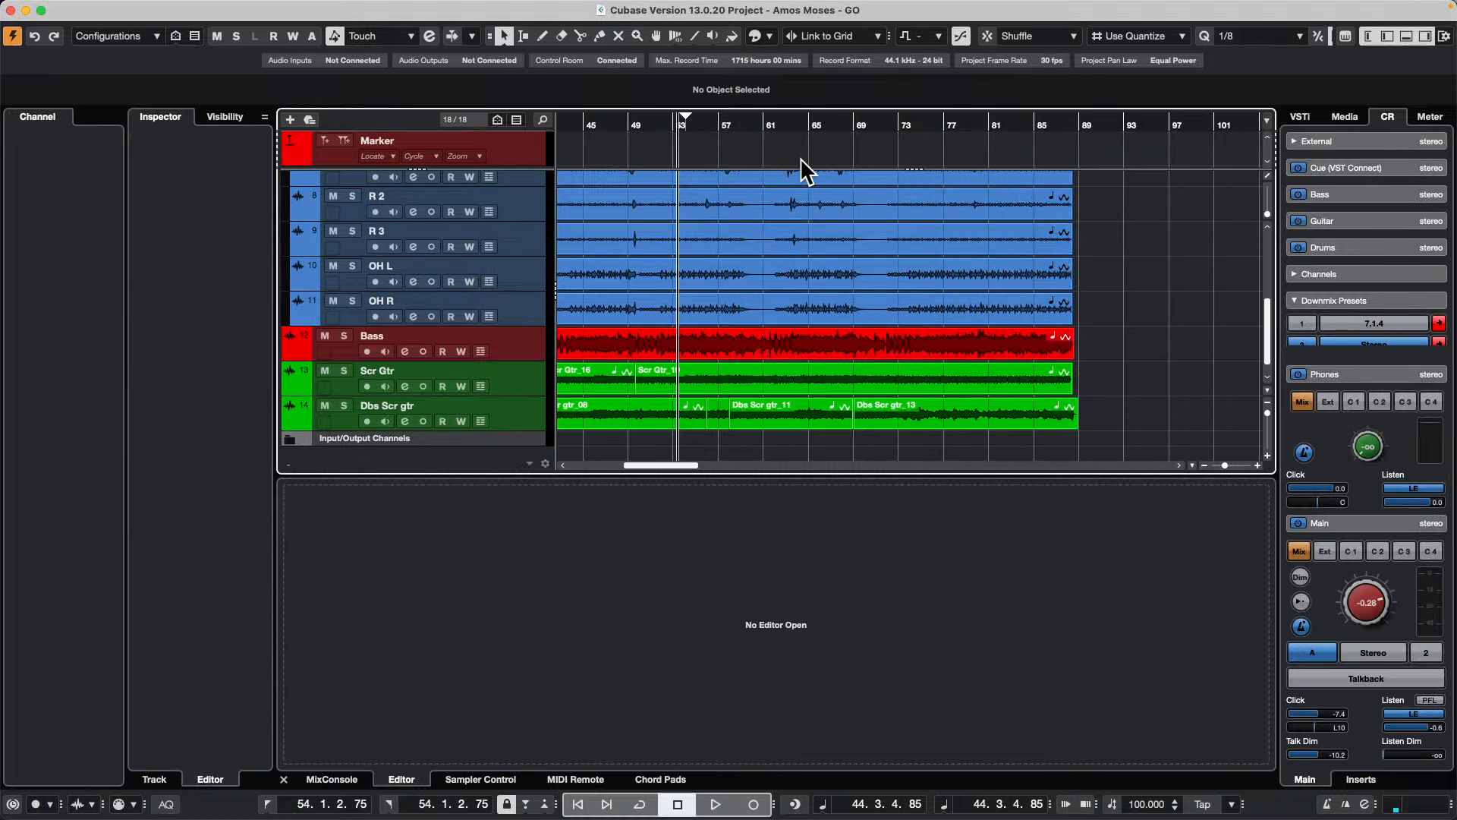
# Step: Play a short passage of the song and check the audio files' tempo and Musical Mode settings in the Pool
pyautogui.press('space')
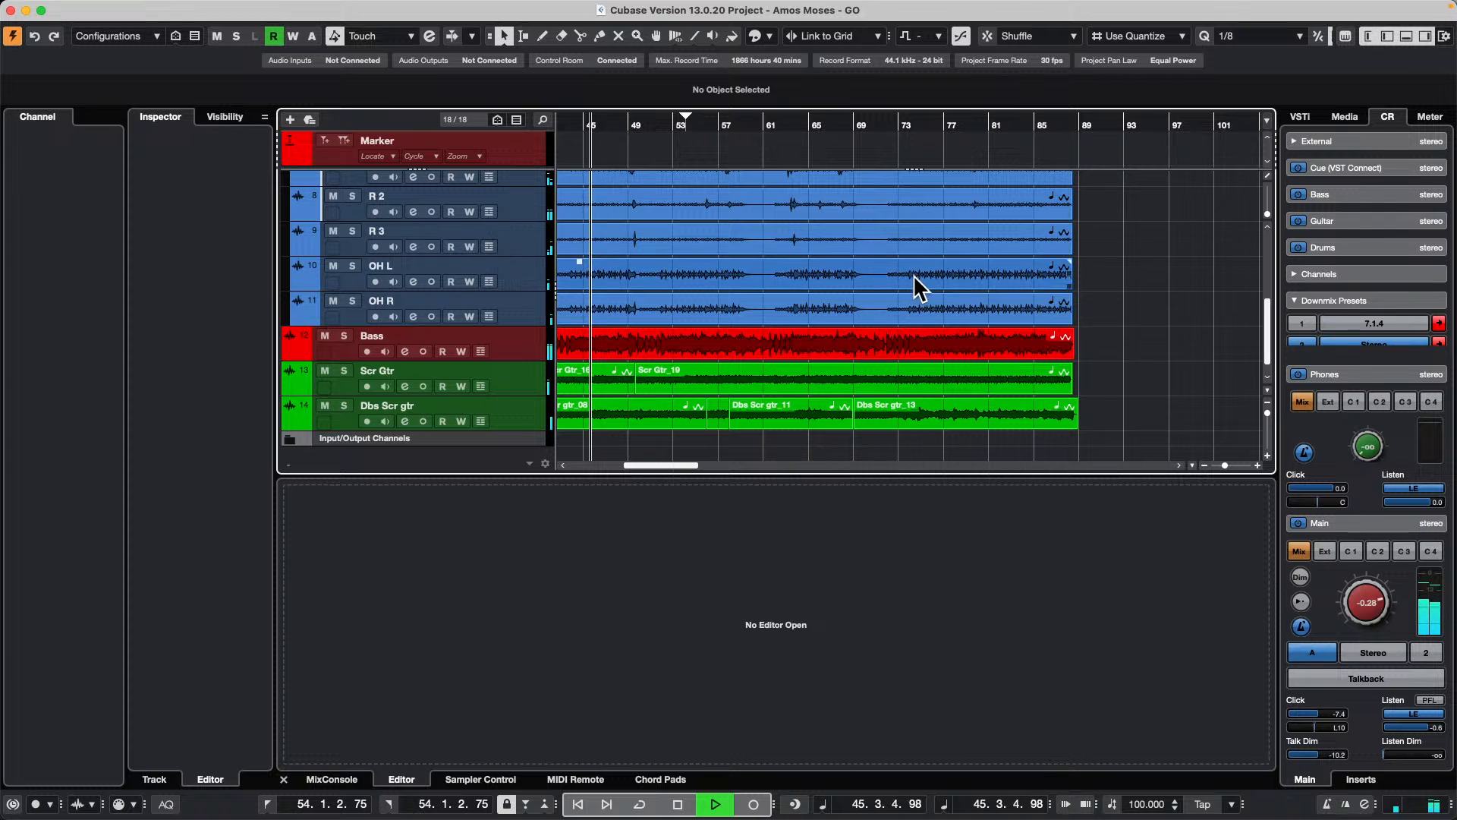
pyautogui.press('space')
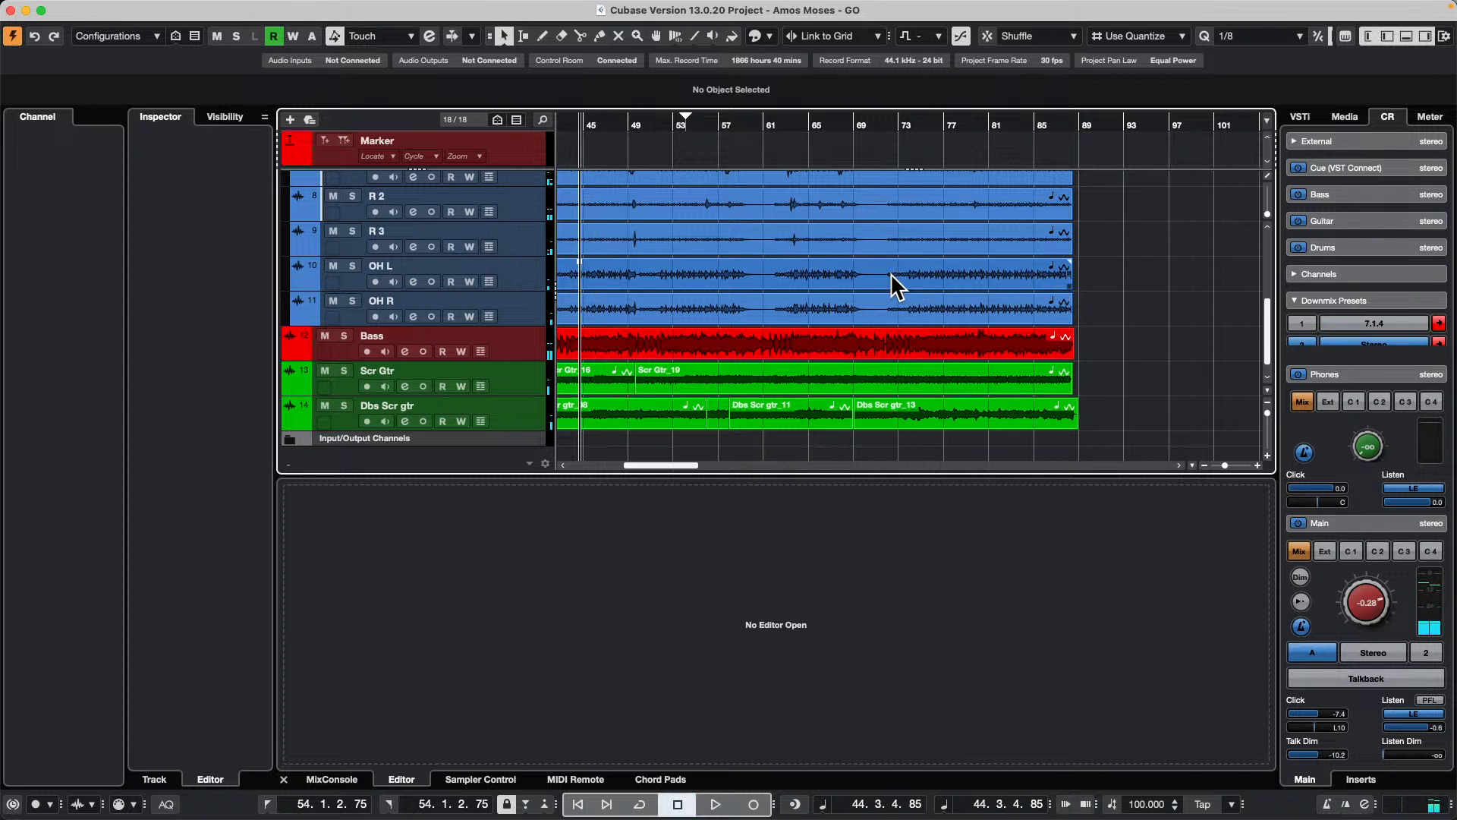
pyautogui.press('super+p')
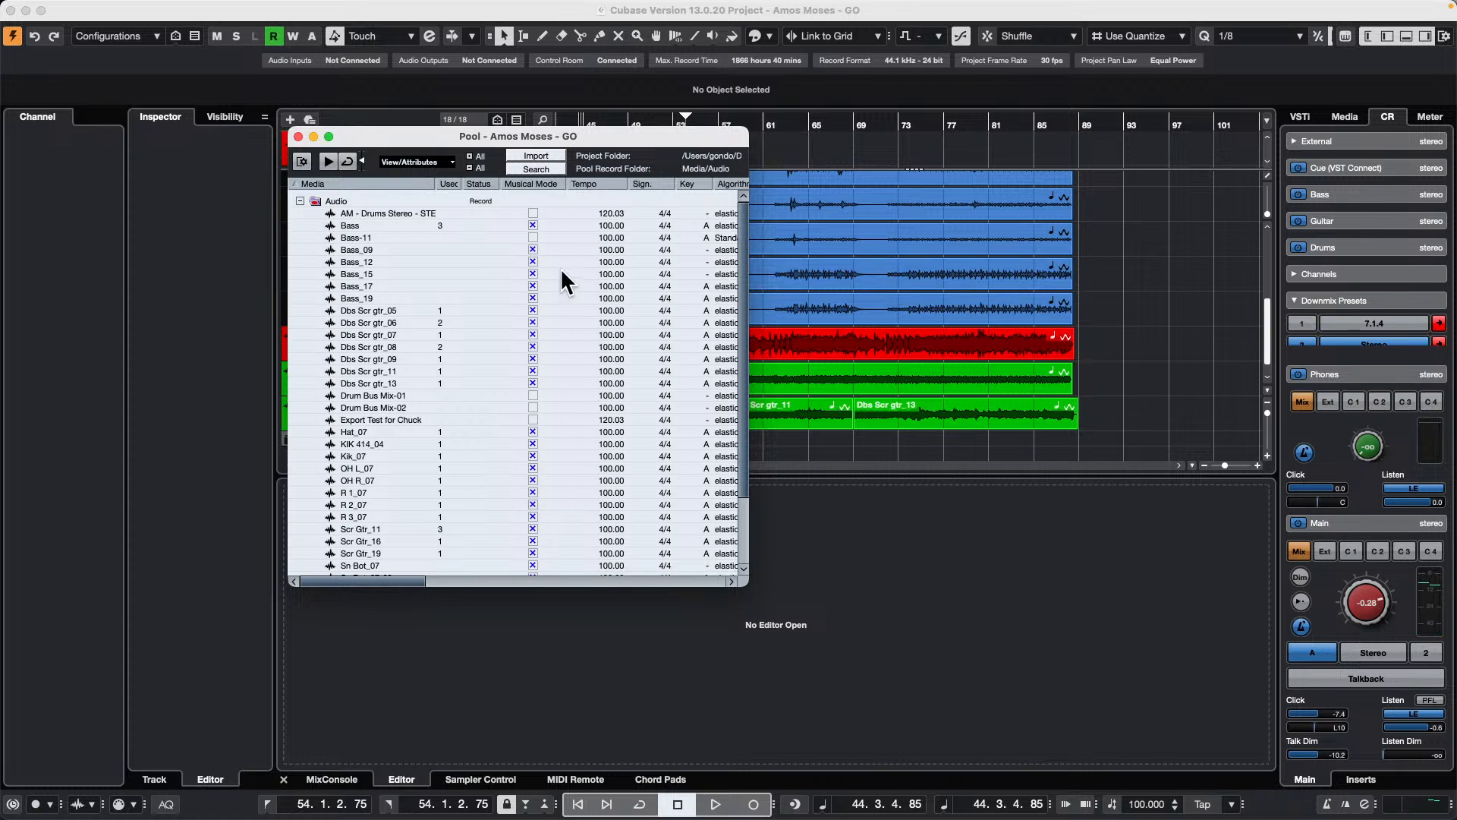
pyautogui.click(298, 136)
# Step: Open the Kik_07 event at the beginning of the drum folder for sample editing
pyautogui.hscroll(-5, 1093, 423)
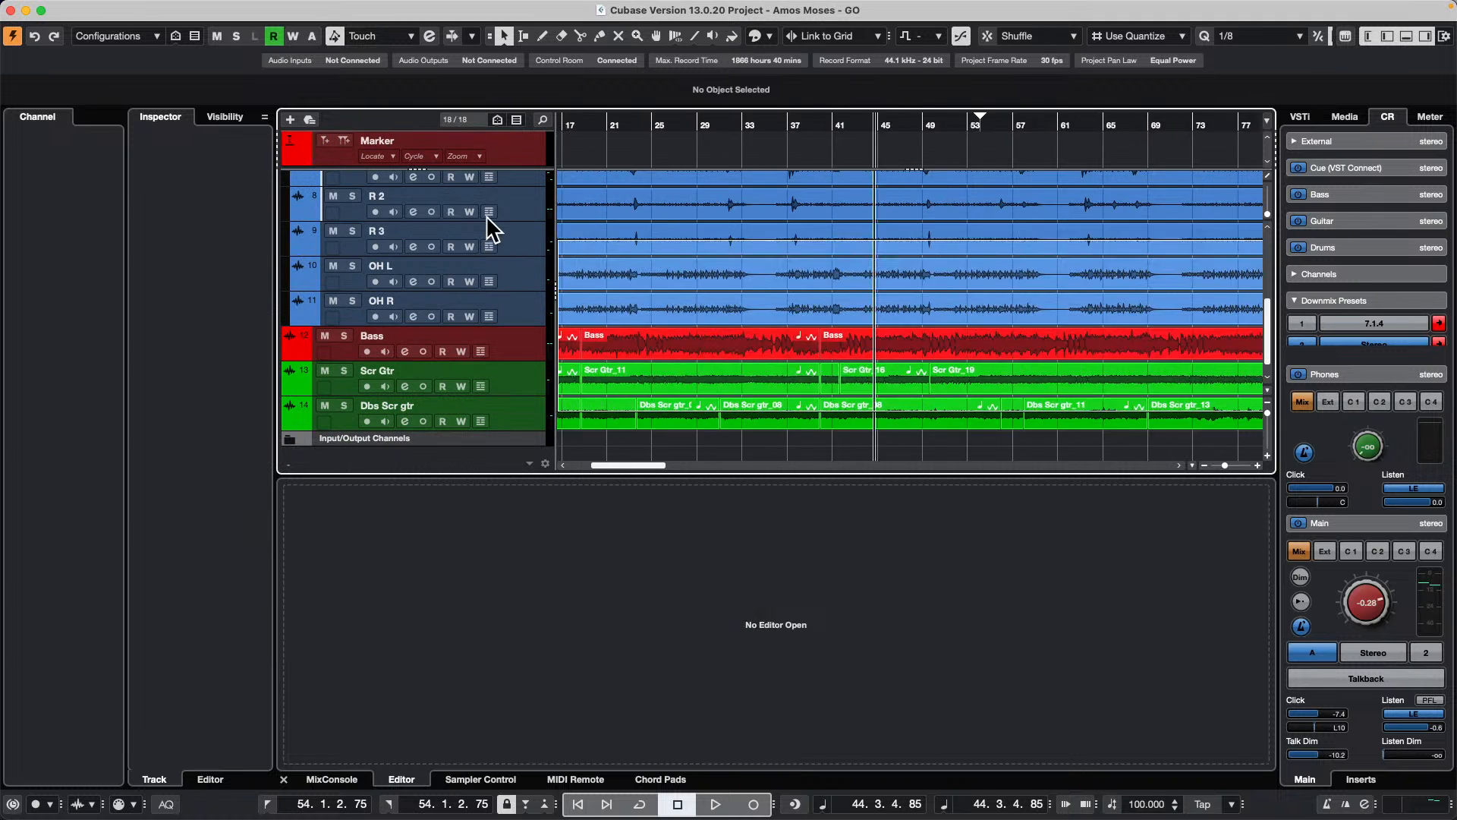
pyautogui.hscroll(-3, 575, 204)
pyautogui.scroll(6, 581, 201)
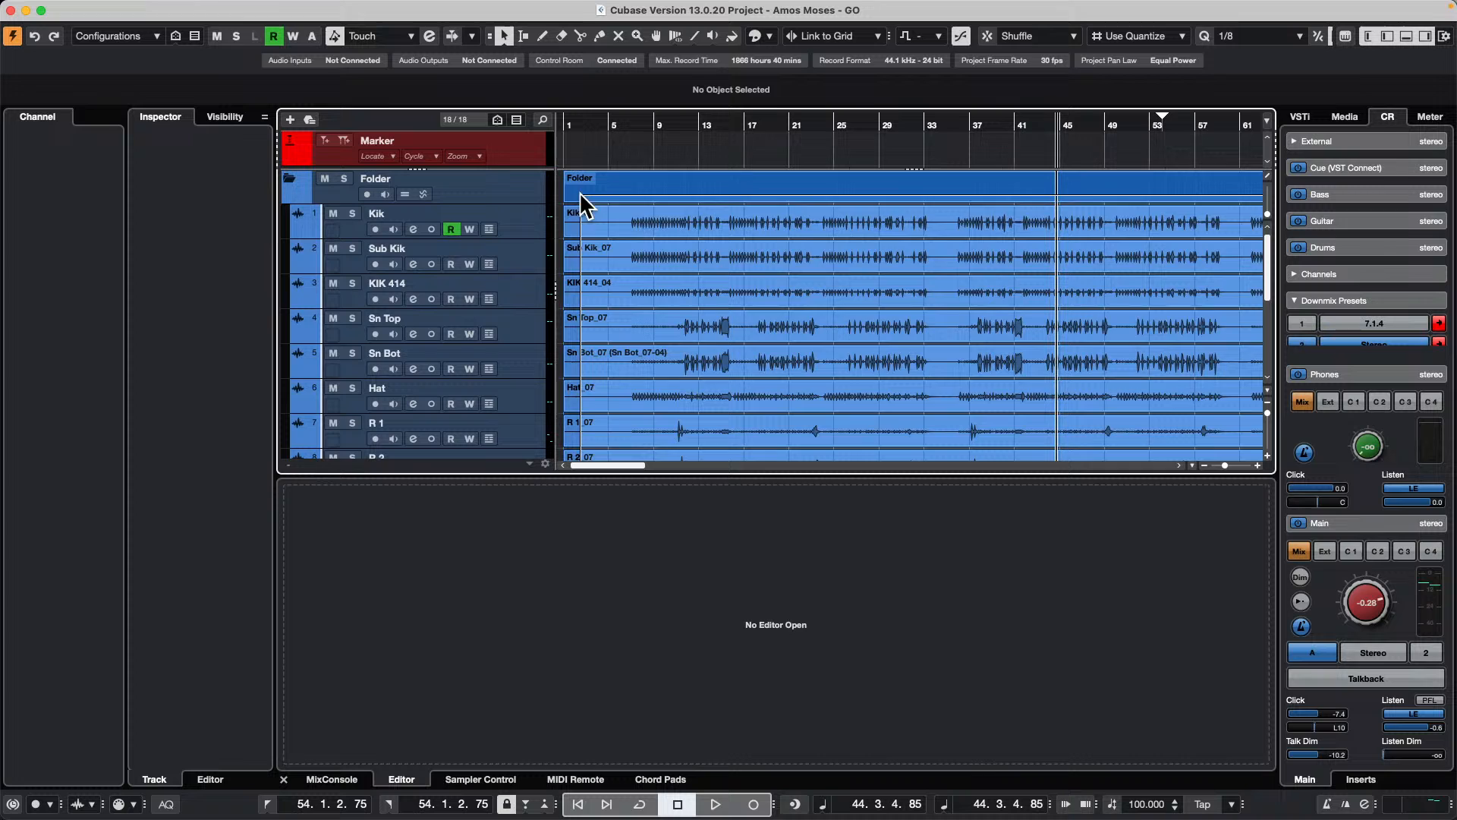
pyautogui.doubleClick(577, 220)
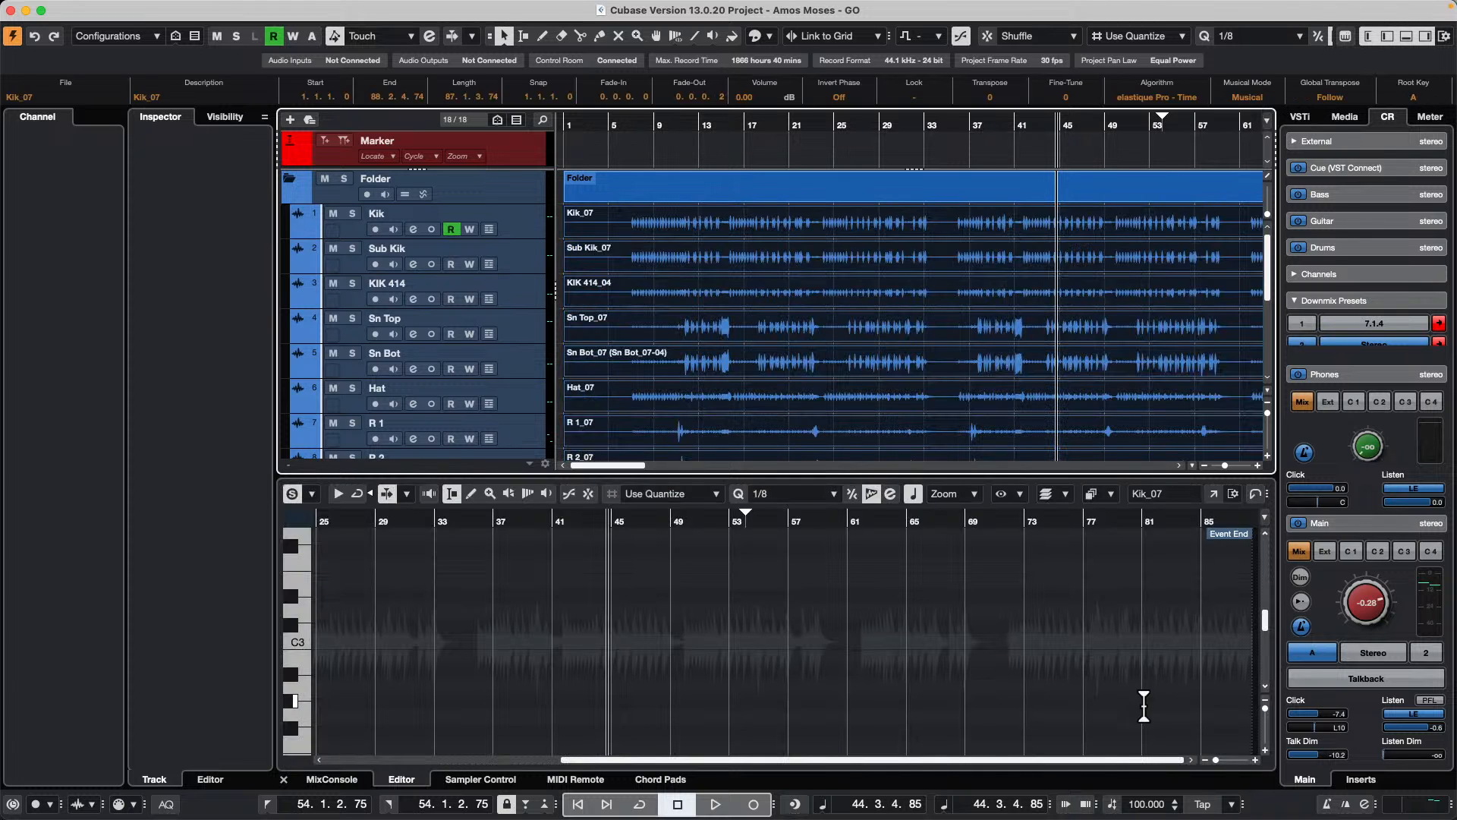
# Step: Play the song from the project start and set the tempo to 110 BPM during playback
pyautogui.press(',')
pyautogui.press('space')
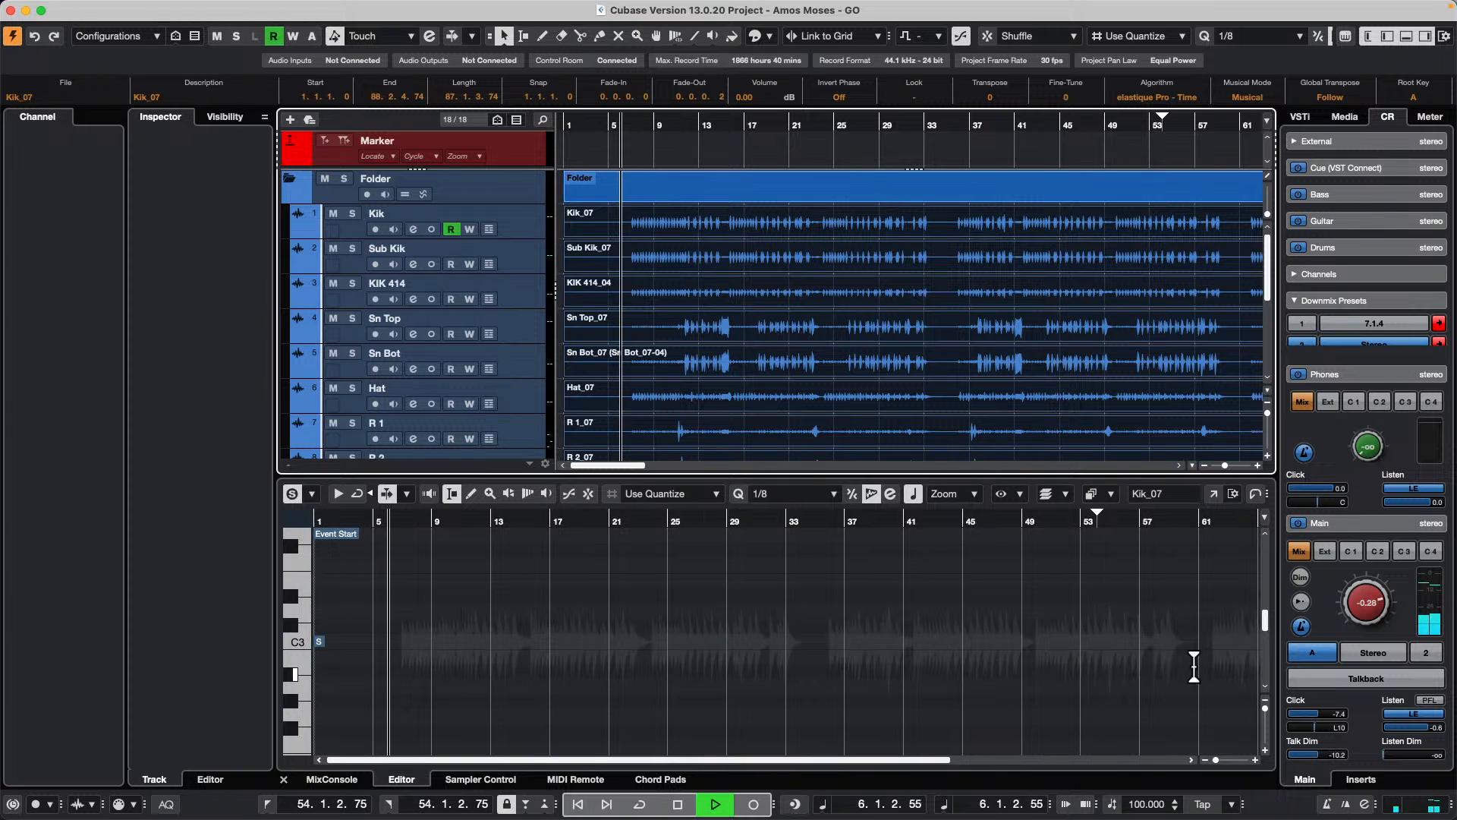
pyautogui.doubleClick(1141, 804)
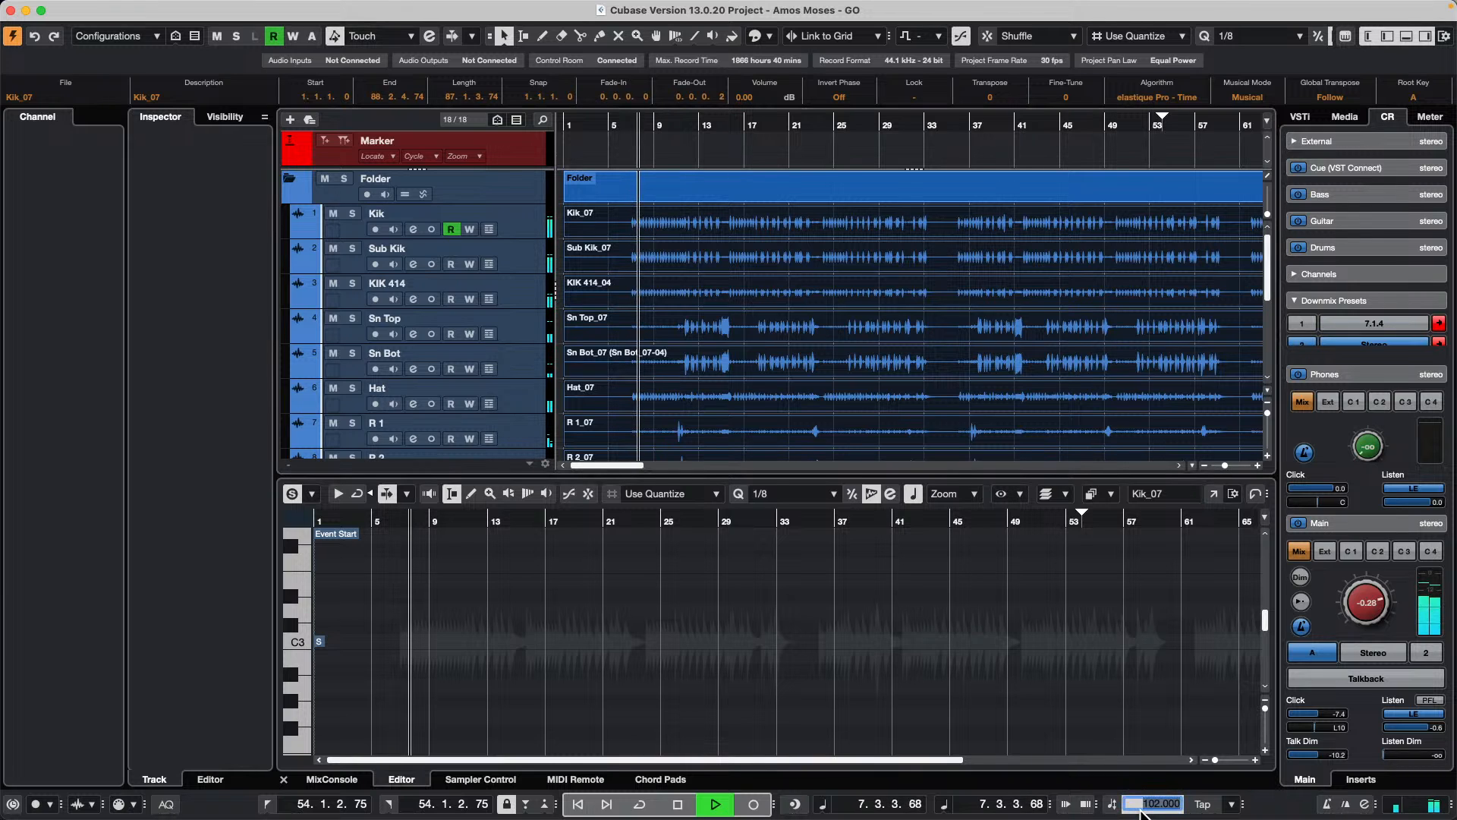
pyautogui.write('110')
pyautogui.press('Return')
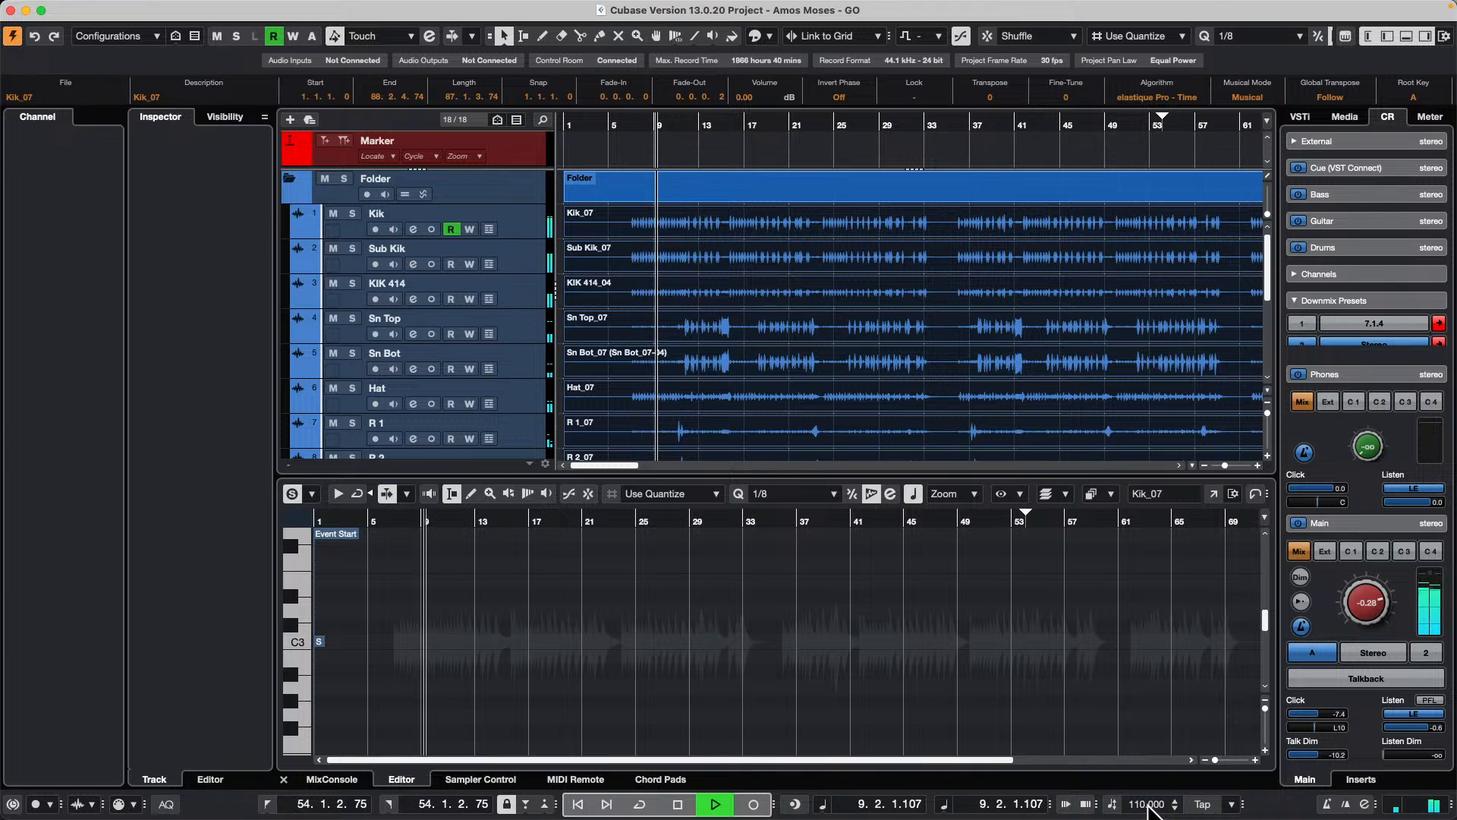
# Step: While the song plays, raise the project tempo to 140 BPM and lower it to 88 BPM
pyautogui.doubleClick(1148, 806)
pyautogui.write('14')
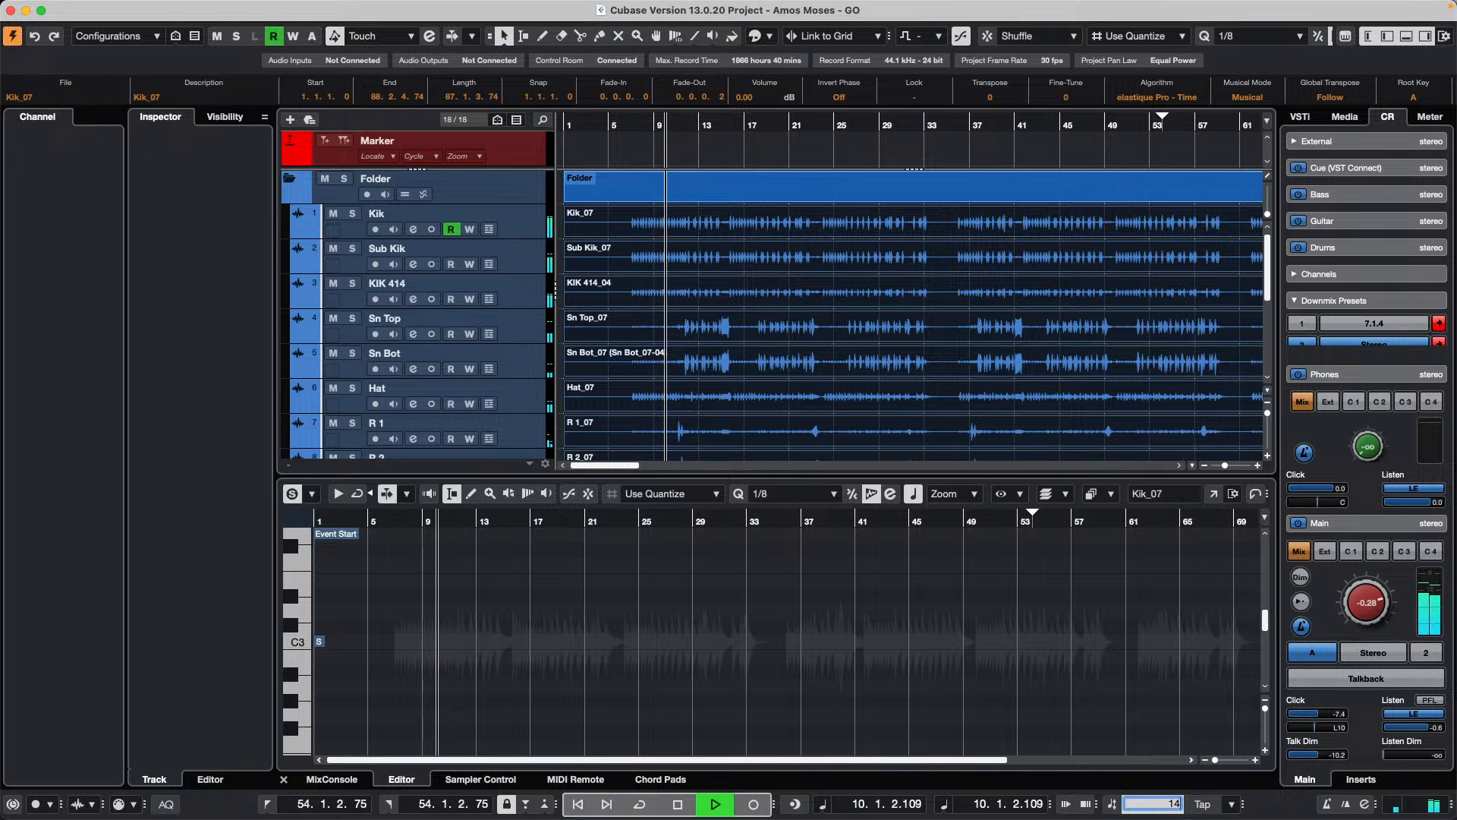
pyautogui.write('0')
pyautogui.press('Return')
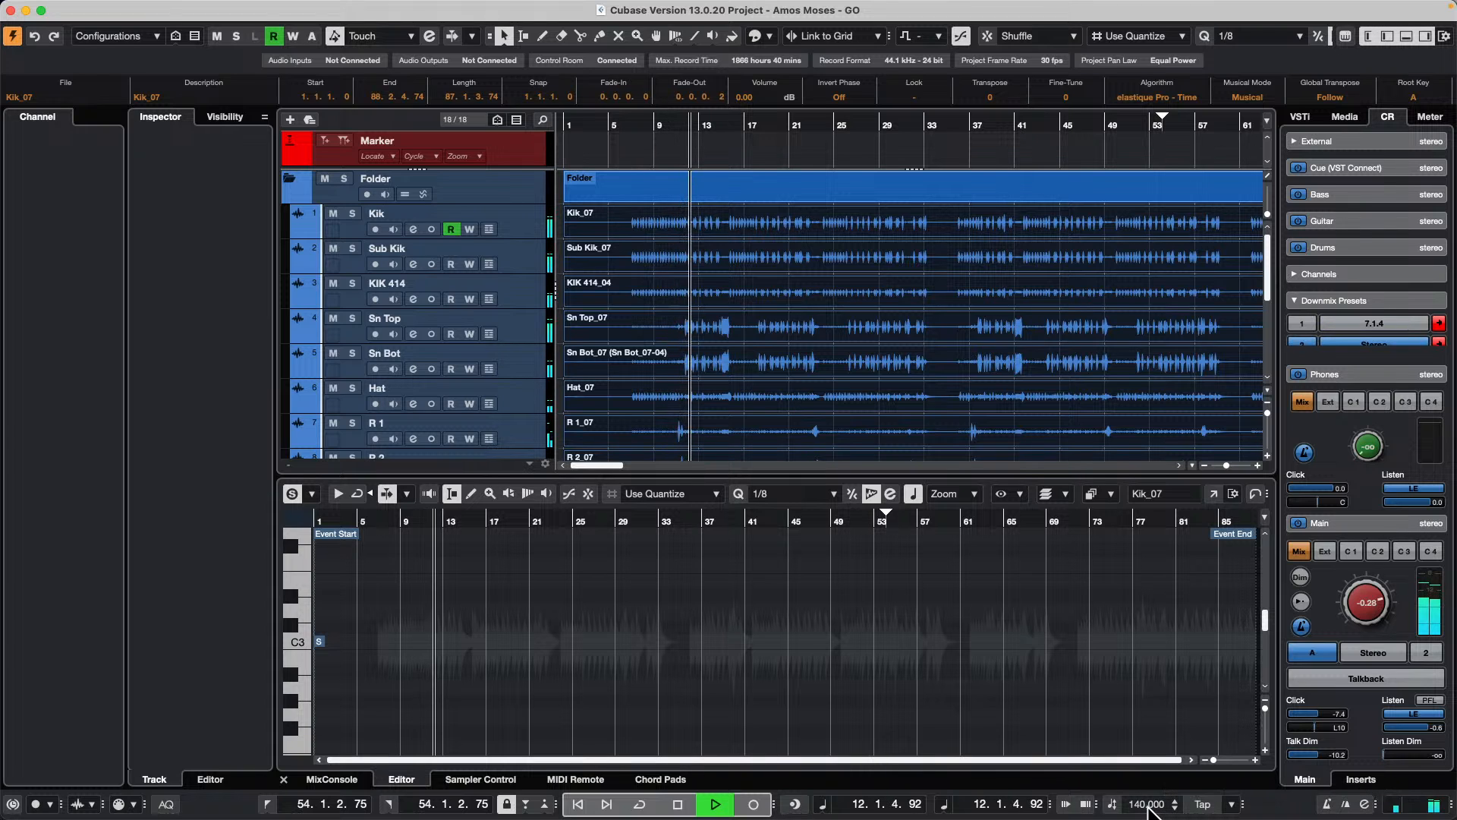
pyautogui.doubleClick(1148, 806)
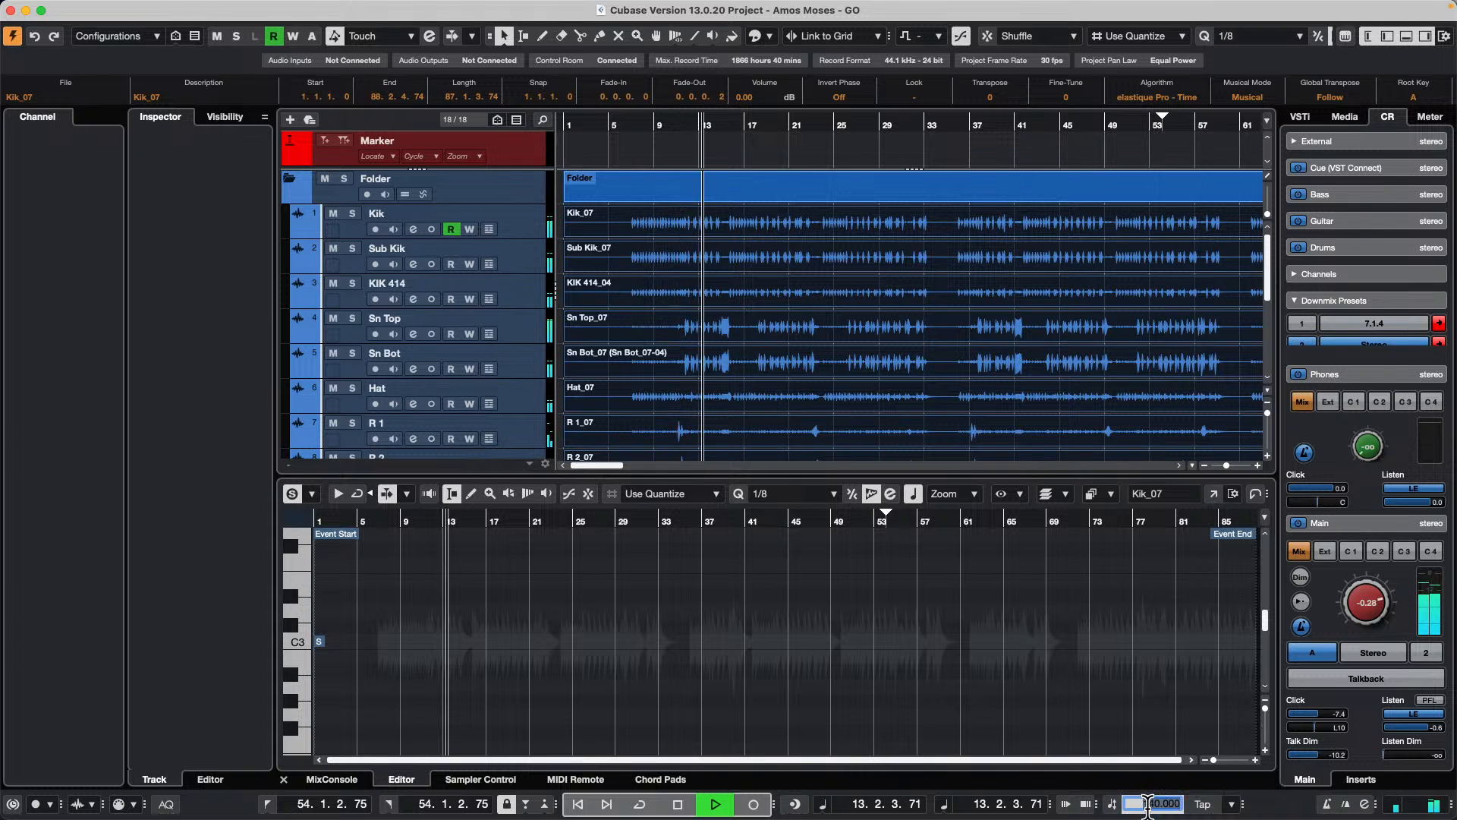
pyautogui.write('88')
pyautogui.press('Return')
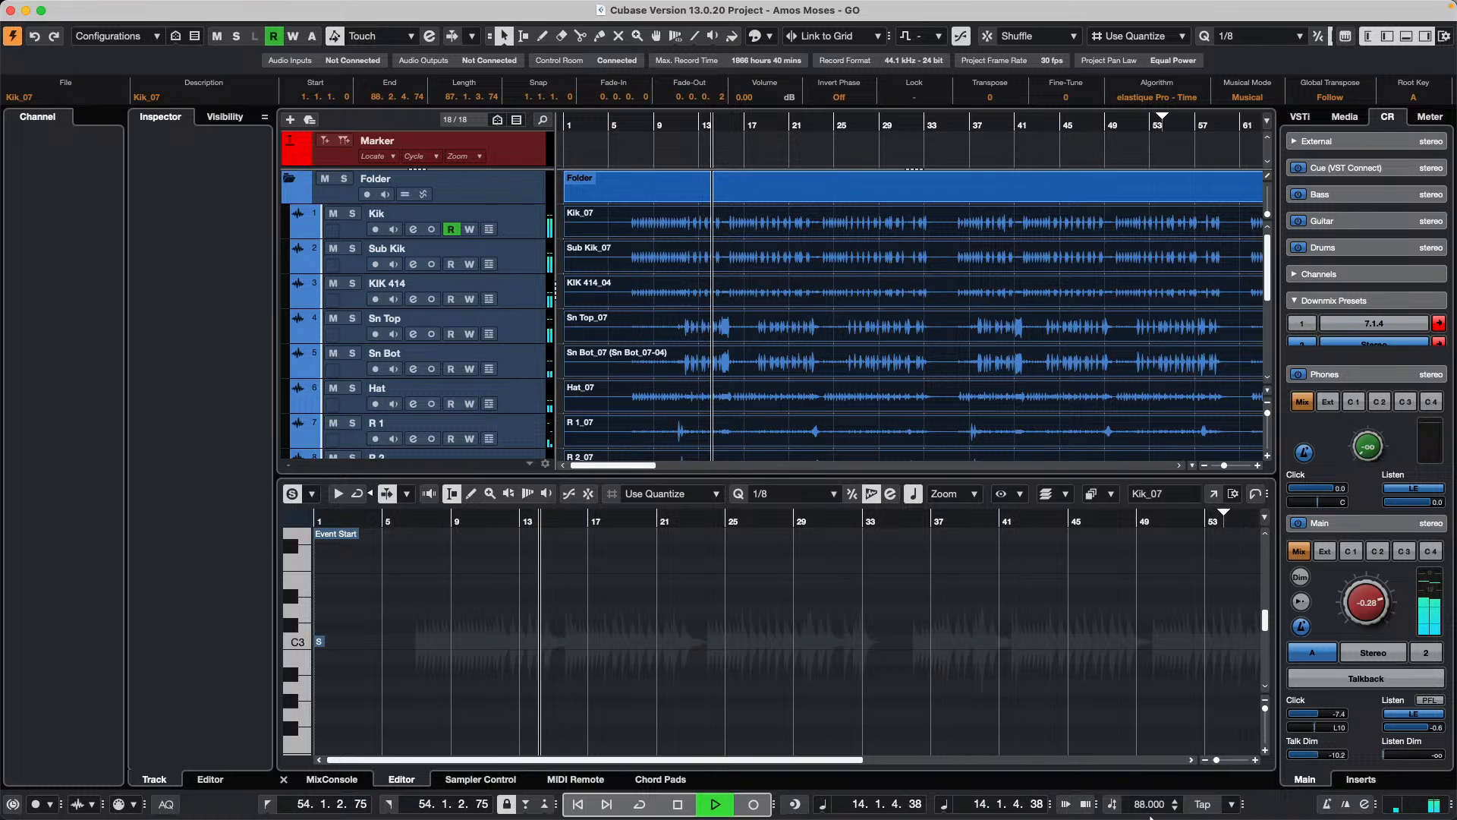
# Step: While the song plays, set the project tempo to 166 BPM and bring it down to 120 BPM
pyautogui.scroll(1, 1152, 806)
pyautogui.doubleClick(1151, 804)
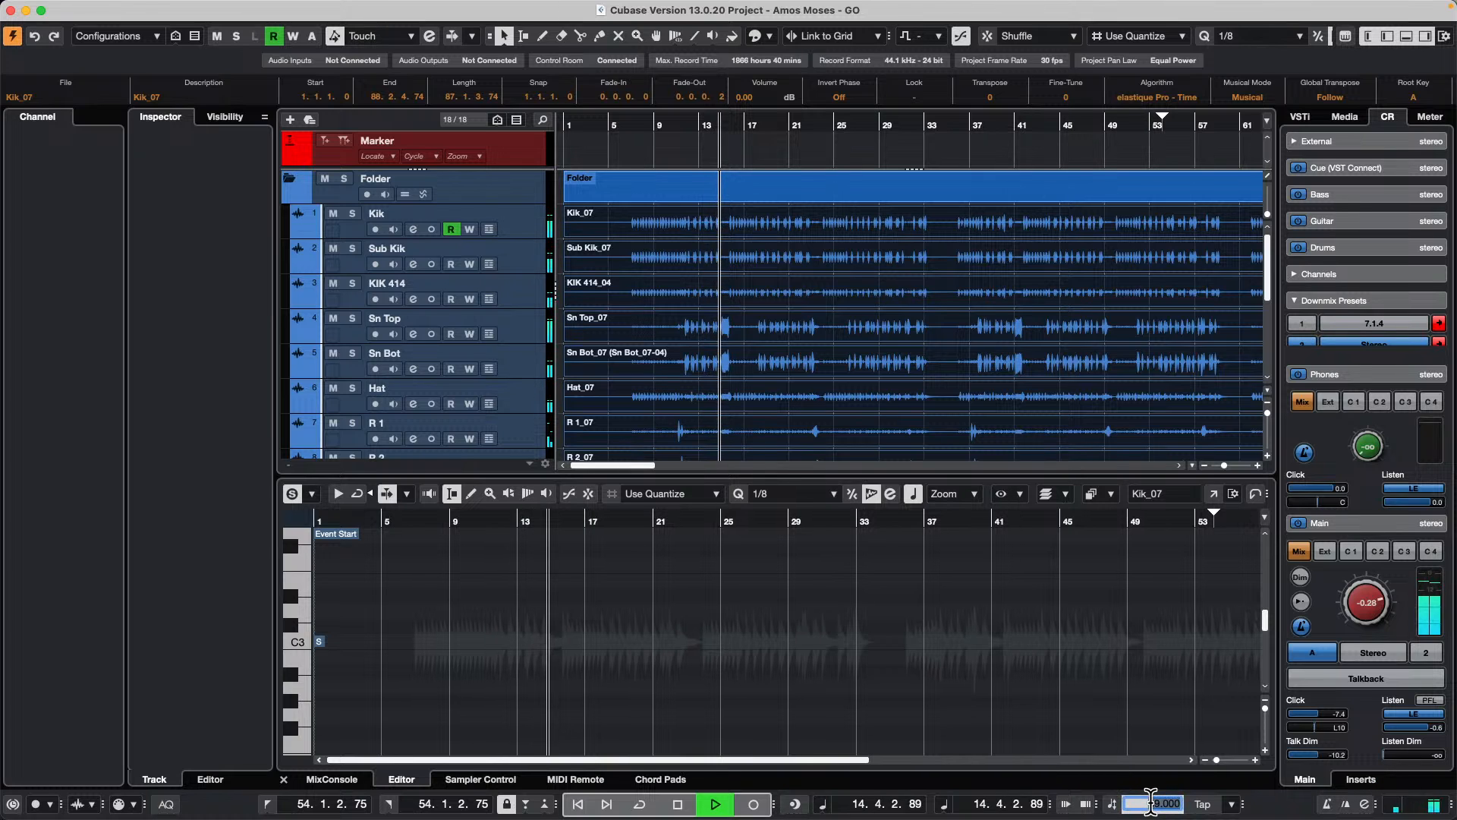
pyautogui.write('1')
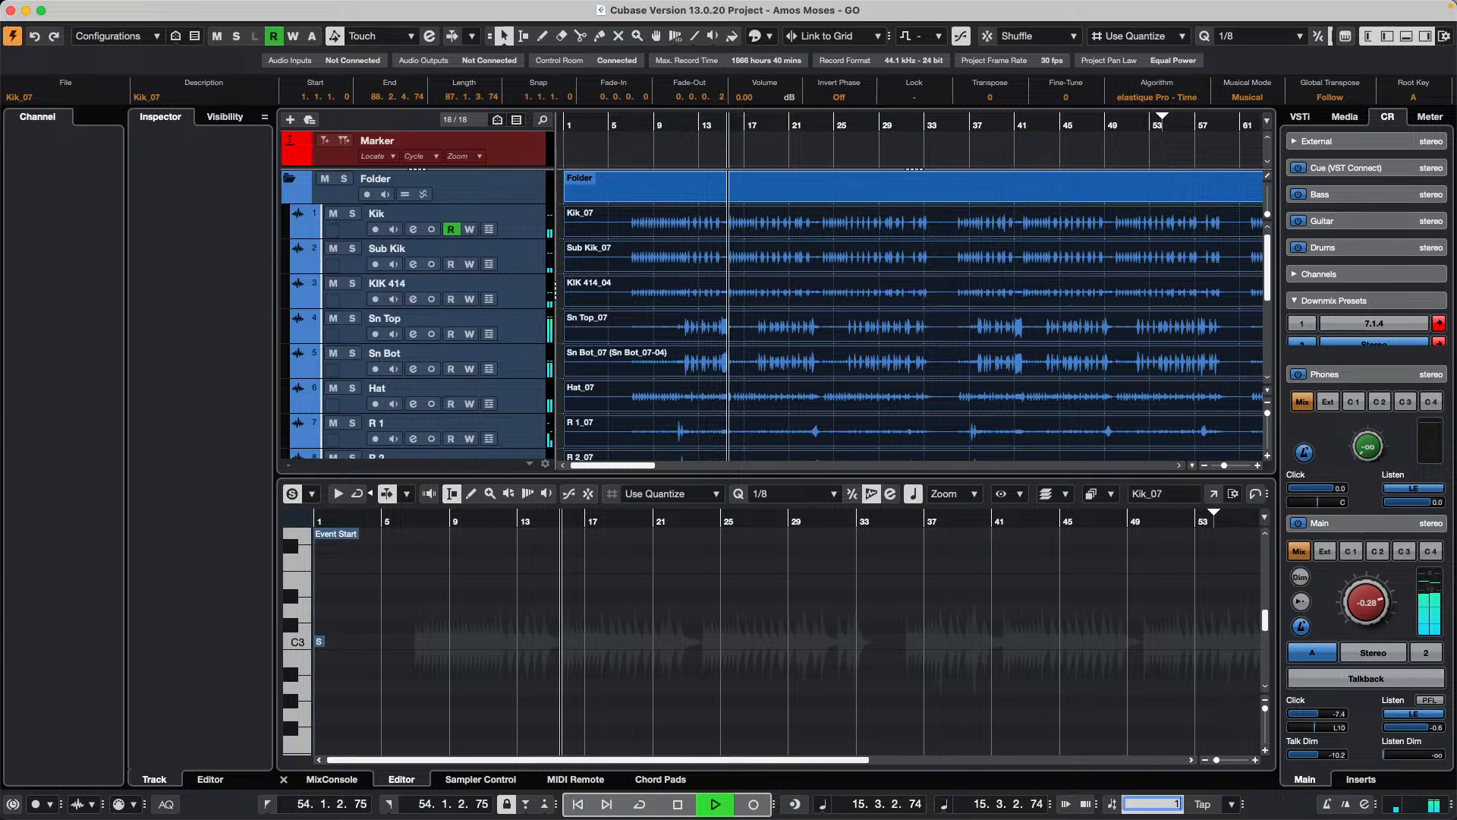
pyautogui.write('66')
pyautogui.press('Return')
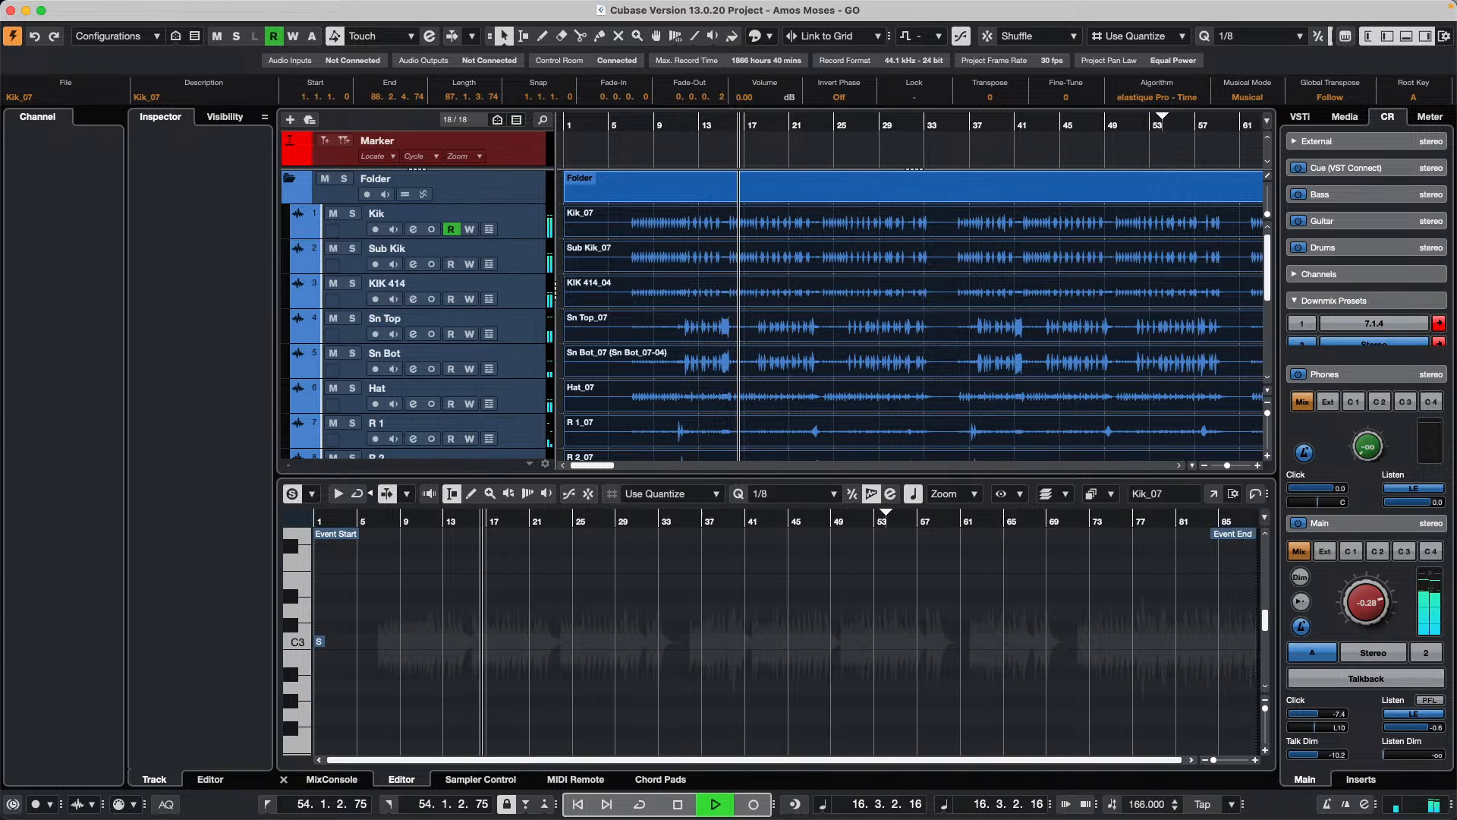
pyautogui.doubleClick(1146, 803)
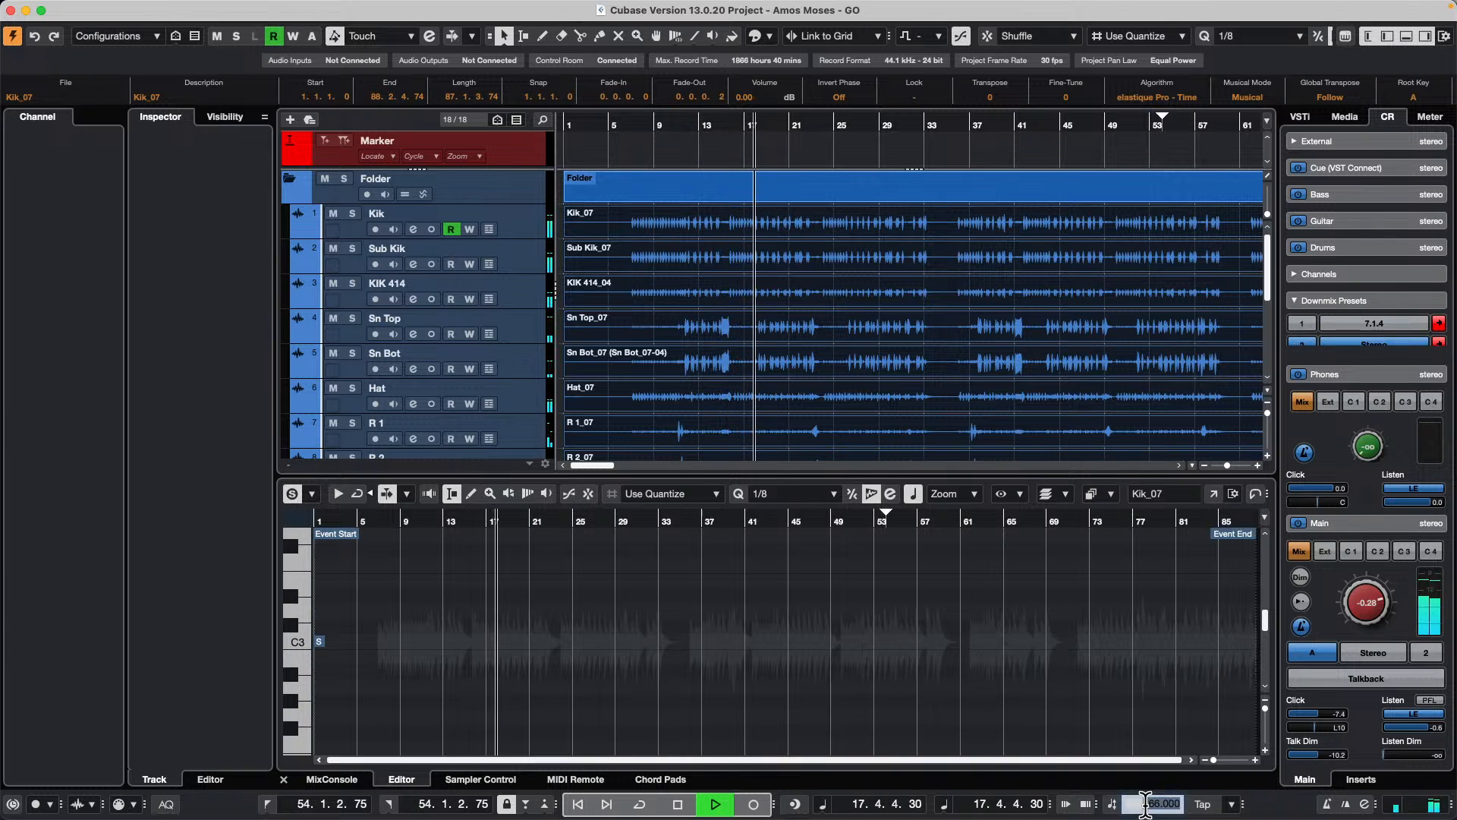
pyautogui.write('1')
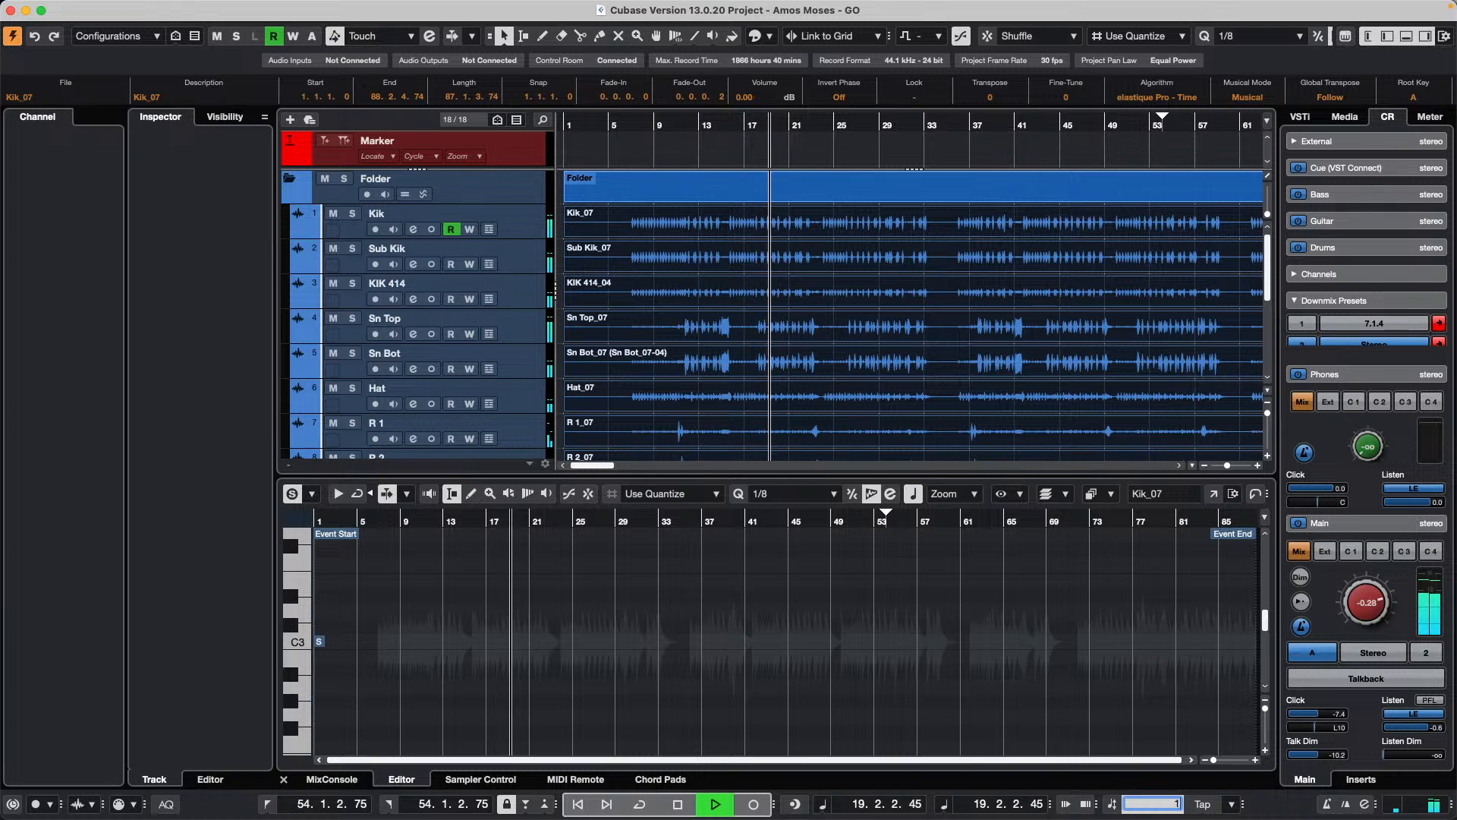
pyautogui.write('20')
pyautogui.press('Return')
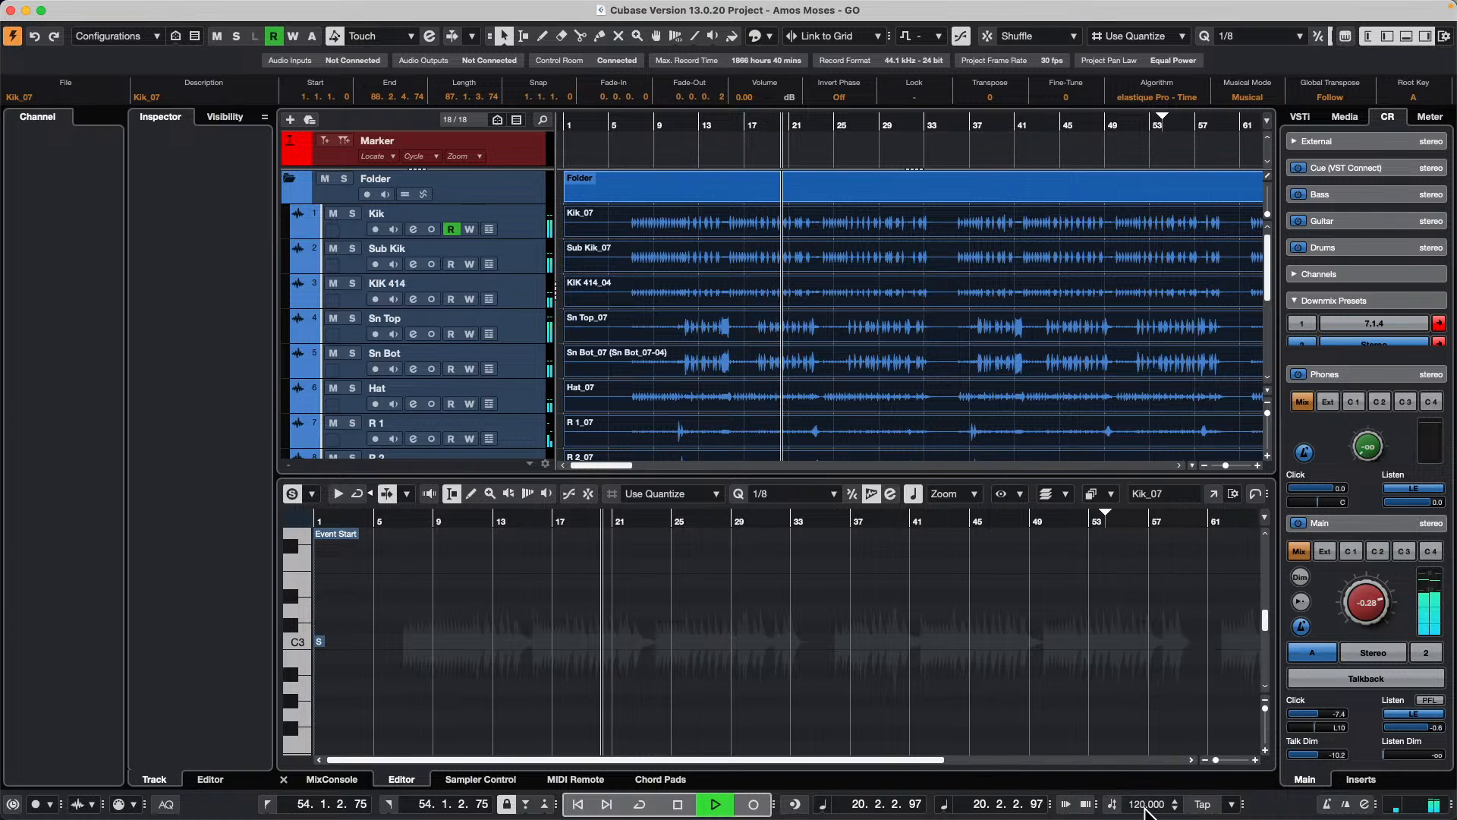
# Step: Set the project tempo to 100 BPM and stop playback
pyautogui.doubleClick(1146, 806)
pyautogui.write('1')
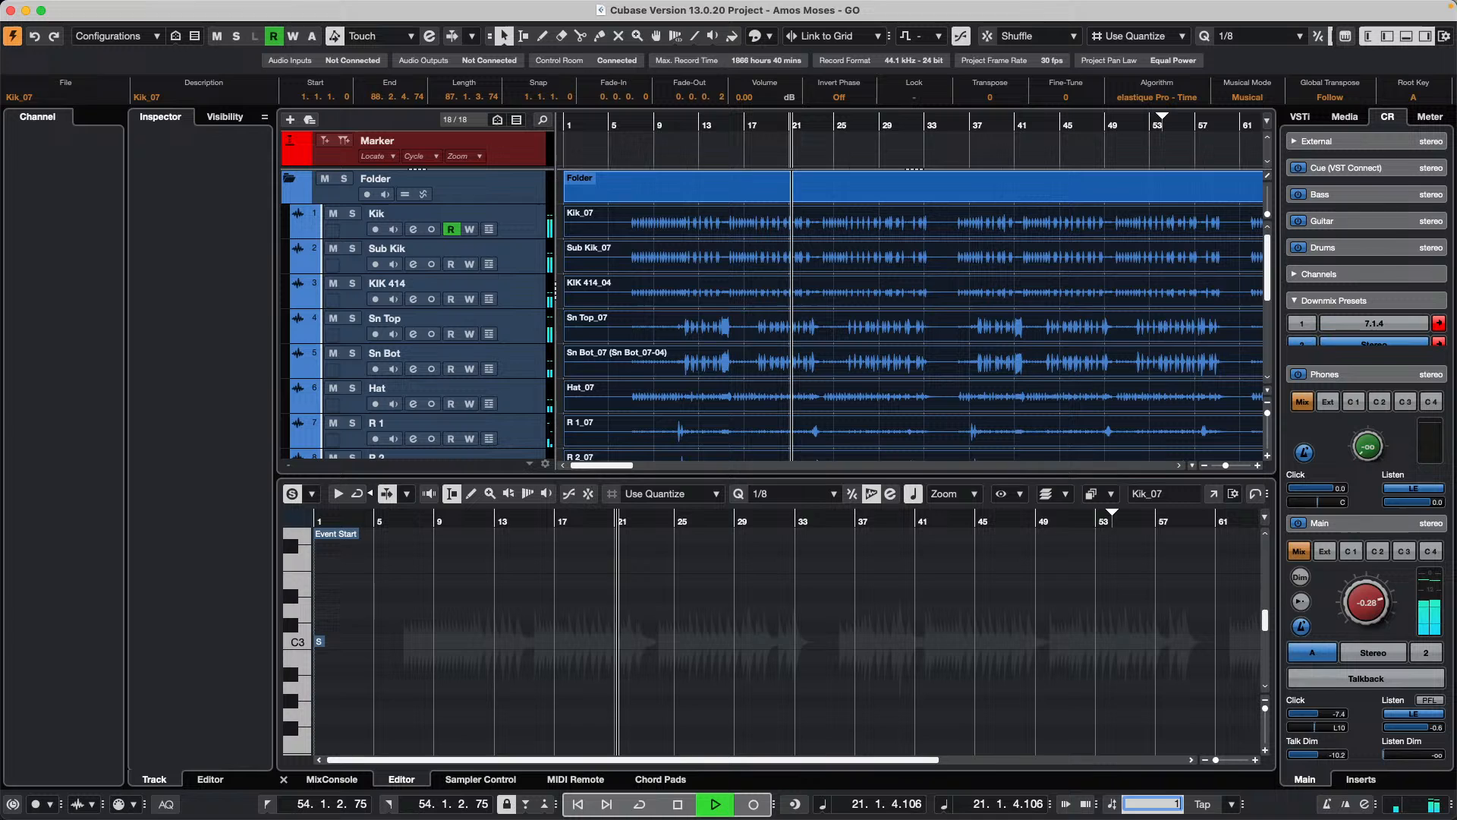
pyautogui.write('00')
pyautogui.press('Return')
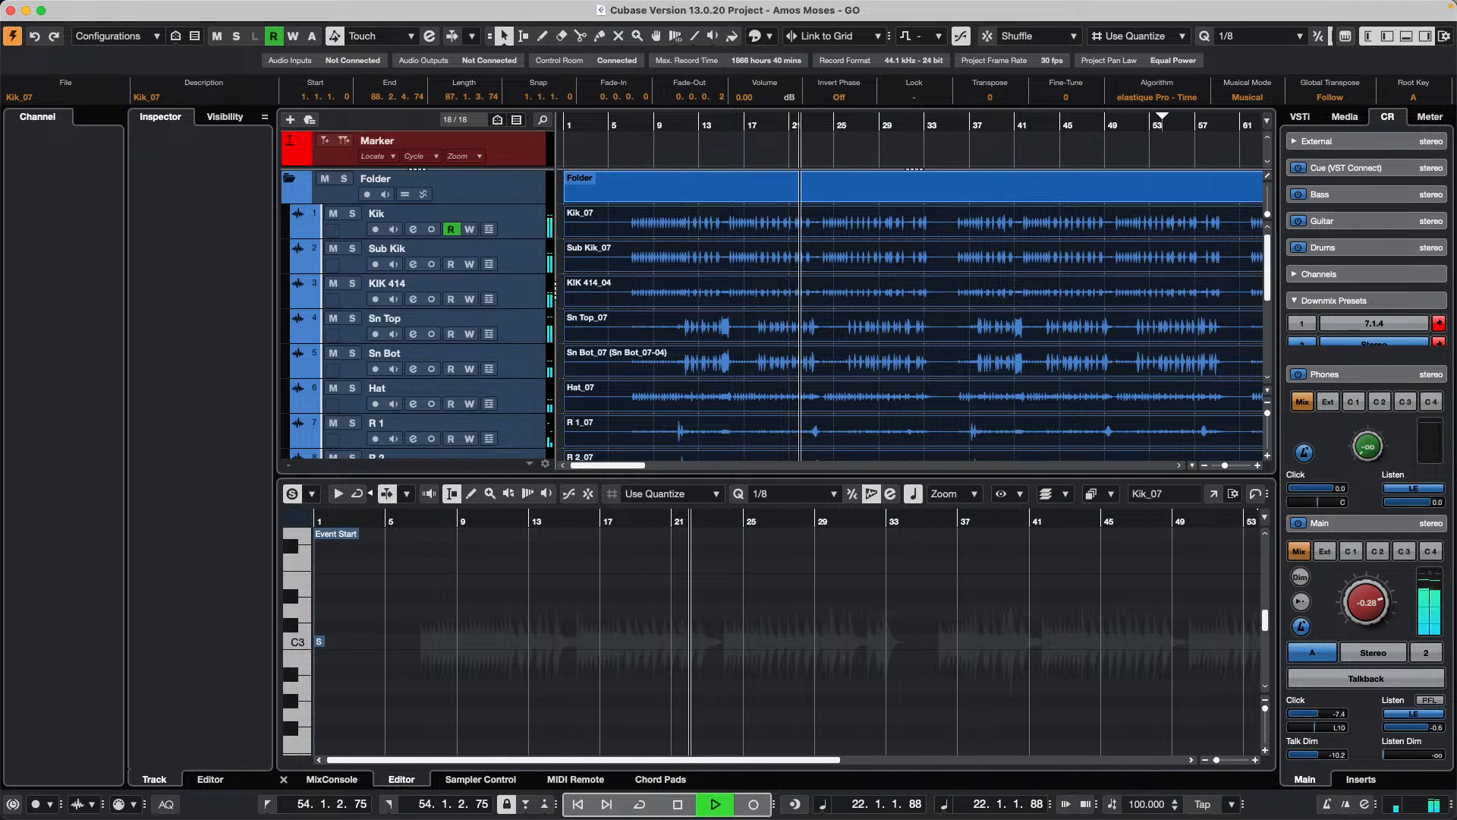
pyautogui.press('space')
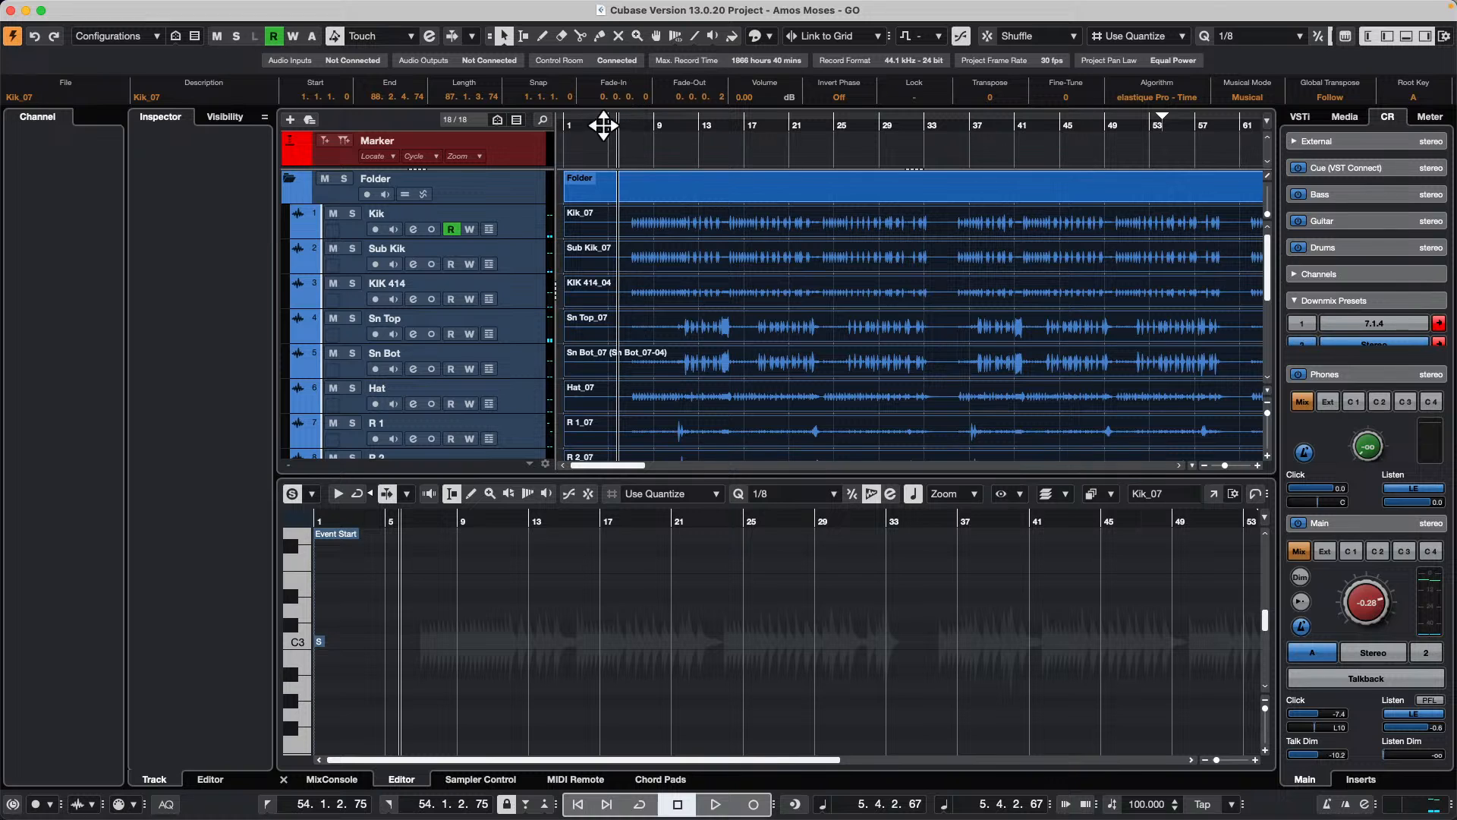
# Step: Move the project cursor to bar 4 and deselect all events
pyautogui.moveTo(603, 125); pyautogui.dragTo(607, 76)
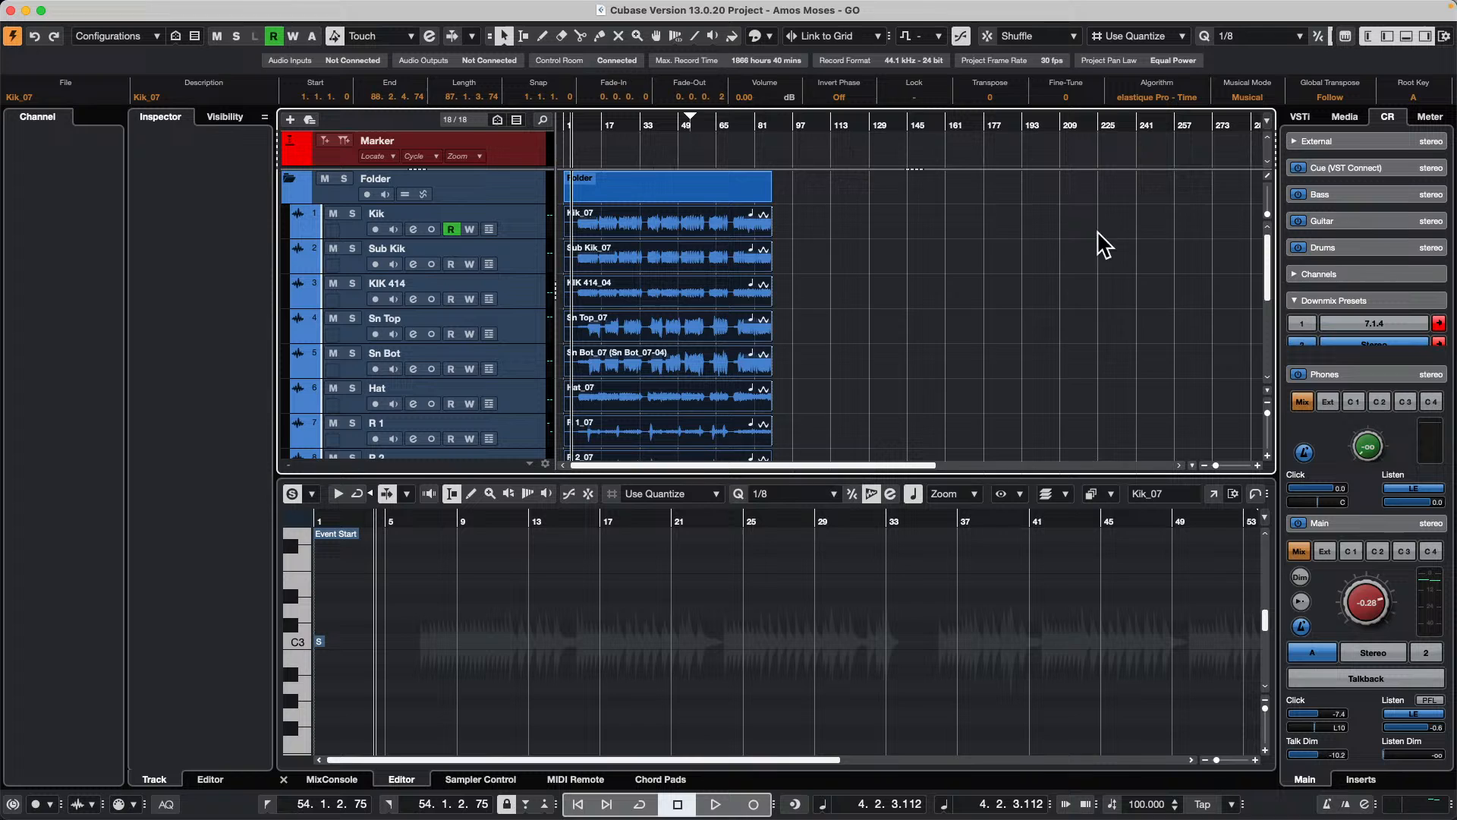
pyautogui.click(942, 374)
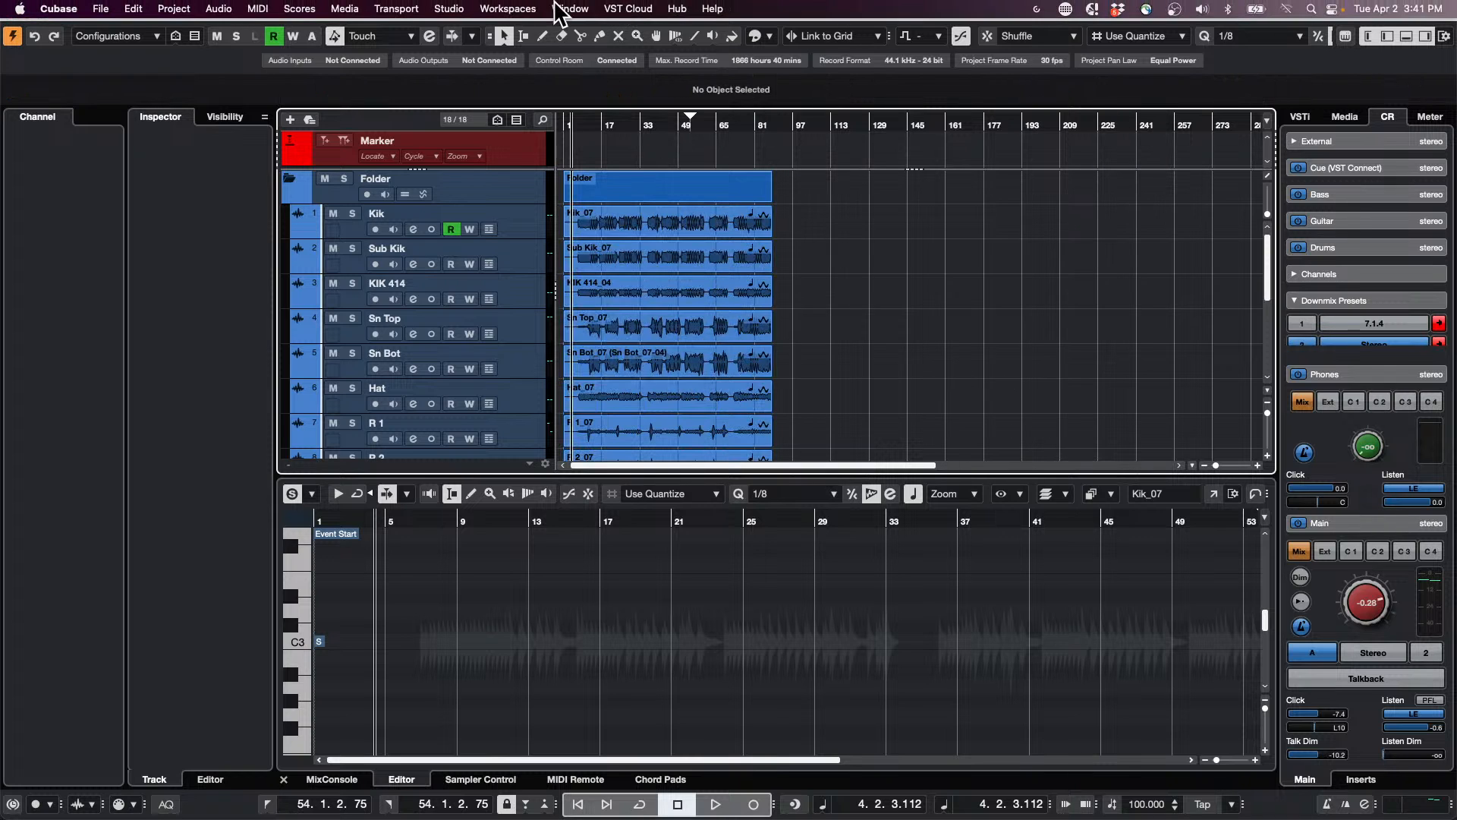
# Step: Open the recent project bach dynamics.cpr and activate it
pyautogui.click(101, 9)
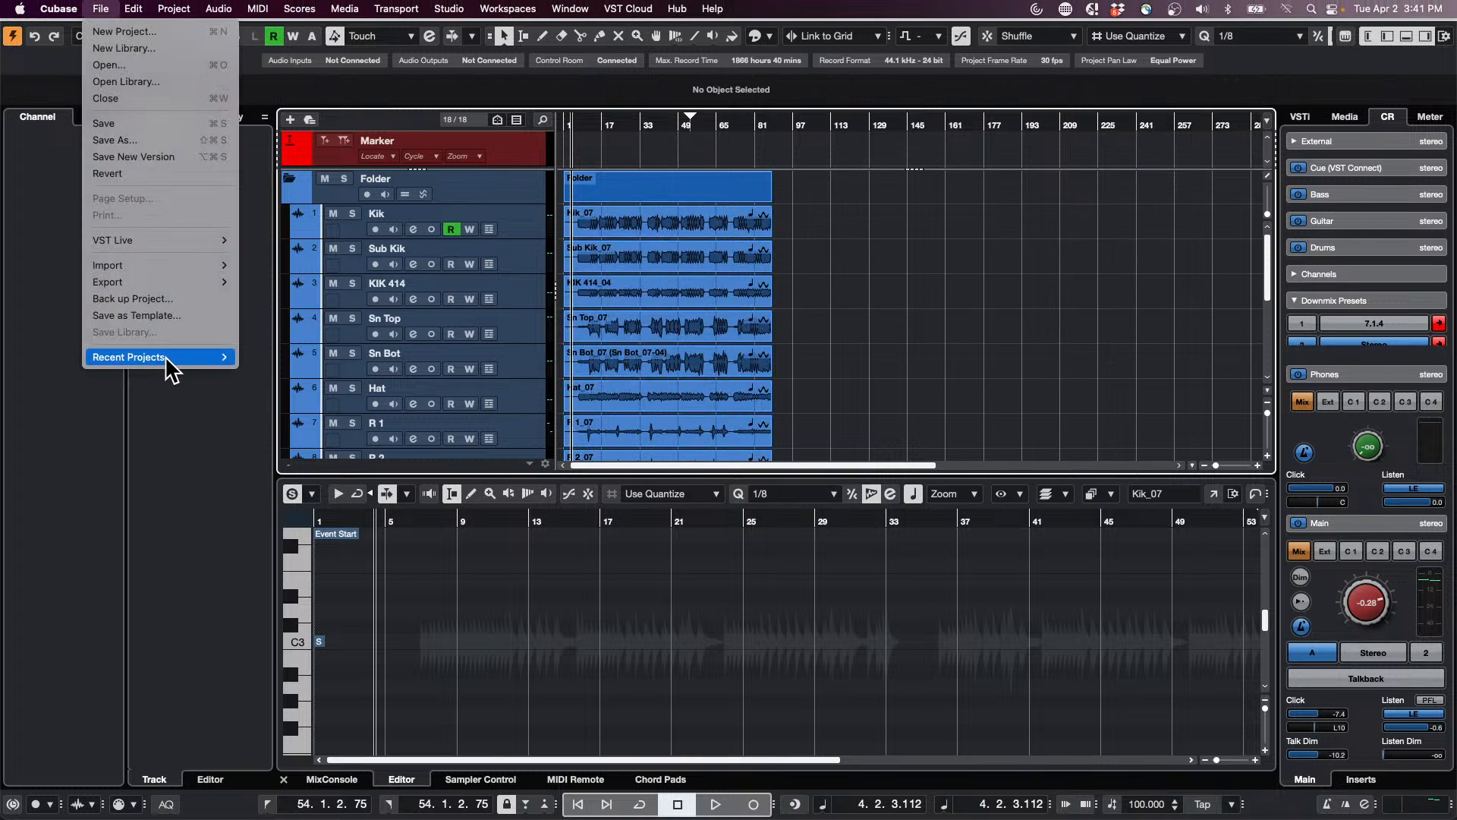
pyautogui.moveTo(165, 355)
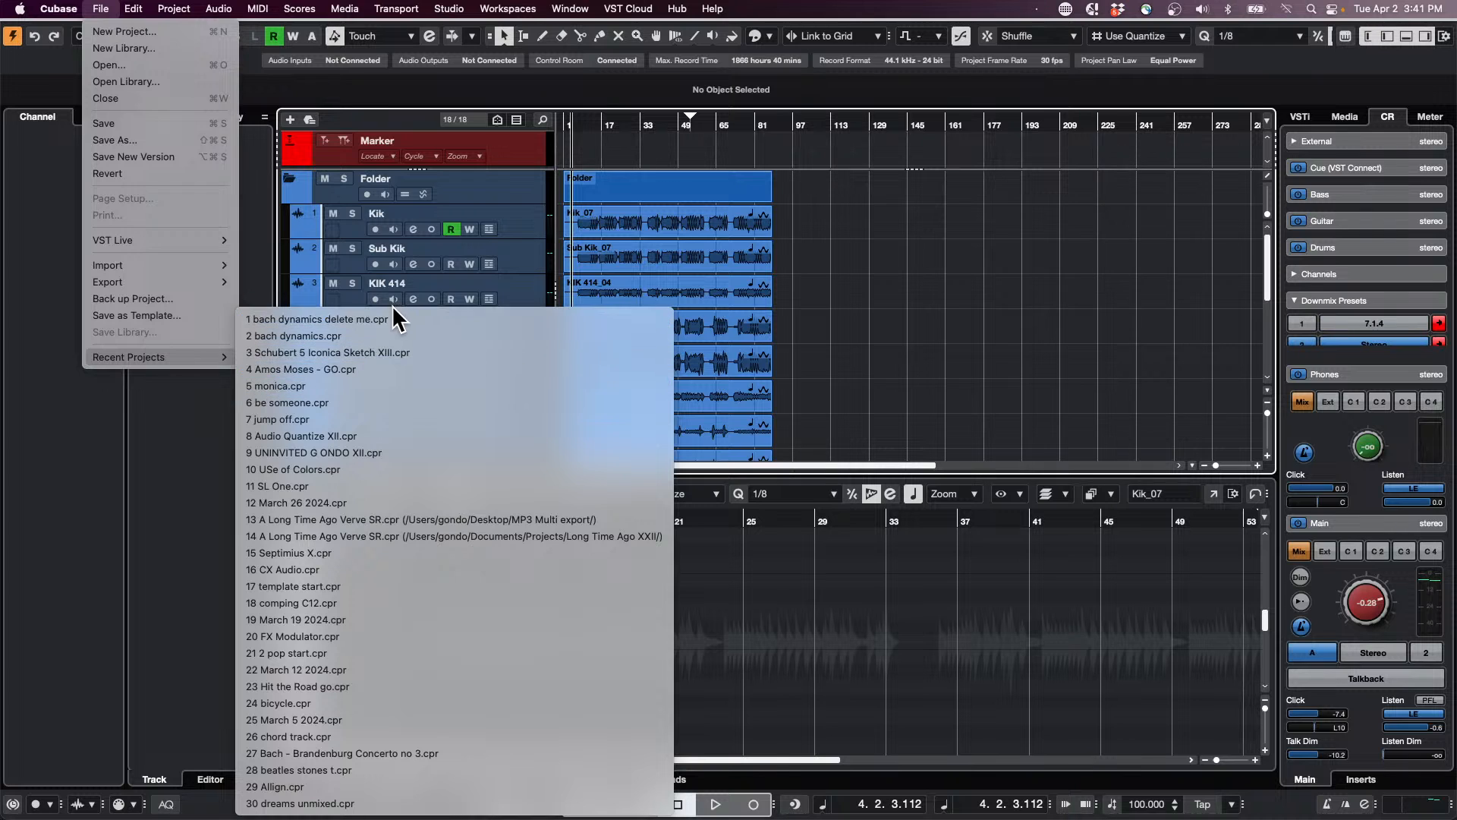
pyautogui.click(722, 316)
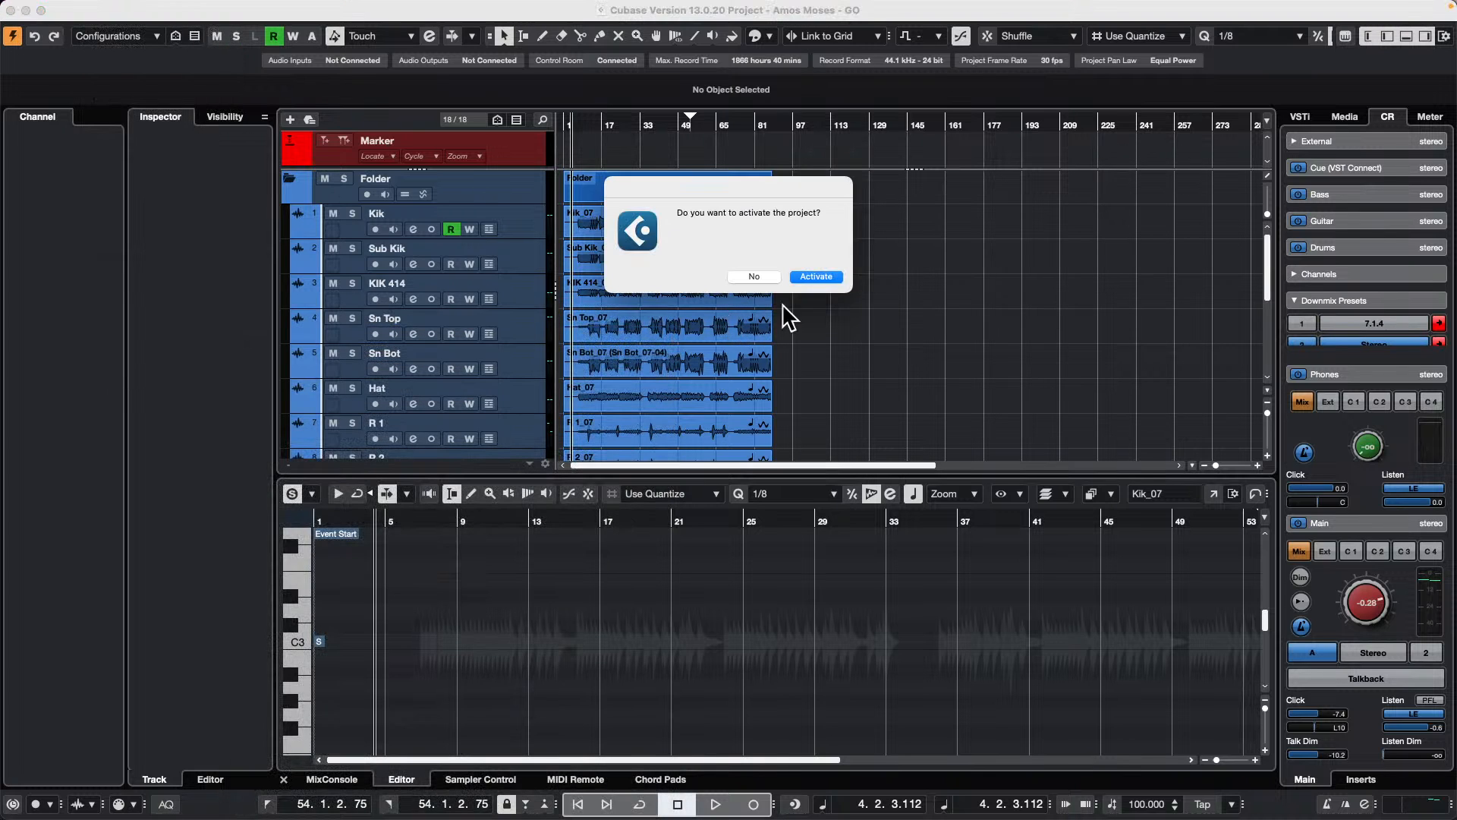
pyautogui.click(825, 277)
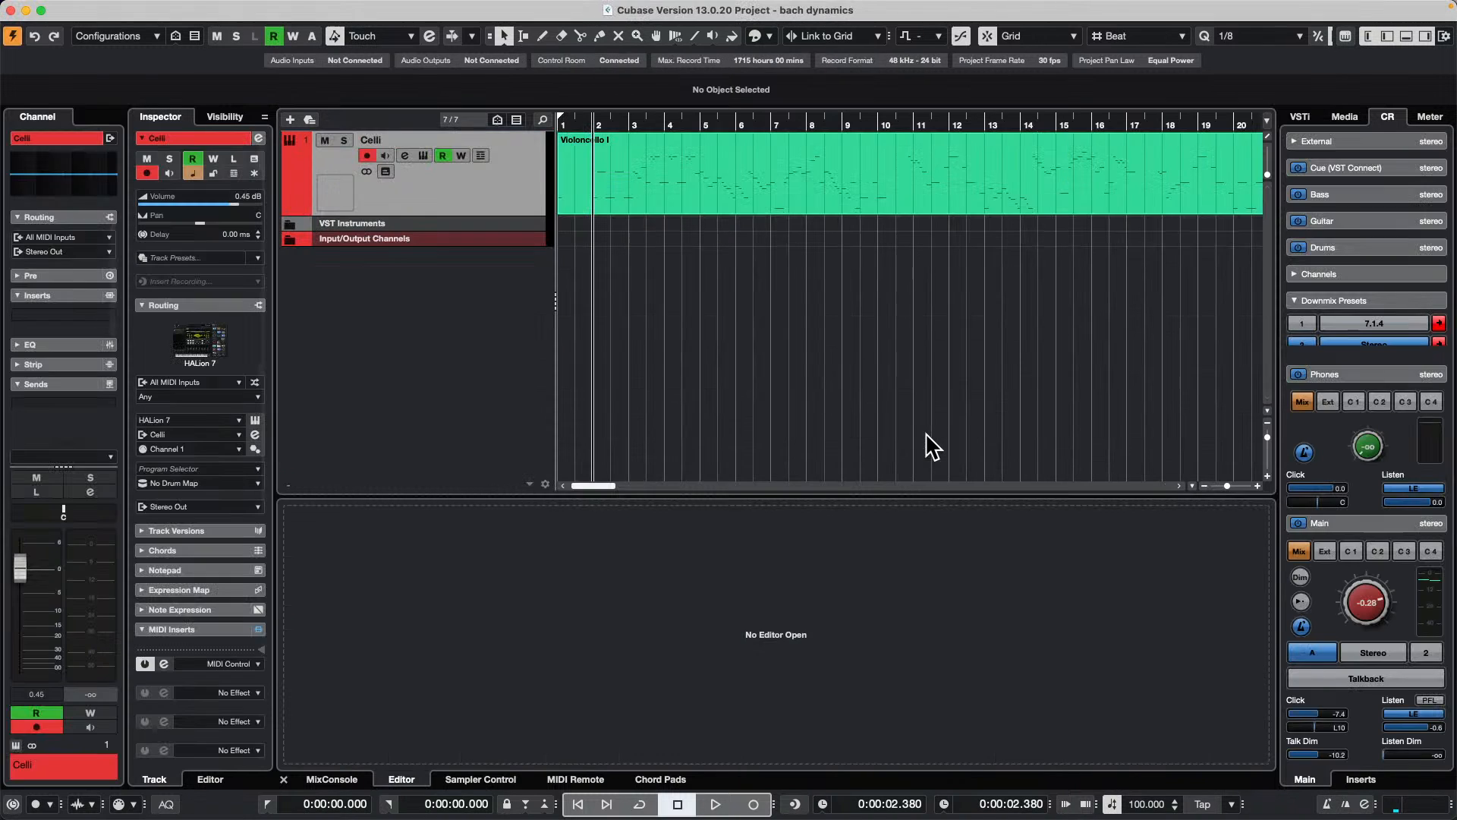
# Step: Open the Violoncello I part on the Celli track in a separate Key Editor window and switch to the Object Selection tool
pyautogui.doubleClick(696, 184)
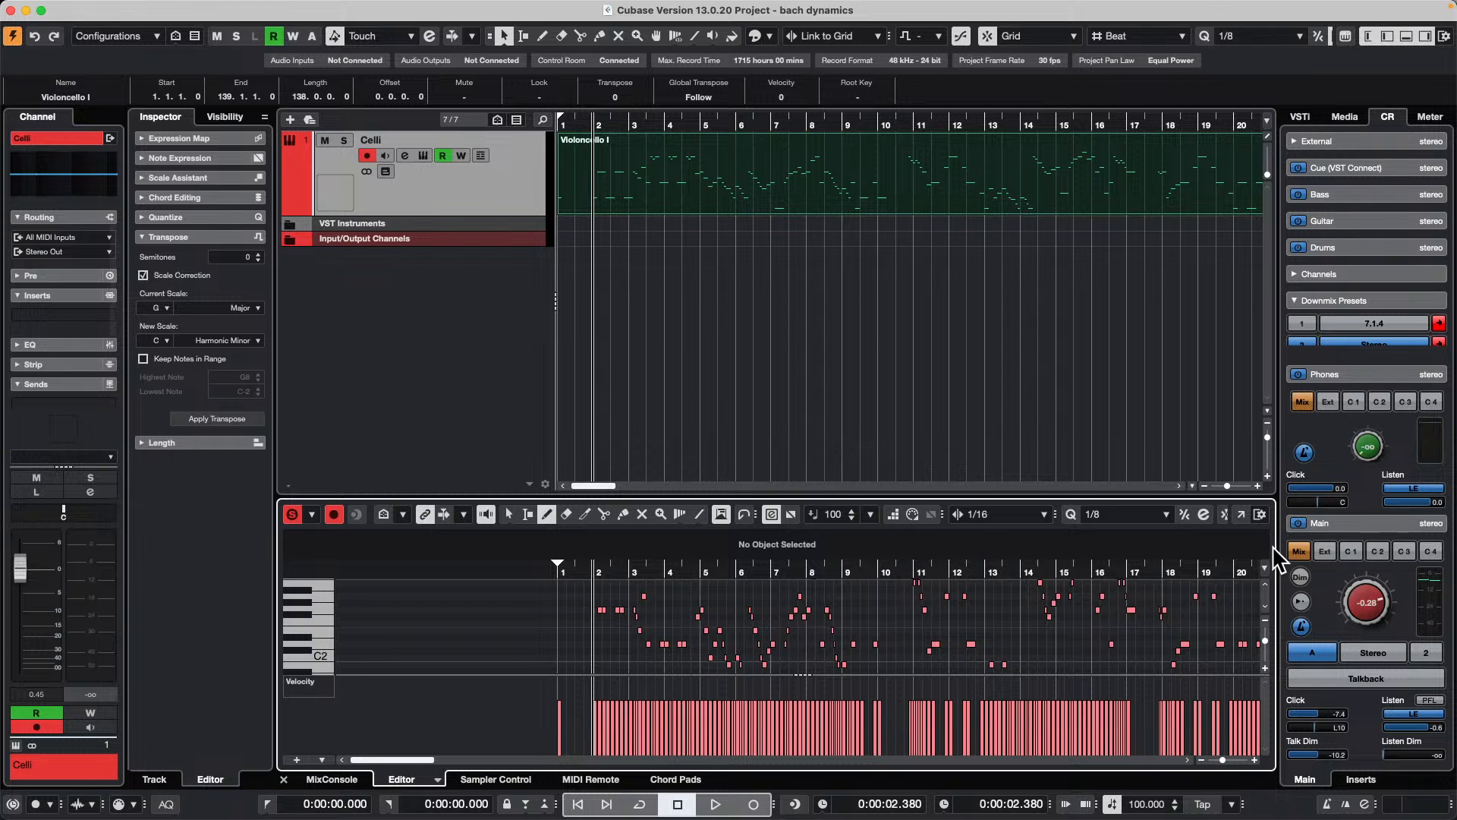
pyautogui.click(1240, 514)
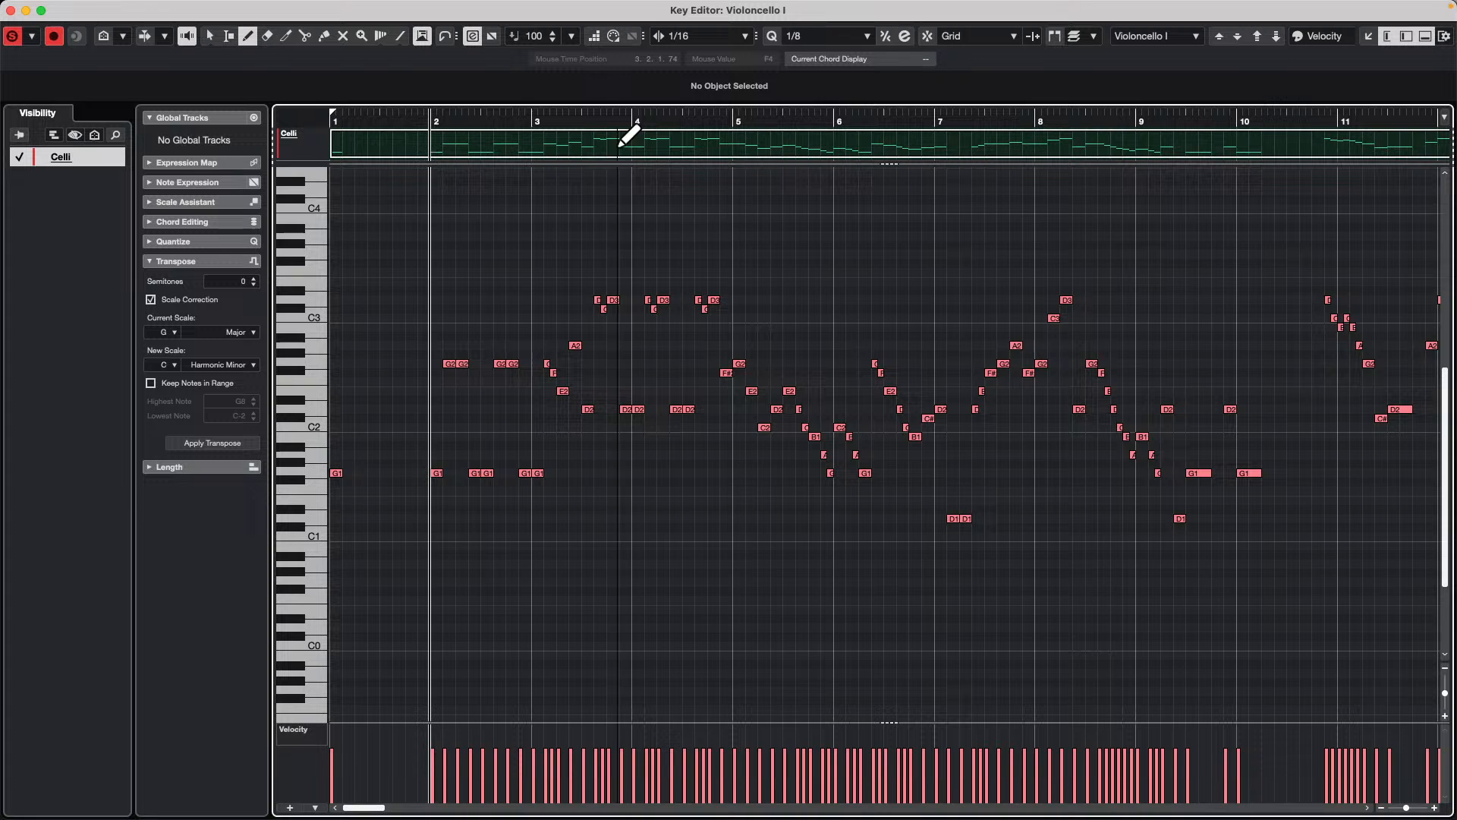
pyautogui.moveTo(640, 123); pyautogui.dragTo(647, 141)
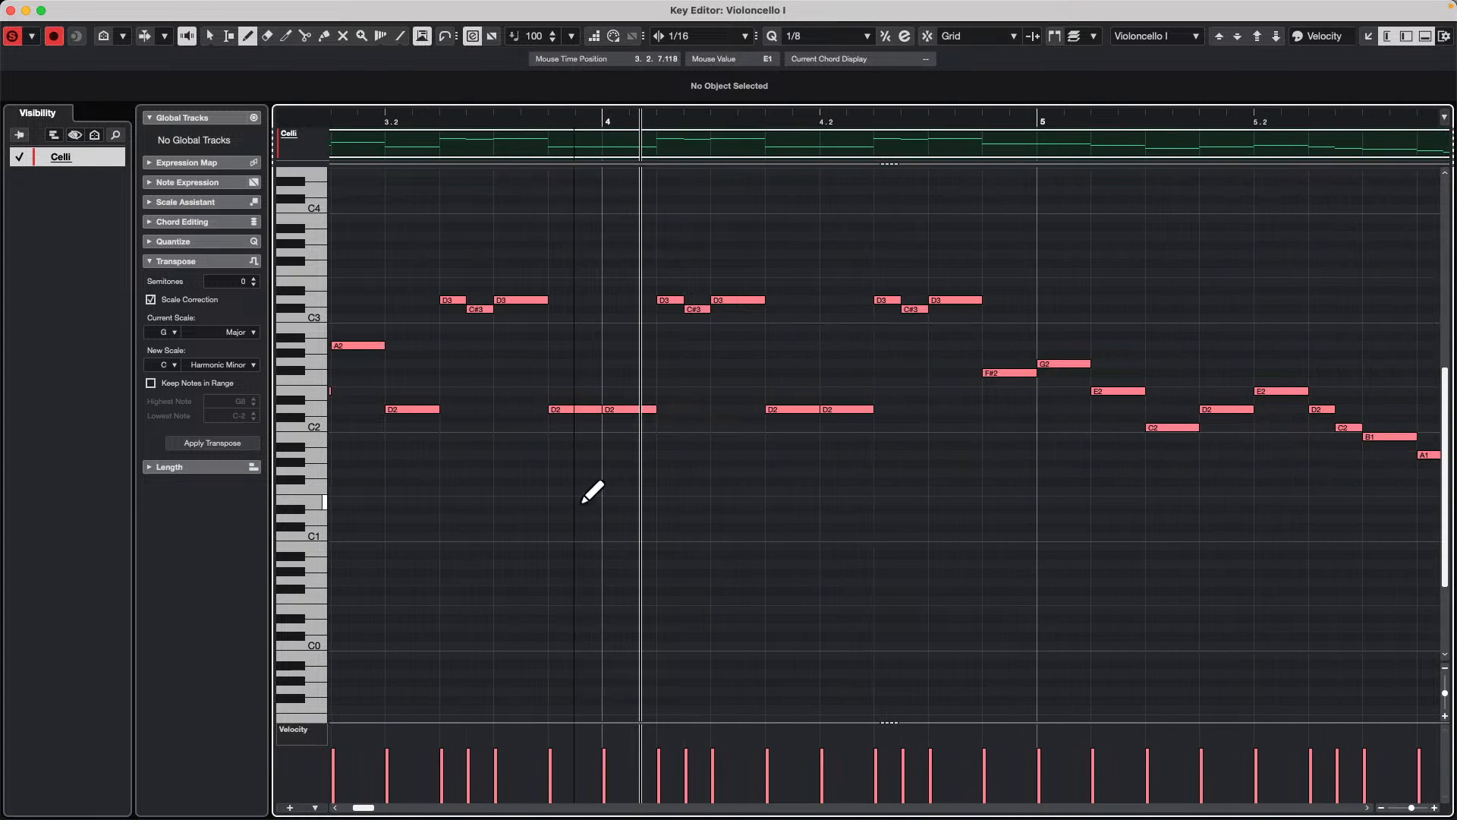
pyautogui.rightClick(1051, 329)
pyautogui.click(1052, 326)
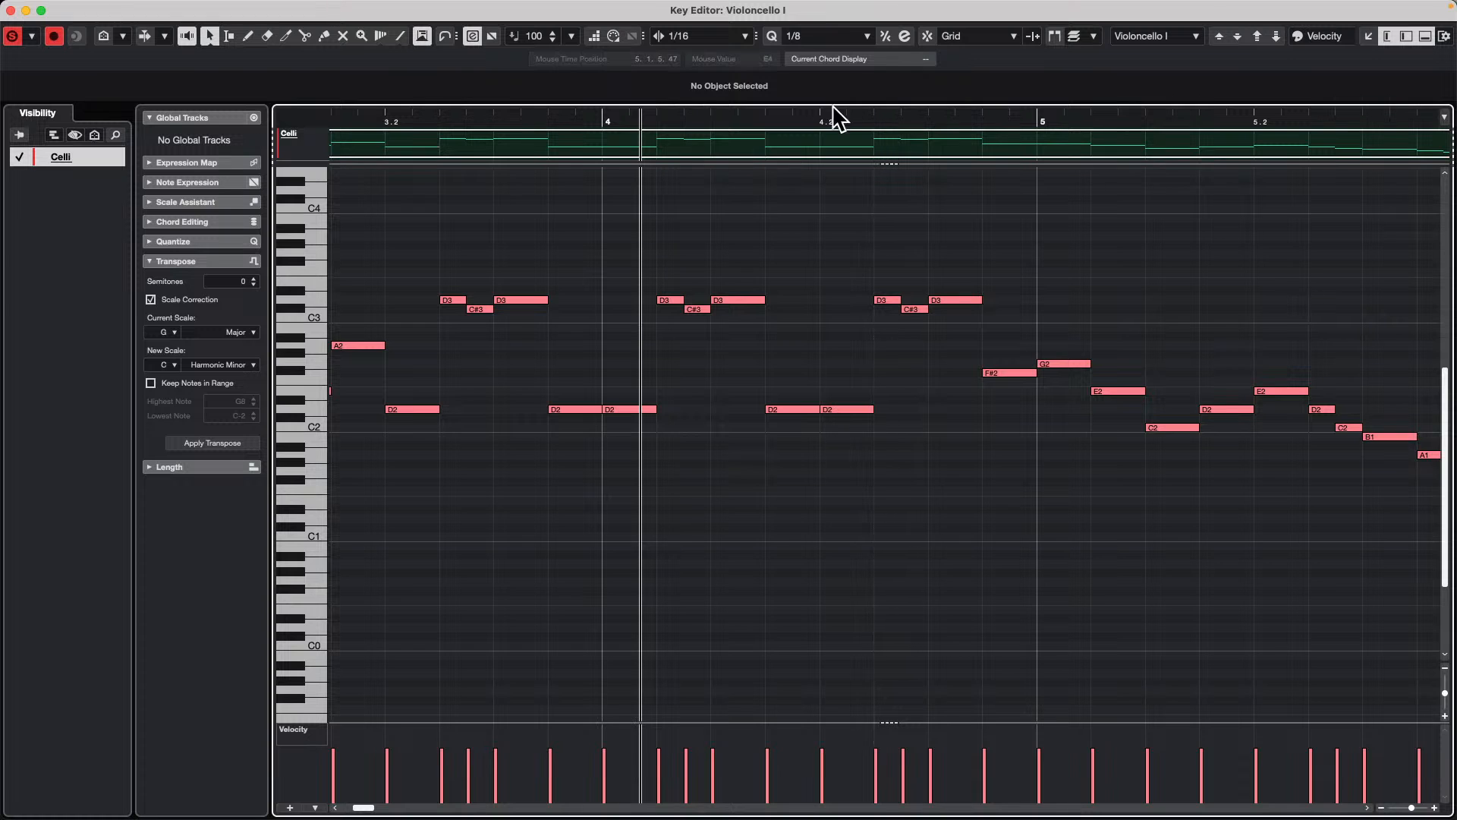
# Step: Delete the block of visible cello notes from bar 6 onward
pyautogui.moveTo(819, 120); pyautogui.dragTo(817, 537)
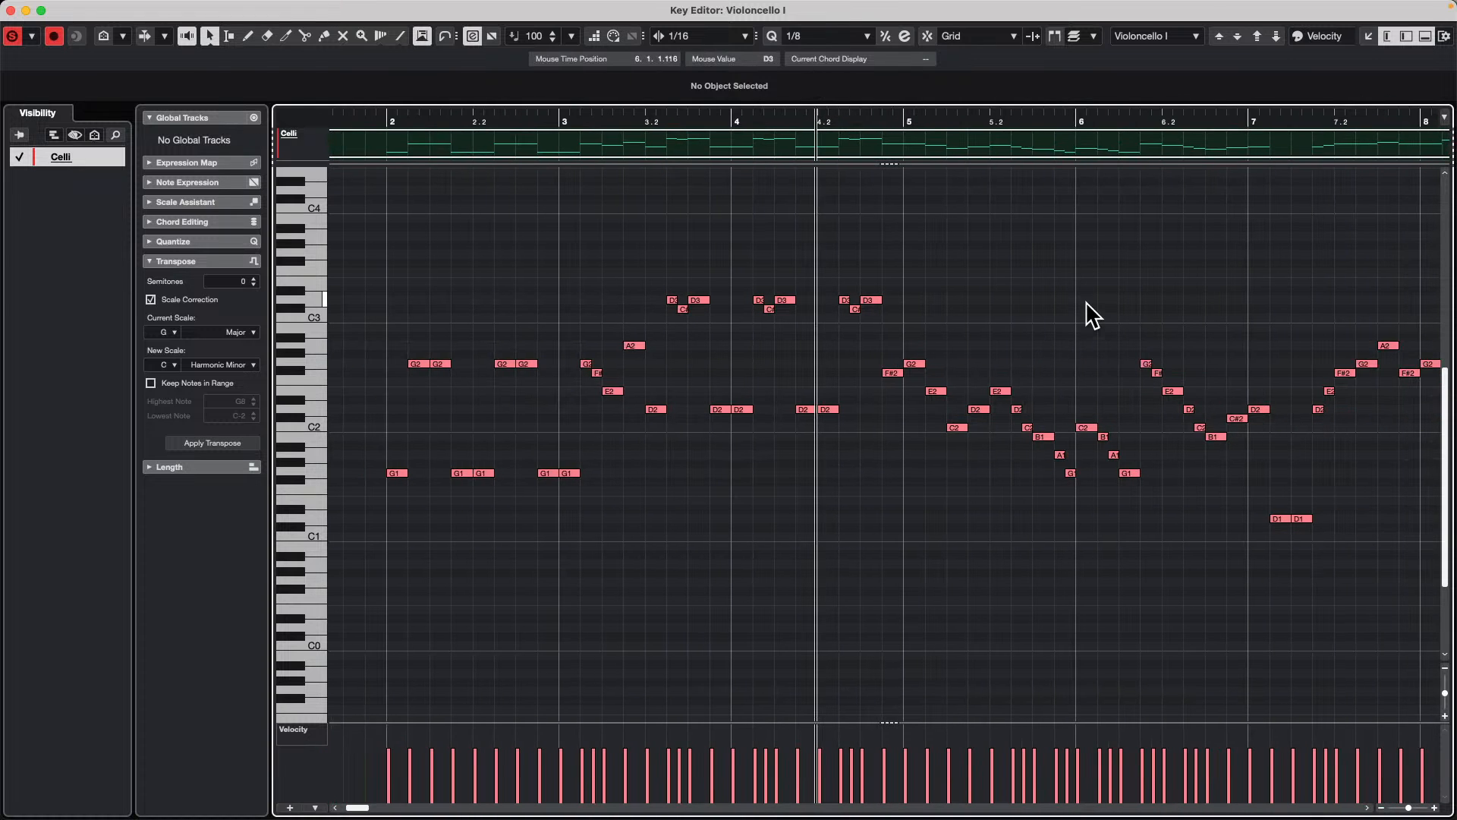
pyautogui.moveTo(1081, 278); pyautogui.dragTo(1450, 625)
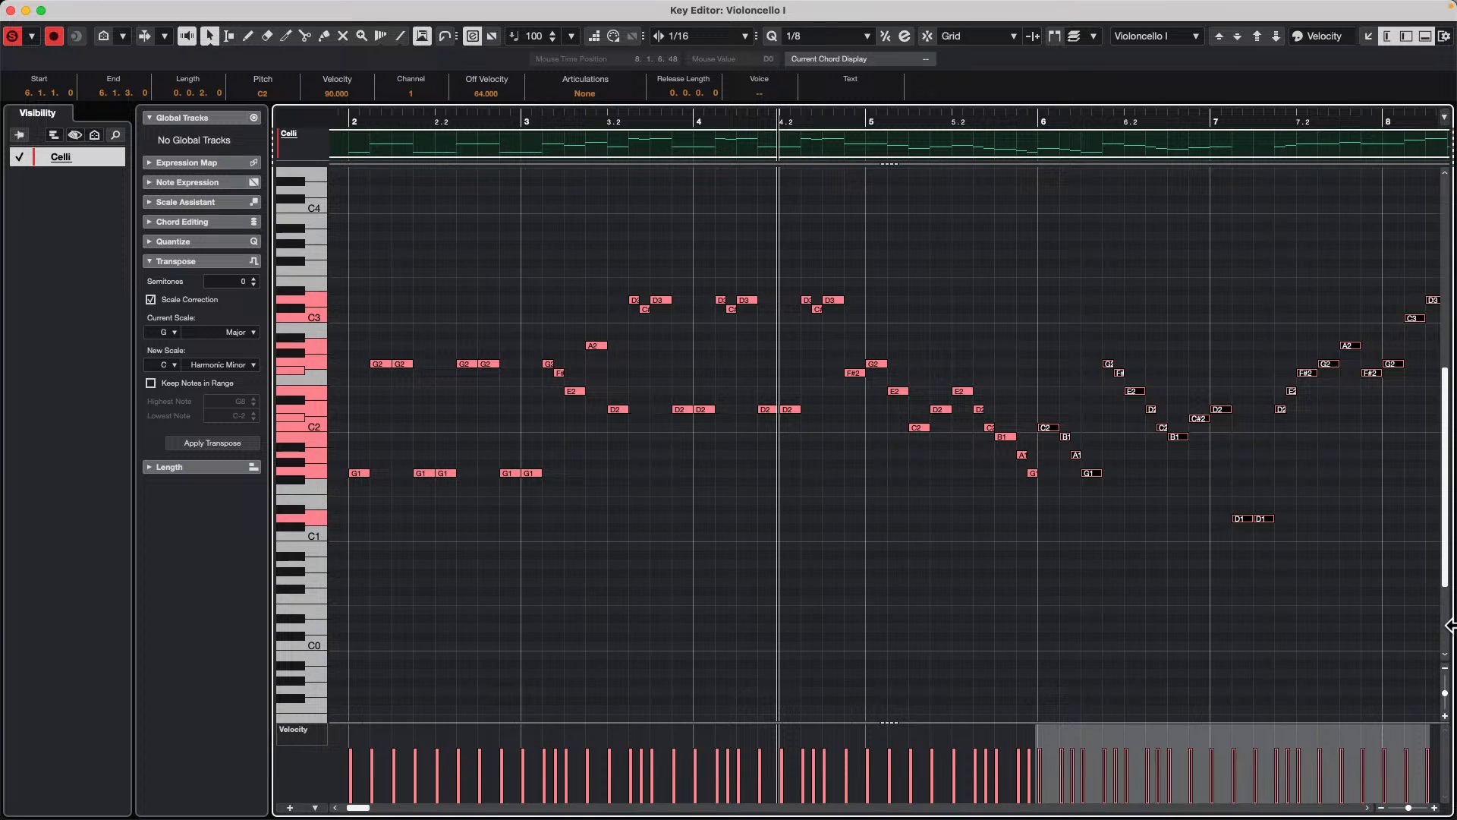
pyautogui.press('Delete')
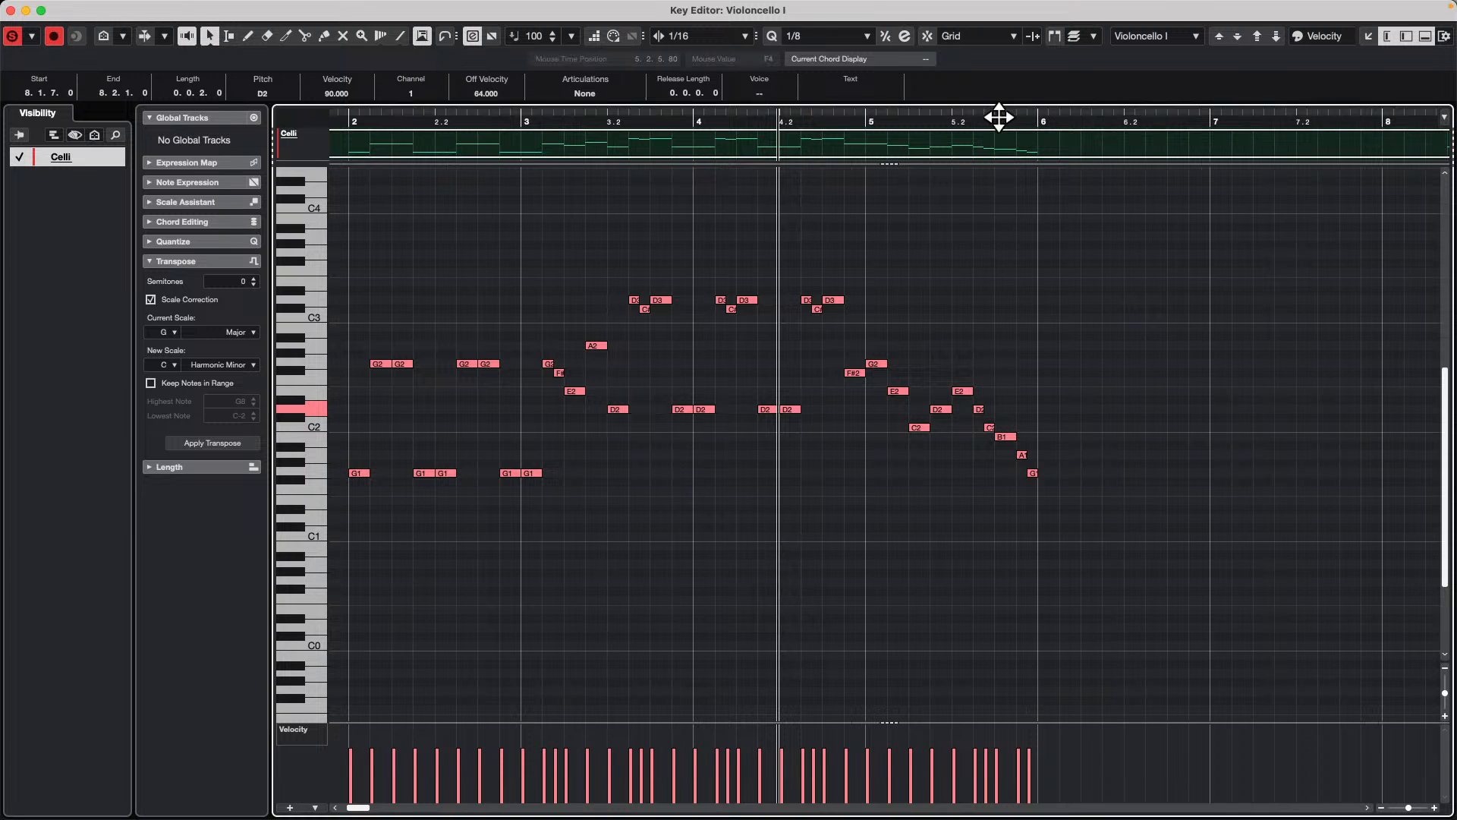
# Step: Nudge the E2 note at 5.2.1 back and forth in 1/16 steps, returning it to its original position
pyautogui.moveTo(999, 116); pyautogui.dragTo(995, 172)
pyautogui.click(913, 392)
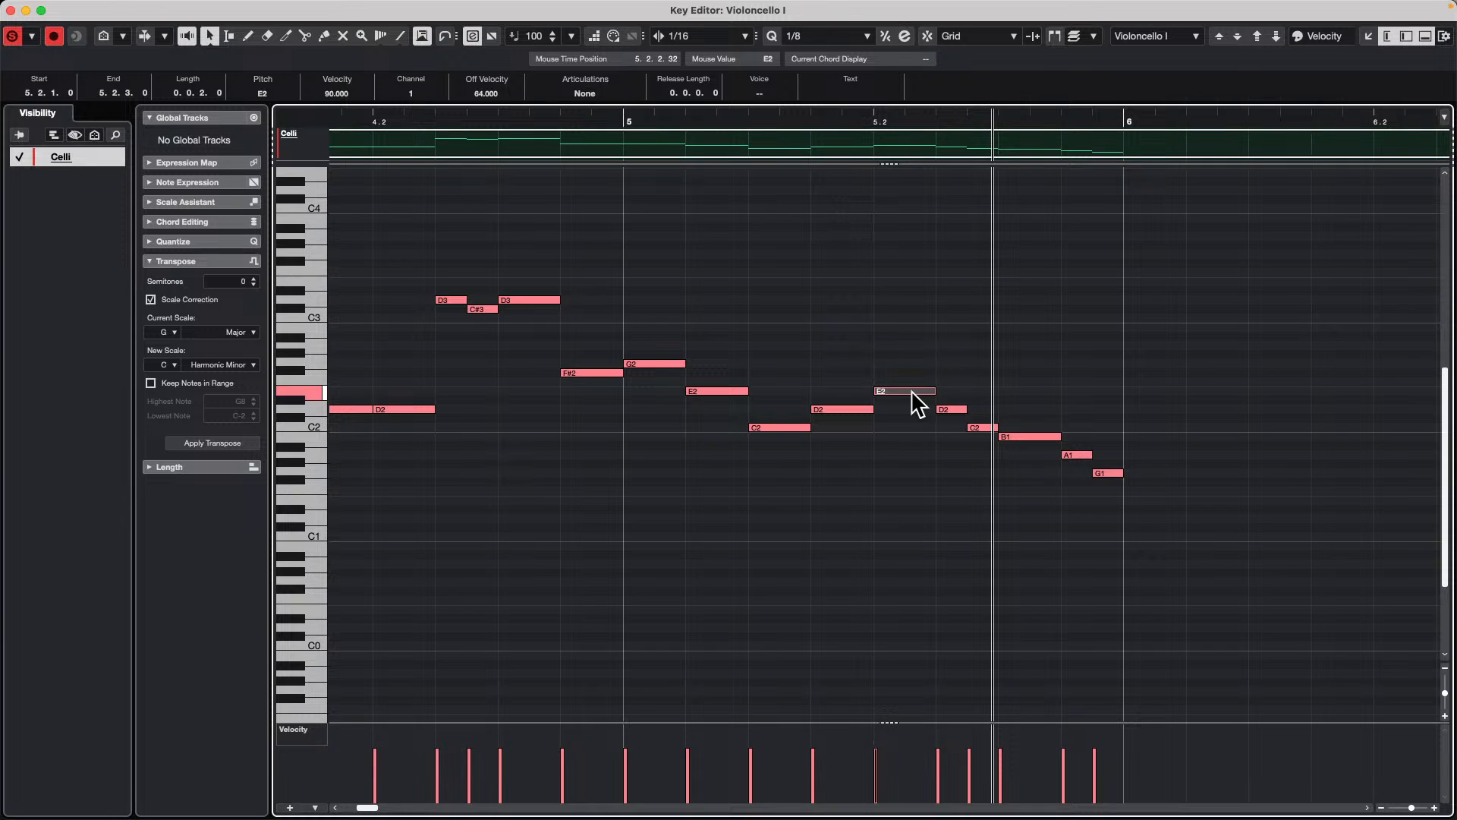
pyautogui.hotkey('ctrl', 'Left')
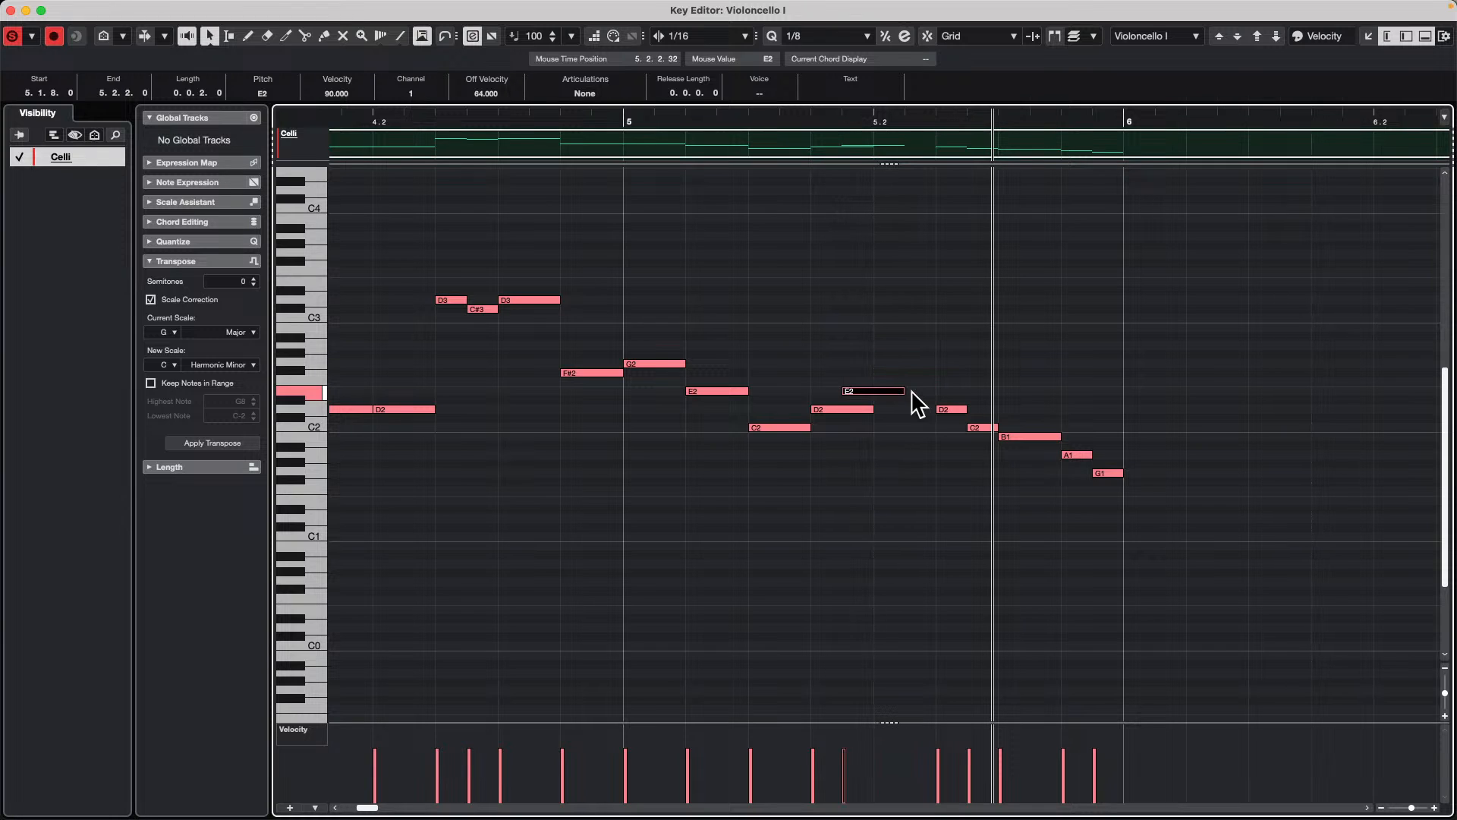
pyautogui.hotkey('ctrl', 'Right')
pyautogui.hotkey('ctrl', 'Right')
pyautogui.hotkey('ctrl', 'Right')
pyautogui.hotkey('ctrl', 'Left')
pyautogui.hotkey('ctrl', 'Left')
pyautogui.hotkey('ctrl', 'Left')
pyautogui.hotkey('ctrl', 'Right')
pyautogui.hotkey('ctrl', 'Right')
pyautogui.hotkey('ctrl', 'Right')
pyautogui.hotkey('ctrl', 'Right')
pyautogui.hotkey('ctrl', 'Left')
pyautogui.hotkey('ctrl', 'Left')
pyautogui.hotkey('ctrl', 'Left')
pyautogui.hotkey('ctrl', 'Right')
pyautogui.hotkey('ctrl', 'Right')
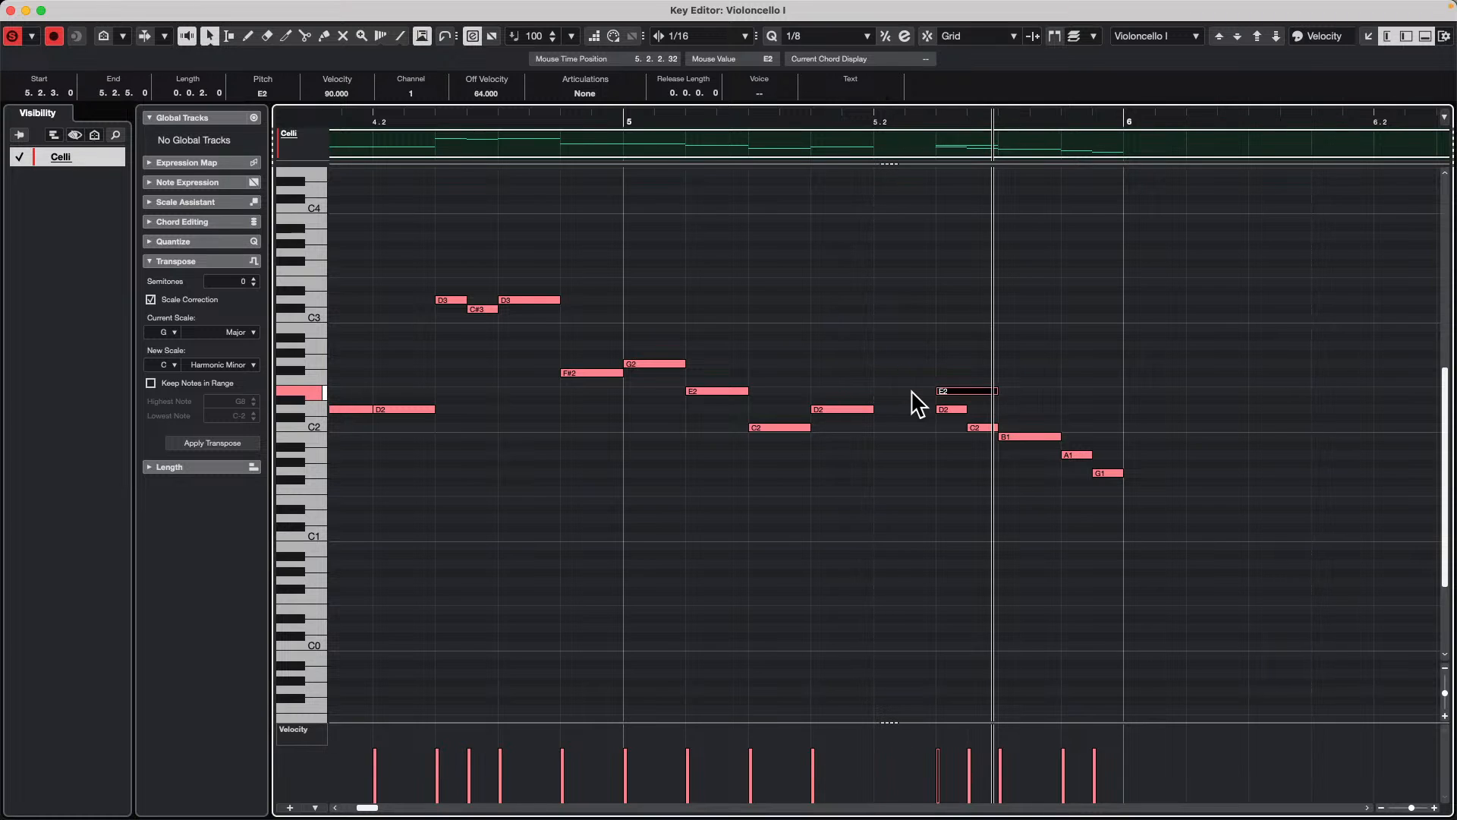
pyautogui.hotkey('ctrl', 'Right')
pyautogui.hotkey('ctrl', 'Left')
pyautogui.hotkey('ctrl', 'Left')
pyautogui.hotkey('ctrl', 'Left')
pyautogui.hotkey('ctrl', 'Left')
pyautogui.hotkey('ctrl', 'Left')
pyautogui.hotkey('ctrl', 'Left')
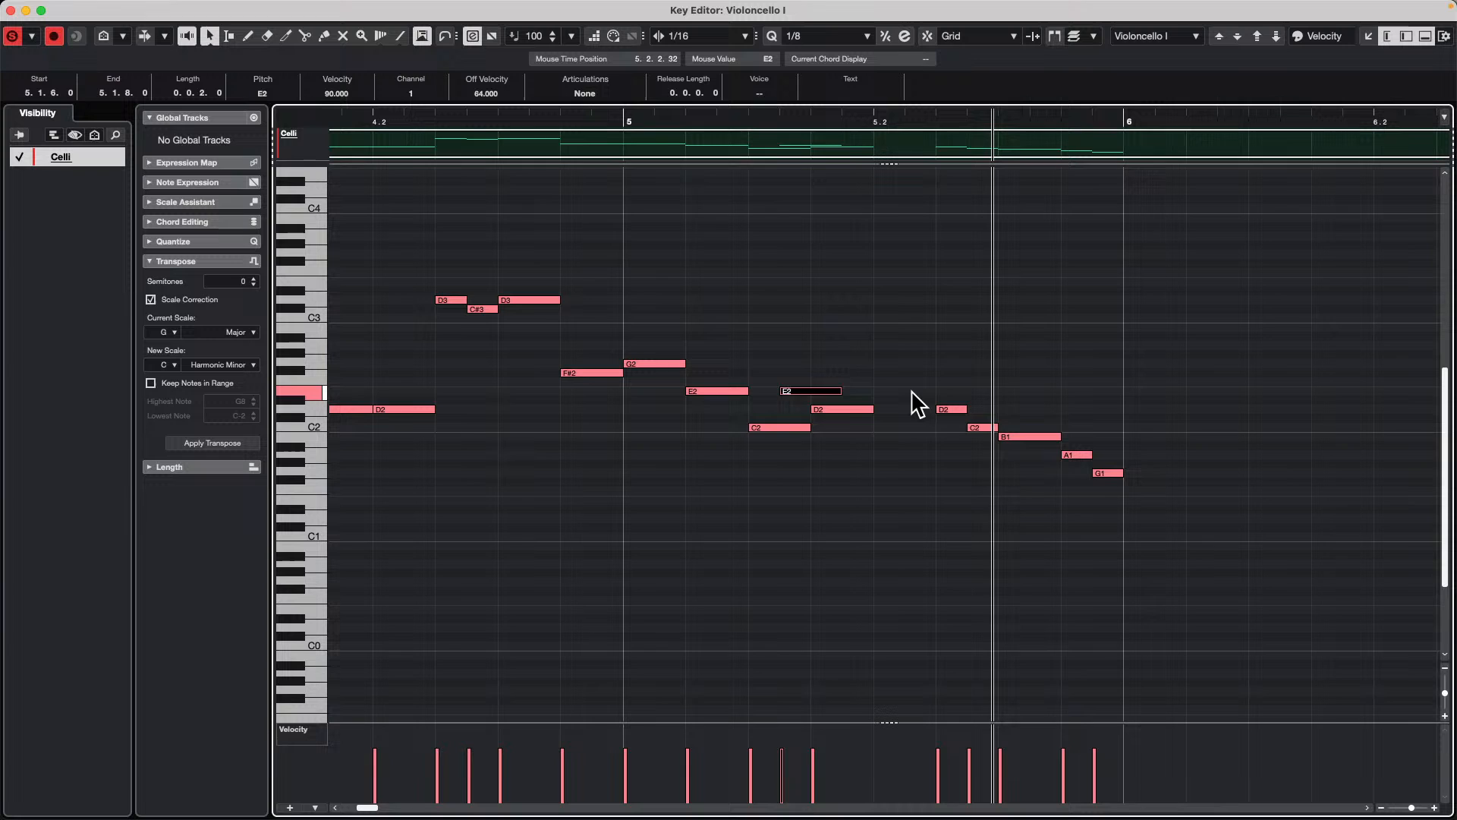
pyautogui.hotkey('ctrl', 'Right')
pyautogui.hotkey('ctrl', 'Right')
pyautogui.hotkey('ctrl', 'Right')
pyautogui.hotkey('ctrl', 'Right')
pyautogui.hotkey('ctrl', 'Right')
pyautogui.hotkey('ctrl', 'Left')
pyautogui.hotkey('ctrl', 'Left')
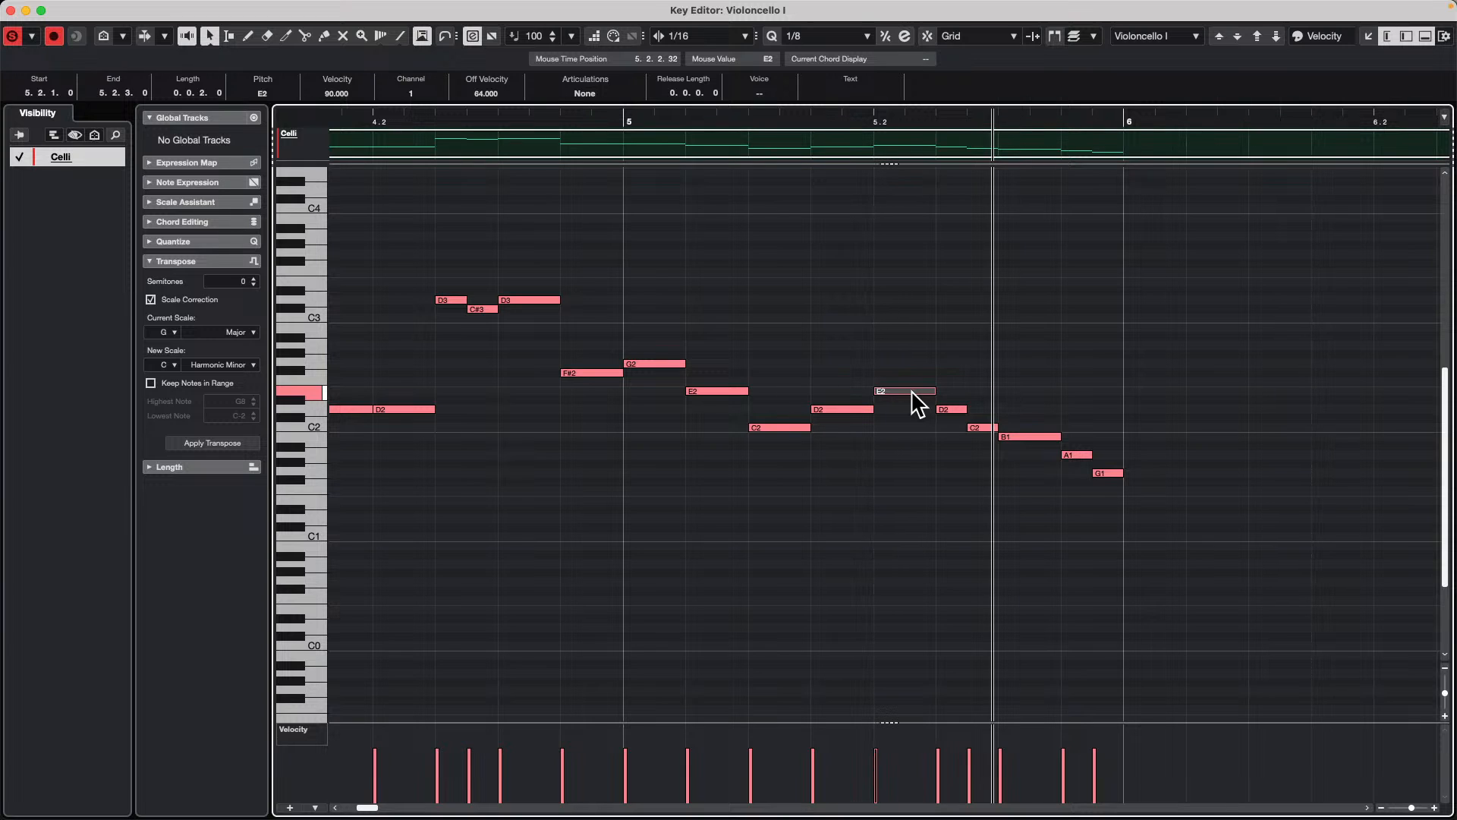
# Step: Select the last six notes from E2 to G1 in bar 5, nudge them right in 1/16 steps and return them to 5.2.1
pyautogui.moveTo(920, 365); pyautogui.dragTo(1142, 510)
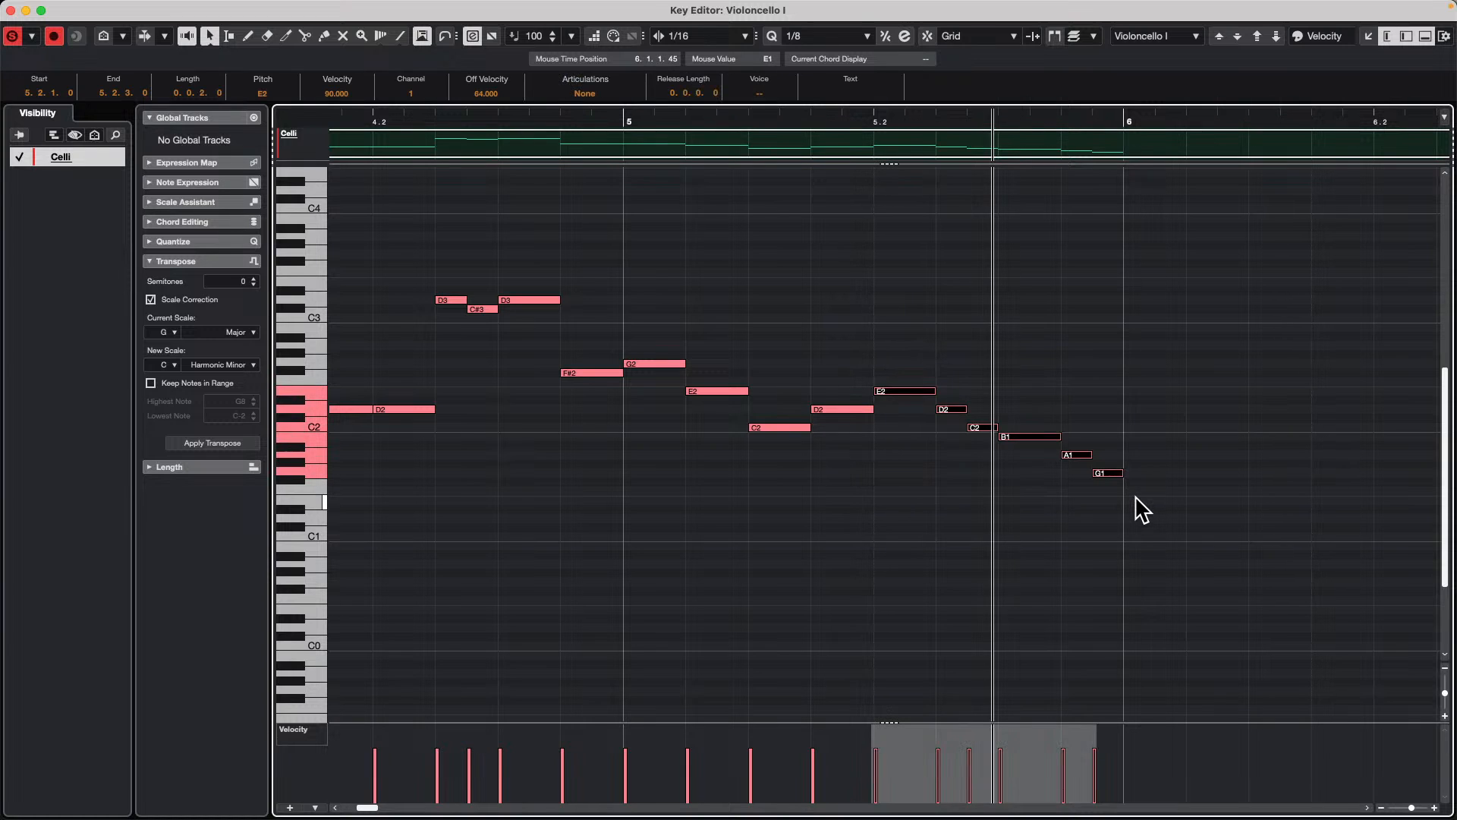
pyautogui.hotkey('ctrl', 'Right')
pyautogui.hotkey('ctrl', 'Right')
pyautogui.hotkey('ctrl', 'Right')
pyautogui.hotkey('ctrl', 'Right')
pyautogui.hotkey('ctrl', 'Right')
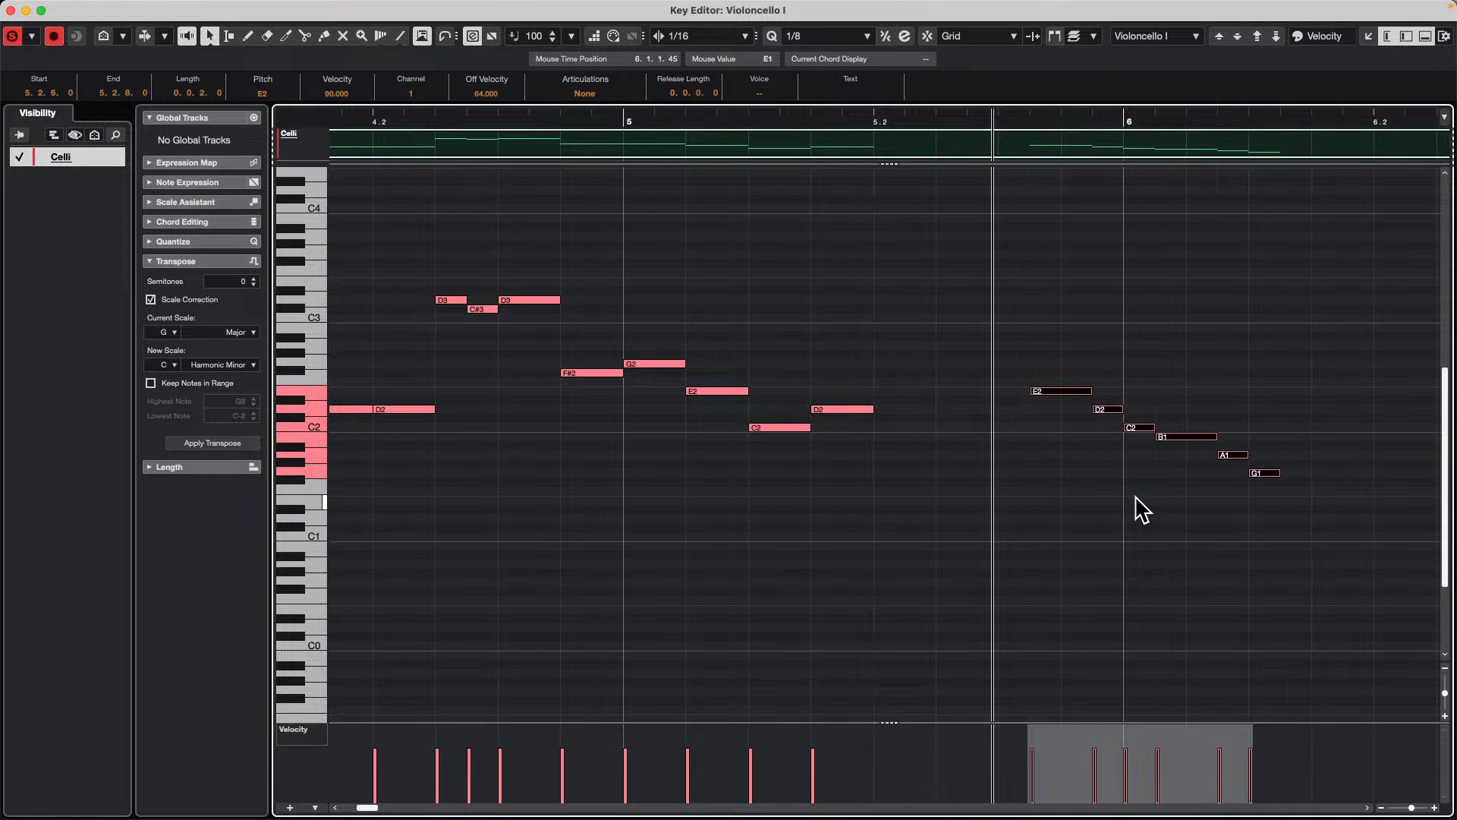
pyautogui.hotkey('ctrl', 'Left')
pyautogui.hotkey('ctrl', 'Left')
pyautogui.hotkey('ctrl', 'Left')
pyautogui.hotkey('ctrl', 'Left')
pyautogui.hotkey('ctrl', 'Left')
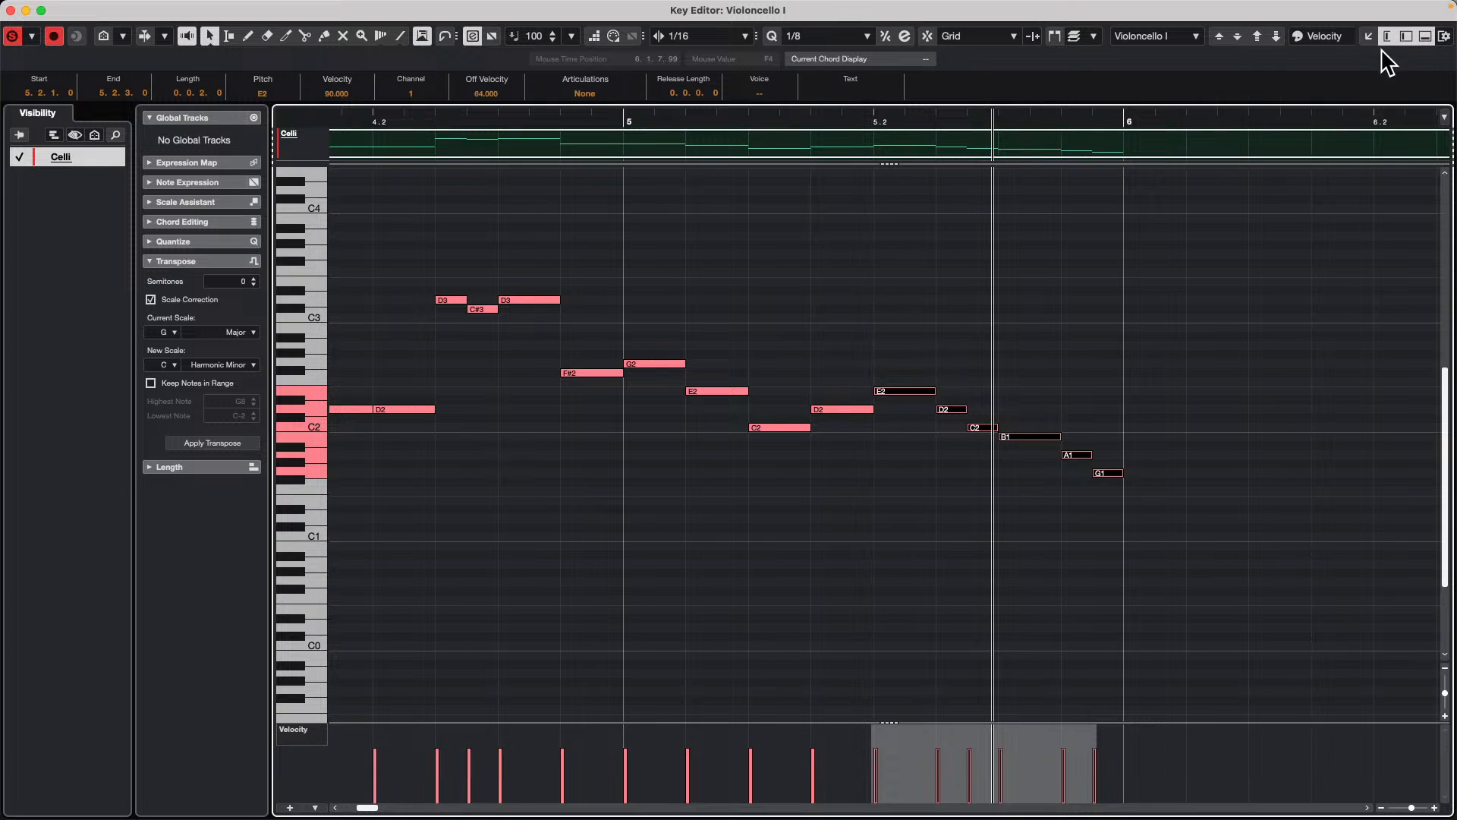
# Step: Review the Nudge entry in the Key Editor toolbar setup and the available snap types without changing them
pyautogui.rightClick(983, 42)
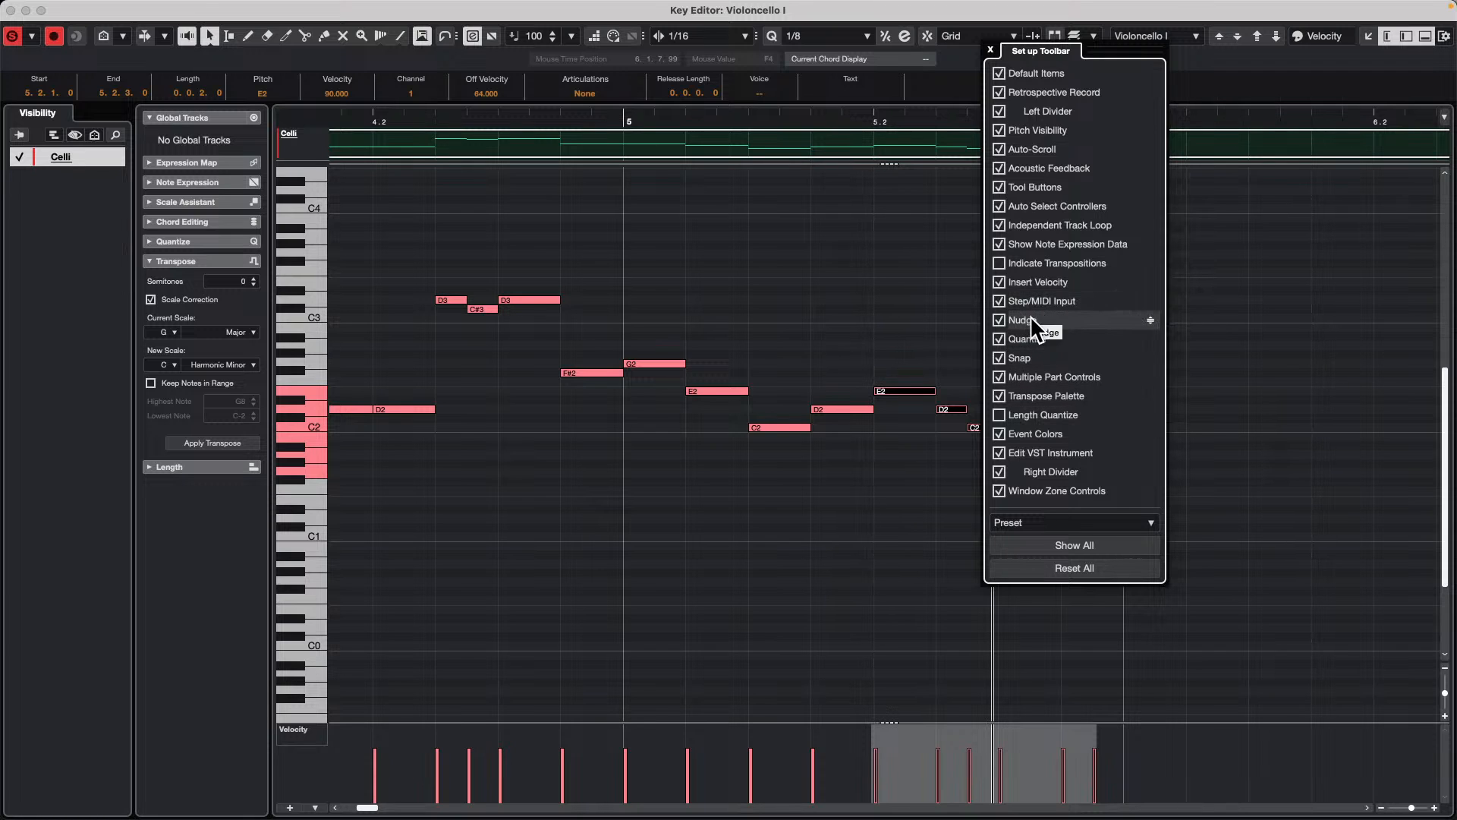
pyautogui.click(1291, 303)
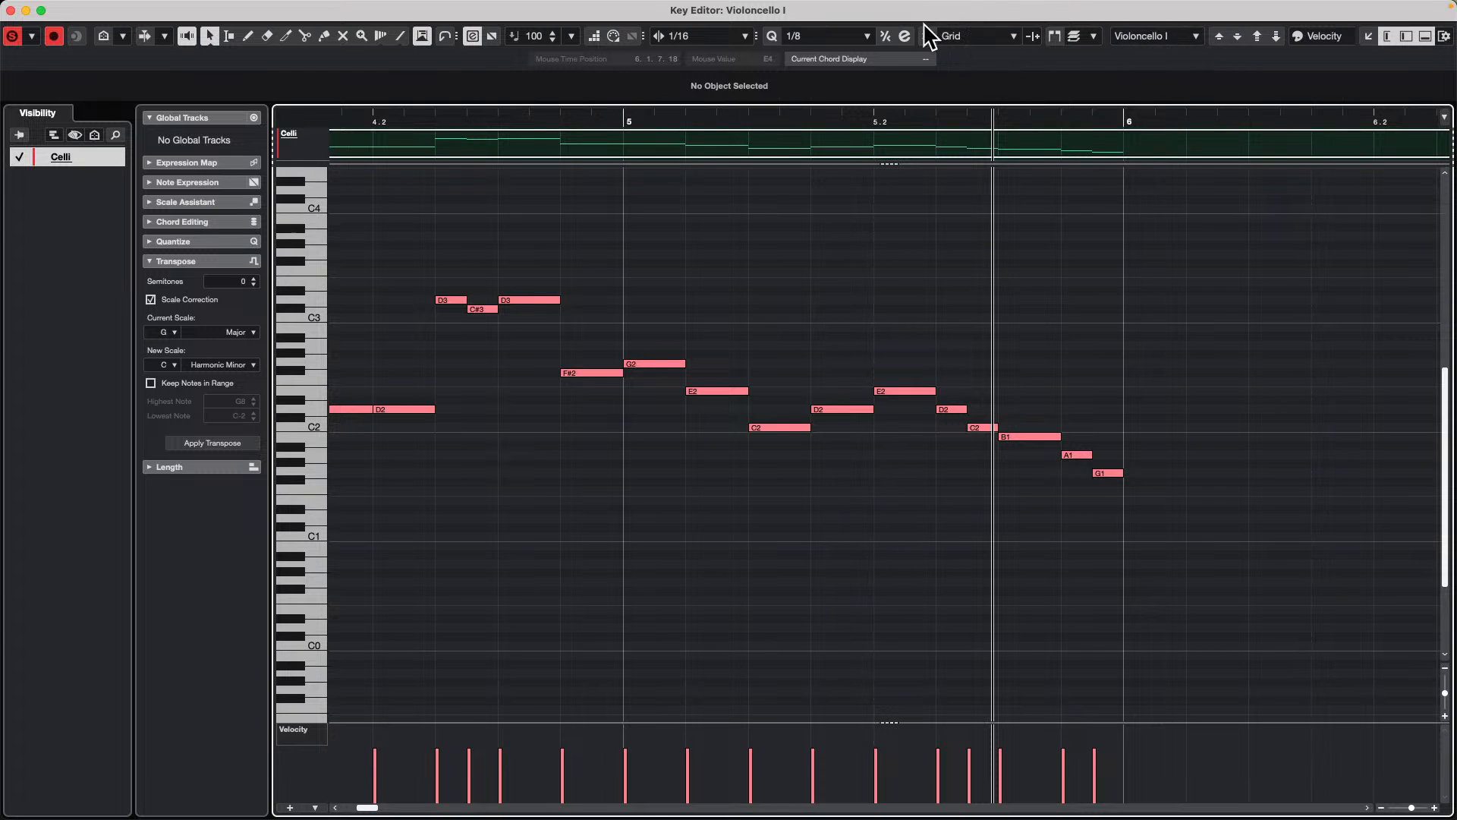
pyautogui.click(993, 34)
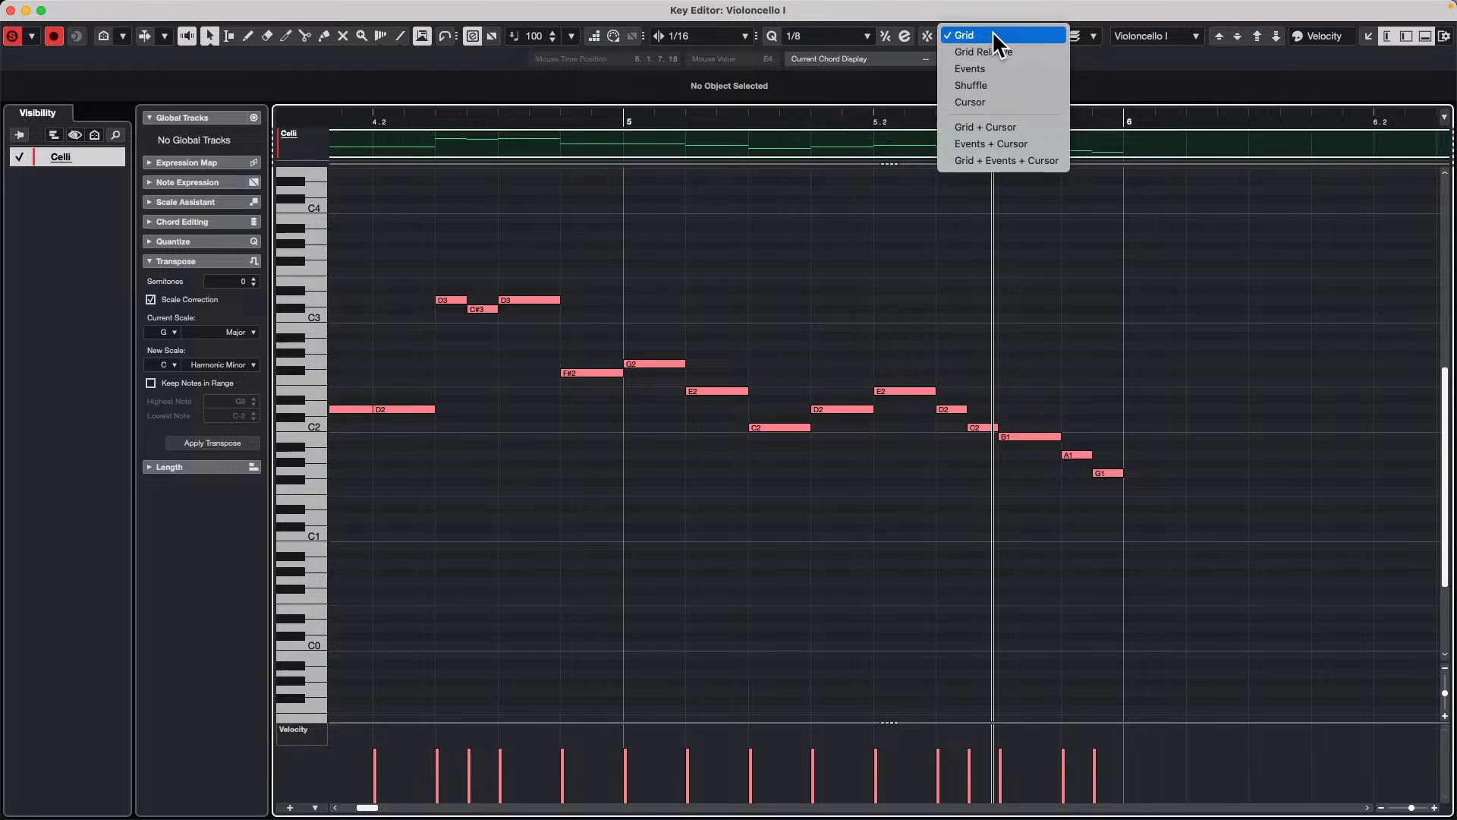
pyautogui.click(1245, 216)
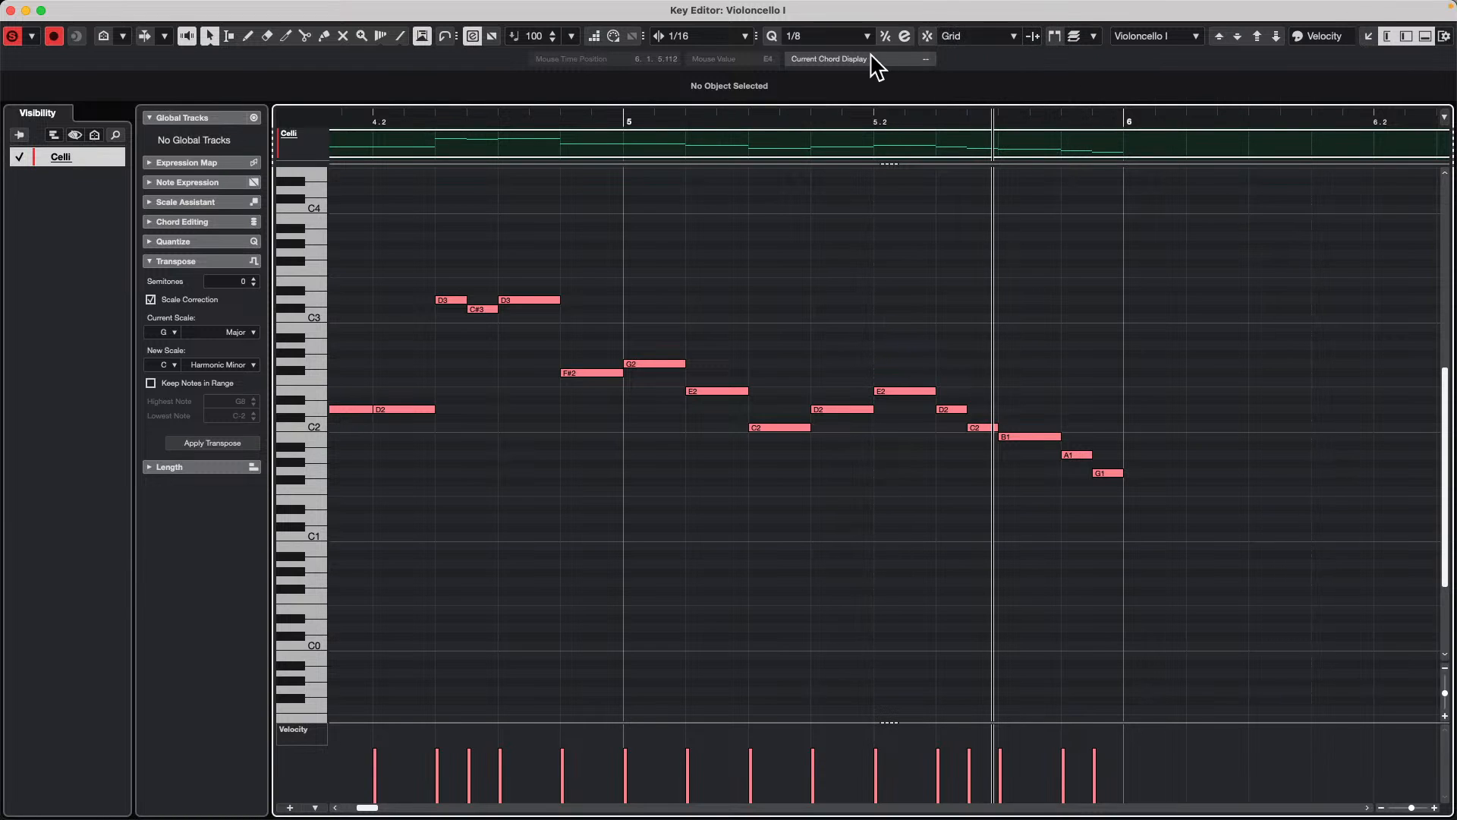
# Step: Set the nudge value to 1/4 and nudge the last six notes of bar 5 both ways, returning them to 5.2.1
pyautogui.click(674, 36)
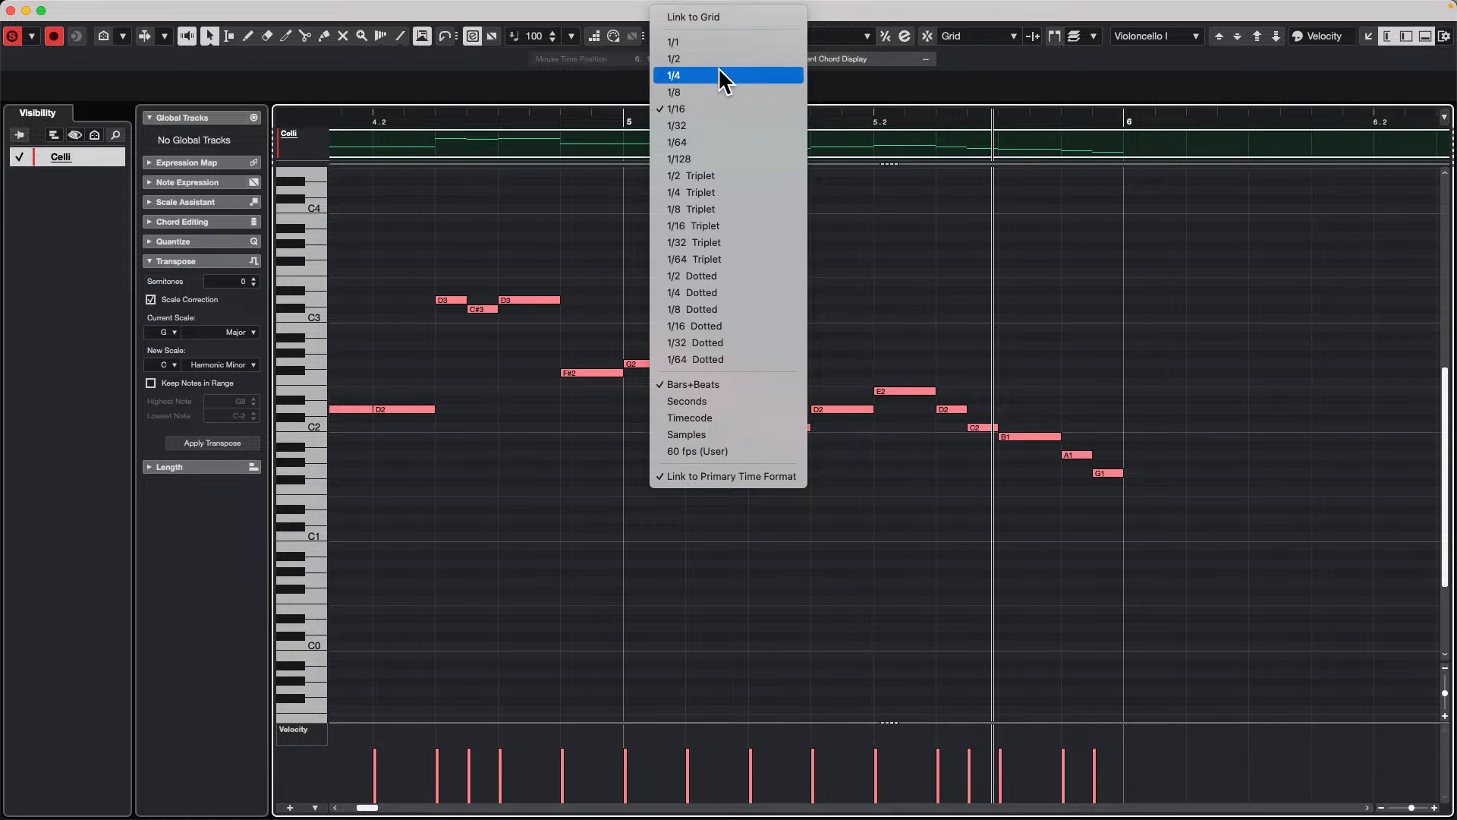
pyautogui.click(718, 72)
pyautogui.moveTo(881, 314); pyautogui.dragTo(1150, 497)
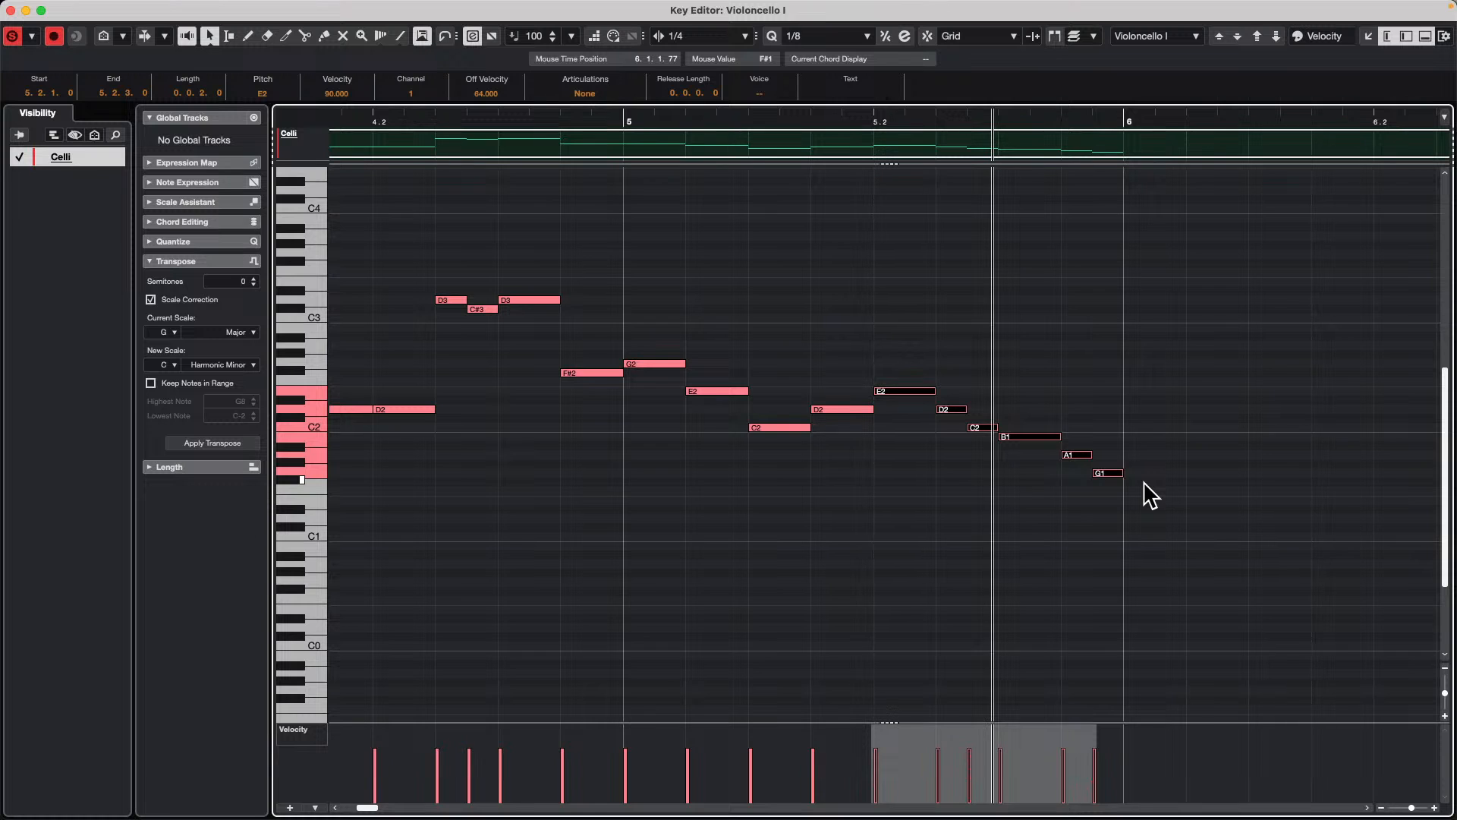
pyautogui.hotkey('ctrl', 'Right')
pyautogui.hotkey('ctrl', 'Left')
pyautogui.hotkey('ctrl', 'Left')
pyautogui.hotkey('ctrl', 'Left')
pyautogui.hotkey('ctrl', 'Right')
pyautogui.hotkey('ctrl', 'Right')
pyautogui.hotkey('ctrl', 'Right')
pyautogui.hotkey('ctrl', 'Right')
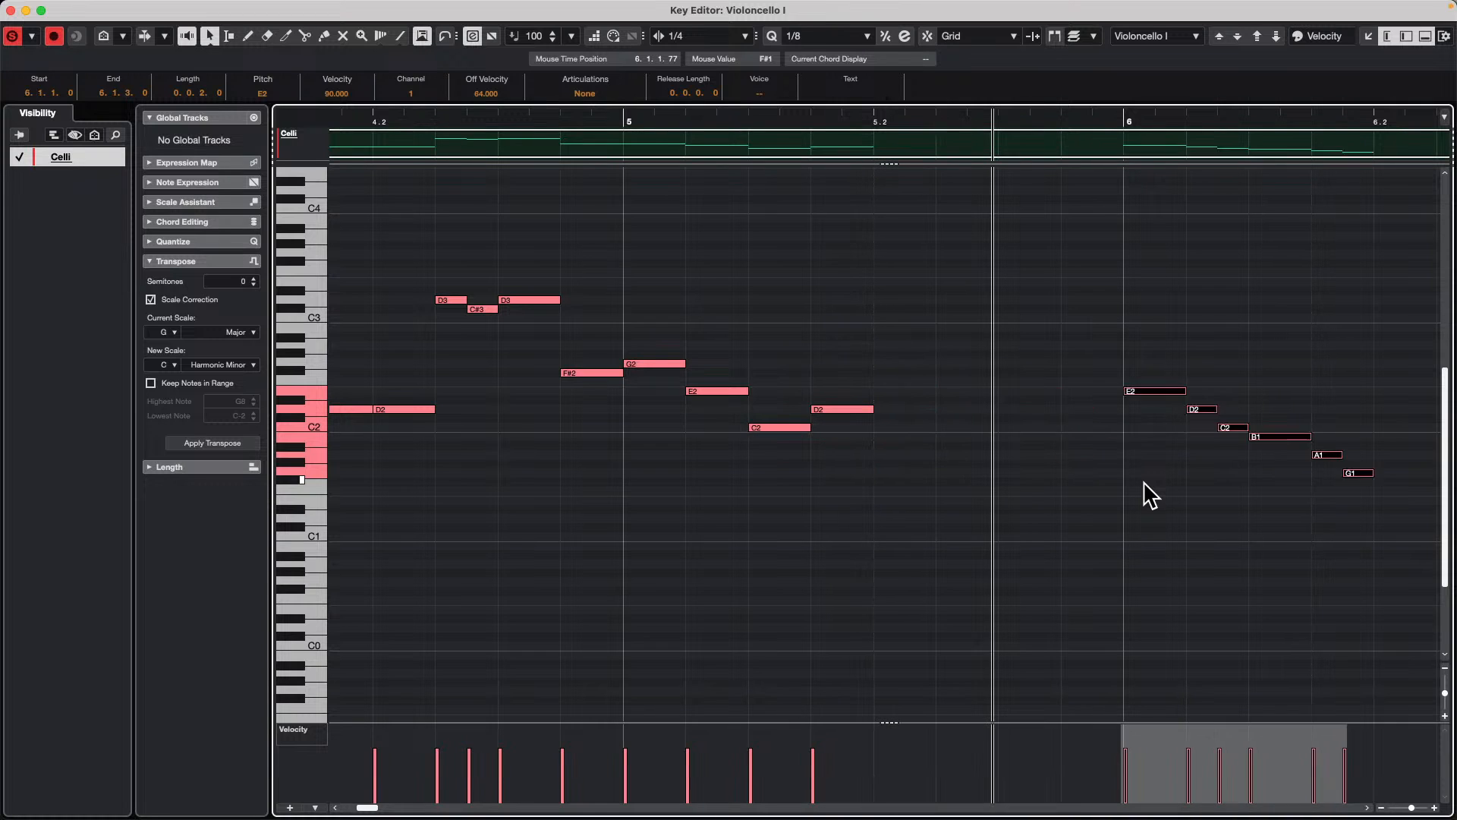
pyautogui.hotkey('ctrl', 'Left')
pyautogui.hotkey('ctrl', 'Left')
pyautogui.hotkey('ctrl', 'Left')
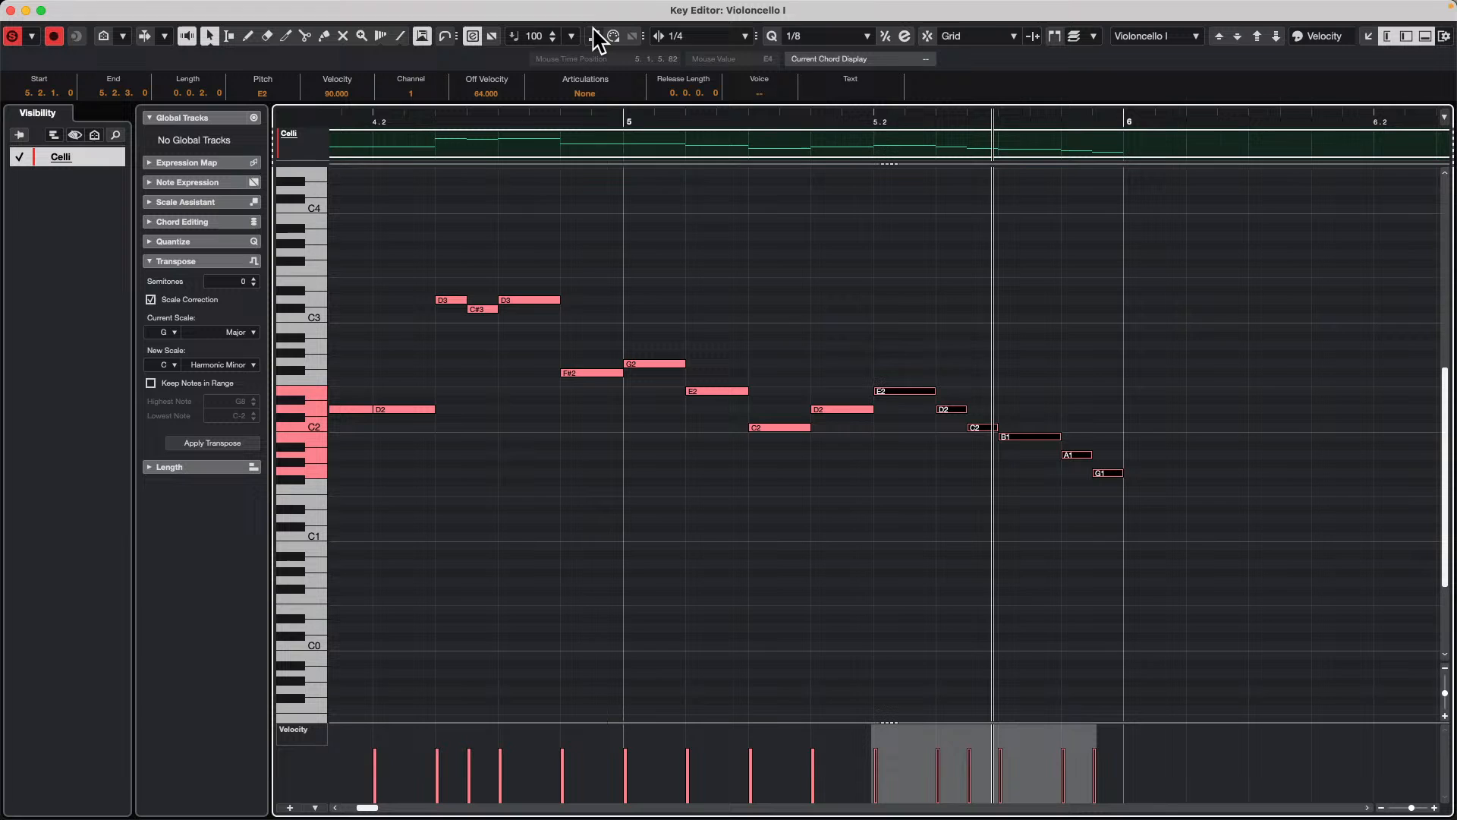
# Step: Set the nudge value to 1/16 and nudge the selected six notes repeatedly in both directions, ending at 5.2.1
pyautogui.click(694, 35)
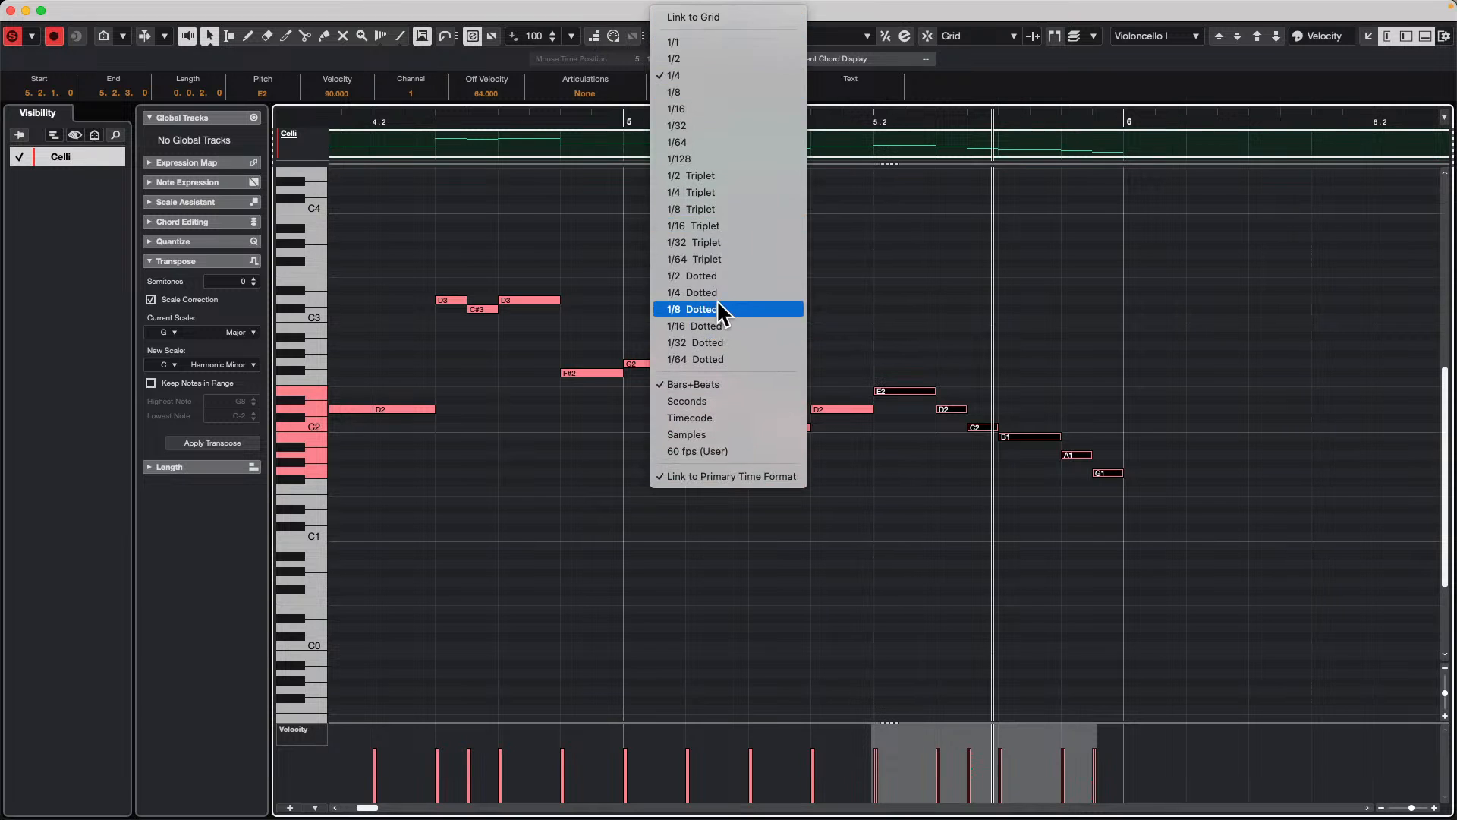
pyautogui.click(736, 108)
pyautogui.hotkey('ctrl', 'Right')
pyautogui.hotkey('ctrl', 'Right')
pyautogui.hotkey('ctrl', 'Right')
pyautogui.hotkey('ctrl', 'Left')
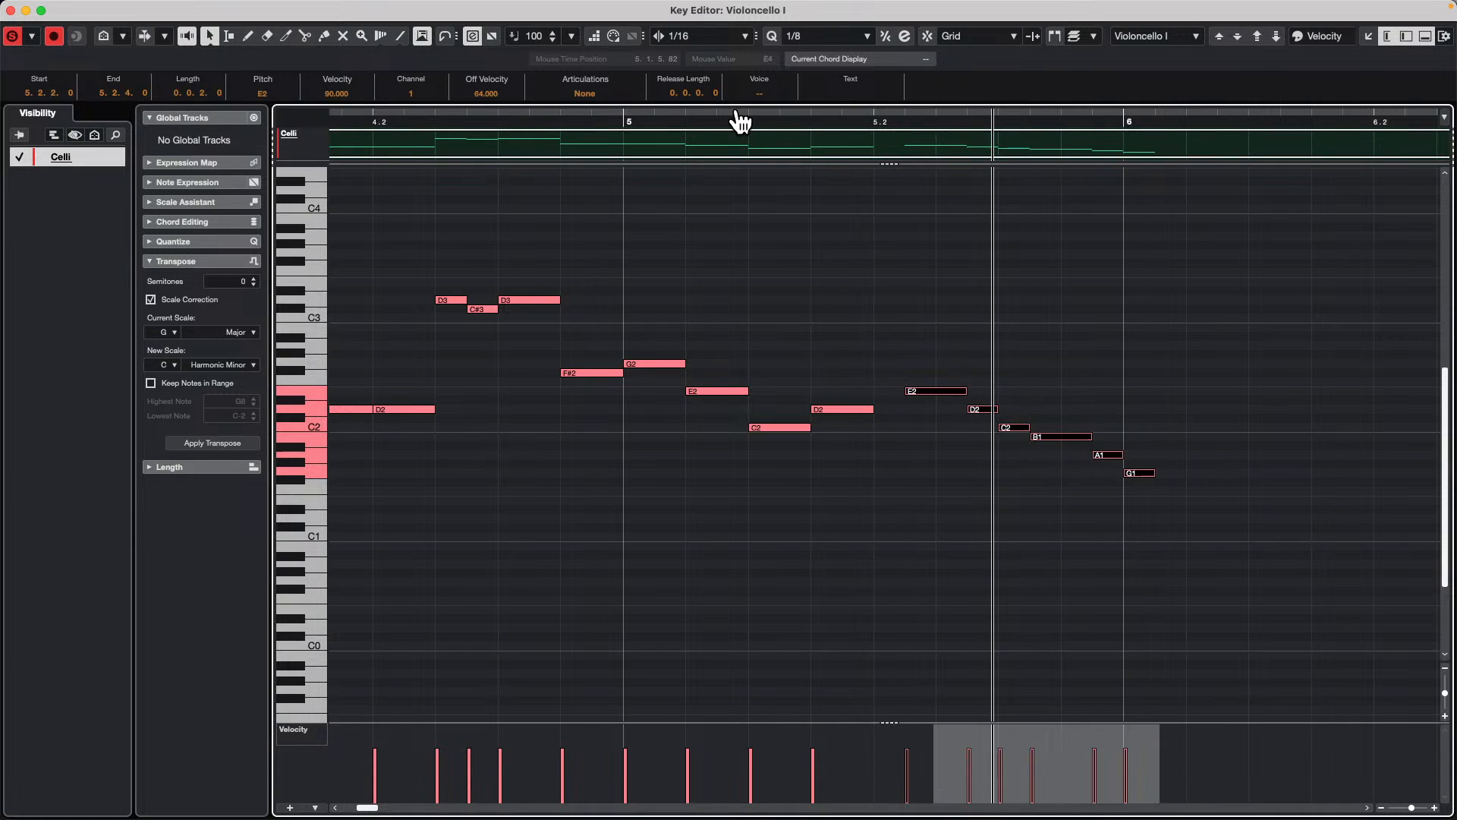
pyautogui.hotkey('ctrl', 'Left')
pyautogui.hotkey('ctrl', 'Left')
pyautogui.hotkey('ctrl', 'Left')
pyautogui.hotkey('ctrl', 'Left')
pyautogui.hotkey('ctrl', 'Right')
pyautogui.hotkey('ctrl', 'Right')
pyautogui.hotkey('ctrl', 'Right')
pyautogui.hotkey('ctrl', 'Left')
pyautogui.hotkey('ctrl', 'Left')
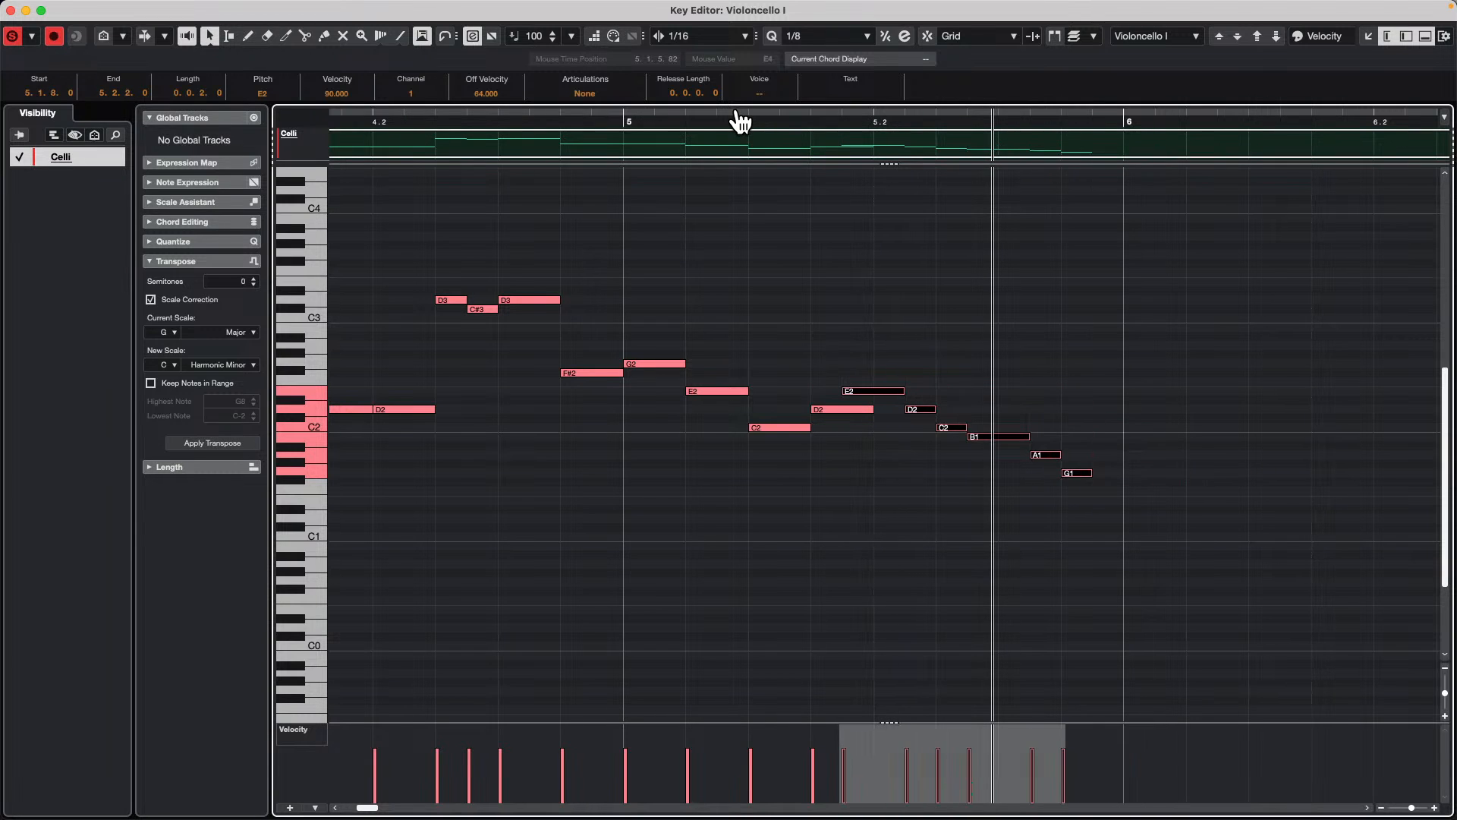
pyautogui.hotkey('ctrl', 'Right')
pyautogui.hotkey('ctrl', 'Right')
pyautogui.hotkey('ctrl', 'Right')
pyautogui.hotkey('ctrl', 'Right')
pyautogui.hotkey('ctrl', 'Right')
pyautogui.hotkey('ctrl', 'Right')
pyautogui.hotkey('ctrl', 'Right')
pyautogui.hotkey('ctrl', 'Right')
pyautogui.hotkey('ctrl', 'Right')
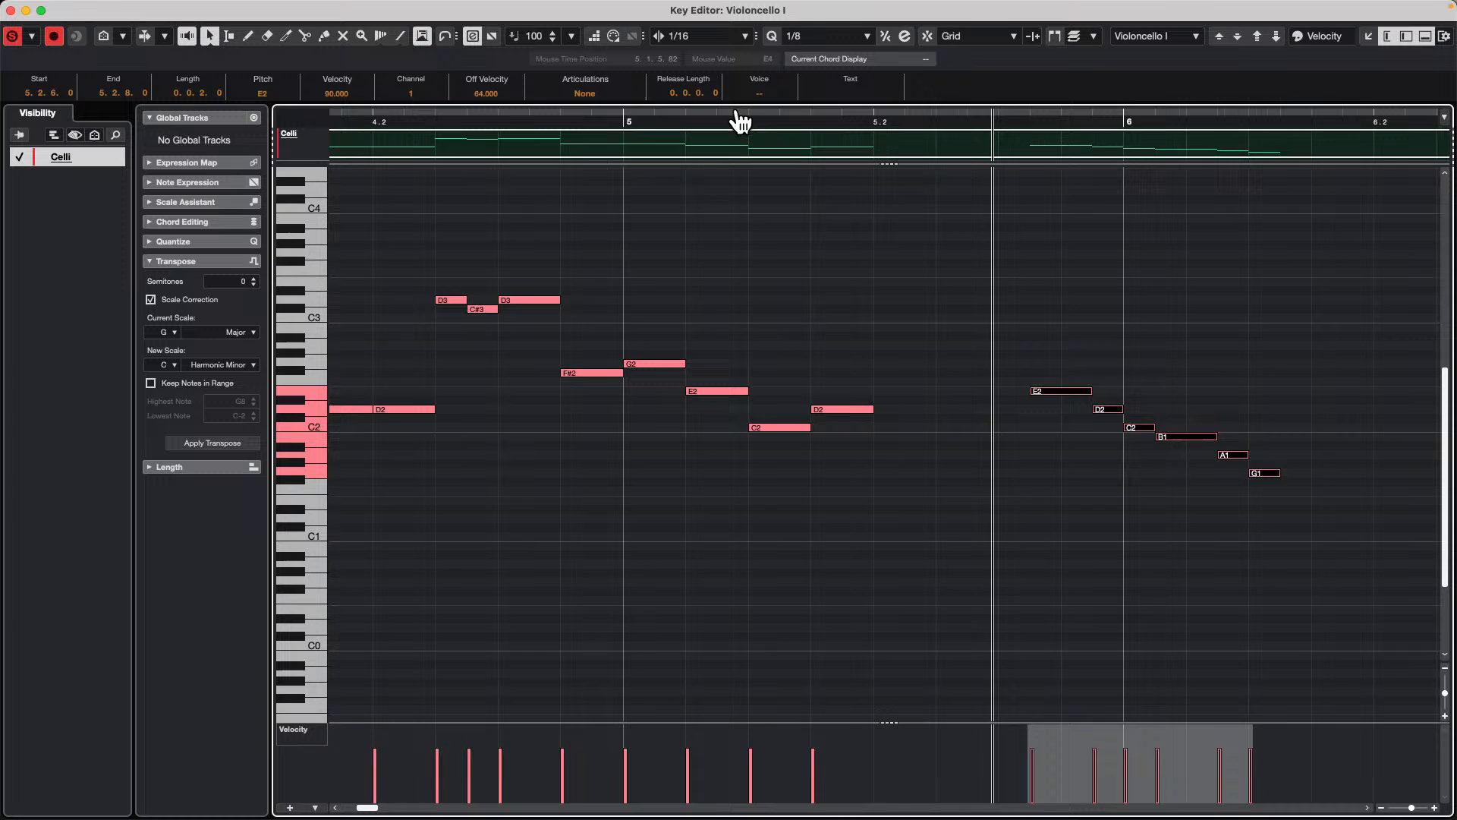
pyautogui.hotkey('ctrl', 'Right')
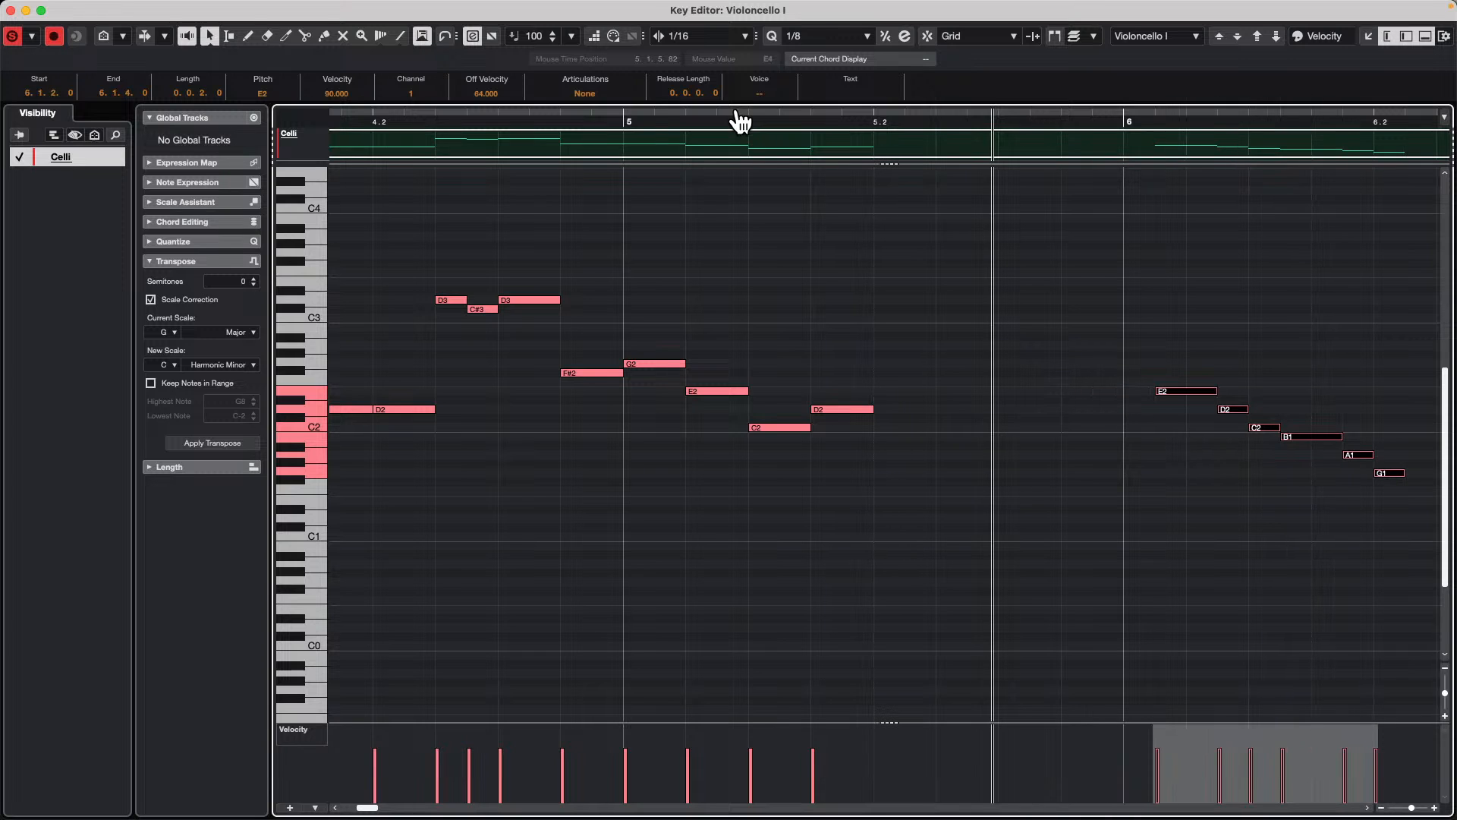
pyautogui.hotkey('ctrl', 'Left')
pyautogui.hotkey('ctrl', 'Left')
pyautogui.hotkey('ctrl', 'Left')
pyautogui.hotkey('ctrl', 'Left')
pyautogui.hotkey('ctrl', 'Left')
pyautogui.hotkey('ctrl', 'Left')
pyautogui.hotkey('ctrl', 'Left')
pyautogui.hotkey('ctrl', 'Left')
pyautogui.hotkey('ctrl', 'Left')
pyautogui.hotkey('ctrl', 'Left')
pyautogui.hotkey('ctrl', 'Right')
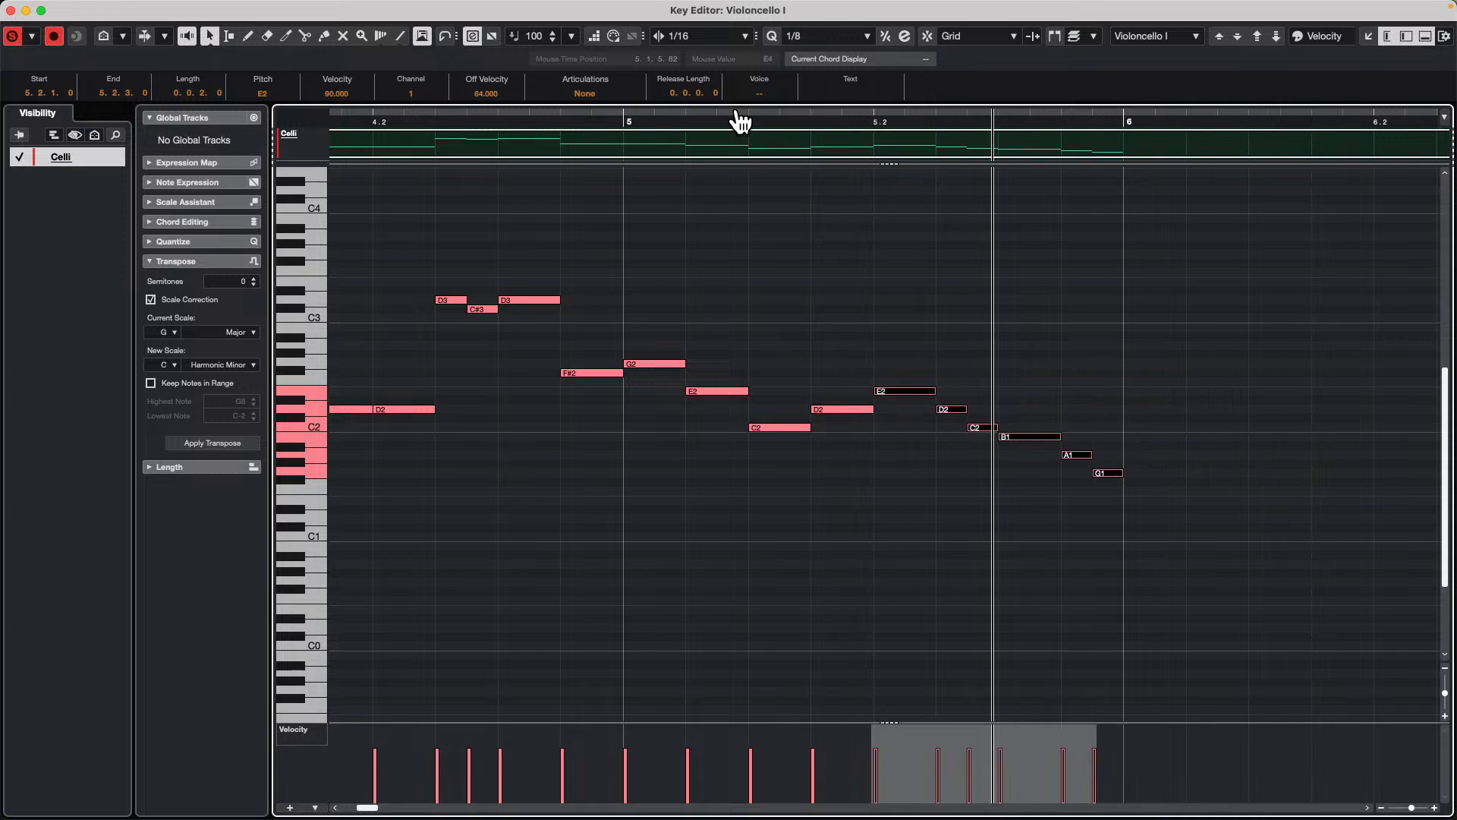
pyautogui.hotkey('ctrl', 'Right')
pyautogui.hotkey('ctrl', 'Right')
pyautogui.hotkey('ctrl', 'Left')
pyautogui.hotkey('ctrl', 'Left')
pyautogui.hotkey('ctrl', 'Left')
pyautogui.hotkey('ctrl', 'Right')
pyautogui.hotkey('ctrl', 'Right')
pyautogui.hotkey('ctrl', 'Left')
pyautogui.hotkey('ctrl', 'Right')
pyautogui.hotkey('ctrl', 'Right')
pyautogui.hotkey('ctrl', 'Left')
pyautogui.hotkey('ctrl', 'Left')
# Step: Switch the Key Editor's nudge format to Timecode and set the nudge value to 1 frame
pyautogui.click(704, 36)
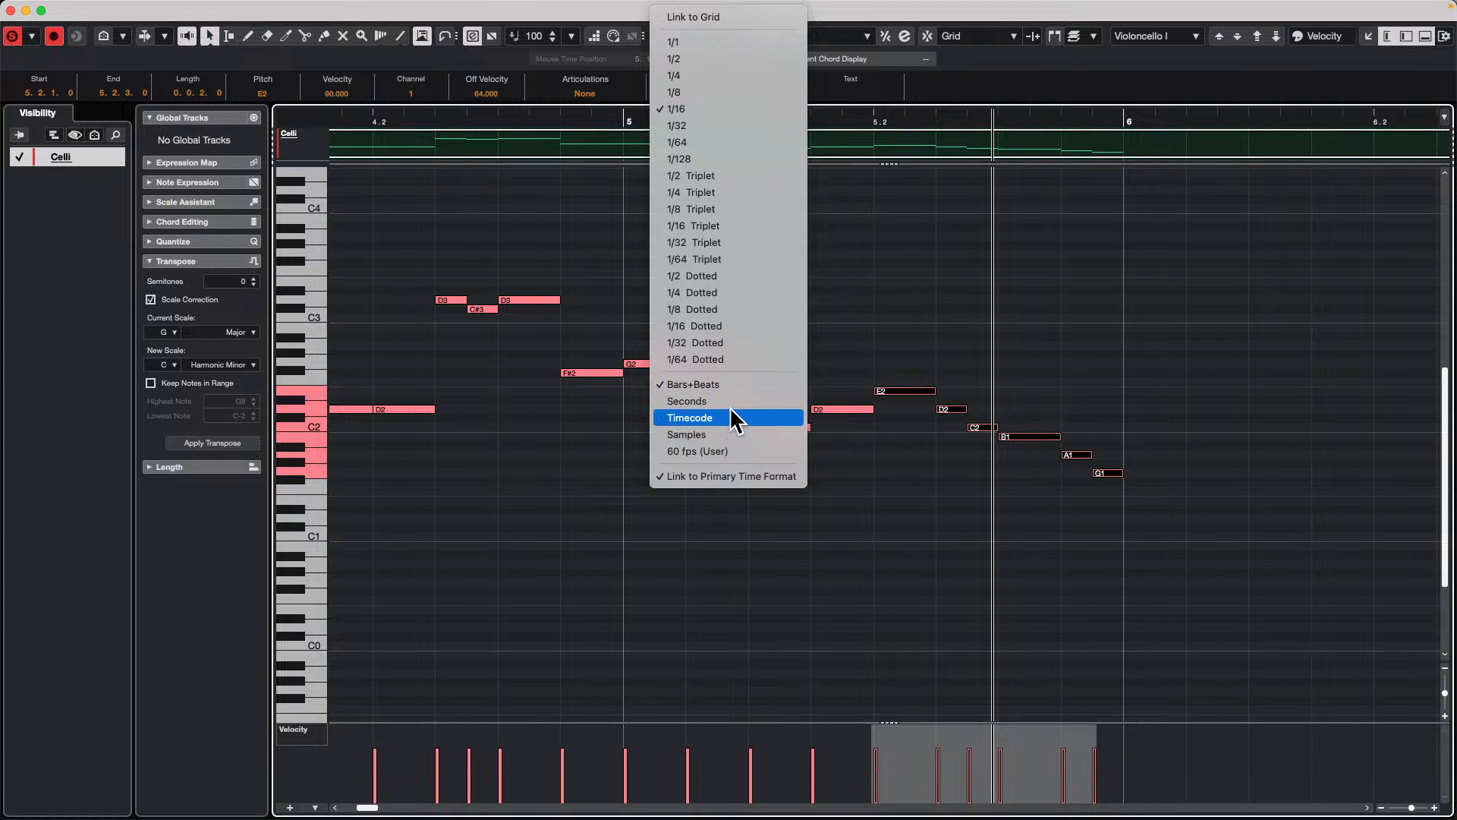
pyautogui.click(730, 410)
pyautogui.click(827, 35)
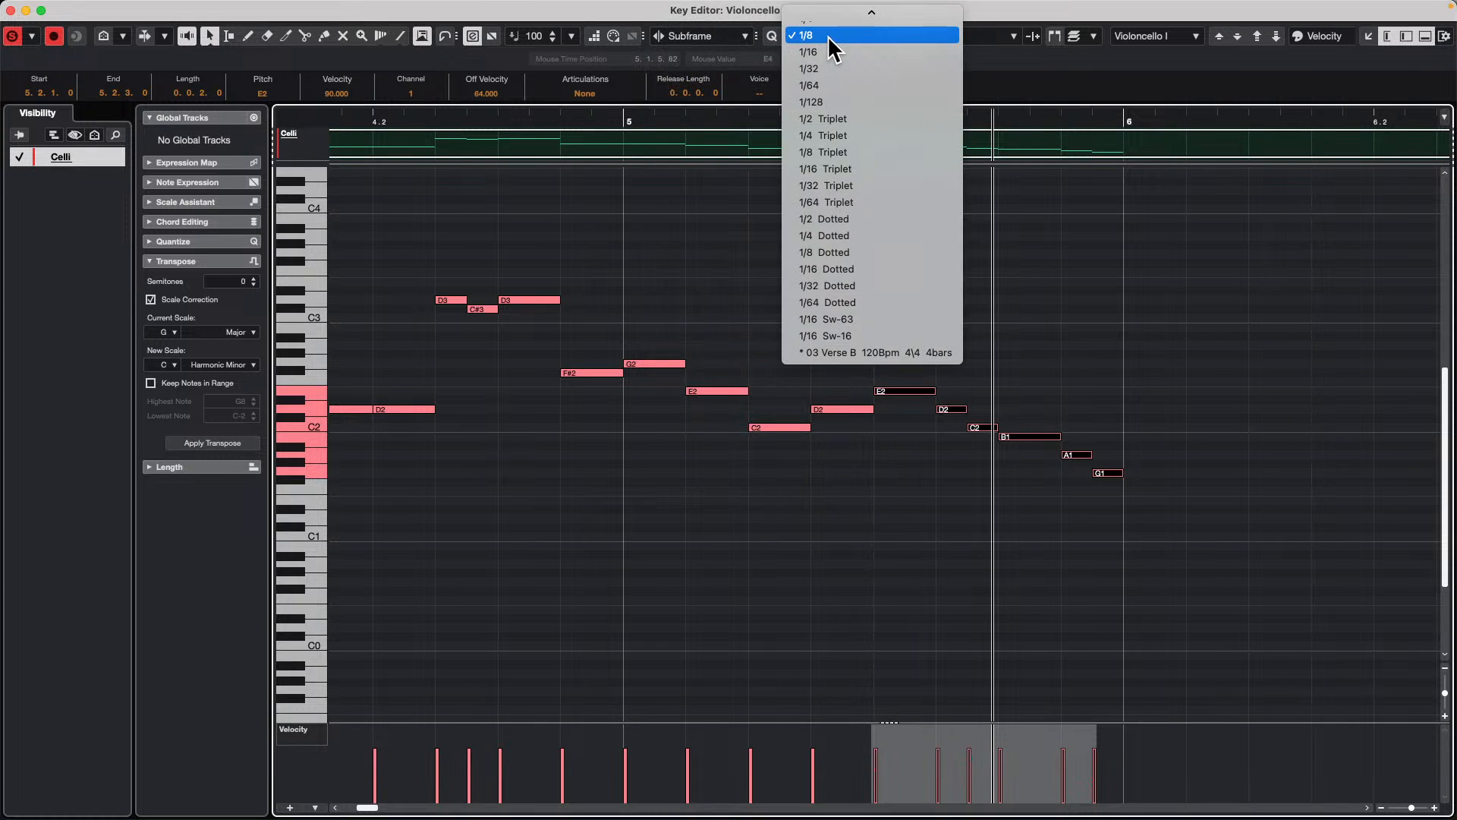
pyautogui.click(713, 36)
pyautogui.click(713, 35)
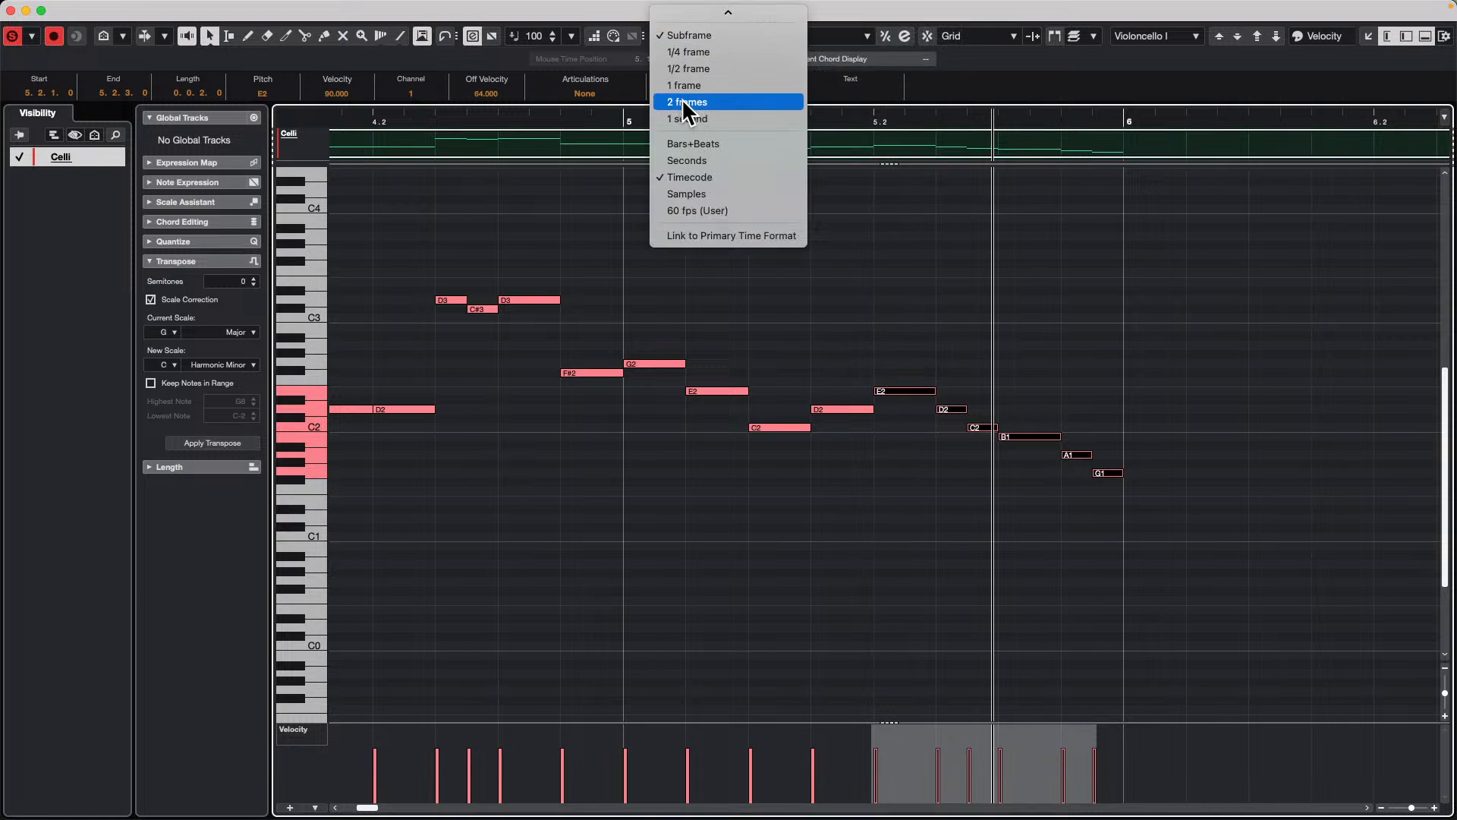
pyautogui.click(729, 85)
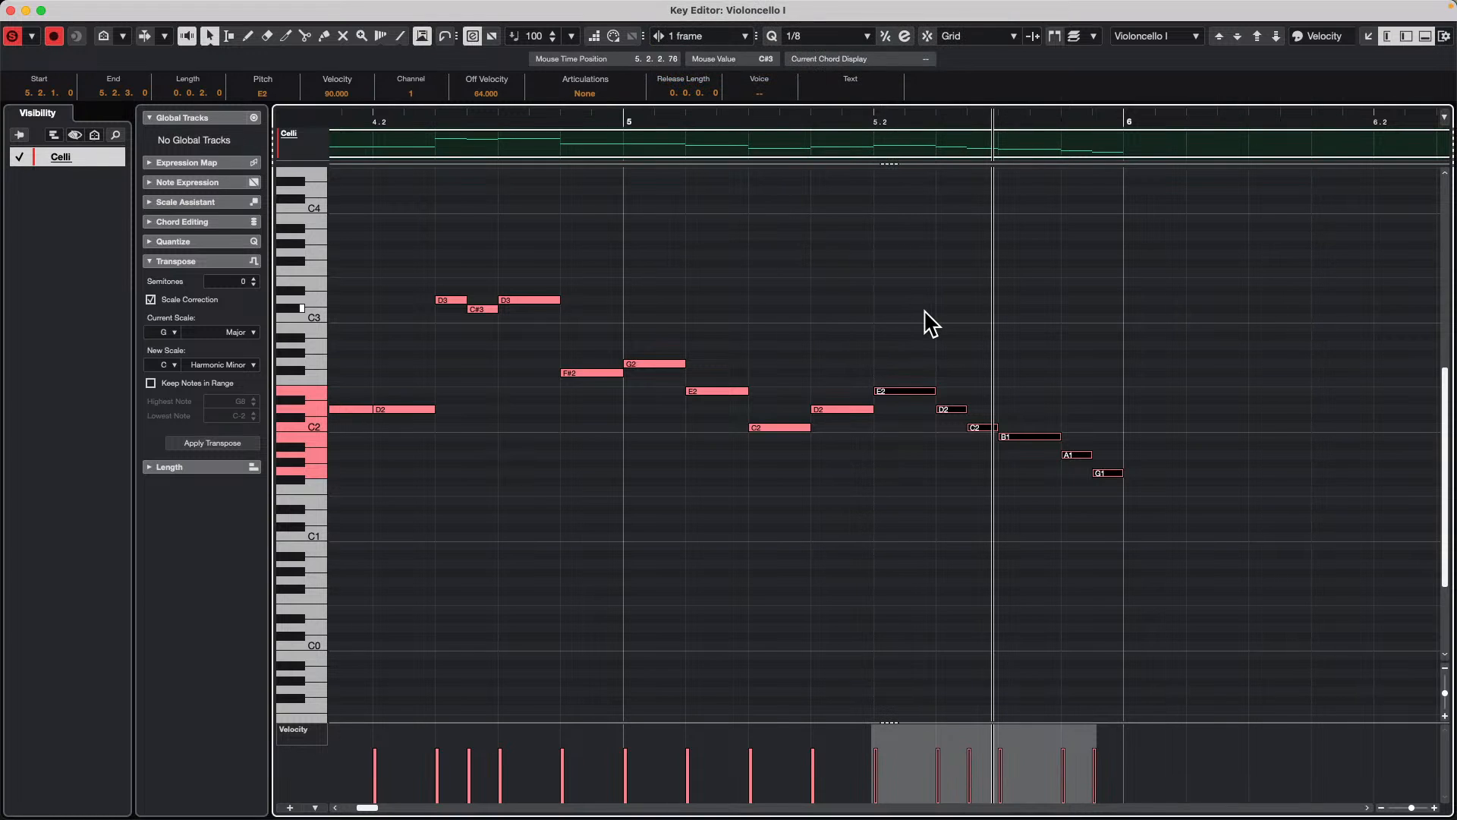
# Step: Nudge the six selected notes repeatedly right and left in 1-frame steps, ending at 5.2.1.53
pyautogui.press('super+Right')
pyautogui.press('super+Right')
pyautogui.press('super+Right')
pyautogui.press('super+Right')
pyautogui.press('super+Right')
pyautogui.press('super+Right')
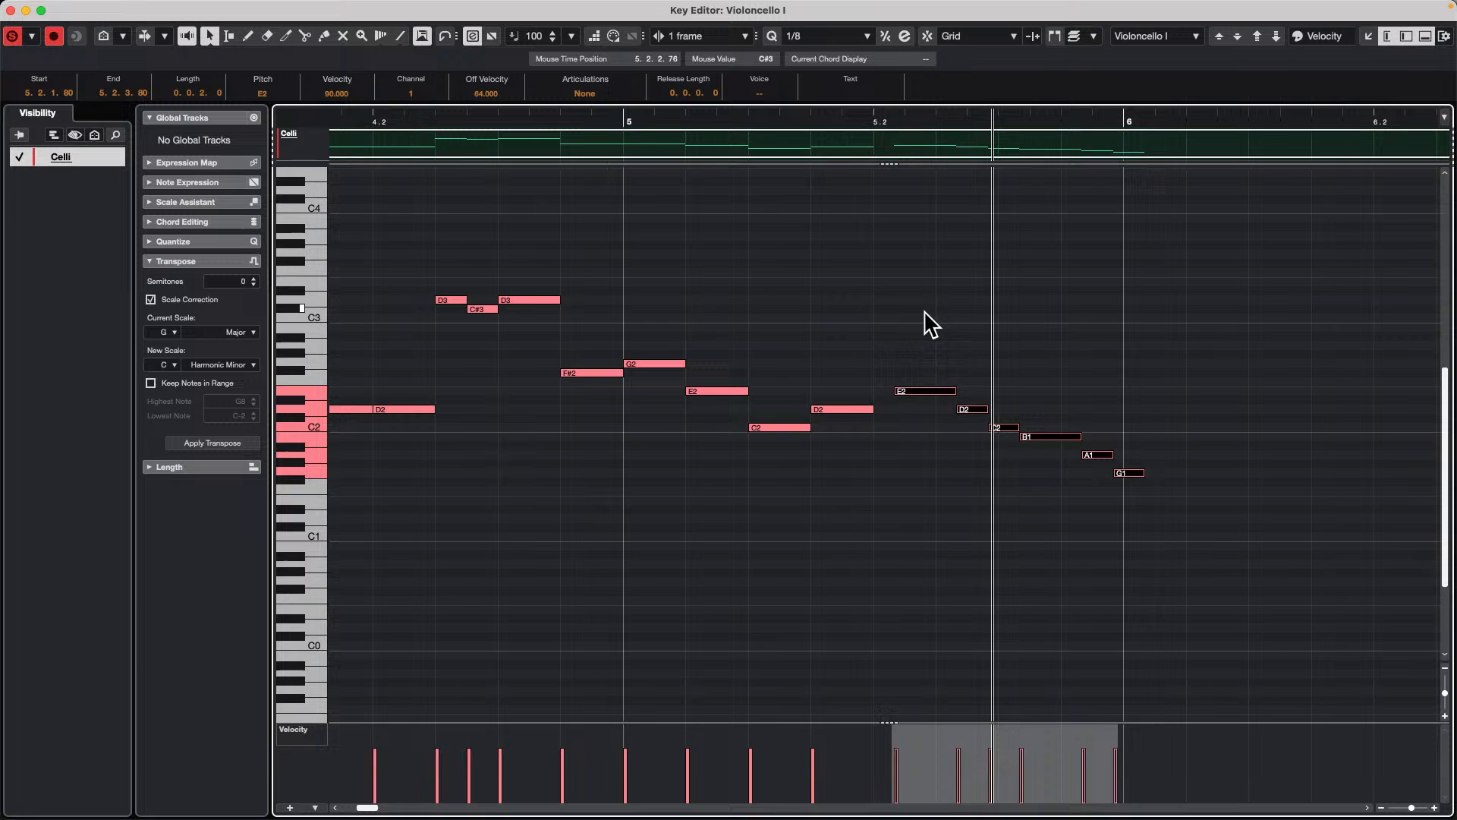
pyautogui.press('super+Left')
pyautogui.press('super+Left')
pyautogui.press('super+Left')
pyautogui.press('super+Left')
pyautogui.press('super+Left')
pyautogui.press('super+Right')
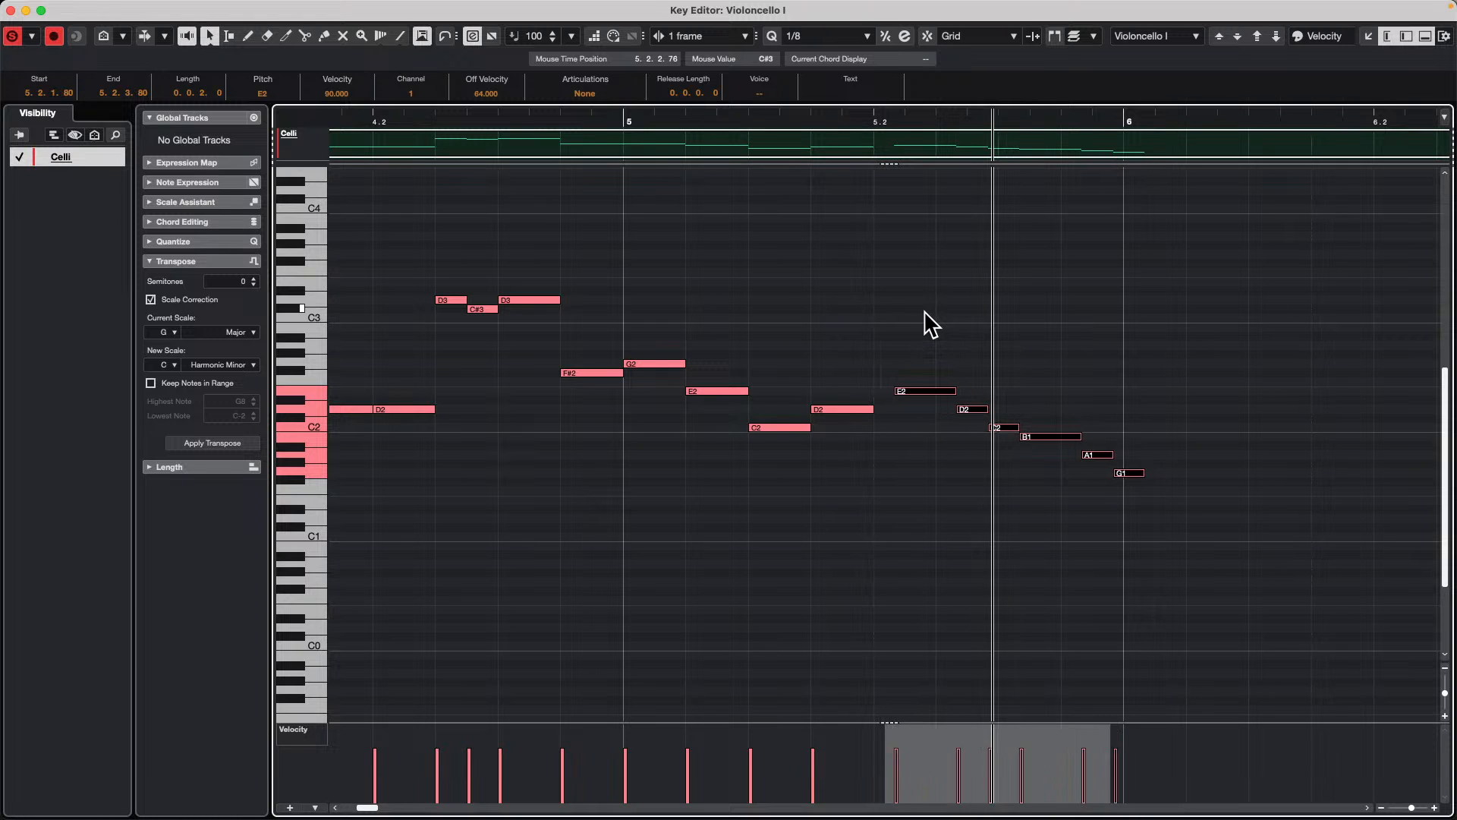
pyautogui.press('super+Right')
pyautogui.press('super+Right')
pyautogui.press('super+Right')
pyautogui.press('super+Left')
pyautogui.press('super+Left')
pyautogui.press('super+Left')
pyautogui.press('super+Left')
pyautogui.press('super+Right')
pyautogui.press('super+Right')
pyautogui.press('super+Left')
pyautogui.press('super+Left')
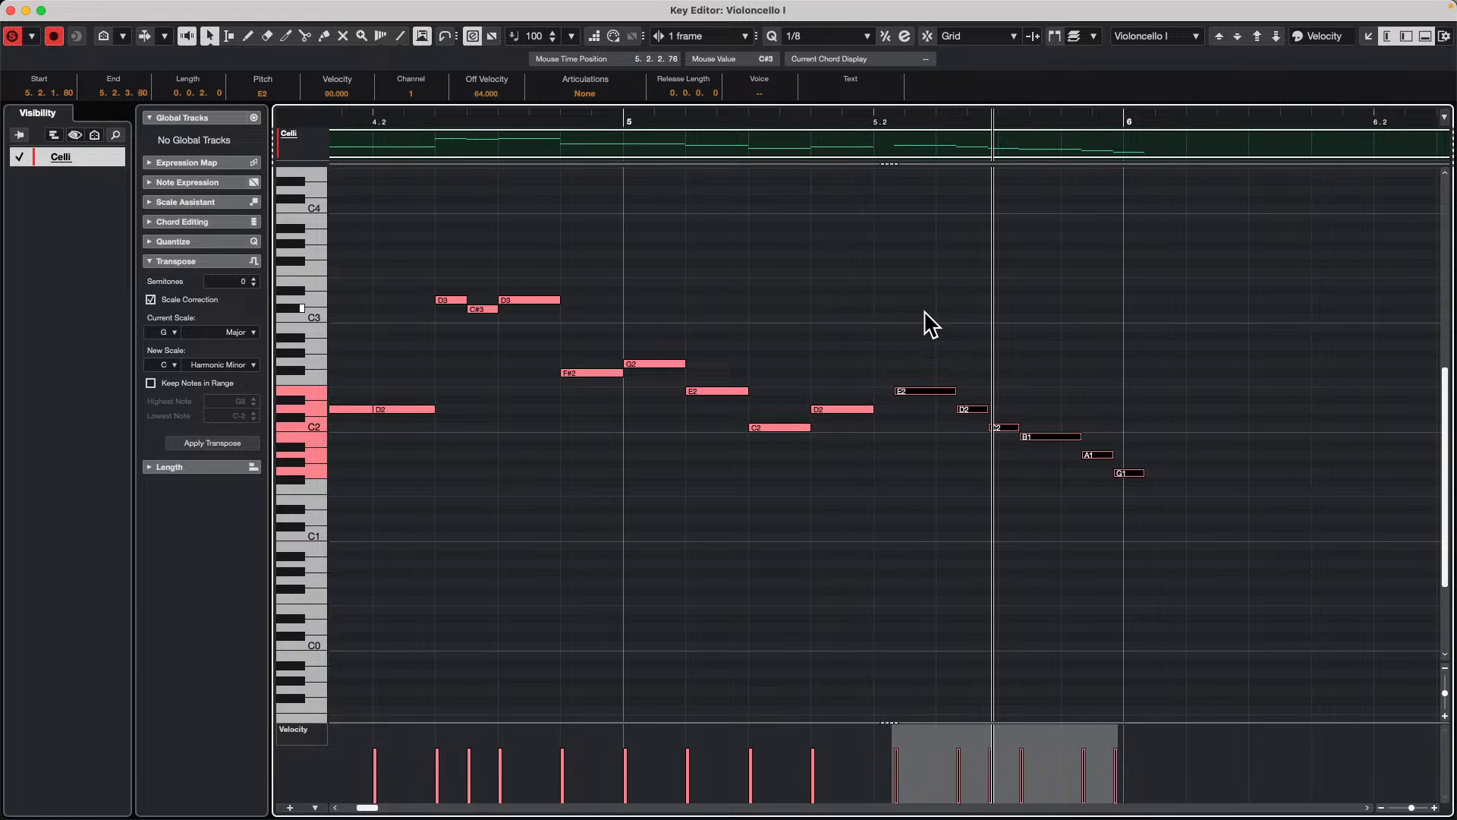
# Step: Switch the nudge format to Seconds and set the nudge value to 10 ms
pyautogui.click(706, 35)
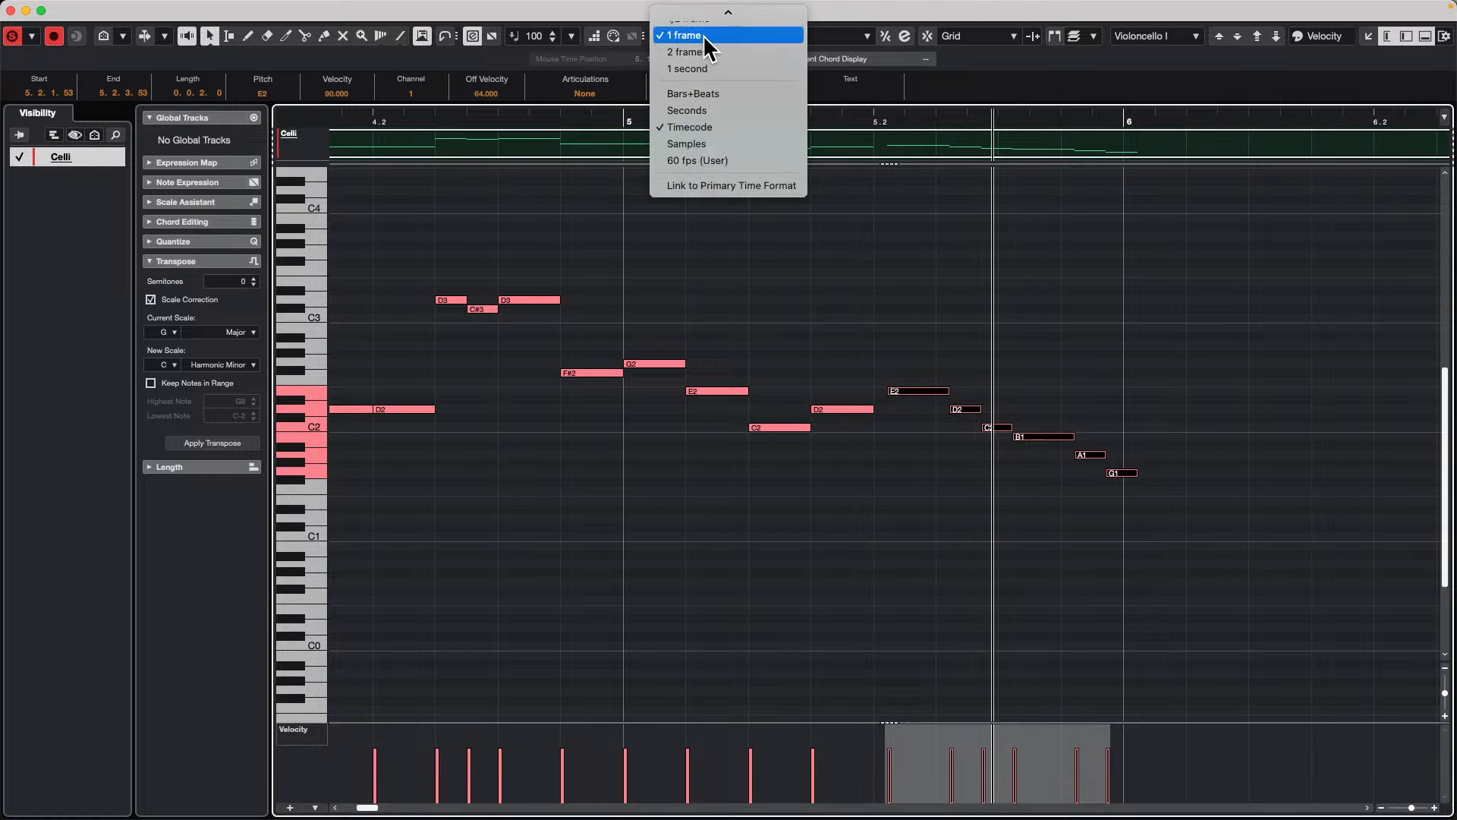
pyautogui.click(721, 108)
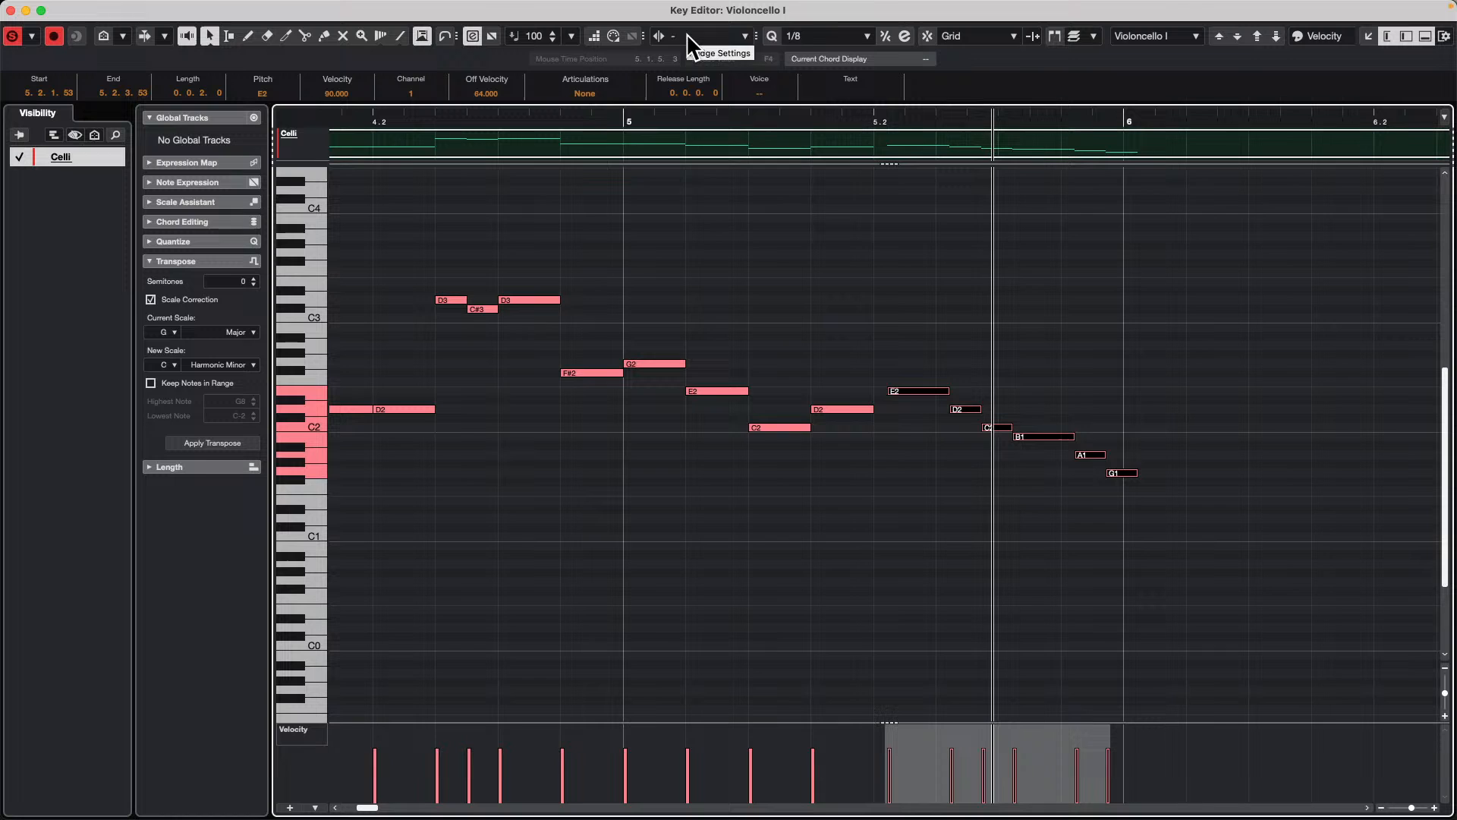
pyautogui.click(688, 36)
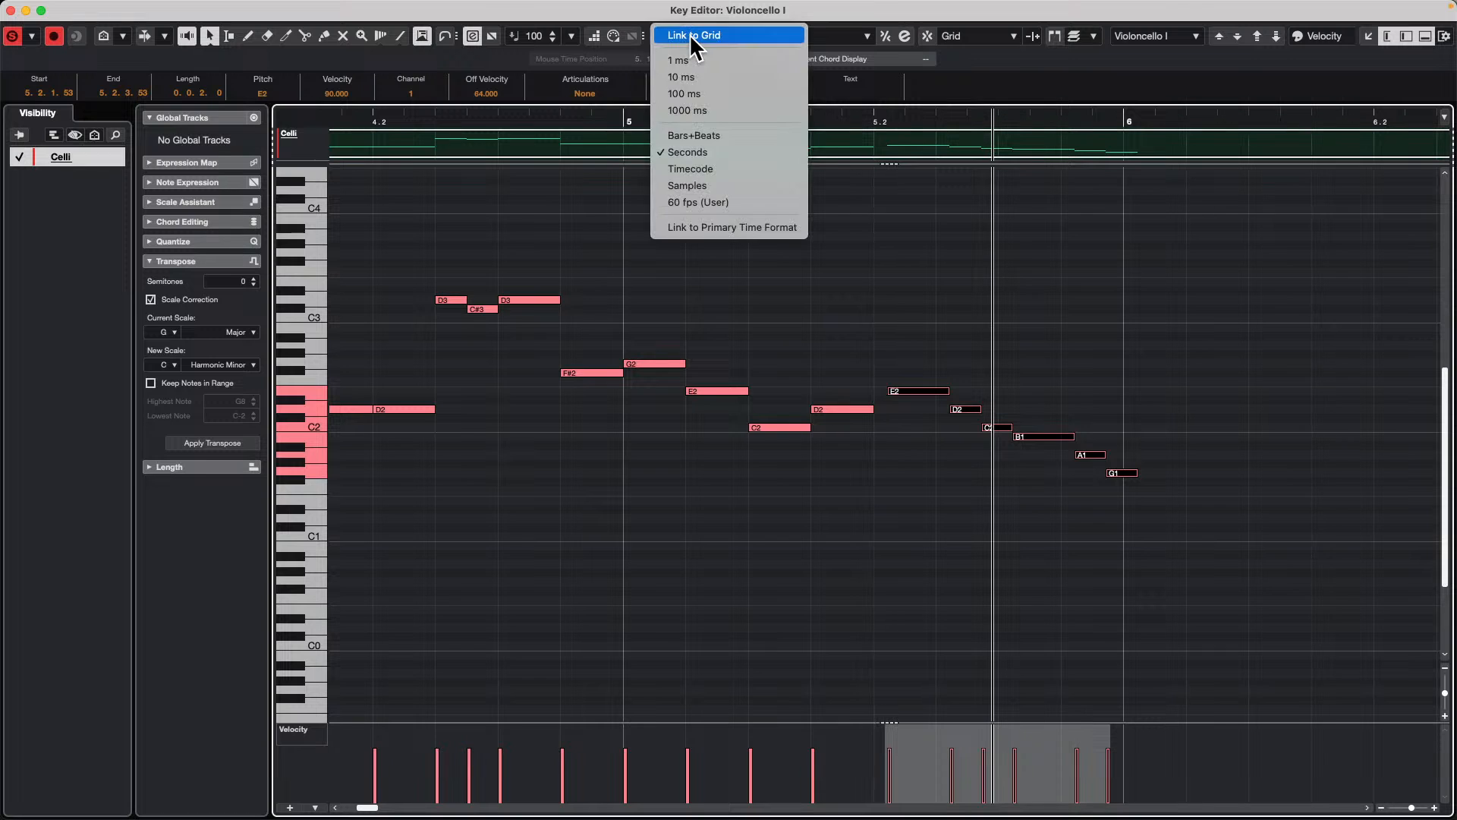
pyautogui.click(721, 77)
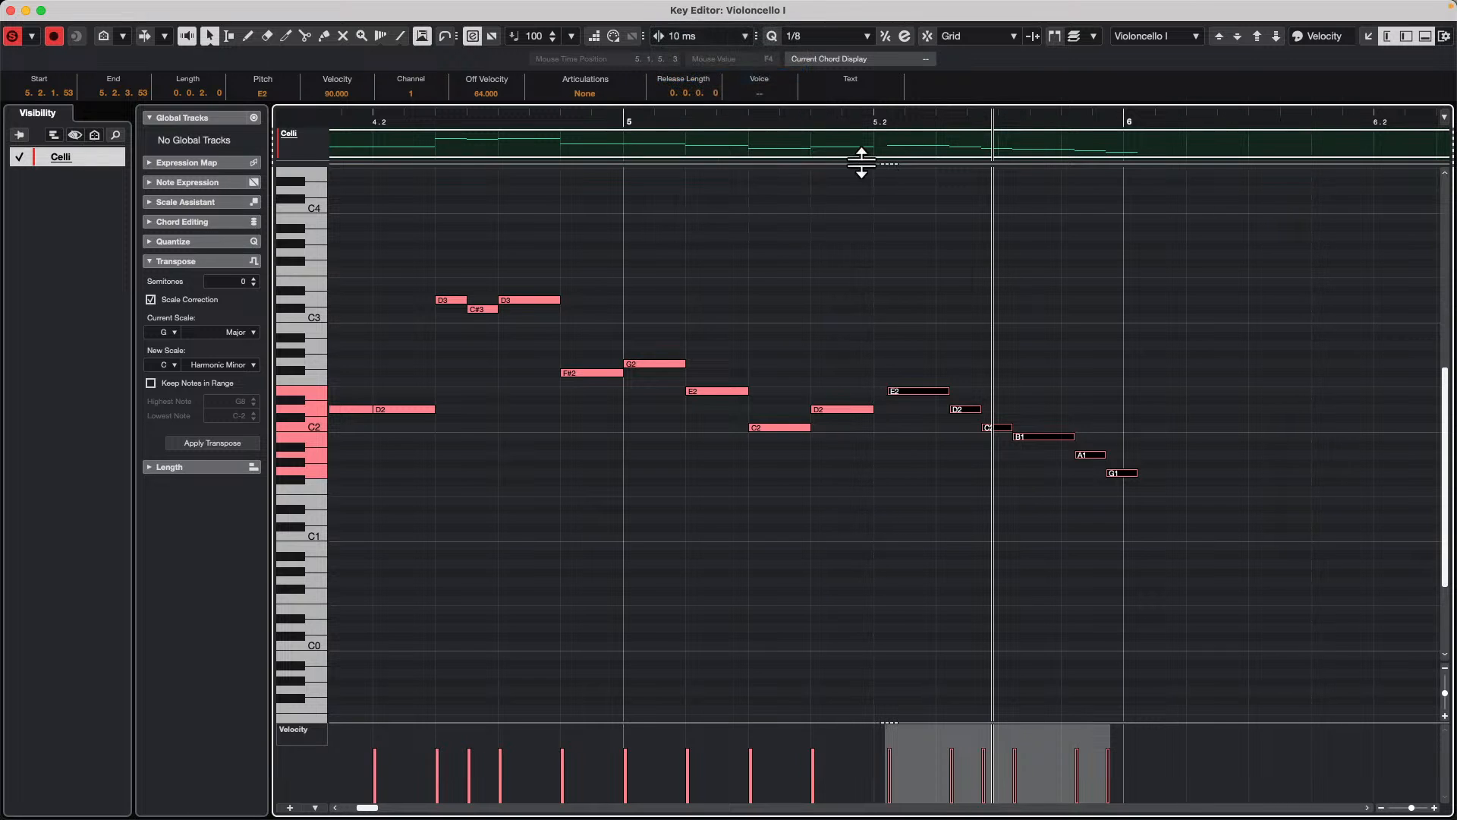
# Step: Nudge the six selected notes right and left in 10 ms steps, ending at 5.2.1.61
pyautogui.hotkey('ctrl', 'Right')
pyautogui.hotkey('ctrl', 'Right')
pyautogui.hotkey('ctrl', 'Right')
pyautogui.hotkey('ctrl', 'Right')
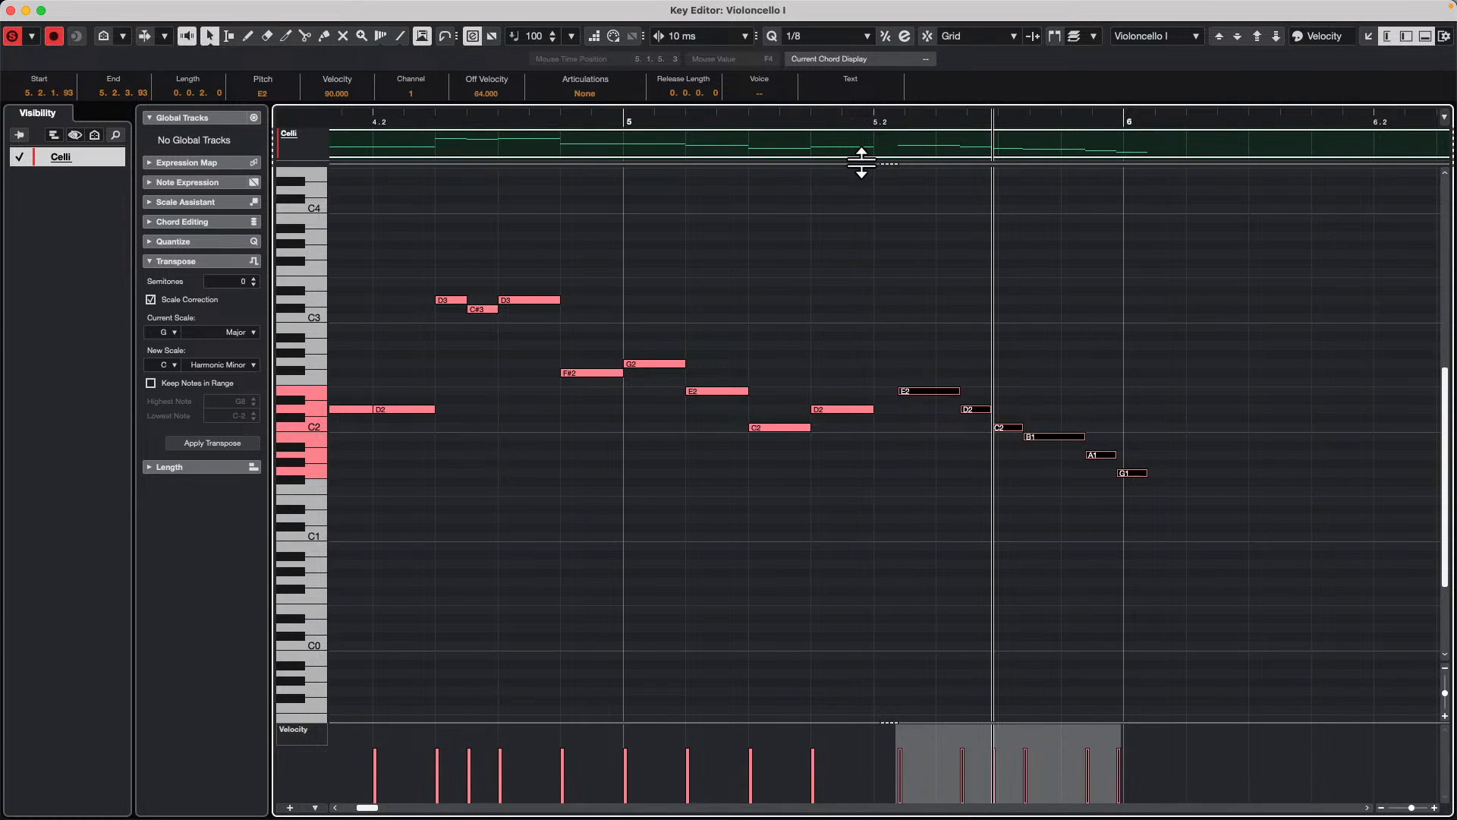
pyautogui.hotkey('ctrl', 'Left')
pyautogui.hotkey('ctrl', 'Left')
pyautogui.hotkey('ctrl', 'Left')
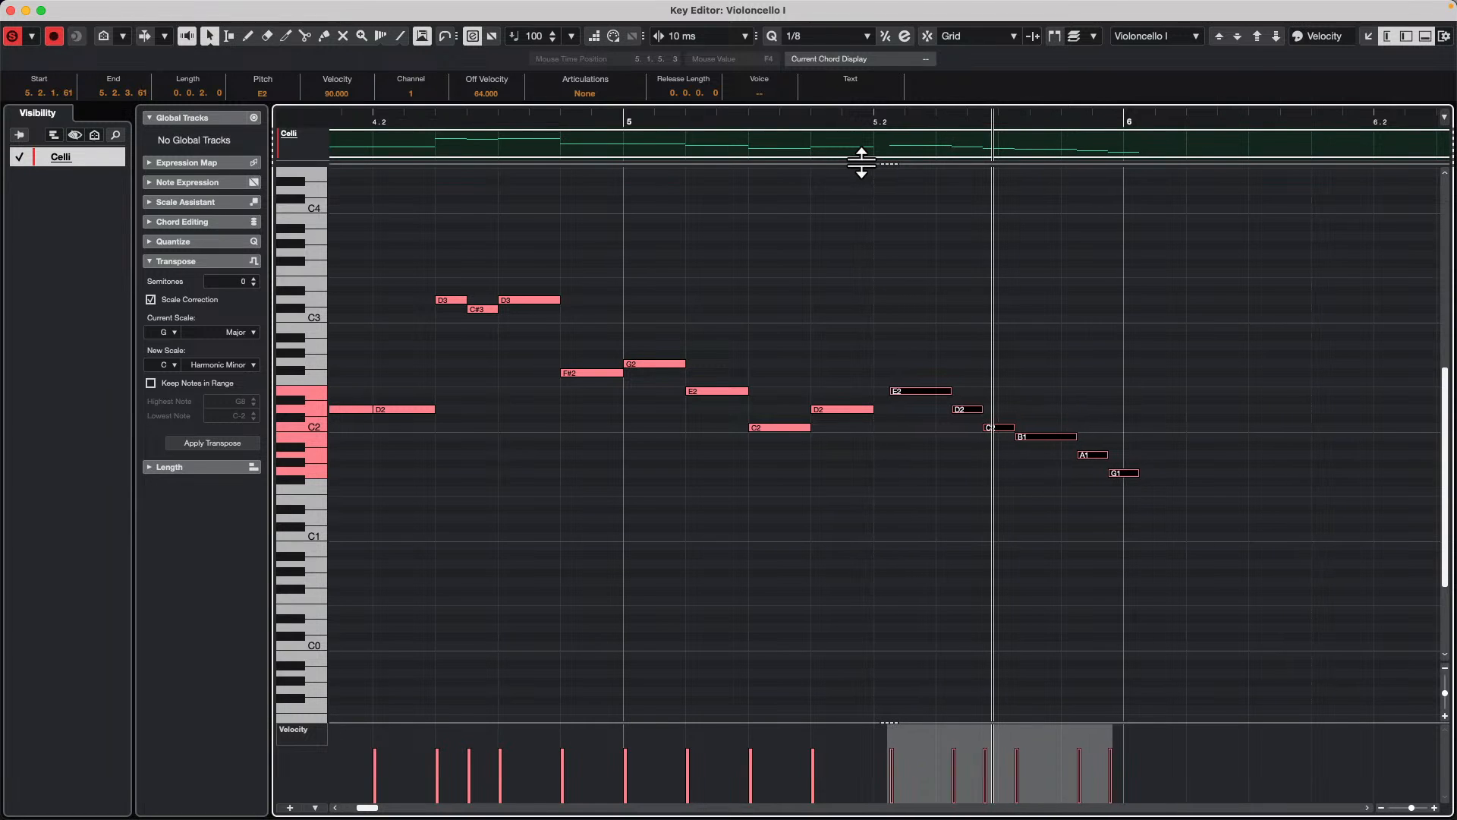
pyautogui.press('super+Left')
pyautogui.press('super+Left')
pyautogui.press('super+Left')
pyautogui.press('super+Right')
pyautogui.press('super+Right')
pyautogui.press('super+Right')
pyautogui.press('super+Right')
pyautogui.press('super+Right')
pyautogui.press('super+Left')
pyautogui.press('super+Left')
# Step: Set the nudge value to Link to Grid and nudge the selected notes both ways, returning them to 5.2.1.61
pyautogui.click(717, 36)
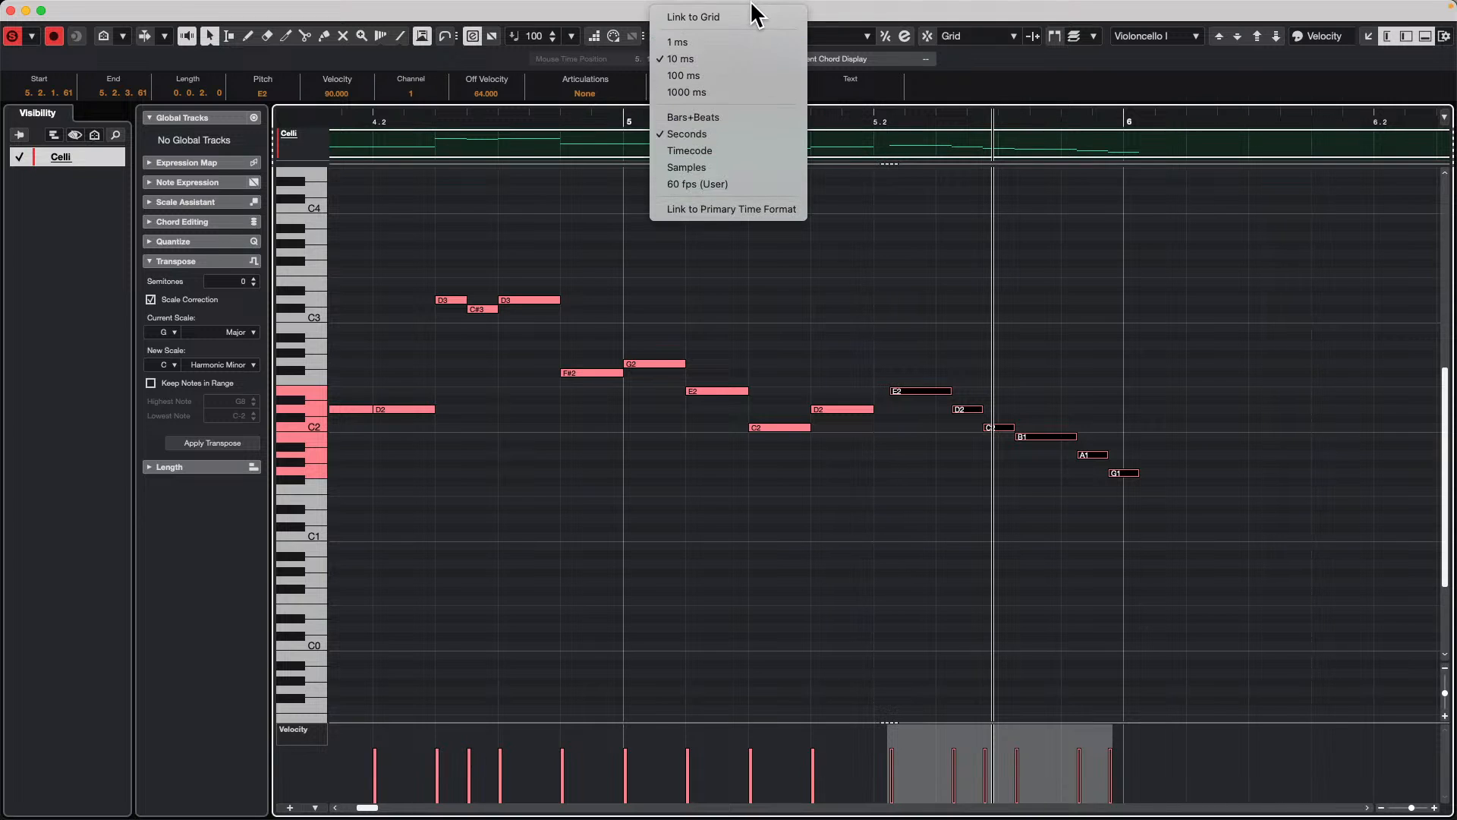
pyautogui.click(747, 22)
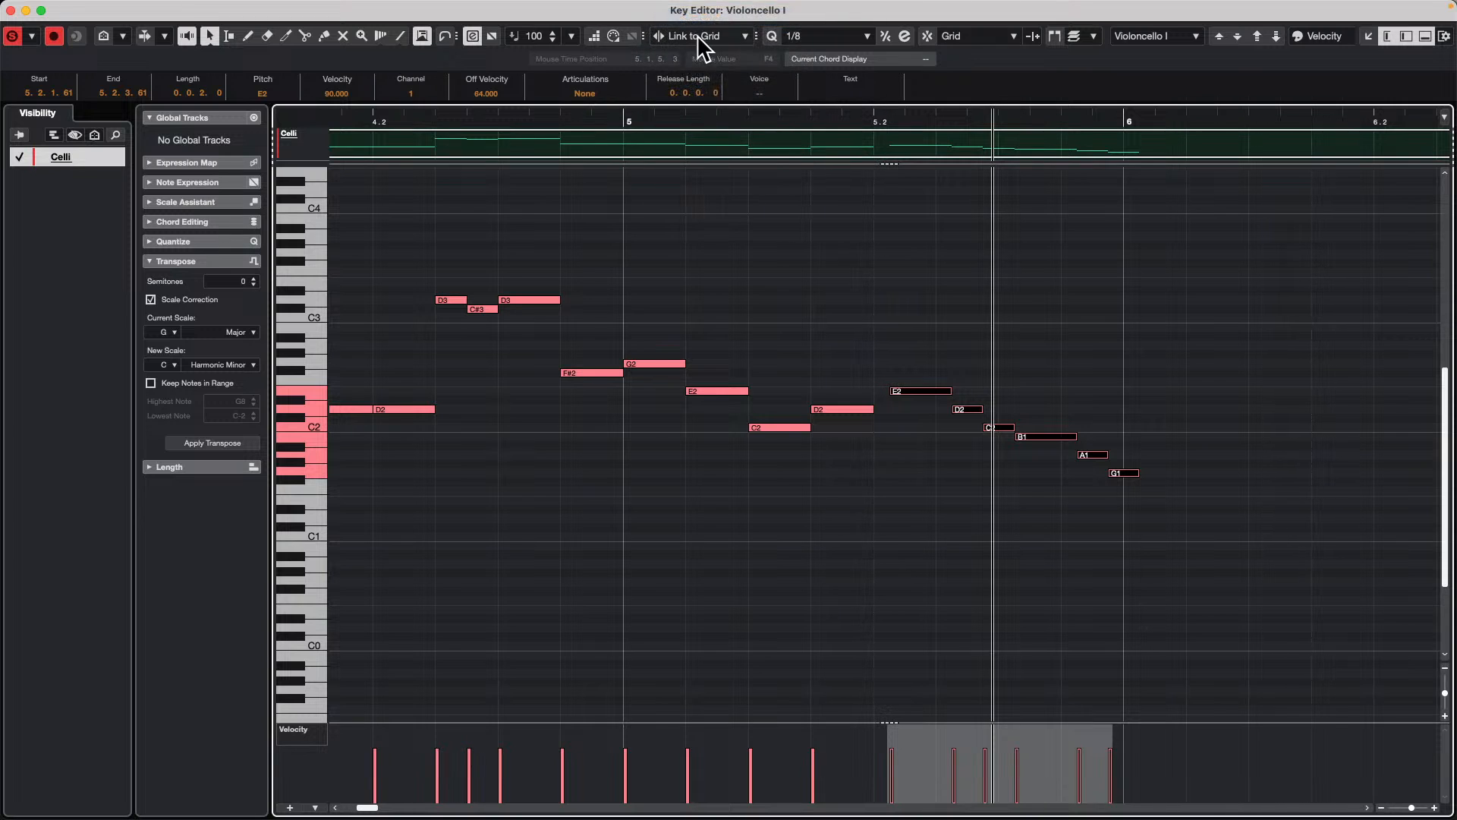
pyautogui.press('super+Right')
pyautogui.press('super+Right')
pyautogui.press('super+Right')
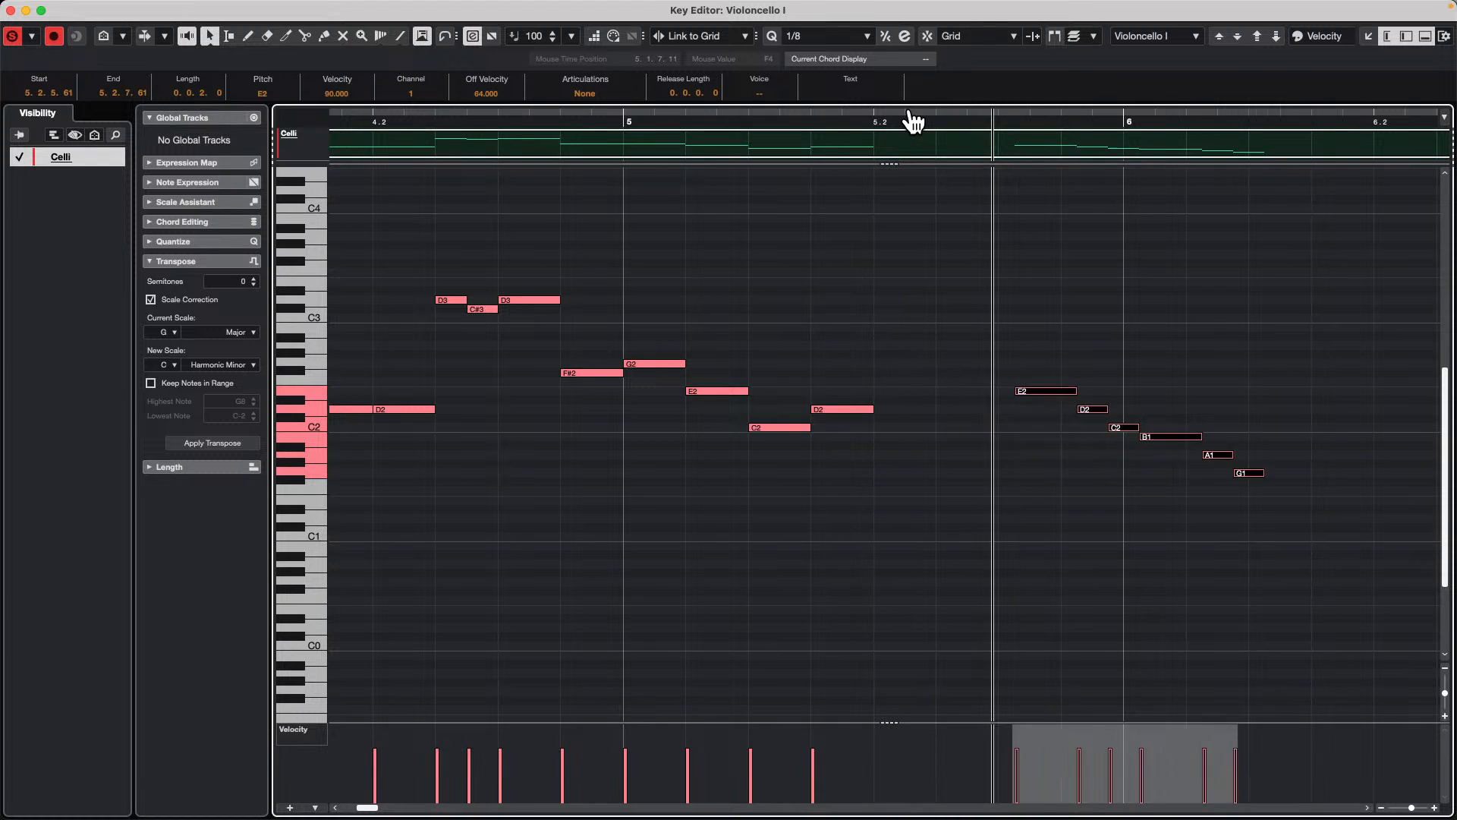
pyautogui.press('super+Left')
pyautogui.press('super+Left')
pyautogui.press('super+Left')
pyautogui.press('super+Left')
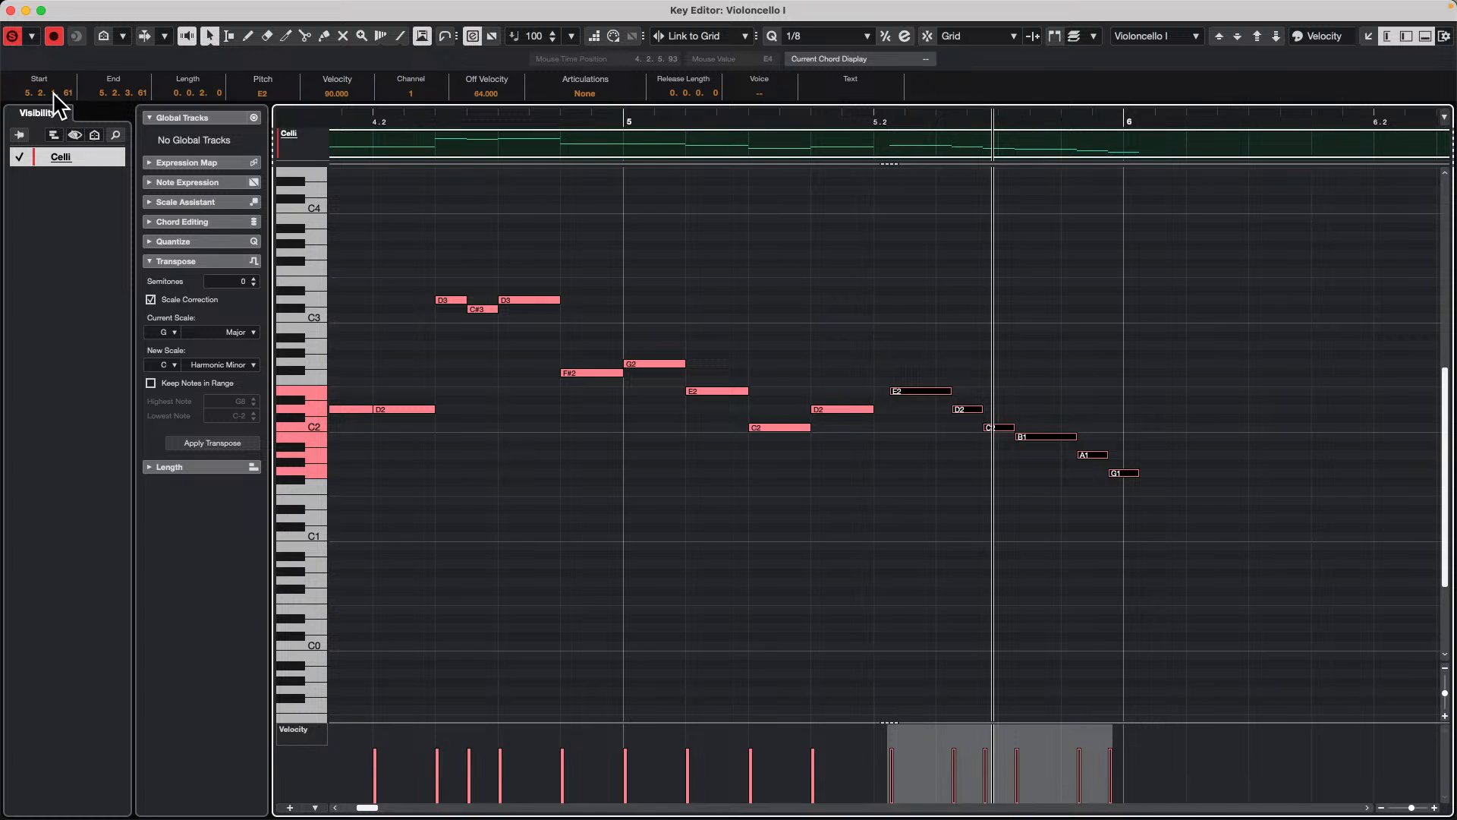
# Step: Shift the selected notes by varying the individual bar, beat, sixteenth and tick parts of their Start value, ending at 5.2.1.49
pyautogui.scroll(4, 53, 94)
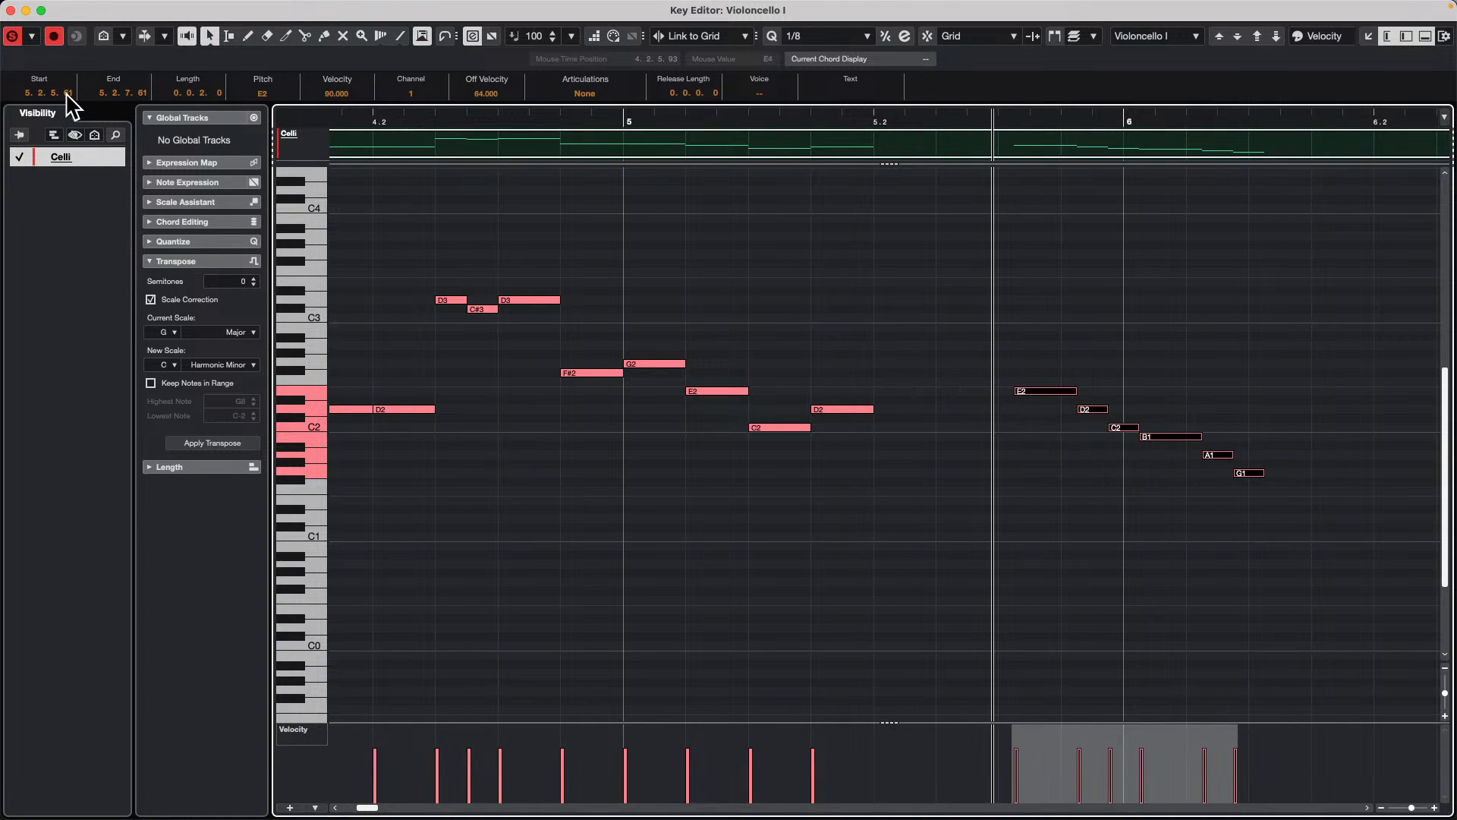
pyautogui.scroll(-1, 65, 92)
pyautogui.scroll(-11, 65, 91)
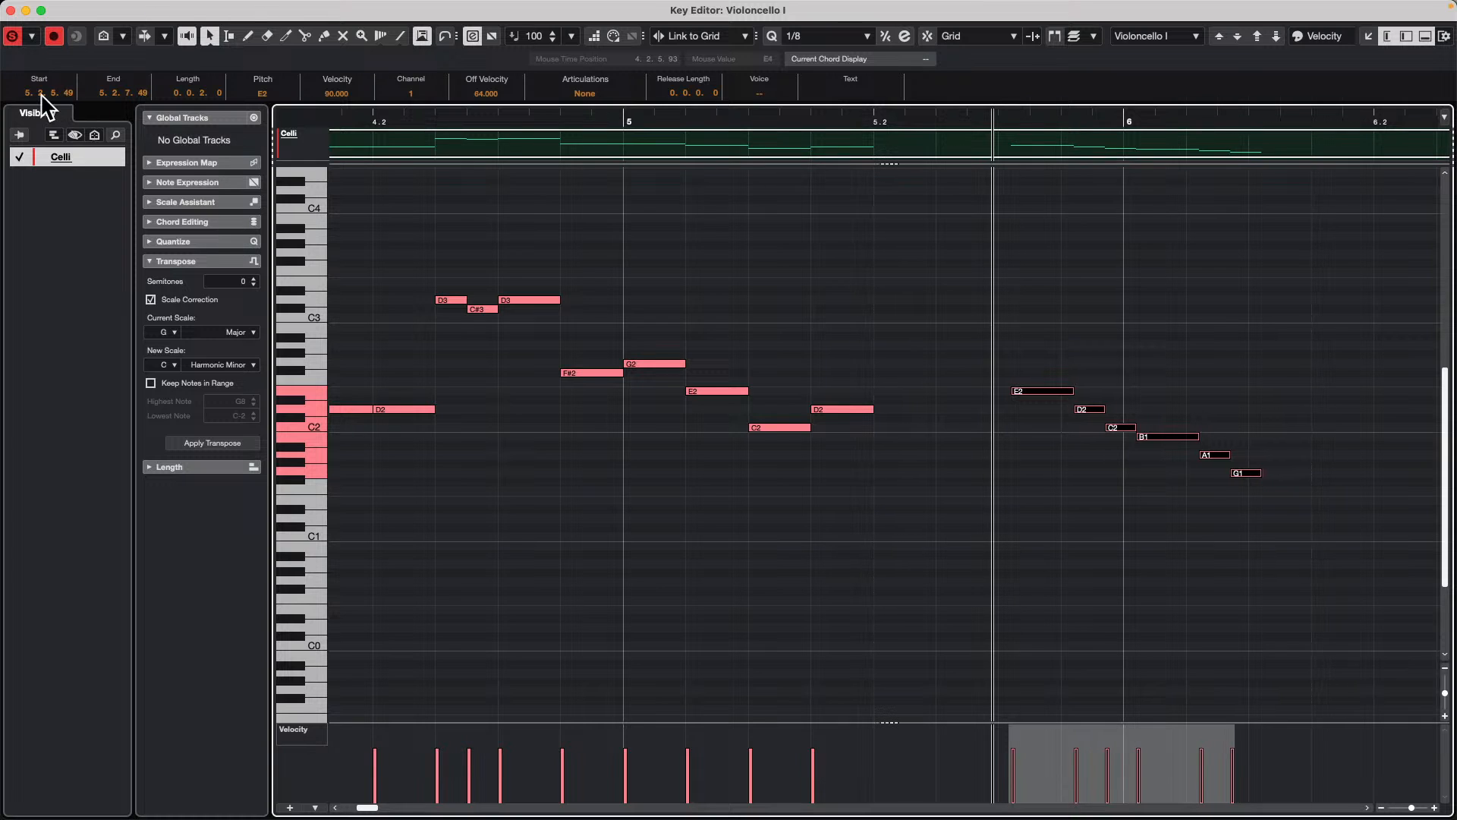
pyautogui.scroll(1, 42, 94)
pyautogui.scroll(-3, 42, 94)
pyautogui.scroll(3, 42, 94)
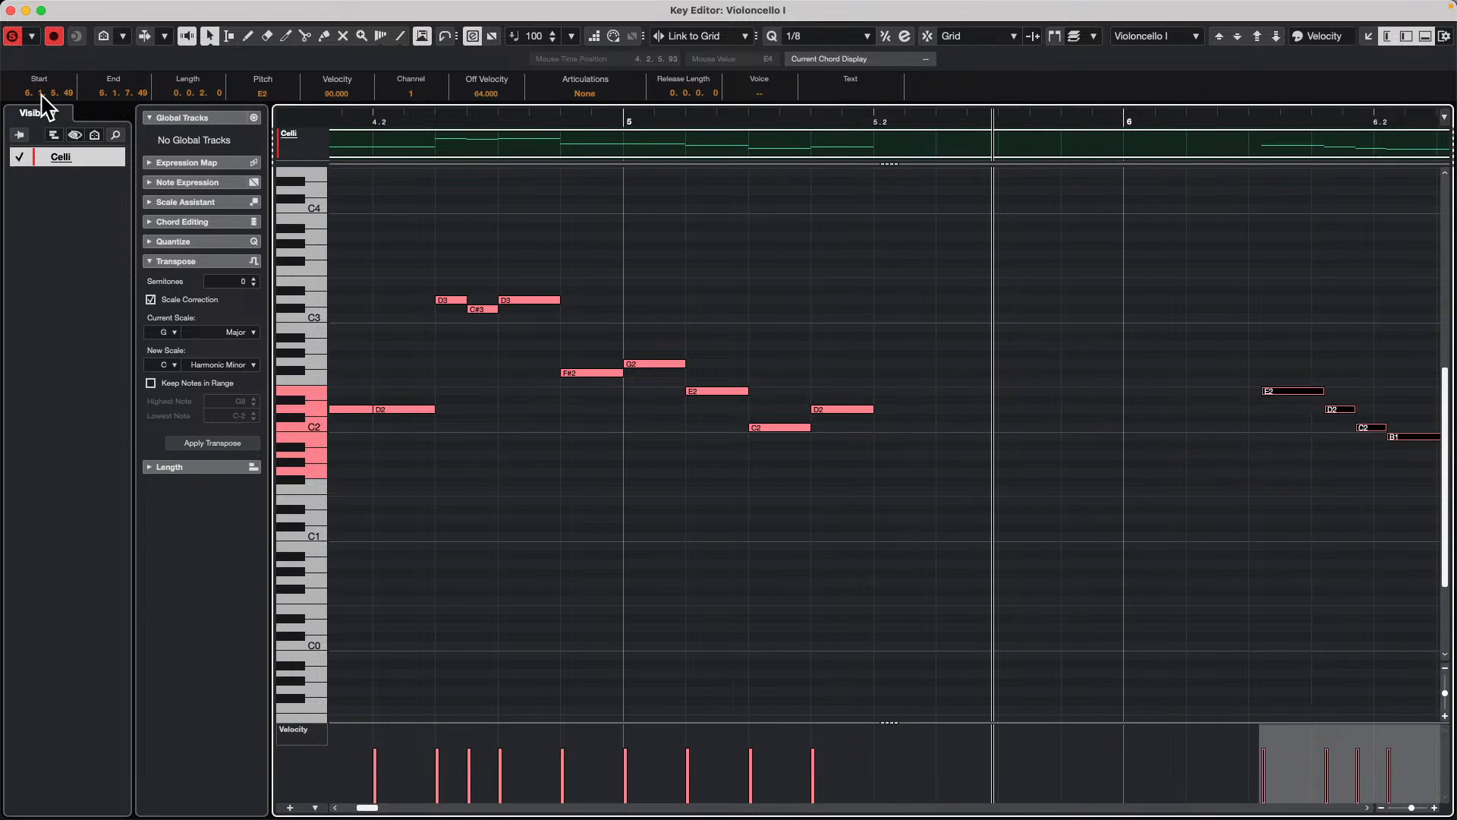
pyautogui.scroll(-2, 42, 94)
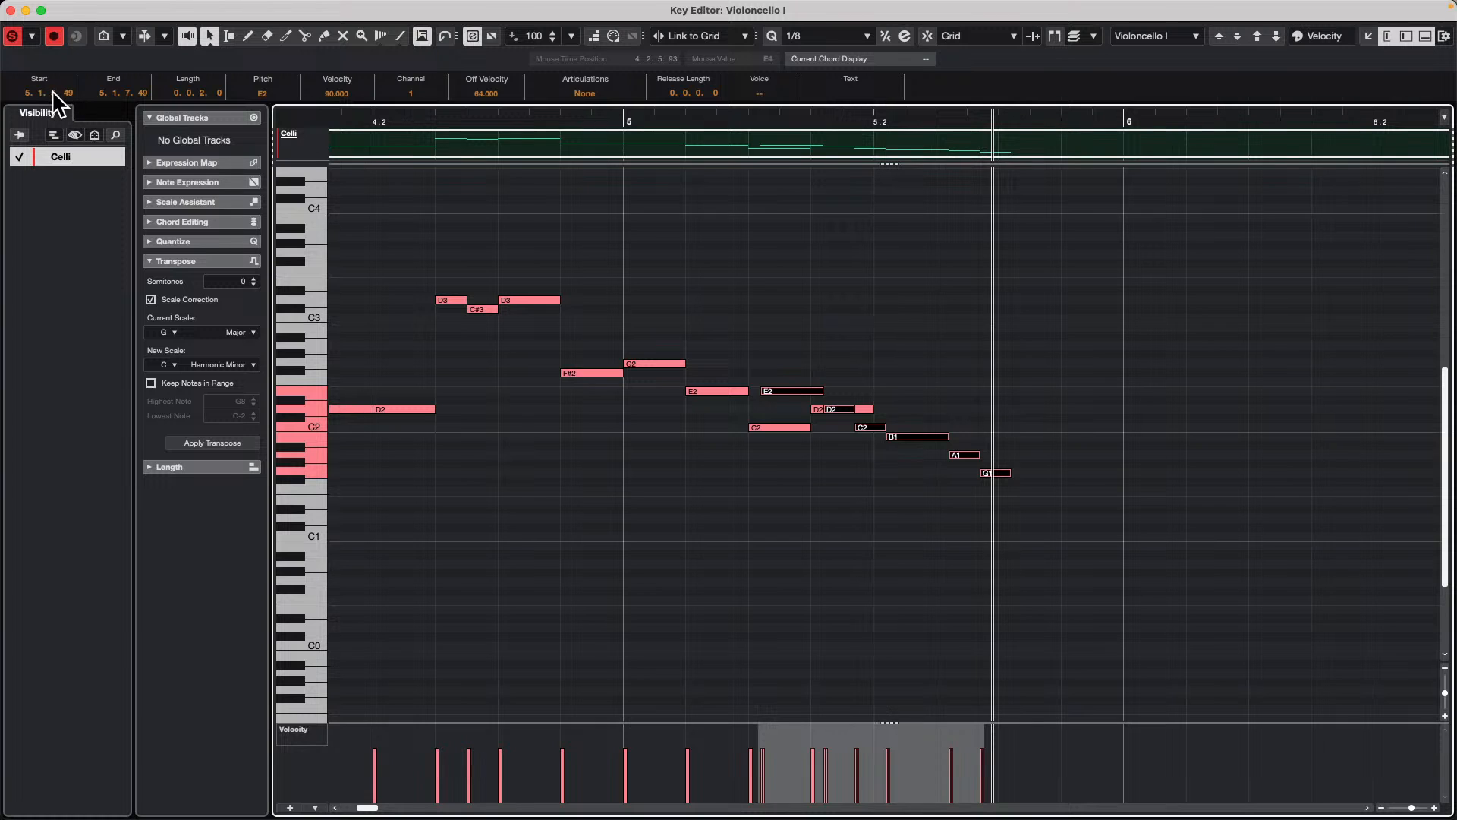
pyautogui.scroll(4, 55, 94)
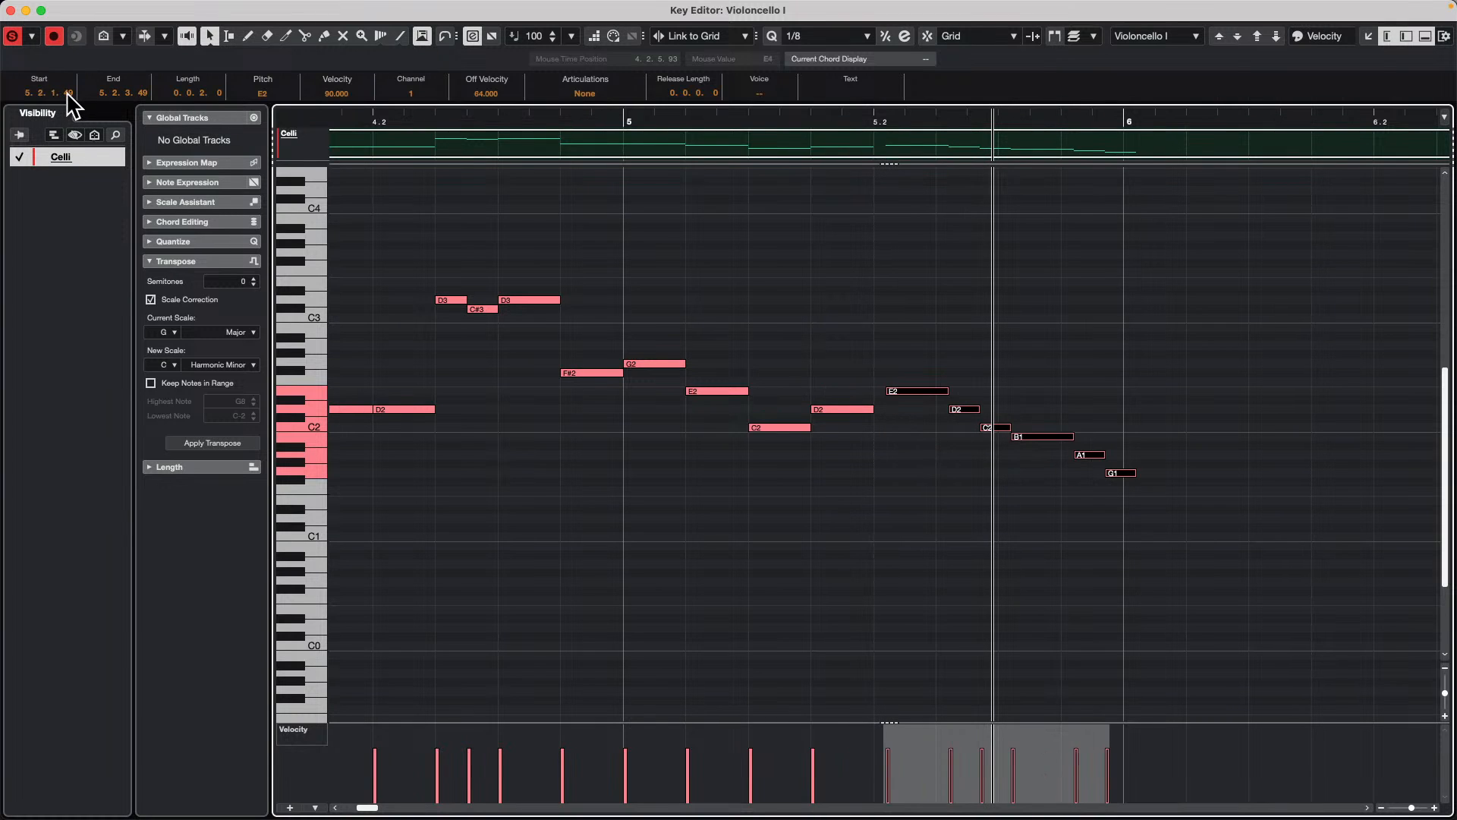
# Step: Fine-tune the tick part of the selected notes' Start value, ending at 5.2.1.78
pyautogui.scroll(8, 68, 91)
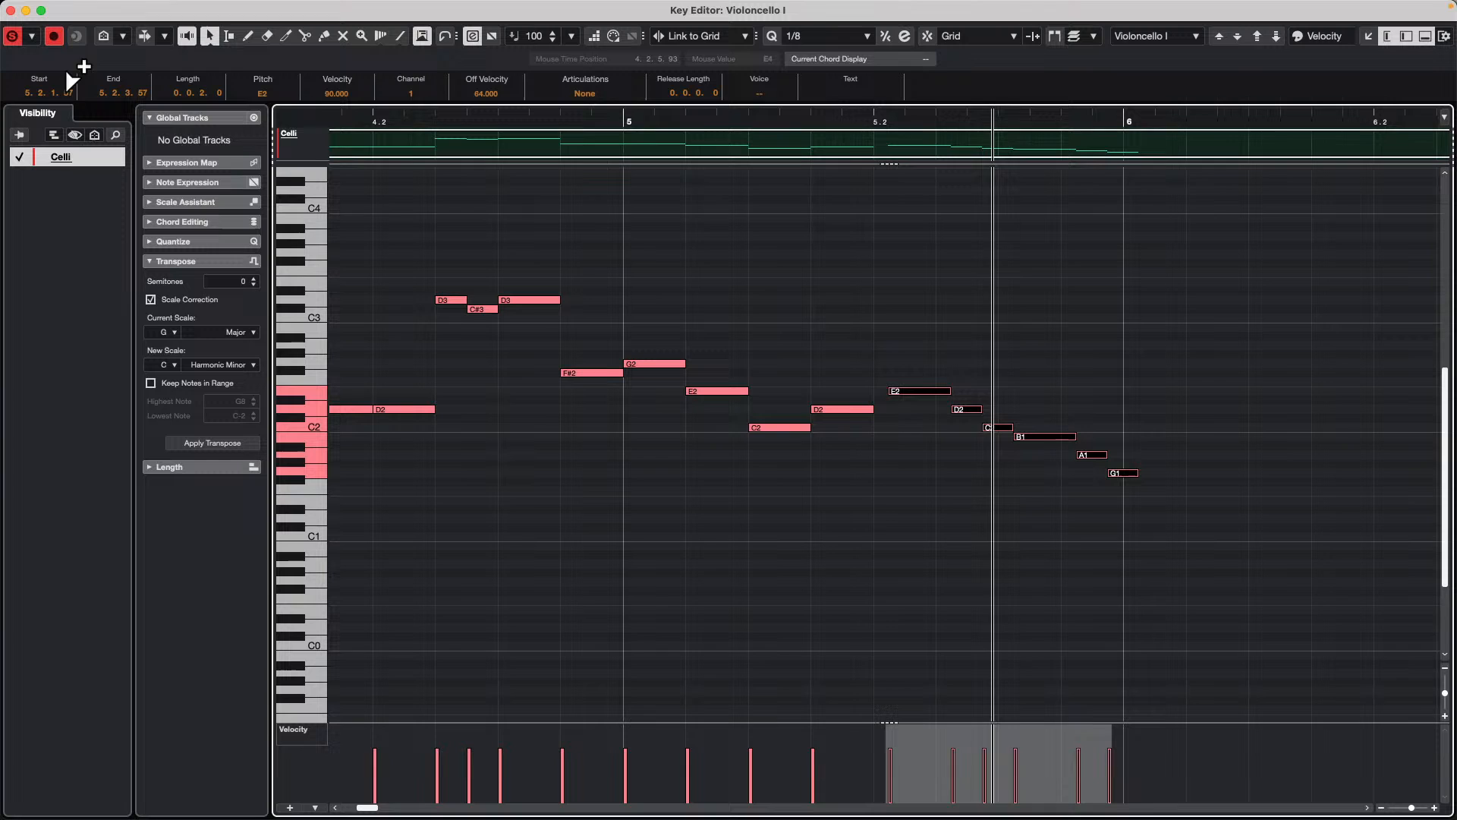
pyautogui.scroll(20, 67, 90)
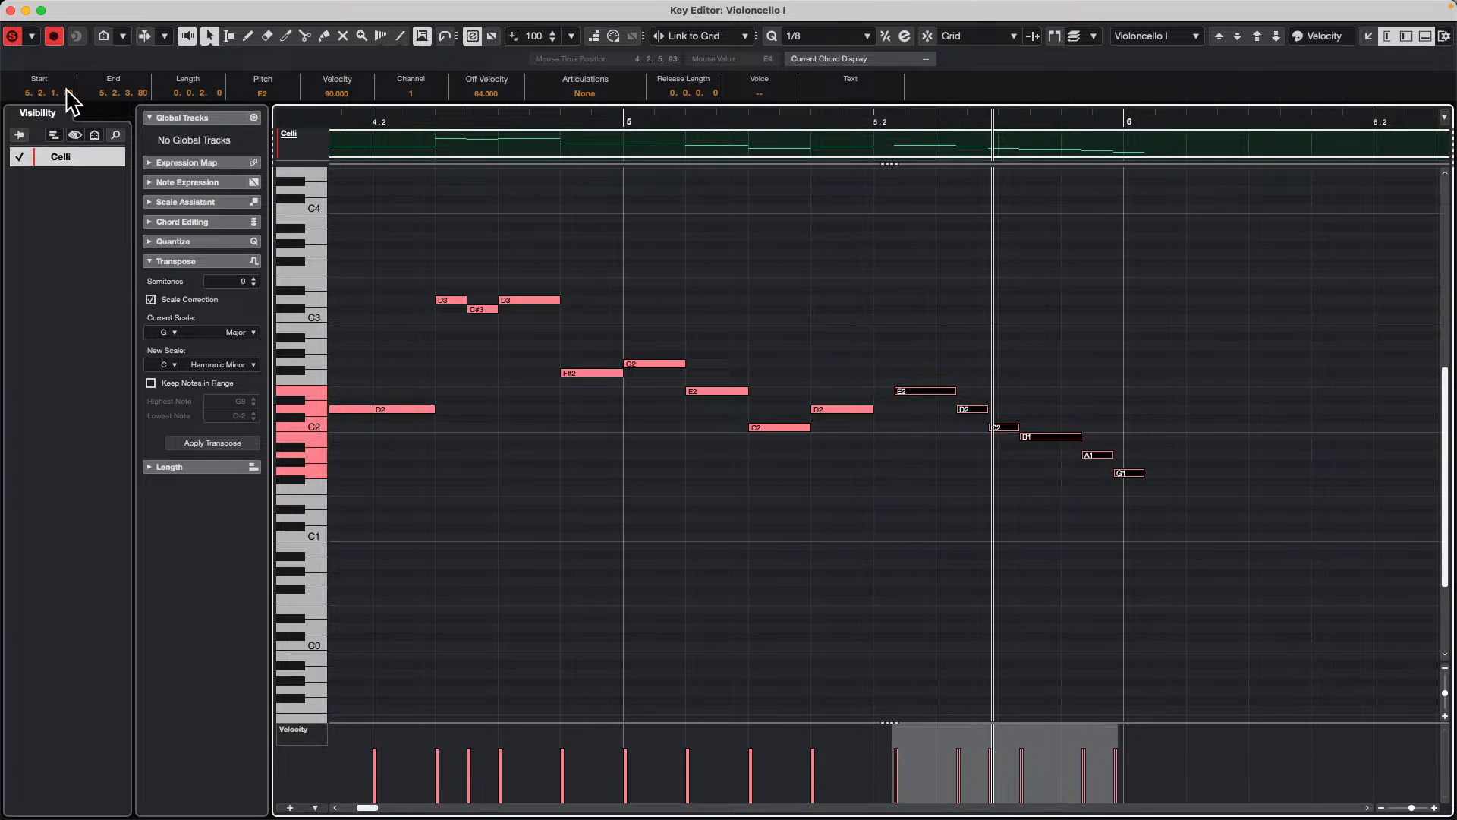
pyautogui.scroll(-4, 70, 93)
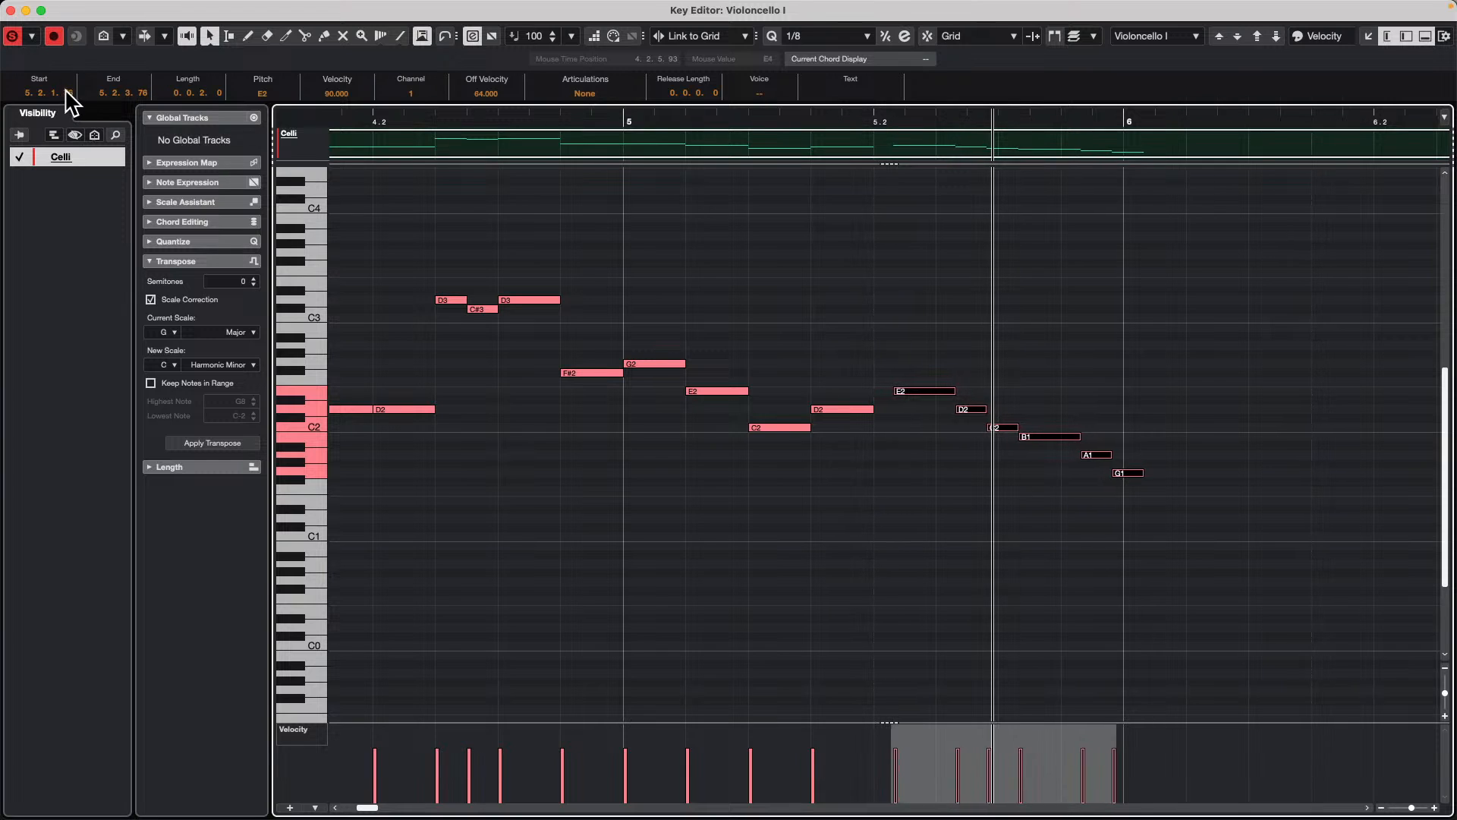
pyautogui.scroll(2, 70, 93)
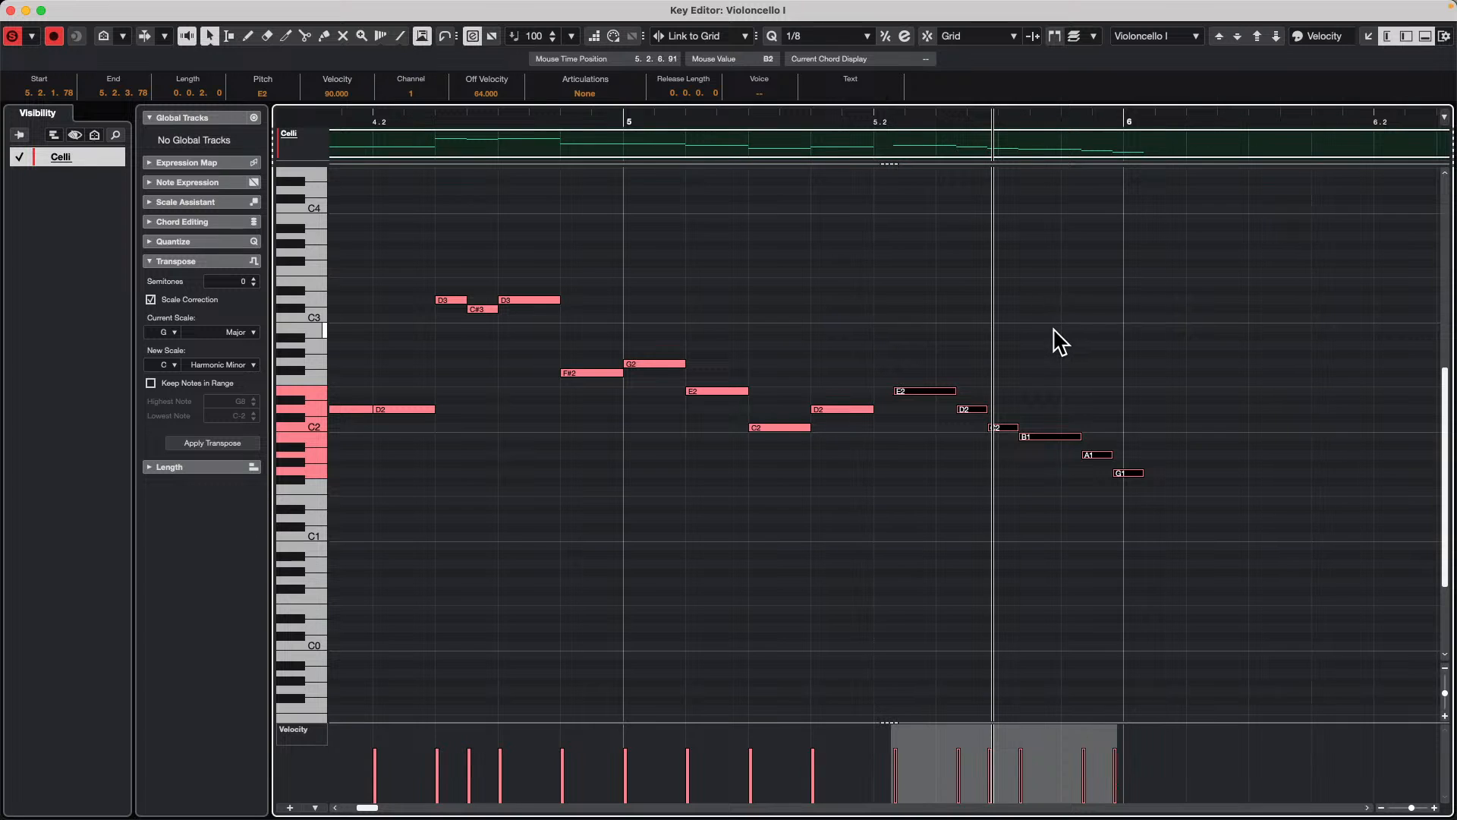
# Step: Nudge the selected notes right and left with Link to Grid, leaving them at 5.2.3.78
pyautogui.press('super+Right')
pyautogui.press('super+Right')
pyautogui.press('super+Right')
pyautogui.press('super+Left')
pyautogui.press('super+Left')
pyautogui.press('super+Left')
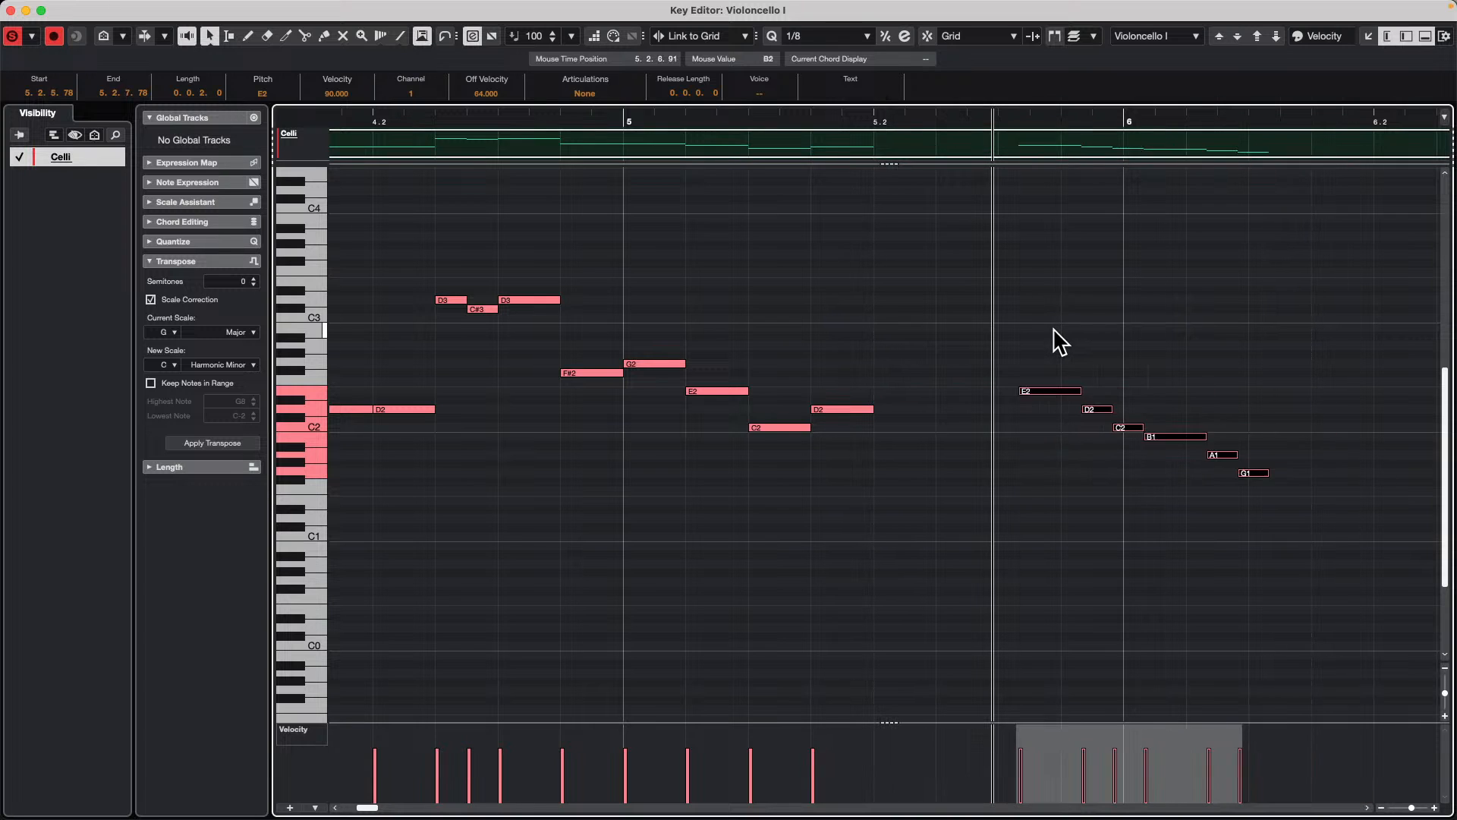
pyautogui.press('super+Right')
pyautogui.press('super+Right')
pyautogui.press('super+Left')
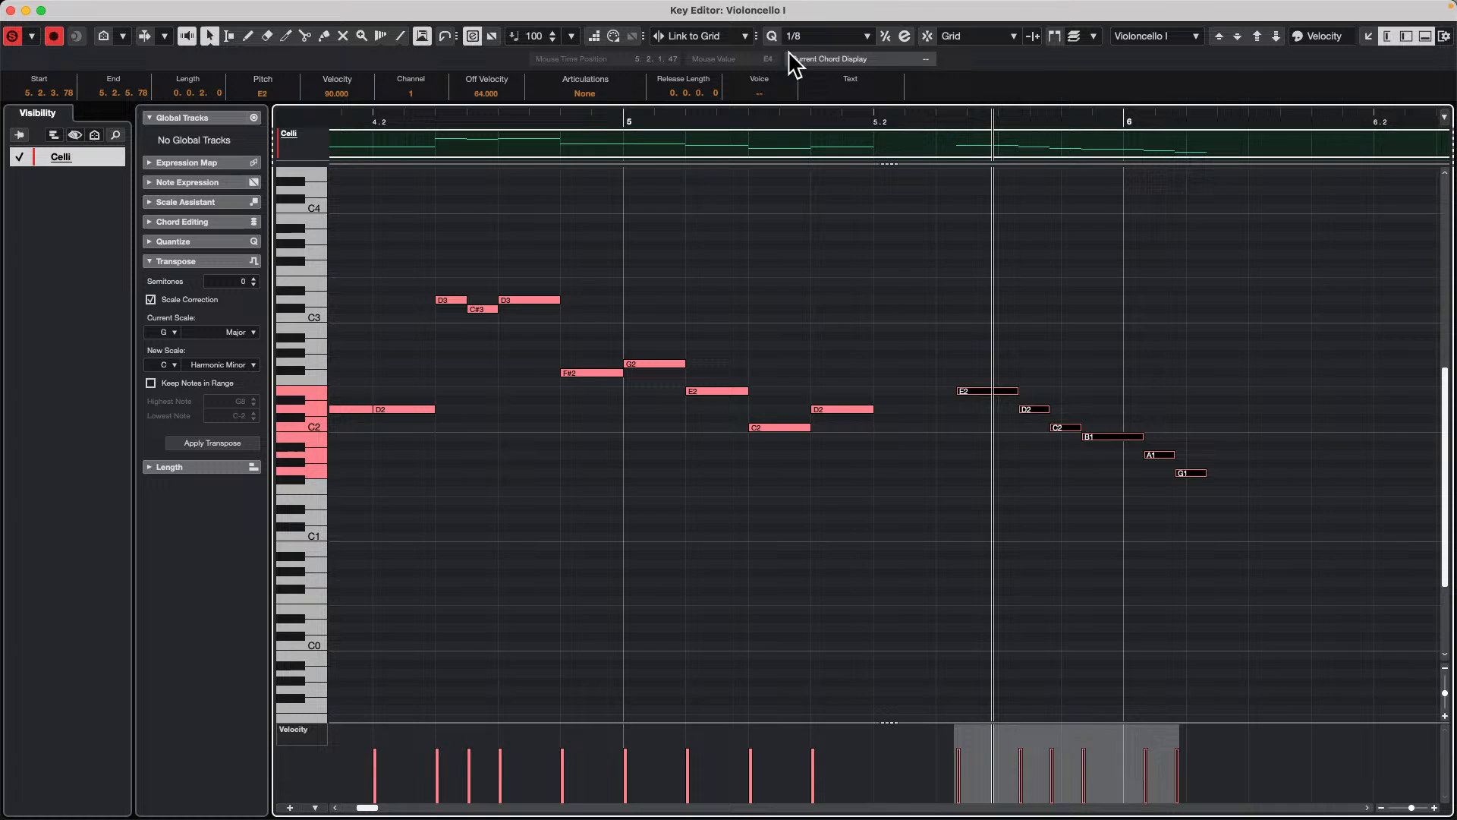
# Step: Review the quantize presets available for the Key Editor while keeping 1/8
pyautogui.click(810, 37)
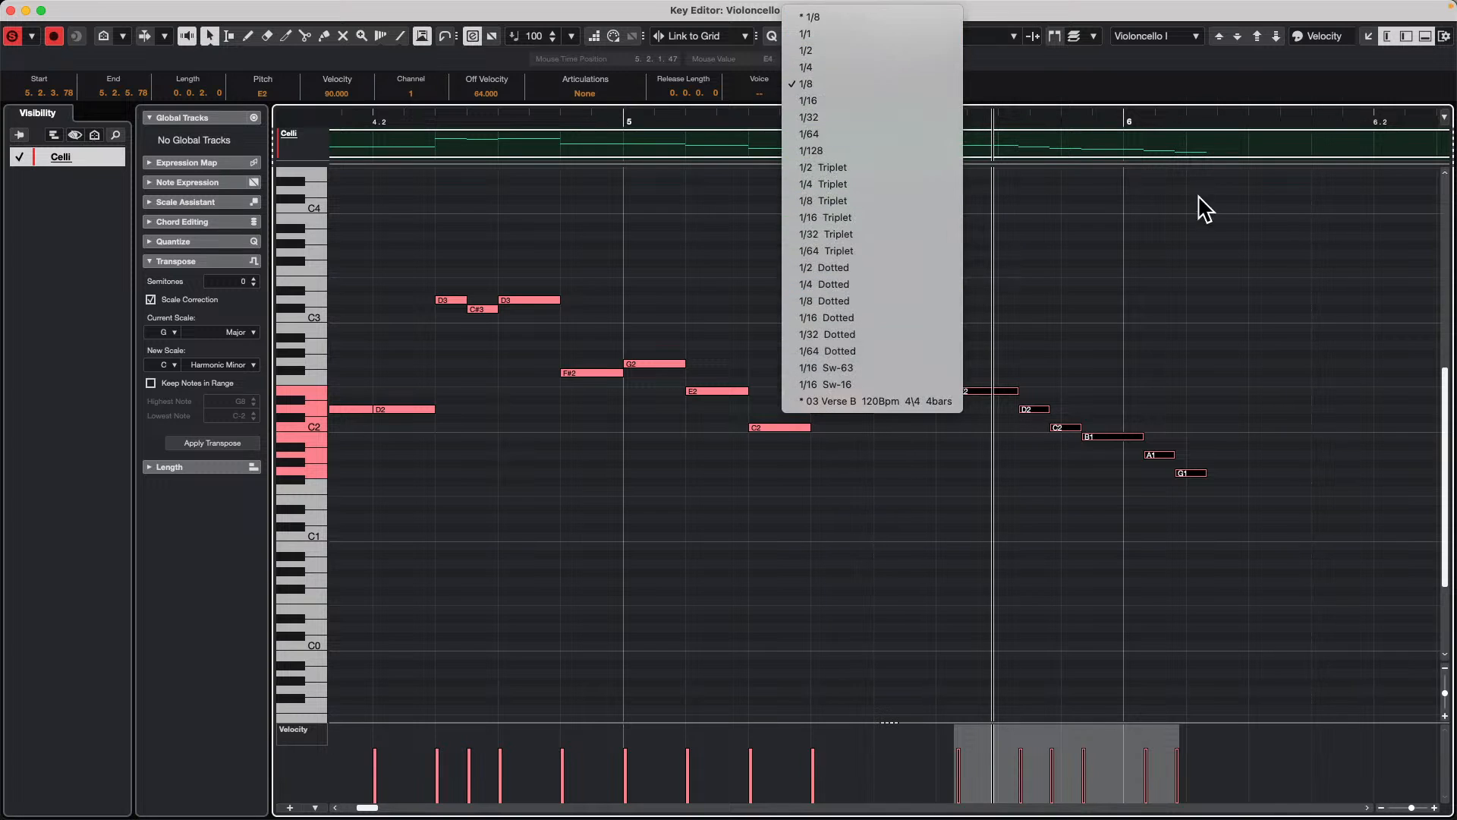
pyautogui.click(1174, 220)
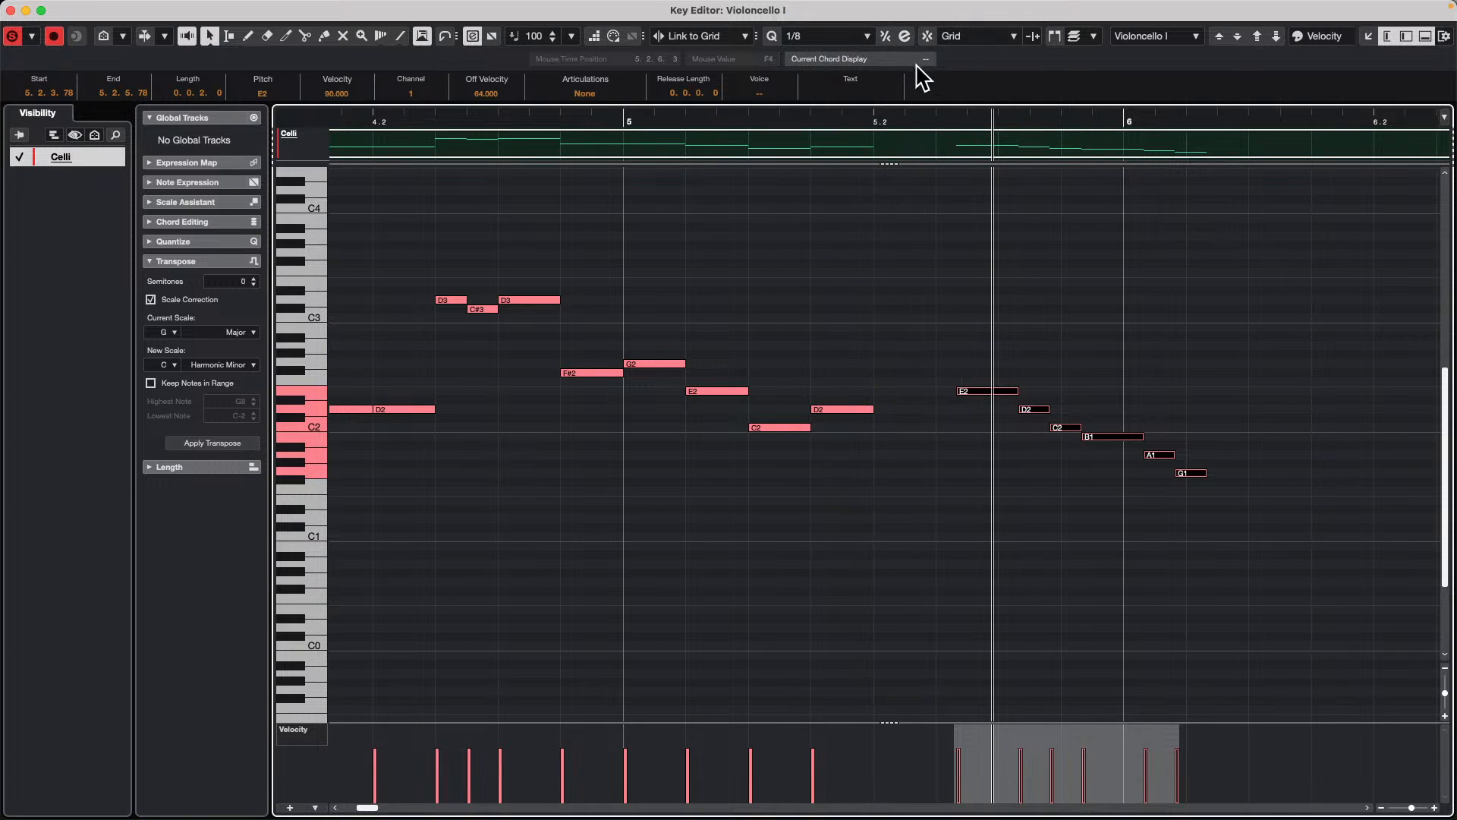
pyautogui.click(821, 38)
pyautogui.click(1131, 226)
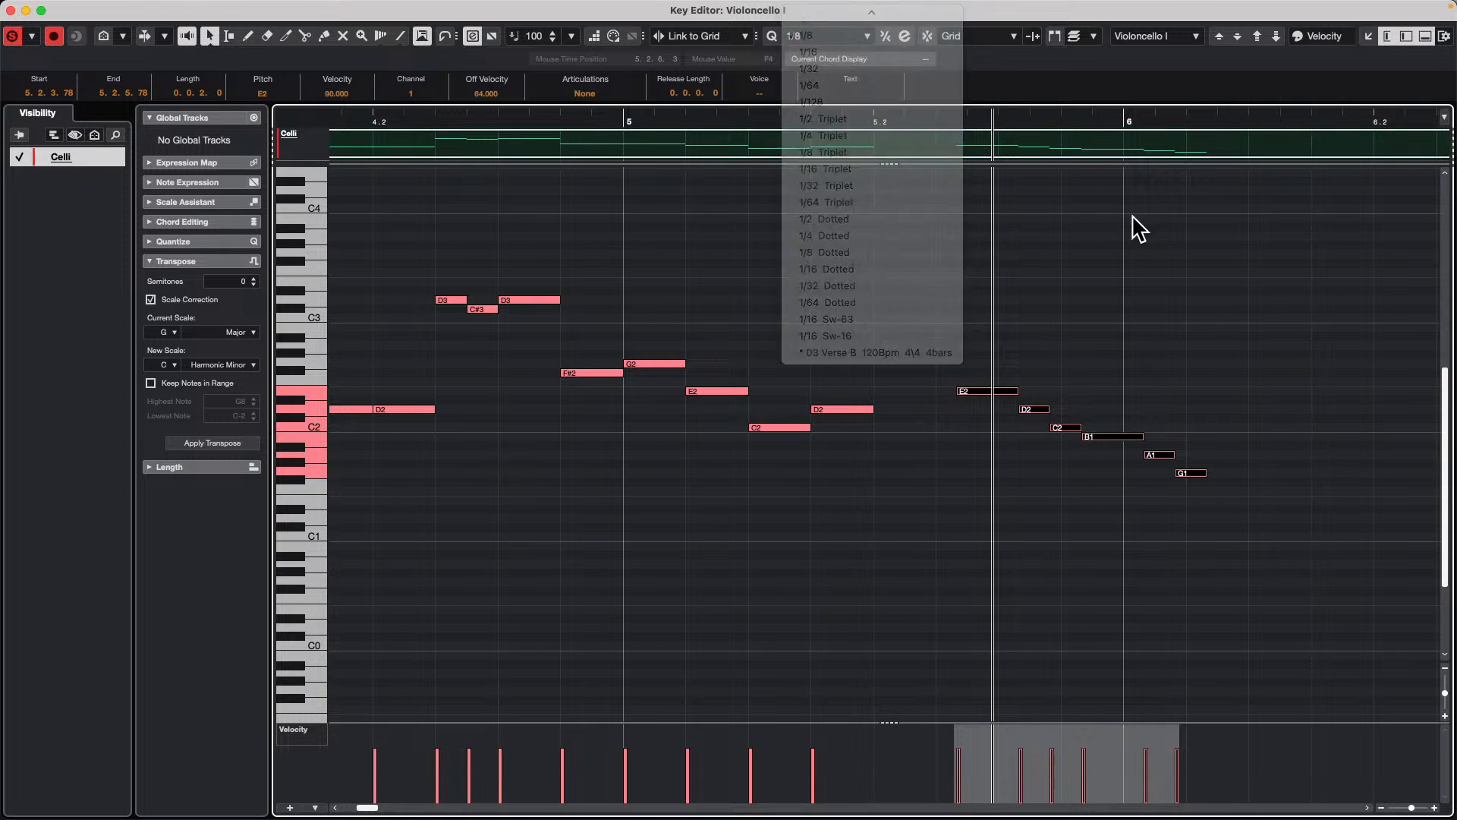
# Step: Close the Key Editor window and undo the recent note moves in the Violoncello I part
pyautogui.click(11, 10)
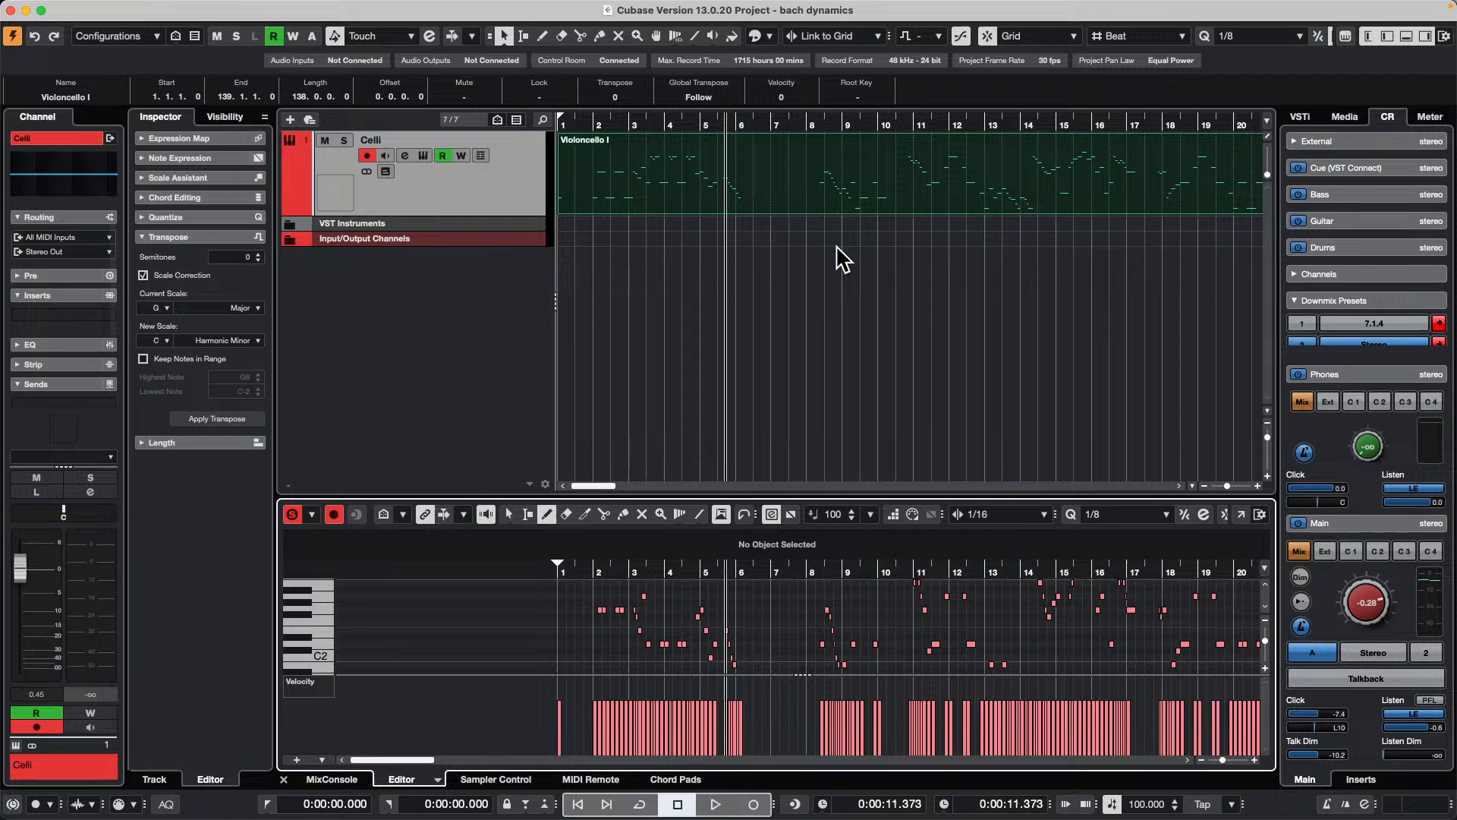
pyautogui.press('super+z')
pyautogui.press('super+z')
pyautogui.press('super+z')
pyautogui.press('super+z')
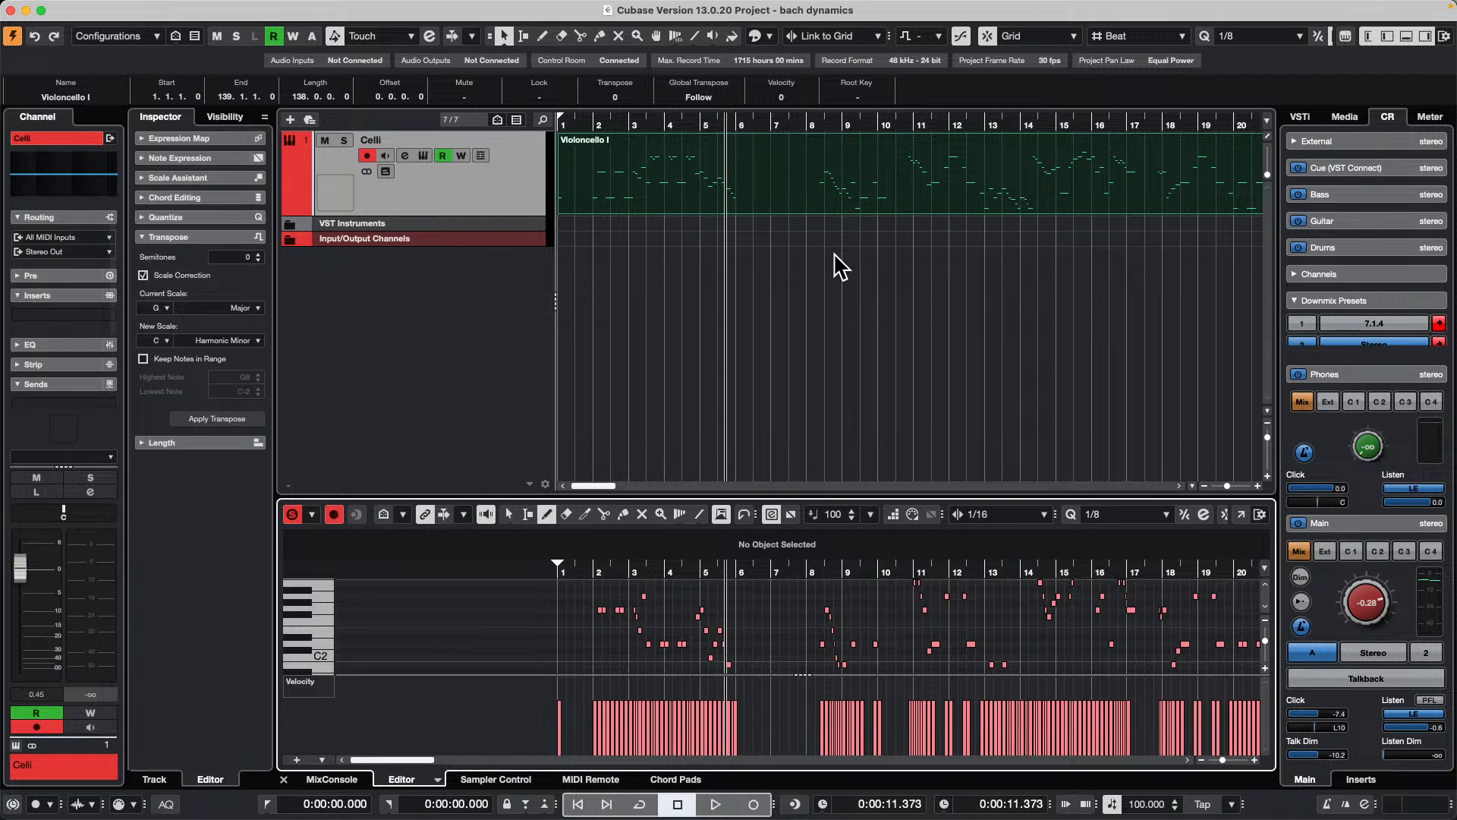
pyautogui.press('super+z')
# Step: Start playback of the project and raise the Control Room click level to 5.8
pyautogui.press('space')
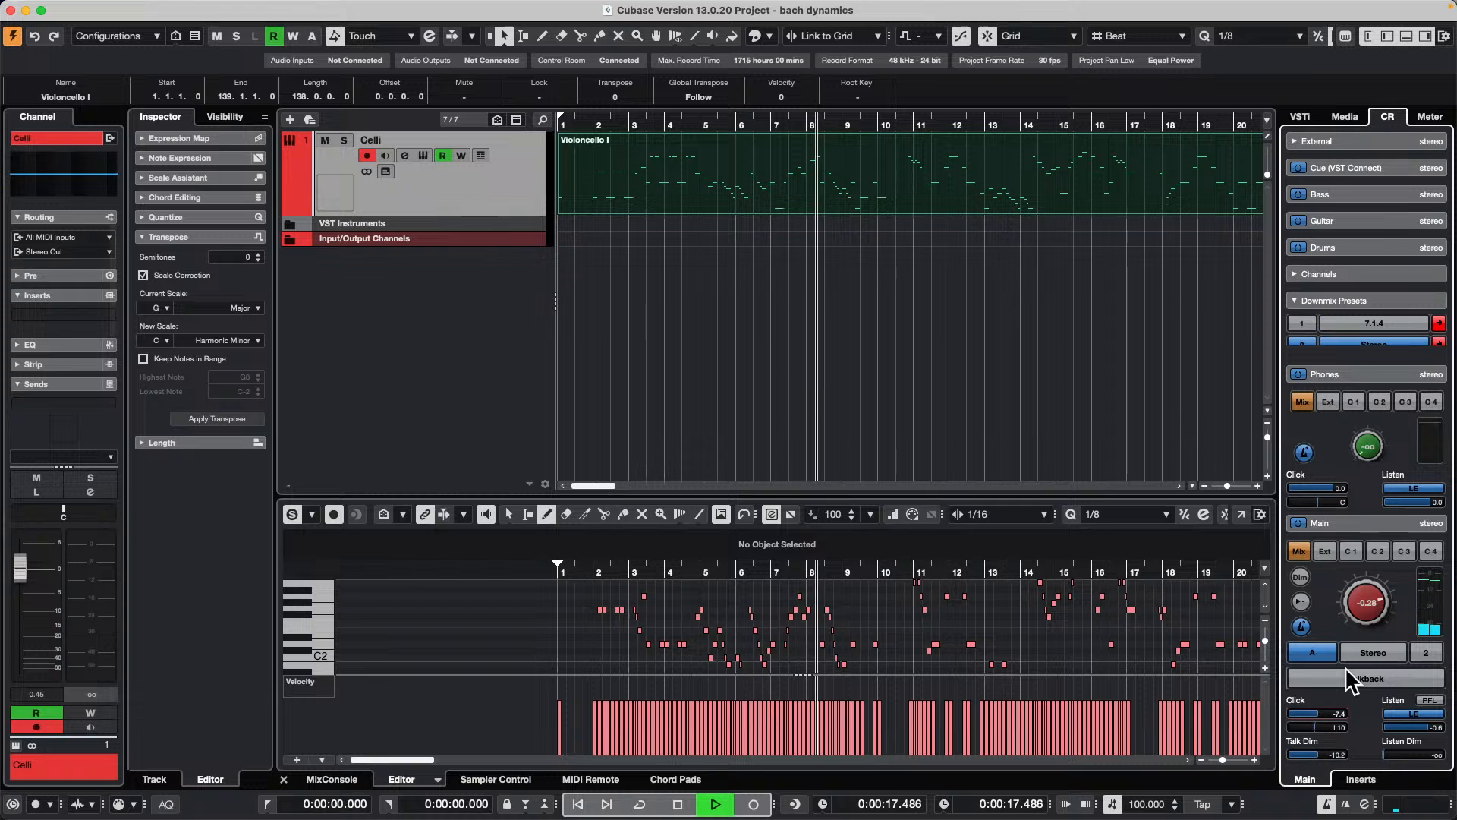
pyautogui.moveTo(1353, 527)
pyautogui.mouseDown()
pyautogui.moveTo(1382, 761)
pyautogui.moveTo(1391, 601)
pyautogui.moveTo(1370, 530)
pyautogui.mouseUp()
pyautogui.moveTo(1292, 713); pyautogui.dragTo(1334, 747)
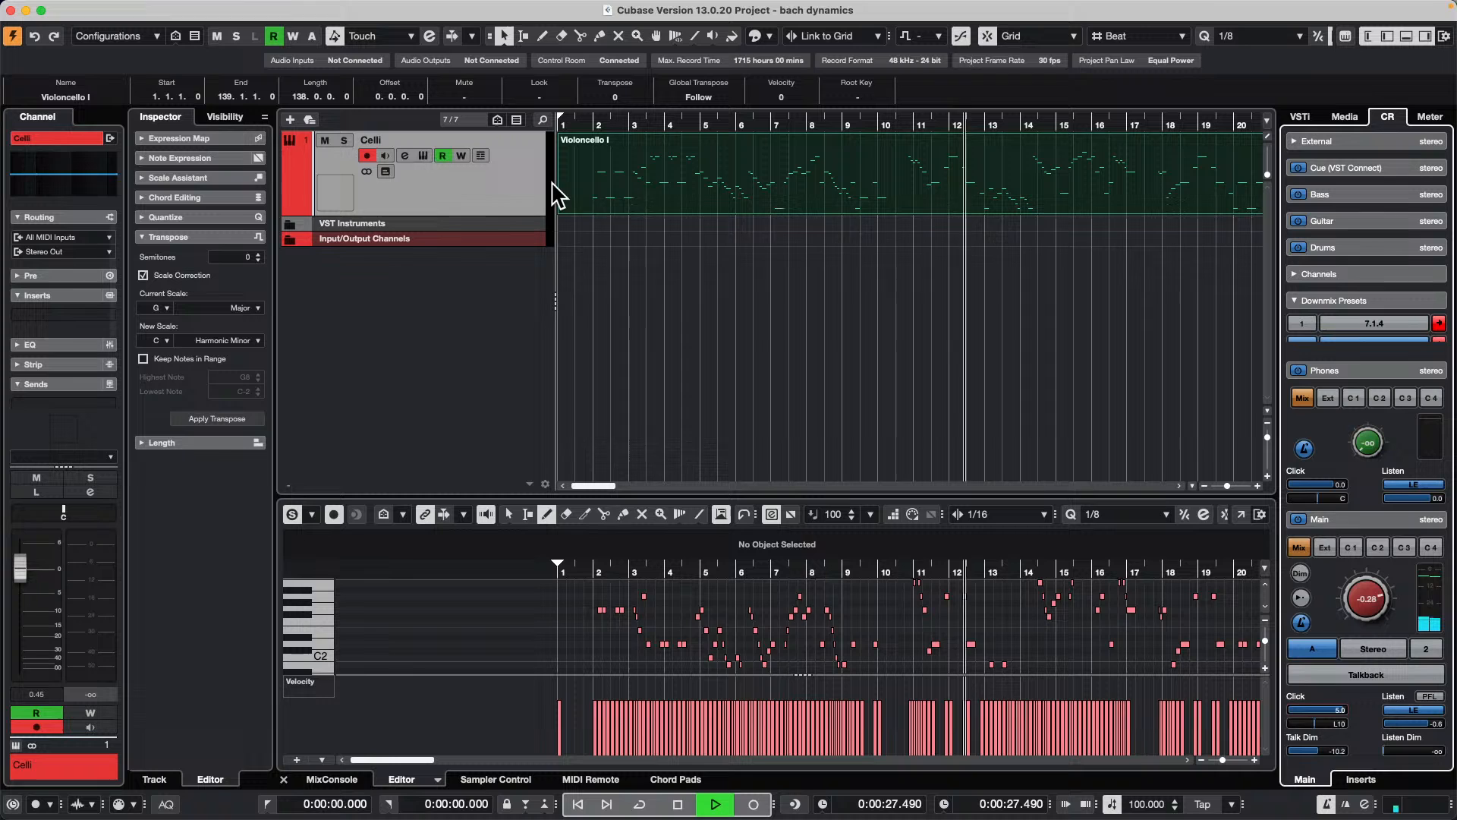
# Step: Stop playback and review the Metronome Setup's general options, click sounds and audio click outputs, keeping Stereo Out as the output
pyautogui.press('space')
pyautogui.click(396, 9)
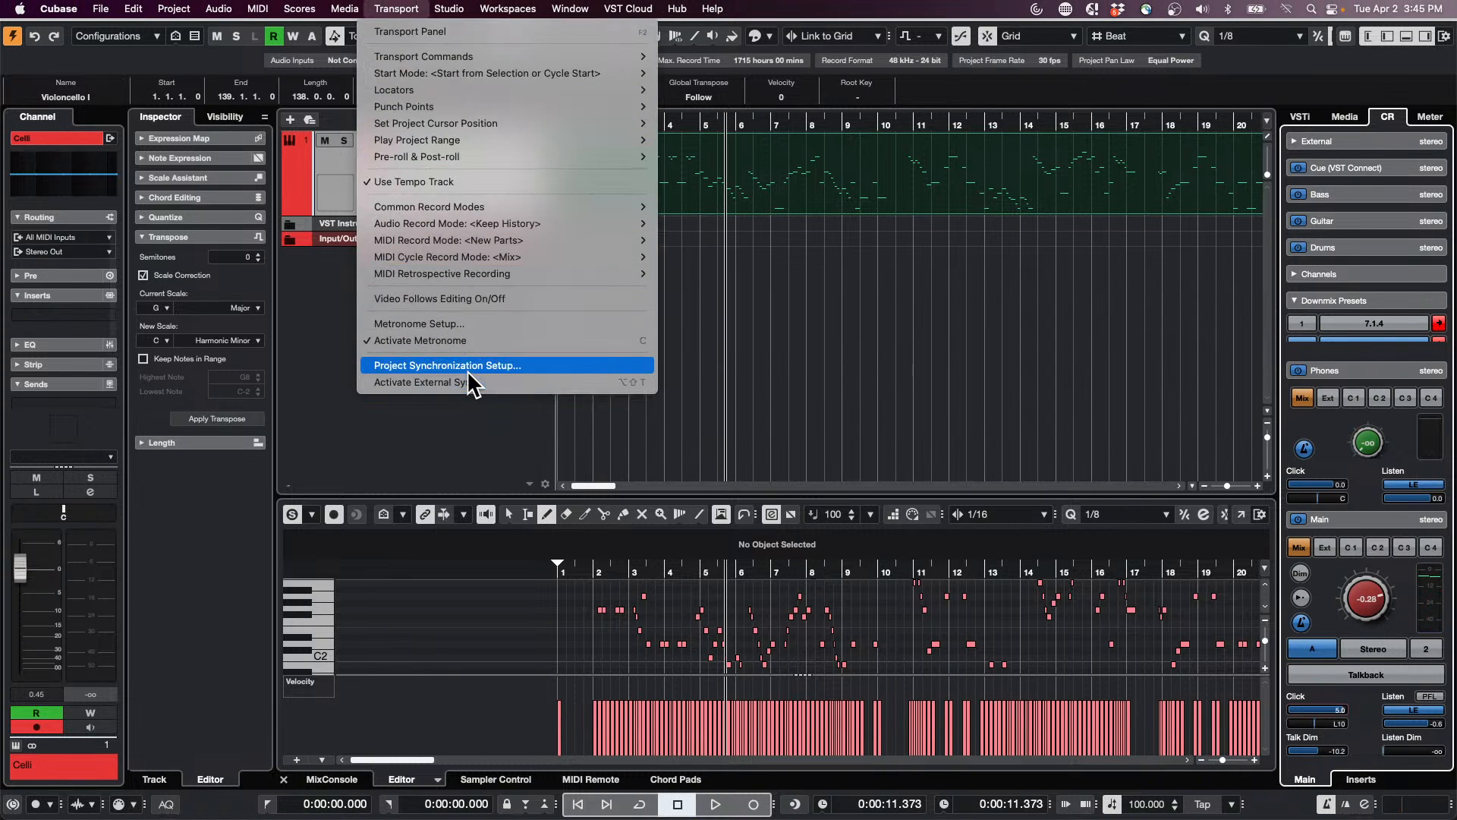
pyautogui.click(420, 324)
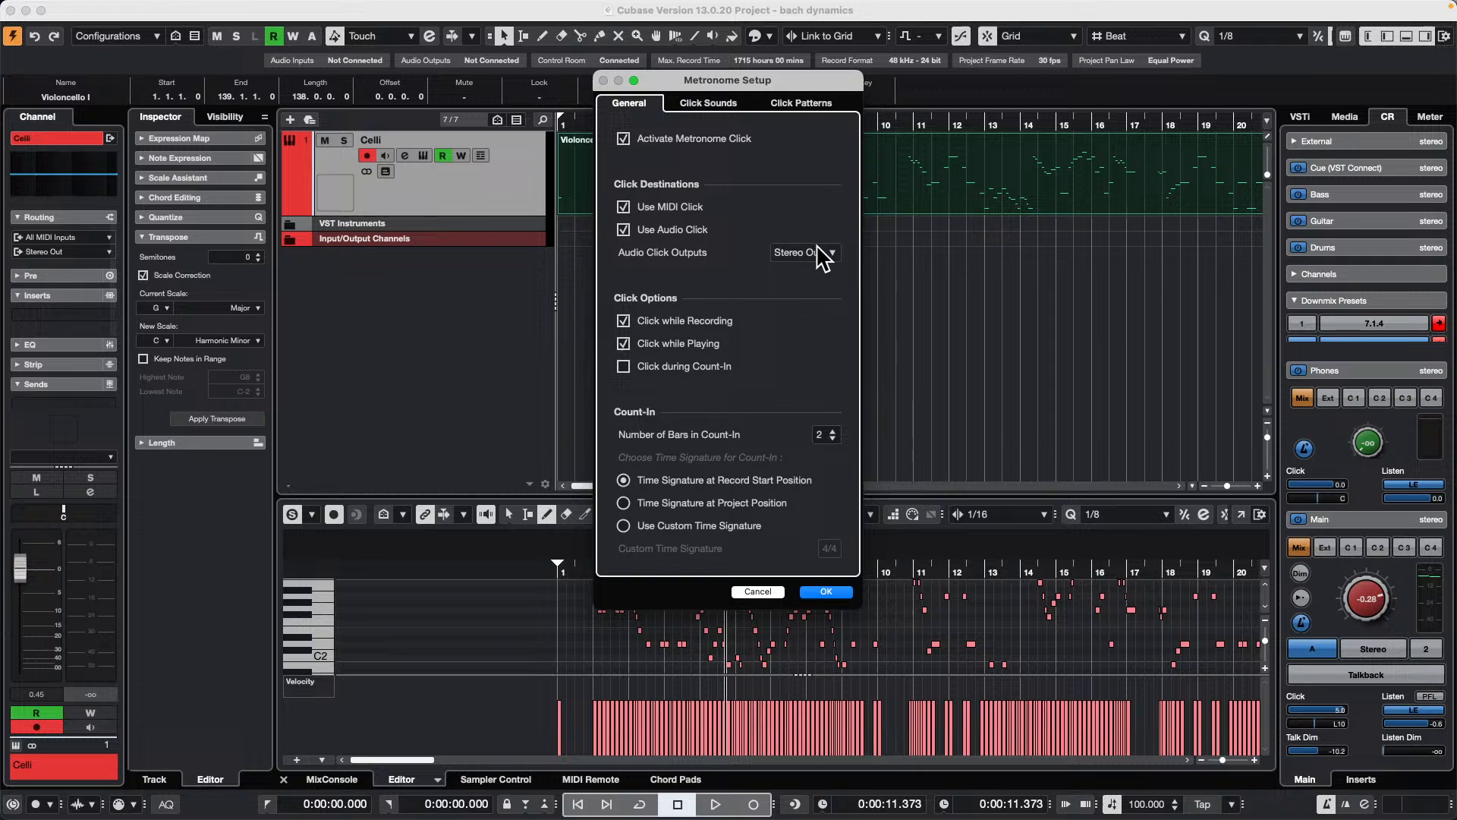
pyautogui.click(717, 115)
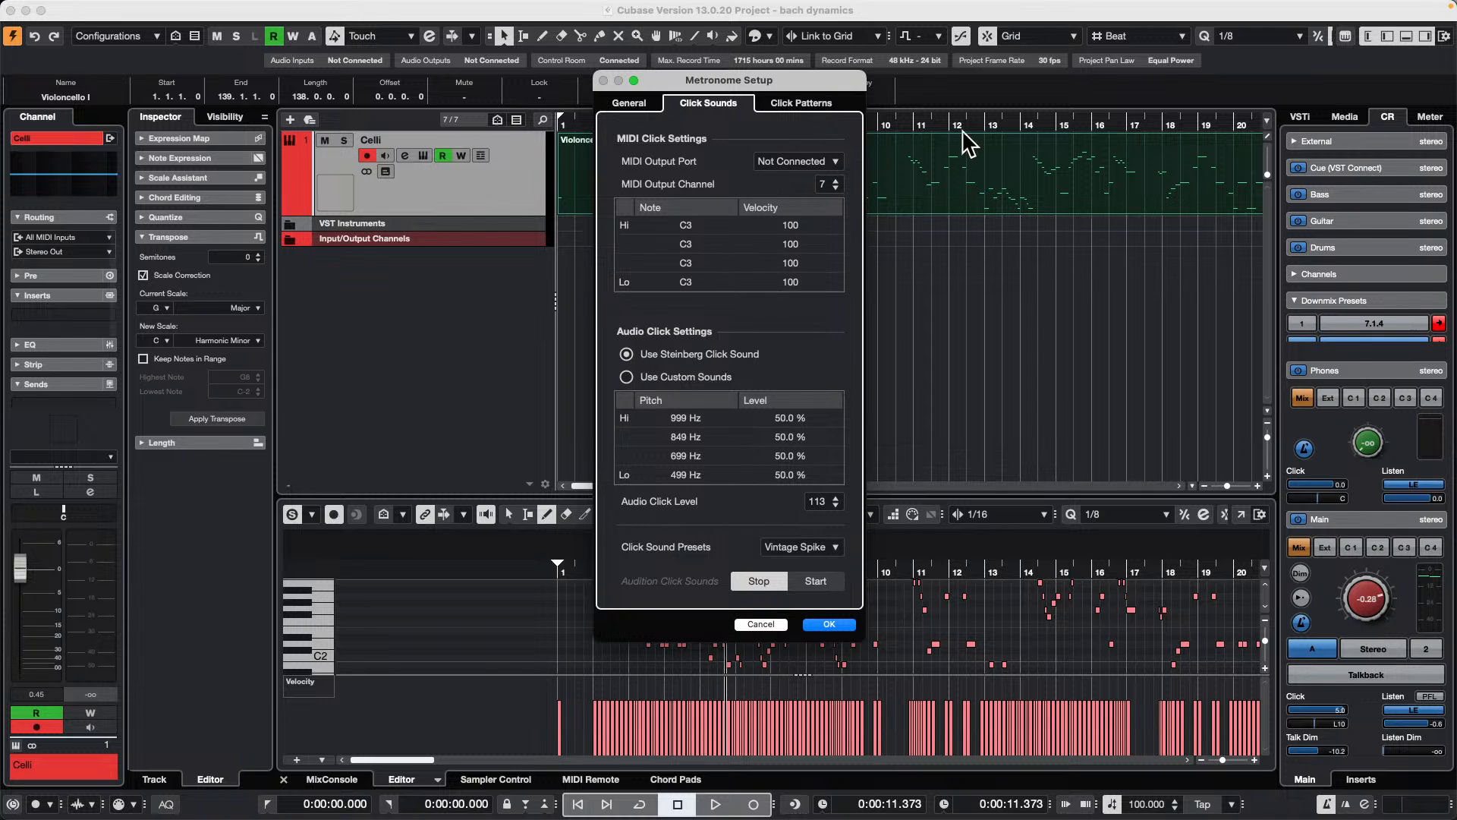
pyautogui.click(629, 104)
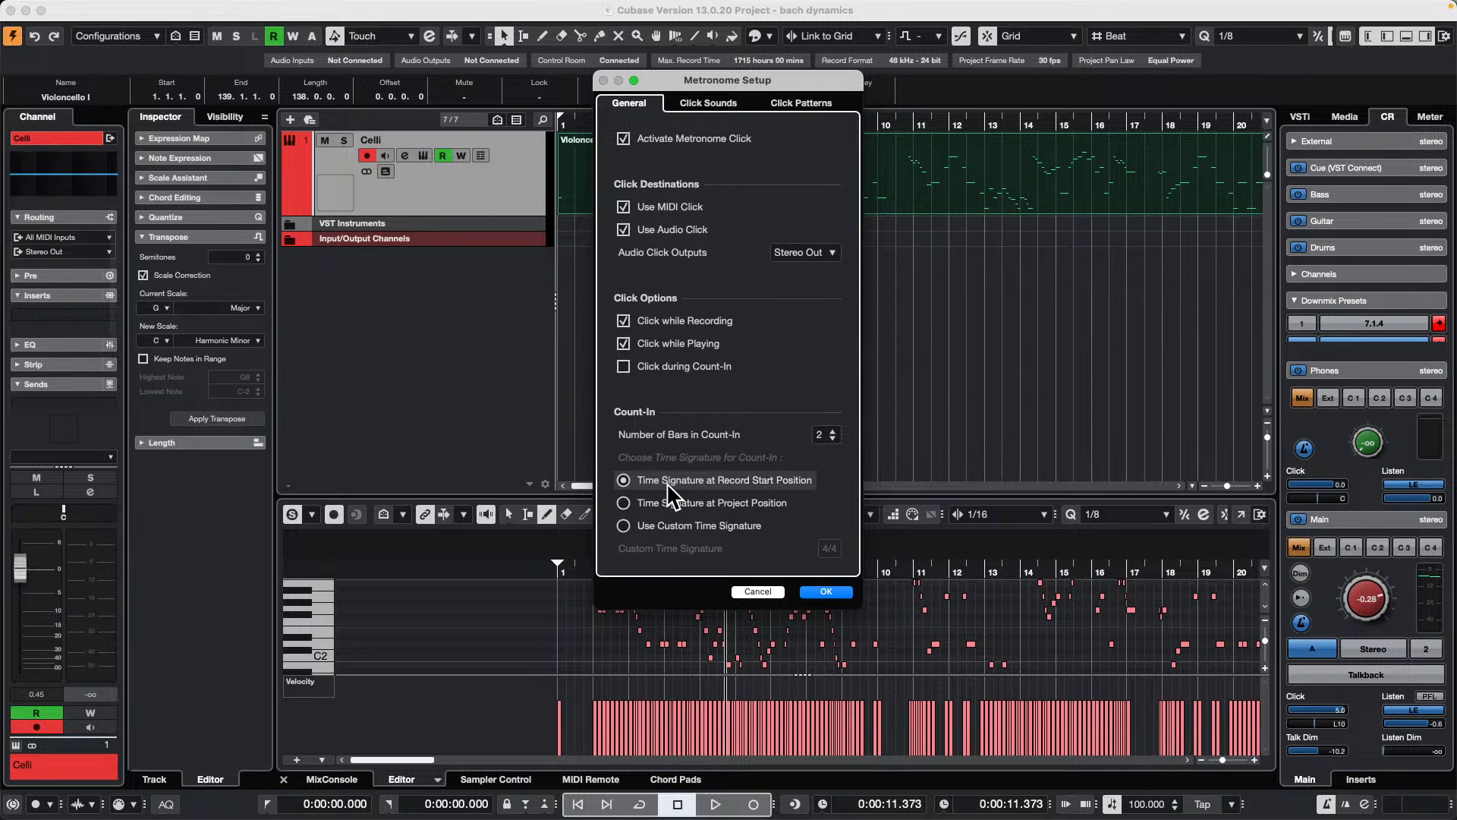
pyautogui.click(831, 253)
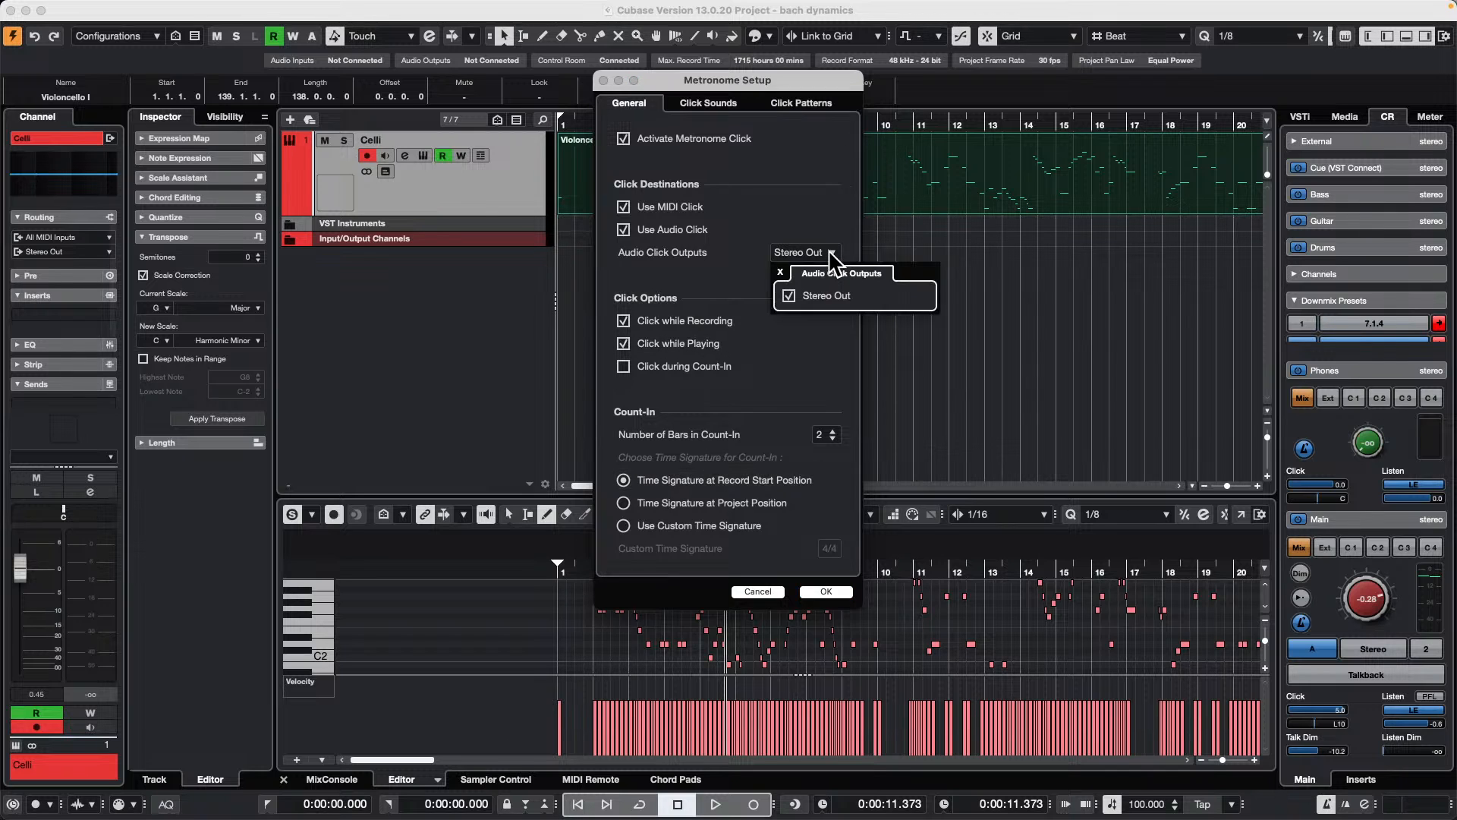
pyautogui.click(683, 259)
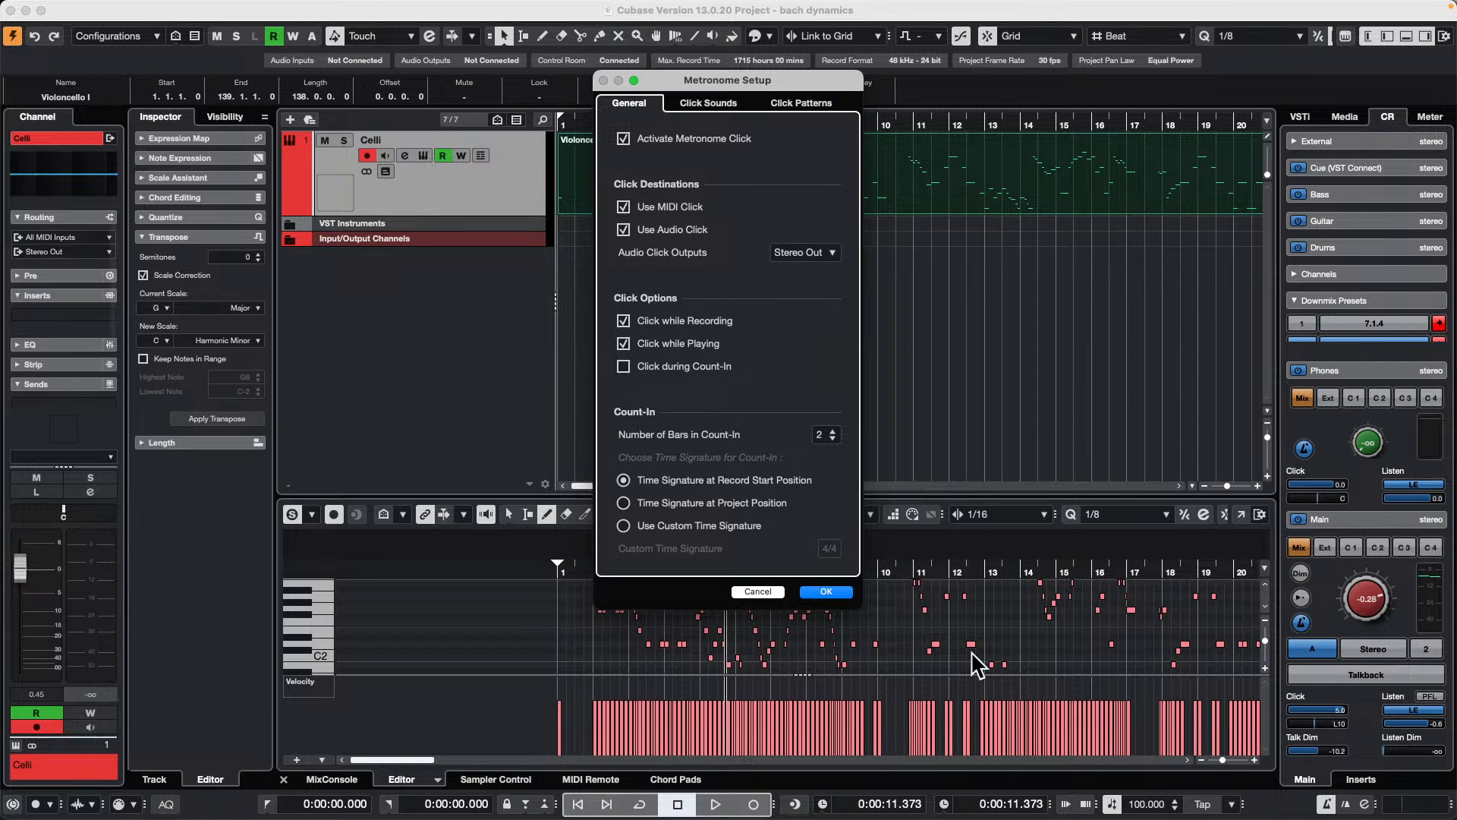
pyautogui.click(838, 591)
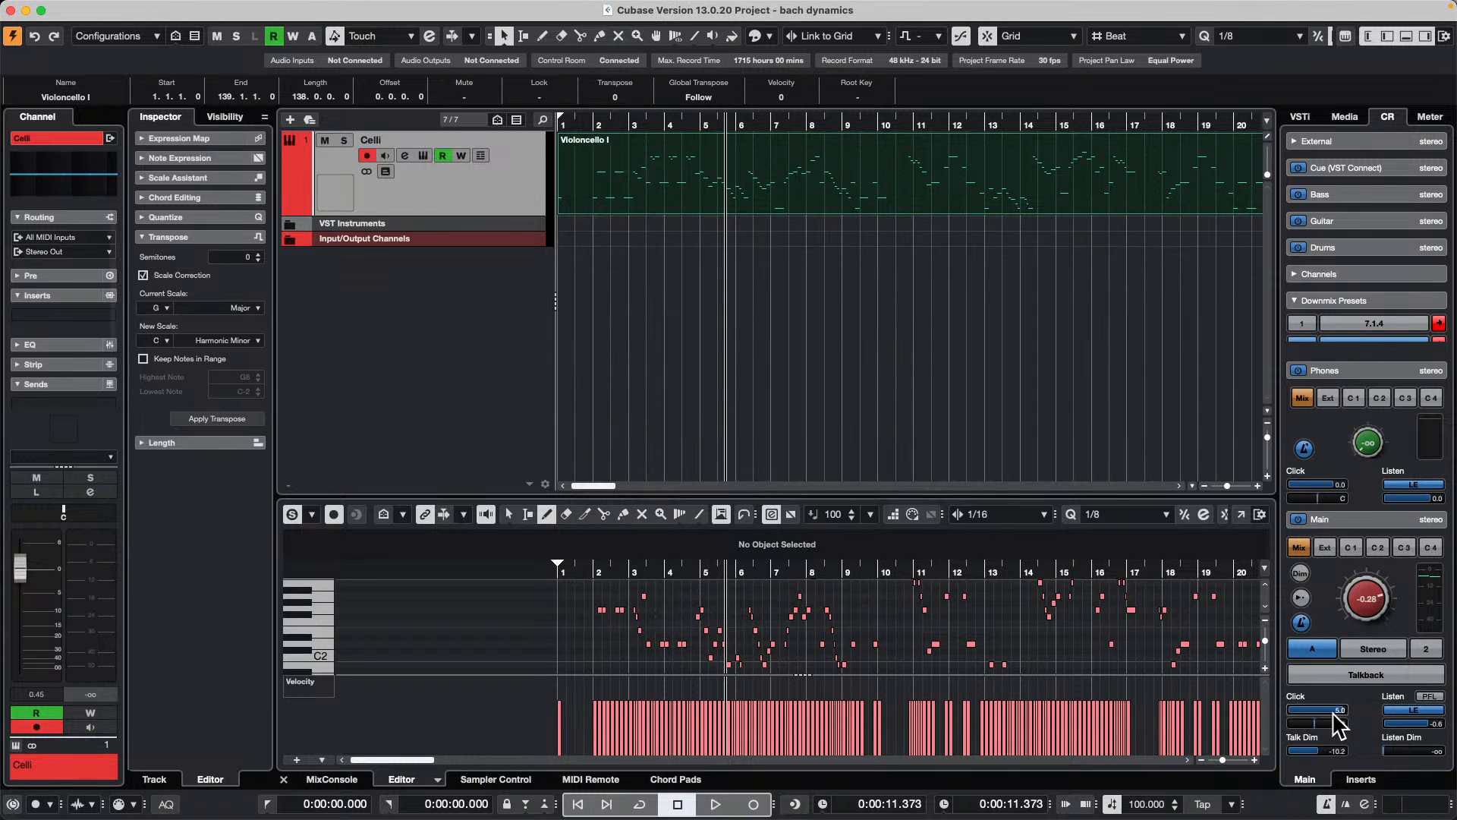
# Step: Lower the Control Room main click level to about -10.5 and raise it back up to 6.0
pyautogui.moveTo(1261, 728); pyautogui.dragTo(1356, 716)
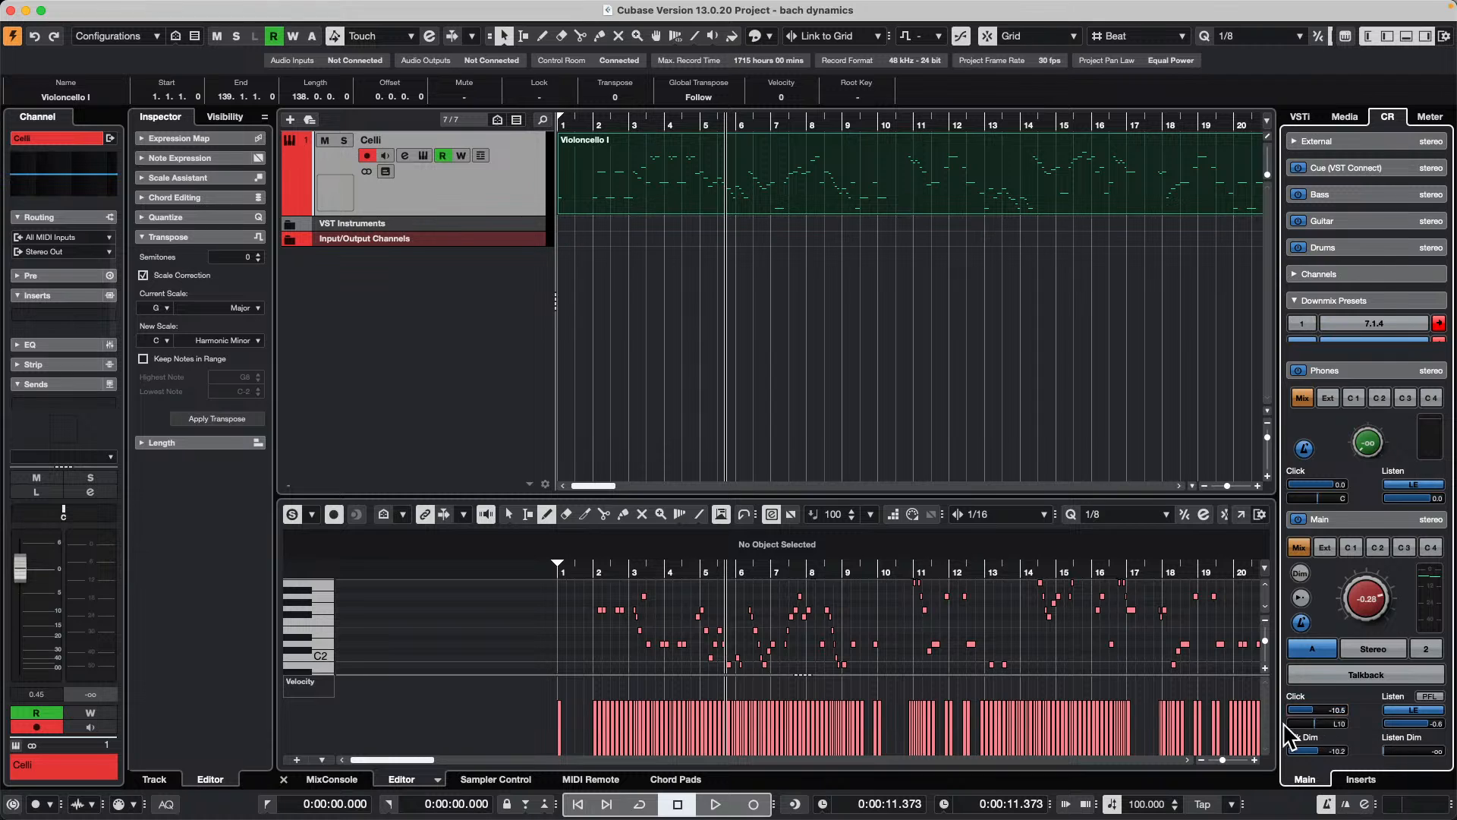
pyautogui.click(1360, 524)
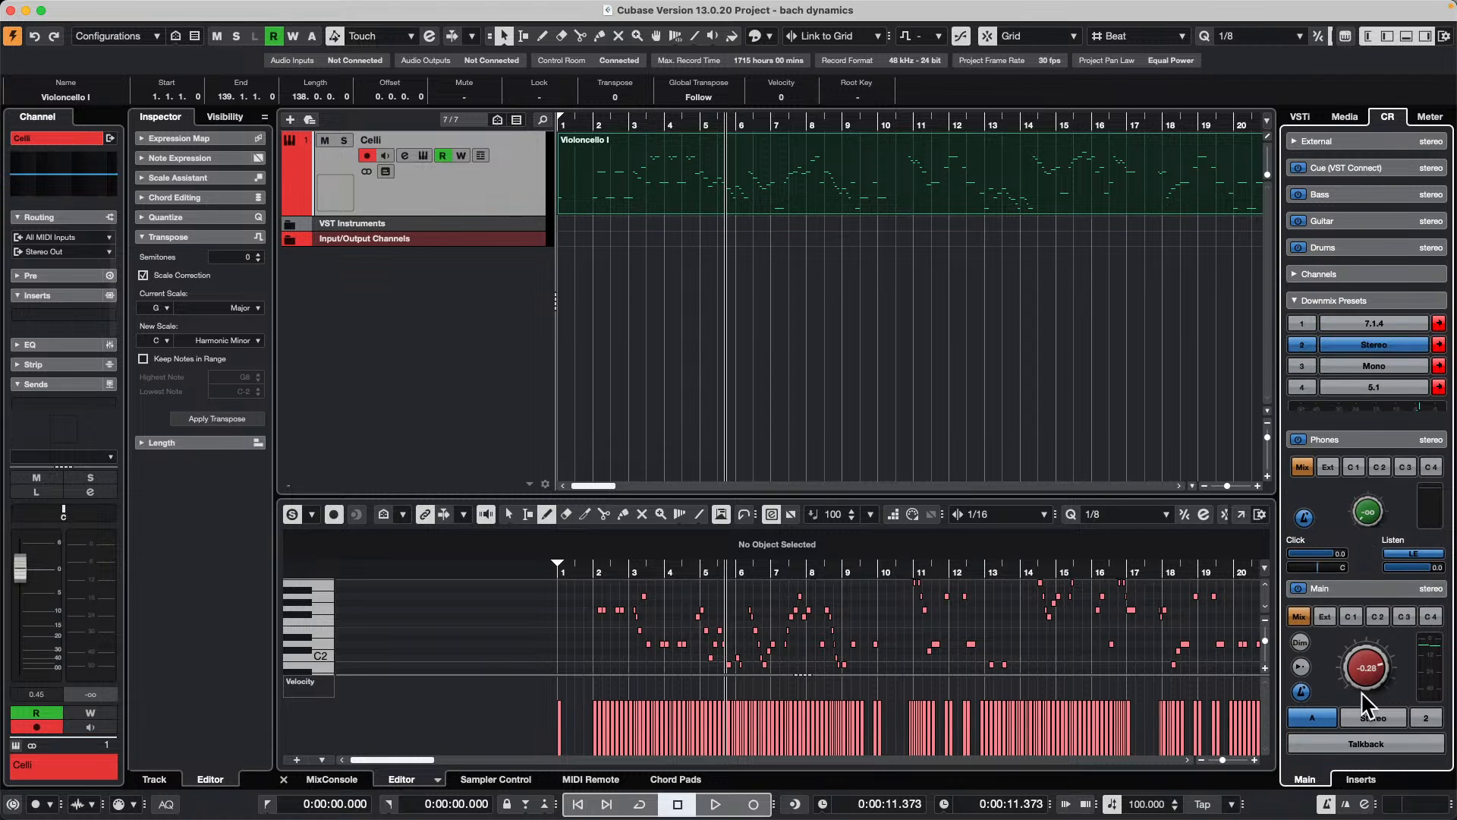
pyautogui.click(1360, 590)
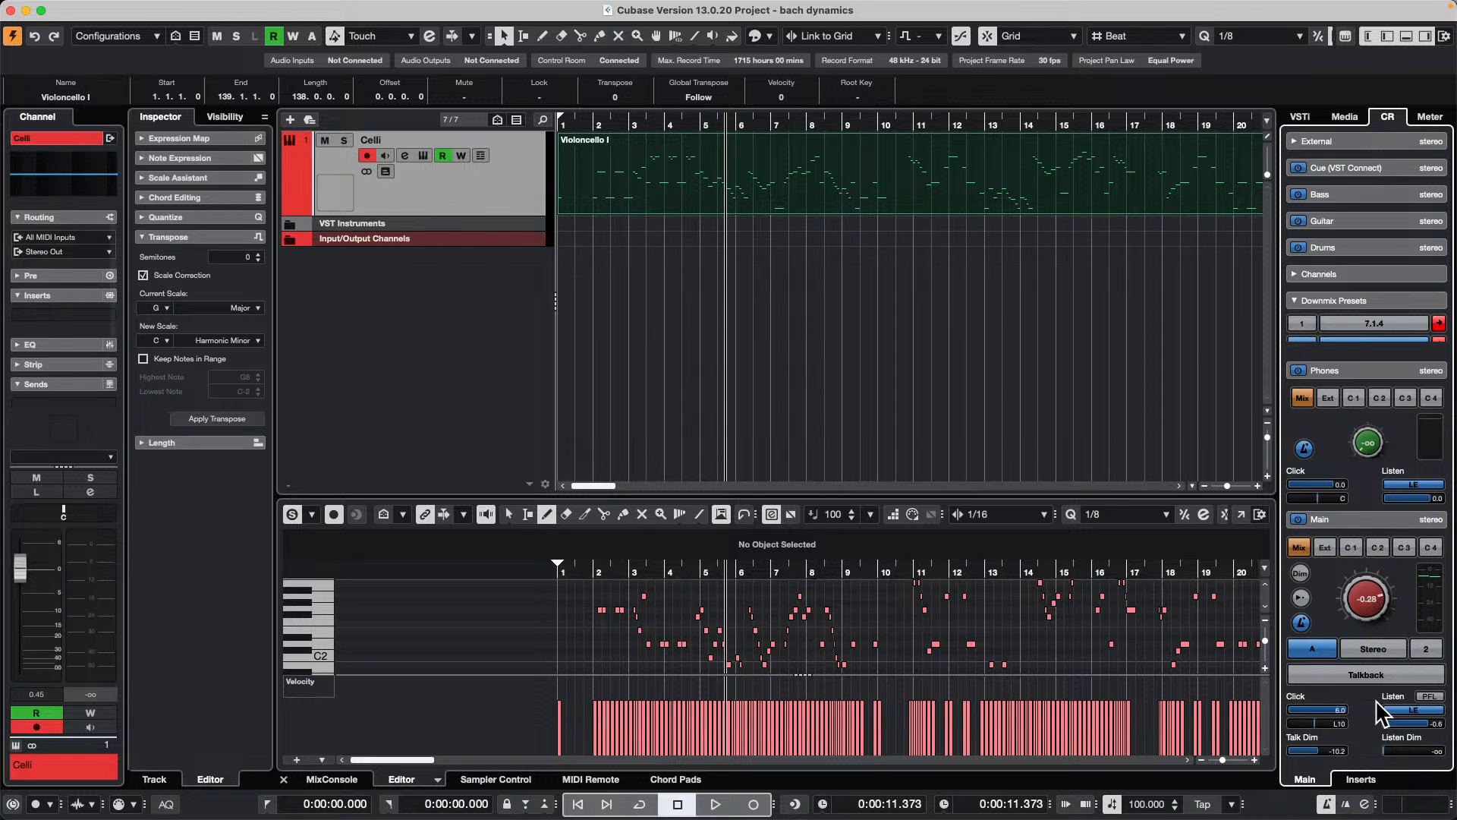
pyautogui.click(1359, 516)
pyautogui.click(1359, 587)
# Step: Browse the Delicatessen set in the Loops & Samples library and clear its Drum&Perc and Beats filters
pyautogui.click(1344, 118)
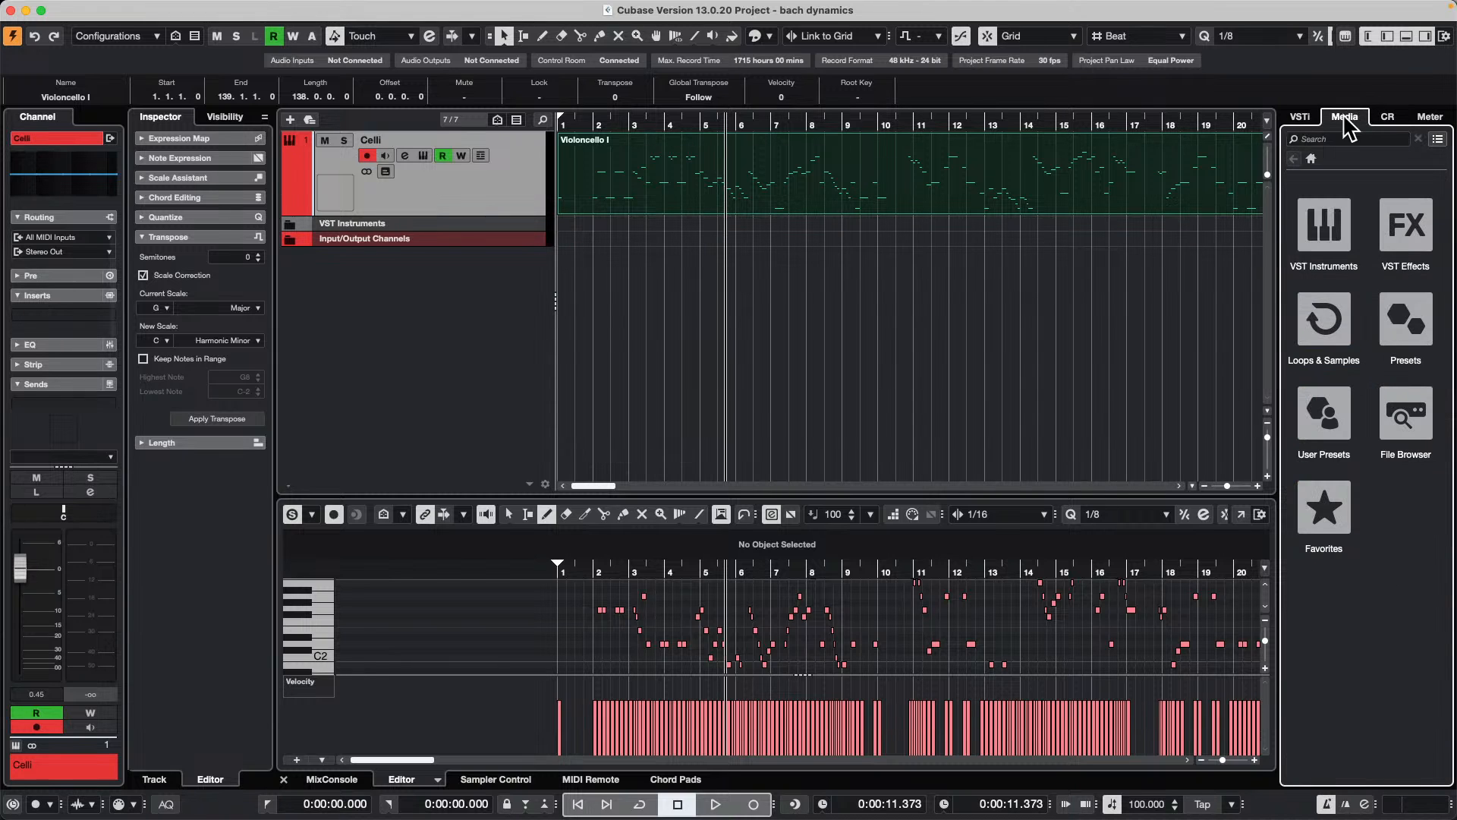
pyautogui.click(1335, 326)
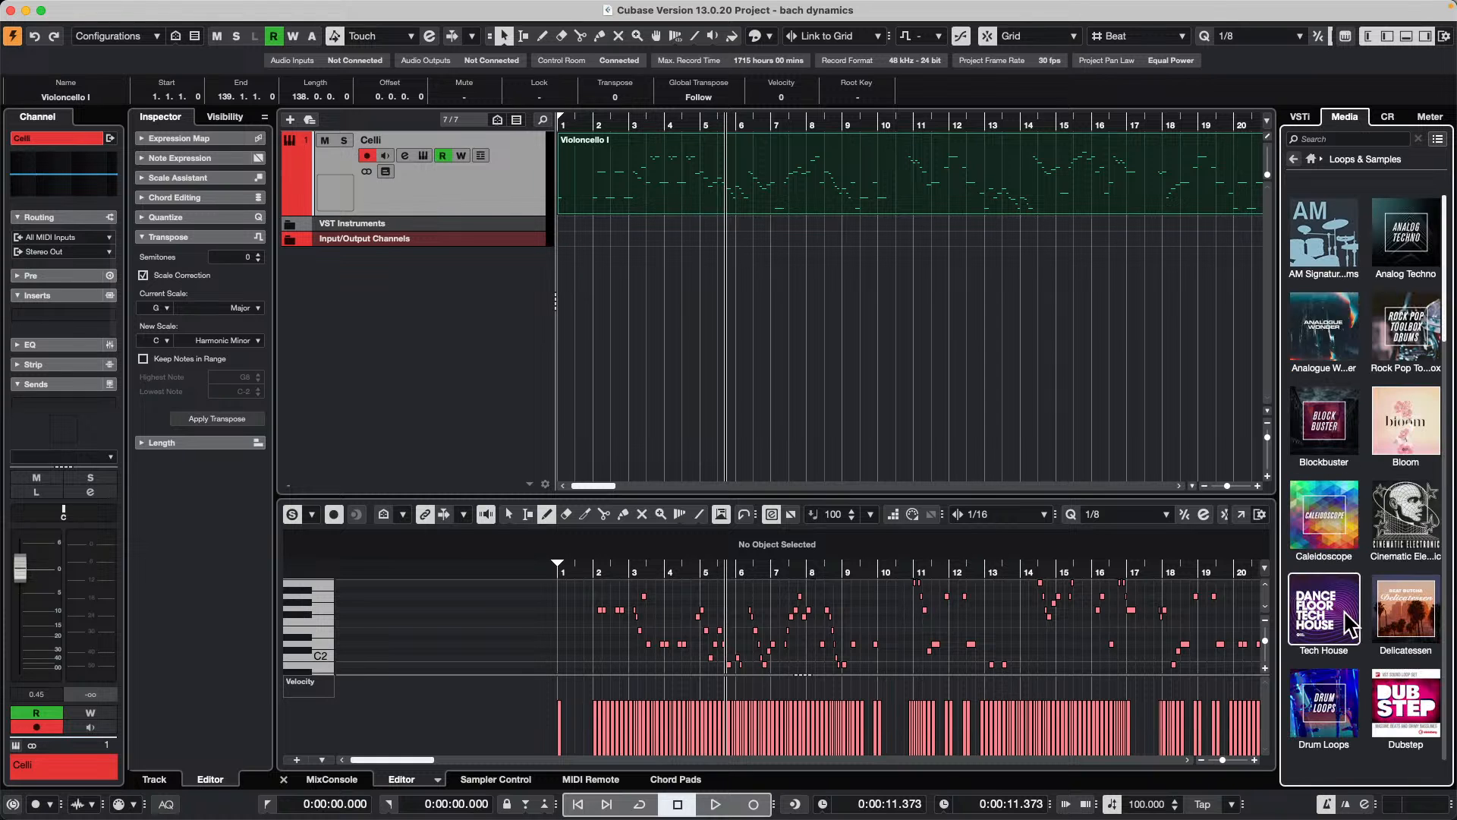
pyautogui.click(1405, 616)
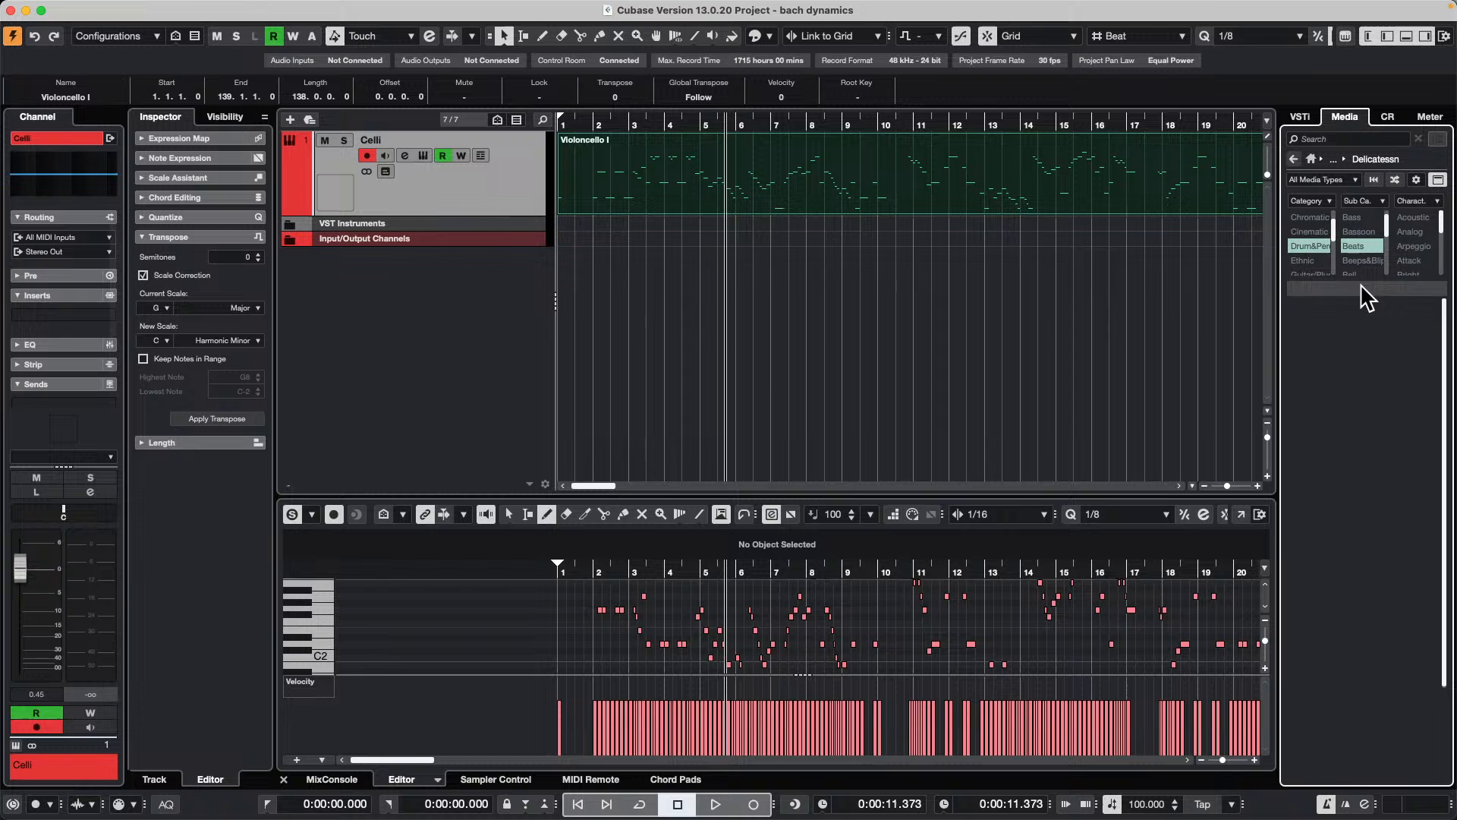
pyautogui.click(1345, 244)
pyautogui.click(1321, 242)
# Step: Audition several Hip Hop drum loops and create a sampler track from Hip Hop - Drum Loop_34_80.5bpm
pyautogui.click(1353, 426)
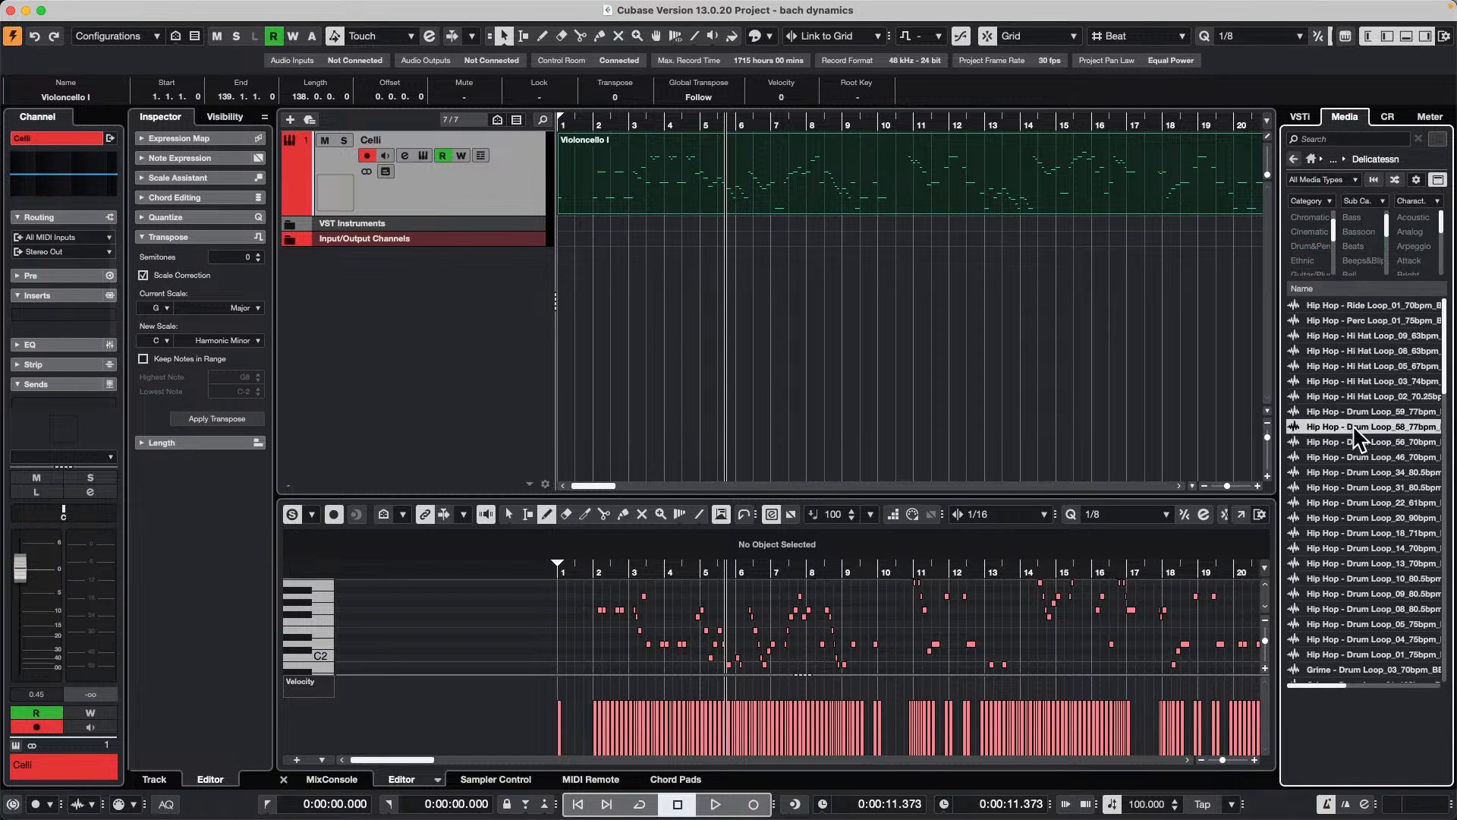
pyautogui.click(1338, 517)
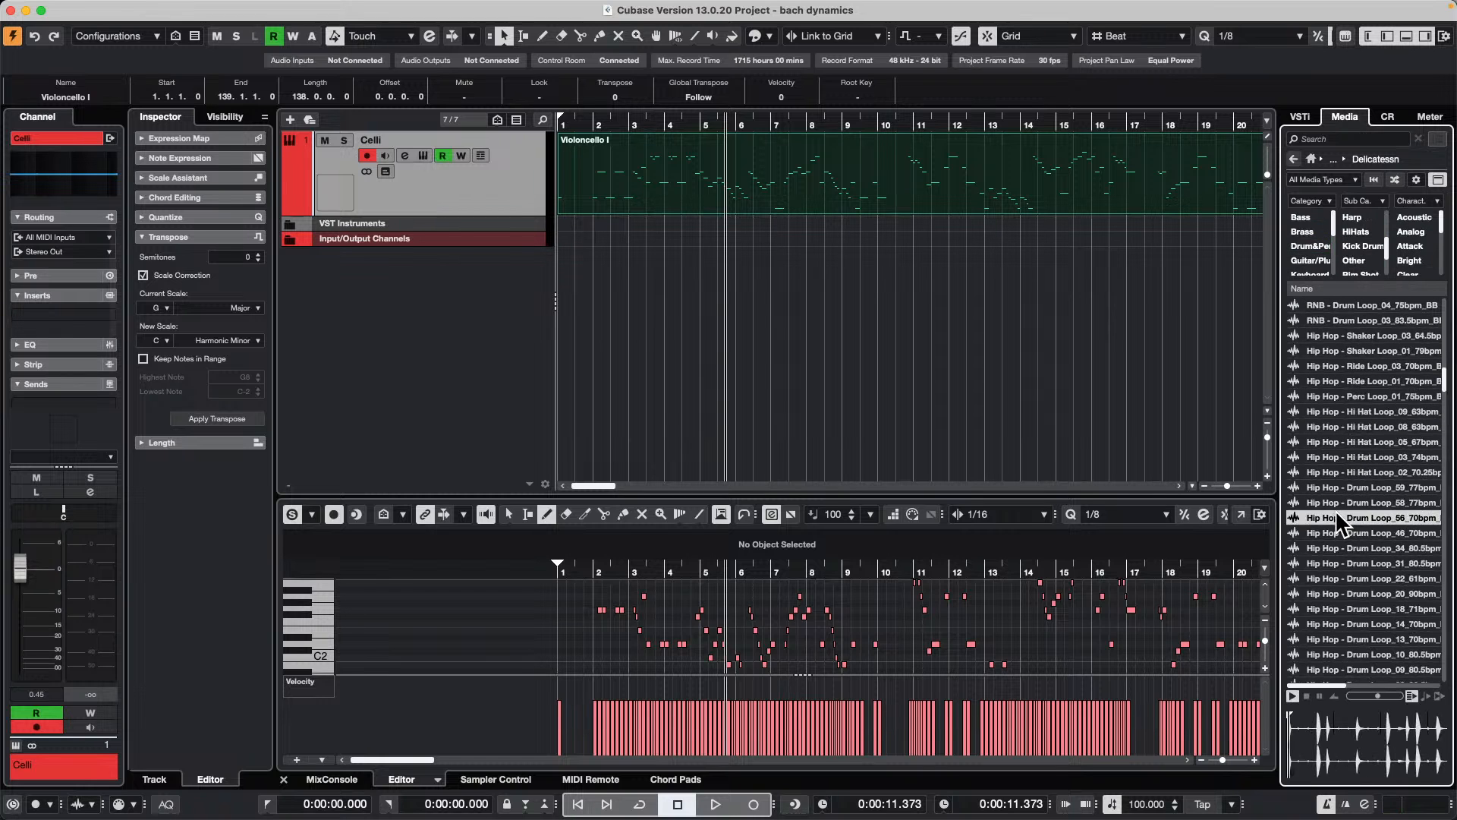
pyautogui.click(1336, 548)
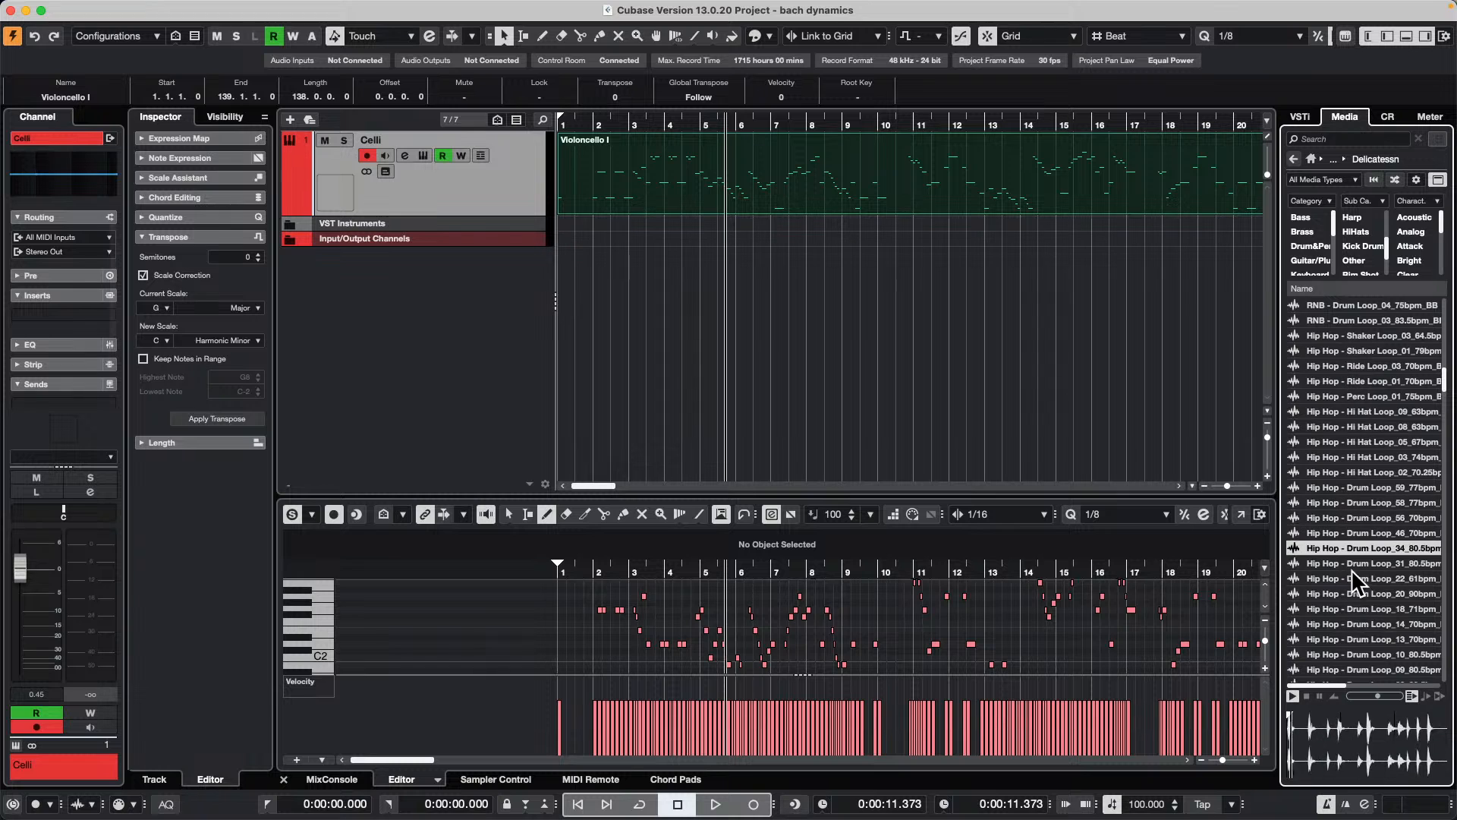
pyautogui.rightClick(1337, 544)
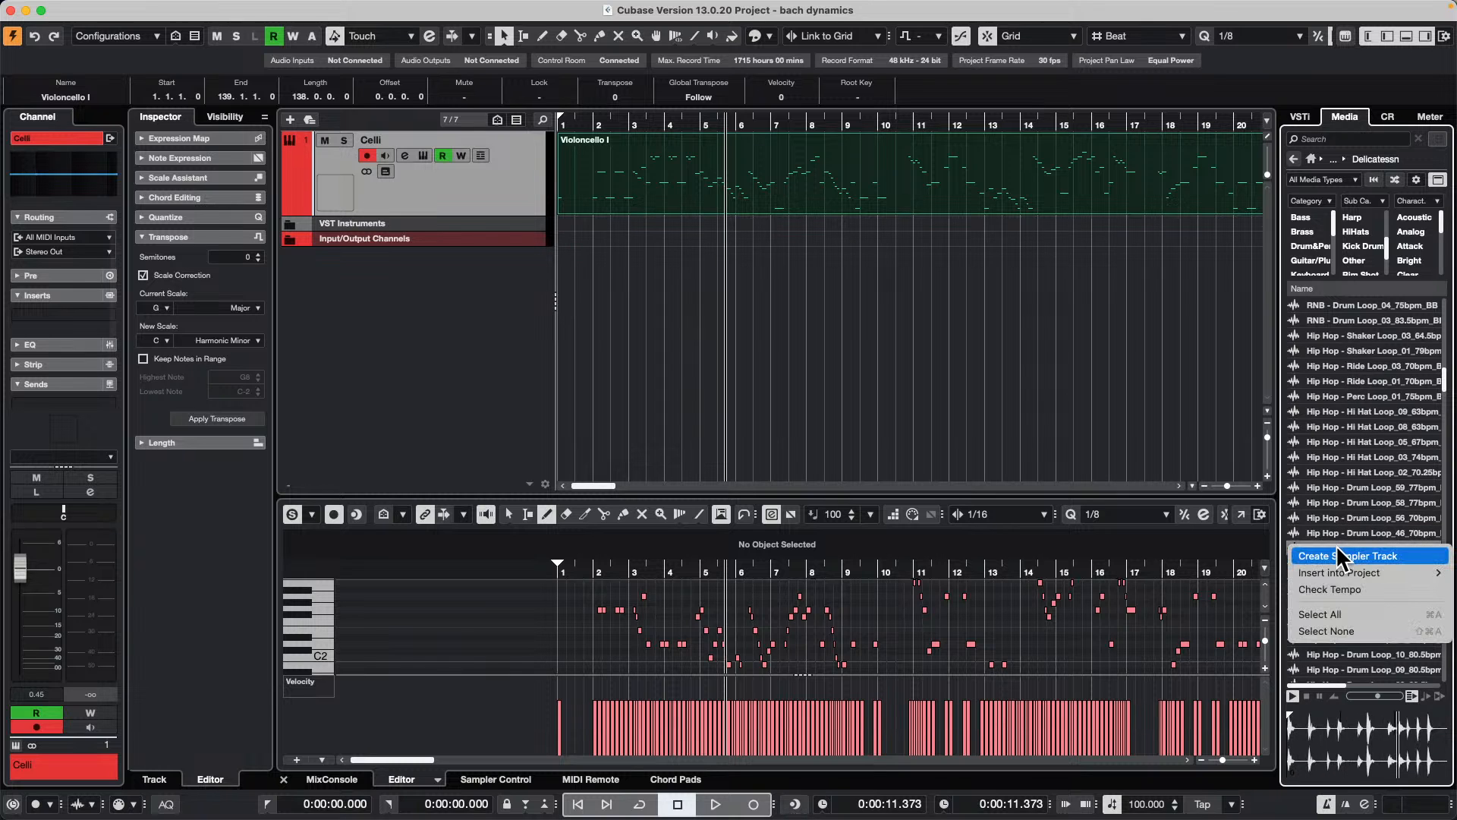
pyautogui.click(1349, 557)
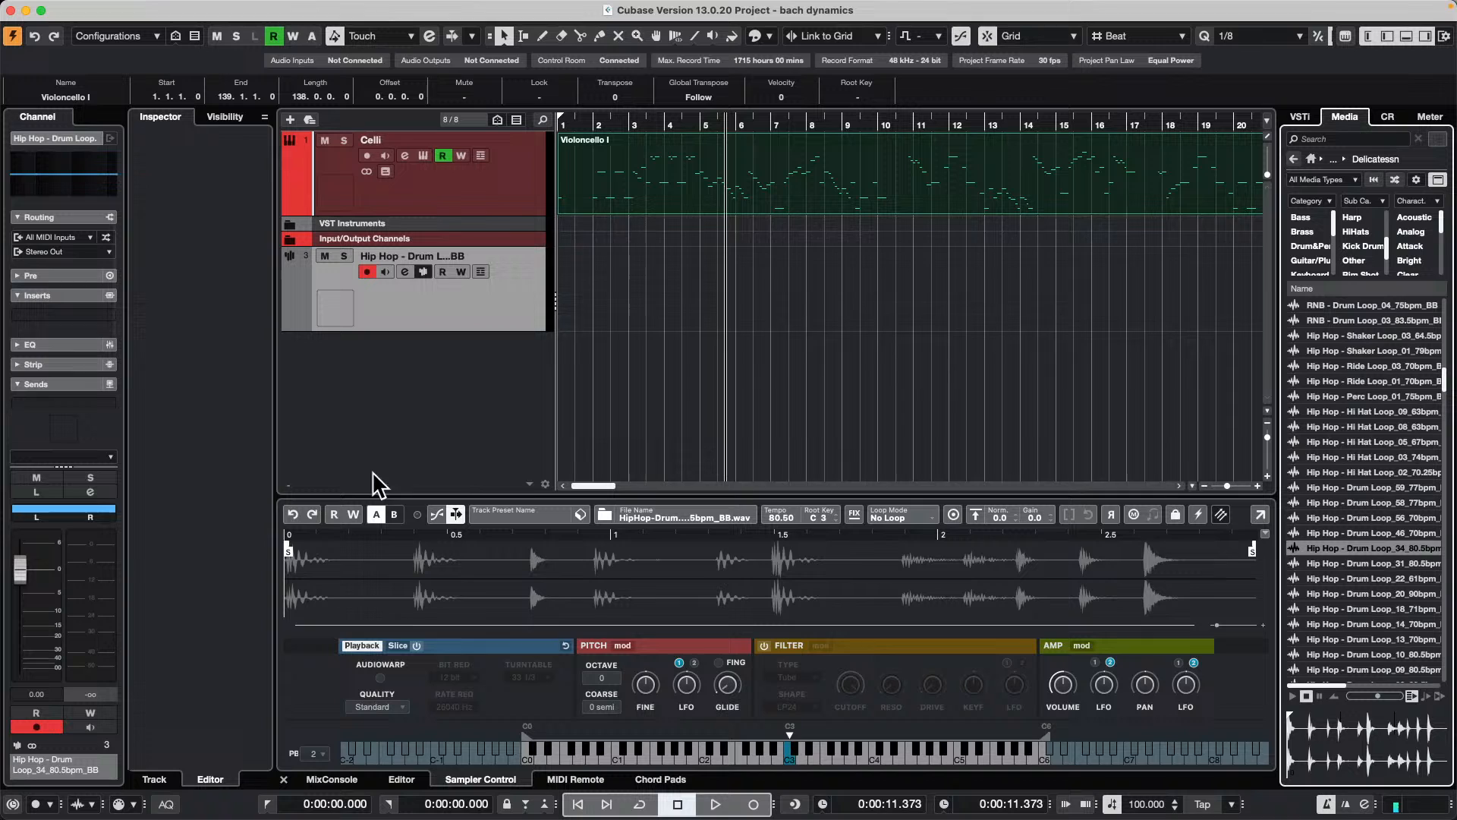
# Step: Play the sampled loop, enable the sampler's filter with the Classic type and LP24 shape, and adjust its cutoff and resonance
pyautogui.click(813, 763)
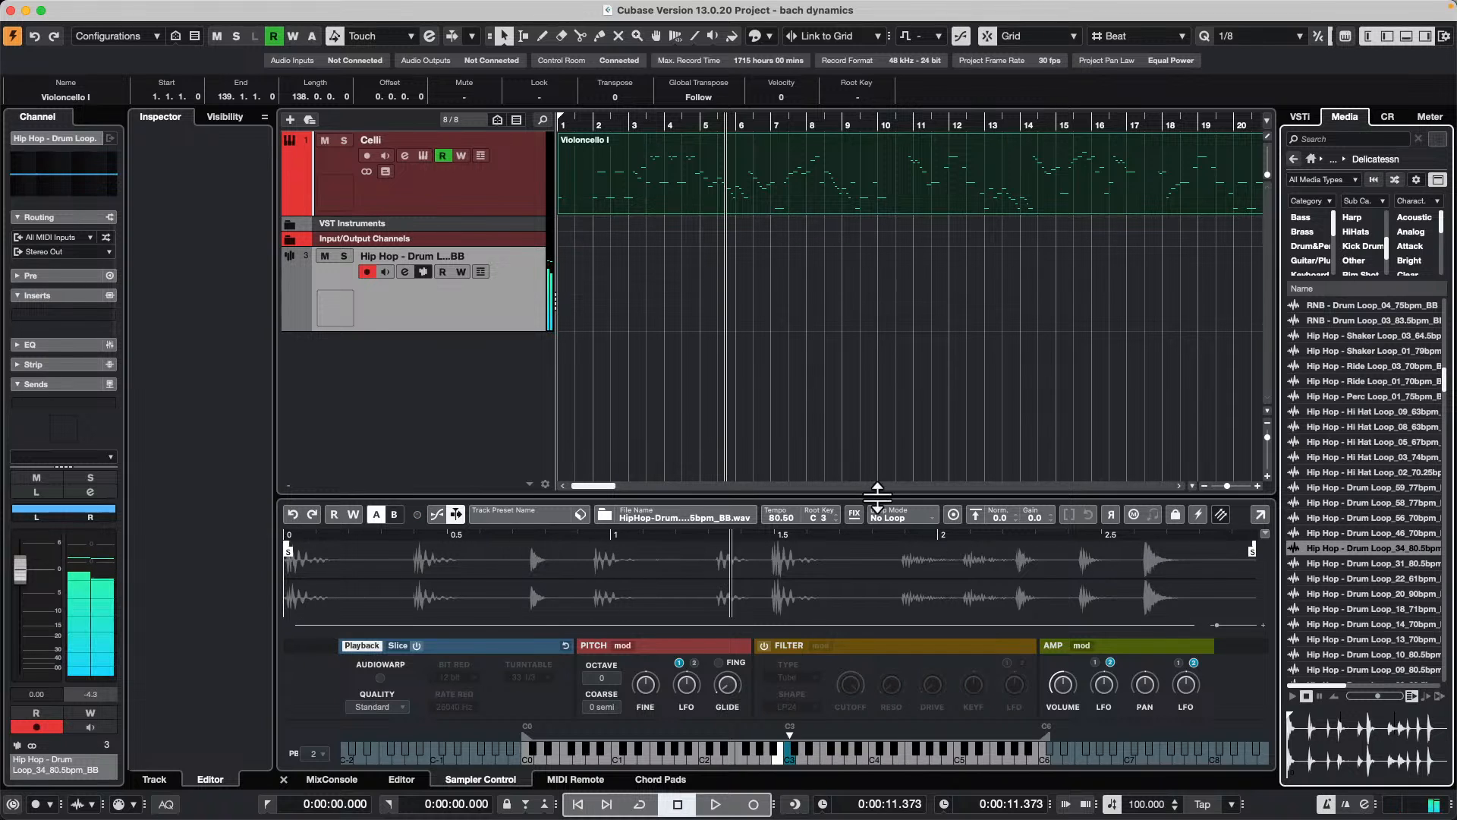
pyautogui.click(764, 645)
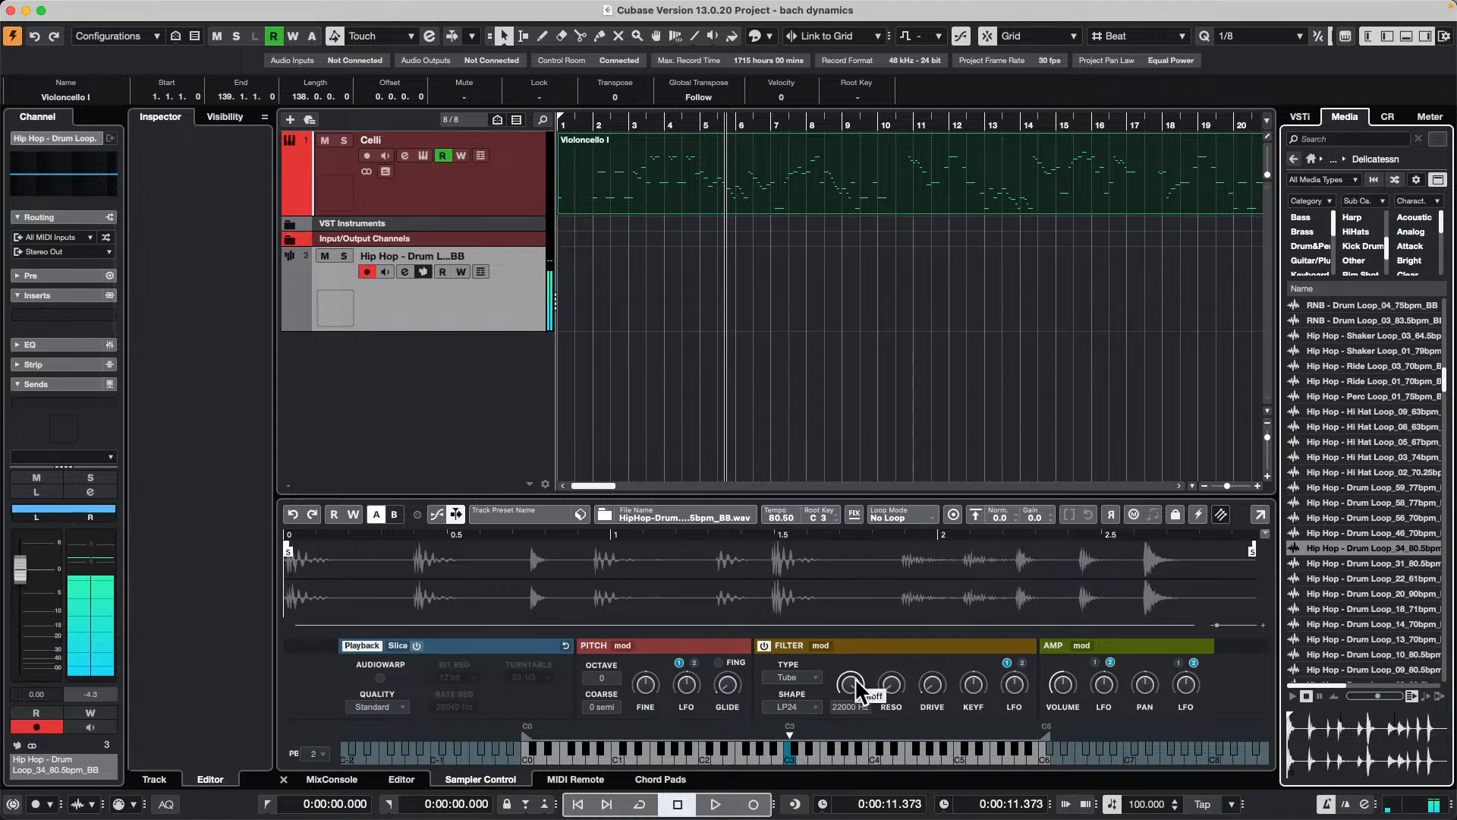
pyautogui.click(789, 677)
pyautogui.click(813, 708)
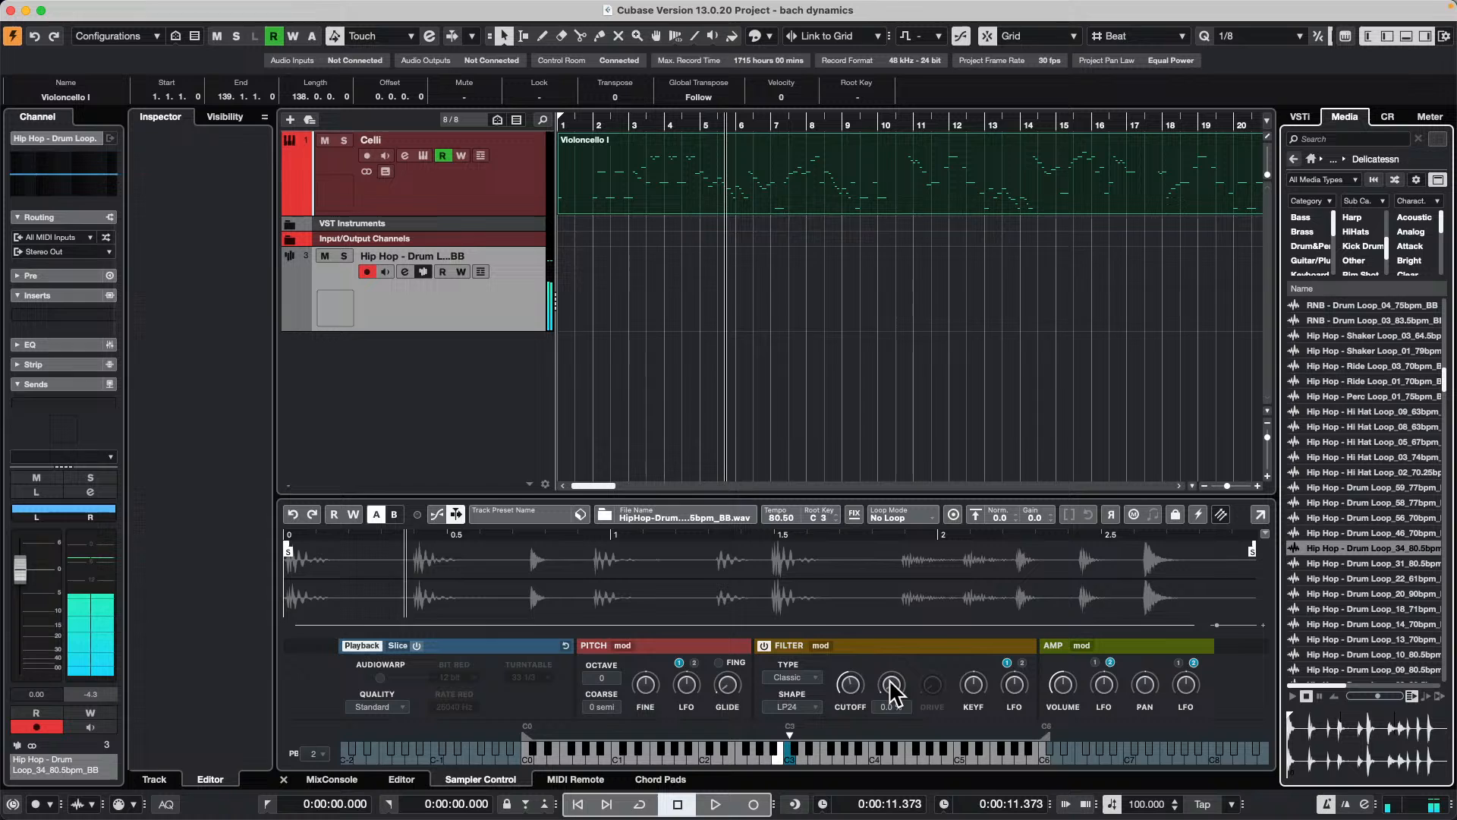
pyautogui.moveTo(849, 679); pyautogui.dragTo(899, 599)
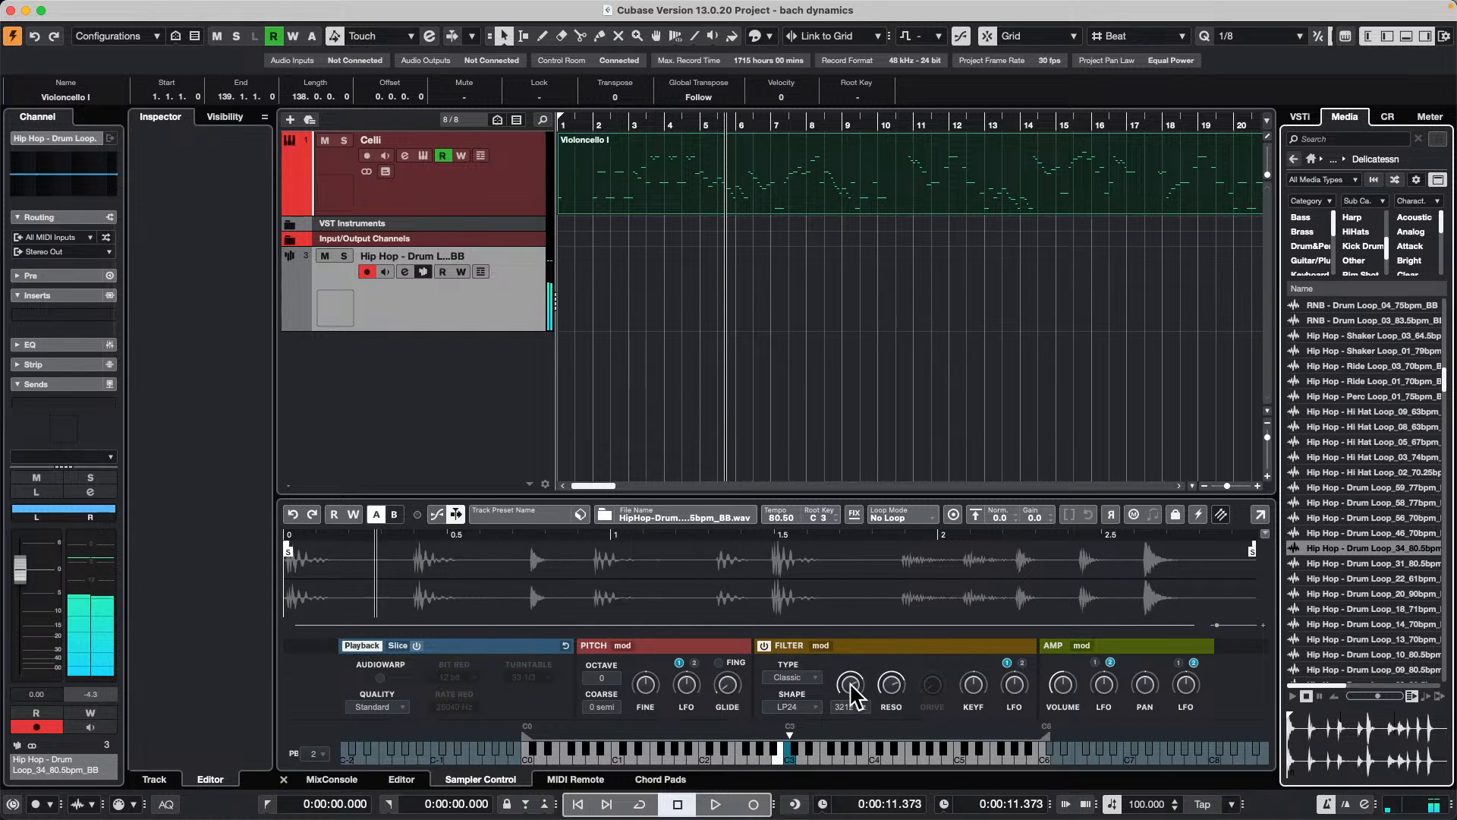
pyautogui.moveTo(849, 681); pyautogui.dragTo(842, 695)
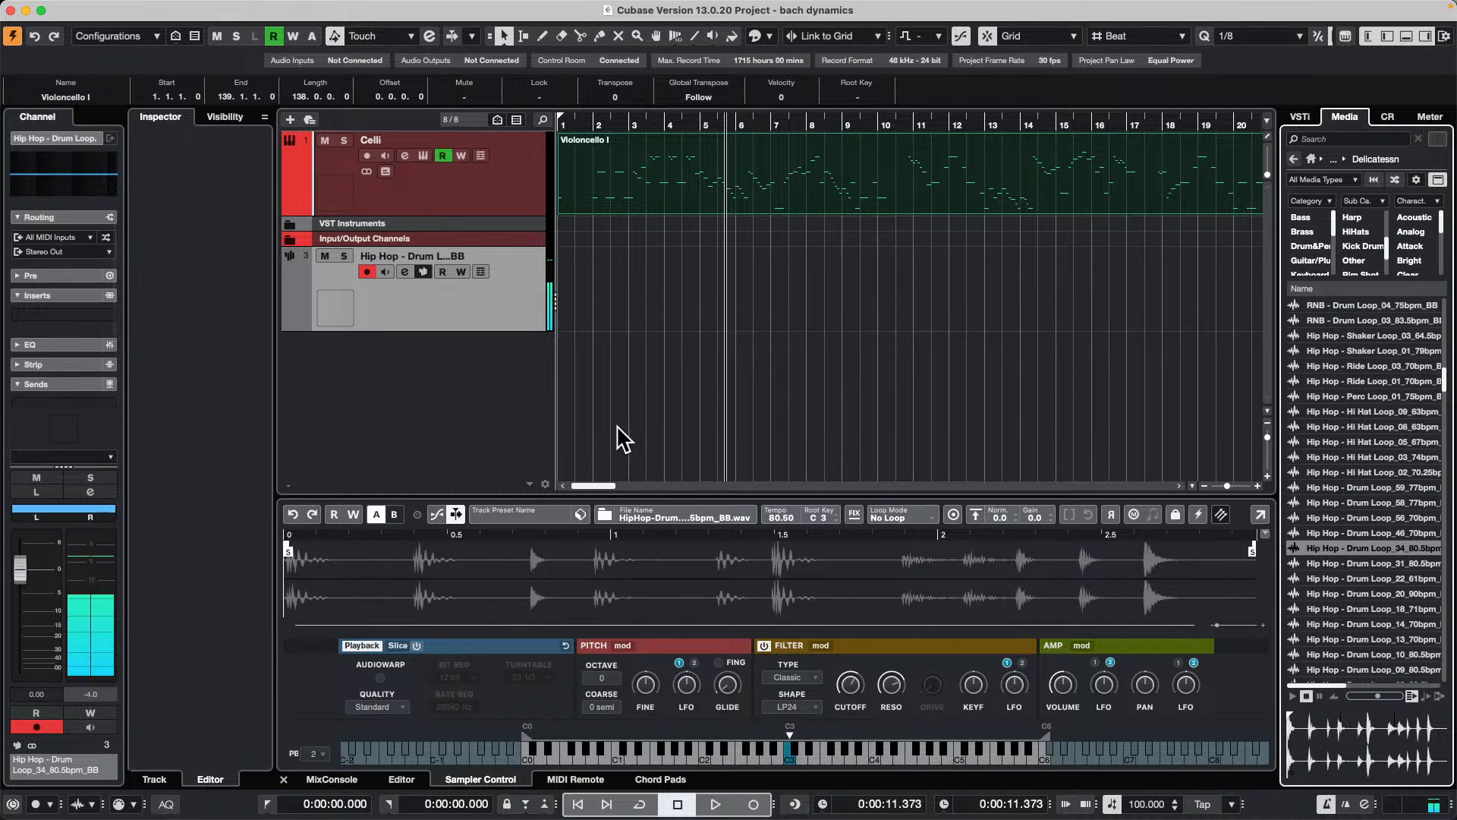
# Step: Save the sampler track's settings as a track preset named "bling bling"
pyautogui.click(580, 515)
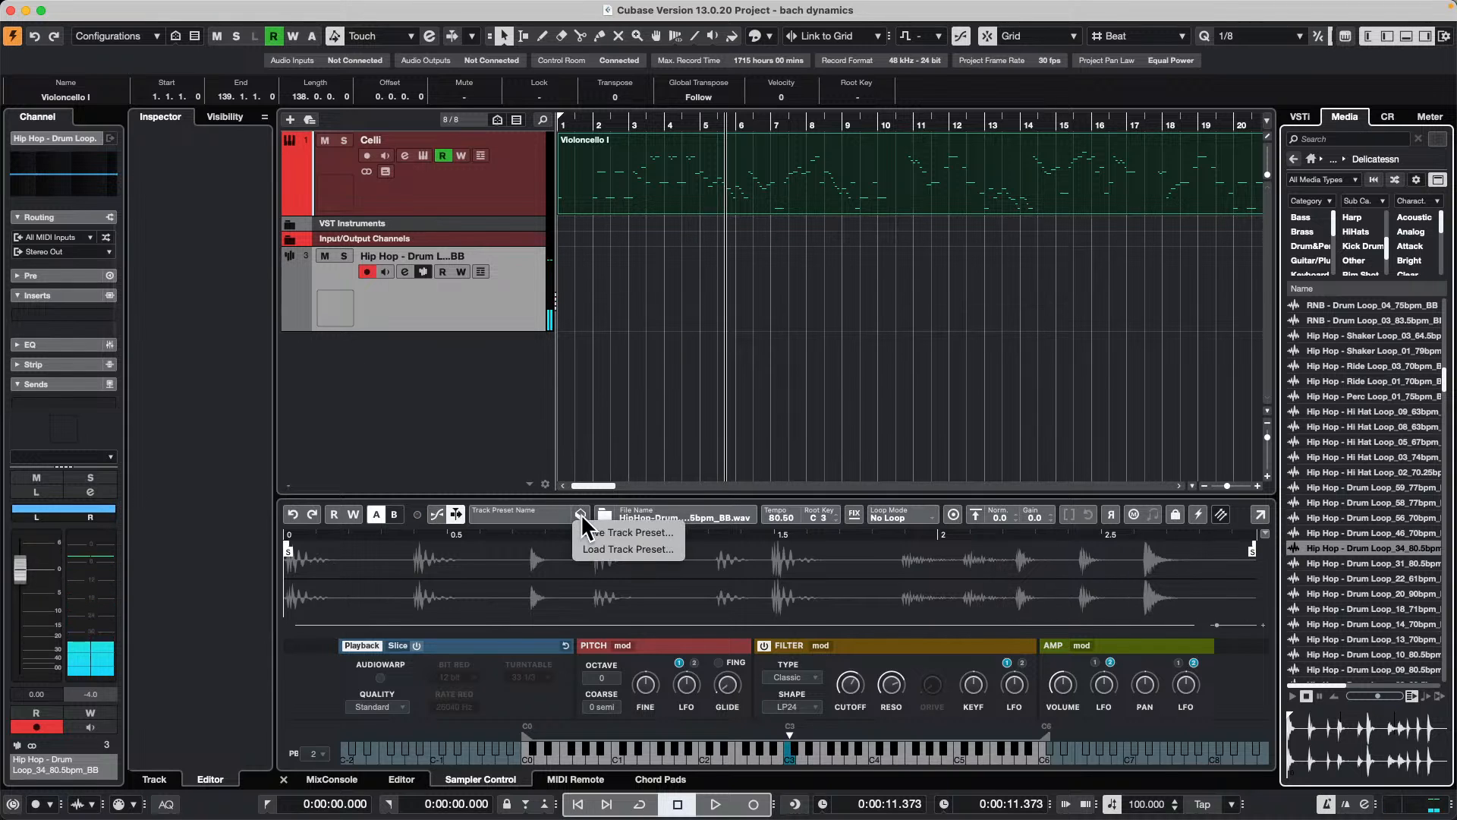
pyautogui.click(667, 533)
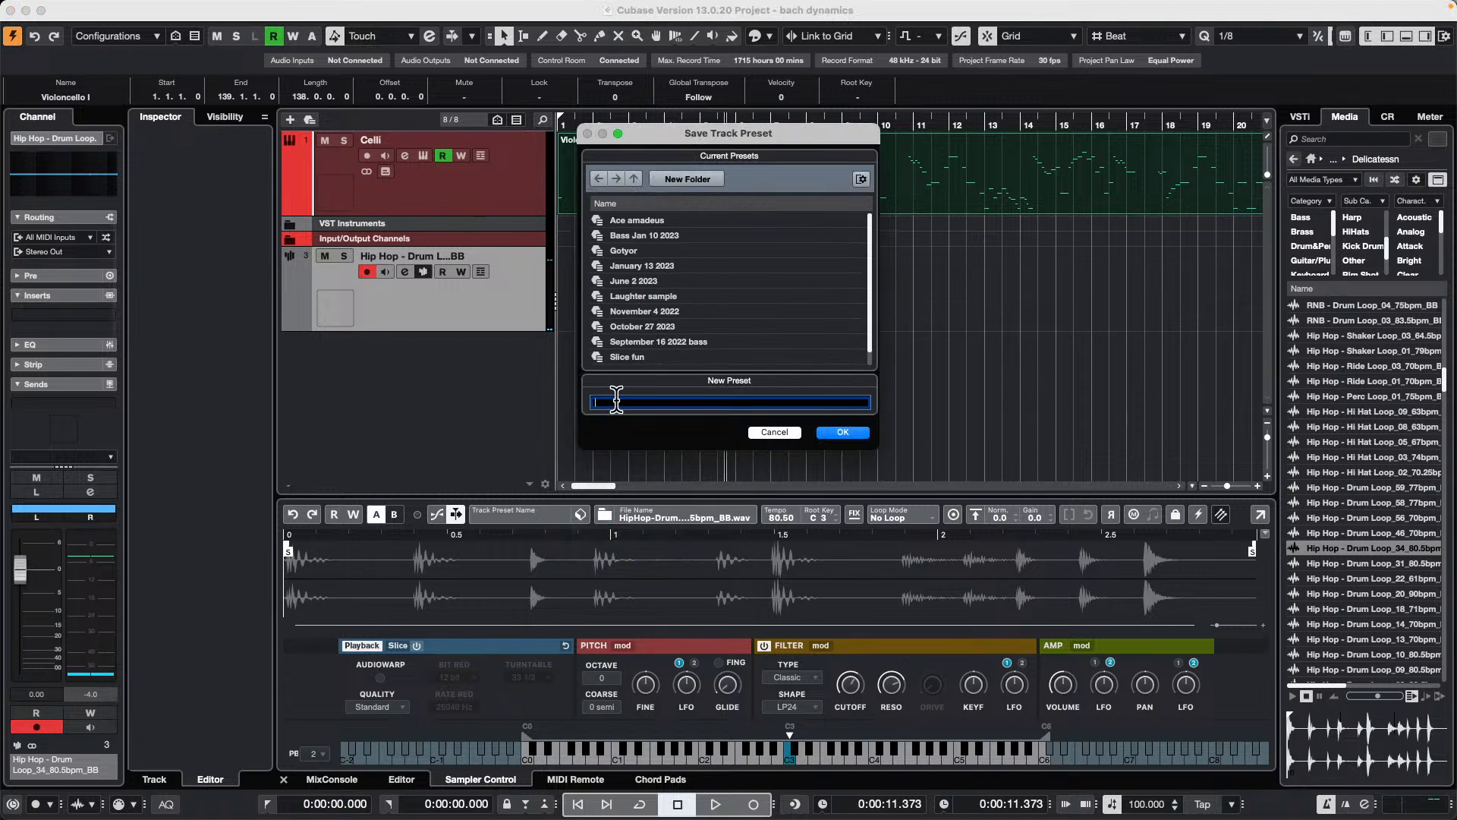
pyautogui.write('ng blling')
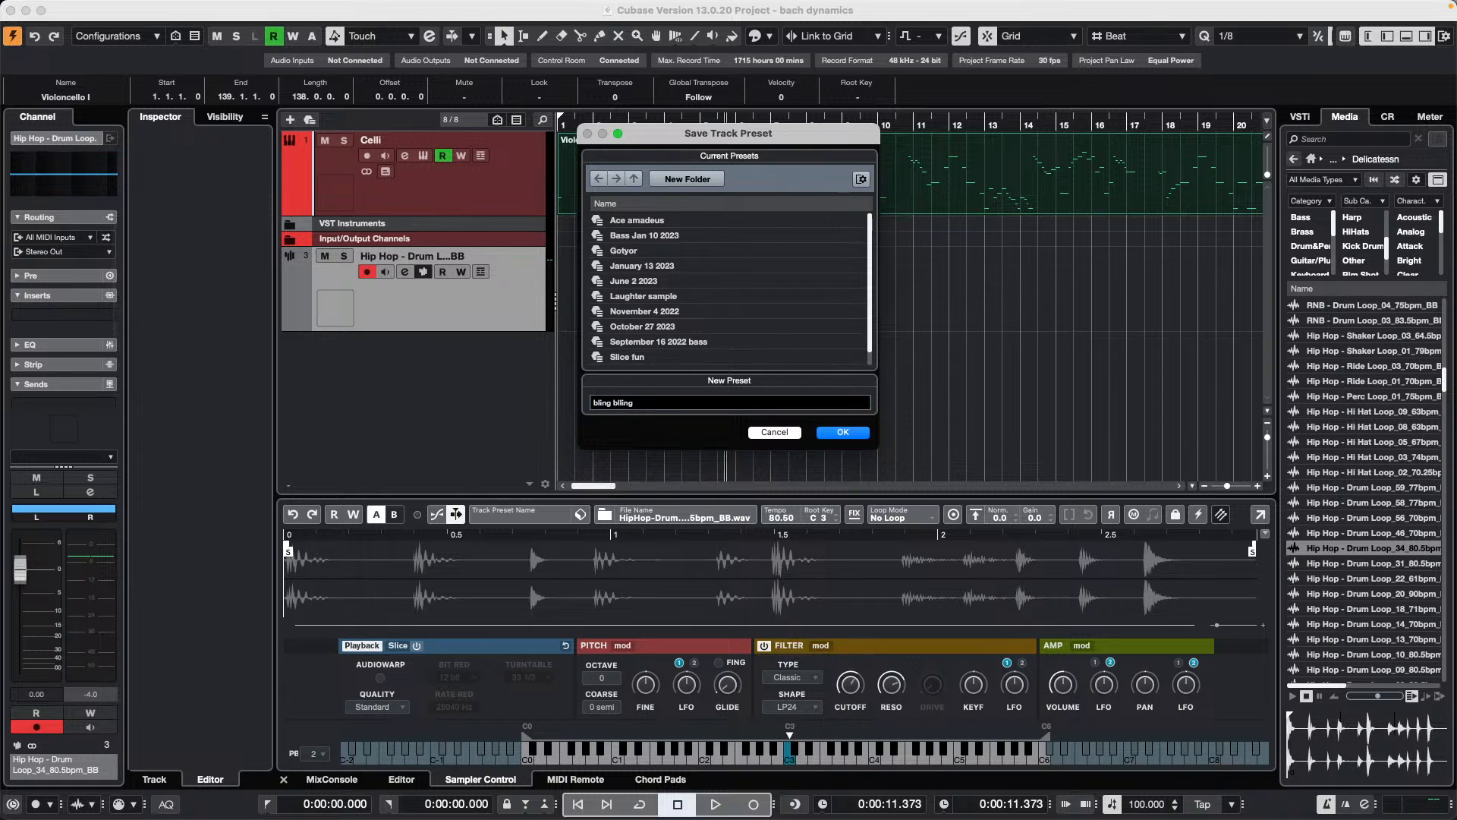
pyautogui.click(840, 432)
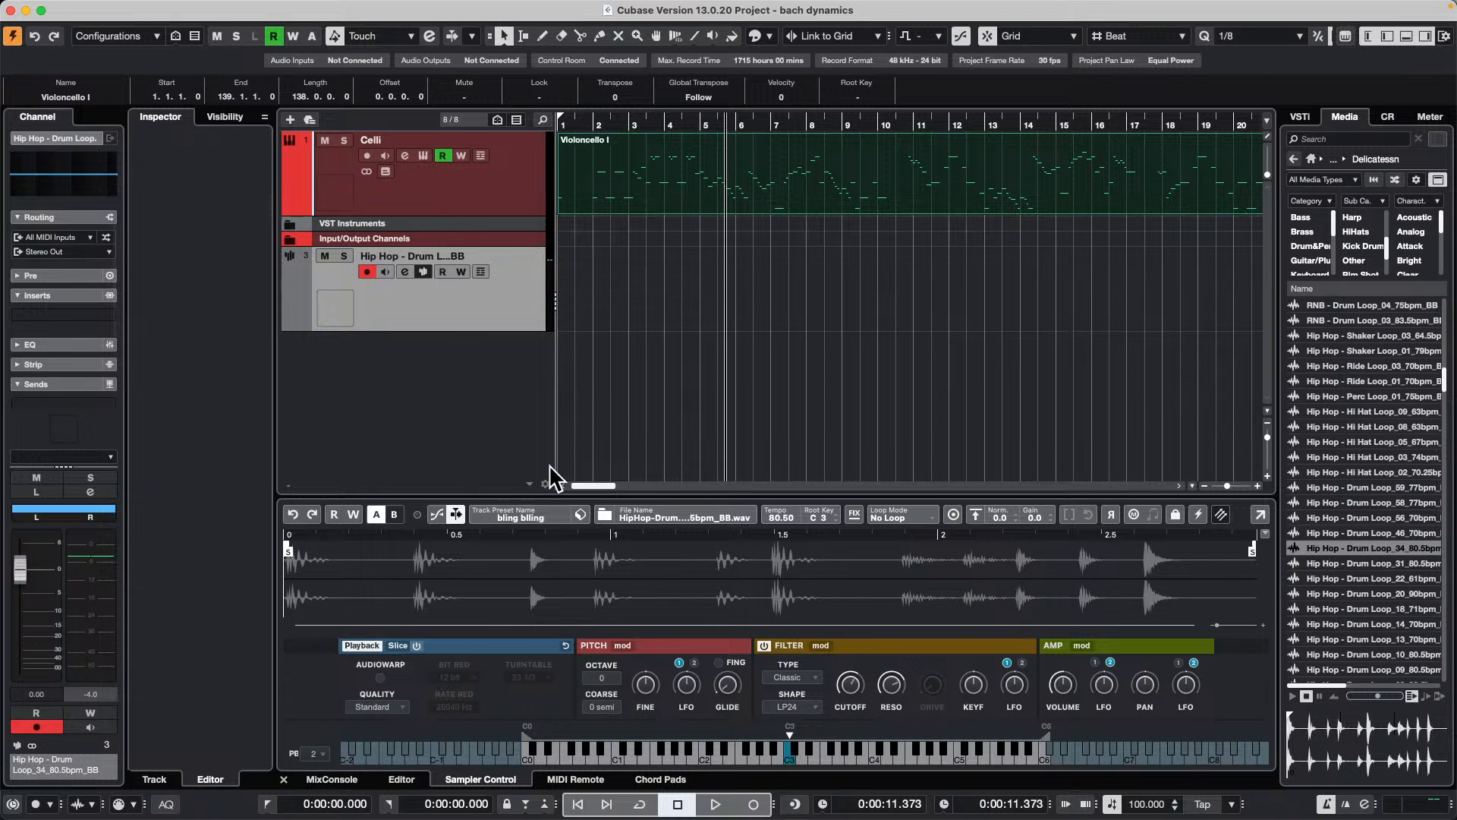
# Step: Record a MIDI performance on the drum loop sampler track, from bar 6 to bar 16
pyautogui.press('space')
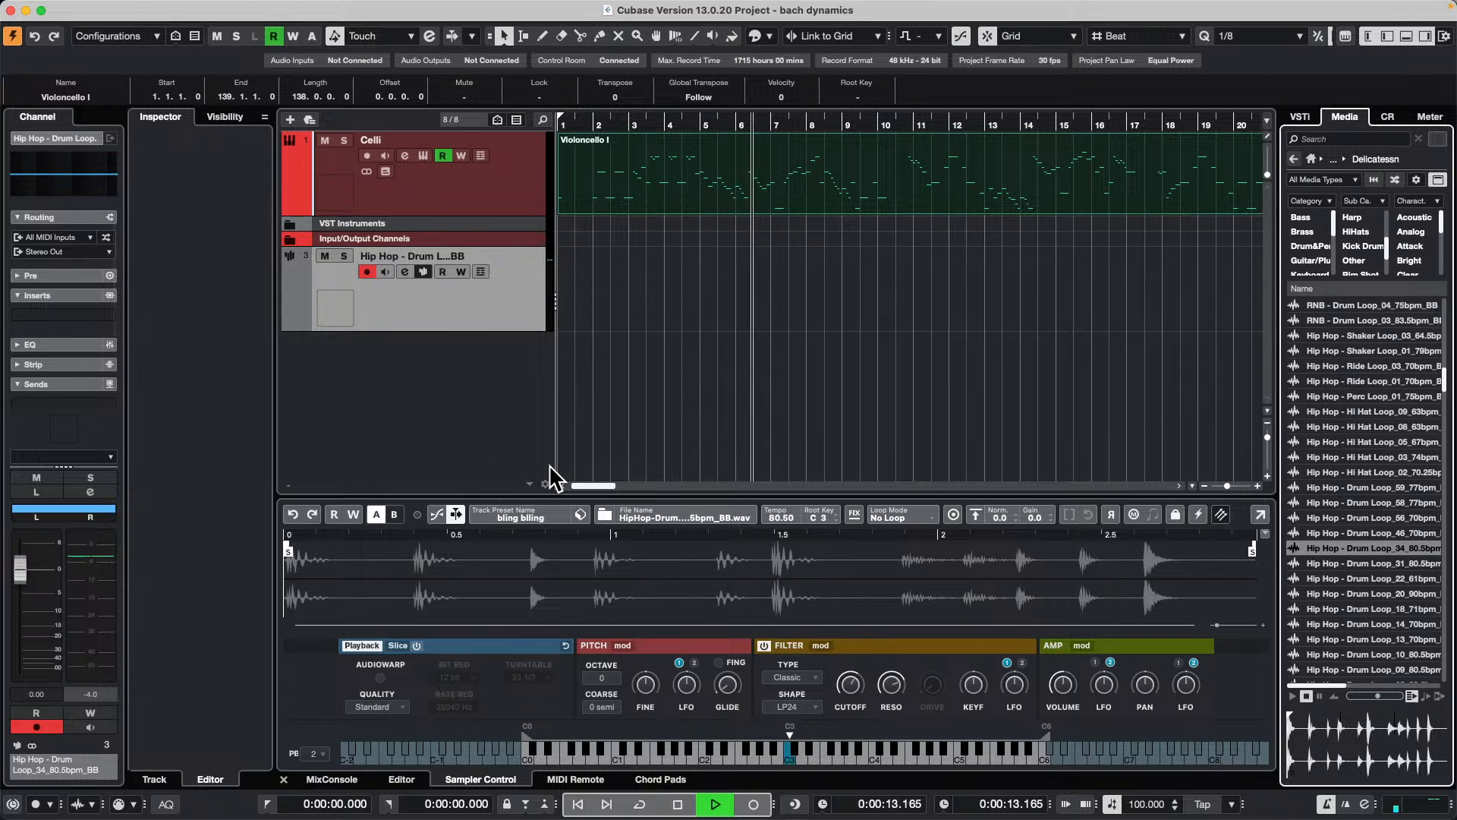
pyautogui.press('KP_Multiply')
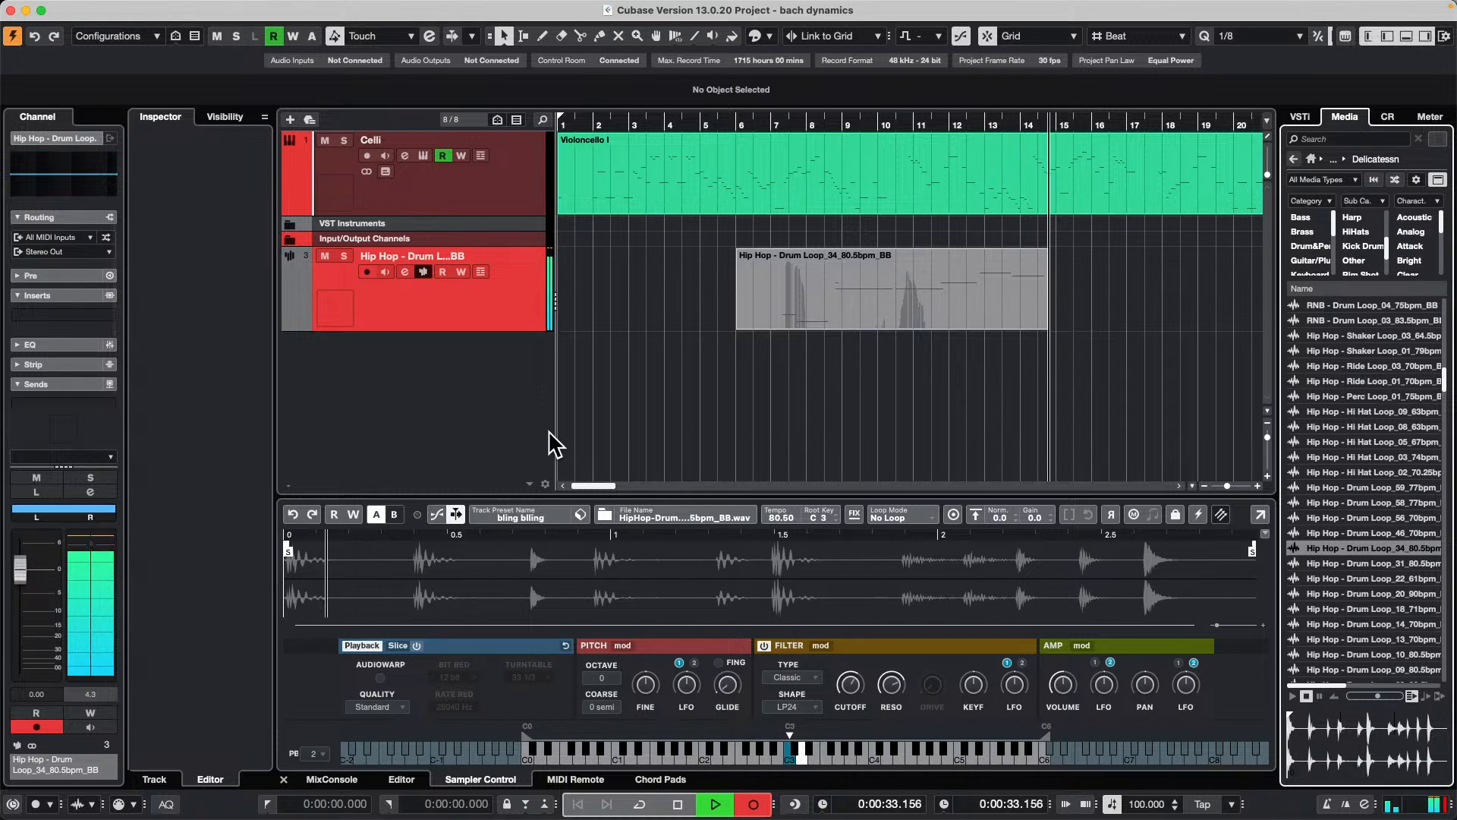
pyautogui.press('space')
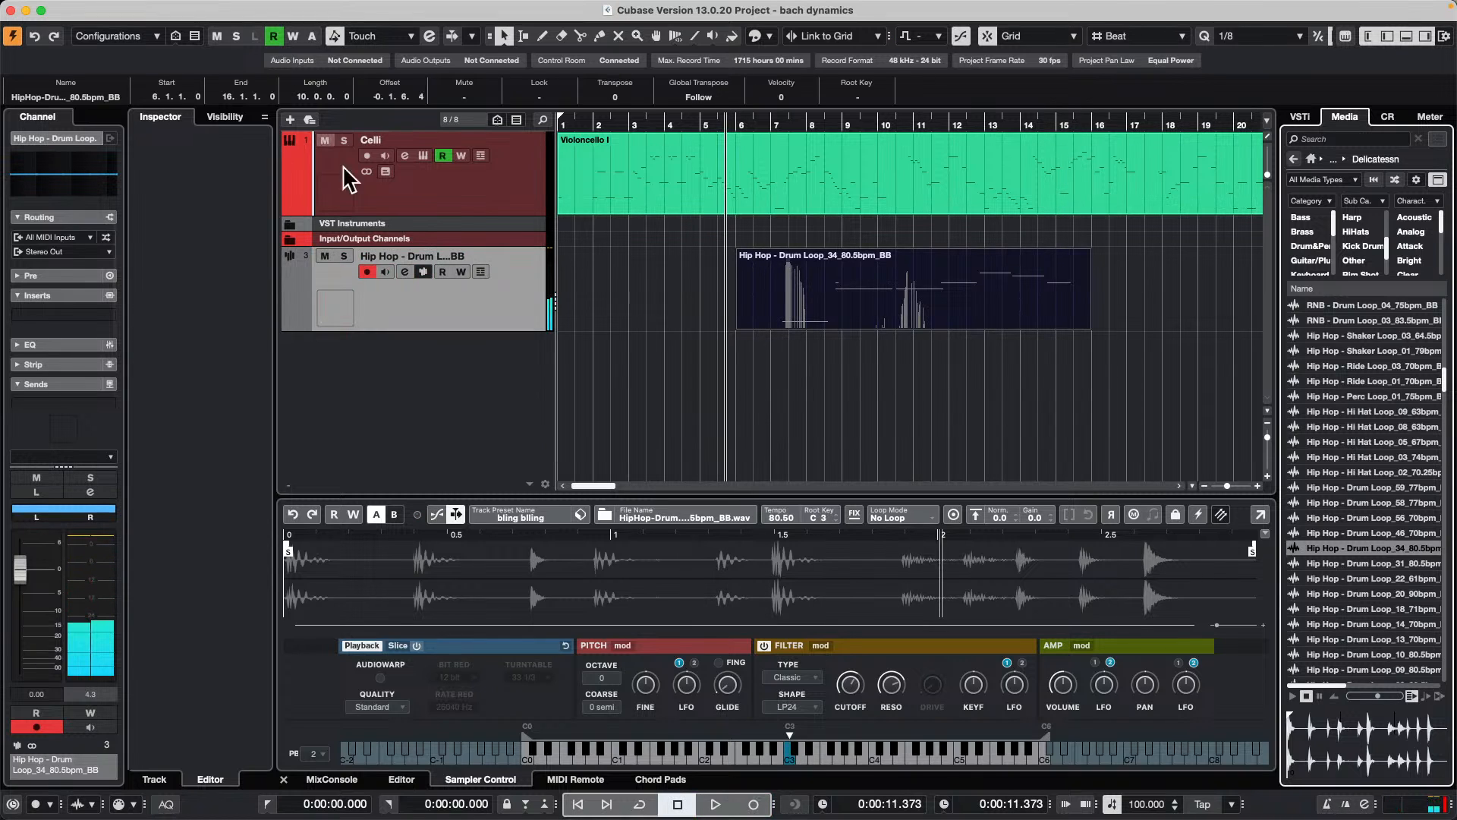
# Step: Render the recorded drum loop part in place as dry block events named whittymusic, and undo the render
pyautogui.moveTo(243, 9)
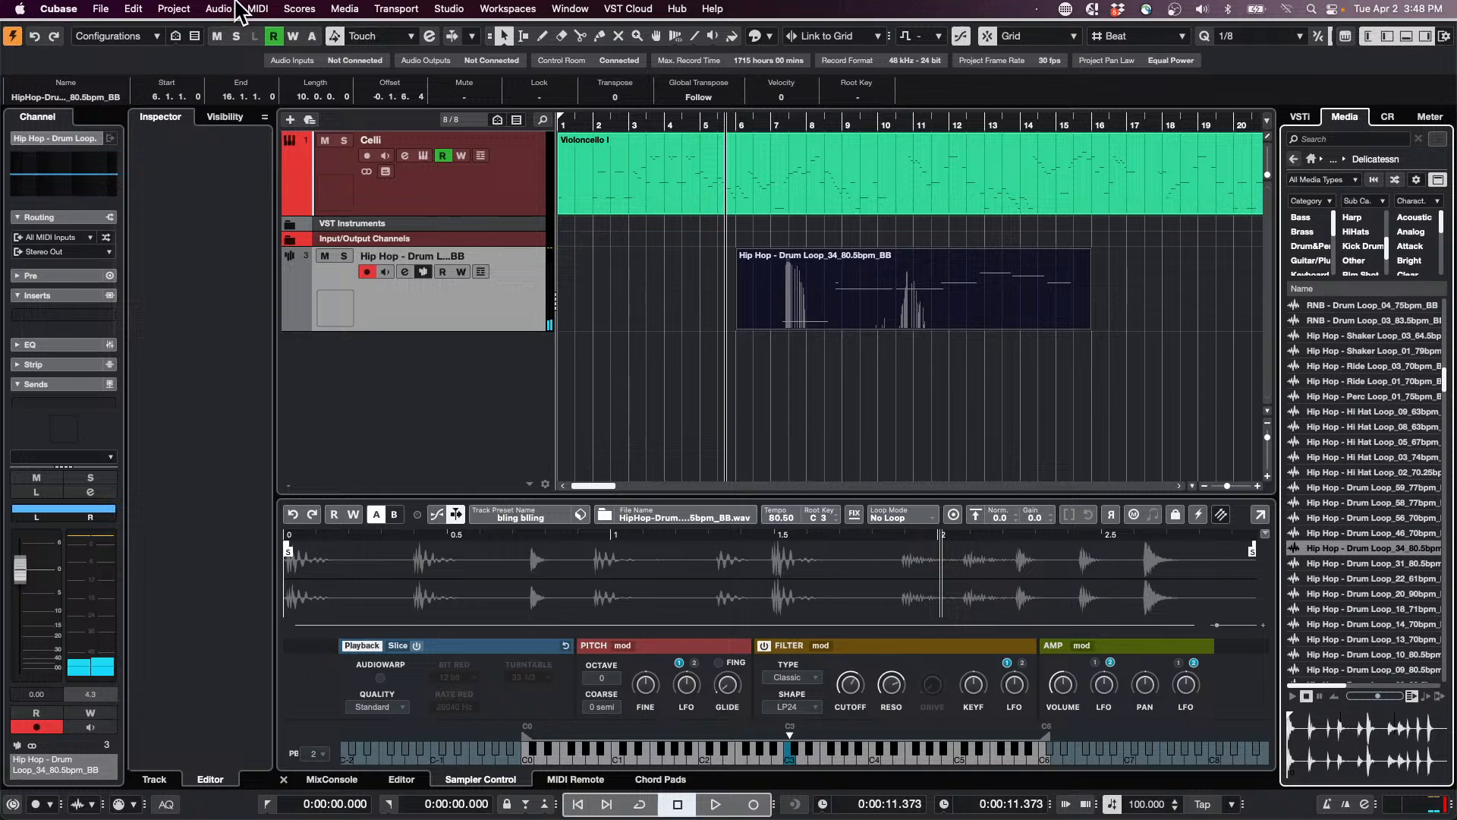
pyautogui.click(178, 9)
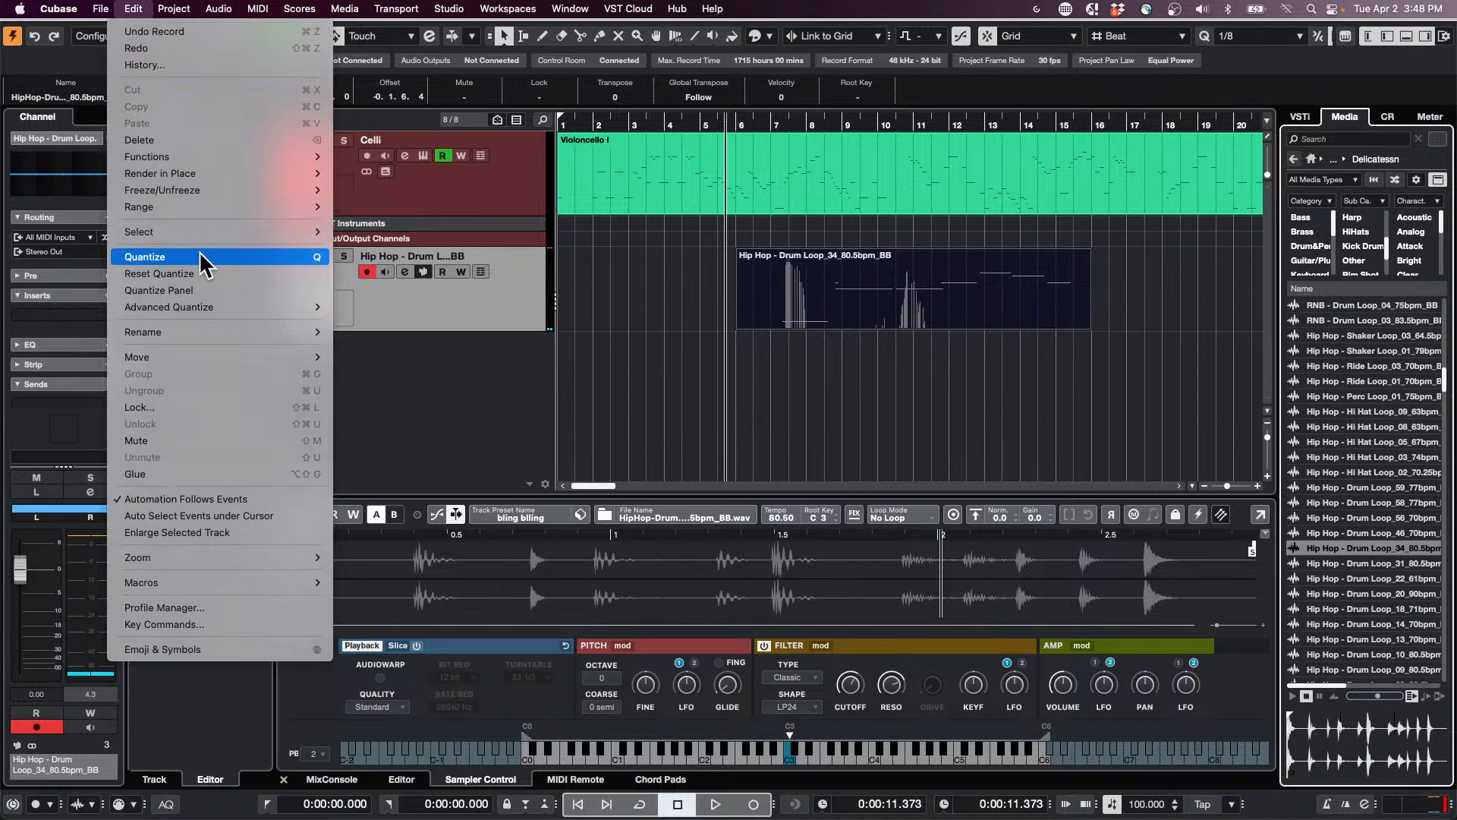
pyautogui.moveTo(315, 174)
pyautogui.click(356, 198)
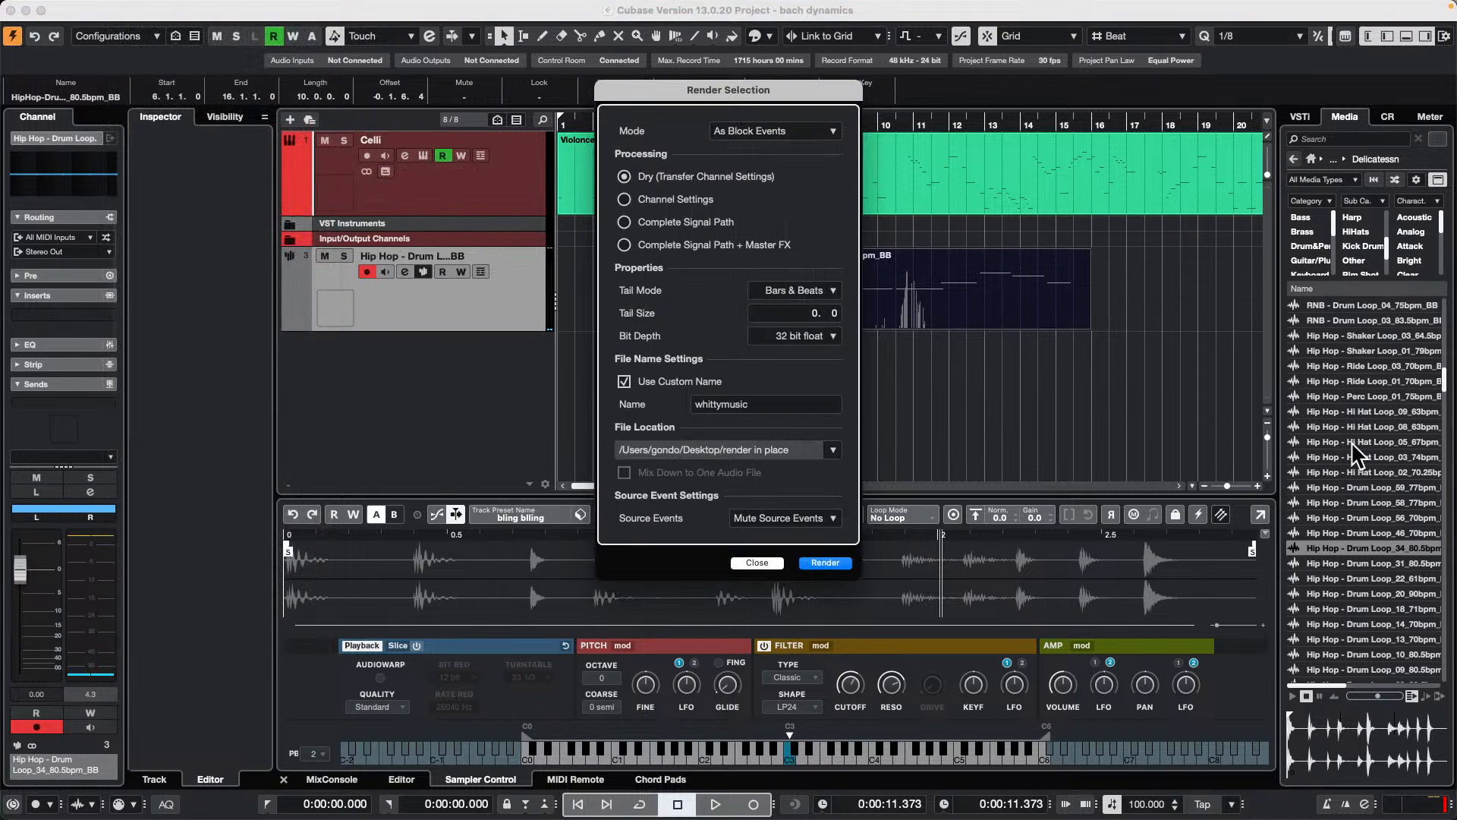
pyautogui.click(825, 564)
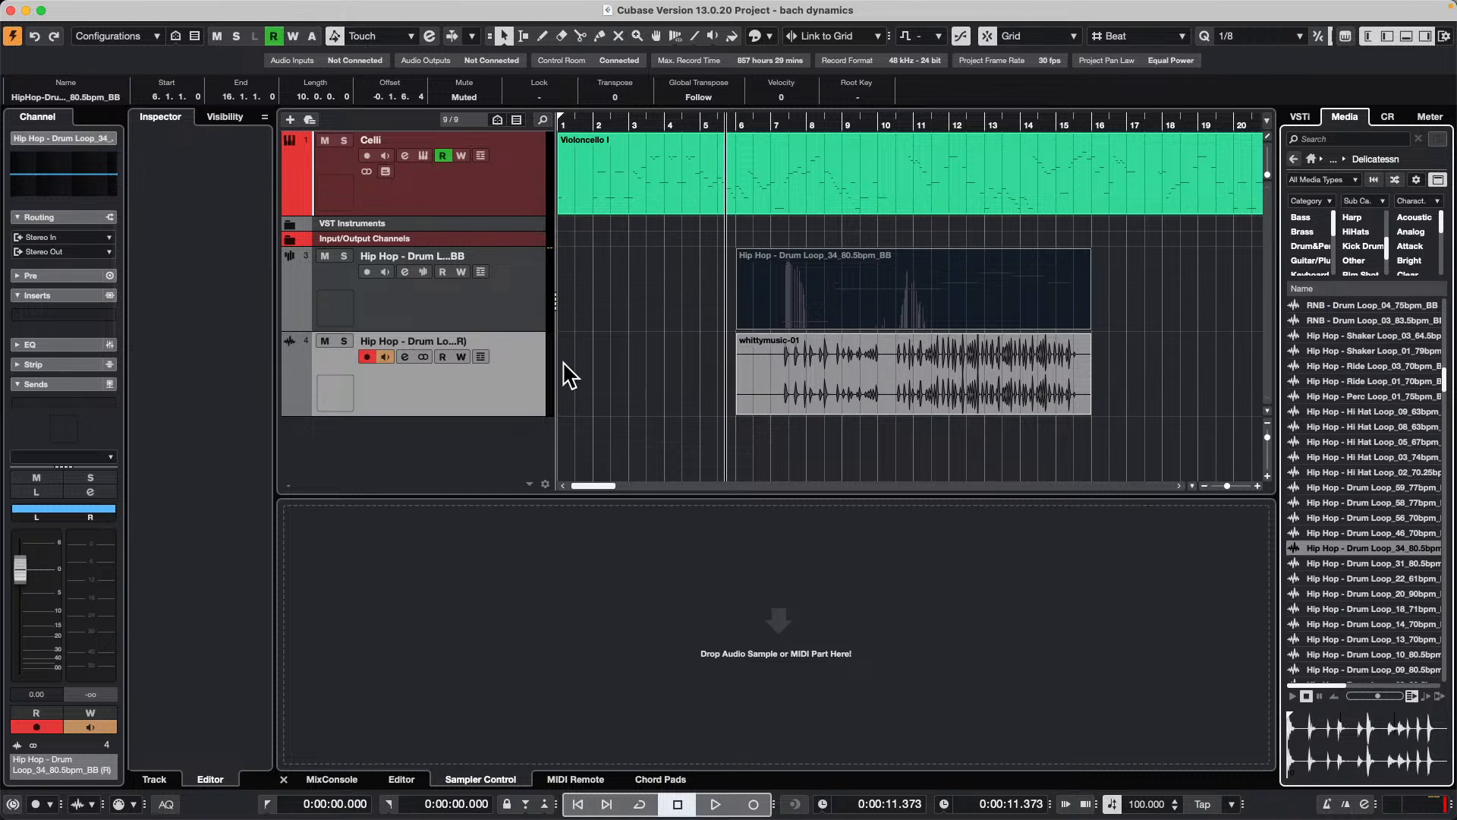
pyautogui.press('super+z')
pyautogui.press('super+z')
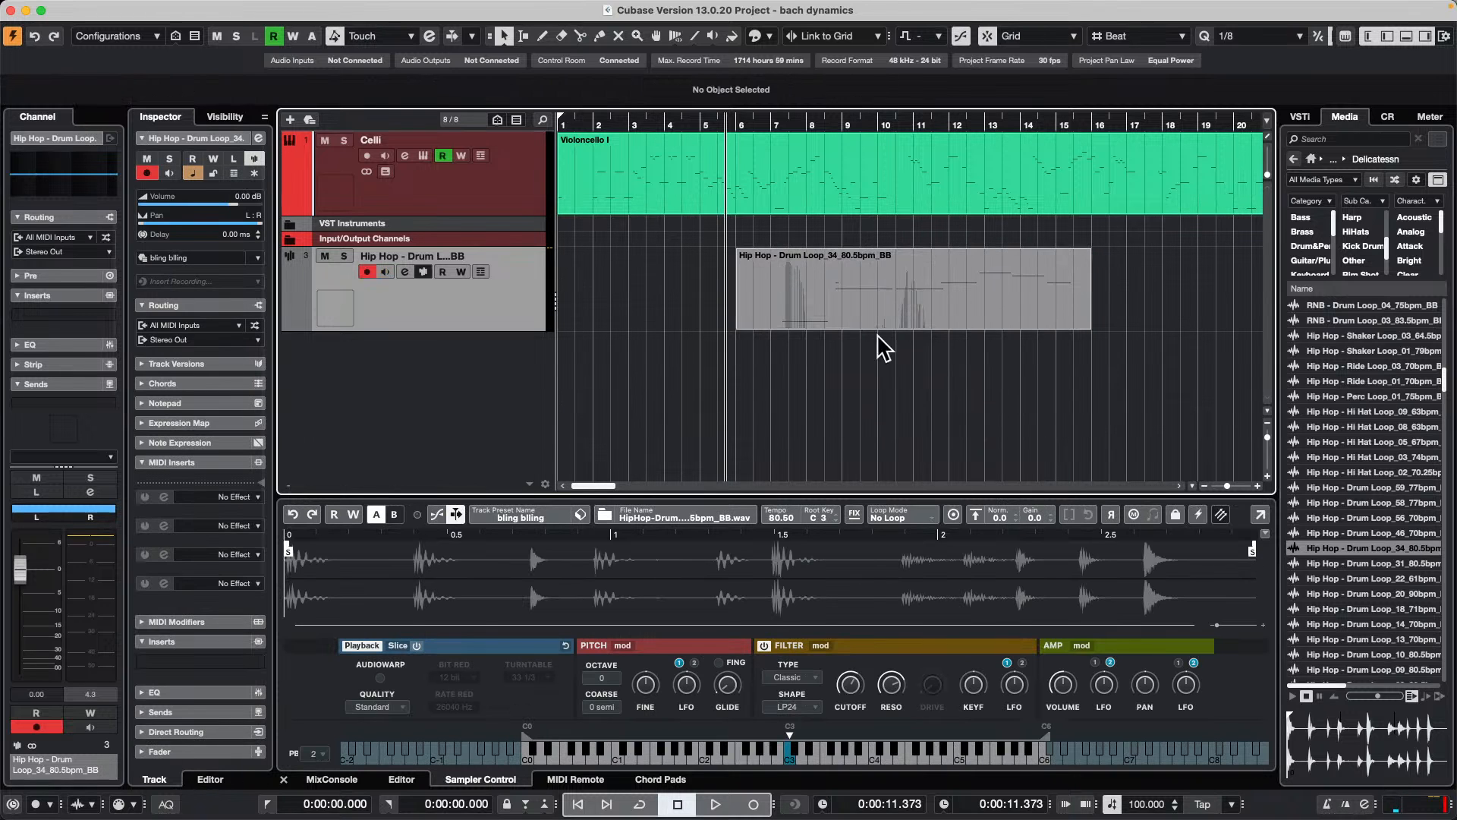
# Step: Look at the sampler's instrument transfer options, and examine the Sampler Track folder under Audio in the Pool
pyautogui.click(1221, 514)
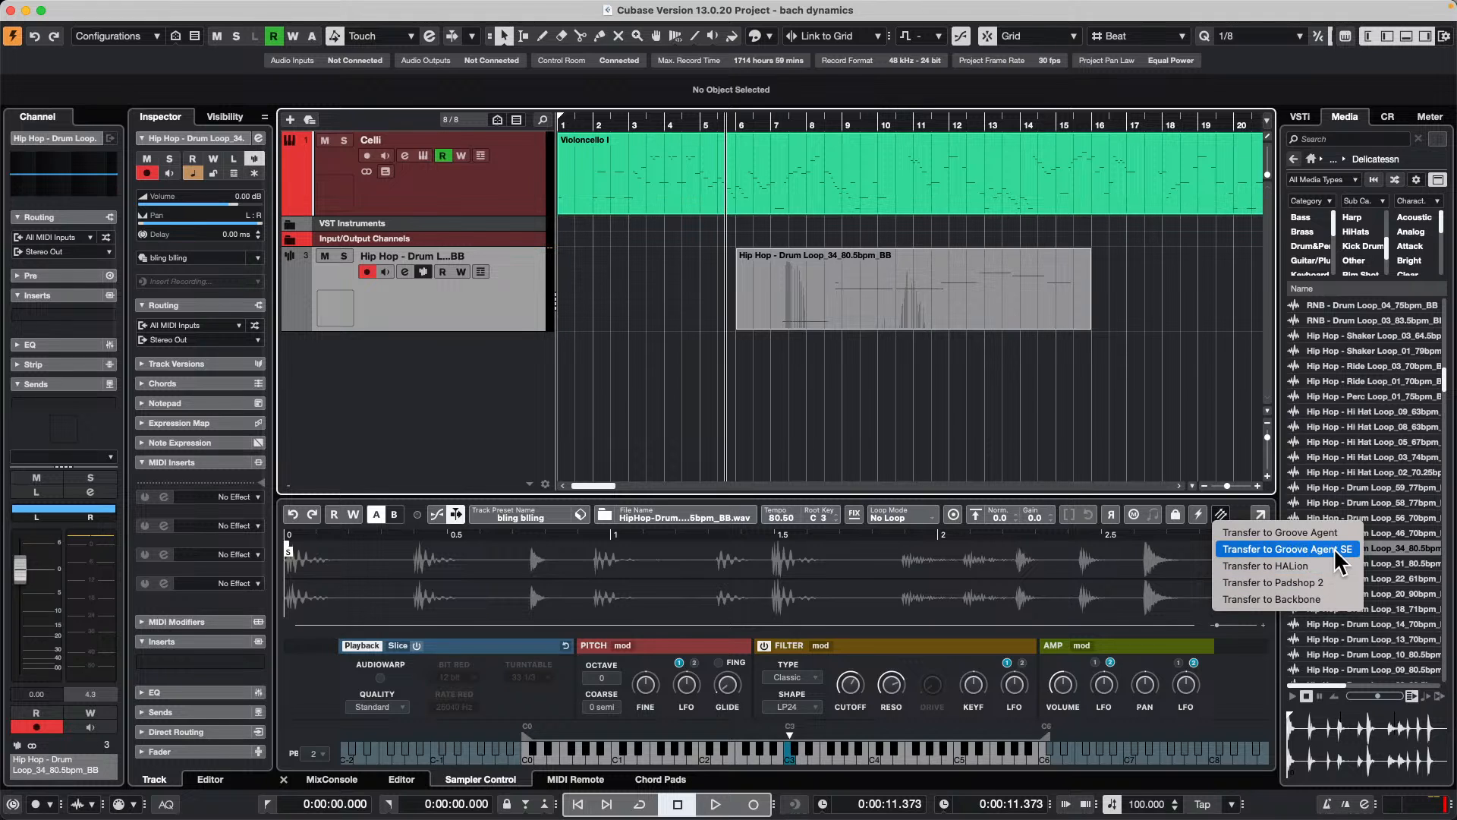
pyautogui.click(870, 359)
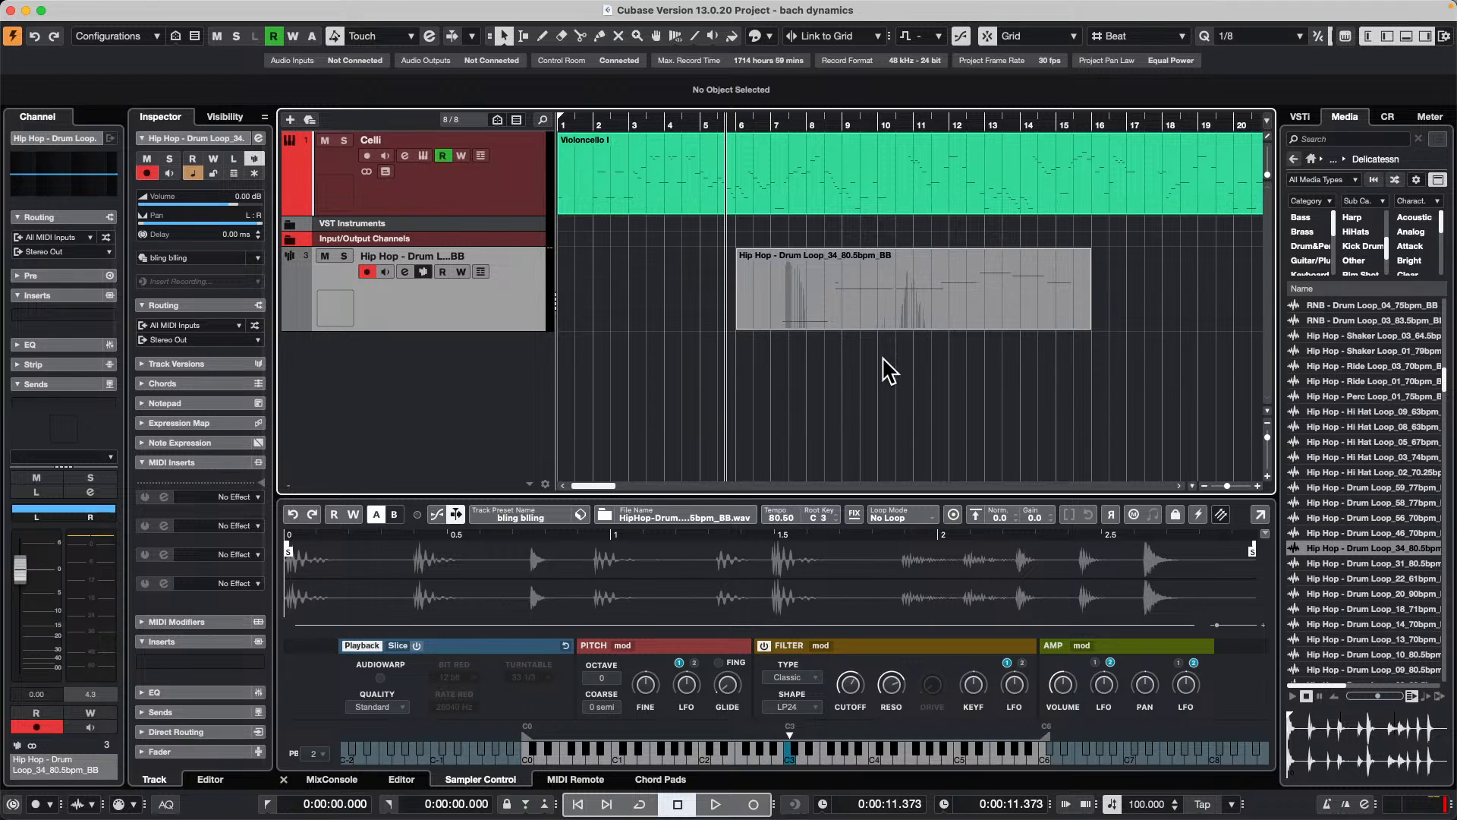
pyautogui.press('super+p')
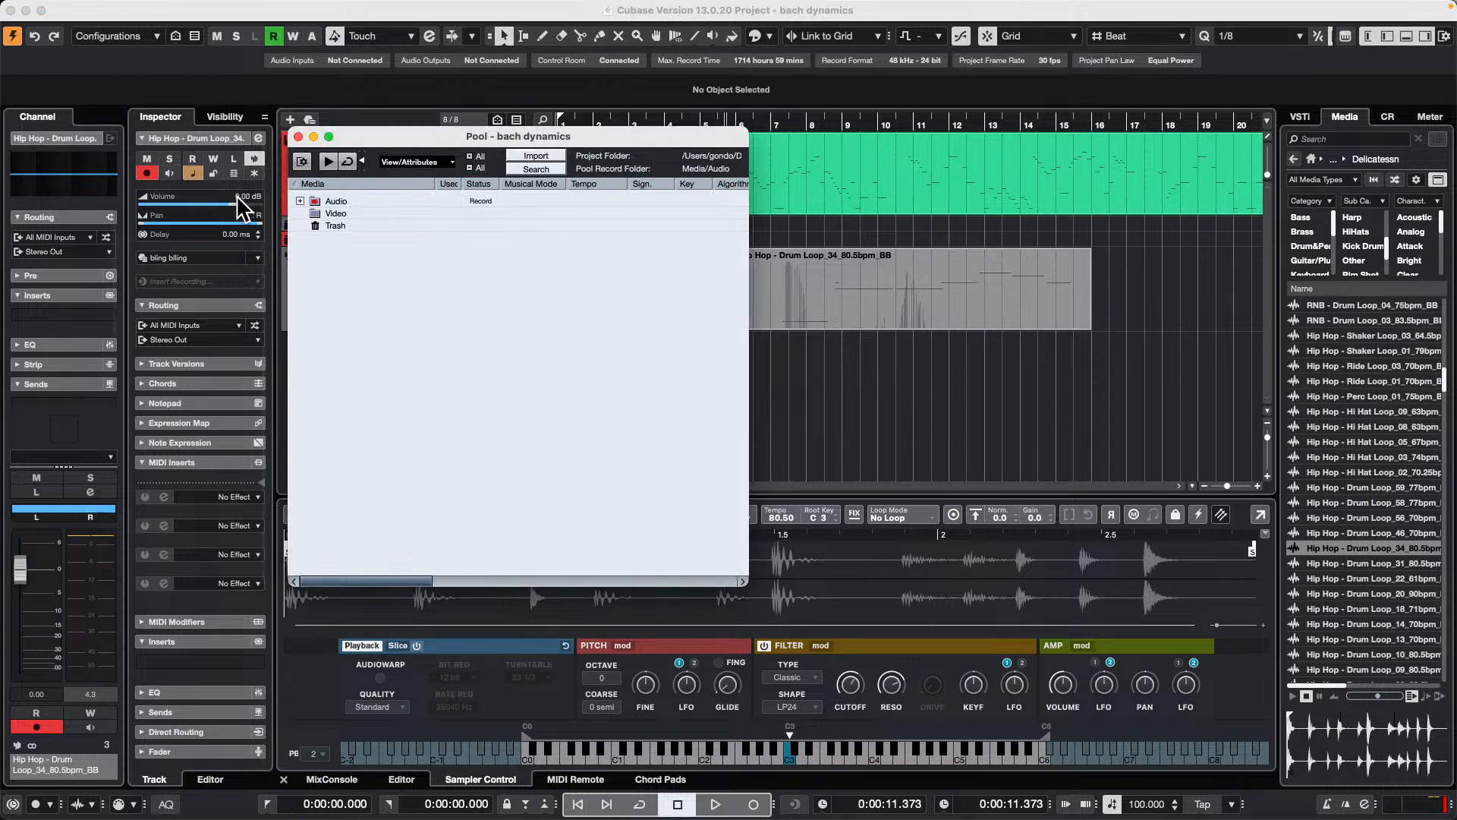
pyautogui.click(306, 200)
pyautogui.click(300, 201)
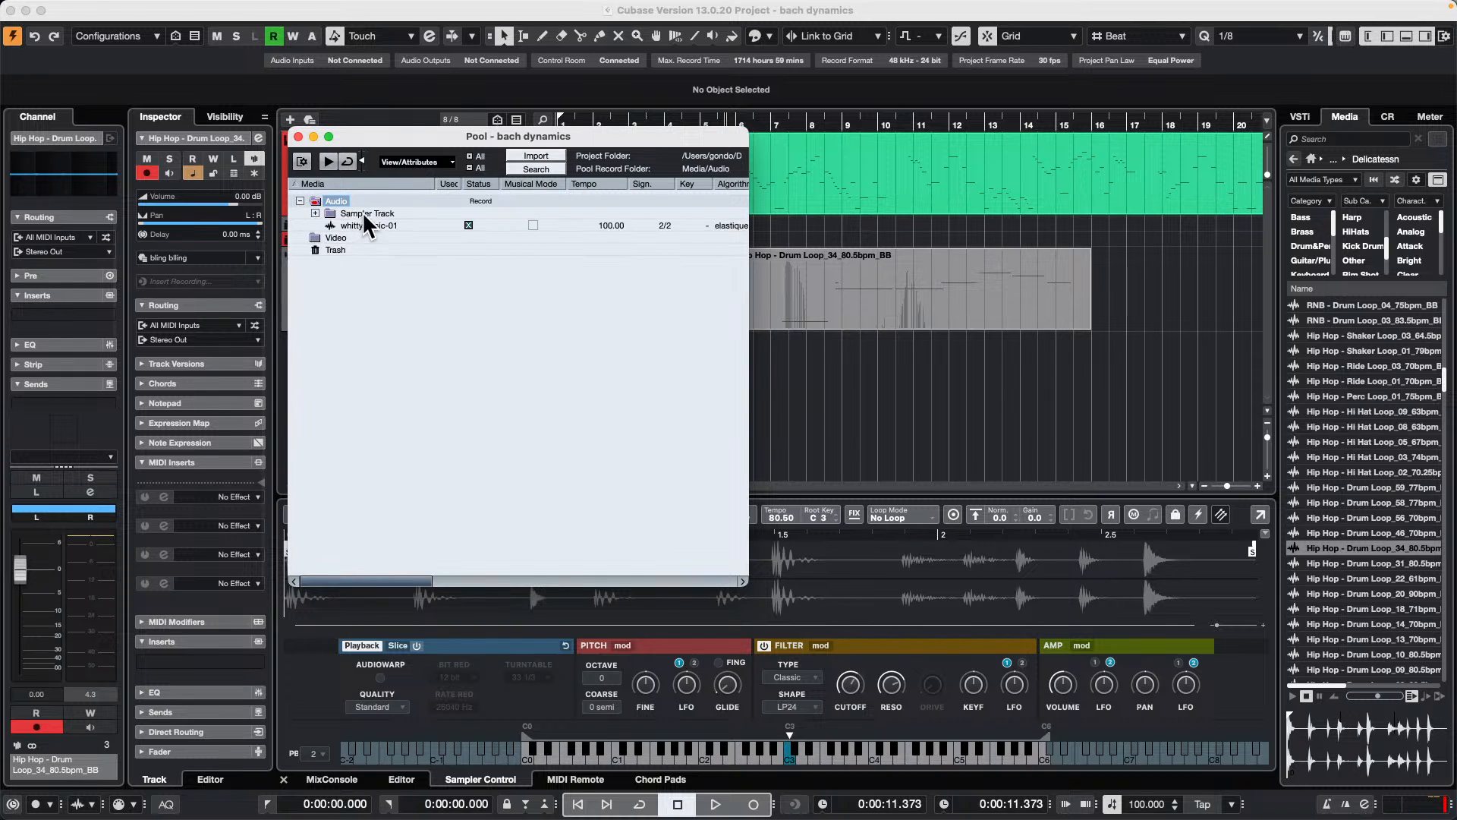
pyautogui.click(313, 213)
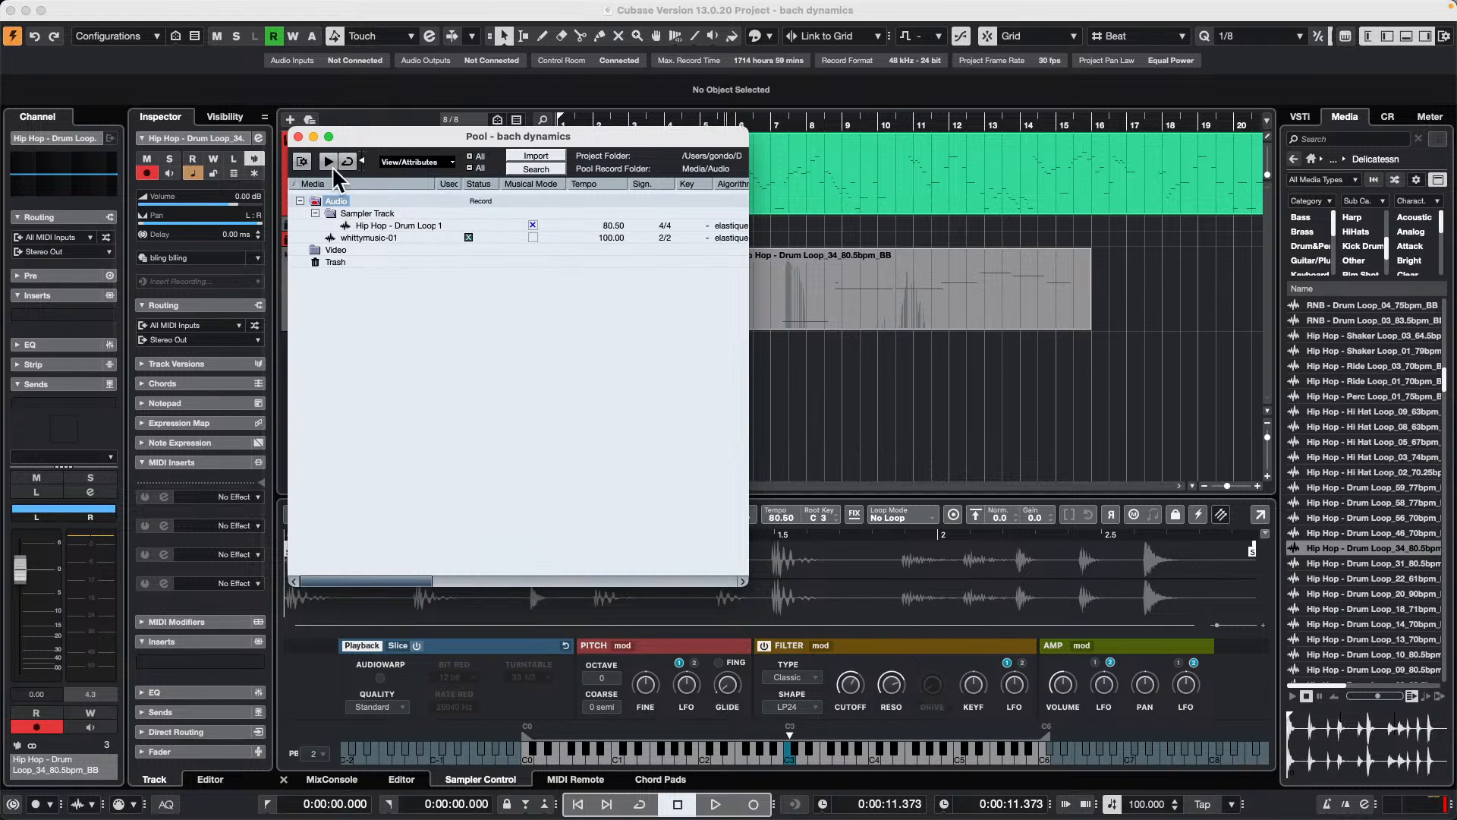
pyautogui.click(298, 137)
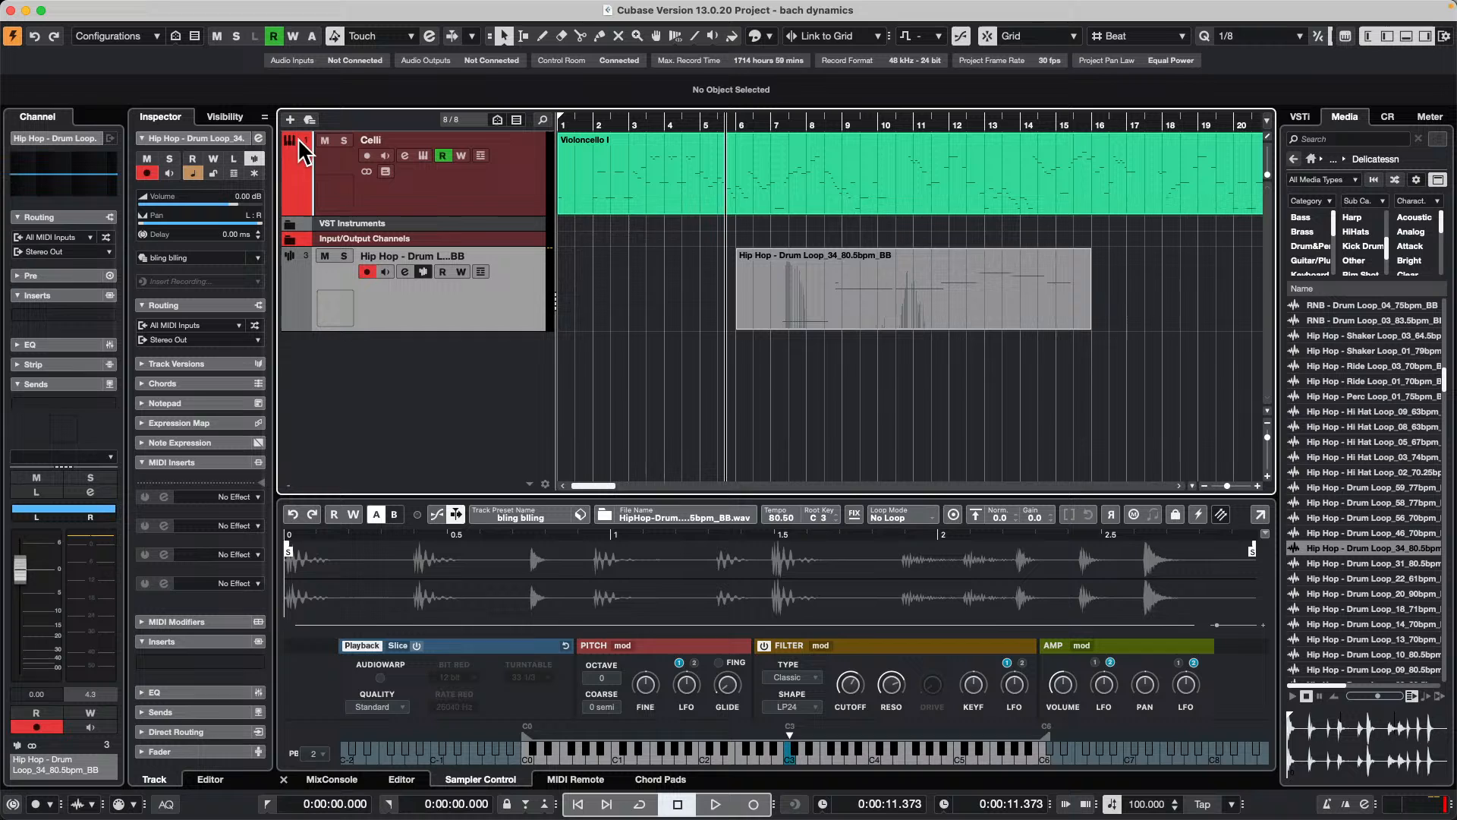
# Step: Create a second sampler track below the existing one from the user sampler track preset "bling bling"
pyautogui.click(1298, 118)
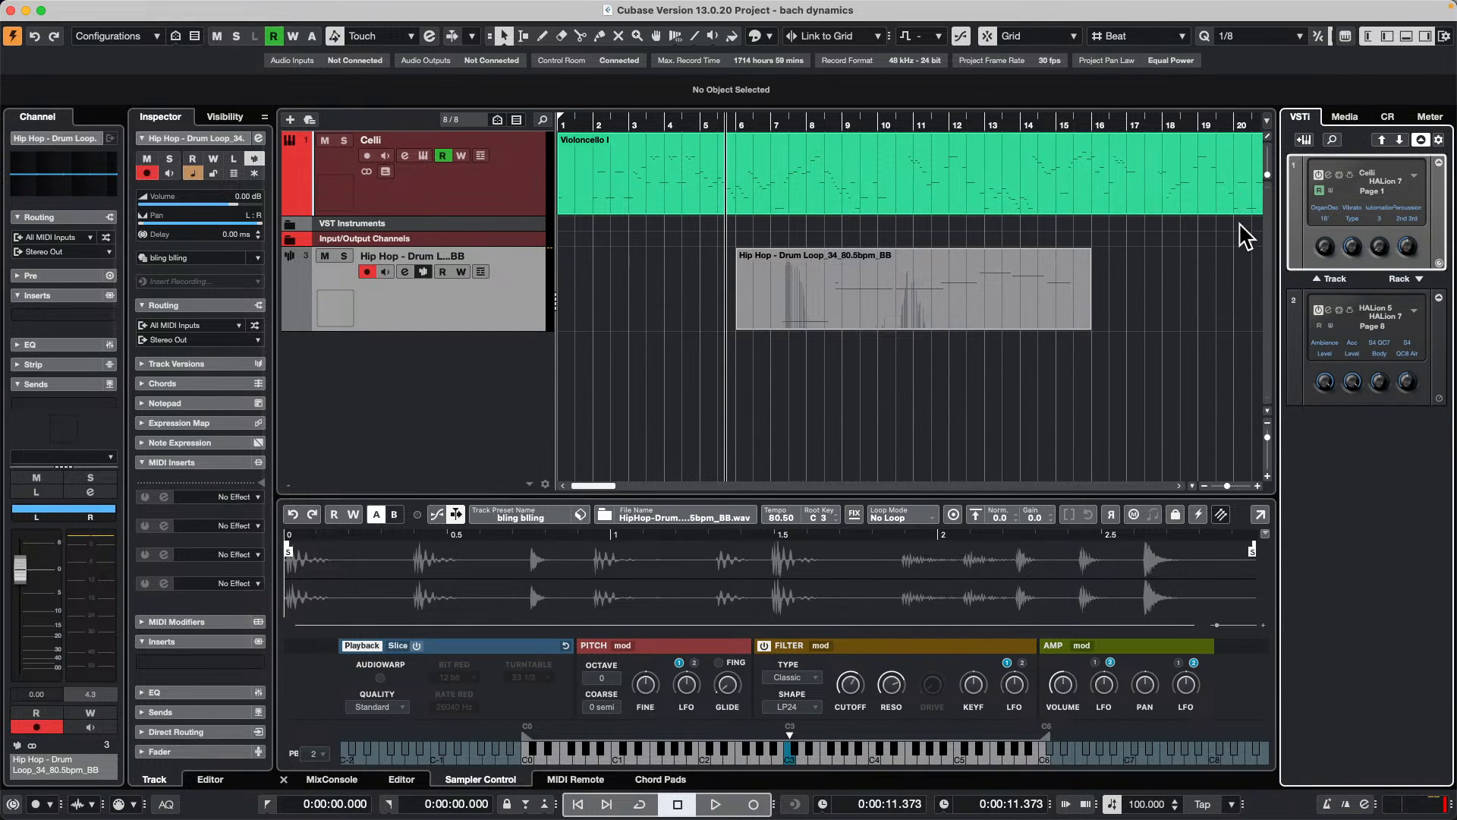
pyautogui.click(1346, 124)
pyautogui.click(1311, 159)
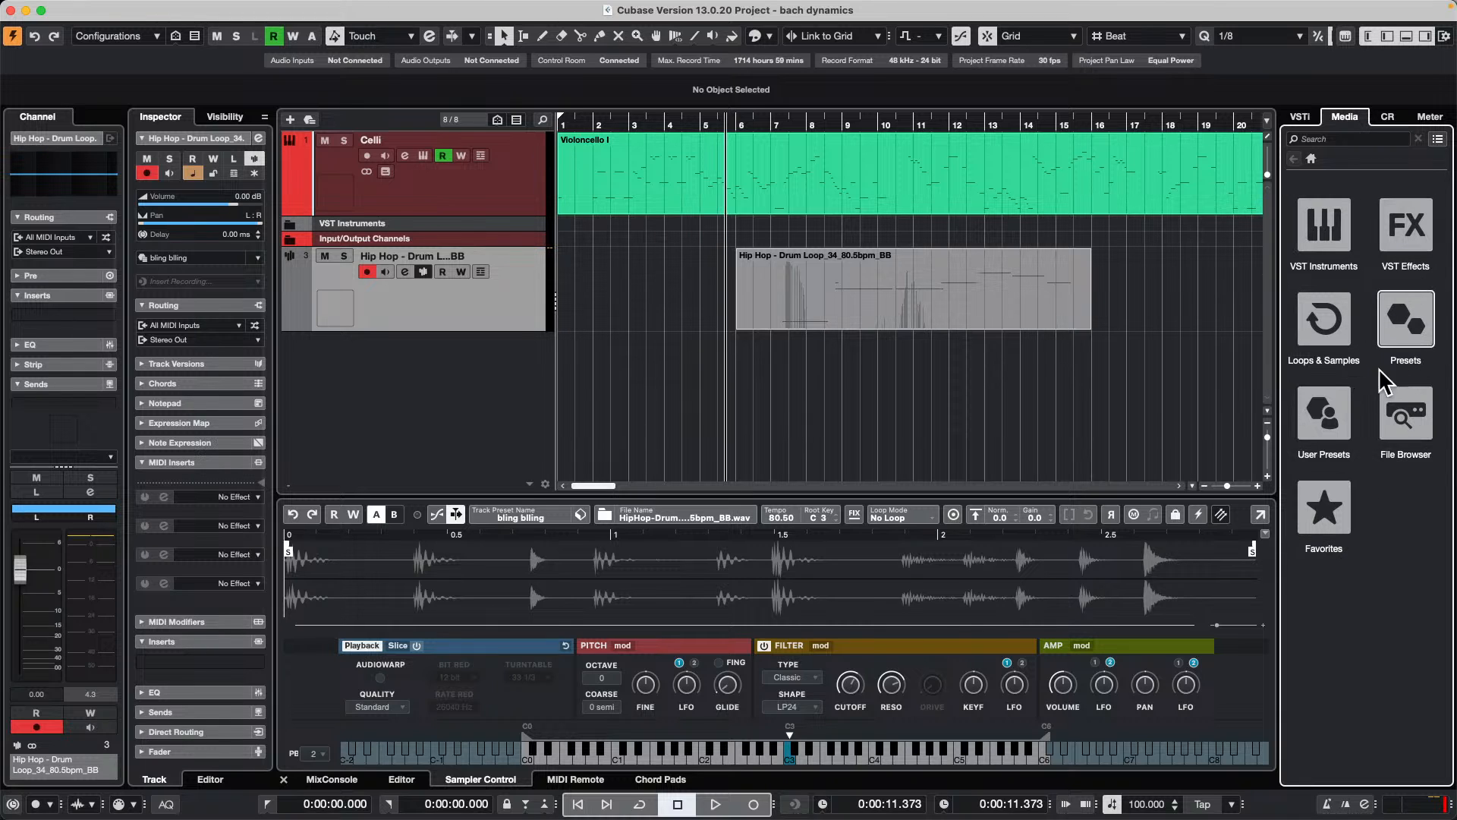
pyautogui.click(1325, 413)
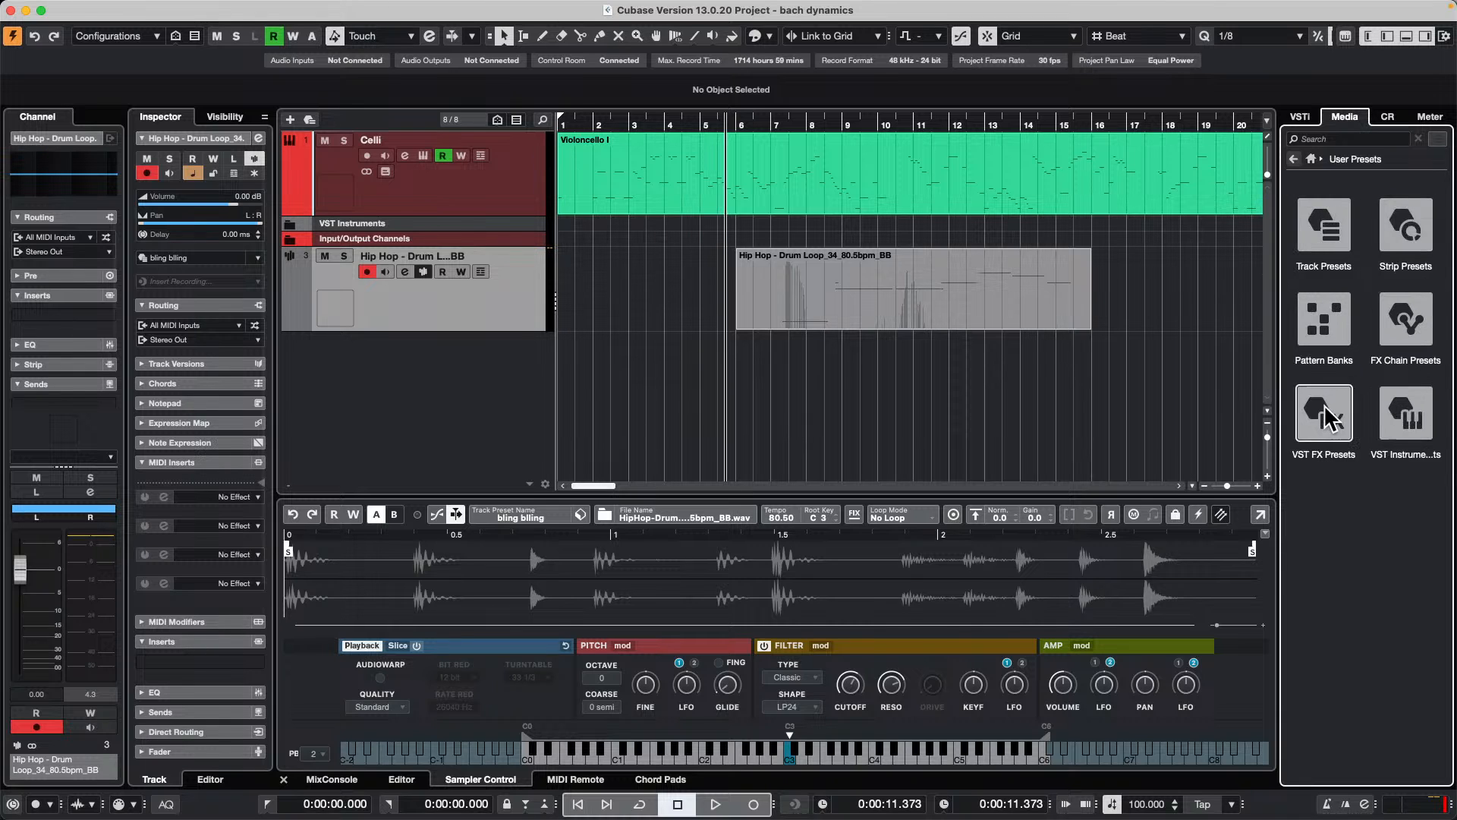
pyautogui.click(1324, 241)
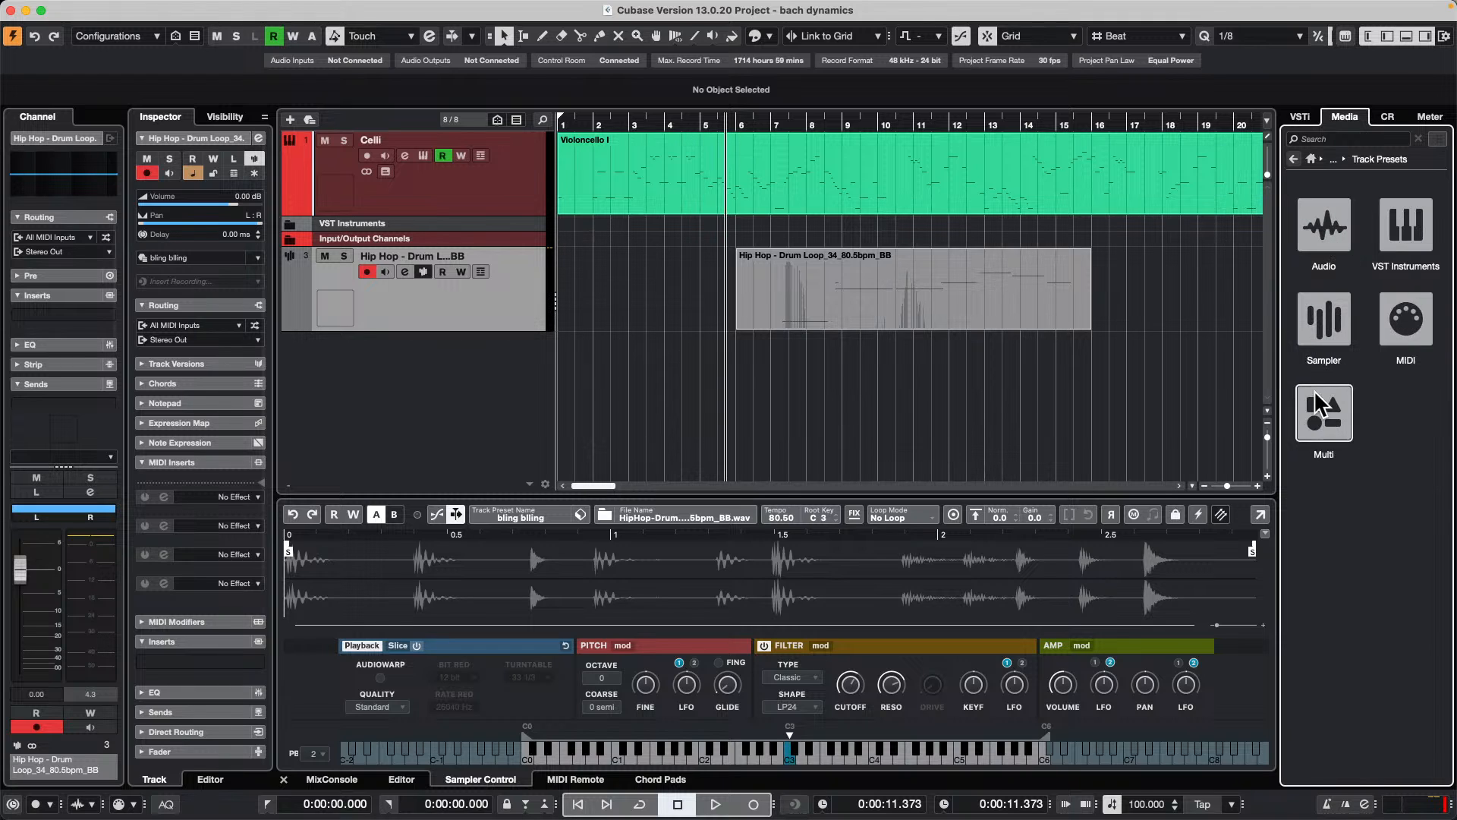
pyautogui.click(1322, 346)
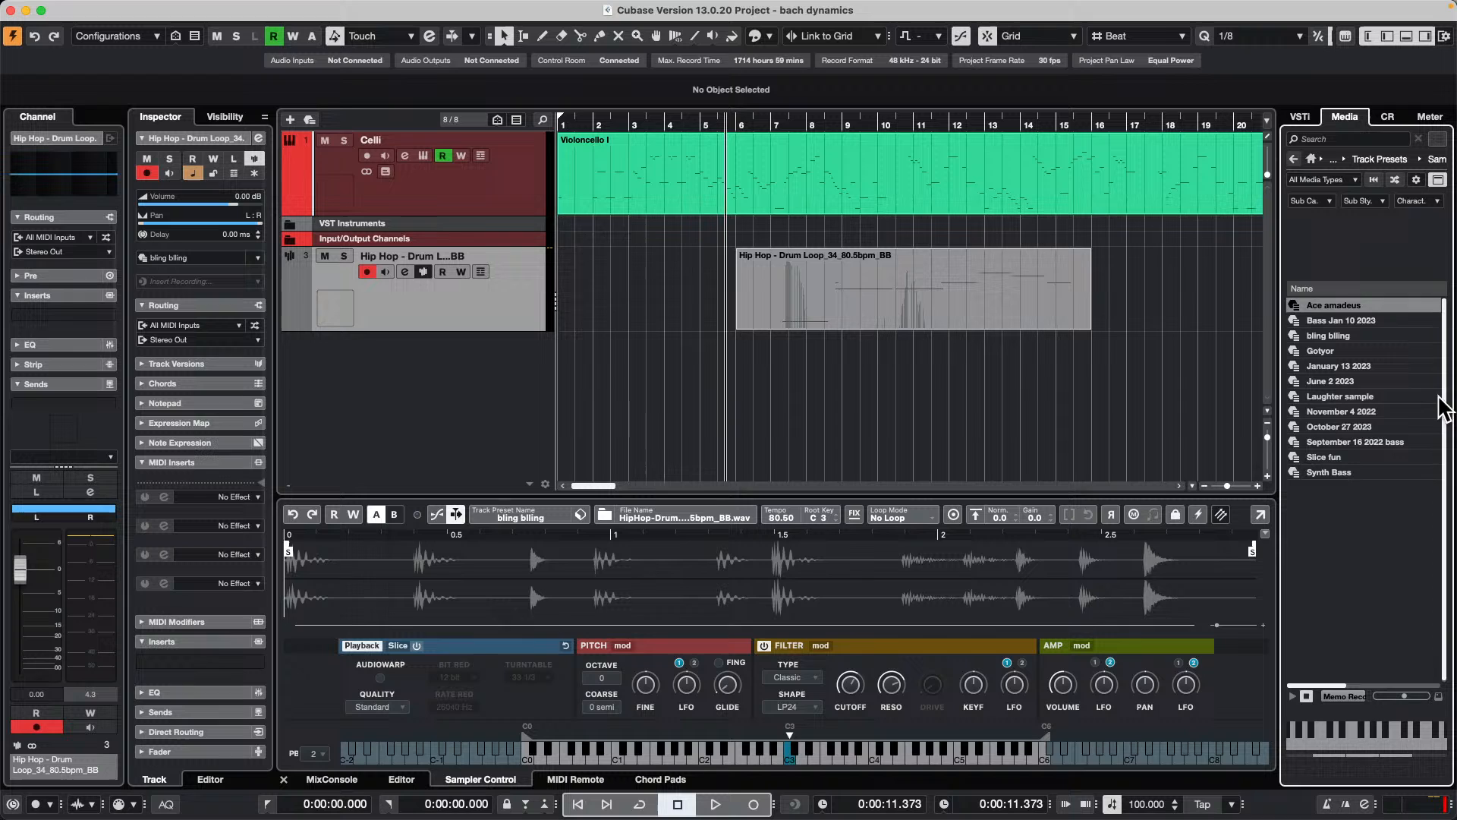
pyautogui.moveTo(1347, 345); pyautogui.dragTo(511, 395)
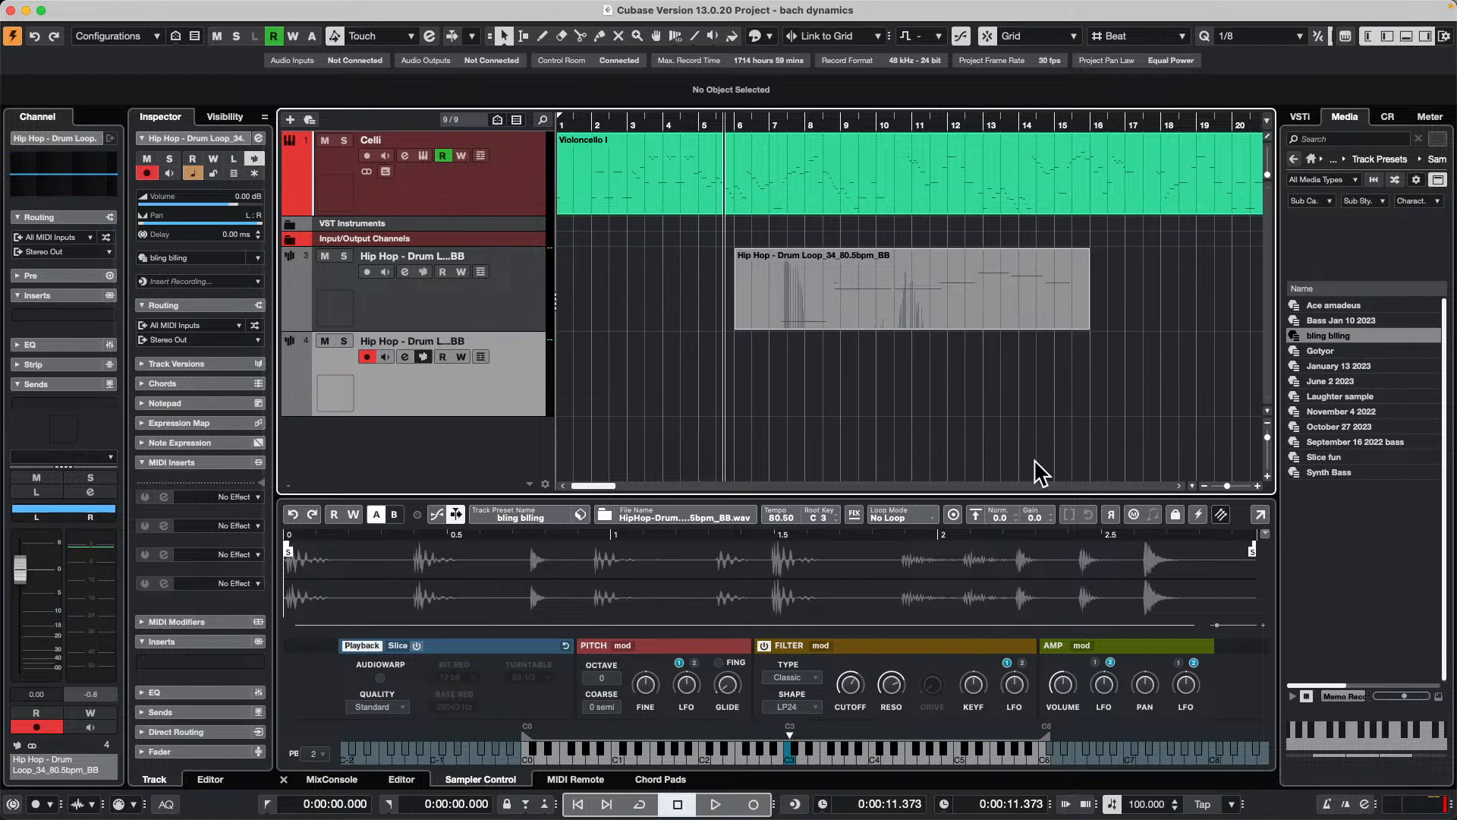
# Step: Place the drum loop sample from the Pool's Sampler Track folder on a new audio track at position 9.2
pyautogui.moveTo(421, 6)
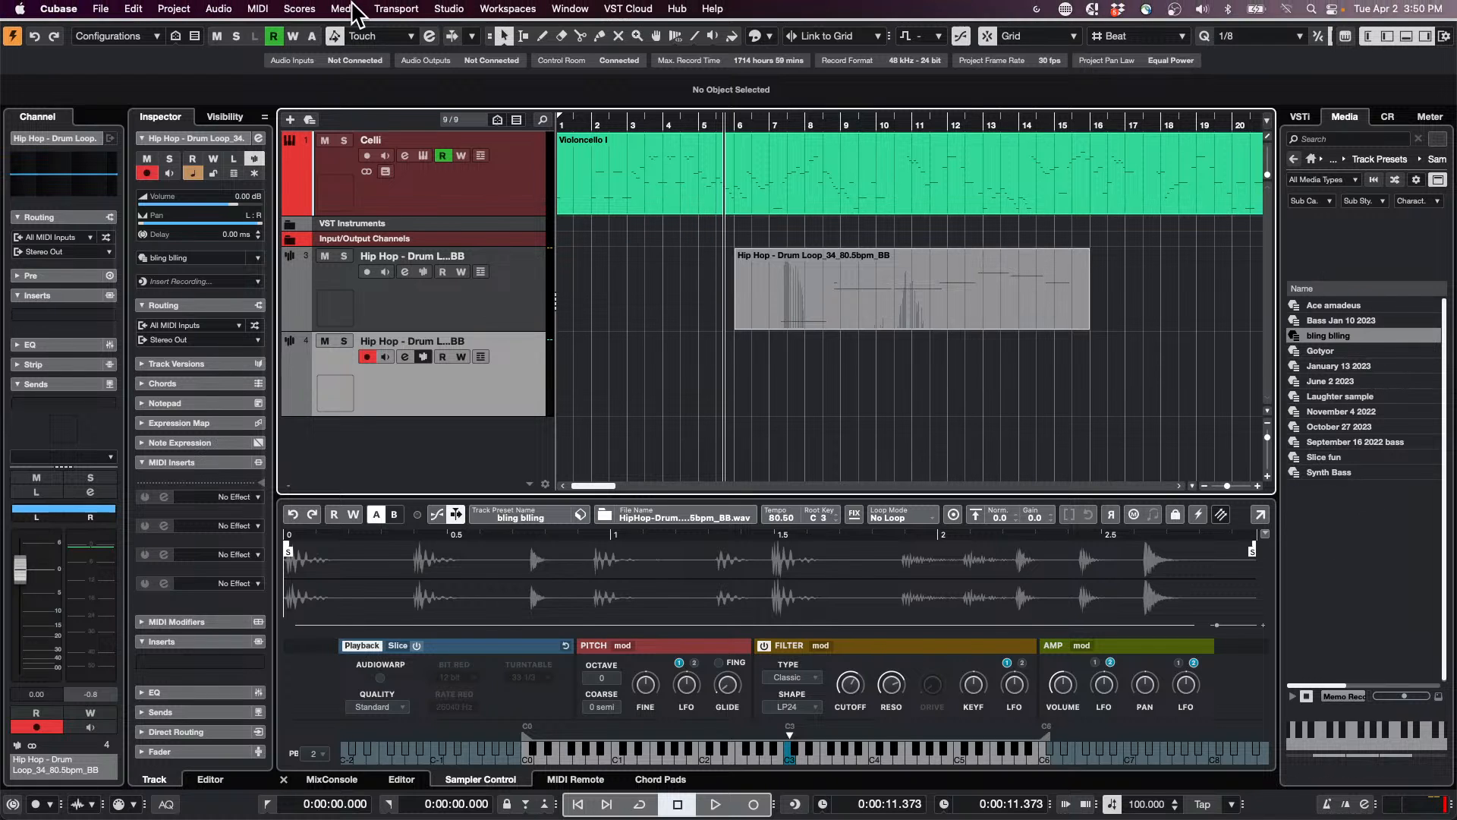
pyautogui.press('super+p')
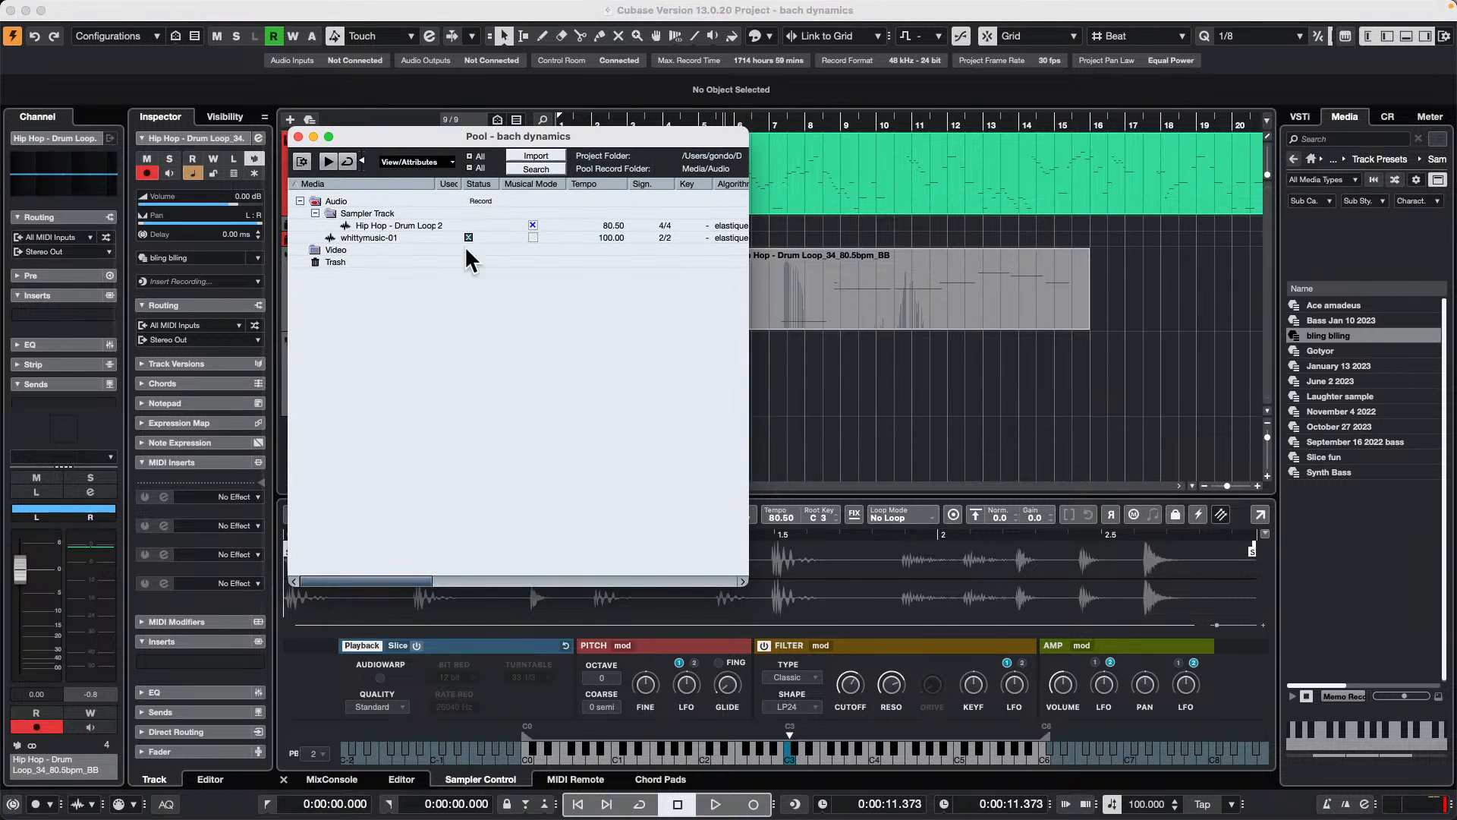
pyautogui.moveTo(381, 222); pyautogui.dragTo(872, 425)
pyautogui.scroll(-1, 994, 387)
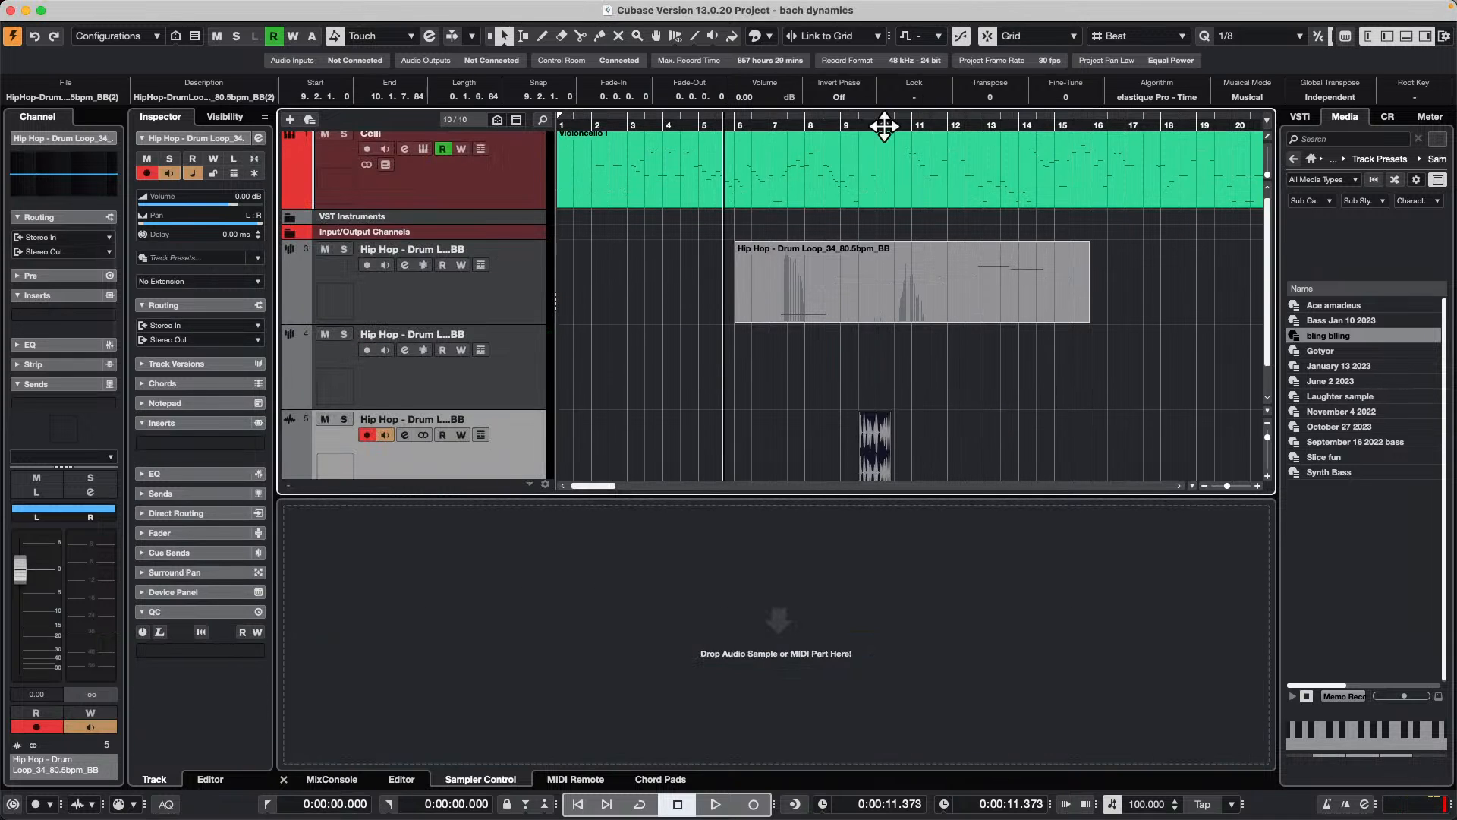
pyautogui.moveTo(869, 123); pyautogui.dragTo(857, 167)
pyautogui.scroll(-2, 953, 376)
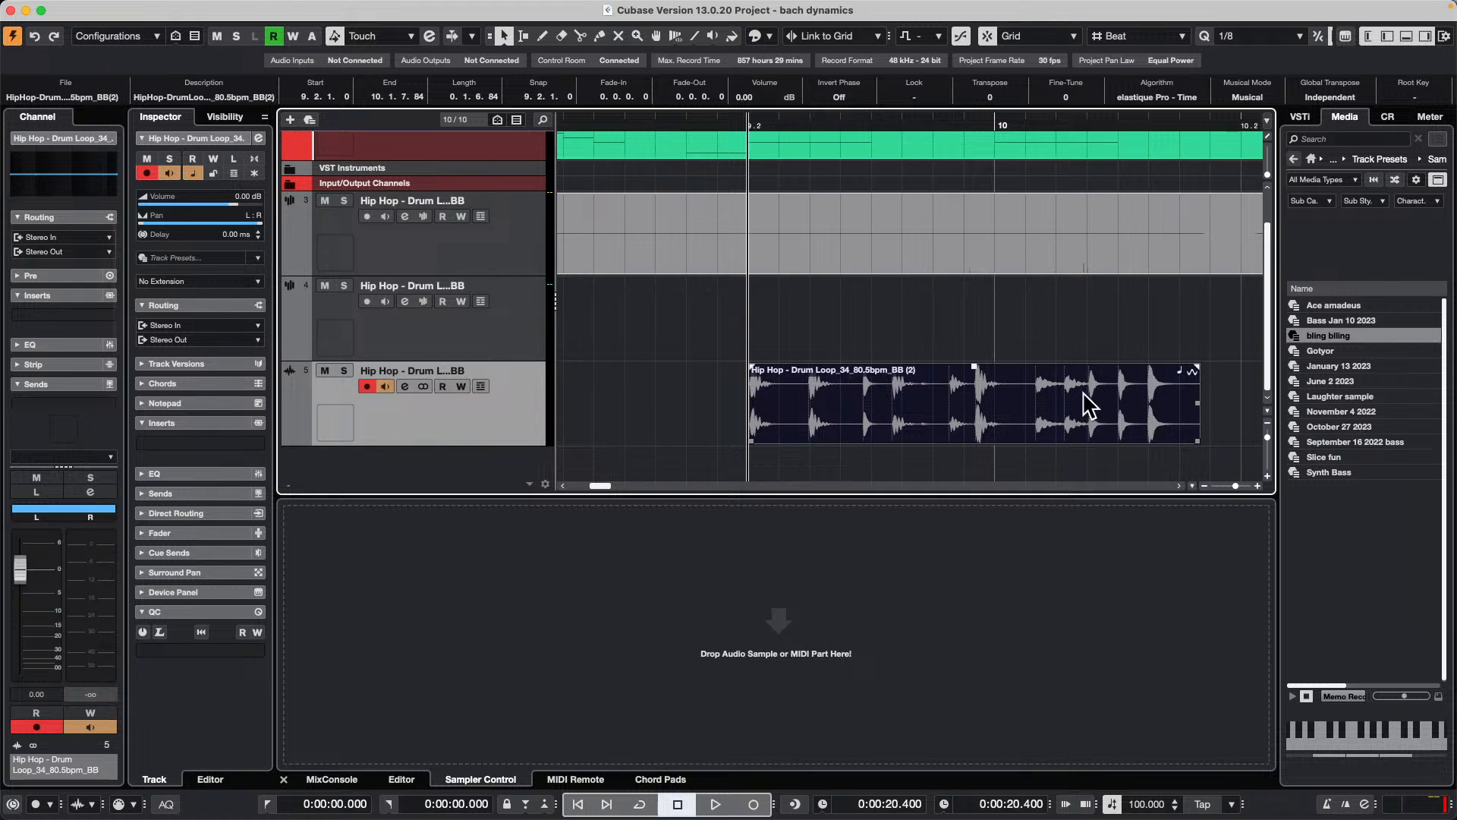
pyautogui.press('g')
pyautogui.press('g')
pyautogui.press('g')
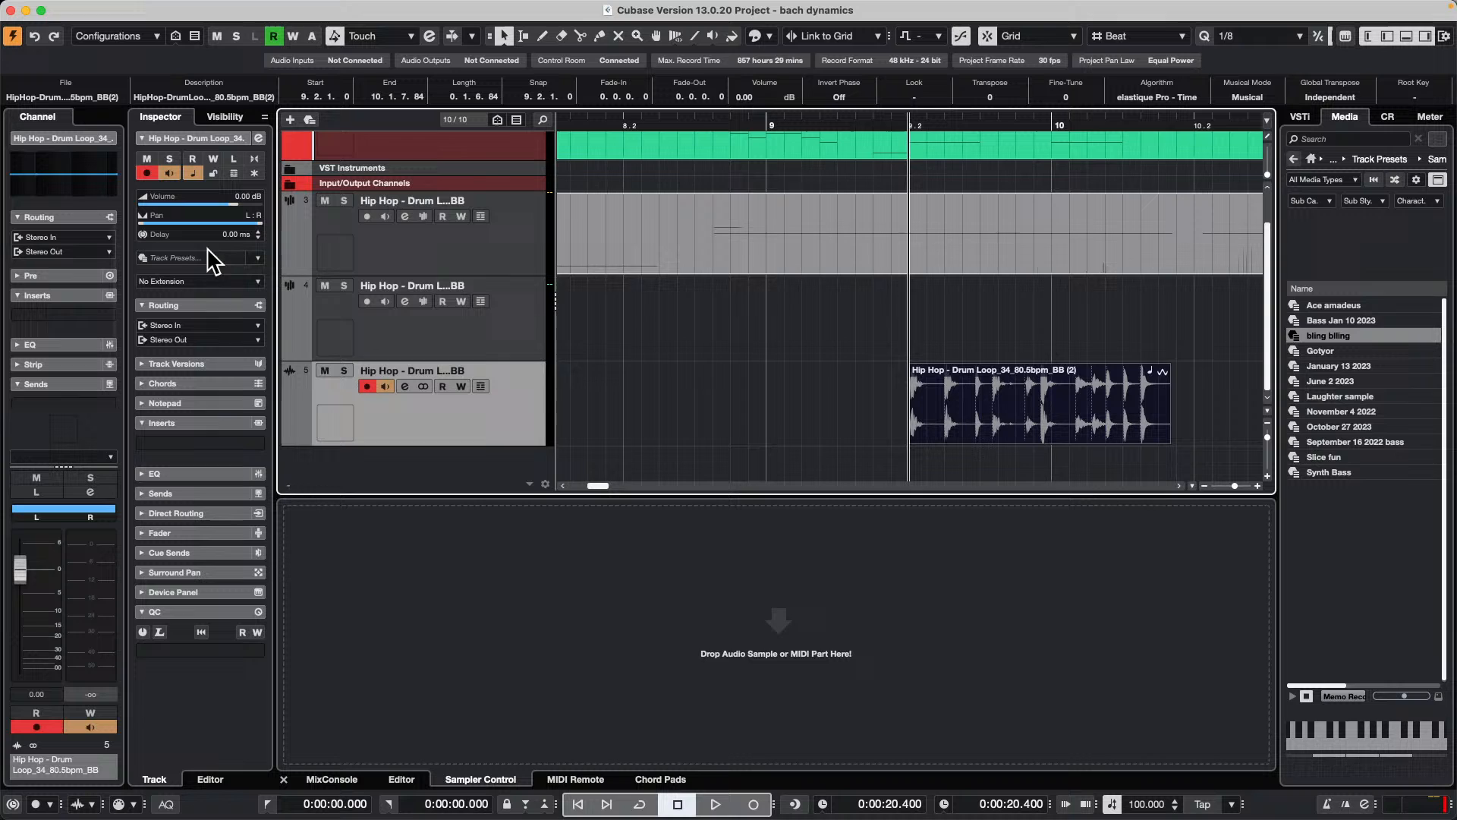
# Step: Apply the SpectraLayers extension to the drum loop audio track and unmix the loop into separate drum layers
pyautogui.click(199, 281)
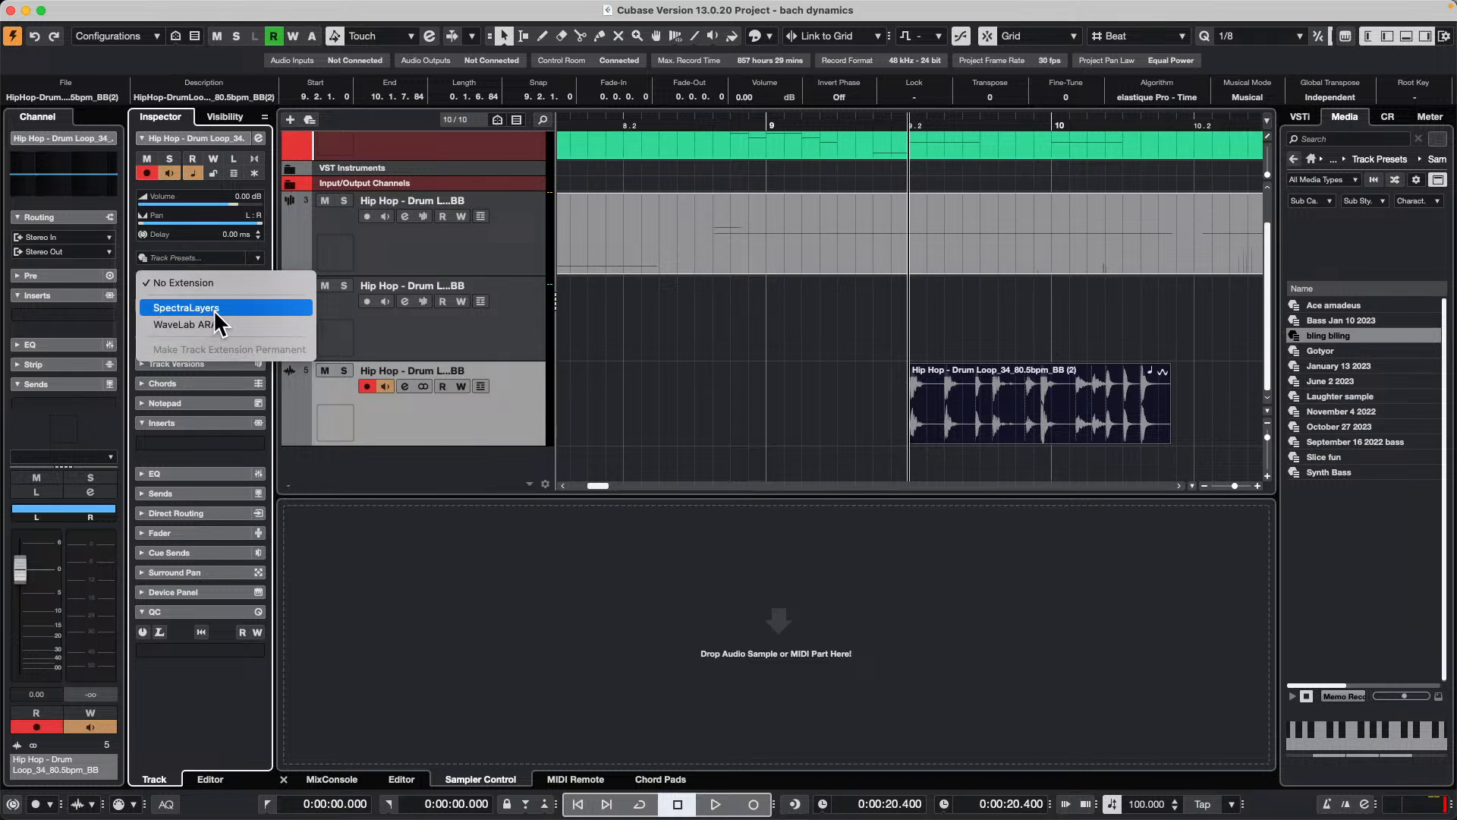
pyautogui.click(211, 309)
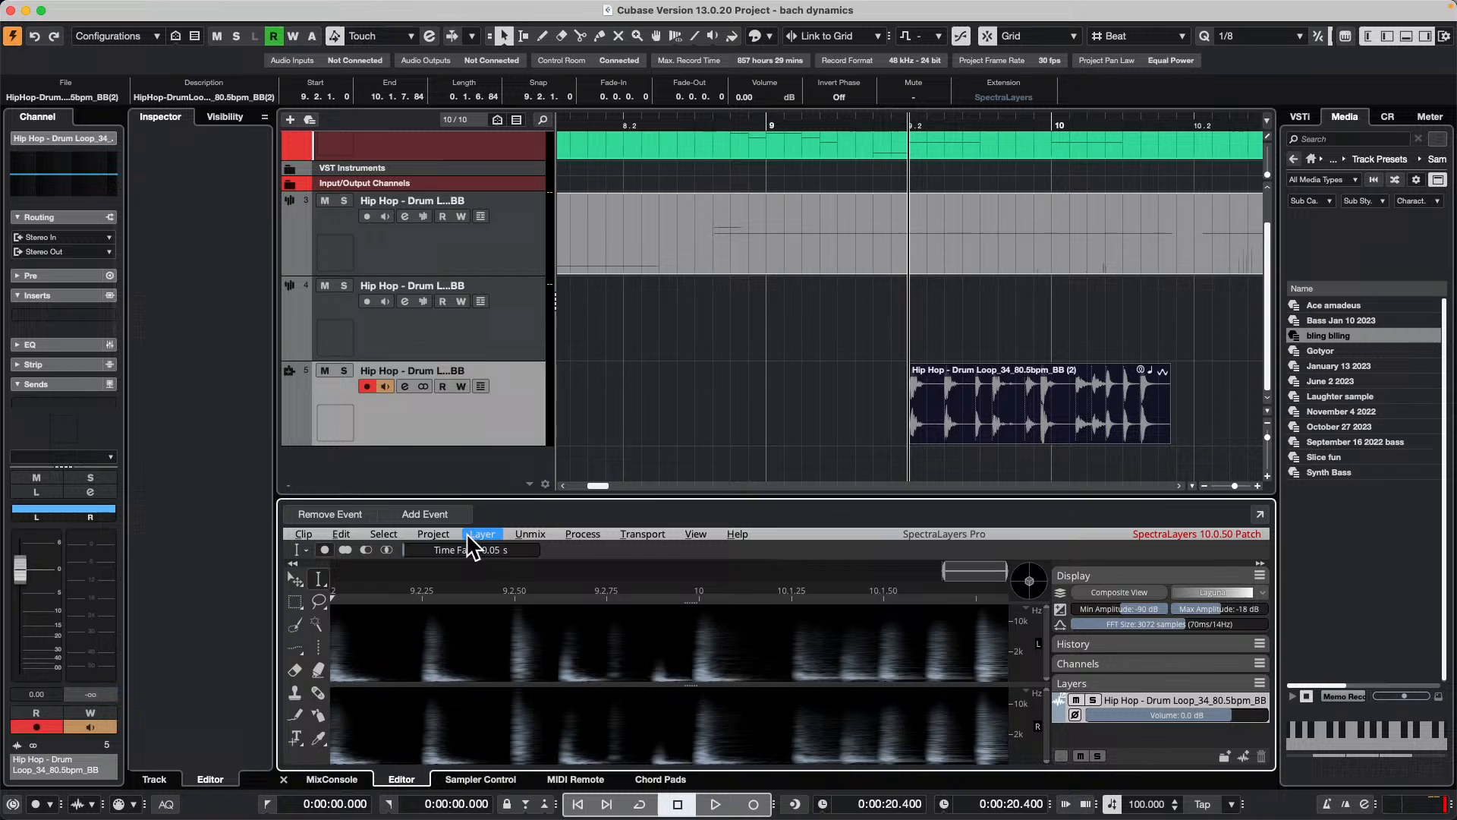
pyautogui.click(531, 534)
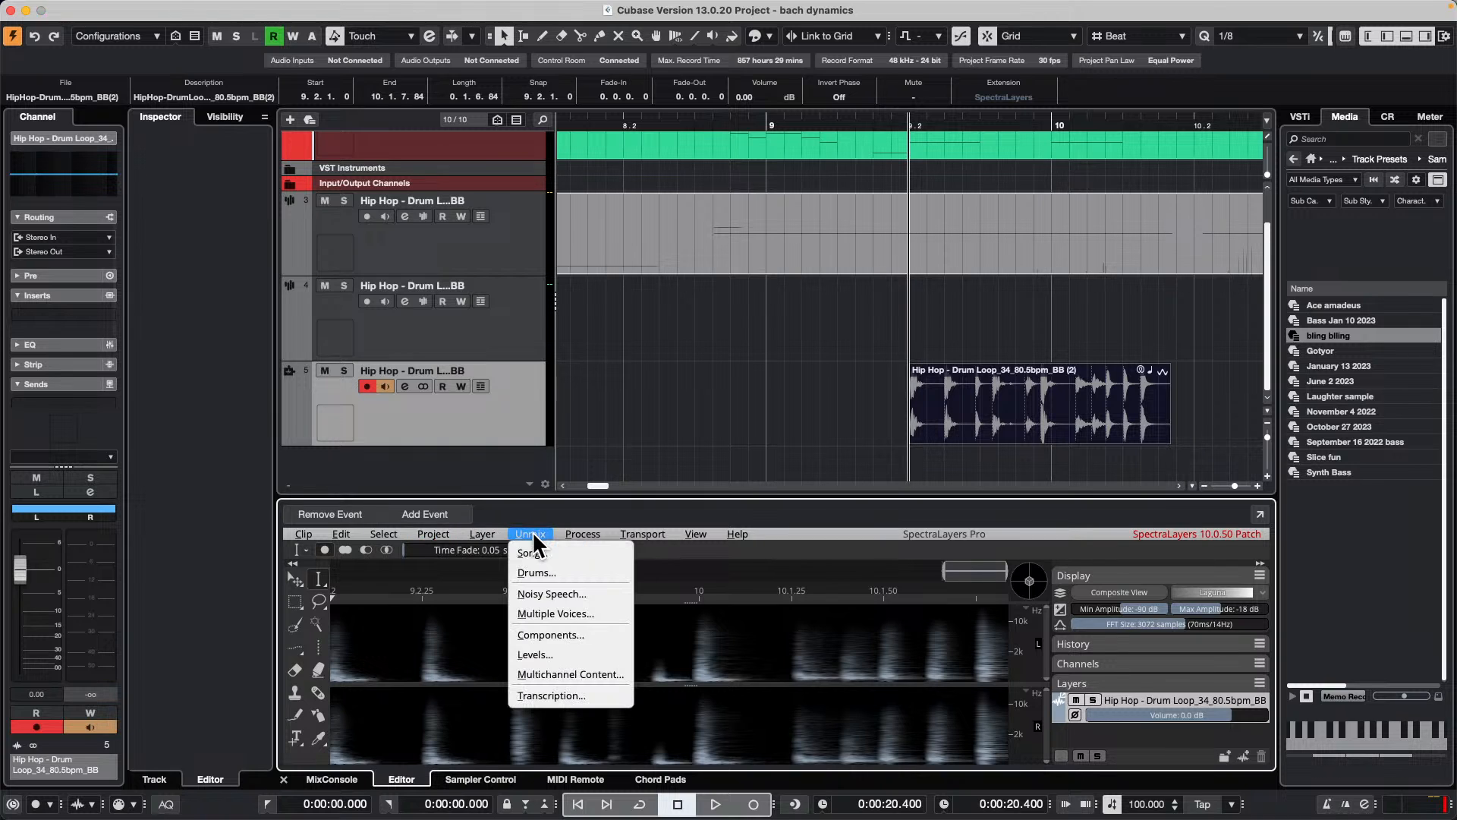
pyautogui.click(584, 578)
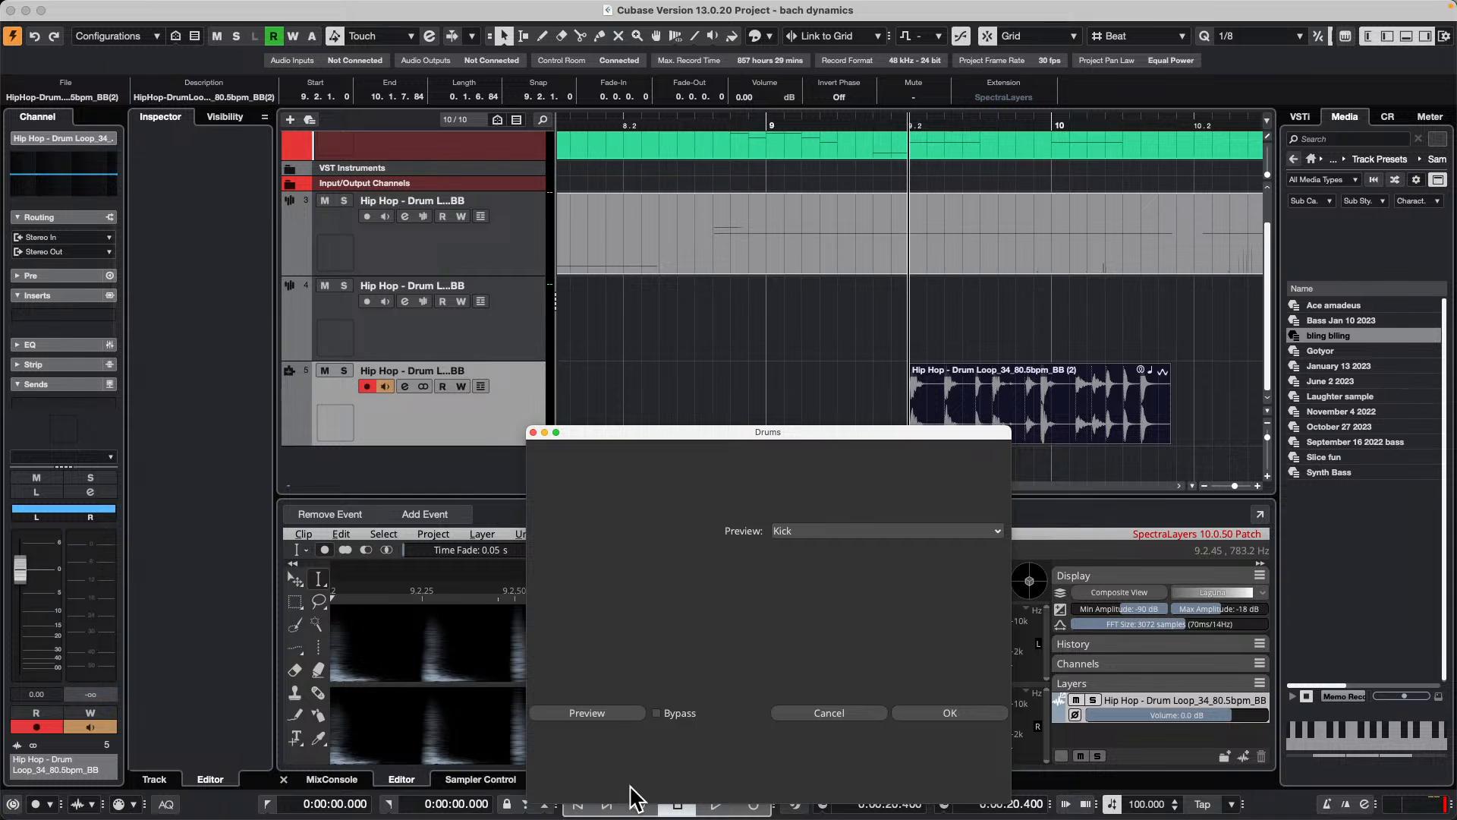
pyautogui.click(976, 713)
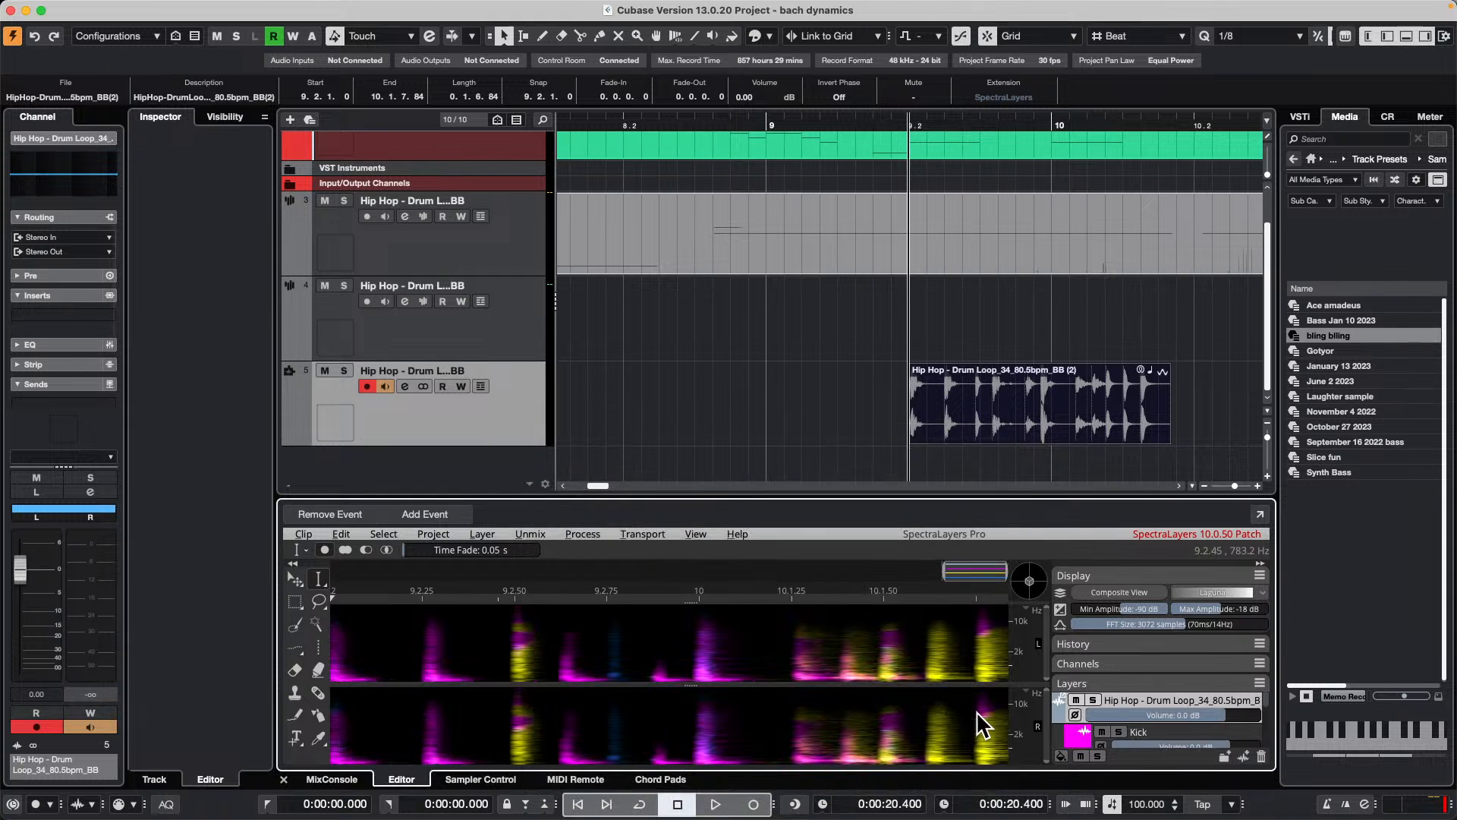
pyautogui.scroll(-3, 1190, 721)
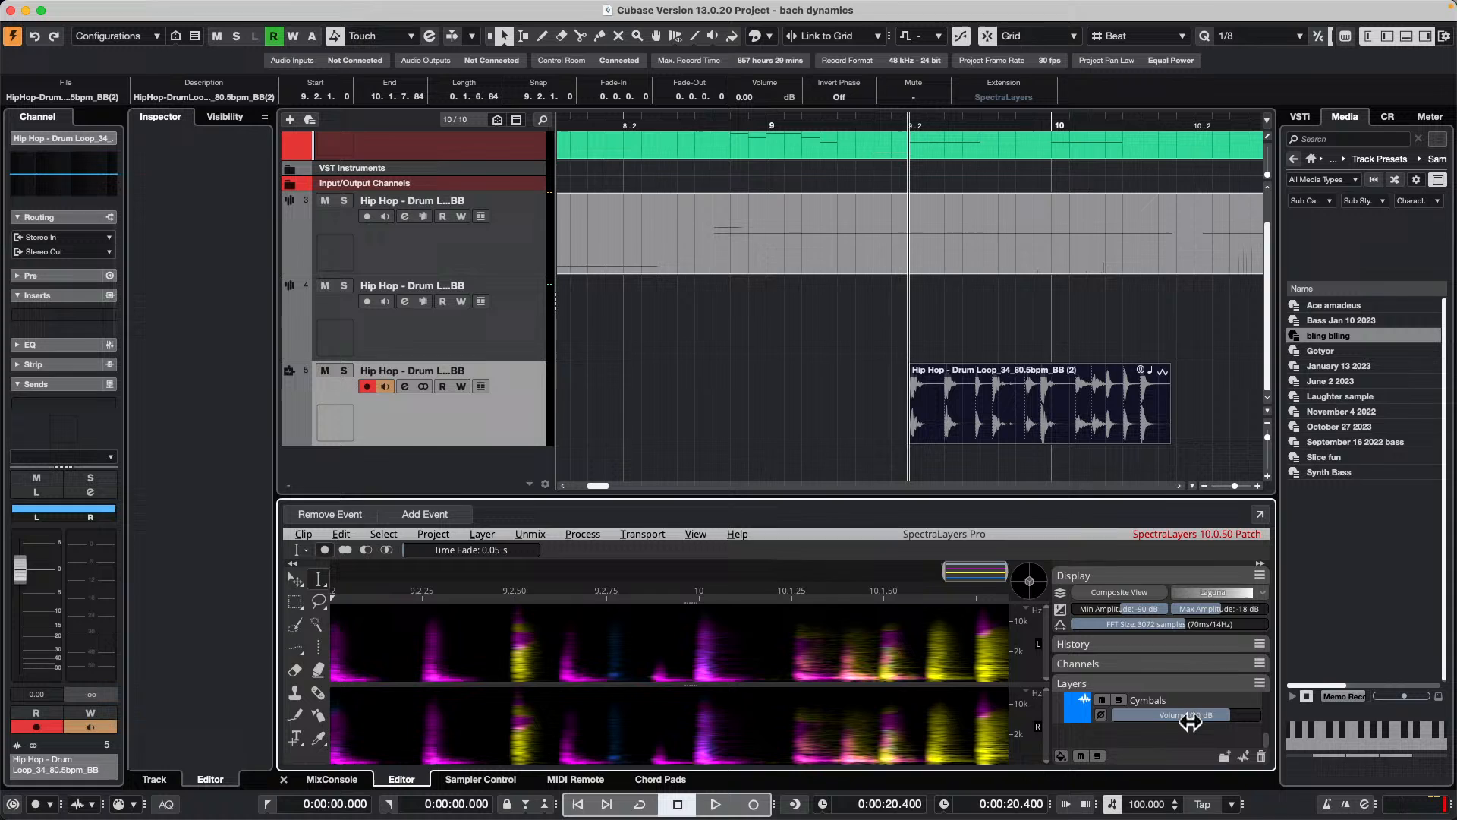
pyautogui.scroll(2, 1190, 721)
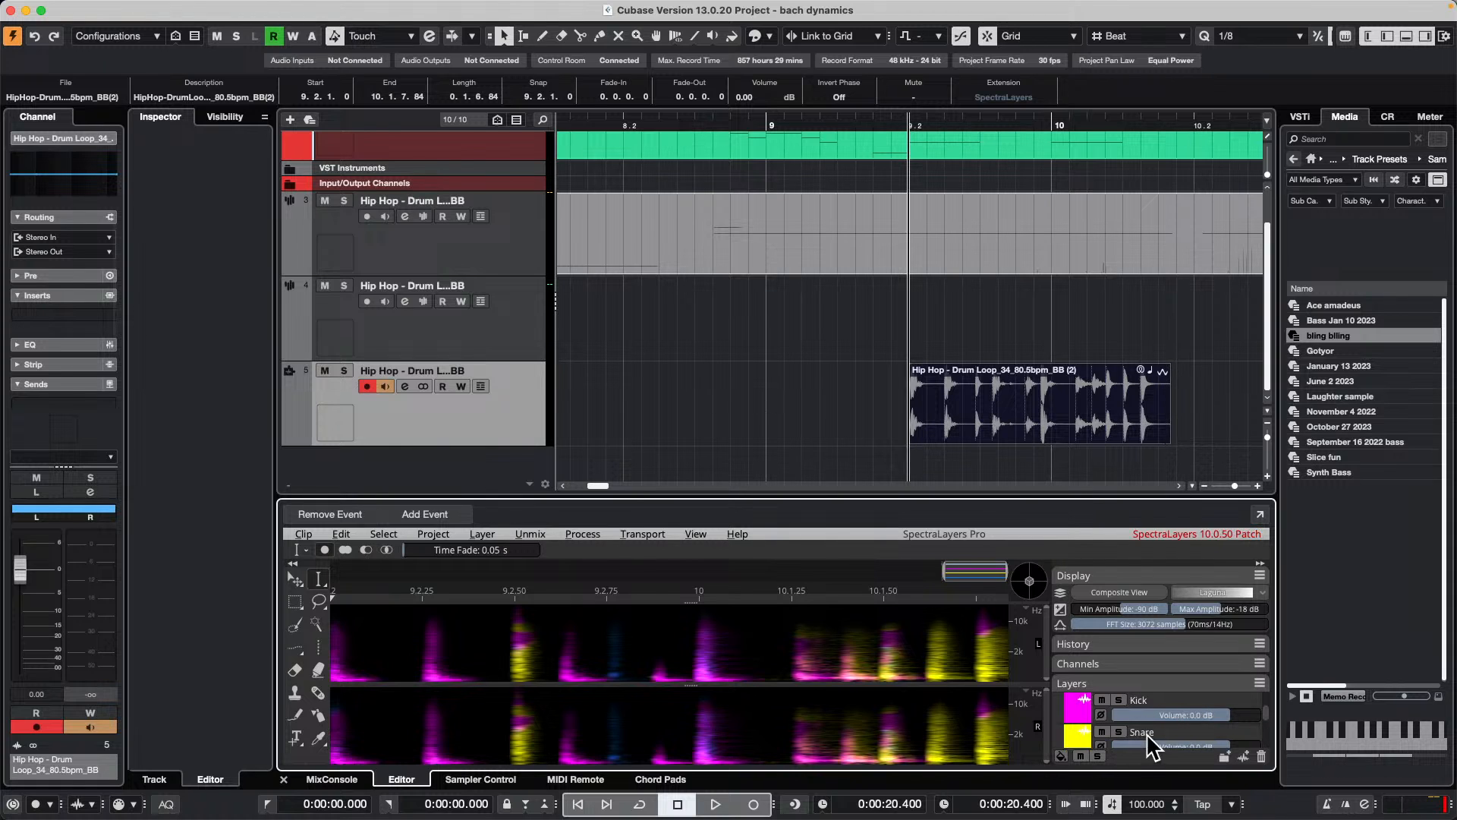
# Step: Copy the unmixed Snare layer onto a new audio track below the drum loop, aligned at 9.2
pyautogui.moveTo(1158, 728); pyautogui.dragTo(920, 460)
pyautogui.scroll(-2, 1067, 354)
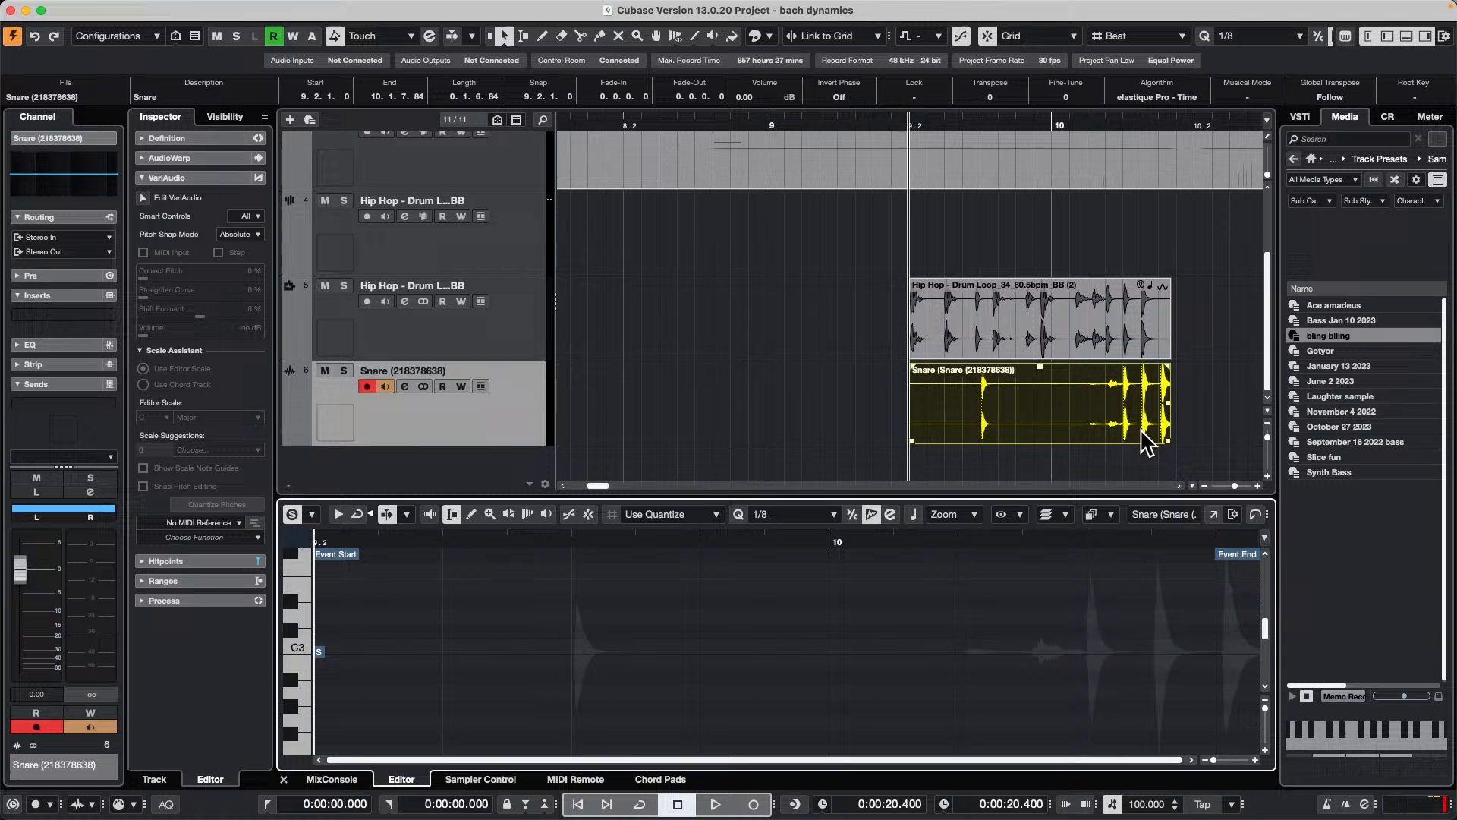
pyautogui.click(1064, 350)
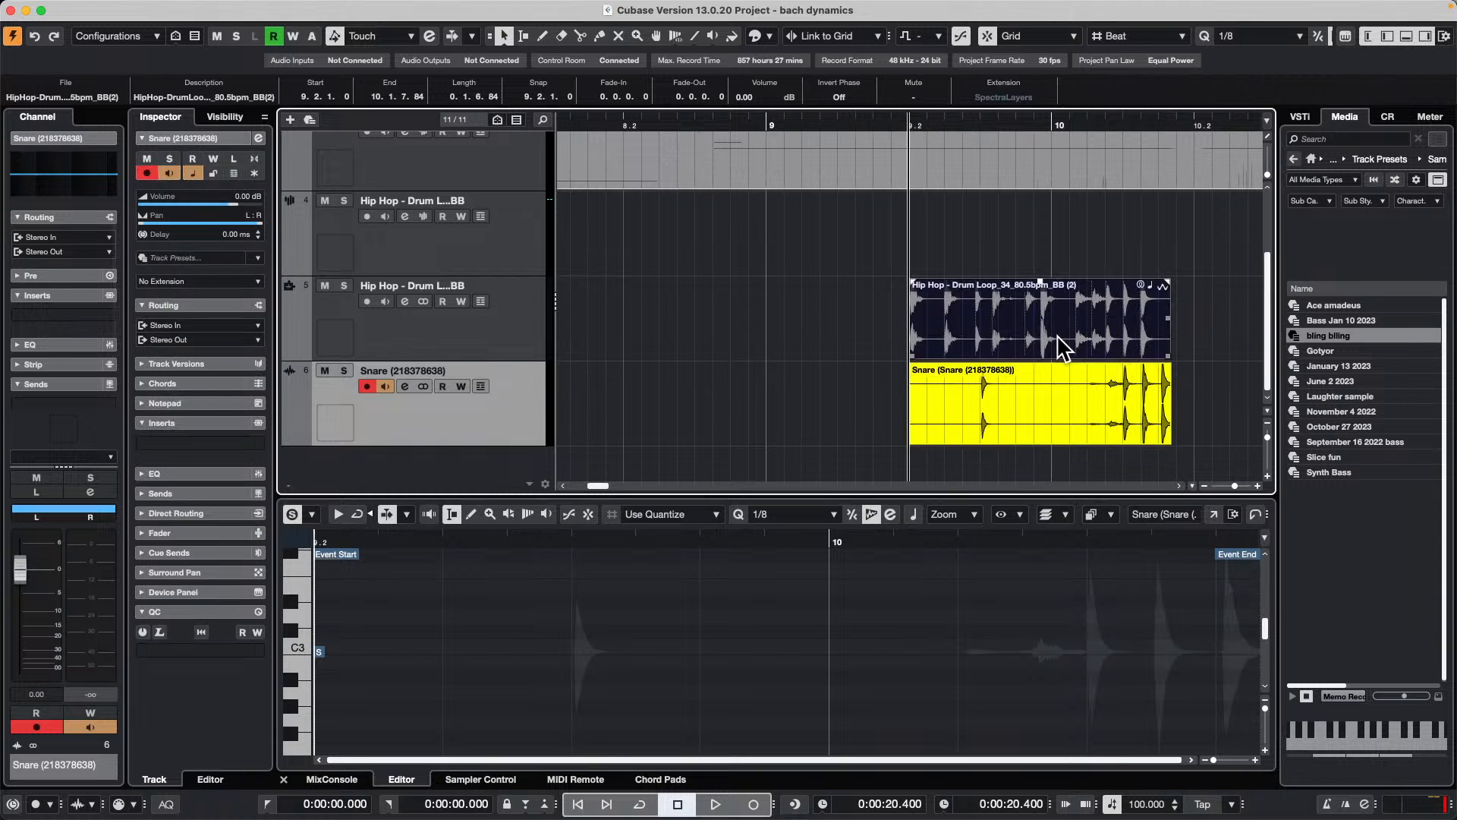
# Step: Play the drum loop with the extracted snare briefly, and solo the snare track to hear it alone
pyautogui.press('space')
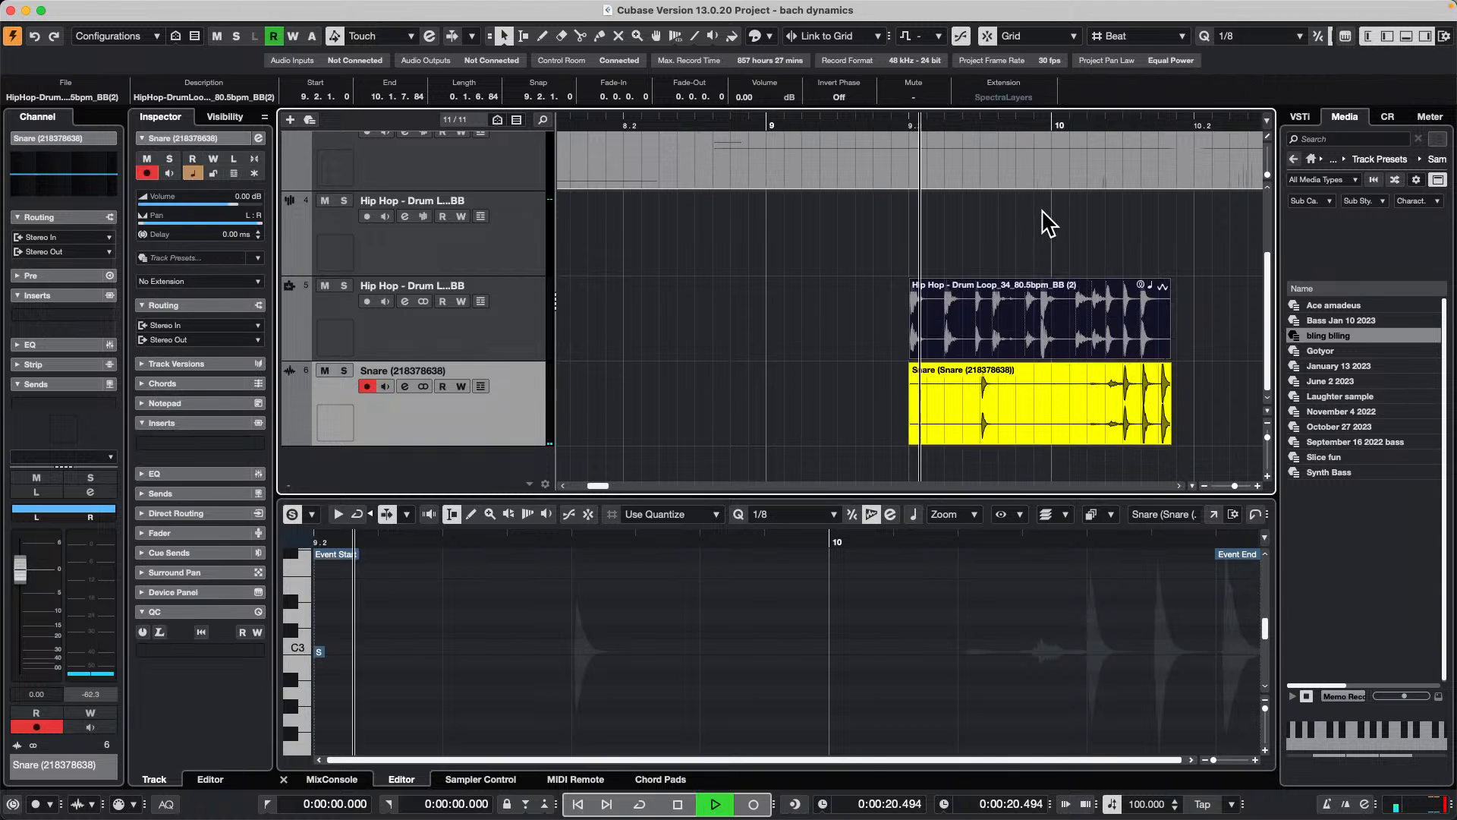
pyautogui.press('space')
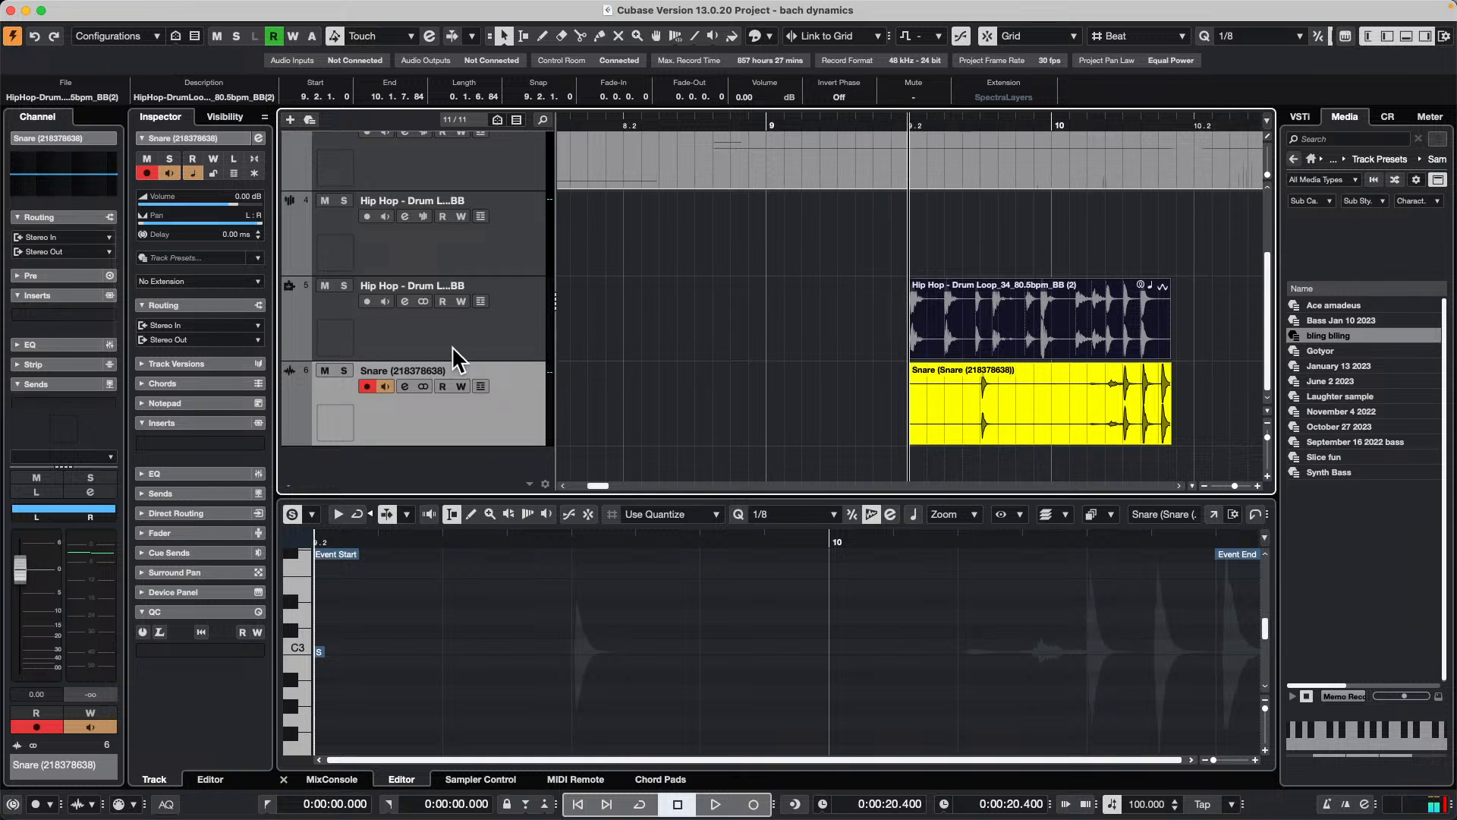
pyautogui.click(343, 370)
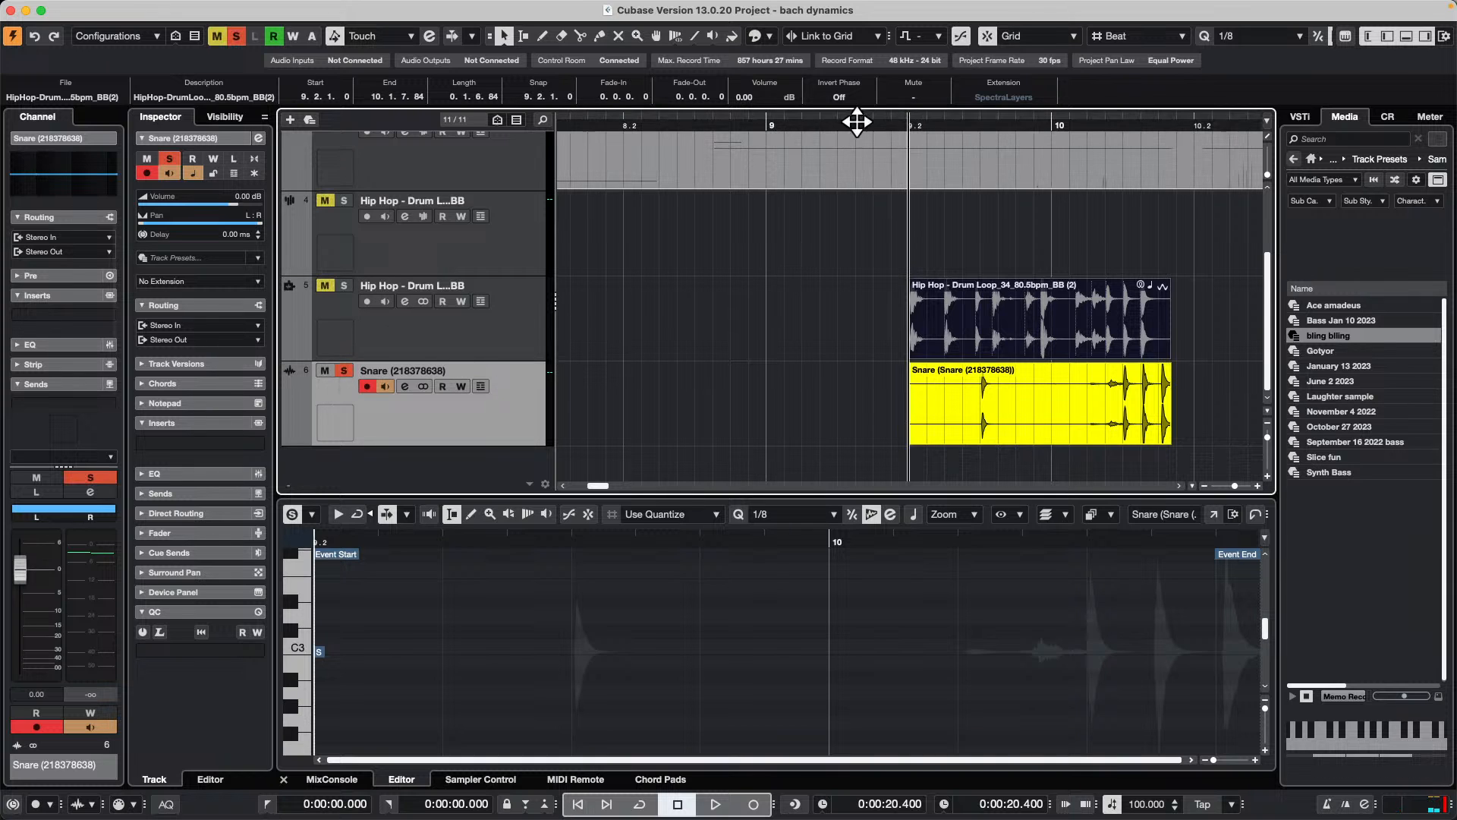
pyautogui.press('space')
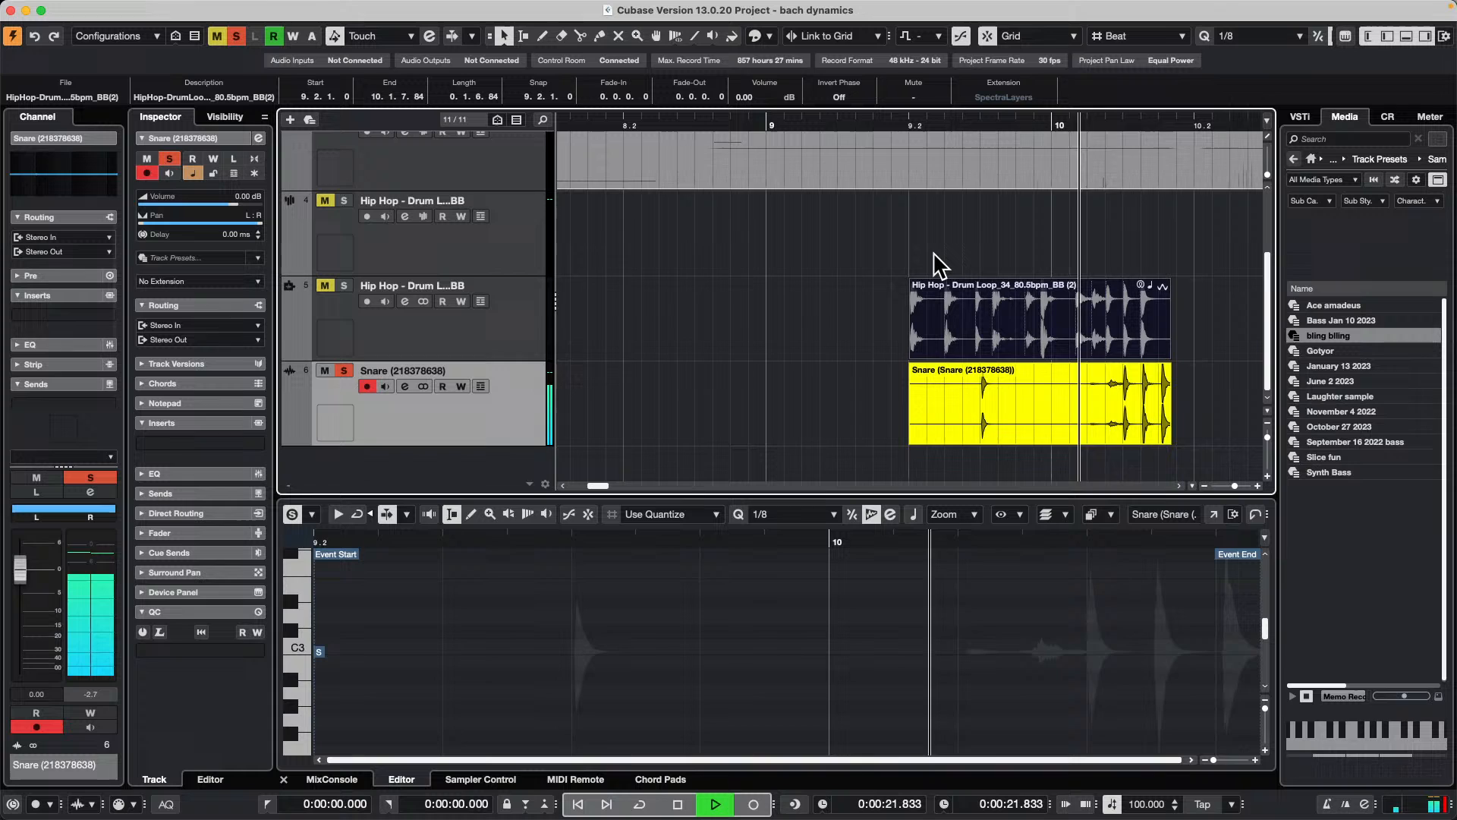
pyautogui.press('space')
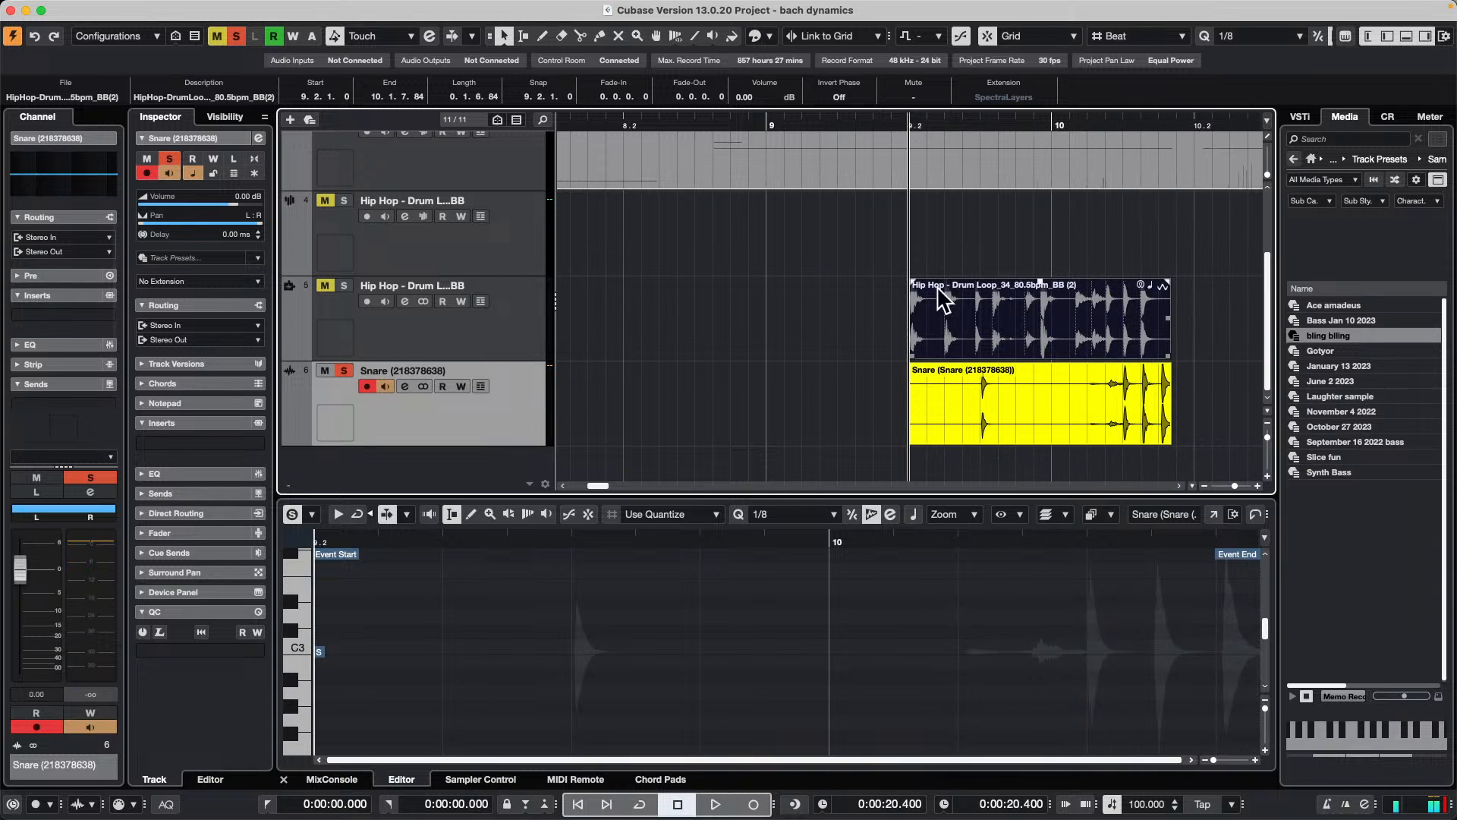
# Step: Solo the drum loop audio track, mute the snare track, and play the loop for comparison
pyautogui.click(343, 286)
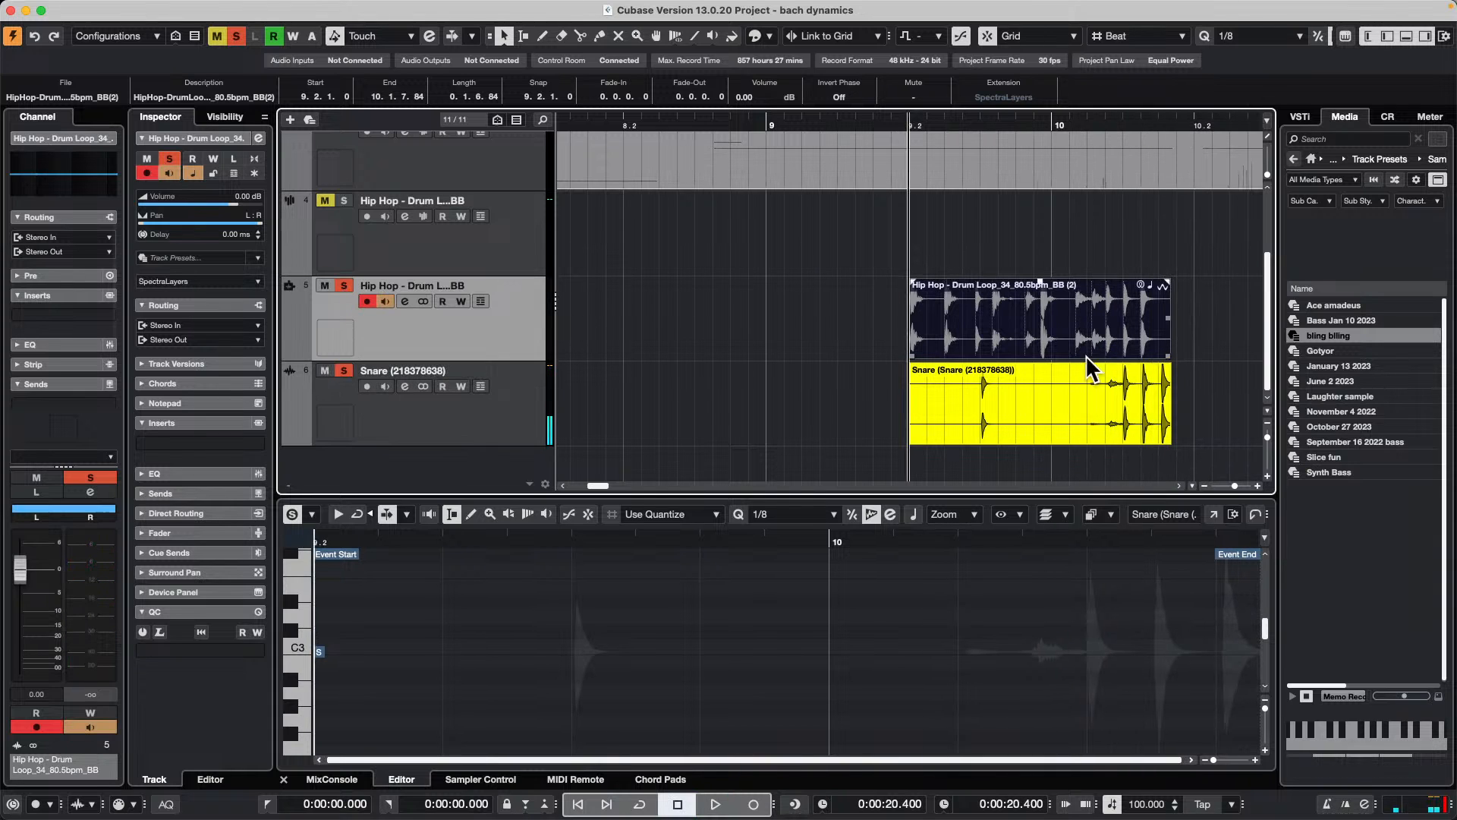
pyautogui.click(344, 370)
pyautogui.click(324, 370)
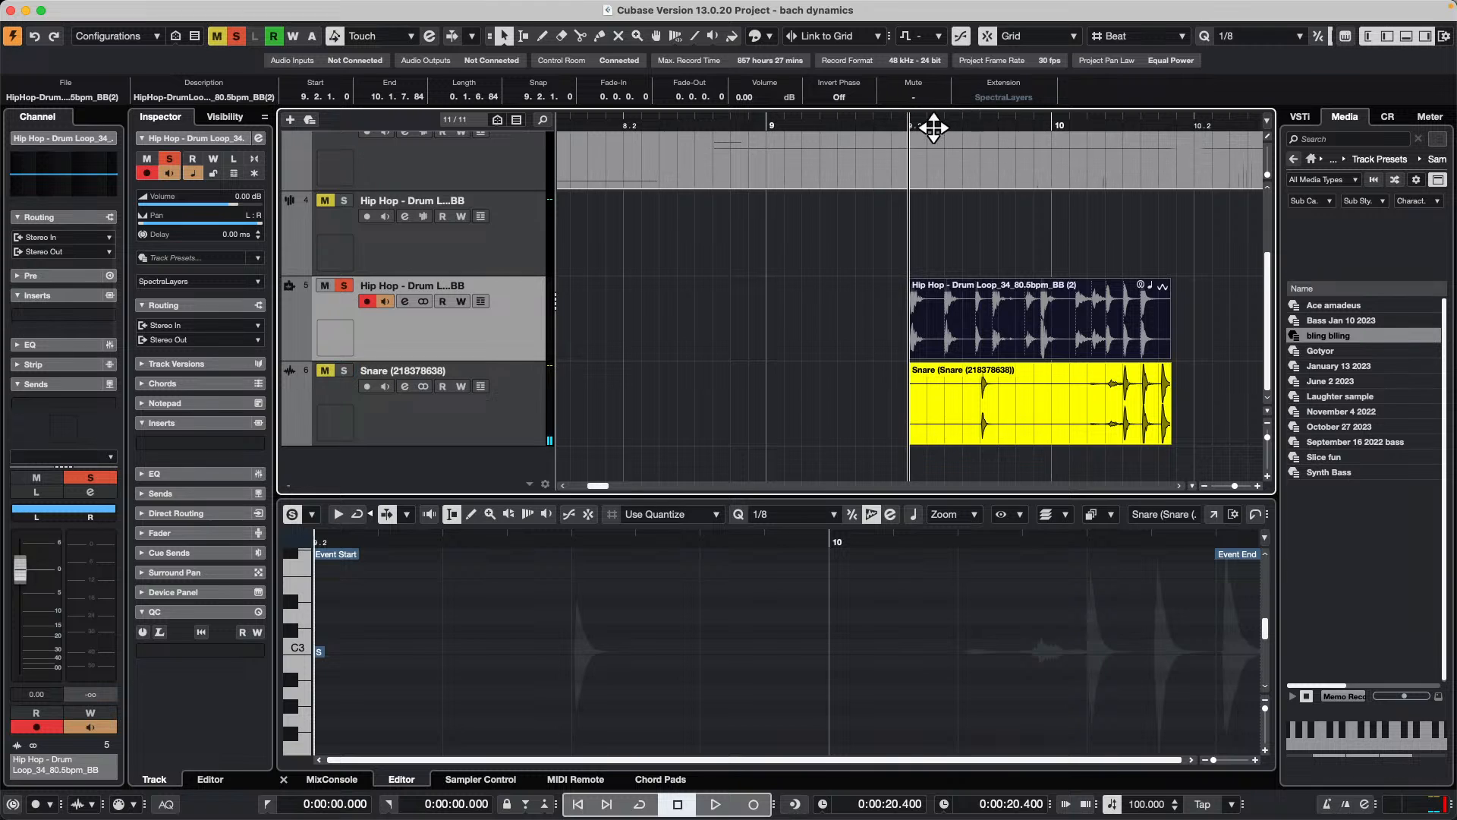
pyautogui.press('space')
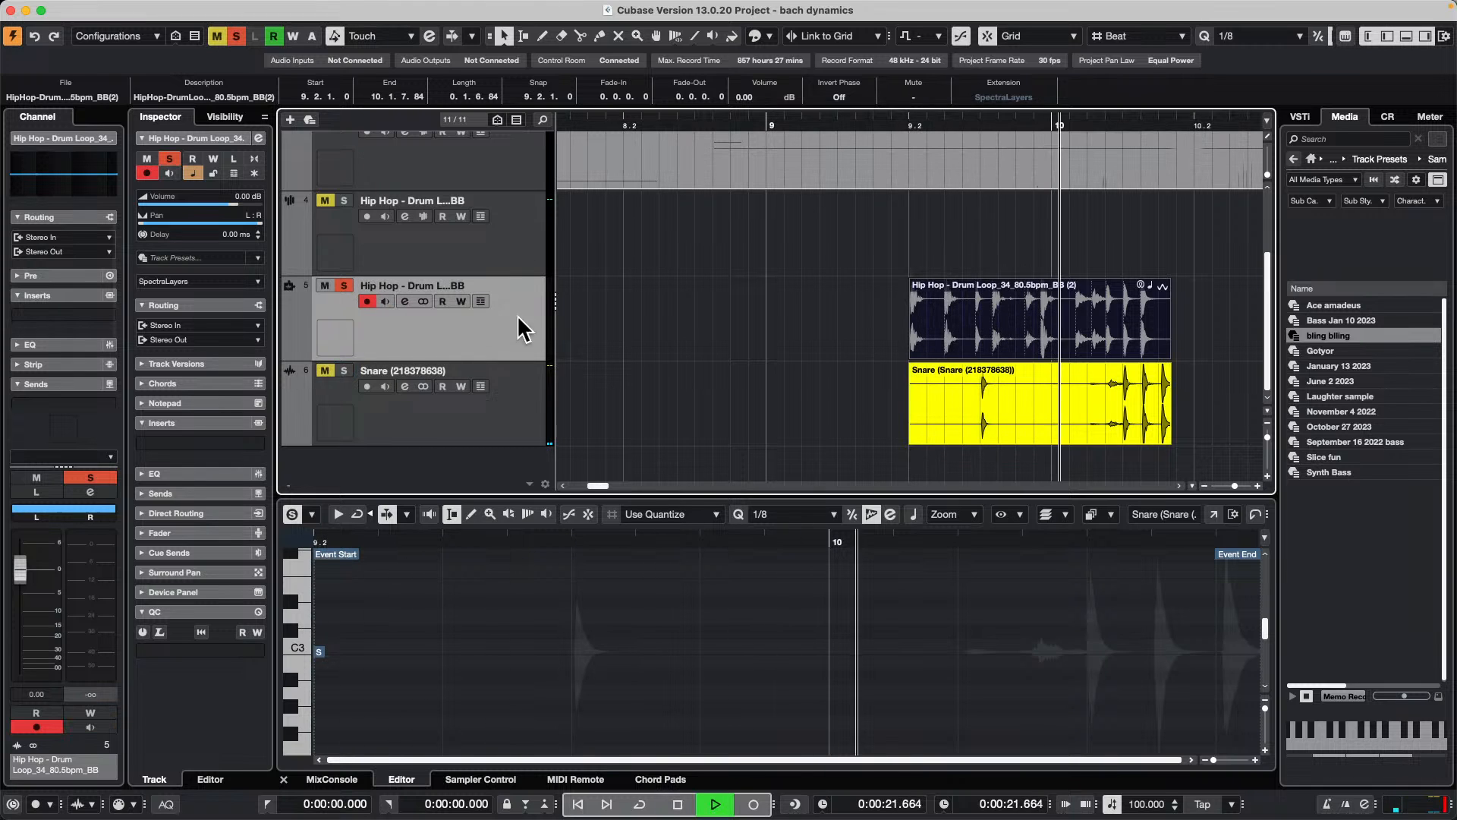
pyautogui.press('space')
pyautogui.click(1059, 417)
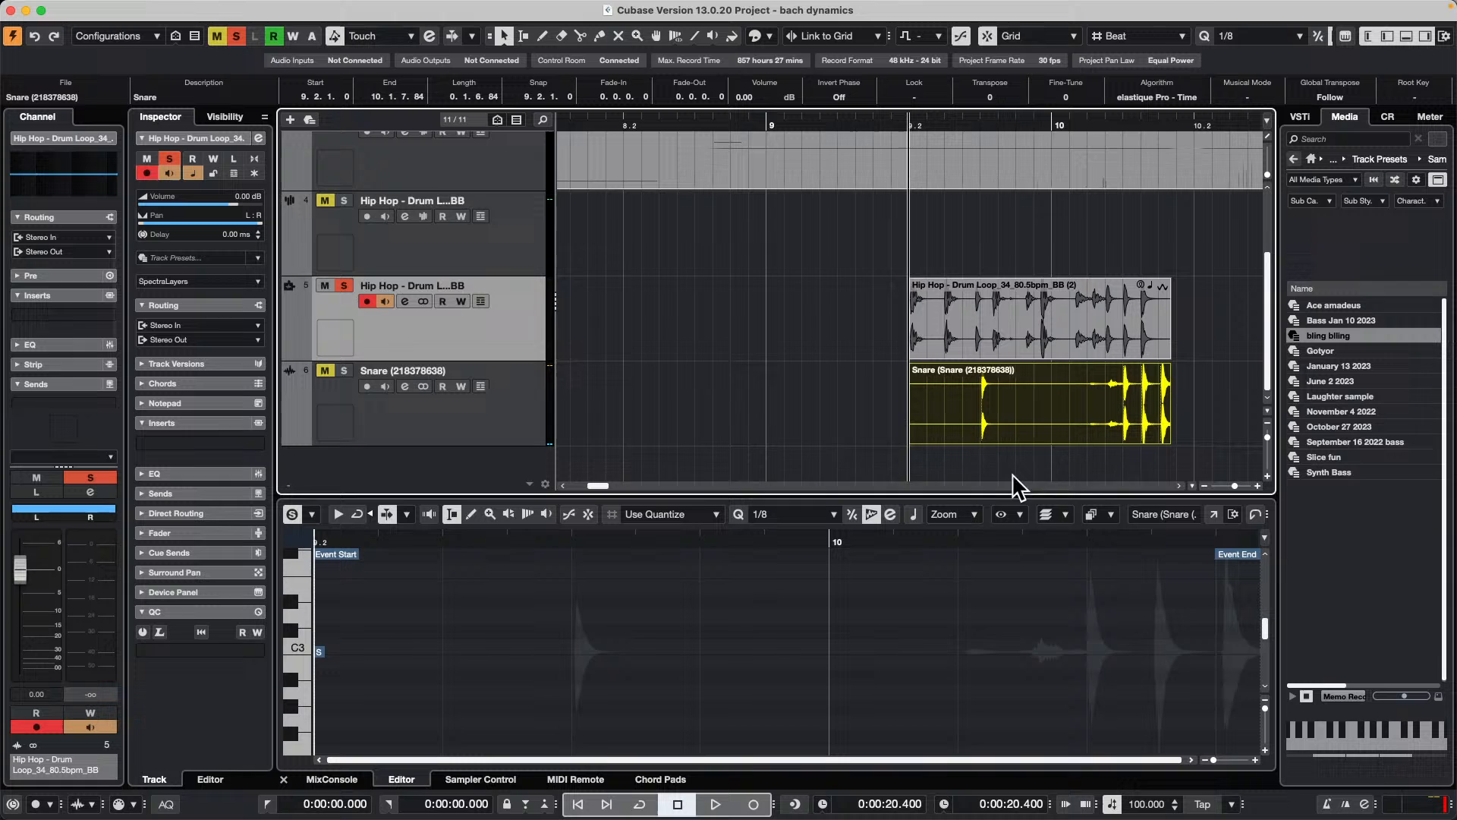
# Step: Copy the unmixed Kick layer from the drum loop's SpectraLayers editor onto a new audio track below the snare, aligned at 9.2
pyautogui.click(1055, 350)
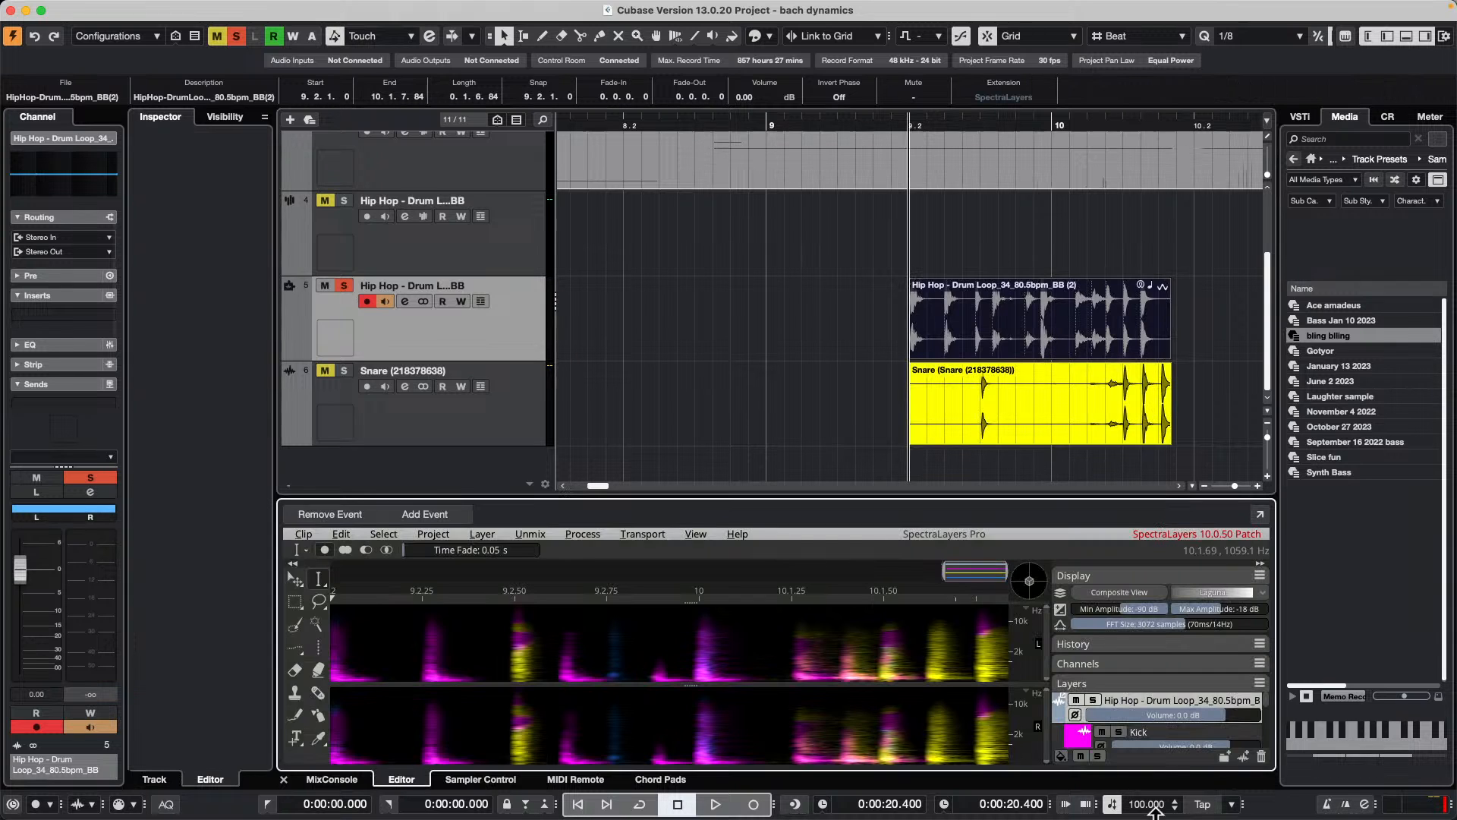
pyautogui.scroll(-2, 1176, 736)
pyautogui.scroll(2, 1176, 736)
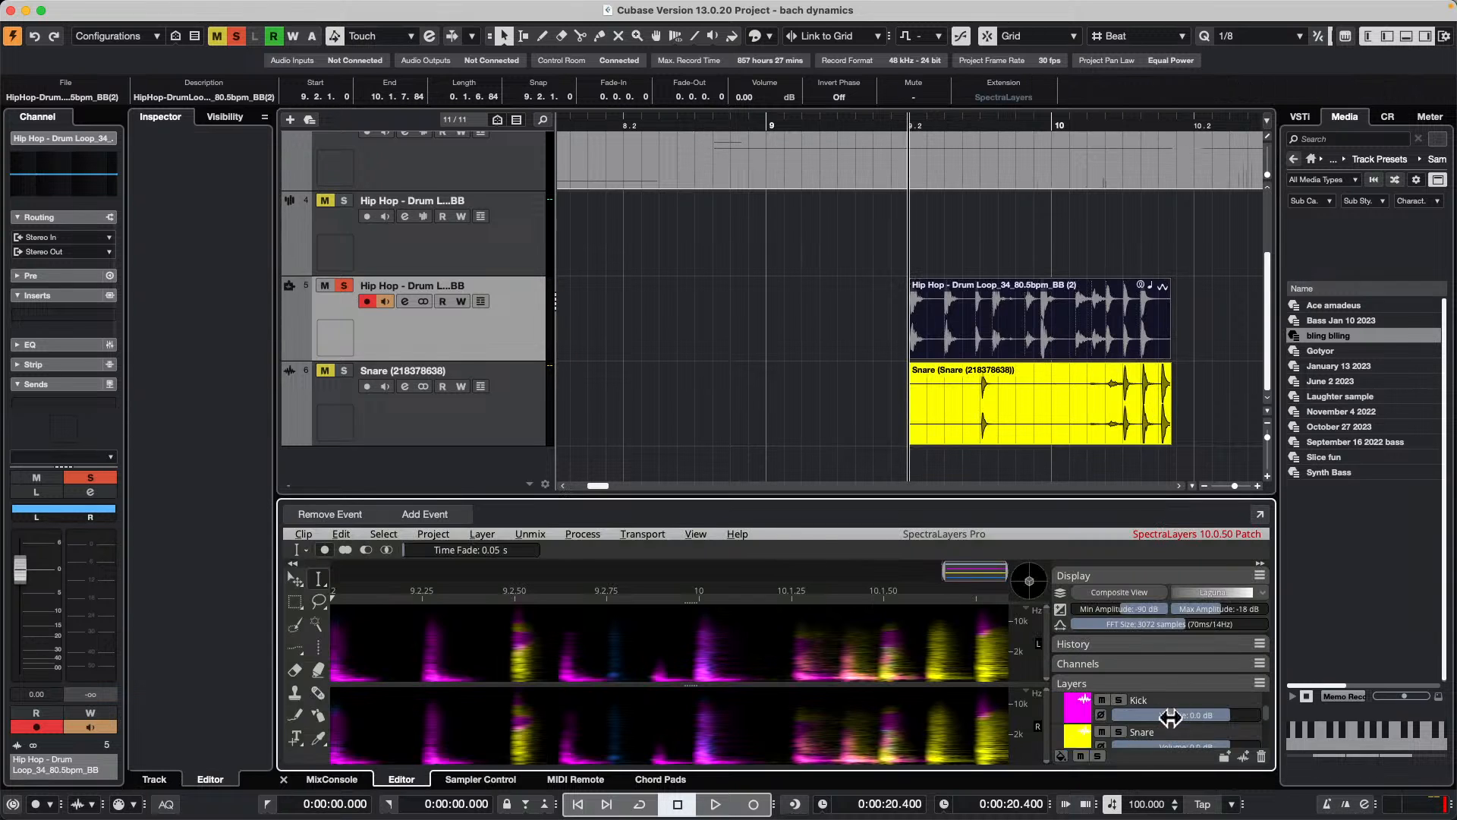
pyautogui.moveTo(885, 539); pyautogui.dragTo(952, 471)
pyautogui.scroll(-2, 1021, 433)
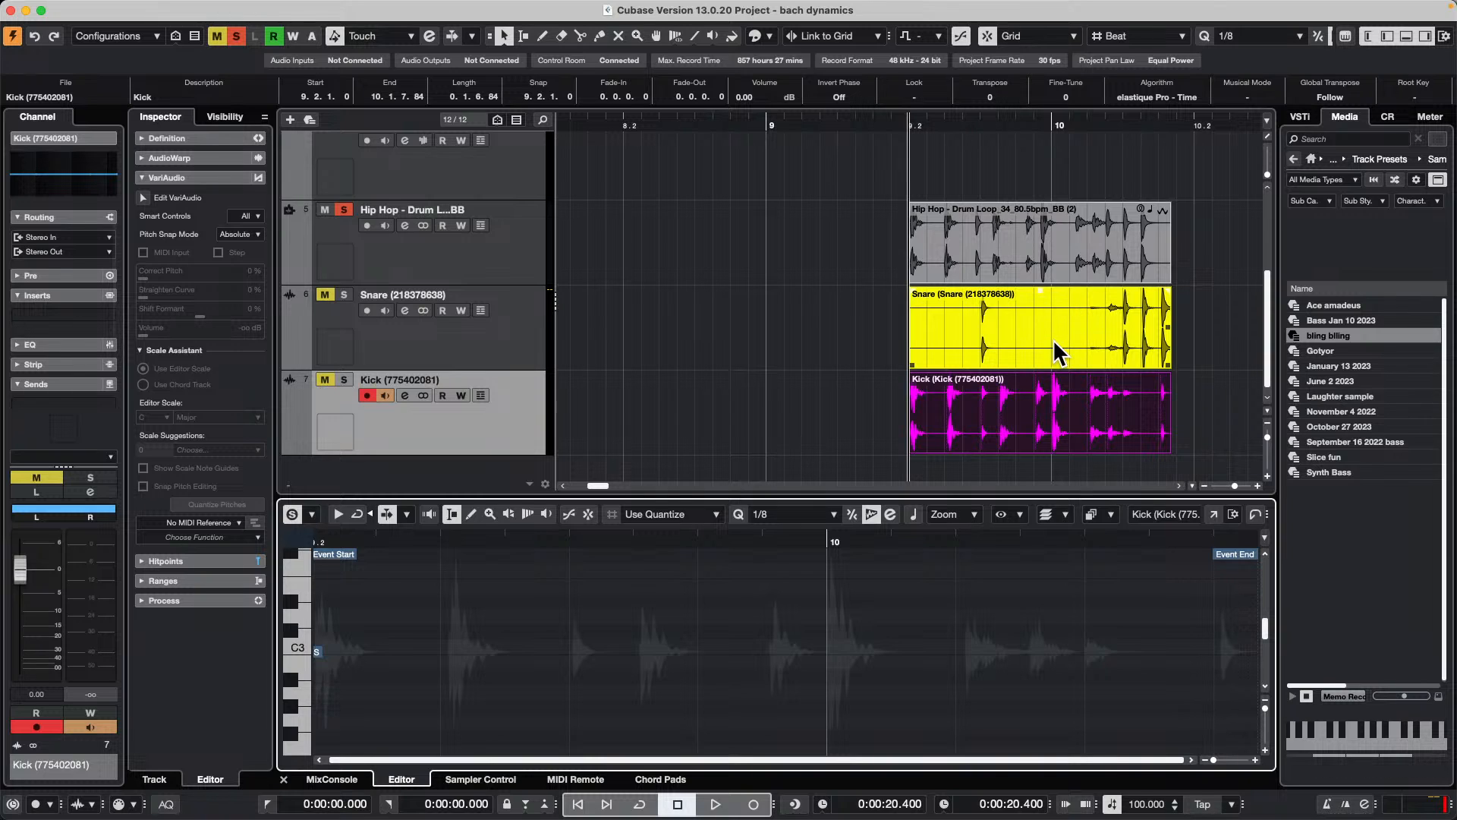
# Step: Open the drum loop event's SpectraLayers editor in a separate window and place it clear of the drum events
pyautogui.click(433, 258)
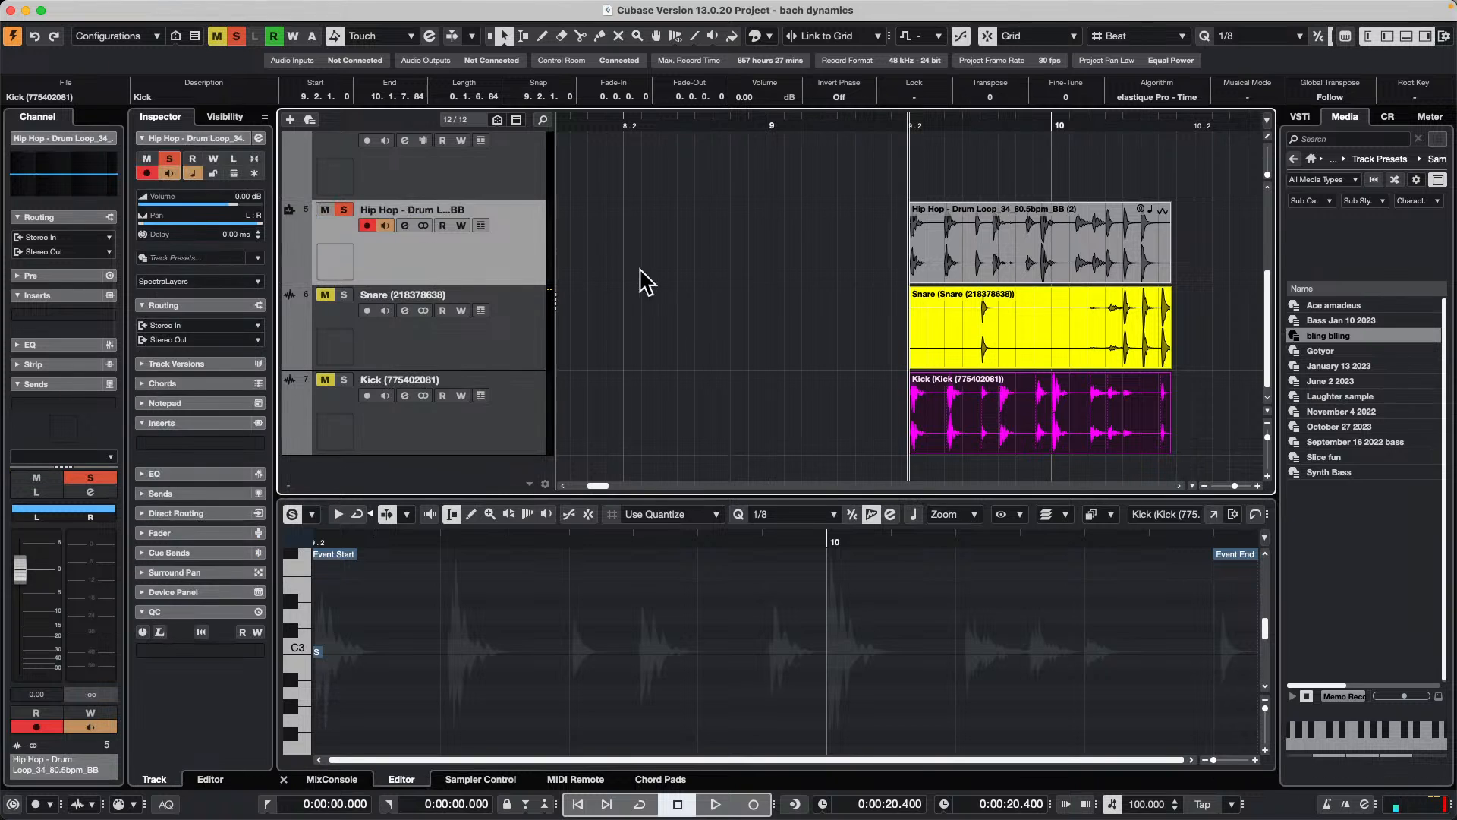
pyautogui.click(1093, 264)
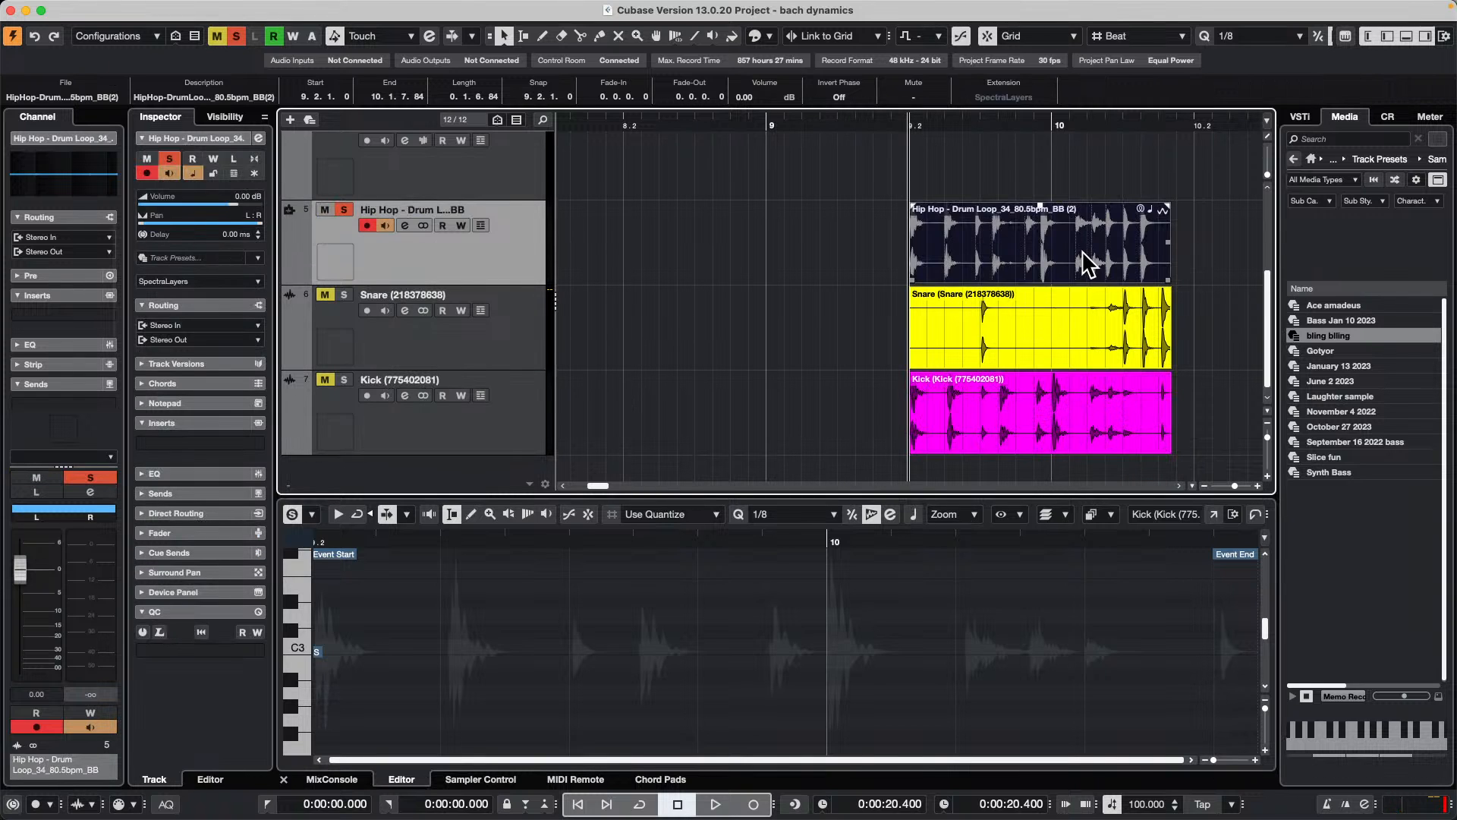
pyautogui.doubleClick(1080, 262)
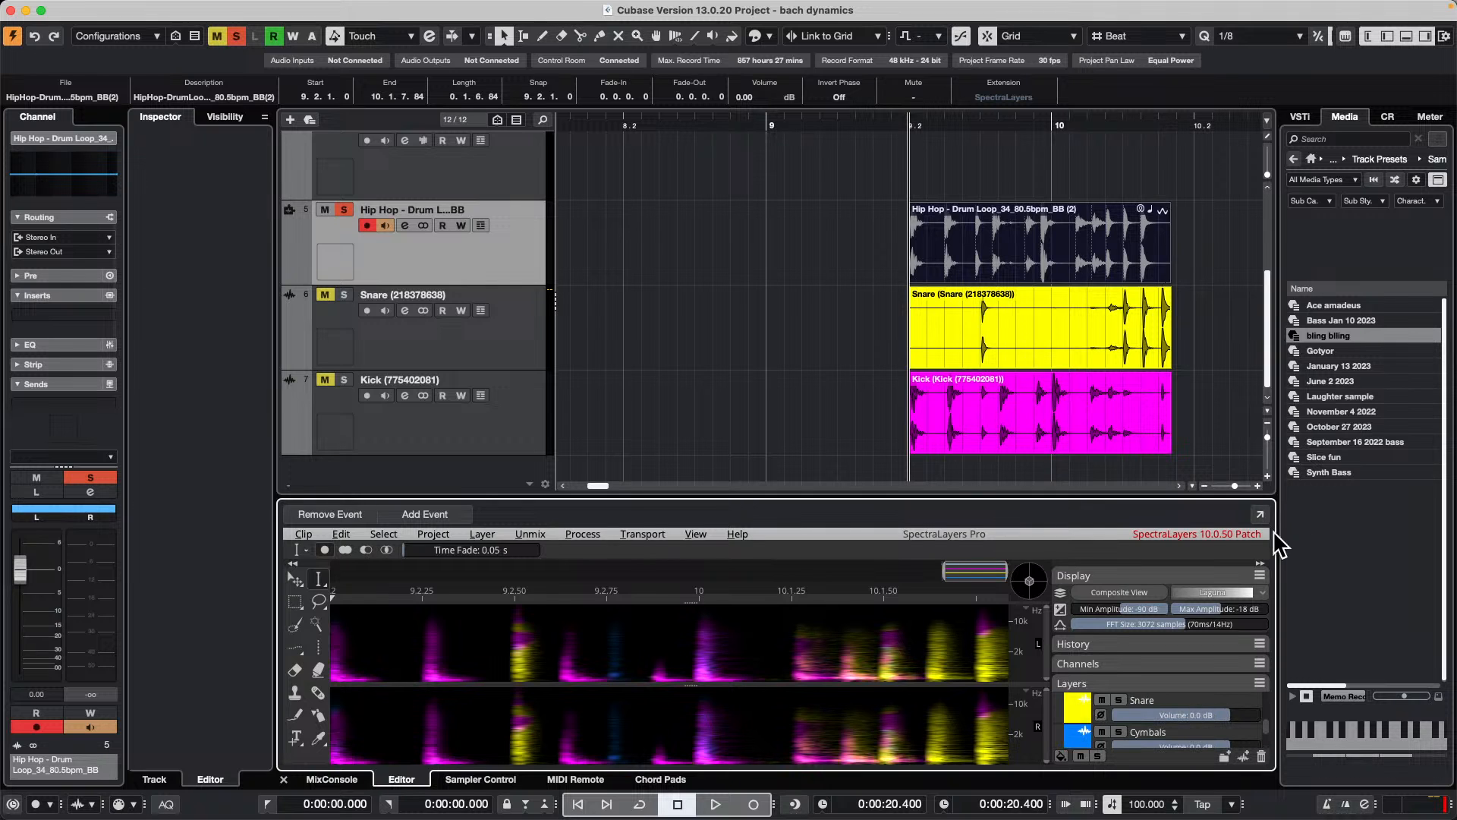
pyautogui.click(1260, 515)
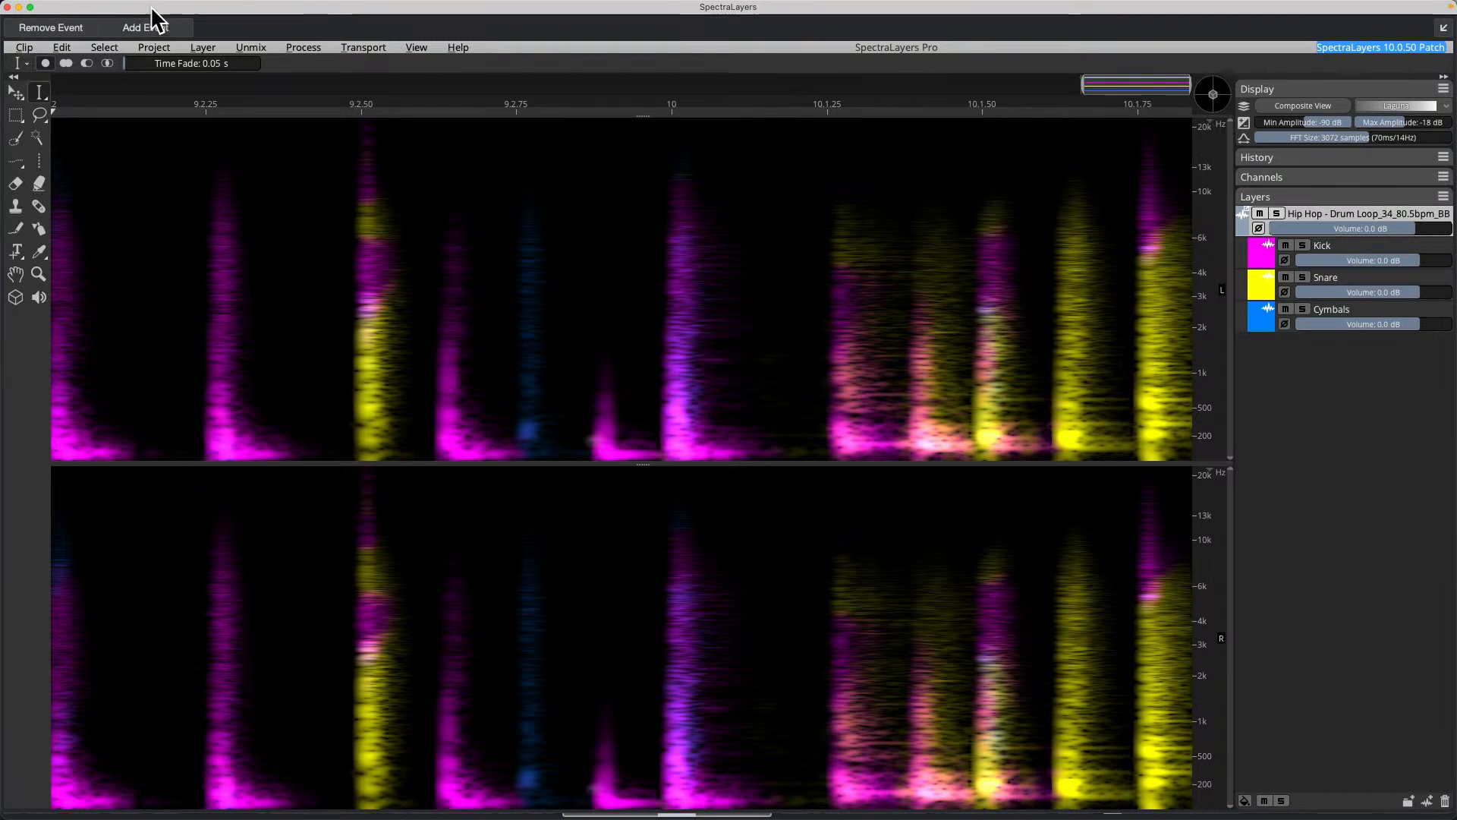
pyautogui.click(31, 8)
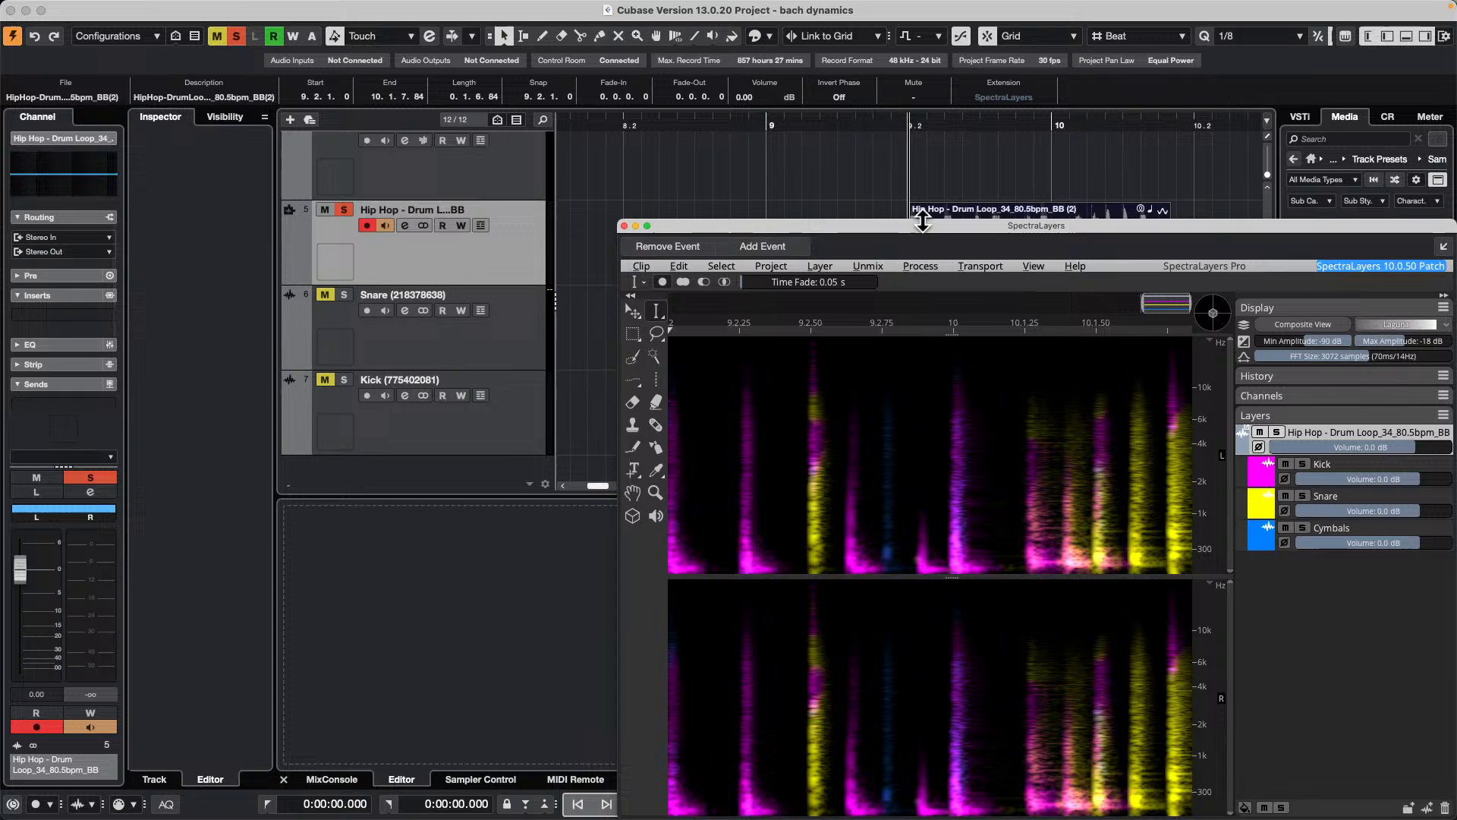
pyautogui.moveTo(918, 226); pyautogui.dragTo(230, 126)
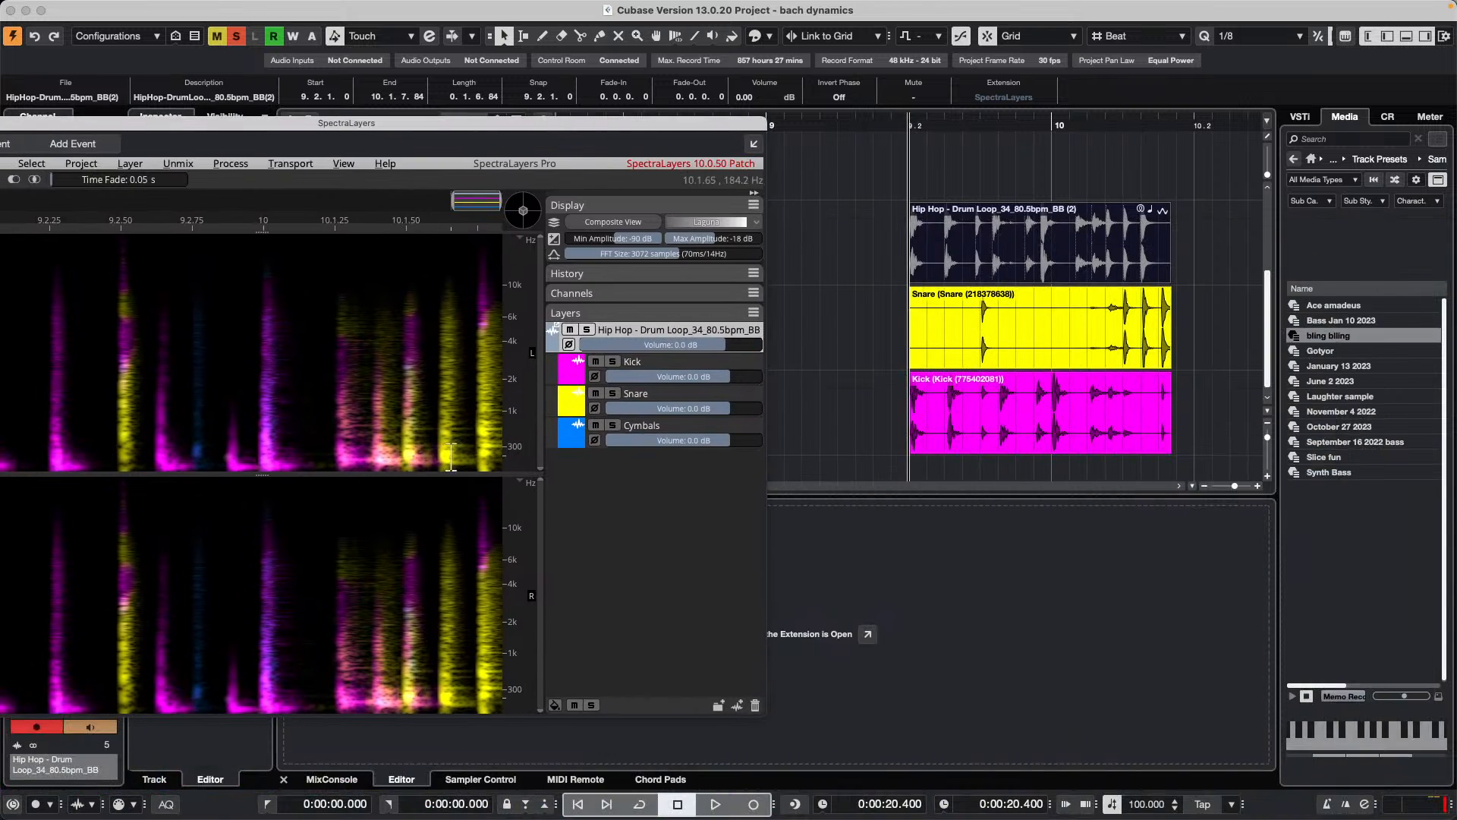
# Step: Select the Cymbals layer in SpectraLayers and show its layer colour choices
pyautogui.click(593, 437)
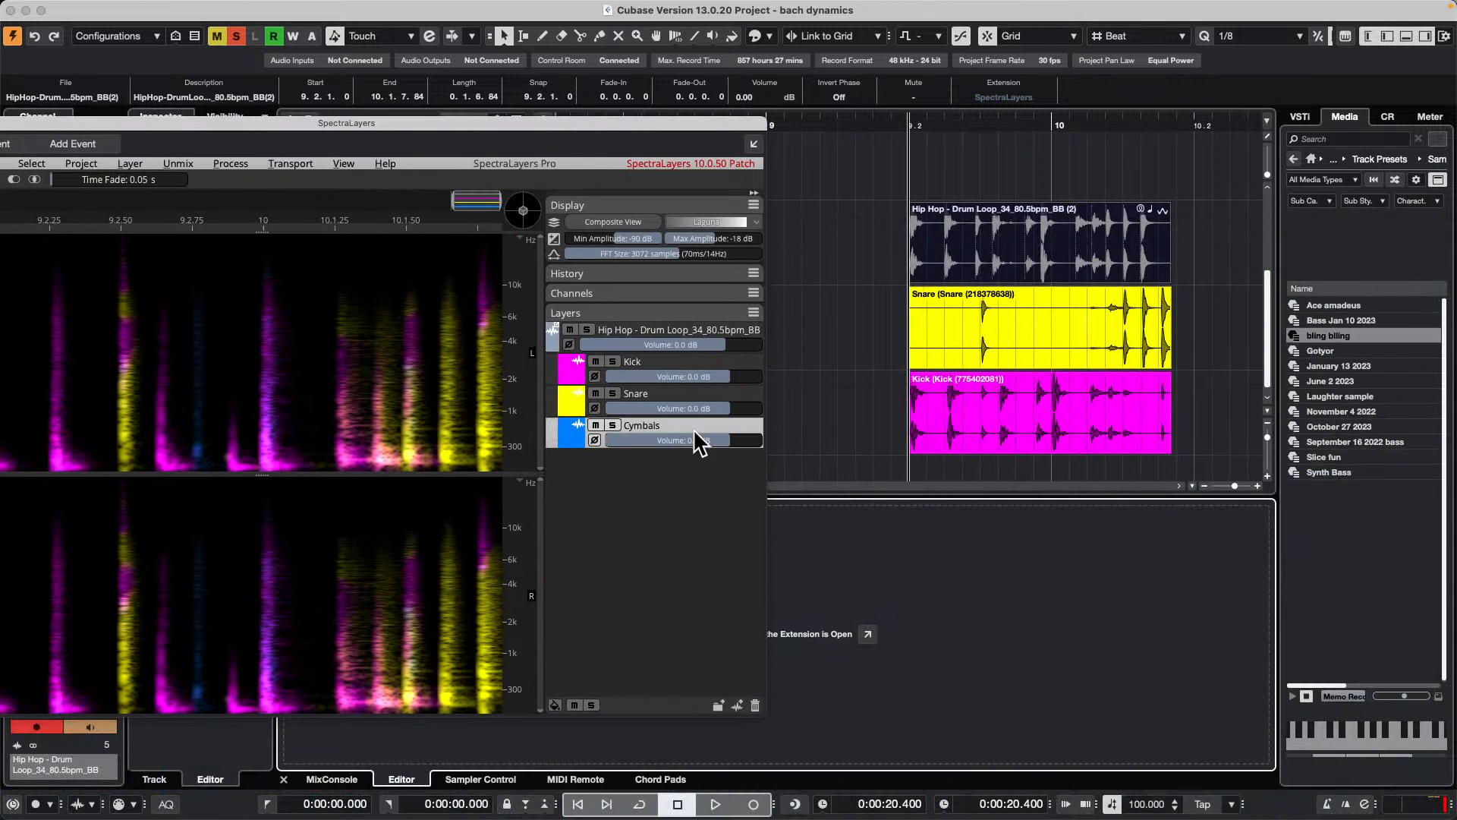
pyautogui.click(581, 435)
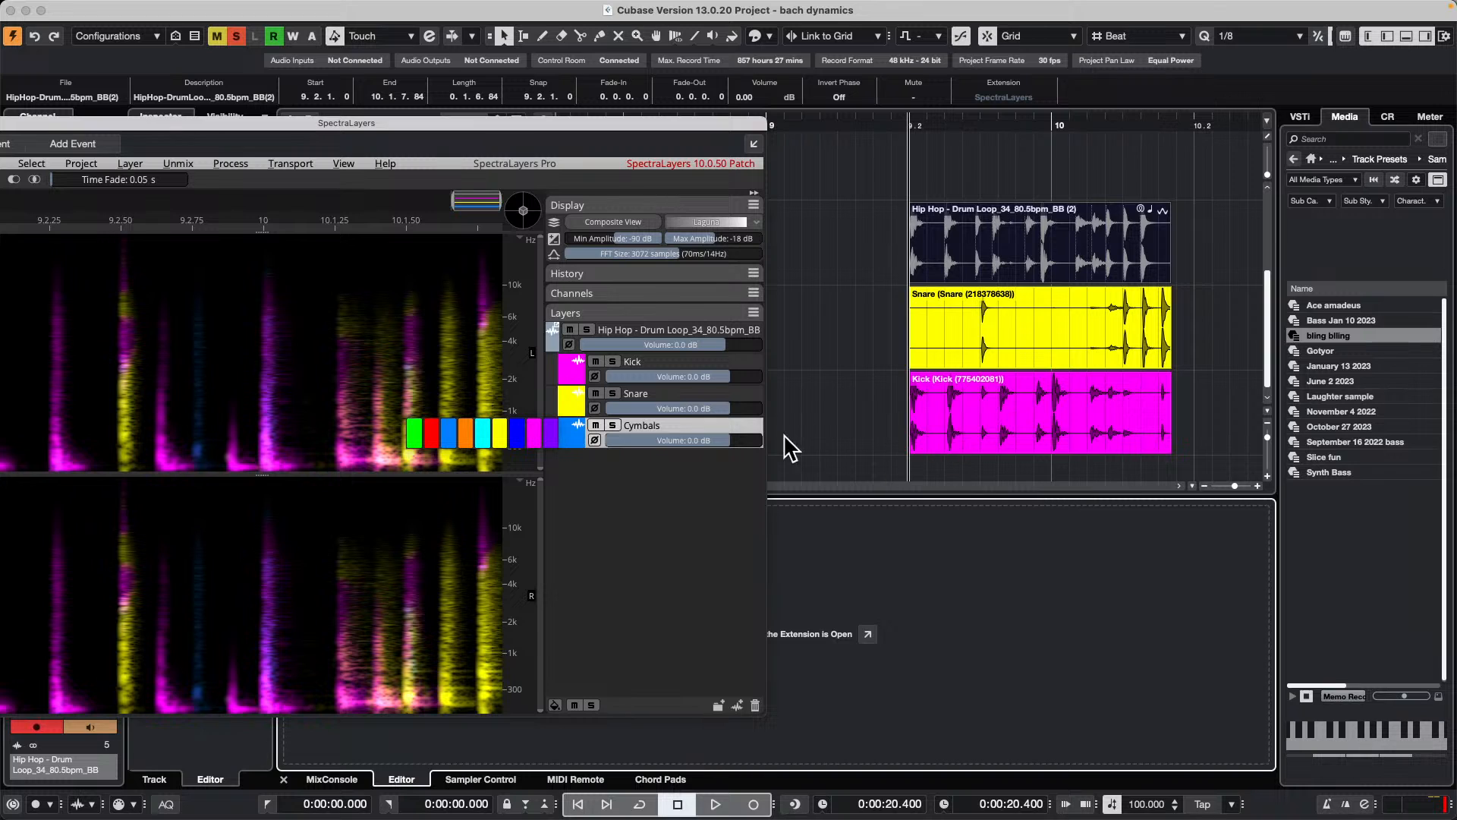
pyautogui.click(826, 430)
pyautogui.click(739, 424)
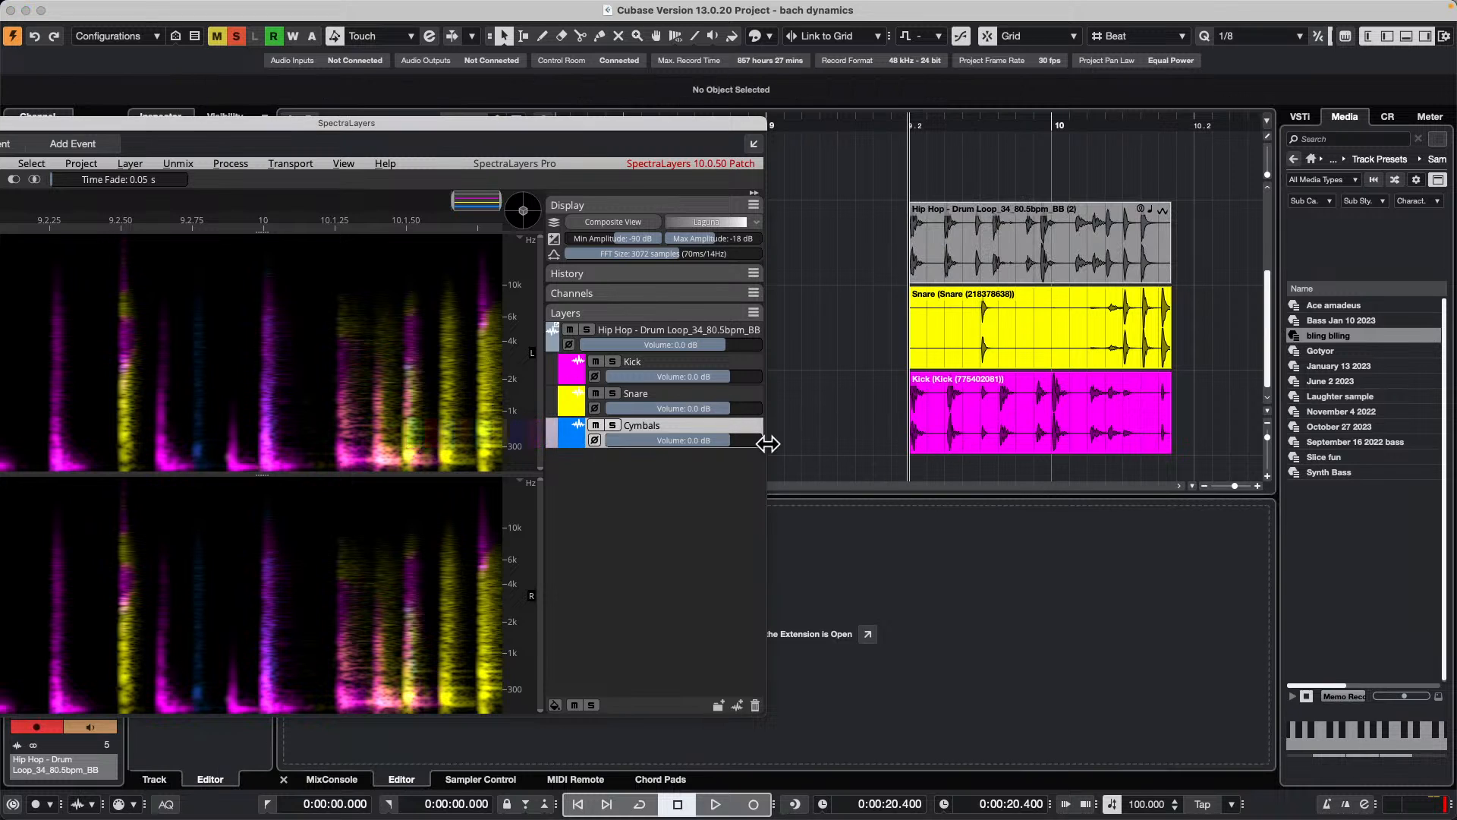
pyautogui.click(848, 408)
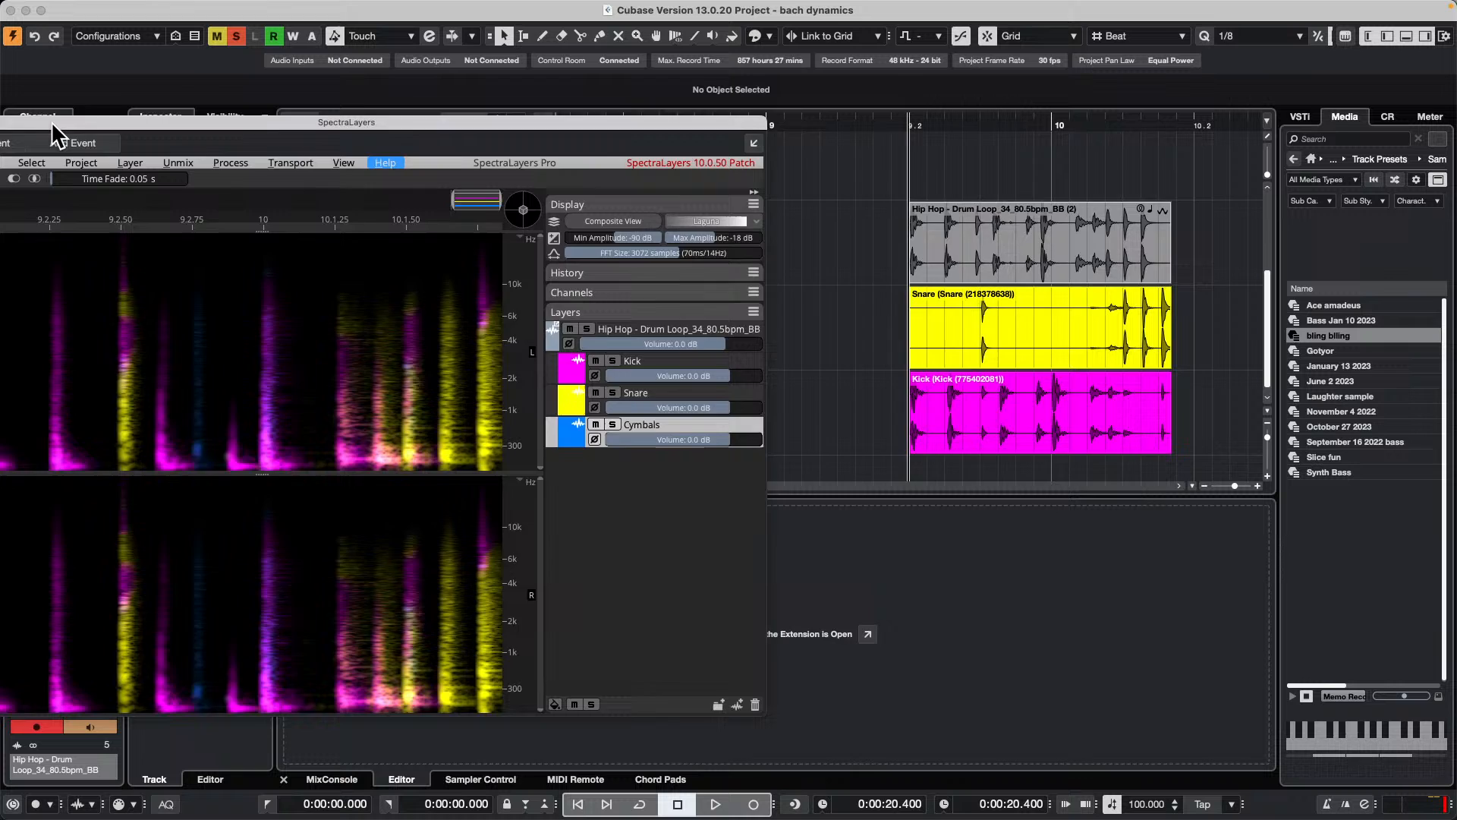
# Step: Return the SpectraLayers editor to the project window and set the drum loop track to No Extension
pyautogui.moveTo(52, 121); pyautogui.dragTo(545, 162)
pyautogui.click(427, 163)
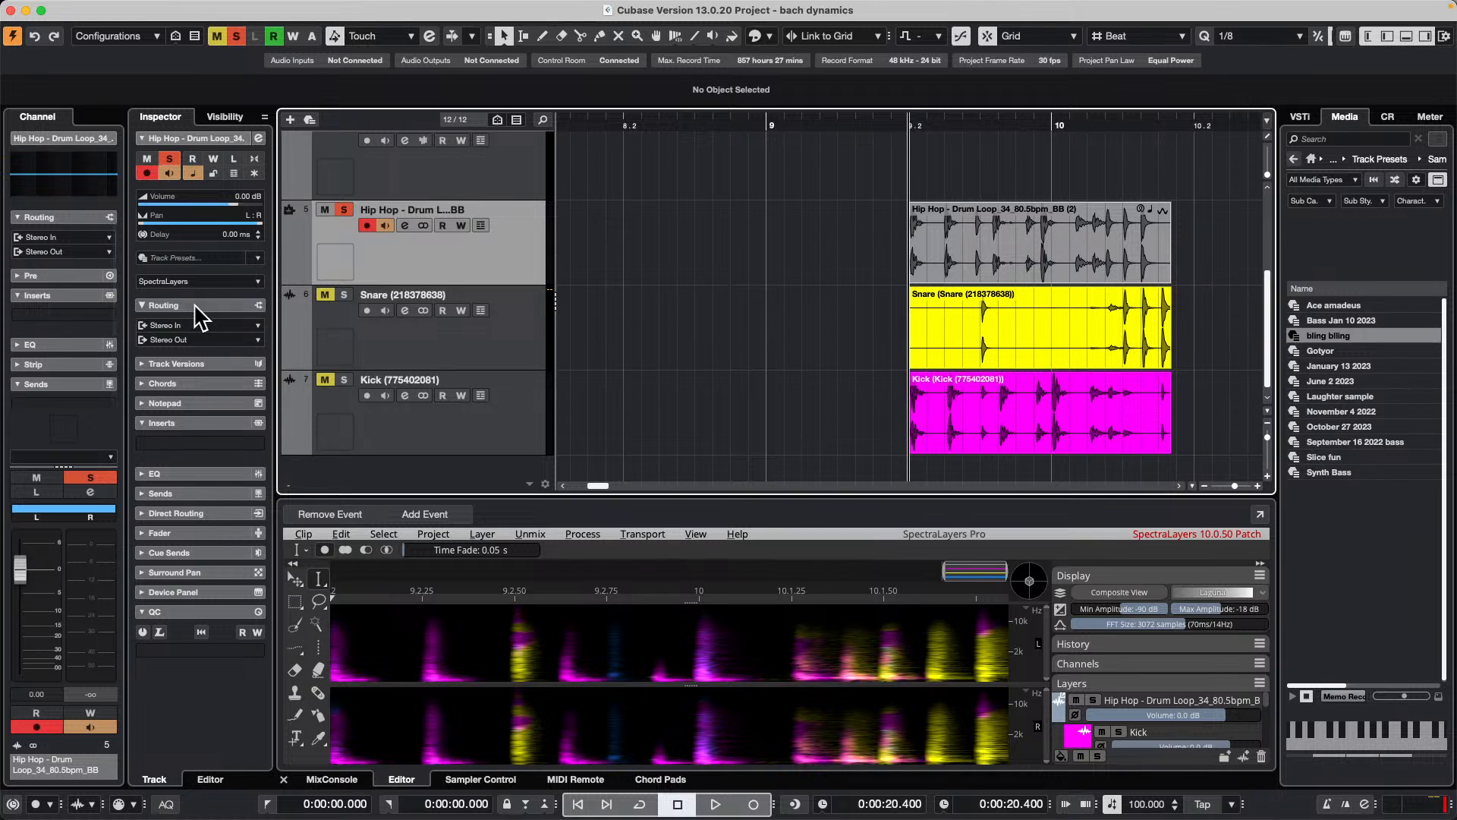
pyautogui.click(204, 280)
pyautogui.click(216, 258)
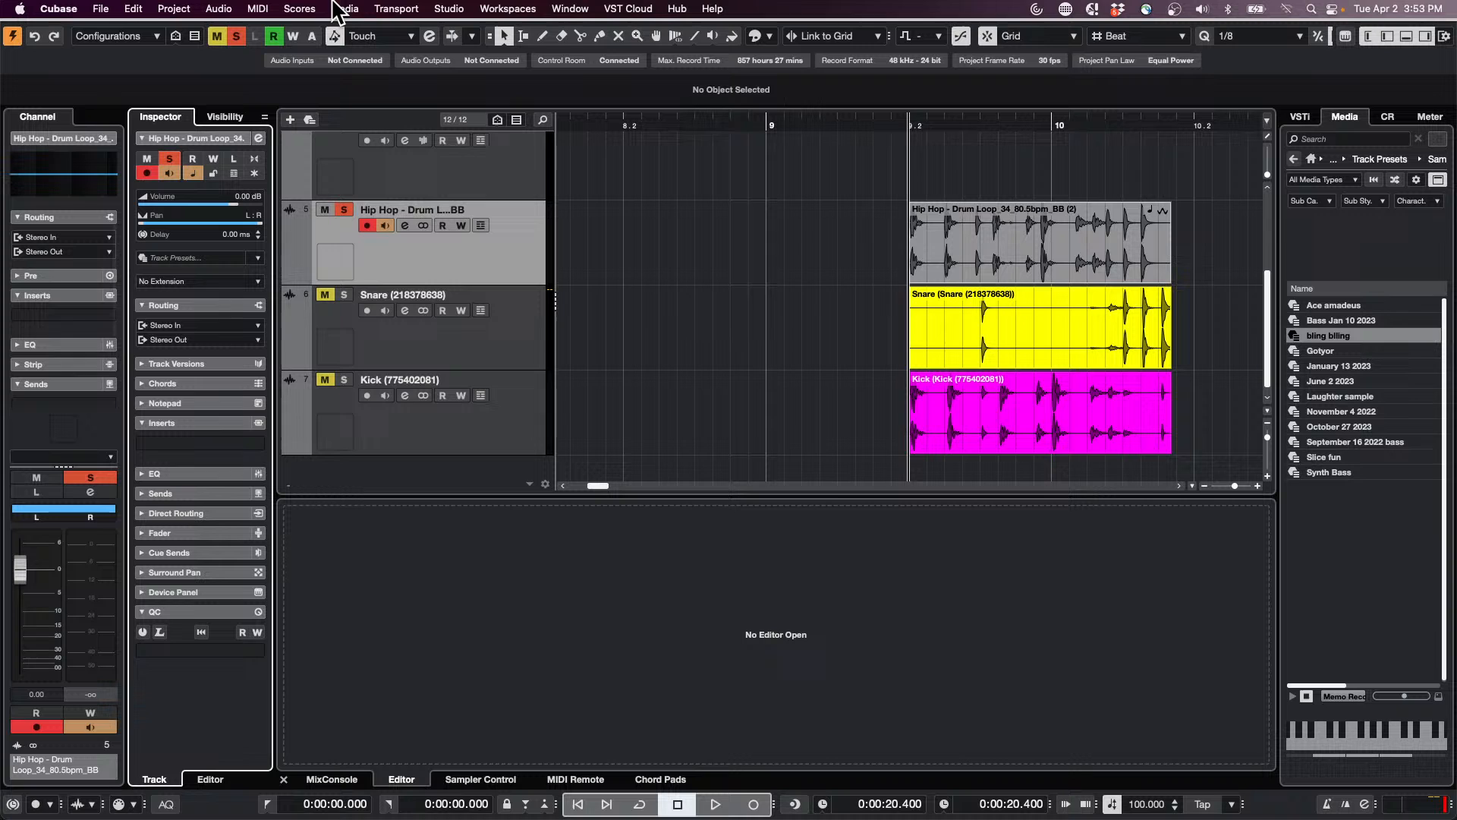
pyautogui.click(100, 8)
pyautogui.moveTo(220, 357)
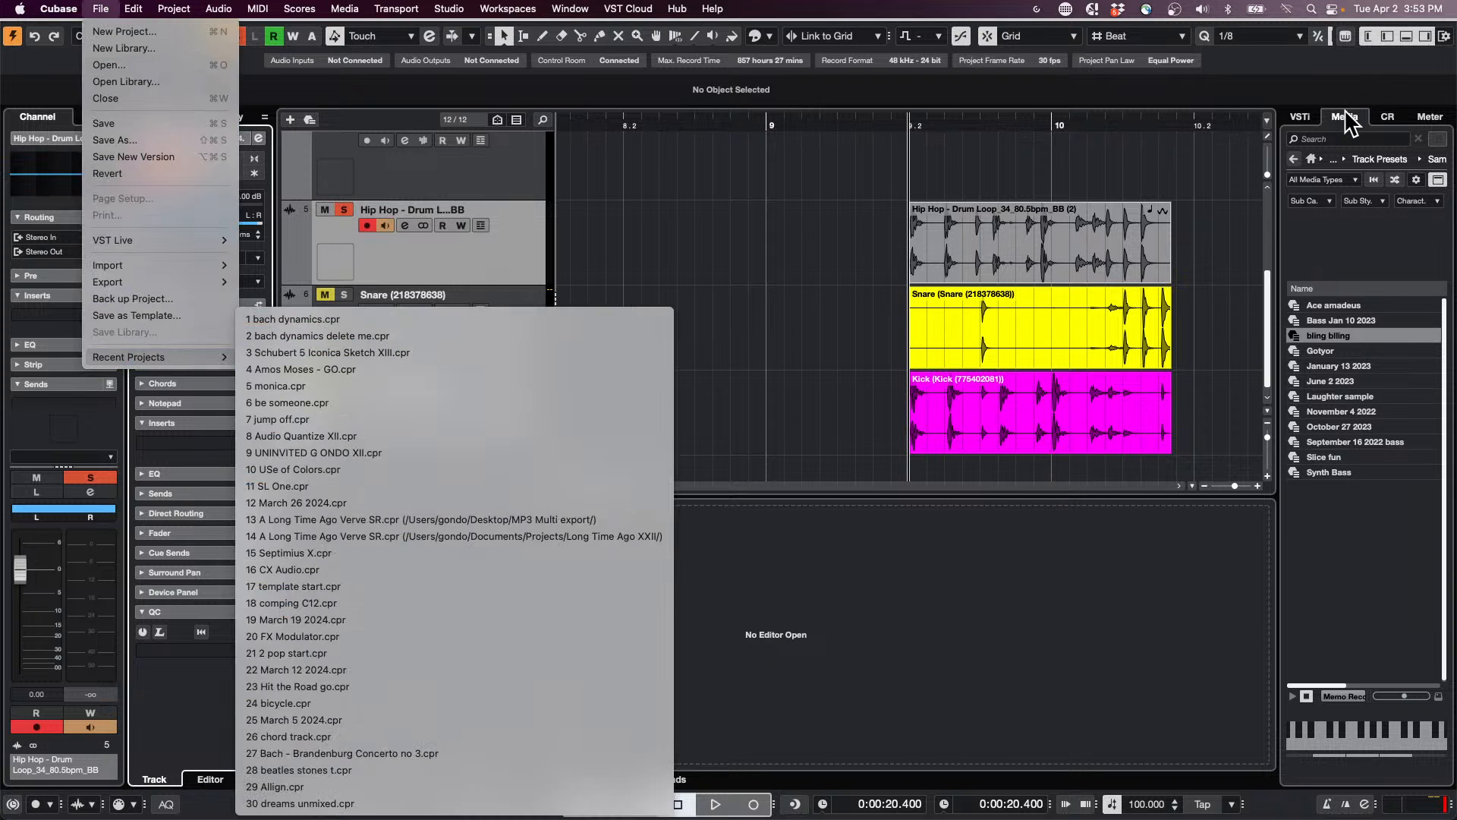
pyautogui.click(1305, 118)
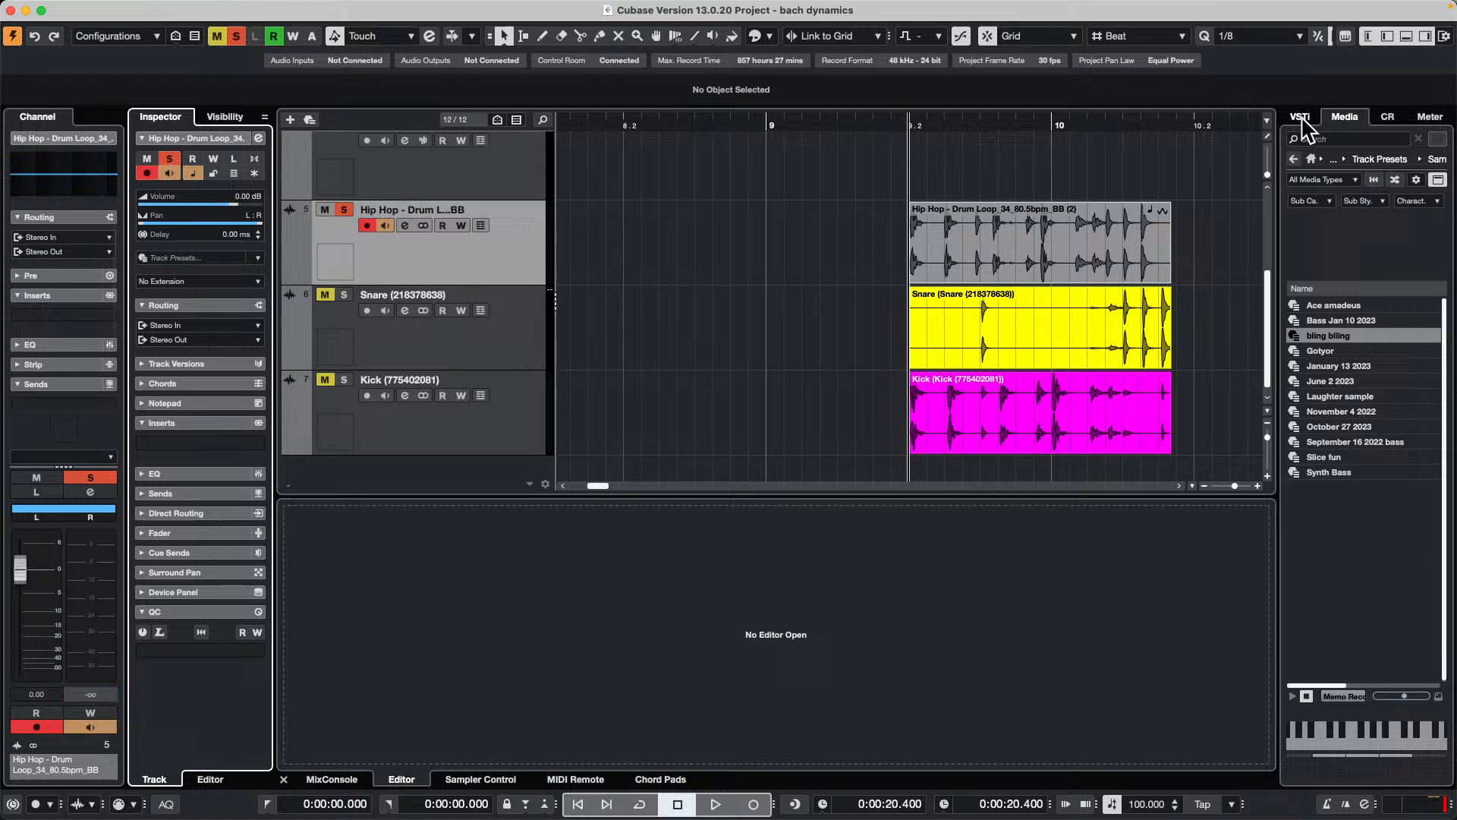
# Step: Browse the Loops & Samples media from the home level and open the Raw Power content set
pyautogui.click(1338, 114)
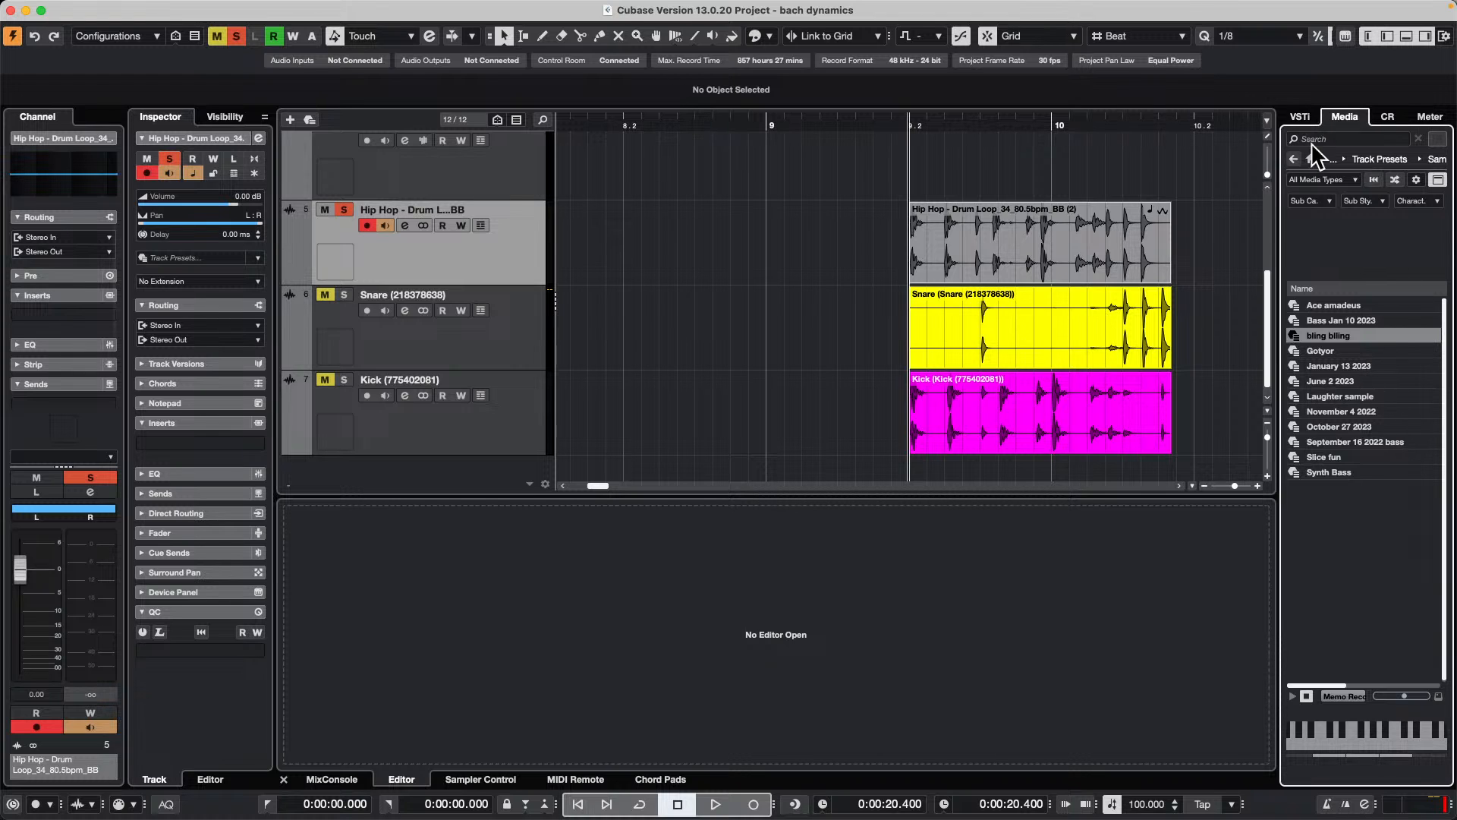
pyautogui.click(1312, 159)
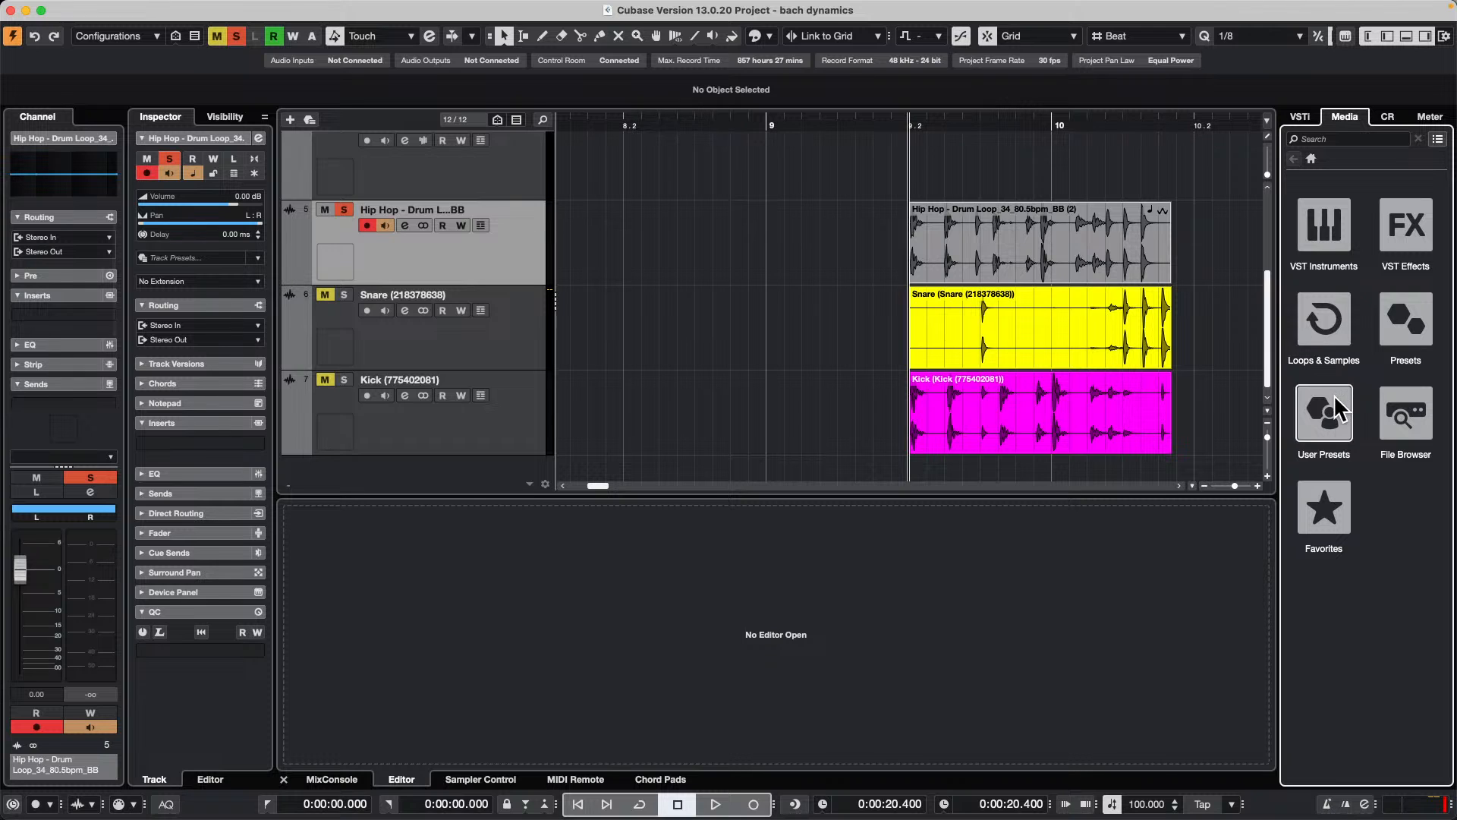
pyautogui.click(1337, 325)
pyautogui.scroll(-10, 1338, 403)
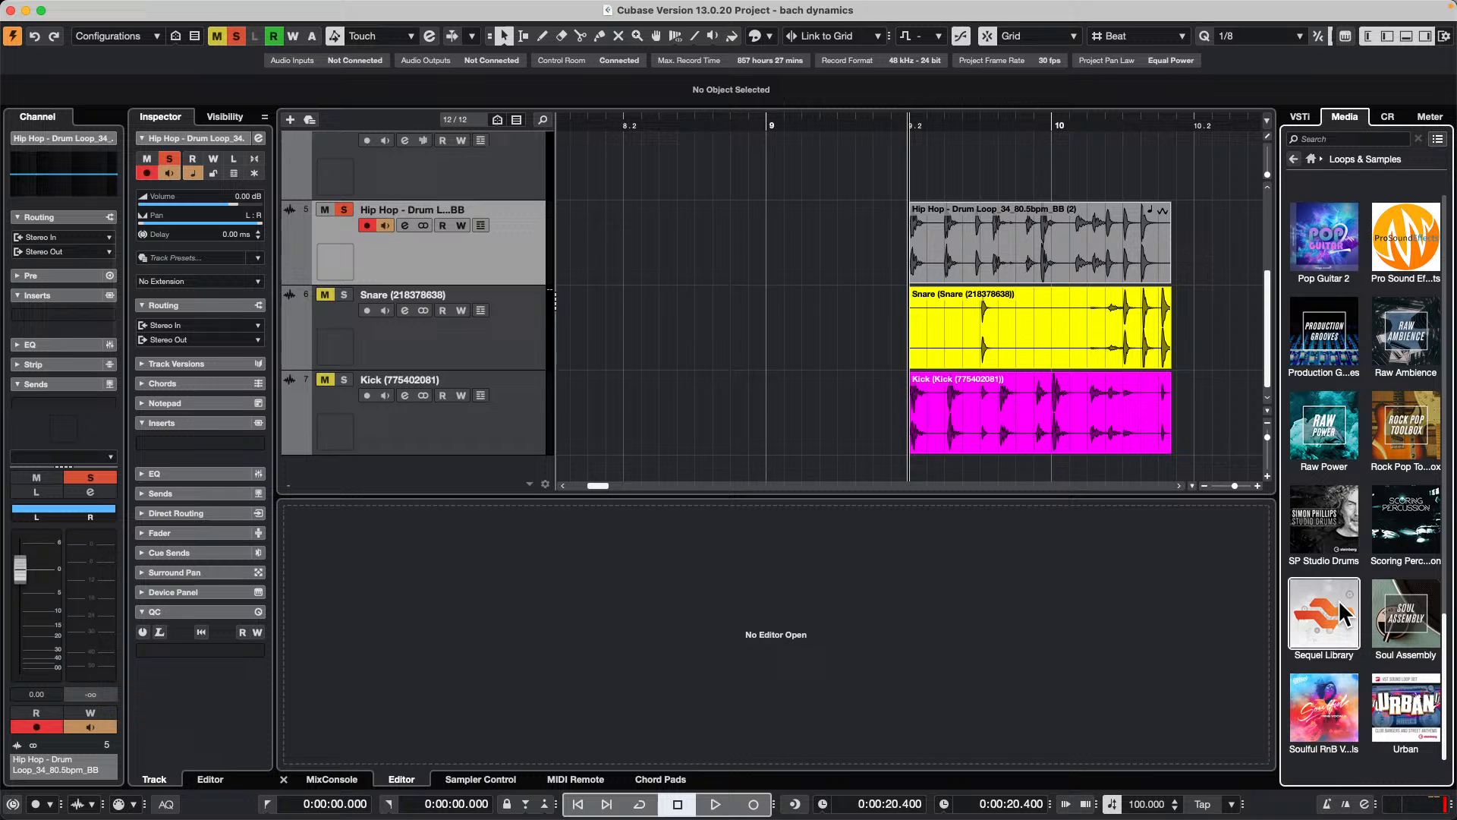
pyautogui.click(1324, 429)
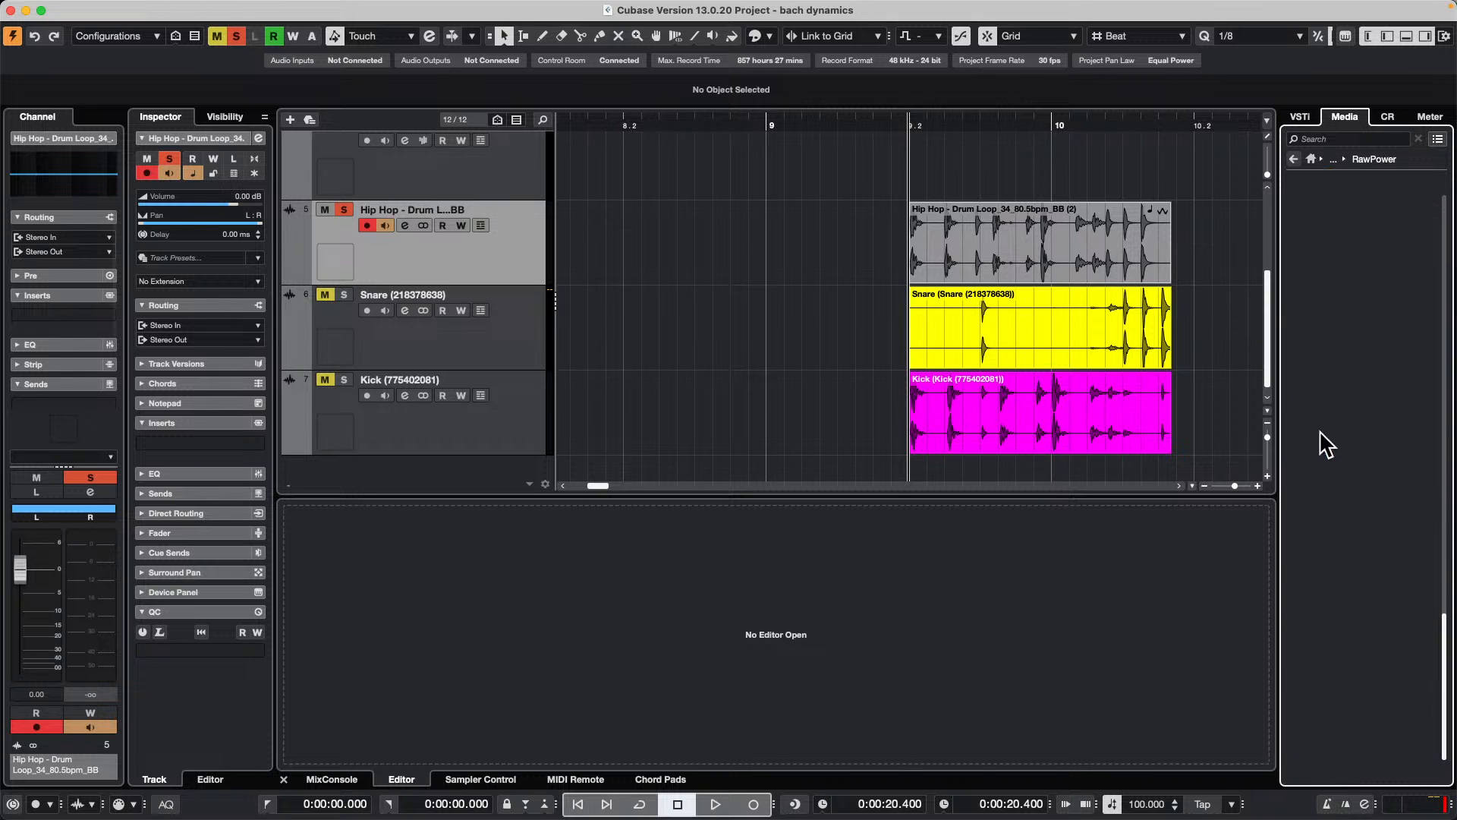
# Step: Audition several Raw Power samples, including the FC10_Kit_24 MovingPad variations and FC10_Kit_28_Synth_F+3_MM
pyautogui.scroll(-5, 1377, 525)
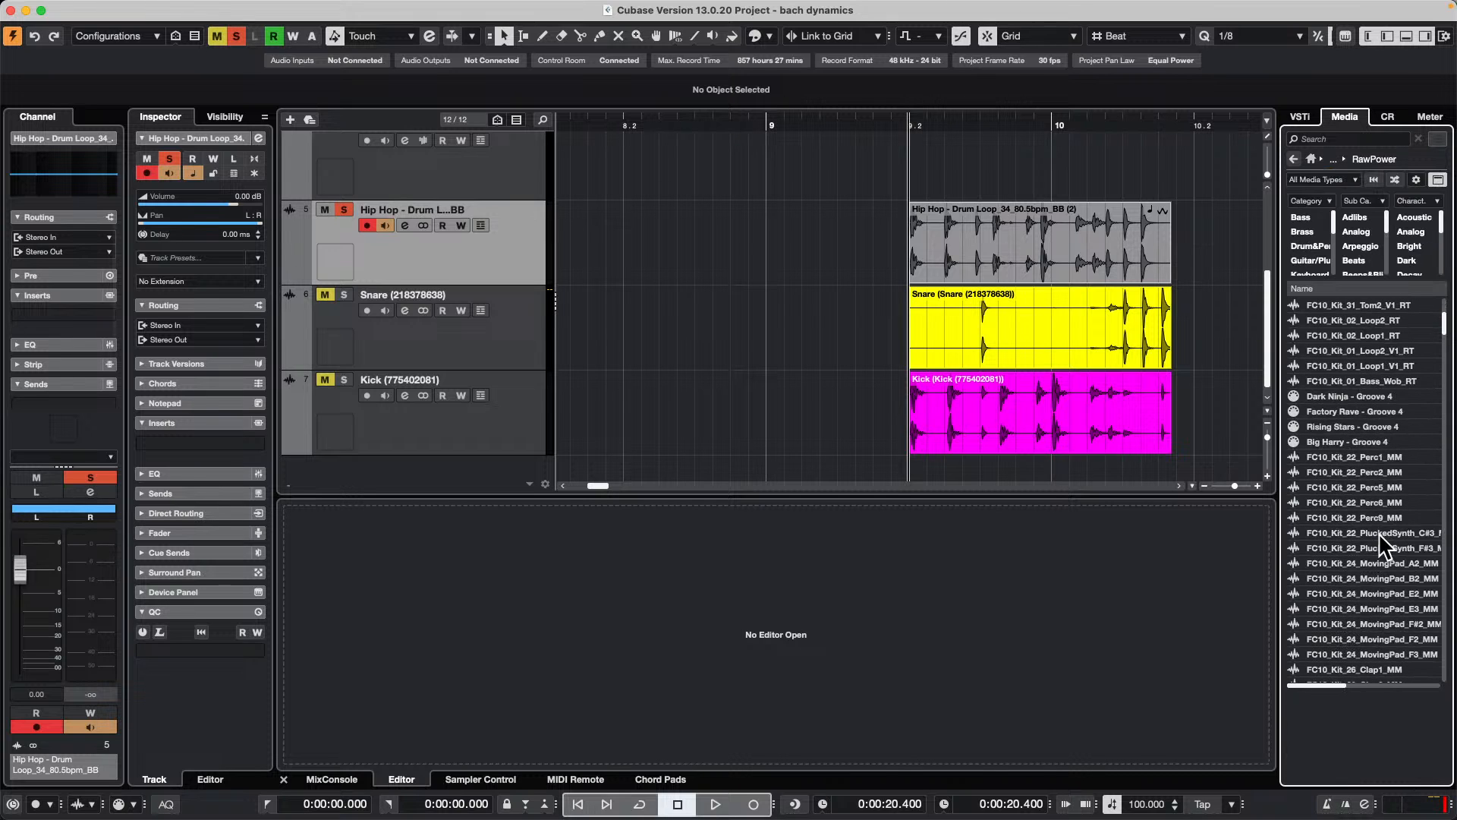
pyautogui.click(1378, 531)
pyautogui.click(1367, 563)
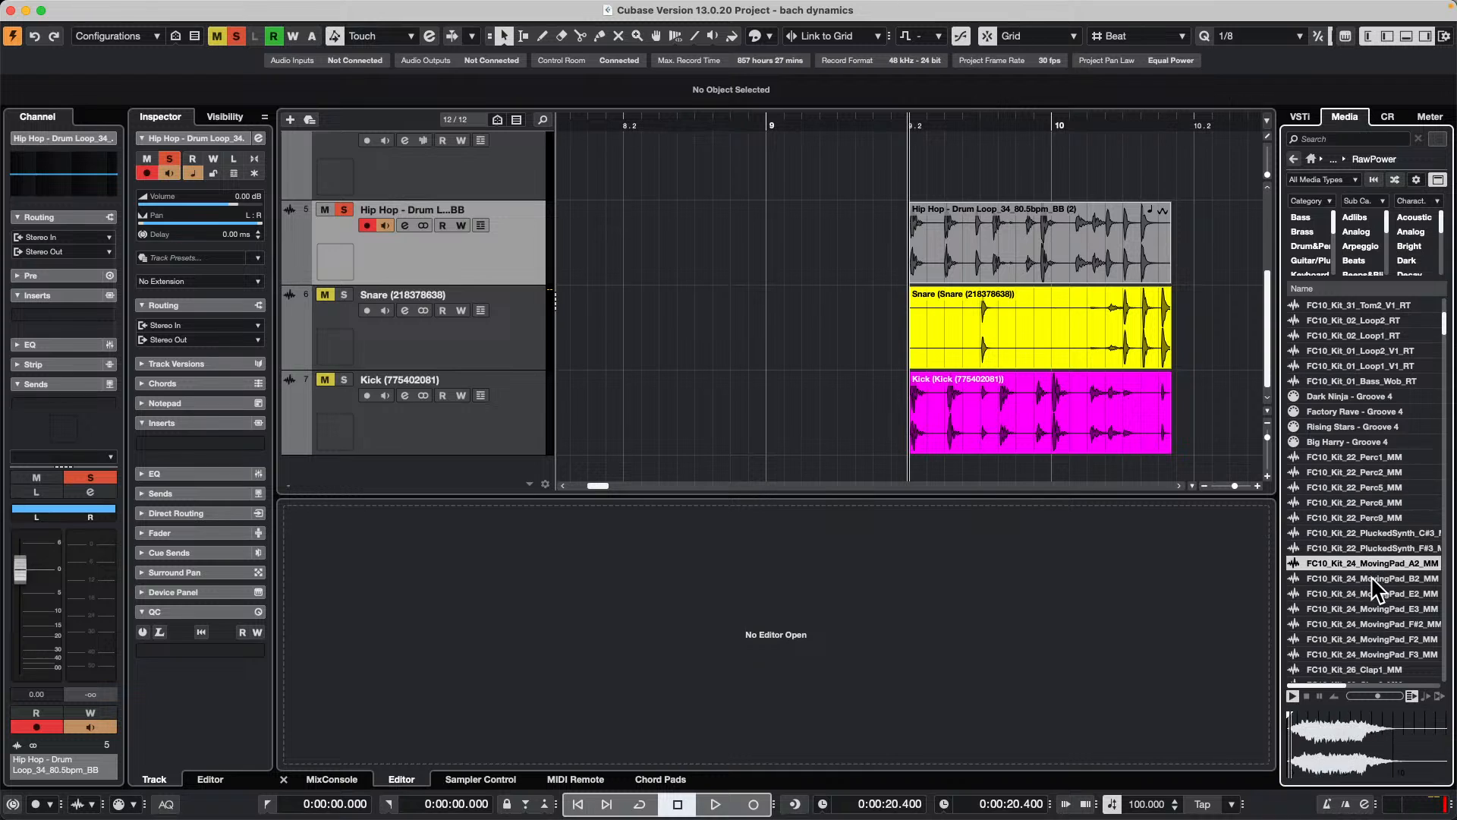
pyautogui.click(1372, 593)
pyautogui.click(1376, 608)
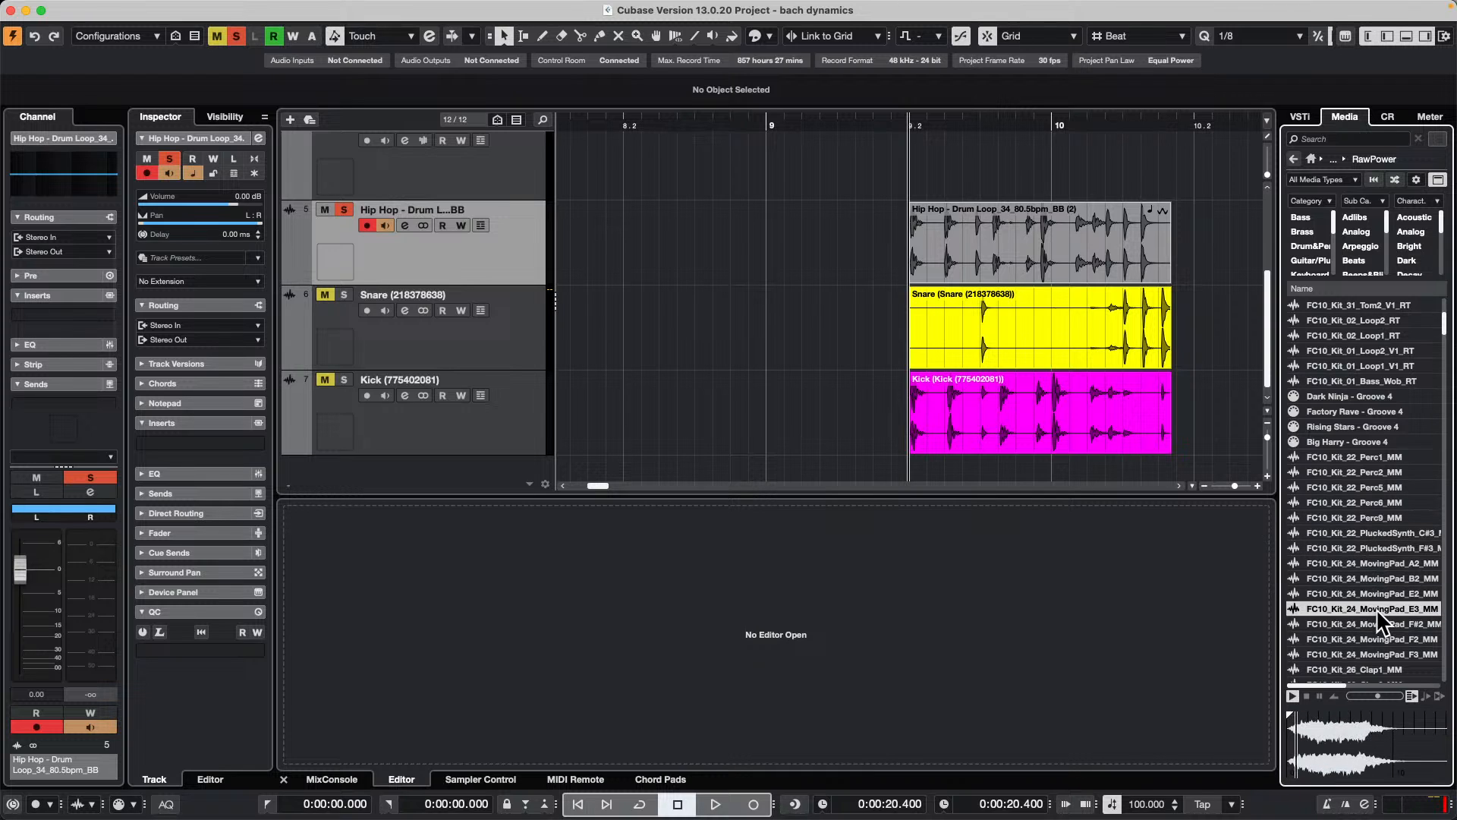
pyautogui.click(1371, 624)
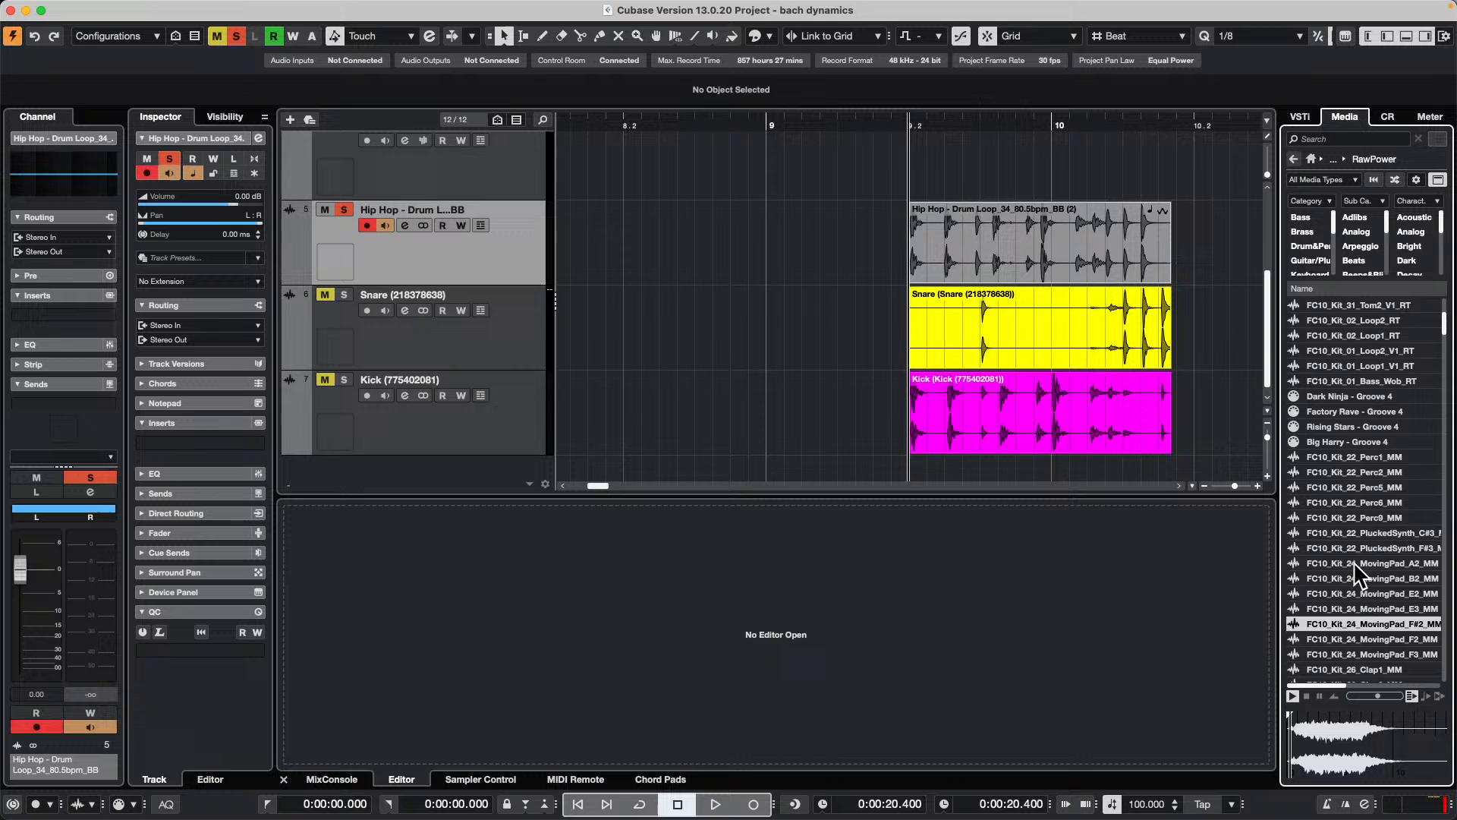
pyautogui.scroll(-5, 1354, 562)
pyautogui.click(1355, 564)
pyautogui.click(1355, 609)
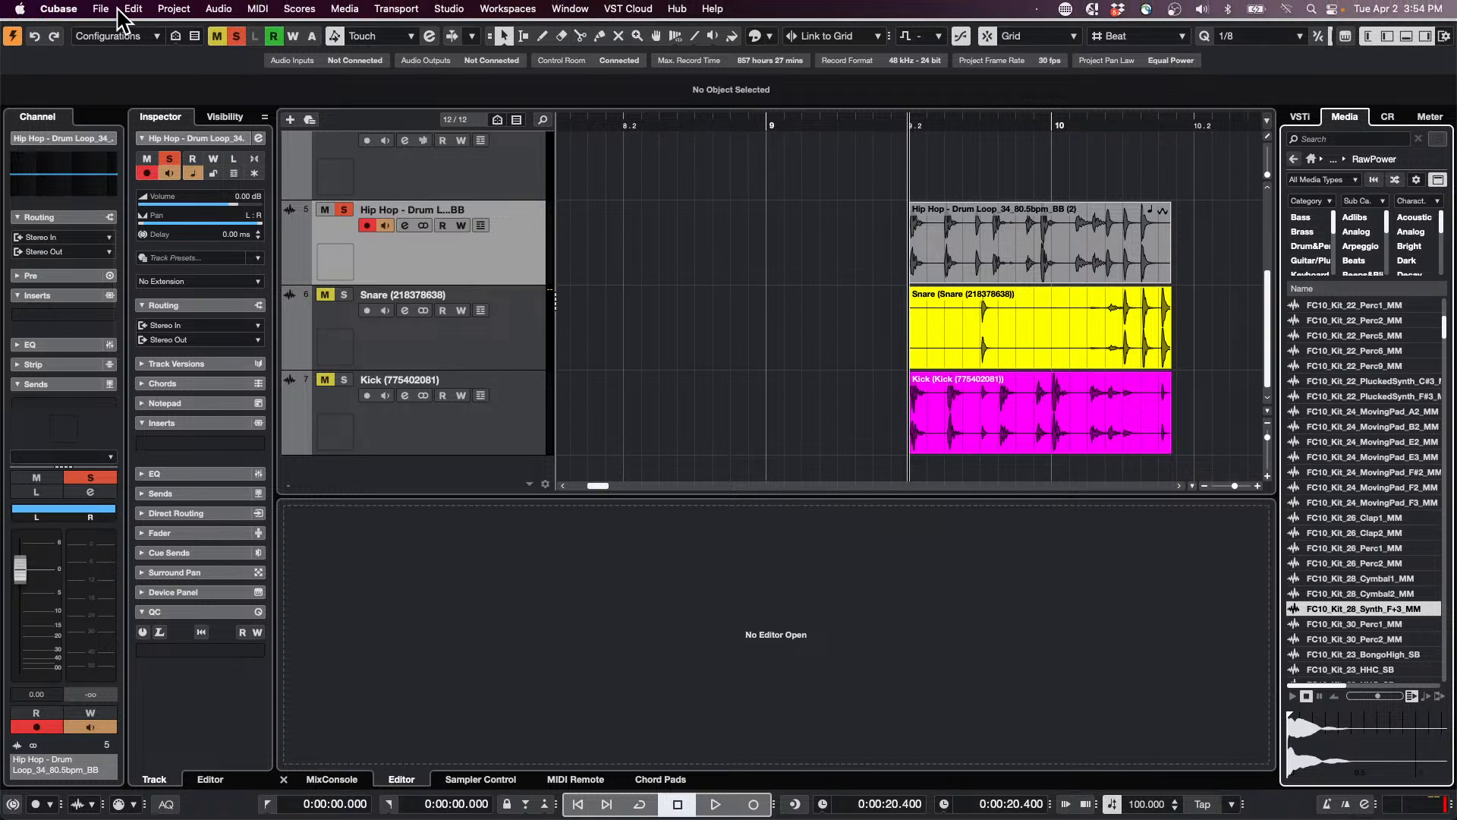
pyautogui.click(106, 8)
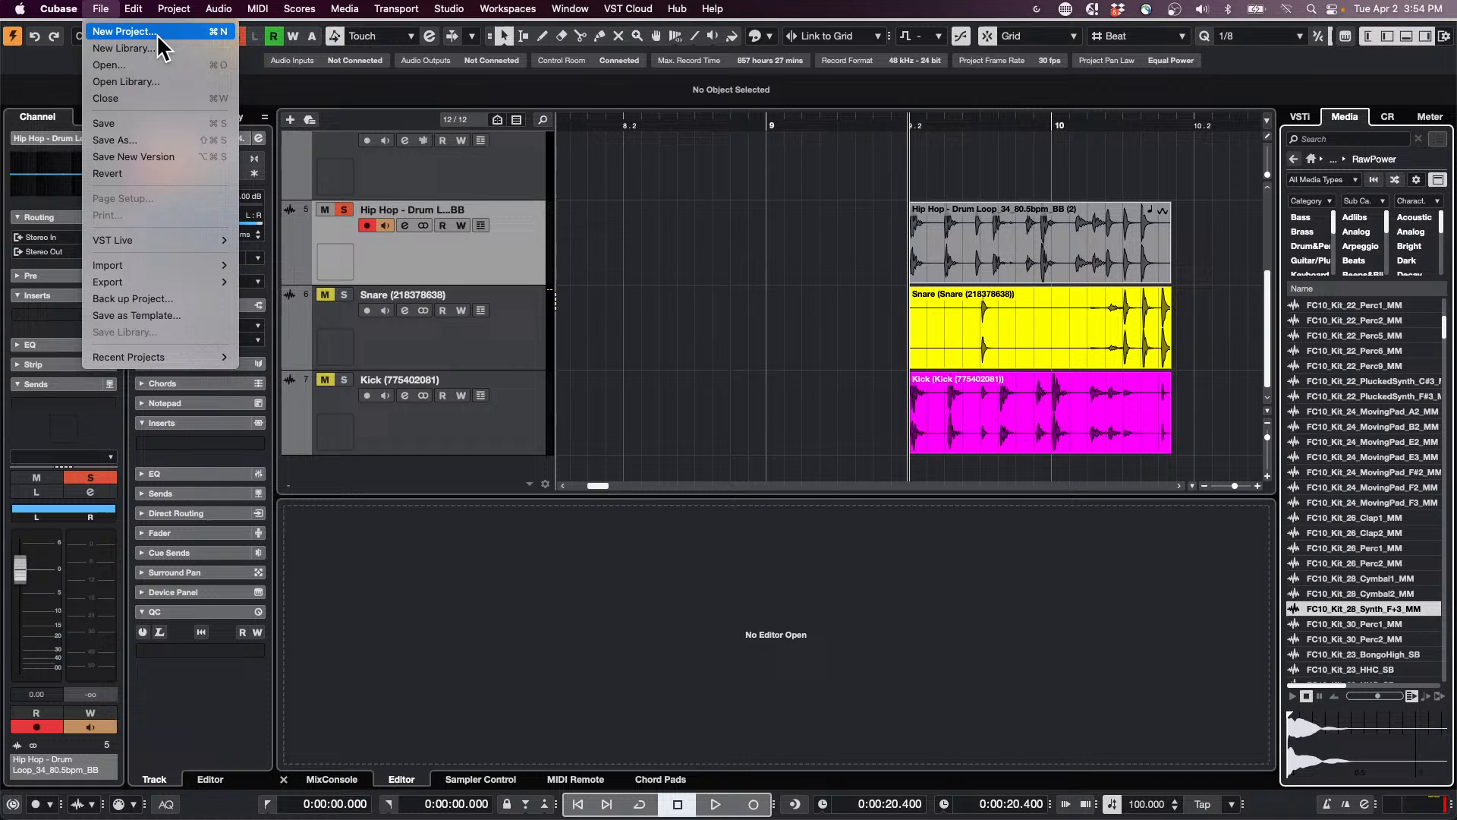
pyautogui.click(550, 414)
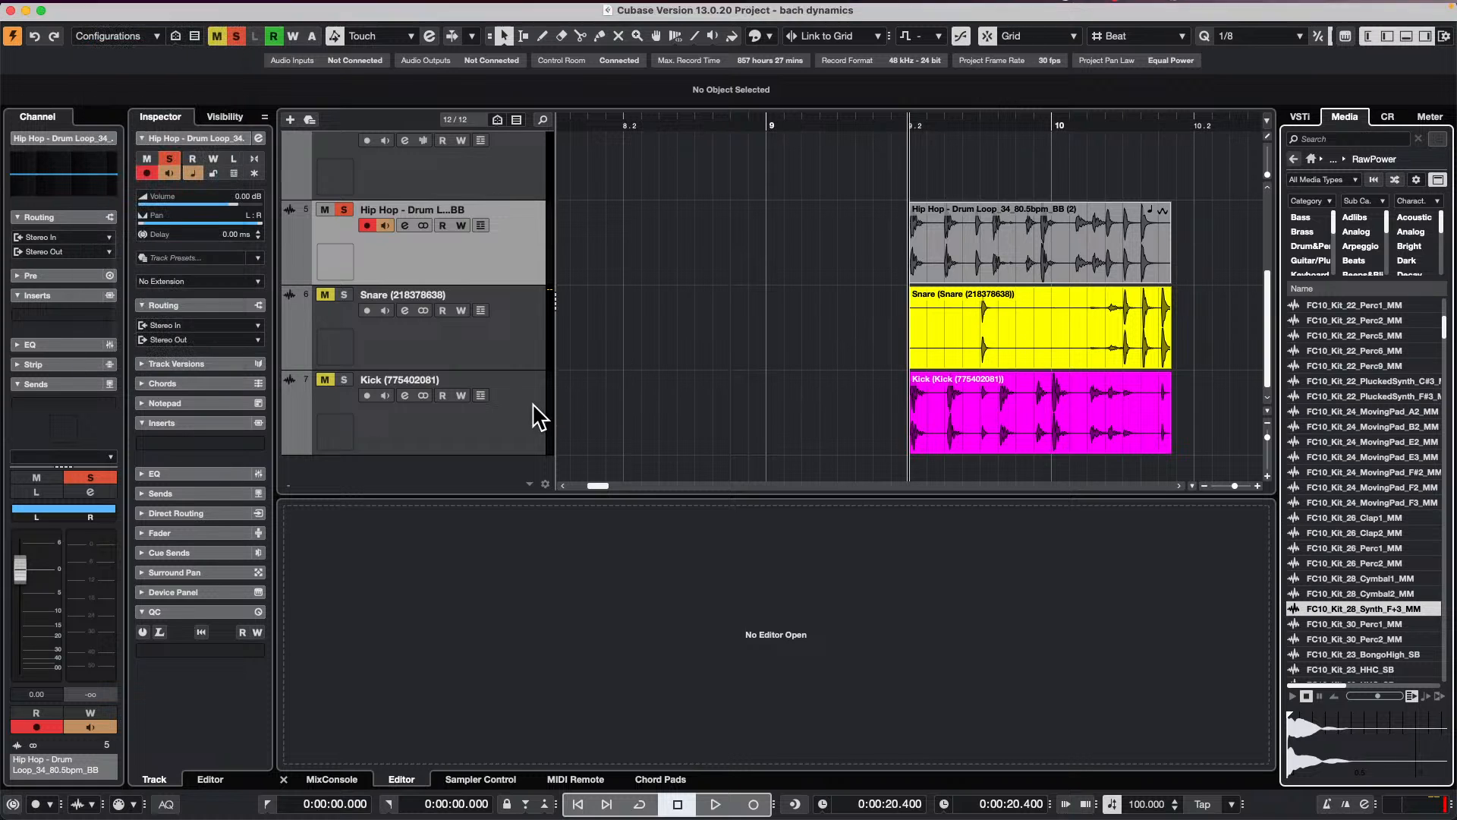
# Step: Add a HALion Sonic instrument track below the Kick track
pyautogui.rightClick(533, 404)
pyautogui.moveTo(599, 414)
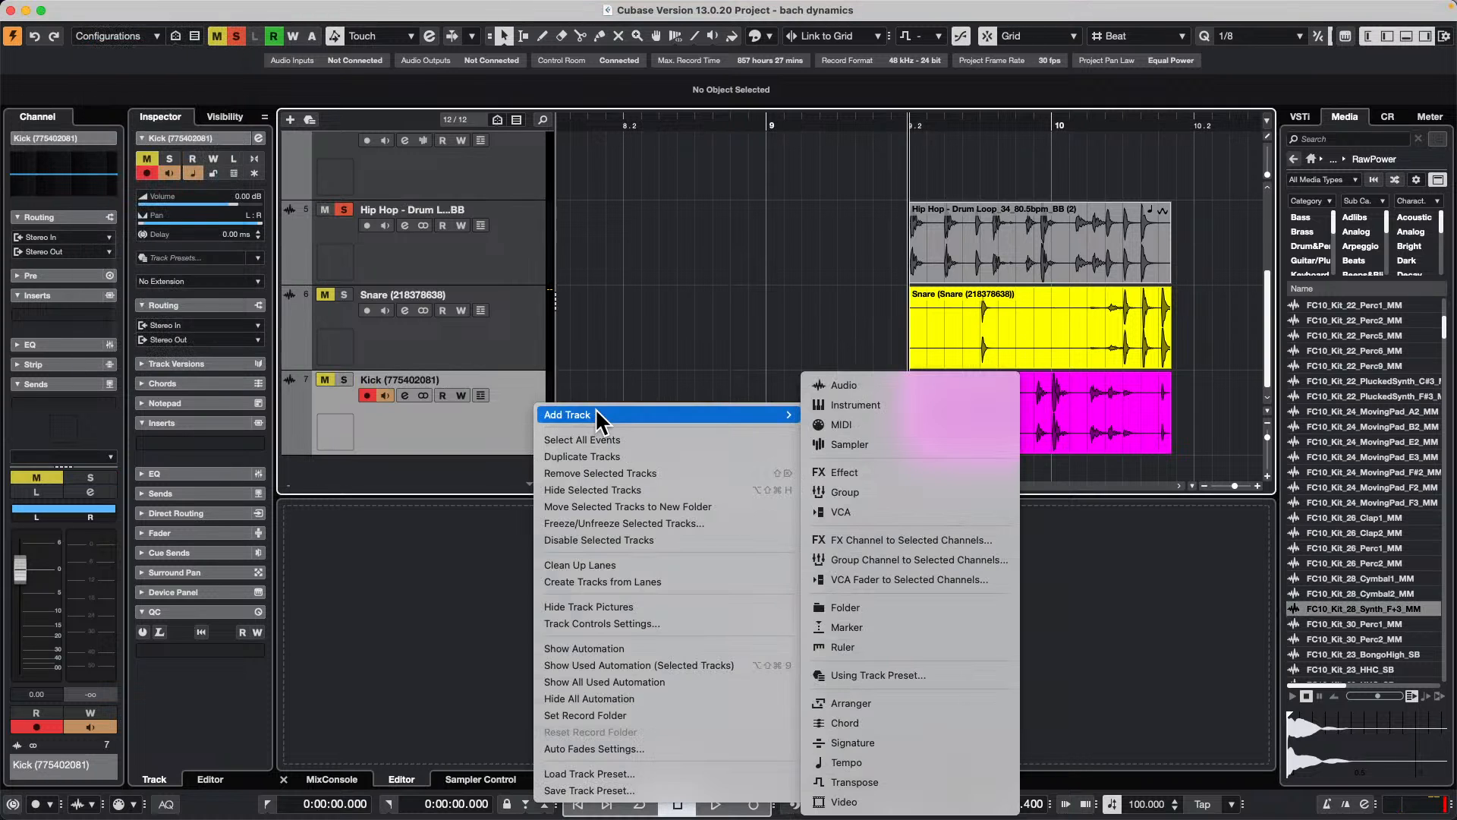
pyautogui.click(903, 405)
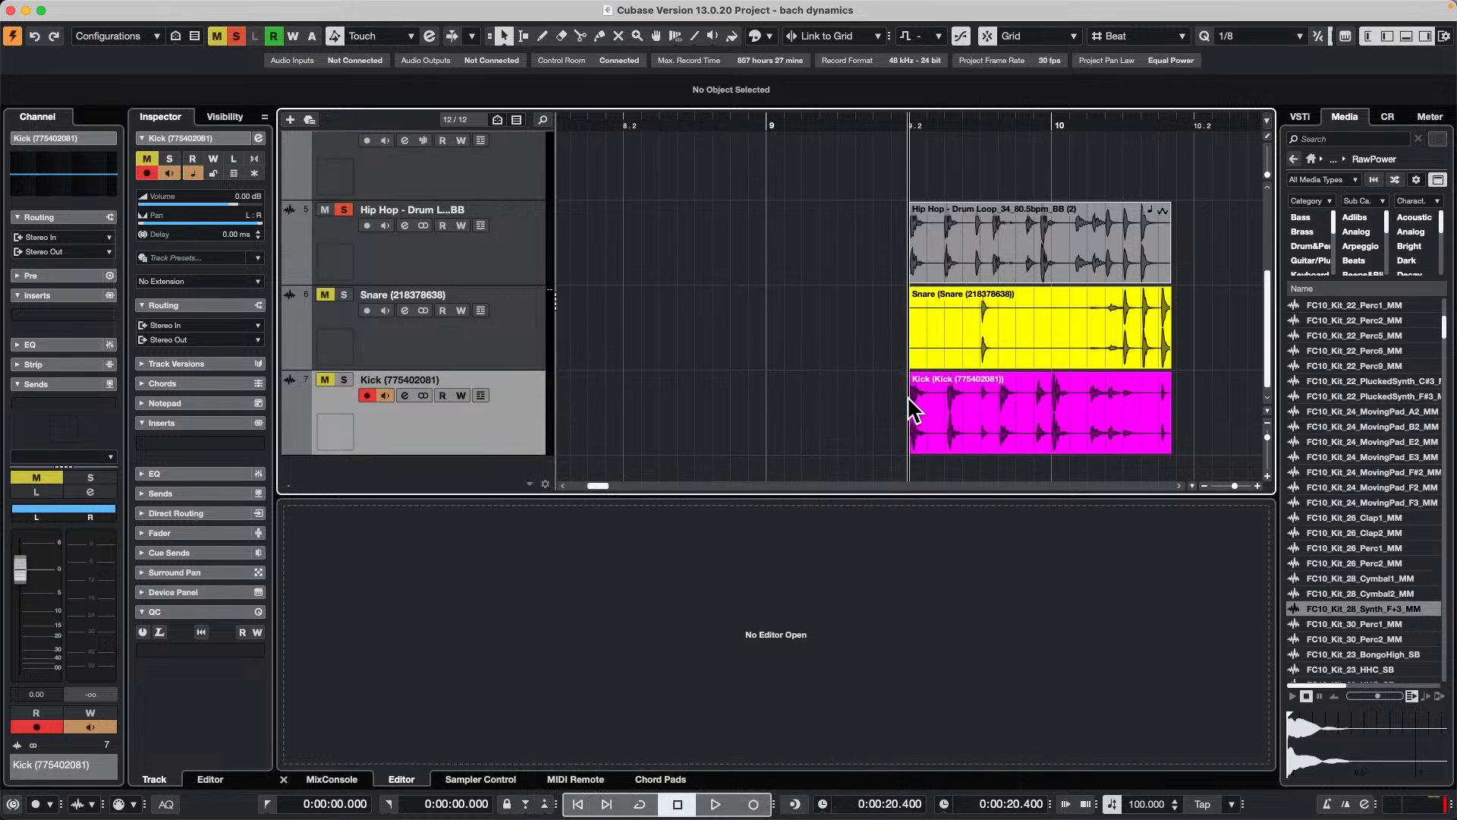
pyautogui.click(556, 352)
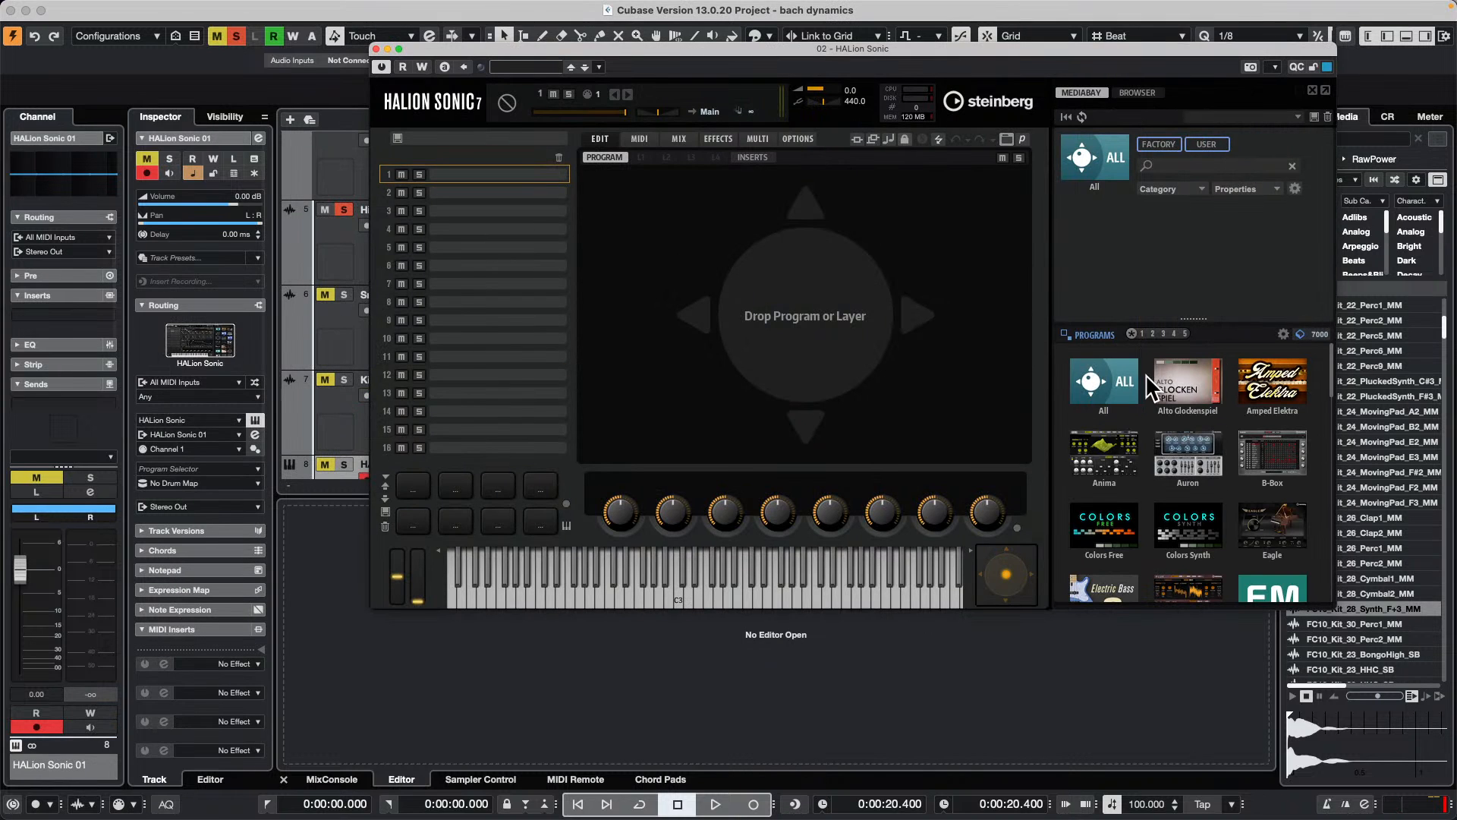
# Step: Search all HALion Sonic programs for "grand" and load the Dark Grand piano into slot 1
pyautogui.click(1102, 384)
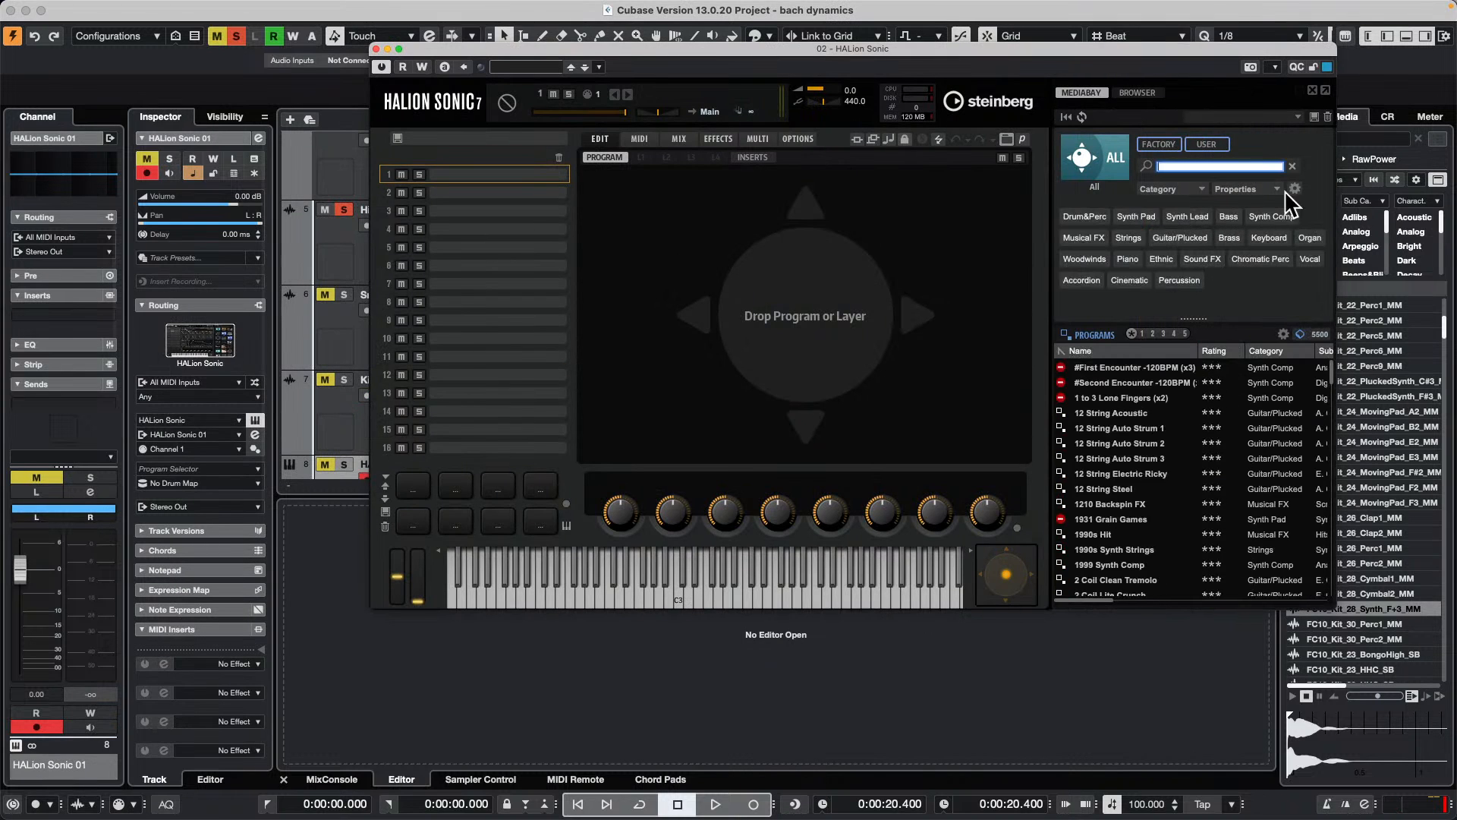
pyautogui.write('grand')
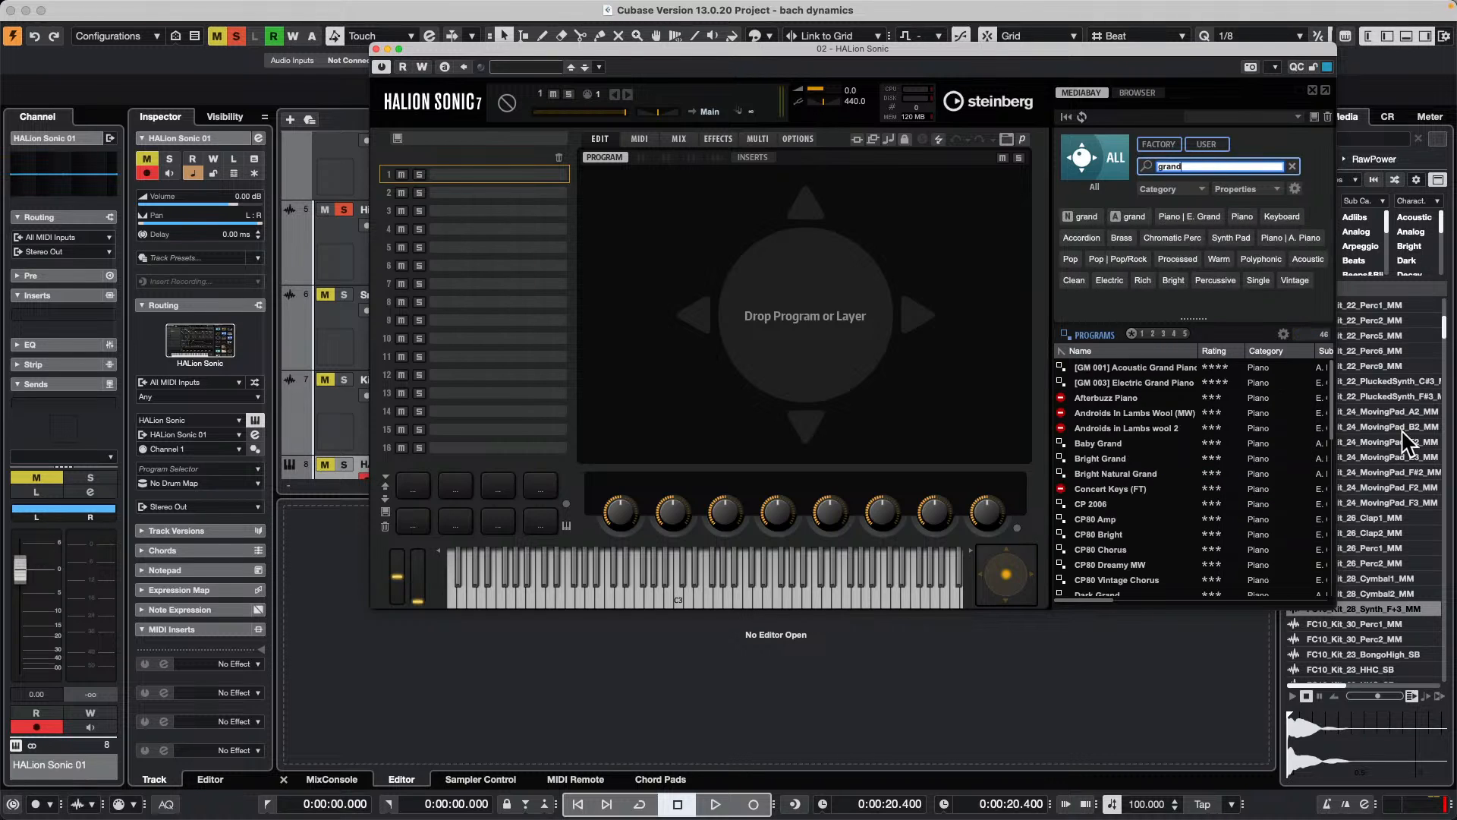
pyautogui.scroll(-5, 1172, 484)
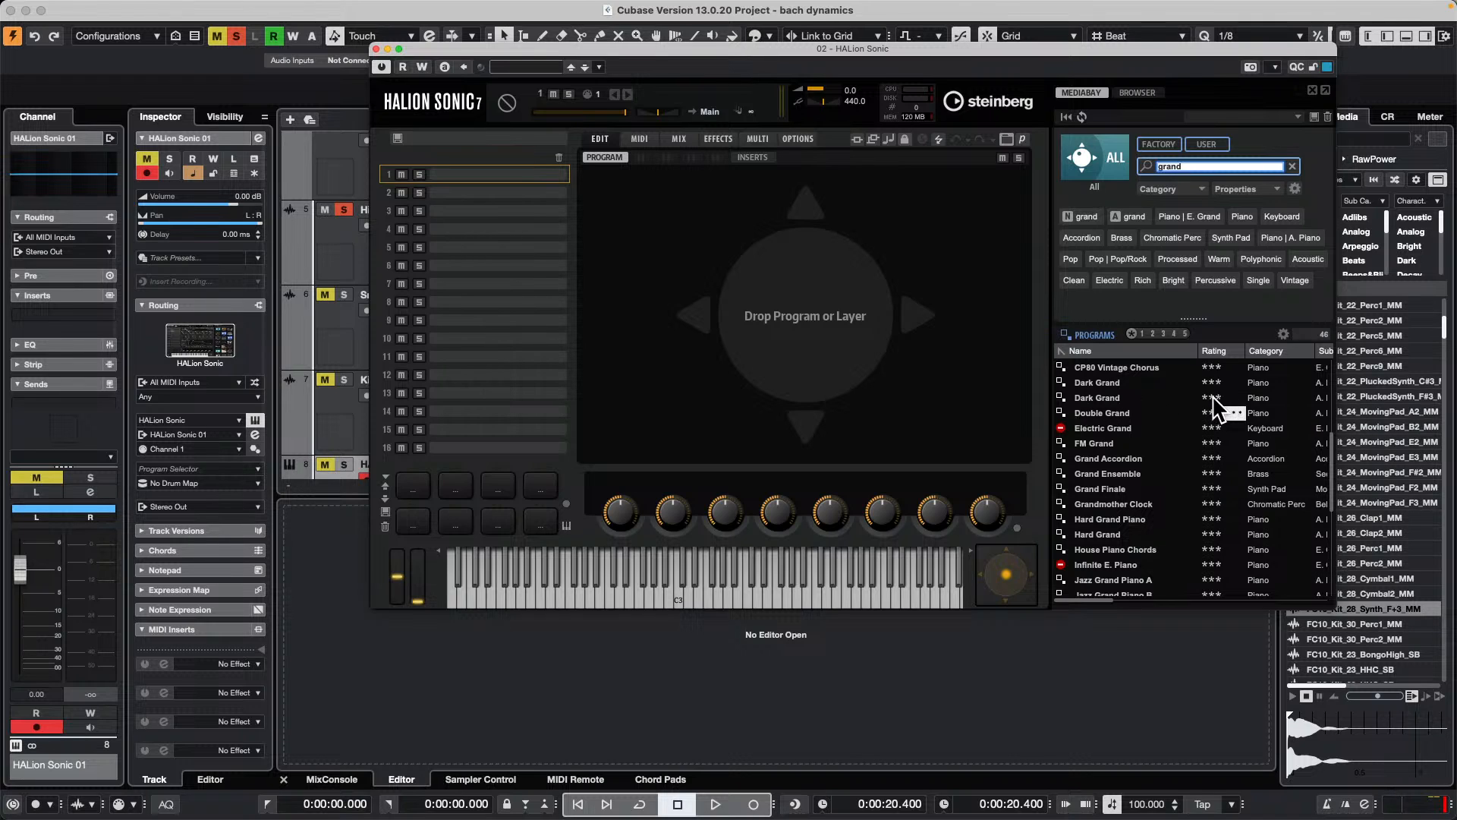
pyautogui.doubleClick(1101, 396)
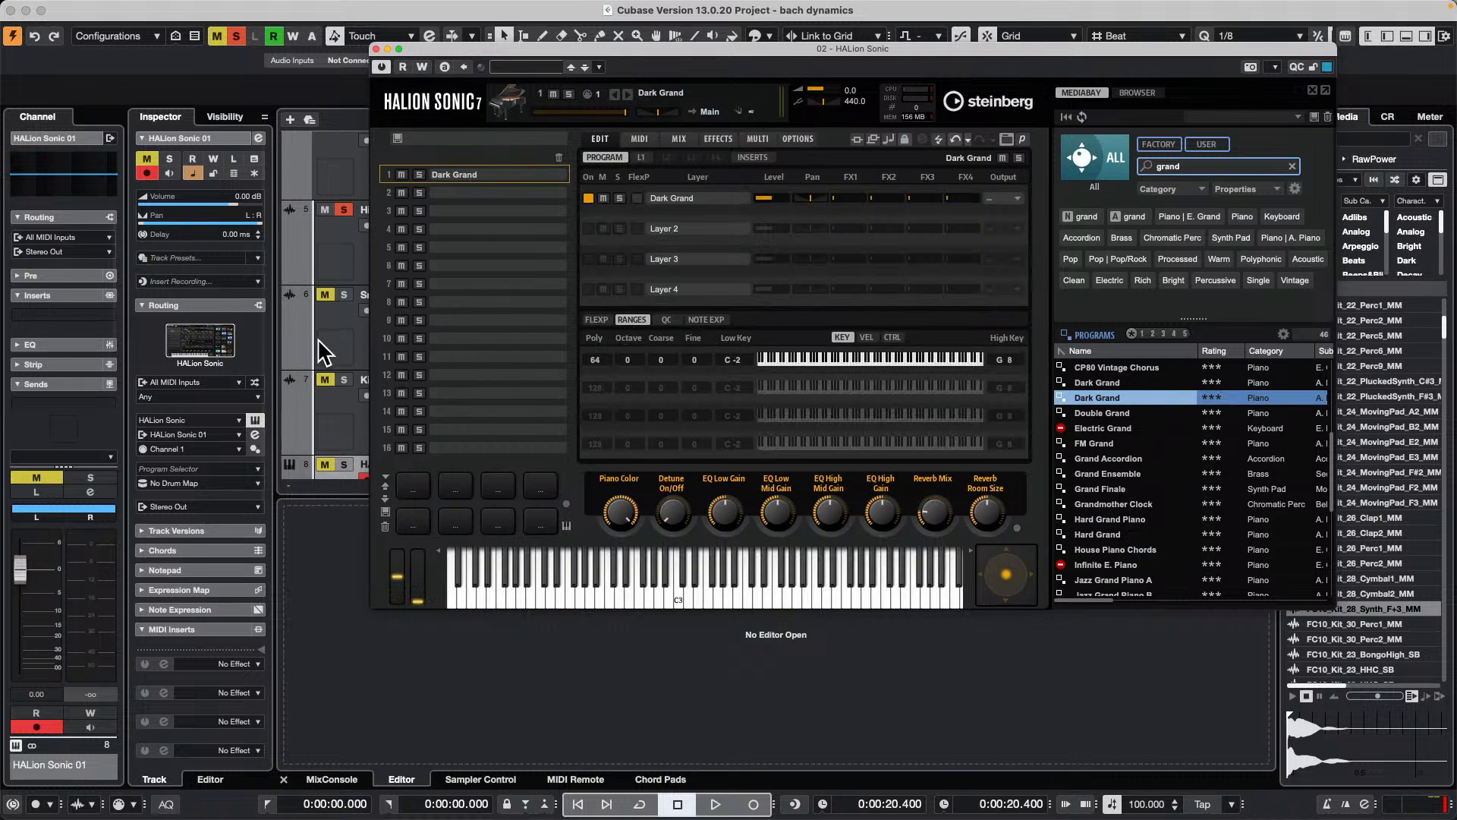
# Step: Solo the HALion Sonic 01 track and bring the HALion Sonic window back into focus
pyautogui.scroll(-2, 327, 356)
pyautogui.click(344, 371)
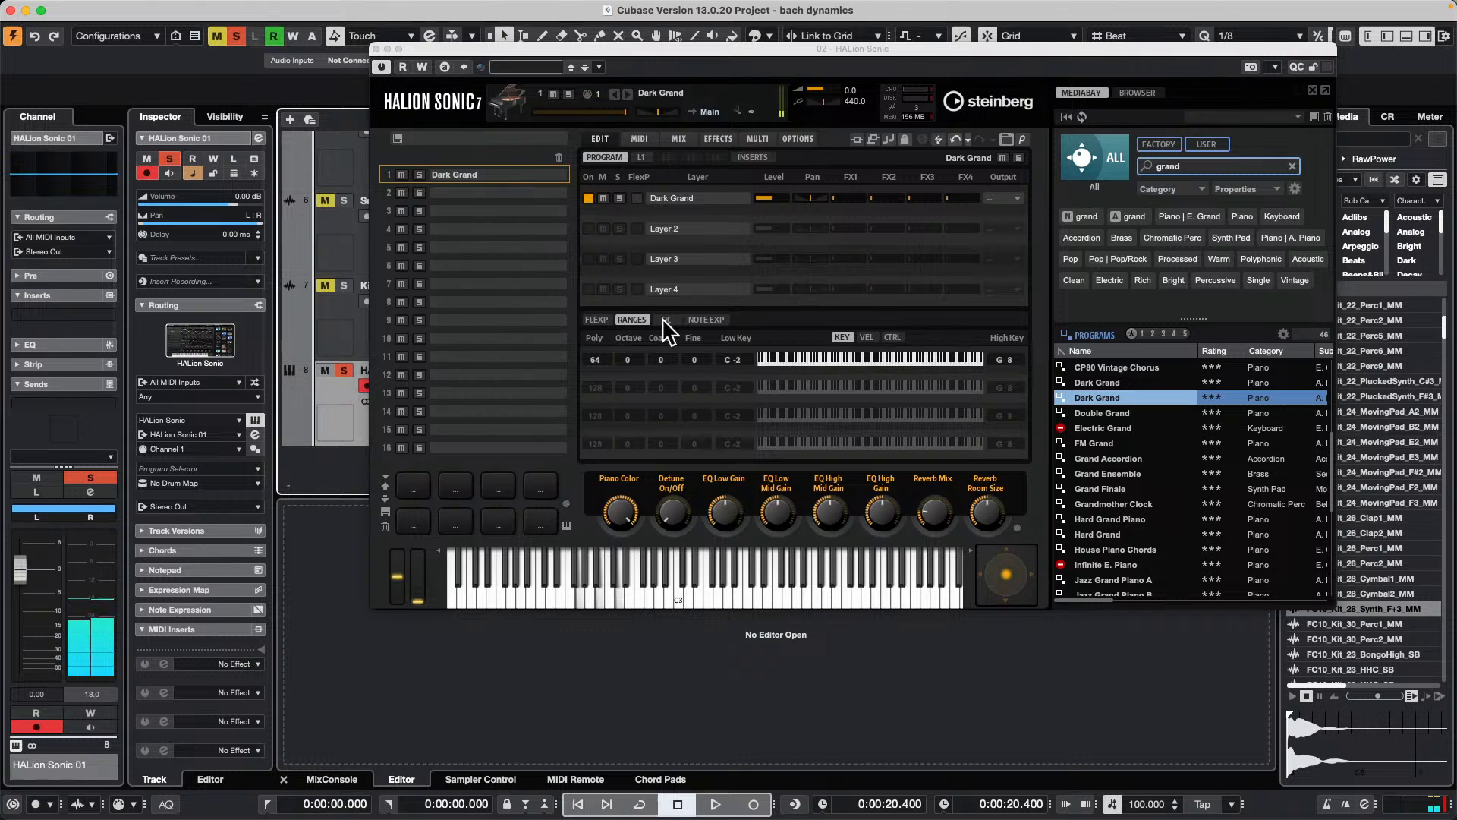
pyautogui.click(486, 51)
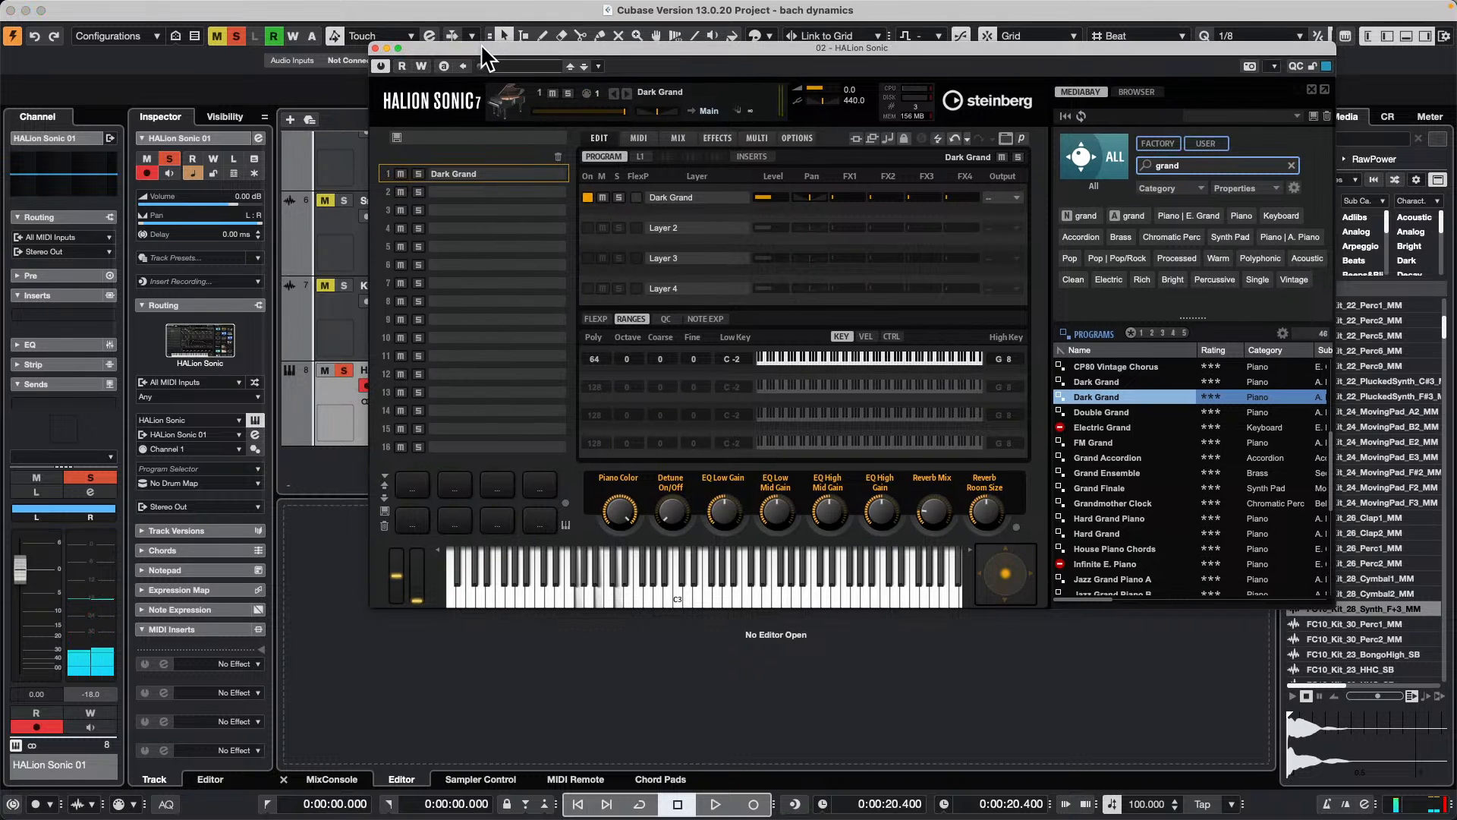
# Step: Filter the HALion Sonic programs to Guitar/Plucked, A. Guitar in HS SE Hybrid and load Dual Nylon Pluck into slot 2
pyautogui.click(504, 193)
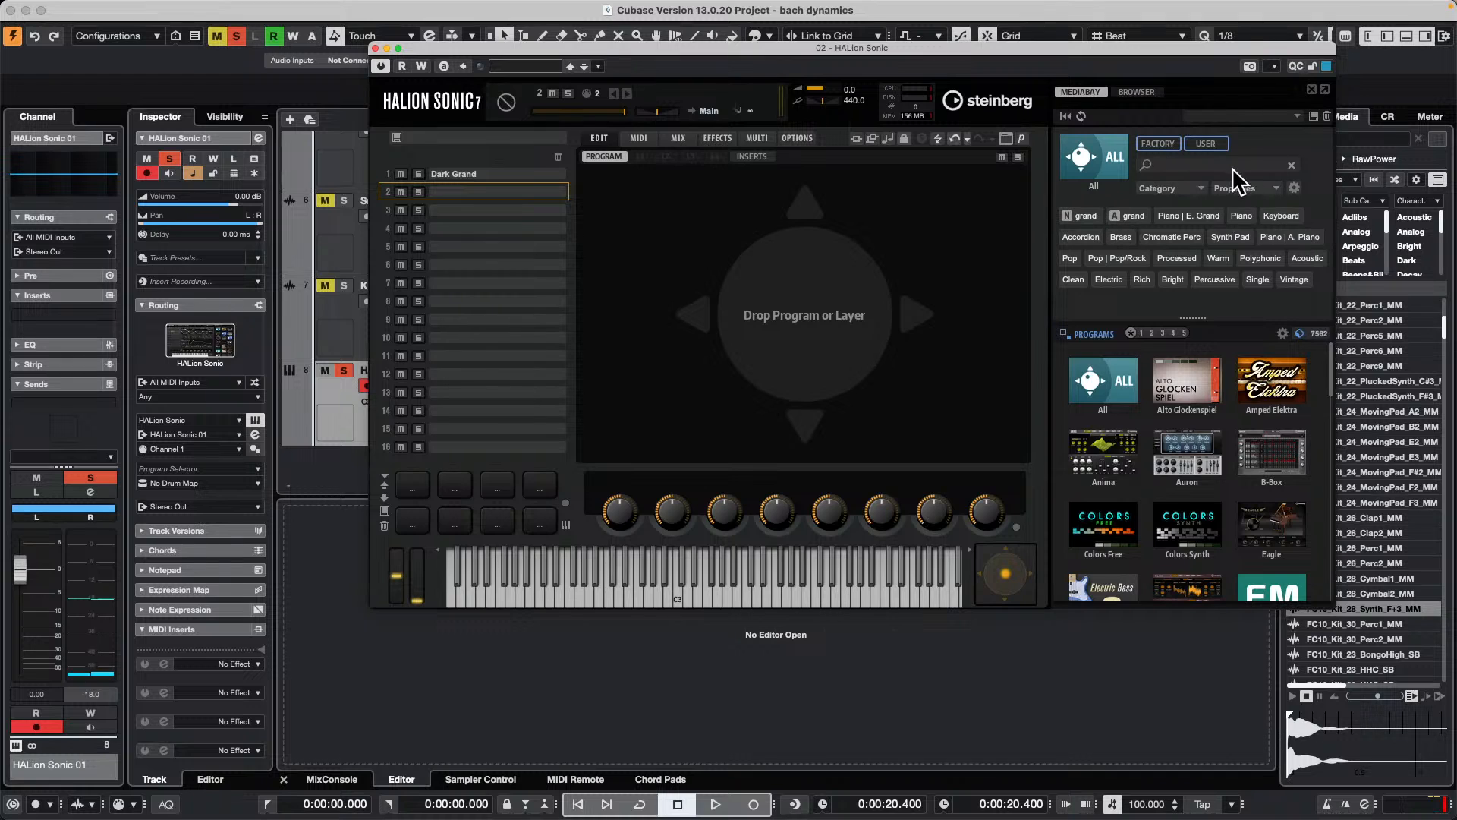
pyautogui.click(1175, 232)
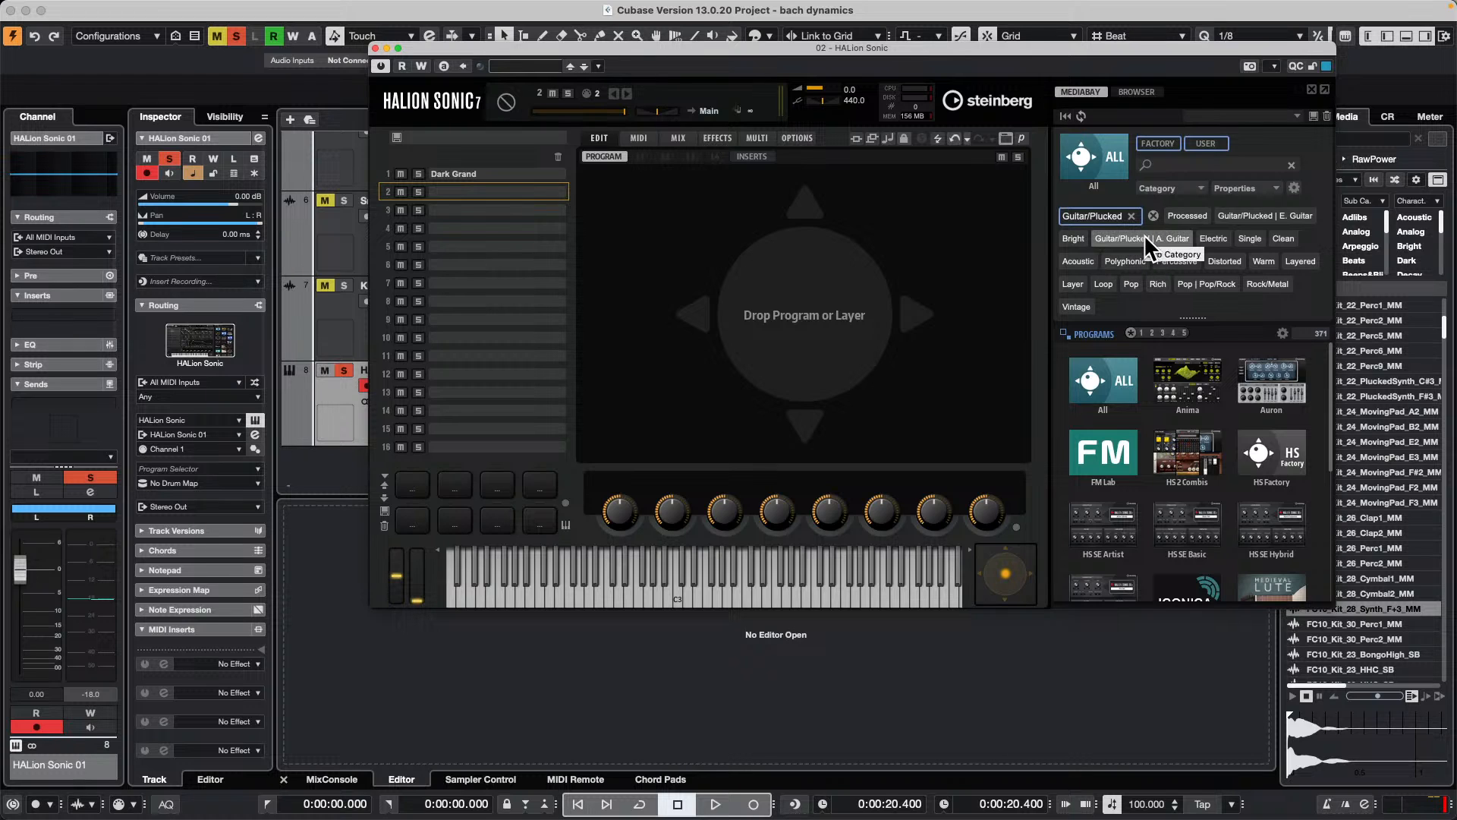
pyautogui.click(1144, 239)
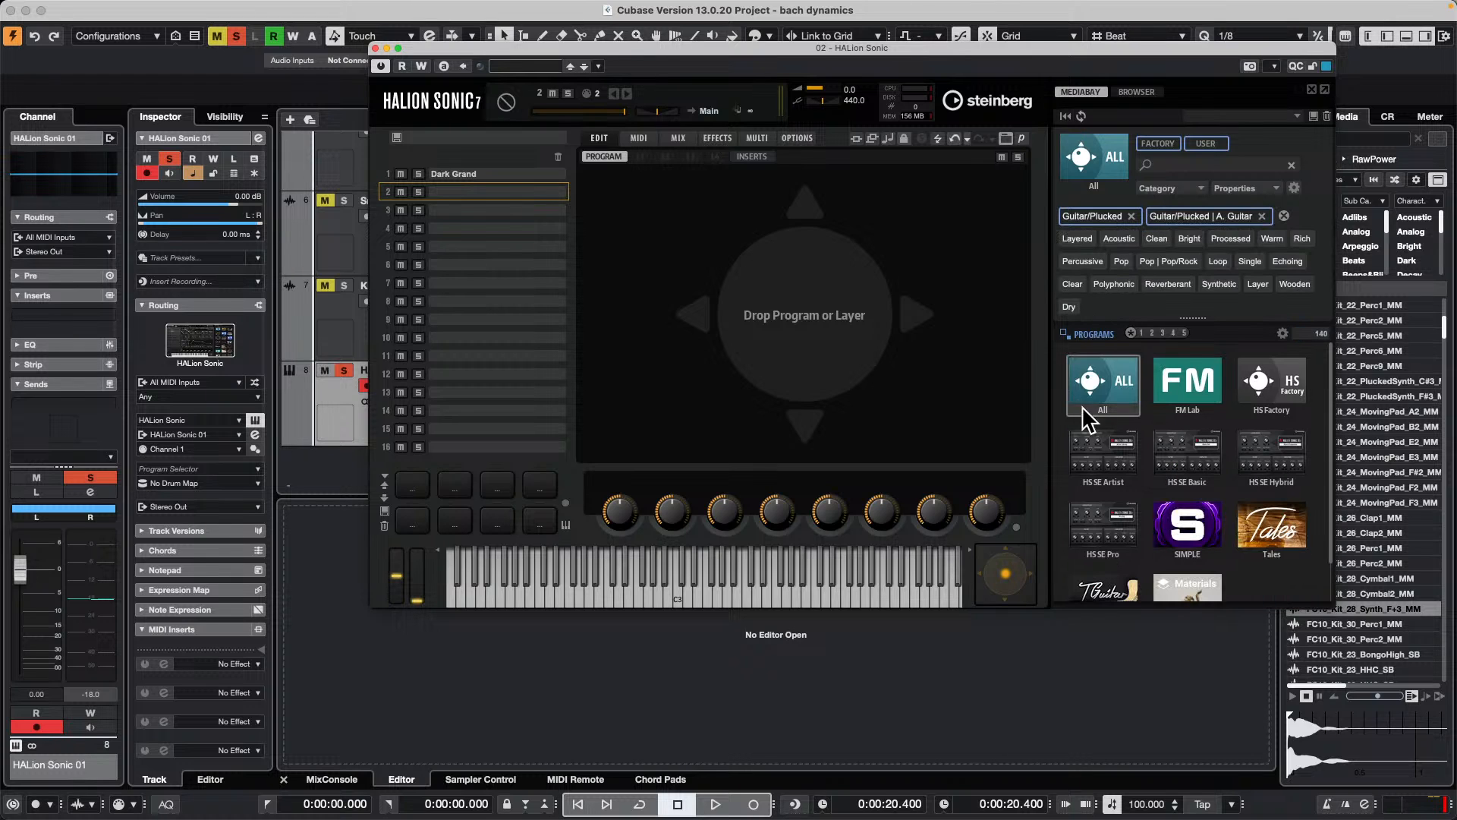
pyautogui.click(1283, 455)
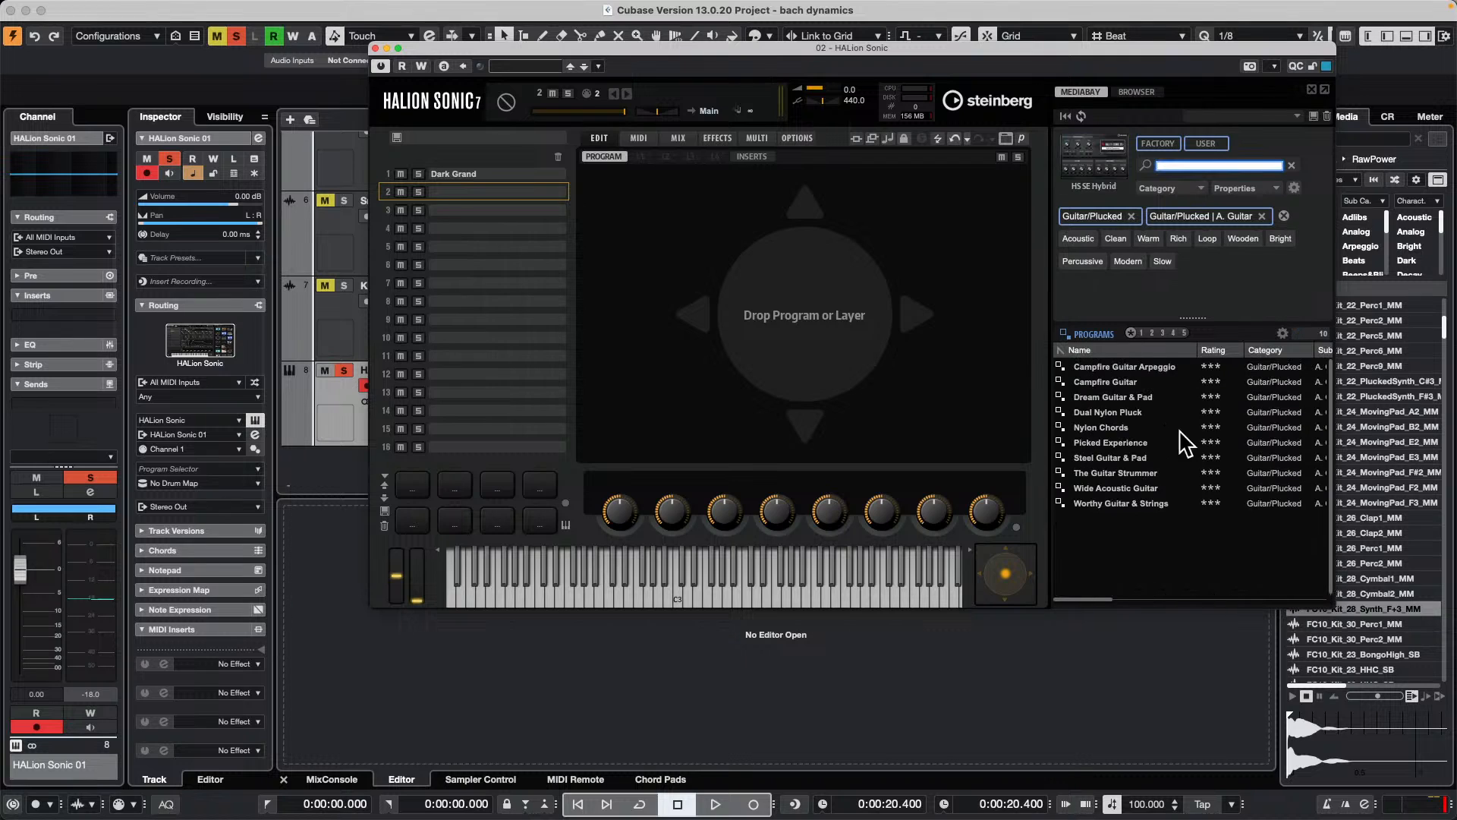
pyautogui.moveTo(1131, 414); pyautogui.dragTo(486, 191)
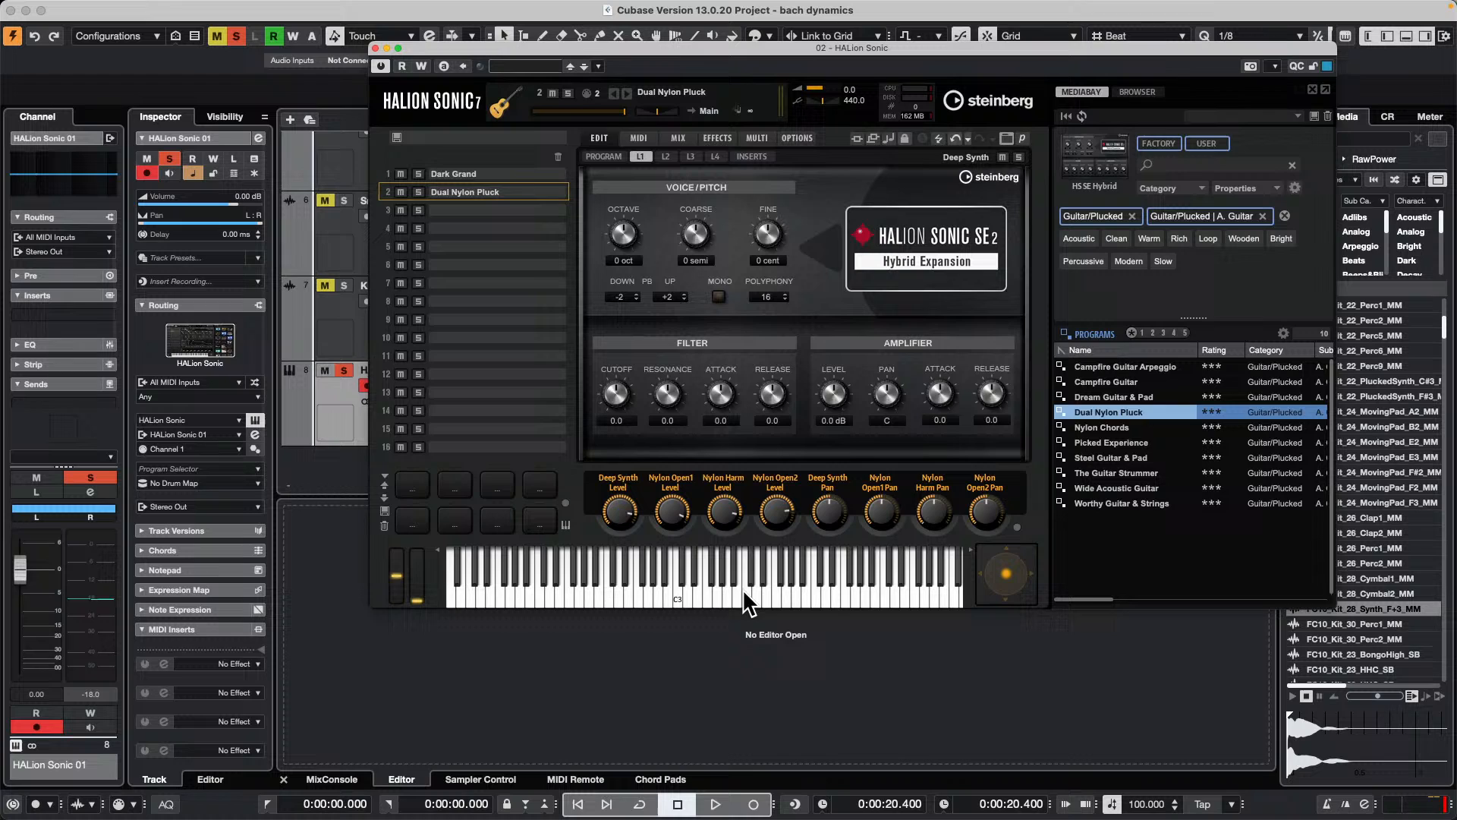
# Step: Play a few notes below C3 on the HALion Sonic keyboard to audition Dual Nylon Pluck
pyautogui.click(655, 584)
pyautogui.click(592, 593)
pyautogui.click(592, 595)
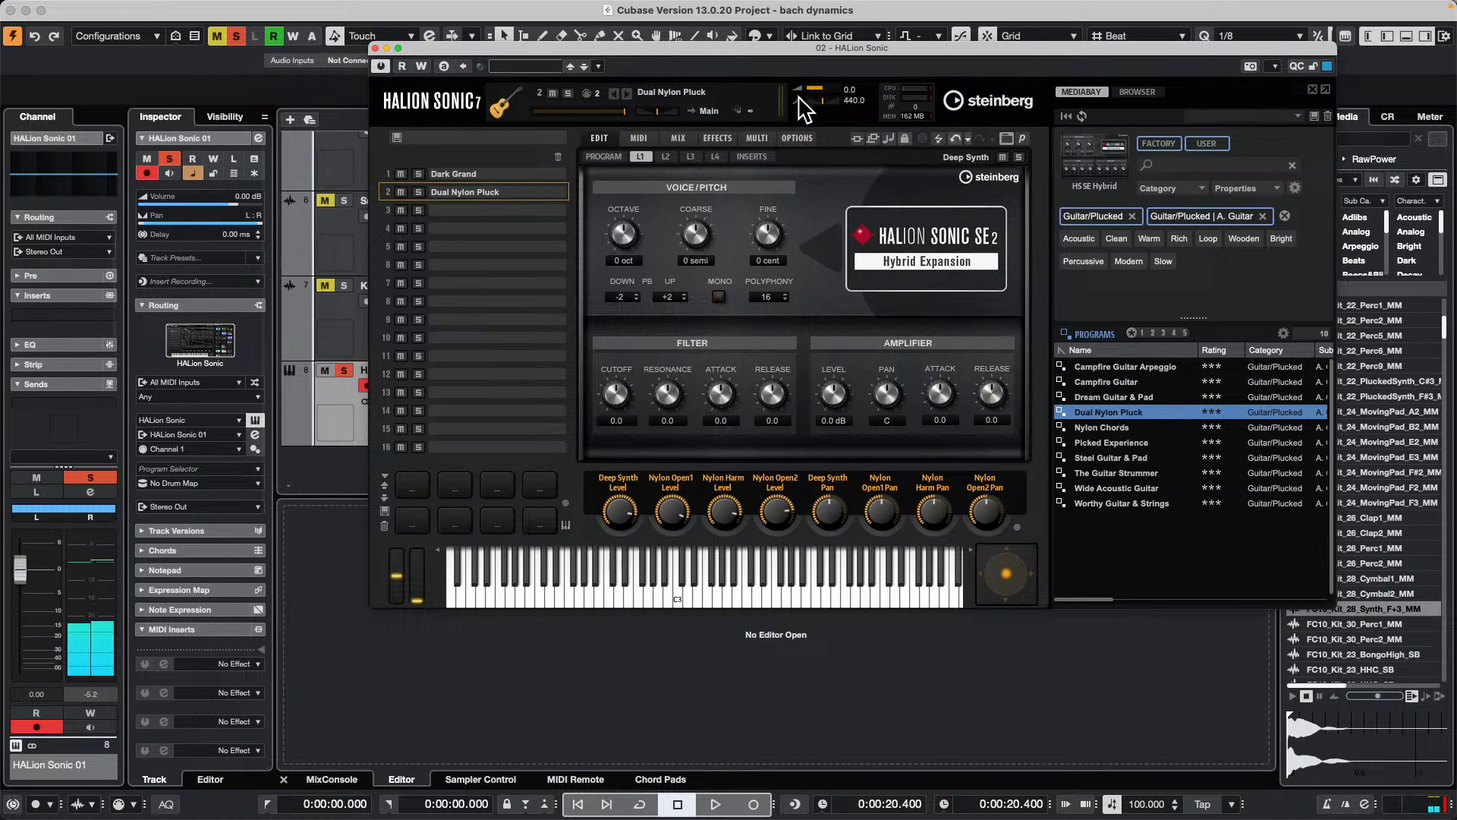
# Step: Add one MIDI track below HALion Sonic 01, with its output set to 02. HALion Sonic - MIDI on Channel 2
pyautogui.moveTo(607, 55); pyautogui.dragTo(1015, 274)
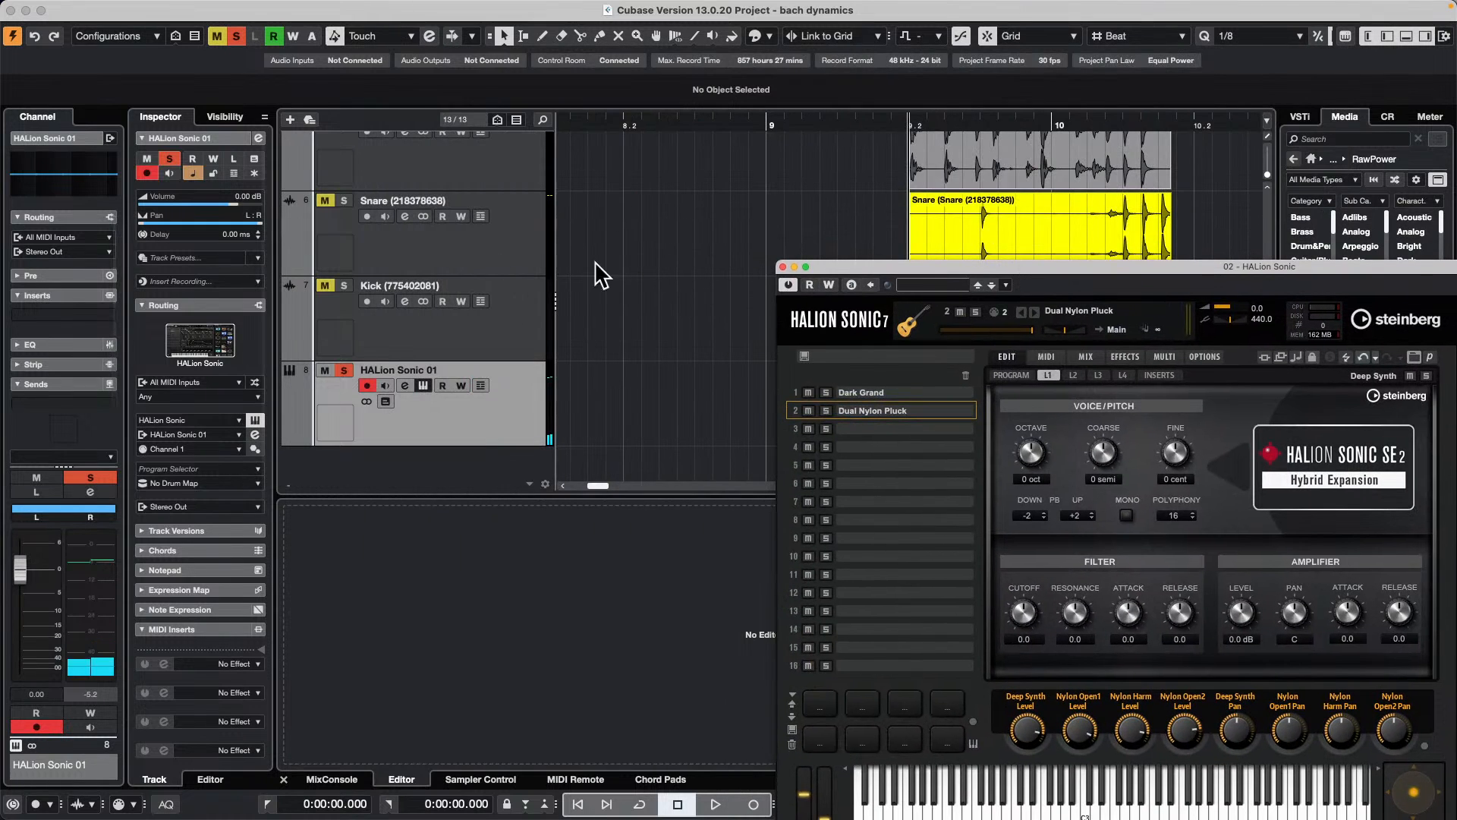
pyautogui.moveTo(621, 119); pyautogui.dragTo(612, 202)
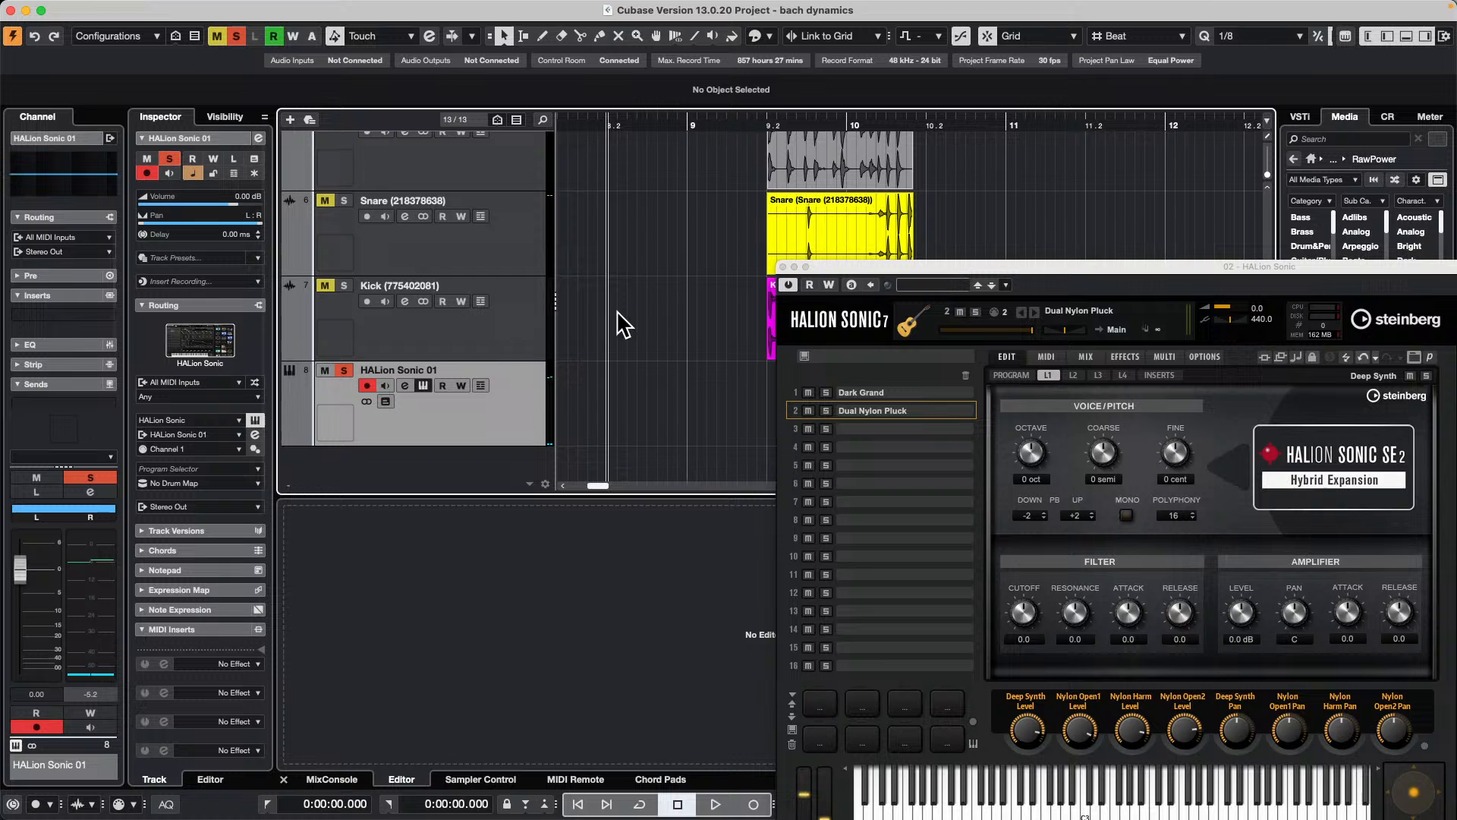
pyautogui.moveTo(842, 267); pyautogui.dragTo(884, 479)
pyautogui.moveTo(839, 119); pyautogui.dragTo(798, 49)
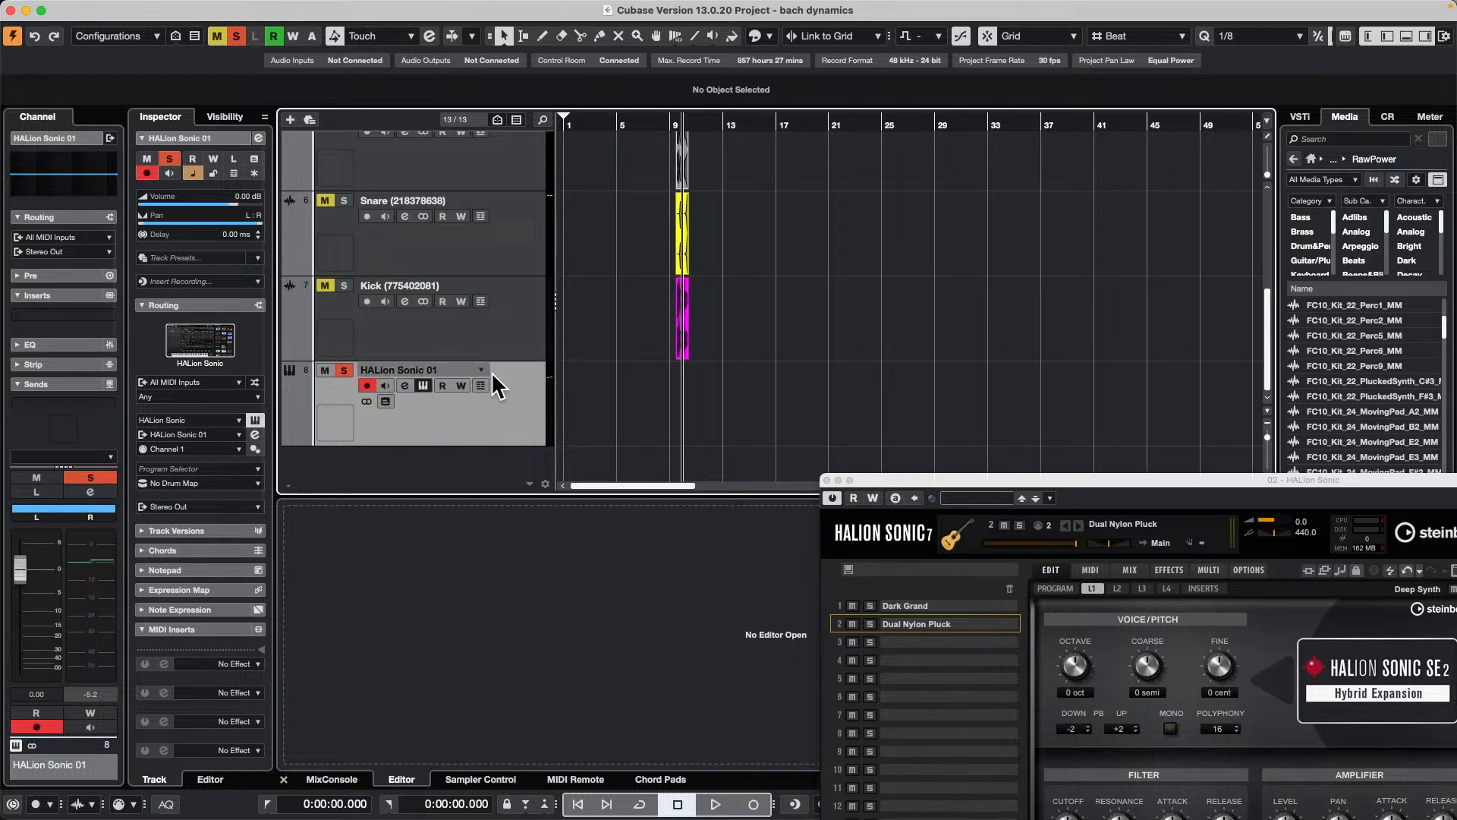
pyautogui.rightClick(463, 462)
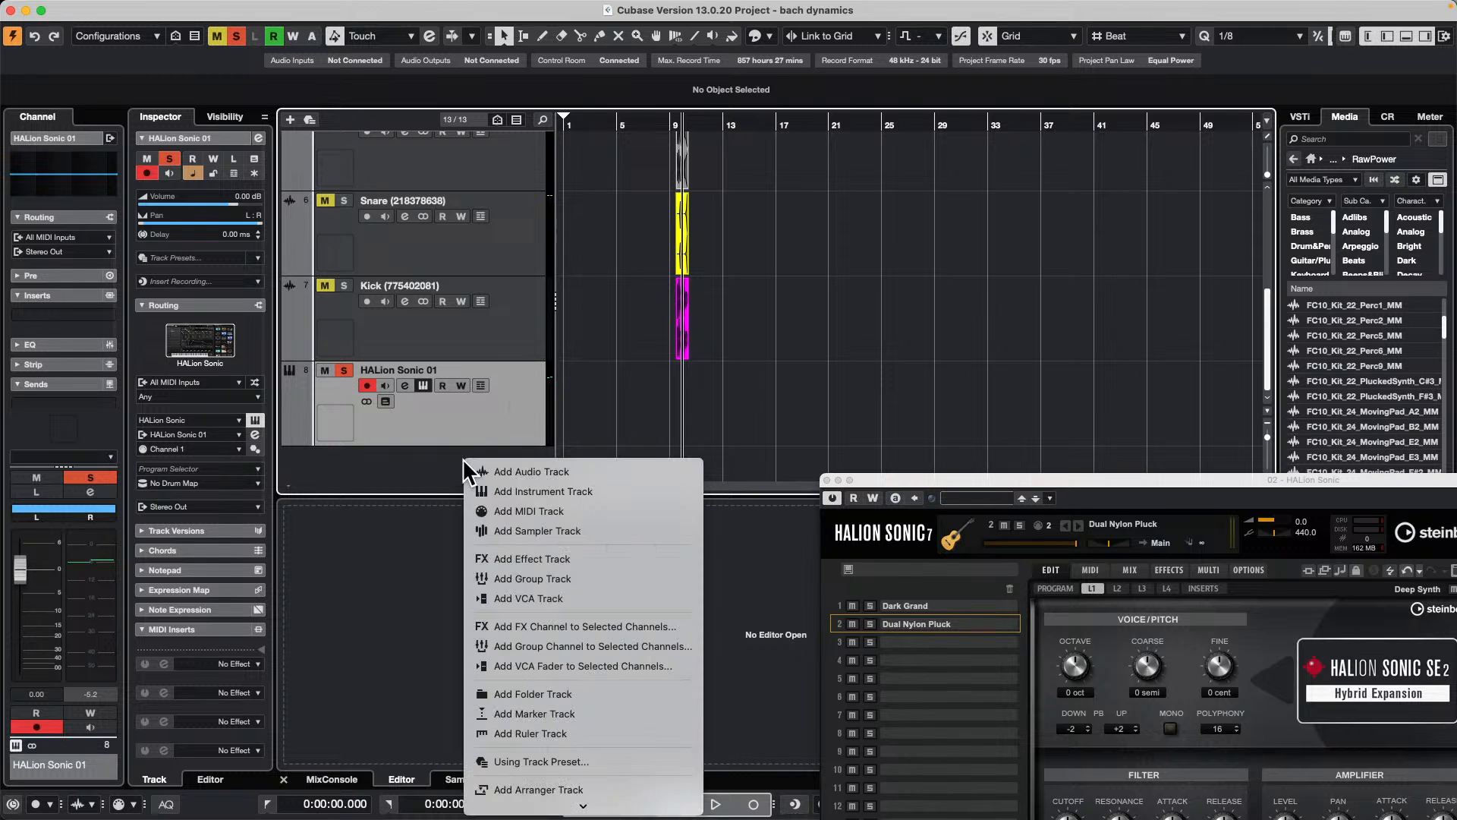
pyautogui.click(729, 392)
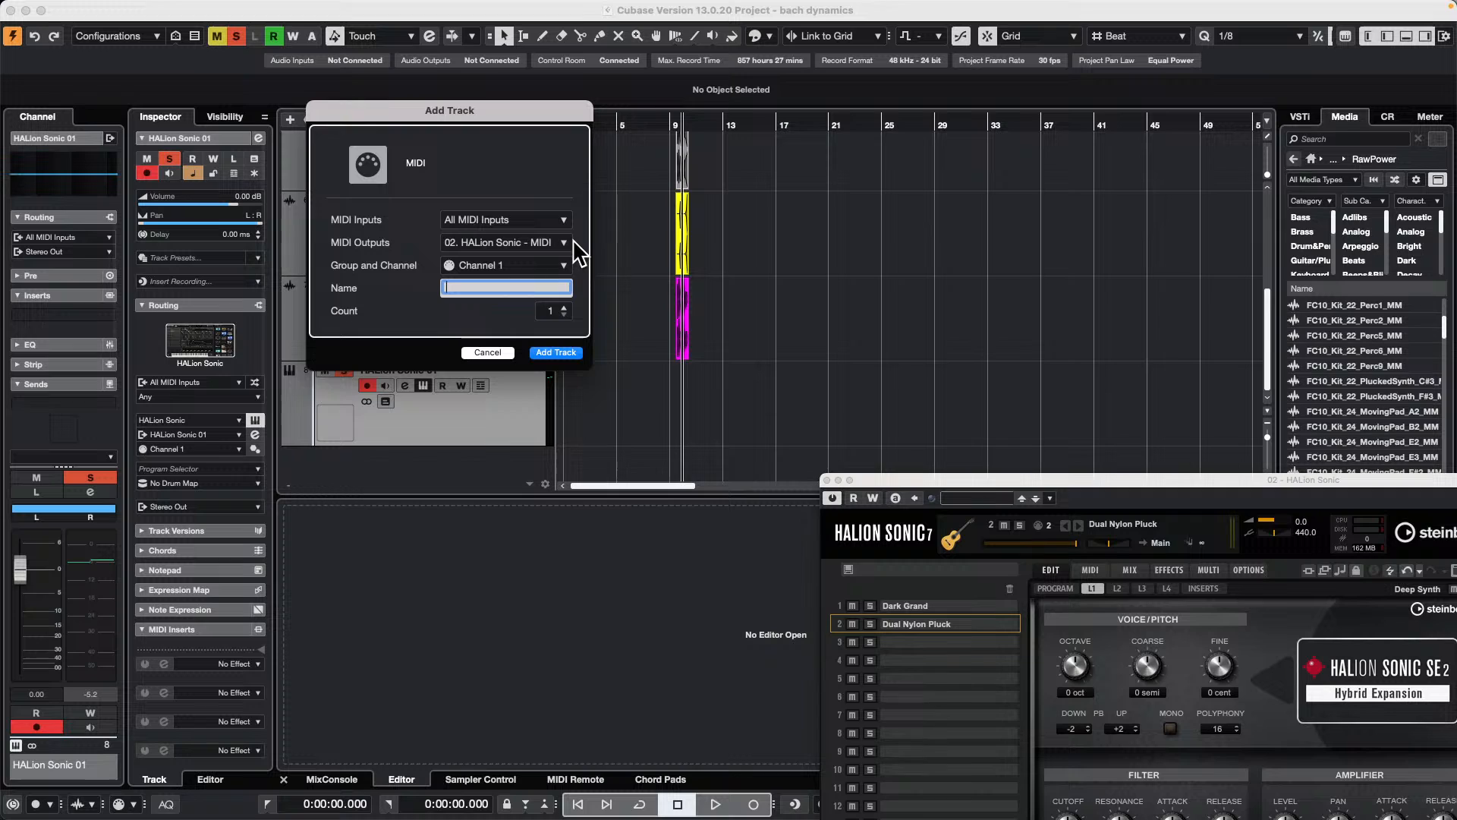
pyautogui.click(563, 308)
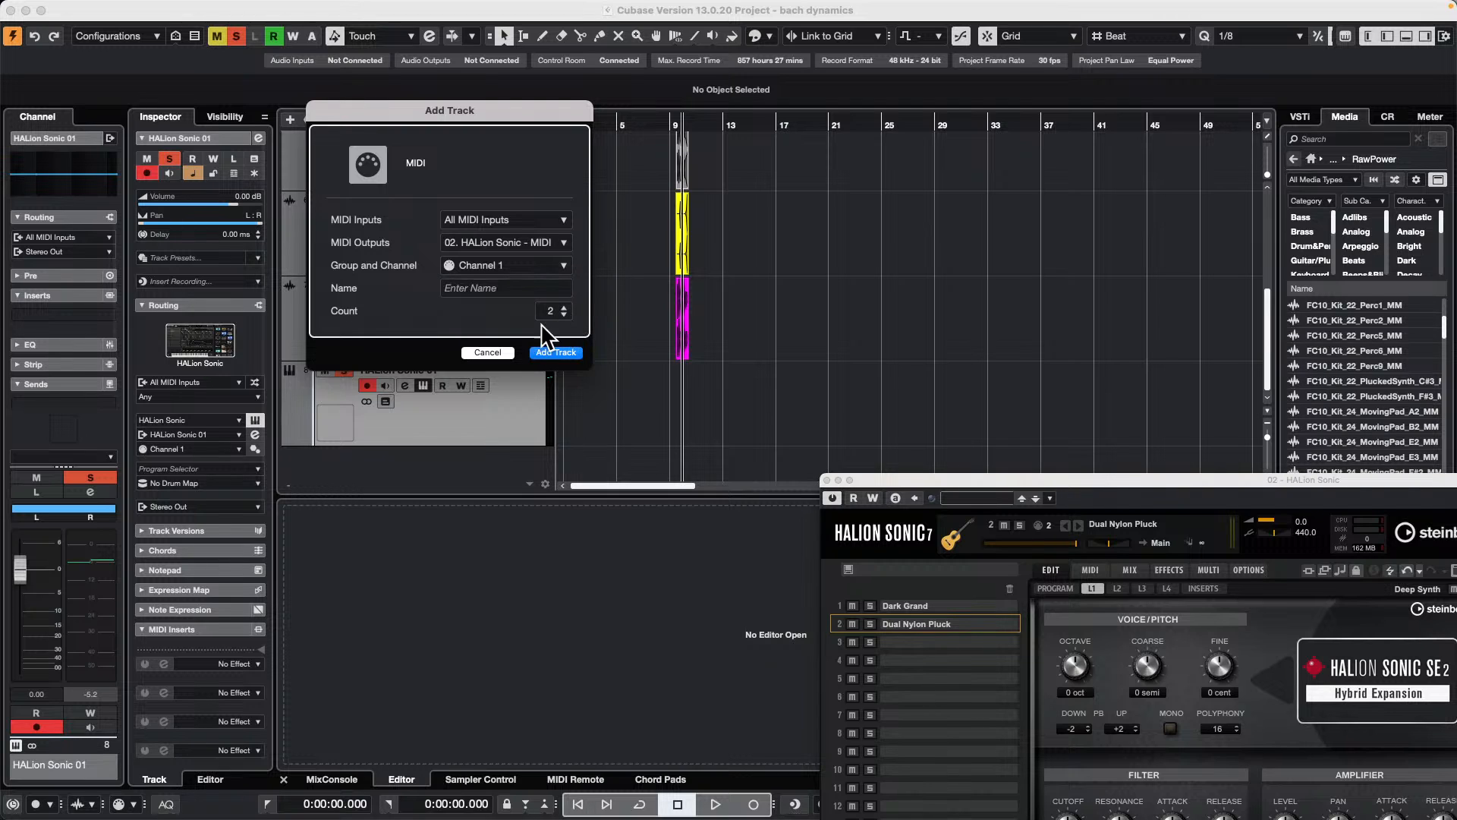
pyautogui.click(528, 268)
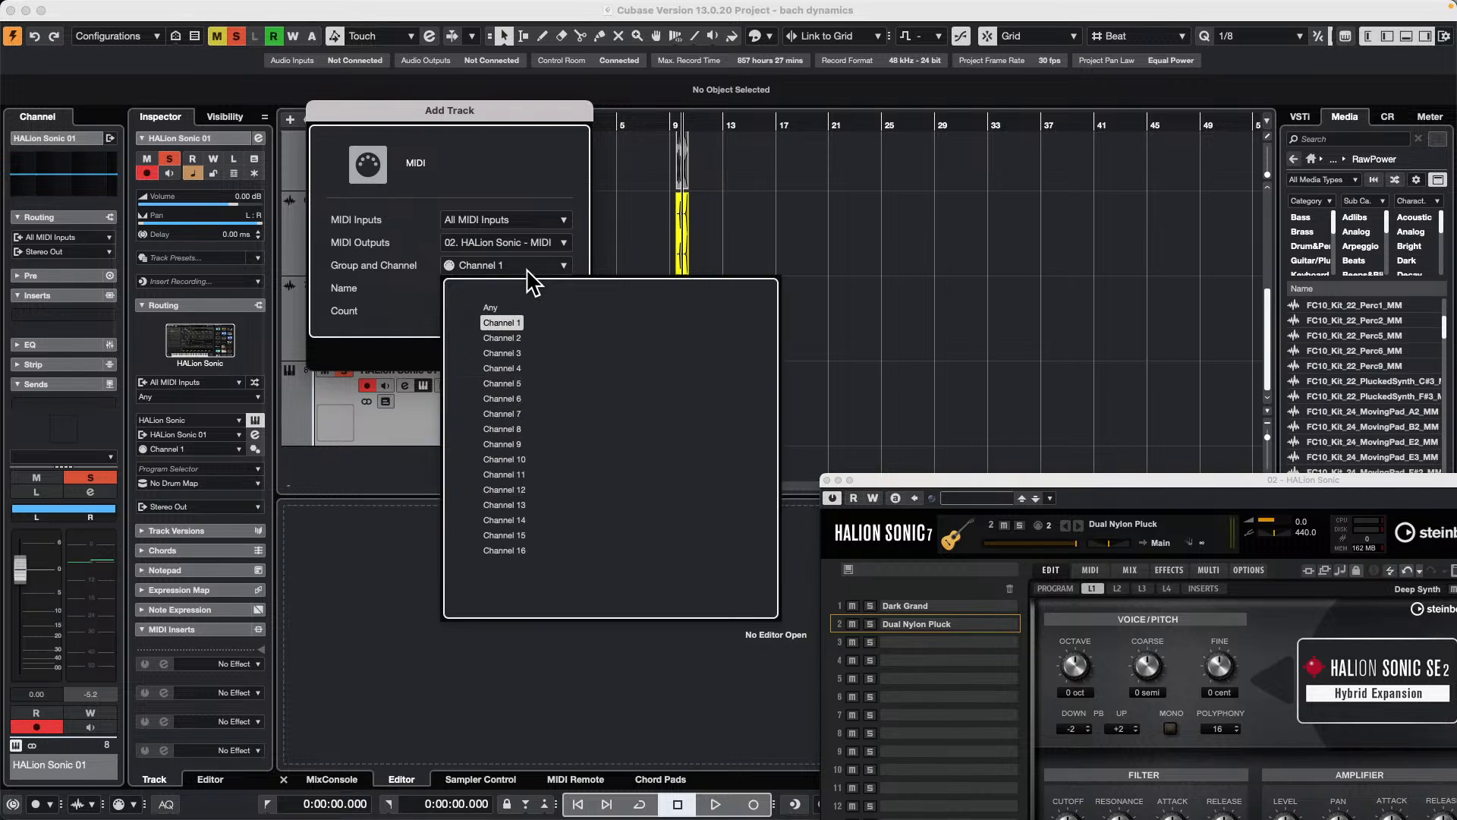
pyautogui.click(508, 338)
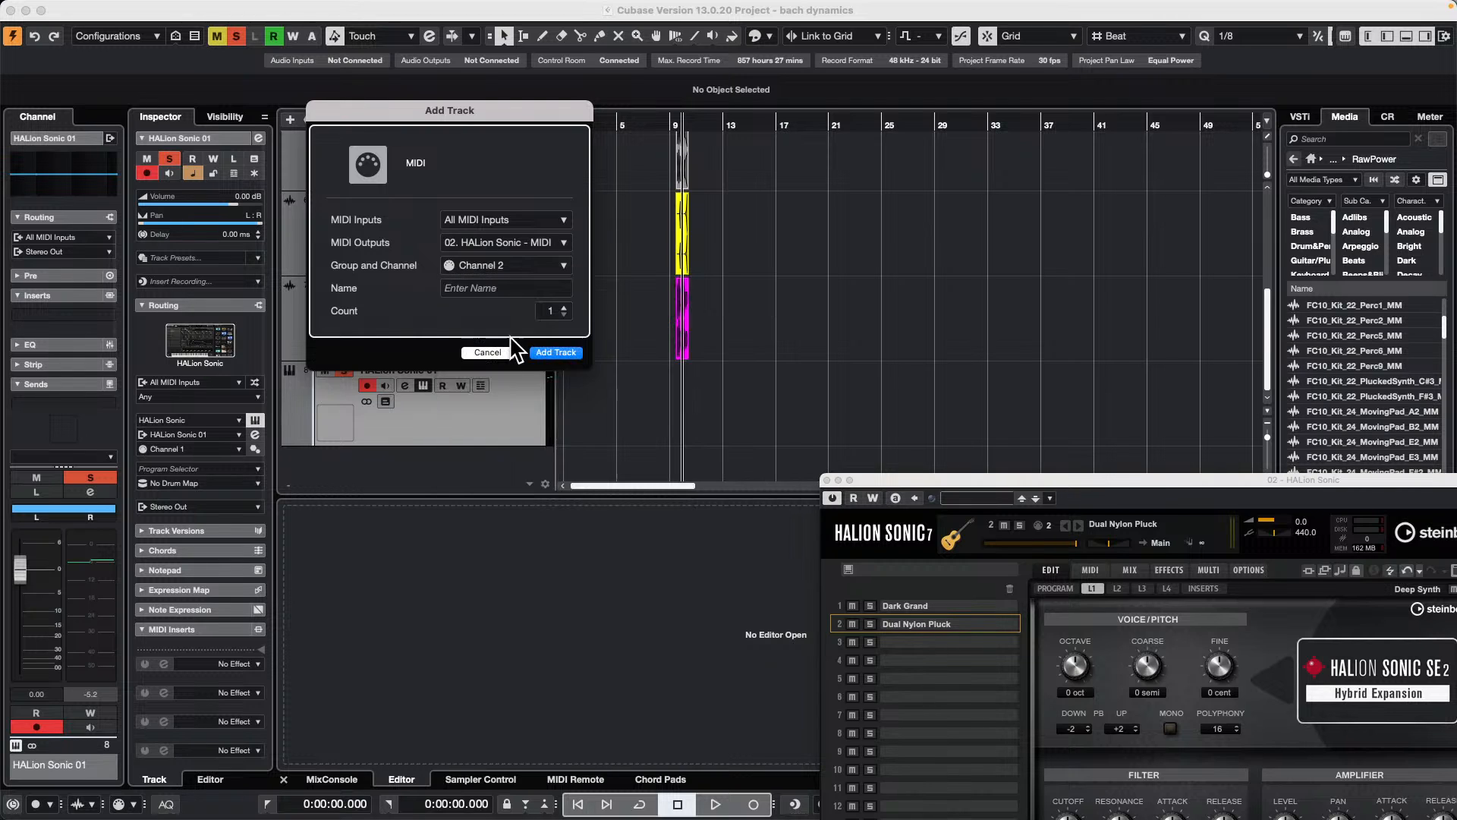
pyautogui.click(557, 352)
# Step: Draw a MIDI part on the HALion Sonic 01 track and trim it to run from bar 13 to about bar 17
pyautogui.rightClick(720, 415)
pyautogui.click(757, 415)
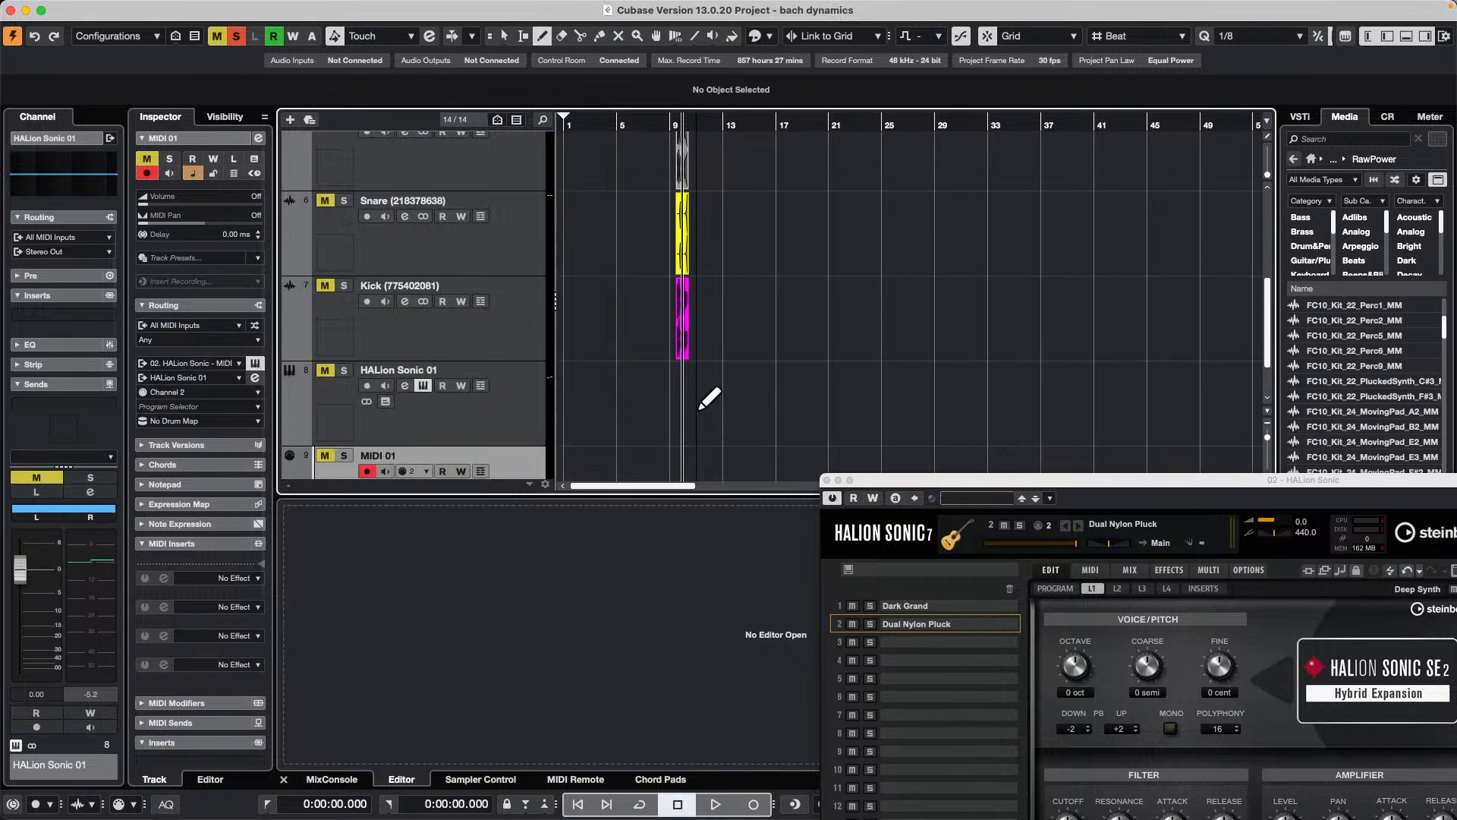
pyautogui.moveTo(699, 409); pyautogui.dragTo(778, 390)
pyautogui.press('1')
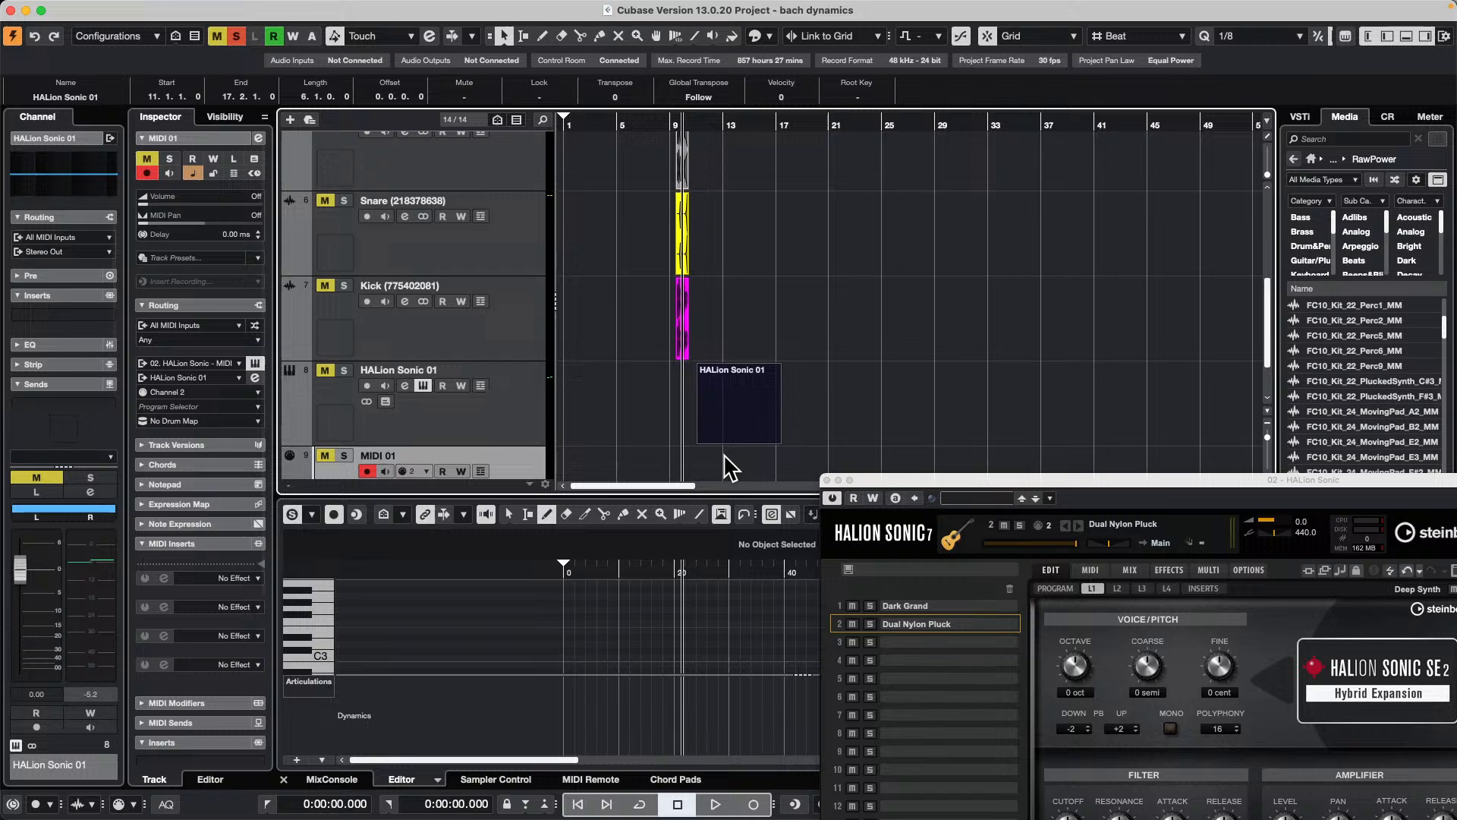
pyautogui.click(716, 410)
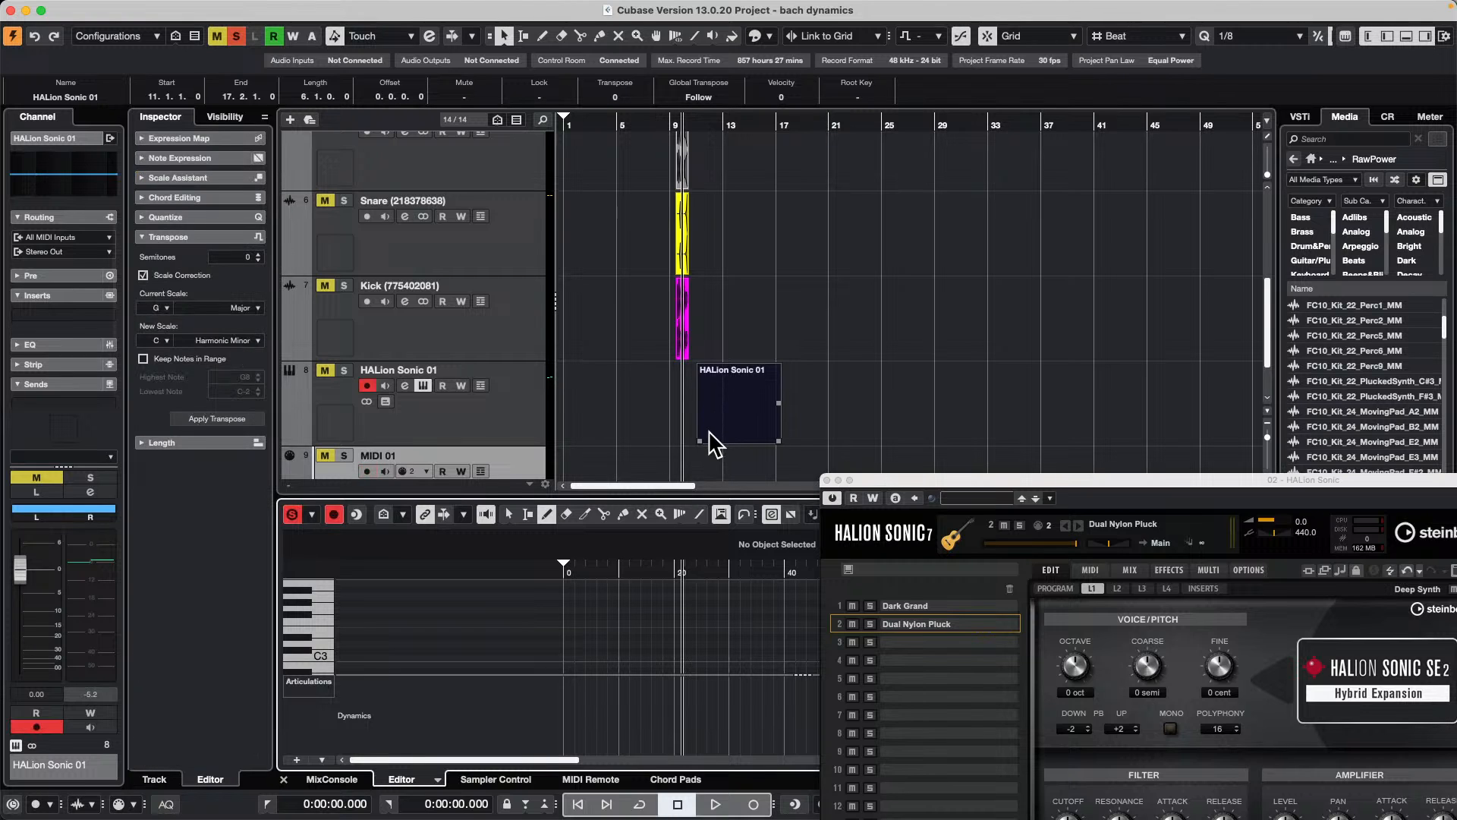
pyautogui.moveTo(702, 440); pyautogui.dragTo(724, 440)
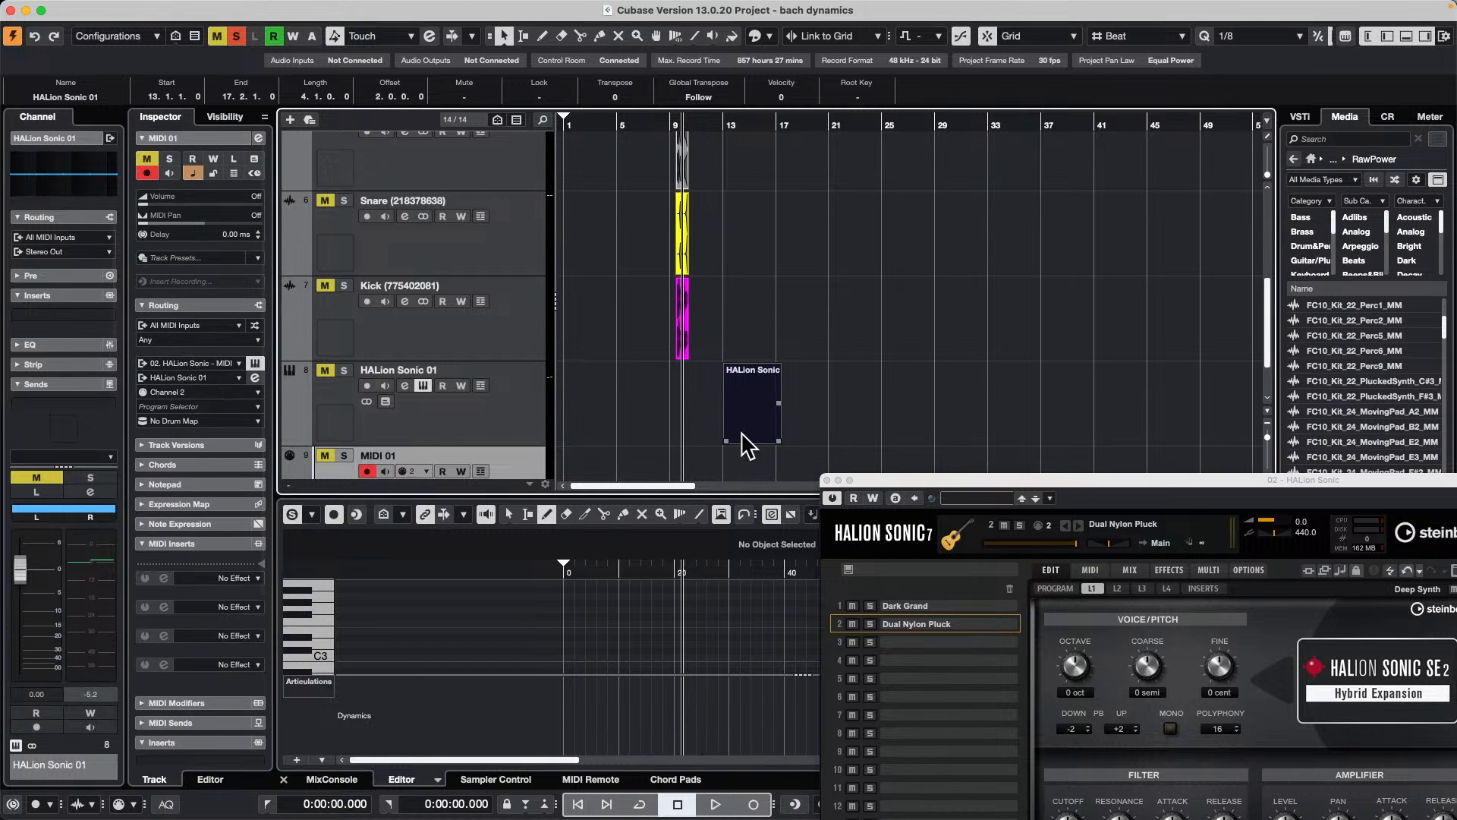
pyautogui.click(751, 412)
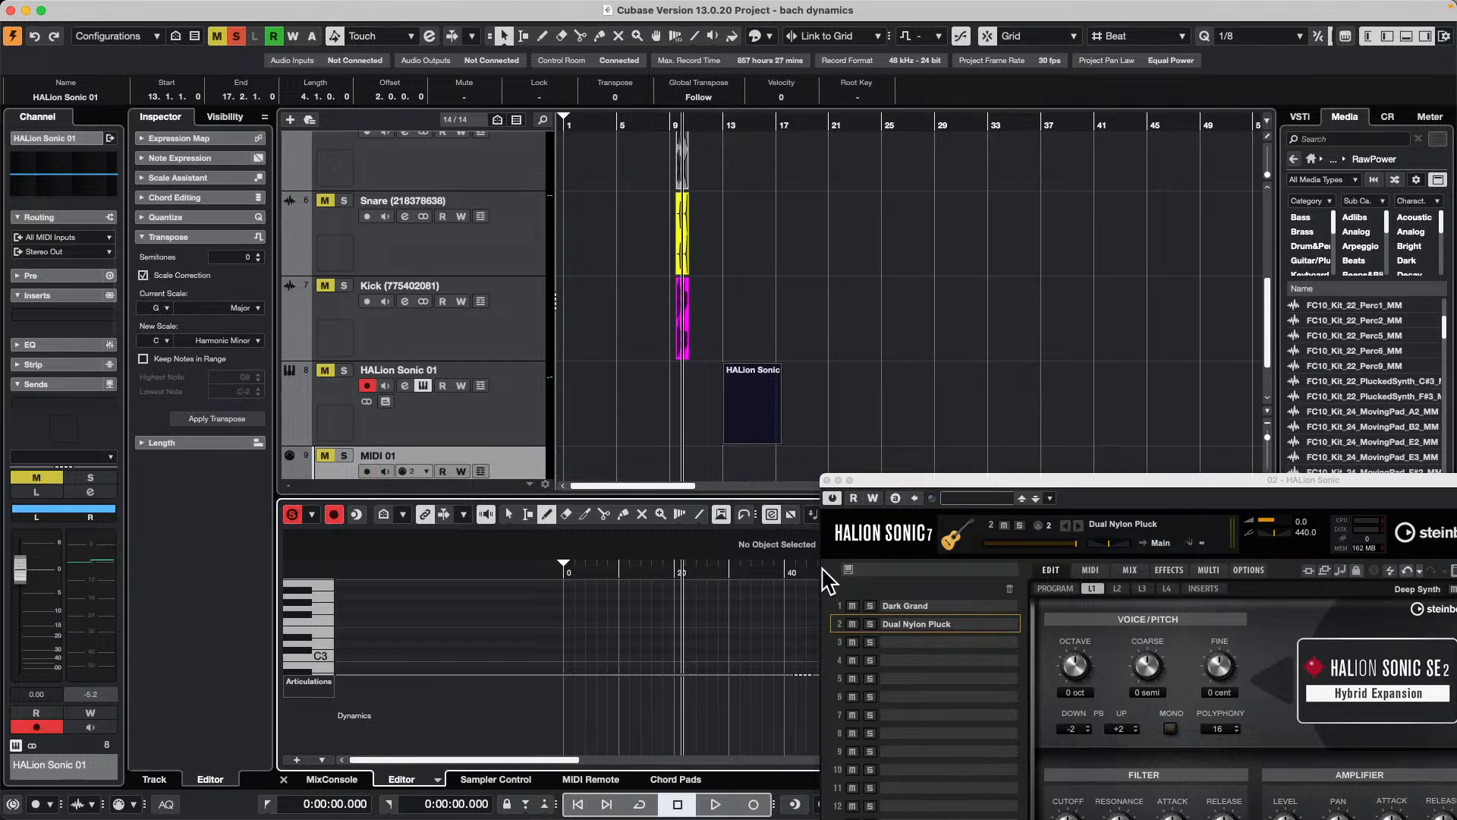
# Step: Close the HALion Sonic window and draw a D3 note about 7.3 seconds long in the HALion Sonic 01 part
pyautogui.click(827, 479)
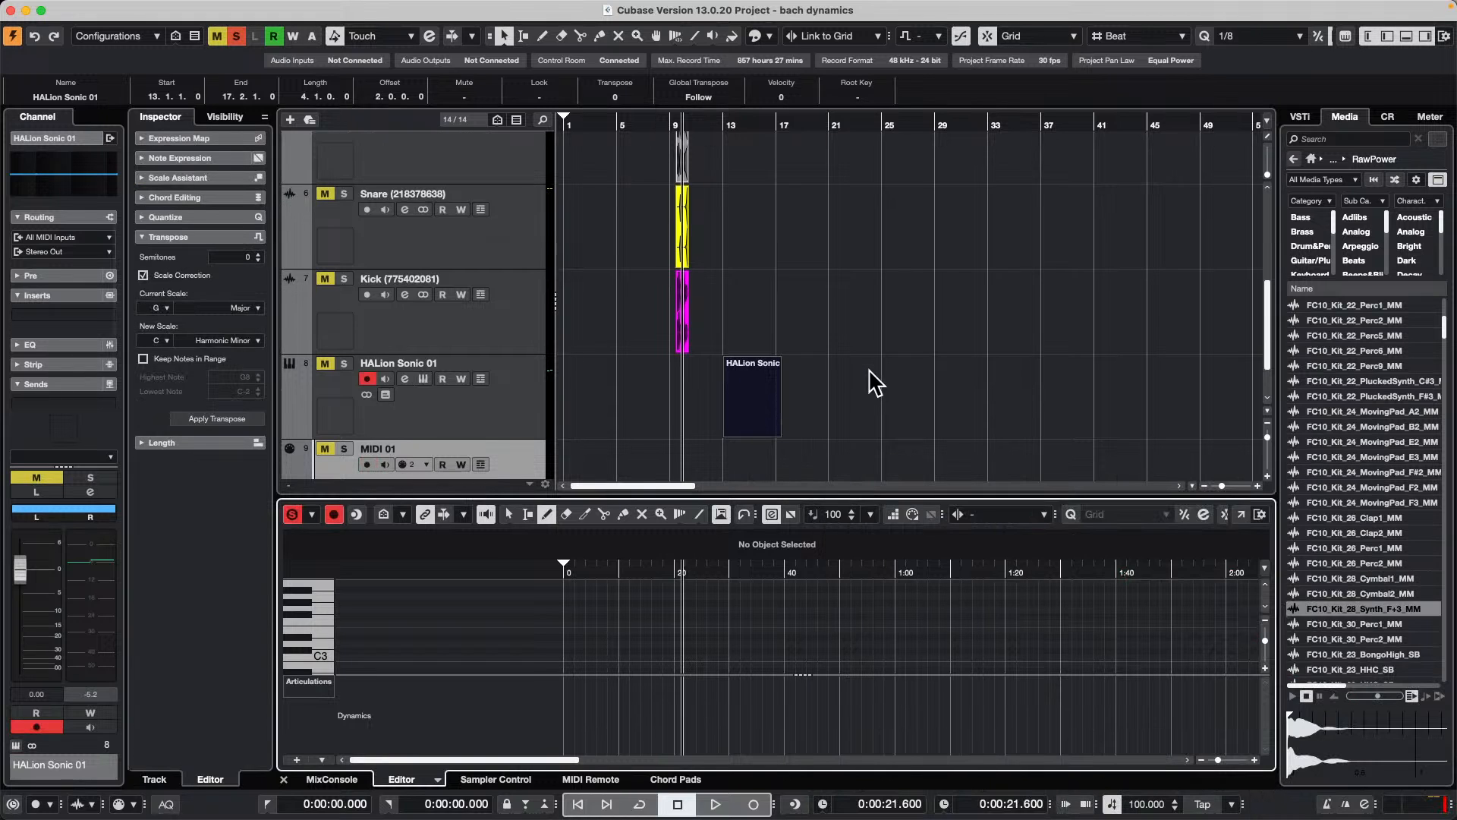
pyautogui.scroll(-2, 873, 387)
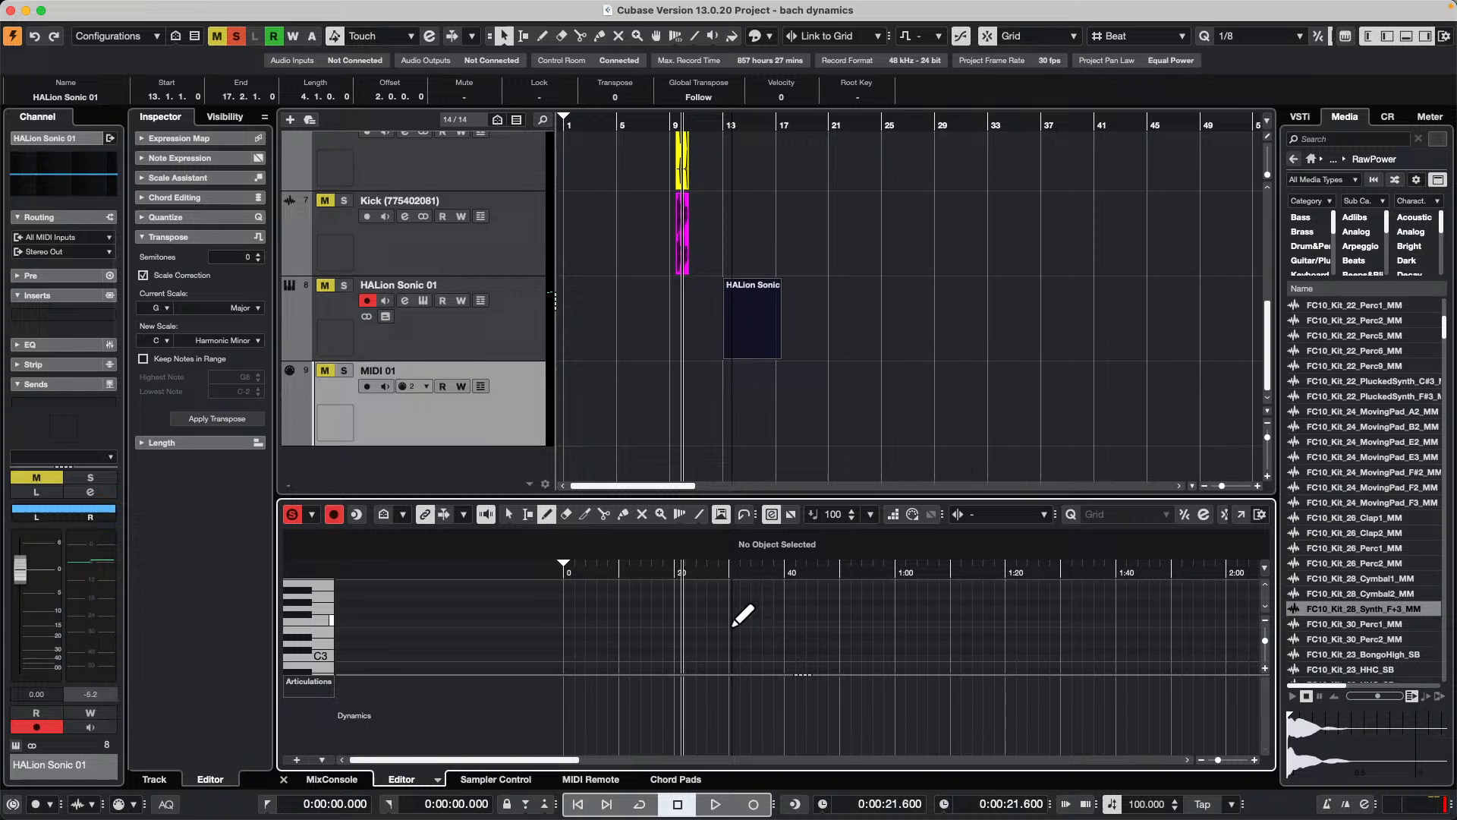
pyautogui.click(765, 403)
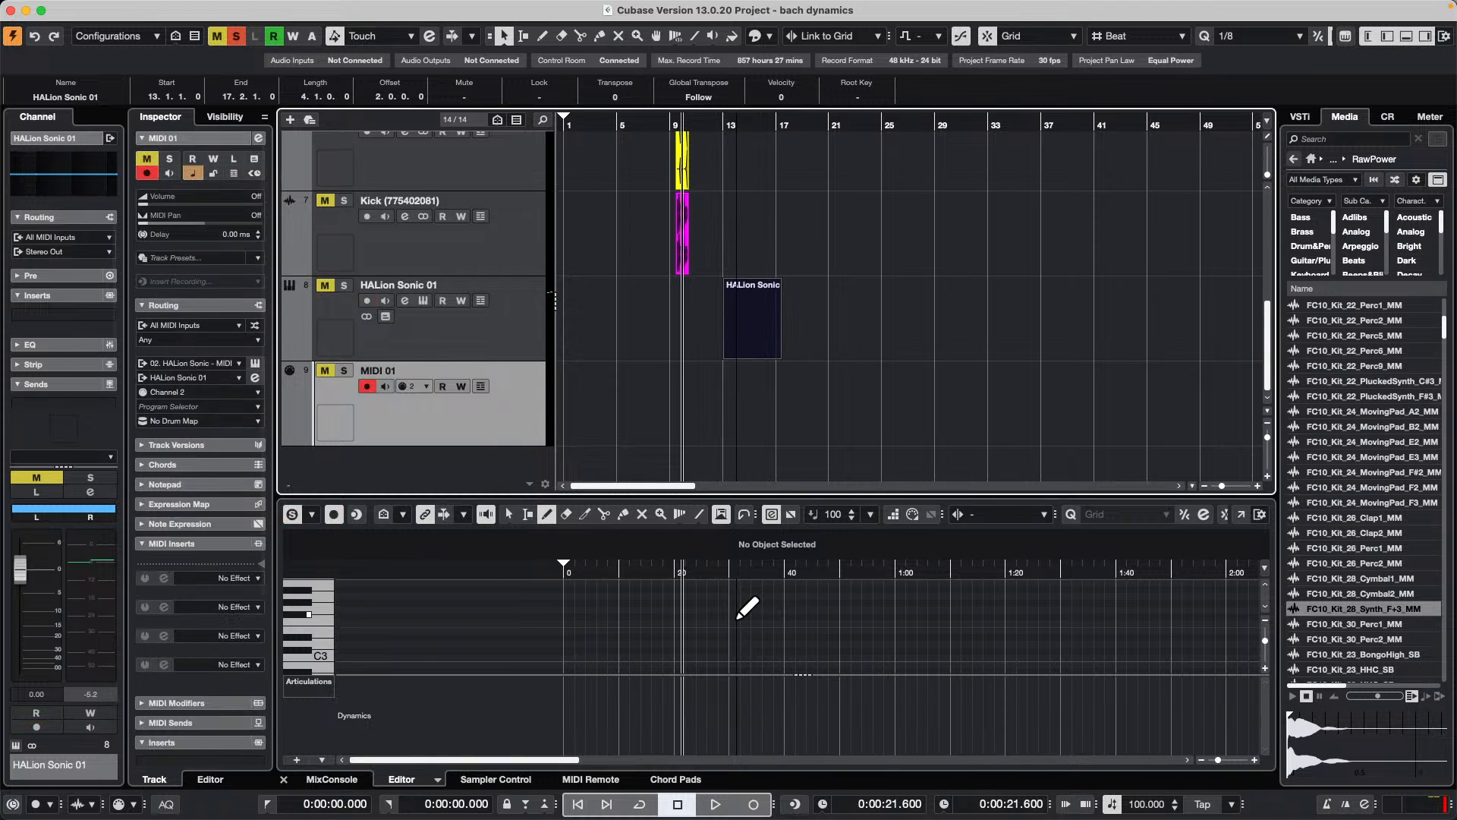
pyautogui.moveTo(732, 644); pyautogui.dragTo(774, 644)
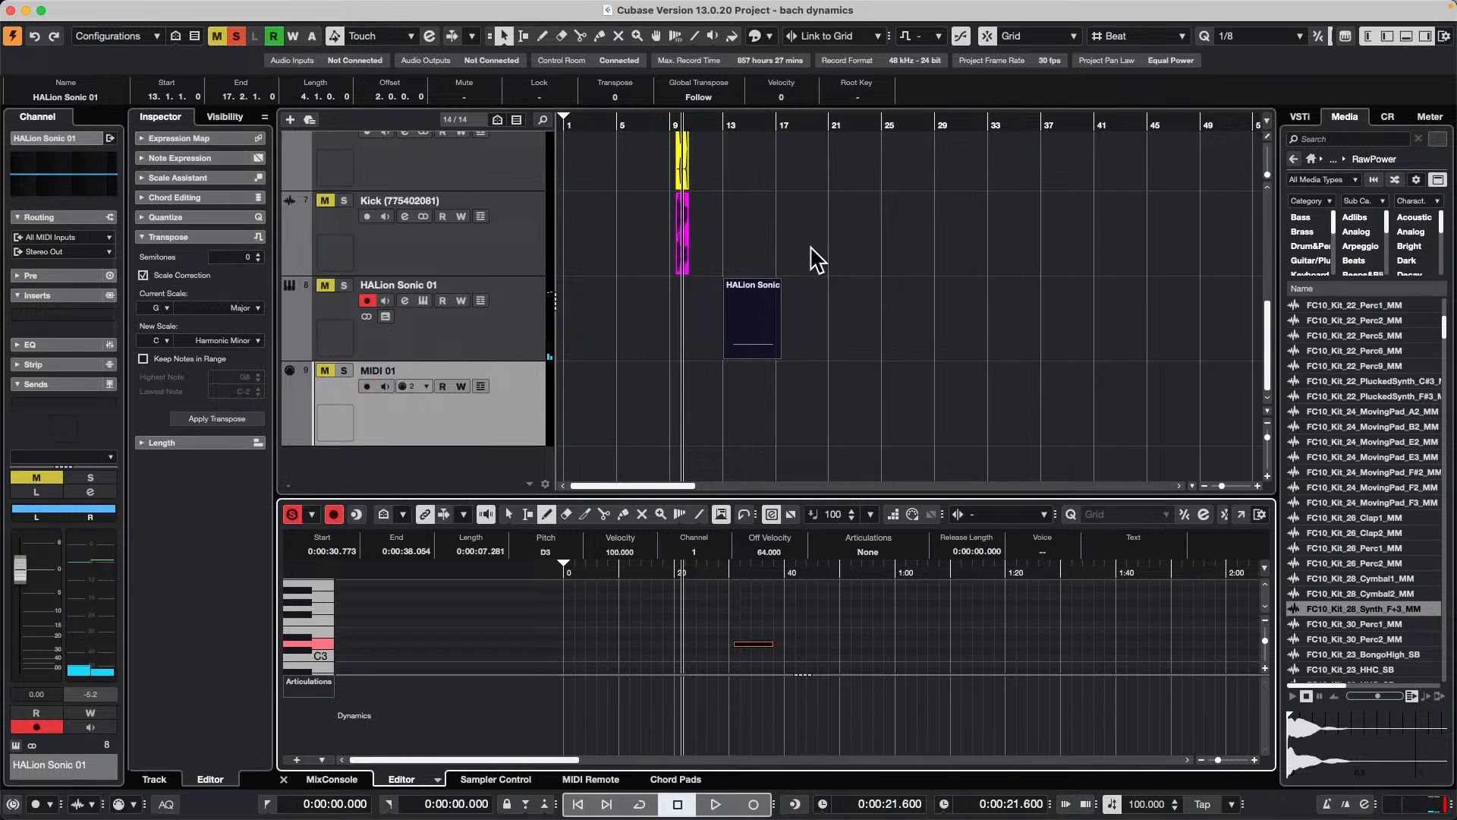
# Step: Play from just before bar 13 with the HALion Sonic 01 track soloed to hear the drawn note
pyautogui.click(717, 121)
pyautogui.press('space')
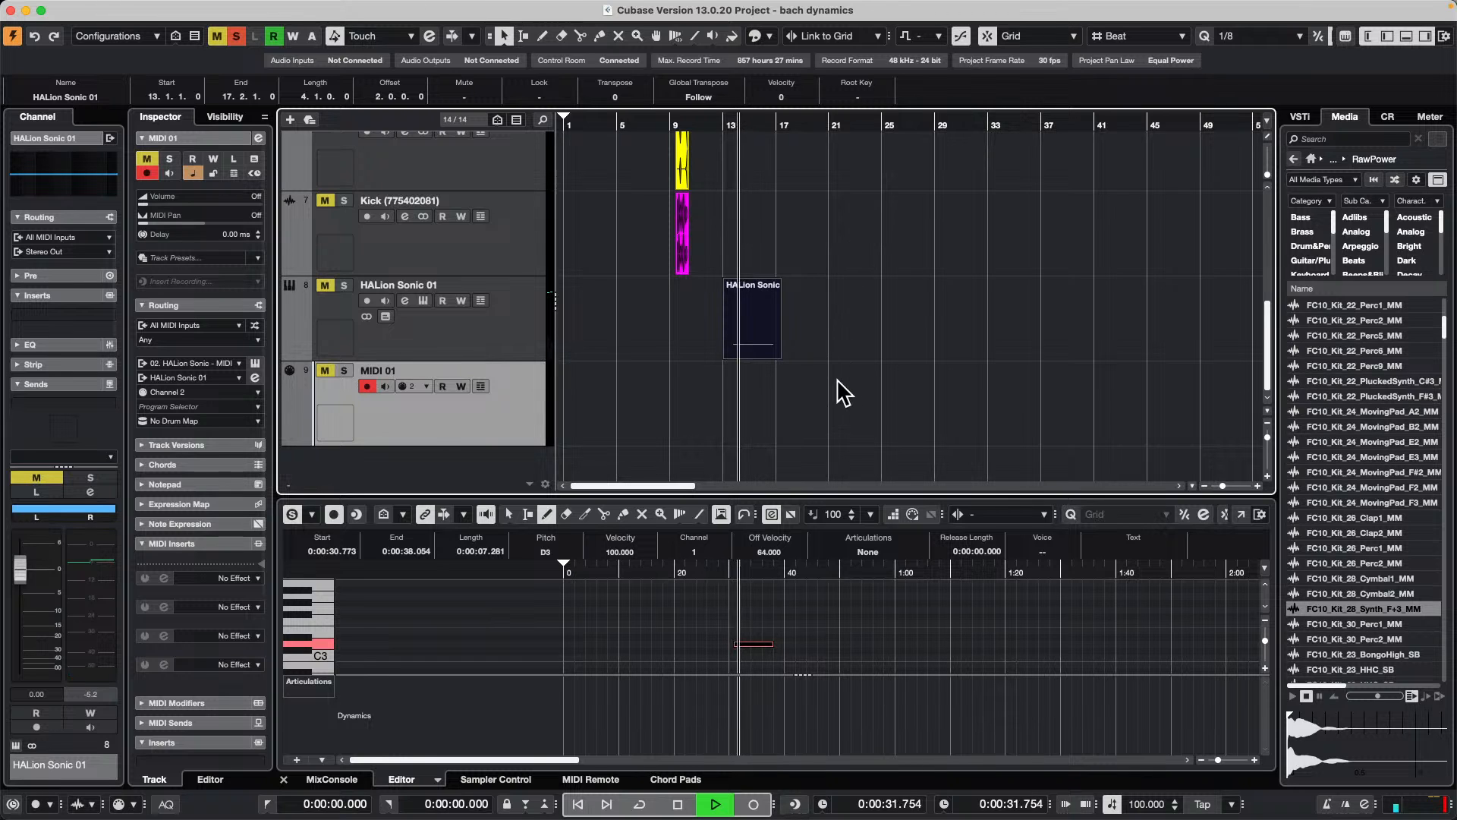
pyautogui.click(346, 286)
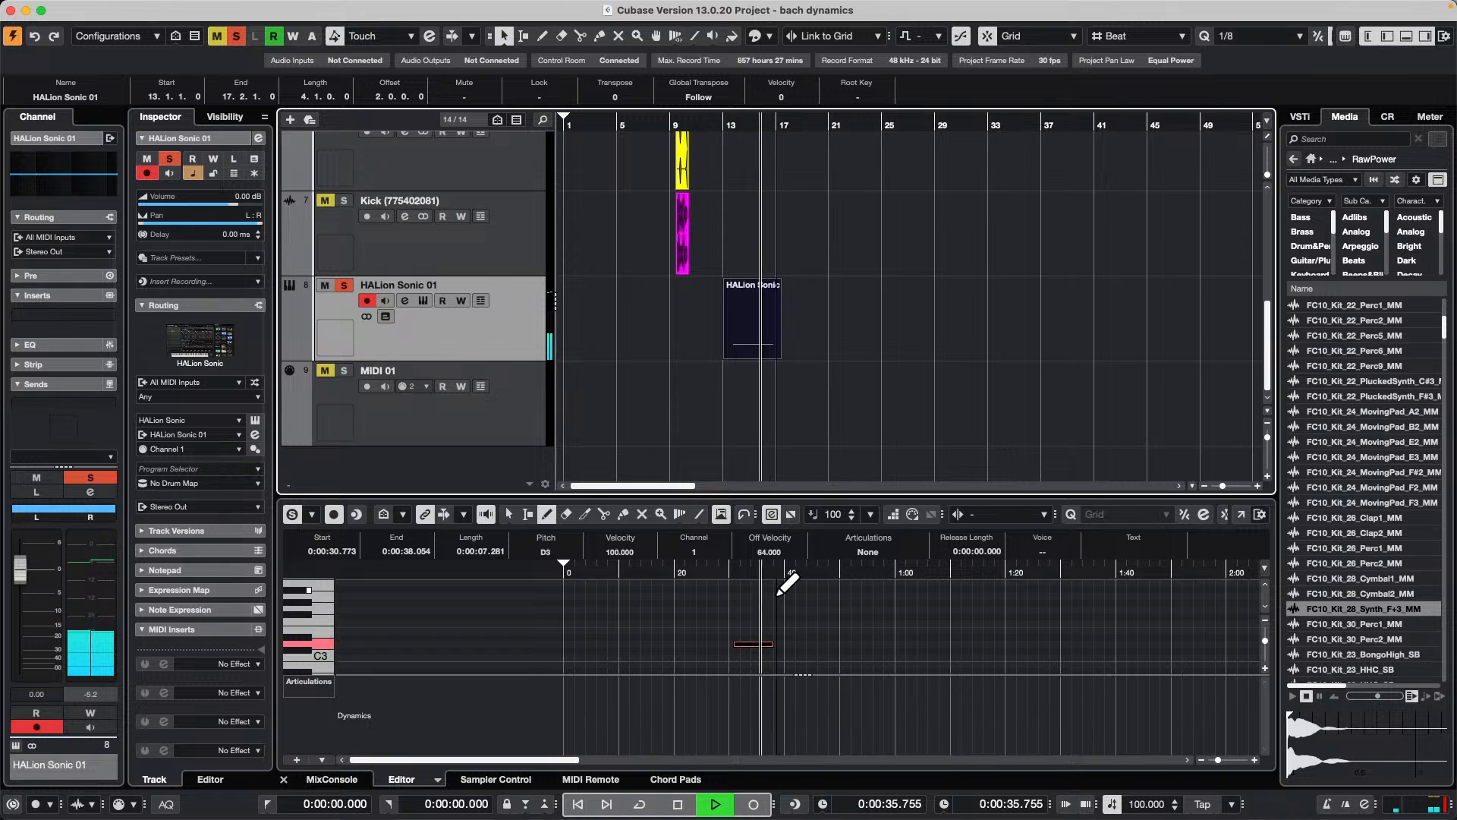
pyautogui.press('space')
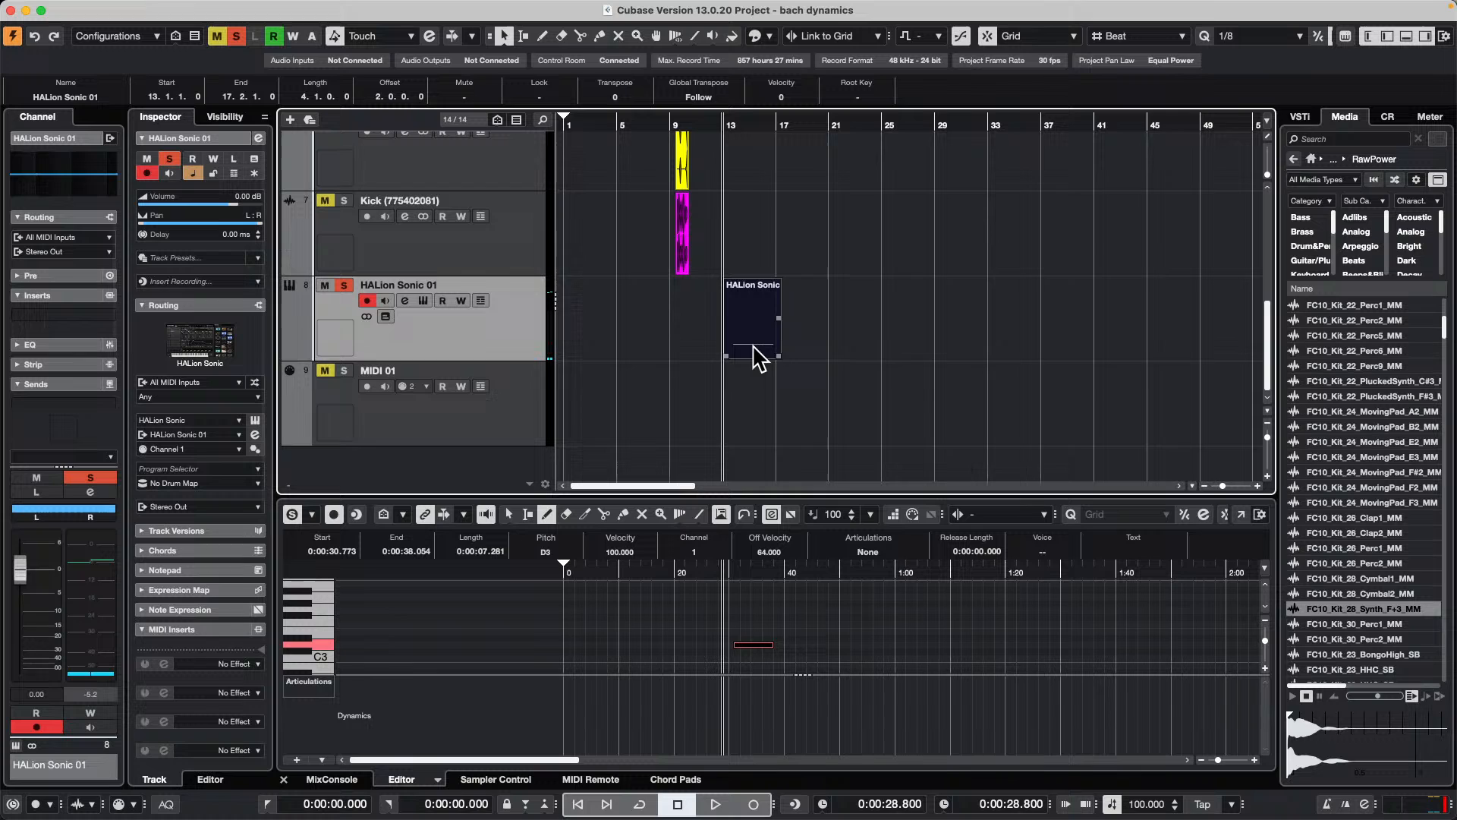
# Step: Copy the HALion Sonic 01 part onto the MIDI 01 track and move the copied part's note to G#3
pyautogui.moveTo(755, 342); pyautogui.dragTo(758, 394)
pyautogui.press('1')
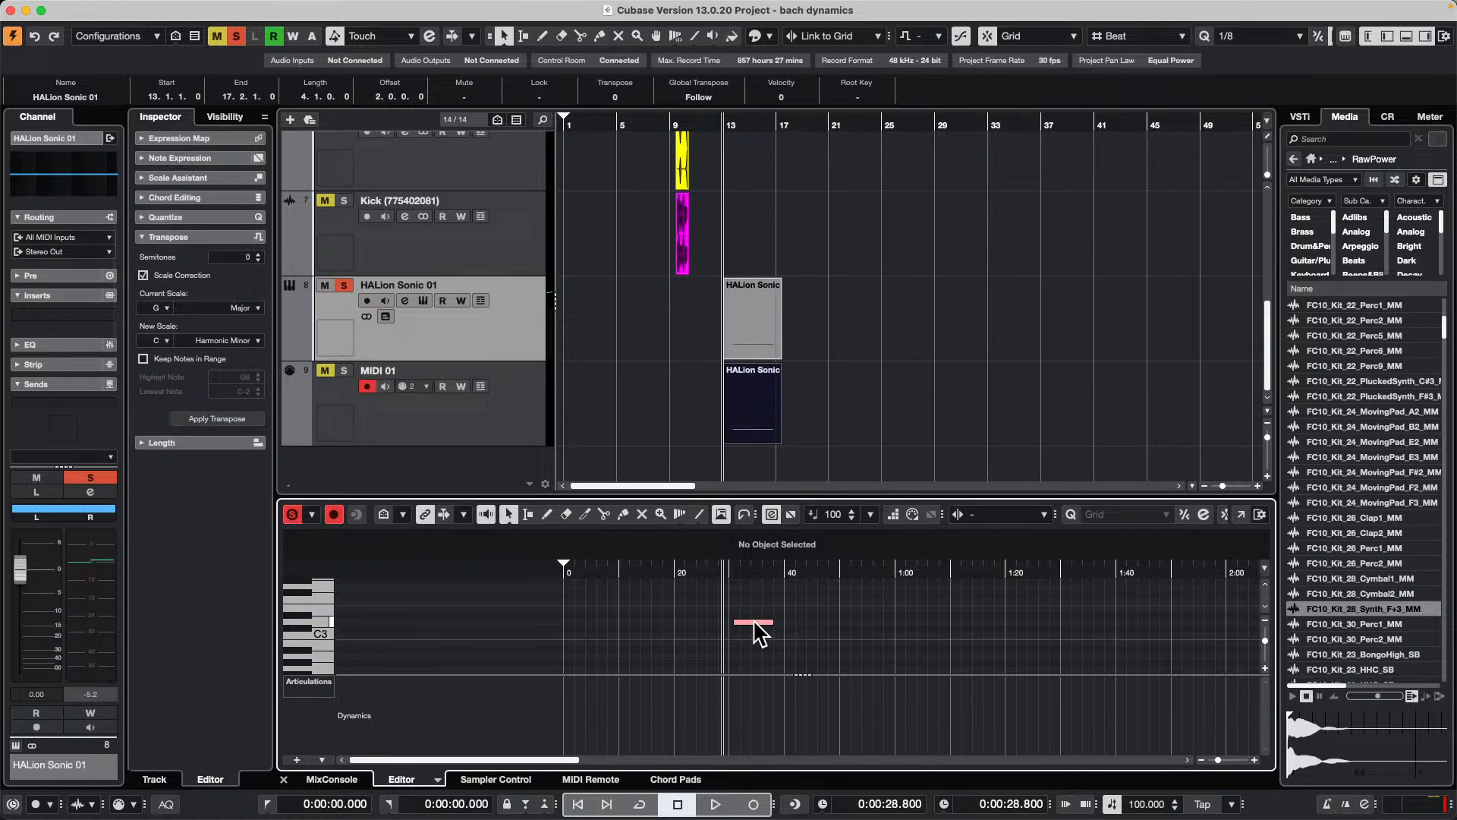
pyautogui.click(756, 623)
pyautogui.moveTo(755, 622); pyautogui.dragTo(749, 652)
# Step: Solo the MIDI 01 track and play both parts together from just before bar 13
pyautogui.moveTo(742, 124); pyautogui.dragTo(716, 127)
pyautogui.click(345, 371)
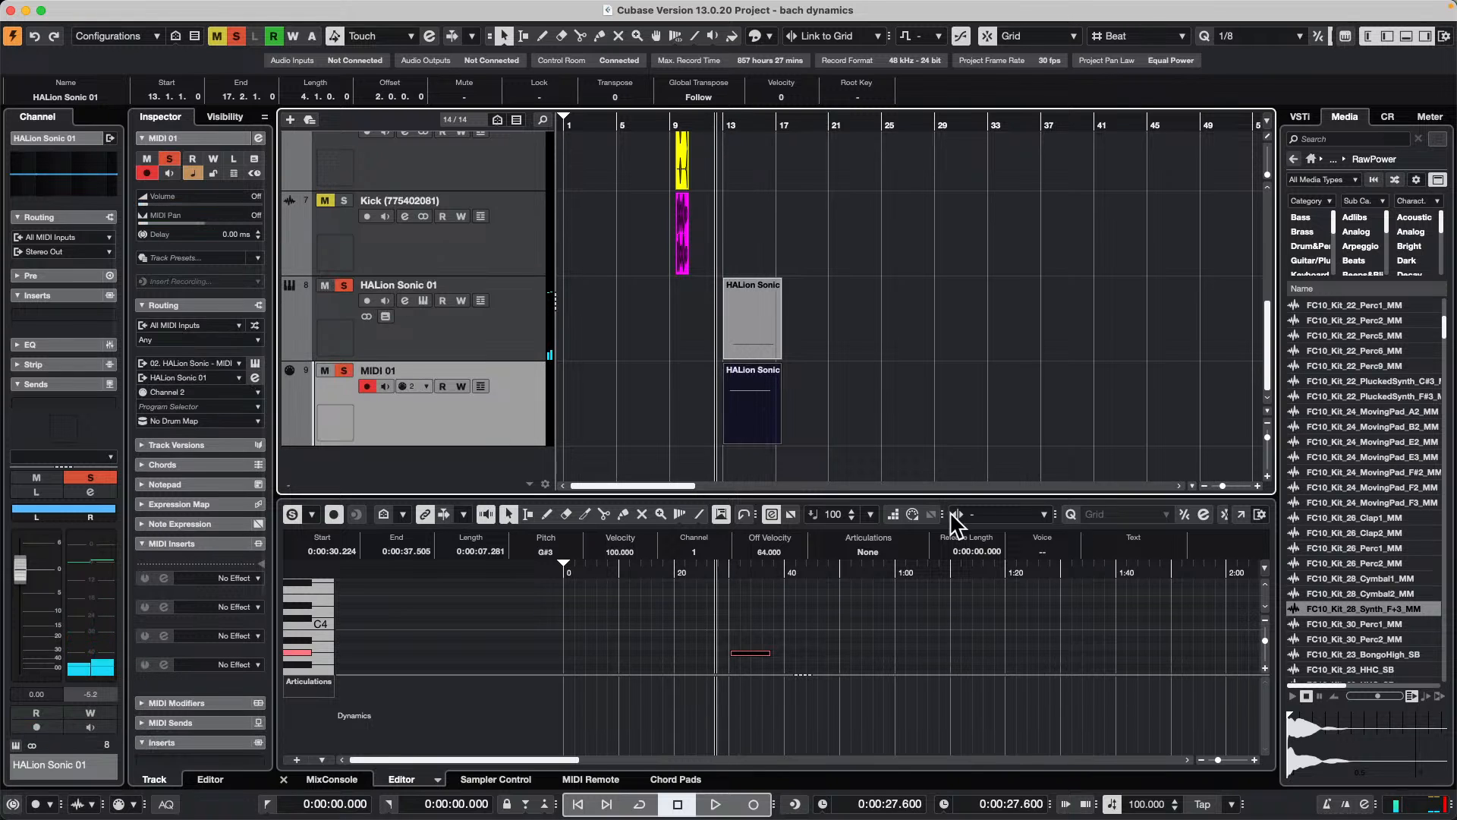
pyautogui.press('space')
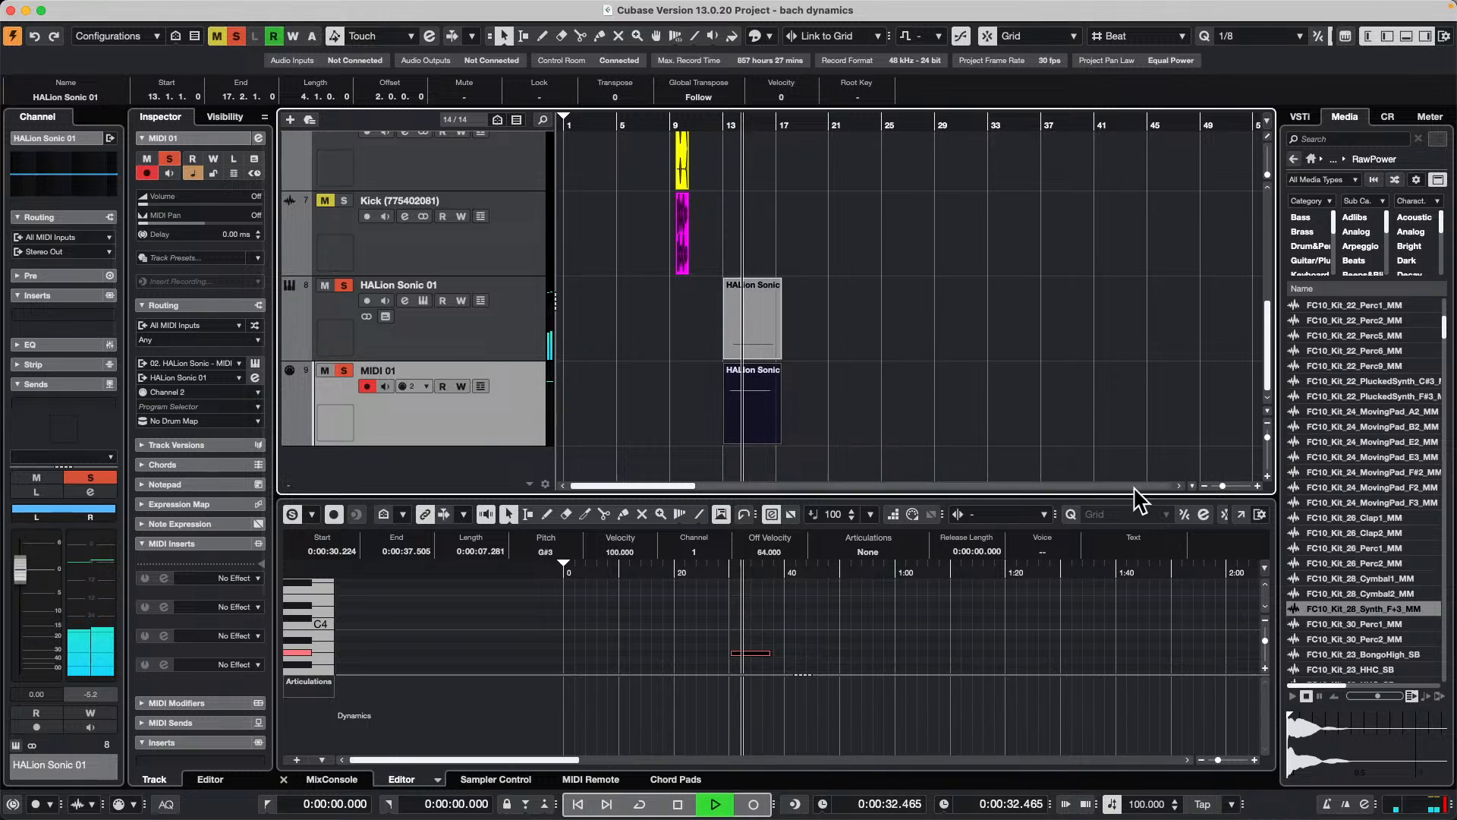
pyautogui.press('space')
# Step: Select both HALion Sonic parts on the HALion Sonic 01 and MIDI 01 tracks and open their Render in Place settings
pyautogui.moveTo(831, 334); pyautogui.dragTo(774, 423)
pyautogui.moveTo(220, 10)
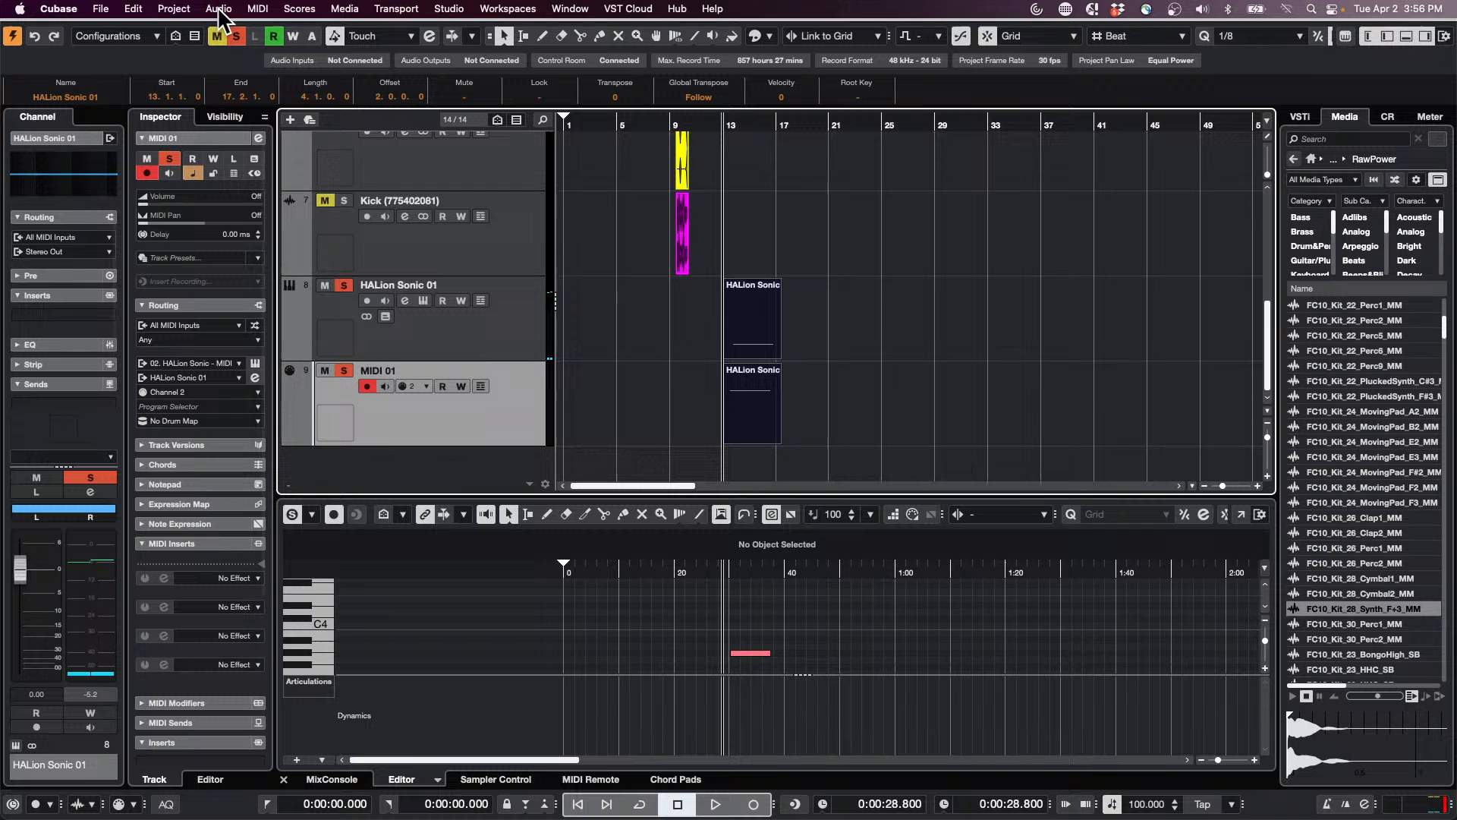
pyautogui.click(129, 9)
pyautogui.click(425, 331)
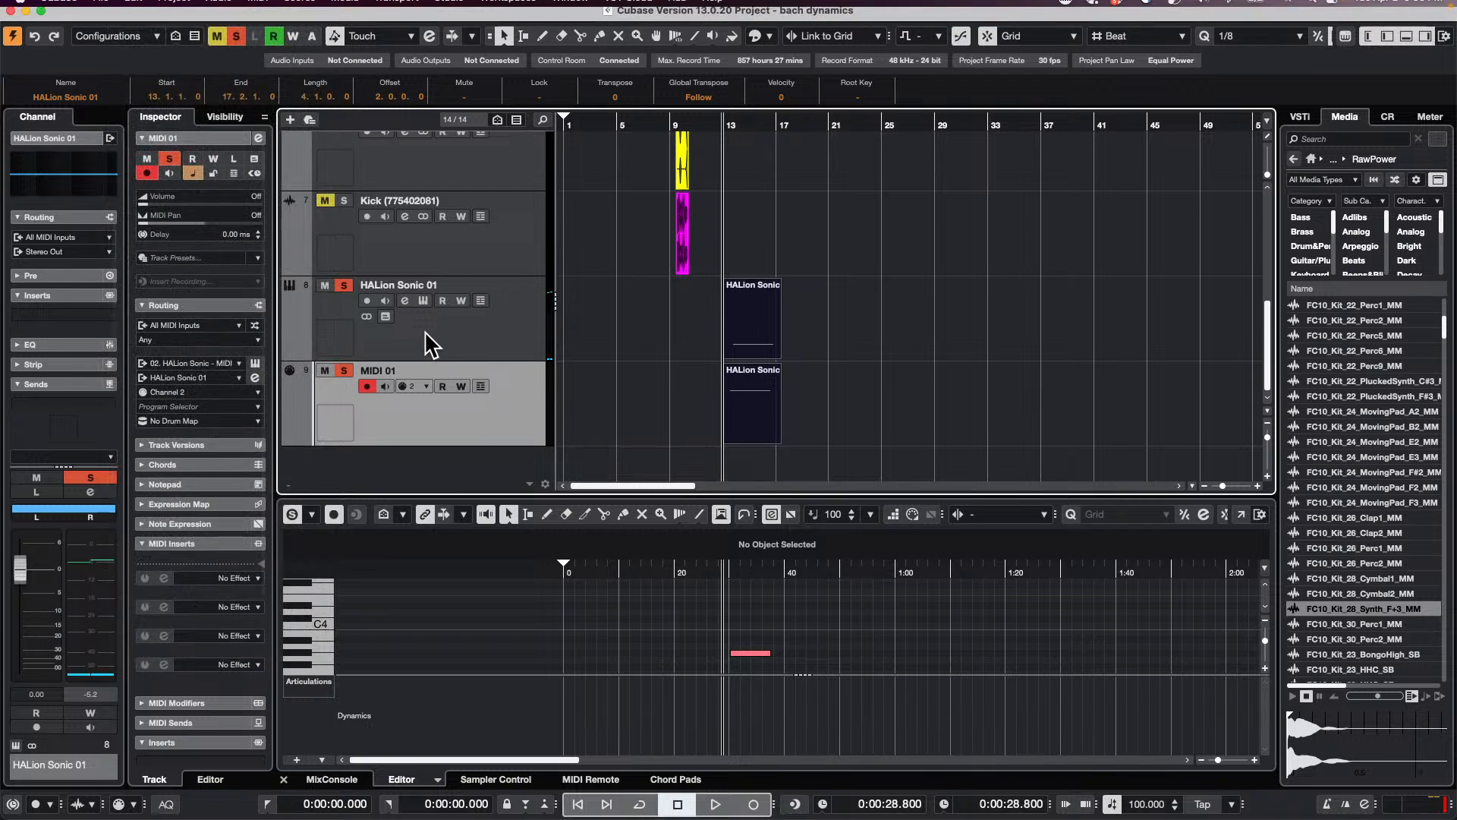
pyautogui.click(174, 9)
pyautogui.moveTo(129, 14)
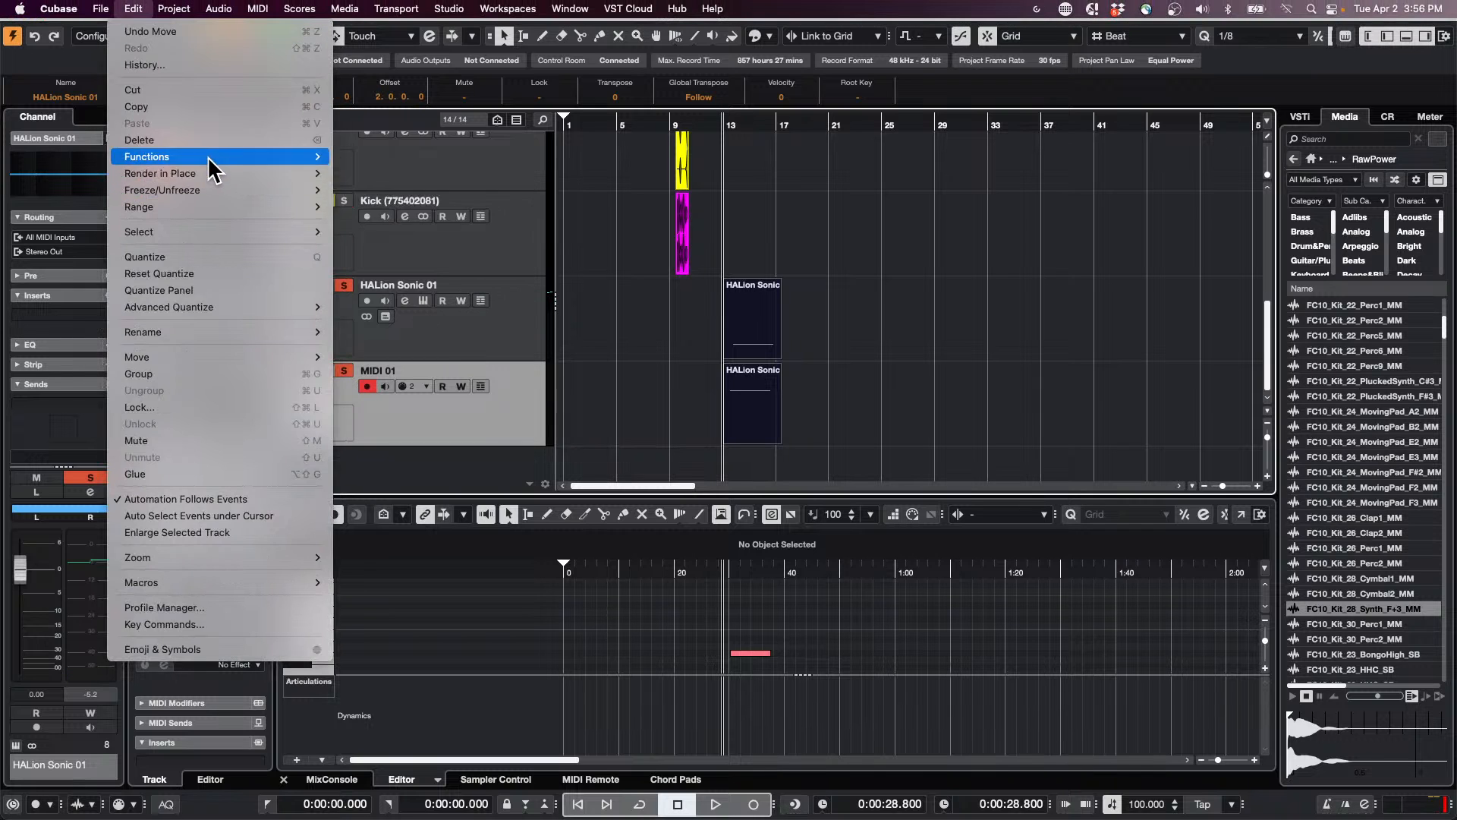
pyautogui.moveTo(214, 175)
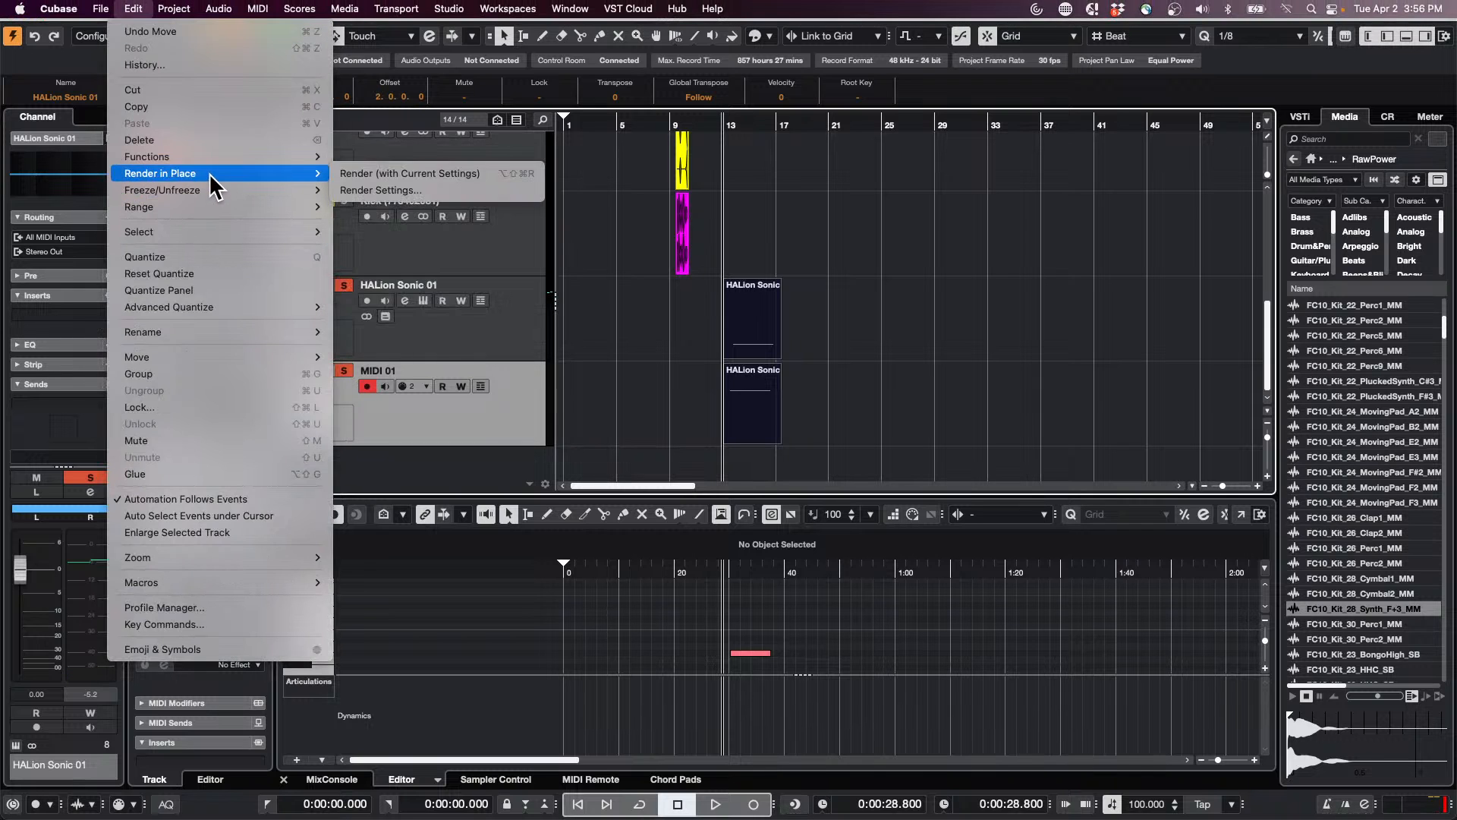
pyautogui.click(457, 187)
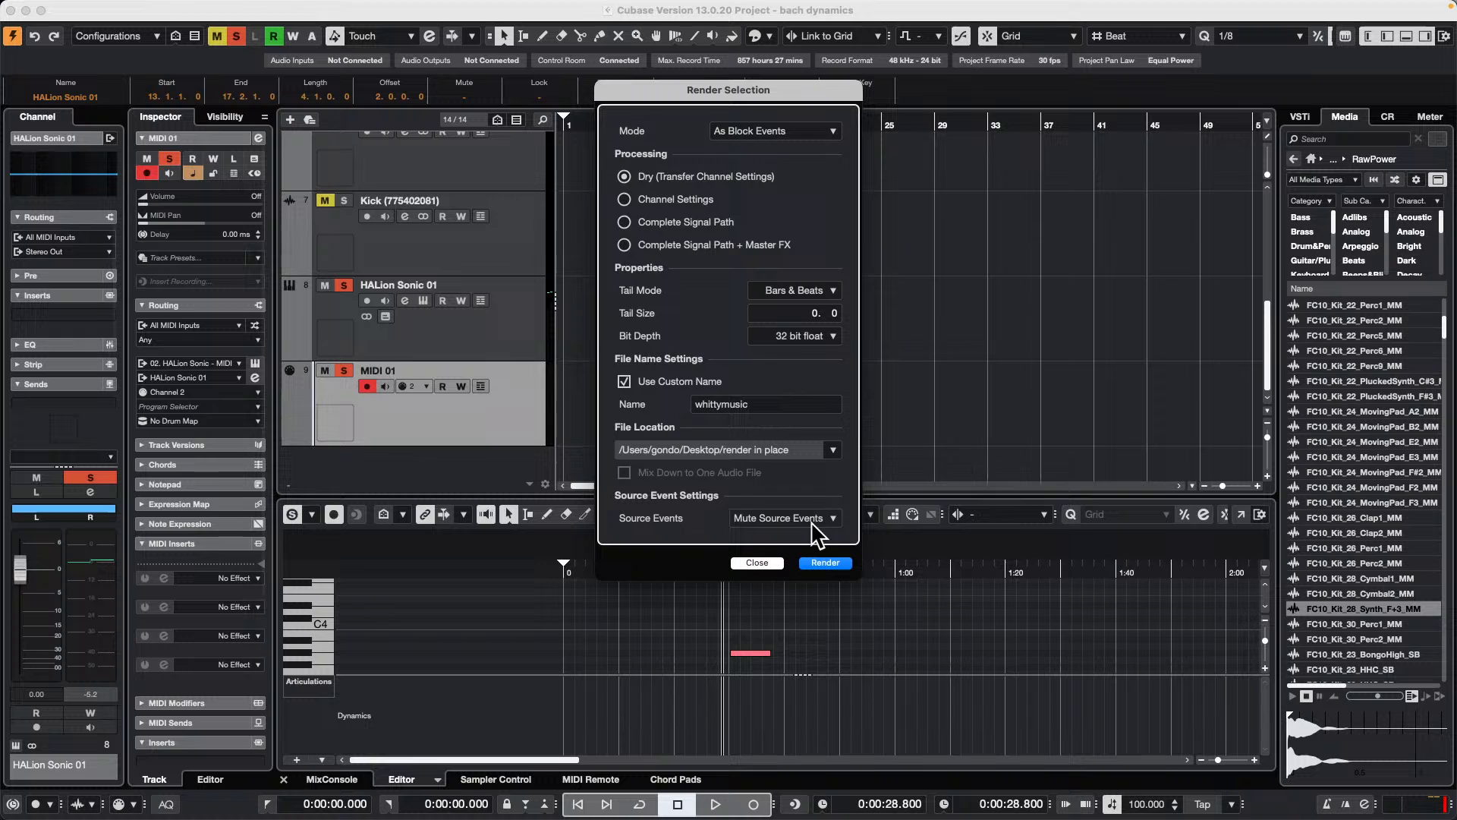
# Step: Render both parts with Channel Settings processing, mixed down to one audio file
pyautogui.click(627, 198)
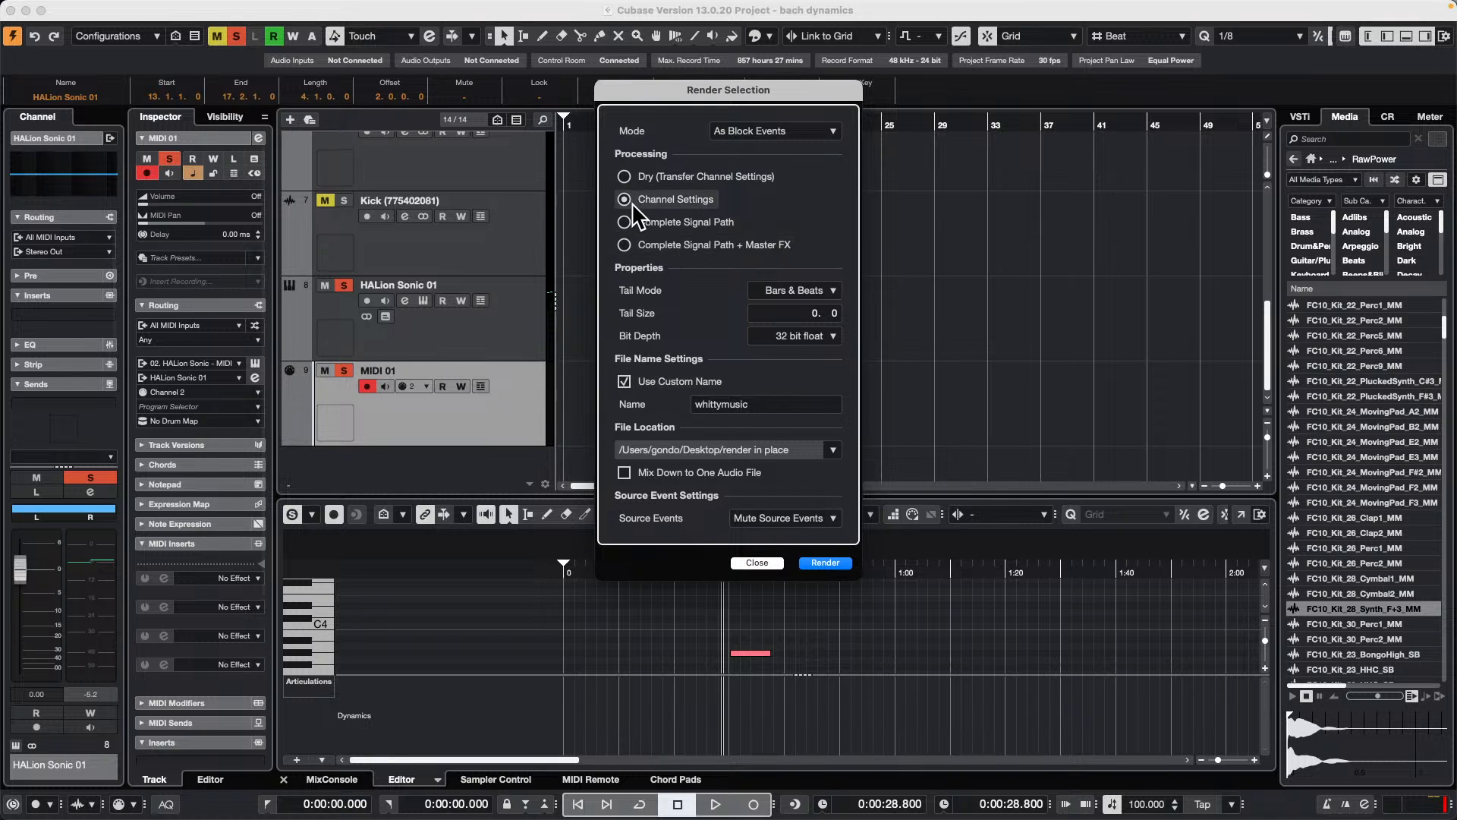
pyautogui.click(625, 473)
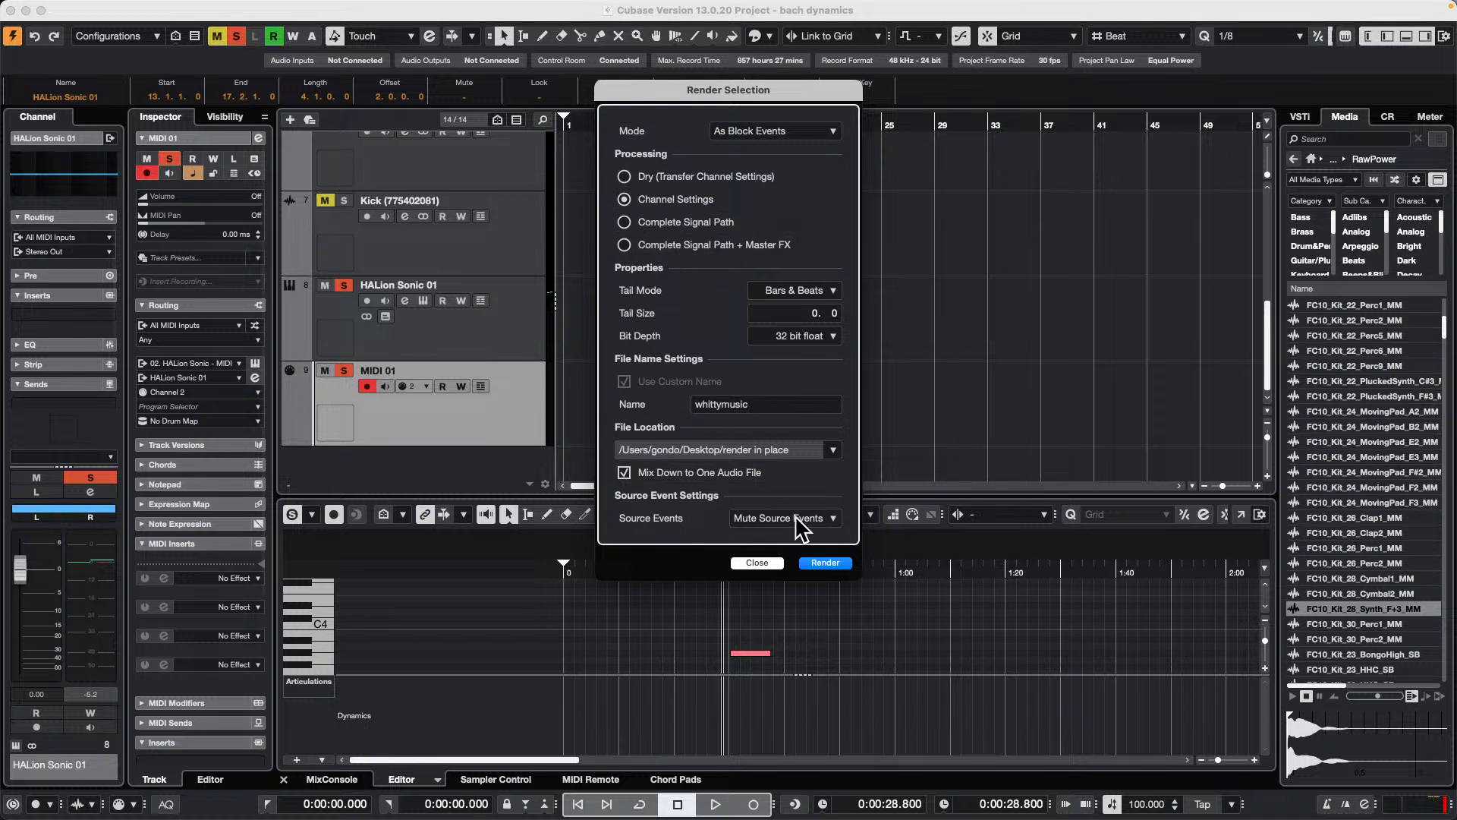
pyautogui.click(824, 564)
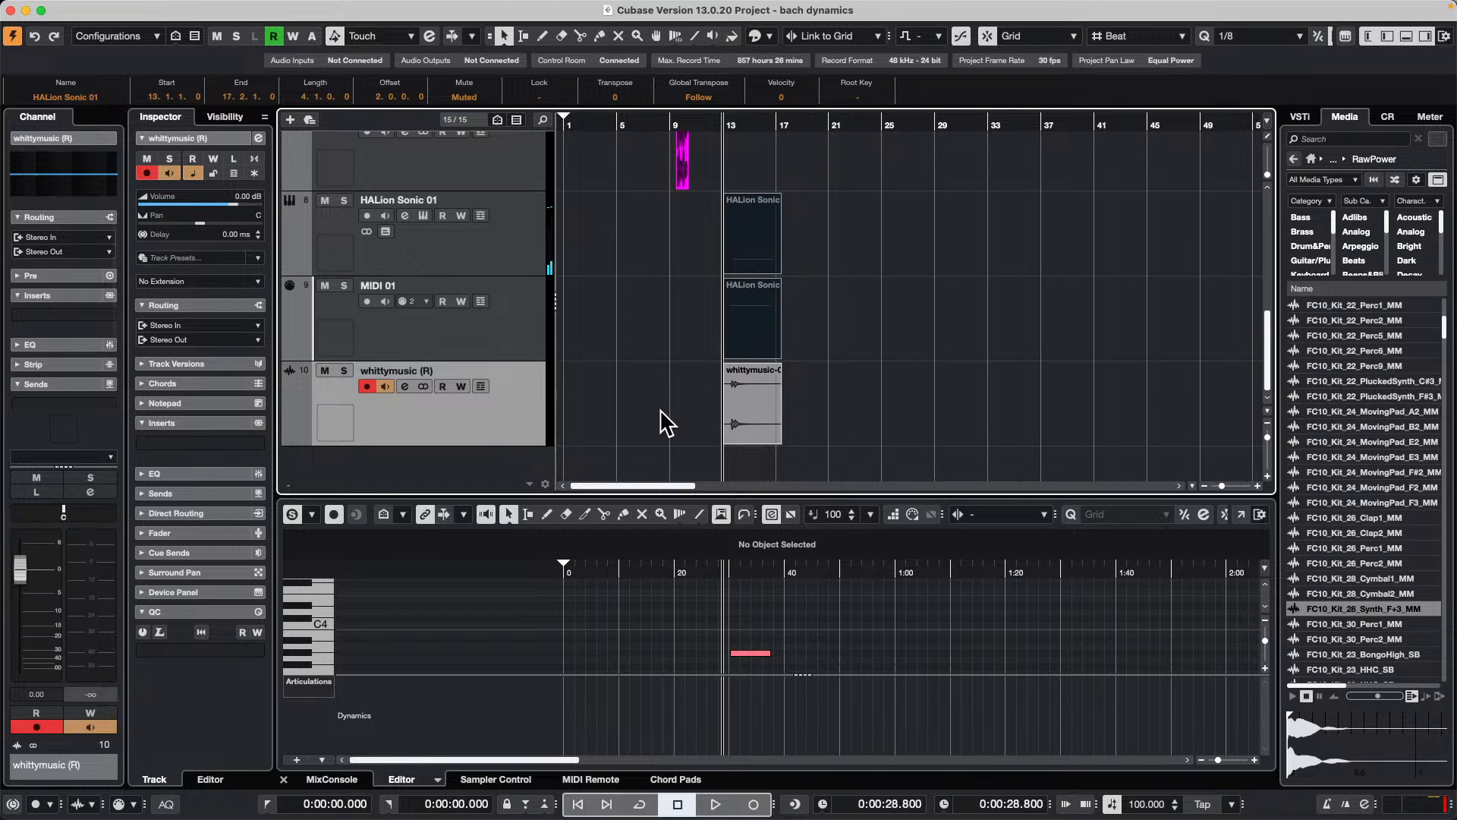
# Step: Solo the whittymusic (R) track, play it from just before bar 13, and select its rendered audio event
pyautogui.press('space')
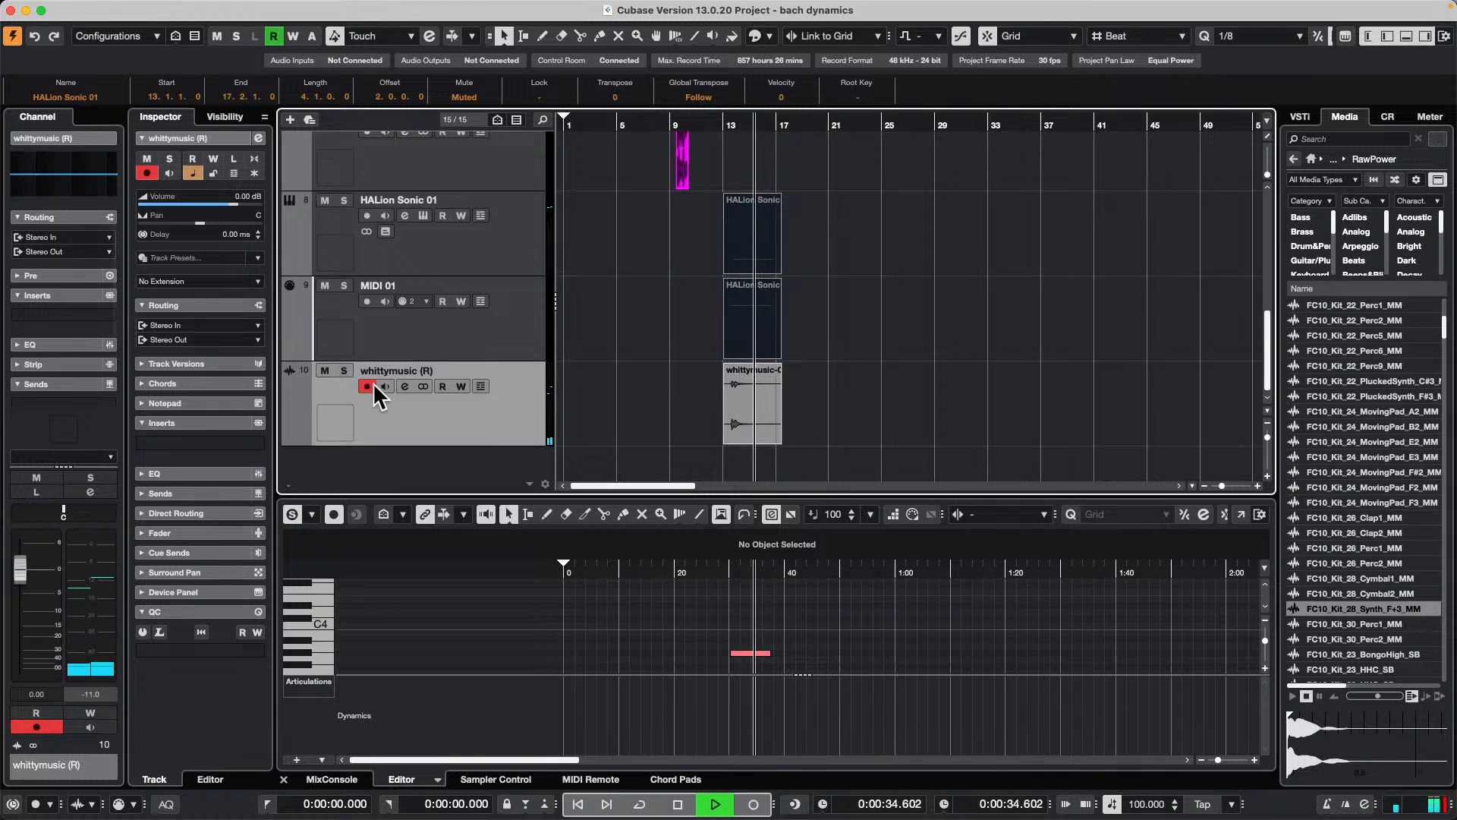
pyautogui.click(343, 370)
pyautogui.click(719, 125)
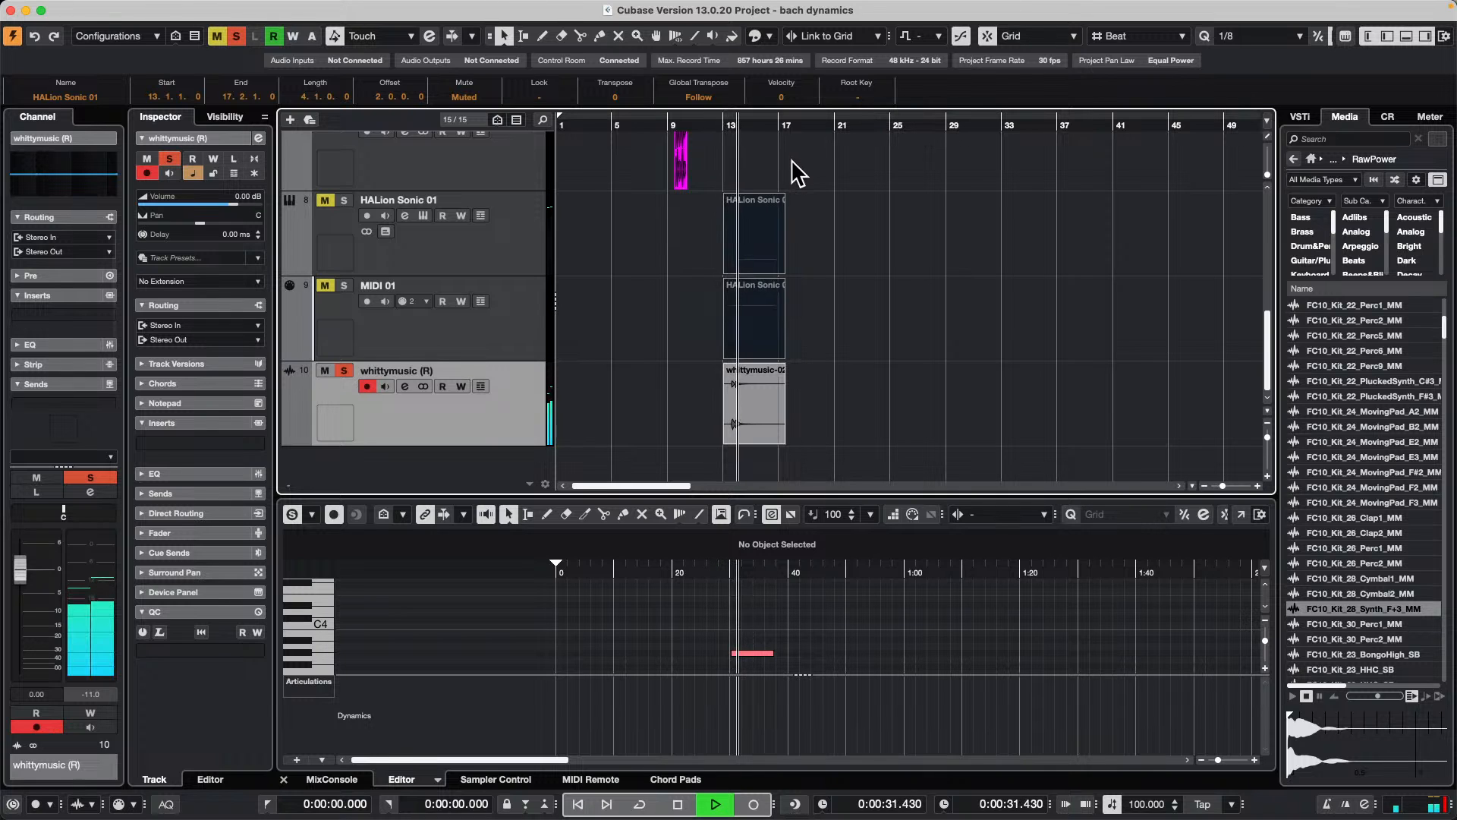
pyautogui.click(758, 411)
pyautogui.press('space')
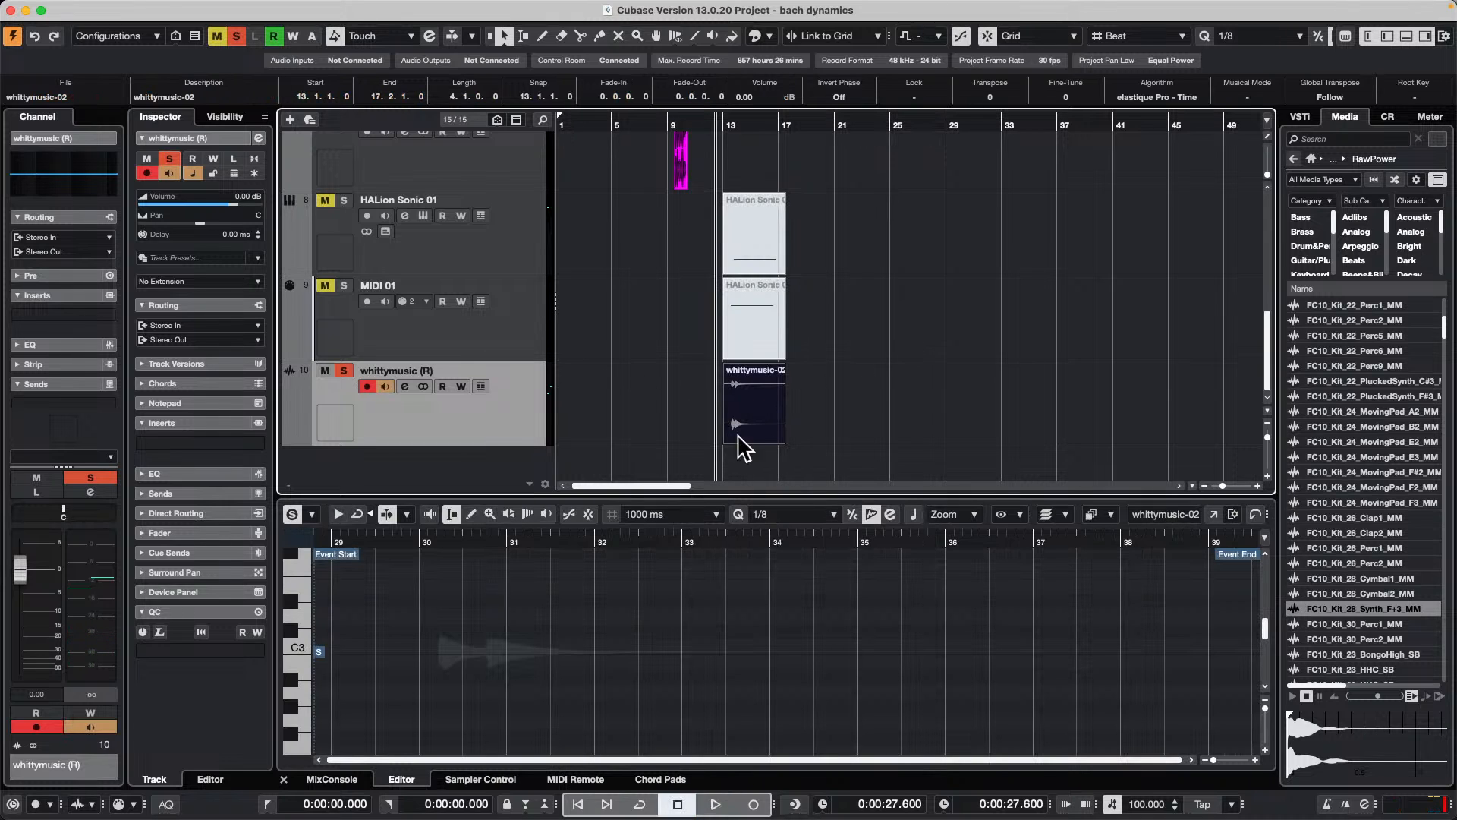
pyautogui.click(183, 283)
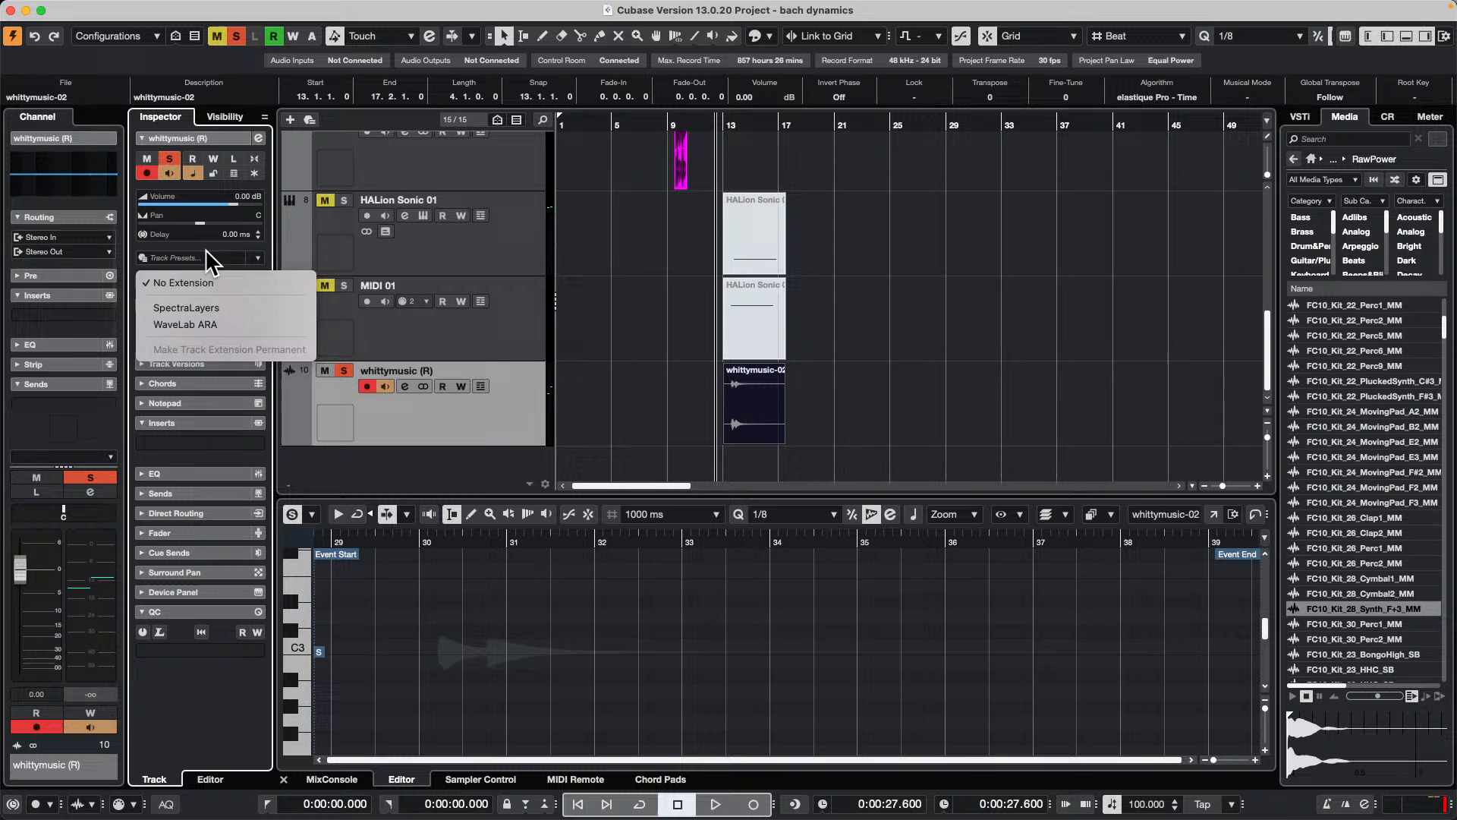
pyautogui.click(201, 258)
pyautogui.click(203, 257)
pyautogui.click(1102, 276)
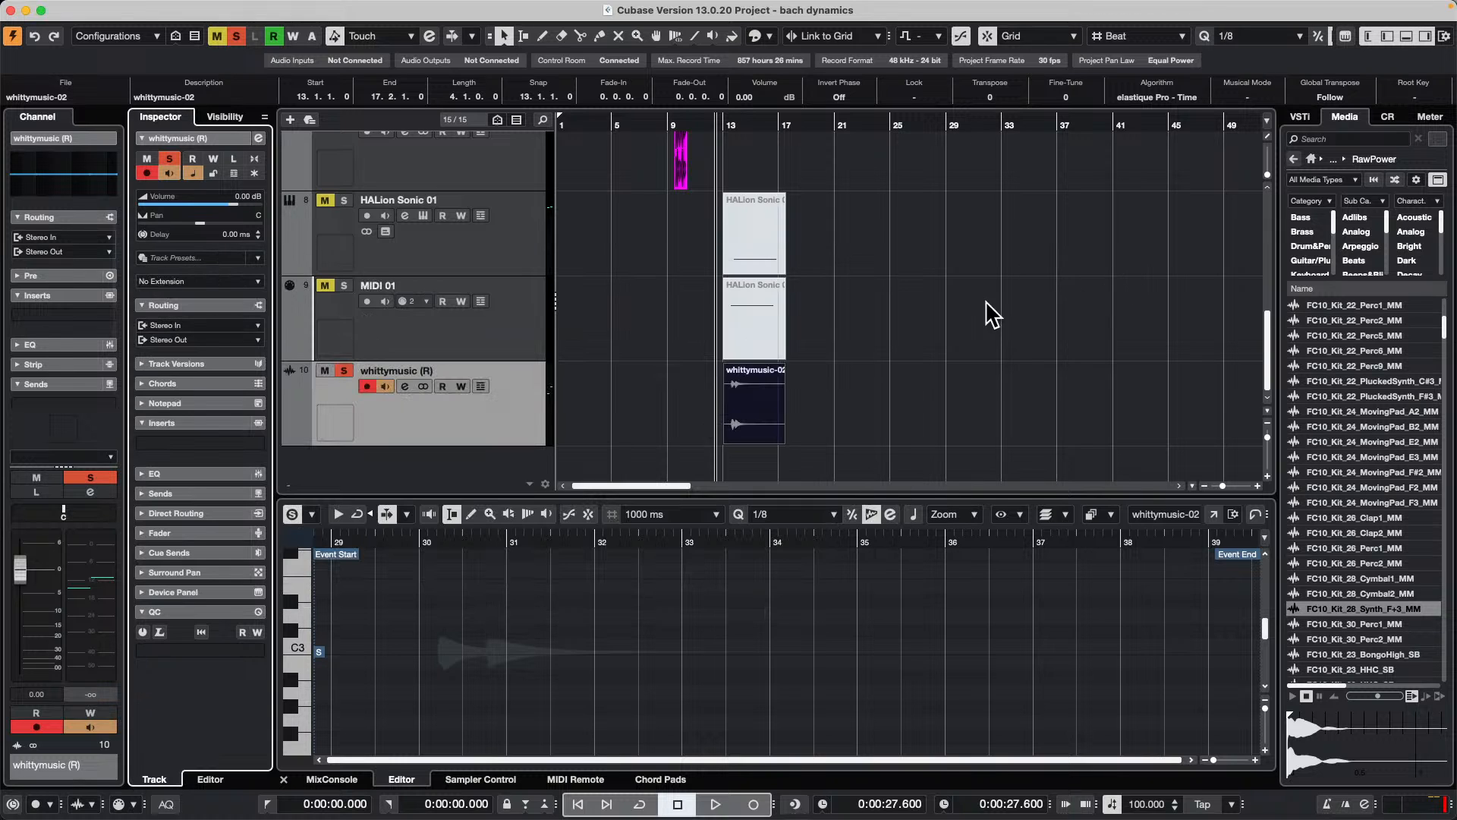
# Step: Apply the SpectraLayers extension to the whittymusic (R) track
pyautogui.click(749, 400)
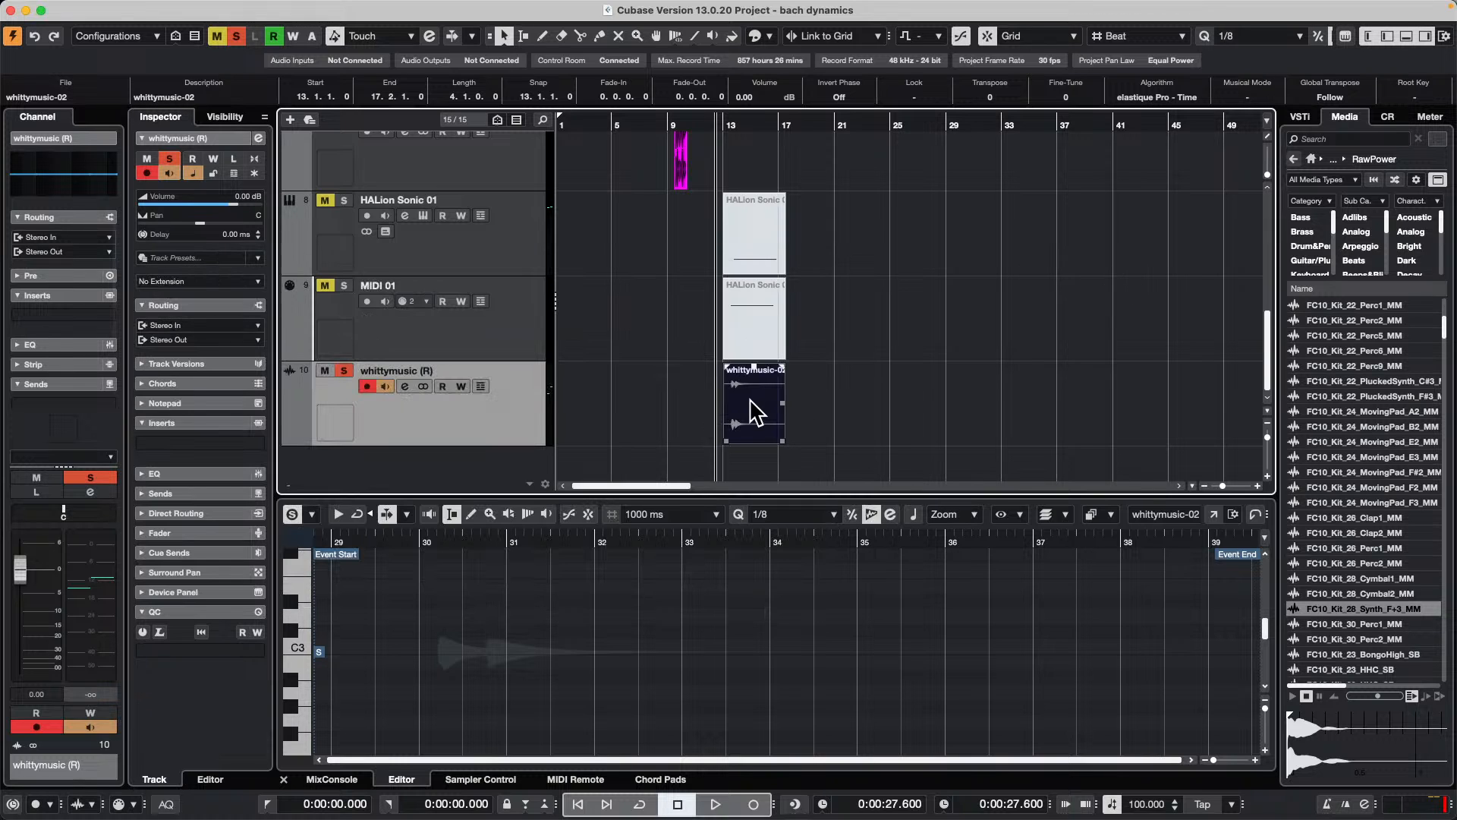
pyautogui.click(200, 280)
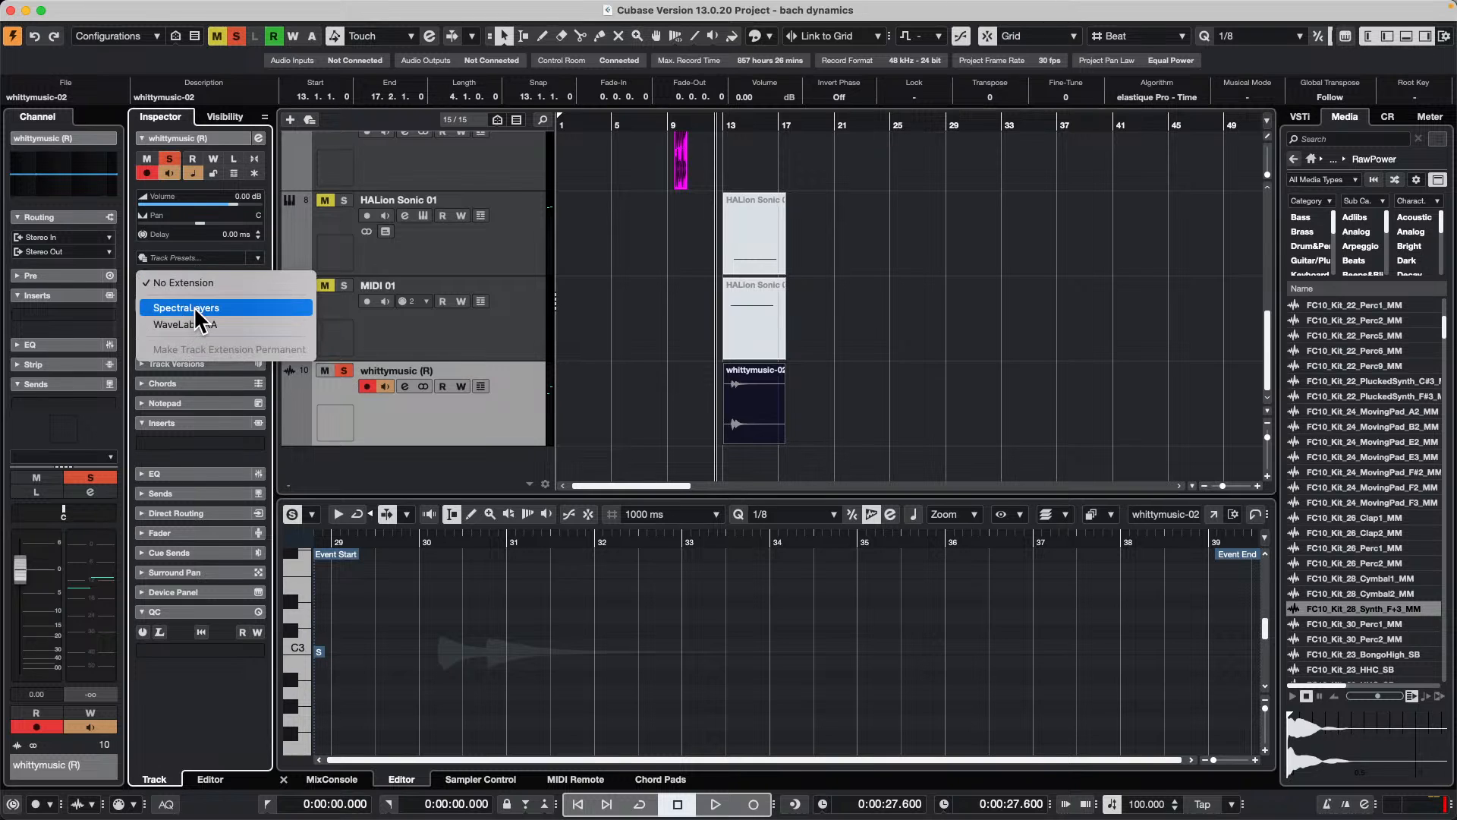
pyautogui.click(196, 310)
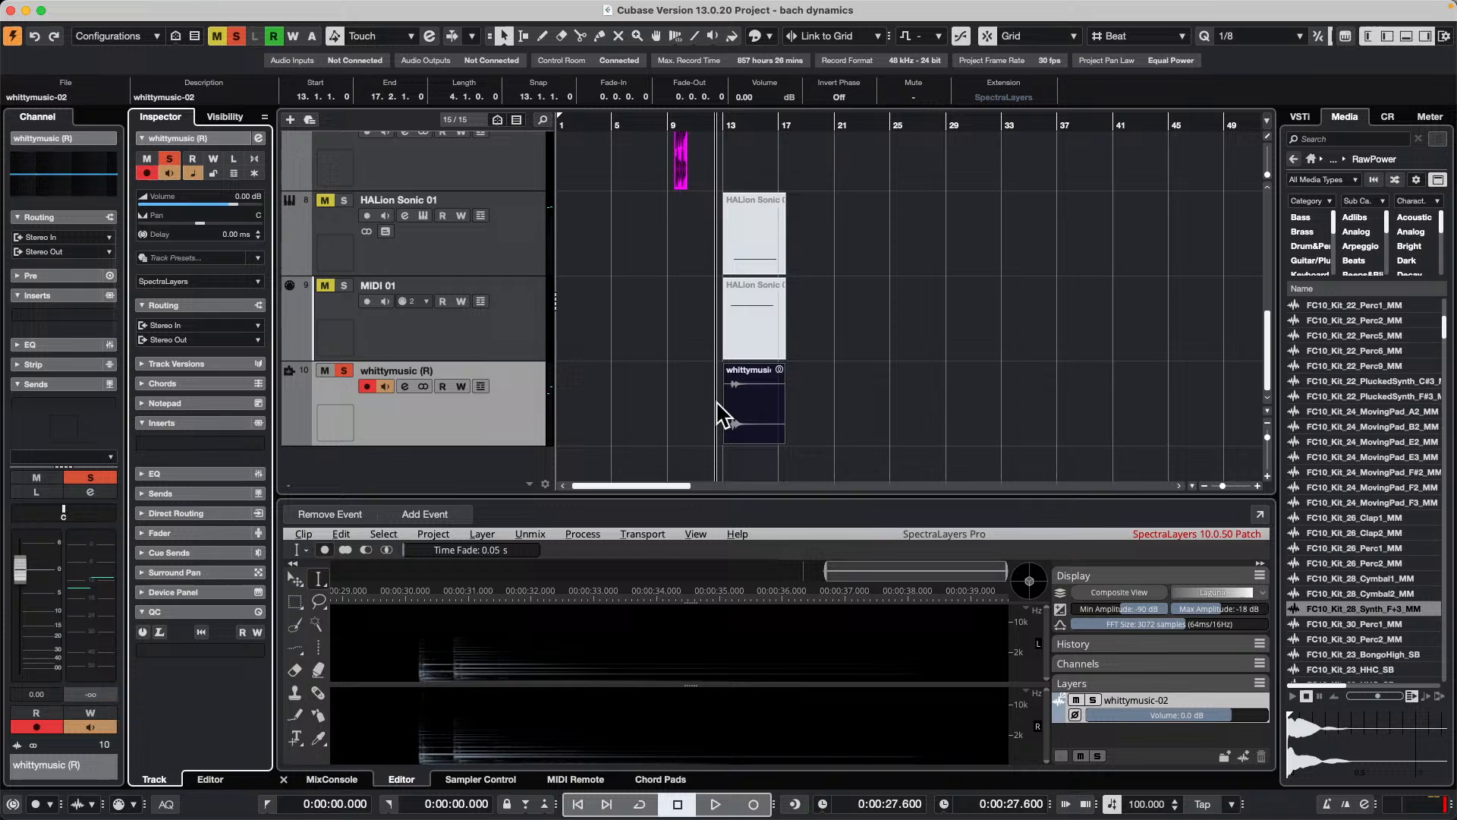
# Step: Try to unmix the whittymusic-02 event as a song into a Vocals layer, and undo the unmix
pyautogui.click(532, 533)
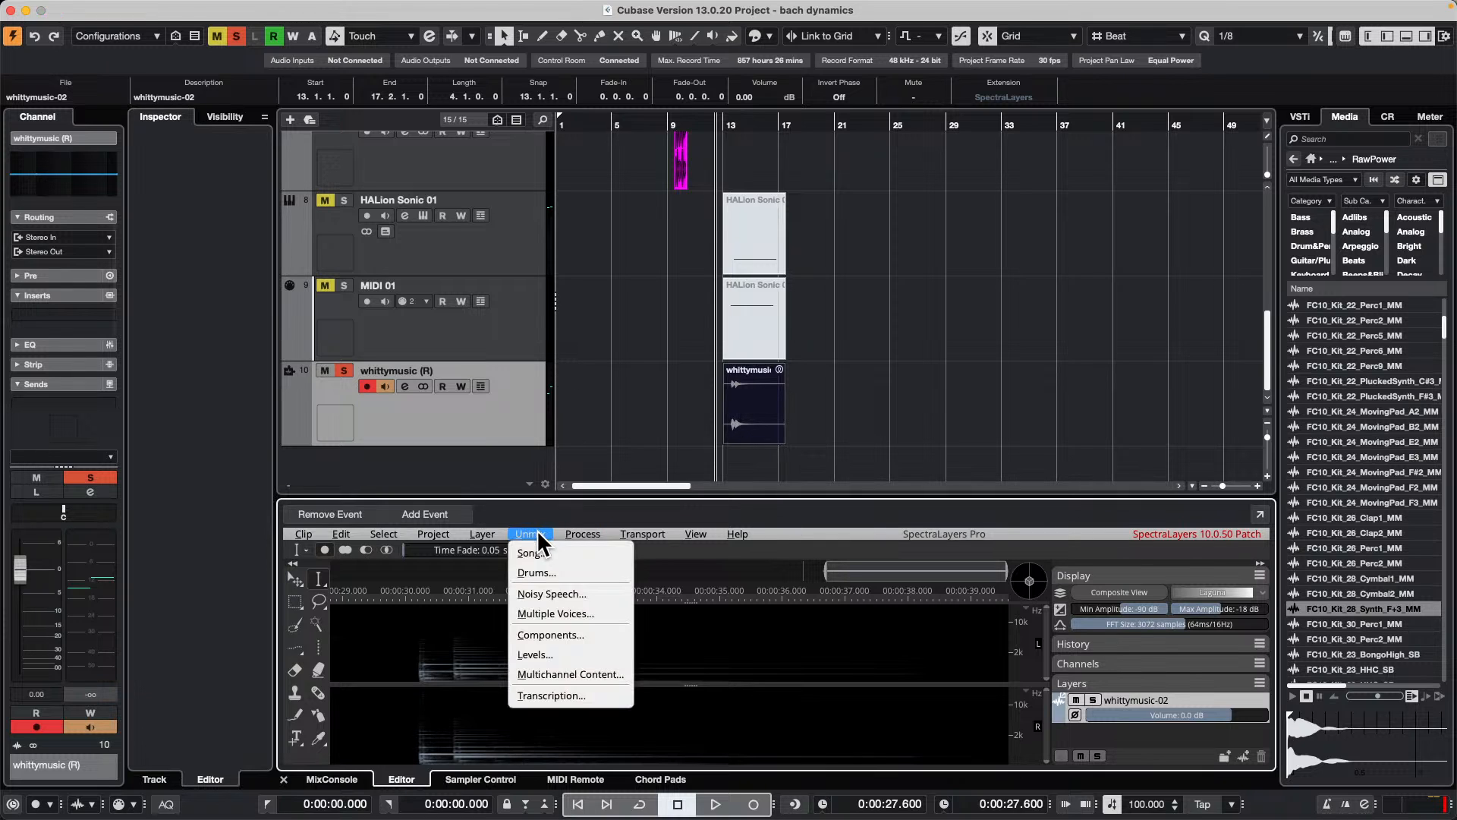
pyautogui.click(589, 554)
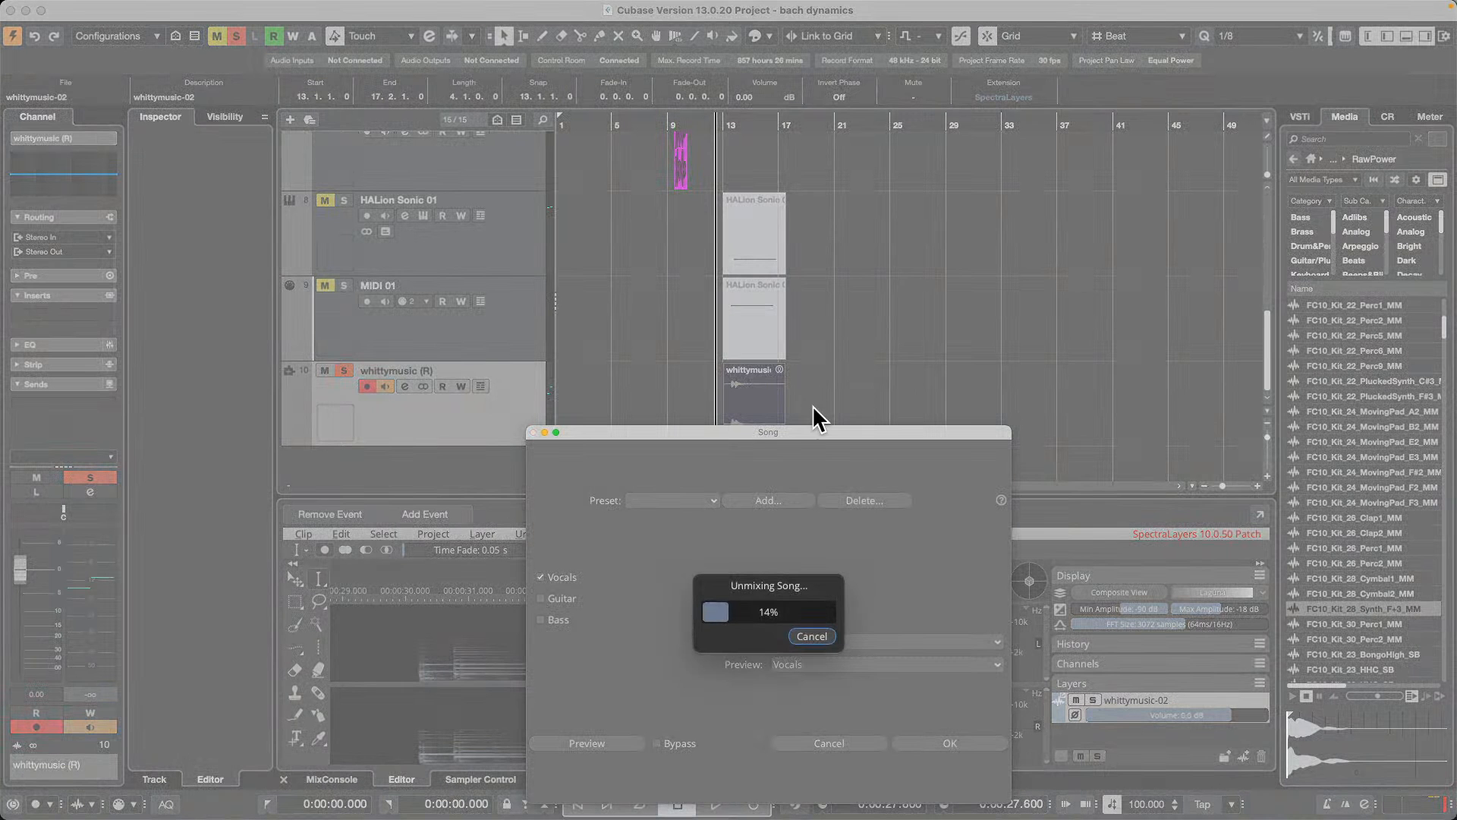
pyautogui.click(820, 637)
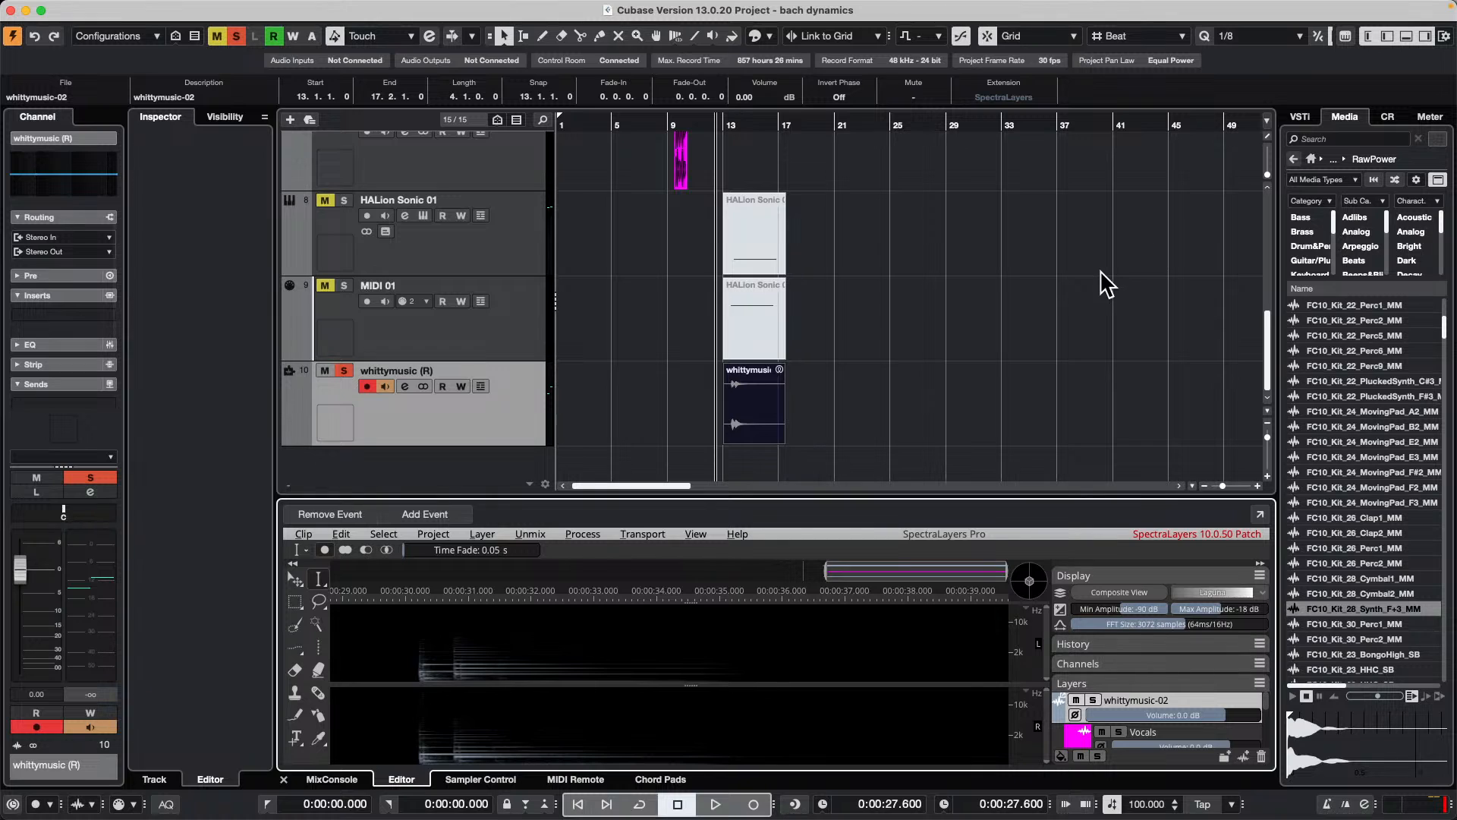
pyautogui.press('super+z')
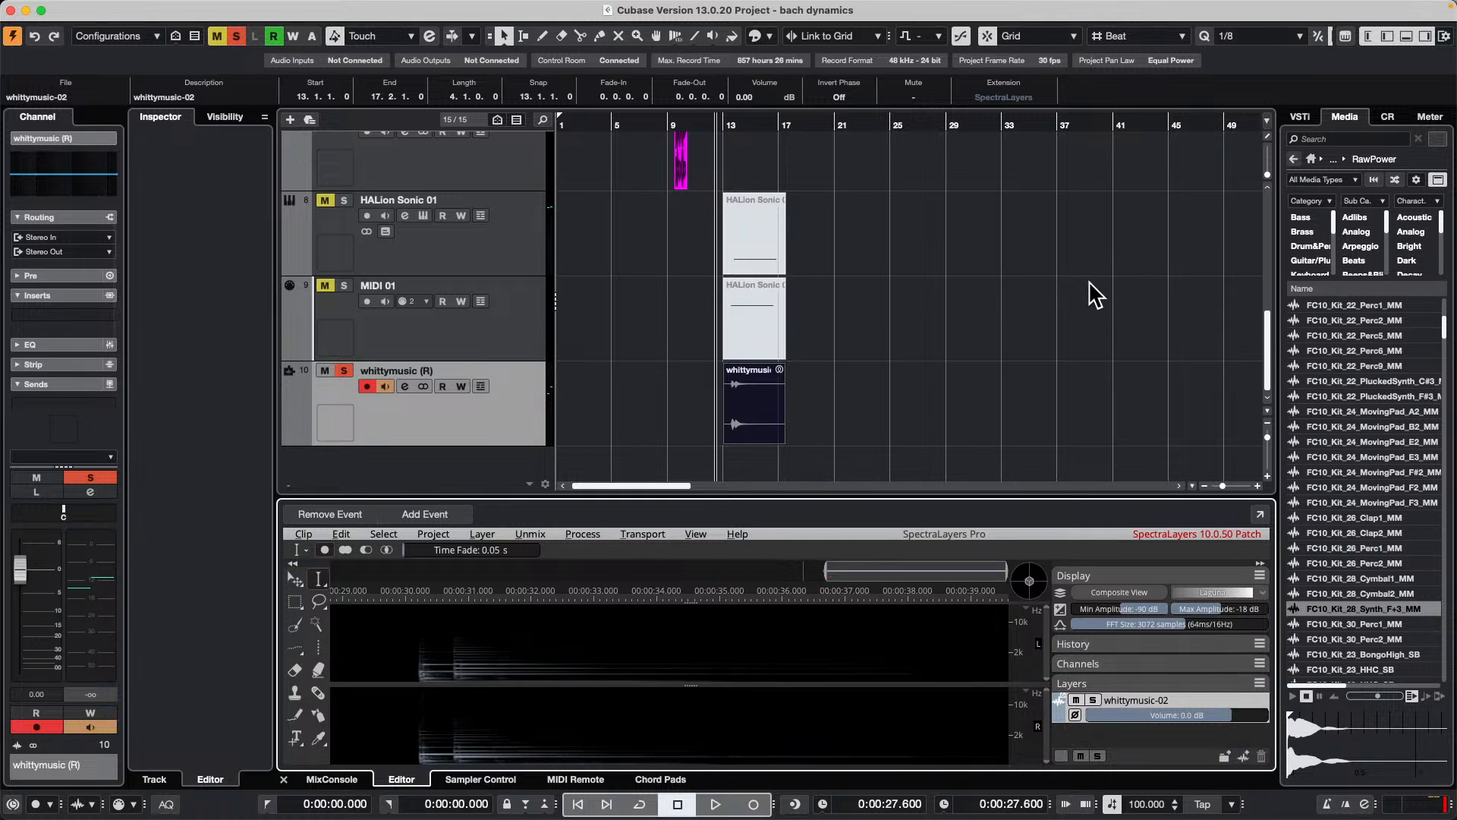
# Step: Unmix the whittymusic-02 event as a song into Guitar and Piano layers at Best quality
pyautogui.click(753, 416)
pyautogui.click(528, 534)
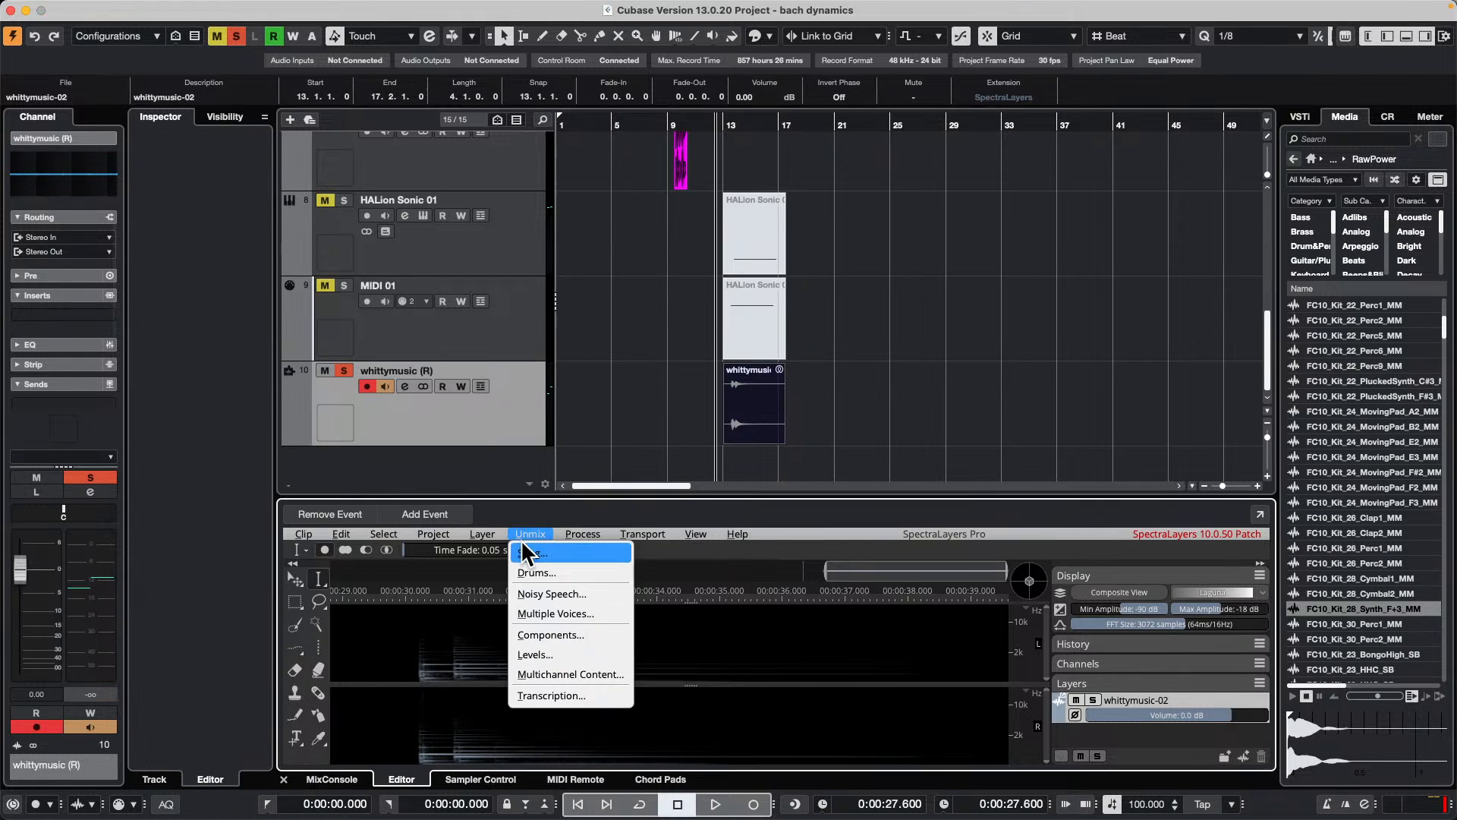
pyautogui.click(590, 555)
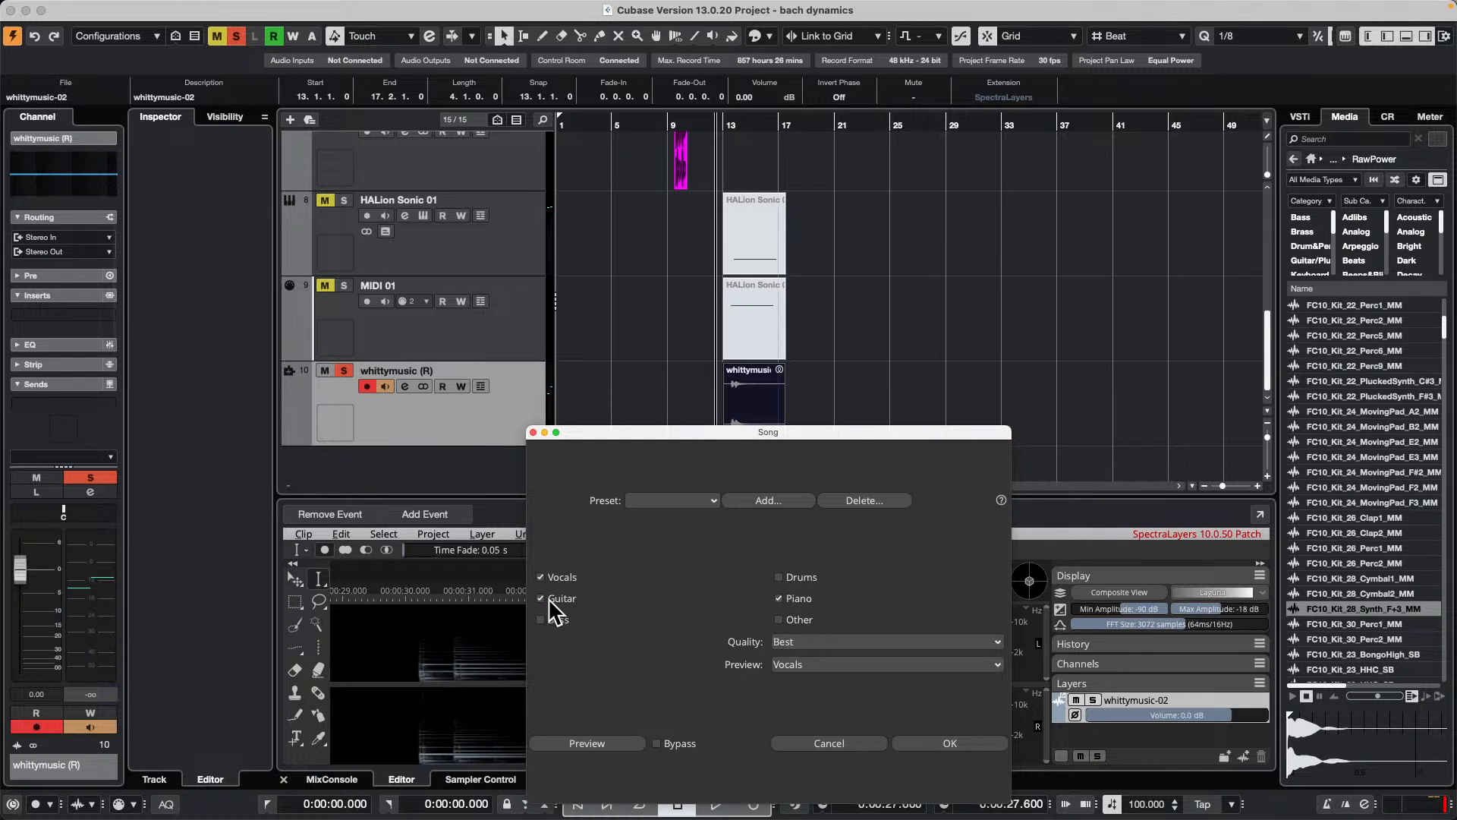
pyautogui.click(973, 740)
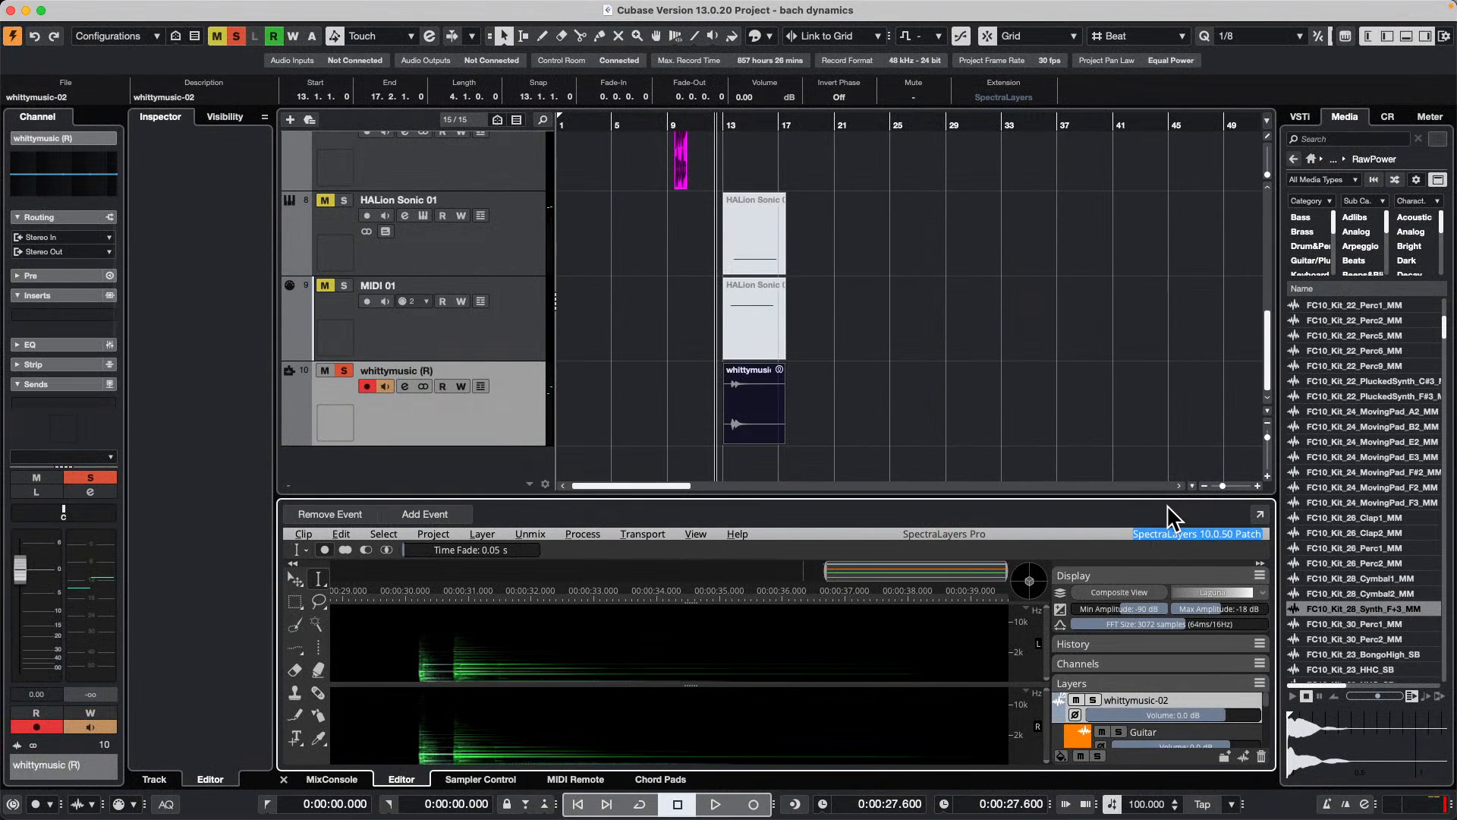
# Step: Enlarge the SpectraLayers editor, play the Guitar layer soloed, and add the Non-Unmixed and Piano layers to the solo
pyautogui.moveTo(1169, 497); pyautogui.dragTo(1169, 381)
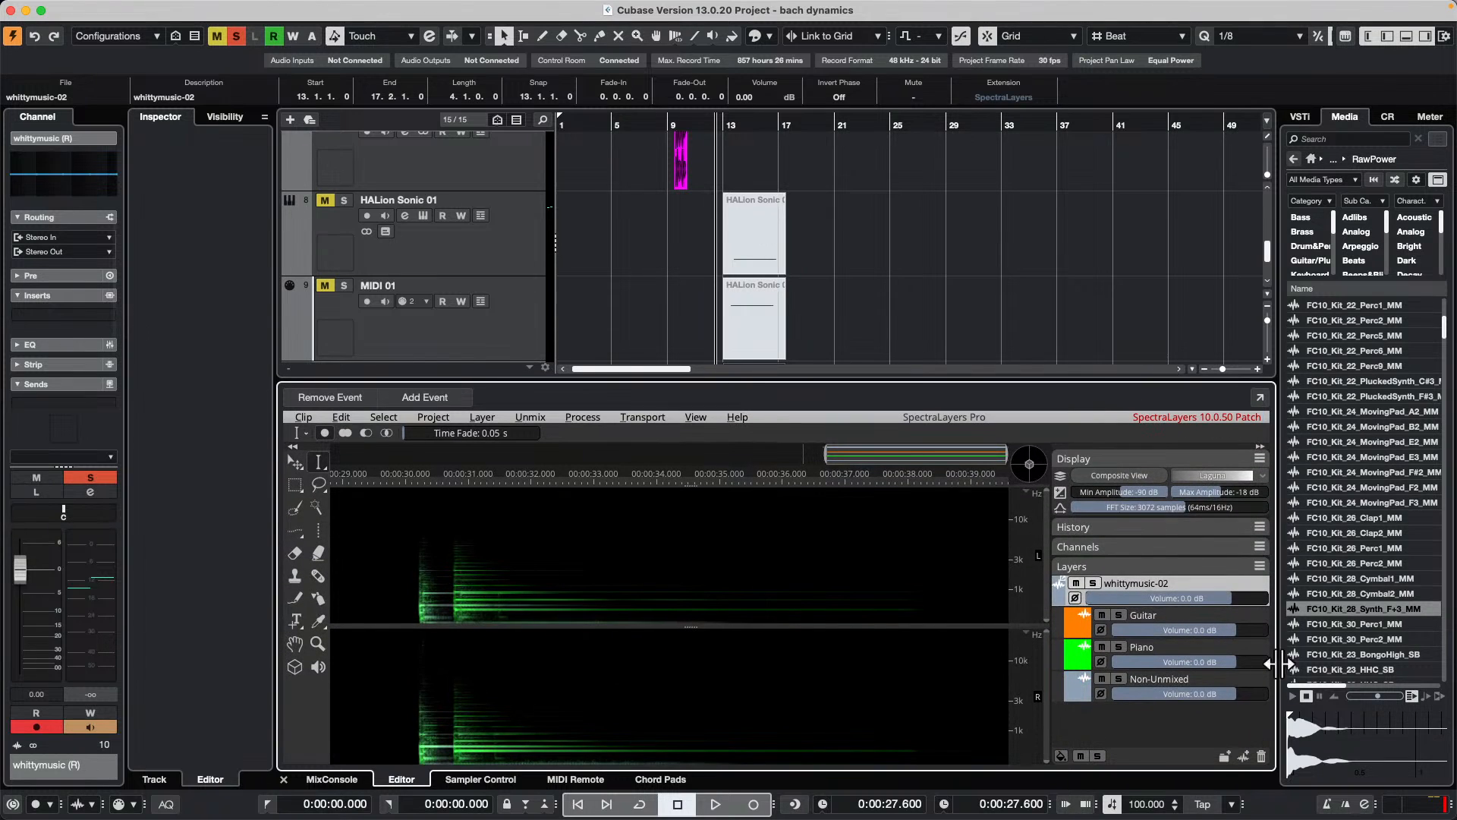
pyautogui.click(1119, 615)
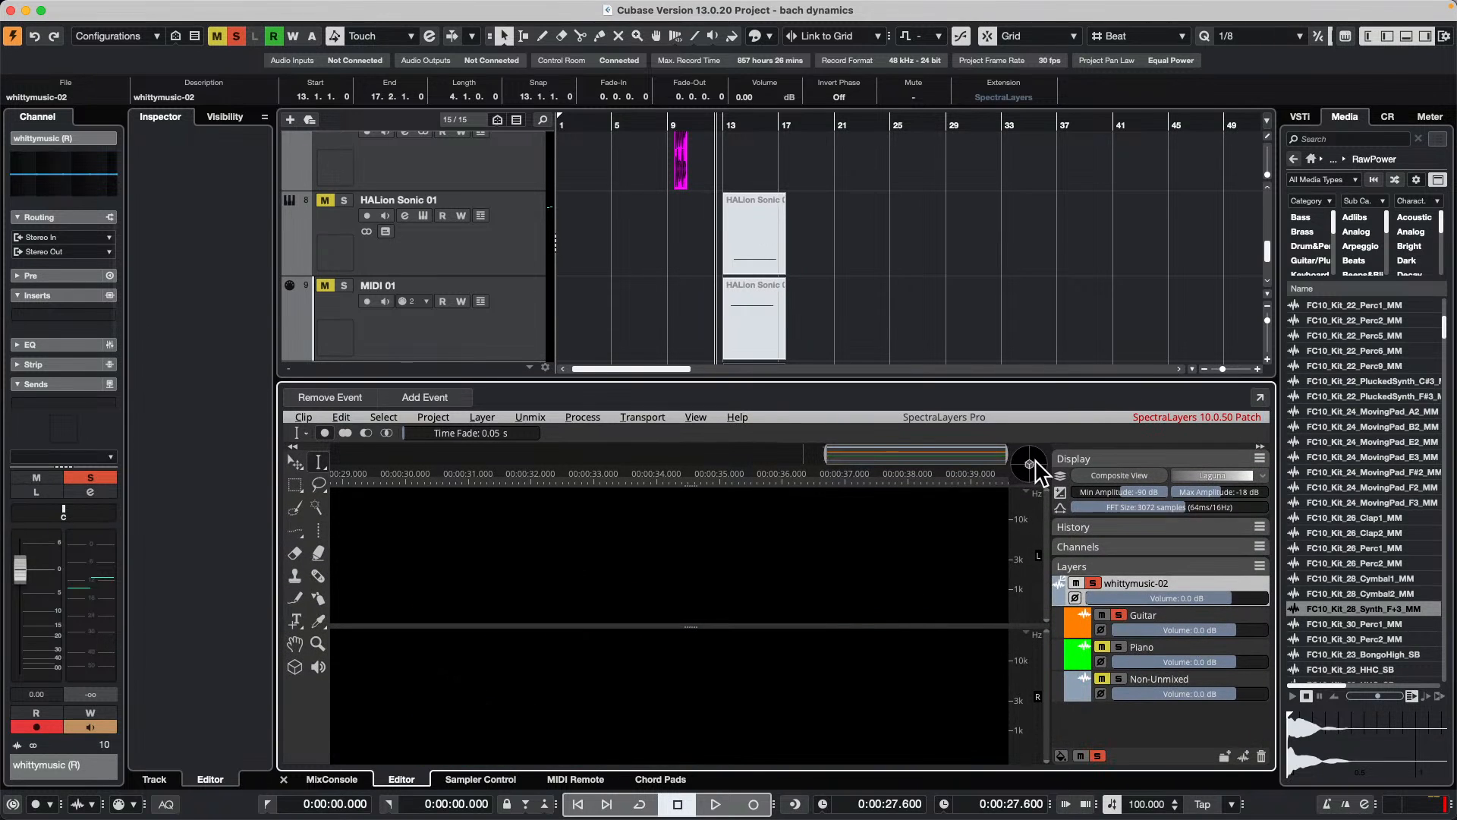
pyautogui.press('space')
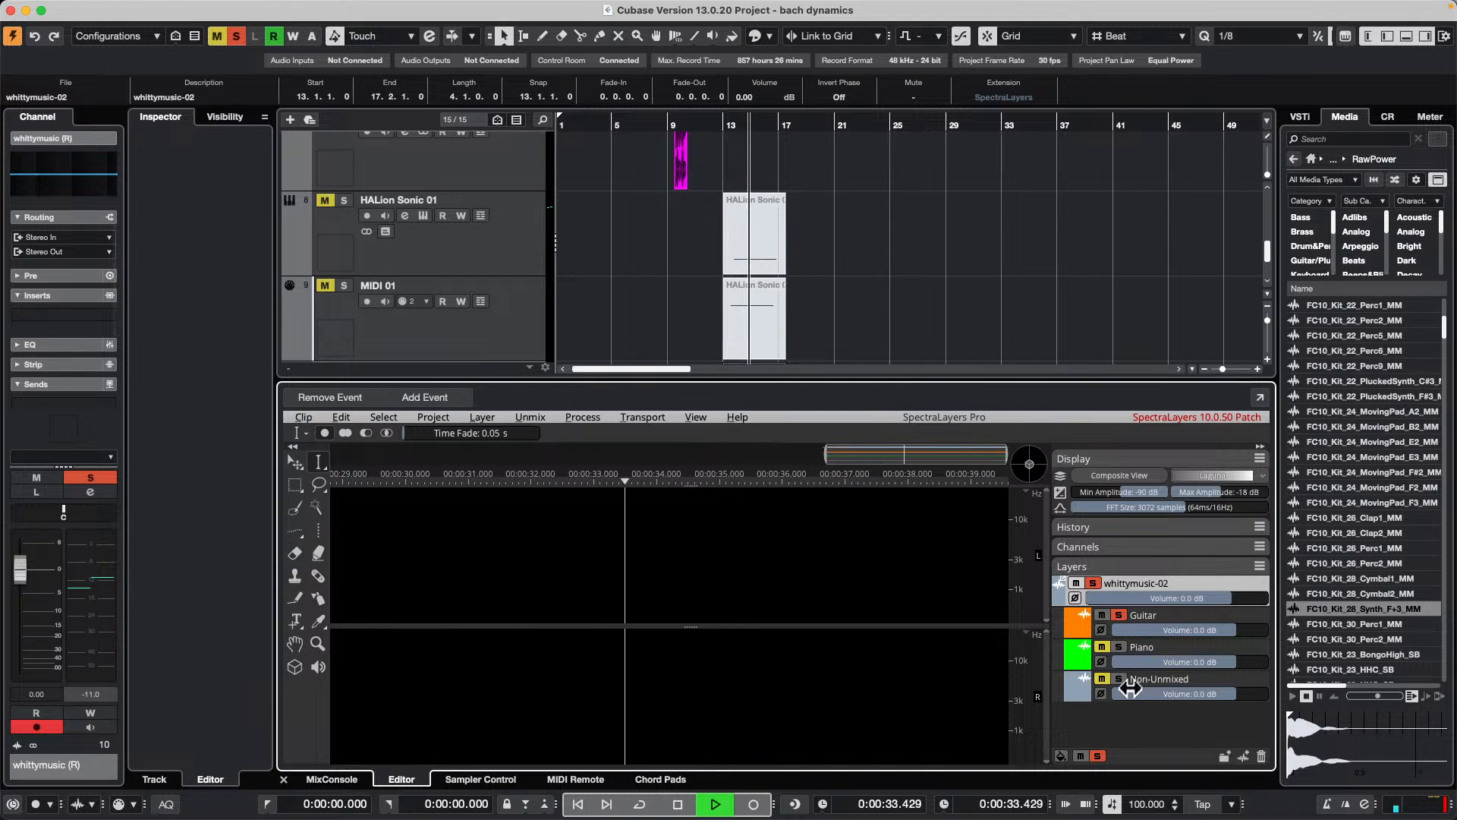
pyautogui.press('space')
pyautogui.click(1119, 679)
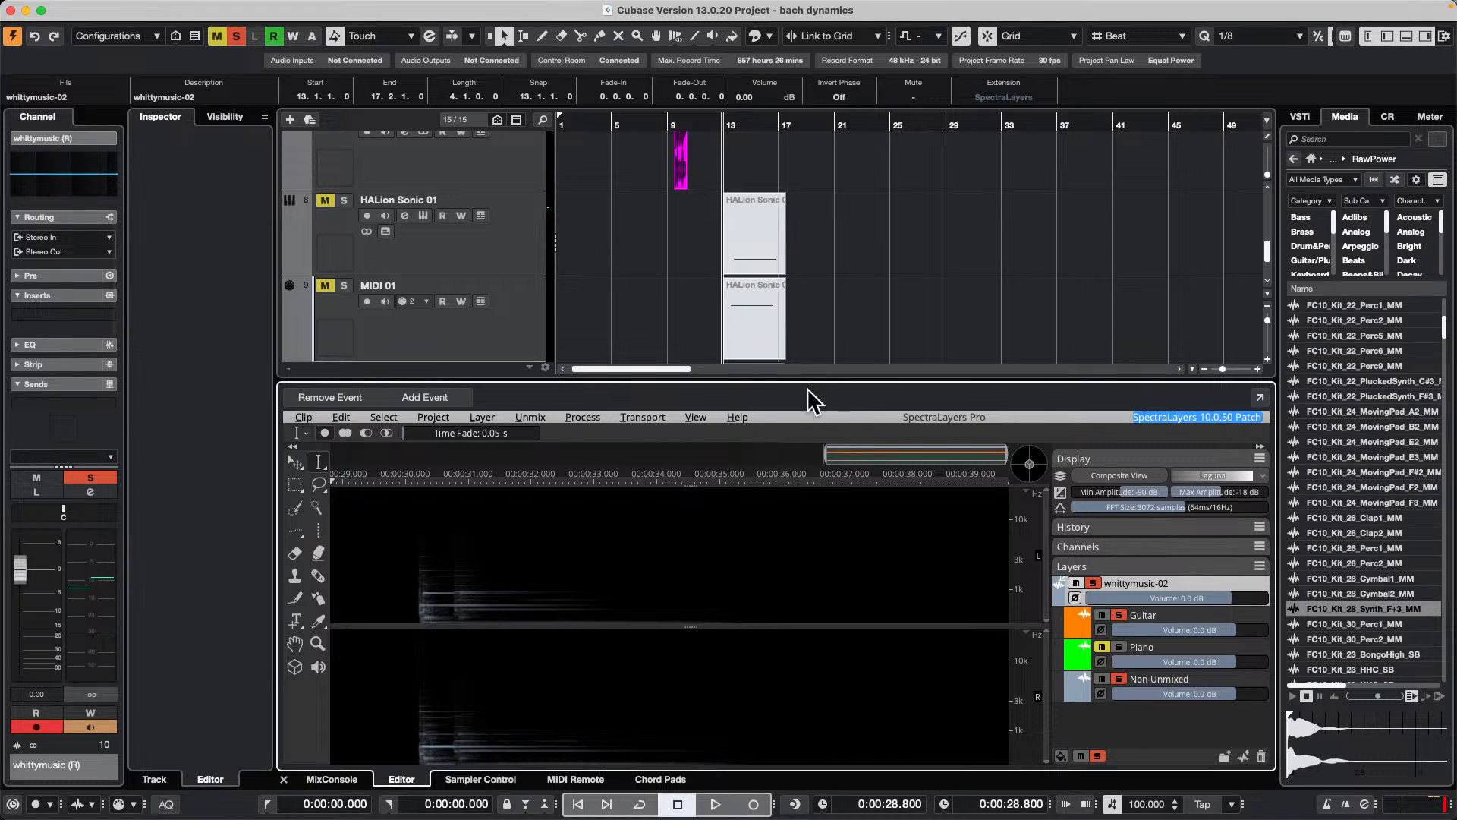
pyautogui.click(1119, 647)
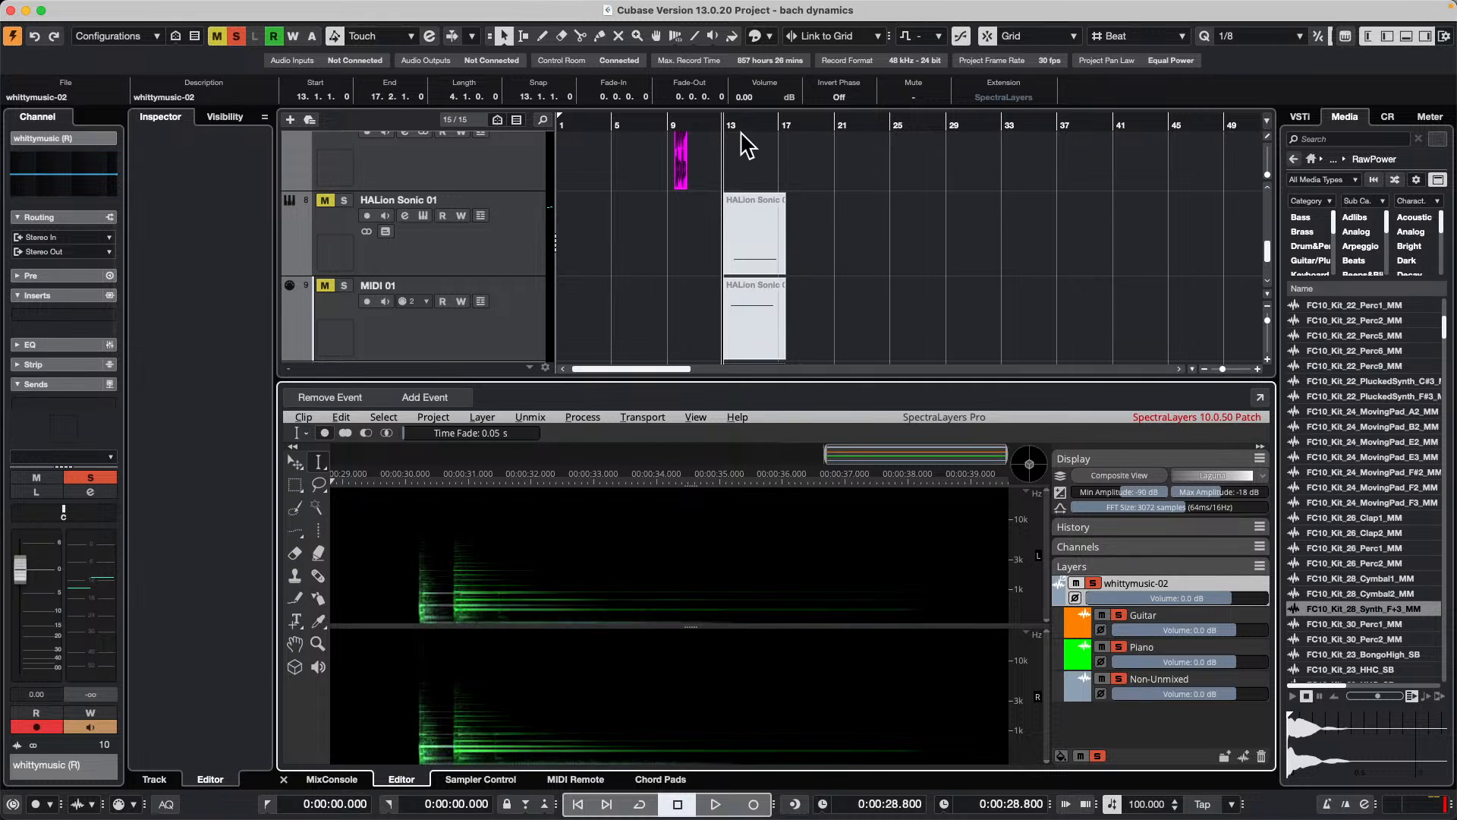
# Step: Select a rectangular region about 1.5 seconds long, starting near 30.7 seconds, in the Non-Unmixed layer's spectrogram
pyautogui.click(1165, 677)
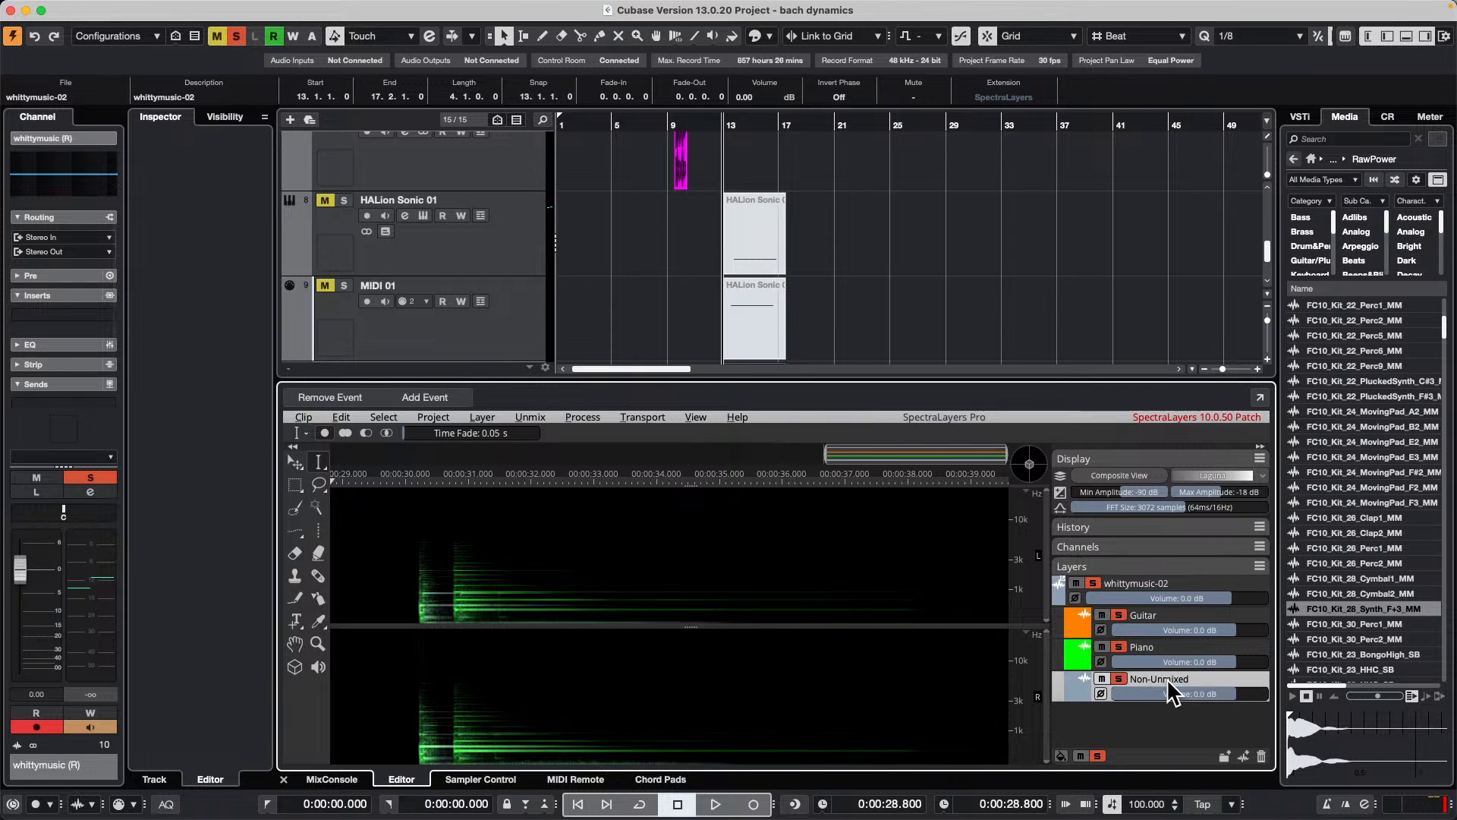
pyautogui.rightClick(484, 571)
pyautogui.click(484, 571)
pyautogui.click(295, 485)
pyautogui.moveTo(451, 565); pyautogui.dragTo(544, 601)
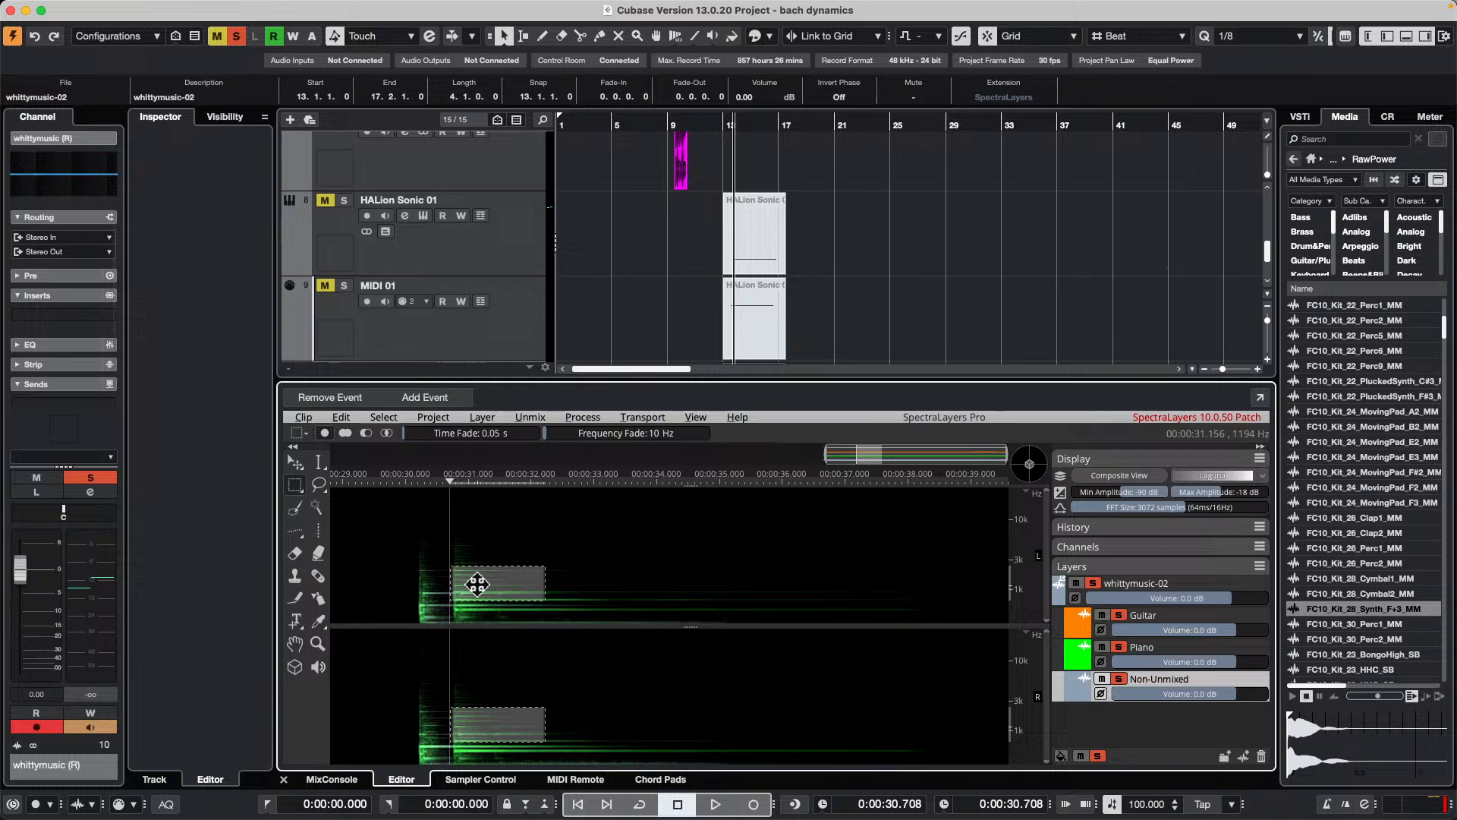
# Step: Copy the selected spectral region of the Non-Unmixed layer
pyautogui.rightClick(477, 582)
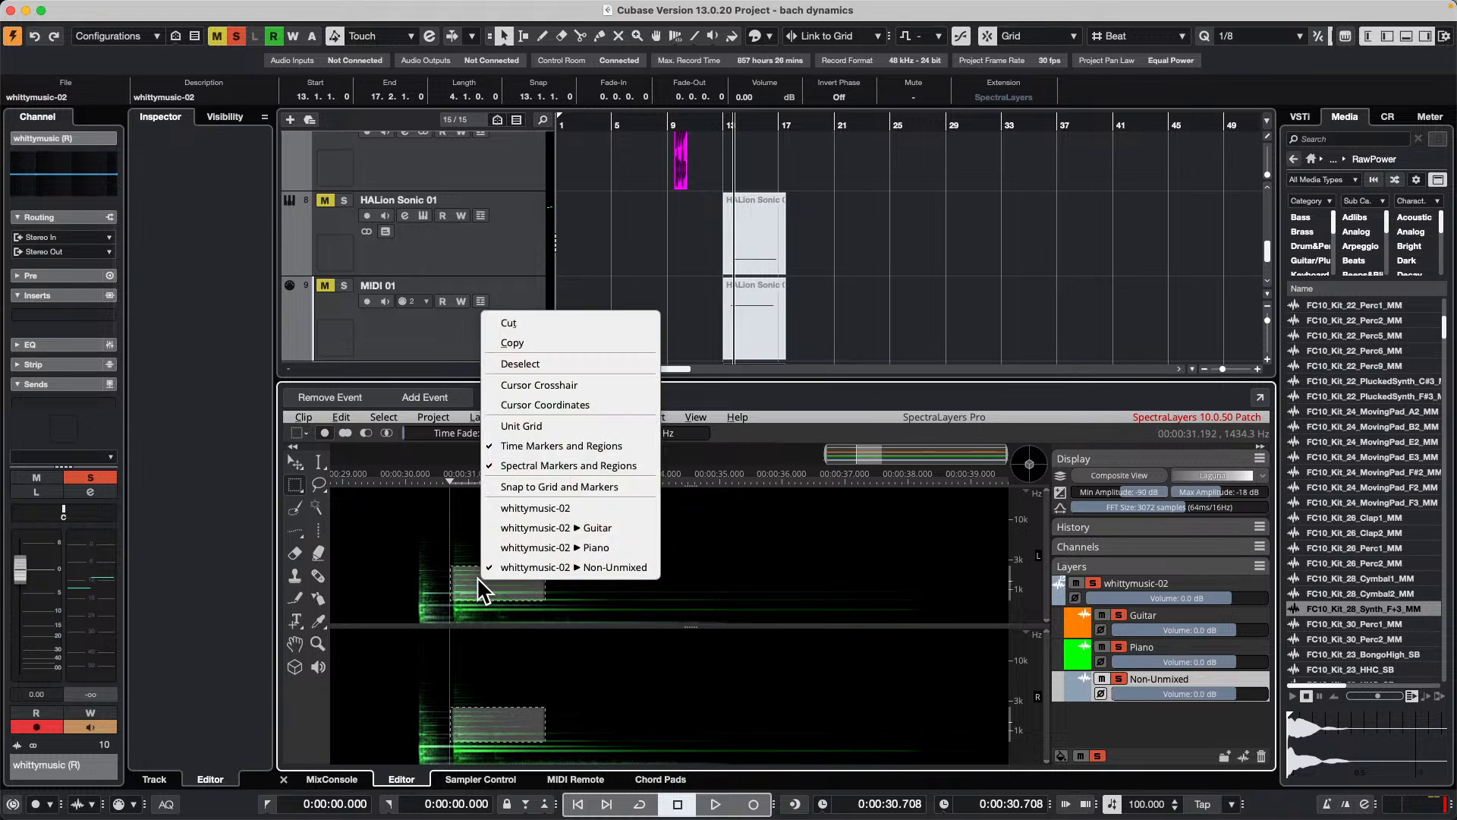
pyautogui.click(429, 556)
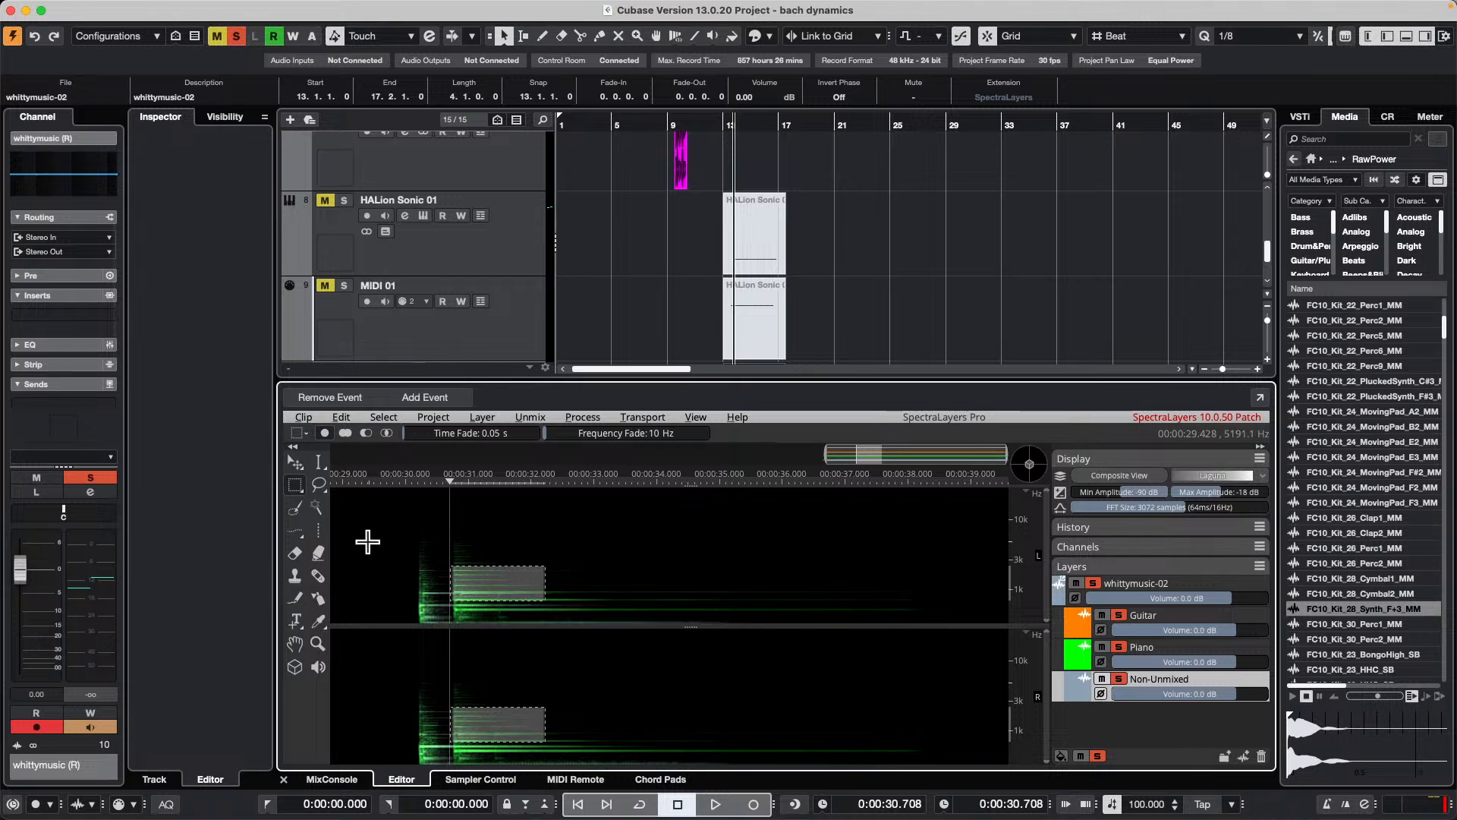
pyautogui.click(341, 416)
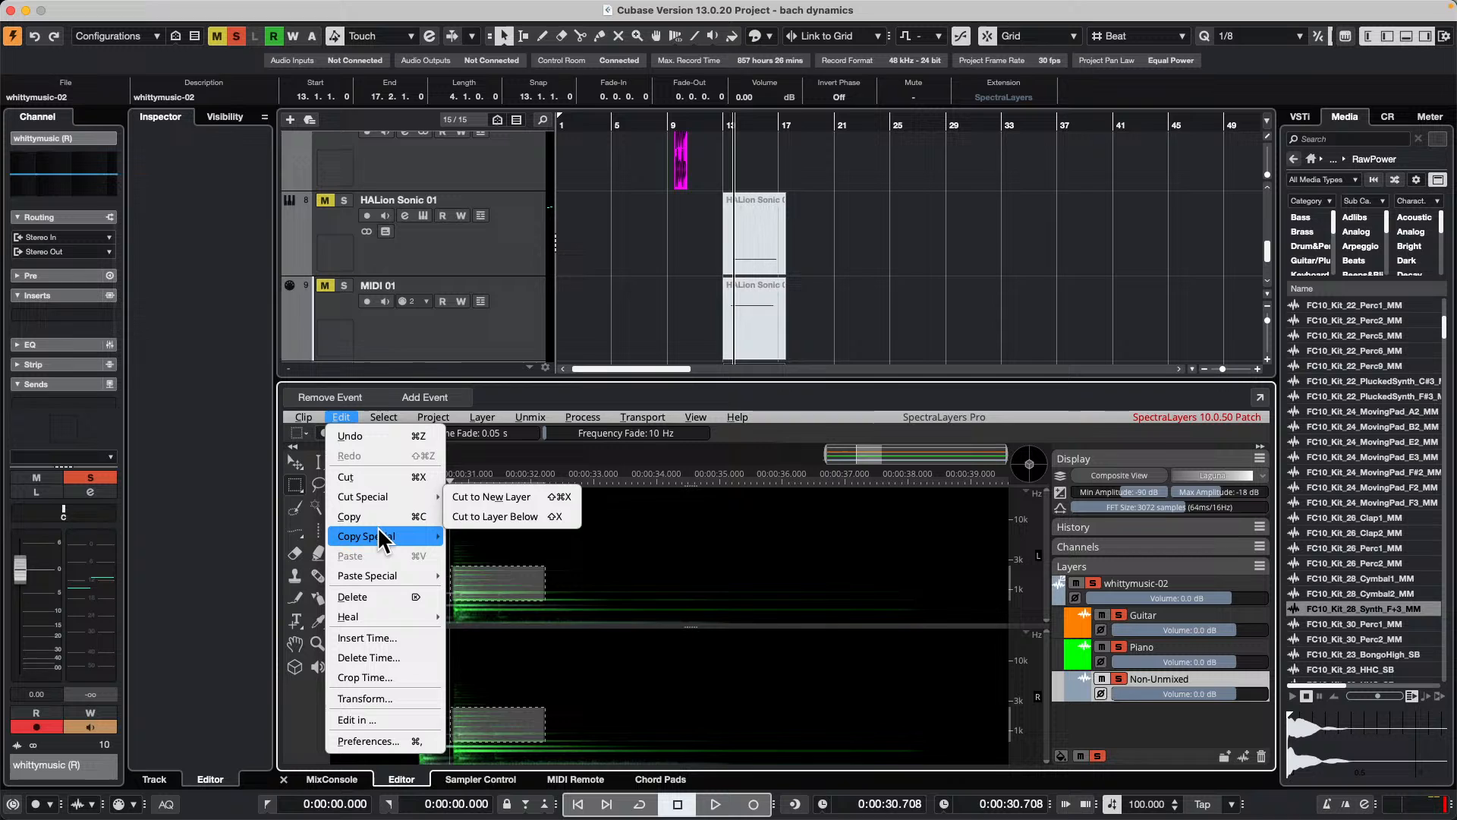
pyautogui.moveTo(377, 529)
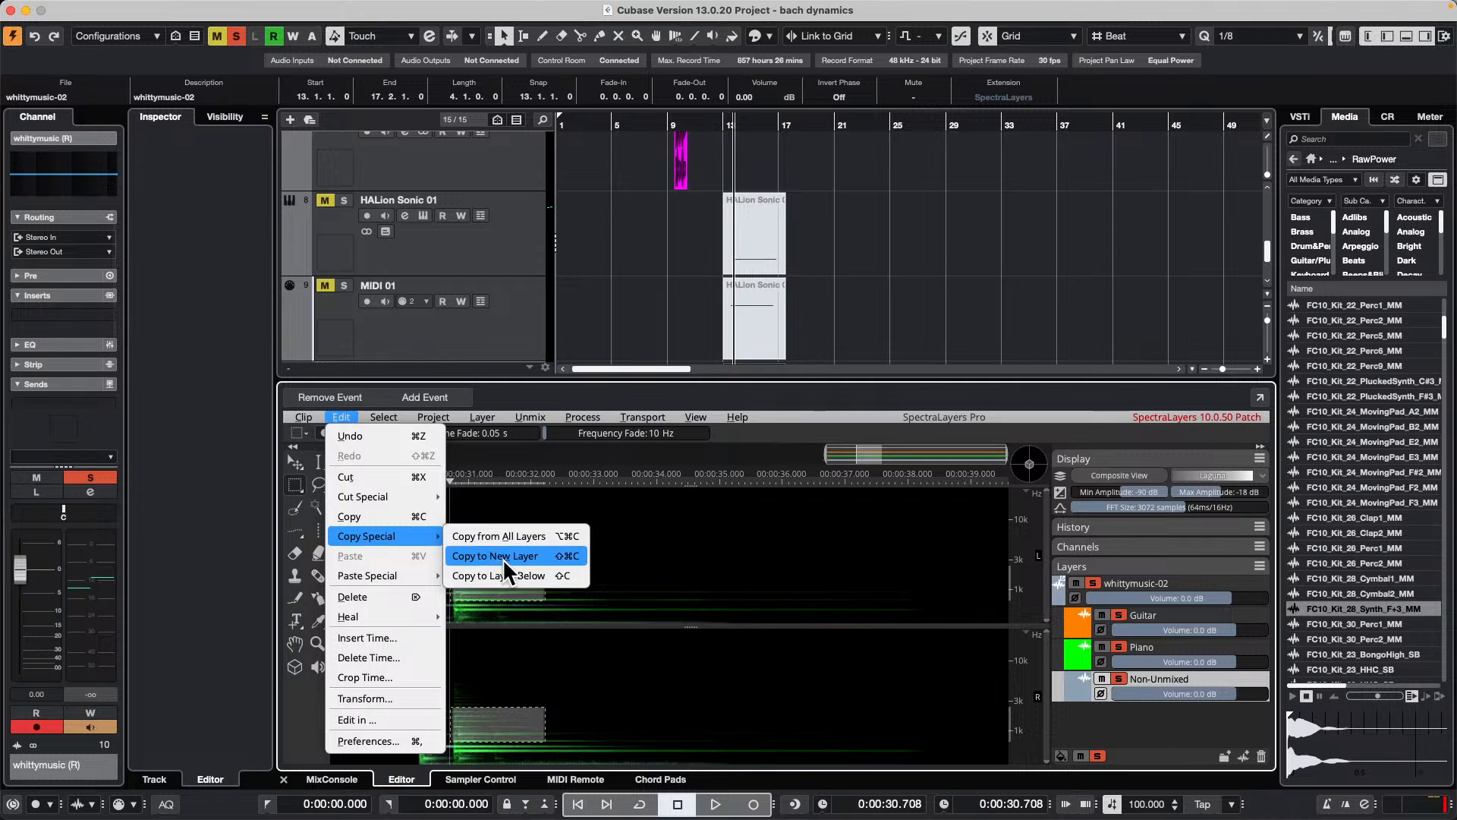
pyautogui.click(370, 516)
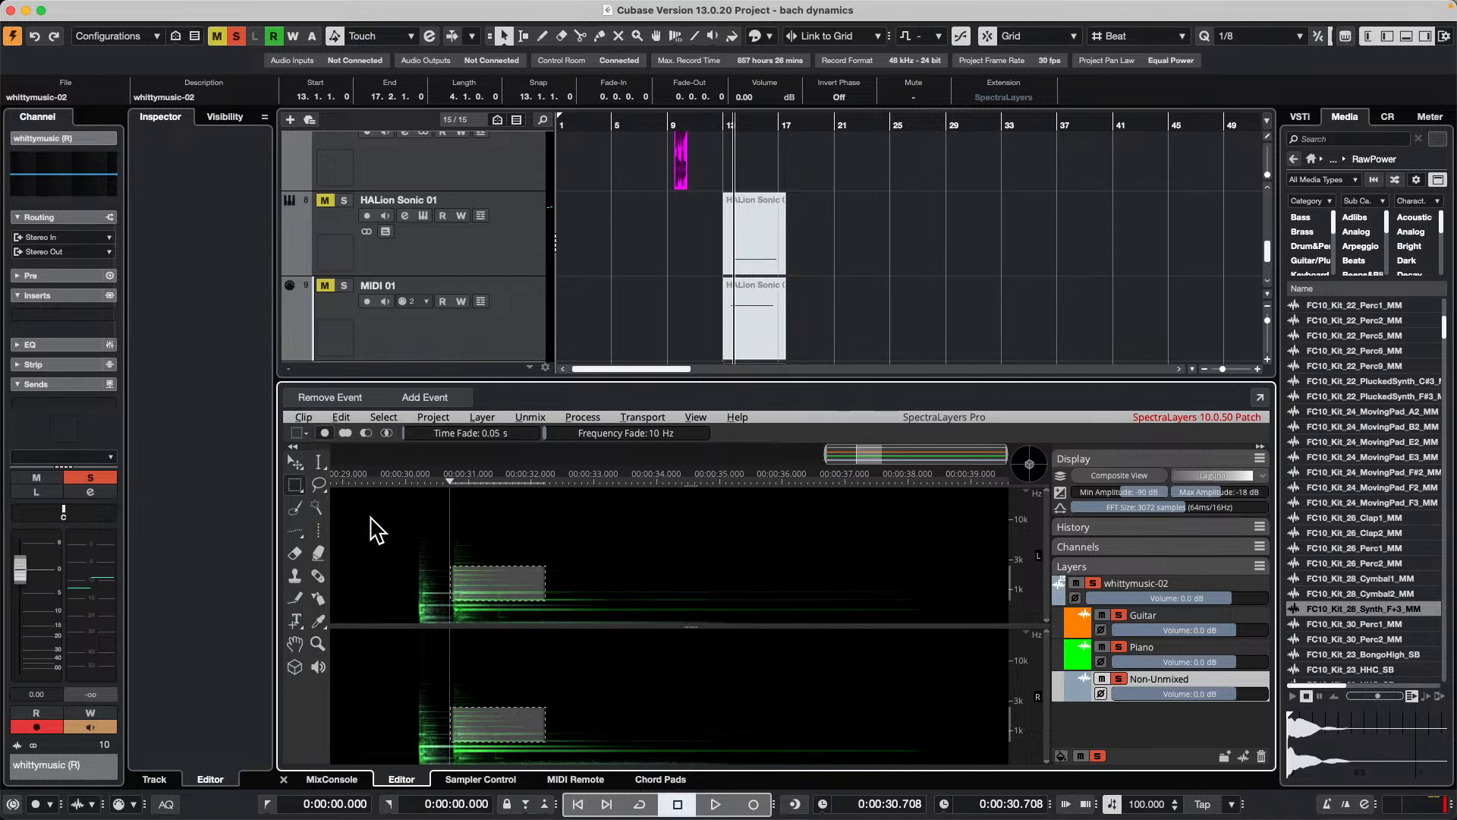
# Step: Clear the spectral selection and place the playback cursor at about 33.87 seconds in the spectrogram
pyautogui.click(1188, 612)
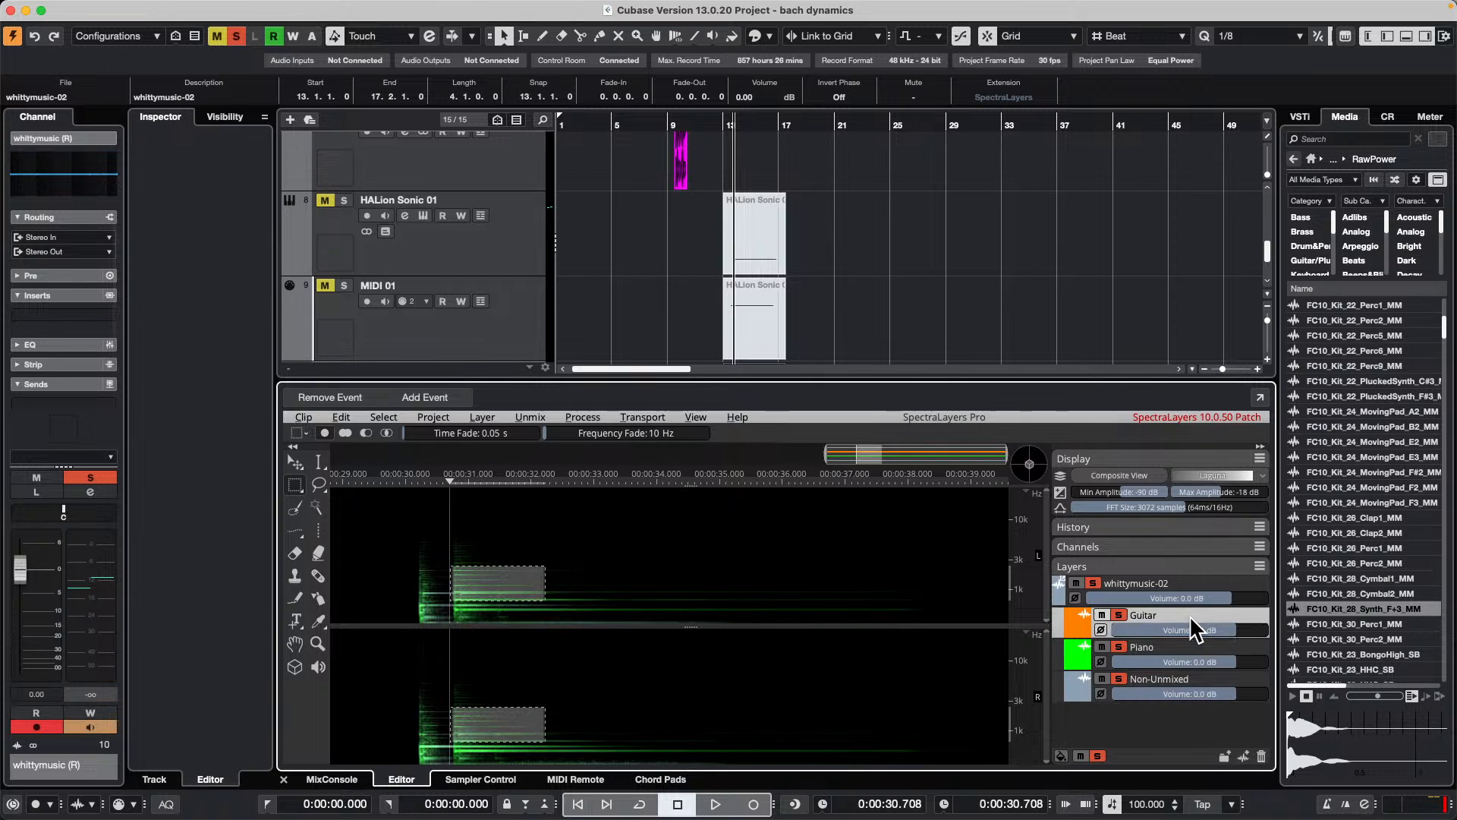
pyautogui.click(647, 669)
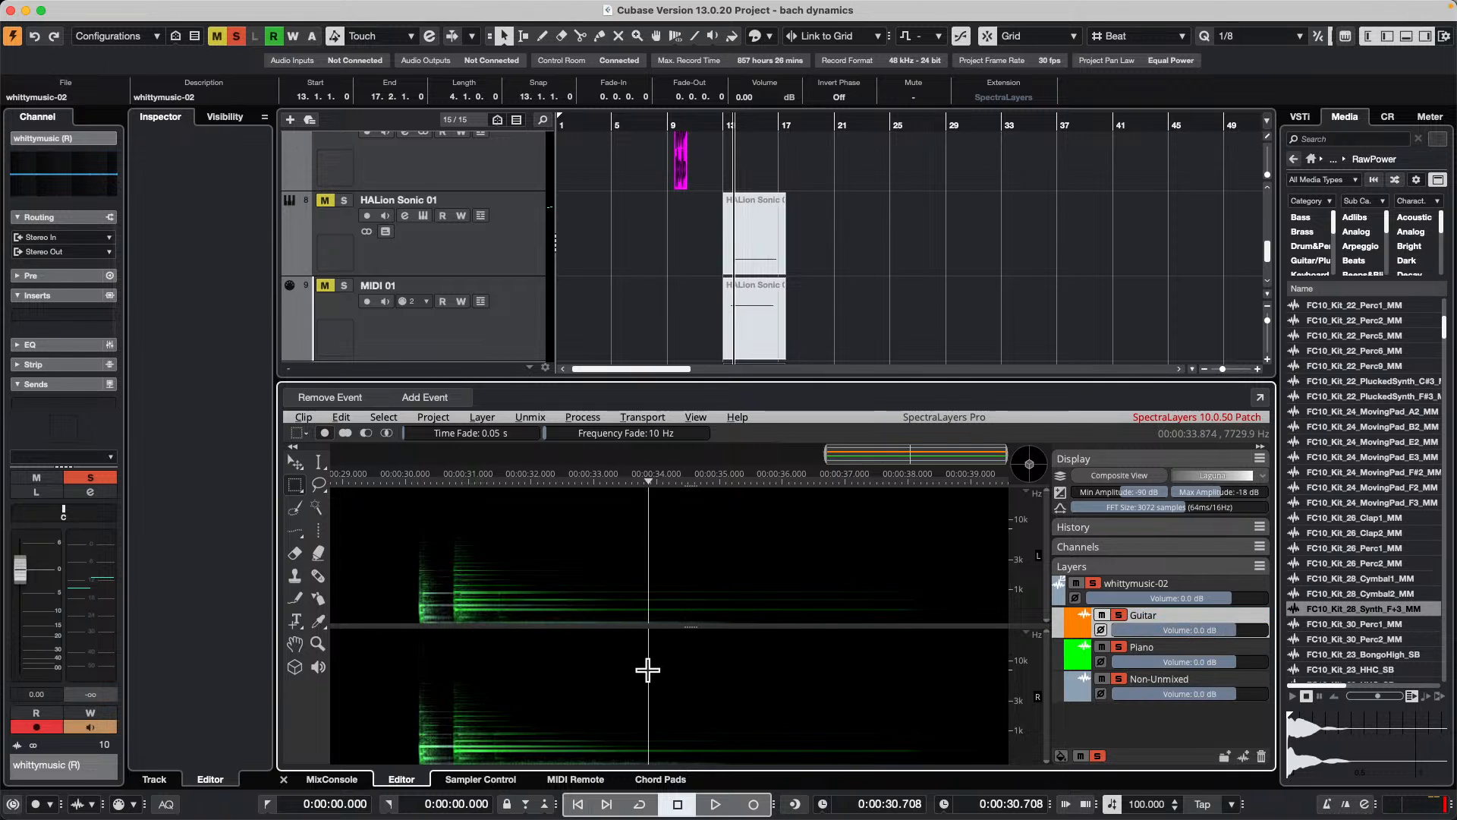
pyautogui.click(1162, 687)
pyautogui.click(1174, 655)
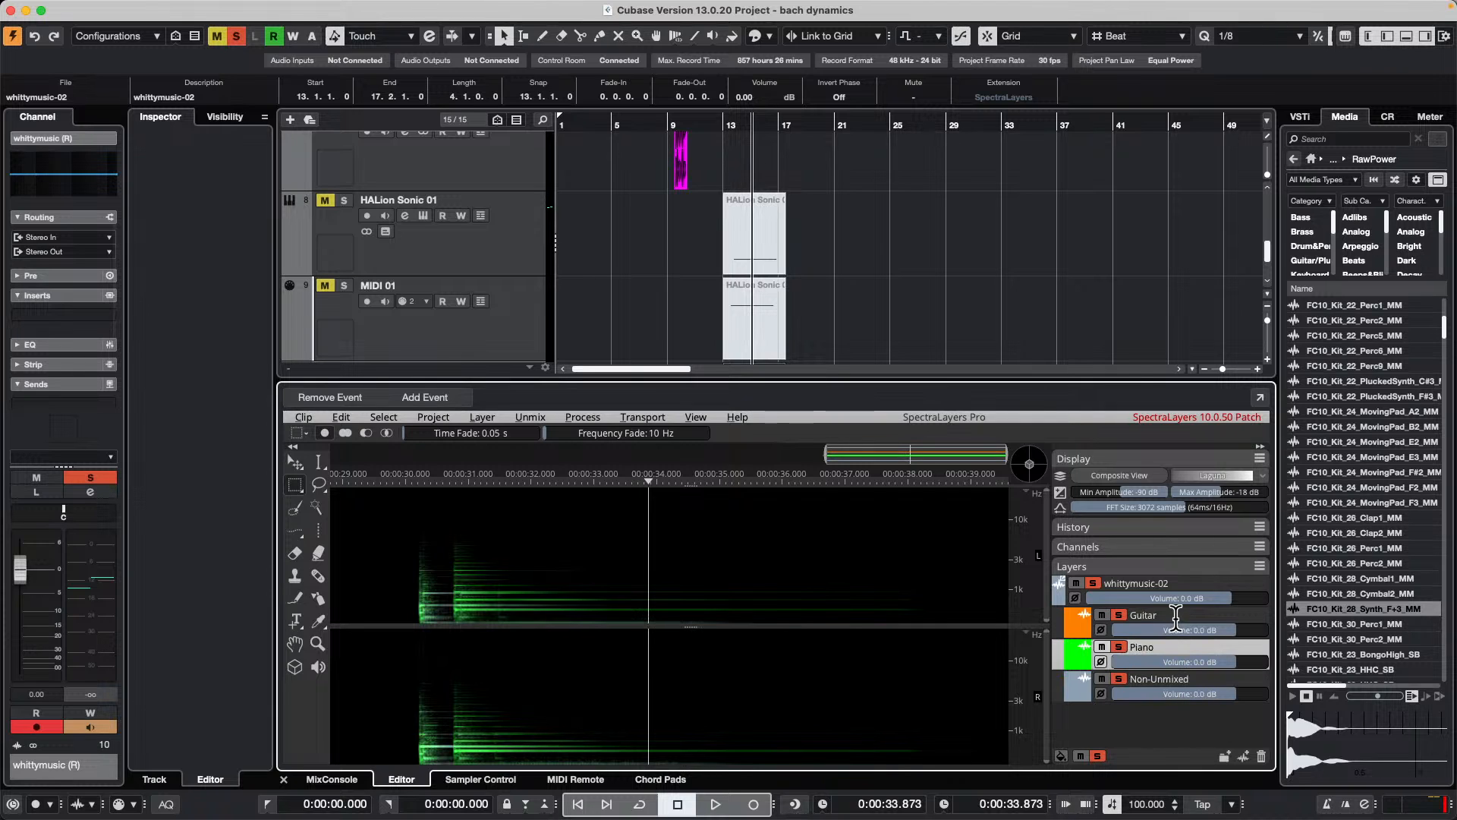
pyautogui.click(1077, 631)
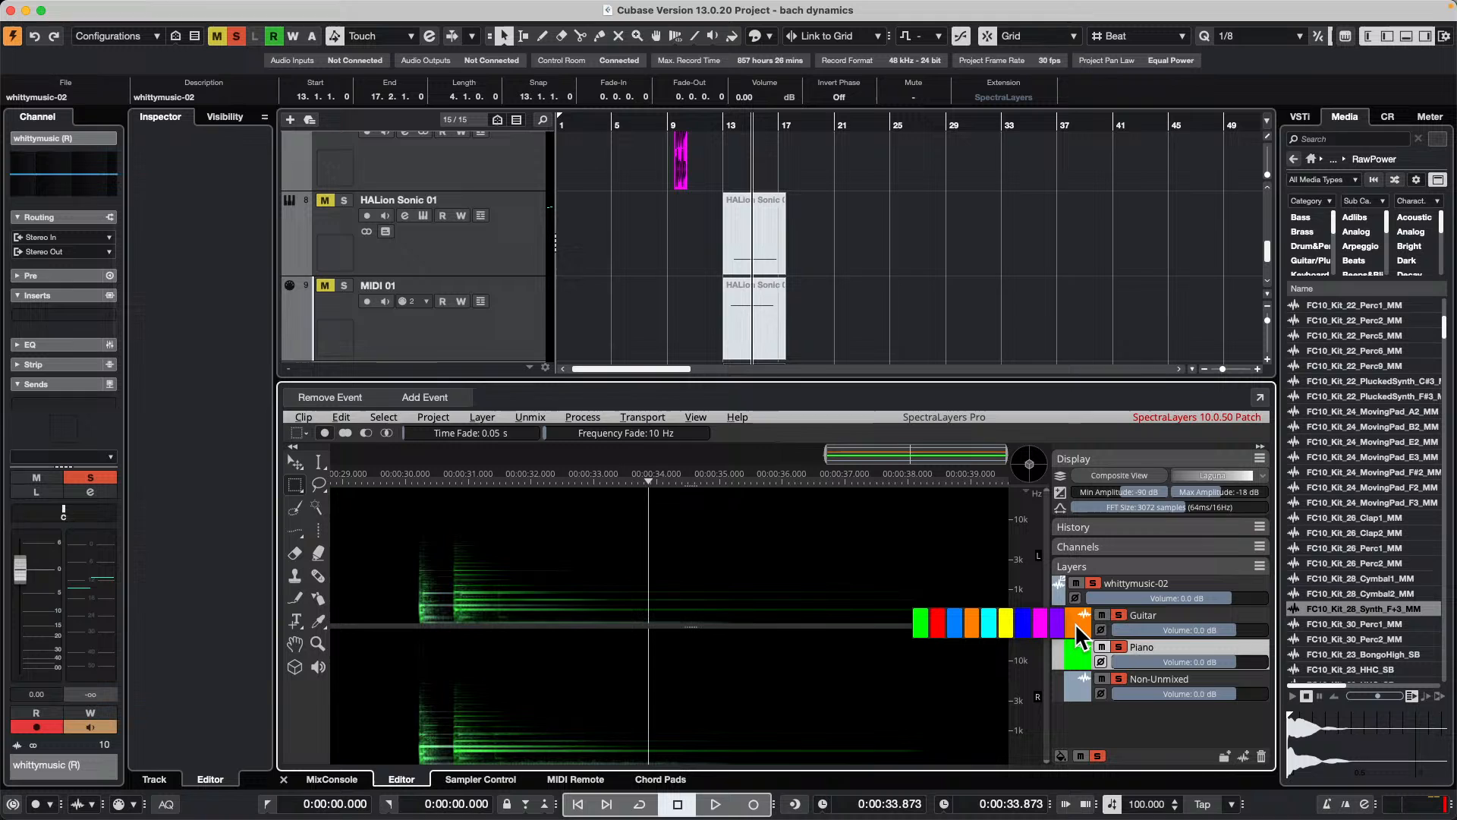
pyautogui.click(1243, 613)
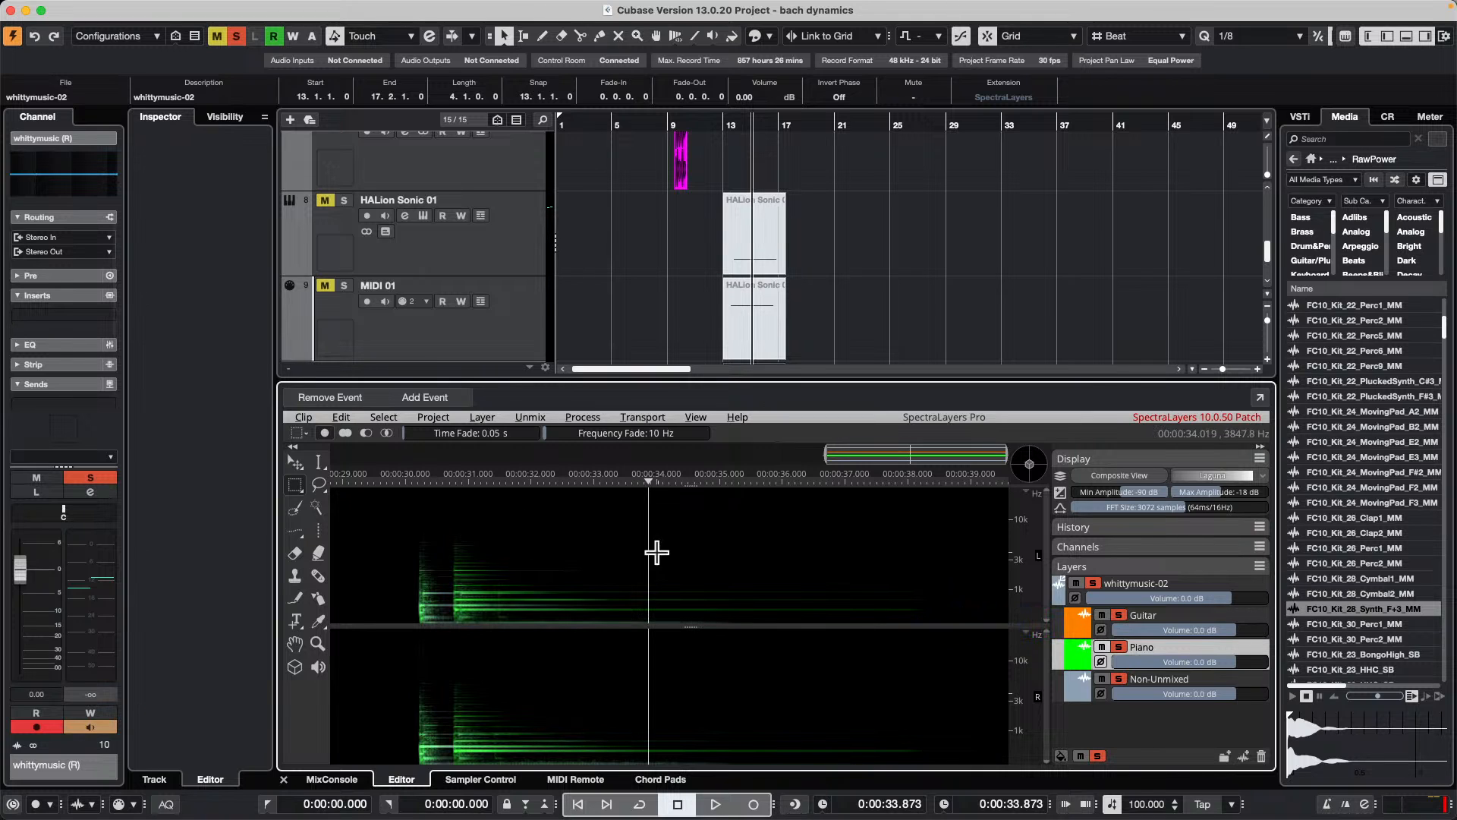
pyautogui.click(1247, 683)
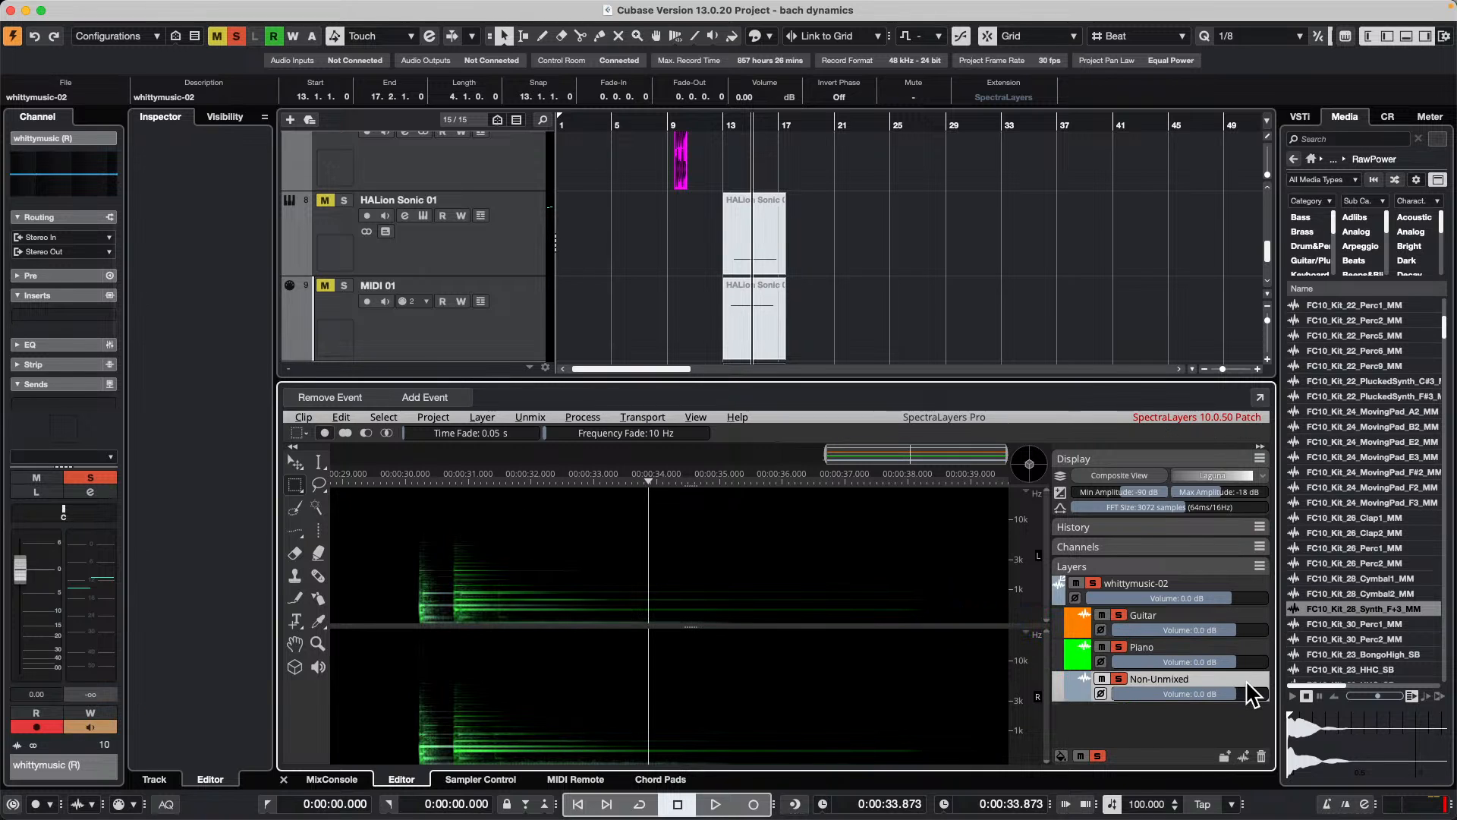
pyautogui.click(1245, 657)
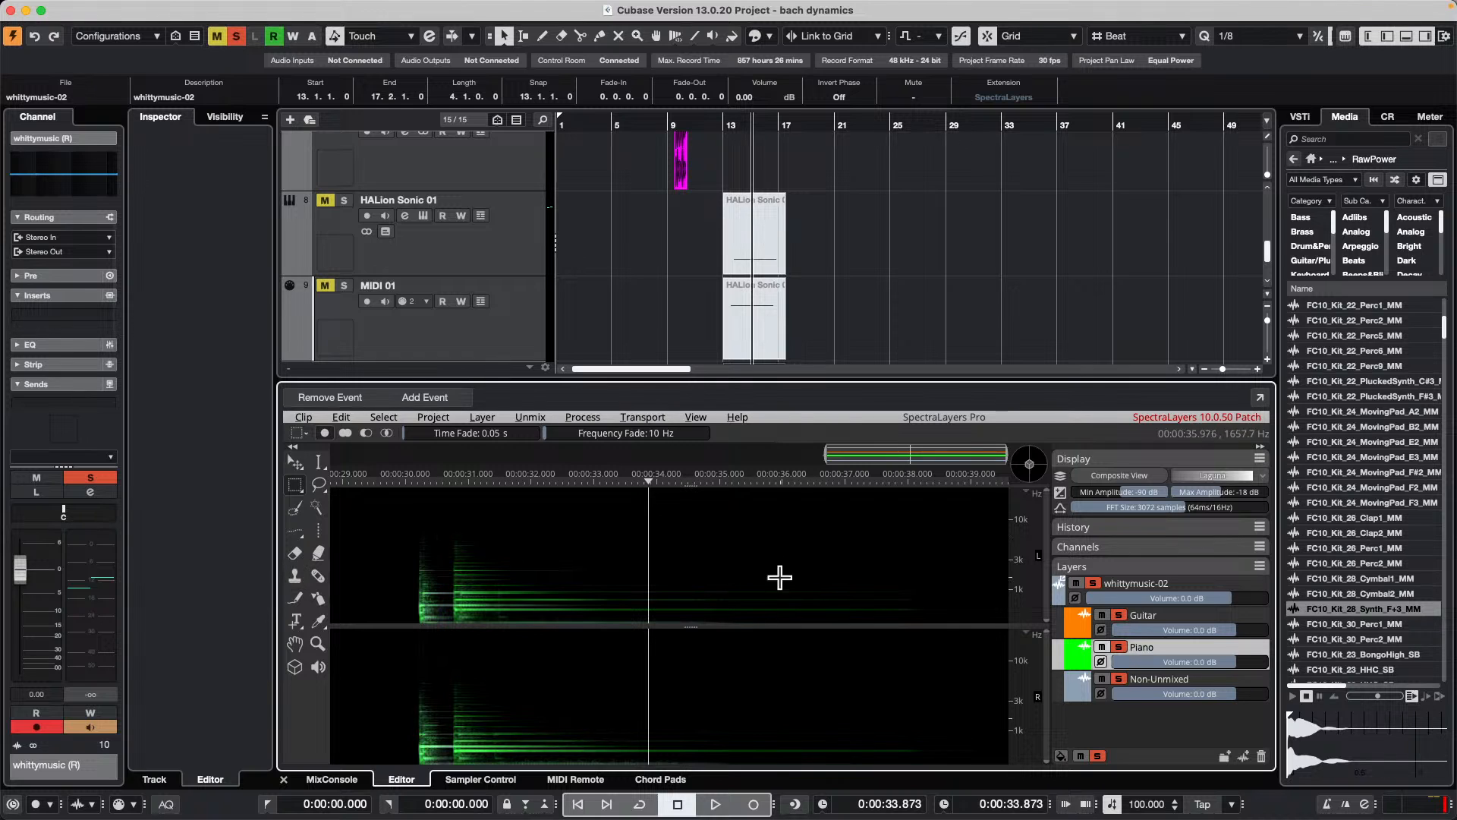
# Step: Paste the copied spectral region into the whittymusic-02 parent layer at about 33.87 seconds and deselect it
pyautogui.scroll(-3, 597, 316)
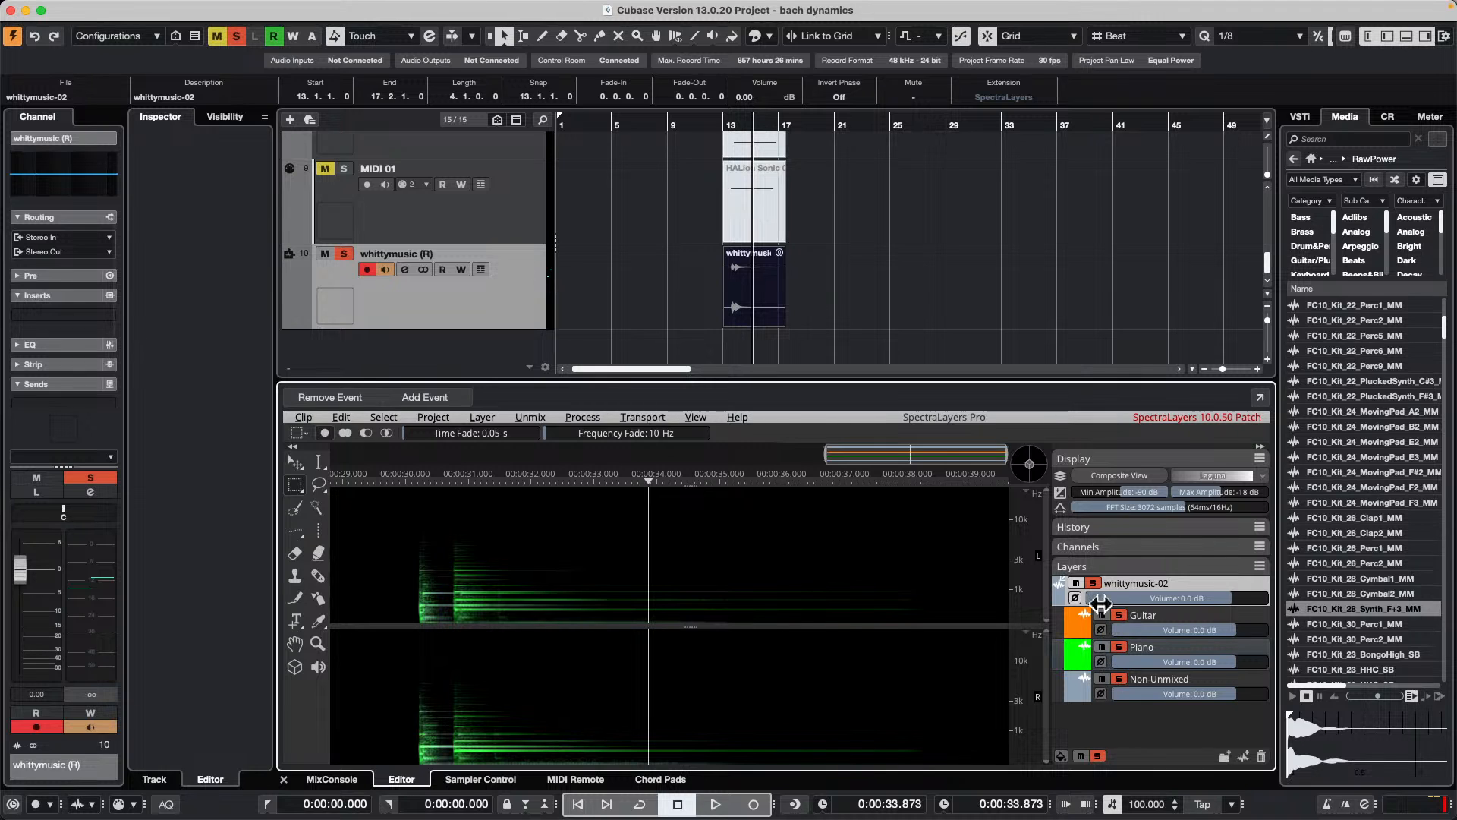
pyautogui.click(1196, 616)
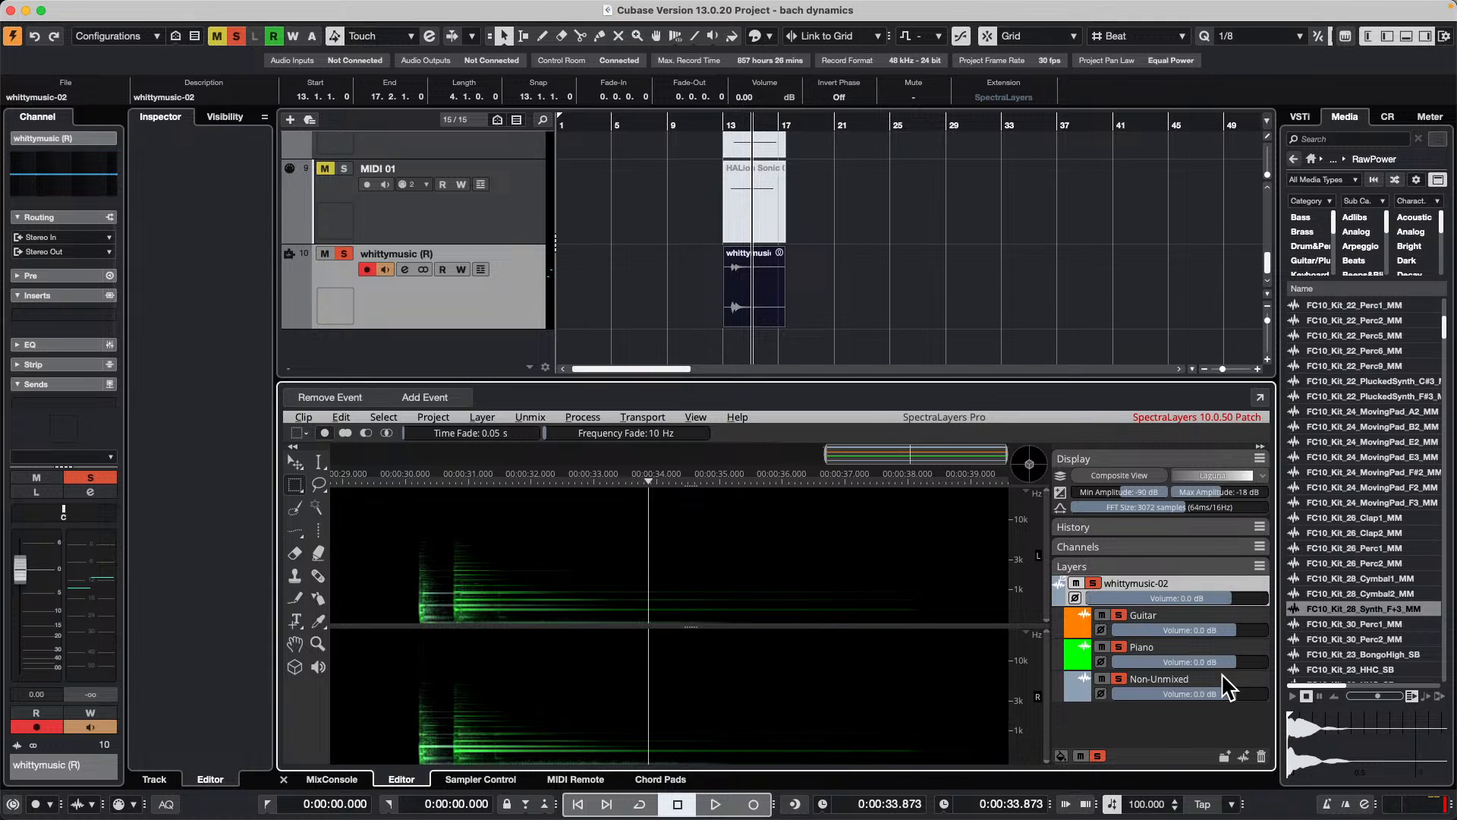
pyautogui.rightClick(475, 528)
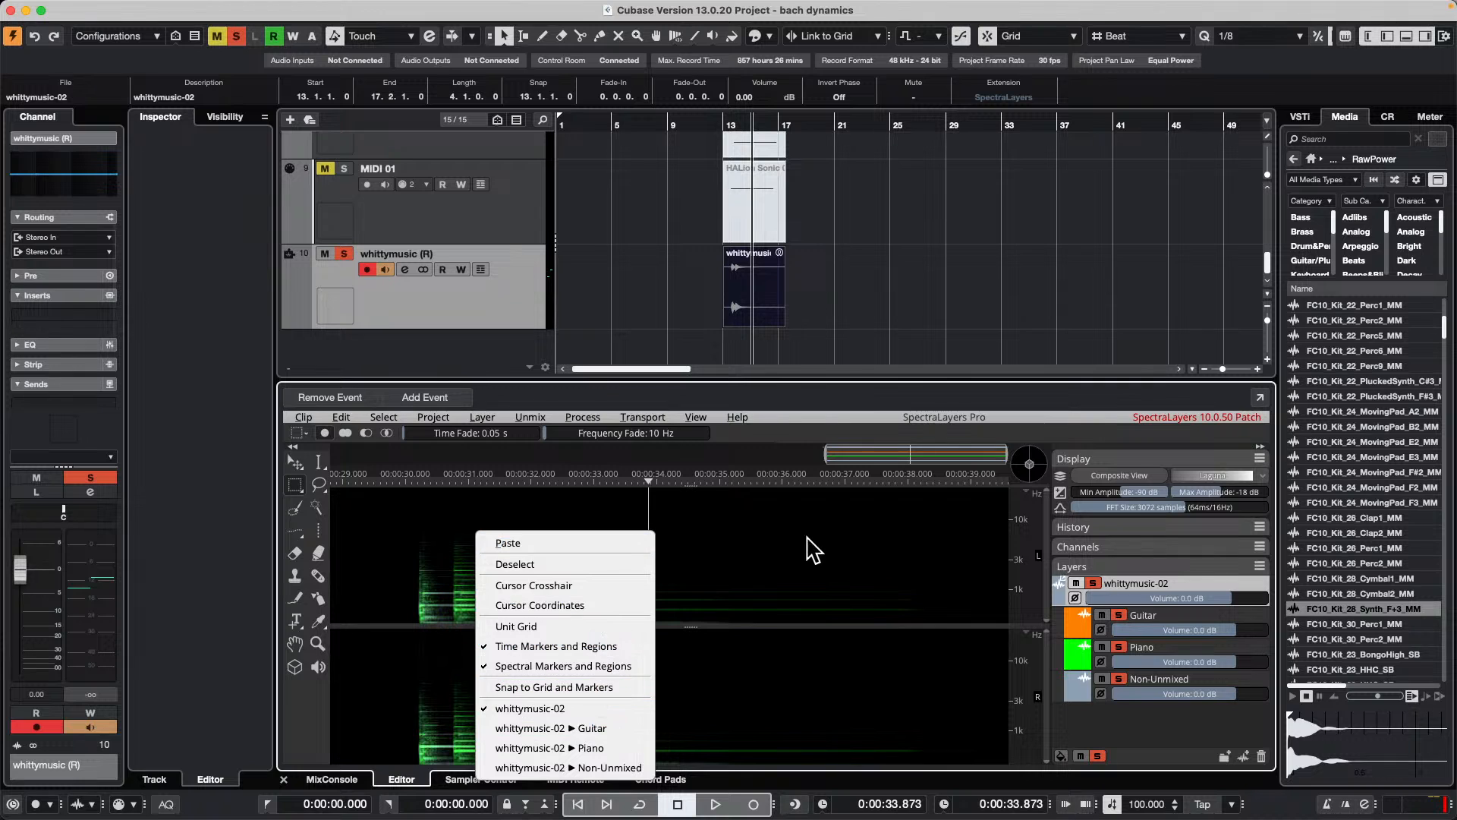
pyautogui.click(806, 536)
pyautogui.click(341, 417)
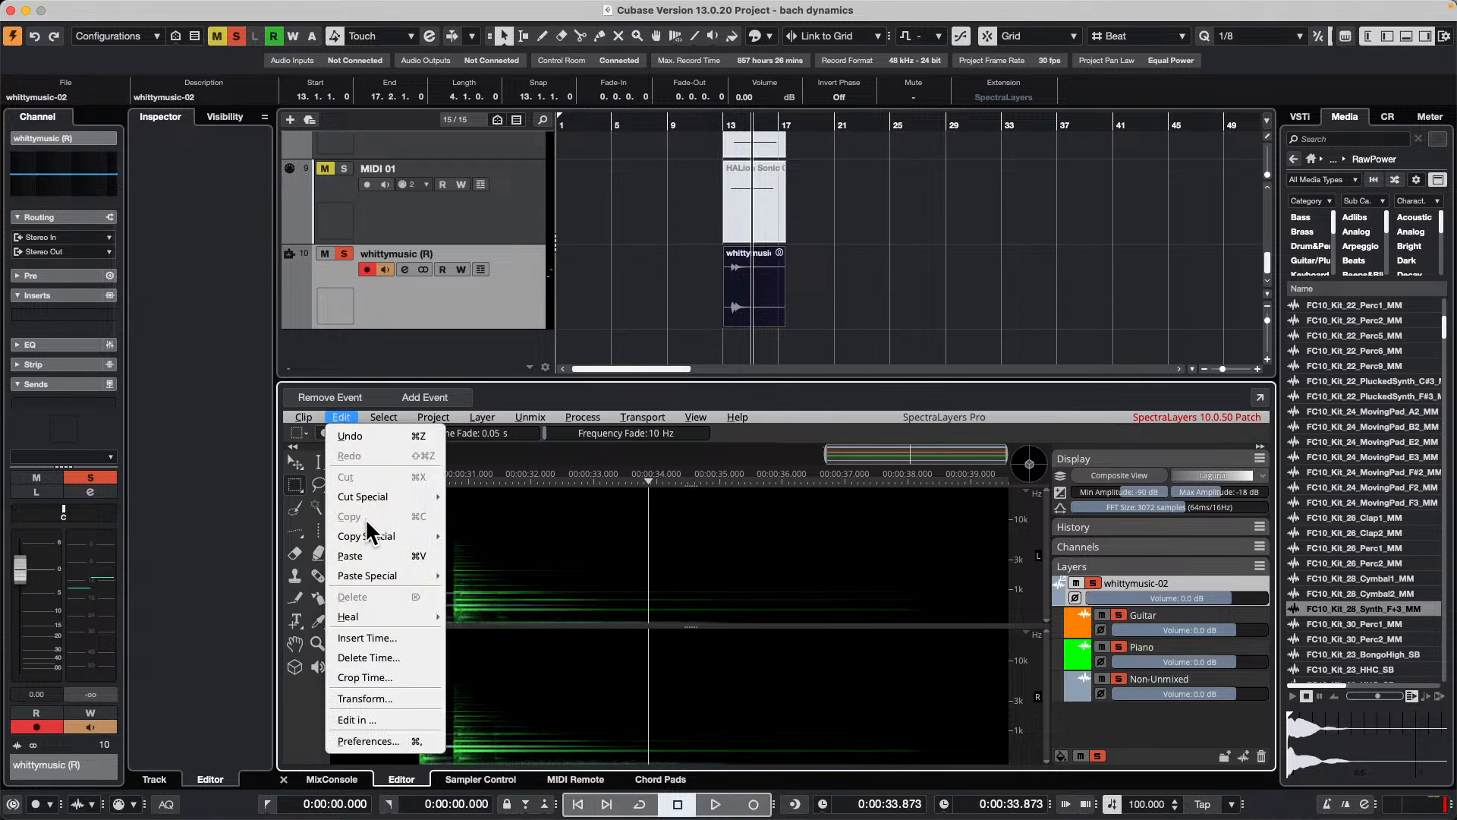
pyautogui.click(376, 554)
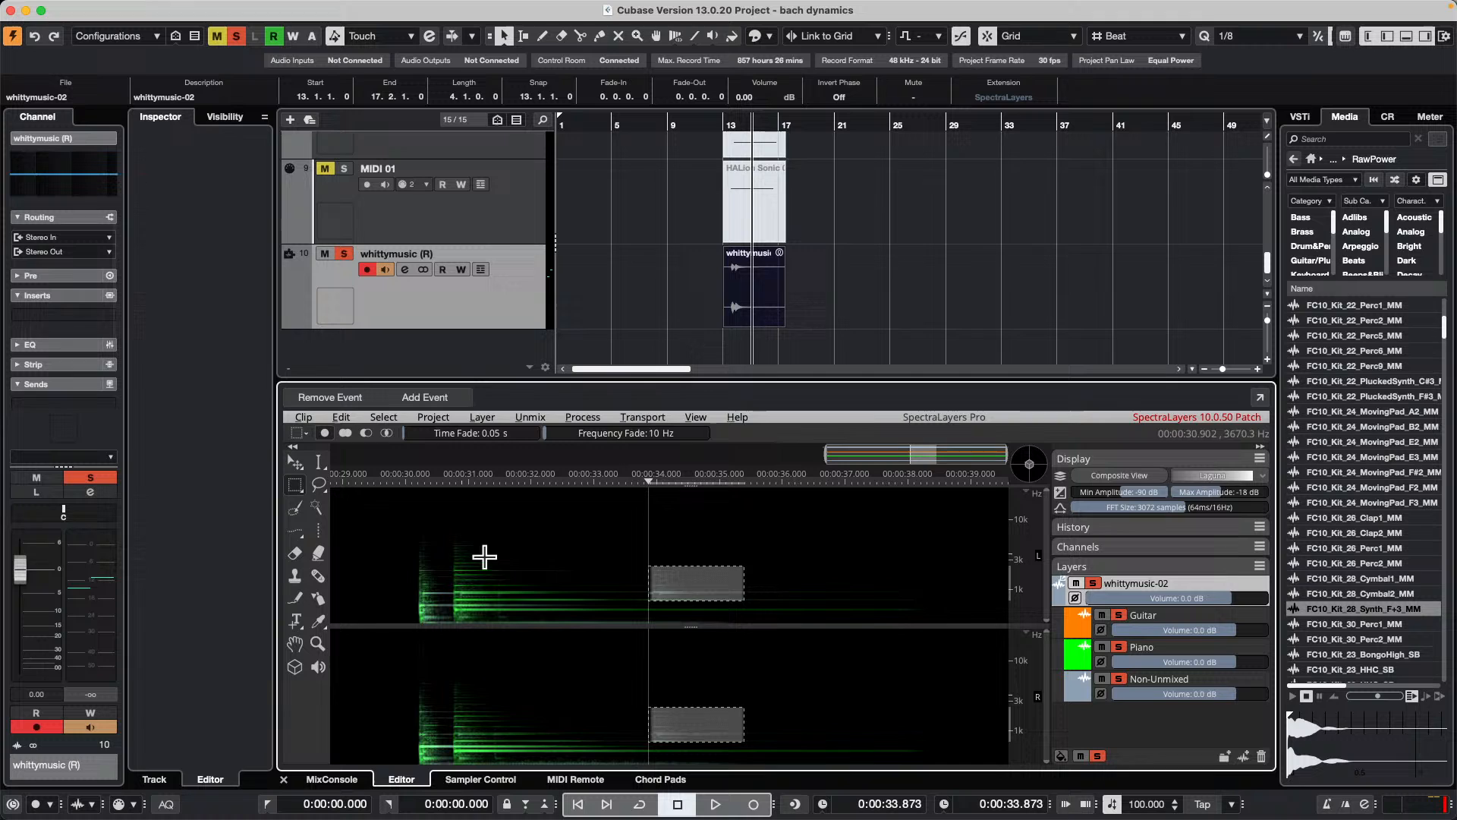
pyautogui.click(752, 550)
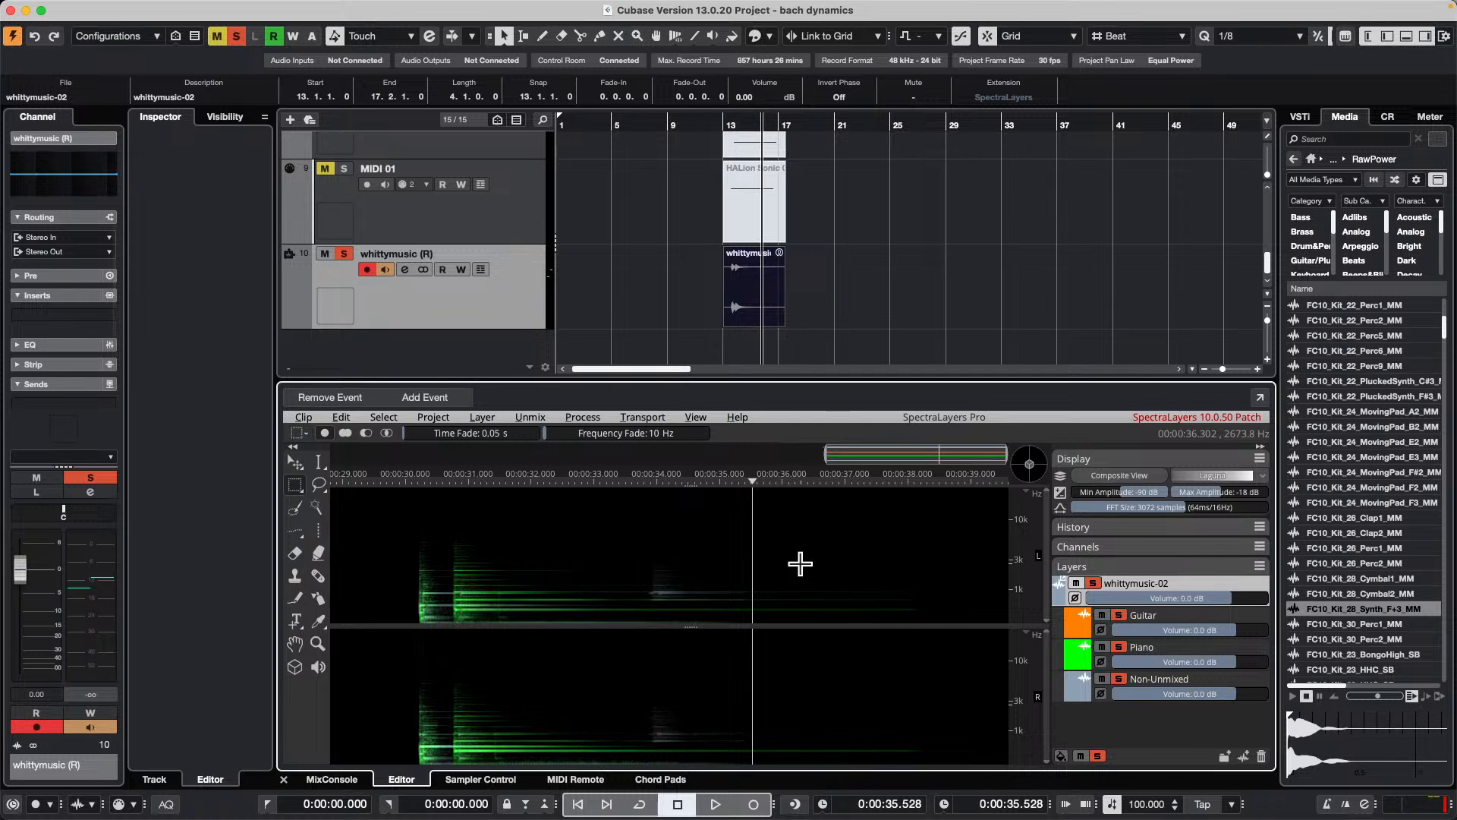
# Step: Open Steinberg Activation Manager, review the activated and not activated product lists, and close it
pyautogui.moveTo(592, 812)
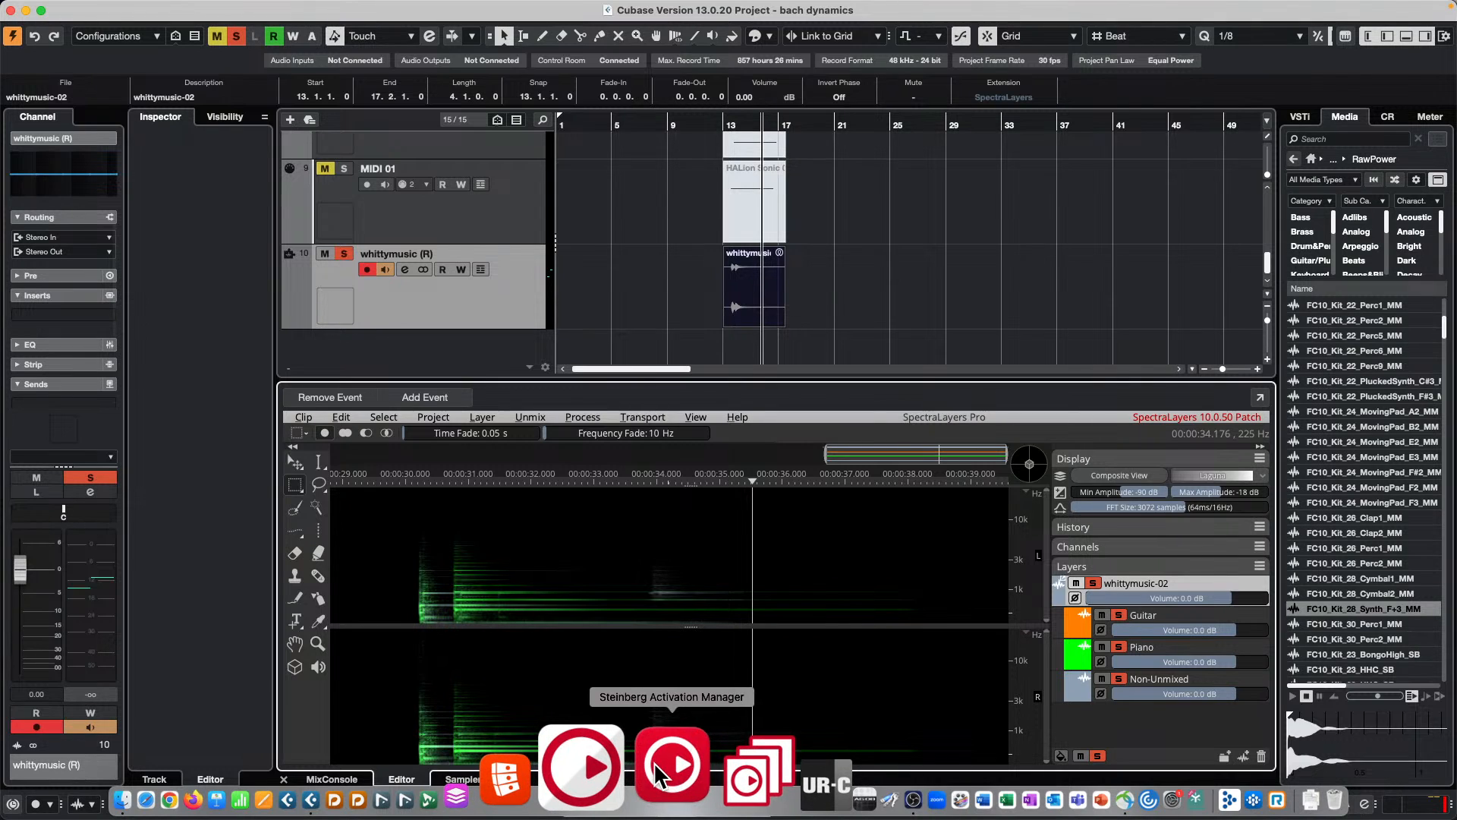
pyautogui.click(658, 773)
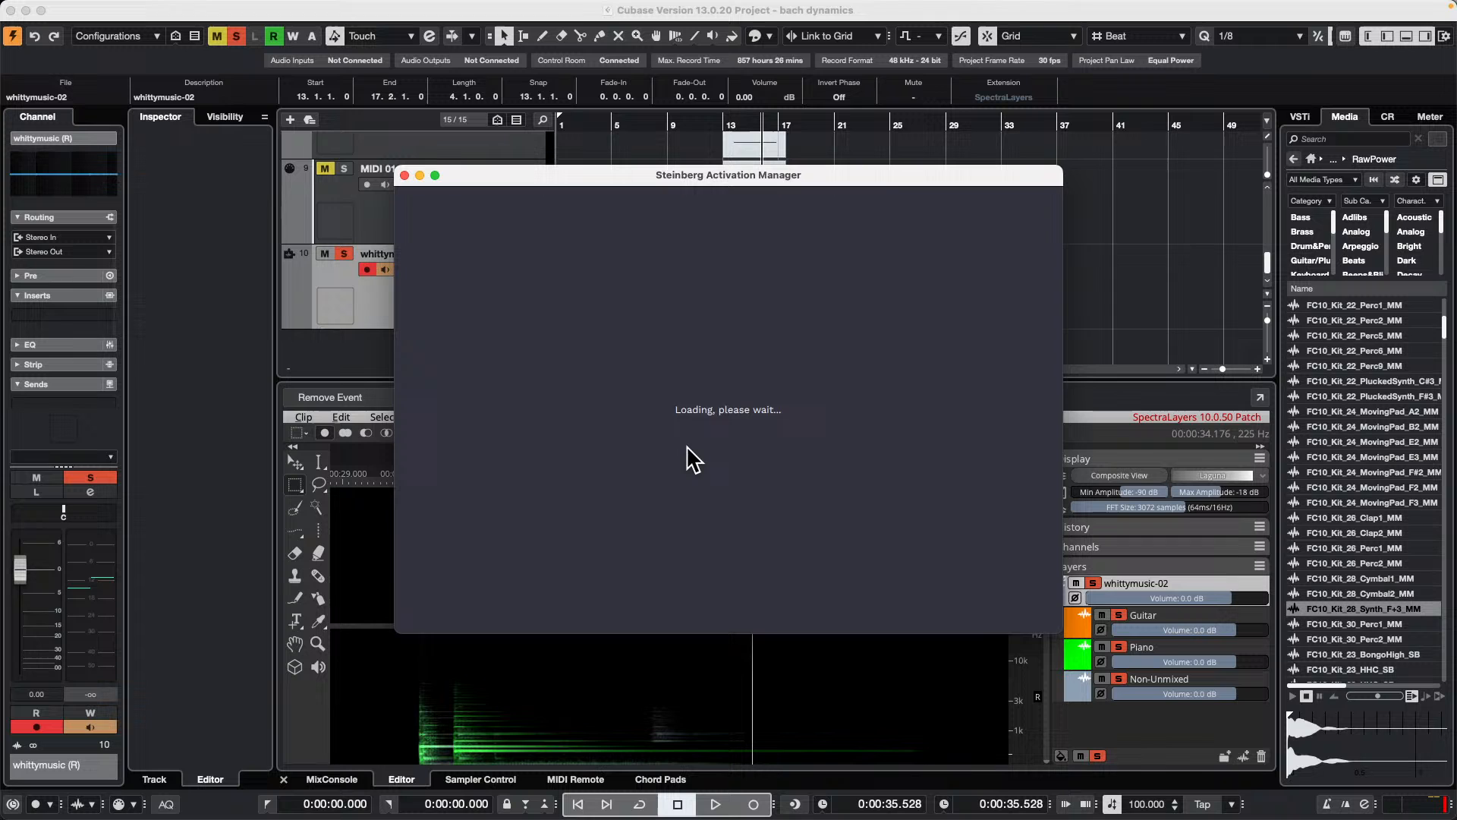
pyautogui.click(494, 289)
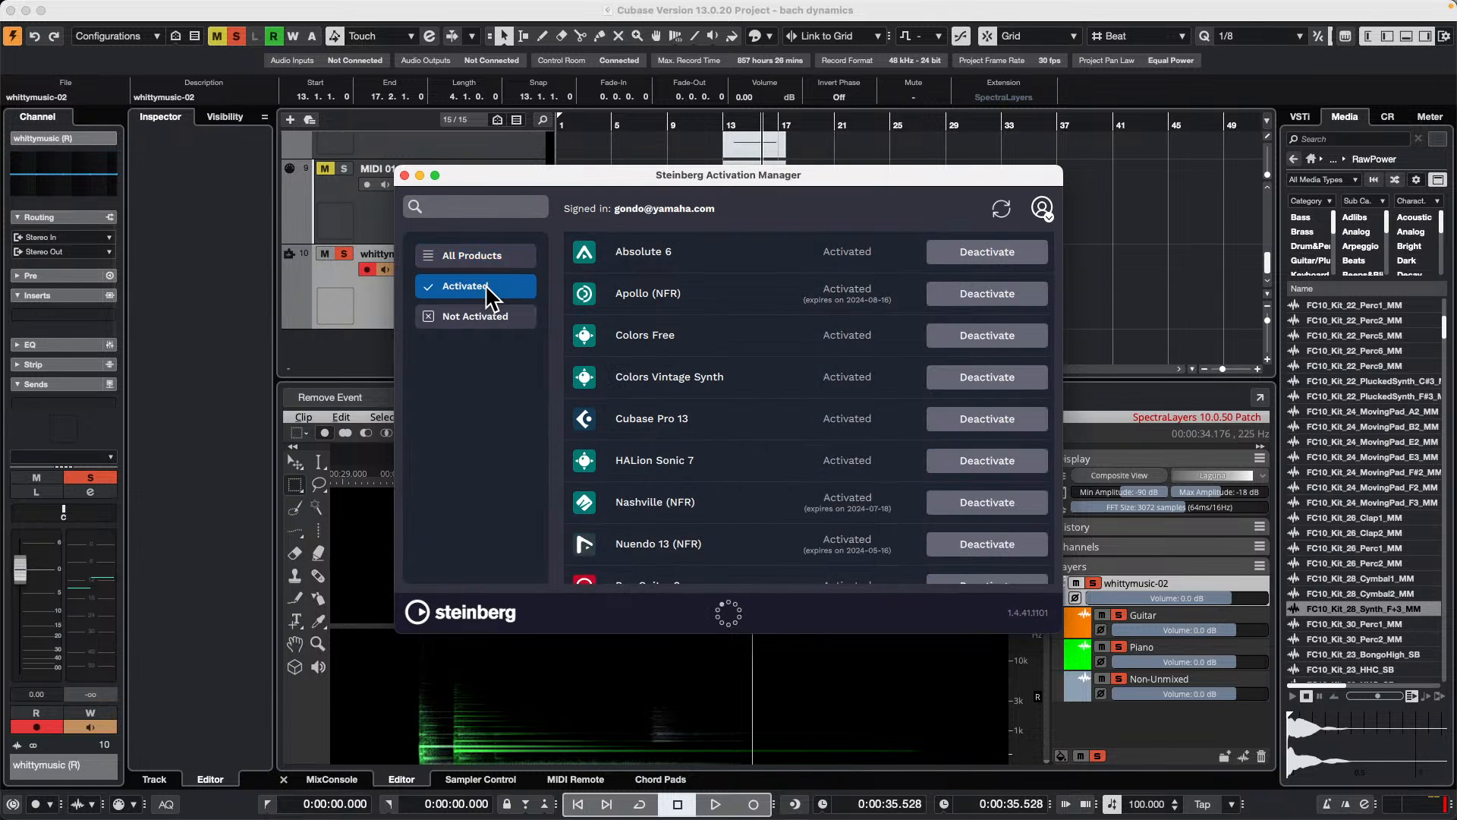
pyautogui.scroll(-10, 900, 452)
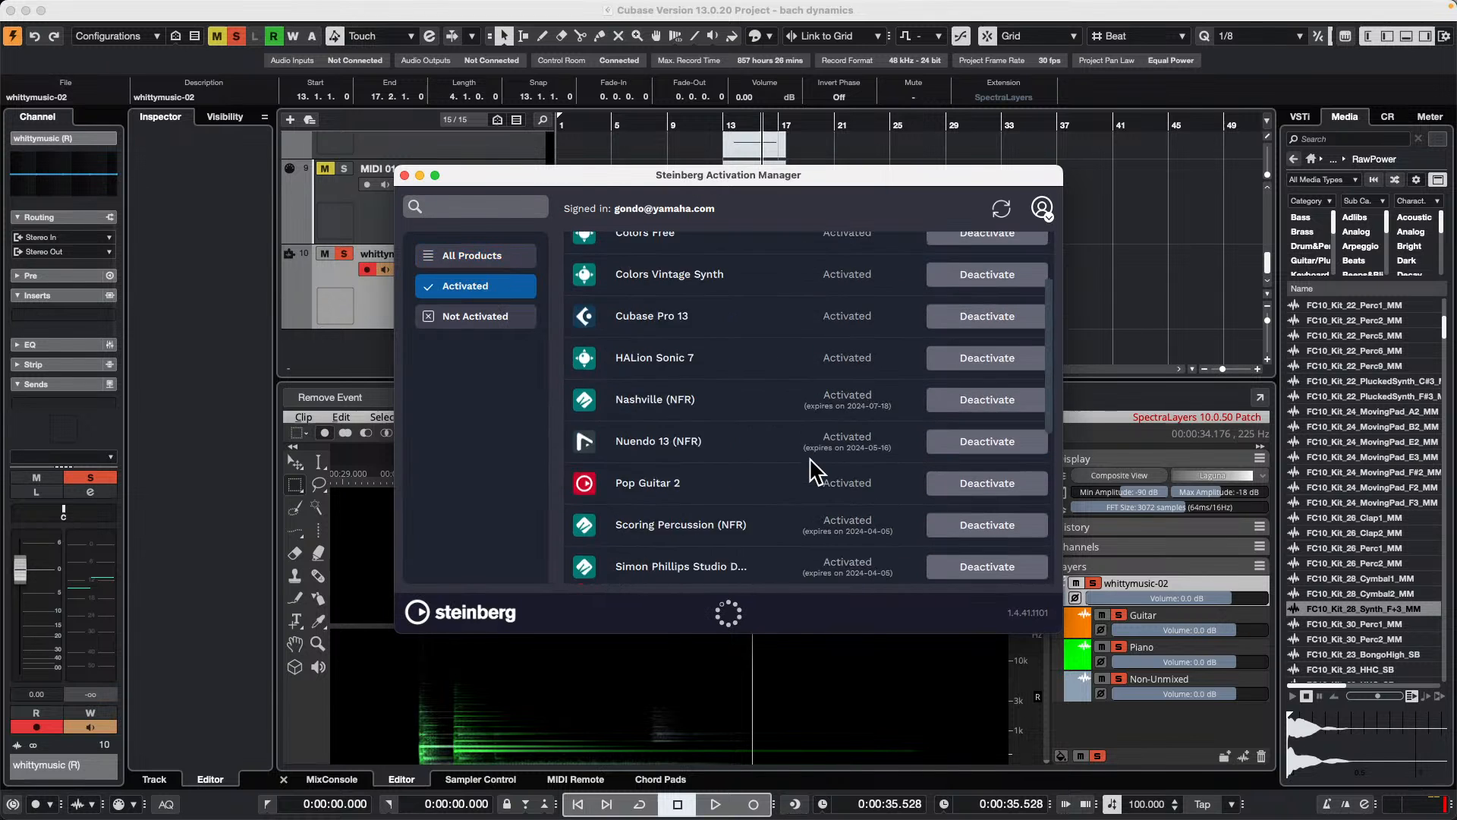
pyautogui.click(501, 321)
pyautogui.scroll(5, 793, 475)
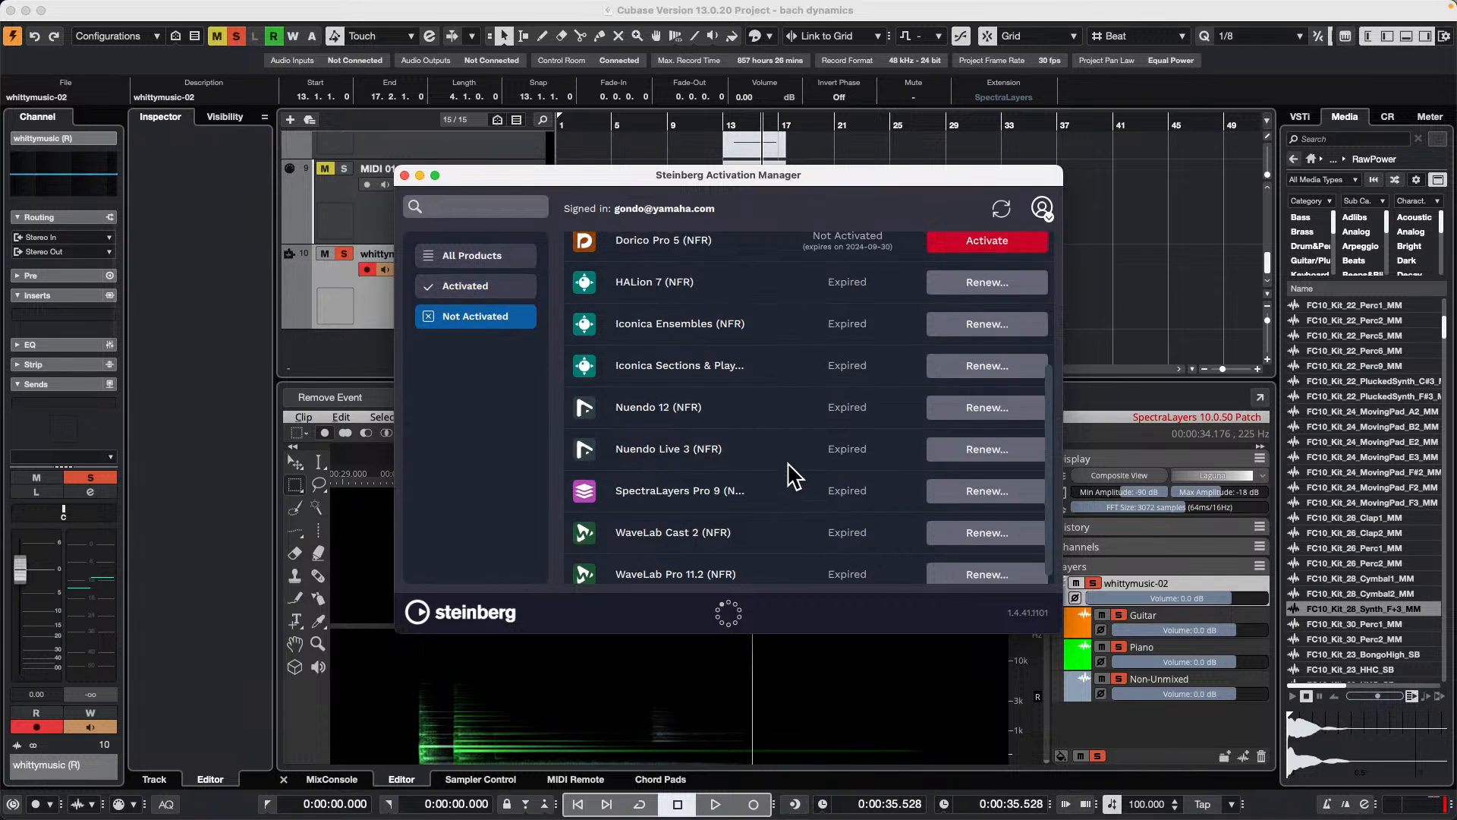
pyautogui.scroll(-5, 716, 439)
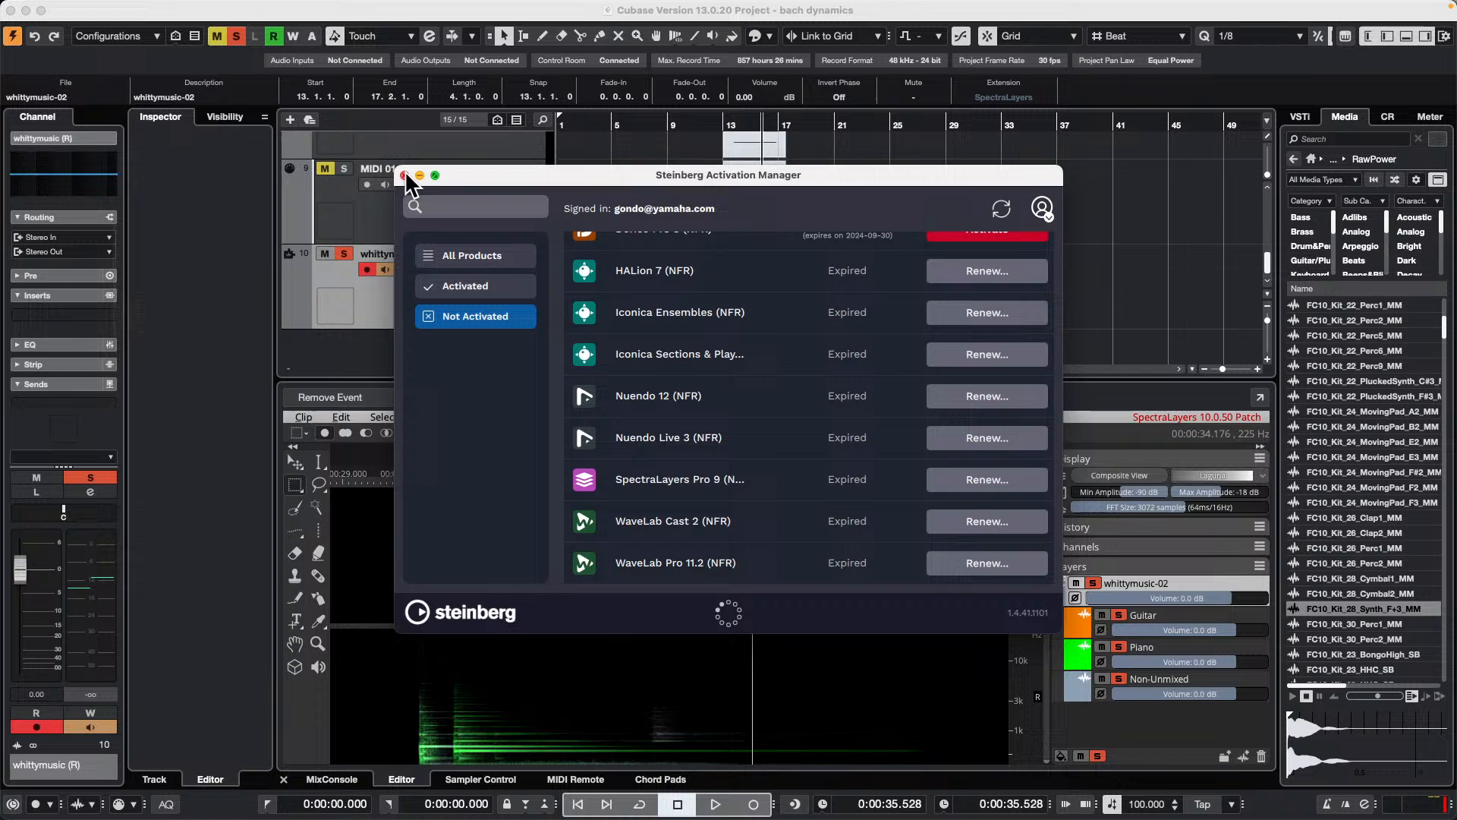
pyautogui.moveTo(471, 178); pyautogui.dragTo(737, 409)
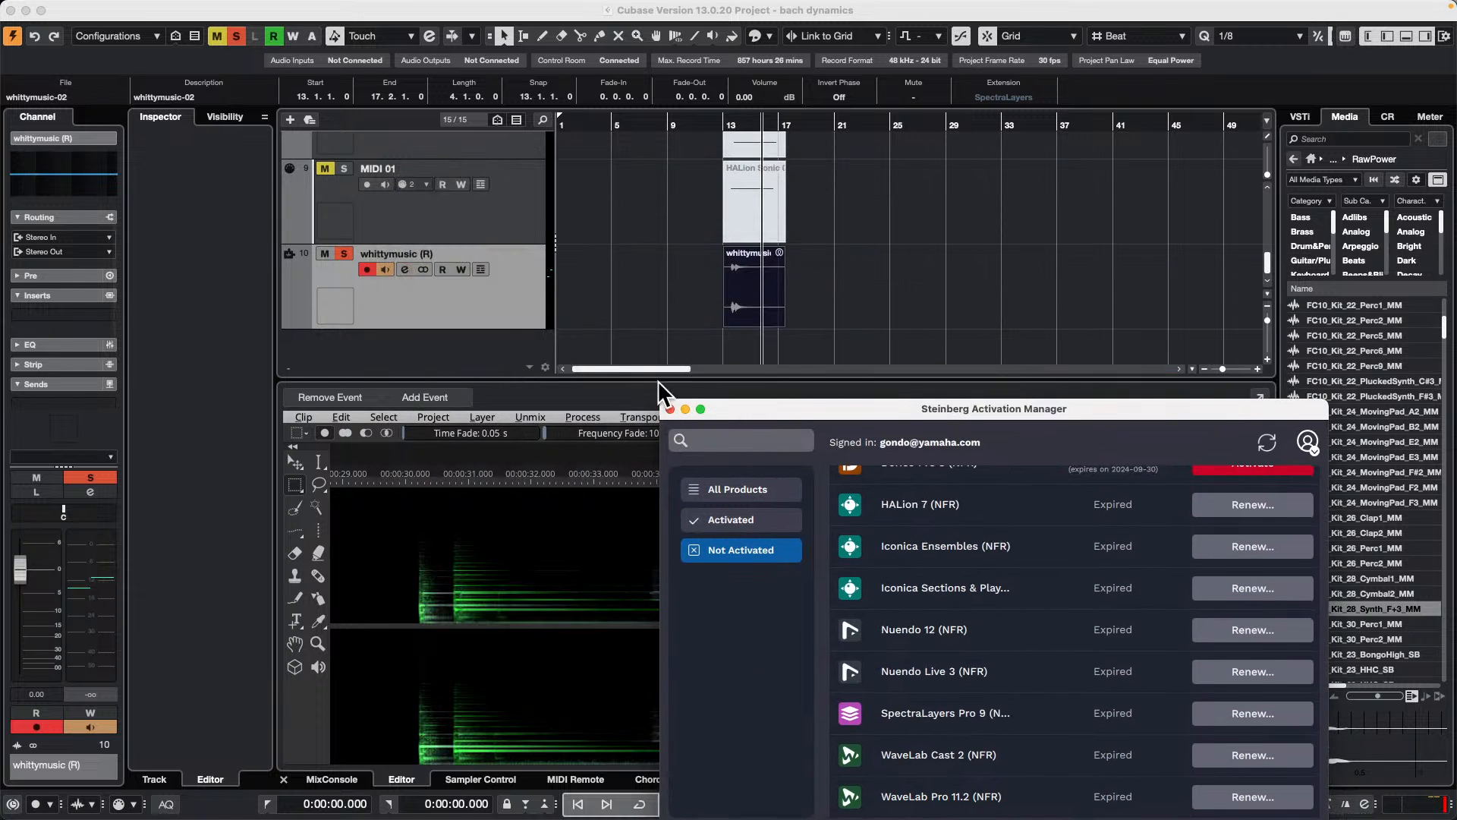
pyautogui.click(670, 409)
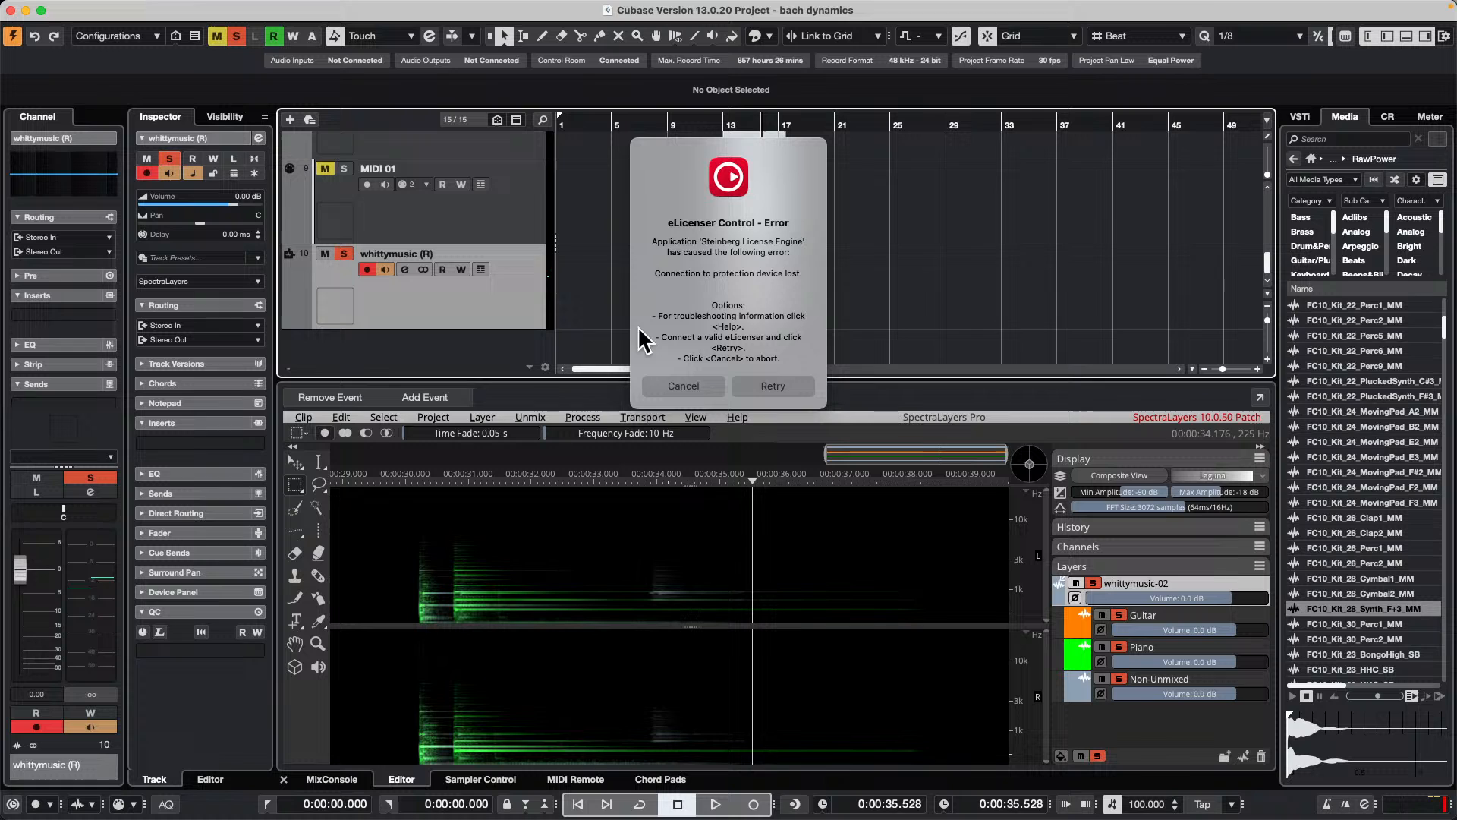
# Step: Cancel both eLicenser Control error messages
pyautogui.click(698, 387)
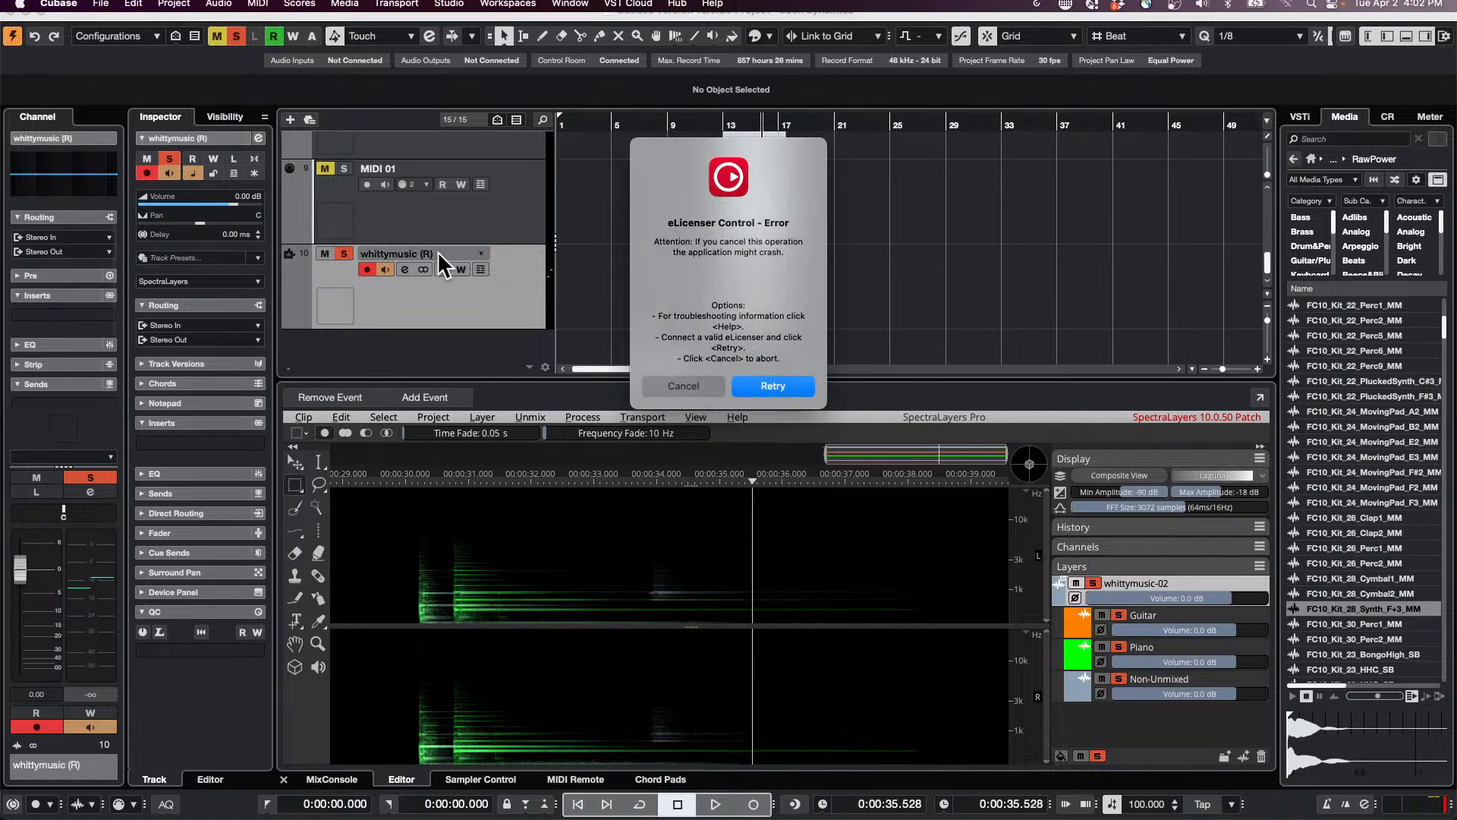
pyautogui.click(680, 386)
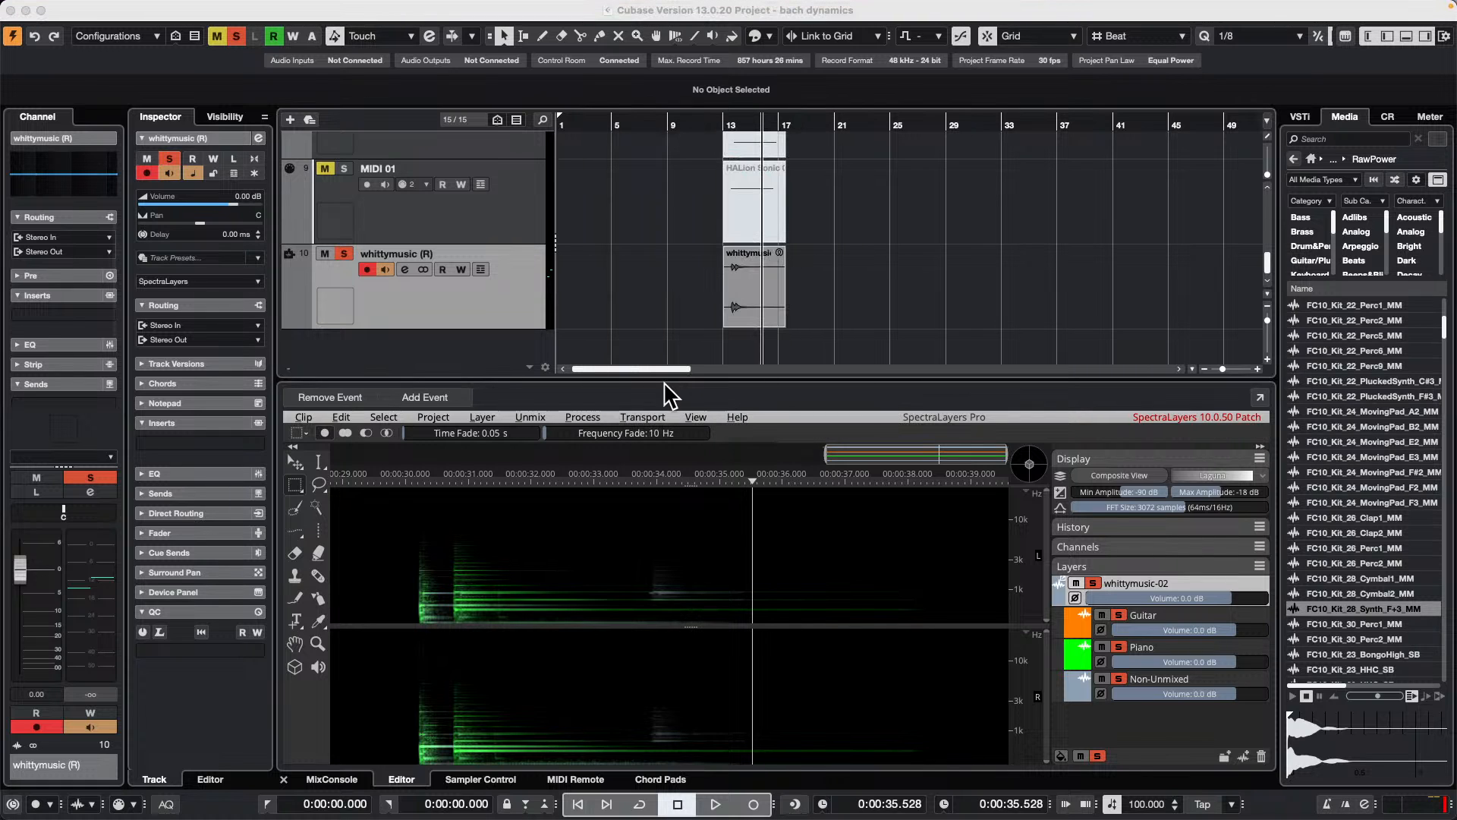
# Step: Open Sampler Track.cpr from the Sampler Track folder inside Projects and activate the project
pyautogui.click(100, 9)
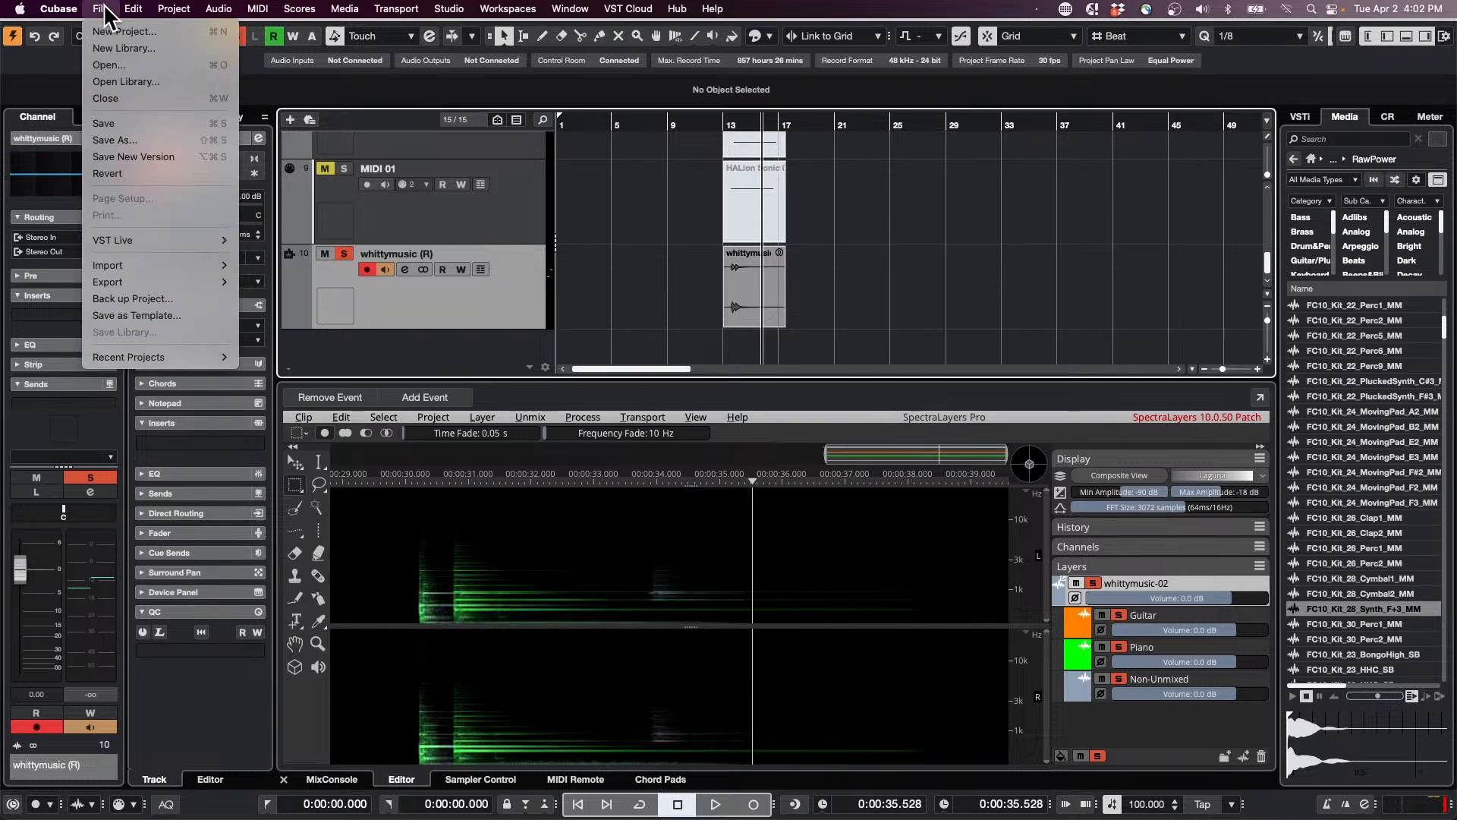
pyautogui.moveTo(190, 357)
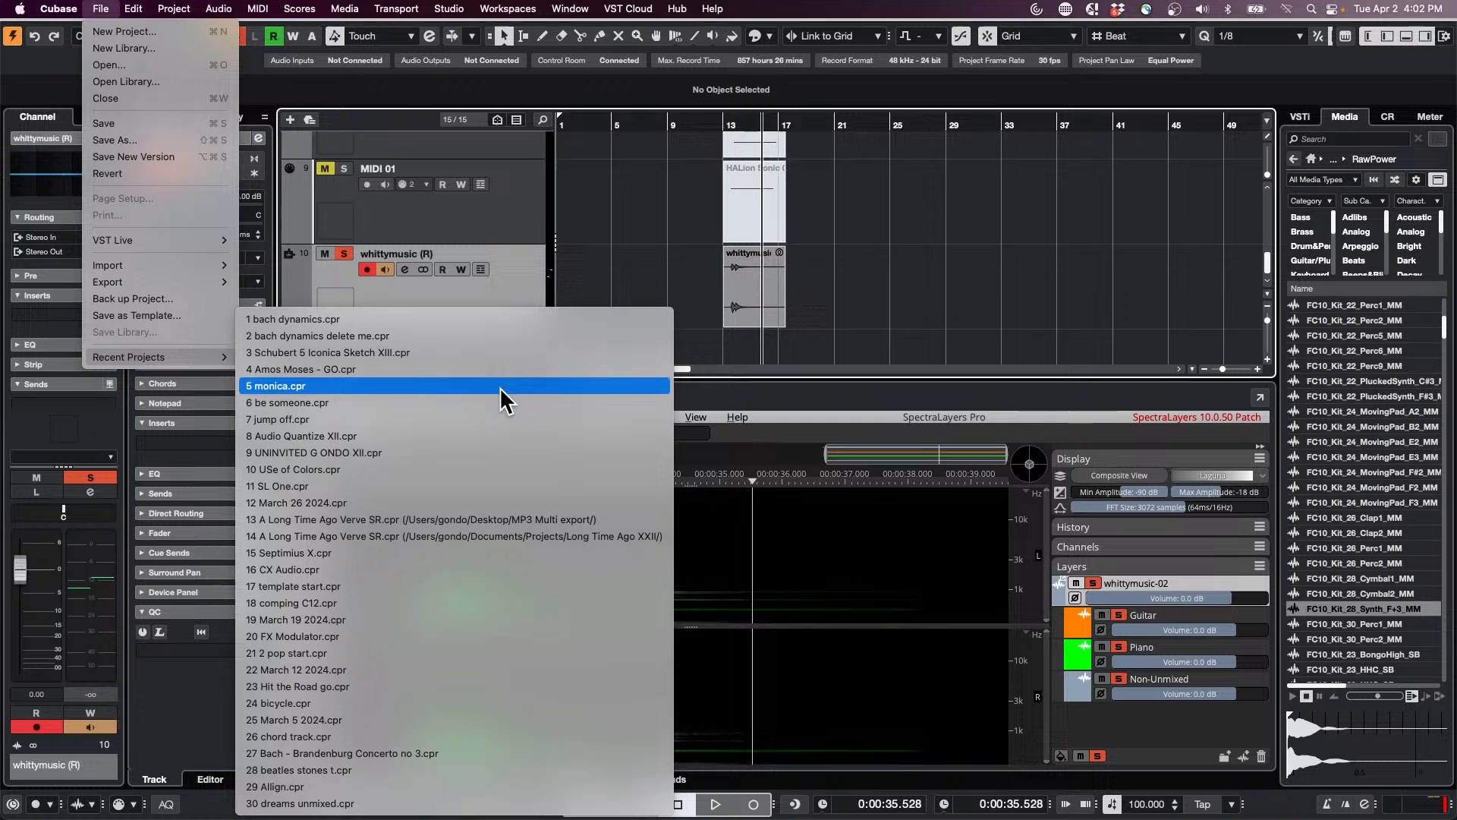
pyautogui.click(165, 67)
pyautogui.click(758, 111)
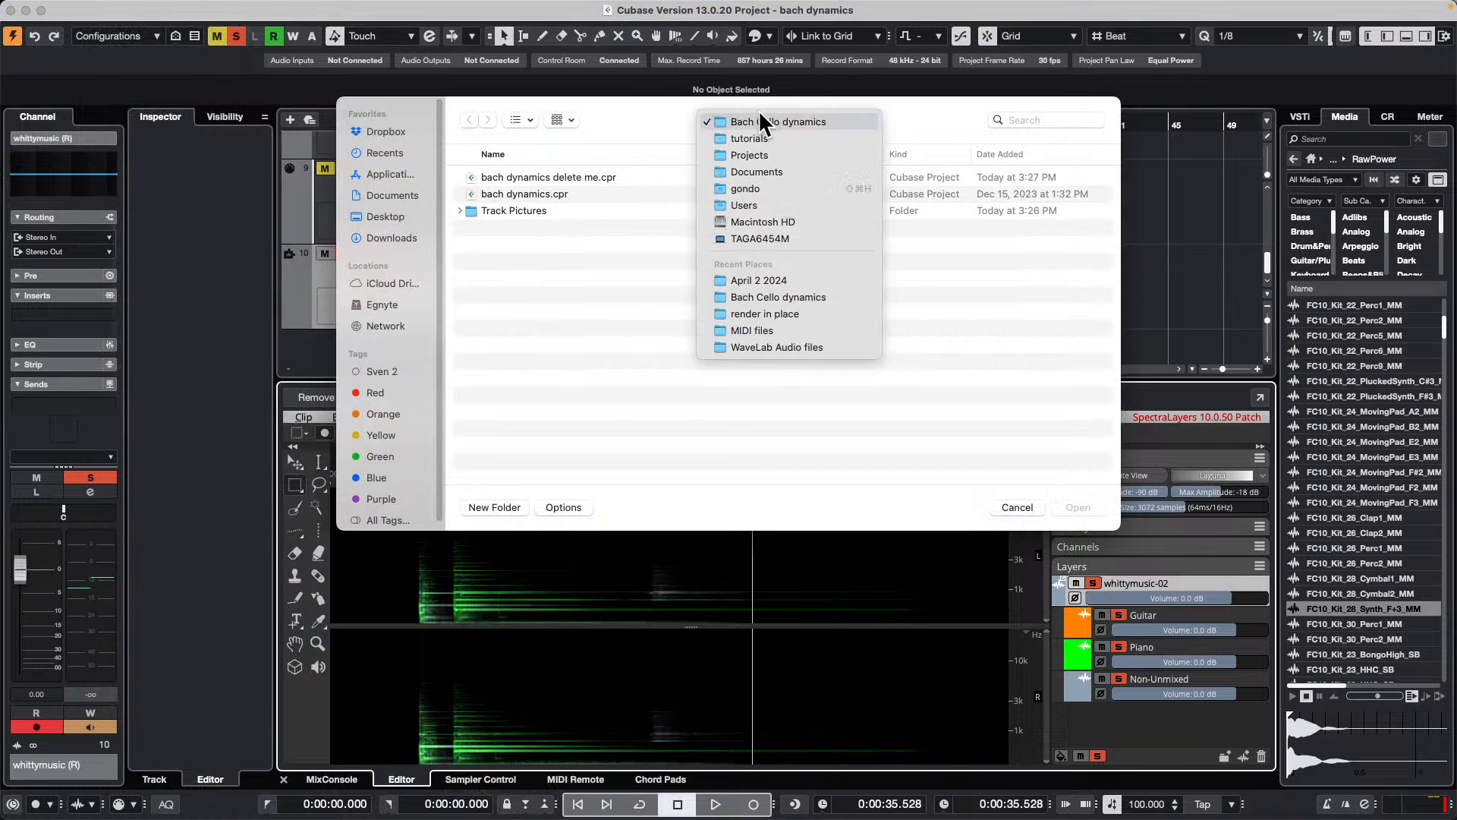
pyautogui.click(766, 154)
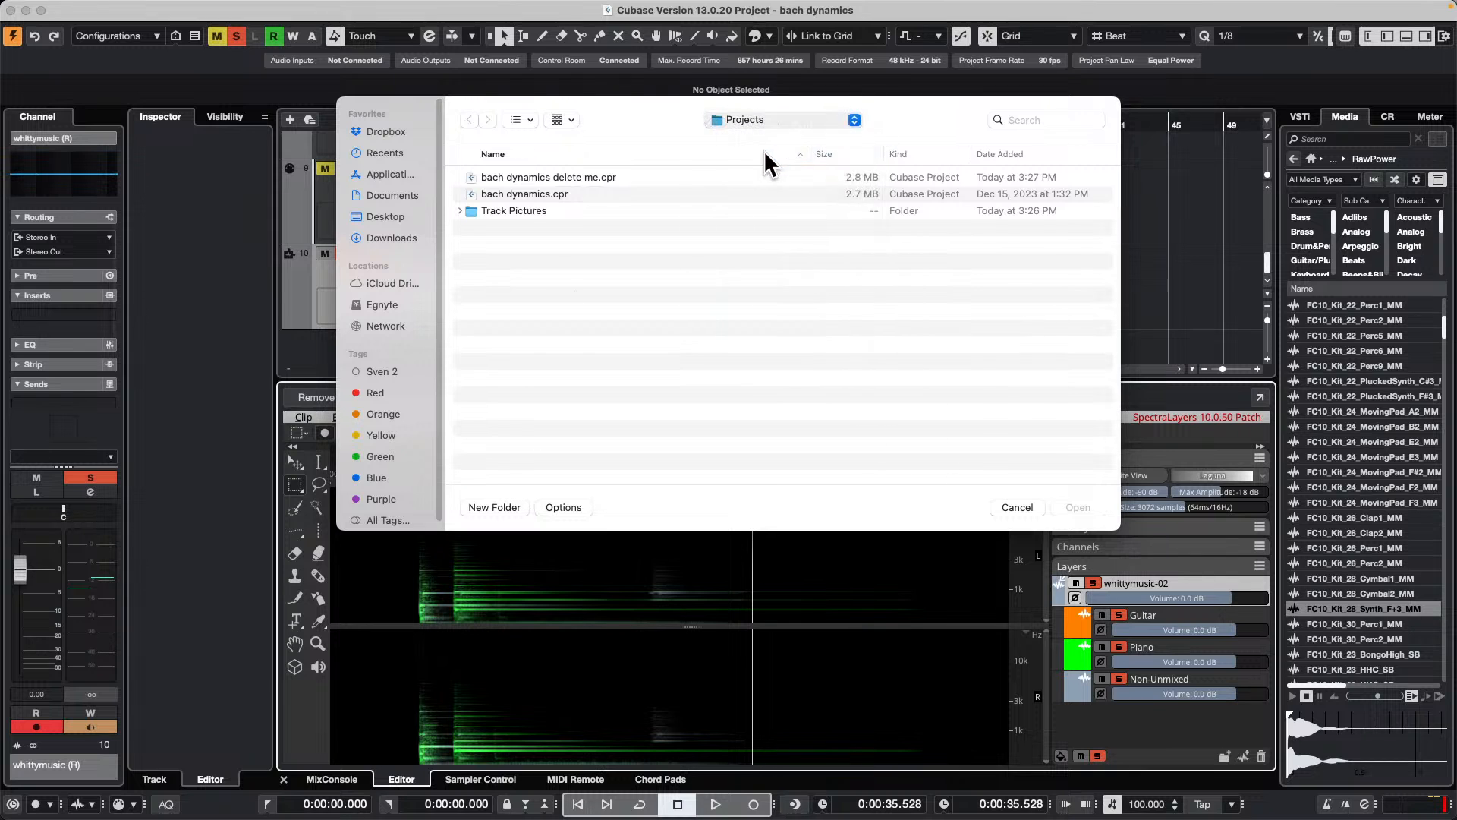
pyautogui.scroll(-10, 573, 319)
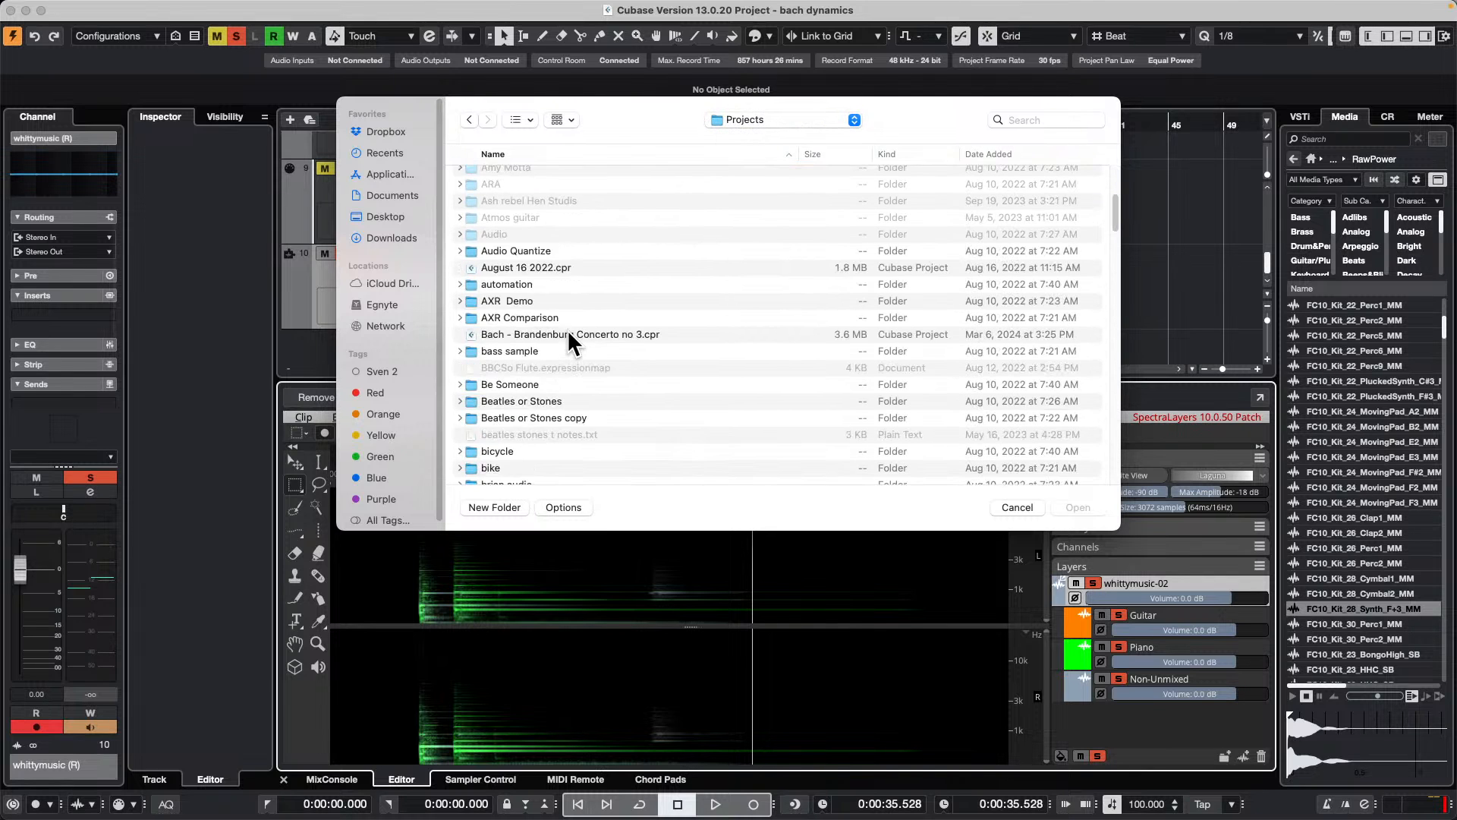
pyautogui.scroll(-20, 567, 340)
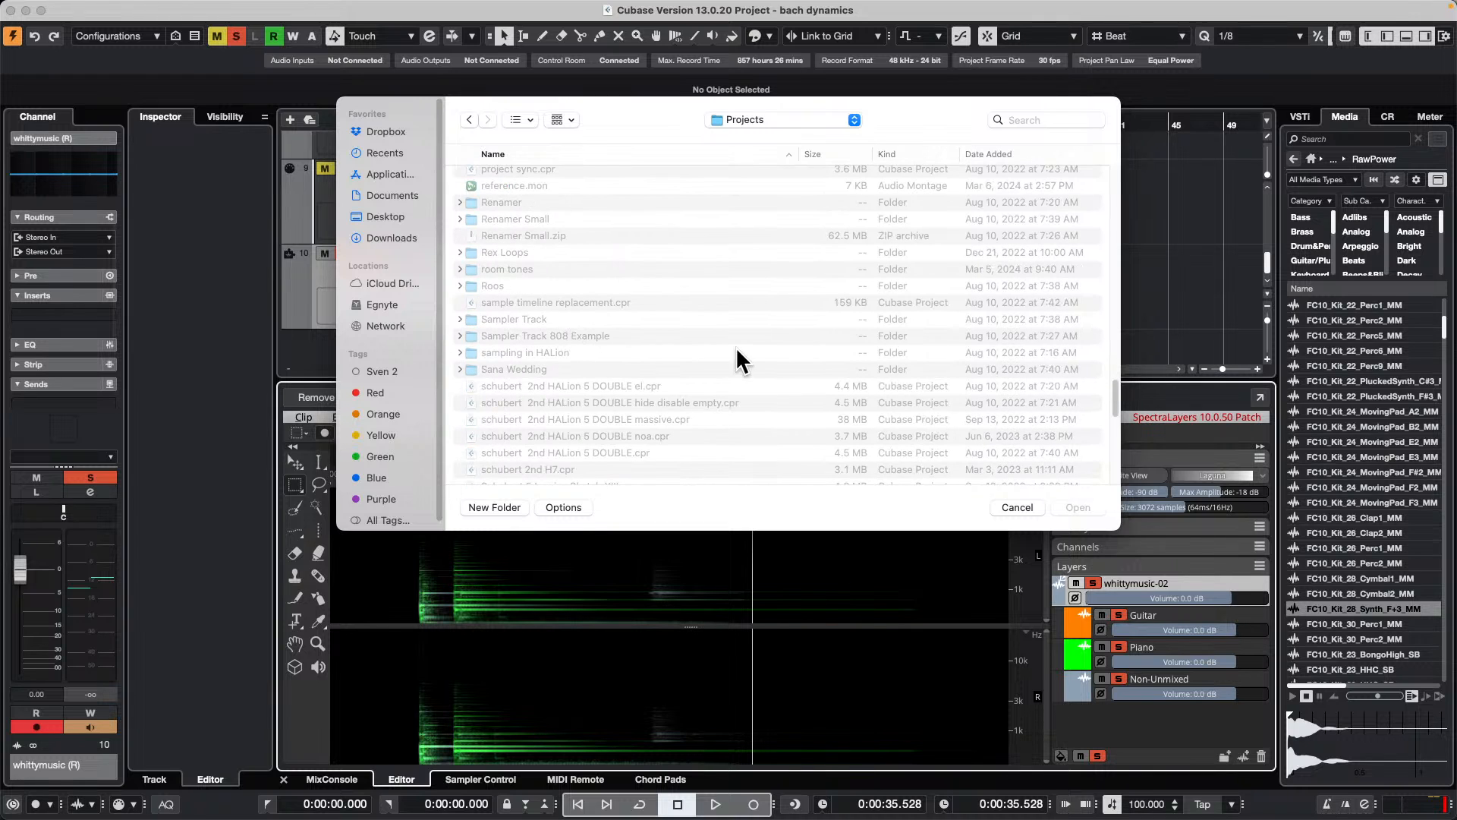
pyautogui.doubleClick(554, 319)
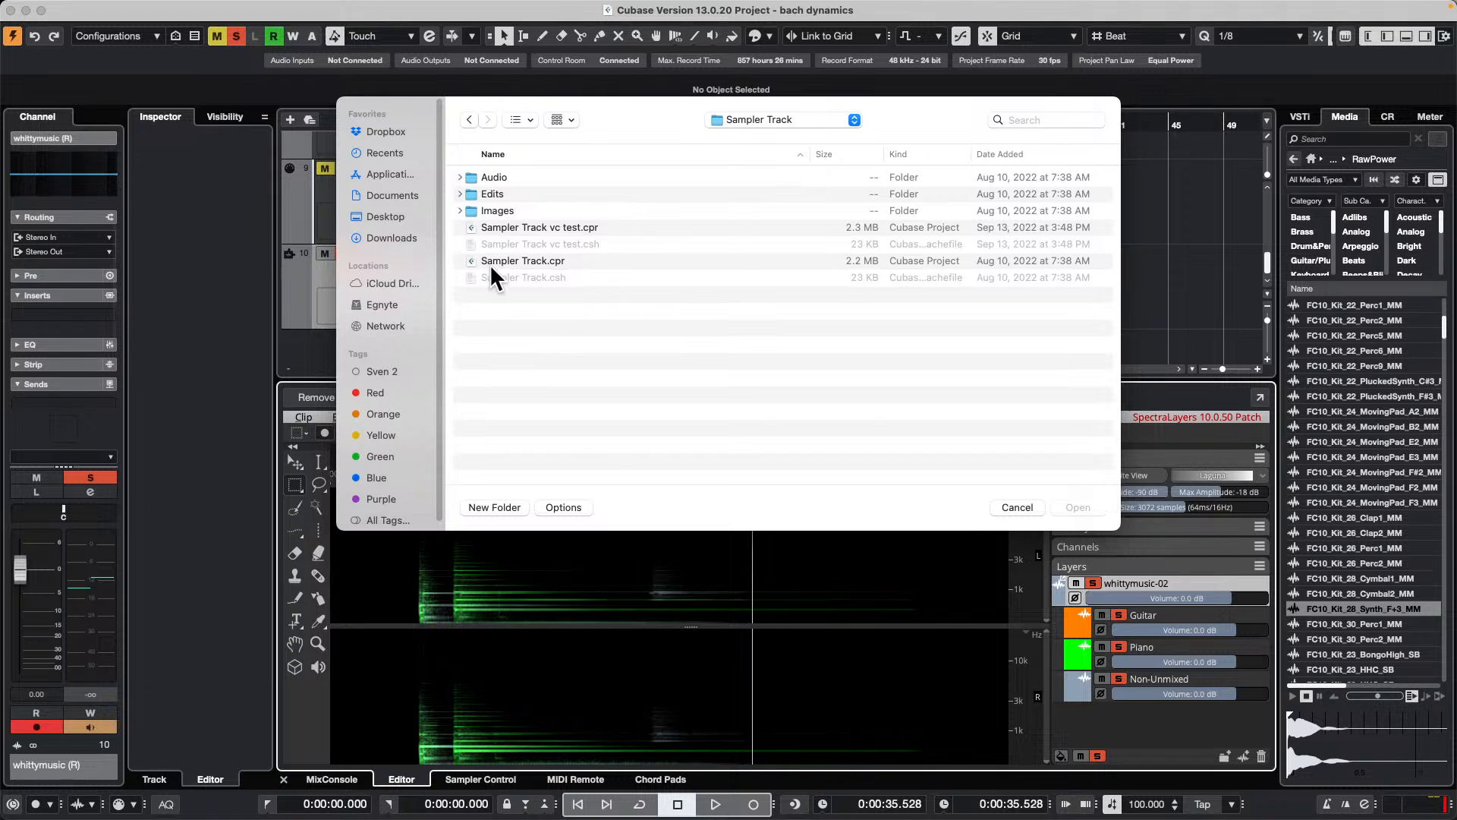
pyautogui.doubleClick(535, 261)
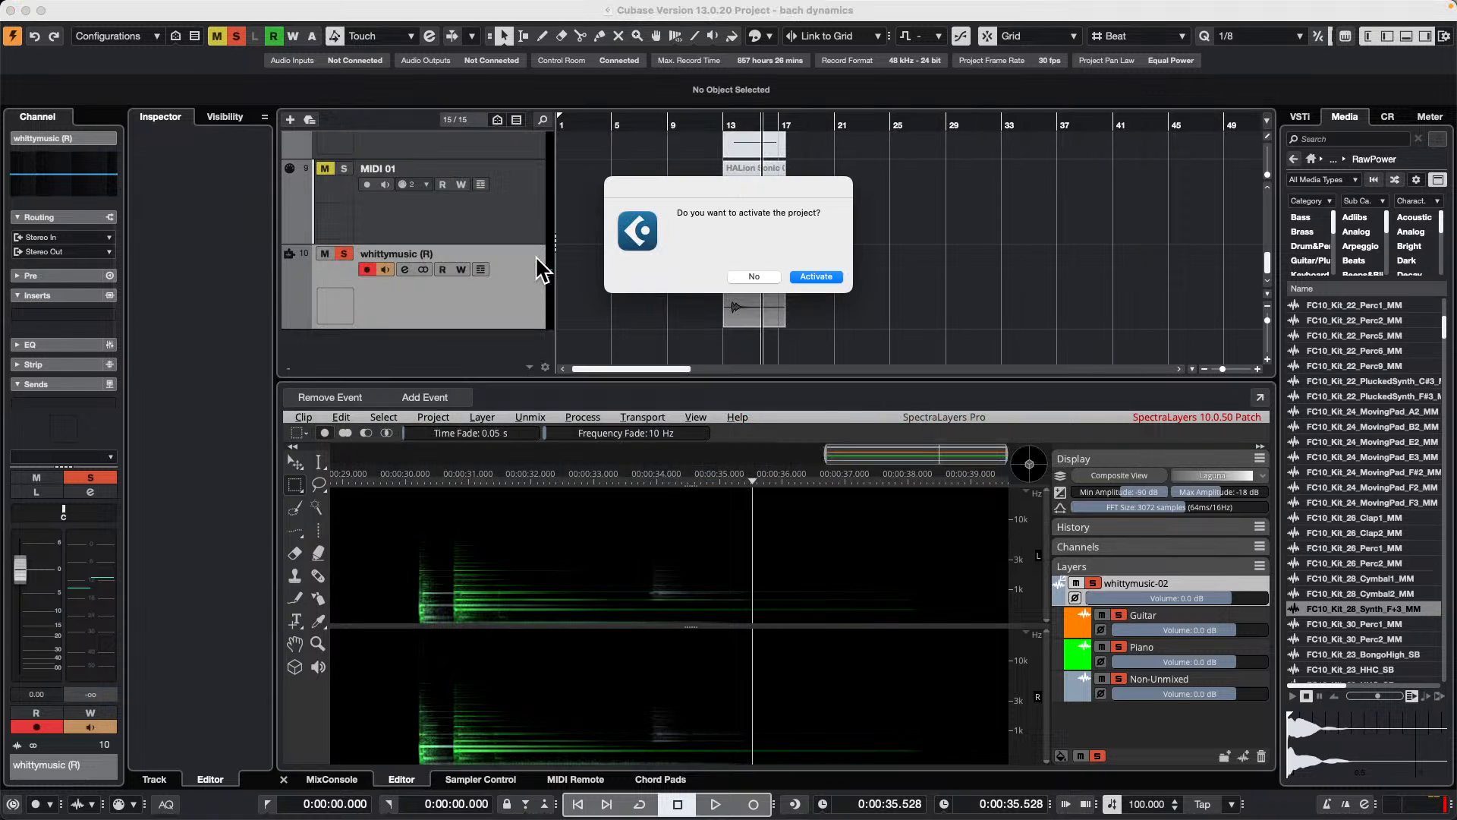
pyautogui.click(821, 273)
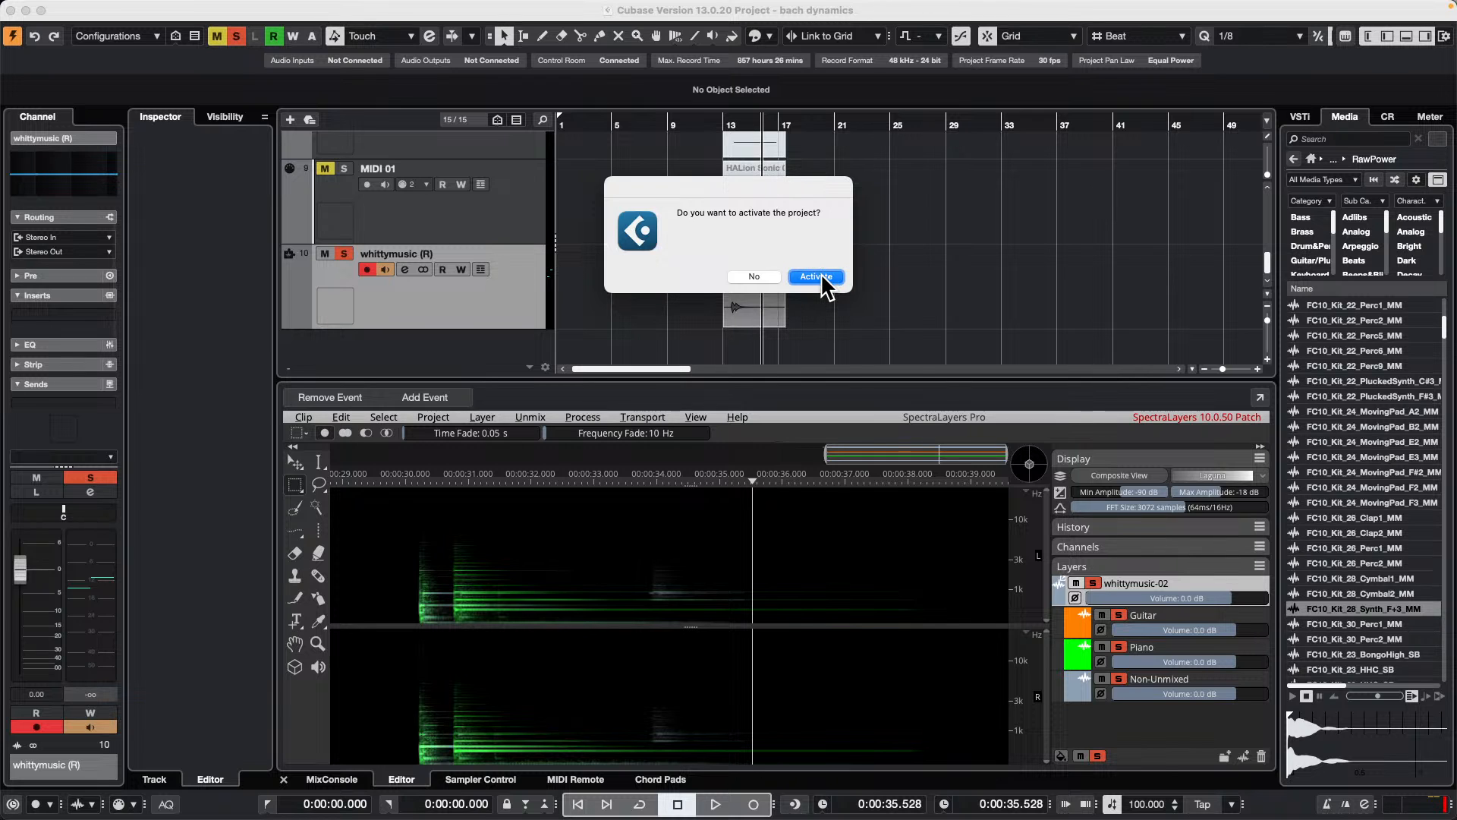
pyautogui.click(821, 277)
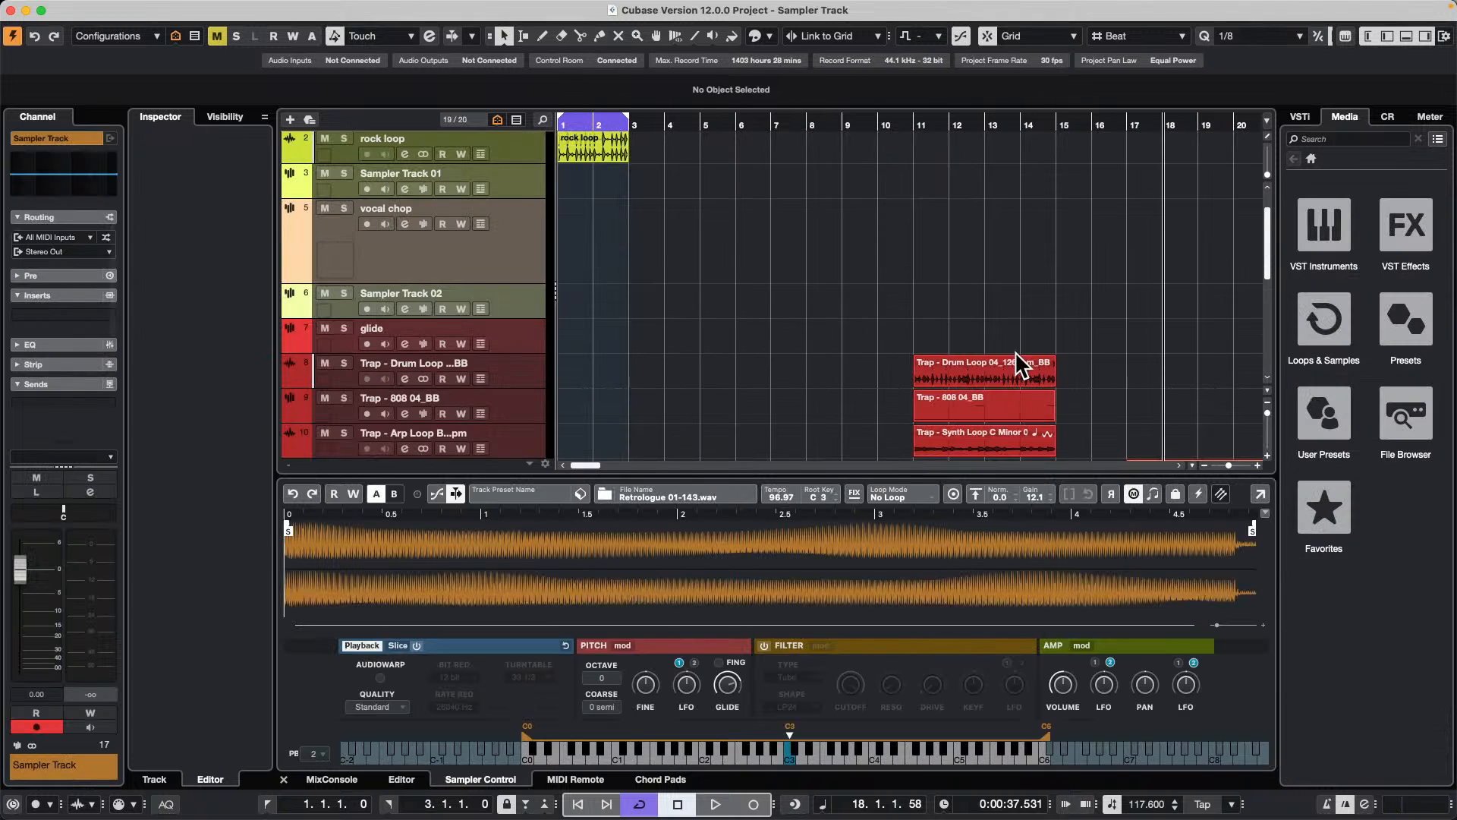
# Step: Place the Lead Voice clip from the Pool on the Trap - Drum Loop track, starting at 16.3.1.0
pyautogui.scroll(-10, 672, 298)
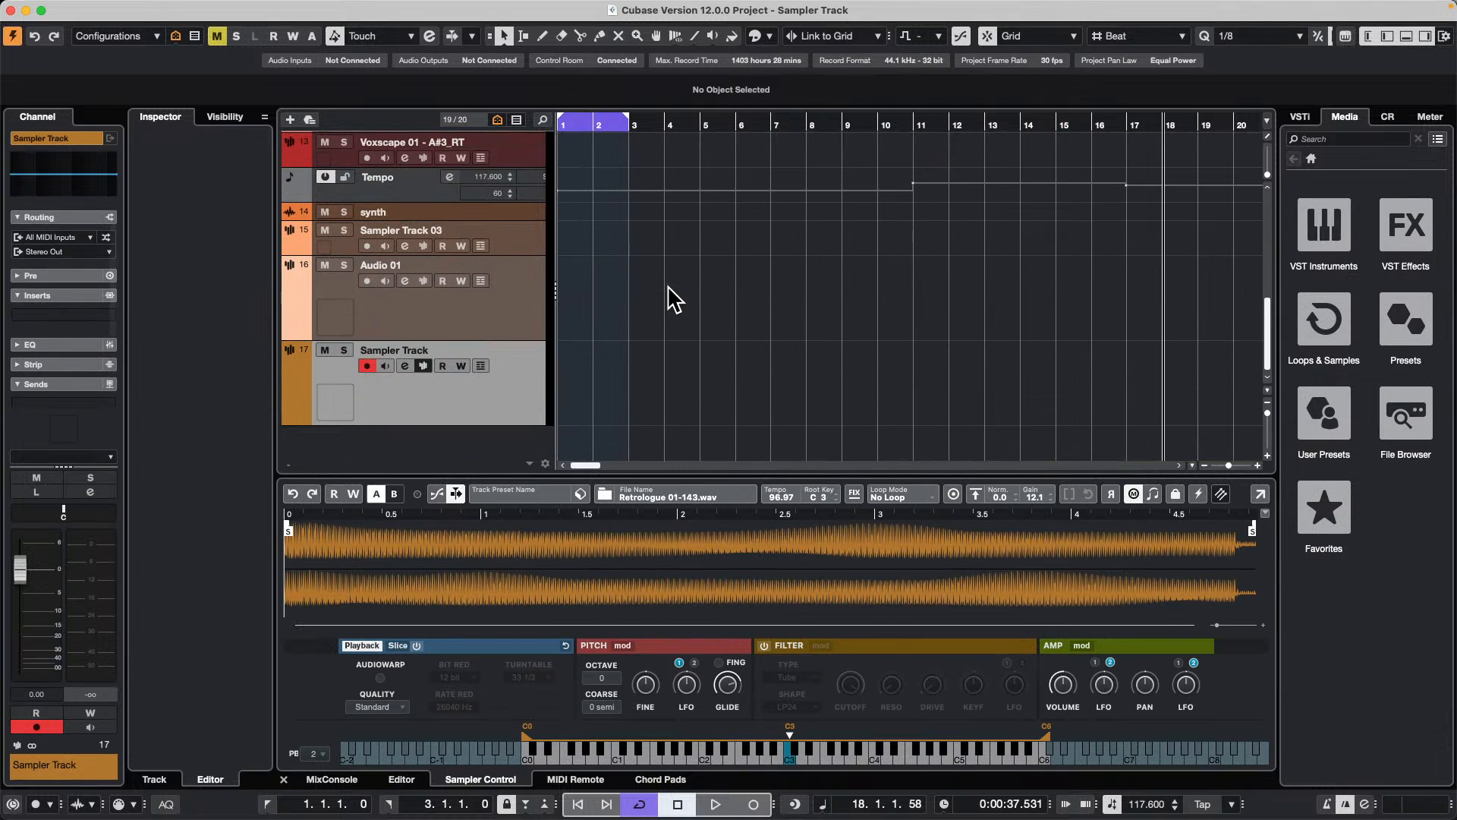
pyautogui.scroll(10, 673, 297)
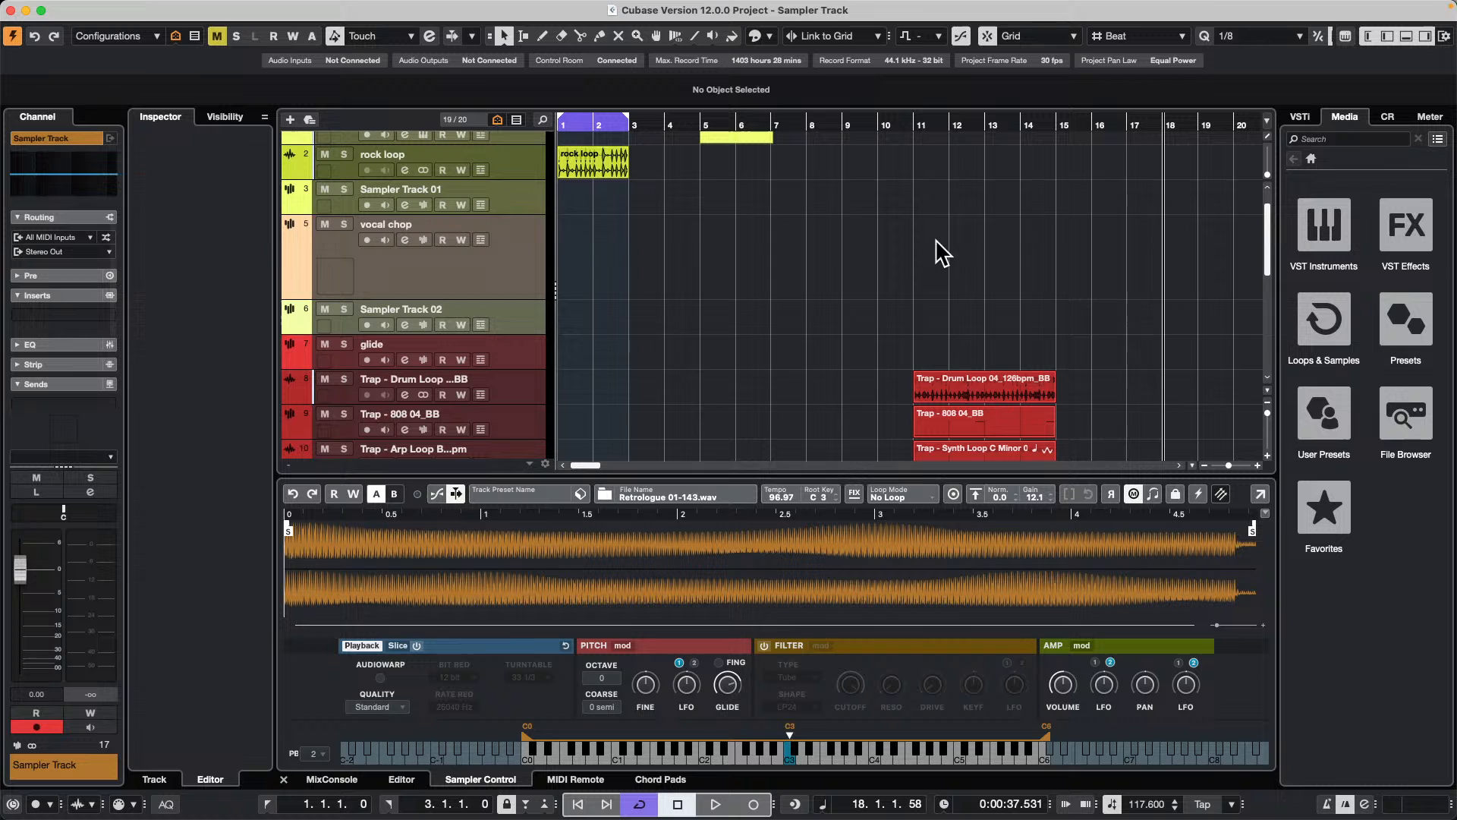
pyautogui.scroll(-7, 701, 271)
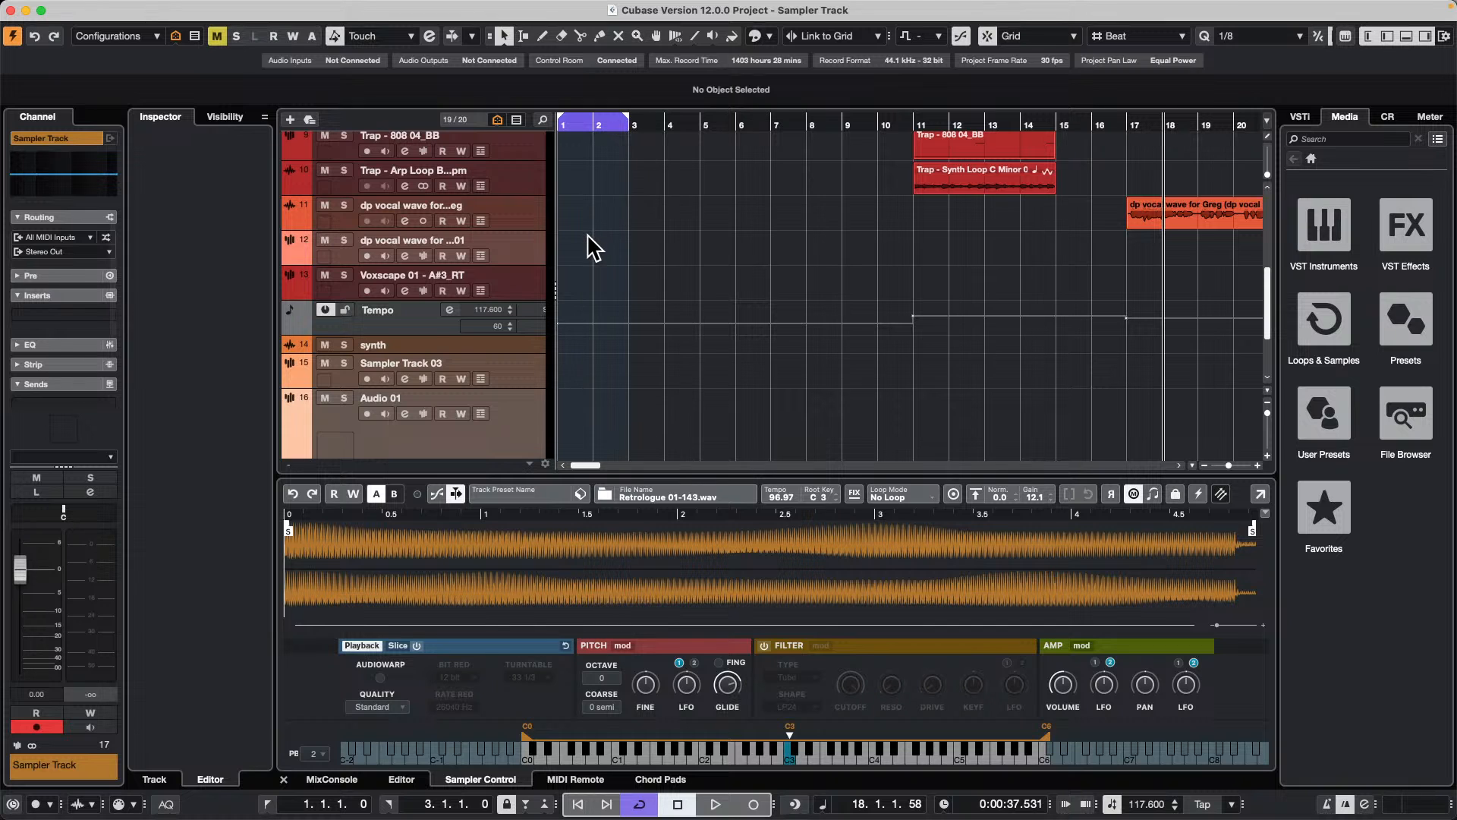
pyautogui.scroll(1, 592, 246)
pyautogui.scroll(8, 592, 247)
pyautogui.click(395, 8)
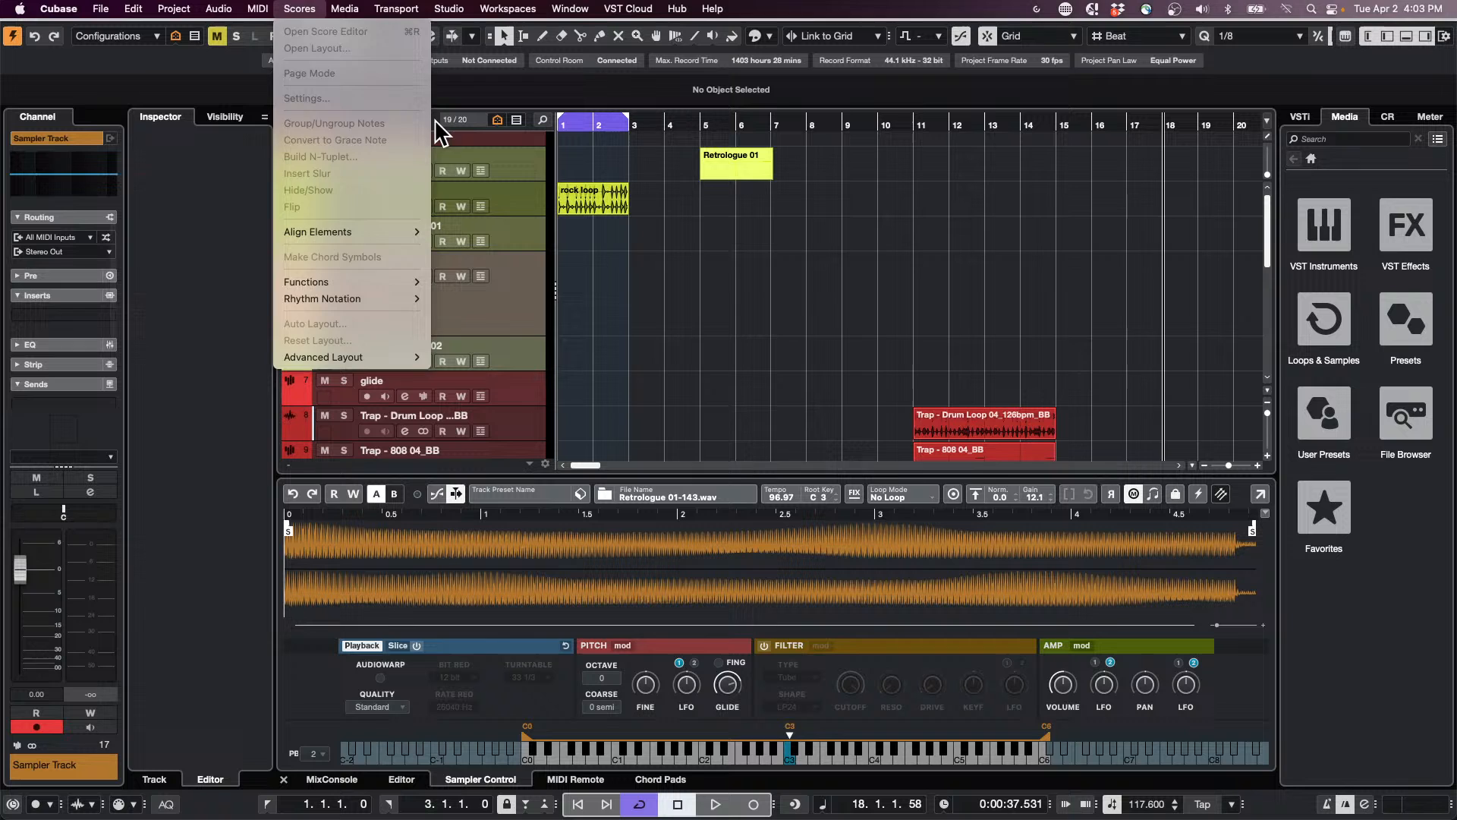
pyautogui.click(919, 392)
pyautogui.press('super+p')
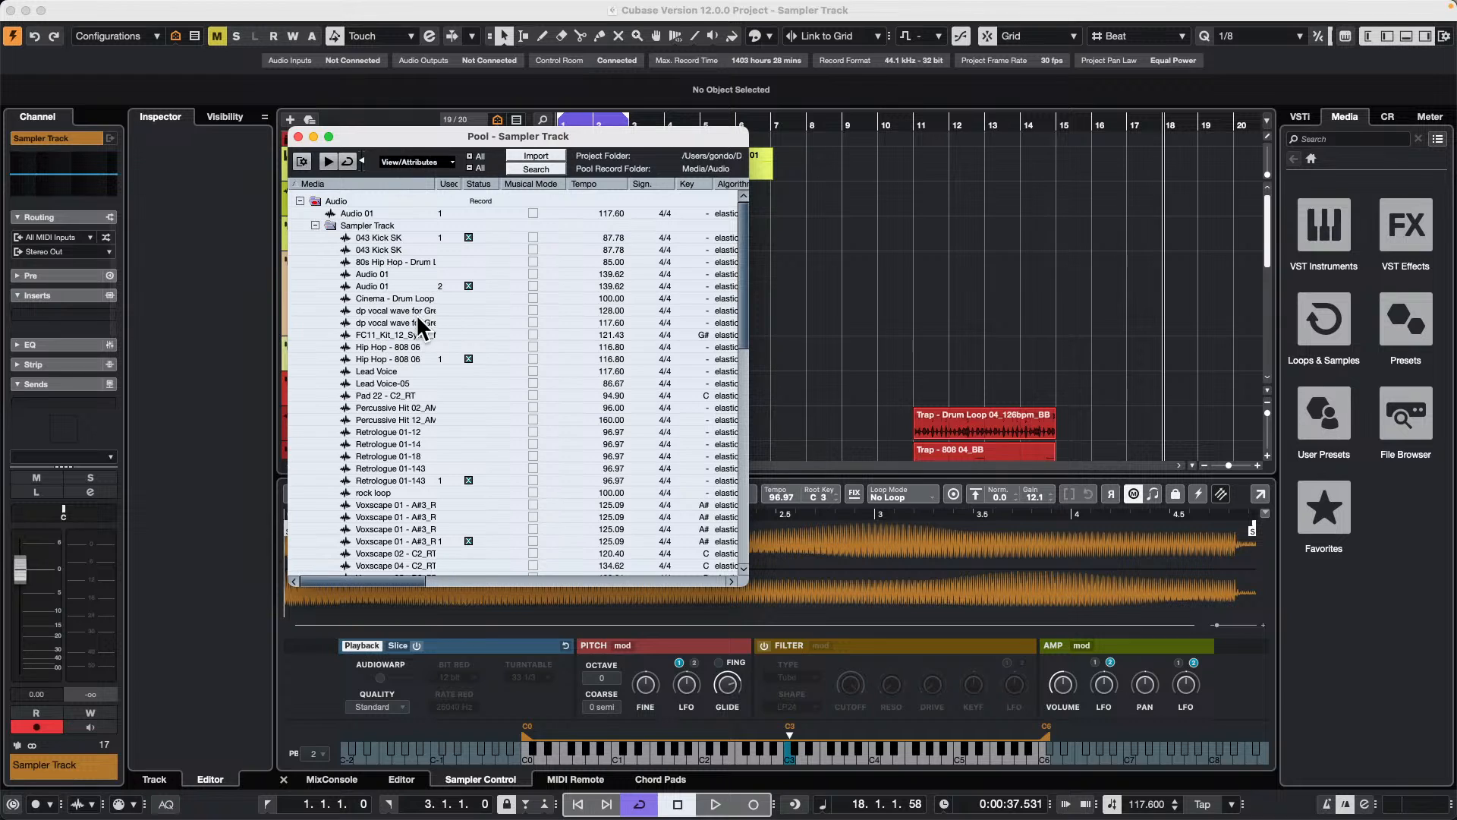
pyautogui.moveTo(377, 371); pyautogui.dragTo(1108, 368)
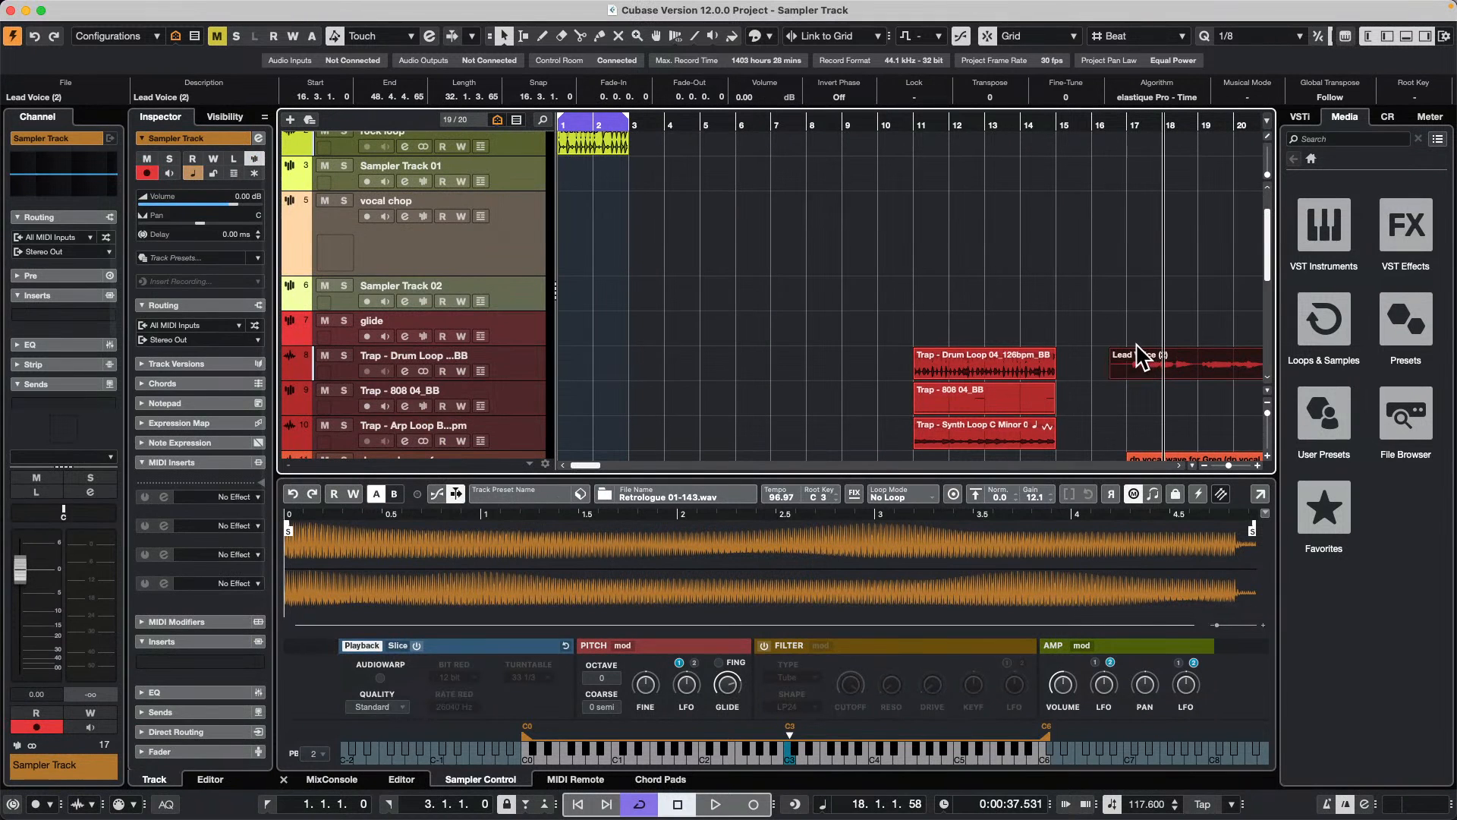
# Step: Play the Lead Voice event, solo the Trap - Drum Loop track, and audition the event in isolation
pyautogui.press('space')
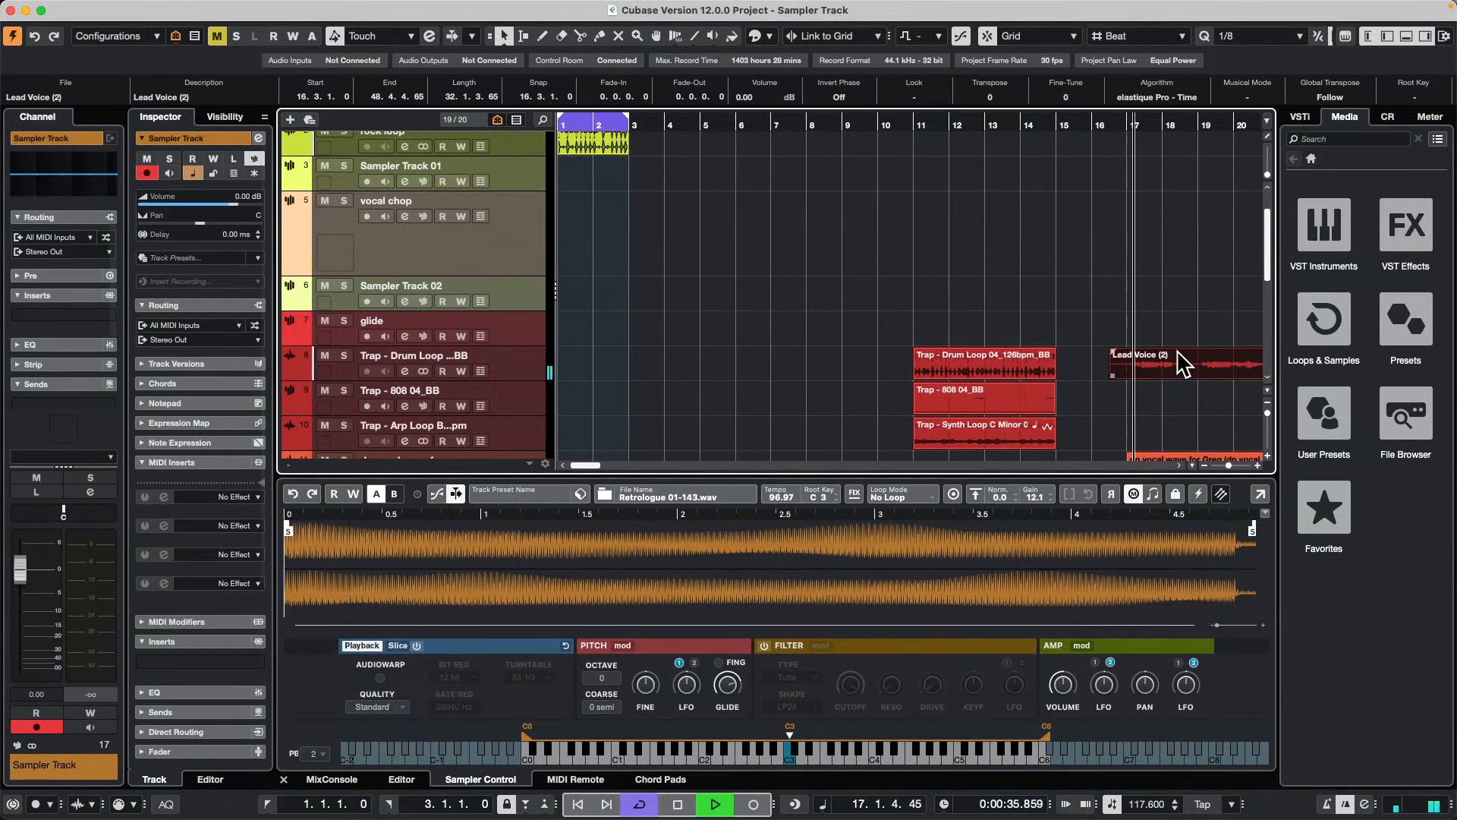
pyautogui.press('space')
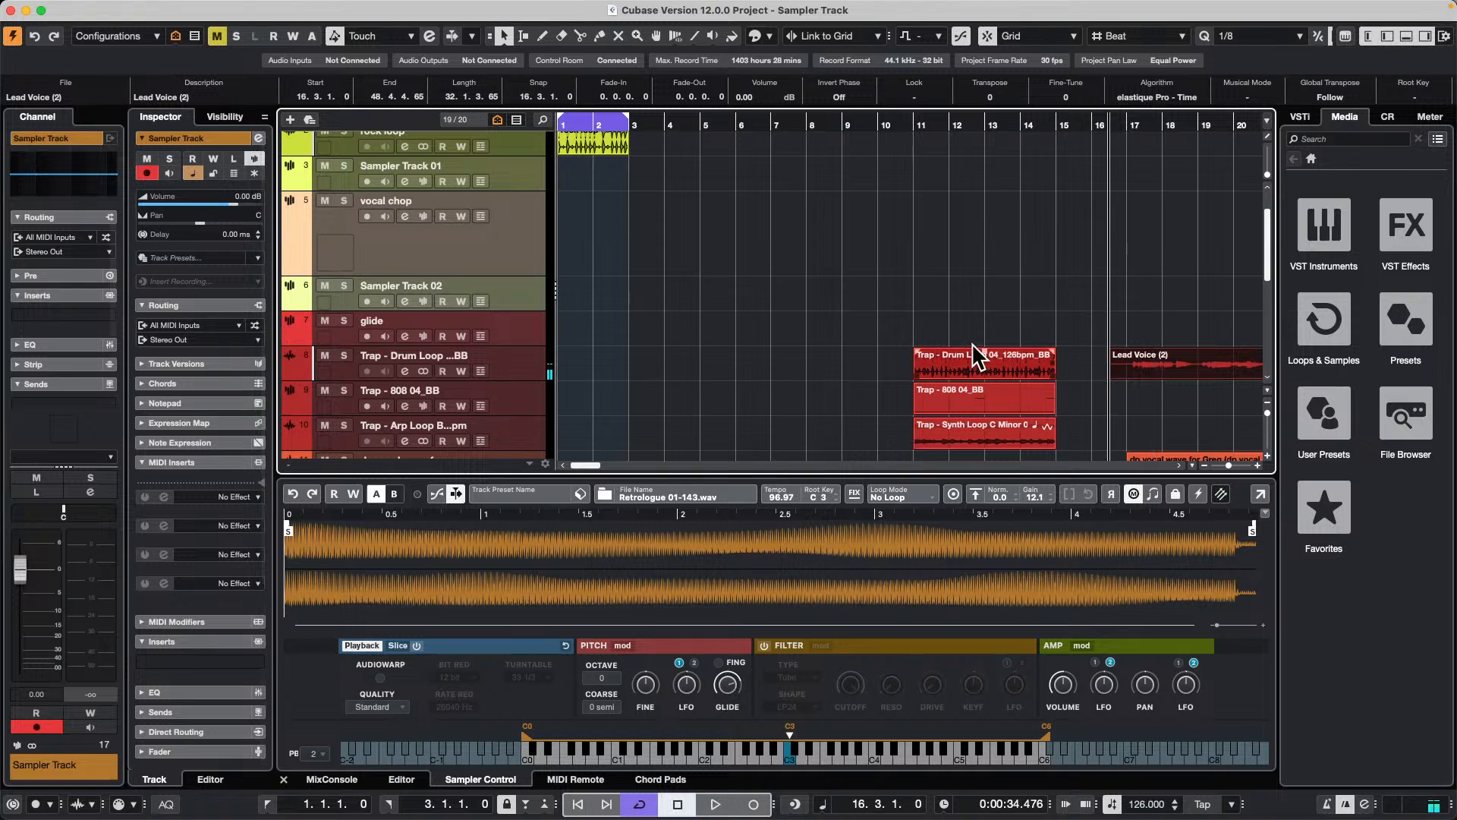
pyautogui.click(343, 355)
pyautogui.press('space')
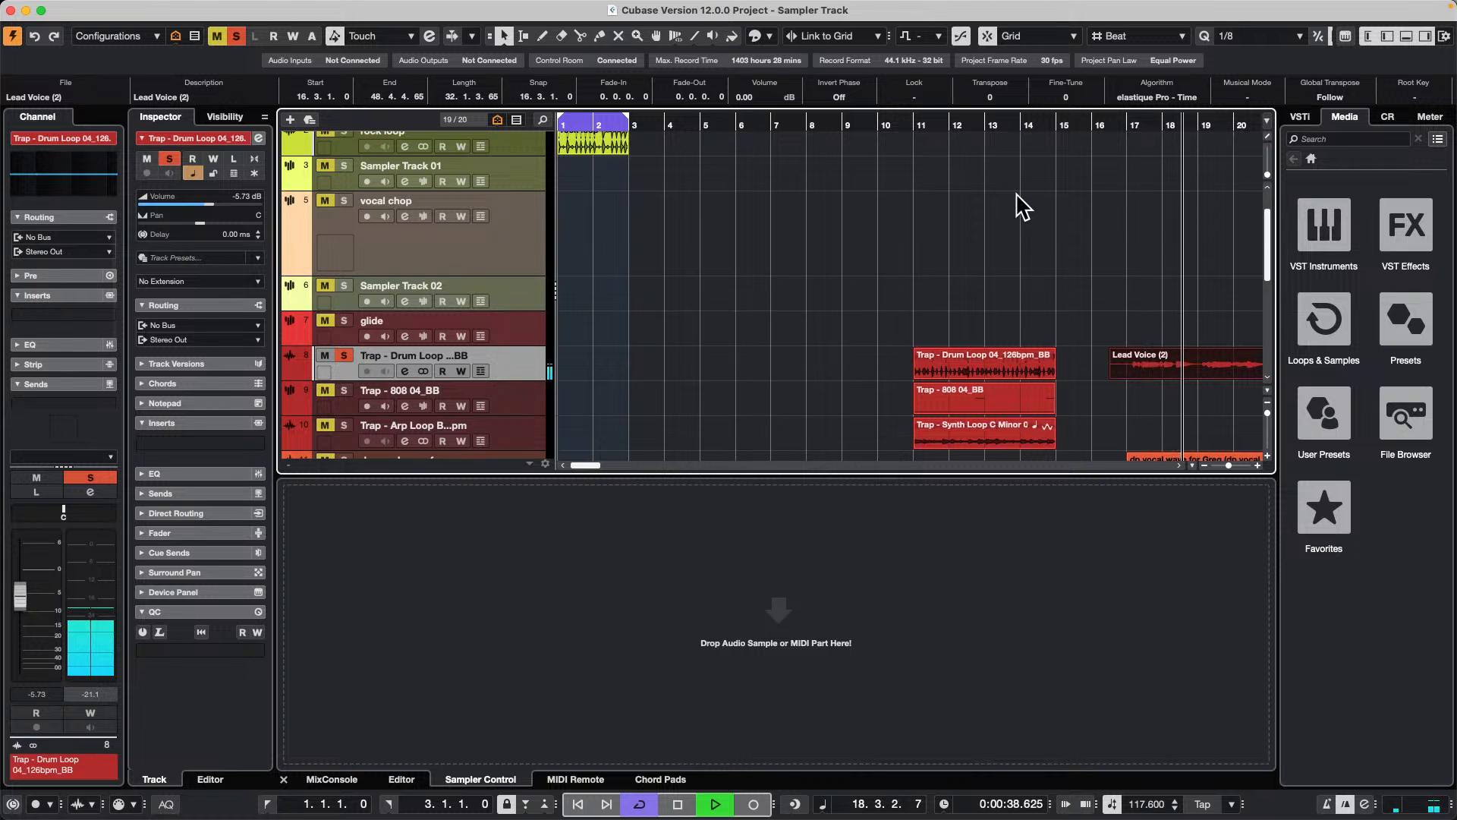
pyautogui.moveTo(628, 6)
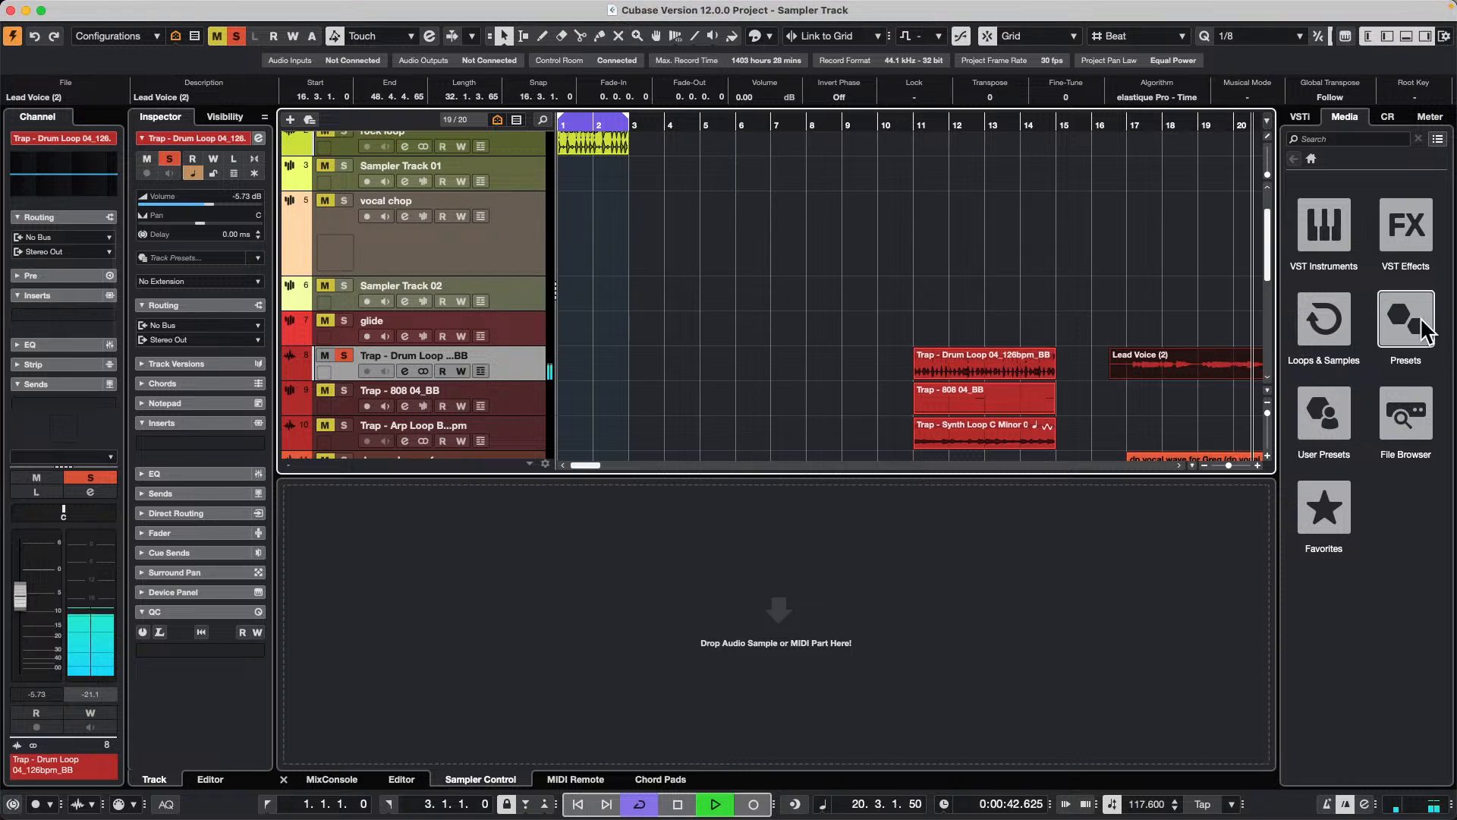
pyautogui.press('space')
# Step: Split the Lead Voice event at 29.4.4.119 and return to the Object Selection tool
pyautogui.moveTo(925, 120); pyautogui.dragTo(880, 69)
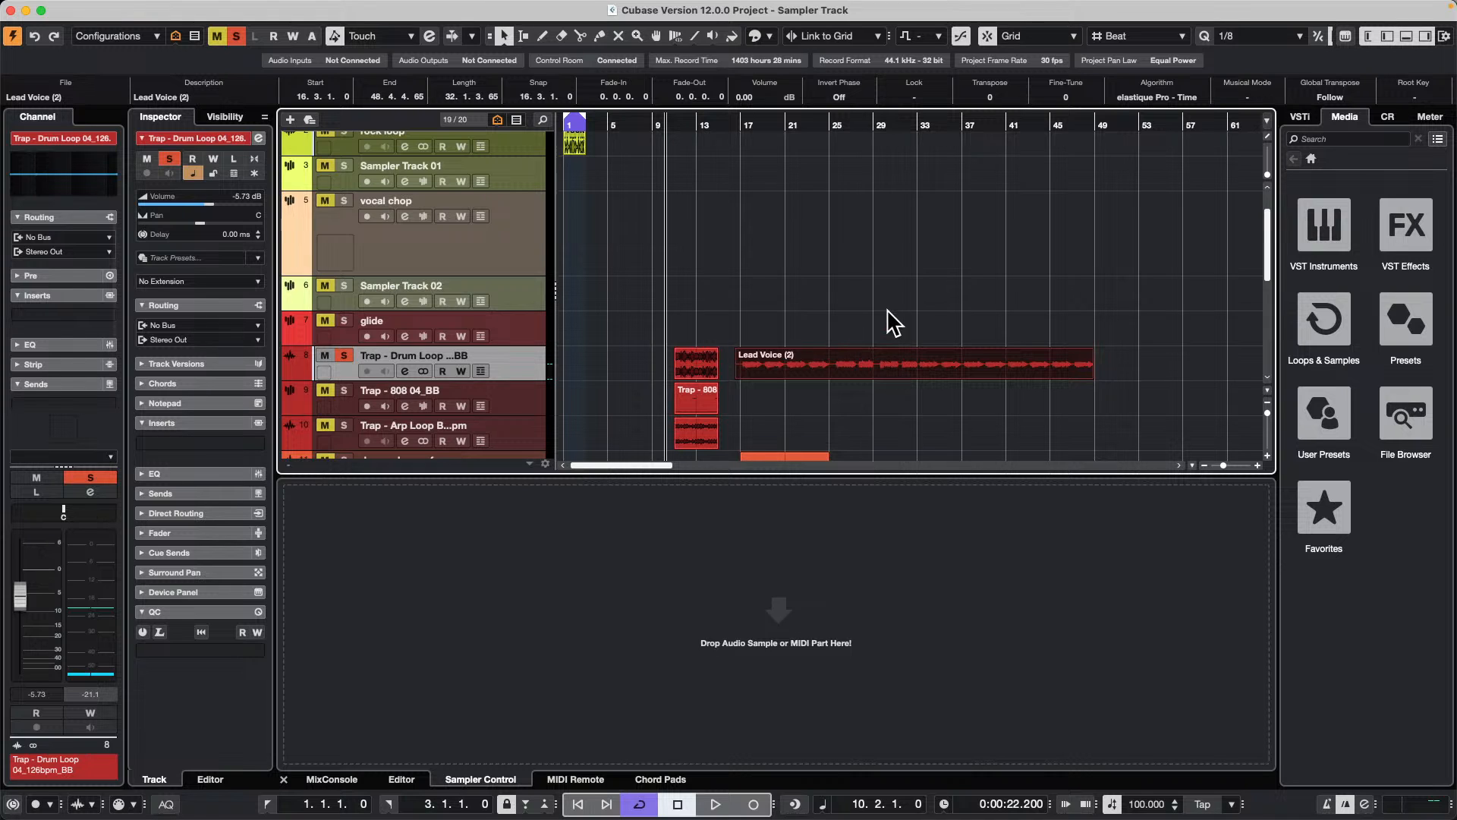
pyautogui.rightClick(842, 366)
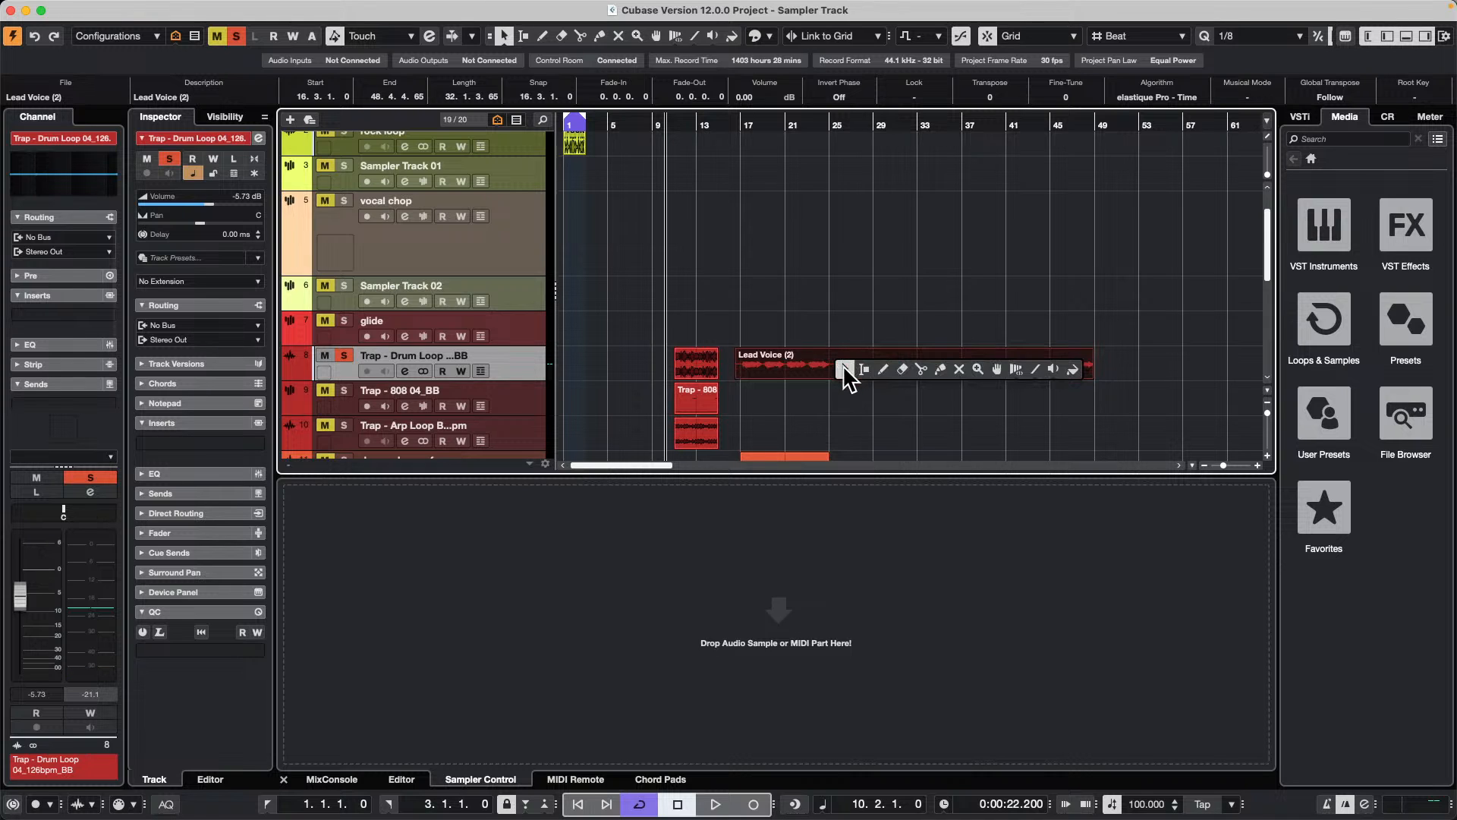
pyautogui.click(920, 370)
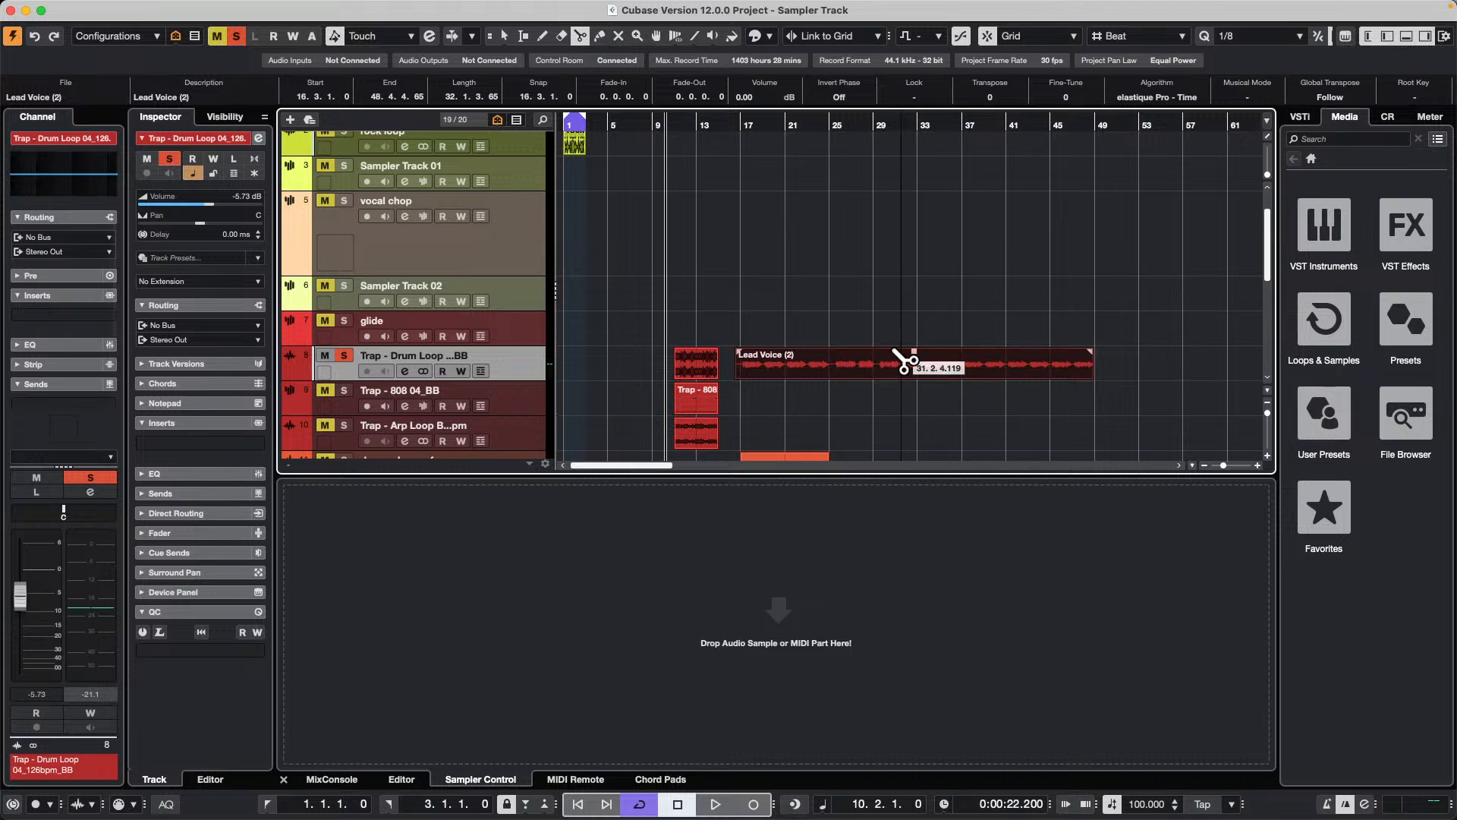
pyautogui.rightClick(834, 363)
pyautogui.click(834, 363)
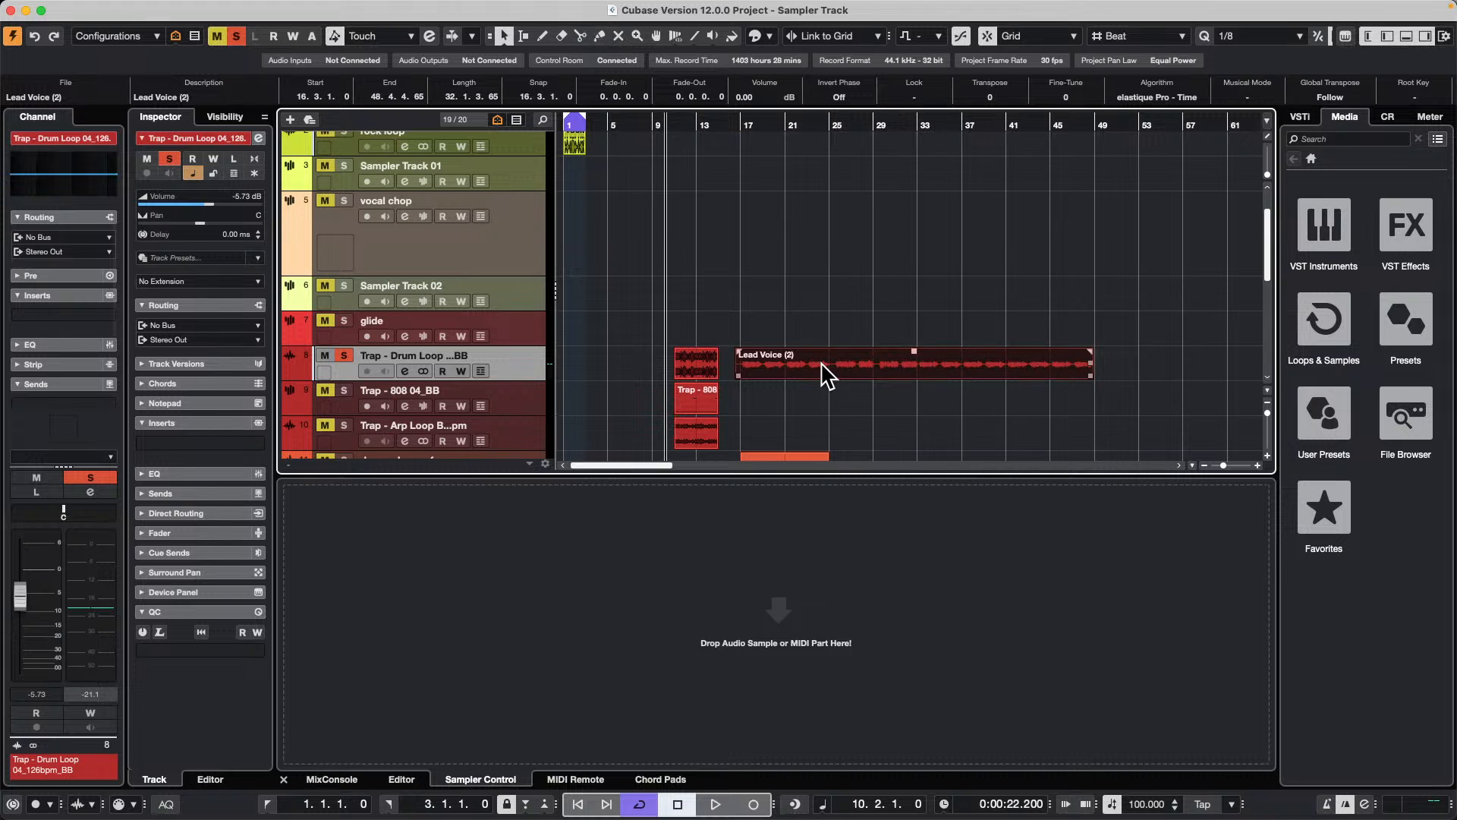
pyautogui.rightClick(833, 362)
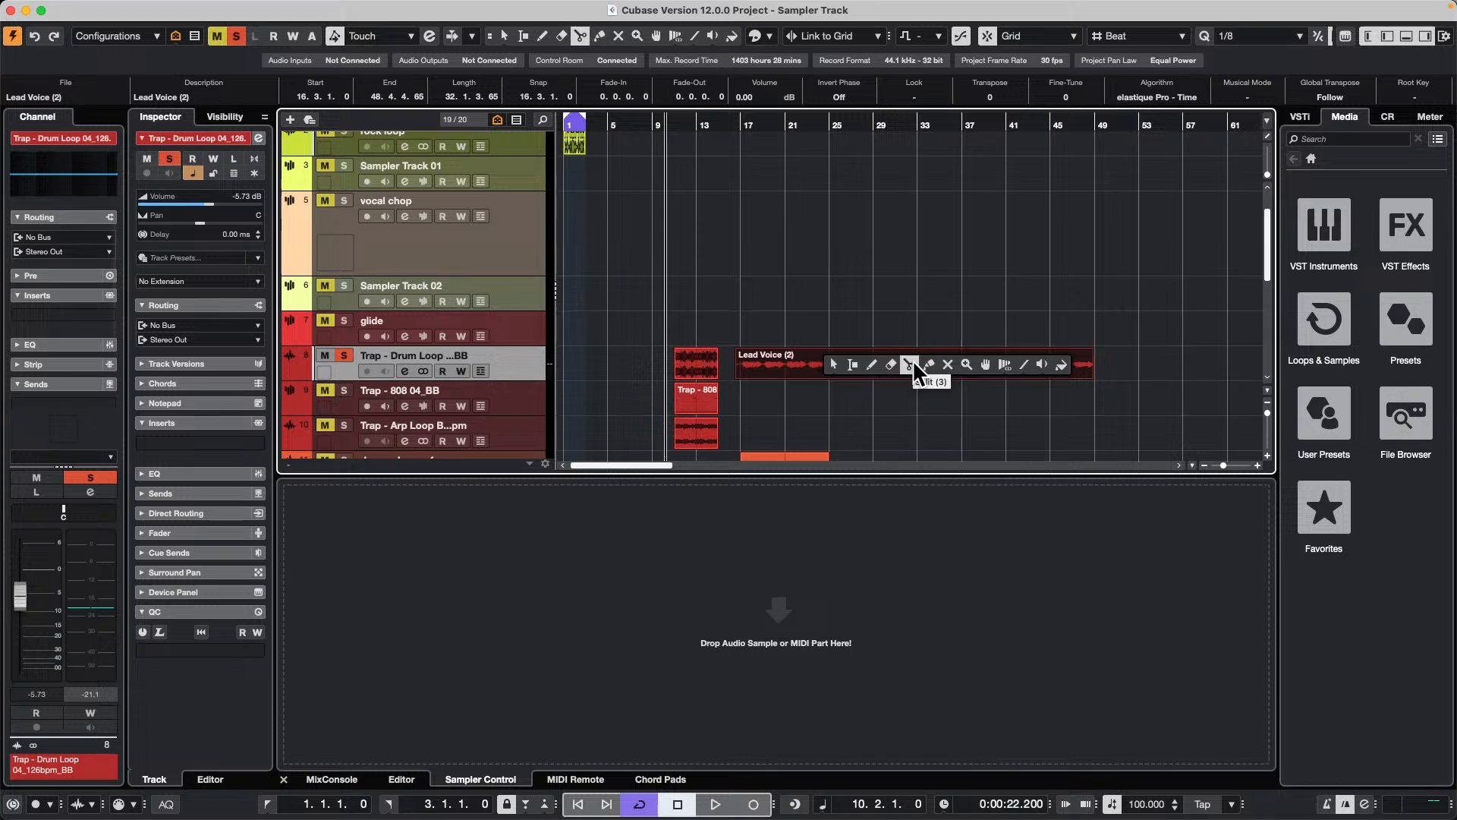
pyautogui.click(913, 362)
pyautogui.click(885, 364)
pyautogui.press('1')
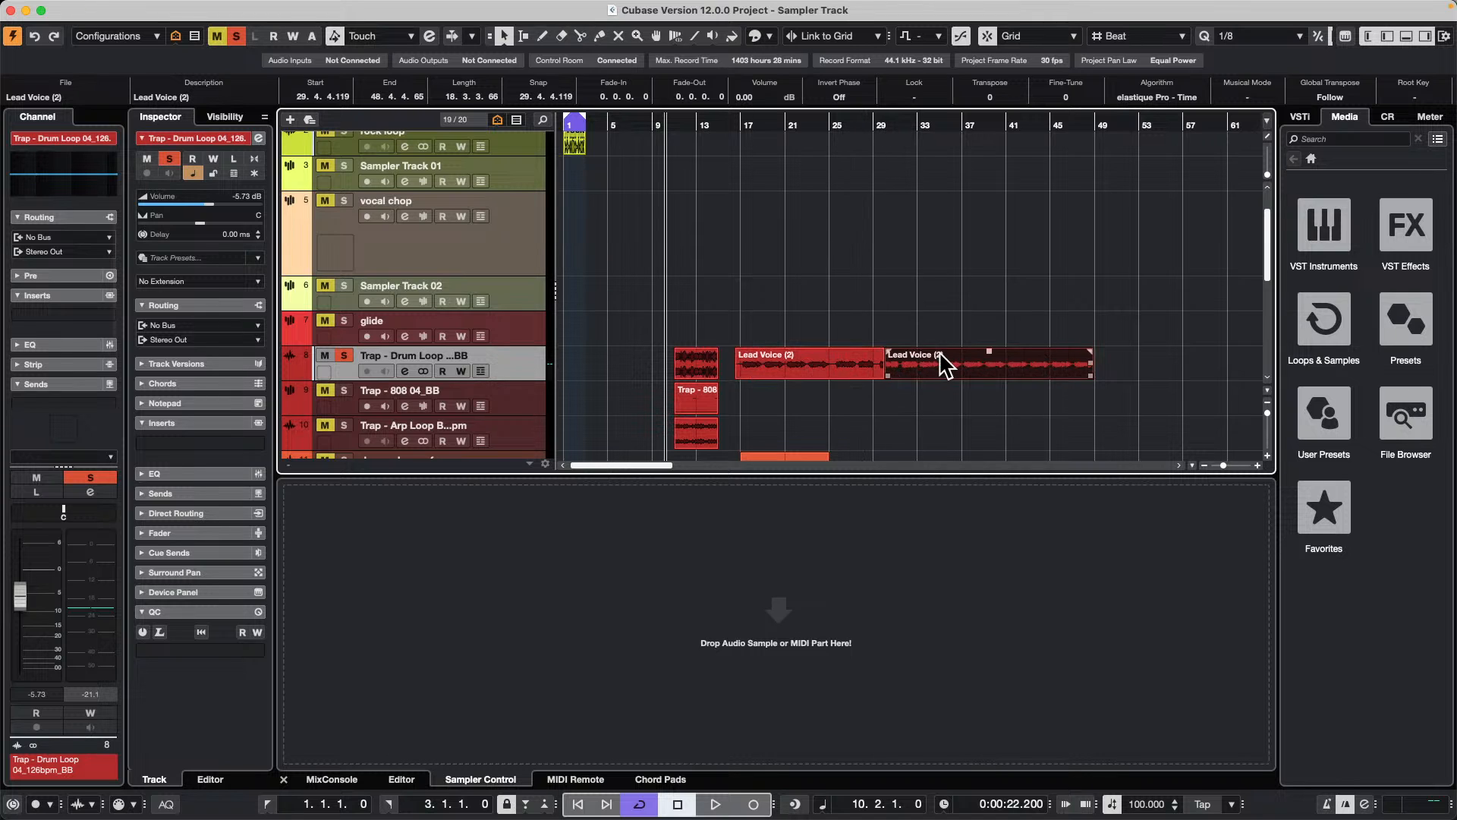
# Step: Move the second Lead Voice section away from the first, to around bar 86 on the same track
pyautogui.moveTo(941, 355); pyautogui.dragTo(1055, 357)
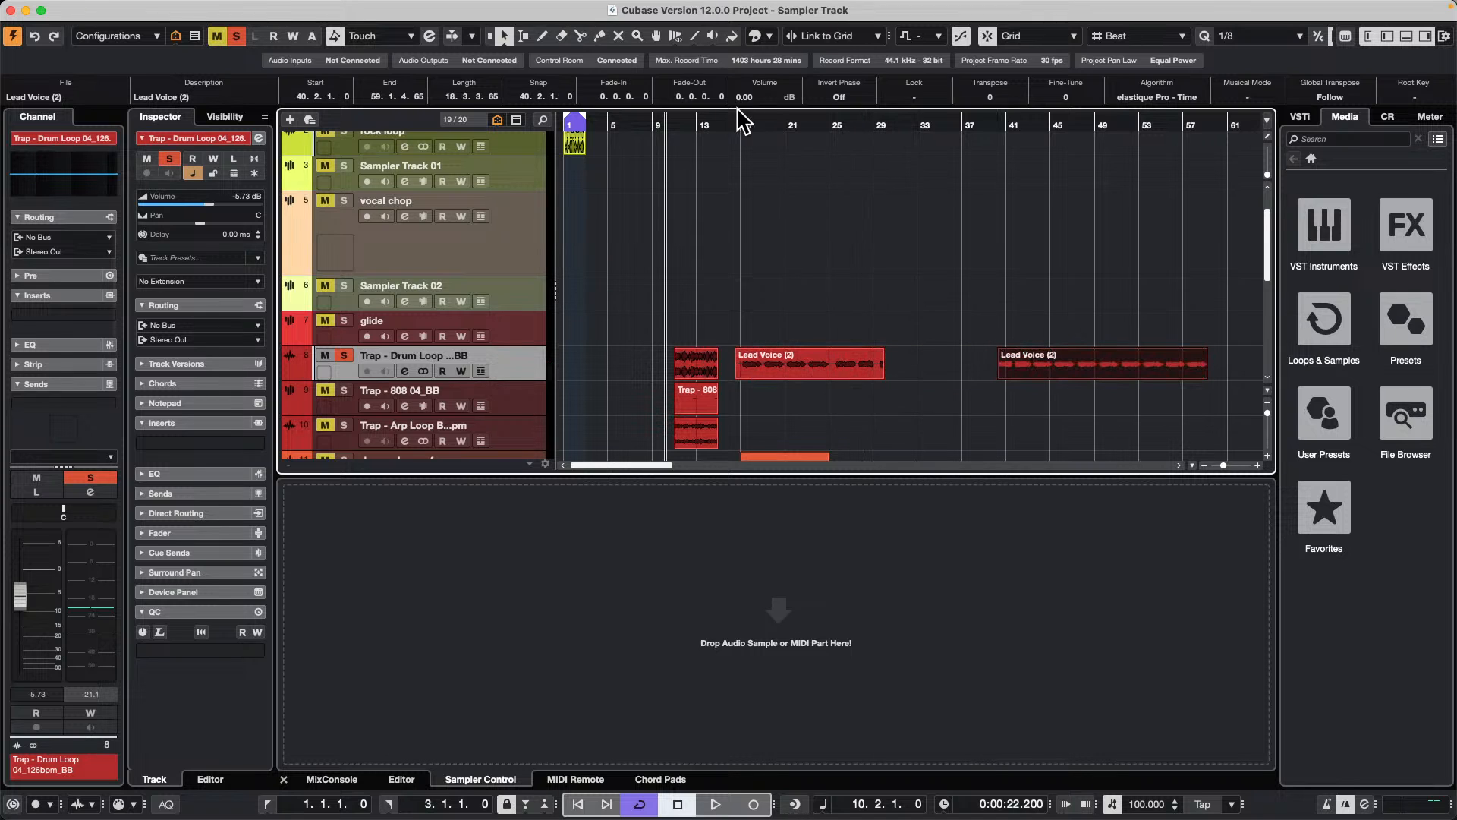
pyautogui.moveTo(719, 123); pyautogui.dragTo(713, 89)
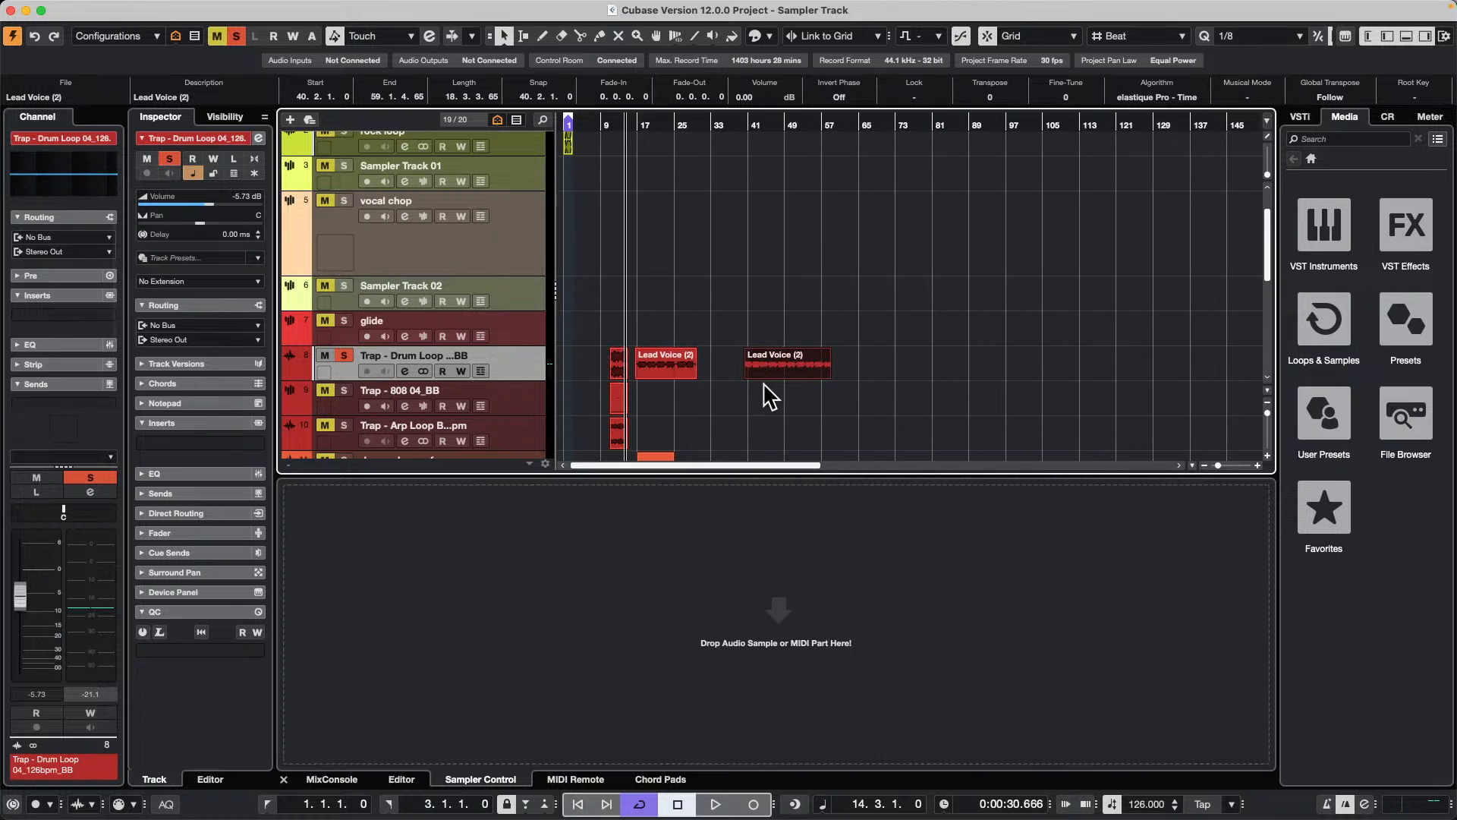
pyautogui.moveTo(795, 358); pyautogui.dragTo(985, 346)
pyautogui.moveTo(769, 365); pyautogui.dragTo(985, 364)
# Step: Repeat the first Lead Voice section once directly after itself and line up three copies of the second section behind it
pyautogui.click(668, 366)
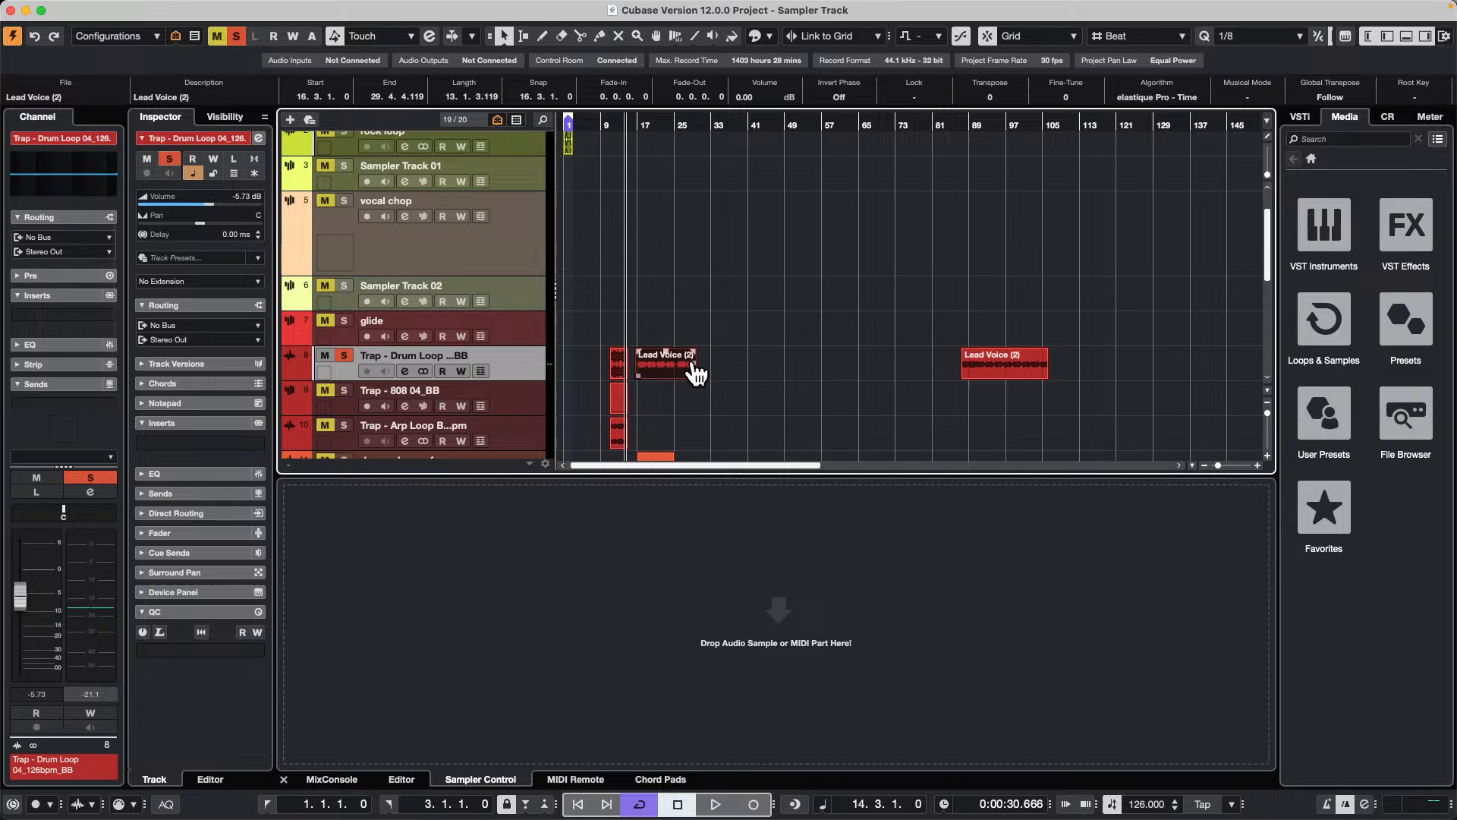
pyautogui.moveTo(694, 373); pyautogui.dragTo(758, 372)
pyautogui.moveTo(999, 359); pyautogui.dragTo(1026, 384)
pyautogui.click(660, 385)
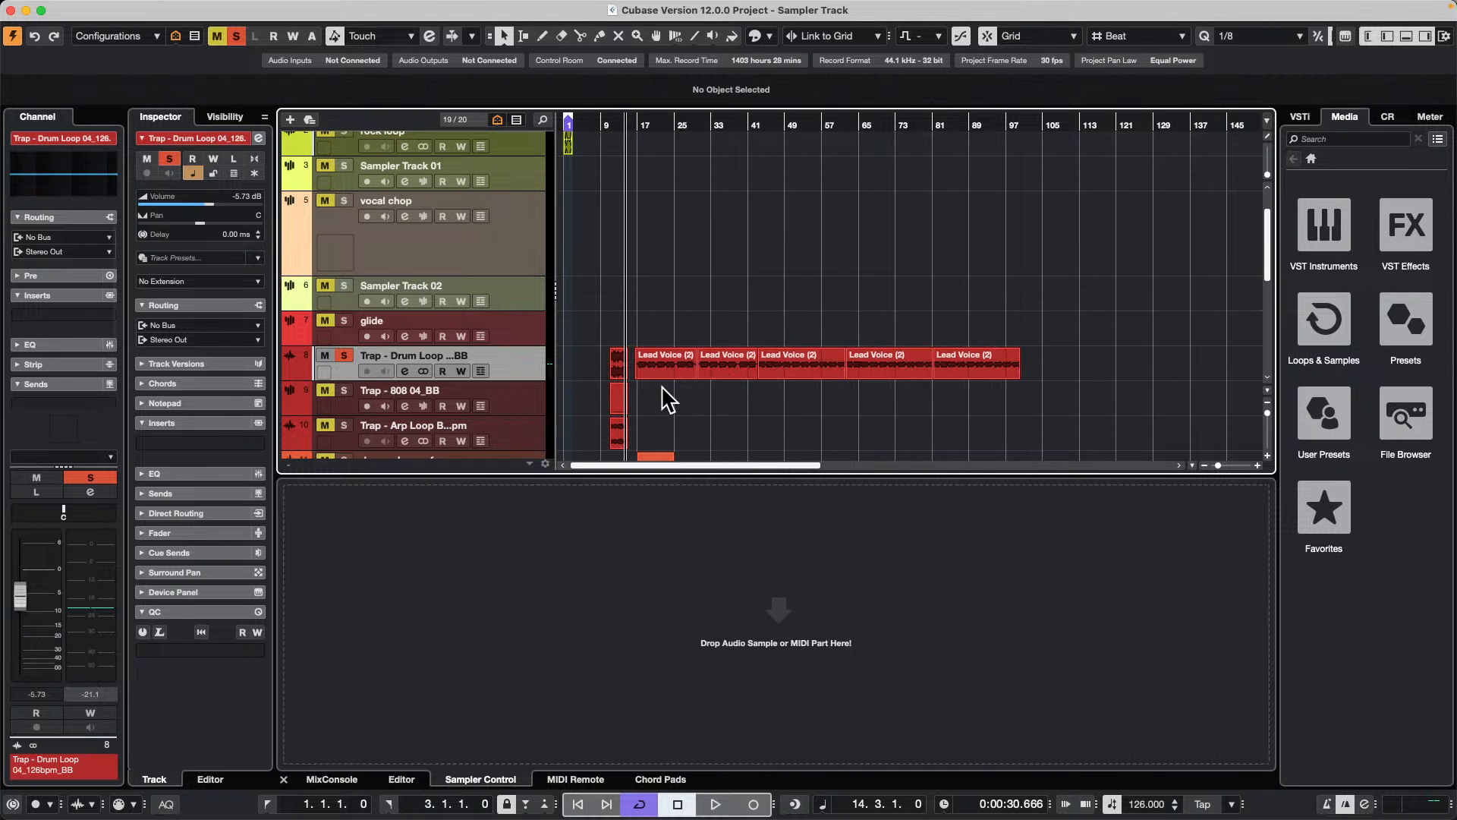
# Step: Copy the first two Lead Voice sections to the end of the row, starting at 100.2.1.0
pyautogui.click(664, 365)
pyautogui.keyDown('shift'); pyautogui.click(721, 361); pyautogui.keyUp('shift')
pyautogui.moveTo(721, 360); pyautogui.dragTo(1105, 358)
pyautogui.click(970, 361)
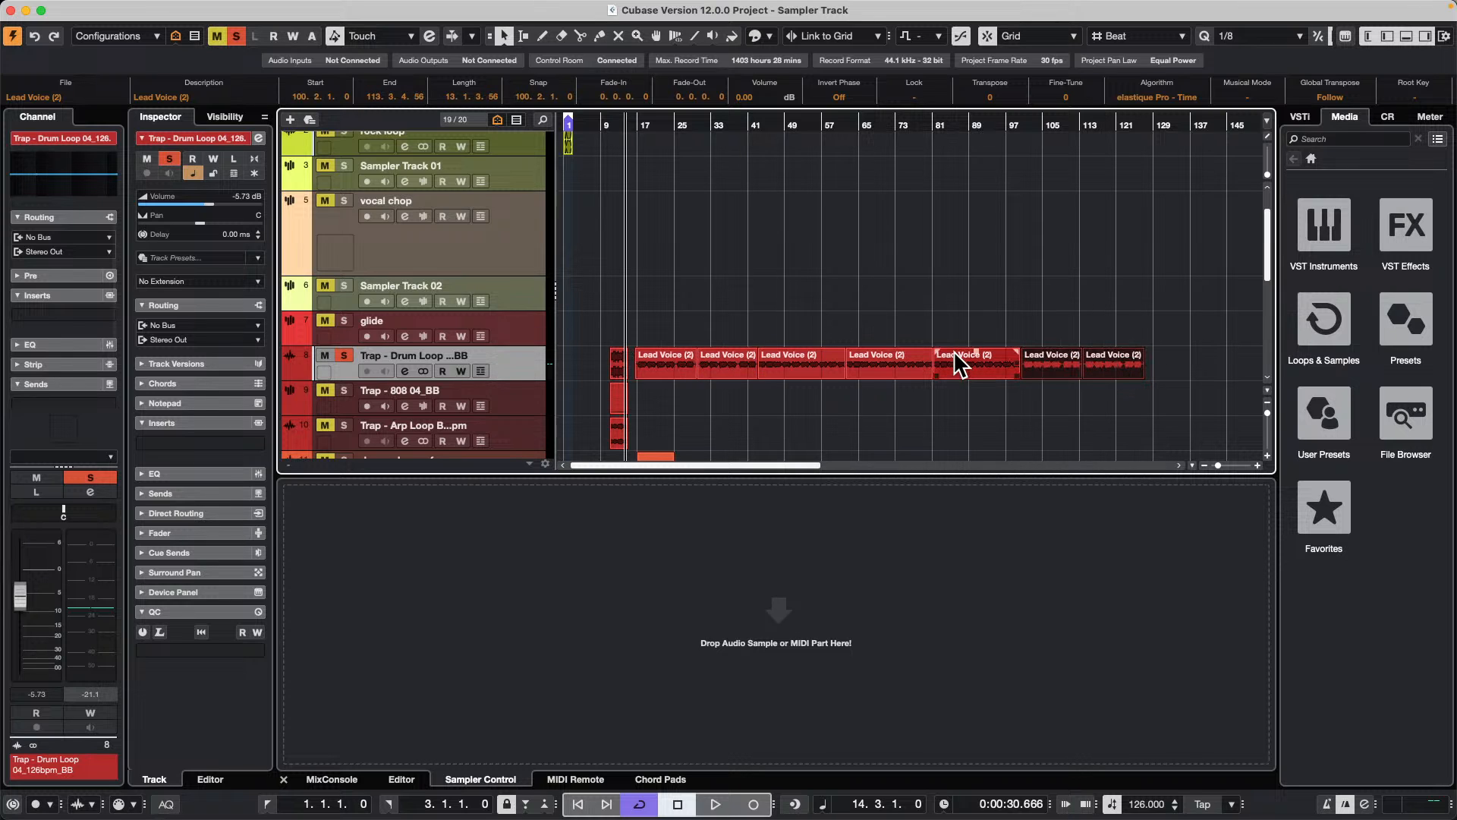
# Step: Undo the Lead Voice edits back to the unsplit event and redo all of them
pyautogui.press('super+z')
pyautogui.press('super+z')
pyautogui.press('super+z')
pyautogui.press('super+z')
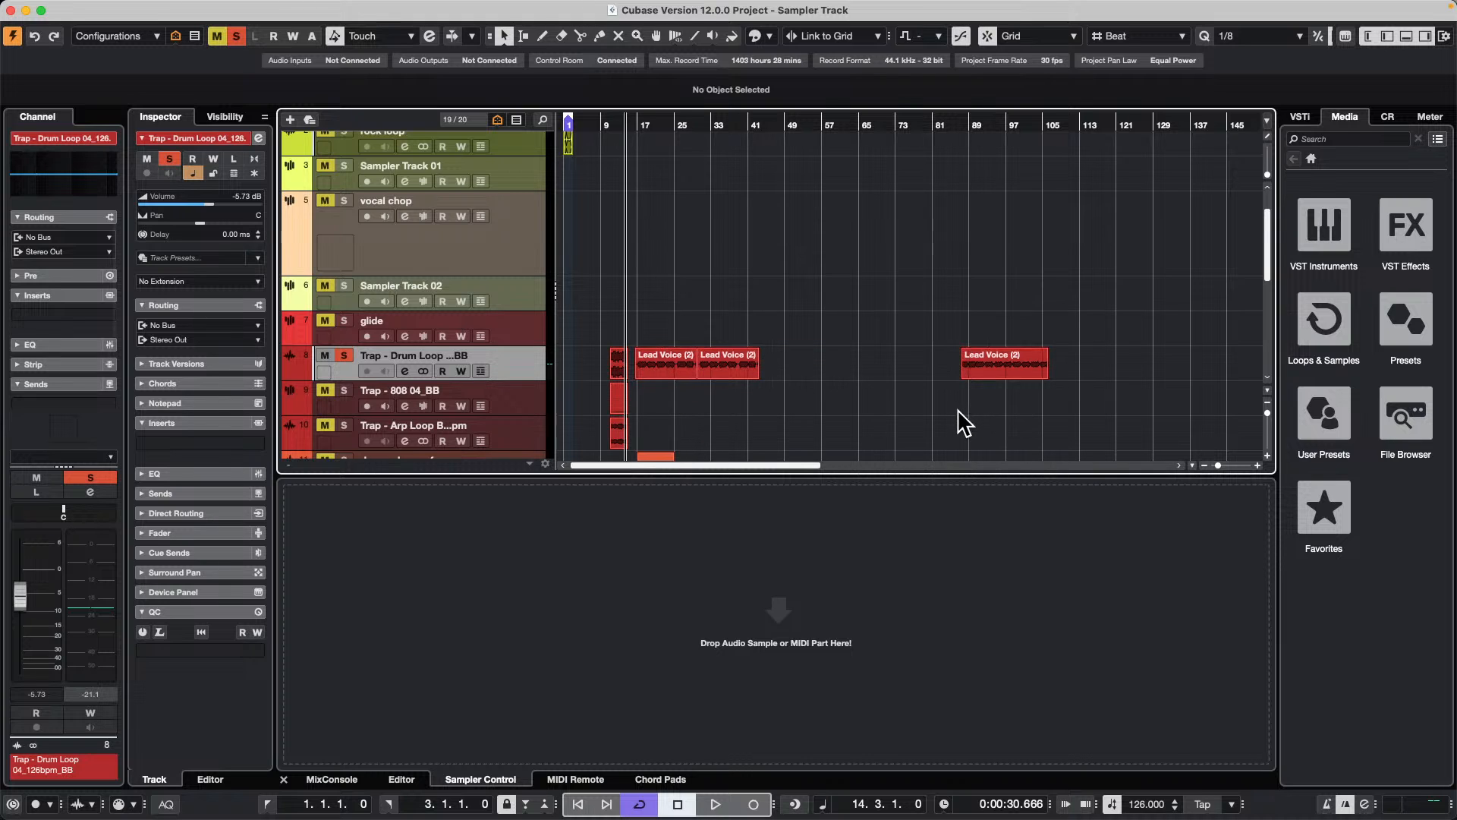
pyautogui.press('super+z')
pyautogui.press('super+z')
pyautogui.press('super+z')
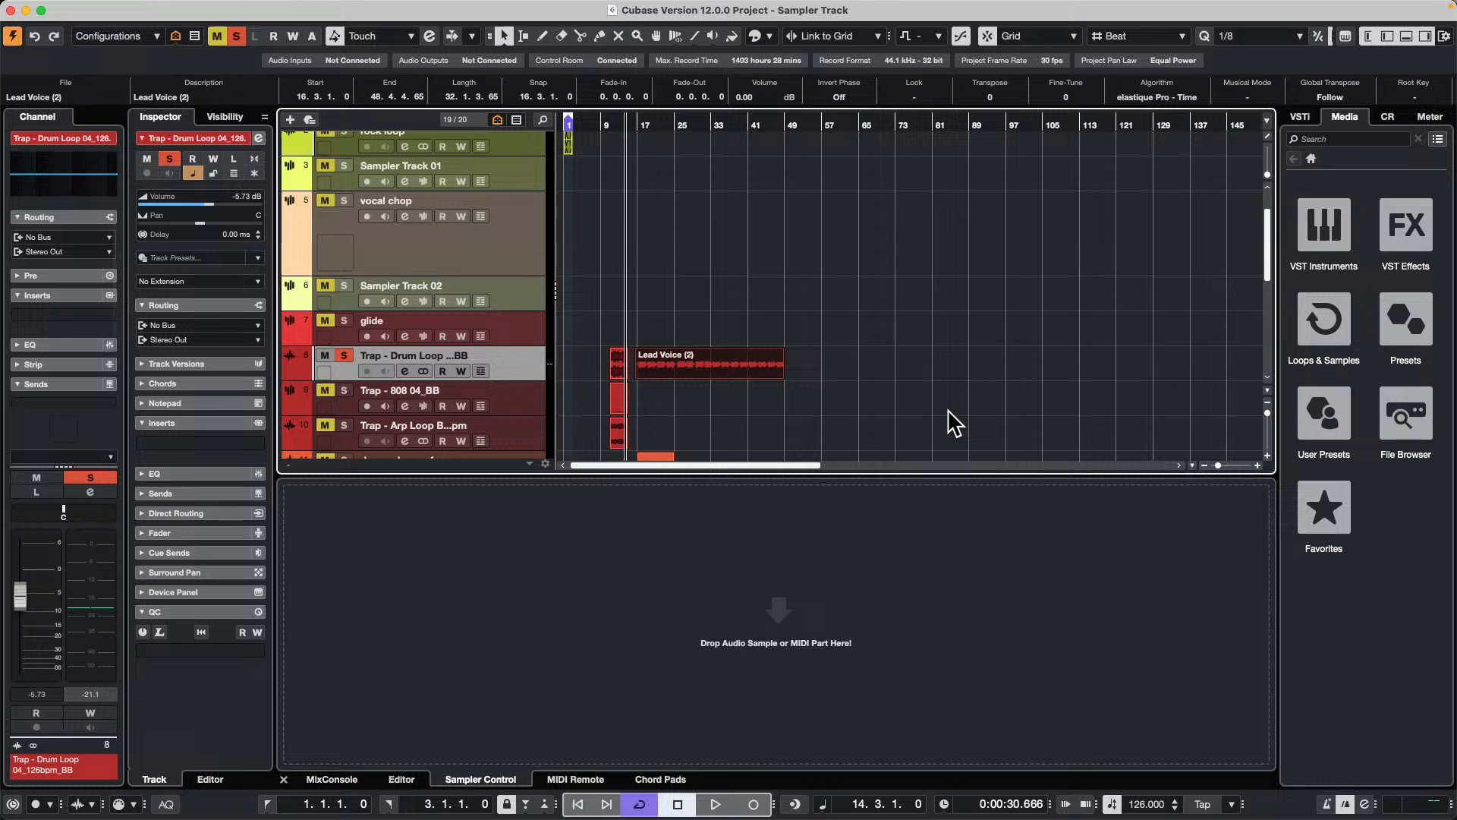
pyautogui.press('super+z')
pyautogui.press('shift+super+z')
pyautogui.press('shift+super+z')
pyautogui.press('shift+super+z')
pyautogui.press('shift+super+z')
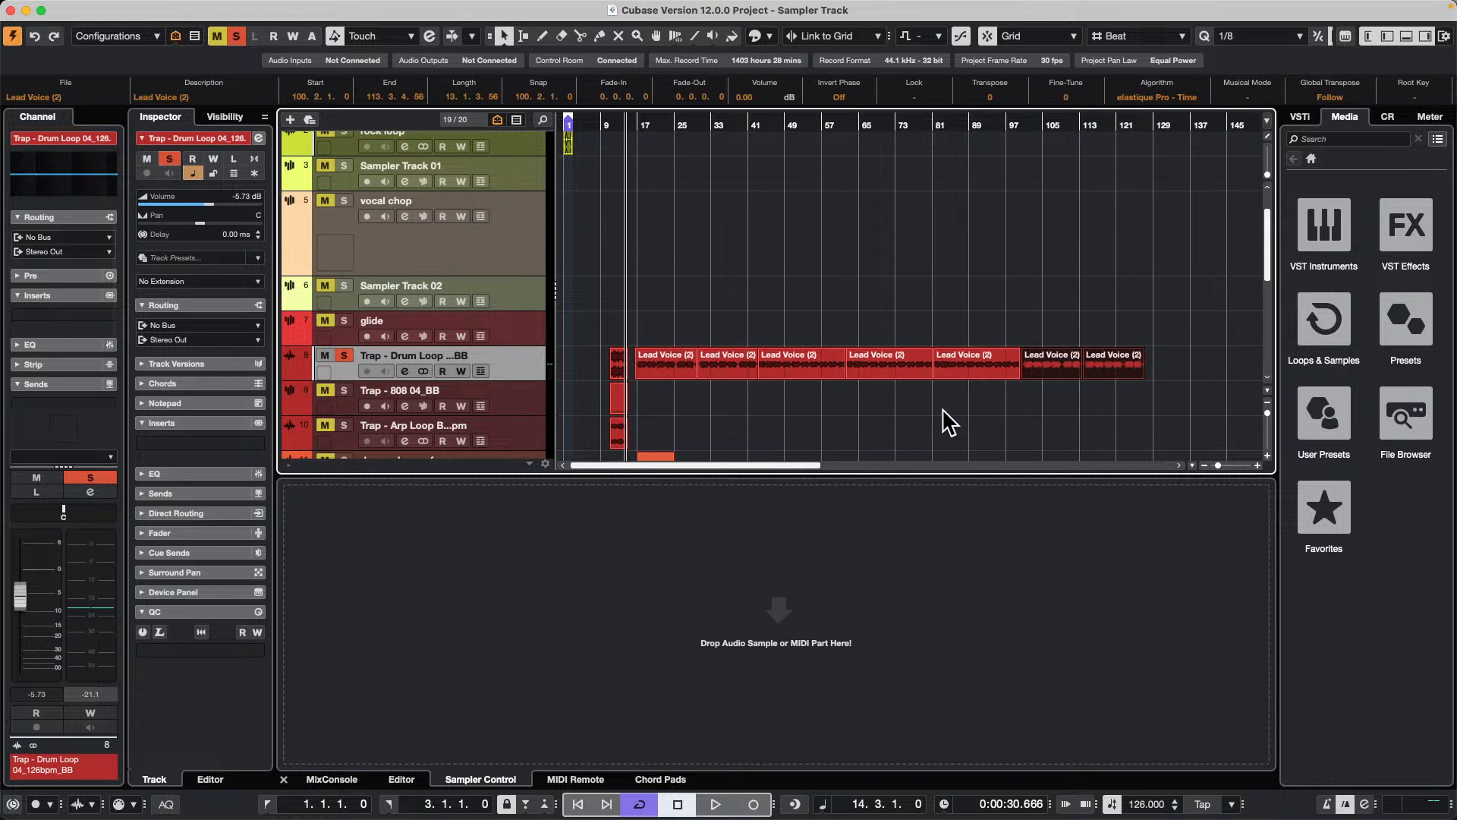
# Step: Bounce the first Lead Voice section at 16.3.1.0 and replace the event with the bounced audio
pyautogui.click(667, 368)
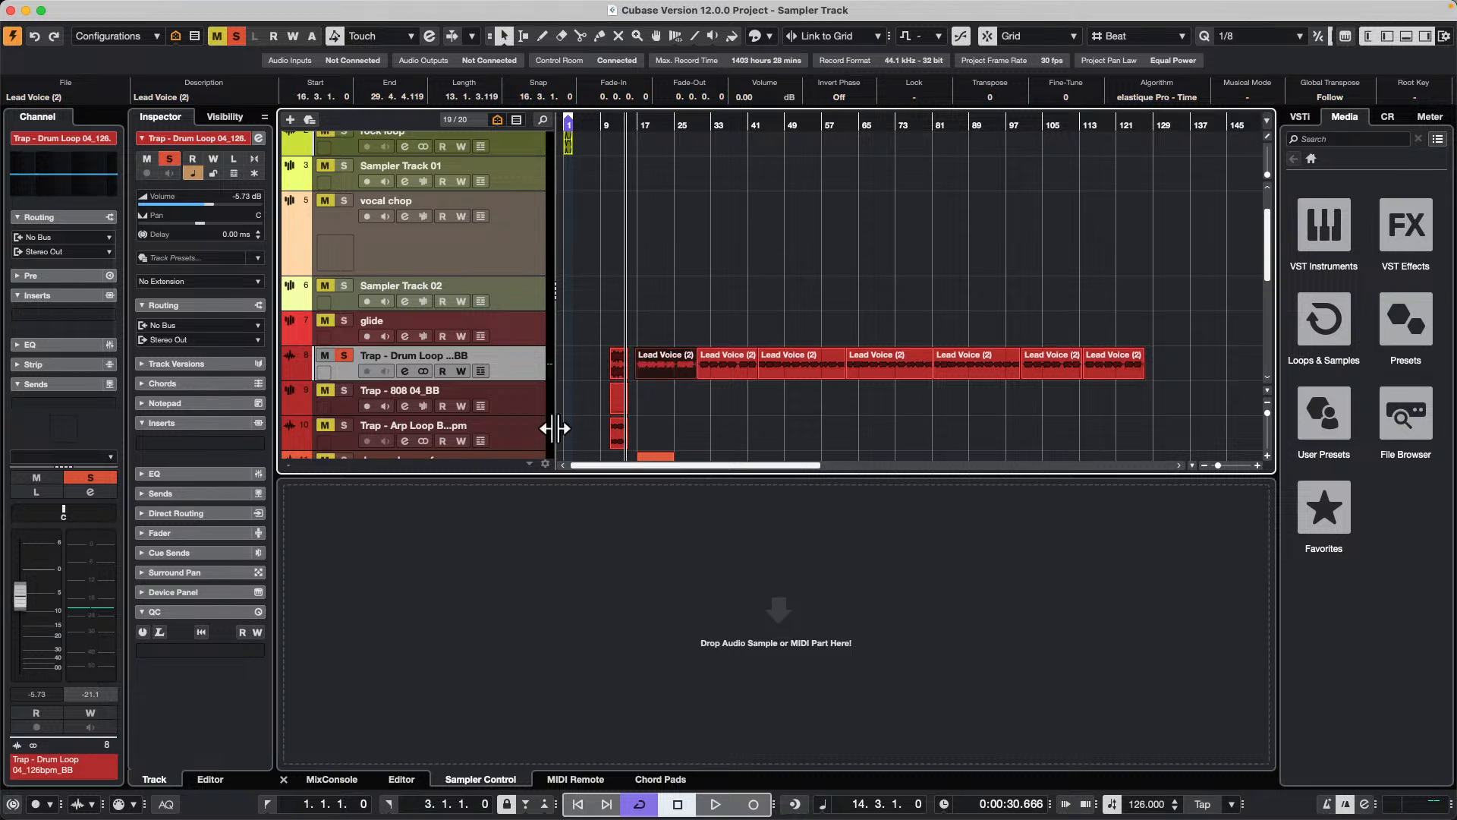
pyautogui.click(174, 8)
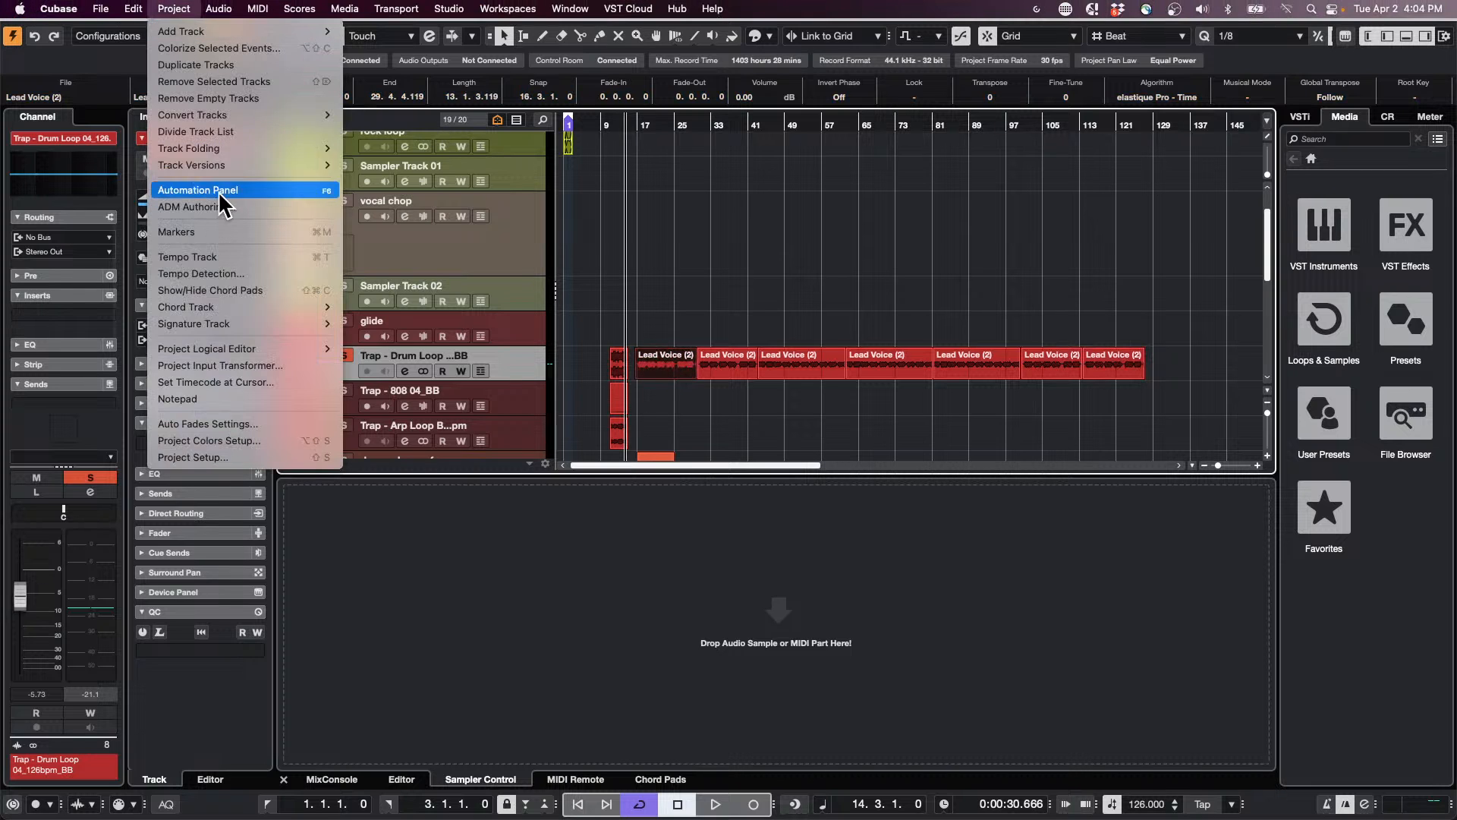
pyautogui.moveTo(244, 168)
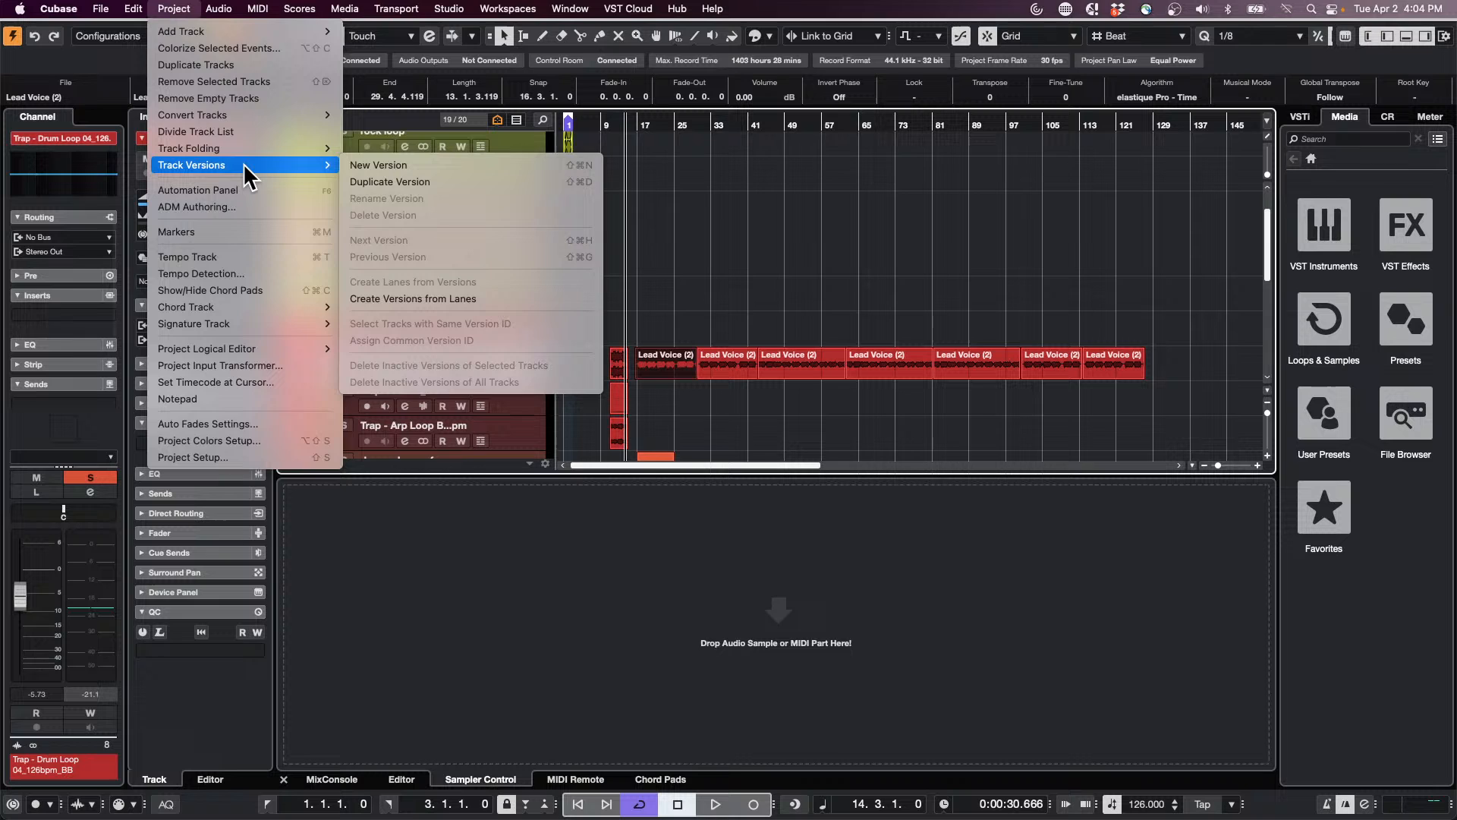
pyautogui.moveTo(217, 10)
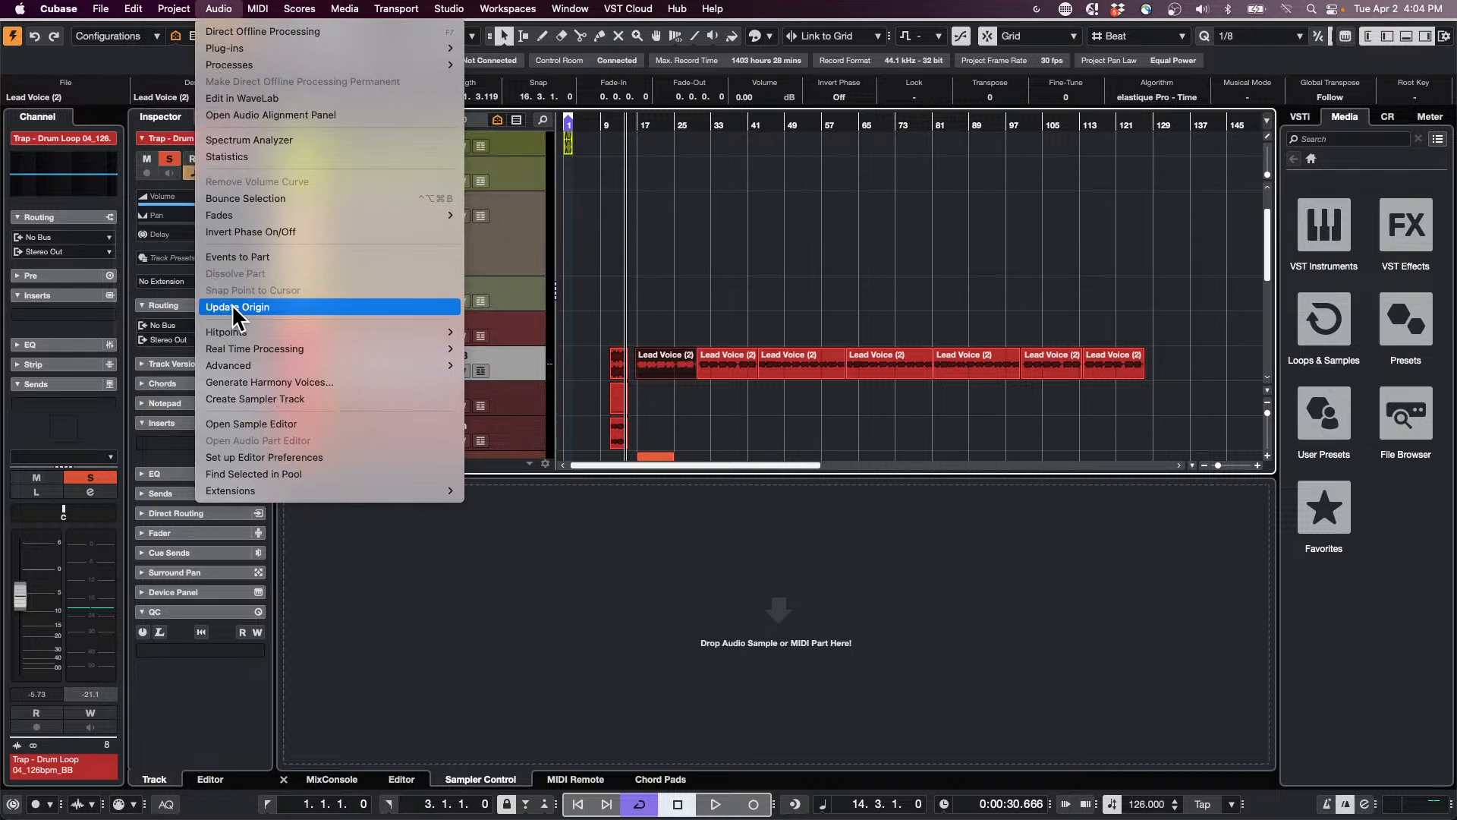
pyautogui.click(303, 199)
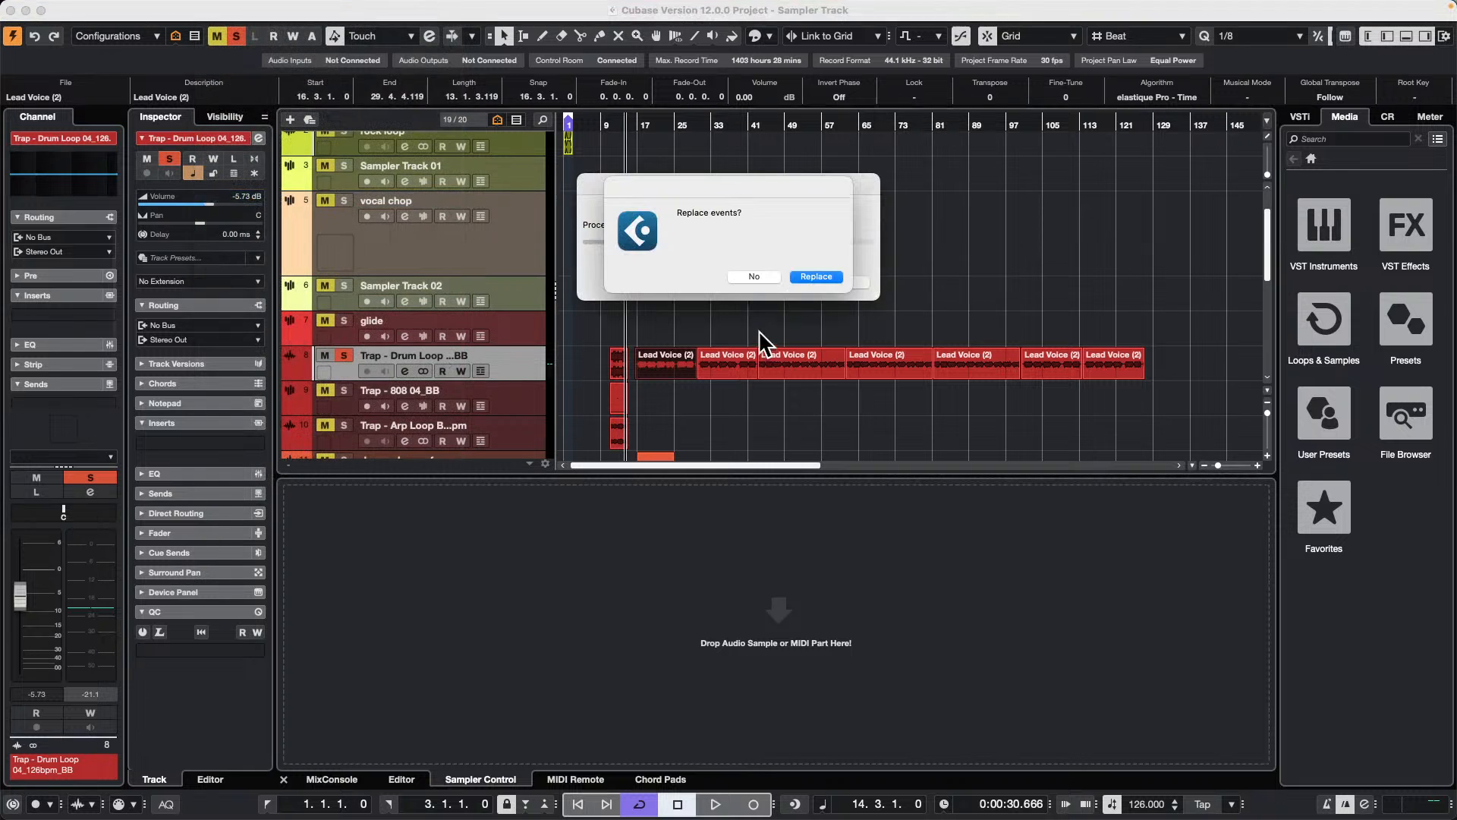
pyautogui.click(827, 277)
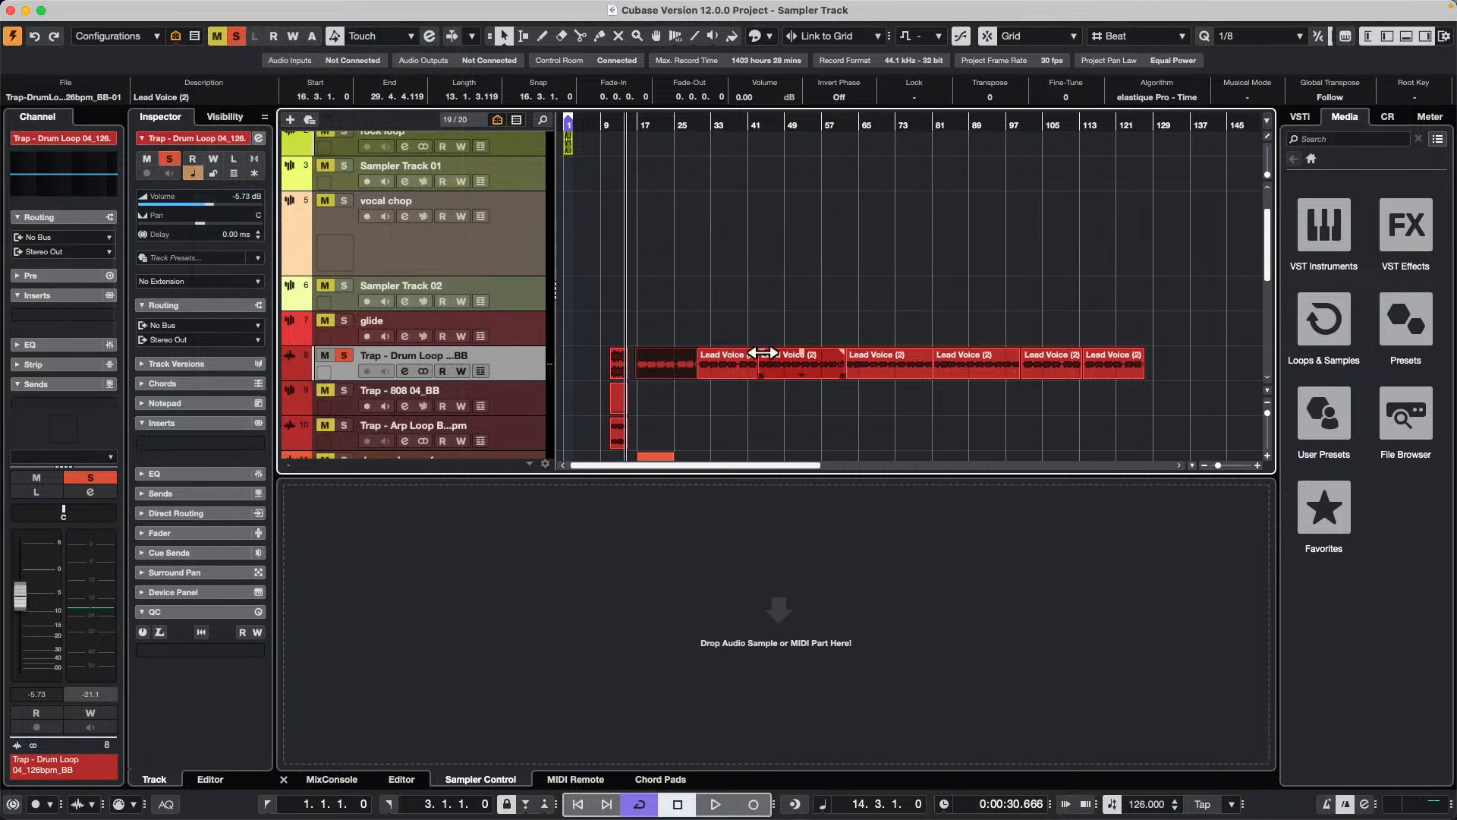
# Step: Bounce the second Lead Voice section at 29.4.4.119 and replace the event with the bounced audio
pyautogui.click(740, 370)
pyautogui.click(219, 8)
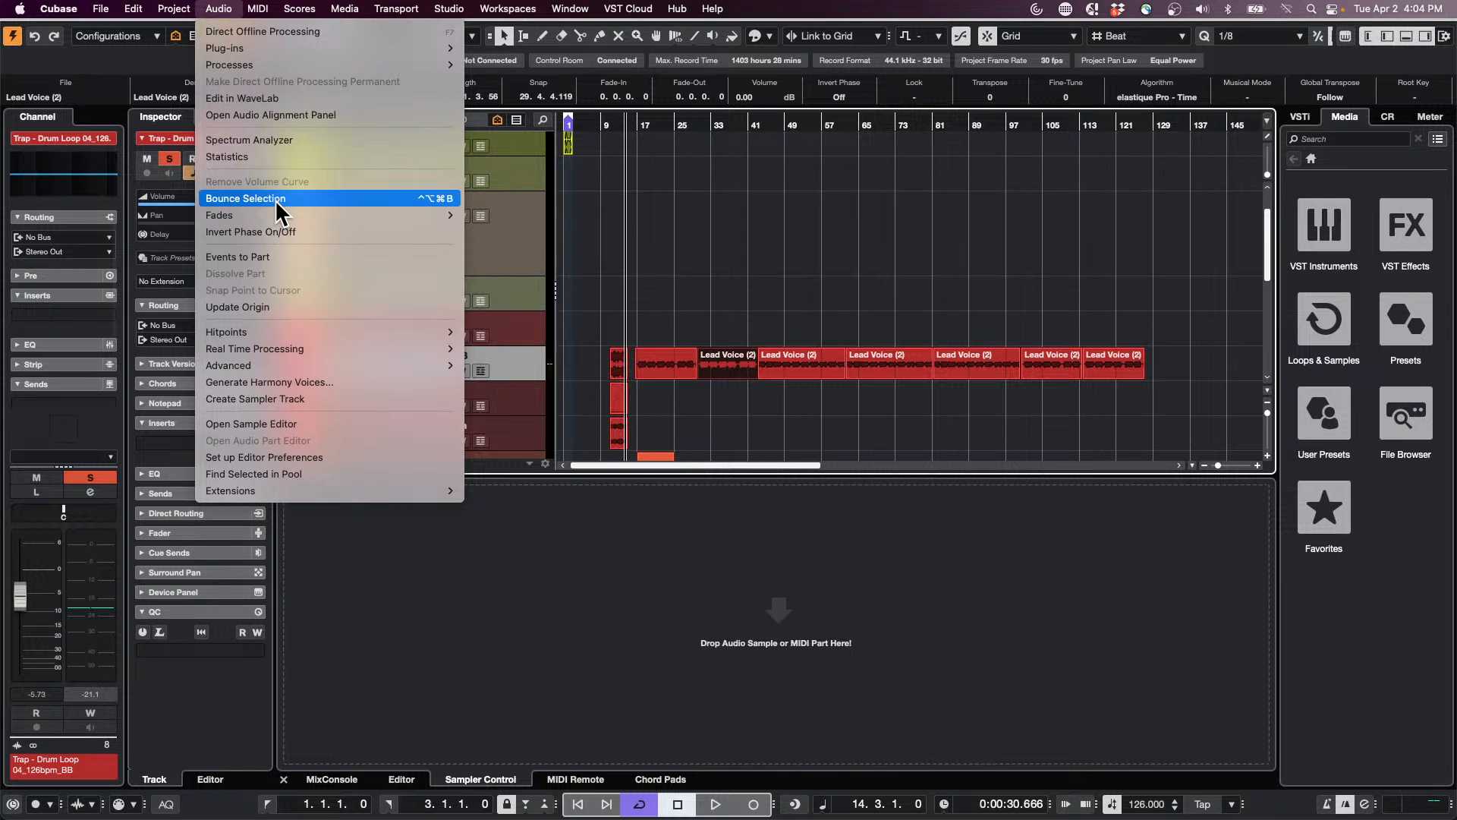
pyautogui.click(357, 197)
pyautogui.click(825, 278)
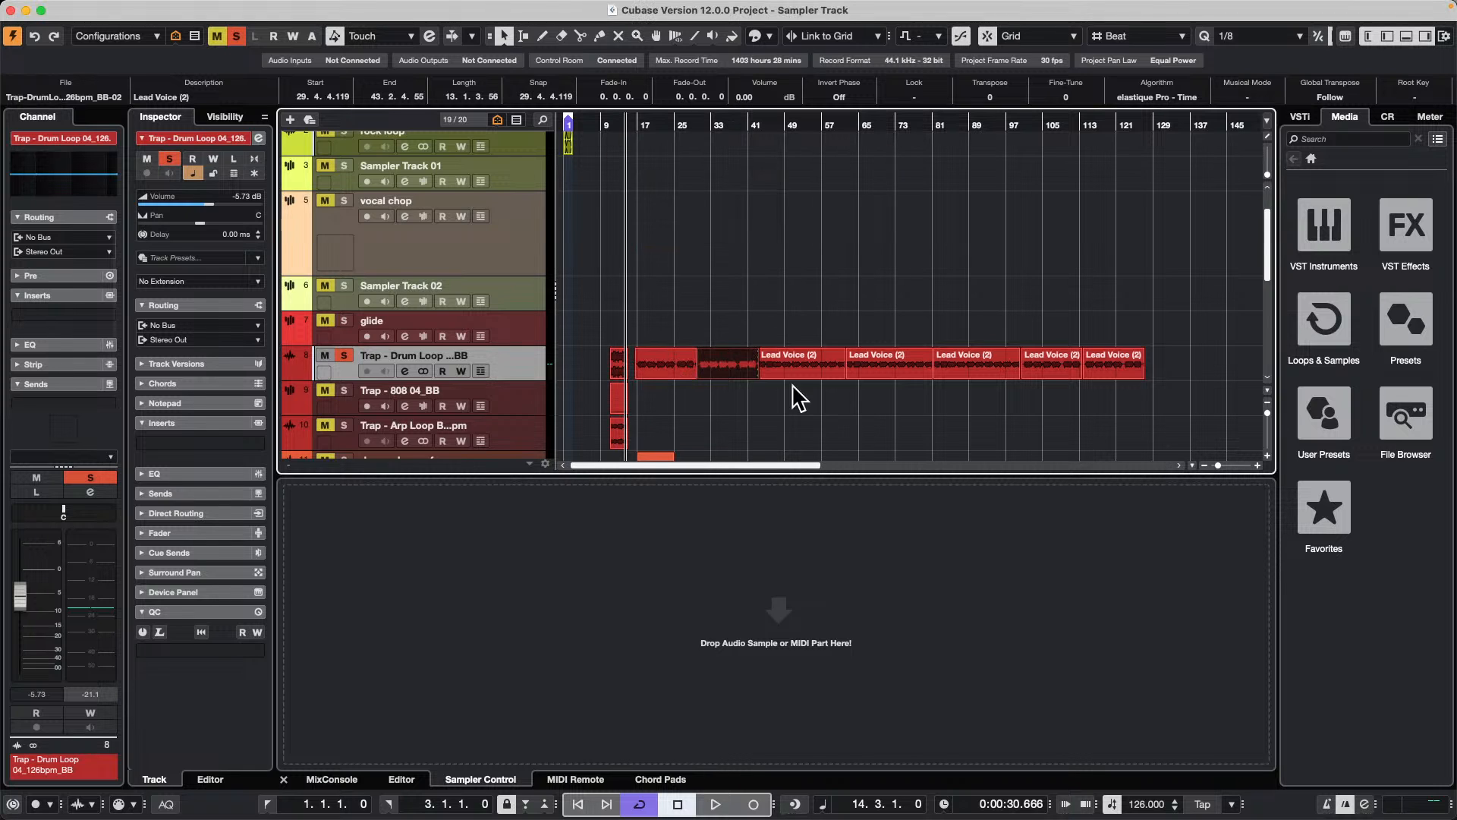
# Step: Create a sampler track from the first bounced vocal section and solo it
pyautogui.moveTo(664, 365); pyautogui.dragTo(778, 649)
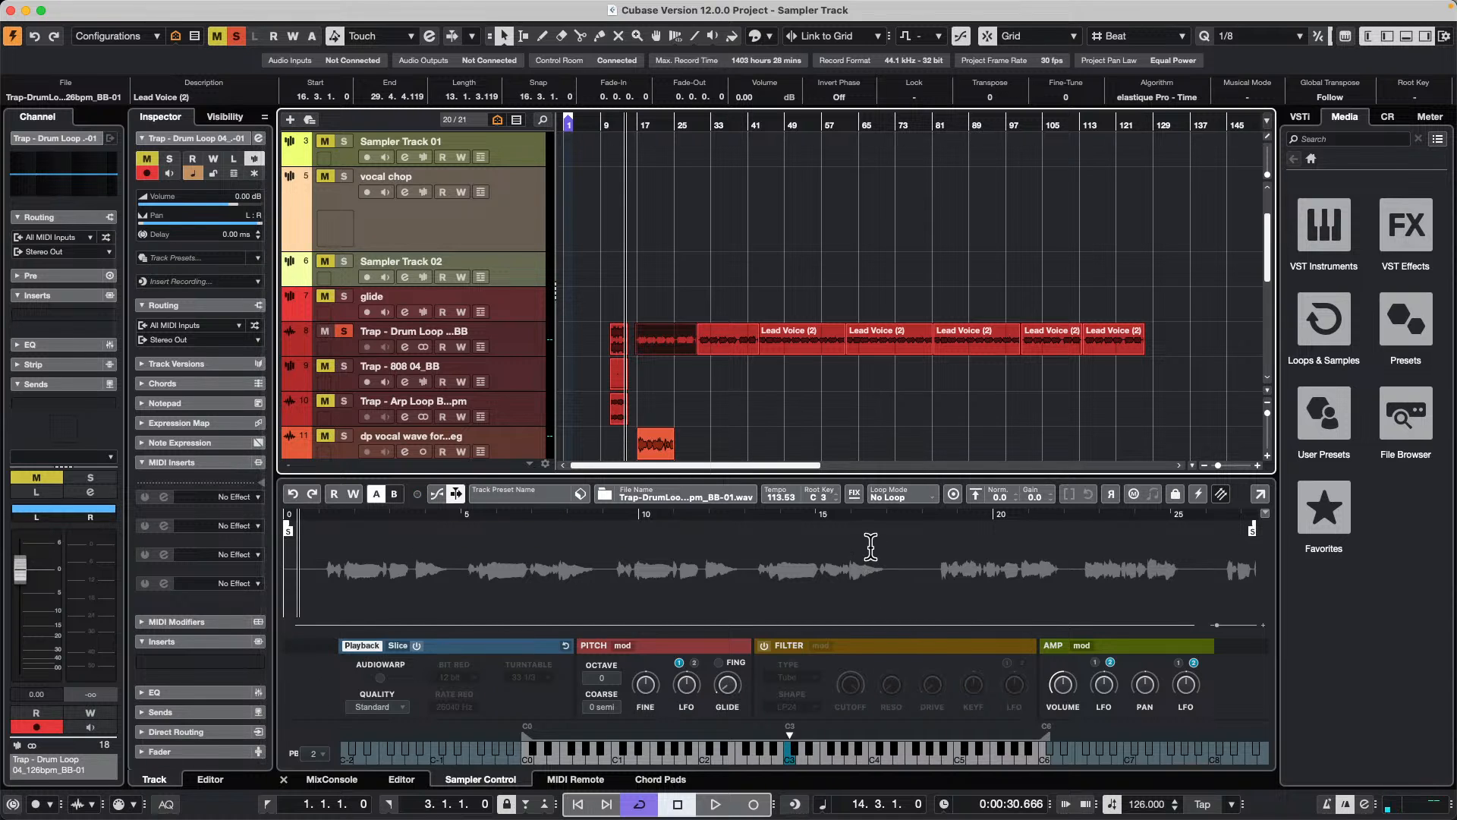
pyautogui.scroll(-8, 845, 384)
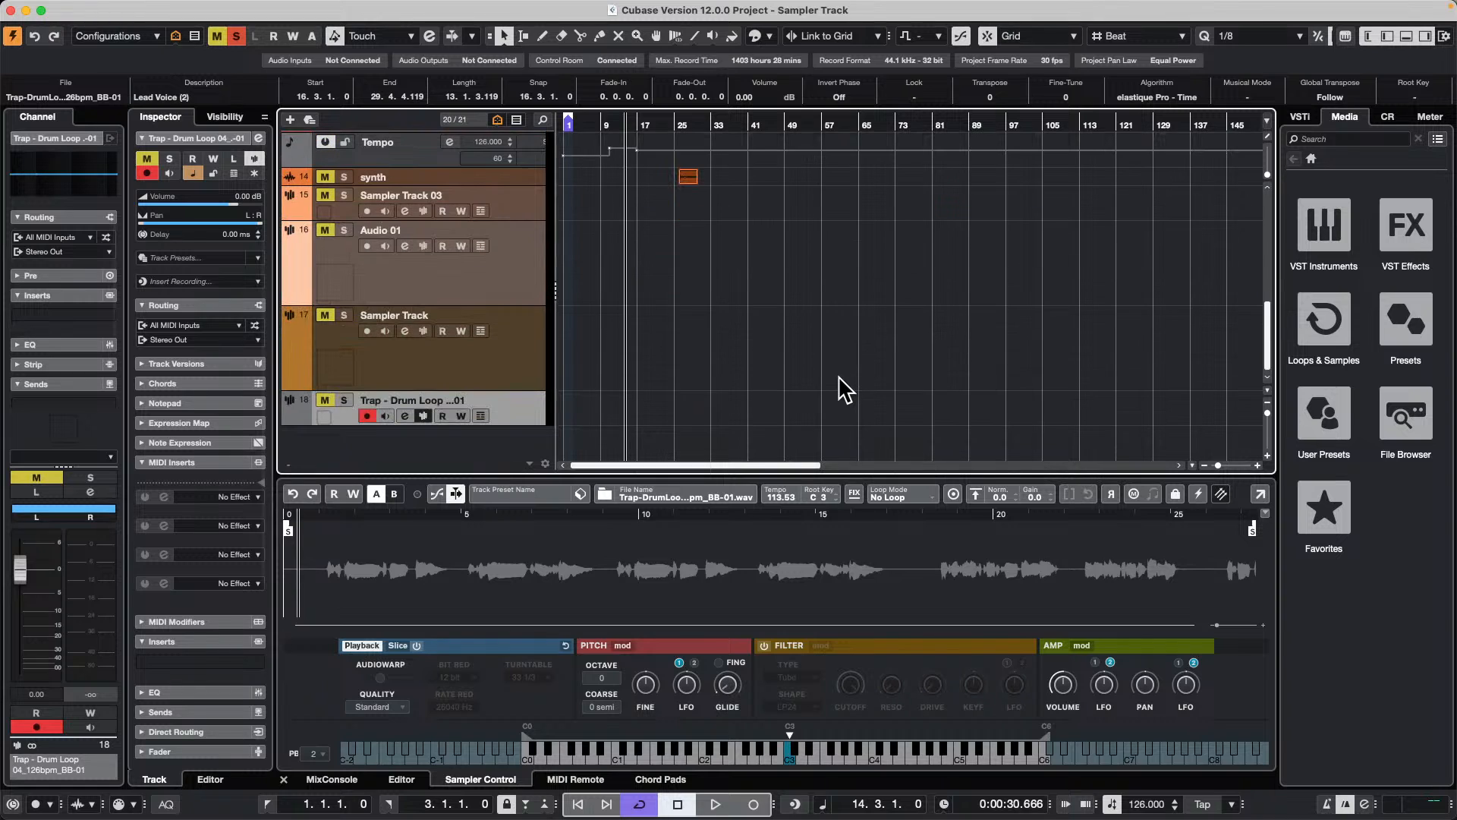
pyautogui.click(344, 400)
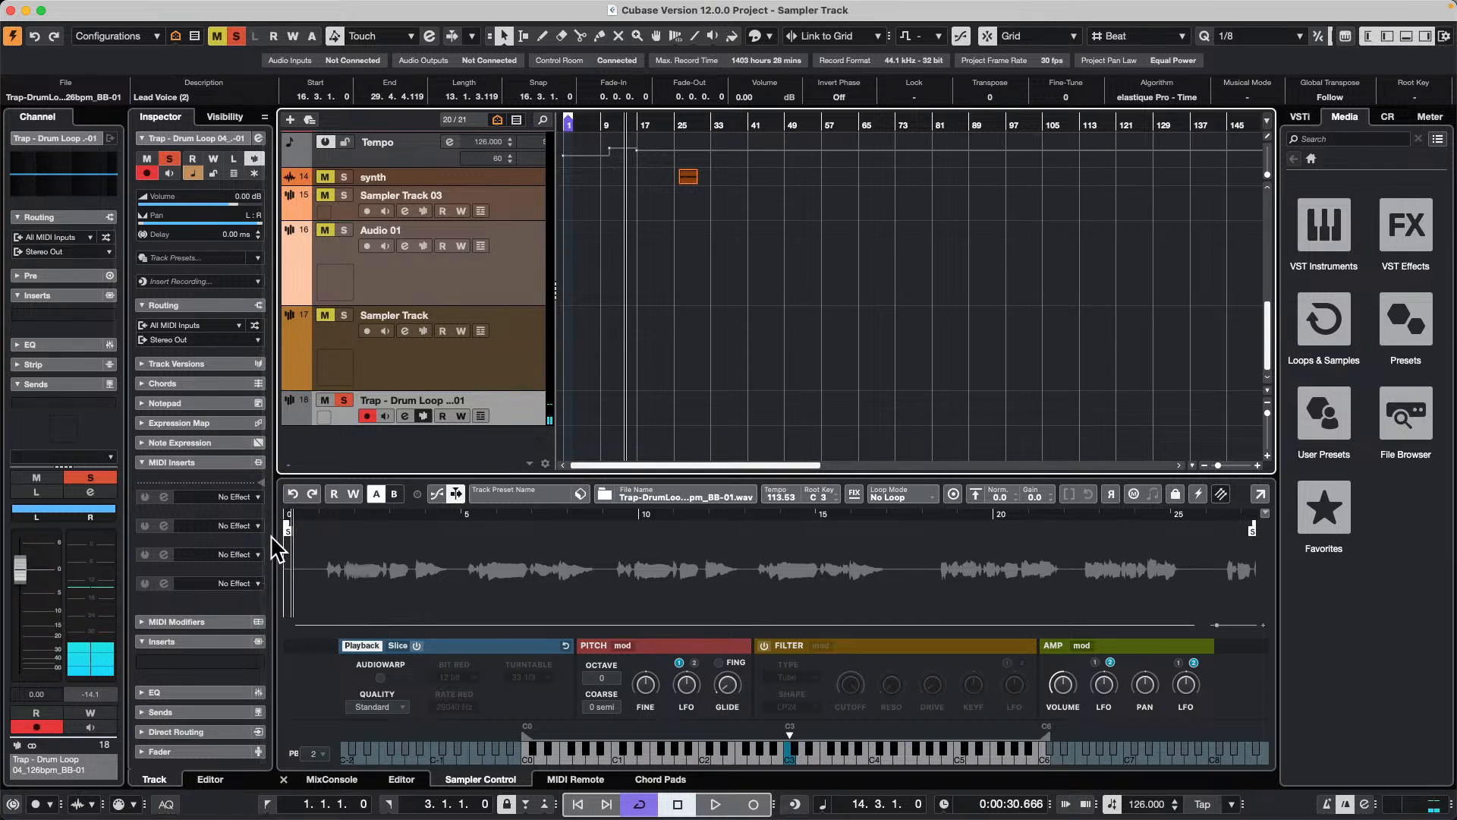
# Step: Set the sample start to the first vocal phrase at about 1.2 and narrow the sampler key range to C3 through C#3
pyautogui.moveTo(288, 529)
pyautogui.mouseDown()
pyautogui.moveTo(344, 531)
pyautogui.moveTo(330, 530)
pyautogui.mouseUp()
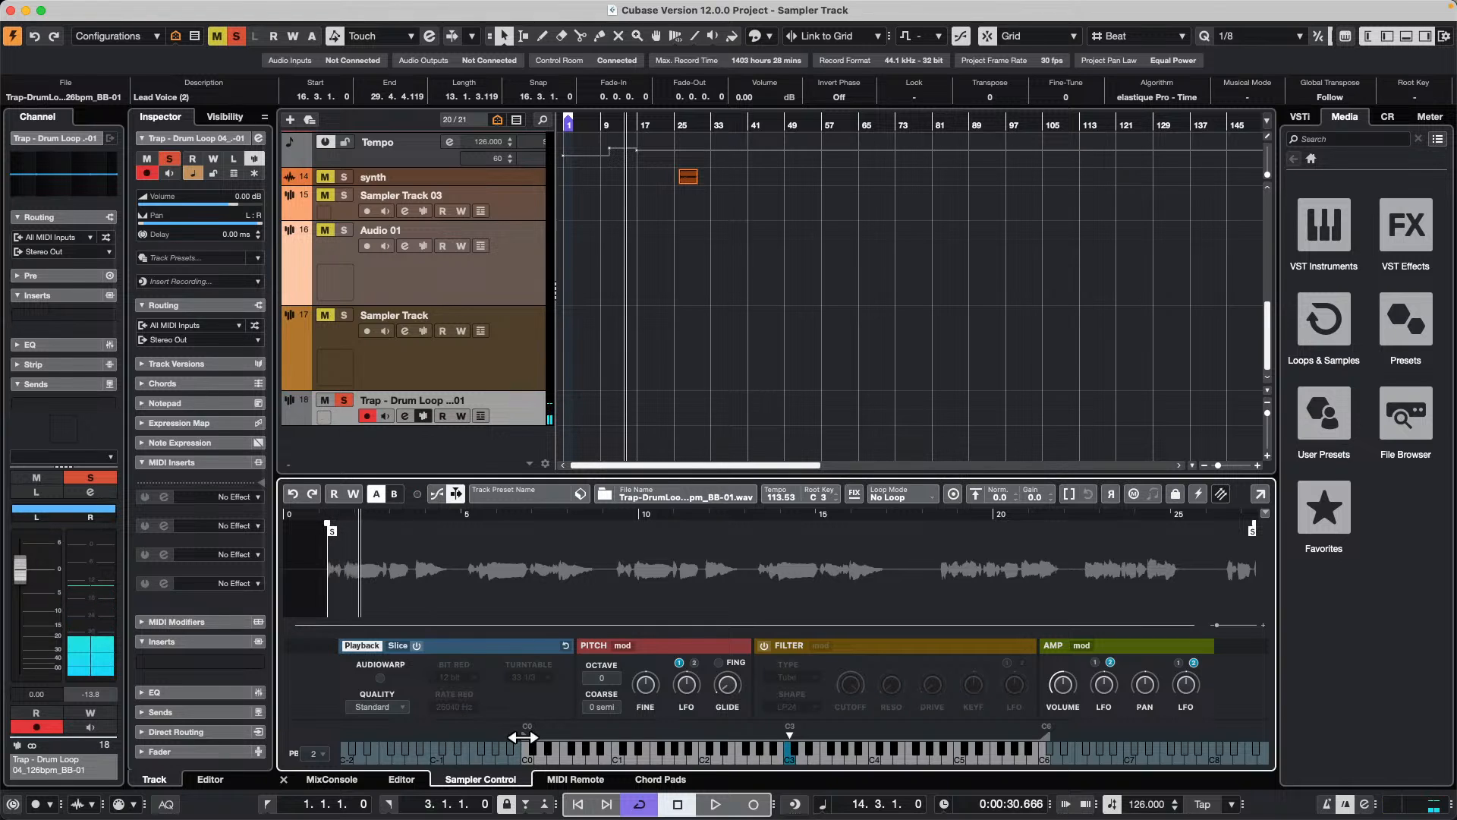
pyautogui.moveTo(523, 737); pyautogui.dragTo(777, 726)
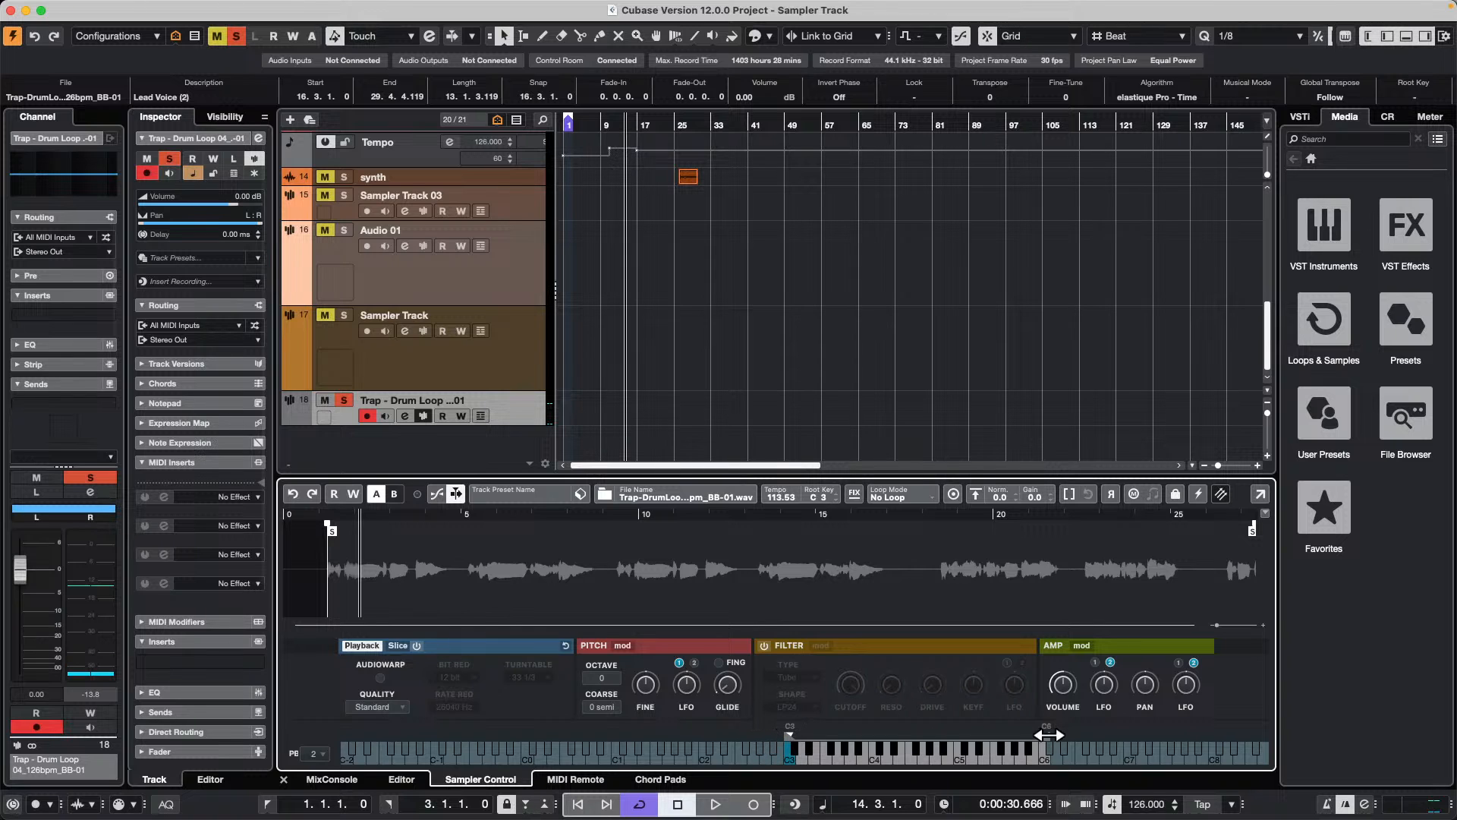
pyautogui.moveTo(1048, 734); pyautogui.dragTo(795, 733)
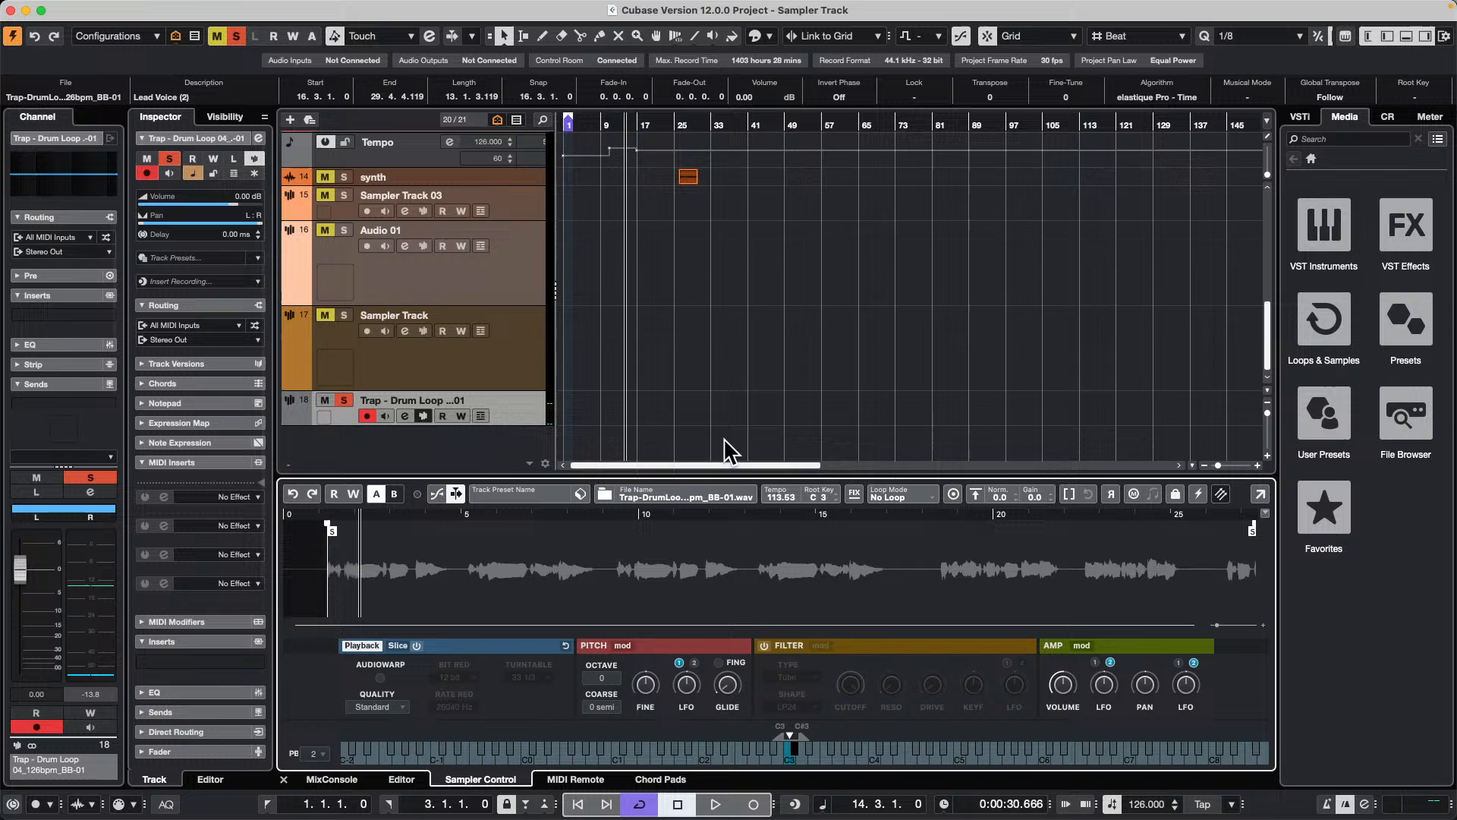
# Step: Add one sampler track with All MIDI Inputs and Stereo Out, and load the second bounced vocal section into it
pyautogui.scroll(10, 675, 364)
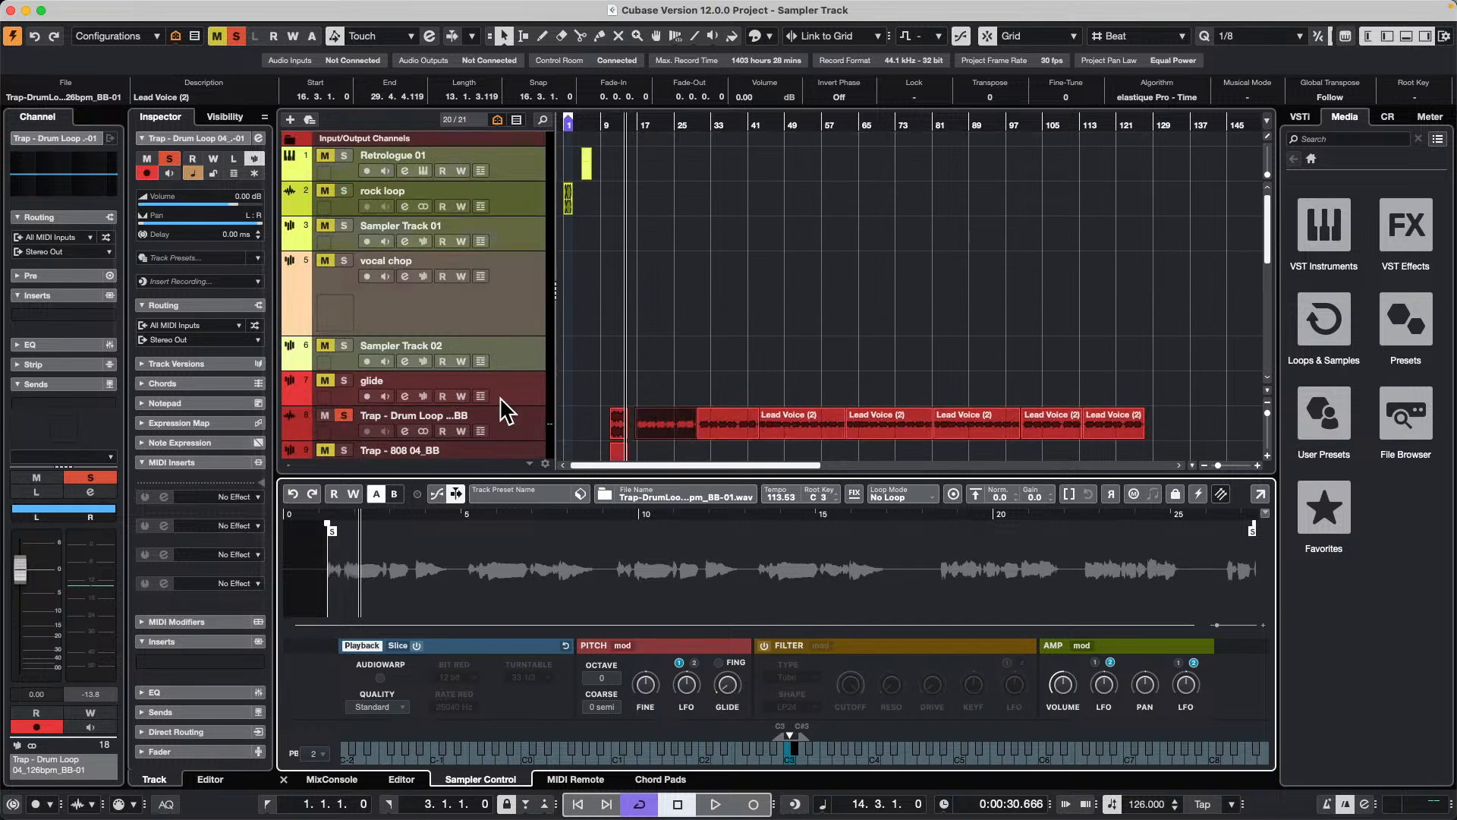
pyautogui.scroll(-3, 499, 396)
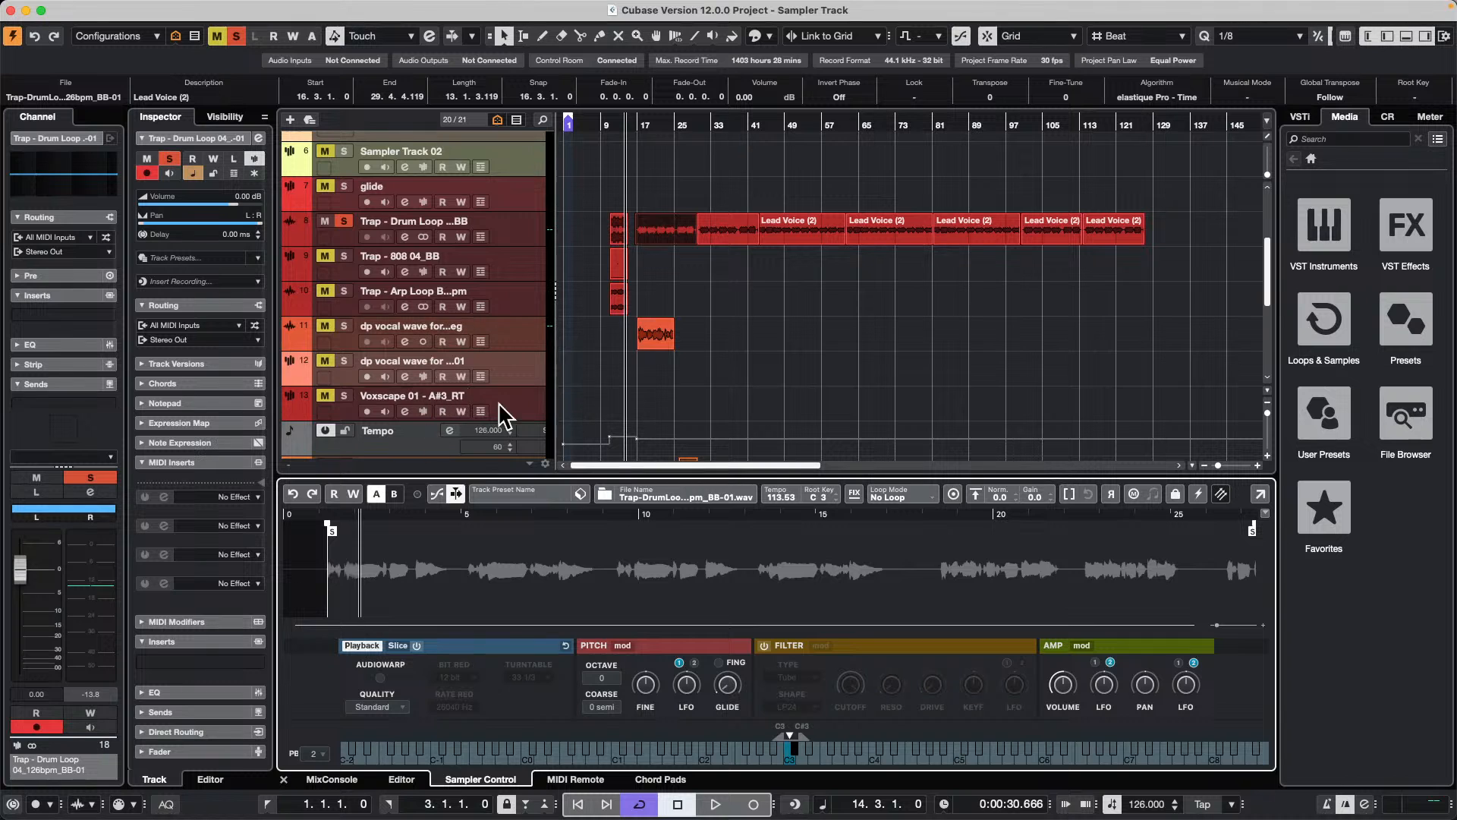
pyautogui.scroll(-4, 502, 410)
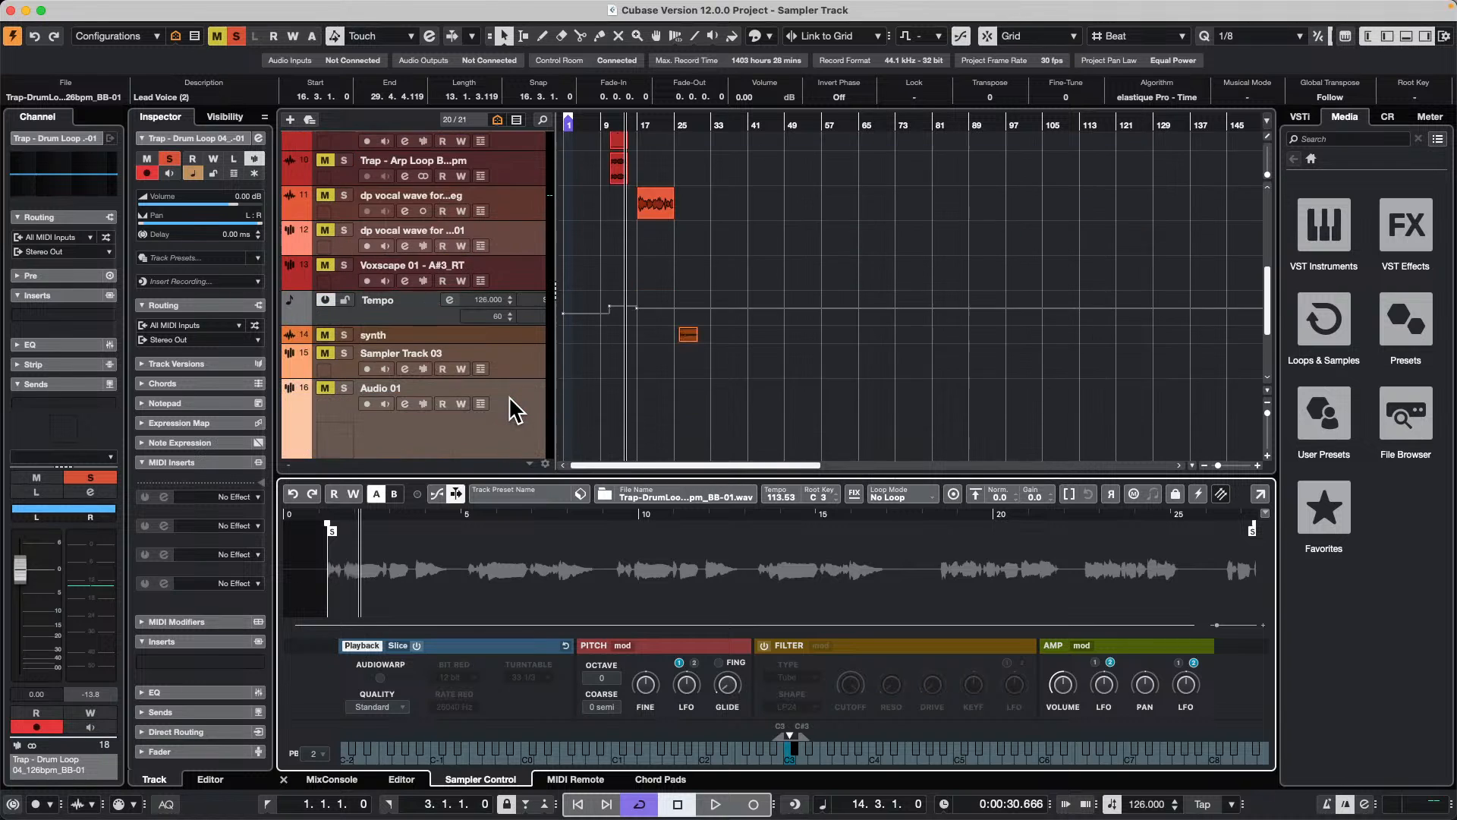
pyautogui.rightClick(514, 355)
pyautogui.moveTo(635, 362)
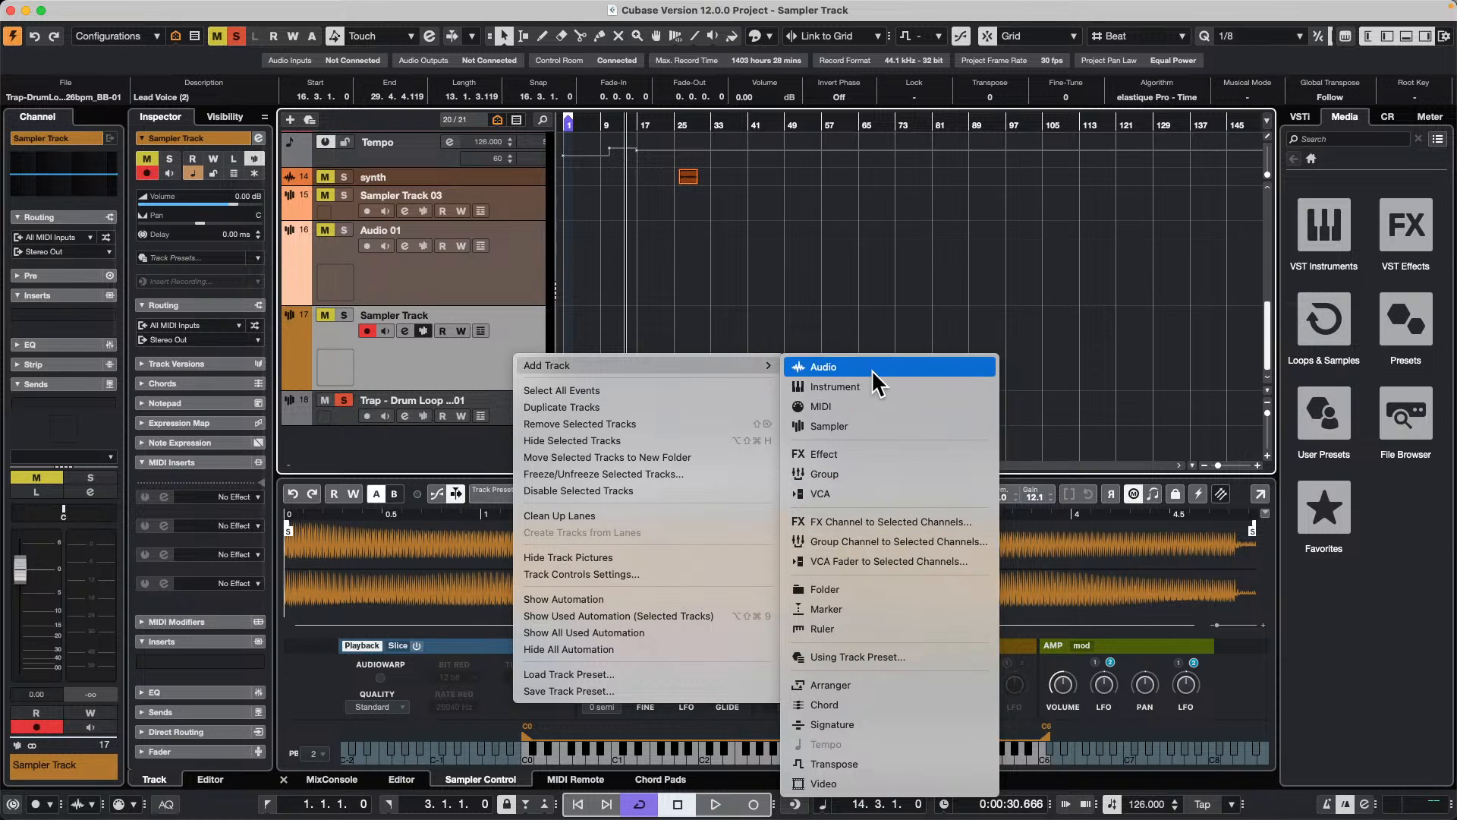
pyautogui.click(857, 427)
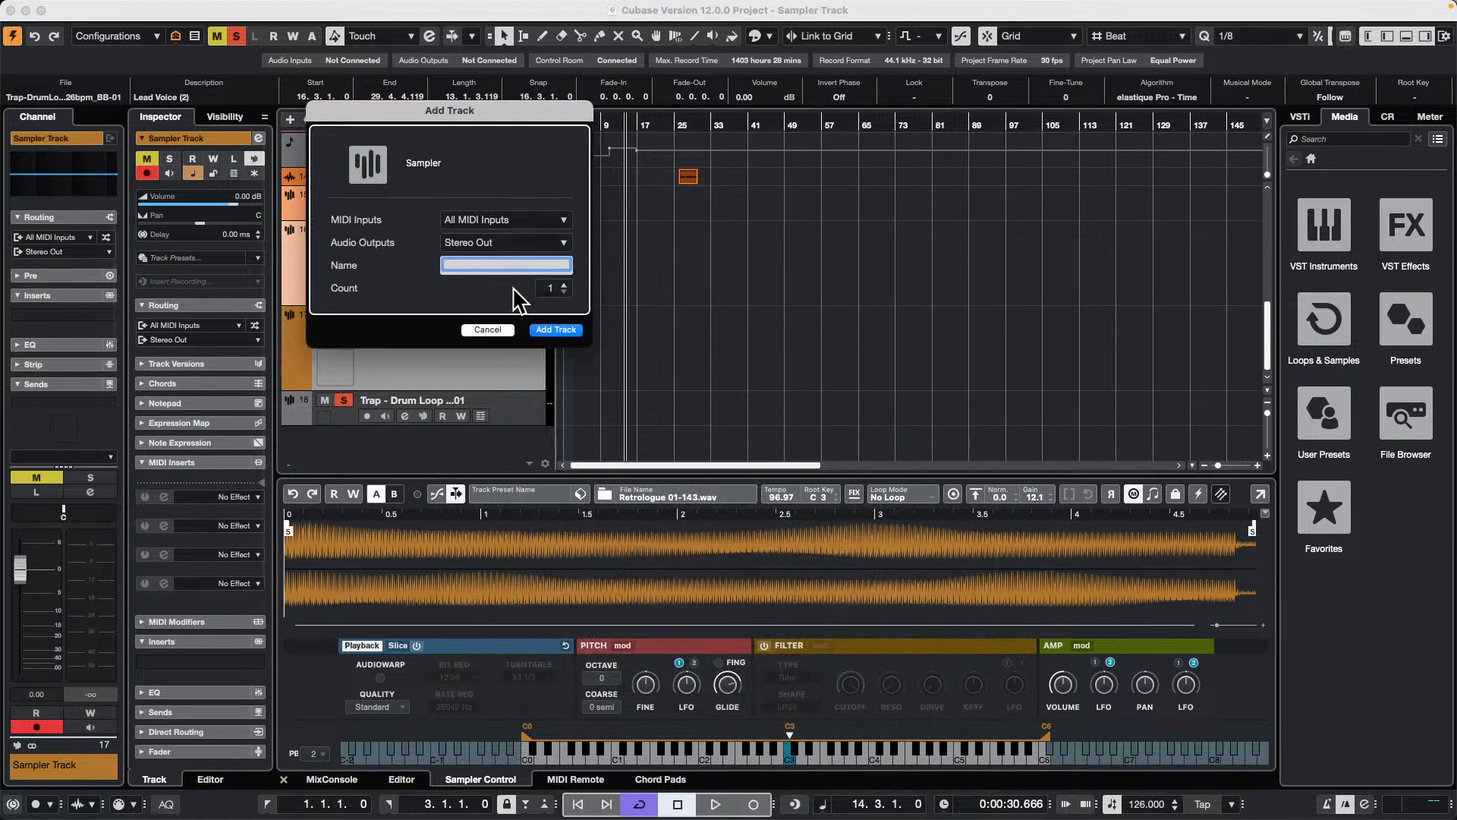
pyautogui.click(555, 329)
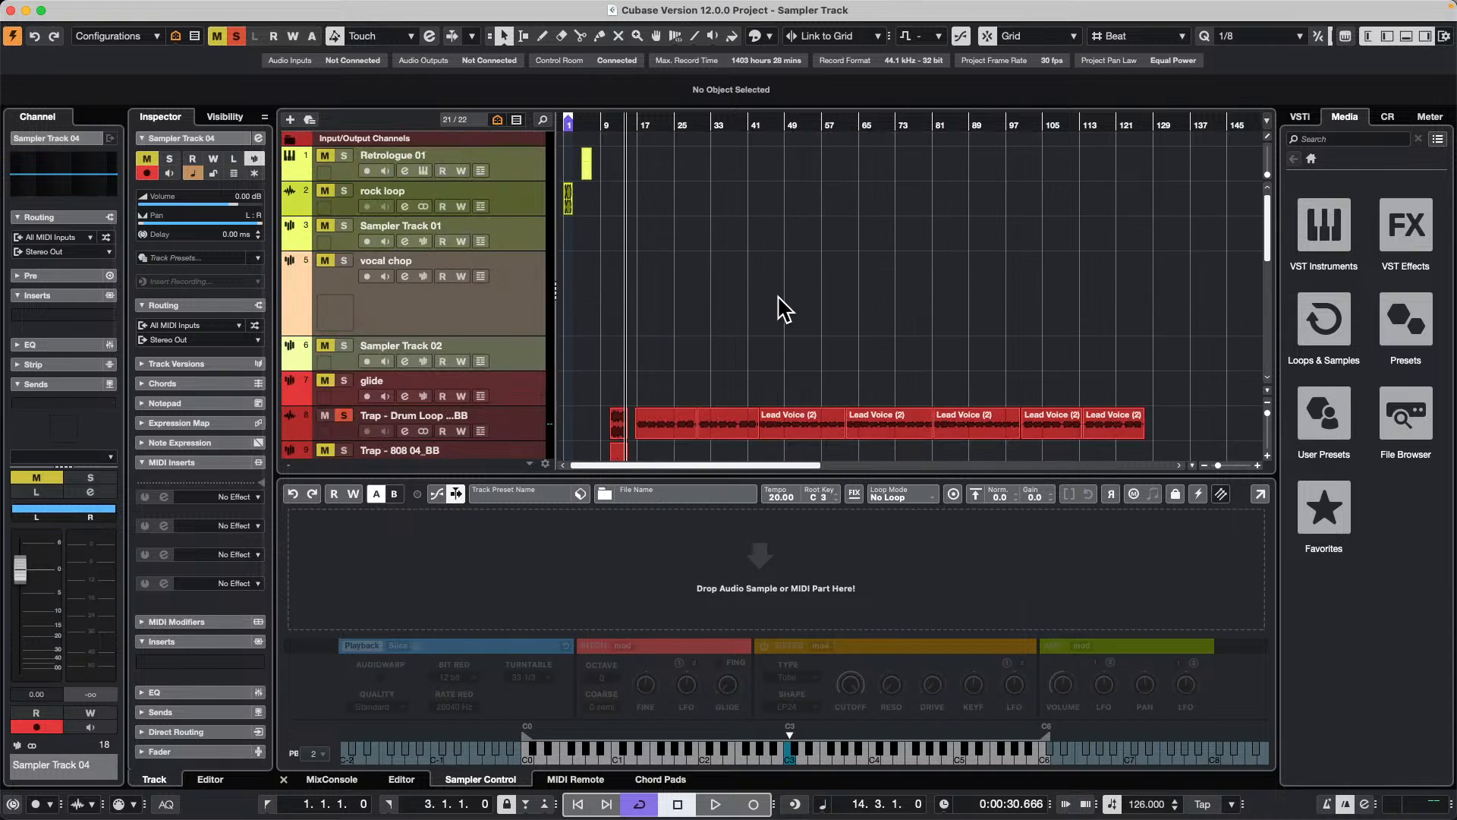
pyautogui.moveTo(740, 423); pyautogui.dragTo(759, 594)
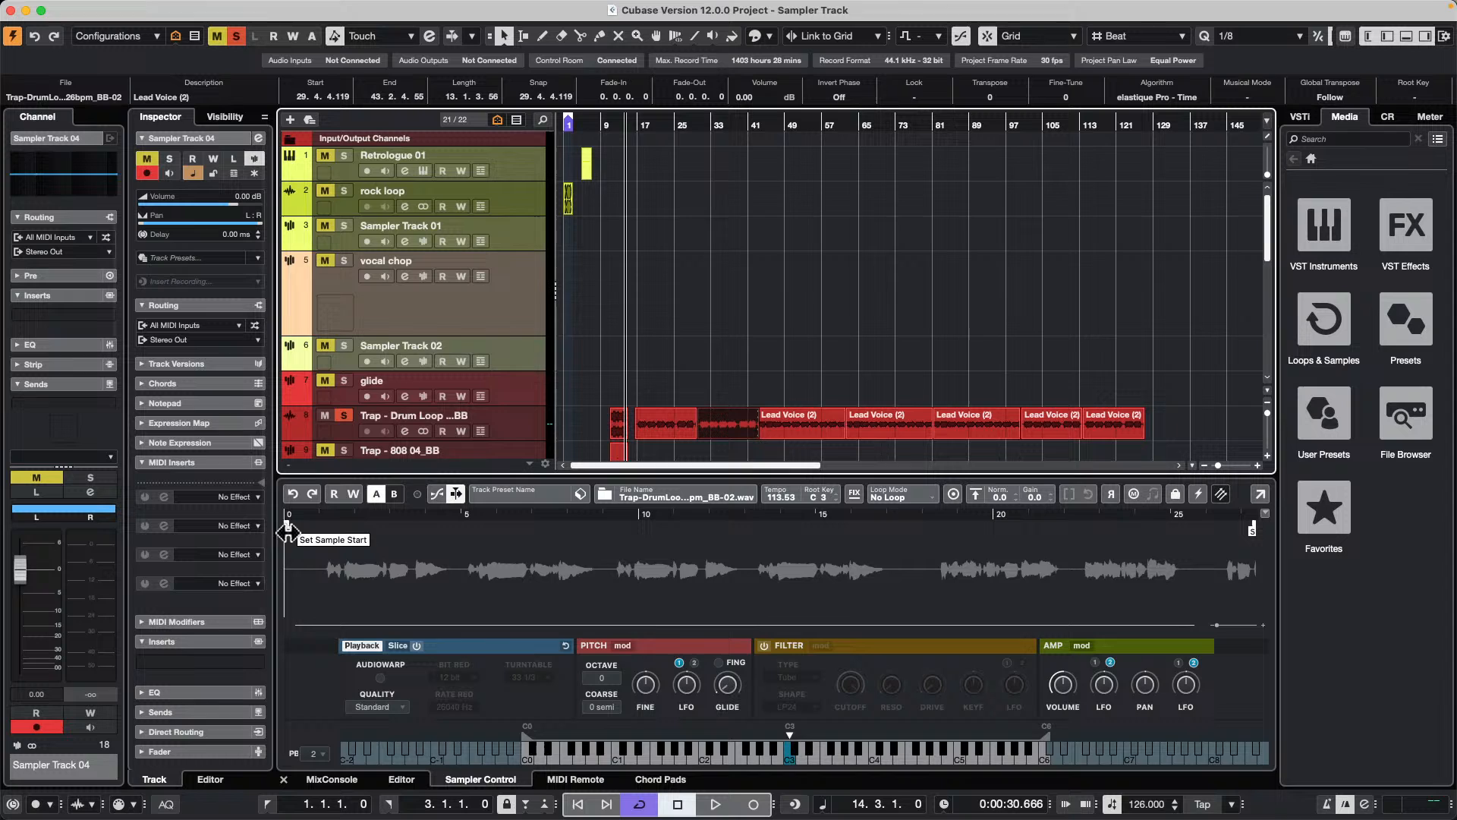
# Step: Set the sample start to the first vocal phrase, the root key to D3, and the sampler key range to C#3 through D#3
pyautogui.moveTo(287, 531); pyautogui.dragTo(327, 531)
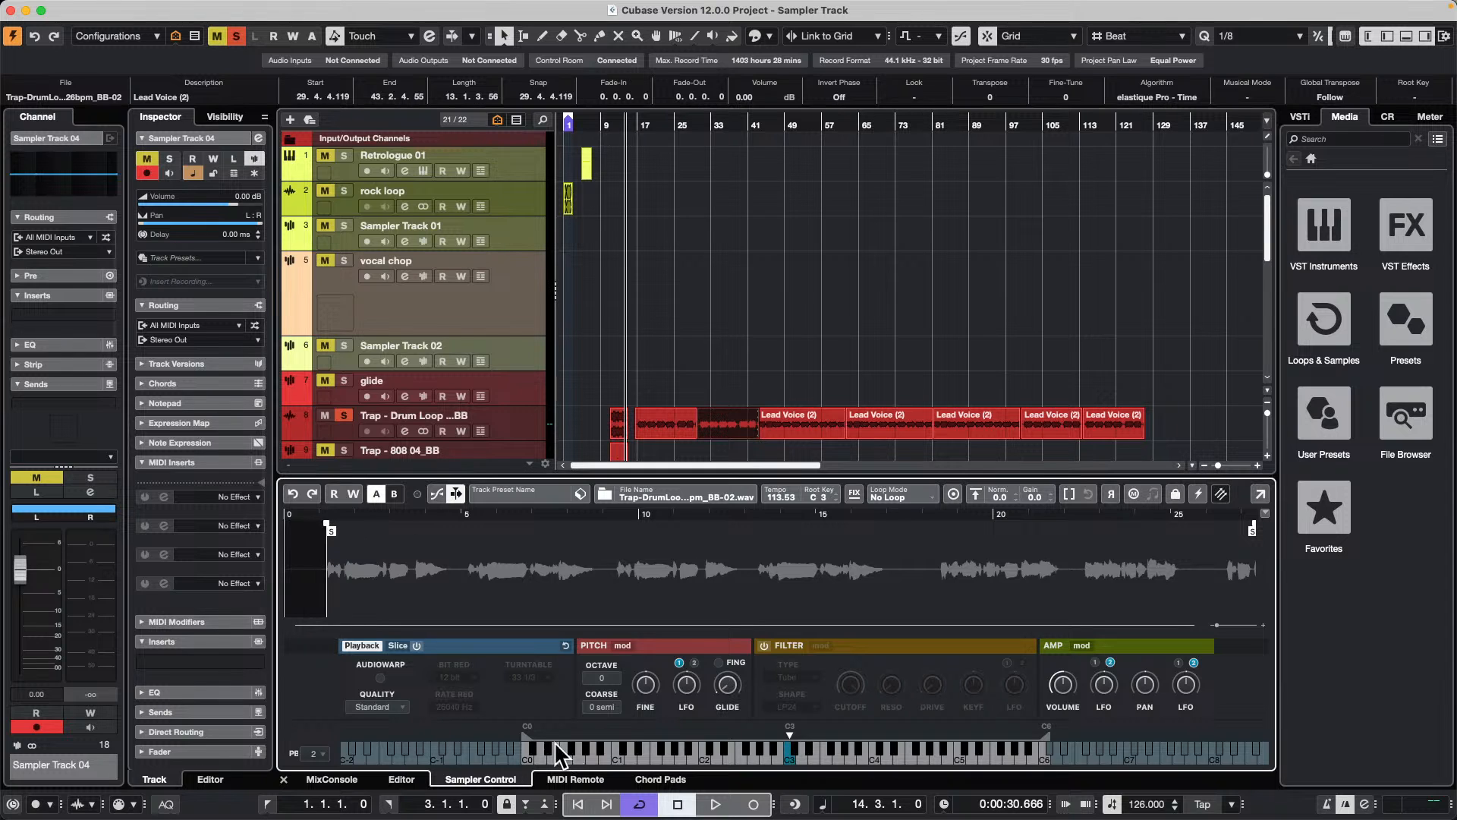
pyautogui.moveTo(527, 731)
pyautogui.mouseDown()
pyautogui.moveTo(795, 716)
pyautogui.moveTo(765, 716)
pyautogui.mouseUp()
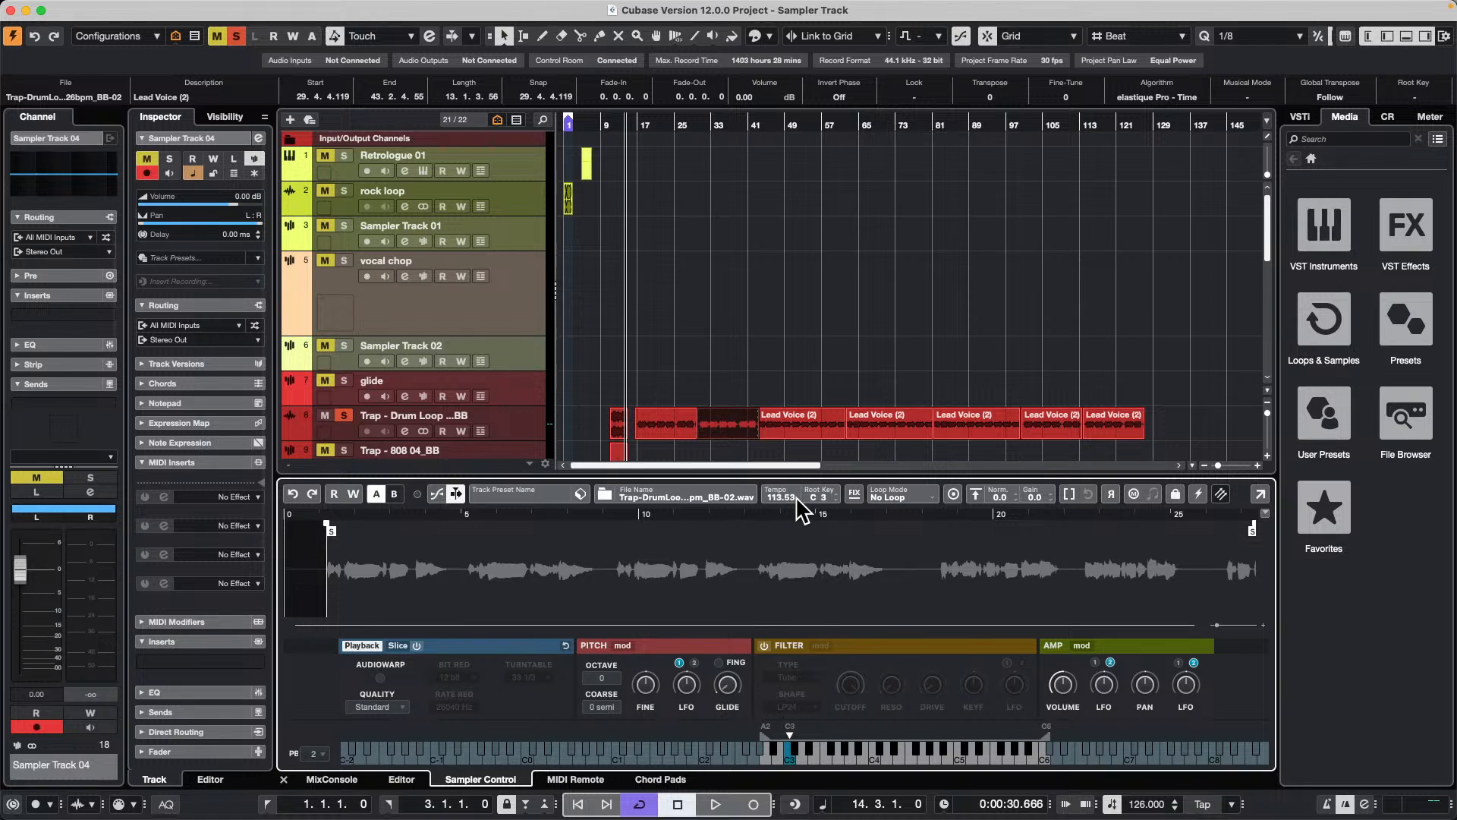
pyautogui.scroll(2, 826, 497)
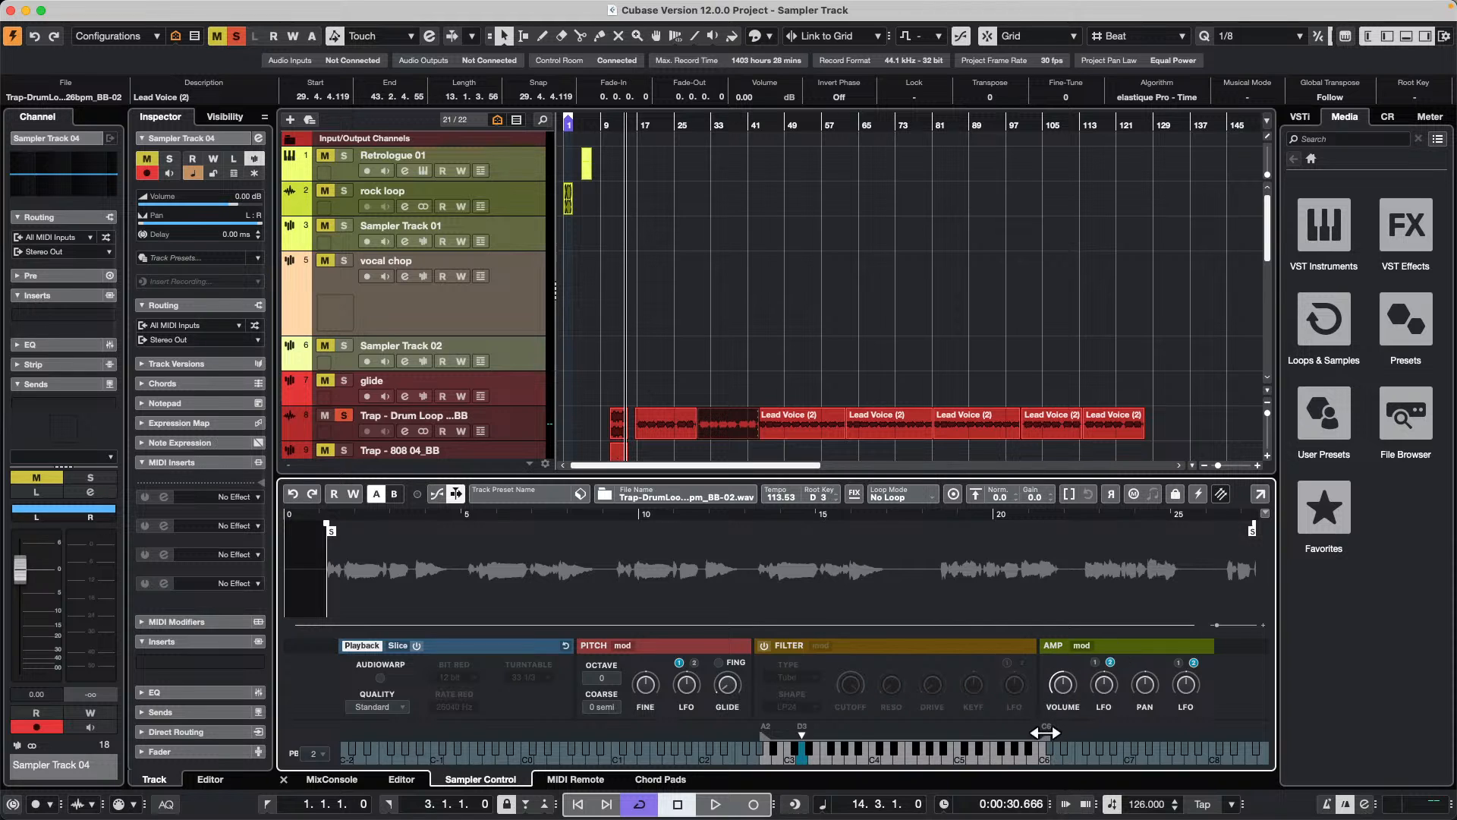
pyautogui.moveTo(1046, 732); pyautogui.dragTo(797, 732)
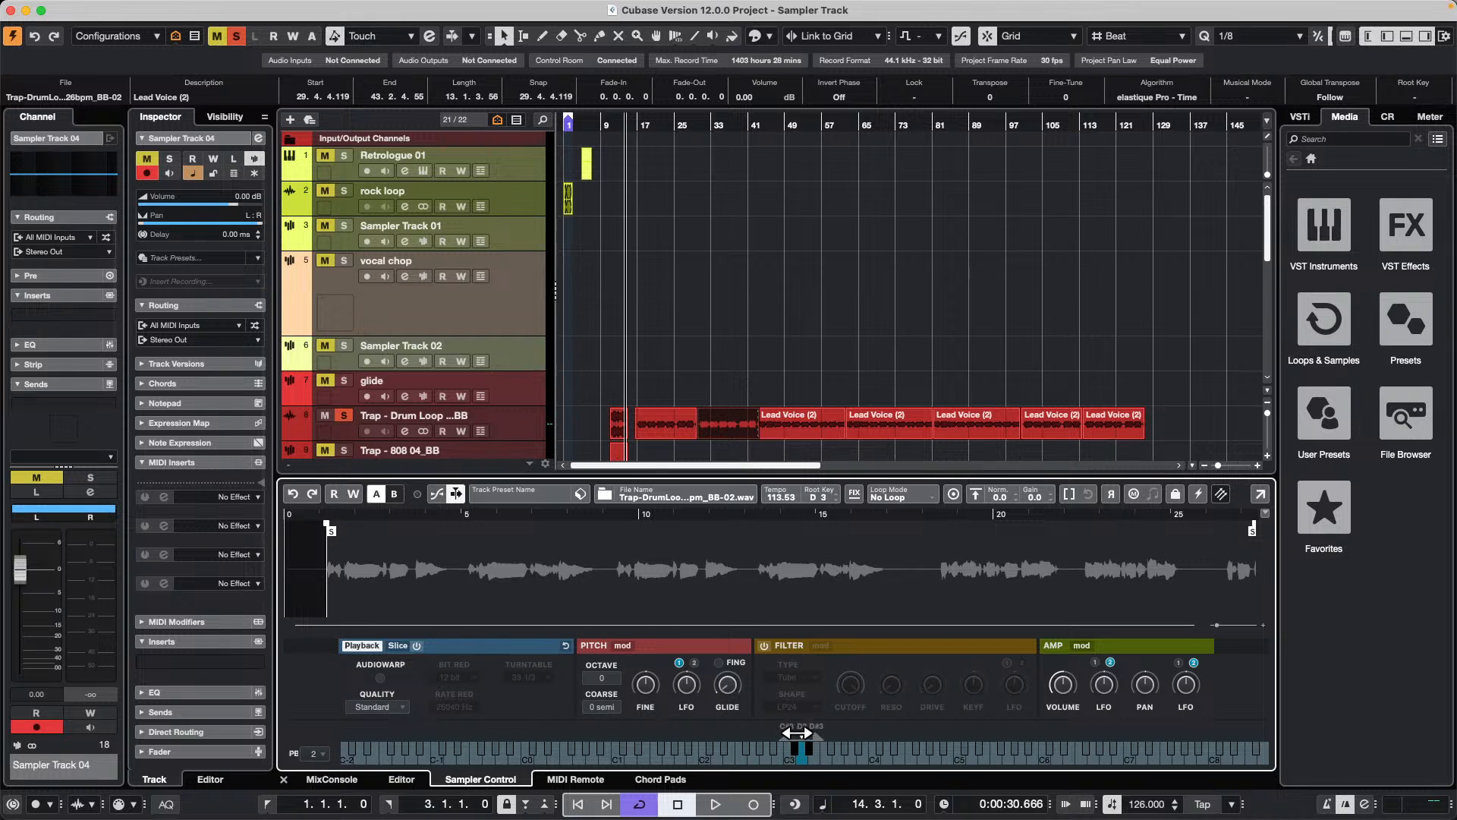
# Step: Solo Sampler Track 04 and Sampler Track 03, leaving the Retrologue sample's Sampler Track unsoloed
pyautogui.scroll(-8, 530, 292)
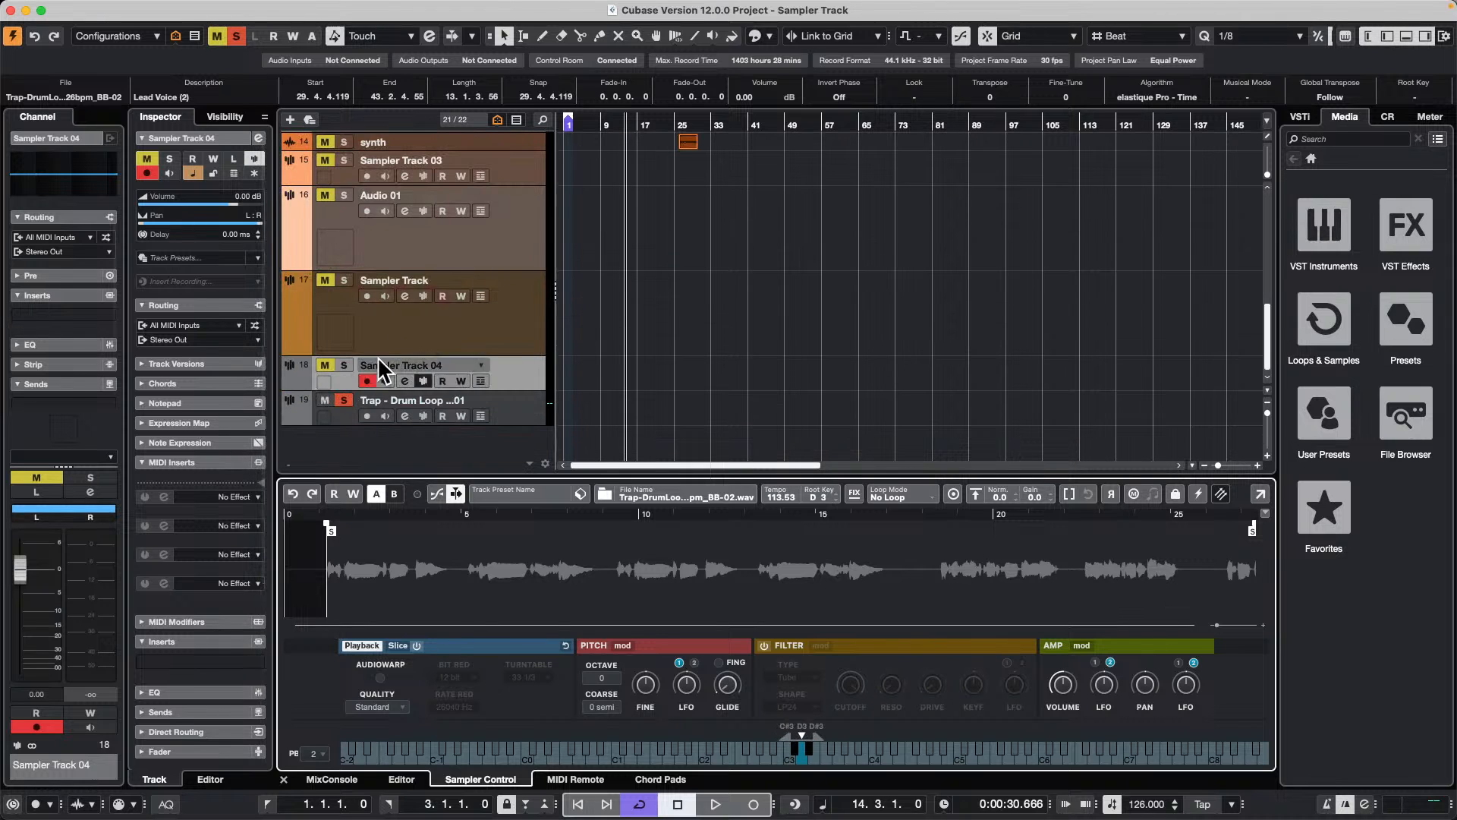
pyautogui.click(343, 283)
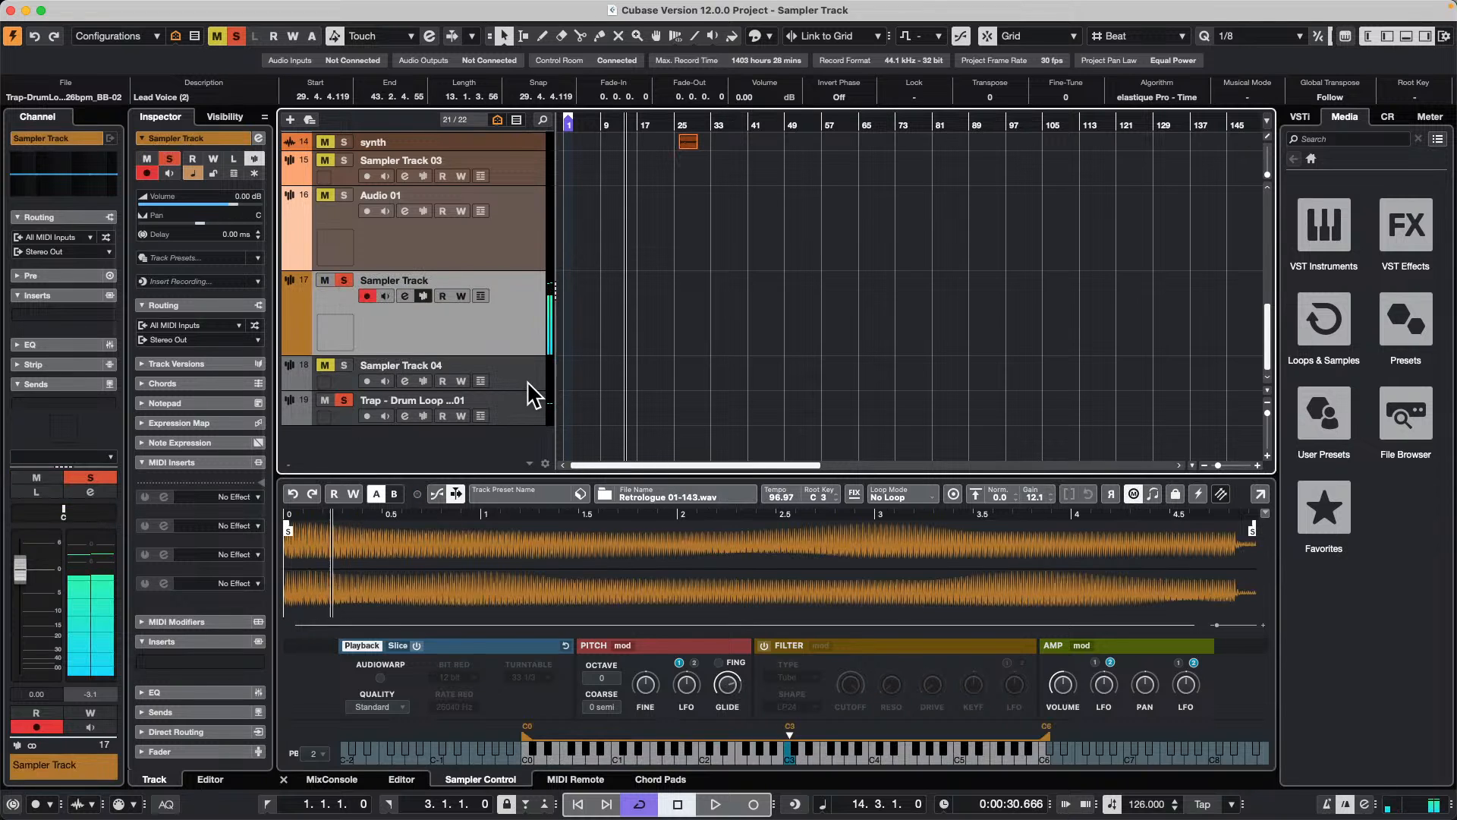
pyautogui.click(532, 380)
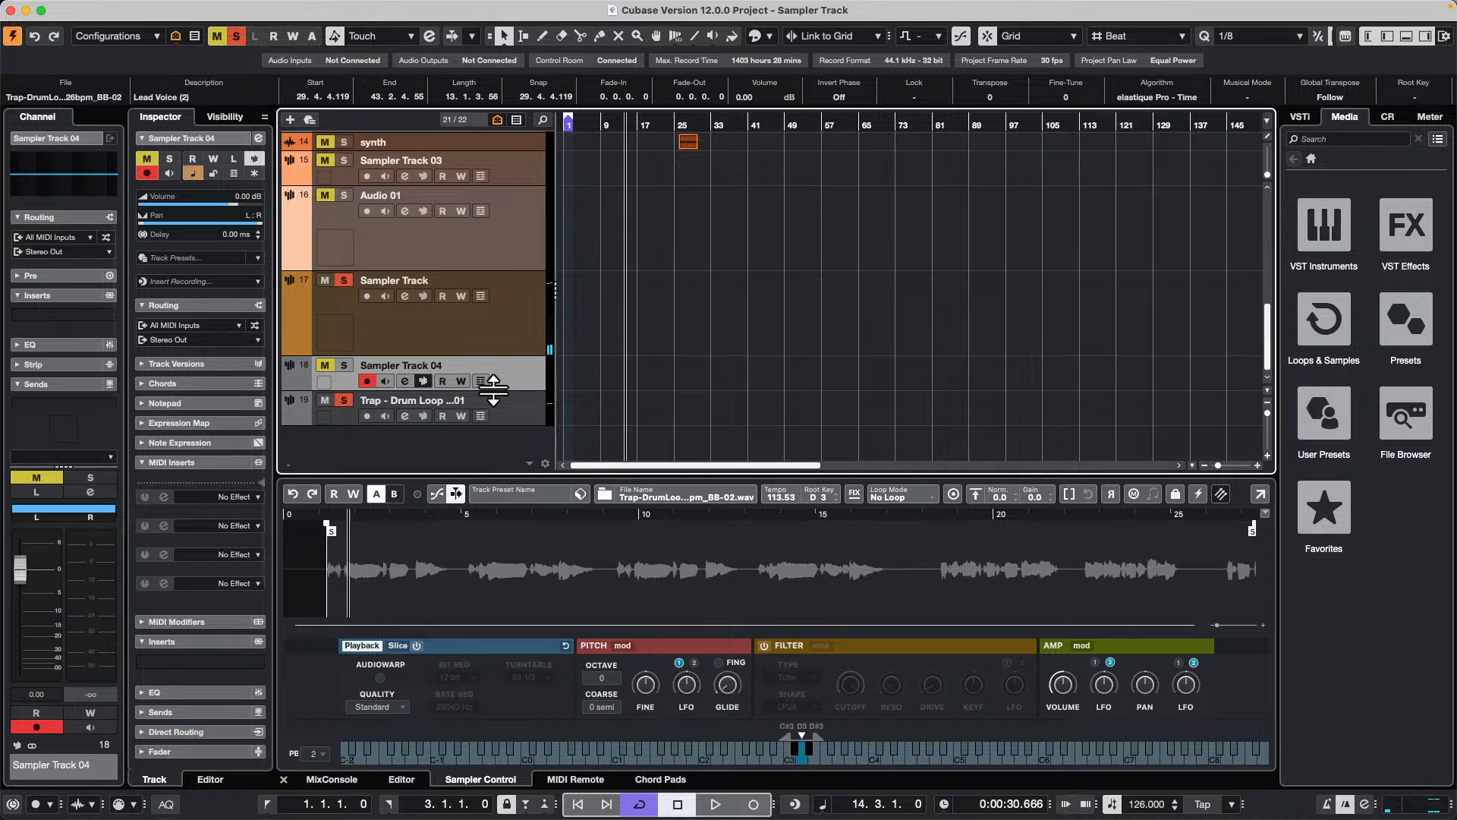
pyautogui.click(344, 365)
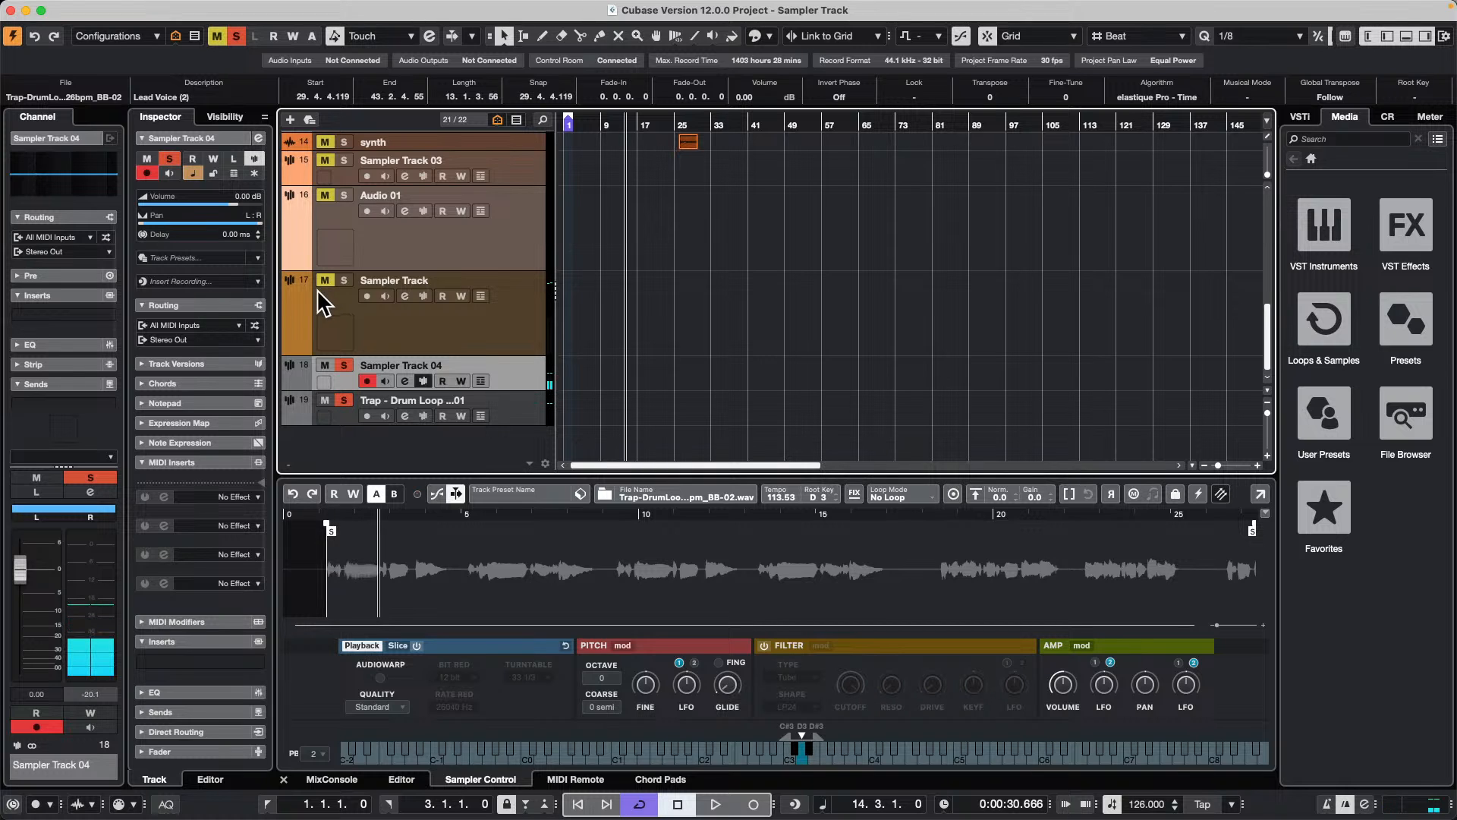
pyautogui.click(529, 420)
pyautogui.click(529, 326)
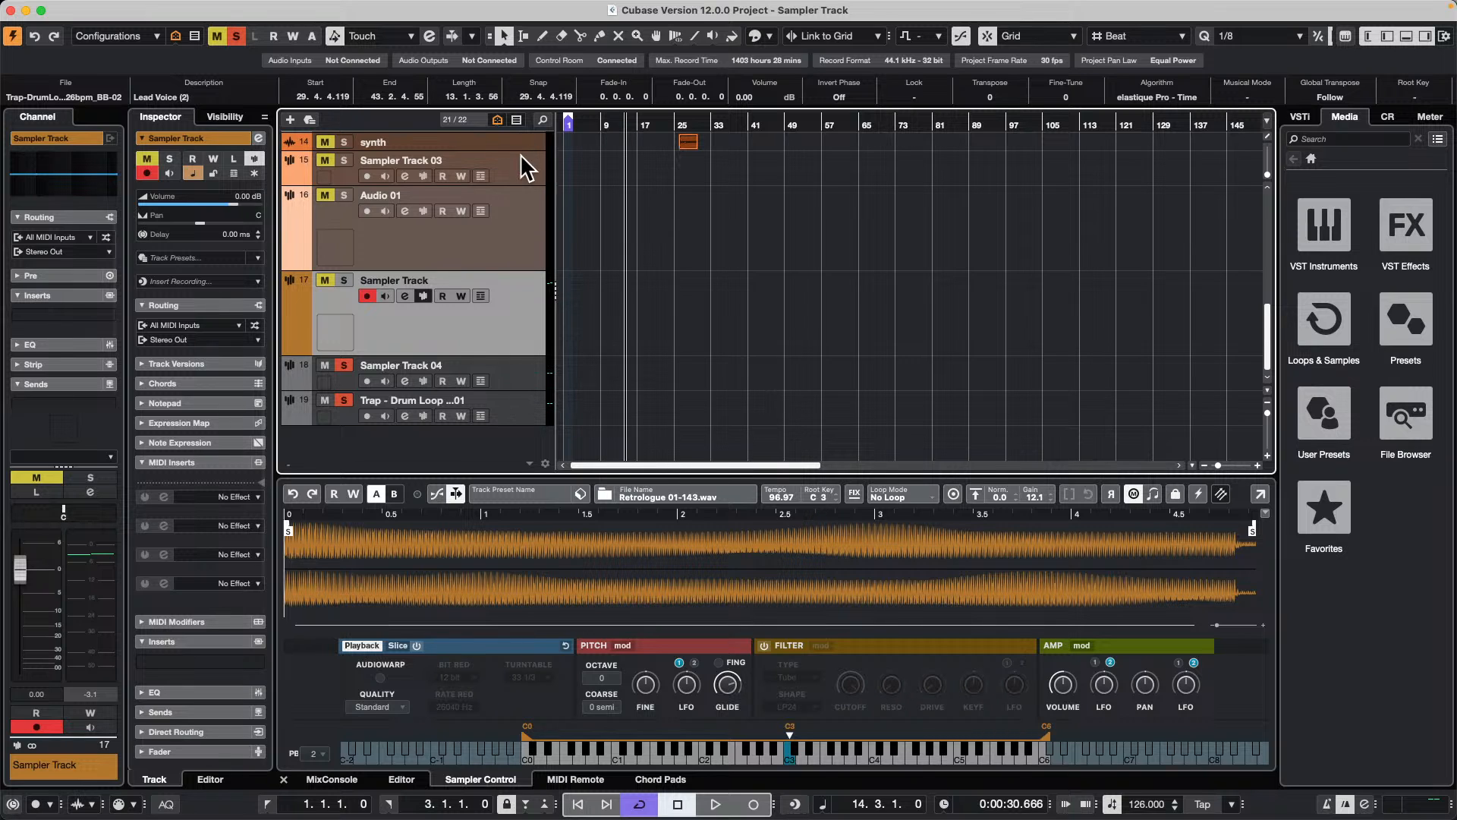
pyautogui.click(343, 160)
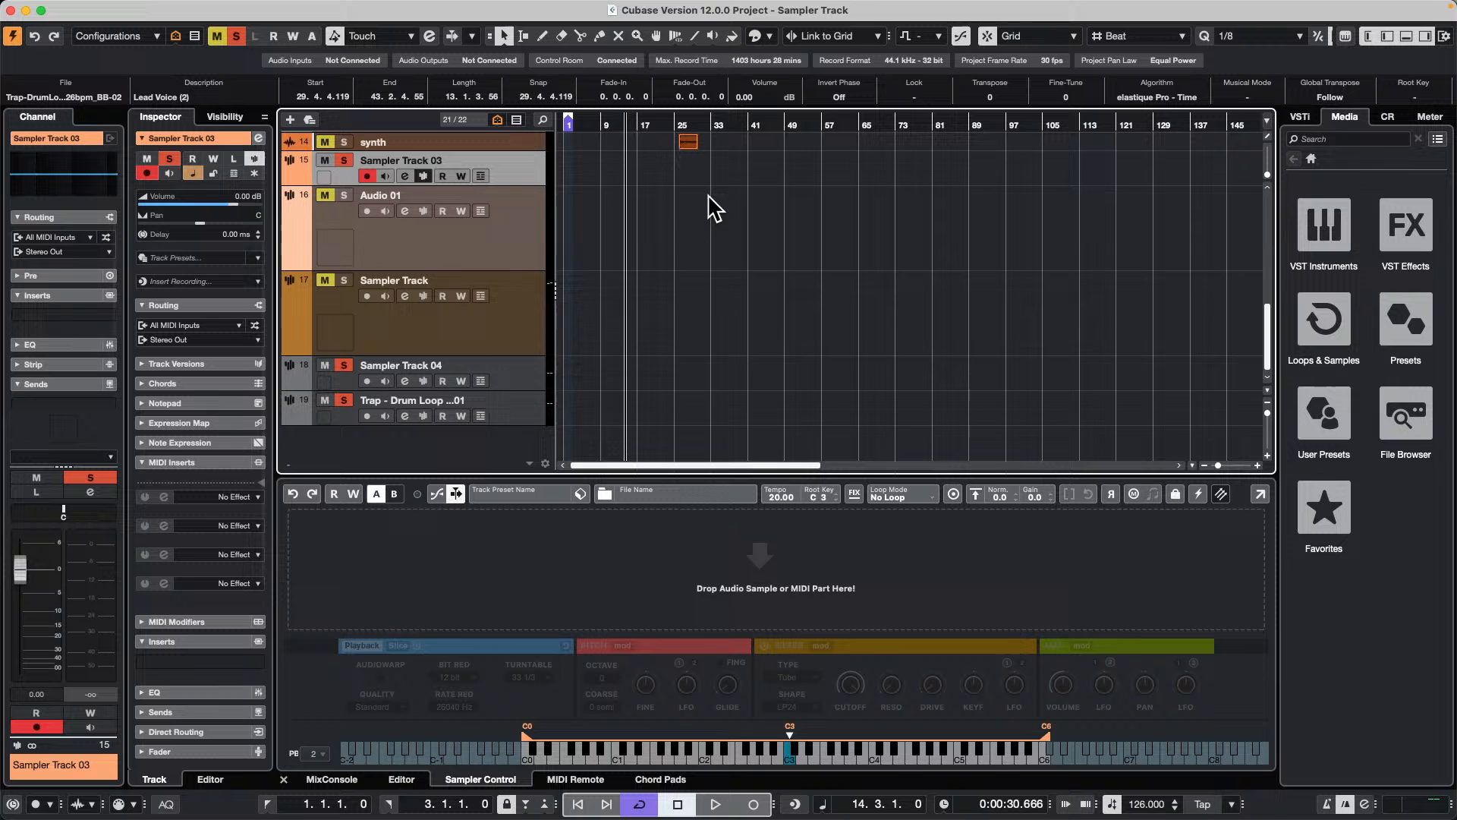
pyautogui.scroll(10, 543, 189)
# Step: Create a new empty project in the April 2 2024 folder
pyautogui.click(100, 9)
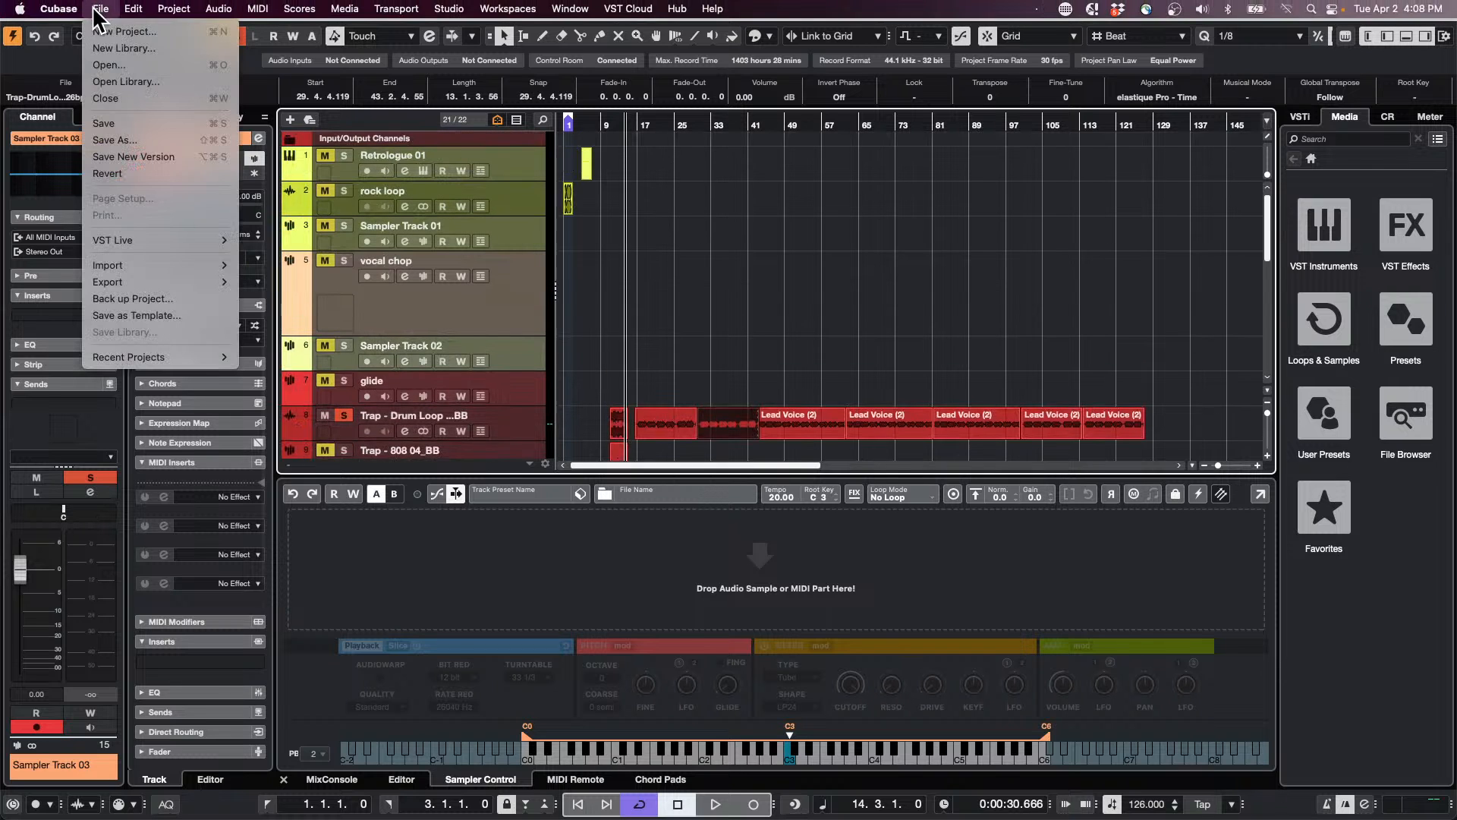
pyautogui.click(114, 37)
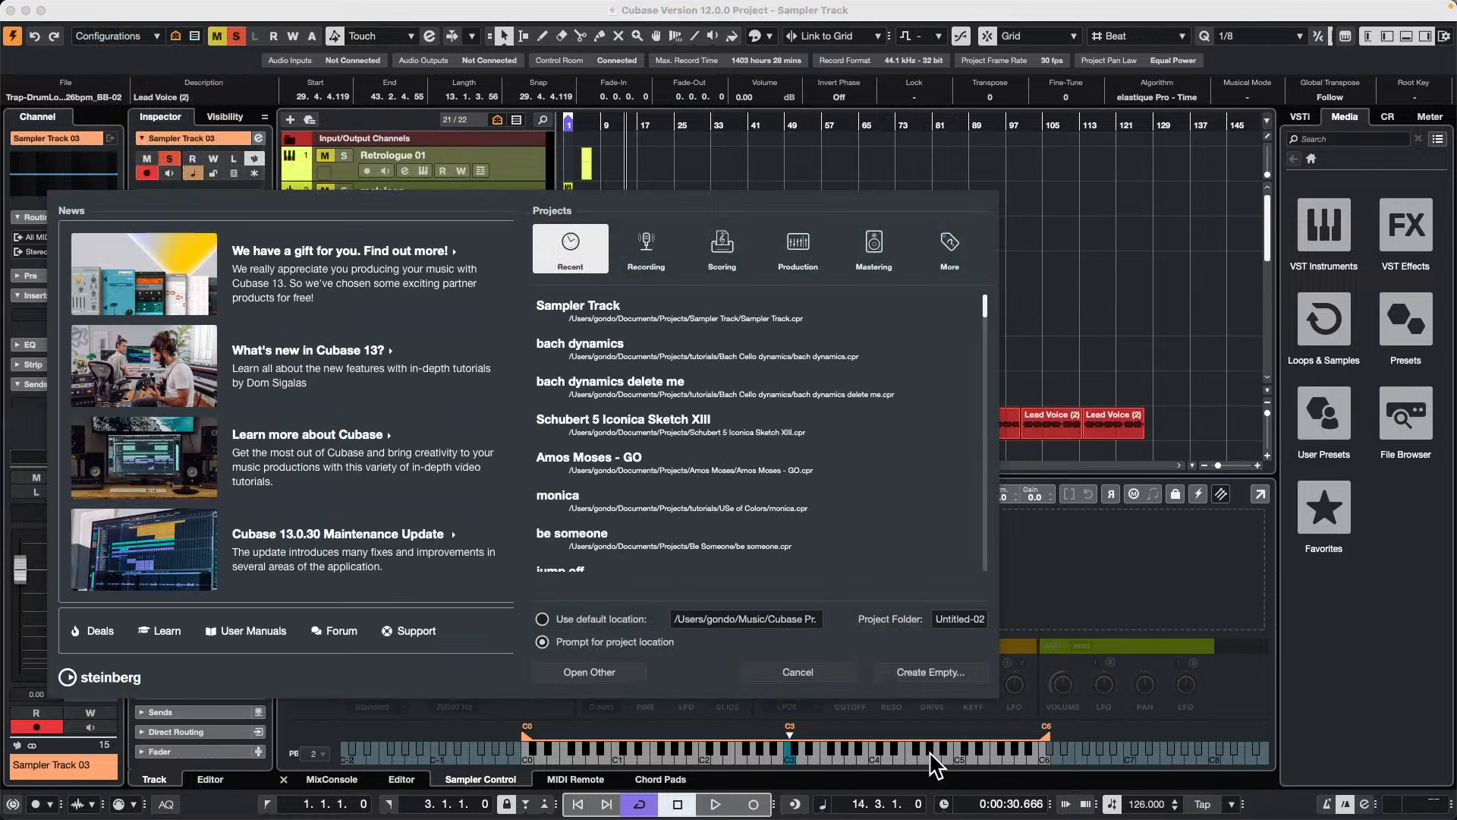
pyautogui.click(941, 673)
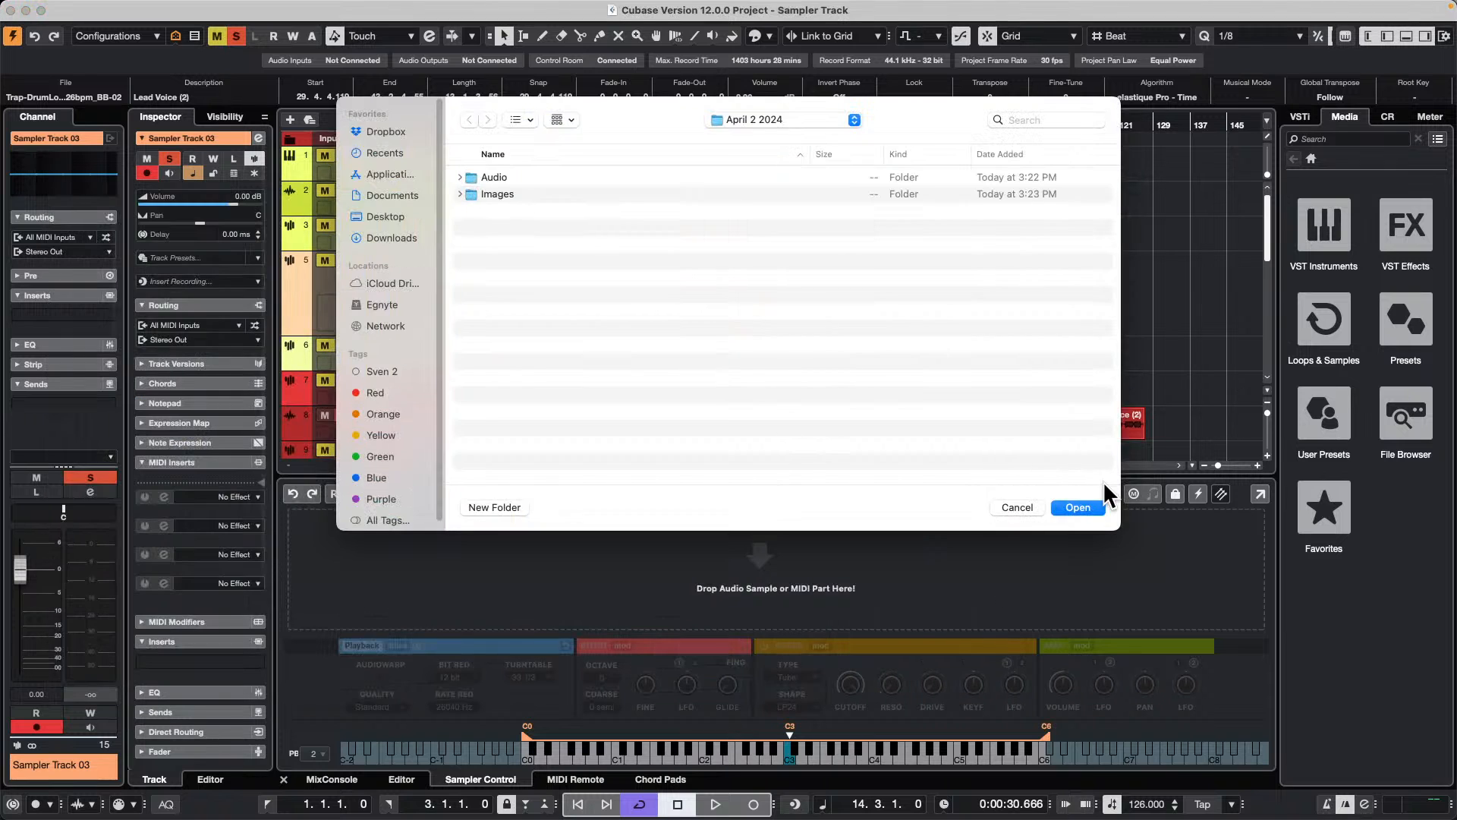
pyautogui.click(1095, 510)
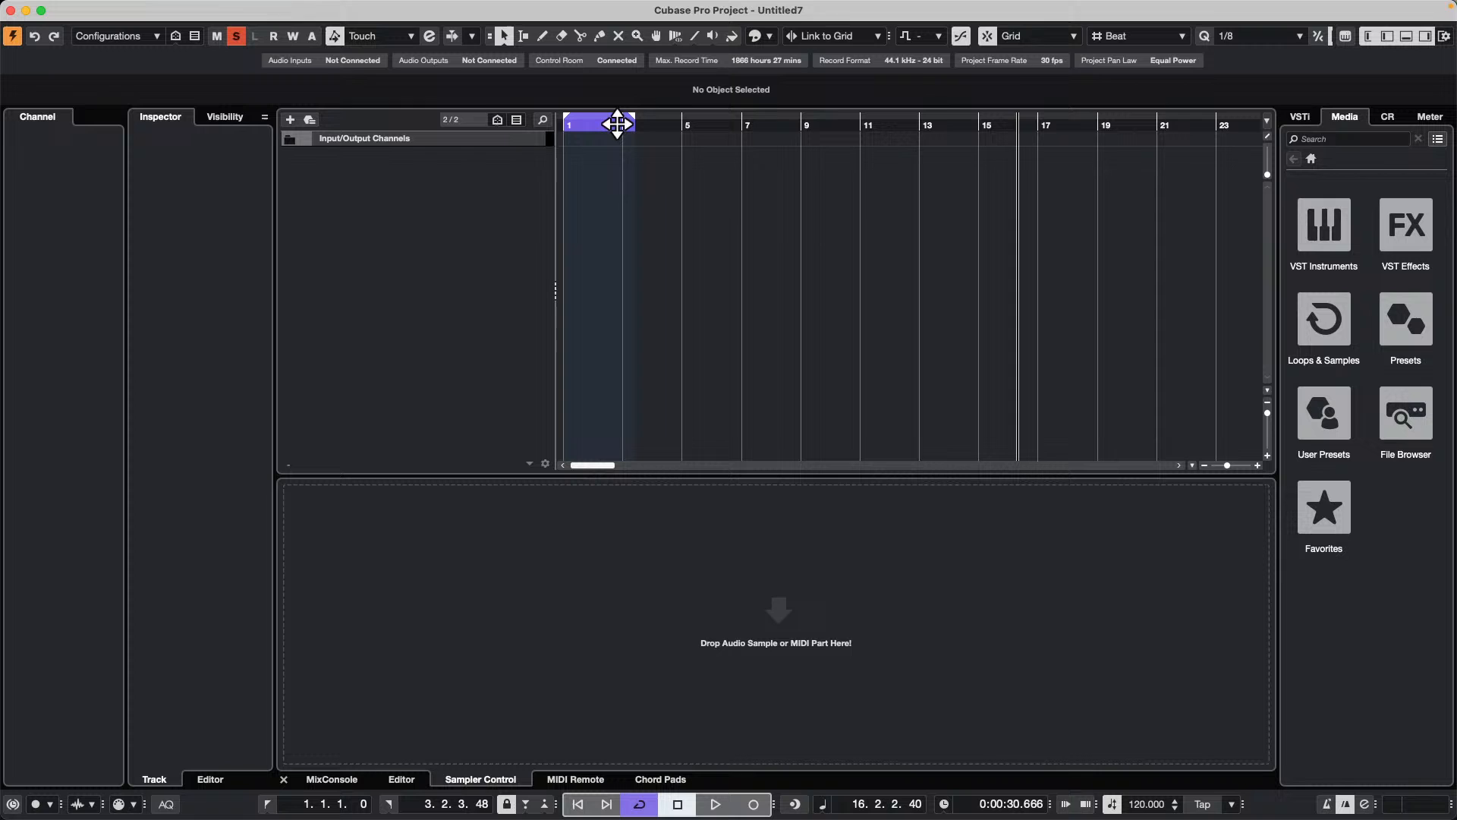
# Step: Add one HALion Sonic instrument track with All MIDI Inputs and Stereo Out
pyautogui.rightClick(404, 173)
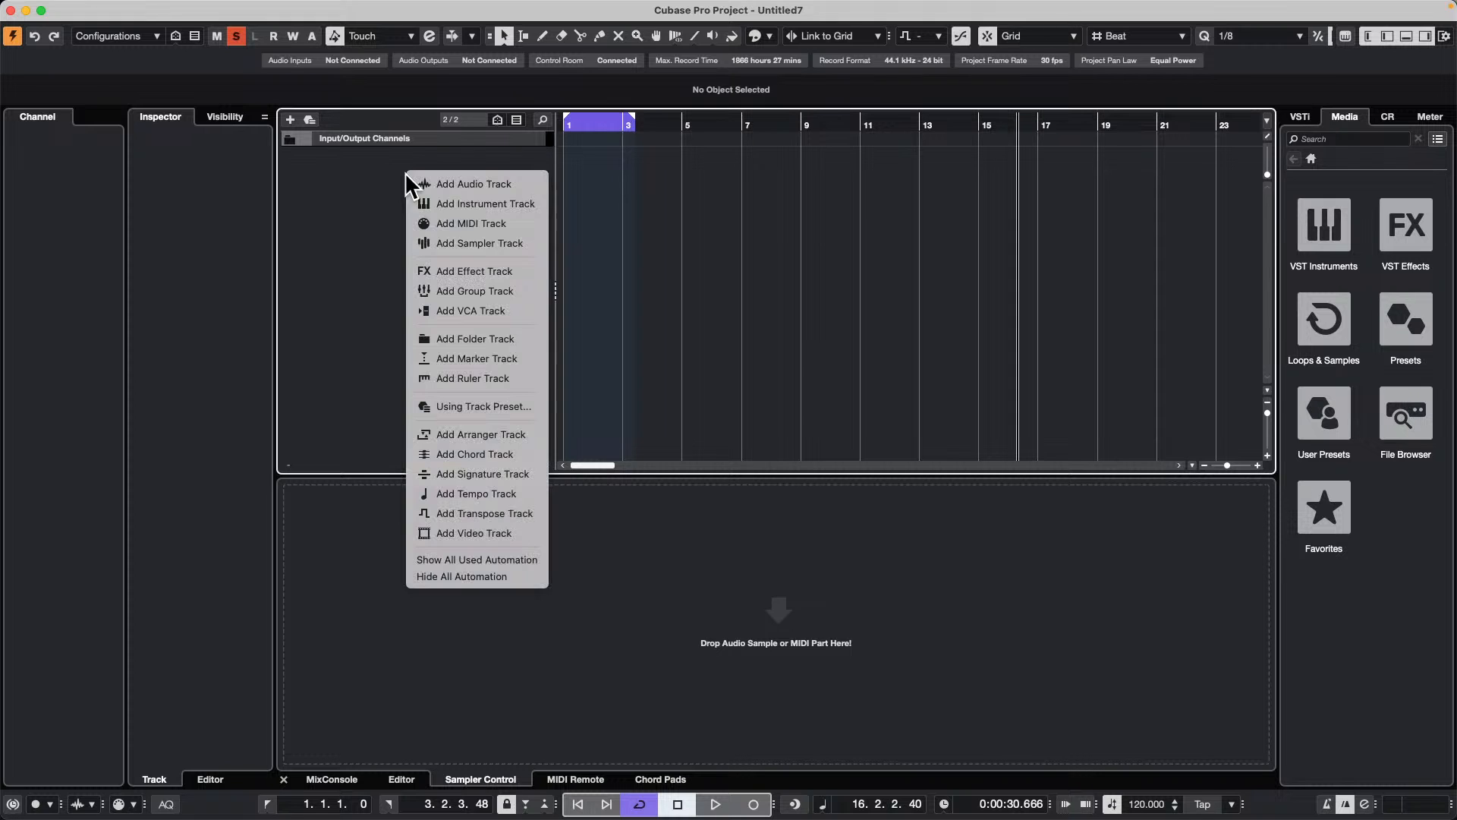
pyautogui.click(525, 203)
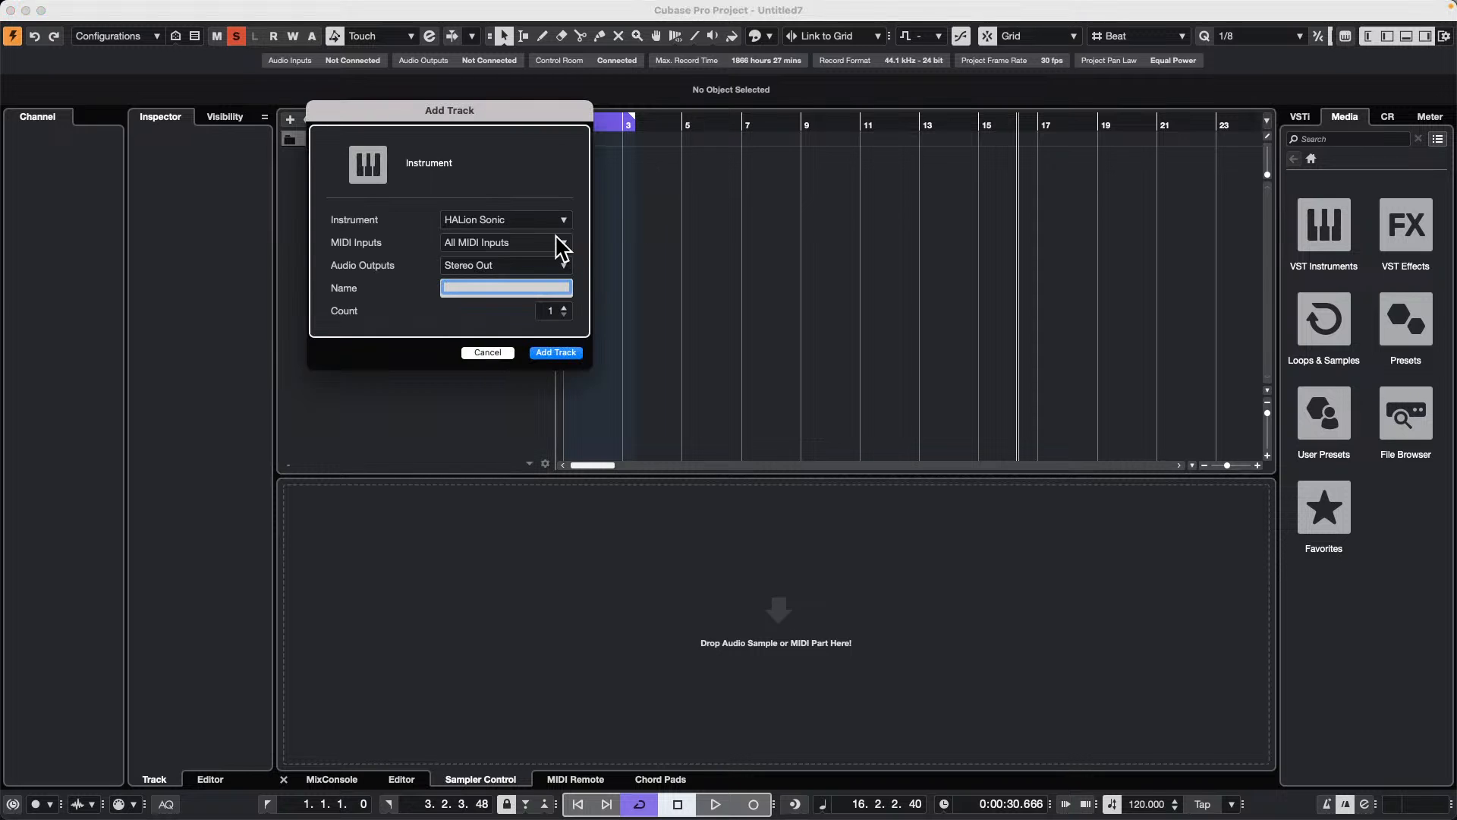
pyautogui.click(531, 219)
pyautogui.click(684, 262)
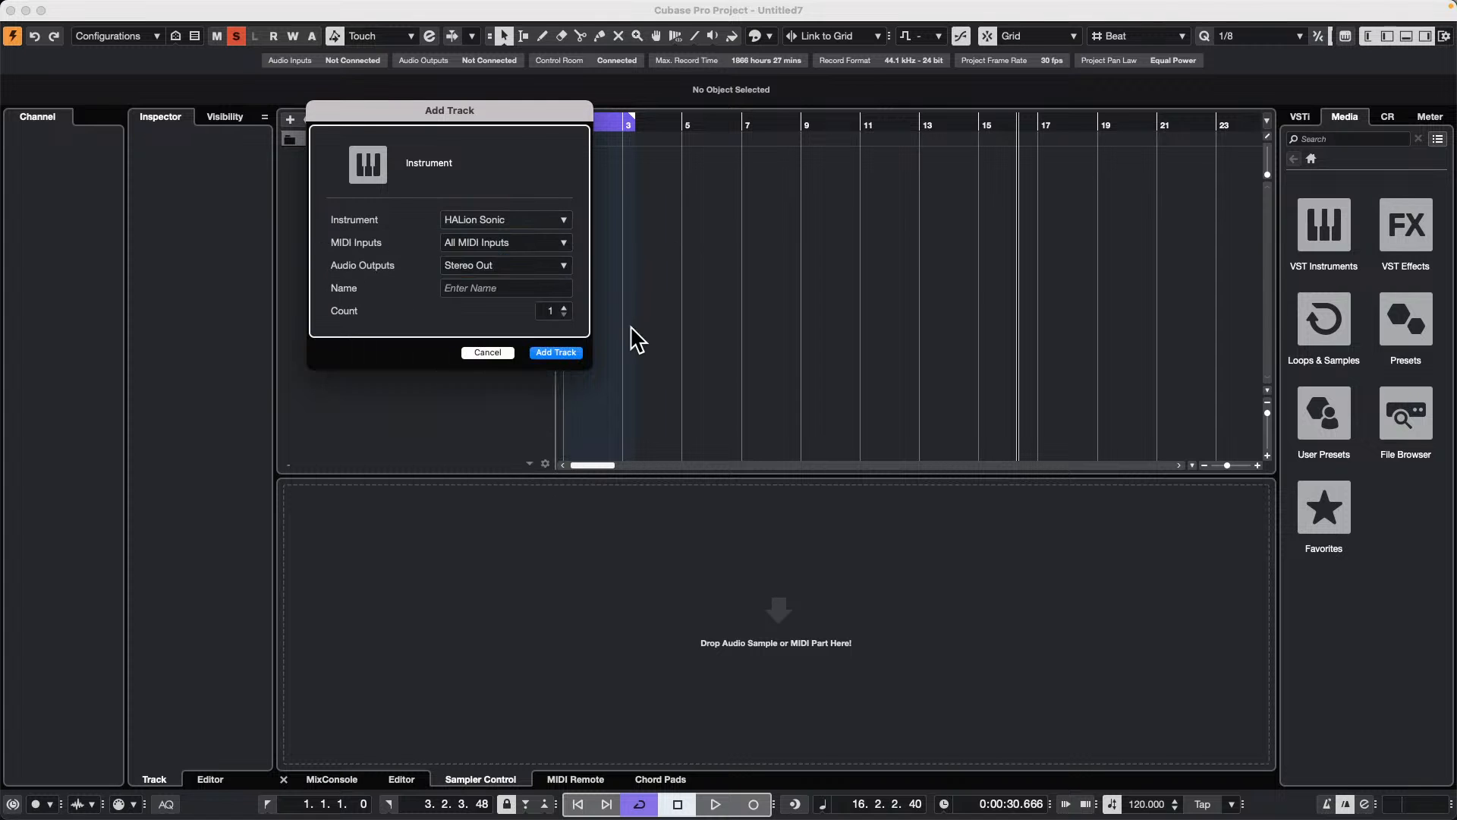
pyautogui.click(563, 353)
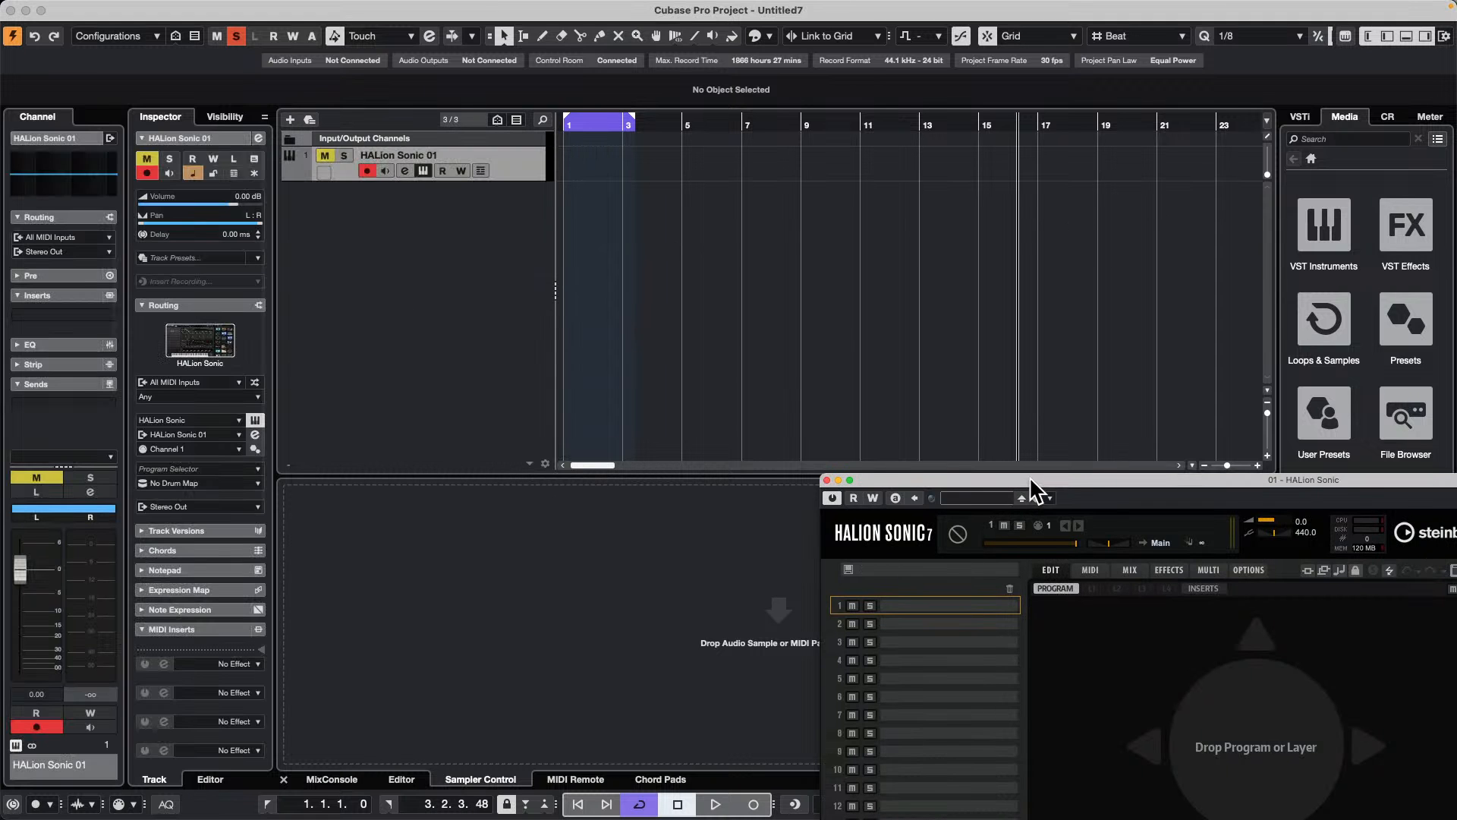
# Step: Search the HALion Sonic programs for "silk roads" and load the Silk Roads program
pyautogui.moveTo(1034, 488); pyautogui.dragTo(557, 277)
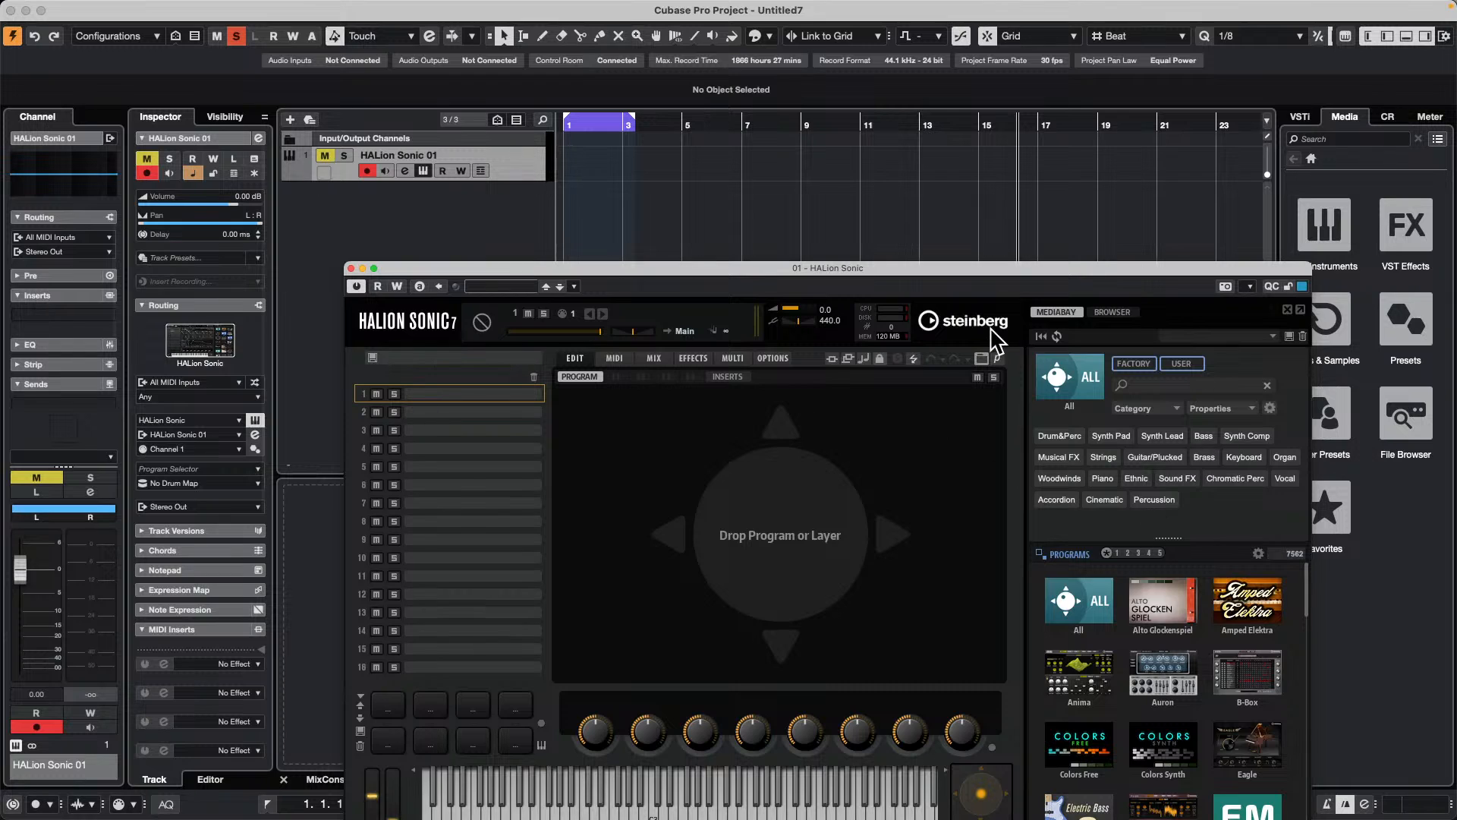
pyautogui.click(1180, 388)
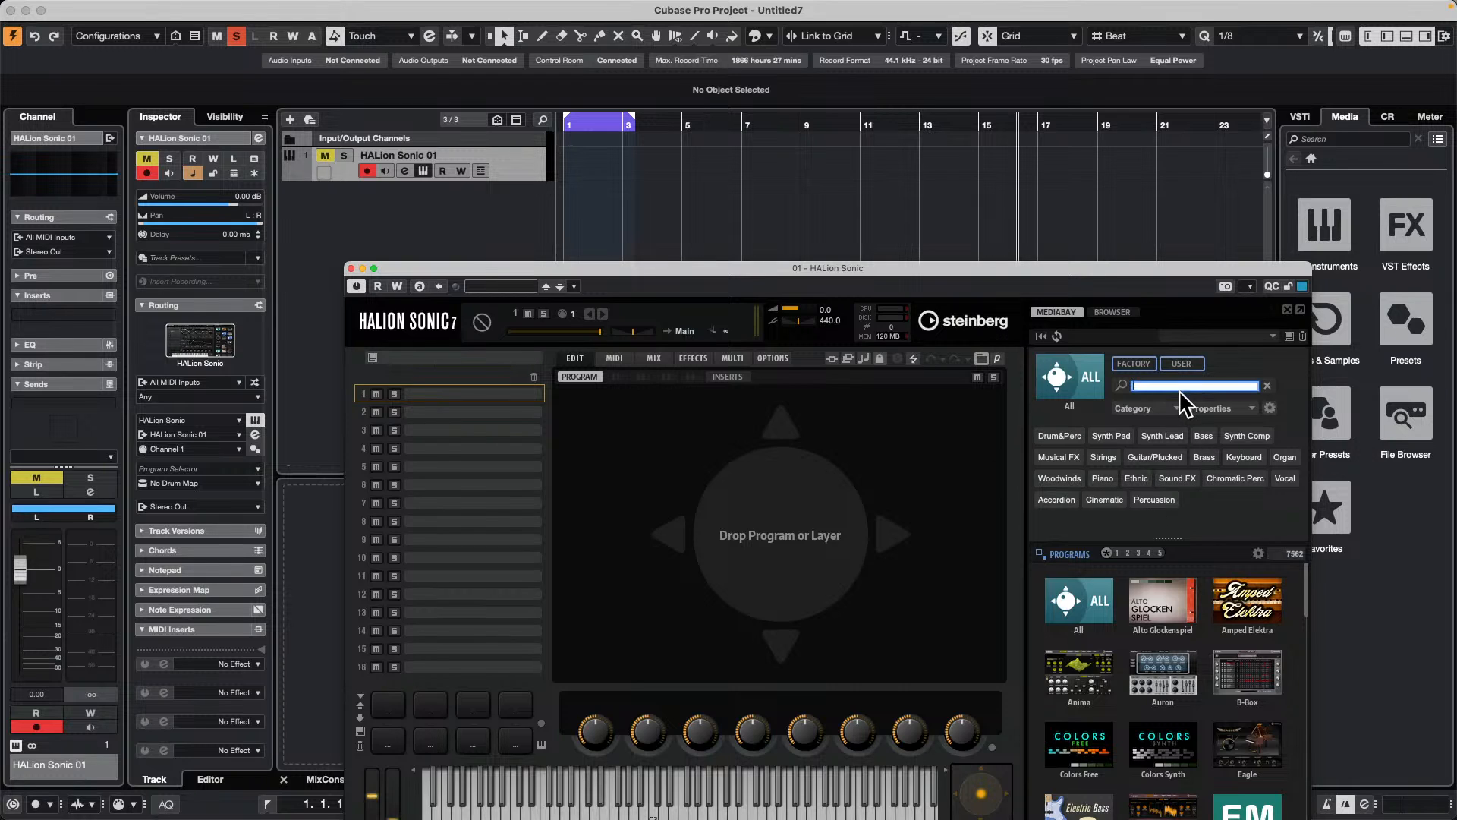
pyautogui.write('silk roads')
pyautogui.press('Return')
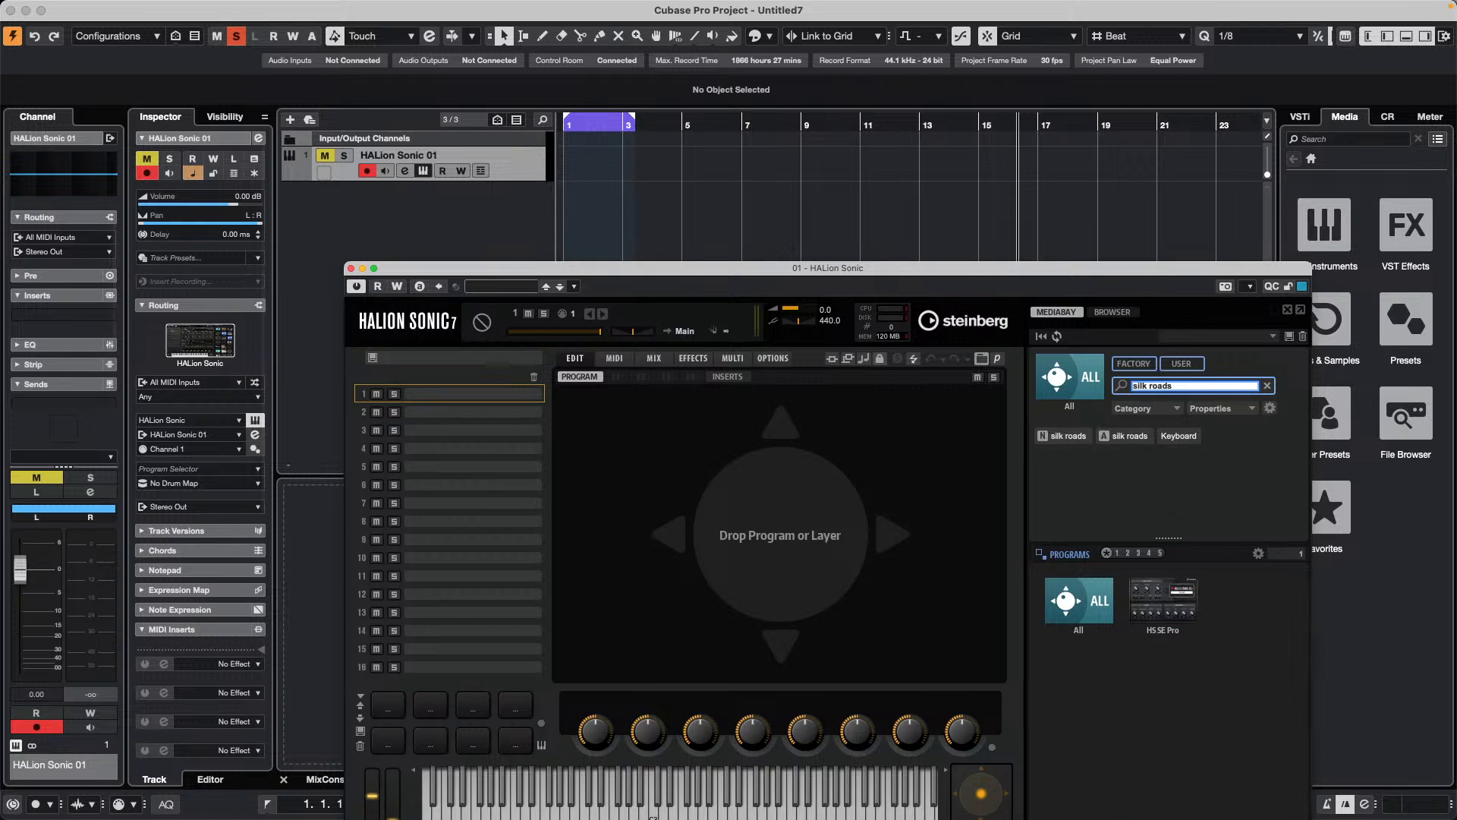
pyautogui.doubleClick(1087, 590)
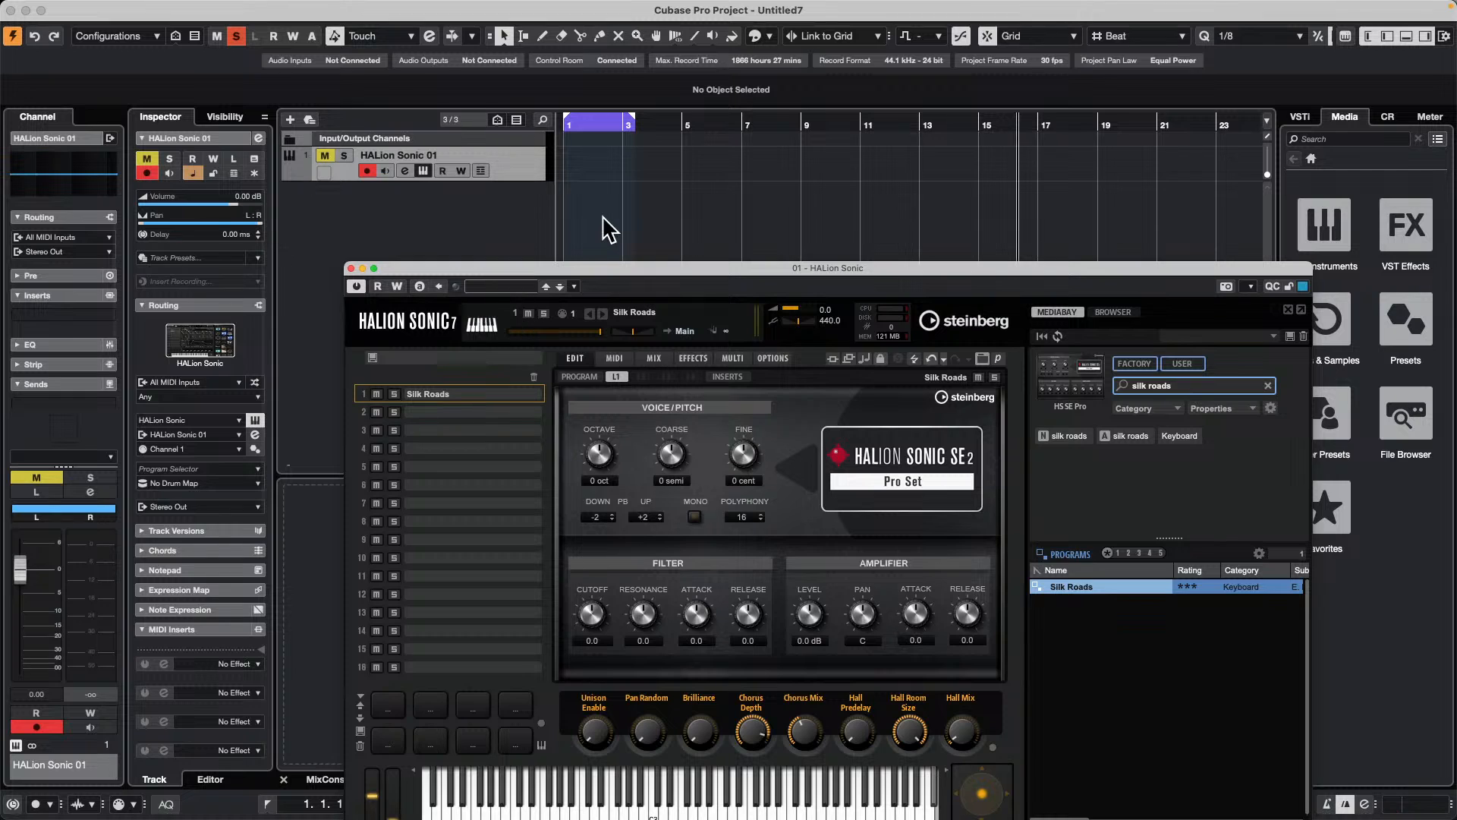
# Step: Solo the HALion Sonic 01 track and snap the end of the cycle range to bar 3
pyautogui.click(321, 157)
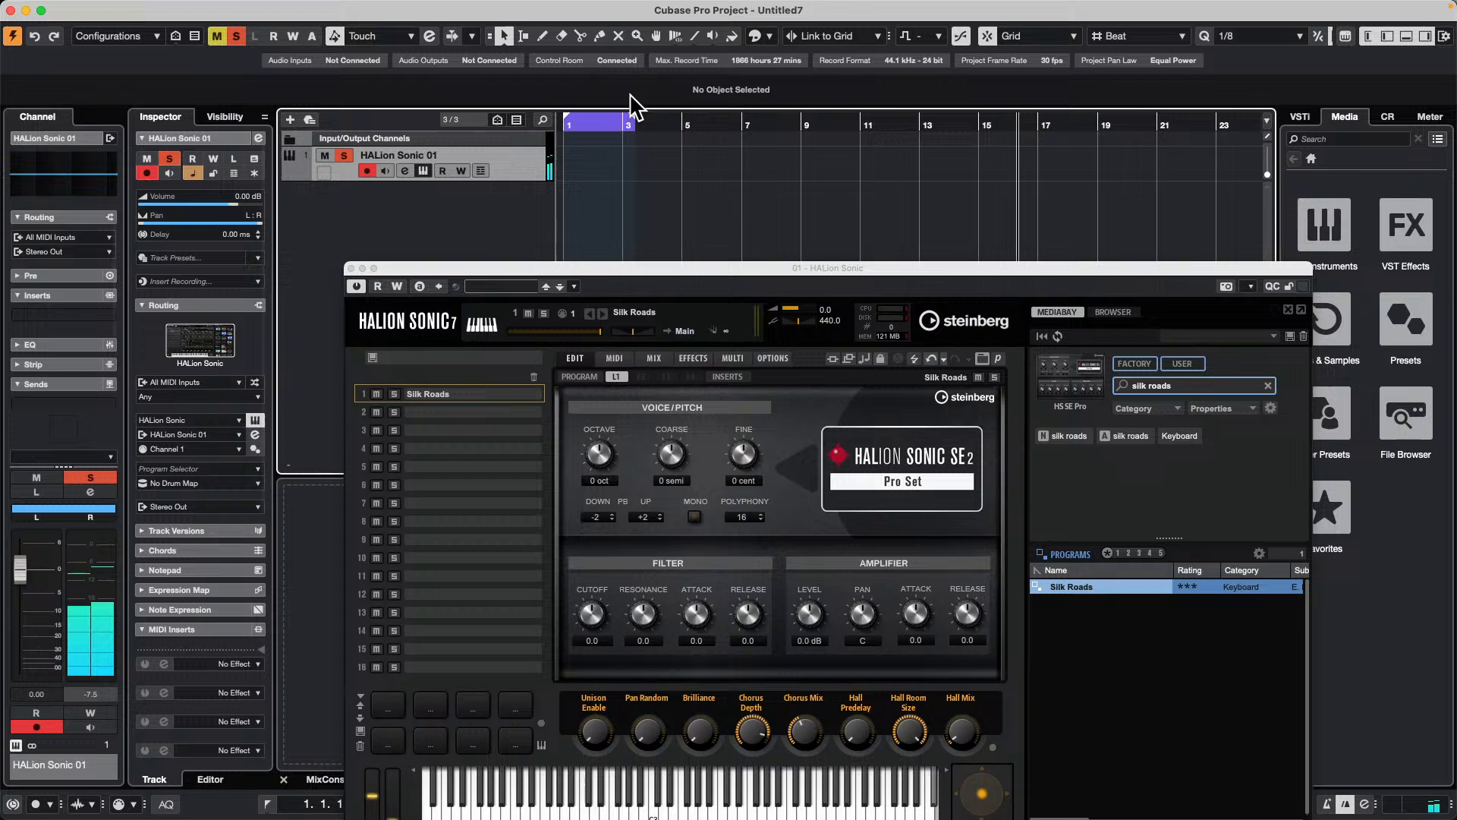
pyautogui.moveTo(632, 119); pyautogui.dragTo(624, 126)
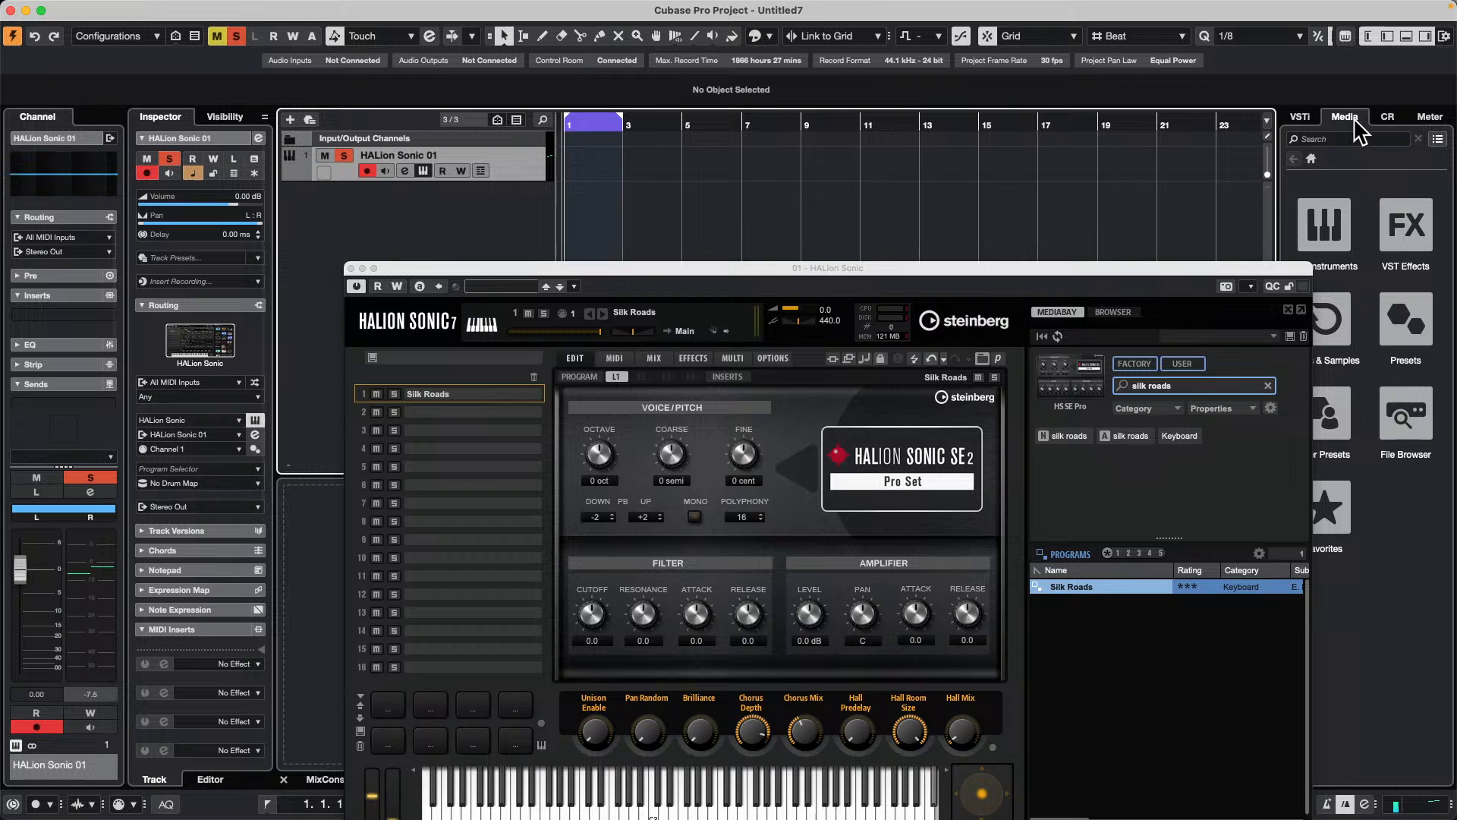
# Step: Lower the metronome click level of the Control Room's Main output to about -8.3 during playback, and close the HALion Sonic window
pyautogui.click(1386, 119)
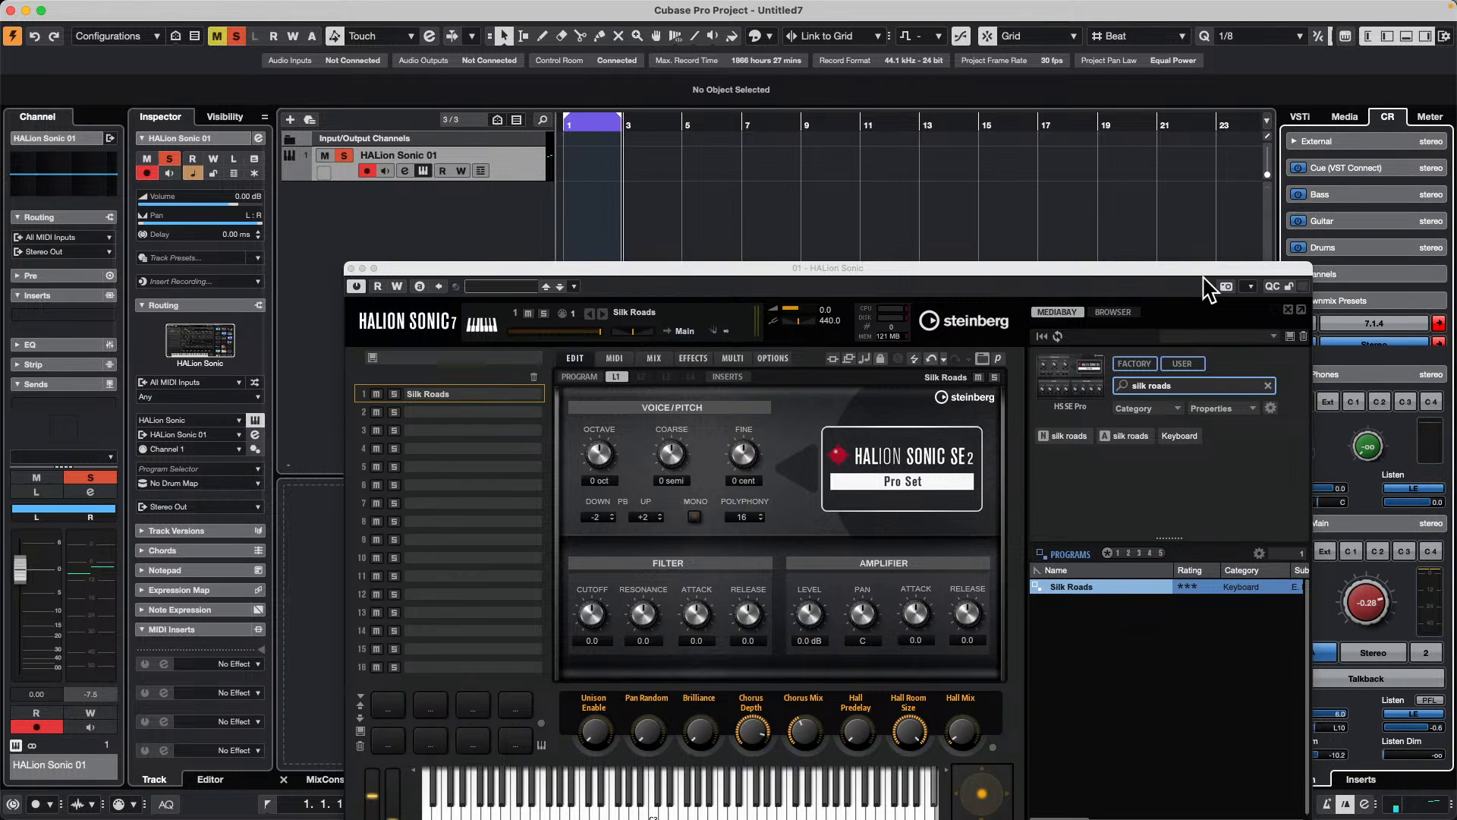
pyautogui.moveTo(1205, 278); pyautogui.dragTo(1025, 239)
pyautogui.click(1302, 714)
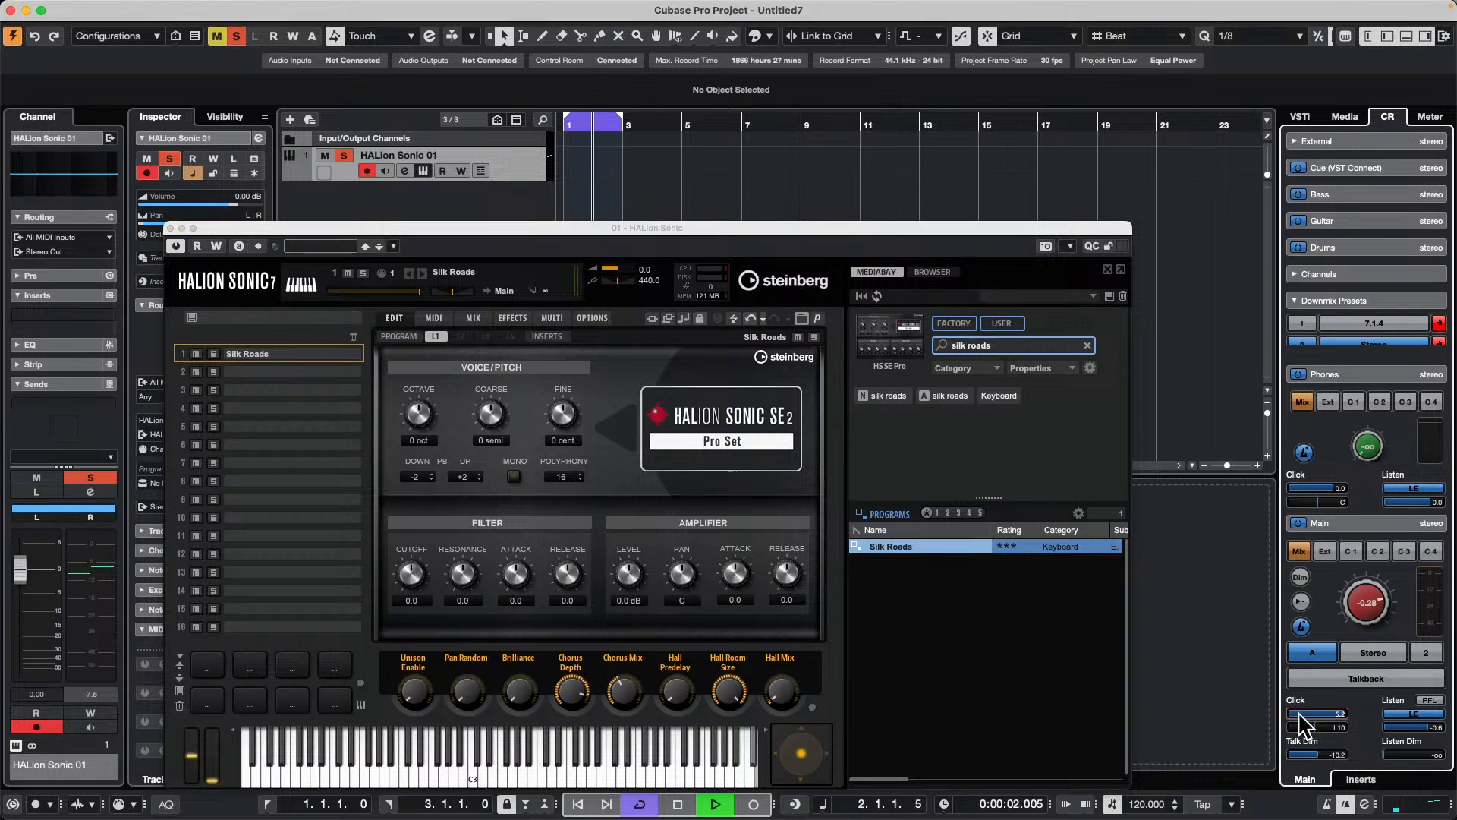
pyautogui.moveTo(1300, 715); pyautogui.dragTo(1272, 718)
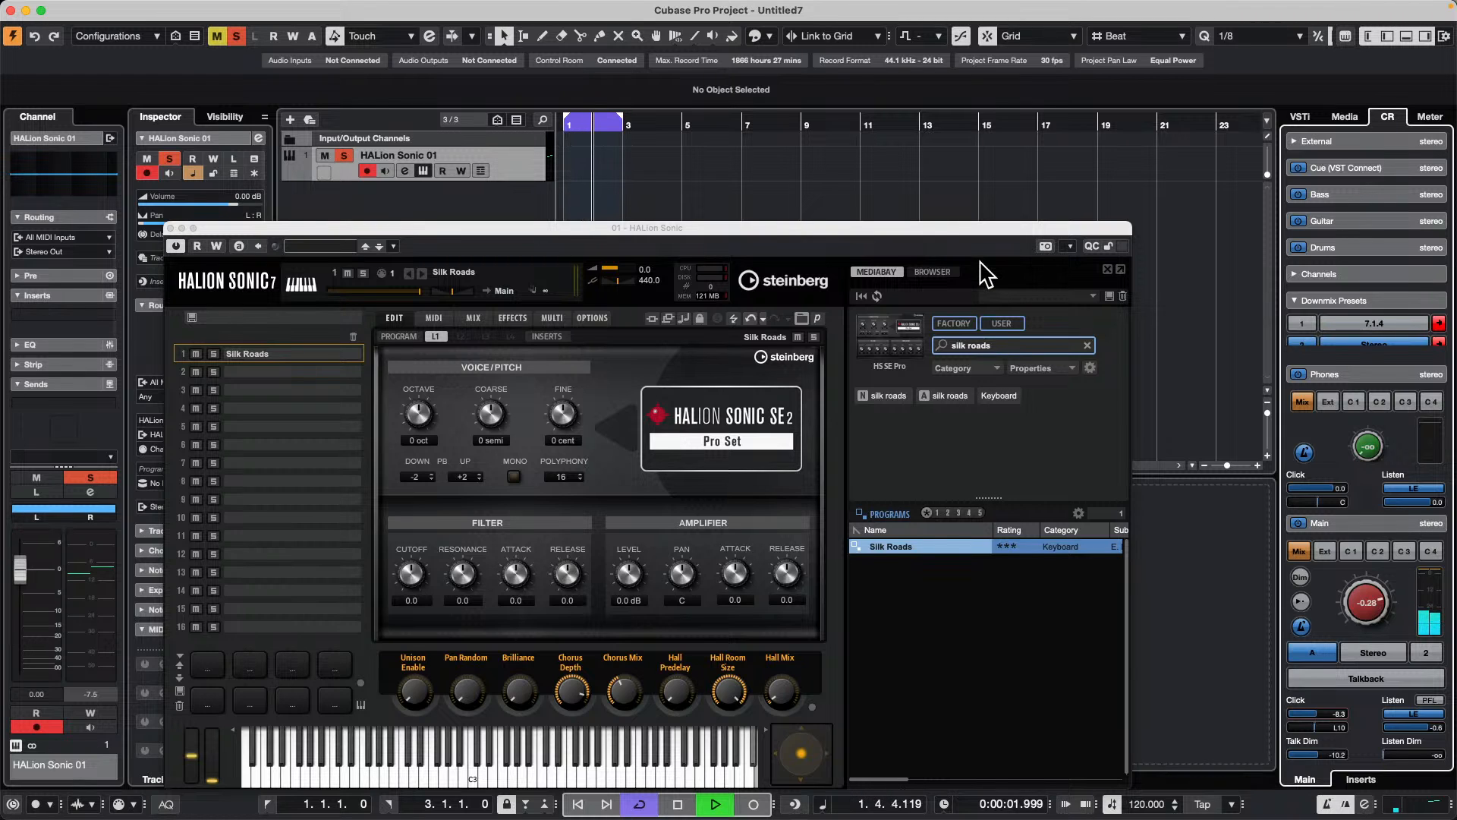
pyautogui.click(170, 227)
pyautogui.press('space')
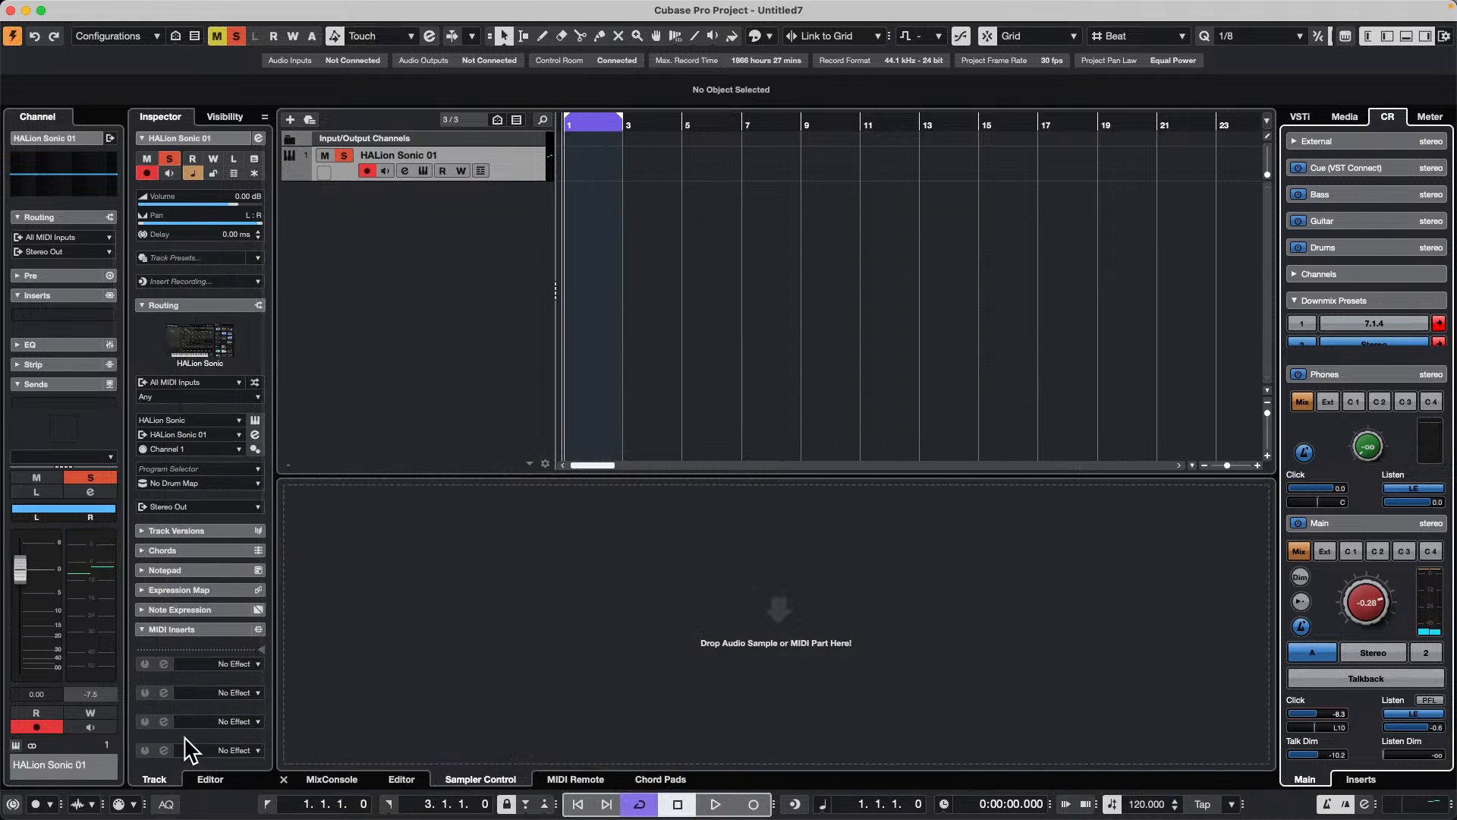
# Step: Check the MIDI record modes for cycled recording and audition the empty cycle range
pyautogui.click(128, 806)
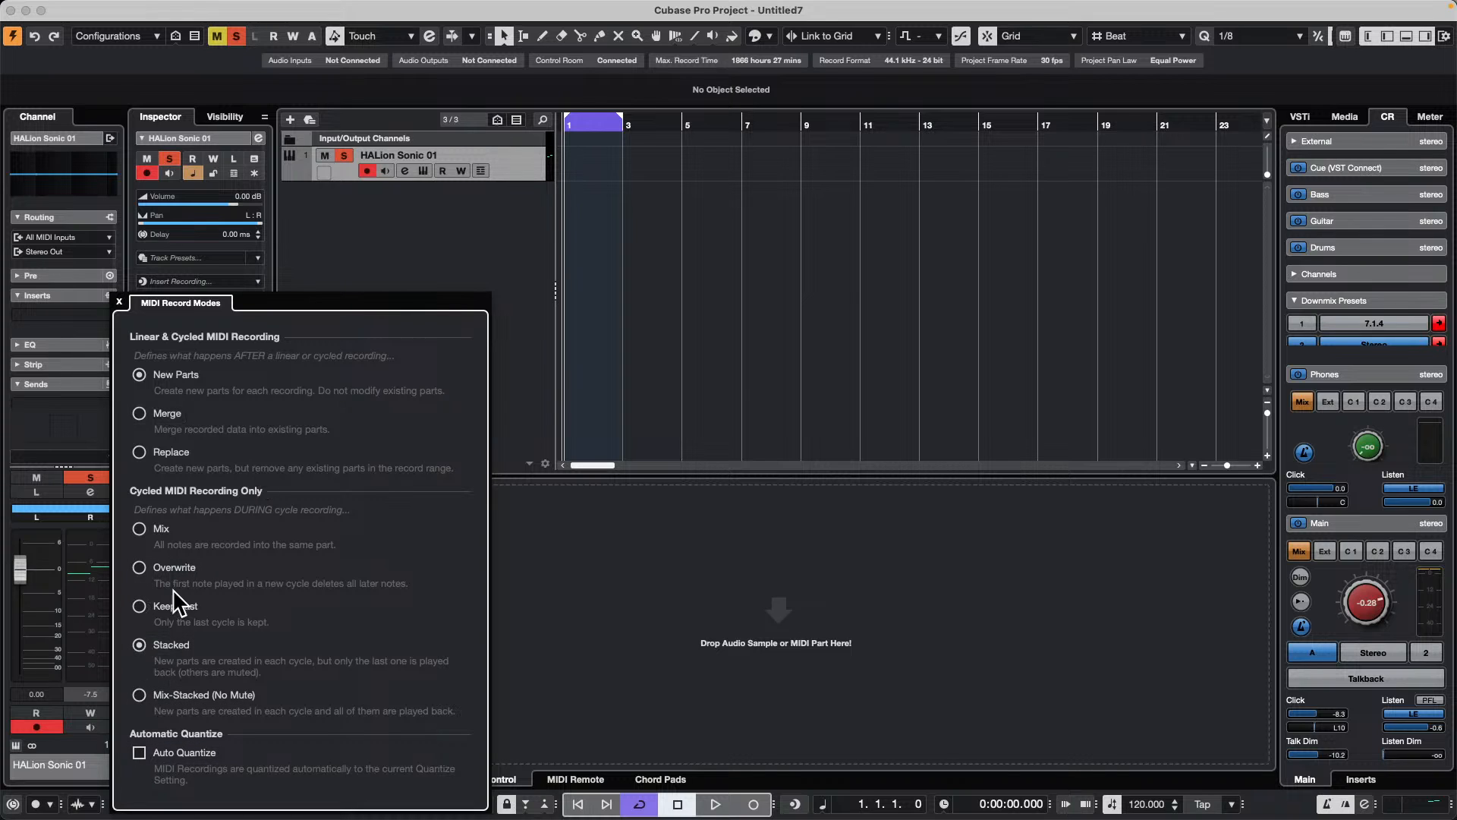
pyautogui.click(809, 287)
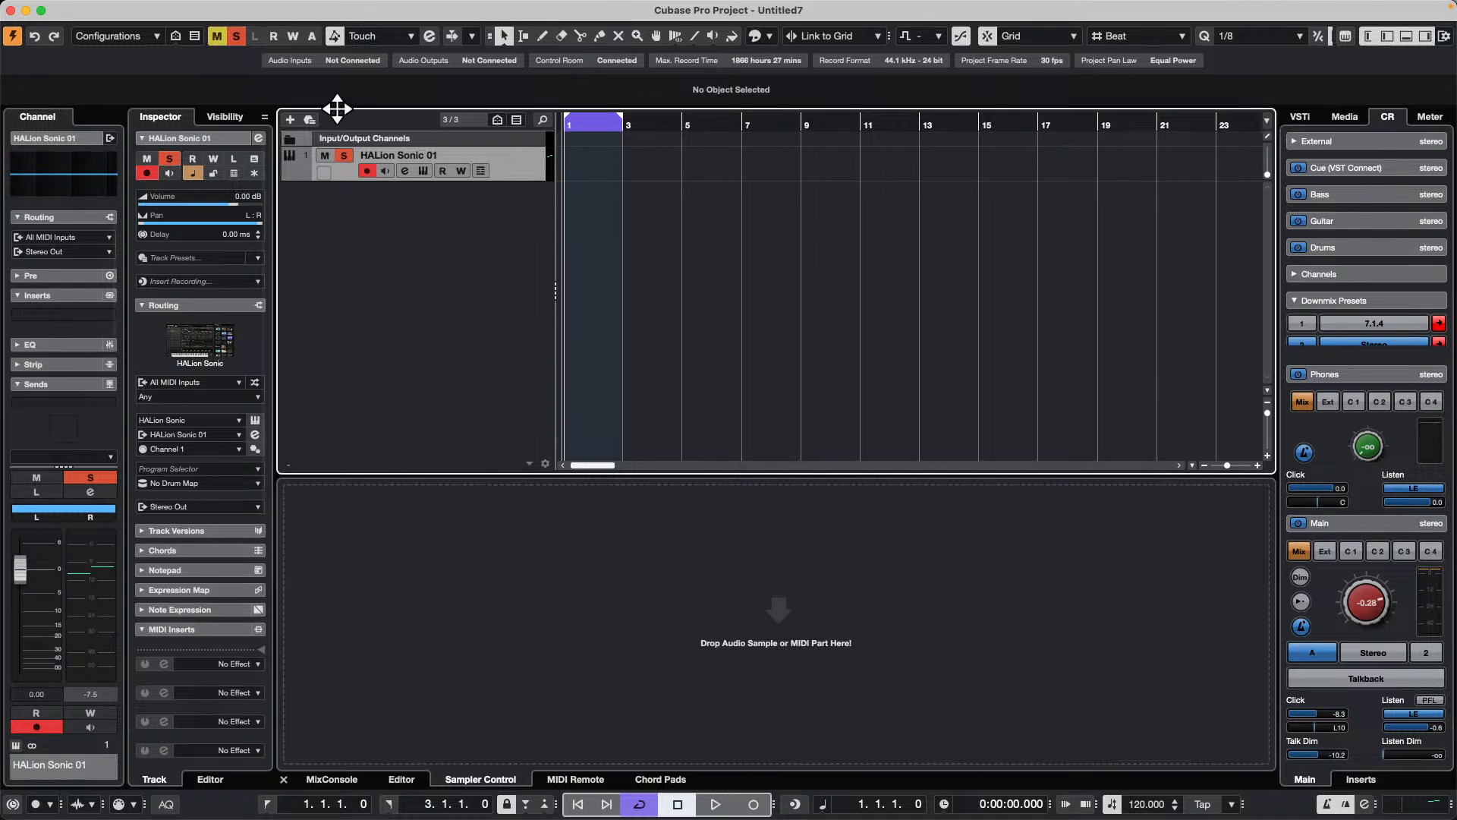
pyautogui.press('space')
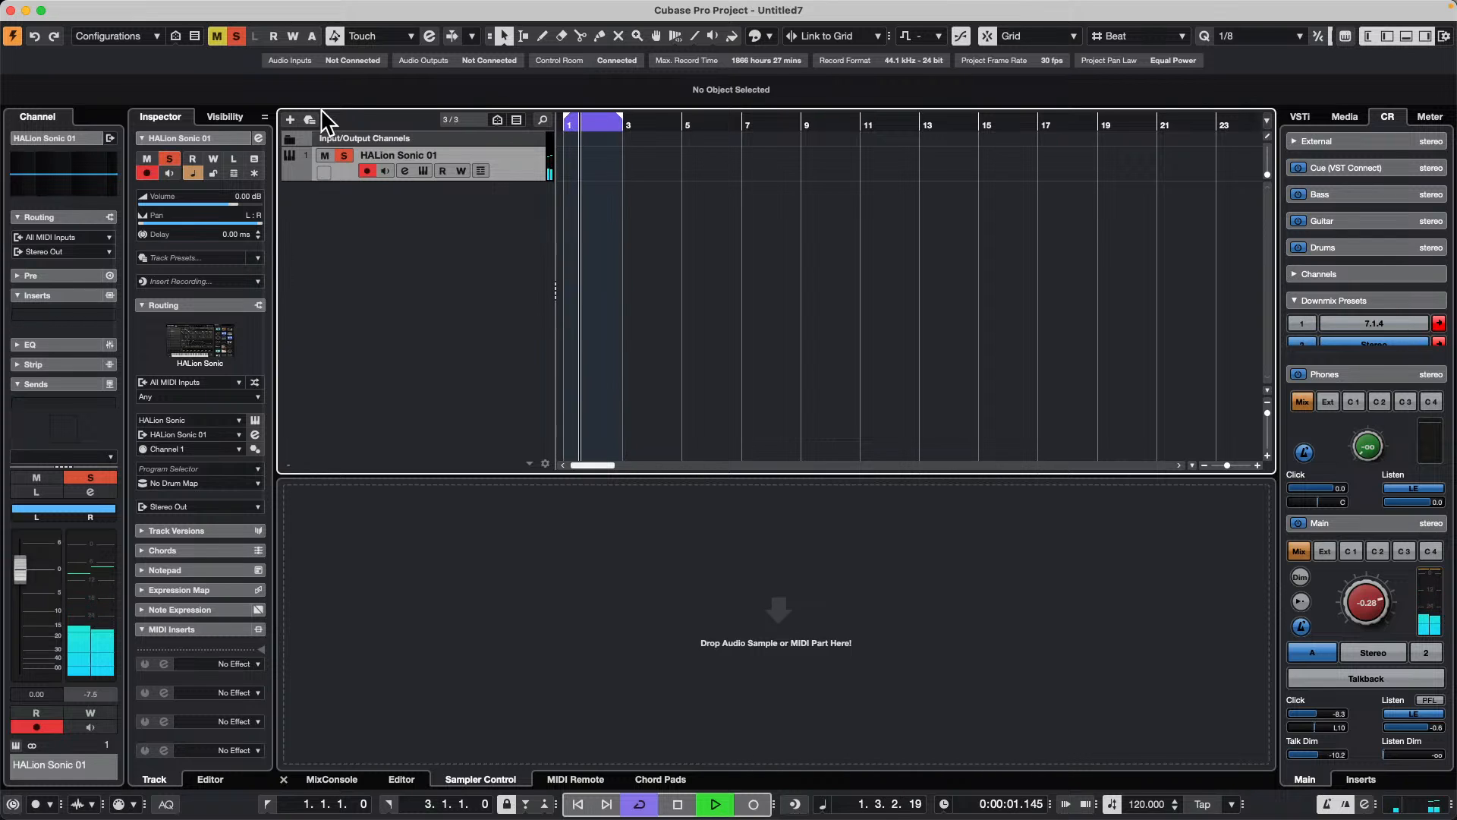
pyautogui.press('space')
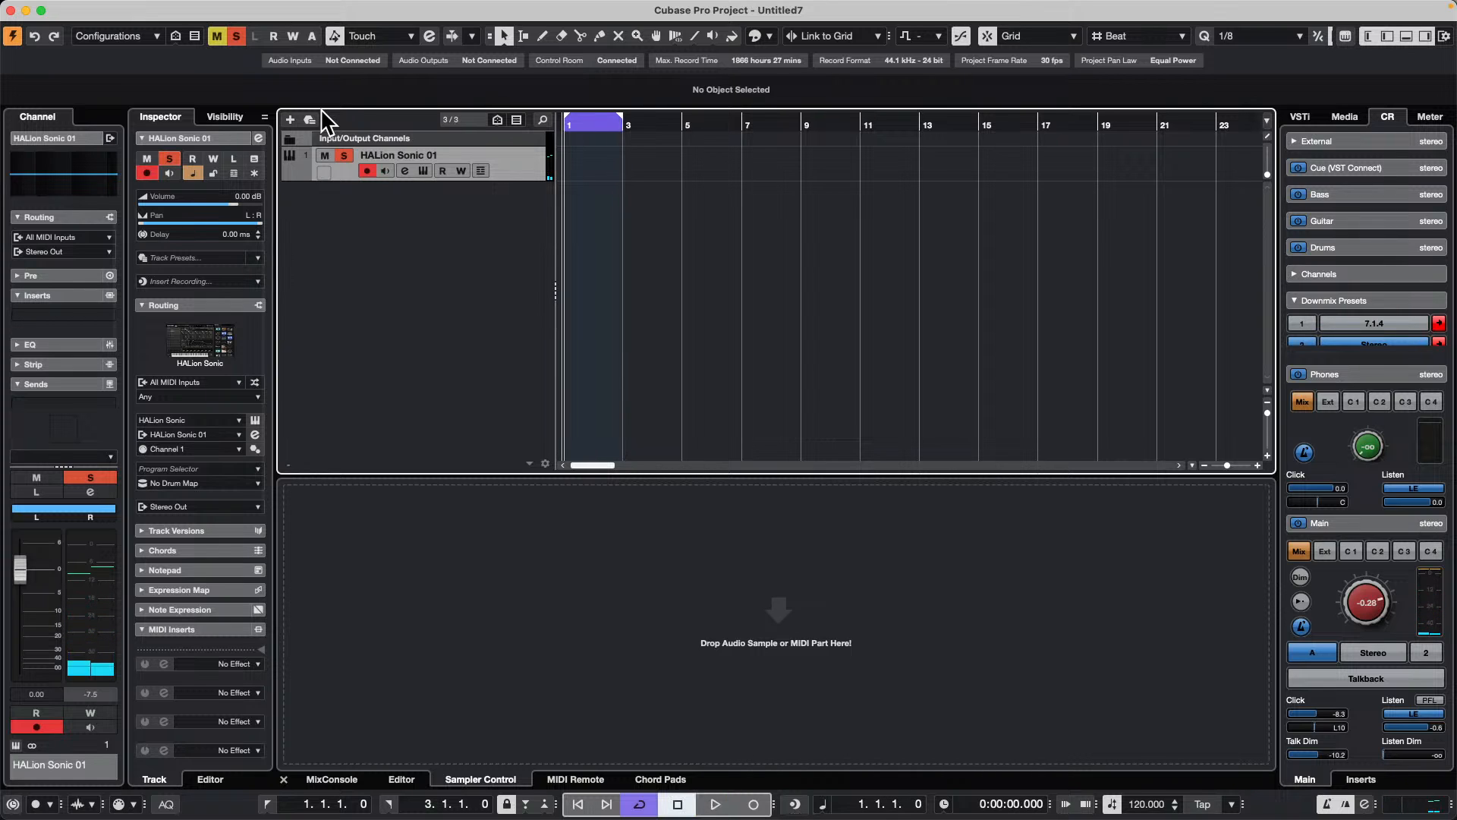
# Step: Record cycled MIDI takes on the HALion Sonic 01 track from bar 1 to bar 3
pyautogui.press('KP_Multiply')
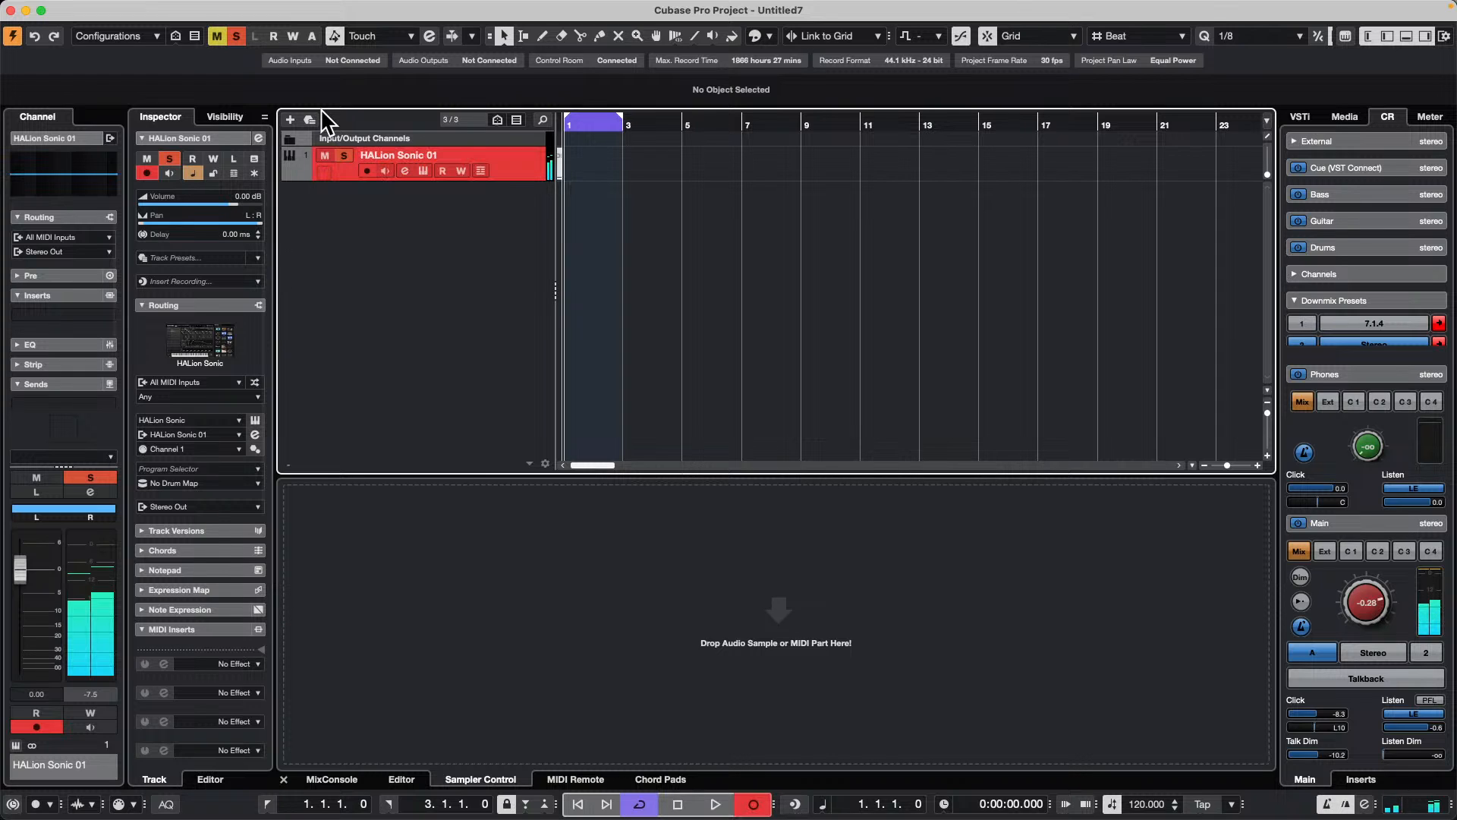
pyautogui.press('space')
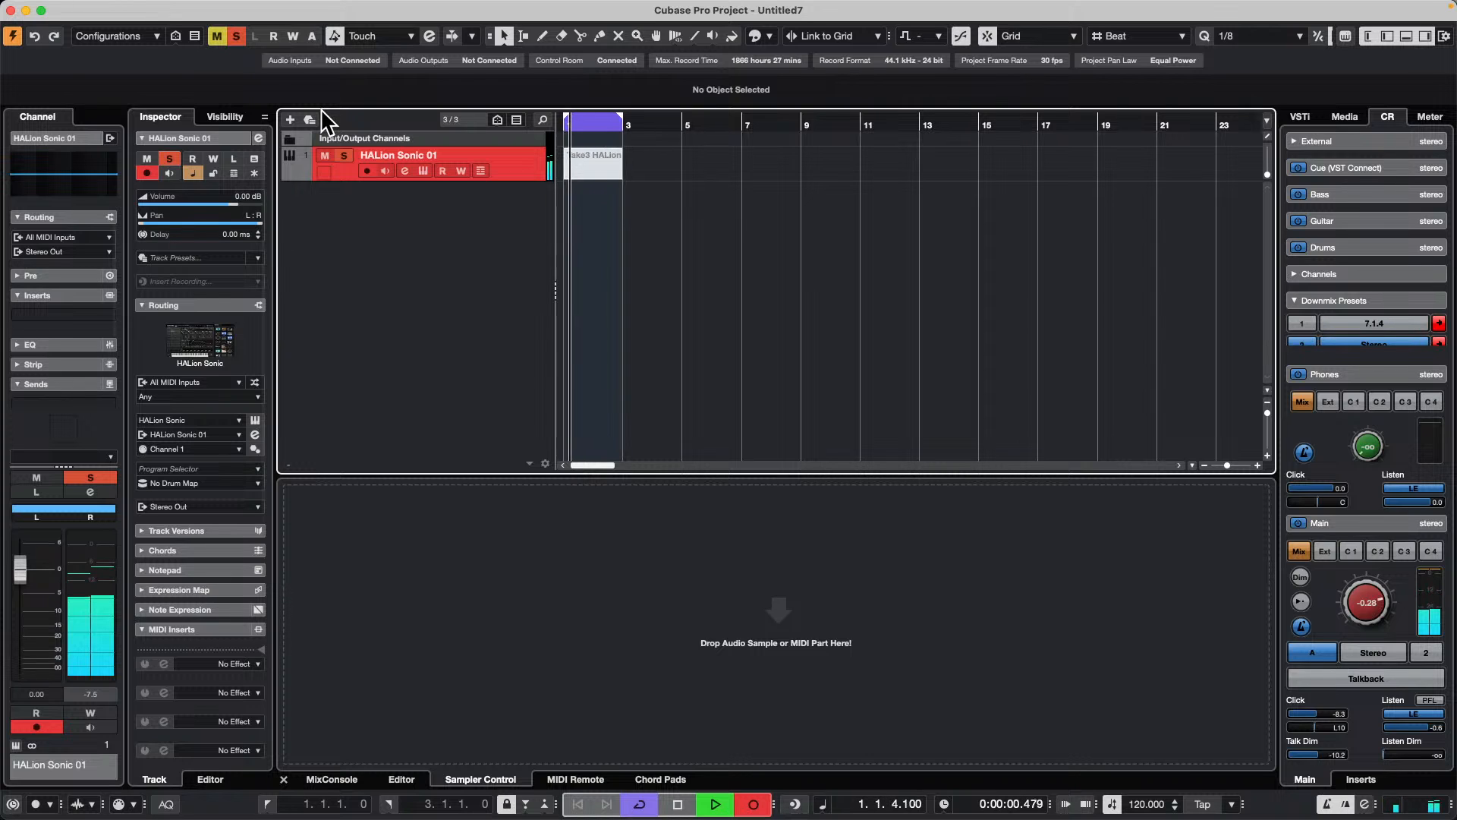
pyautogui.press('space')
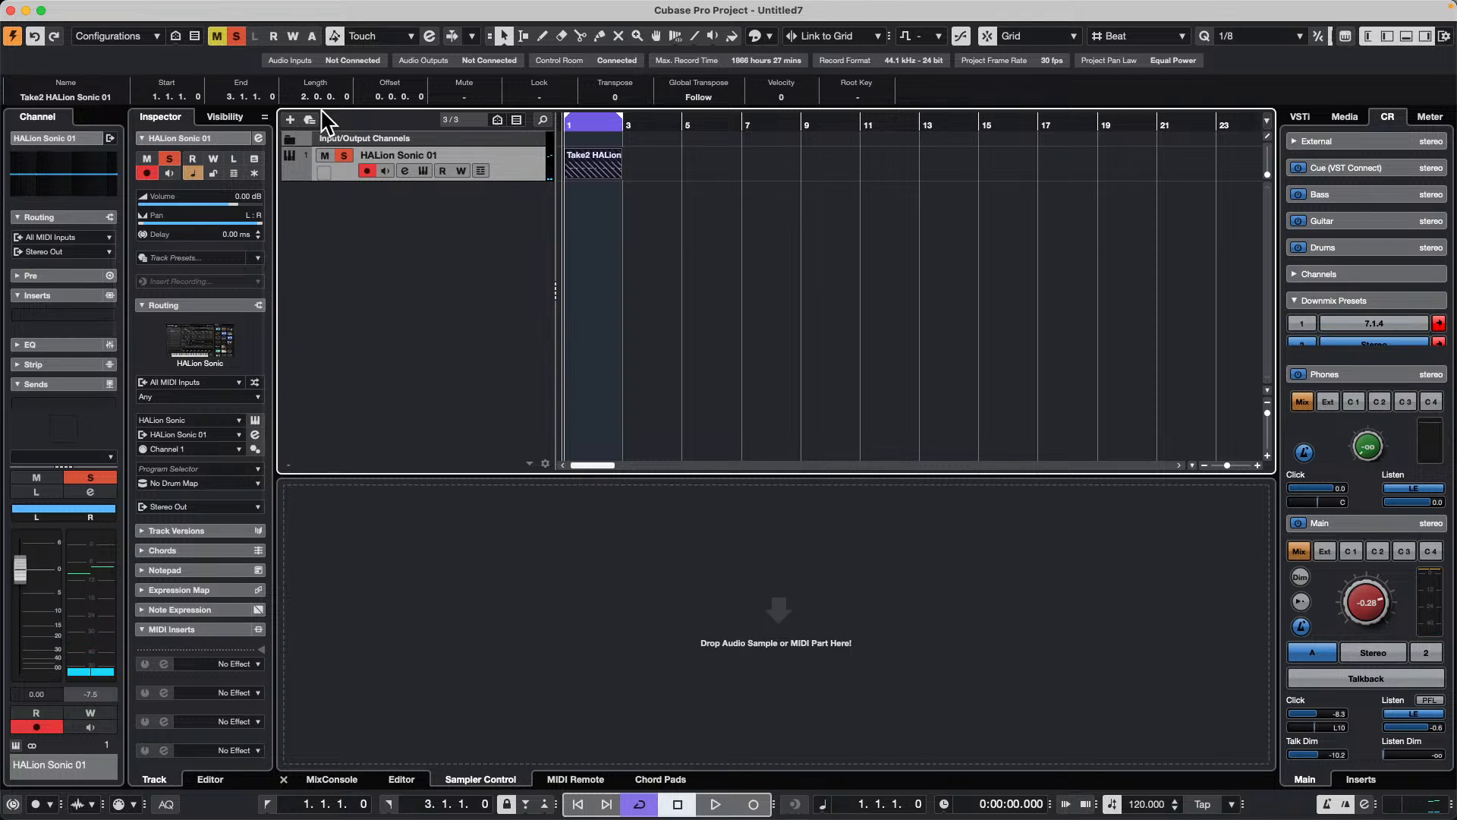
pyautogui.press('Delete')
pyautogui.hotkey('ctrl', 'z')
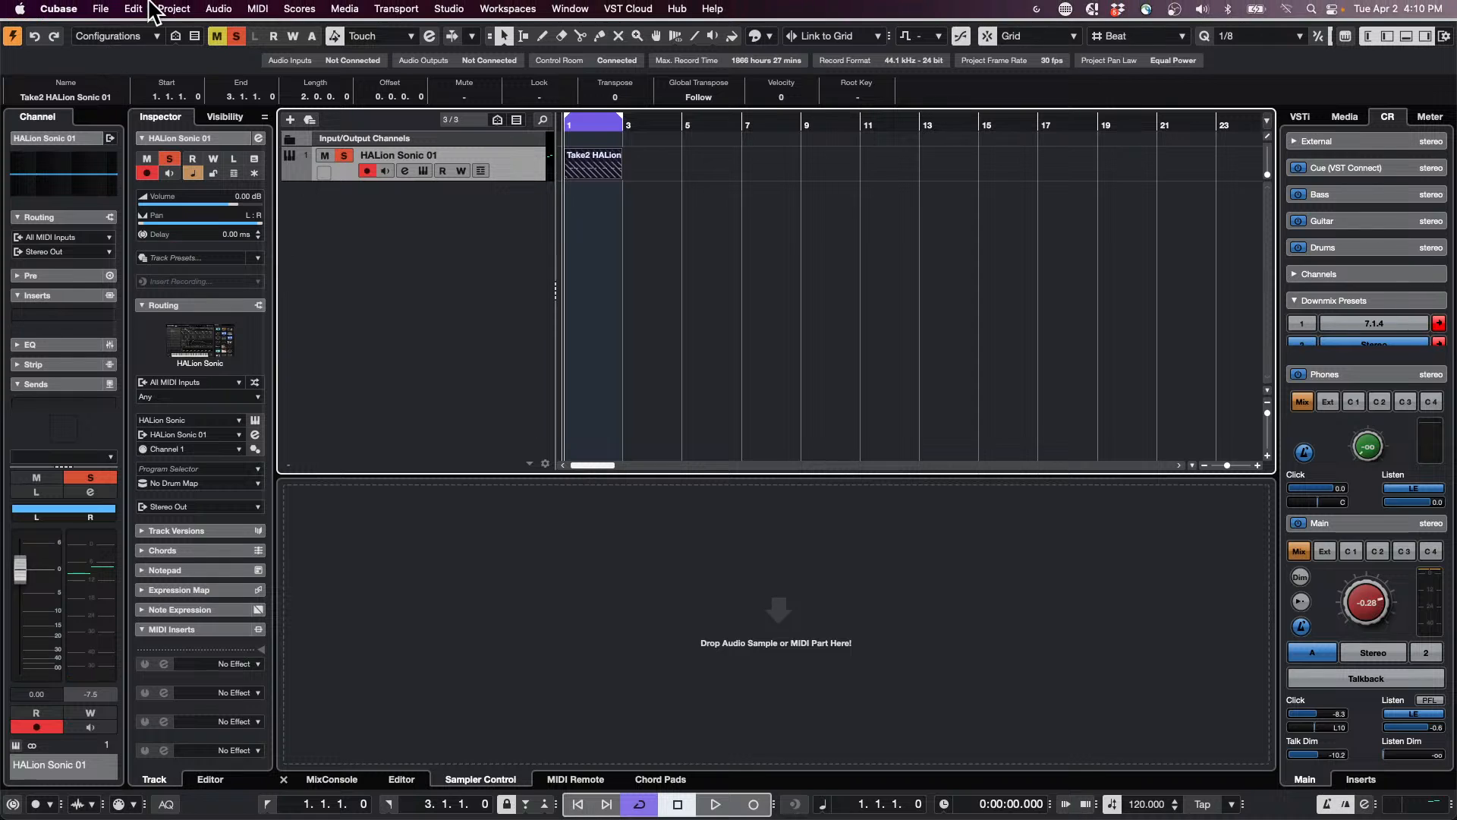
pyautogui.click(134, 9)
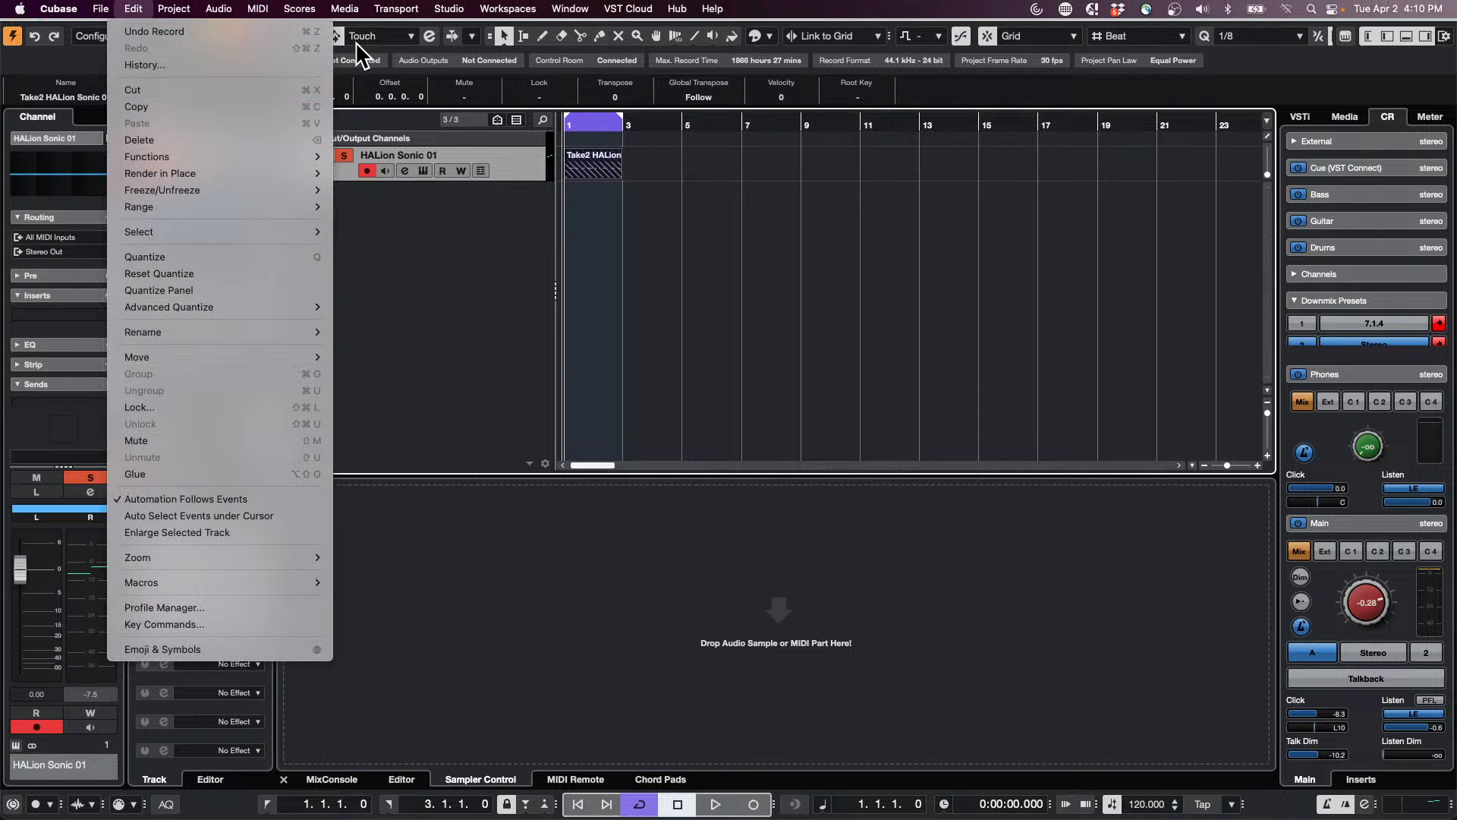
pyautogui.moveTo(228, 205)
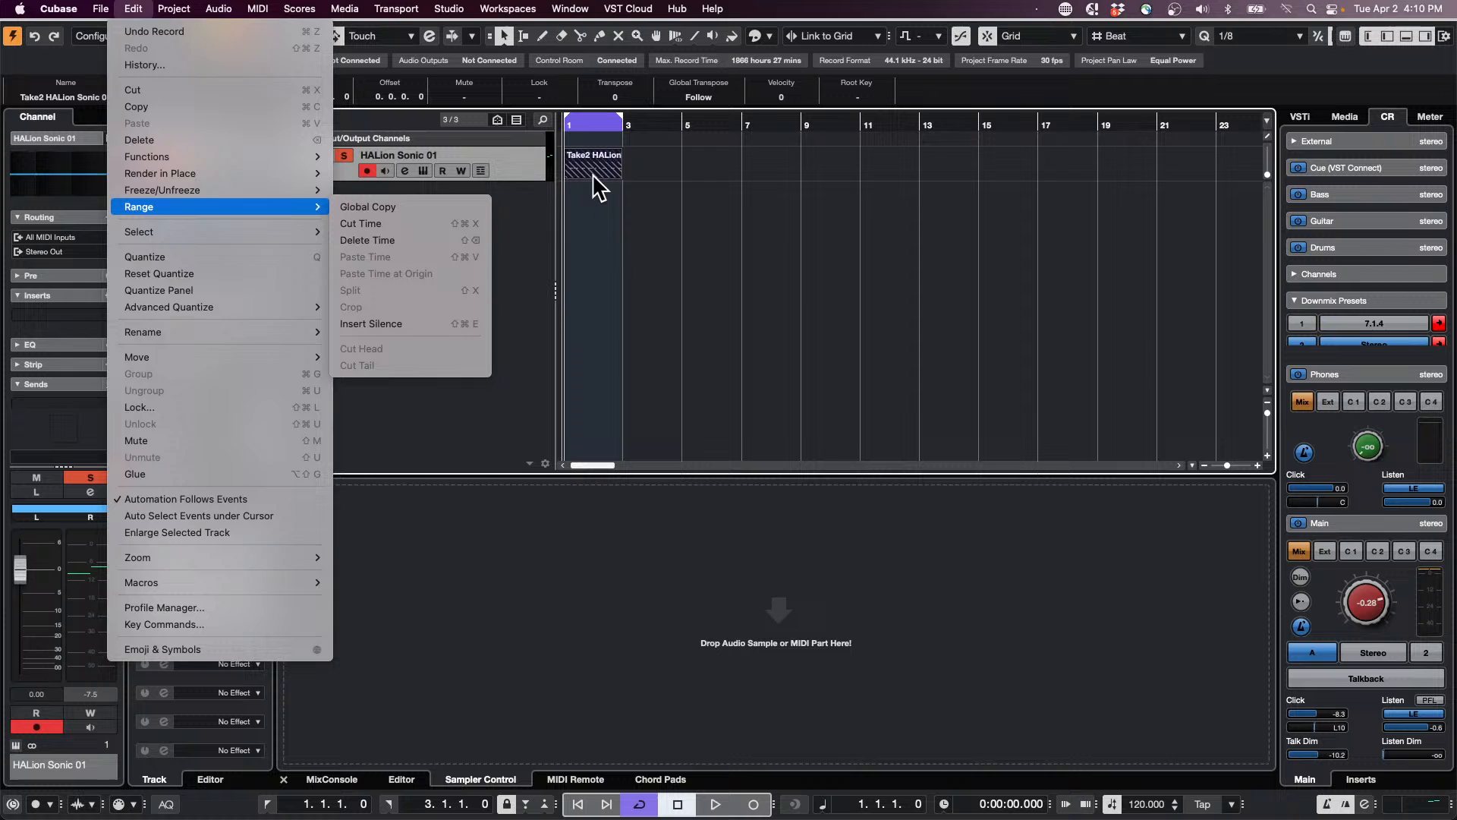
pyautogui.click(628, 229)
# Step: Show the take lanes of the HALion Sonic 01 track
pyautogui.click(479, 172)
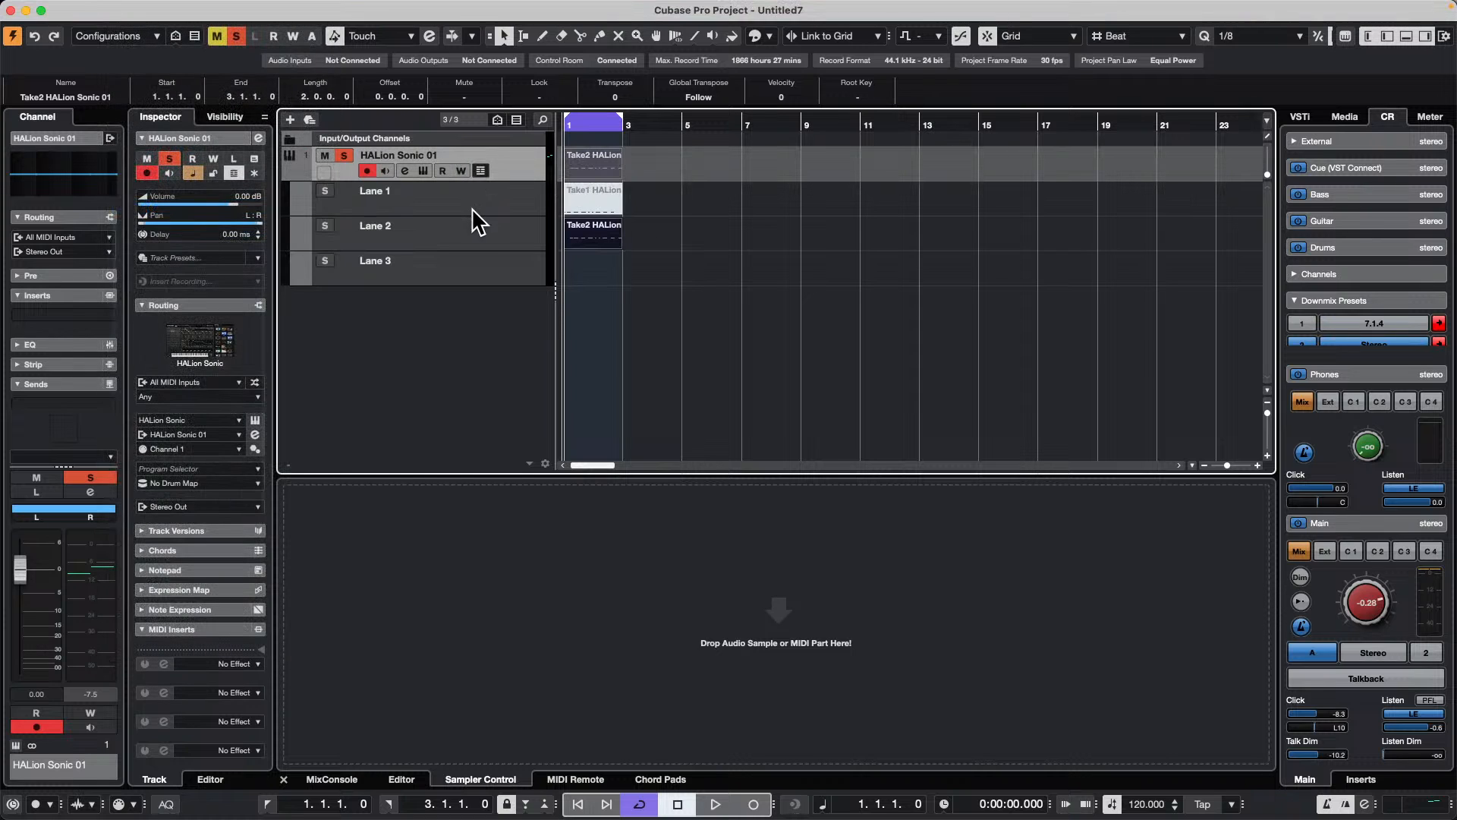
pyautogui.click(481, 170)
pyautogui.click(482, 169)
pyautogui.click(481, 170)
pyautogui.click(481, 170)
# Step: Play the cycle range and record more cycled MIDI takes on the HALion Sonic 01 track
pyautogui.press('space')
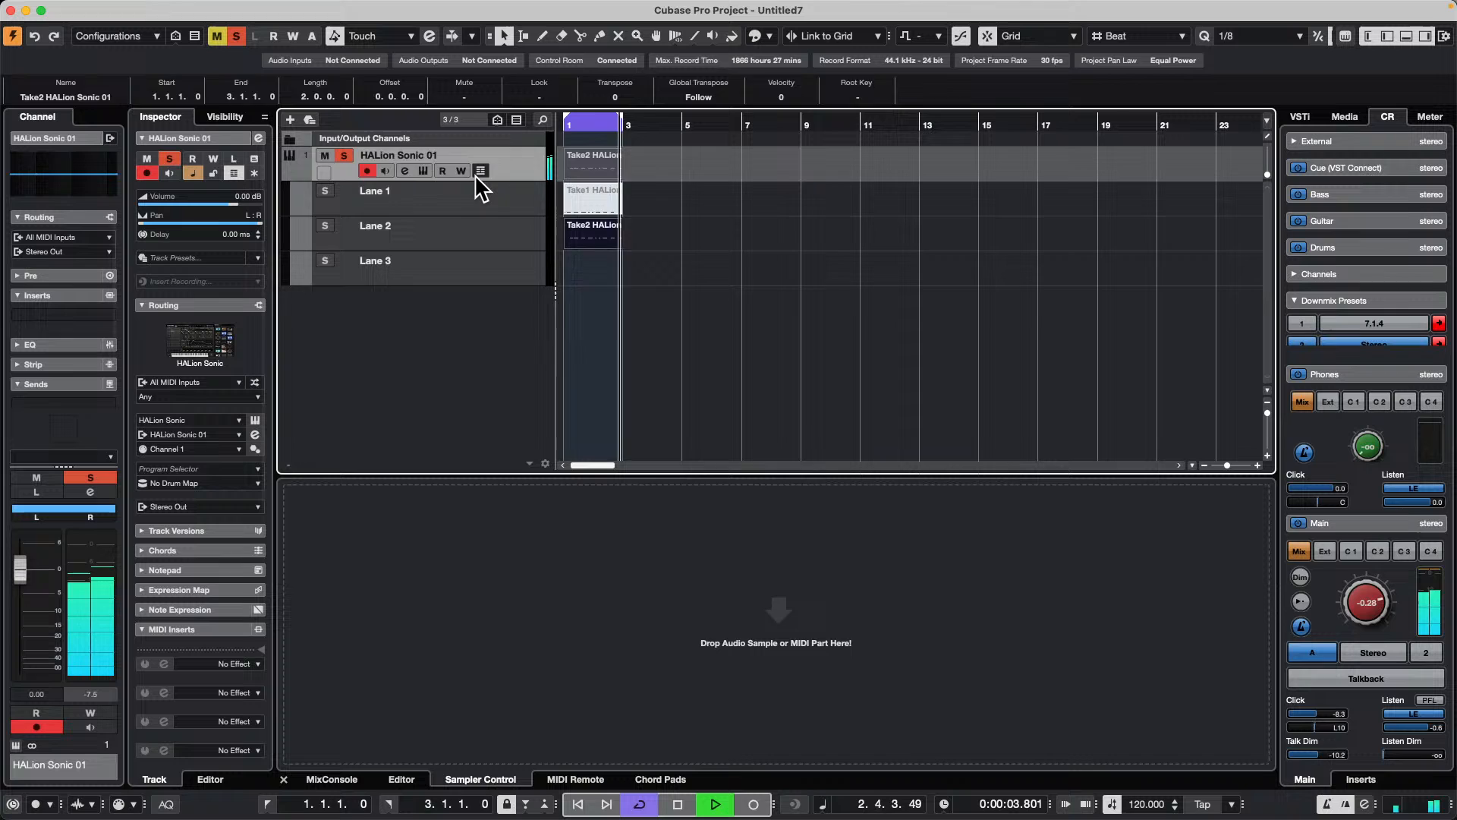
pyautogui.press('KP_Multiply')
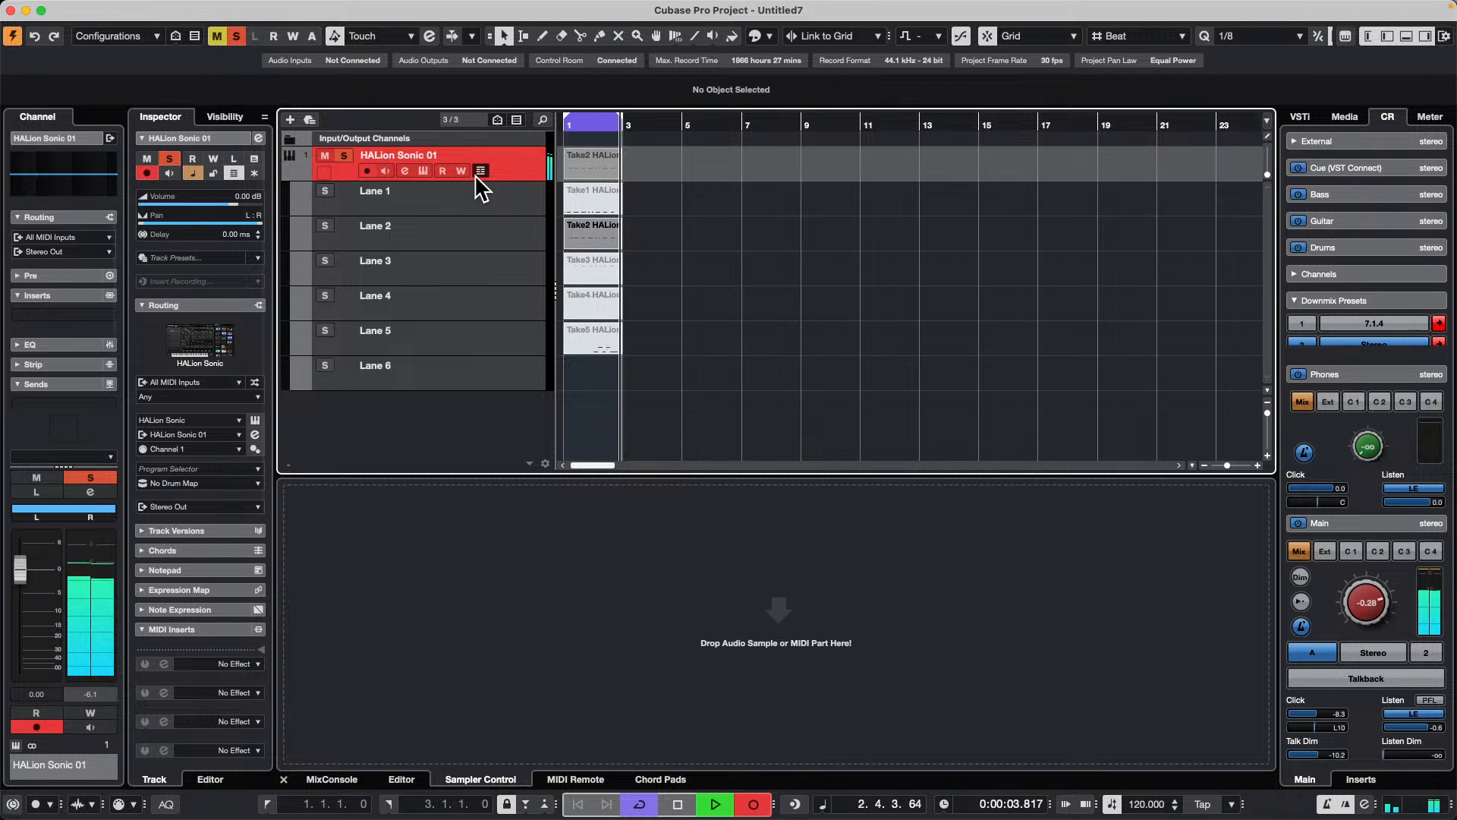
pyautogui.press('space')
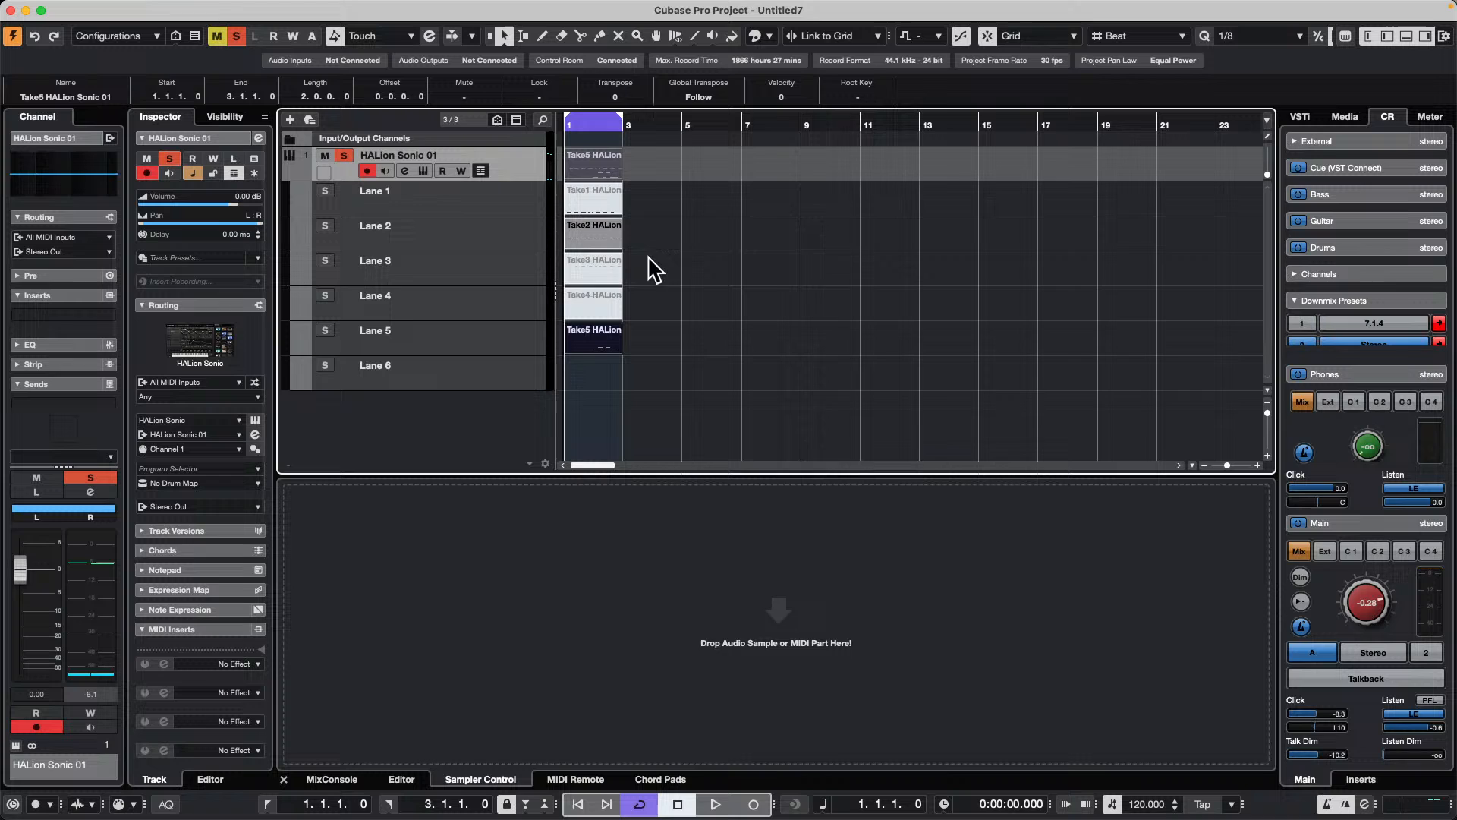
# Step: Select the Take5 part in Lane 5 and switch to the Comp tool
pyautogui.click(637, 370)
pyautogui.click(587, 339)
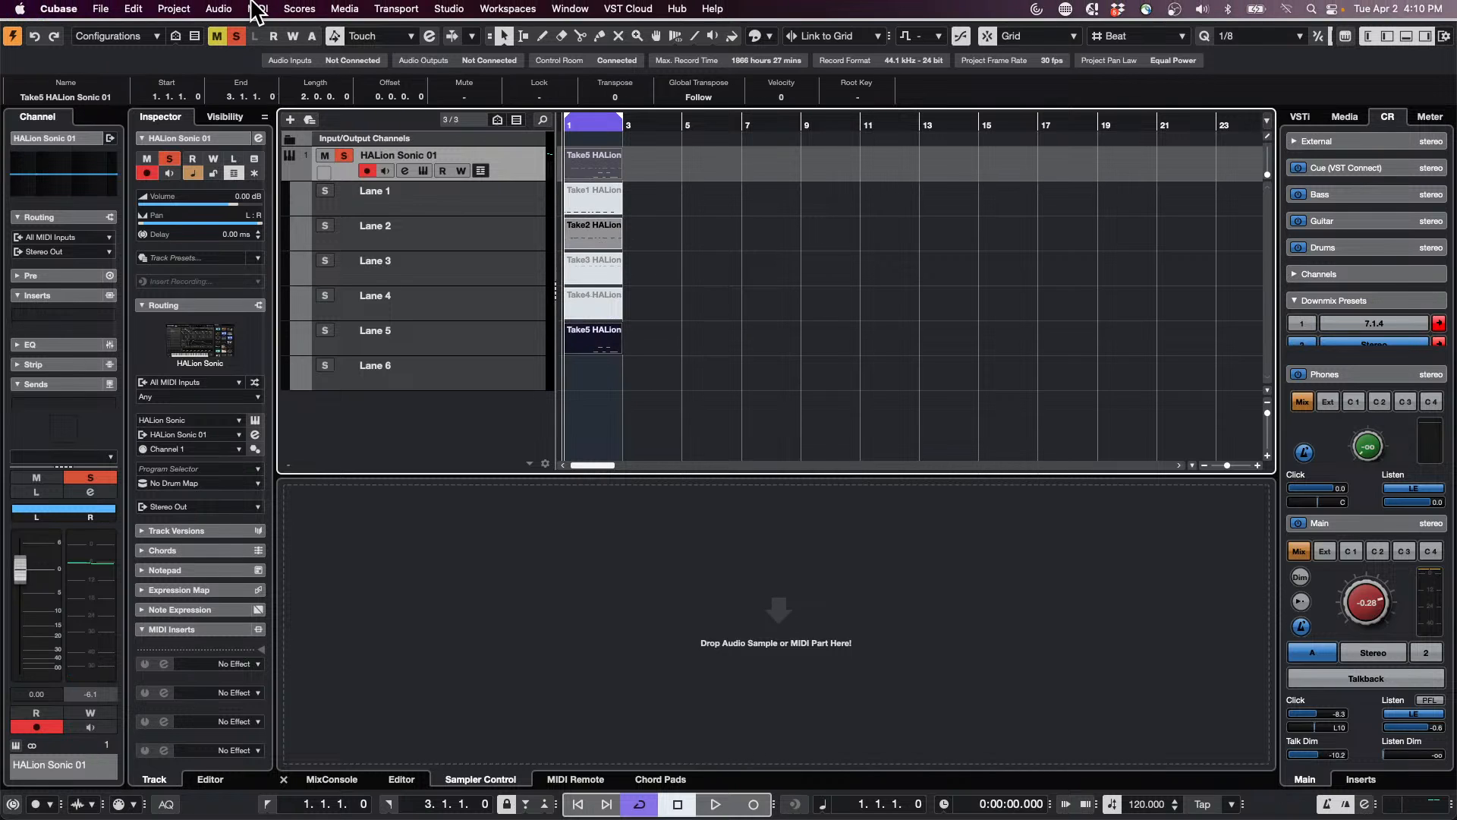
pyautogui.click(148, 9)
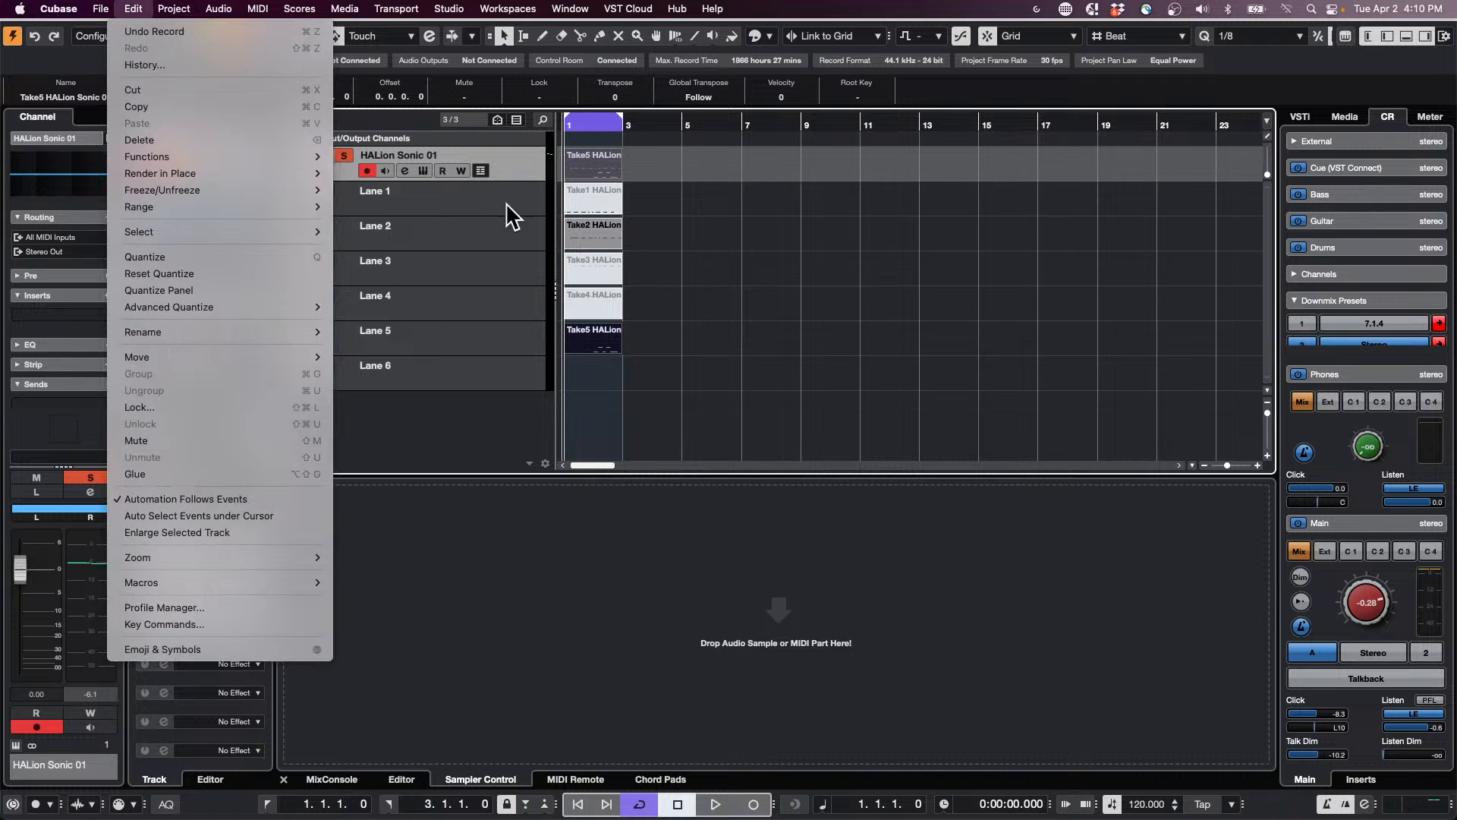
pyautogui.click(598, 123)
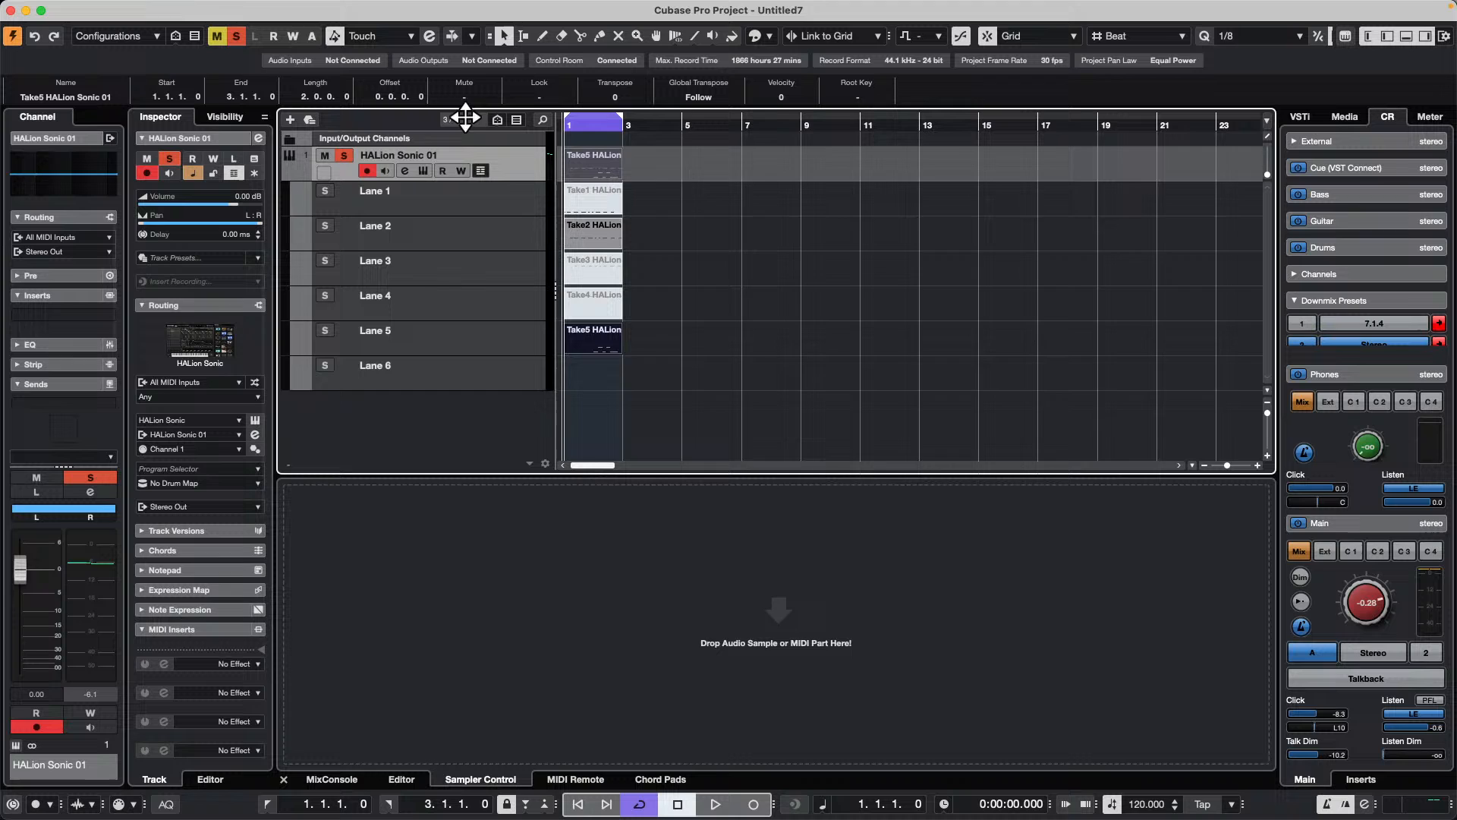
pyautogui.press('h')
pyautogui.press('h')
pyautogui.press('h')
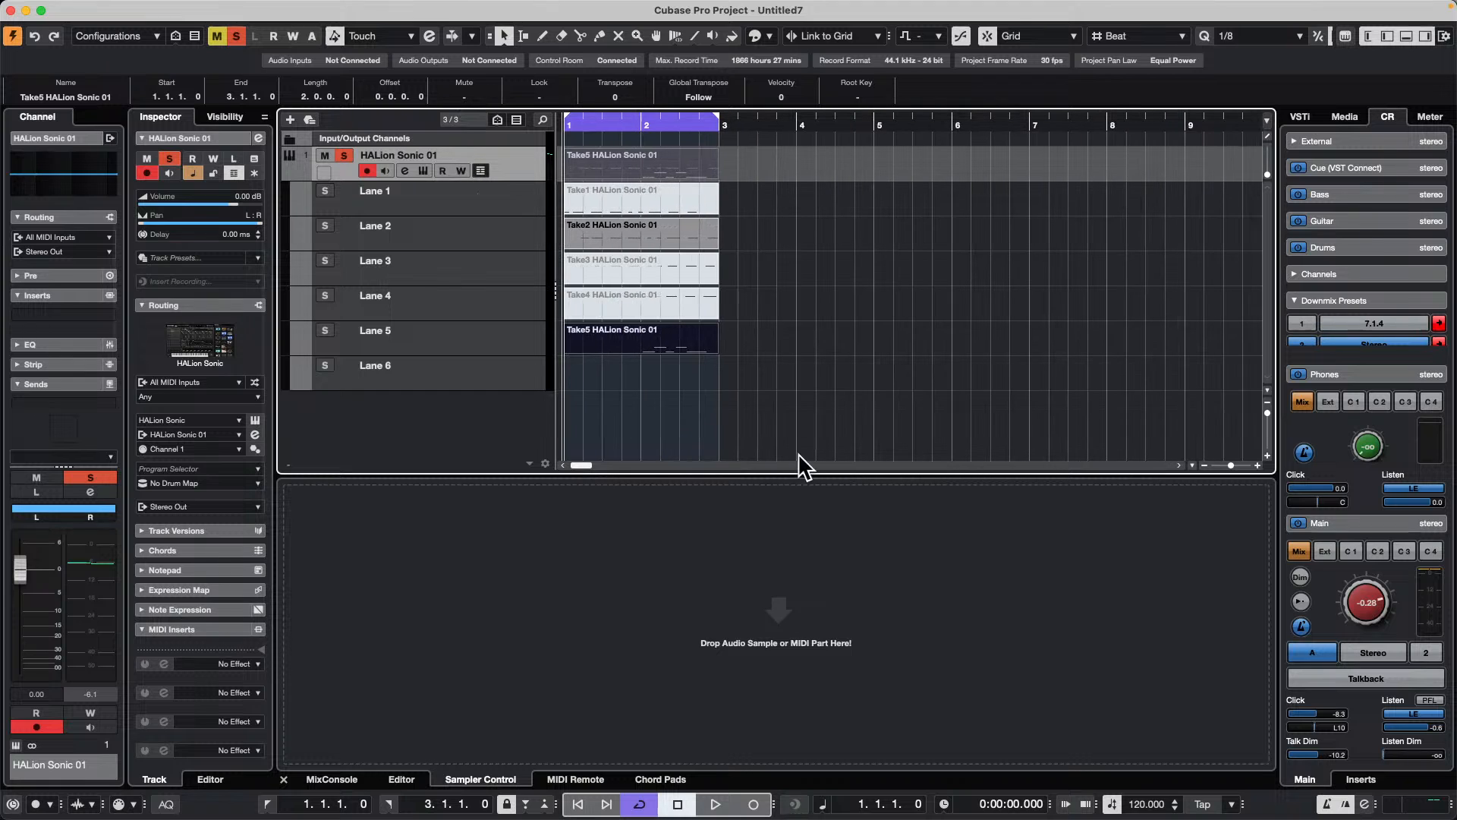
pyautogui.rightClick(657, 334)
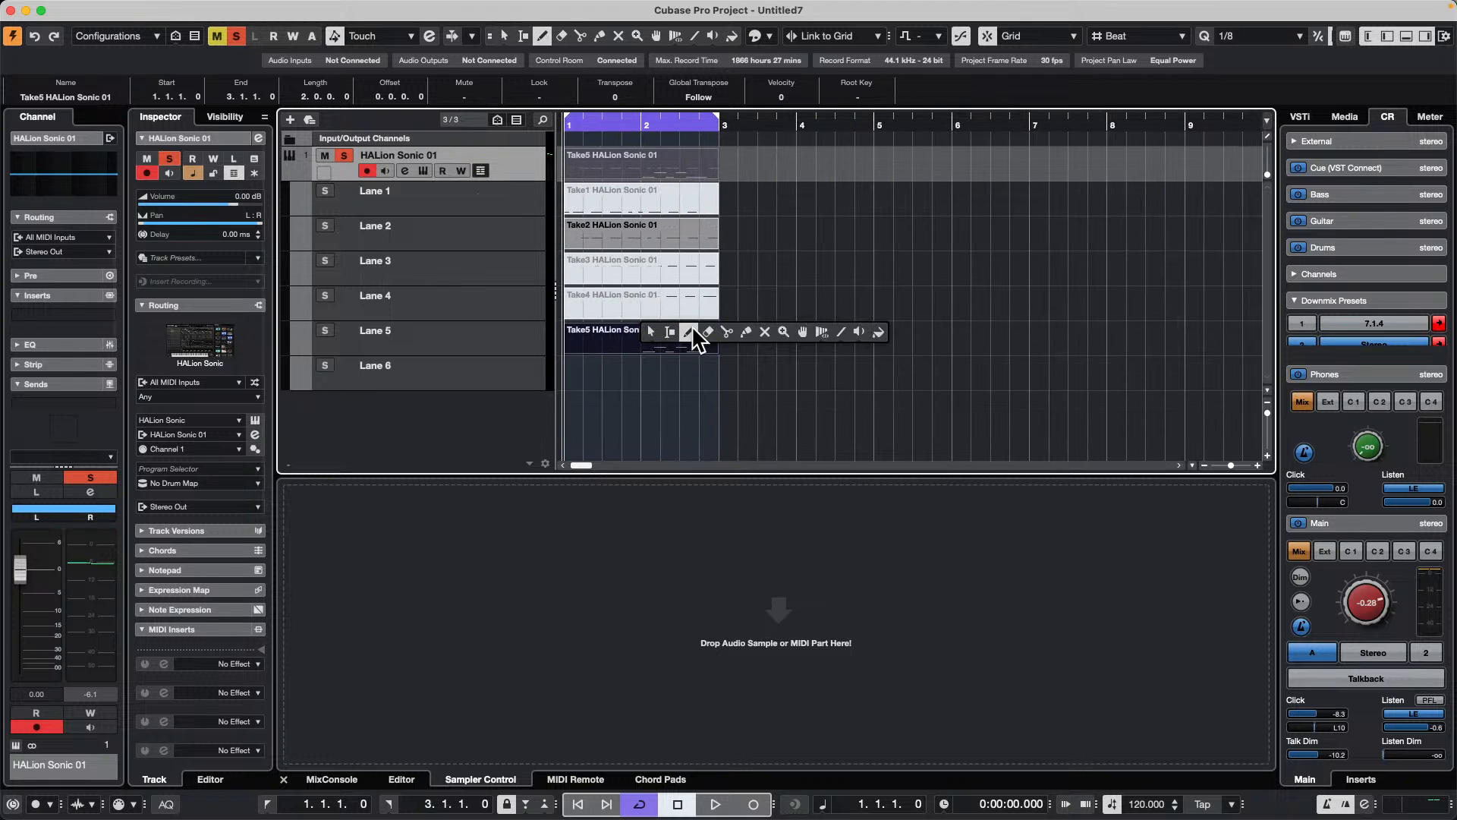
pyautogui.click(803, 331)
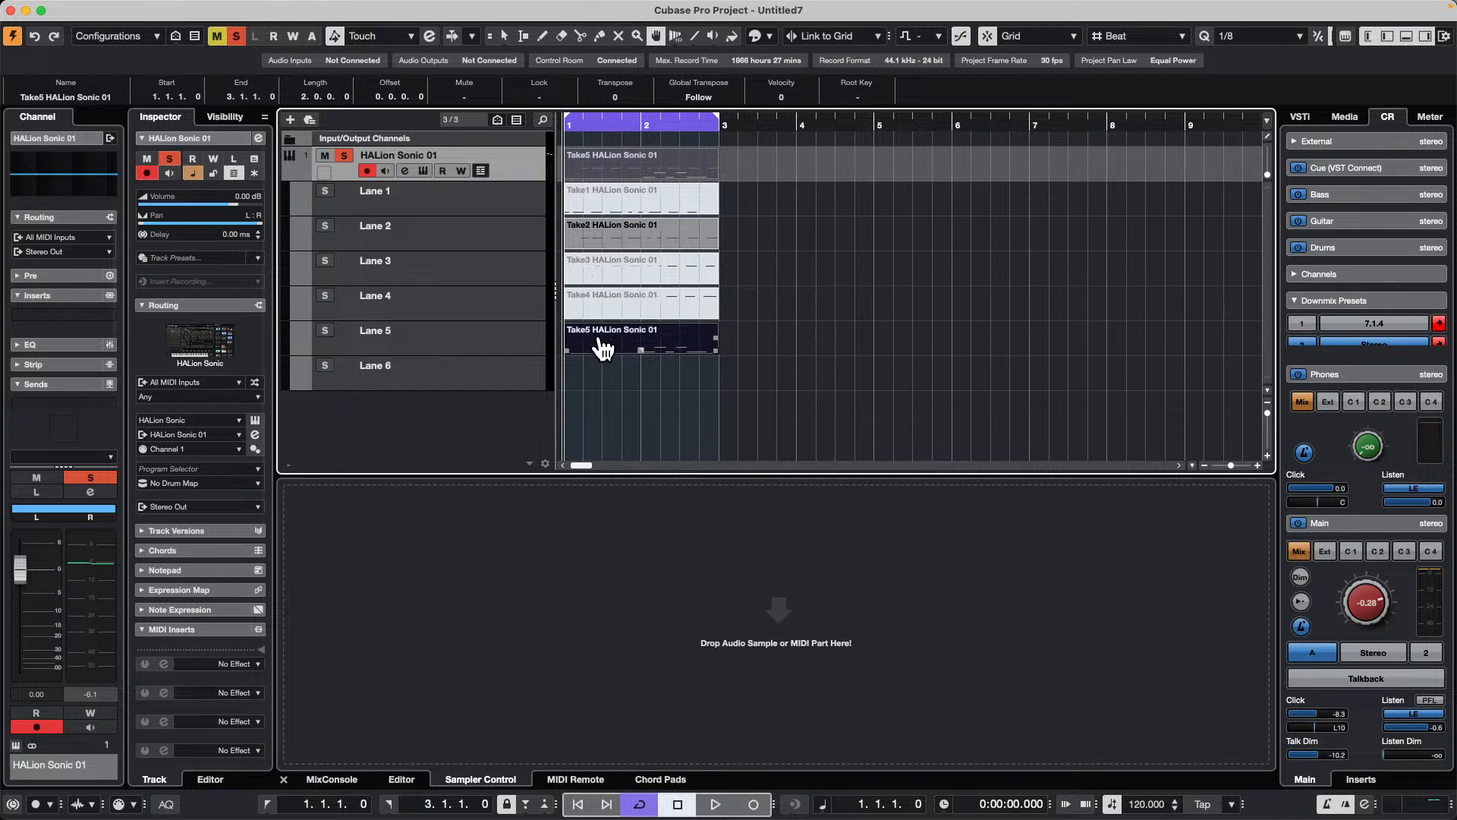
# Step: Split the takes across all lanes and comp sections from Lanes 1 to 4 between bars 1 and 3
pyautogui.moveTo(590, 337); pyautogui.dragTo(668, 303)
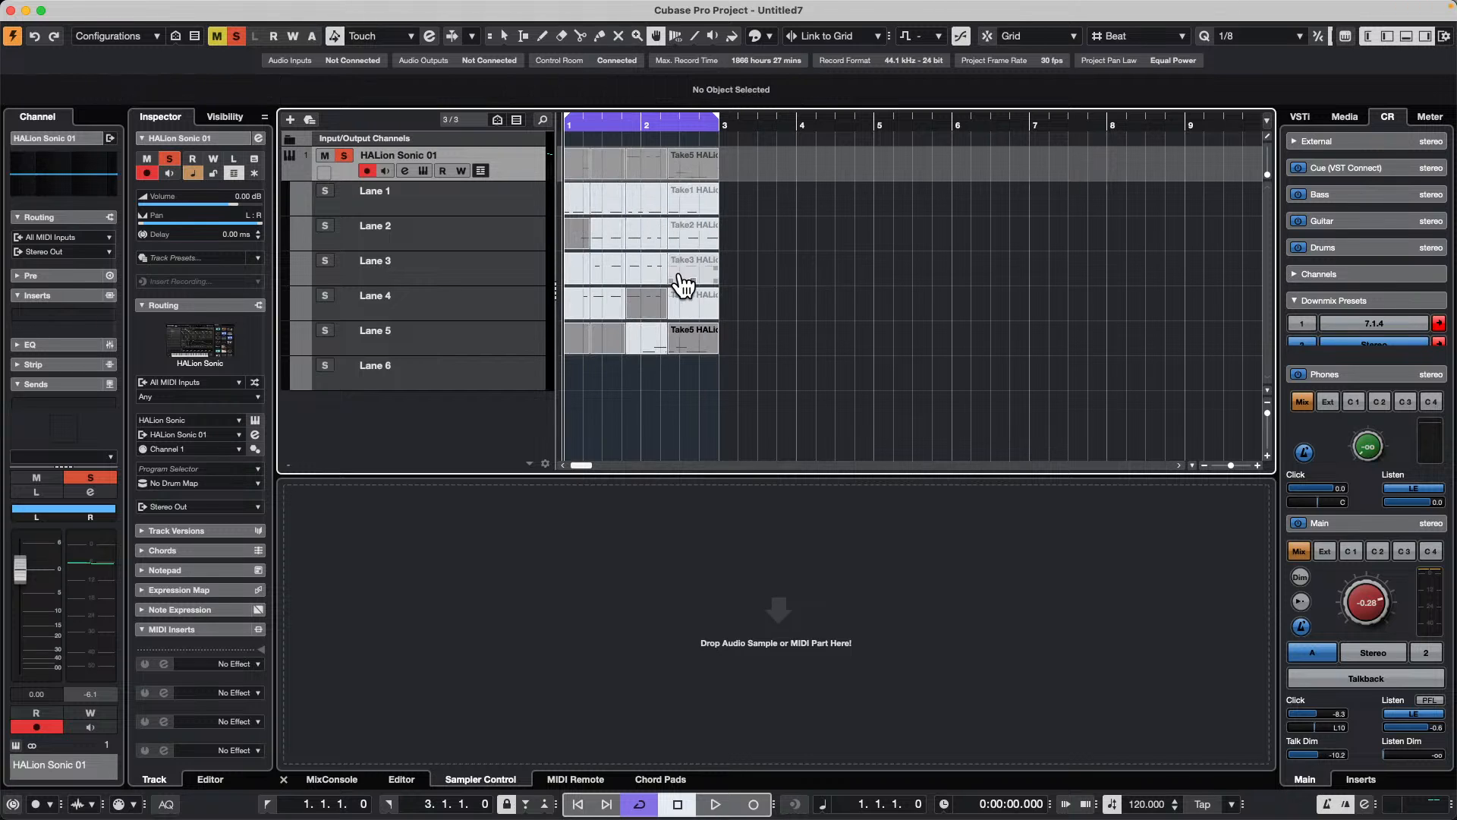
pyautogui.click(680, 276)
pyautogui.click(644, 199)
pyautogui.click(641, 273)
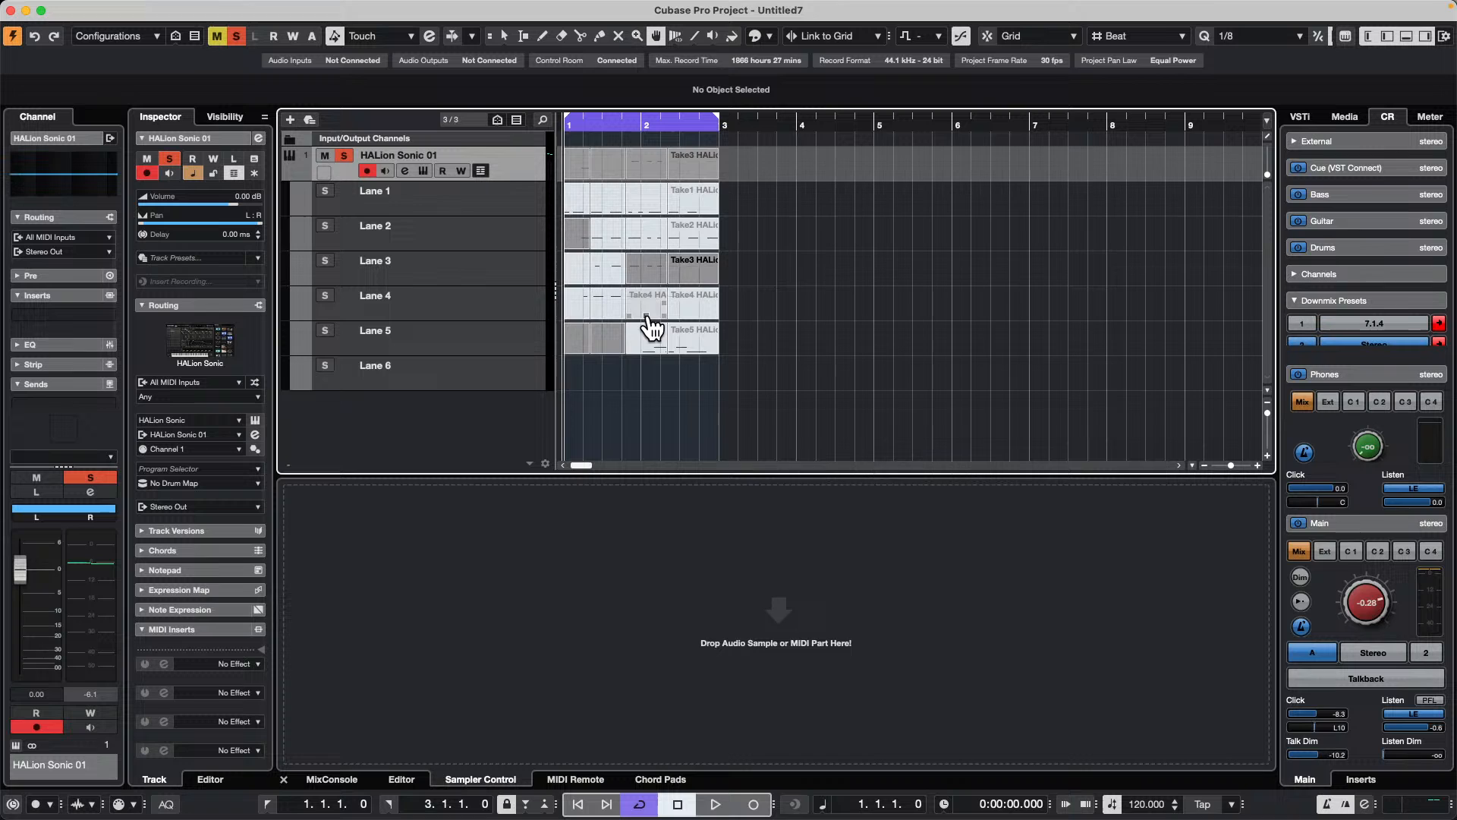
pyautogui.click(648, 315)
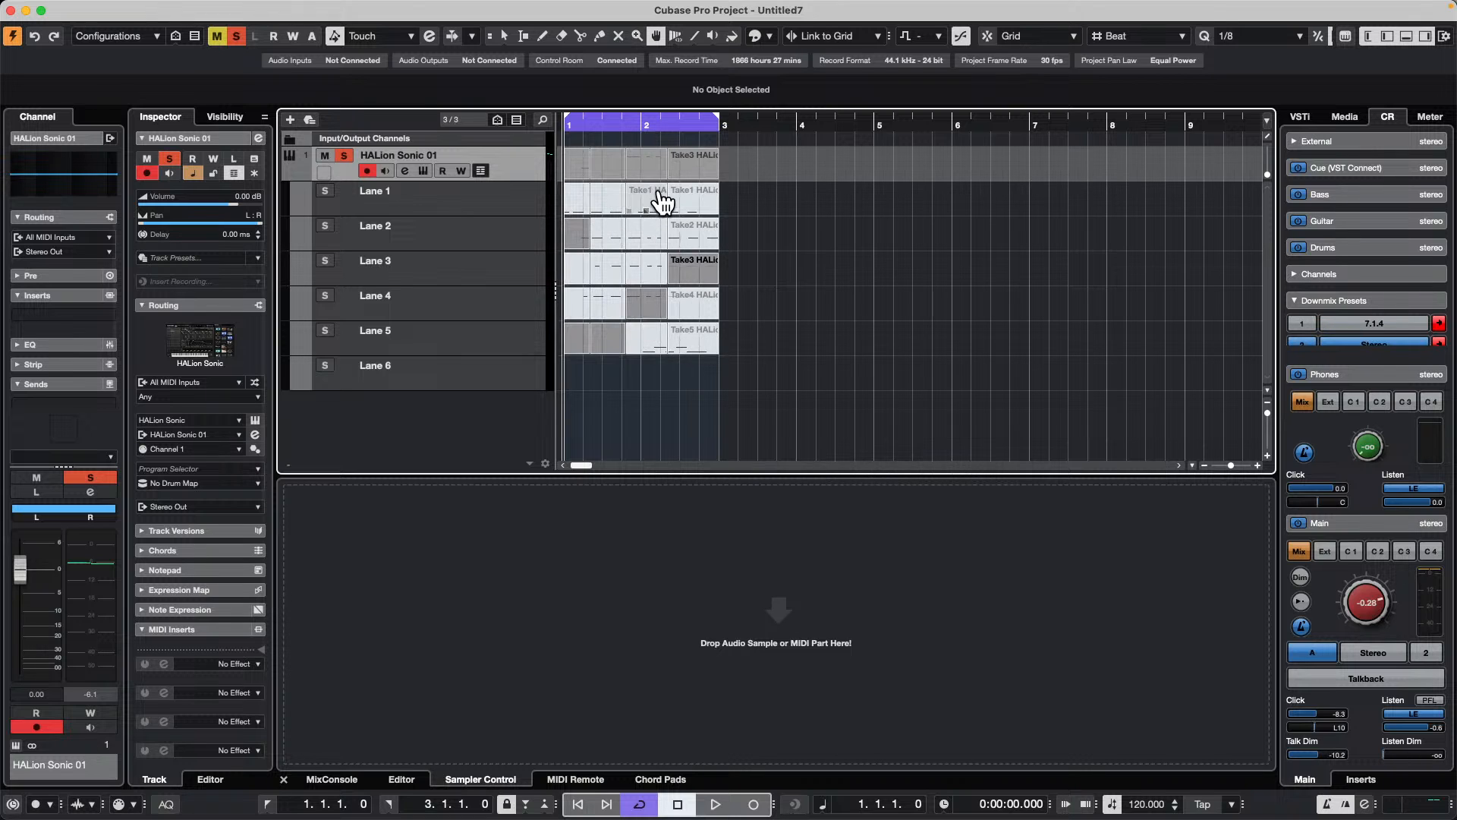
pyautogui.click(607, 199)
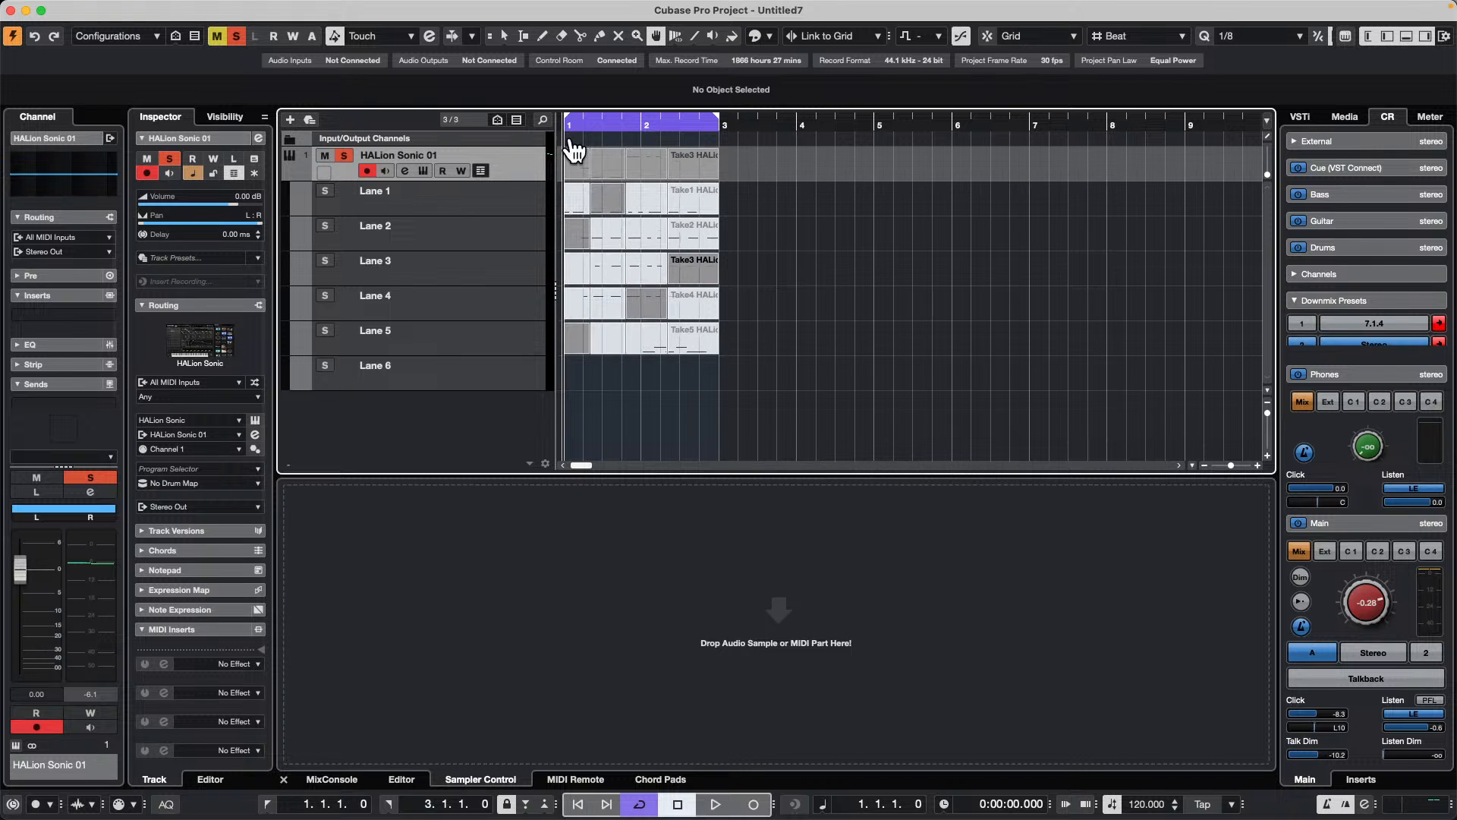
pyautogui.click(574, 242)
pyautogui.click(489, 376)
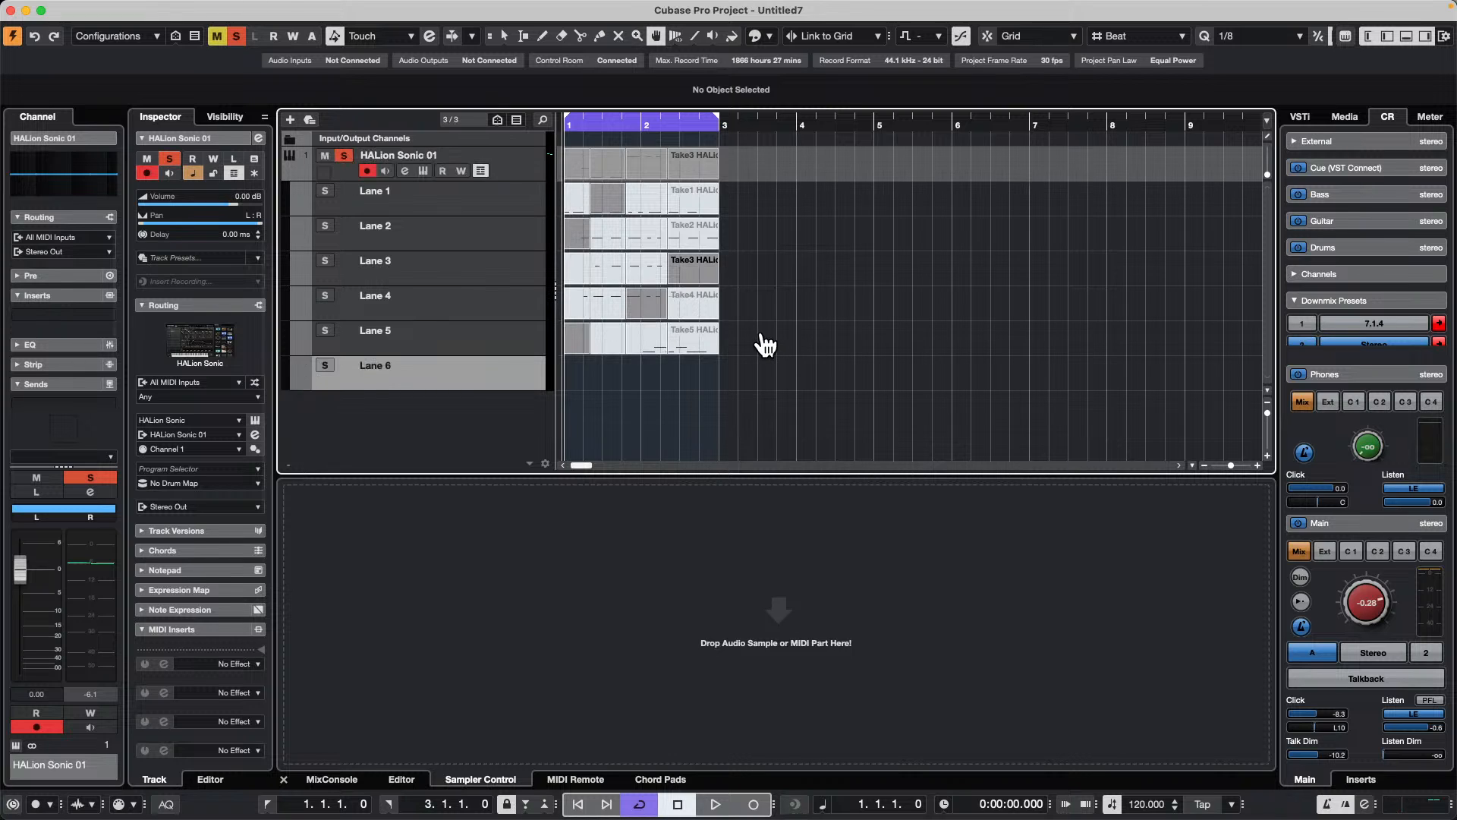
# Step: Delete all Take5 parts in Lane 5 with the Object Selection tool
pyautogui.press('1')
pyautogui.click(675, 340)
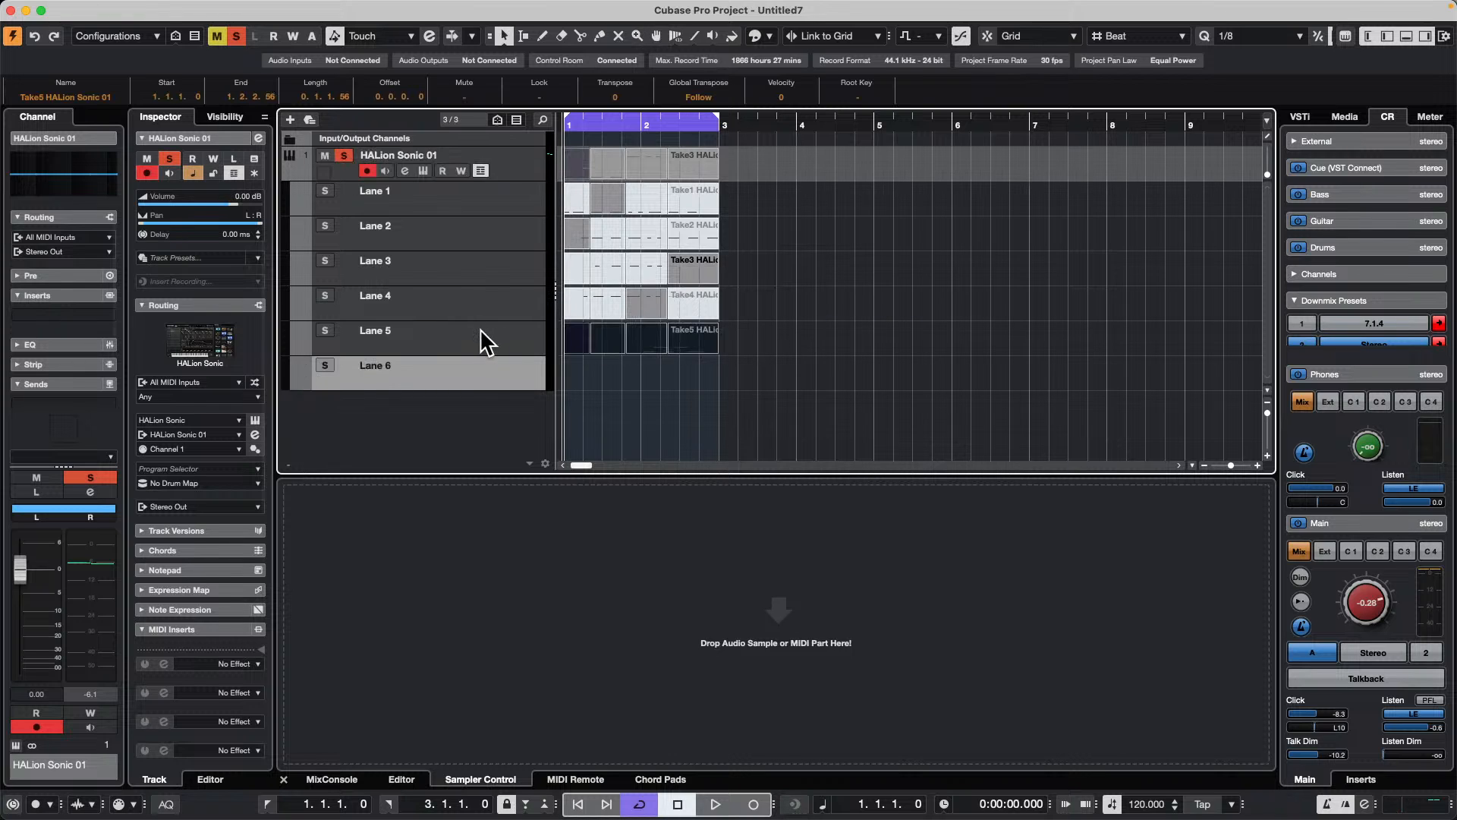
pyautogui.press('Delete')
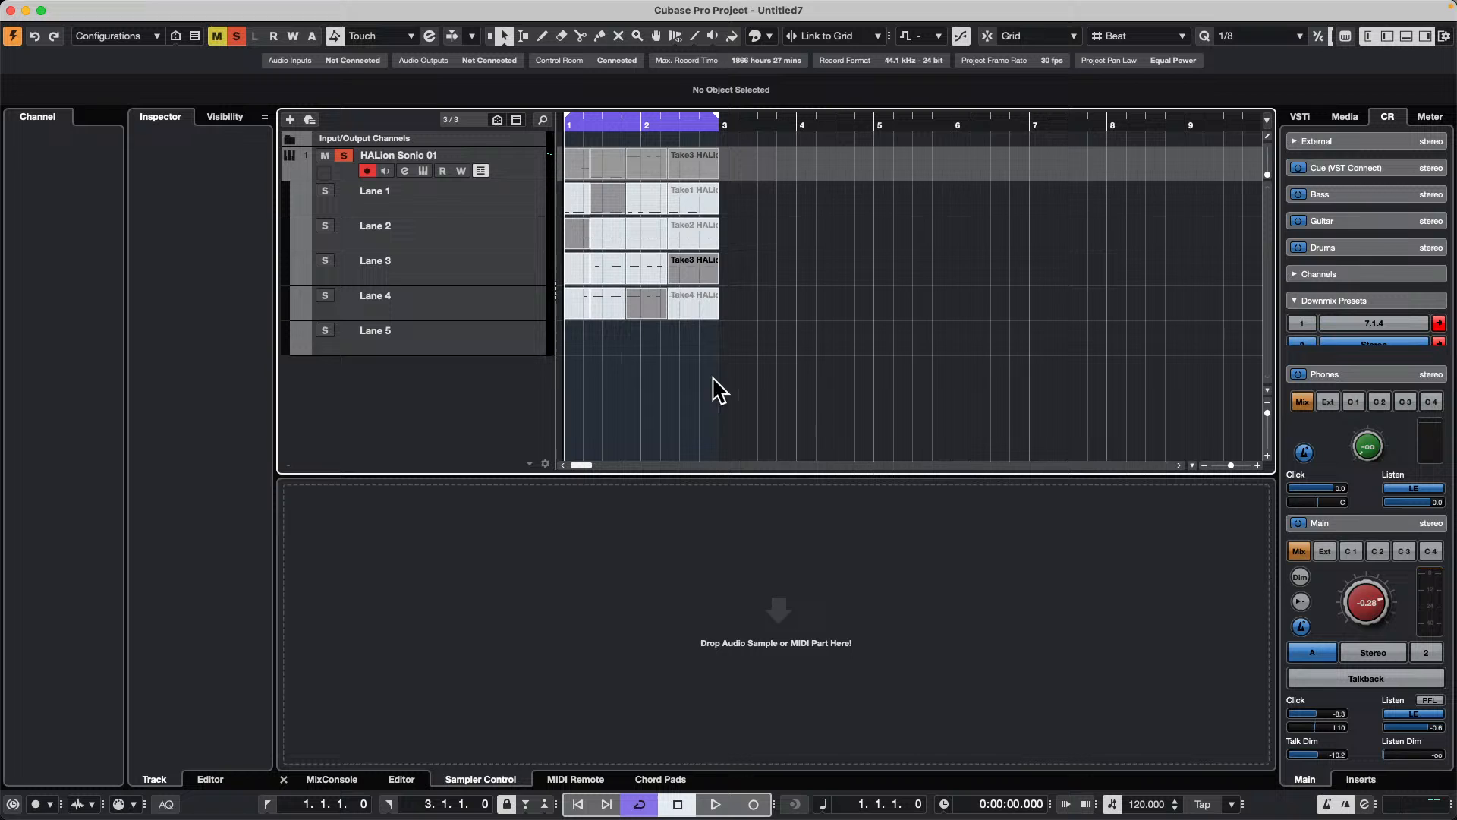
# Step: Remove the HALion Sonic 01 track and add one instrument track with Groove Agent SE, output to Stereo Out
pyautogui.rightClick(524, 151)
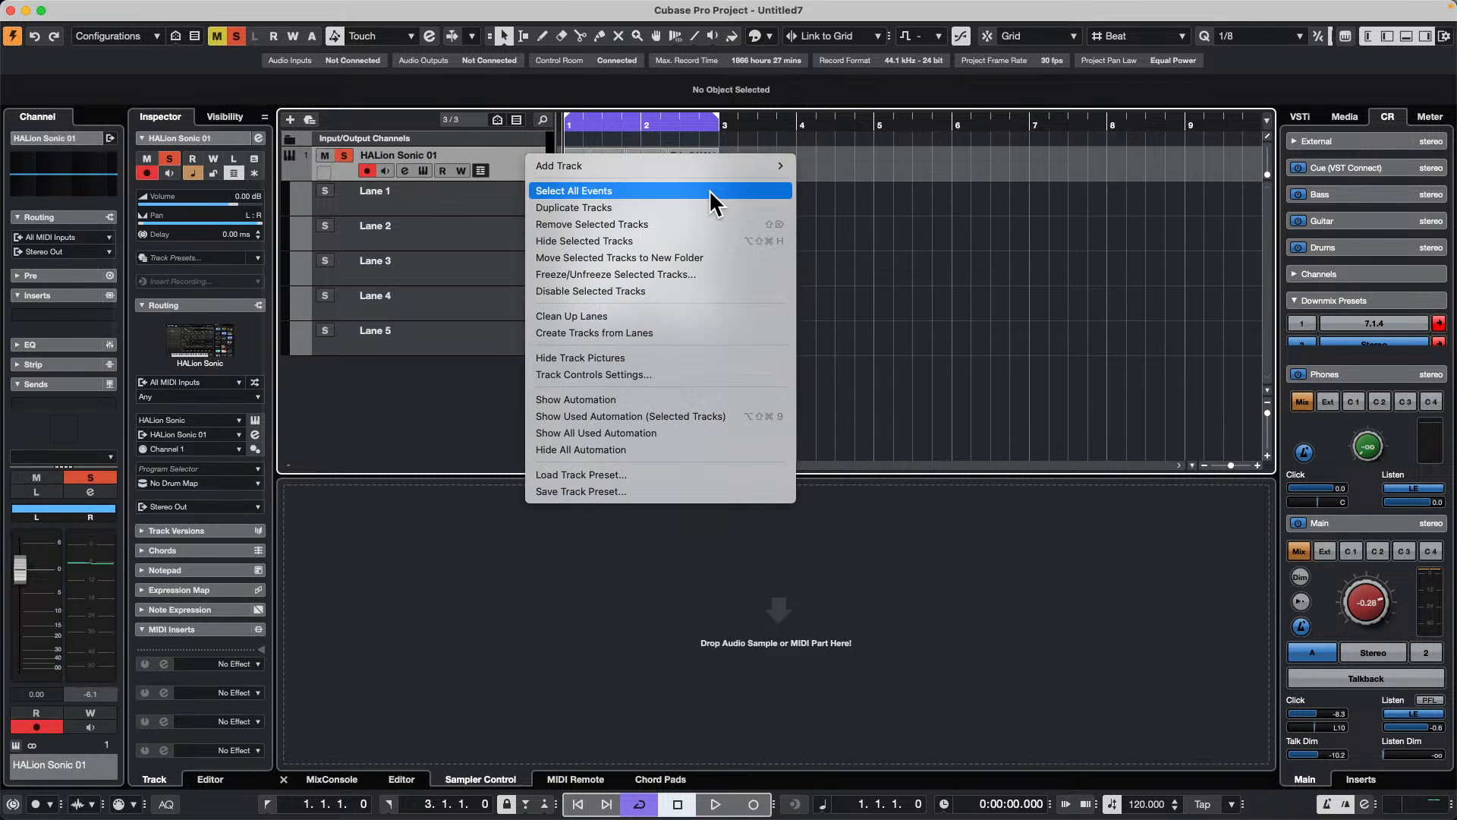
pyautogui.click(645, 224)
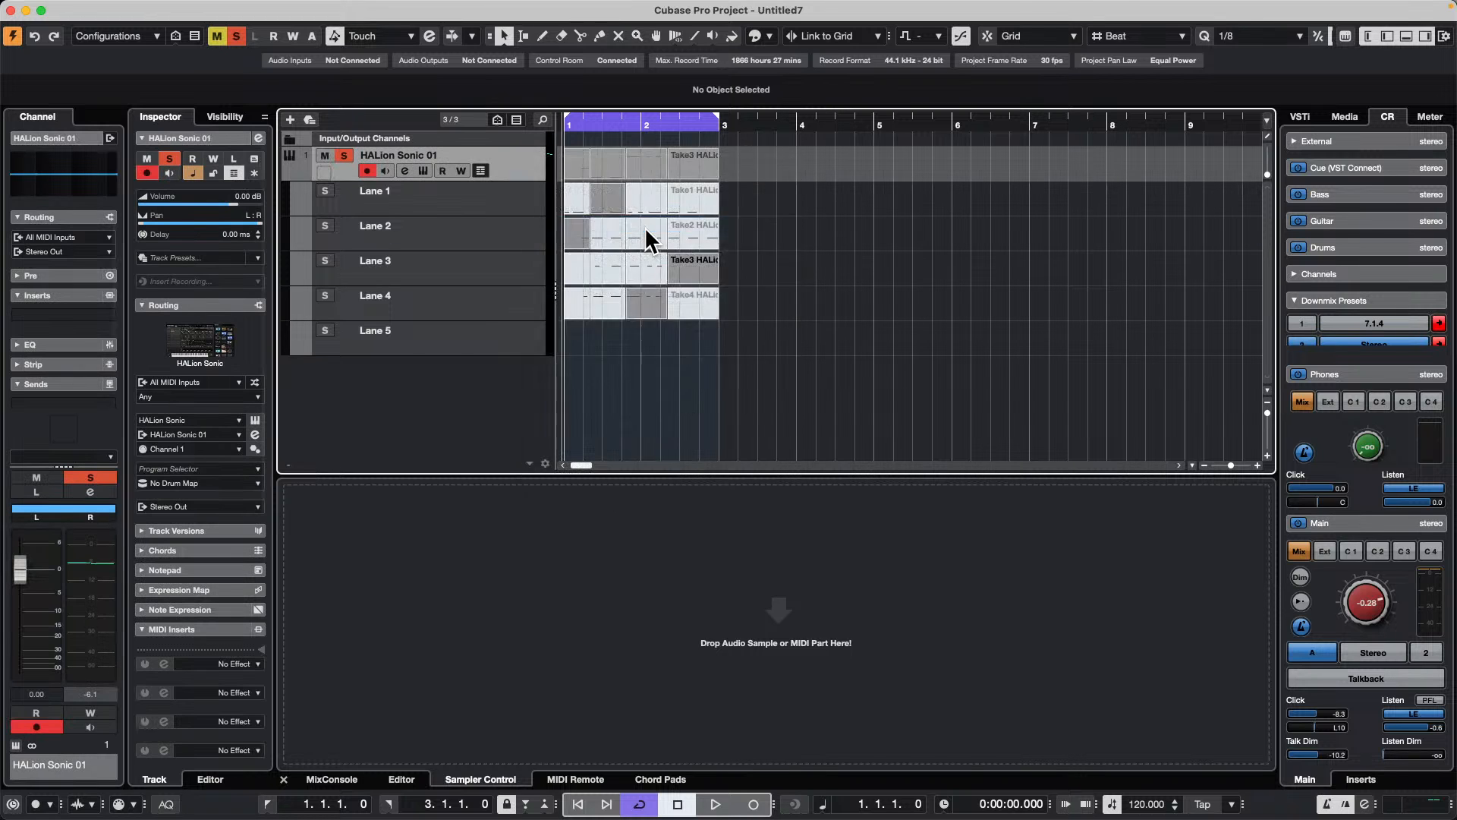
pyautogui.rightClick(458, 196)
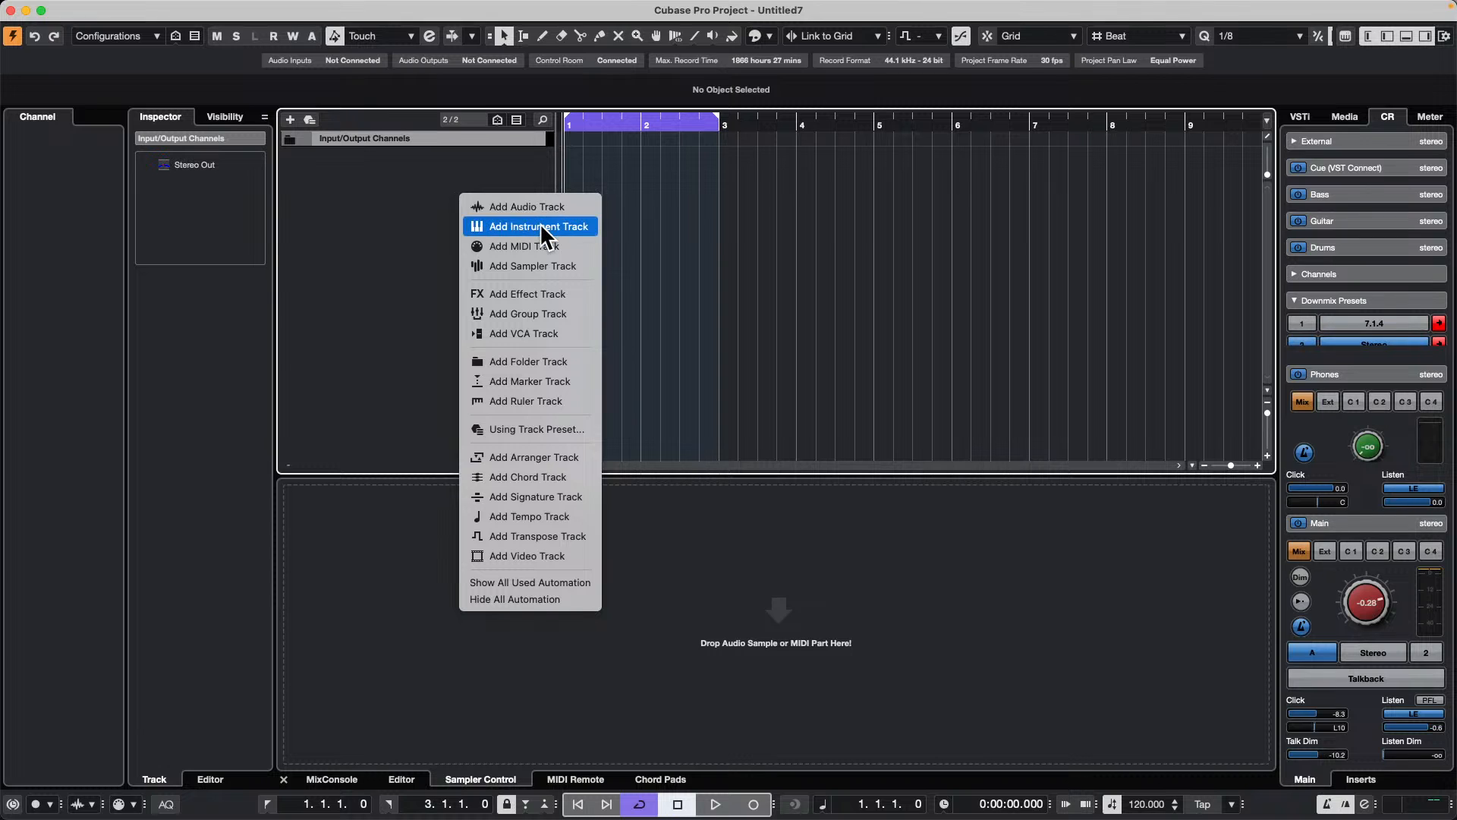
pyautogui.click(589, 228)
pyautogui.click(531, 222)
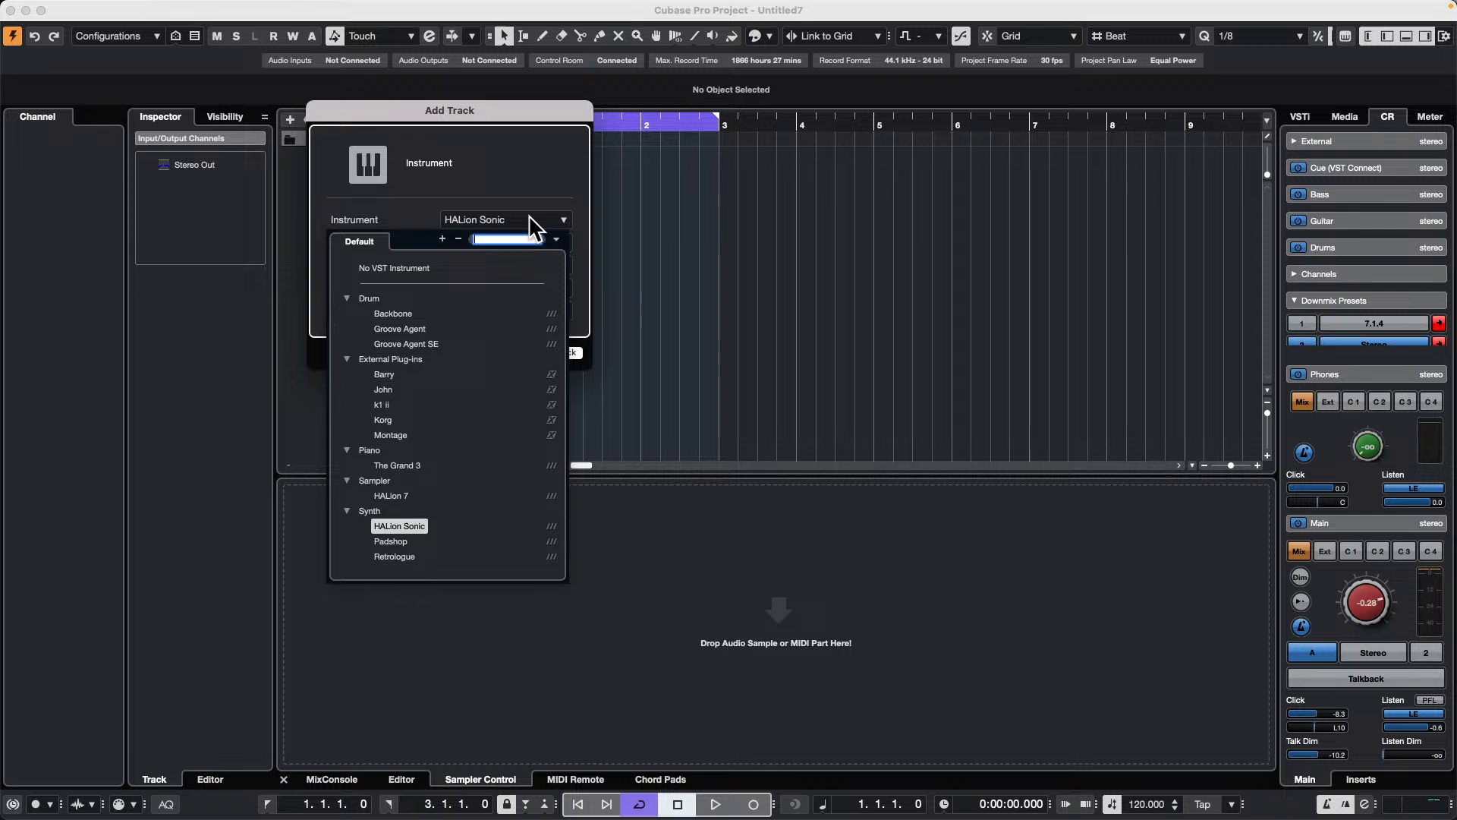
pyautogui.click(421, 345)
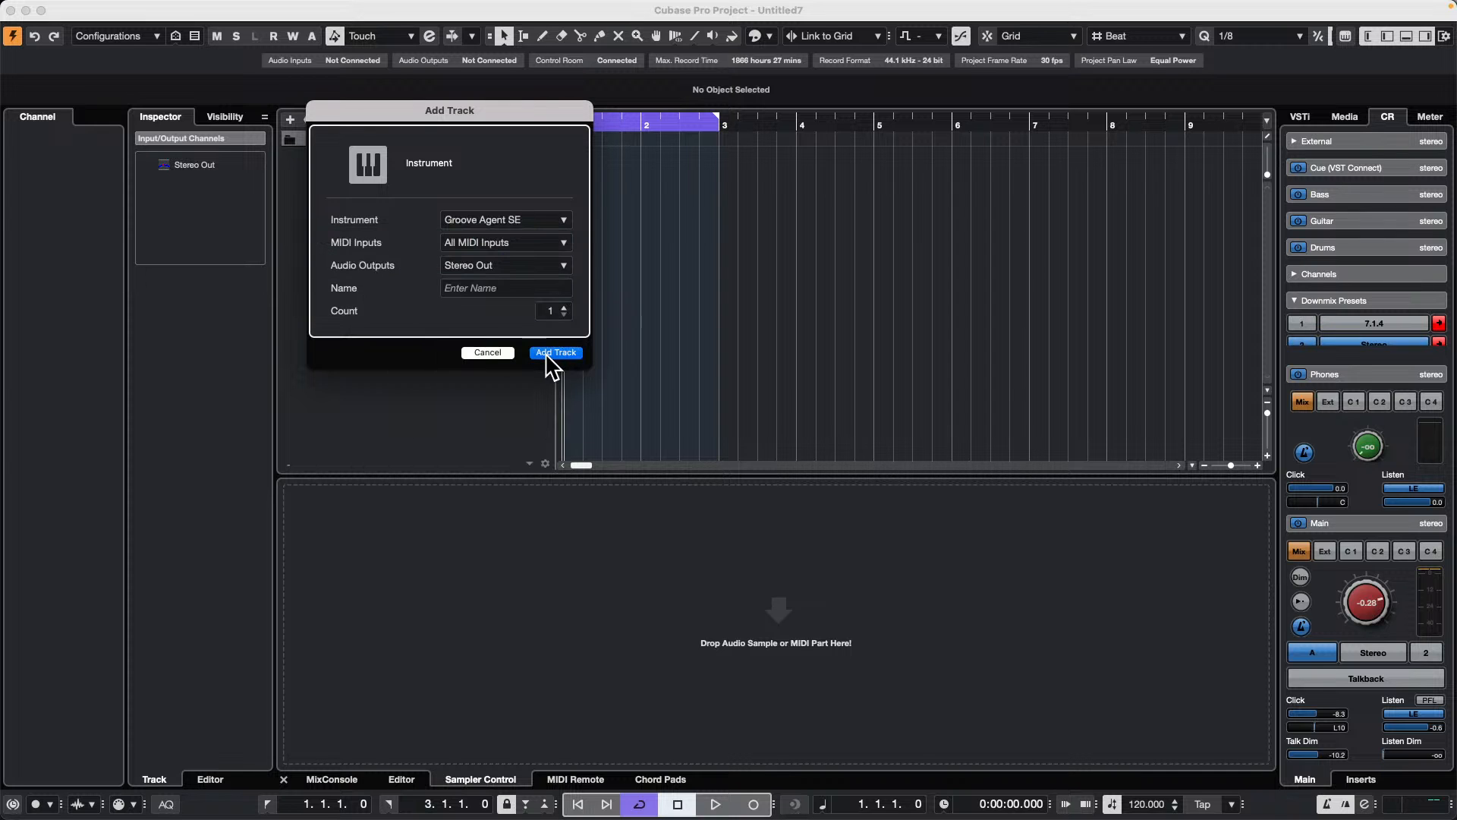
pyautogui.click(556, 353)
pyautogui.moveTo(1004, 376); pyautogui.dragTo(505, 156)
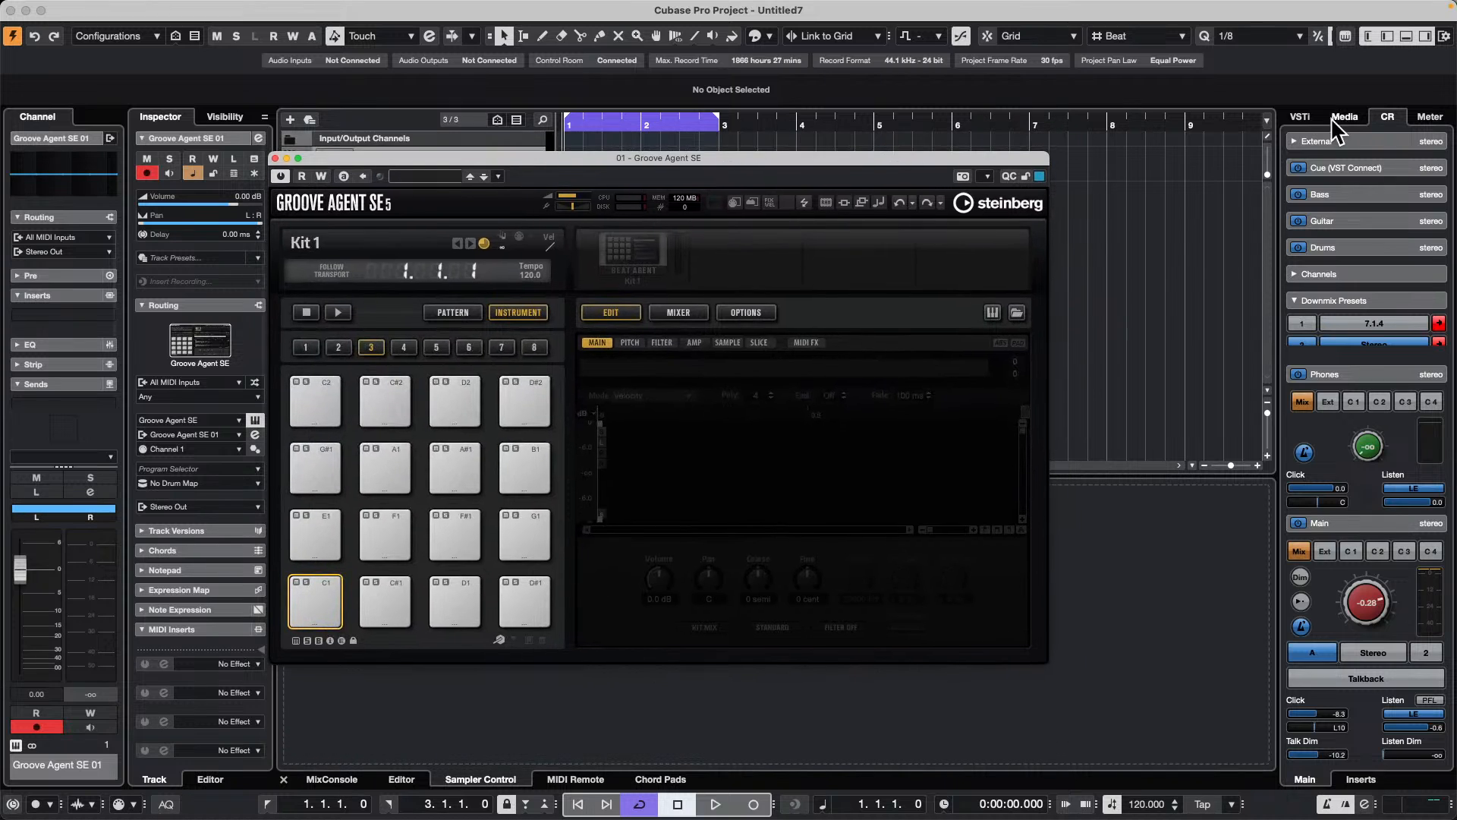
# Step: Search the Loops & Samples media for "kick" and audition some of the Kick 04 samples
pyautogui.click(1343, 119)
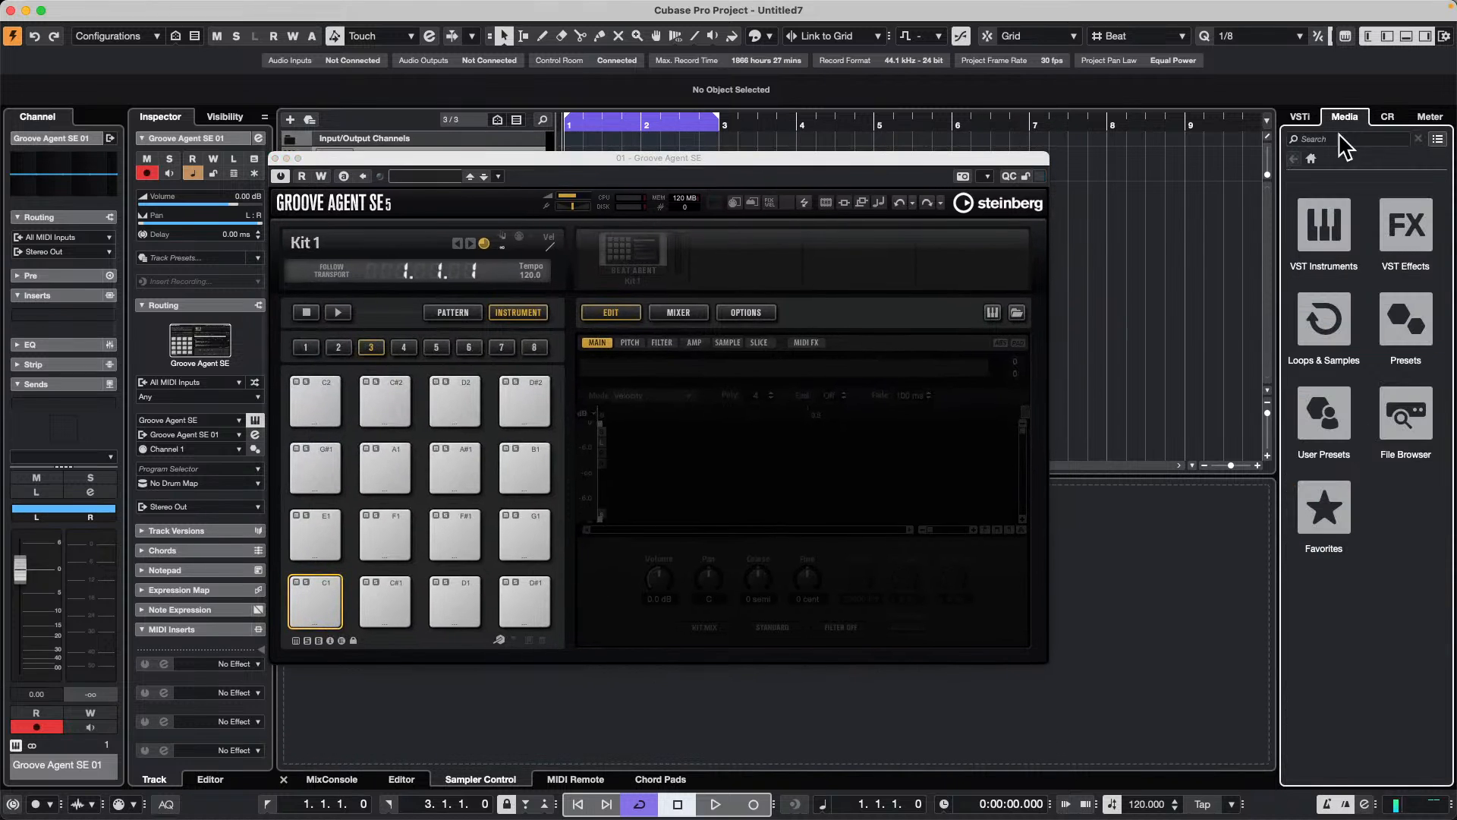
pyautogui.click(1337, 299)
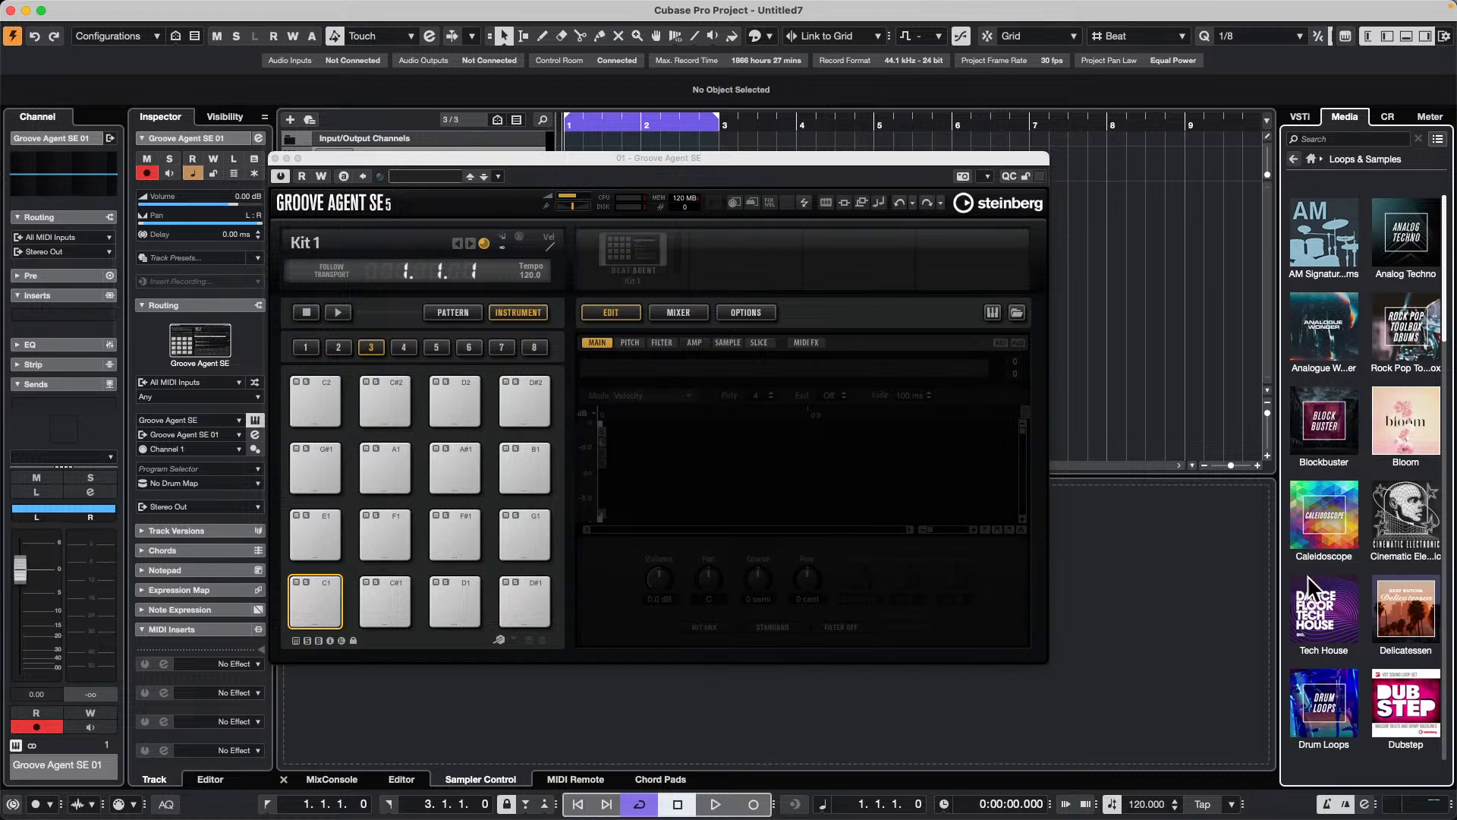
pyautogui.scroll(-10, 1339, 660)
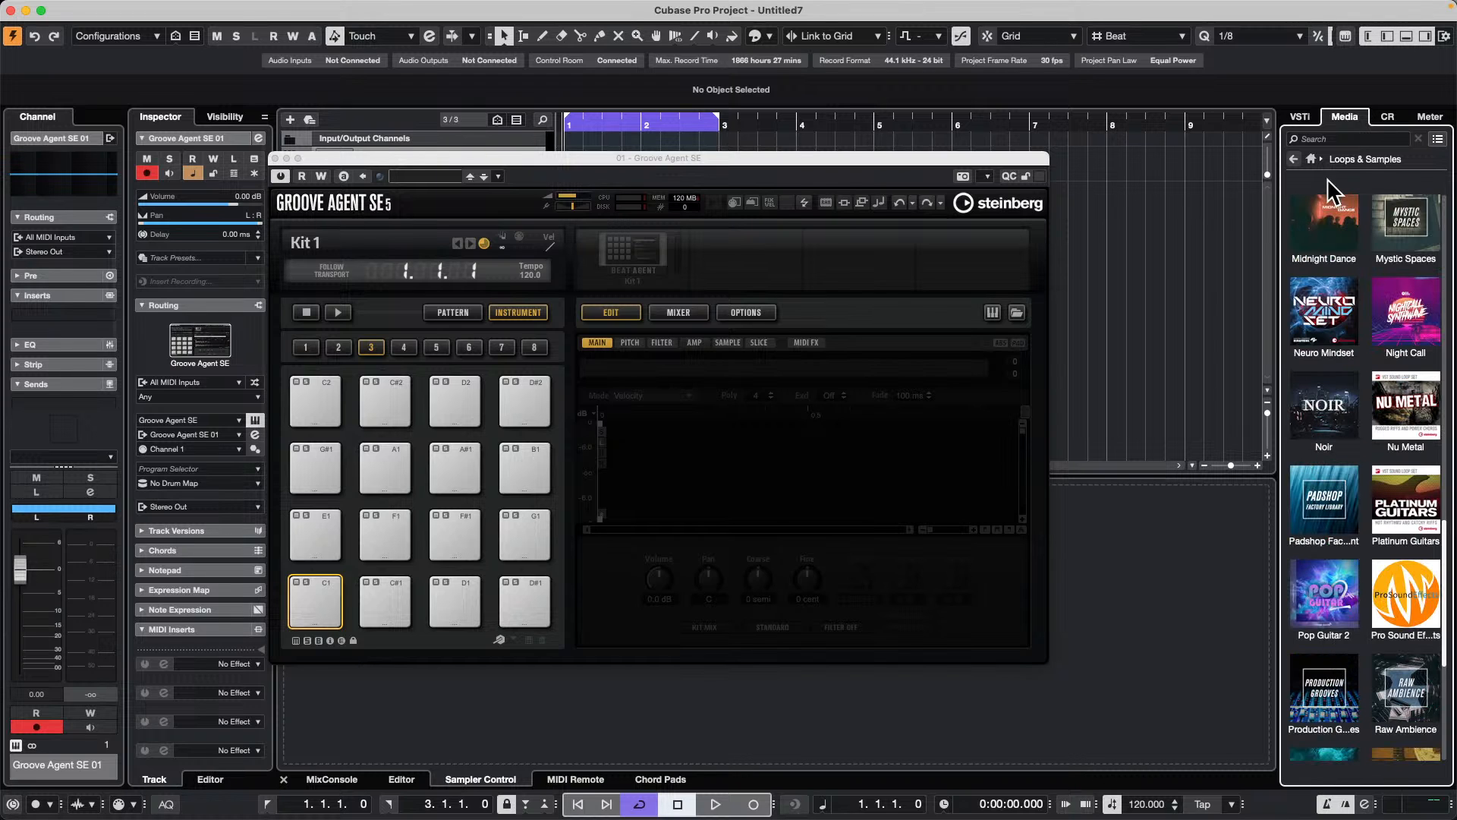
pyautogui.click(1343, 139)
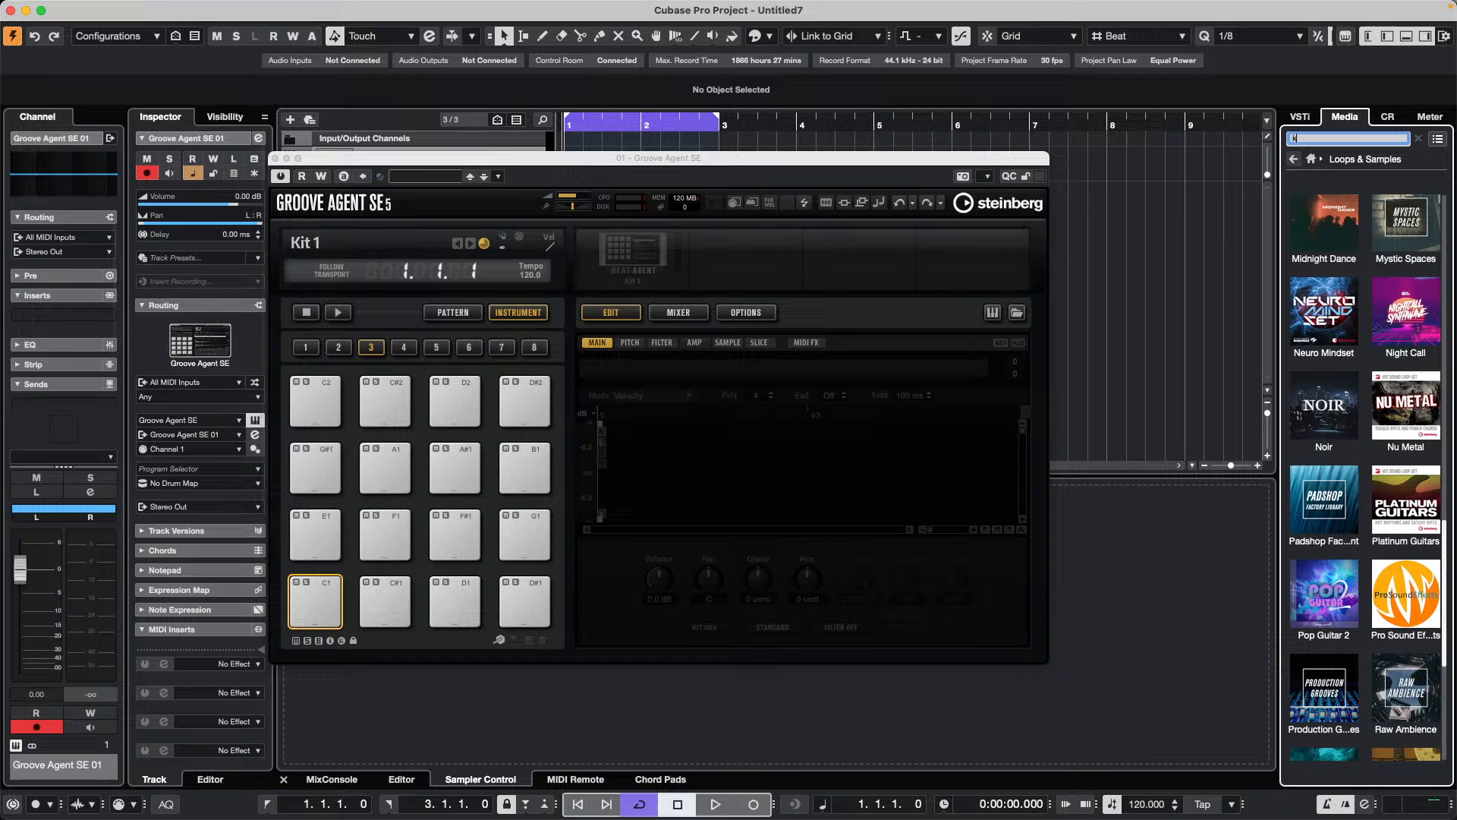
pyautogui.write('kick')
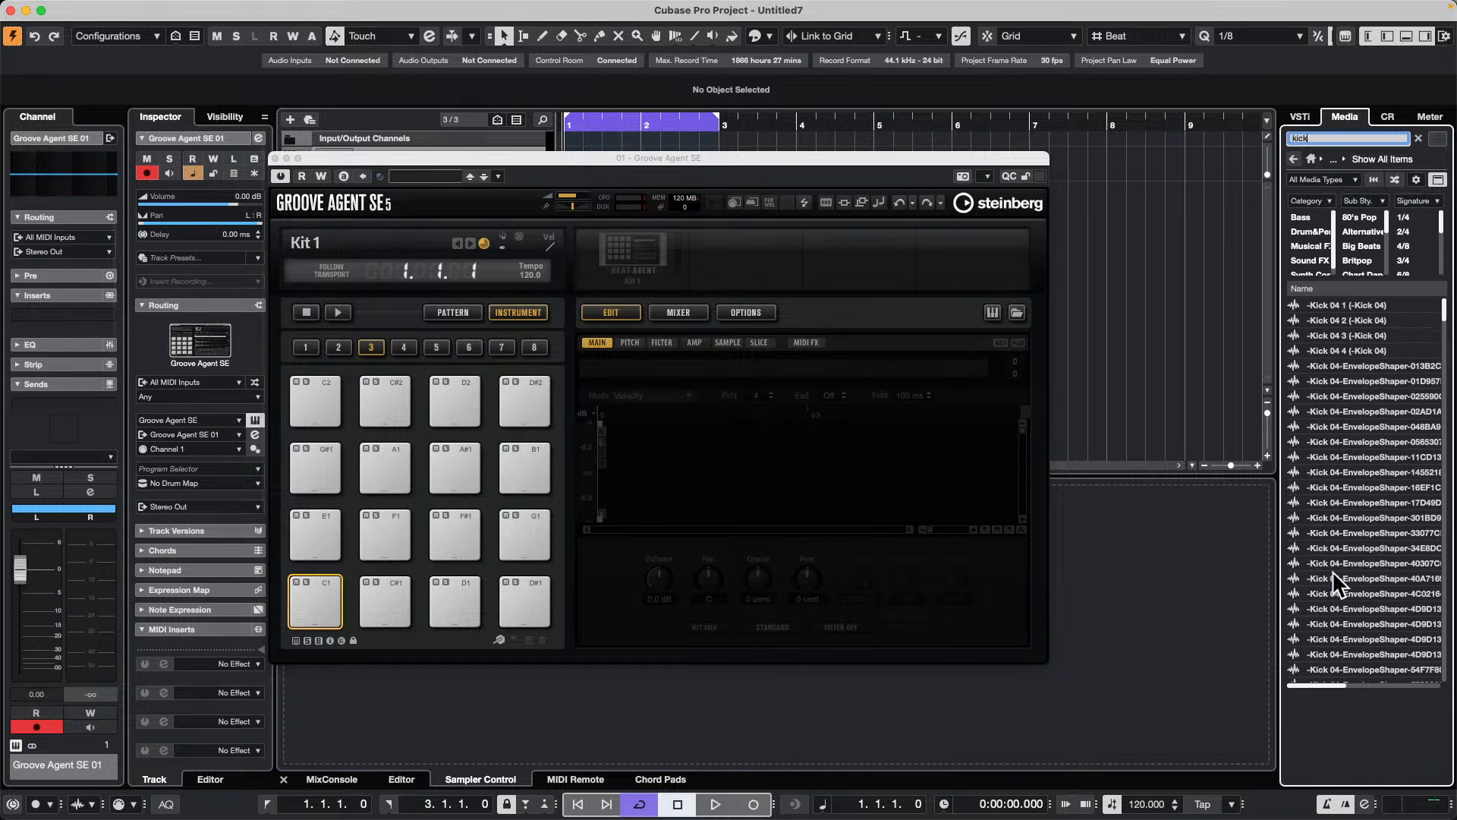
pyautogui.click(1319, 532)
pyautogui.click(1352, 441)
pyautogui.click(1324, 335)
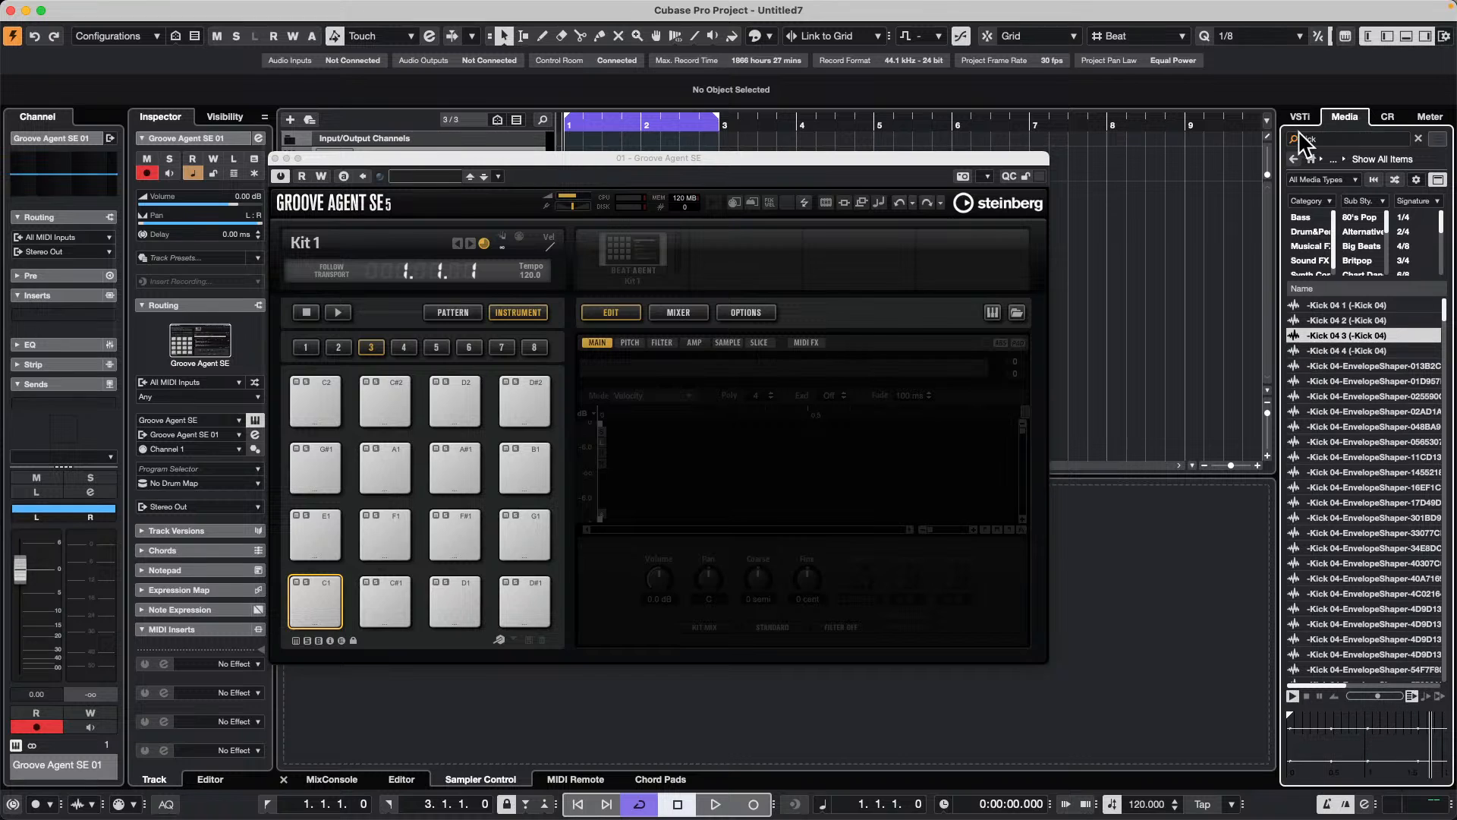
# Step: Return to the Loops & Samples overview and open the SP Studio Drums library
pyautogui.click(1295, 158)
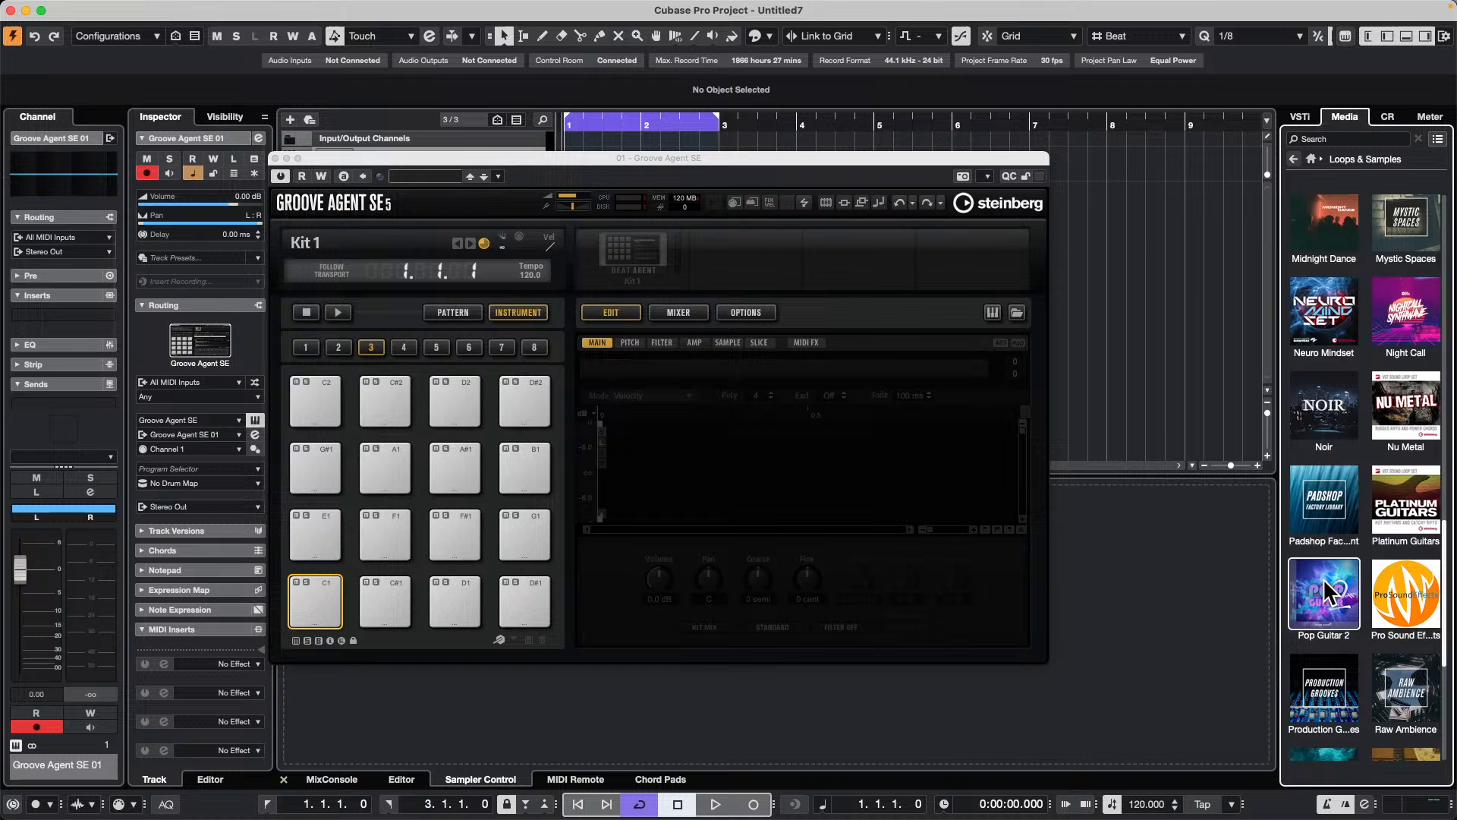
pyautogui.scroll(-5, 1323, 577)
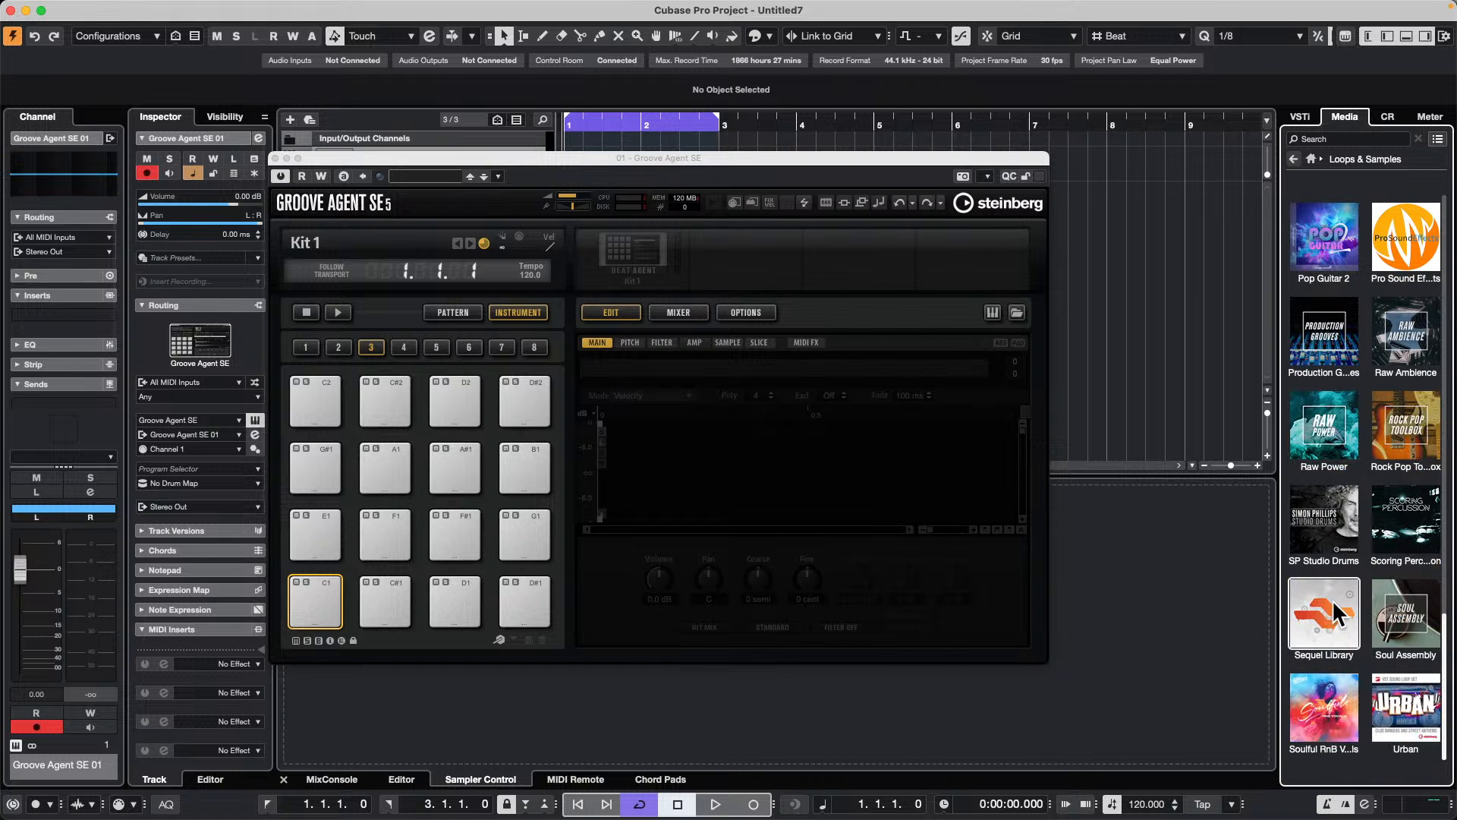
pyautogui.click(1329, 531)
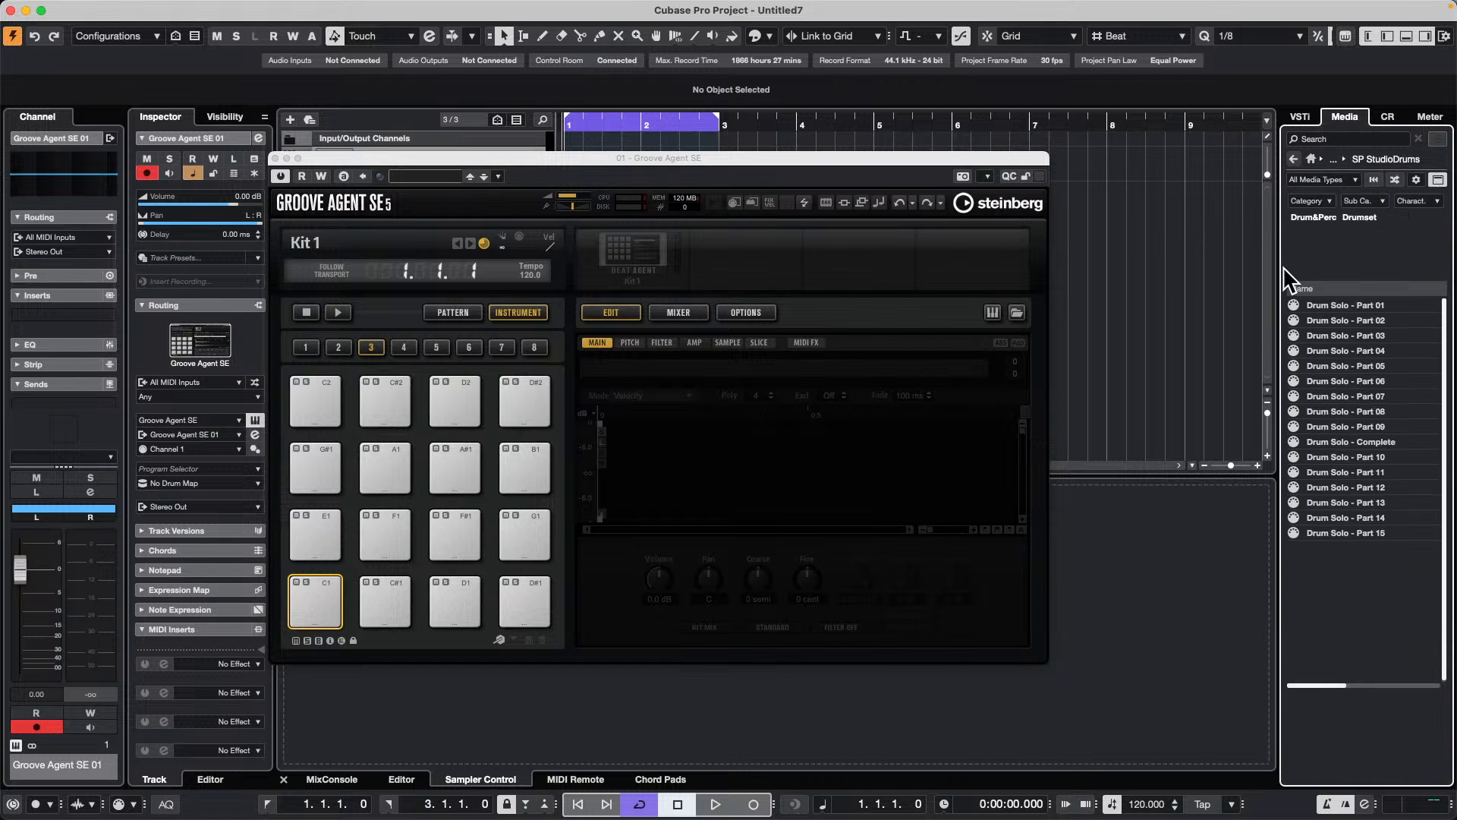
# Step: Go back to the Loops & Samples overview and open the GA SE Library
pyautogui.click(1292, 159)
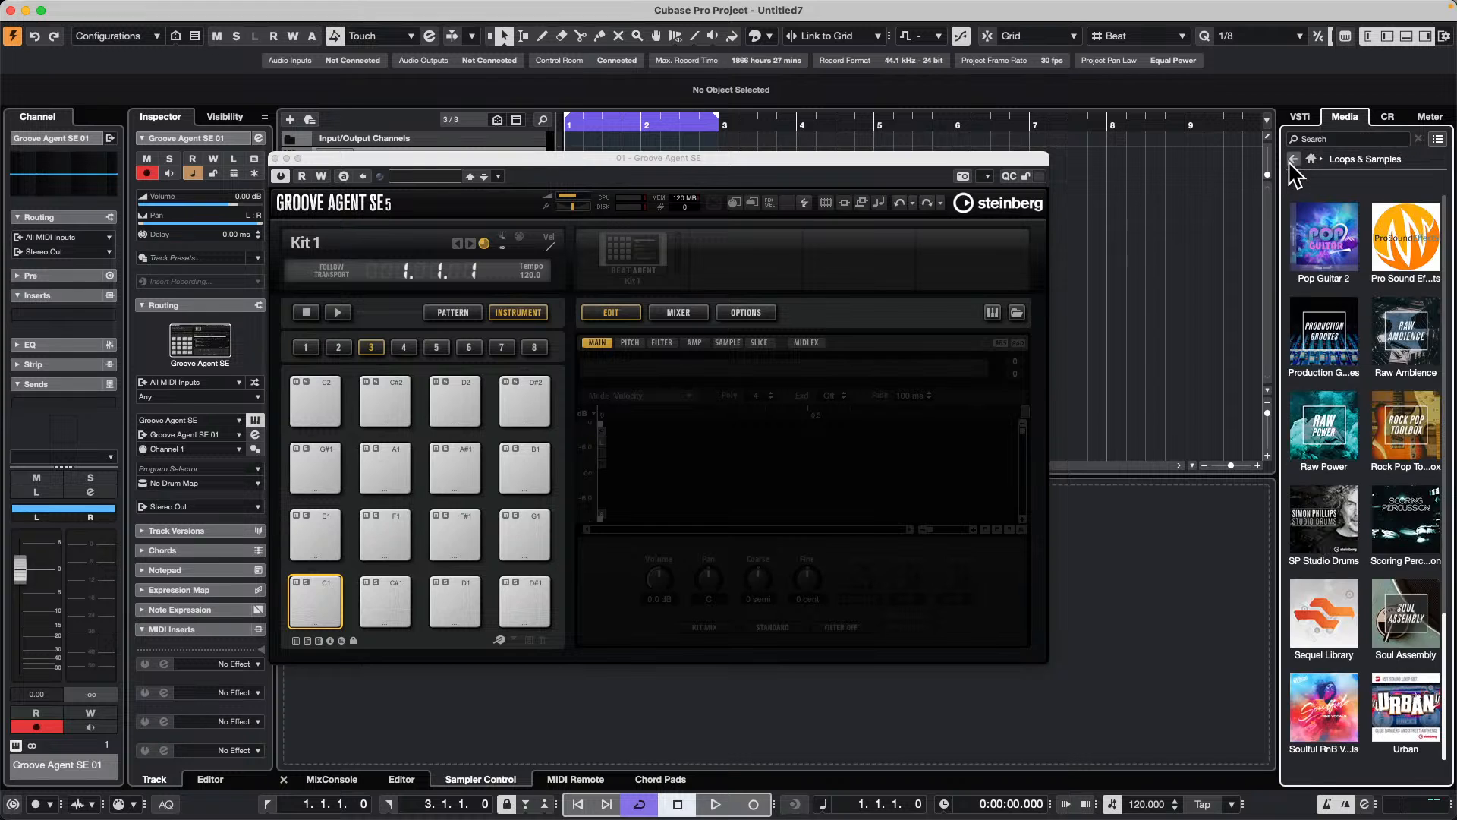
pyautogui.scroll(8, 1317, 513)
pyautogui.scroll(-3, 1319, 516)
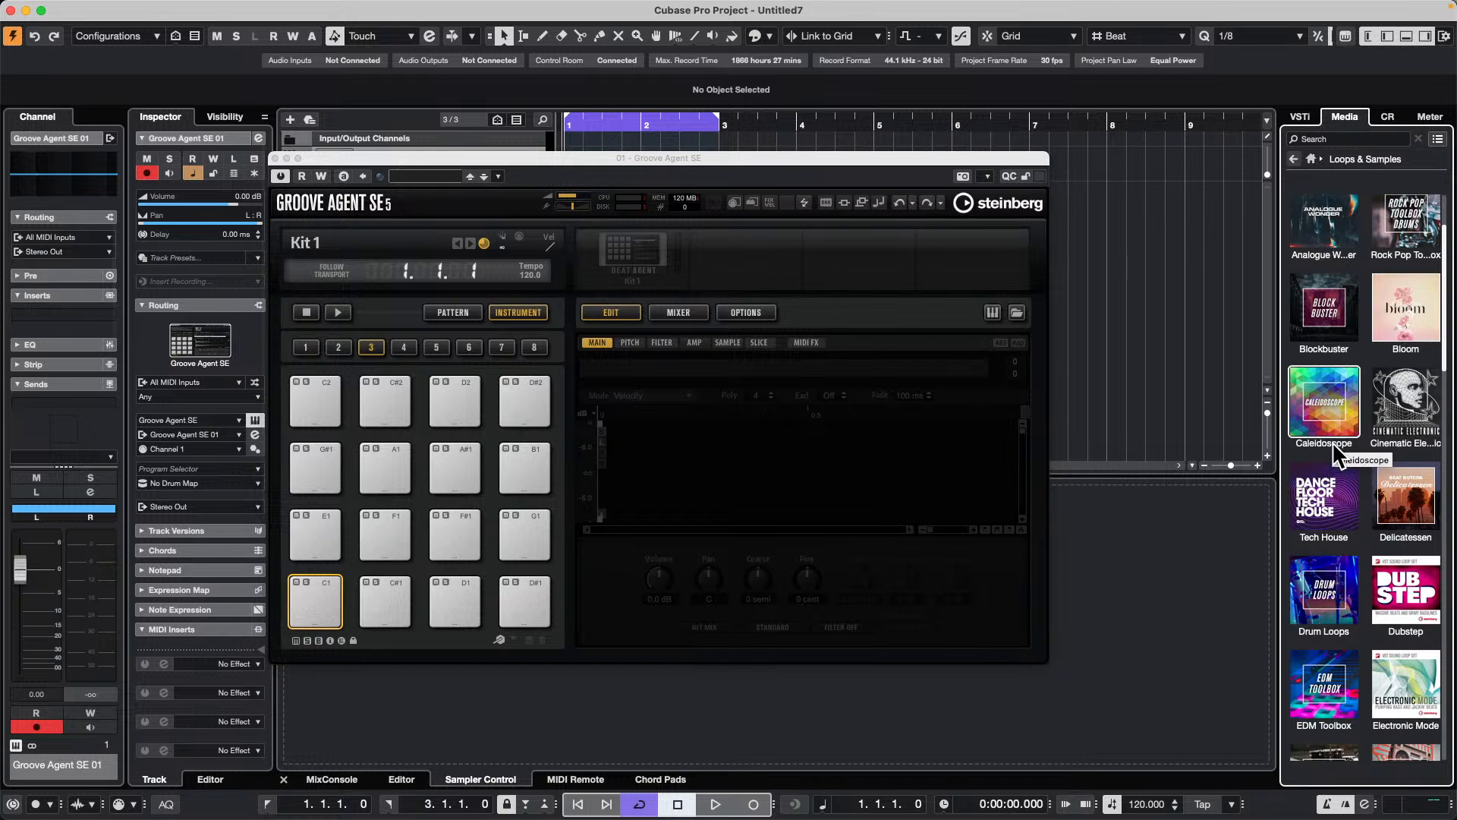
pyautogui.scroll(-10, 1336, 454)
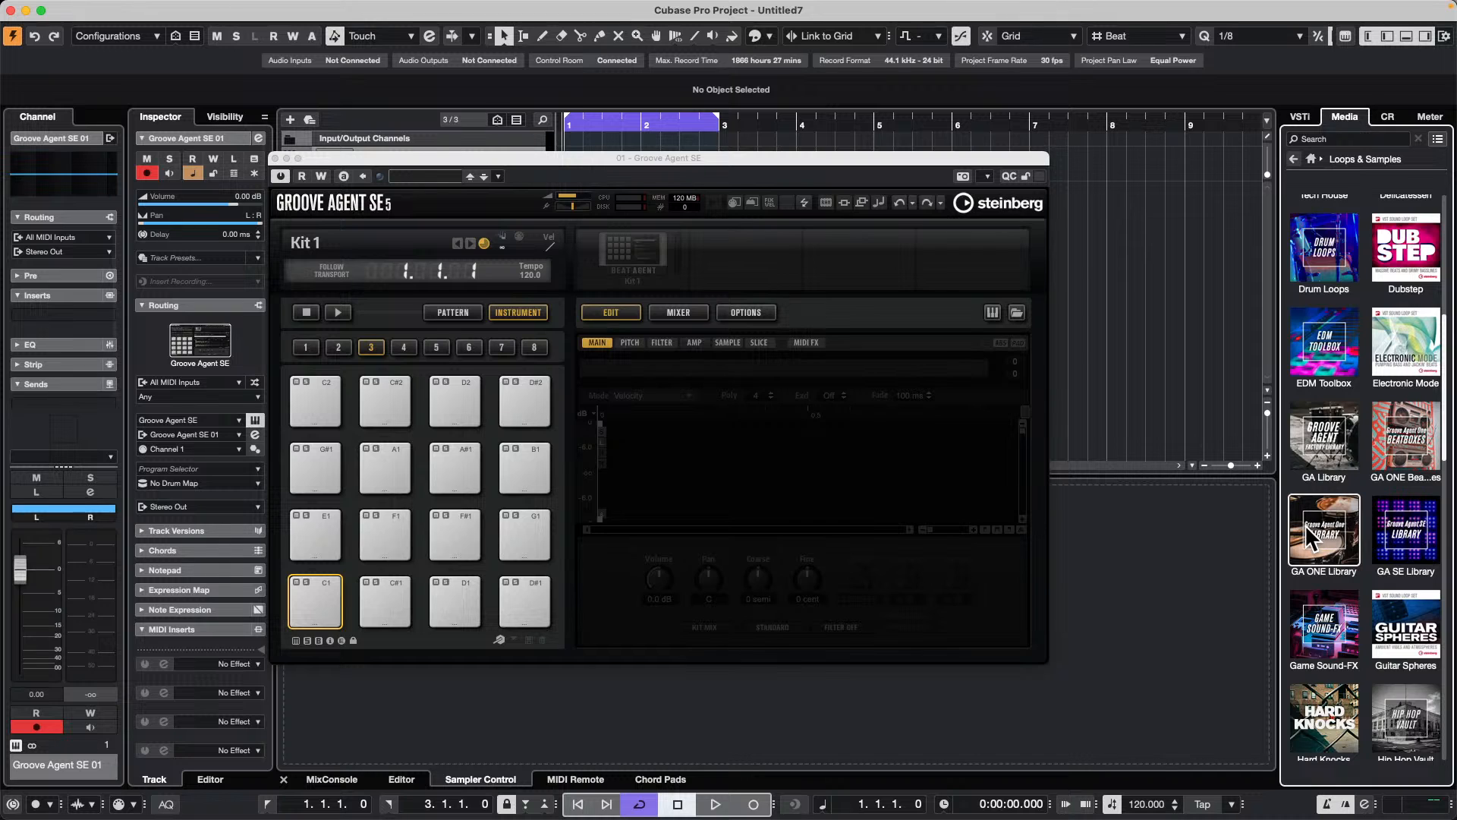
pyautogui.click(1406, 531)
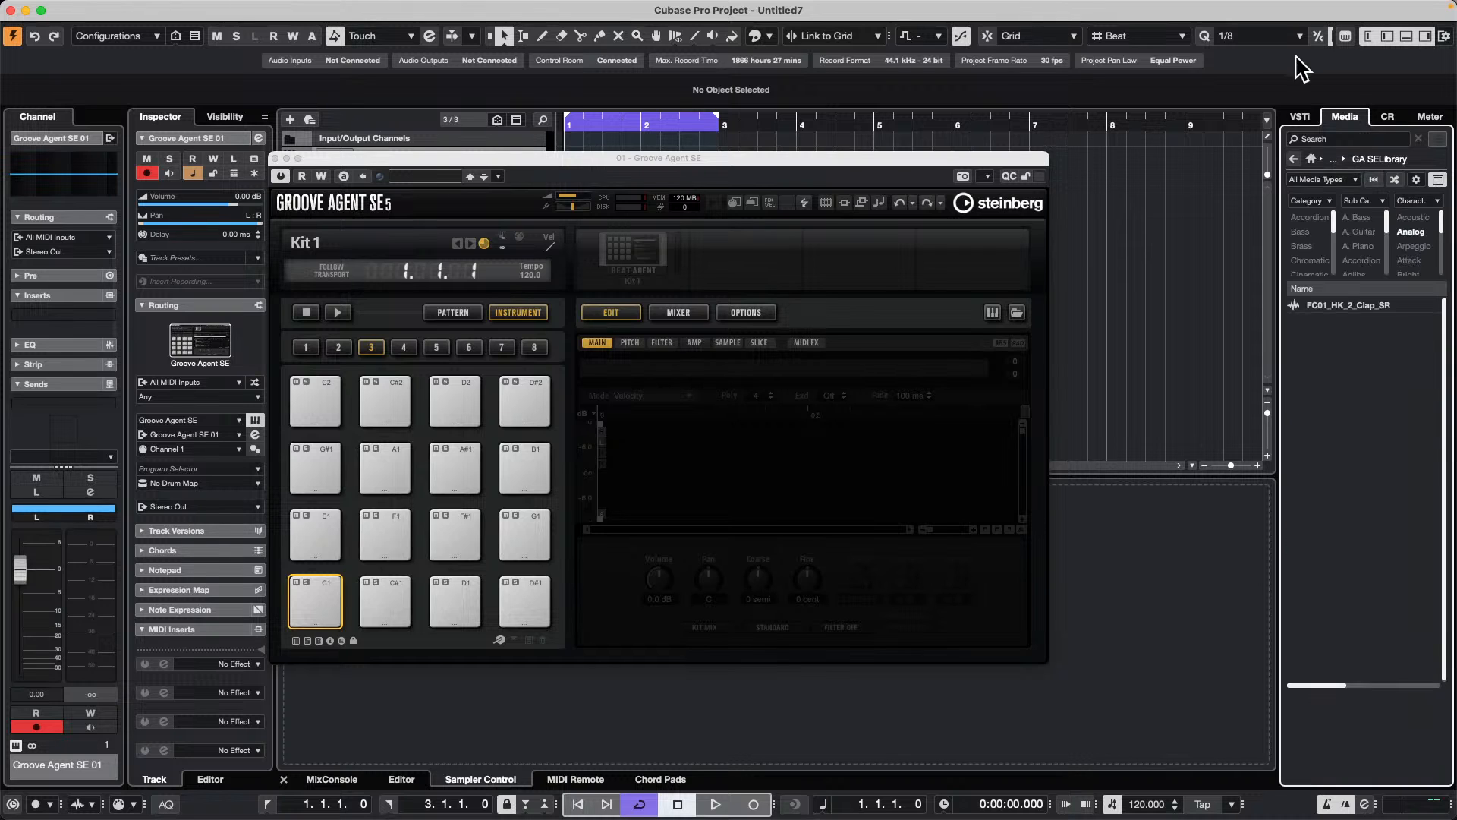
# Step: Search the library for "kick", audition some samples and load FC01_HH_Kick2_RT onto pad C1
pyautogui.click(1345, 140)
pyautogui.write('kick')
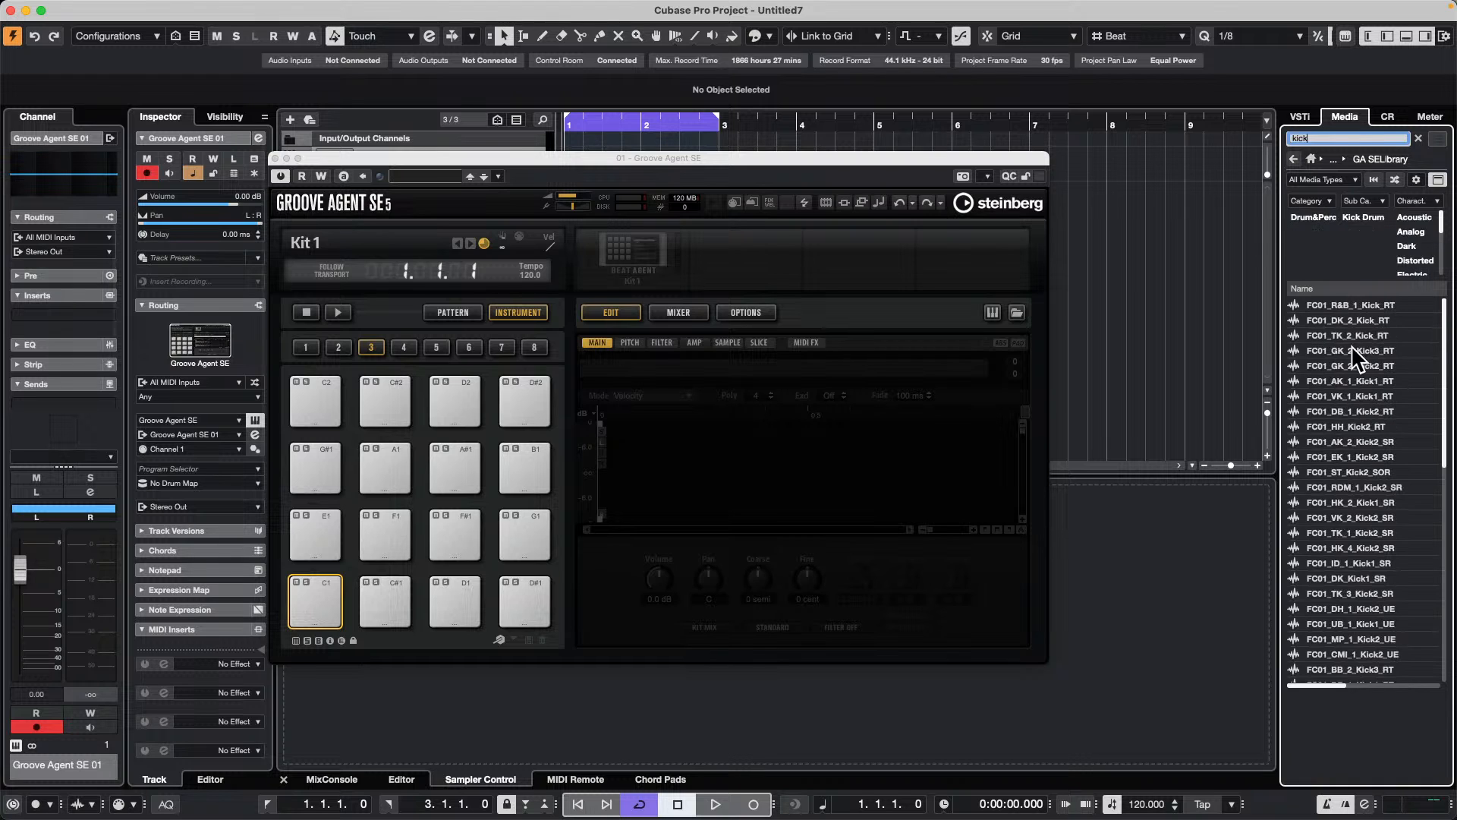
pyautogui.click(1352, 366)
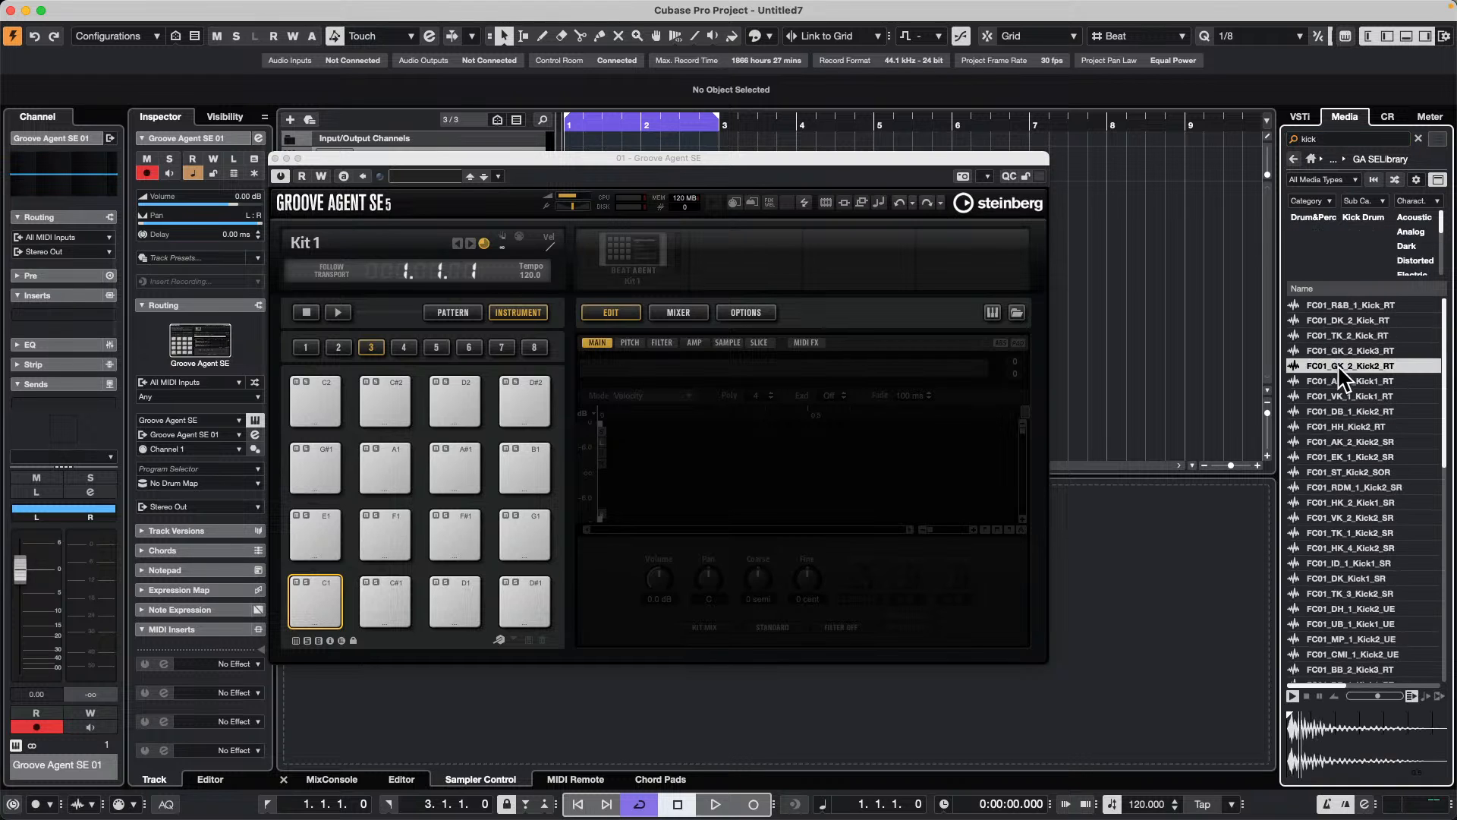
pyautogui.click(1334, 431)
pyautogui.moveTo(1337, 440); pyautogui.dragTo(318, 601)
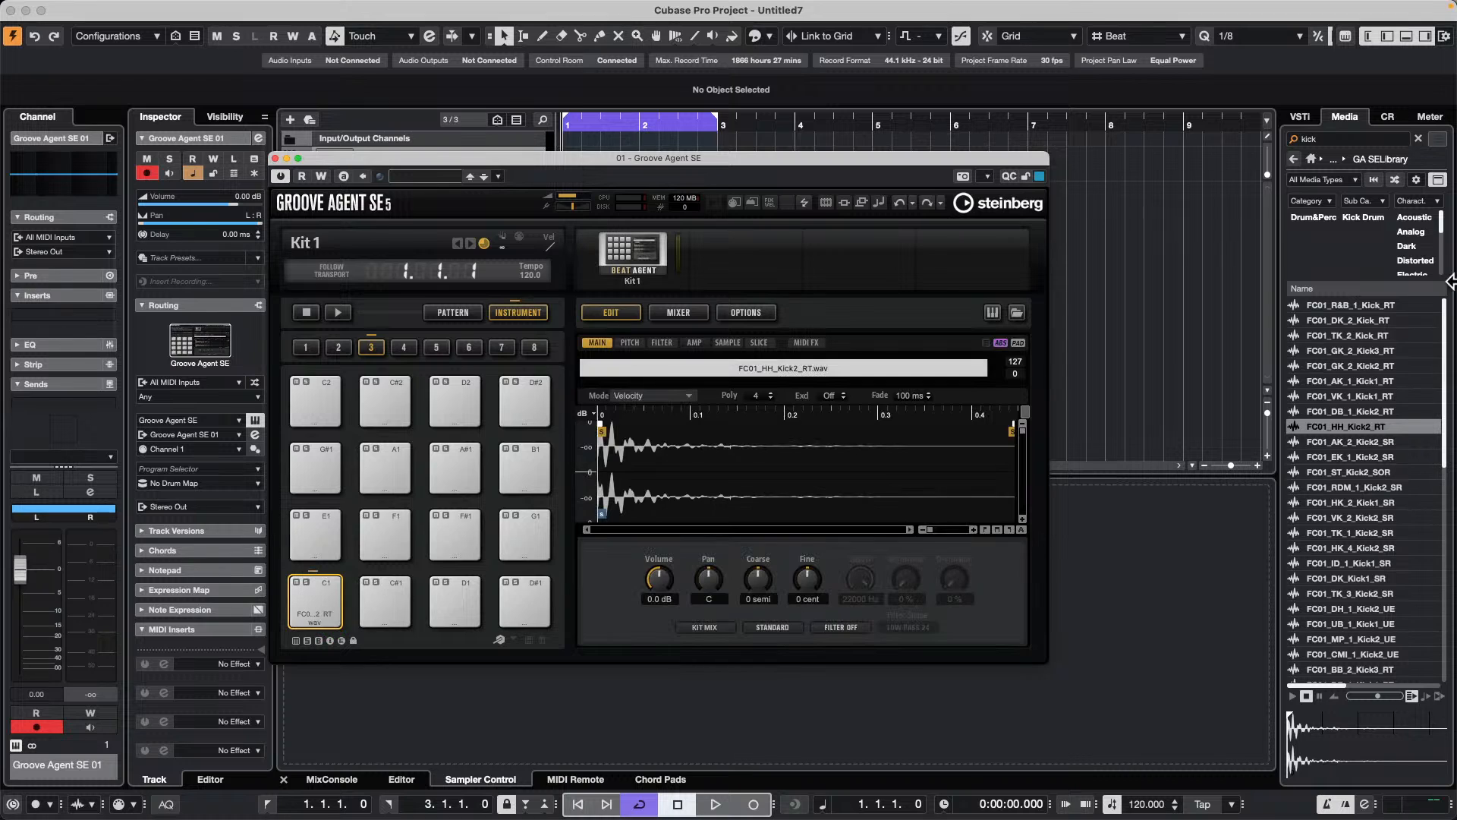
# Step: Search the library for "snare", audition several samples and load FC01_BB_2_Snare1_RT onto pad D1
pyautogui.click(1348, 139)
pyautogui.write('s')
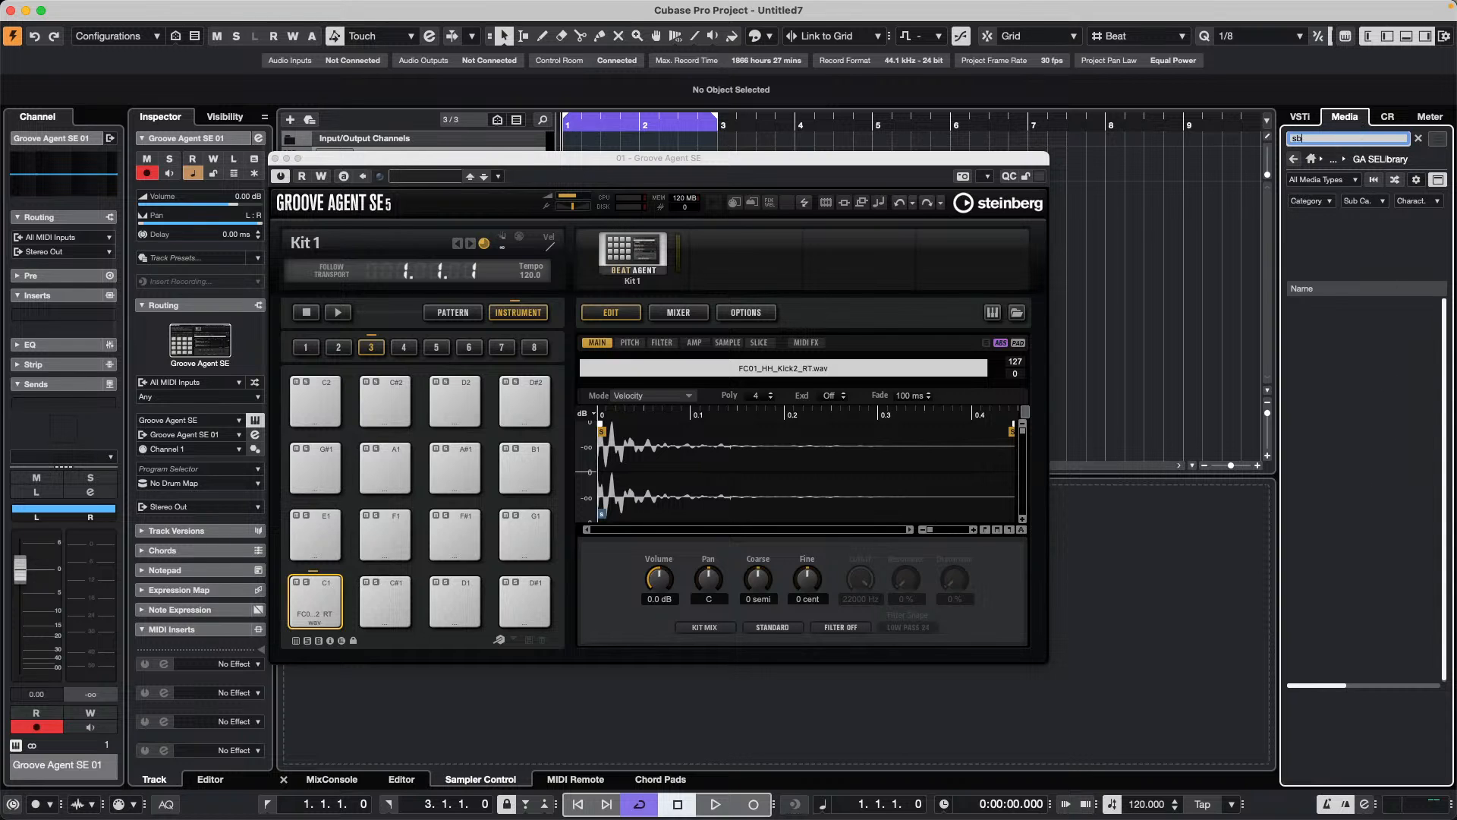
pyautogui.write('b')
pyautogui.write('snare')
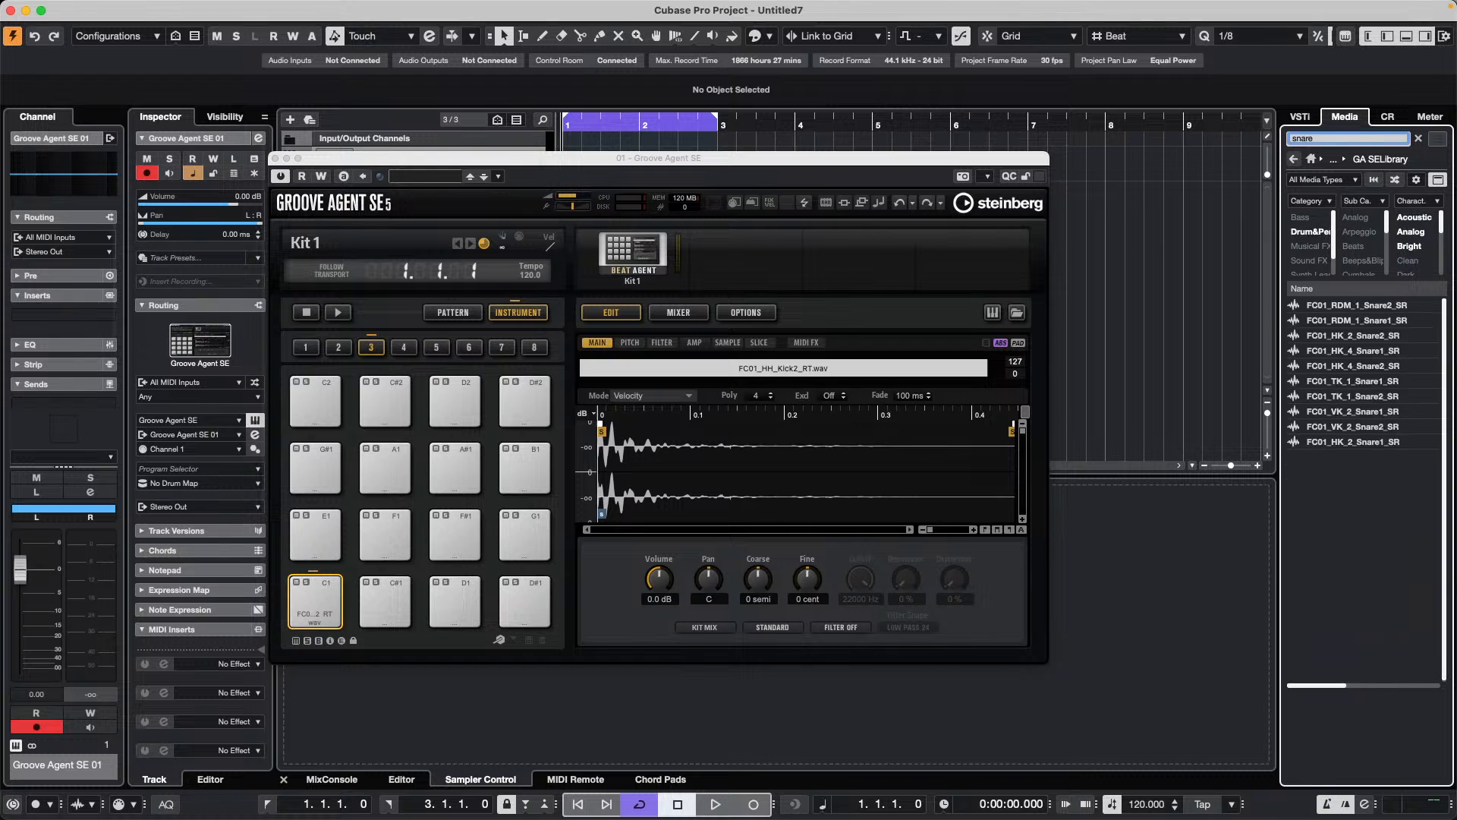
pyautogui.click(1328, 350)
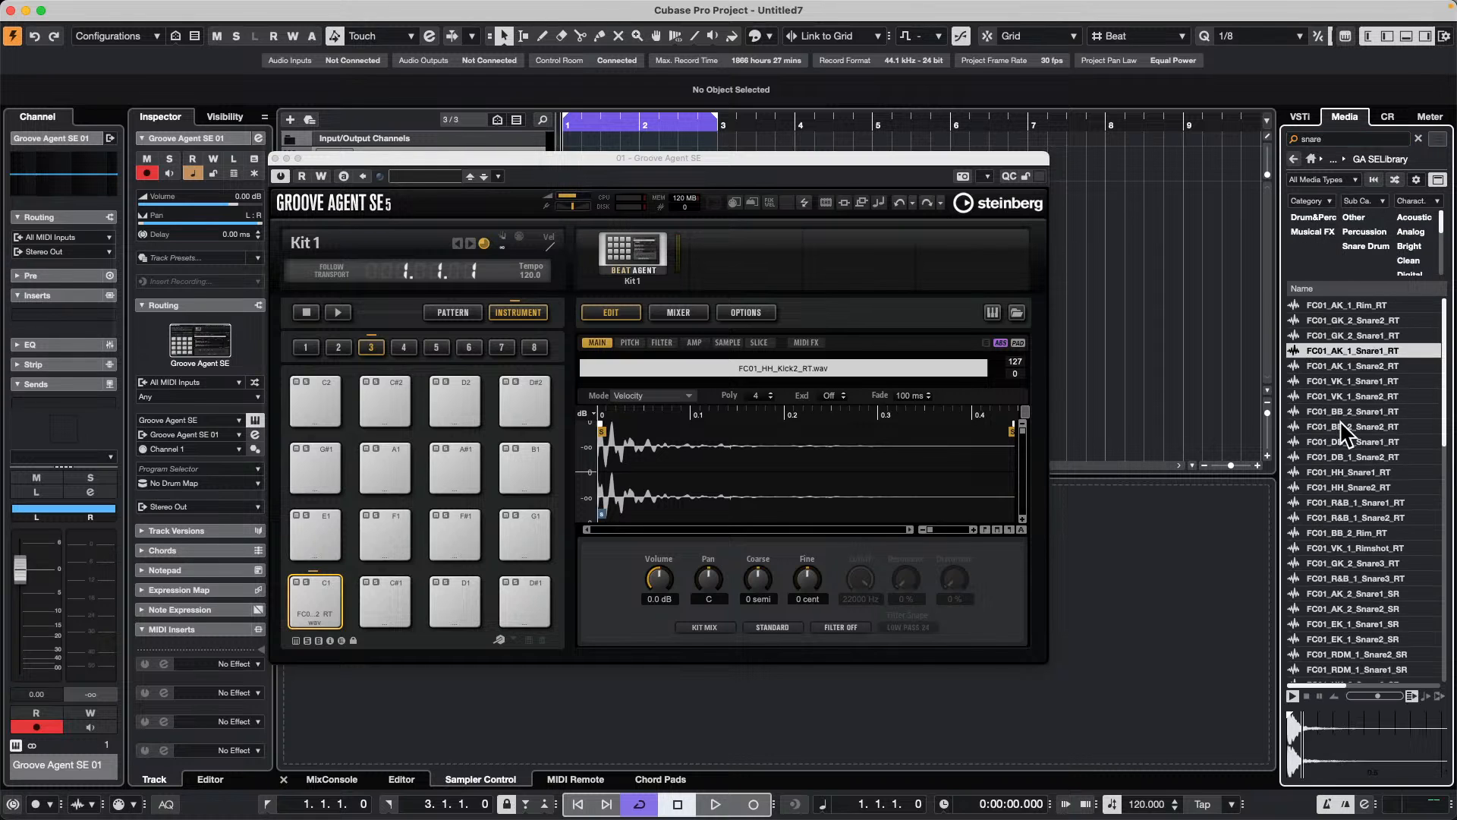
pyautogui.click(1337, 426)
pyautogui.click(1350, 518)
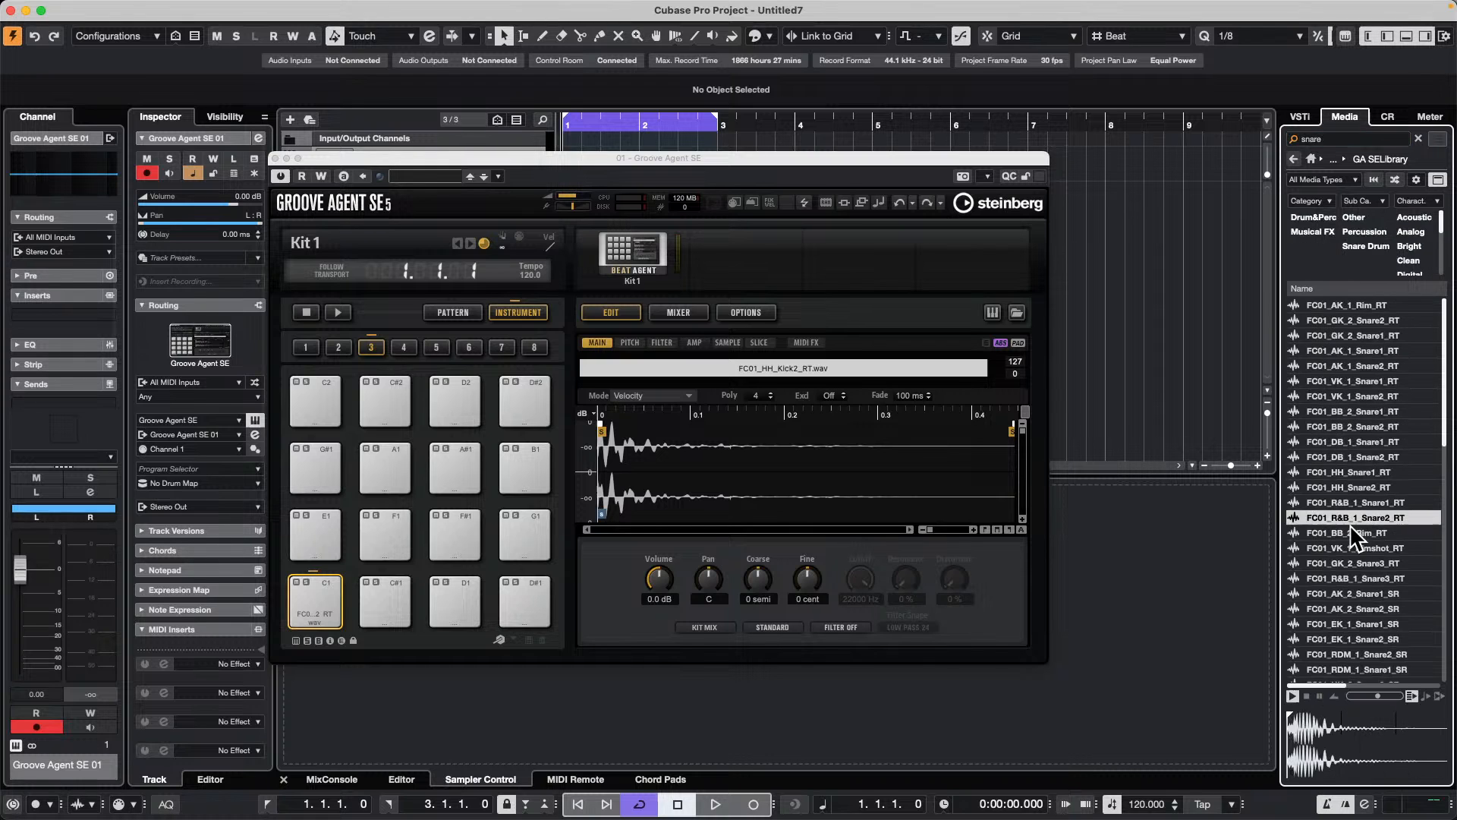
pyautogui.click(1331, 407)
pyautogui.moveTo(1326, 408); pyautogui.dragTo(454, 600)
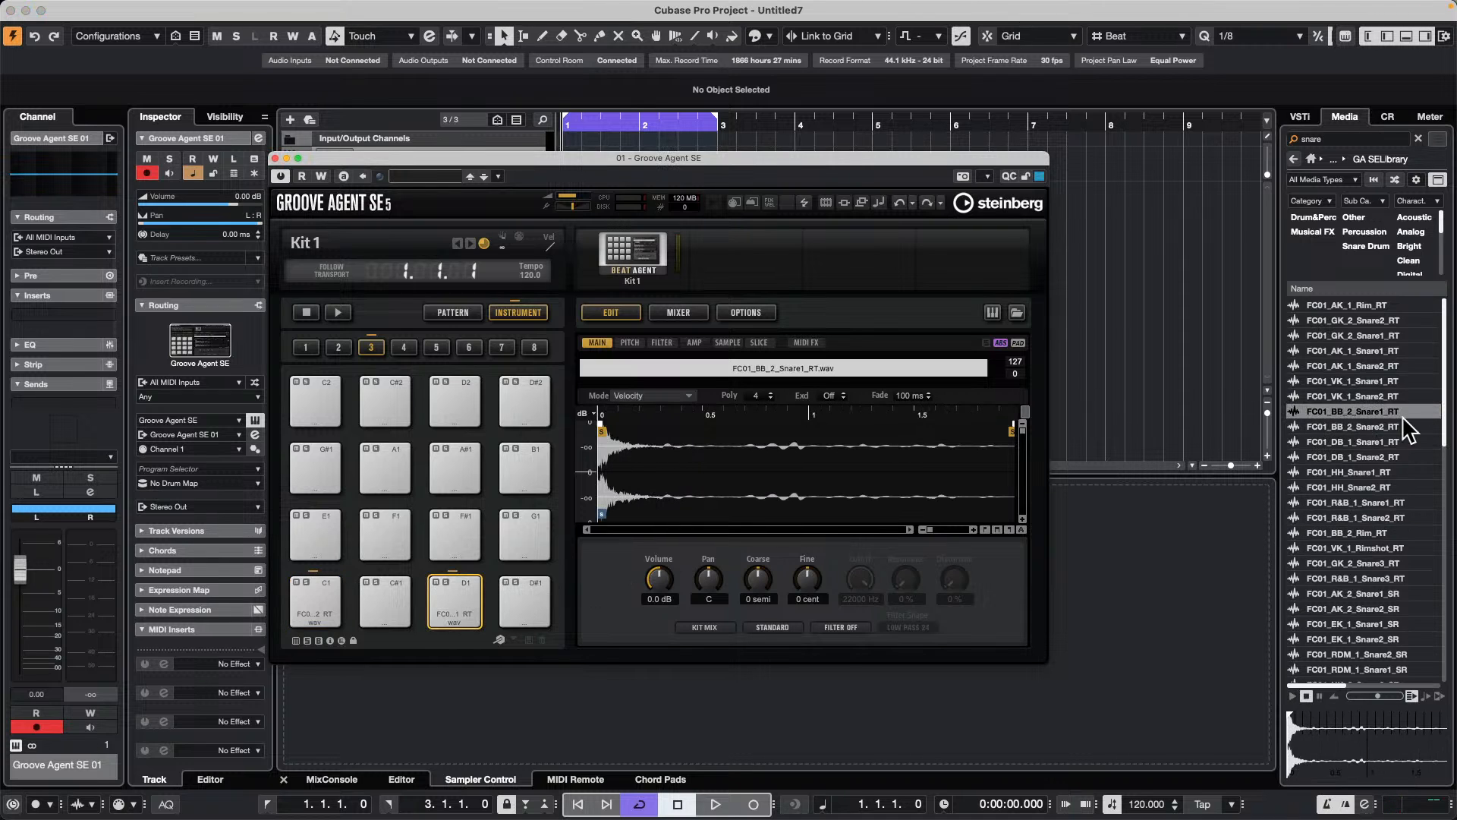
# Step: Replace the library search term with "hi hat"
pyautogui.click(1347, 143)
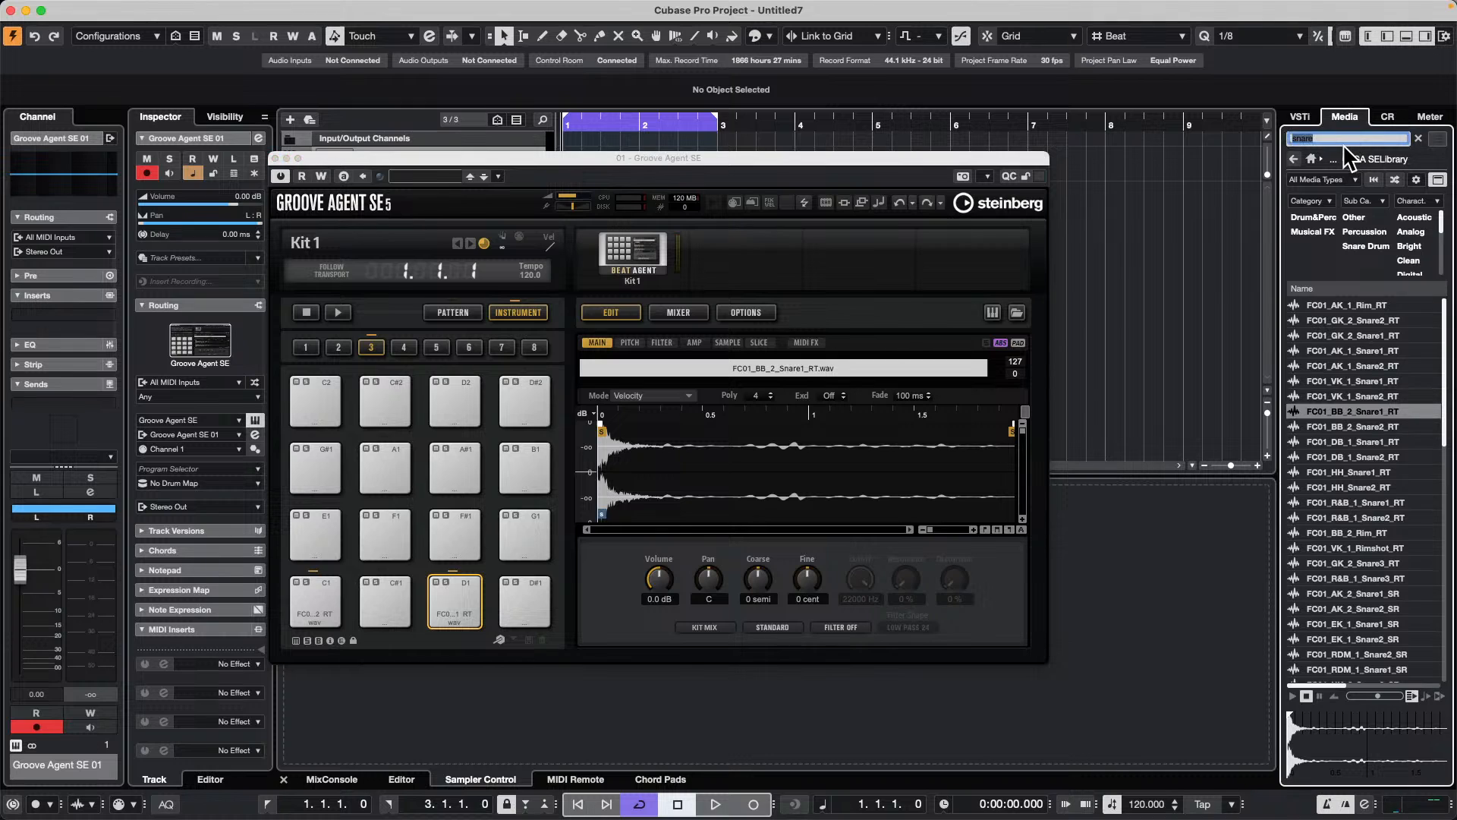
pyautogui.write('nat')
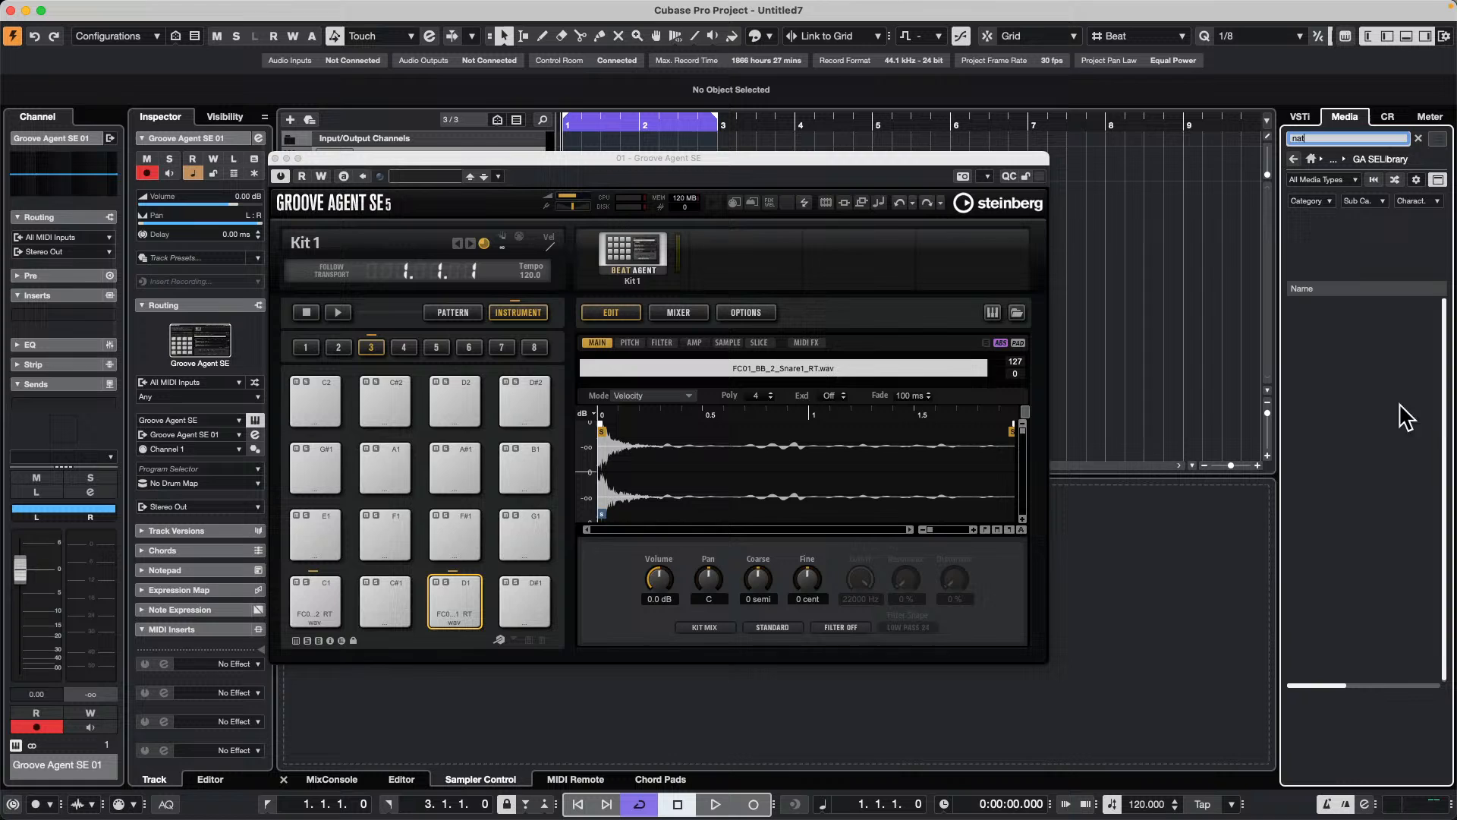
pyautogui.moveTo(1331, 139); pyautogui.dragTo(1188, 137)
pyautogui.write('hi hat')
# Step: Audition several hi-hat samples and load FC01_EK_1_HHC_SR onto pad F#1
pyautogui.click(1350, 474)
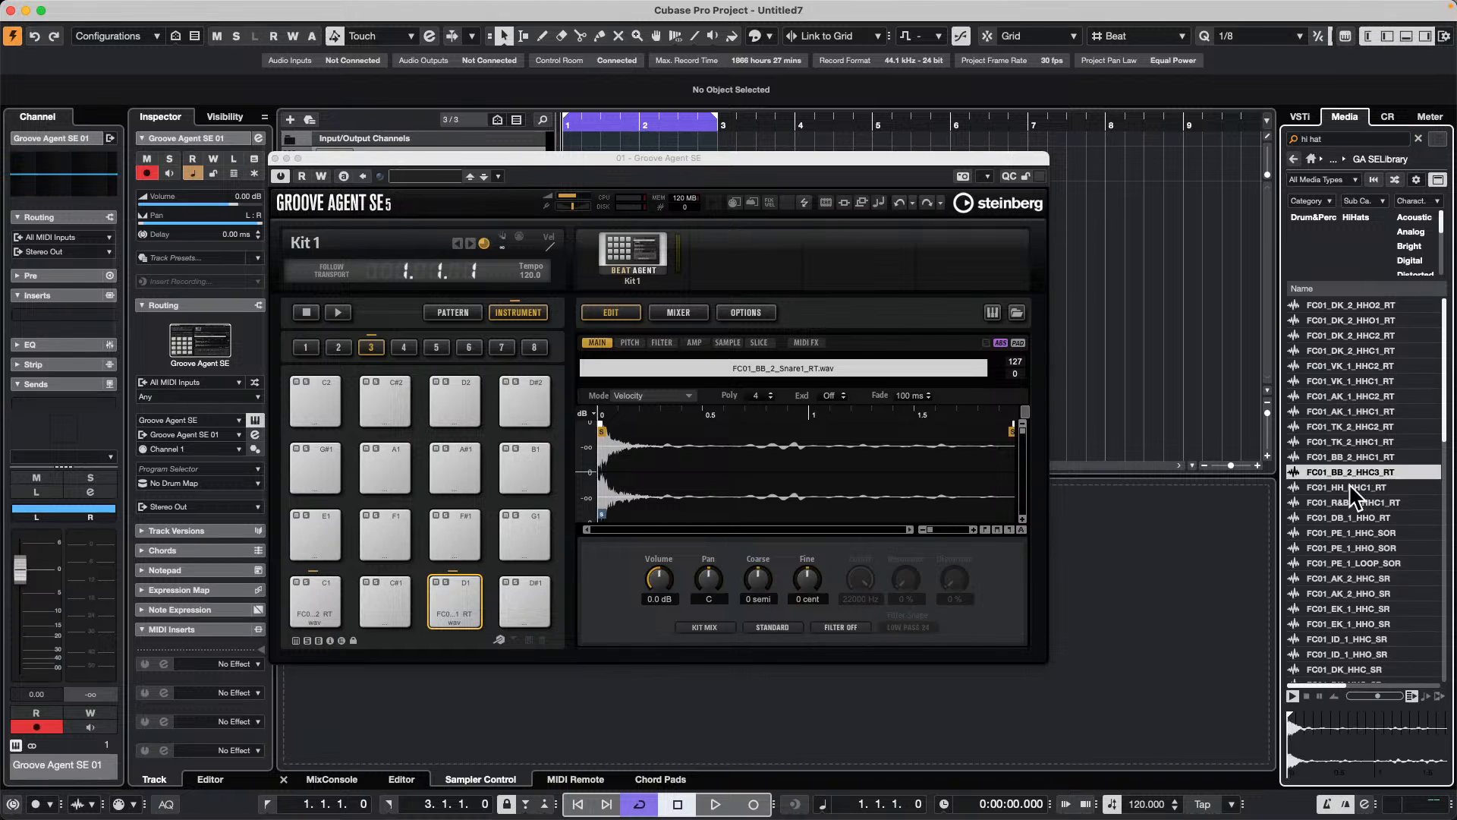
pyautogui.click(1349, 518)
pyautogui.click(1337, 588)
pyautogui.click(1340, 565)
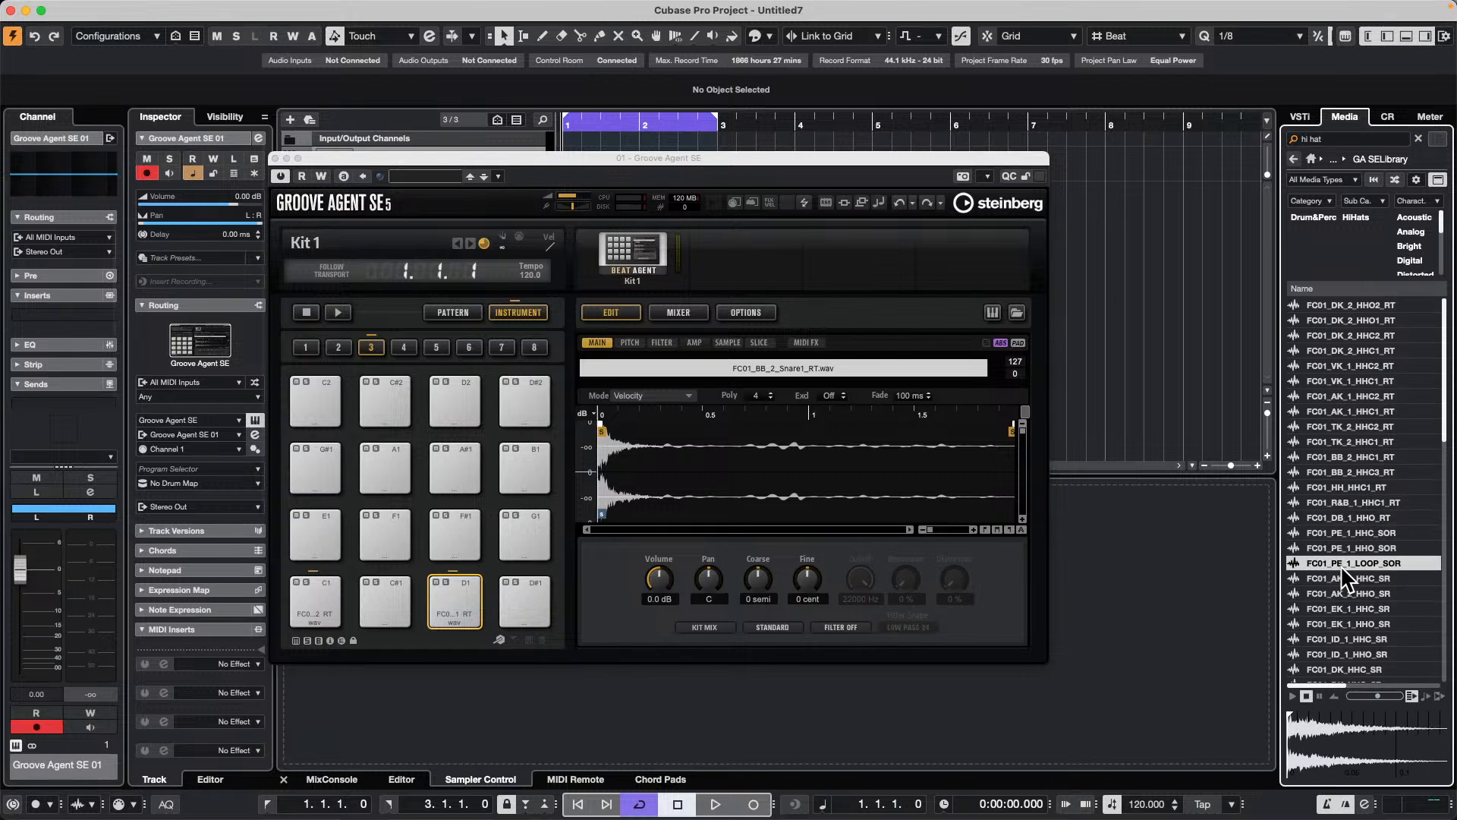
pyautogui.click(1347, 594)
pyautogui.click(1346, 610)
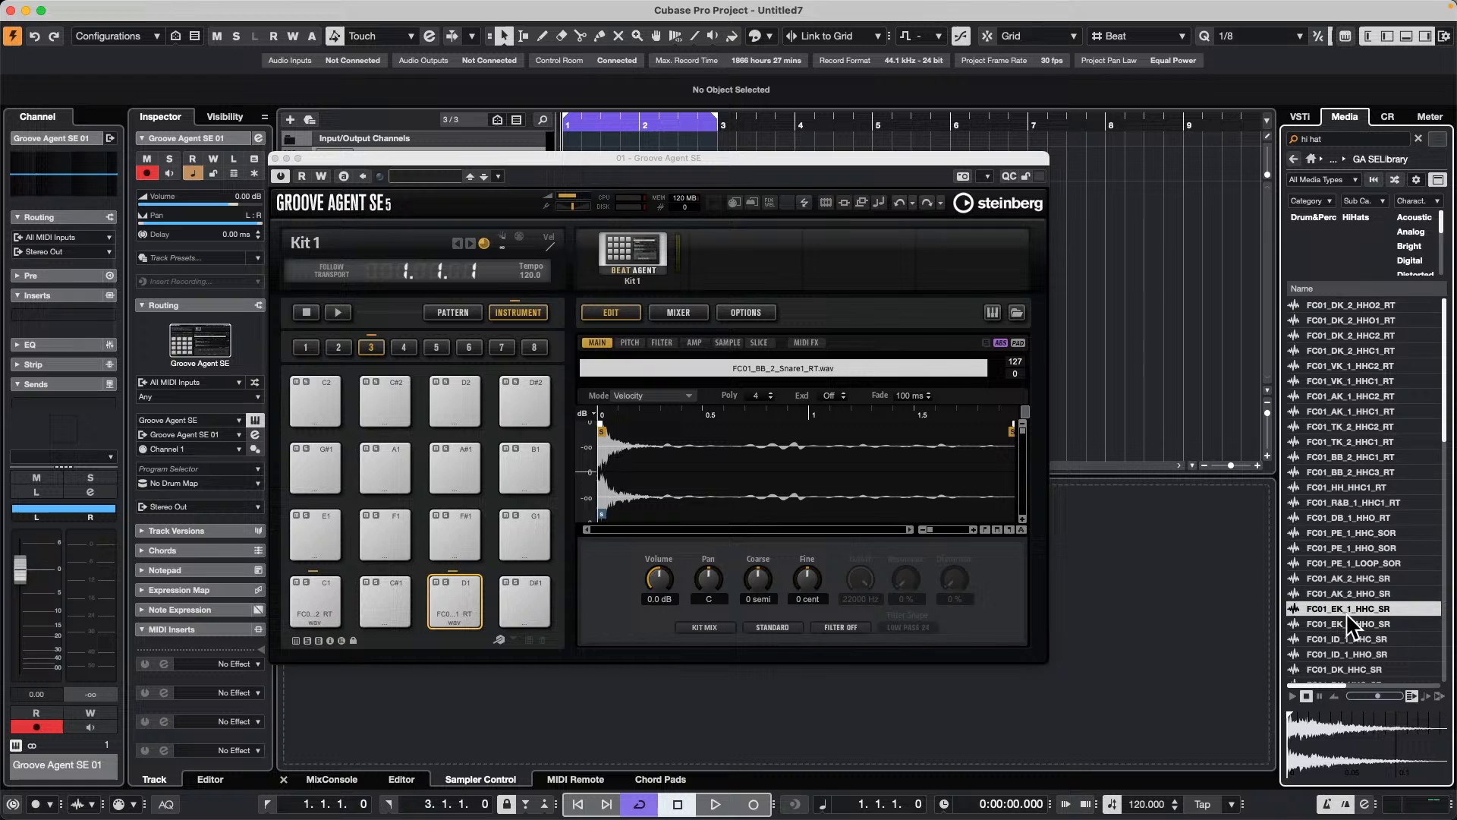
pyautogui.click(1345, 635)
pyautogui.click(1347, 607)
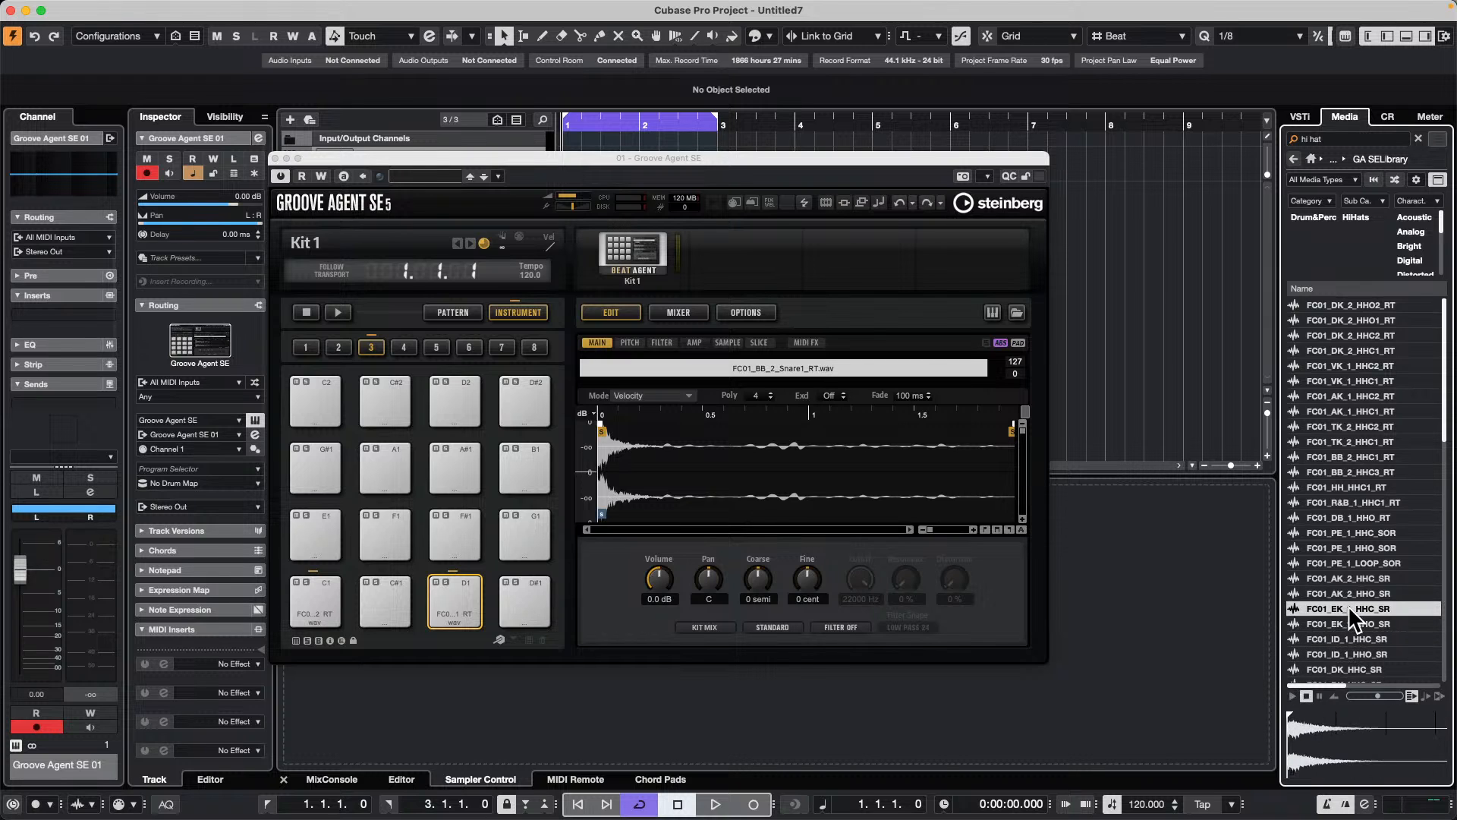
pyautogui.moveTo(1349, 602); pyautogui.dragTo(464, 536)
# Step: Play the kick, snare and hi-hat pads in Groove Agent SE to check their sounds
pyautogui.click(308, 603)
pyautogui.click(472, 607)
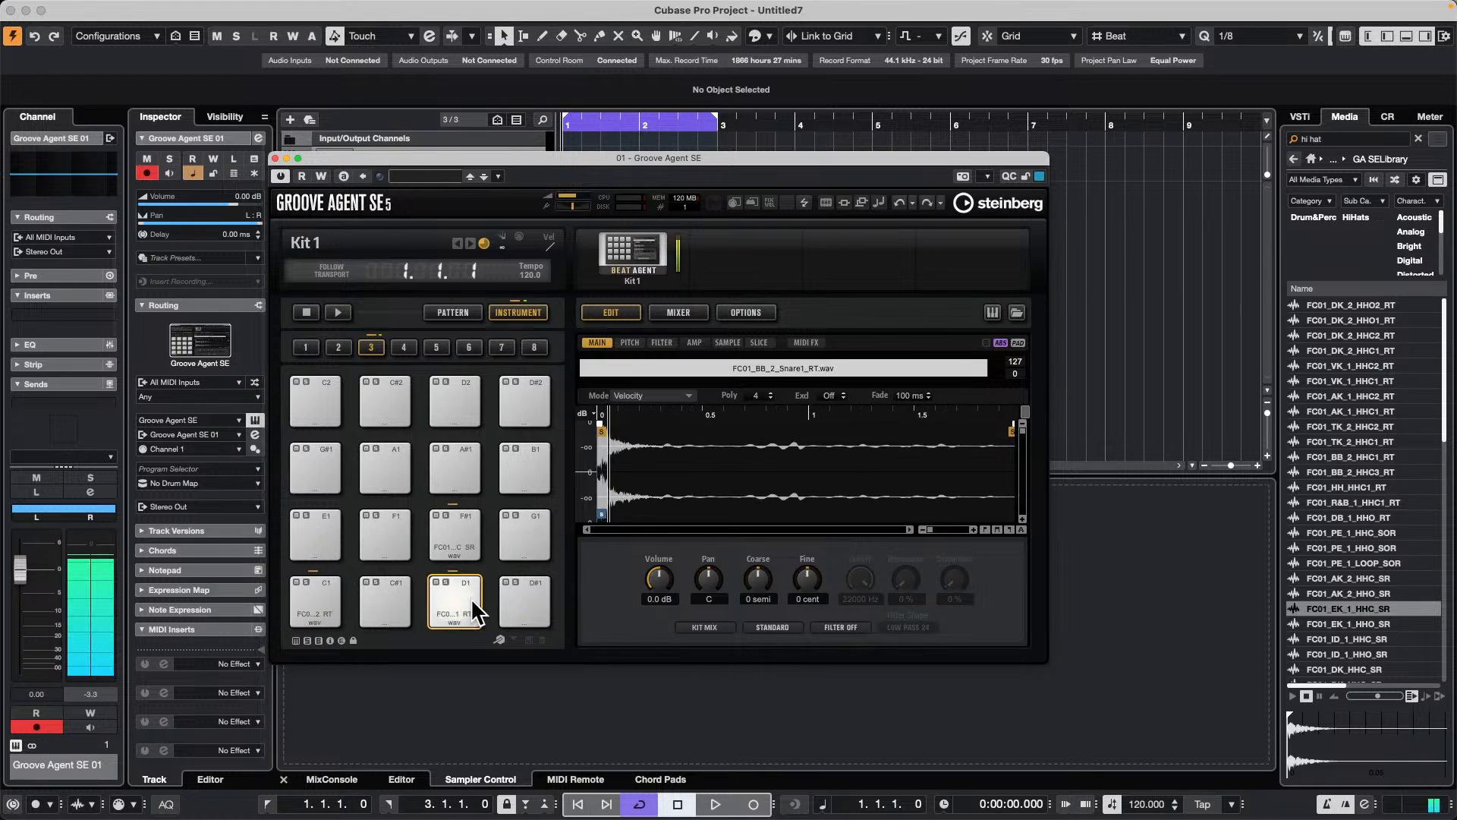
pyautogui.click(449, 532)
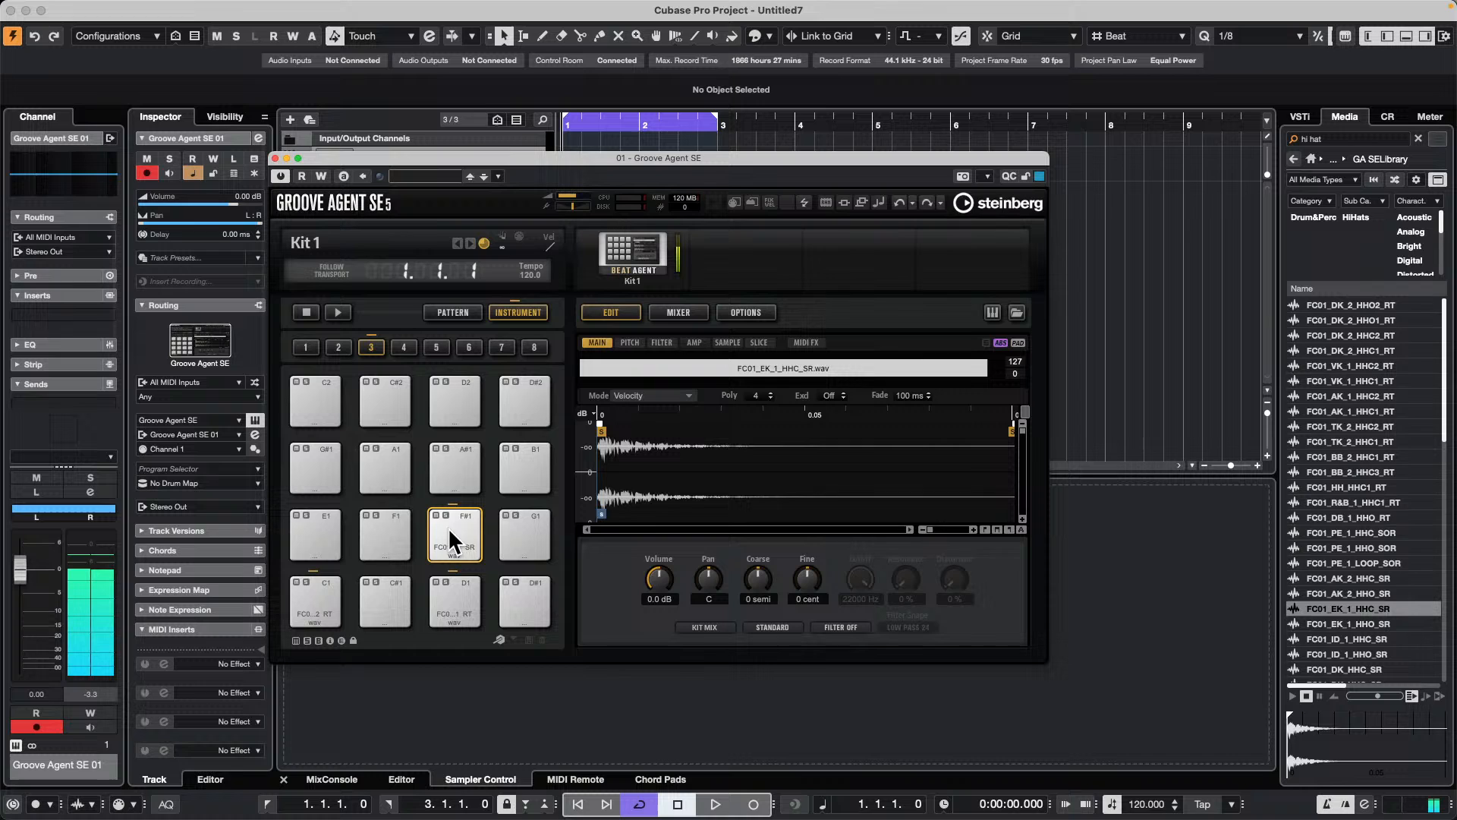
# Step: Move the Groove Agent SE window aside and draw a MIDI part on its track from bar 1 to bar 3
pyautogui.moveTo(622, 150); pyautogui.dragTo(1169, 300)
pyautogui.rightClick(607, 140)
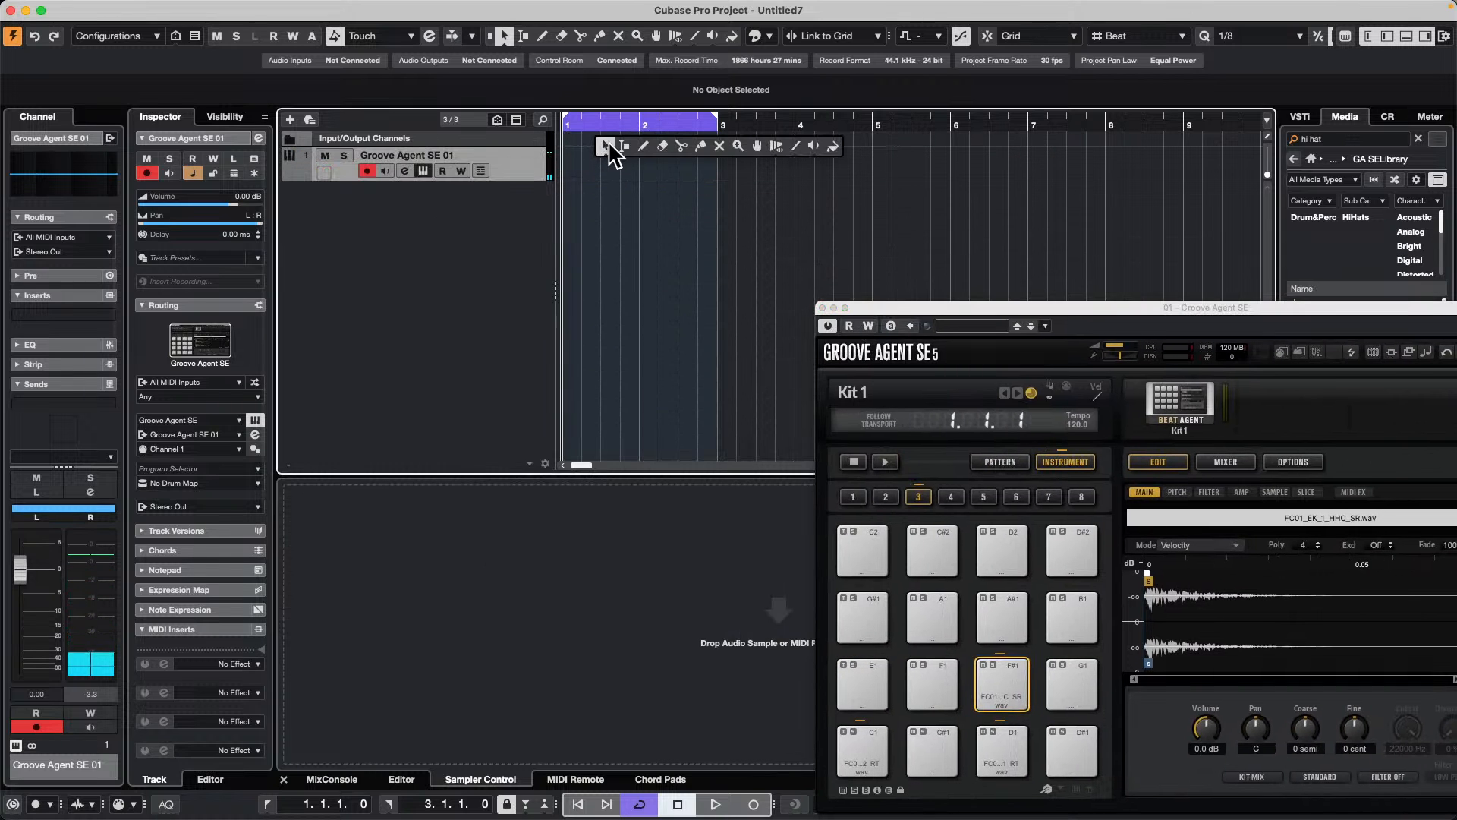
pyautogui.click(642, 145)
pyautogui.moveTo(568, 152); pyautogui.dragTo(718, 164)
pyautogui.rightClick(638, 175)
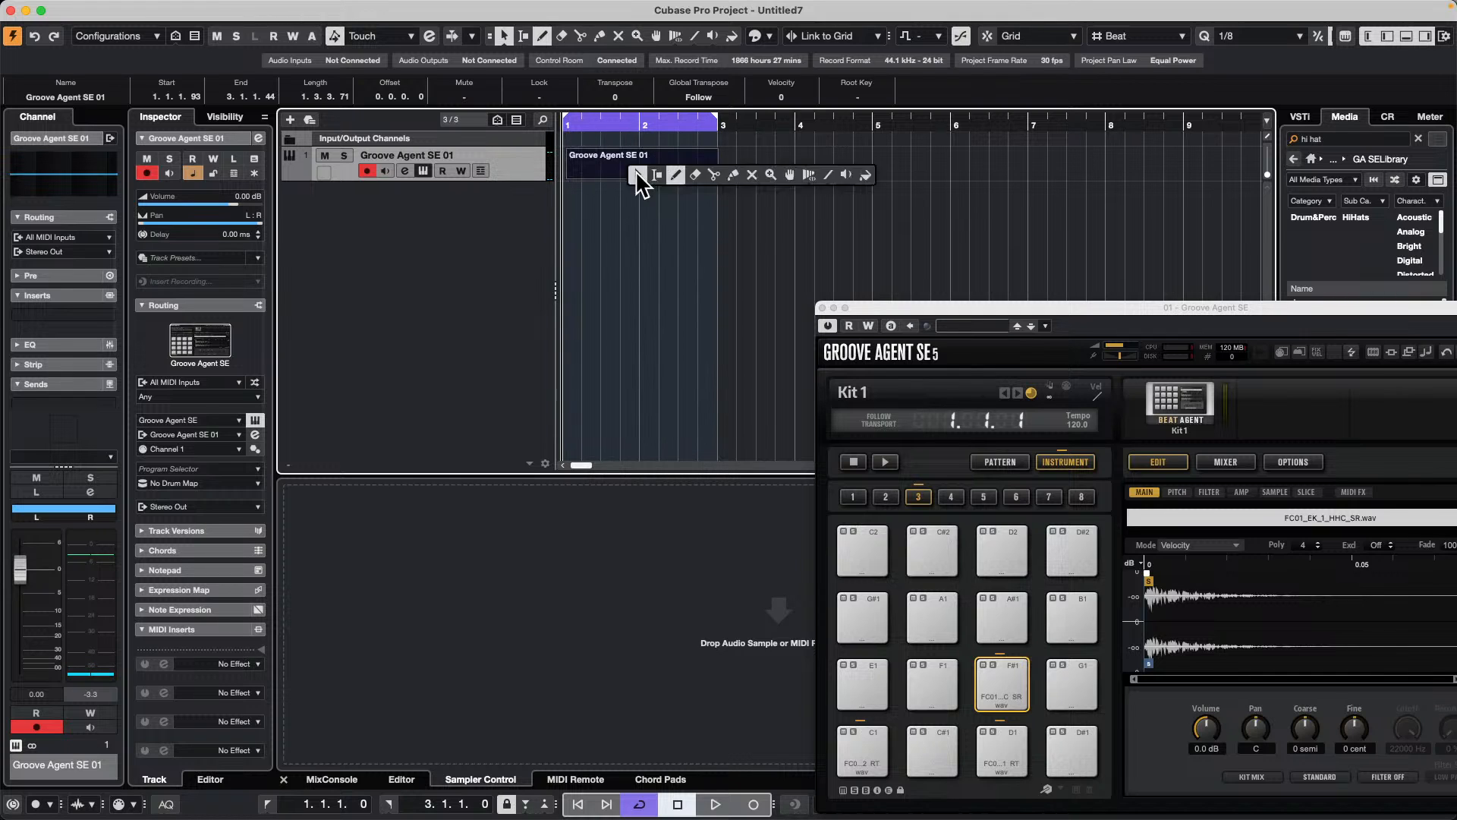
pyautogui.click(638, 175)
pyautogui.moveTo(570, 177); pyautogui.dragTo(565, 177)
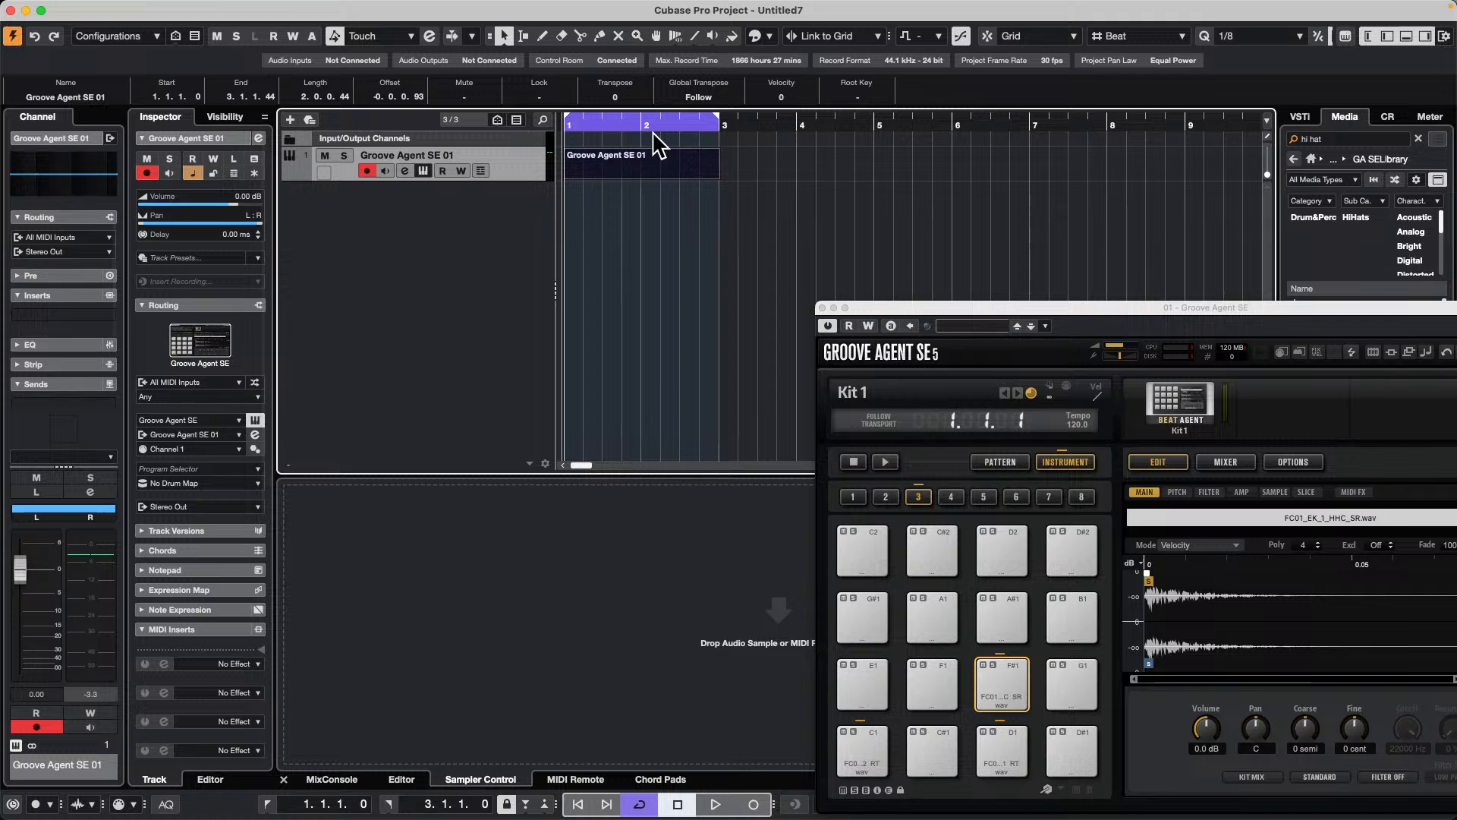
# Step: Open the new part in the Drum Editor with cycle playback running and enlarge the editor area
pyautogui.doubleClick(613, 171)
pyautogui.press('space')
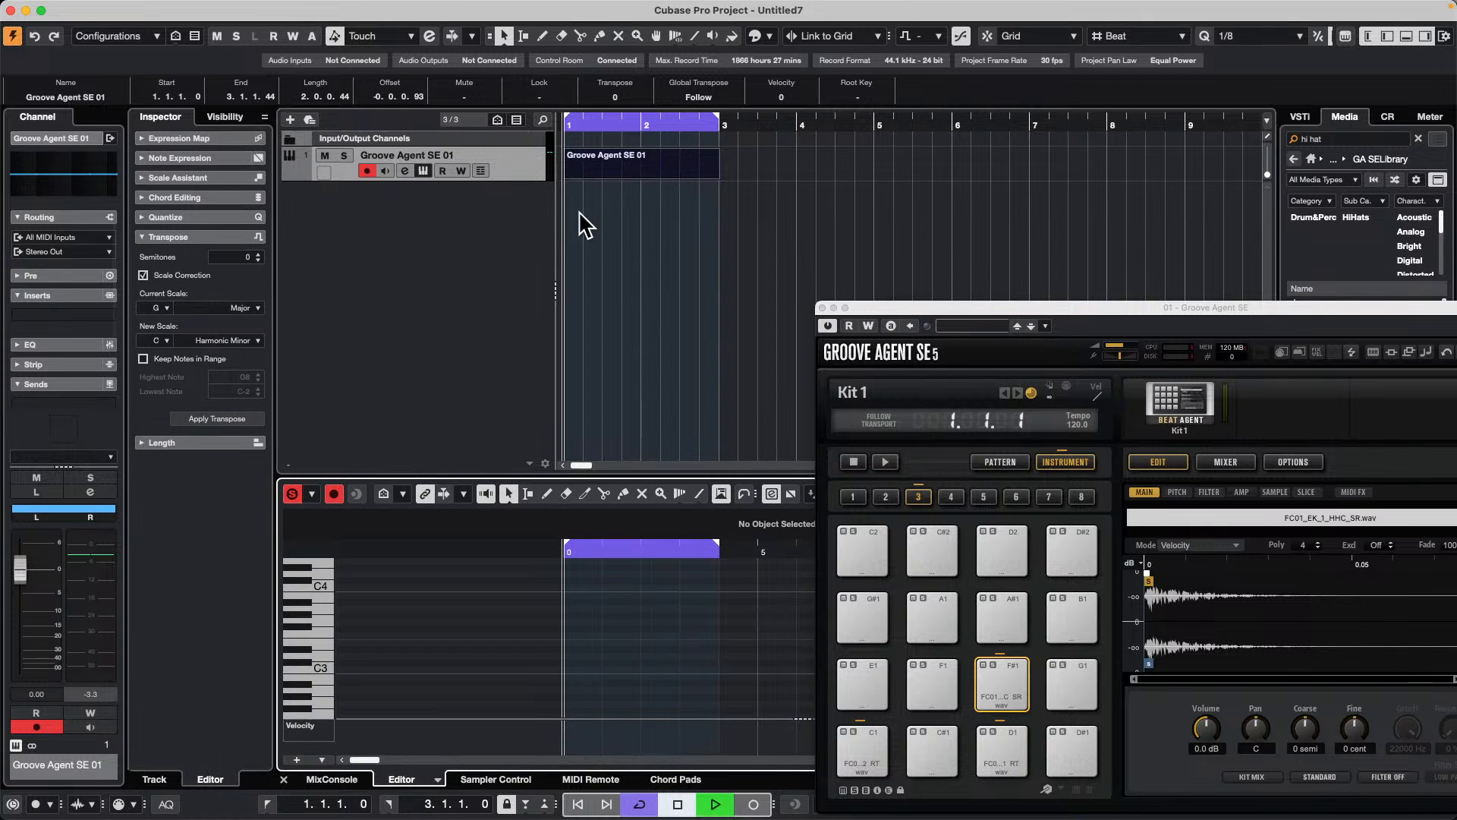
pyautogui.click(437, 780)
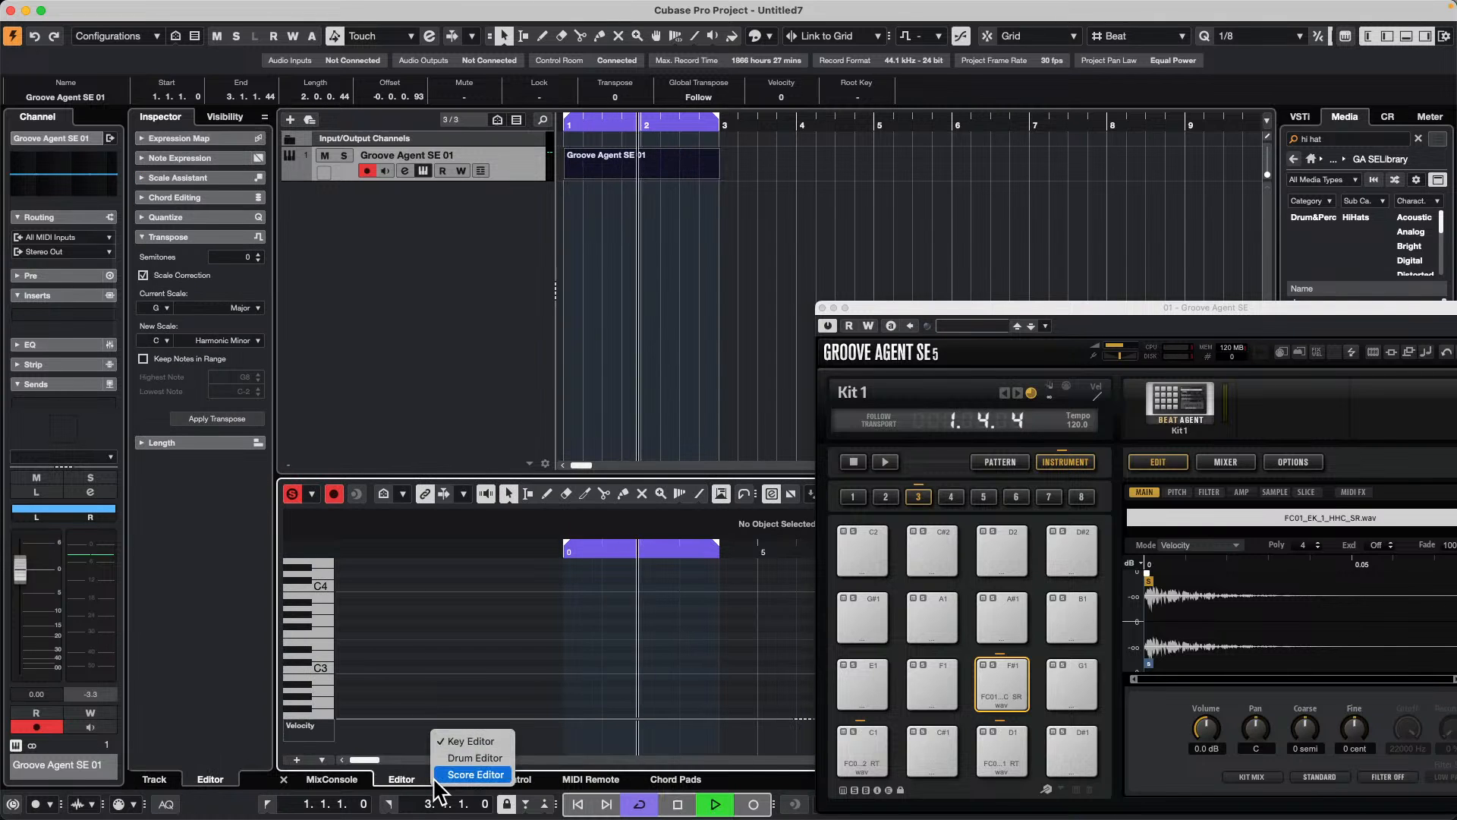
pyautogui.click(475, 757)
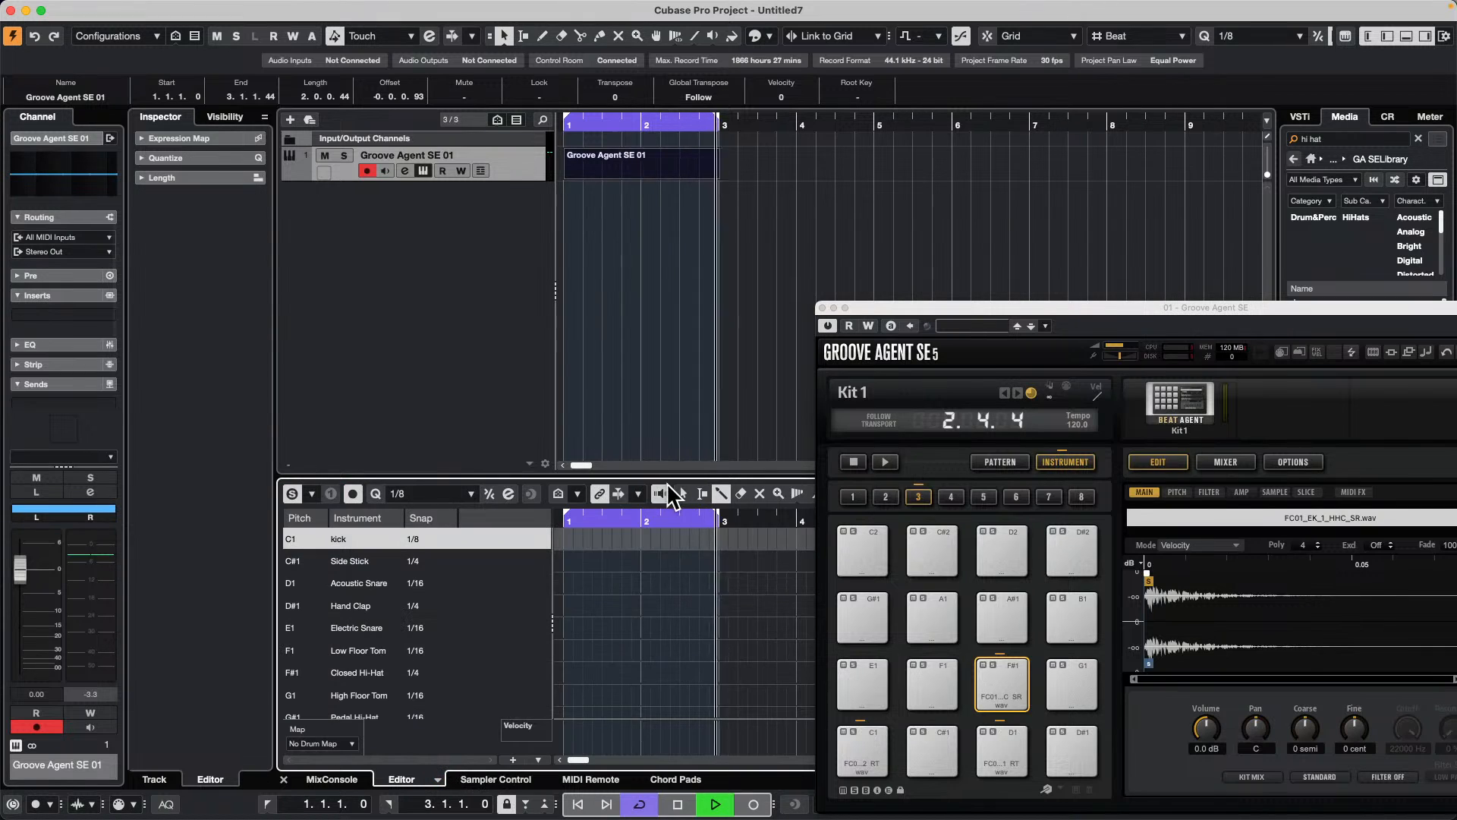
pyautogui.moveTo(640, 478); pyautogui.dragTo(639, 329)
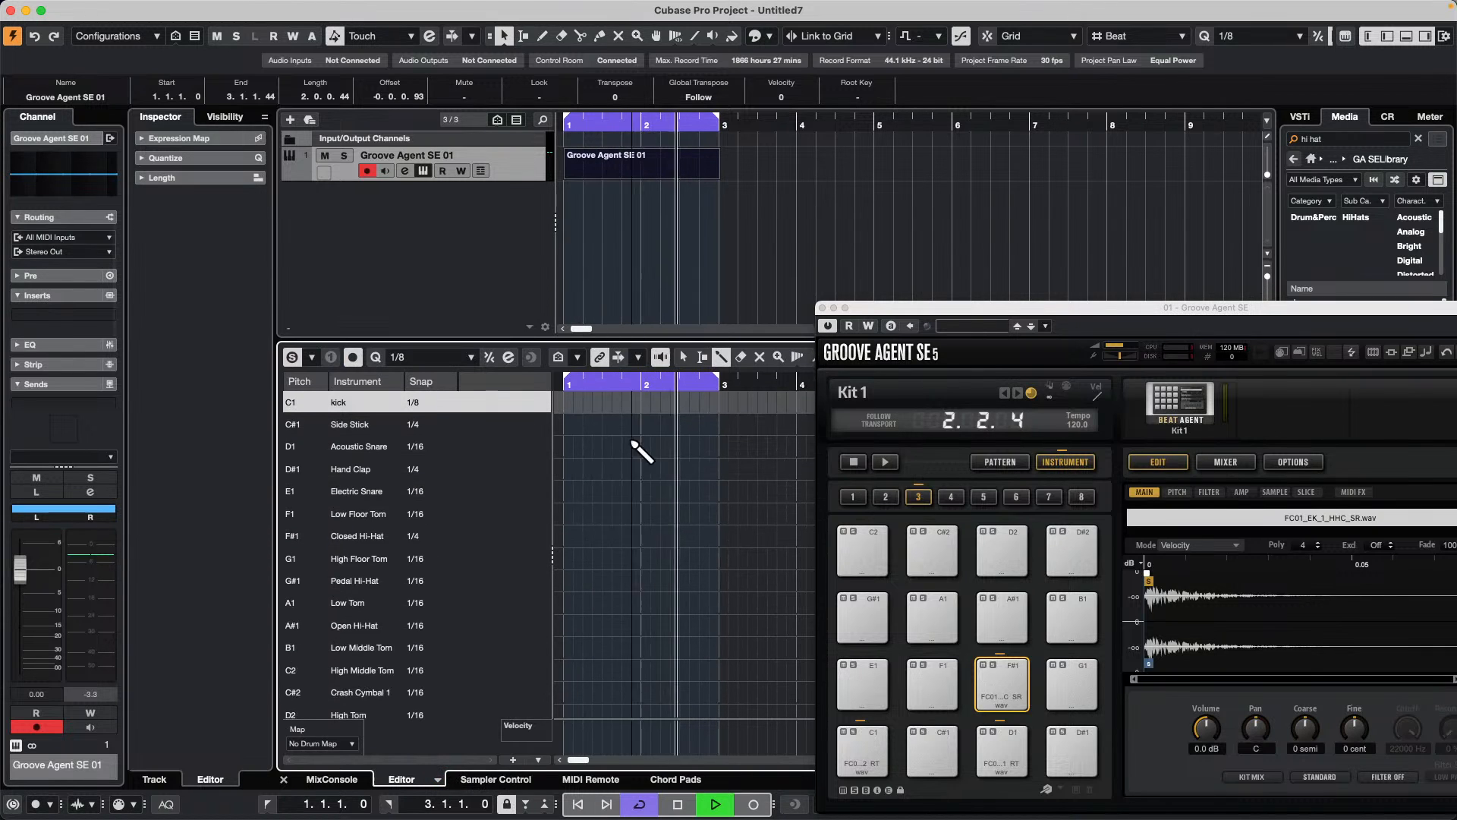
# Step: Add C1 kick hits on beats 1 and 3 of bars 1 and 2
pyautogui.click(565, 401)
pyautogui.click(602, 401)
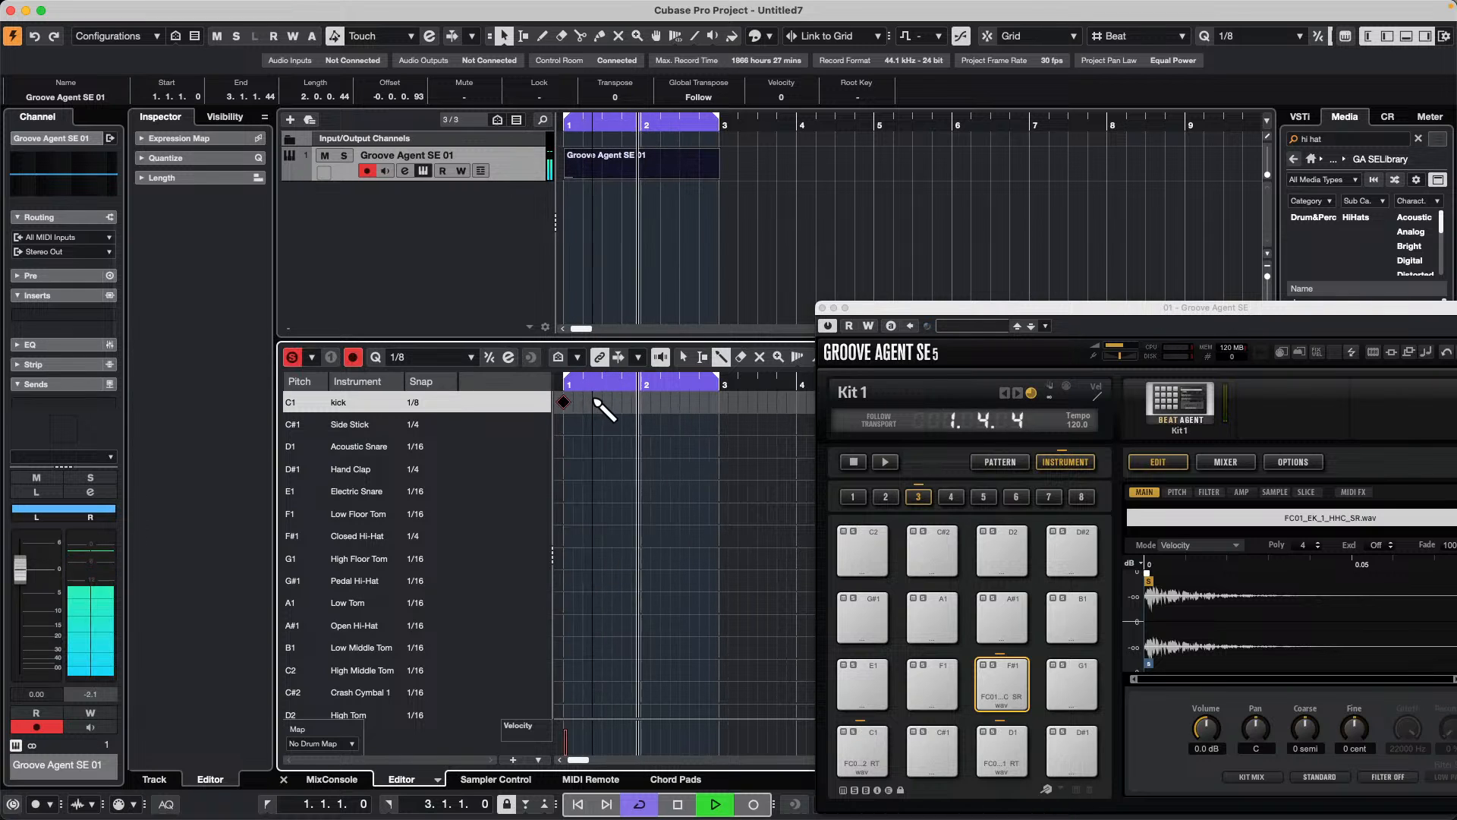
pyautogui.click(641, 401)
pyautogui.click(680, 402)
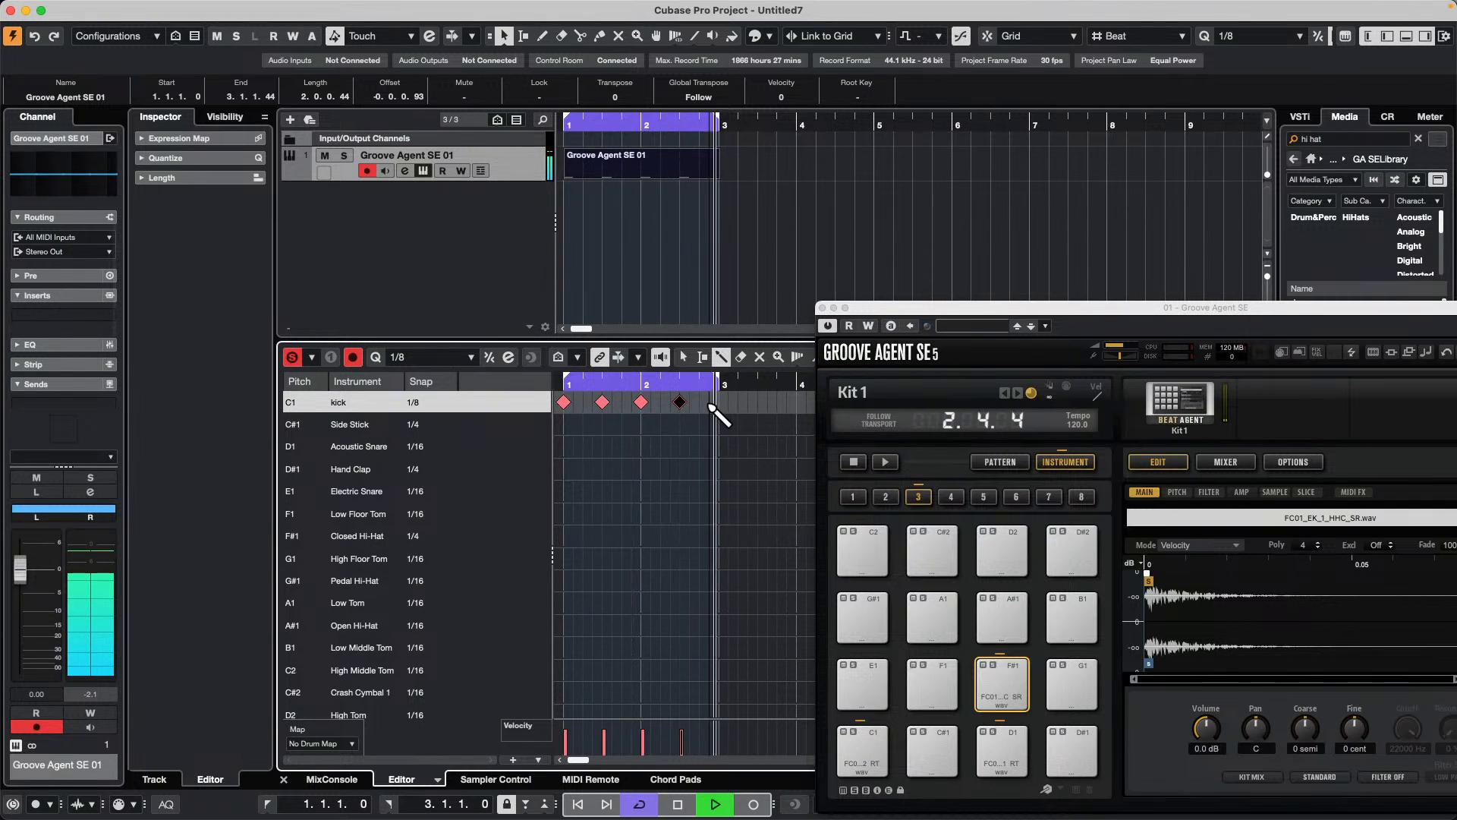
# Step: Add five syncopated Acoustic Snare hits on D1, three in bar 1 and two in bar 2
pyautogui.click(588, 446)
pyautogui.click(615, 446)
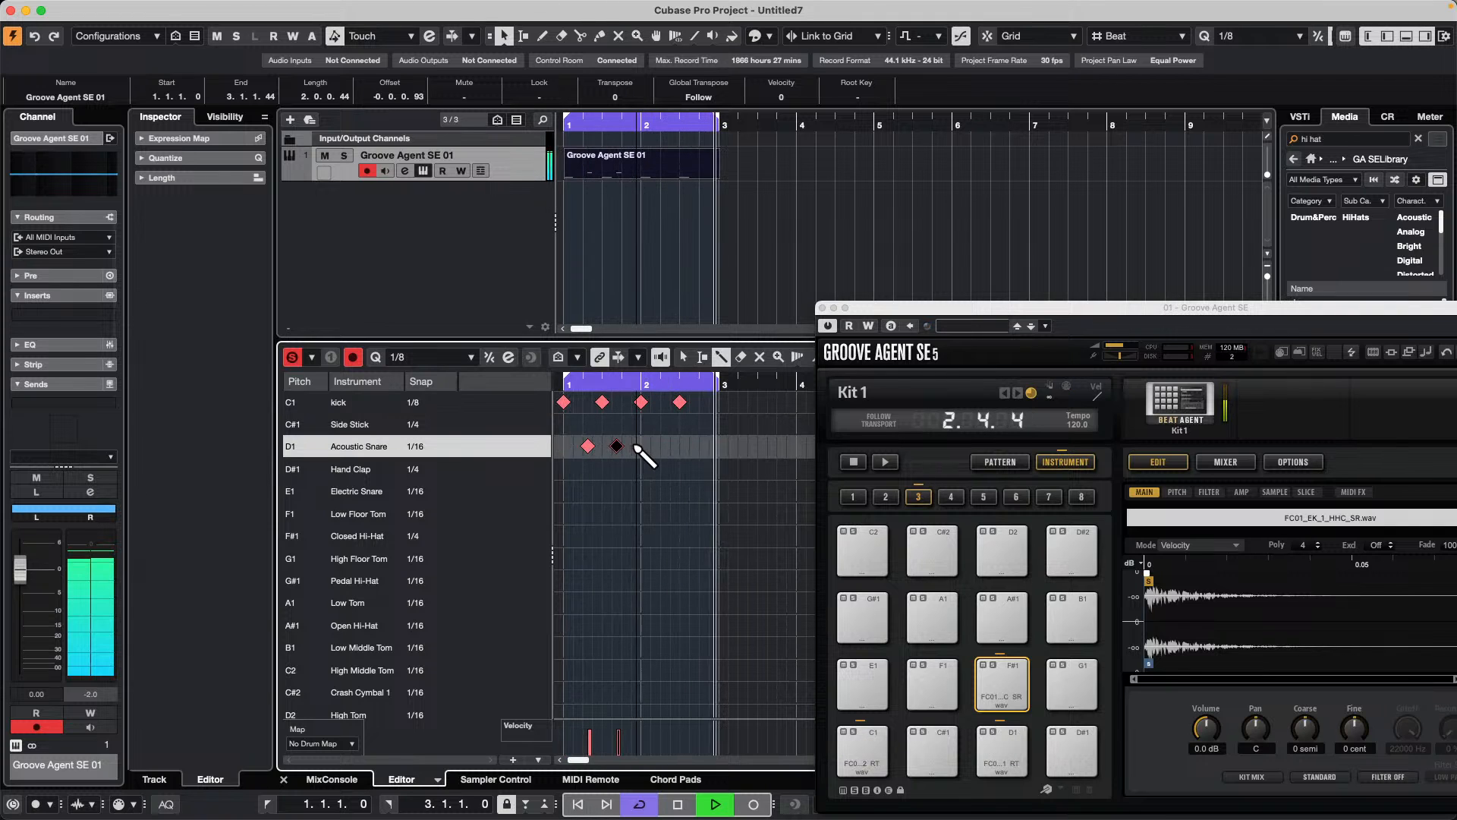
pyautogui.click(632, 446)
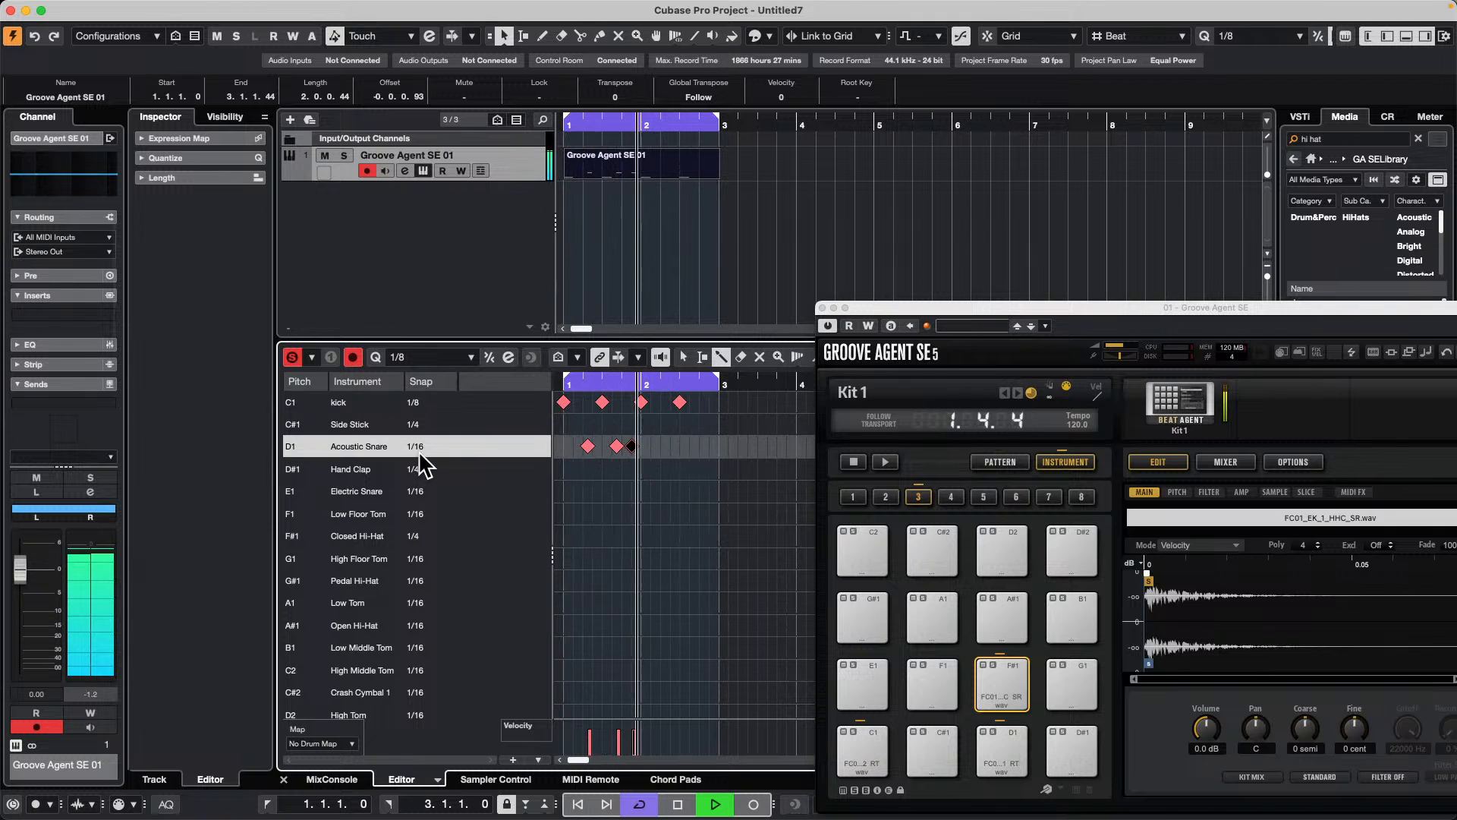
pyautogui.click(661, 447)
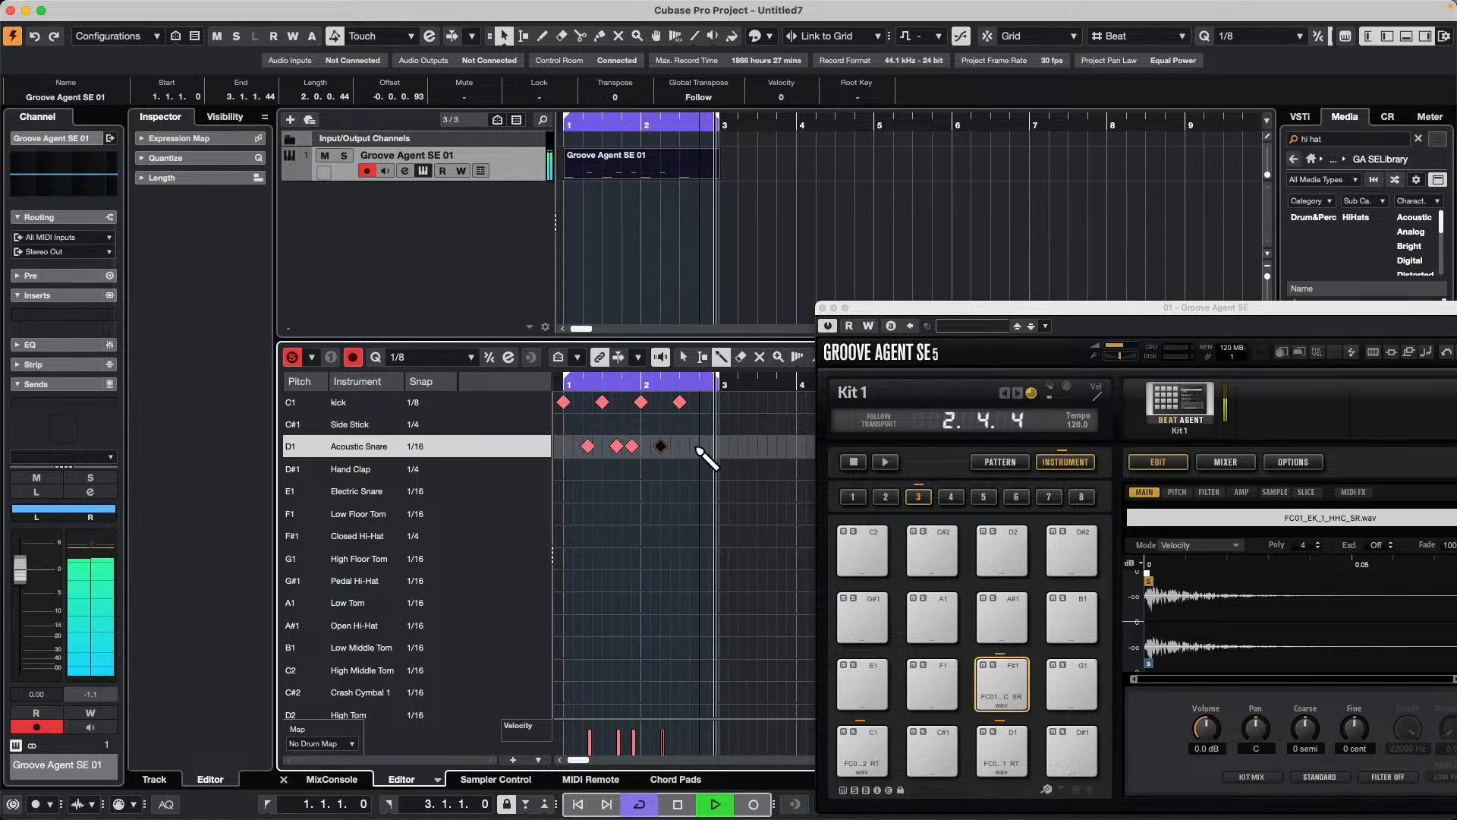
pyautogui.click(710, 446)
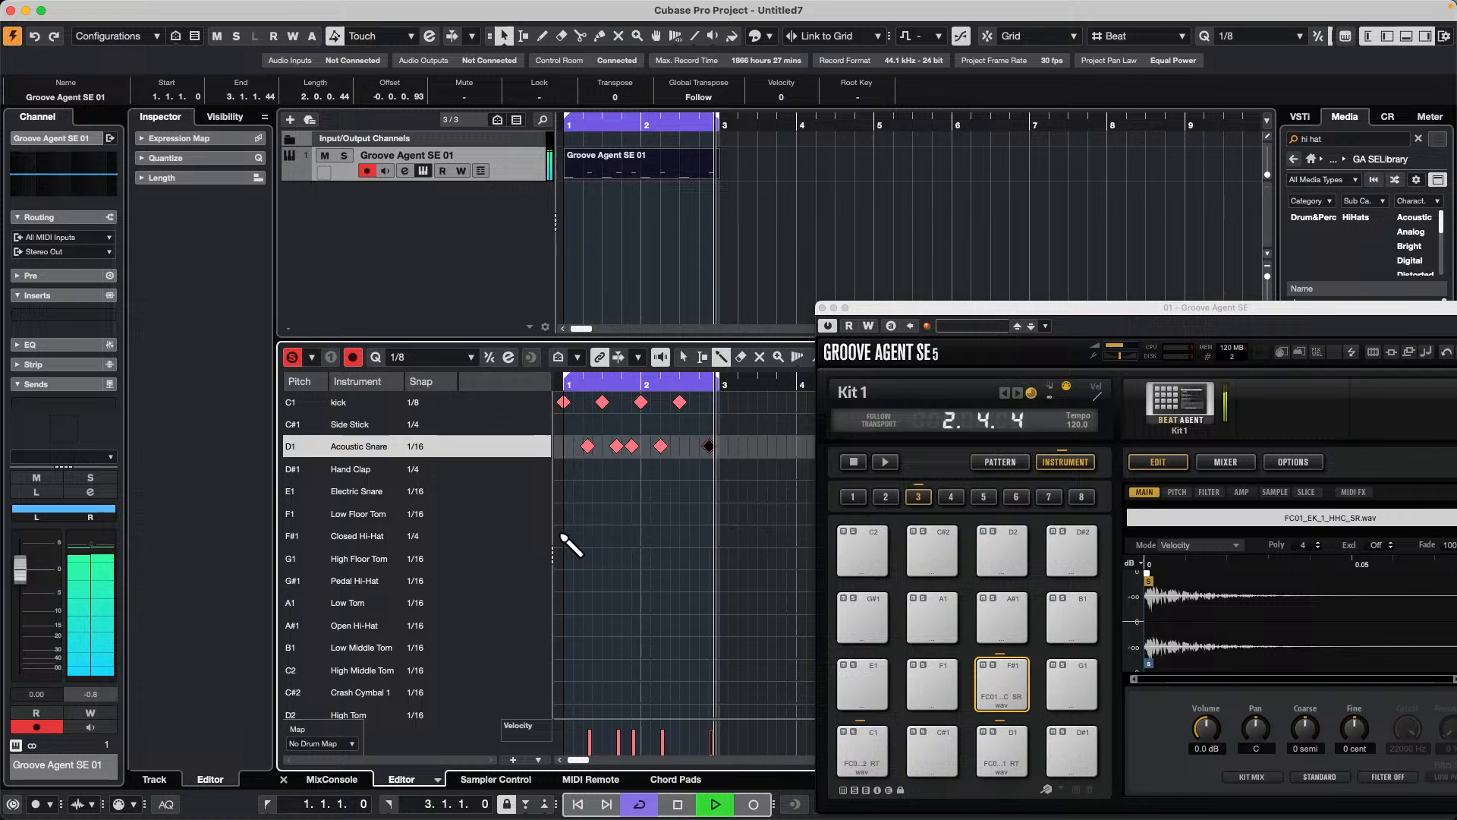
# Step: Set the Closed Hi-Hat snap to 1/16 and fill its F#1 lane with hits across bars 1 and 2
pyautogui.moveTo(568, 536); pyautogui.dragTo(721, 539)
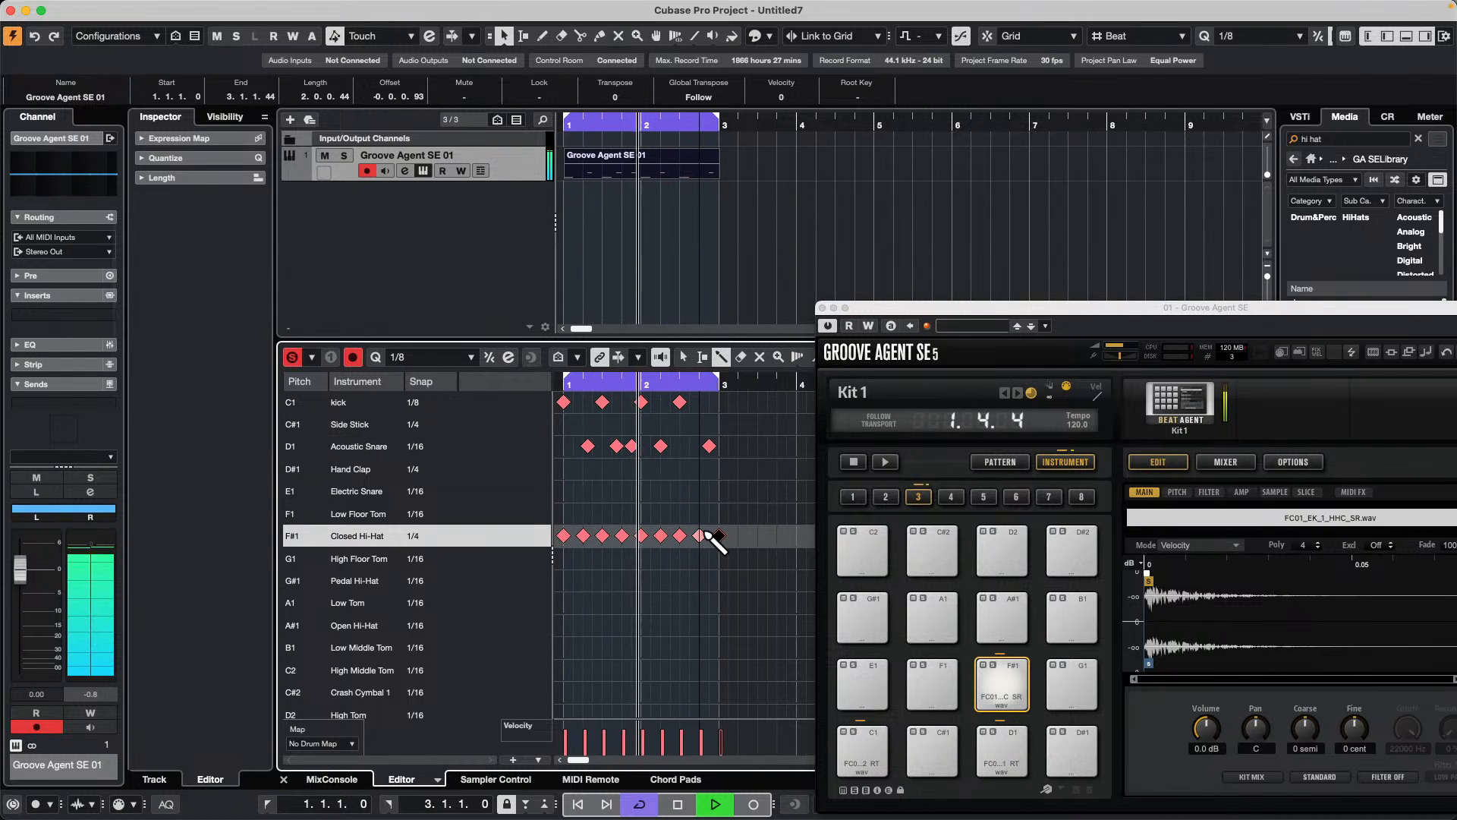
pyautogui.click(429, 536)
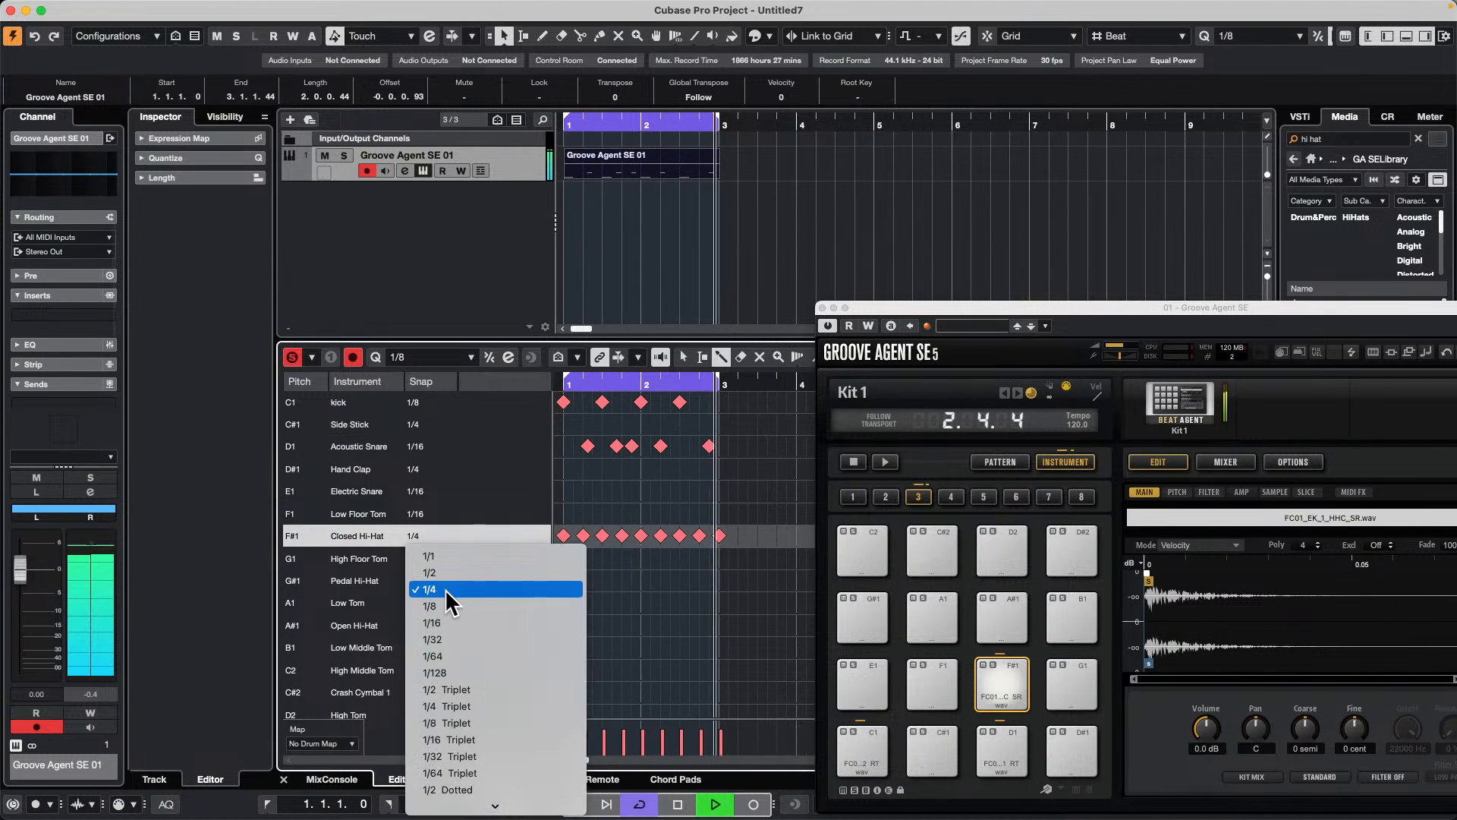
pyautogui.click(431, 622)
pyautogui.moveTo(569, 541); pyautogui.dragTo(722, 546)
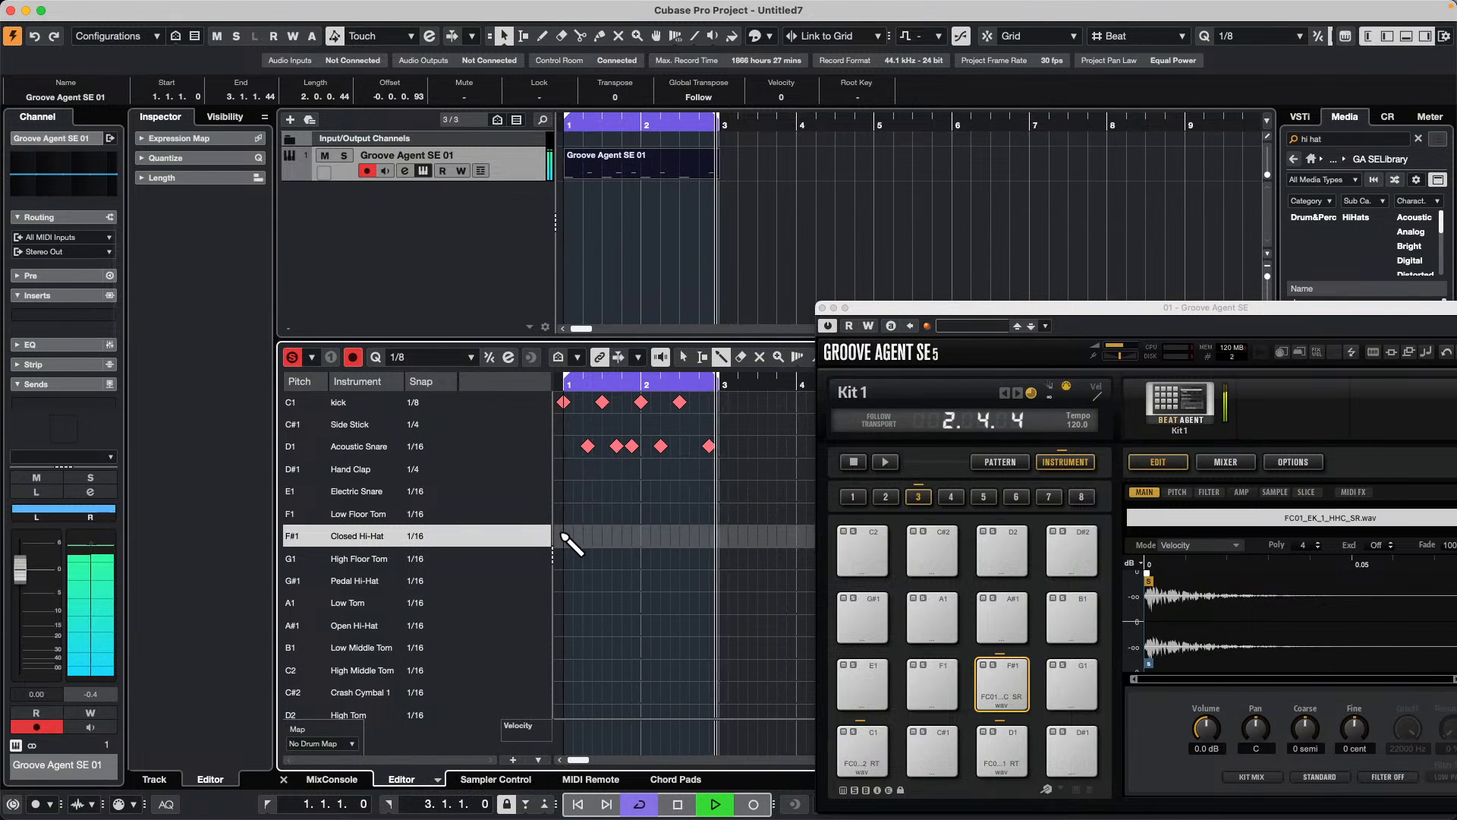
pyautogui.moveTo(569, 537); pyautogui.dragTo(724, 537)
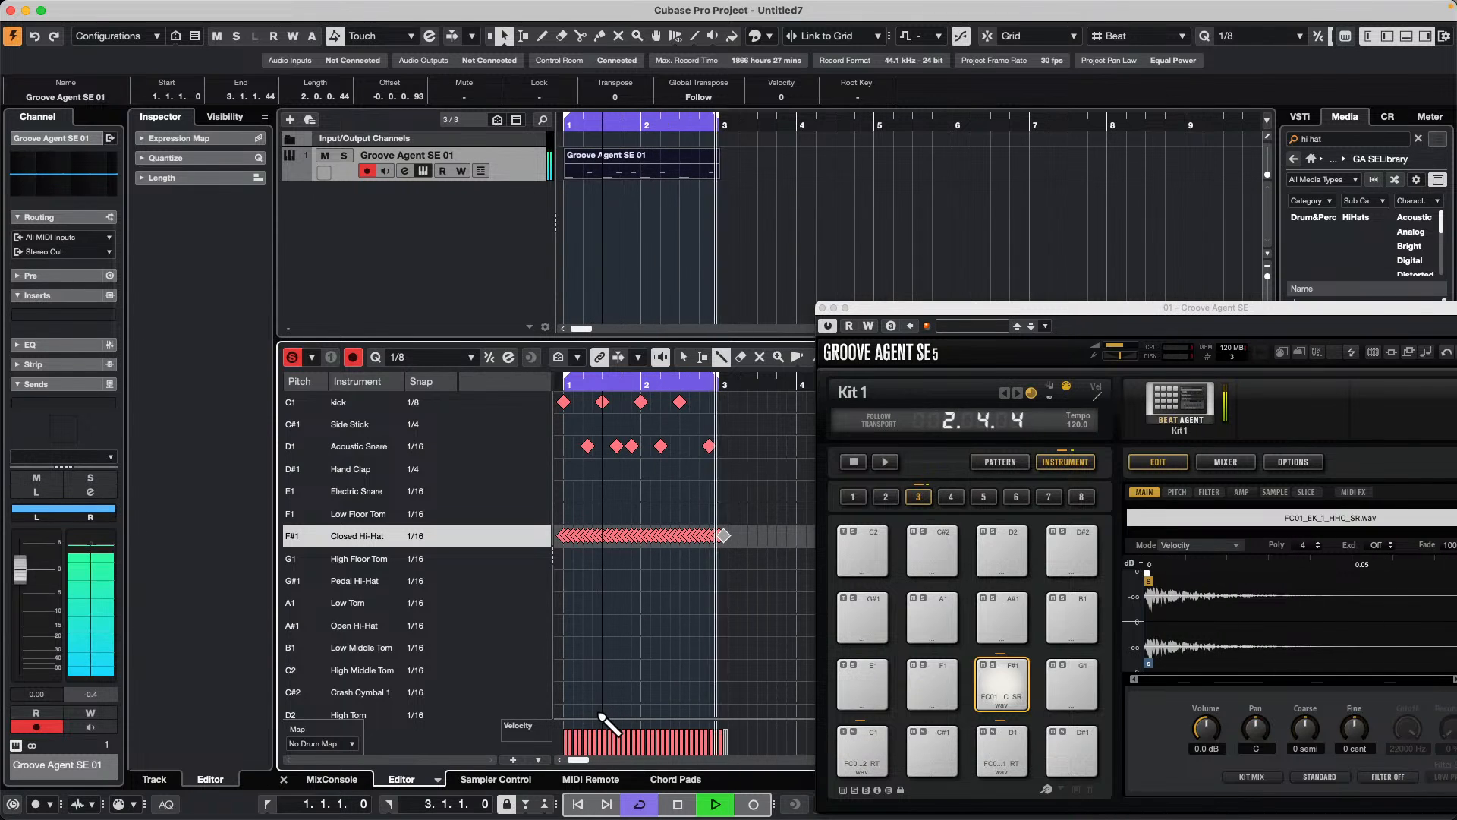
# Step: Enlarge the velocity lane and draw a hi-hat velocity curve that starts low, peaks in bar 2 and falls off, stopping playback
pyautogui.moveTo(603, 717); pyautogui.dragTo(617, 632)
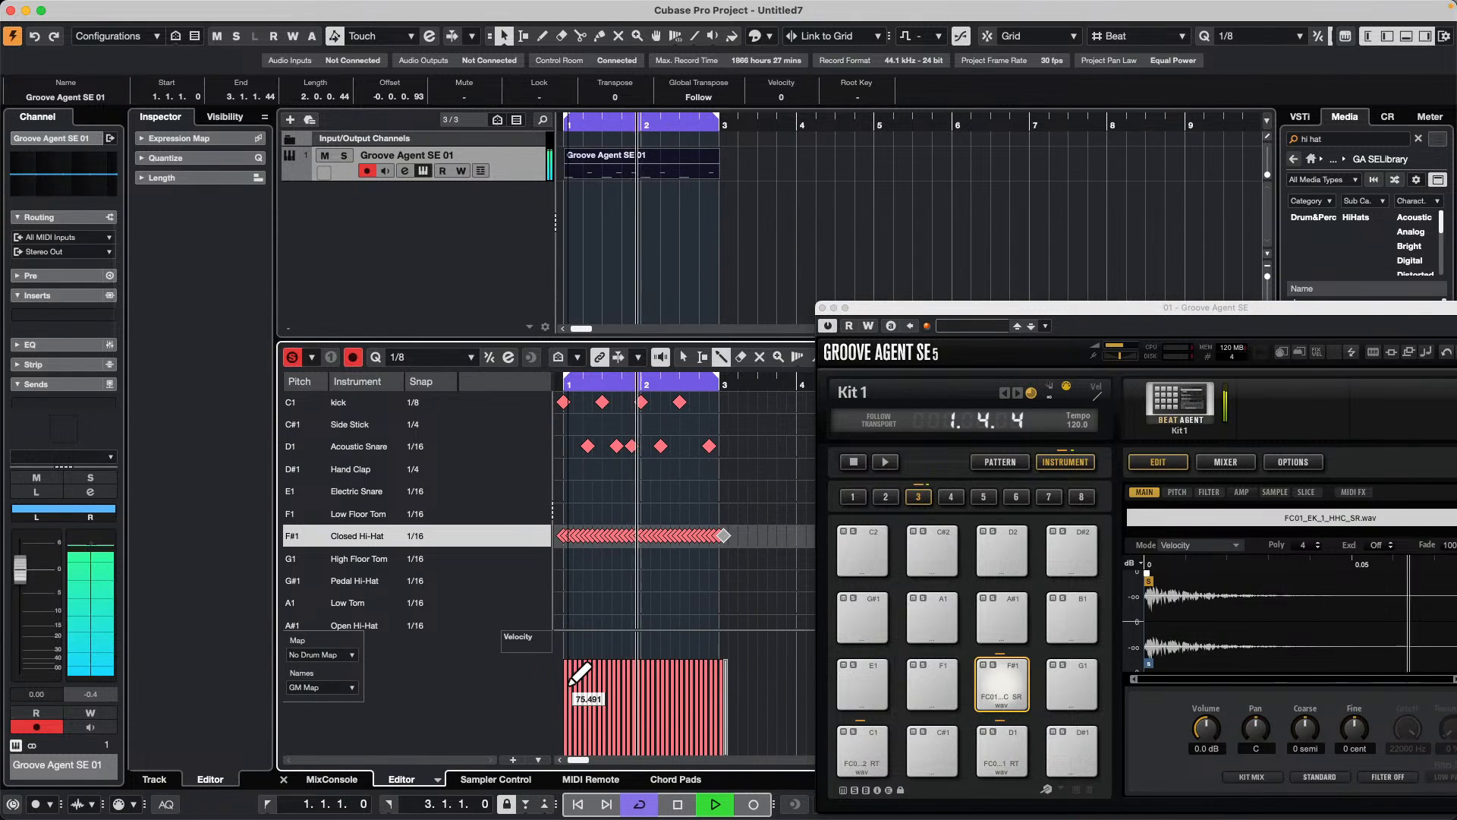
pyautogui.moveTo(581, 683)
pyautogui.mouseDown()
pyautogui.moveTo(618, 702)
pyautogui.moveTo(742, 676)
pyautogui.moveTo(588, 690)
pyautogui.moveTo(718, 681)
pyautogui.moveTo(725, 713)
pyautogui.mouseUp()
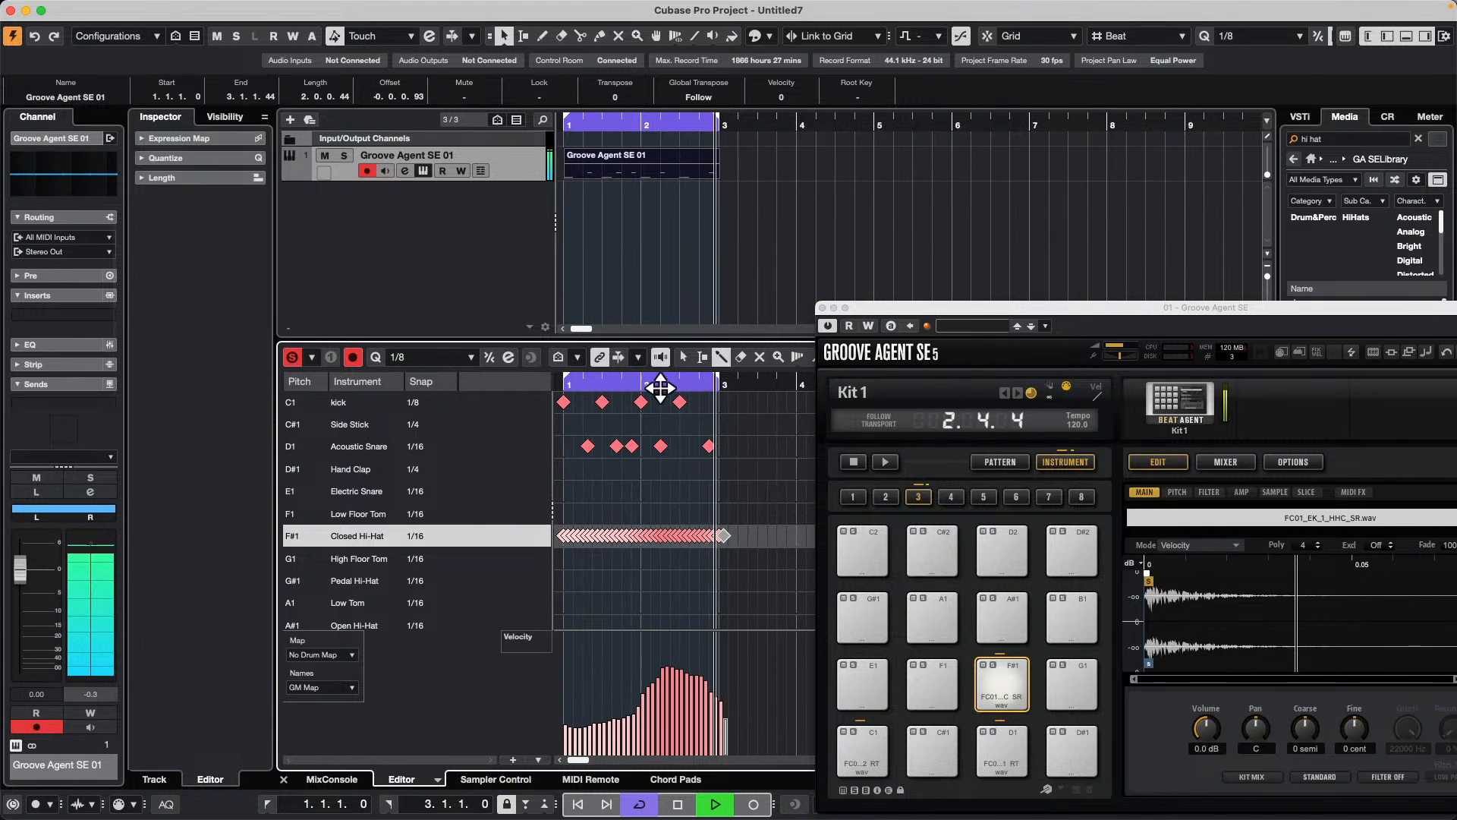
pyautogui.press('space')
# Step: Set the Closed Hi-Hat snap to 1/32 and replace the hits between beats 3 and 4 of bar 2 with a 1/32 roll
pyautogui.moveTo(660, 386); pyautogui.dragTo(658, 408)
pyautogui.click(429, 547)
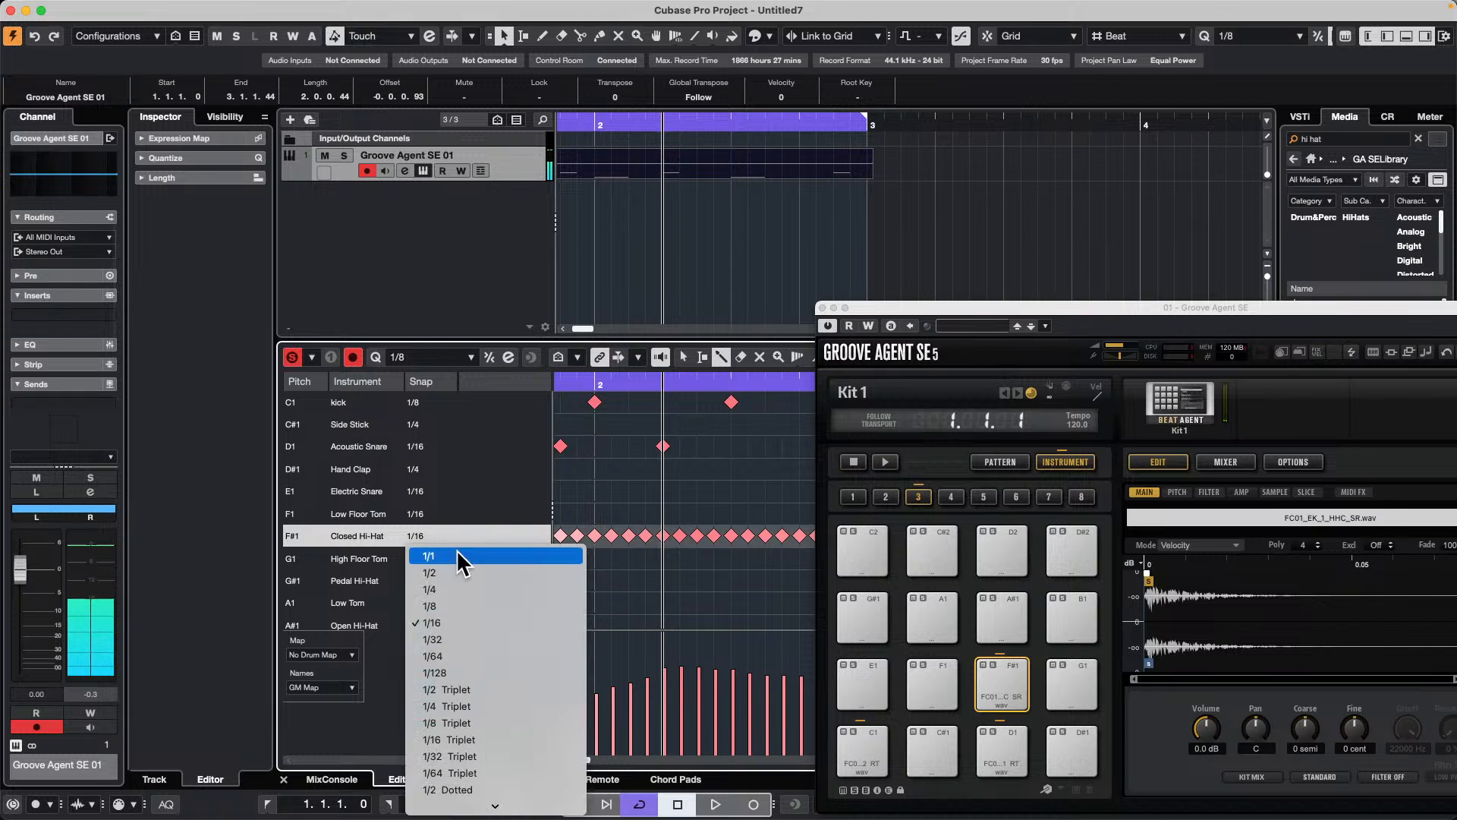
pyautogui.click(456, 640)
pyautogui.moveTo(985, 308); pyautogui.dragTo(1236, 373)
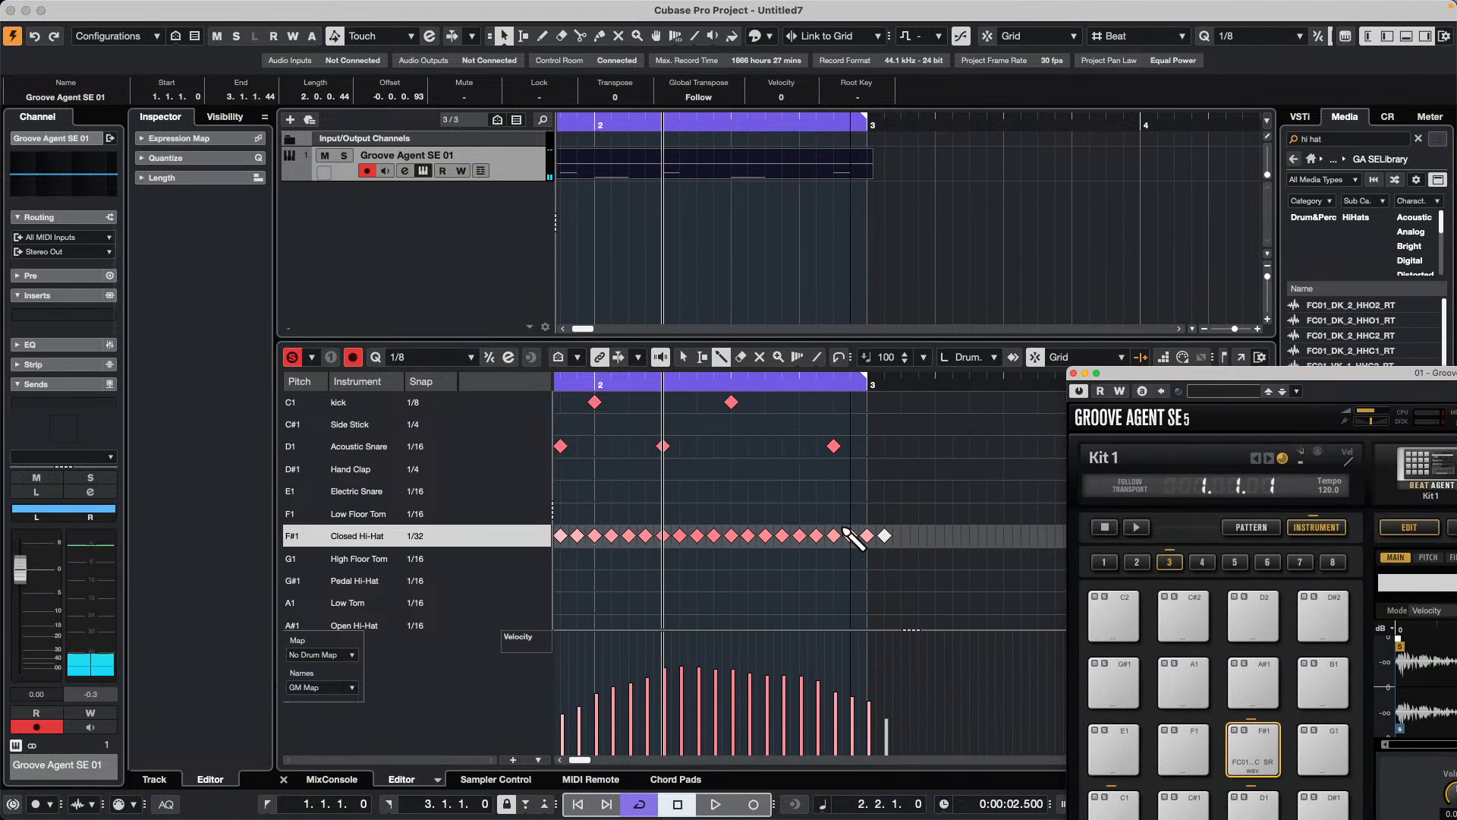
pyautogui.moveTo(745, 535)
pyautogui.mouseDown()
pyautogui.moveTo(798, 538)
pyautogui.moveTo(743, 542)
pyautogui.mouseUp()
pyautogui.rightClick(746, 539)
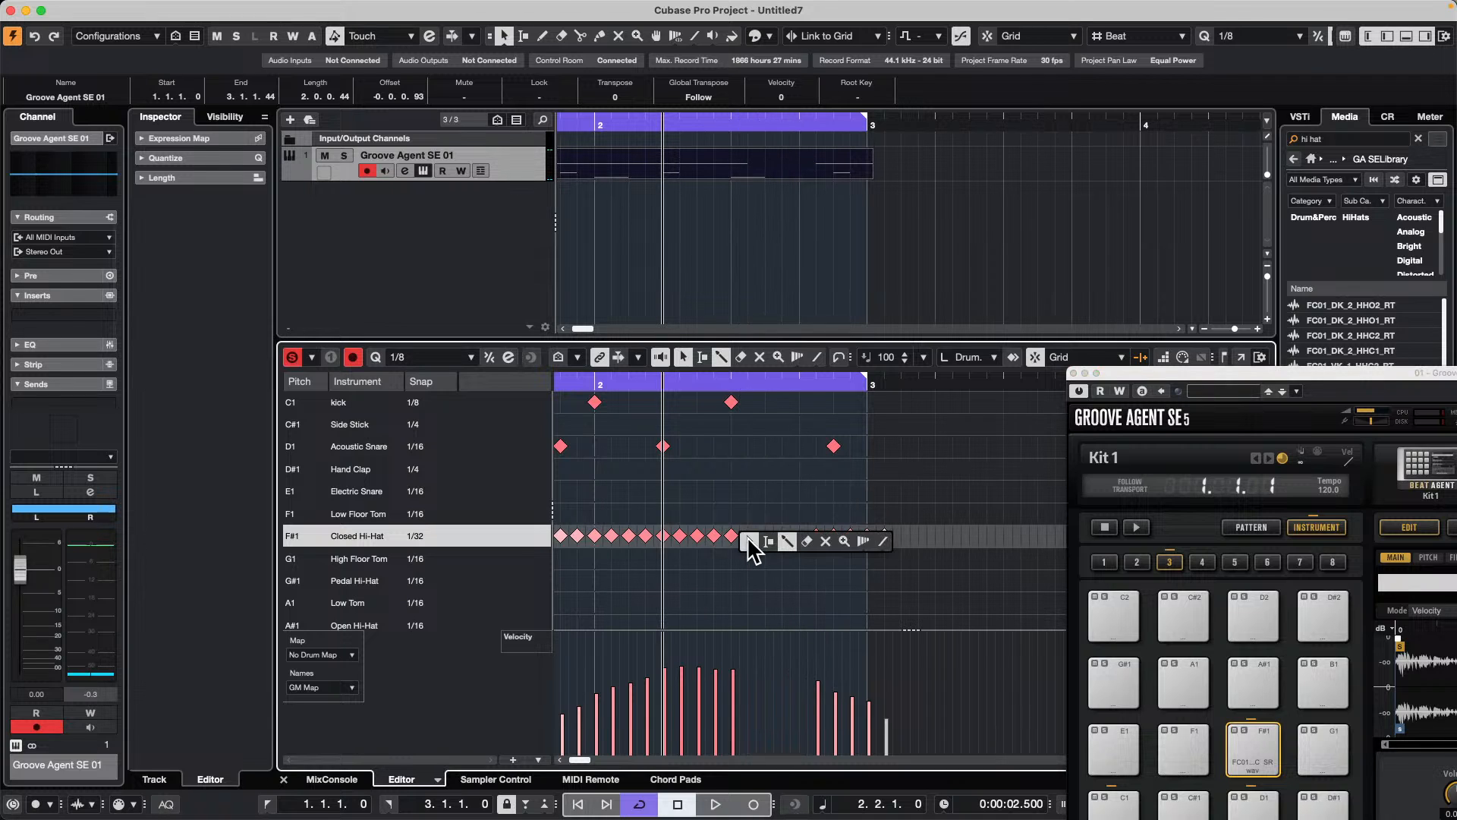
pyautogui.click(780, 539)
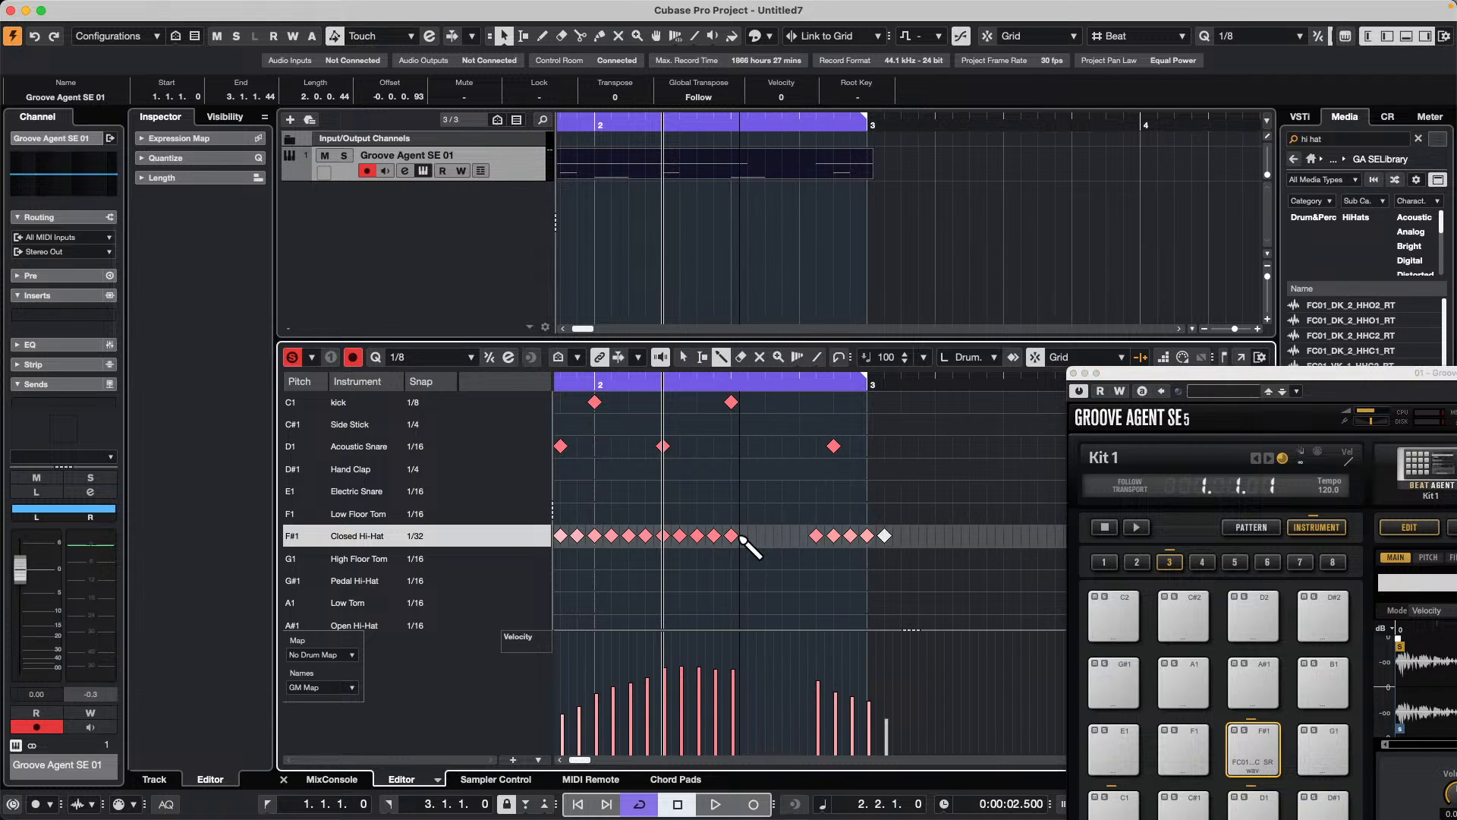
pyautogui.moveTo(743, 540); pyautogui.dragTo(816, 545)
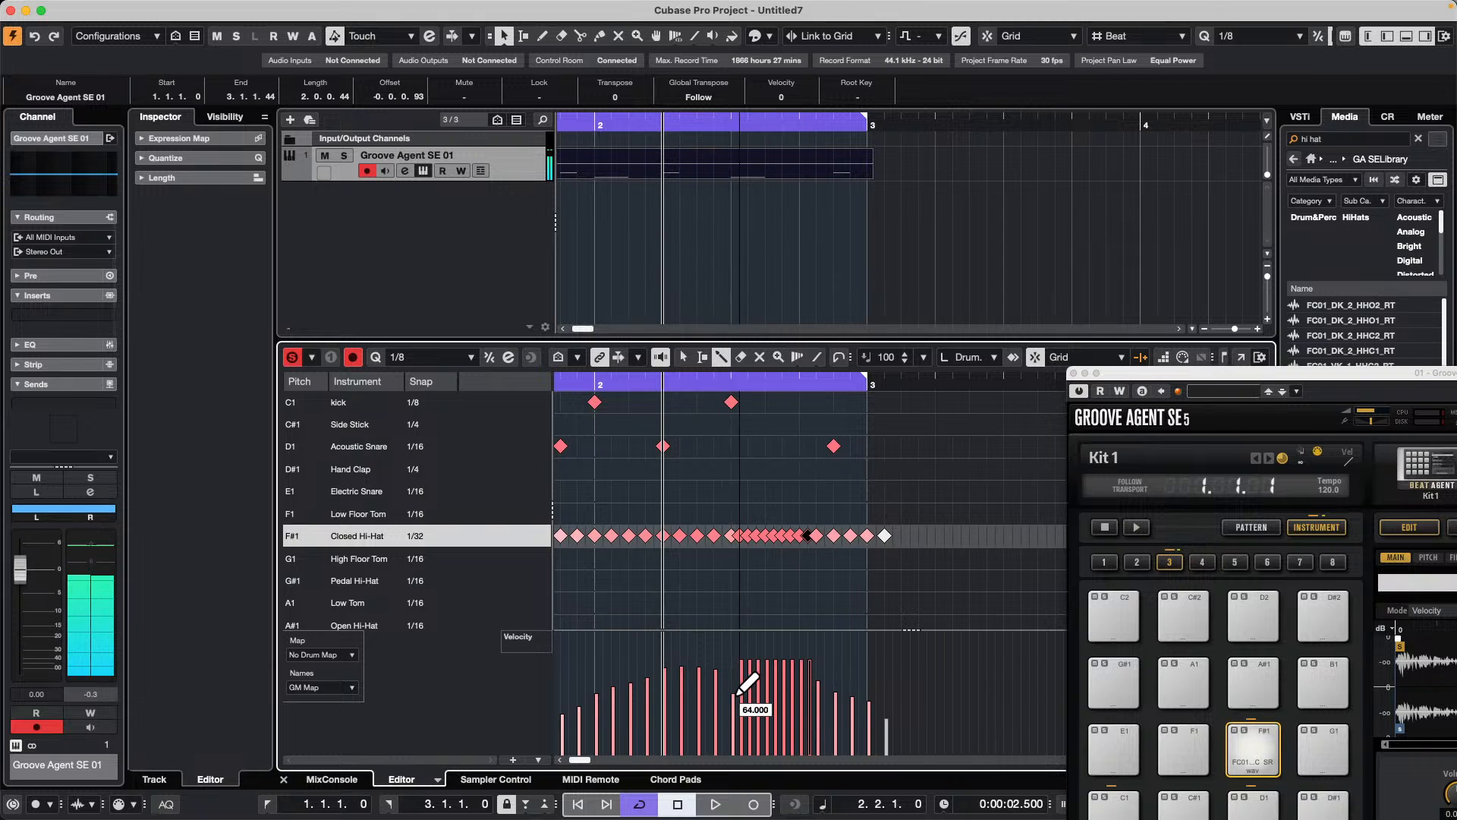
# Step: Draw a rising velocity ramp over the 1/32 hi-hat roll and play back the two-bar pattern
pyautogui.moveTo(737, 693); pyautogui.dragTo(802, 638)
pyautogui.press('space')
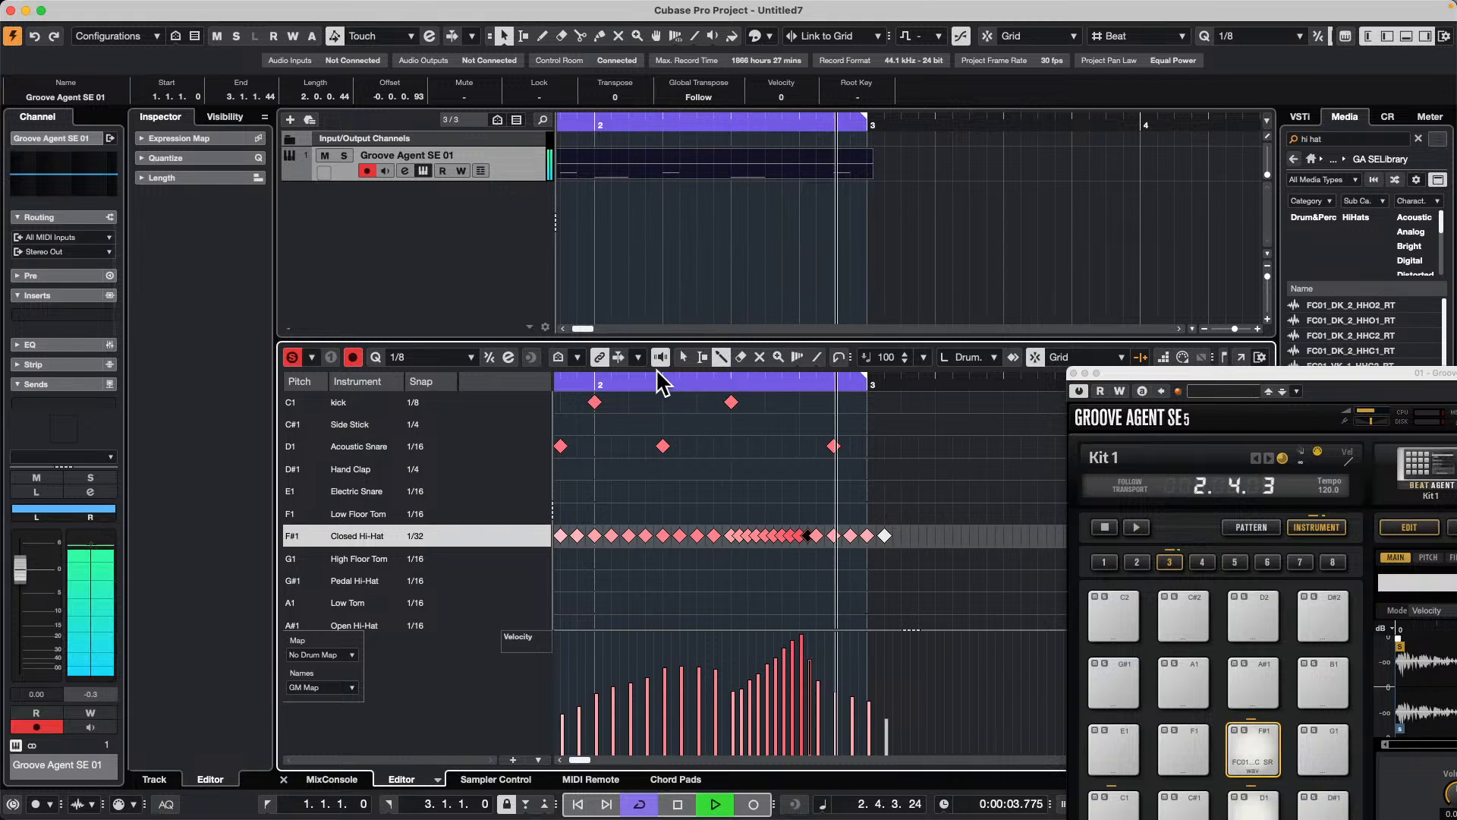
pyautogui.moveTo(690, 384); pyautogui.dragTo(712, 343)
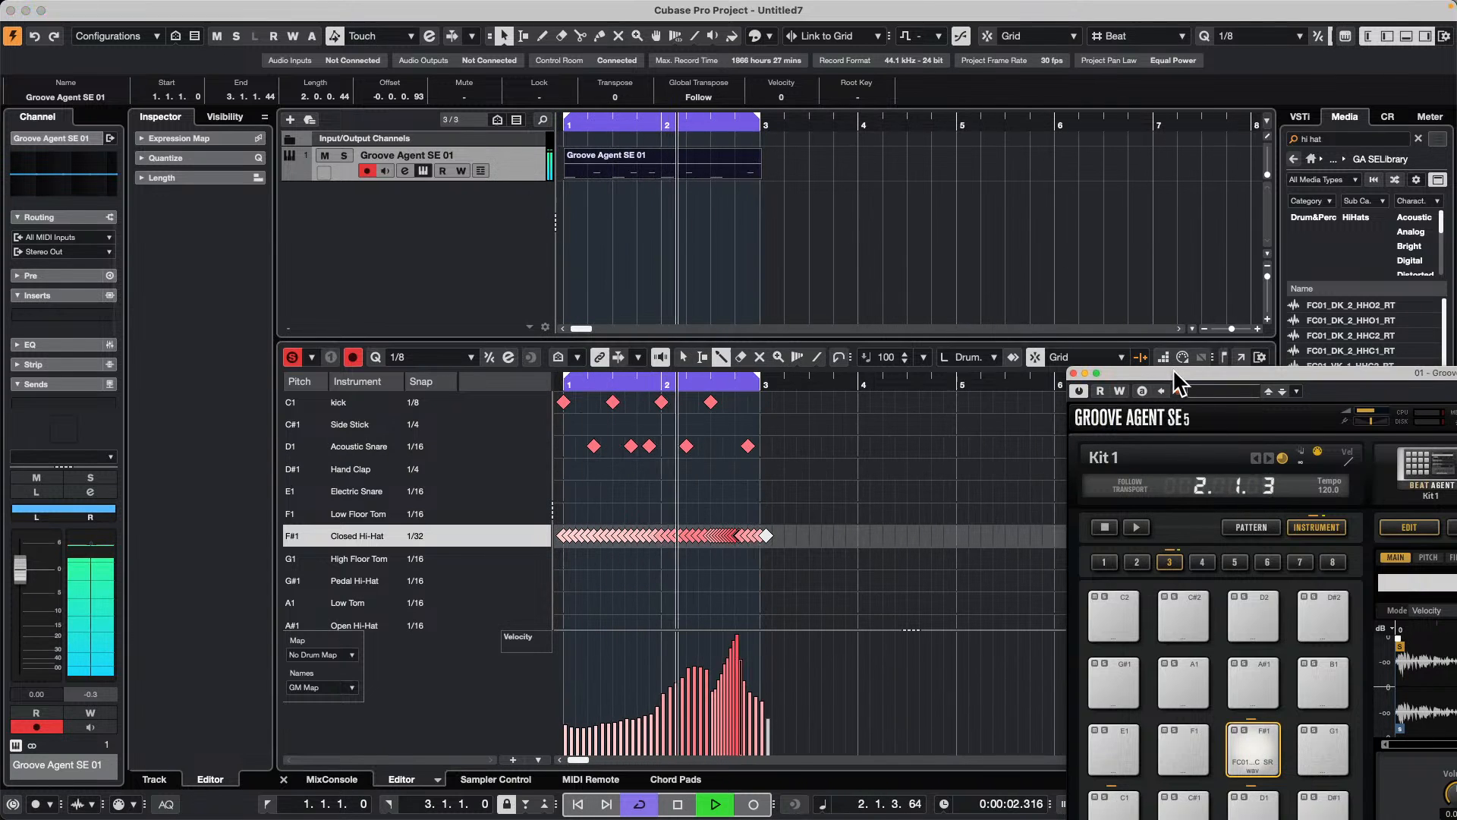
# Step: Show the MixConsole beside Groove Agent SE and route the C1 kick pad to Out 2
pyautogui.moveTo(1168, 389); pyautogui.dragTo(896, 125)
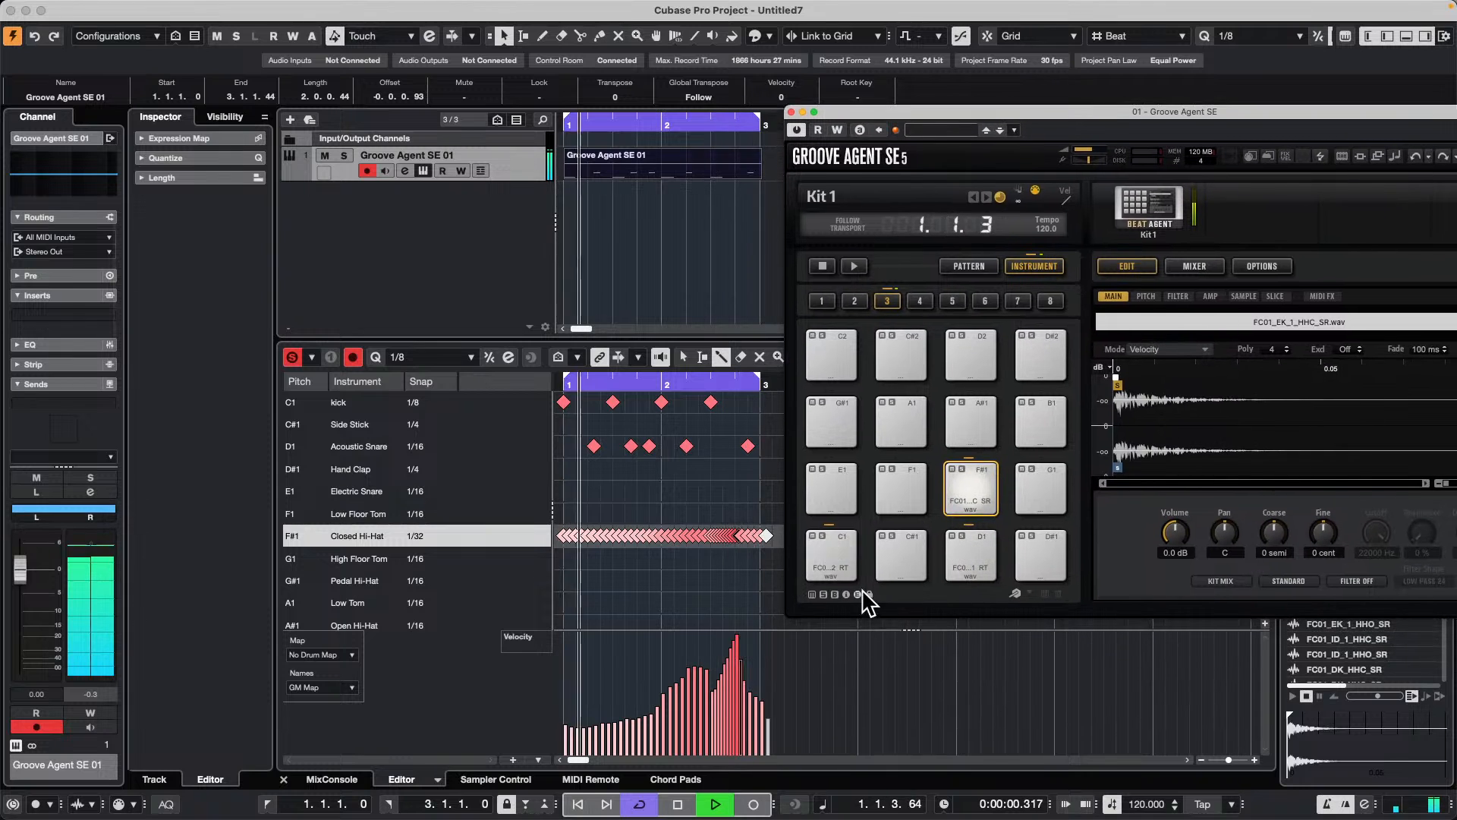
pyautogui.click(833, 550)
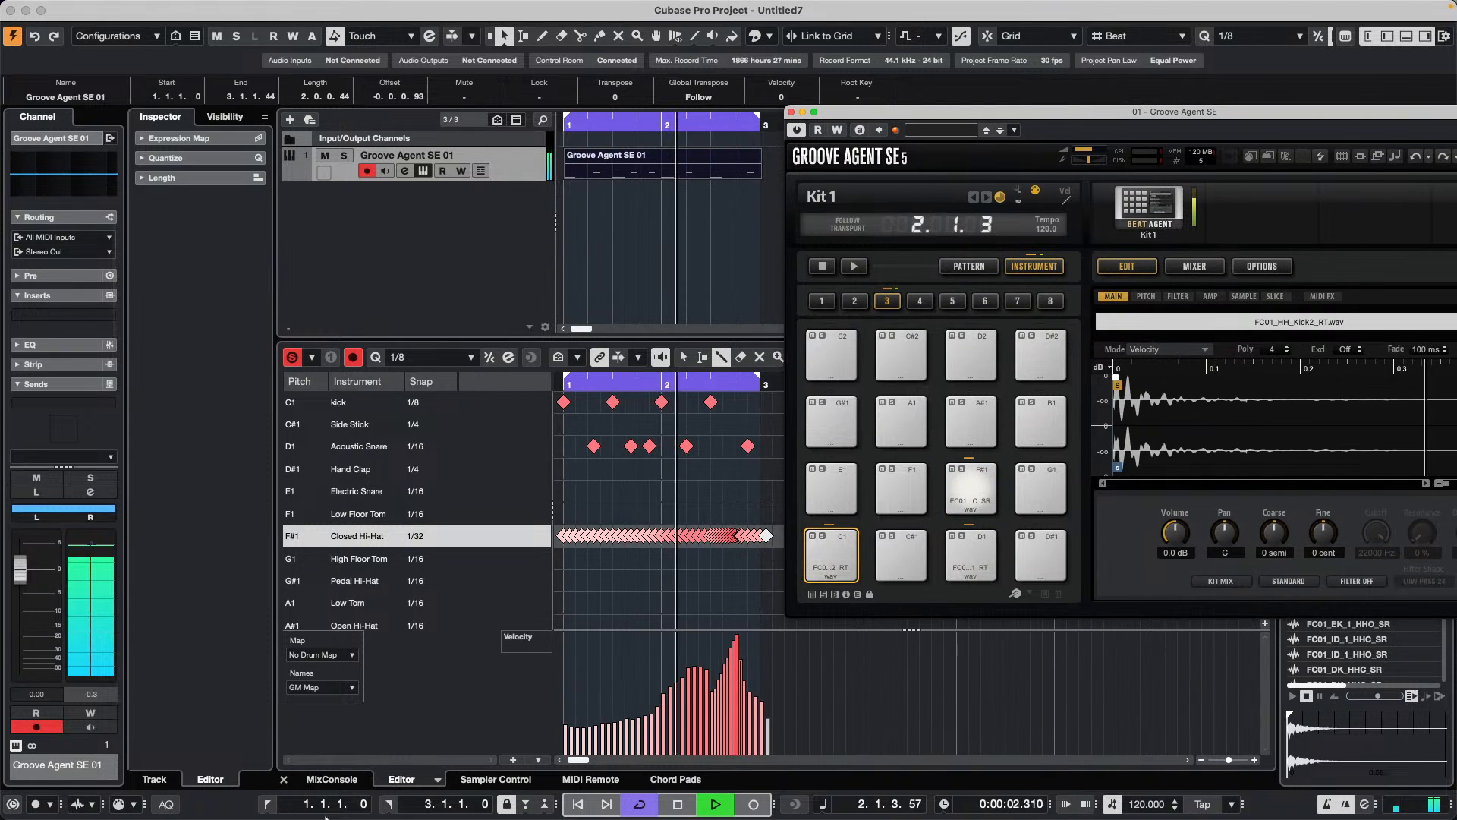
pyautogui.click(330, 778)
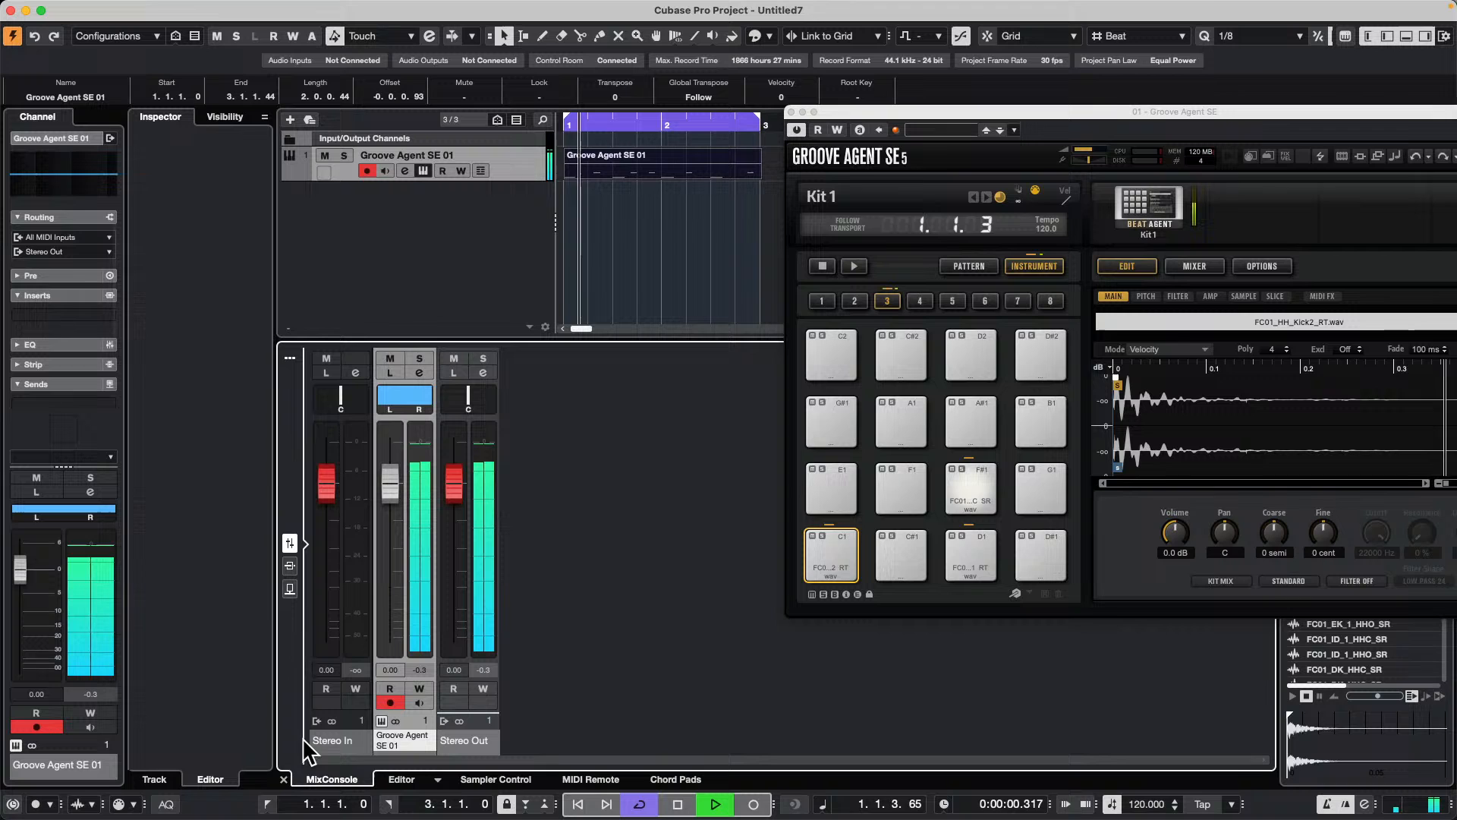
pyautogui.click(839, 558)
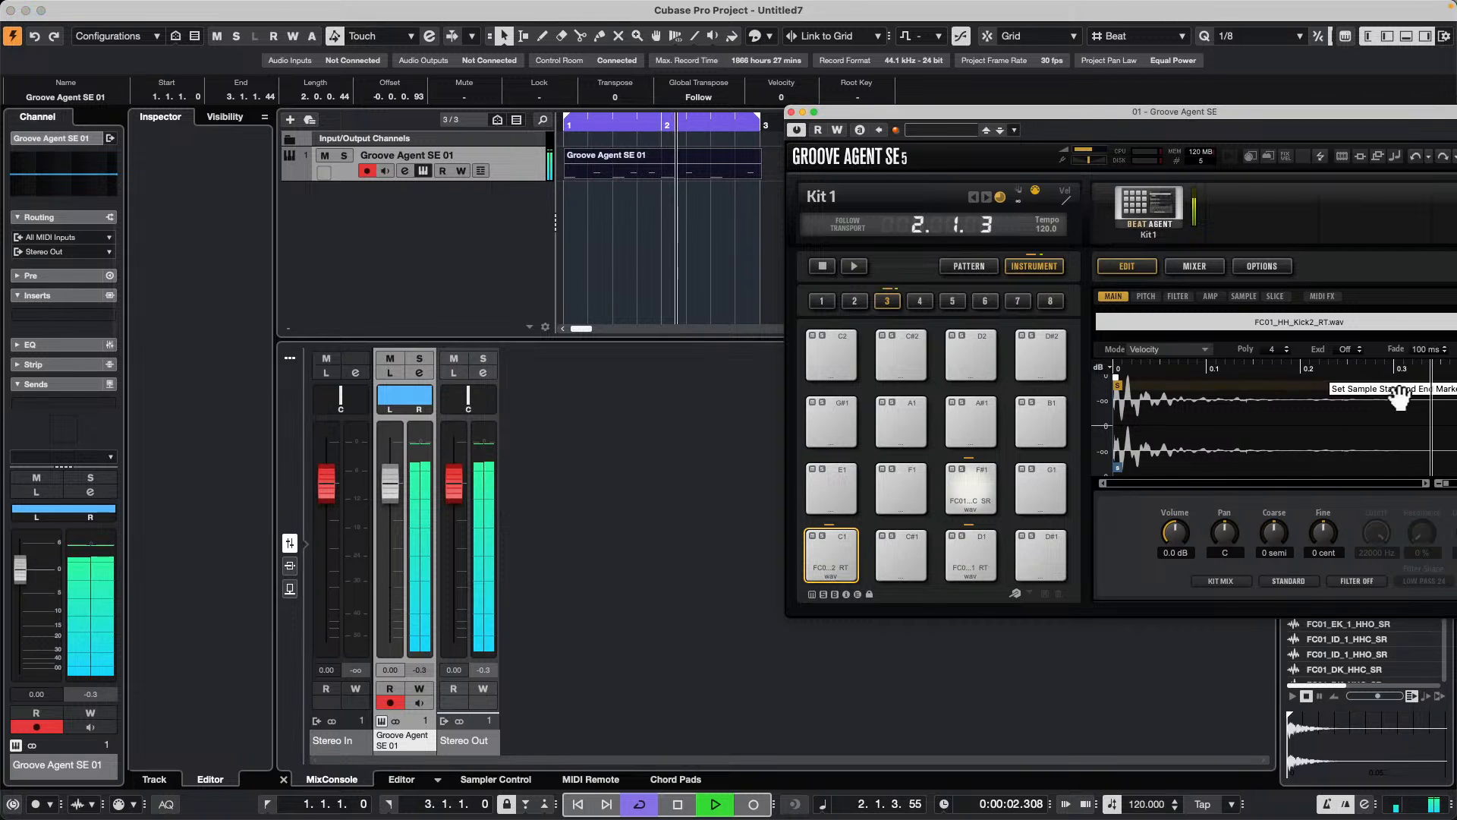
pyautogui.click(1221, 580)
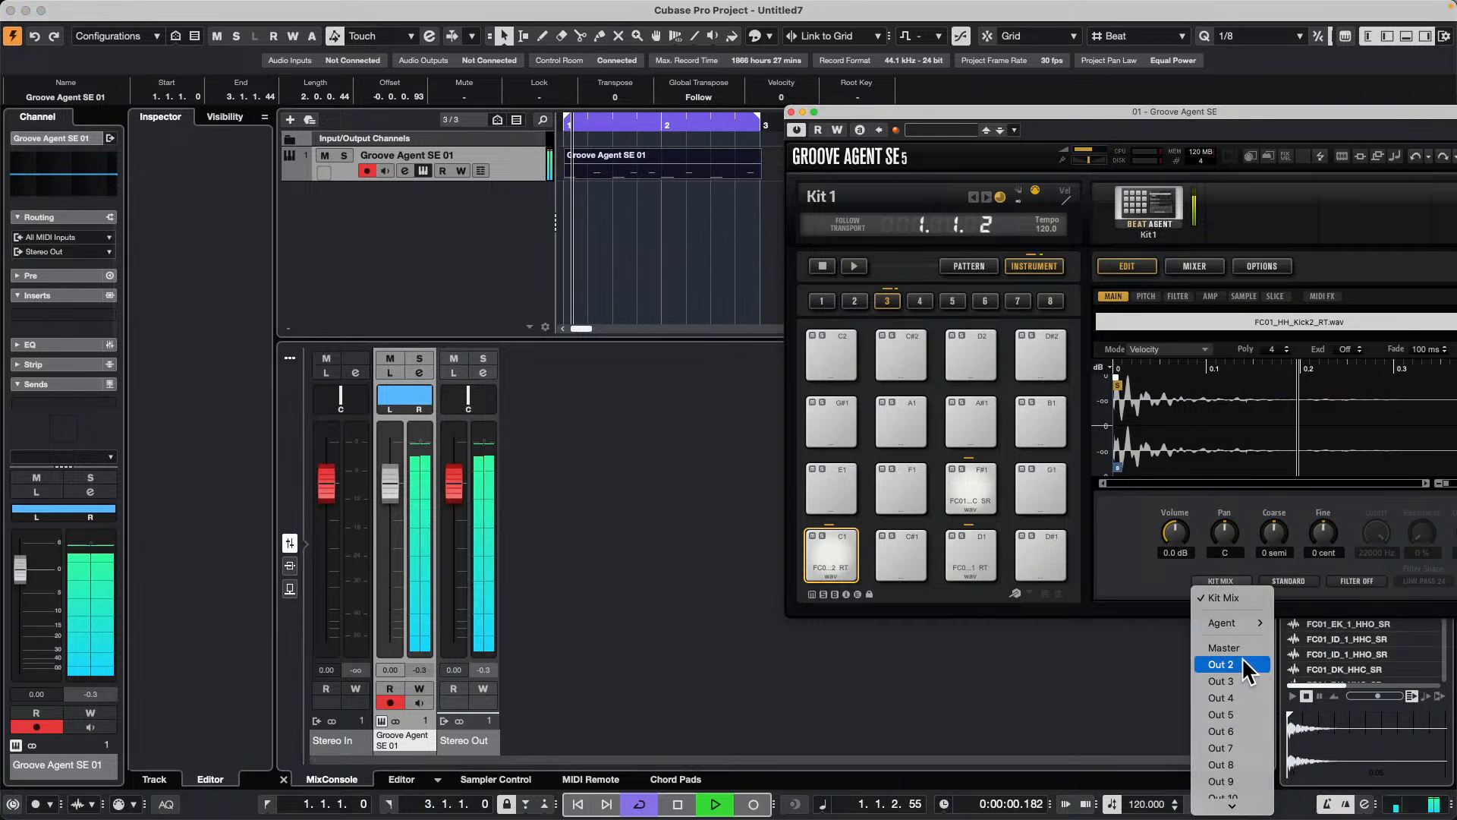
pyautogui.click(1233, 665)
# Step: Route the D1 snare pad to Out 3 and the F#1 hi-hat pad to Out 4
pyautogui.click(971, 548)
pyautogui.click(1220, 580)
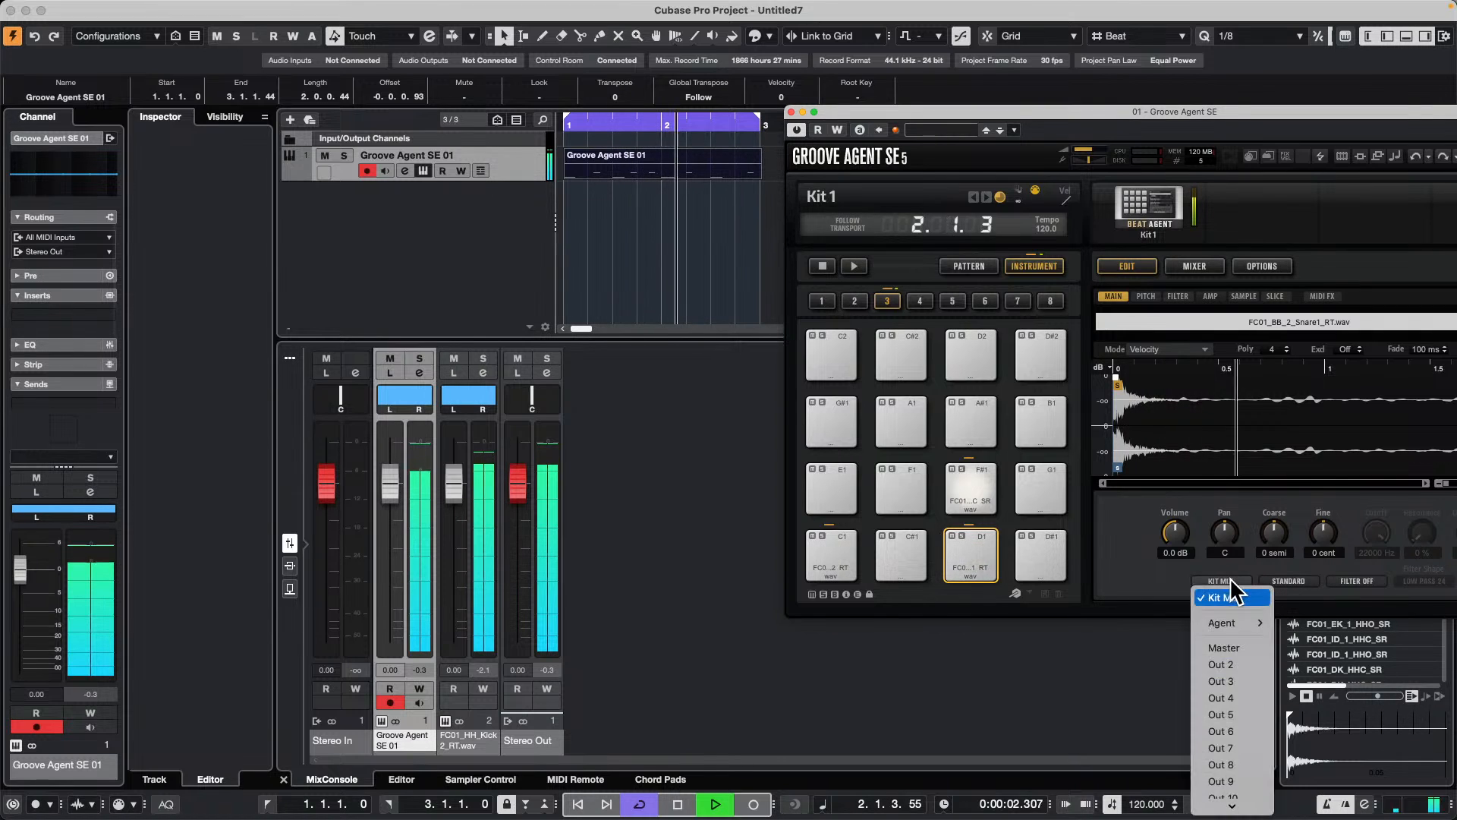
pyautogui.click(1262, 681)
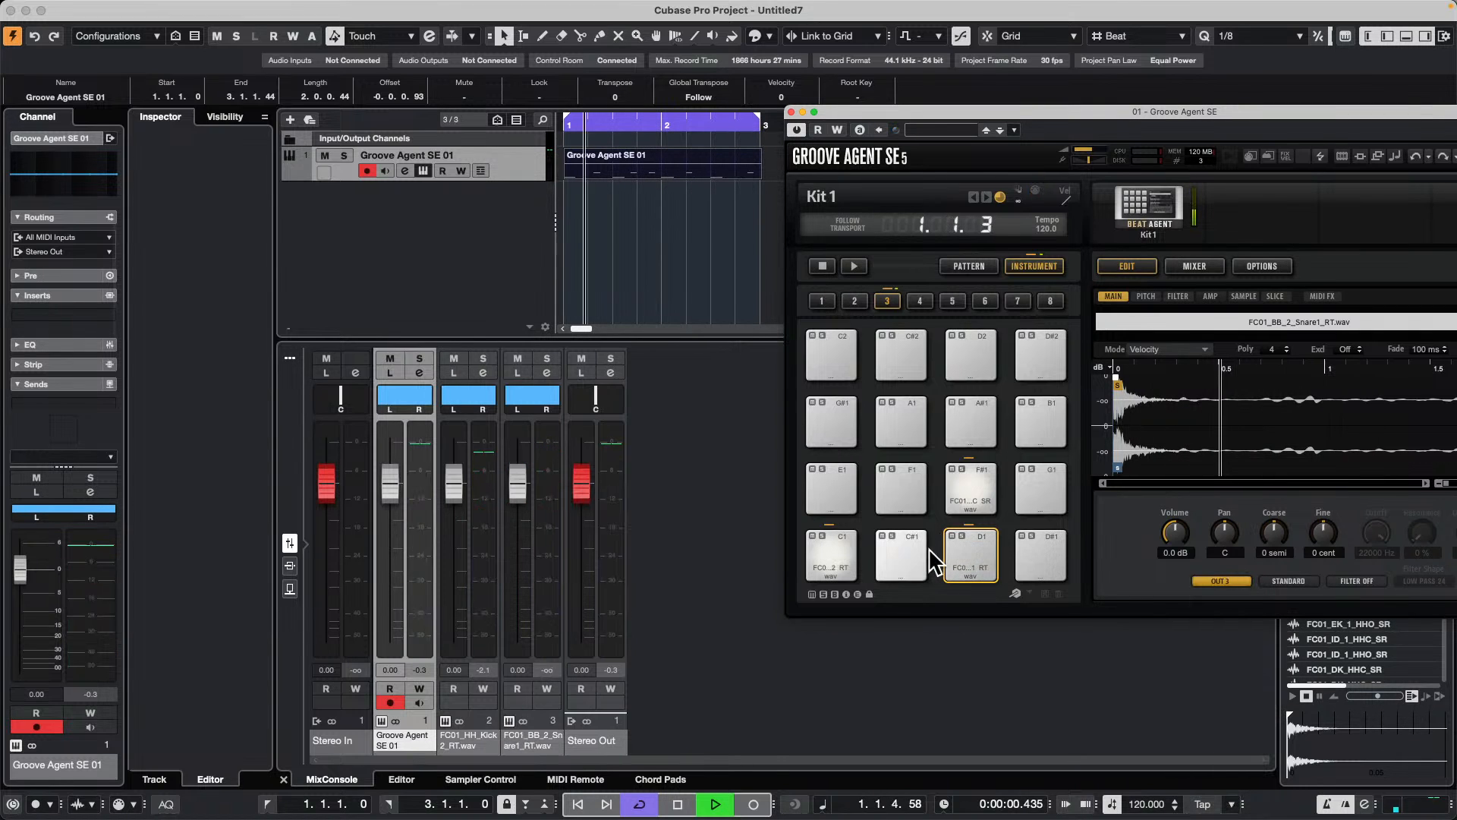
pyautogui.click(973, 491)
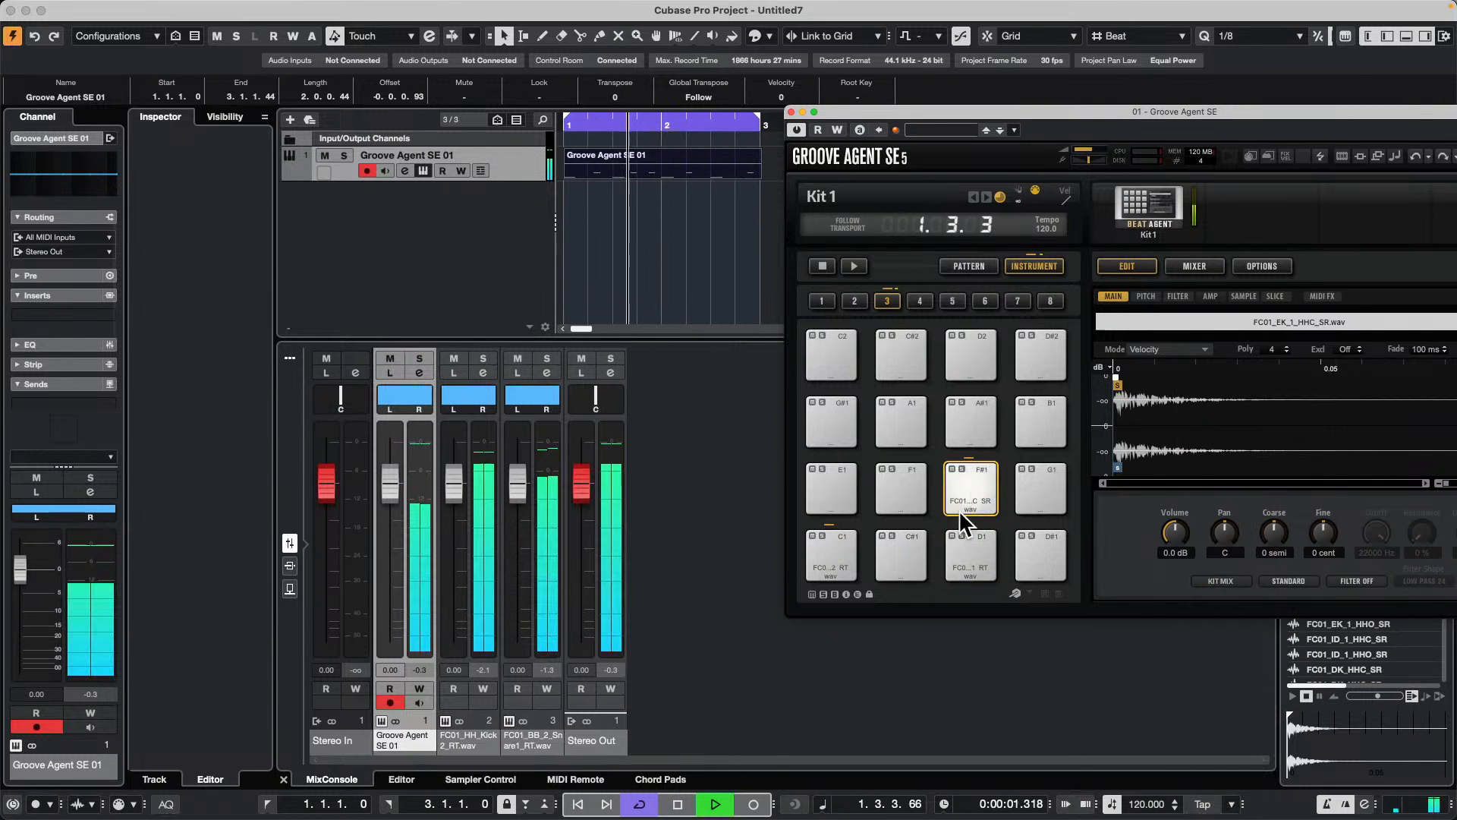
pyautogui.click(1221, 580)
pyautogui.click(1249, 698)
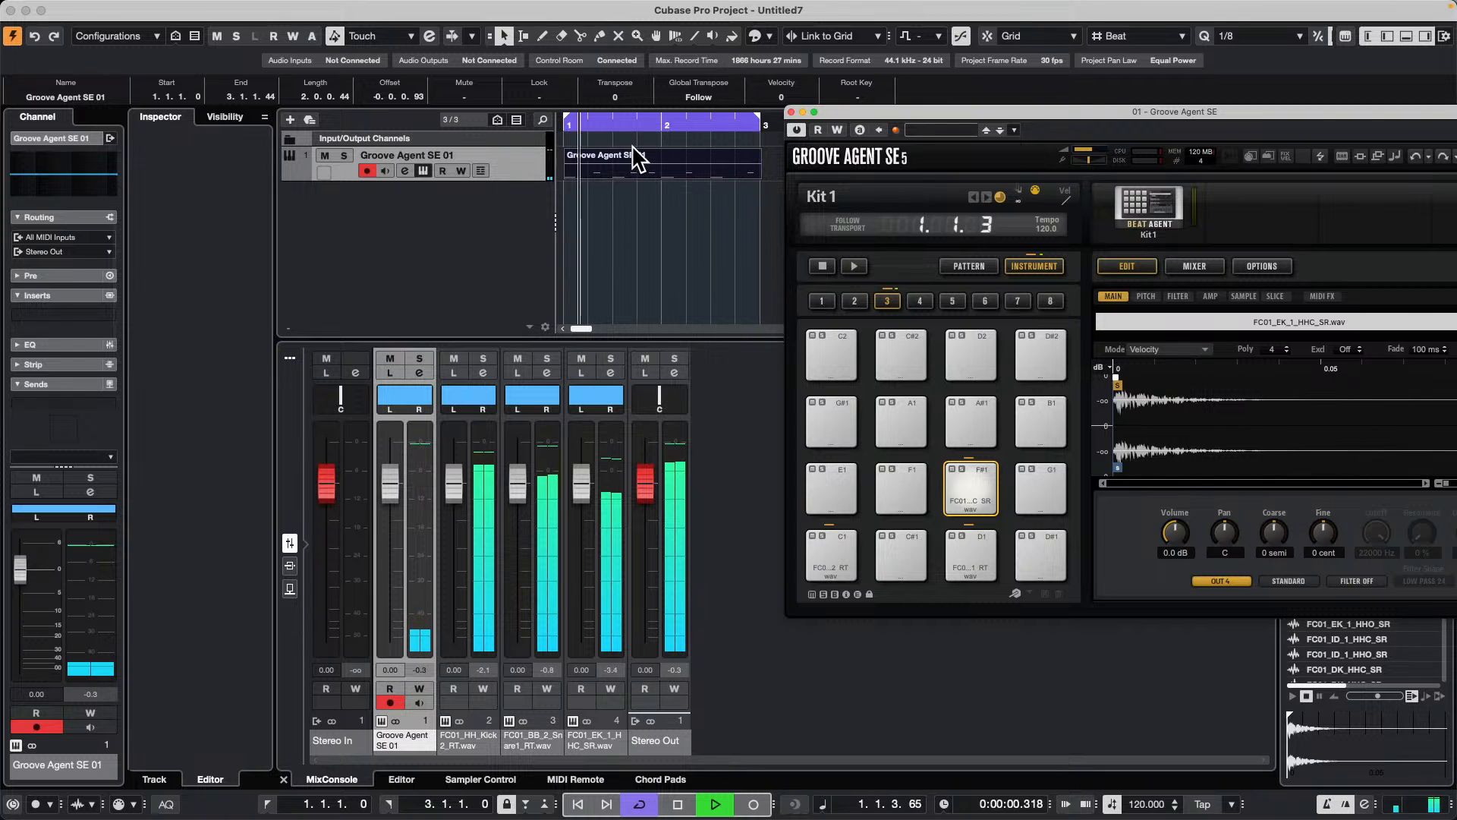
# Step: Render the two-bar MIDI part in place as block events using channel settings, with the custom name off and source events muted
pyautogui.click(636, 171)
pyautogui.click(133, 8)
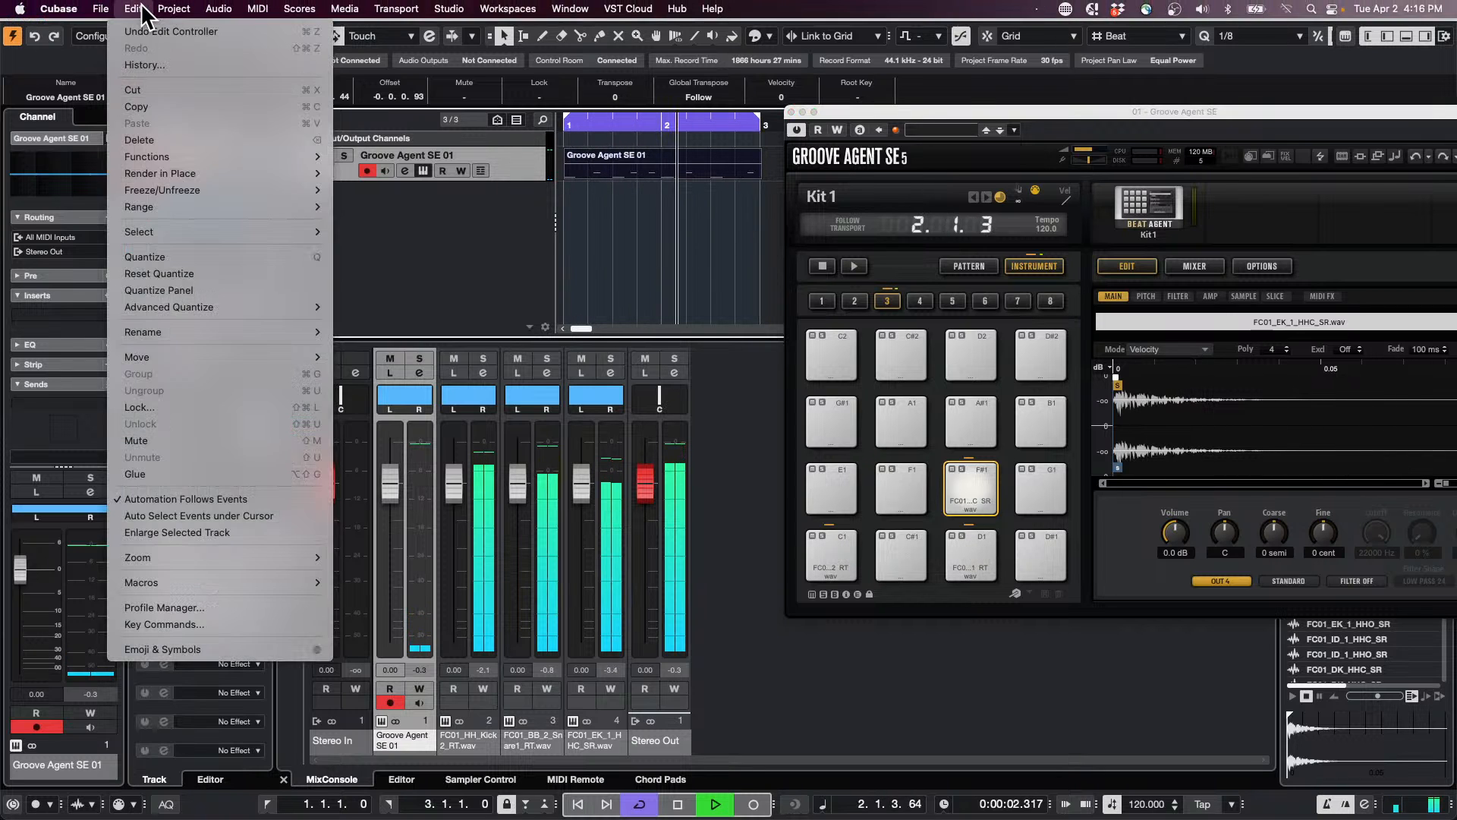
pyautogui.moveTo(255, 155)
pyautogui.moveTo(319, 174)
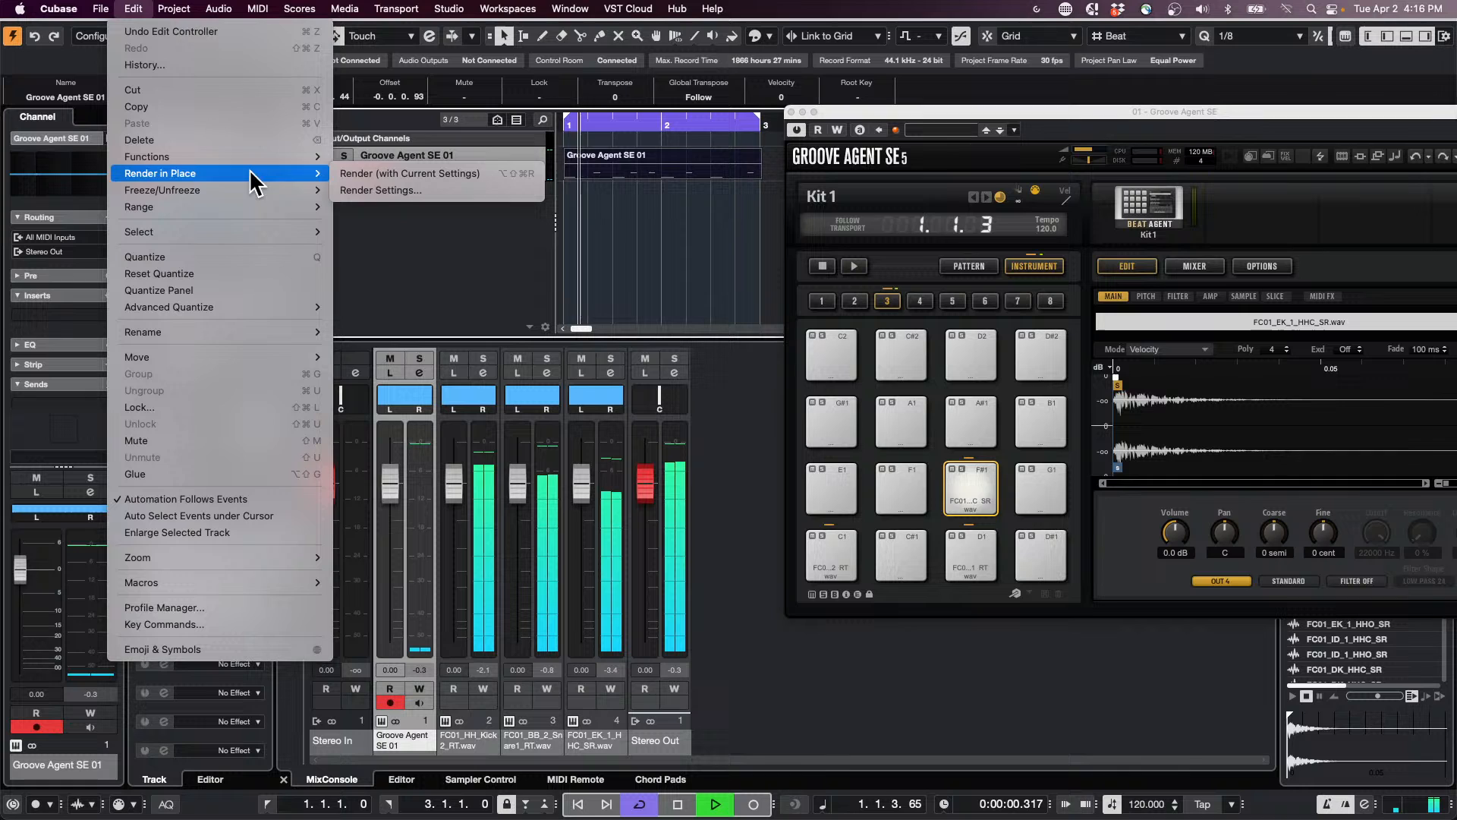
pyautogui.click(445, 190)
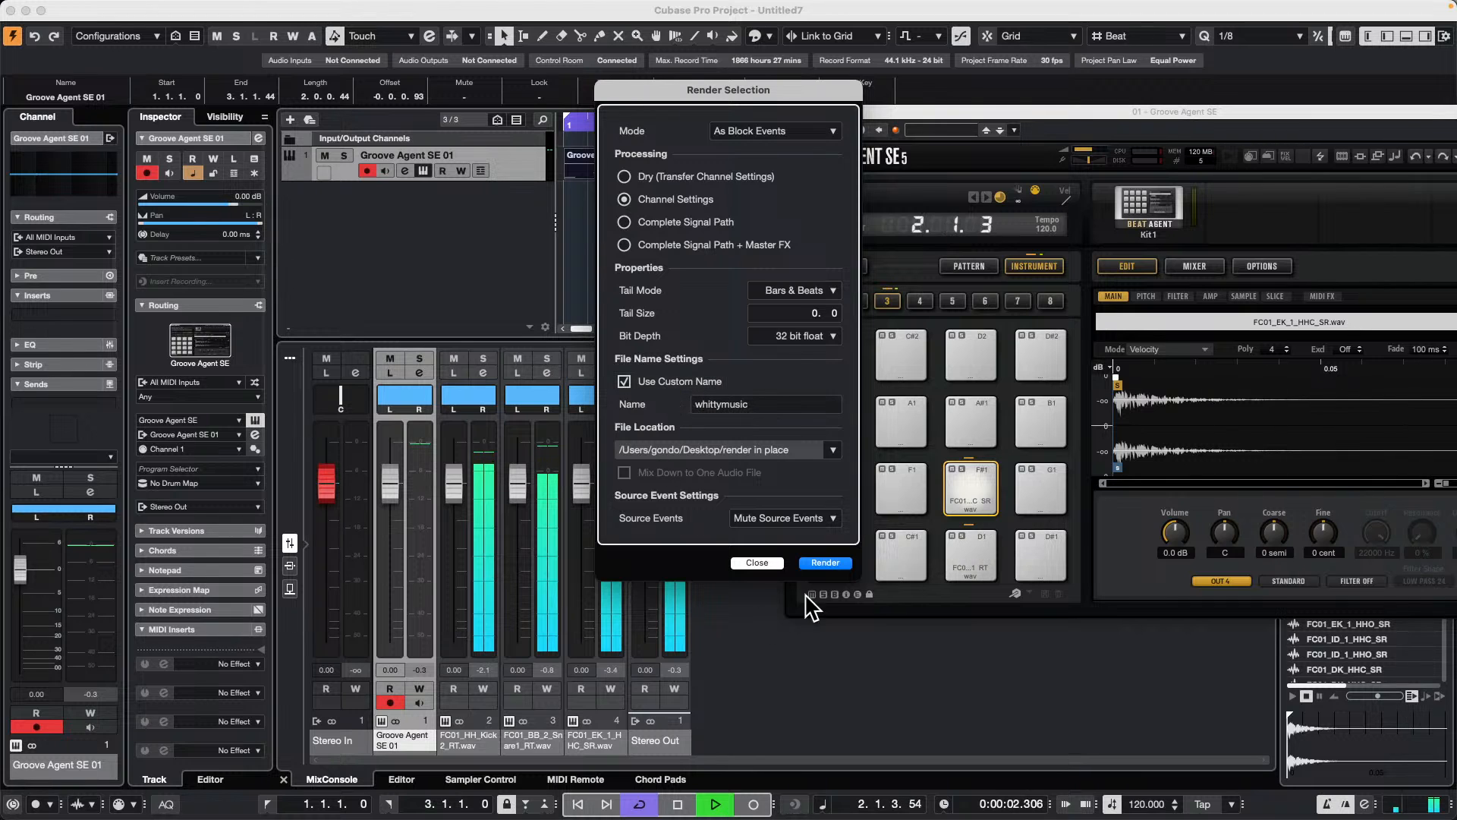
pyautogui.click(625, 381)
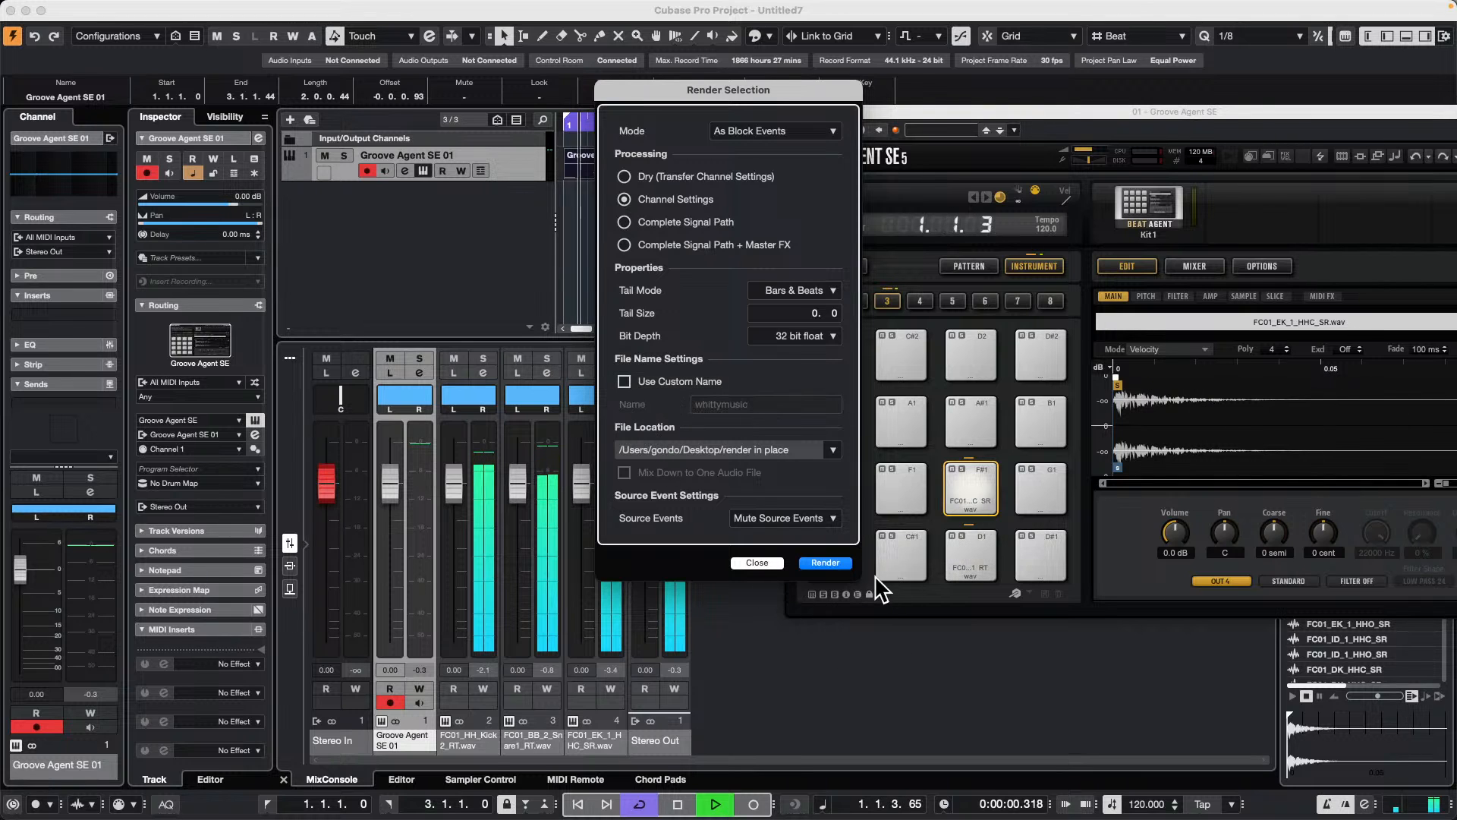
pyautogui.click(835, 564)
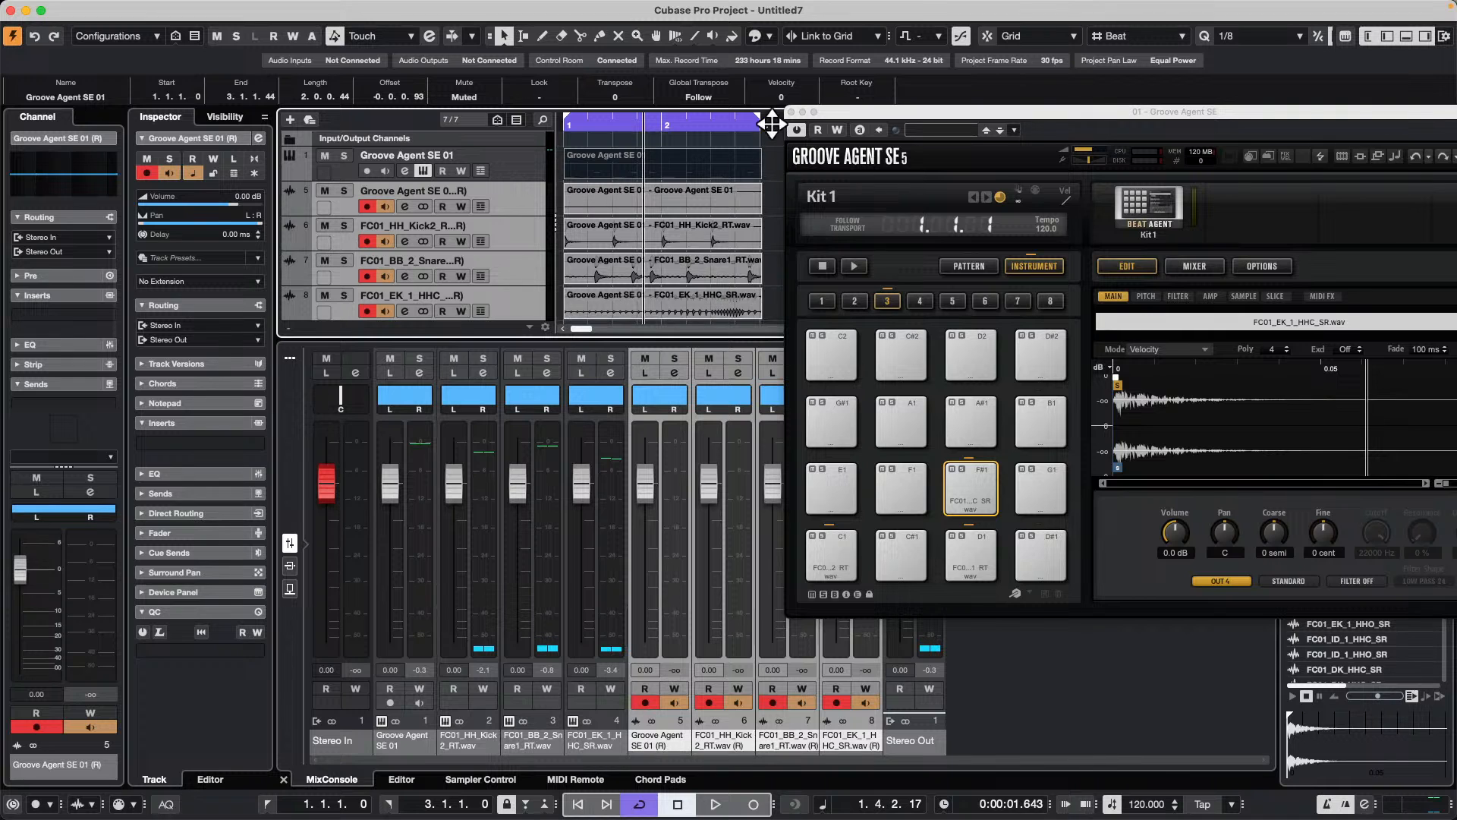
# Step: Close the Groove Agent SE window and open the original MIDI part in the editor beneath an enlarged track area
pyautogui.click(790, 113)
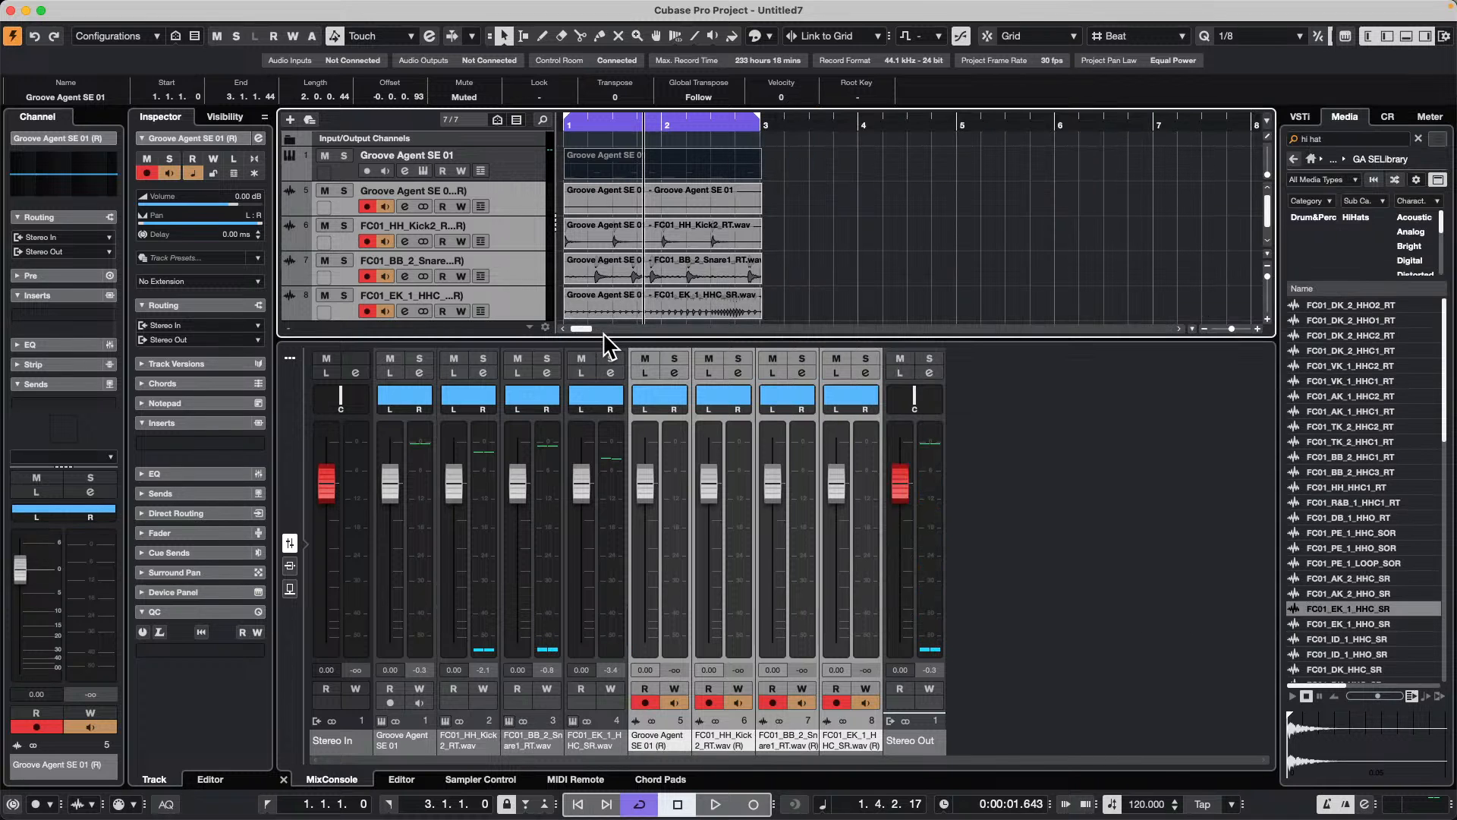
pyautogui.moveTo(603, 338); pyautogui.dragTo(600, 437)
pyautogui.doubleClick(624, 171)
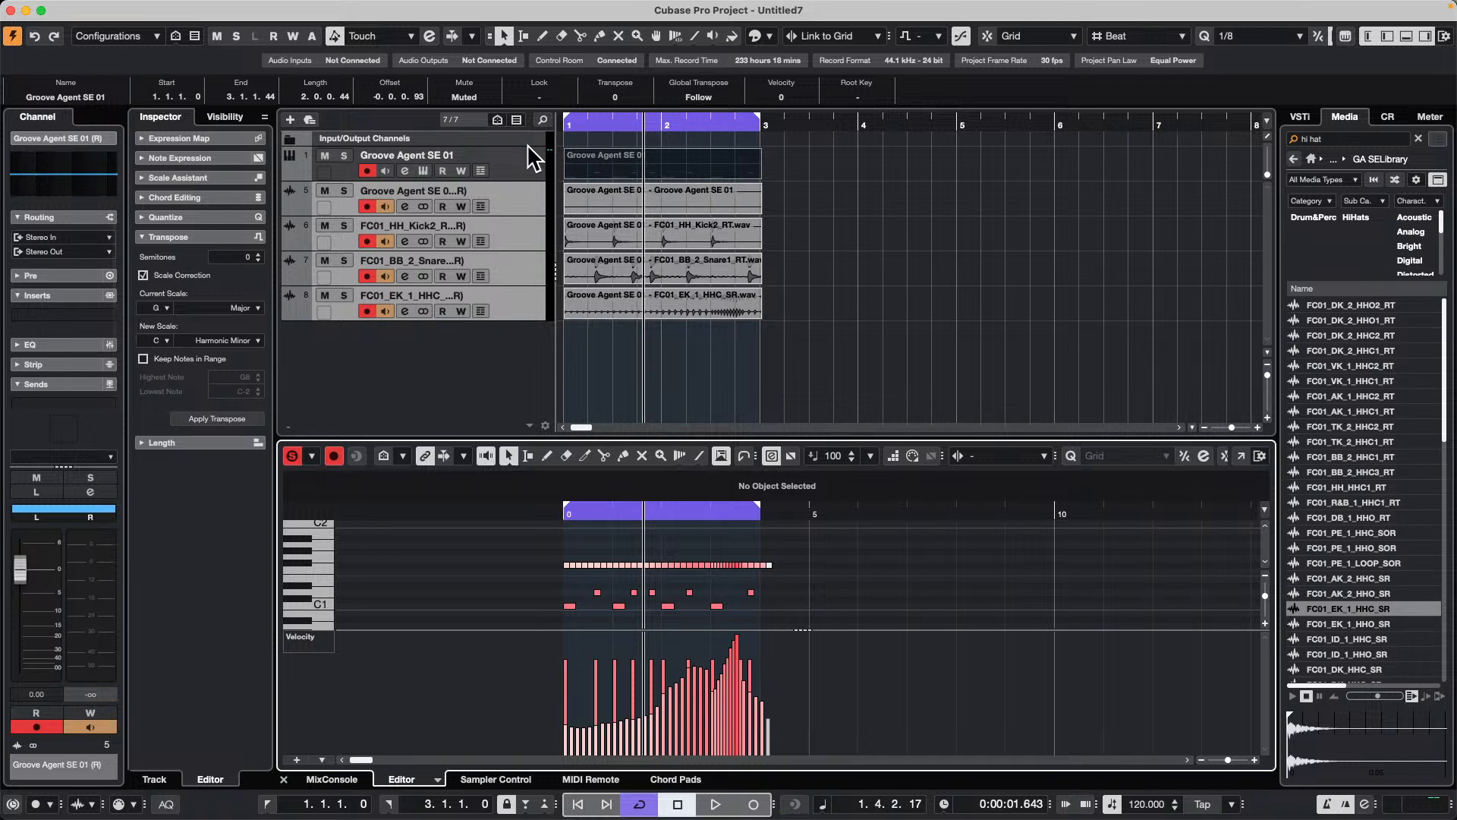
# Step: Reopen Groove Agent SE from its instrument track, place its window mid-screen and start loading a library kit
pyautogui.click(516, 161)
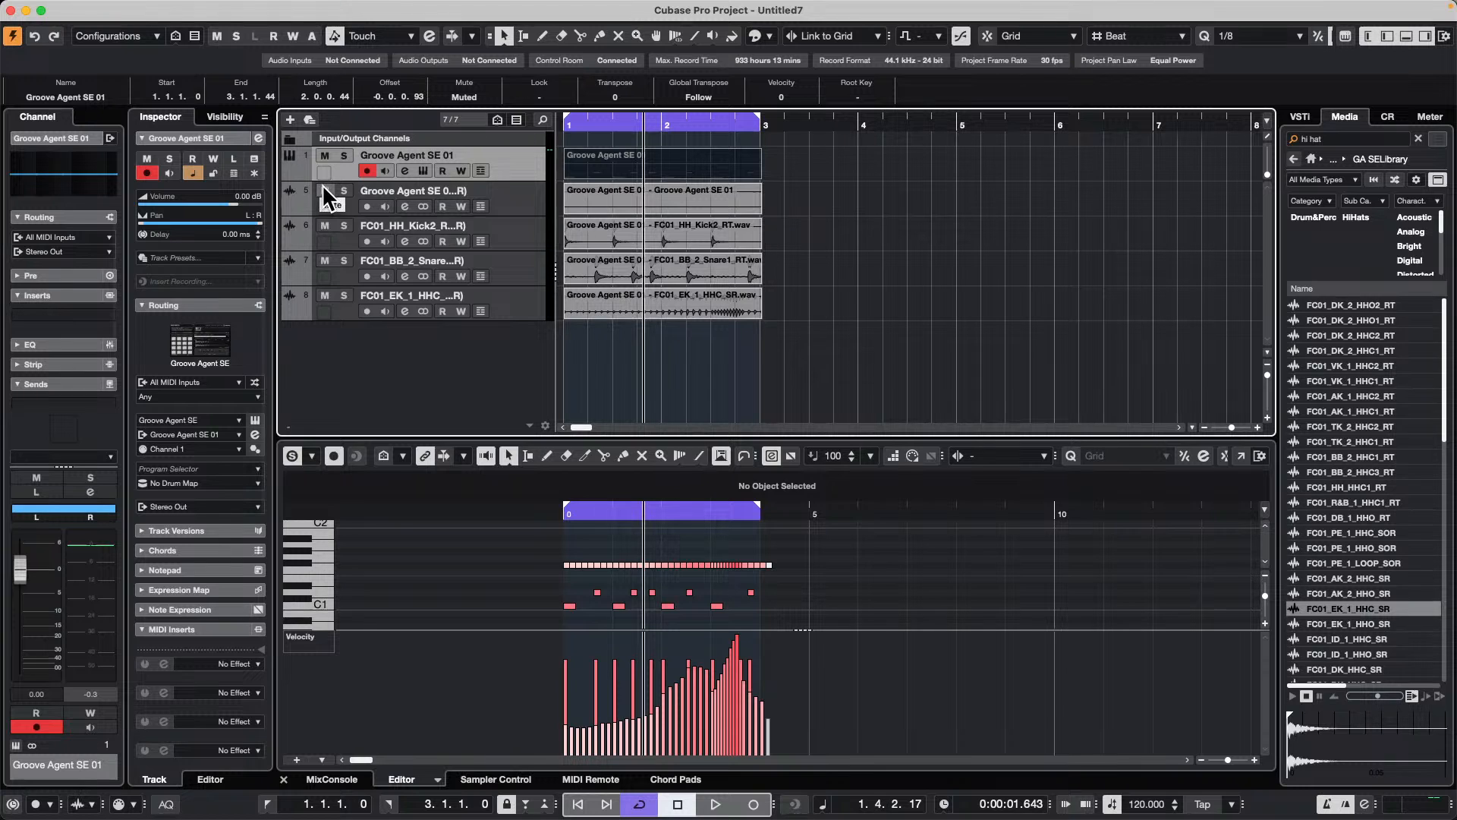
pyautogui.click(421, 169)
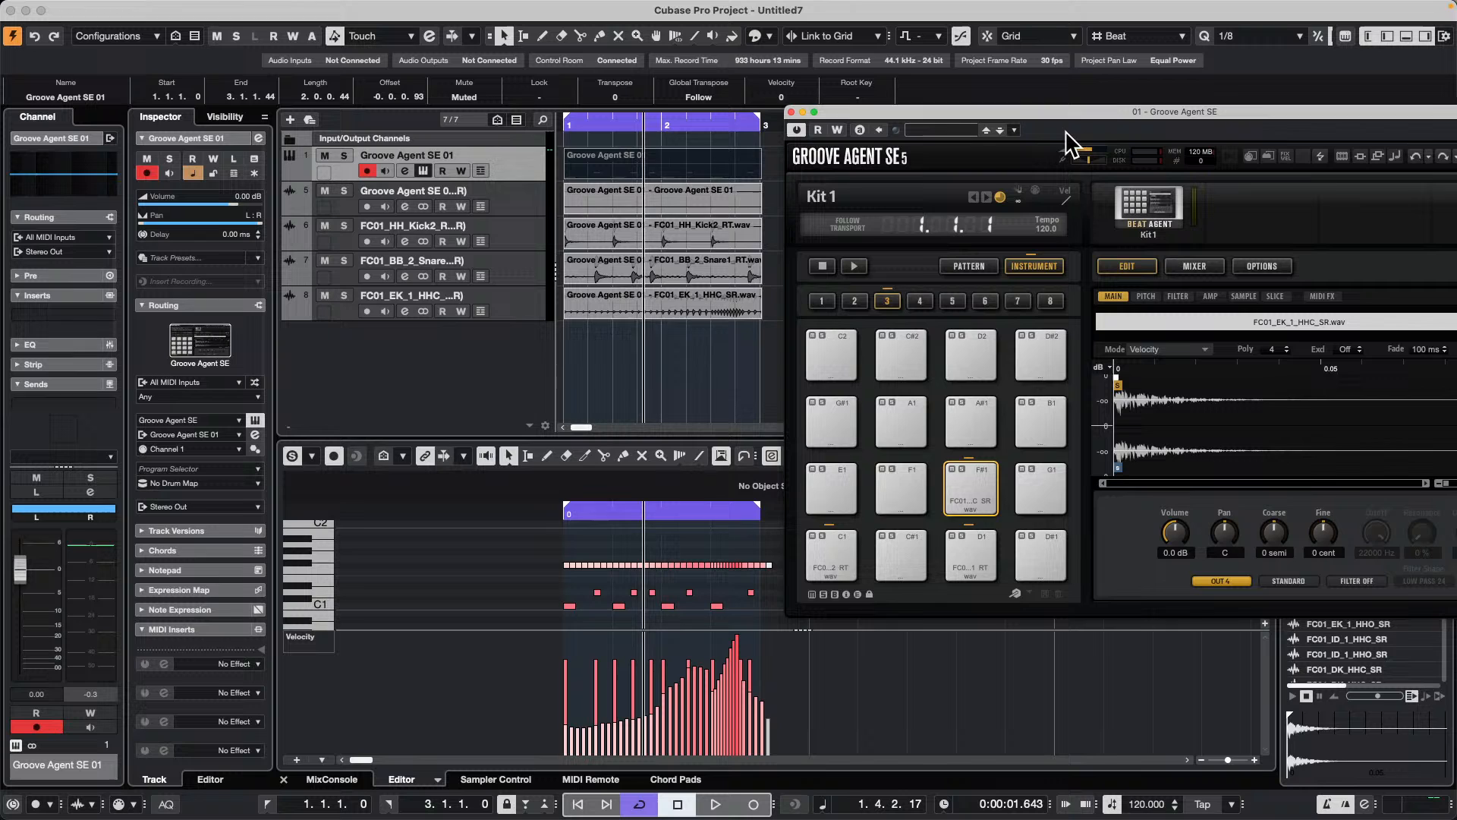
pyautogui.moveTo(1059, 112); pyautogui.dragTo(714, 126)
pyautogui.click(744, 190)
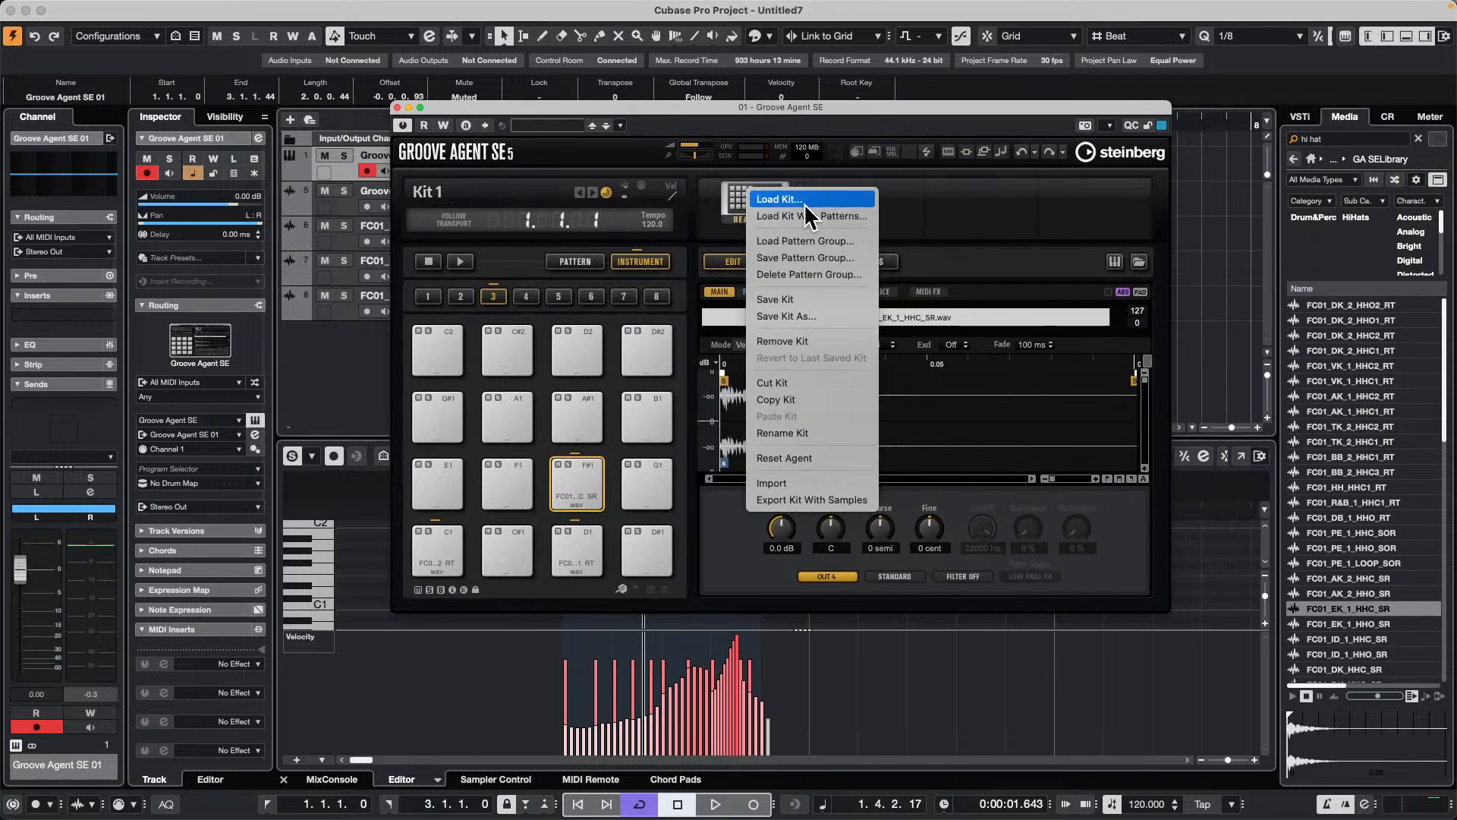
pyautogui.click(801, 213)
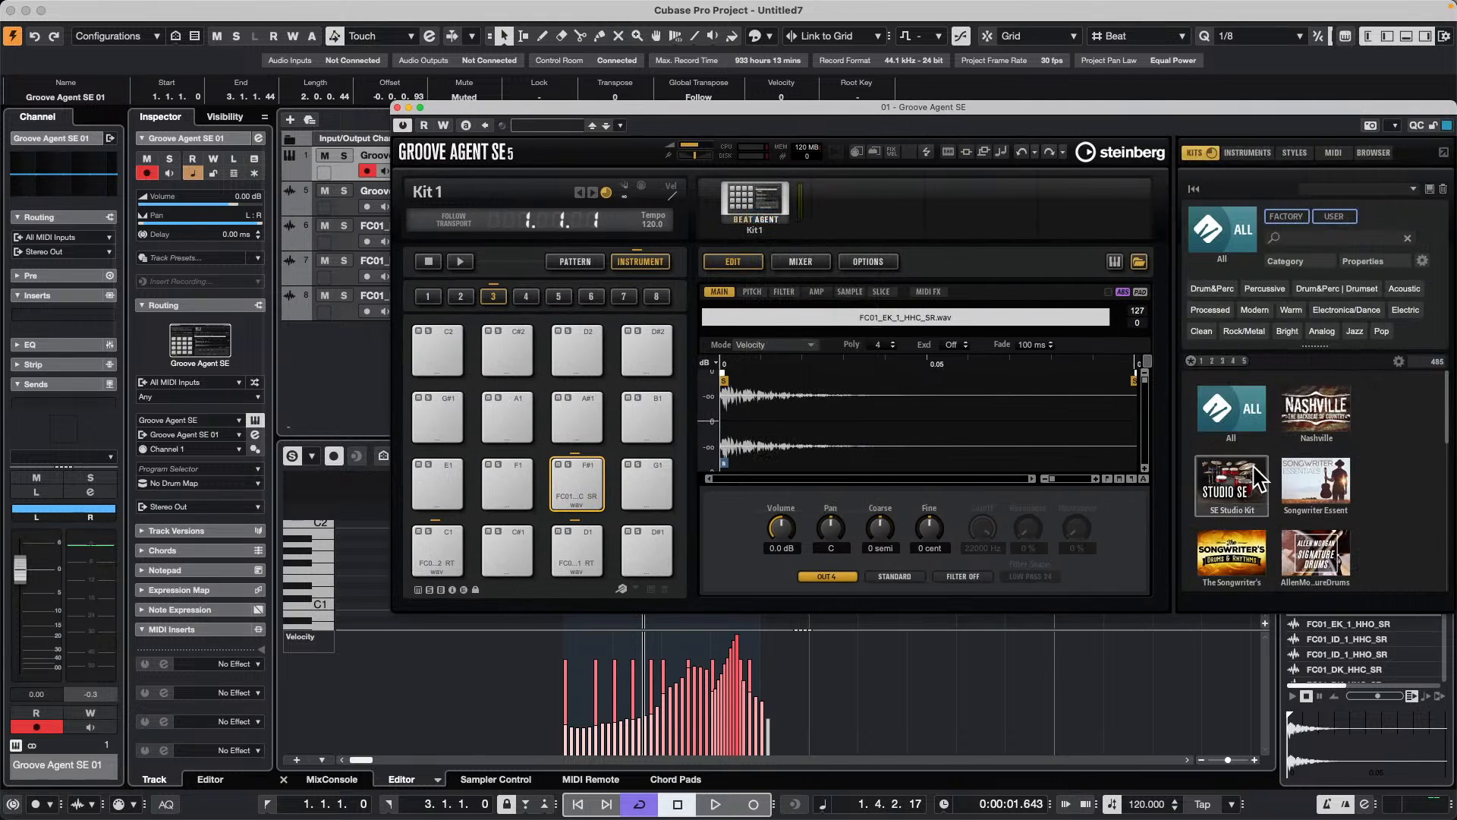
# Step: Find The Kit SE among the kit libraries and load its Init The Kit SE kit into Groove Agent SE
pyautogui.scroll(-4, 1321, 463)
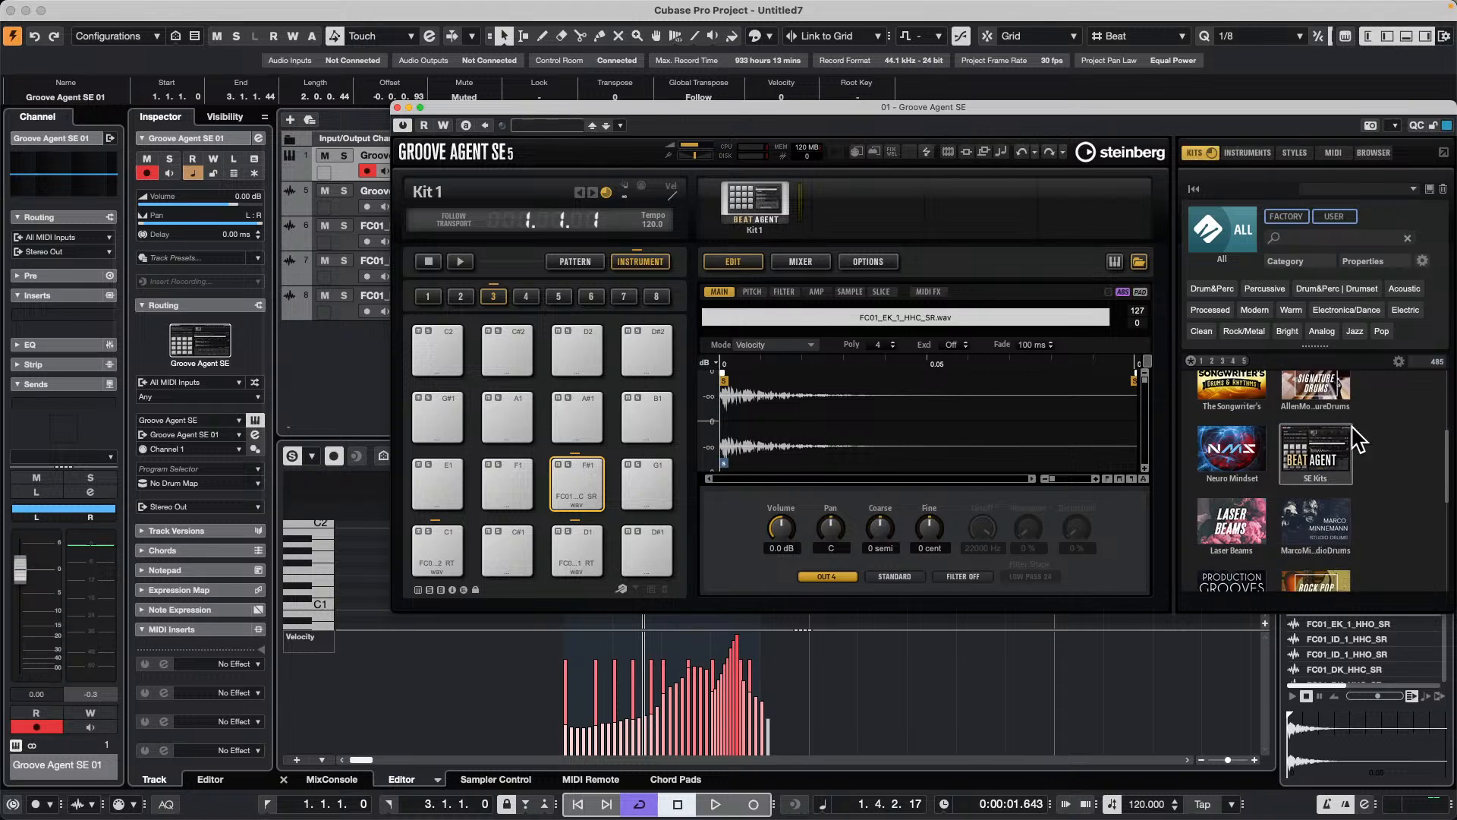
pyautogui.scroll(-2, 1316, 489)
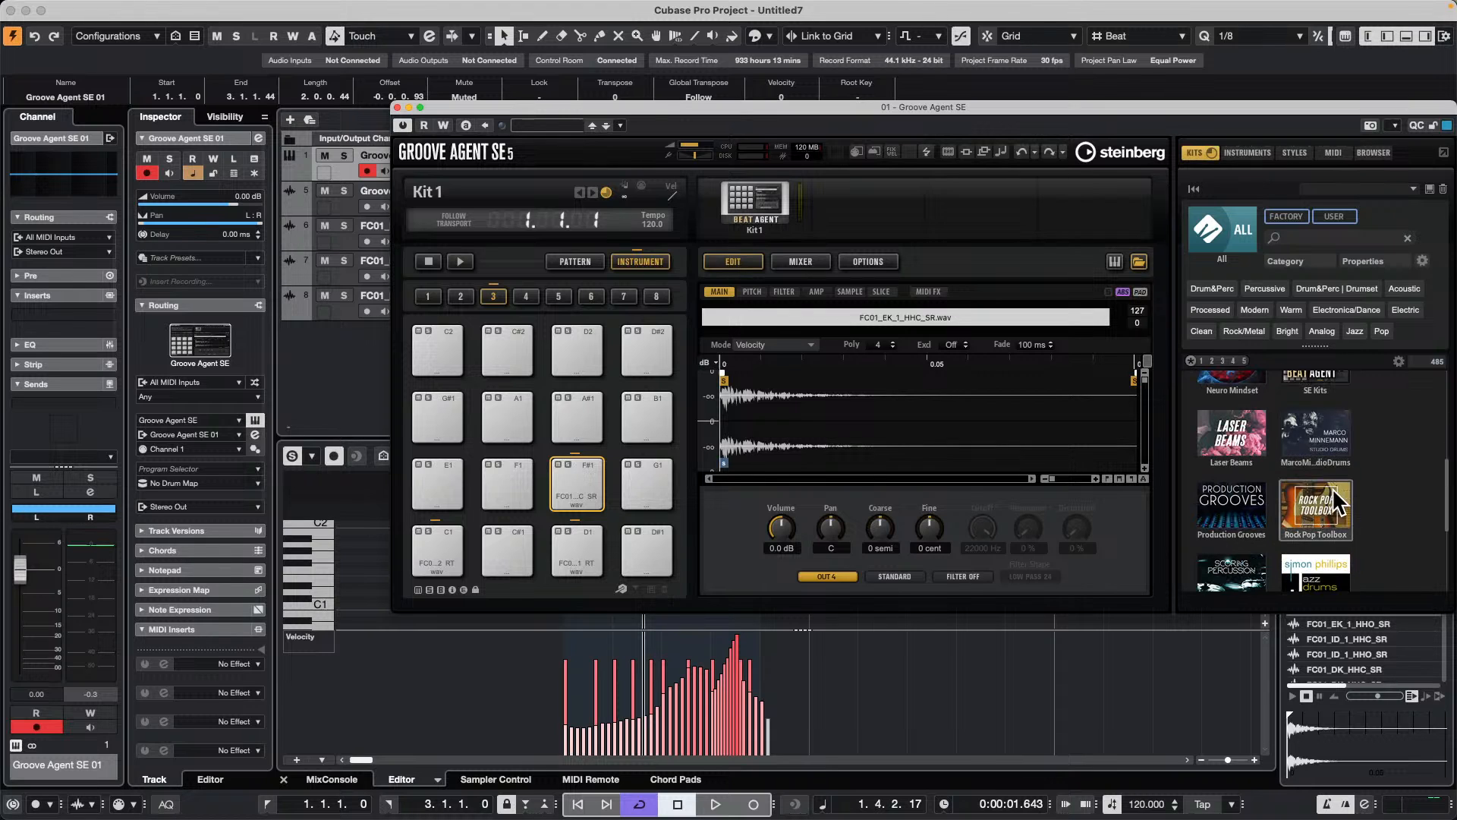
pyautogui.scroll(-3, 1331, 513)
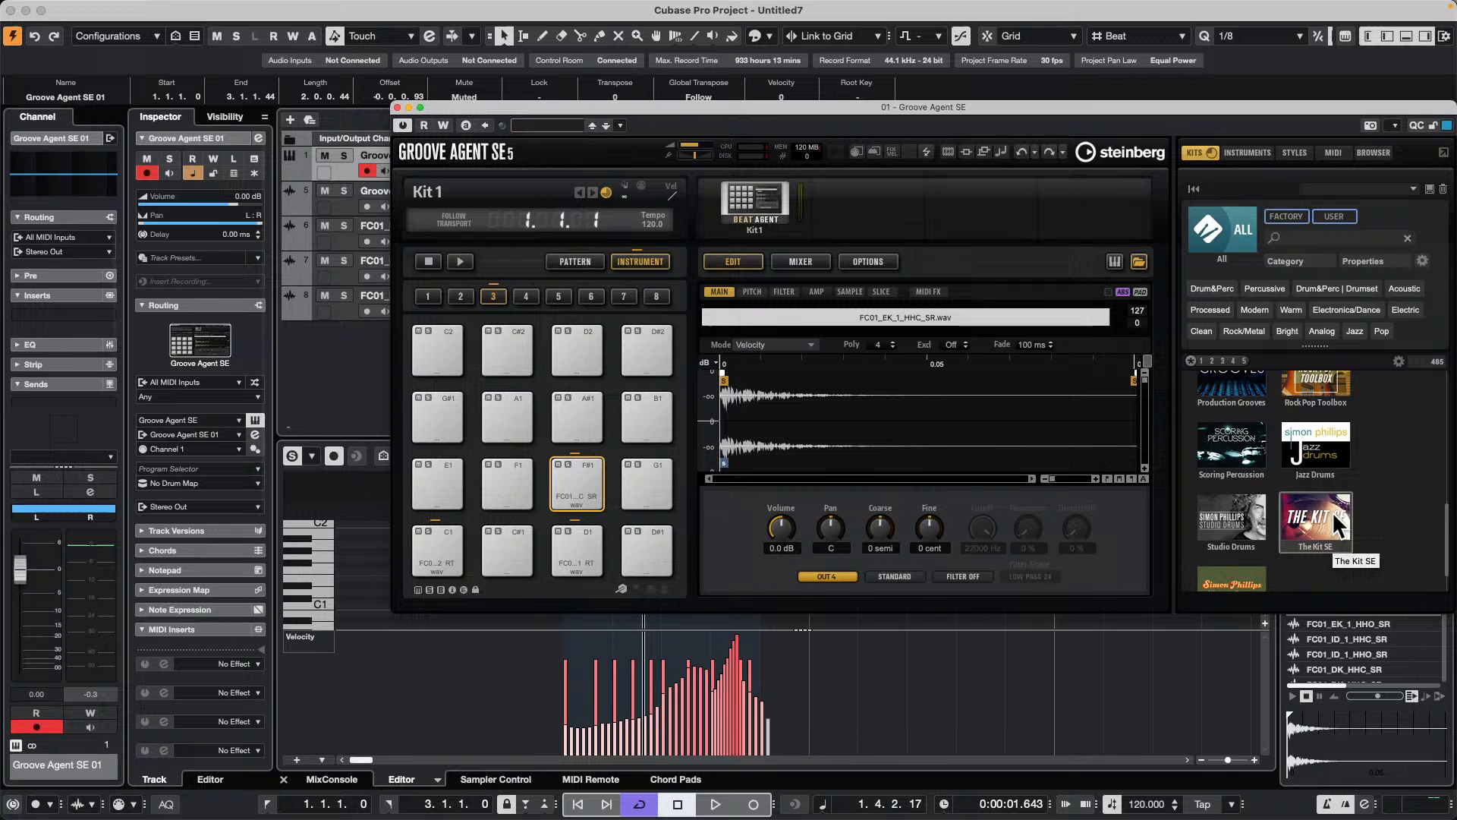
pyautogui.click(1332, 511)
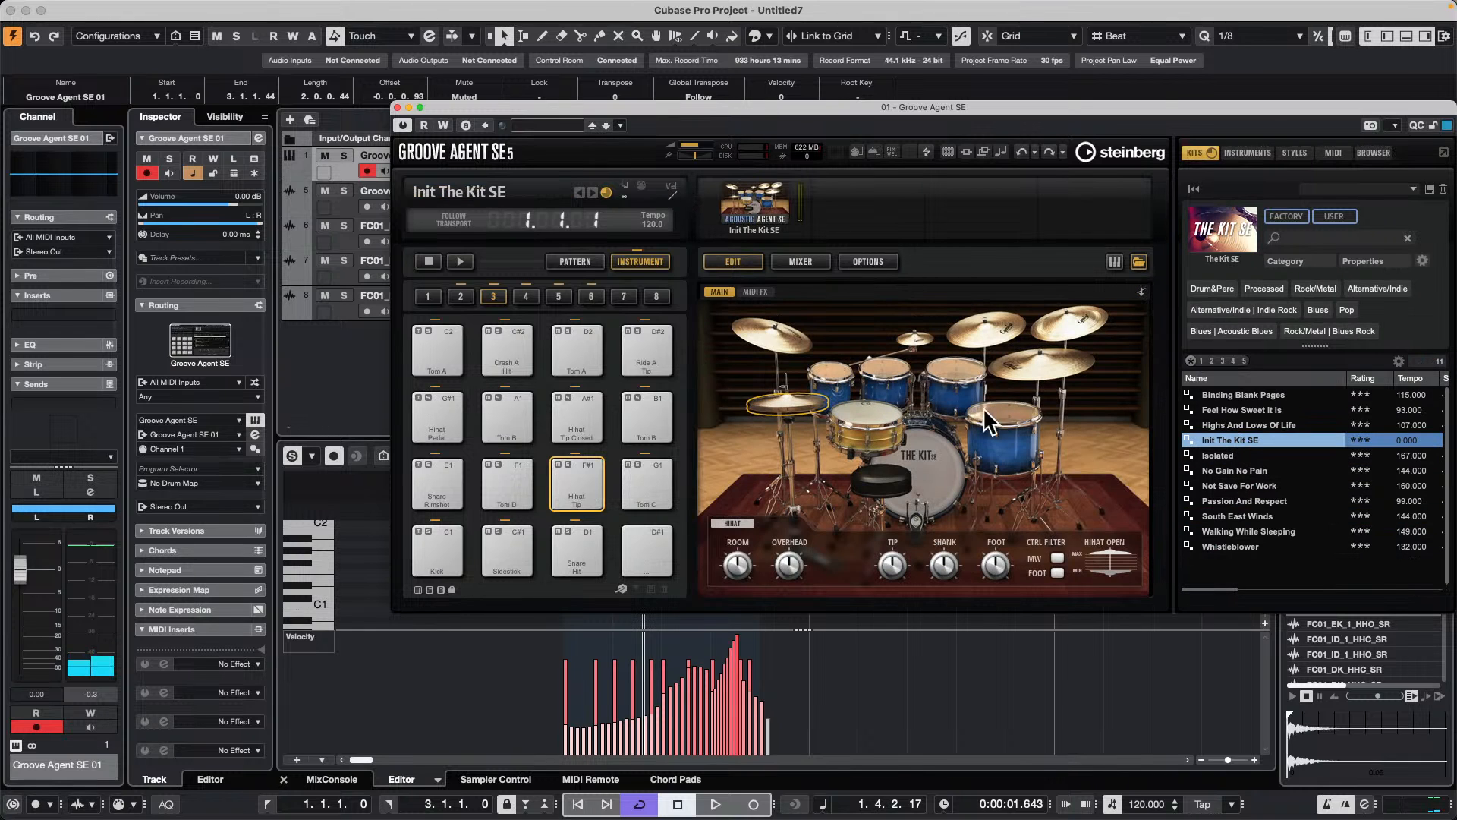
# Step: Audition the kick, snare and toms on the acoustic kit's picture and close the Groove Agent SE window
pyautogui.click(913, 449)
pyautogui.click(869, 411)
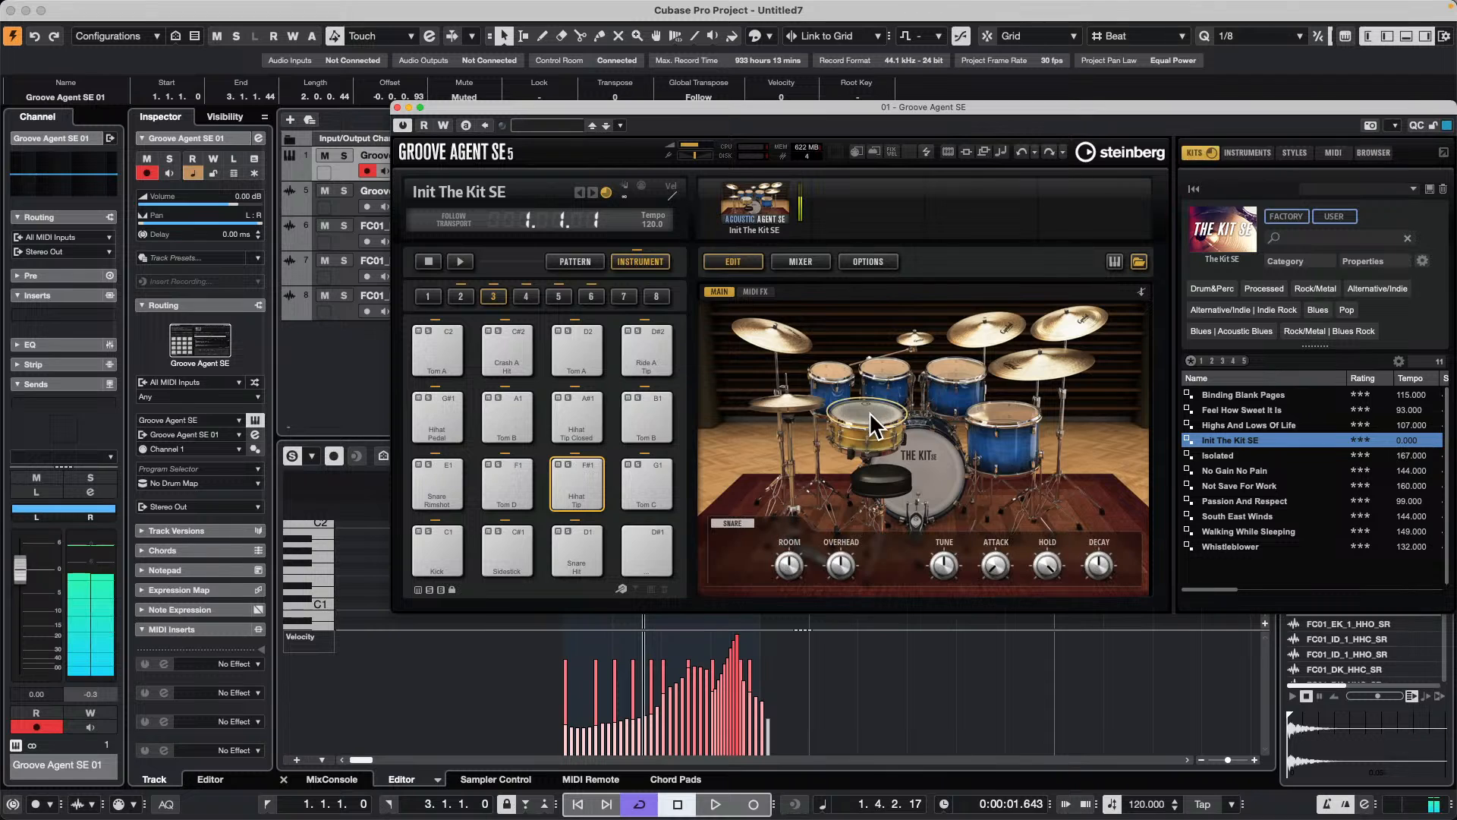
pyautogui.click(834, 369)
pyautogui.click(902, 366)
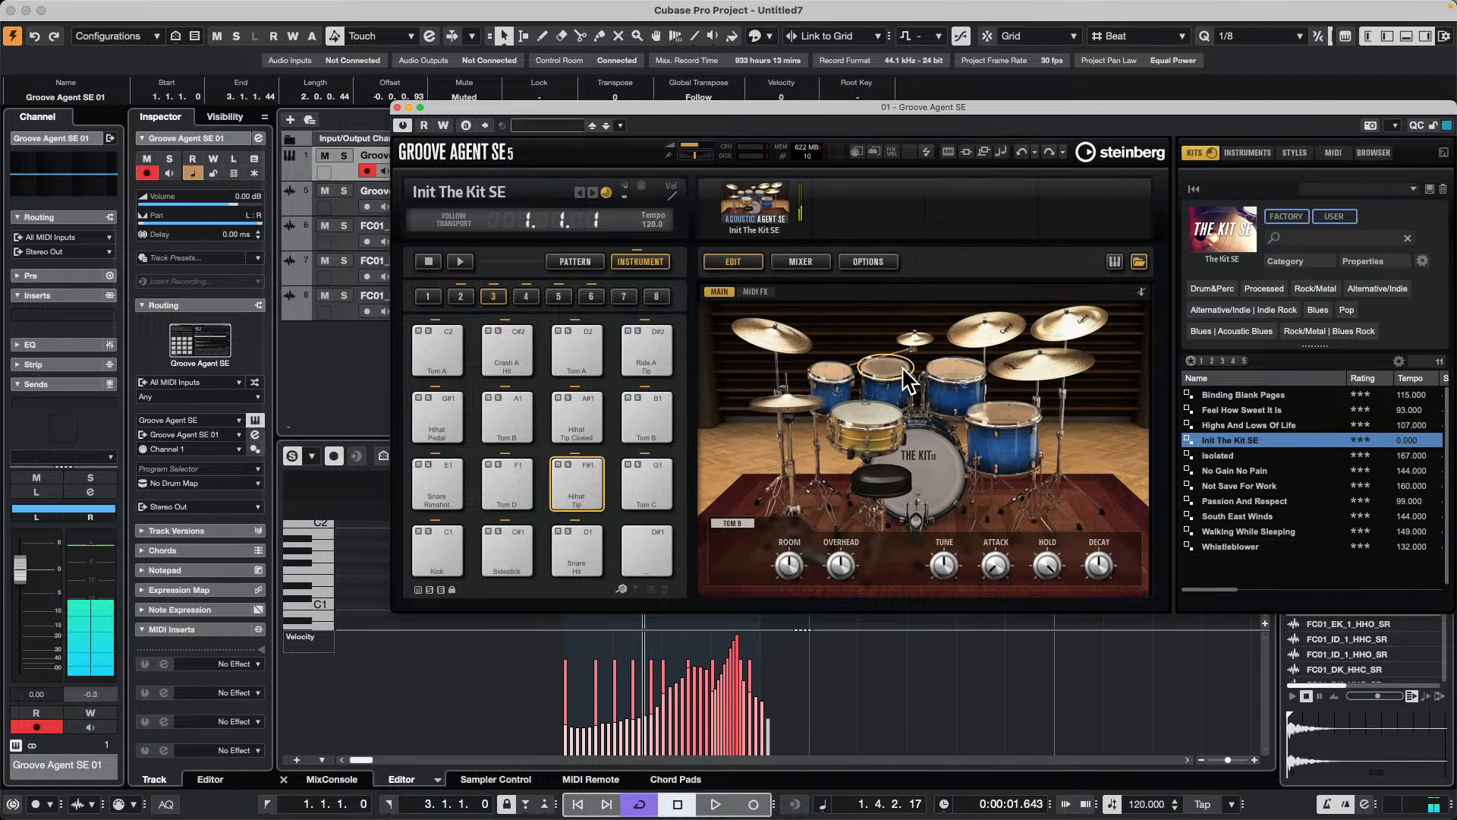
pyautogui.click(922, 459)
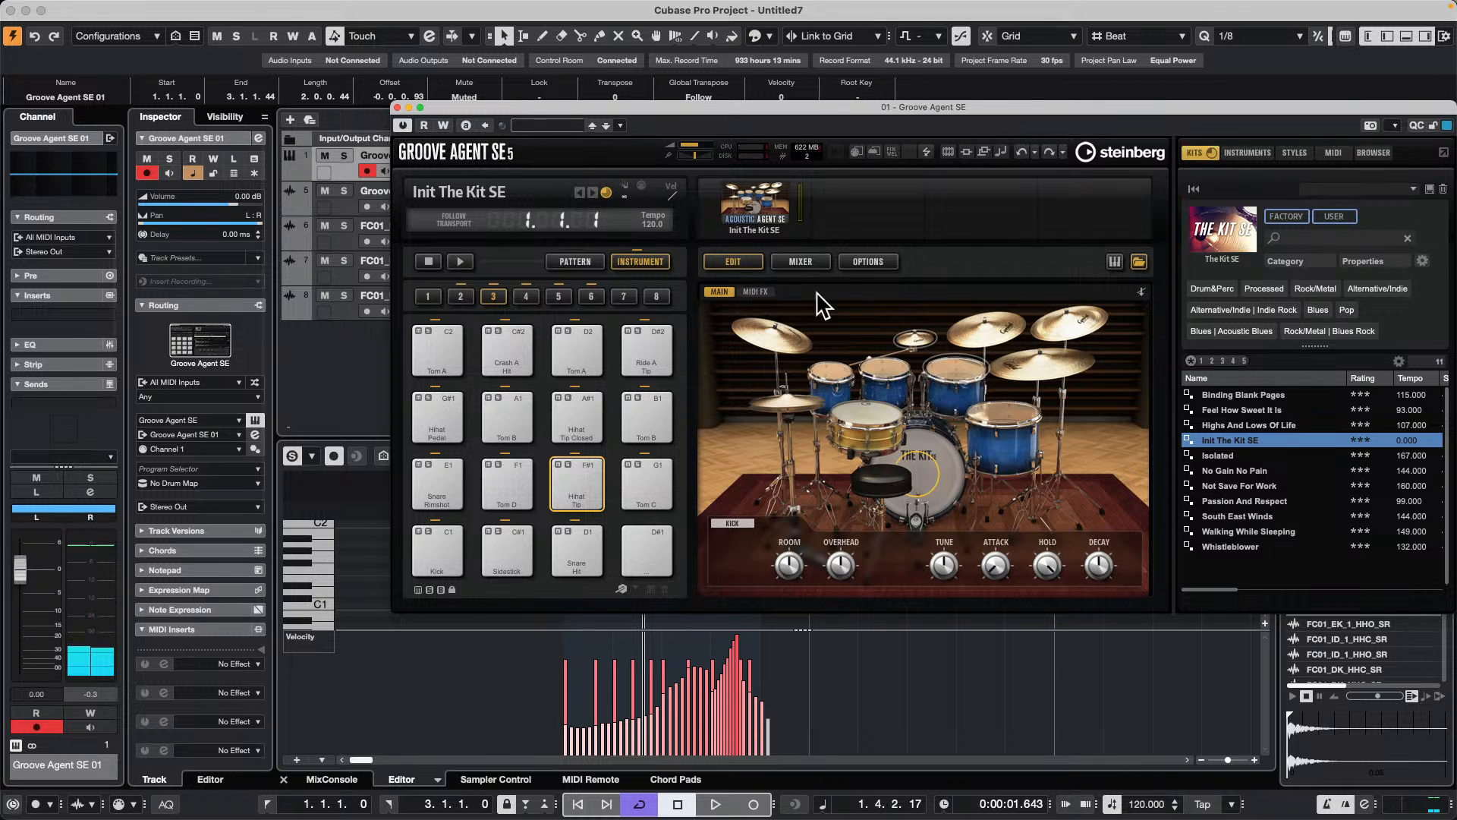
pyautogui.click(395, 107)
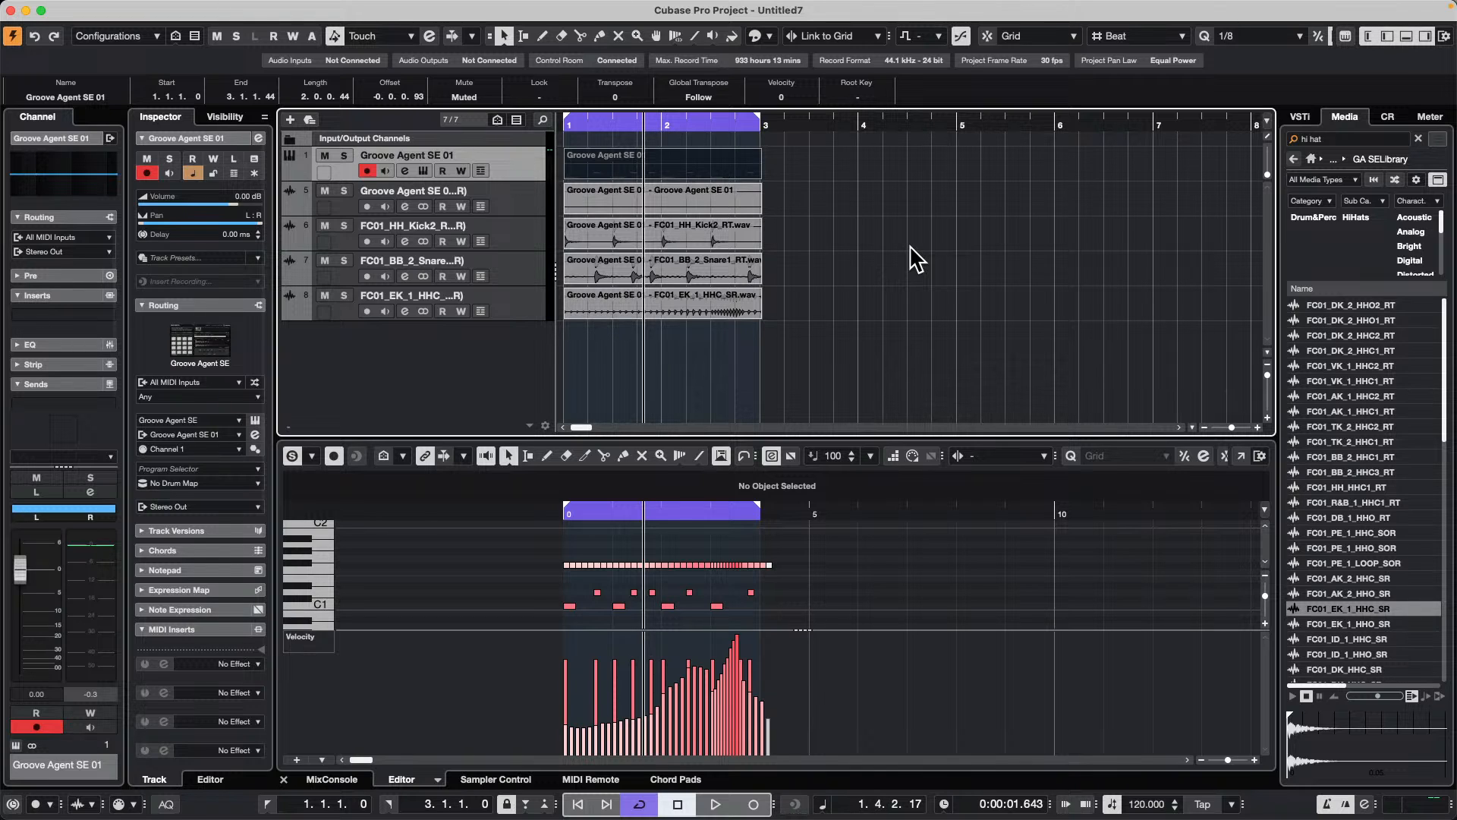
# Step: Open the original MIDI part in the Drum Editor, select the Closed Hi-Hat lane and enlarge the editor and its velocity lane
pyautogui.doubleClick(655, 159)
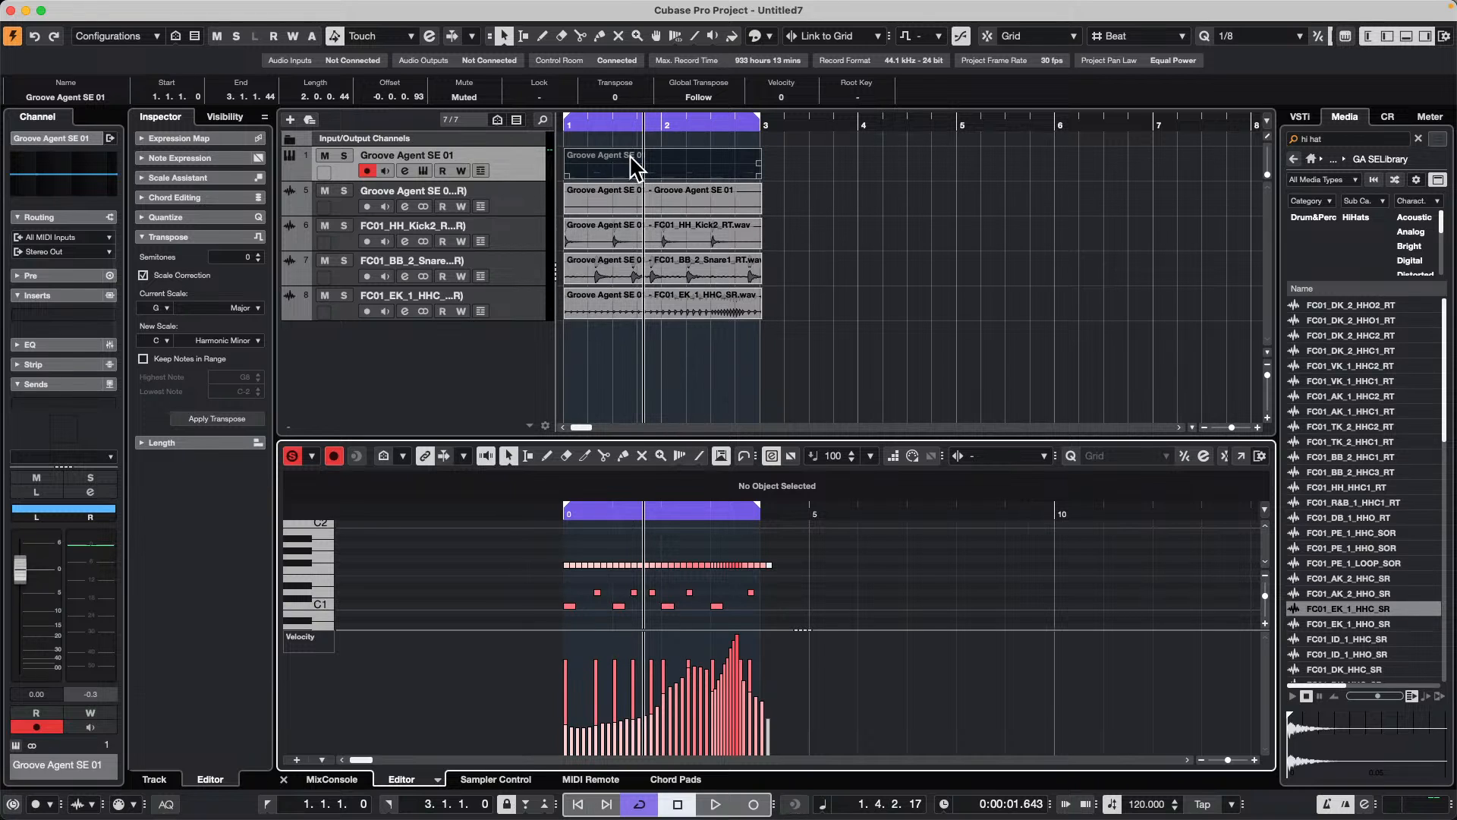
pyautogui.click(438, 779)
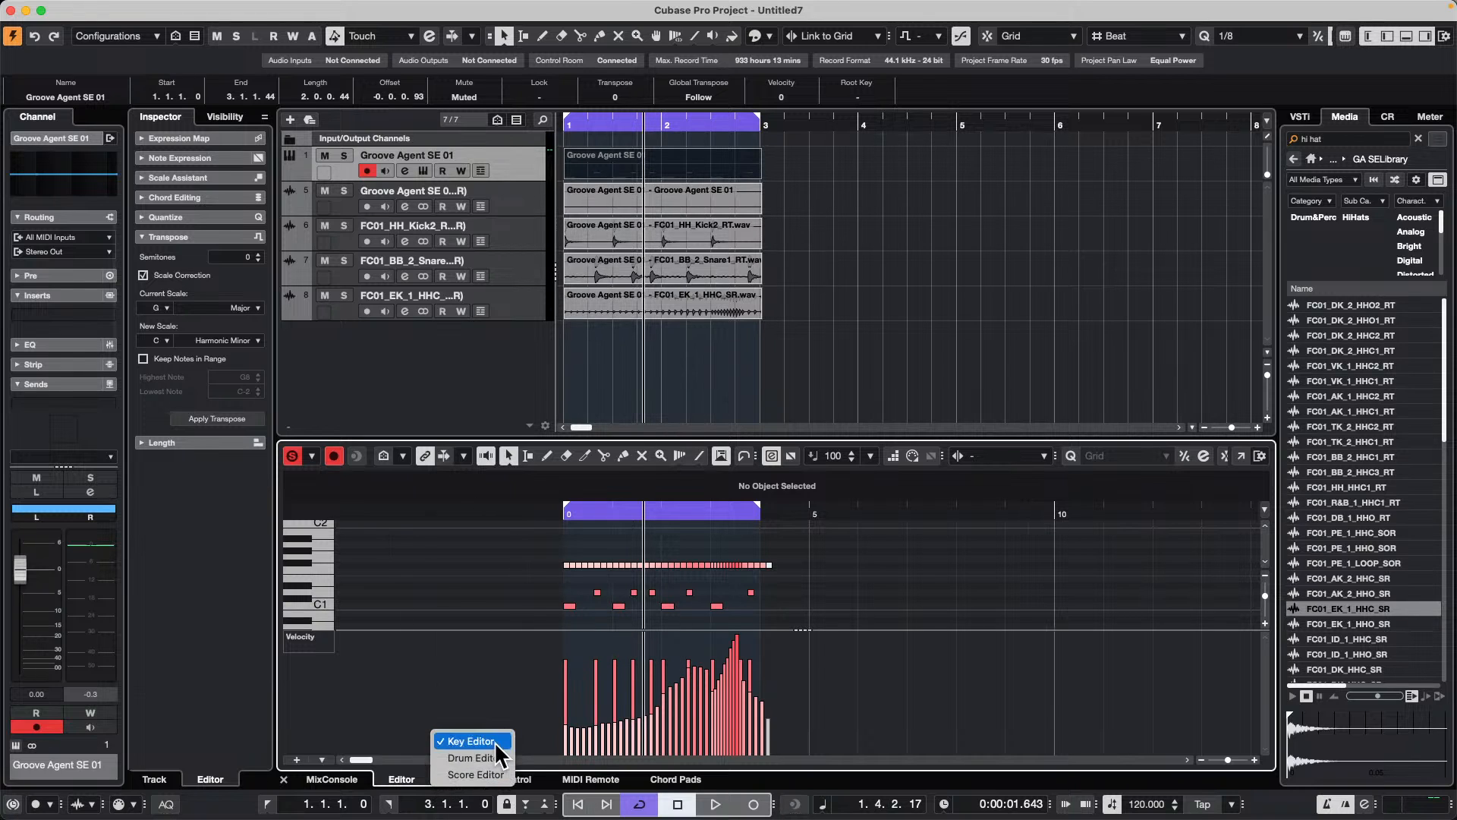
pyautogui.click(474, 757)
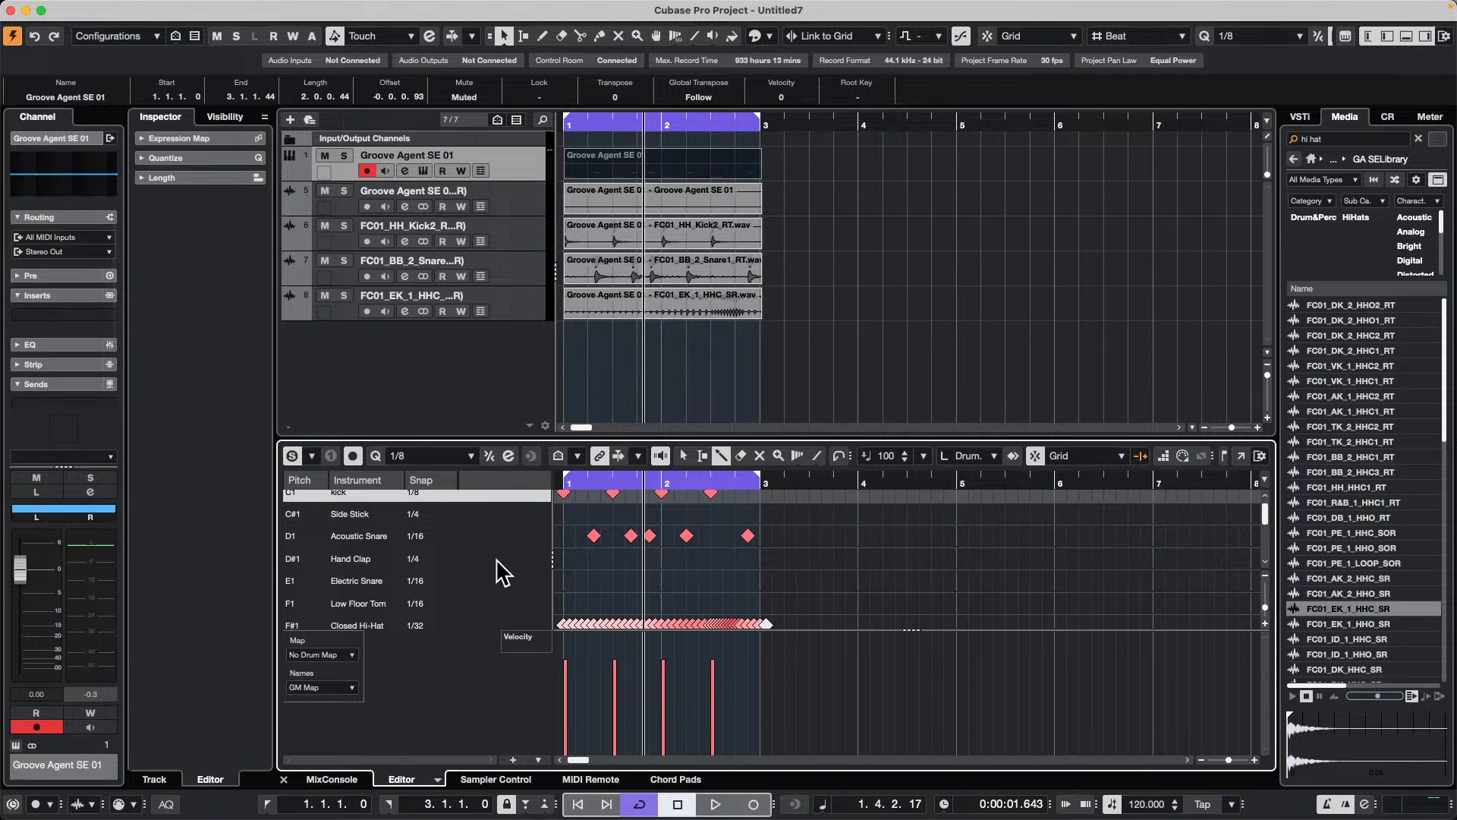
pyautogui.click(351, 626)
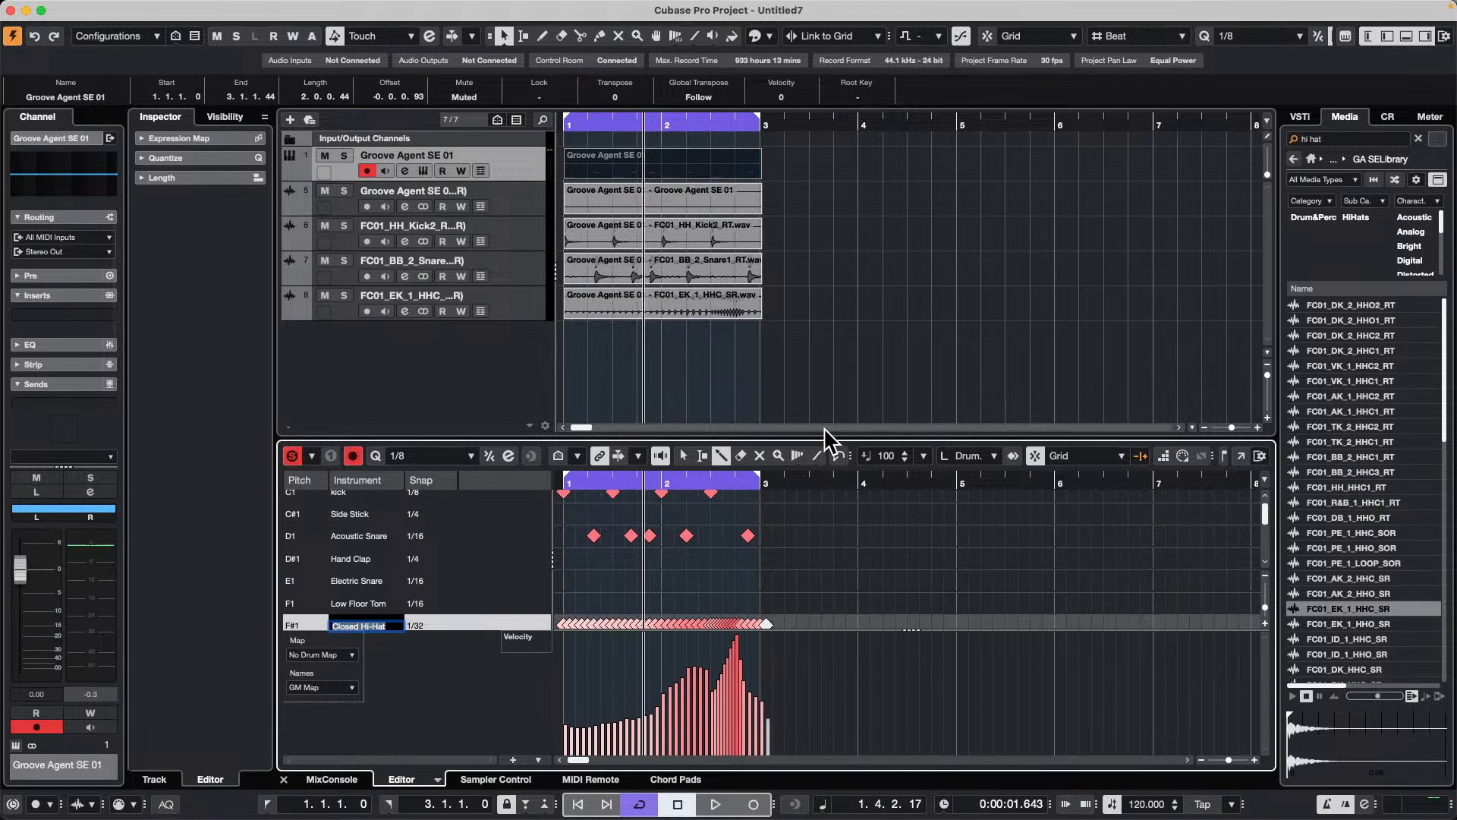
pyautogui.moveTo(825, 434); pyautogui.dragTo(825, 241)
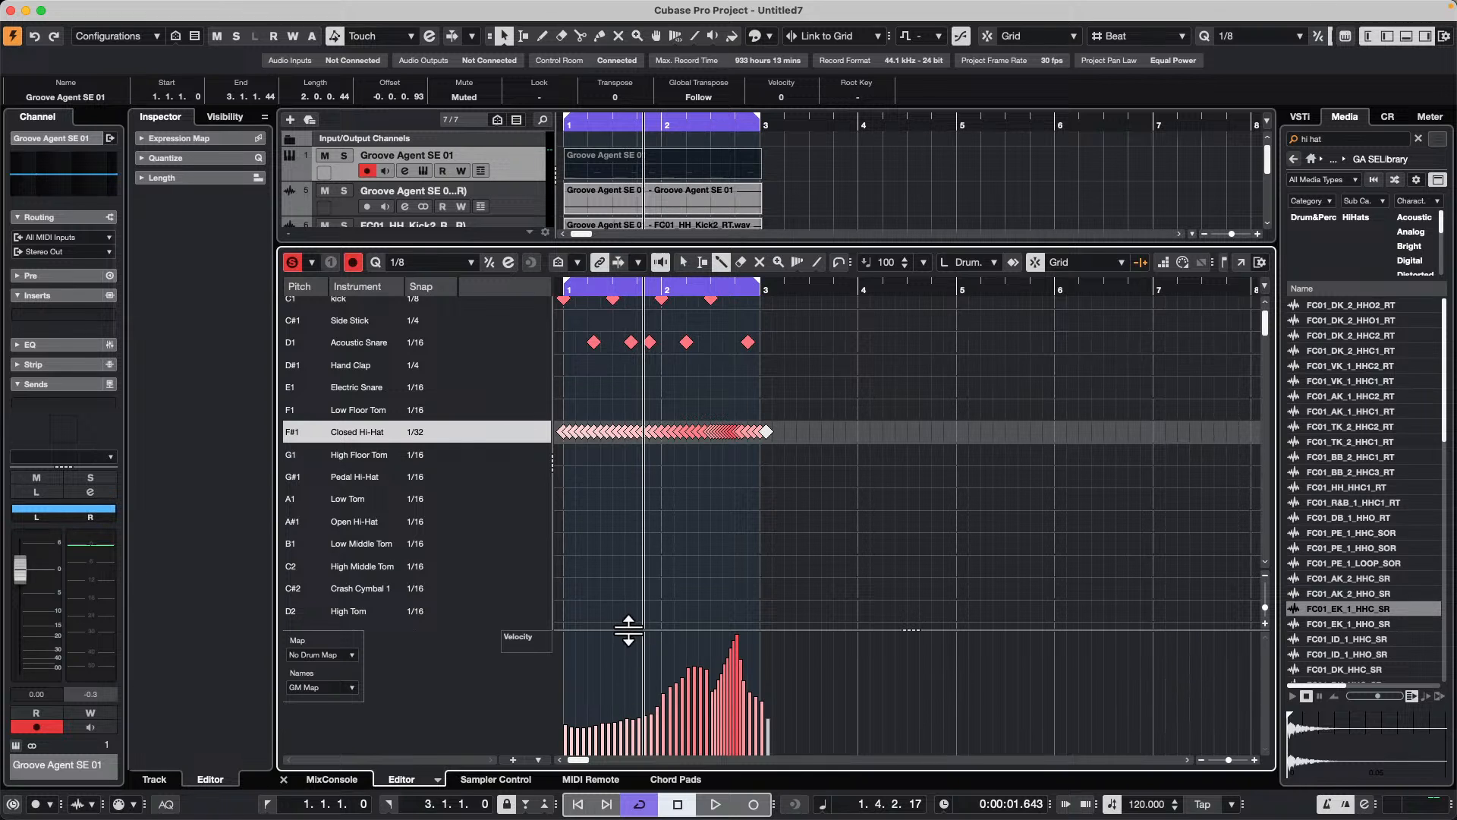
pyautogui.moveTo(629, 628); pyautogui.dragTo(630, 525)
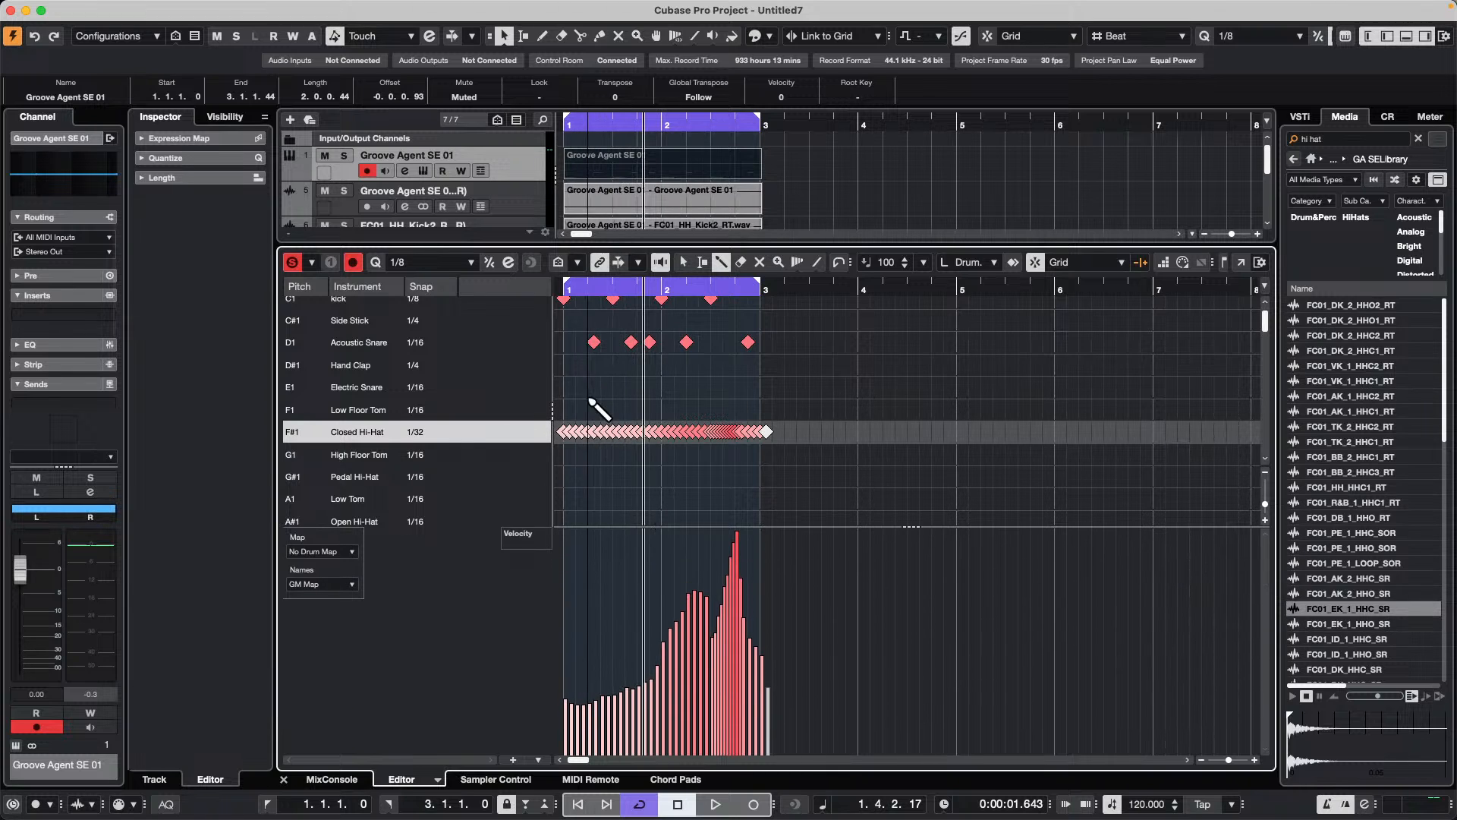
# Step: Select the closed hi-hat notes within the two bars and scale their velocities closer together around the absolute center
pyautogui.press('1')
pyautogui.moveTo(569, 410); pyautogui.dragTo(810, 501)
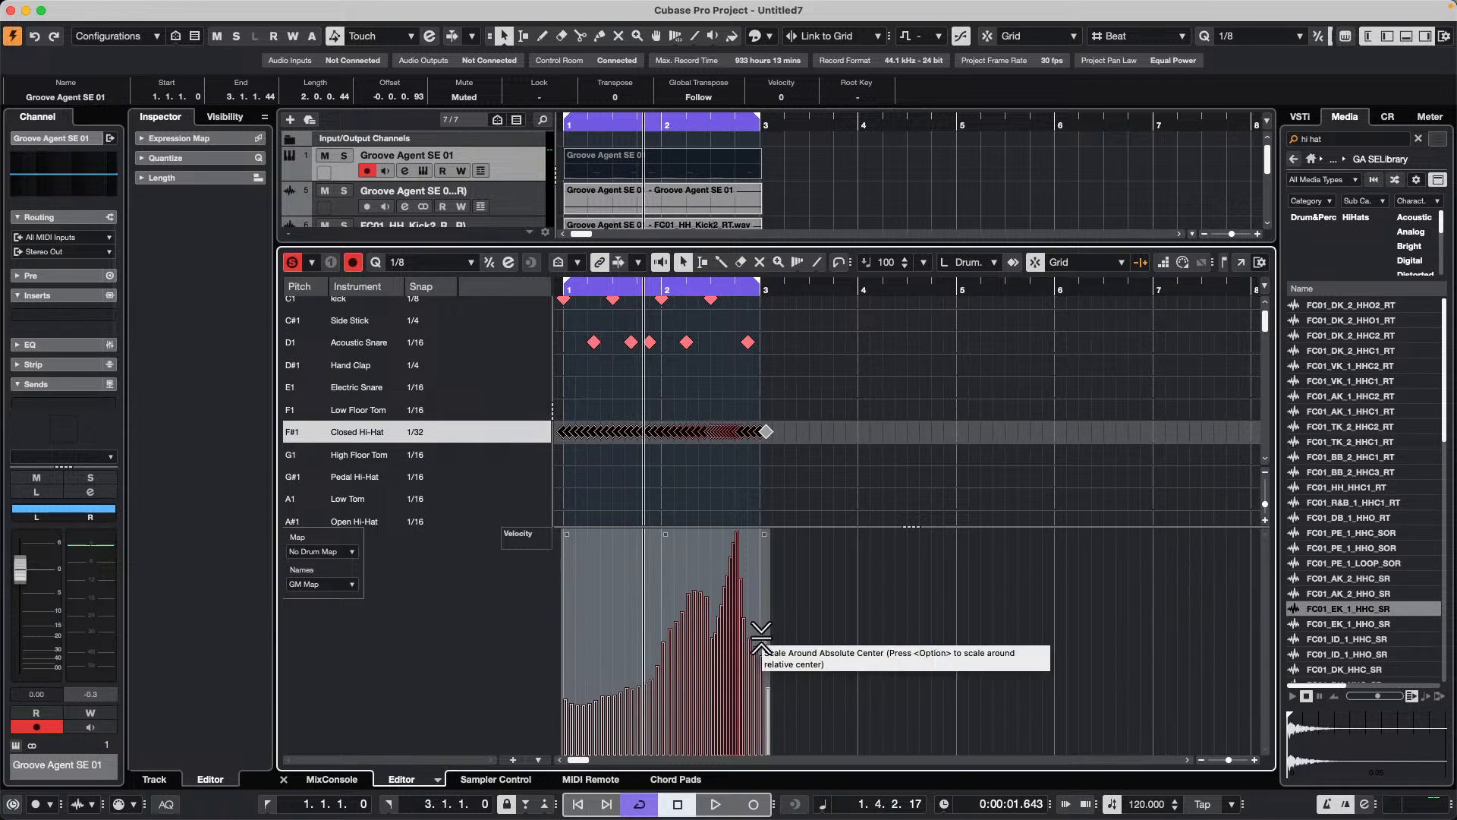
pyautogui.moveTo(763, 636); pyautogui.dragTo(761, 679)
pyautogui.moveTo(743, 759); pyautogui.dragTo(763, 705)
pyautogui.moveTo(740, 649); pyautogui.dragTo(756, 548)
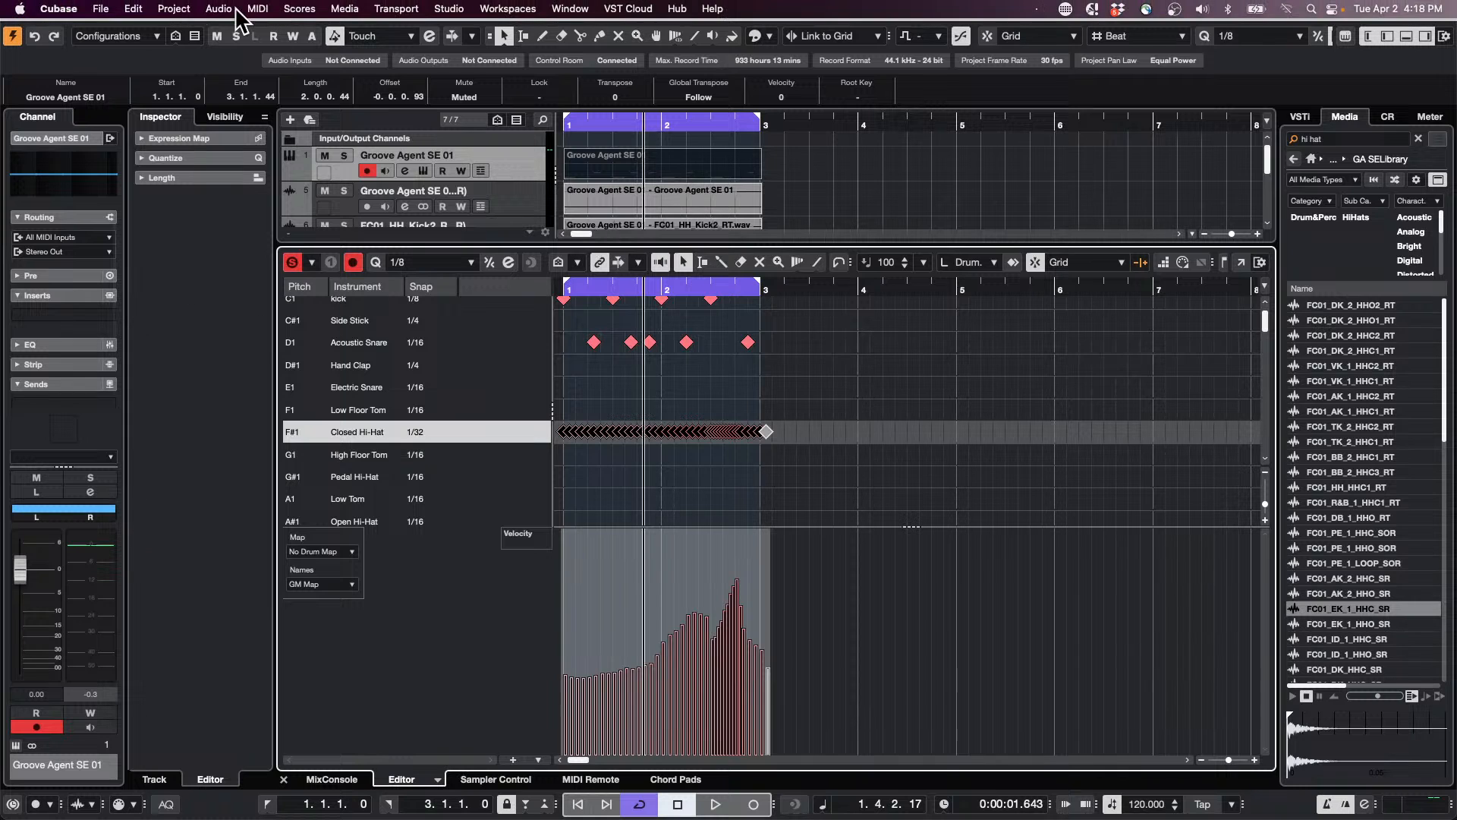
pyautogui.click(115, 9)
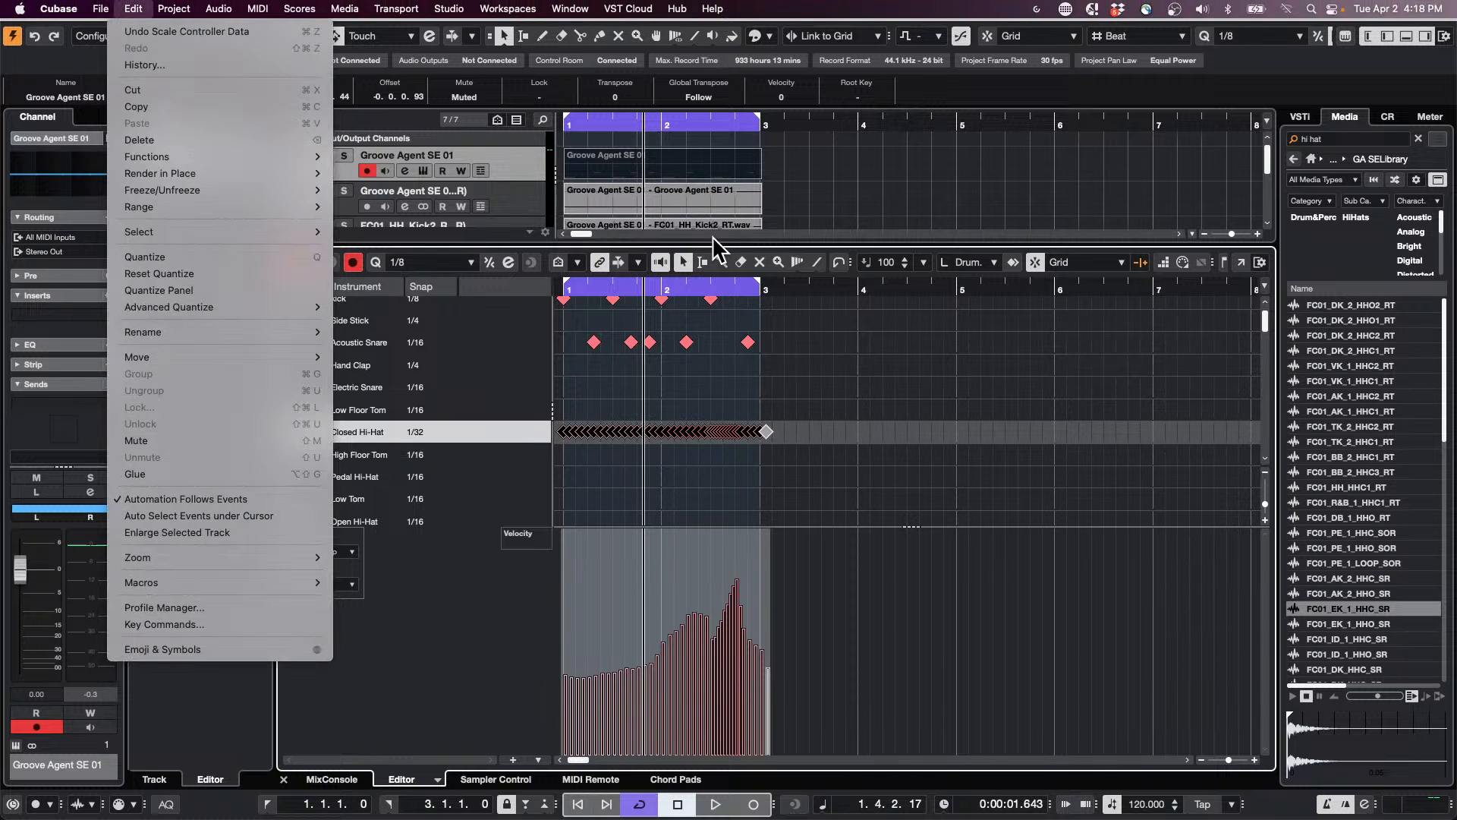
pyautogui.click(711, 241)
# Step: Enlarge the track area, solo the rendered FC01_EK_1_HHC hi-hat track, play it and increase its track height
pyautogui.moveTo(710, 241); pyautogui.dragTo(711, 500)
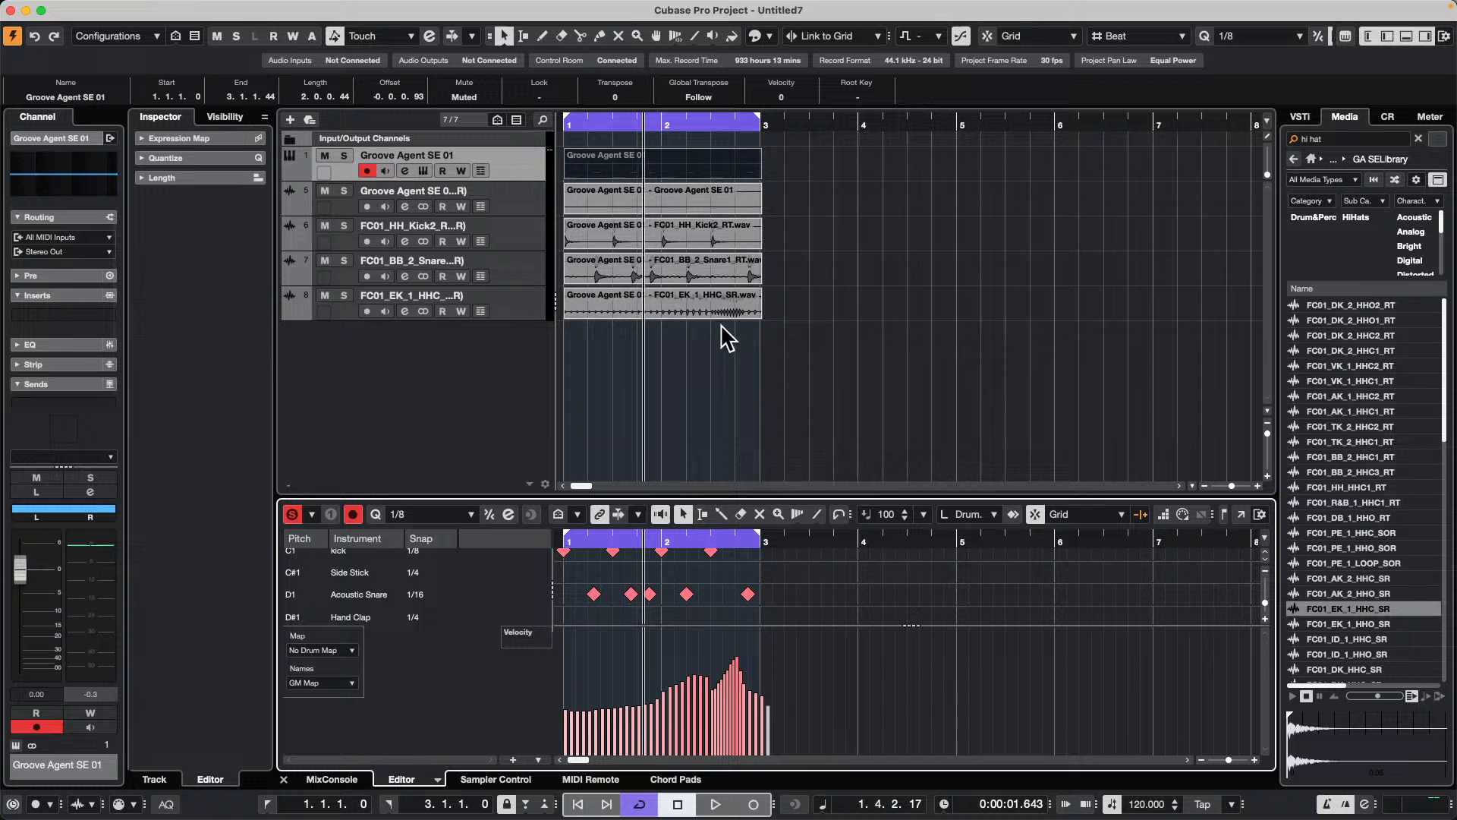
pyautogui.click(343, 298)
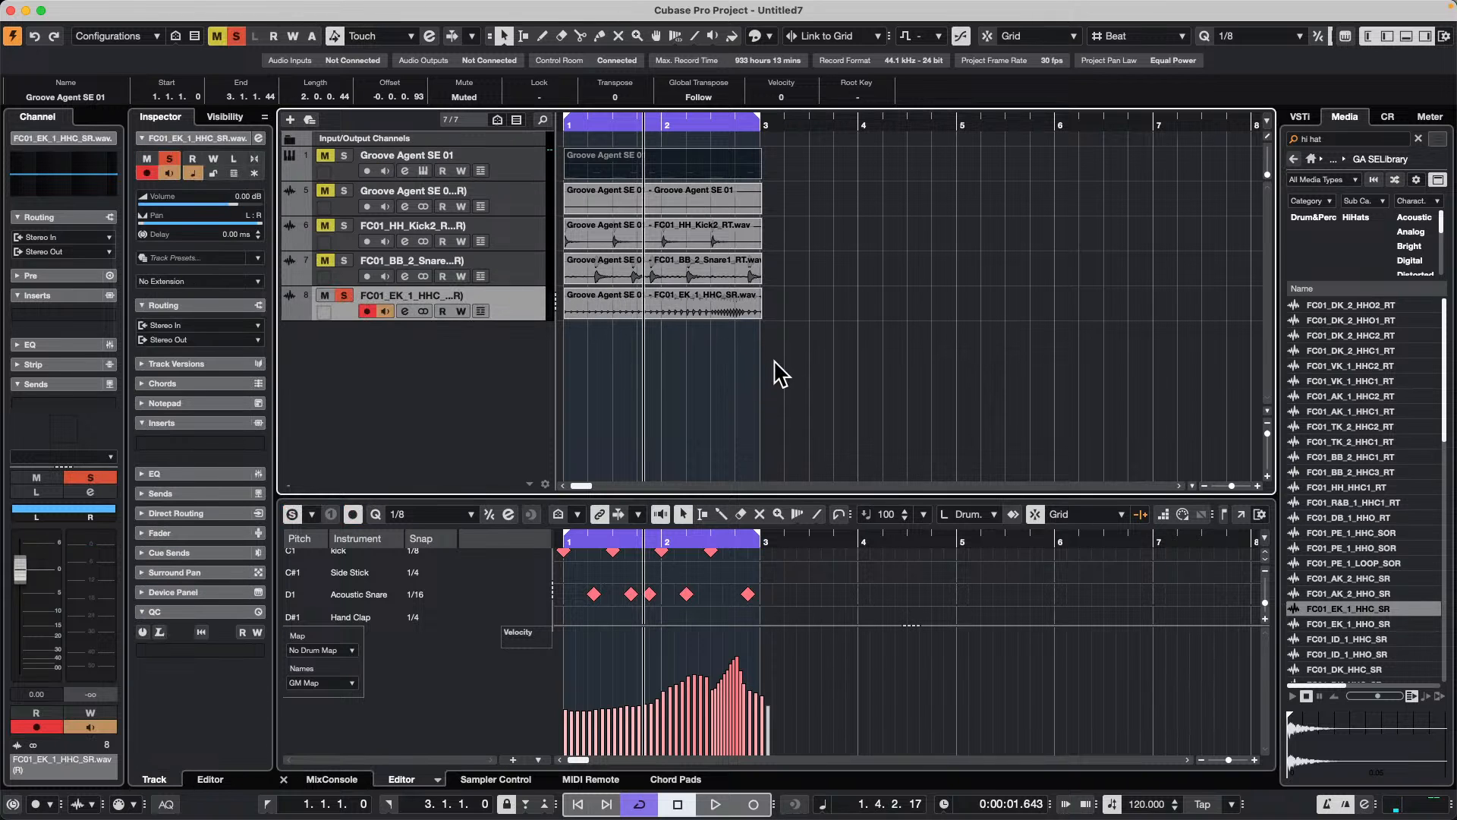
pyautogui.press('space')
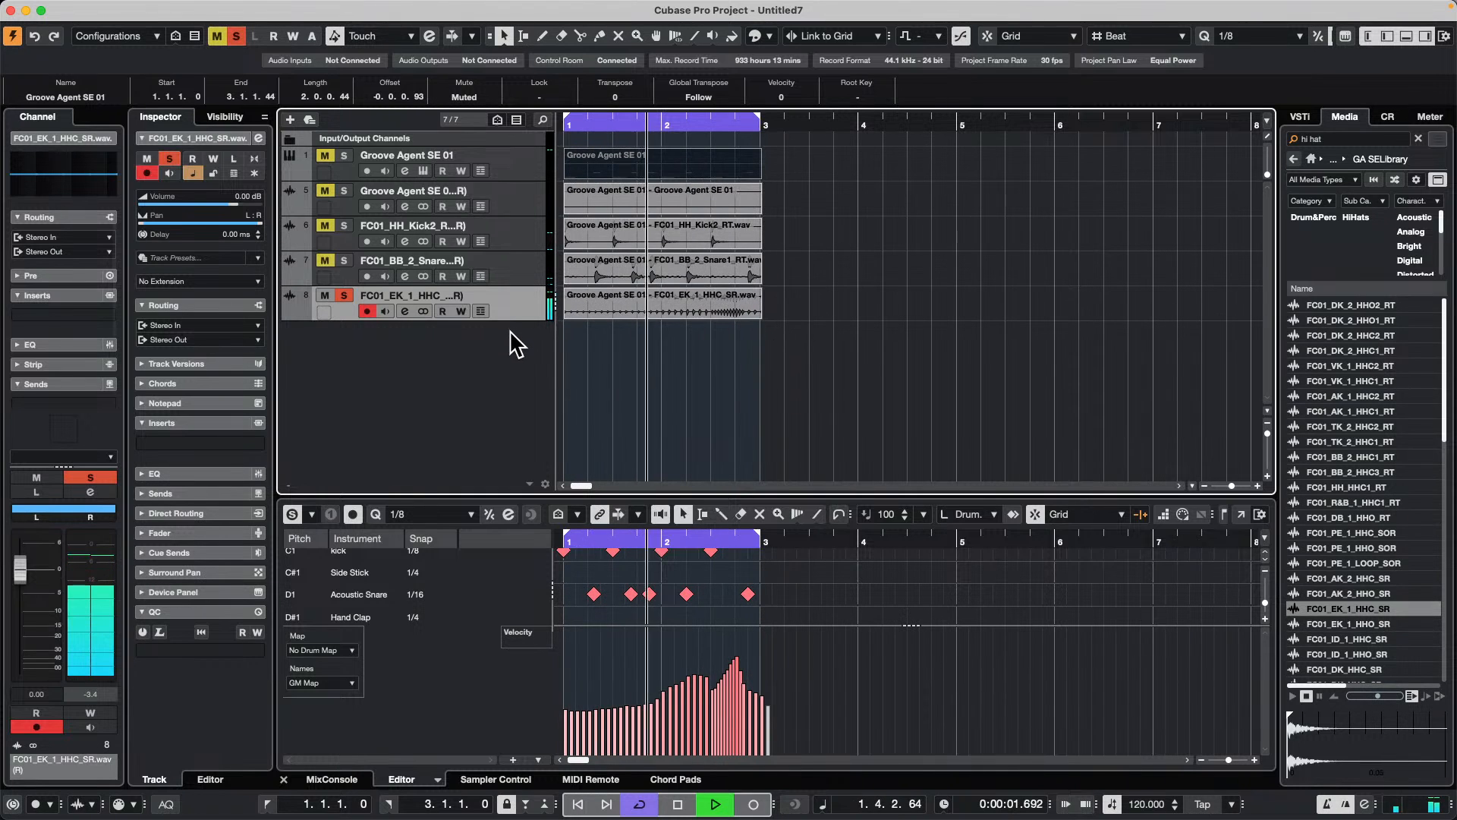
pyautogui.moveTo(516, 317); pyautogui.dragTo(521, 388)
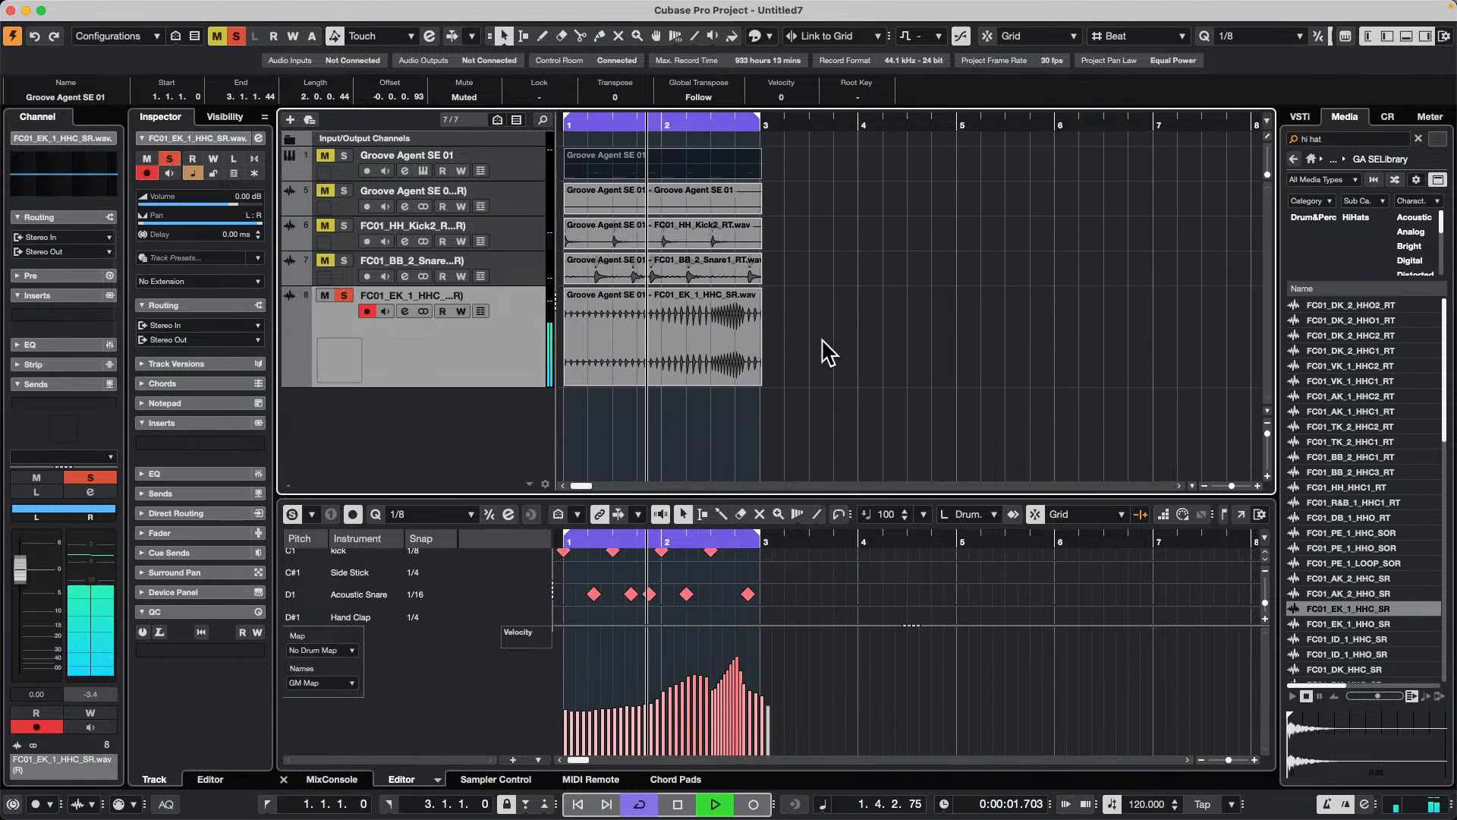
# Step: Repeat the rendered hi-hat event along its track up to bar 11 and reopen the original MIDI part in the Key Editor
pyautogui.moveTo(760, 337); pyautogui.dragTo(1442, 373)
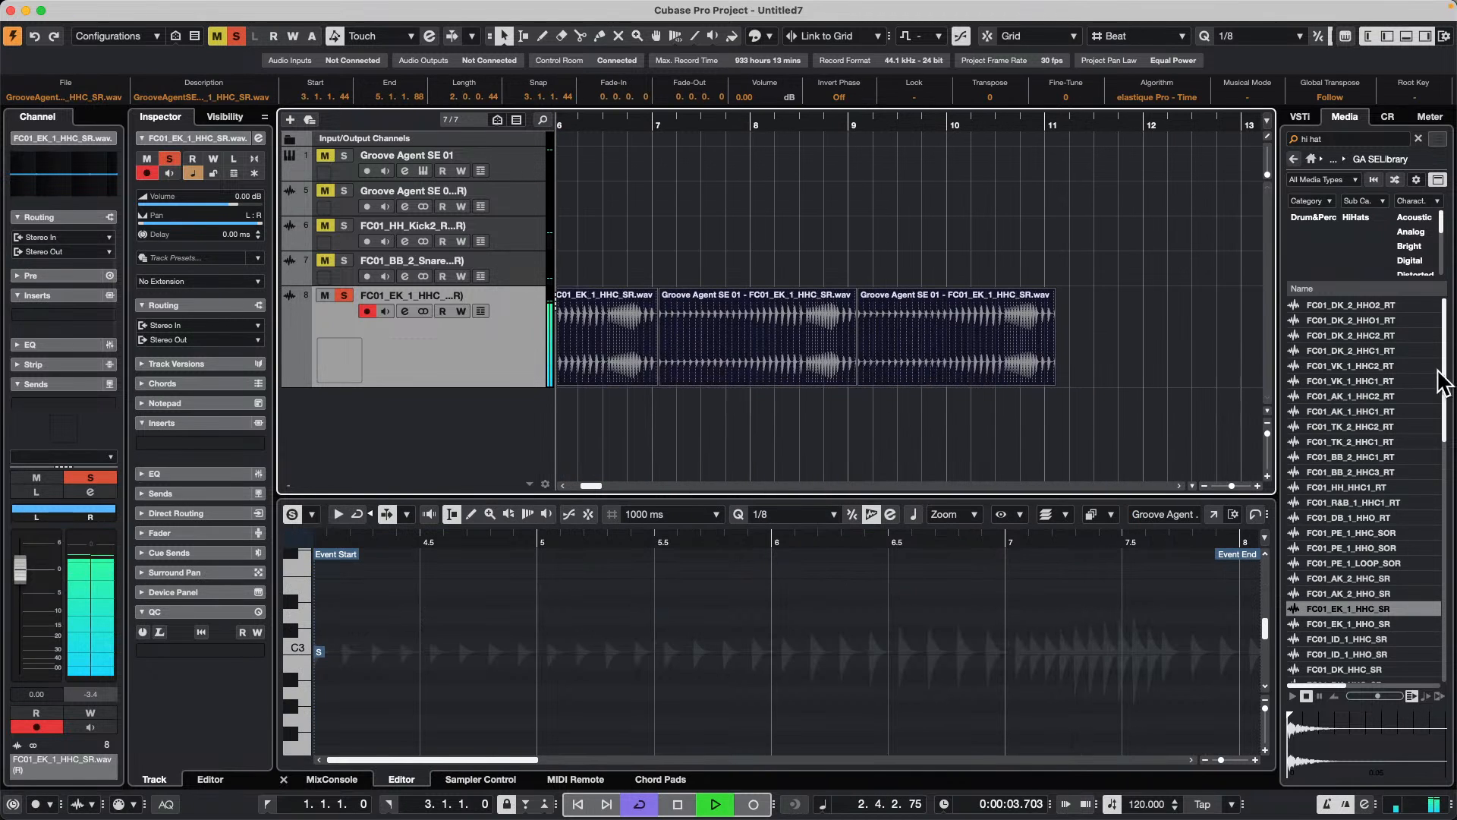
pyautogui.moveTo(584, 122); pyautogui.dragTo(310, 76)
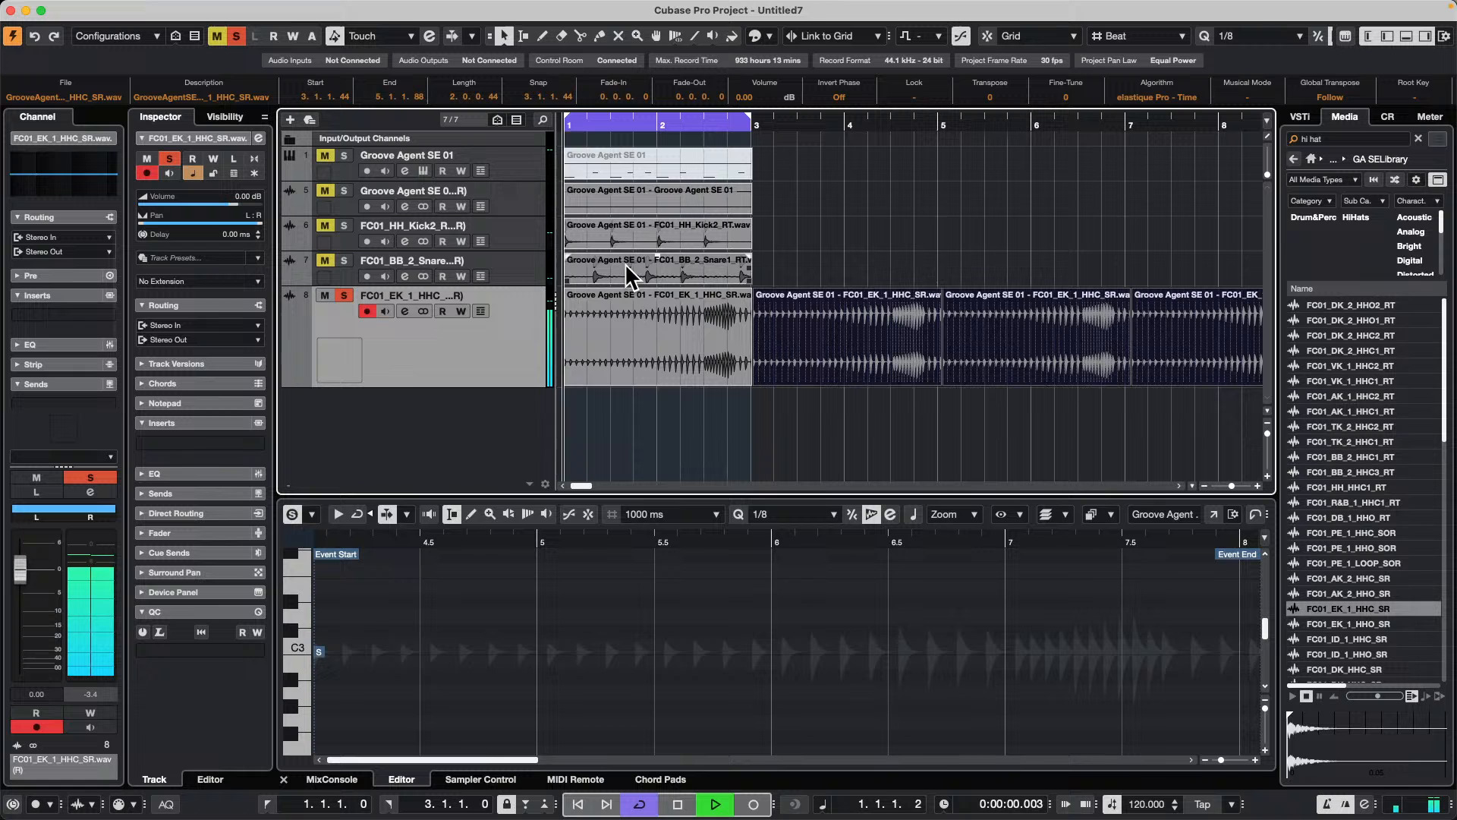
pyautogui.click(674, 159)
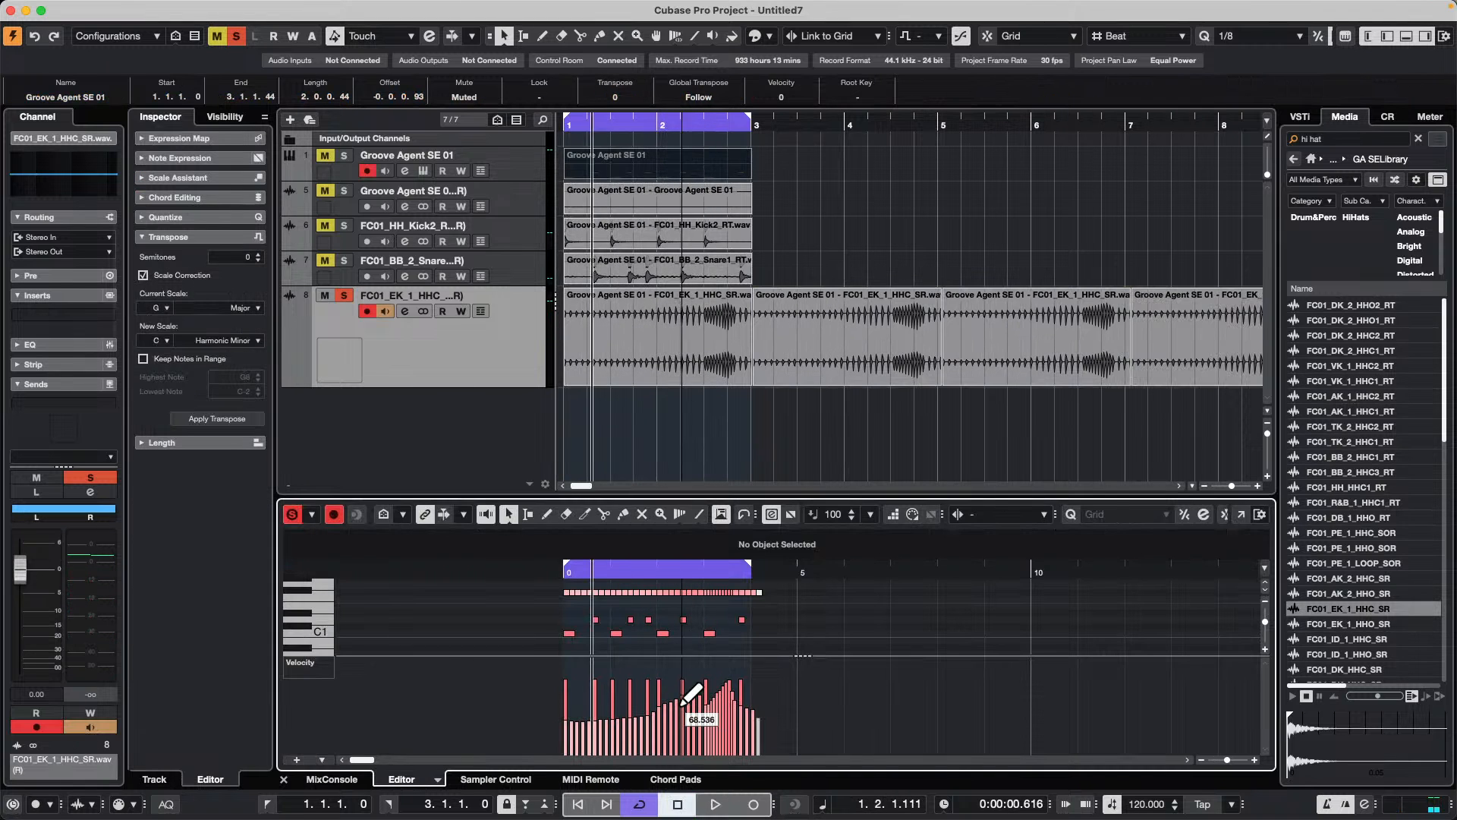
pyautogui.press('space')
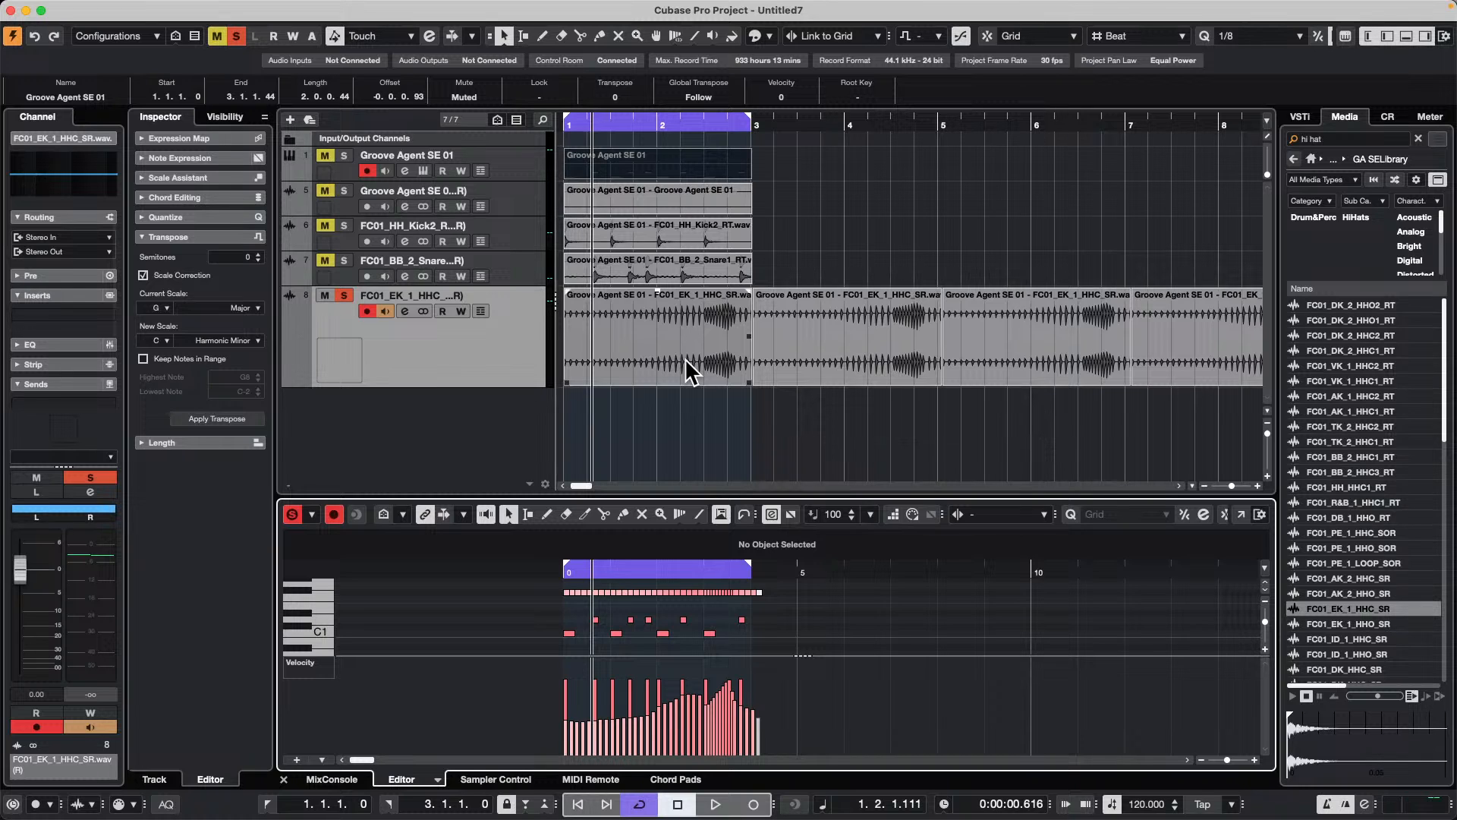
# Step: Play the two-bar loop, unsolo the rendered hi-hat track and show the master meter
pyautogui.press('space')
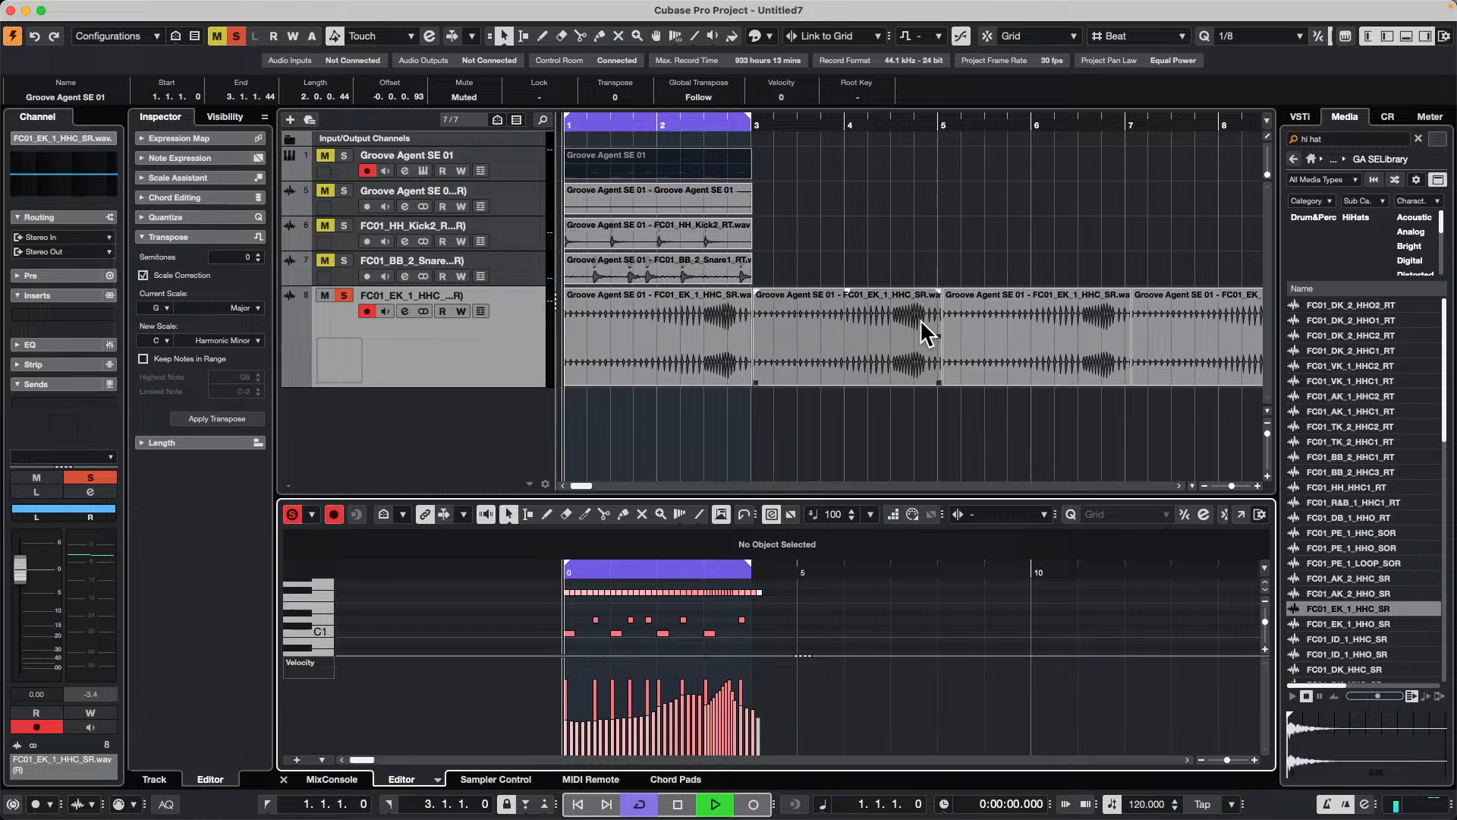
pyautogui.click(345, 296)
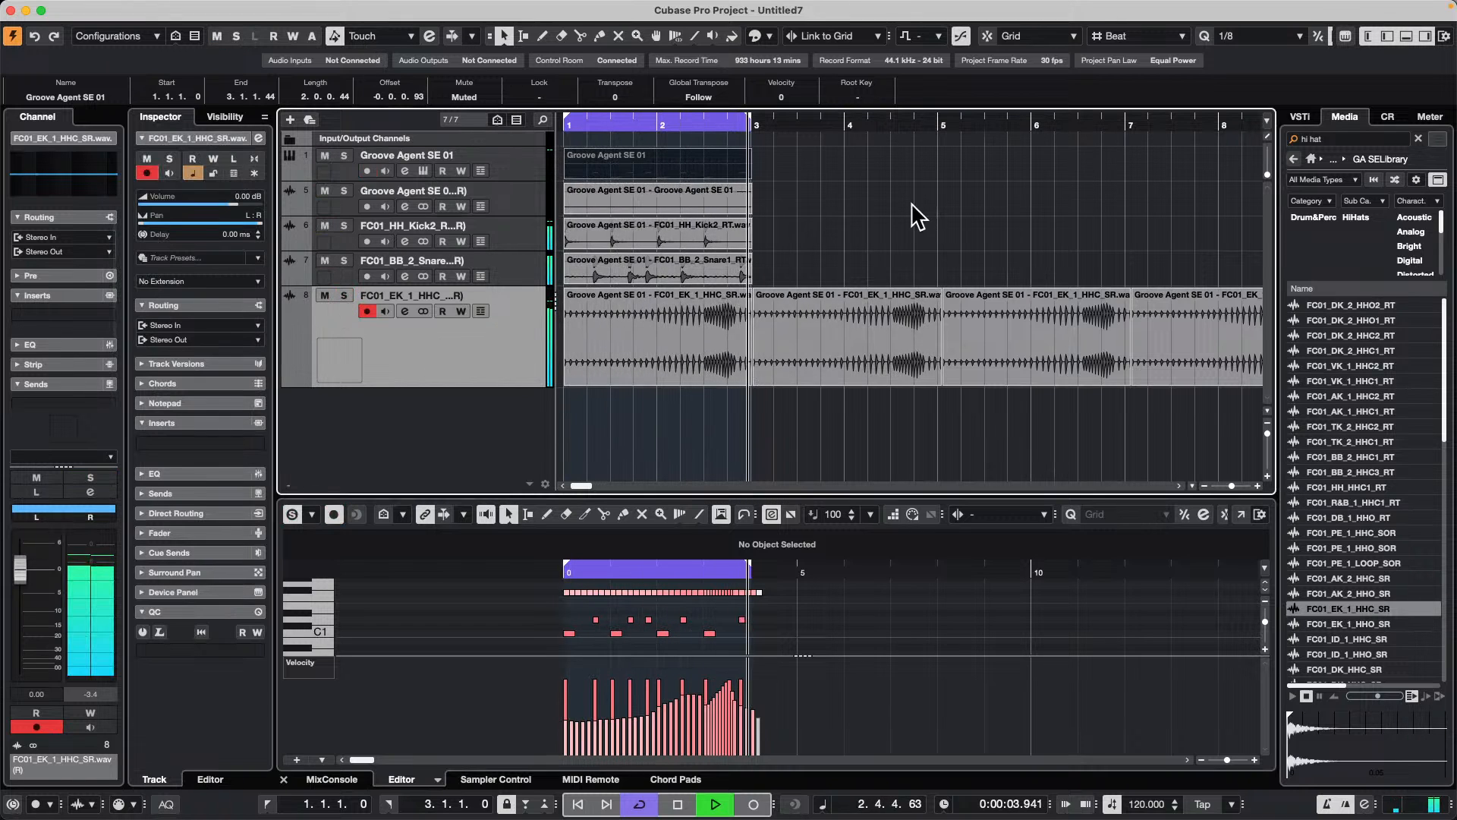
pyautogui.click(1428, 117)
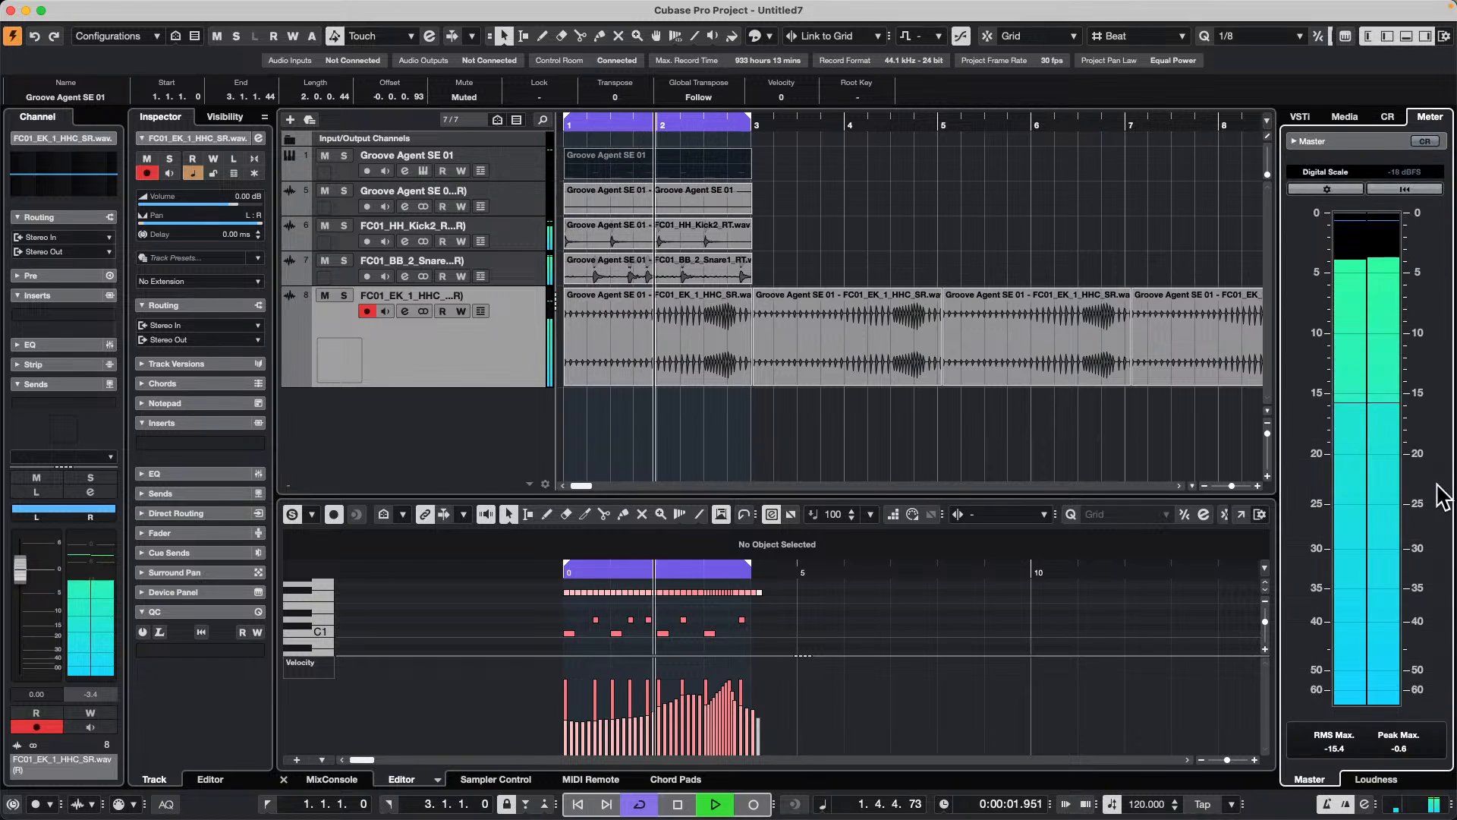
# Step: Try the EBU and British scales on the master meter and return it to the Digital Scale
pyautogui.click(1325, 172)
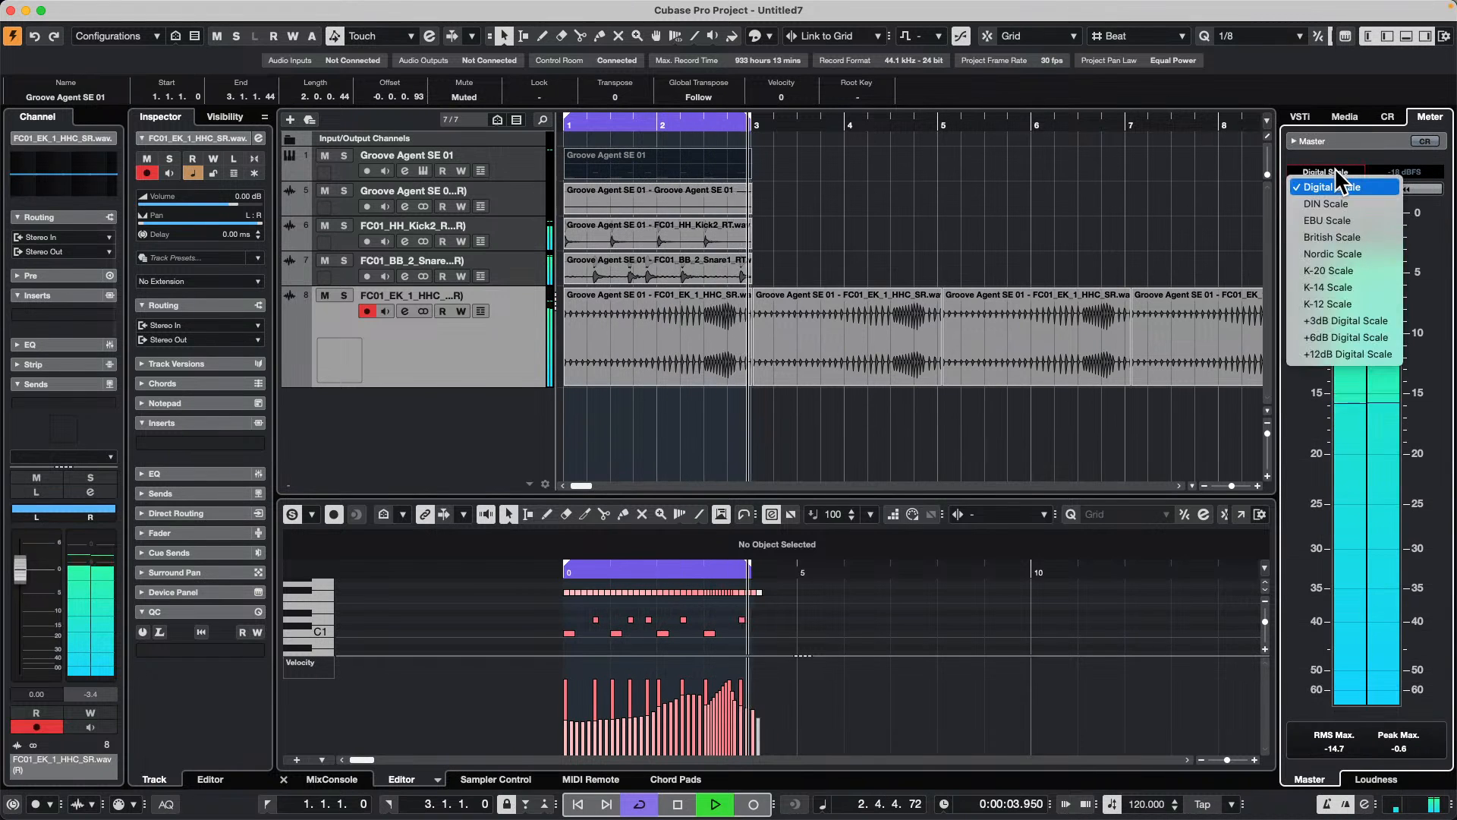
pyautogui.click(1333, 221)
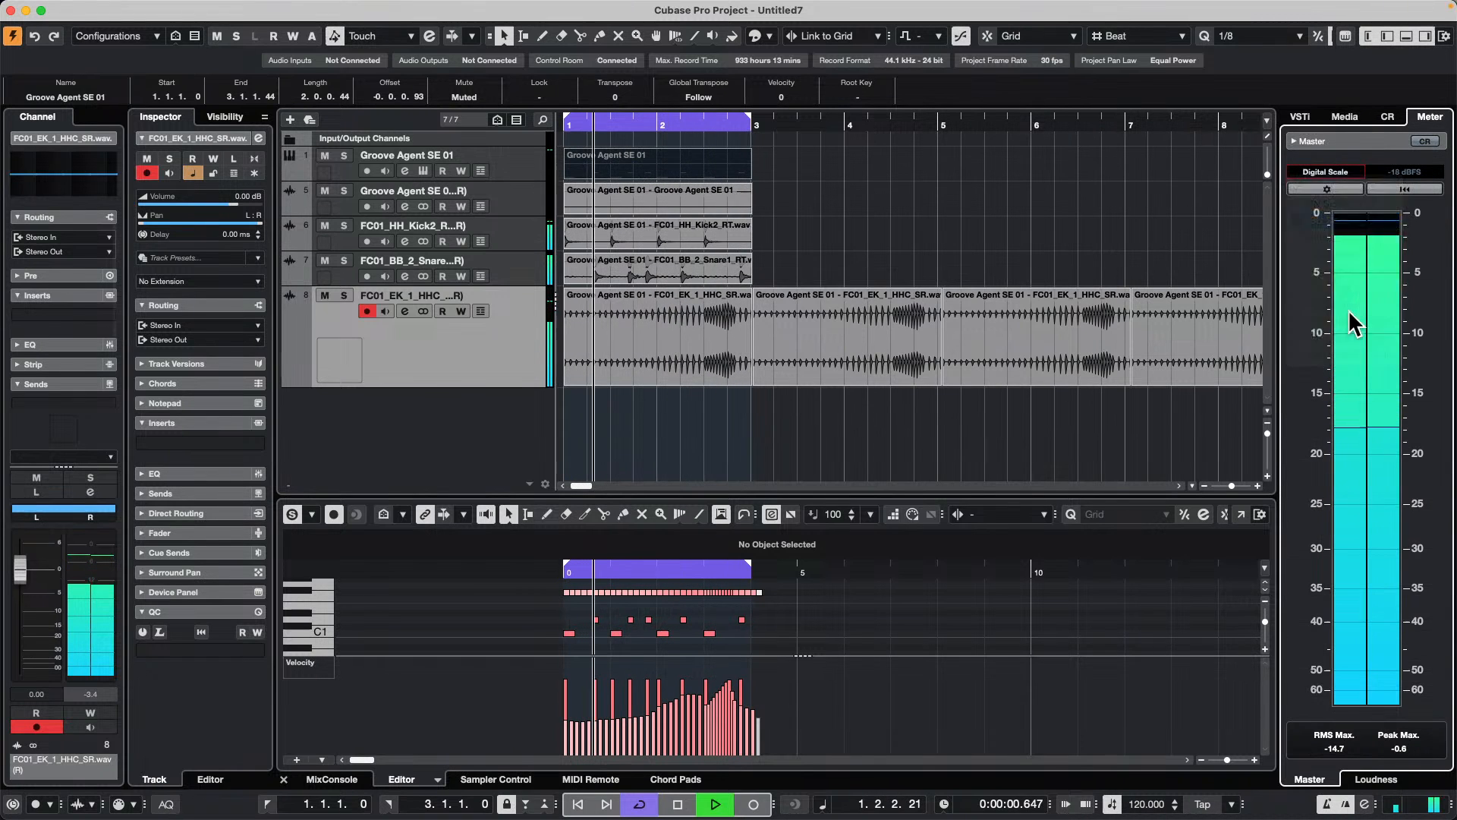
pyautogui.click(1332, 171)
pyautogui.click(1332, 203)
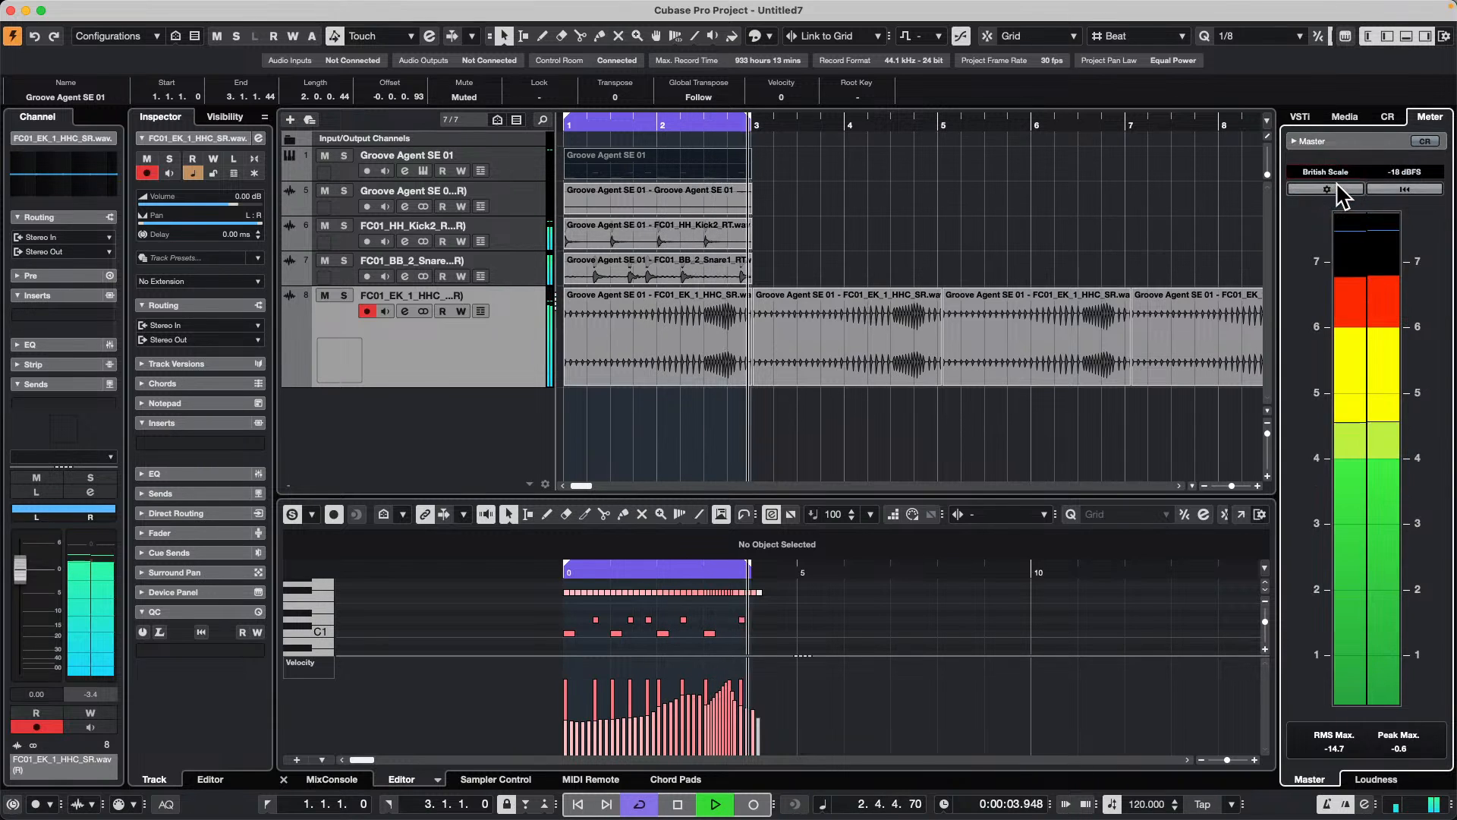
pyautogui.click(1332, 169)
pyautogui.click(1331, 139)
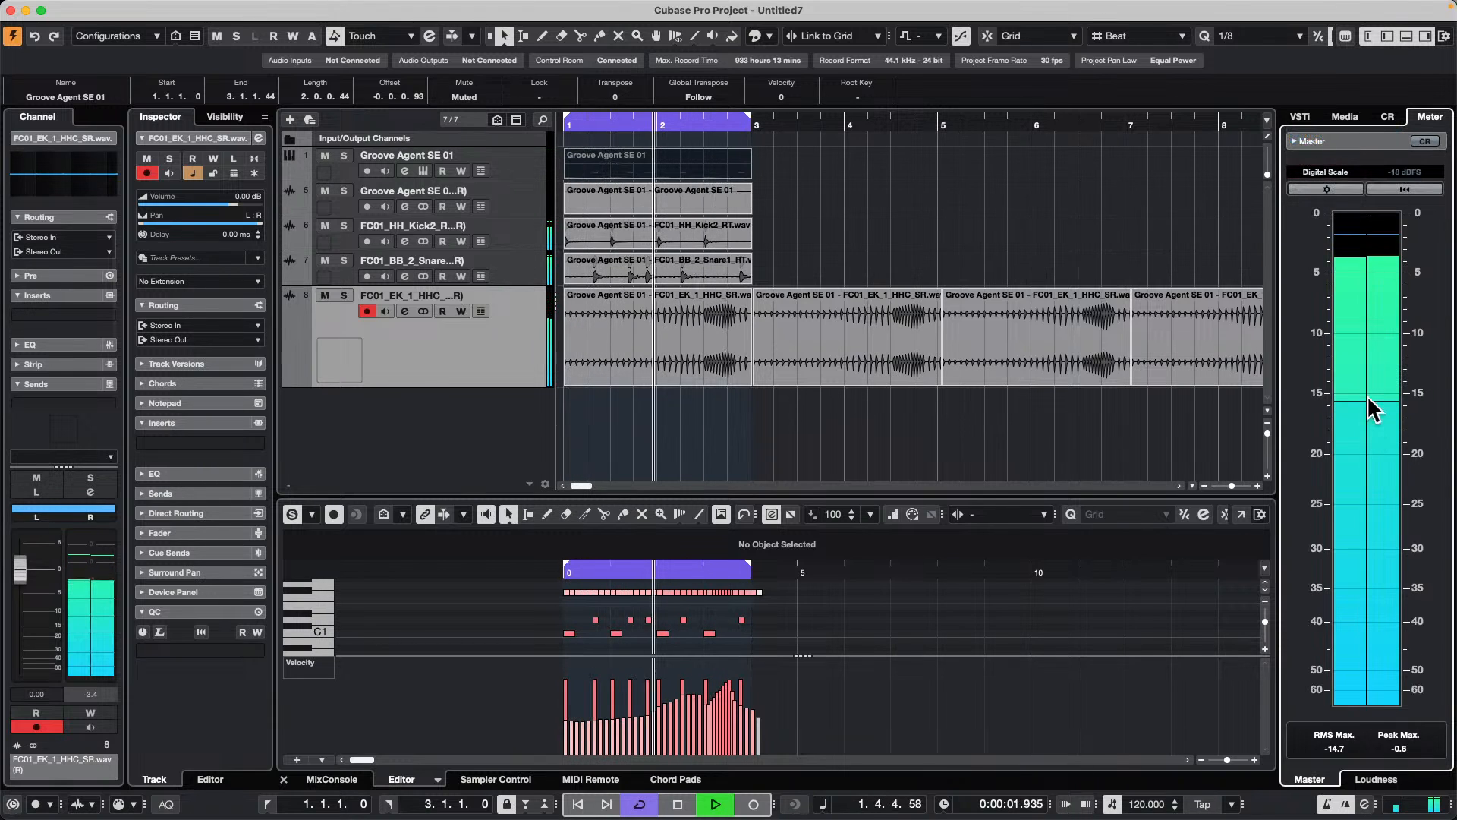
# Step: Look over the available master meter scales without changing the selection and stop playback
pyautogui.click(1331, 171)
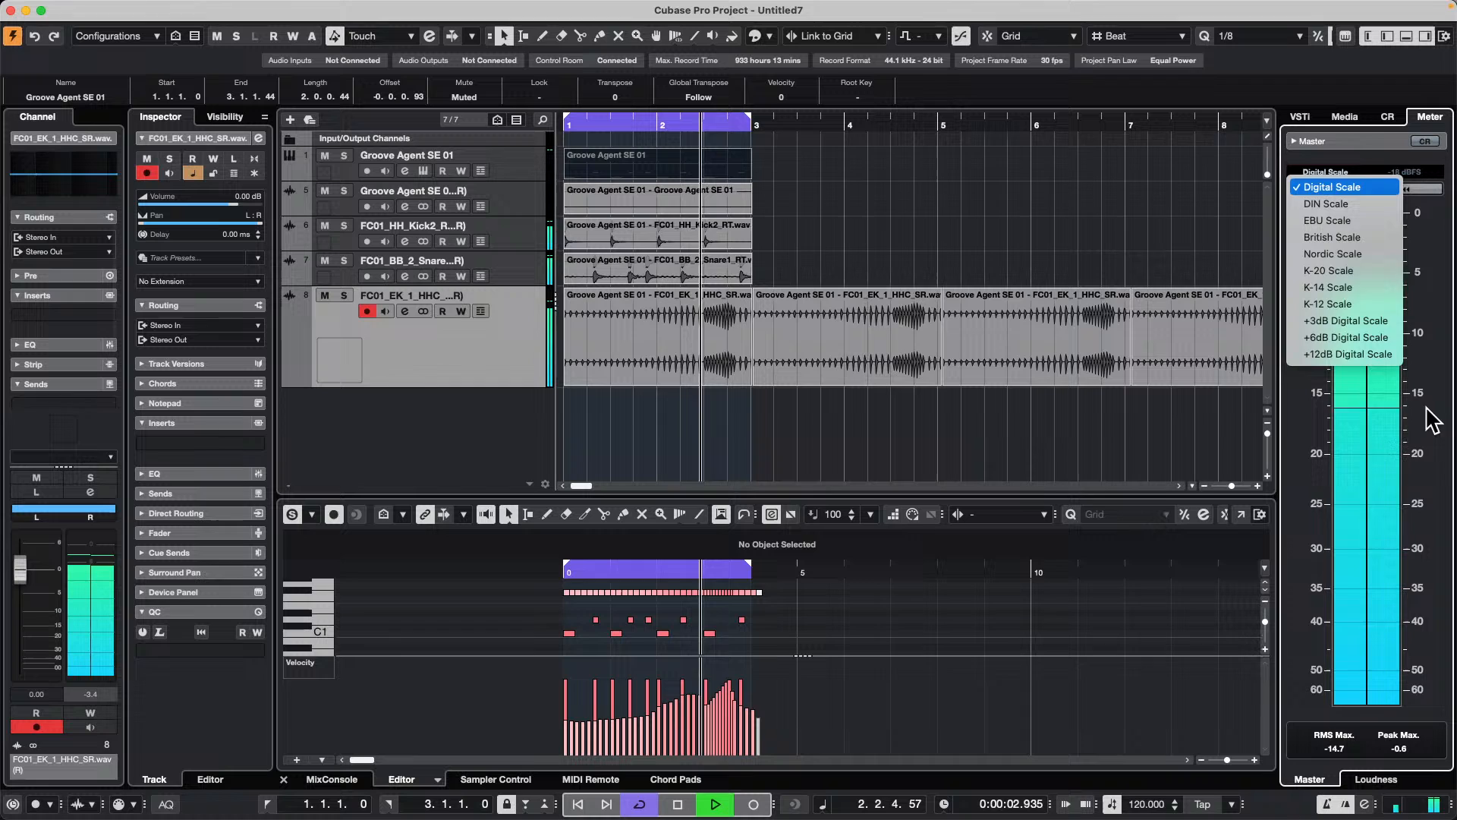
pyautogui.click(1211, 264)
pyautogui.click(1351, 174)
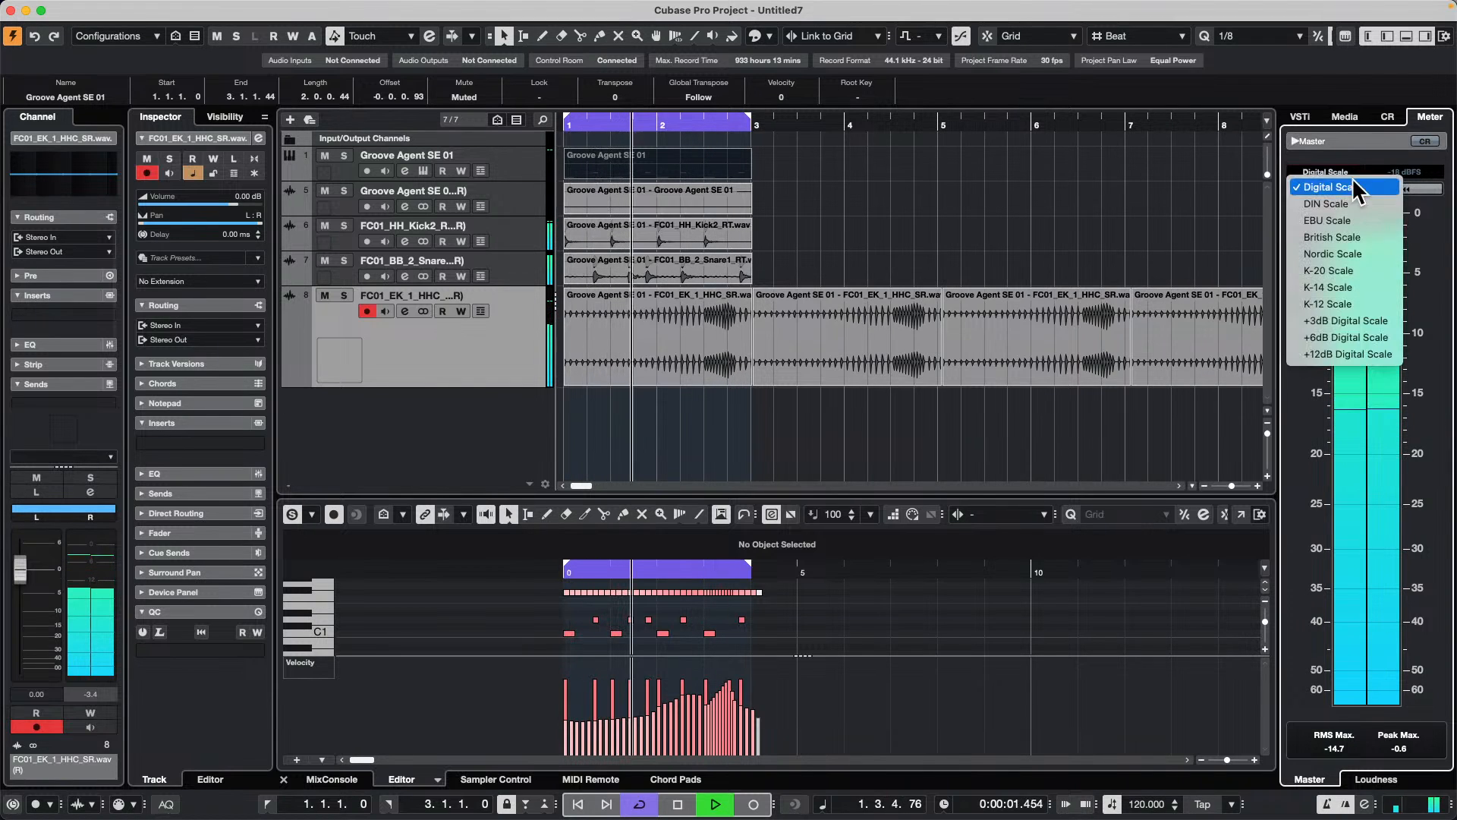
pyautogui.click(1237, 179)
pyautogui.press('space')
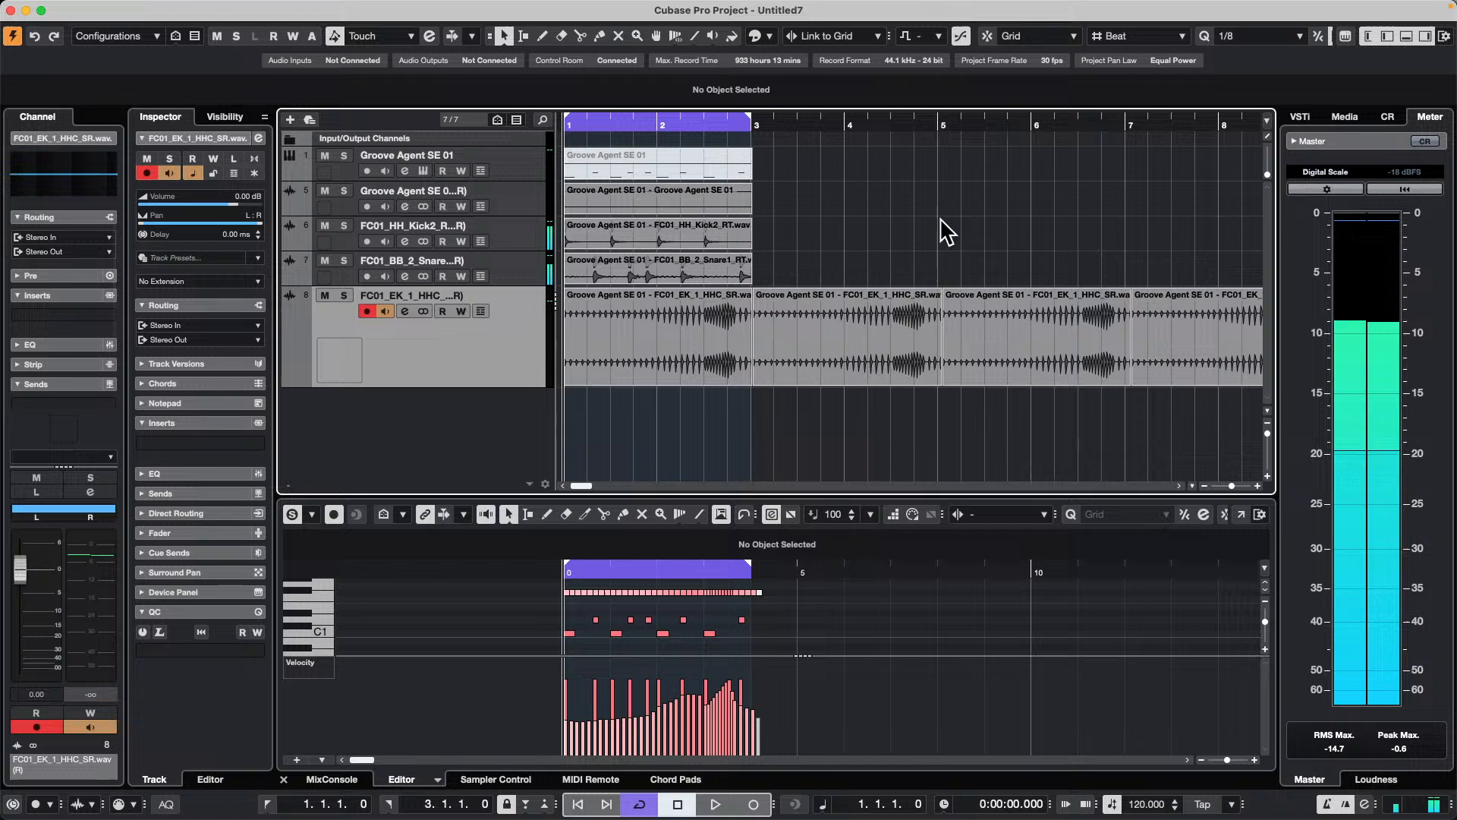
# Step: Open the Metering Appearance preferences and choose the Digital scale for color editing
pyautogui.click(58, 8)
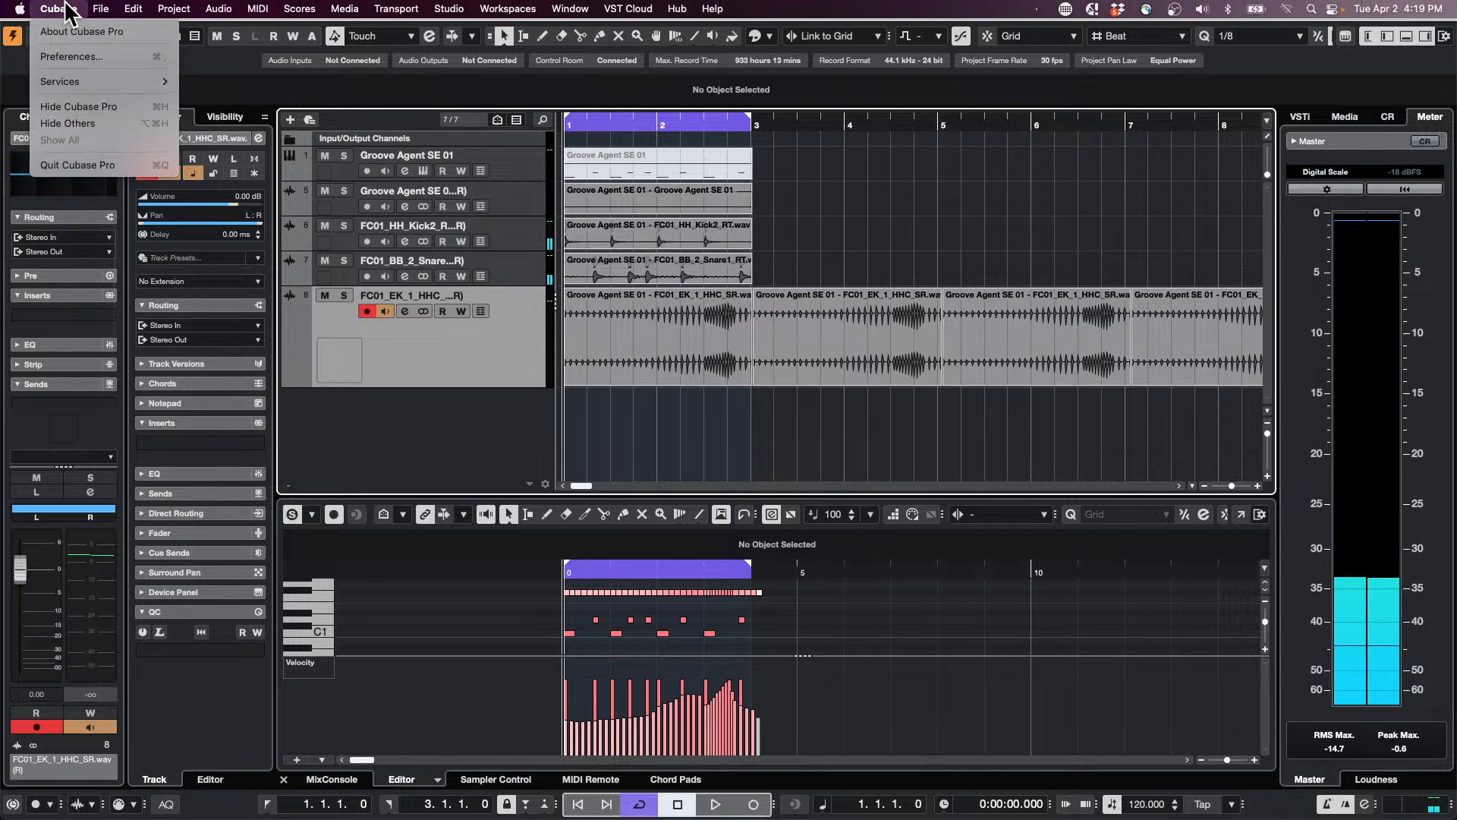
pyautogui.click(53, 57)
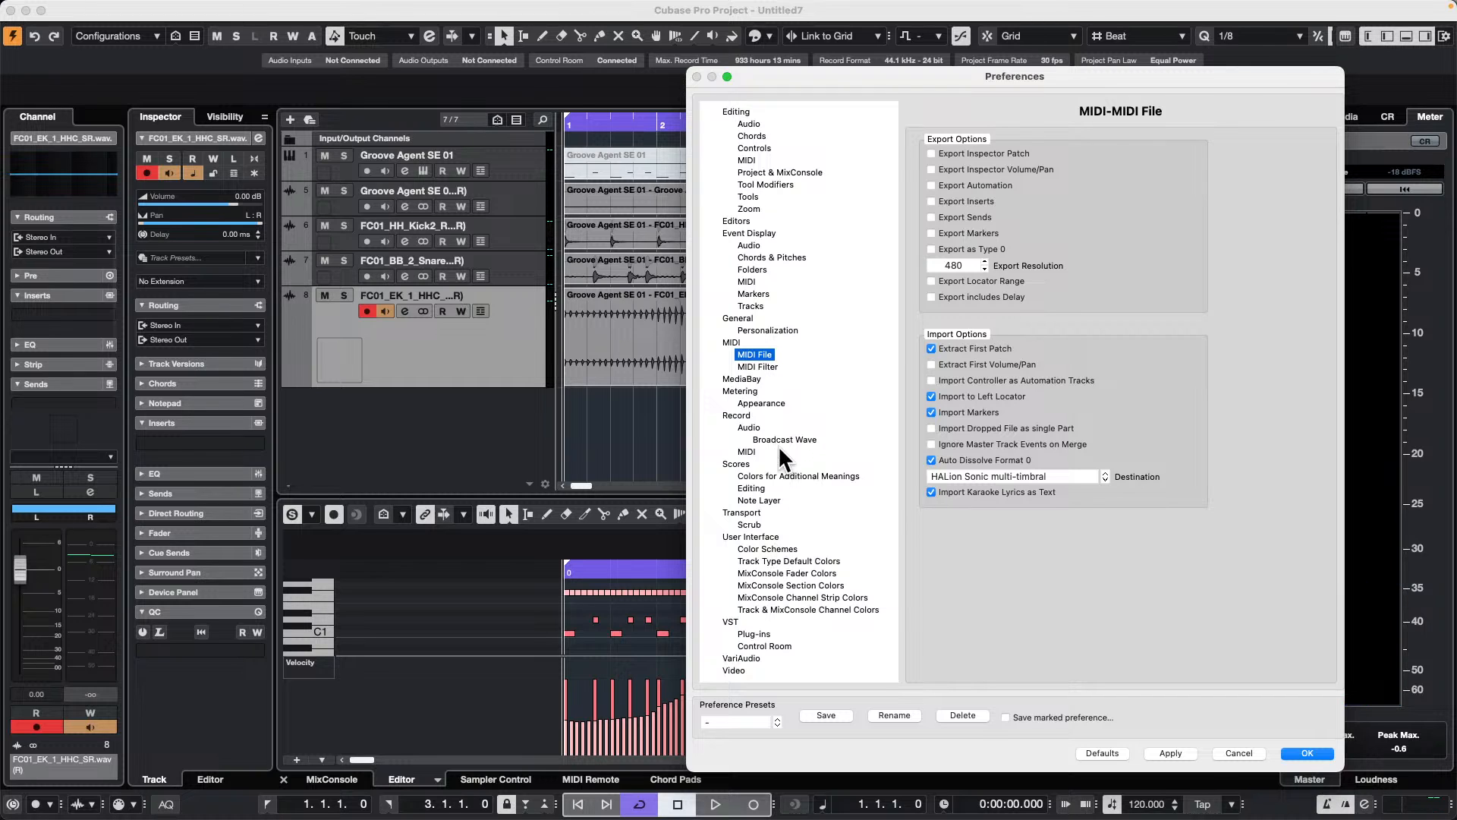
pyautogui.click(760, 403)
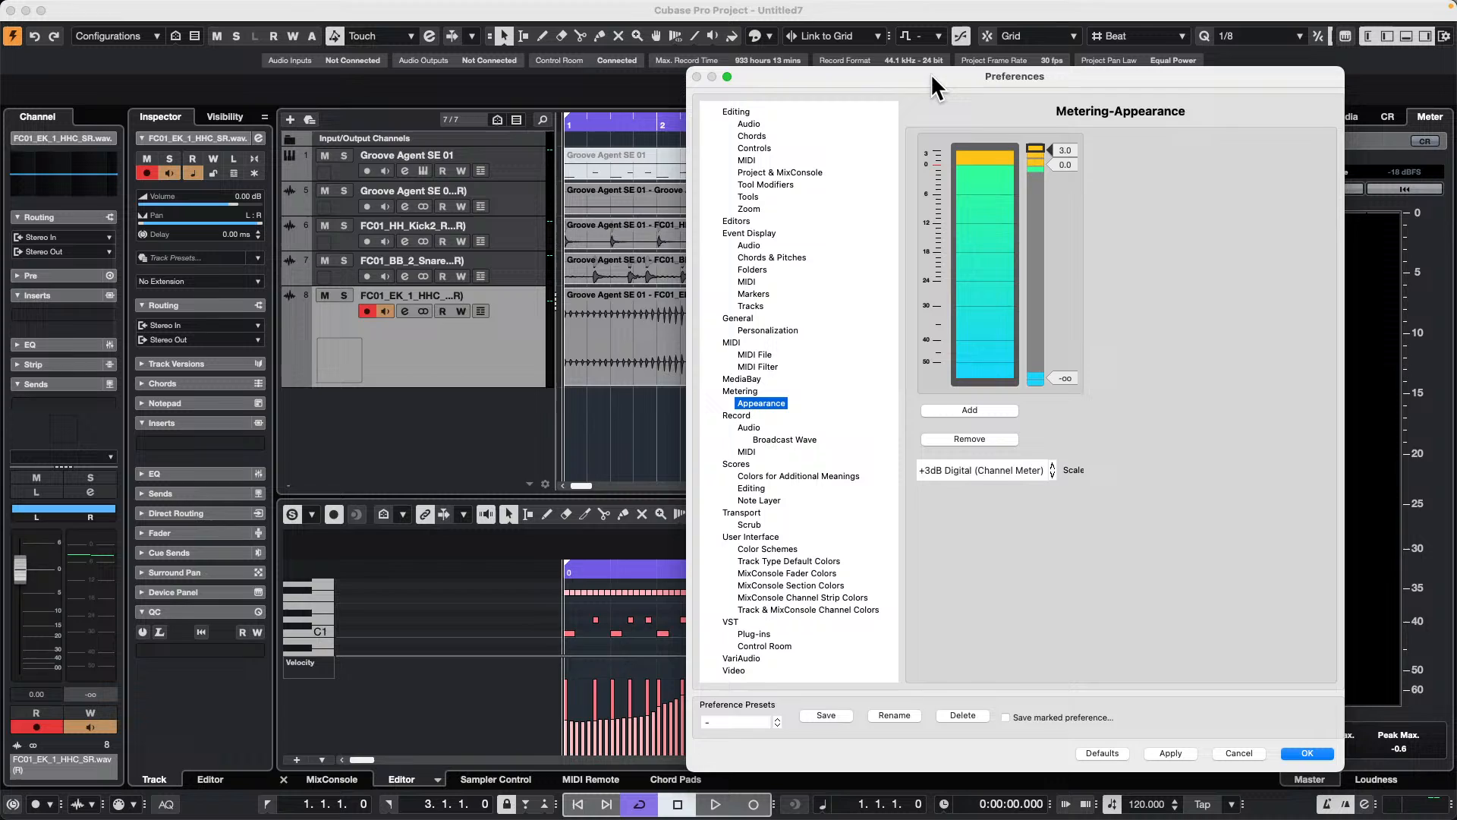
pyautogui.moveTo(931, 73); pyautogui.dragTo(519, 66)
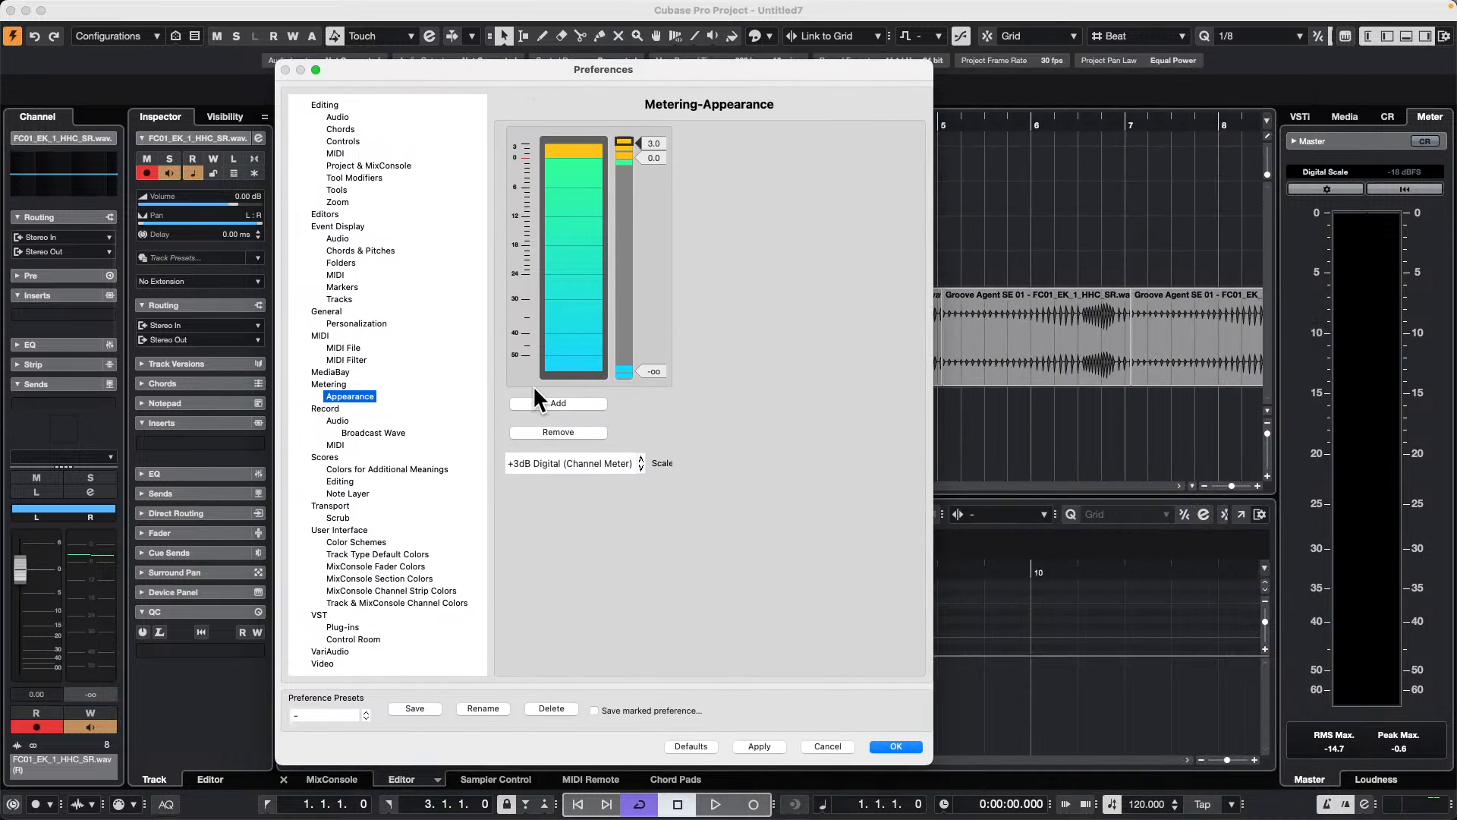
pyautogui.click(623, 463)
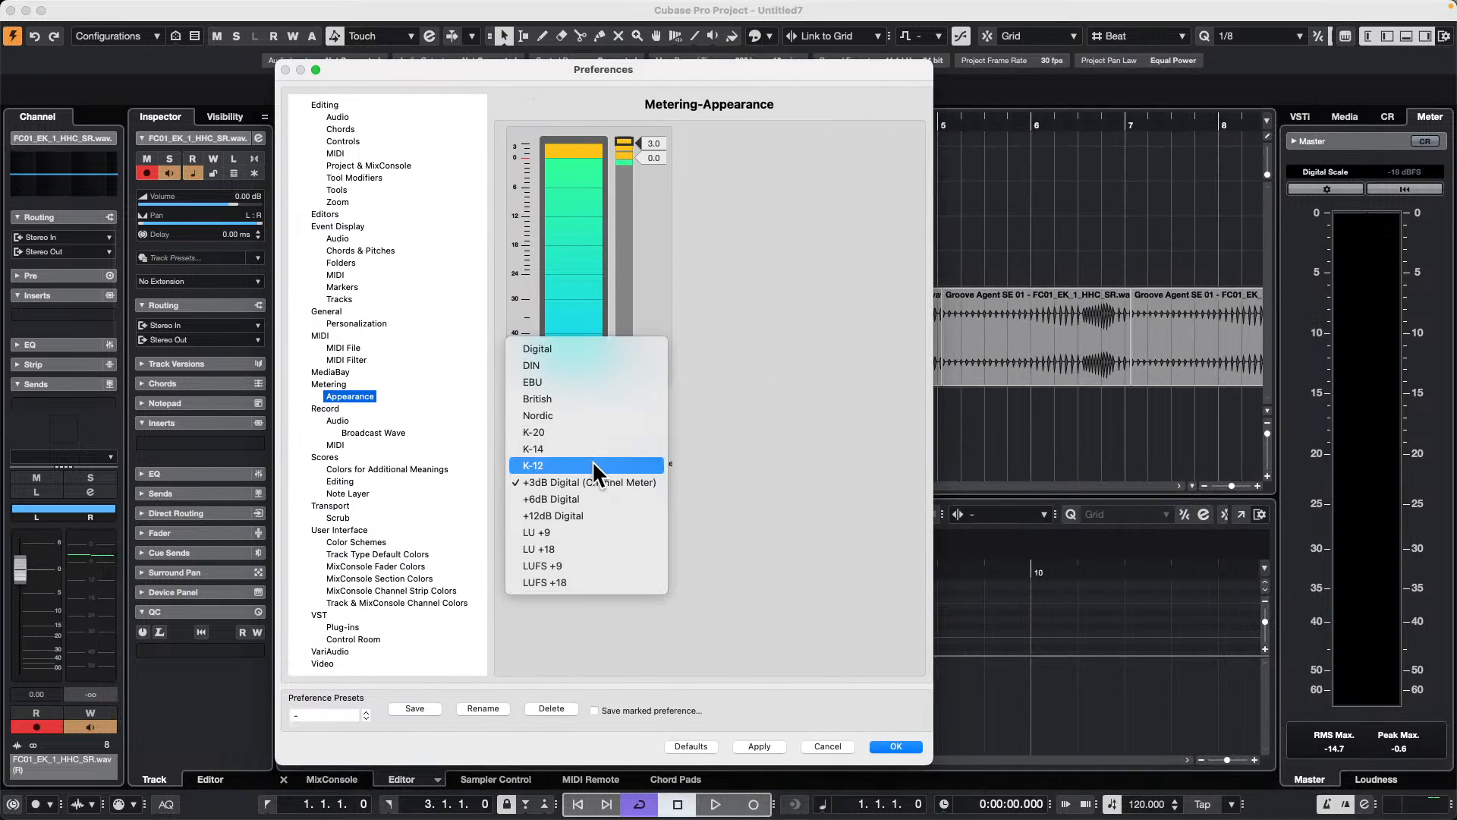
pyautogui.click(589, 350)
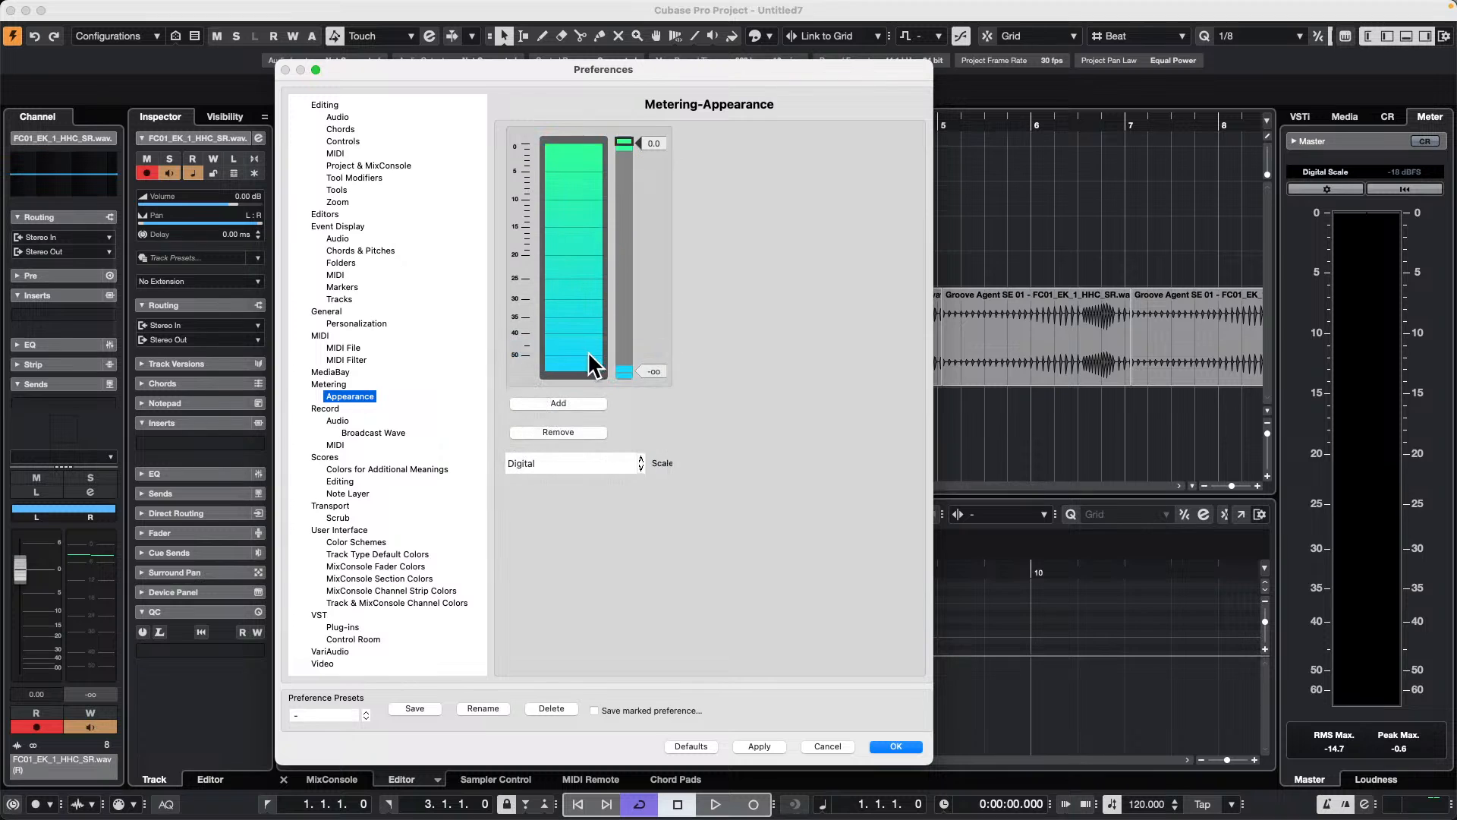
# Step: Move the upper color threshold of the Digital meter scale down to -13.0 dB
pyautogui.click(623, 144)
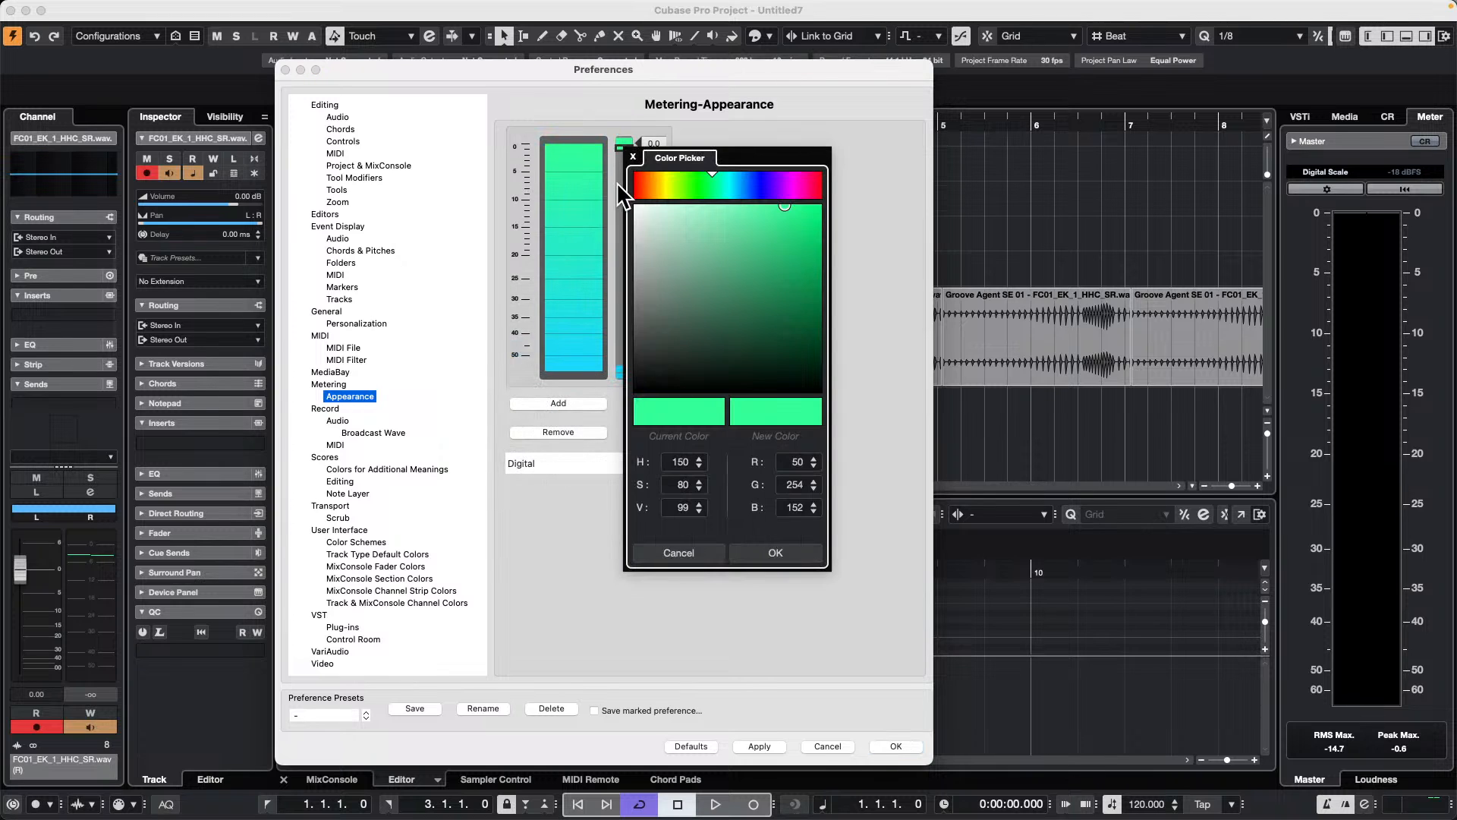
pyautogui.click(632, 157)
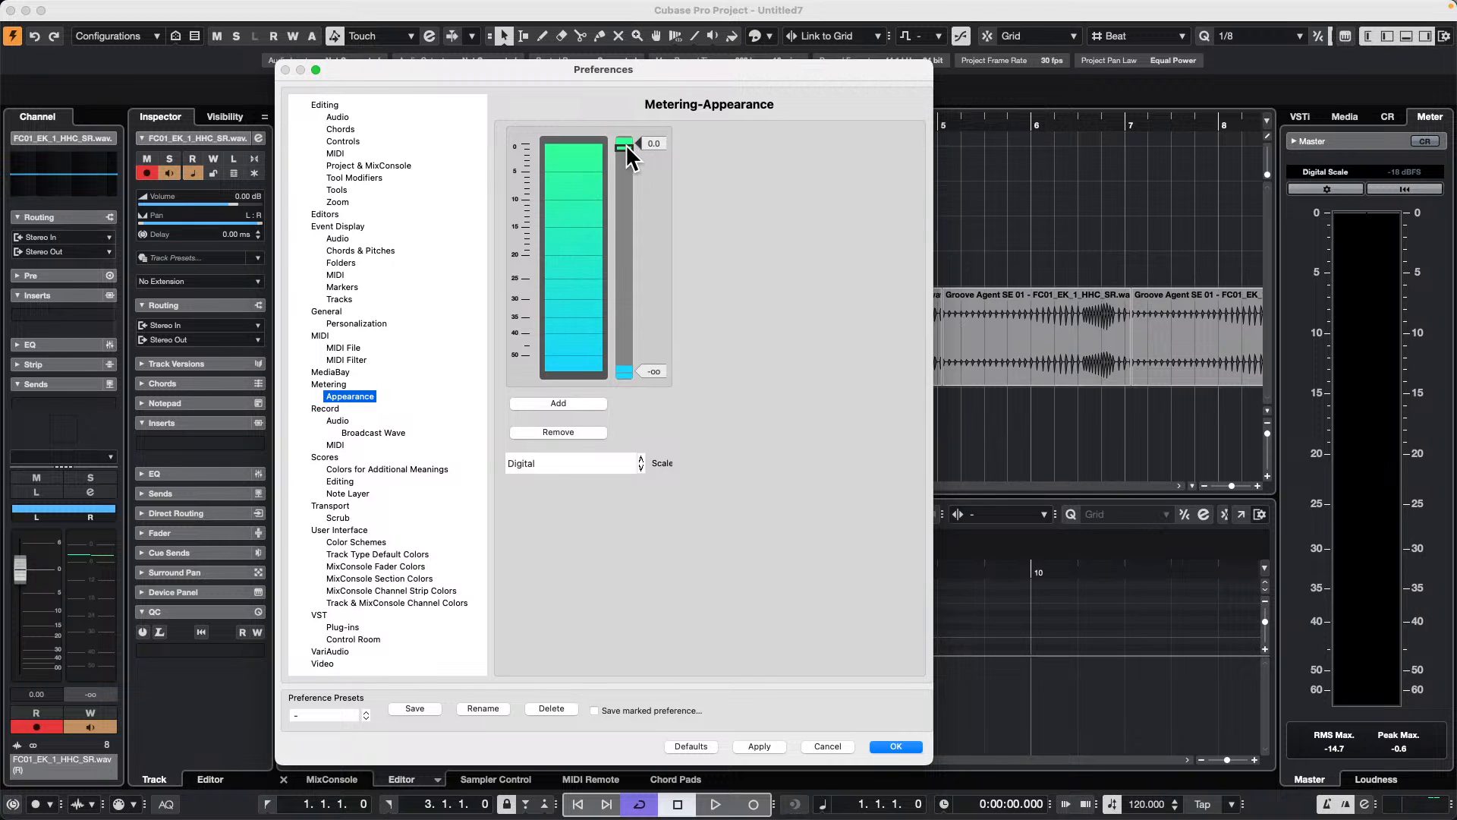
pyautogui.click(624, 170)
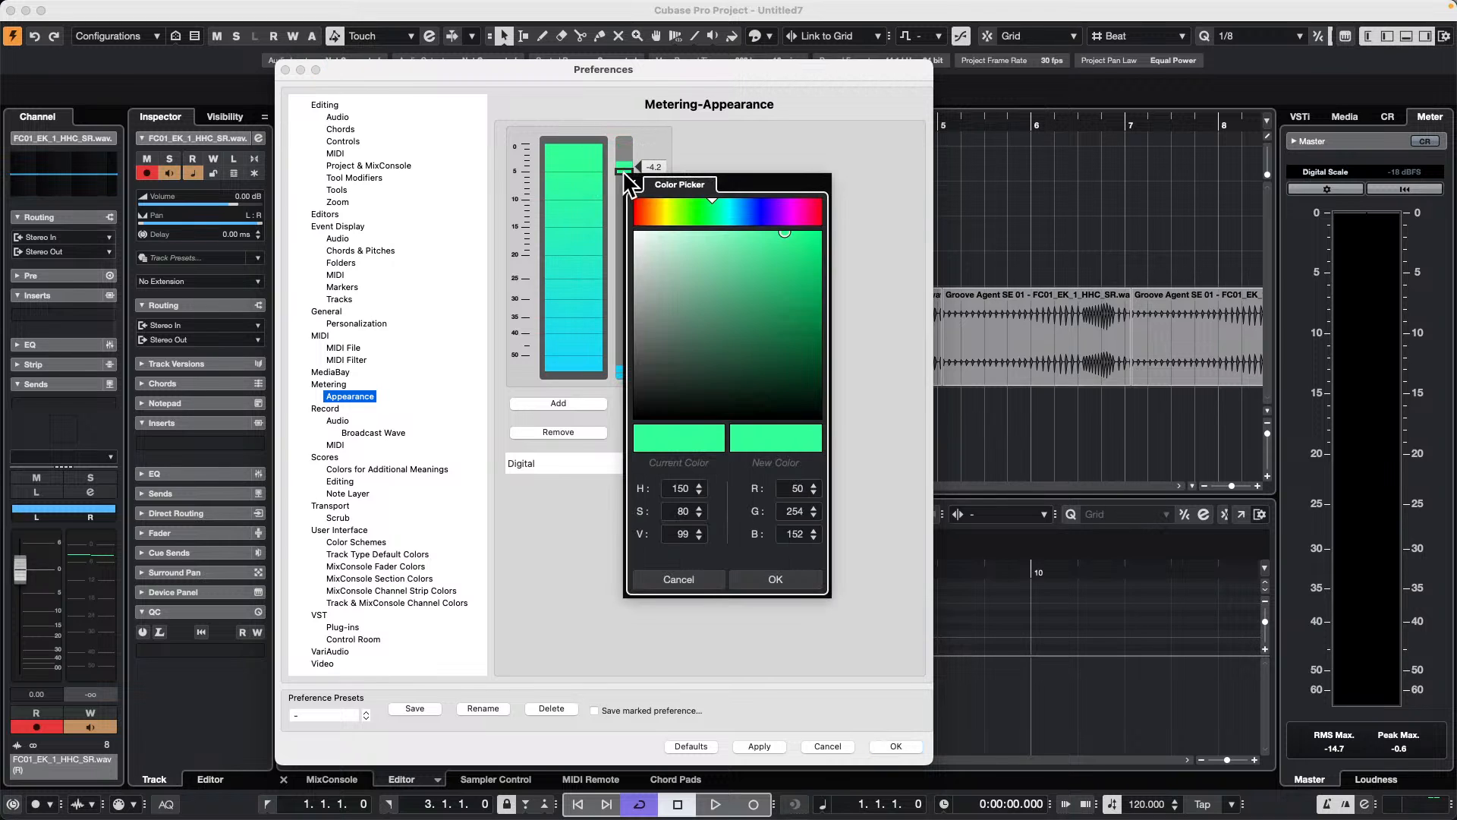
pyautogui.click(663, 261)
pyautogui.click(607, 205)
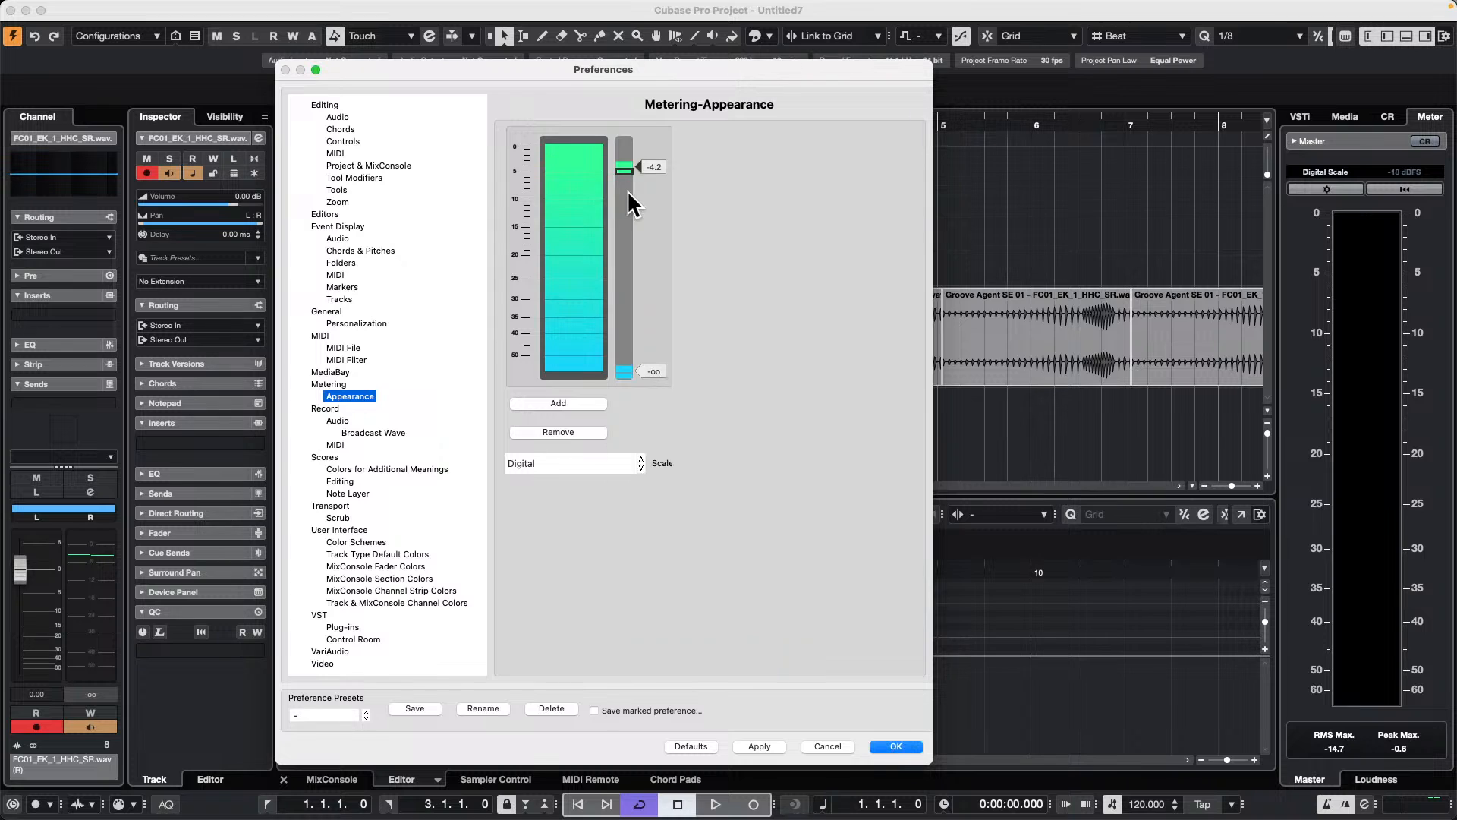
pyautogui.click(625, 173)
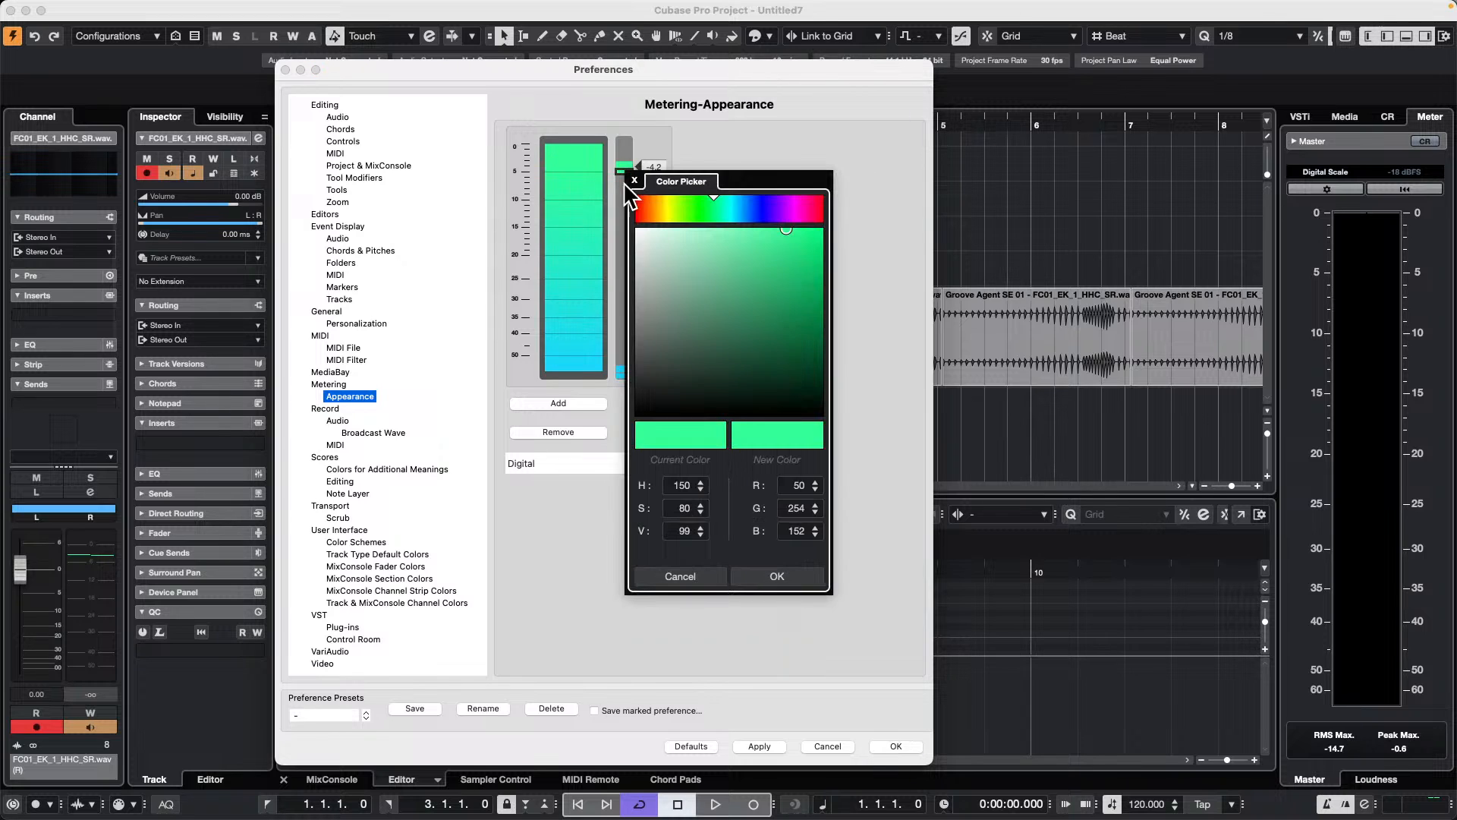
pyautogui.click(624, 201)
pyautogui.moveTo(624, 169); pyautogui.dragTo(616, 211)
pyautogui.click(624, 220)
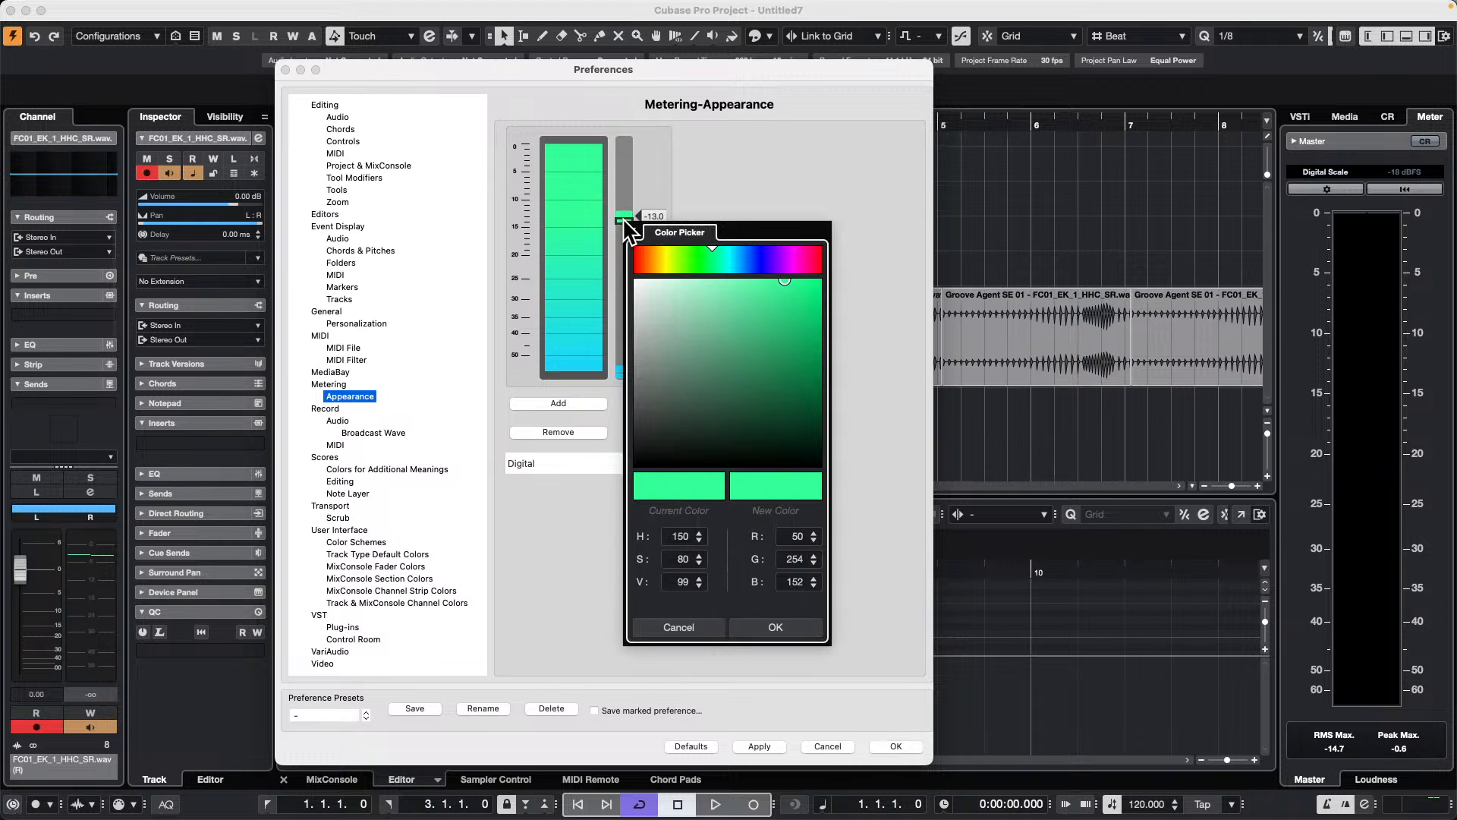
pyautogui.click(640, 251)
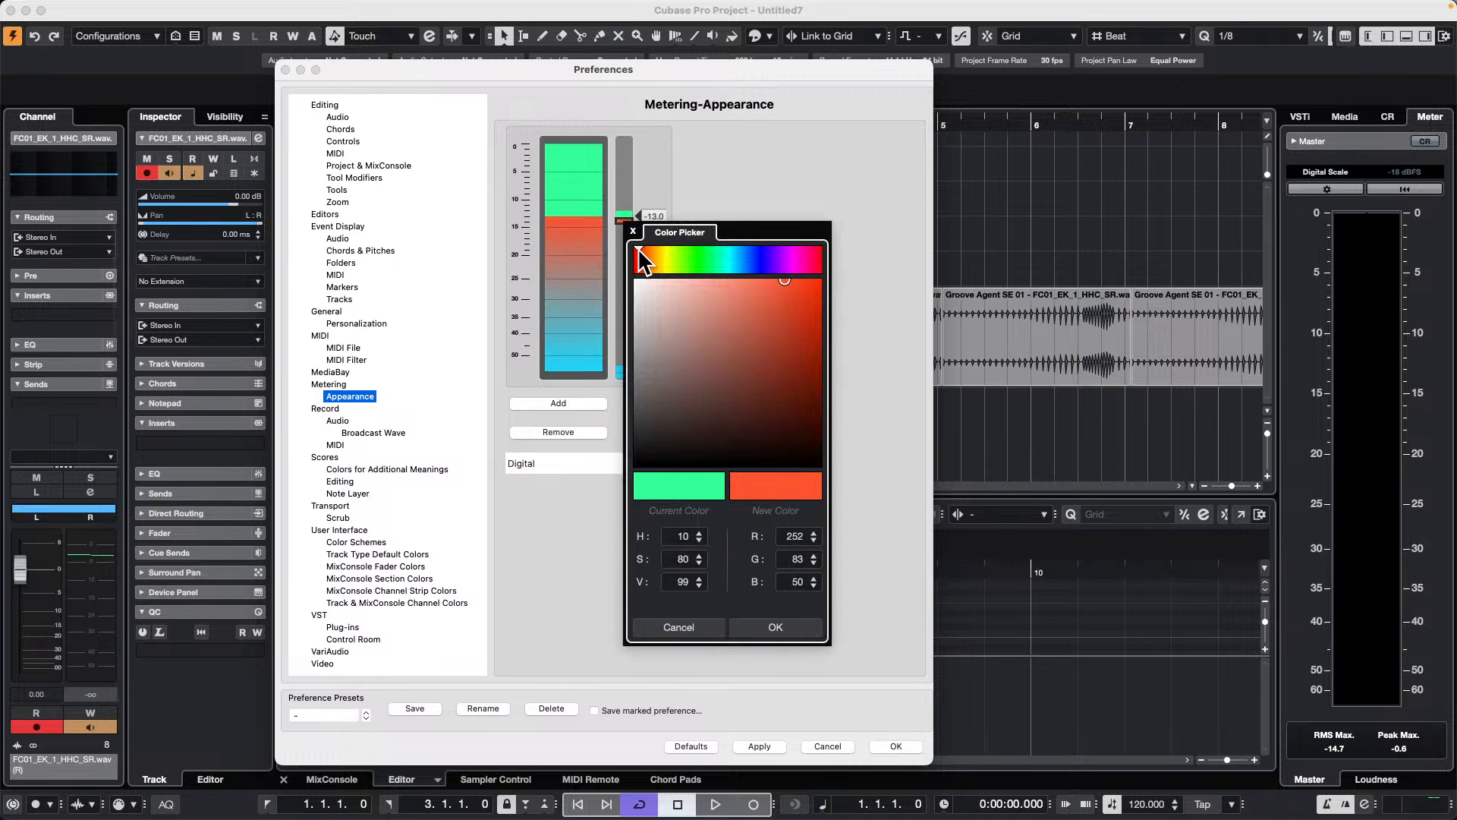
pyautogui.moveTo(639, 253); pyautogui.dragTo(816, 254)
pyautogui.click(612, 195)
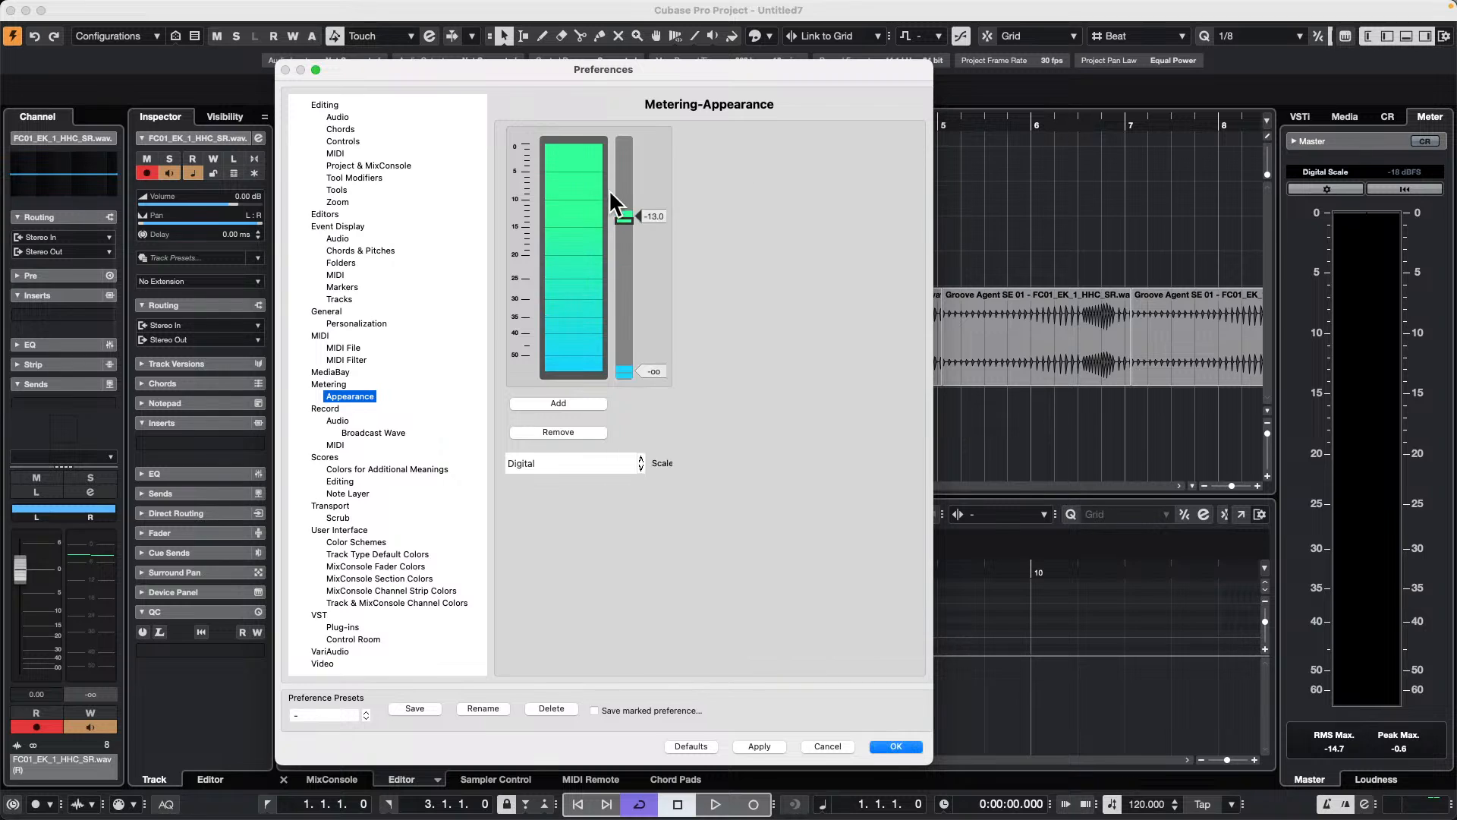
# Step: Color the meter range above the -13.0 threshold violet-blue with hue 250, apply the preferences and check the meter during playback
pyautogui.click(622, 217)
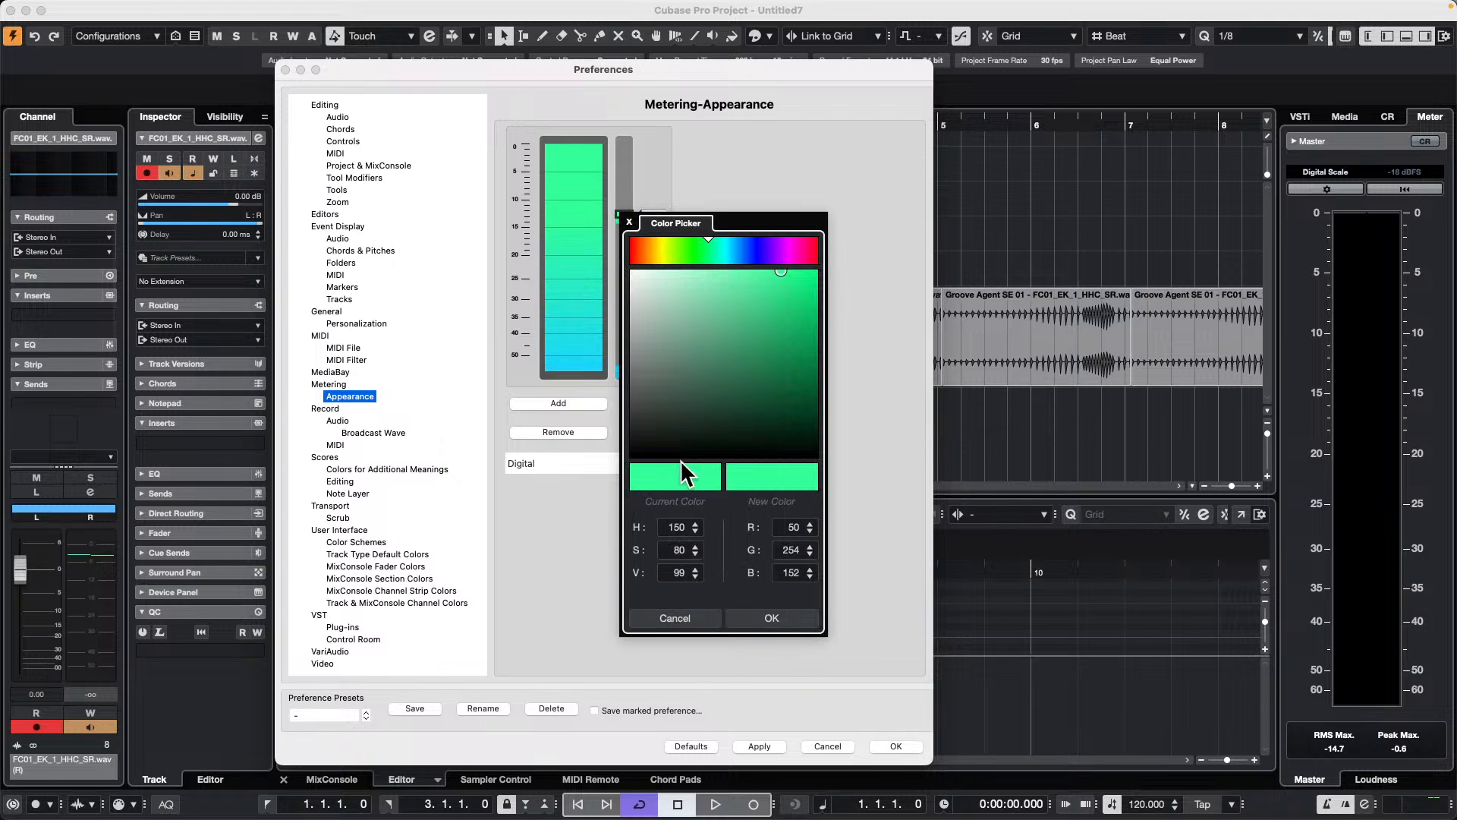
pyautogui.moveTo(680, 251); pyautogui.dragTo(761, 257)
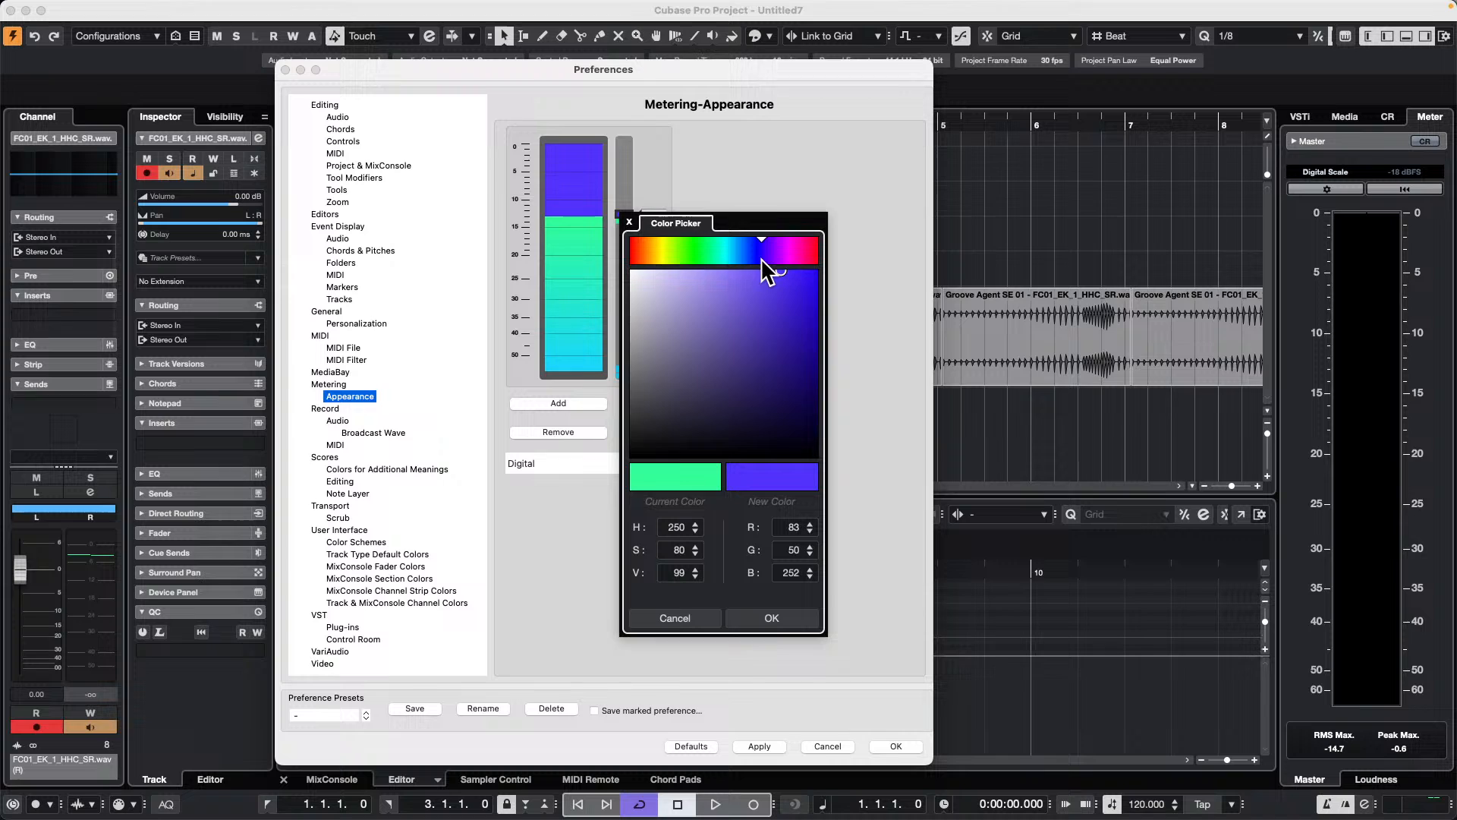
pyautogui.click(768, 619)
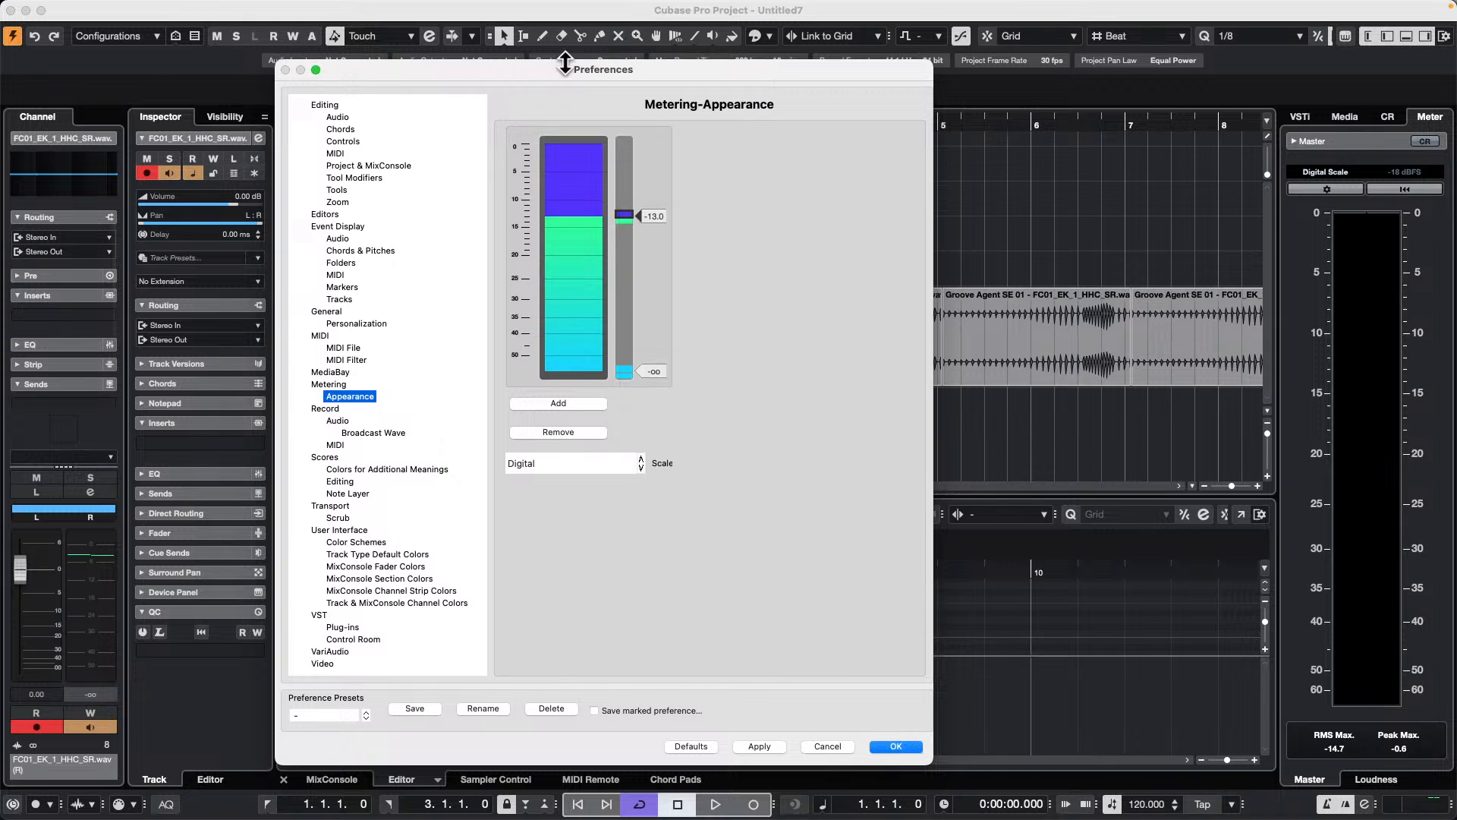
pyautogui.click(760, 747)
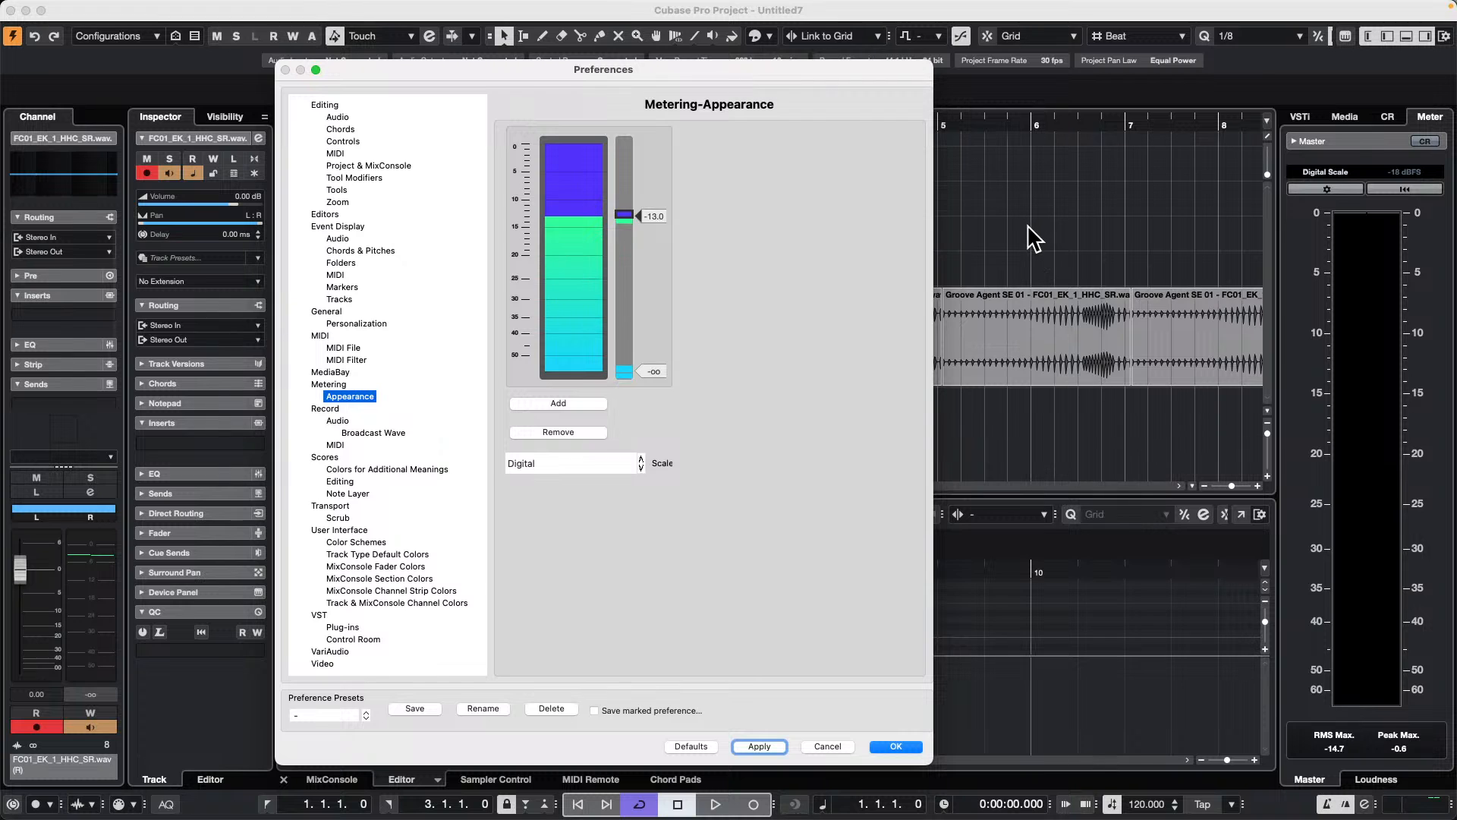
pyautogui.click(895, 746)
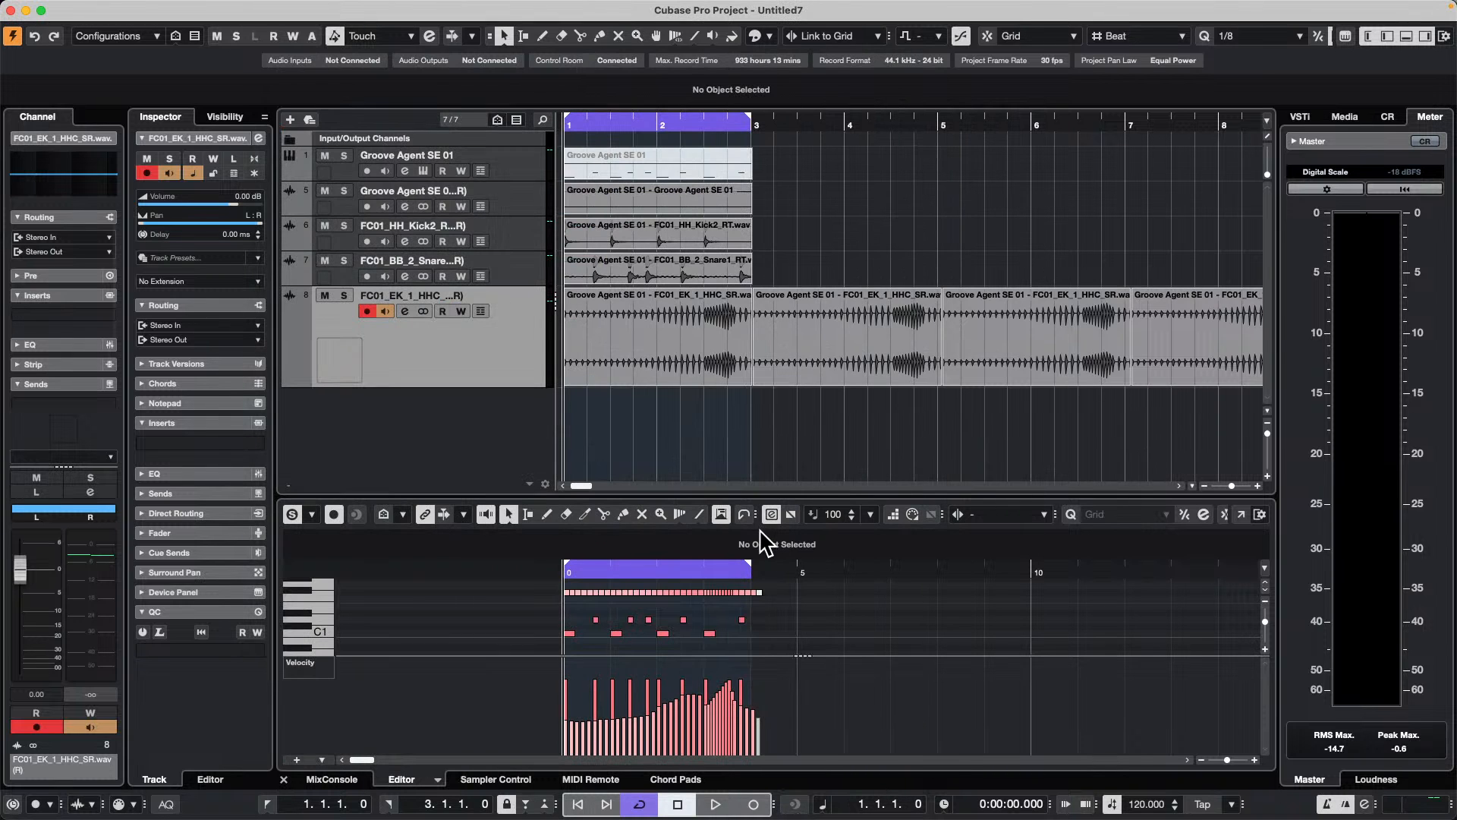
pyautogui.press('space')
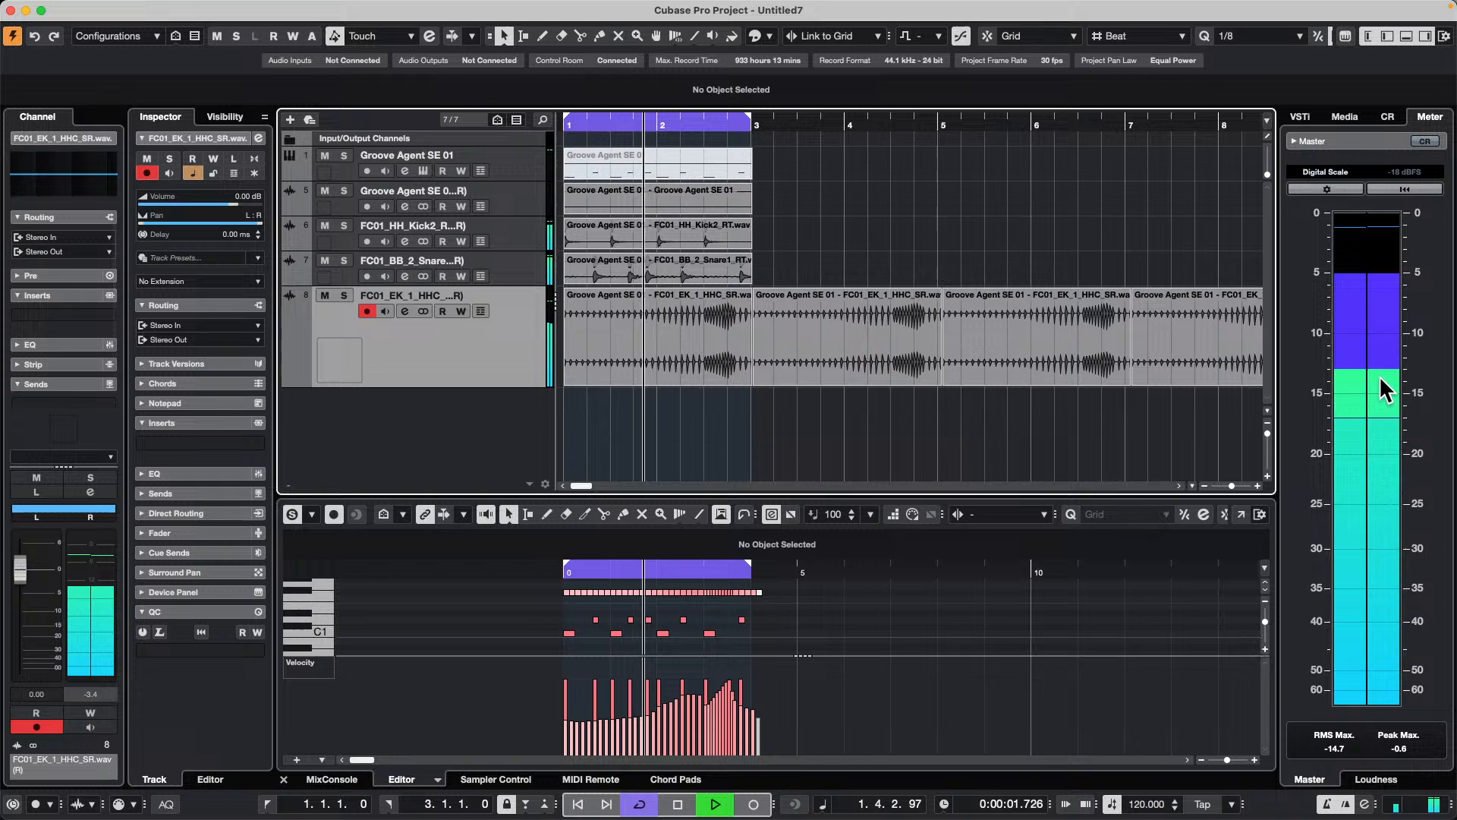
pyautogui.moveTo(582, 6)
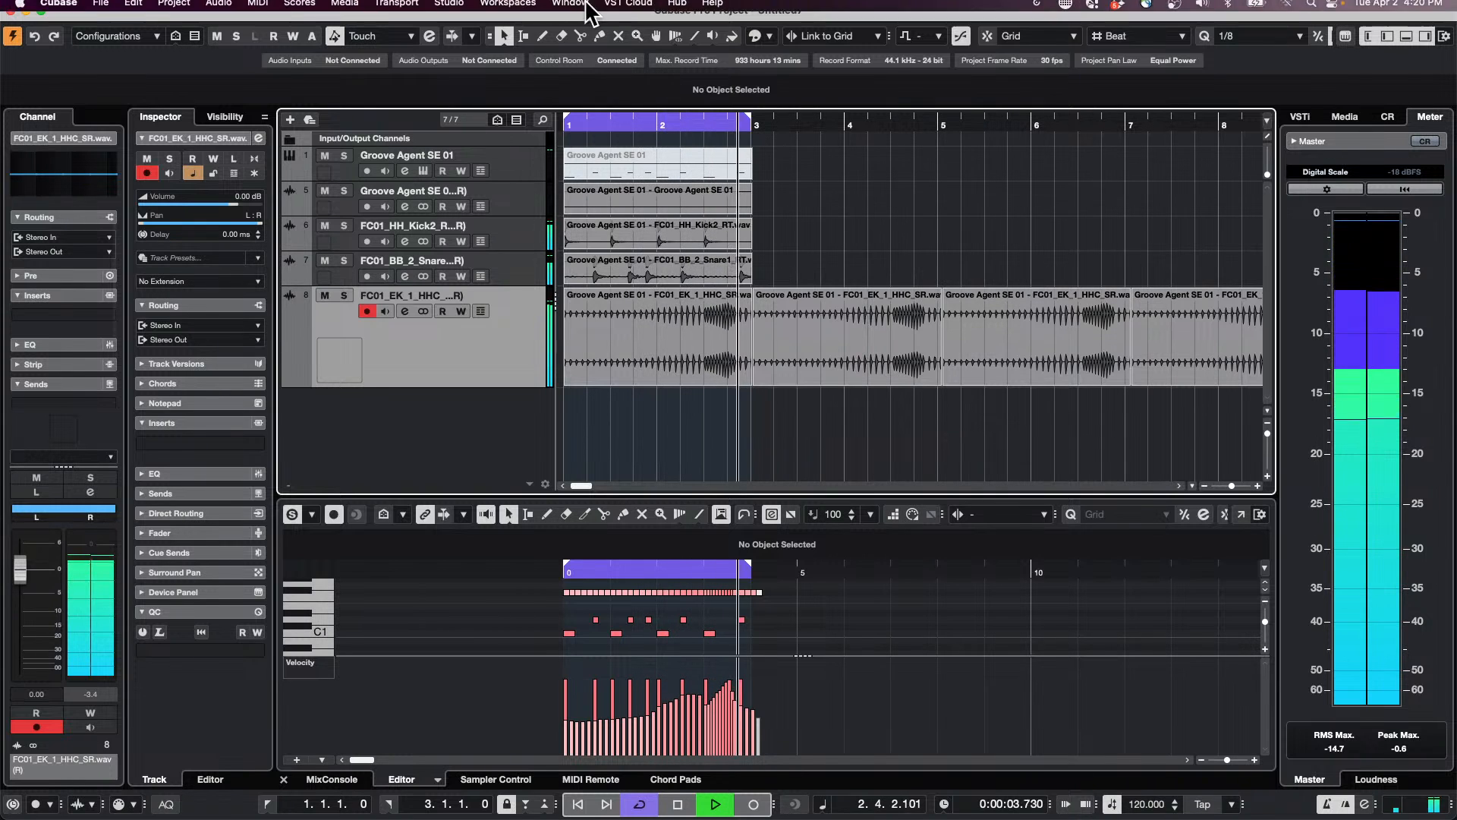
# Step: Reopen the Metering Appearance preferences, restore the default meter colors and apply them
pyautogui.click(99, 8)
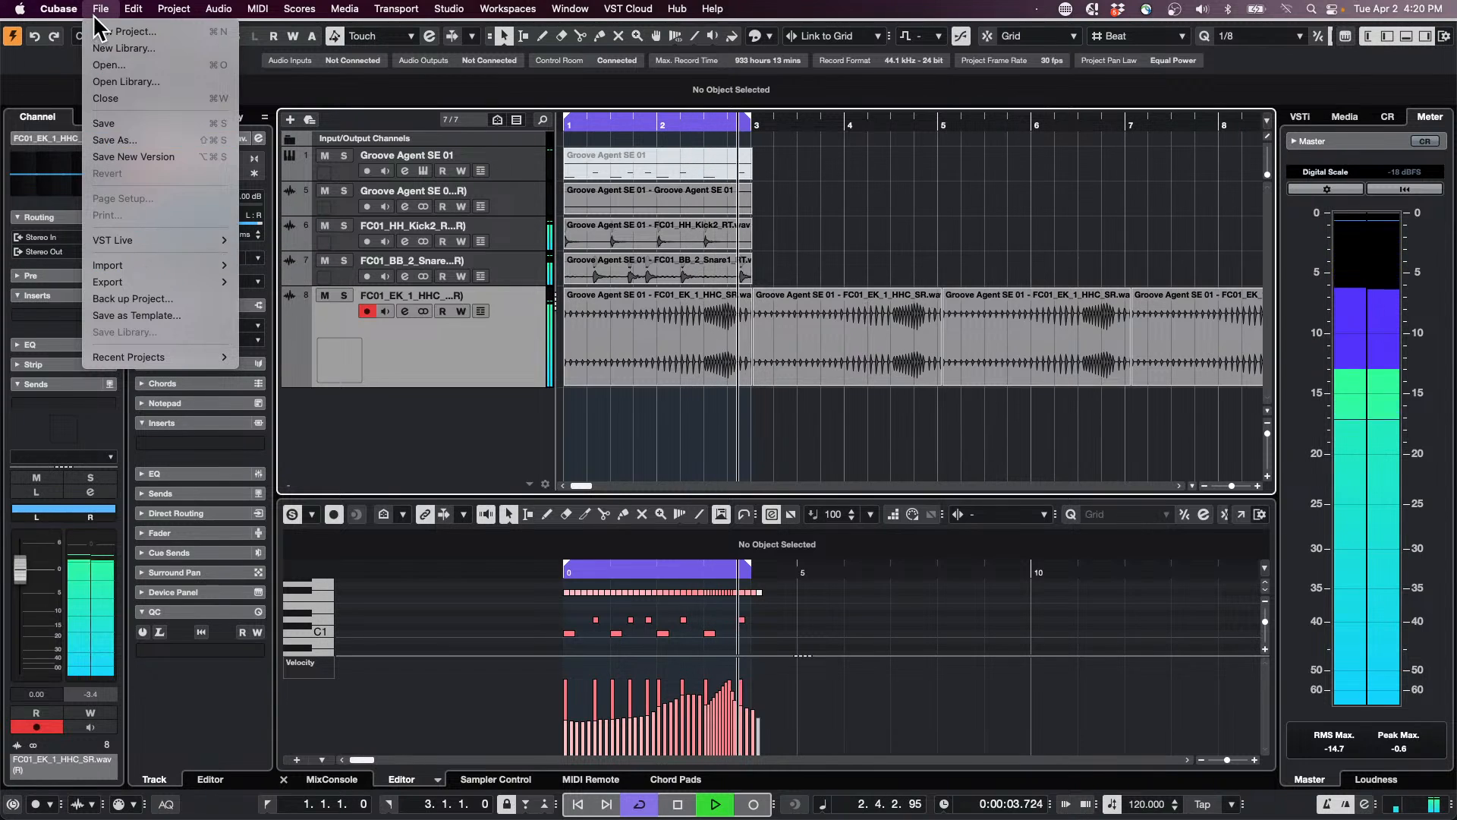
pyautogui.moveTo(58, 9)
pyautogui.click(67, 57)
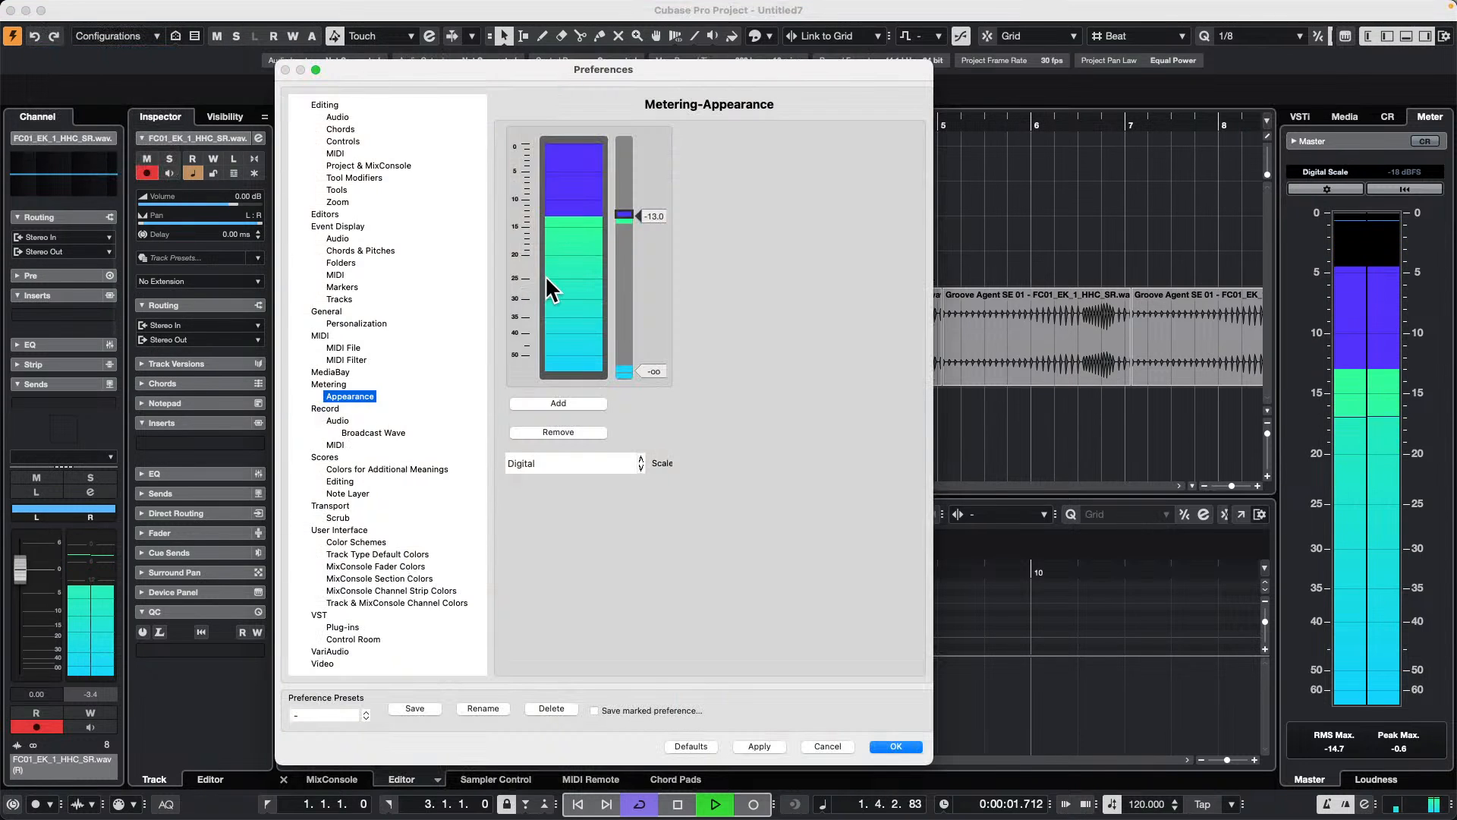
pyautogui.click(694, 746)
pyautogui.click(763, 745)
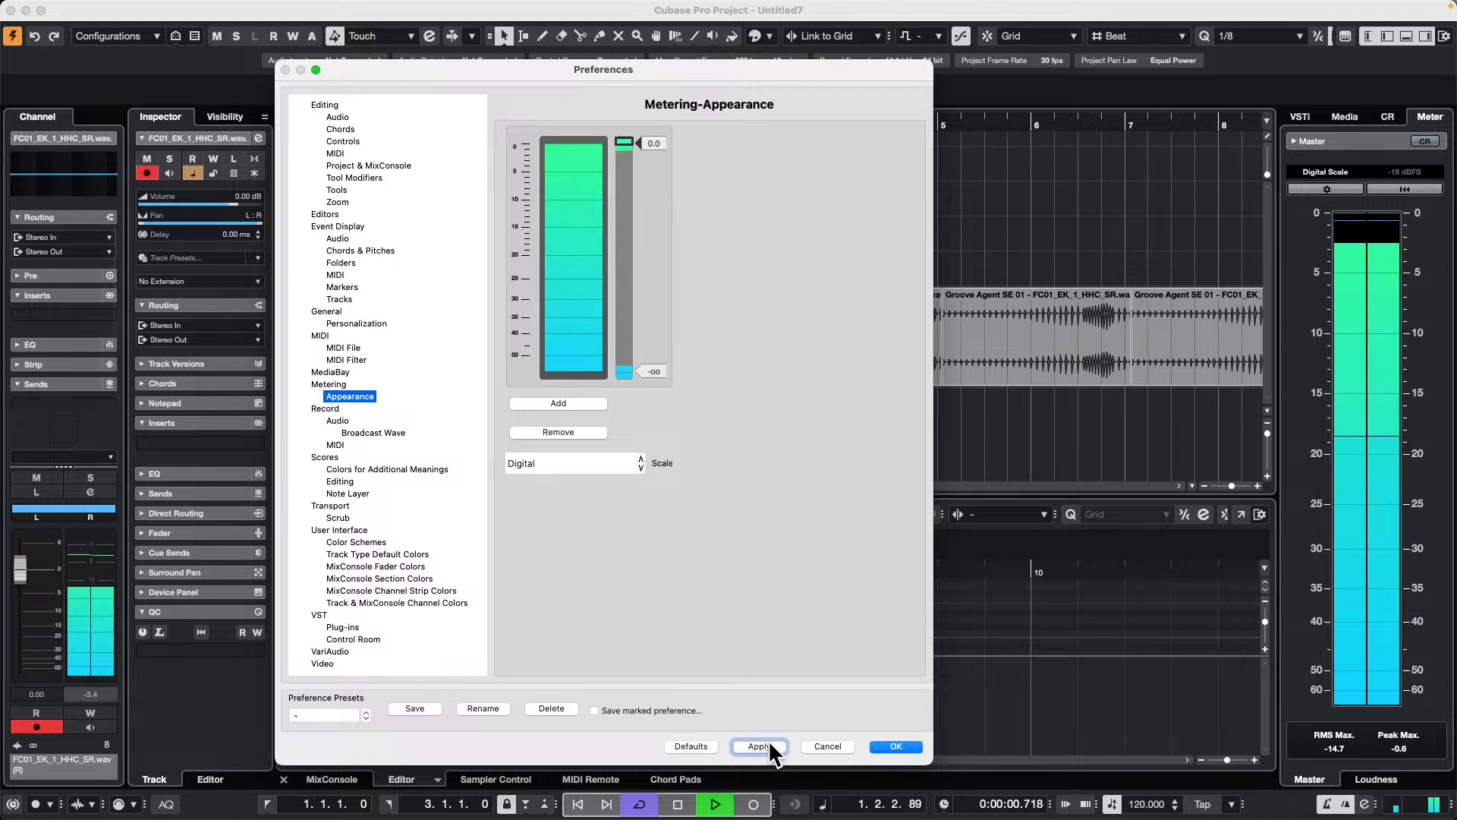
pyautogui.click(893, 746)
# Step: Look over the master meter's scale options without changing the scale, and start playback of the loop
pyautogui.click(1330, 173)
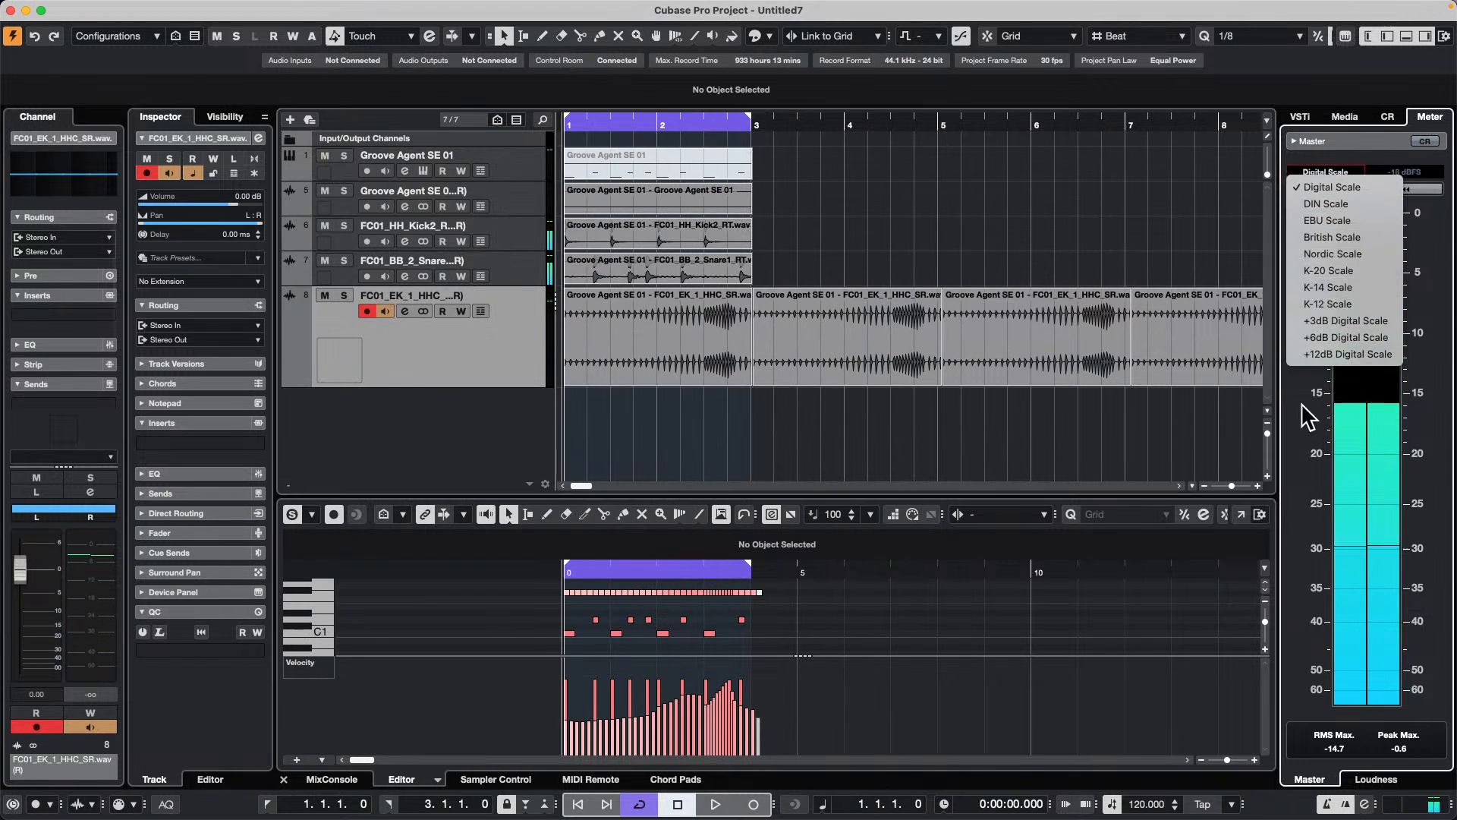
pyautogui.click(74, 9)
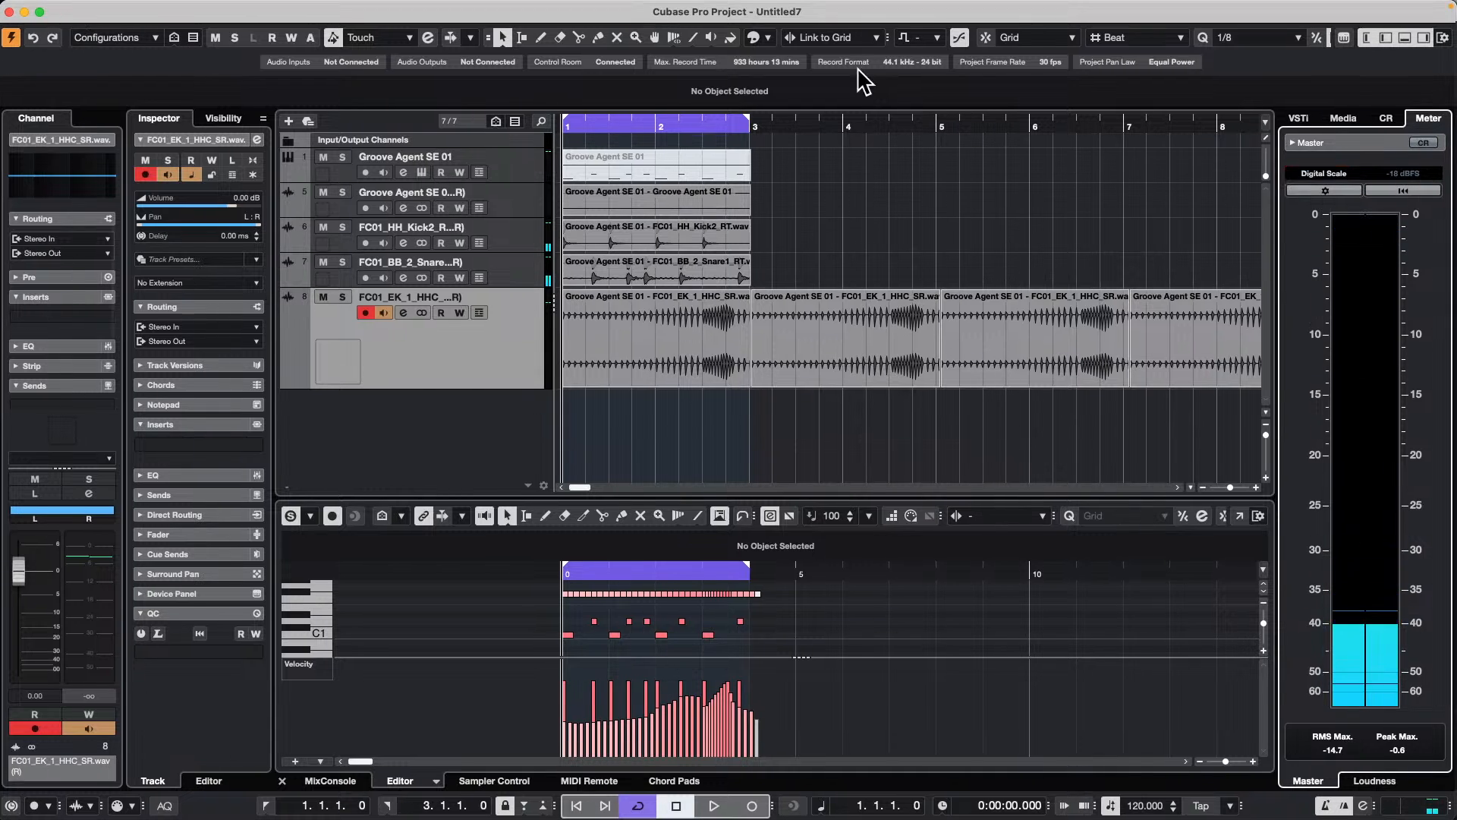
pyautogui.click(1082, 197)
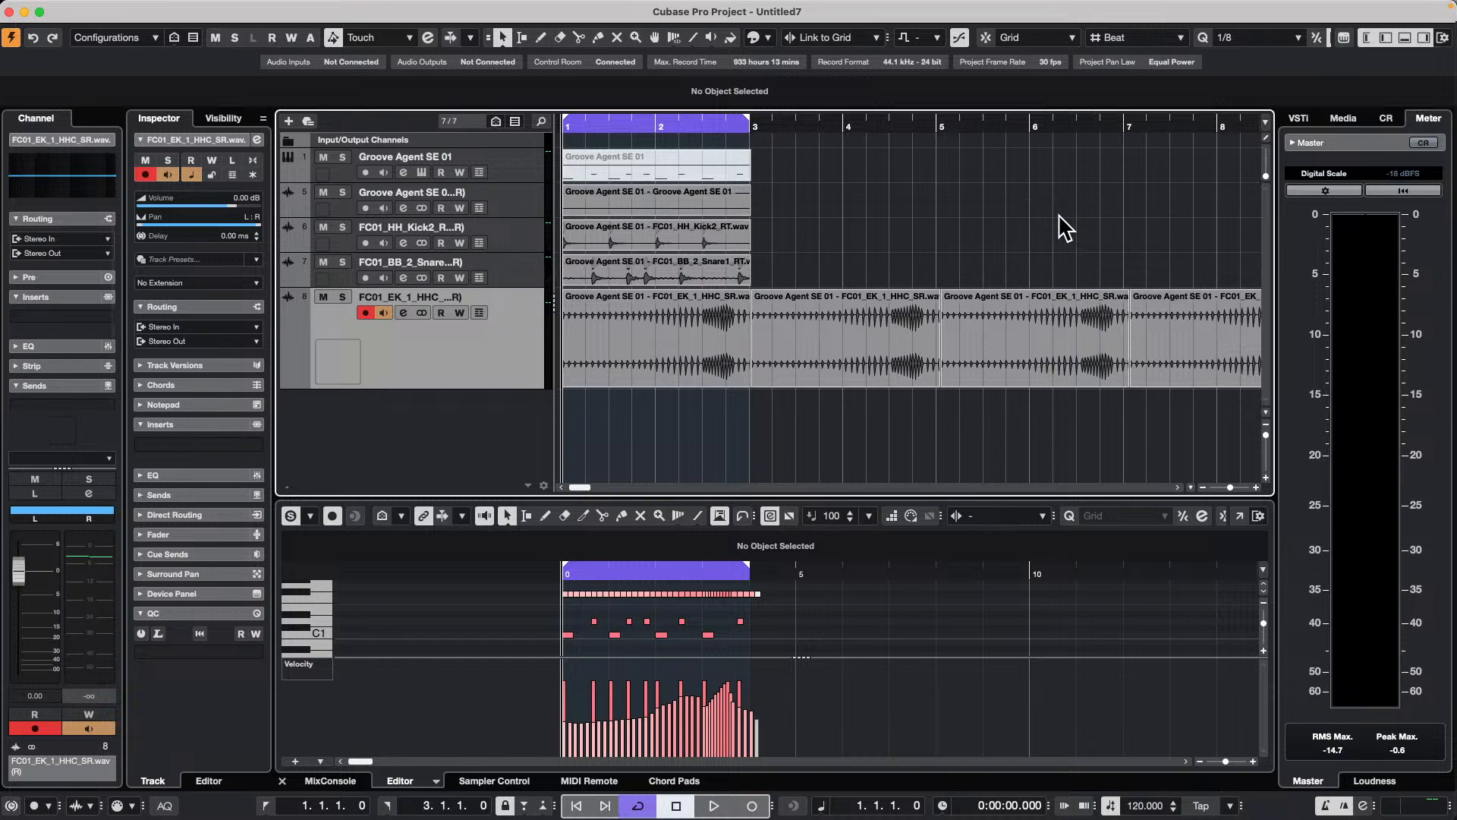
pyautogui.press('space')
# Step: Open the Control Room as a floating window, show its master meter, widen the window and place it over the project
pyautogui.click(450, 8)
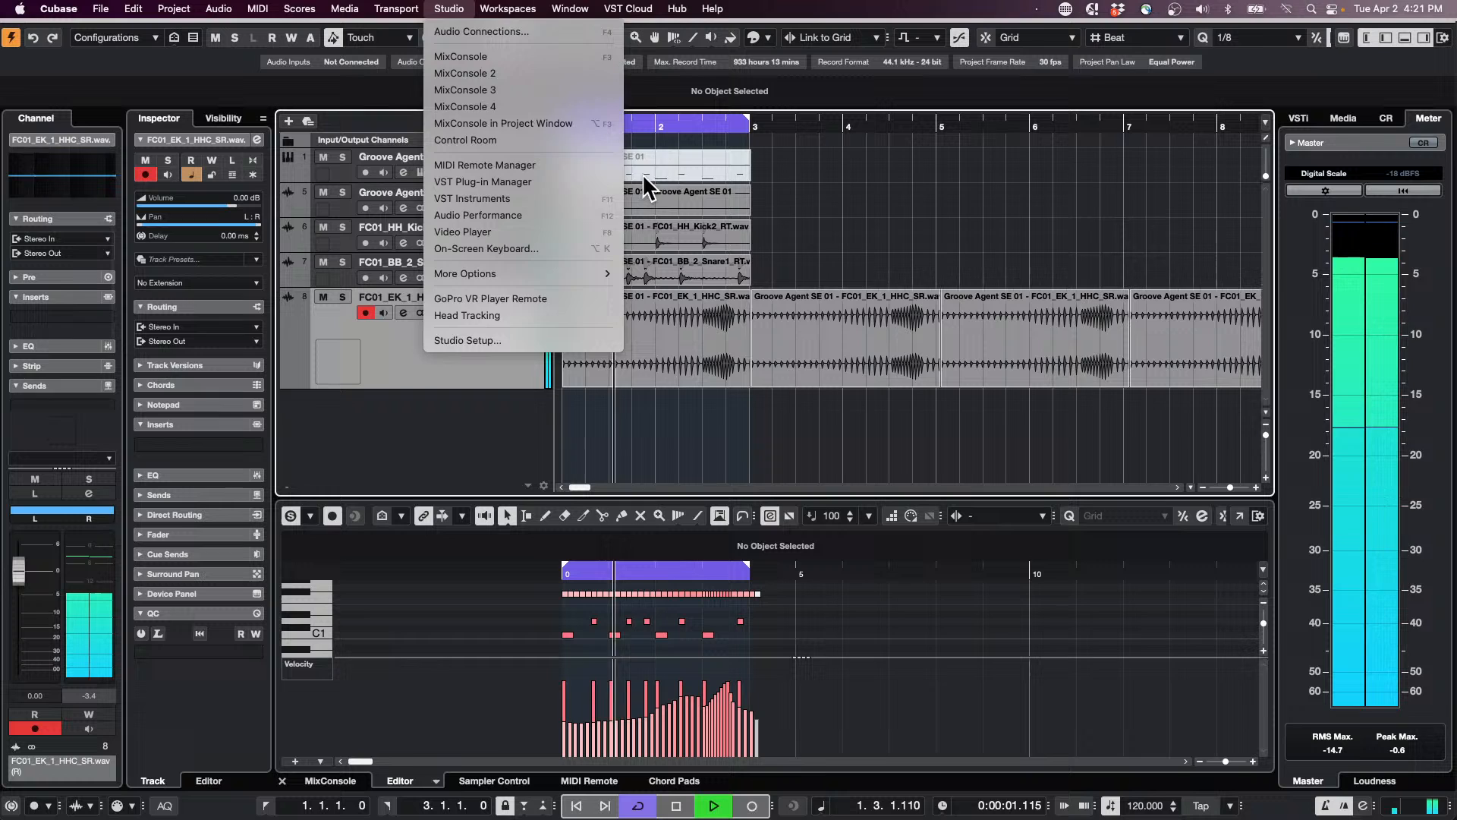
pyautogui.click(1311, 188)
pyautogui.click(1342, 118)
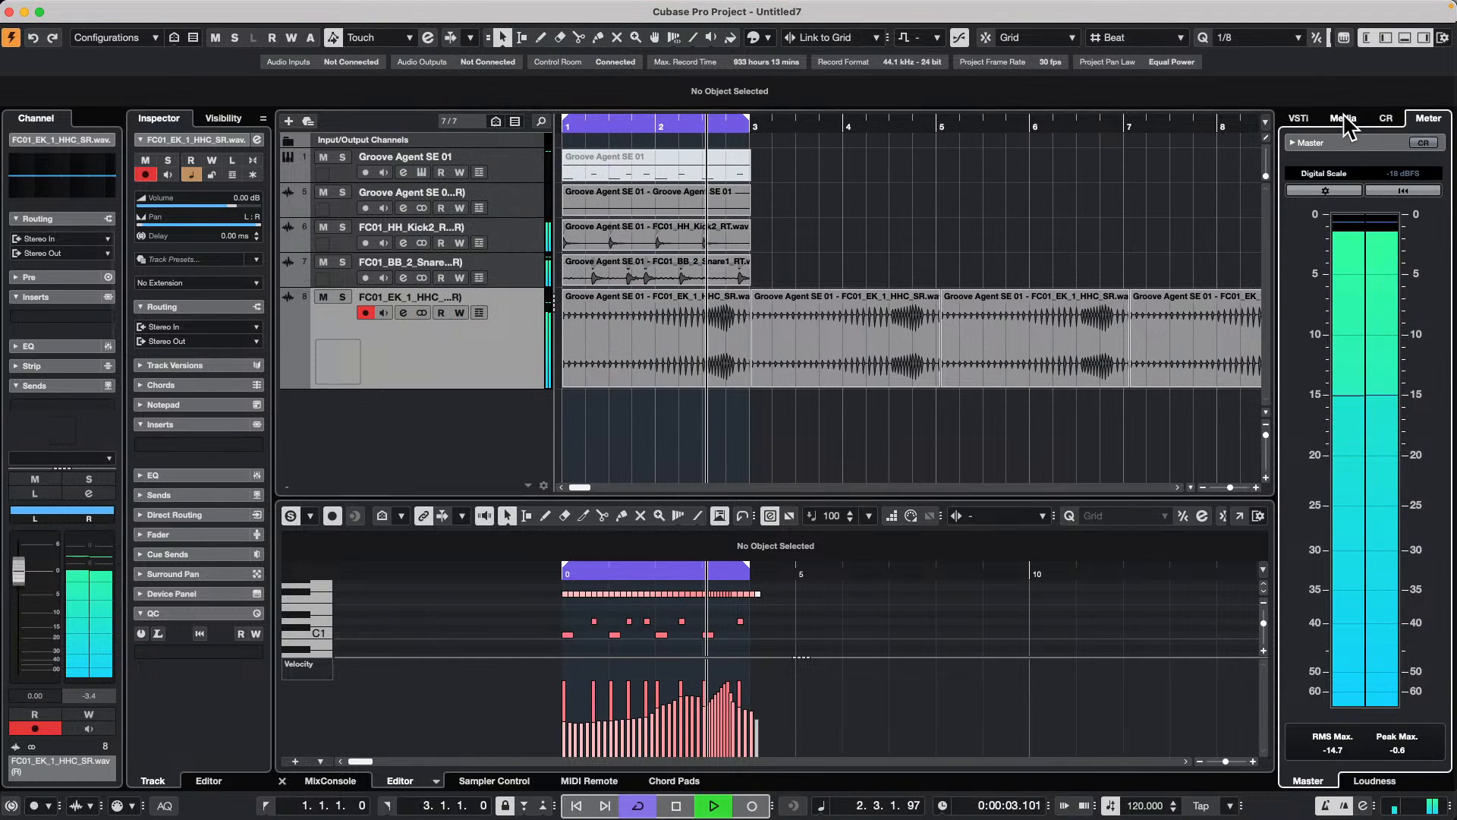
pyautogui.click(448, 8)
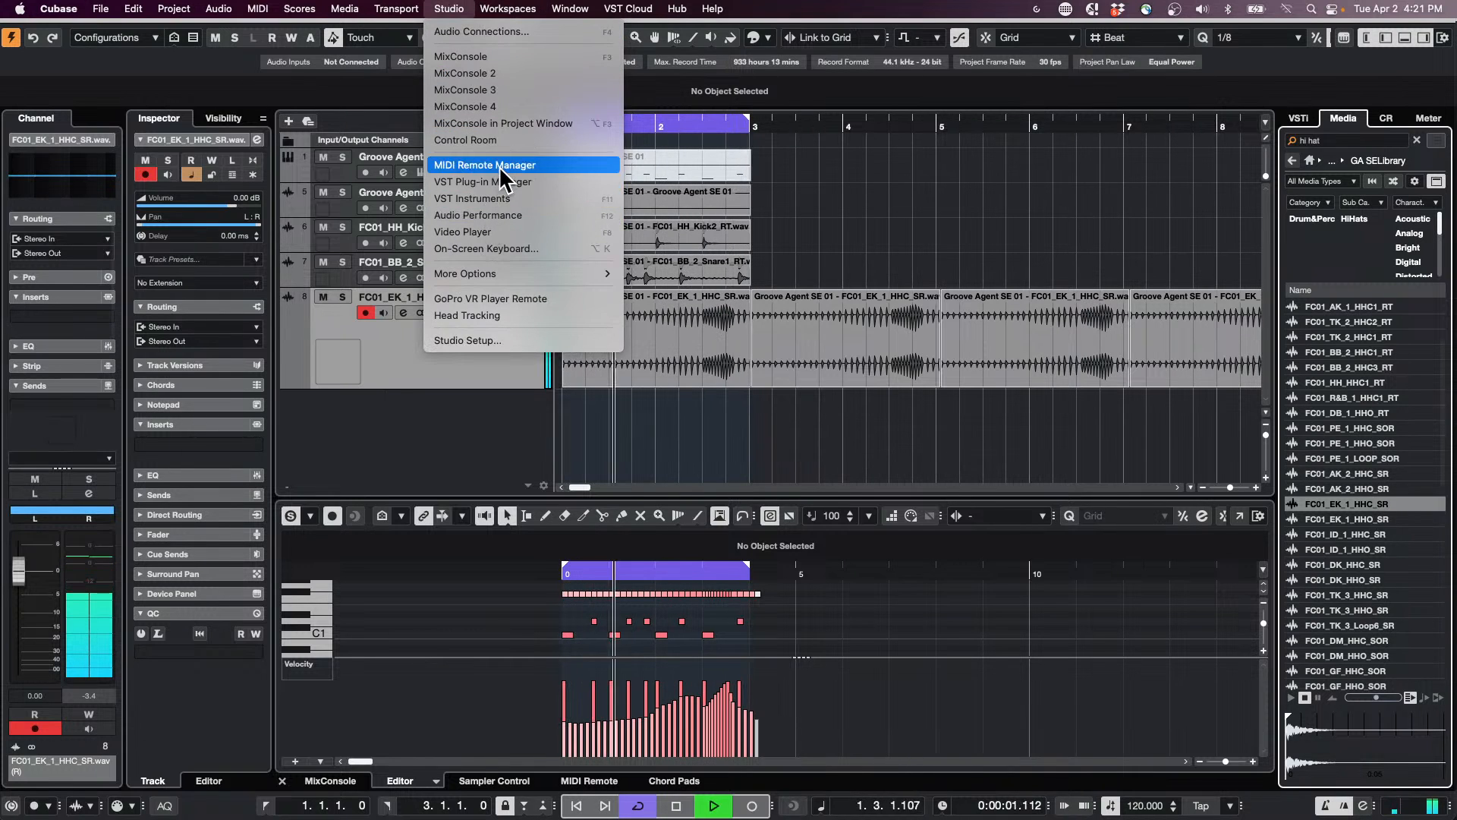
pyautogui.click(502, 138)
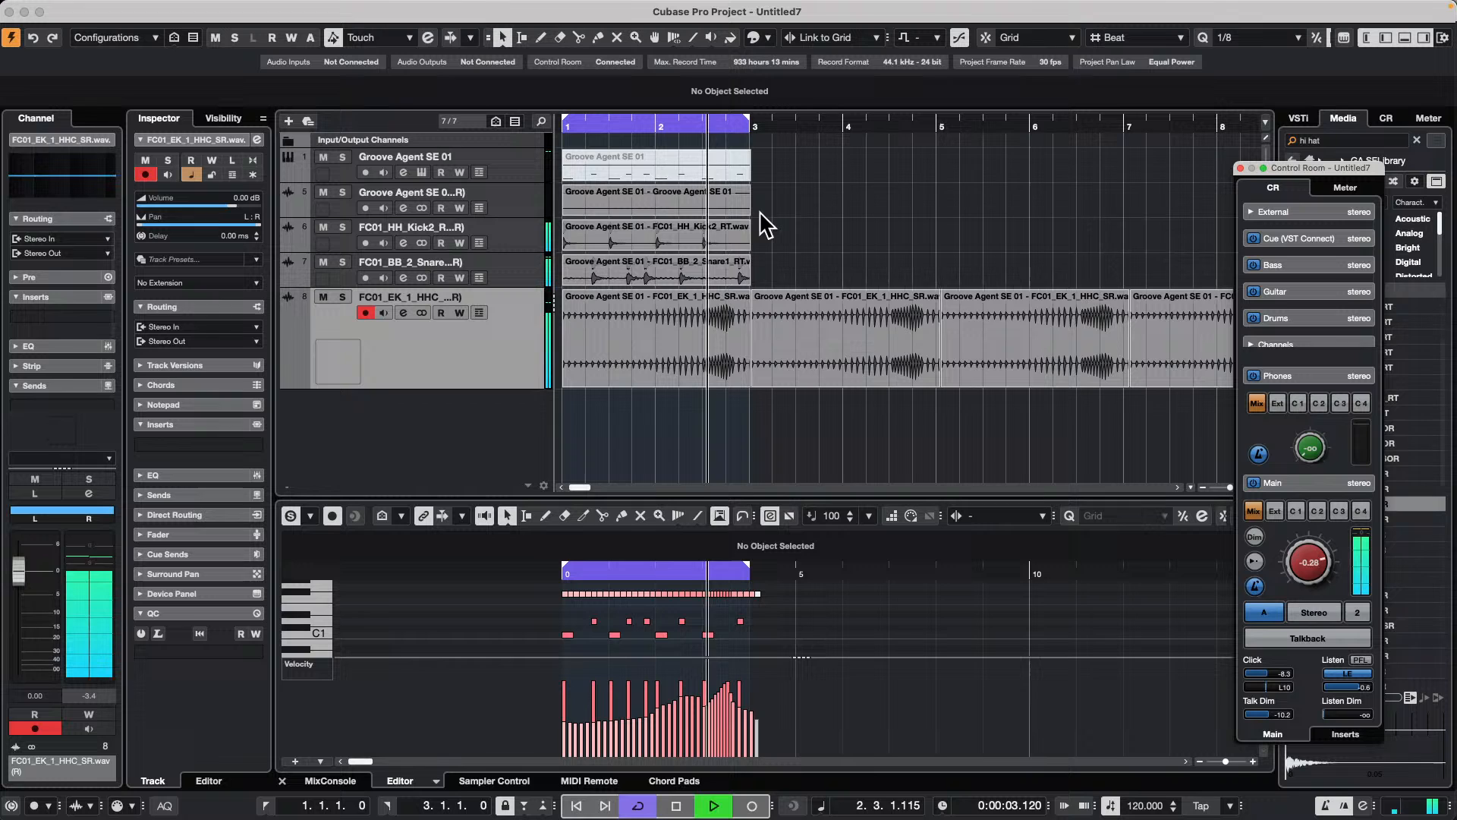
pyautogui.moveTo(1332, 126); pyautogui.dragTo(579, 72)
pyautogui.click(1176, 144)
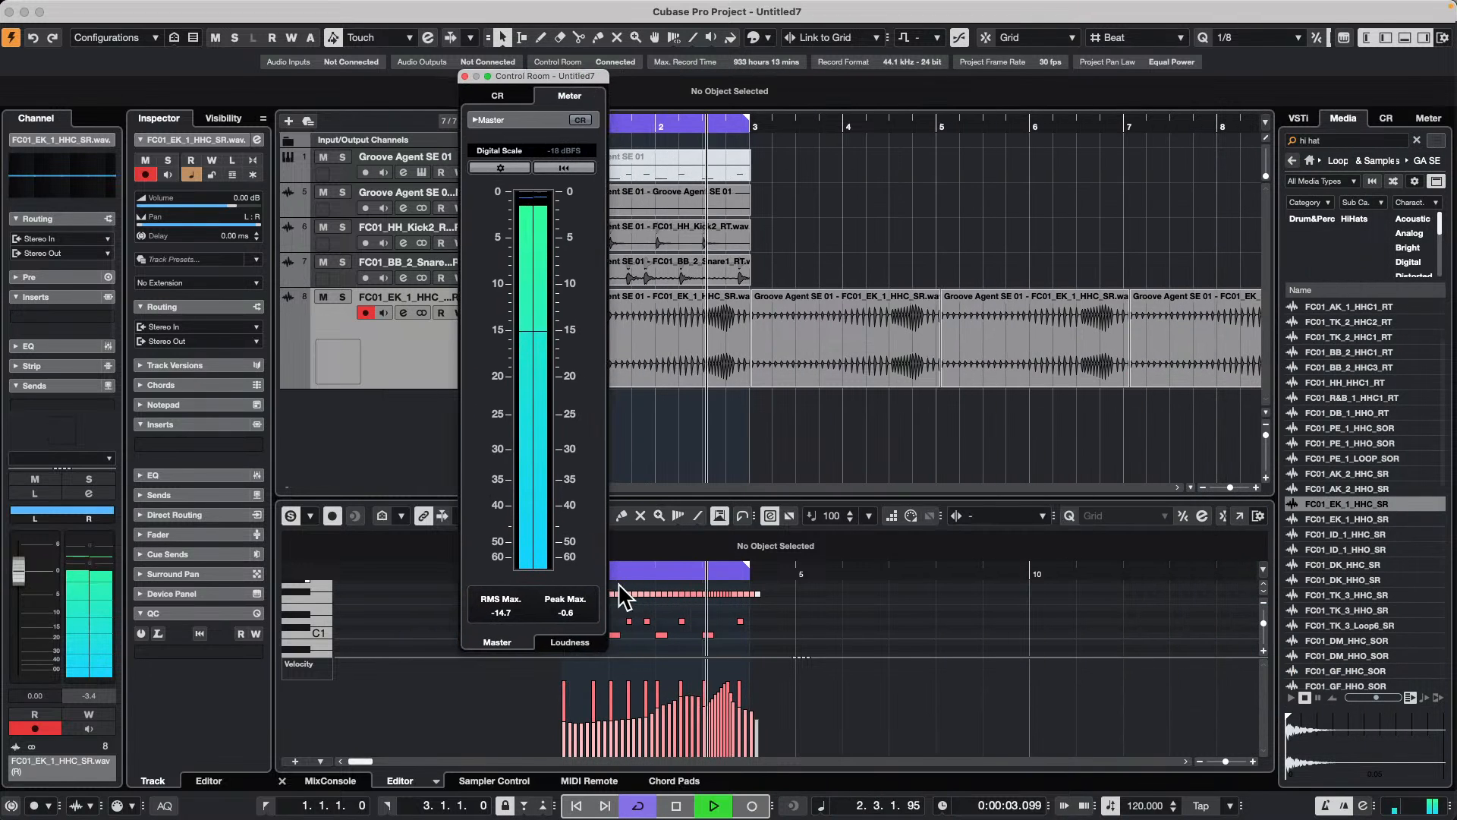
pyautogui.moveTo(606, 650); pyautogui.dragTo(738, 650)
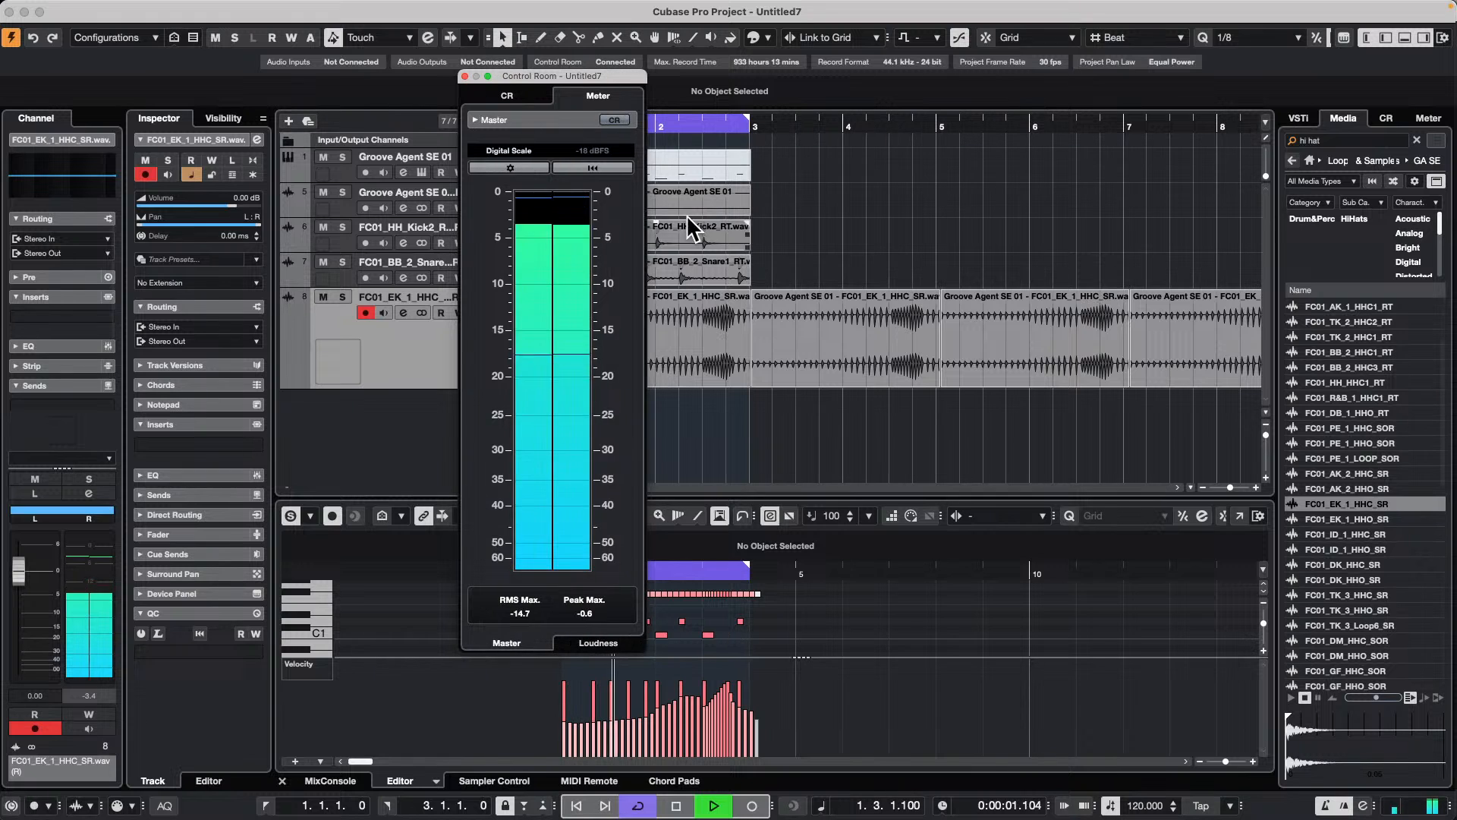
pyautogui.moveTo(581, 76); pyautogui.dragTo(661, 151)
# Step: Compare the docked Control Room and meter views with the floating meter window, close the floating window and stop playback
pyautogui.click(1386, 118)
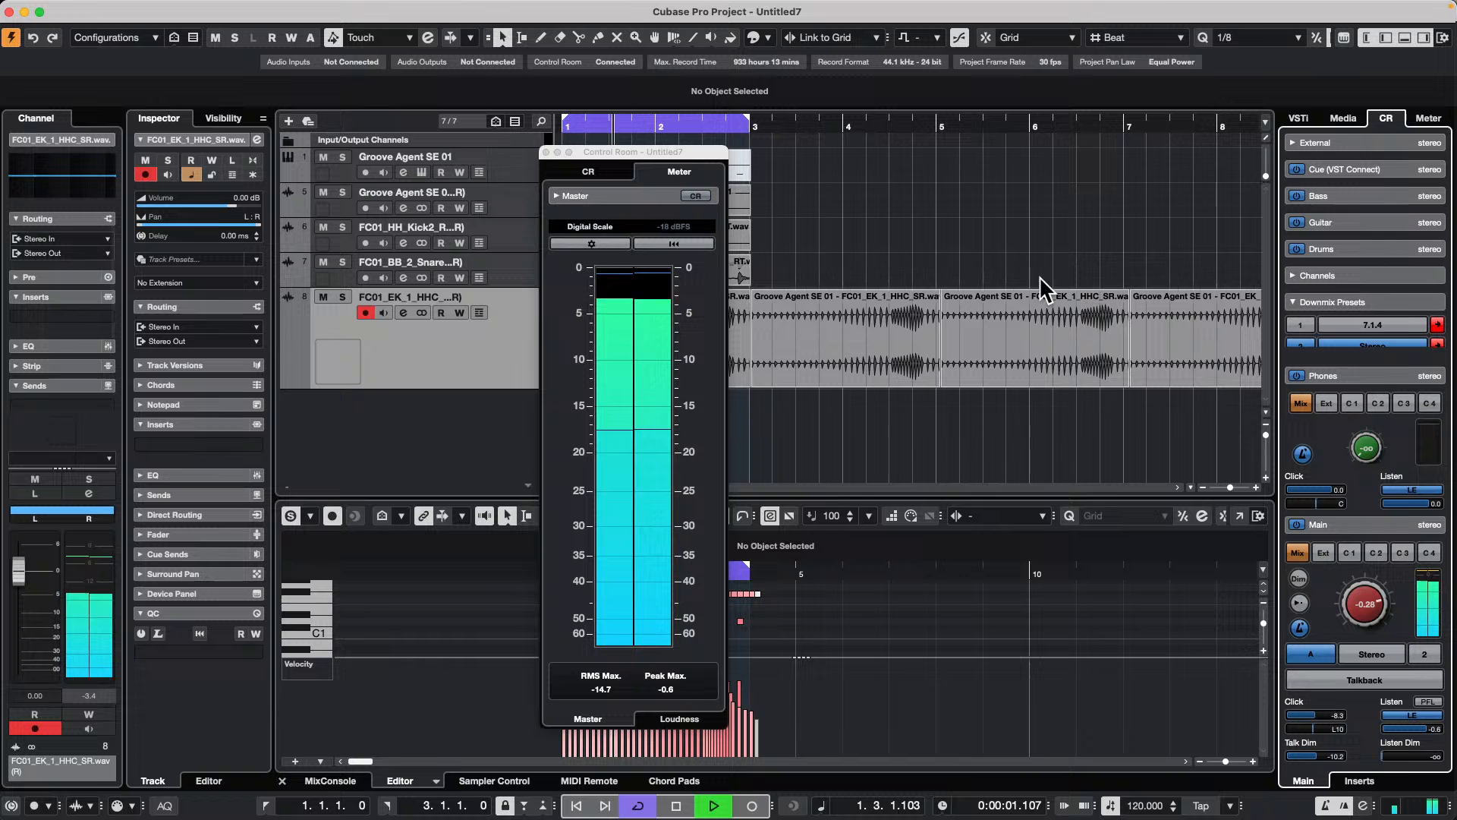
pyautogui.click(1418, 118)
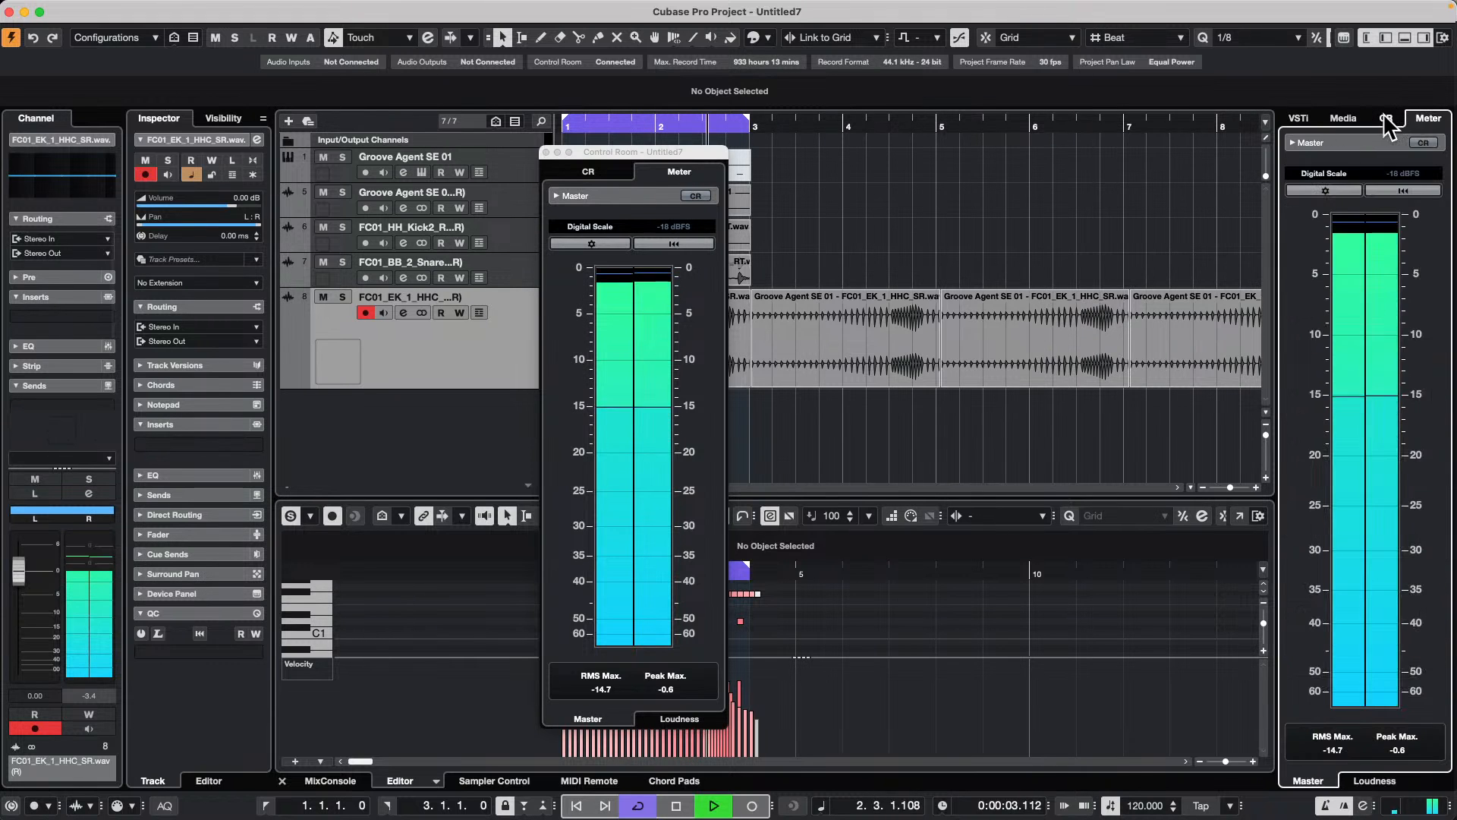
pyautogui.click(1385, 117)
pyautogui.moveTo(634, 150); pyautogui.dragTo(1093, 156)
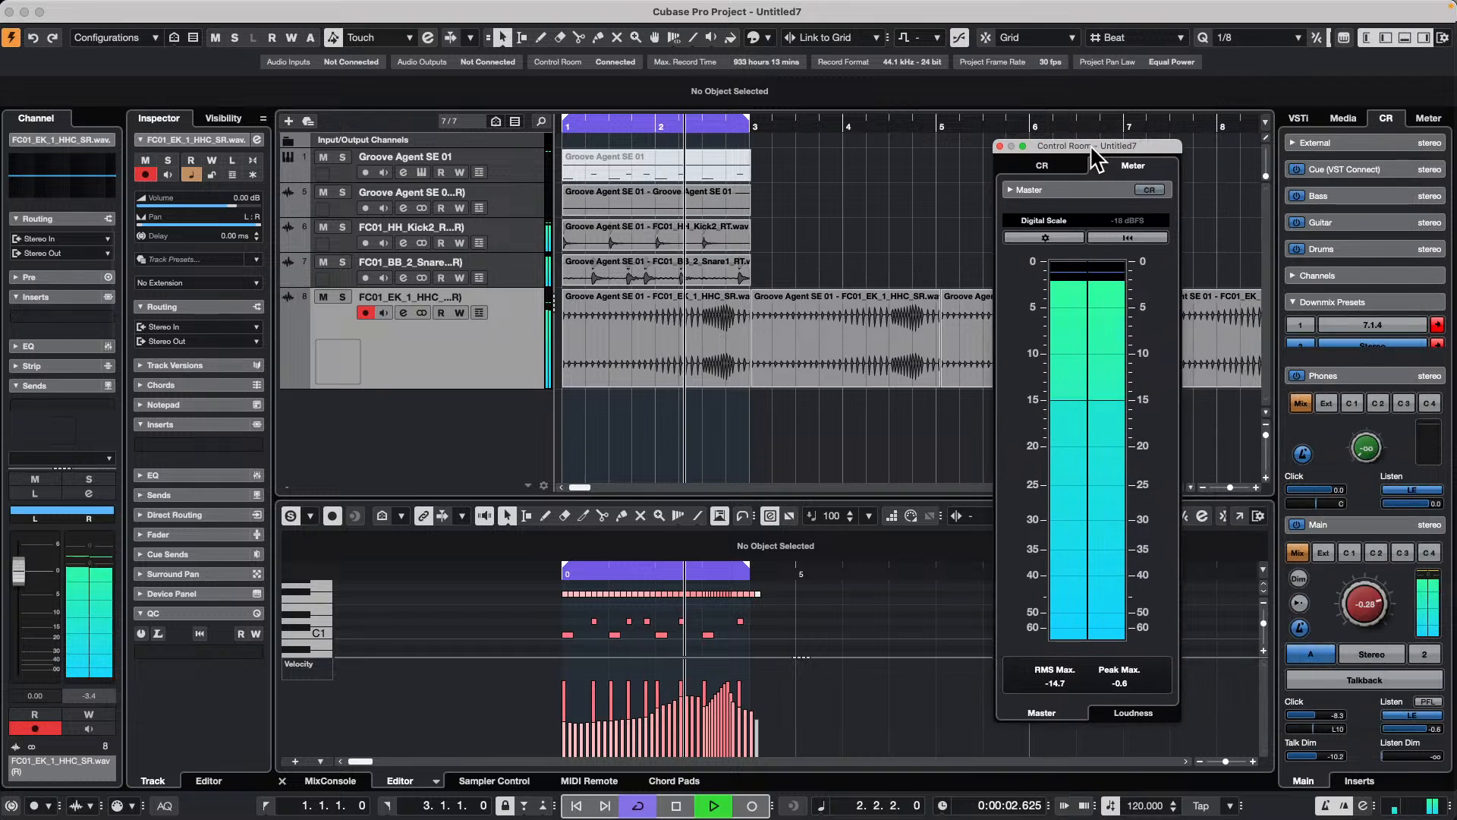
pyautogui.click(1001, 146)
pyautogui.press('space')
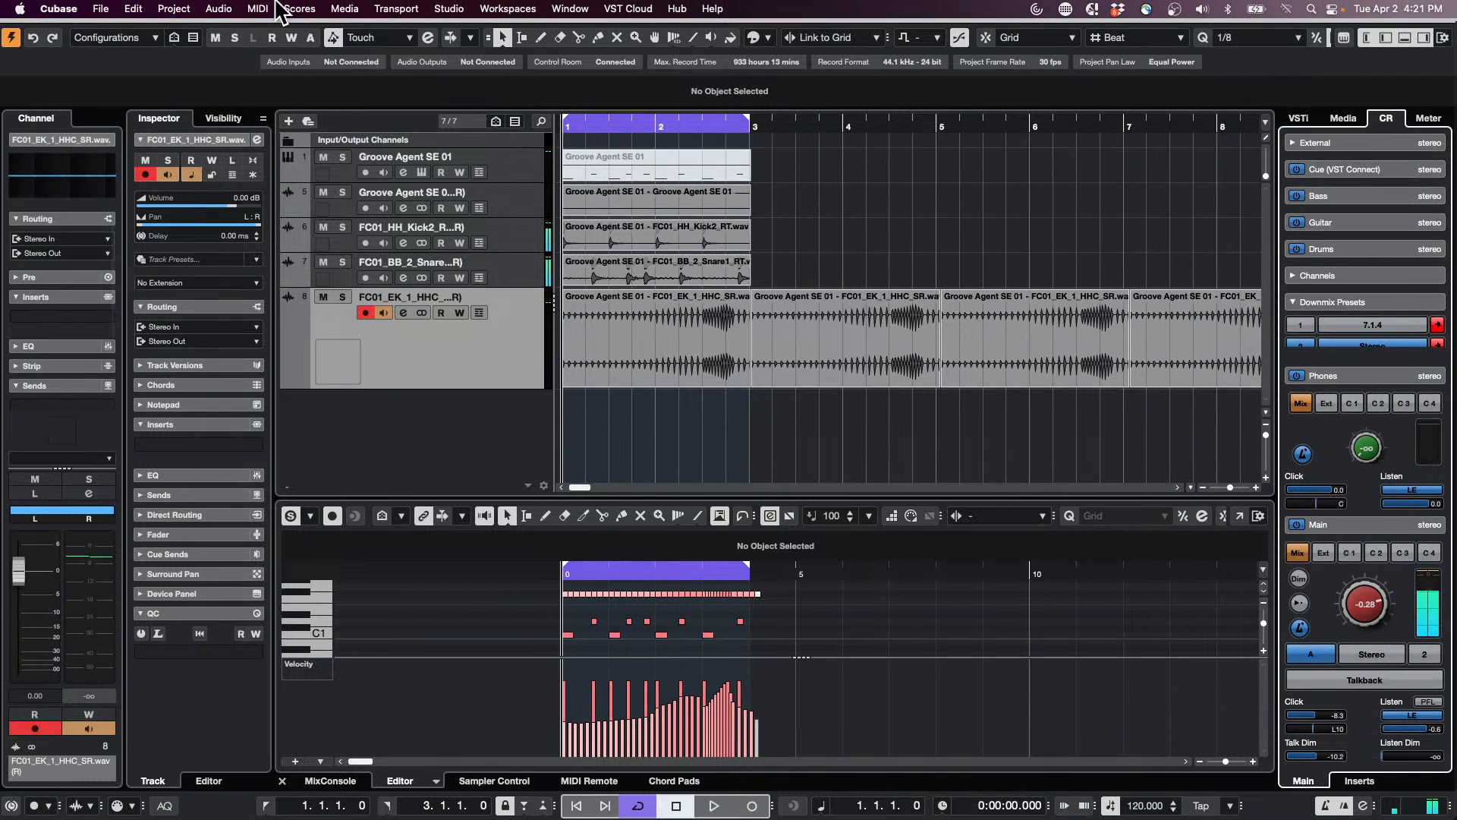
# Step: Reopen the floating Control Room window and close it again
pyautogui.click(449, 9)
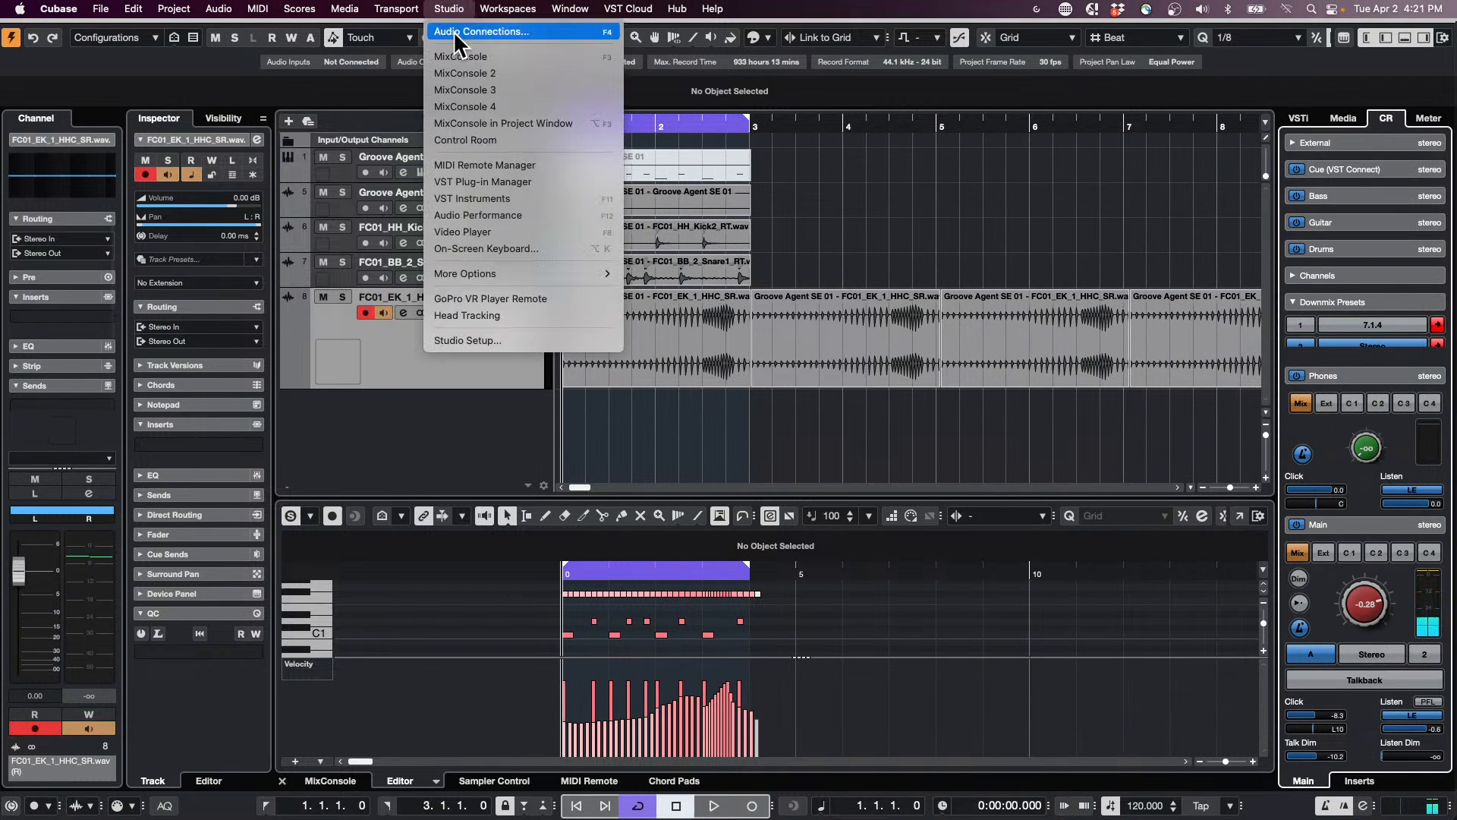
pyautogui.click(486, 141)
pyautogui.click(996, 145)
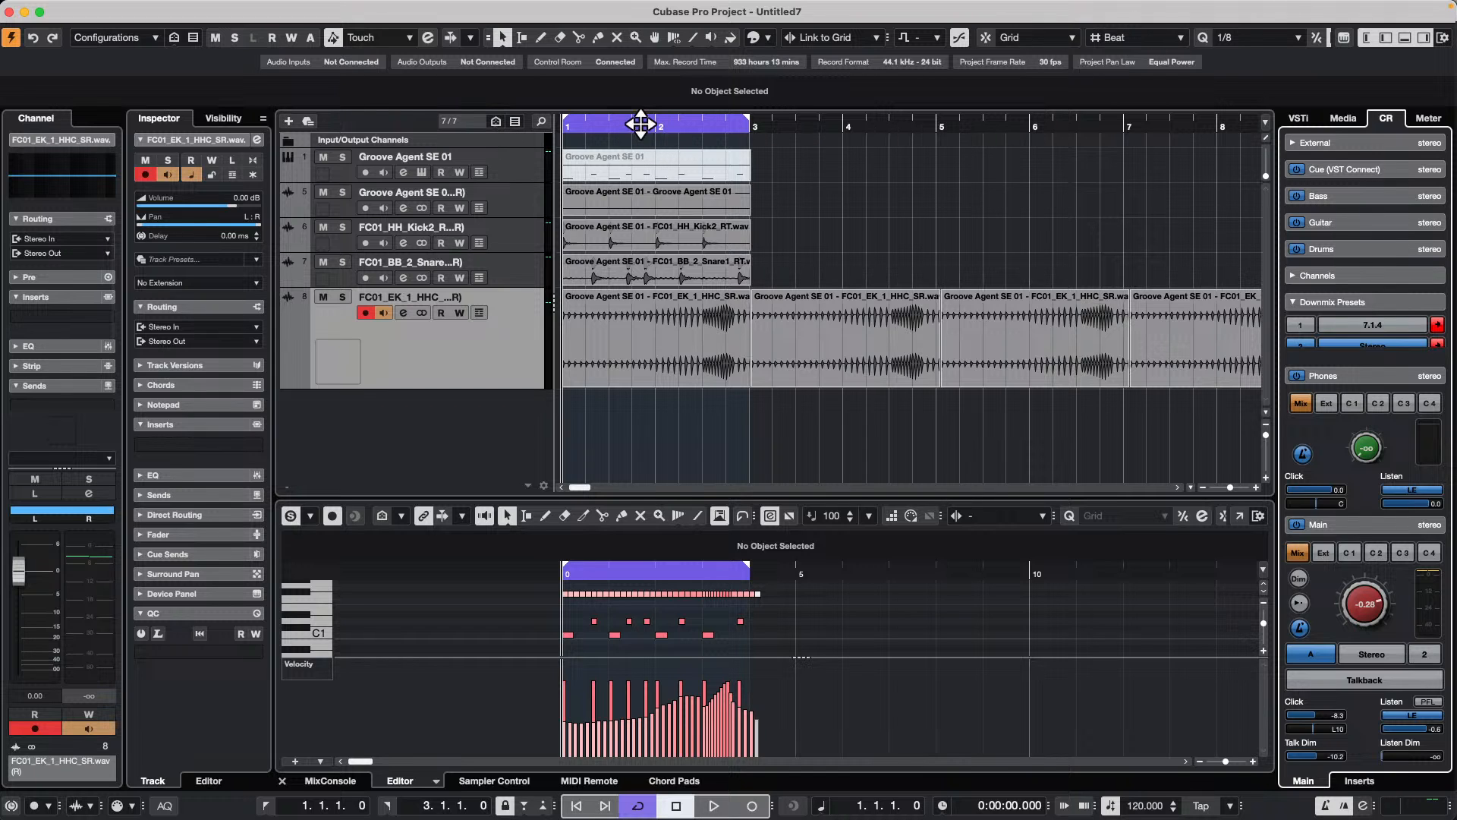
# Step: Add one mono audio track routed to Stereo Out below the hi-hat track
pyautogui.moveTo(644, 124); pyautogui.dragTo(634, 51)
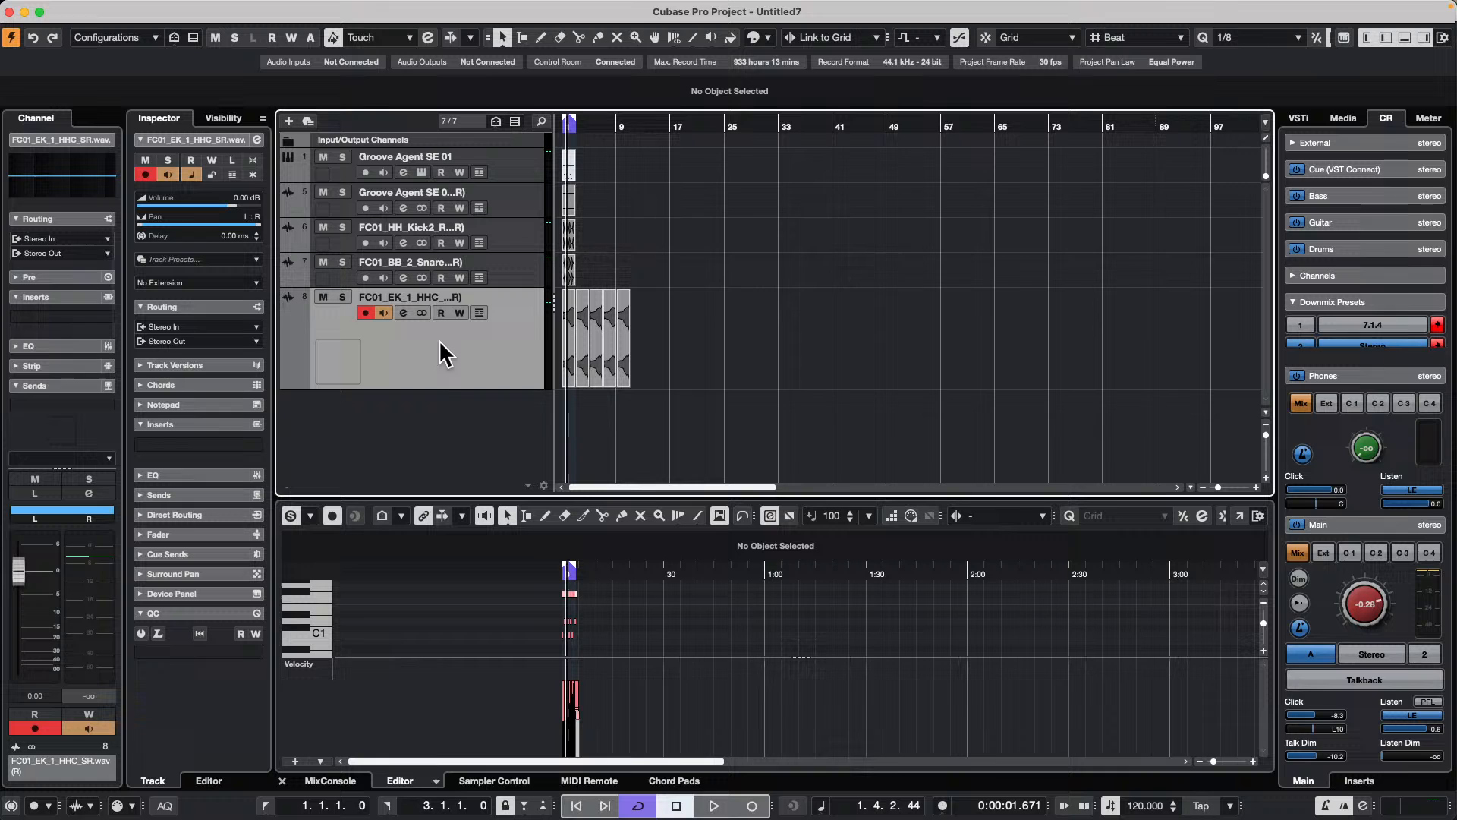
pyautogui.rightClick(418, 418)
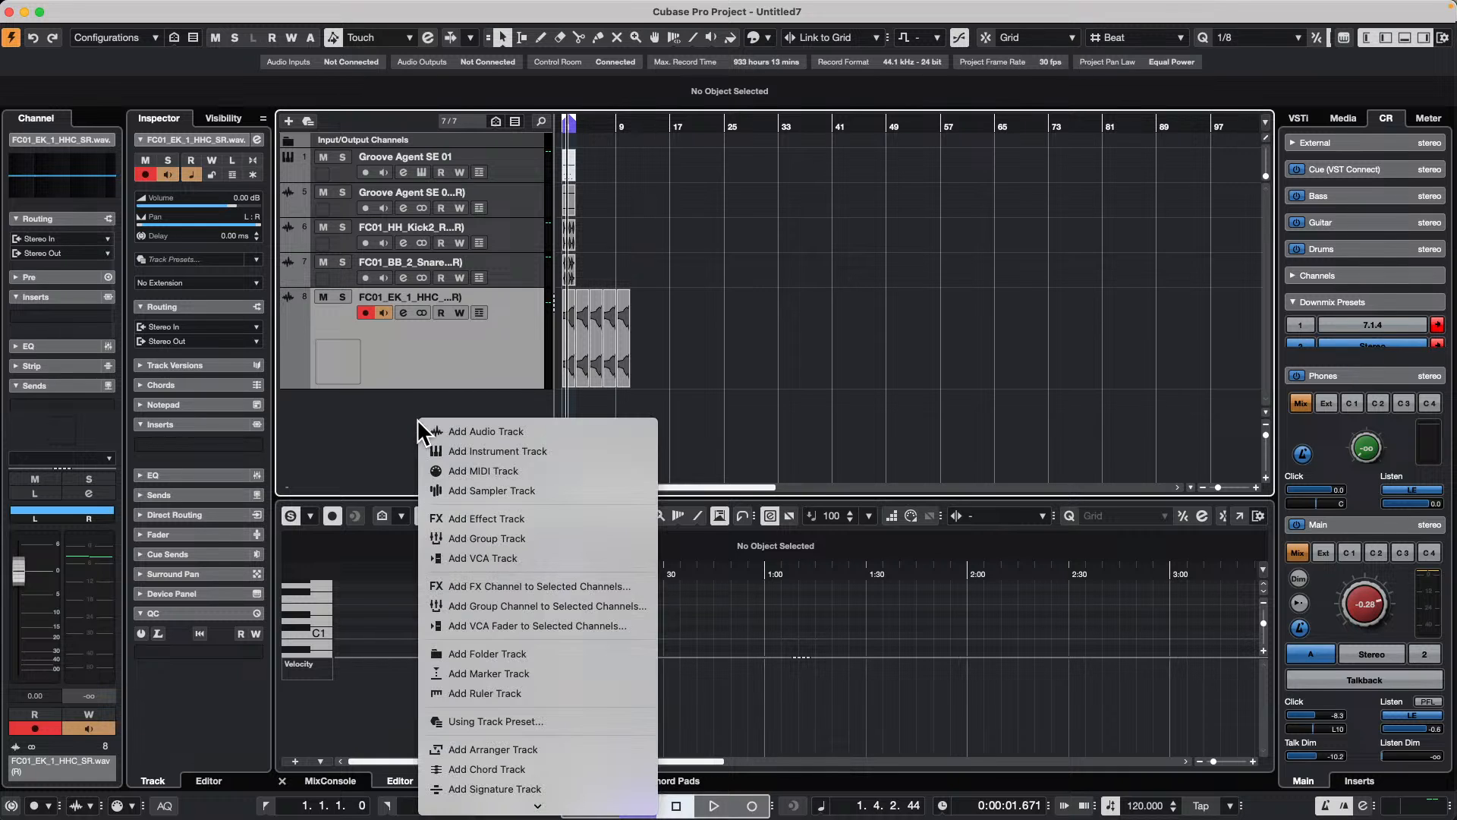
pyautogui.click(486, 431)
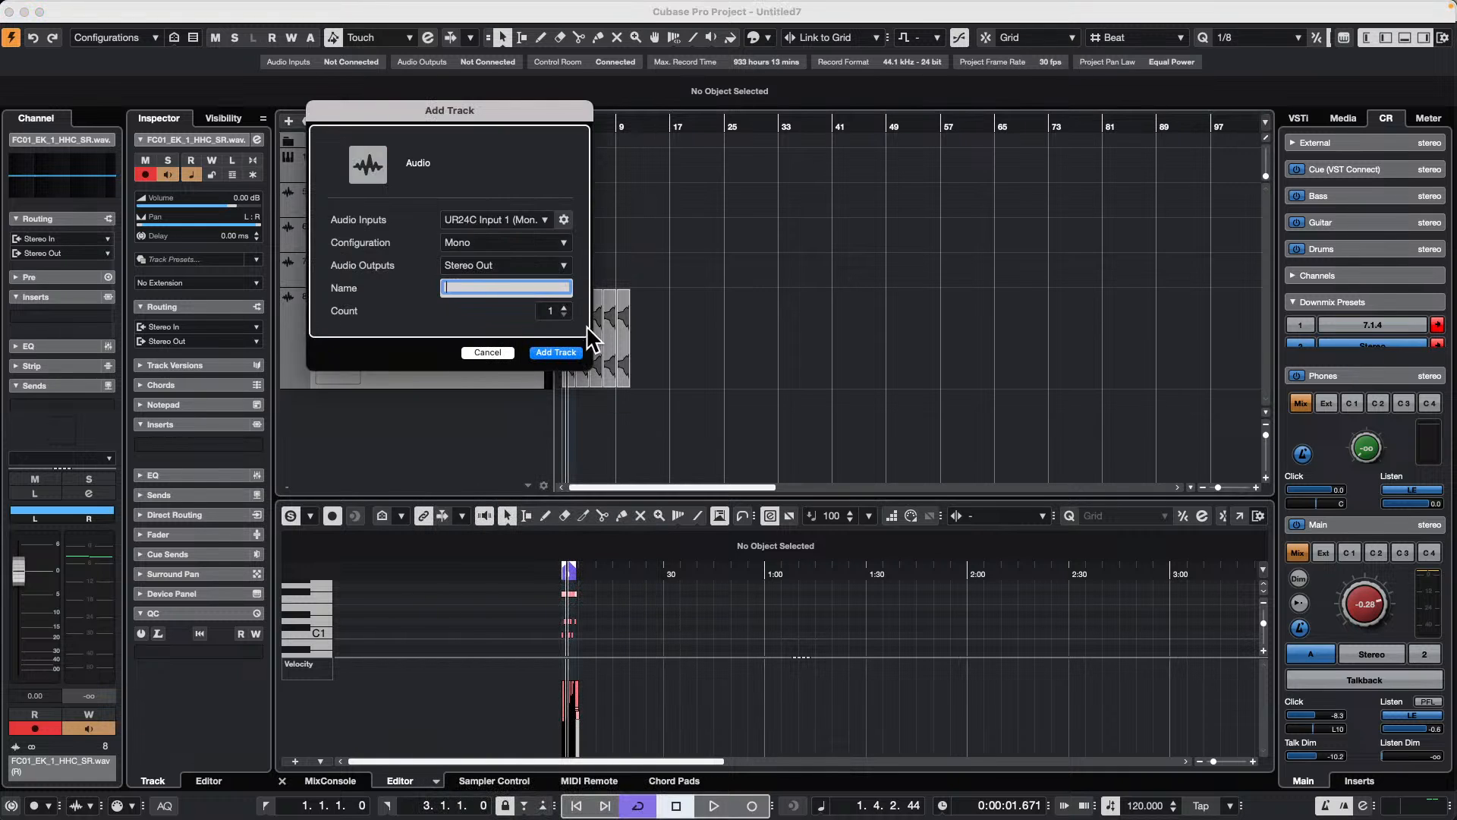
pyautogui.click(555, 352)
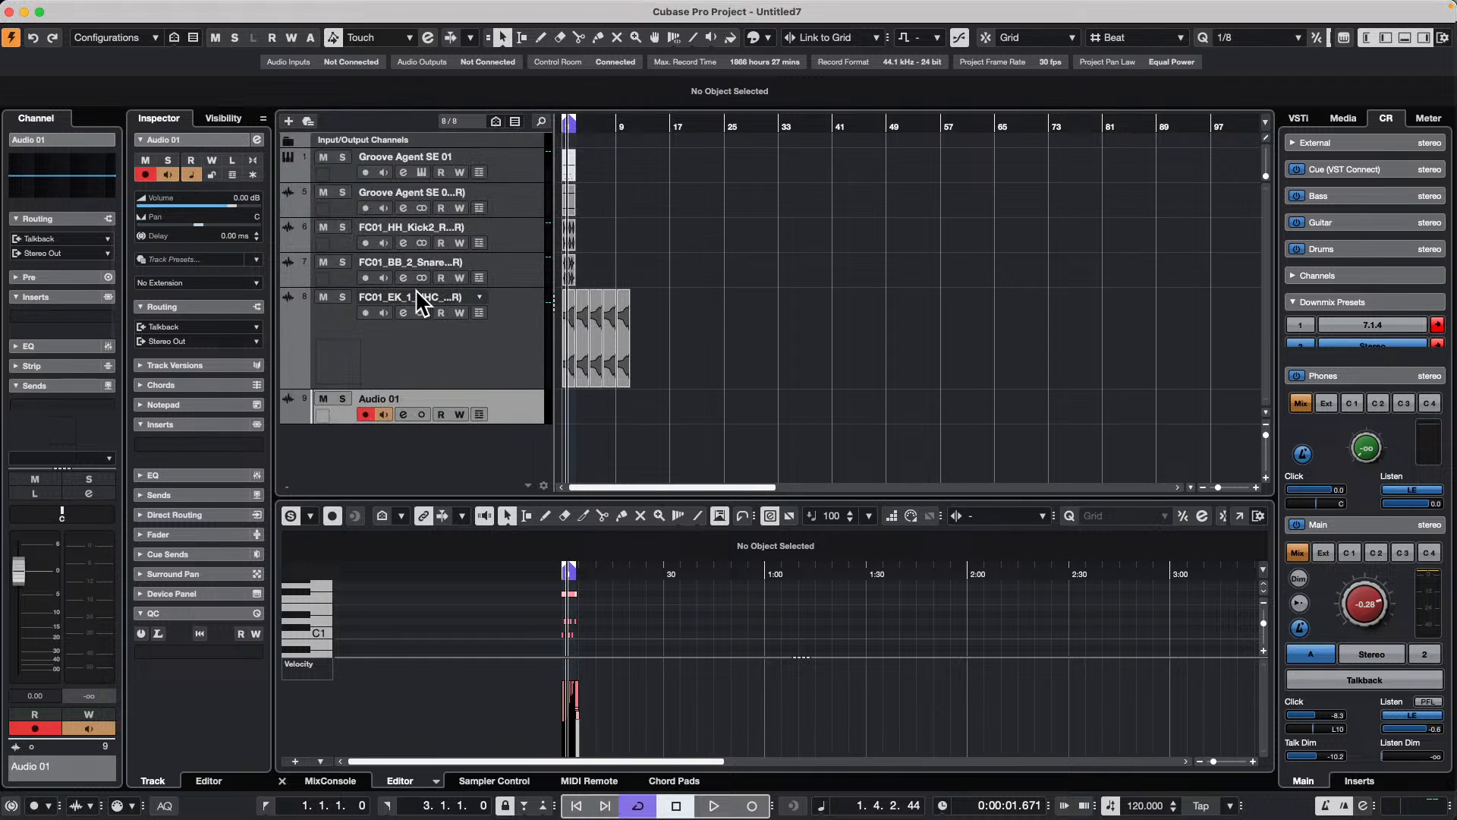
# Step: Turn off Enable Record on Selected Audio Track in the Project & MixConsole editing preferences and apply the change
pyautogui.click(58, 8)
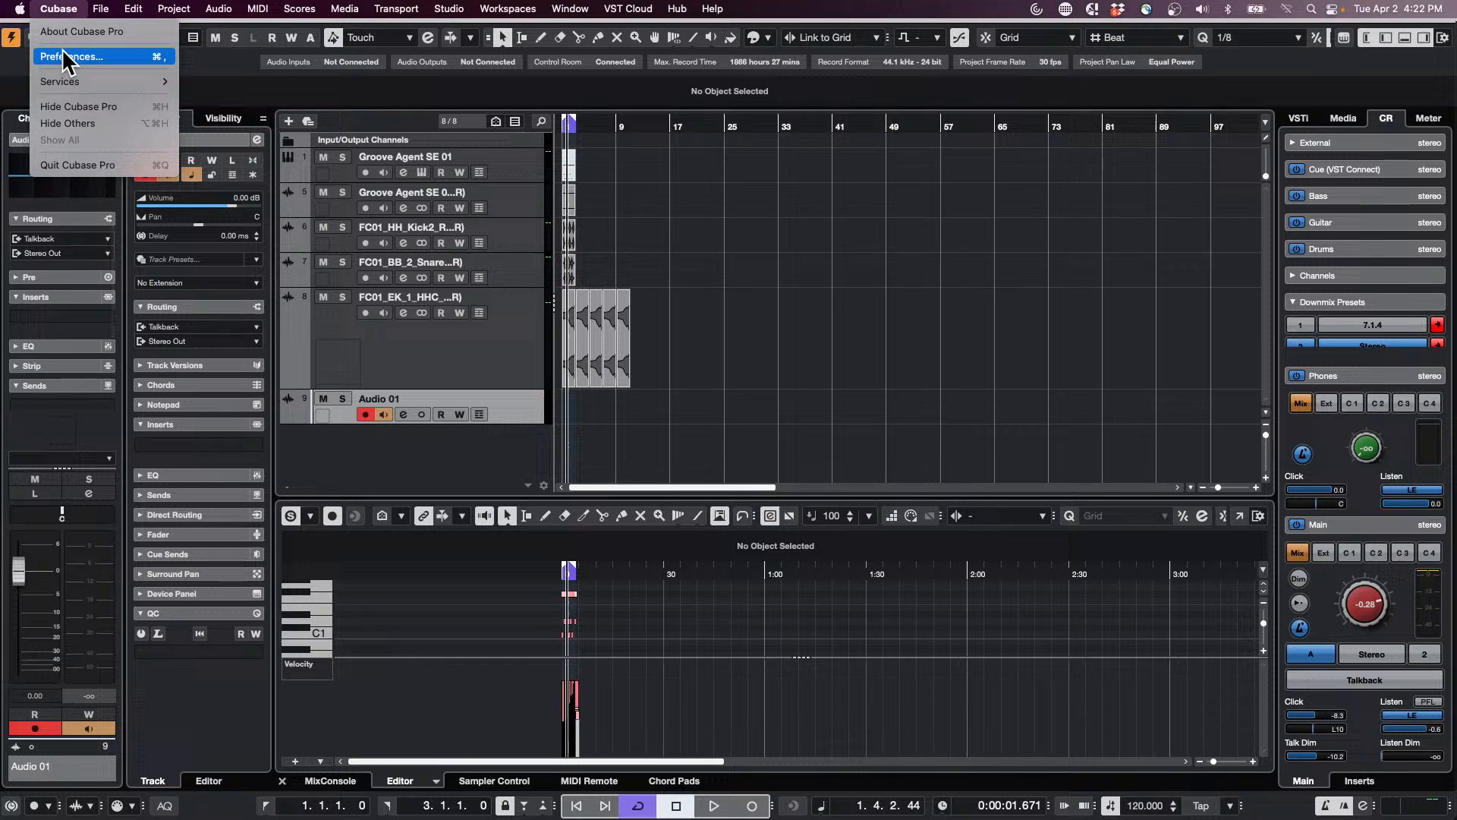
pyautogui.click(68, 57)
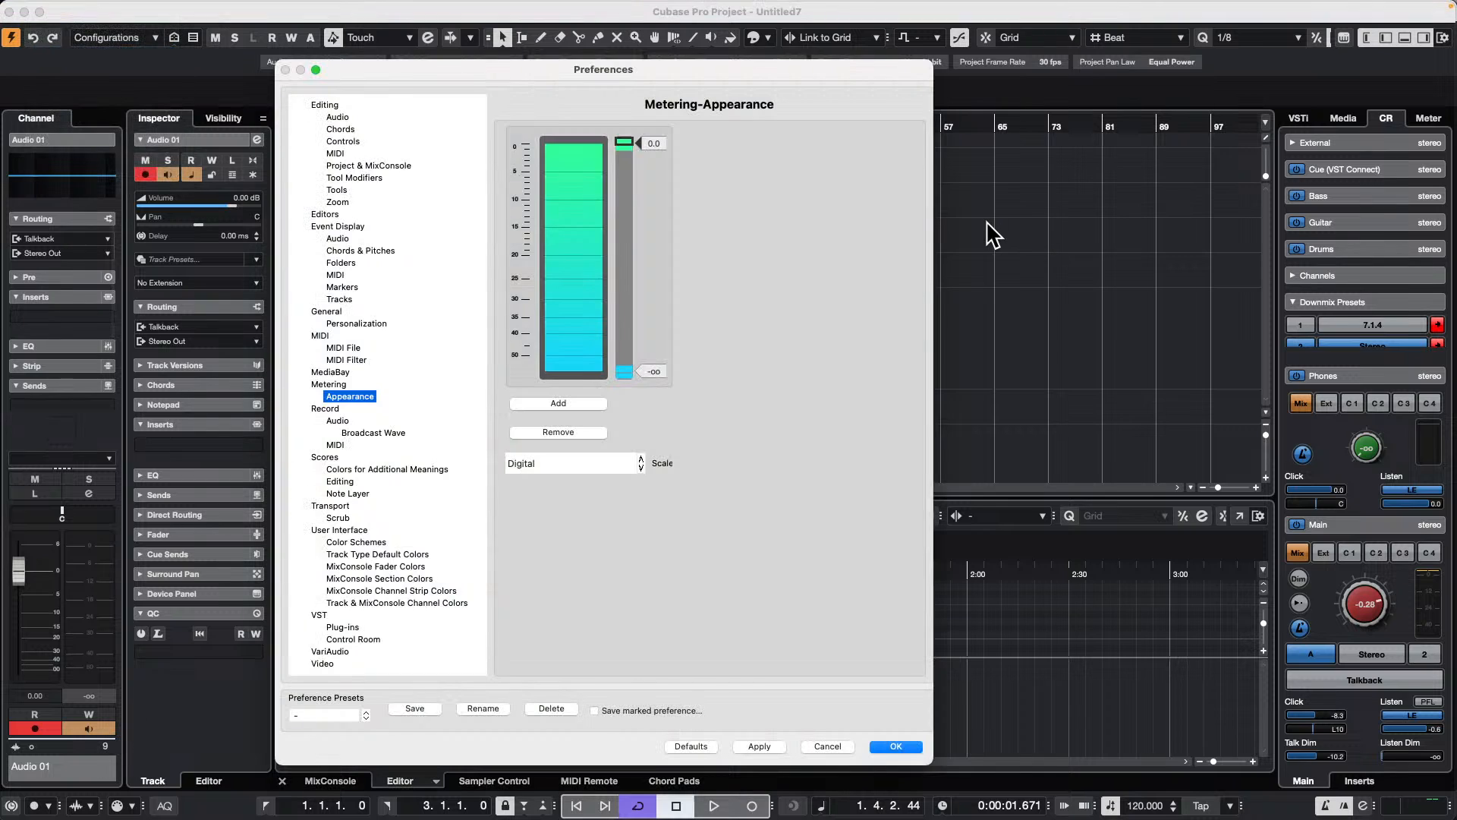
pyautogui.click(388, 165)
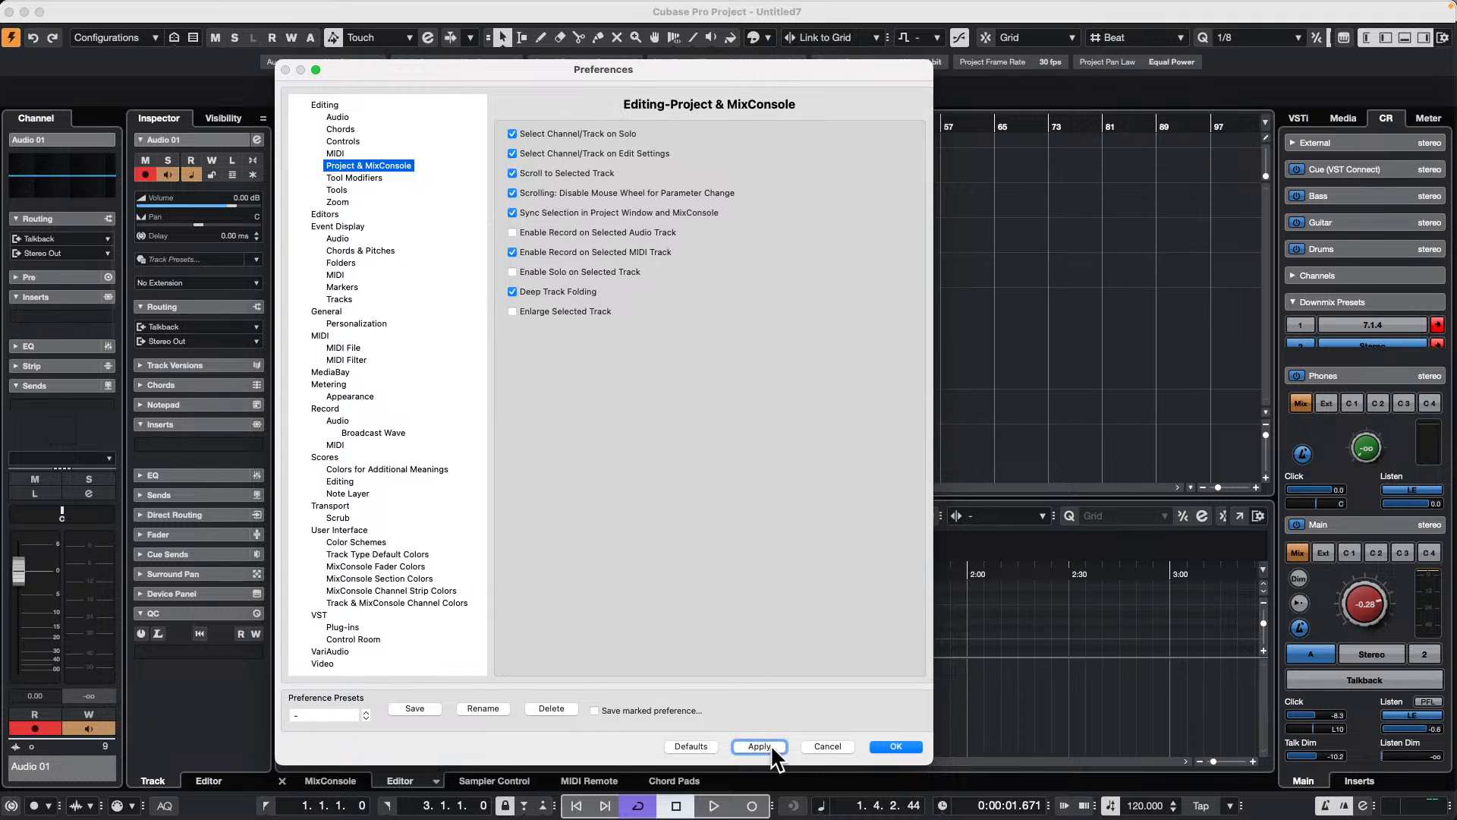
pyautogui.click(896, 747)
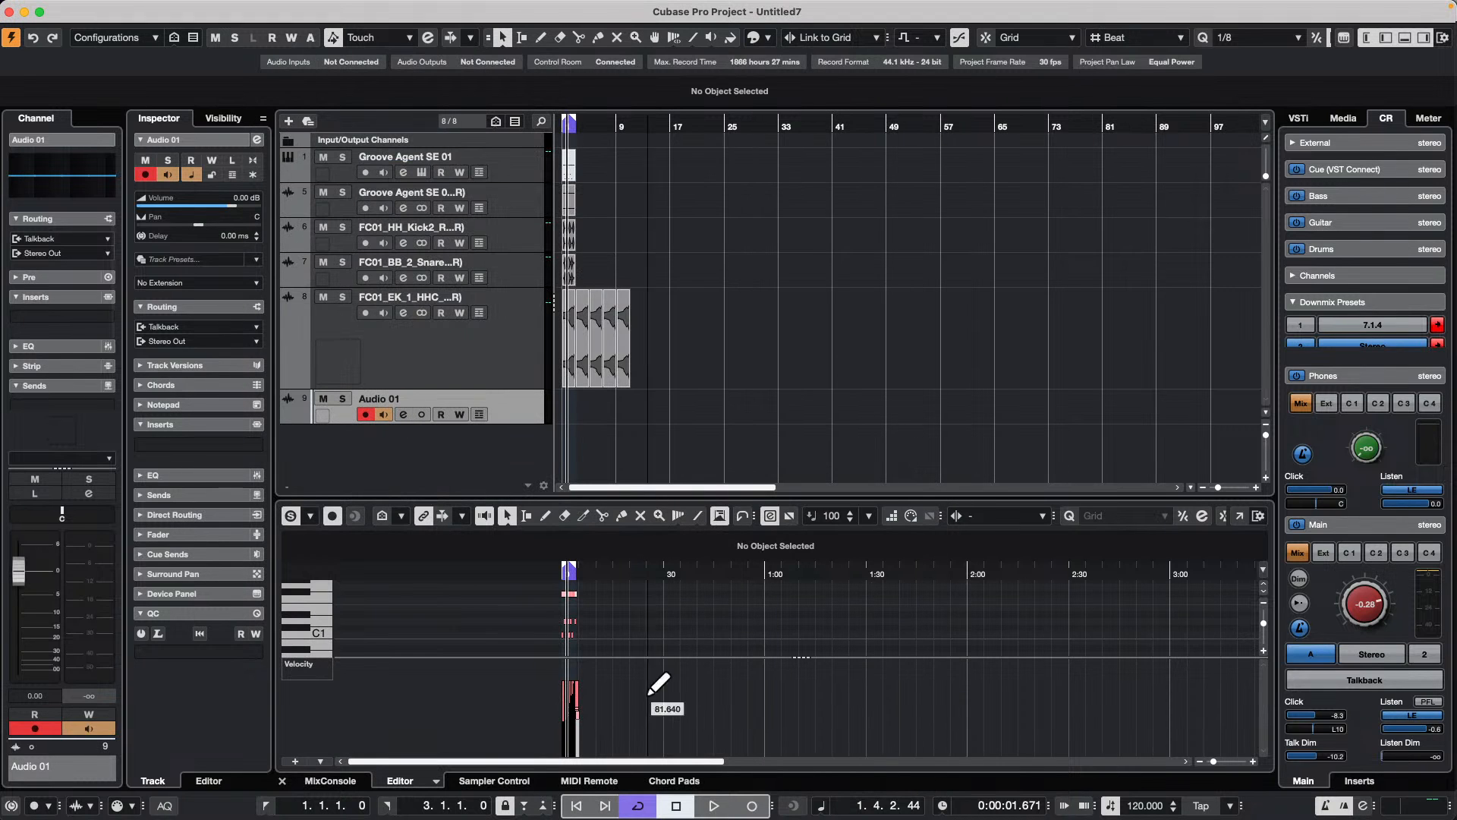
# Step: Record on the Audio 01 track while selecting the other audio tracks and a snare event, and stop recording
pyautogui.click(713, 805)
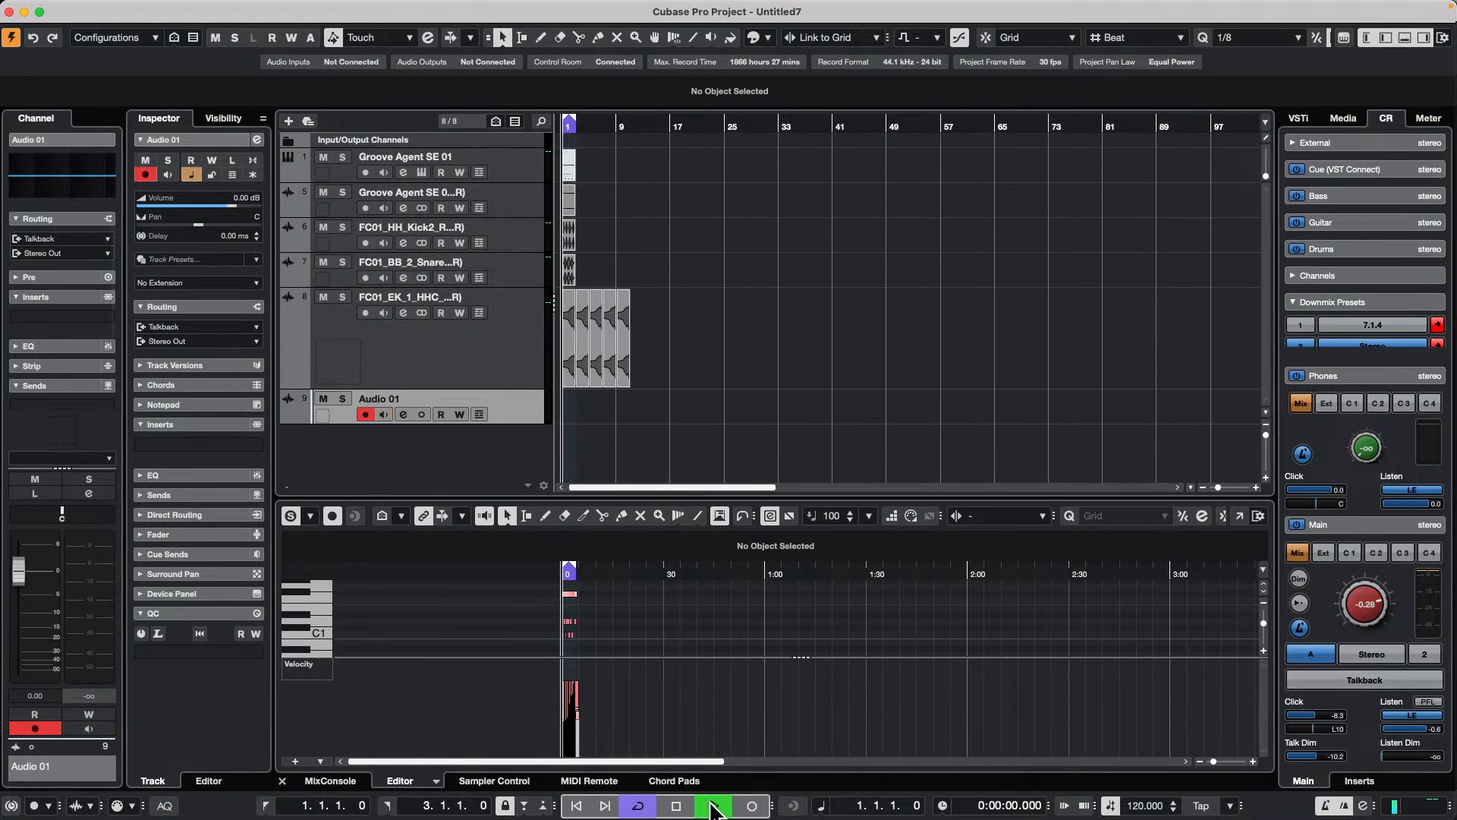
pyautogui.click(751, 805)
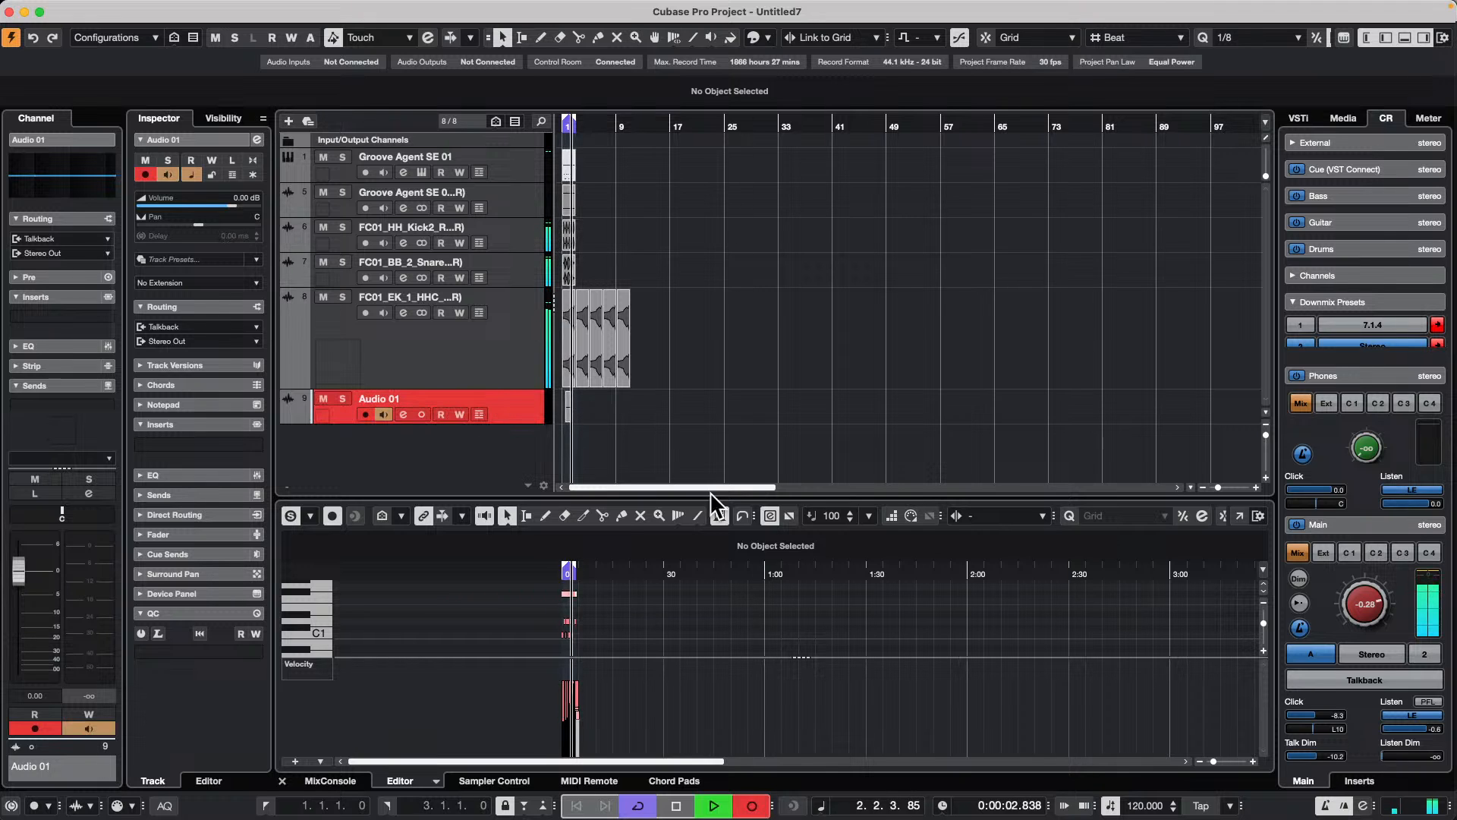
pyautogui.click(484, 362)
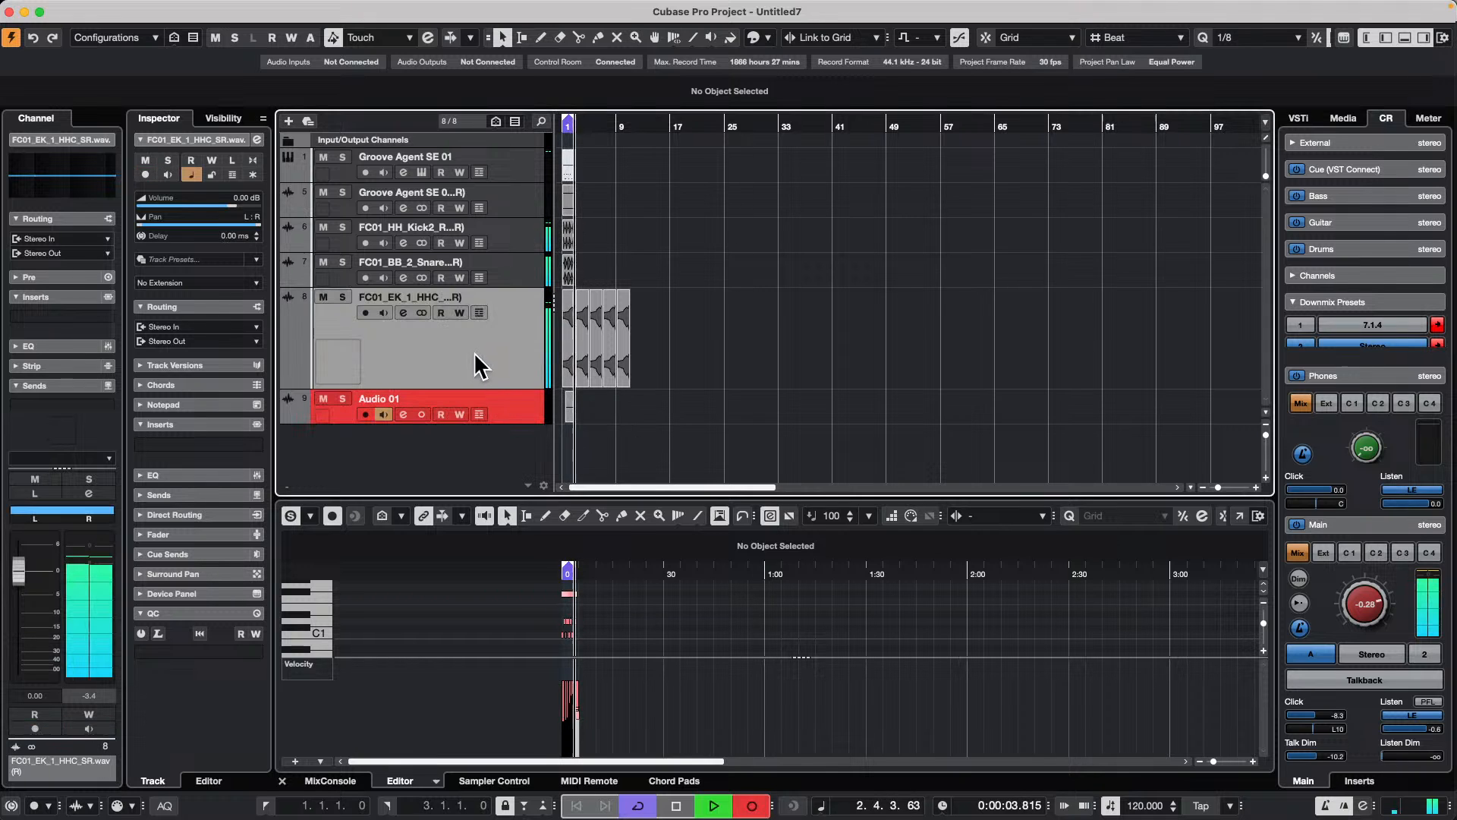
pyautogui.click(512, 261)
pyautogui.click(516, 238)
pyautogui.click(529, 211)
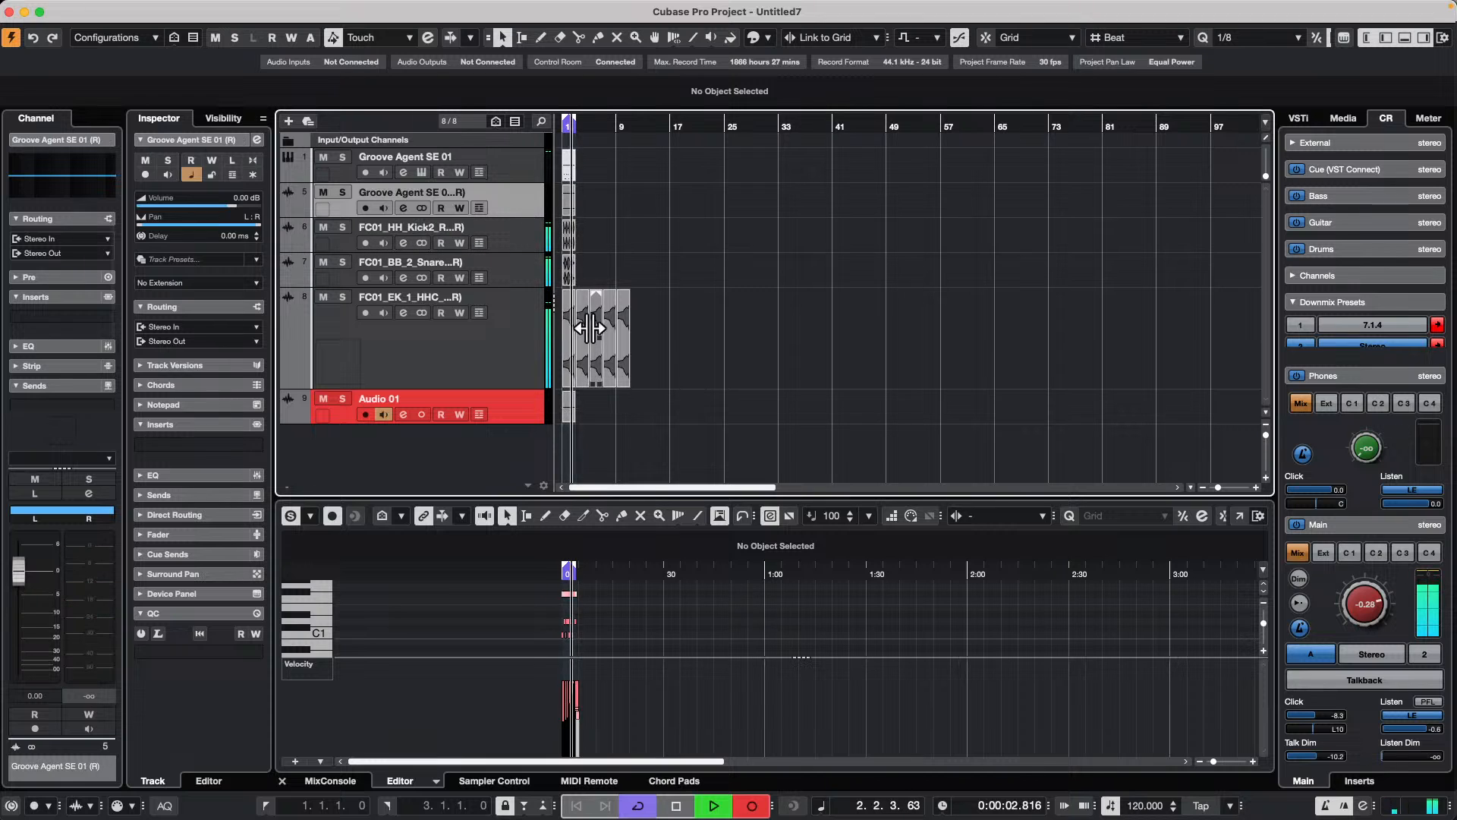
pyautogui.click(619, 339)
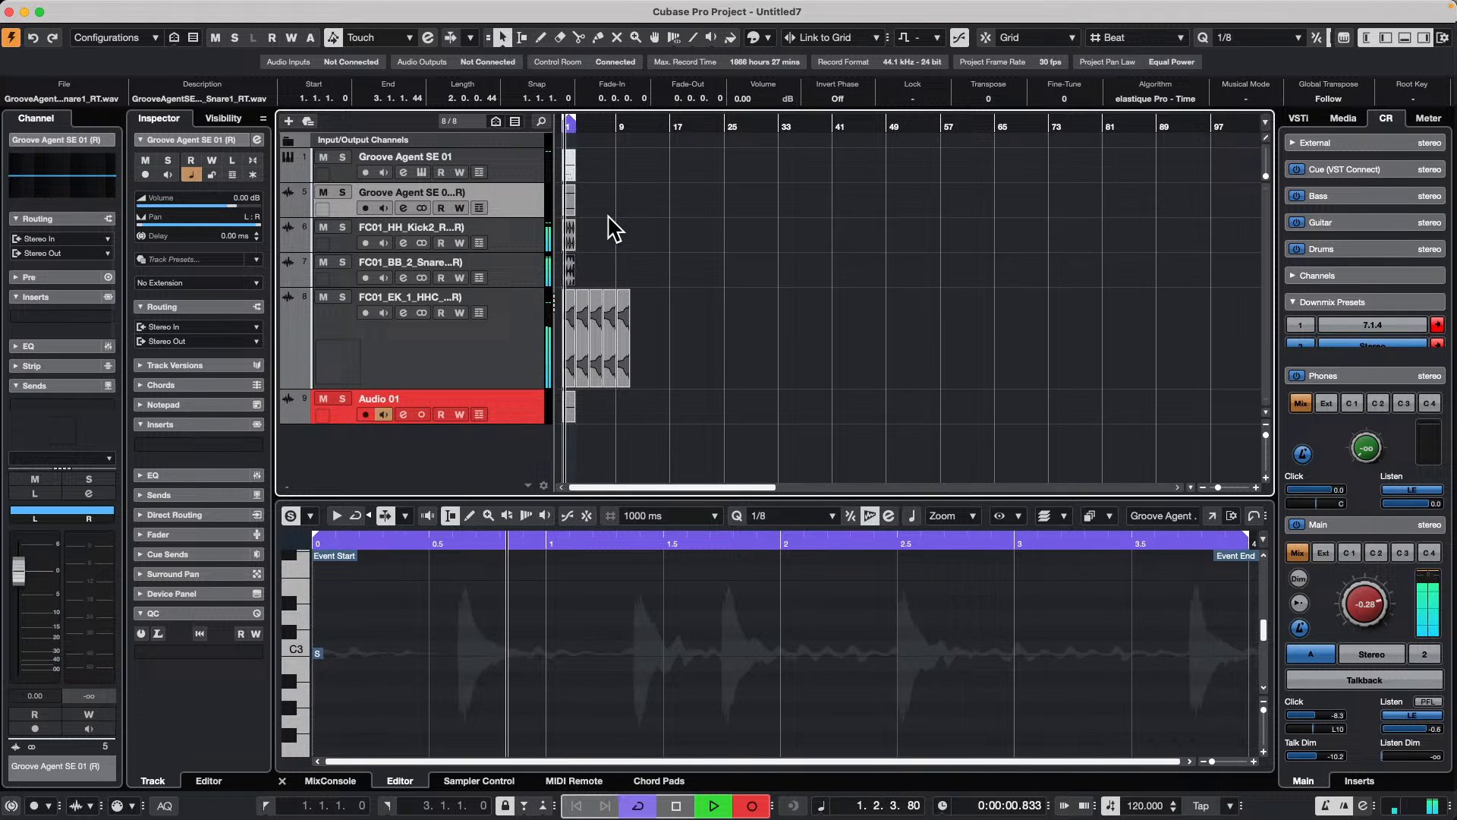
pyautogui.press('space')
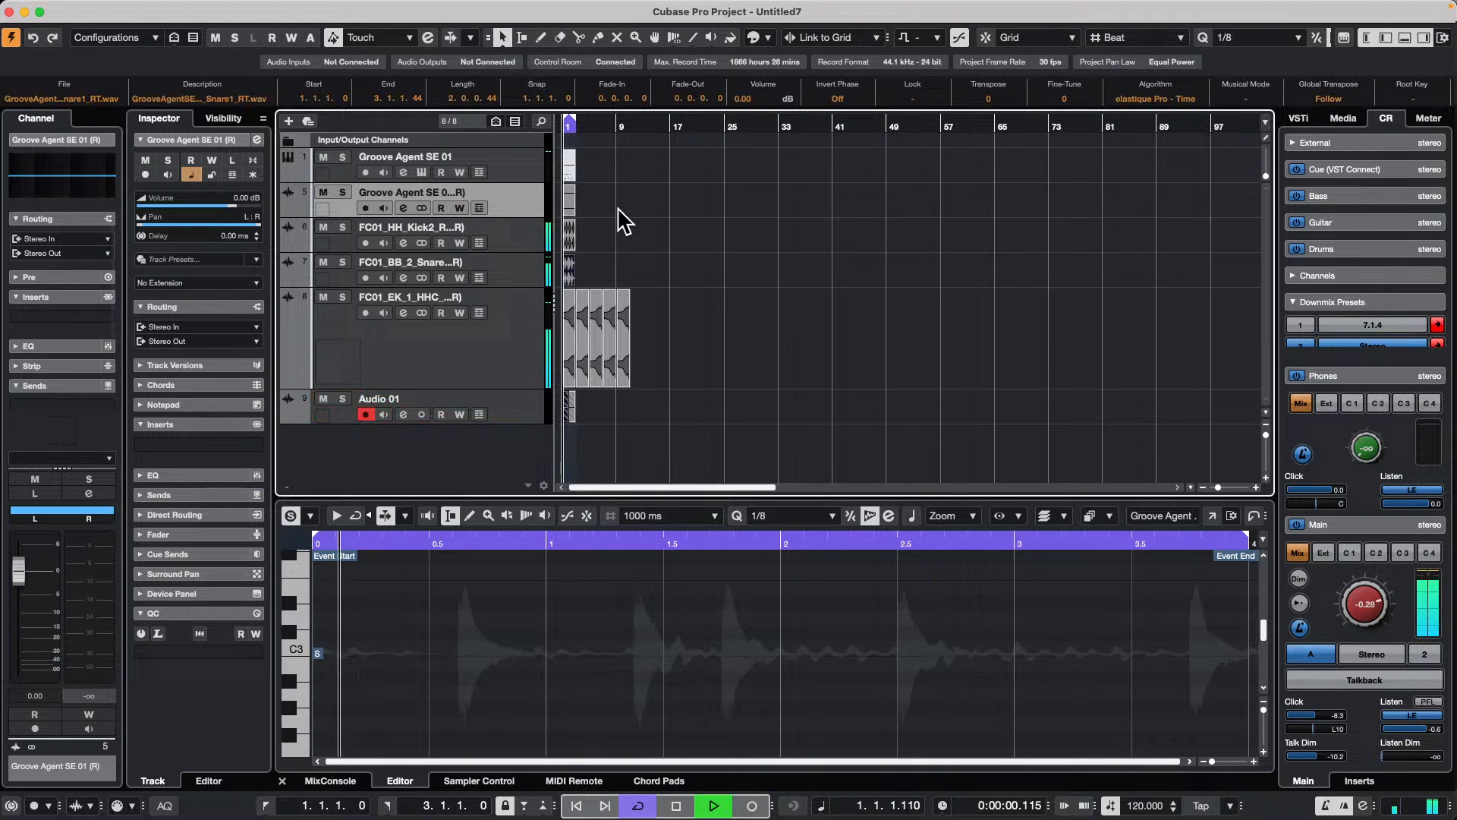
# Step: Turn off cycle mode and restart recording on the Audio 01 track
pyautogui.press('KP_Multiply')
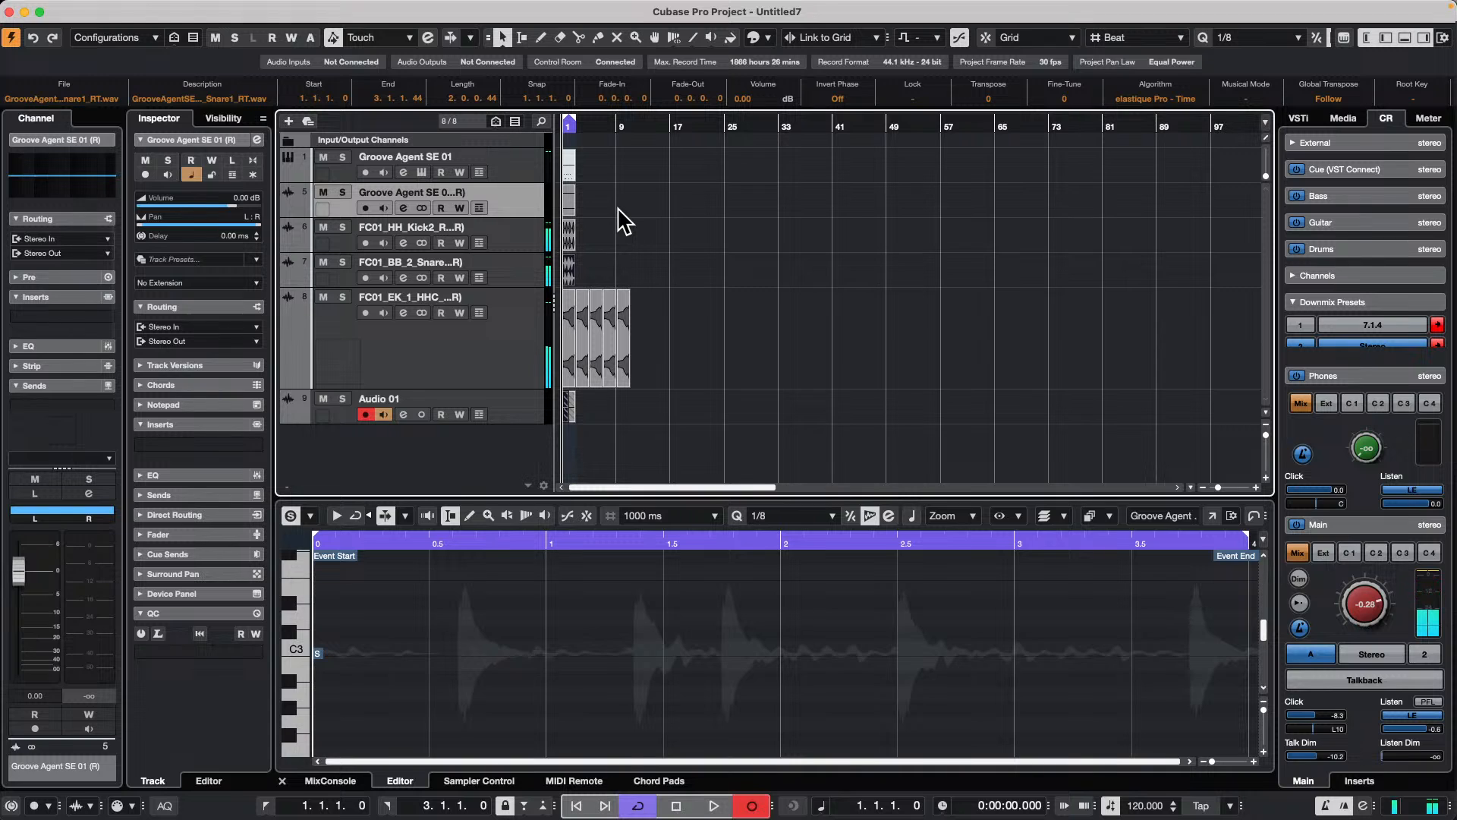
pyautogui.press('space')
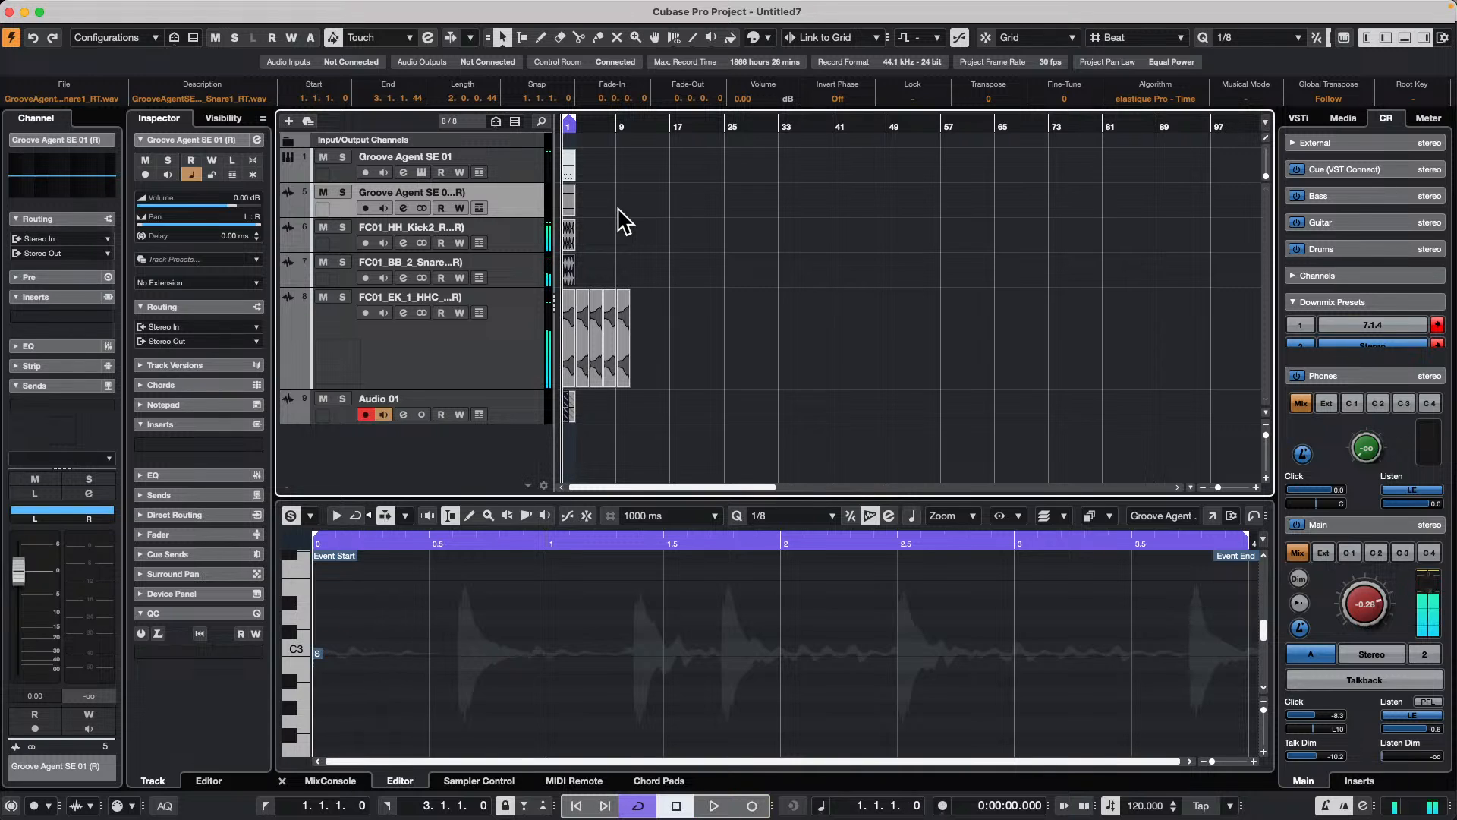
pyautogui.press('KP_Divide')
pyautogui.press('KP_Multiply')
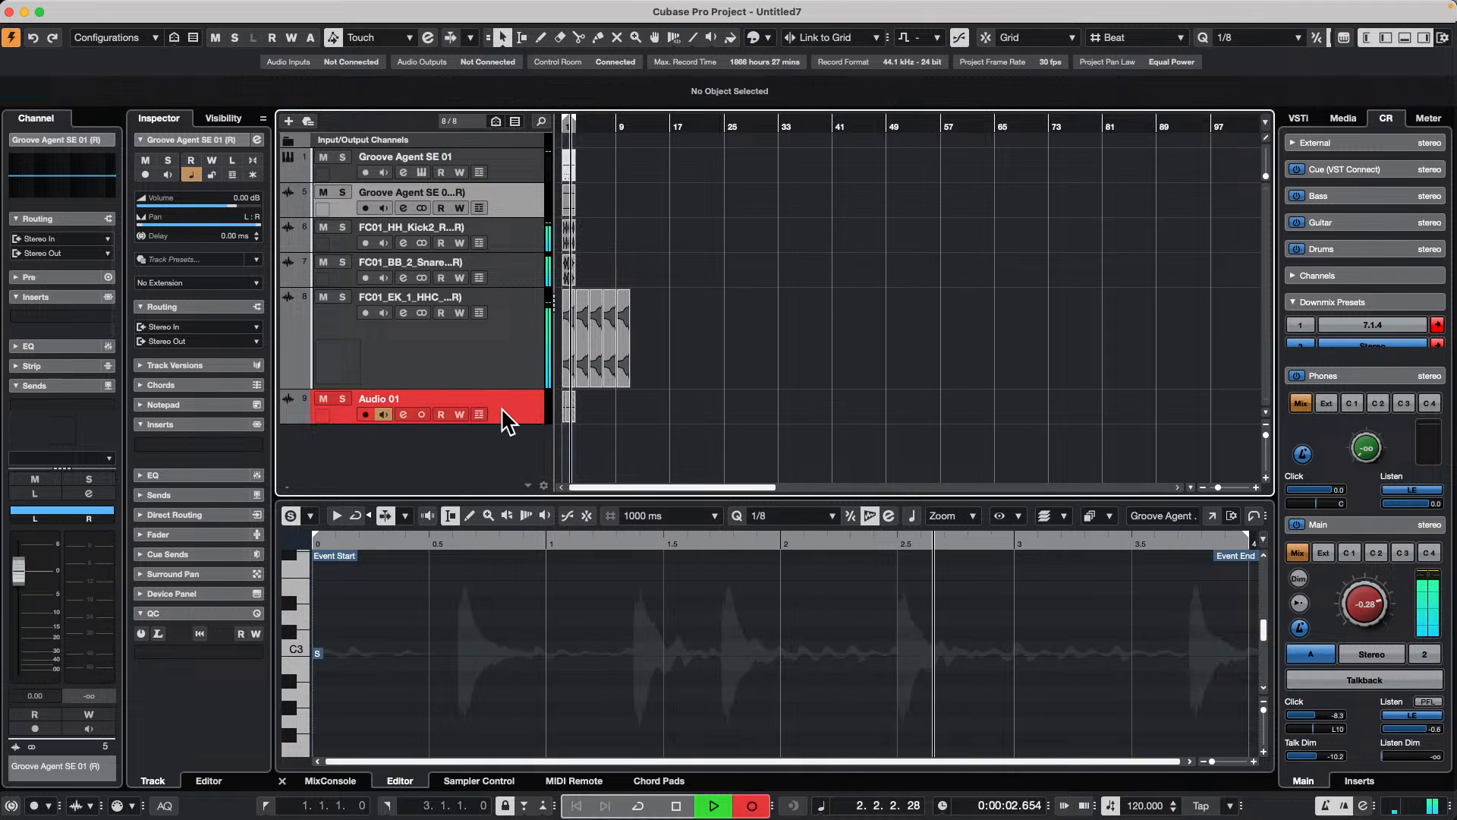
# Step: Add a fade-in of about 0.2.3.102 to the hi-hat event starting at bar 3 while recording continues
pyautogui.press('h')
pyautogui.press('h')
pyautogui.press('h')
pyautogui.press('h')
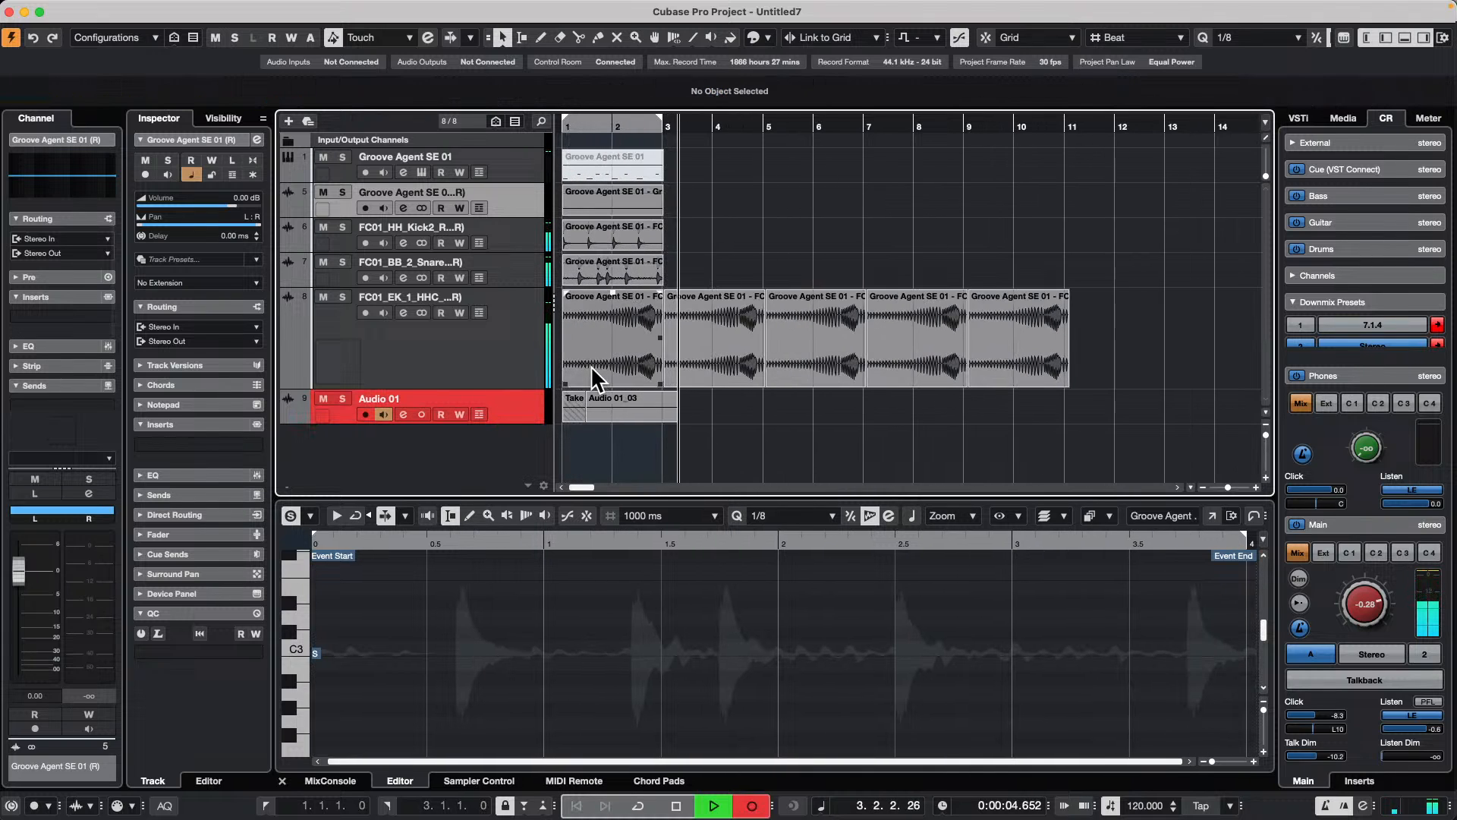
pyautogui.click(670, 331)
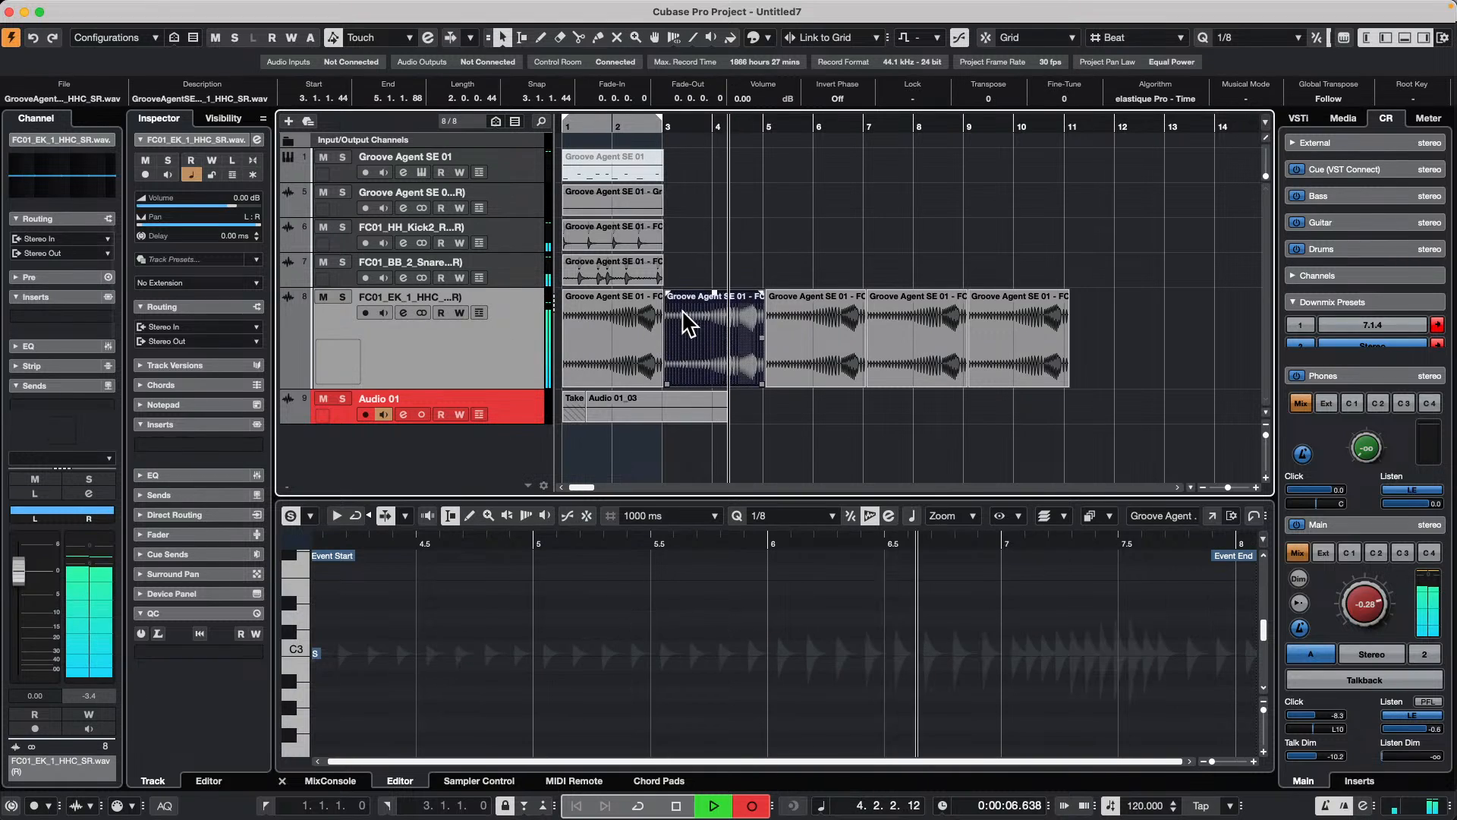
pyautogui.moveTo(670, 296); pyautogui.dragTo(698, 298)
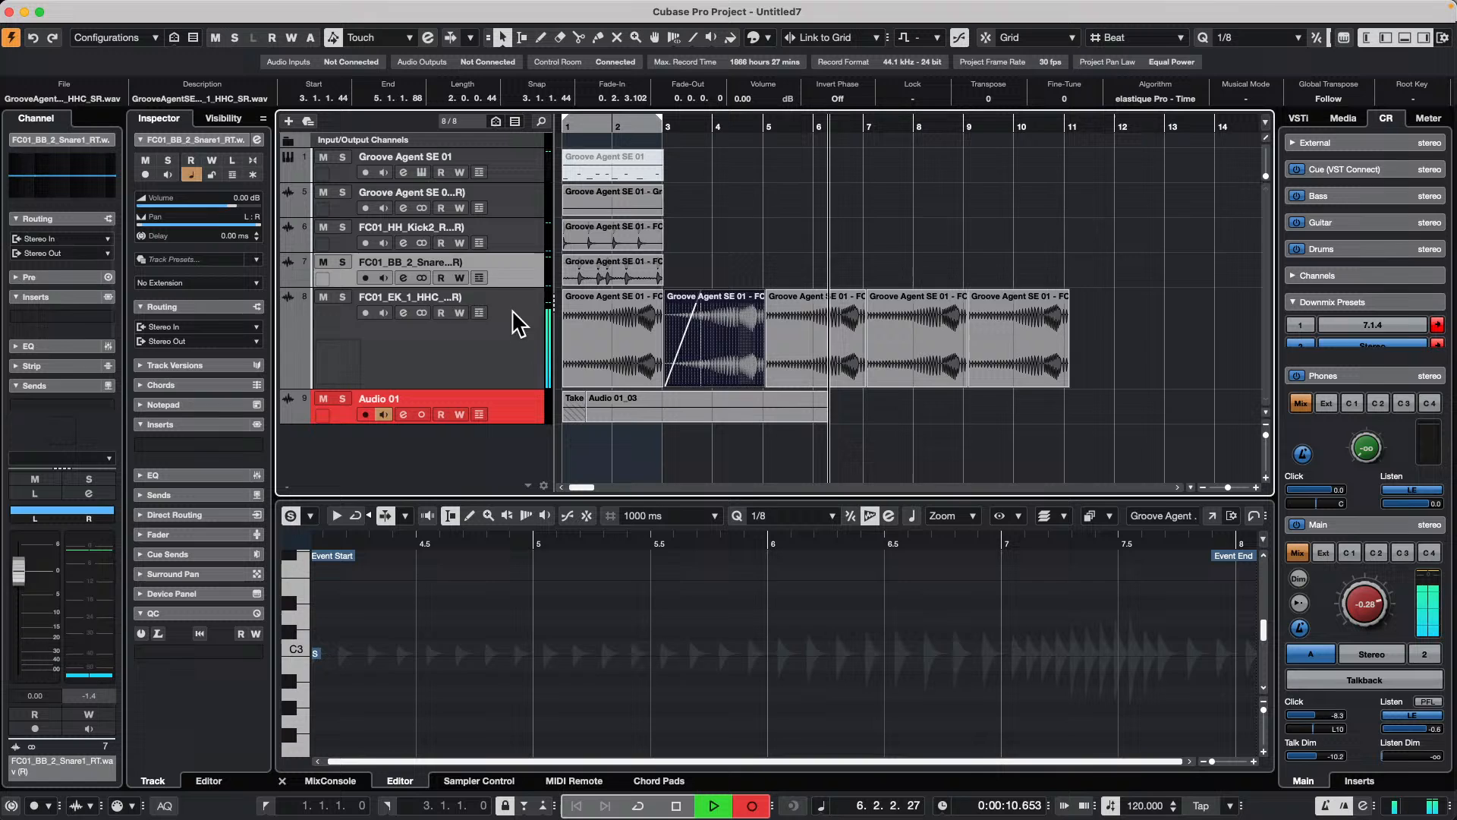
# Step: Select the Groove Agent, kick, snare and hi-hat tracks in turn while Audio 01 keeps recording, and stop the recording
pyautogui.click(521, 227)
pyautogui.click(510, 163)
pyautogui.click(504, 320)
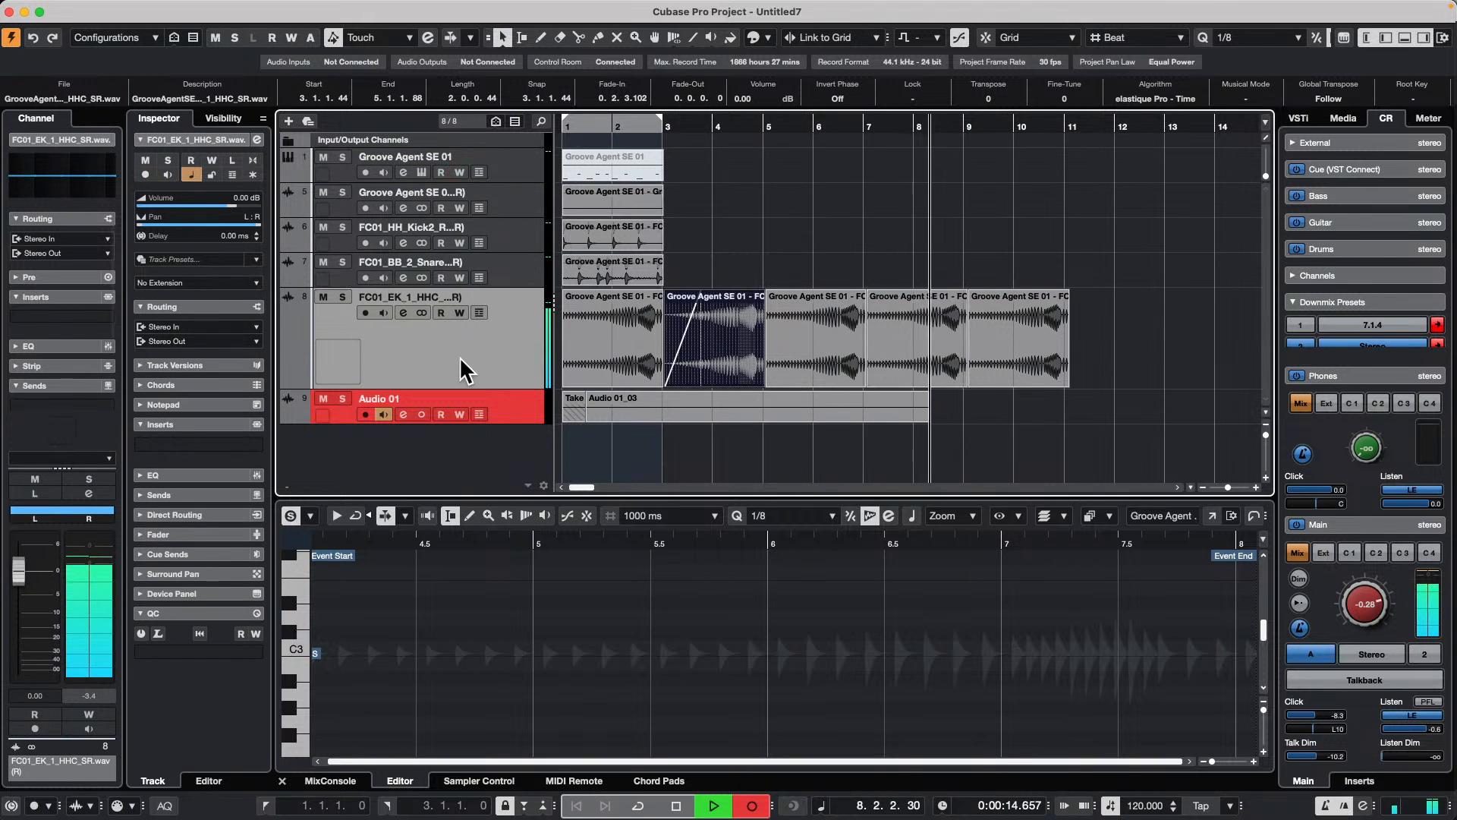
pyautogui.click(520, 273)
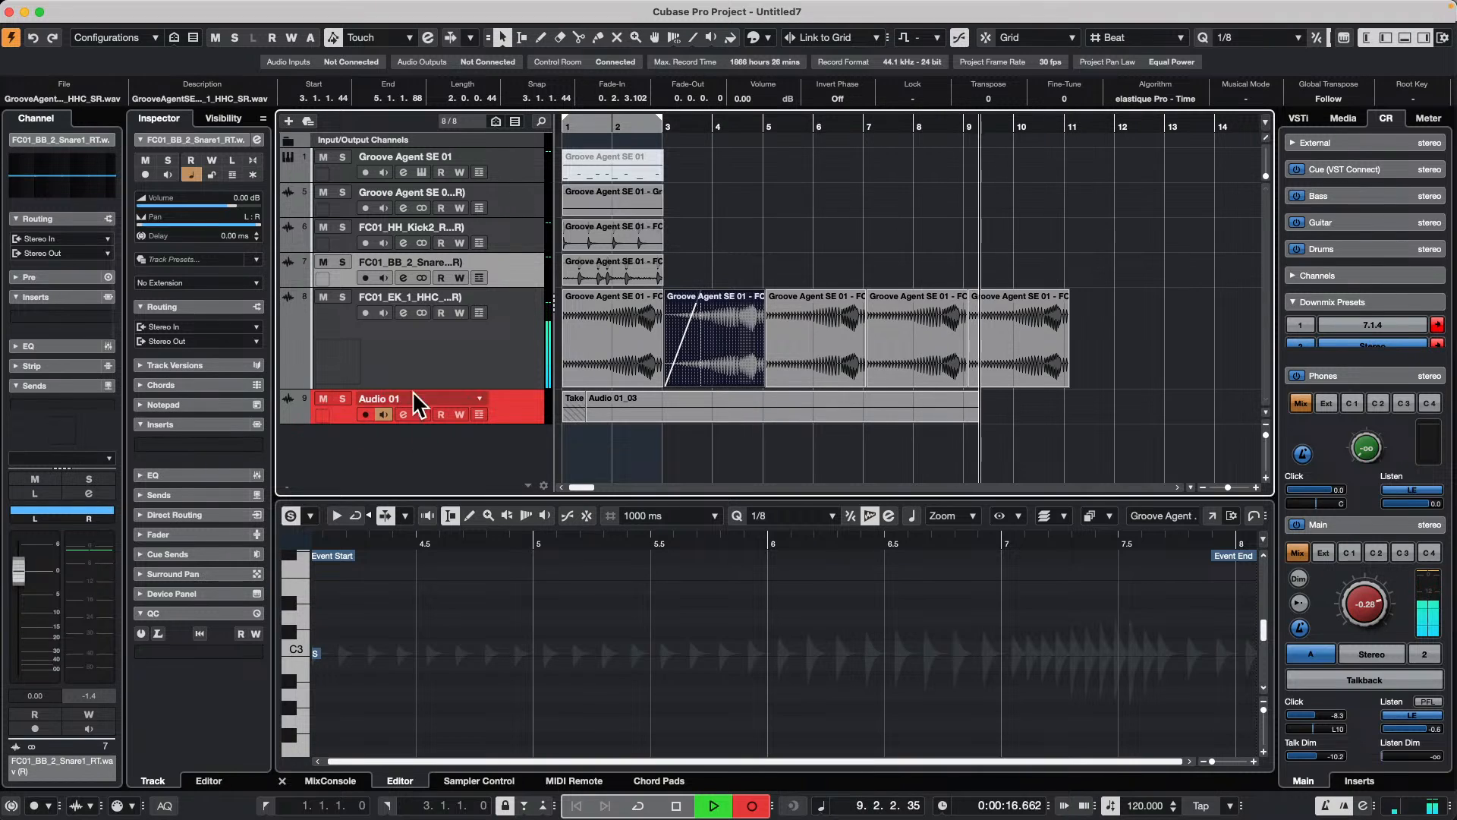
pyautogui.click(510, 319)
pyautogui.click(518, 266)
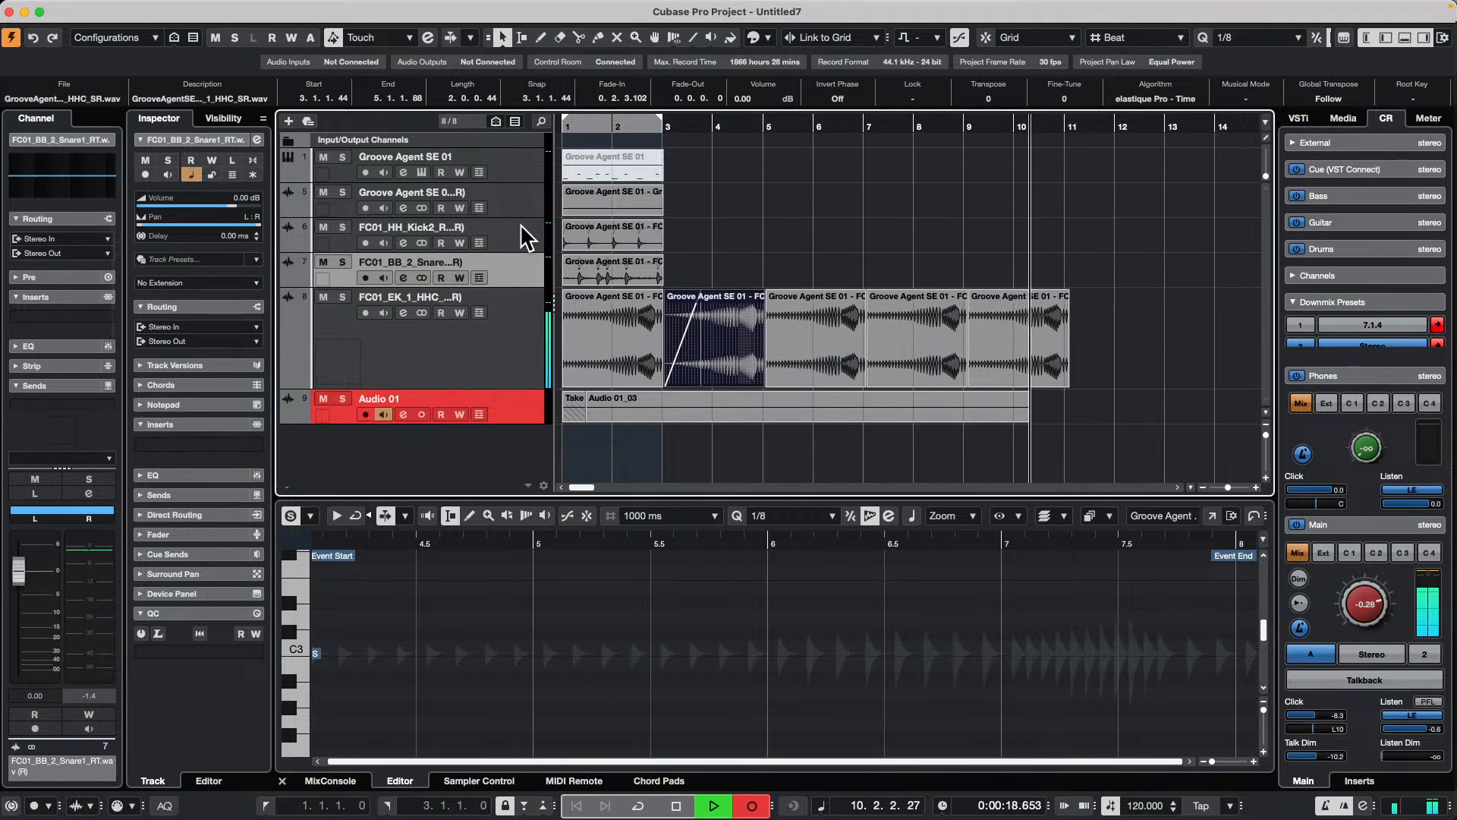
pyautogui.click(520, 223)
pyautogui.click(523, 194)
pyautogui.click(511, 235)
pyautogui.click(502, 297)
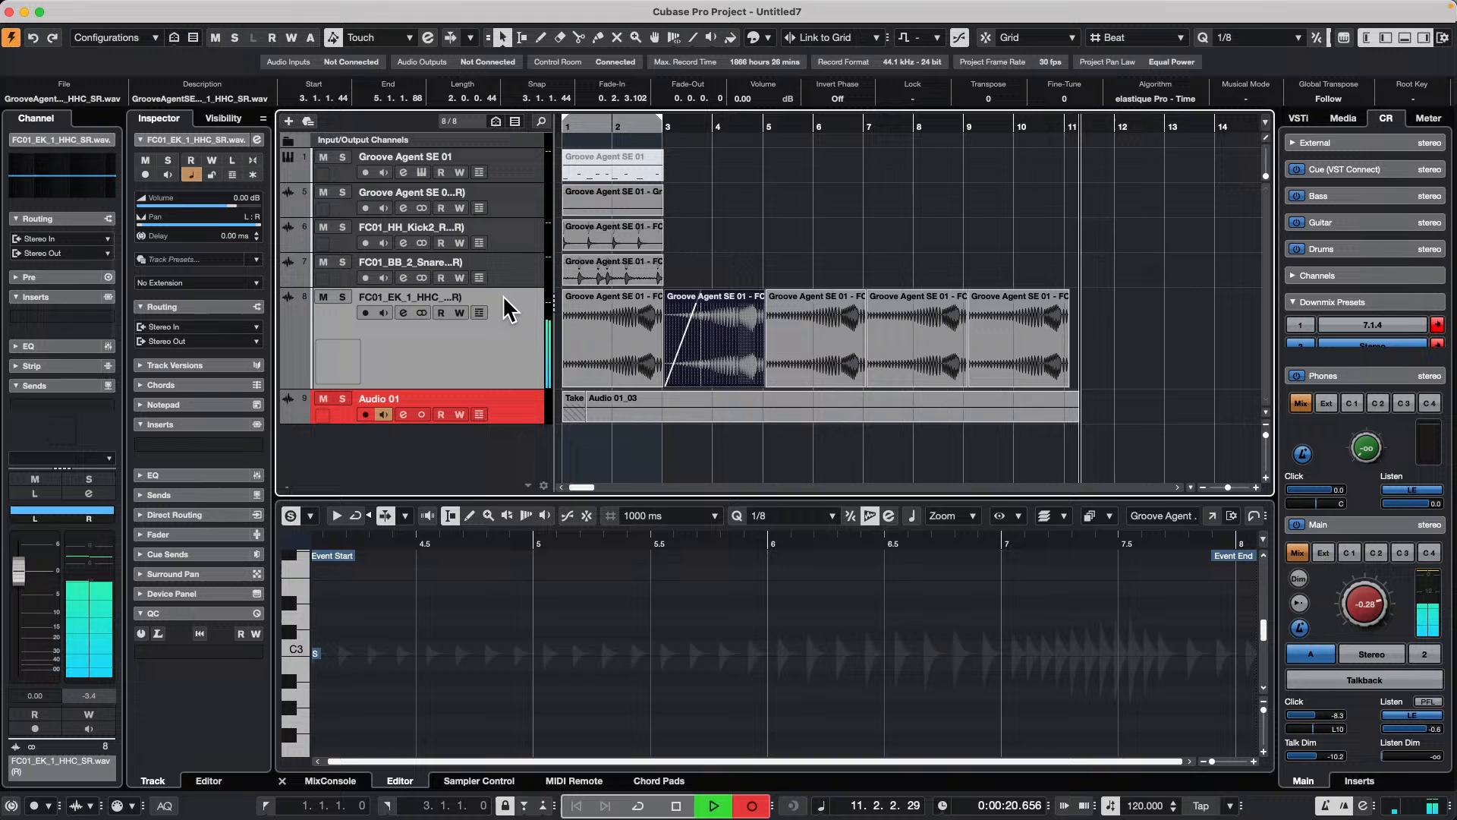
pyautogui.press('space')
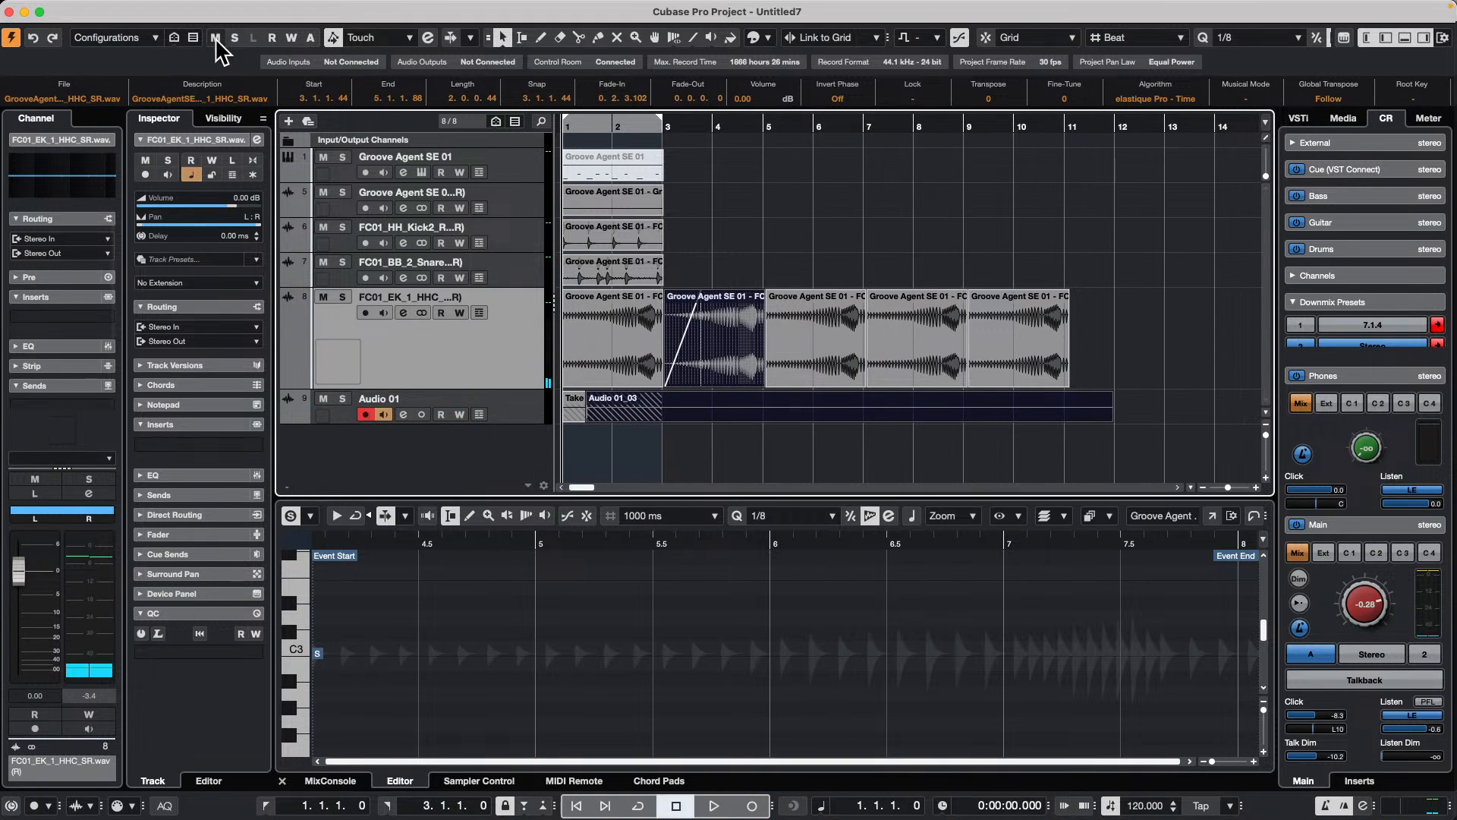
# Step: Turn on Enable Record on Selected Audio Track in the Project & MixConsole editing preferences and confirm
pyautogui.click(61, 9)
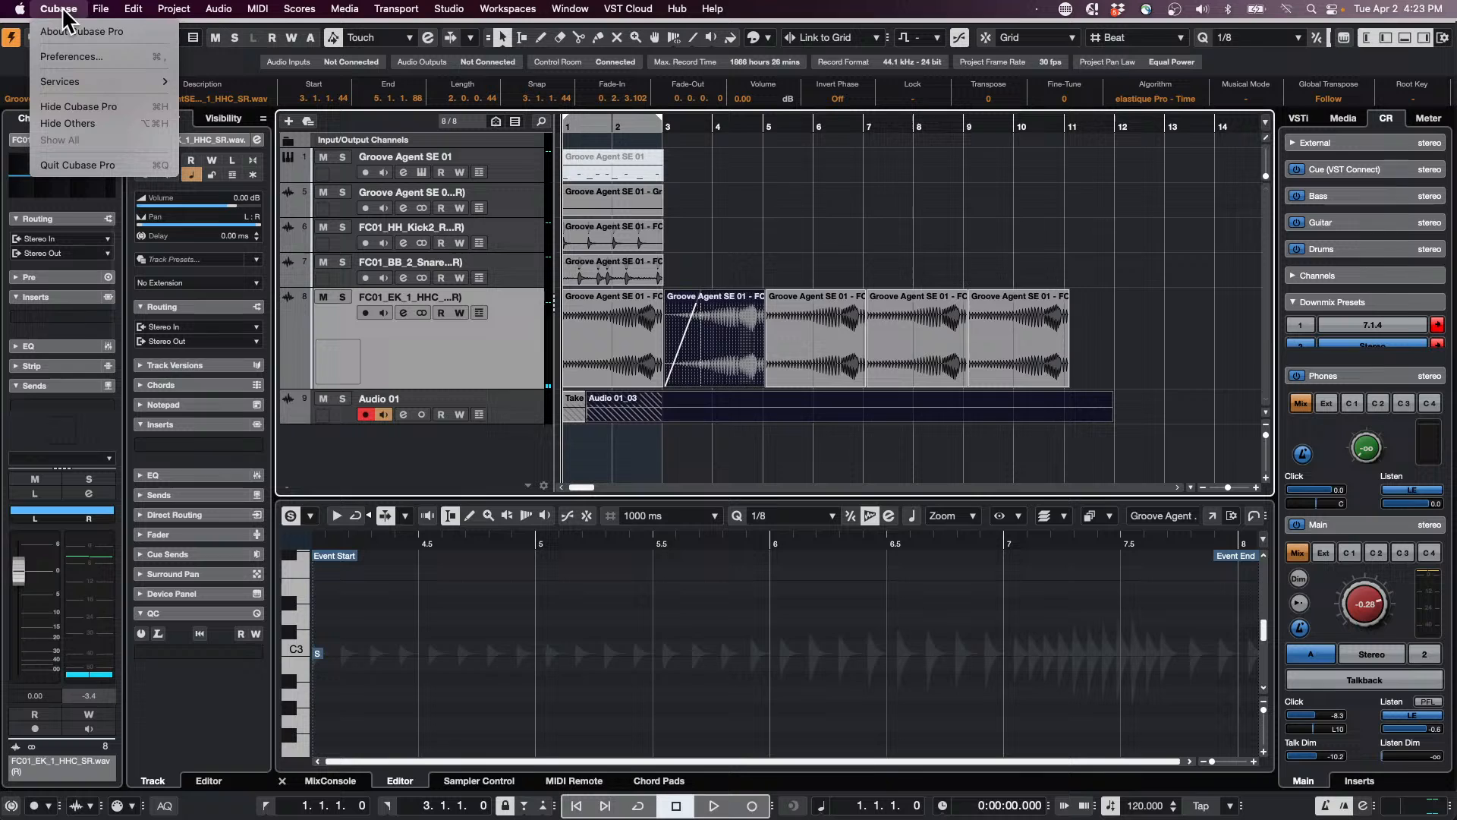
pyautogui.click(74, 56)
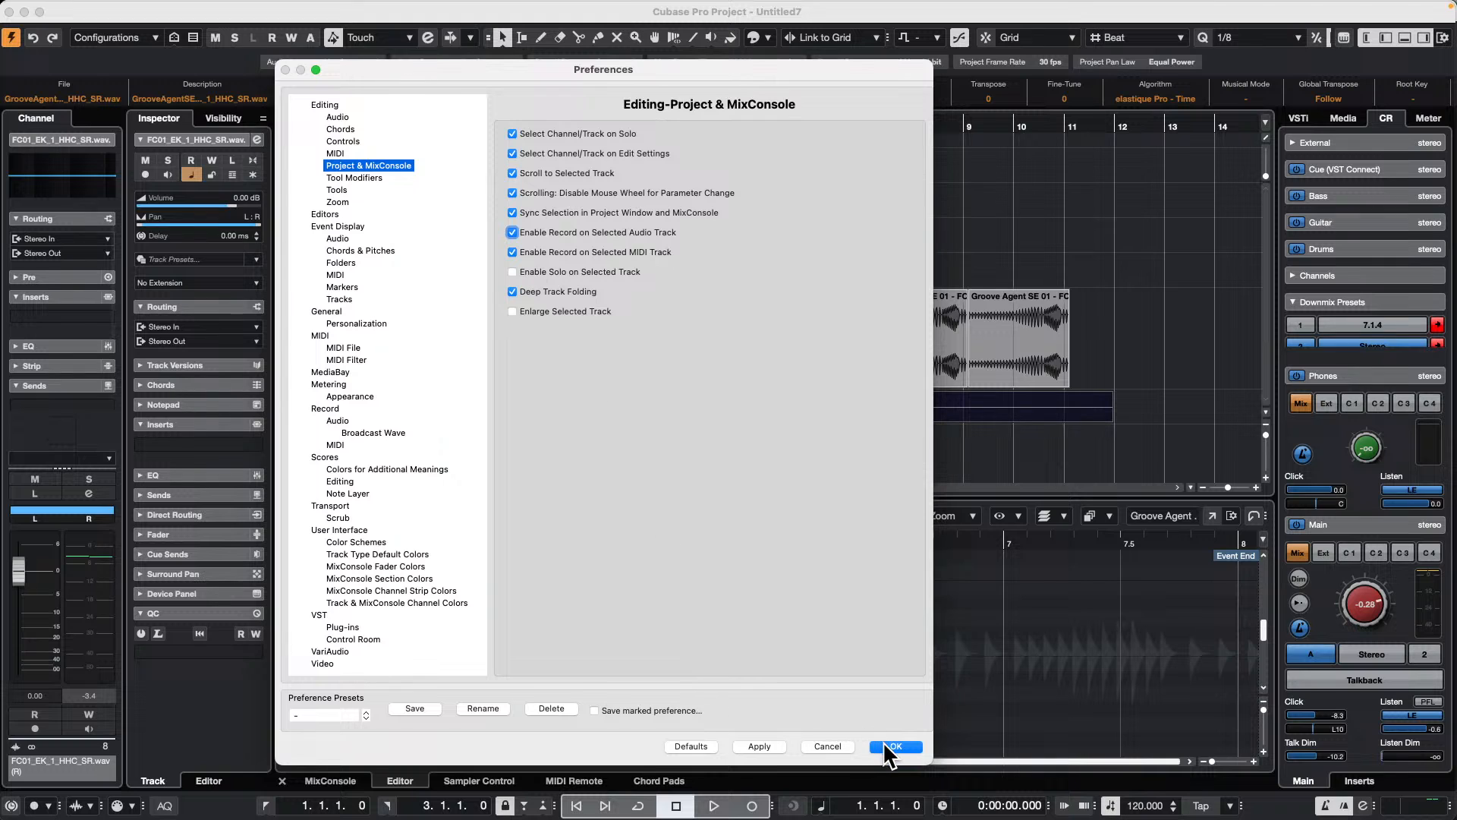
pyautogui.click(903, 747)
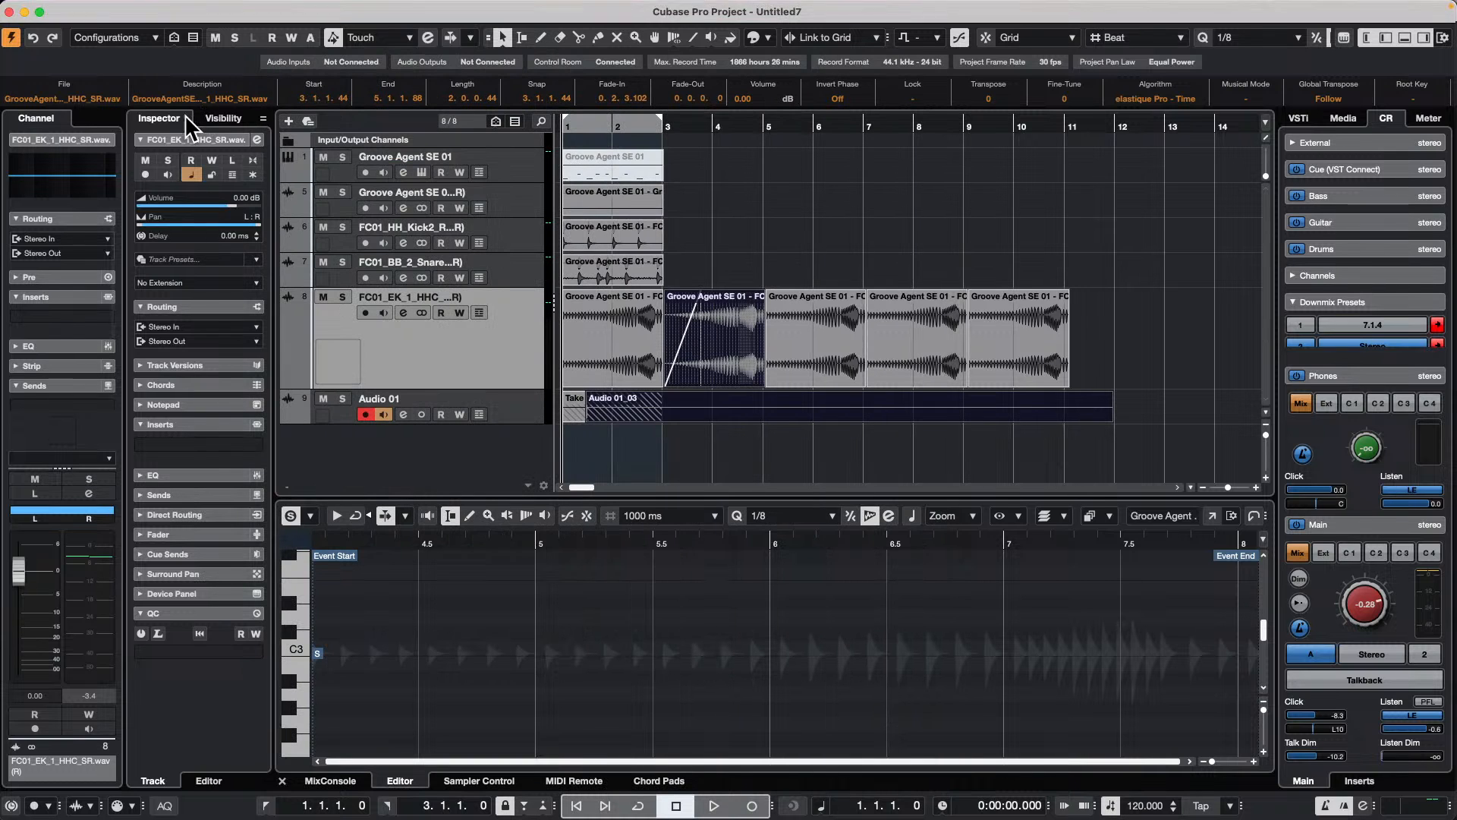
# Step: Search the key commands for "record loc" and "record", and clear the search text
pyautogui.click(134, 8)
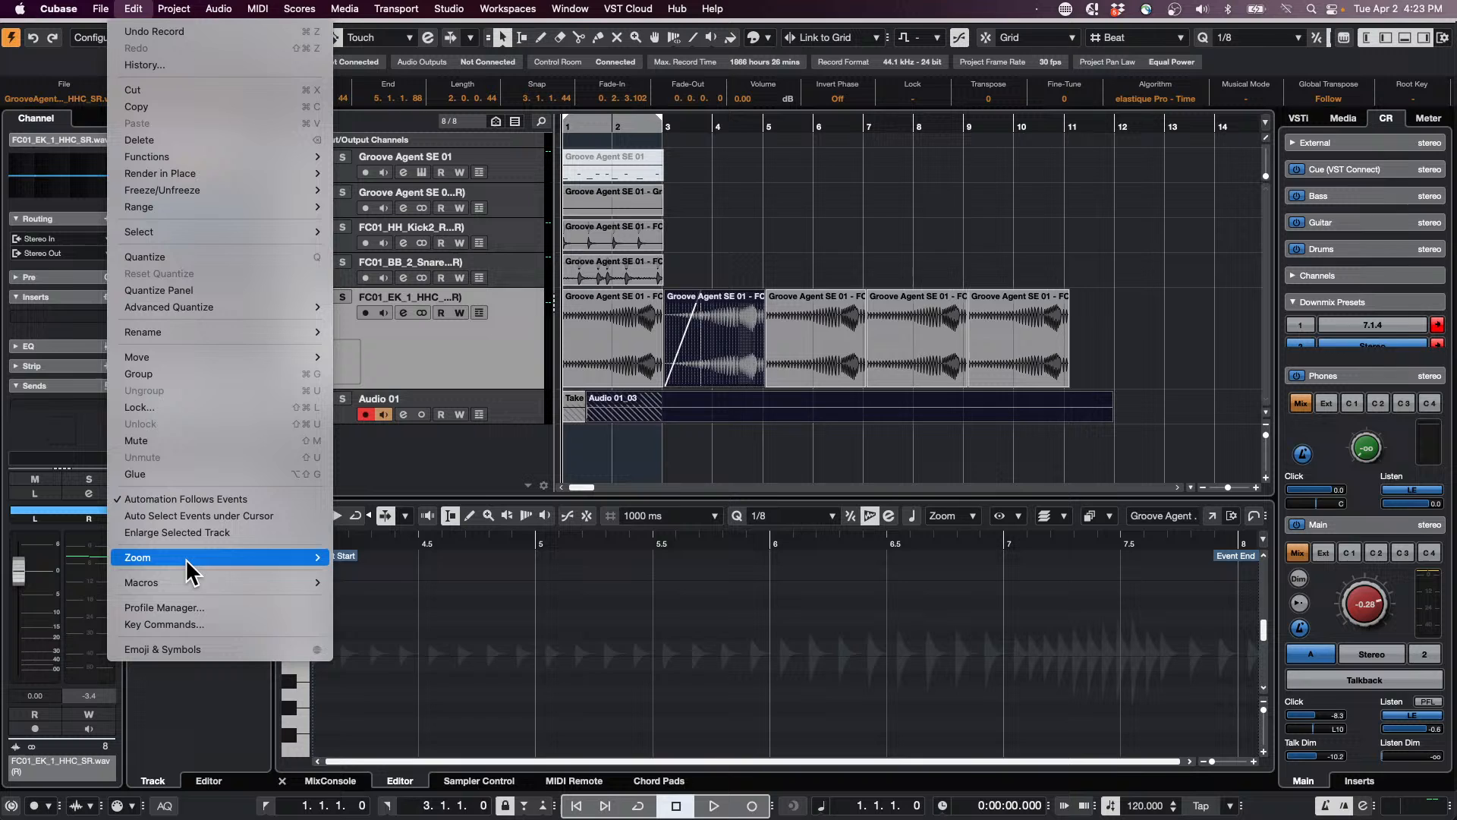
pyautogui.click(182, 624)
pyautogui.click(839, 107)
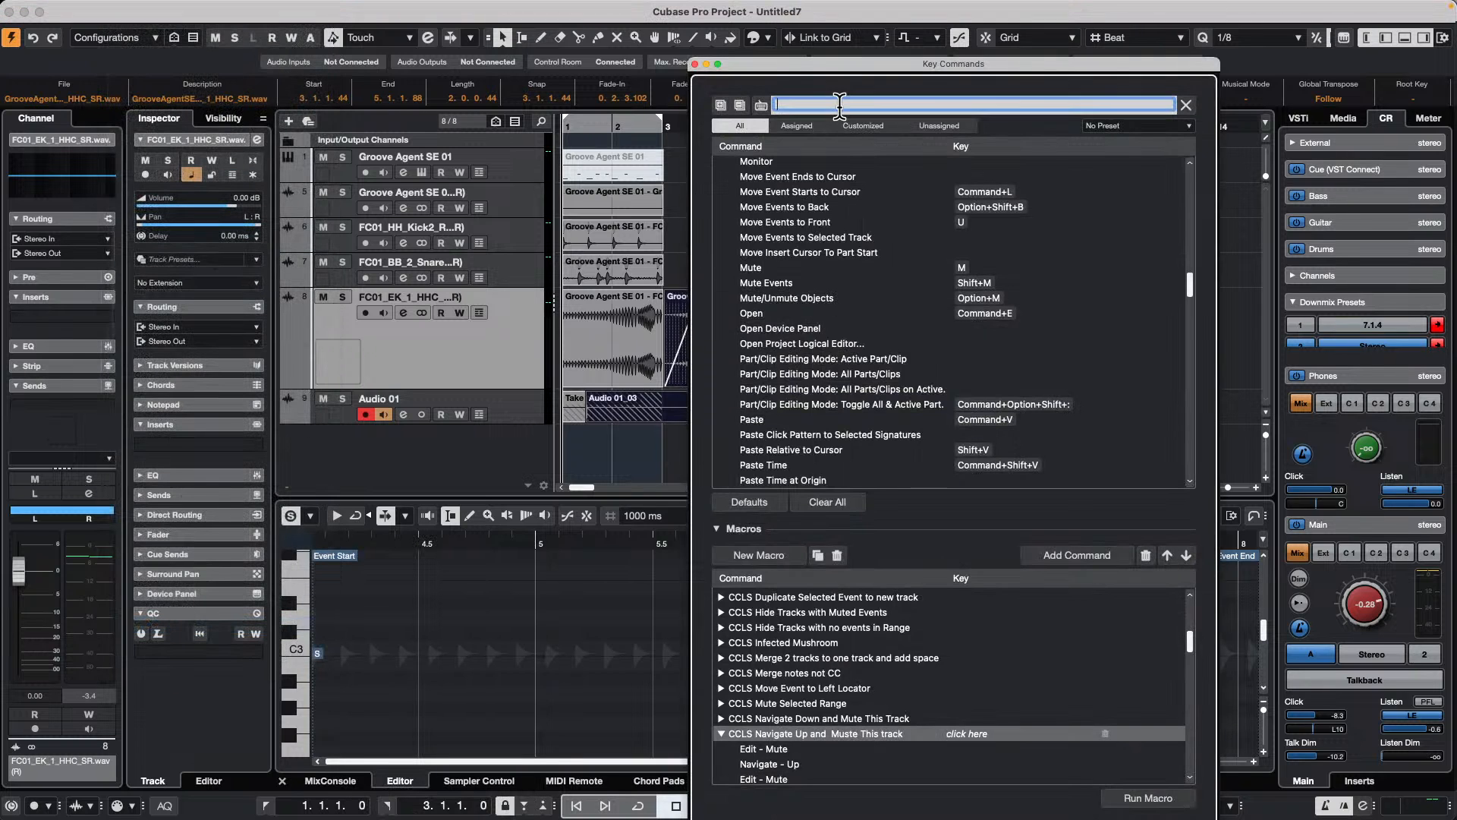
pyautogui.write('record ')
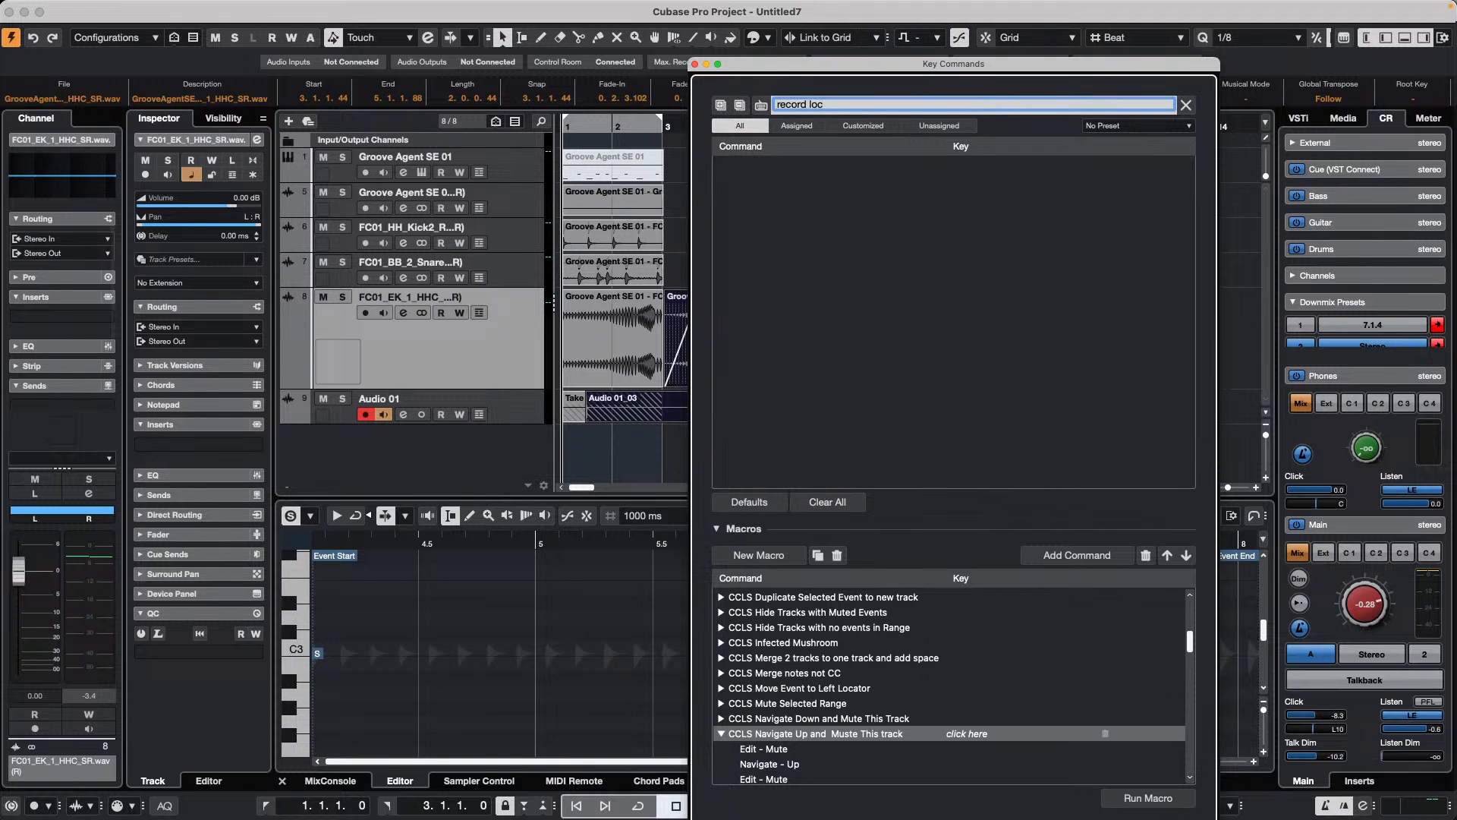
pyautogui.write('loc')
pyautogui.press('BackSpace')
pyautogui.press('BackSpace')
pyautogui.press('BackSpace')
pyautogui.press('BackSpace')
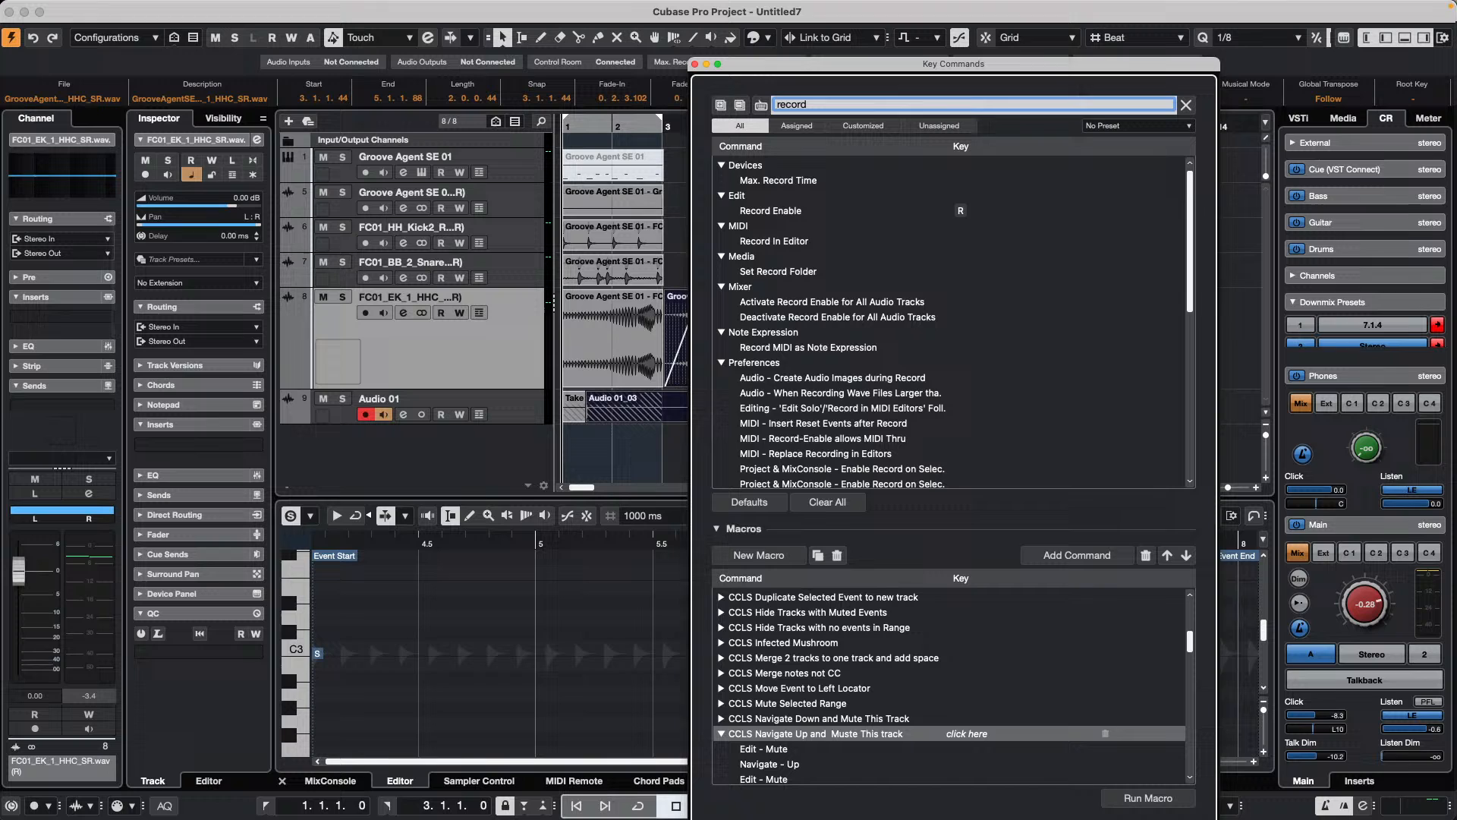
pyautogui.press('BackSpace')
pyautogui.press('BackSpace')
pyautogui.press('BackSpace')
pyautogui.press('BackSpace')
pyautogui.press('BackSpace')
pyautogui.press('BackSpace')
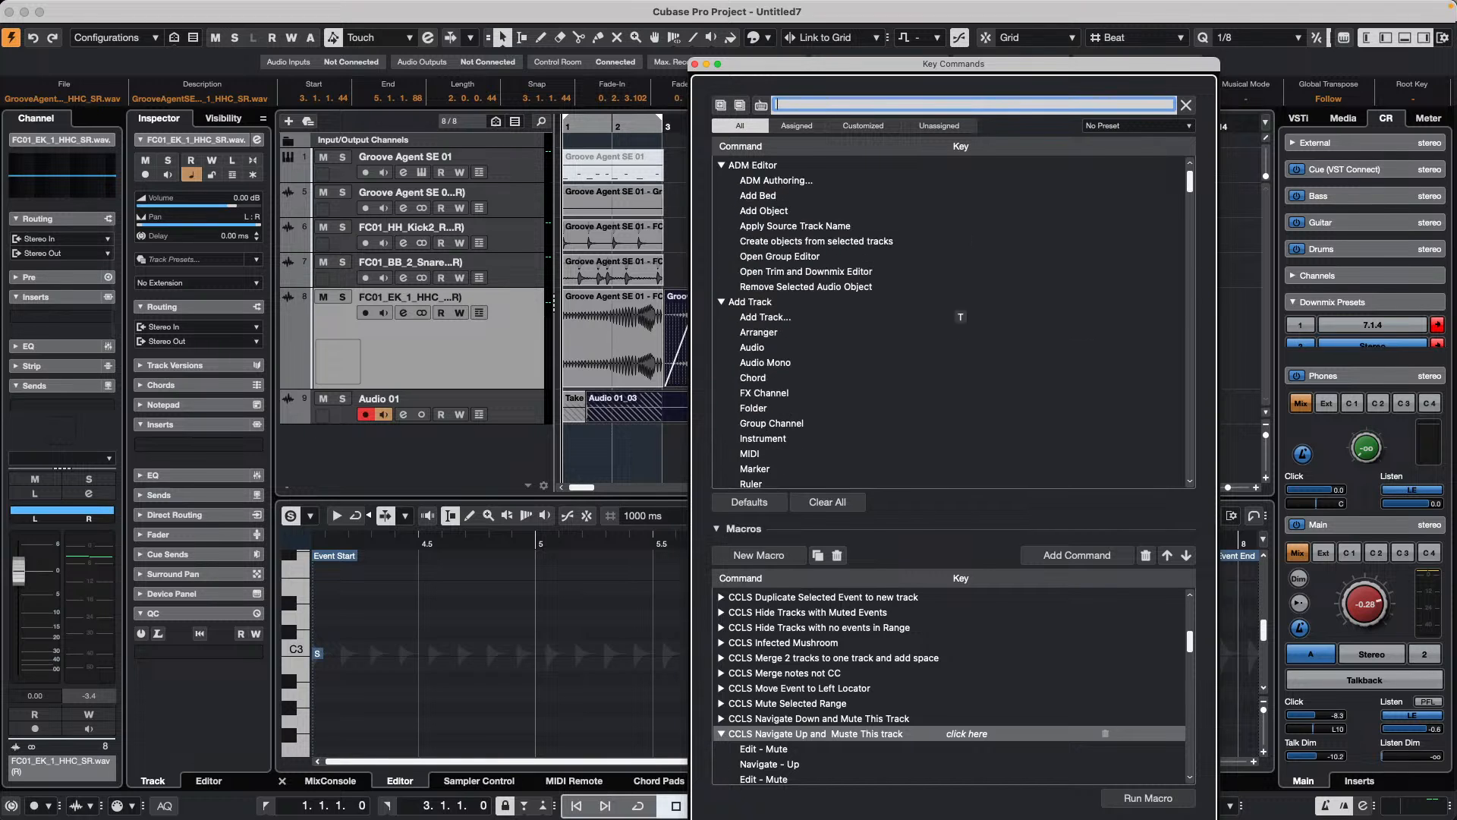
# Step: Search the key commands for "record" and "lock" to find the Lock Record command, close the list and deselect all events
pyautogui.write('record')
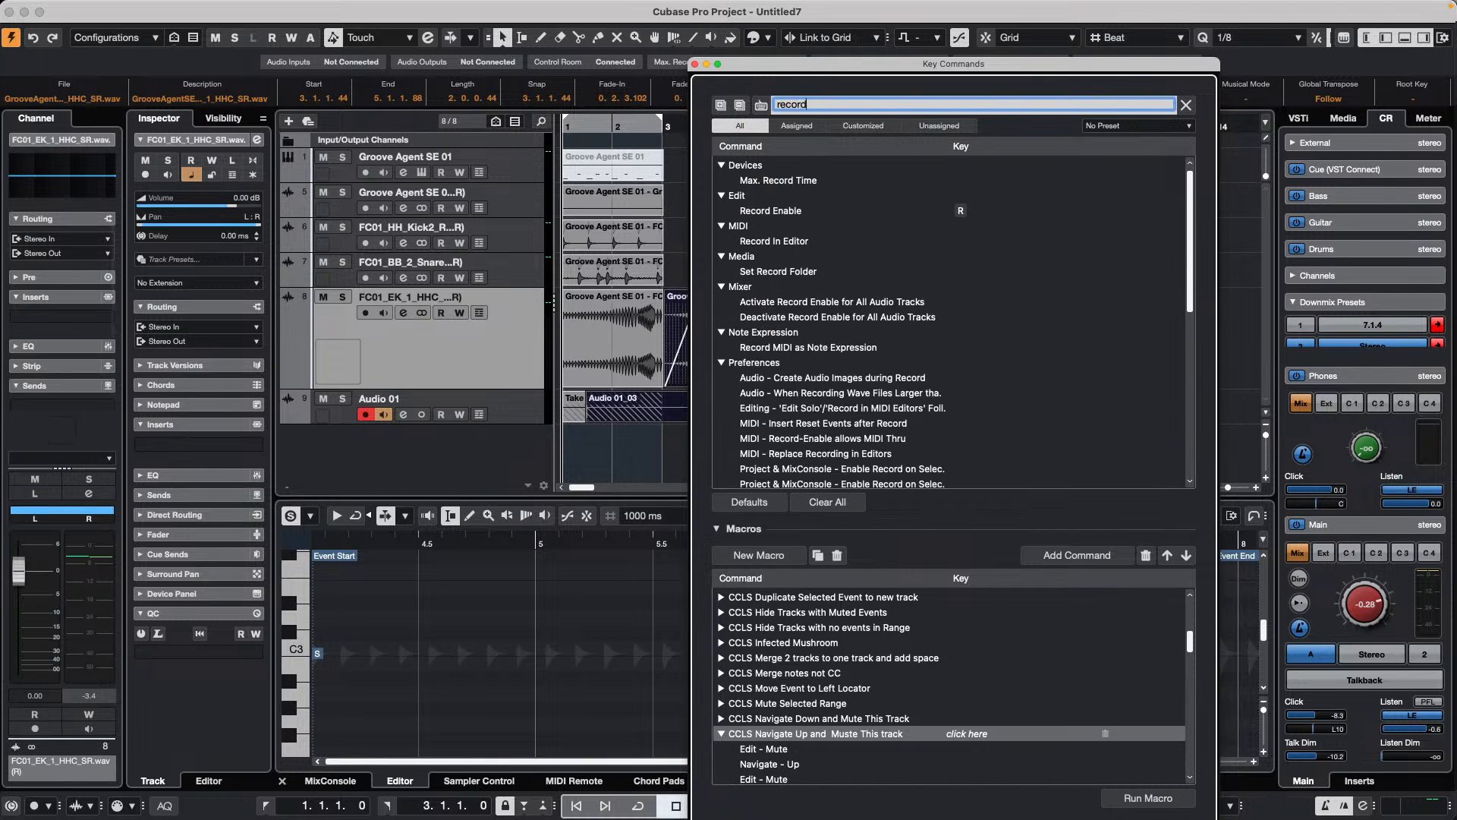
pyautogui.write(' l')
pyautogui.press('BackSpace')
pyautogui.press('BackSpace')
pyautogui.press('BackSpace')
pyautogui.press('BackSpace')
pyautogui.press('BackSpace')
pyautogui.press('BackSpace')
pyautogui.press('BackSpace')
pyautogui.press('BackSpace')
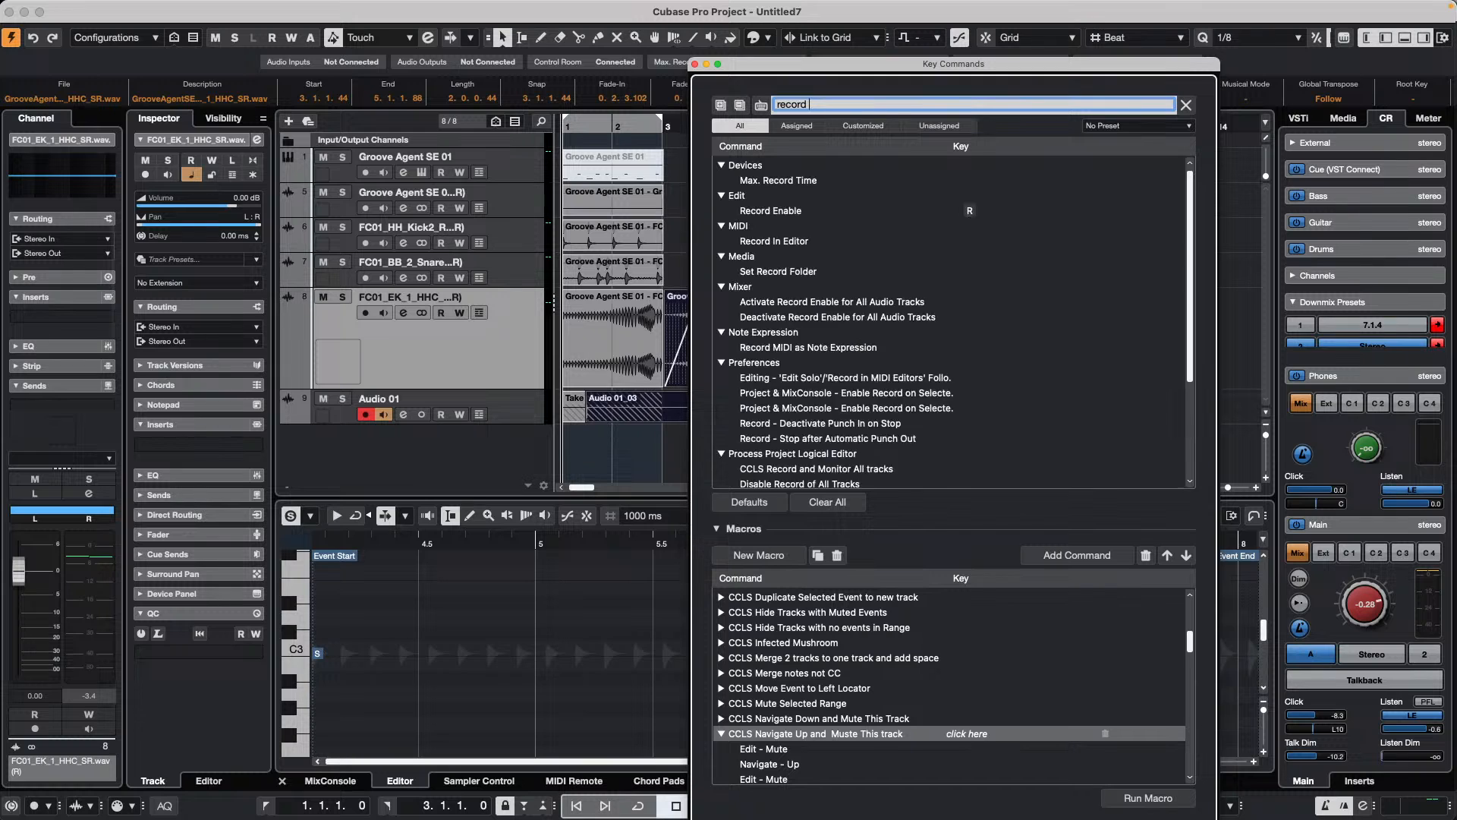
pyautogui.write('lock')
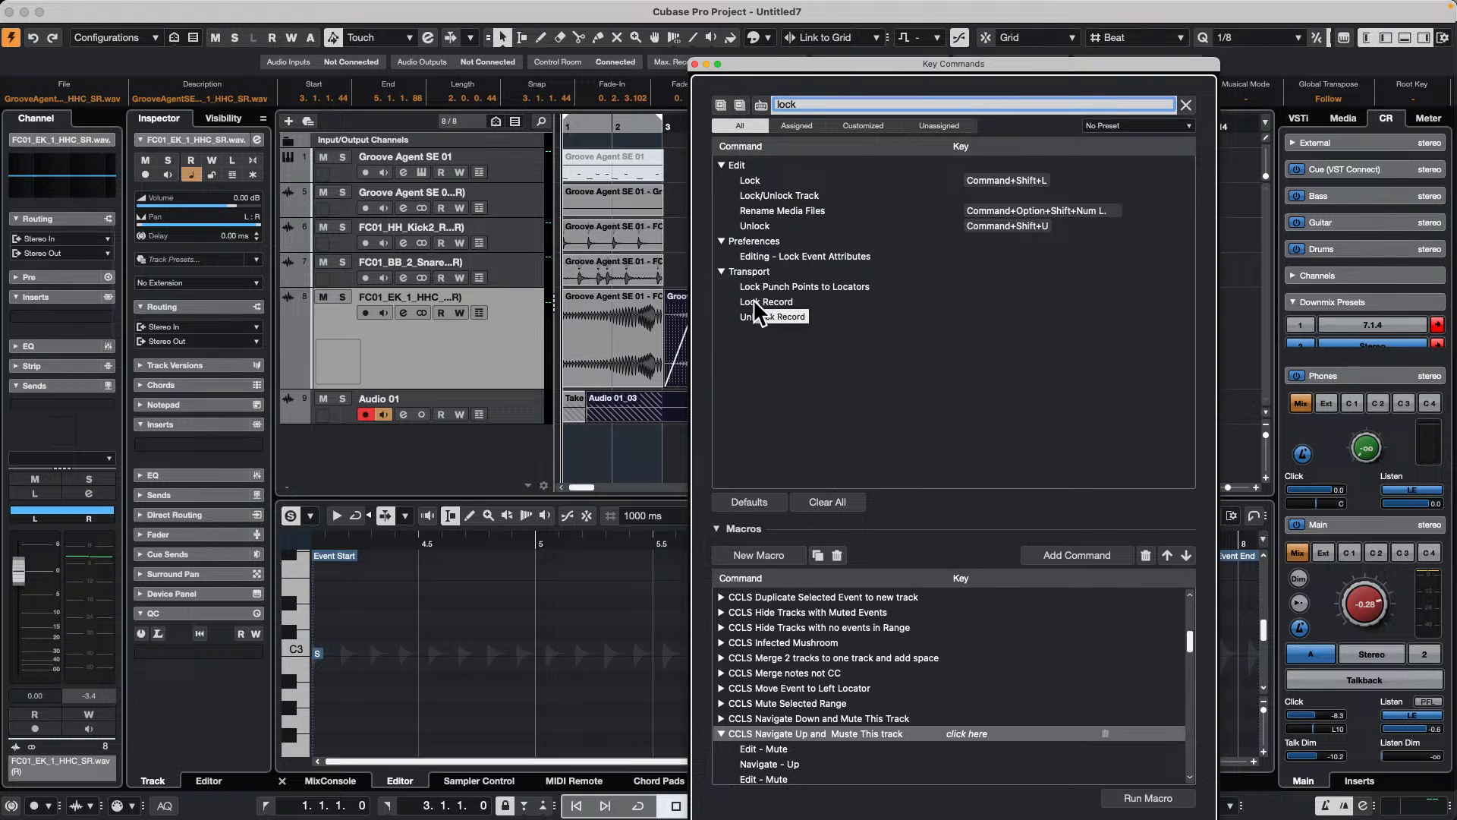
pyautogui.click(698, 64)
pyautogui.click(793, 449)
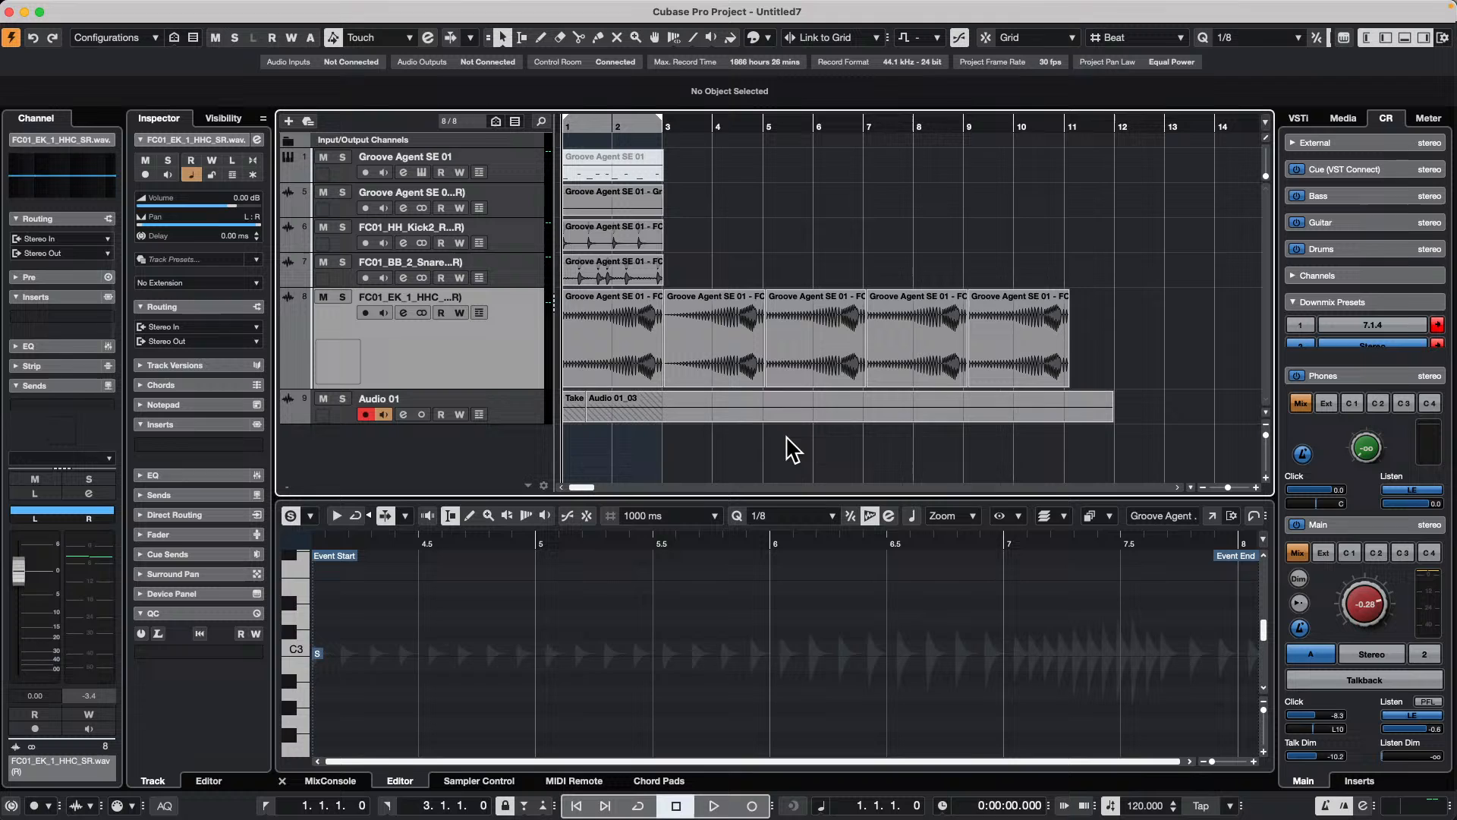
# Step: Open the MIDI Remote Mapping Assistant for the Korg nanoKONTROL2 and switch to the mapping page "Untitled Page"
pyautogui.moveTo(982, 123); pyautogui.dragTo(976, 72)
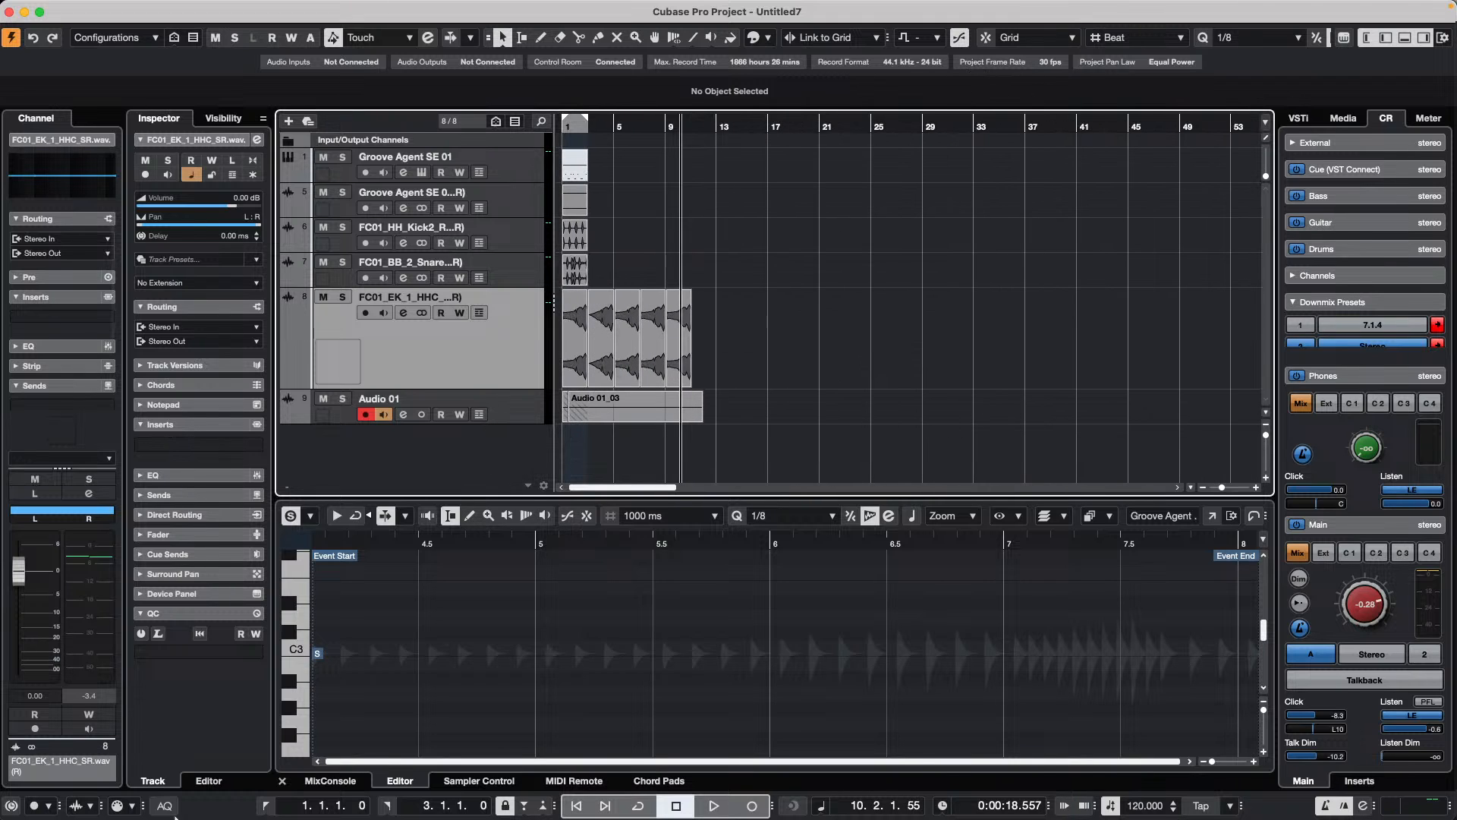
pyautogui.click(573, 780)
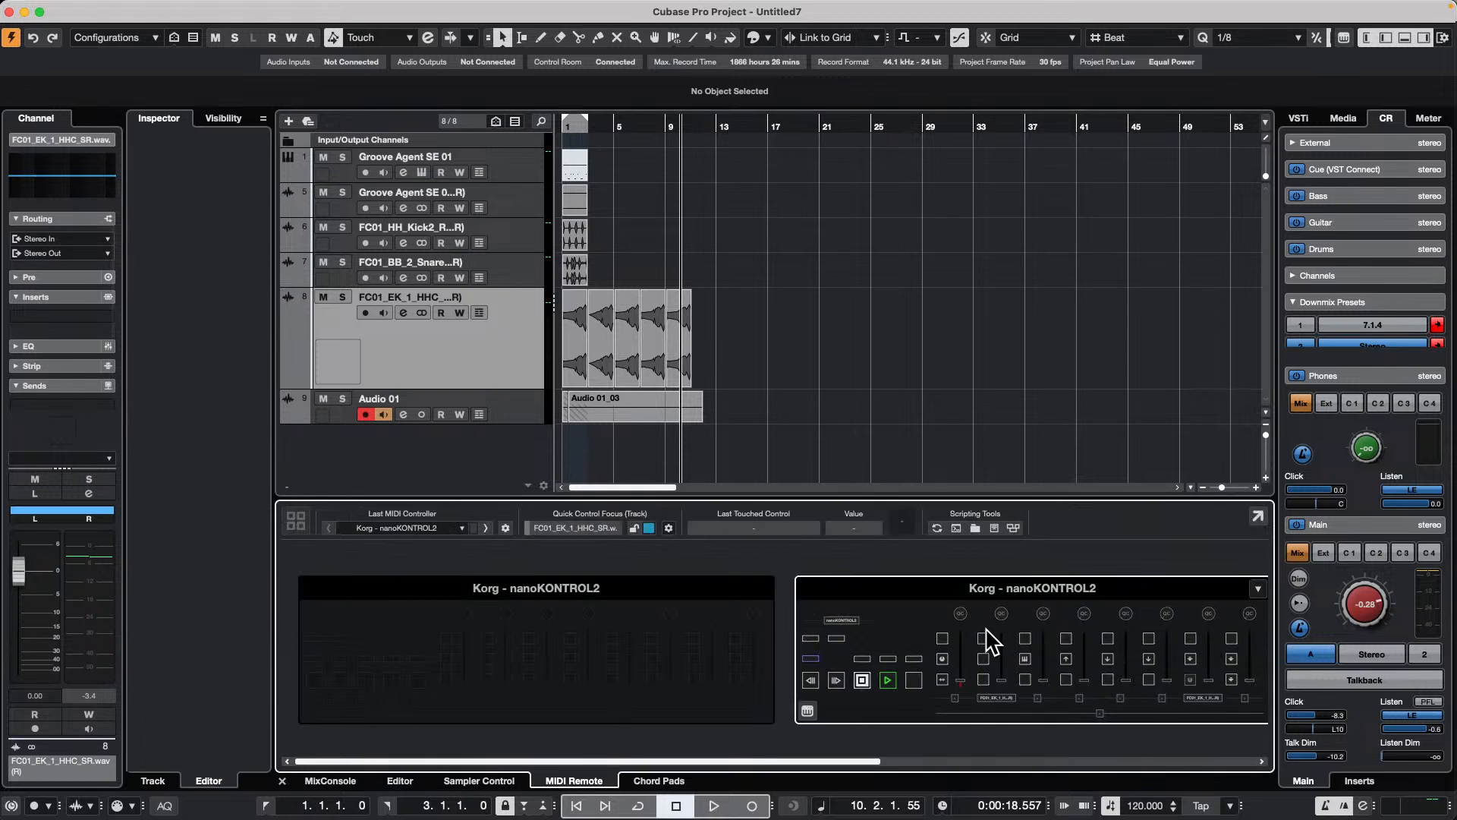
pyautogui.doubleClick(988, 650)
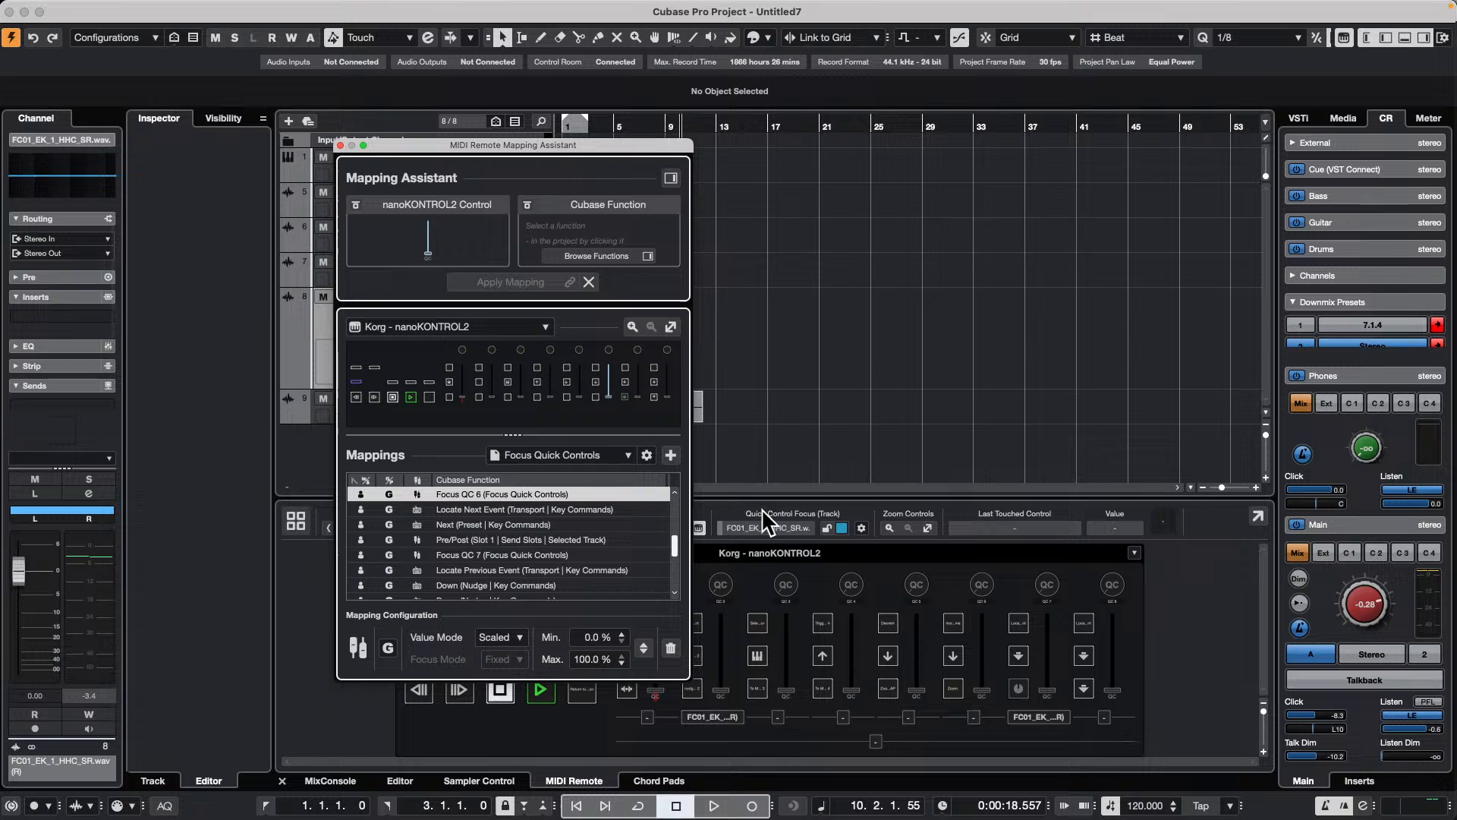
pyautogui.click(535, 453)
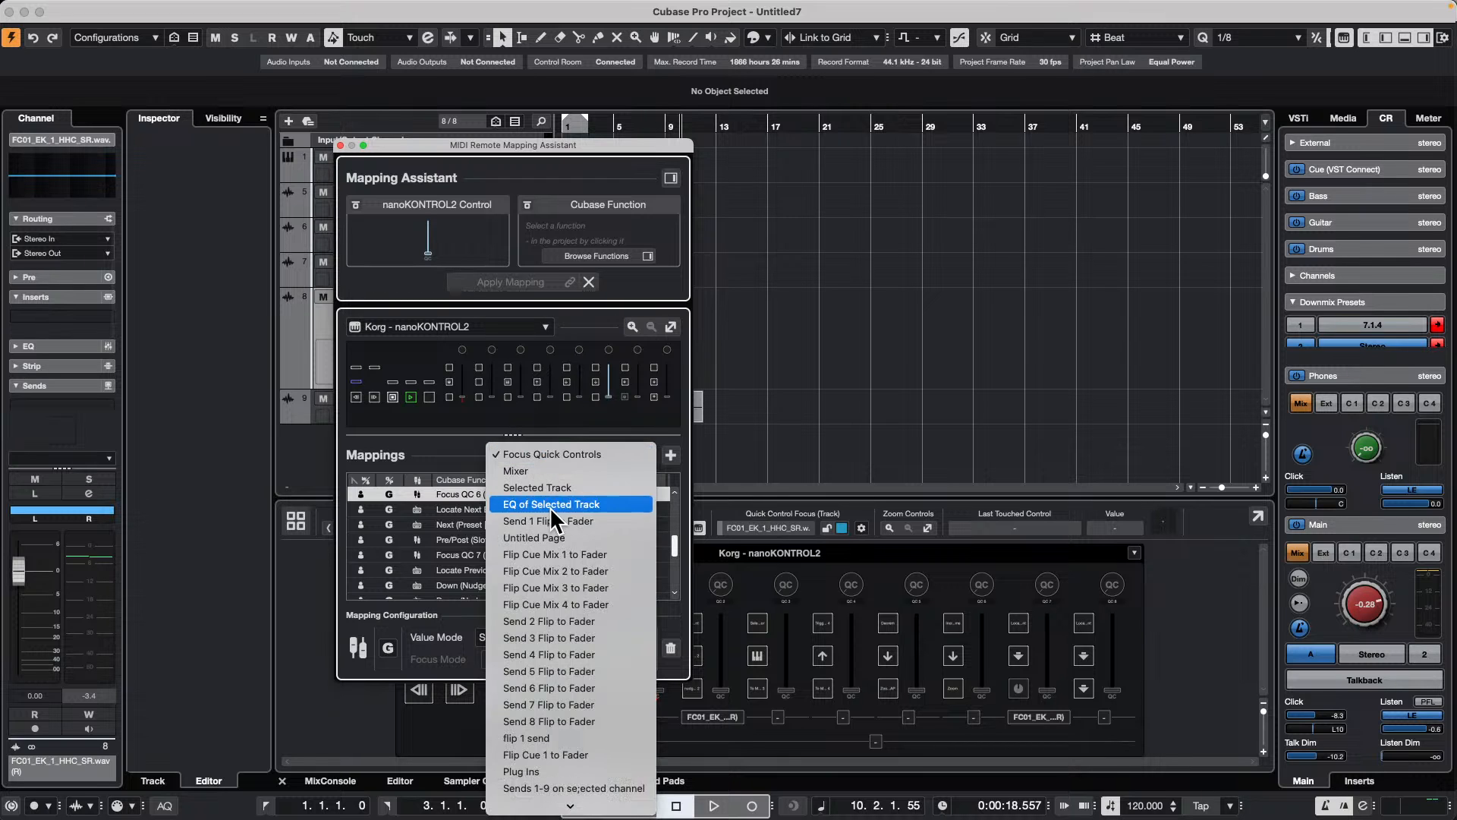
pyautogui.click(545, 537)
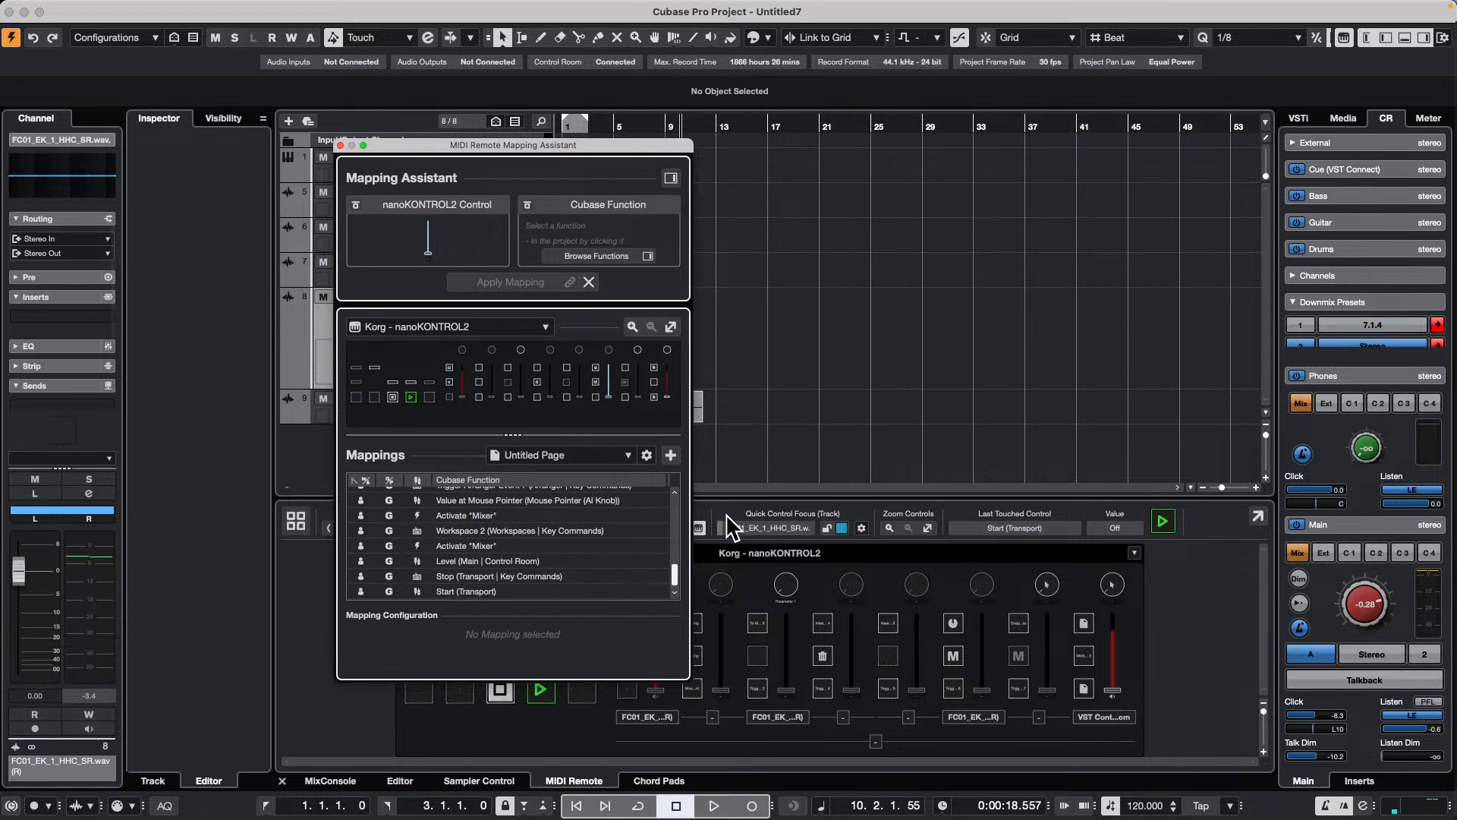
# Step: Find Lock Record in the Functions Browser and map it to the nanoKONTROL2 button assigned to Edit VST Instrument
pyautogui.click(671, 179)
pyautogui.click(769, 201)
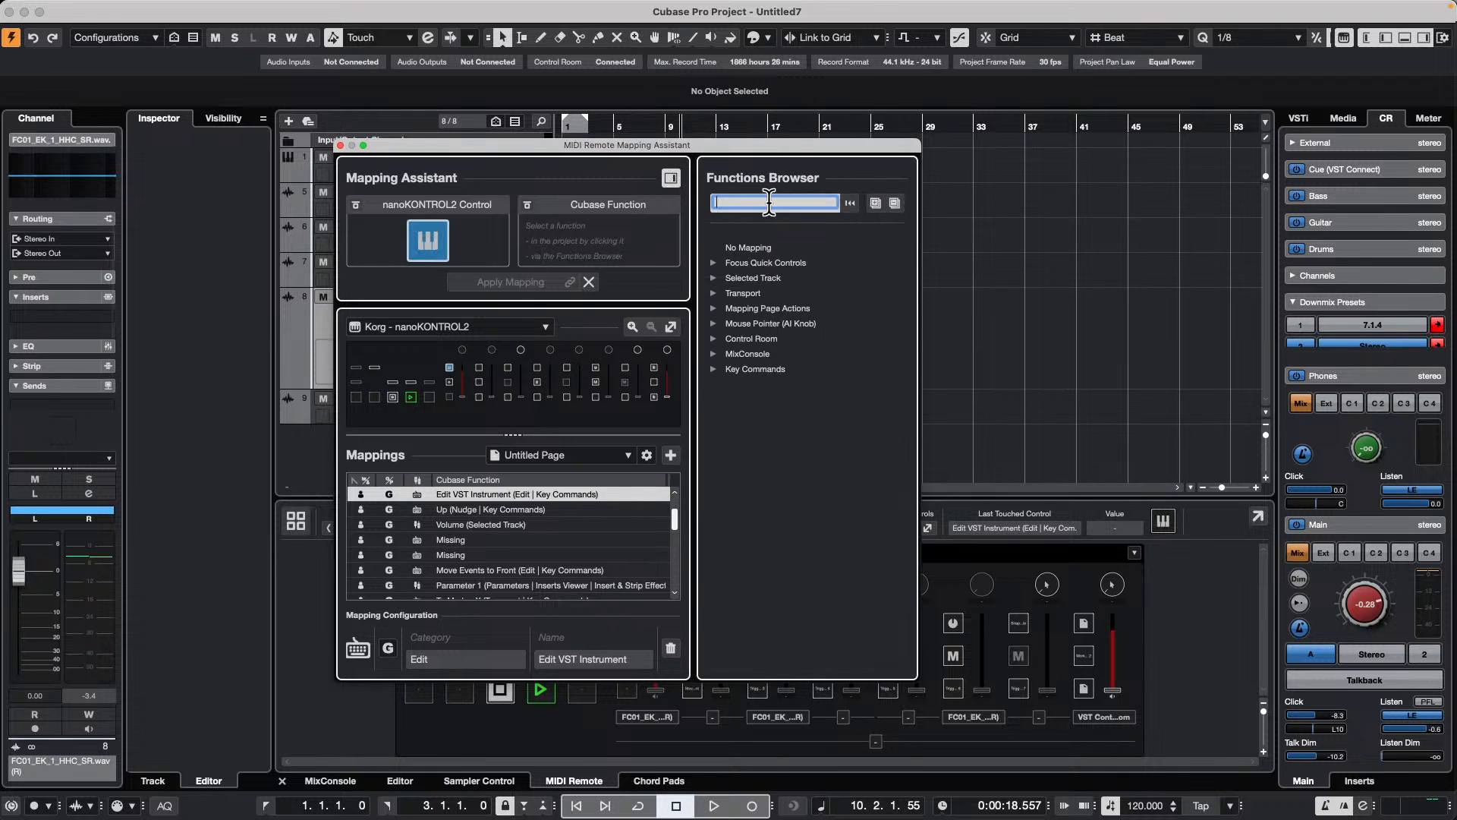
pyautogui.write('lock record')
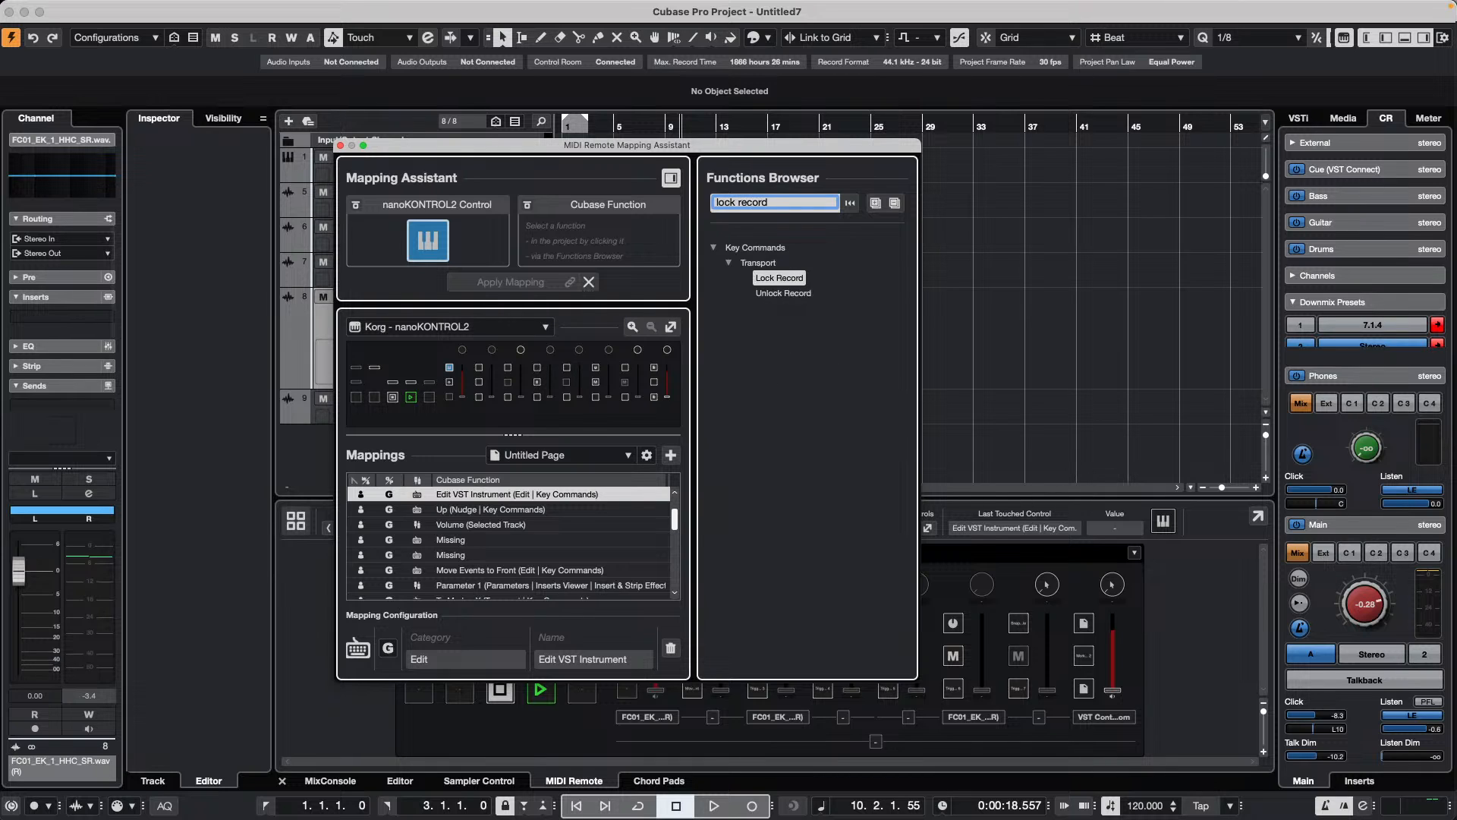
pyautogui.click(782, 279)
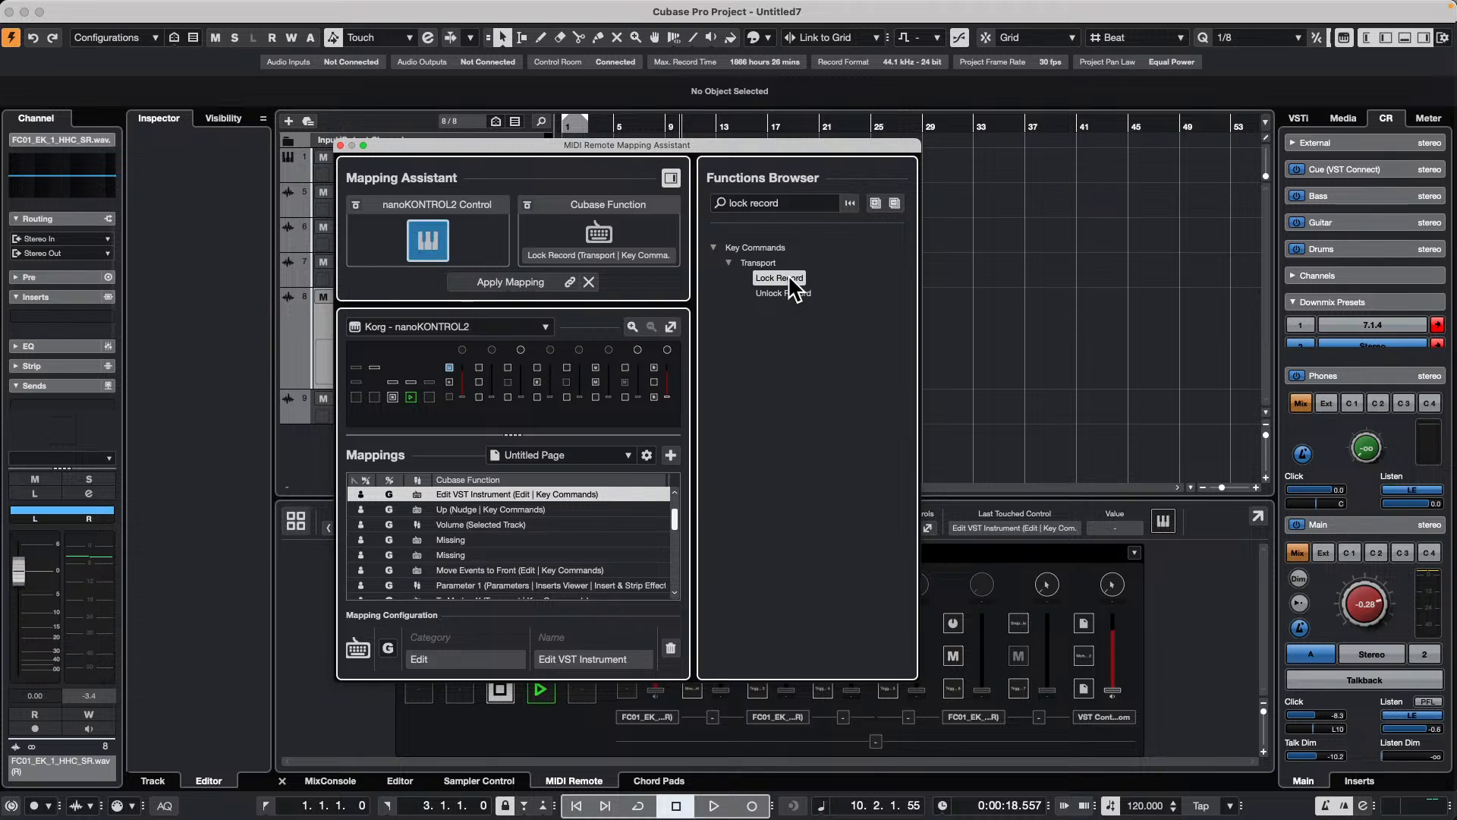
pyautogui.click(509, 282)
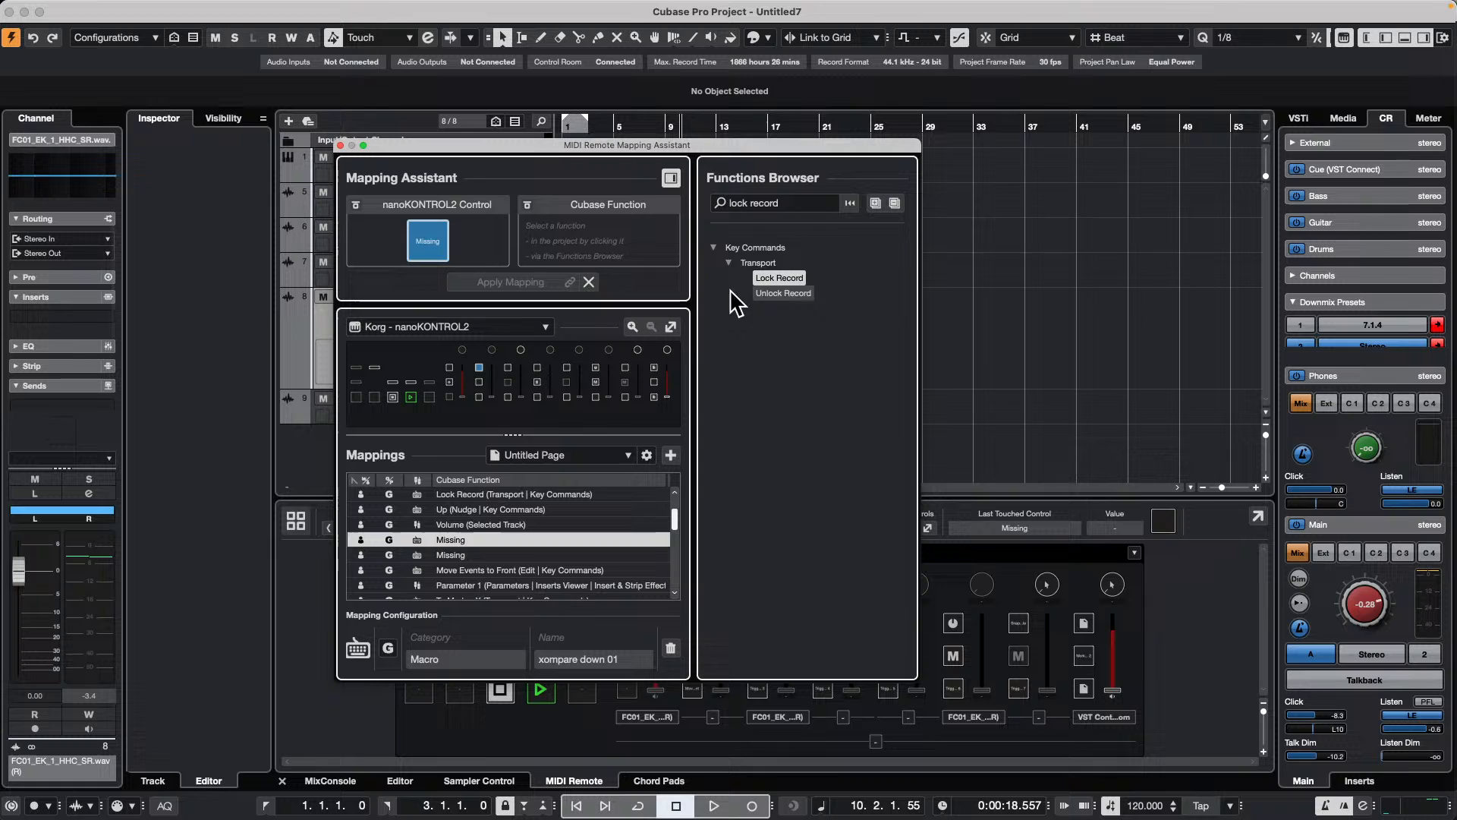
# Step: Map Unlock Record to the nanoKONTROL2 button with the missing "xompare down 01" macro and close the Mapping Assistant
pyautogui.click(785, 293)
pyautogui.doubleClick(787, 294)
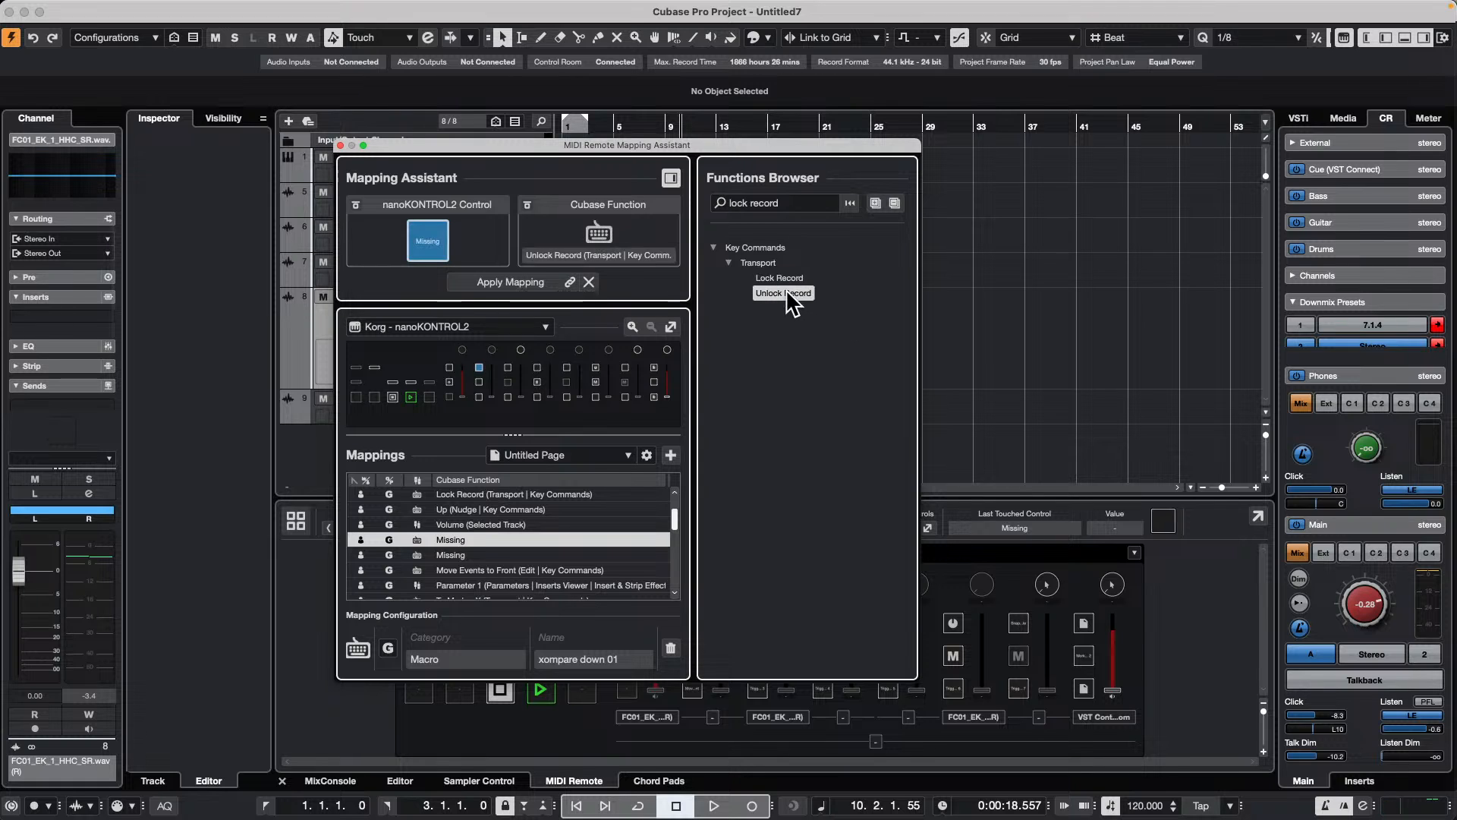
pyautogui.click(489, 283)
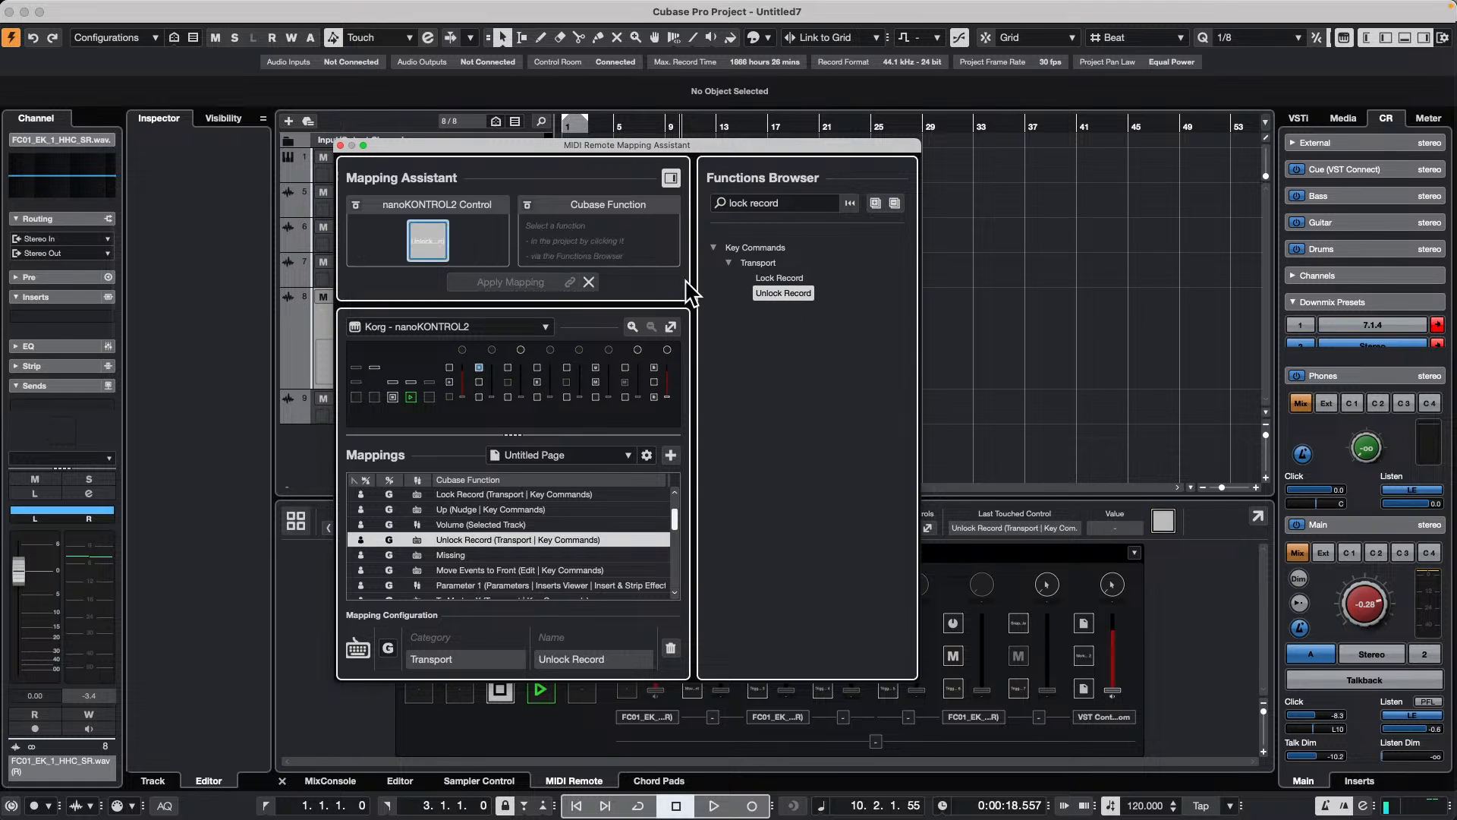
pyautogui.click(340, 145)
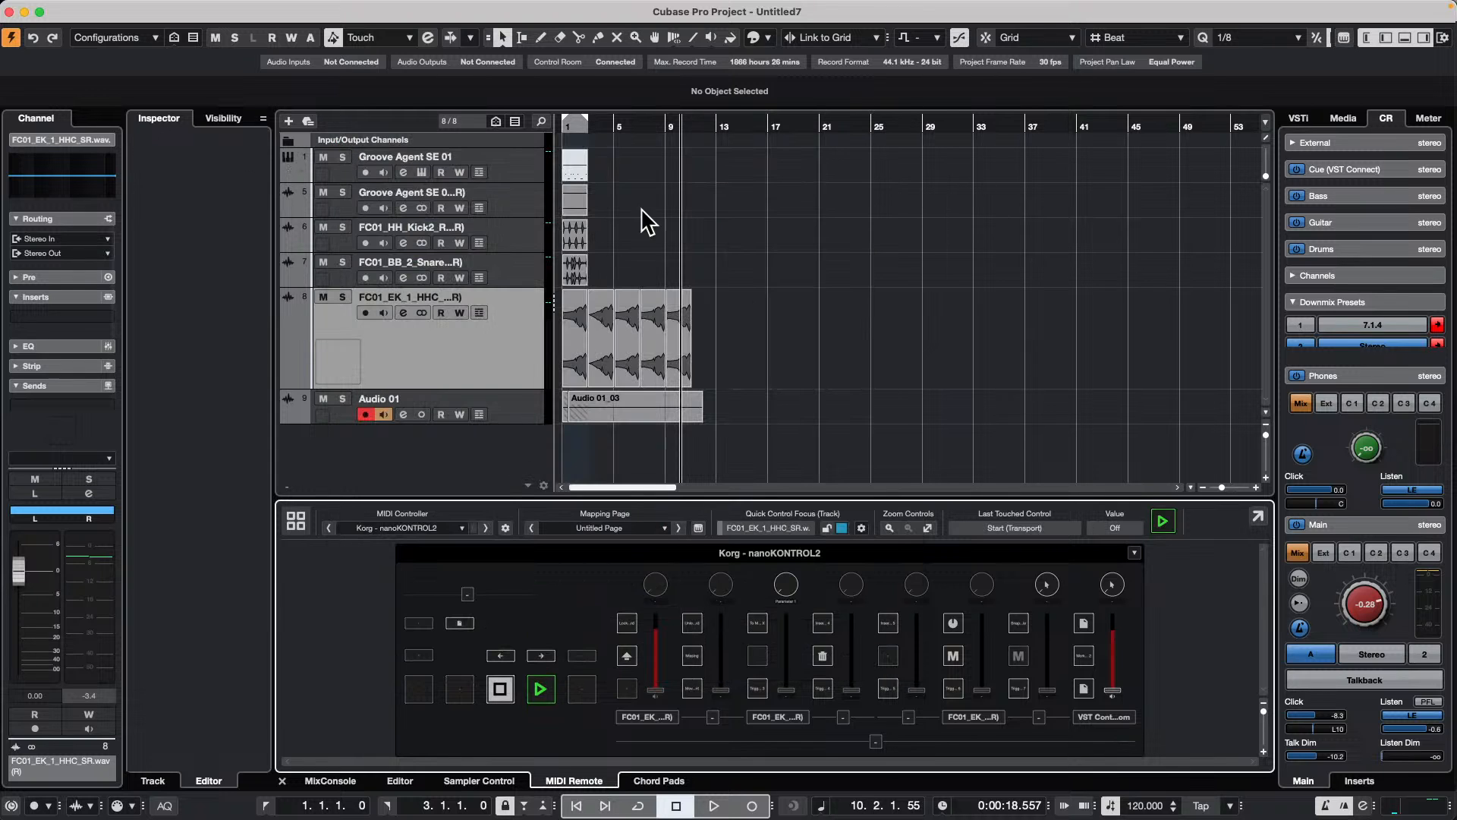
# Step: Start playback from about bar 16 and punch in recording on the Audio 01 track
pyautogui.click(763, 127)
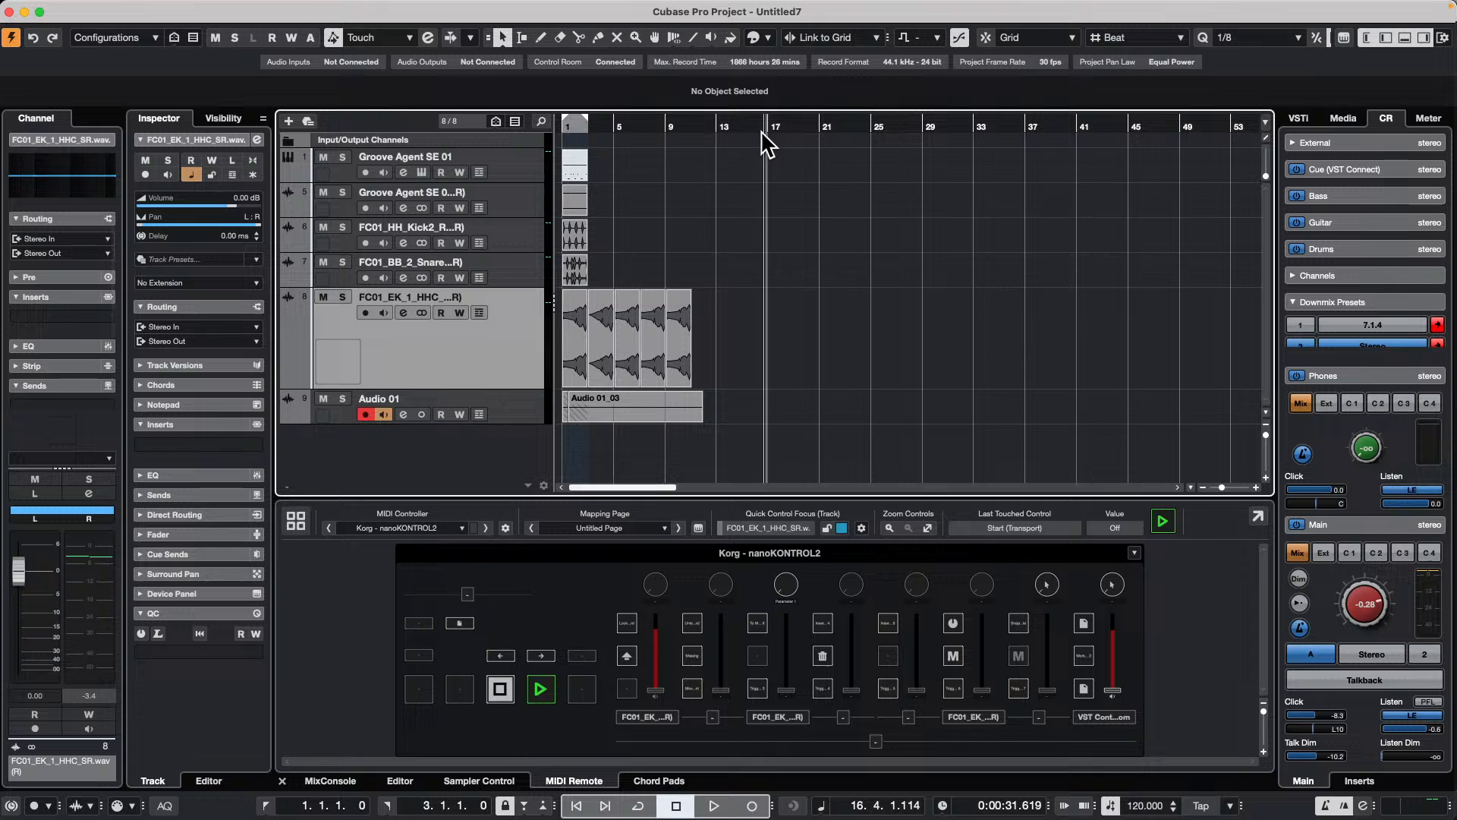
pyautogui.press('space')
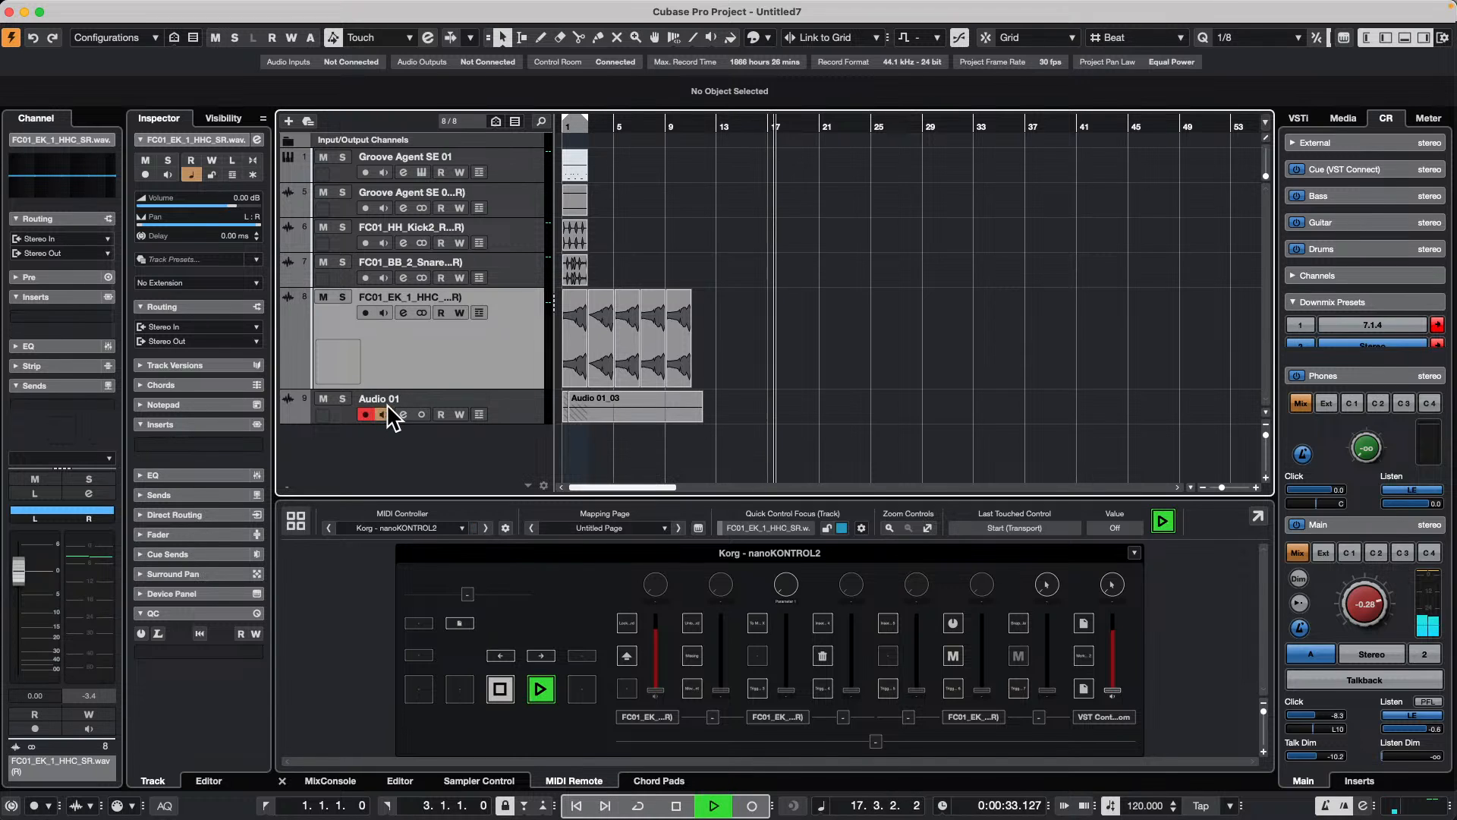
pyautogui.press('KP_Multiply')
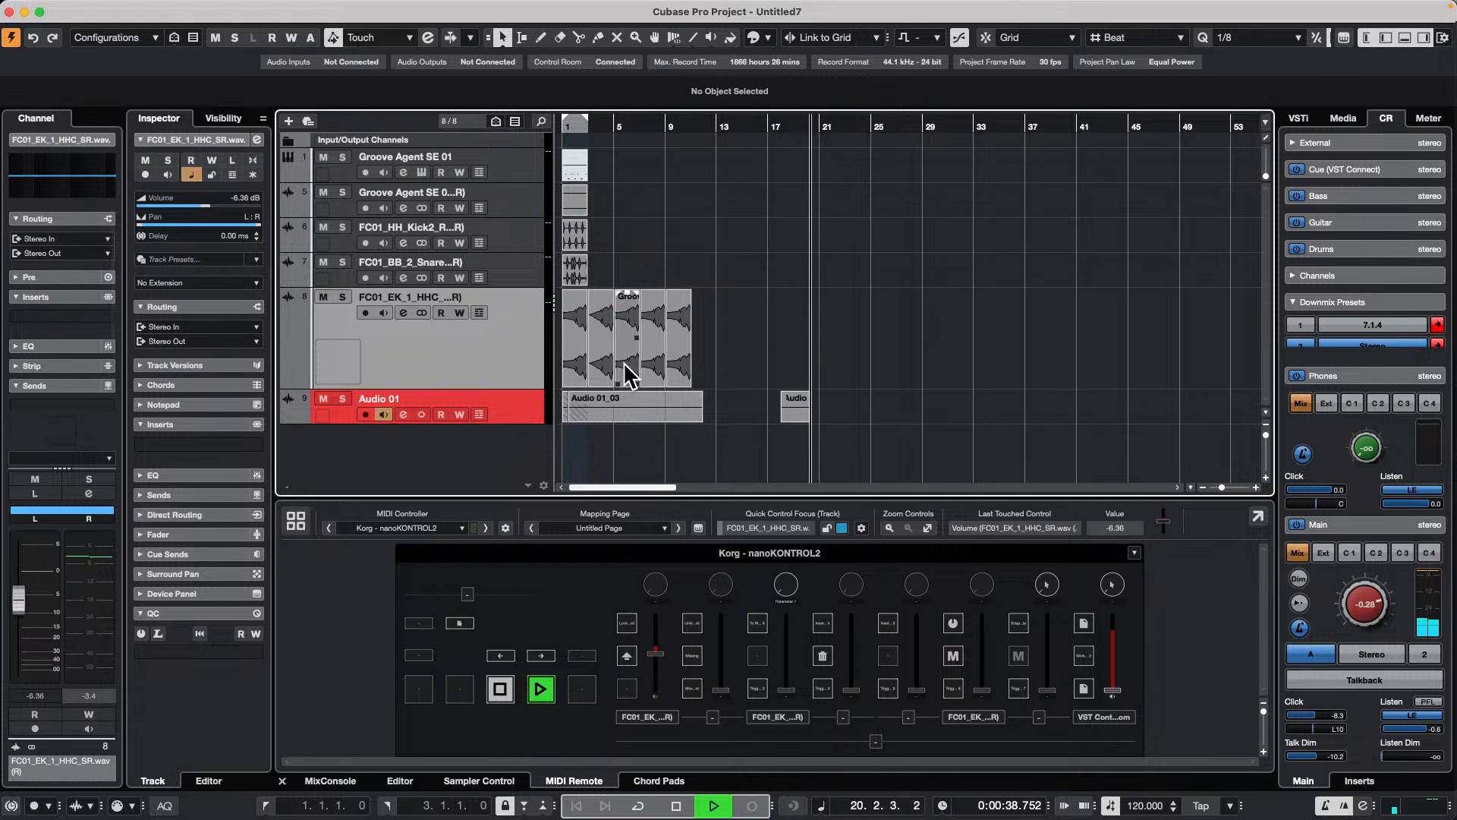
# Step: Disable record on the Audio 01 track during playback, and choose to continue when asked about the recording
pyautogui.click(365, 414)
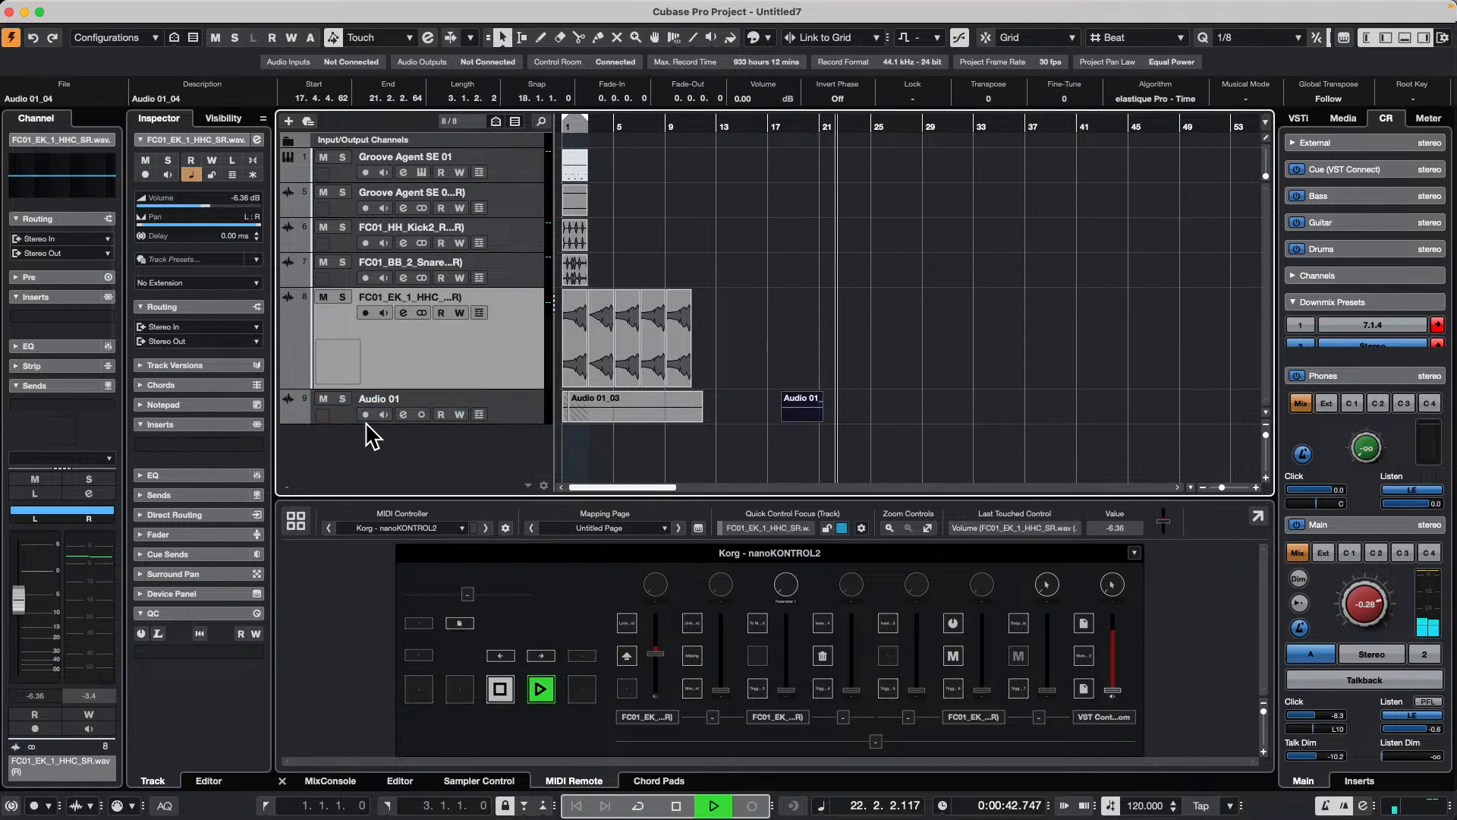
pyautogui.press('space')
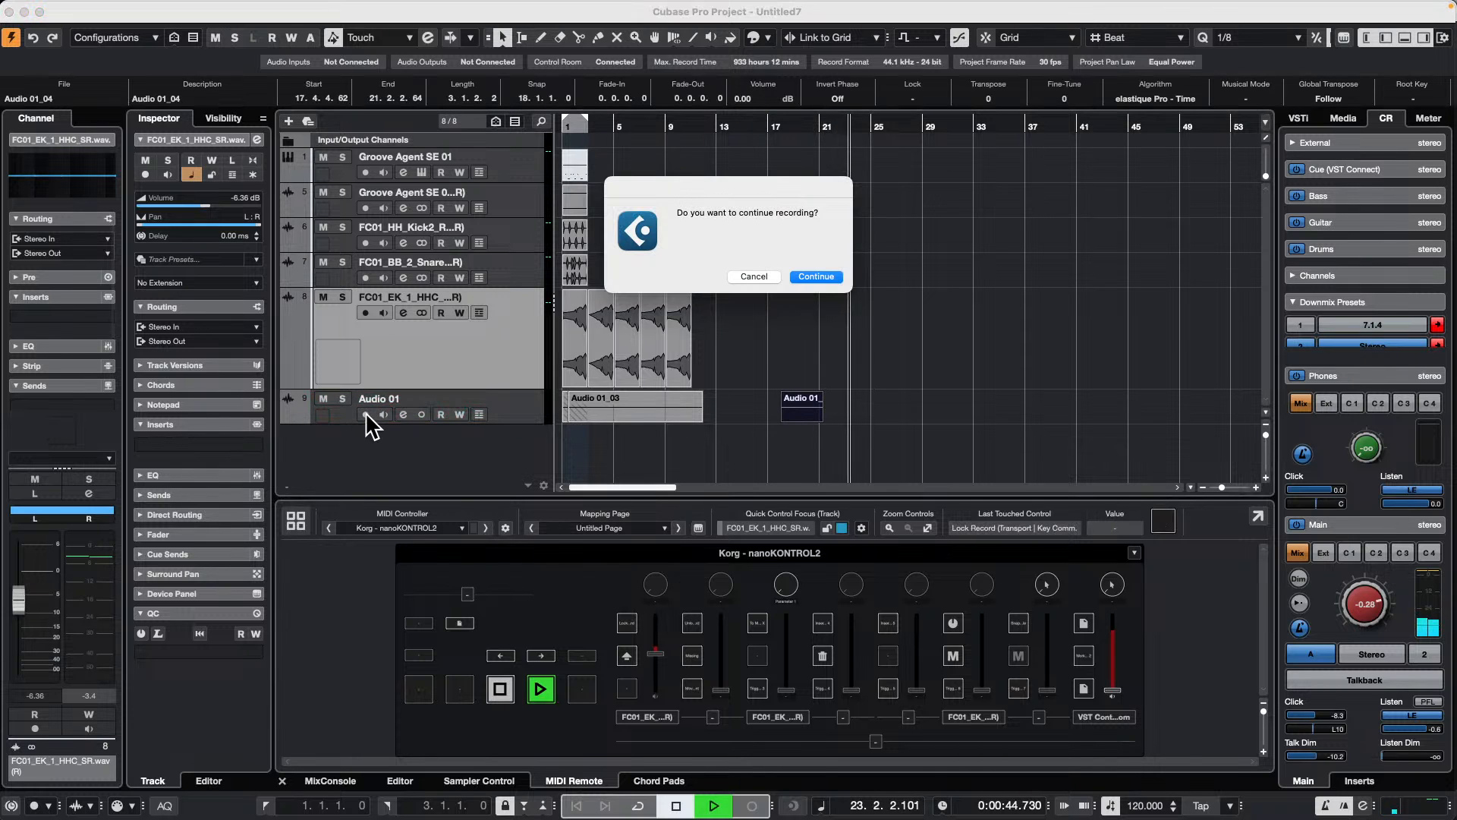
pyautogui.click(829, 278)
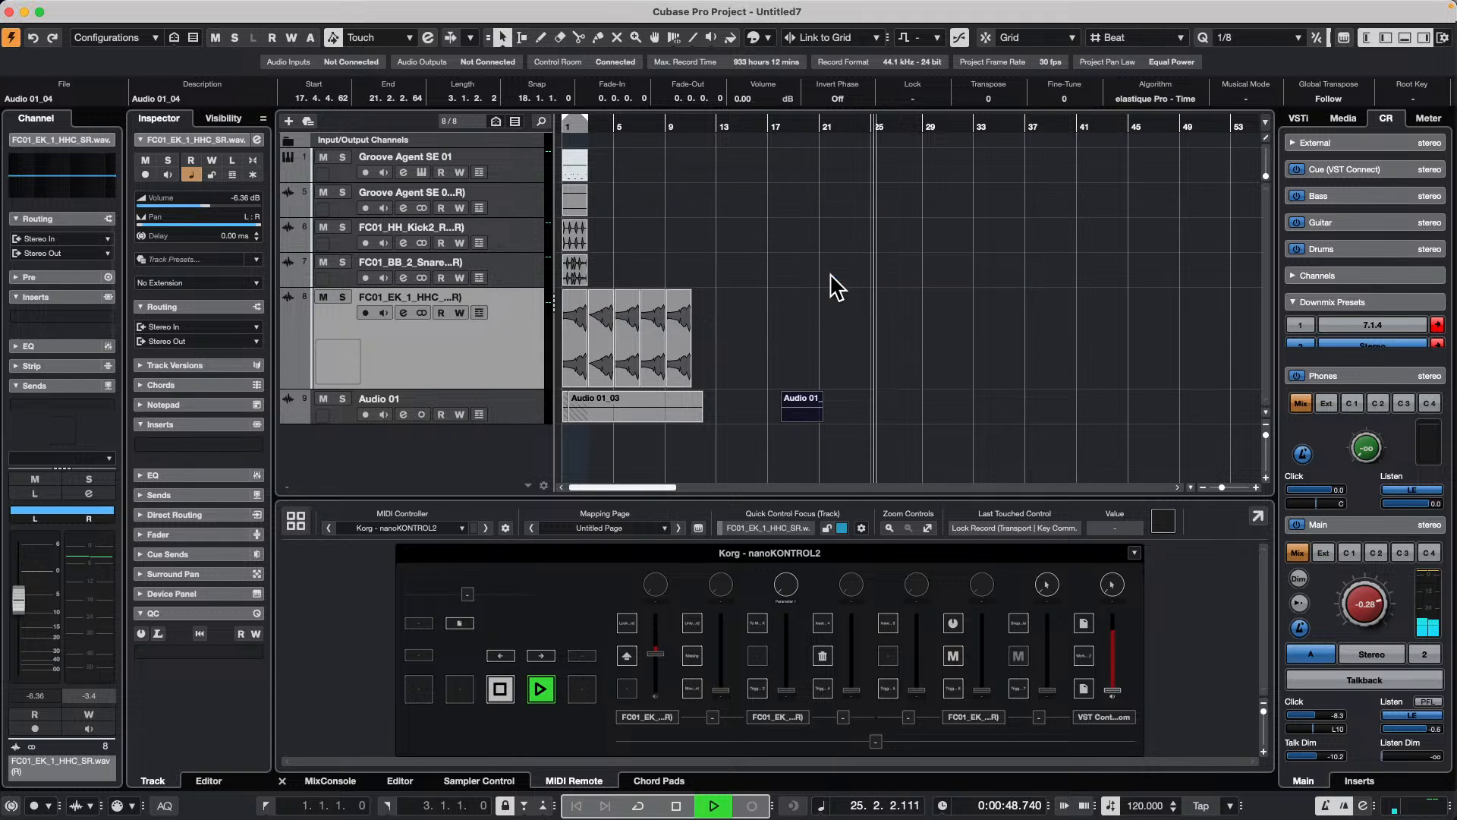
# Step: Stop the transport, dismiss the continue-recording prompt by cancelling it, and select the Audio 01 track
pyautogui.press('space')
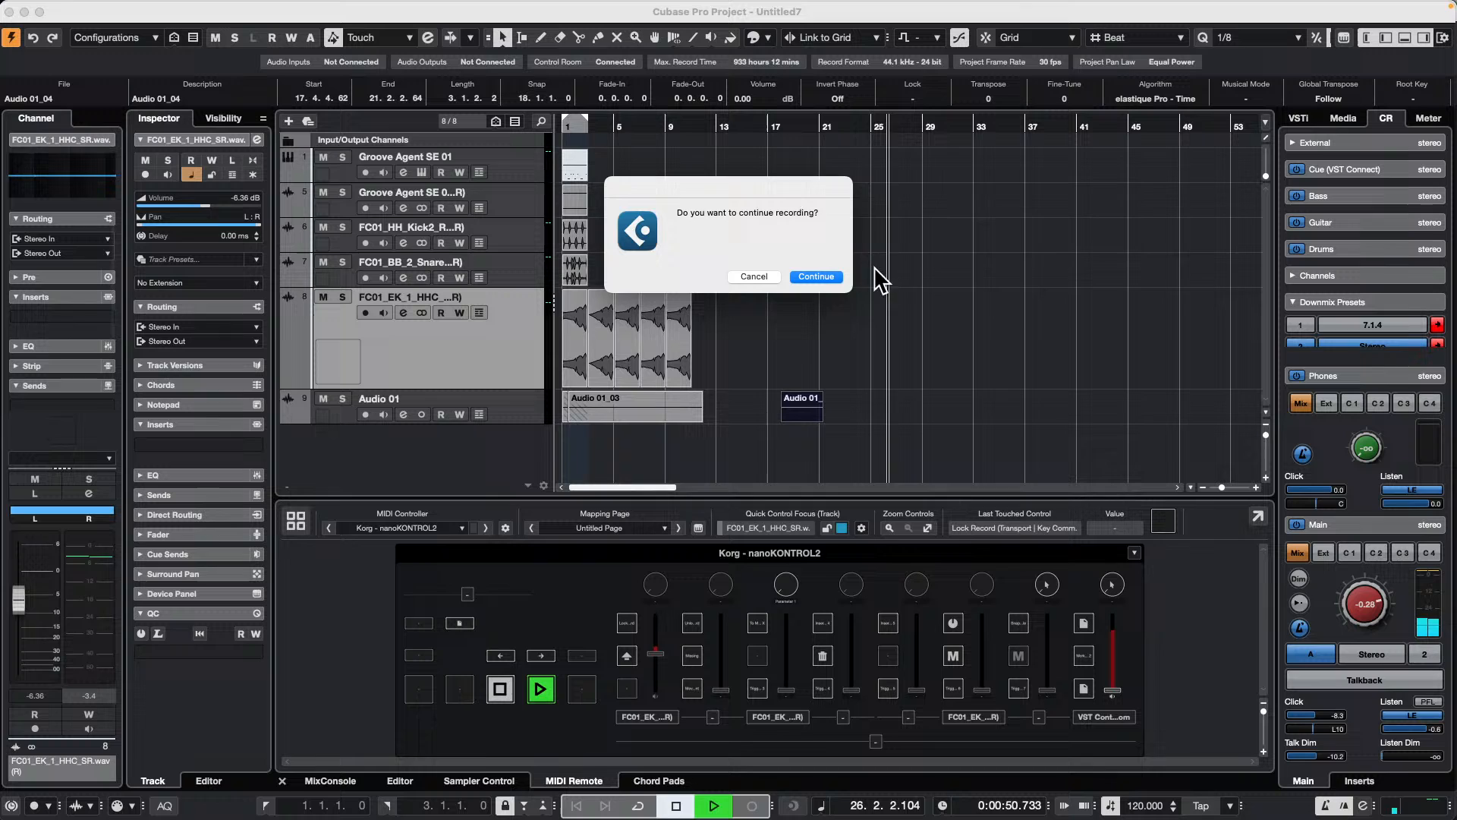
pyautogui.click(821, 278)
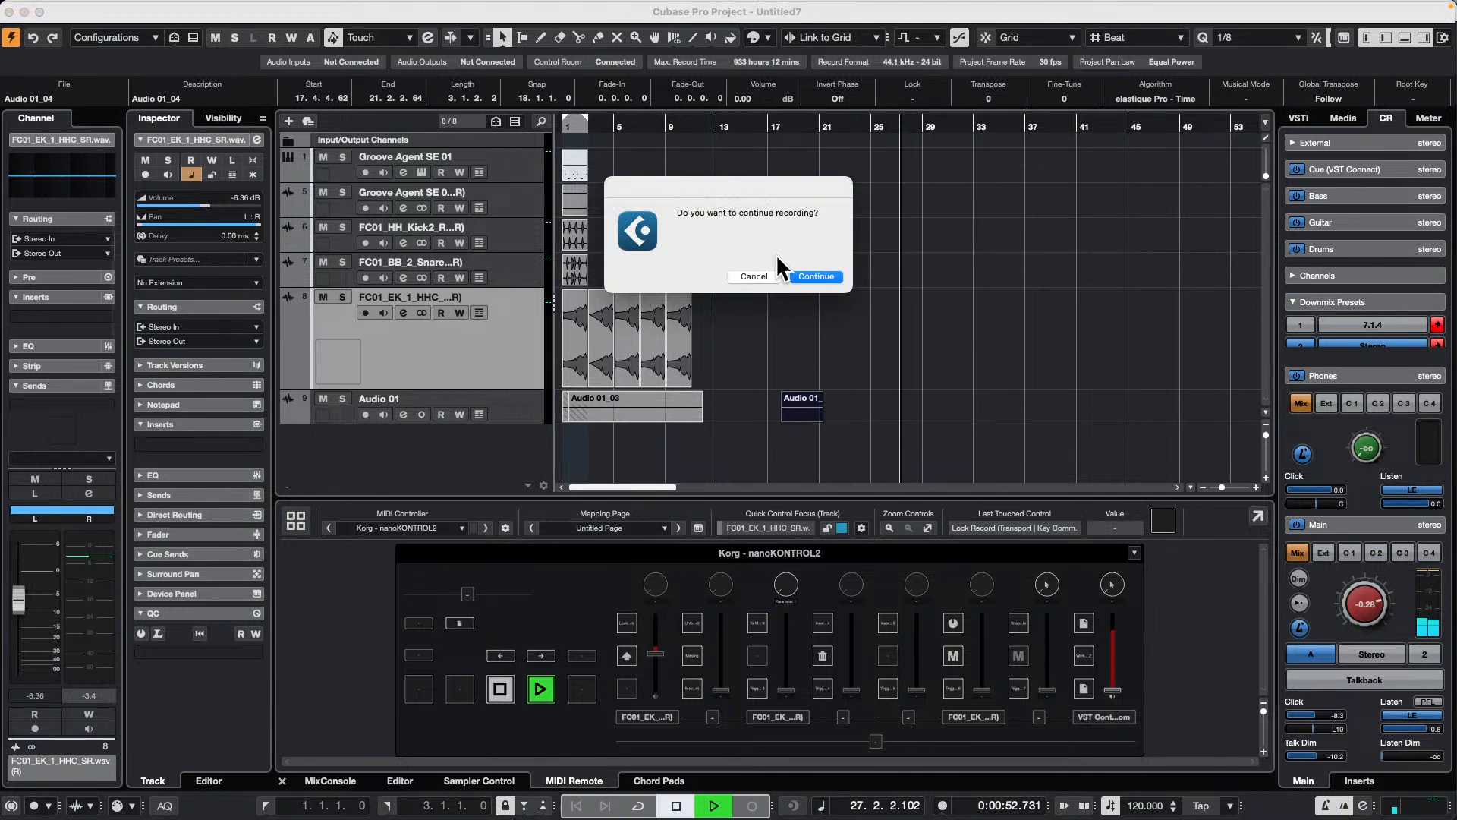
pyautogui.click(755, 277)
pyautogui.click(520, 405)
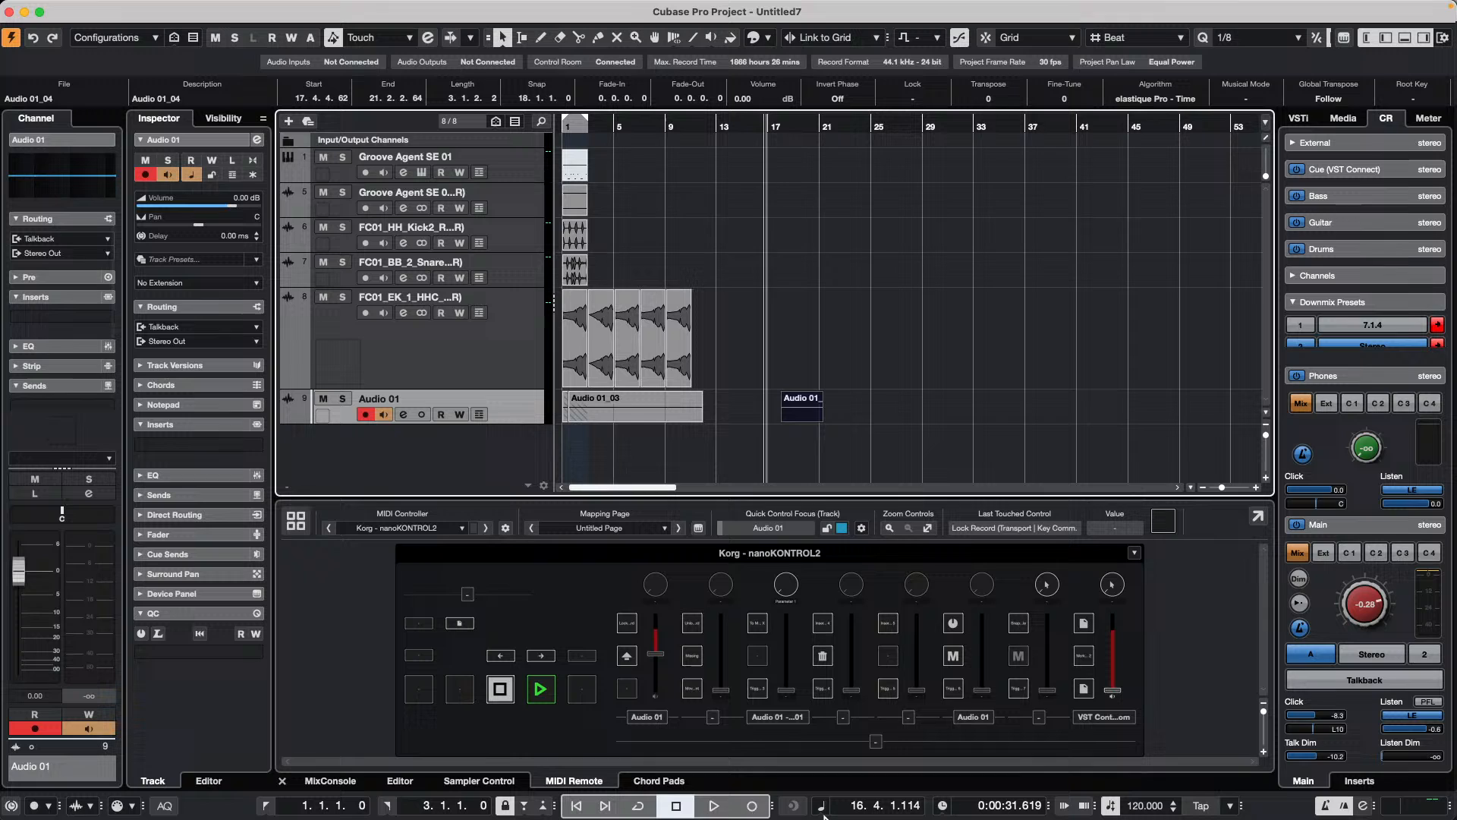
# Step: Record on the Audio 01 track from about bar 17, disable its record enable during the take, and stop the transport
pyautogui.click(763, 811)
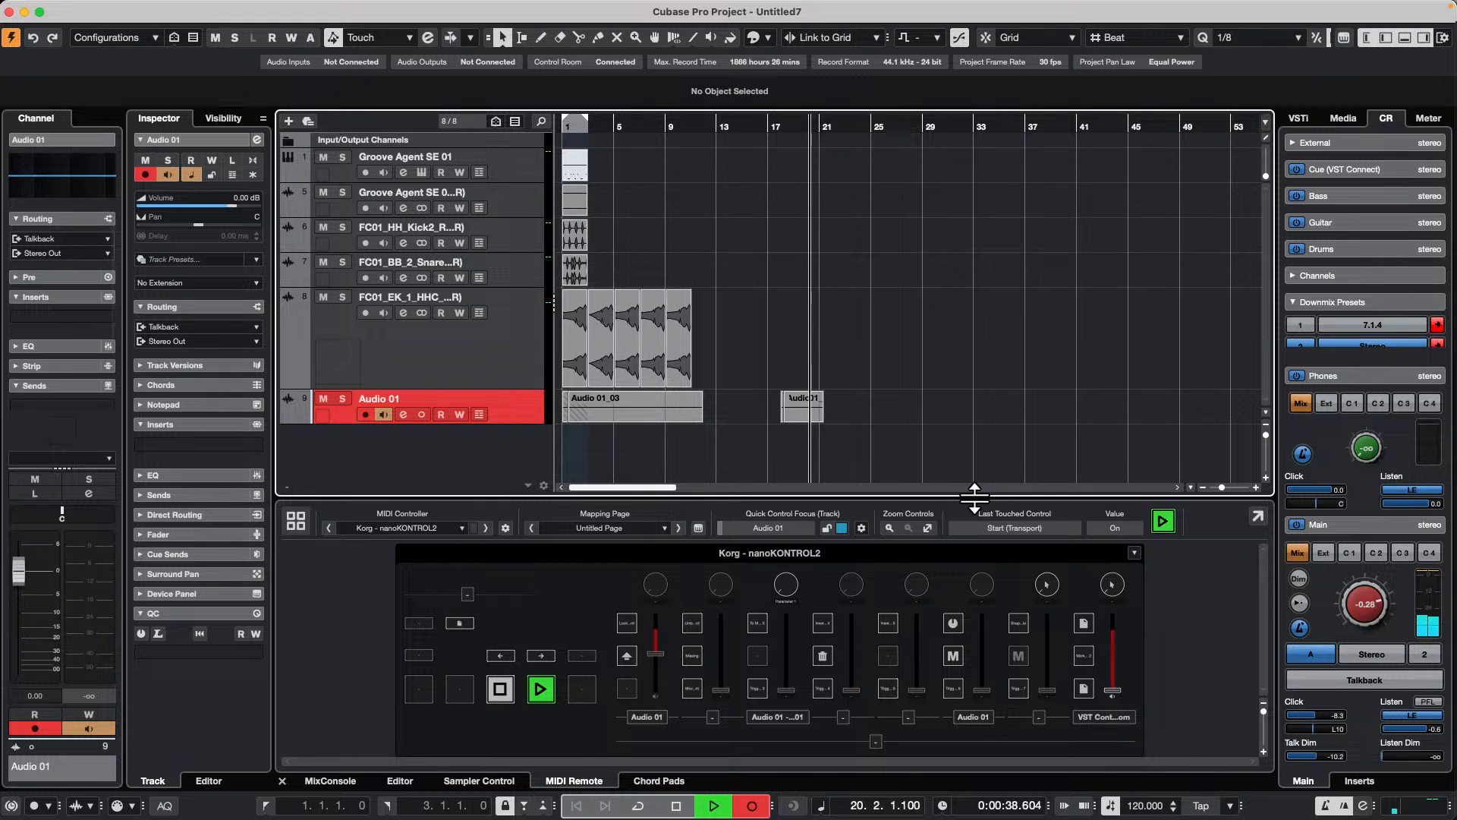
pyautogui.click(364, 415)
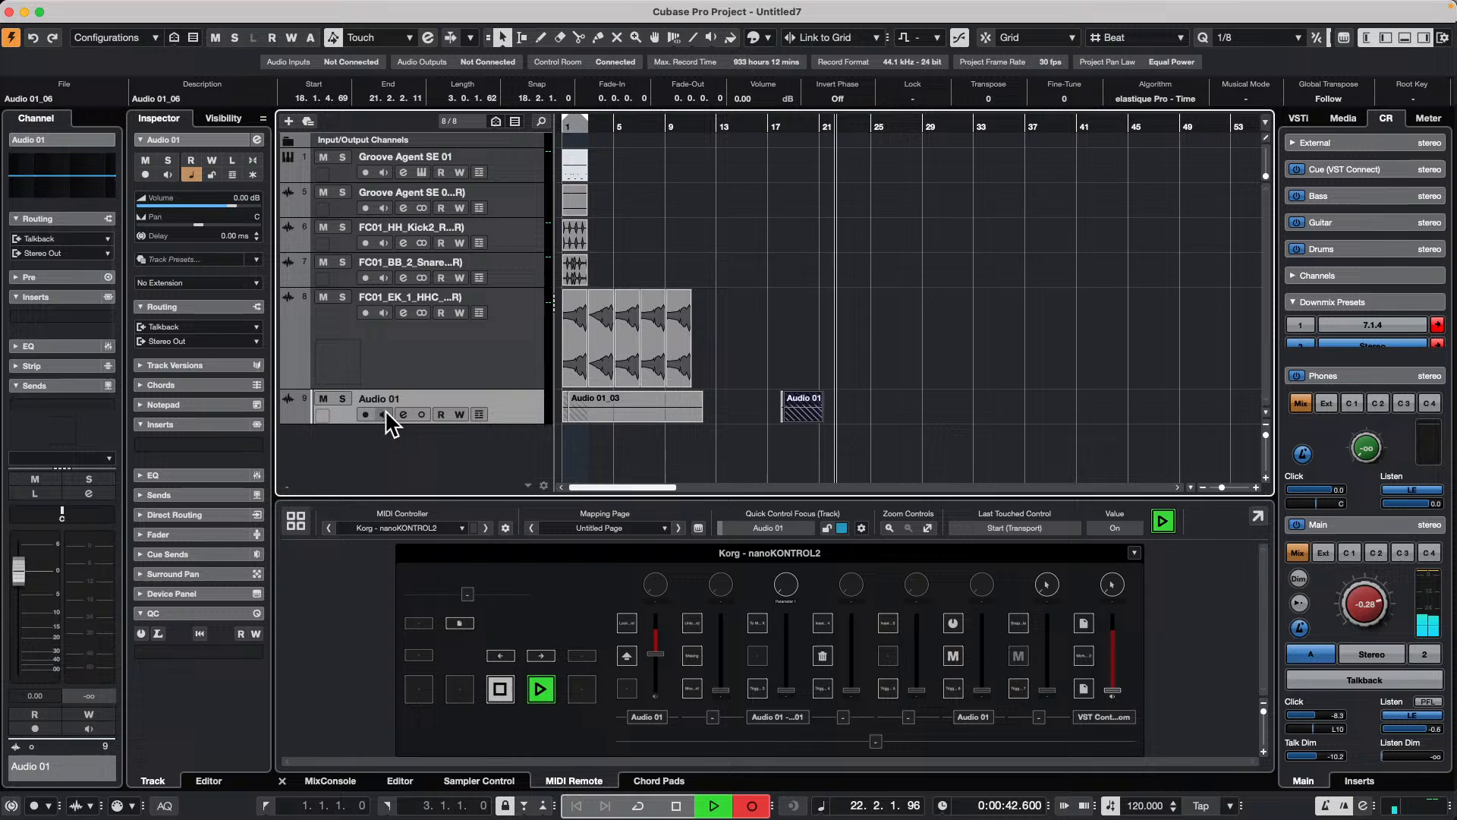
pyautogui.press('space')
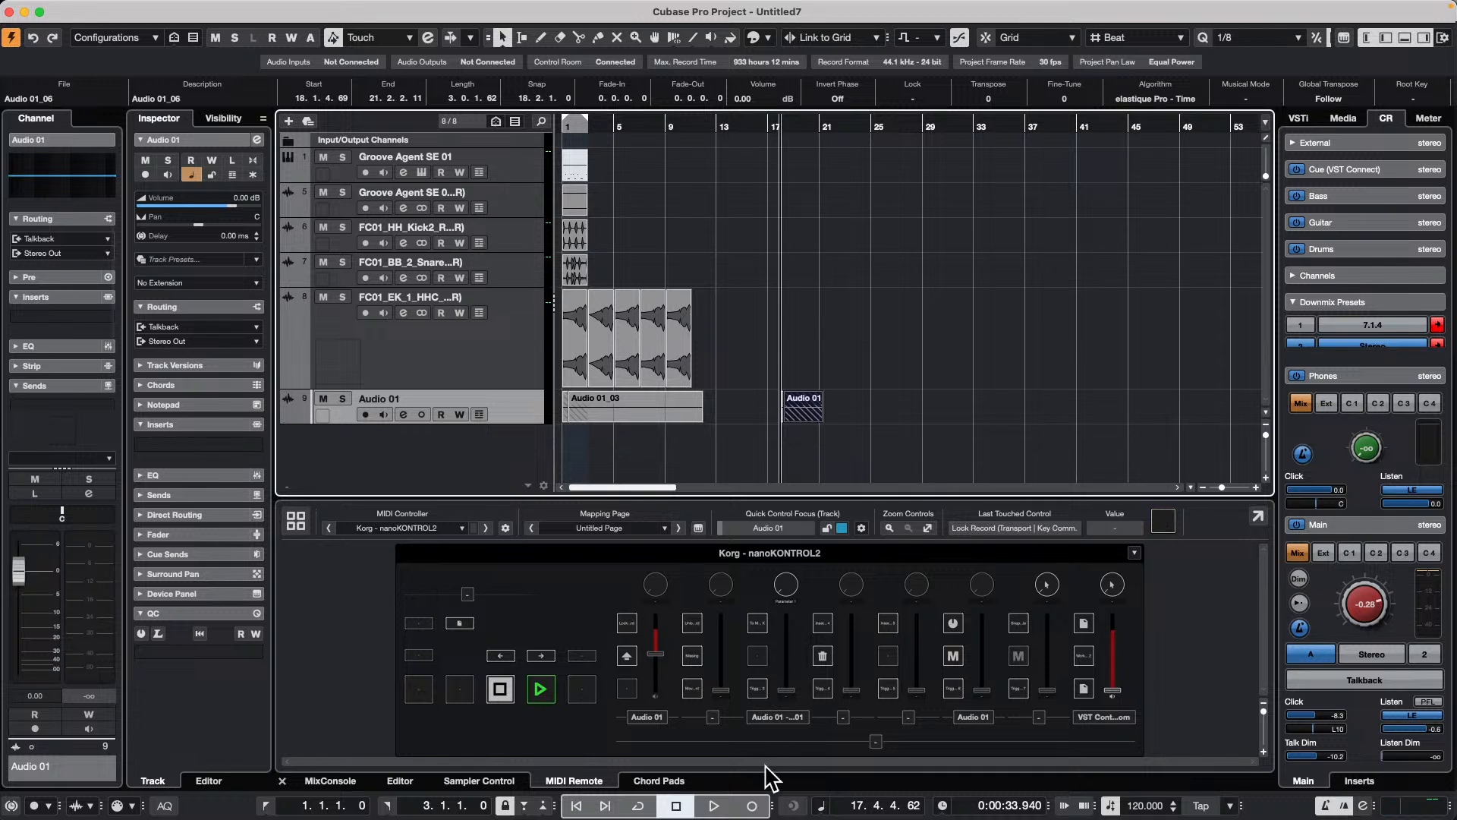
# Step: Start playback with recording active, record-enable Audio 01 on the fly, and select the FC01_EK_1_HHC track during the take
pyautogui.click(714, 805)
pyautogui.click(753, 806)
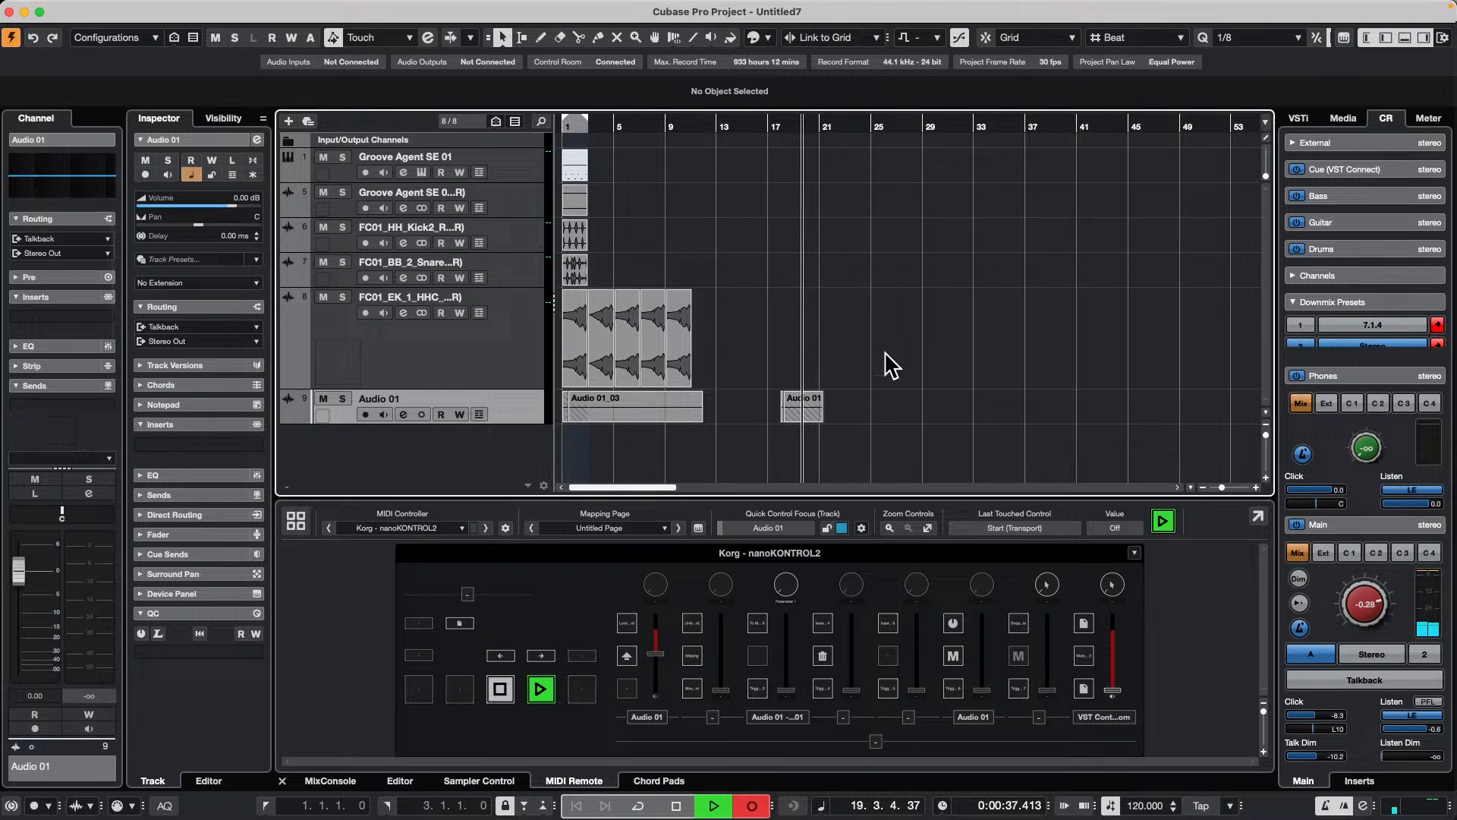
pyautogui.click(365, 415)
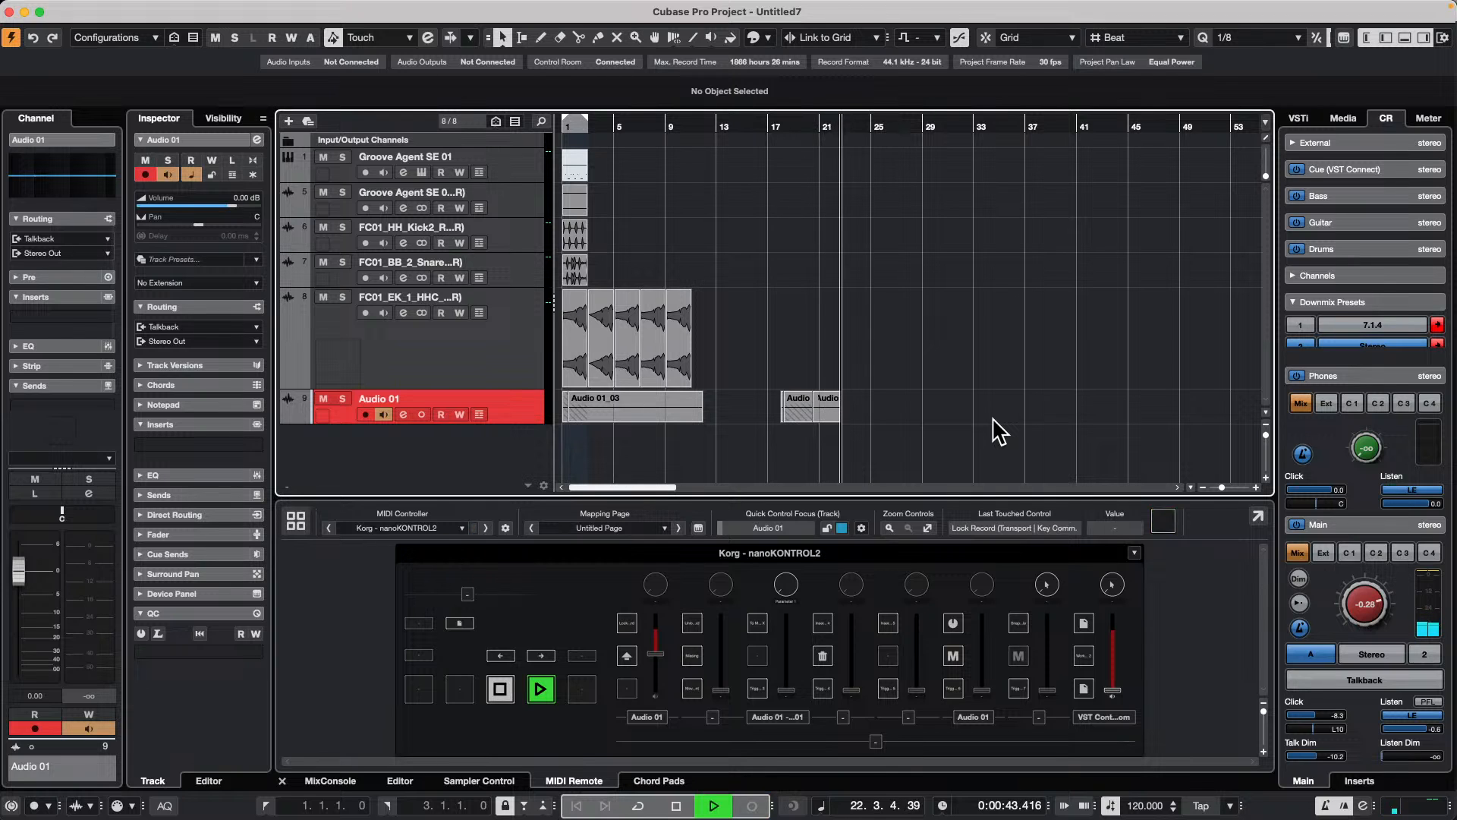
pyautogui.click(440, 364)
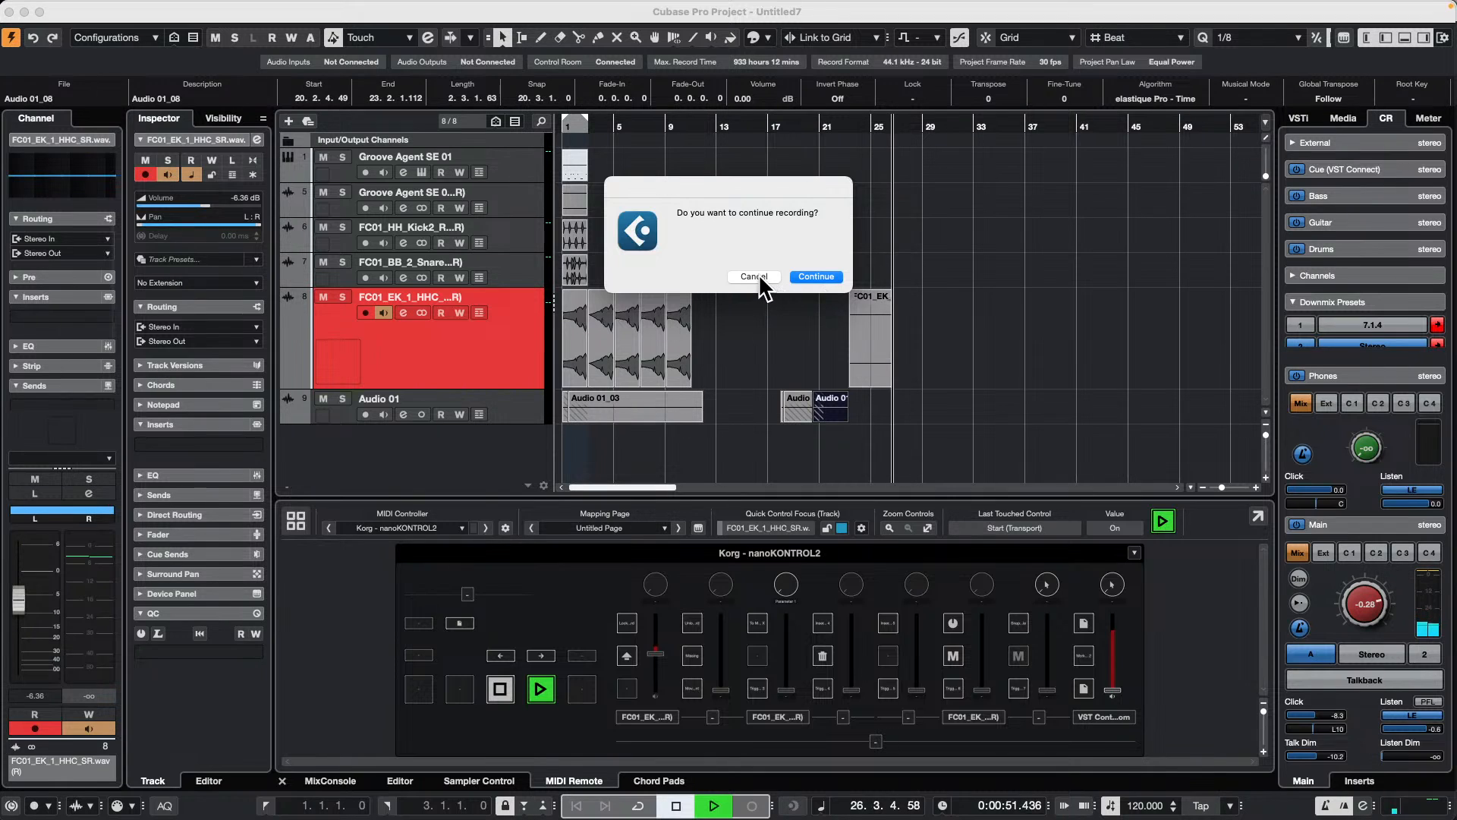
# Step: Answer the continue-recording prompt with Continue during the FC01_EK_1_HHC take, and finally cancel it to end the recording
pyautogui.click(814, 277)
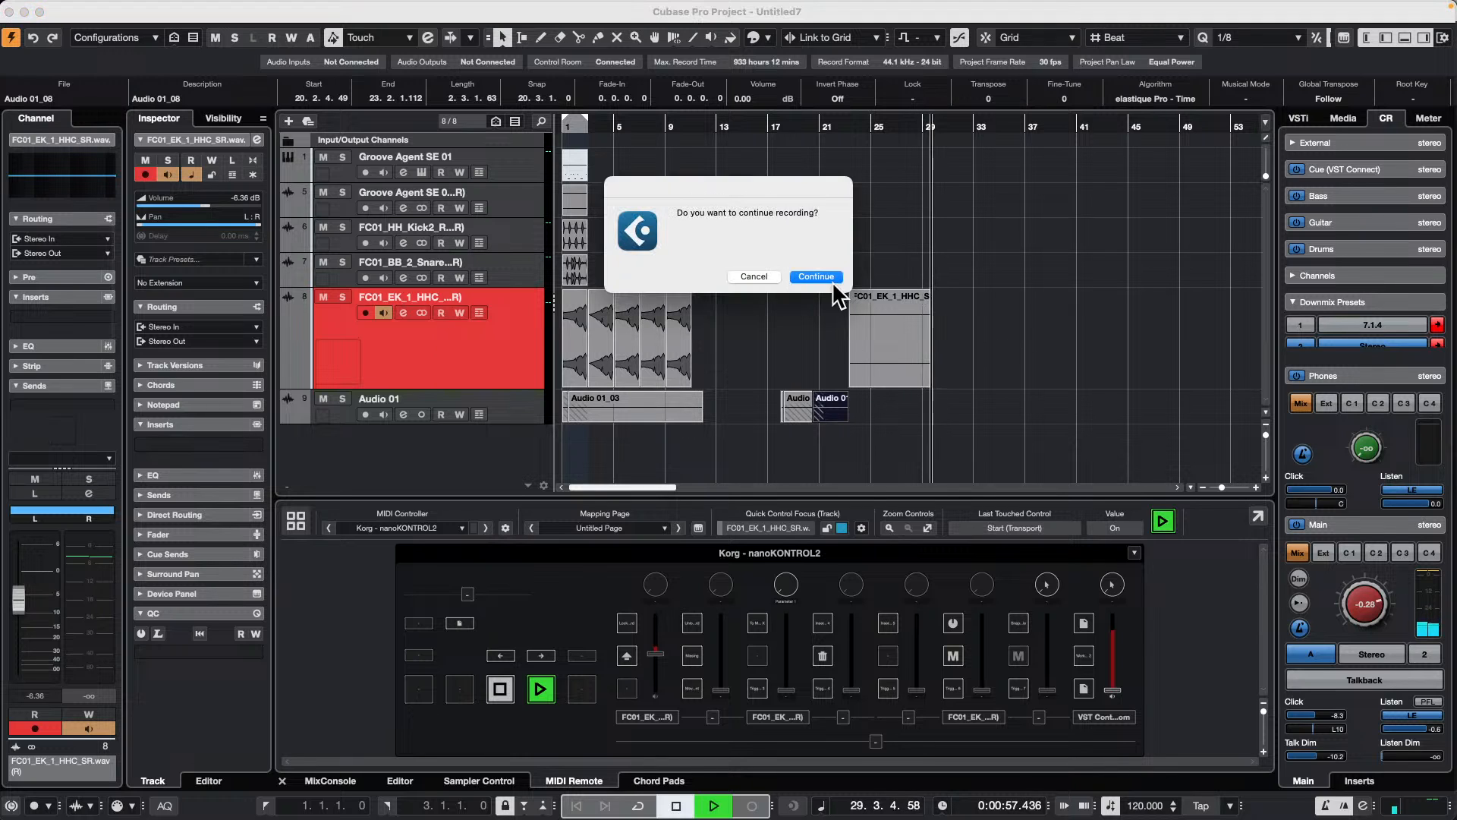
pyautogui.click(765, 276)
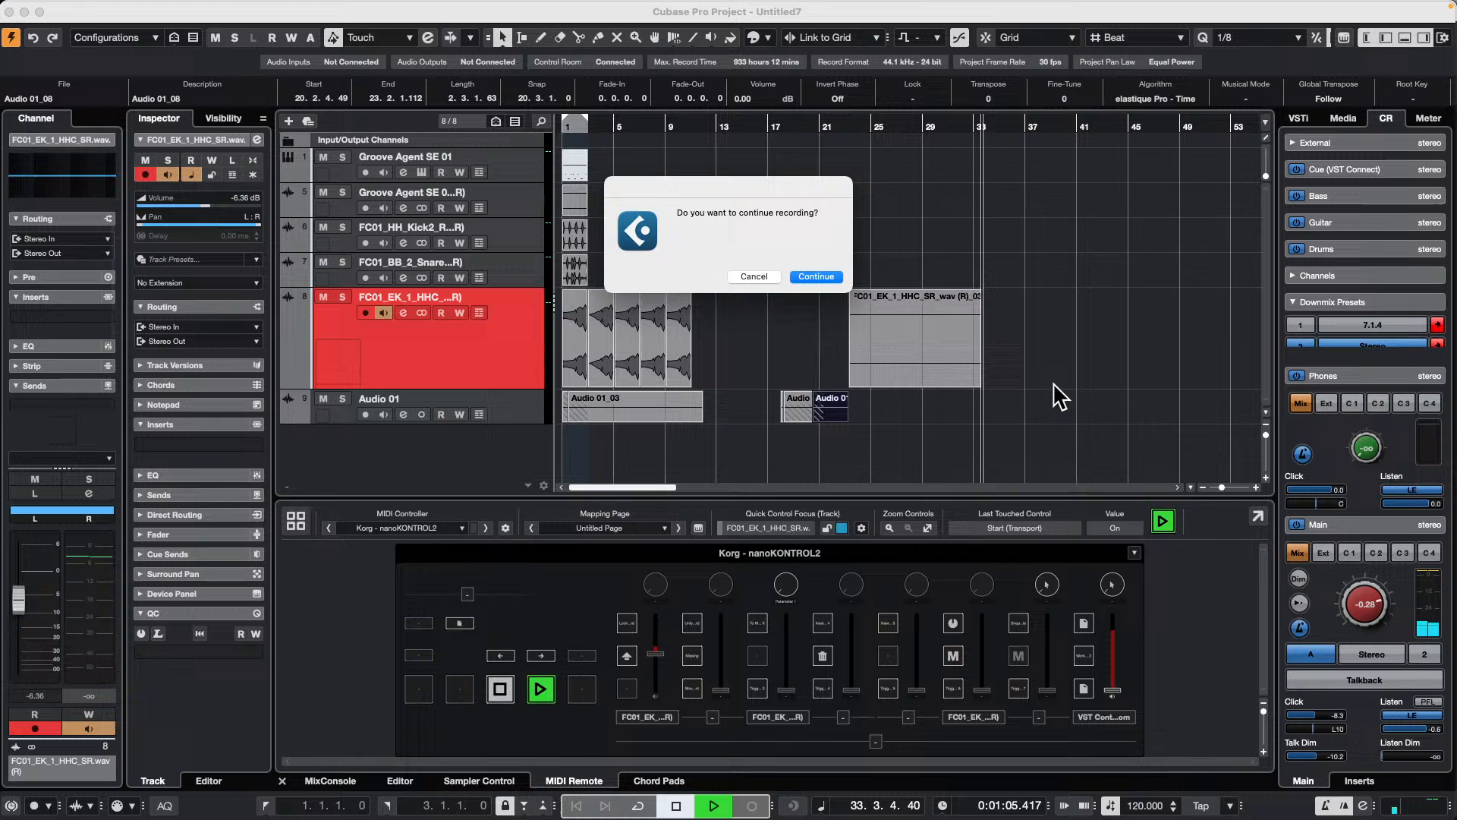
pyautogui.click(816, 275)
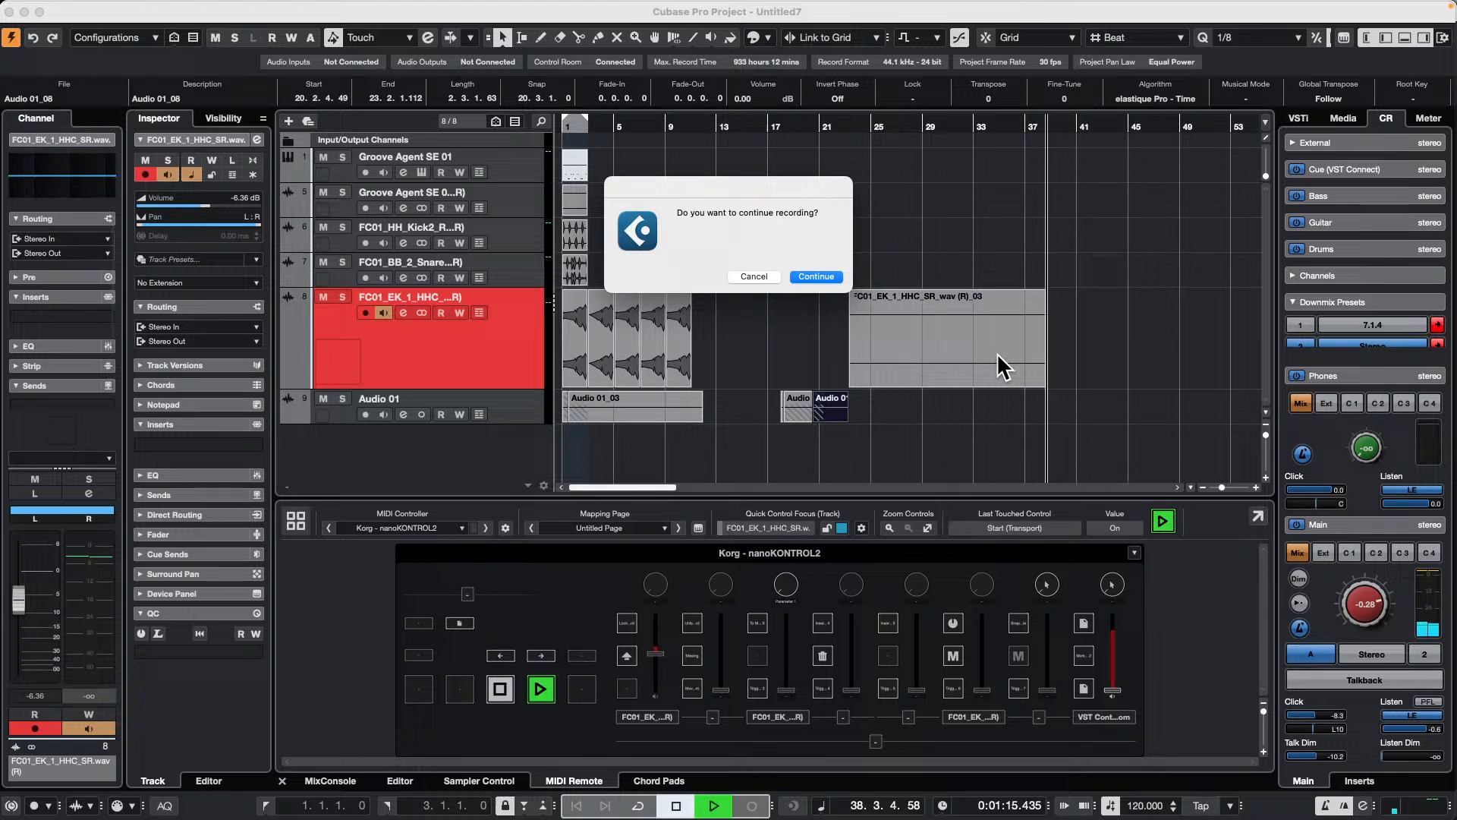
pyautogui.click(843, 278)
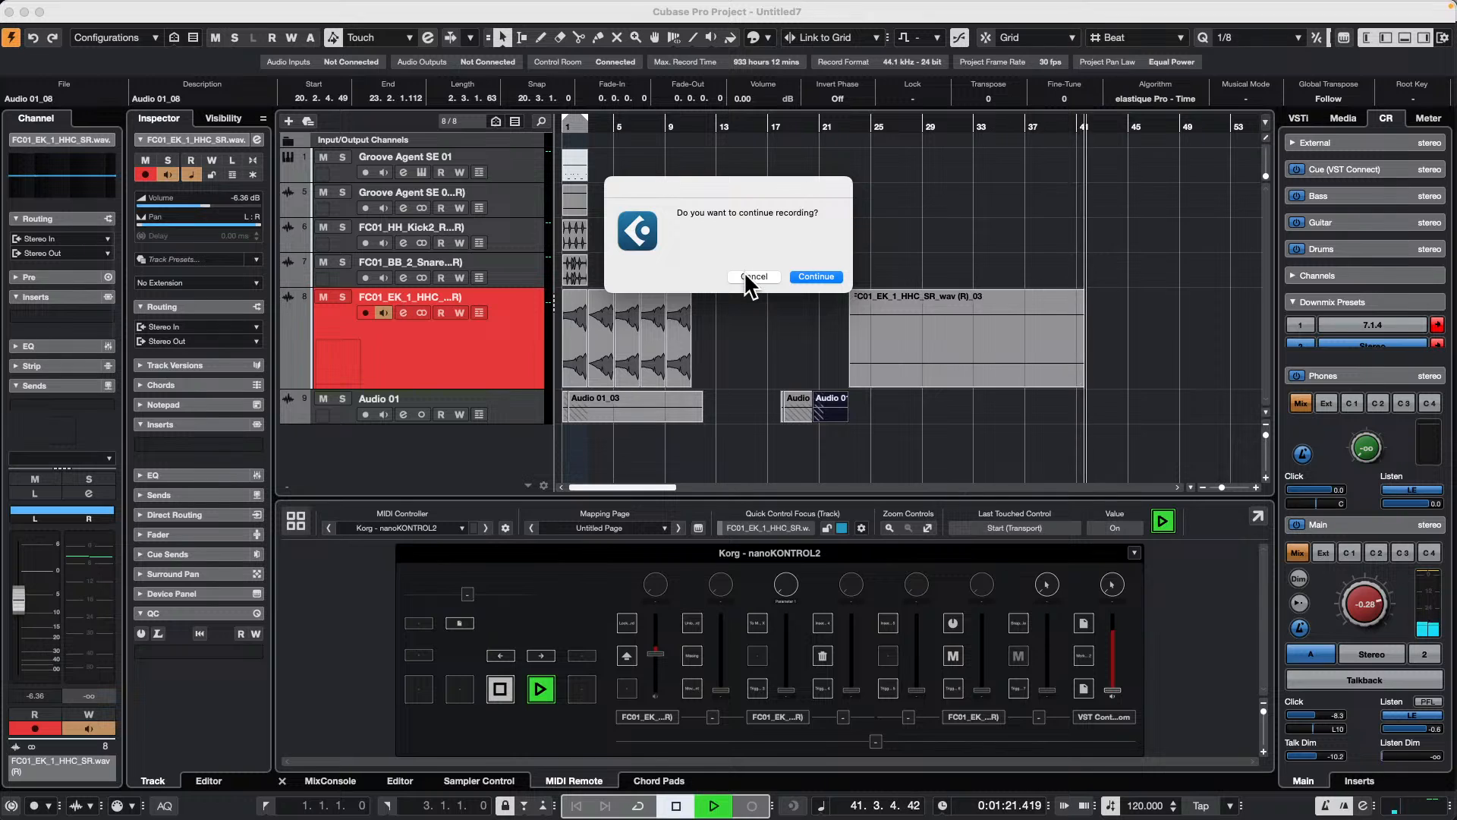
pyautogui.click(751, 276)
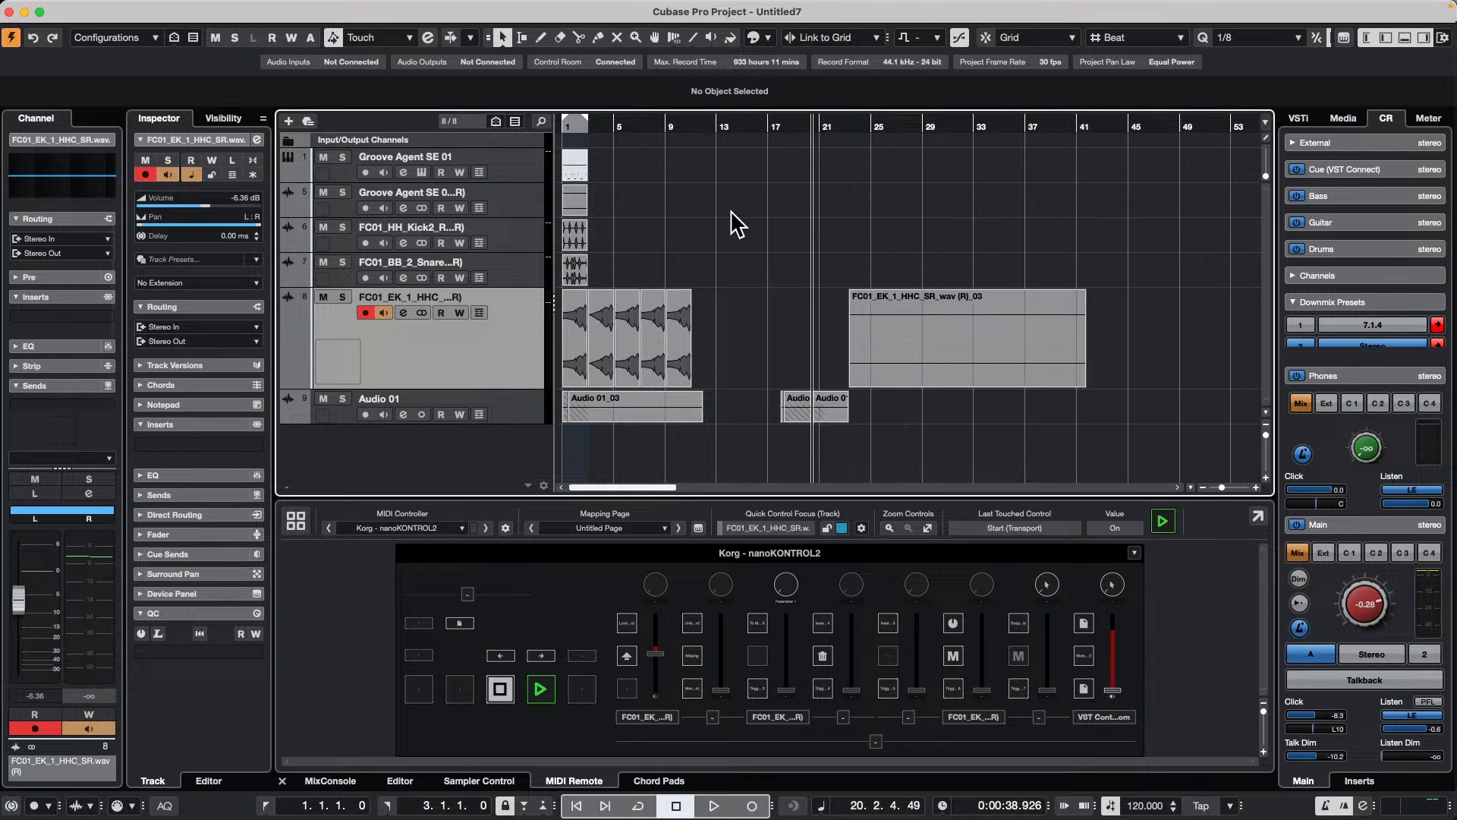
# Step: Switch to Safari and search the web for "Cubase comparison chart"
pyautogui.moveTo(390, 797)
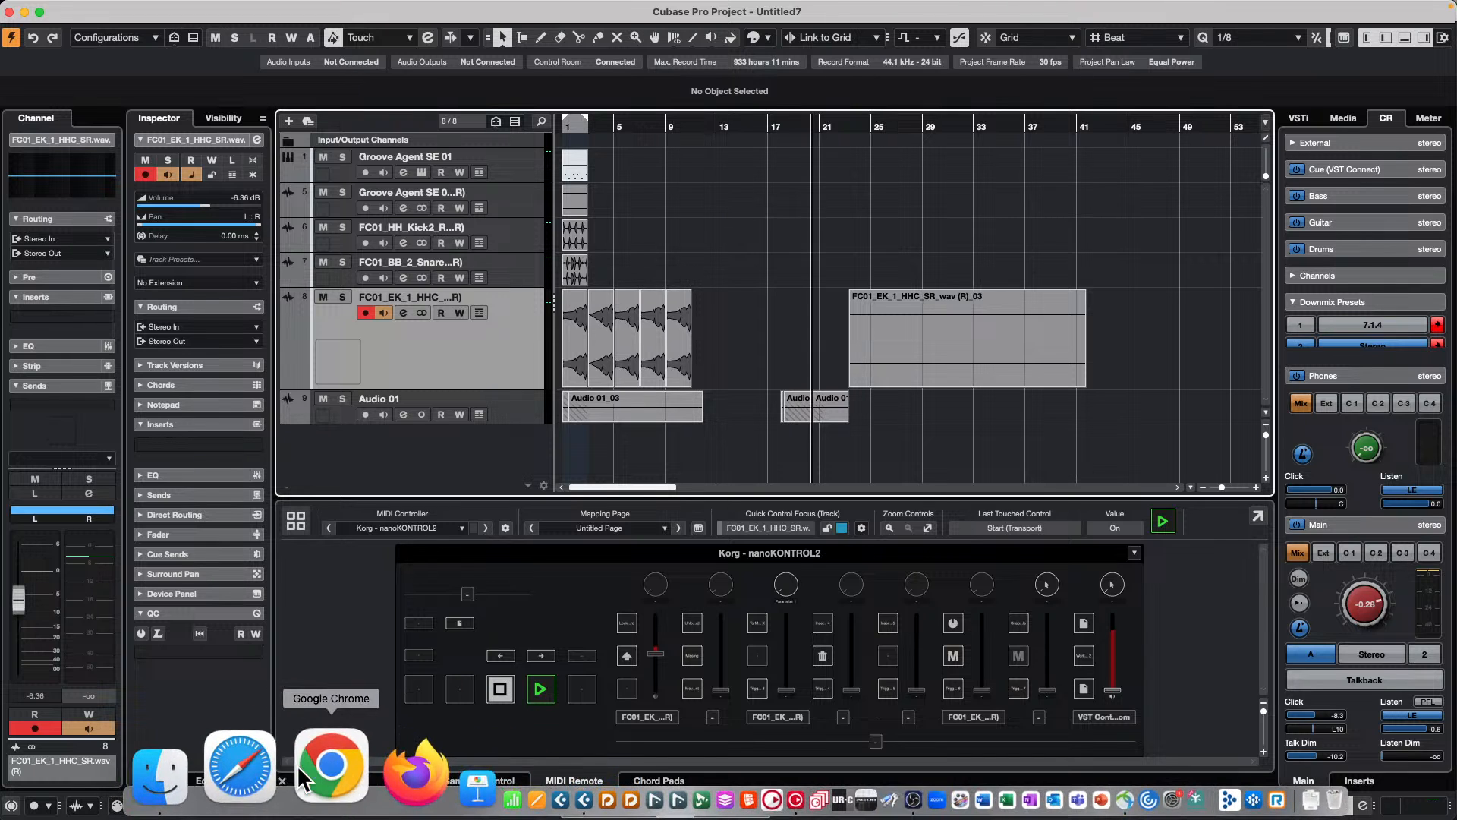
pyautogui.click(286, 766)
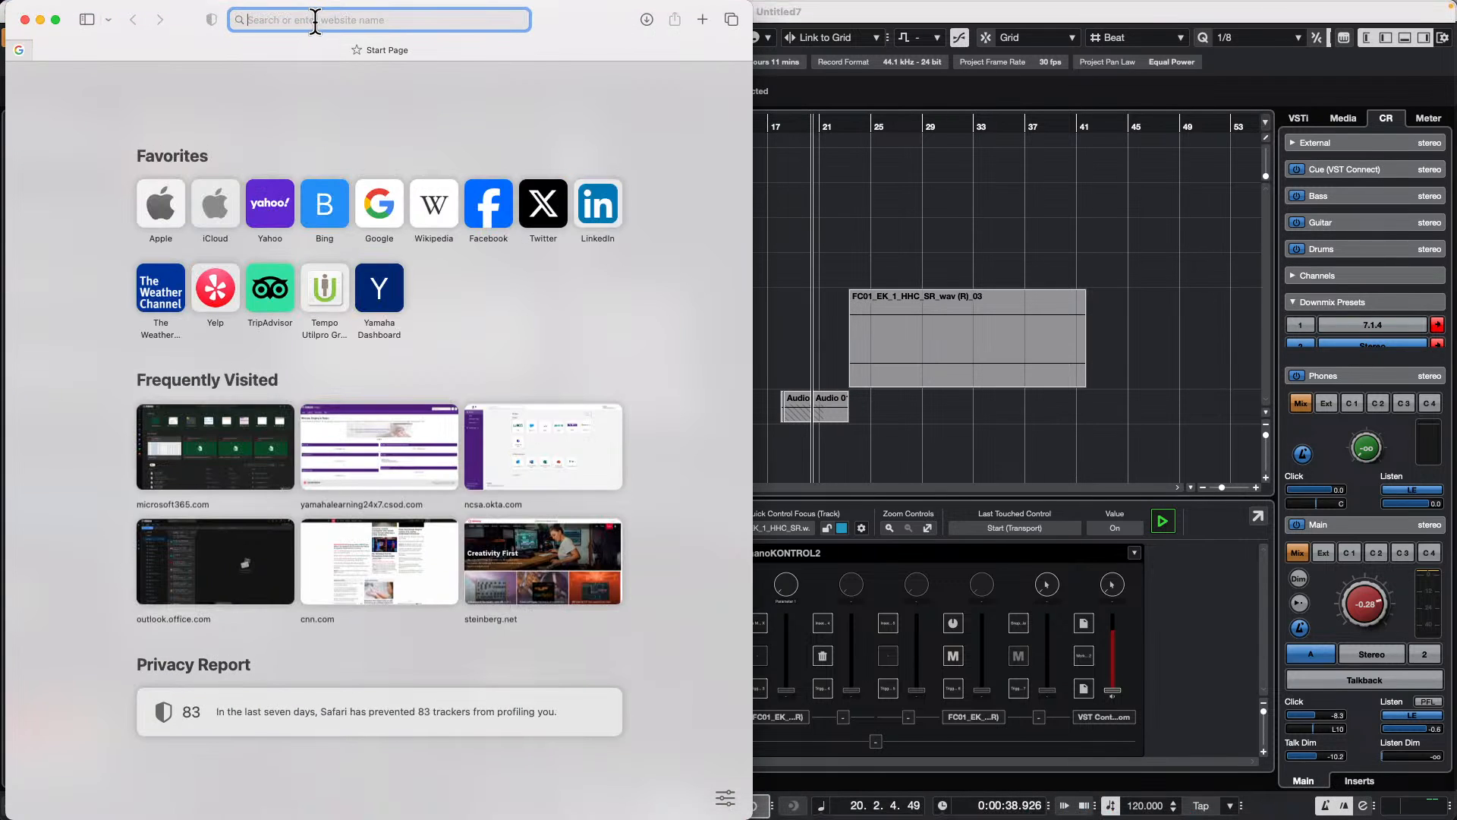
pyautogui.write('Cubase c')
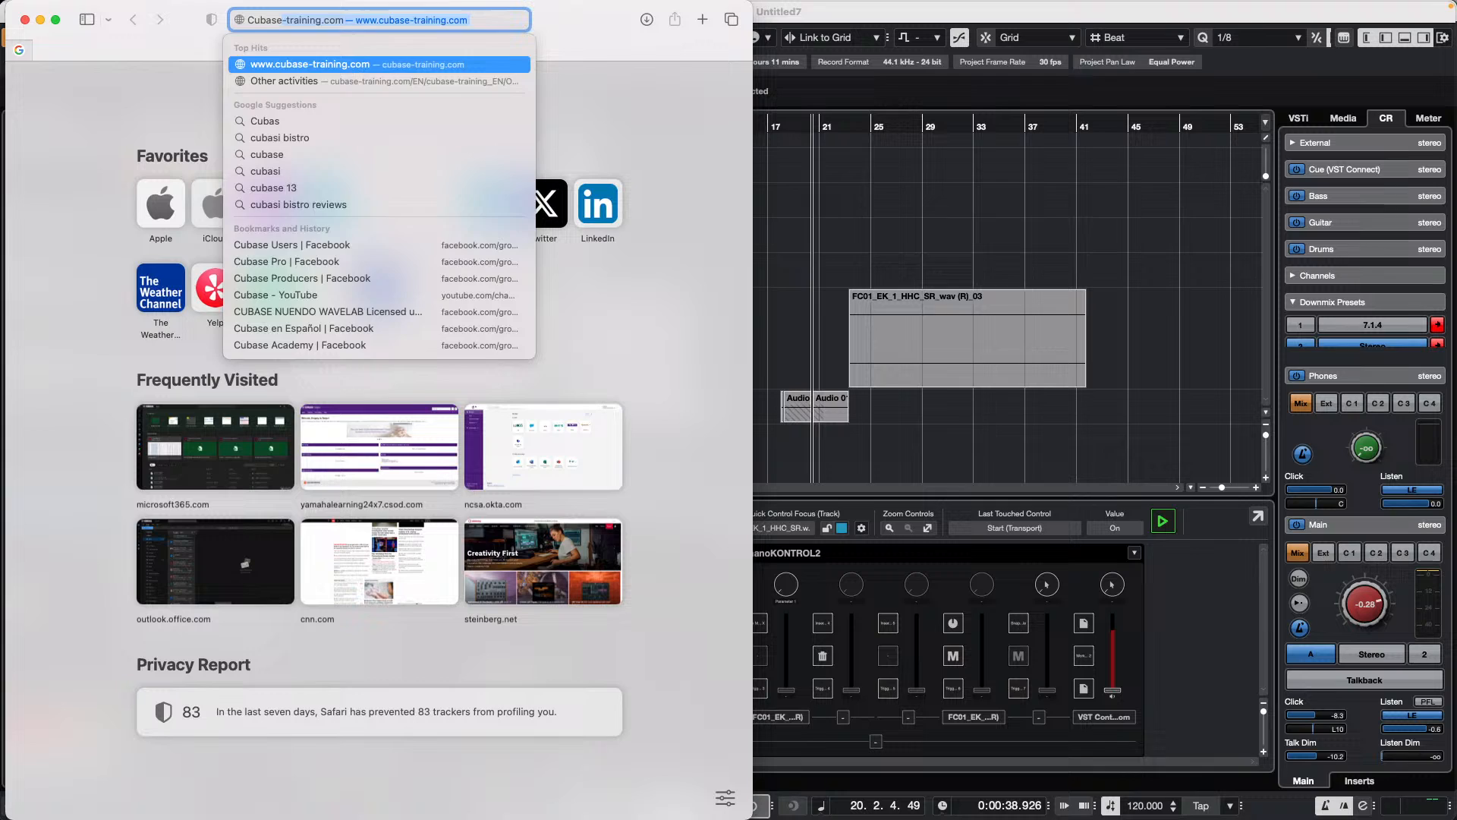
pyautogui.write('ompa')
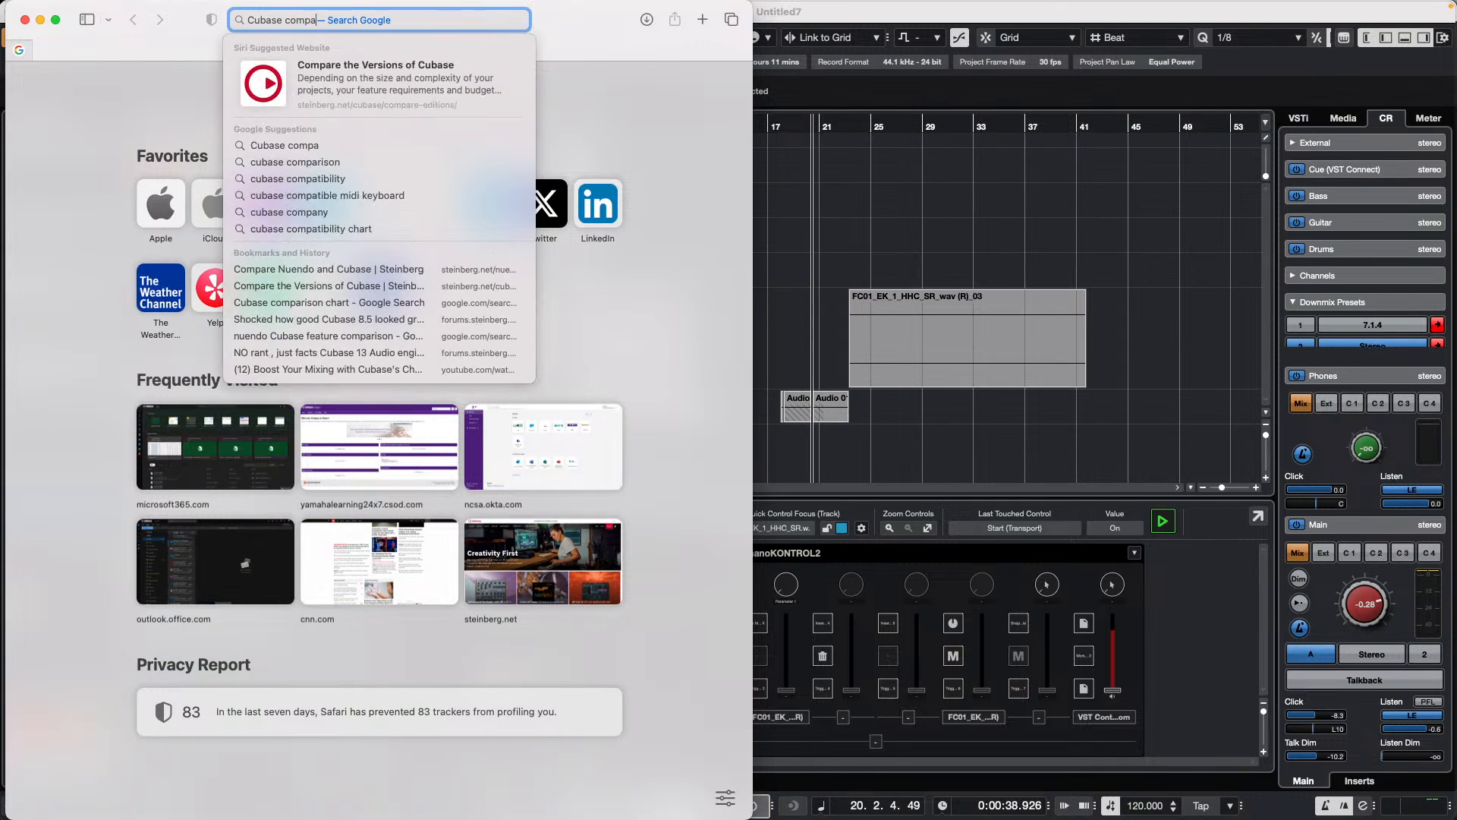
pyautogui.write('rison')
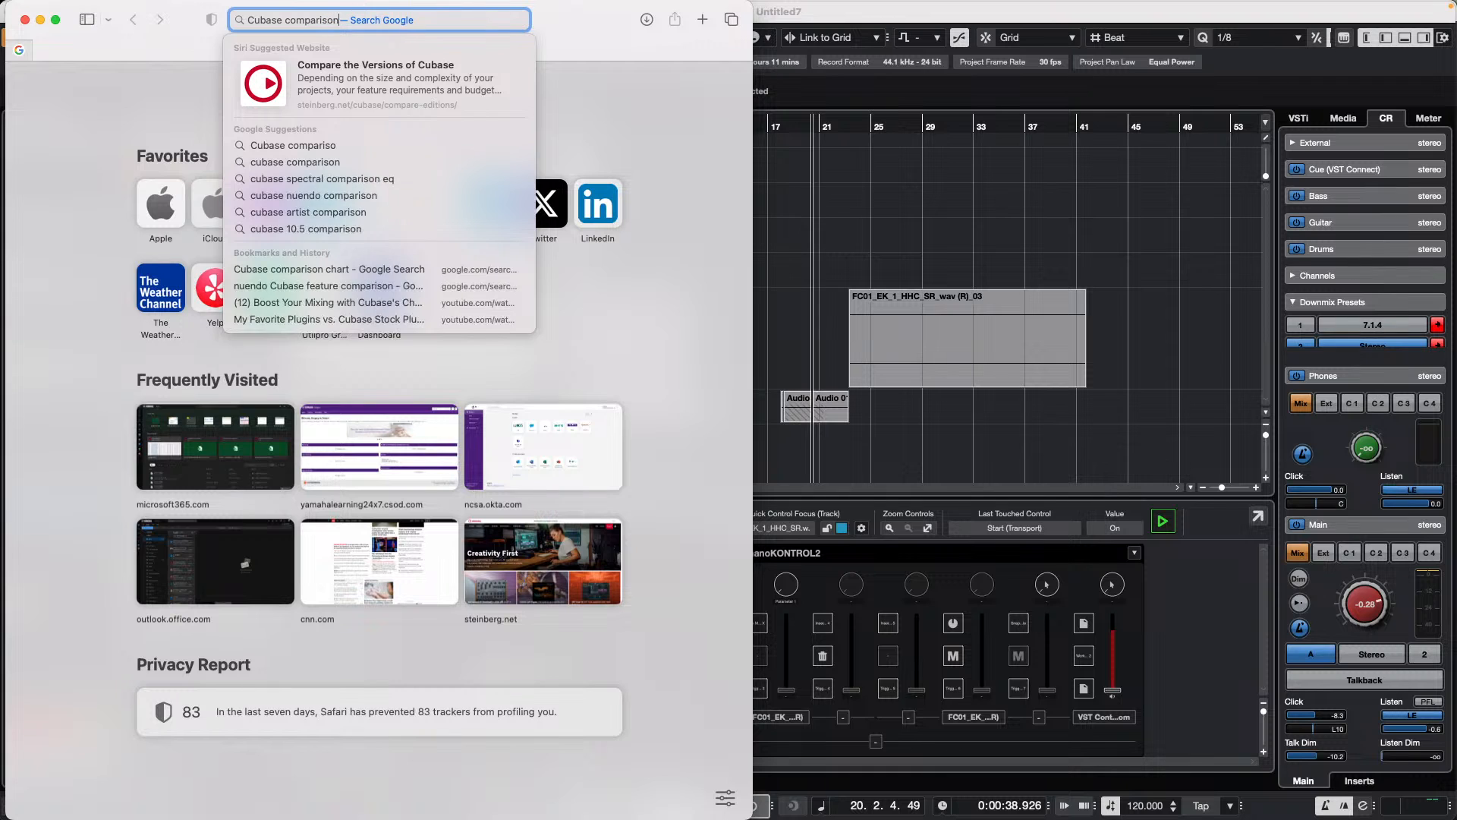
pyautogui.write(' chart')
pyautogui.press('Return')
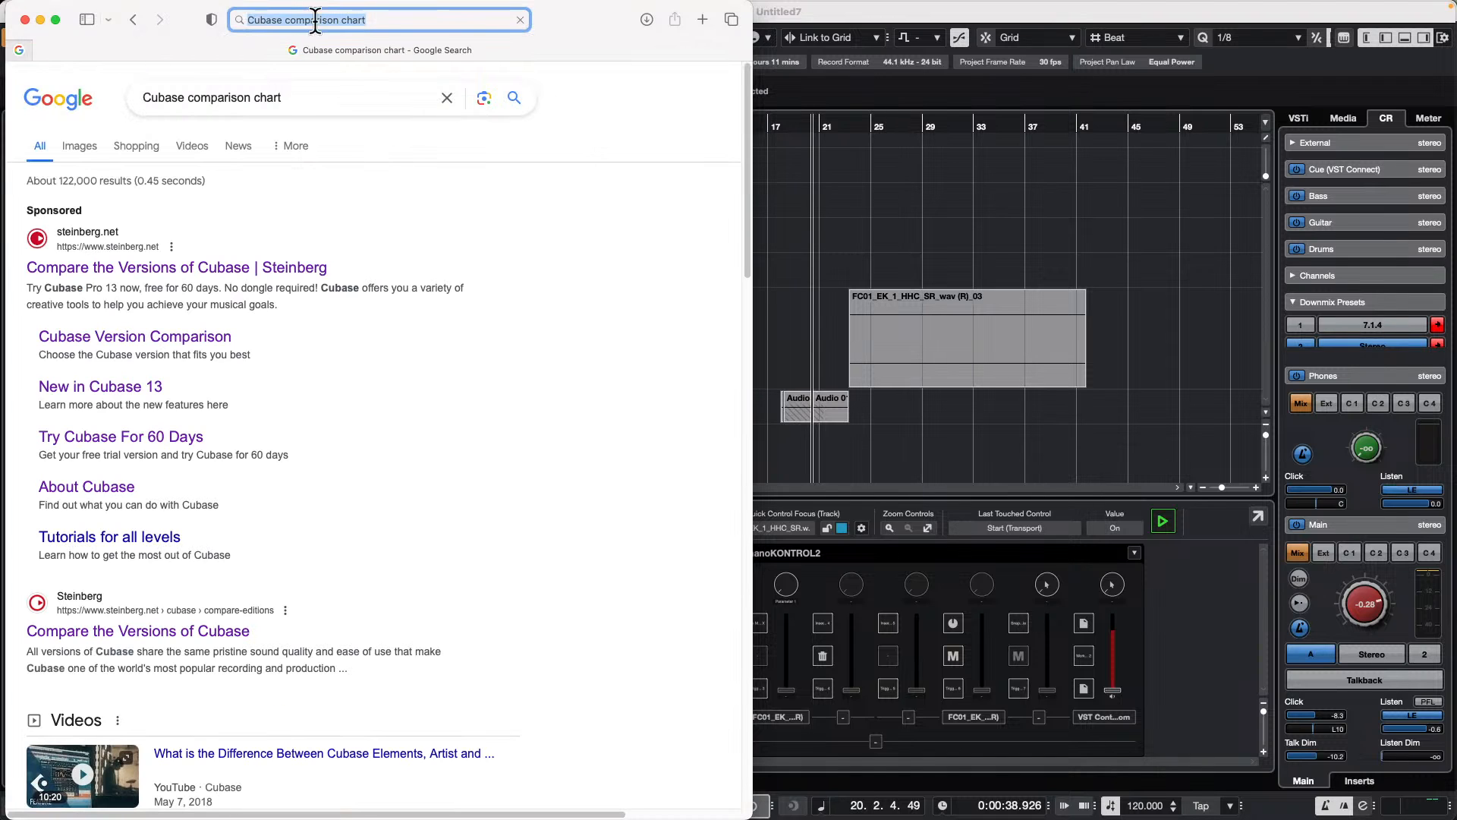
# Step: Open Steinberg's Compare the Versions of Cubase page in full screen and review the Overview table's features per edition
pyautogui.click(183, 272)
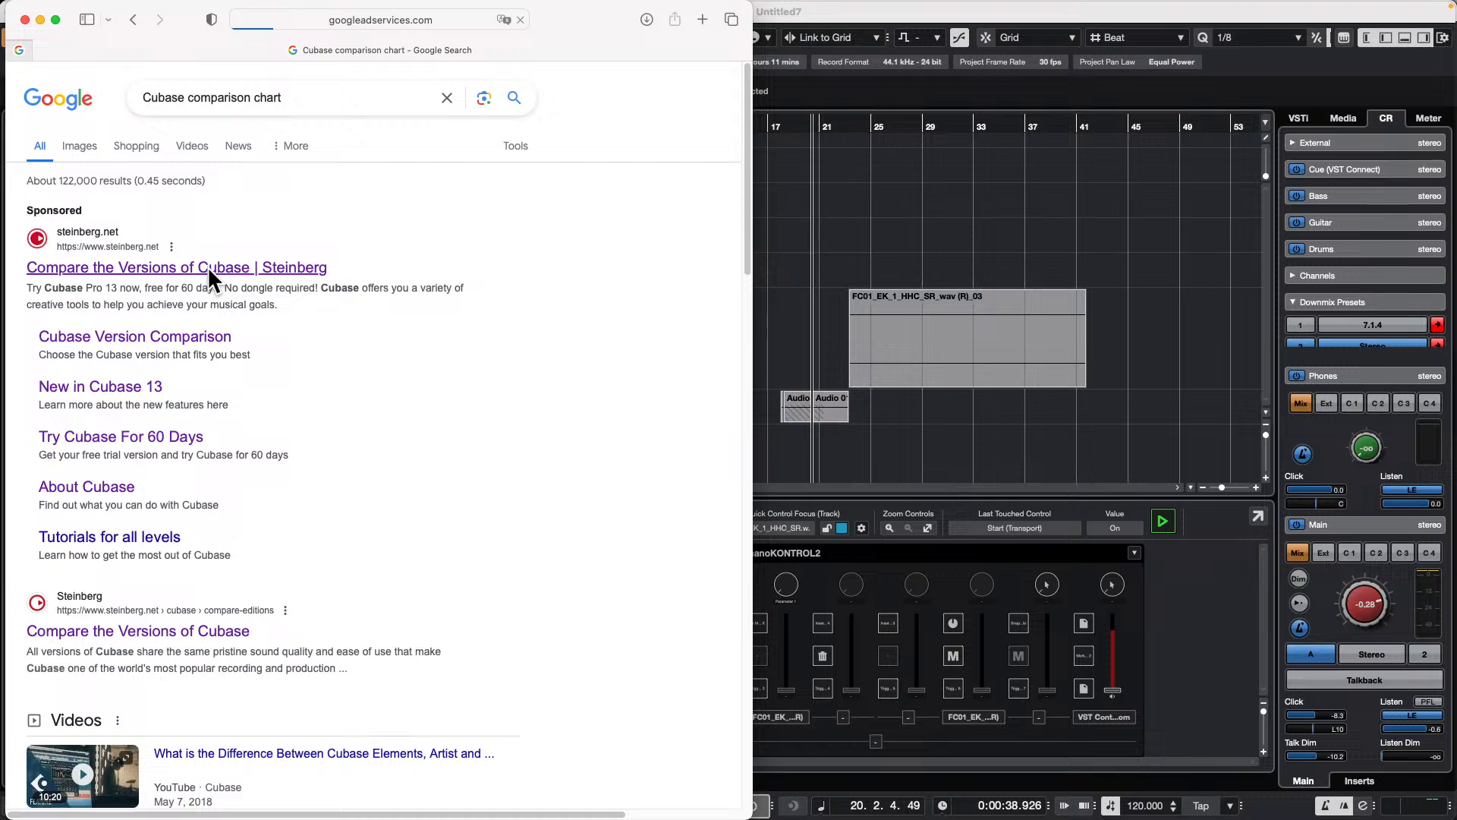
pyautogui.click(55, 19)
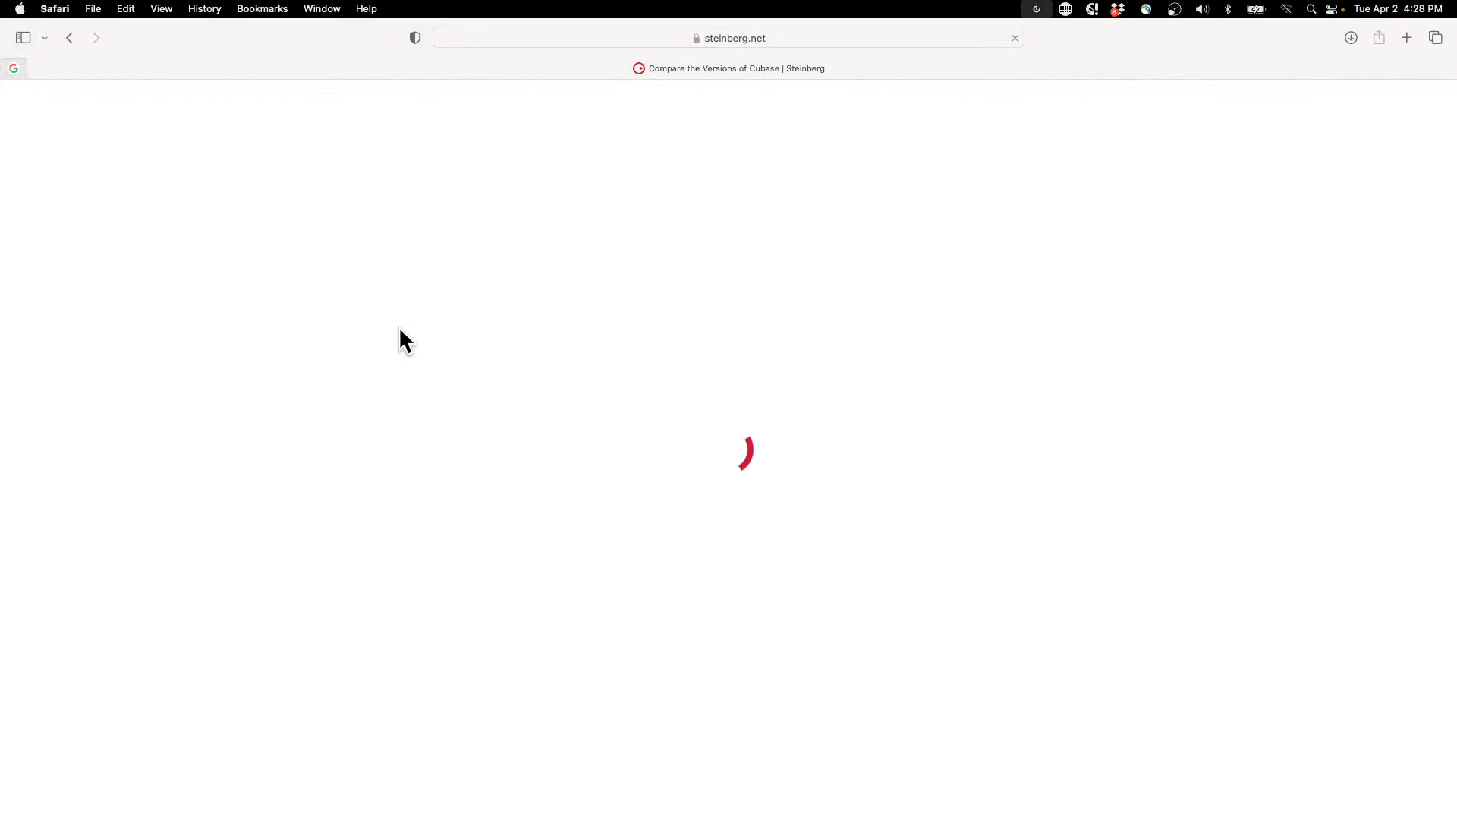
pyautogui.scroll(-15, 410, 342)
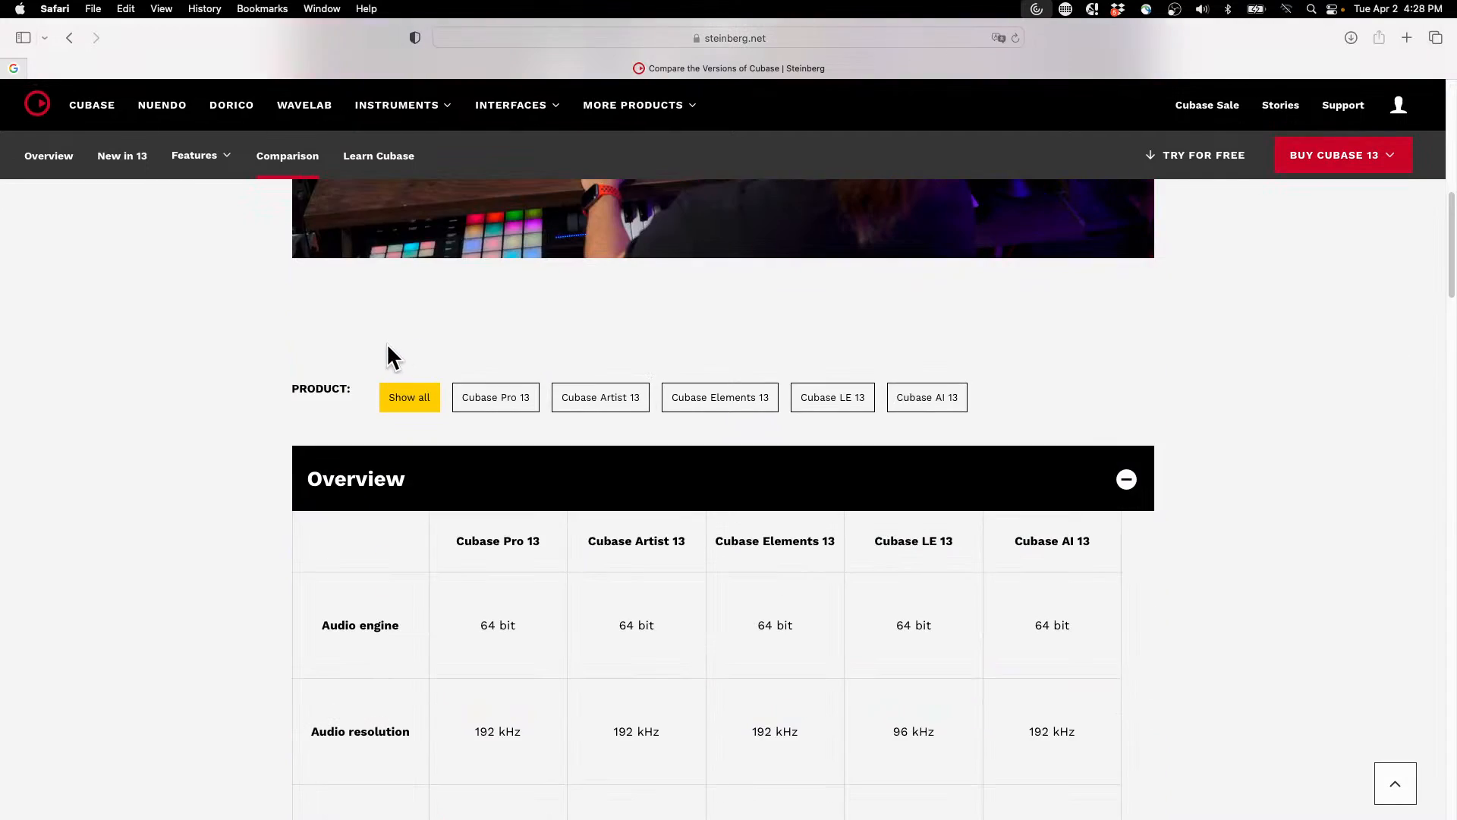
pyautogui.scroll(-1, 294, 355)
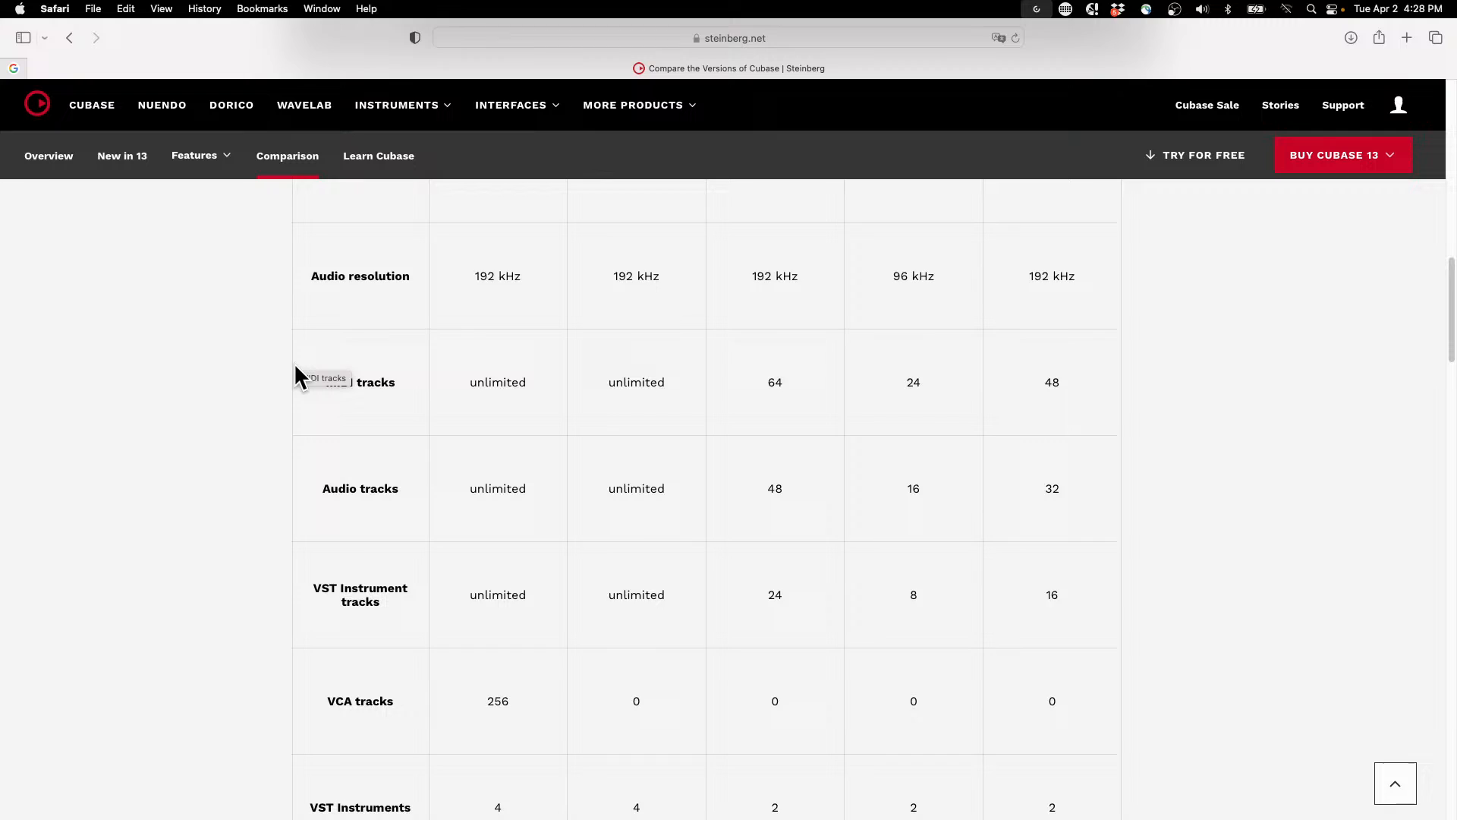
pyautogui.scroll(-4, 294, 362)
pyautogui.scroll(-15, 288, 372)
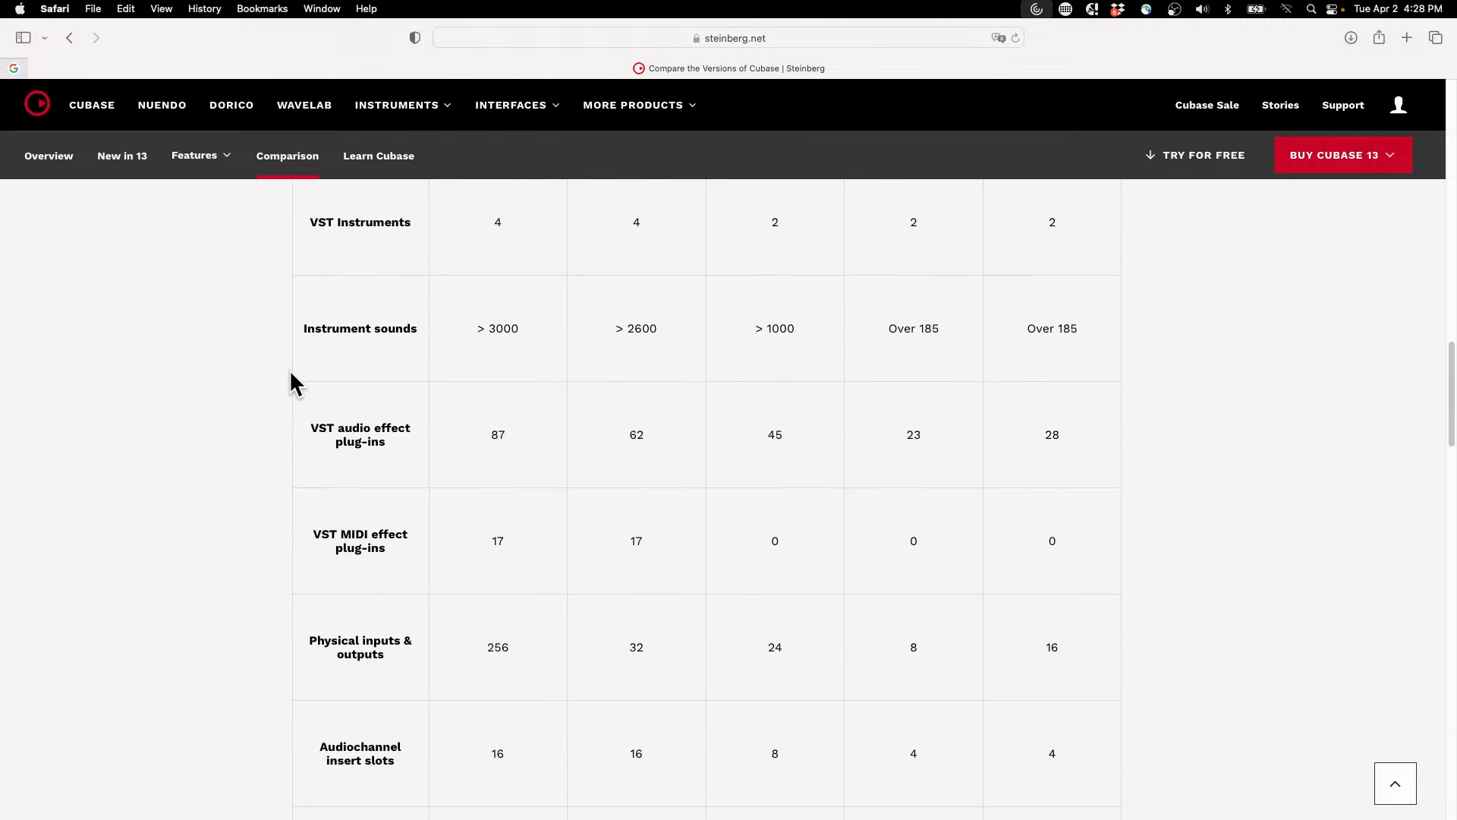
pyautogui.scroll(-9, 292, 379)
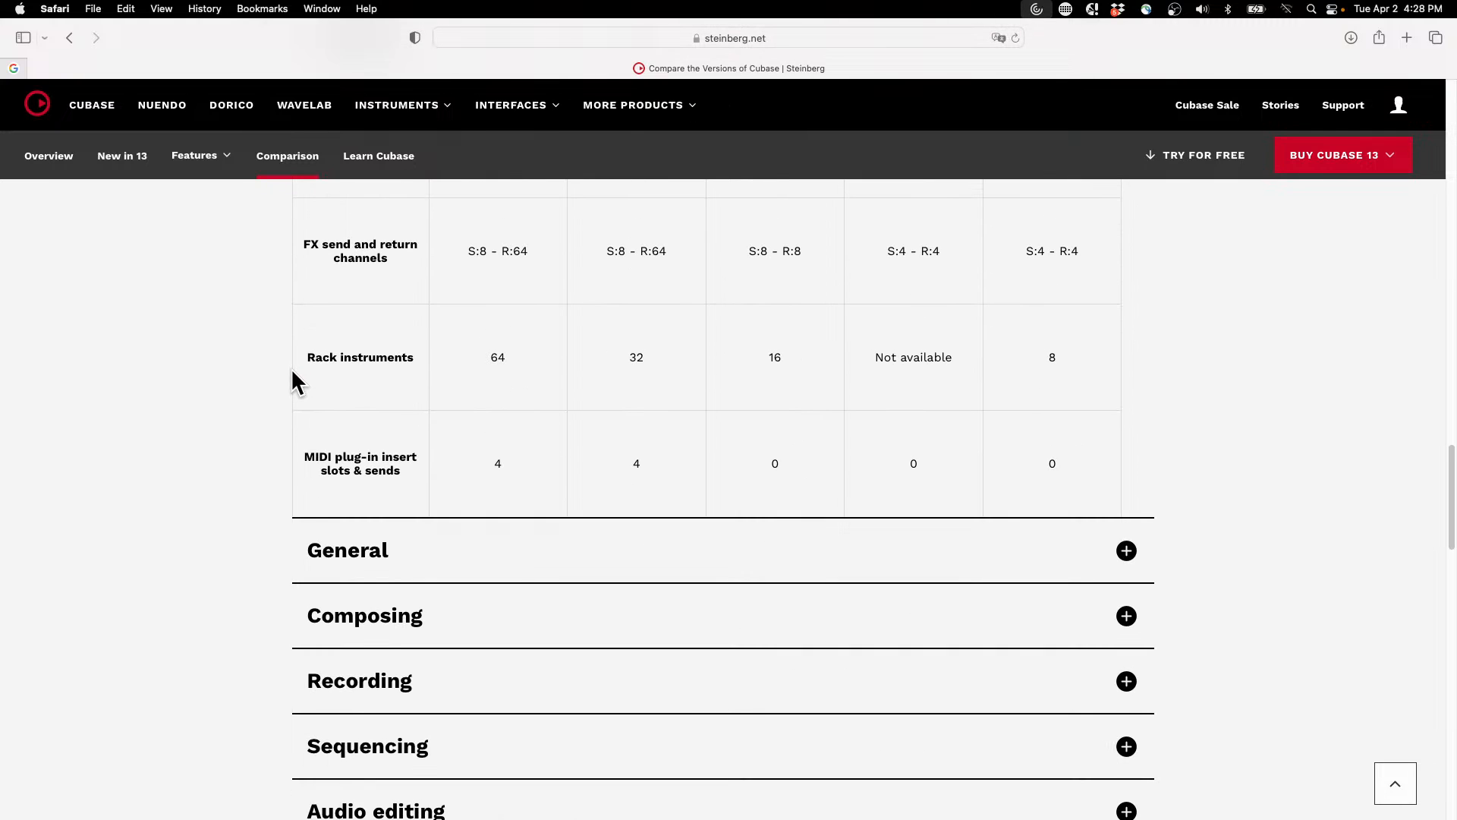
# Step: Expand the General section of the comparison and examine which features each Cubase edition includes
pyautogui.click(334, 559)
pyautogui.scroll(-3, 296, 646)
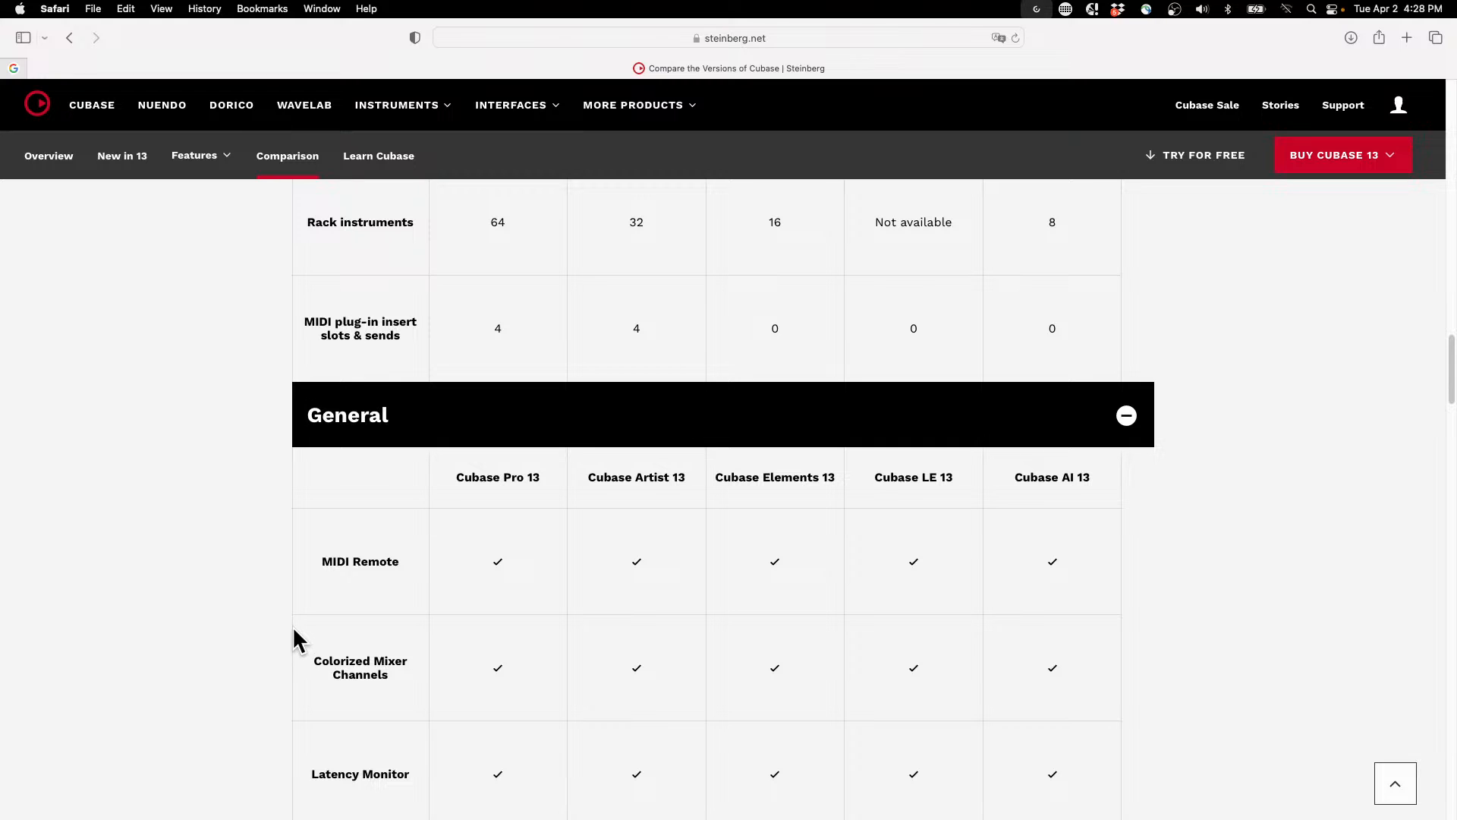
pyautogui.scroll(-15, 662, 560)
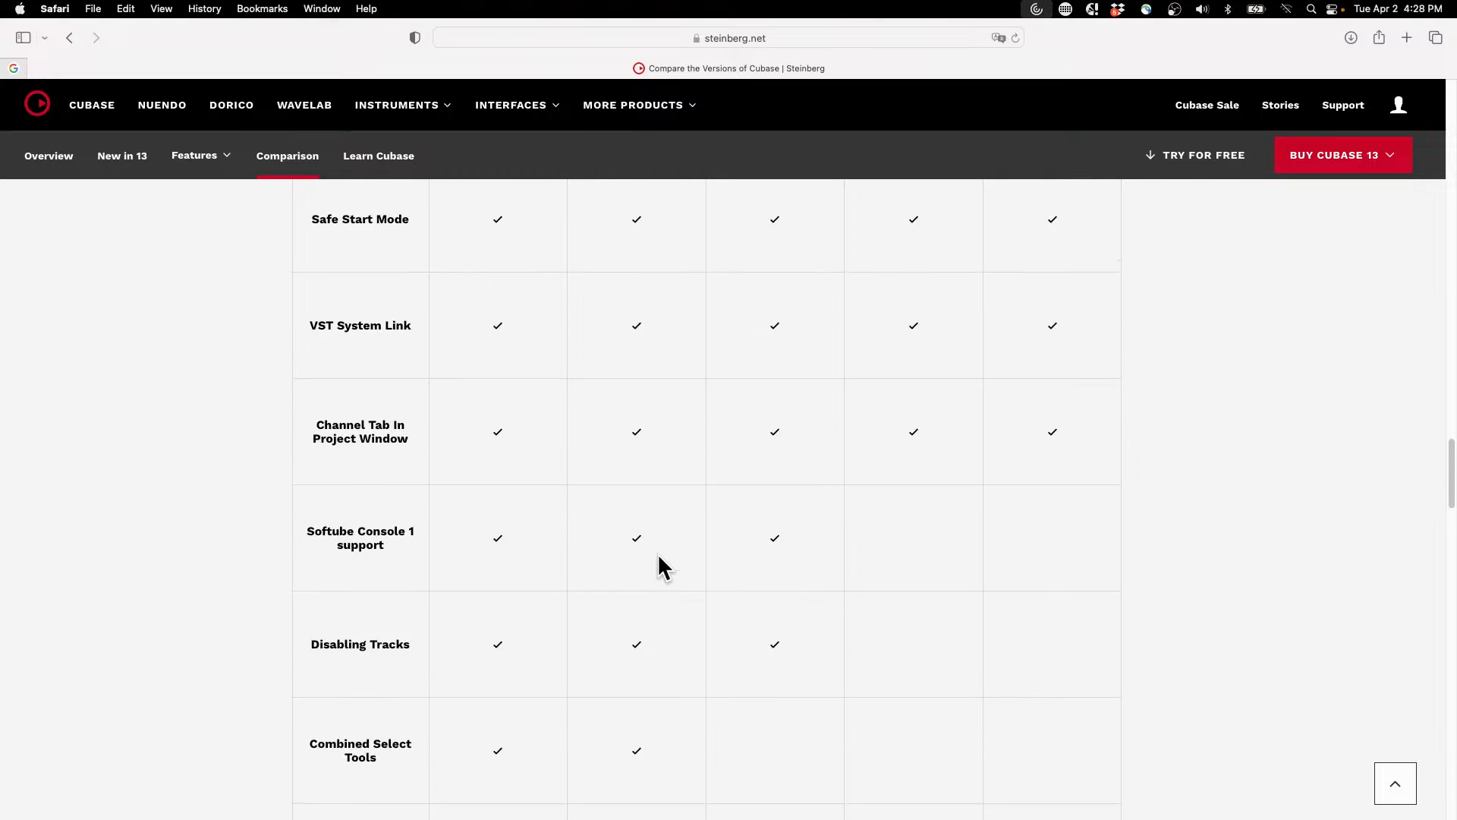
pyautogui.scroll(20, 659, 558)
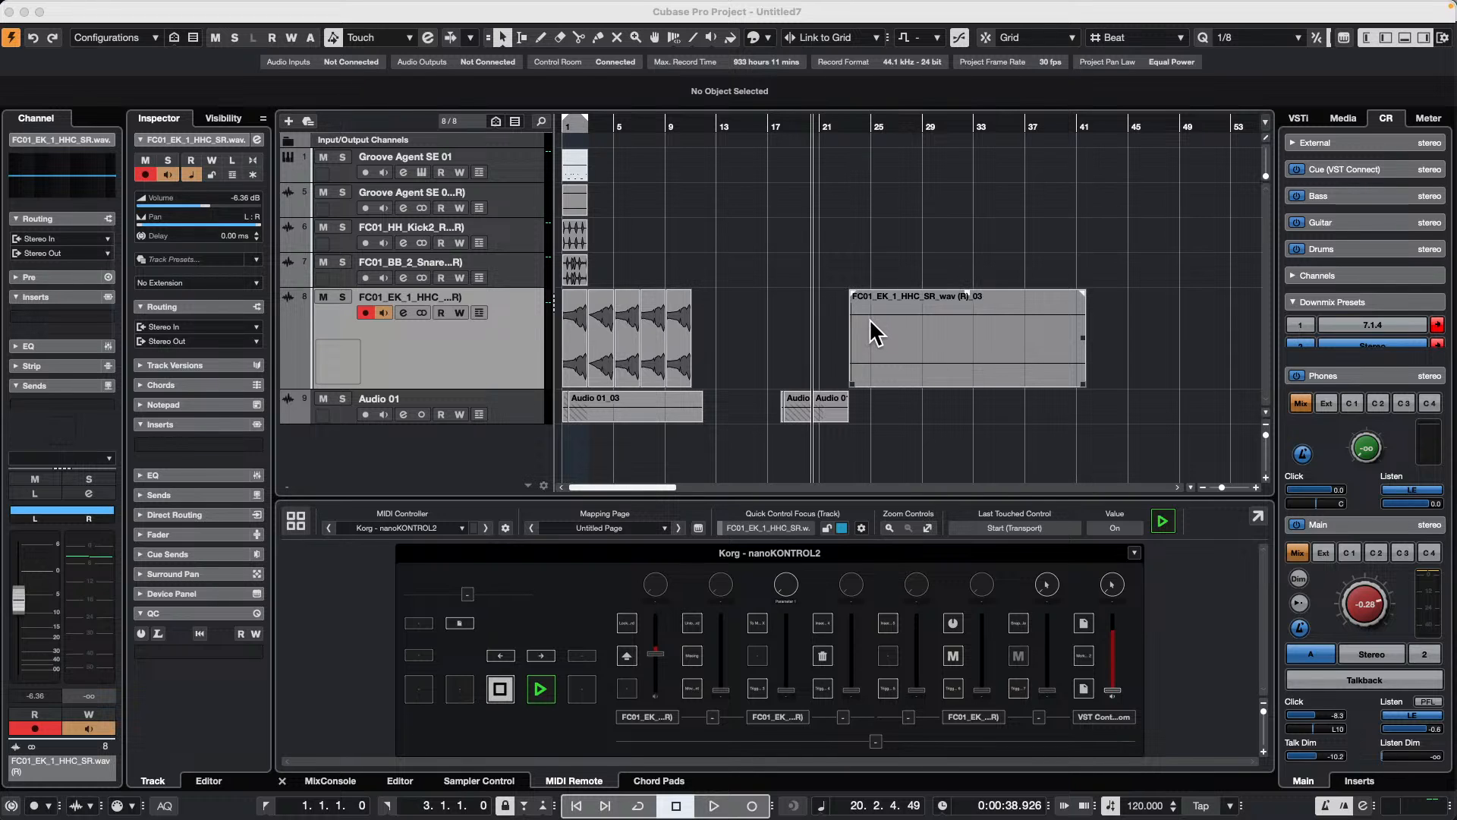
# Step: Back in Cubase, hide the Media tab of the right zone through its tab setup, and show it again
pyautogui.moveTo(1156, 8)
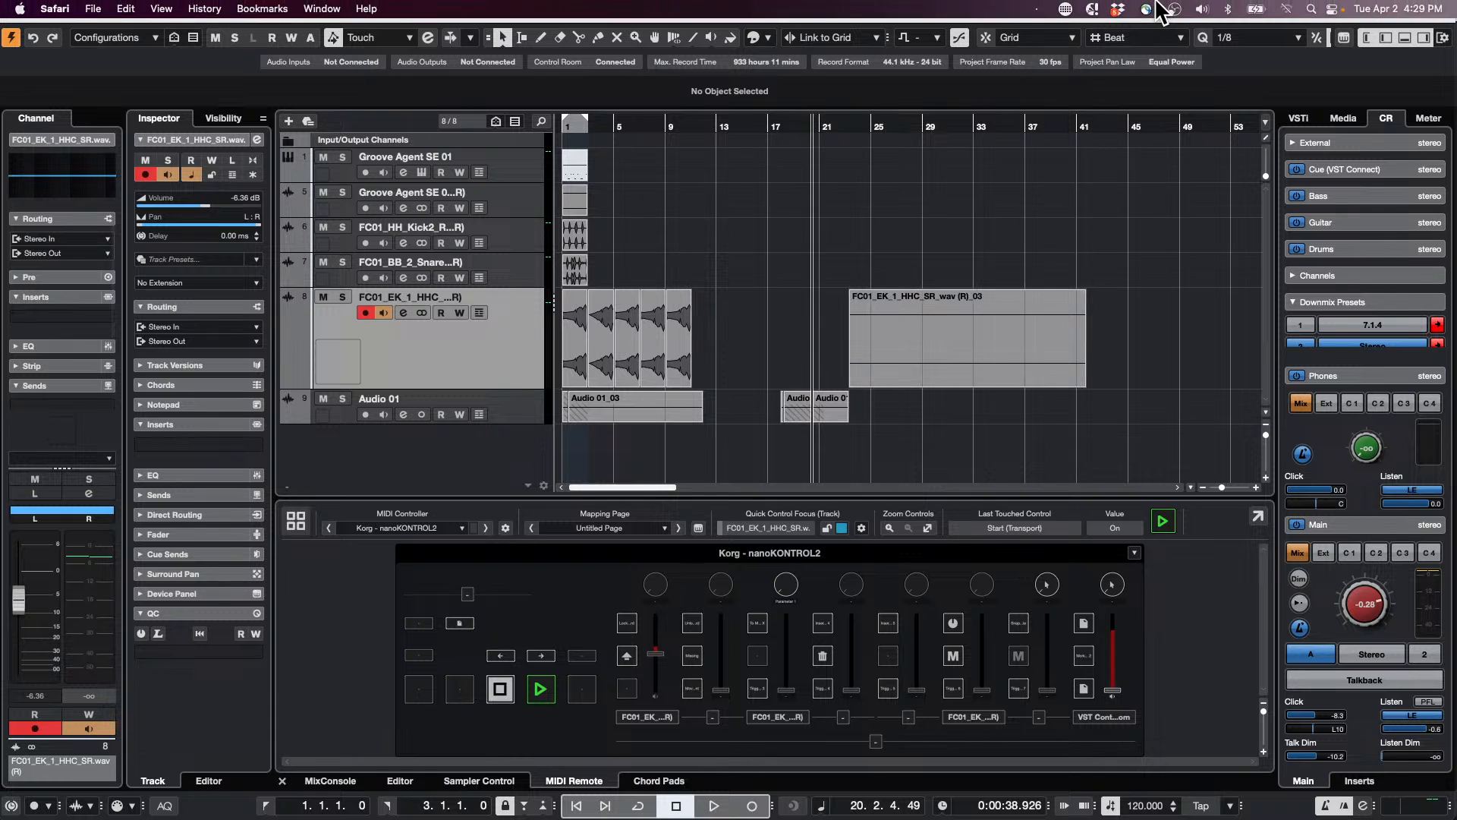
pyautogui.rightClick(1345, 121)
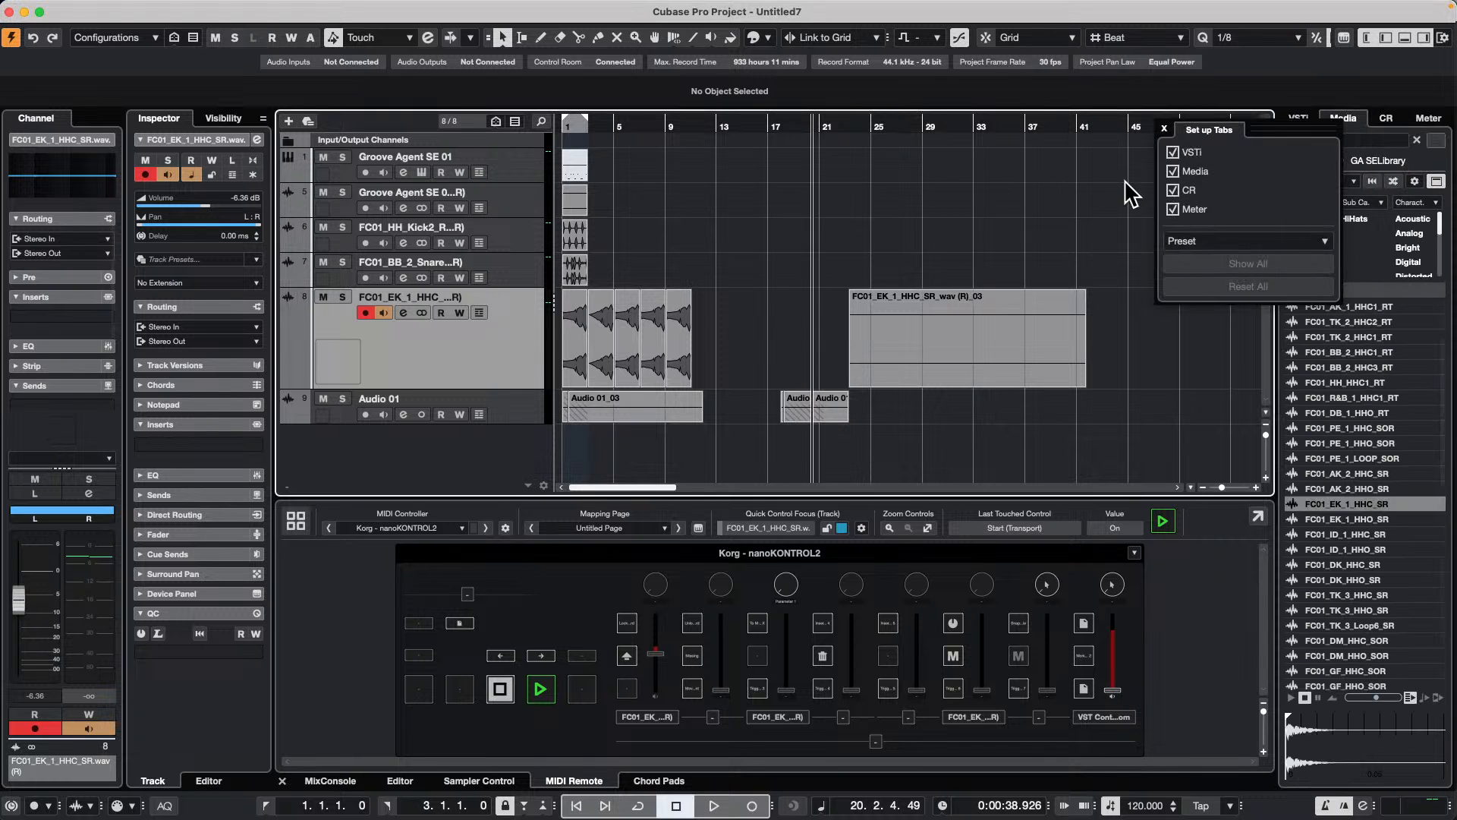
pyautogui.click(1164, 128)
pyautogui.rightClick(1325, 122)
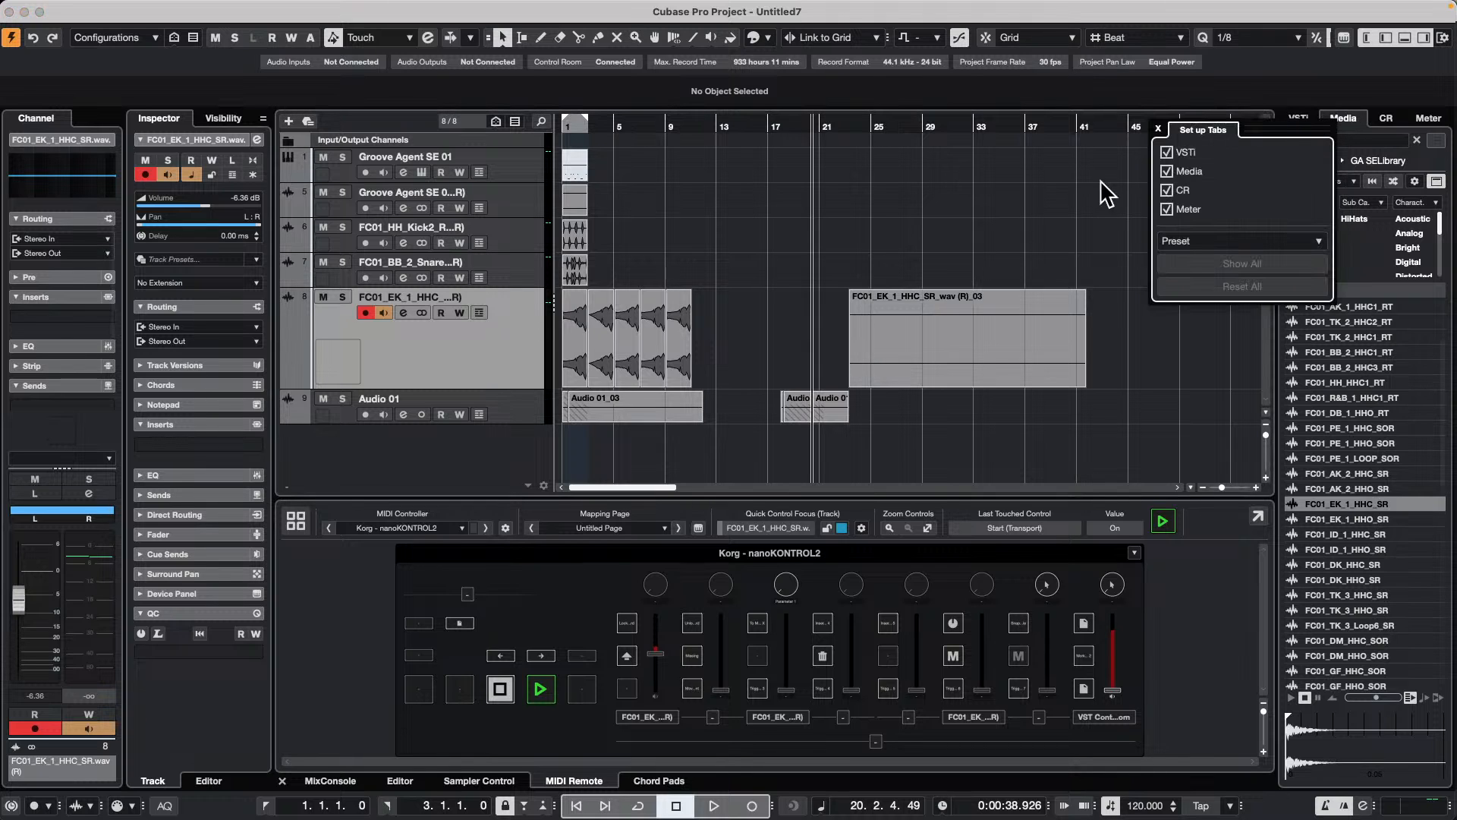
pyautogui.click(1167, 172)
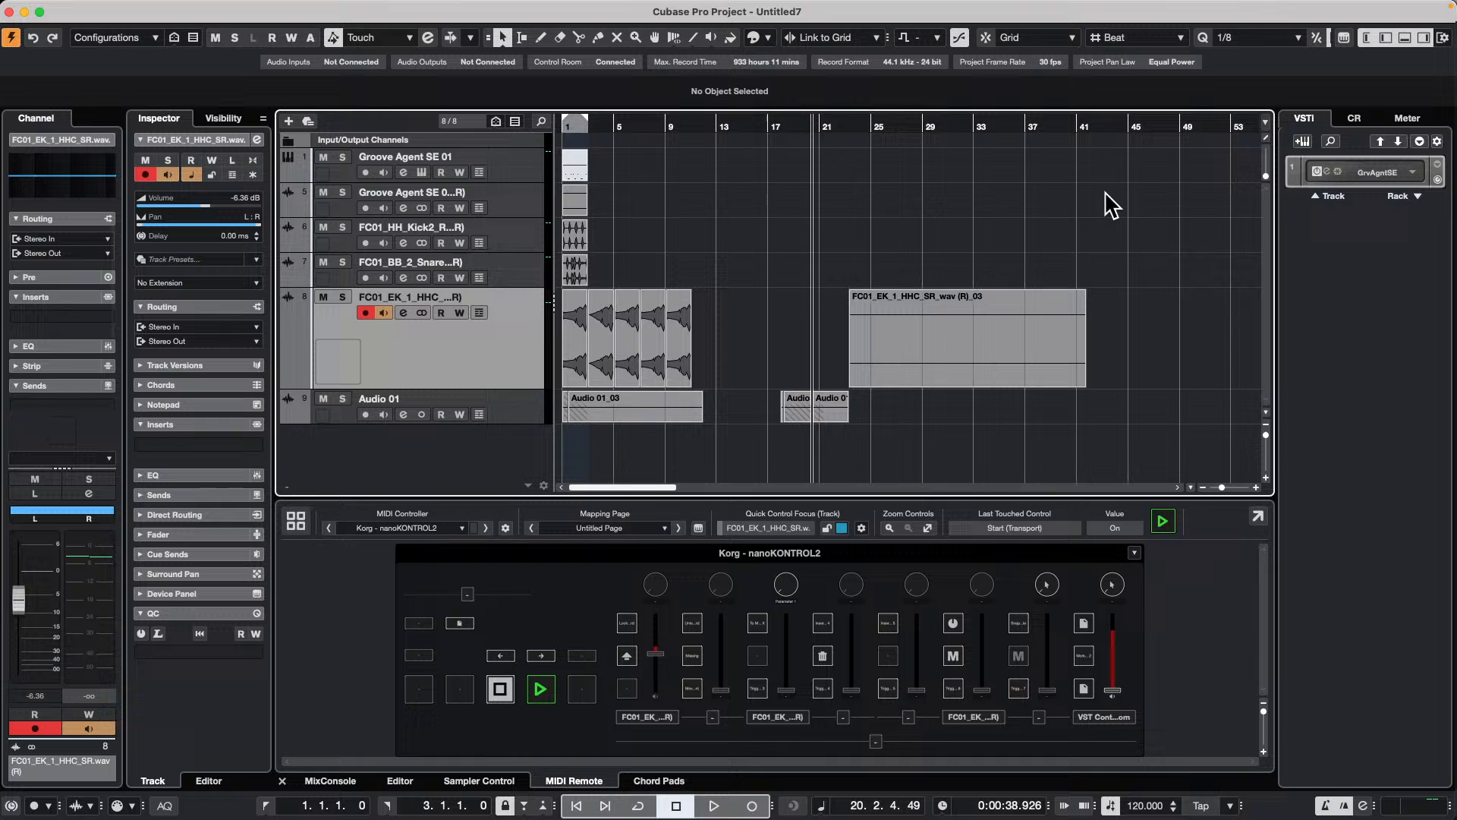
pyautogui.rightClick(1351, 131)
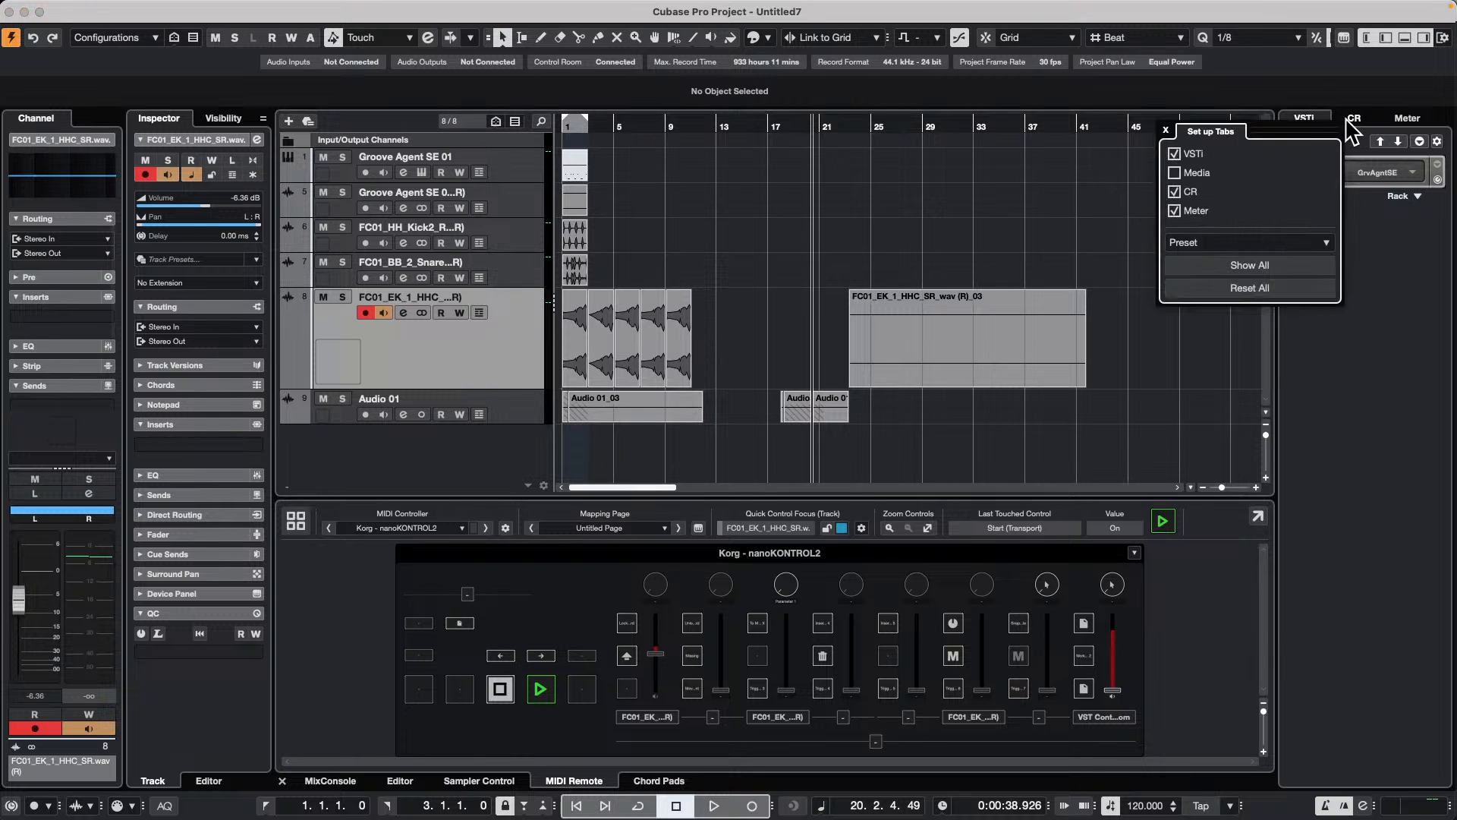
pyautogui.click(1177, 173)
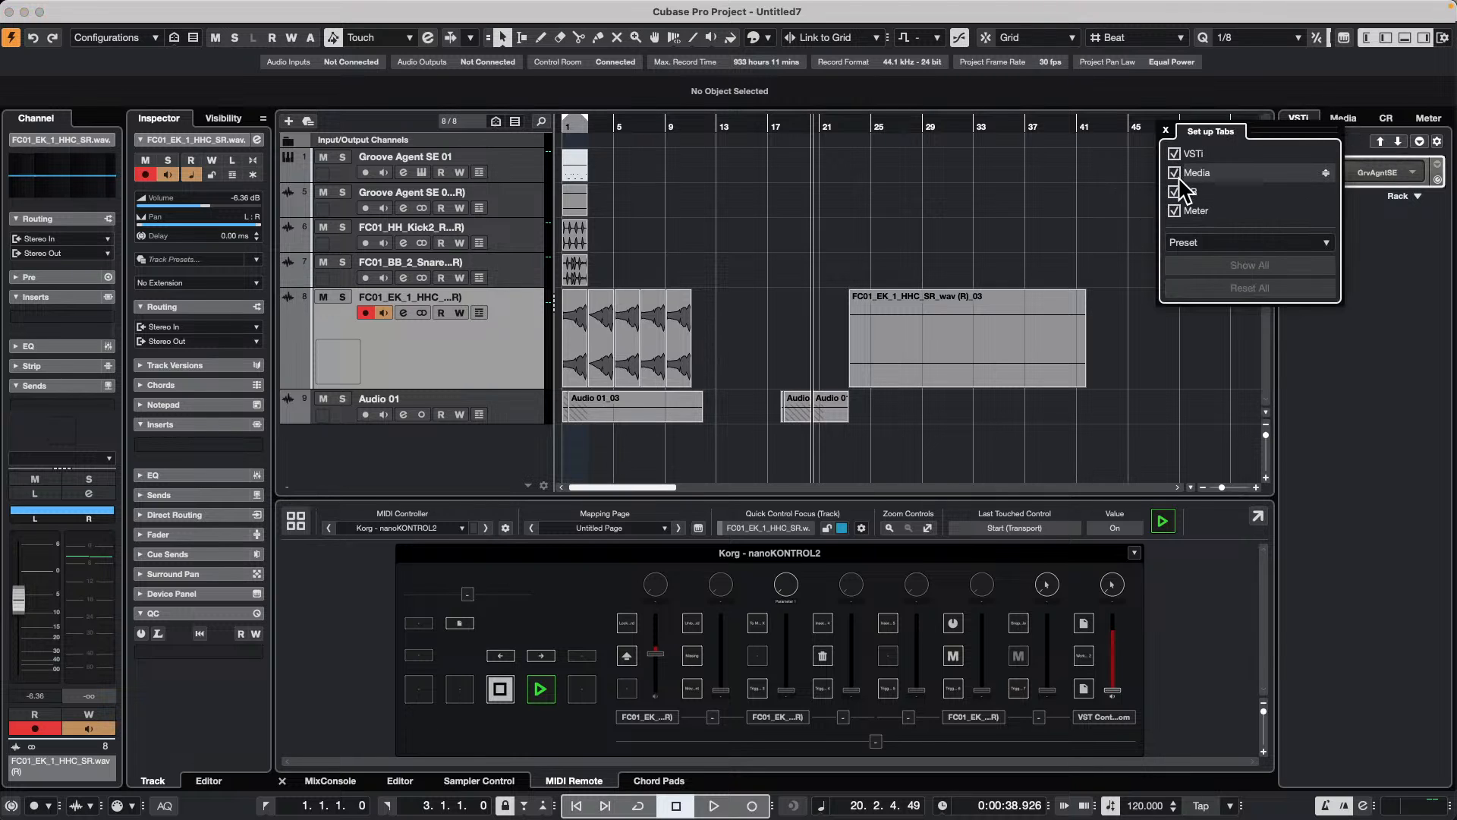
# Step: Look through the Control Room, Meter and Media tabs of the right zone
pyautogui.click(1386, 118)
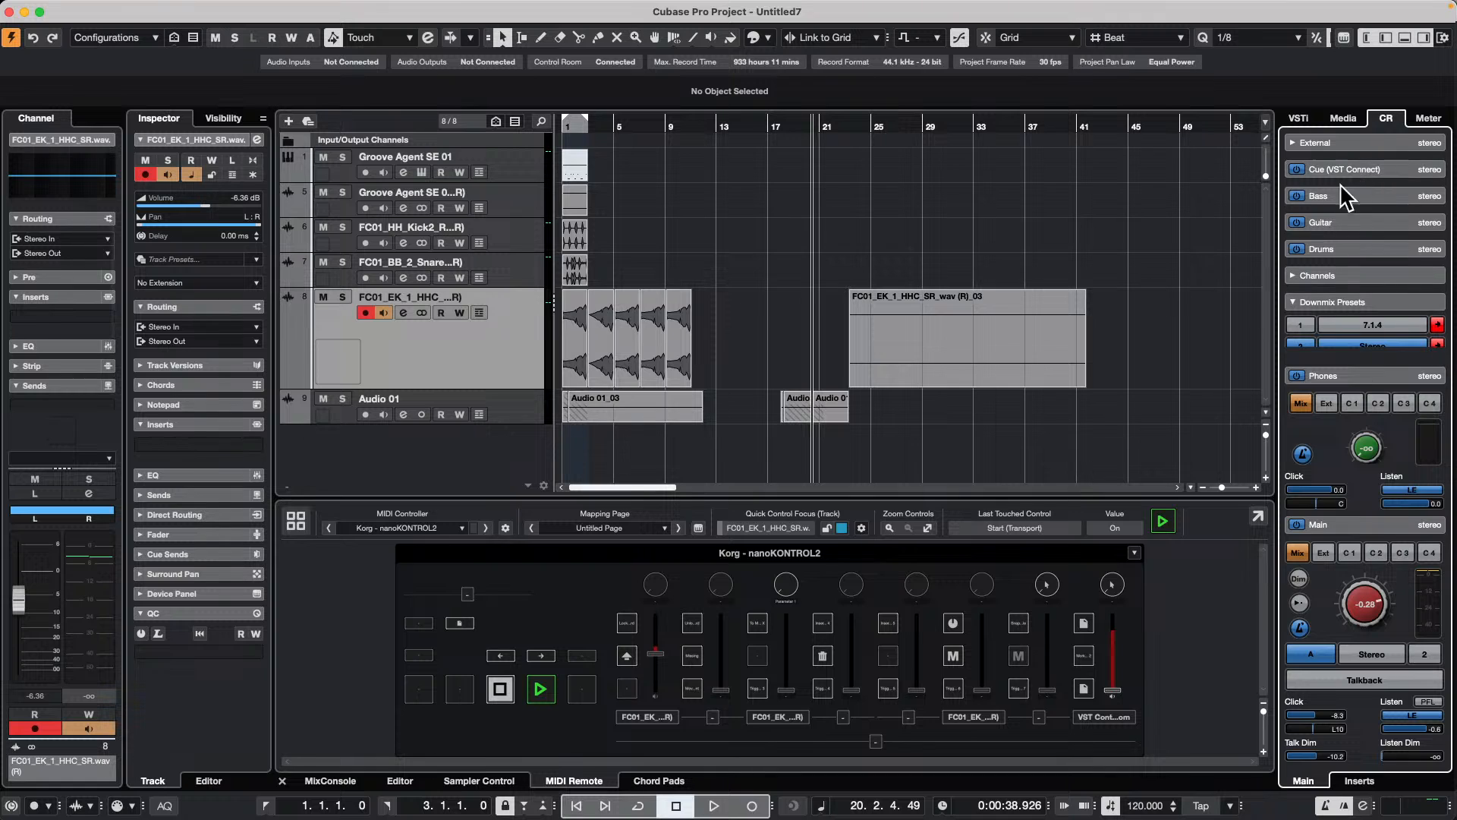
pyautogui.click(1336, 120)
pyautogui.click(1385, 119)
pyautogui.click(1428, 119)
pyautogui.click(1343, 120)
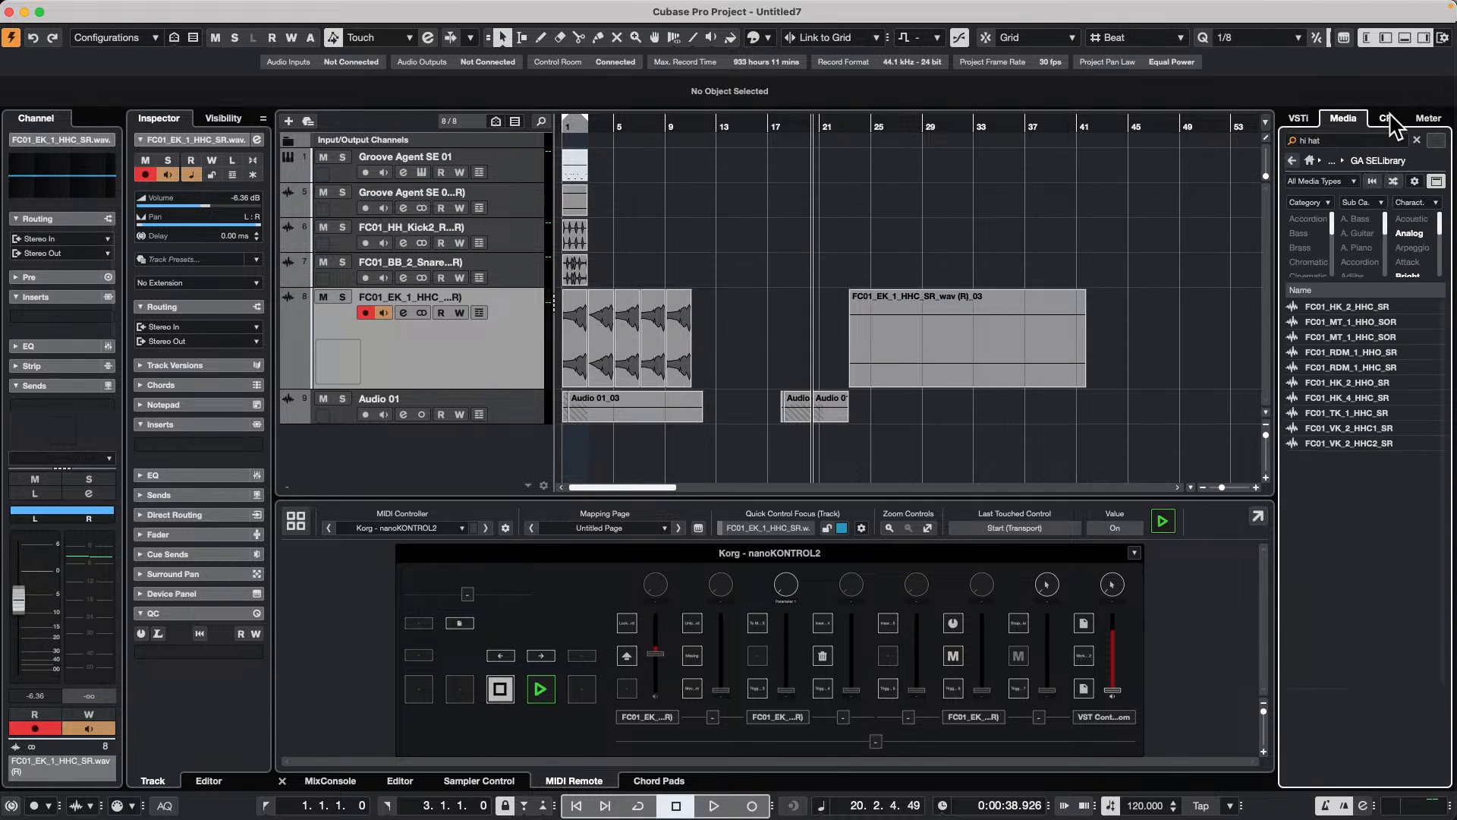
# Step: Open the right zone's tab setup again, turn the Media tab off and back on, and close the setup
pyautogui.rightClick(1298, 120)
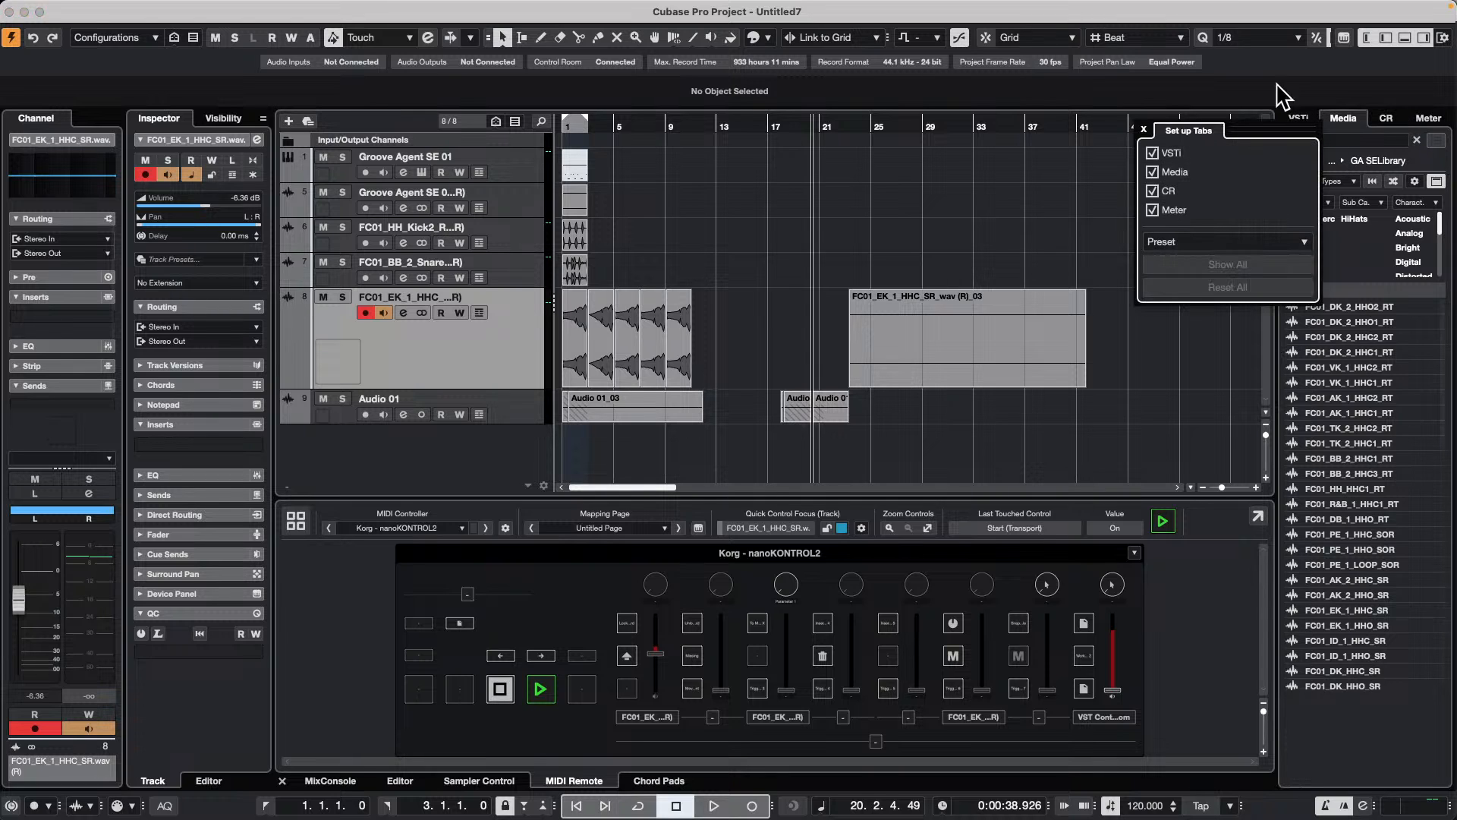
pyautogui.click(1151, 175)
pyautogui.click(1152, 176)
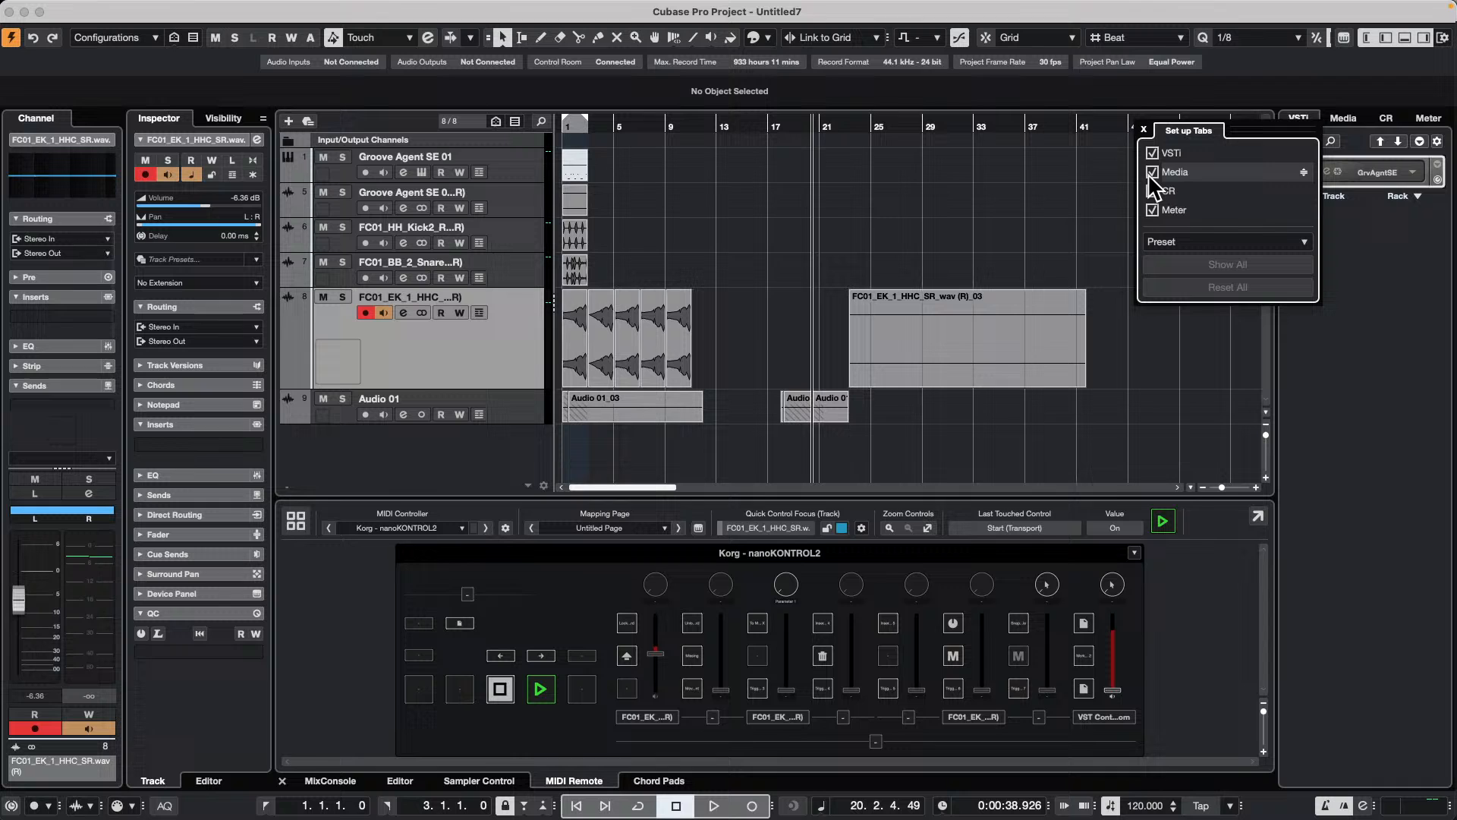
pyautogui.click(1038, 181)
pyautogui.moveTo(646, 10)
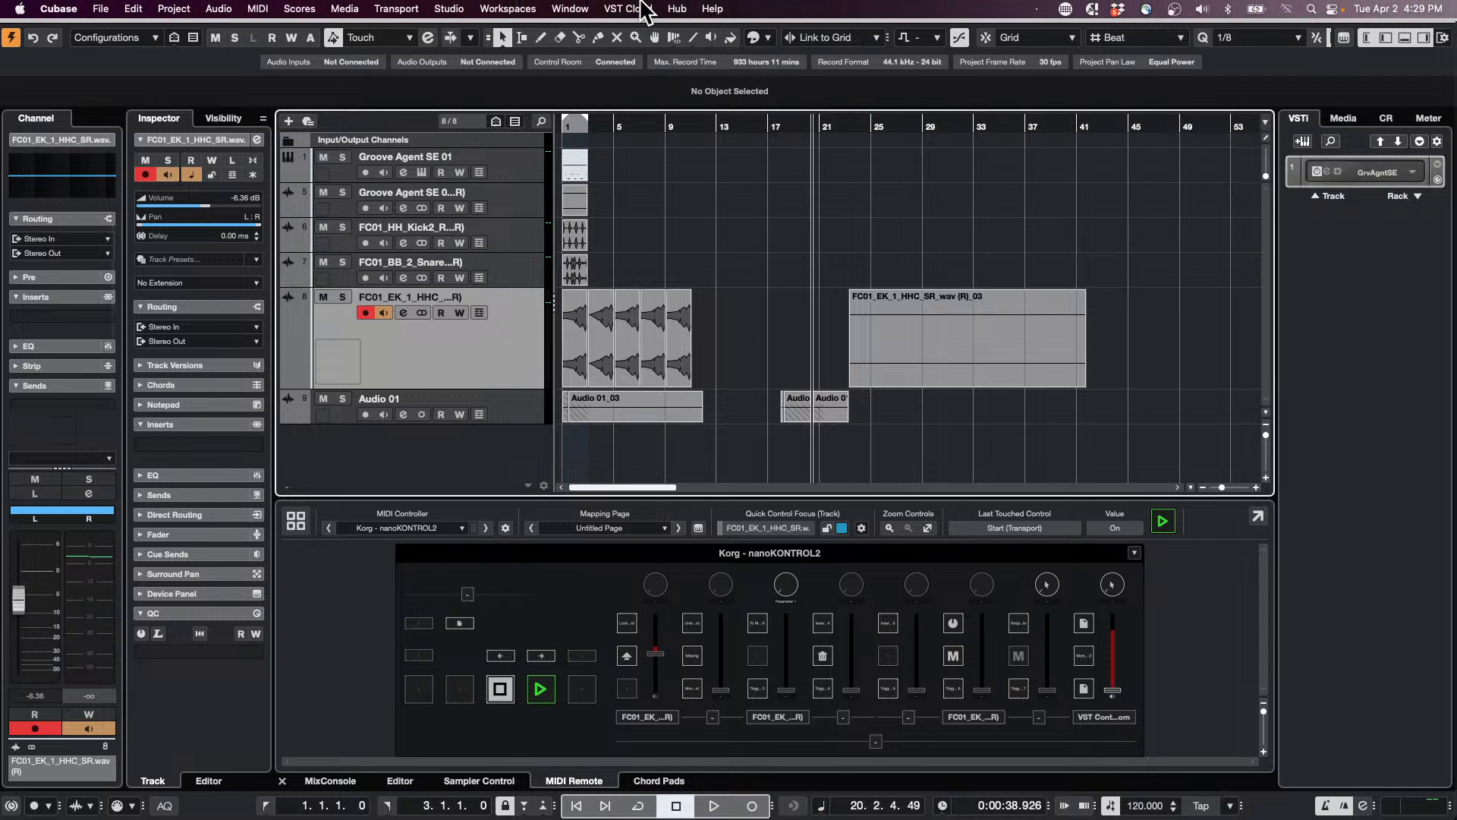
pyautogui.press('F5')
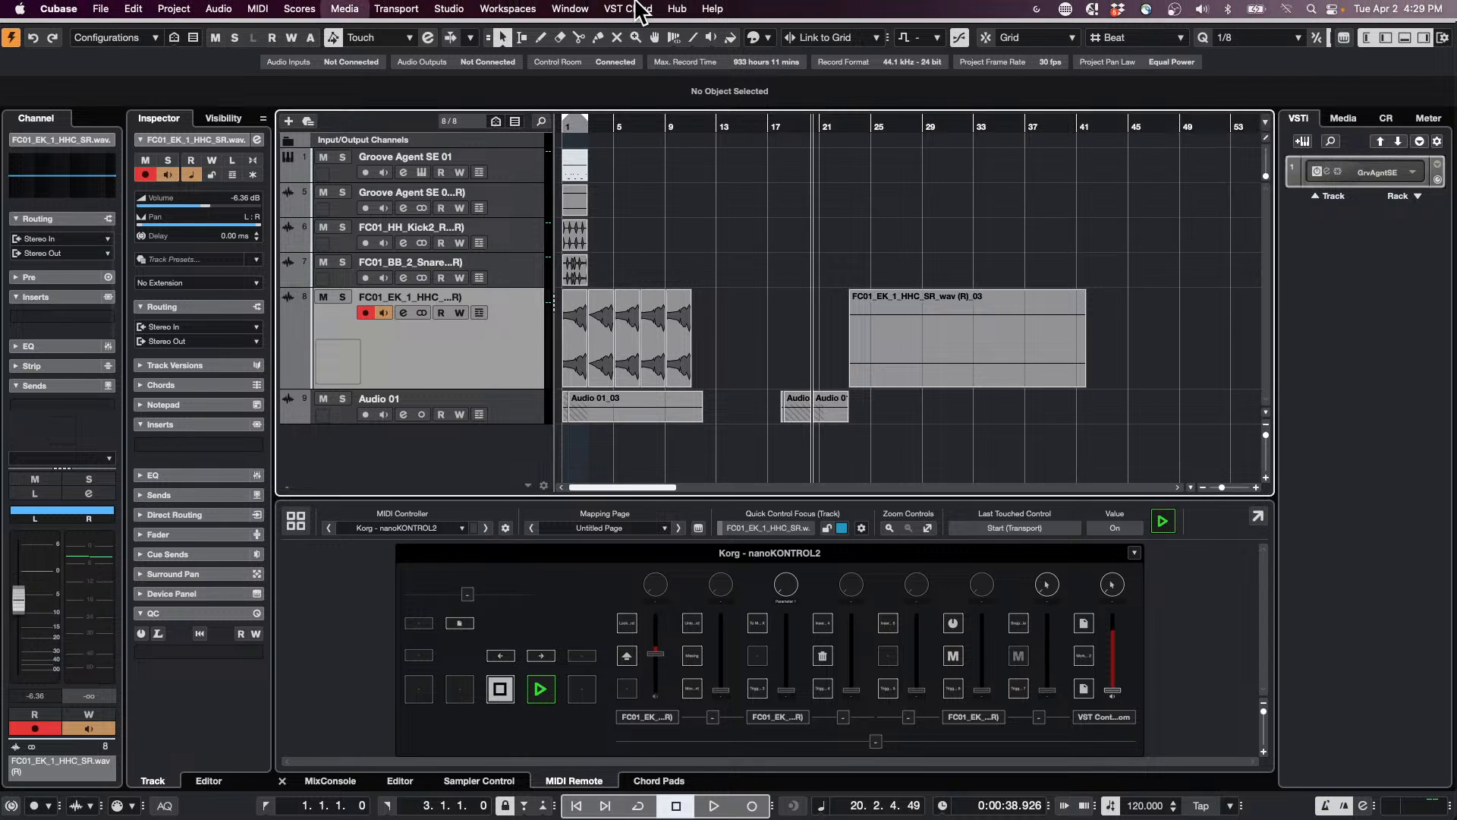
pyautogui.press('F5')
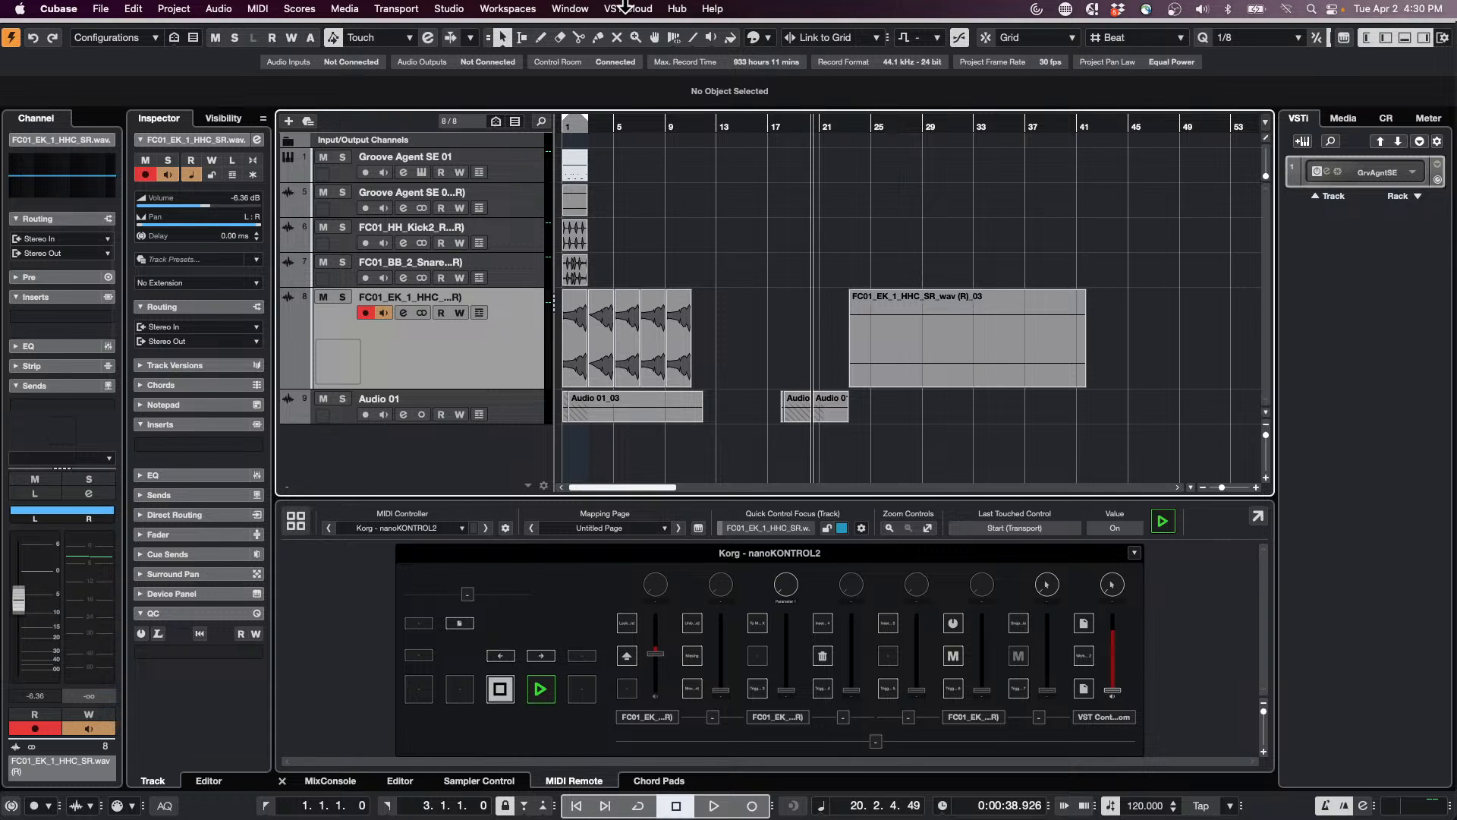
# Step: Create a new empty project and store it in the April 2 2024 folder
pyautogui.click(102, 9)
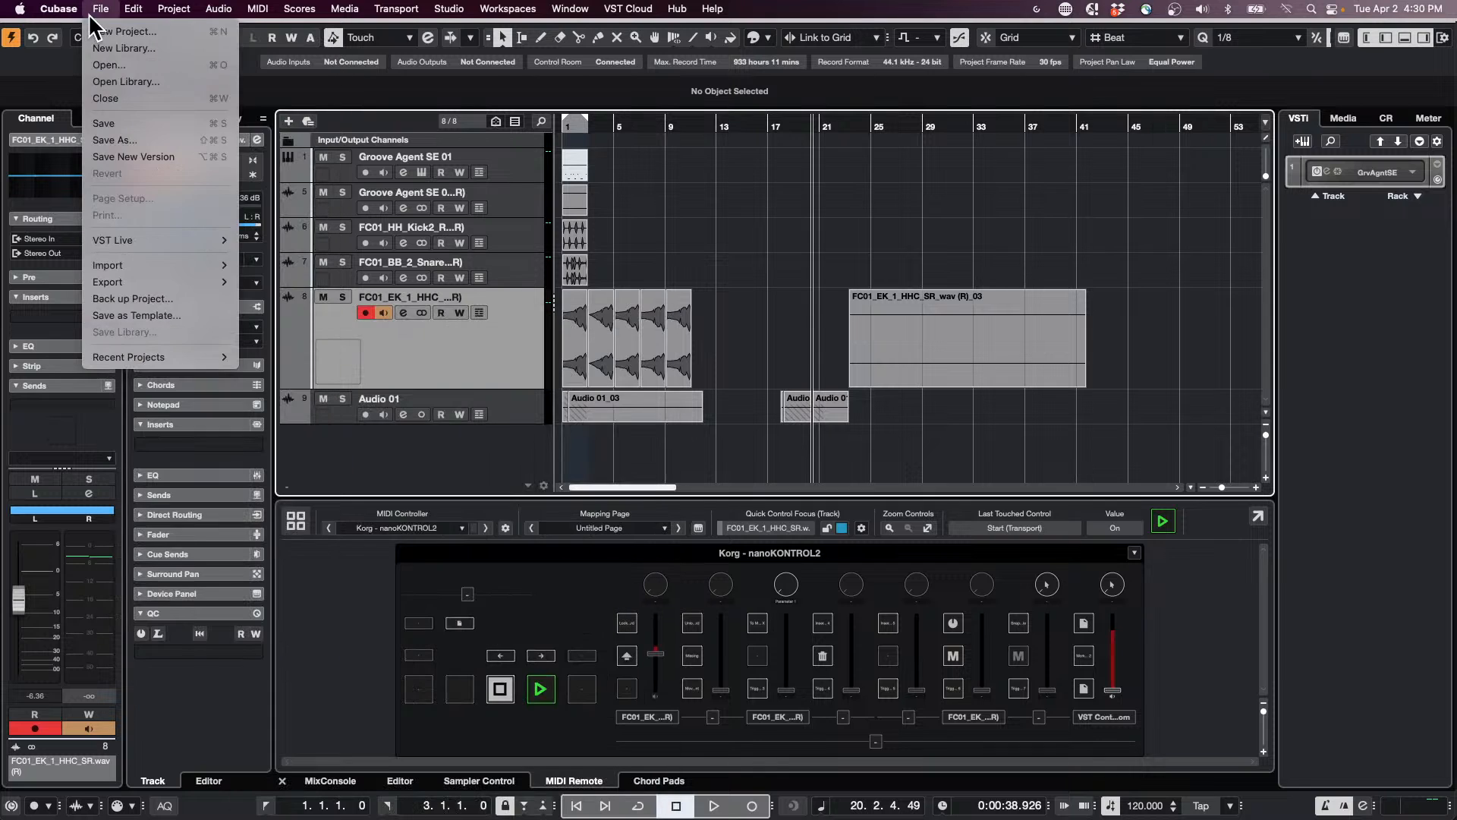
pyautogui.click(125, 32)
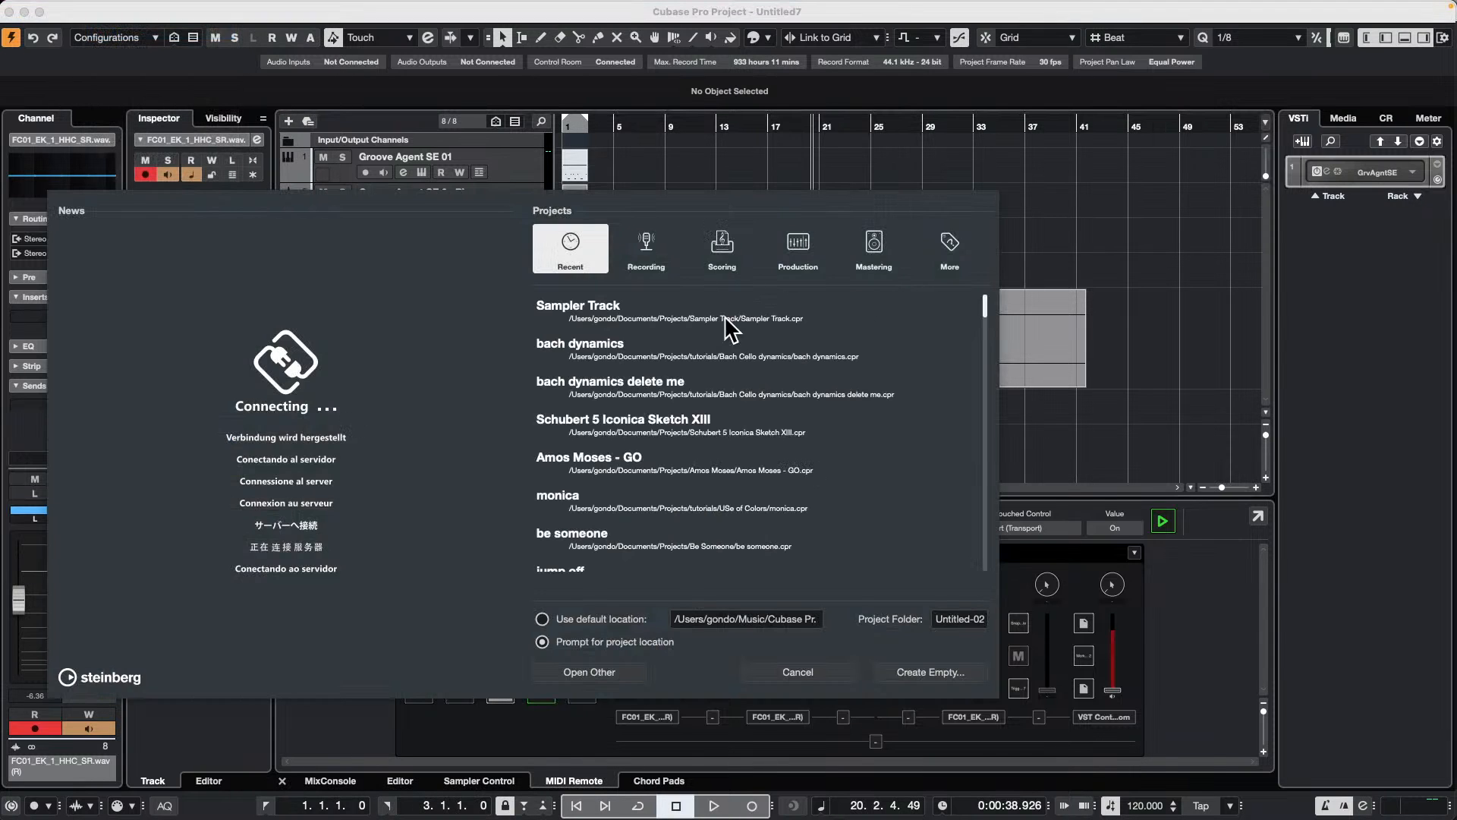
pyautogui.click(946, 673)
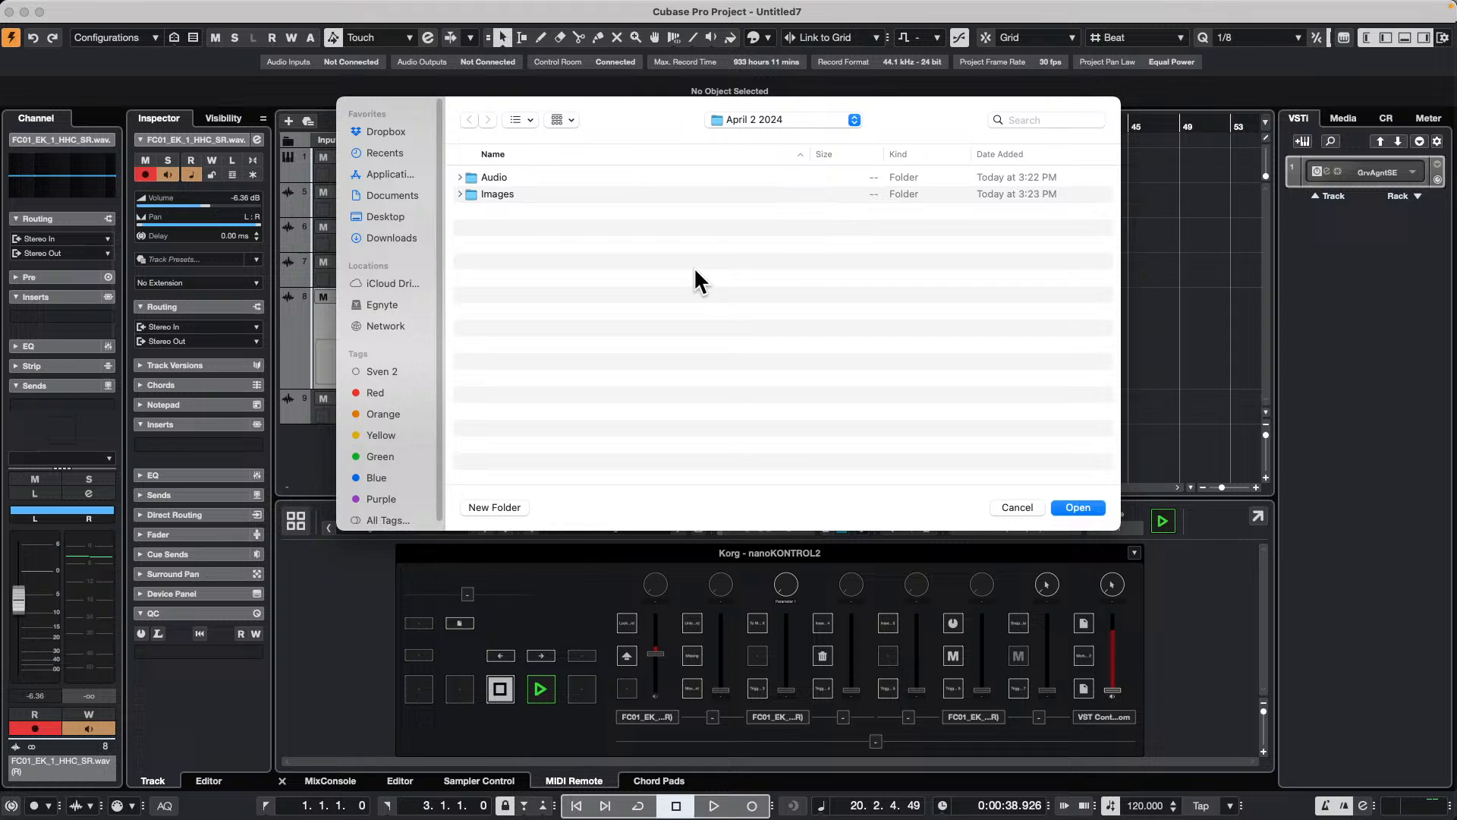
pyautogui.click(1091, 508)
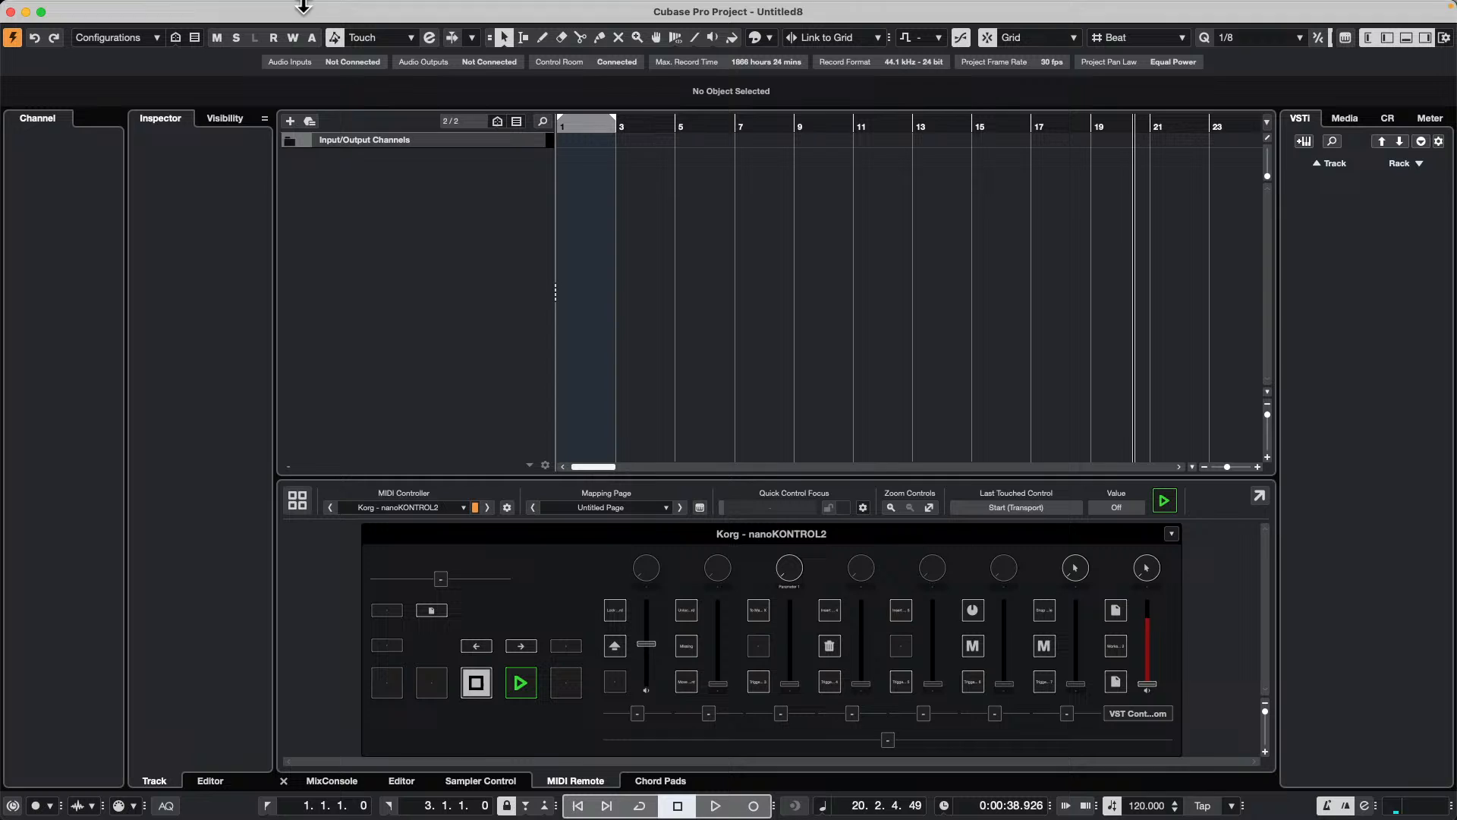
# Step: Import the audio file 9 What Can I Say.wav from the WaveLab Audio files folder into the project
pyautogui.moveTo(168, 3)
pyautogui.click(102, 9)
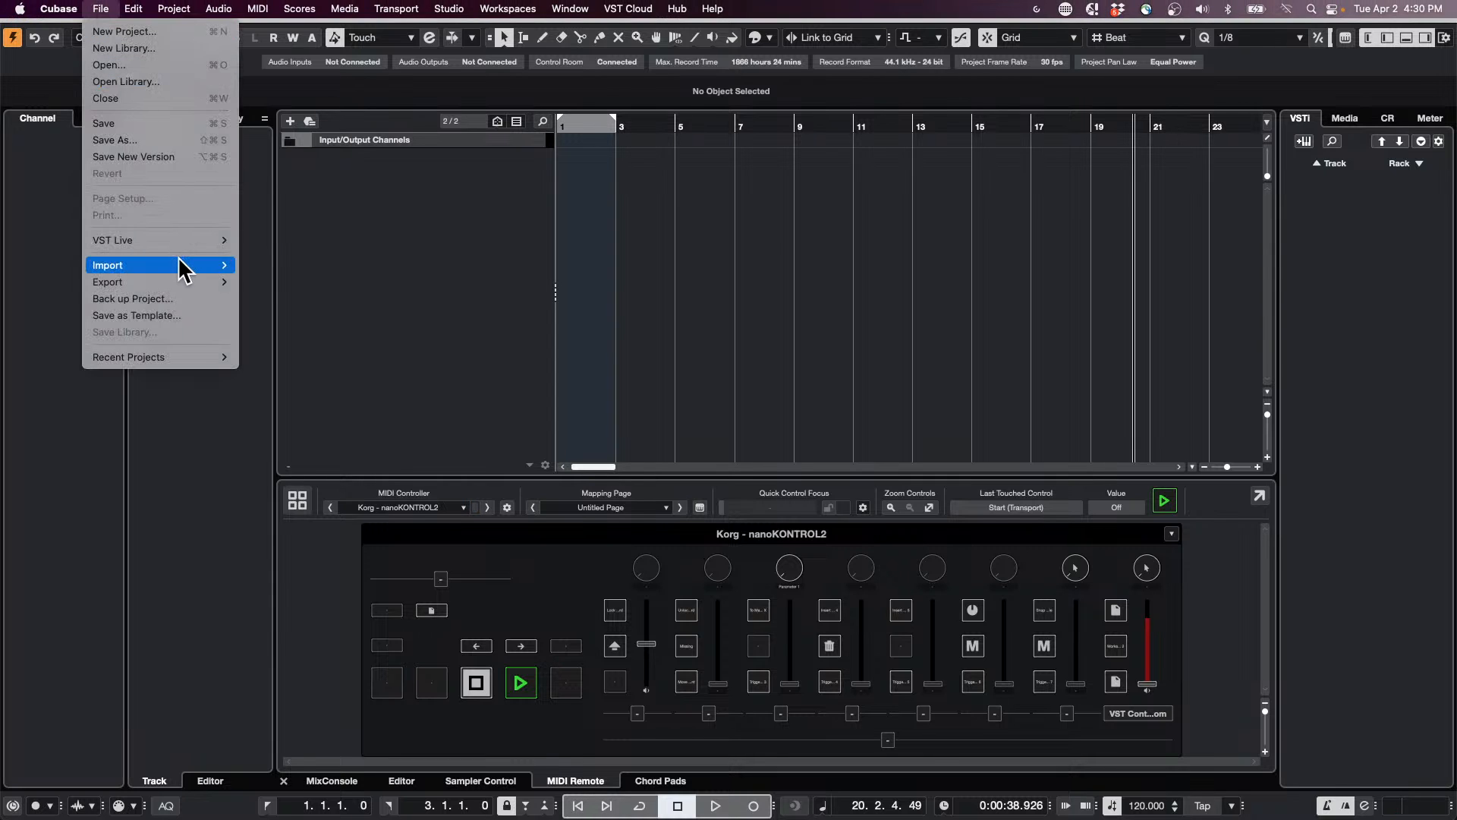
pyautogui.moveTo(183, 266)
pyautogui.click(332, 266)
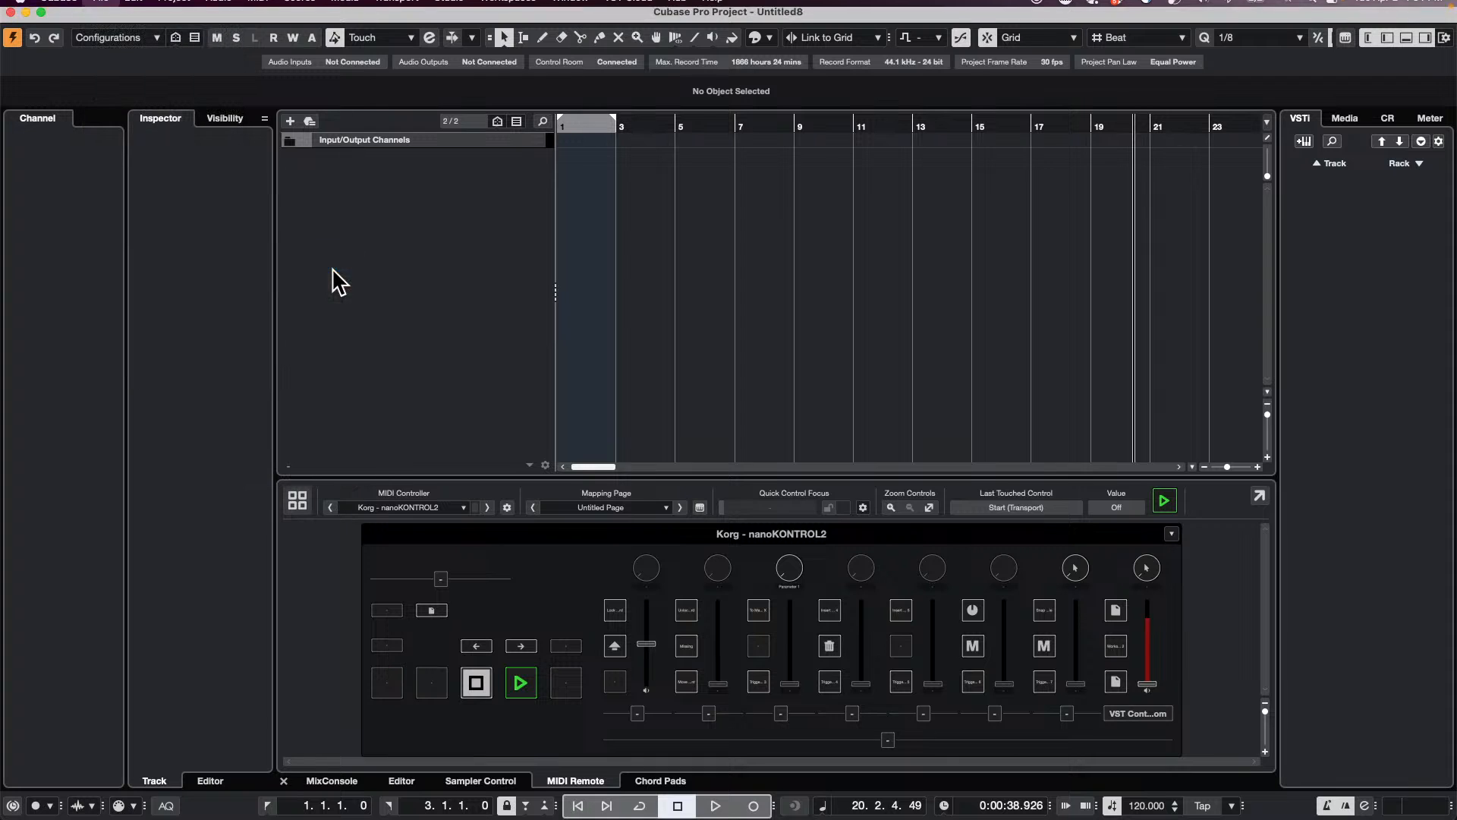
pyautogui.scroll(-5, 583, 258)
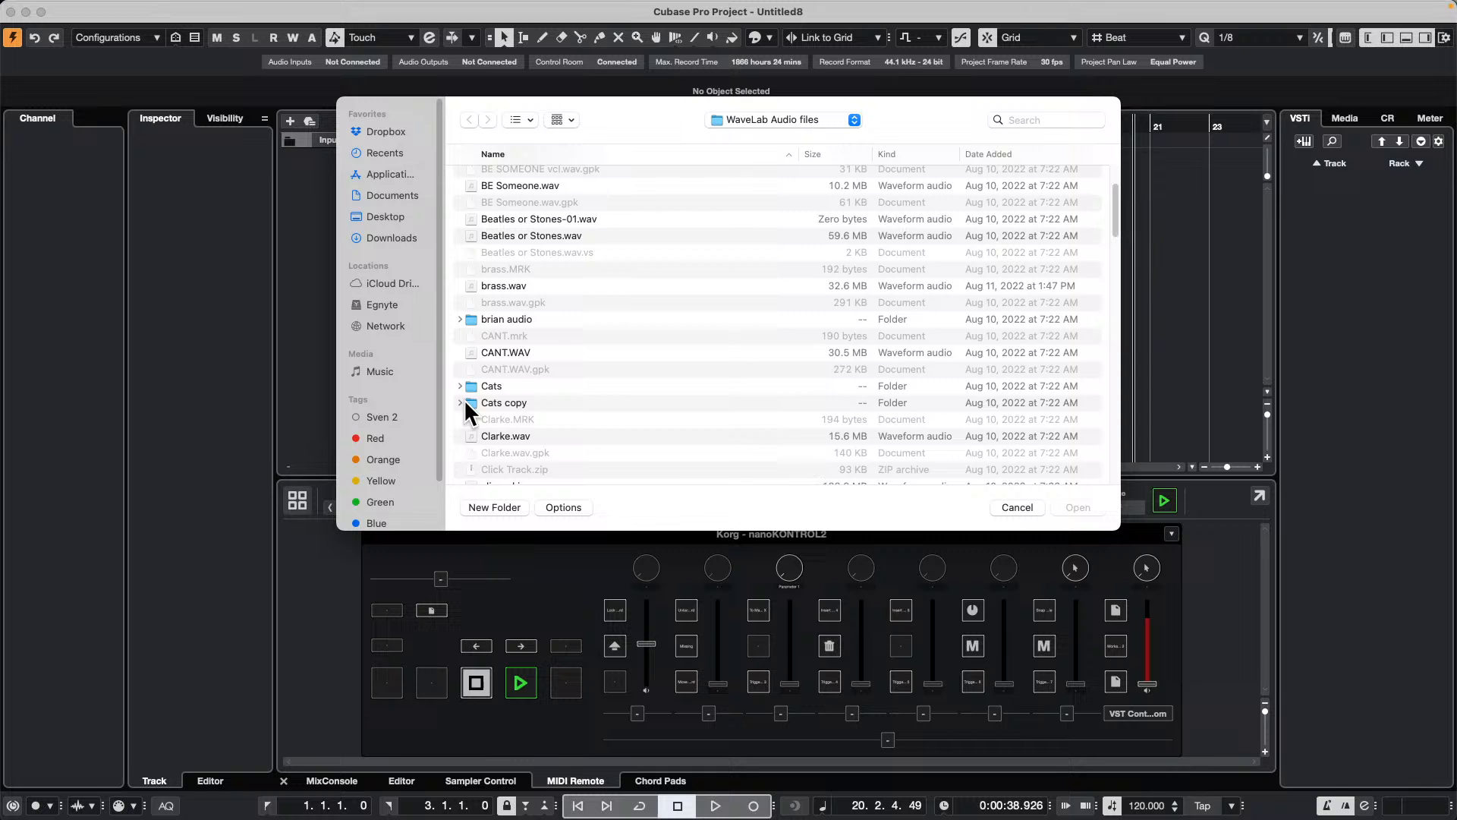
pyautogui.click(465, 400)
pyautogui.click(461, 402)
pyautogui.scroll(-10, 569, 381)
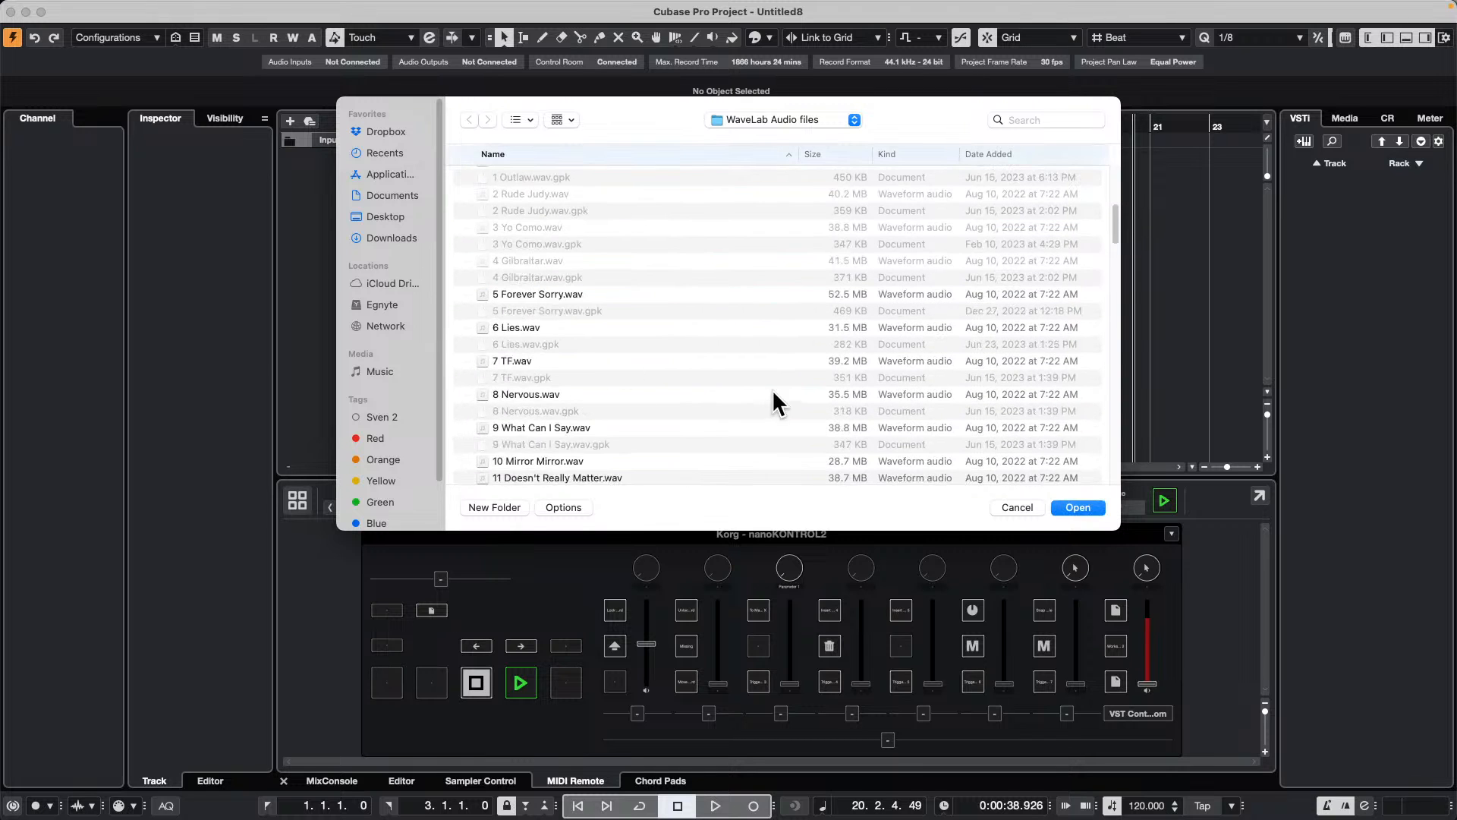
pyautogui.doubleClick(557, 428)
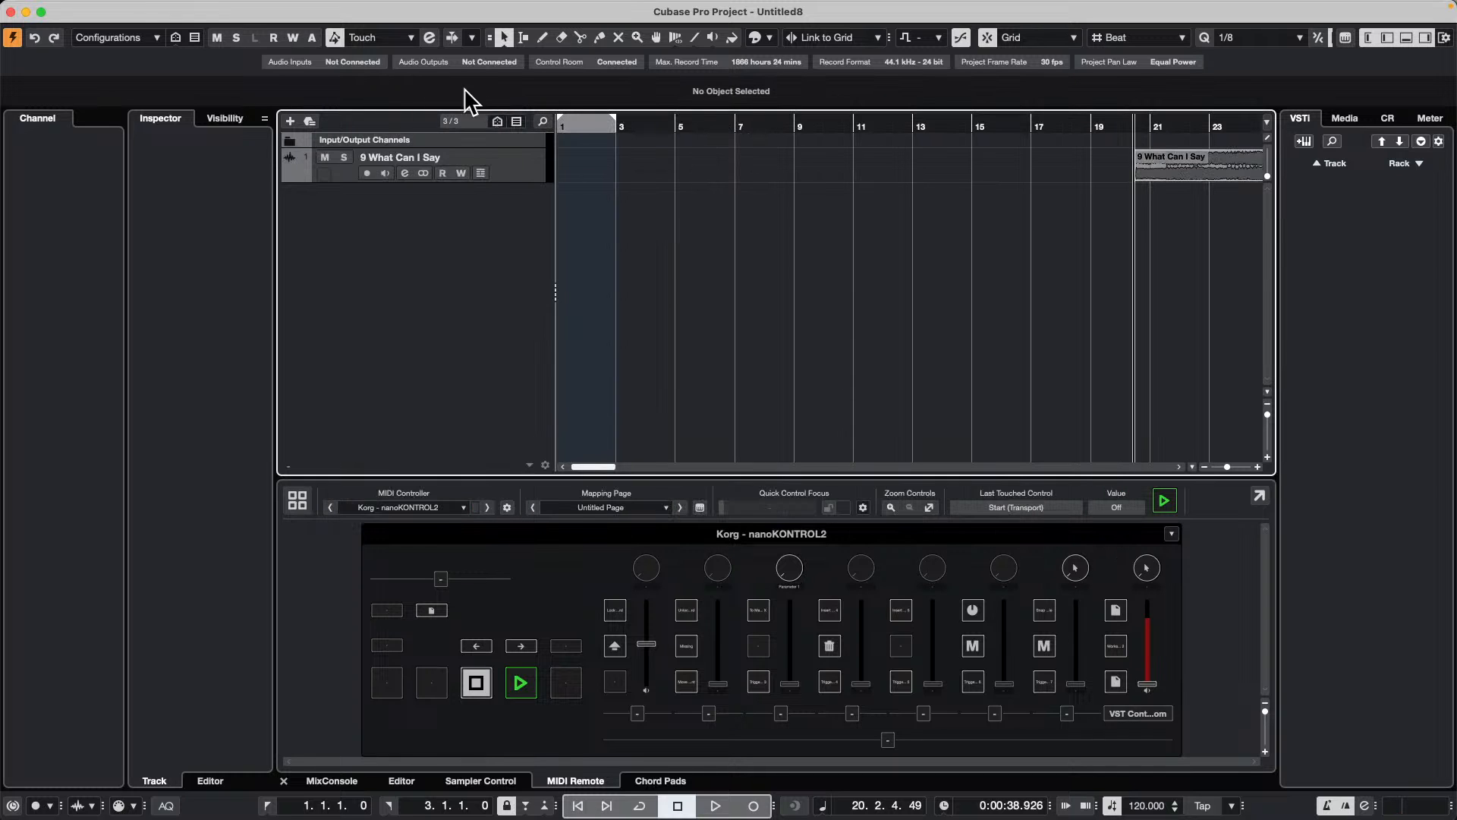
# Step: Move the imported event to the project start and lower its track volume to -18.5 dB for playback from bar 1
pyautogui.moveTo(1191, 175); pyautogui.dragTo(569, 182)
pyautogui.click(524, 160)
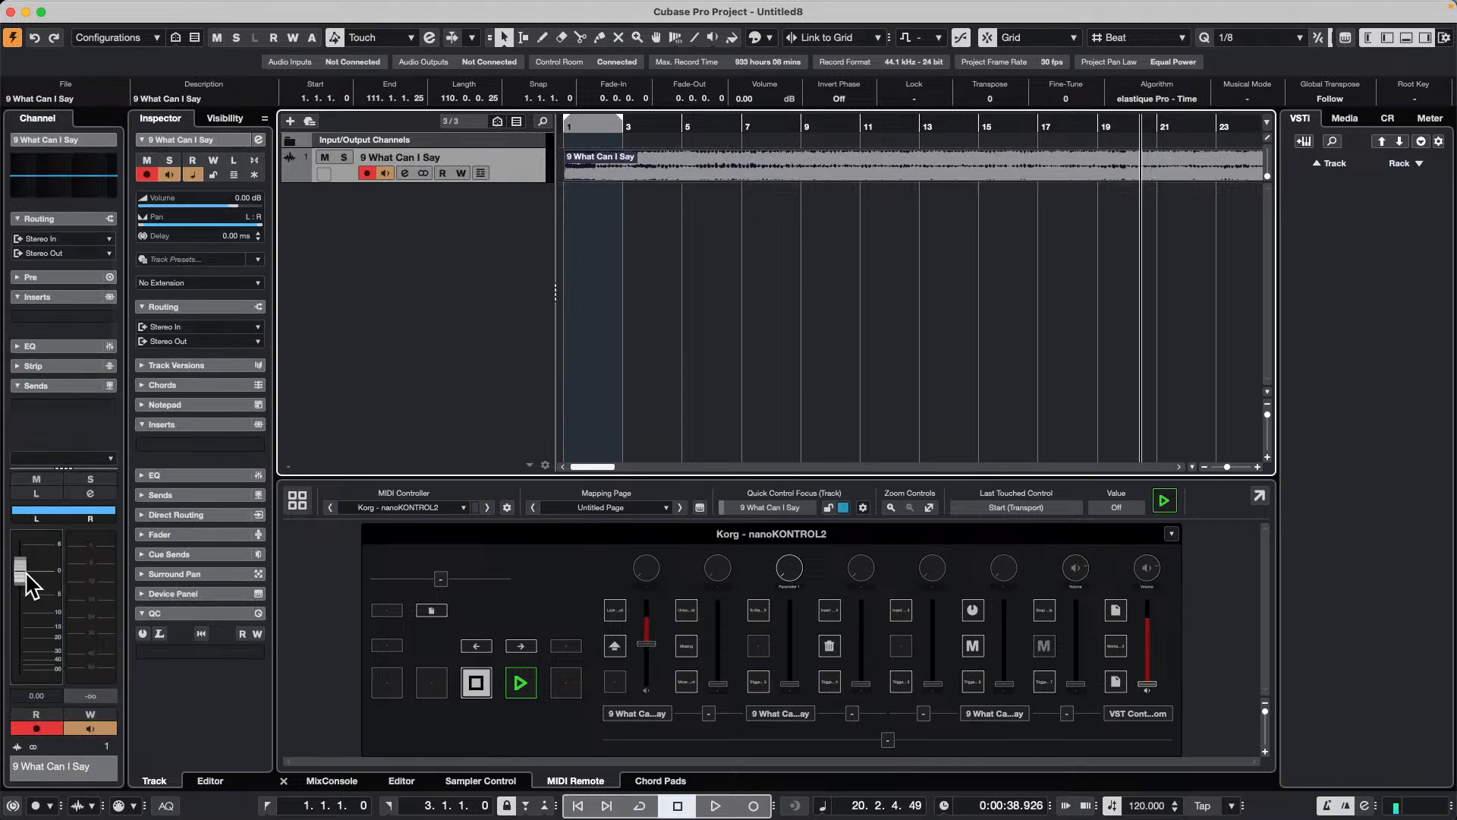
pyautogui.moveTo(26, 575); pyautogui.dragTo(26, 637)
pyautogui.press('Home')
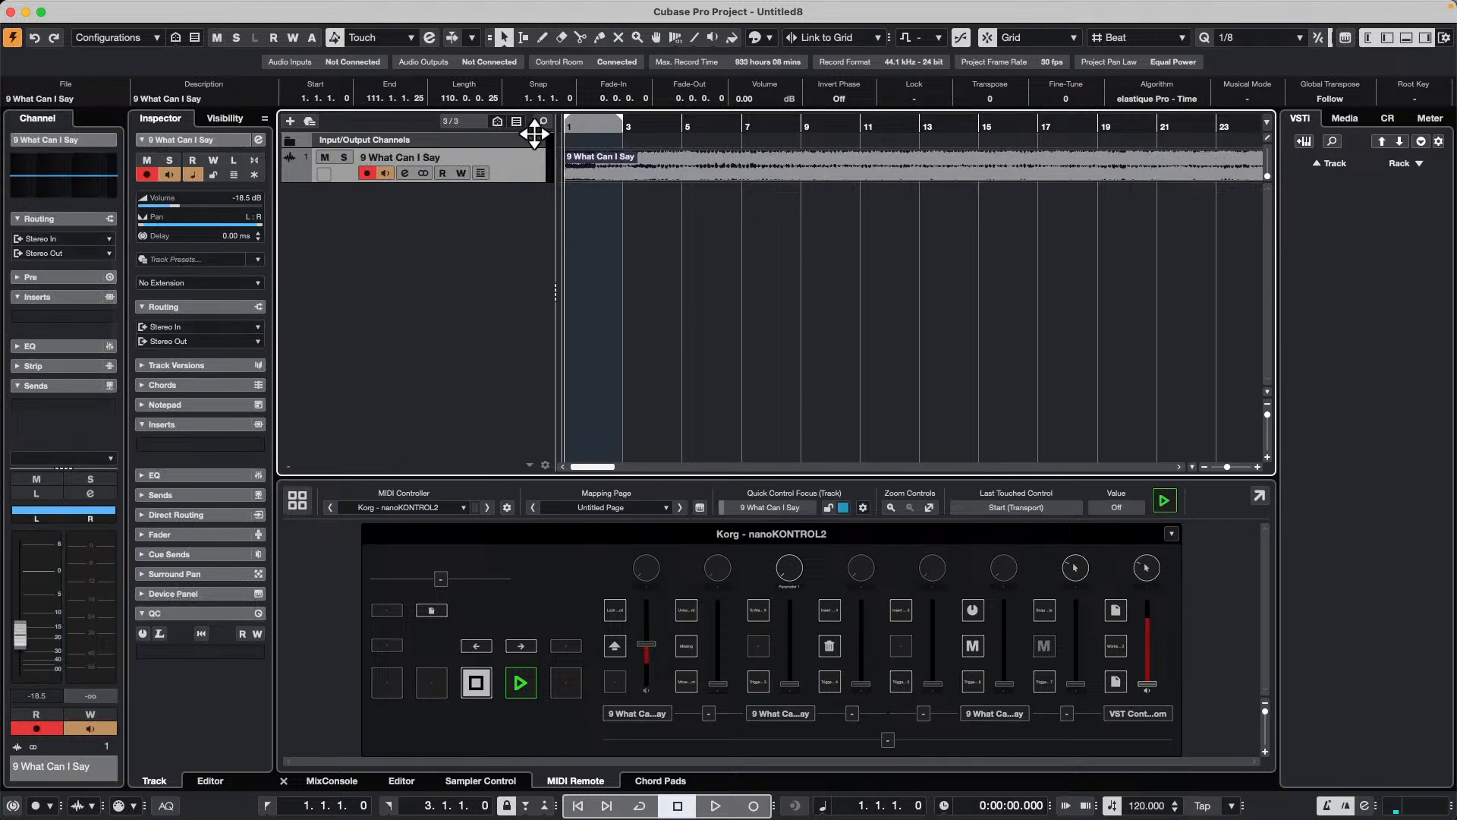
pyautogui.press('space')
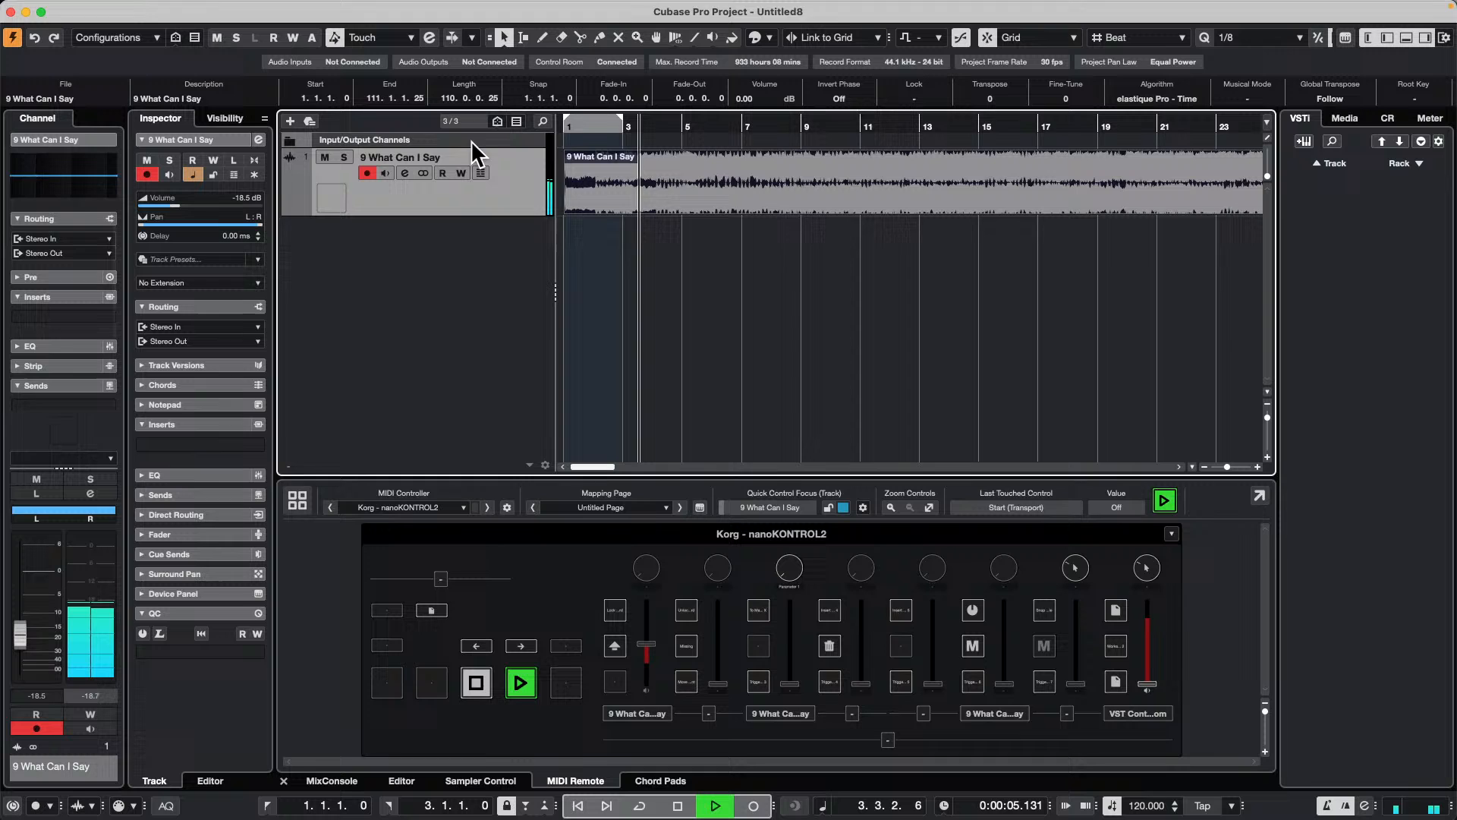
# Step: Analyze the 9 What Can I Say event with Tempo Detection to generate a tempo track, and close the detection panel
pyautogui.click(173, 9)
pyautogui.moveTo(143, 8)
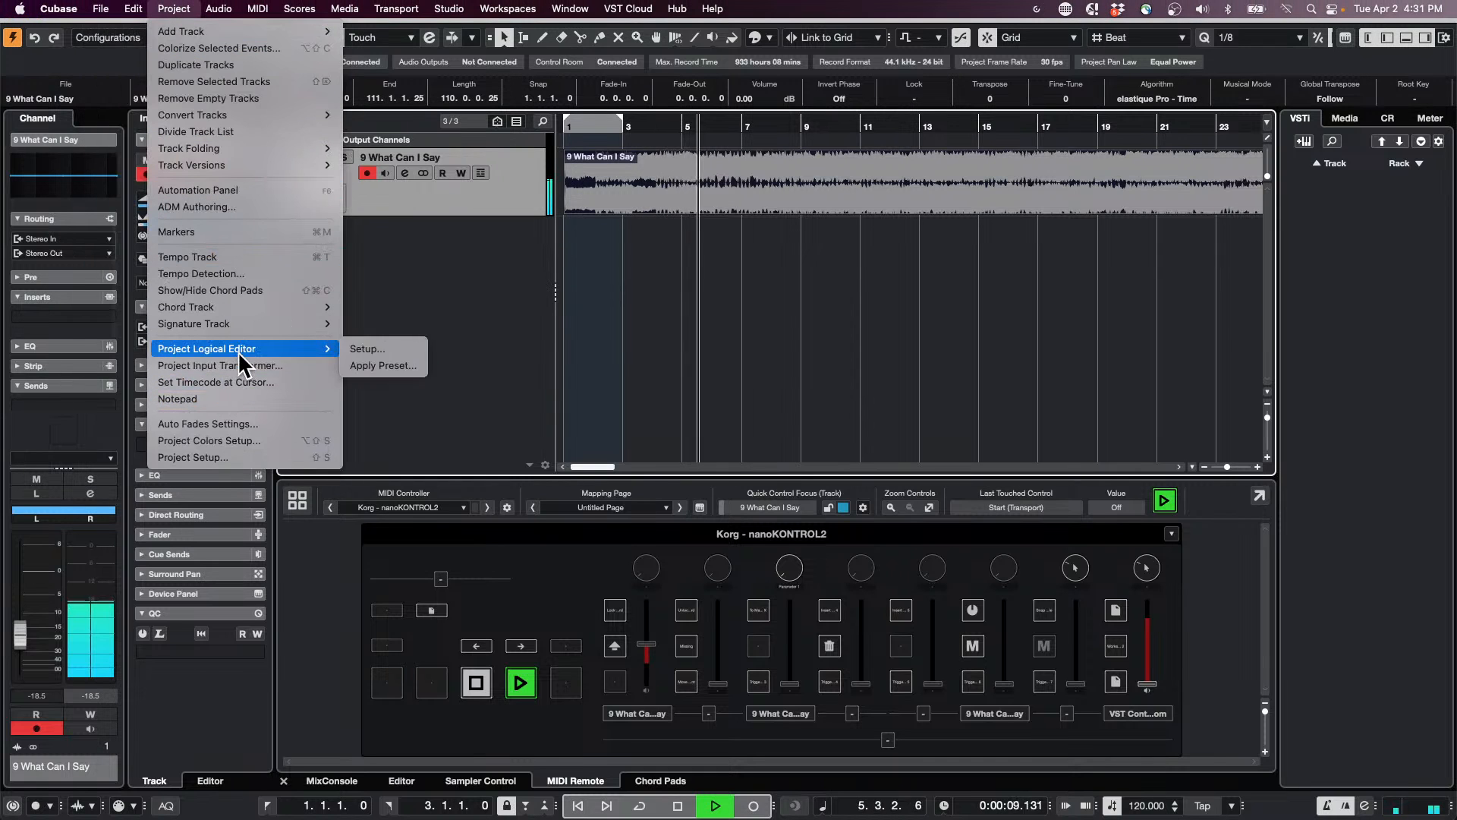
pyautogui.moveTo(241, 325)
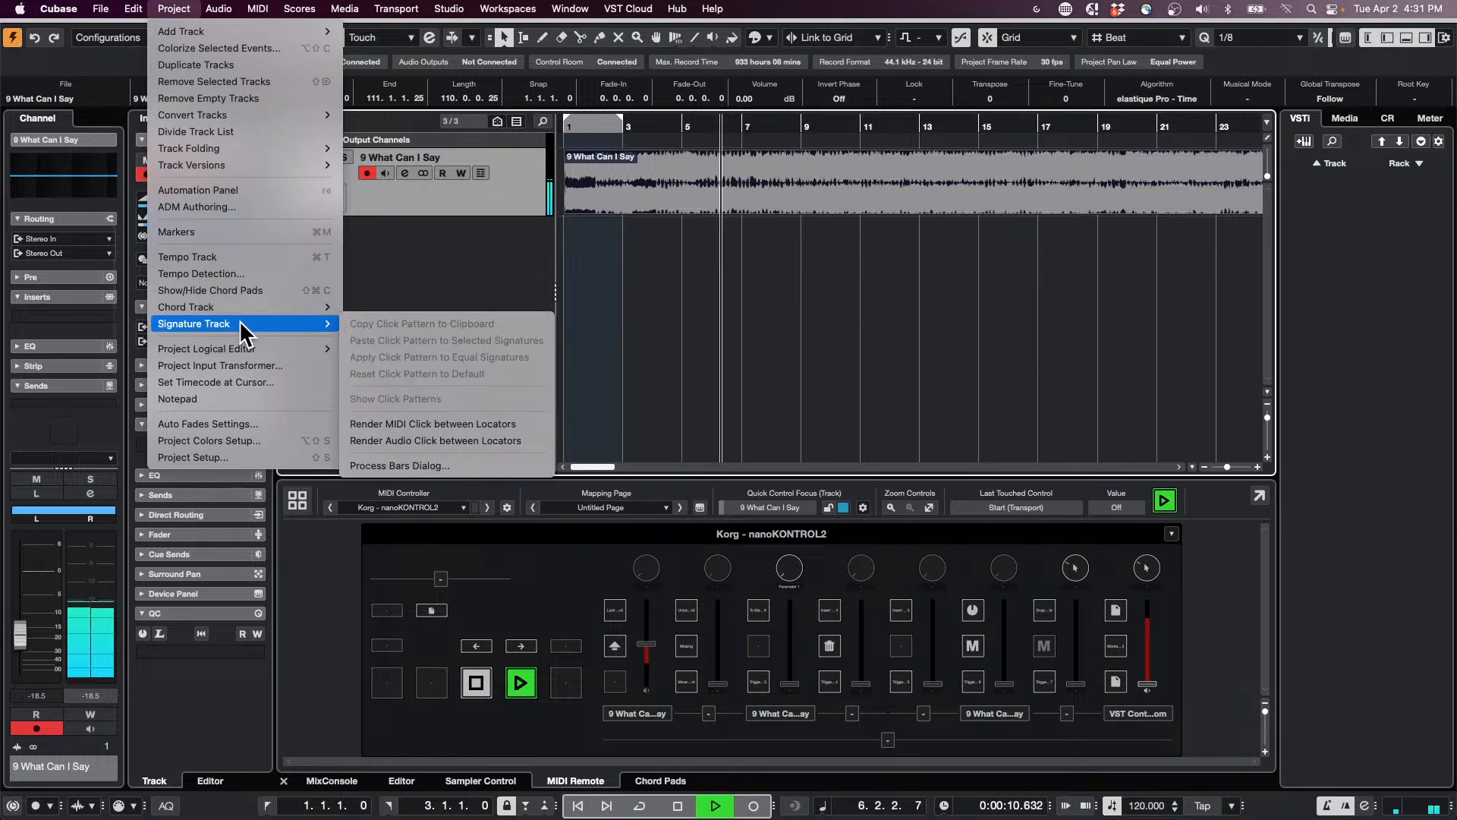
pyautogui.click(243, 275)
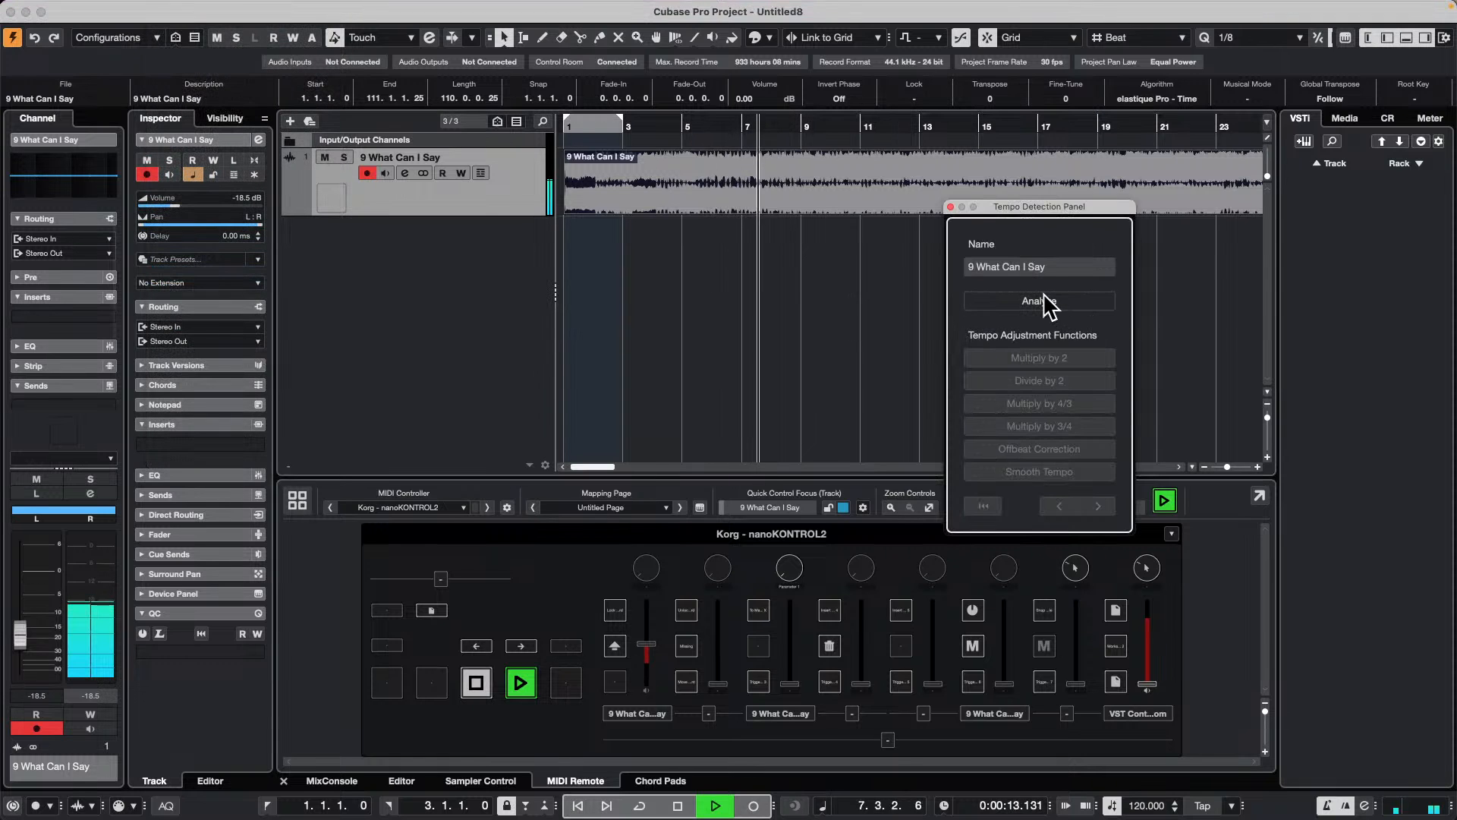
pyautogui.click(1039, 301)
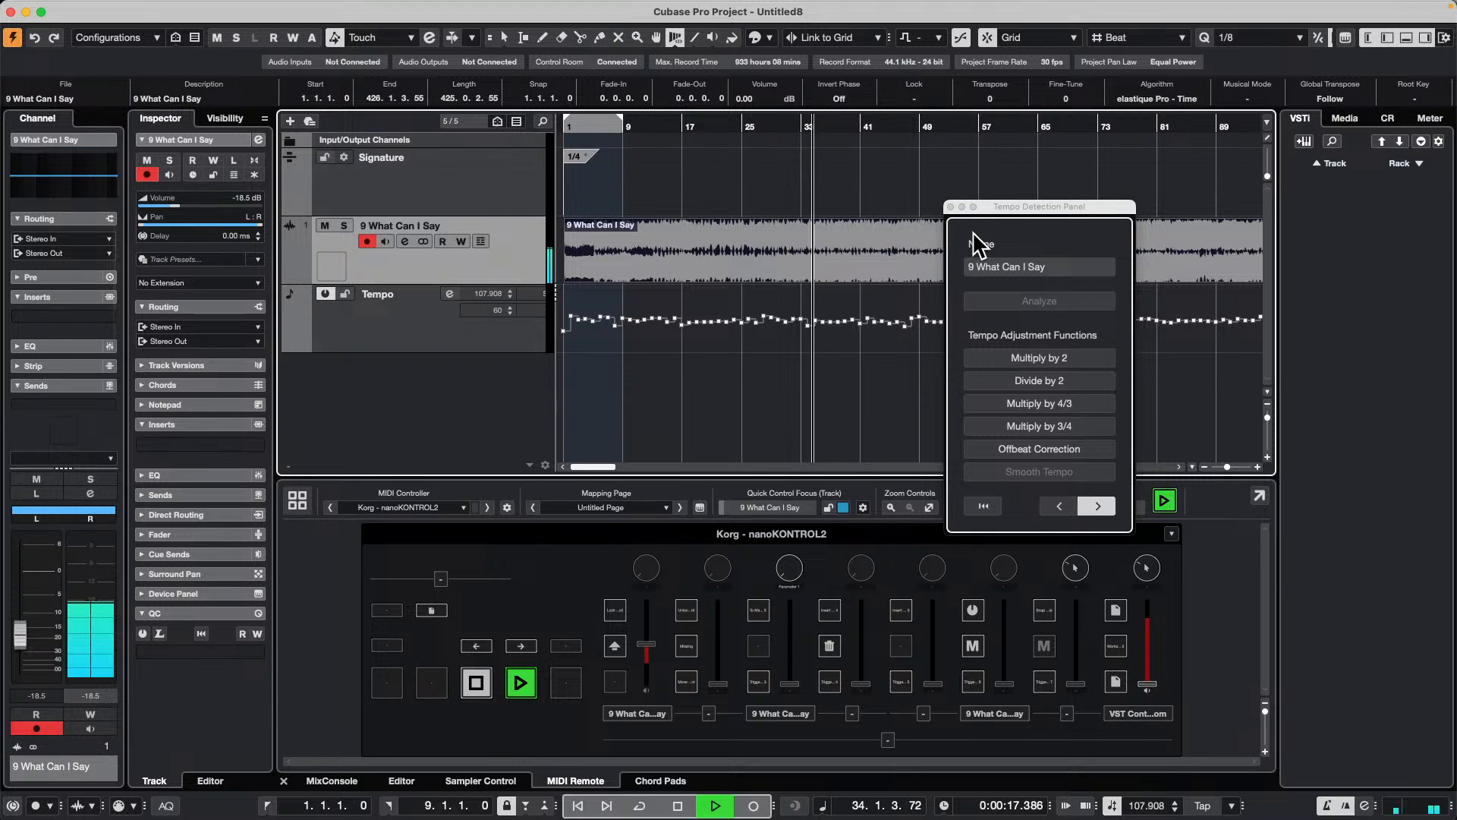
pyautogui.click(950, 206)
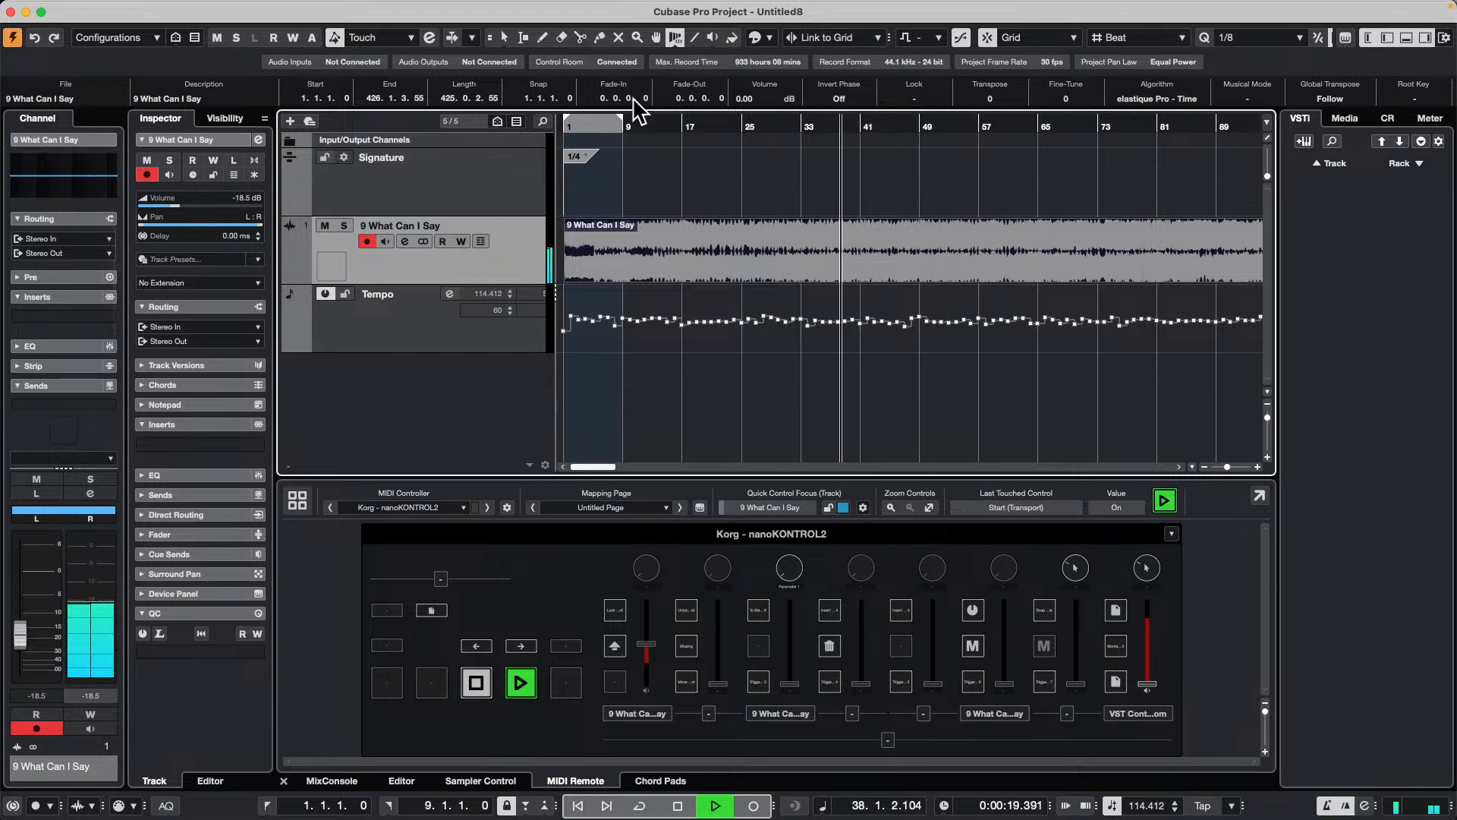
# Step: Play the song from the beginning at a closer zoom to check the detected tempo against the bars, and stop playback
pyautogui.press('space')
pyautogui.press('h')
pyautogui.press('h')
pyautogui.press('h')
pyautogui.press('space')
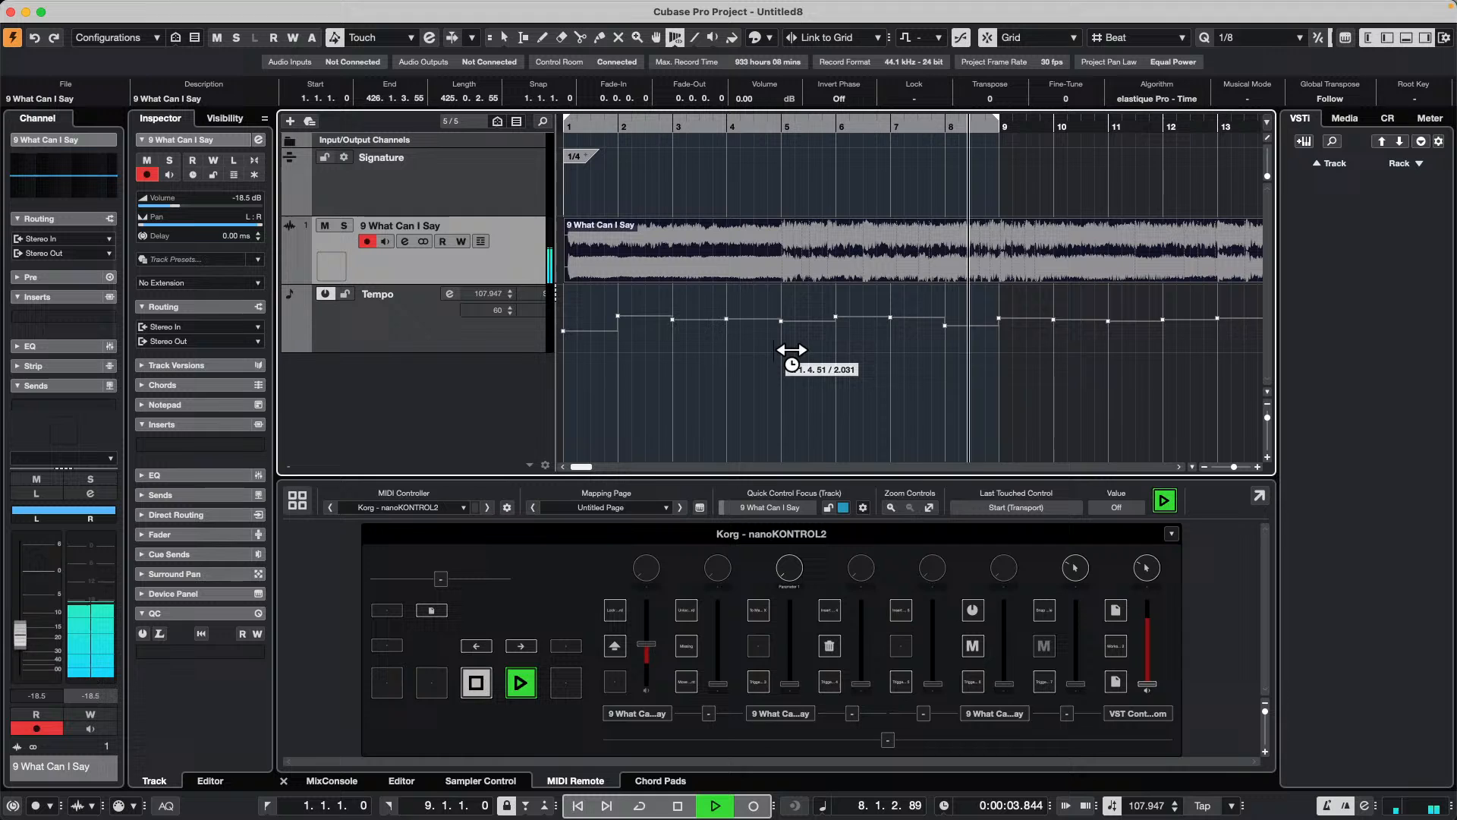
pyautogui.click(598, 123)
pyautogui.press('space')
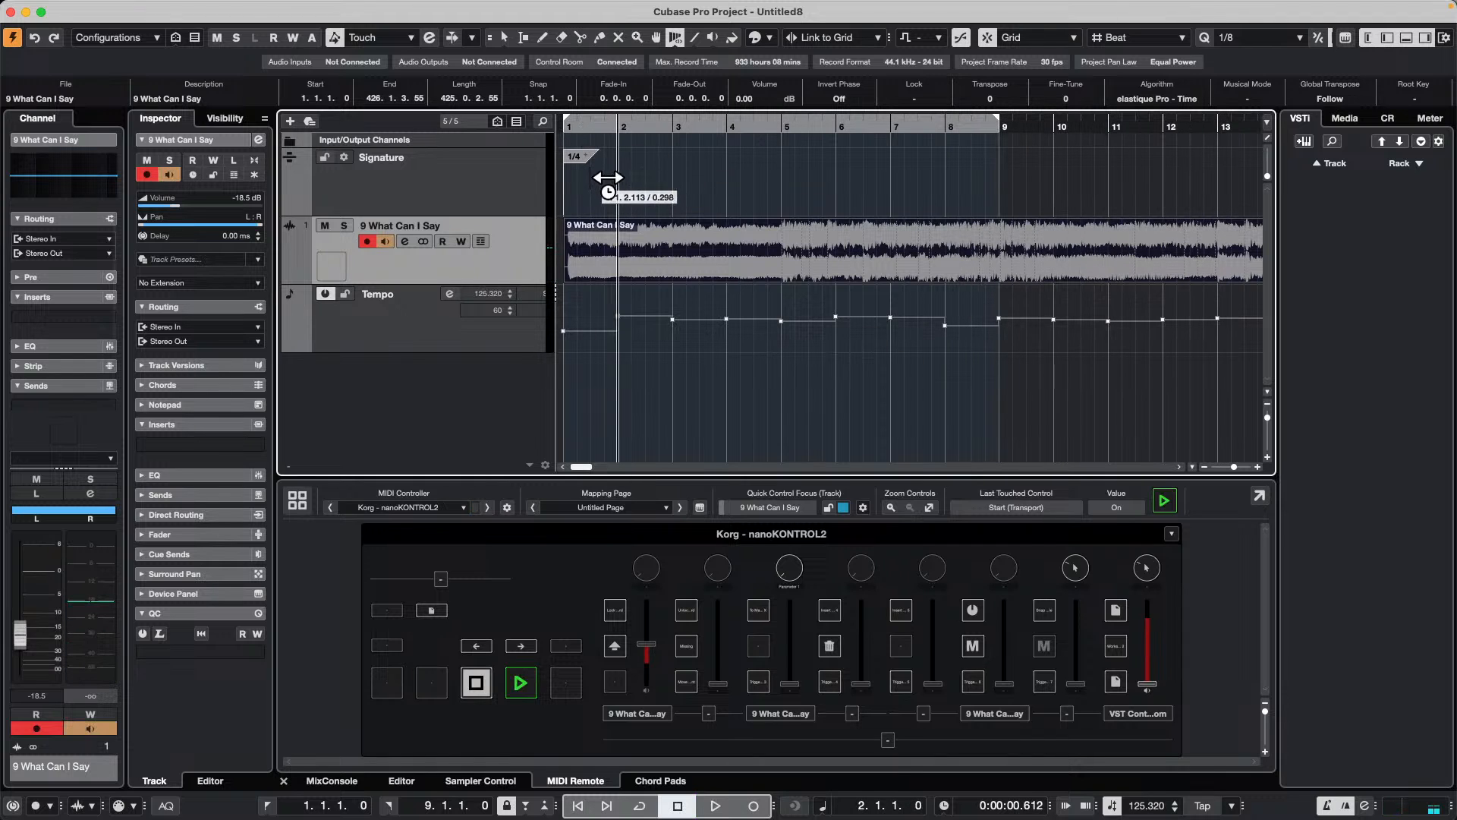
# Step: Change the time signature event at bar 1 to 4/4
pyautogui.press('1')
pyautogui.click(581, 162)
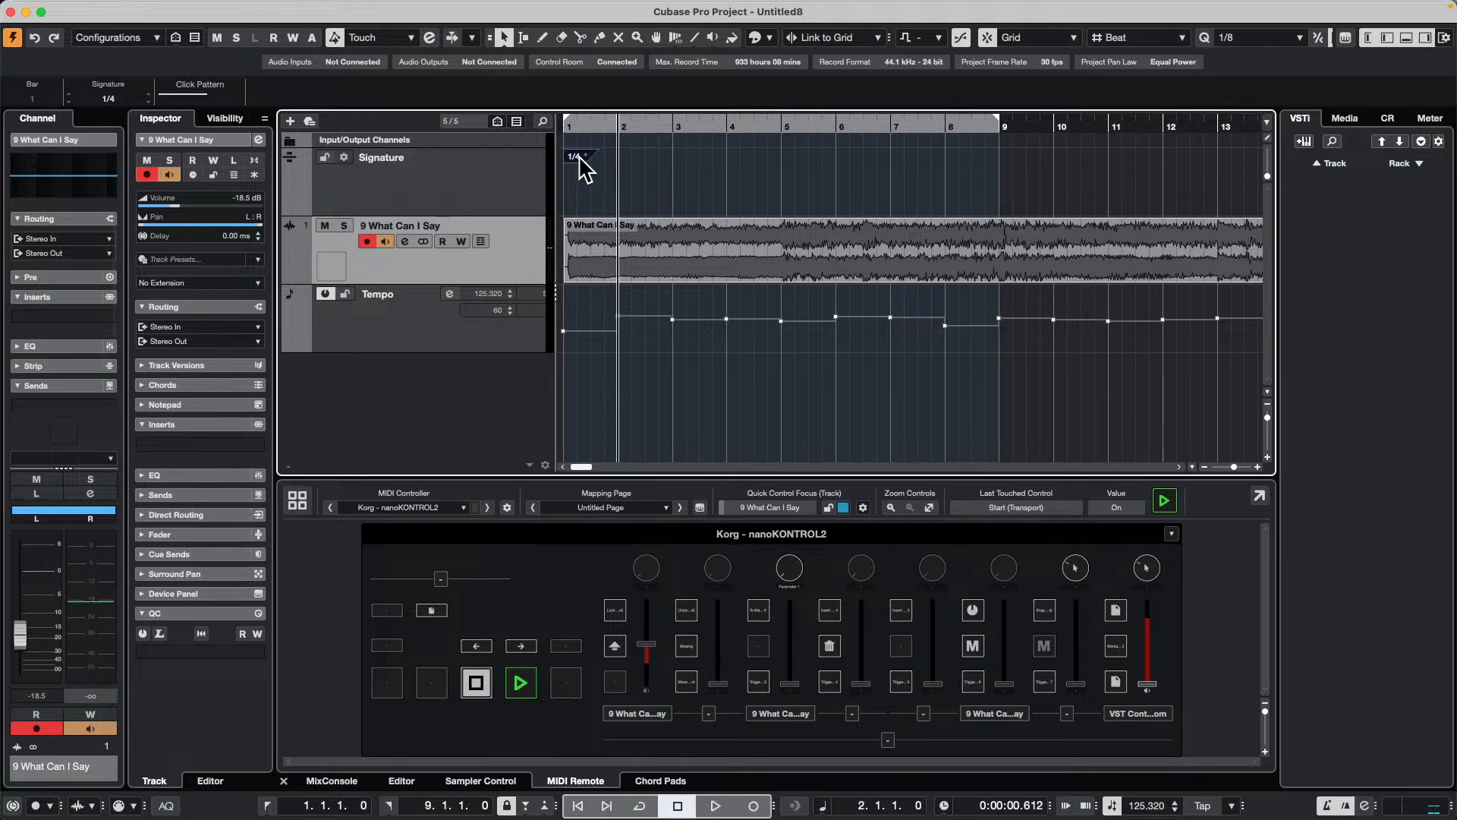
pyautogui.doubleClick(580, 157)
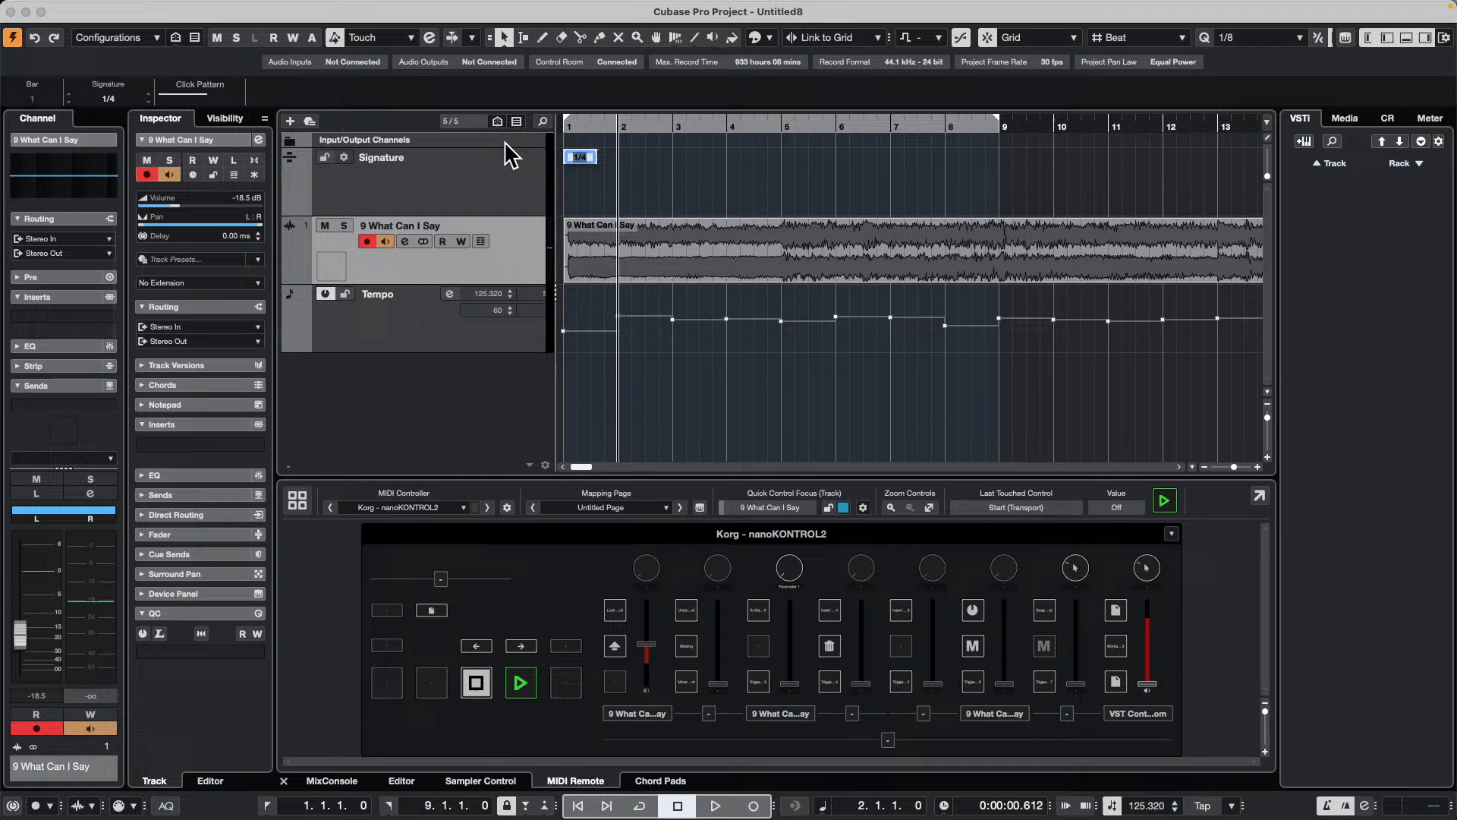
pyautogui.write('4')
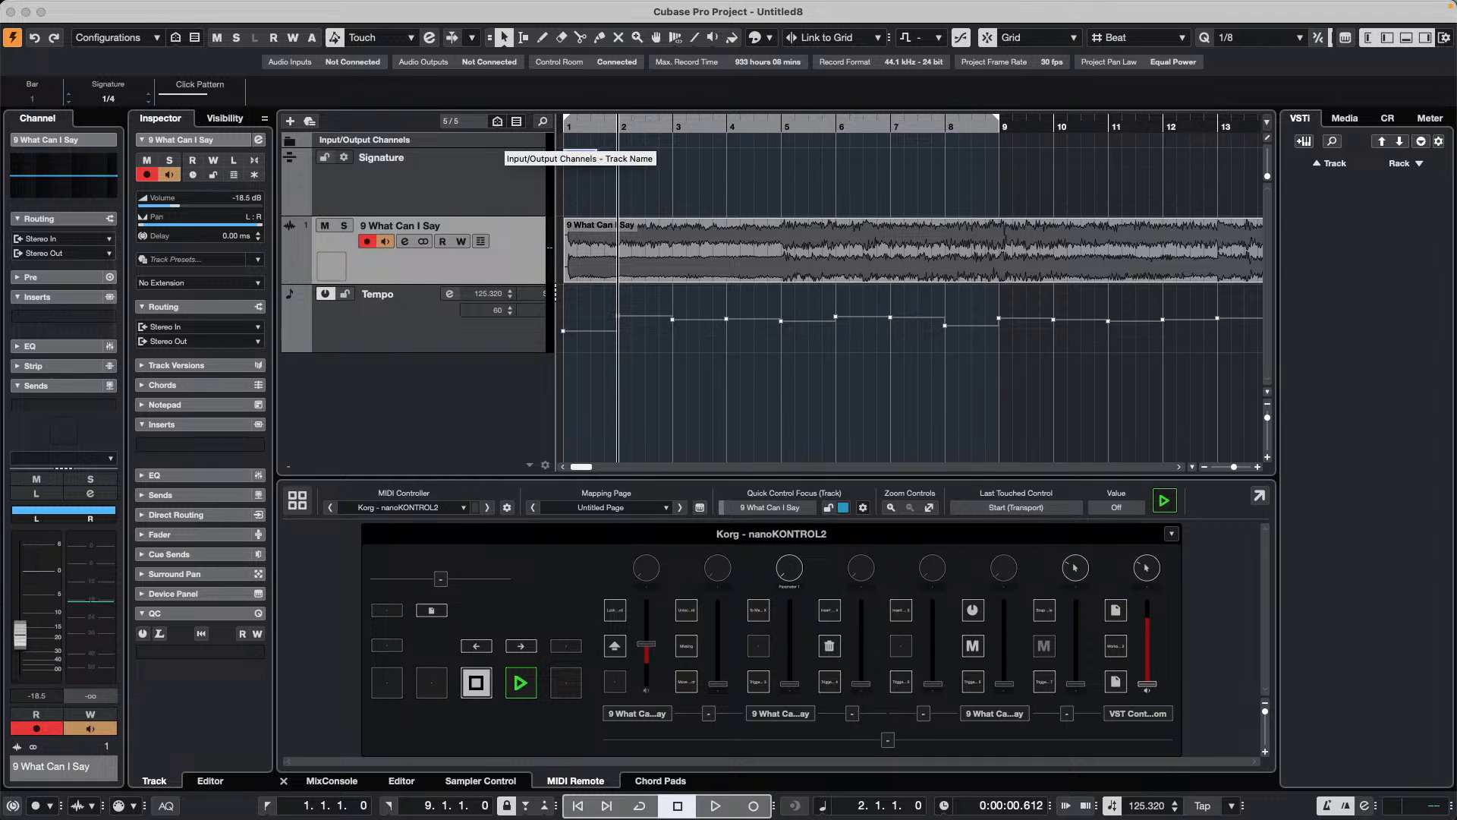
pyautogui.press('Return')
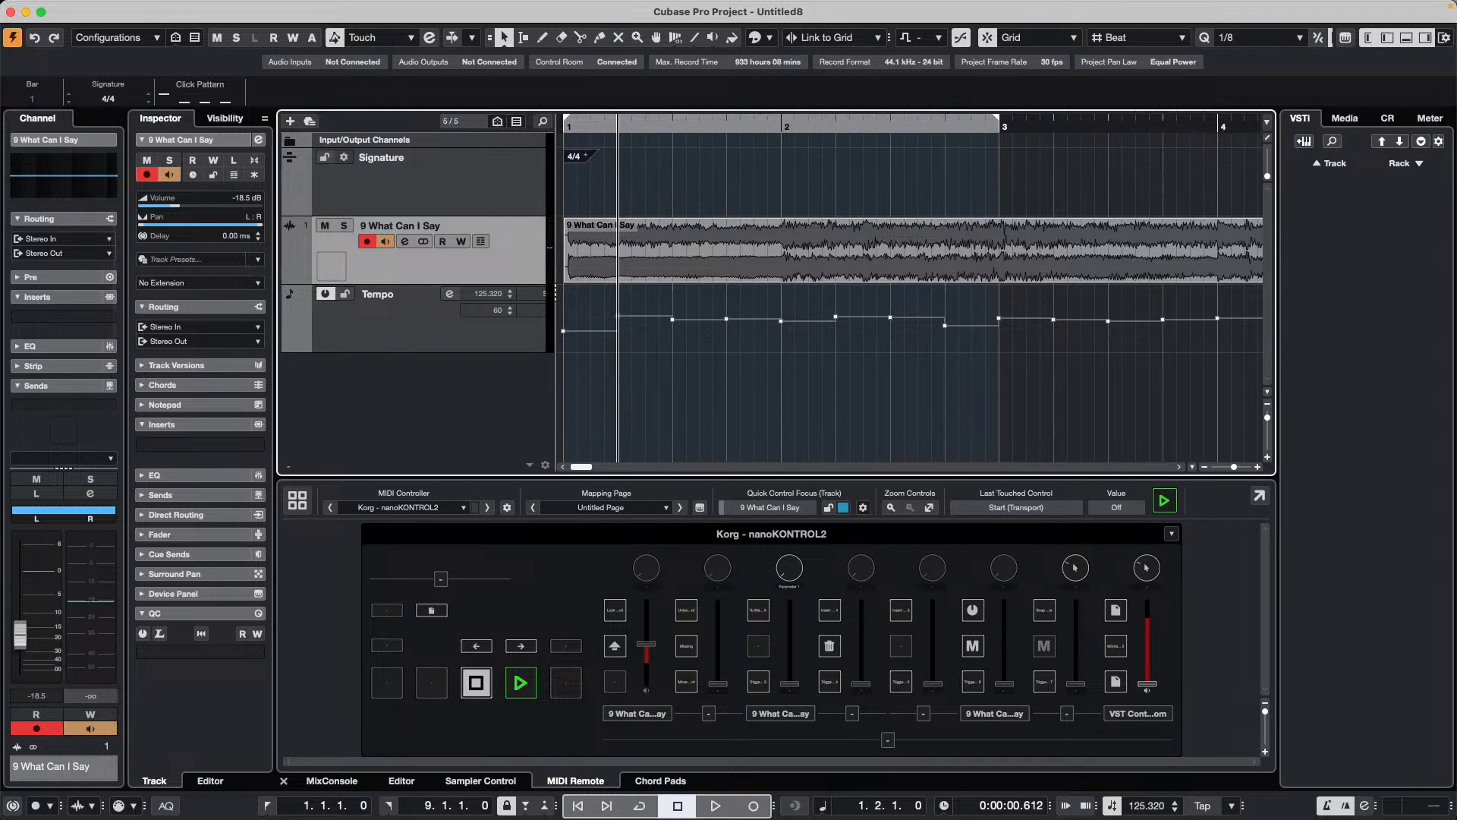
# Step: Deselect the signature event and briefly play the song from the project start with the wider timeline in view
pyautogui.click(637, 145)
pyautogui.moveTo(617, 126)
pyautogui.mouseDown()
pyautogui.moveTo(567, 93)
pyautogui.moveTo(579, 81)
pyautogui.mouseUp()
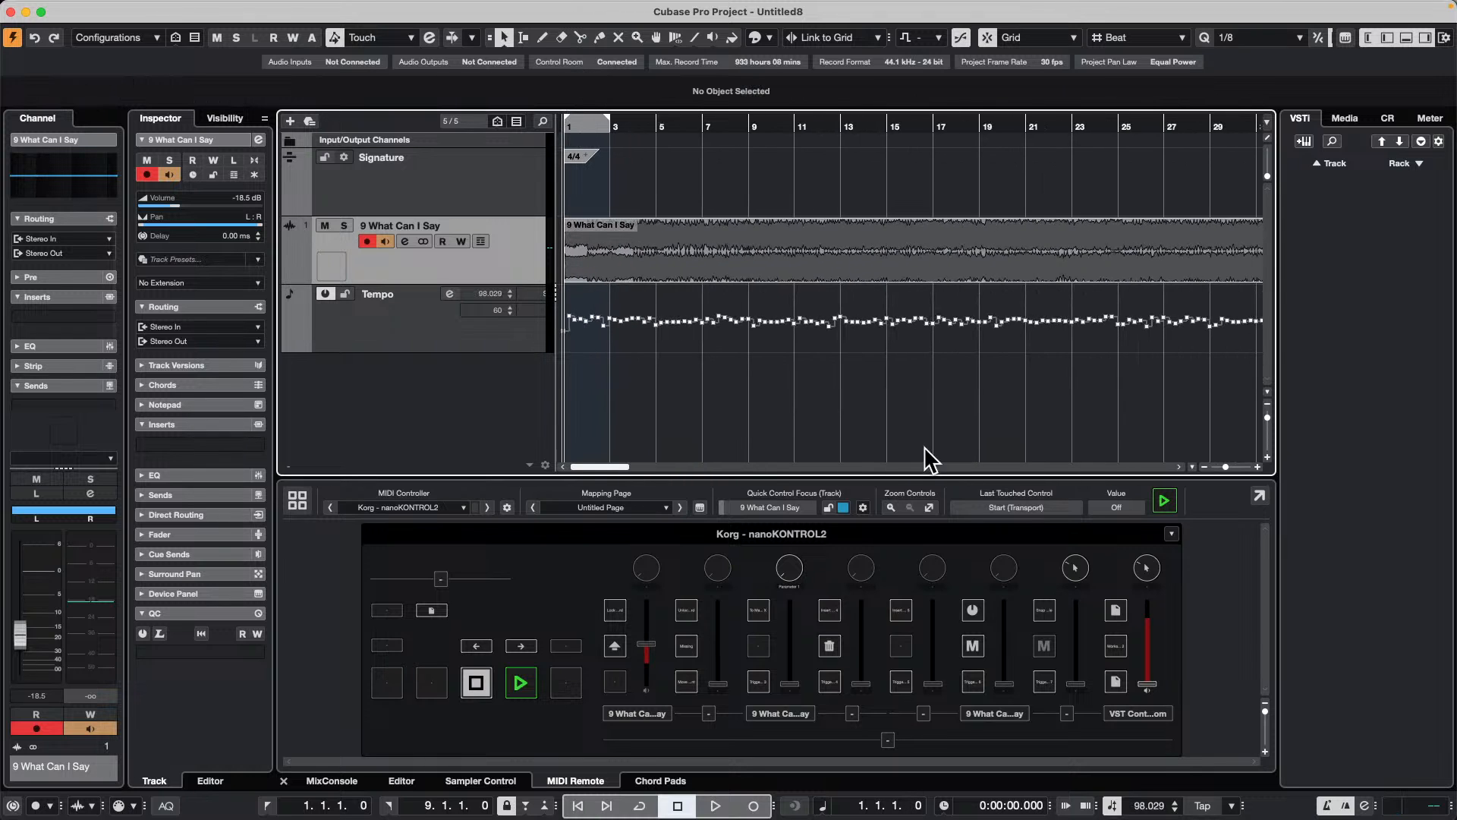
pyautogui.press('space')
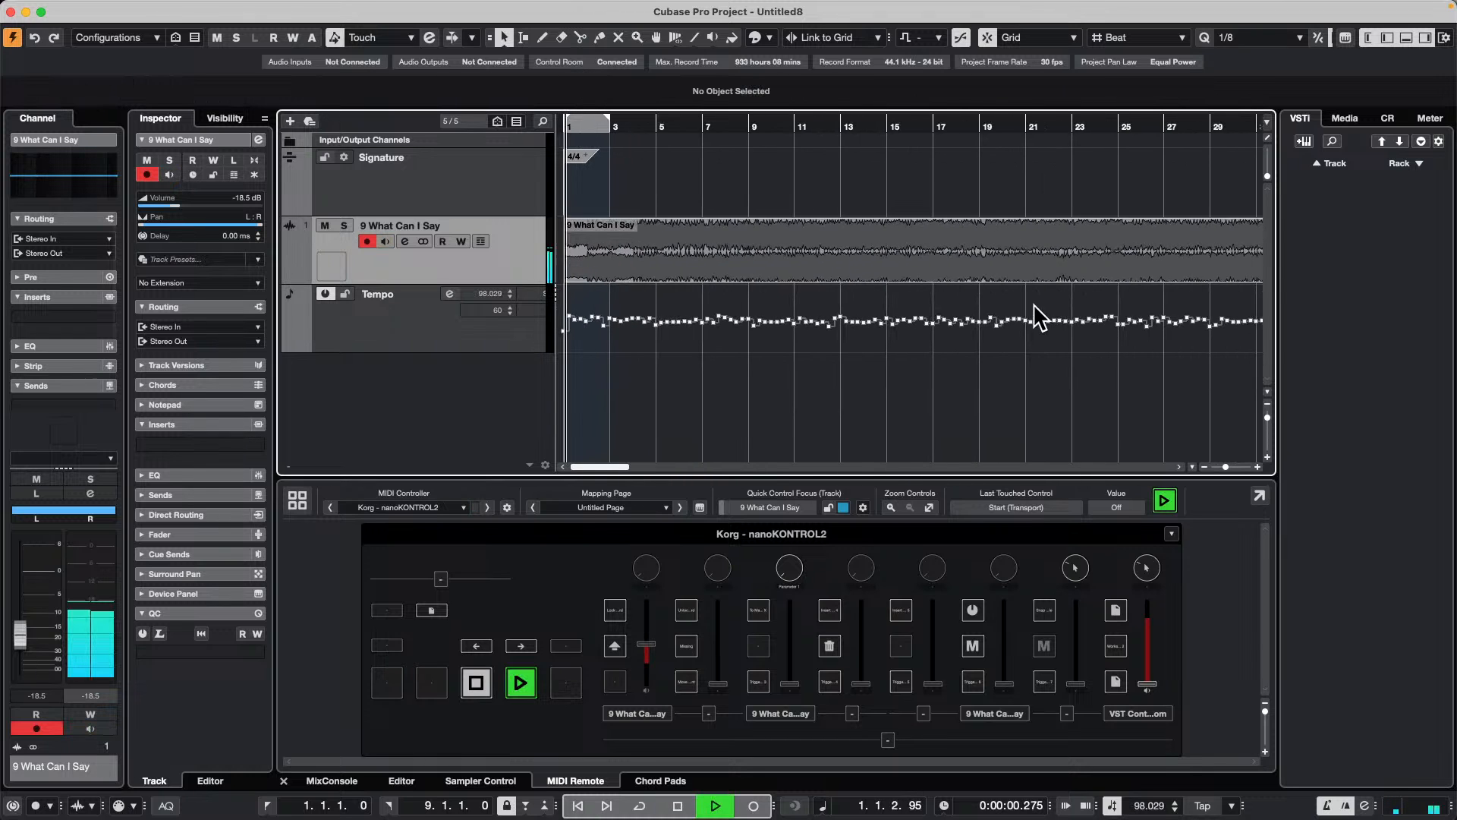
pyautogui.press('space')
# Step: Show the Media rack and add an instrument track using Groove Agent, routed to Stereo Out
pyautogui.click(1345, 120)
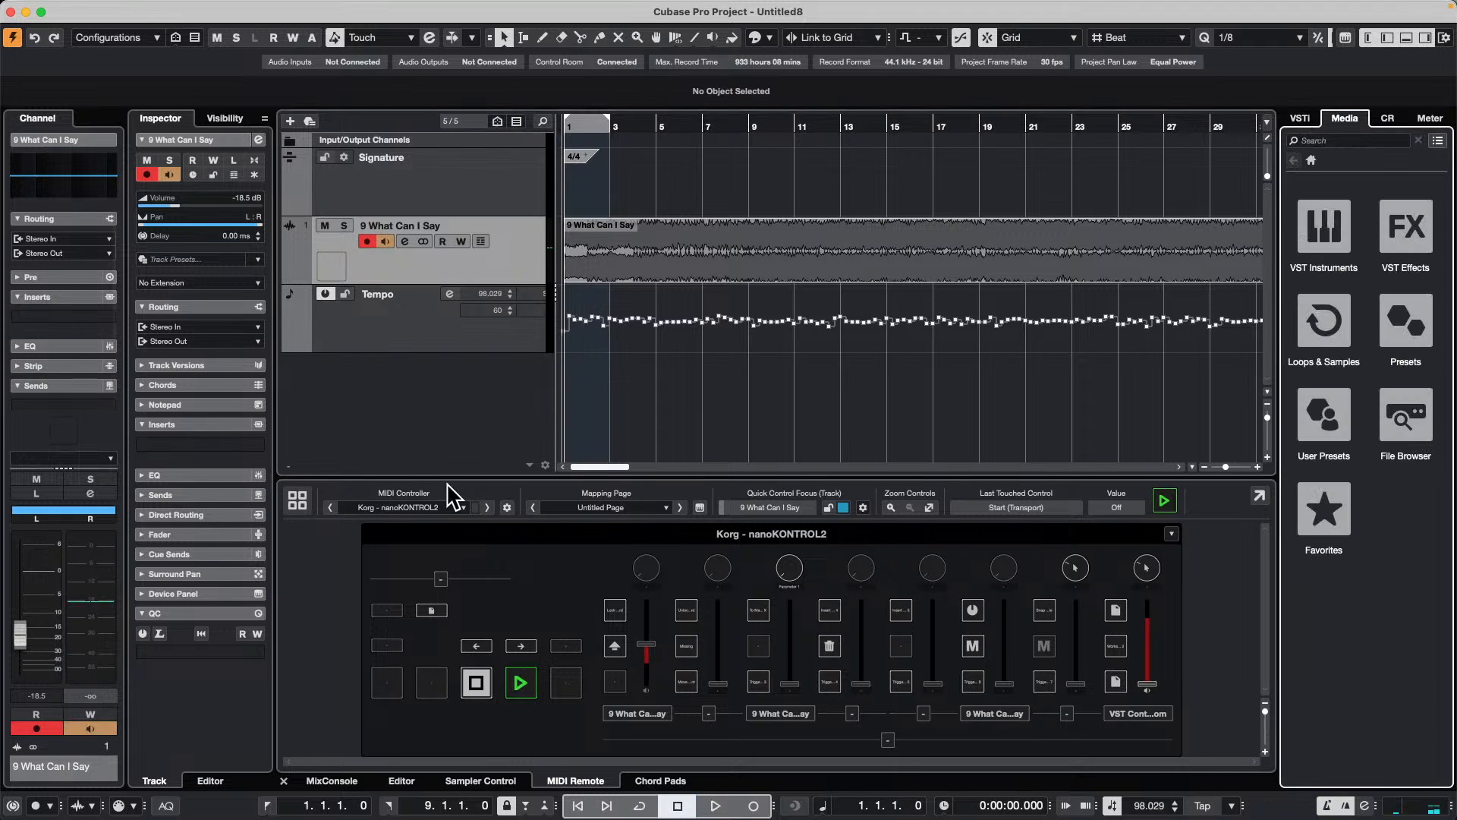
pyautogui.rightClick(426, 386)
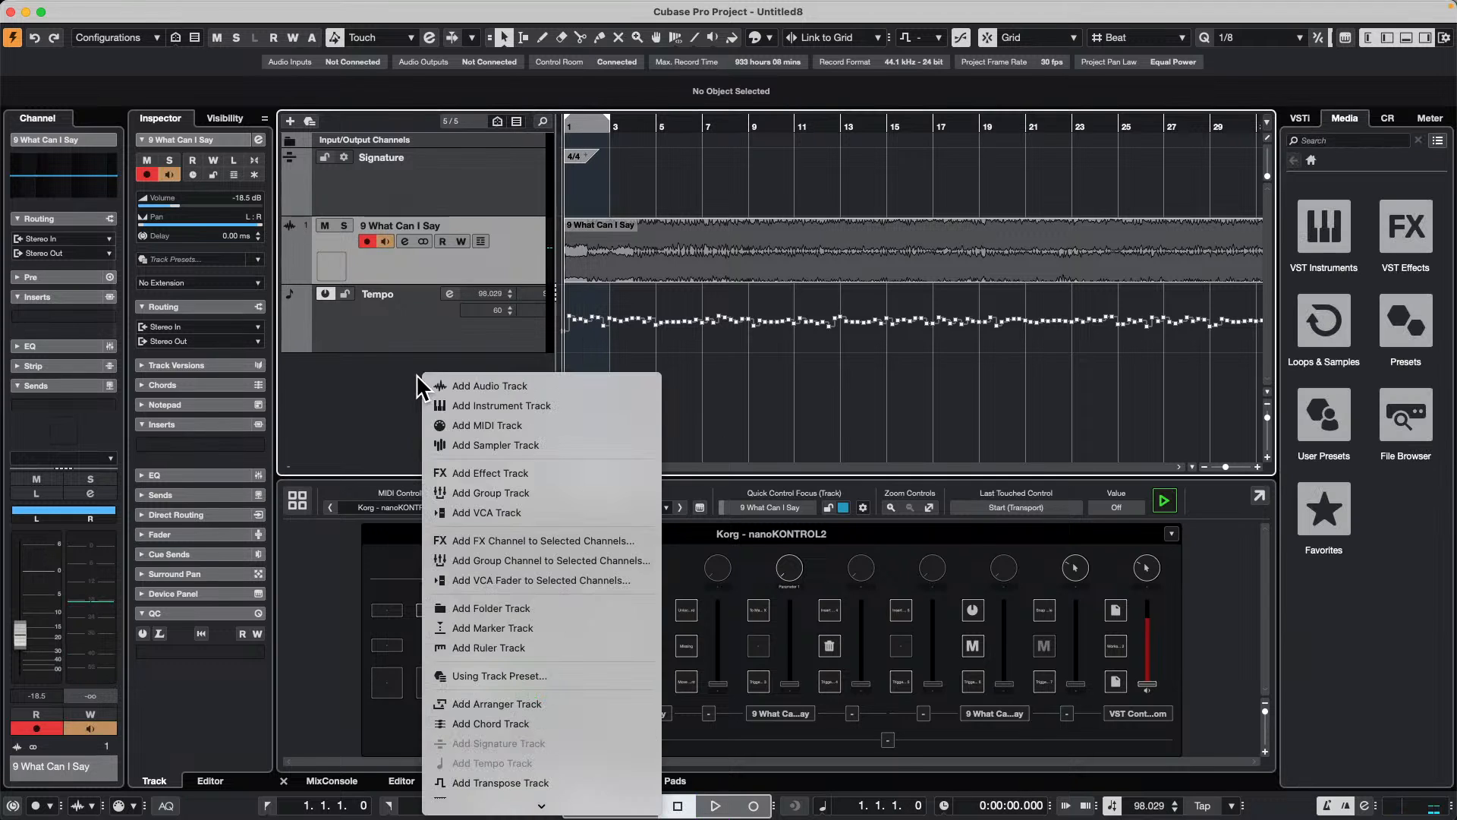
pyautogui.click(565, 407)
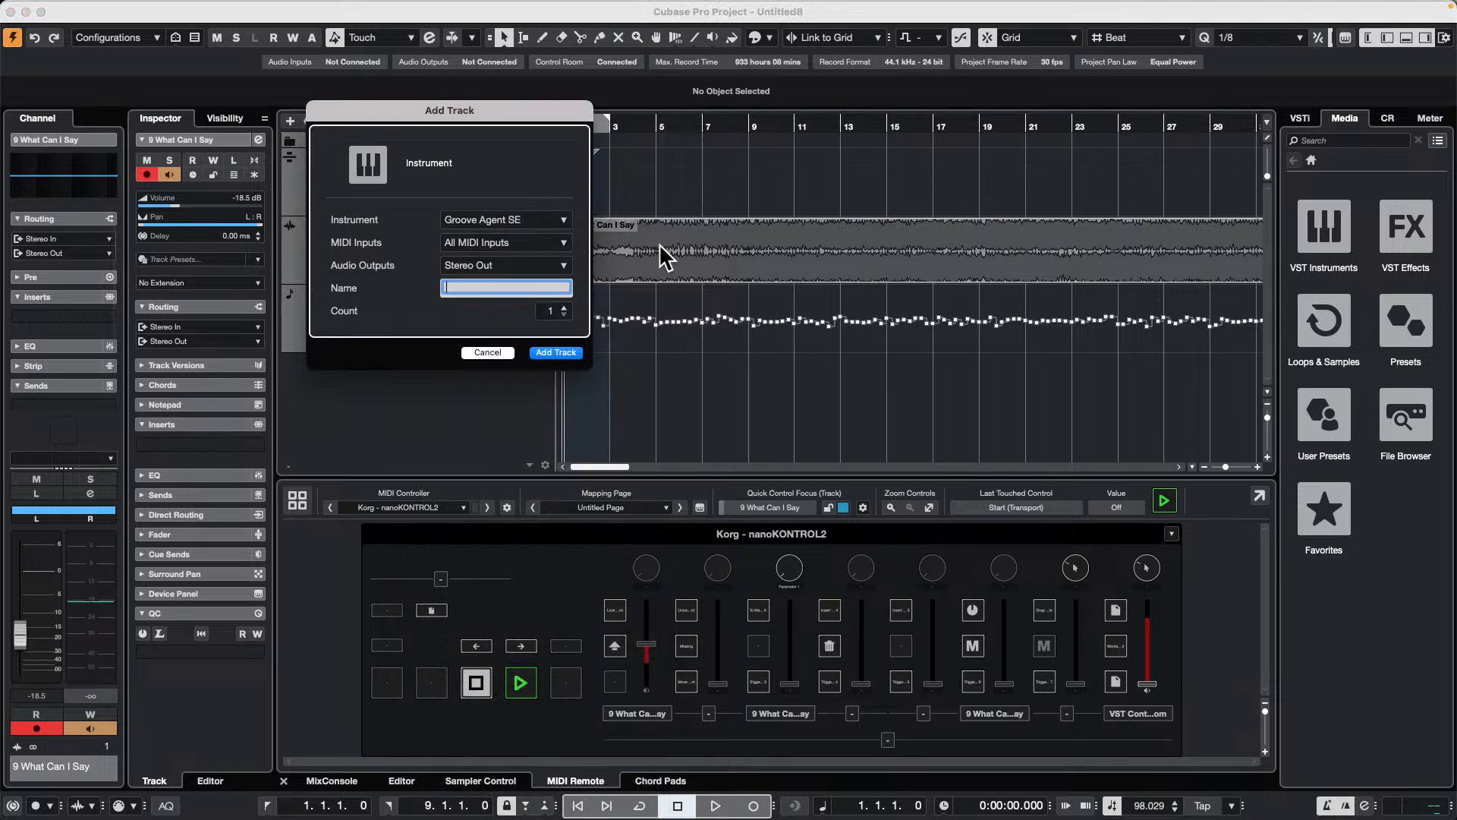
pyautogui.click(520, 221)
pyautogui.click(400, 328)
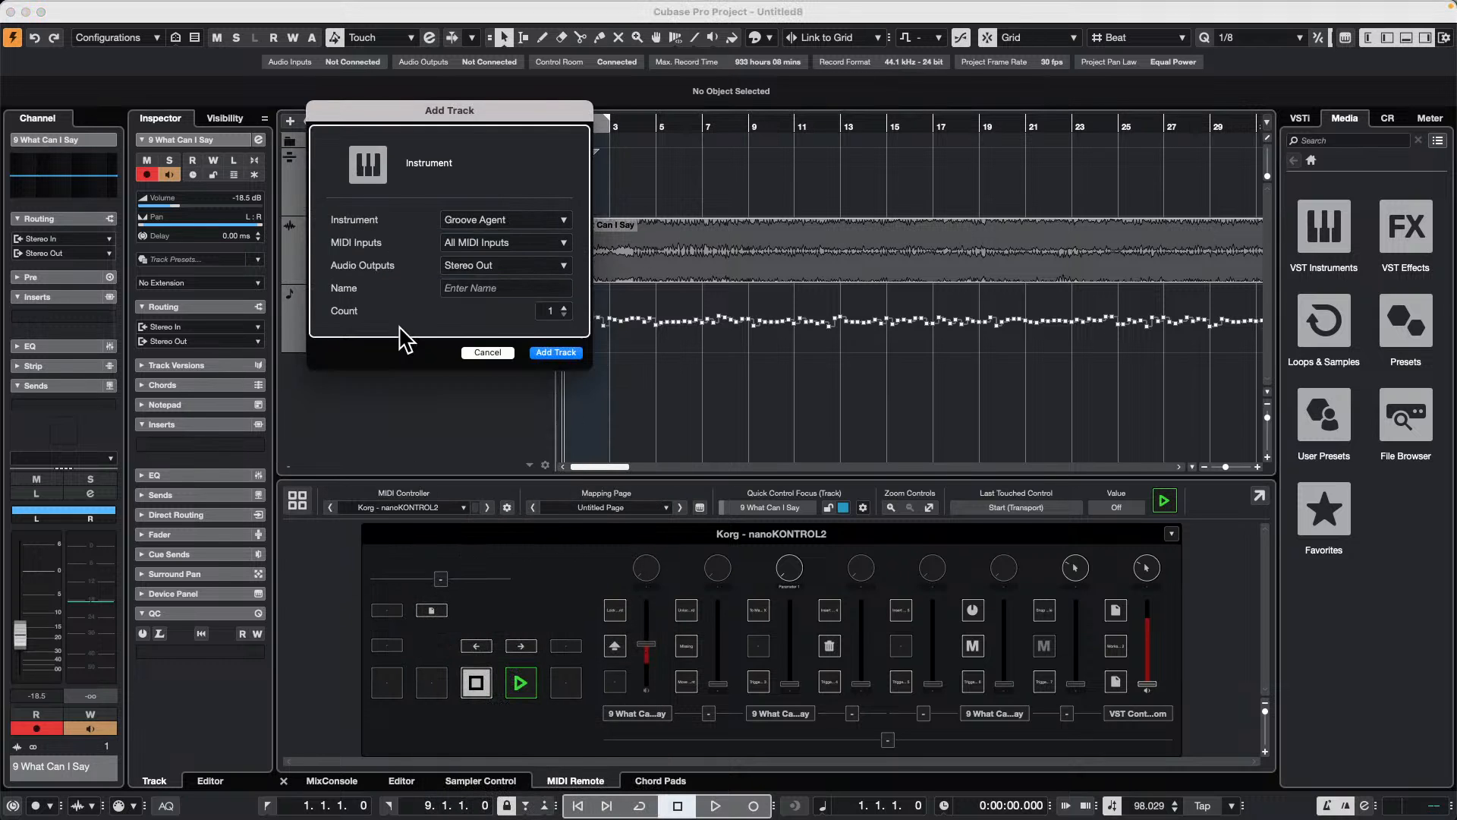
pyautogui.click(569, 352)
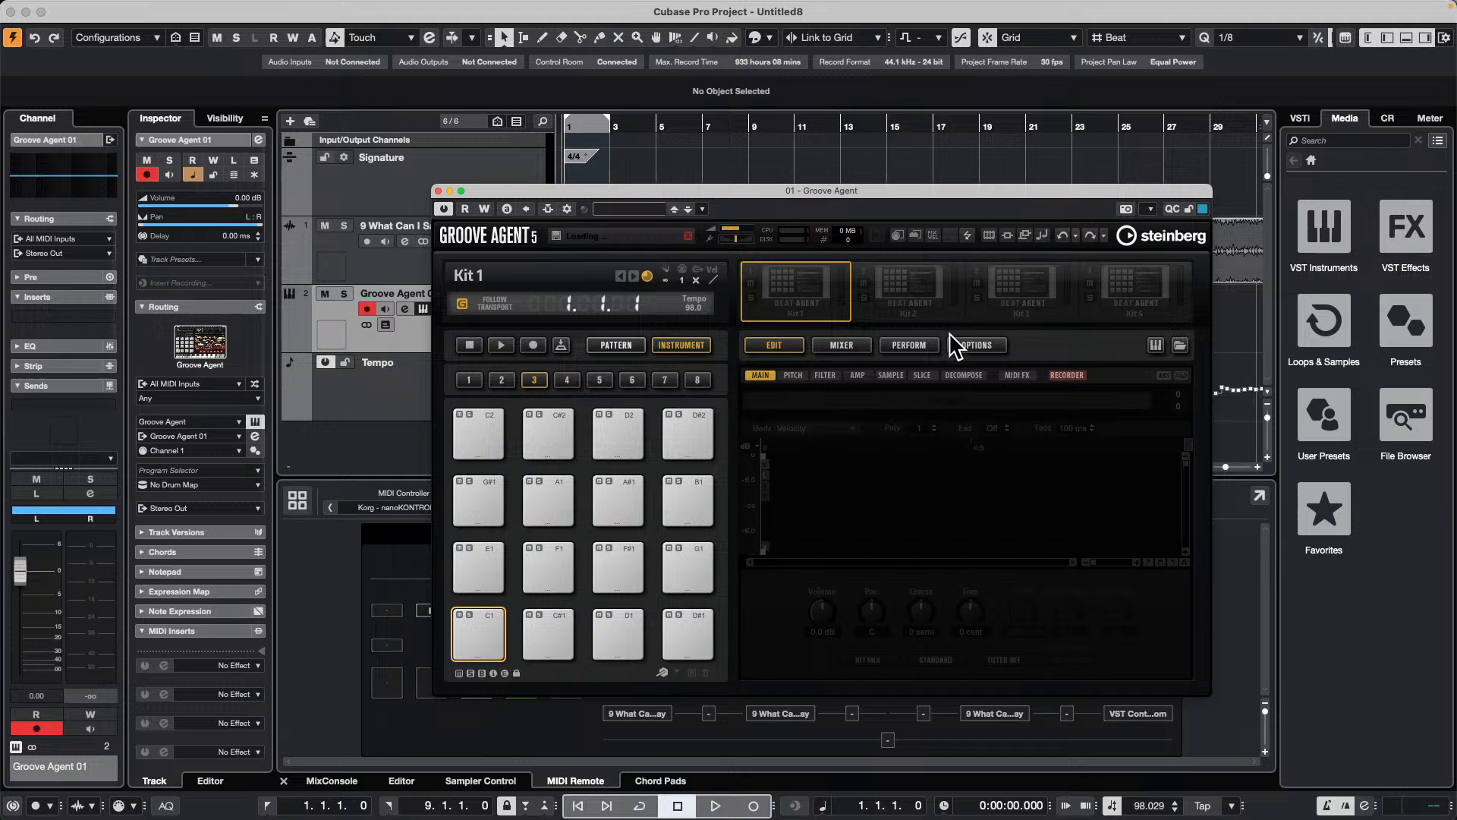
# Step: Browse the Groove Agent kit library and load the Disco Craze kit from the Standard Kit percussion collection
pyautogui.rightClick(803, 286)
pyautogui.click(909, 309)
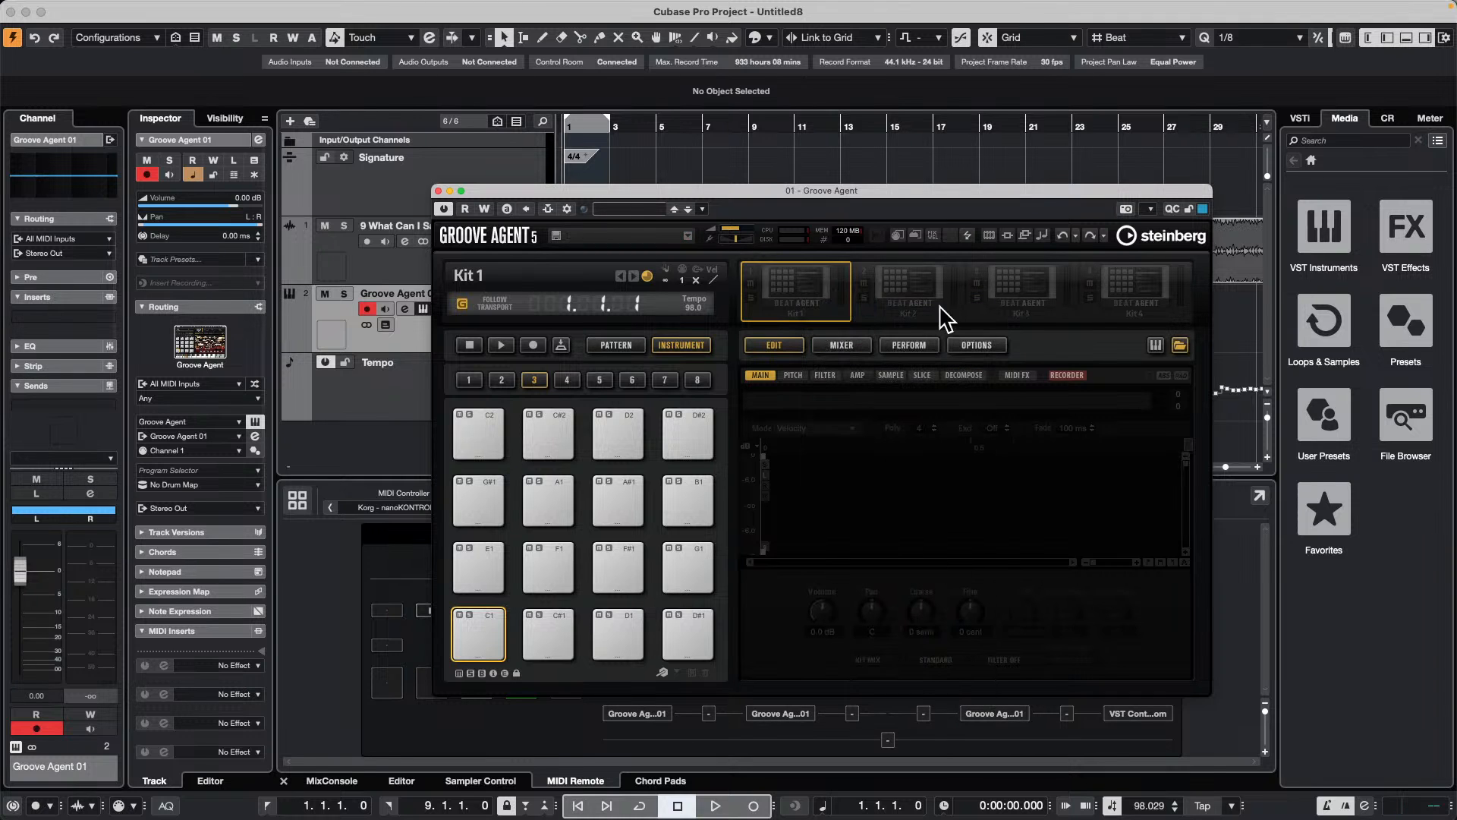
pyautogui.moveTo(1191, 188); pyautogui.dragTo(960, 95)
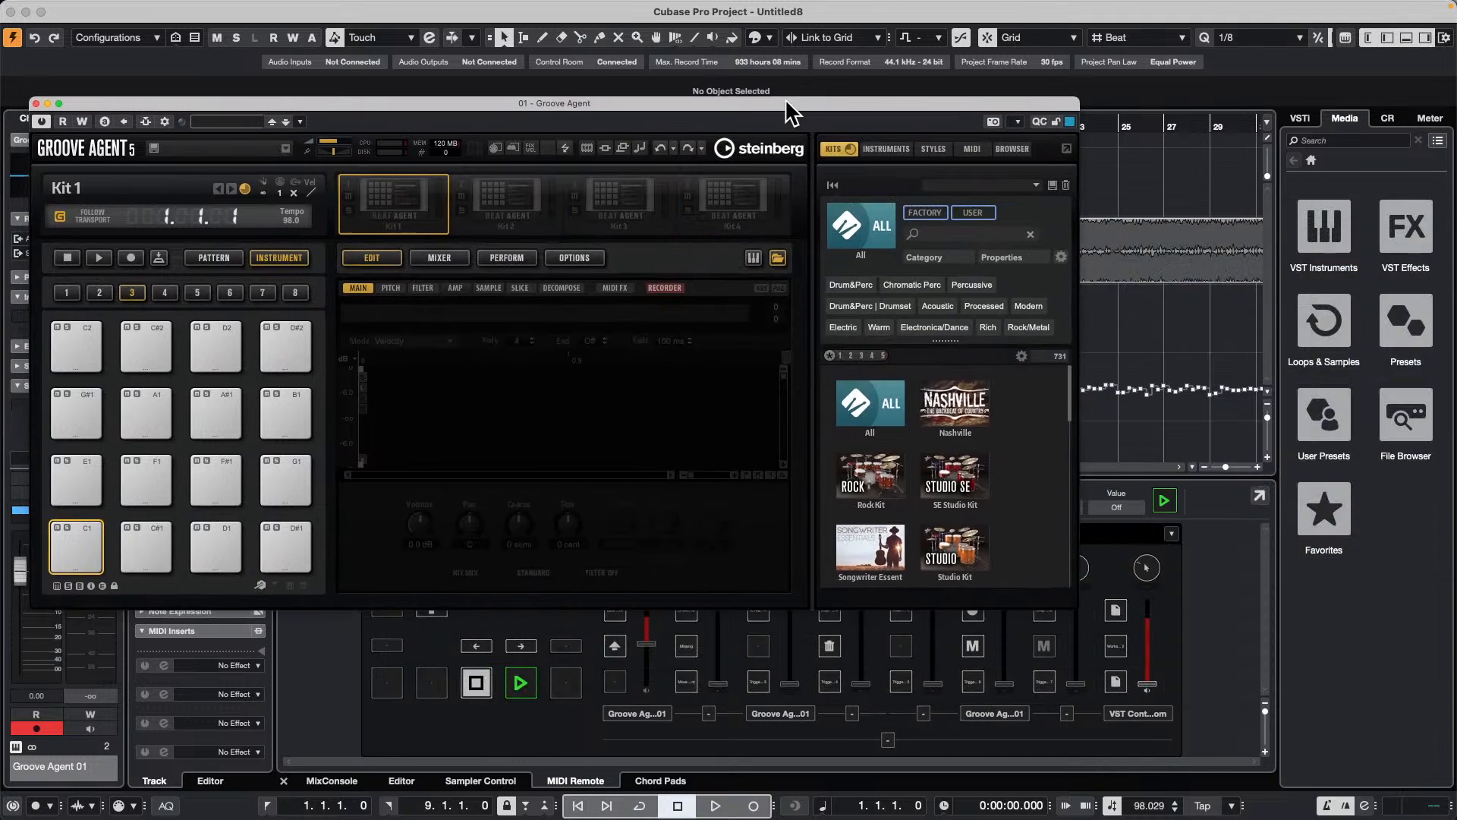
pyautogui.scroll(-3, 1091, 476)
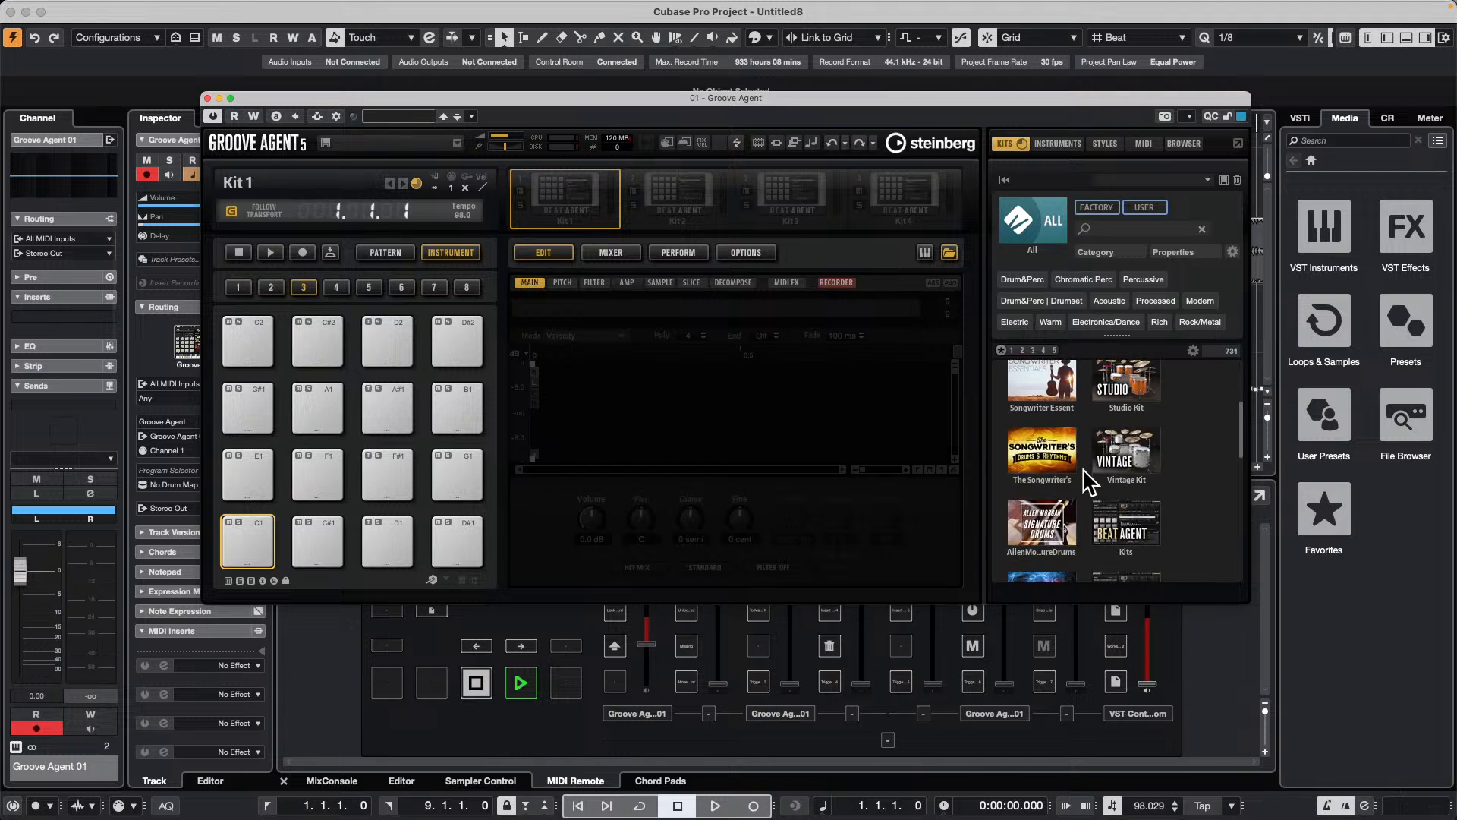
pyautogui.scroll(-5, 1085, 474)
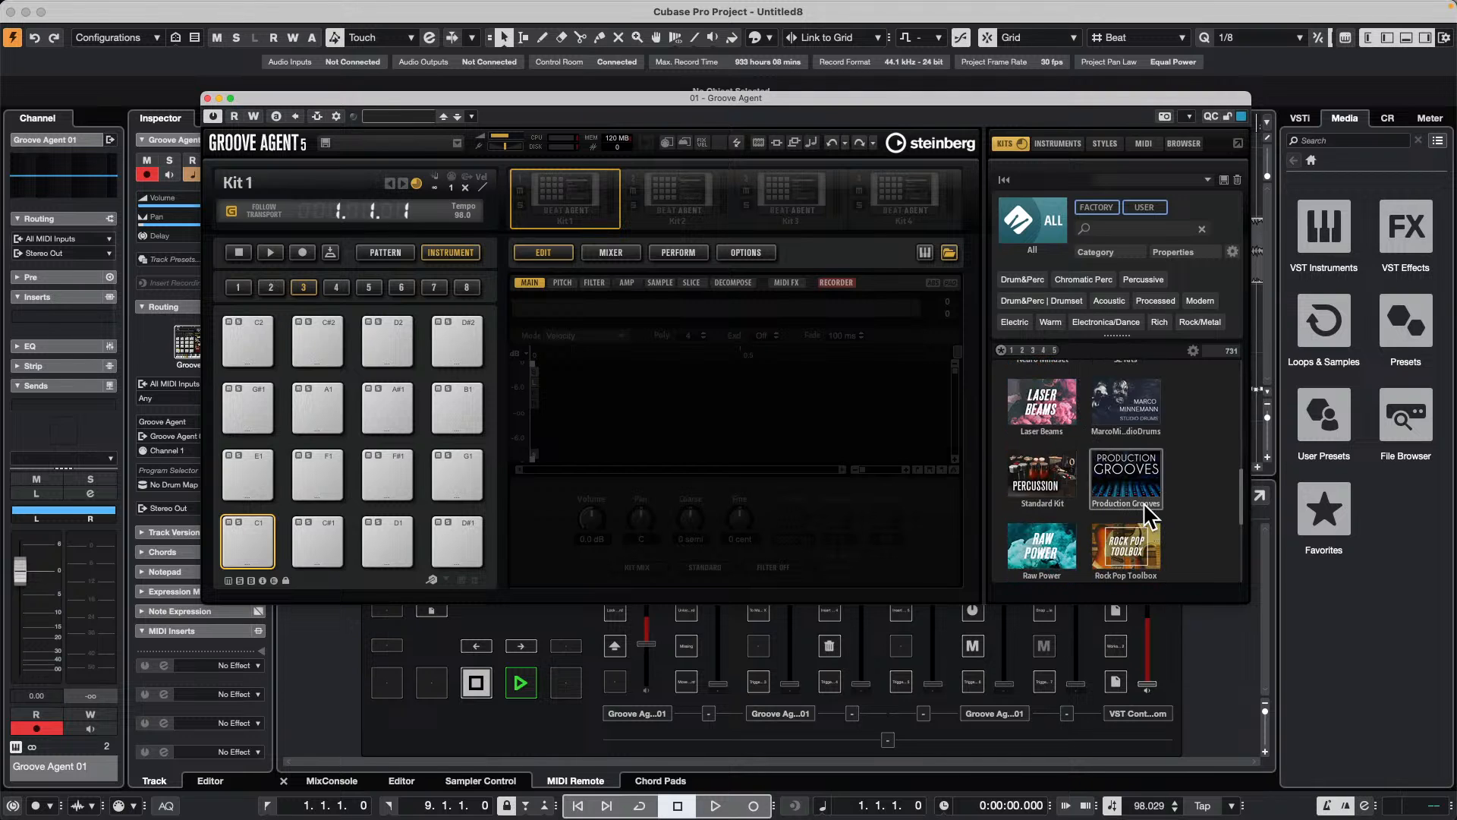
pyautogui.scroll(-3, 1143, 502)
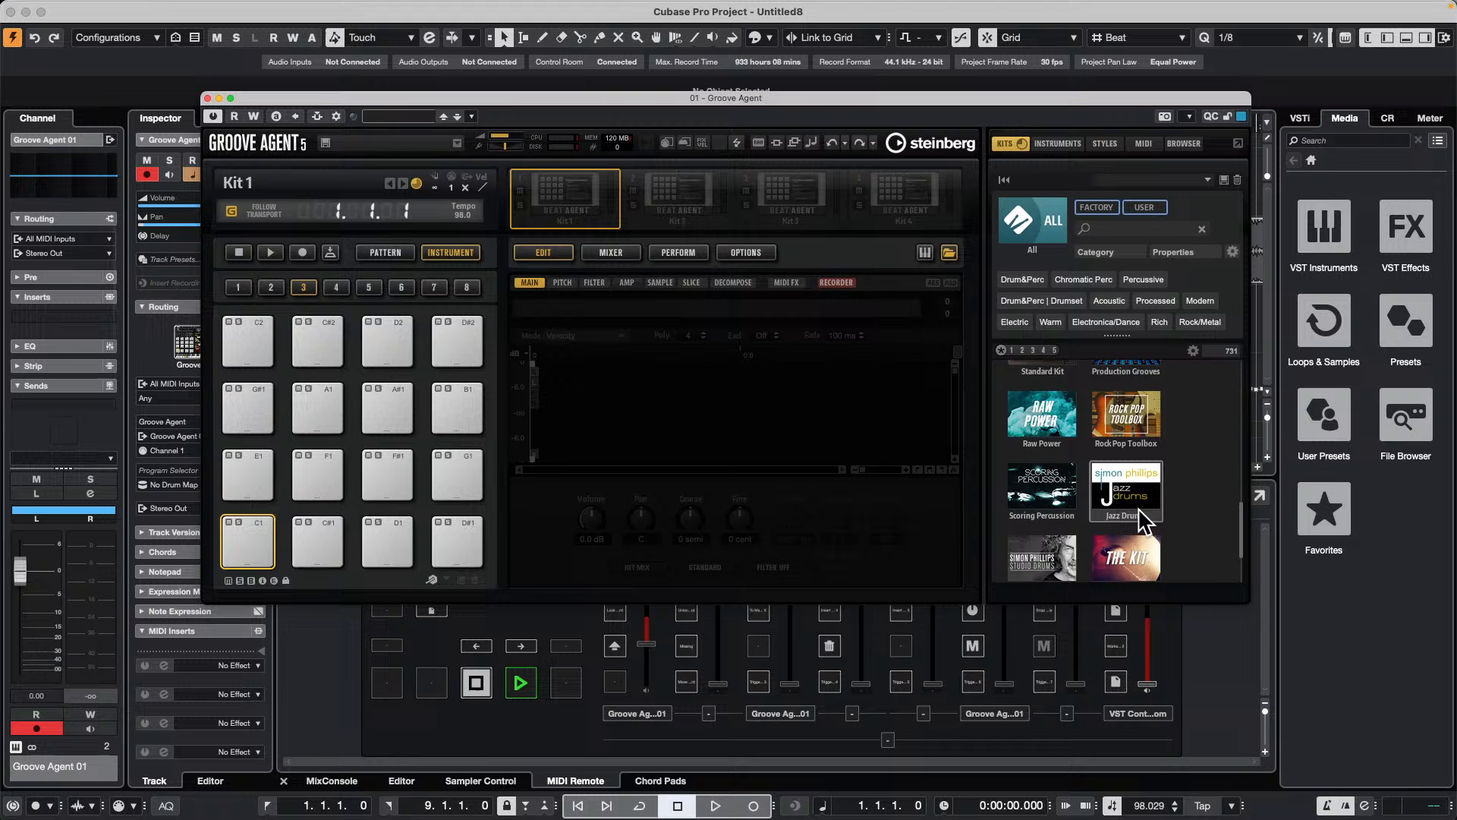
pyautogui.scroll(-4, 1142, 512)
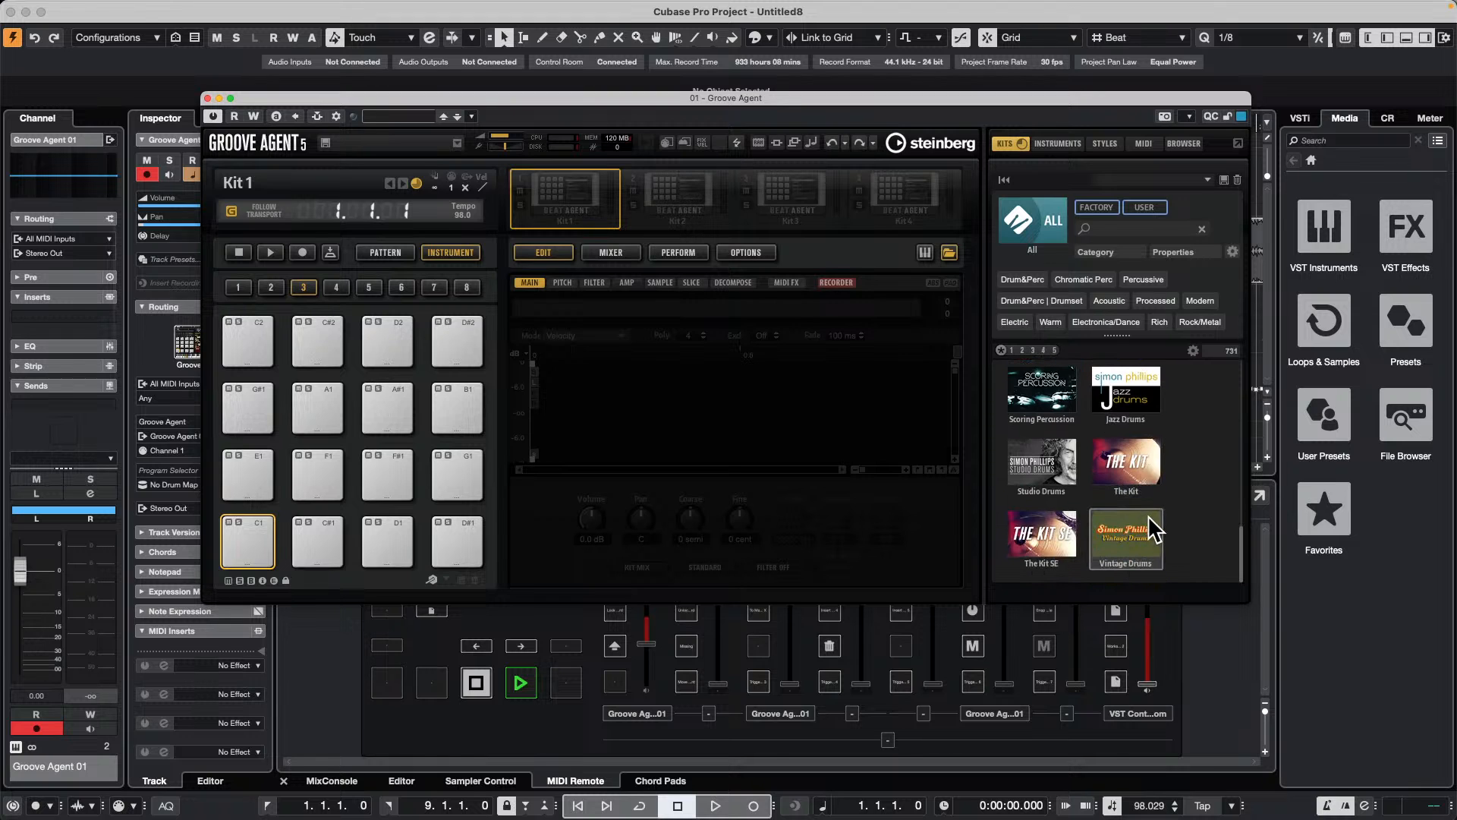
pyautogui.scroll(5, 1147, 514)
pyautogui.scroll(1, 1153, 522)
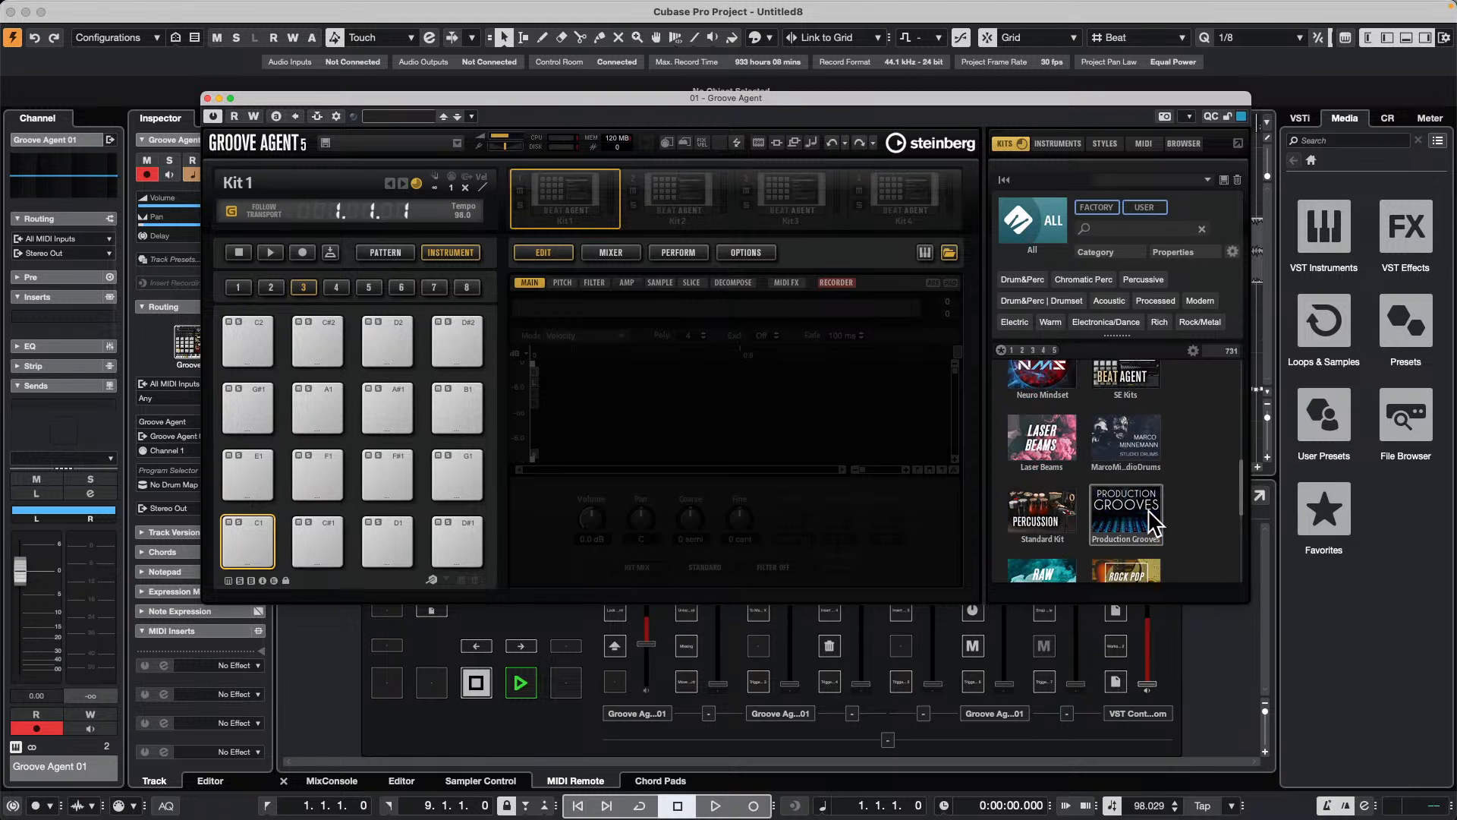
pyautogui.click(1054, 522)
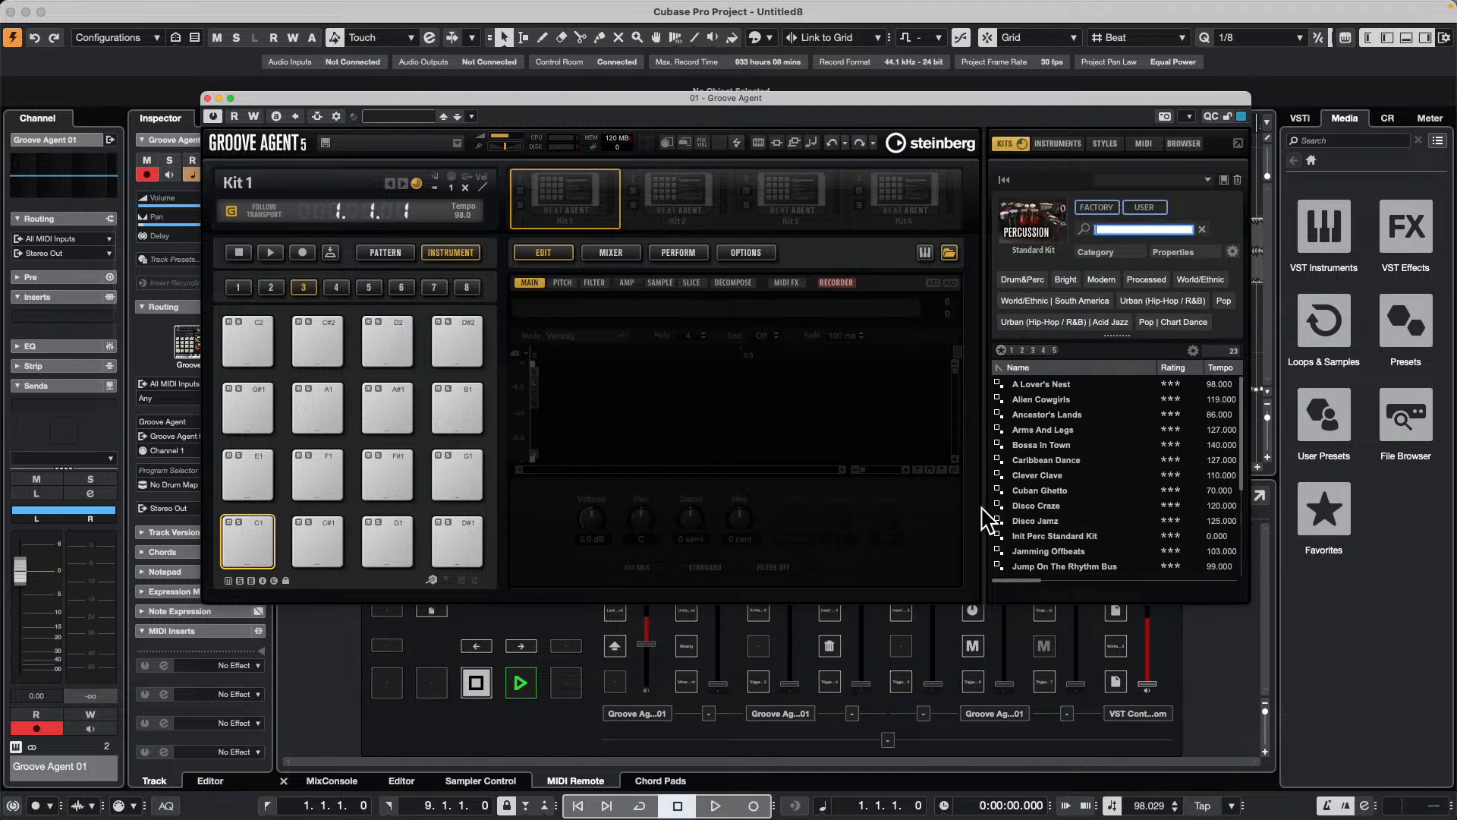
pyautogui.click(1053, 506)
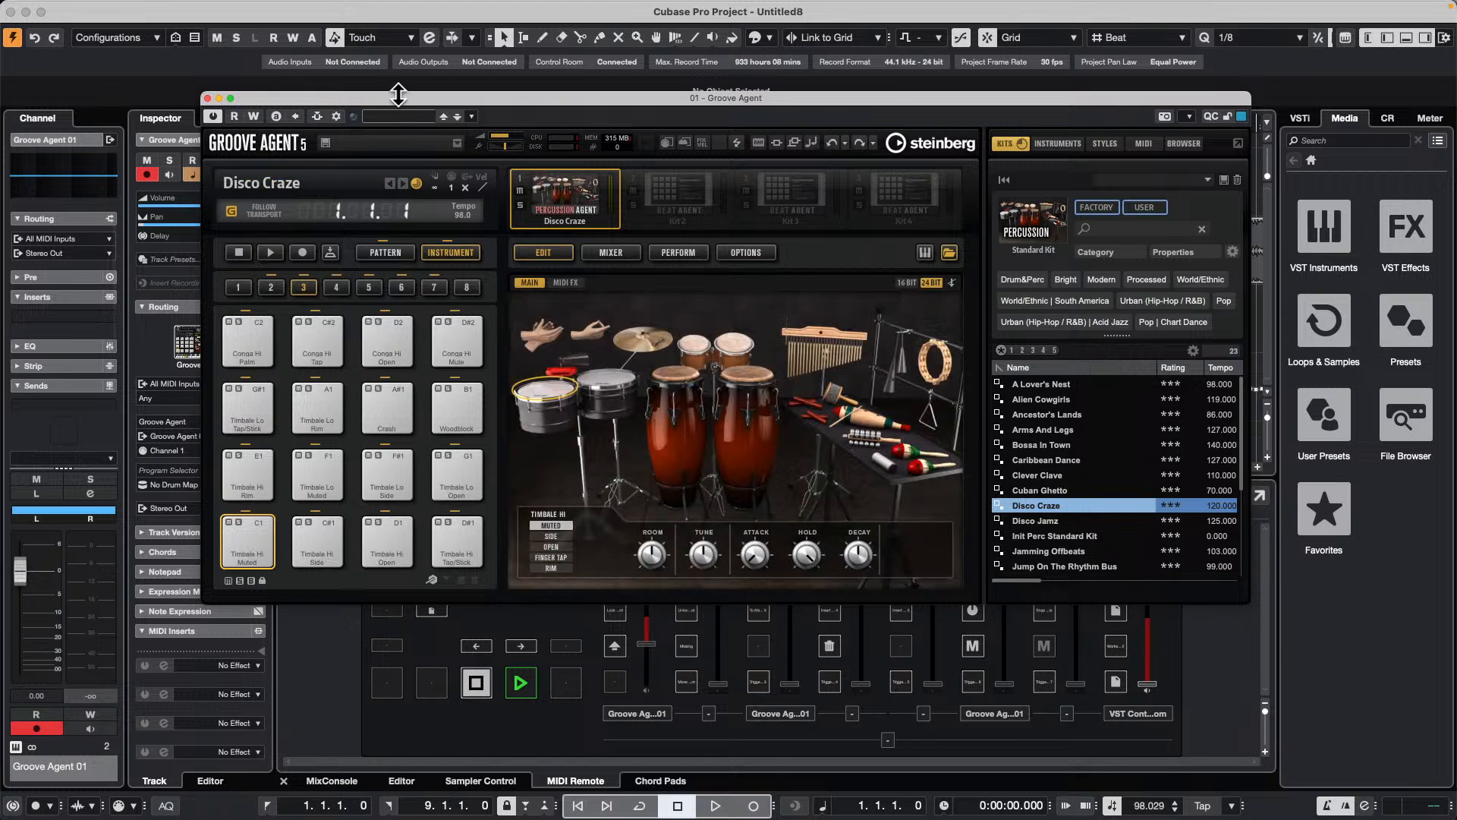
# Step: Uncover the song's timeline, play the project with Groove Agent's patterns shown, trigger the Groove 6 pattern, and stop playback
pyautogui.moveTo(403, 97); pyautogui.dragTo(948, 203)
pyautogui.press('space')
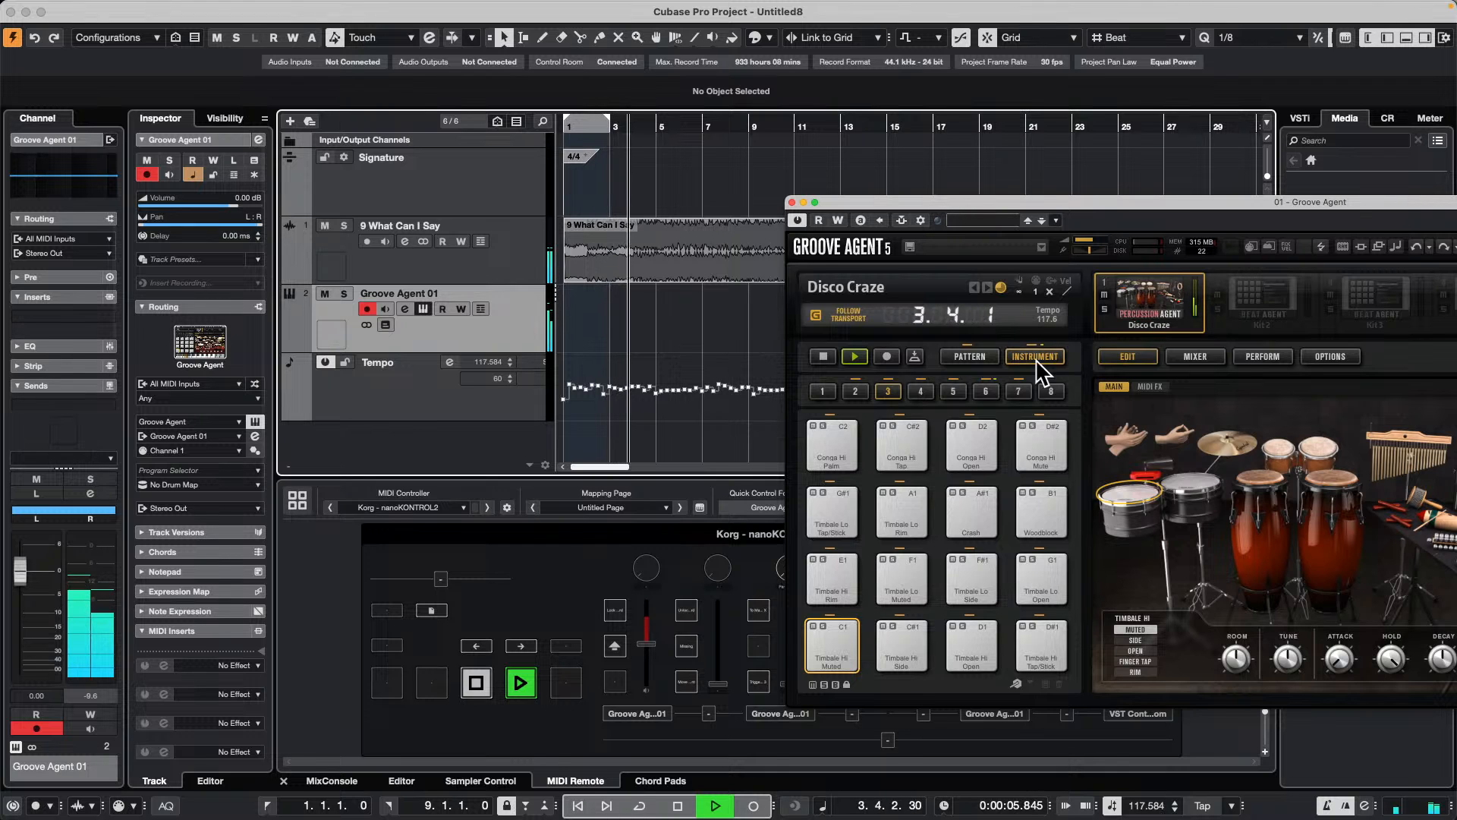
pyautogui.click(970, 356)
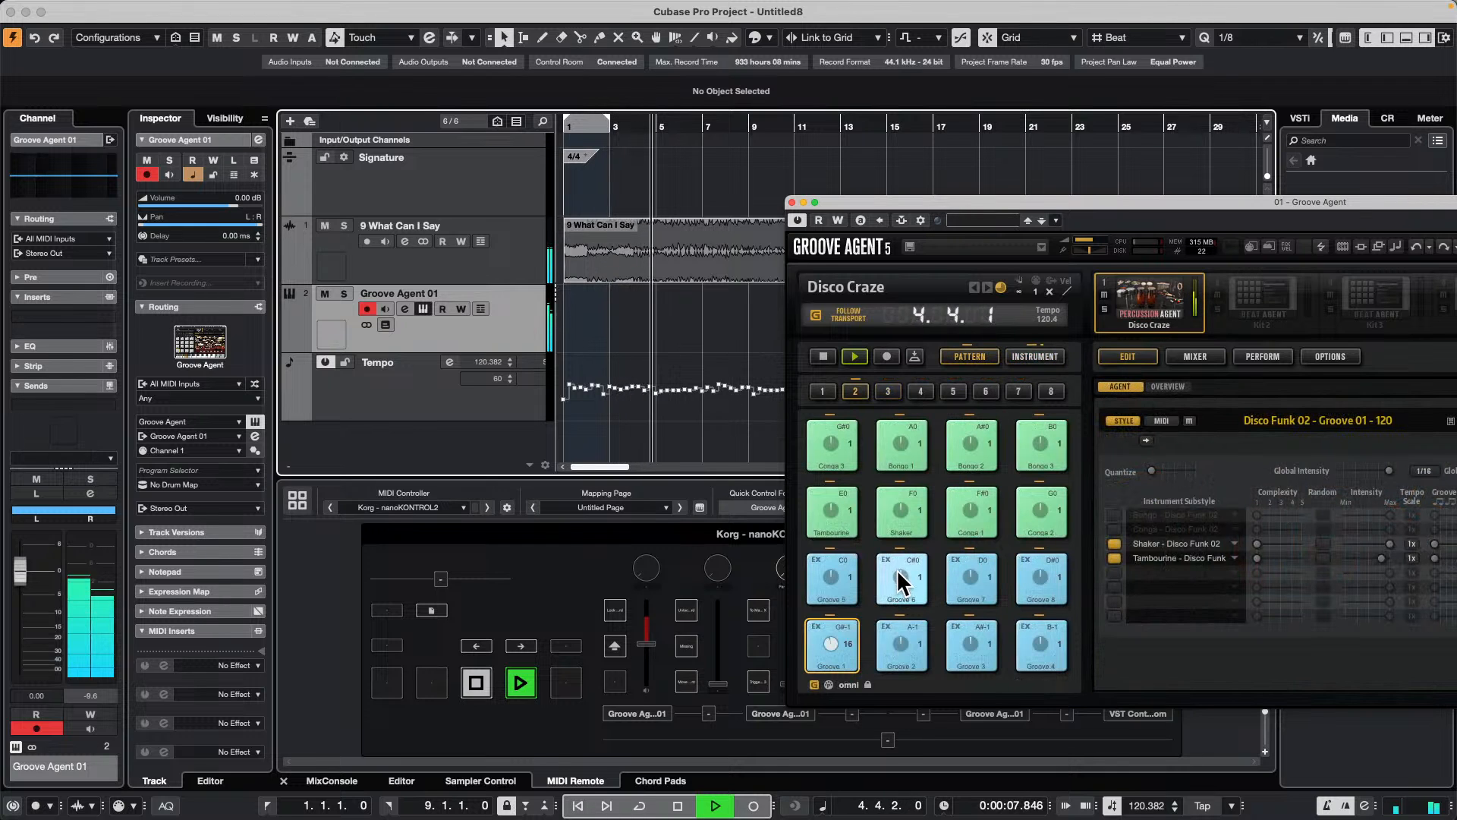
pyautogui.click(898, 580)
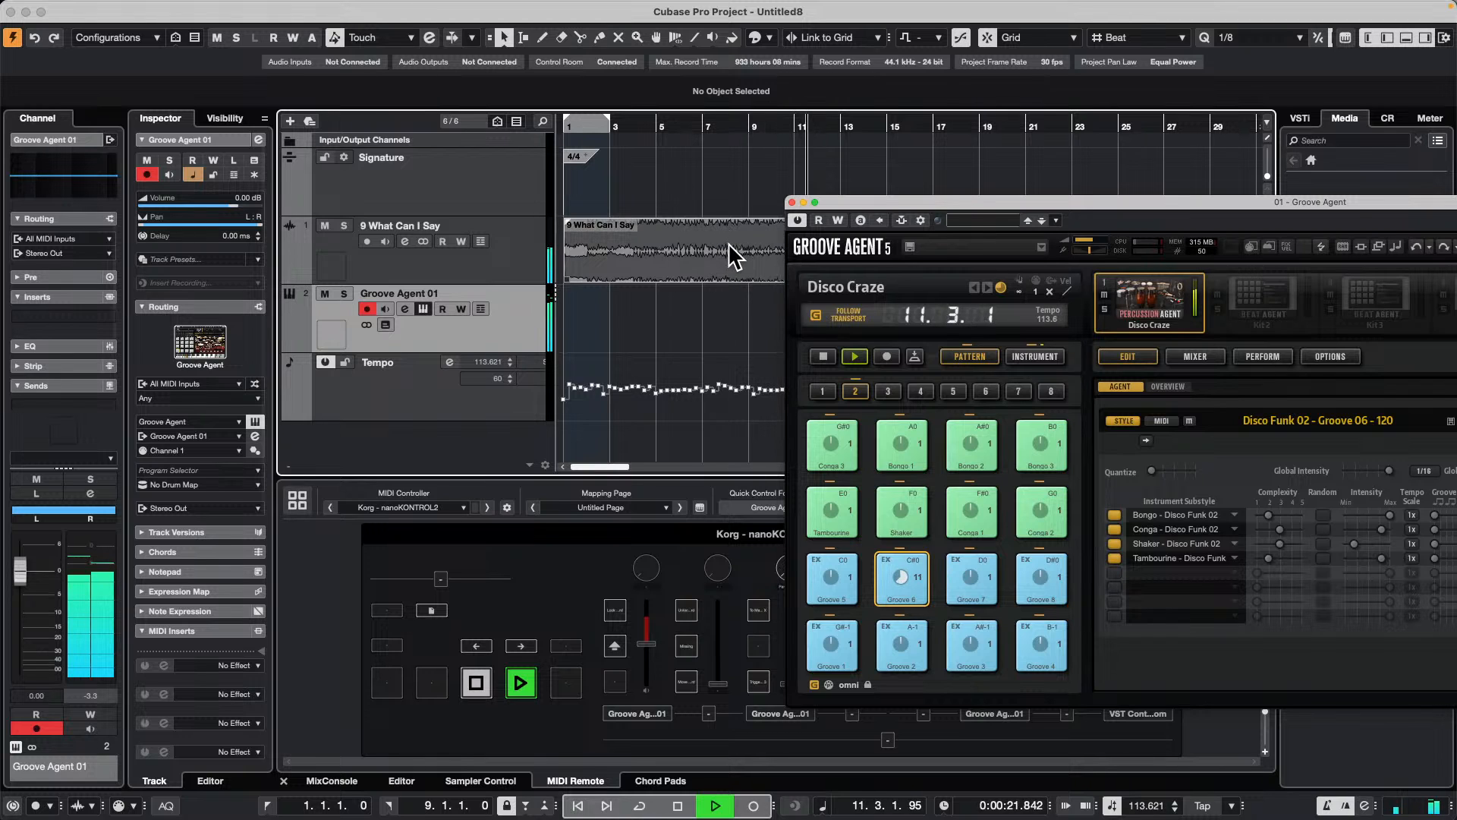
pyautogui.press('space')
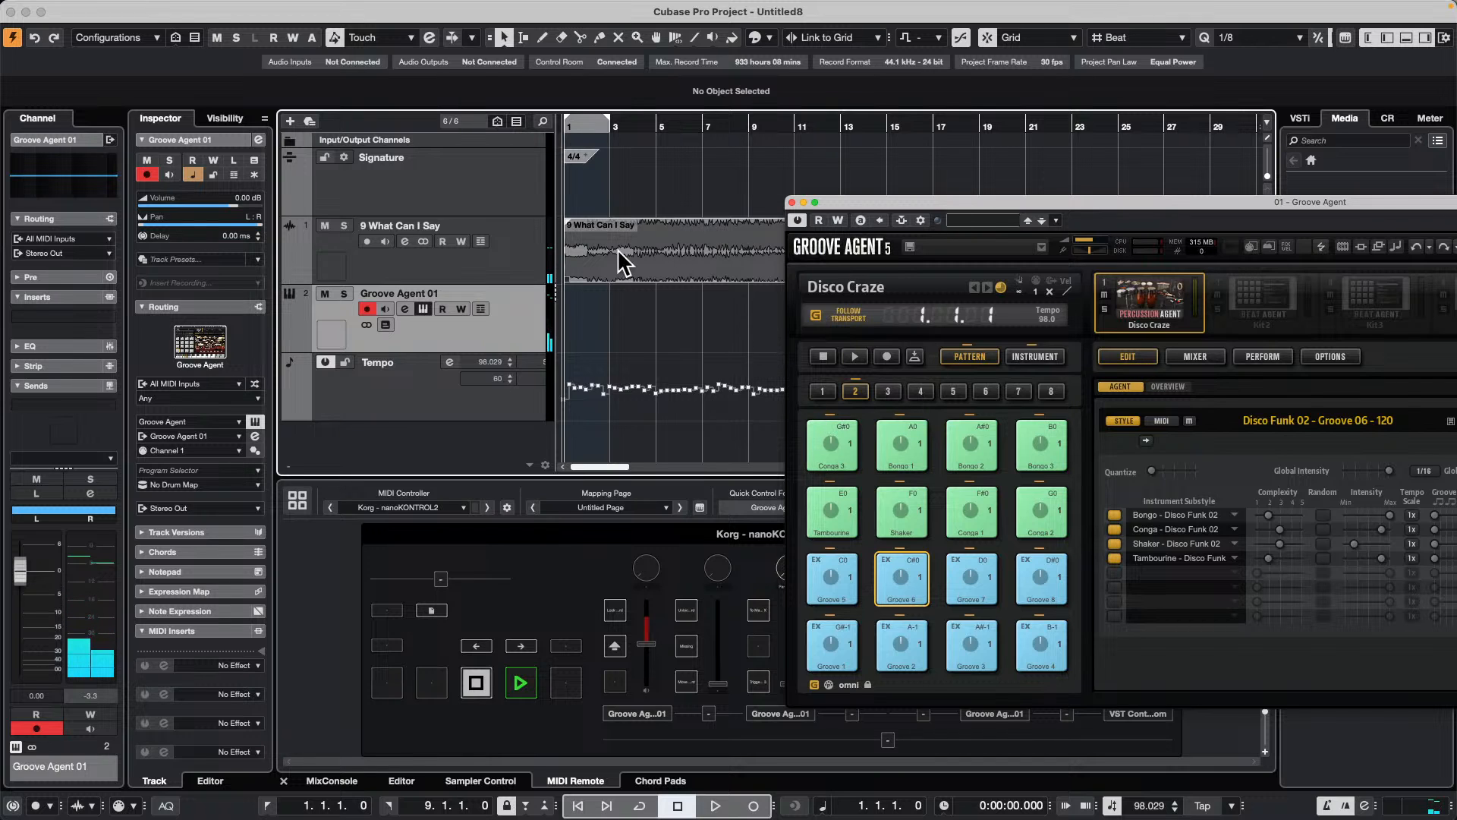
# Step: Select the 9 What Can I Say event and play the song with the percussion groove to check their sync, and stop playback
pyautogui.click(704, 261)
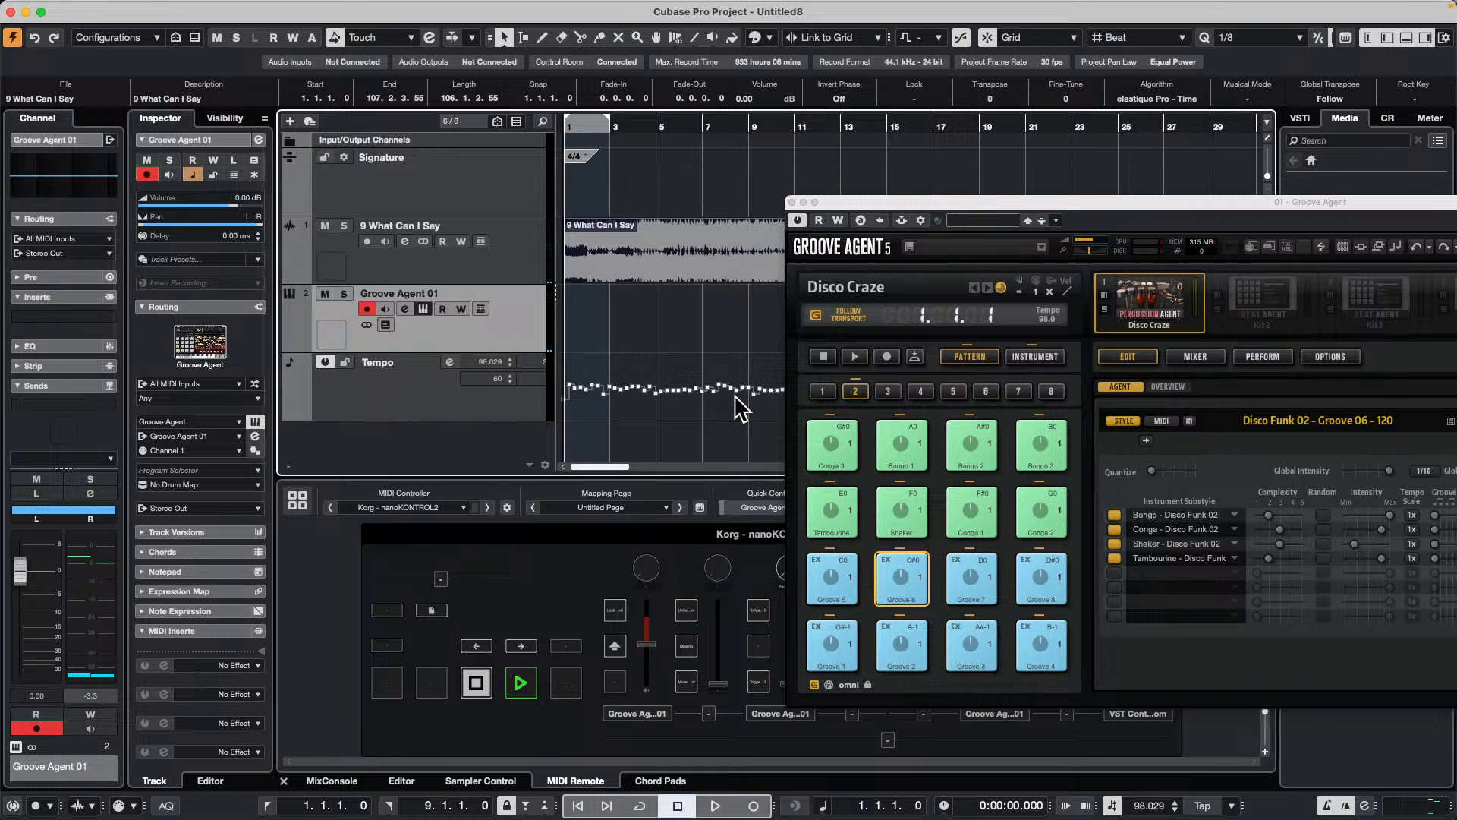
pyautogui.press('space')
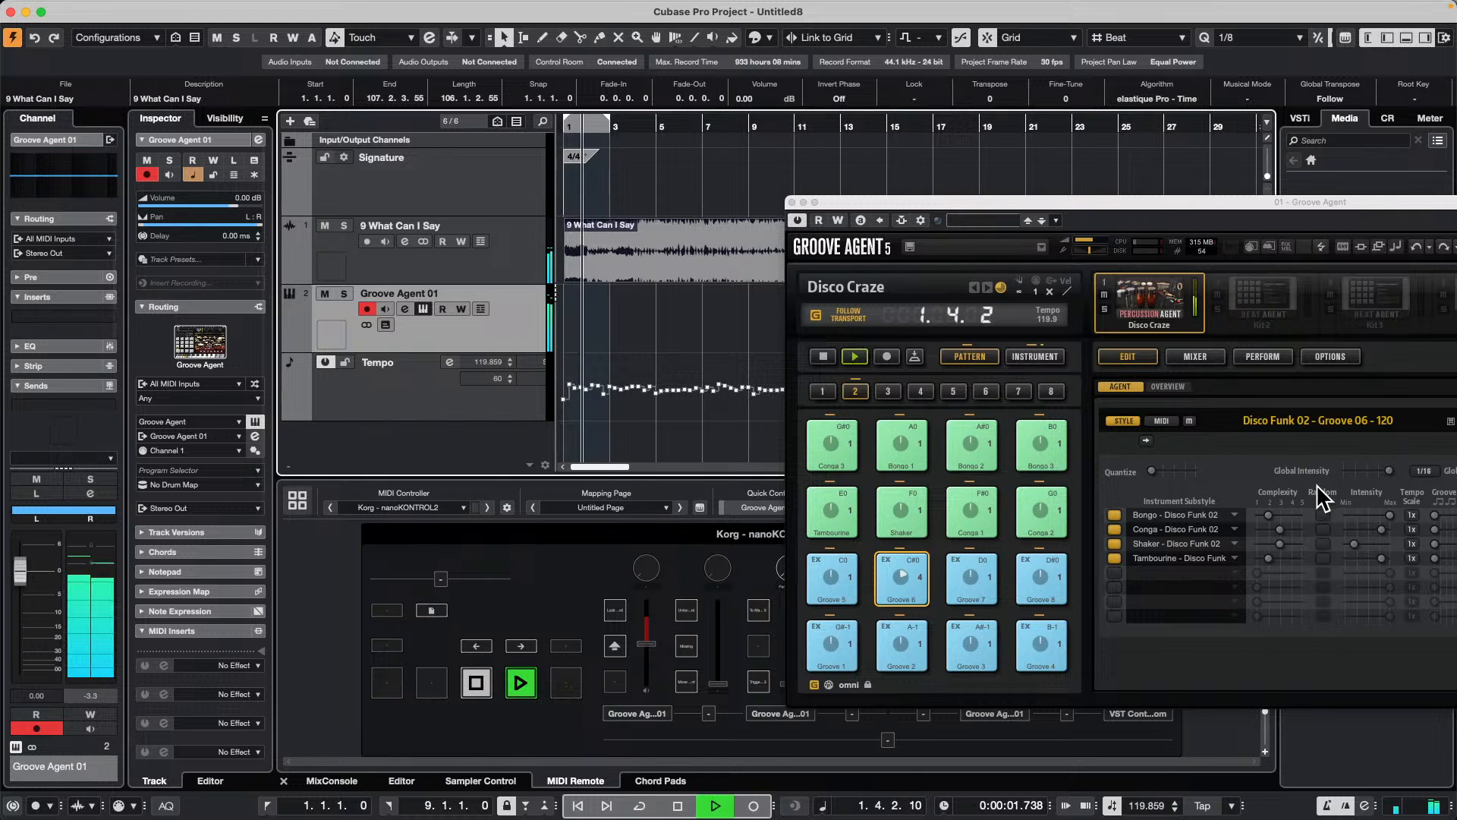
pyautogui.click(891, 122)
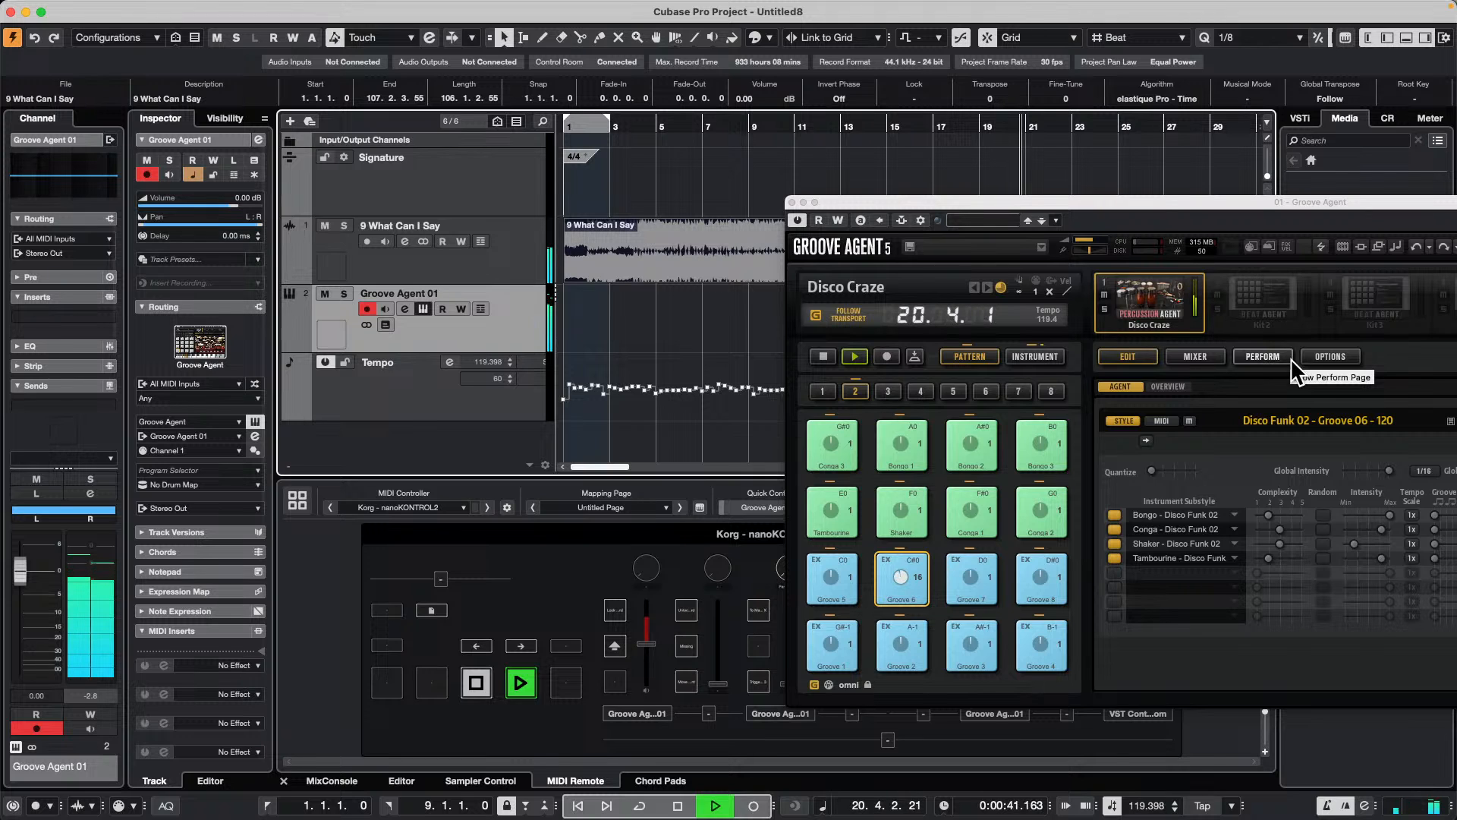
pyautogui.press('space')
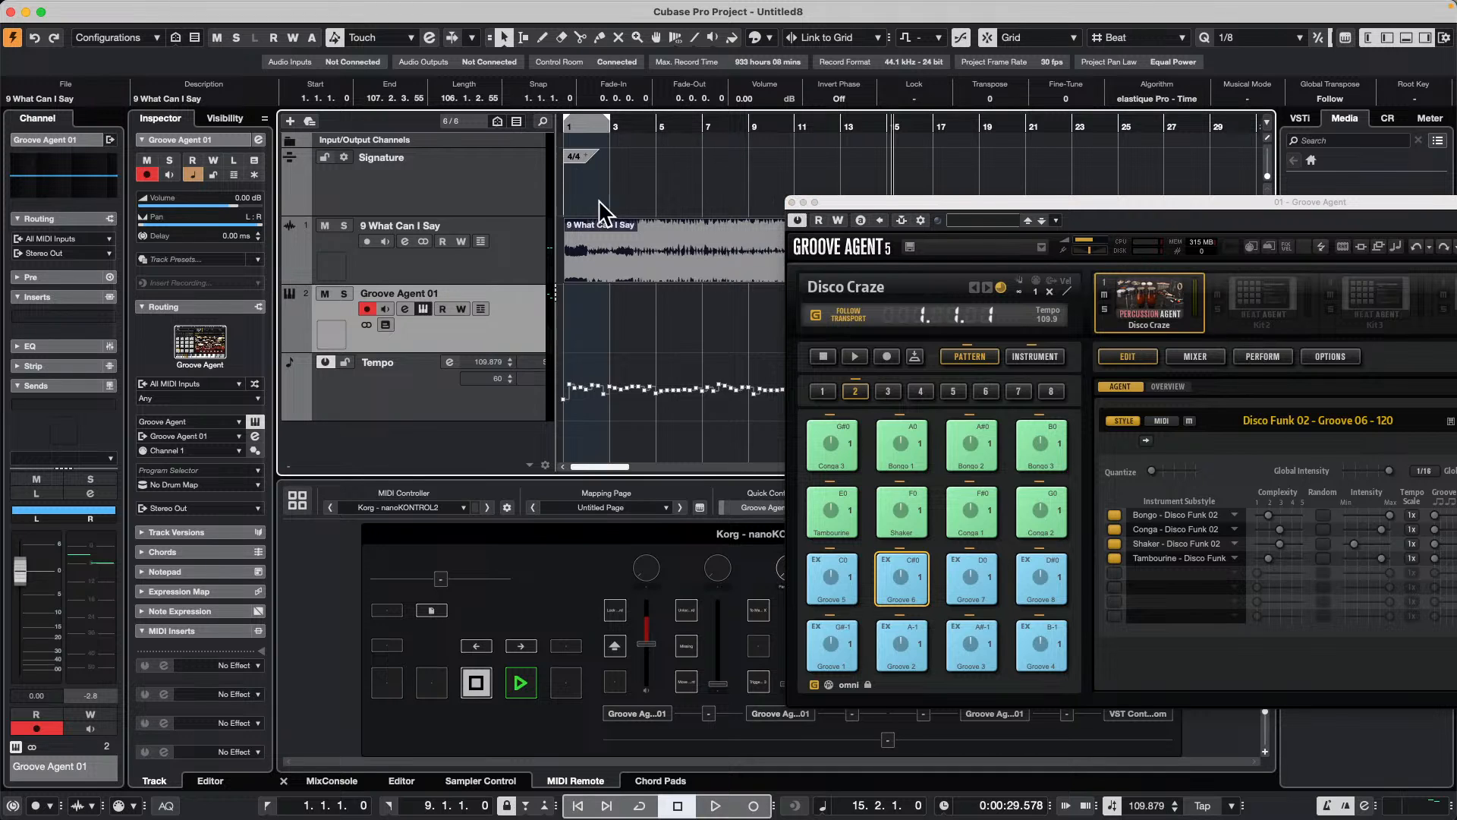
# Step: Close the Groove Agent window and add a marker track below the 9 What Can I Say track
pyautogui.click(792, 199)
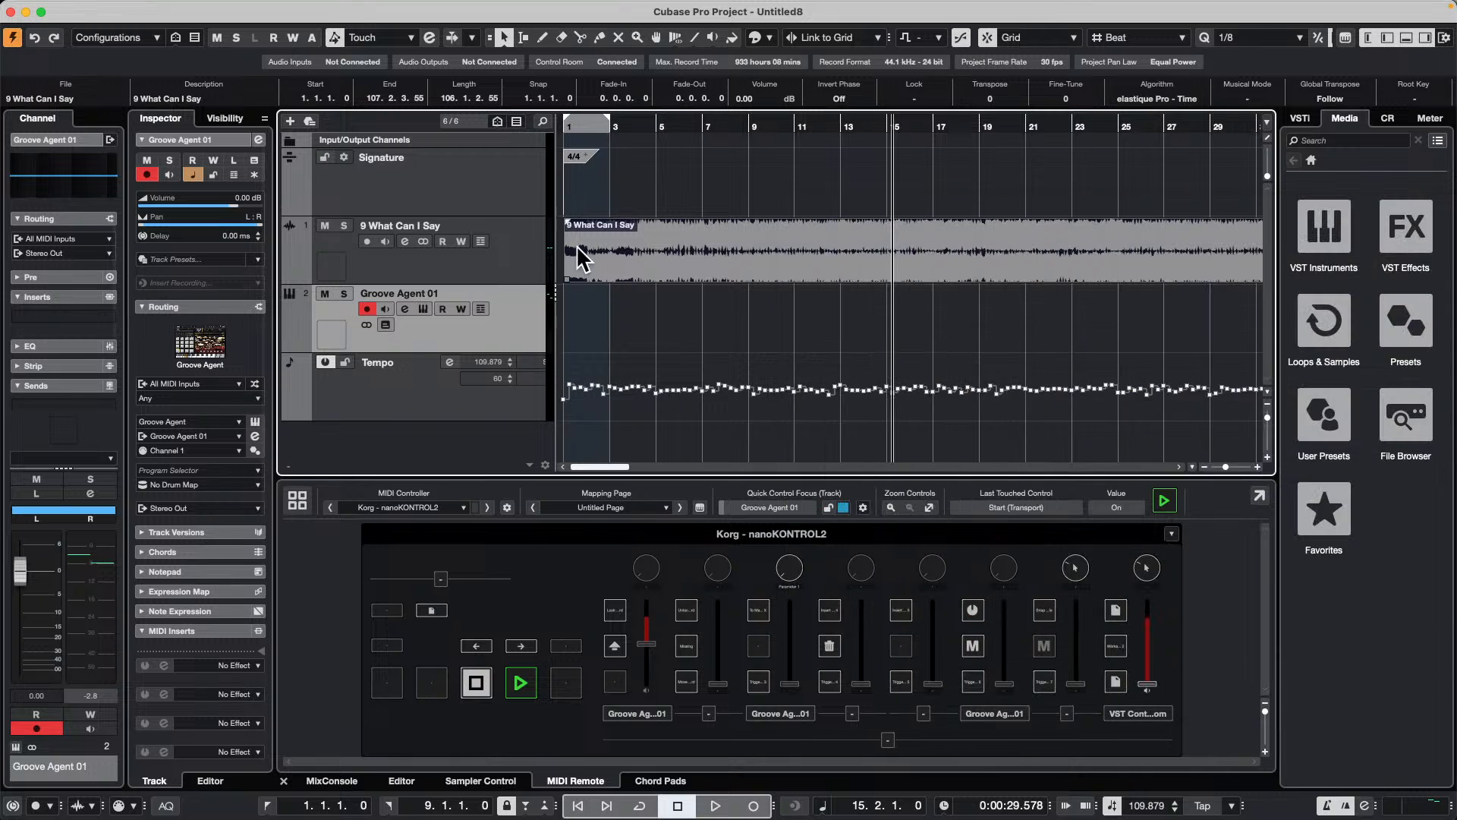
pyautogui.rightClick(513, 265)
pyautogui.moveTo(604, 268)
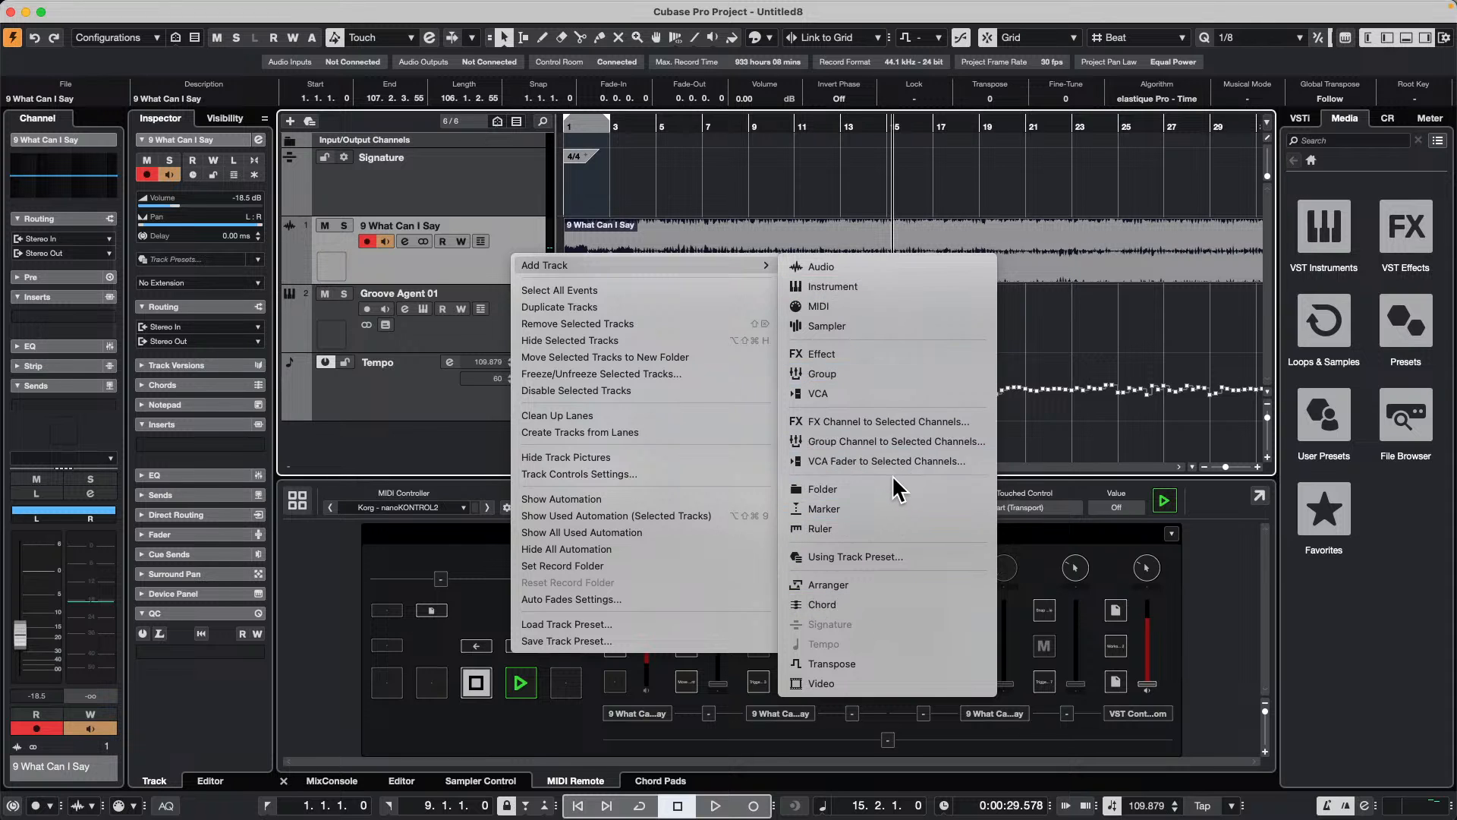
pyautogui.click(888, 510)
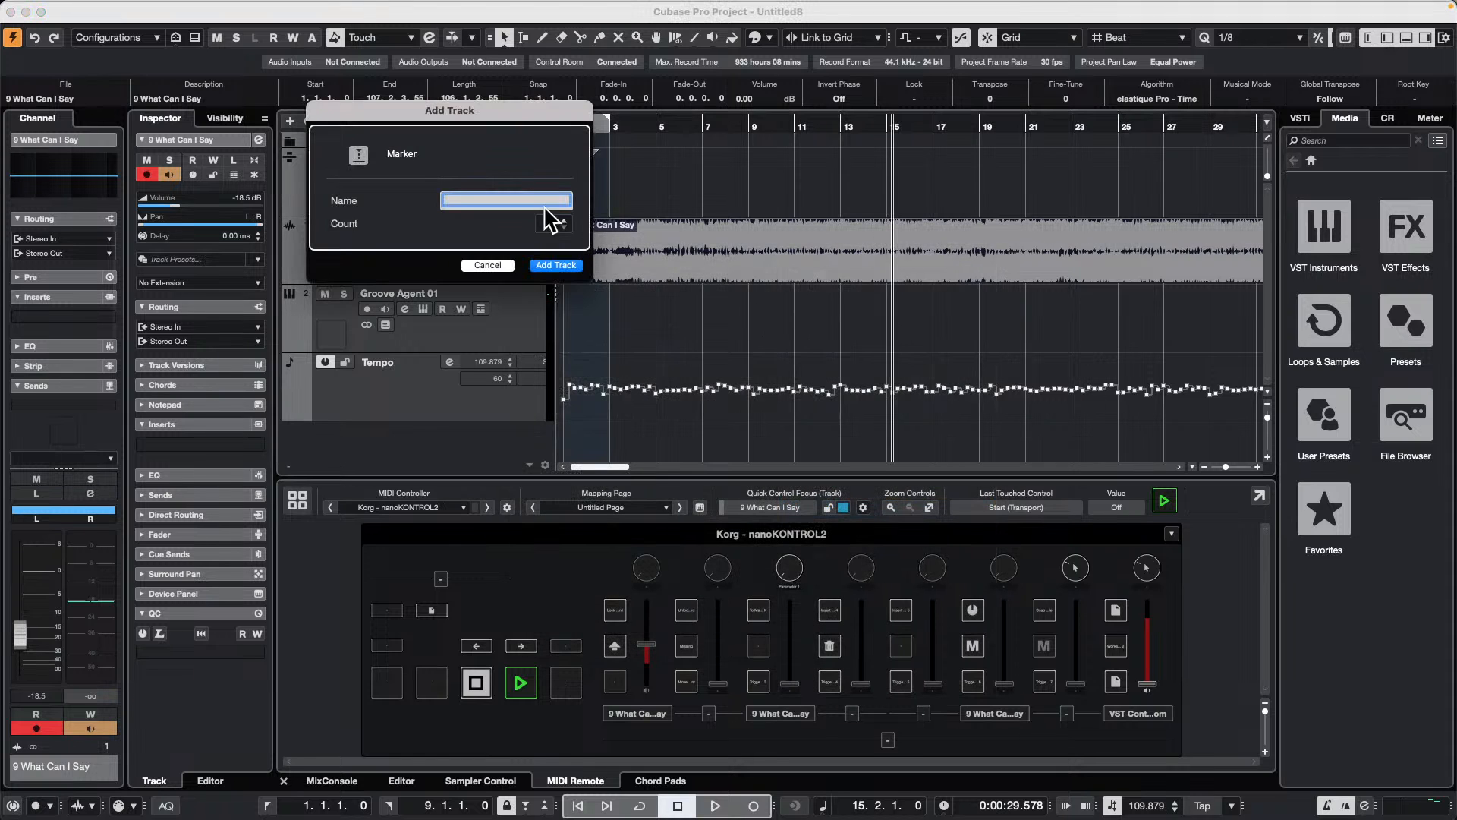
pyautogui.click(562, 258)
# Step: Draw five markers on the marker track at 9.1.1, 13.2.1, 18.4.1, 25.1.1 and 29.3.1
pyautogui.rightClick(701, 318)
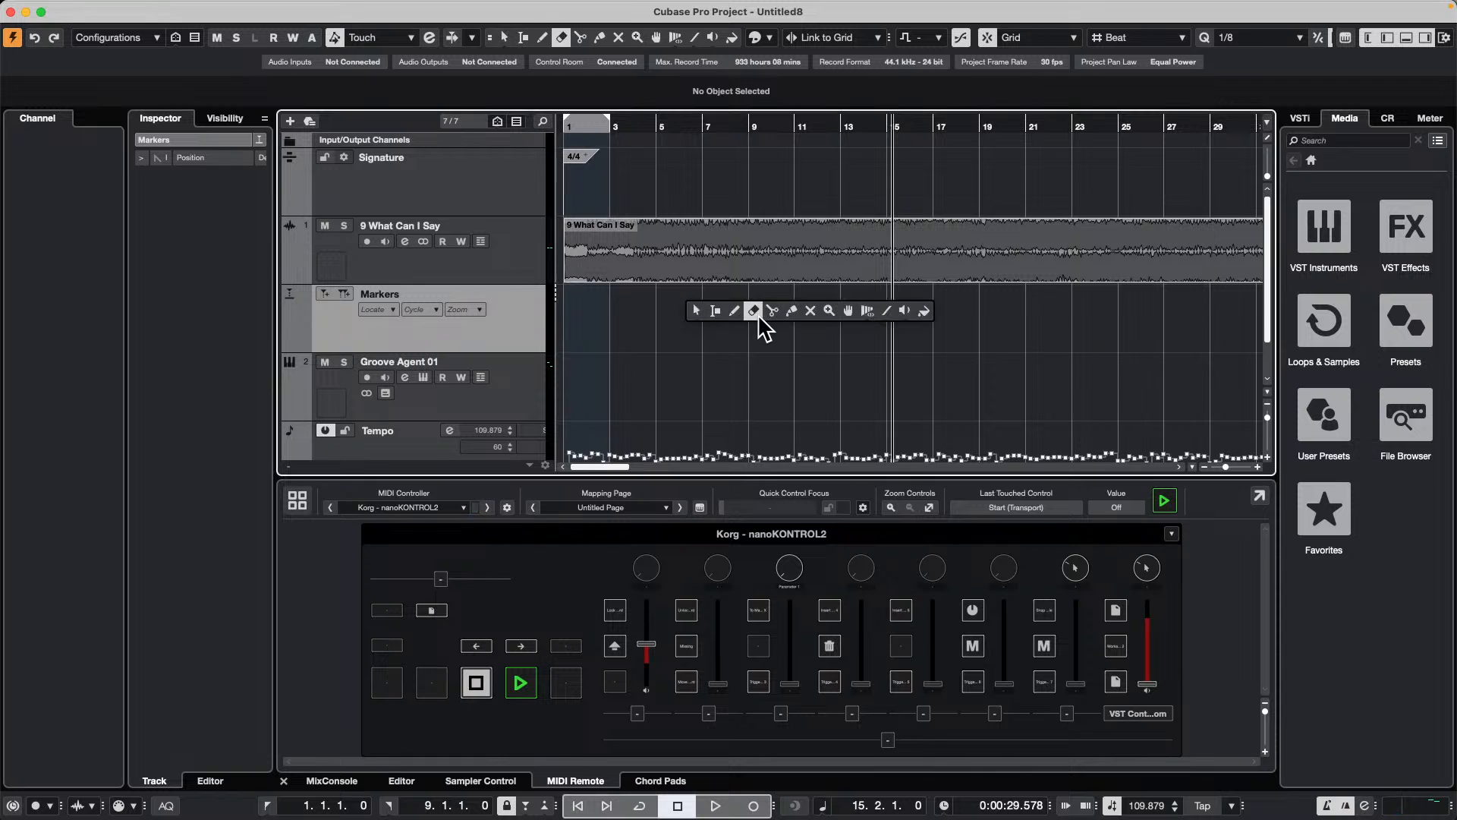
pyautogui.click(717, 319)
pyautogui.rightClick(733, 319)
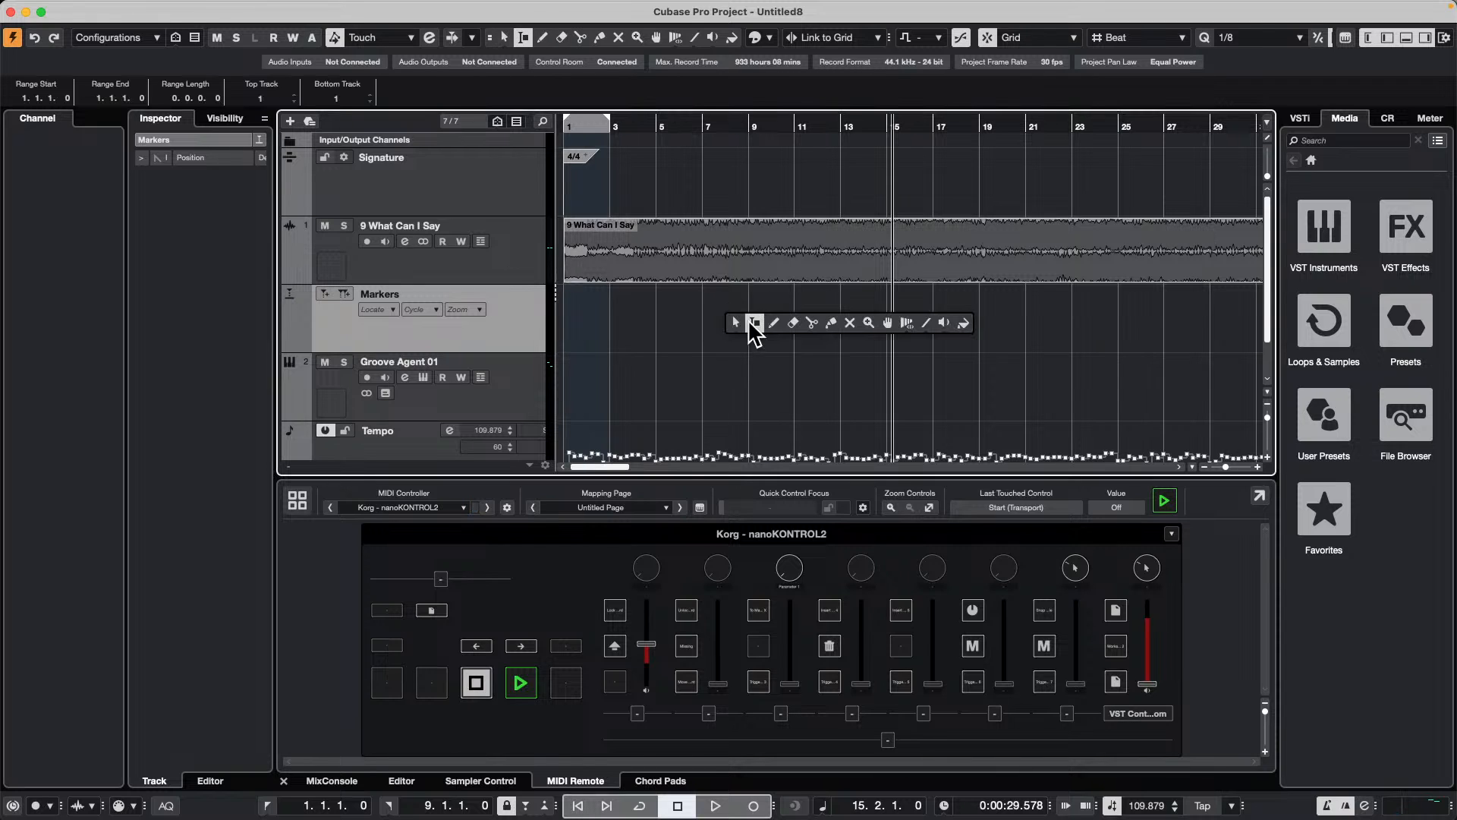
pyautogui.click(772, 325)
pyautogui.click(750, 334)
pyautogui.click(848, 333)
pyautogui.click(976, 334)
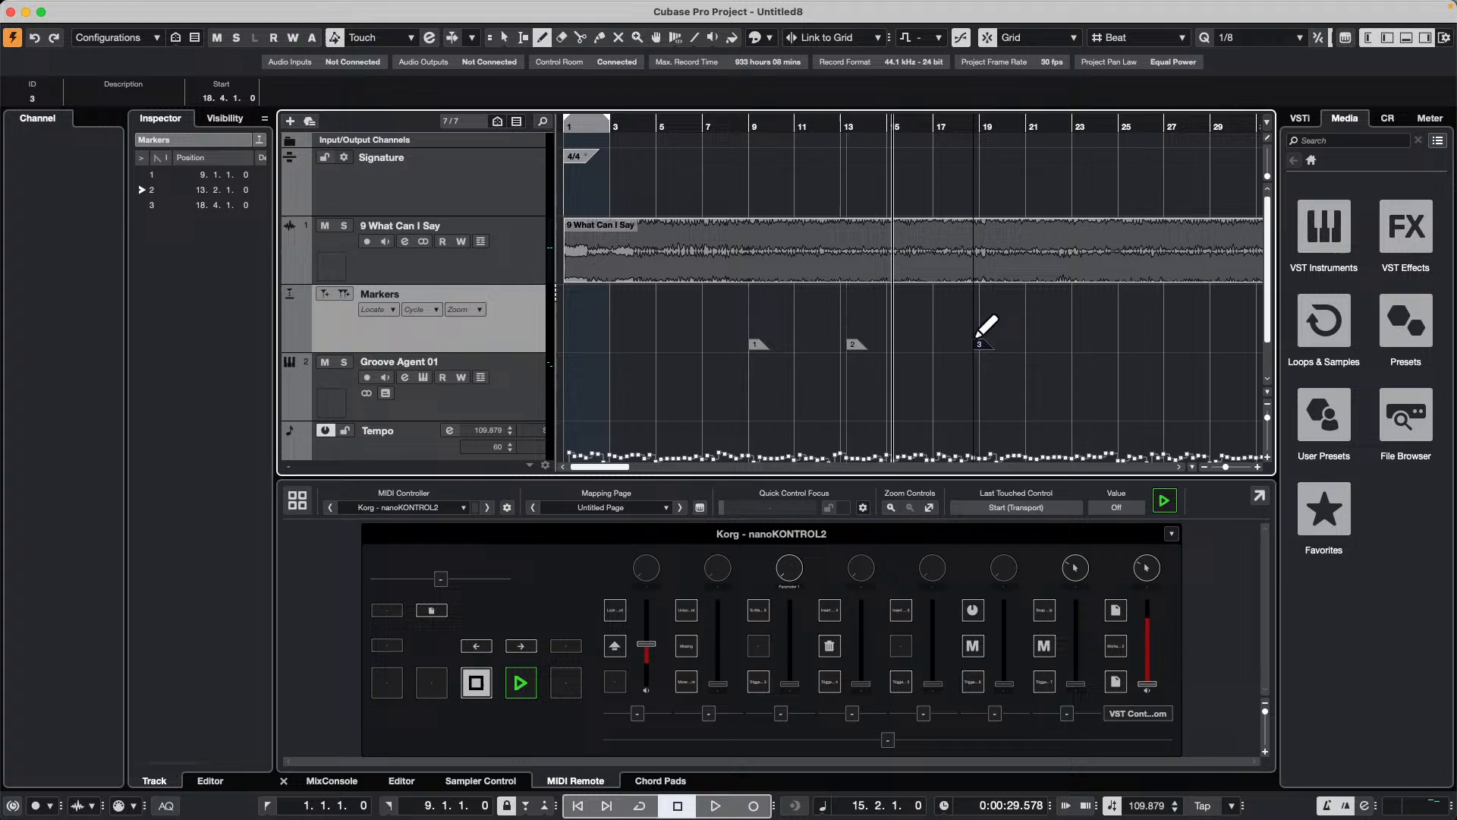
pyautogui.click(1121, 334)
pyautogui.click(1224, 333)
# Step: With the Range Selection tool, select the section between markers 2 and 3, followed by the one between markers 3 and 4
pyautogui.rightClick(864, 331)
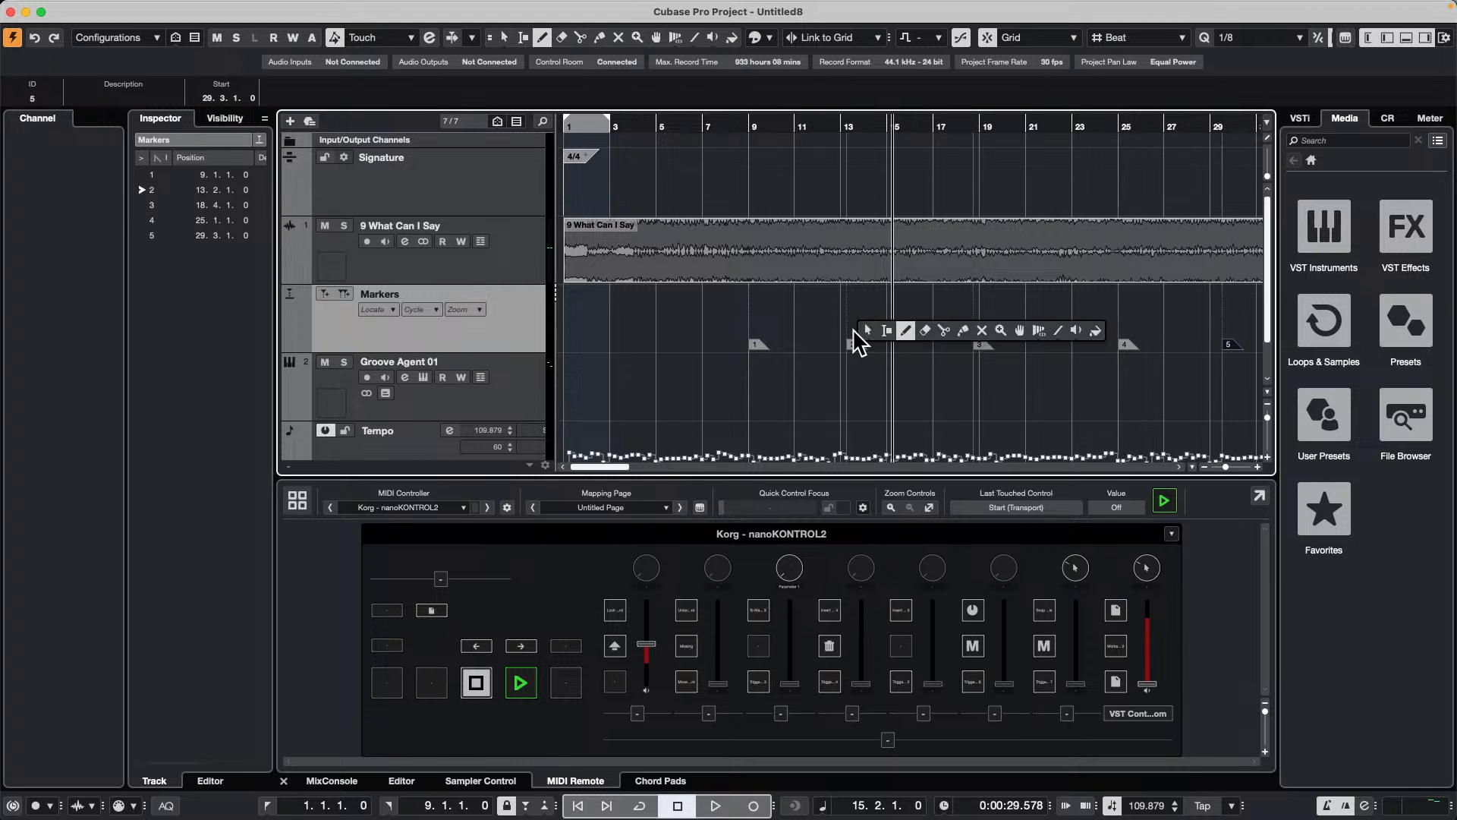
pyautogui.click(886, 331)
pyautogui.doubleClick(908, 312)
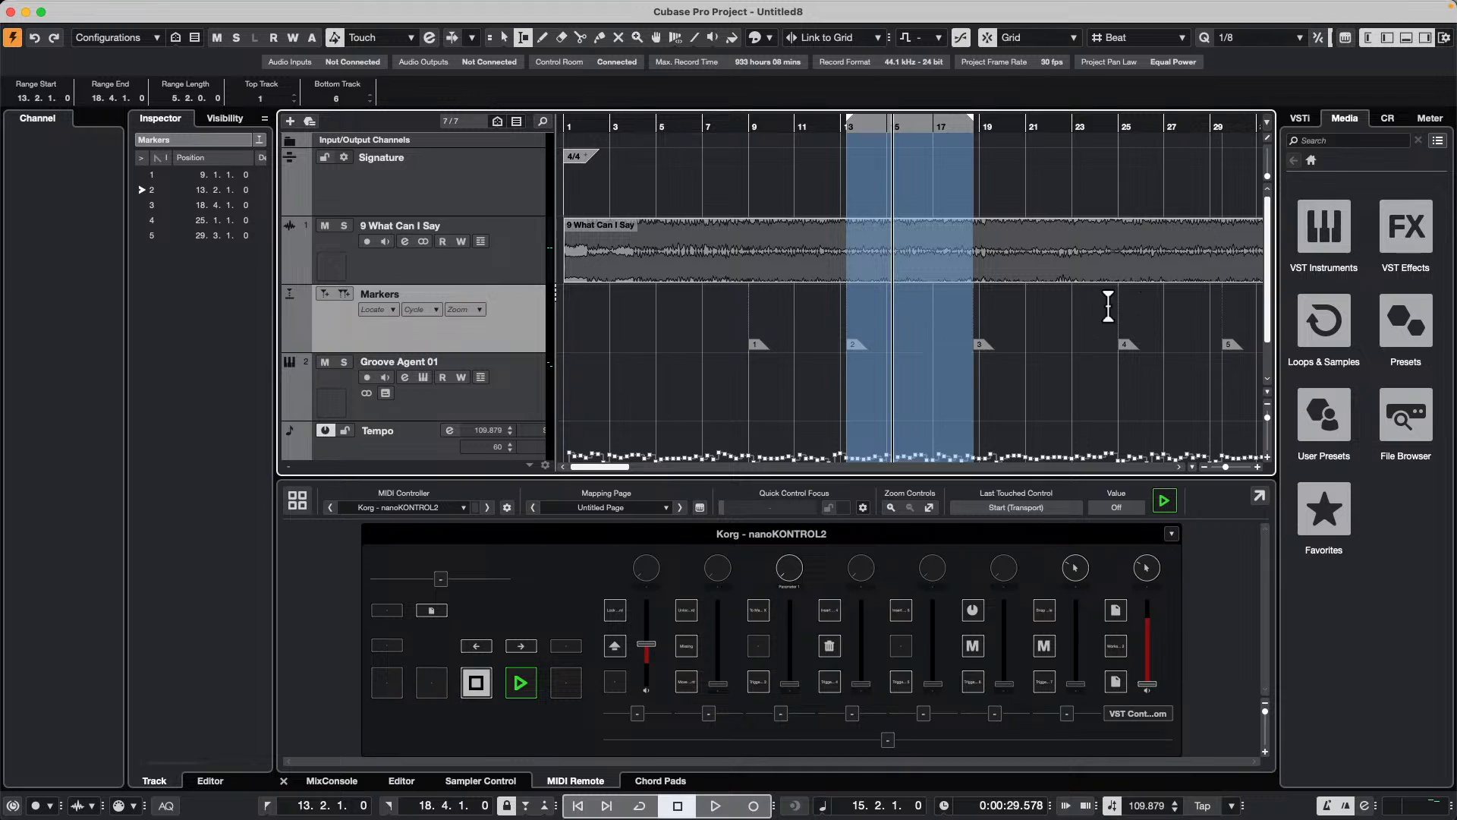
pyautogui.doubleClick(1057, 319)
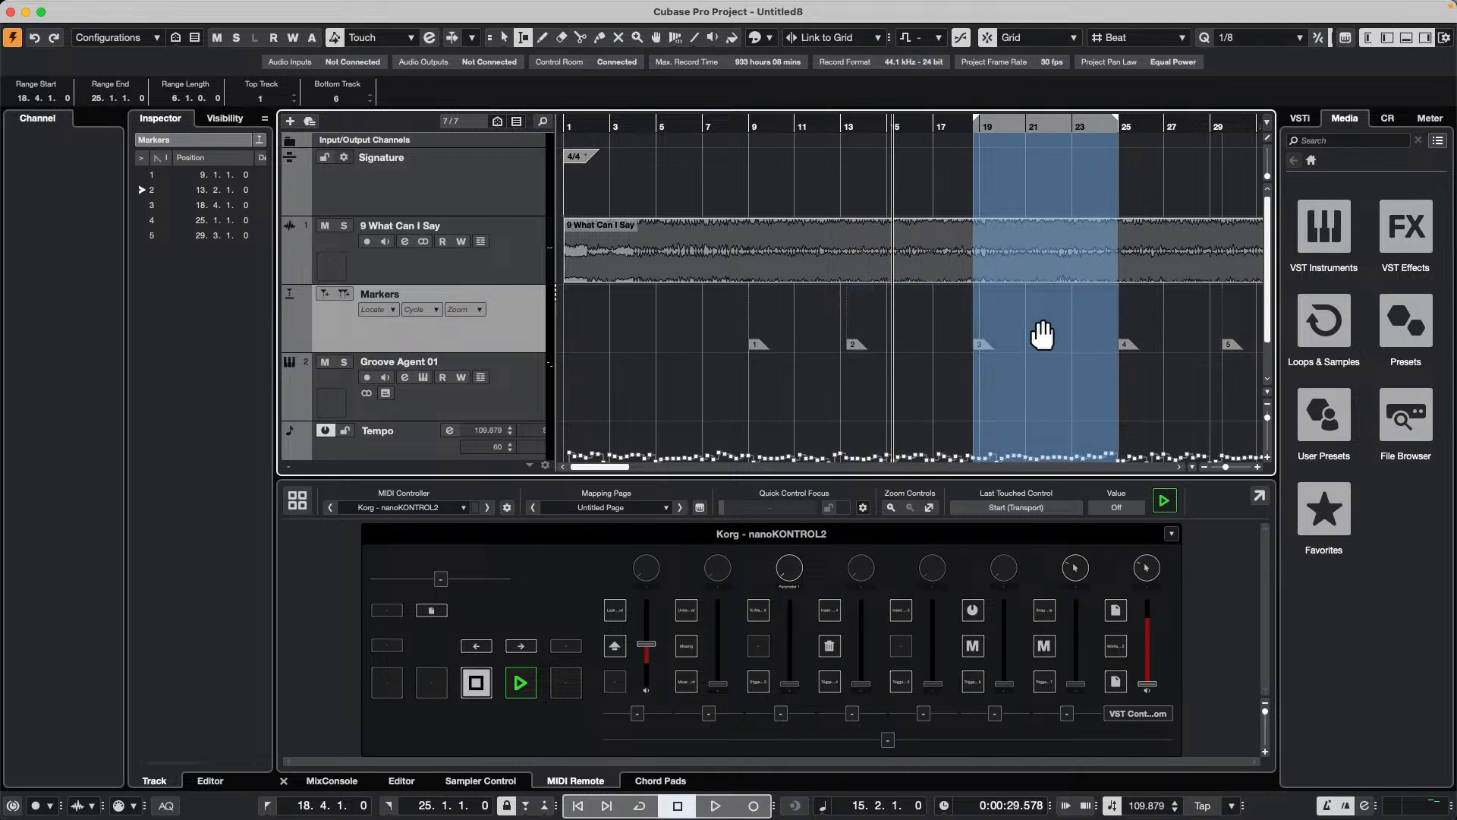
# Step: Loop playback of the section between markers 3 and 4, and move the loop to markers 2–3 and on to markers 4–5
pyautogui.hotkey('shift', 'g')
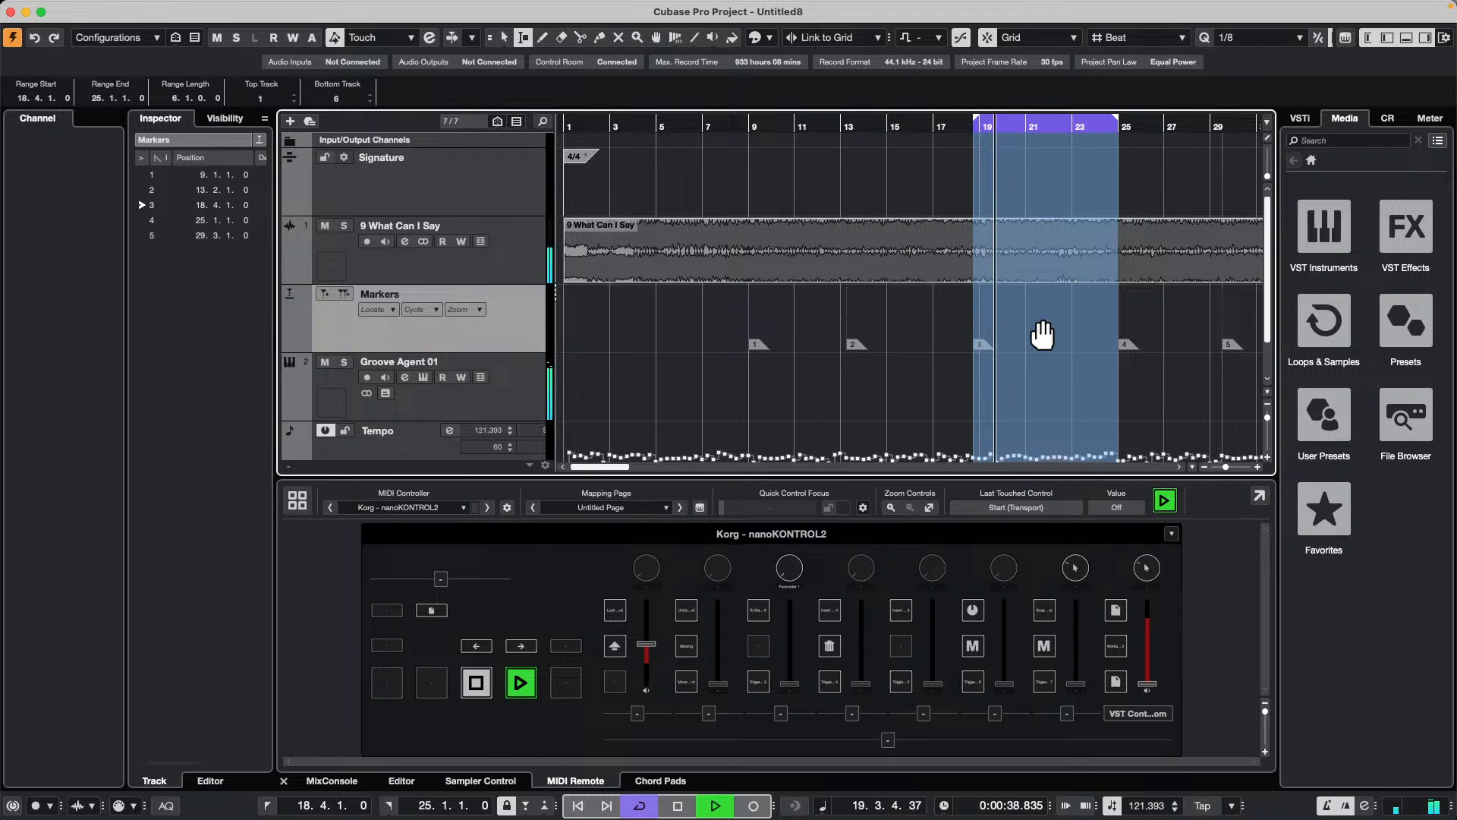
pyautogui.doubleClick(917, 323)
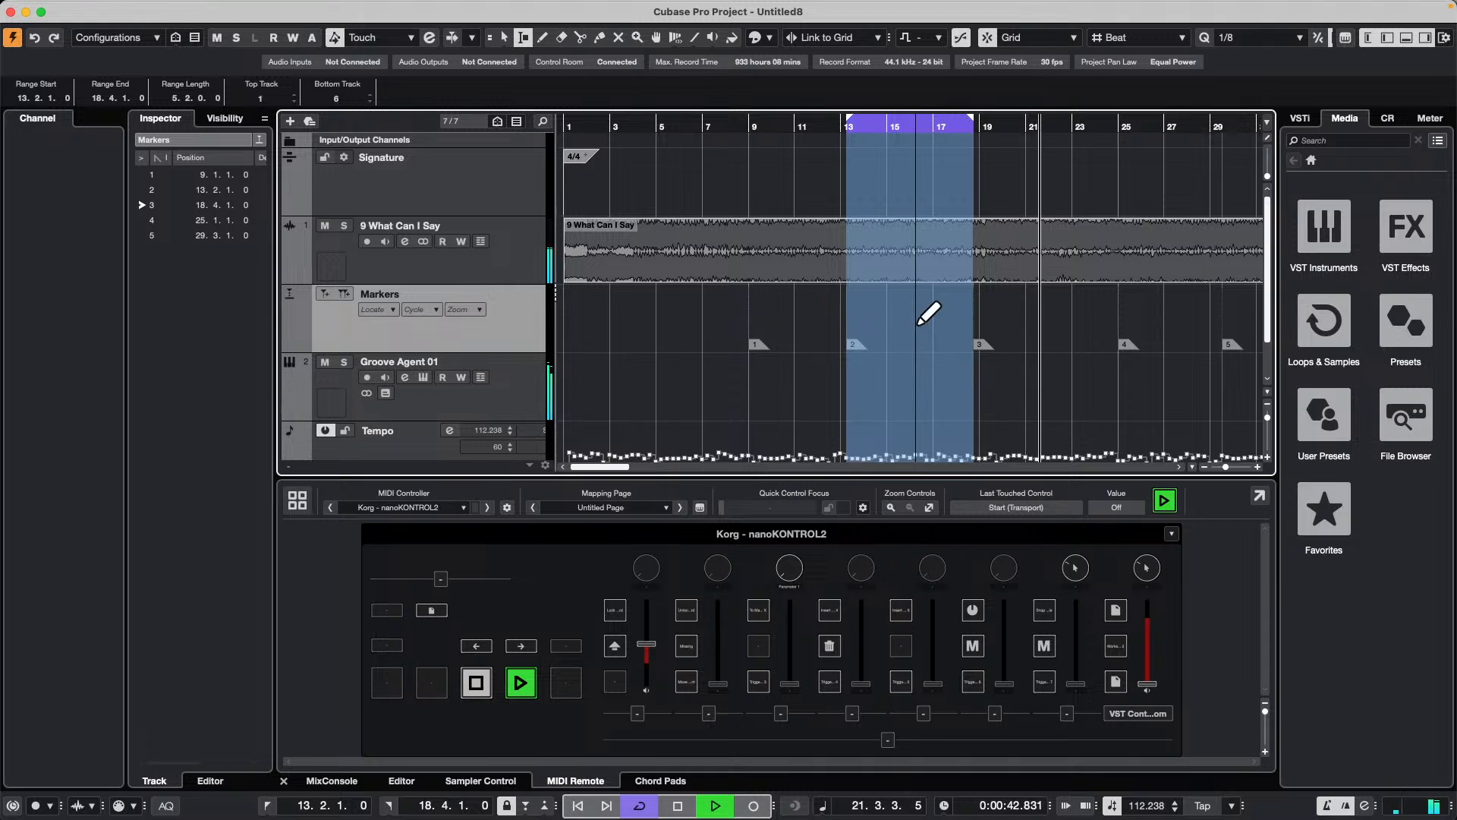
pyautogui.hotkey('alt', 'space')
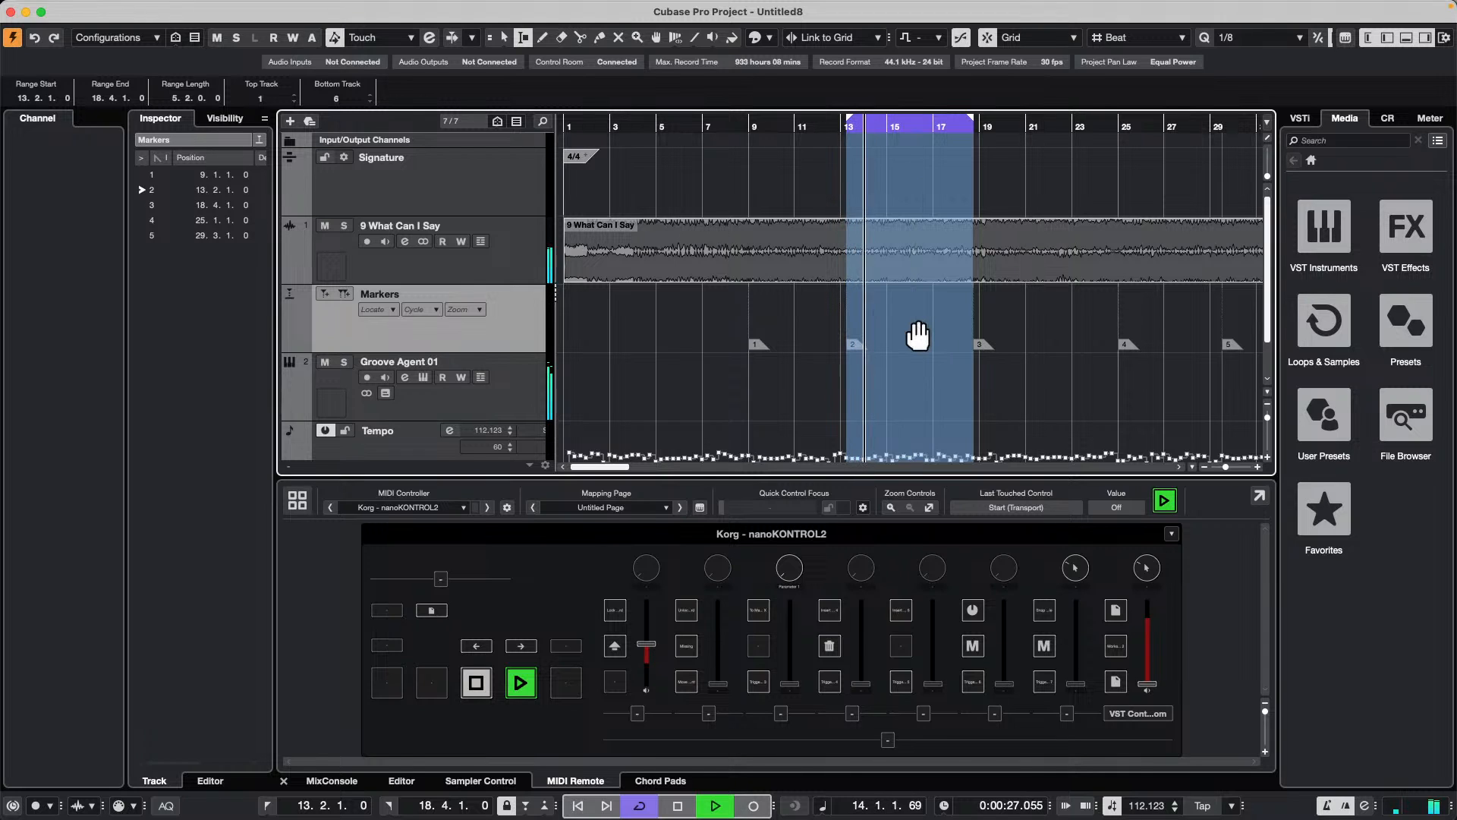
pyautogui.doubleClick(1182, 321)
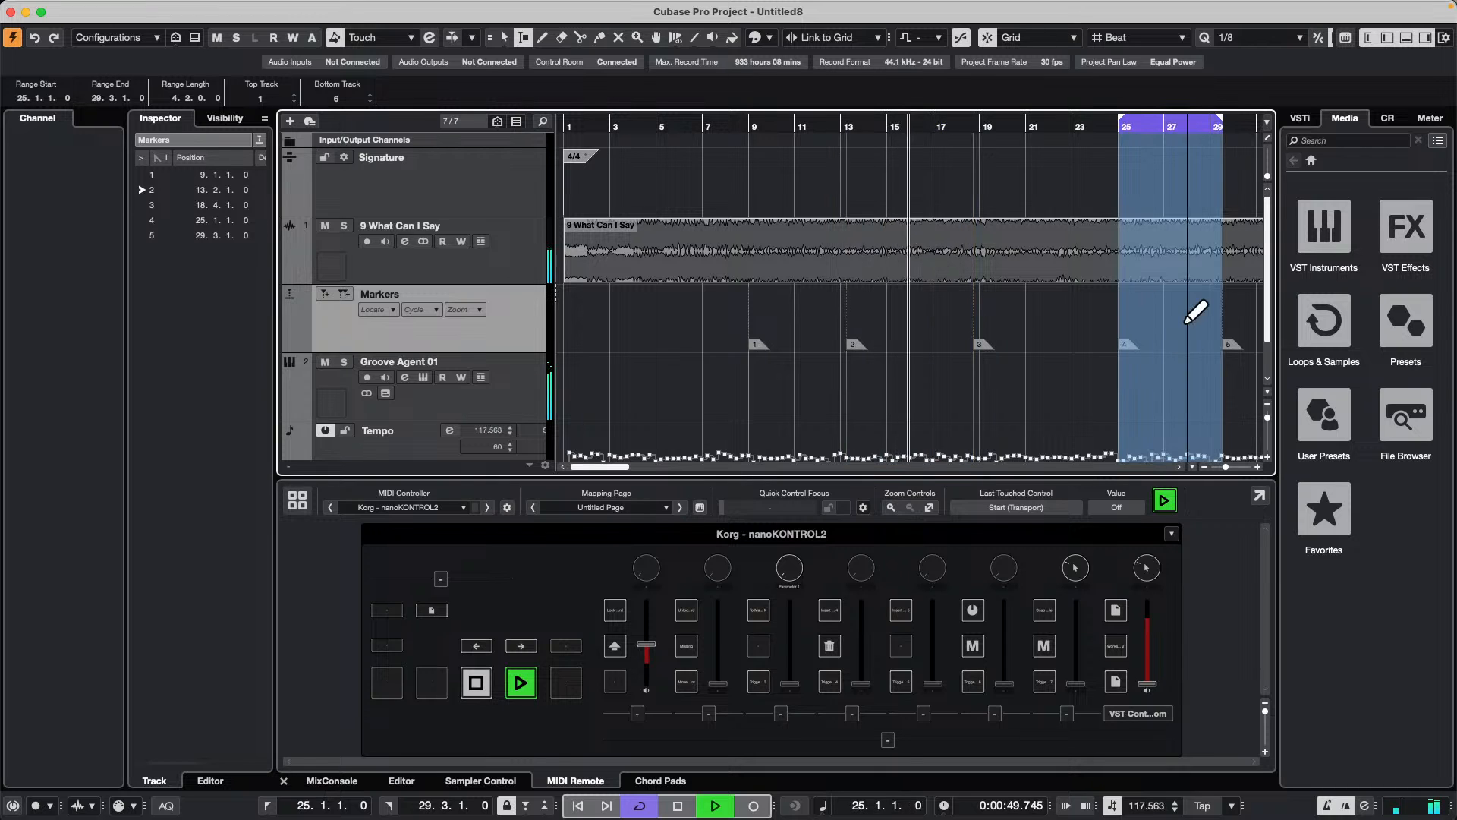
# Step: Loop the section between markers 4 and 5, move the loop to markers 2–3, and stop playback with that section selected
pyautogui.hotkey('alt', 'space')
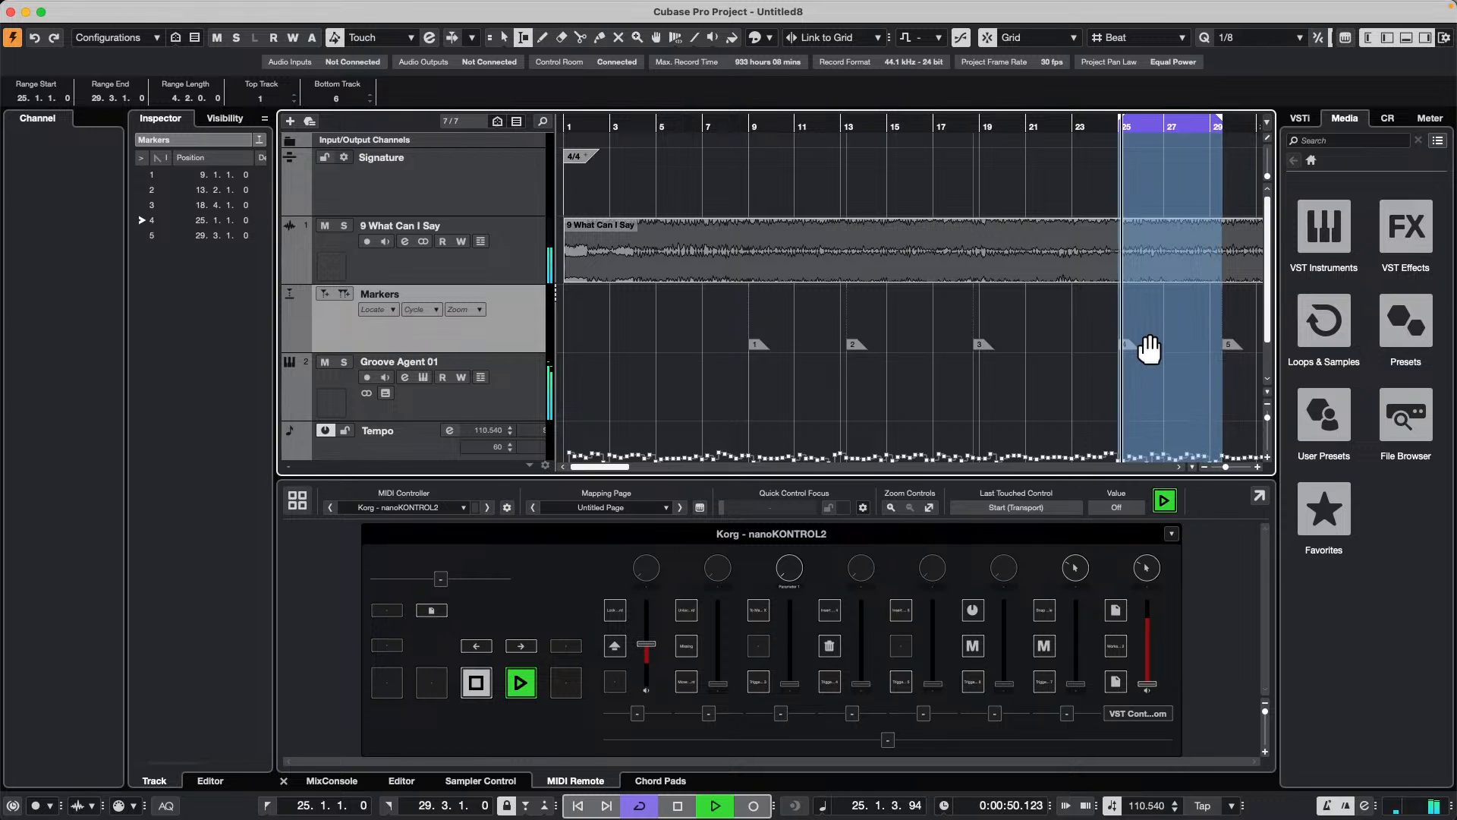
pyautogui.doubleClick(901, 343)
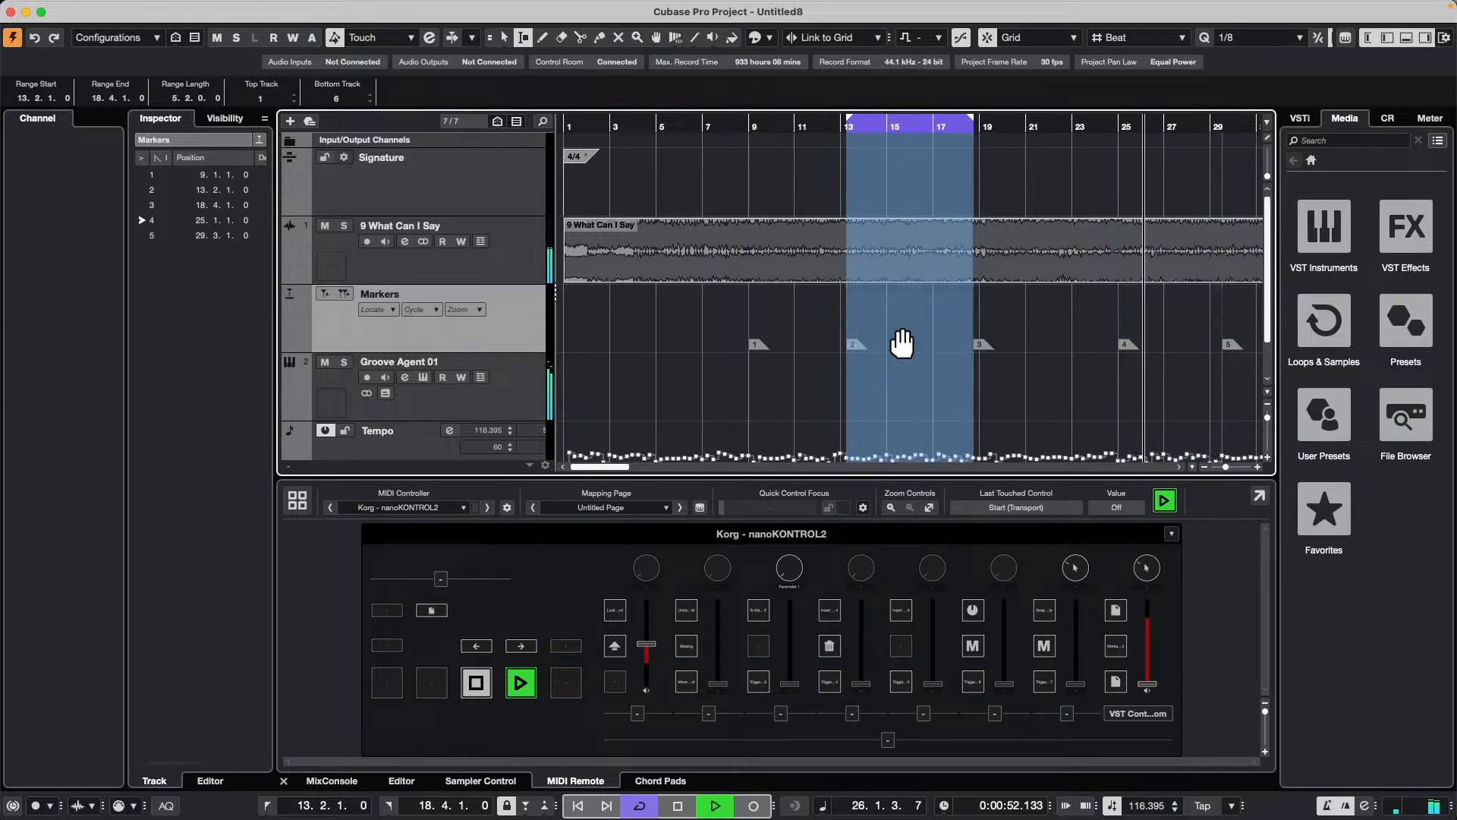
pyautogui.hotkey('alt', 'space')
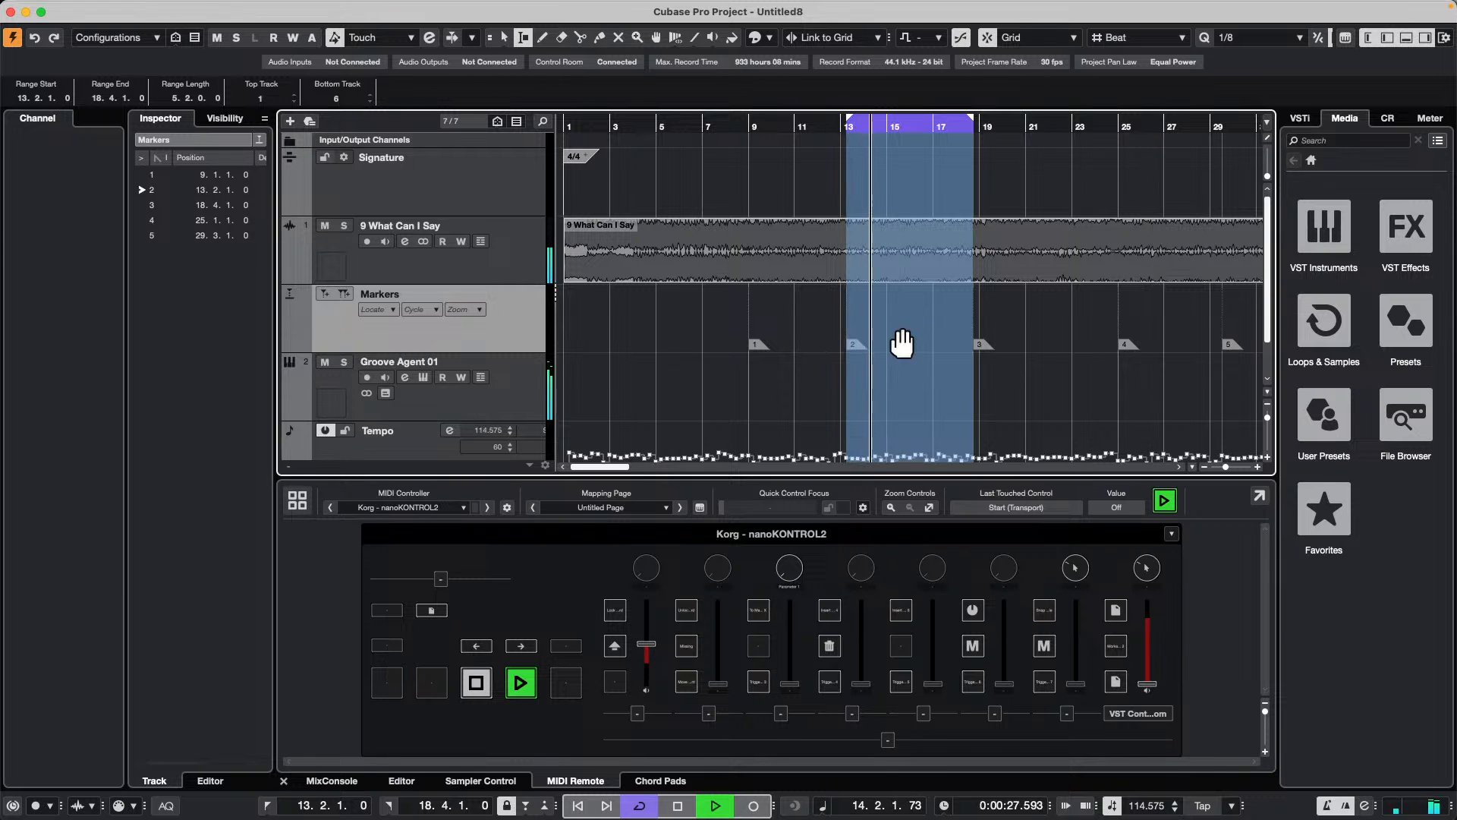
pyautogui.press('space')
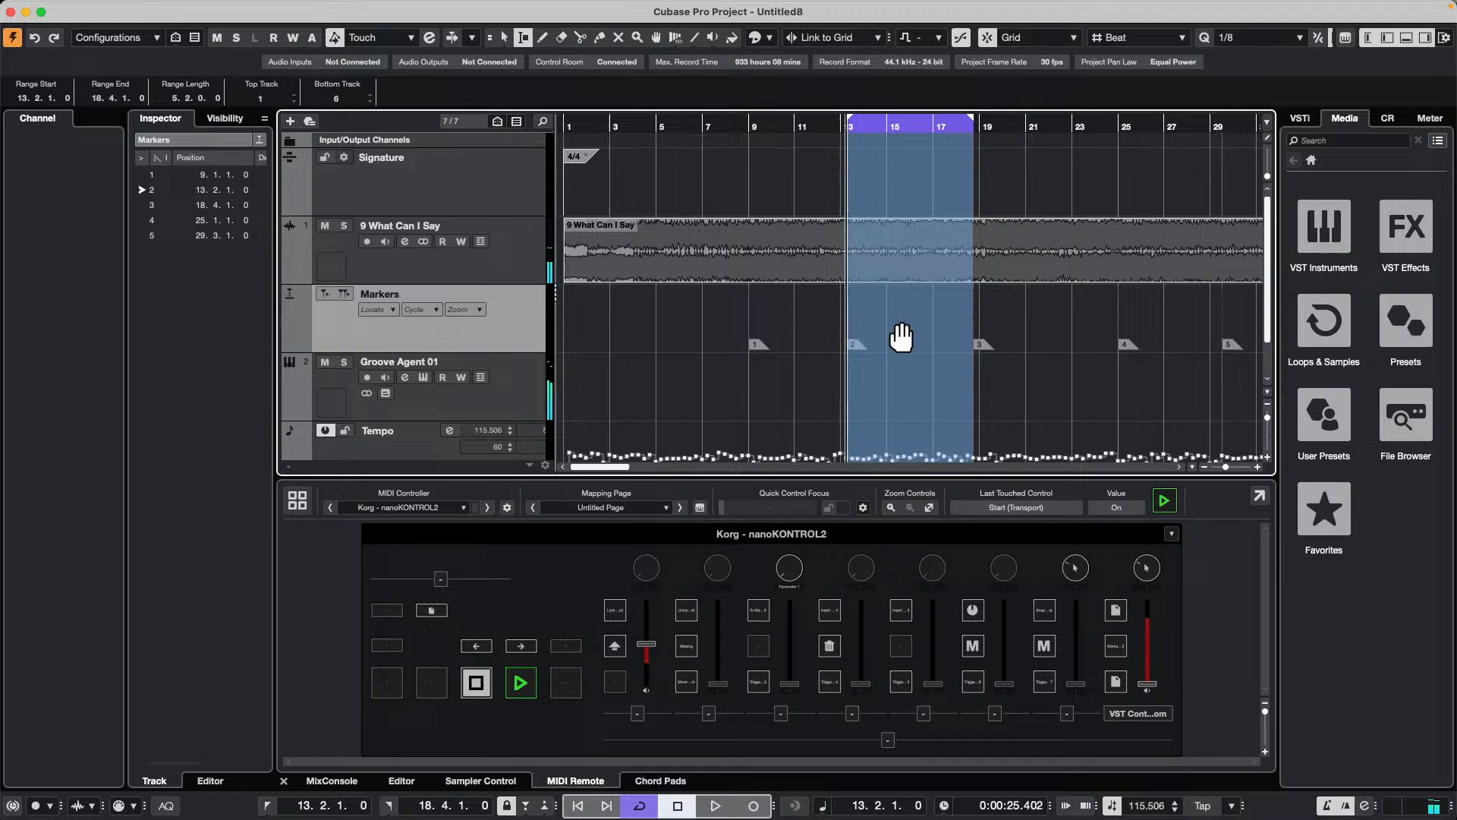
pyautogui.click(1065, 326)
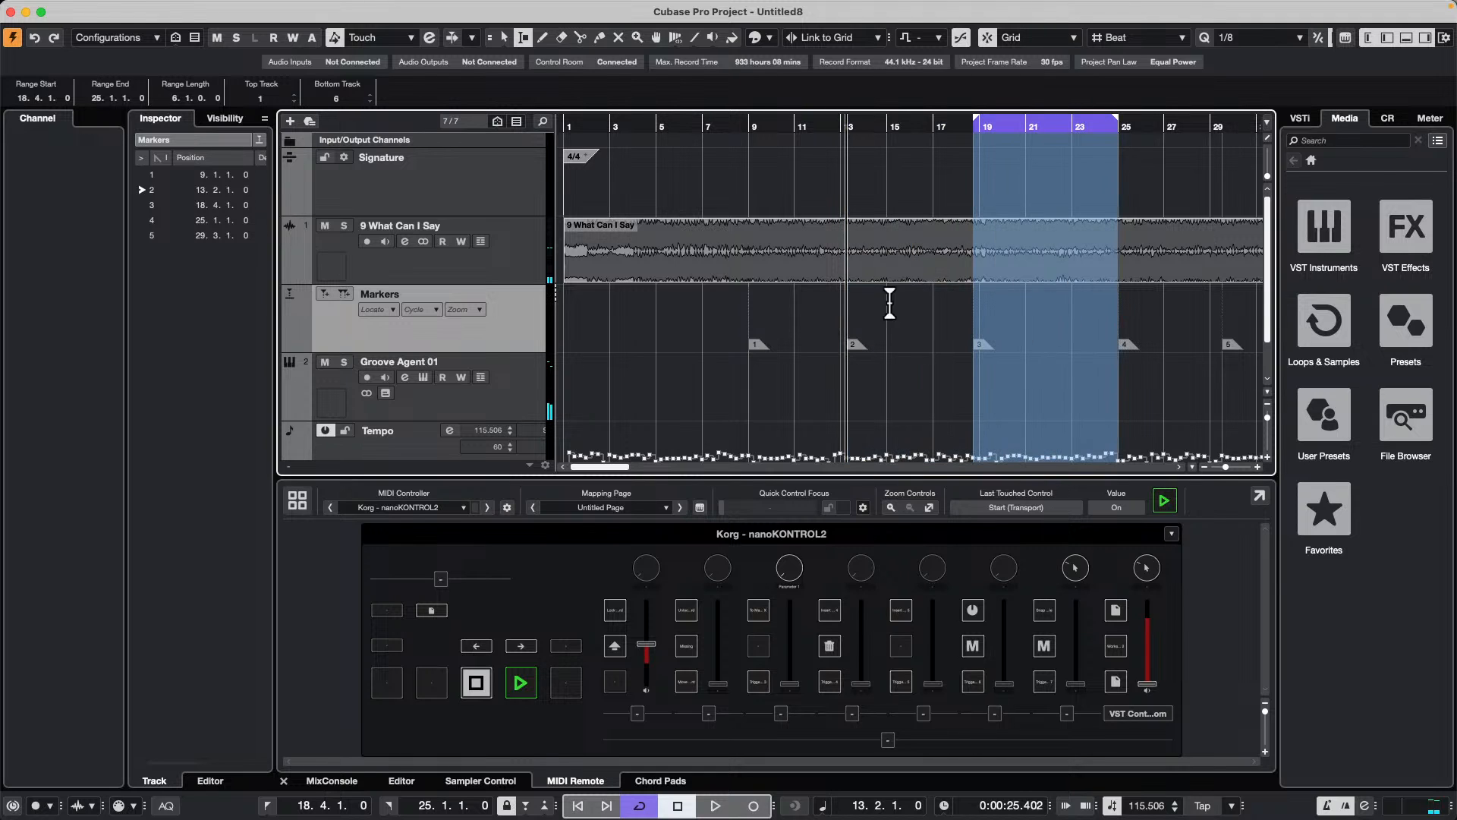
pyautogui.click(894, 333)
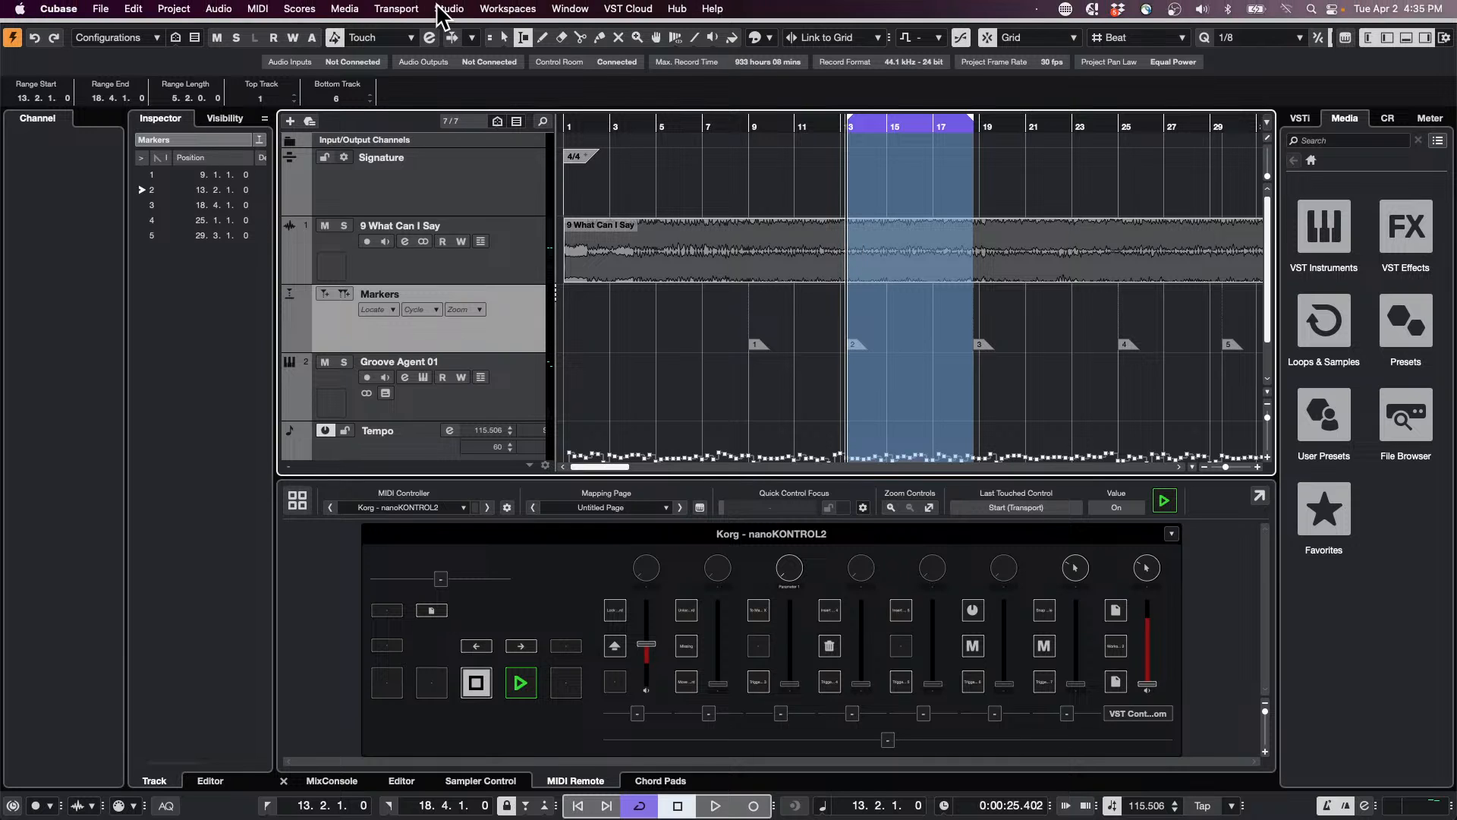
# Step: Examine the plug-in blocklist and the Dual_Phaser.vst3 entry in the VST Plug-in Manager, and close the manager
pyautogui.click(449, 8)
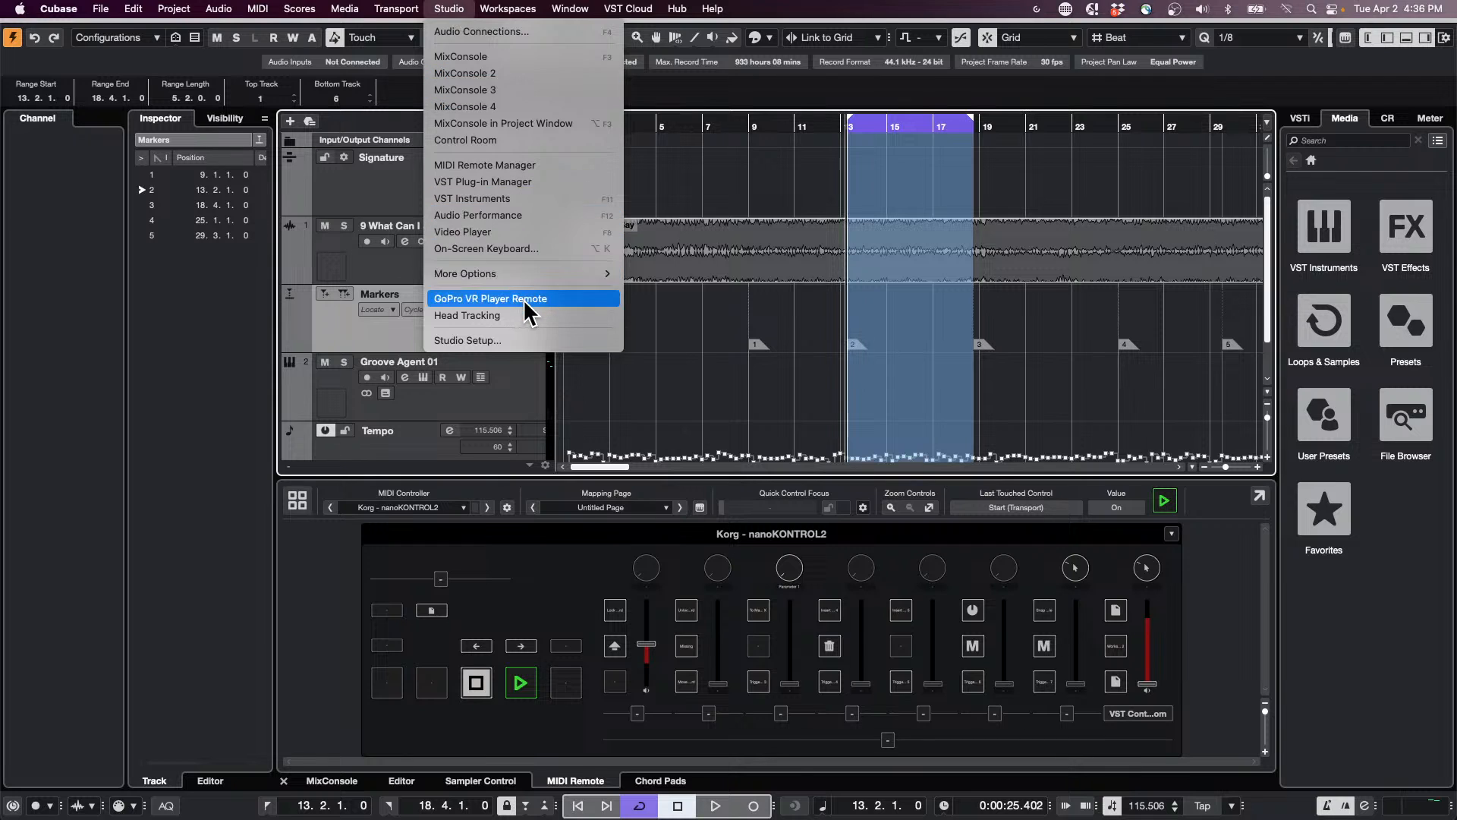
pyautogui.click(527, 182)
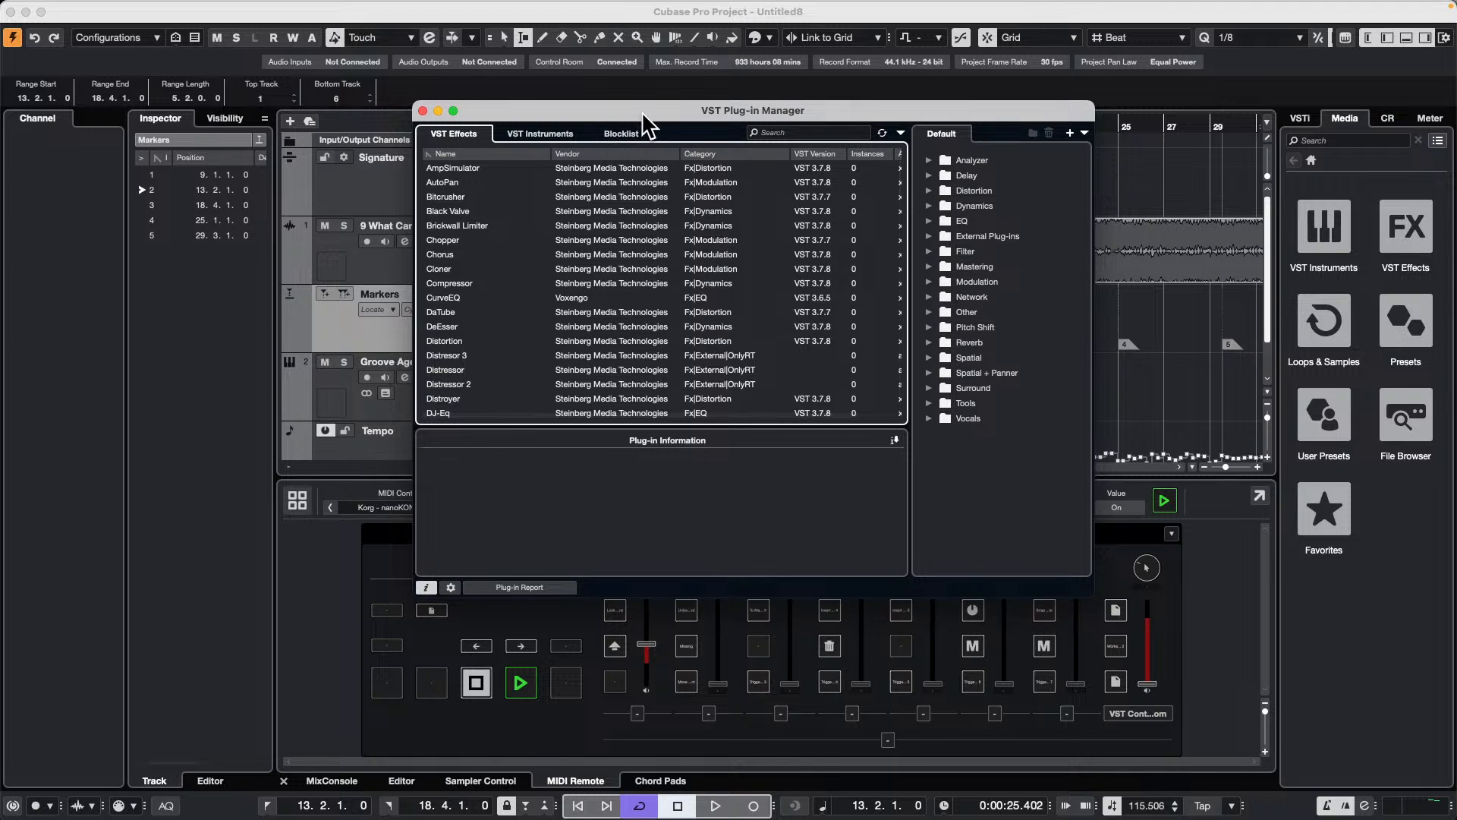
pyautogui.moveTo(641, 110); pyautogui.dragTo(633, 101)
pyautogui.click(621, 126)
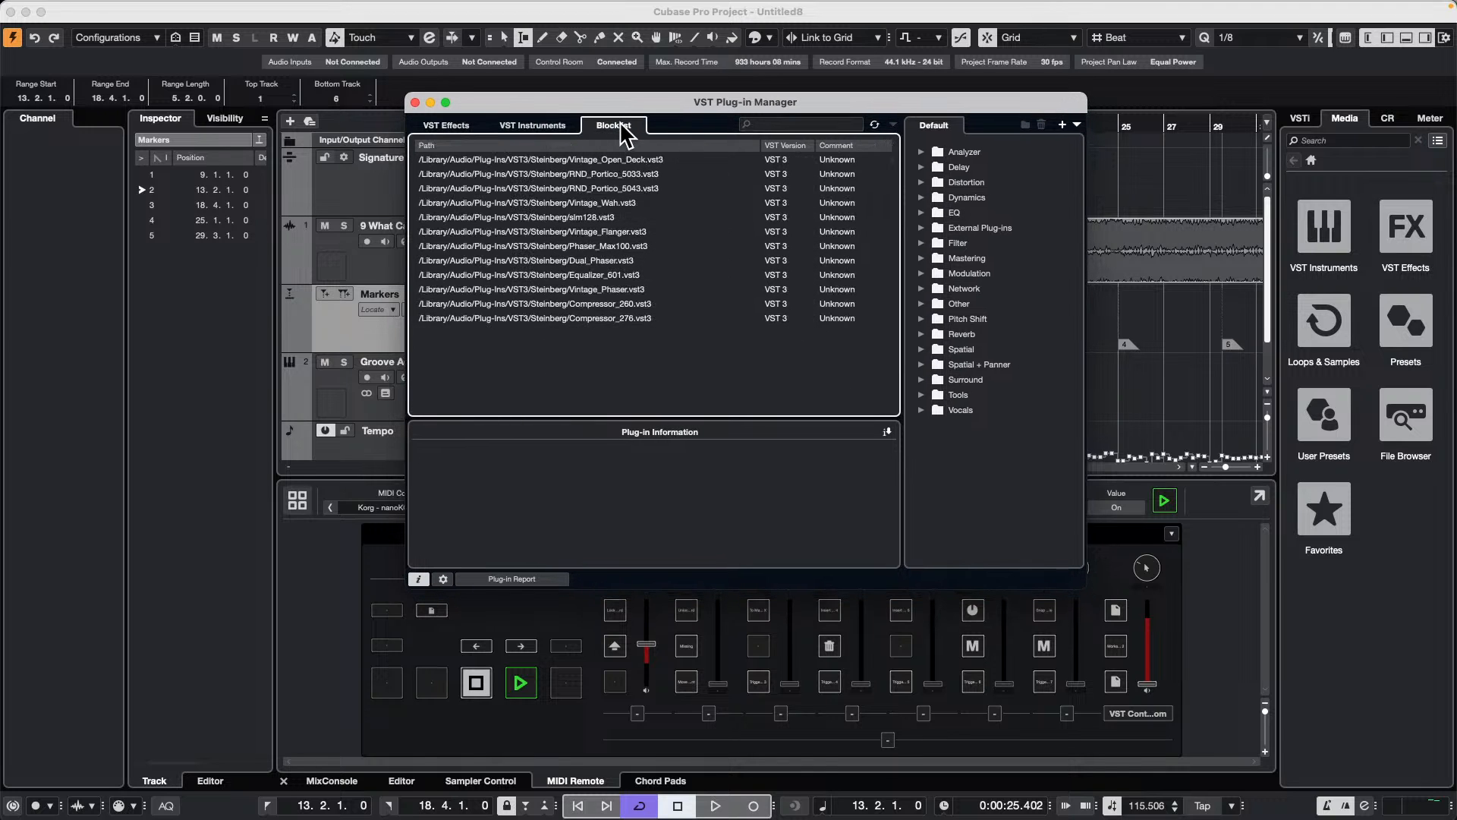
pyautogui.click(540, 260)
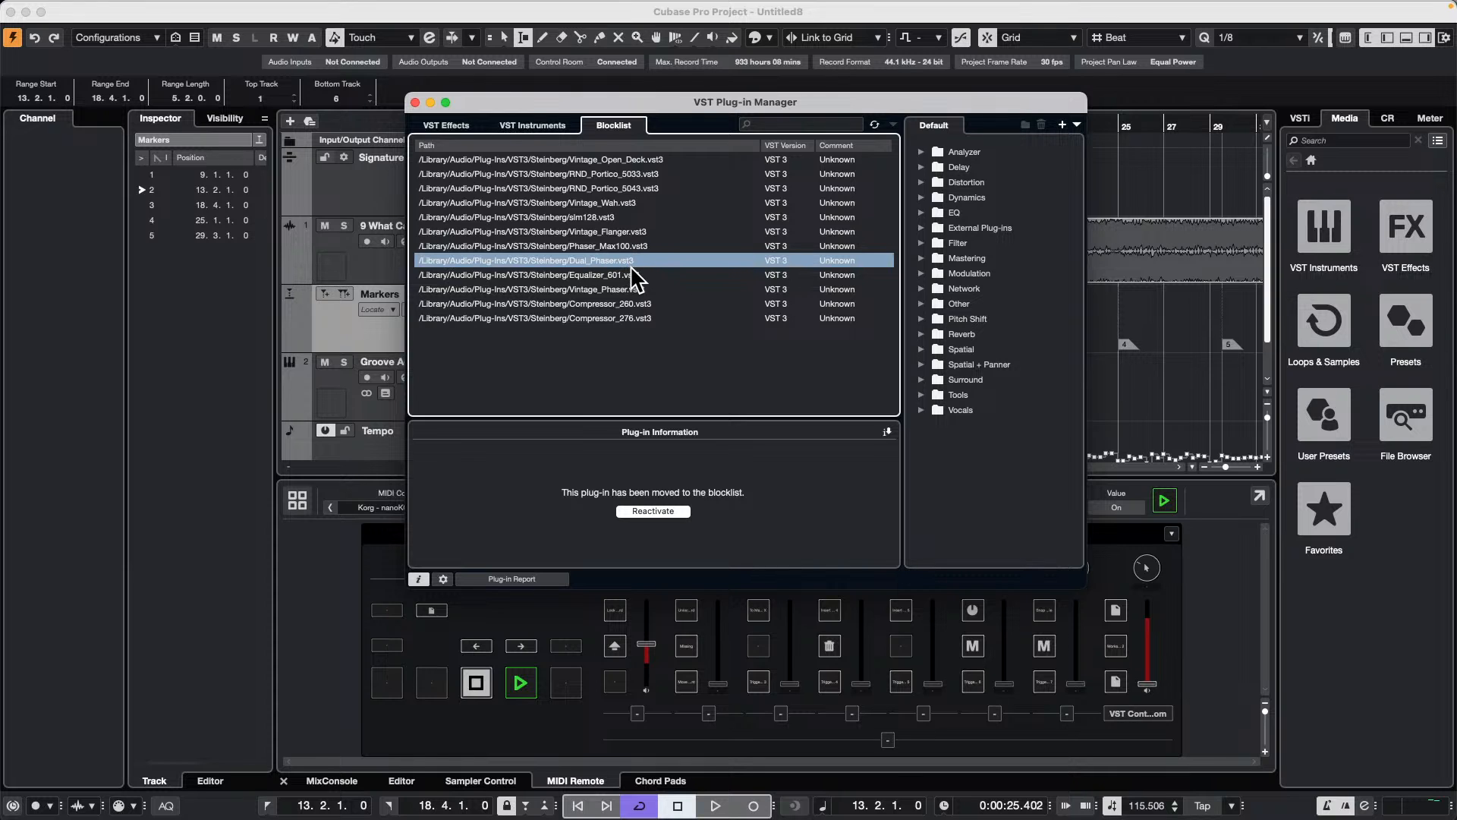
pyautogui.click(415, 103)
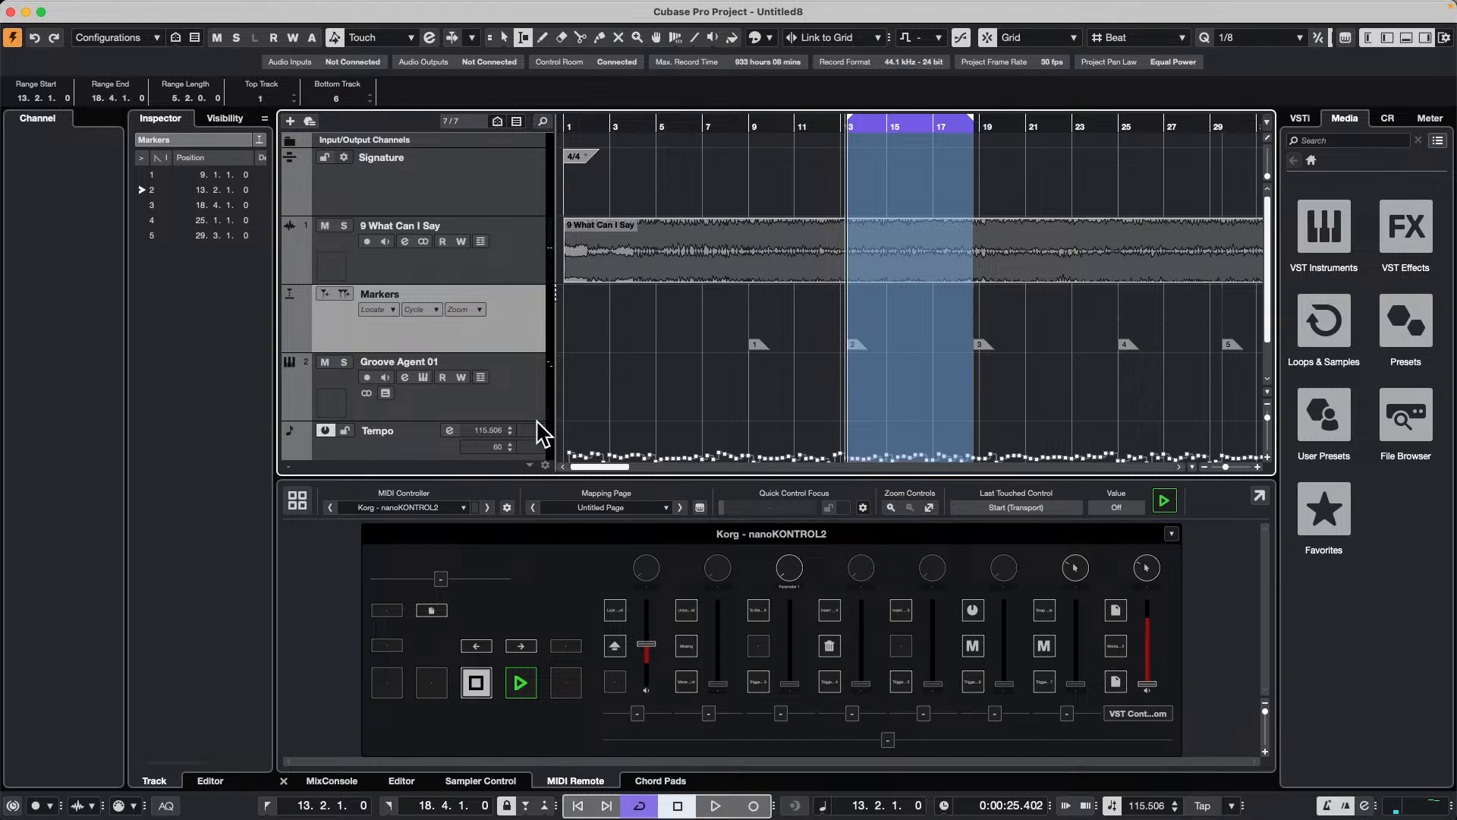
# Step: Move the Tempo track directly below the 9 What Can I Say track and switch to the Object Selection tool
pyautogui.scroll(-2, 553, 383)
pyautogui.moveTo(498, 400); pyautogui.dragTo(475, 245)
pyautogui.click(634, 124)
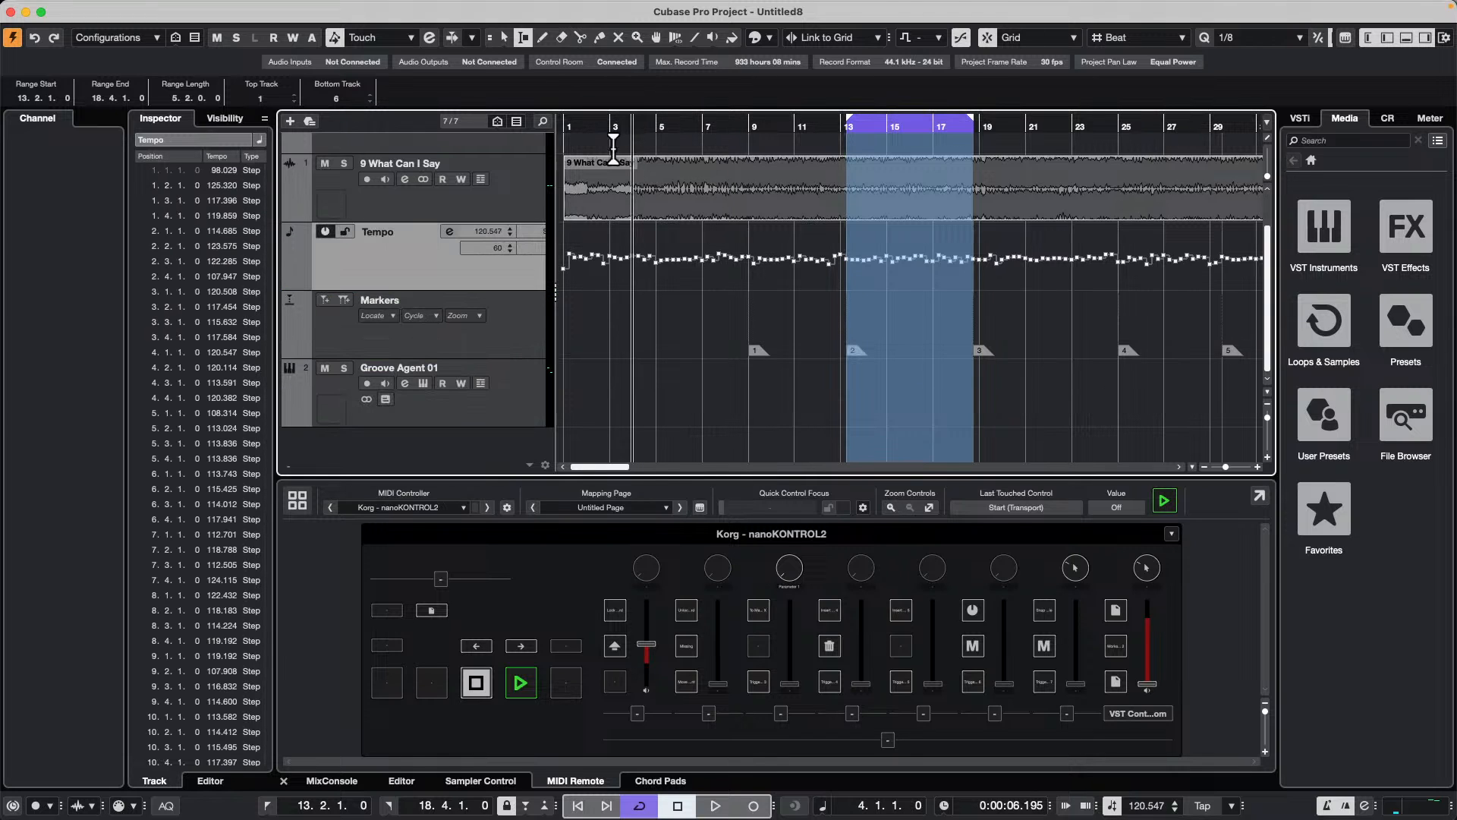
pyautogui.rightClick(668, 312)
pyautogui.click(671, 314)
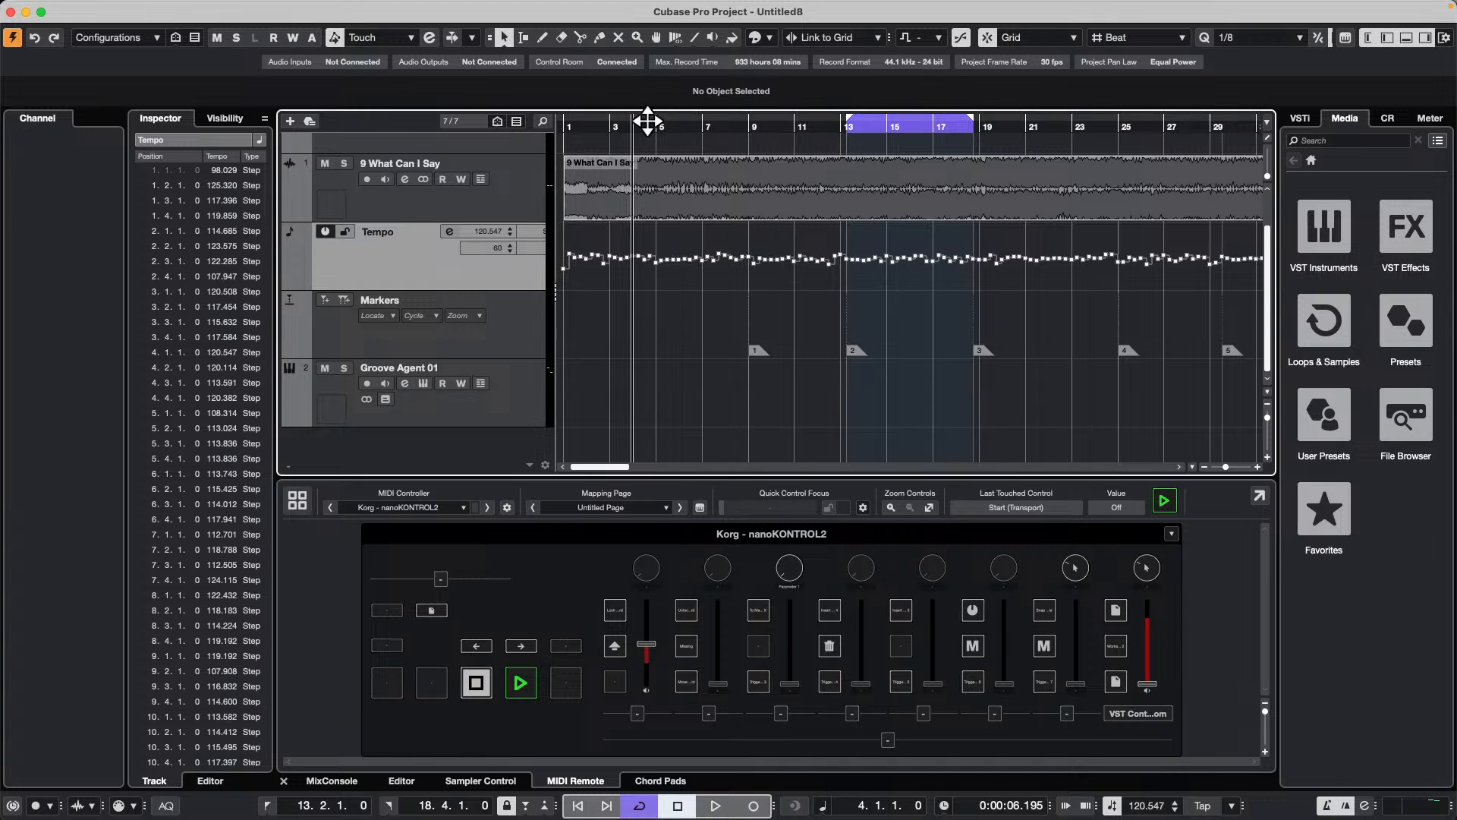
pyautogui.moveTo(647, 121); pyautogui.dragTo(625, 113)
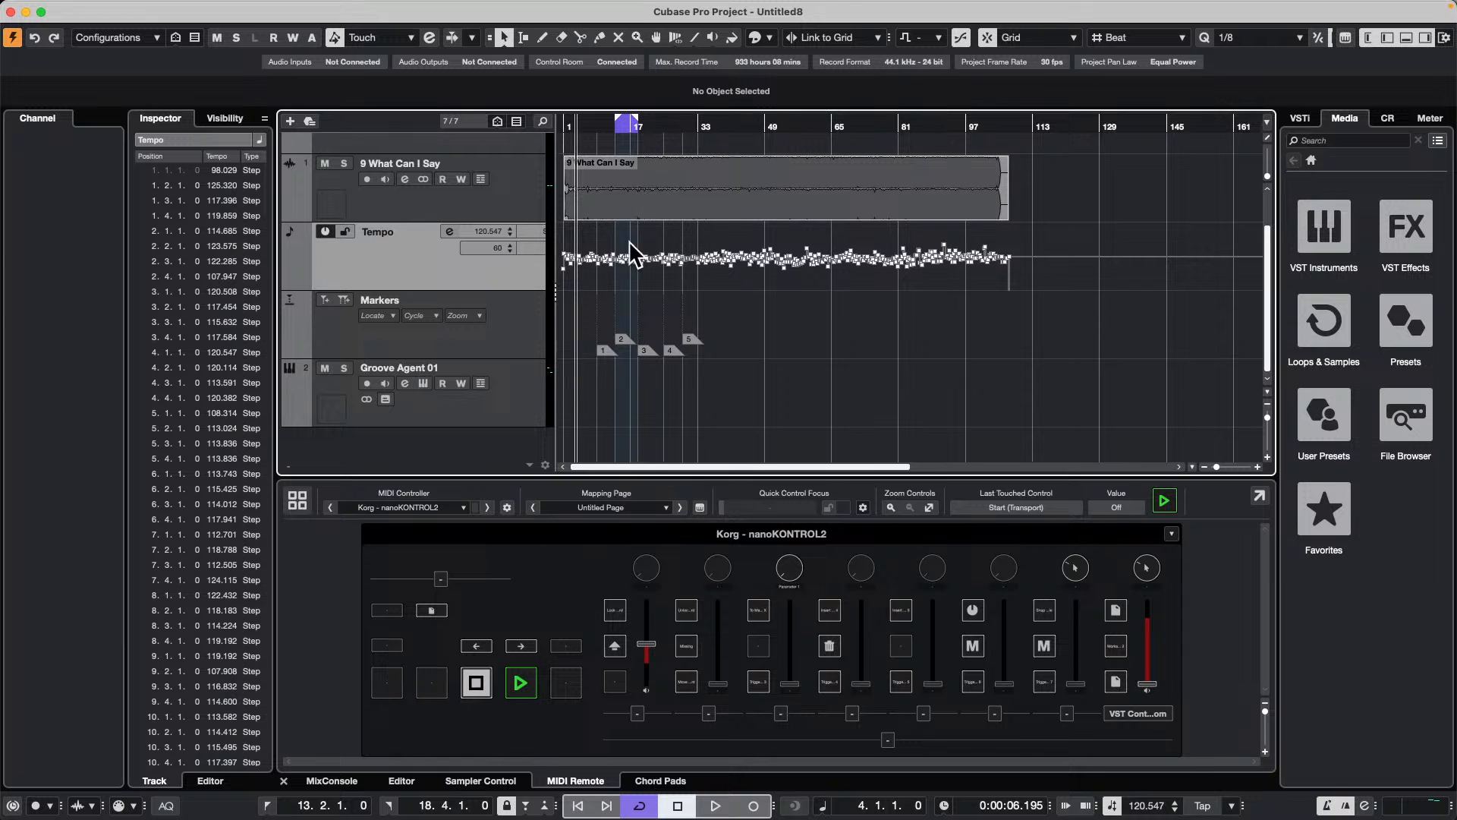
# Step: Solo the 9 What Can I Say track and raise the Control Room's main click level to 1.1 during loop playback
pyautogui.click(365, 180)
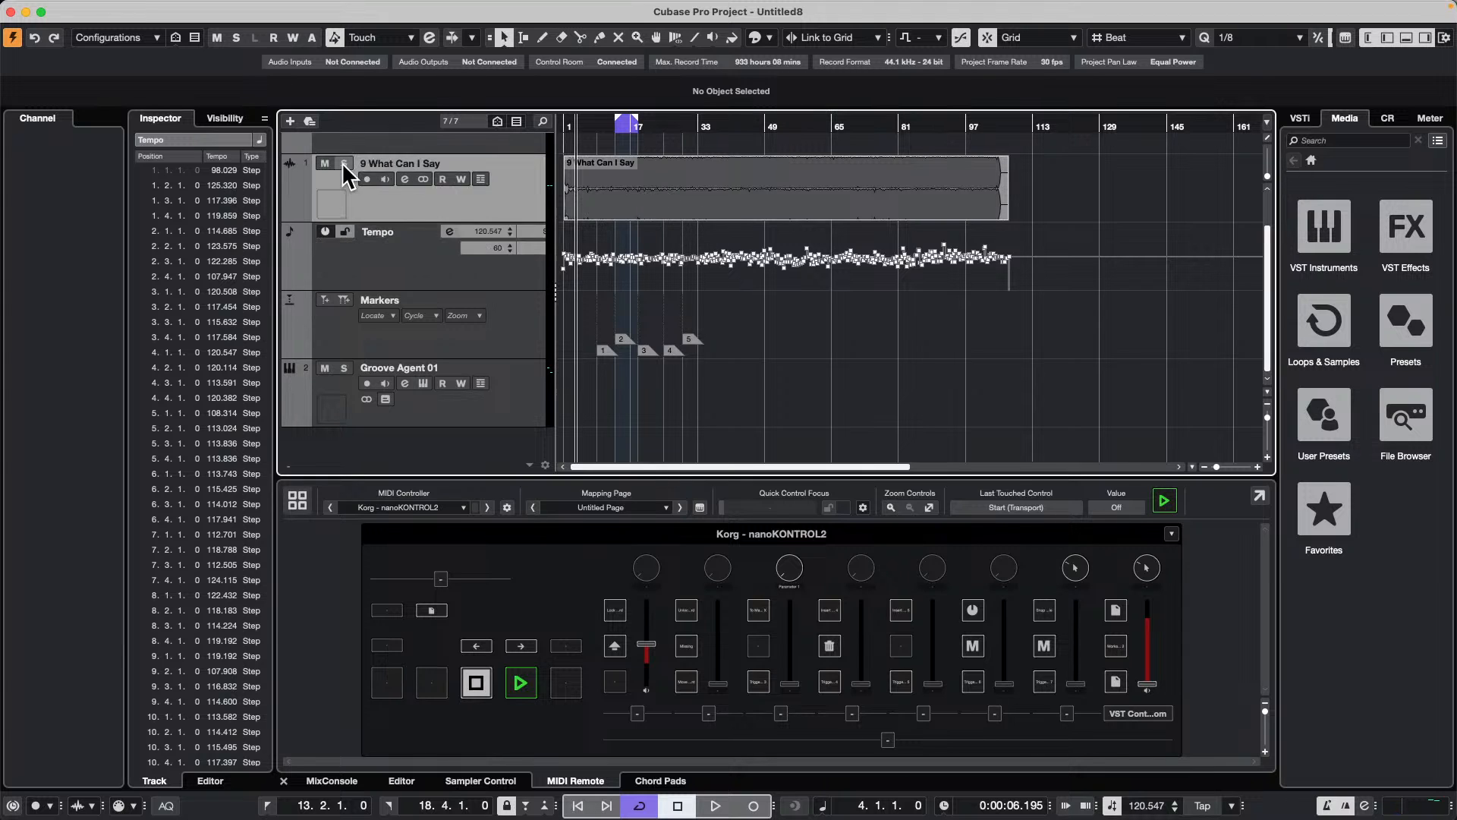
pyautogui.press('space')
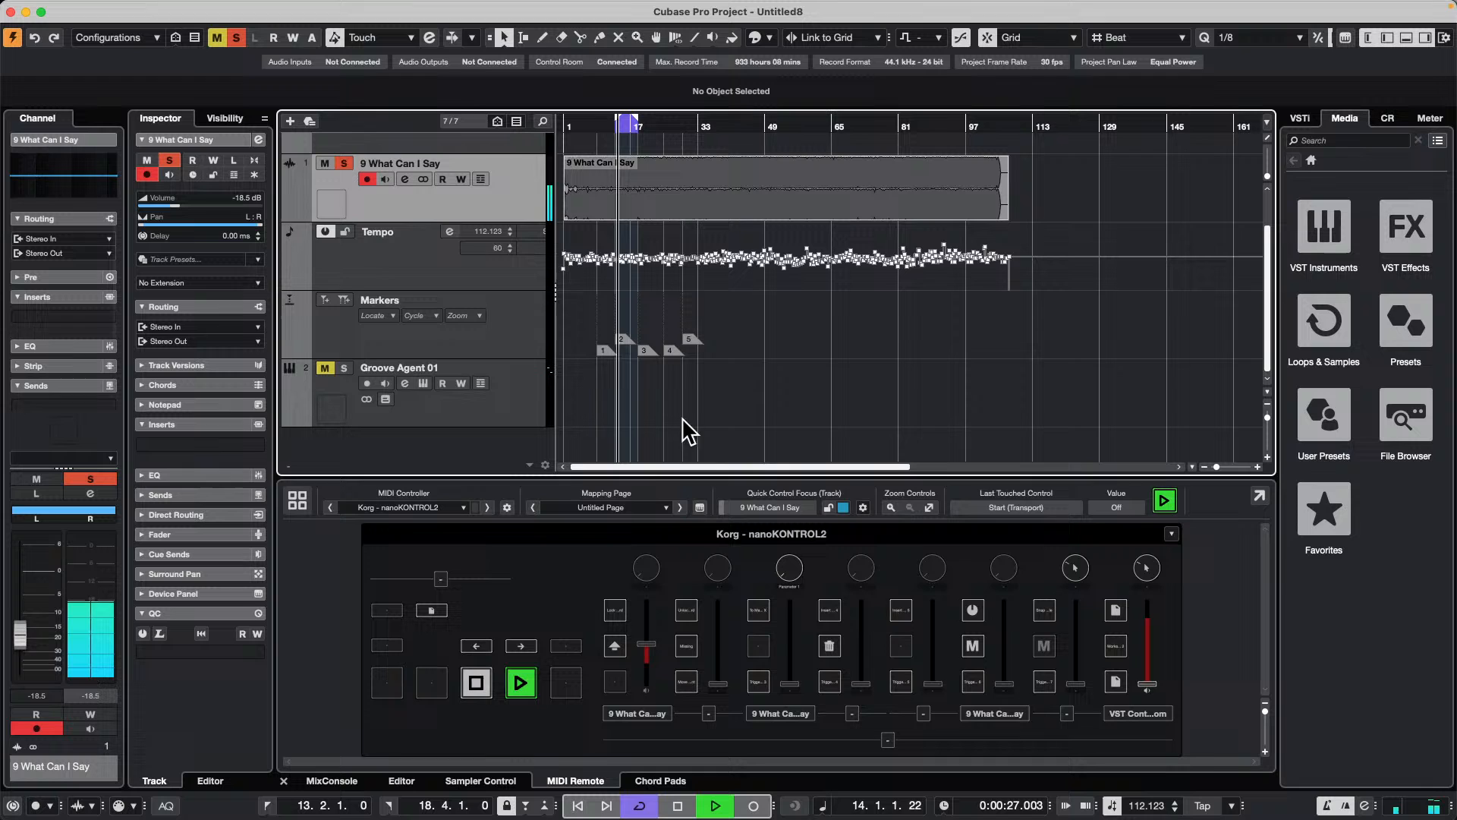
pyautogui.click(1387, 118)
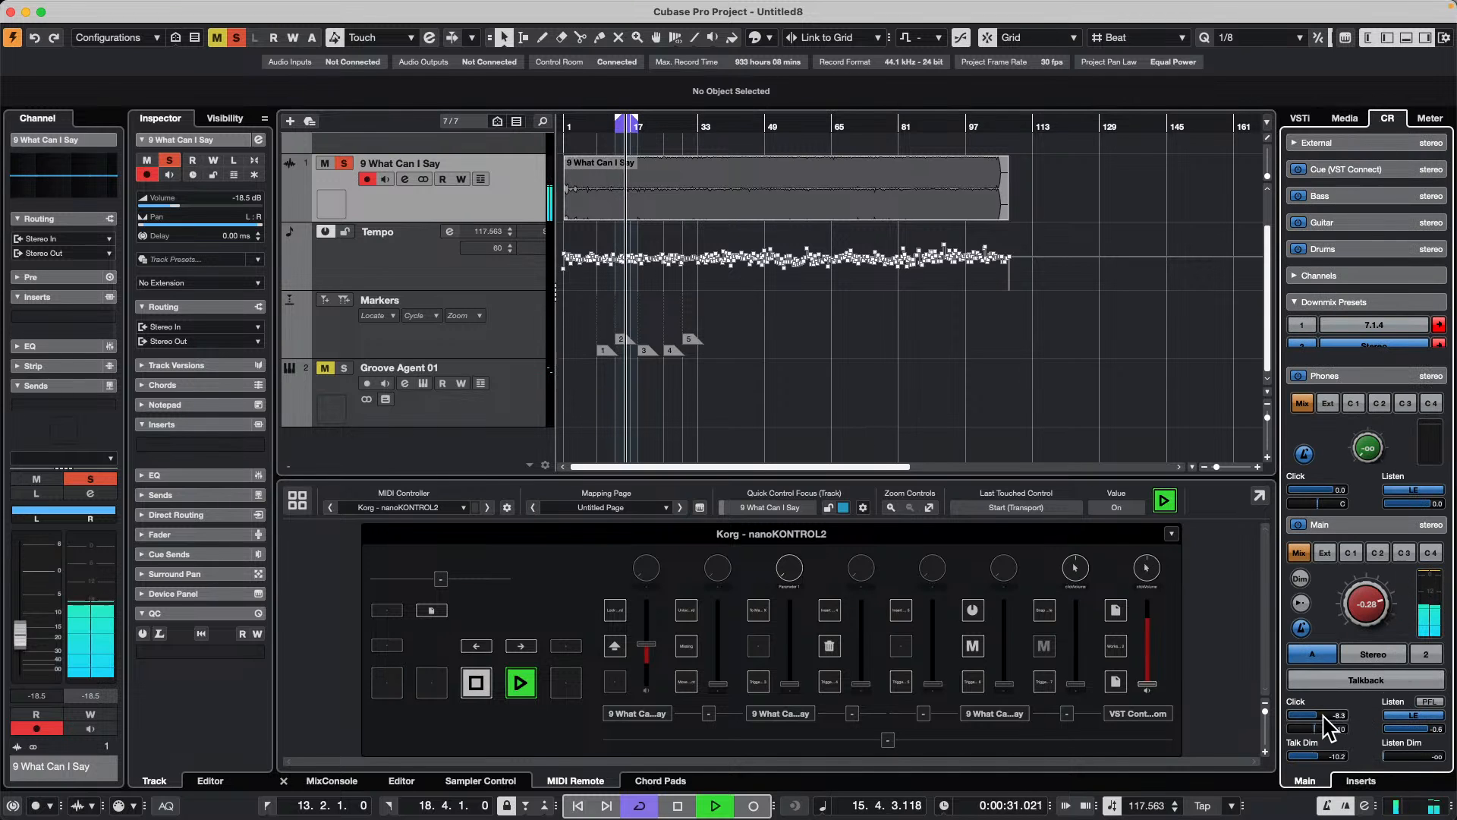
pyautogui.moveTo(1319, 715); pyautogui.dragTo(1356, 715)
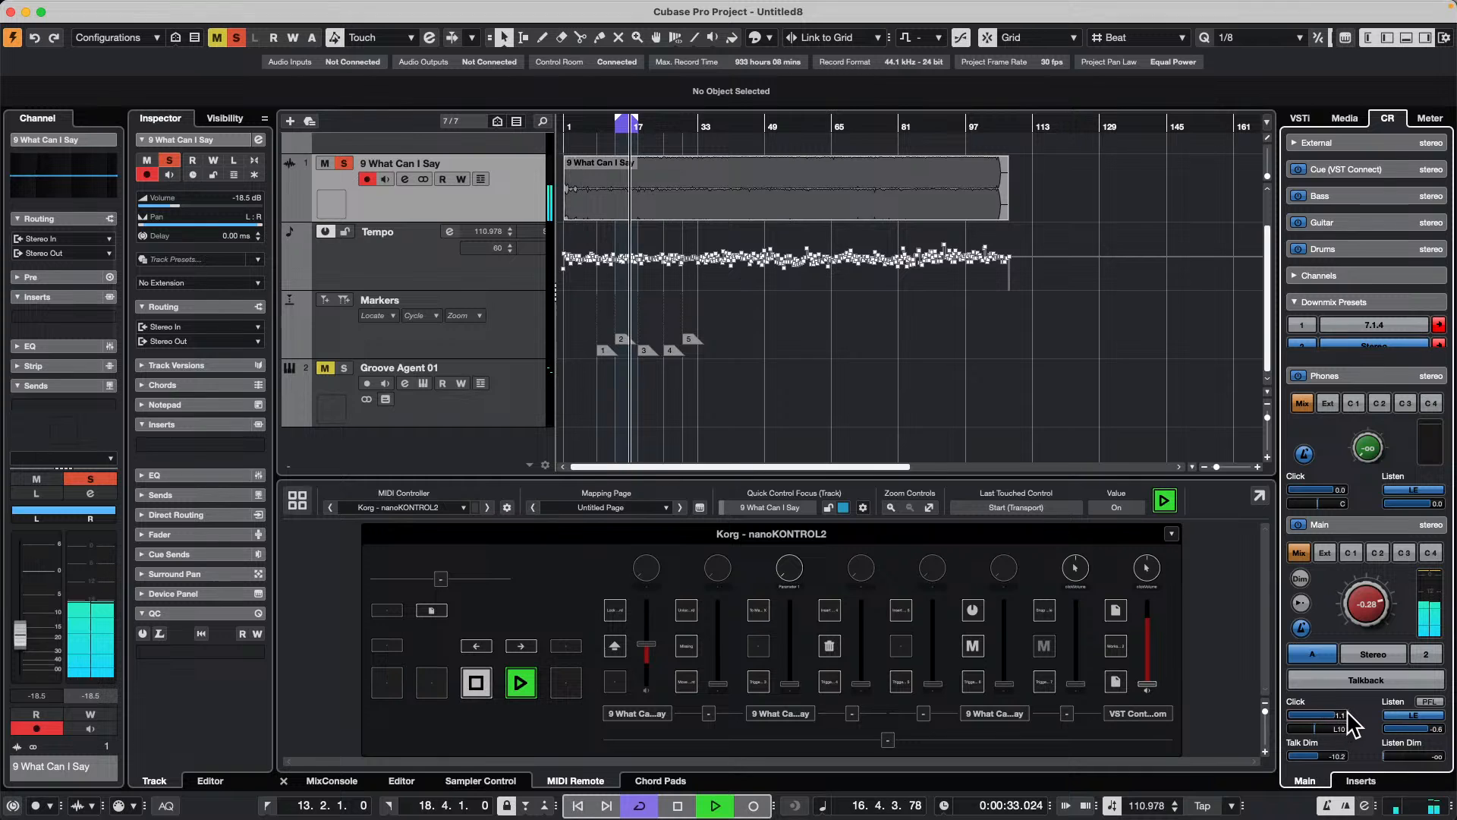
pyautogui.press('space')
# Step: Set the 9 What Can I Say event's definition from tempo, saved in the project only, with all tracks set to musical time base
pyautogui.click(732, 202)
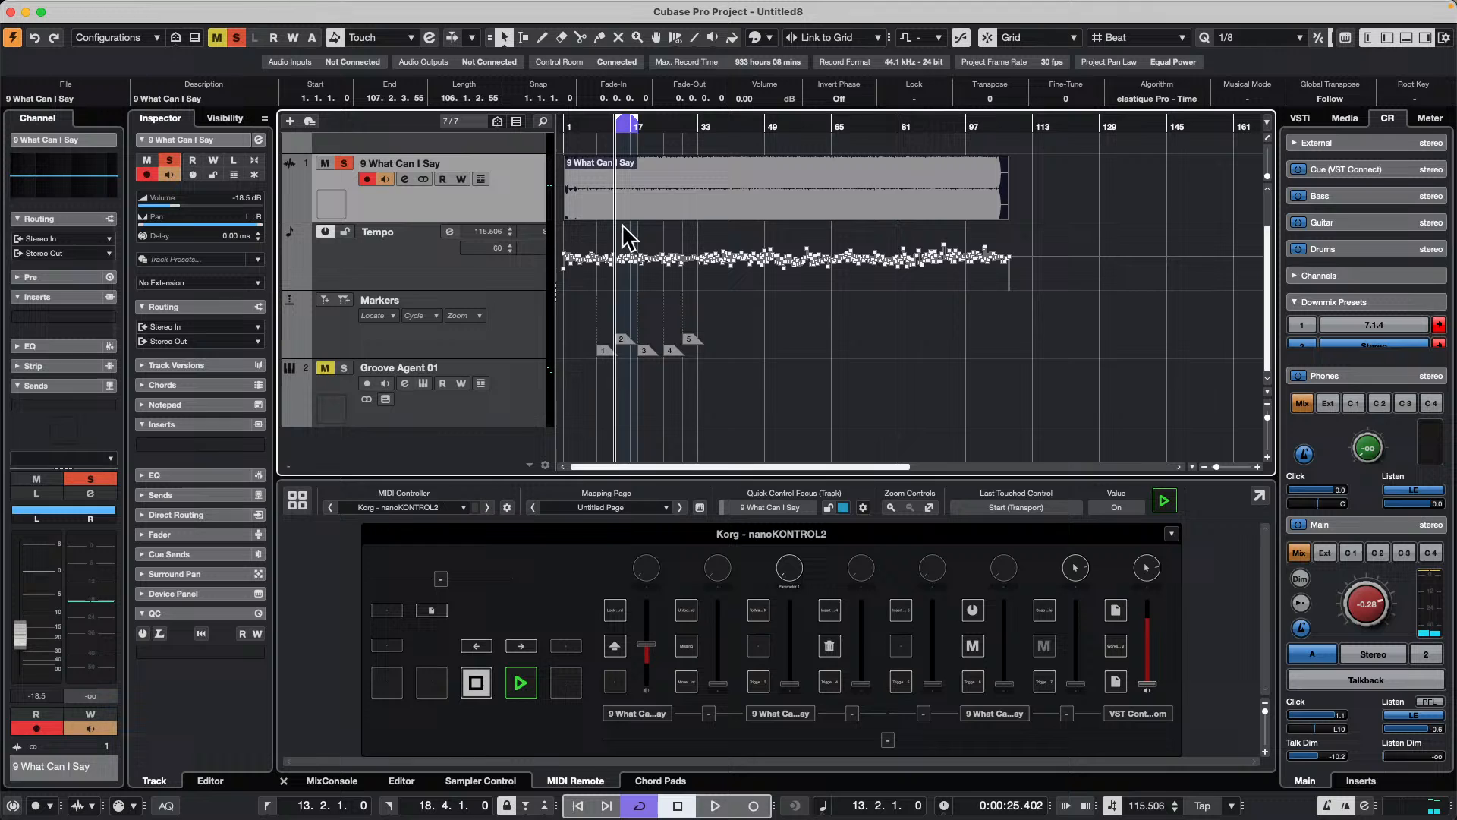
pyautogui.click(472, 258)
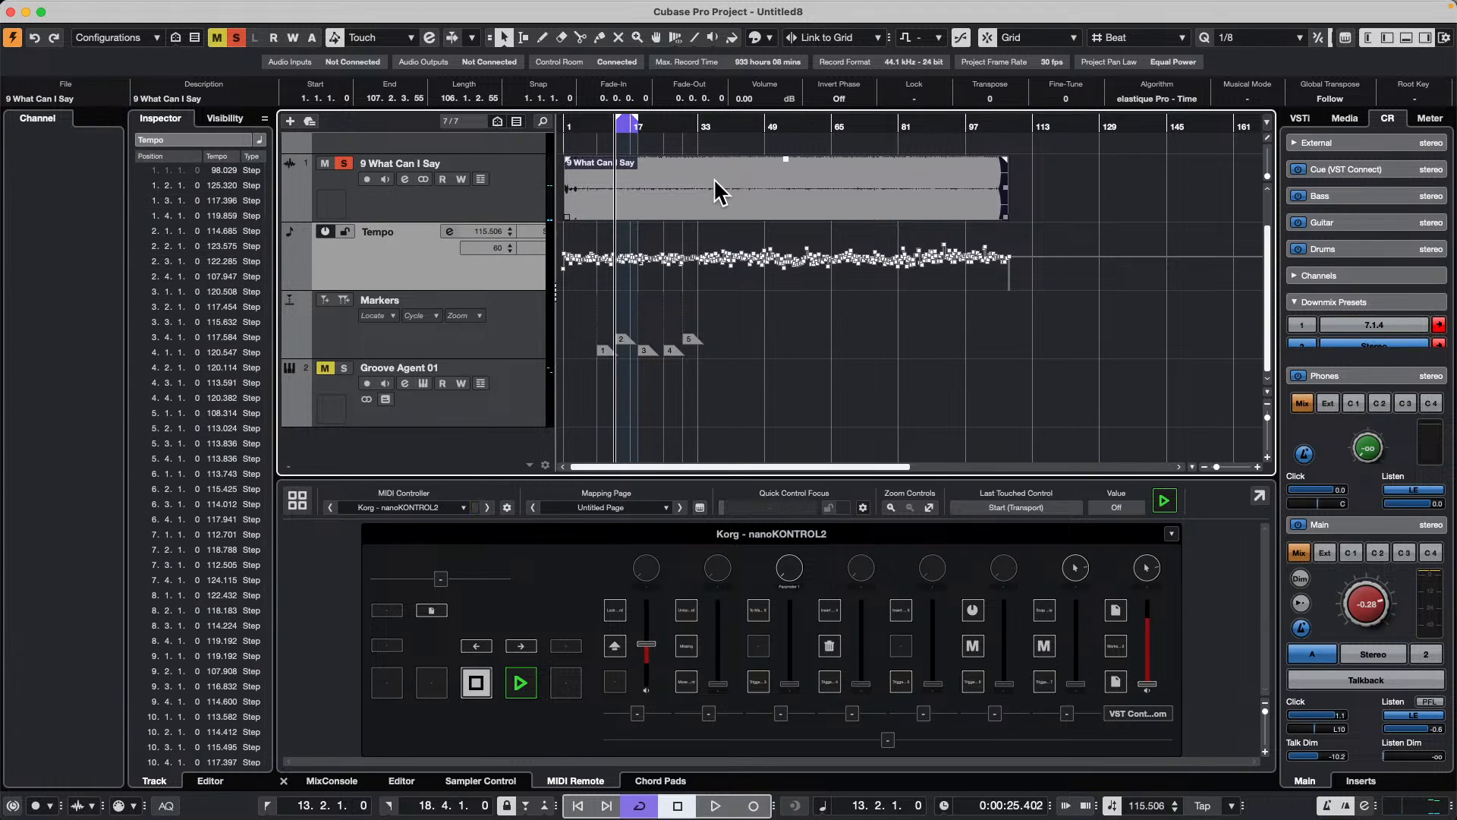
pyautogui.click(298, 9)
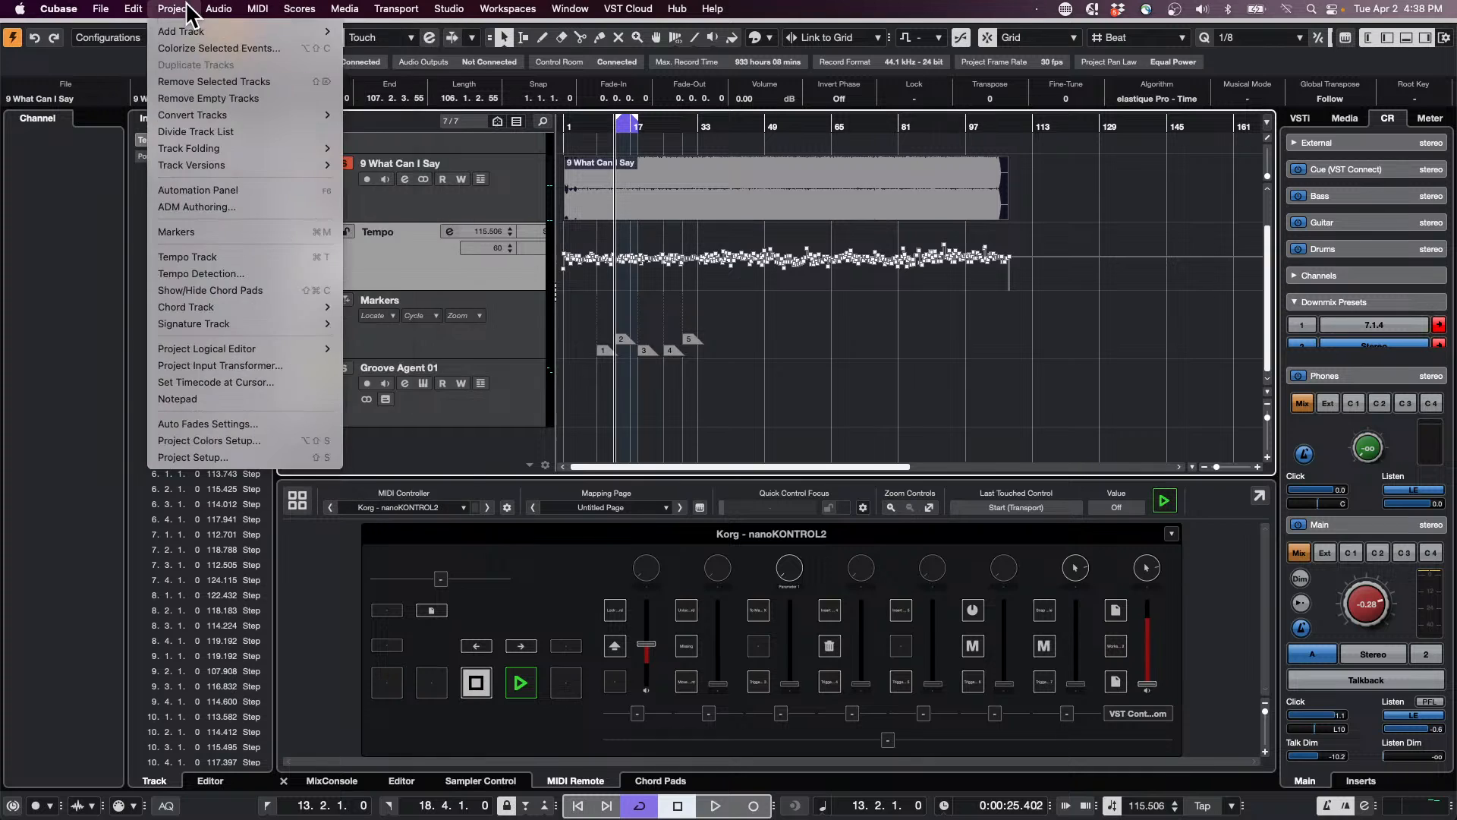
pyautogui.moveTo(218, 9)
pyautogui.moveTo(292, 369)
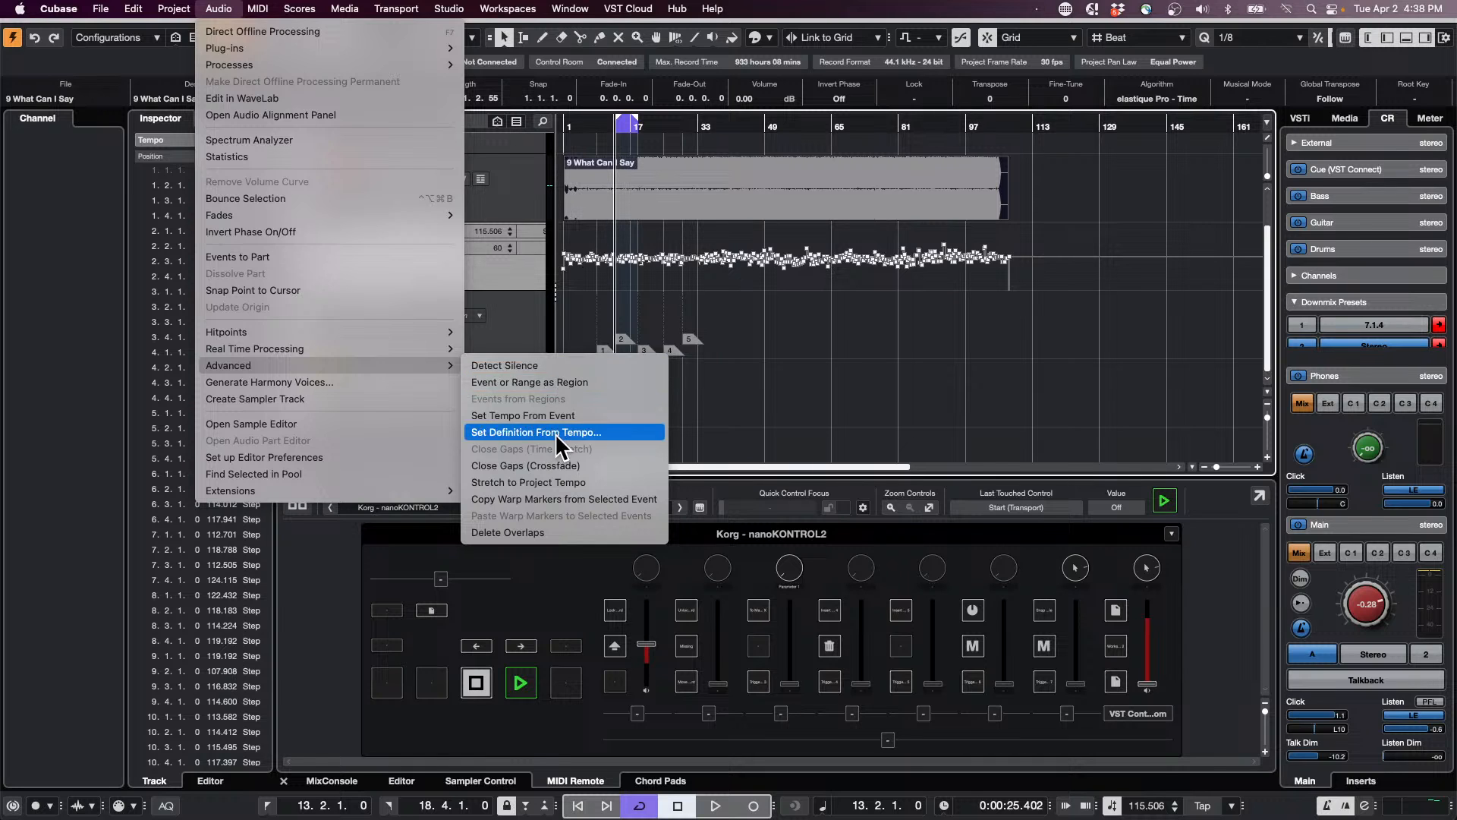
pyautogui.click(557, 433)
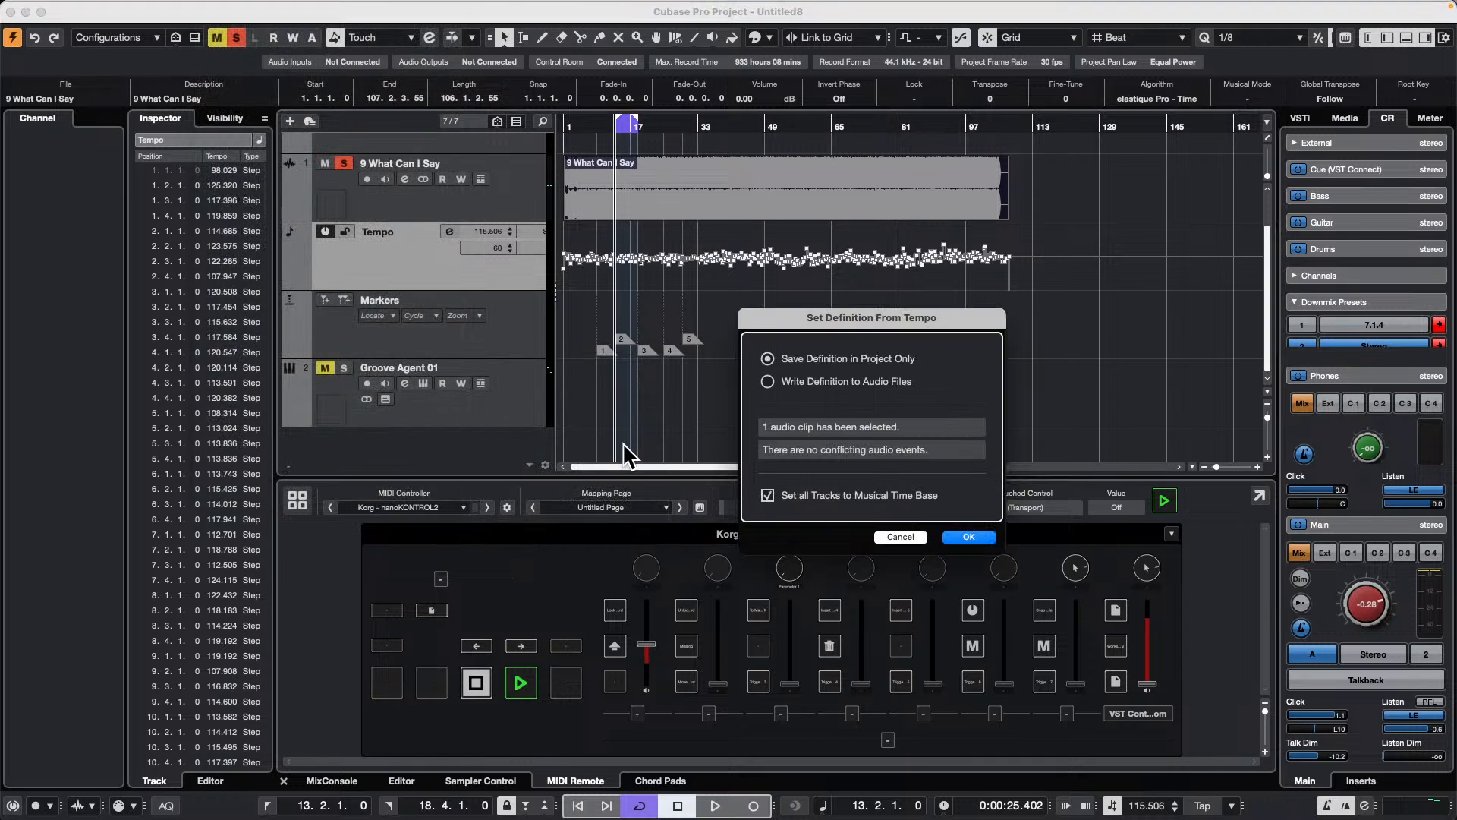
pyautogui.click(969, 537)
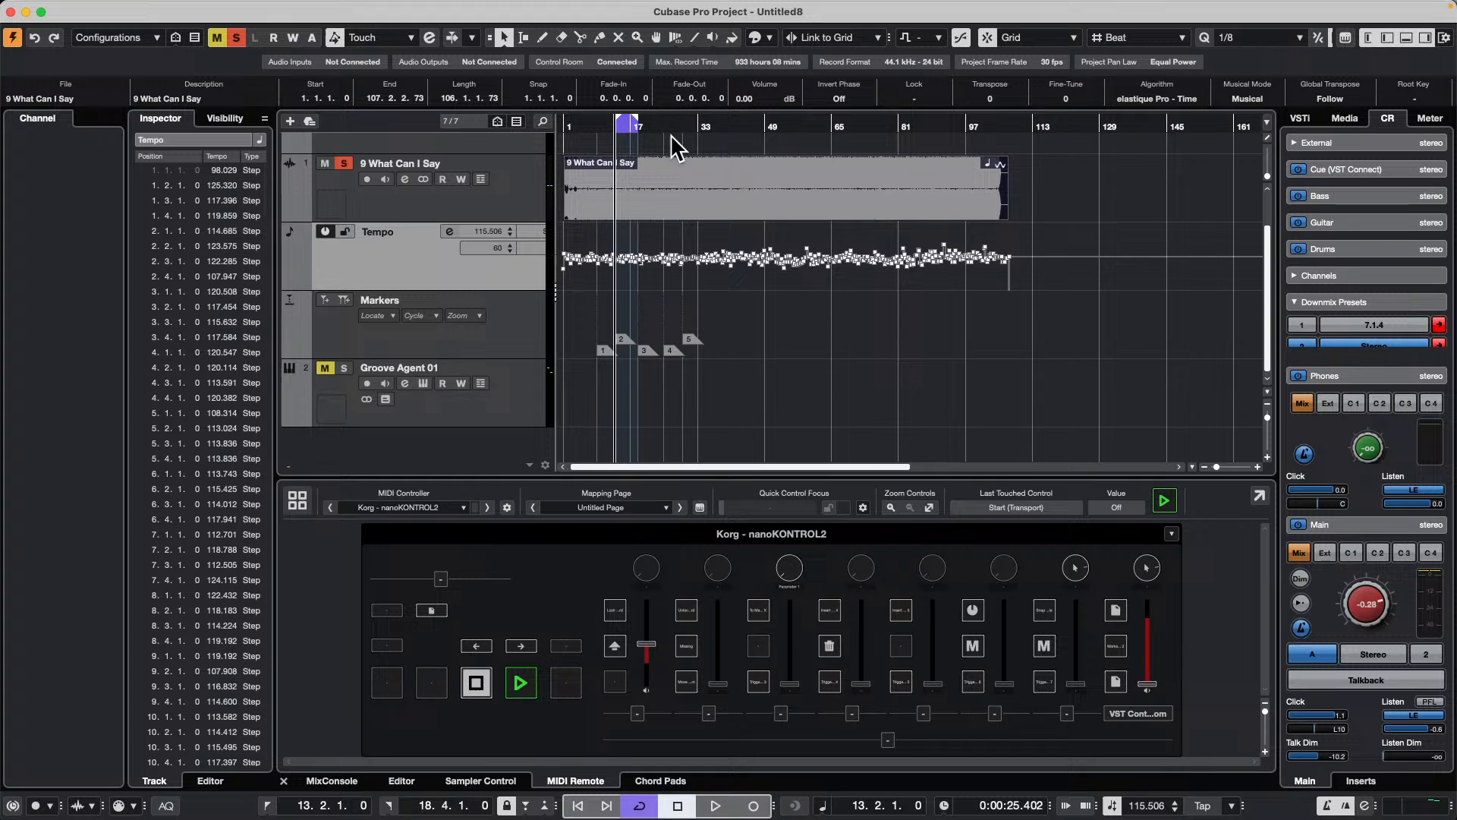
# Step: Play the song from the start with the tempo track deactivated and set the fixed tempo to 132 BPM
pyautogui.press('.')
pyautogui.press('space')
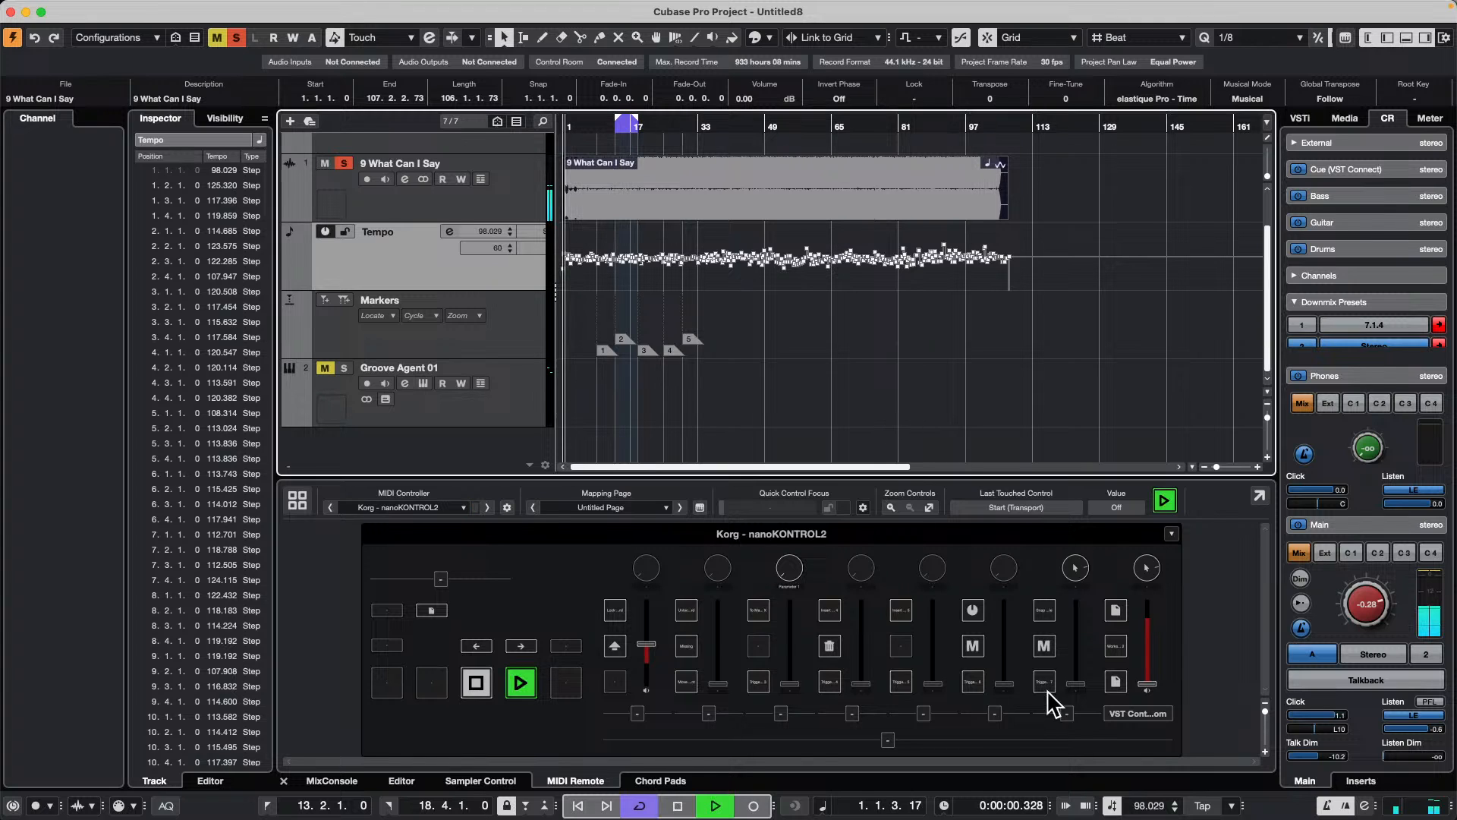
pyautogui.click(1111, 806)
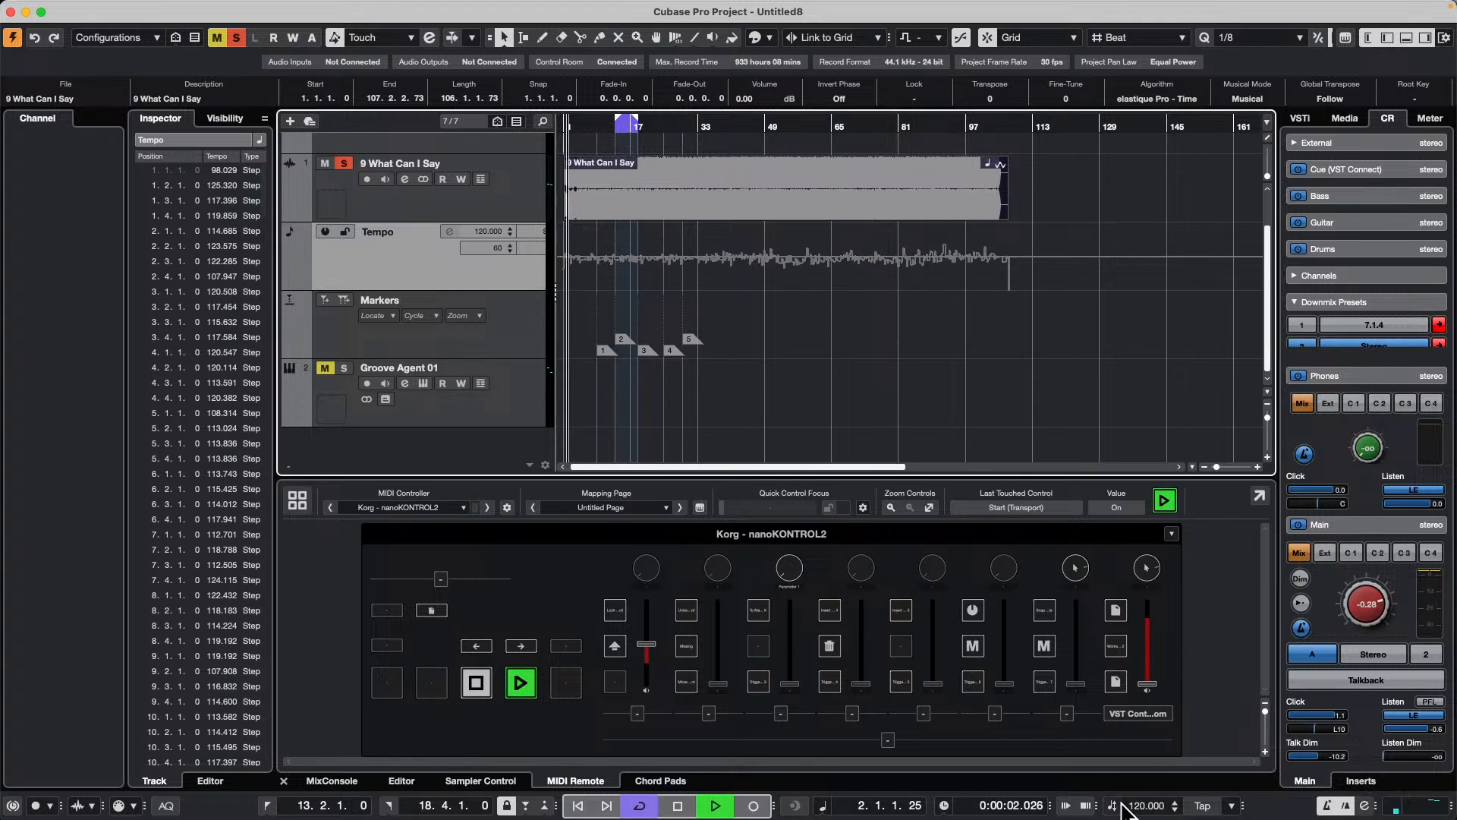
pyautogui.click(1147, 806)
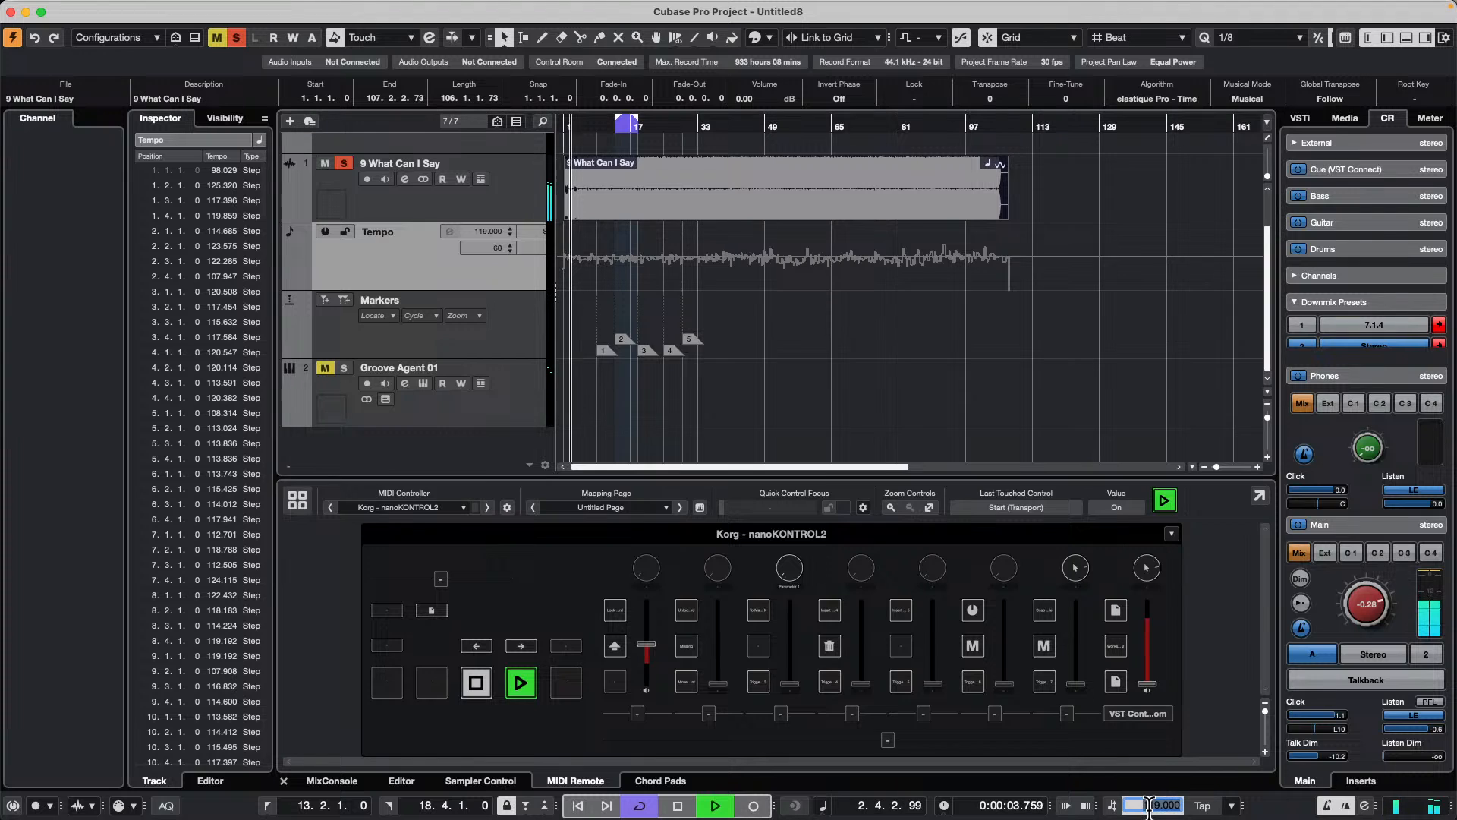
pyautogui.press('Down')
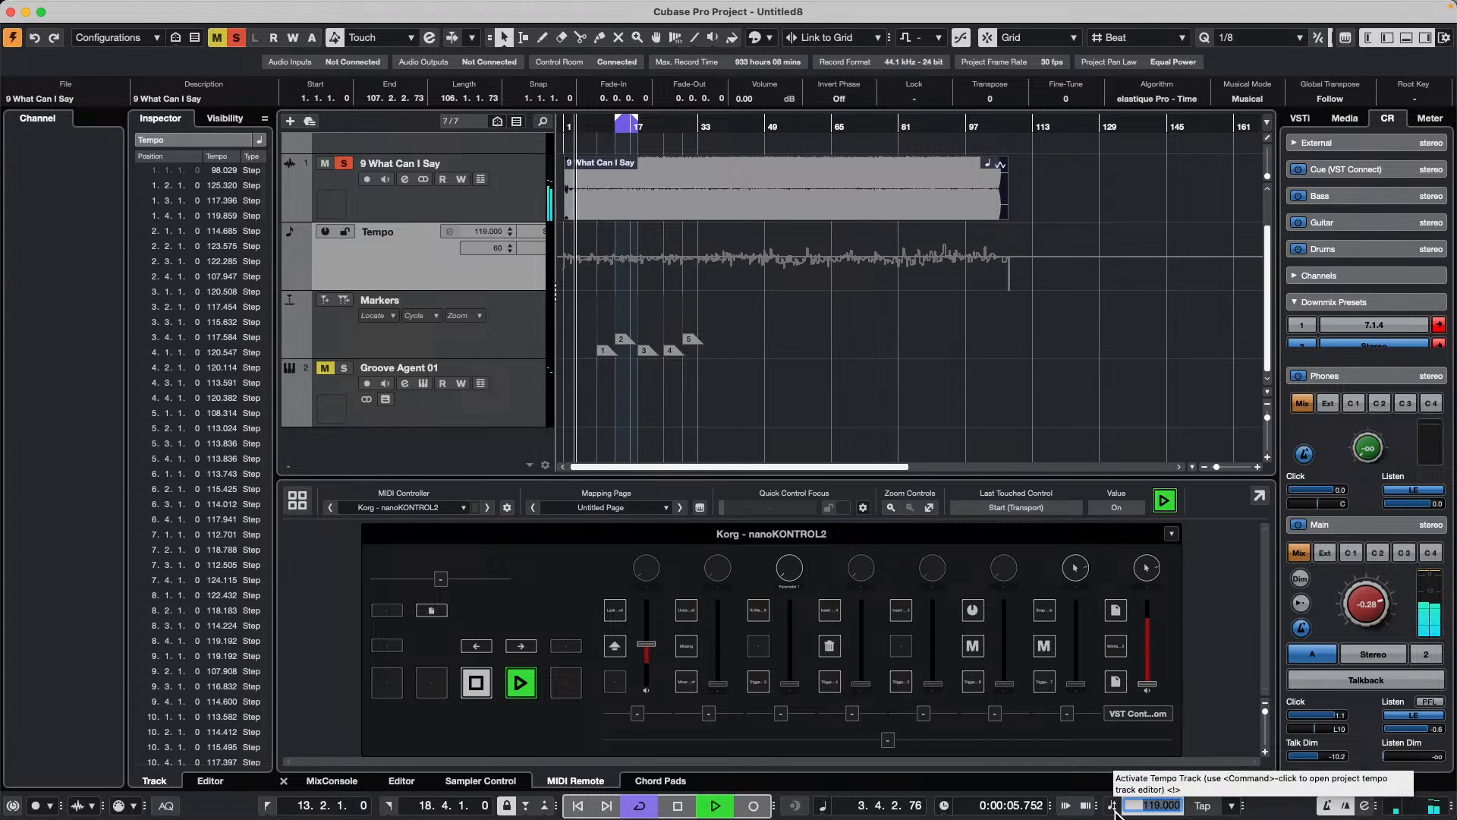
pyautogui.write('132')
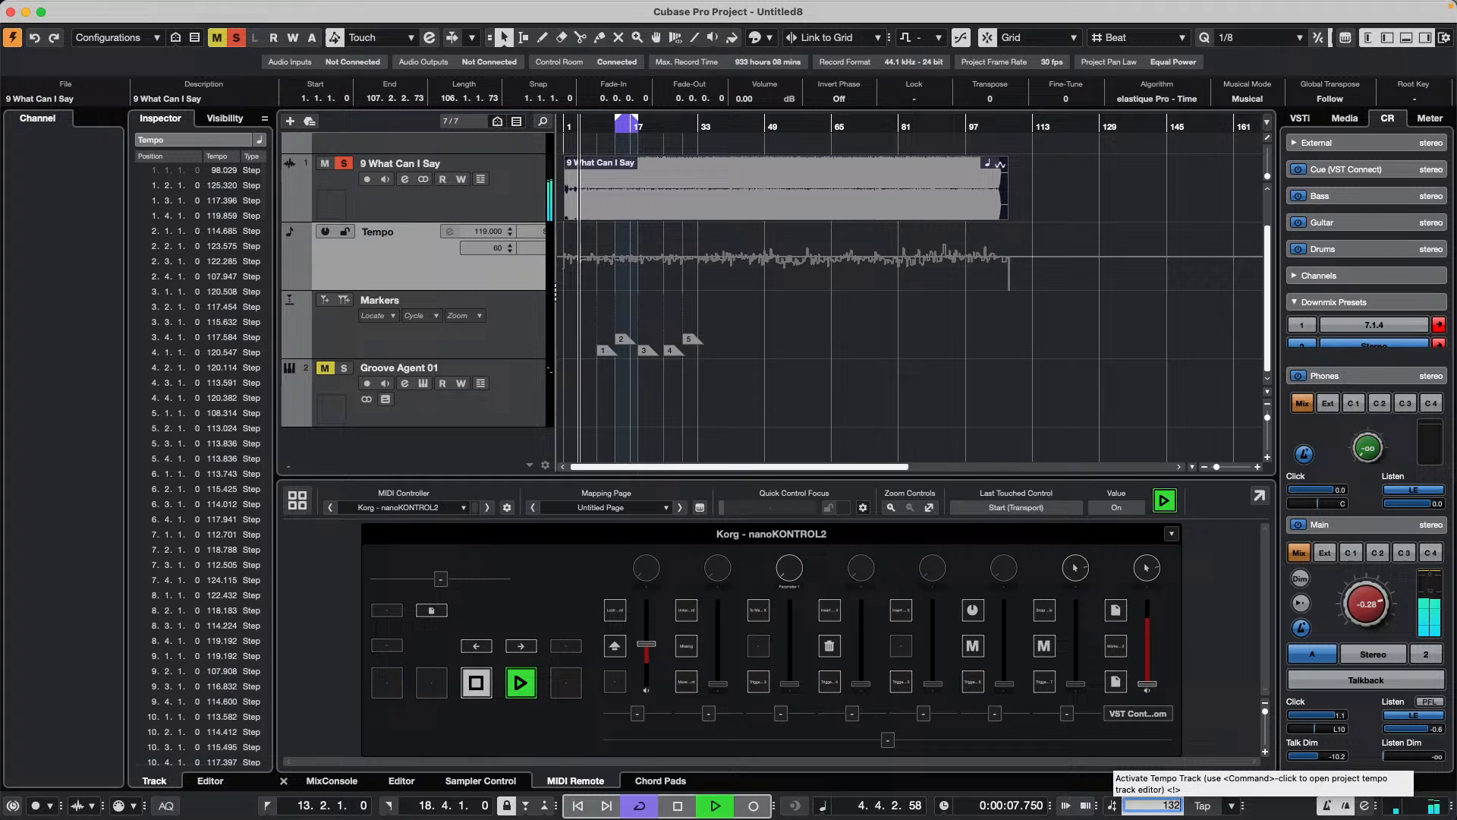
pyautogui.press('Return')
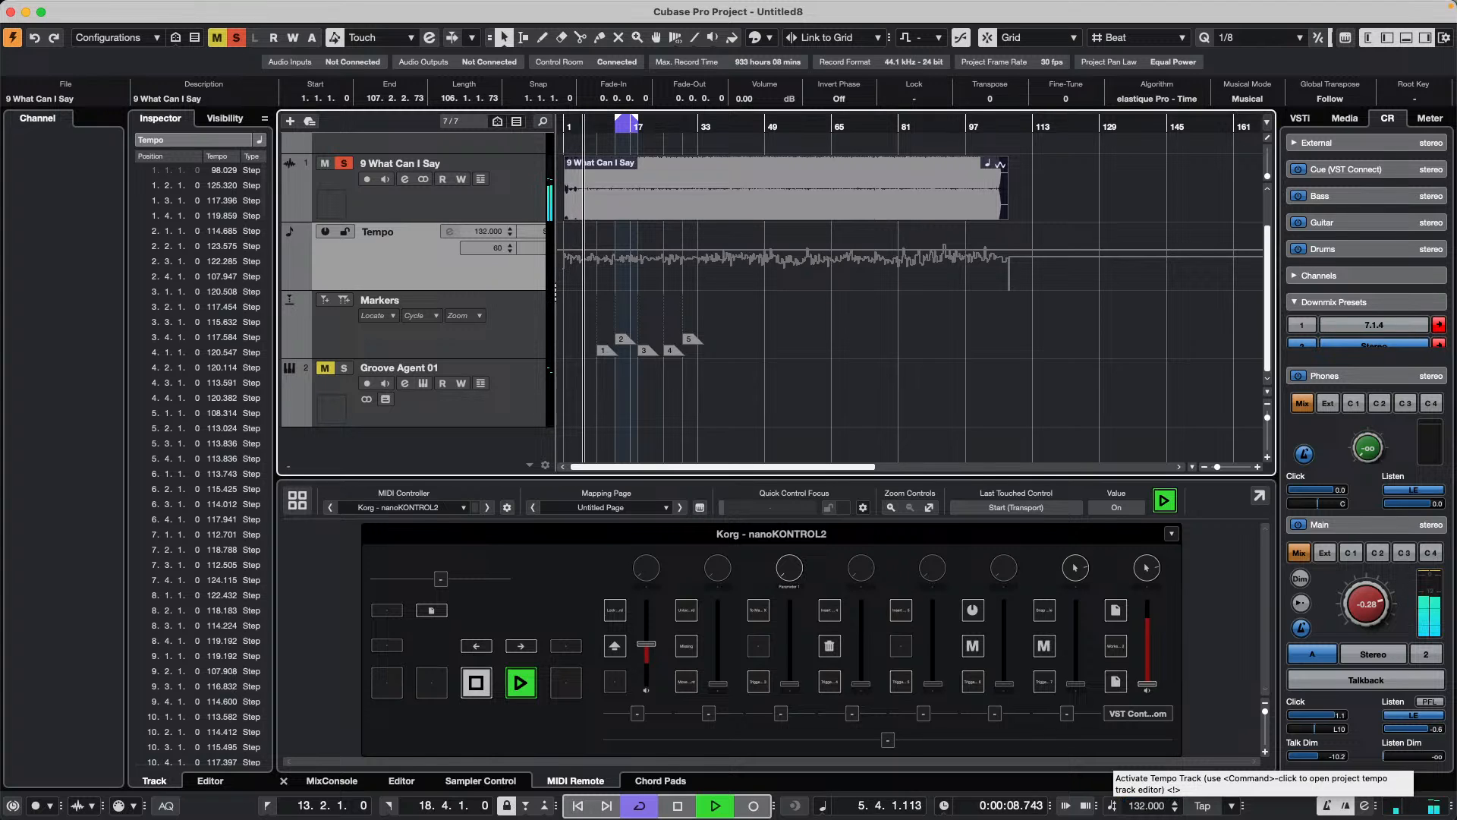
# Step: Try fixed tempos of 140 and 100 BPM during playback, and stop and reactivate the tempo track
pyautogui.doubleClick(1144, 806)
pyautogui.write('140')
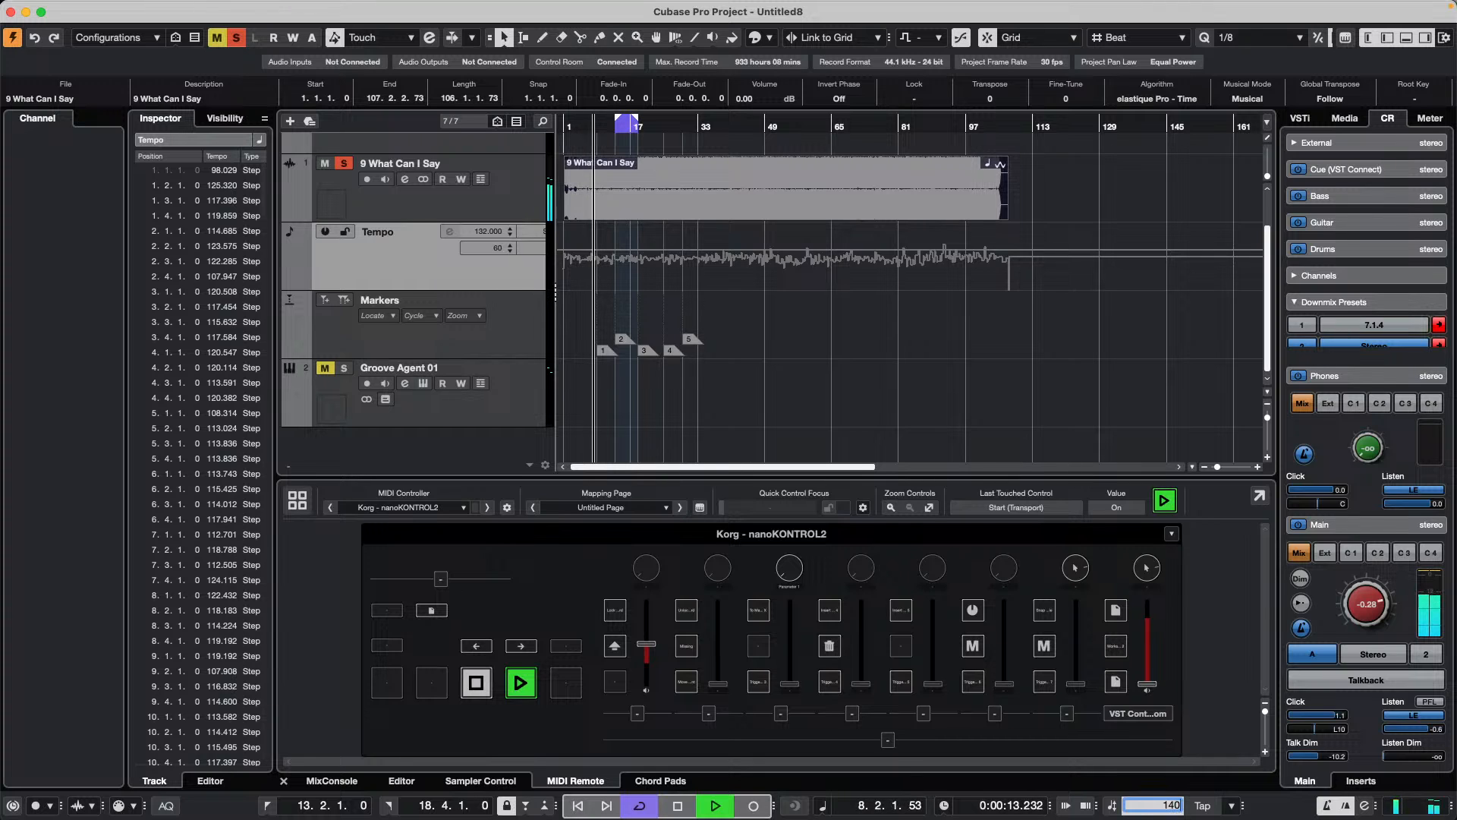
pyautogui.press('Return')
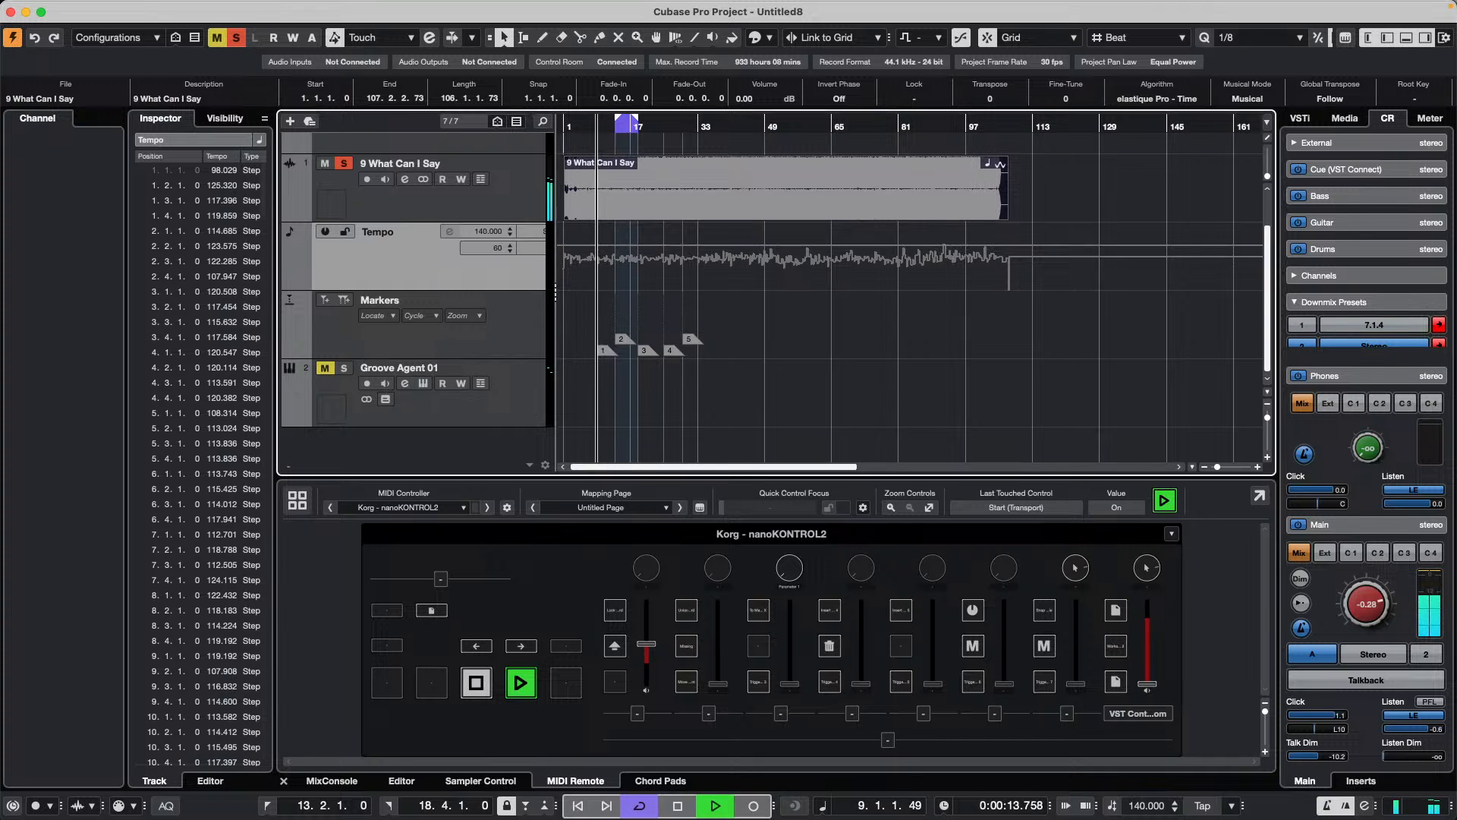
pyautogui.doubleClick(1150, 806)
pyautogui.write('100')
pyautogui.press('Return')
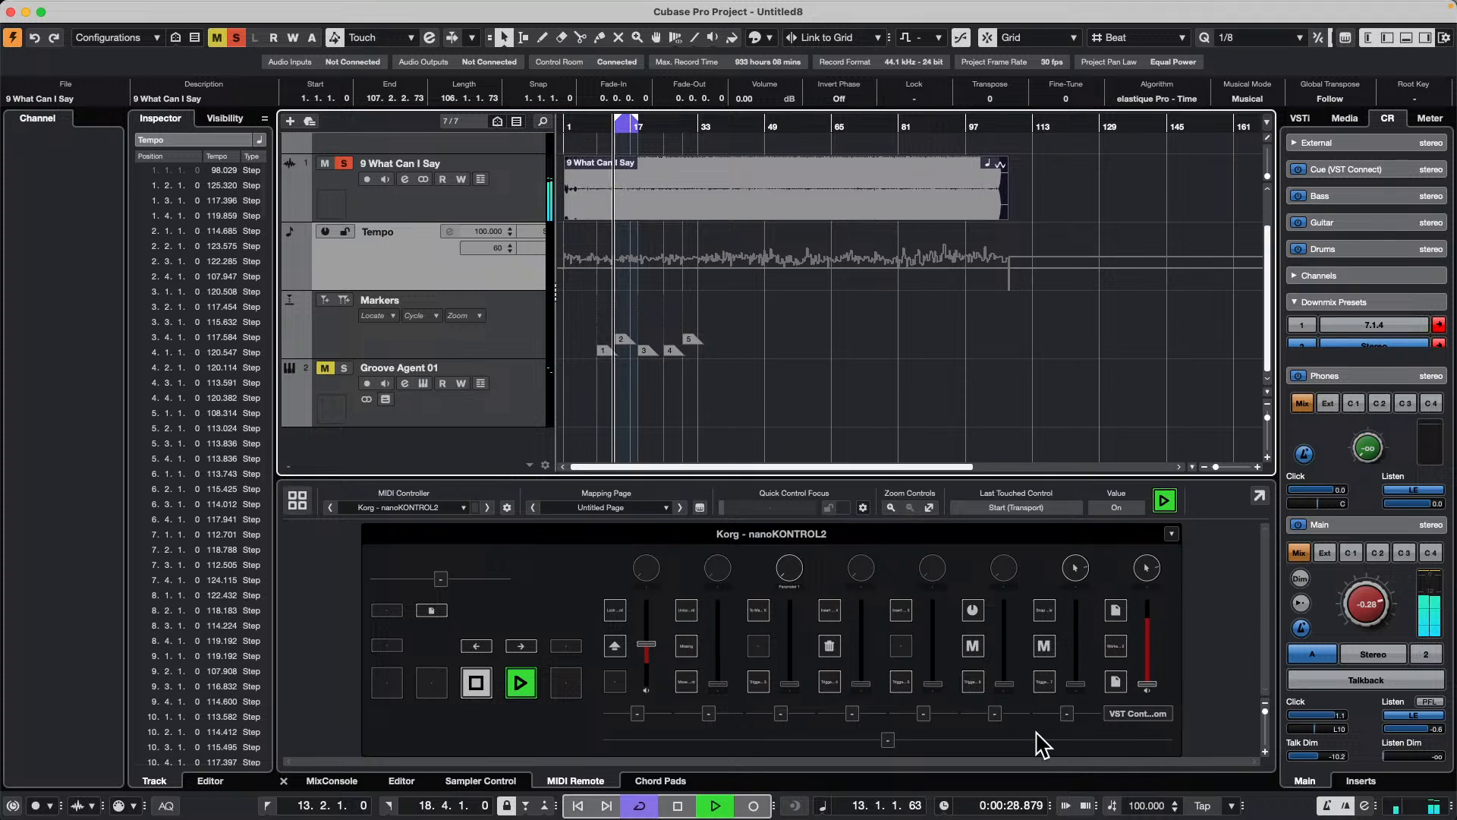
pyautogui.press('space')
pyautogui.click(1112, 806)
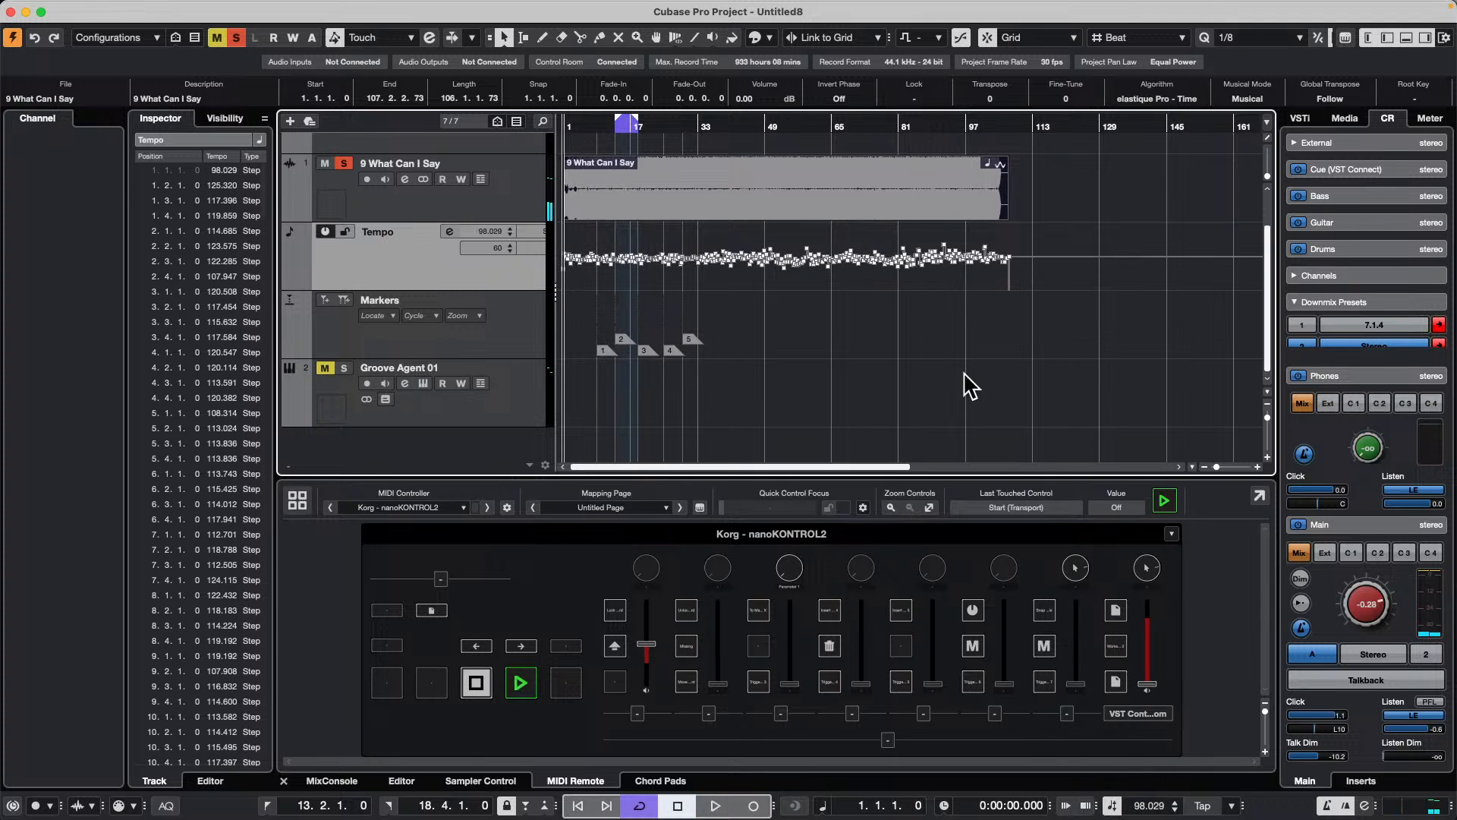
# Step: Raise the tempo points from bar 16 to about bar 41 to a first value of 125.058 BPM and play the loop across the change
pyautogui.moveTo(629, 235); pyautogui.dragTo(735, 315)
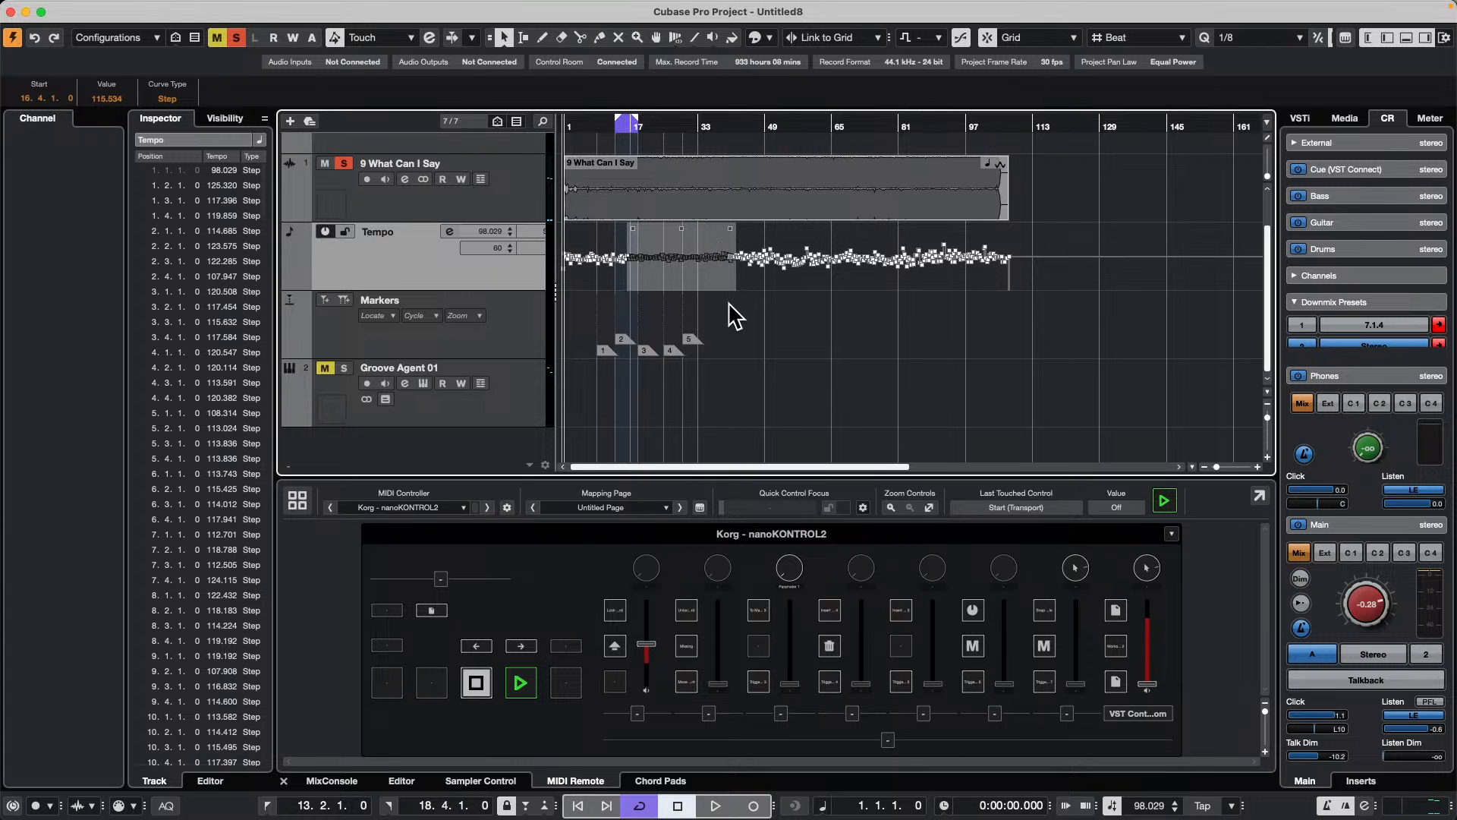
pyautogui.click(641, 124)
pyautogui.press('space')
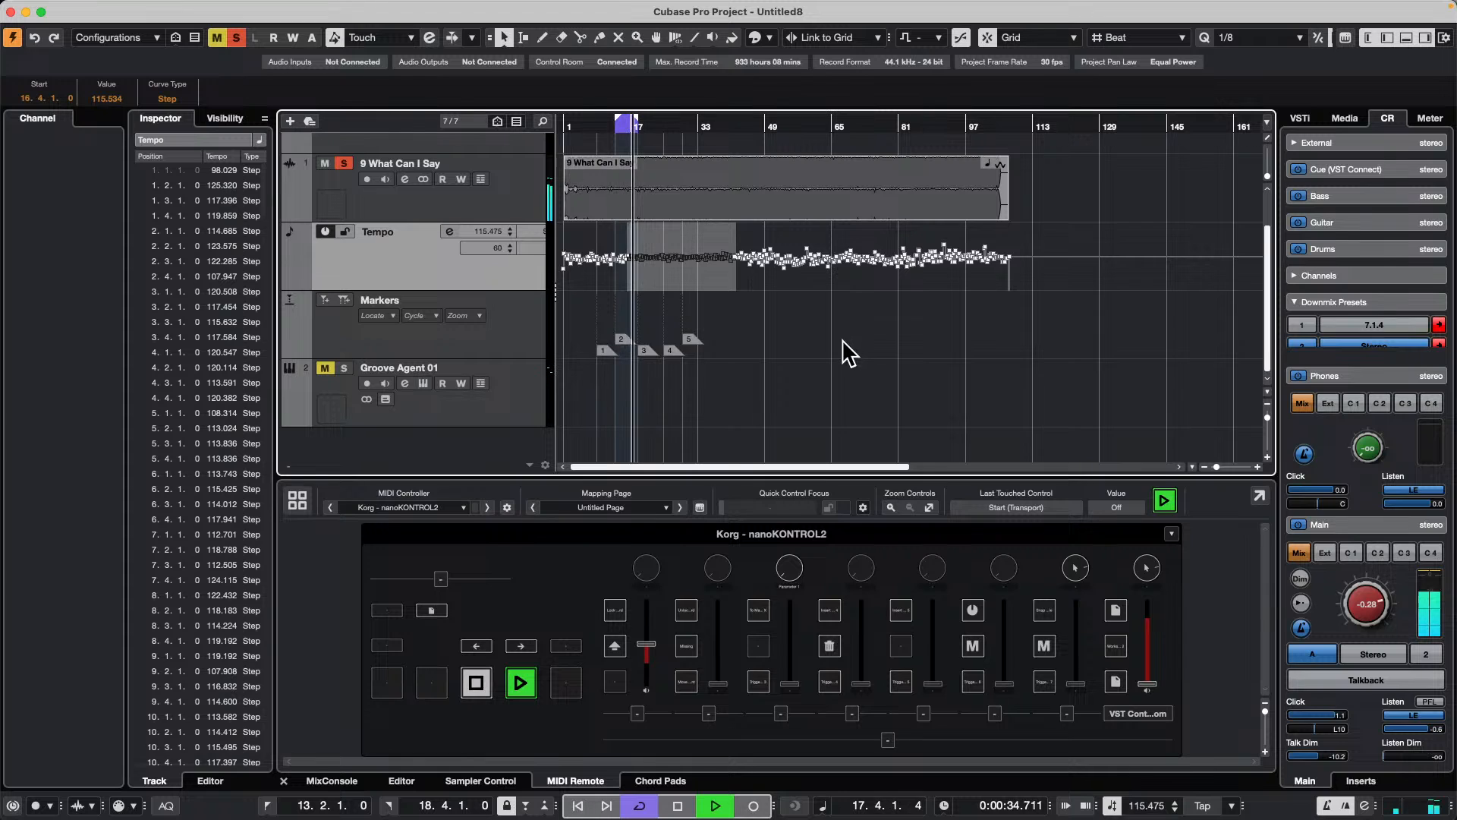
pyautogui.moveTo(691, 228); pyautogui.dragTo(690, 226)
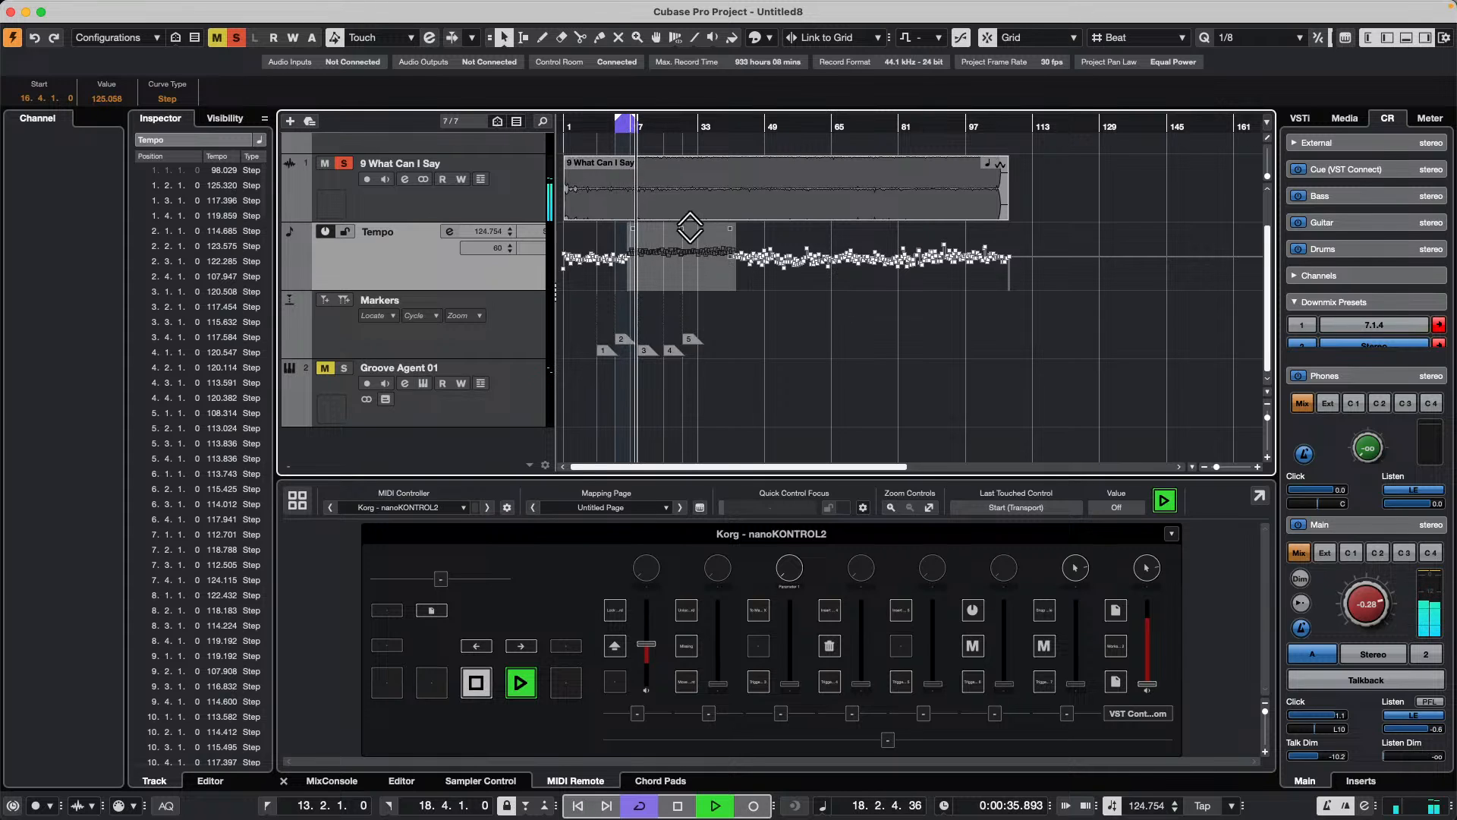
pyautogui.press('KP_Multiply')
pyautogui.click(761, 340)
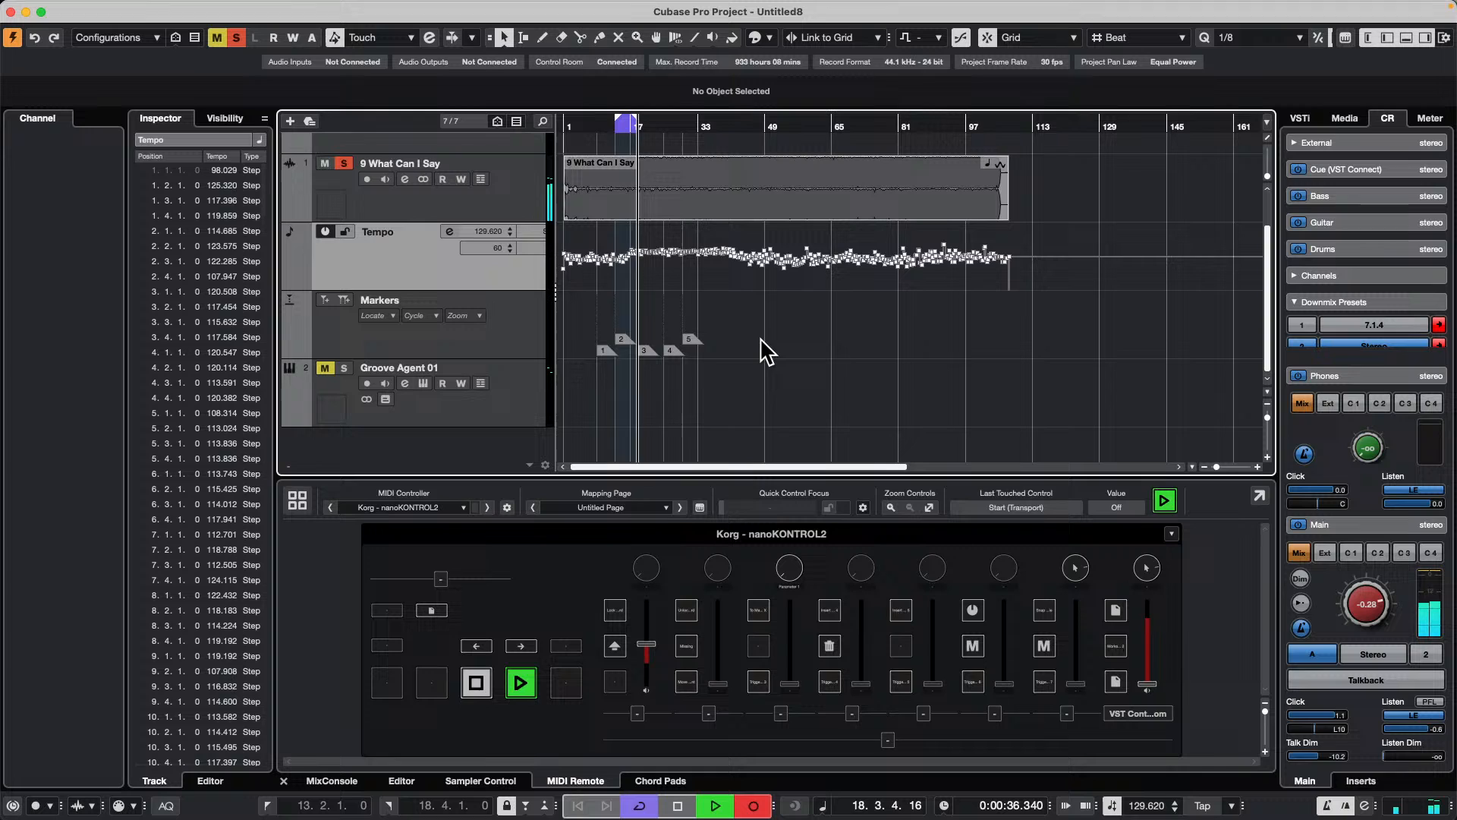
pyautogui.press('space')
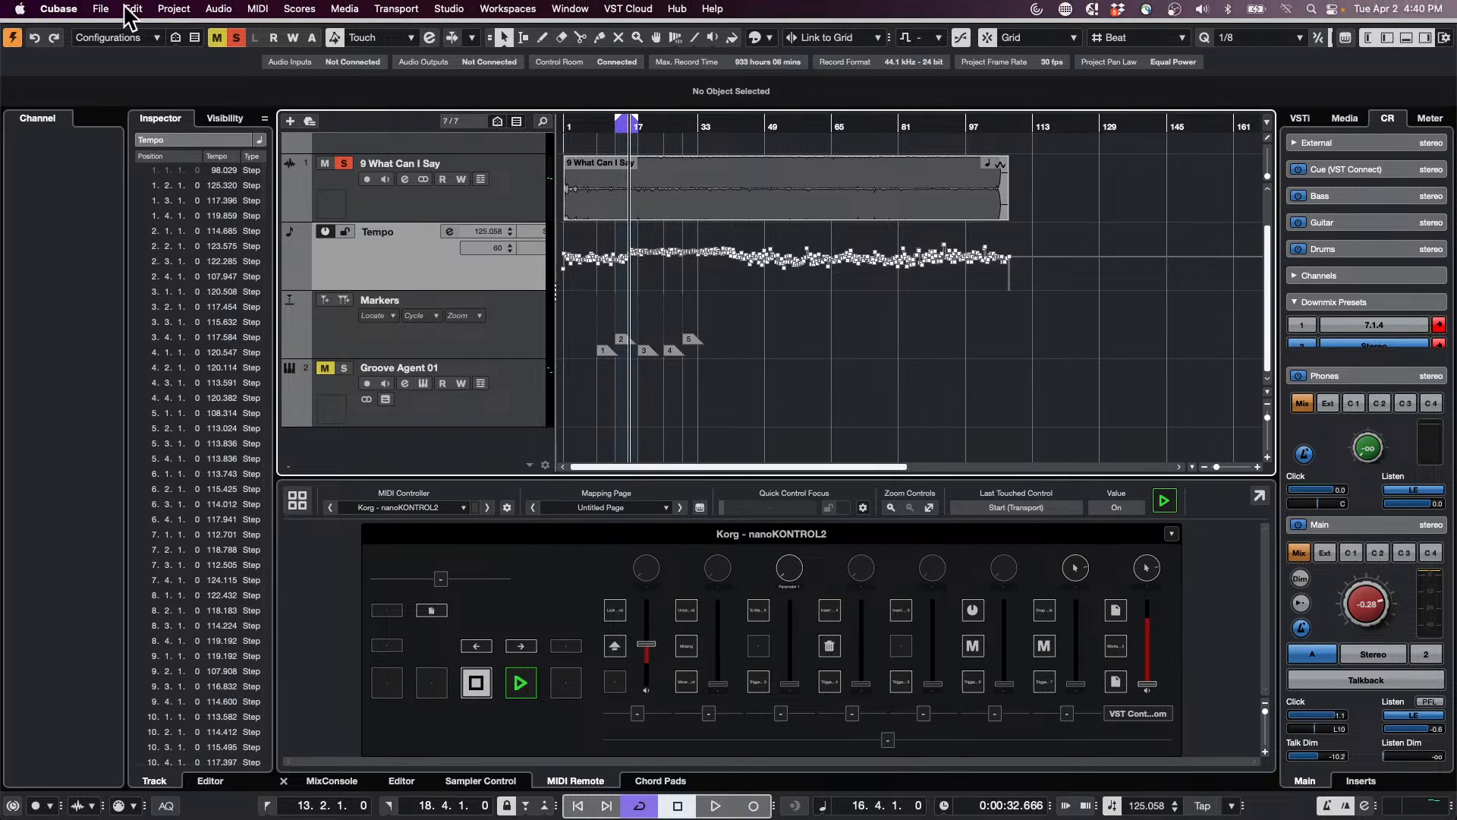
pyautogui.click(110, 9)
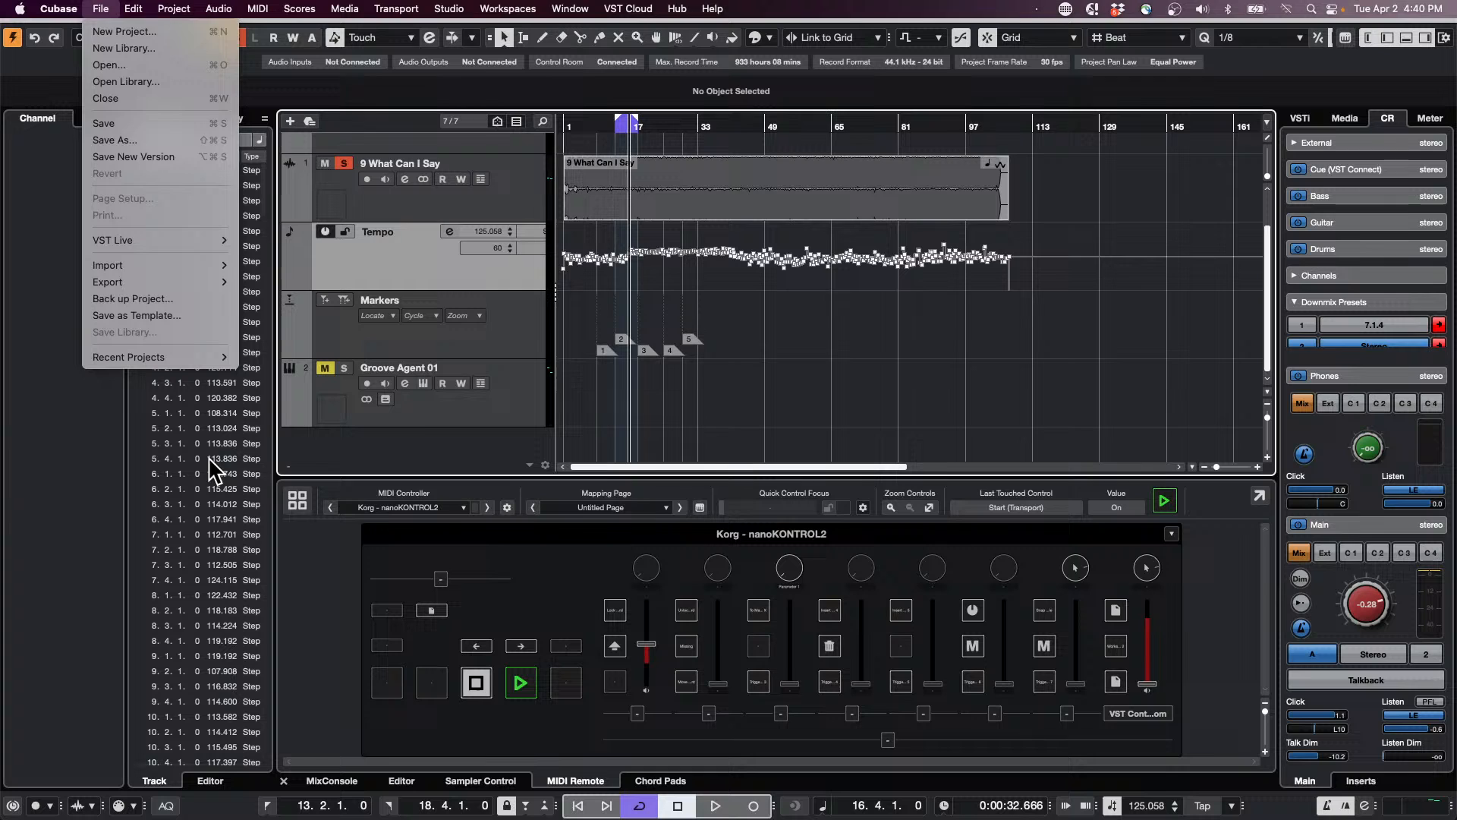
pyautogui.click(1029, 394)
pyautogui.click(104, 6)
pyautogui.click(112, 33)
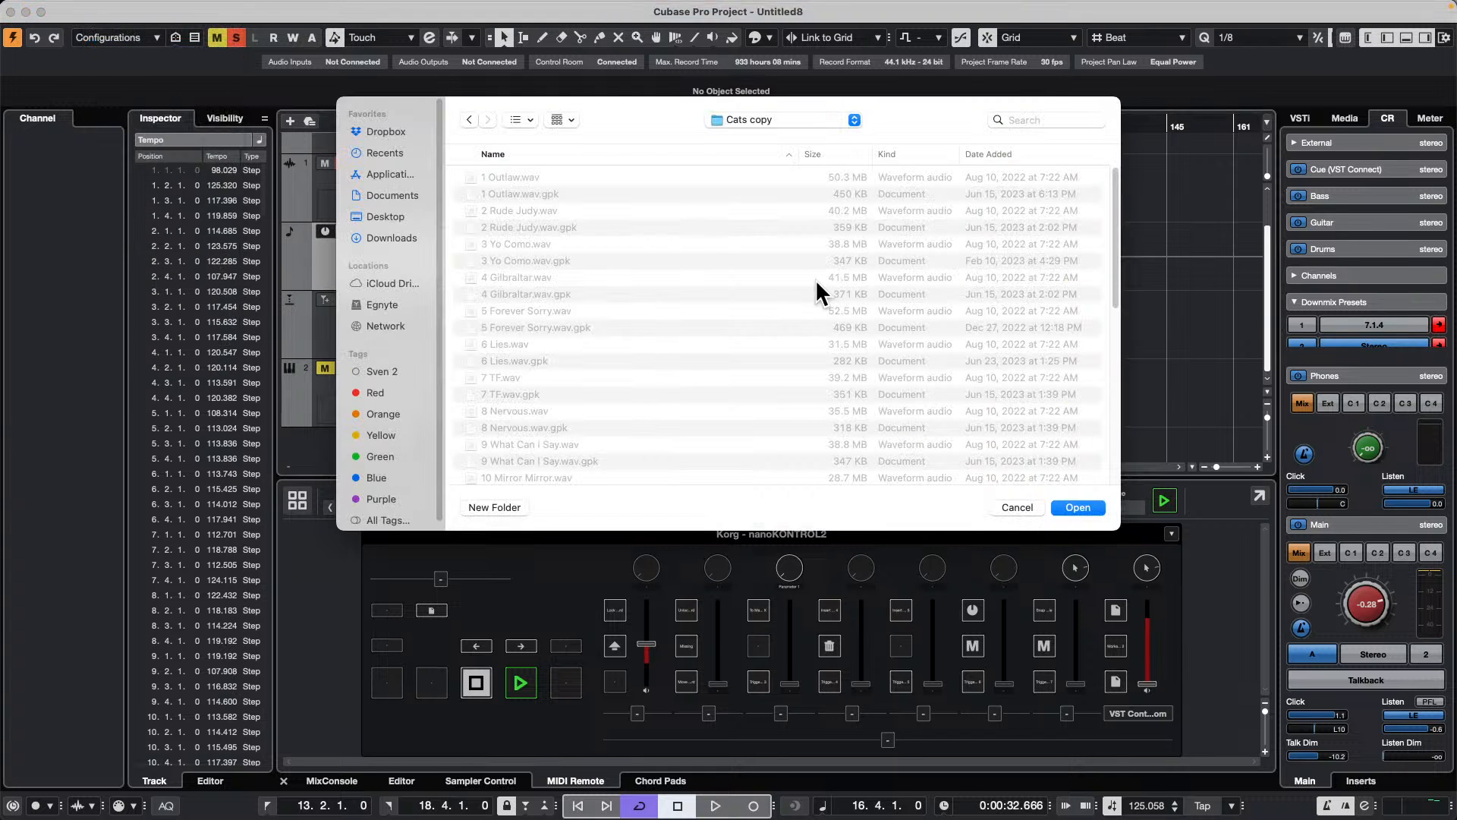
pyautogui.click(1072, 505)
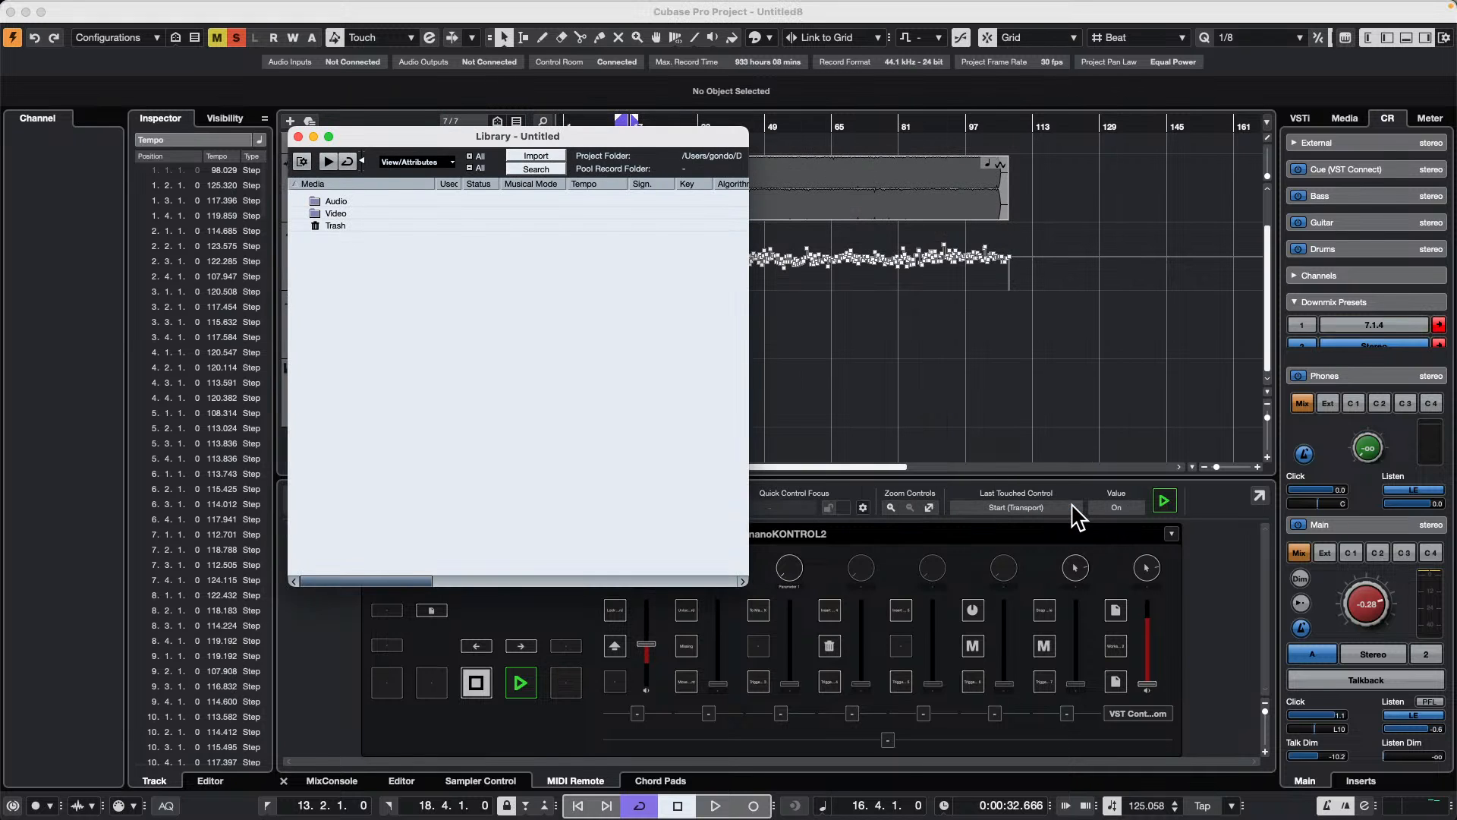
pyautogui.click(297, 137)
# Step: Create a new empty project and add a chord track to it
pyautogui.click(101, 8)
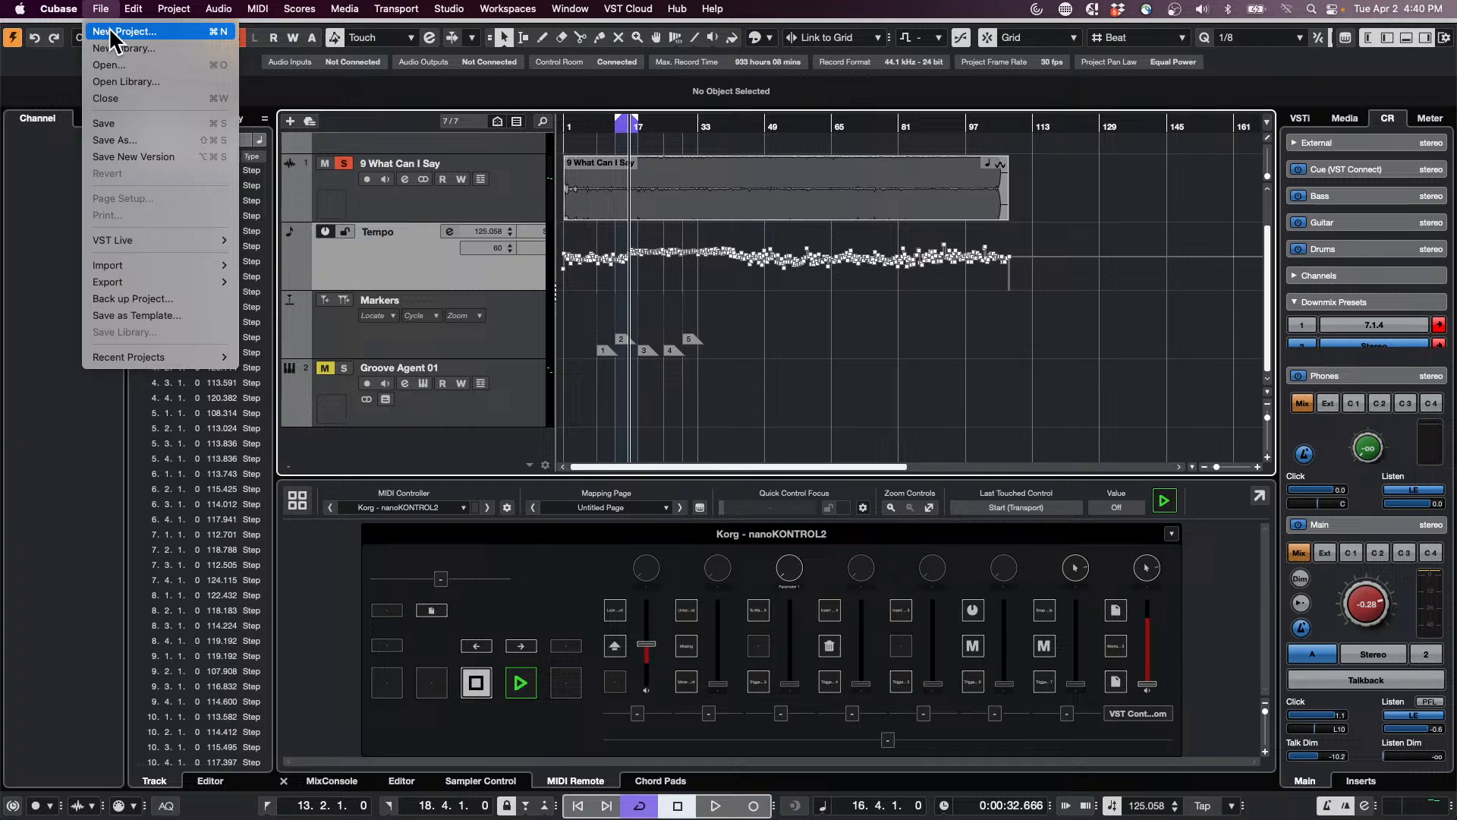
pyautogui.click(108, 31)
pyautogui.click(938, 673)
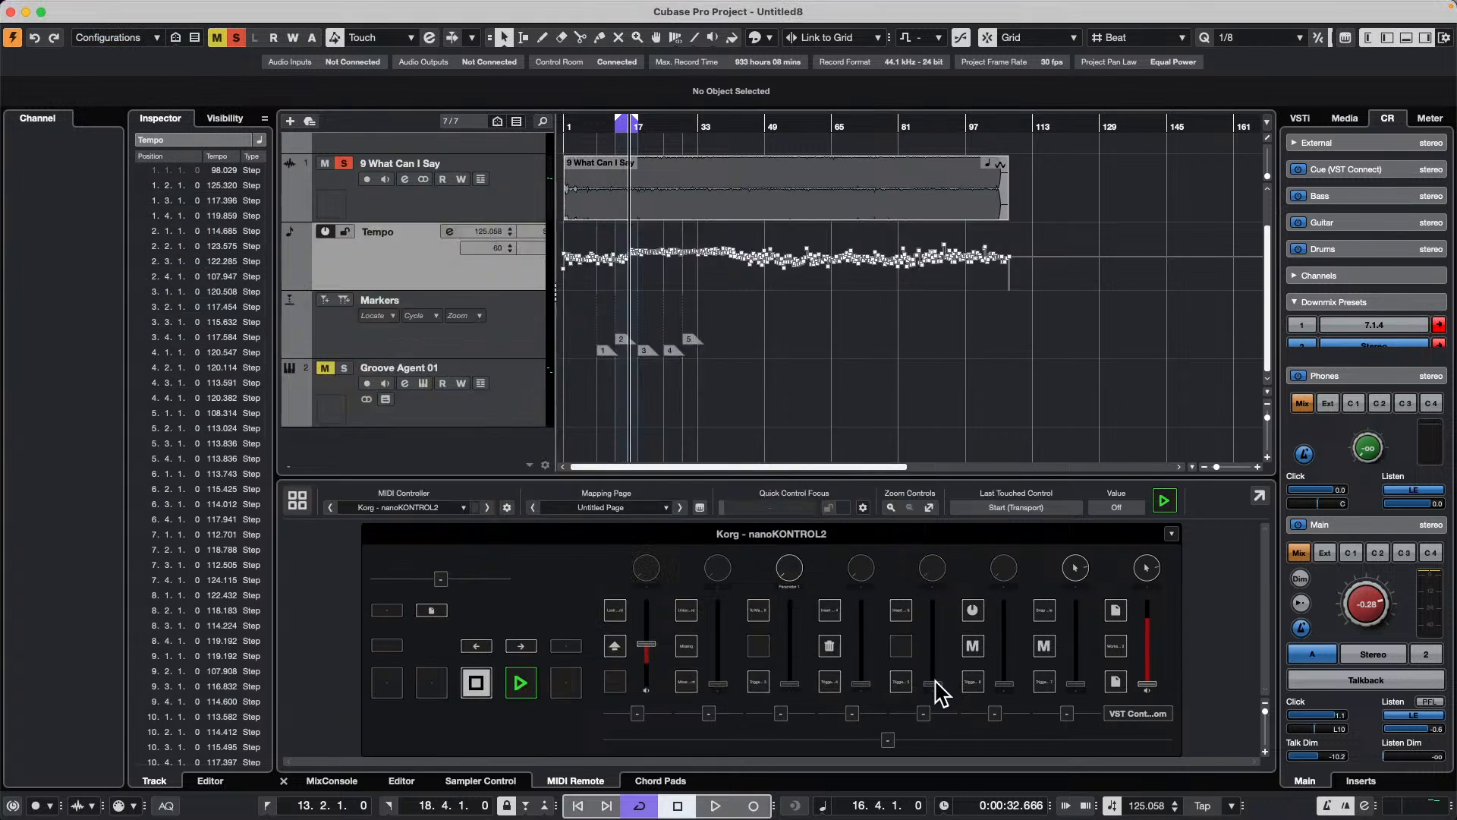
pyautogui.click(1078, 507)
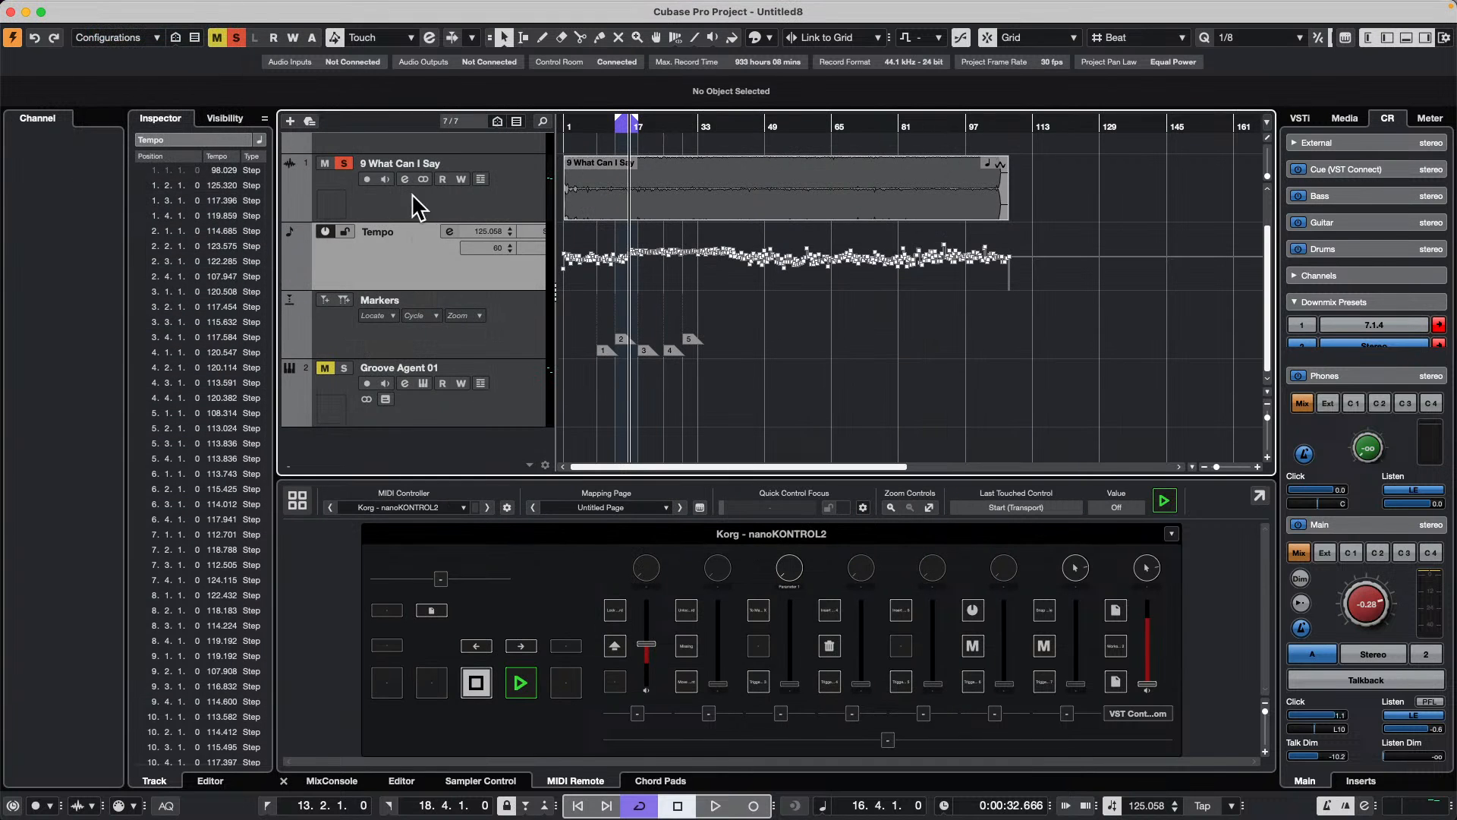
pyautogui.rightClick(374, 188)
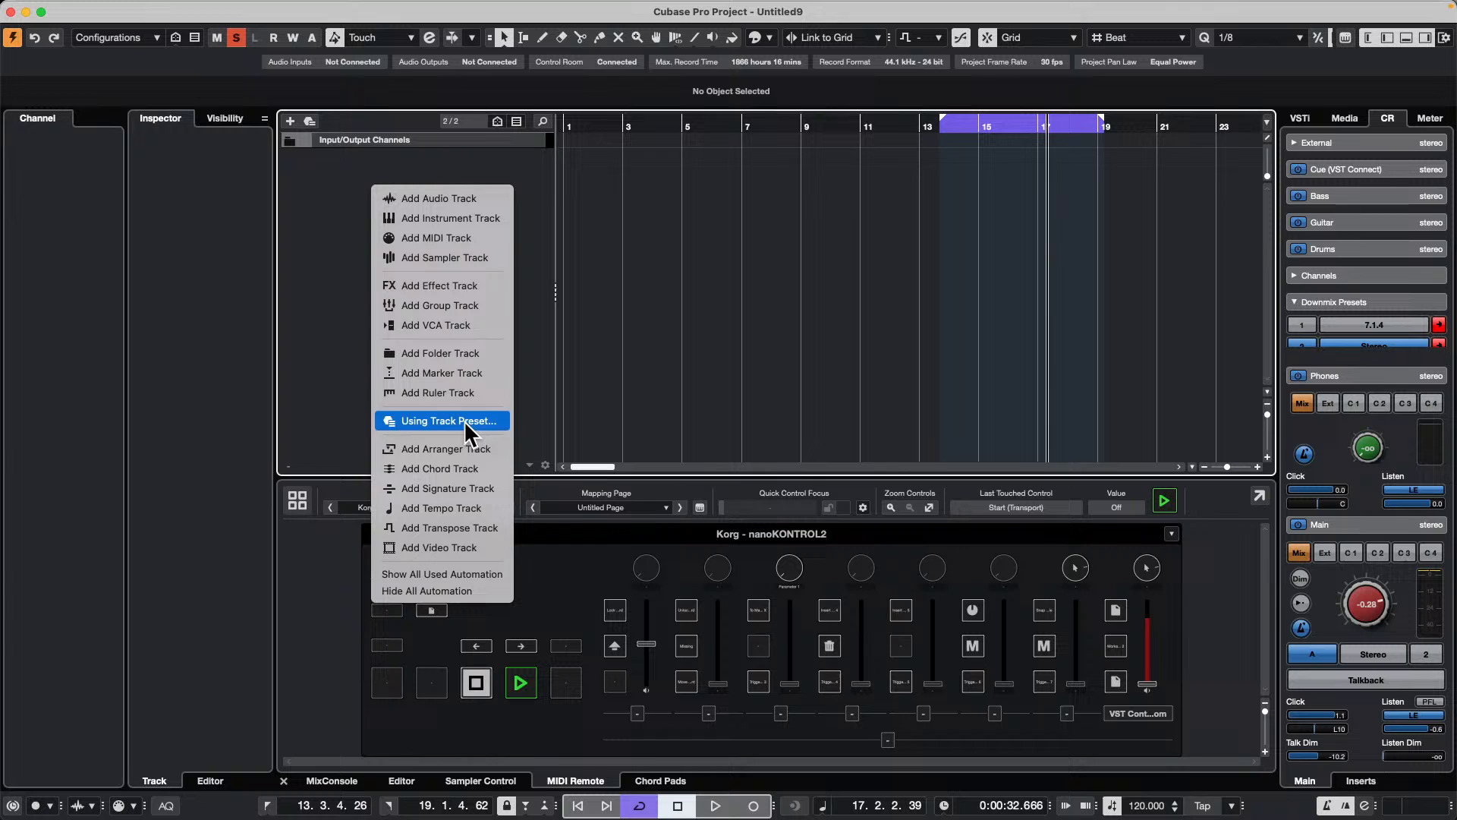
pyautogui.click(471, 469)
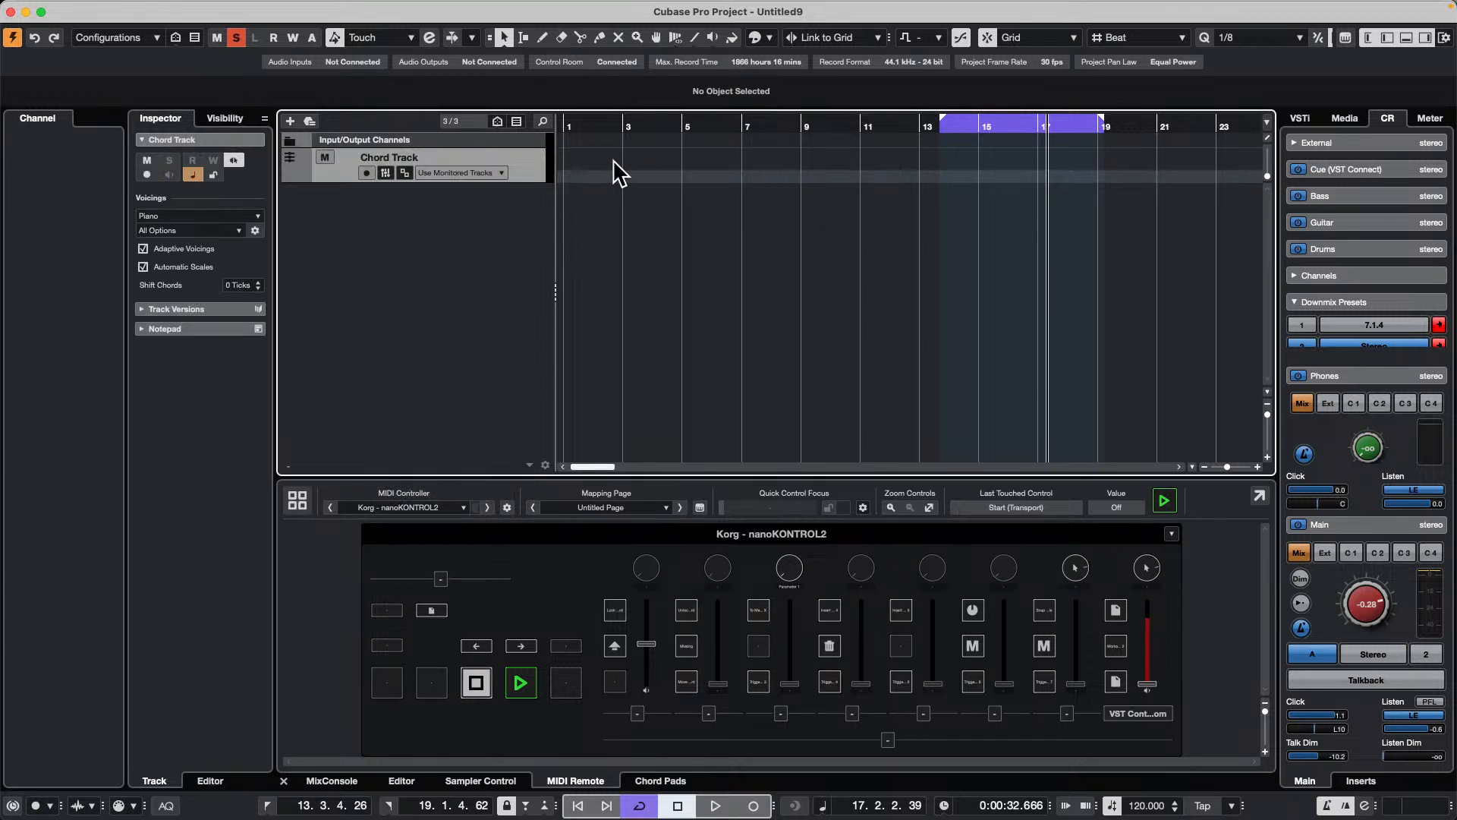
# Step: Try drawing a chord event near the start of the chord track, and undo it
pyautogui.rightClick(590, 167)
pyautogui.click(629, 168)
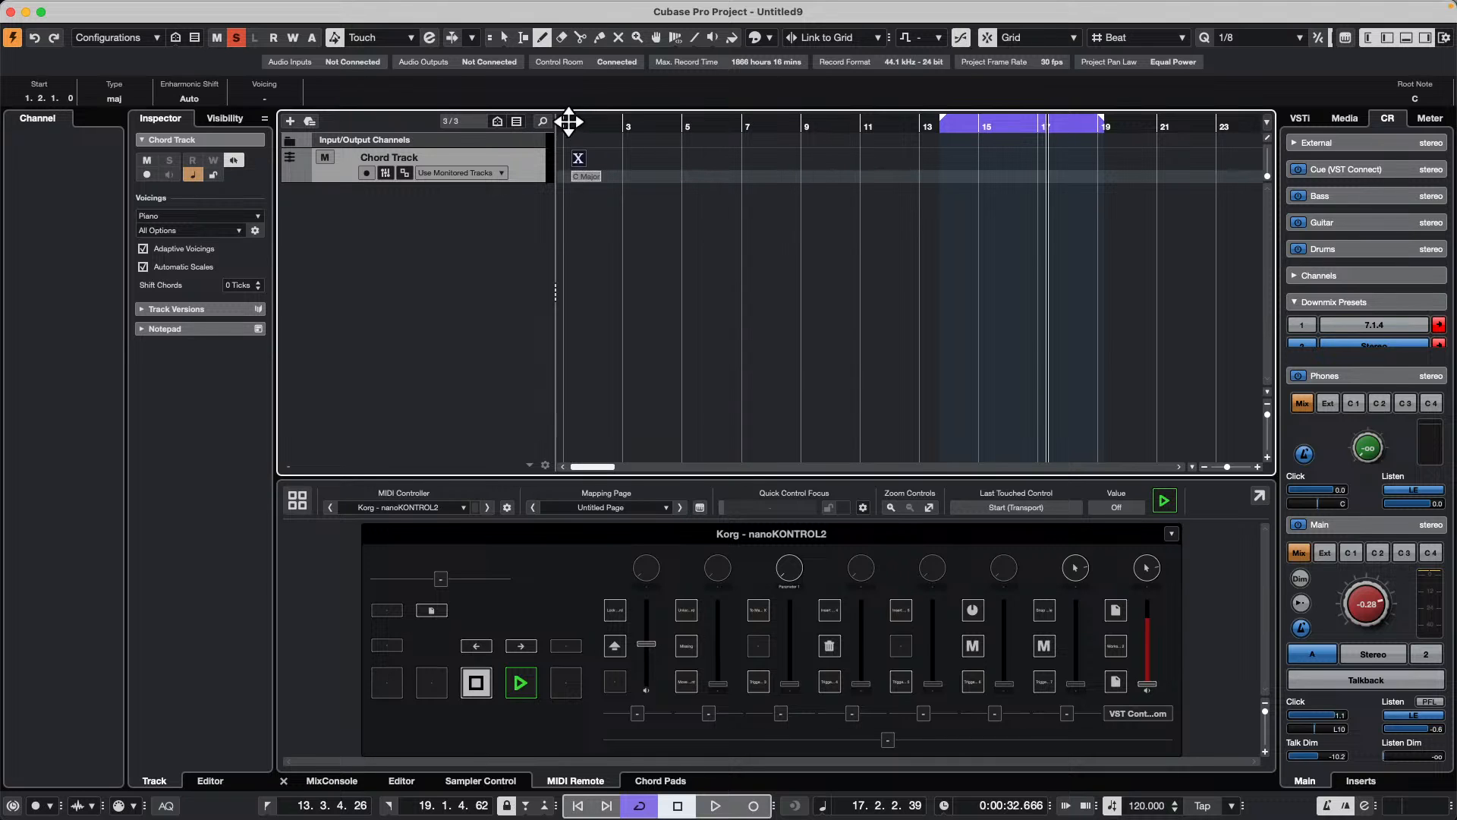
pyautogui.click(577, 160)
pyautogui.press('super+z')
# Step: Add a MIDI track and draw an eight-bar part on it from bar 1 to bar 9
pyautogui.rightClick(444, 203)
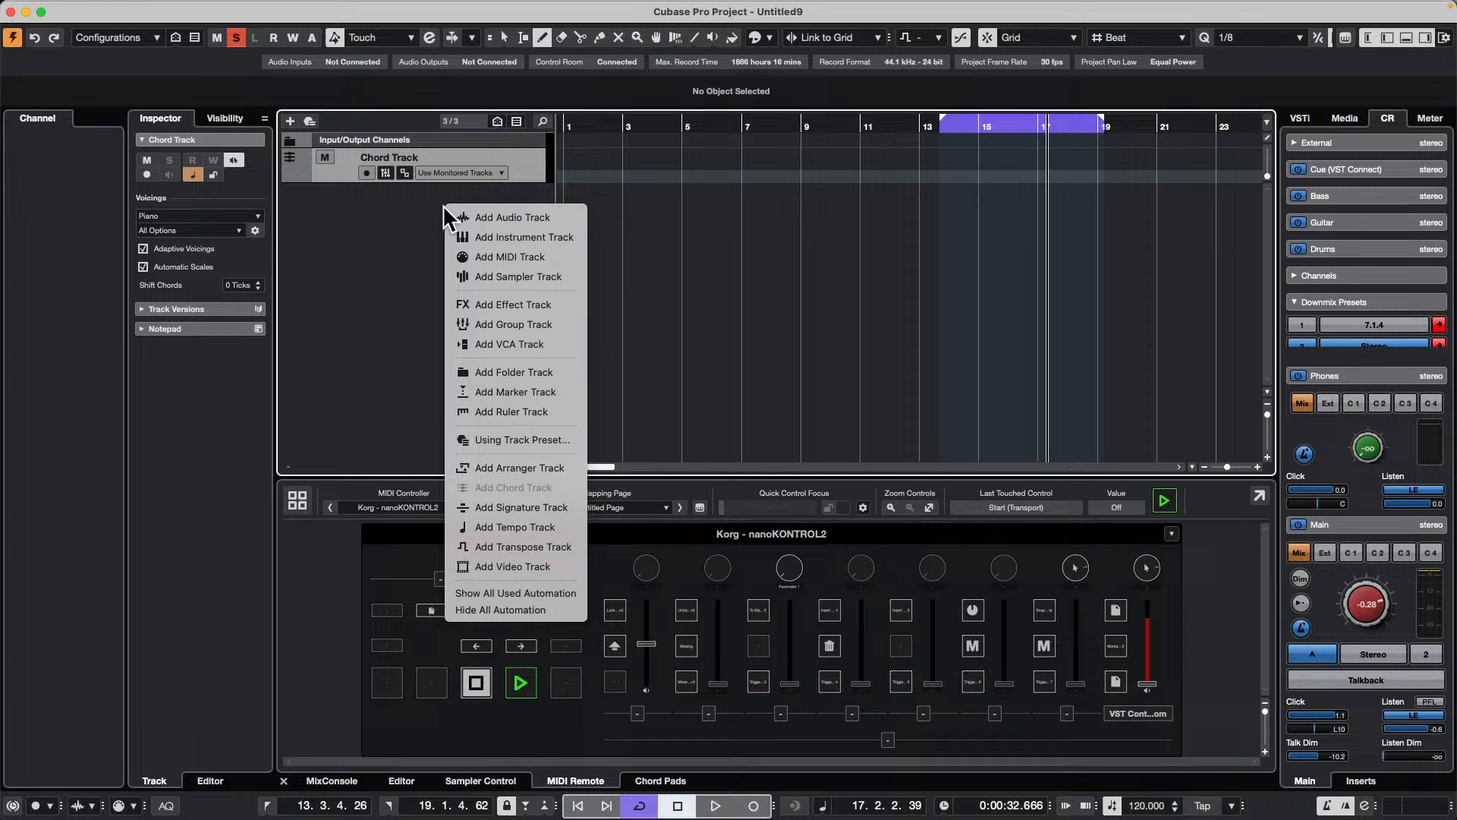
pyautogui.click(516, 256)
pyautogui.click(553, 352)
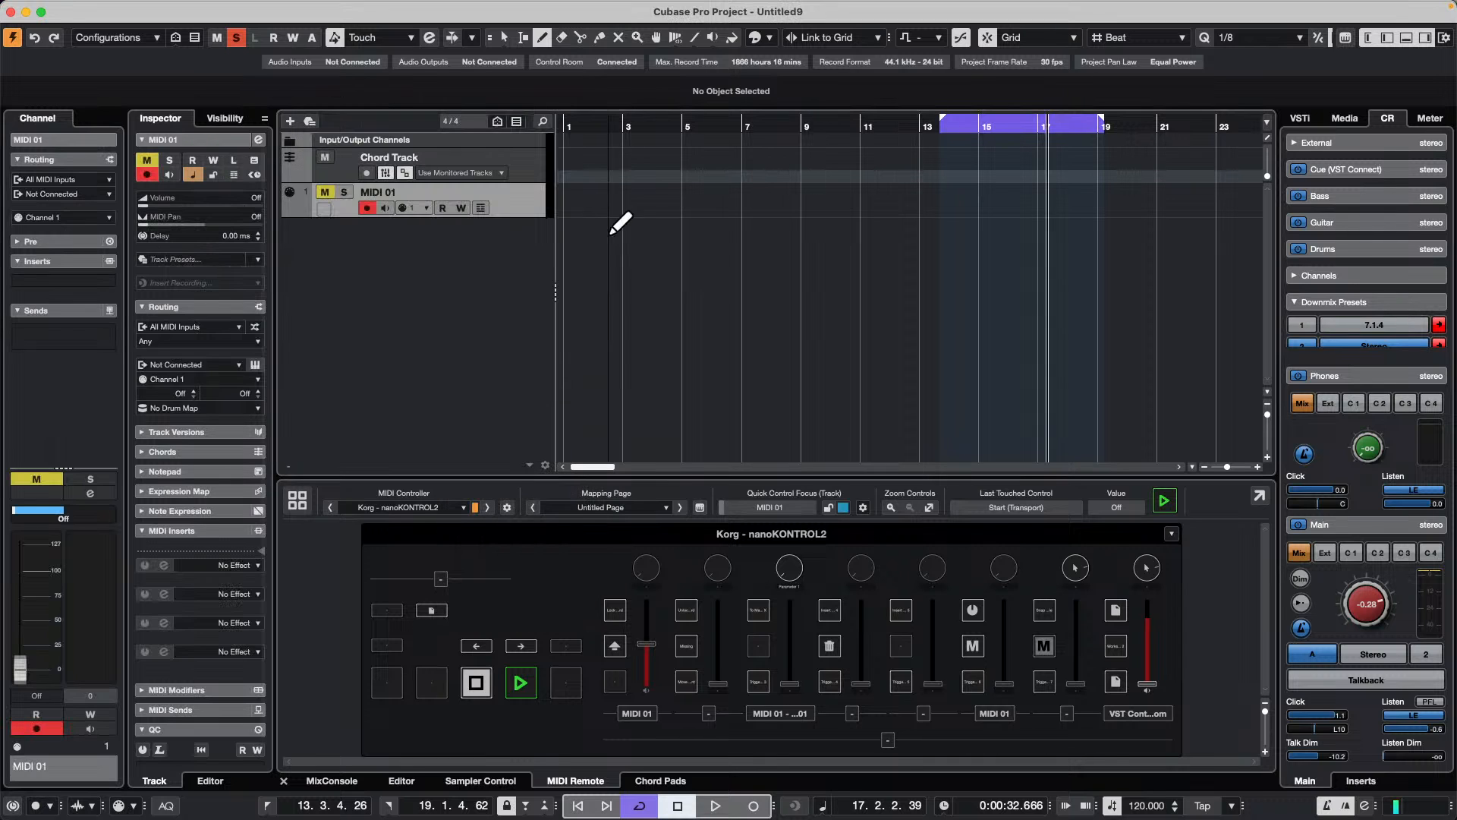
pyautogui.moveTo(569, 200)
pyautogui.mouseDown()
pyautogui.moveTo(922, 210)
pyautogui.moveTo(803, 205)
pyautogui.mouseUp()
pyautogui.press('1')
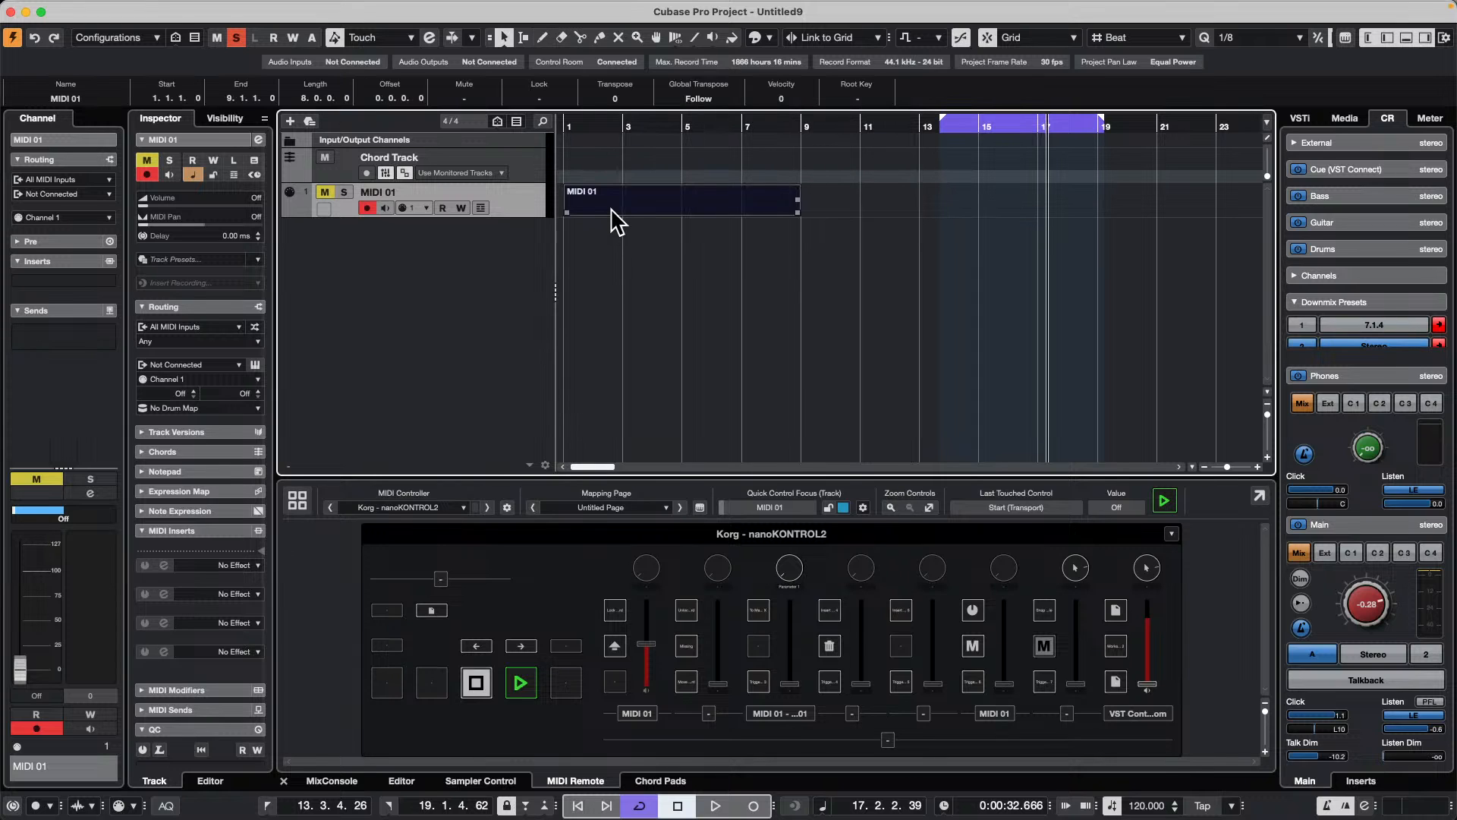
# Step: Open the MIDI 01 part in a separate Key Editor window
pyautogui.doubleClick(616, 203)
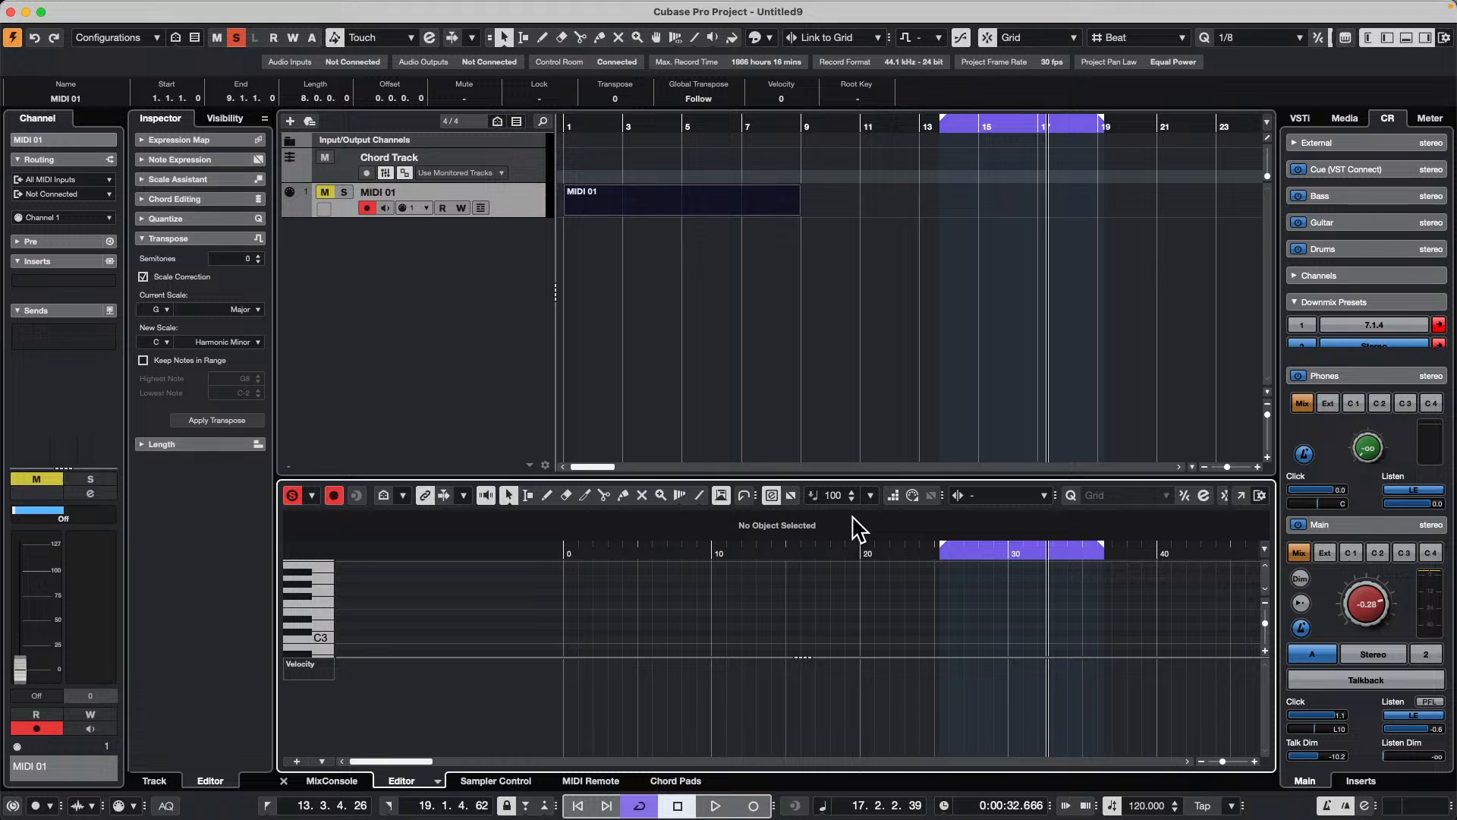
pyautogui.click(997, 496)
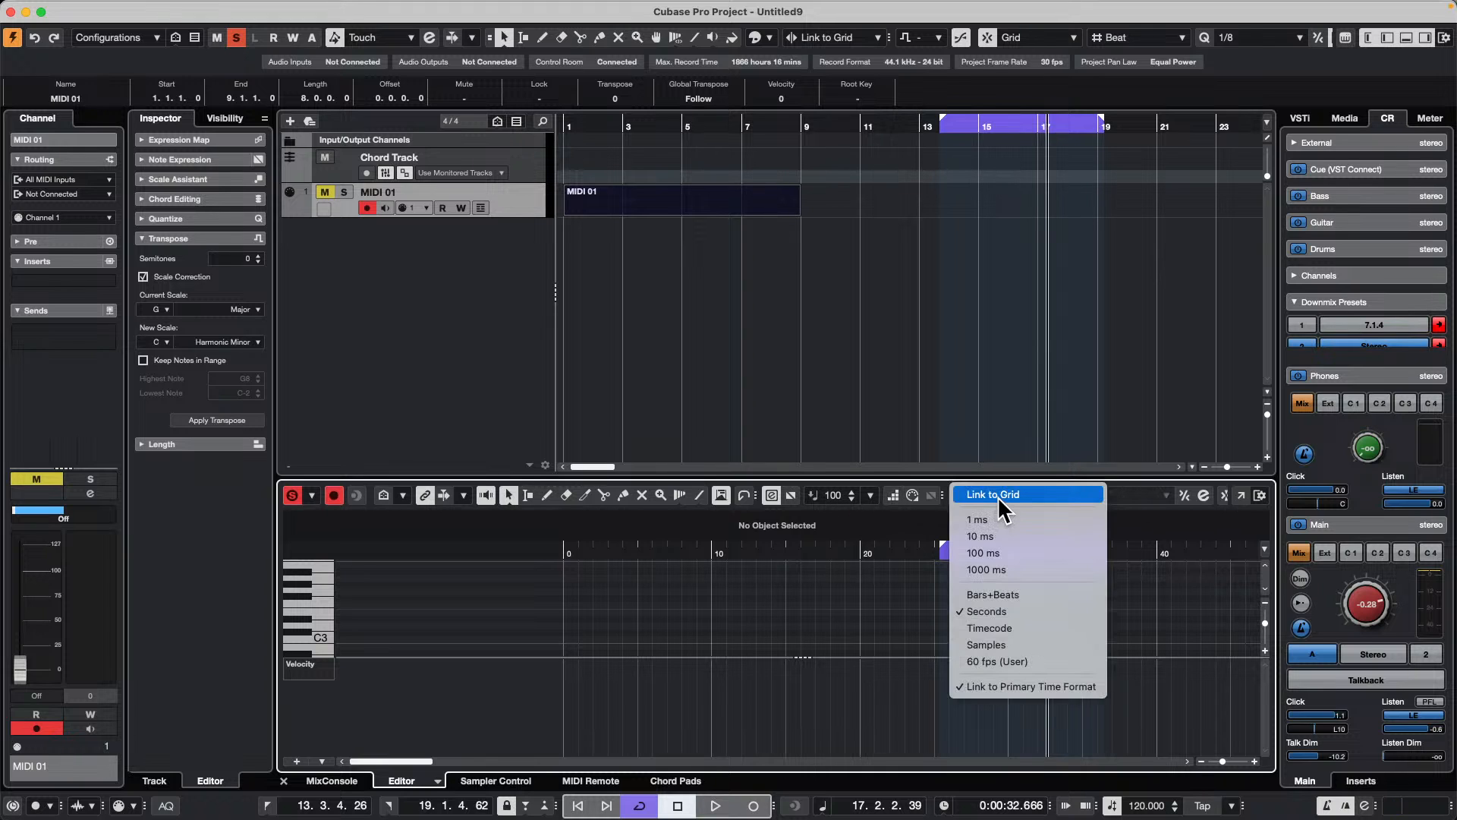
pyautogui.click(843, 562)
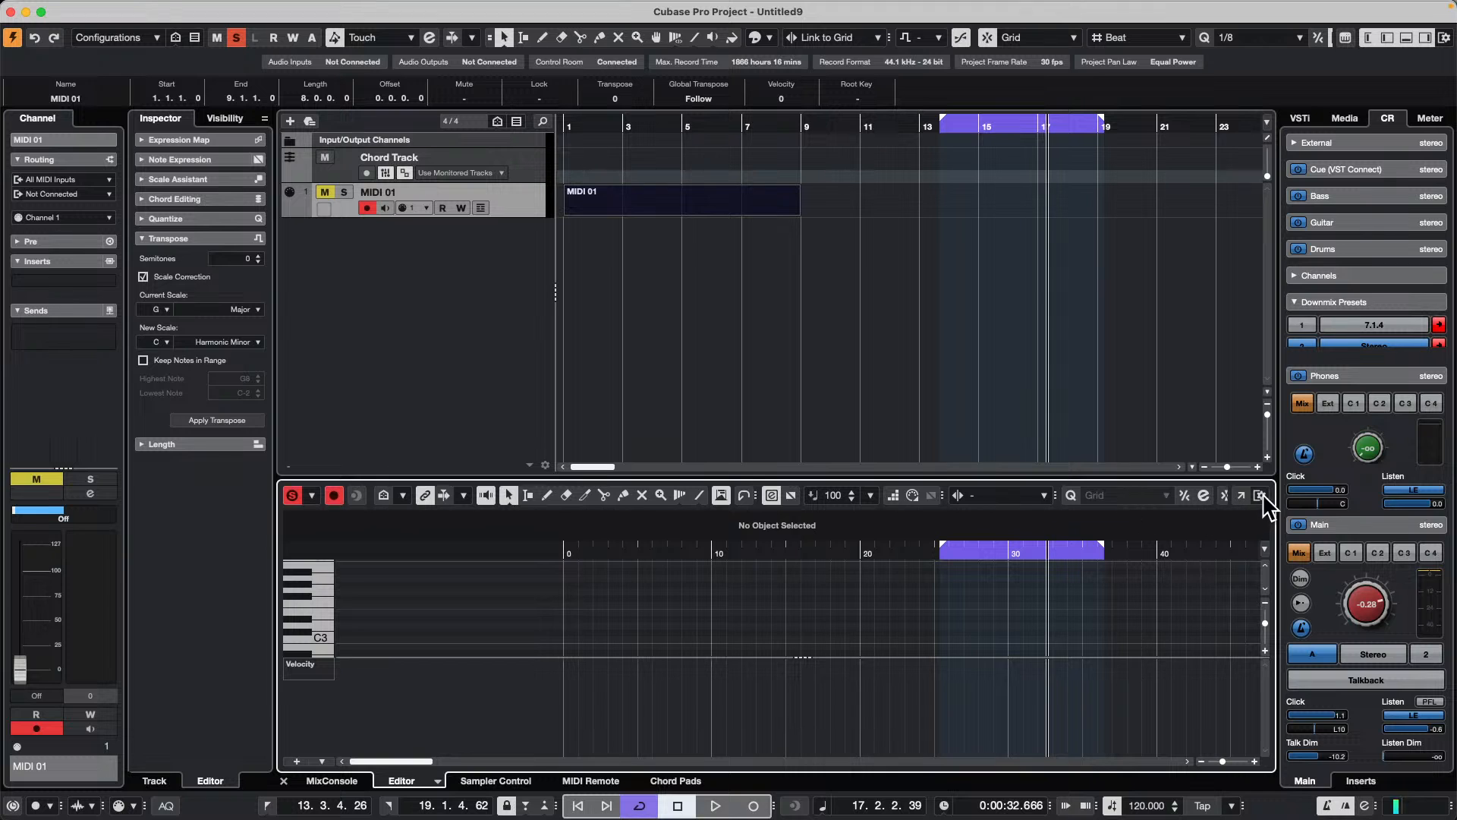
pyautogui.click(1241, 495)
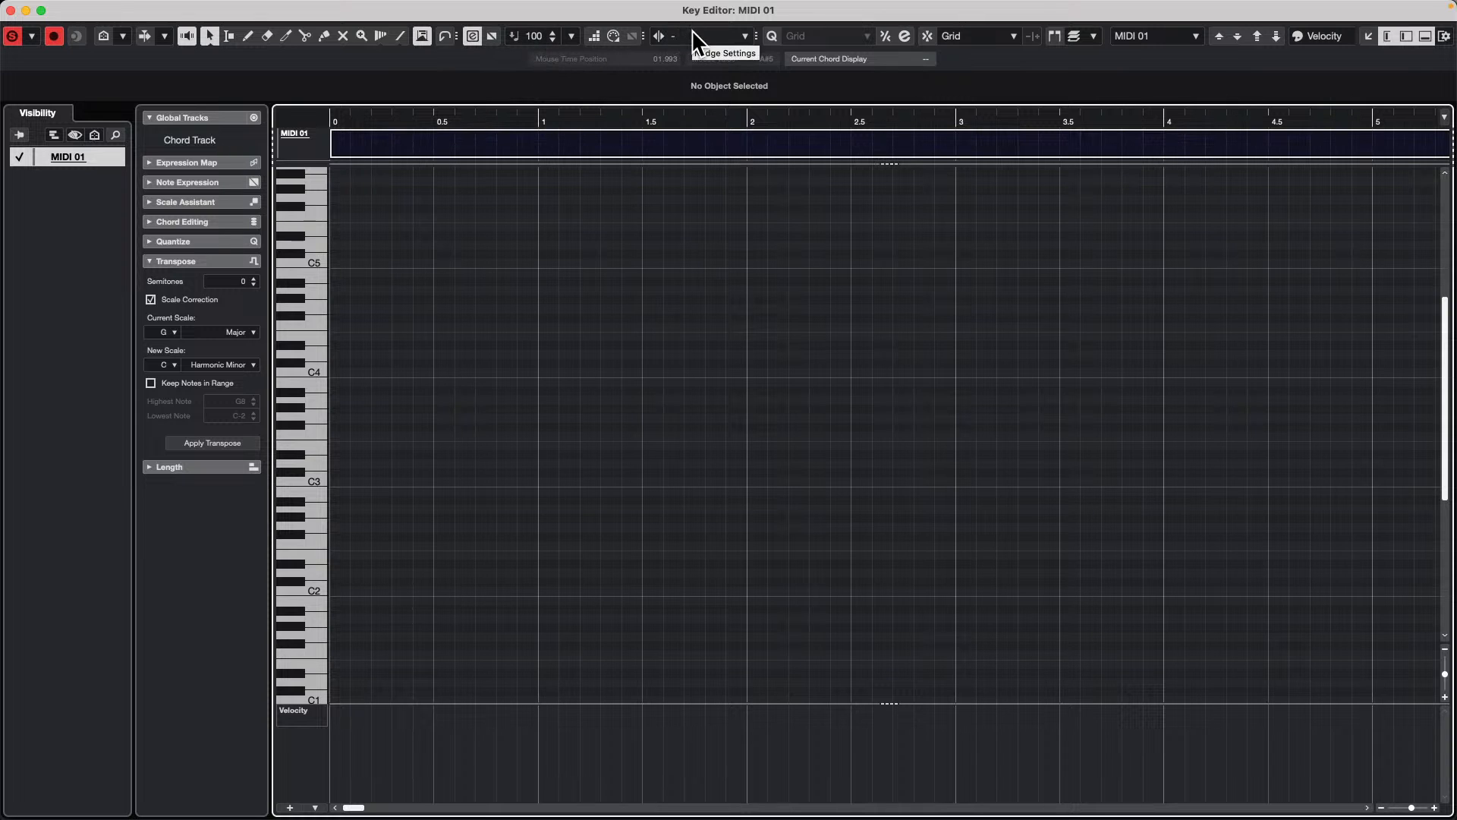
# Step: Open the Quantize Panel and set the quantize preset to 1/1
pyautogui.click(174, 8)
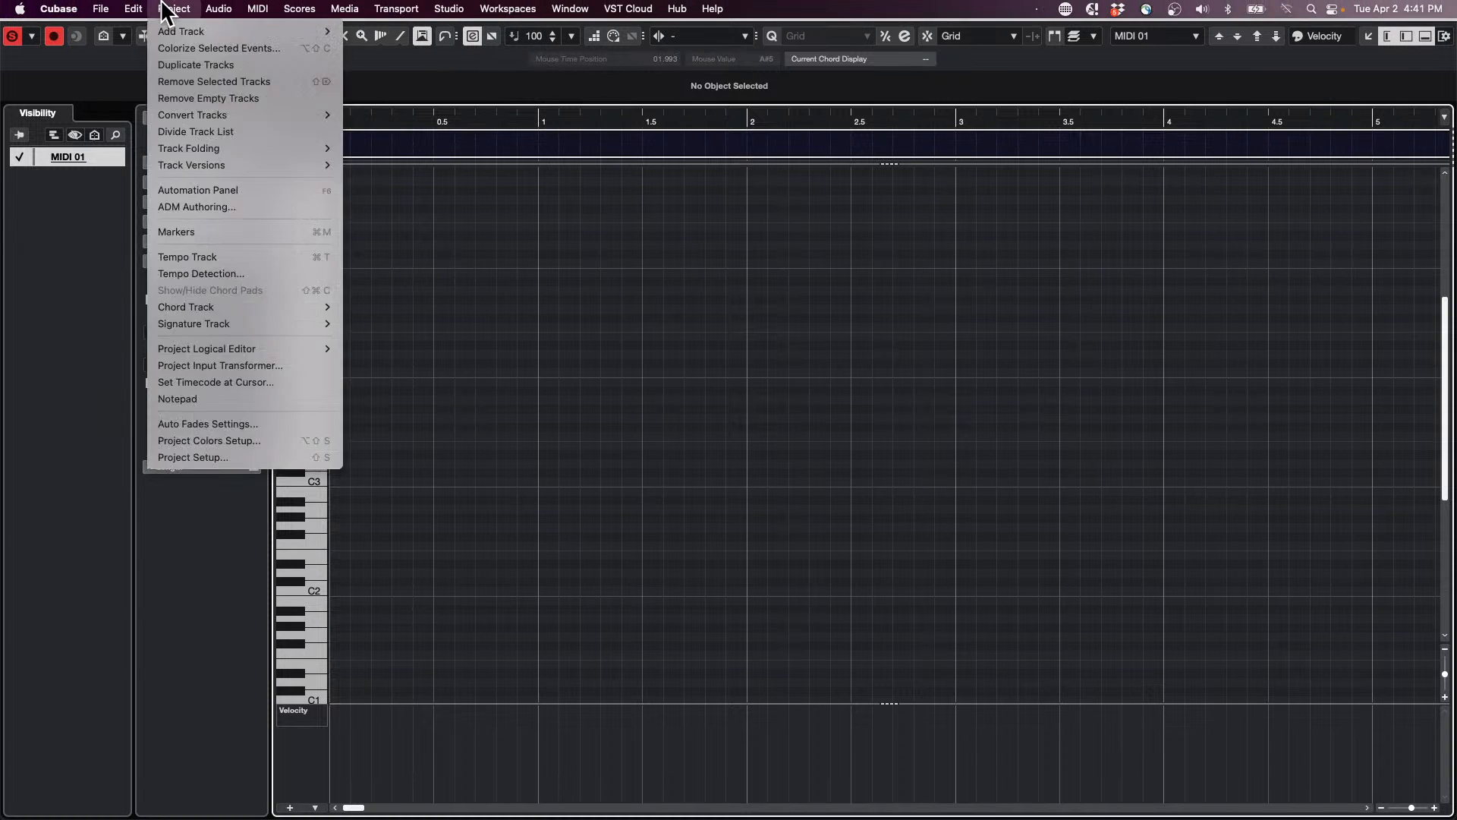
pyautogui.moveTo(140, 9)
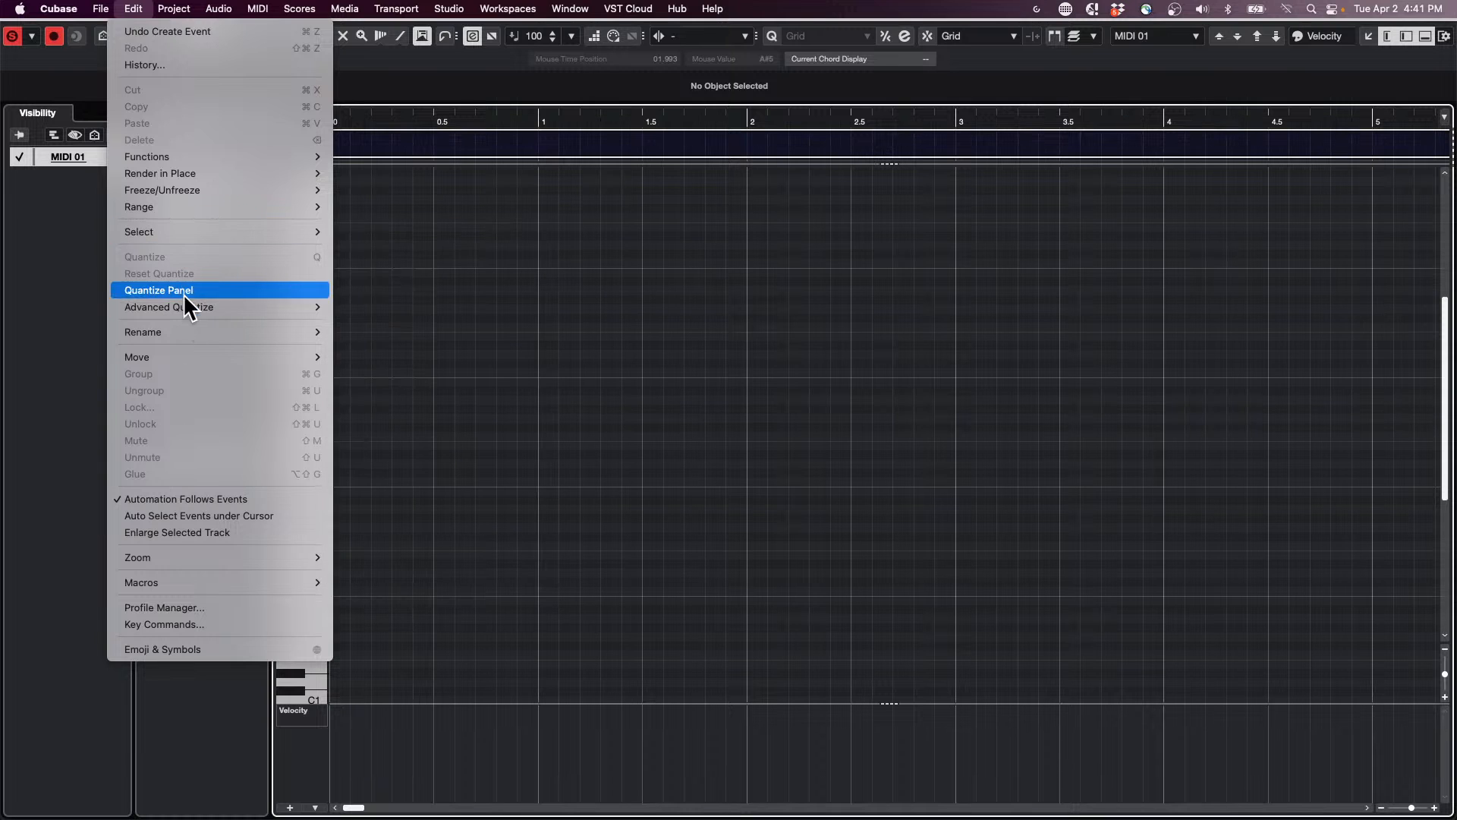
pyautogui.click(140, 287)
pyautogui.click(1084, 227)
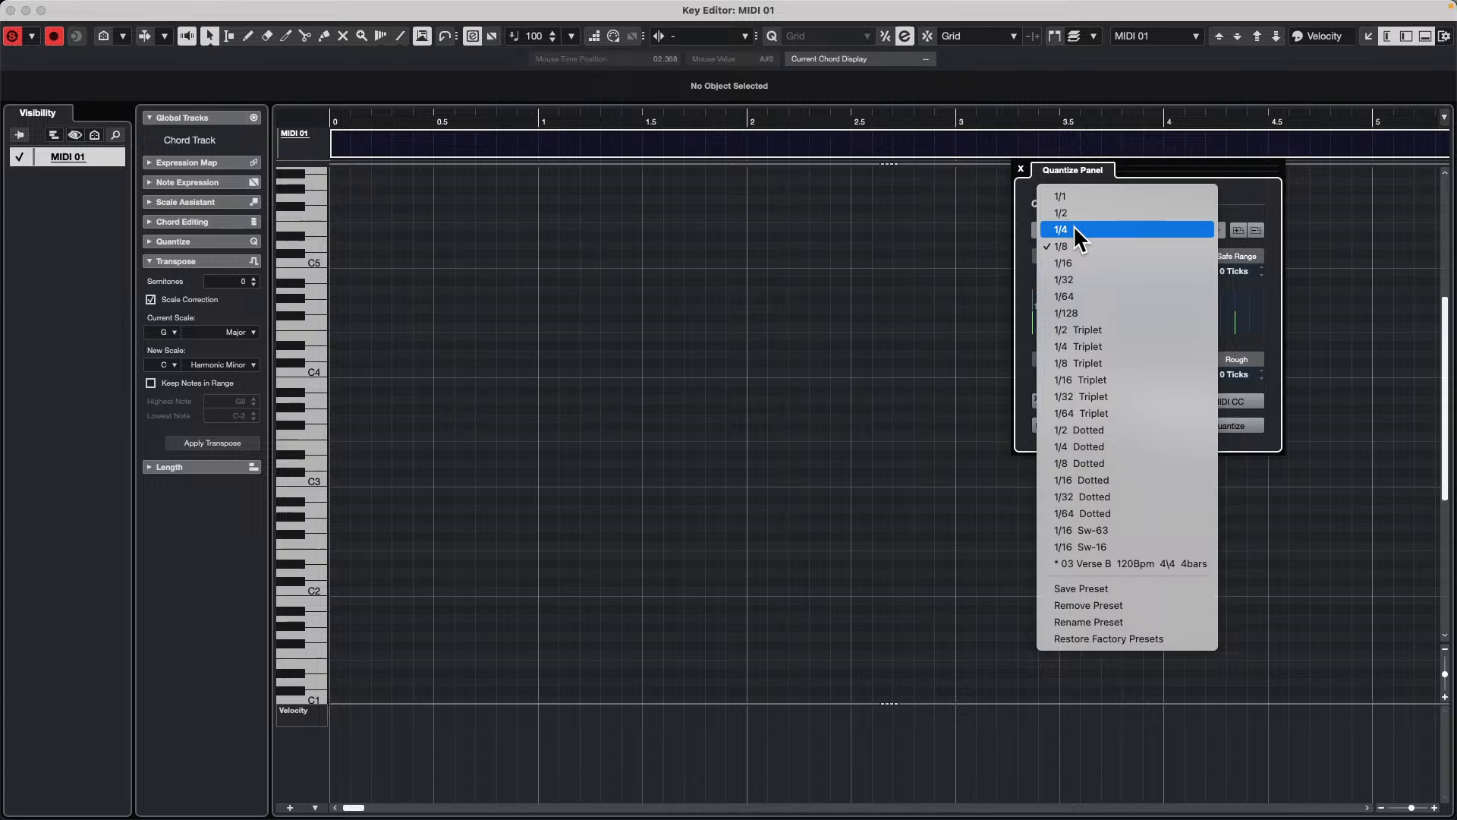
pyautogui.click(1088, 196)
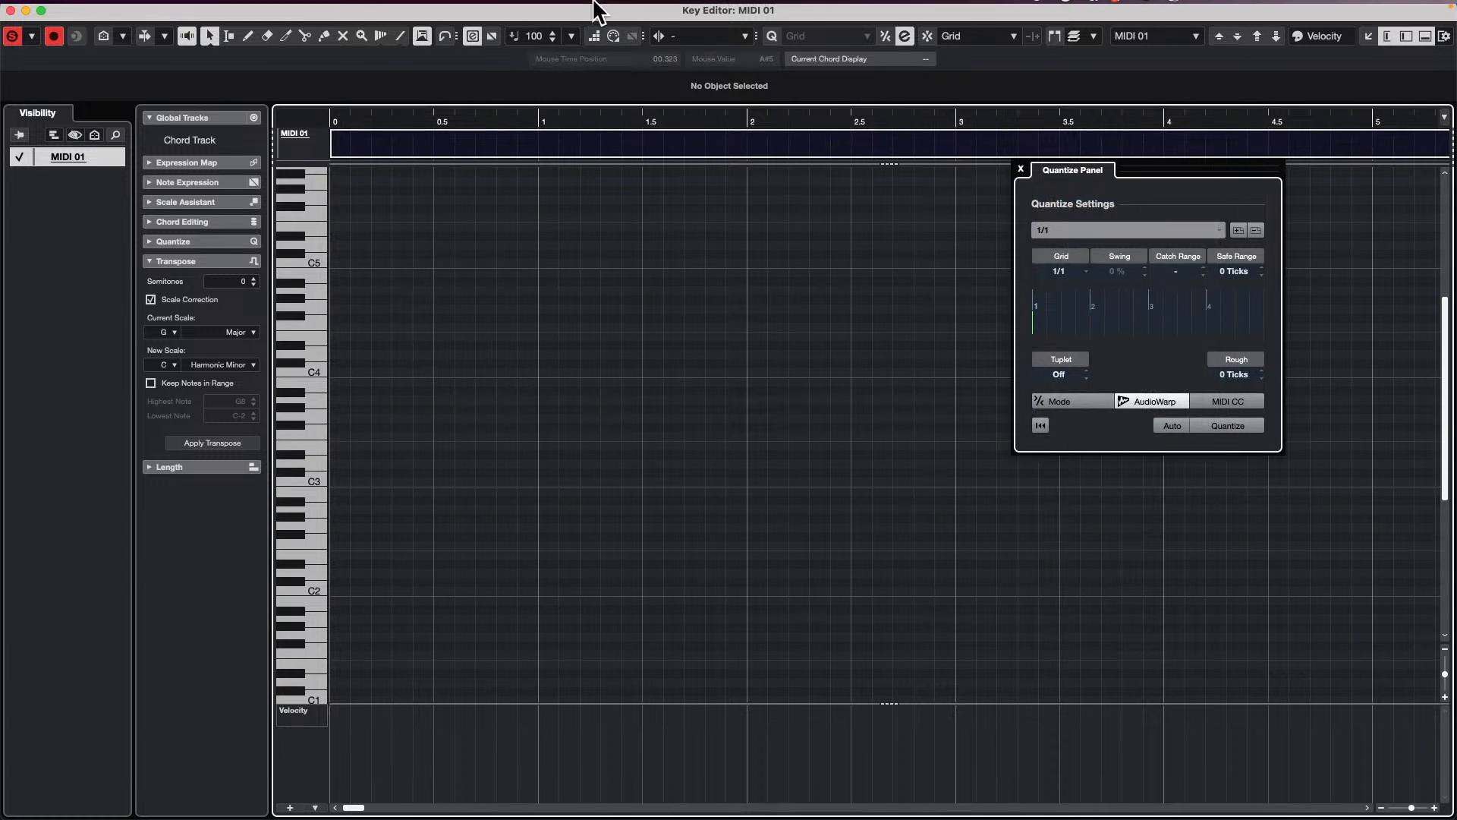
# Step: With step input on and the ruler in Bars+Beats, enter one whole-note triad per bar through bar 8 of MIDI 01
pyautogui.click(593, 37)
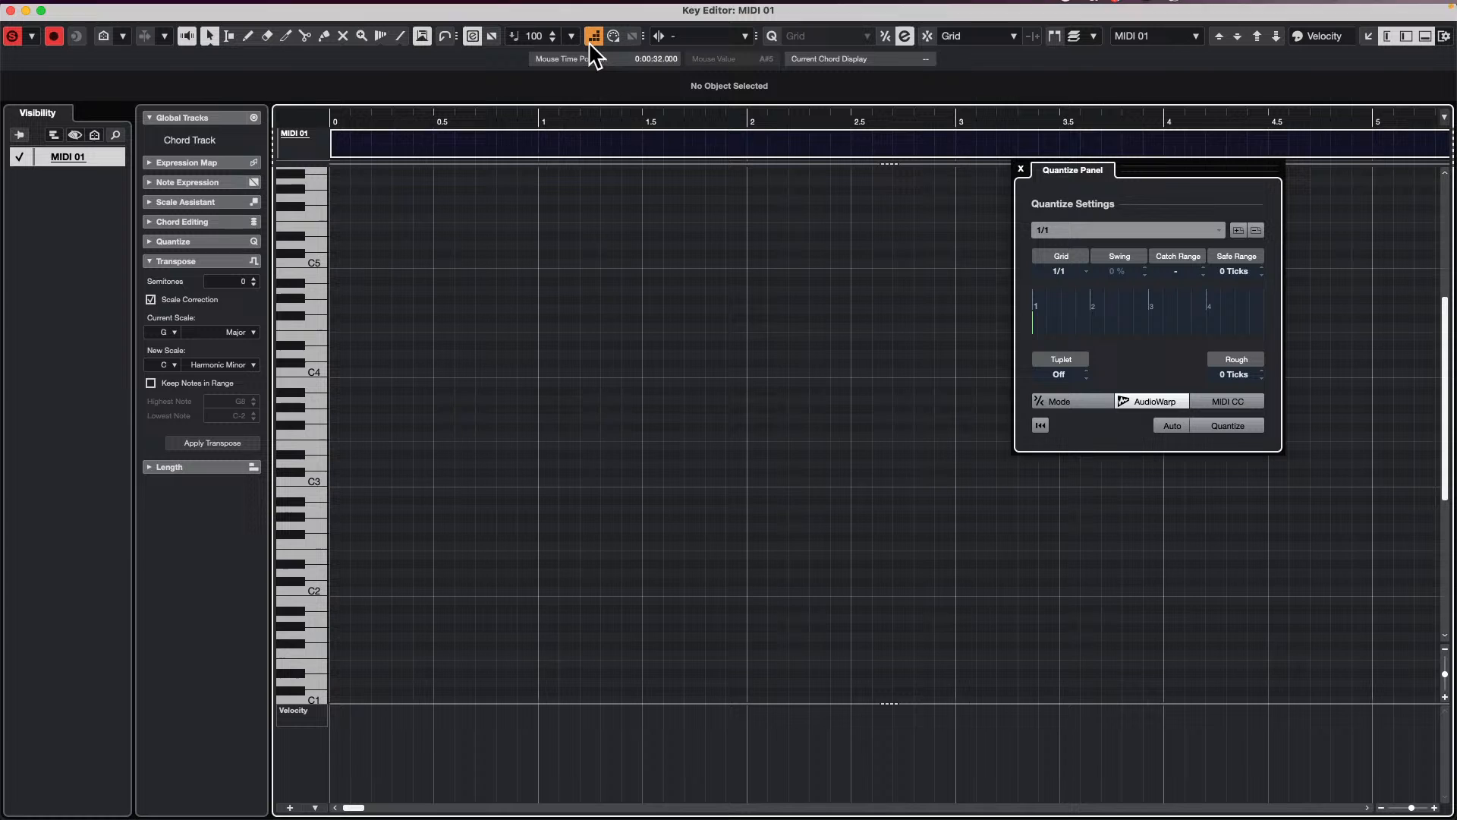
pyautogui.rightClick(385, 121)
pyautogui.click(425, 130)
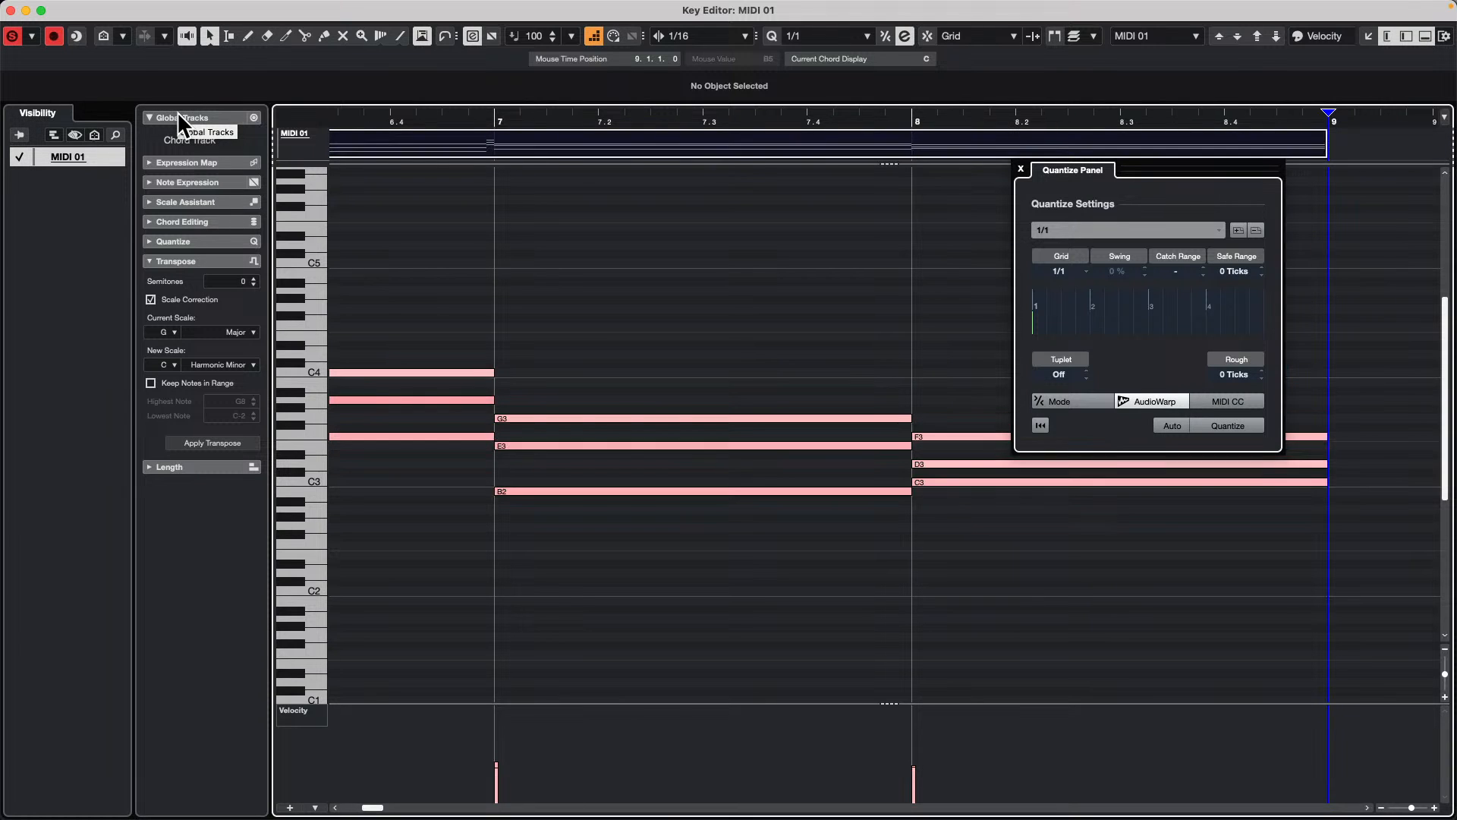
# Step: Open the MIDI 01 part in the Score Editor and close the Quantize Panel
pyautogui.moveTo(342, 7)
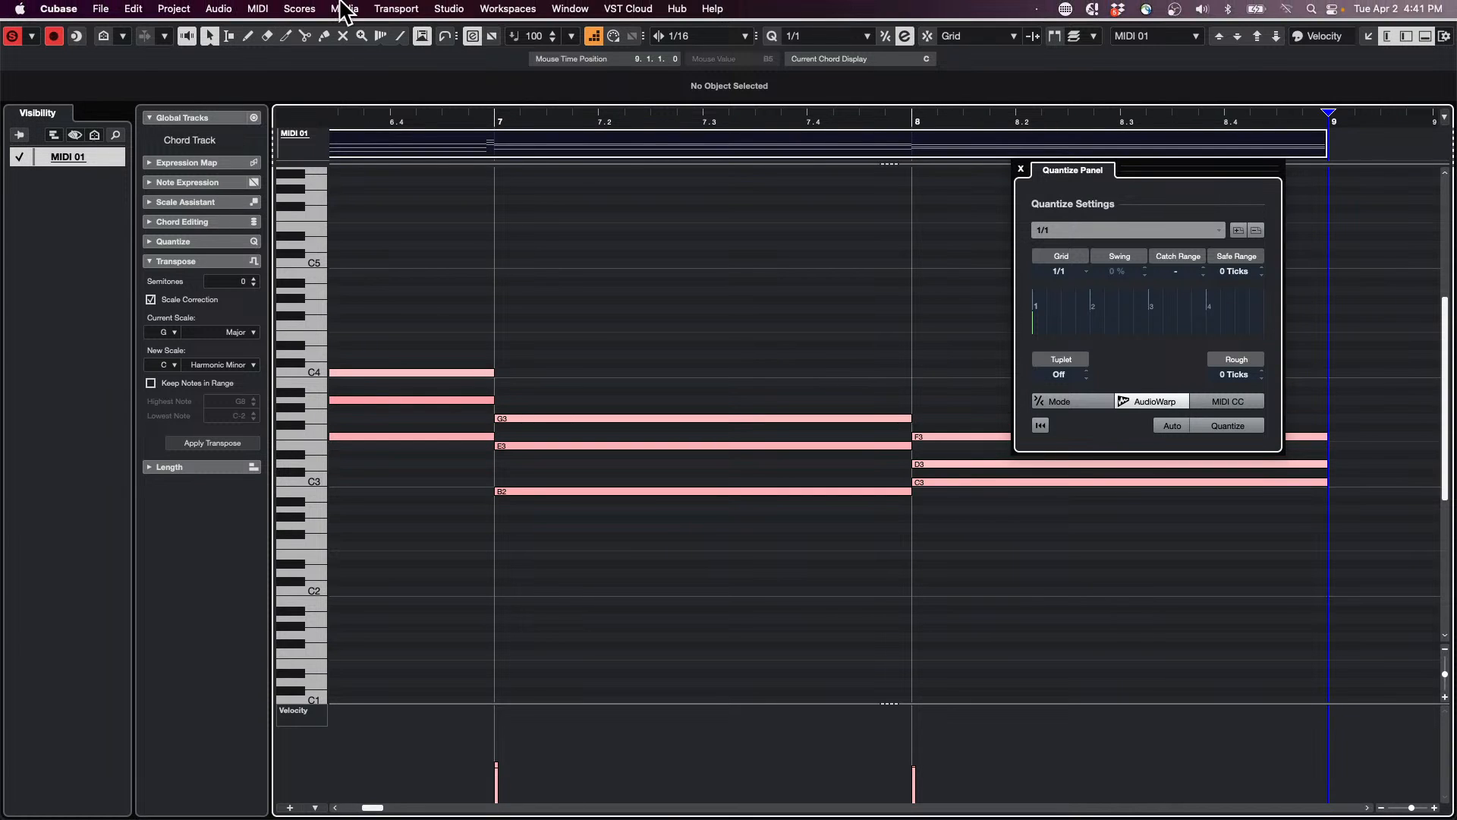
pyautogui.press('super+r')
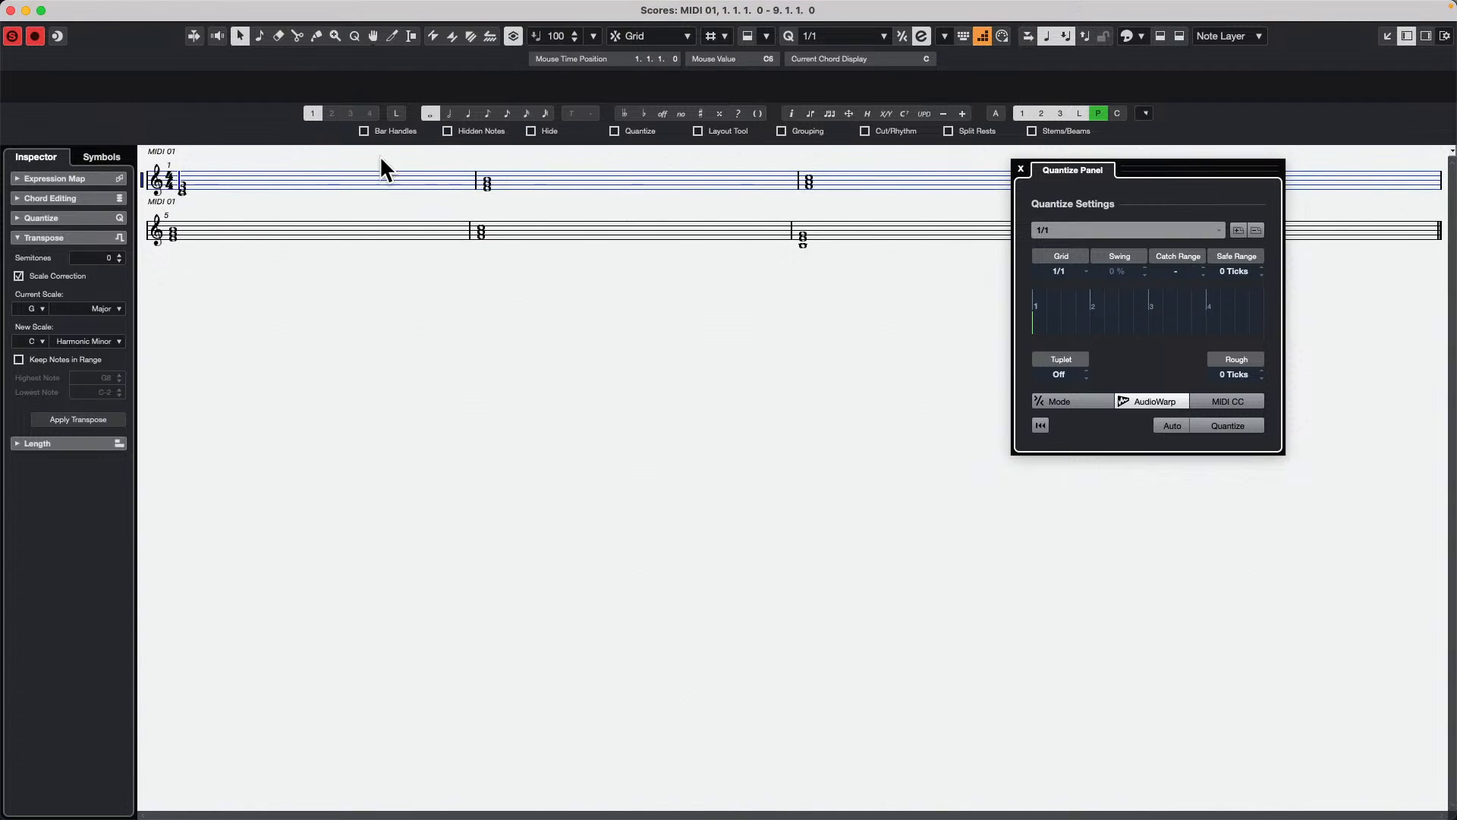
pyautogui.click(1021, 169)
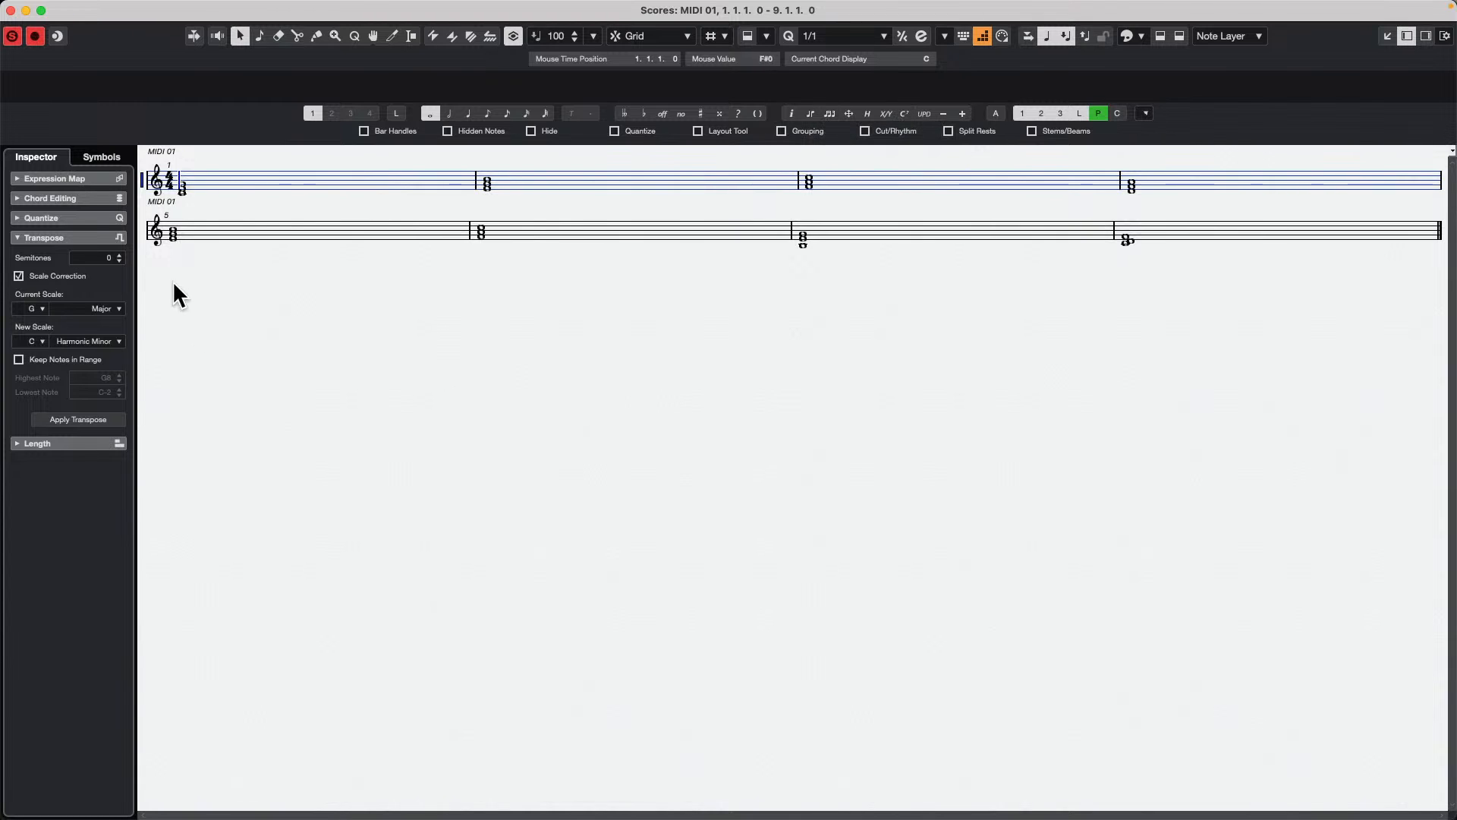
# Step: Make chord symbols from all notes in both staves and display the score in Page Mode
pyautogui.moveTo(172, 280); pyautogui.dragTo(1184, 163)
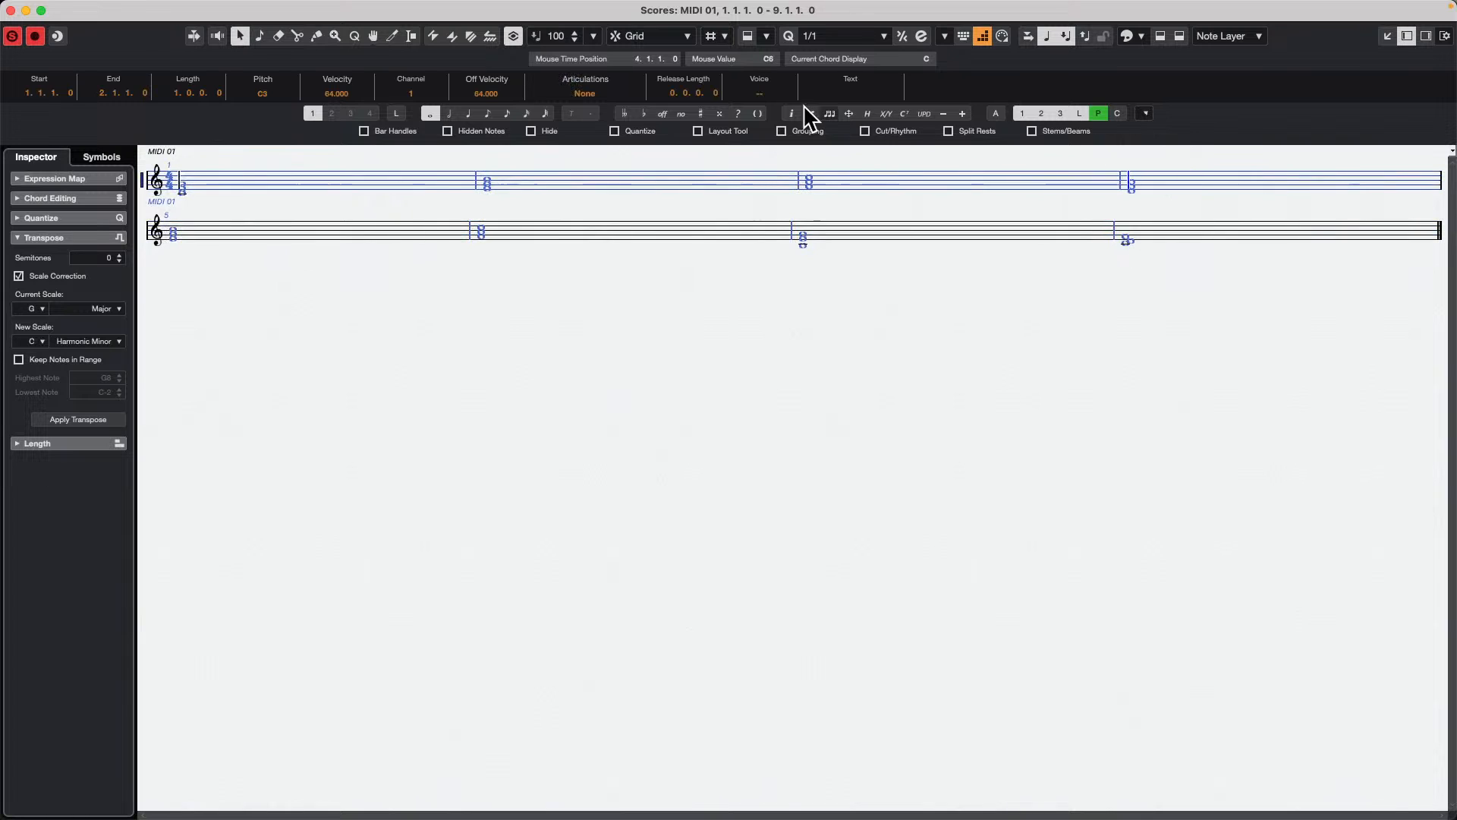
pyautogui.click(904, 113)
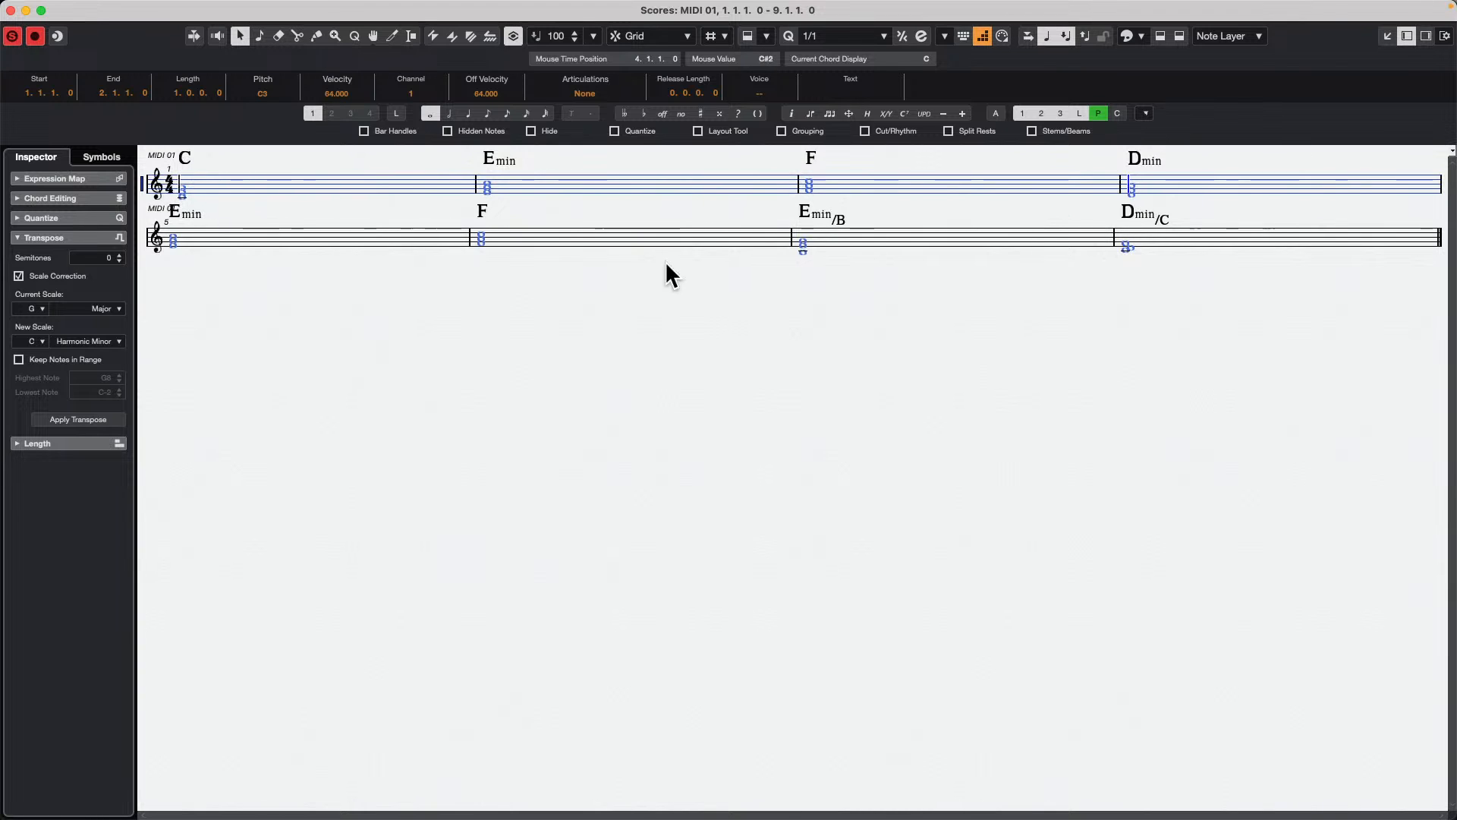
pyautogui.click(218, 9)
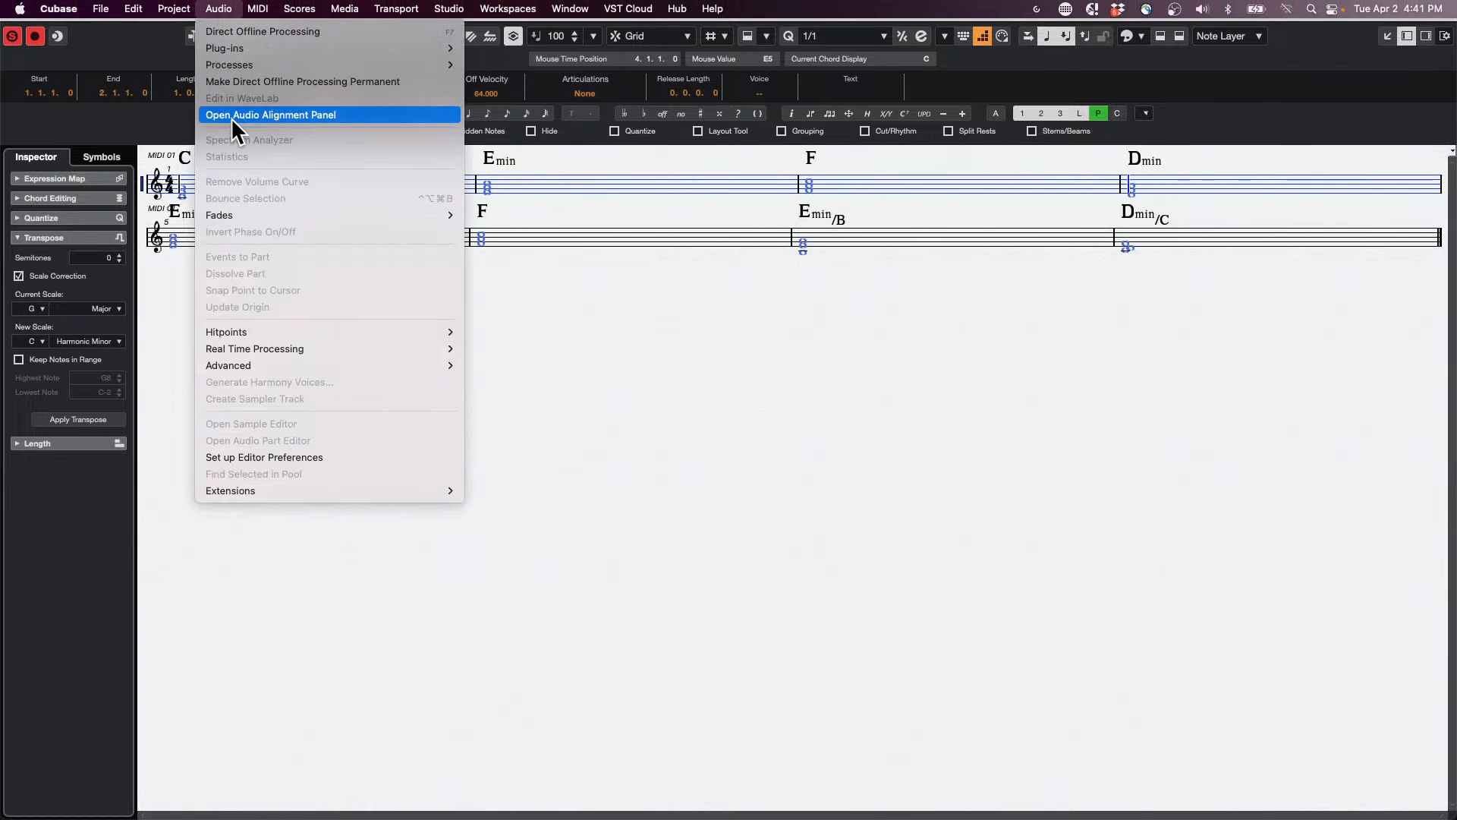
pyautogui.moveTo(300, 9)
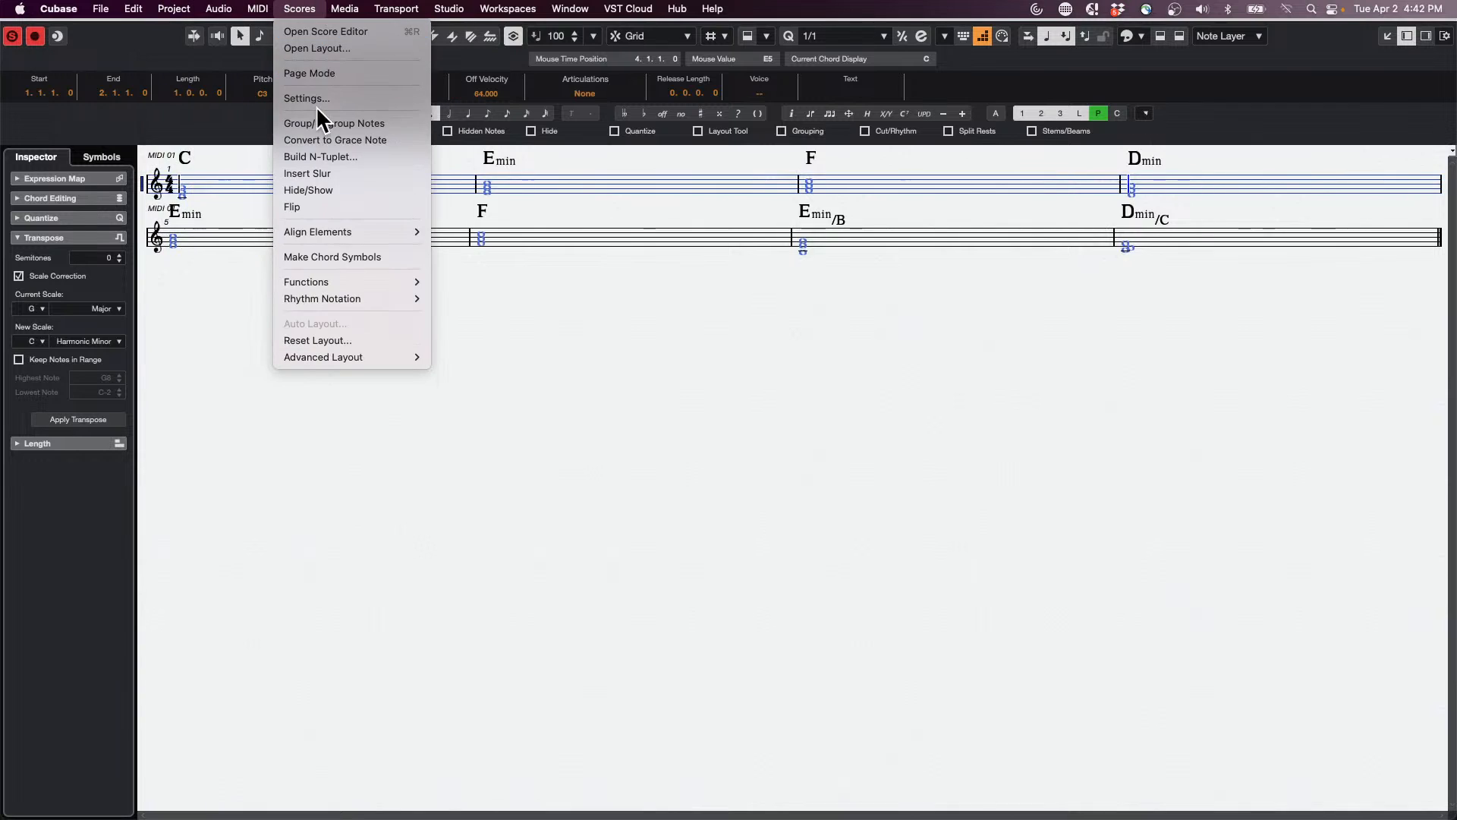
pyautogui.click(341, 76)
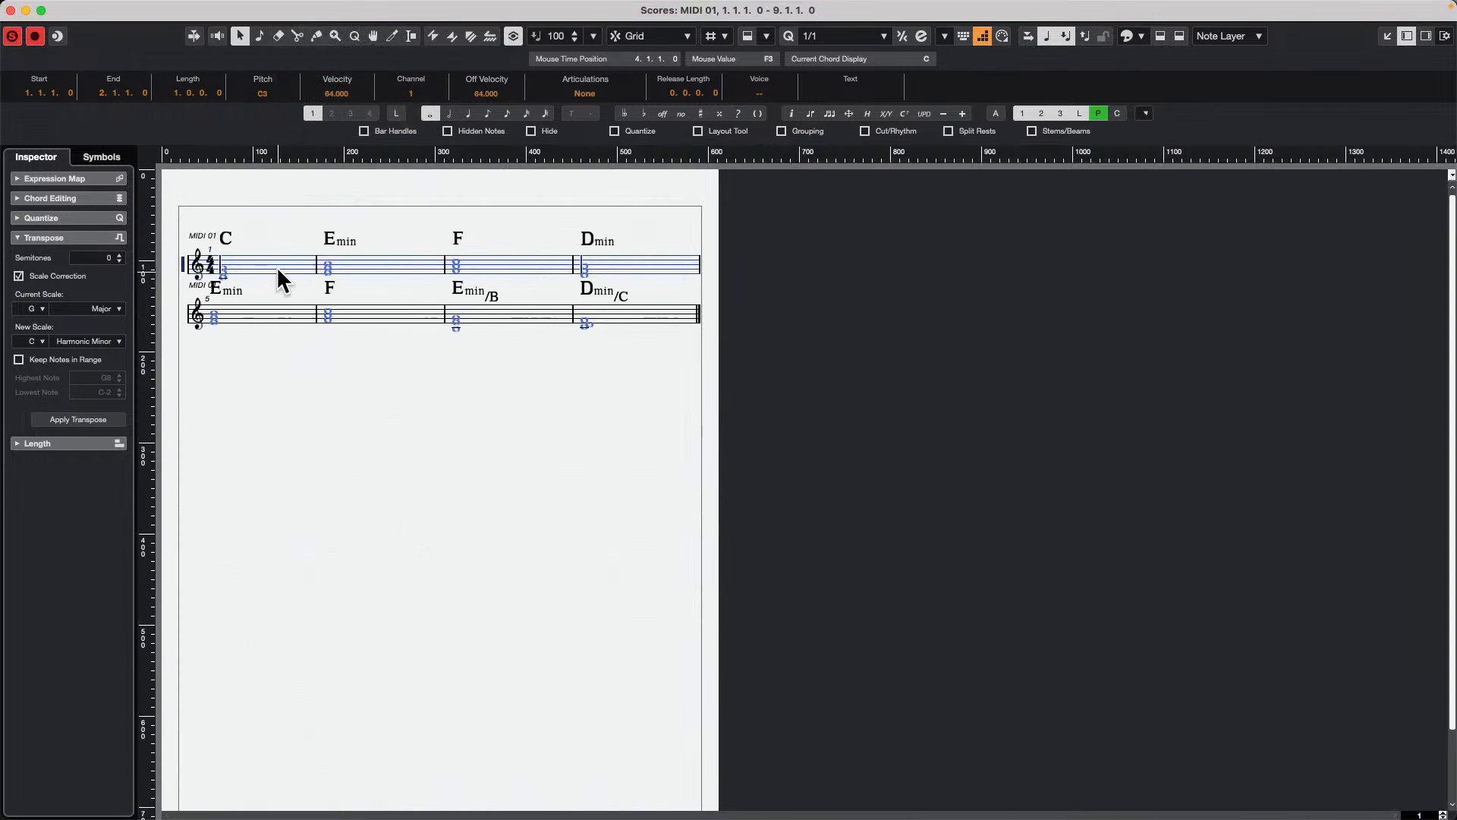
# Step: Move the second staff down to widen the staff spacing and make guitar symbols from the first staff's four chord symbols
pyautogui.click(182, 311)
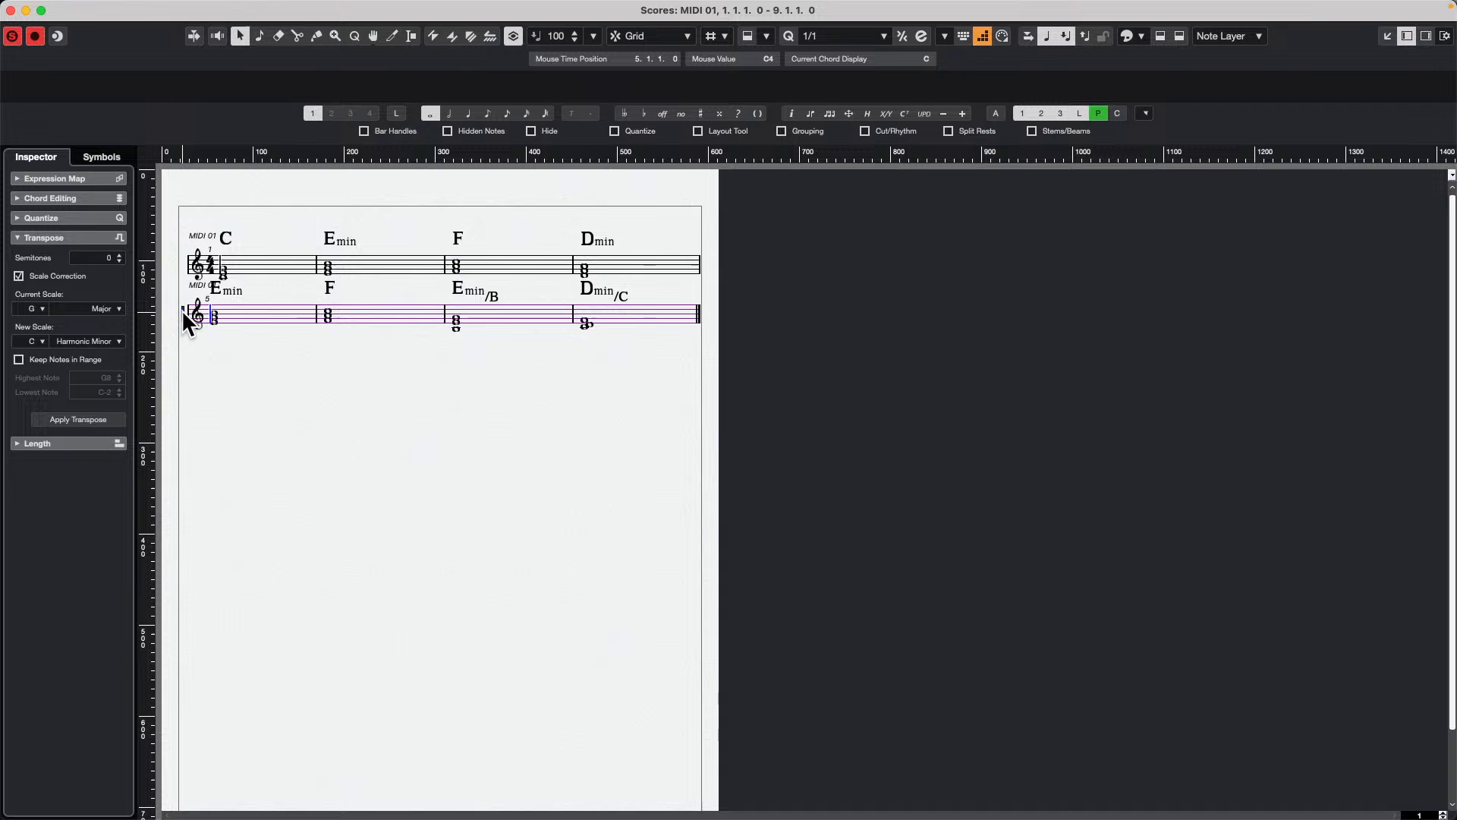
pyautogui.moveTo(182, 311); pyautogui.dragTo(182, 354)
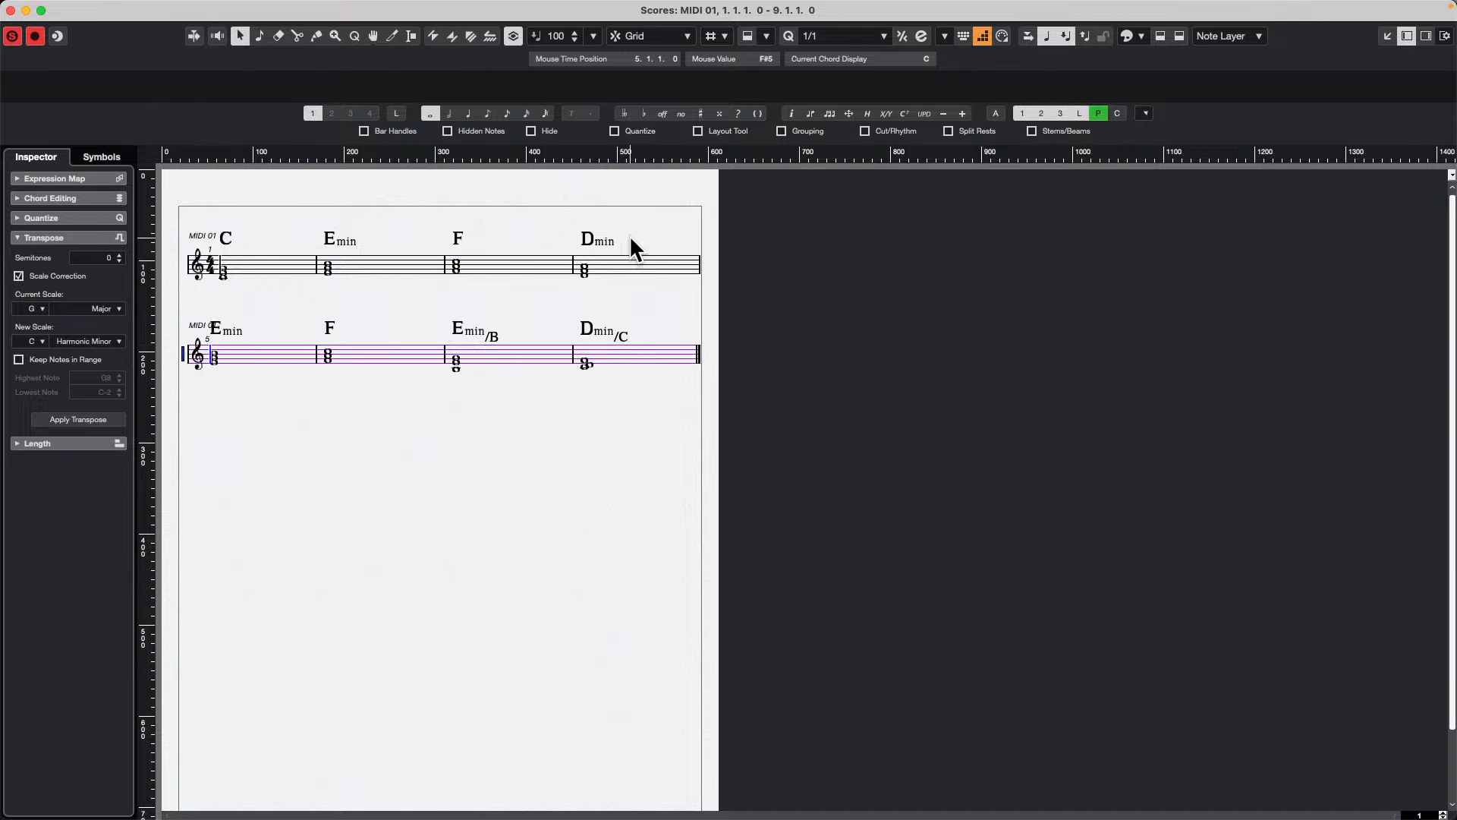
pyautogui.moveTo(699, 250); pyautogui.dragTo(227, 237)
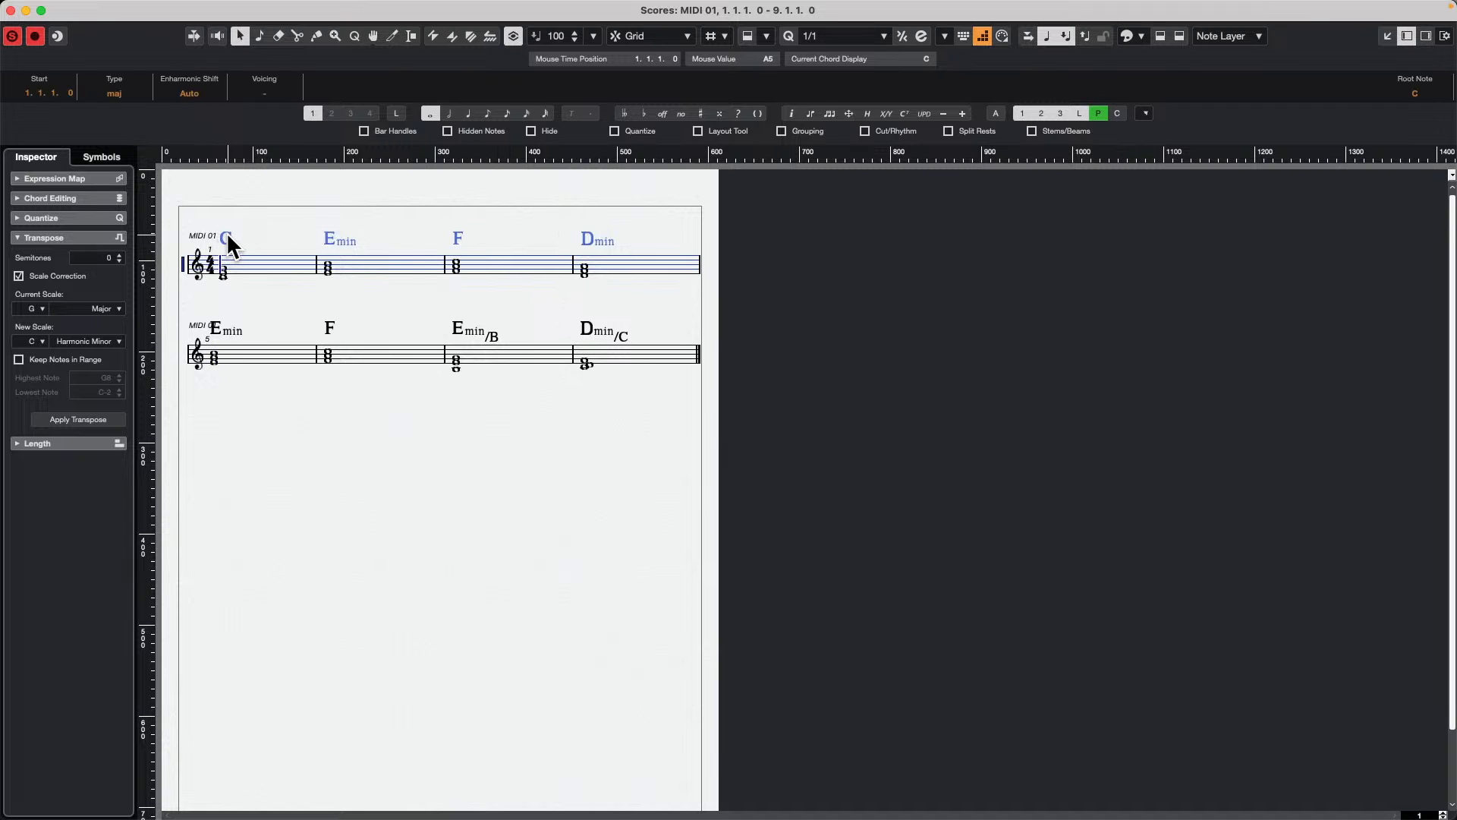
pyautogui.rightClick(228, 236)
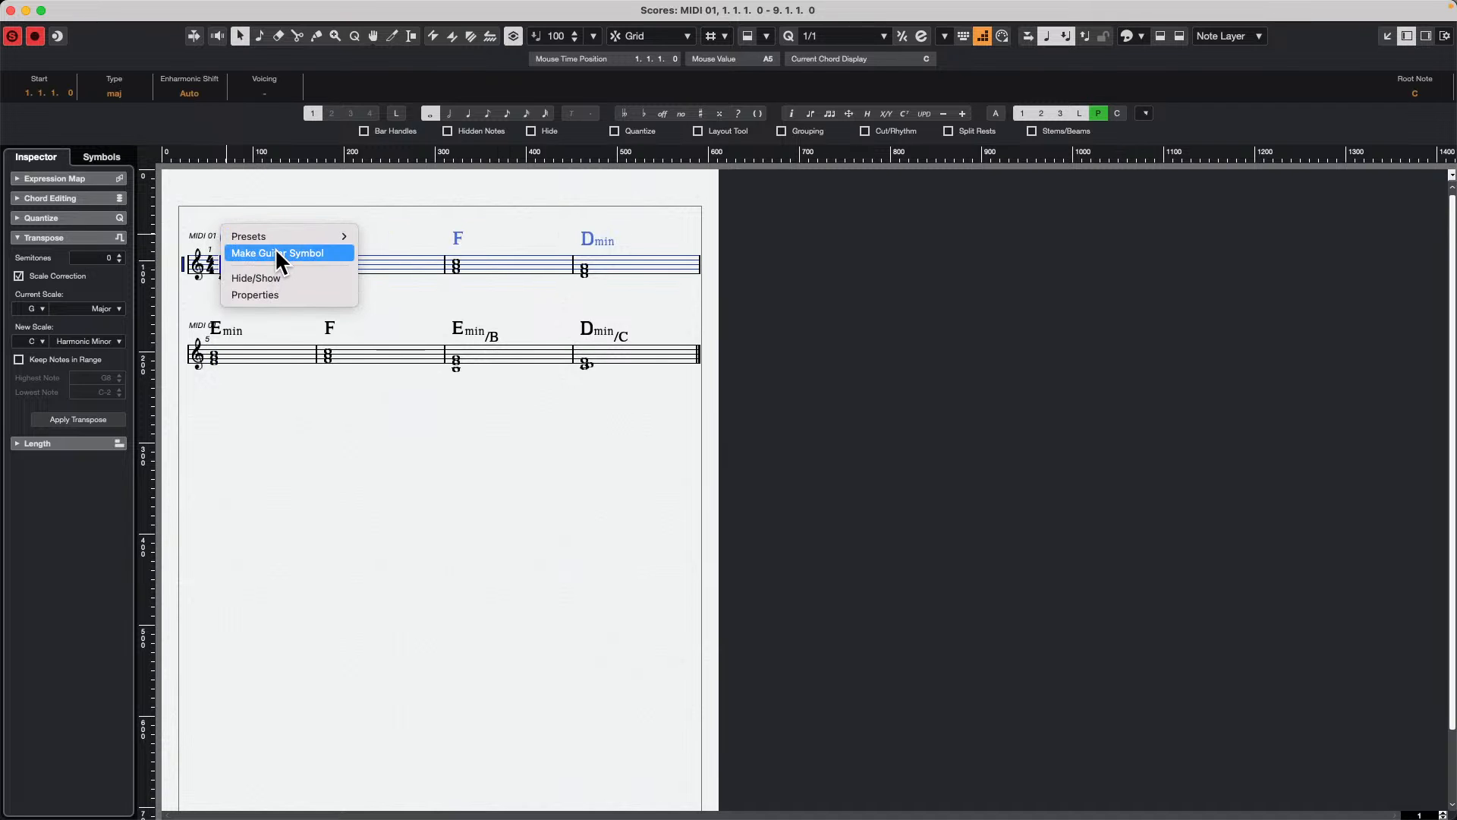
pyautogui.click(304, 258)
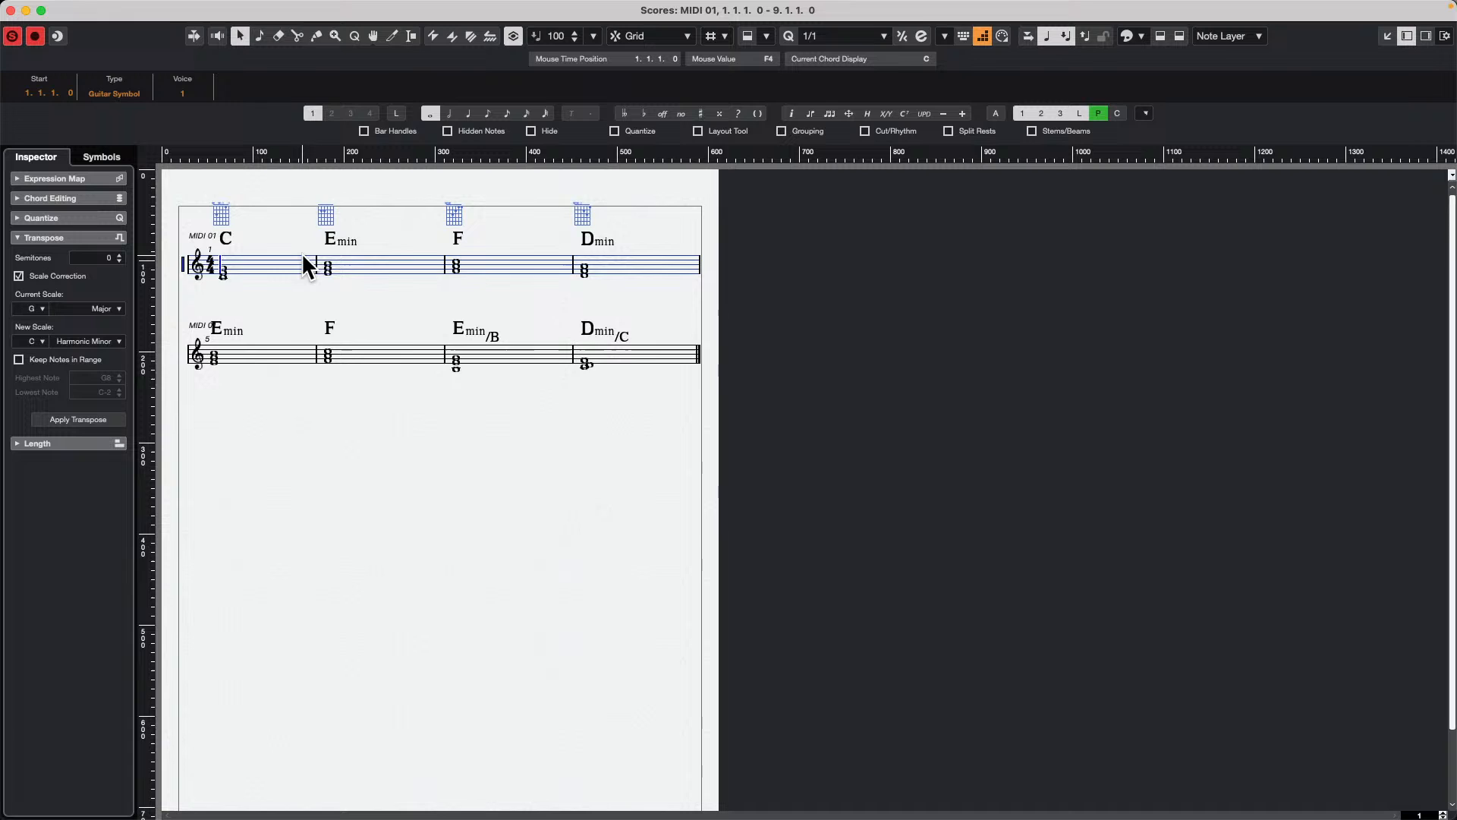
# Step: Make guitar symbols from the second staff's four chord symbols and close the Score Editor
pyautogui.moveTo(650, 317); pyautogui.dragTo(235, 329)
pyautogui.rightClick(234, 330)
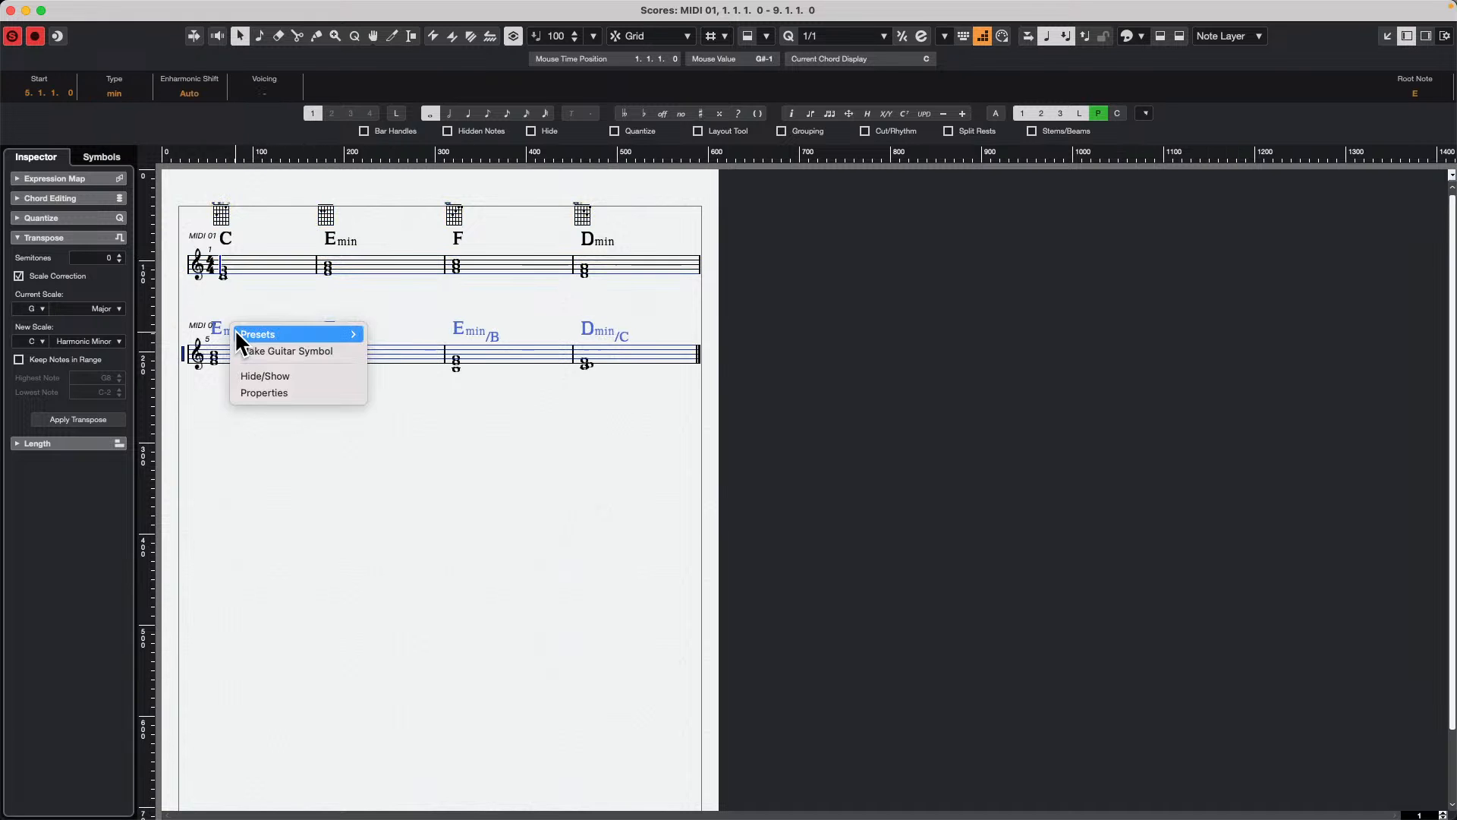
pyautogui.click(327, 360)
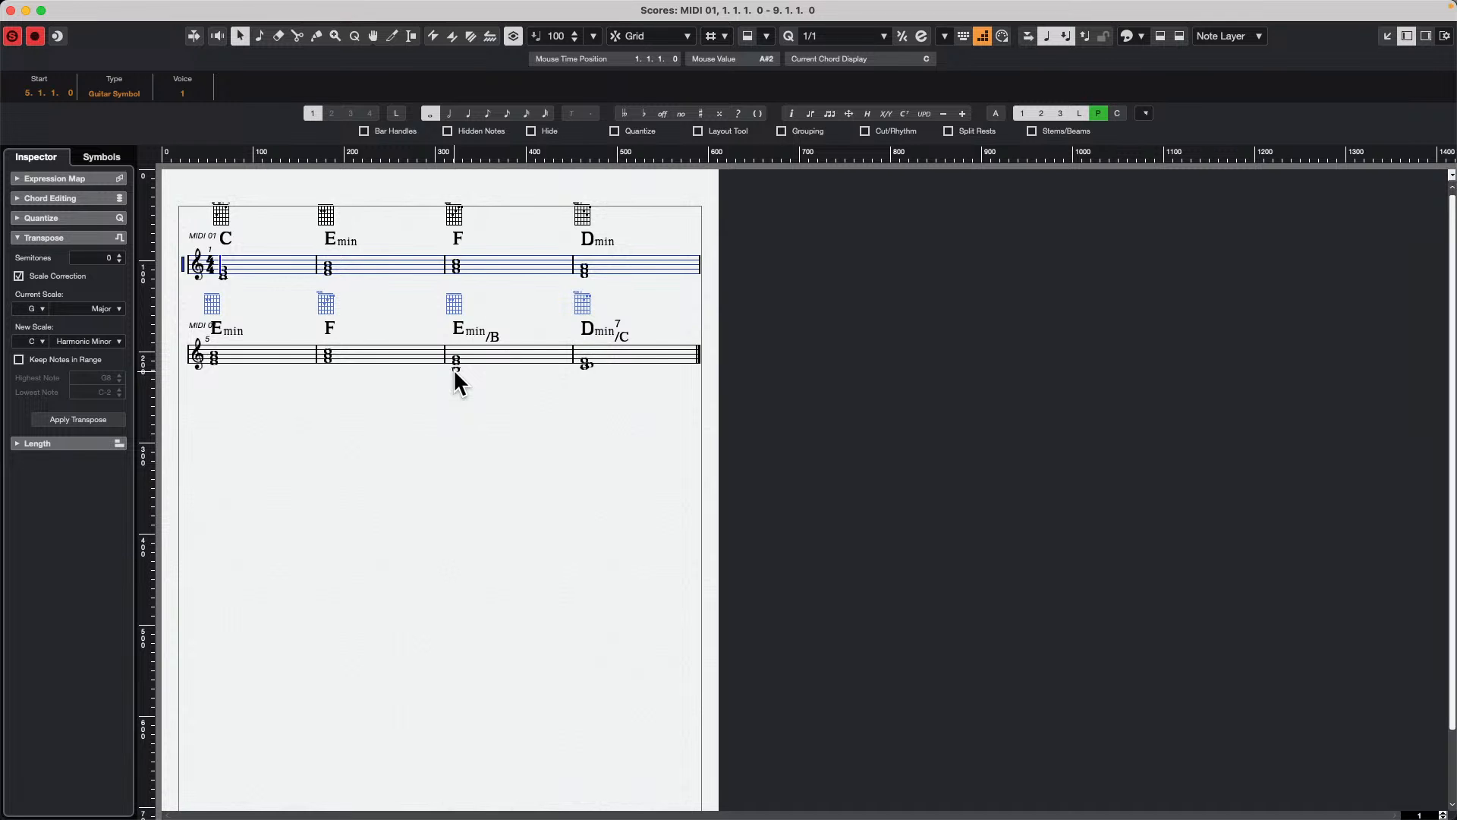
pyautogui.click(11, 10)
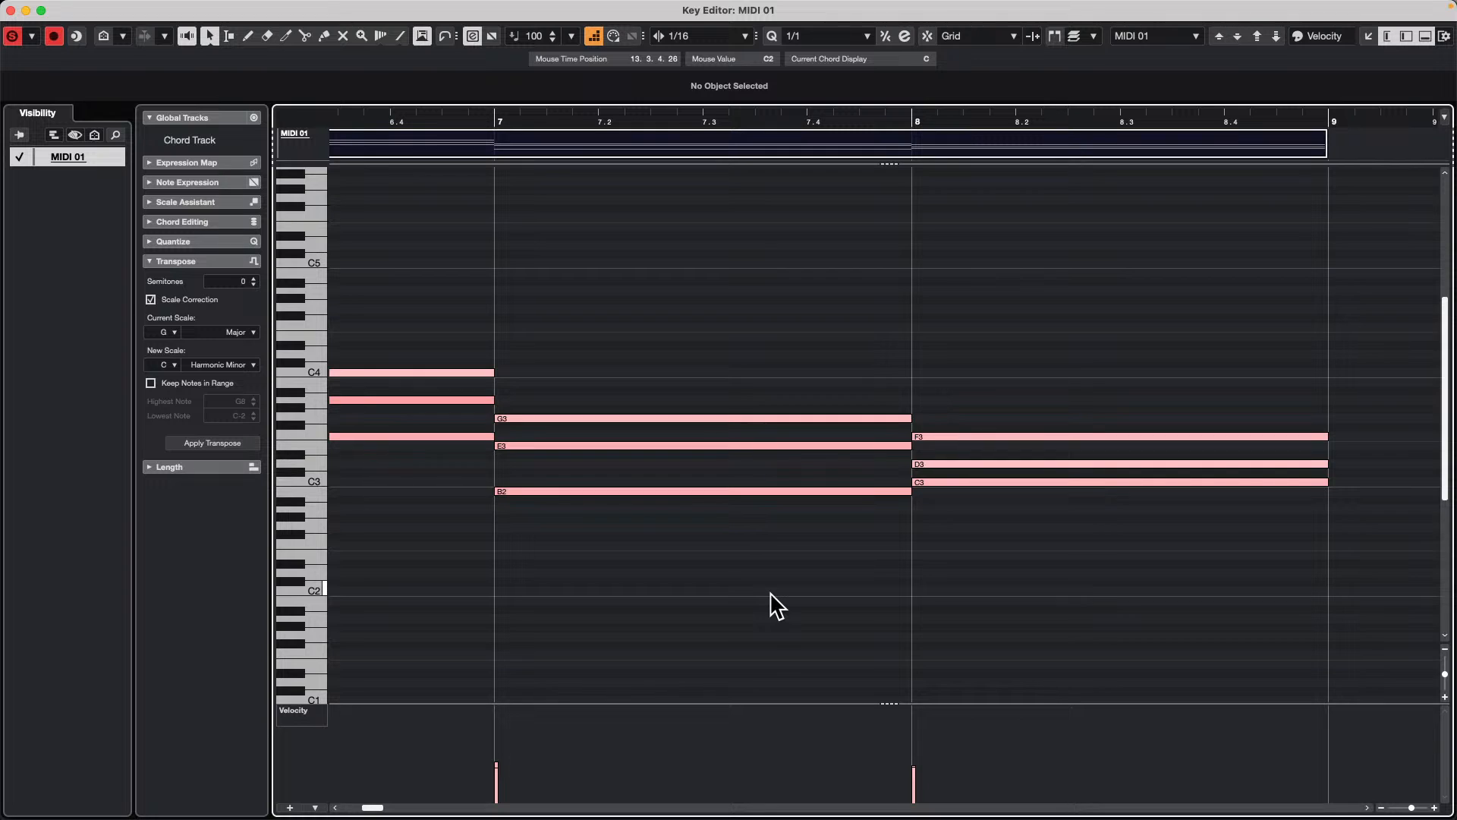
# Step: Switch the Key Editor's velocity controller lane to Program Change
pyautogui.click(304, 709)
pyautogui.scroll(-10, 304, 729)
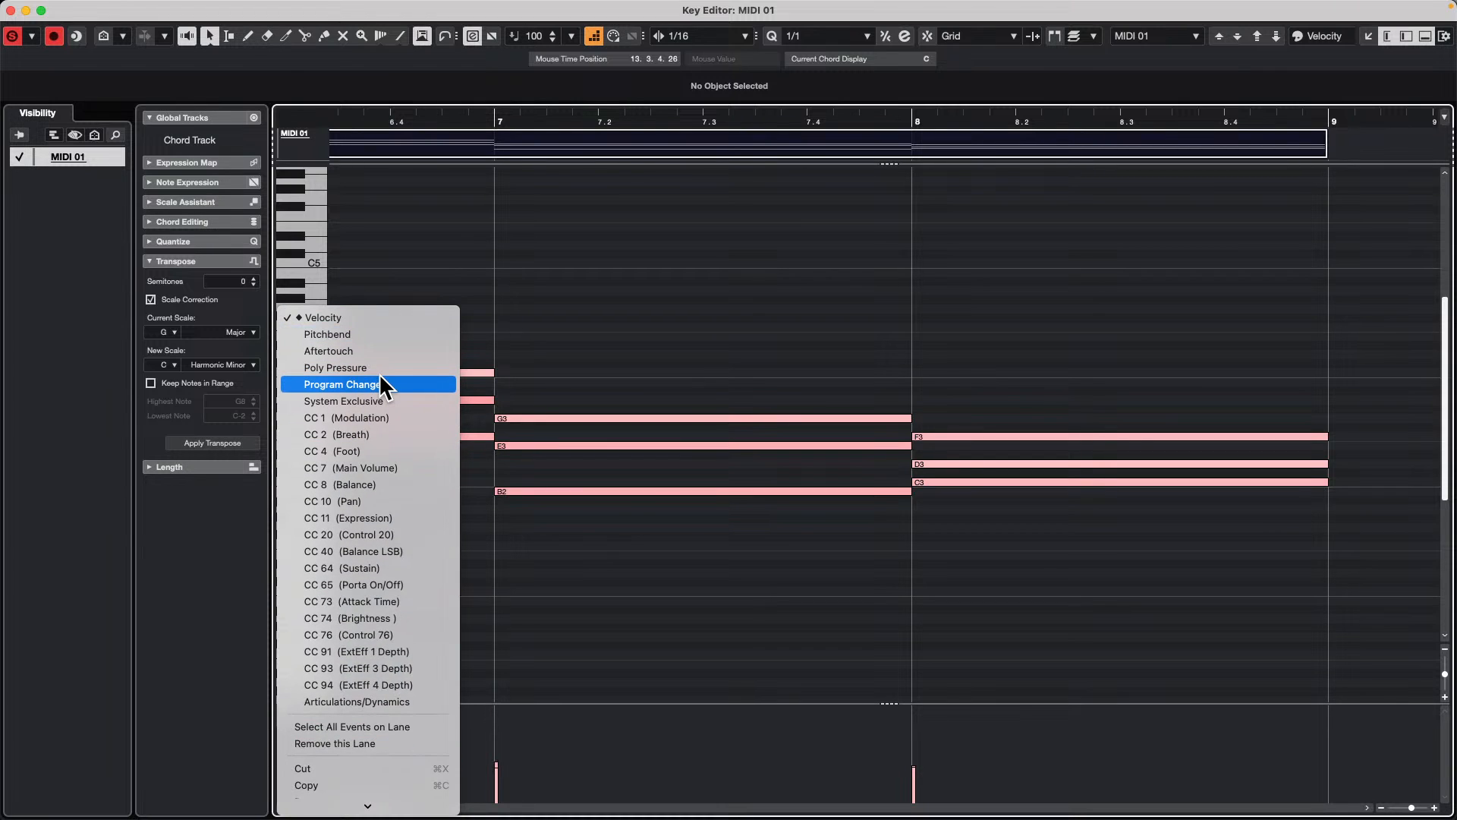
pyautogui.click(380, 377)
# Step: Draw one program change early in bar 7 and a higher-valued one near the start of bar 8, and turn off step input
pyautogui.rightClick(750, 756)
pyautogui.click(787, 754)
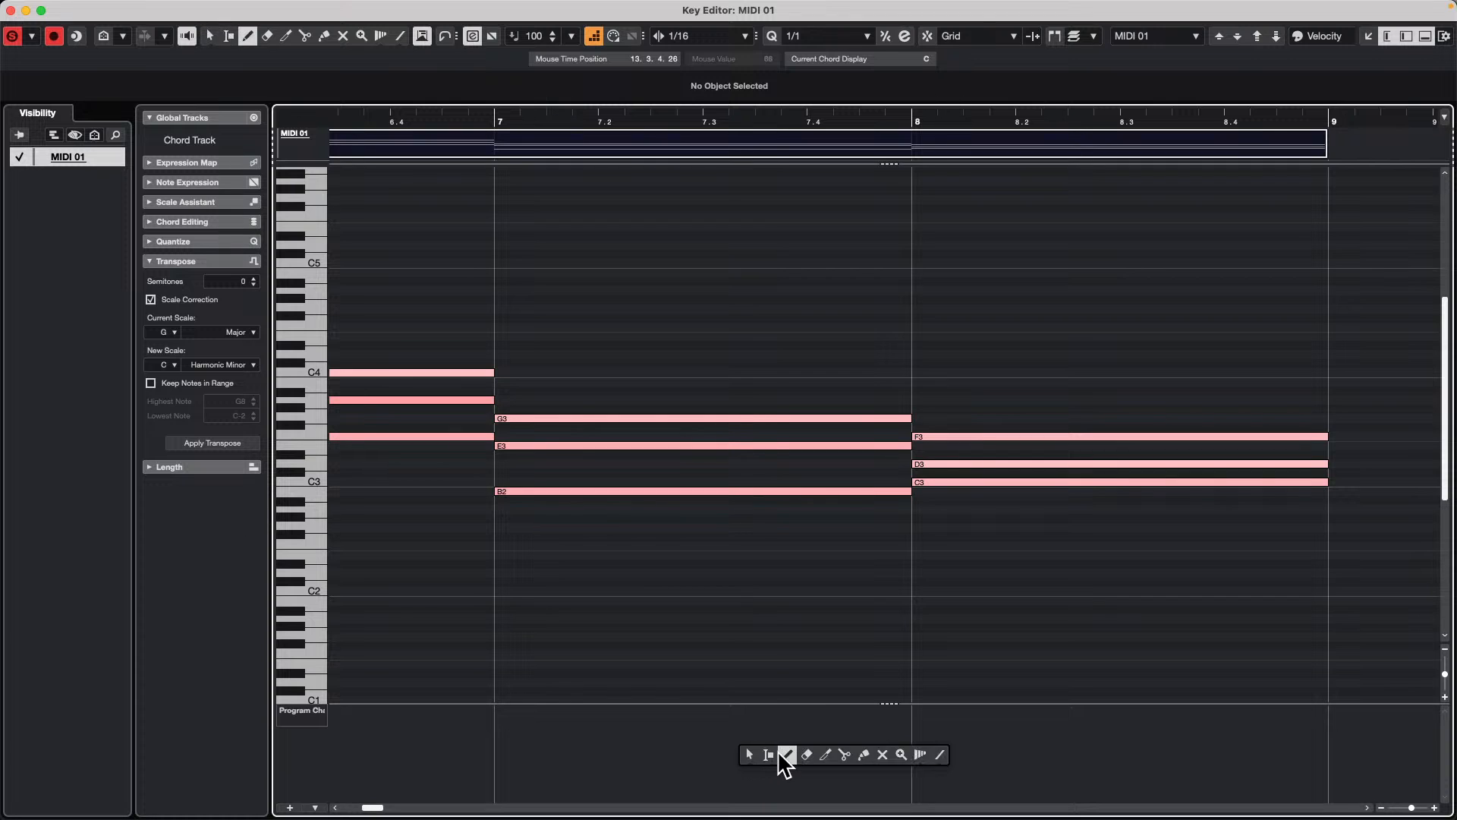
pyautogui.click(579, 757)
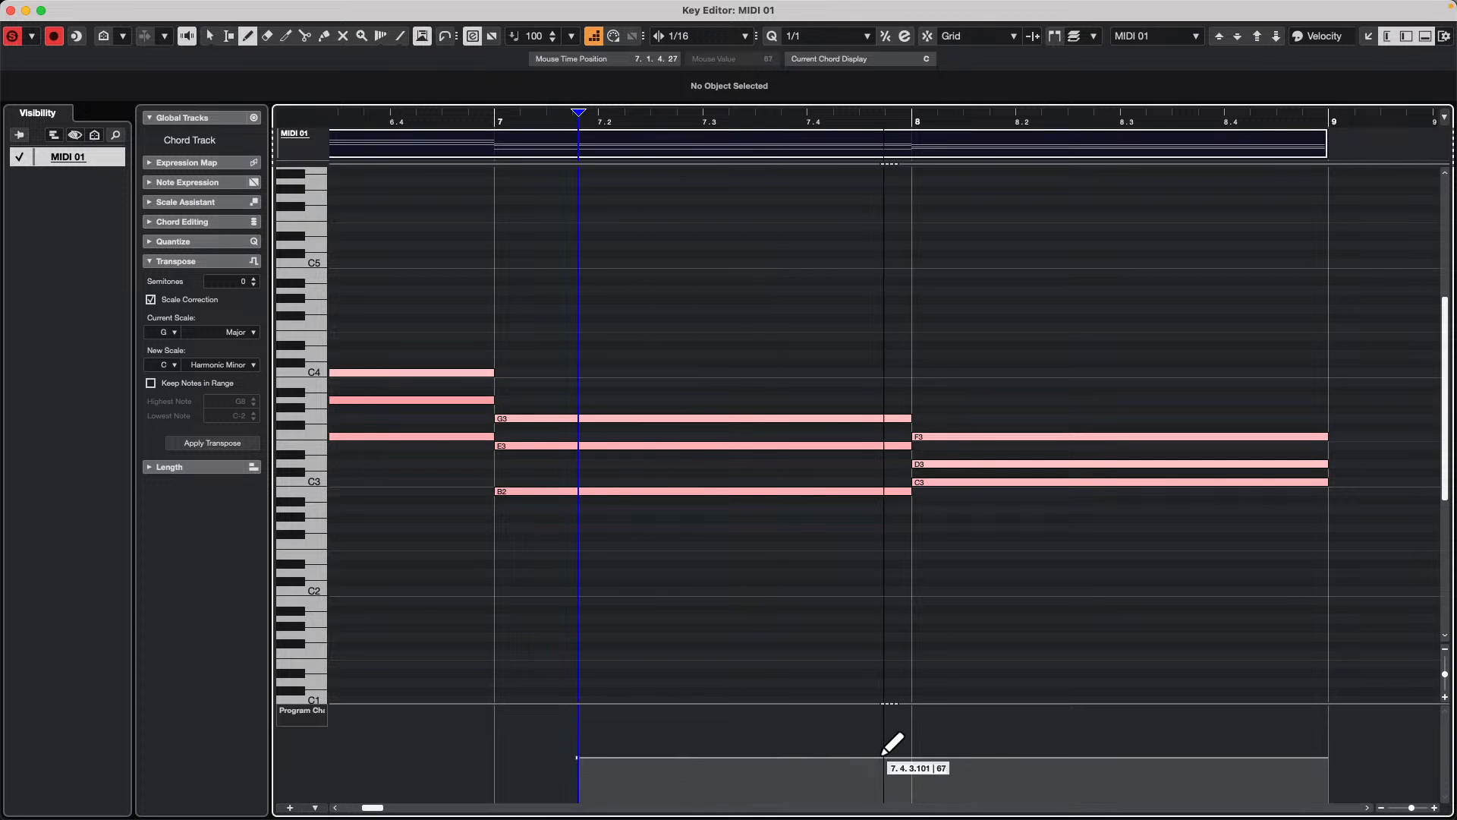
pyautogui.click(922, 727)
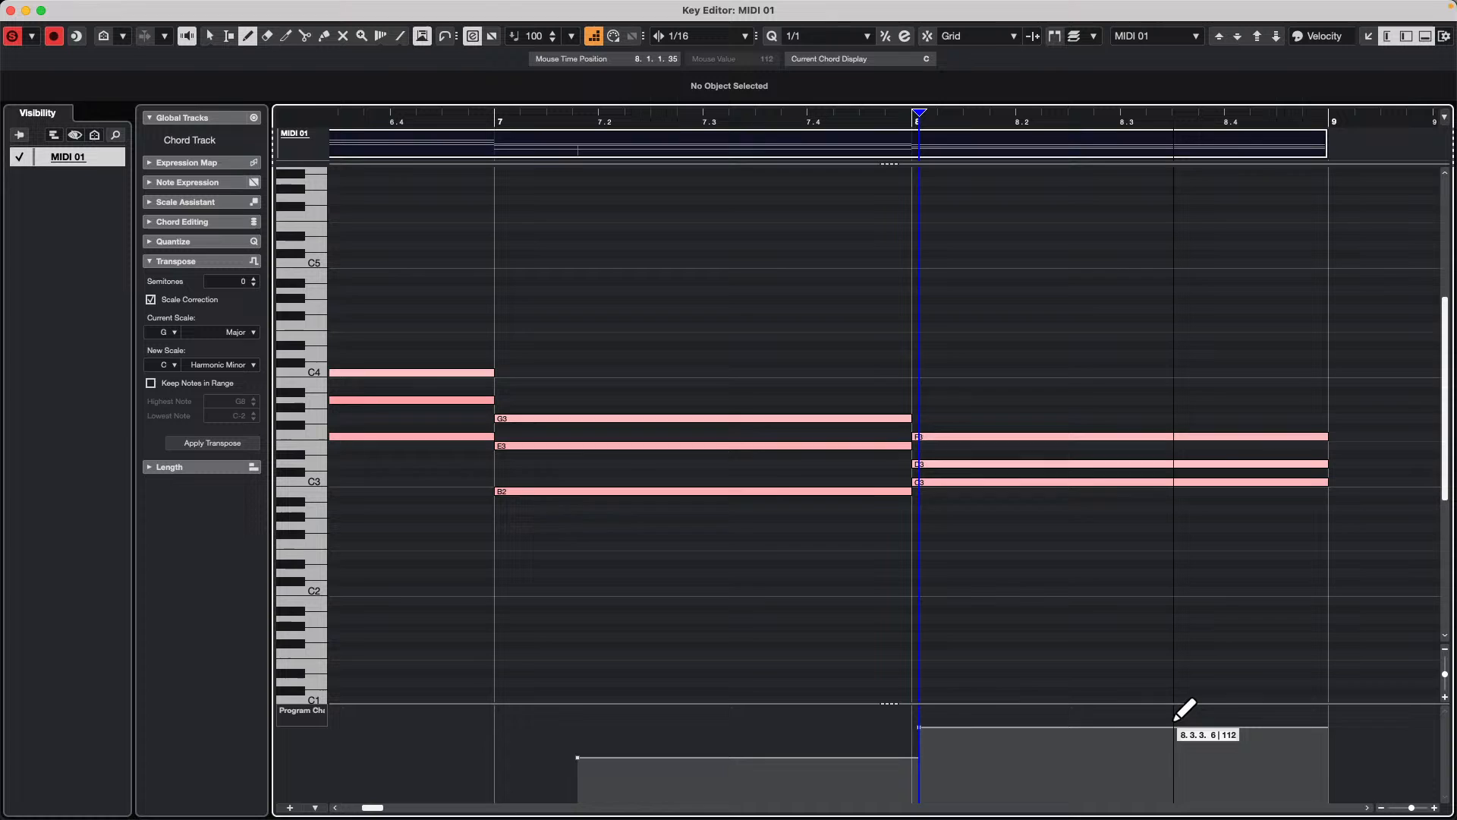
pyautogui.click(595, 38)
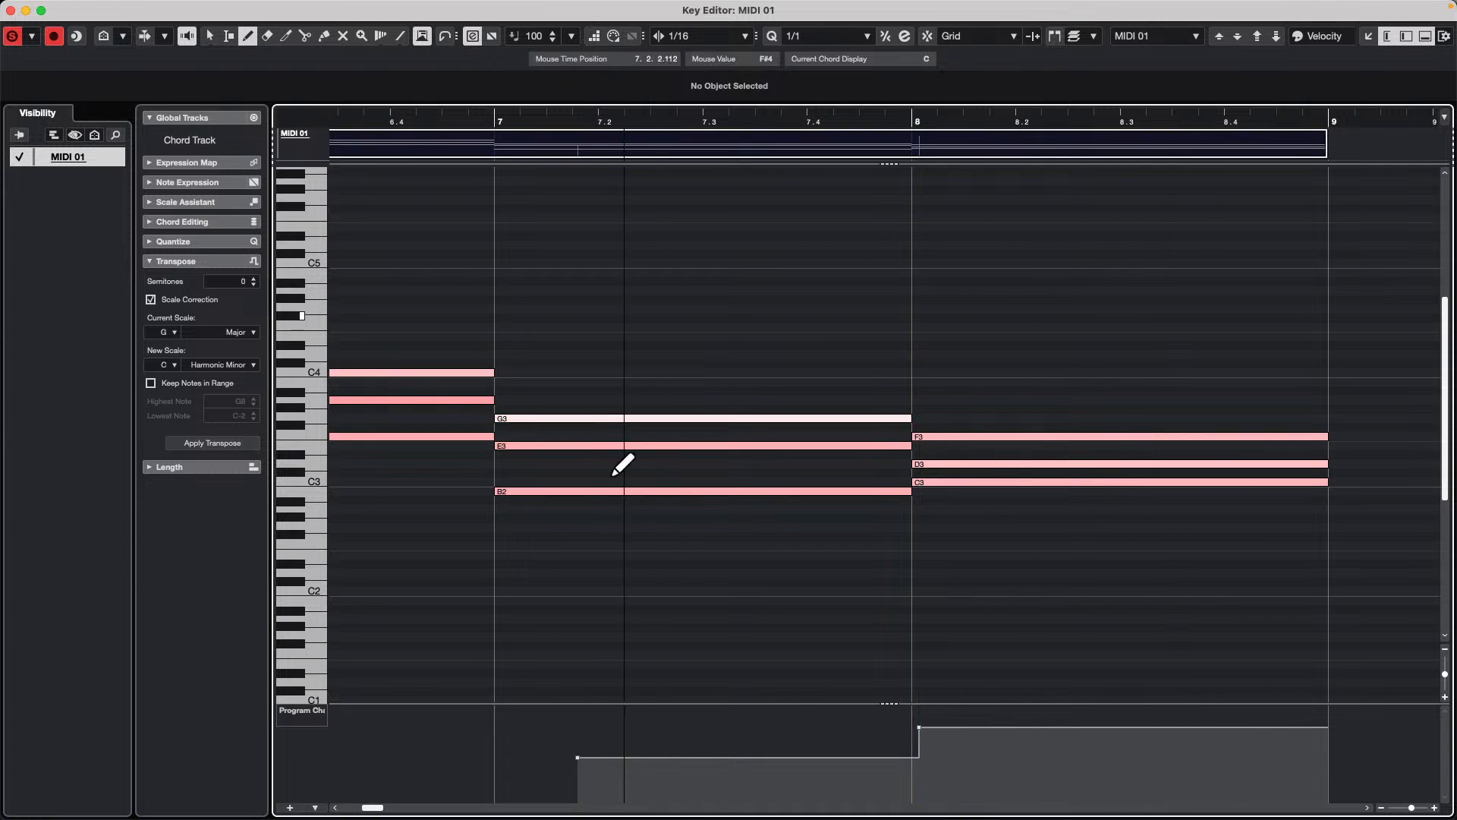
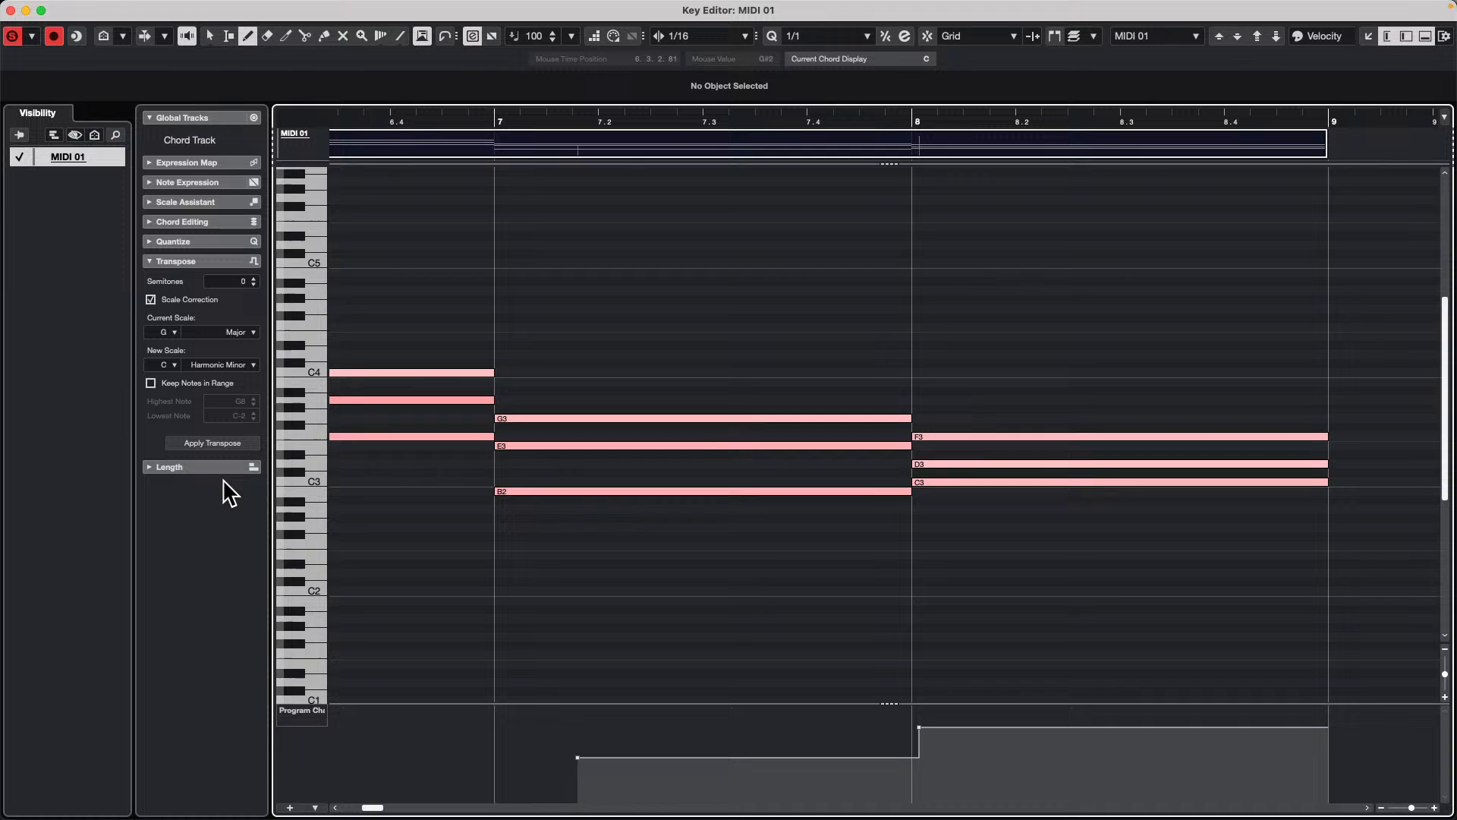
# Step: Close the Key Editor window and open the recent project bach dynamics.cpr as the active project
pyautogui.click(10, 11)
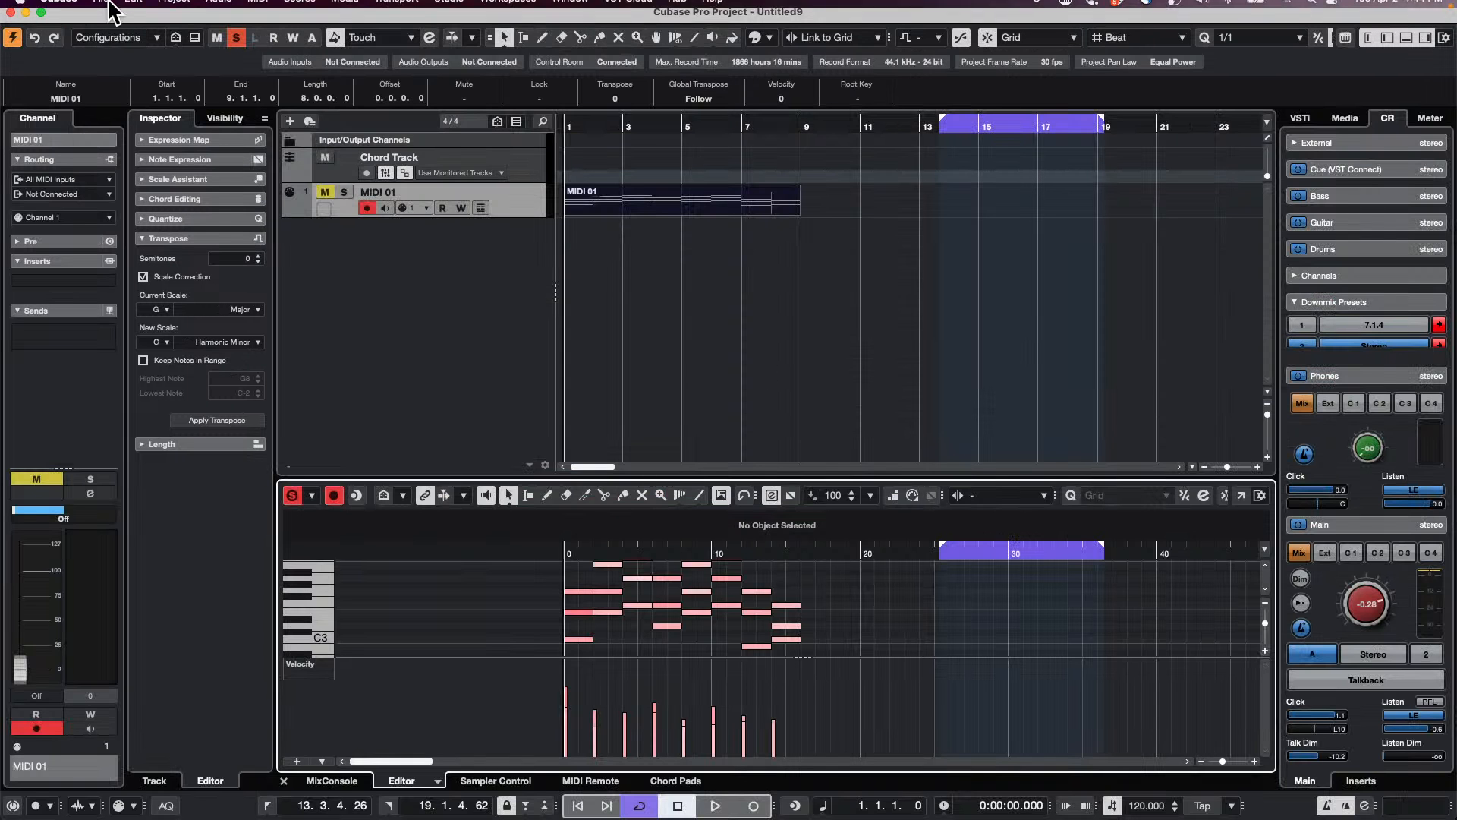
pyautogui.click(100, 8)
pyautogui.moveTo(162, 353)
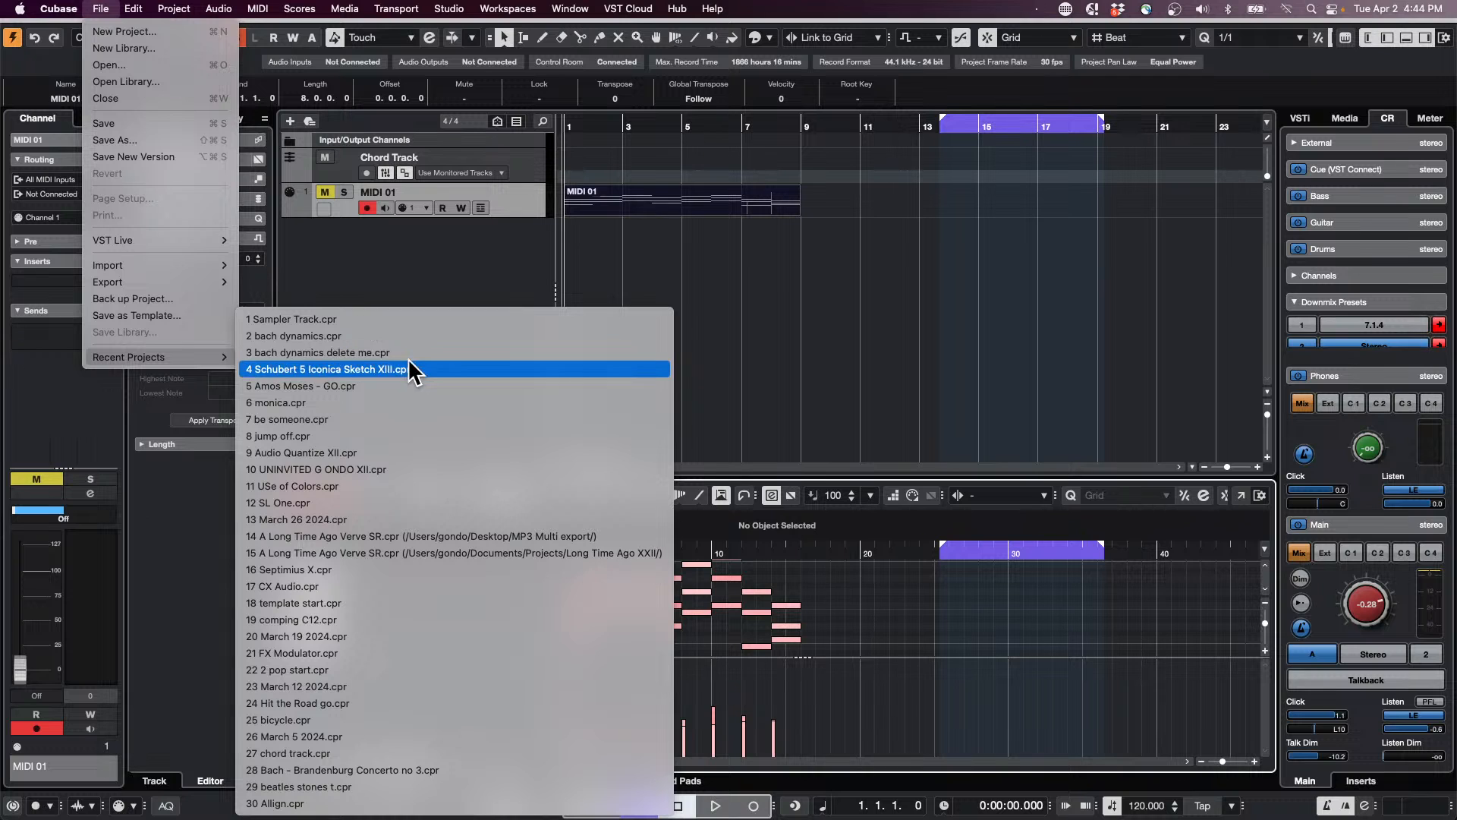
pyautogui.click(443, 334)
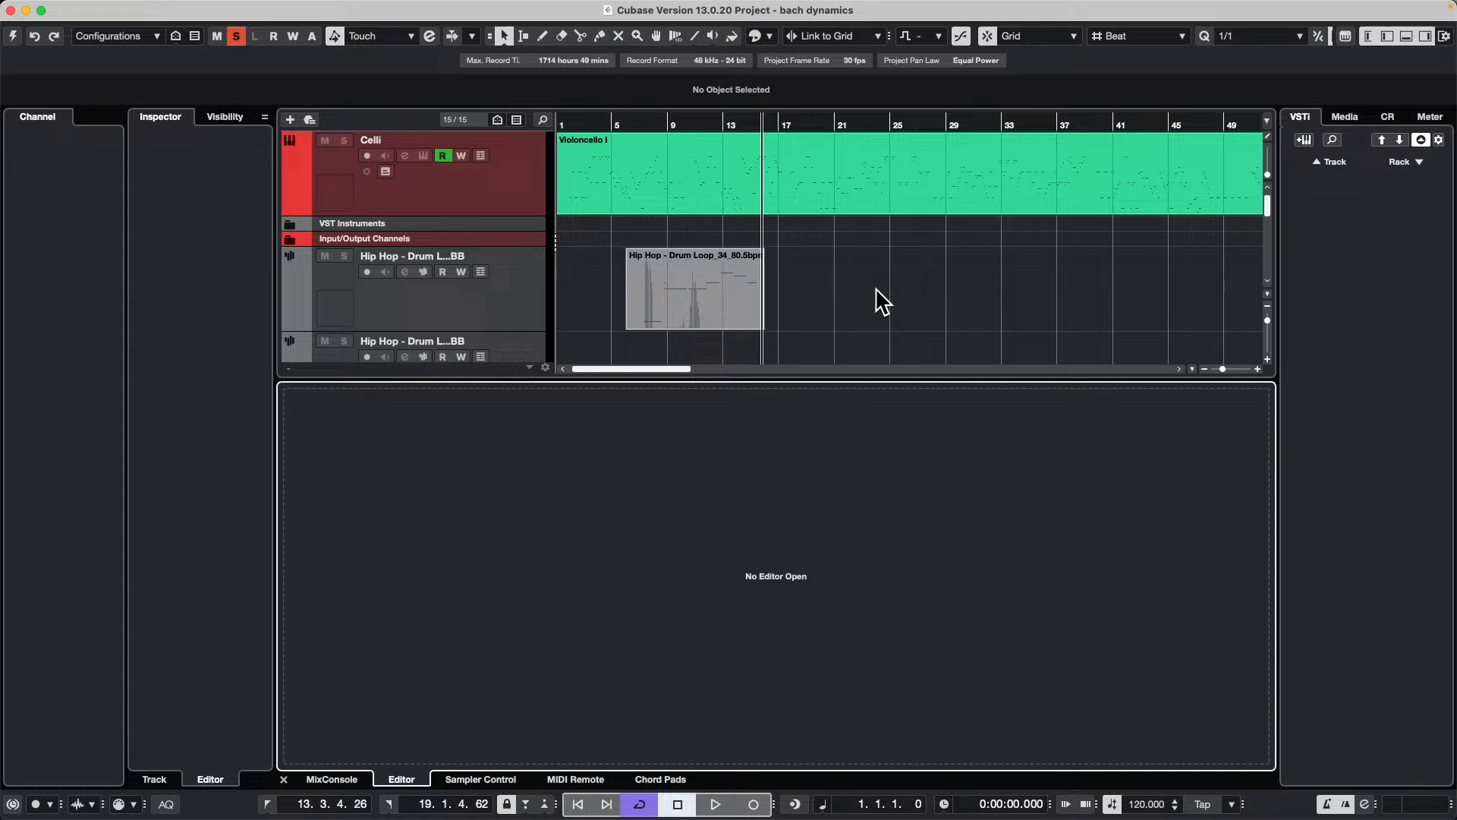
pyautogui.click(13, 37)
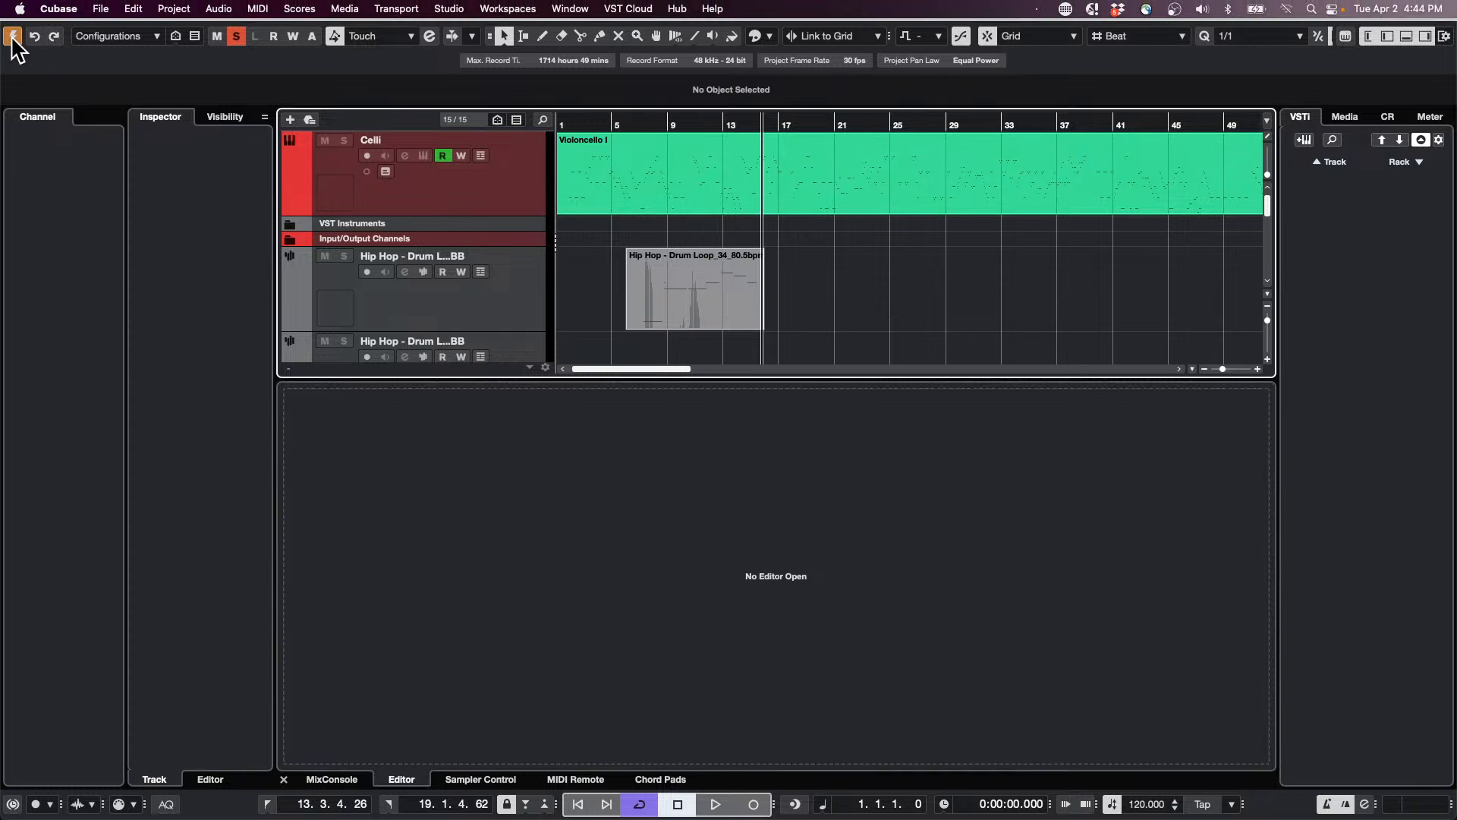
# Step: Revert the project to its previously saved version and delete the files created since the last save
pyautogui.click(101, 9)
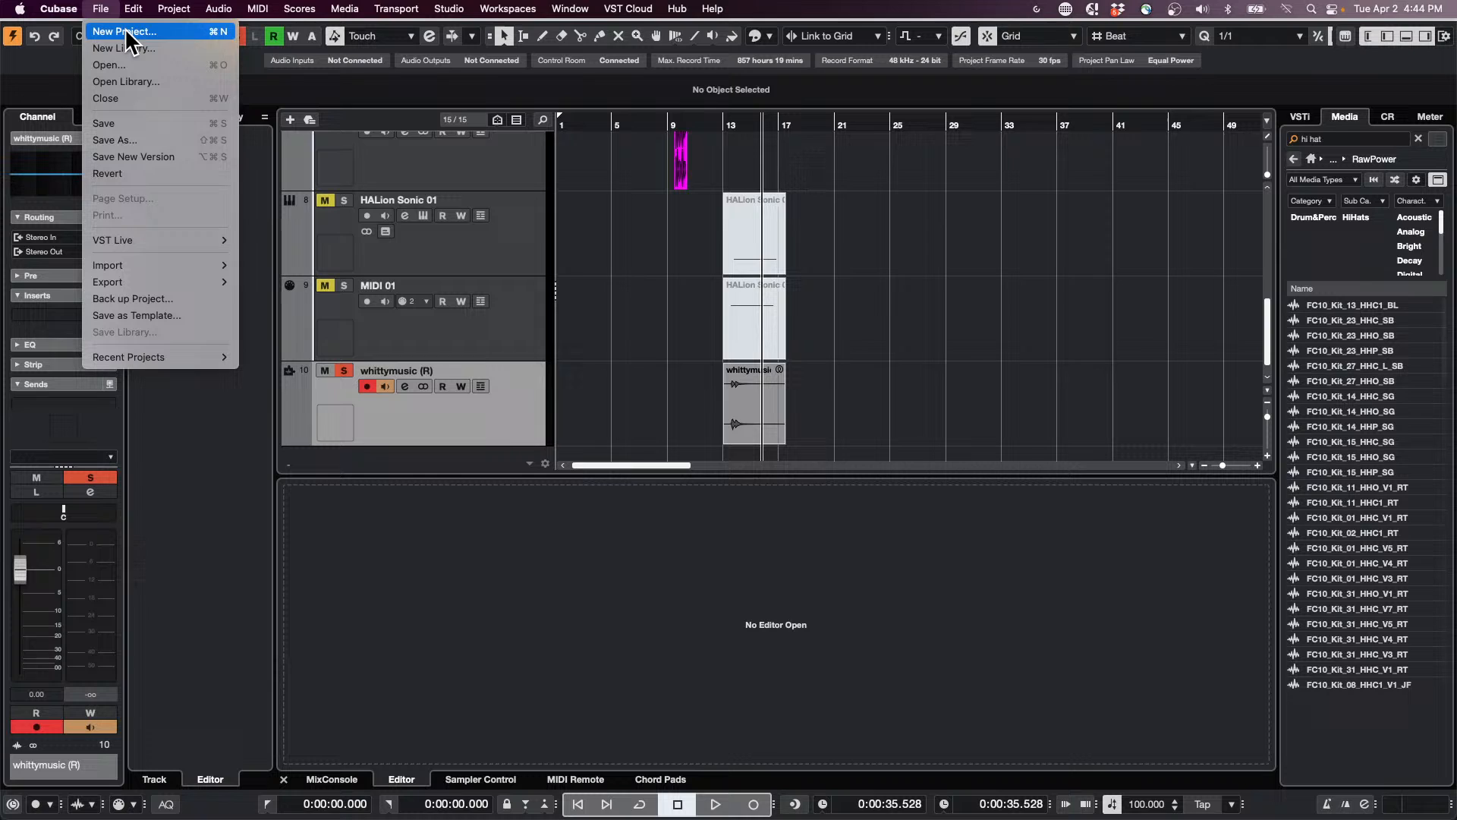
pyautogui.click(135, 173)
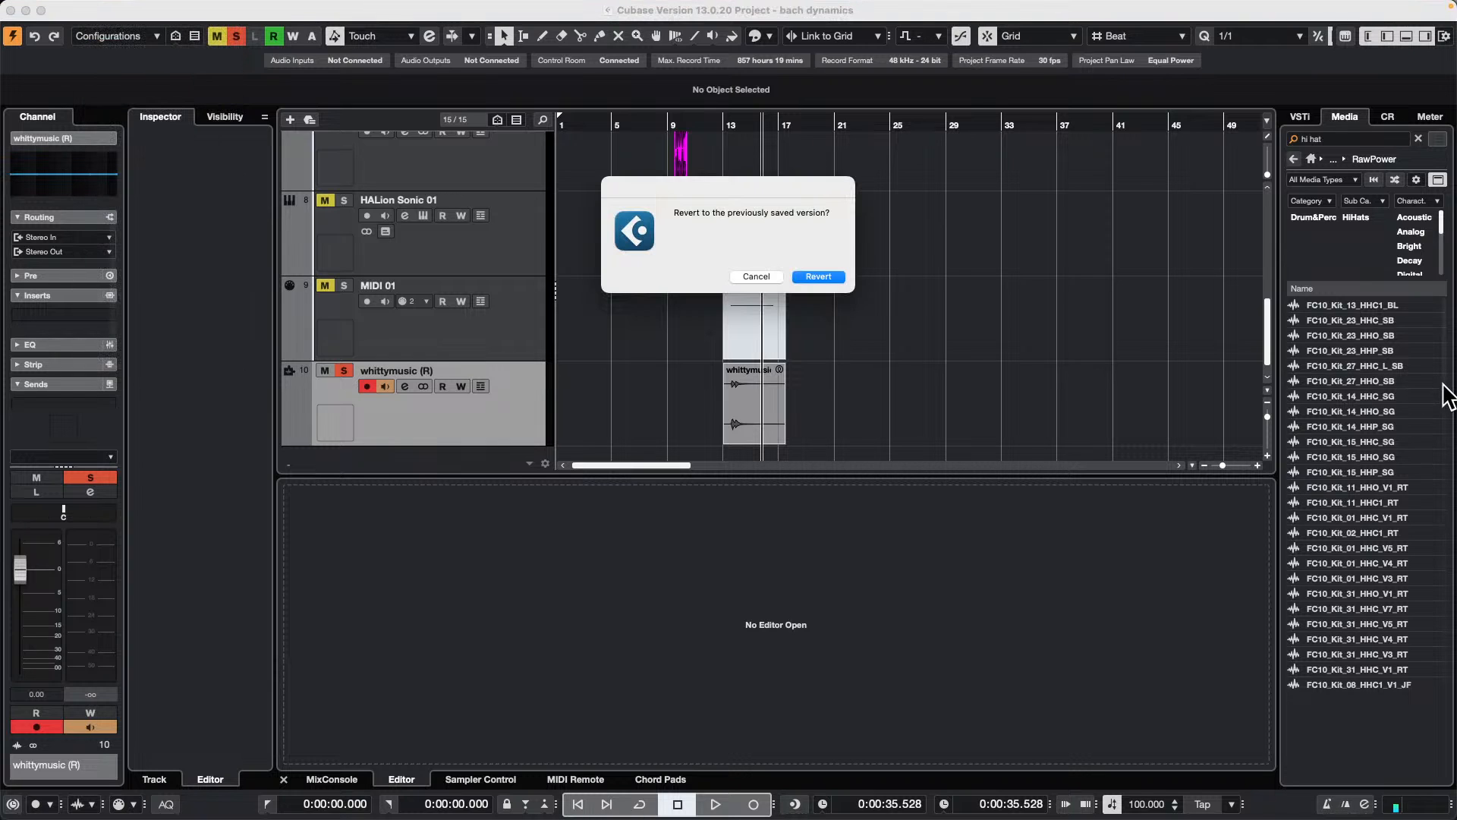
pyautogui.click(837, 278)
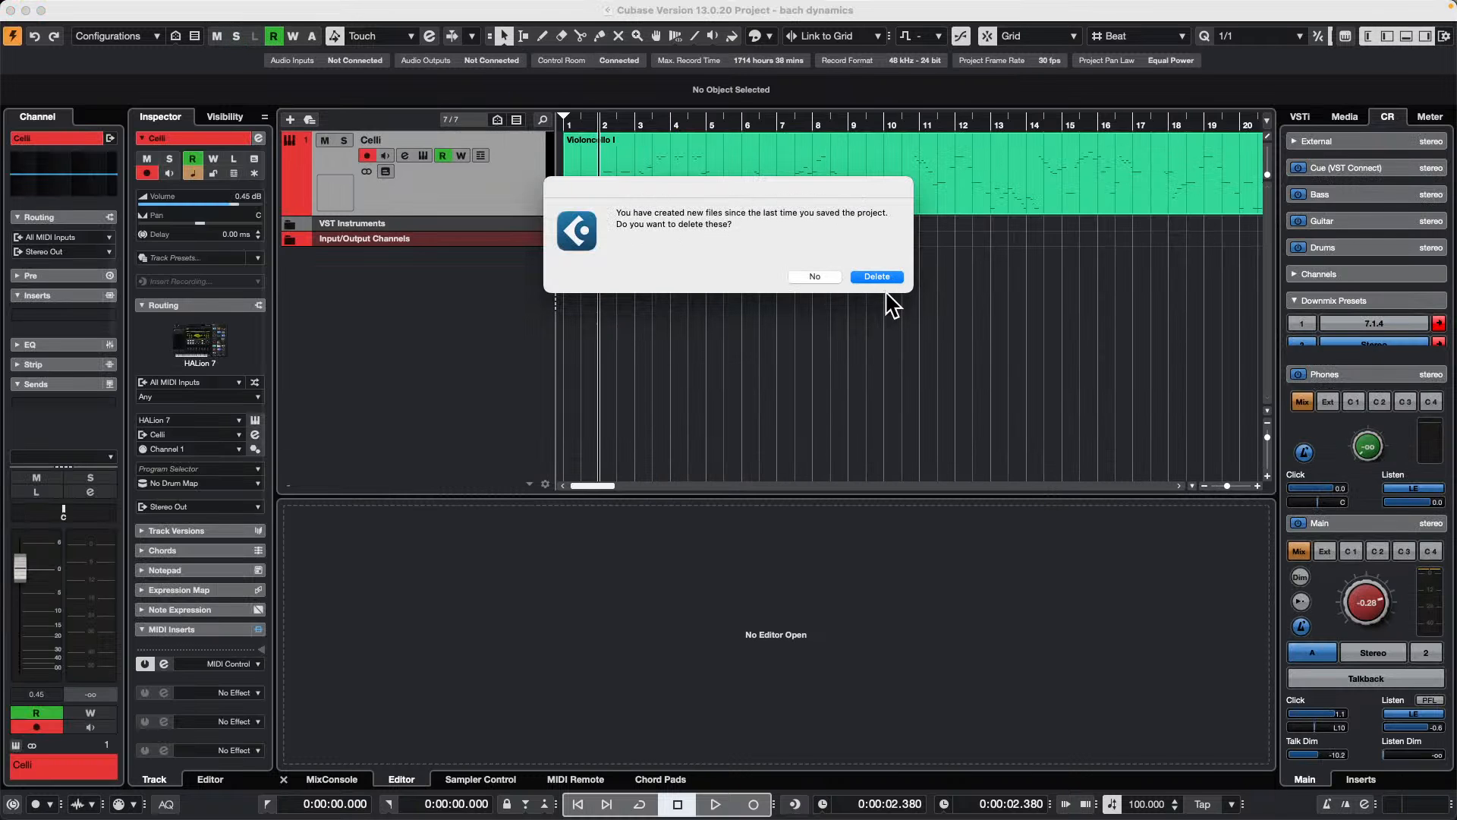
pyautogui.click(876, 277)
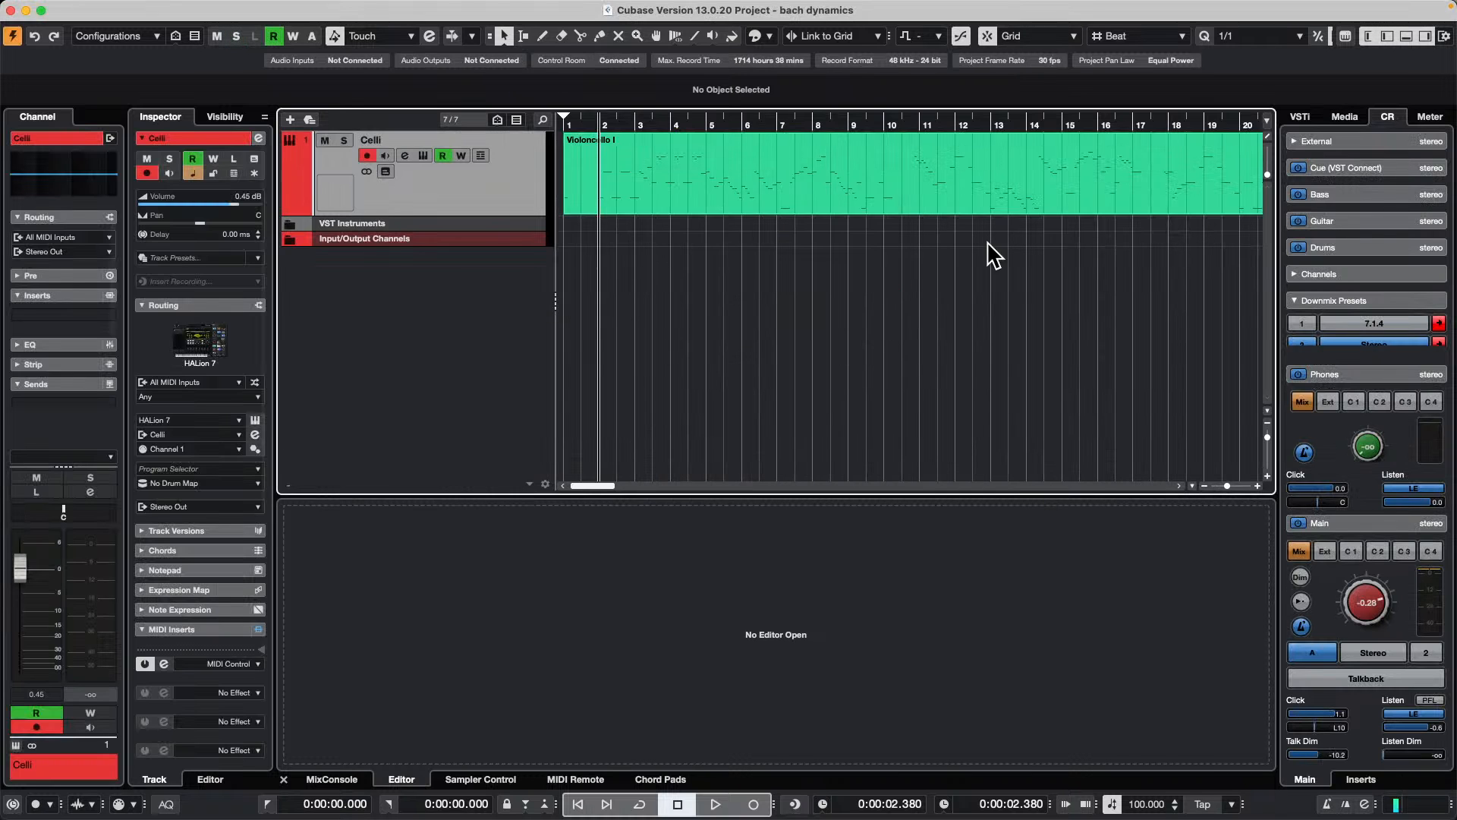
# Step: Duplicate the Celli instrument track and its Violoncello I part
pyautogui.rightClick(497, 190)
pyautogui.moveTo(639, 197)
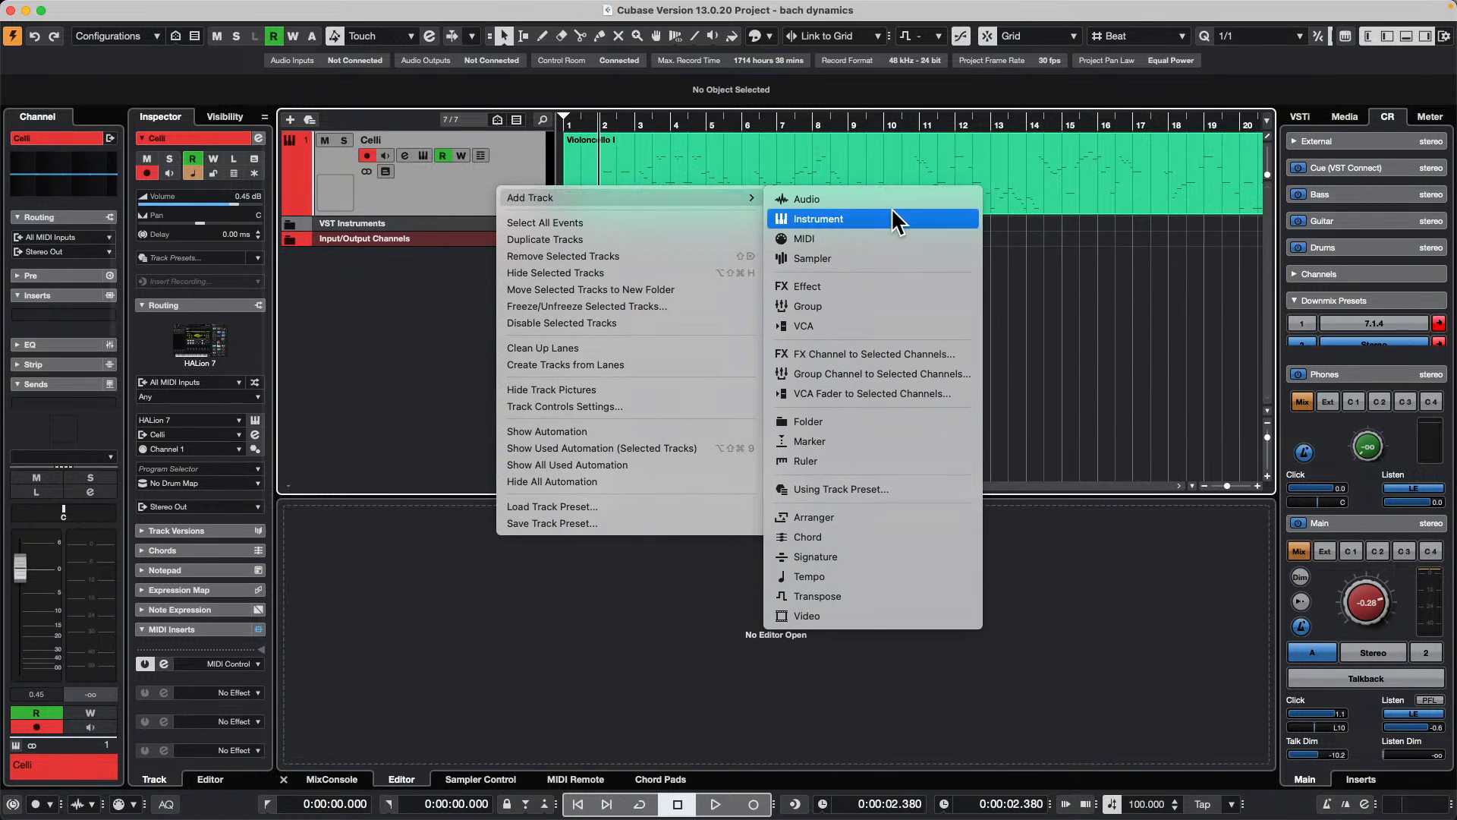
pyautogui.click(562, 240)
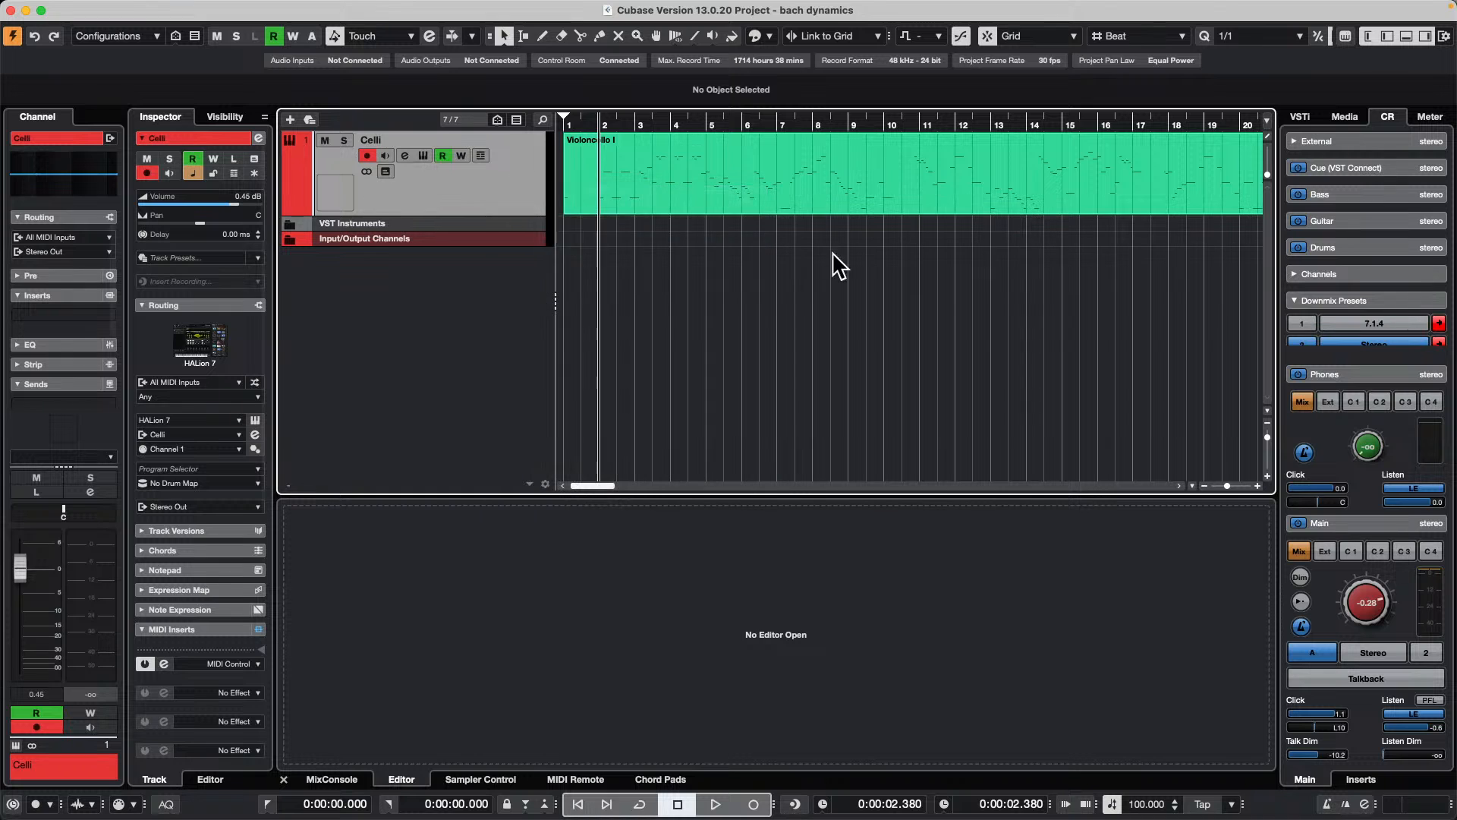
pyautogui.click(822, 259)
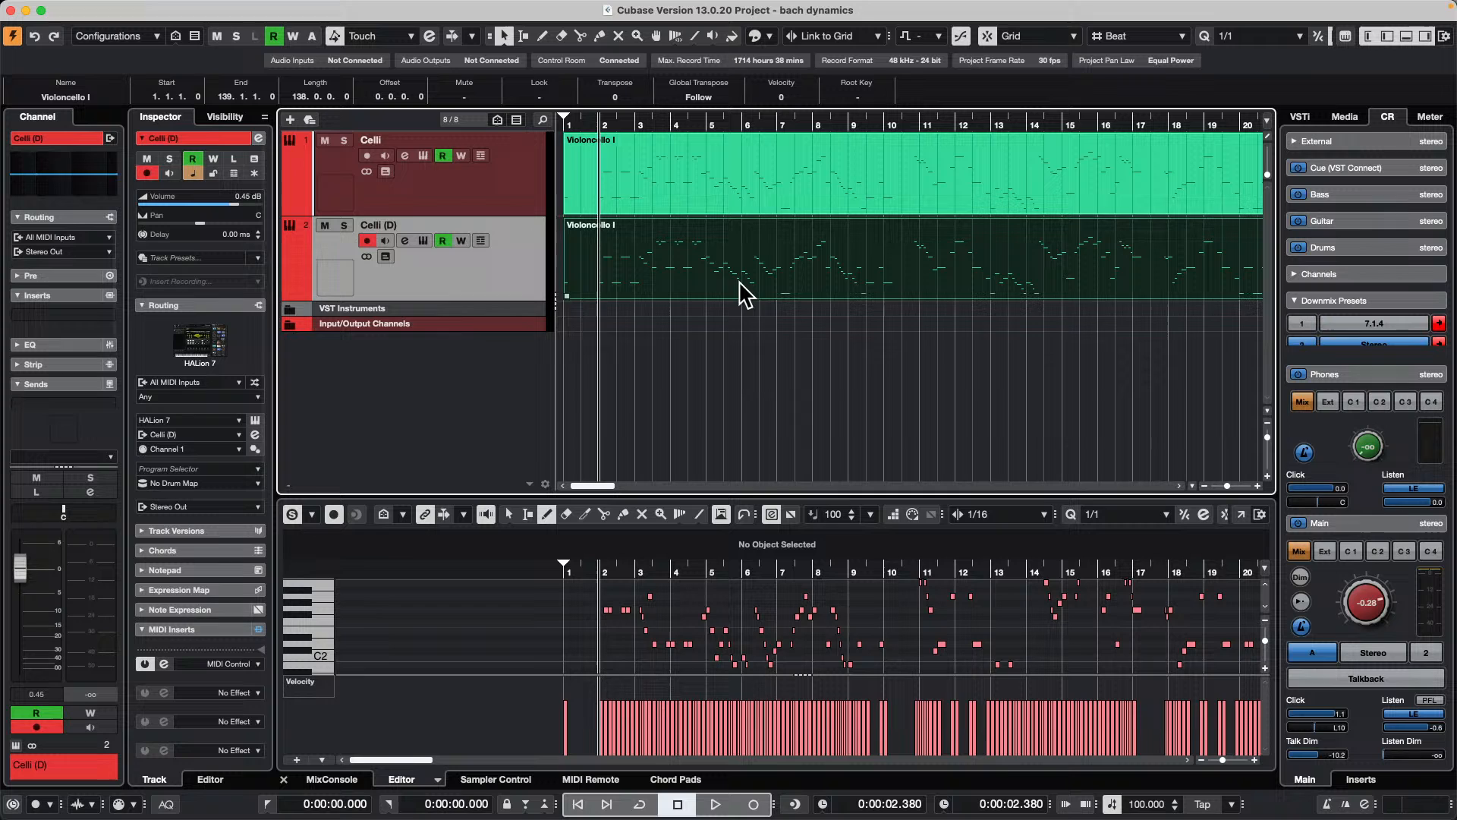
# Step: With both Violoncello I parts selected, transpose all notes in the lower-zone Key Editor down until the first note is D0
pyautogui.press('super+a')
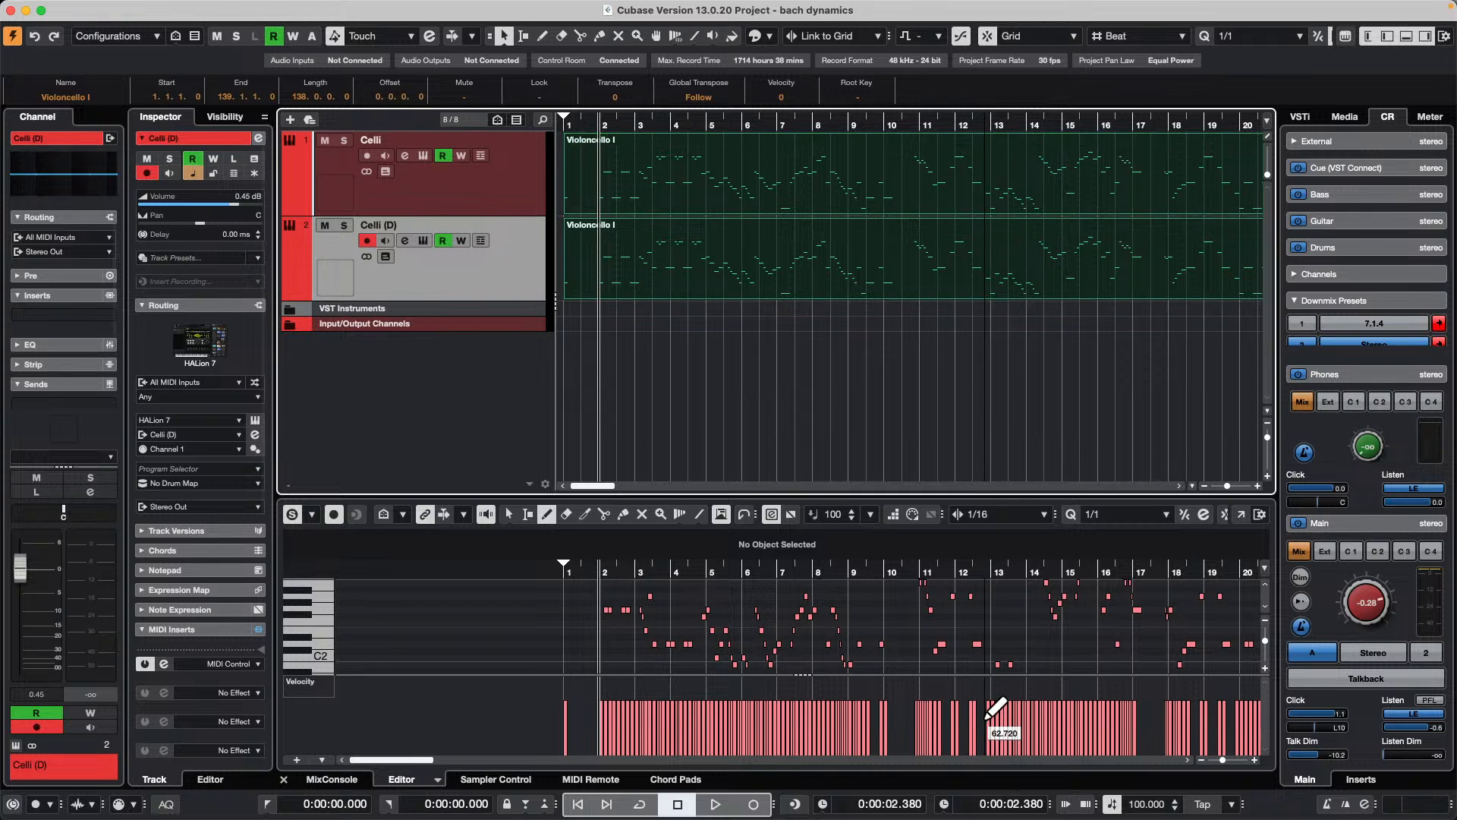
pyautogui.rightClick(871, 649)
pyautogui.click(880, 651)
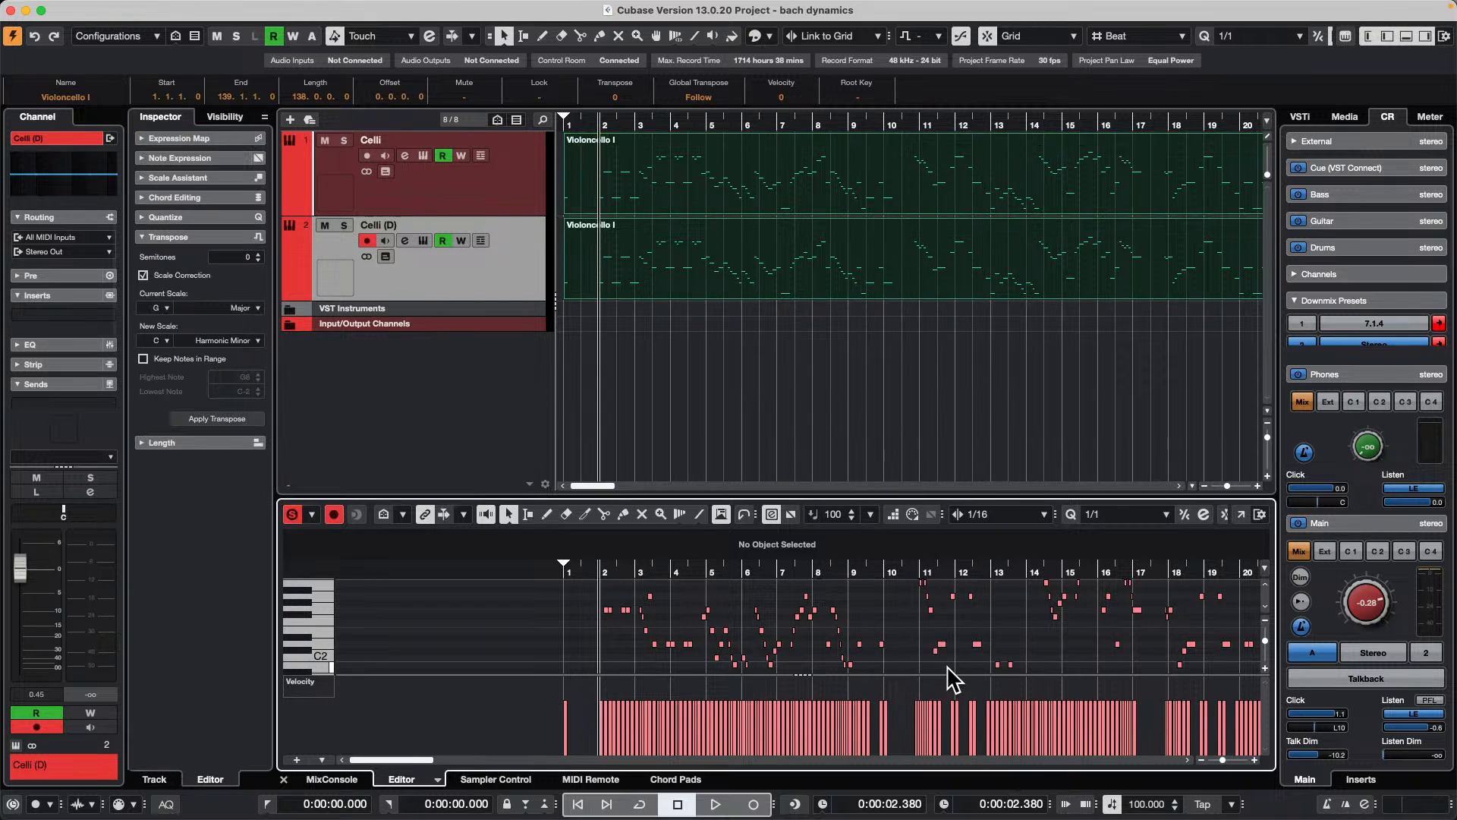
pyautogui.press('super+a')
pyautogui.press('Down')
pyautogui.press('Down')
pyautogui.press('Down')
pyautogui.press('Down')
pyautogui.press('Down')
pyautogui.press('Down')
pyautogui.press('Down')
pyautogui.press('Down')
pyautogui.press('Down')
pyautogui.press('Down')
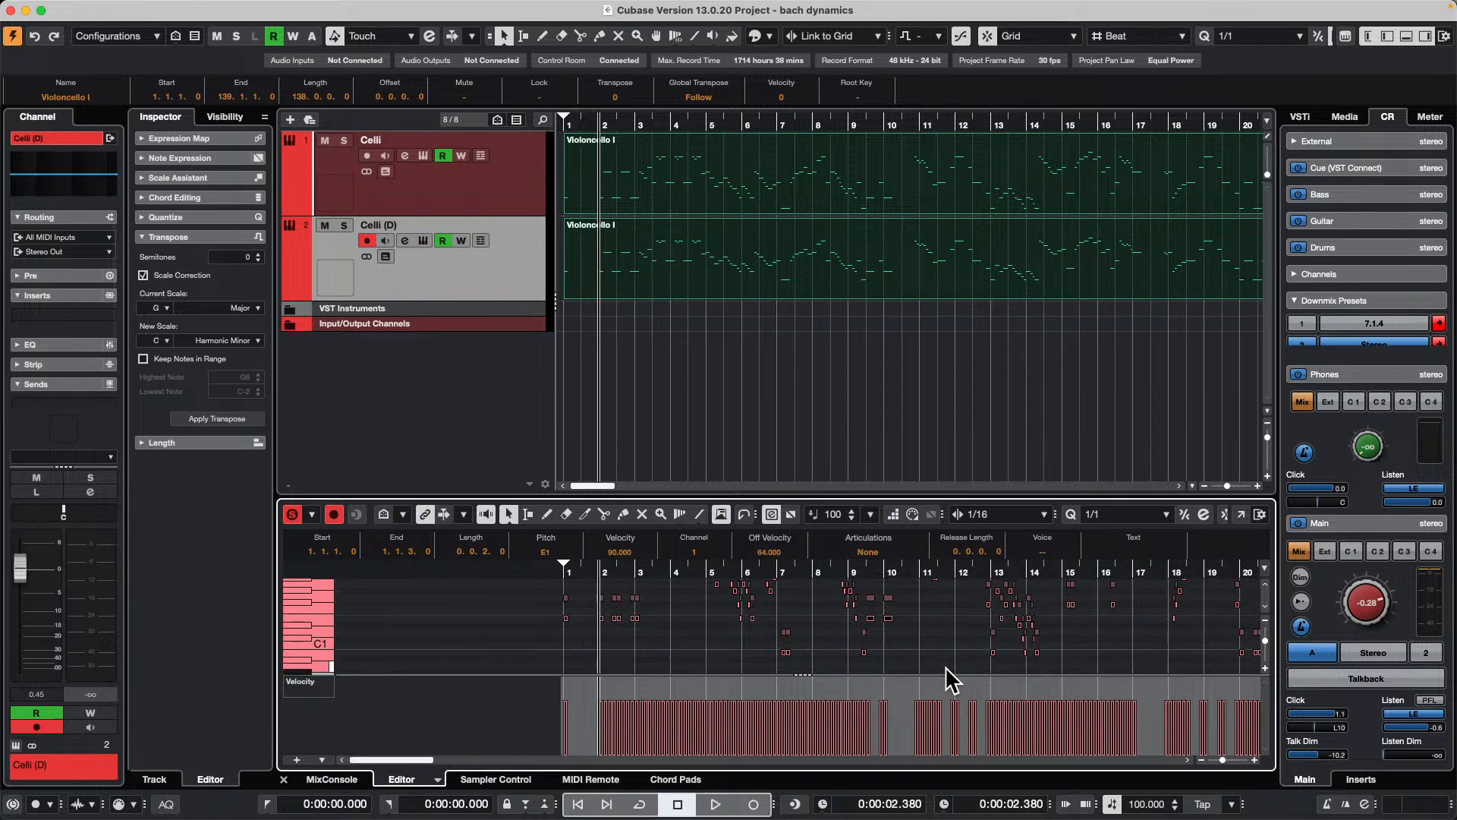
pyautogui.press('Down')
pyautogui.press('Down')
pyautogui.press('Down')
pyautogui.press('Down')
pyautogui.press('Down')
pyautogui.press('Down')
pyautogui.press('Down')
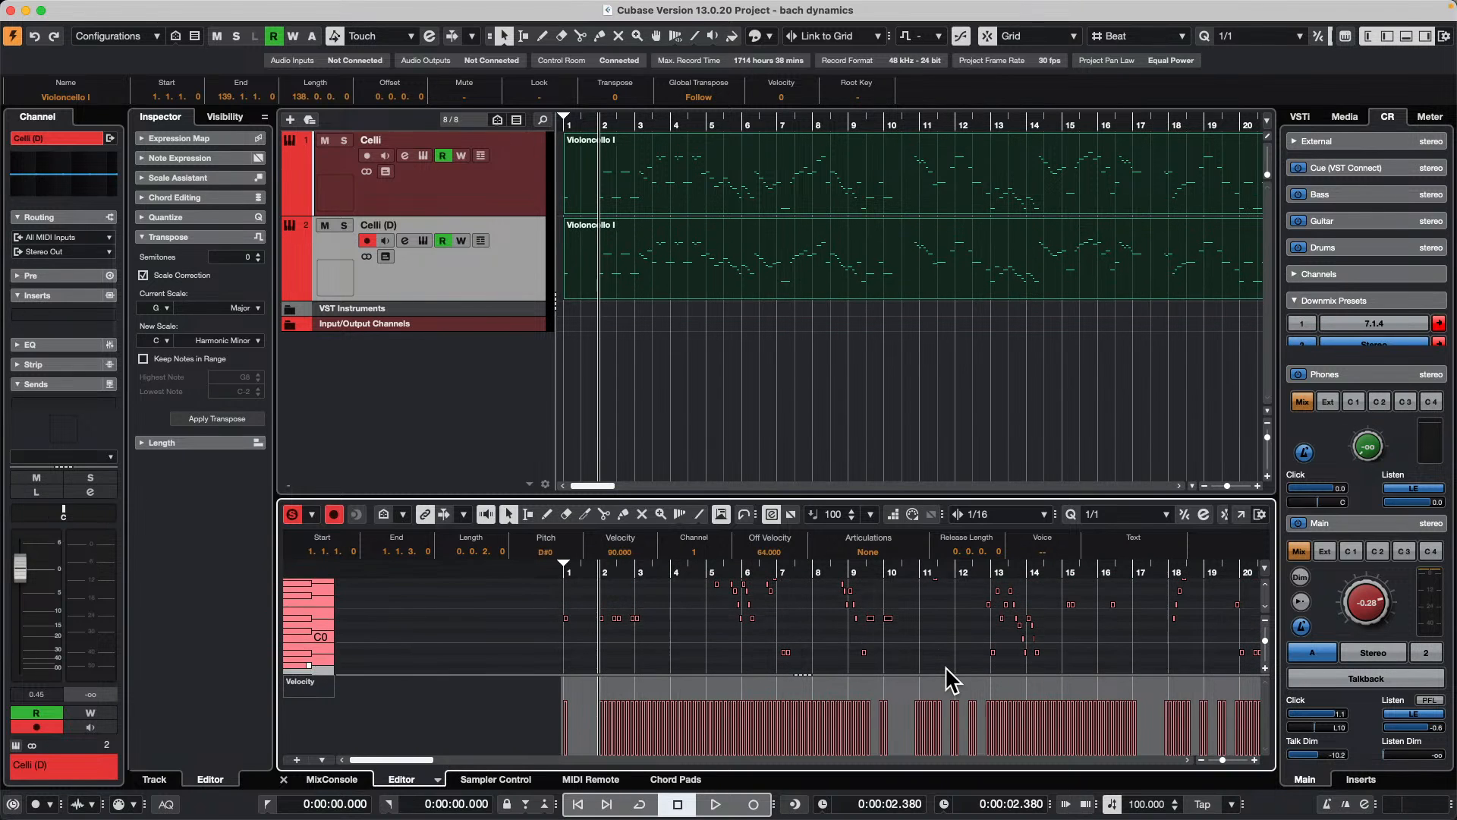
pyautogui.click(945, 666)
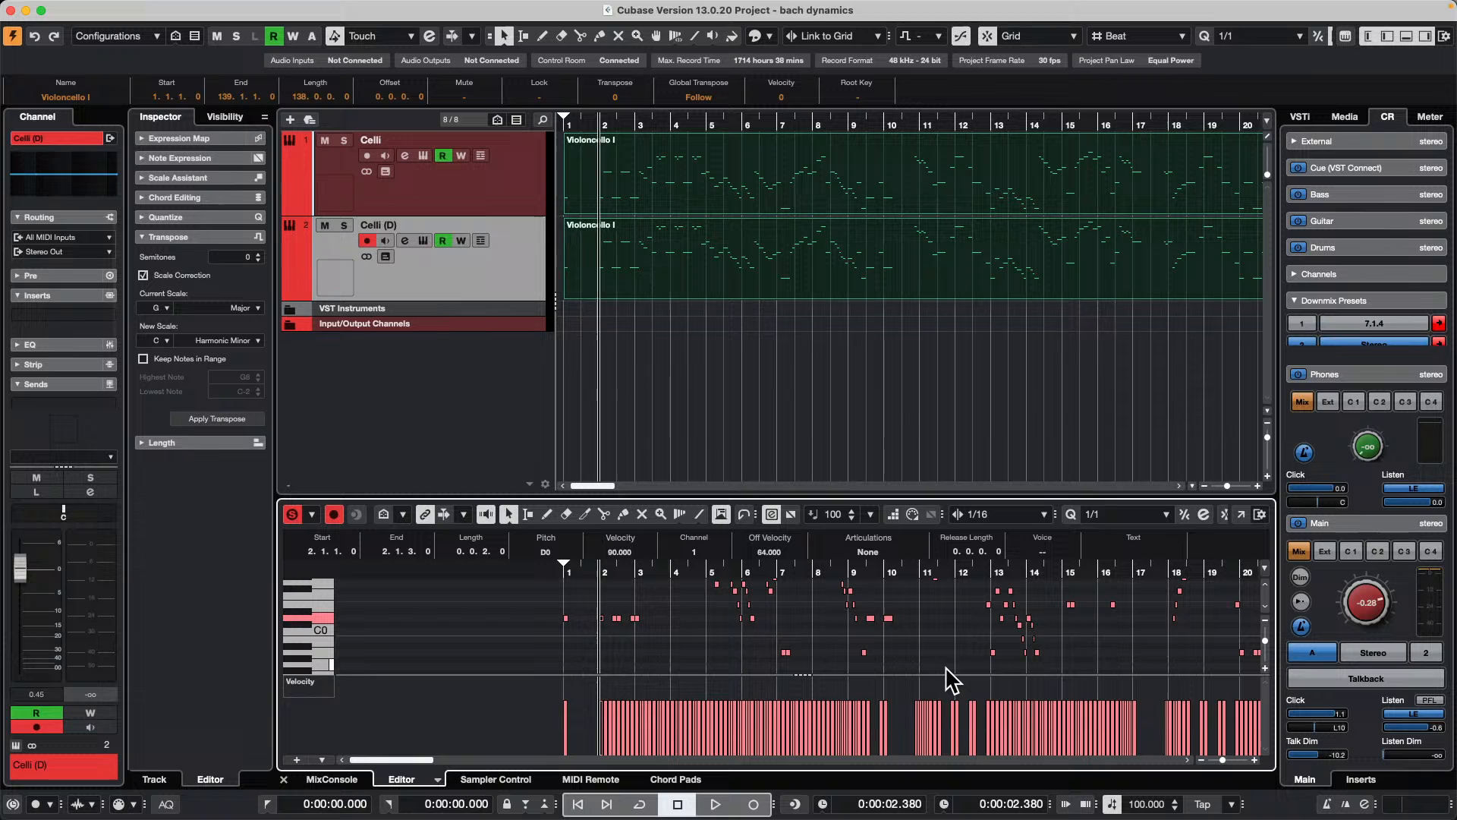
# Step: Select all the transposed notes and nudge them later so the first one starts at 1.2.7.0
pyautogui.press('super+a')
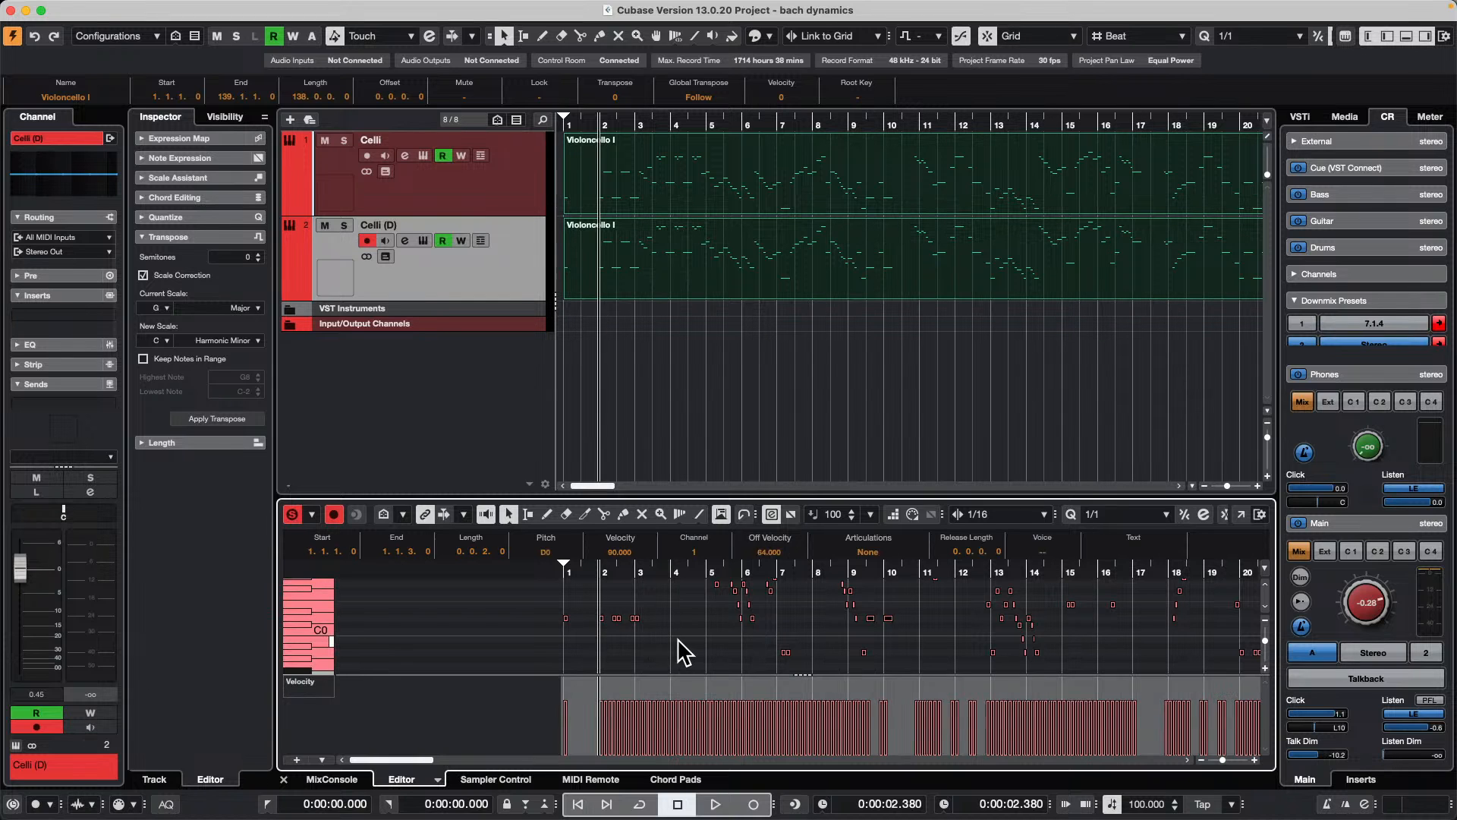
pyautogui.press('super+Right')
pyautogui.press('super+Right')
pyautogui.press('super+Right')
pyautogui.press('super+Right')
pyautogui.press('super+Right')
pyautogui.press('super+Right')
pyautogui.press('super+Right')
pyautogui.press('super+Right')
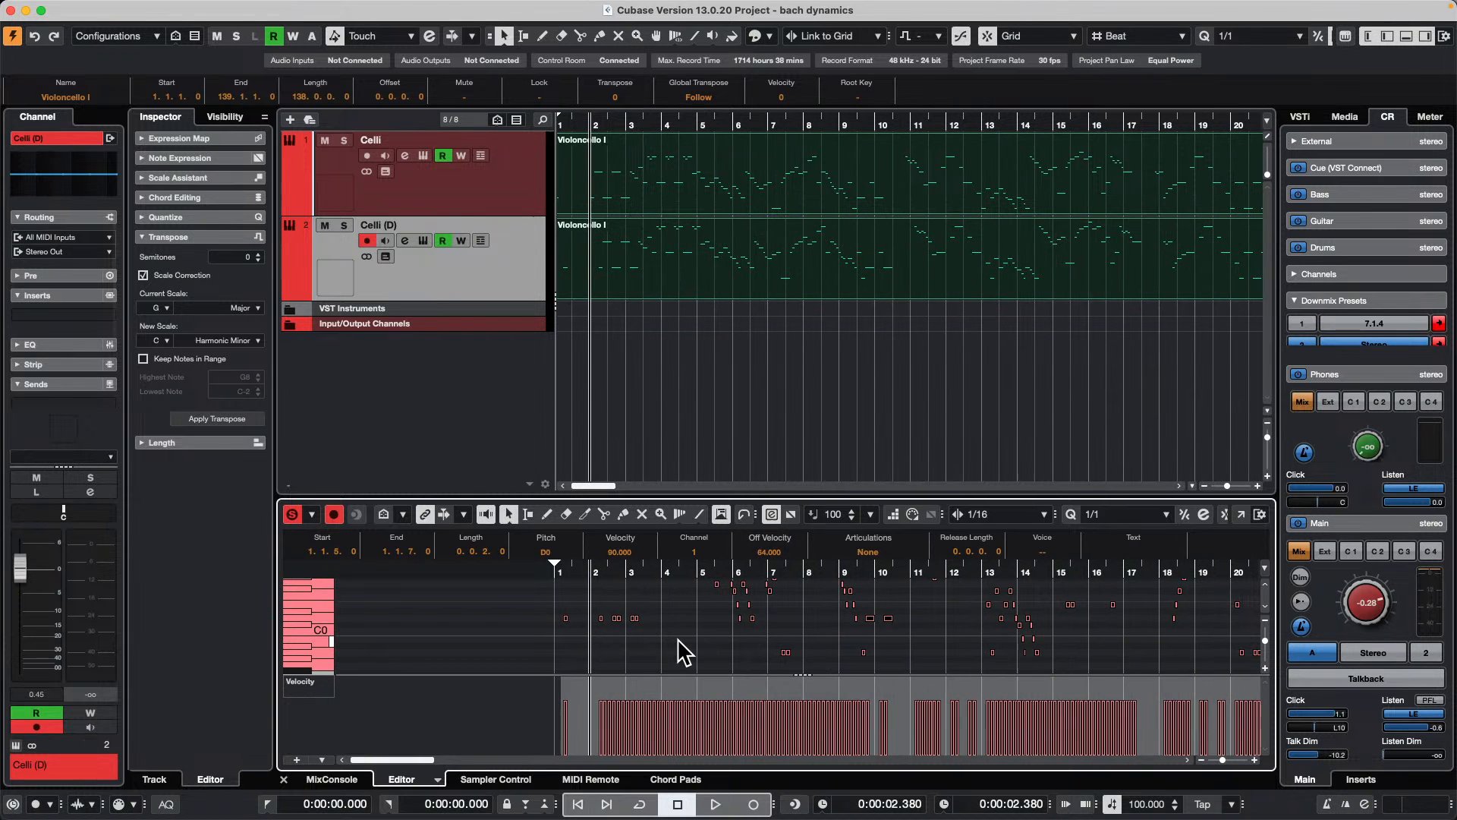
pyautogui.press('super+Right')
pyautogui.press('super+Right')
pyautogui.press('super+Right')
pyautogui.press('super+Right')
pyautogui.press('super+Right')
pyautogui.press('super+Right')
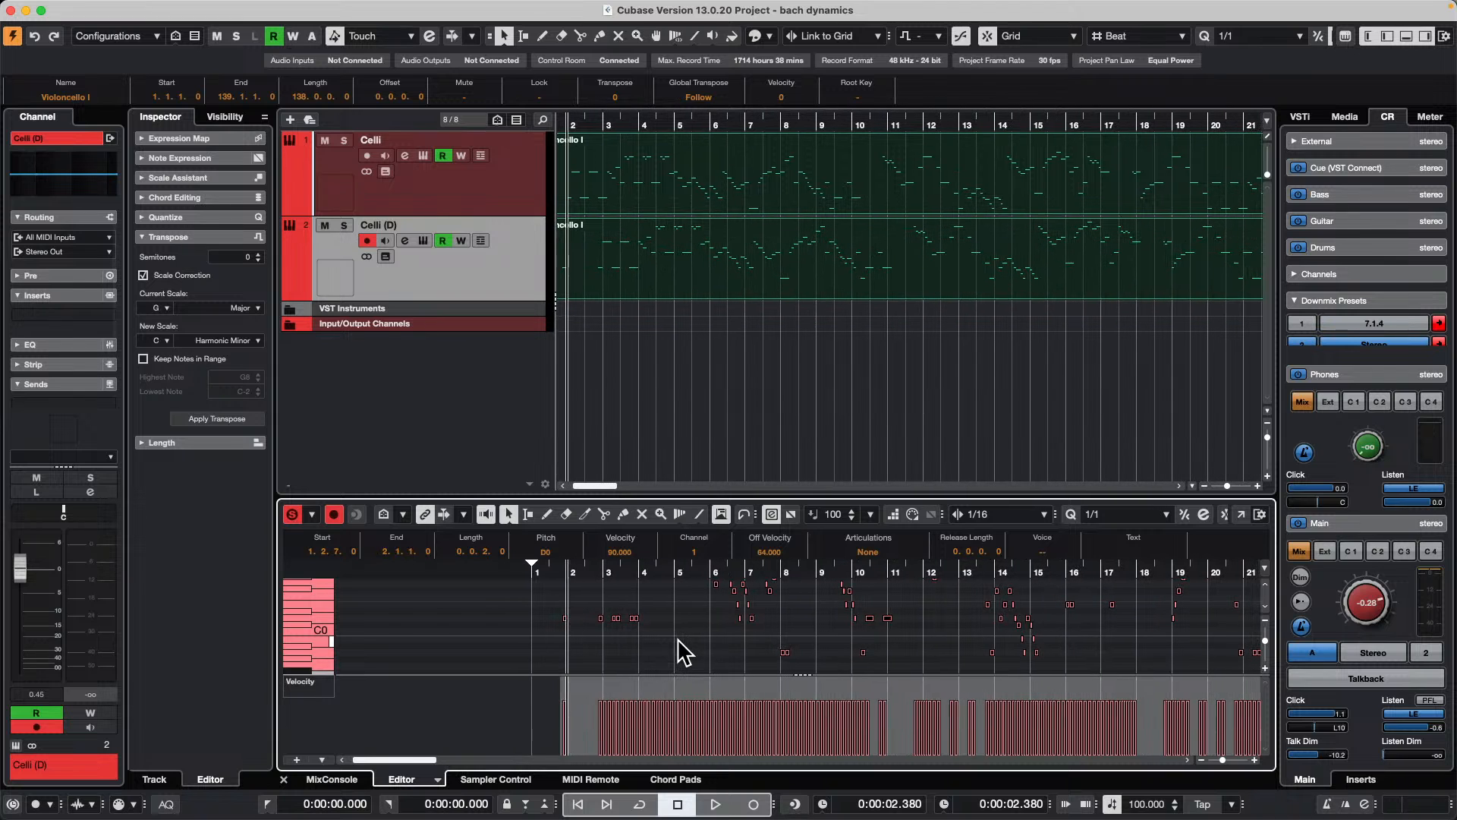
# Step: Select only the original Celli track's part and show it as notation in the lower-zone Score Editor
pyautogui.click(762, 266)
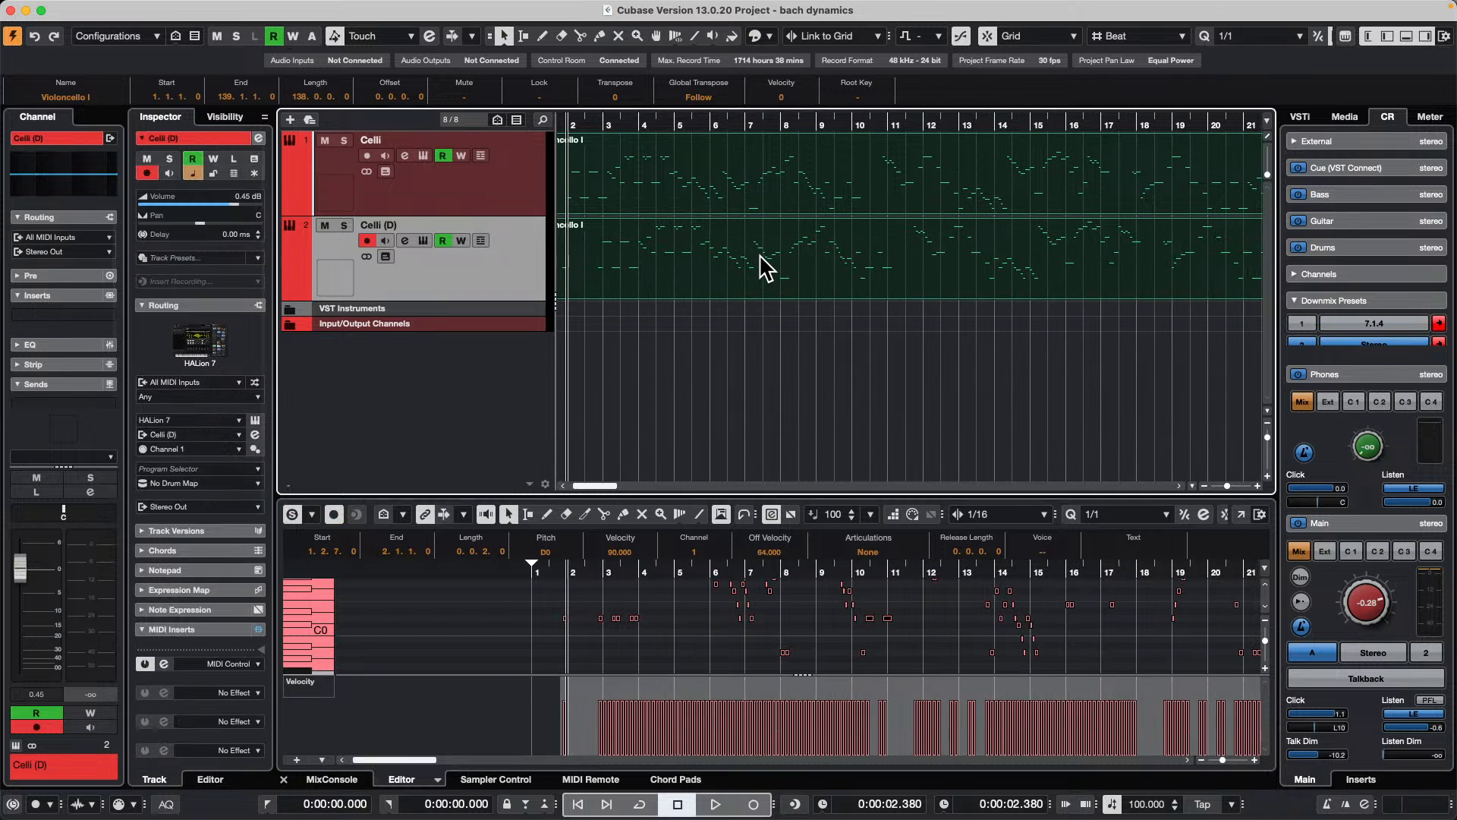
pyautogui.click(797, 196)
pyautogui.press('Down')
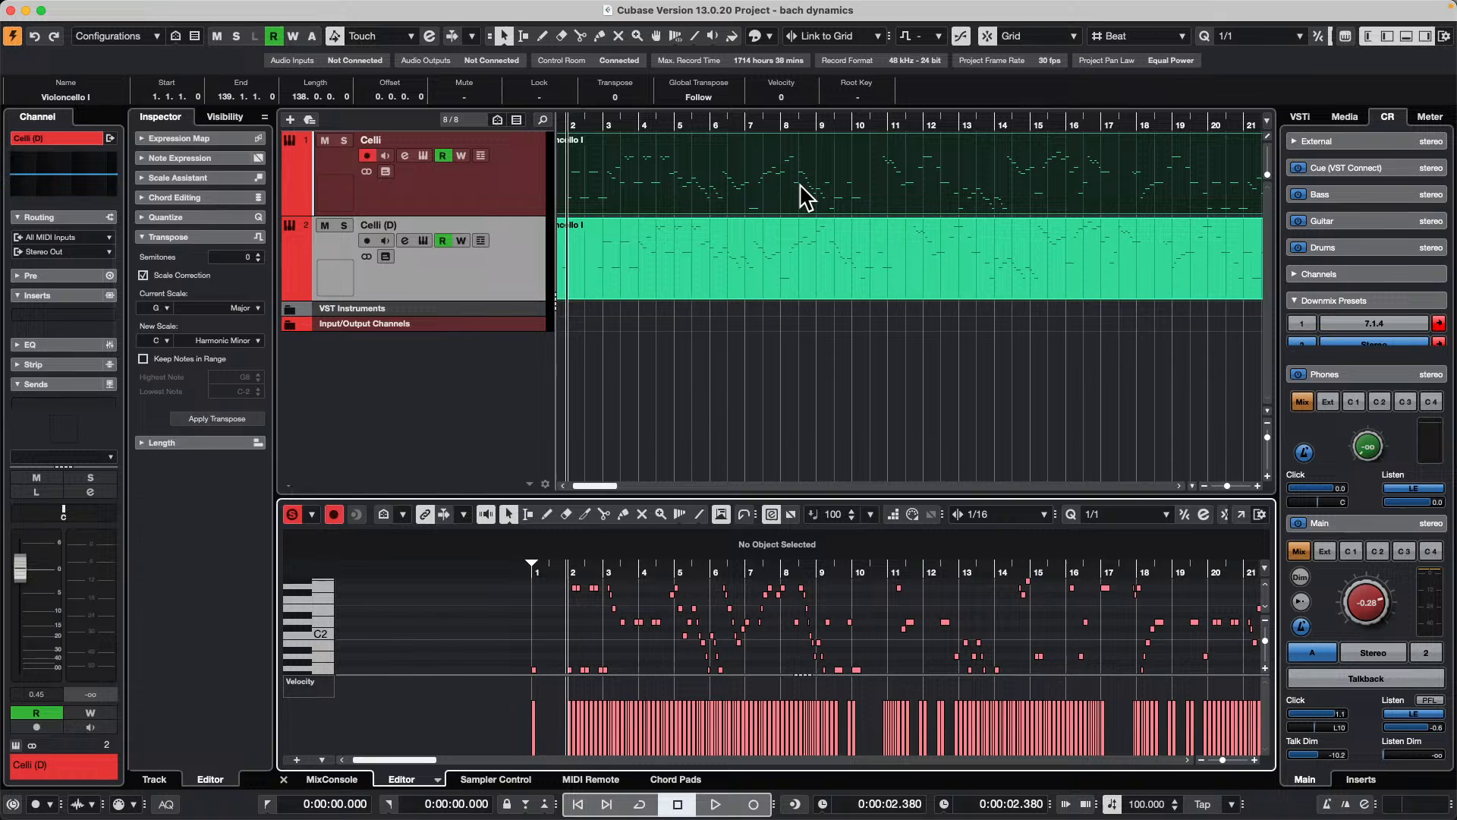
pyautogui.click(437, 779)
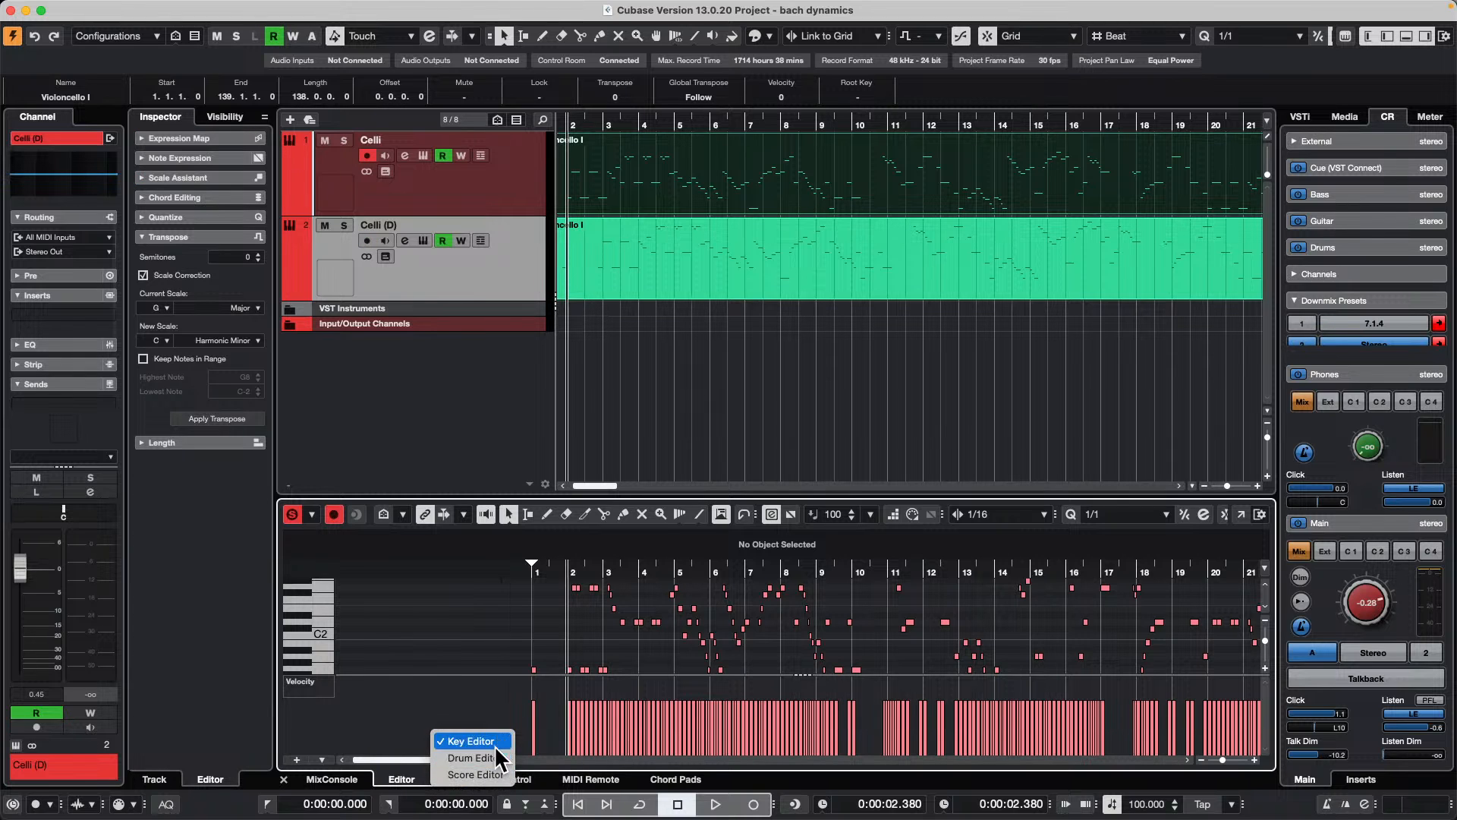
pyautogui.click(486, 775)
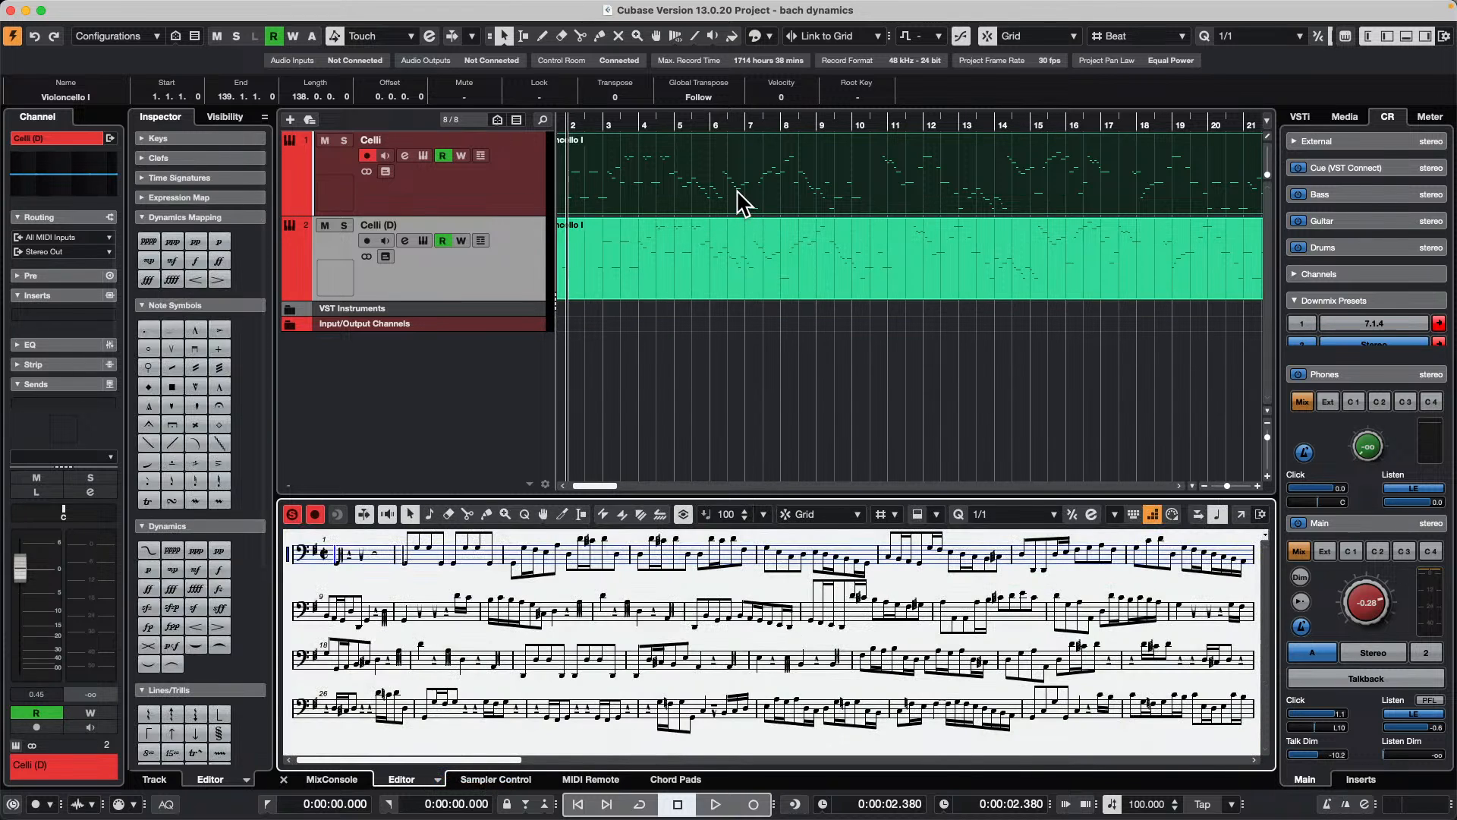
# Step: Open the original Celli part in the Key Editor and detach the editor into its own window
pyautogui.moveTo(127, 3)
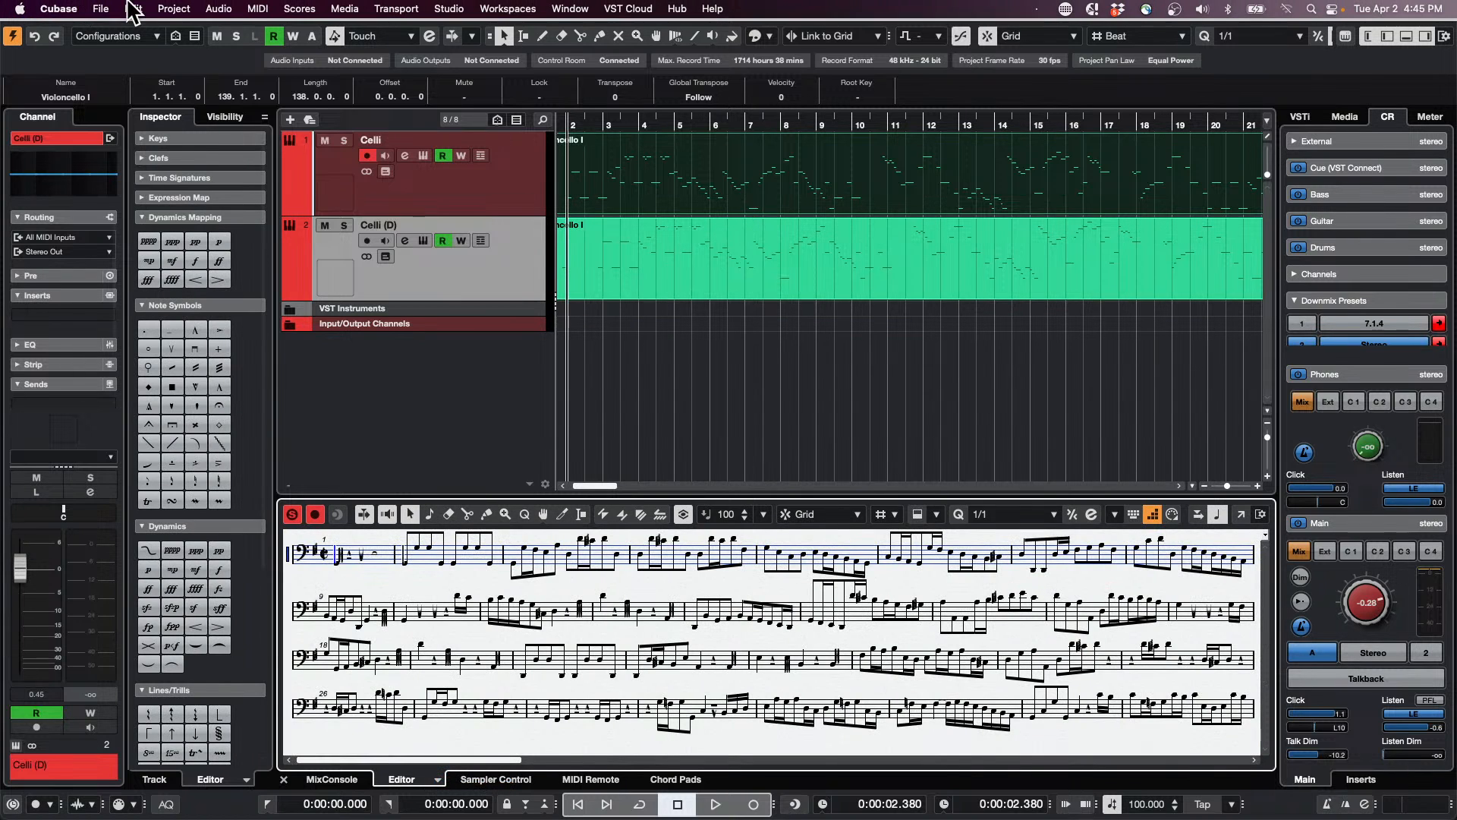
pyautogui.click(174, 9)
pyautogui.moveTo(256, 8)
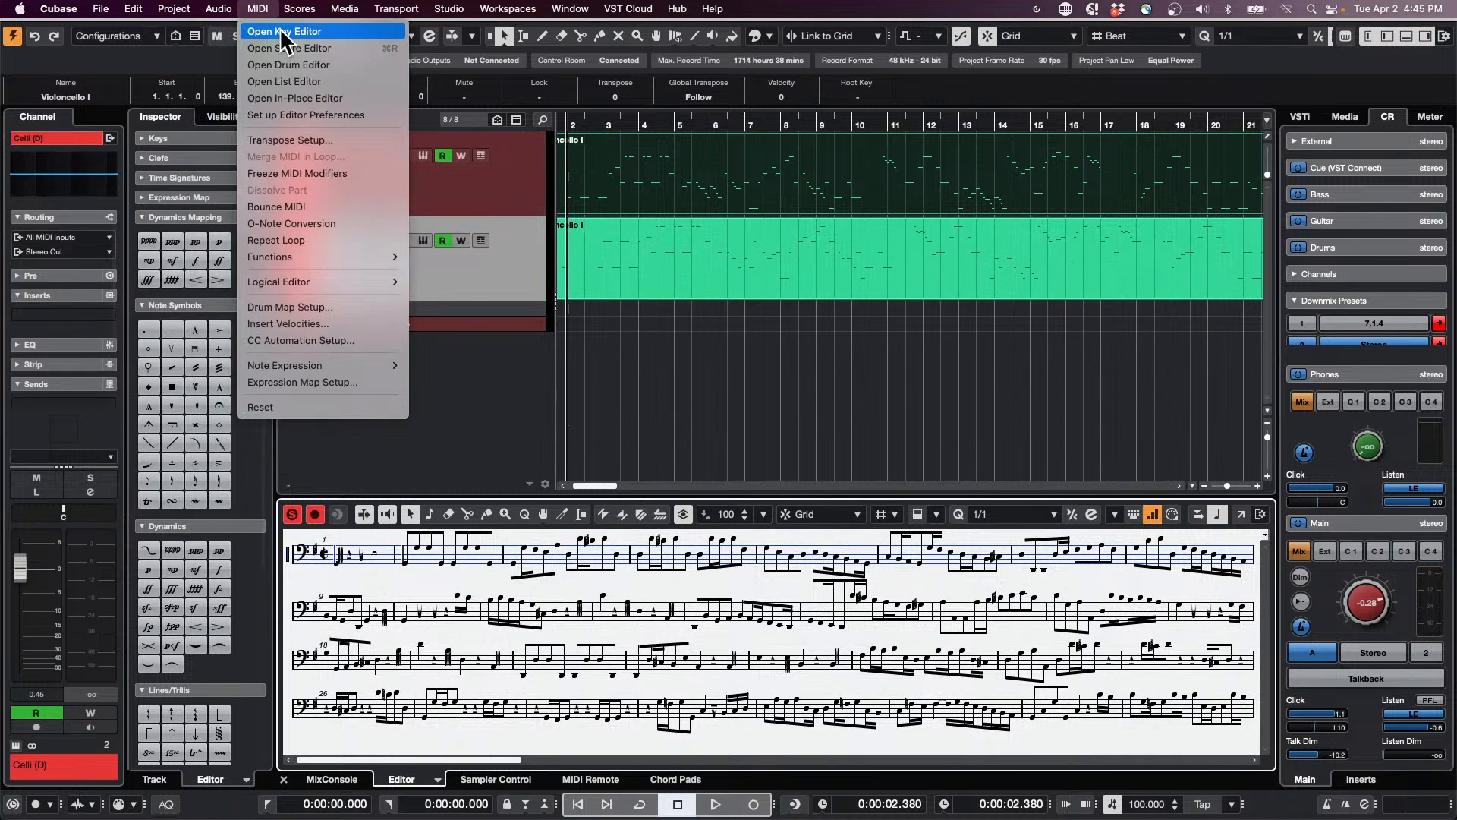
pyautogui.click(284, 31)
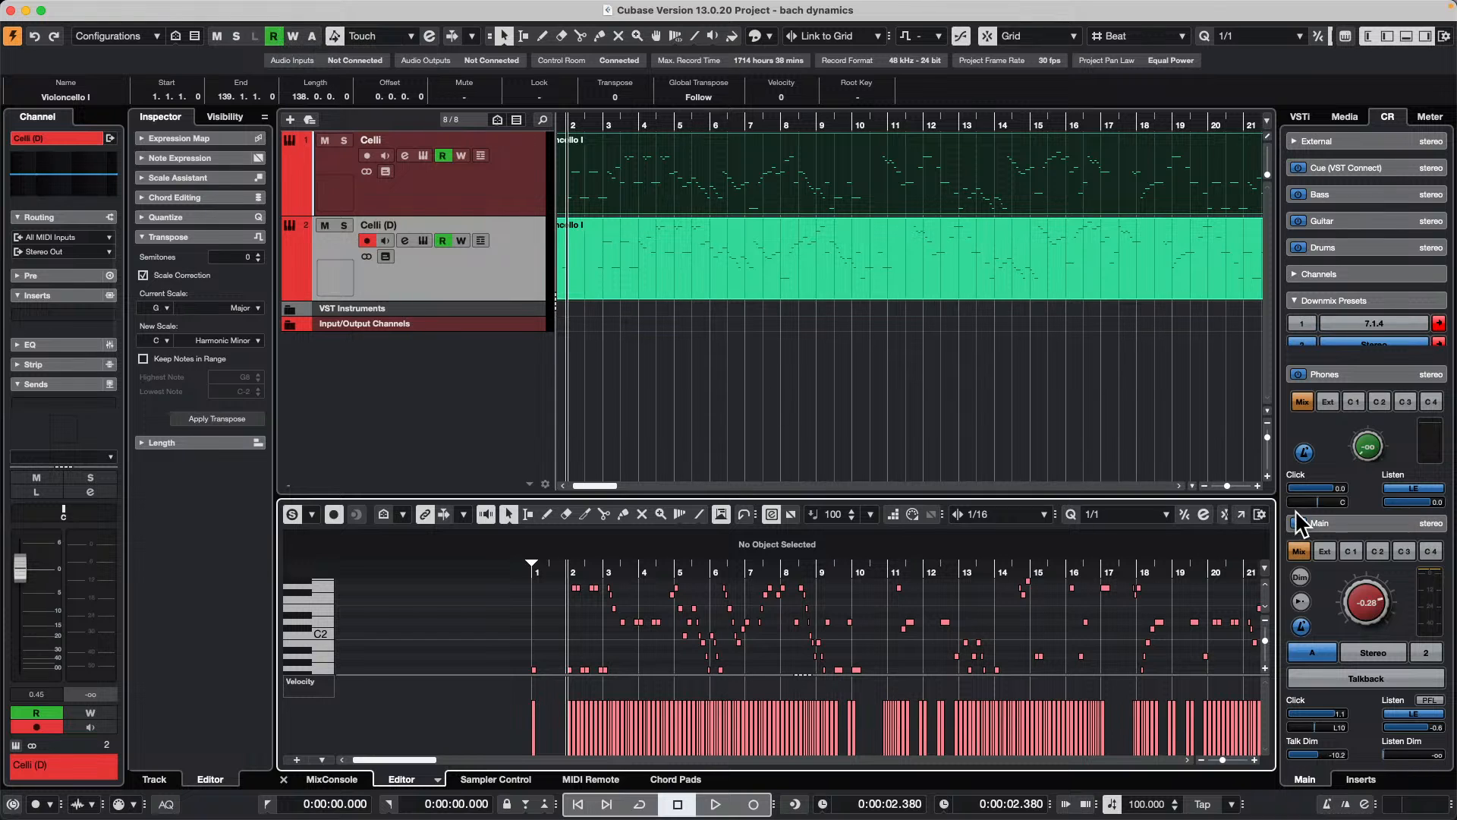
pyautogui.click(1241, 514)
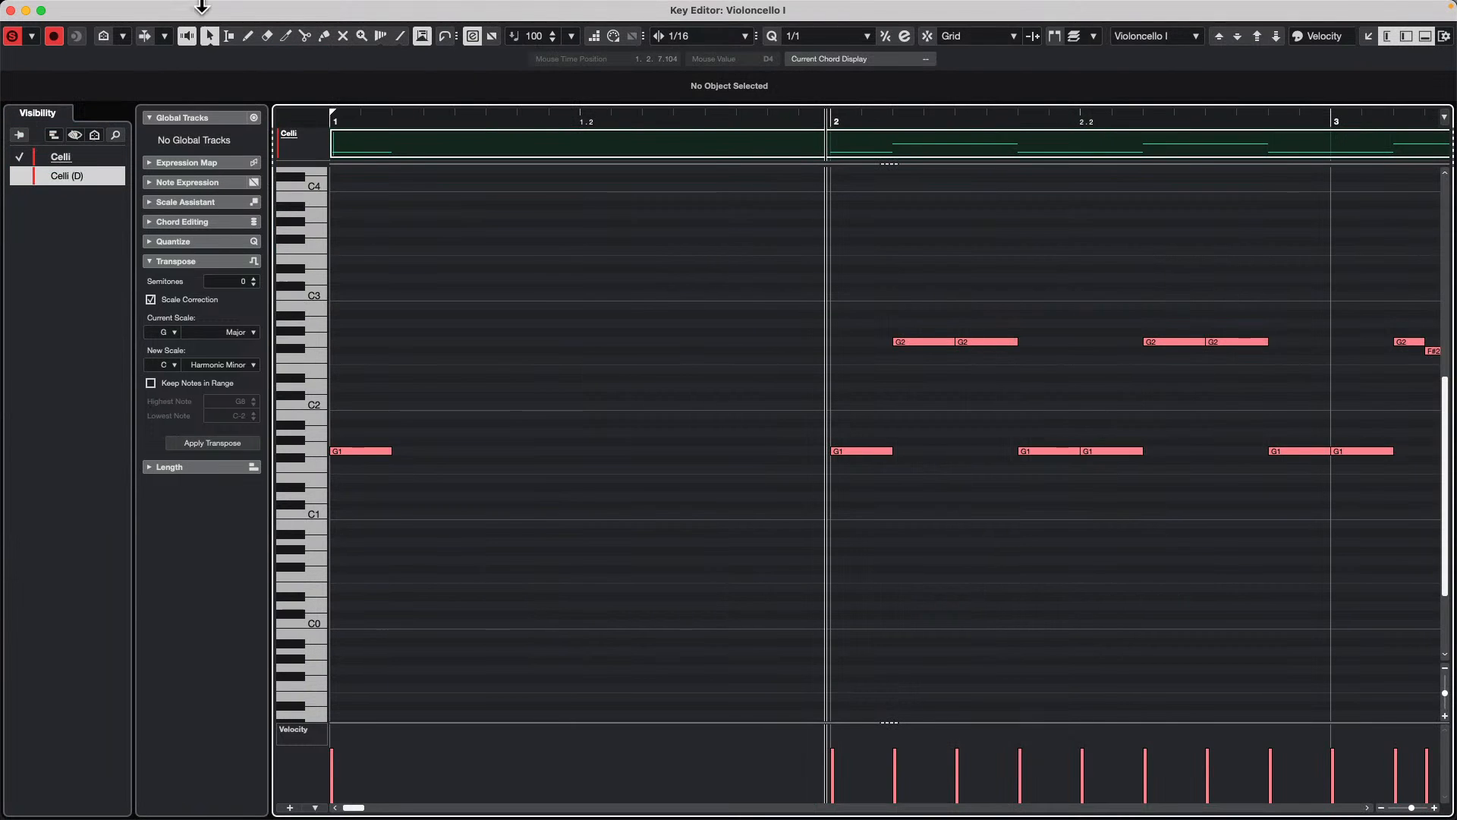
# Step: Shrink the Key Editor window and place it over the project's upper area, and switch the lower zone to the Score Editor
pyautogui.moveTo(173, 10); pyautogui.dragTo(415, 87)
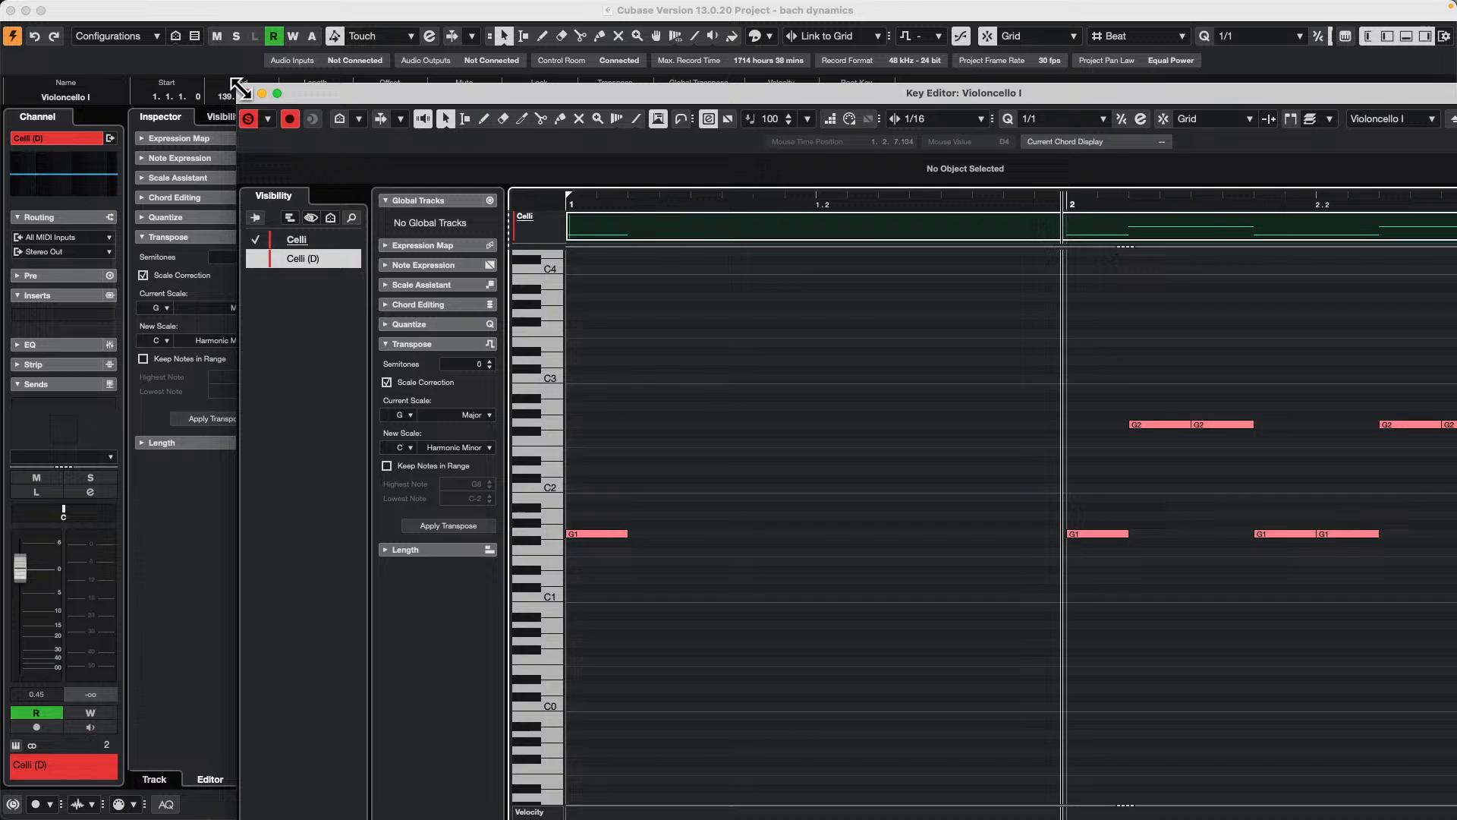
pyautogui.moveTo(240, 89); pyautogui.dragTo(701, 314)
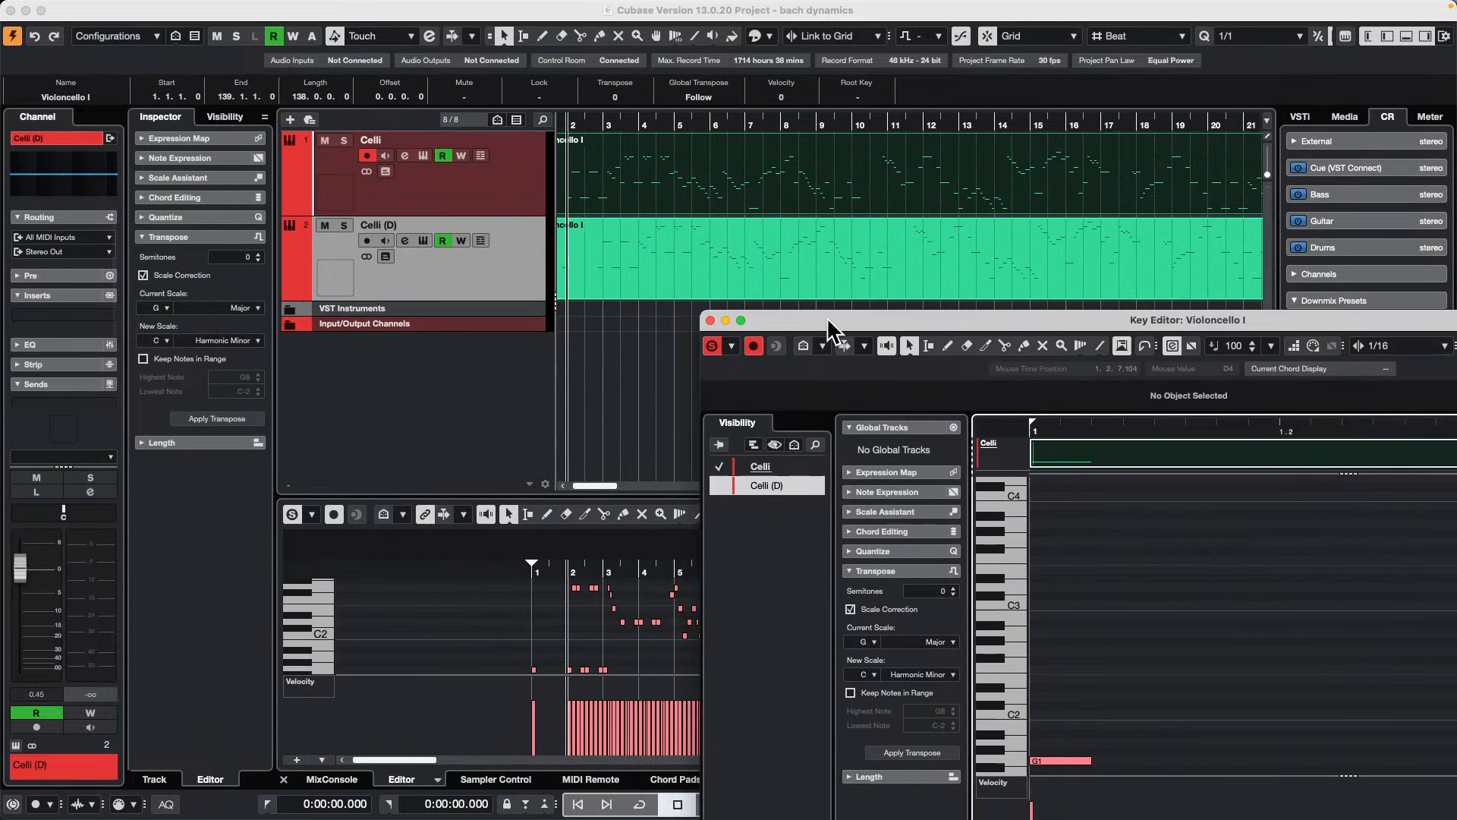
pyautogui.moveTo(829, 320); pyautogui.dragTo(405, 74)
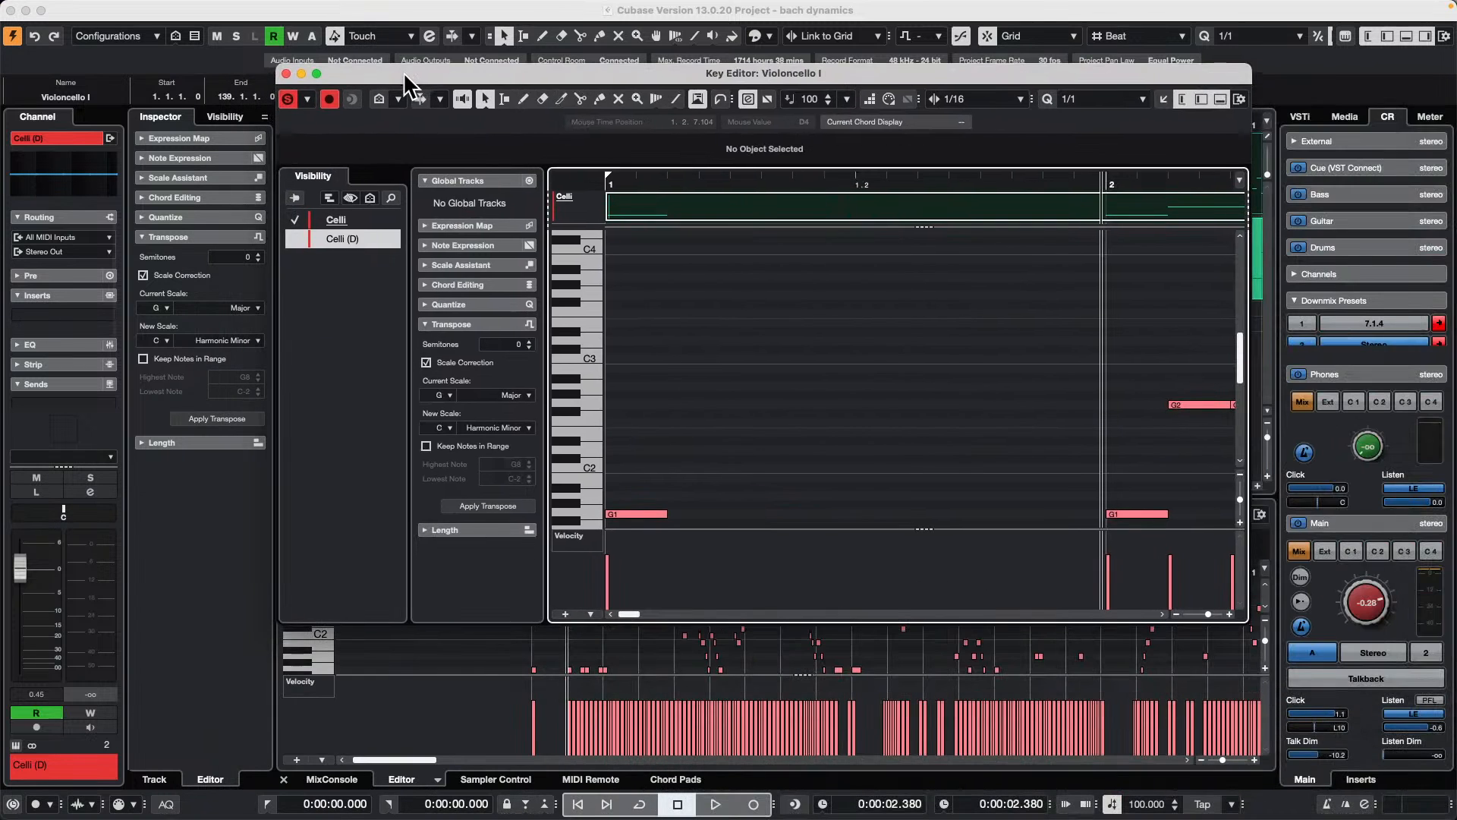
pyautogui.click(438, 780)
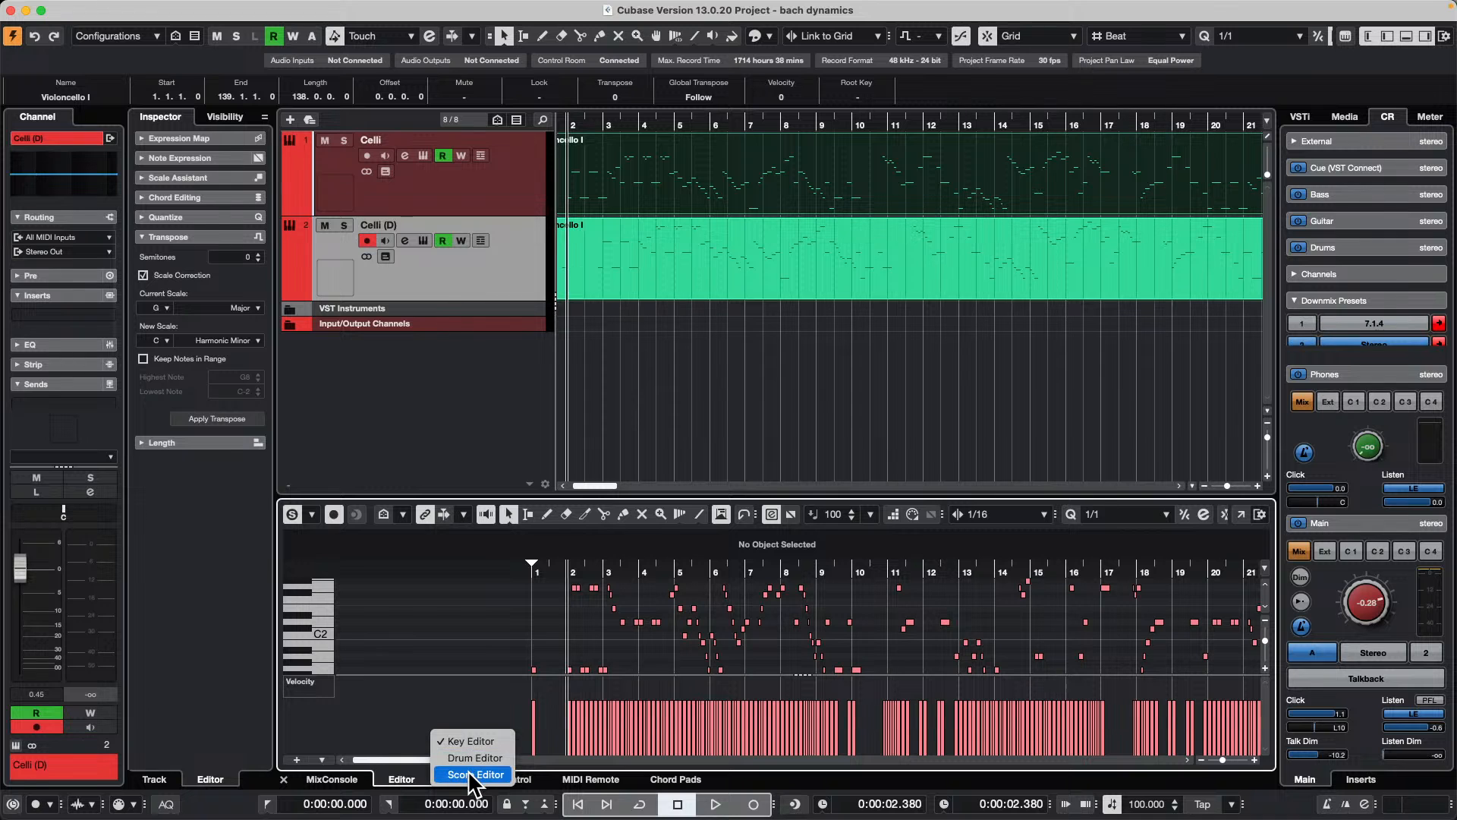
pyautogui.click(472, 775)
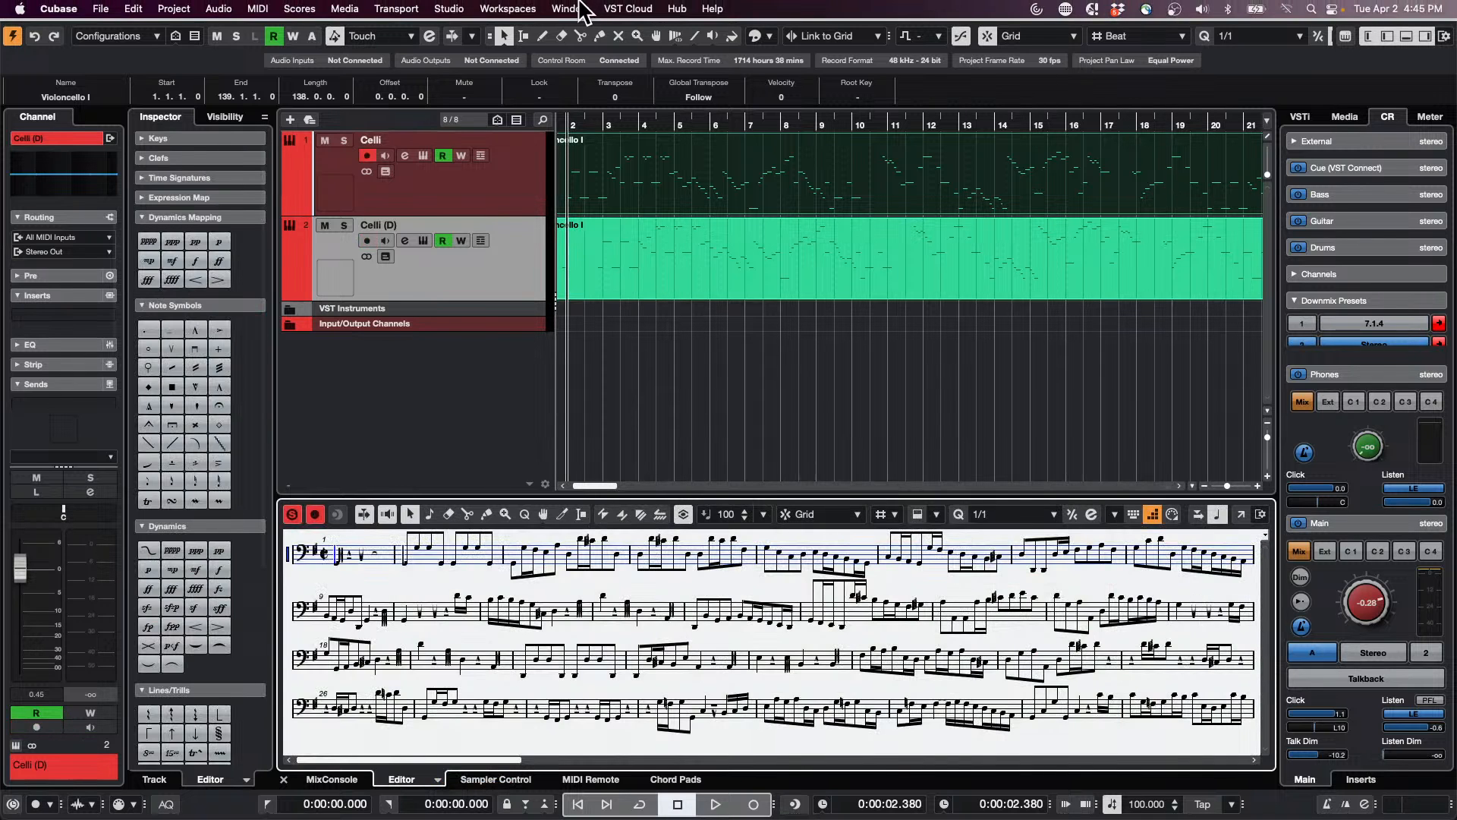
# Step: Bring the Violoncello I Key Editor window back to the front and place the project cursor within the first beat of bar 1
pyautogui.click(611, 8)
pyautogui.moveTo(589, 9)
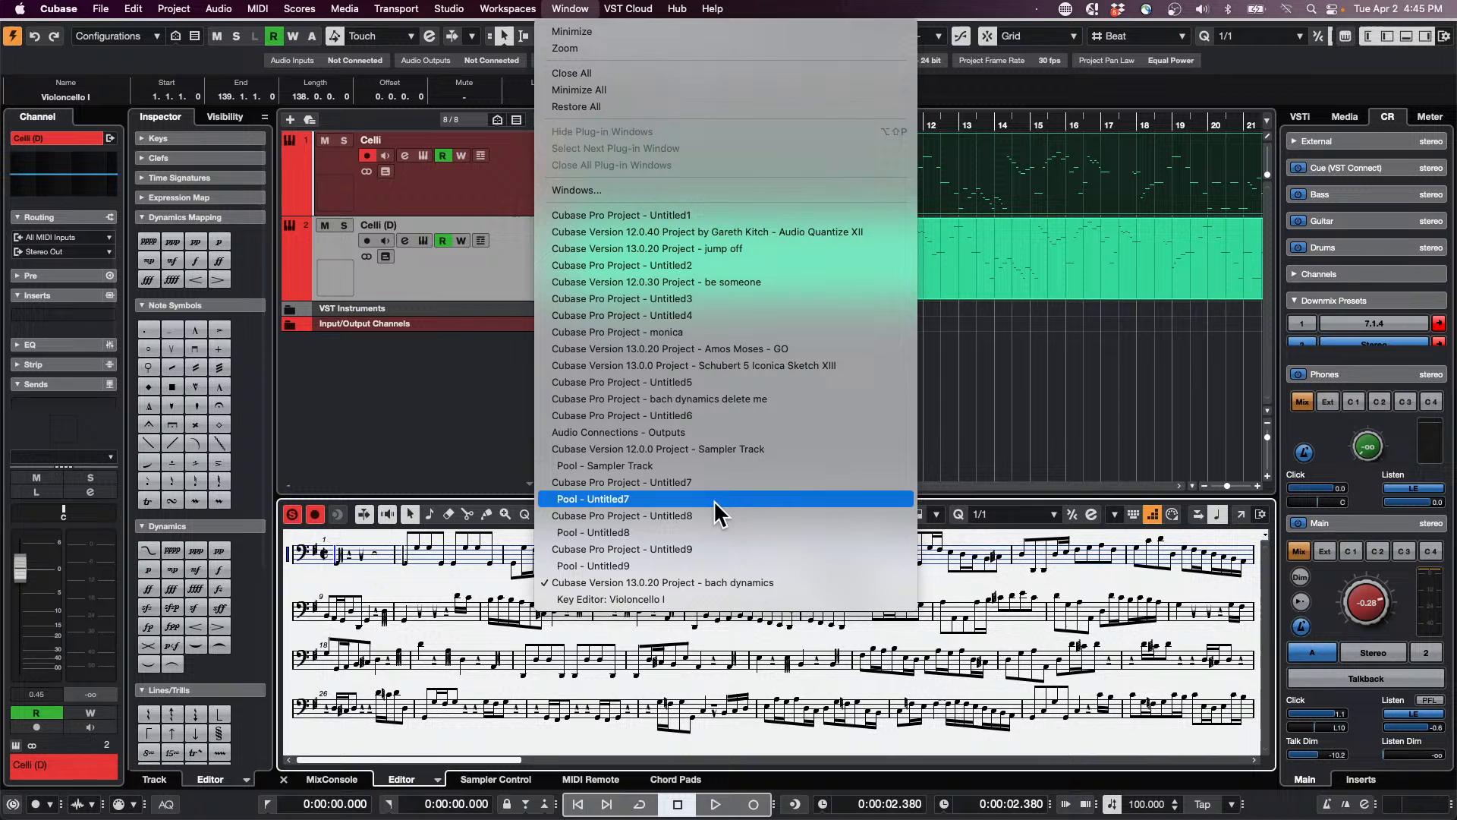
pyautogui.click(797, 599)
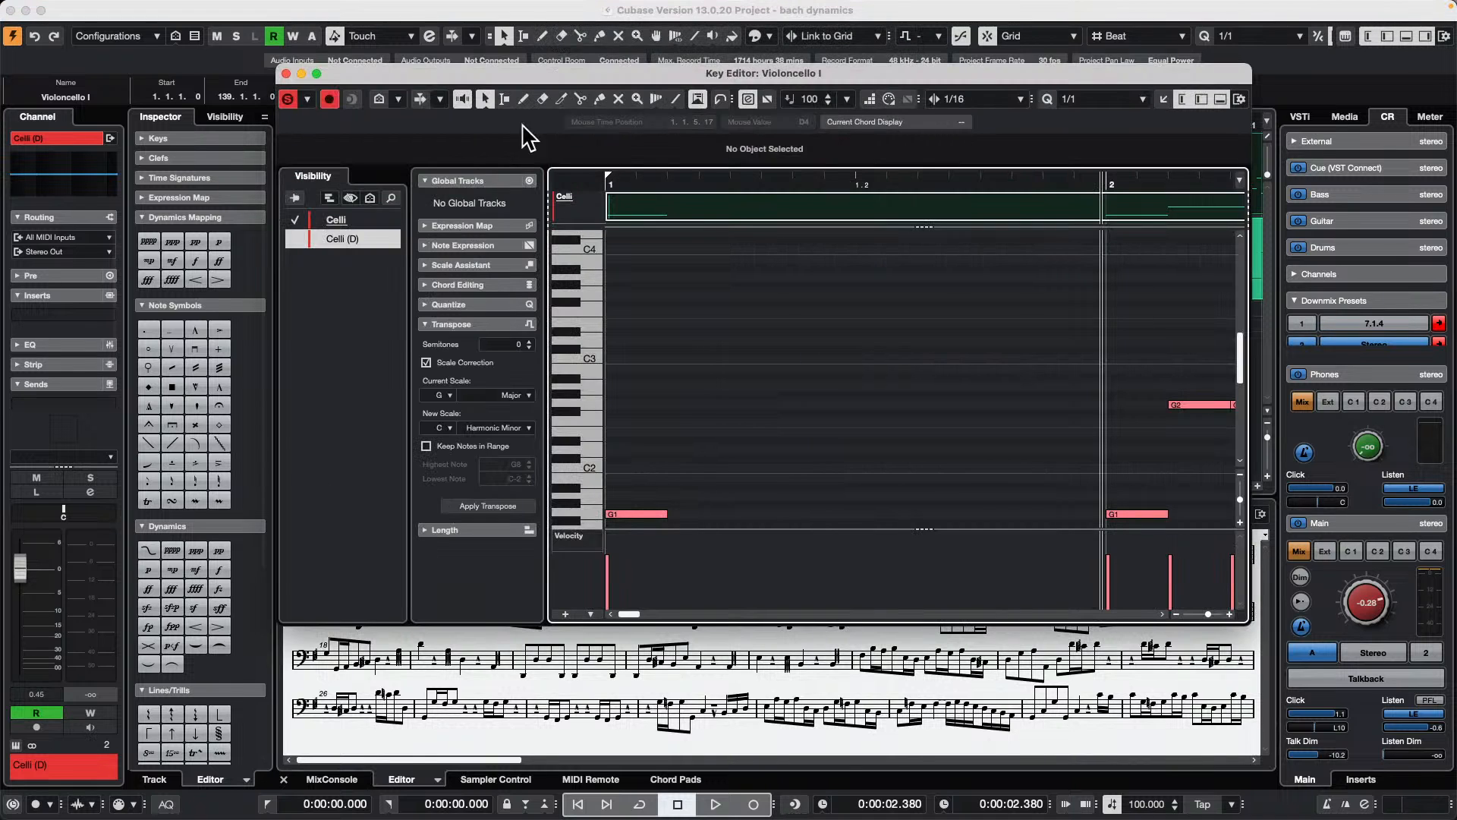
pyautogui.click(692, 180)
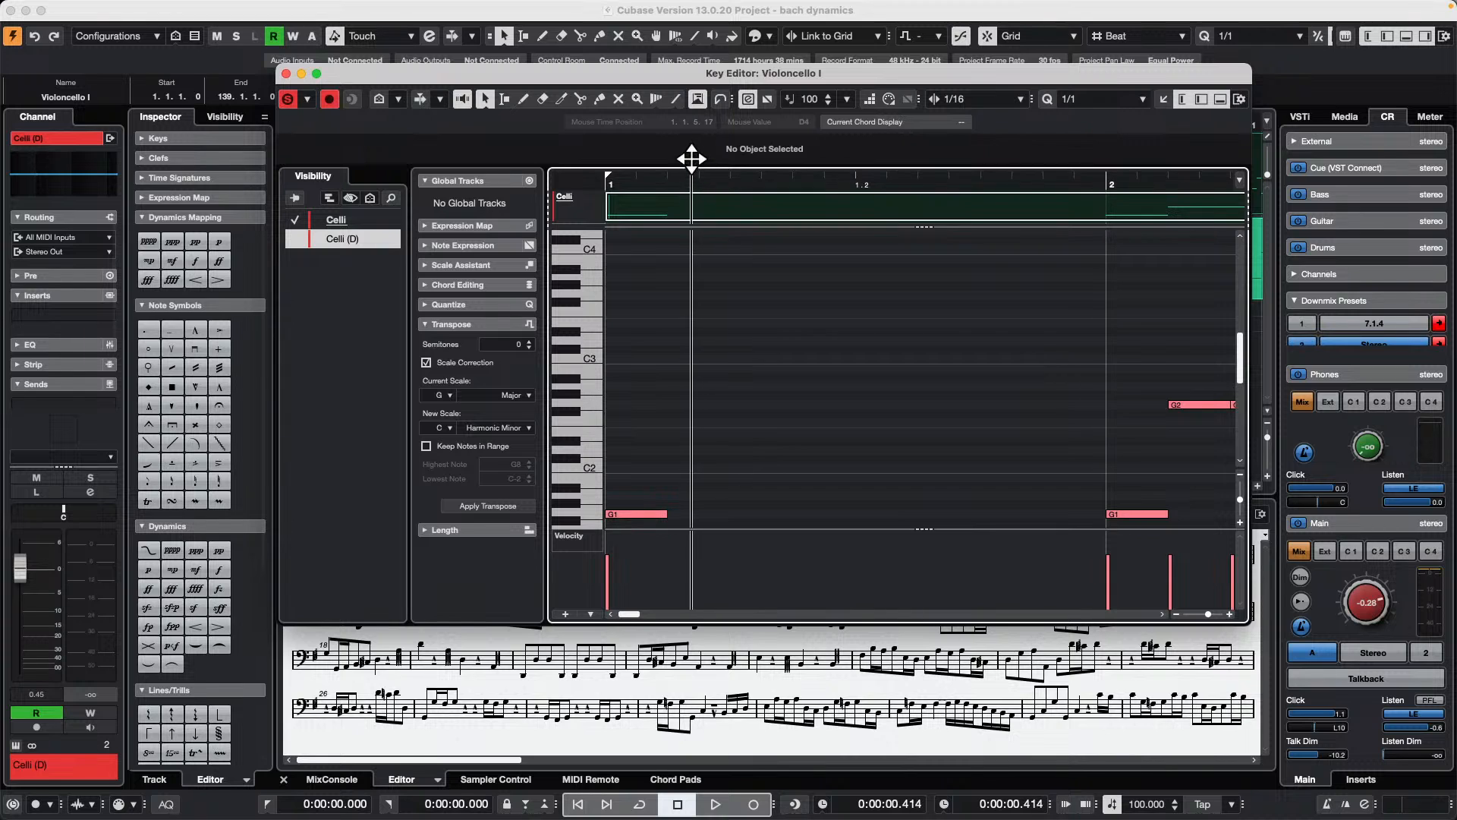
# Step: Zoom out the Key Editor's timeline to about 13 bars, then shrink its window and place it above the lower-zone score
pyautogui.moveTo(691, 159); pyautogui.dragTo(687, 108)
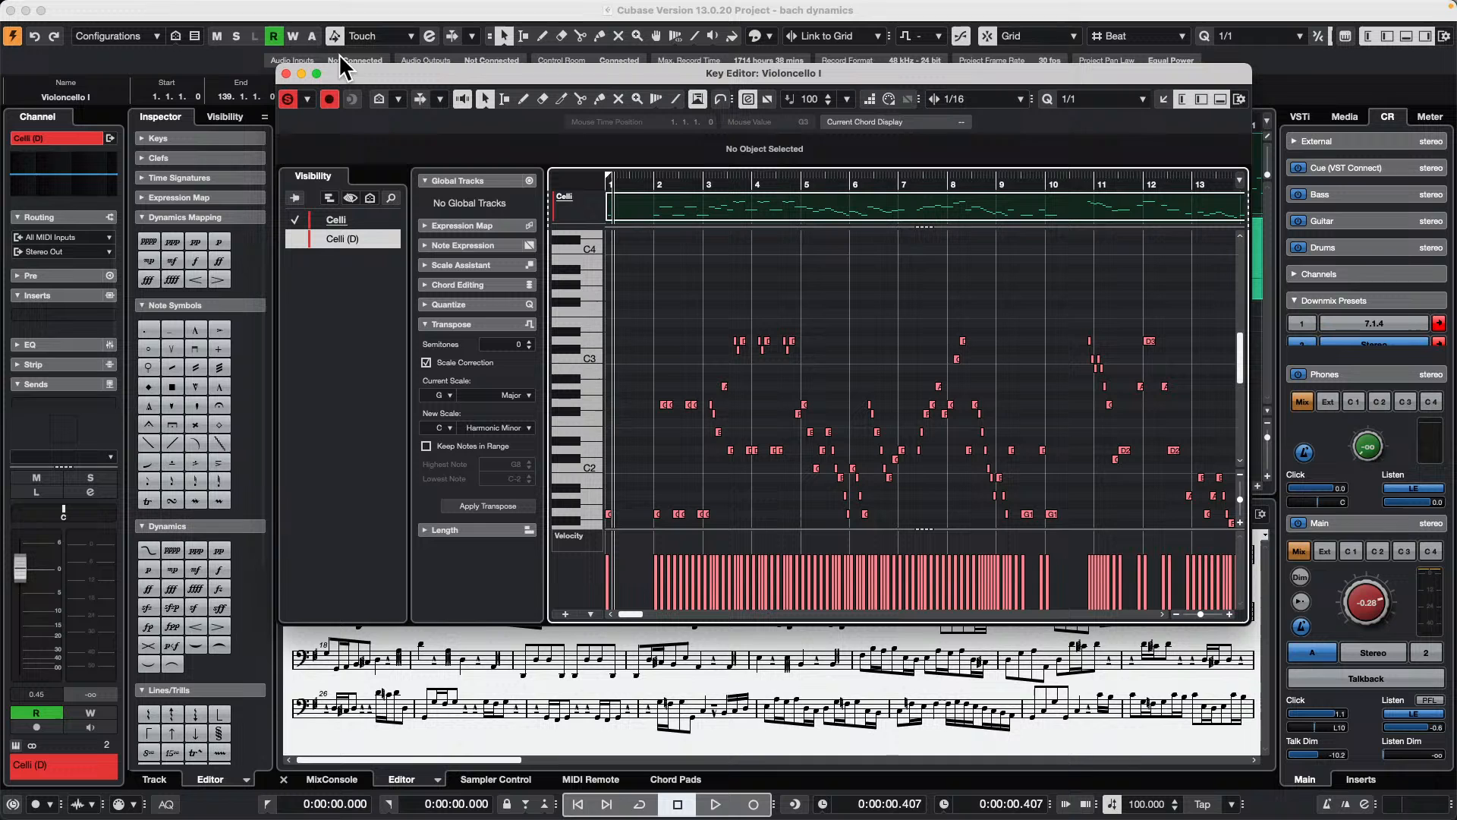
pyautogui.moveTo(280, 67); pyautogui.dragTo(402, 151)
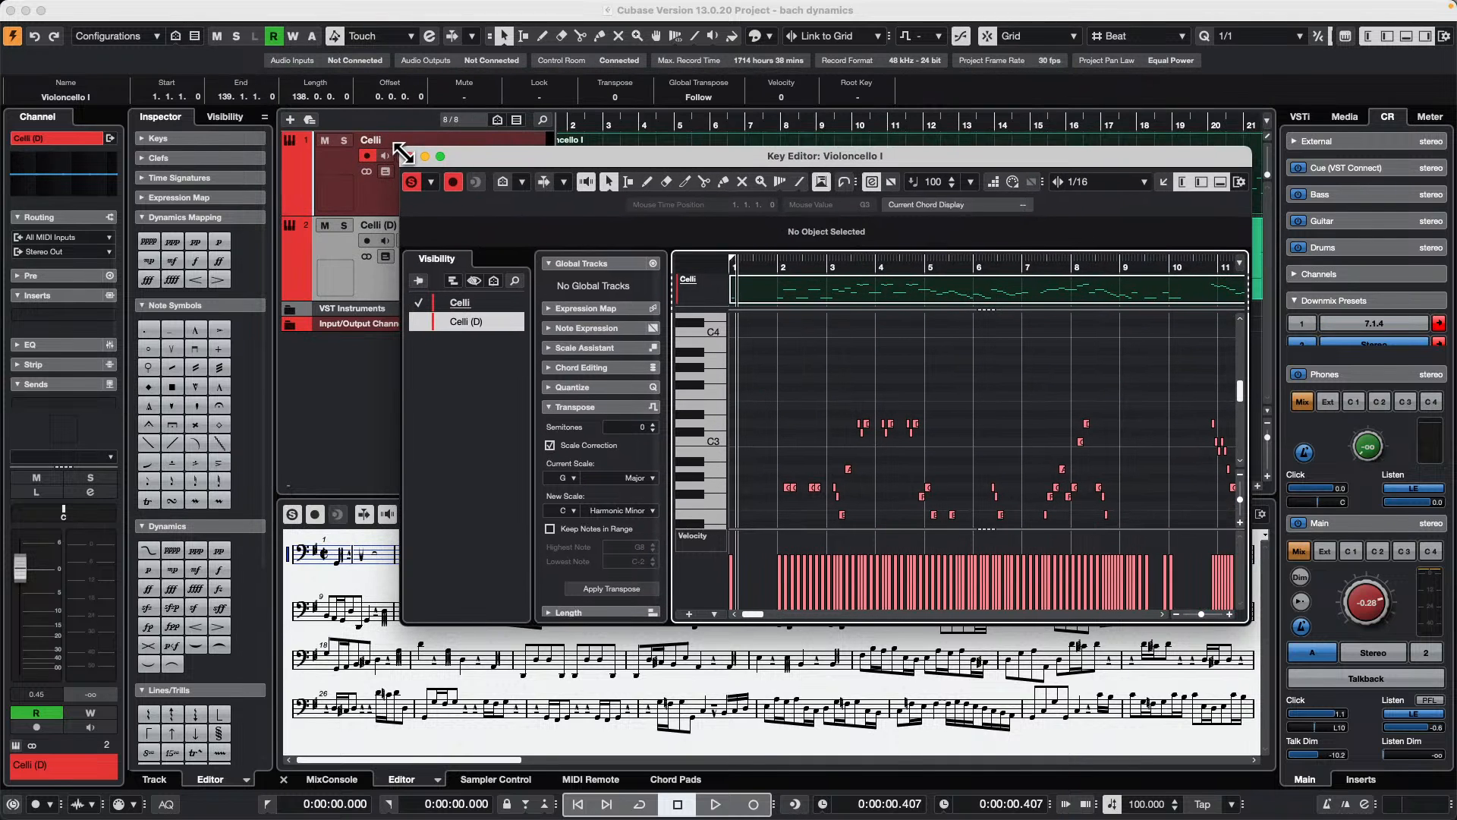
pyautogui.moveTo(605, 156); pyautogui.dragTo(418, 27)
# Step: Delete the lower notes from bar 3 to bar 6 in the Key Editor and undo the deletion
pyautogui.scroll(-1, 697, 327)
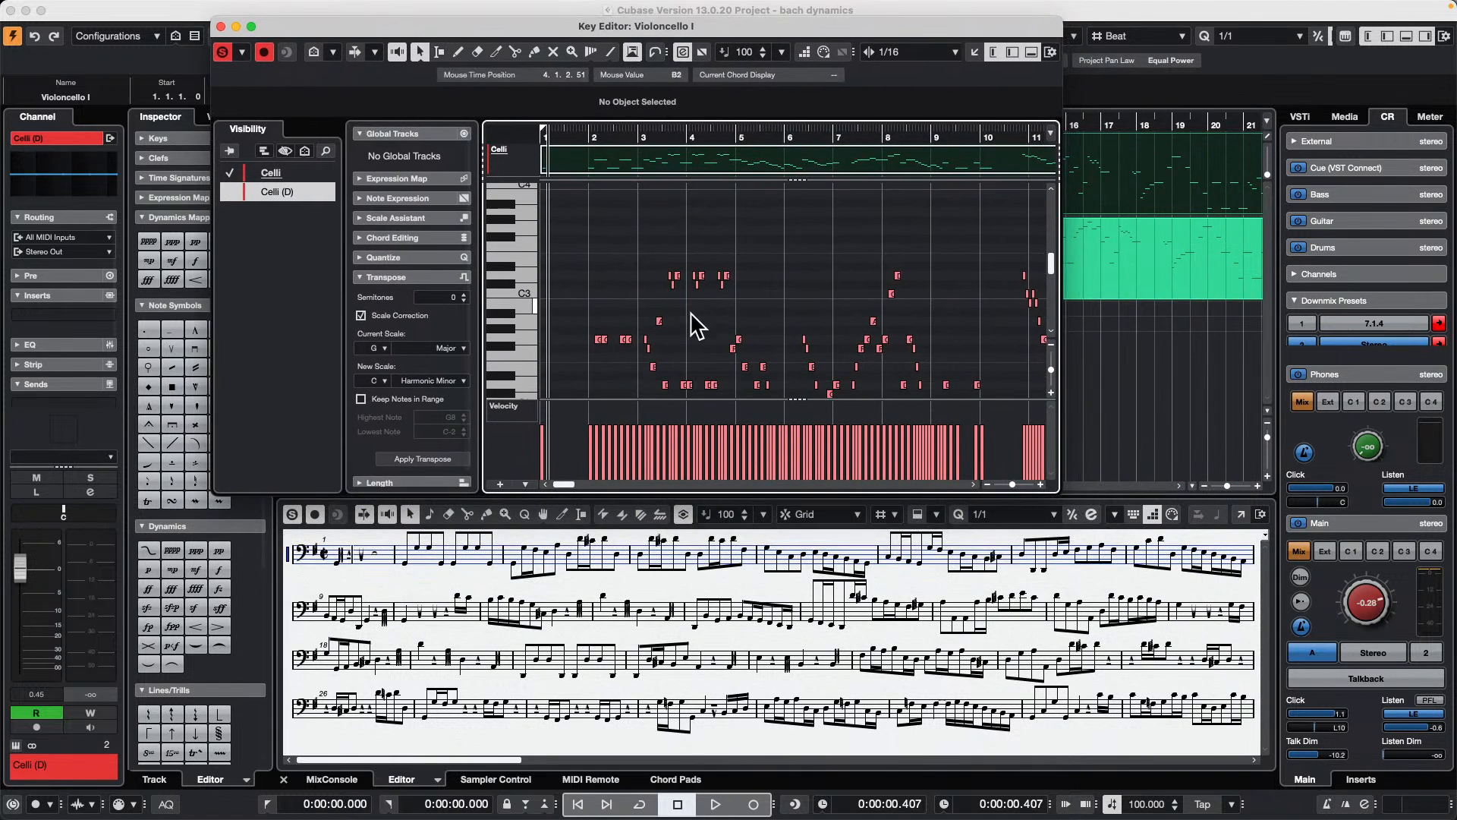
pyautogui.scroll(-4, 693, 325)
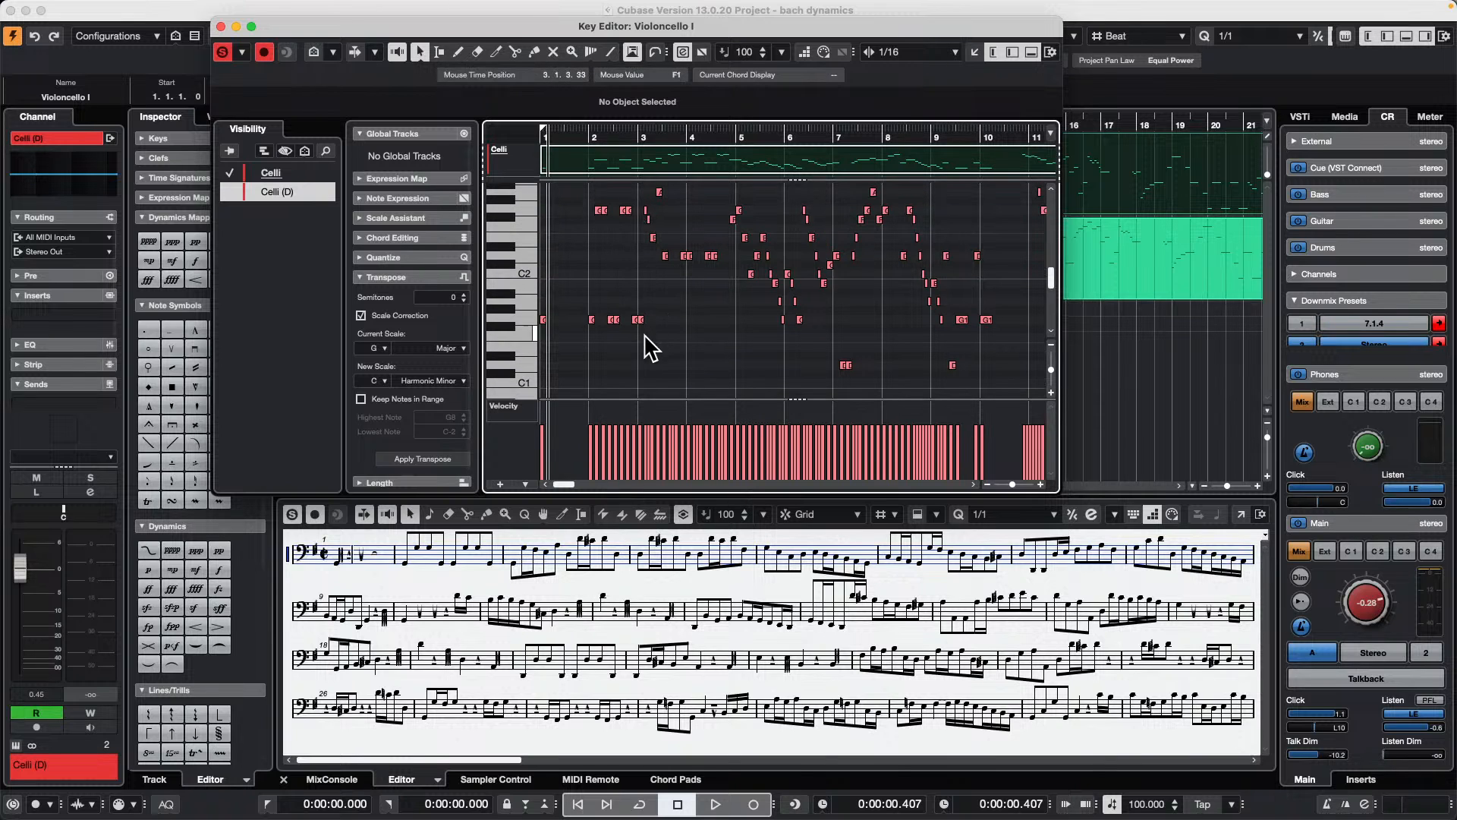
pyautogui.moveTo(645, 333); pyautogui.dragTo(803, 200)
pyautogui.press('Delete')
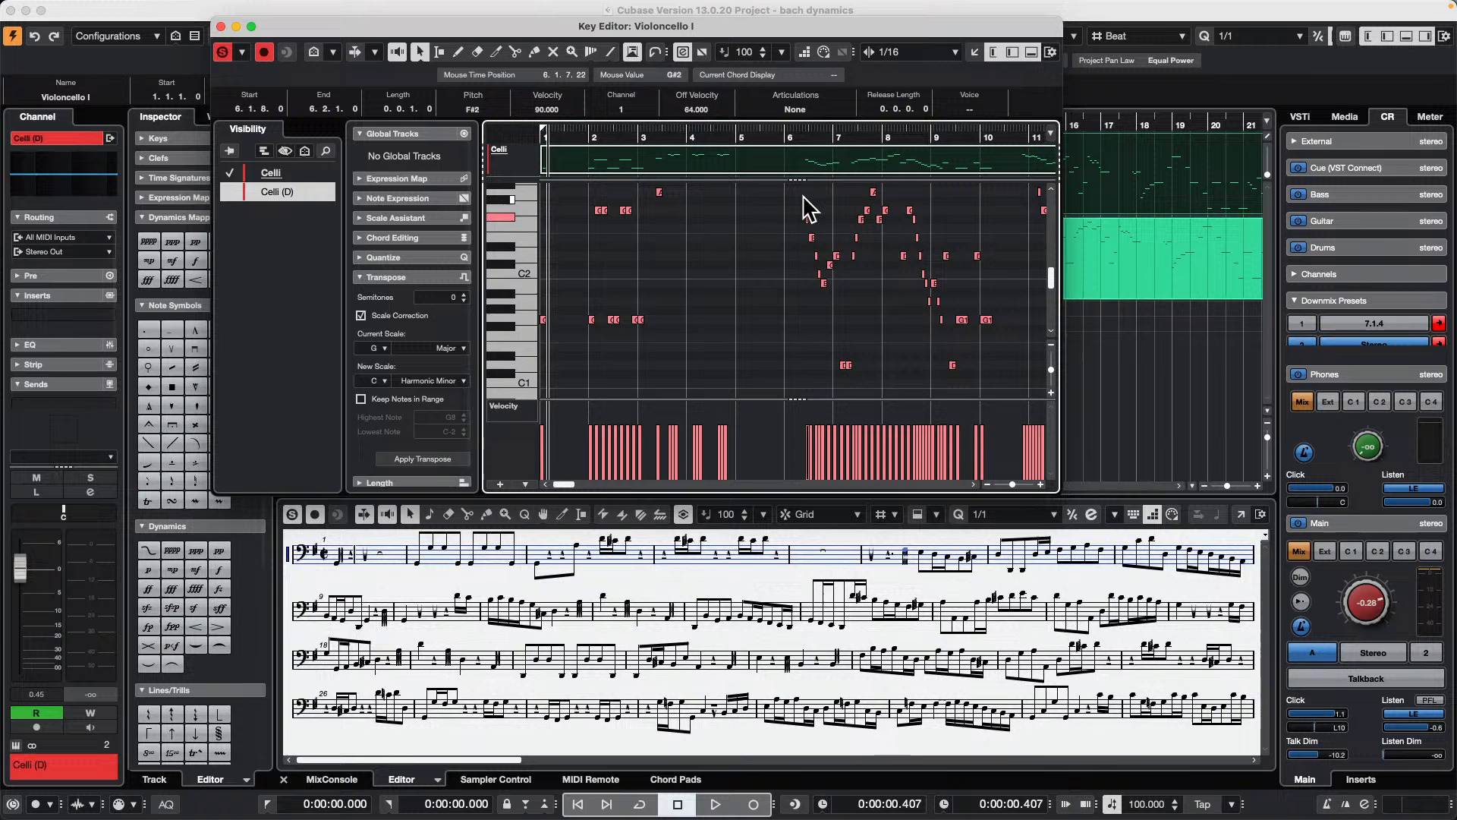
pyautogui.press('super+z')
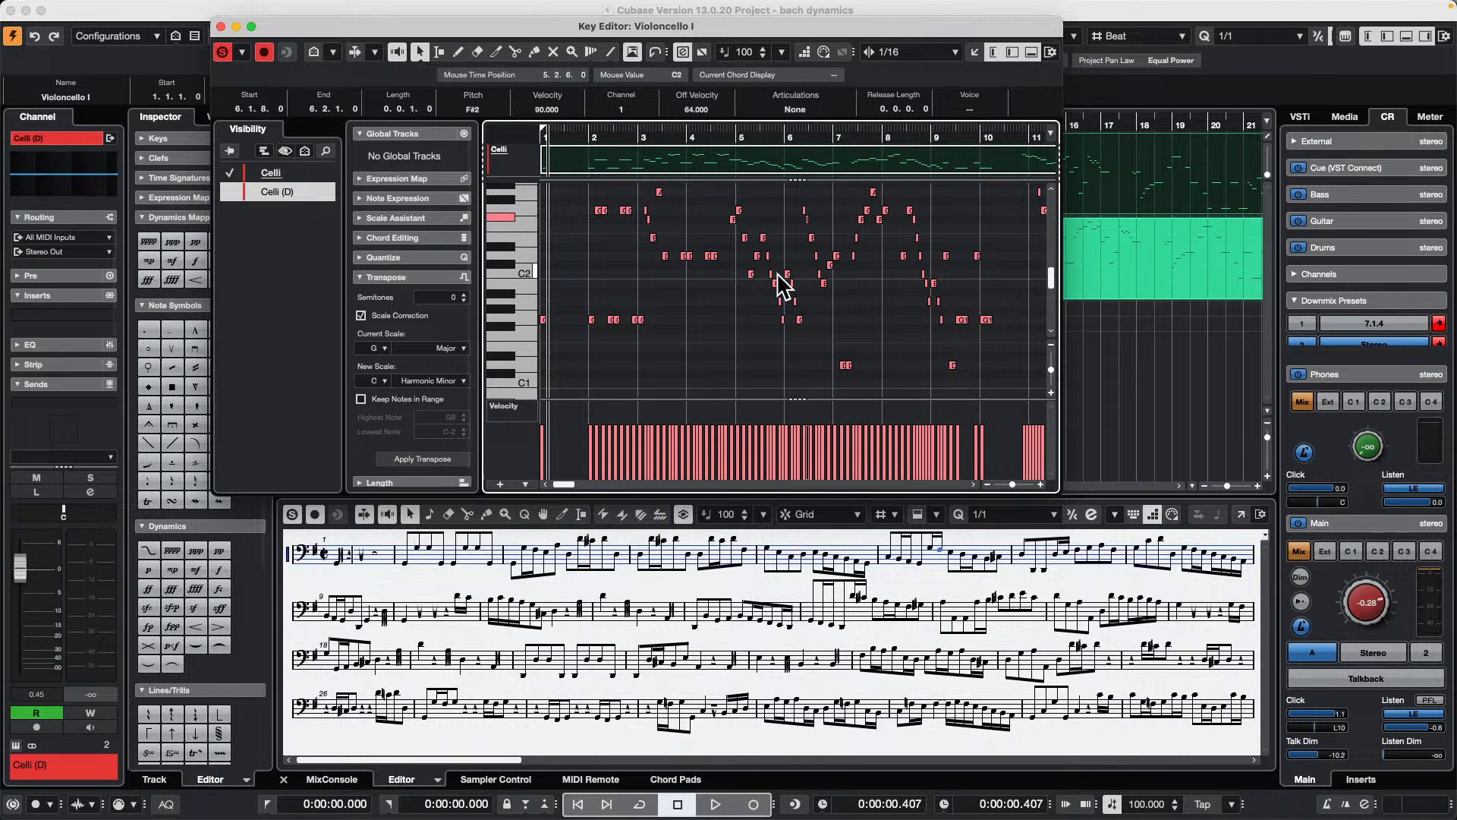
# Step: Open the Score Editor in its own window and bring up the Celli staff's score settings over the first staves
pyautogui.click(1237, 514)
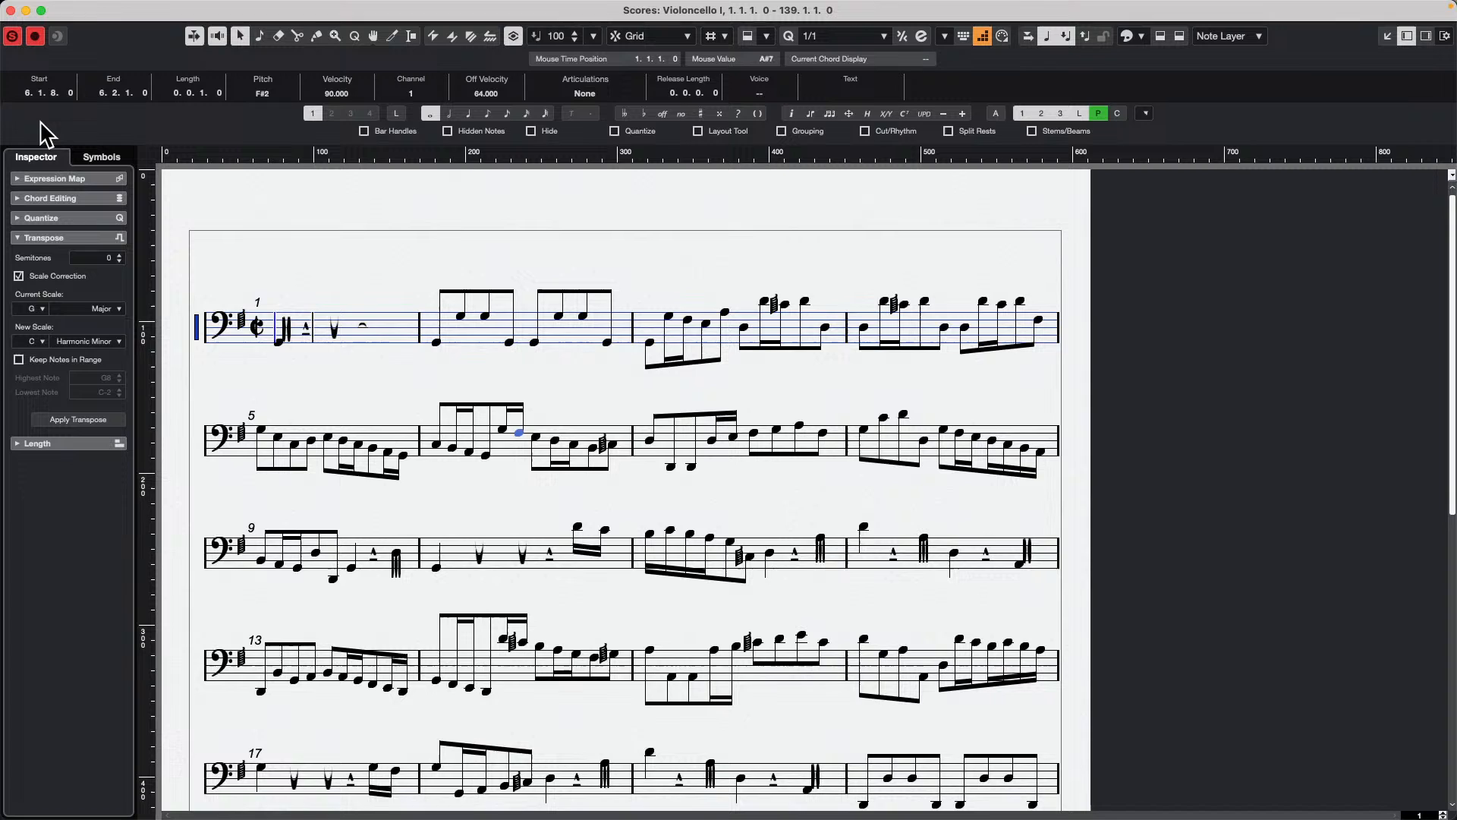
pyautogui.doubleClick(198, 331)
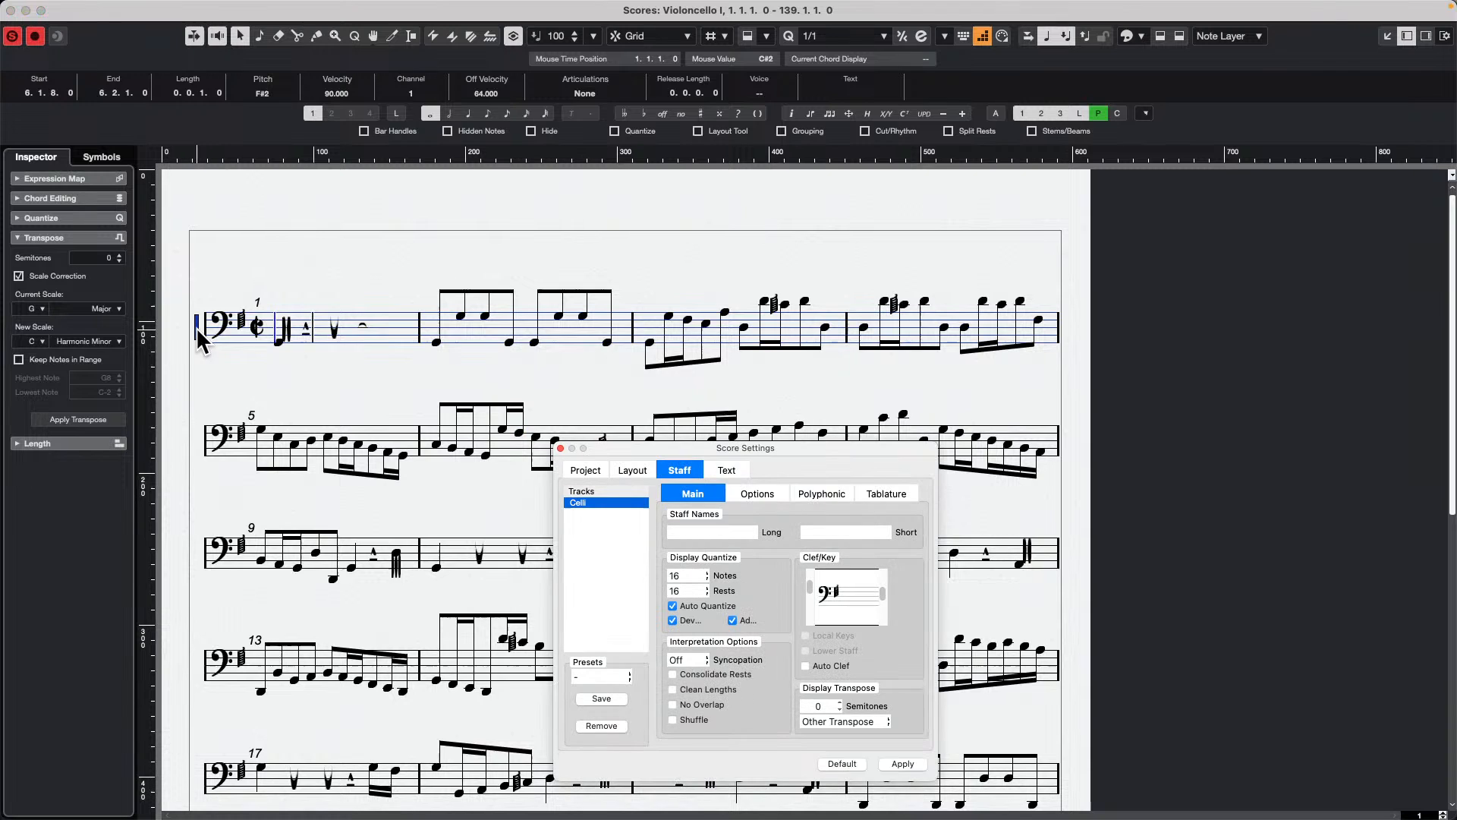
pyautogui.moveTo(815, 442); pyautogui.dragTo(526, 239)
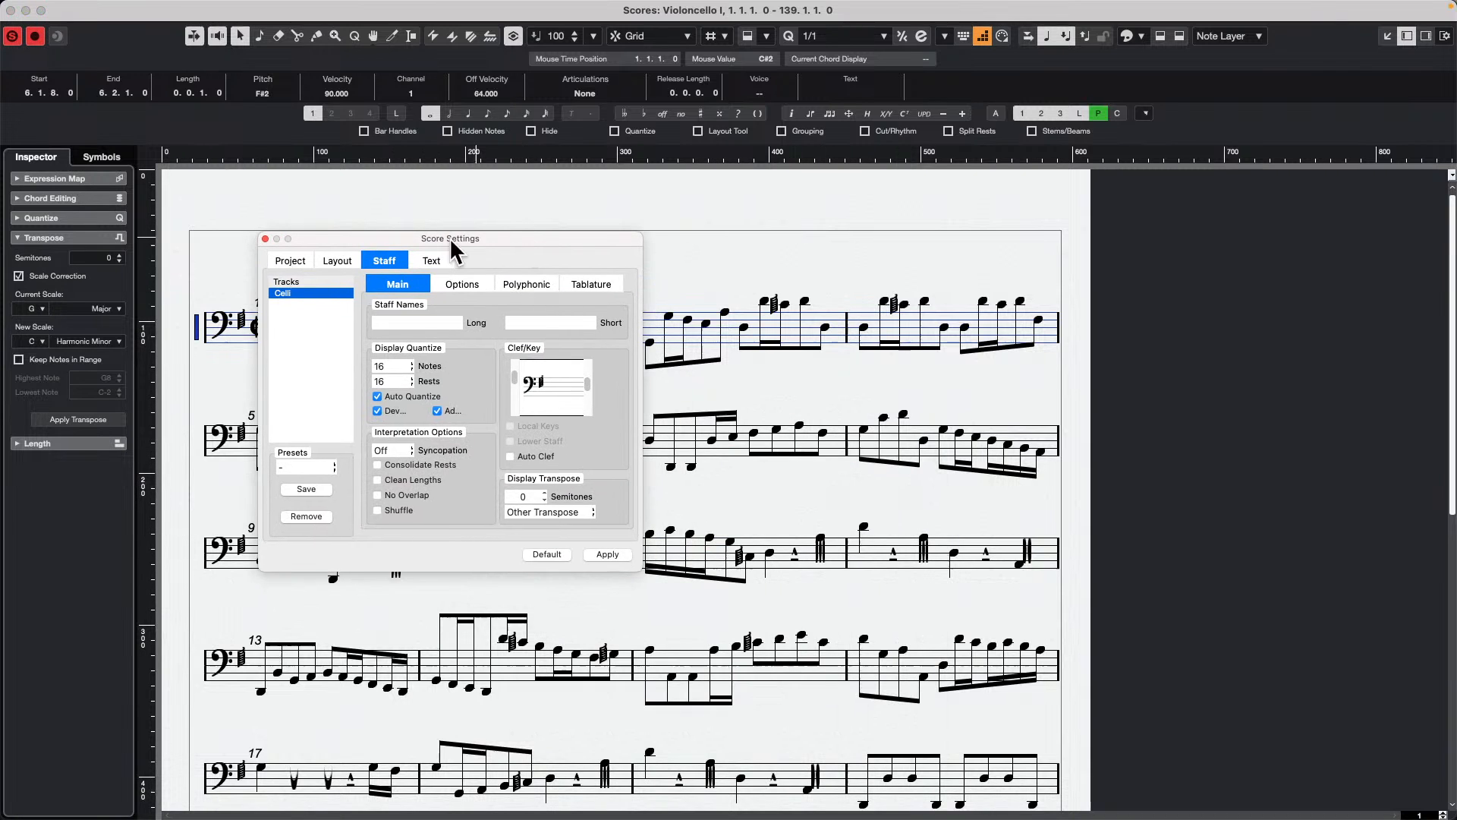
# Step: Try to set the default score text size to 30 in the text settings, apply it and close the score settings
pyautogui.click(291, 264)
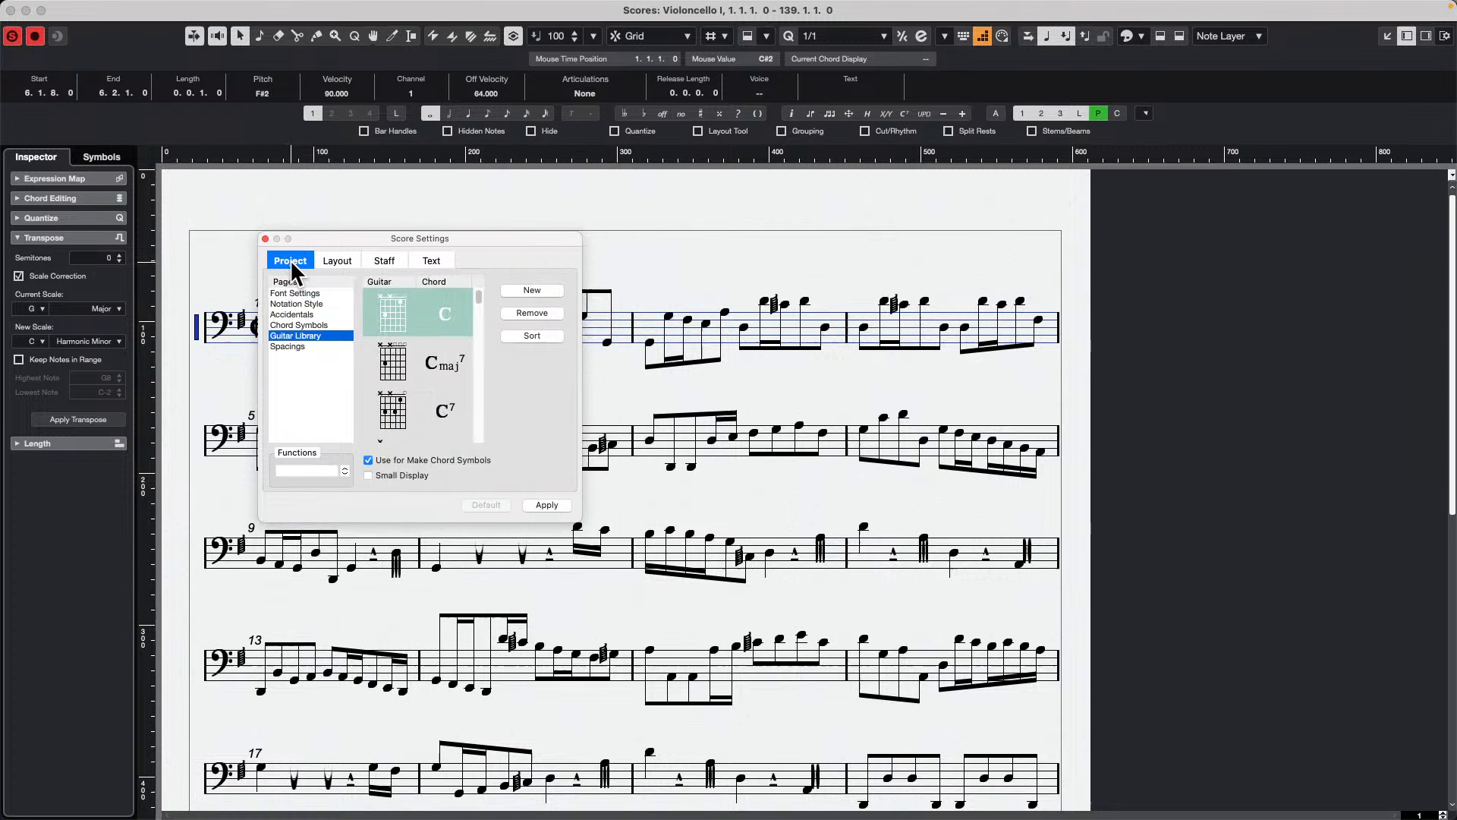
pyautogui.click(443, 260)
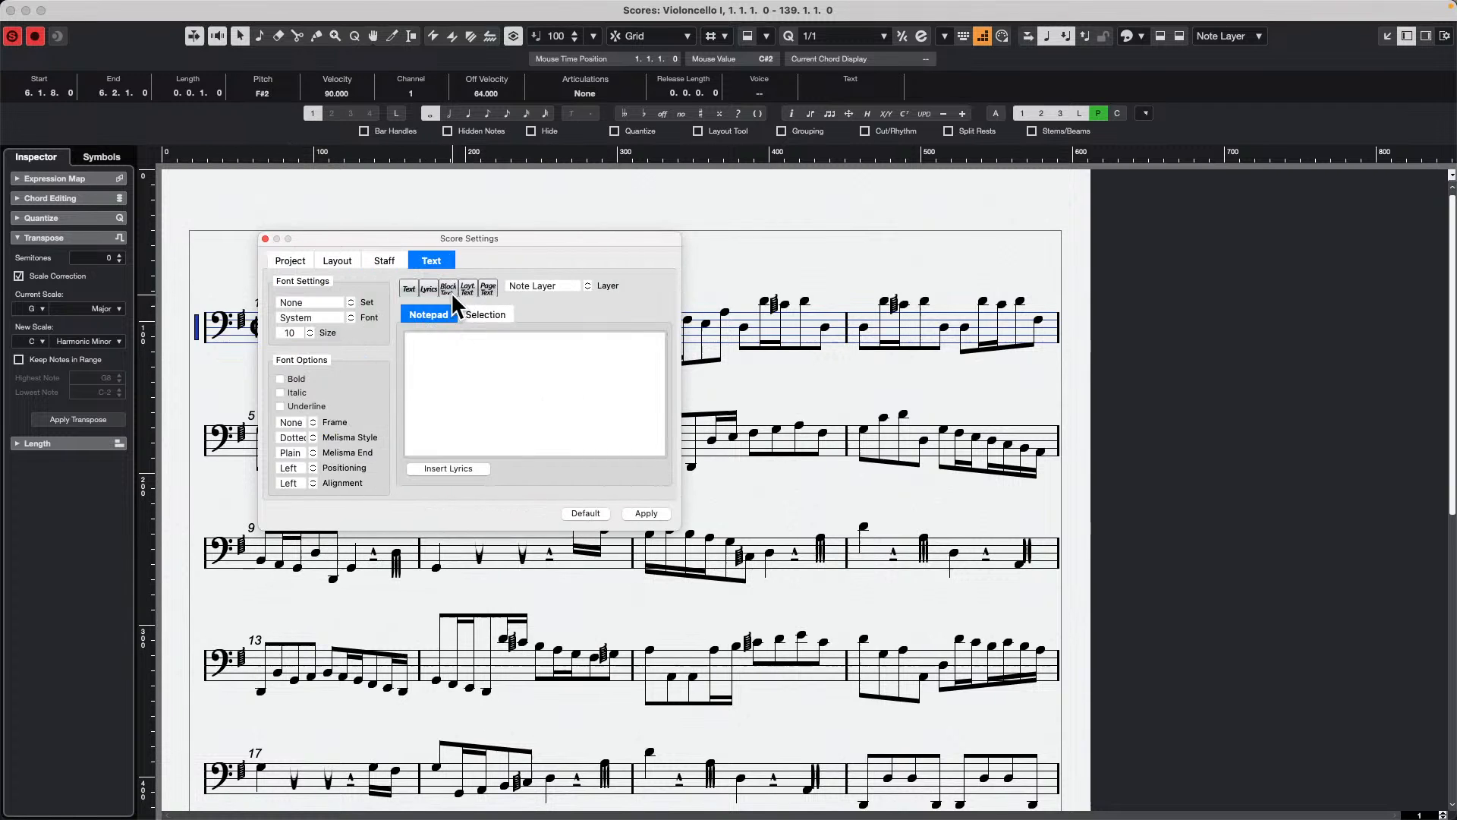
pyautogui.click(319, 319)
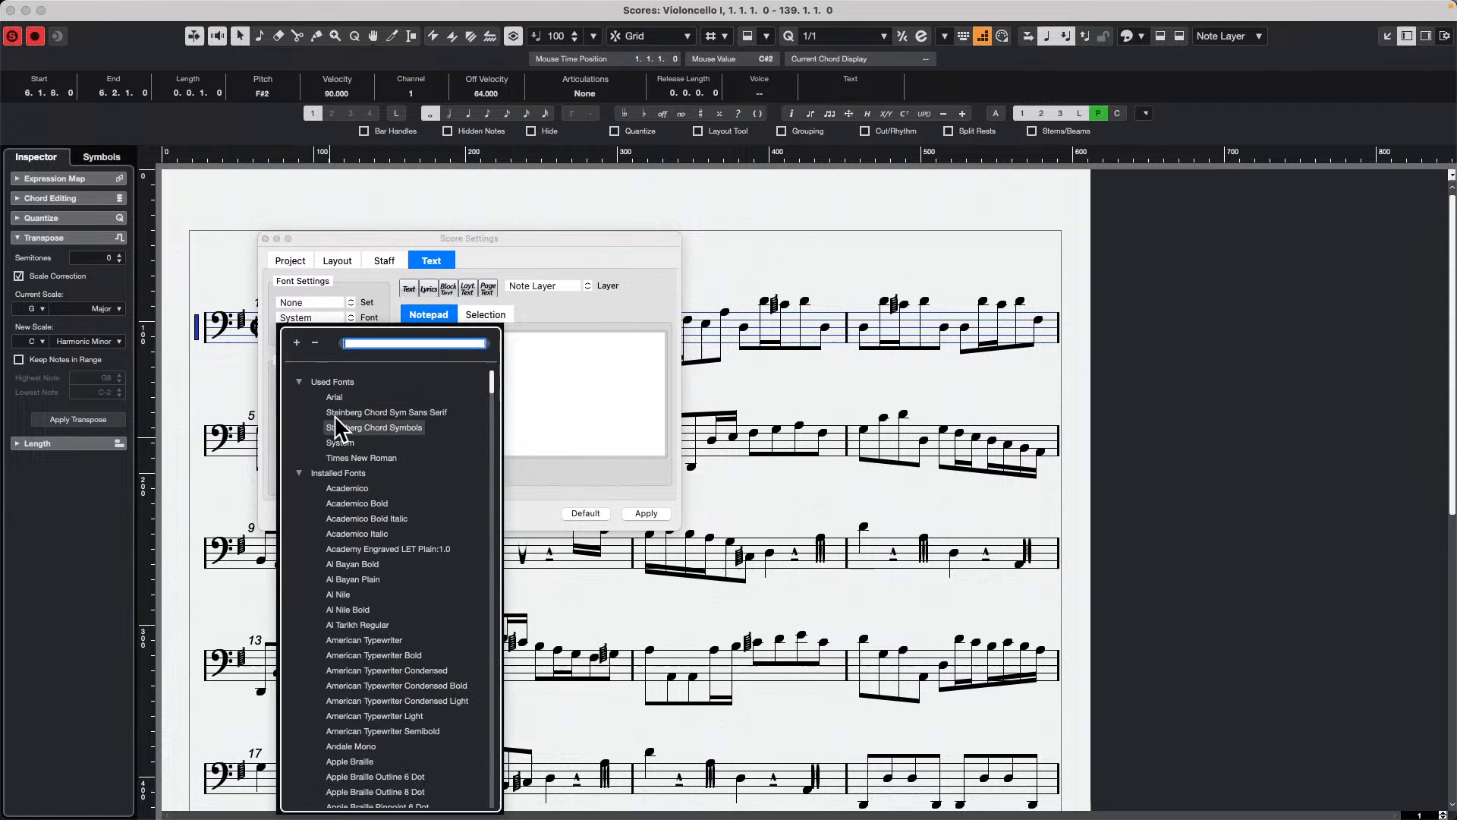
pyautogui.click(381, 243)
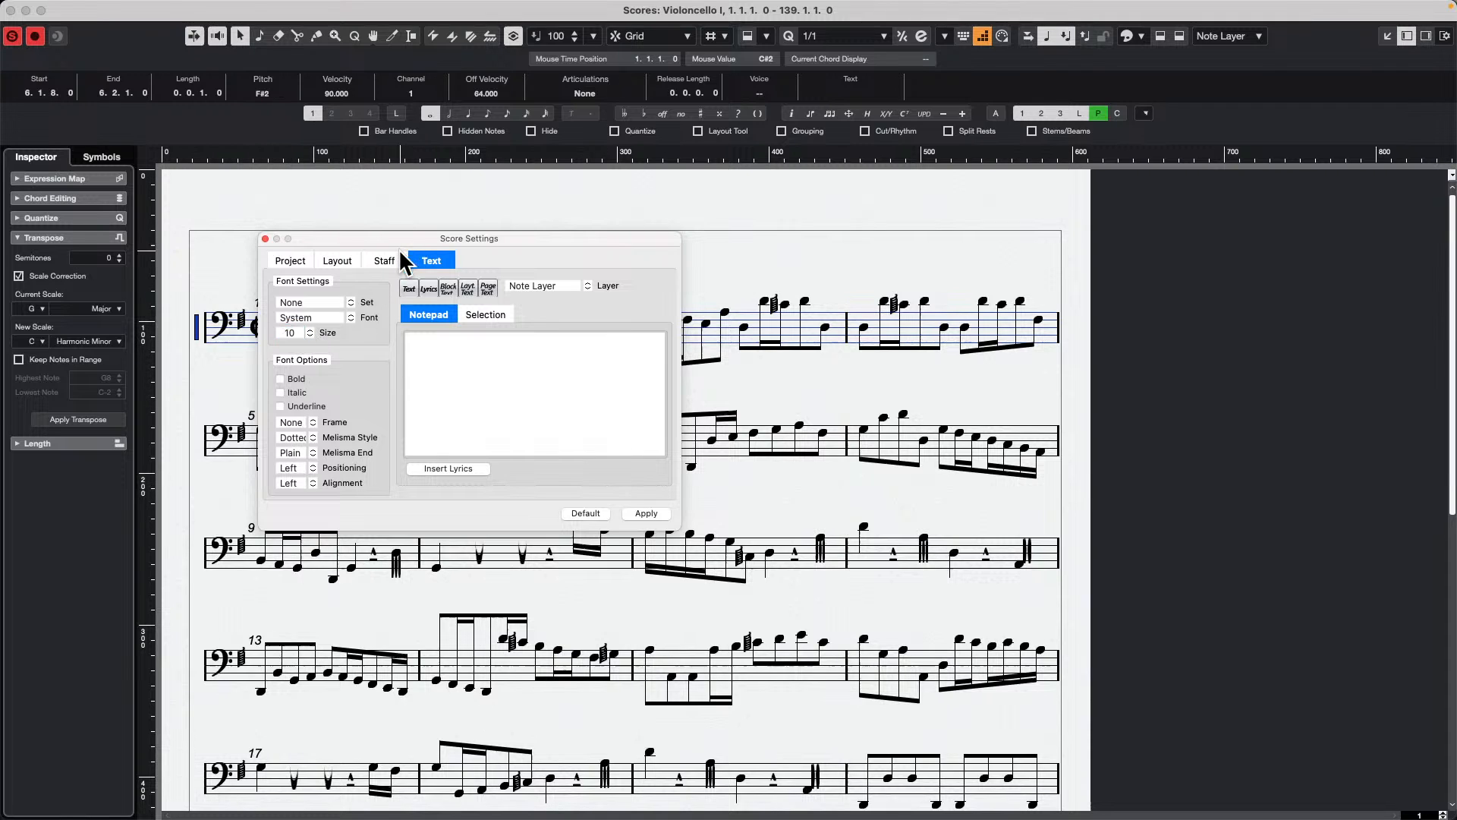
pyautogui.doubleClick(299, 334)
pyautogui.click(646, 513)
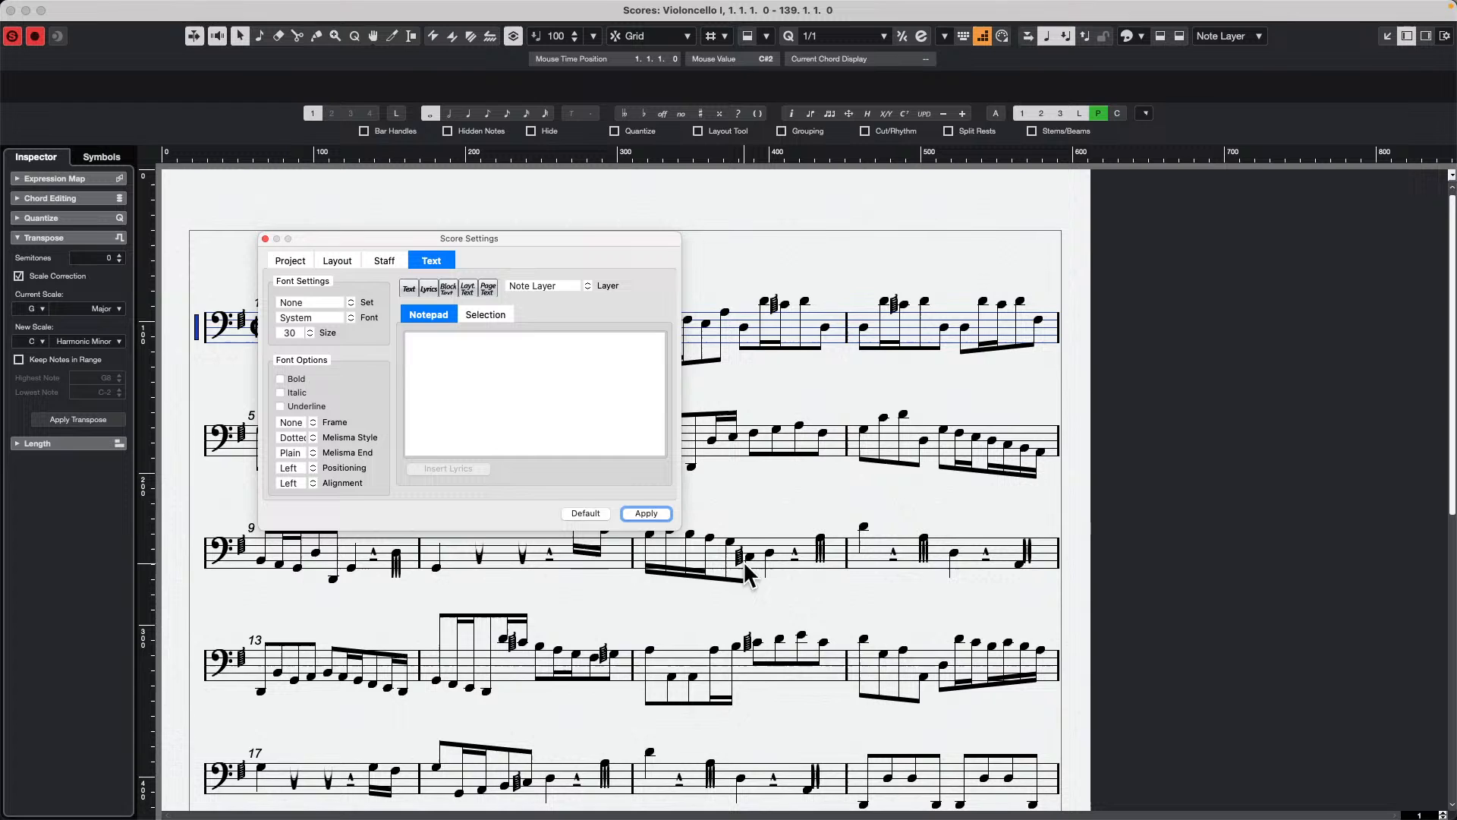
pyautogui.click(264, 238)
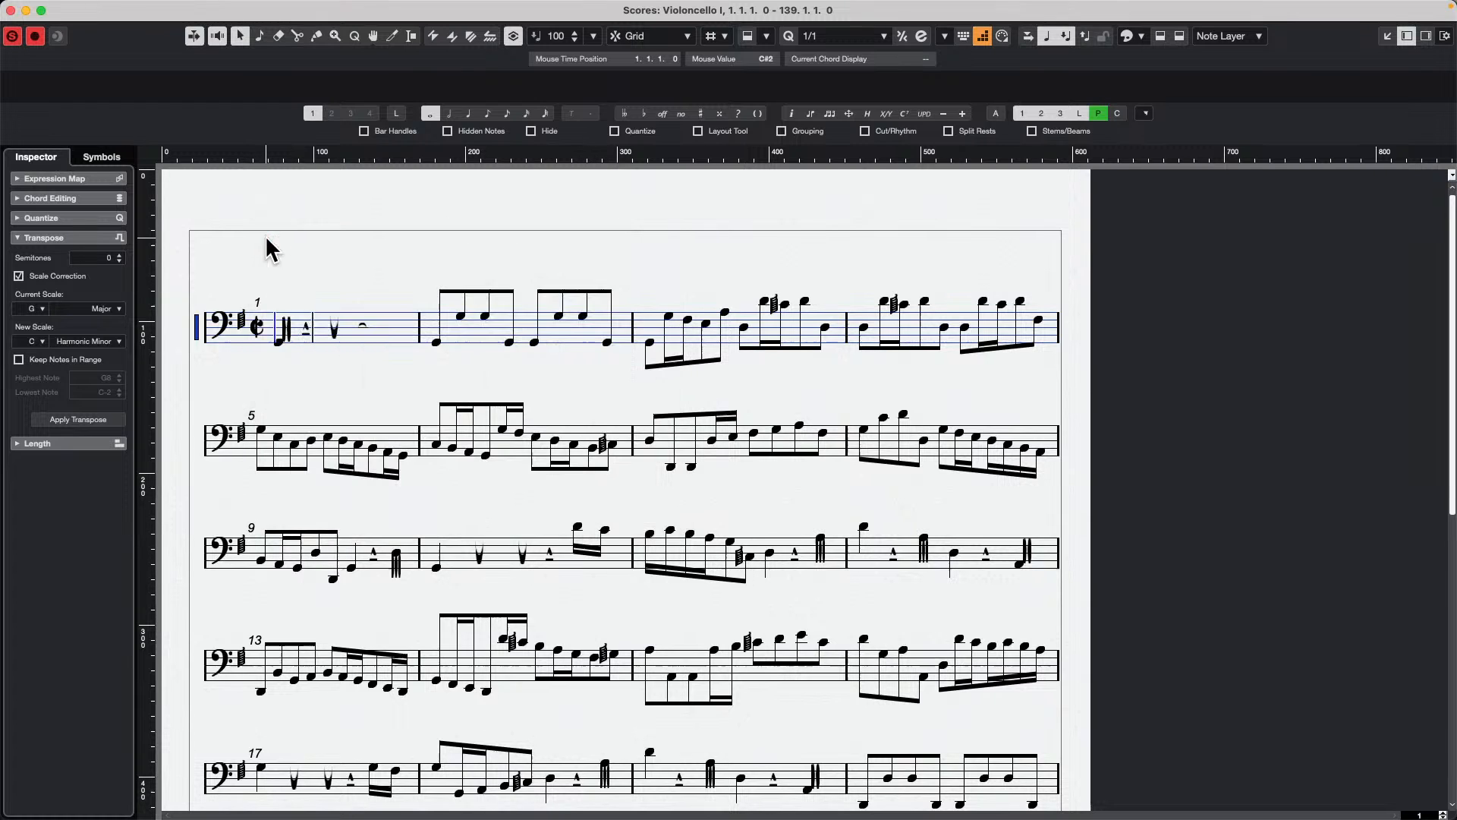
# Step: Insert the text "srtuetet7j" above bar 3 of the first staff using the Text symbol
pyautogui.click(107, 158)
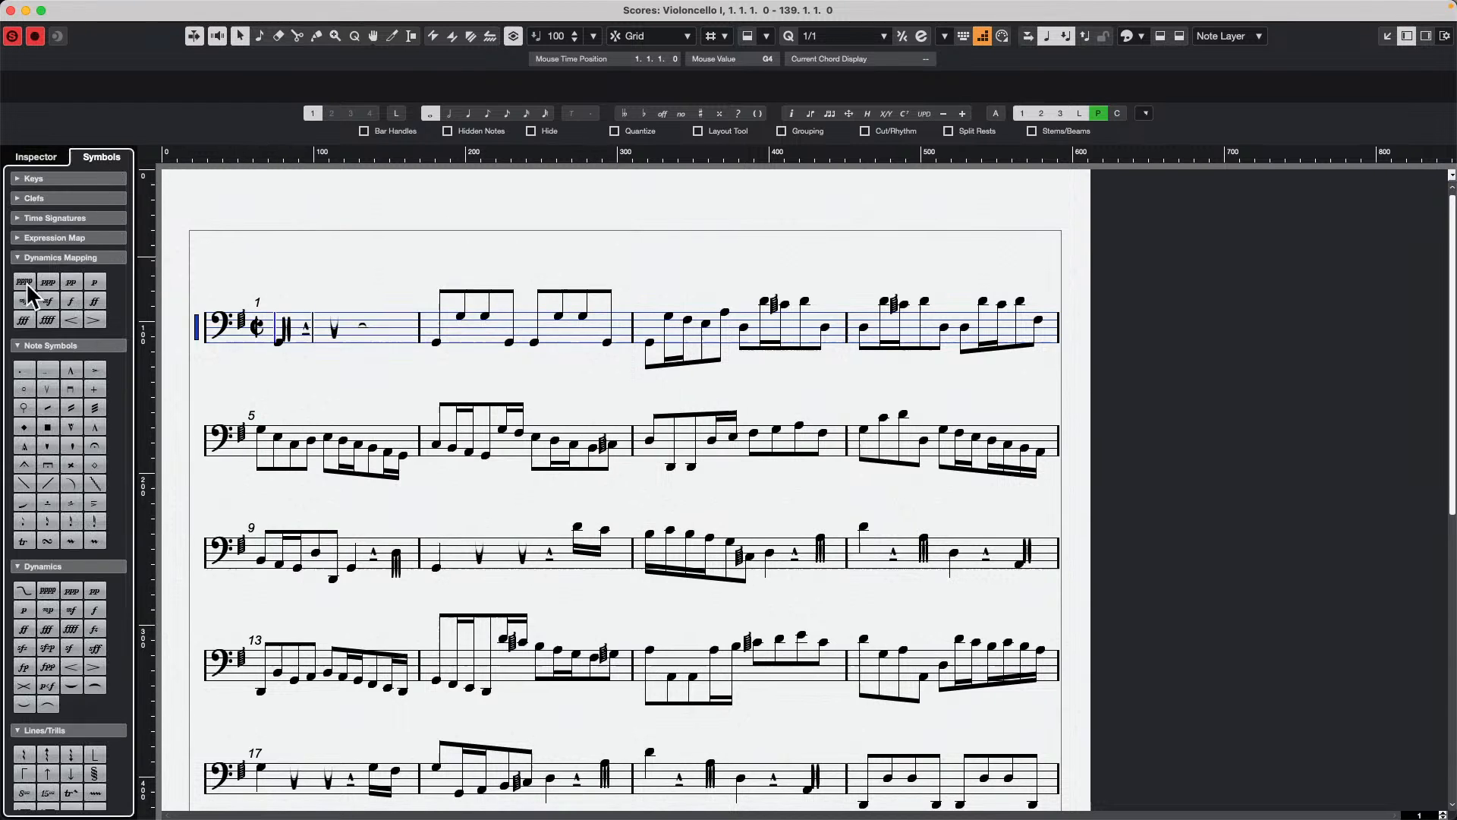
pyautogui.scroll(-5, 44, 591)
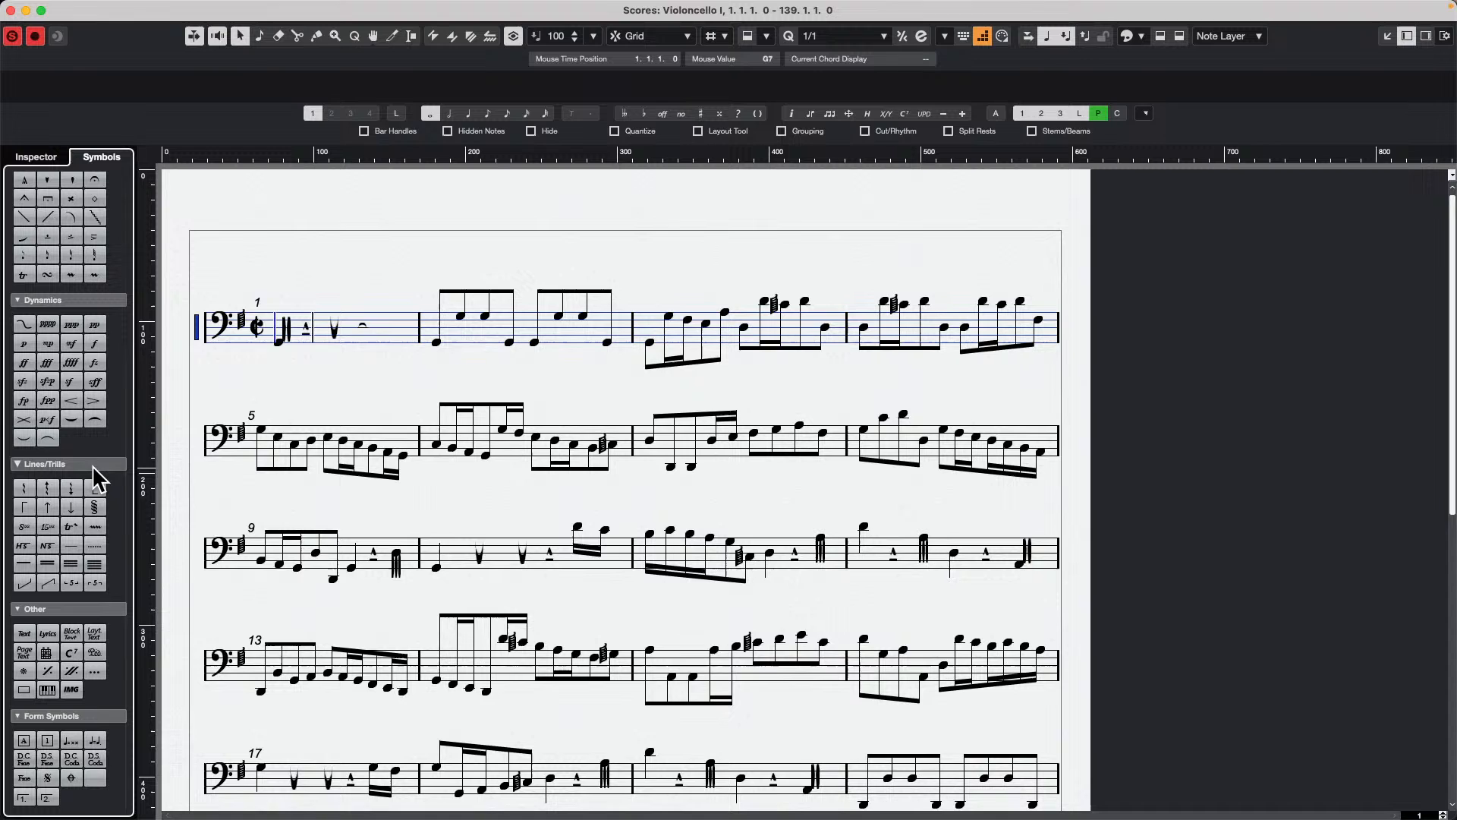
pyautogui.click(26, 635)
pyautogui.click(704, 252)
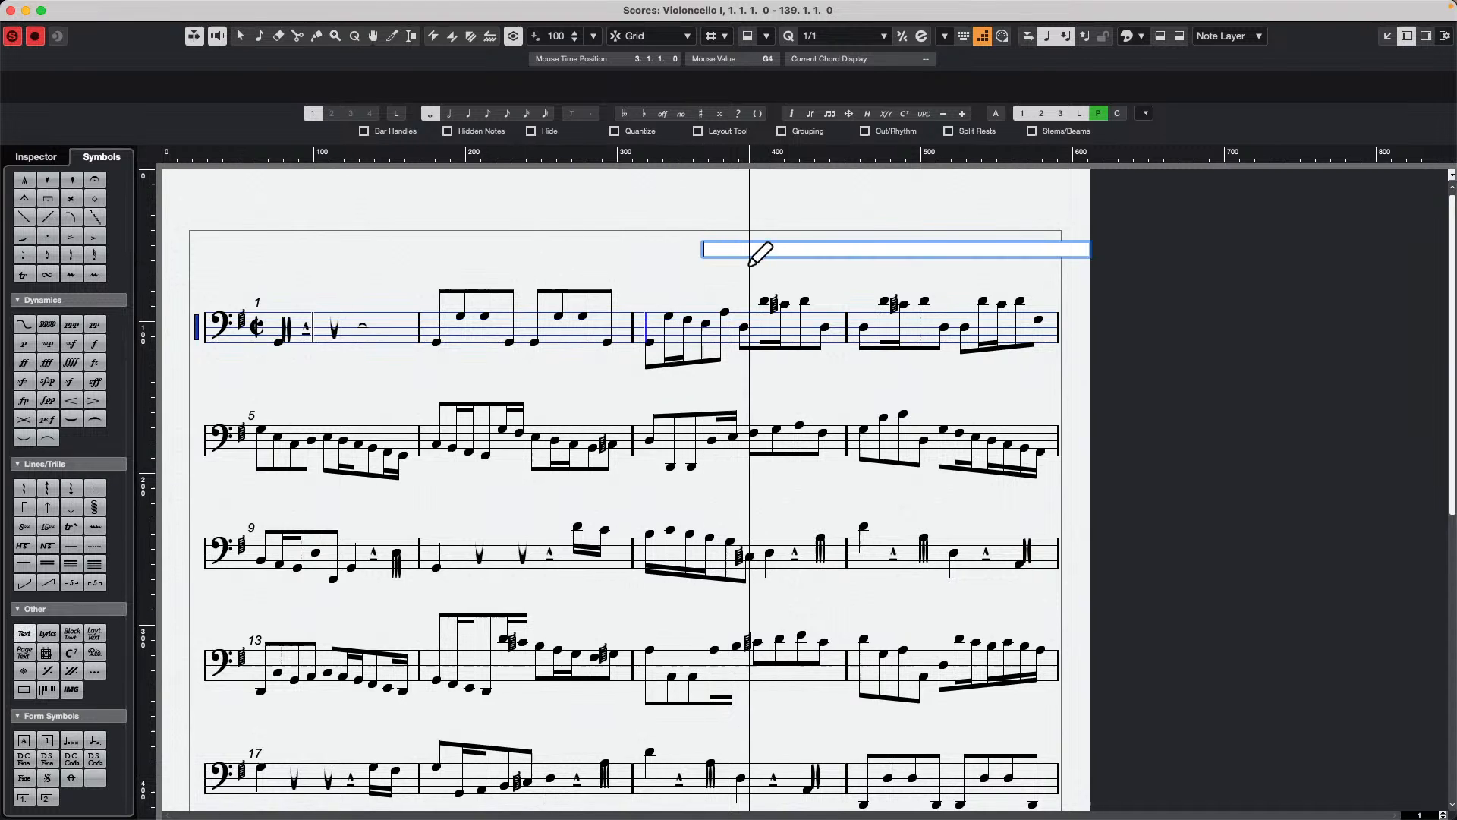
pyautogui.write('srtuetet7j')
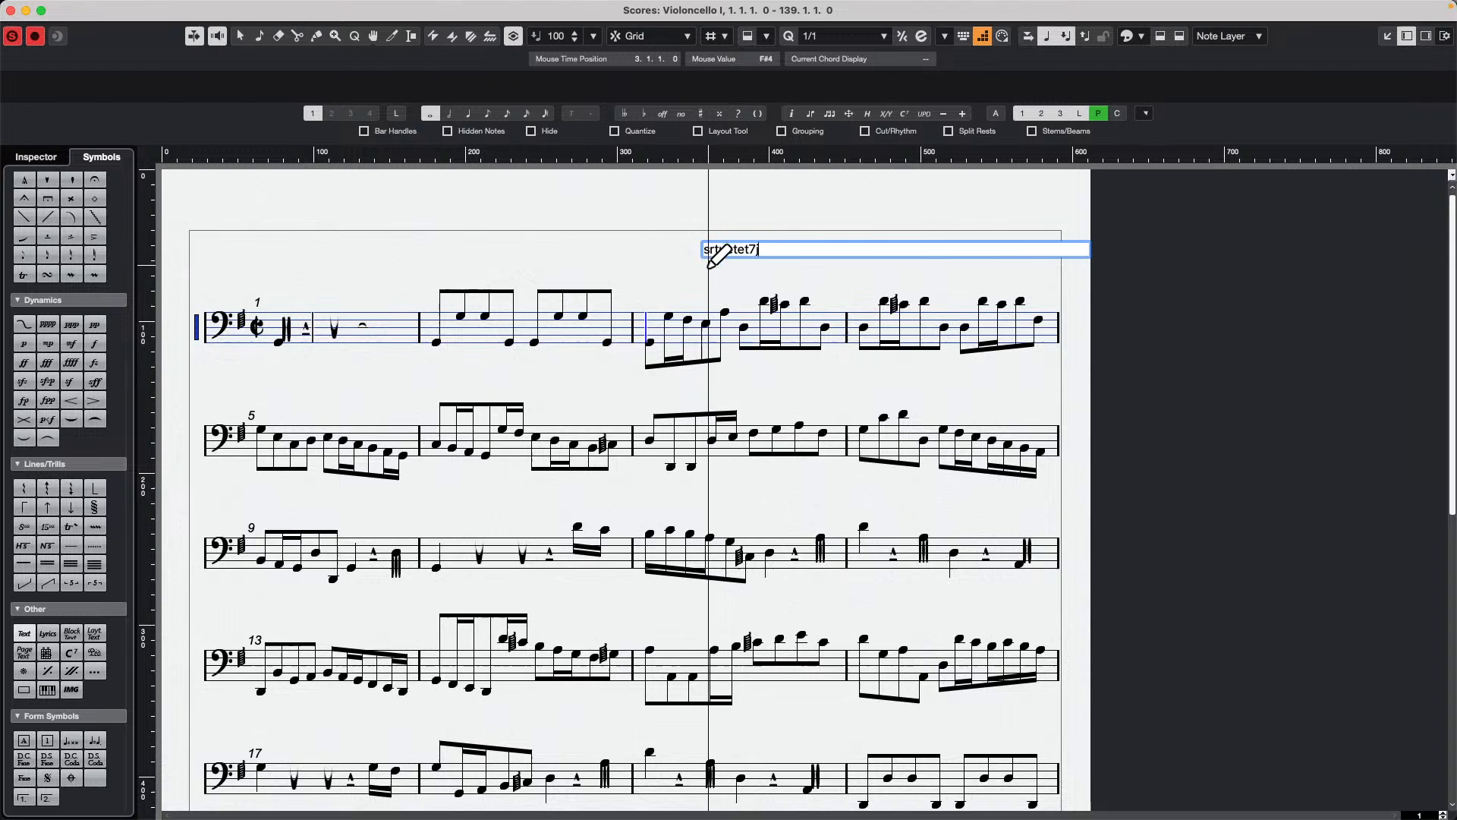
pyautogui.press('Return')
# Step: Set the font size of the text above bar 3 to 30, apply it and close the score settings
pyautogui.rightClick(767, 258)
pyautogui.rightClick(707, 247)
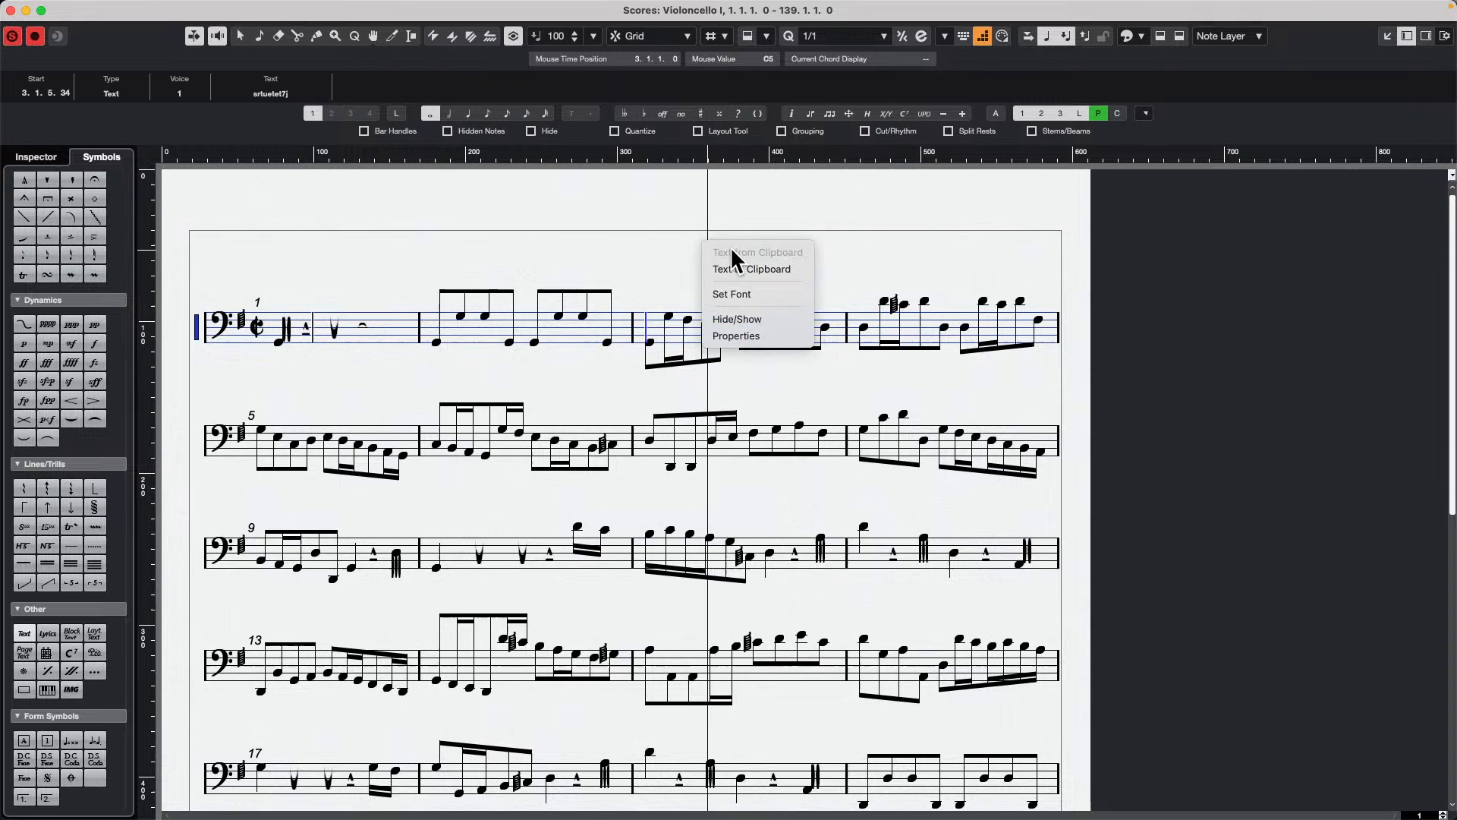
pyautogui.click(751, 295)
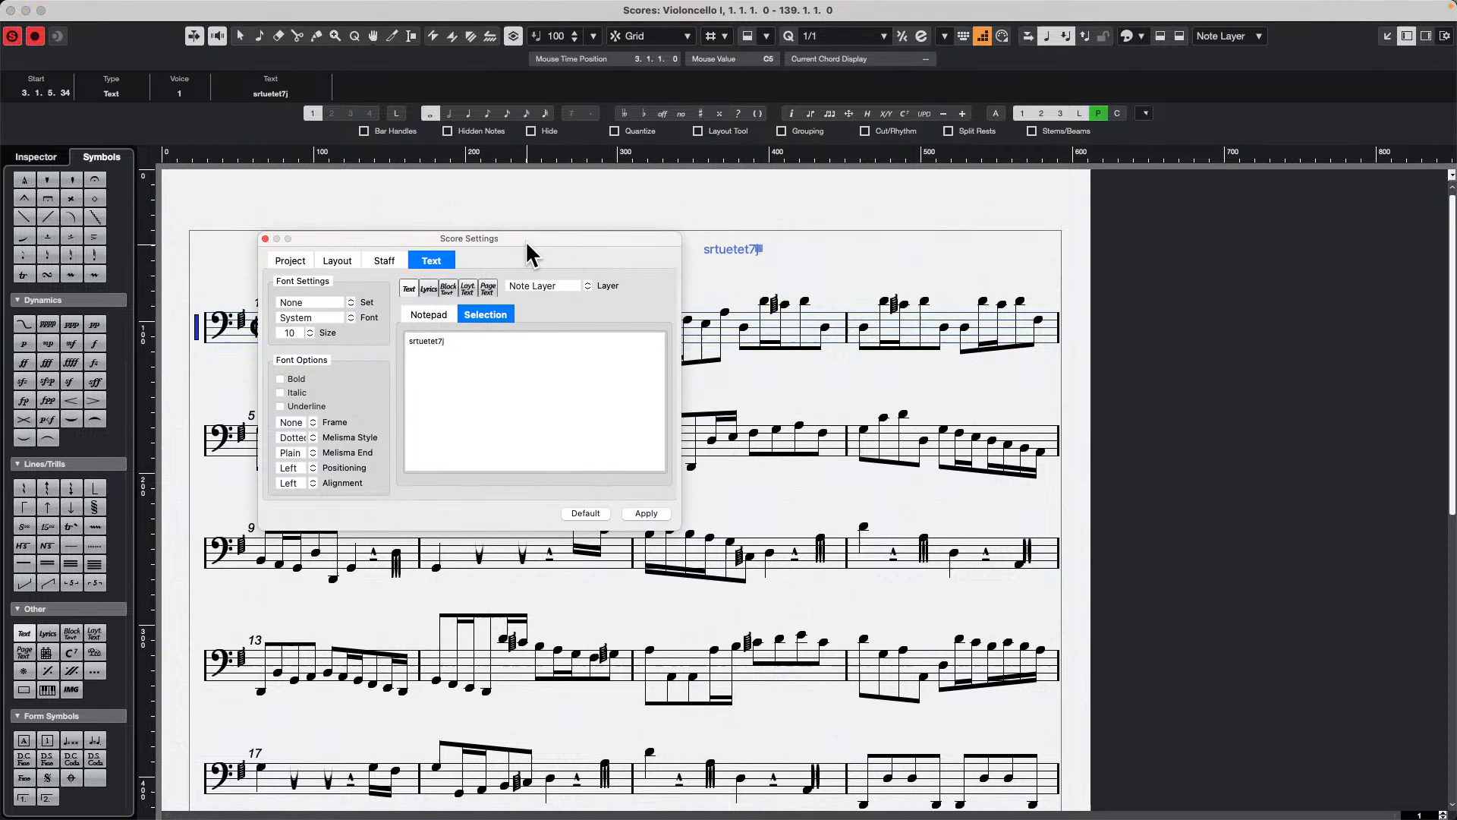
pyautogui.doubleClick(297, 333)
pyautogui.write('30')
pyautogui.press('Return')
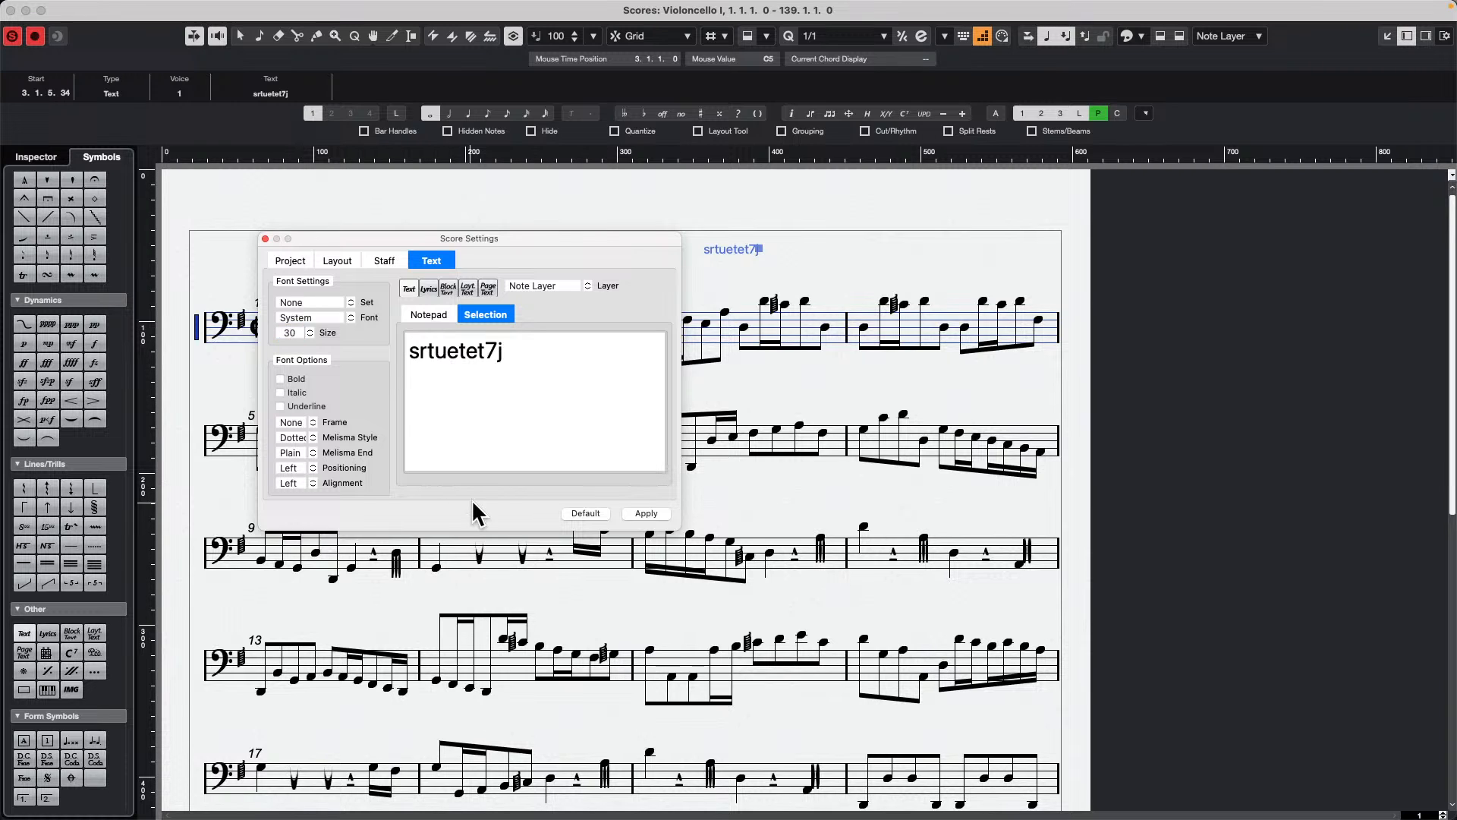
pyautogui.click(646, 513)
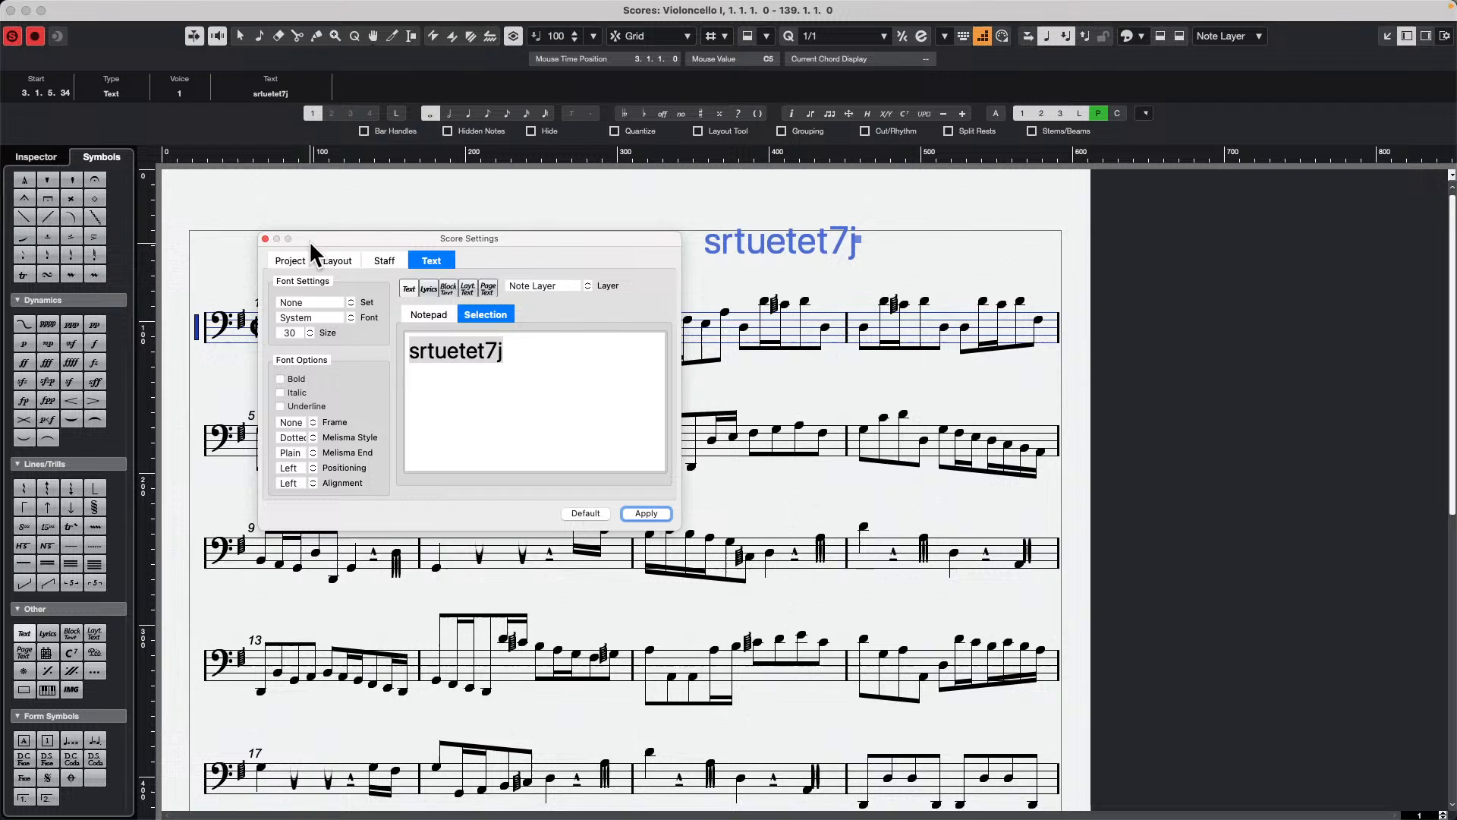
pyautogui.click(266, 239)
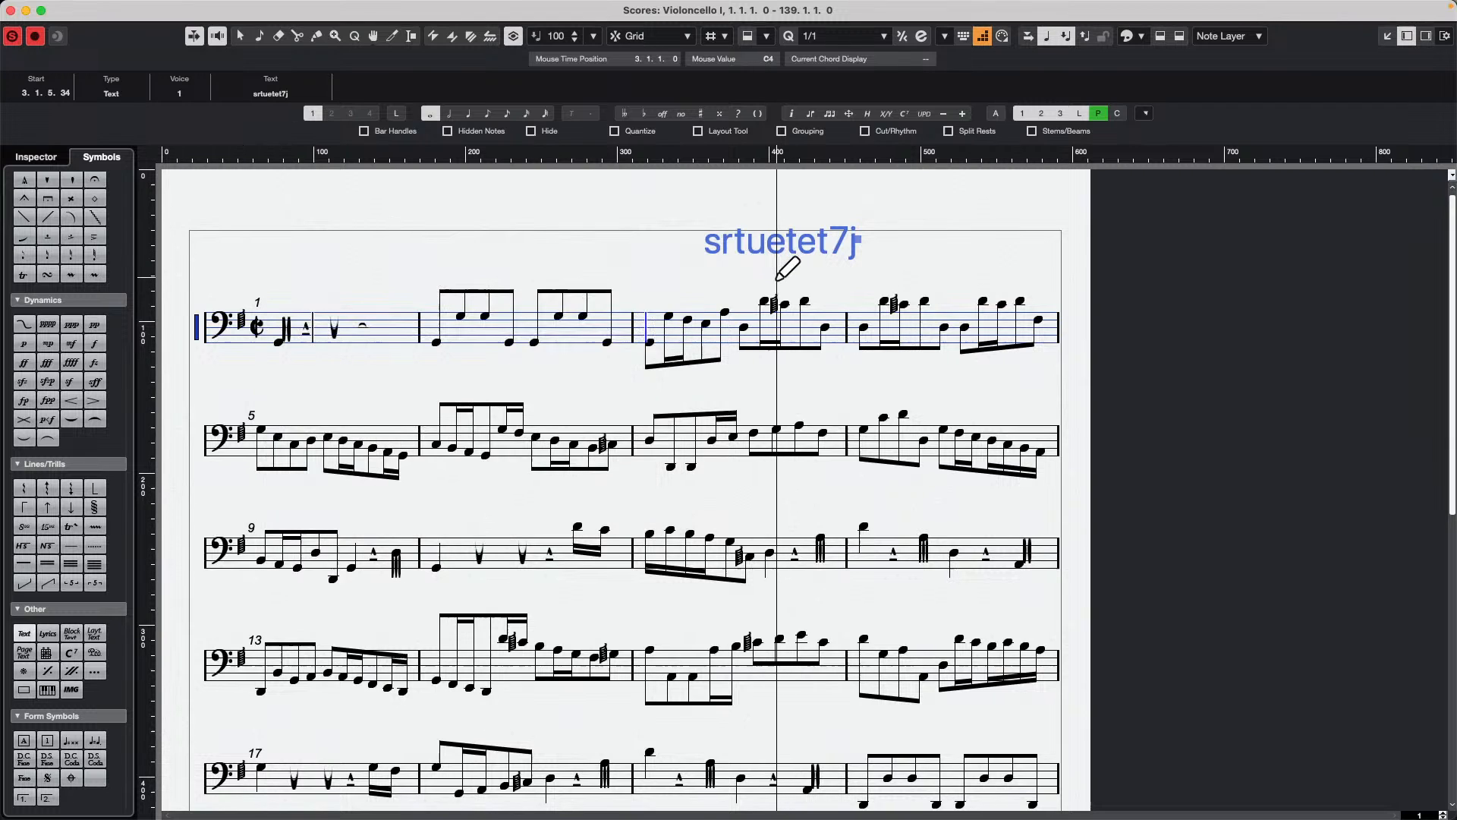
# Step: Undo the text's size change and its insertion, and switch back to the Object Selection tool
pyautogui.press('super+z')
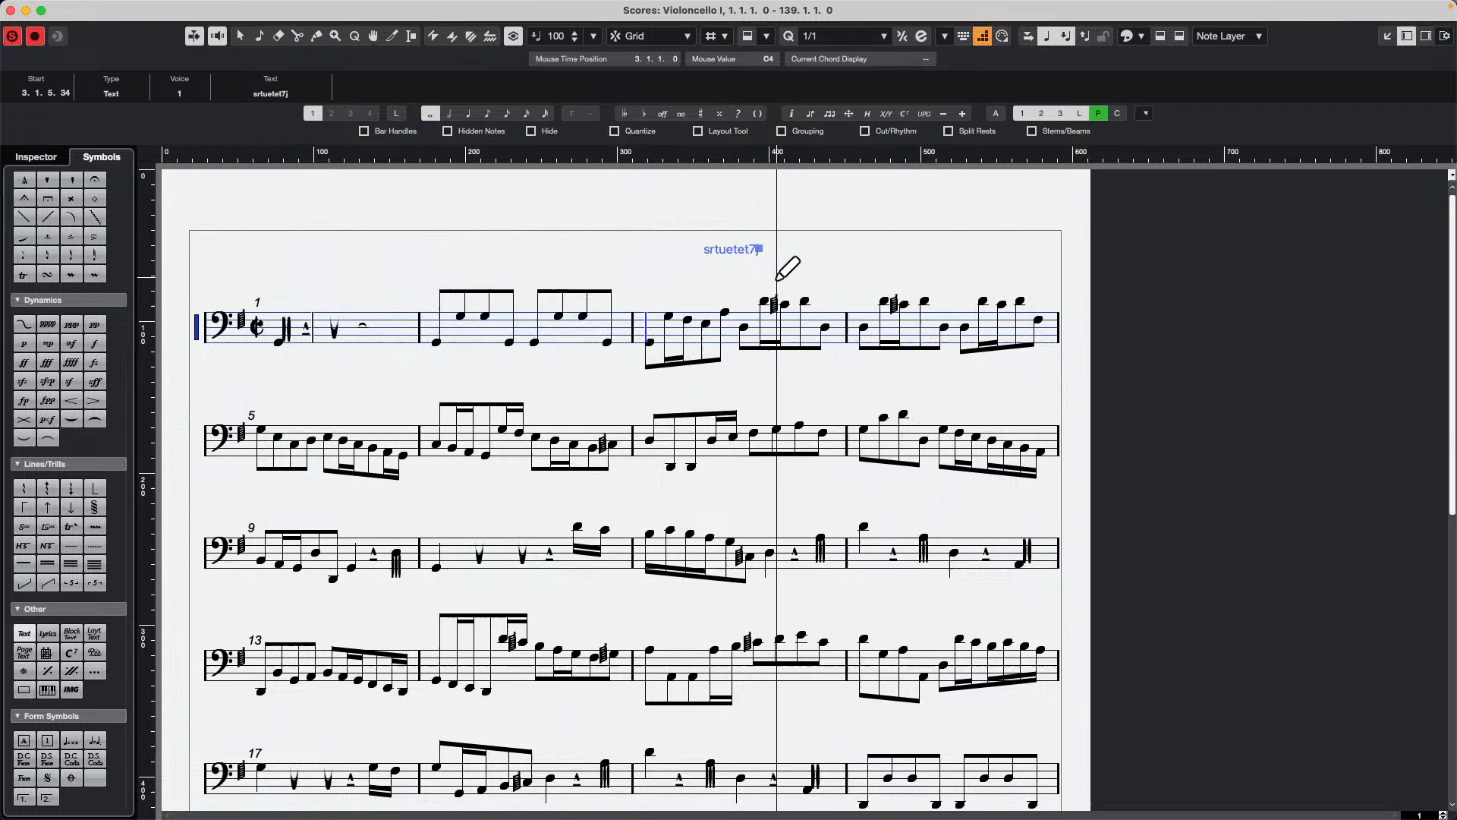
pyautogui.press('super+z')
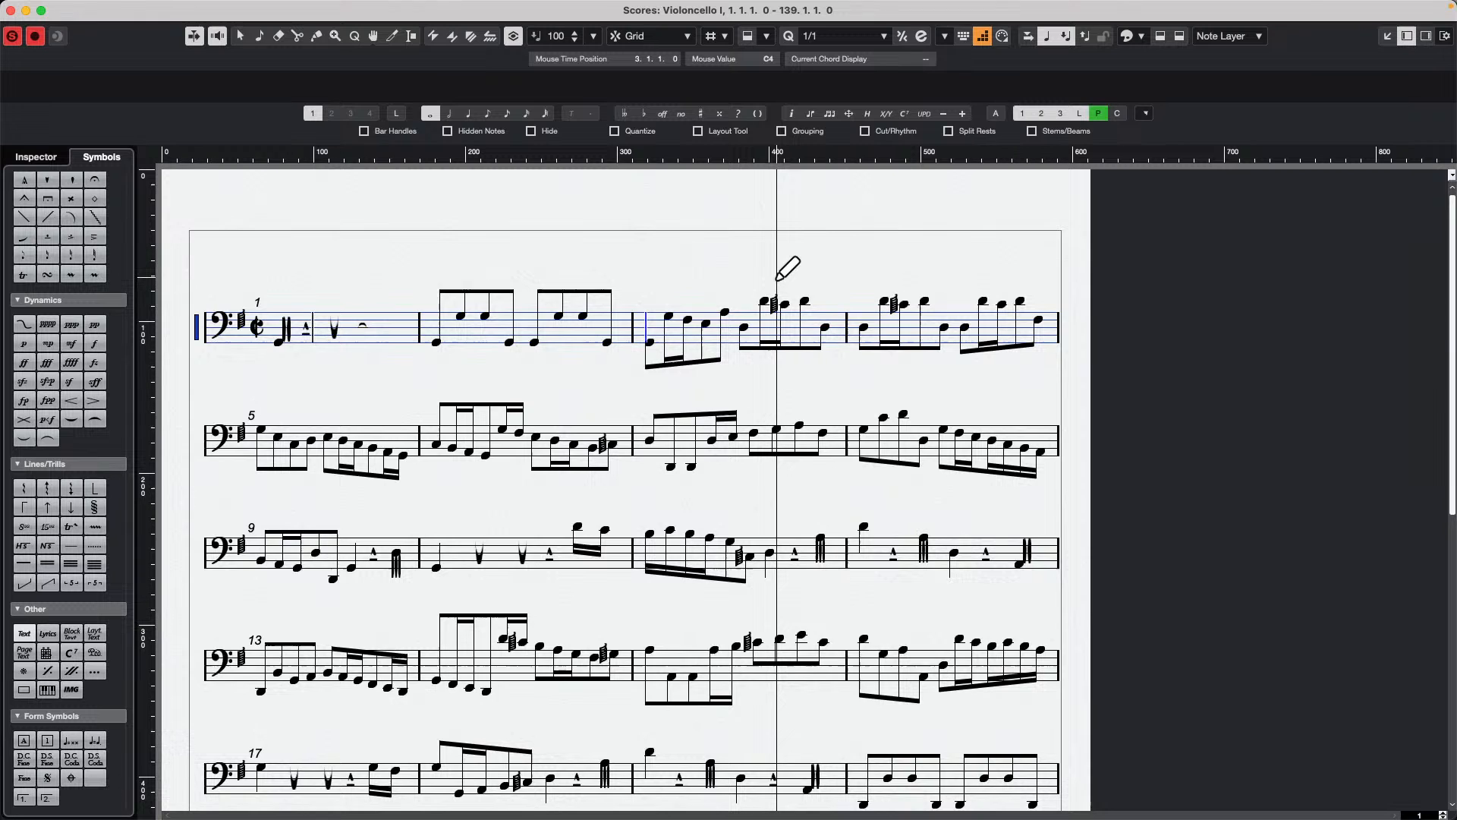
pyautogui.rightClick(777, 279)
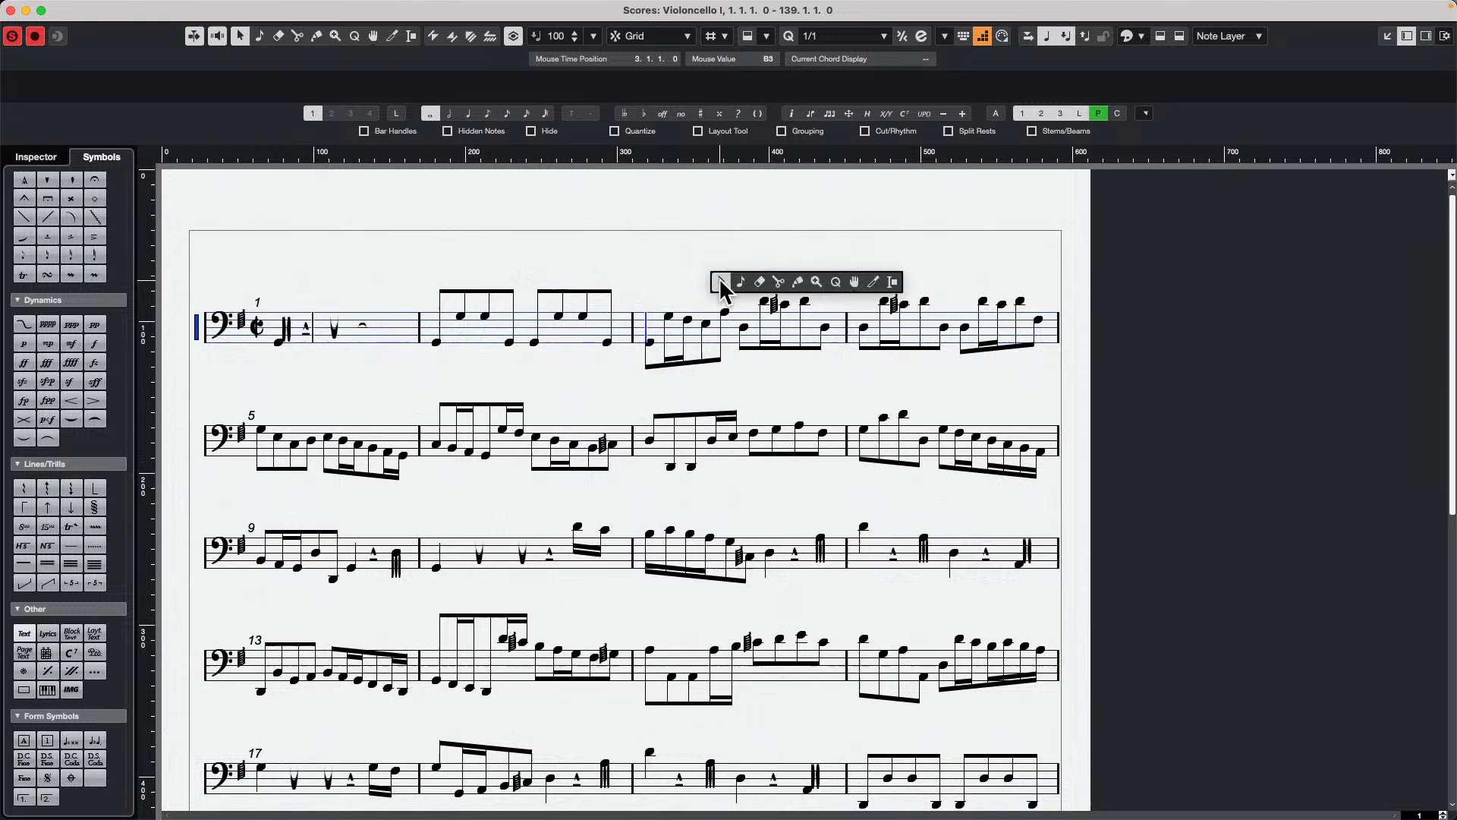
pyautogui.click(724, 284)
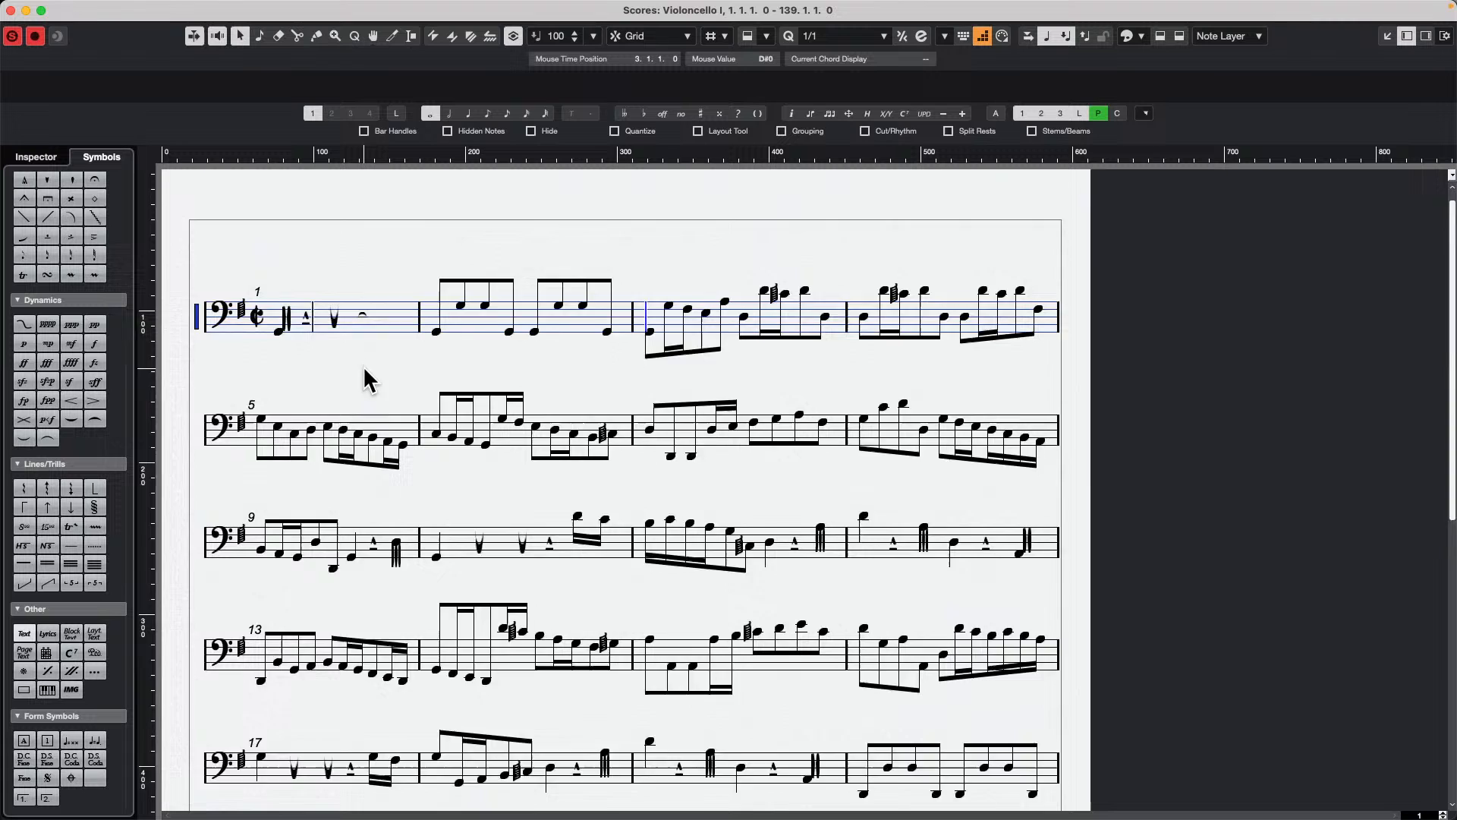
# Step: Reopen the Celli staff's score settings and examine the project's Notation Style options through to the bar number options
pyautogui.scroll(-5, 364, 379)
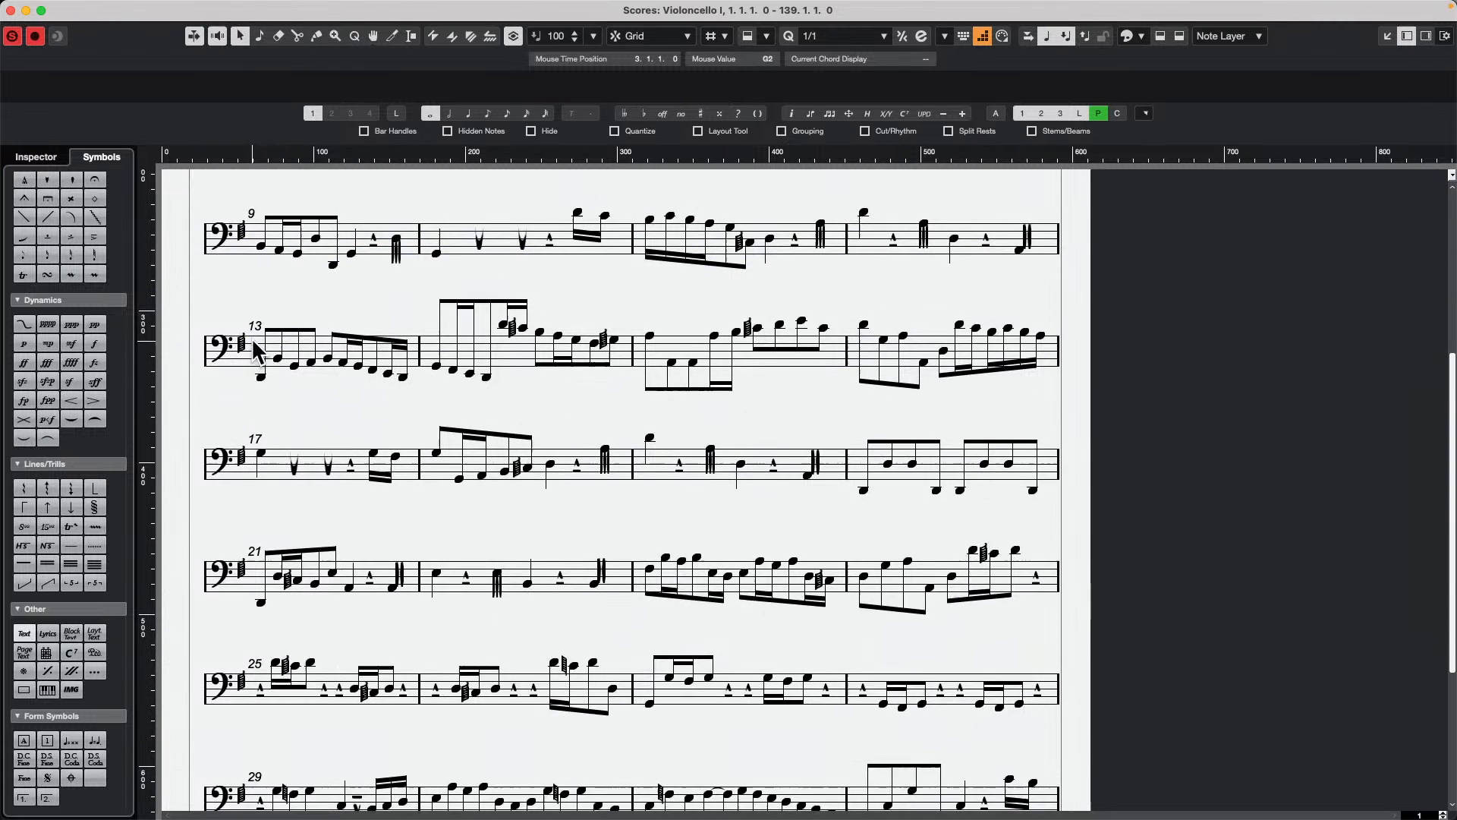
pyautogui.scroll(5, 273, 322)
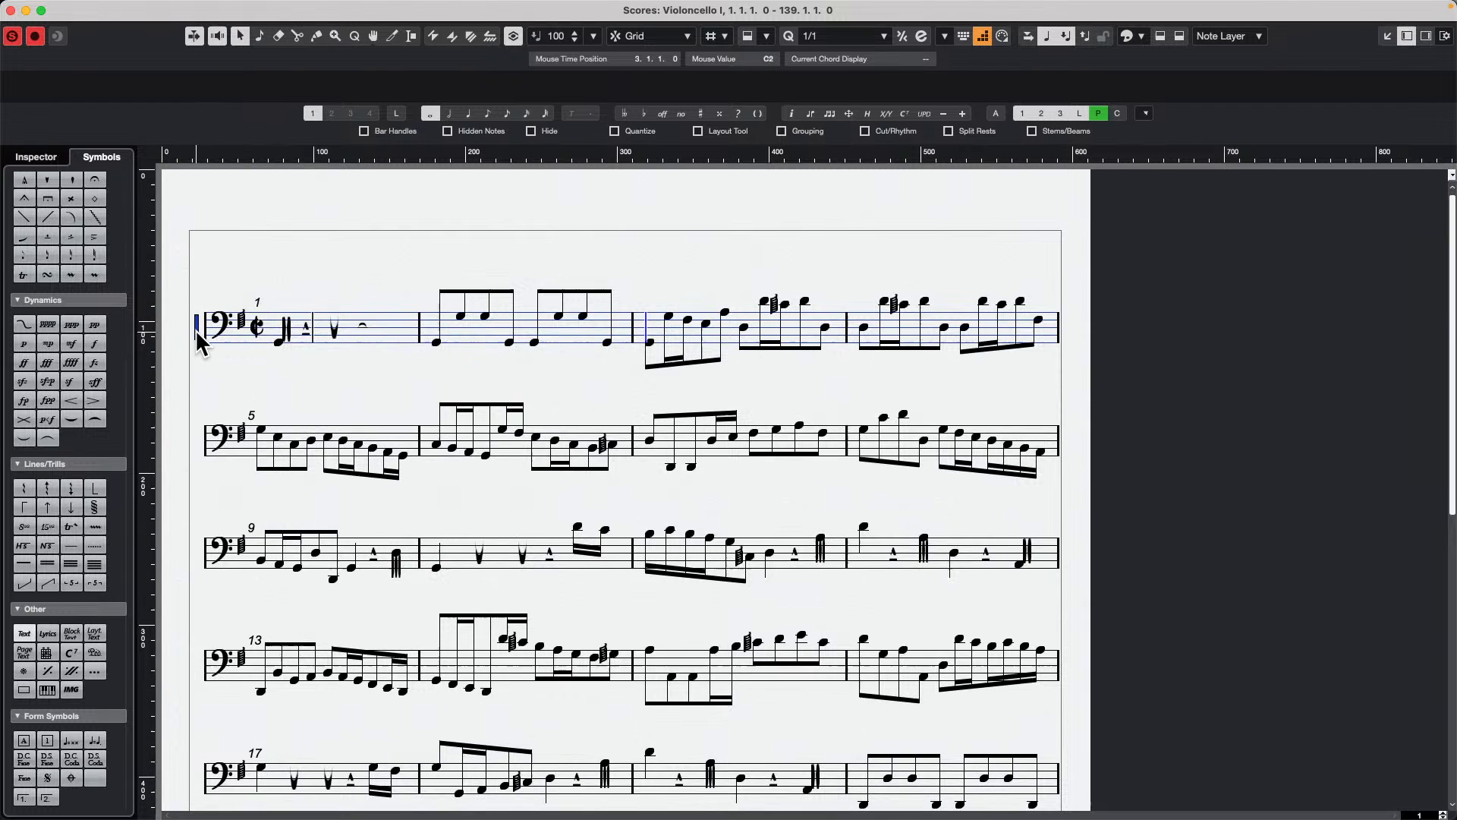
pyautogui.doubleClick(195, 329)
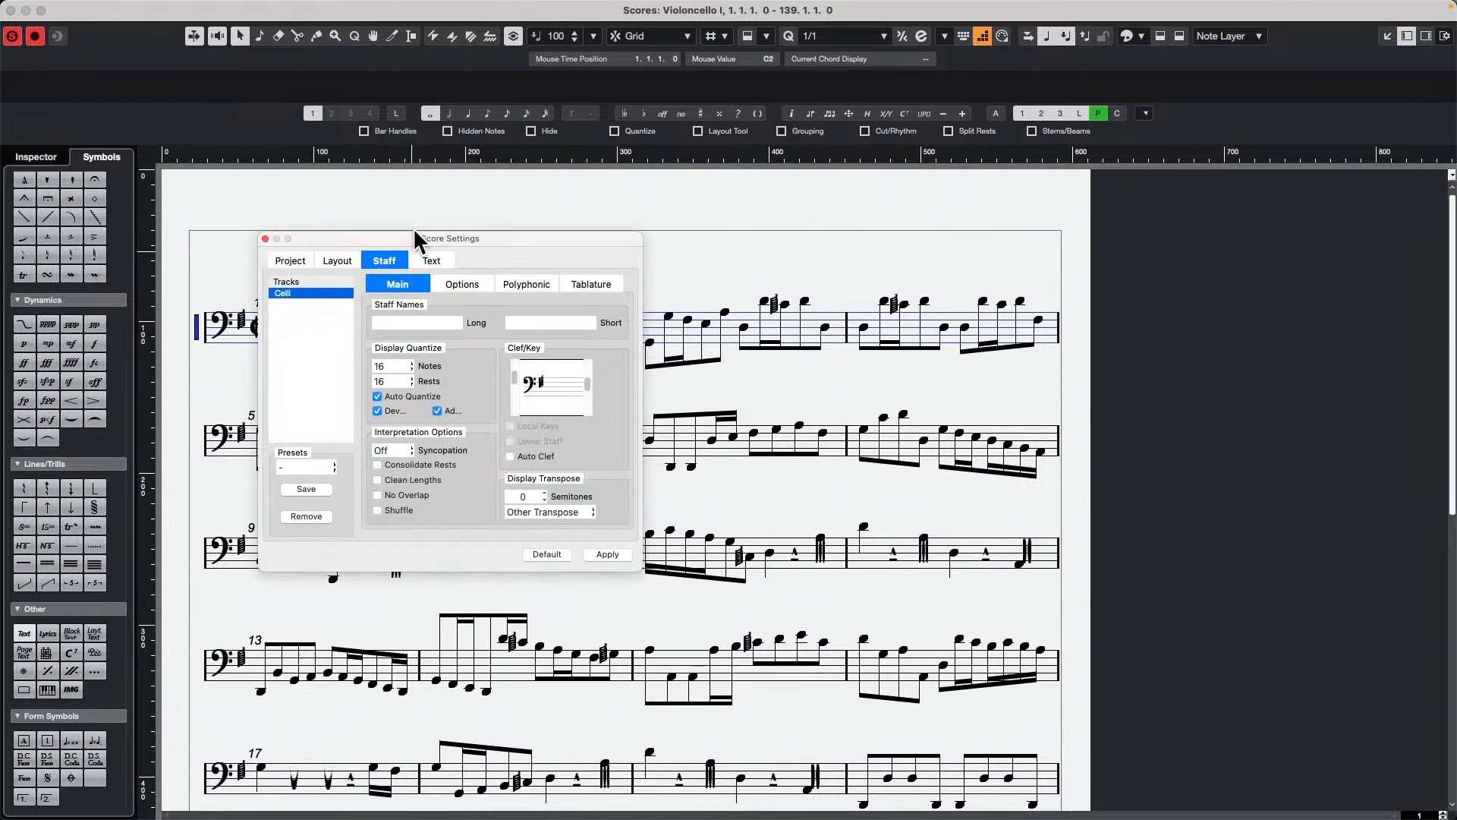
pyautogui.click(291, 261)
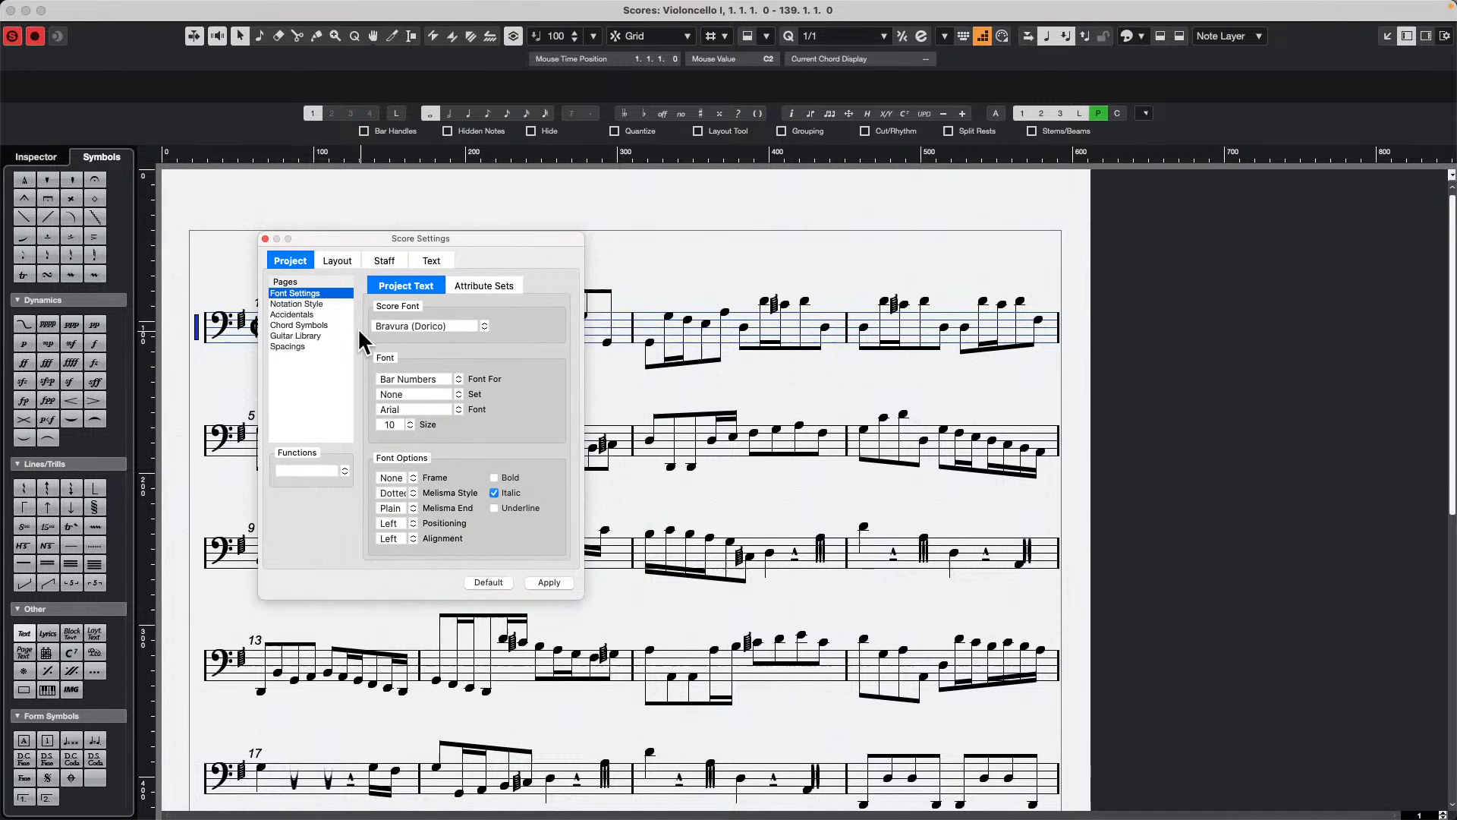
pyautogui.click(307, 305)
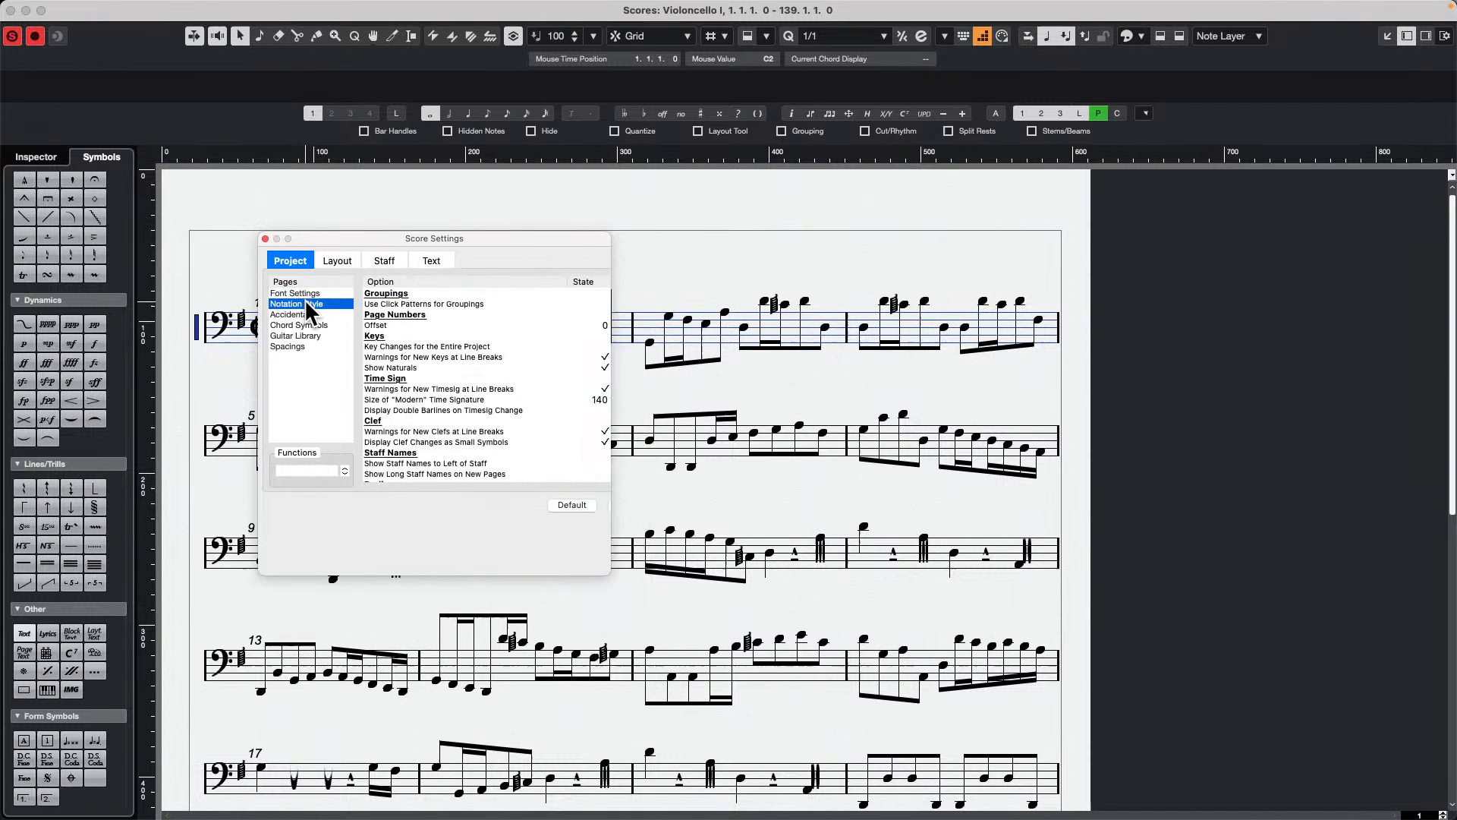
pyautogui.scroll(-5, 526, 350)
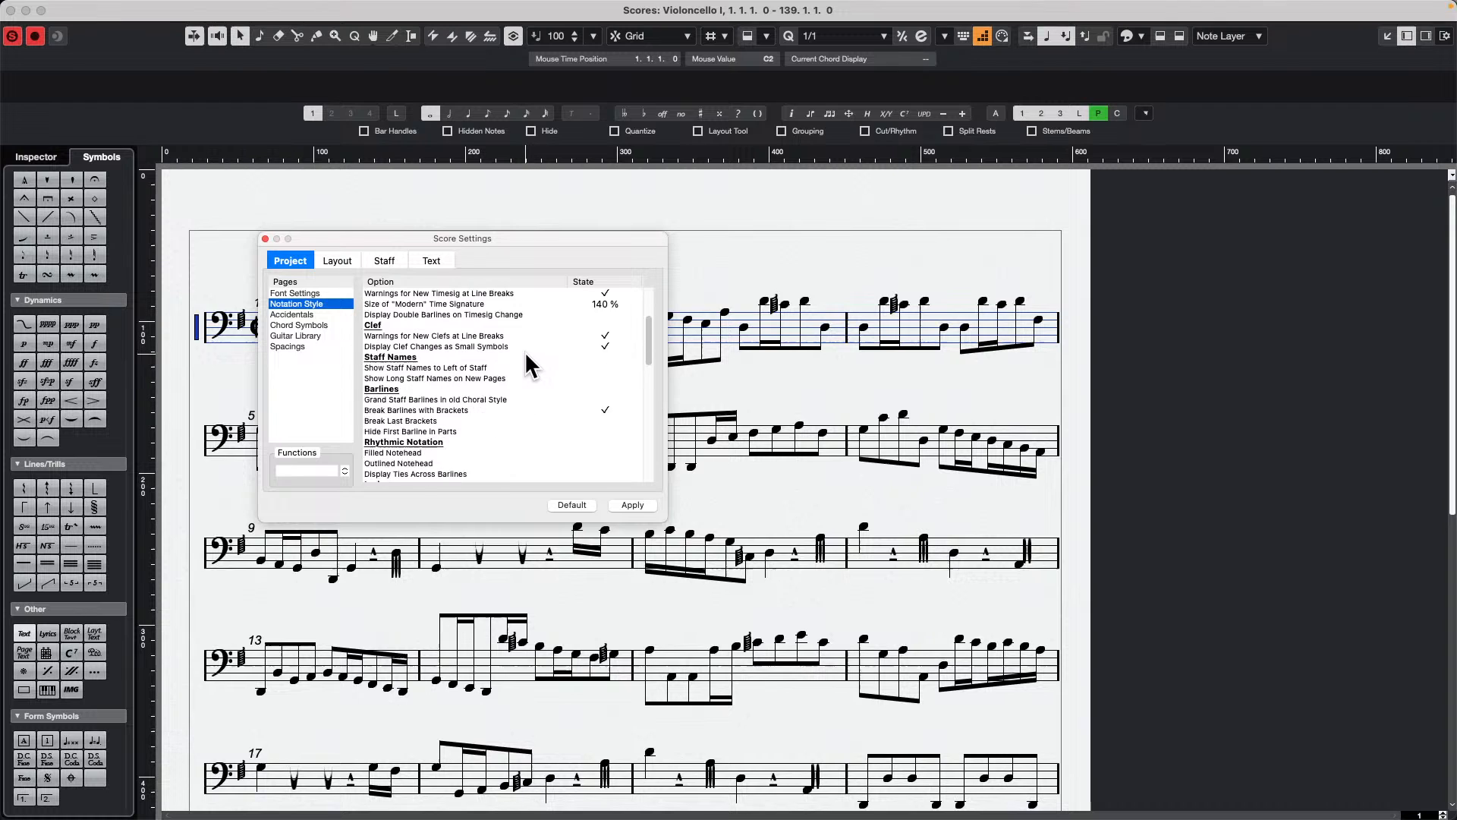
pyautogui.scroll(-3, 525, 353)
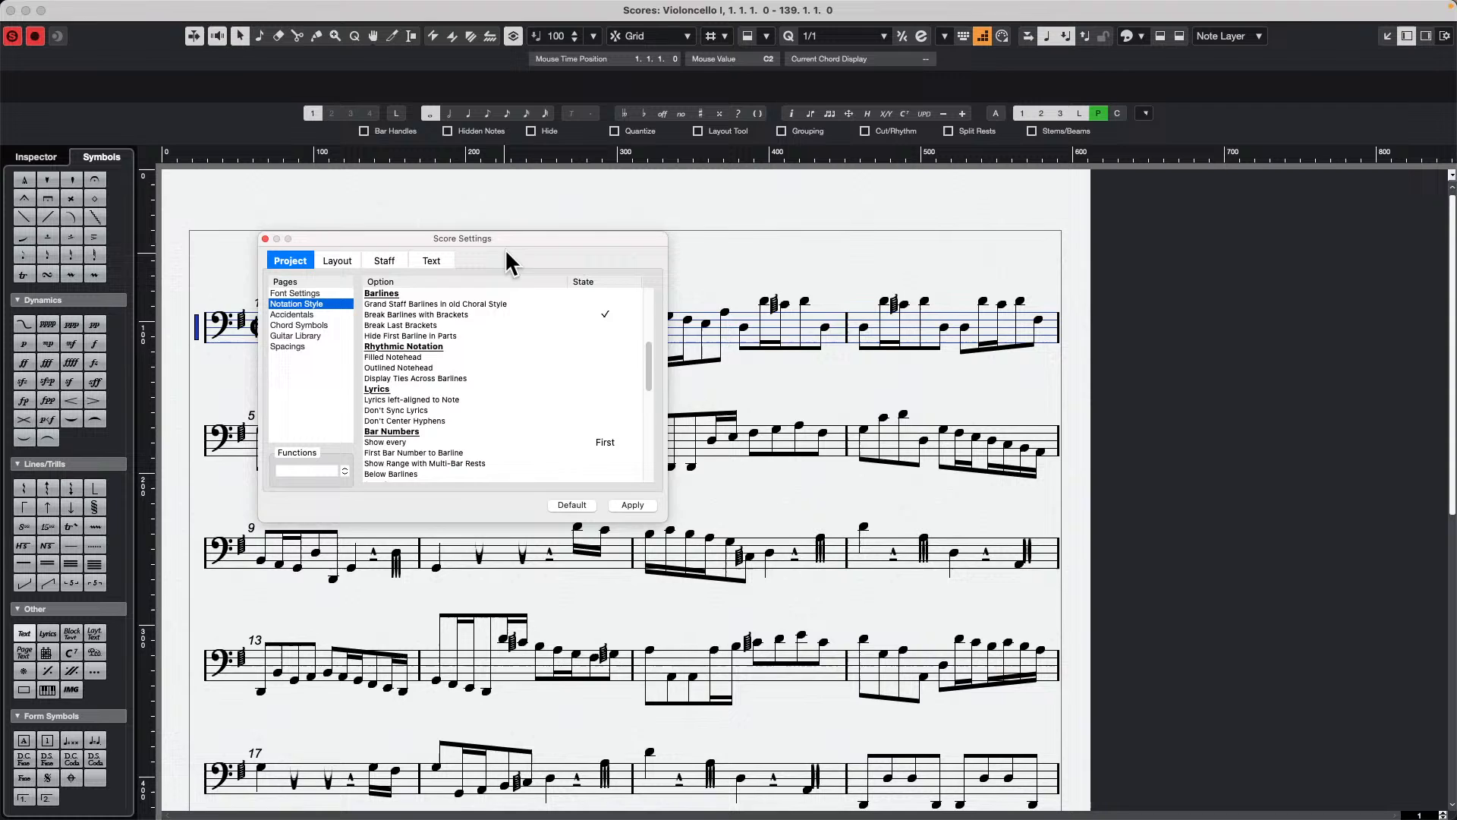
# Step: Set the bar numbers to show every 1 bar in the project's Notation Style settings and apply the change
pyautogui.moveTo(526, 240); pyautogui.dragTo(777, 250)
pyautogui.doubleClick(863, 452)
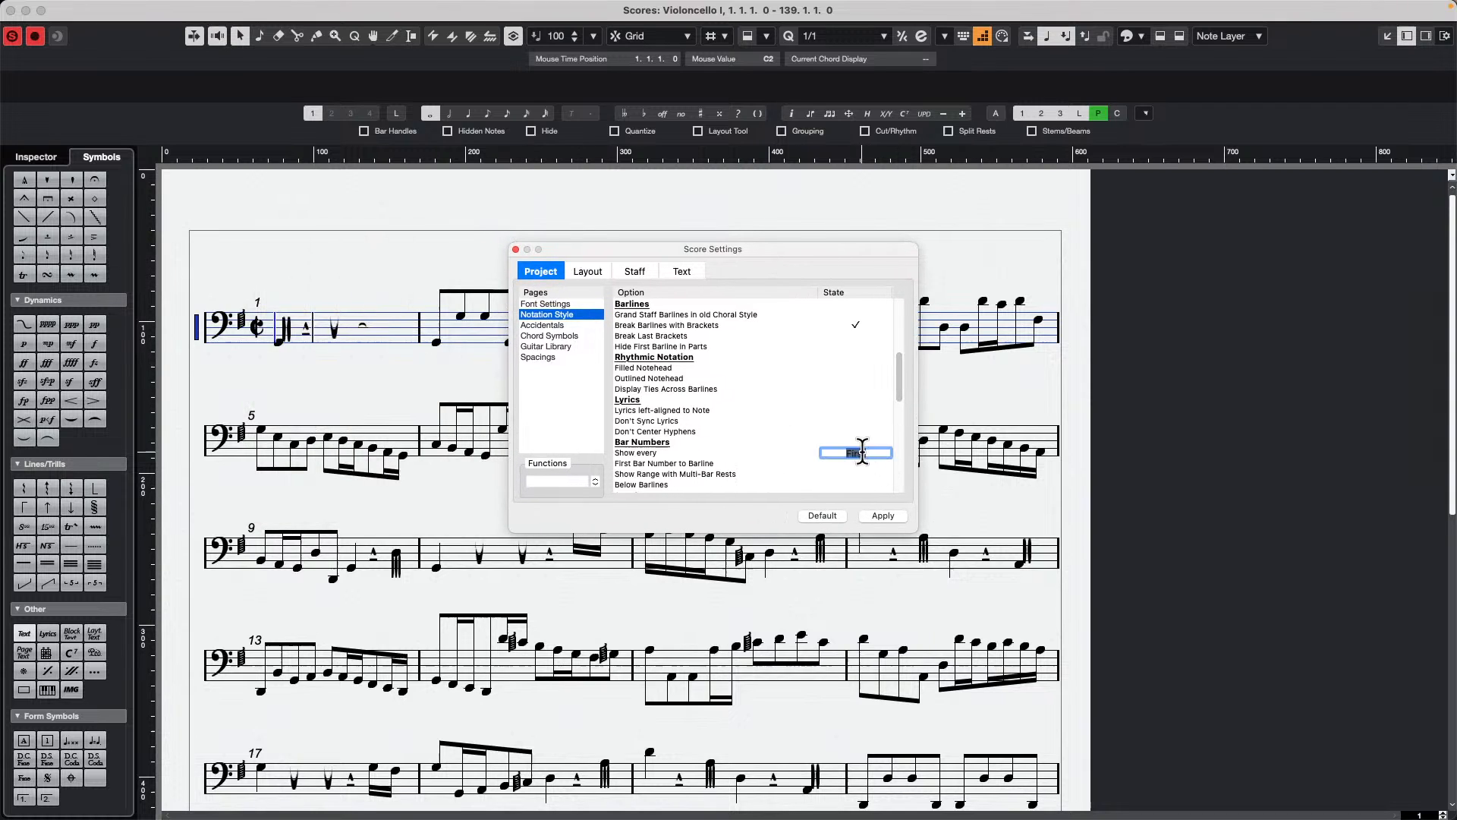
pyautogui.write('1')
pyautogui.press('Return')
pyautogui.click(881, 515)
# Step: Set the bar numbers' Show every option to First, apply it and close the score settings
pyautogui.moveTo(629, 299); pyautogui.dragTo(635, 480)
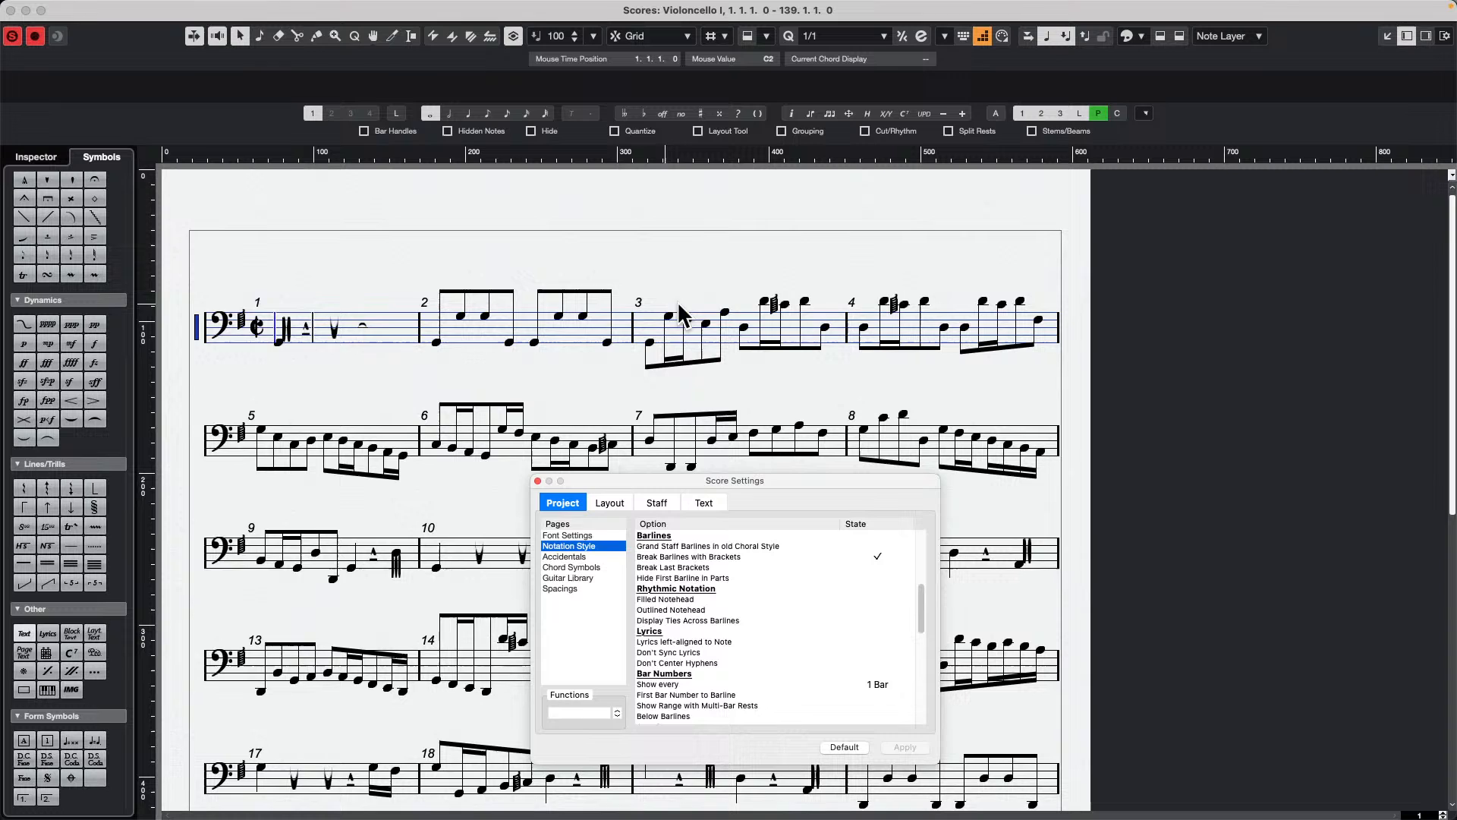
pyautogui.click(883, 684)
pyautogui.write('5')
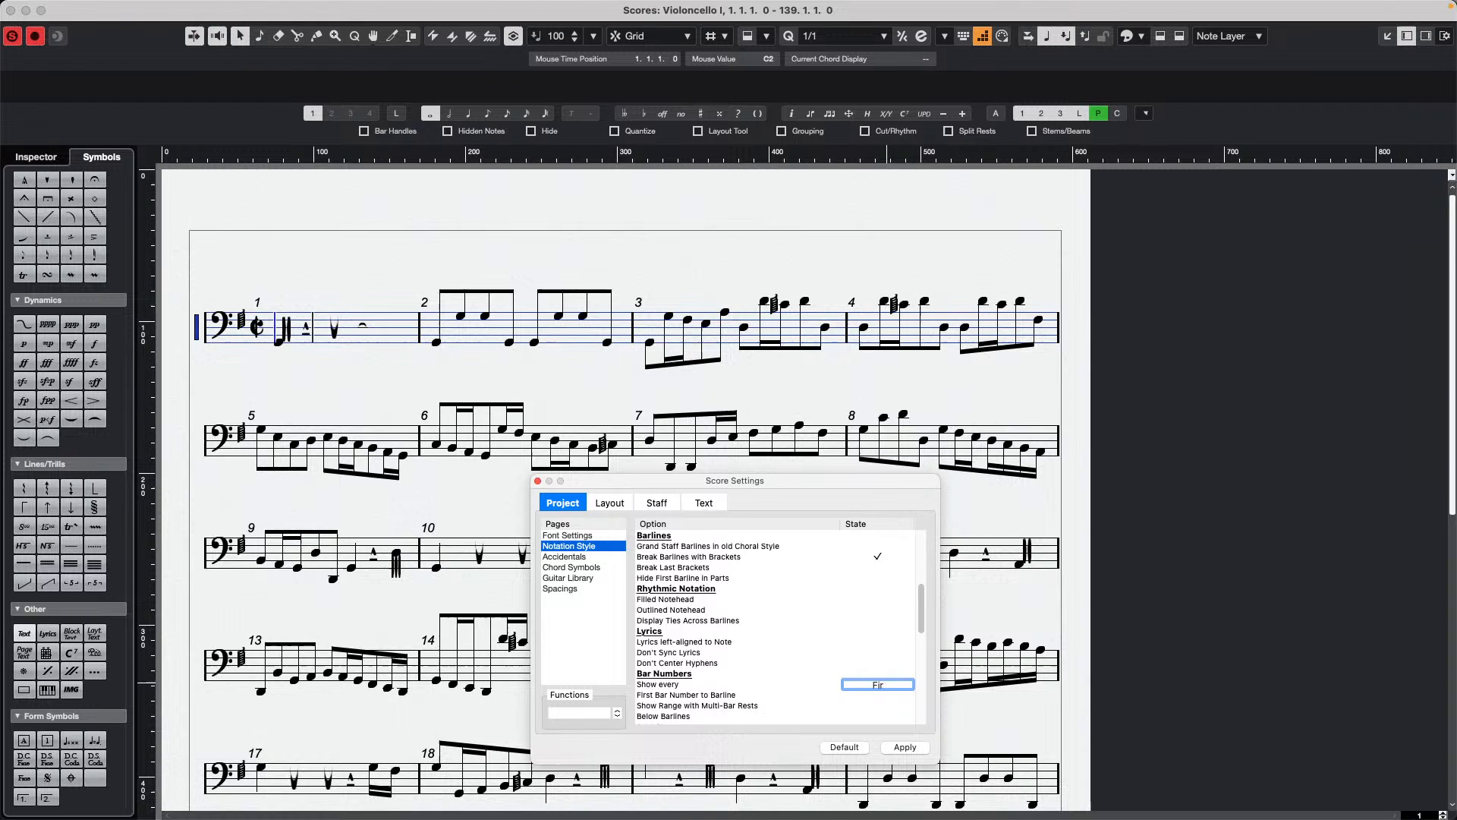
pyautogui.press('Return')
pyautogui.click(905, 747)
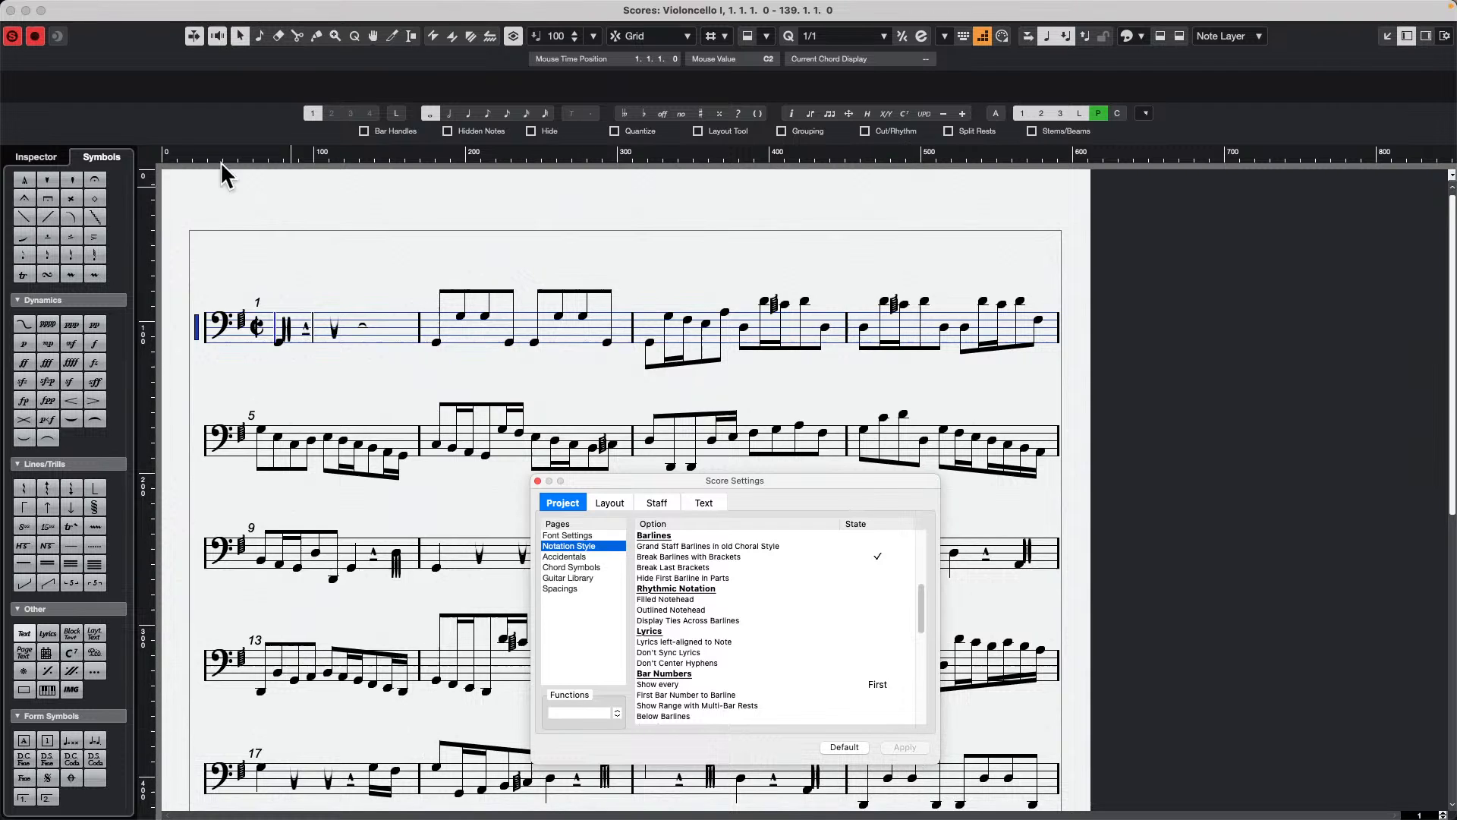
pyautogui.click(538, 481)
# Step: Reopen the Celli staff's score settings and set the project's bar numbers to show every 1 bar, applying the change
pyautogui.doubleClick(194, 331)
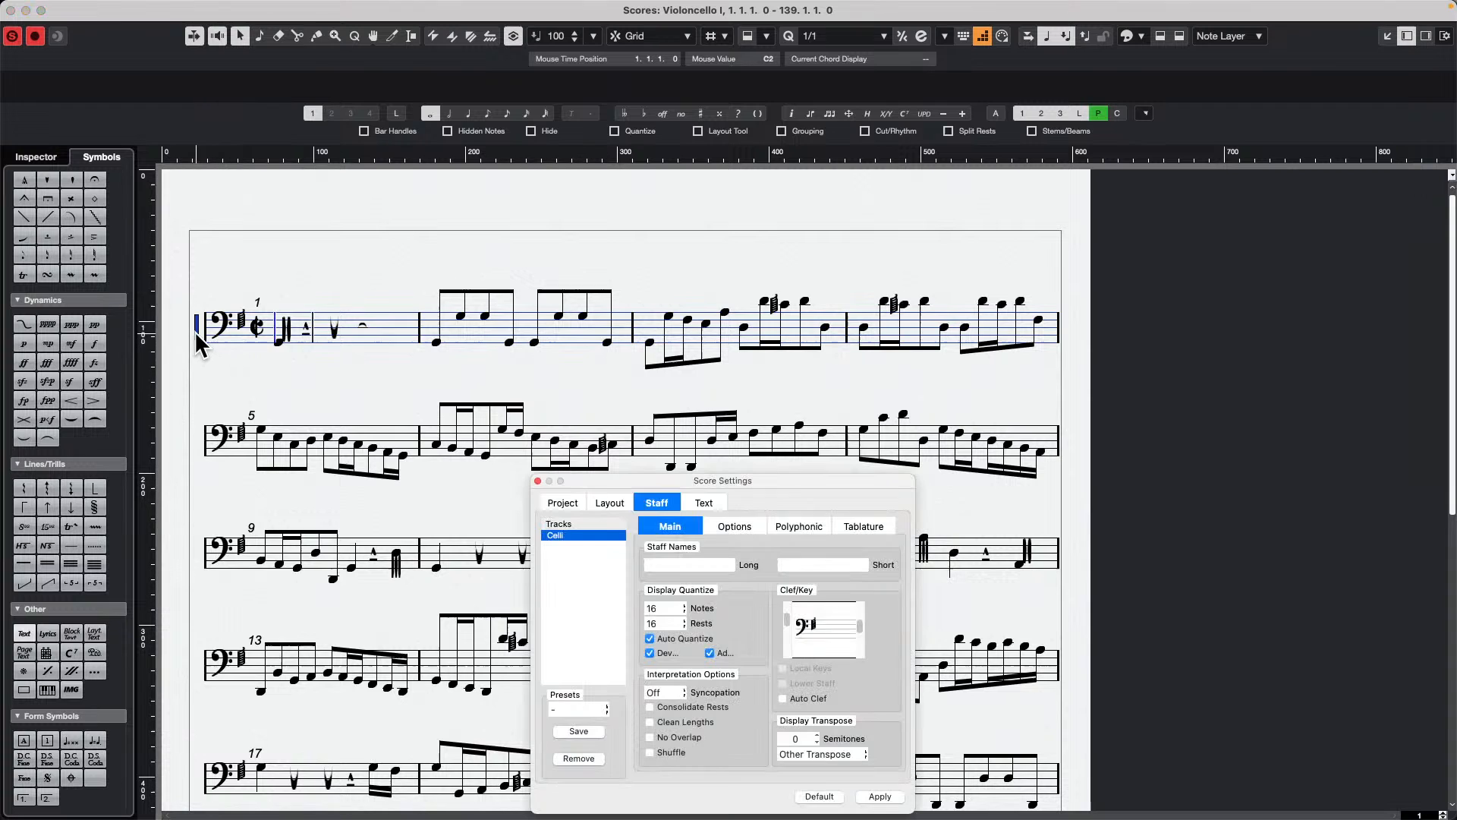
pyautogui.moveTo(657, 473); pyautogui.dragTo(636, 308)
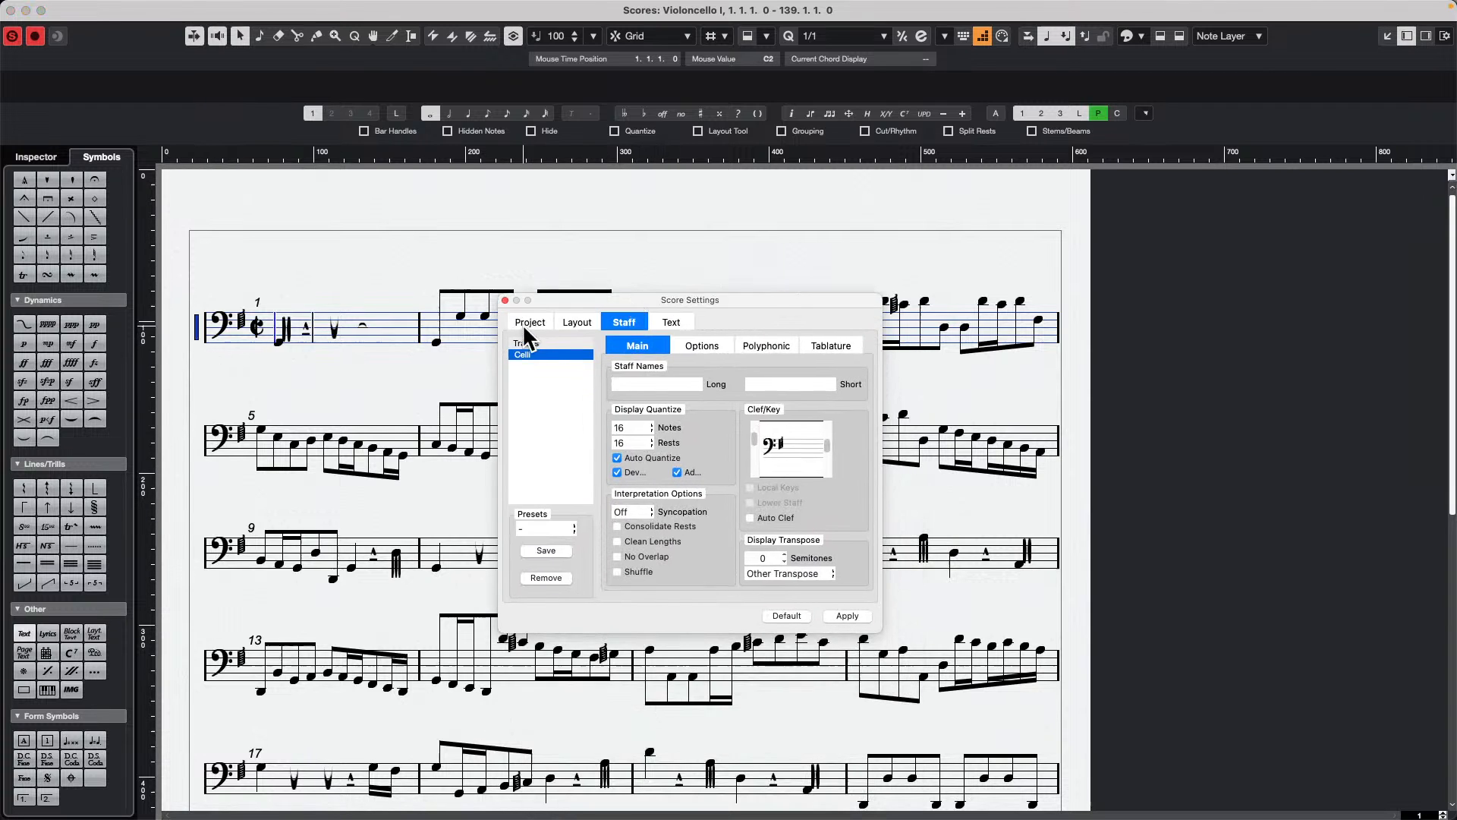
pyautogui.click(534, 321)
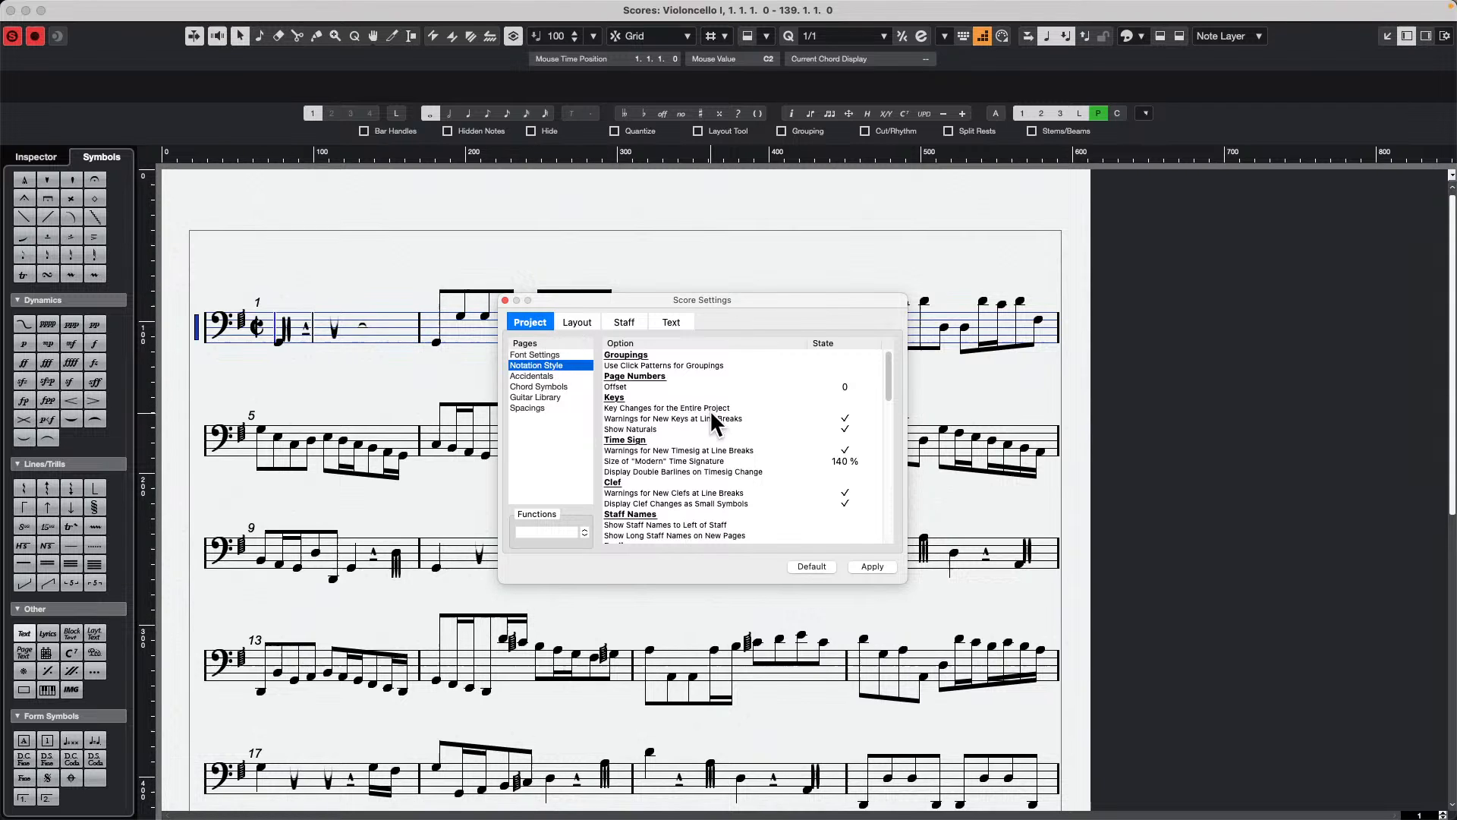
pyautogui.scroll(-10, 713, 437)
pyautogui.scroll(4, 706, 447)
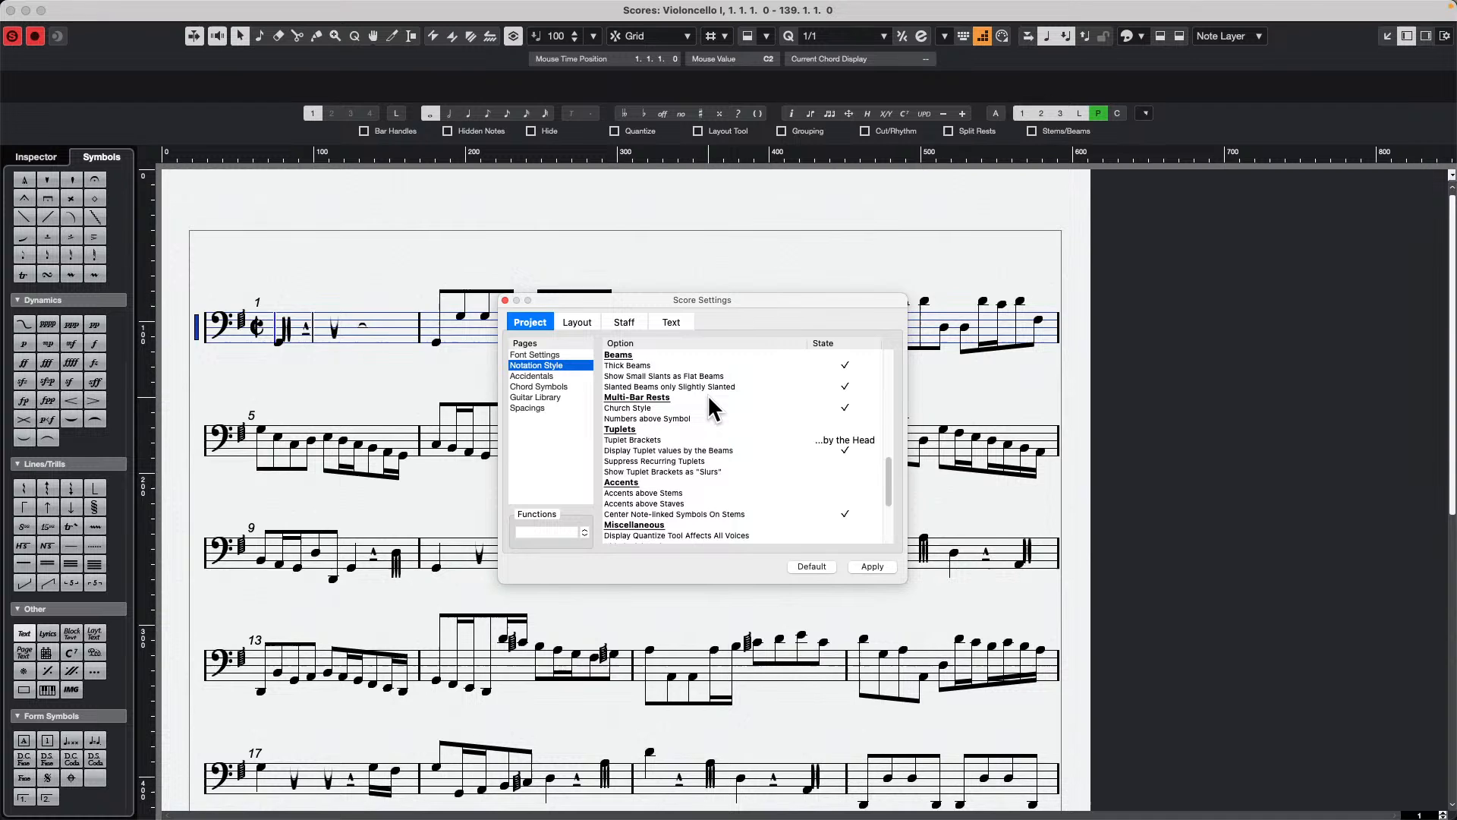
pyautogui.scroll(-4, 707, 395)
pyautogui.scroll(8, 709, 402)
pyautogui.scroll(3, 710, 410)
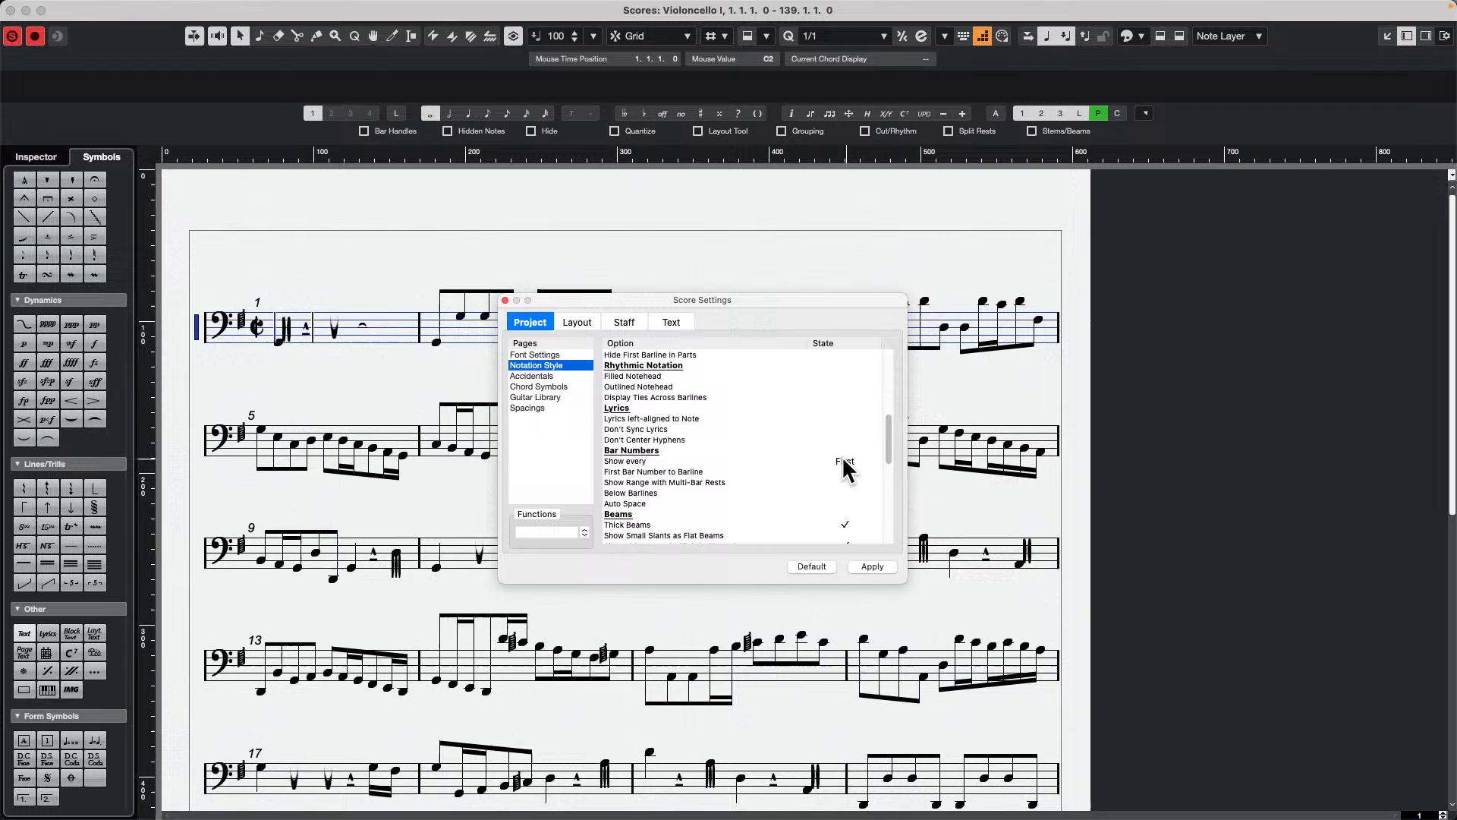
pyautogui.press('Return')
pyautogui.click(873, 568)
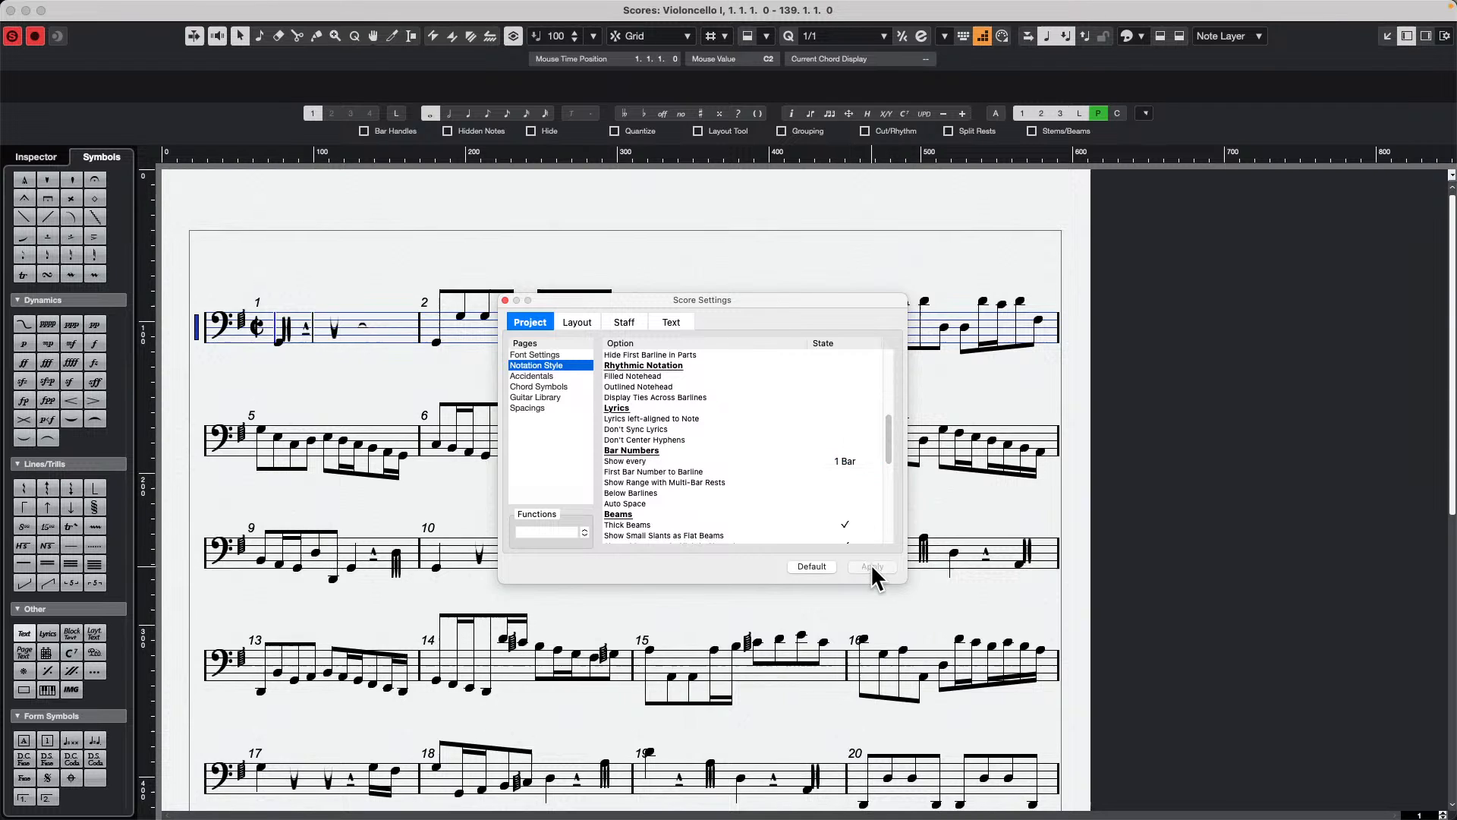
pyautogui.click(807, 565)
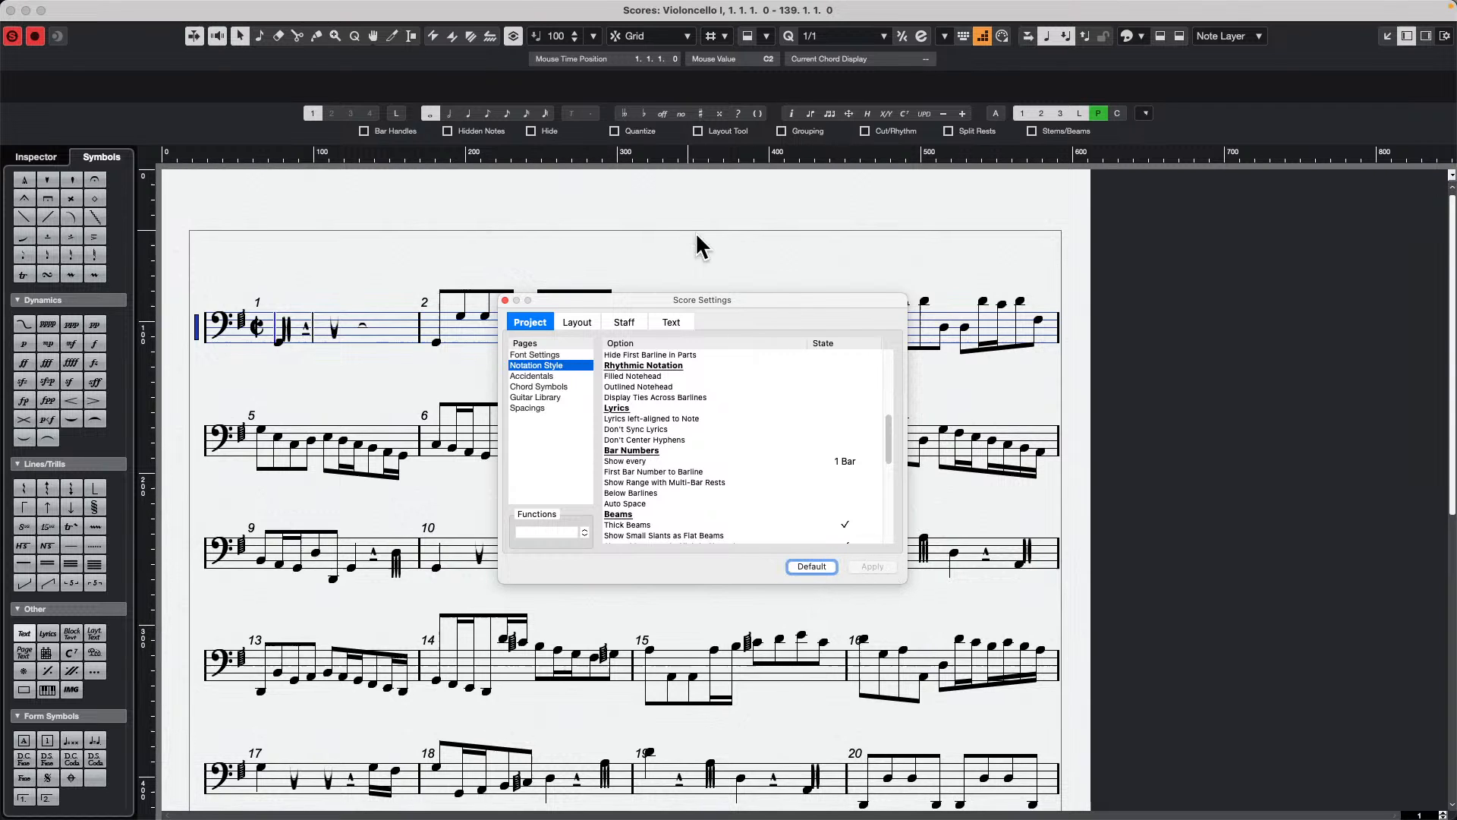
# Step: Return the bar numbers' Show every option to First, apply it and close the score settings window
pyautogui.click(844, 461)
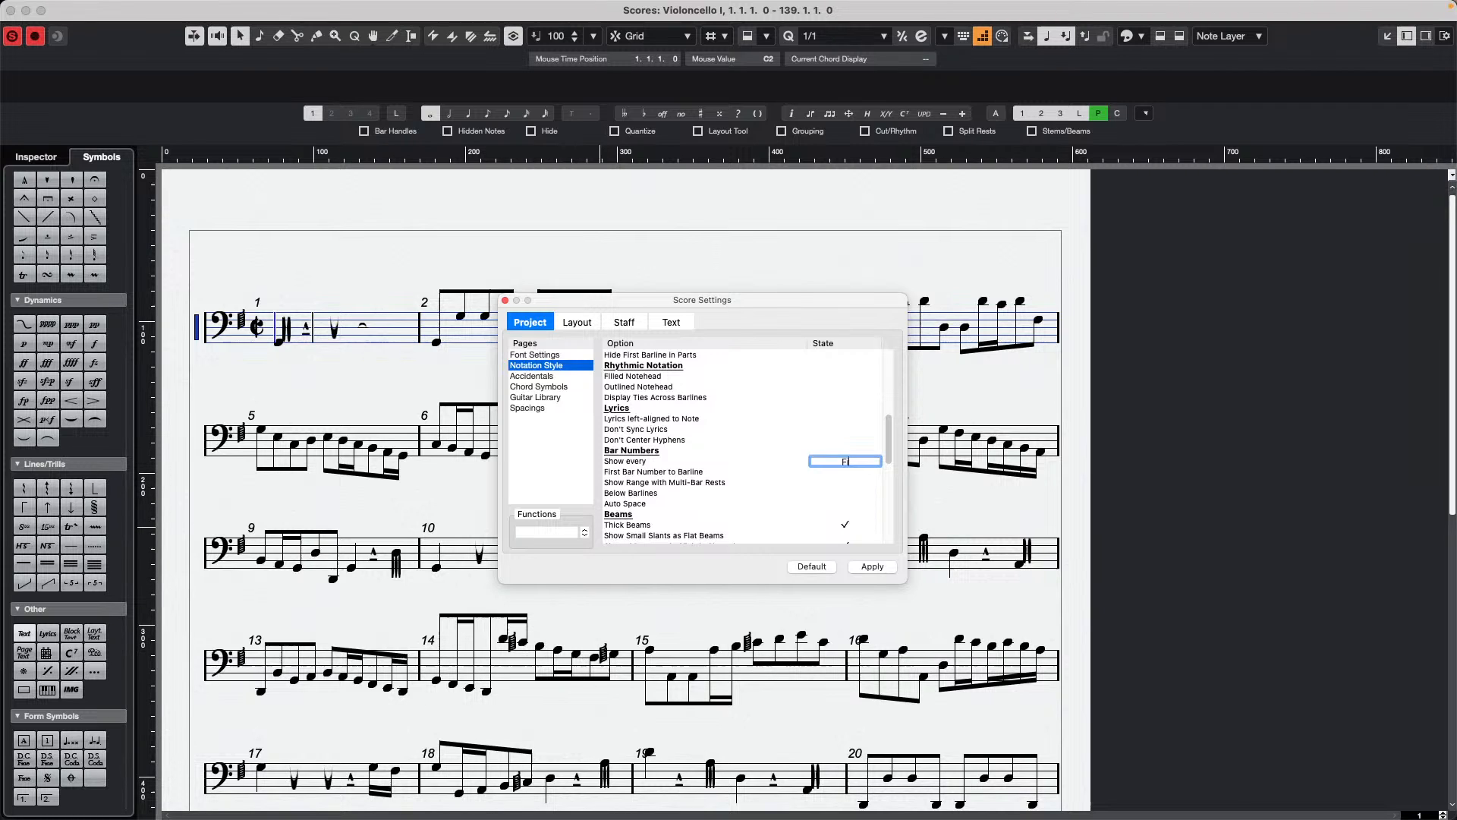
pyautogui.write('First')
pyautogui.press('Return')
pyautogui.click(873, 568)
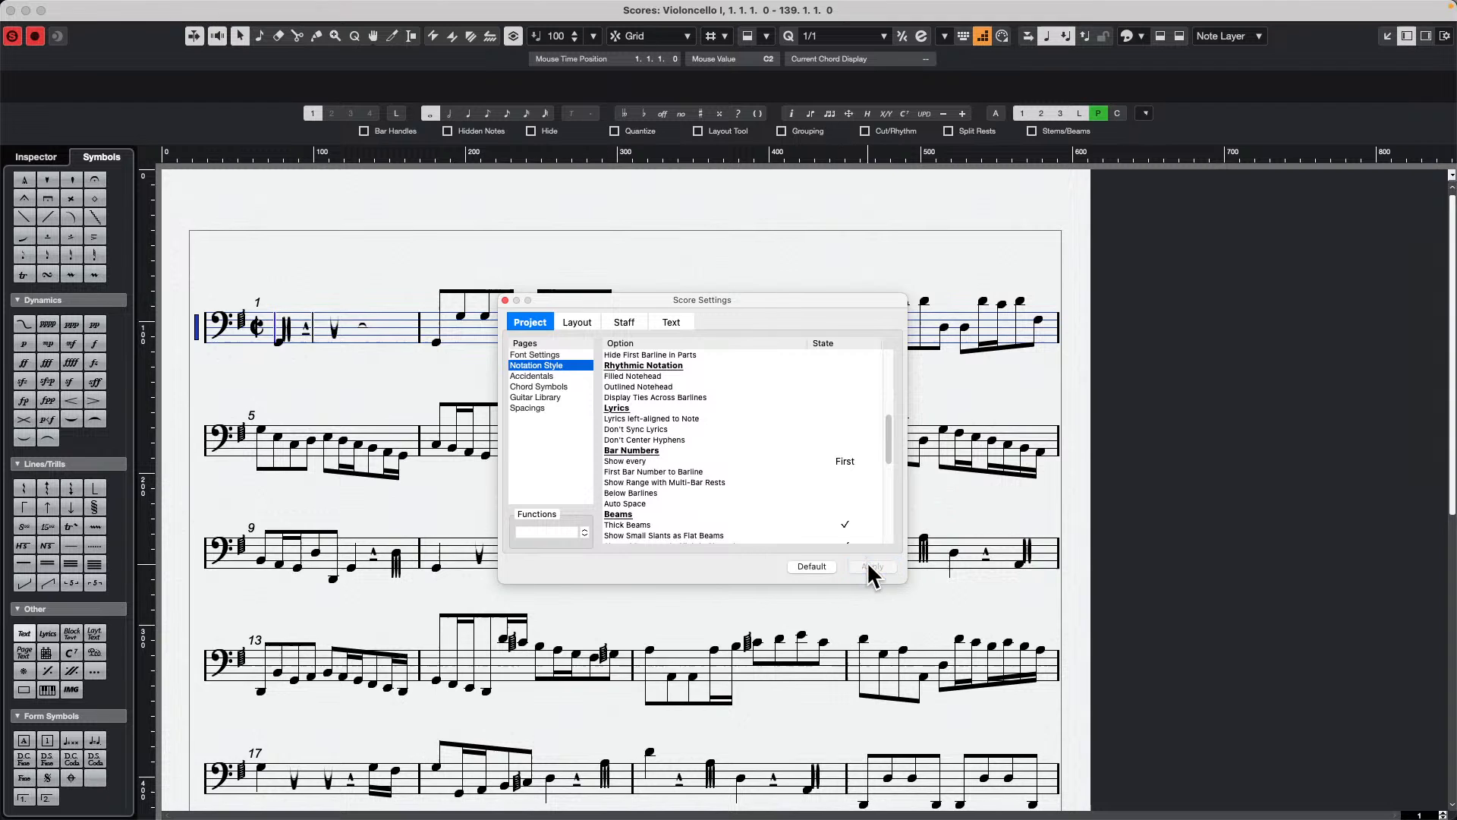
pyautogui.click(505, 300)
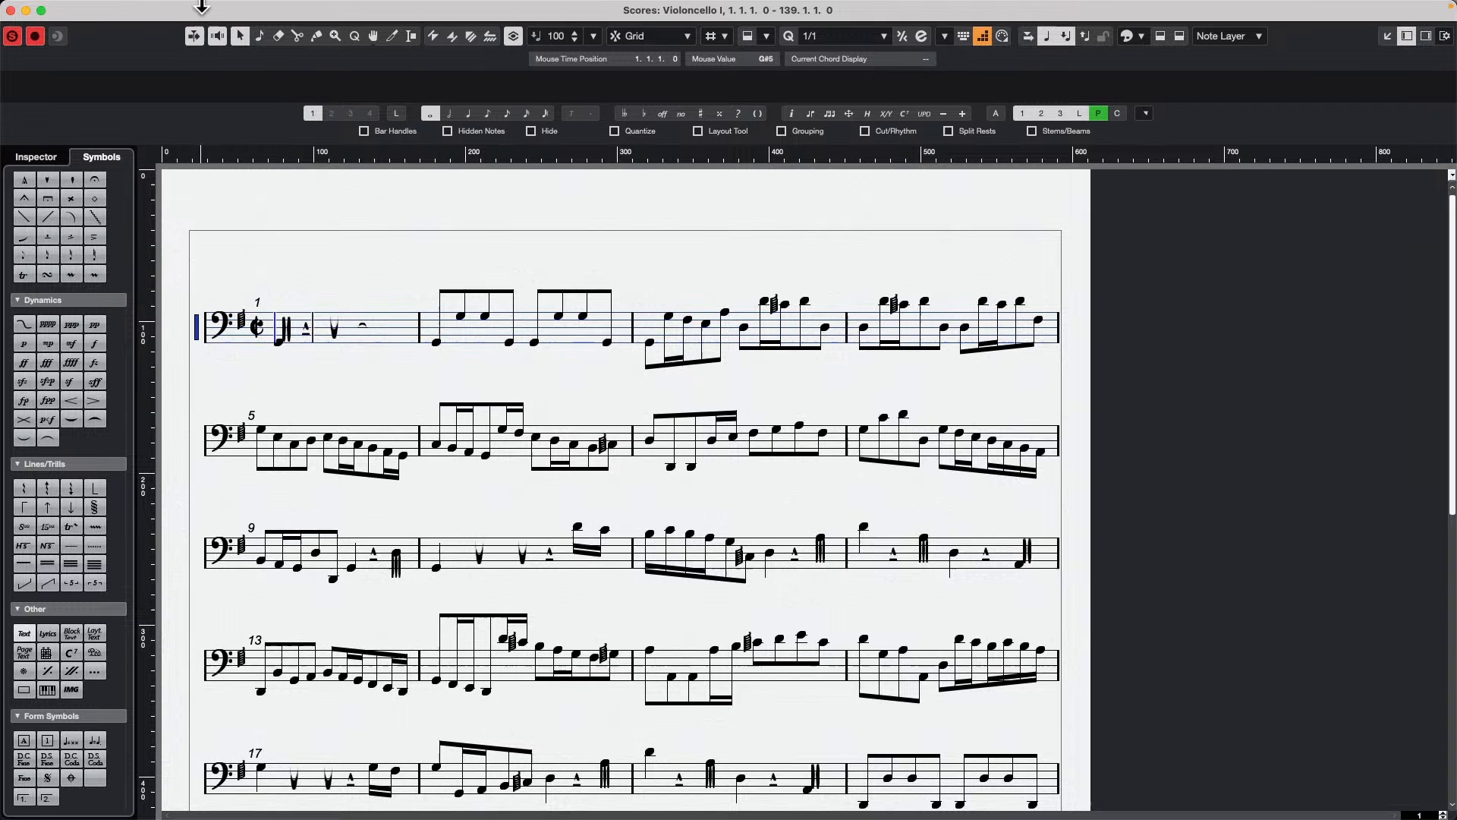
# Step: Close the separate score window, select the Celli track and open its channel settings, placed clear of the track list
pyautogui.click(11, 11)
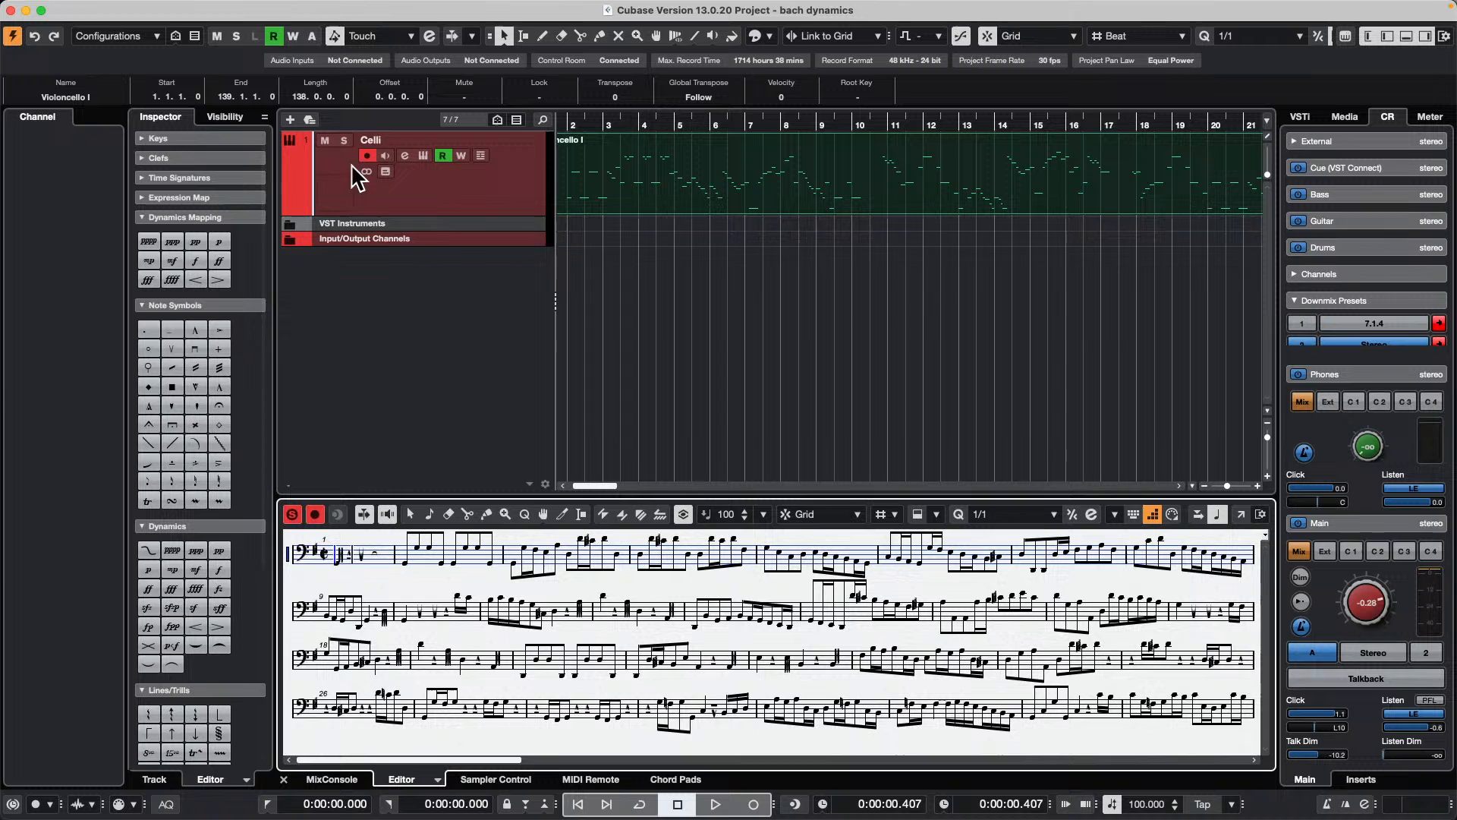
pyautogui.click(518, 198)
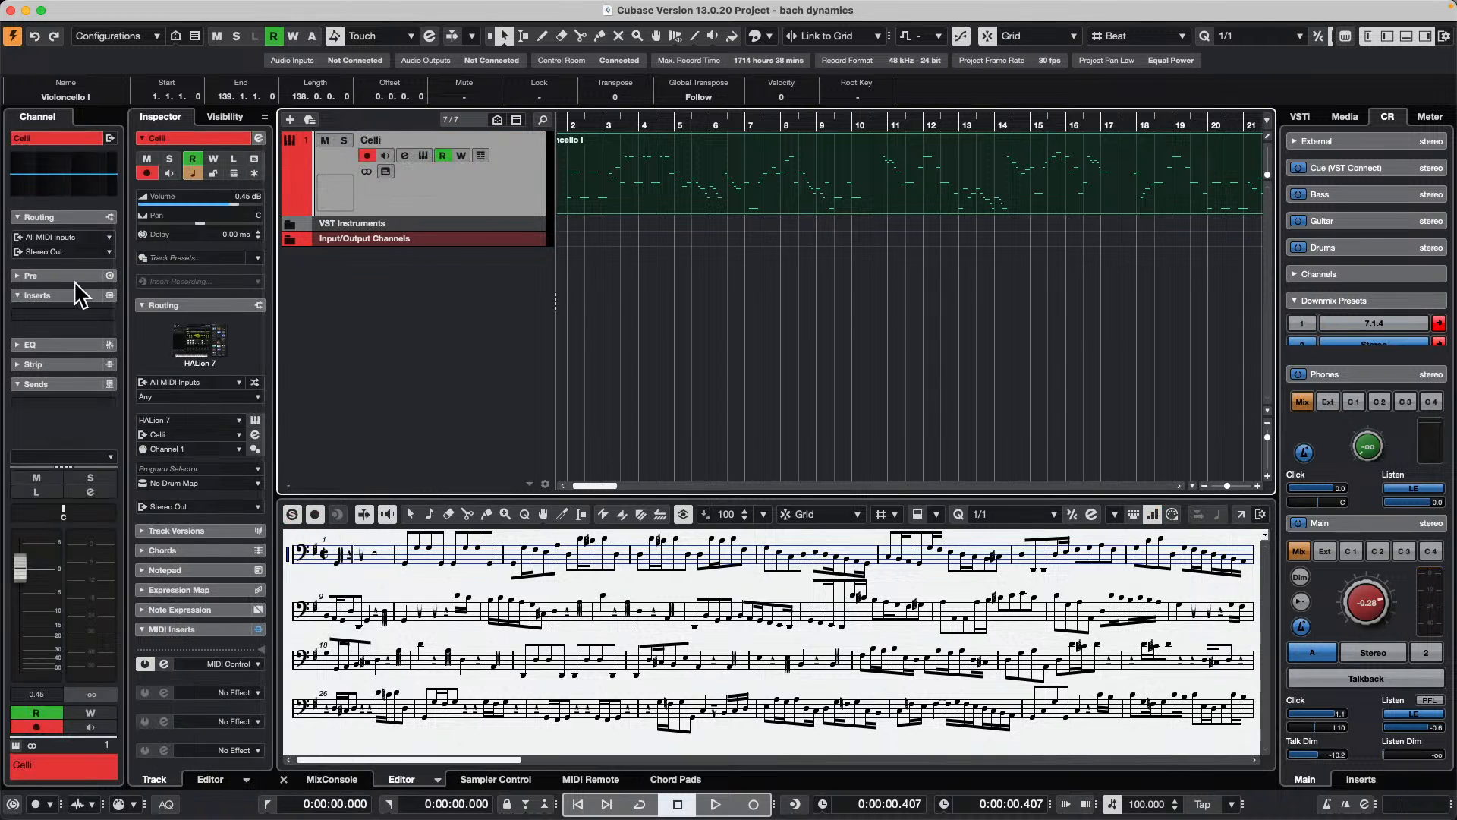
pyautogui.click(83, 316)
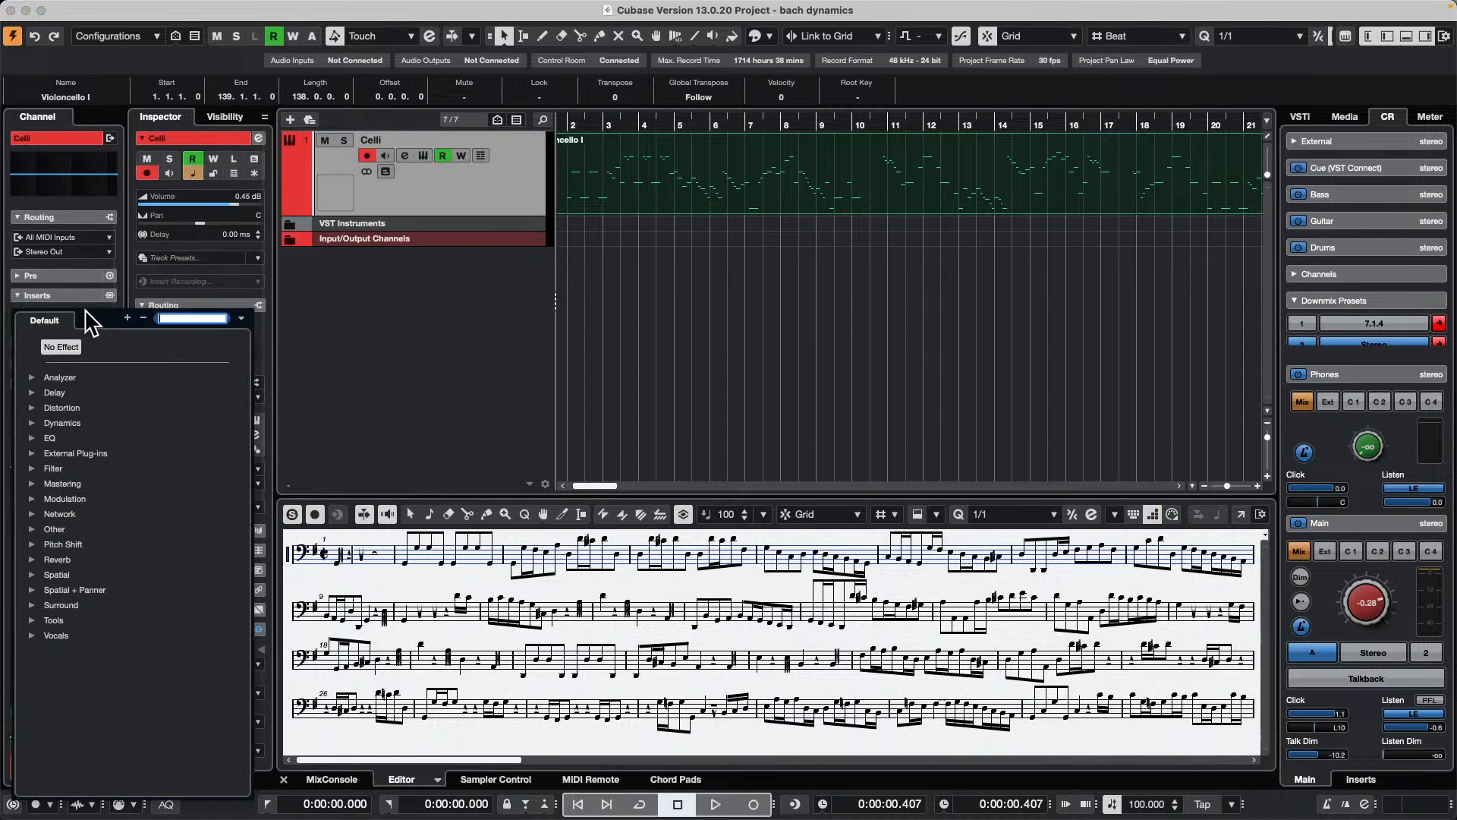
pyautogui.click(468, 196)
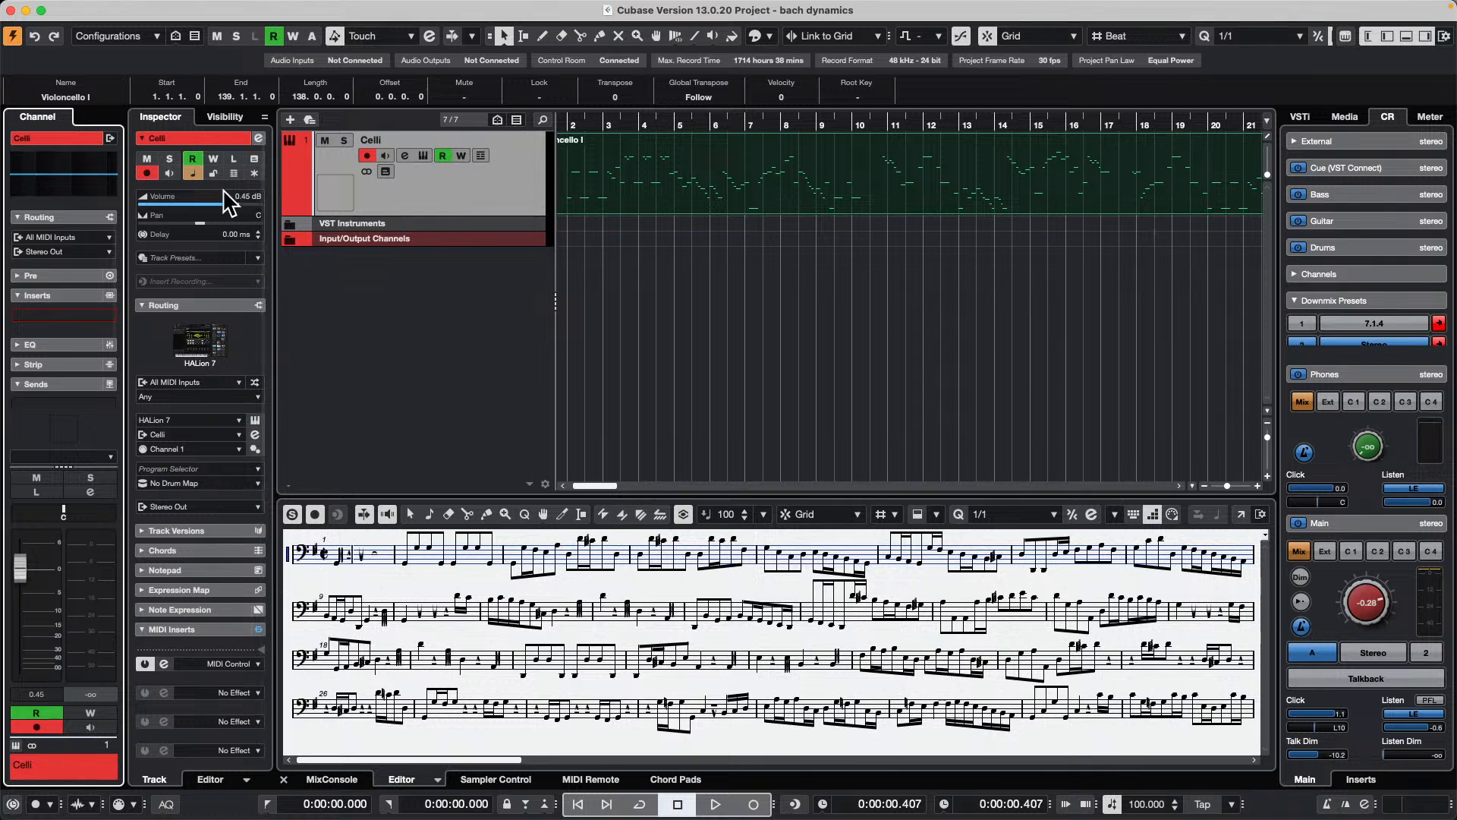
pyautogui.click(258, 138)
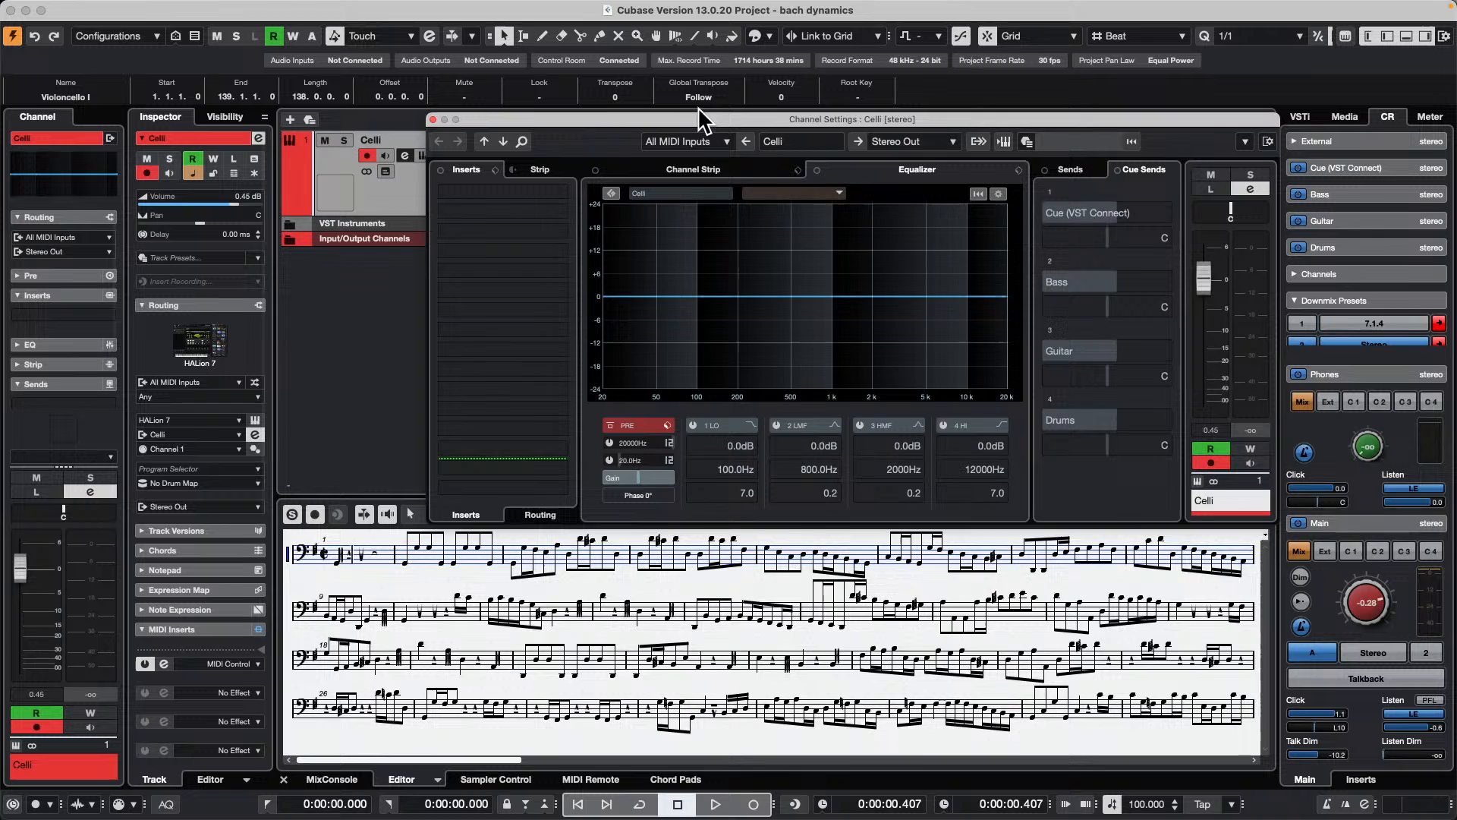
pyautogui.moveTo(697, 112); pyautogui.dragTo(925, 250)
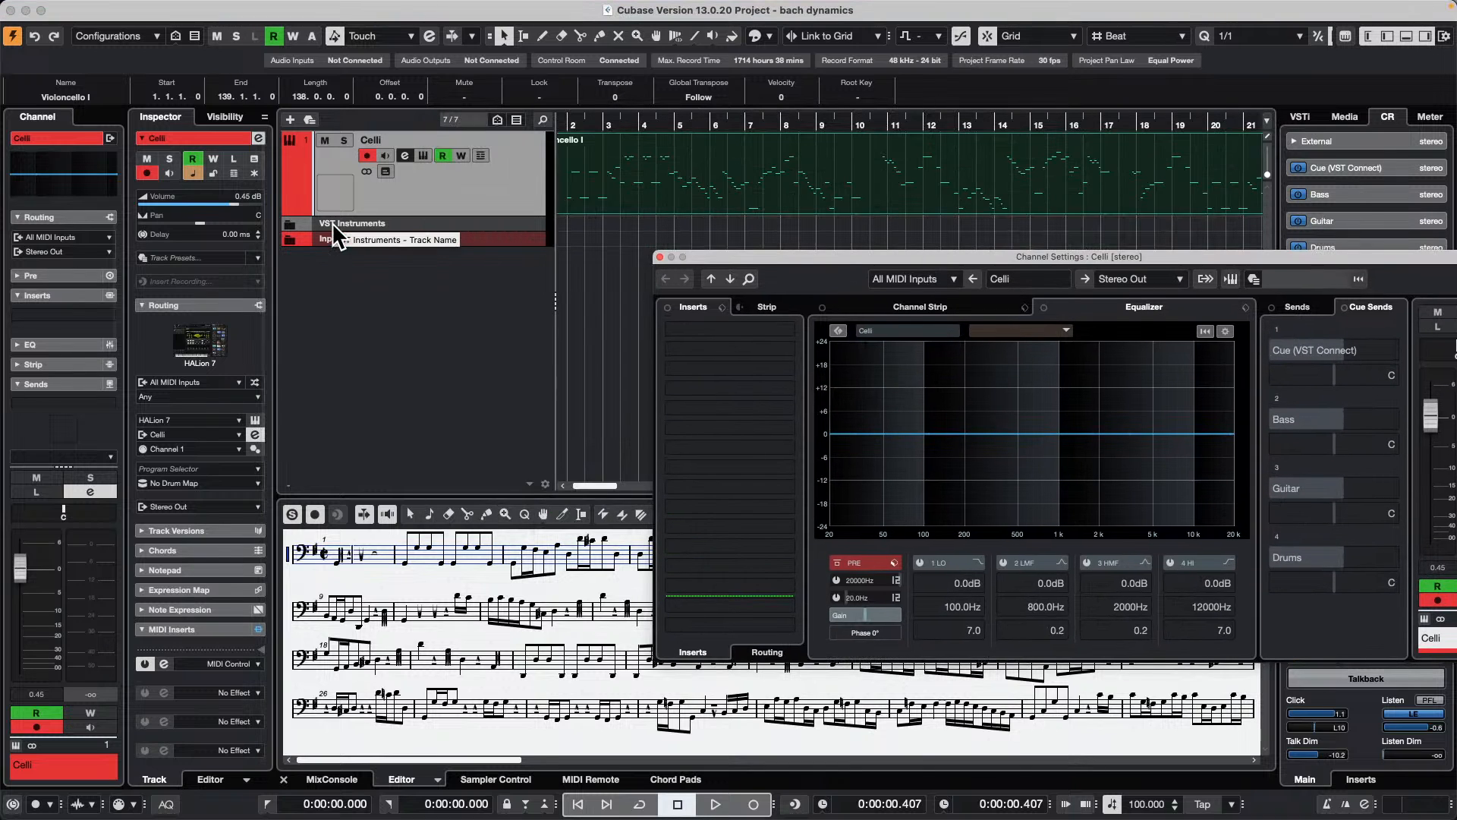
# Step: Toggle the Reveal Parameter on Write option in the Automation Panel's settings and close the panel
pyautogui.press('F6')
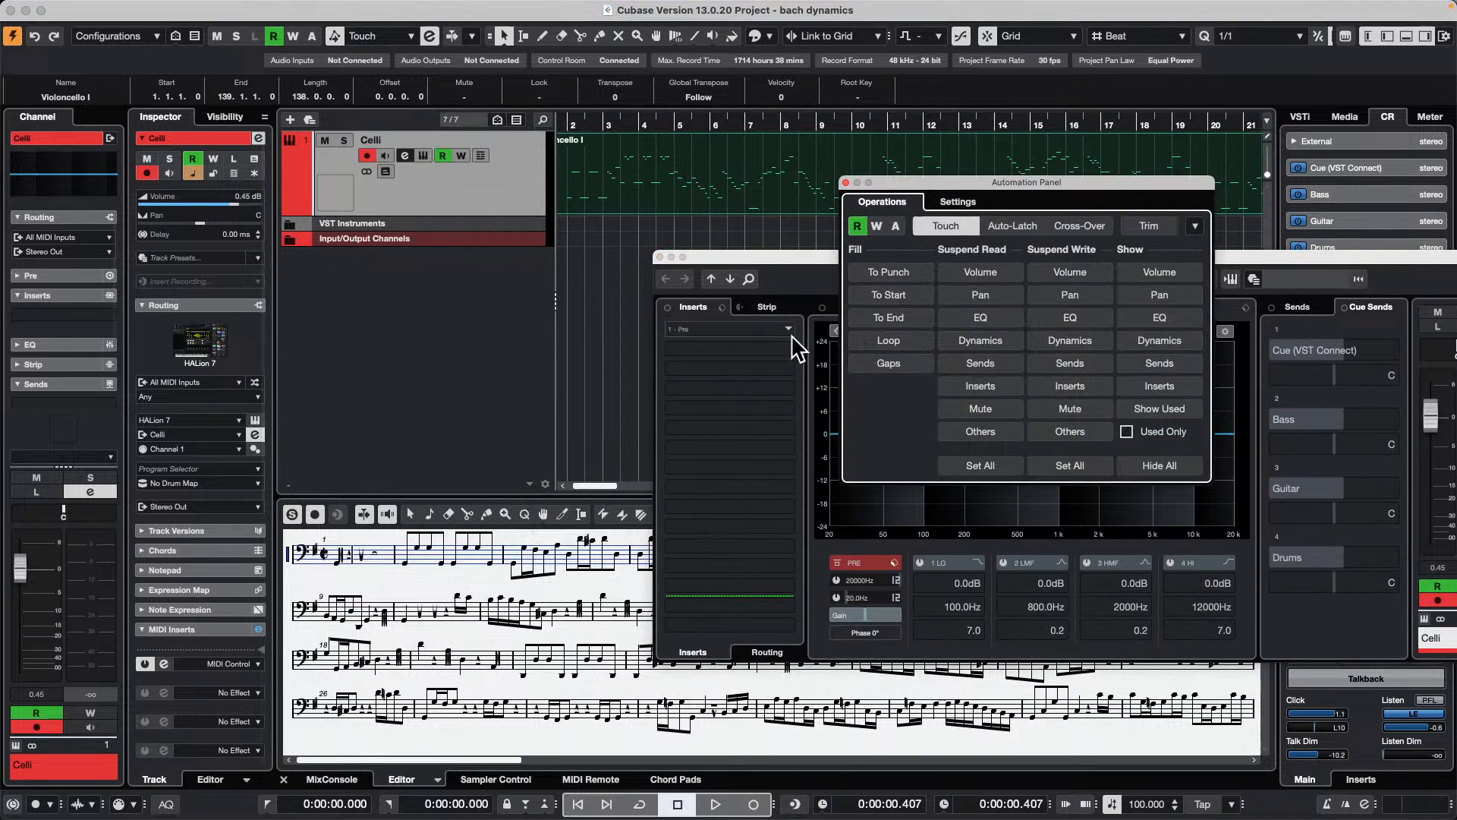
pyautogui.moveTo(996, 184); pyautogui.dragTo(295, 148)
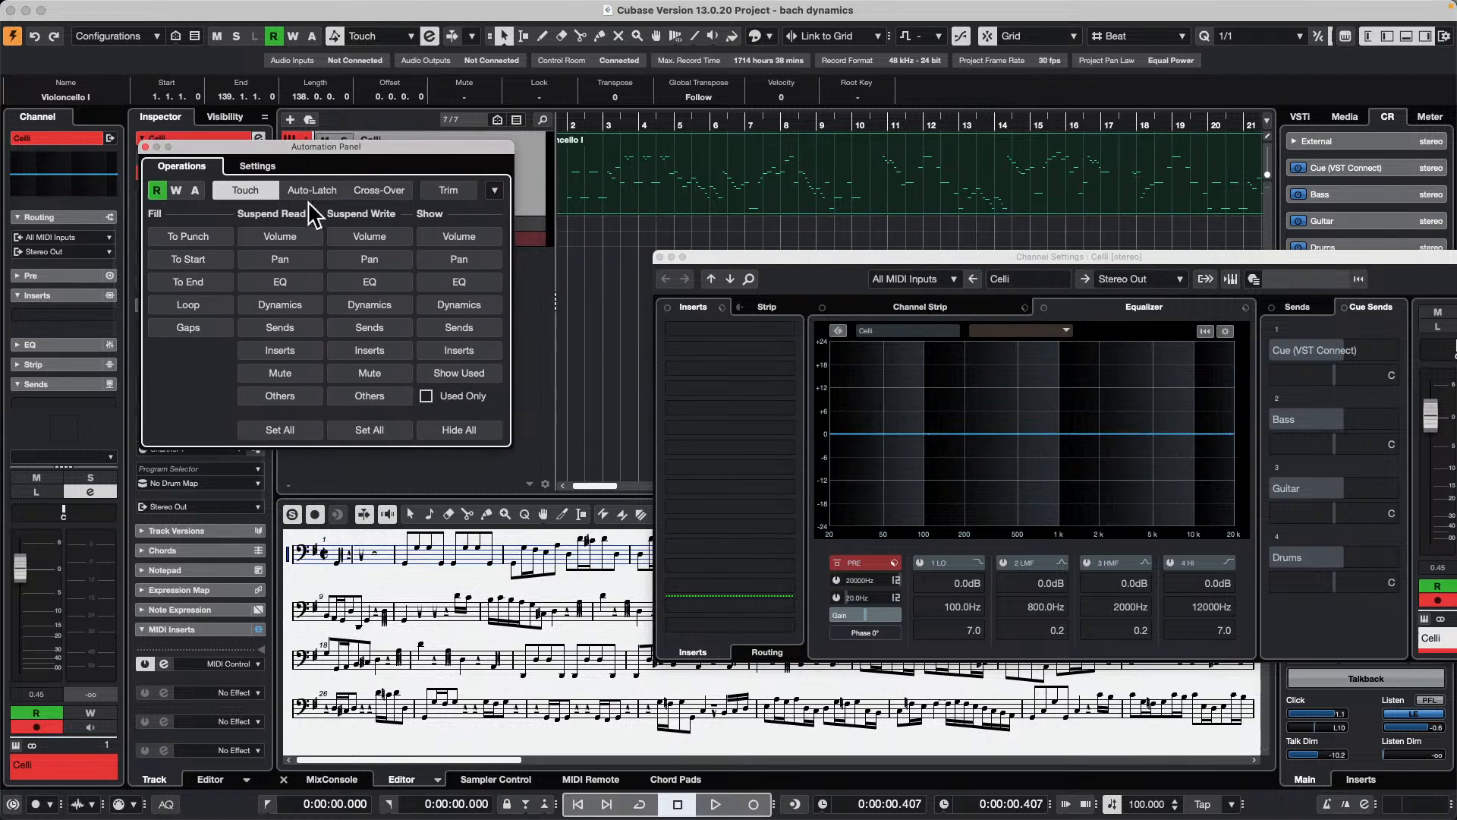
pyautogui.click(257, 165)
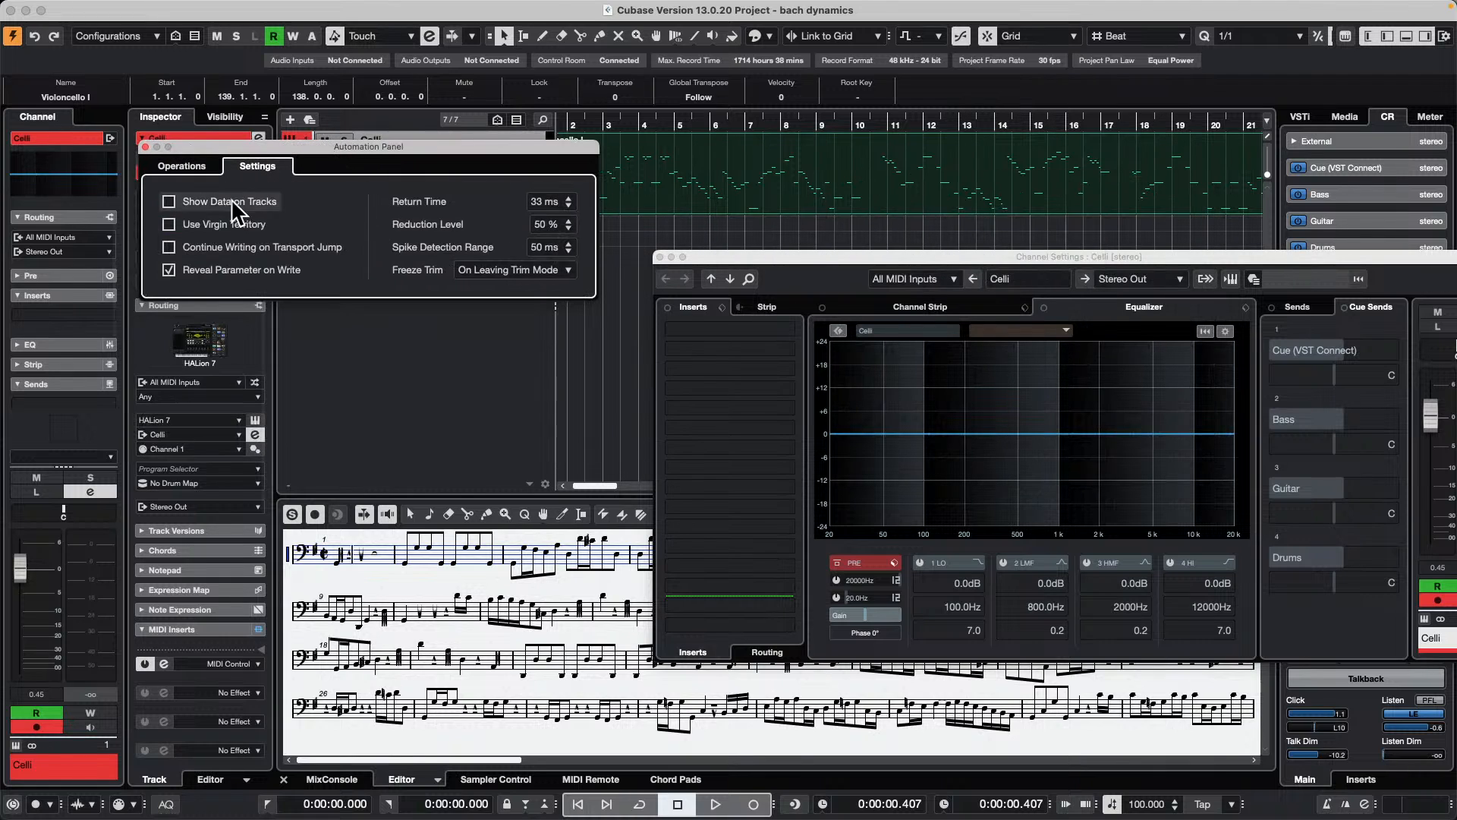
pyautogui.click(169, 273)
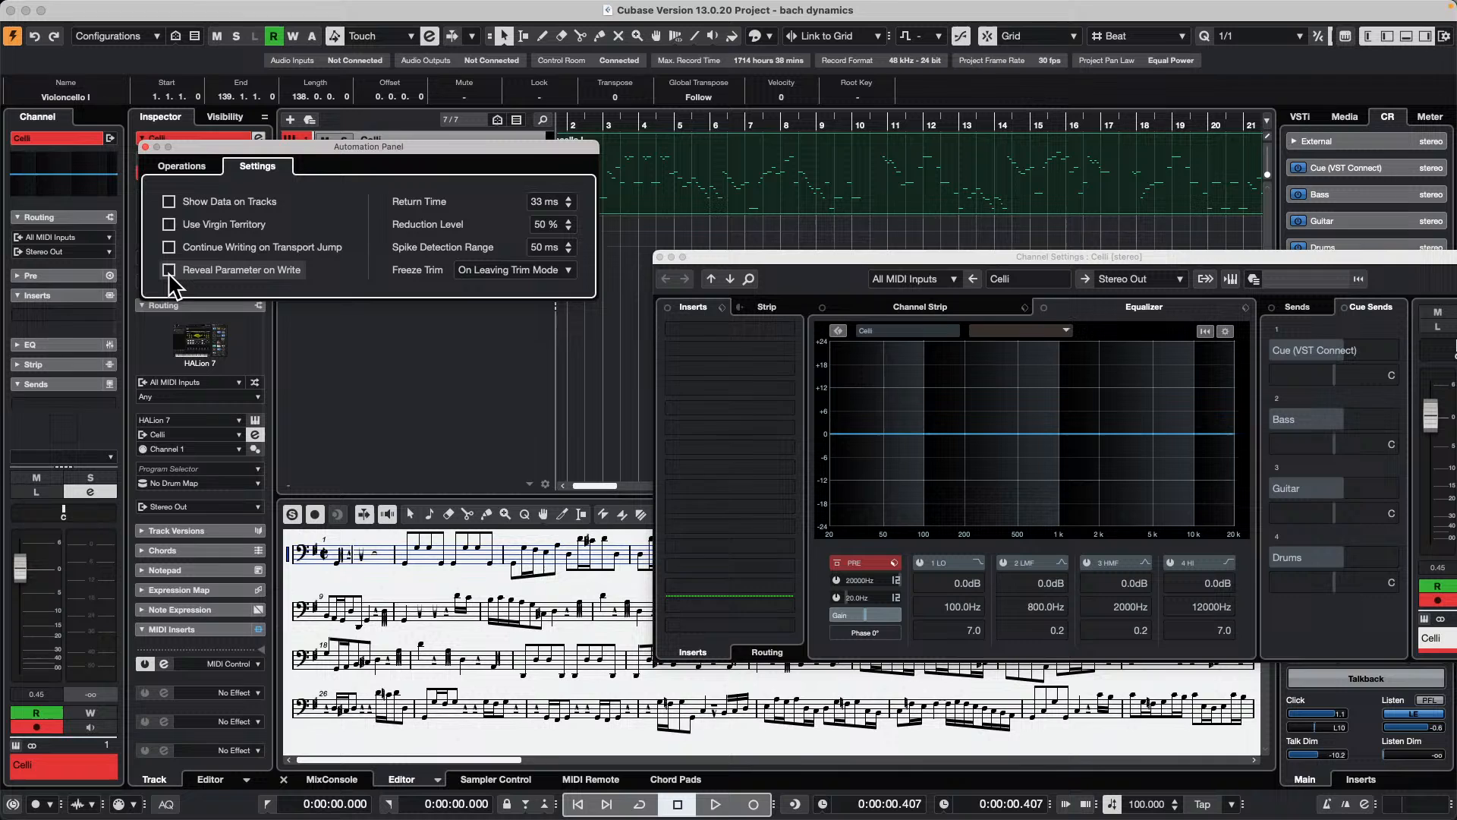
pyautogui.click(145, 147)
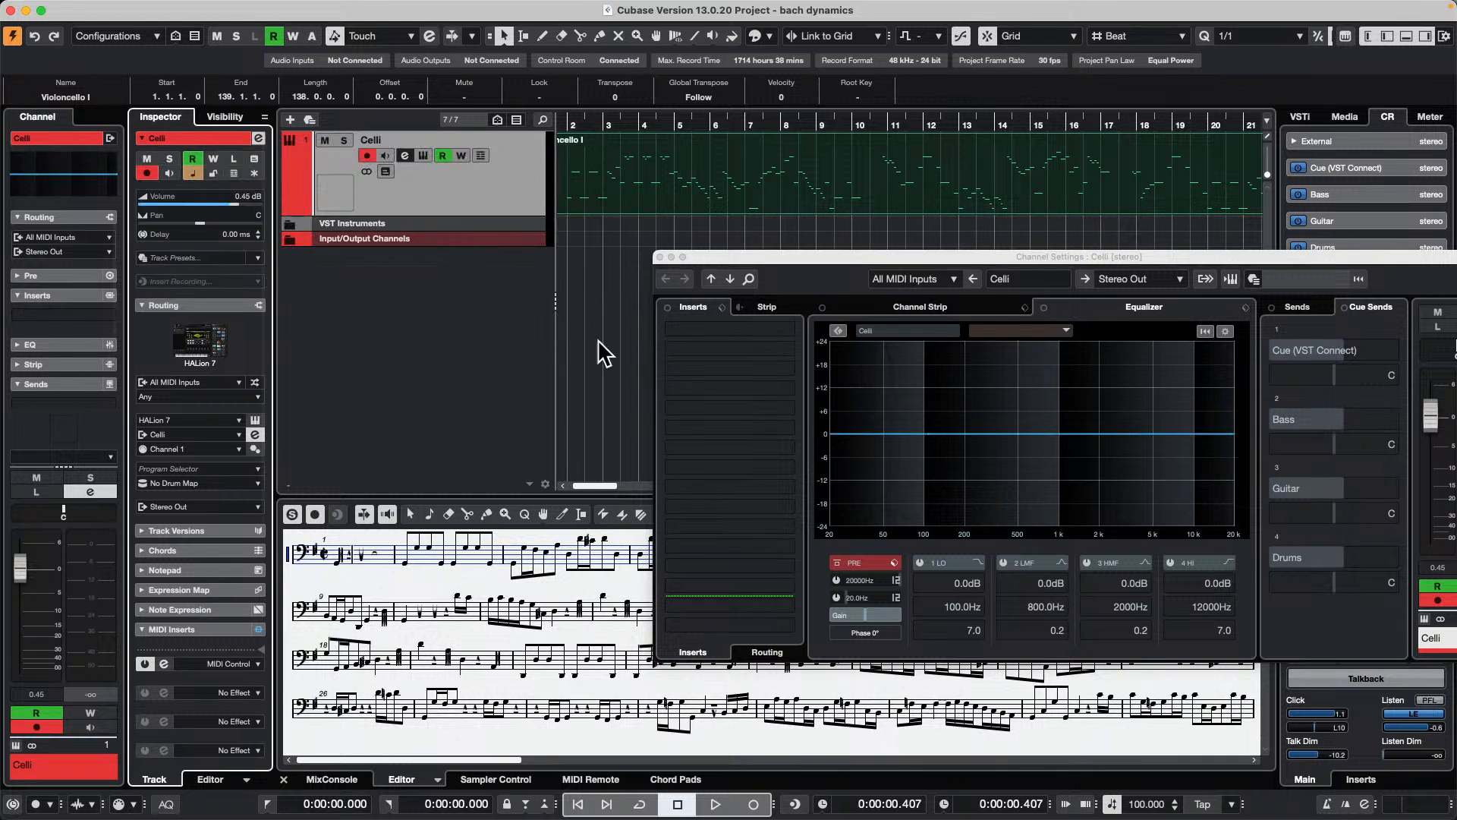
# Step: Start playback, enable automation writing on the Celli track and record EQ band 3 moves ending at 2388 Hz and 0.2 dB
pyautogui.press('space')
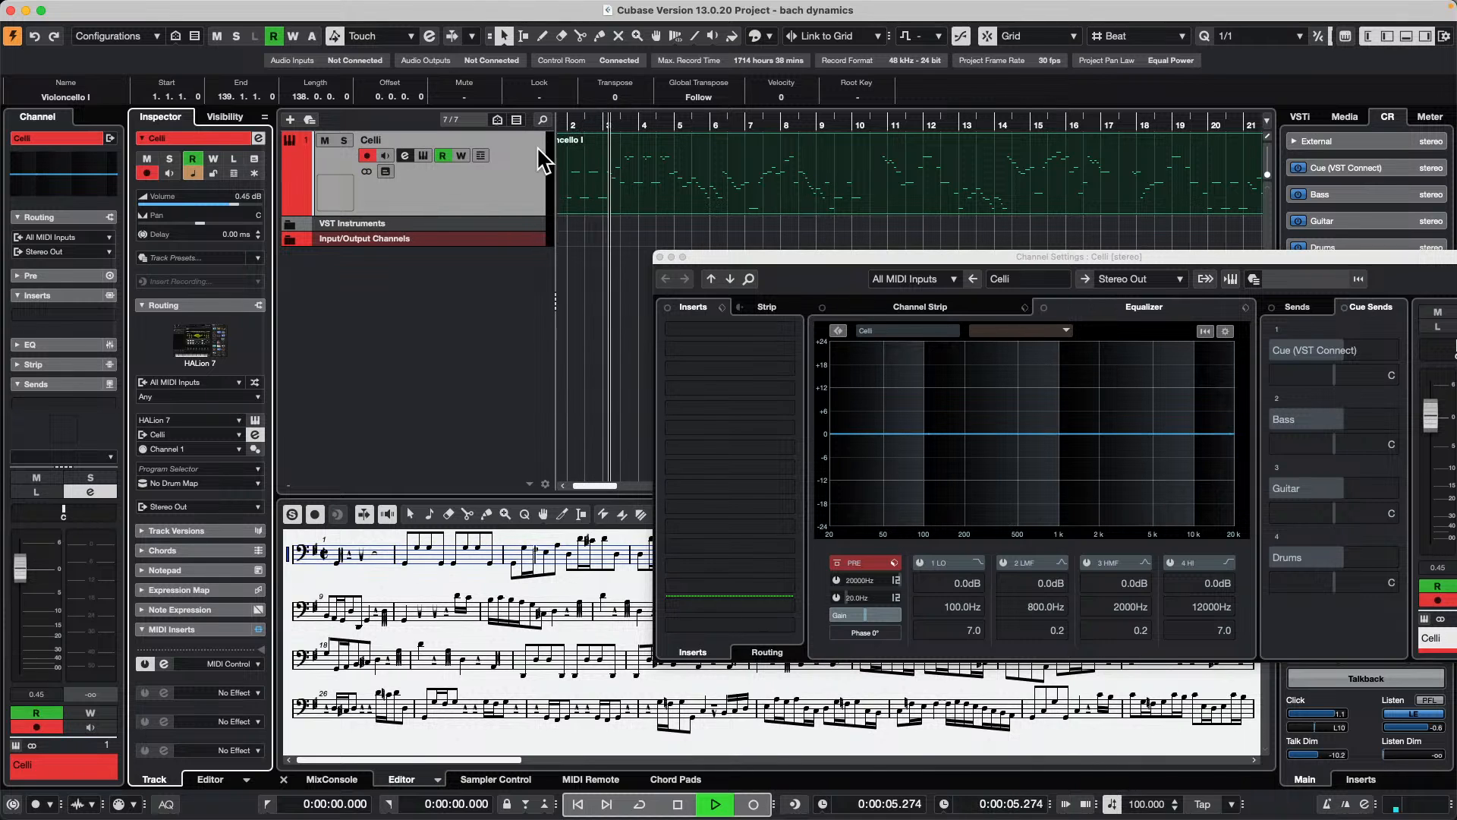
pyautogui.press('w')
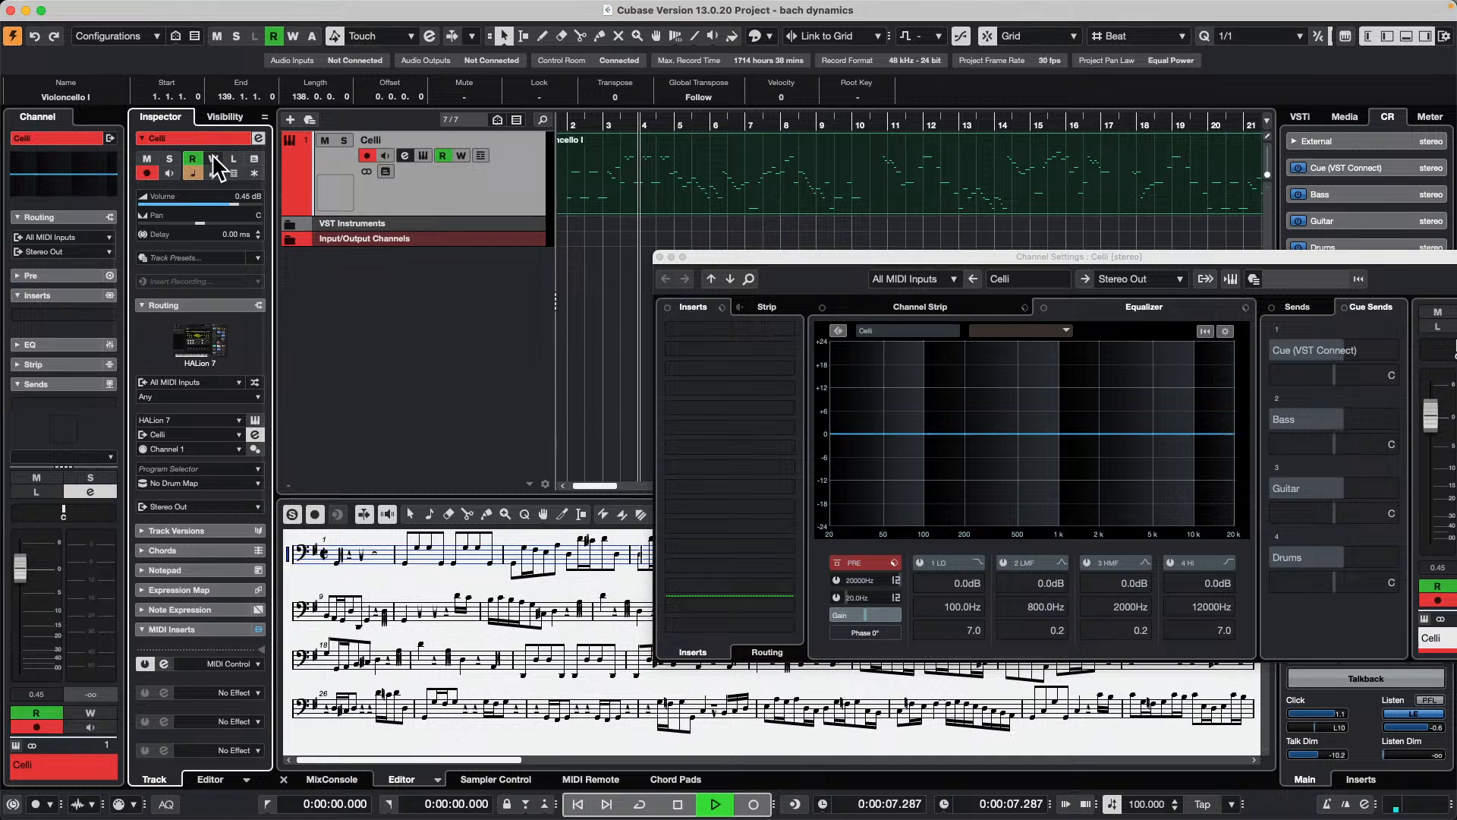
pyautogui.moveTo(1087, 433)
pyautogui.mouseDown()
pyautogui.moveTo(1096, 443)
pyautogui.moveTo(1100, 407)
pyautogui.moveTo(1002, 402)
pyautogui.moveTo(1074, 395)
pyautogui.moveTo(1111, 434)
pyautogui.mouseUp()
# Step: Show the Celli channel's sends, bring its fader section into view and record pan automation ending at R22
pyautogui.click(1296, 307)
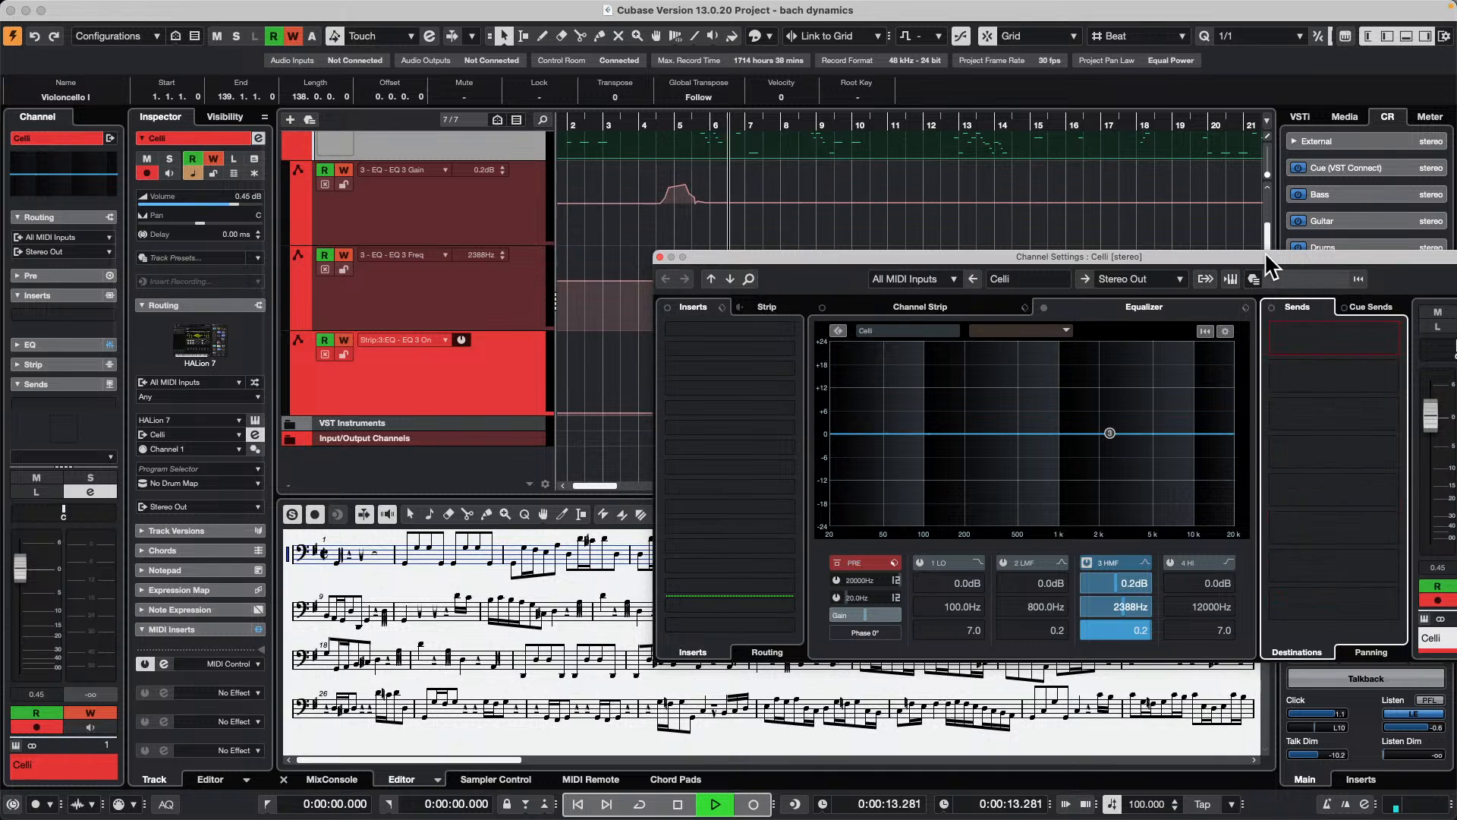
pyautogui.moveTo(1264, 252); pyautogui.dragTo(1077, 403)
pyautogui.moveTo(1278, 493)
pyautogui.mouseDown()
pyautogui.moveTo(1240, 494)
pyautogui.moveTo(1290, 507)
pyautogui.mouseUp()
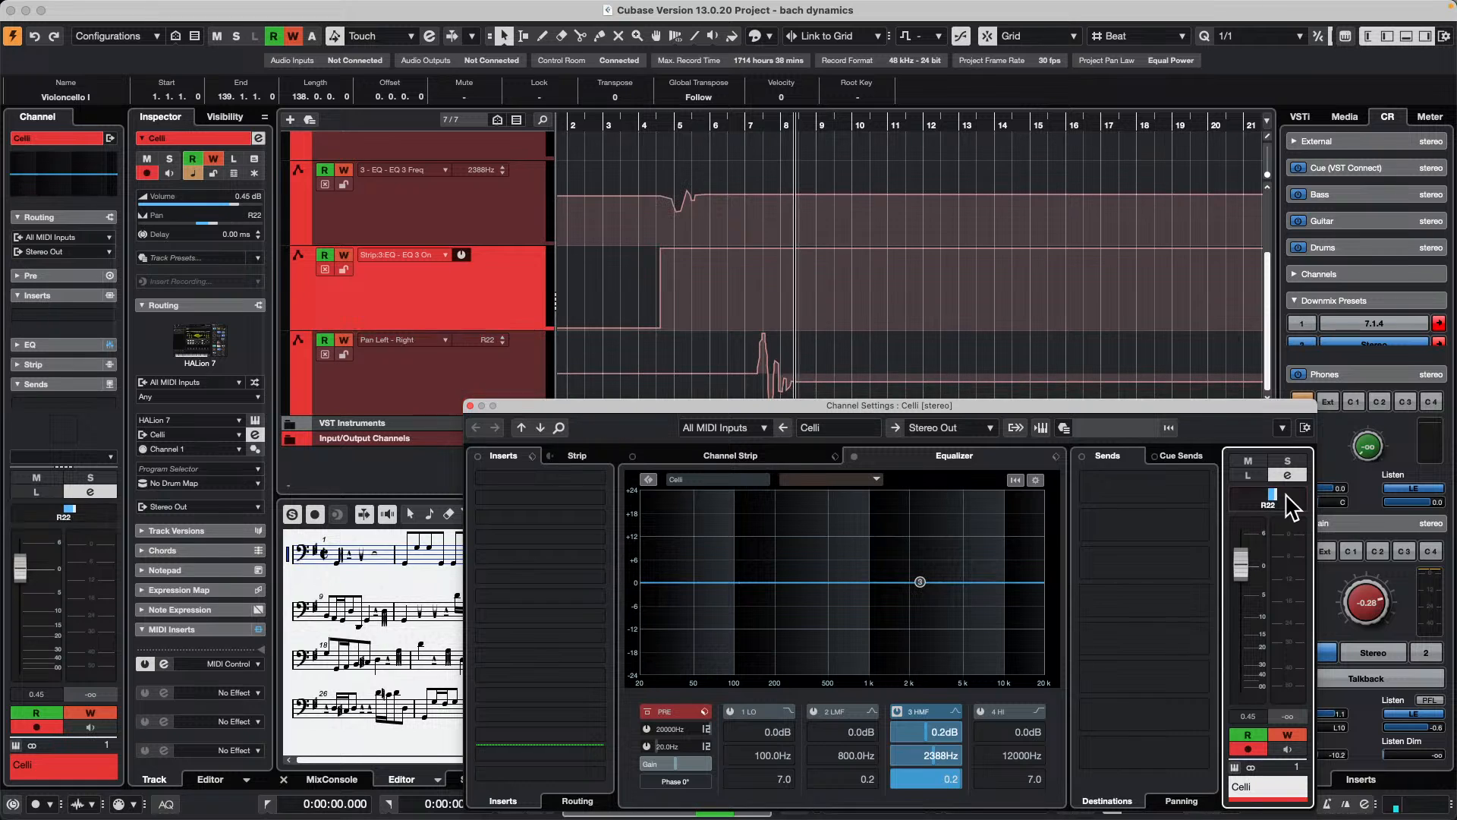
# Step: Load the Tube Compressor into the Comp module of the Celli channel strip
pyautogui.click(732, 456)
pyautogui.click(759, 483)
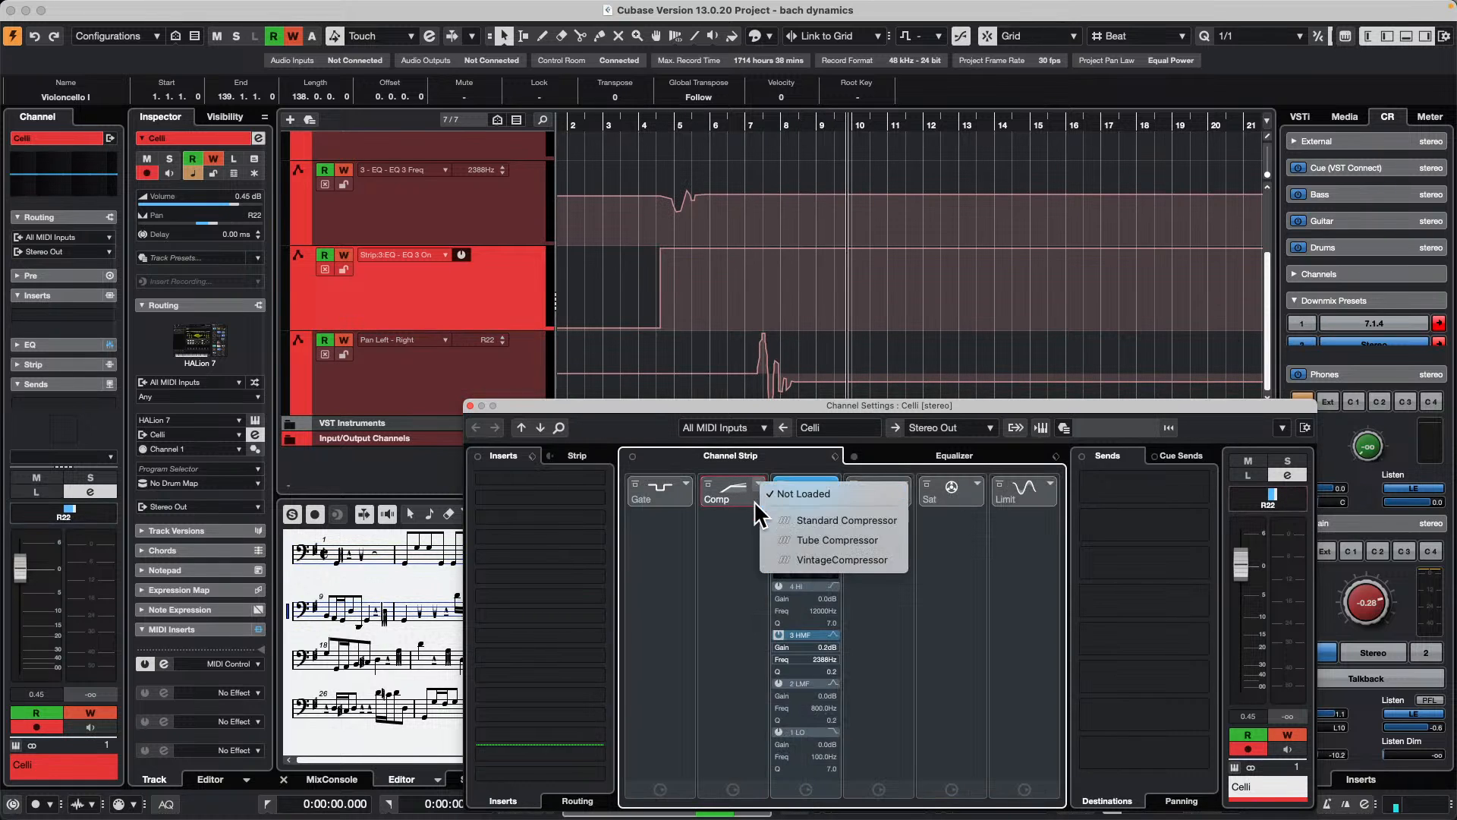
pyautogui.click(808, 540)
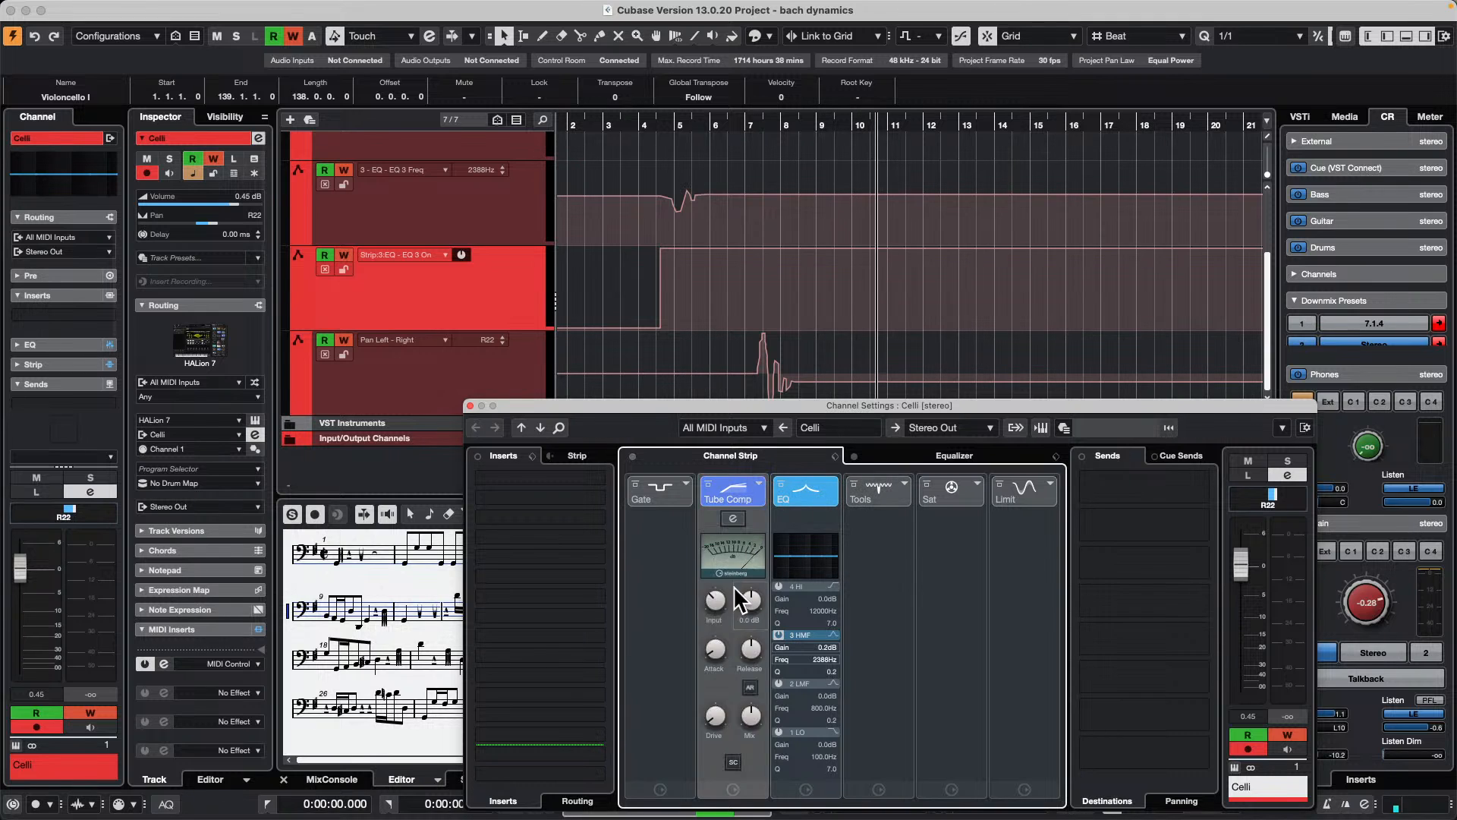
# Step: Record automation for the Tube Compressor's input gain, output gain and attack time, and stop playback
pyautogui.moveTo(716, 603); pyautogui.dragTo(750, 598)
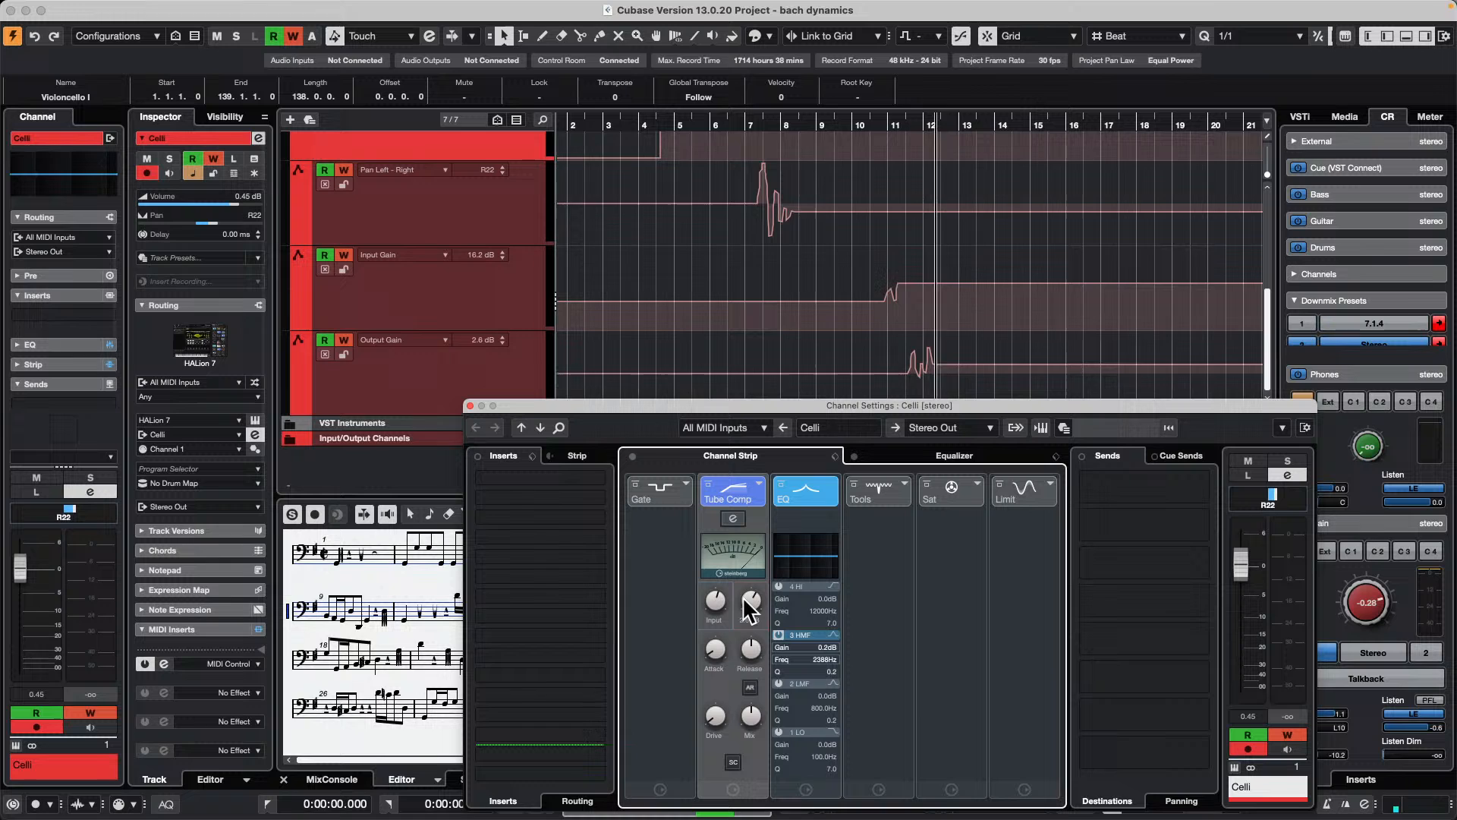
pyautogui.moveTo(715, 651); pyautogui.dragTo(713, 599)
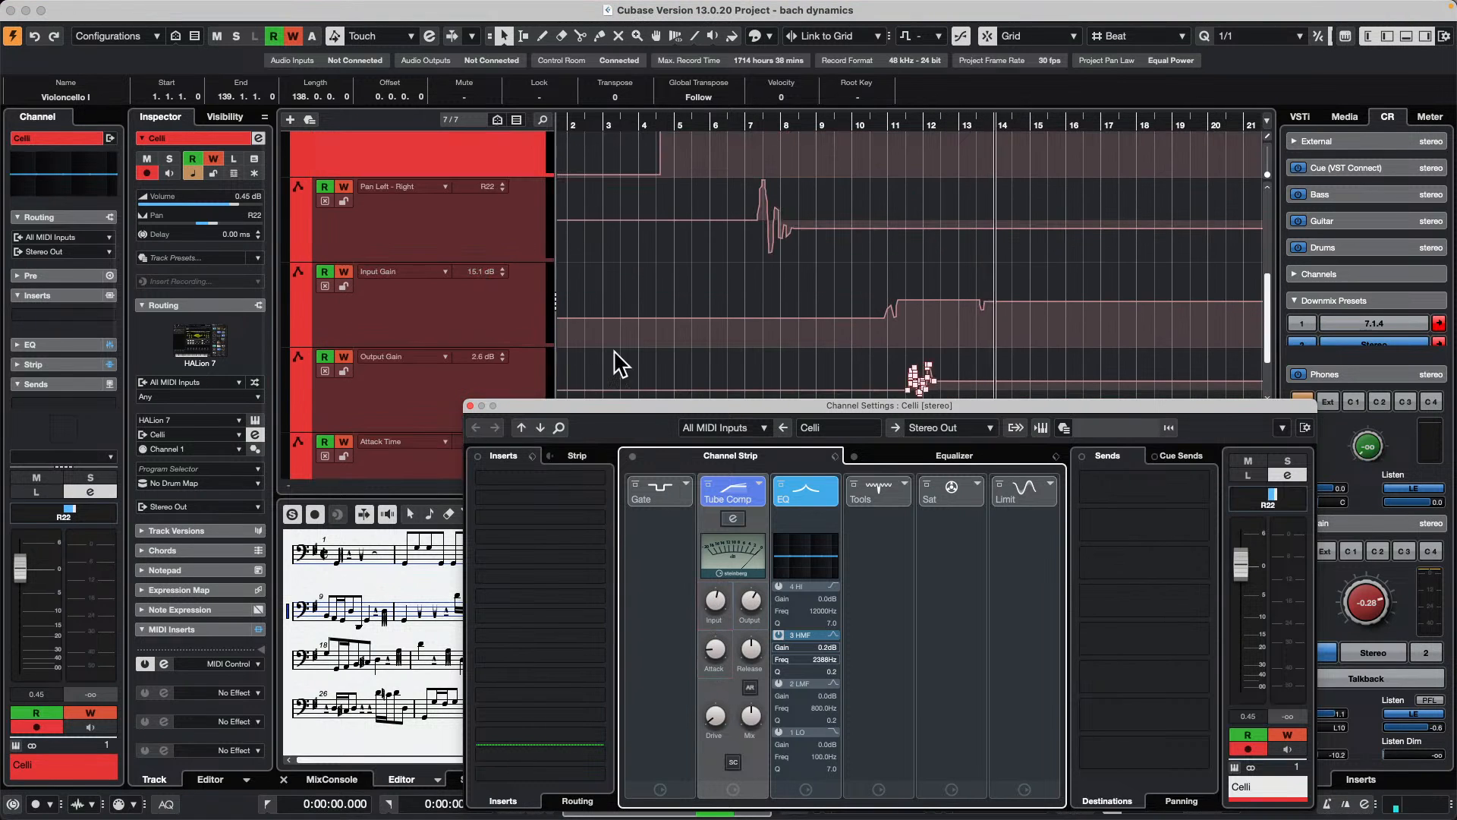
pyautogui.press('space')
# Step: Open the Automation Panel, review its operations and settings, and close it
pyautogui.moveTo(386, 2)
pyautogui.click(287, 8)
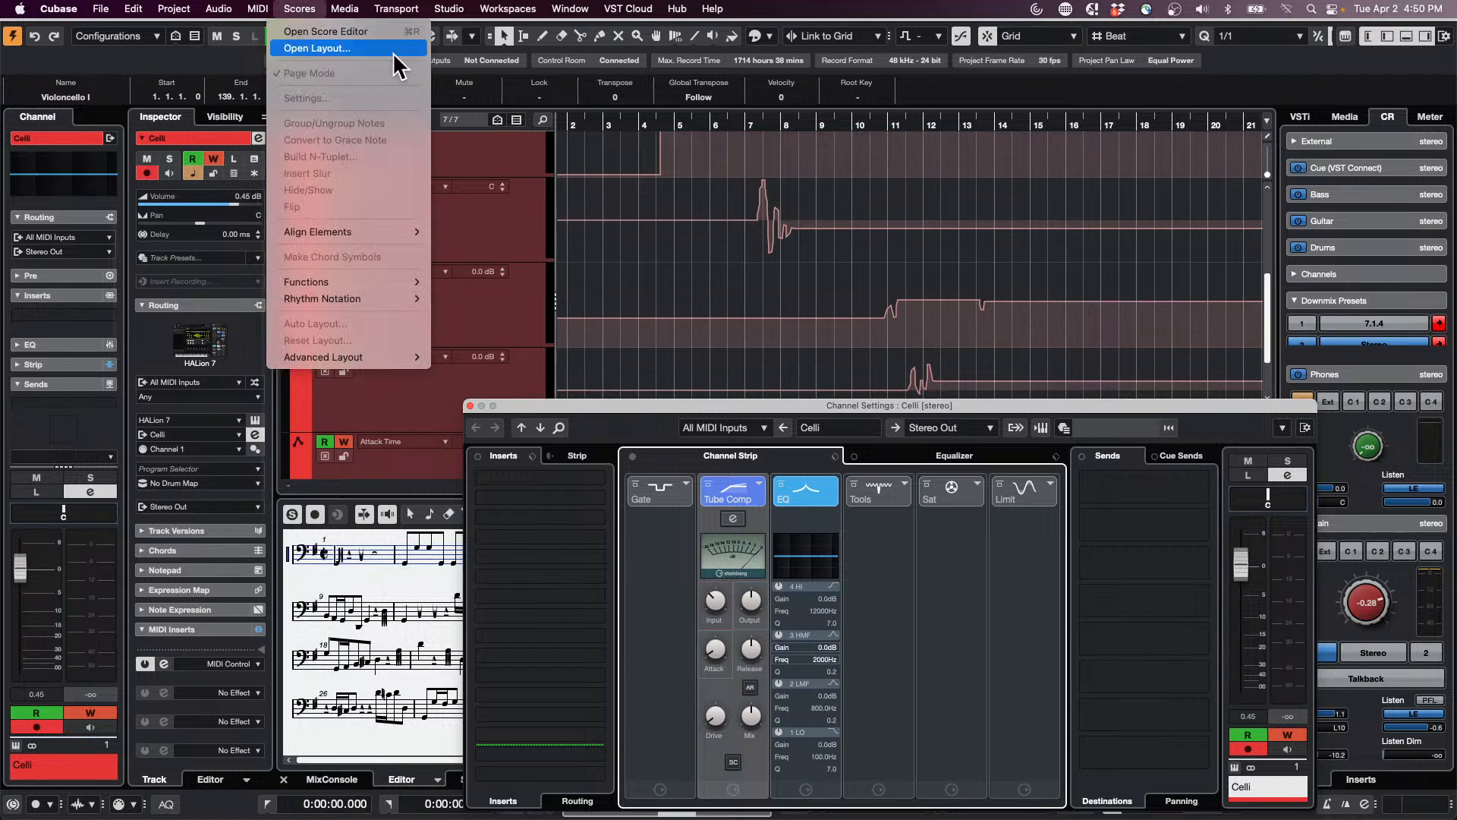
pyautogui.click(733, 263)
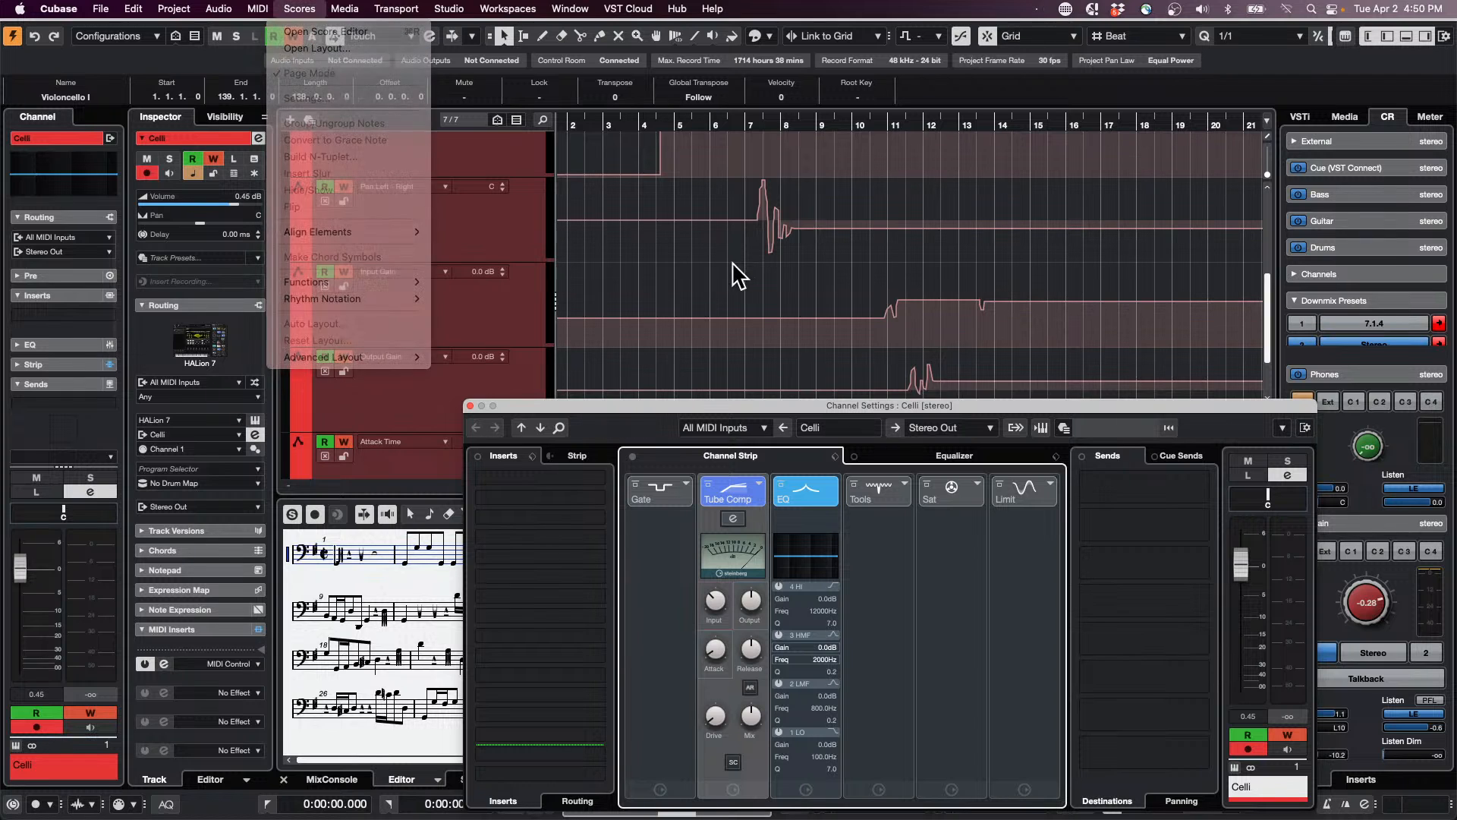
pyautogui.click(428, 36)
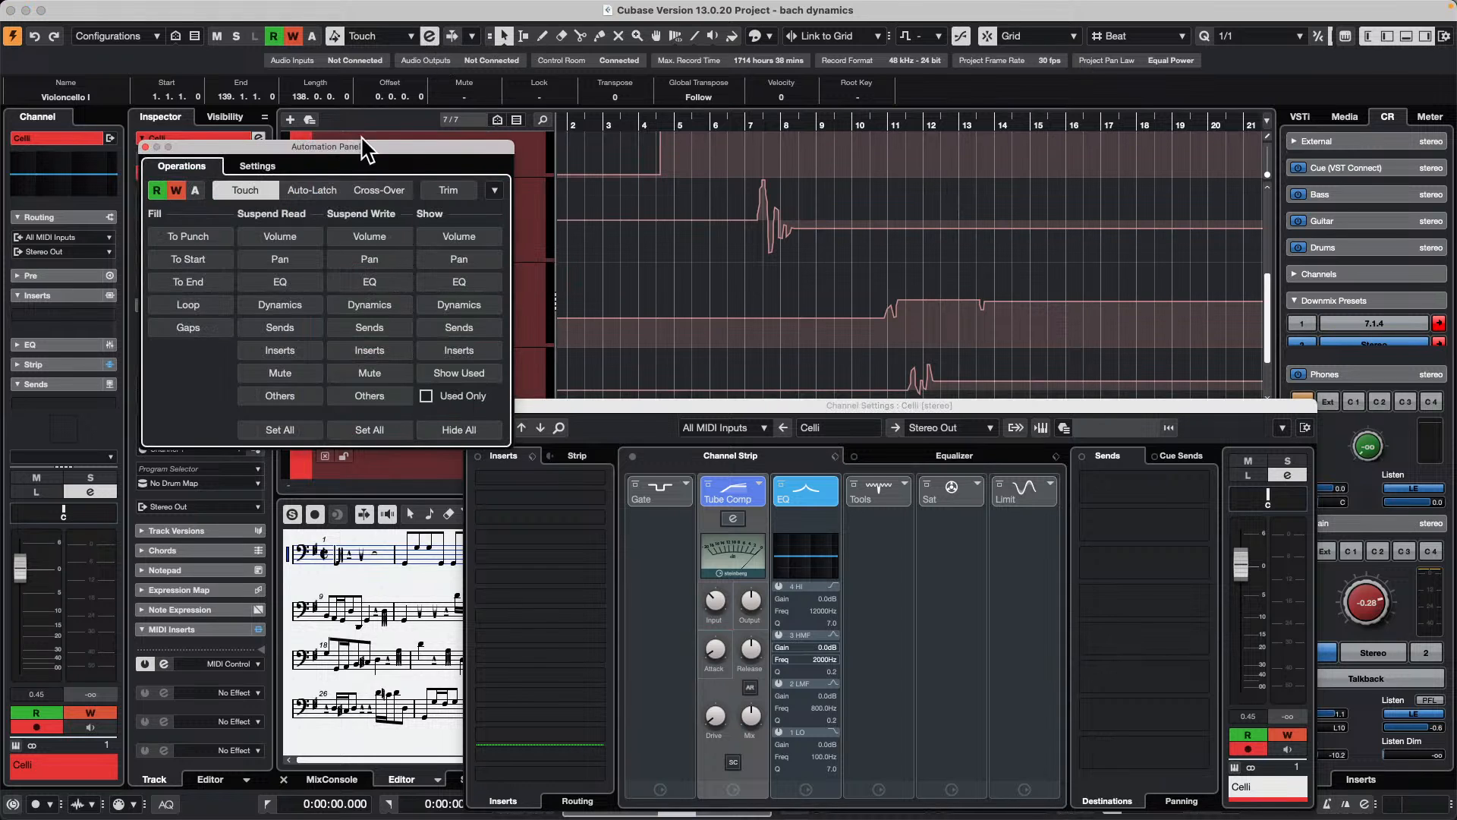
pyautogui.click(257, 165)
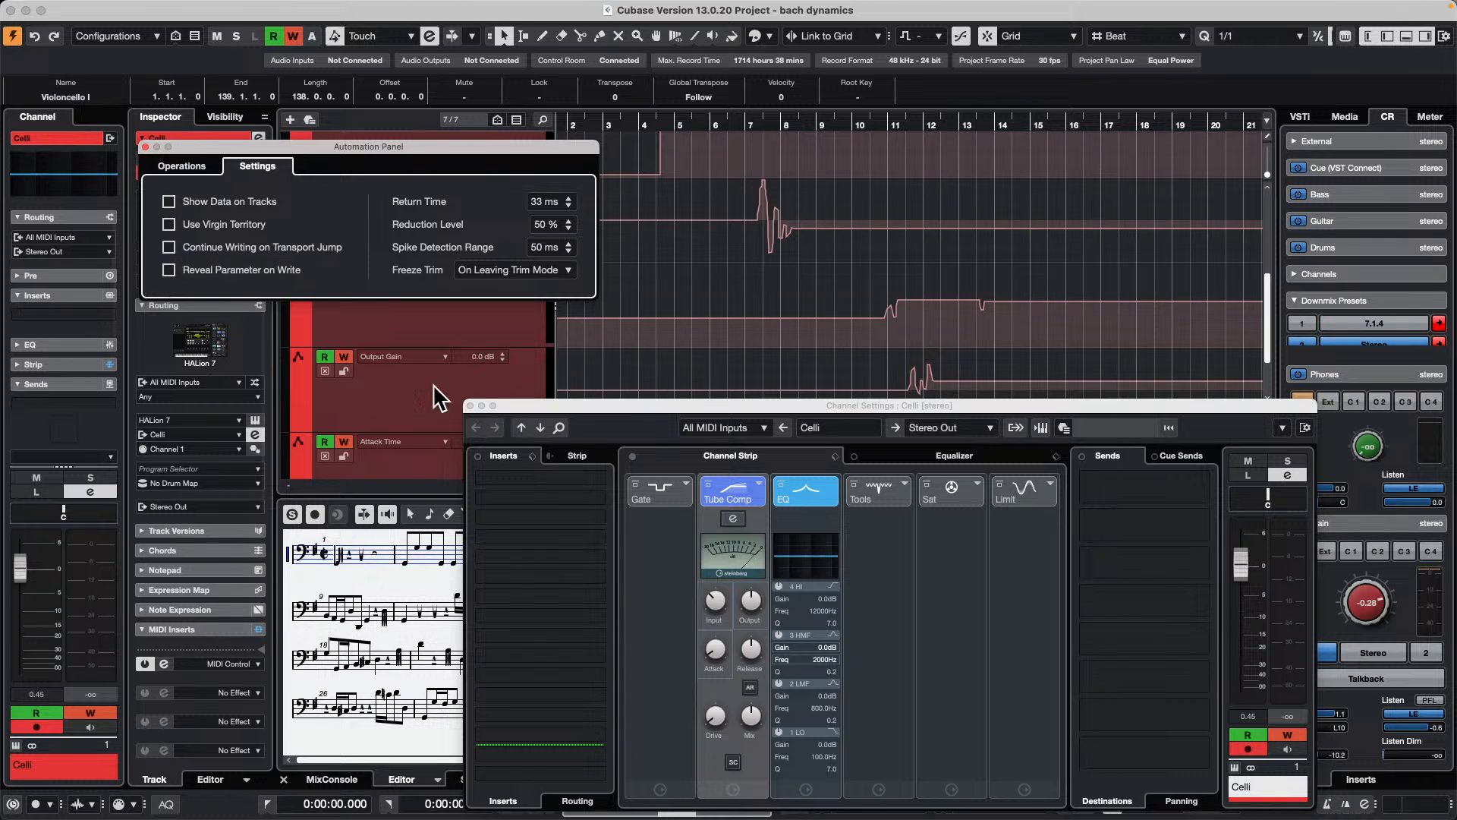
pyautogui.click(145, 147)
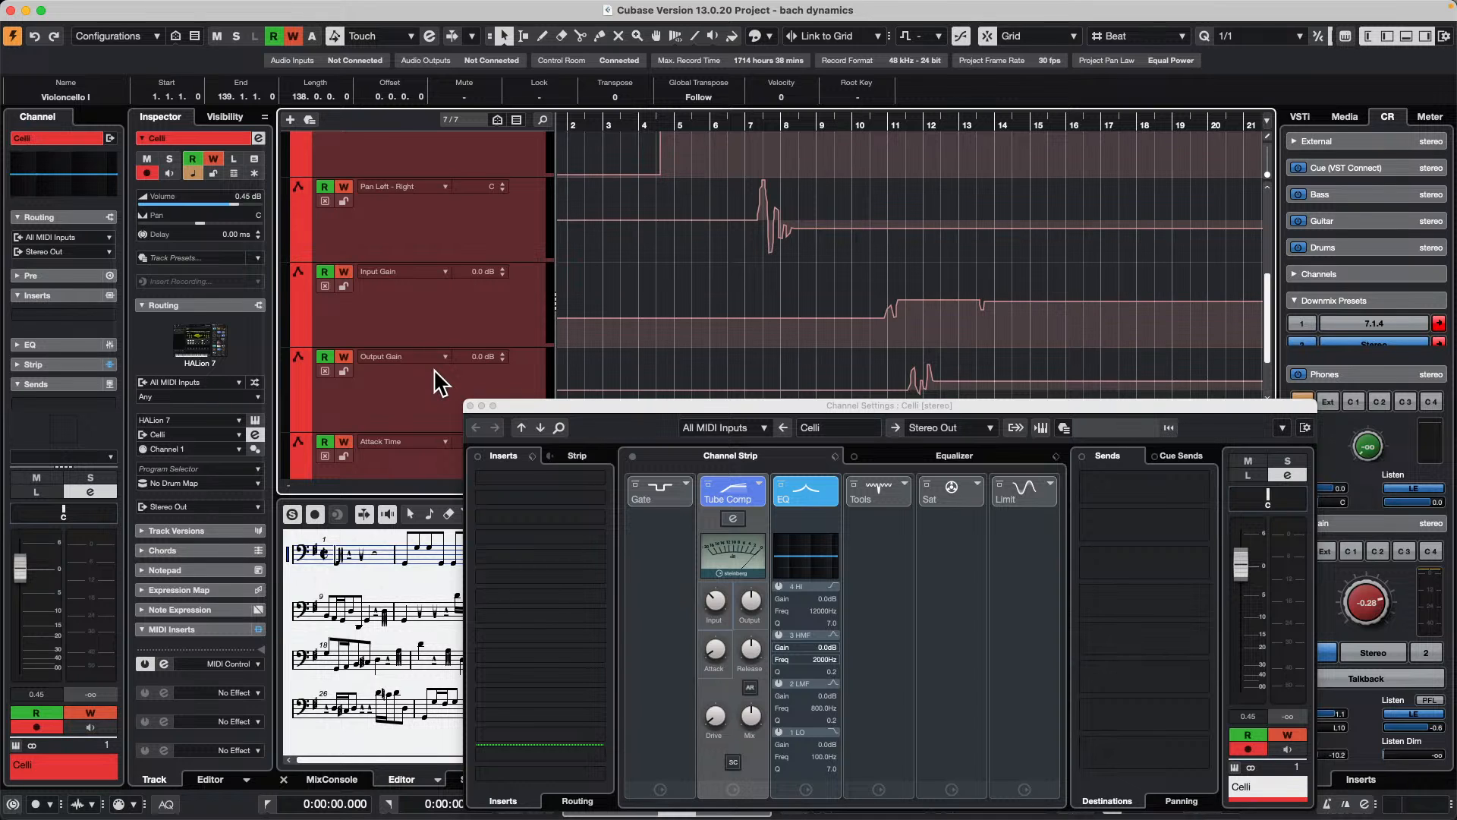
# Step: Close the Celli channel settings, open the recent project Amos Moses - GO.cpr and activate it
pyautogui.click(470, 406)
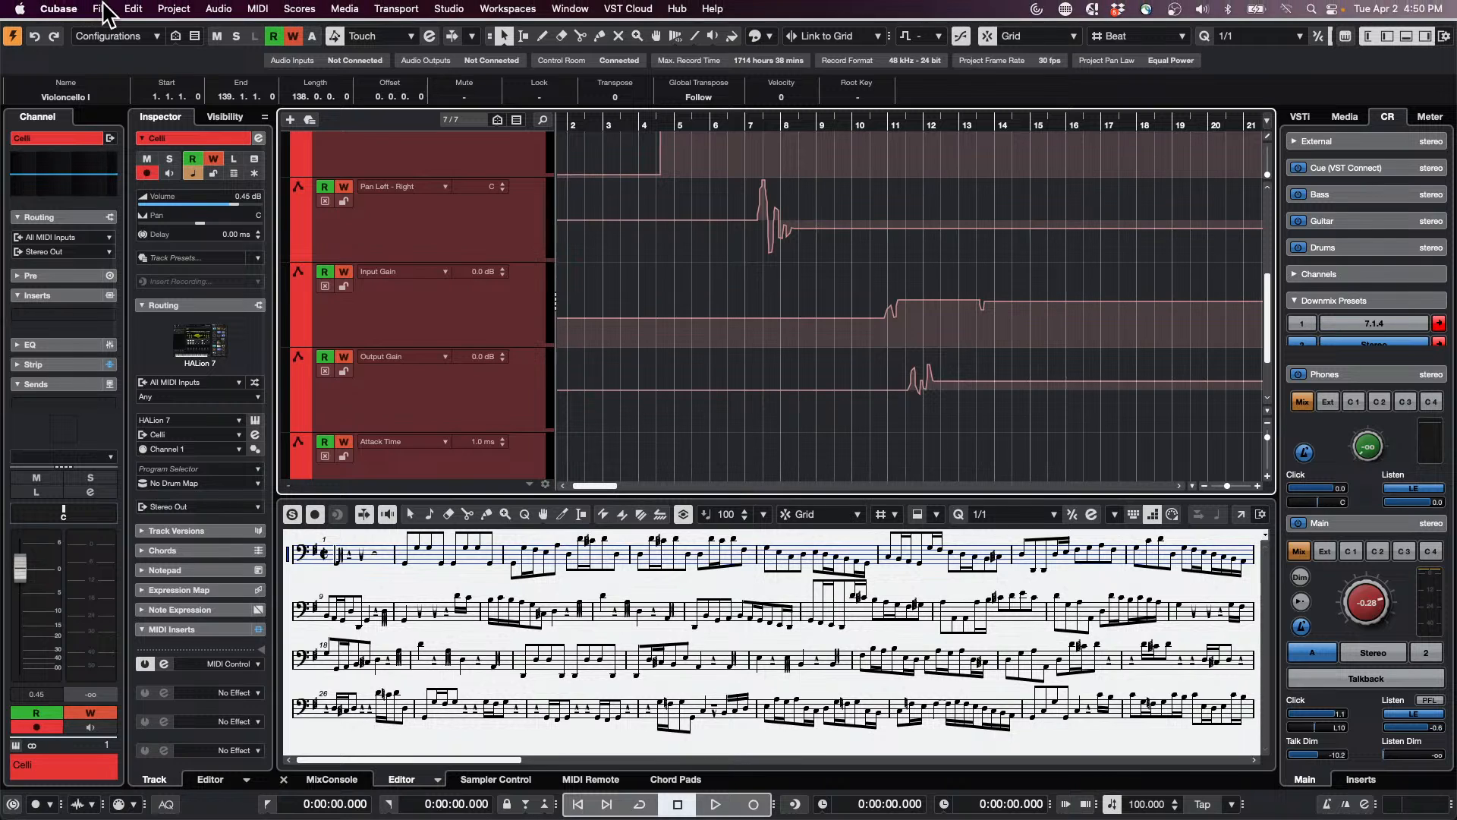
pyautogui.click(102, 9)
pyautogui.moveTo(59, 9)
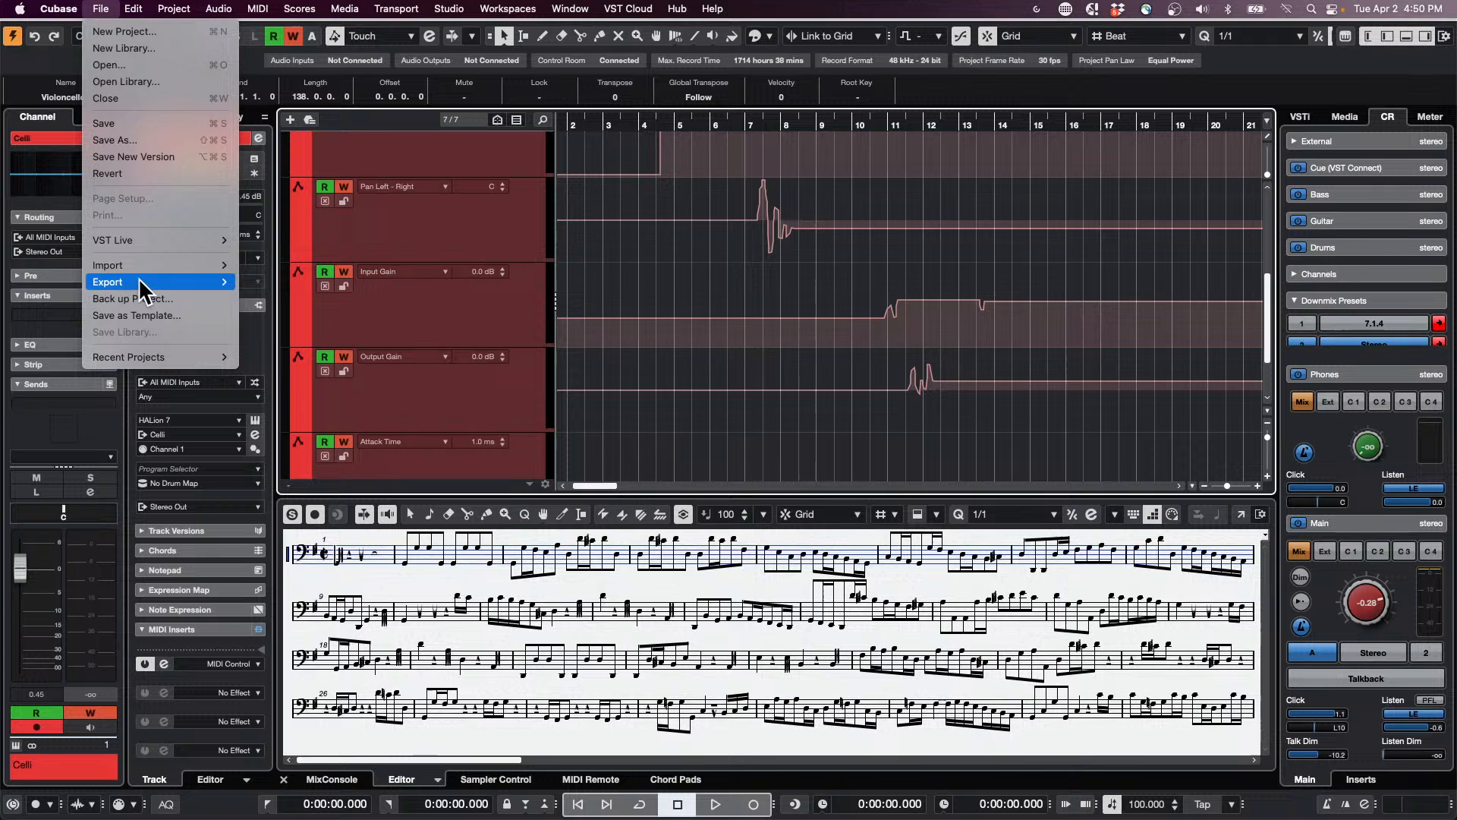
pyautogui.moveTo(141, 359)
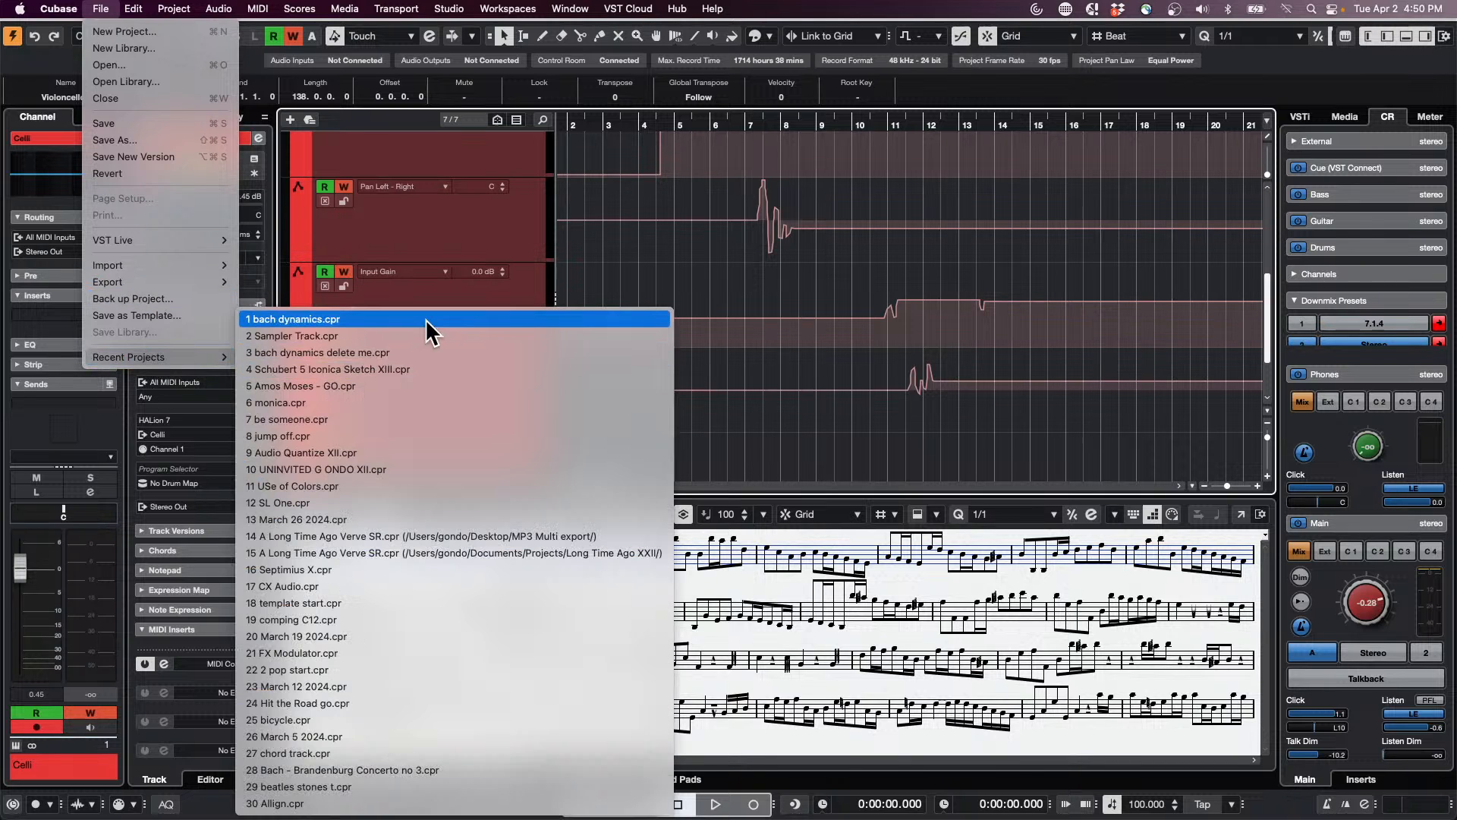
pyautogui.click(418, 384)
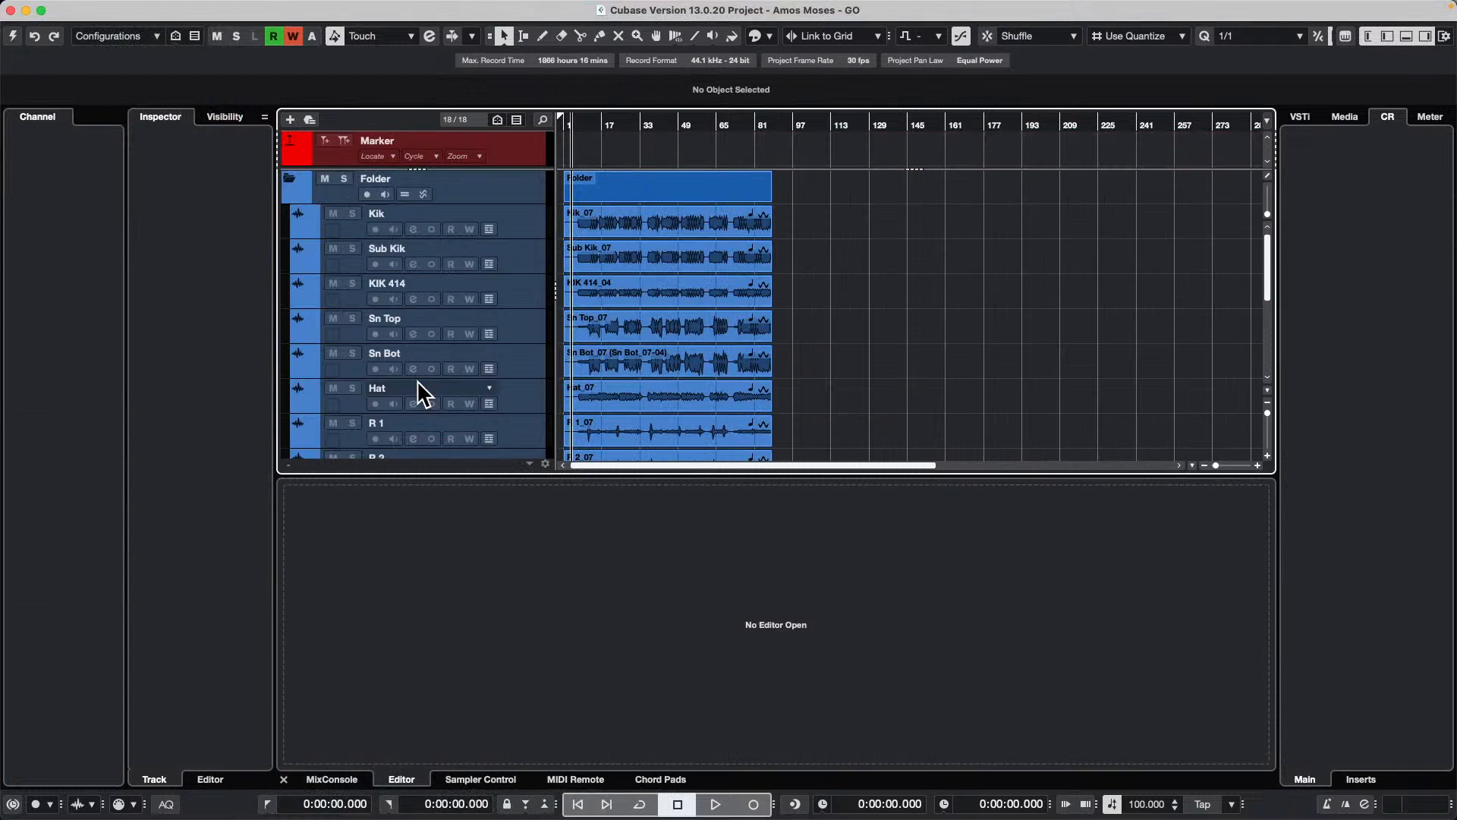
pyautogui.click(12, 36)
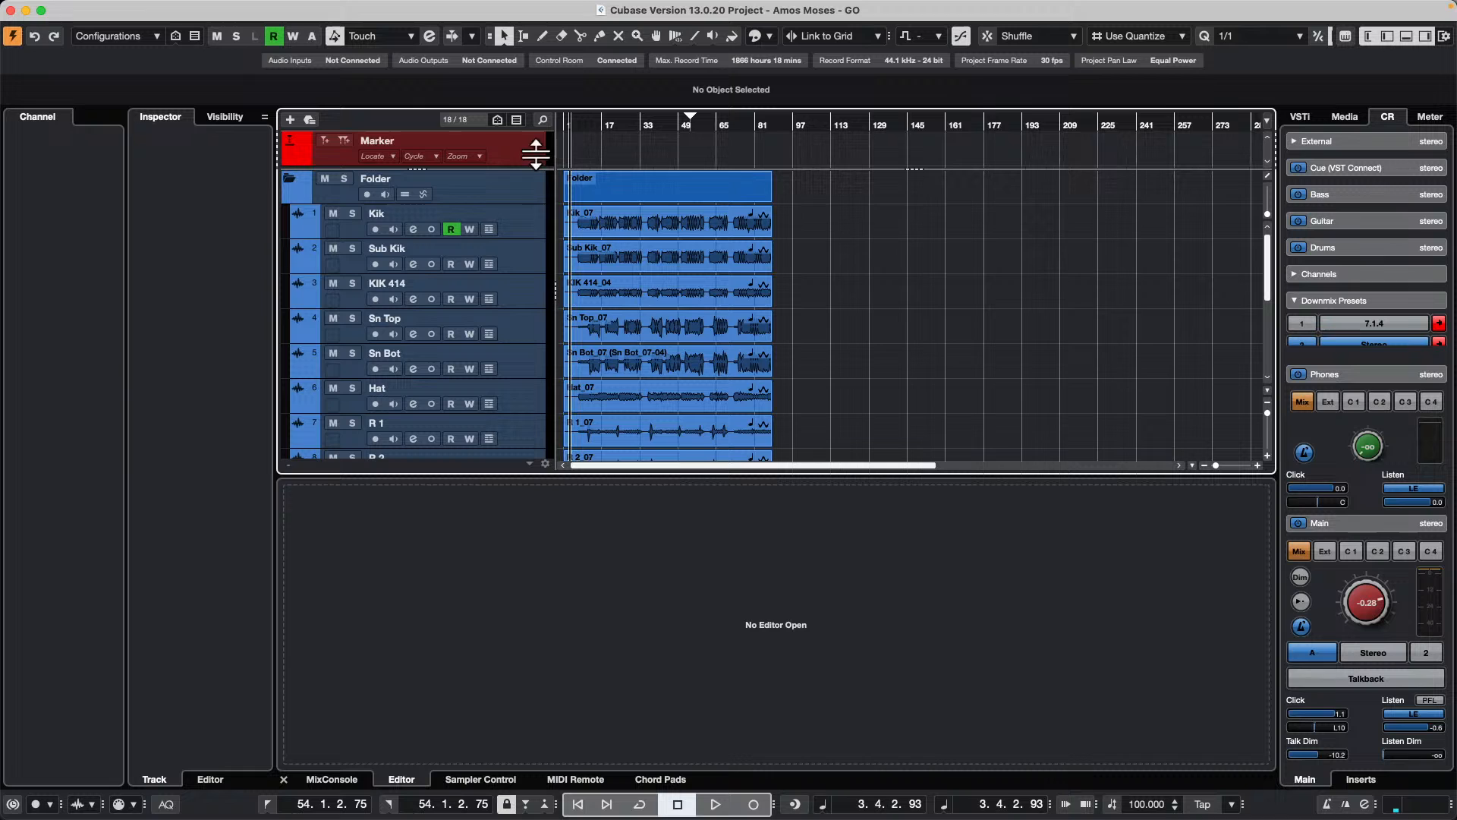
# Step: Return to the start of the project, enlarge the timeline view and show the MixConsole in the lower zone
pyautogui.moveTo(569, 128); pyautogui.dragTo(548, 150)
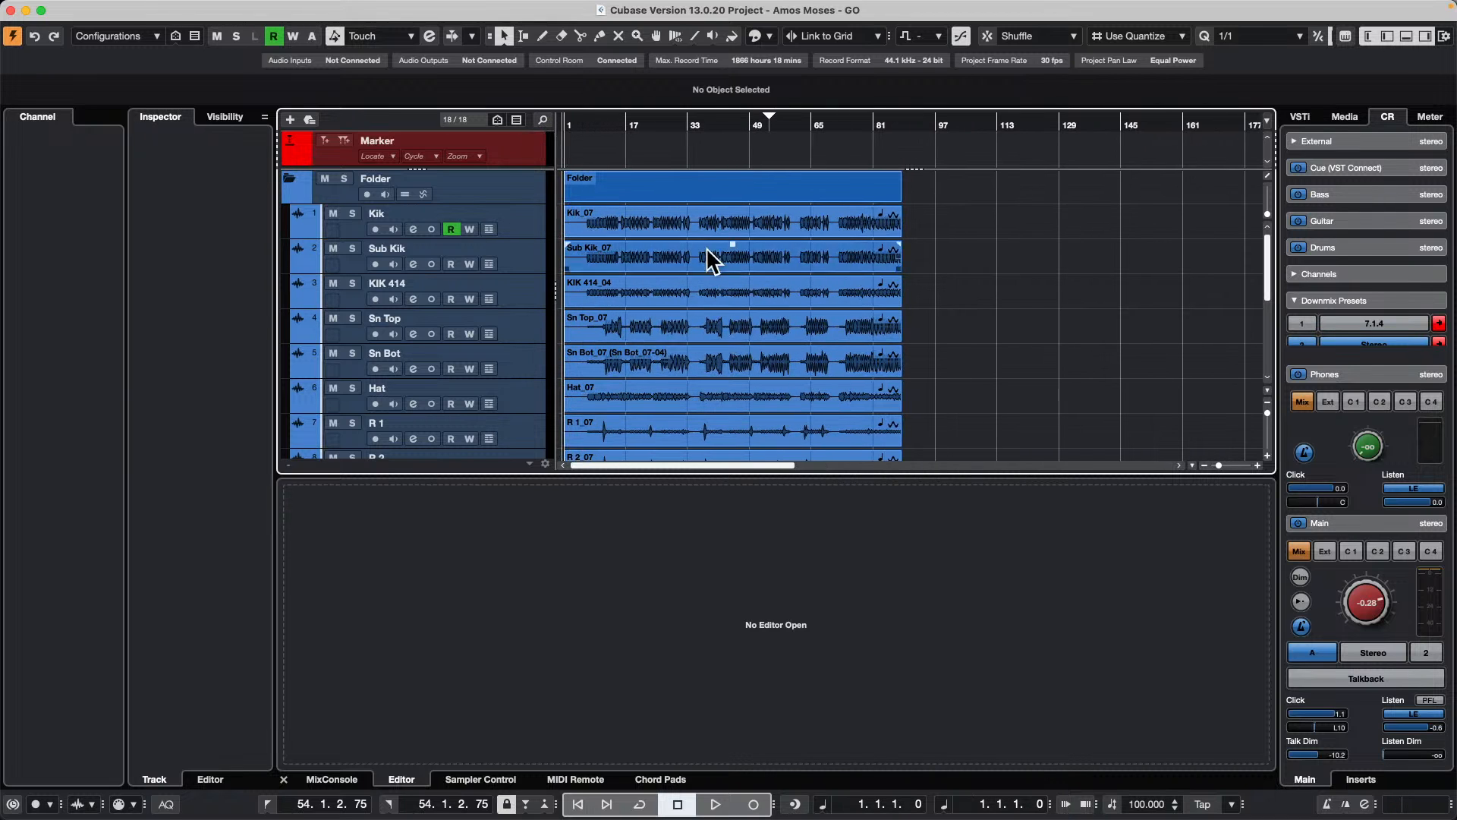
pyautogui.click(801, 226)
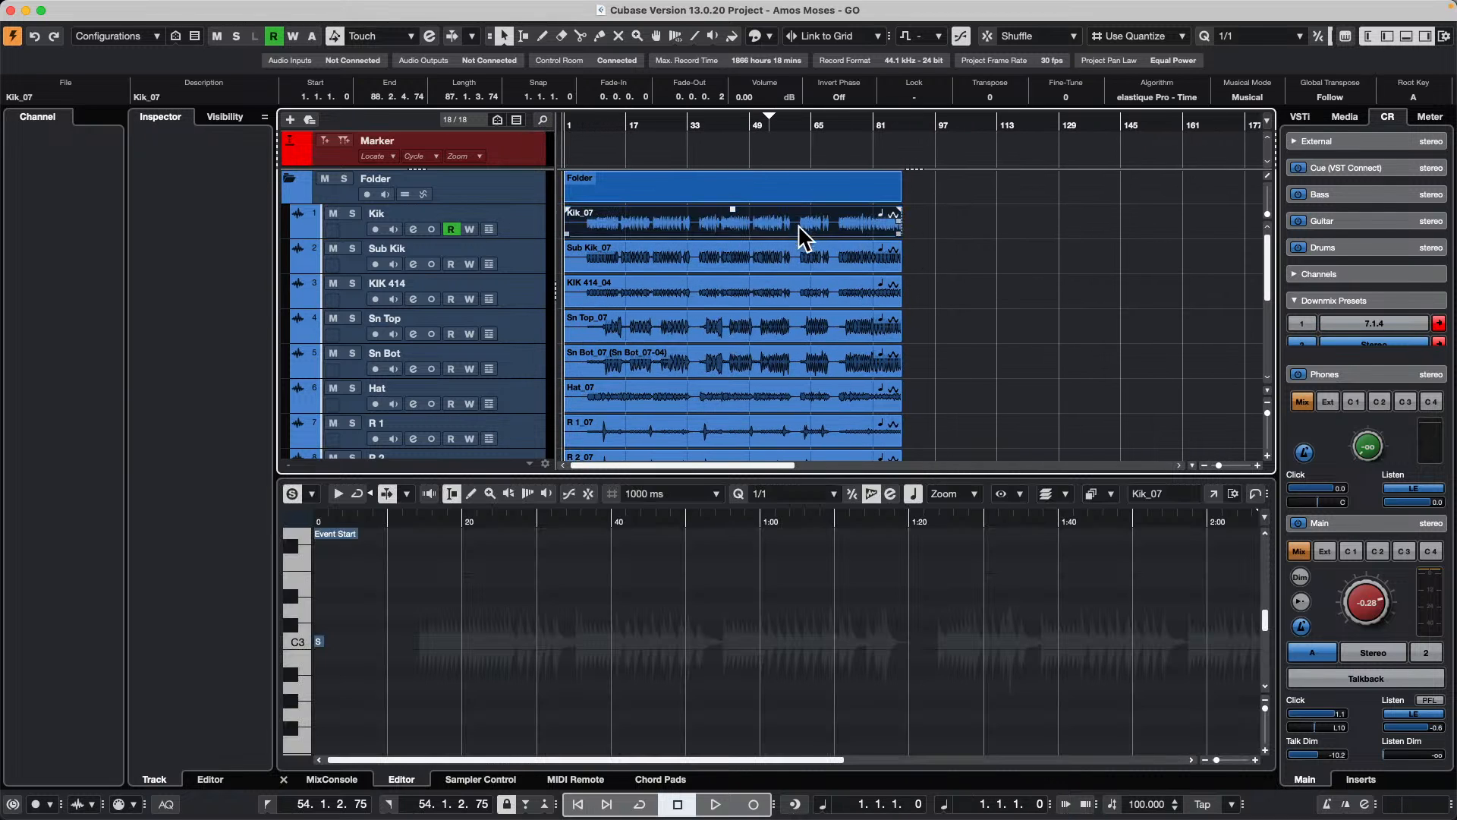
pyautogui.click(338, 780)
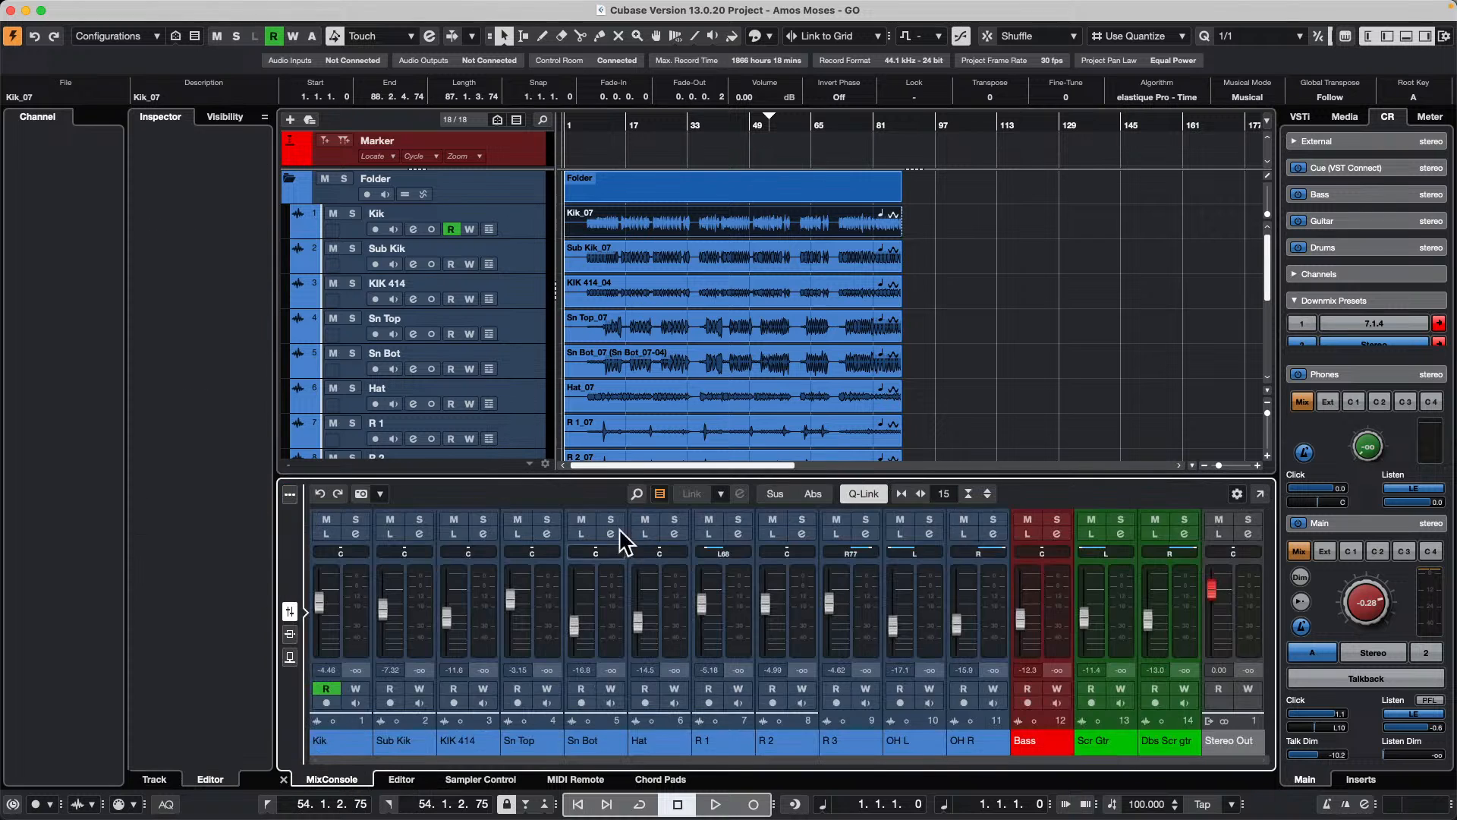
# Step: Link the channels from Kik to OH R as group Link 1, keeping the default link options
pyautogui.click(334, 582)
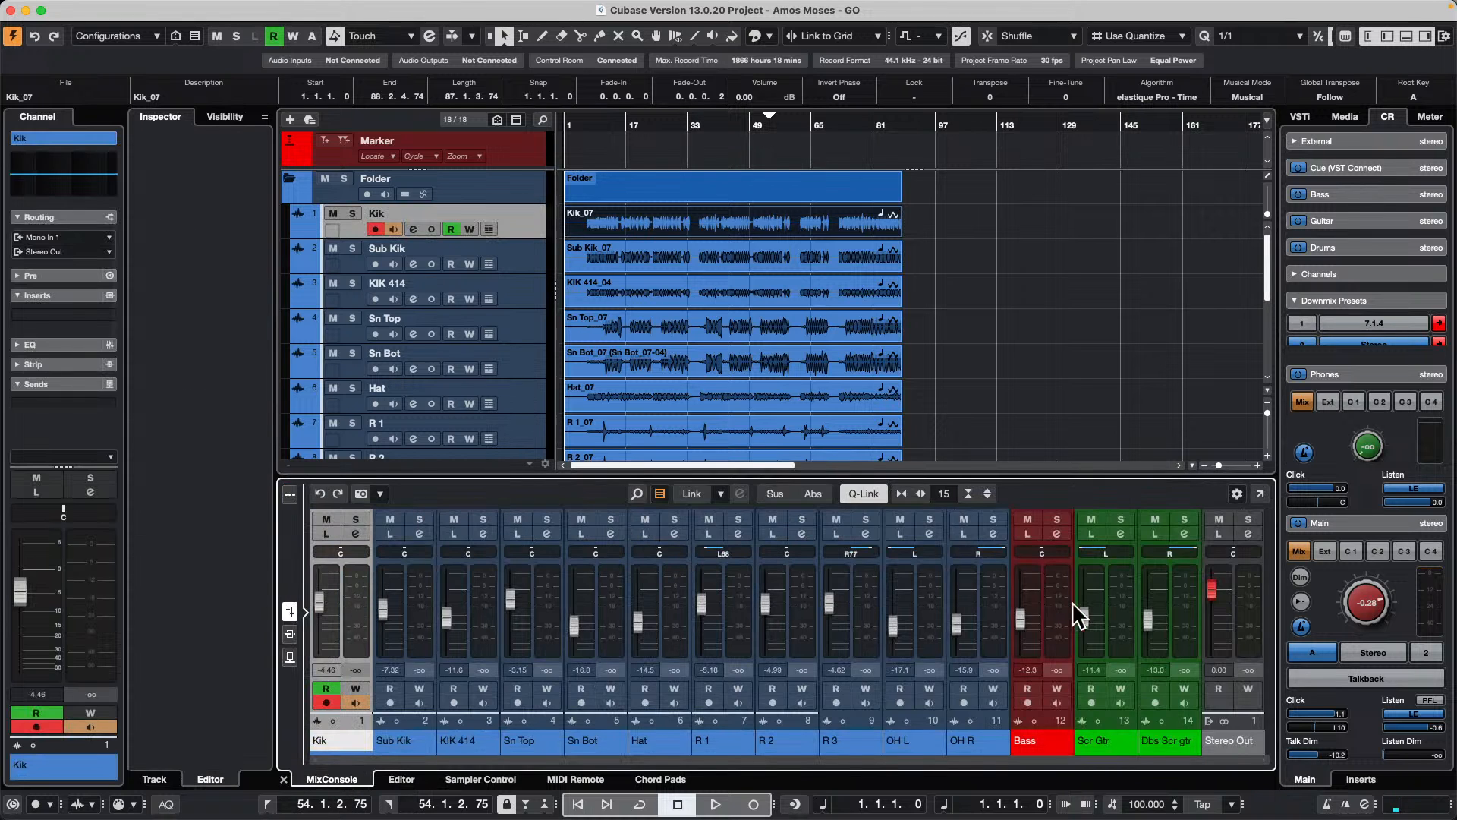
pyautogui.keyDown('shift'); pyautogui.click(992, 607); pyautogui.keyUp('shift')
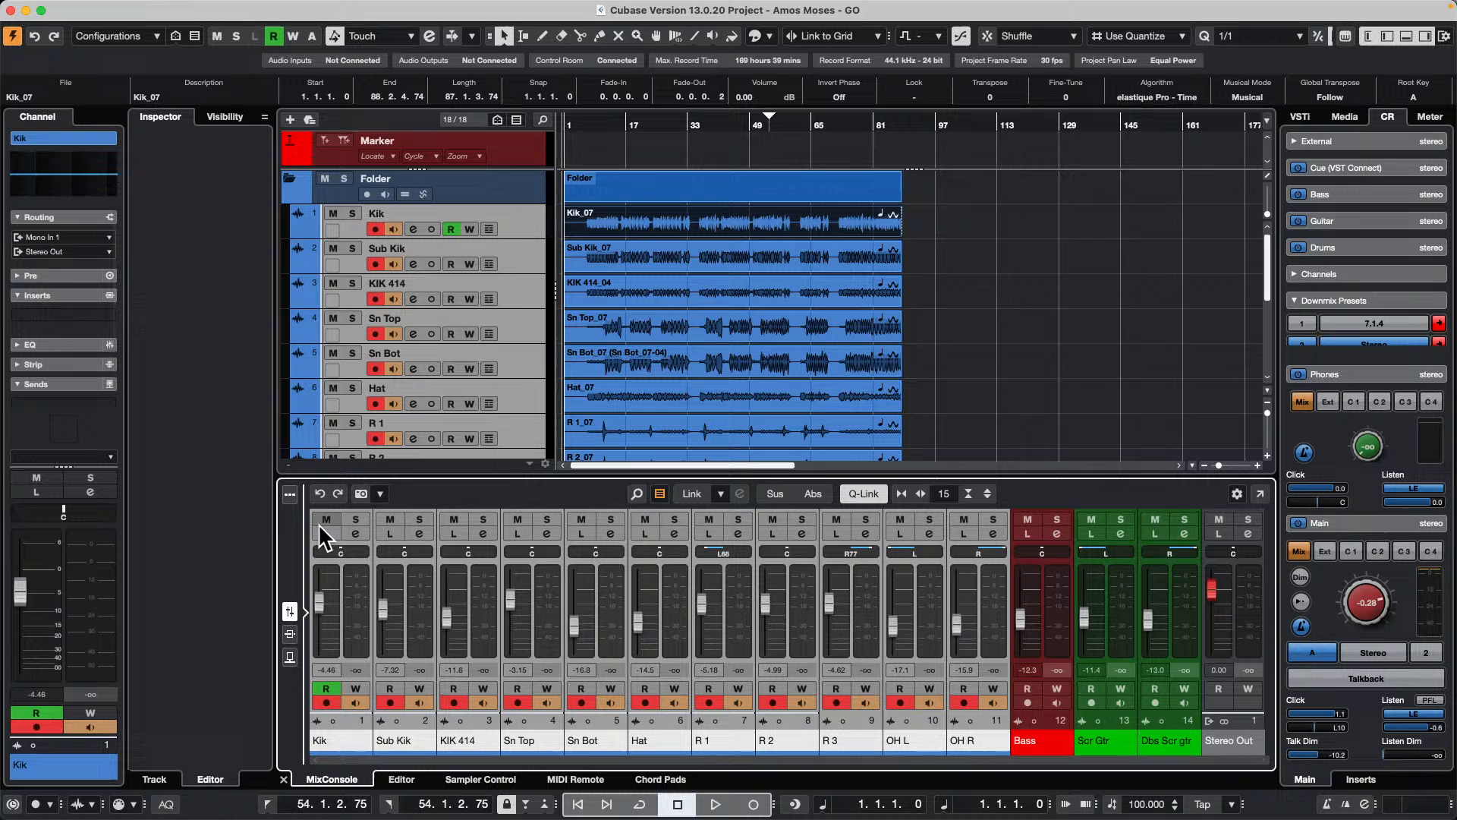
pyautogui.click(721, 494)
pyautogui.click(692, 493)
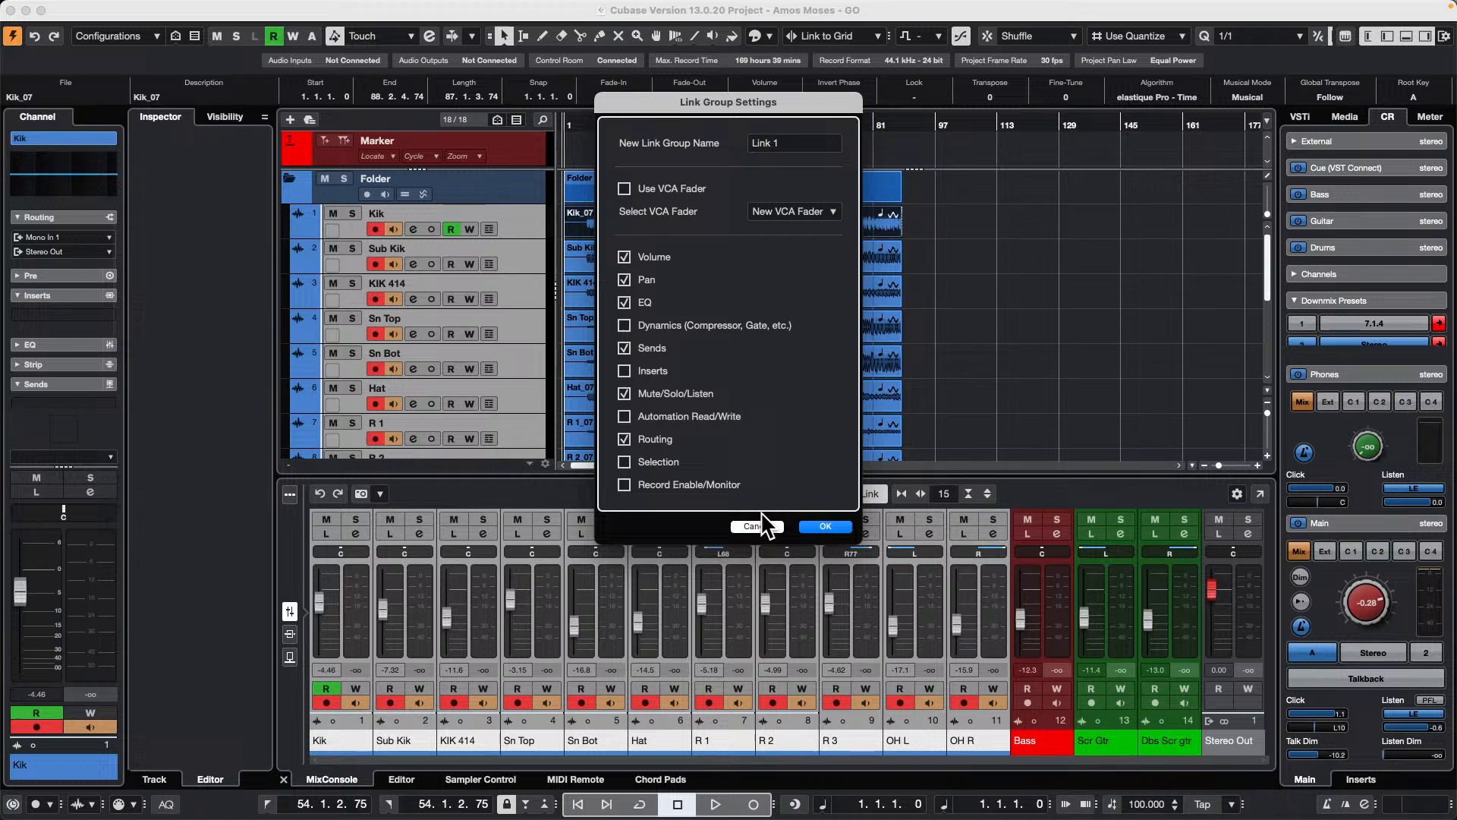
pyautogui.click(825, 527)
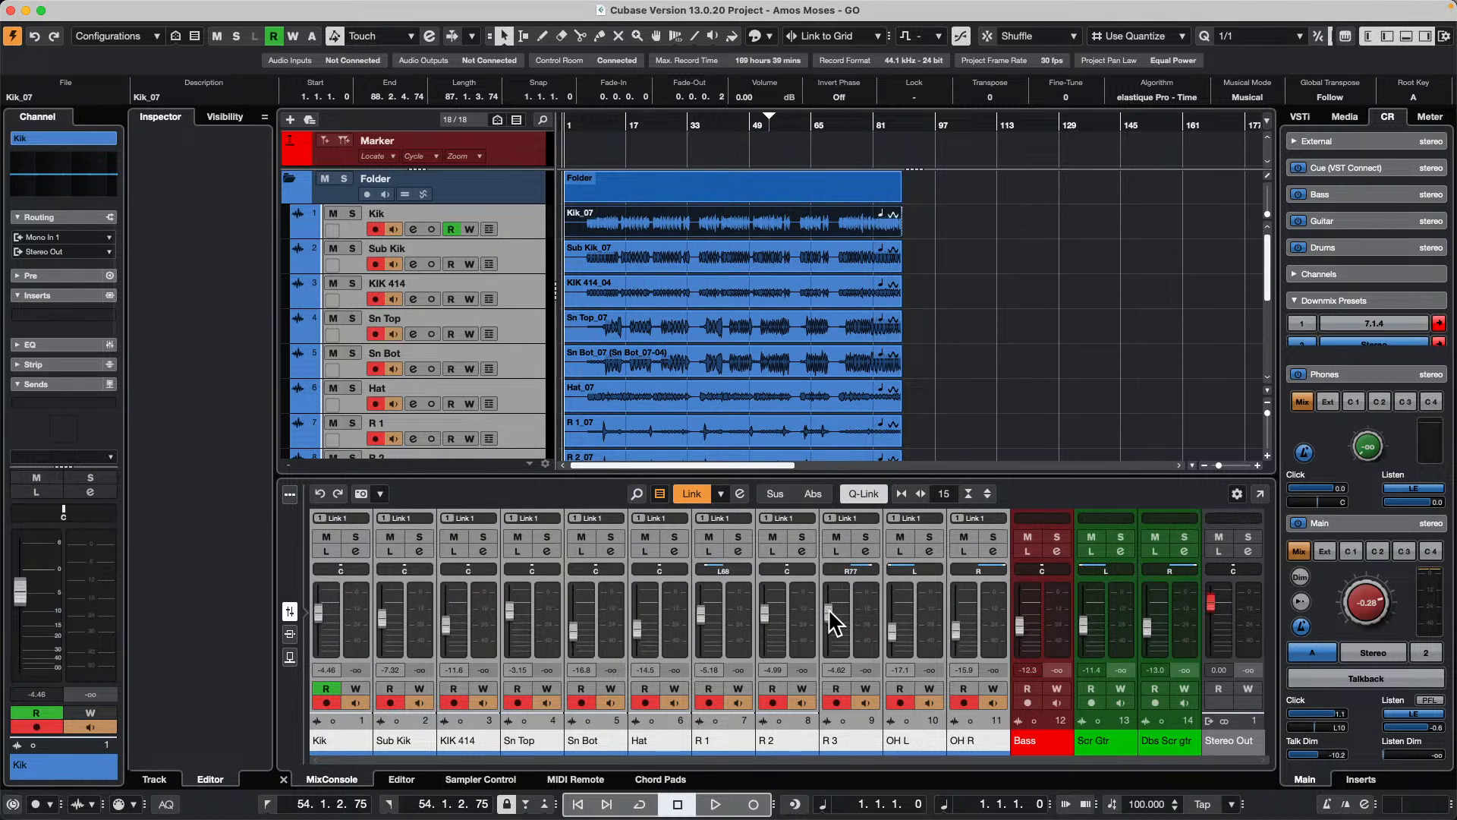
# Step: Raise the linked drum faders together until R 3 is at 0.00 dB, and unlink the channels
pyautogui.moveTo(827, 608)
pyautogui.mouseDown()
pyautogui.moveTo(830, 627)
pyautogui.moveTo(844, 623)
pyautogui.moveTo(850, 598)
pyautogui.mouseUp()
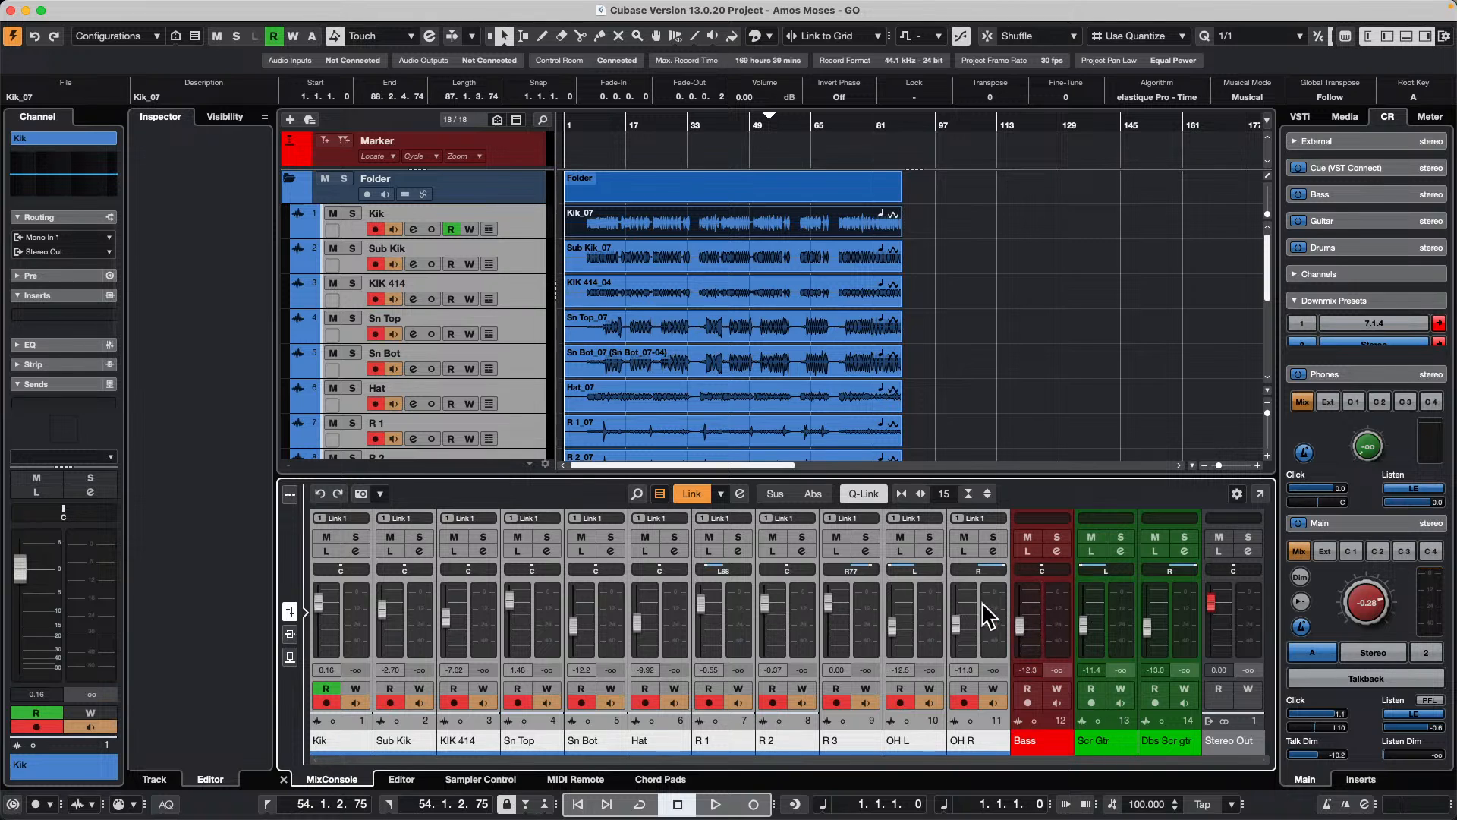
pyautogui.click(700, 492)
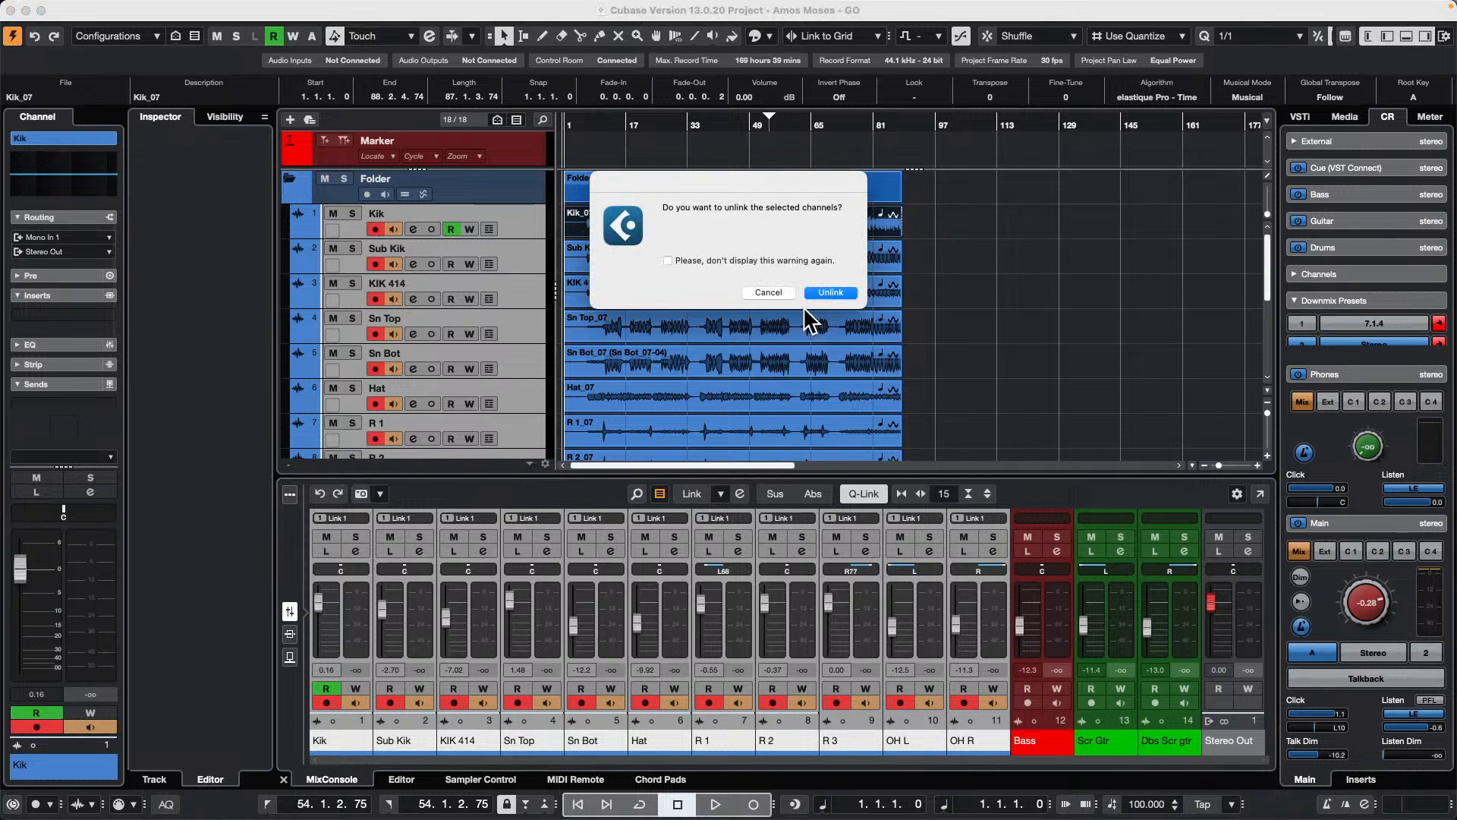
pyautogui.click(840, 288)
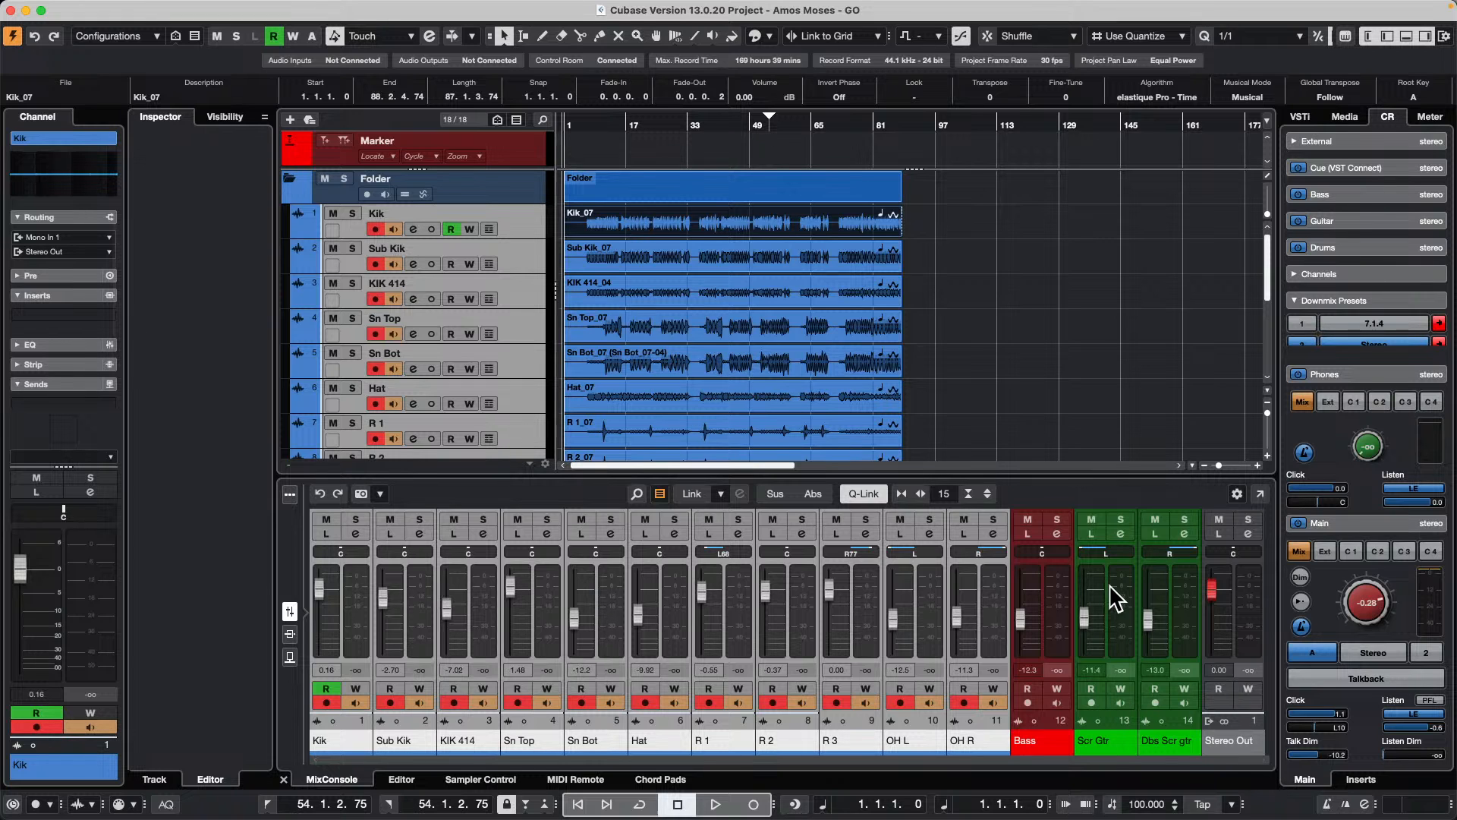
# Step: Select the channels from Hat to OH R, then select only the Dbs Scr gtr channel
pyautogui.click(672, 616)
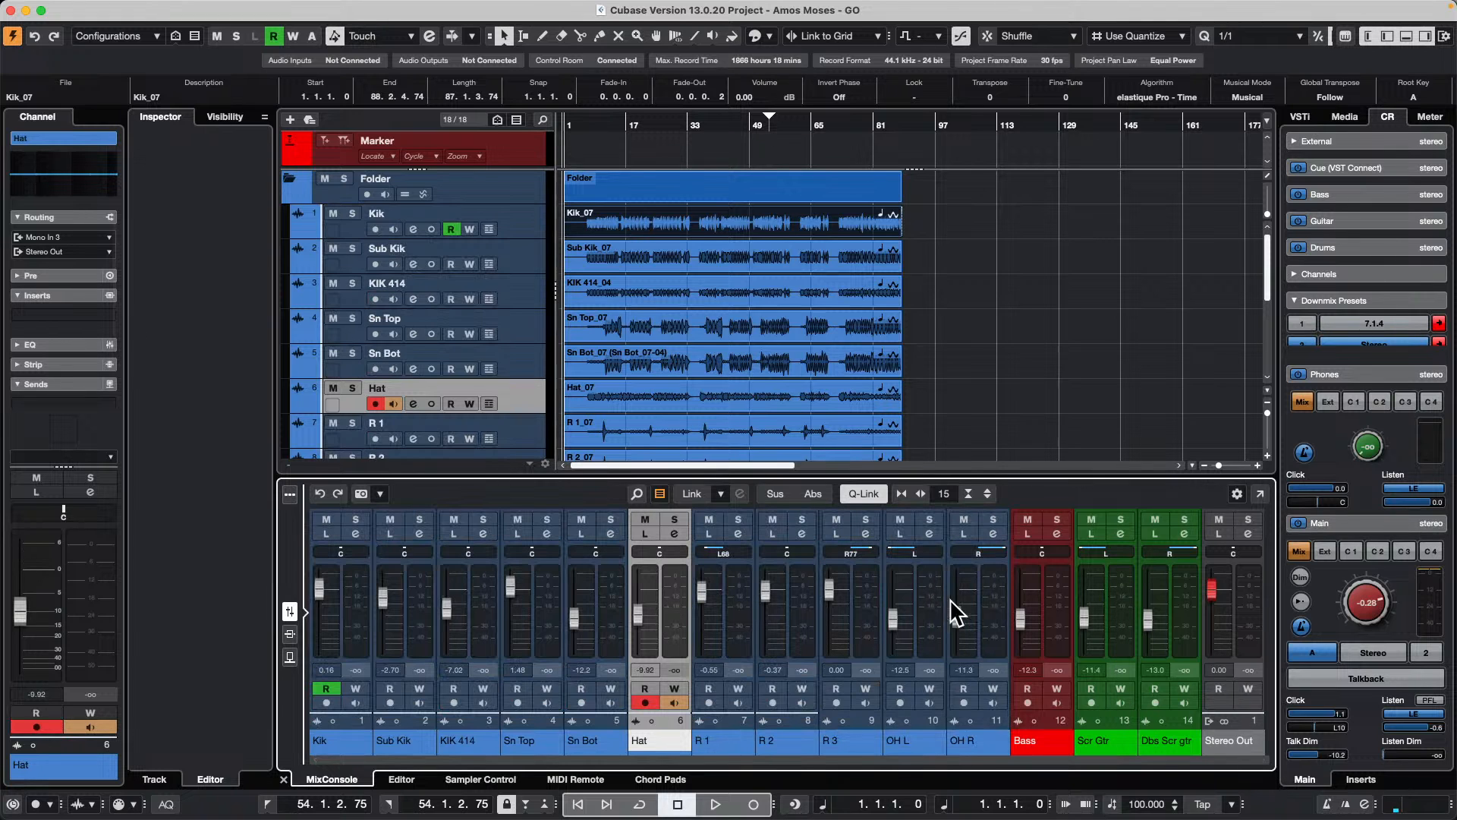
pyautogui.keyDown('shift'); pyautogui.click(990, 616); pyautogui.keyUp('shift')
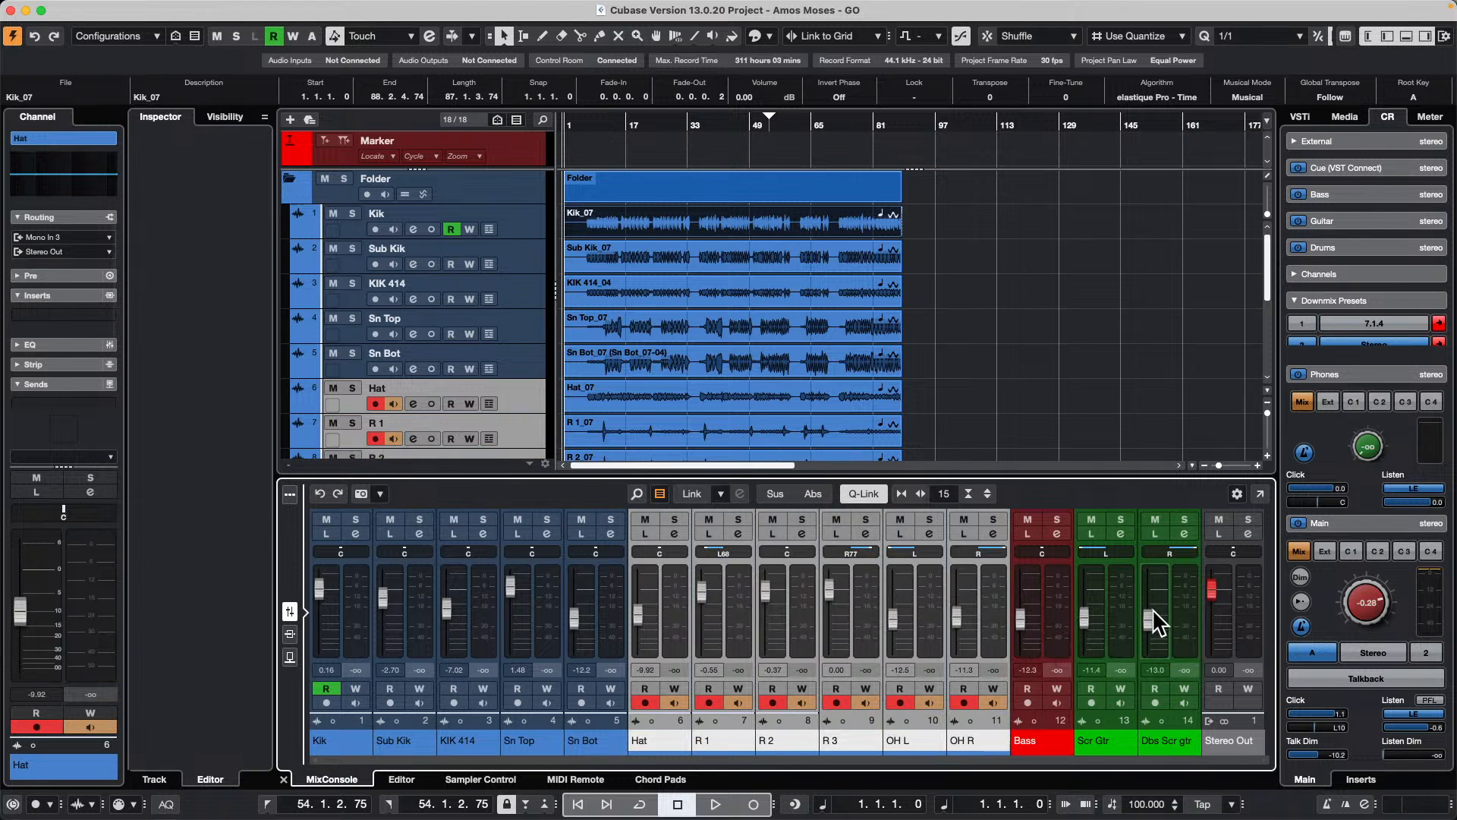
pyautogui.keyDown('shift'); pyautogui.click(1127, 617); pyautogui.keyUp('shift')
pyautogui.click(1182, 629)
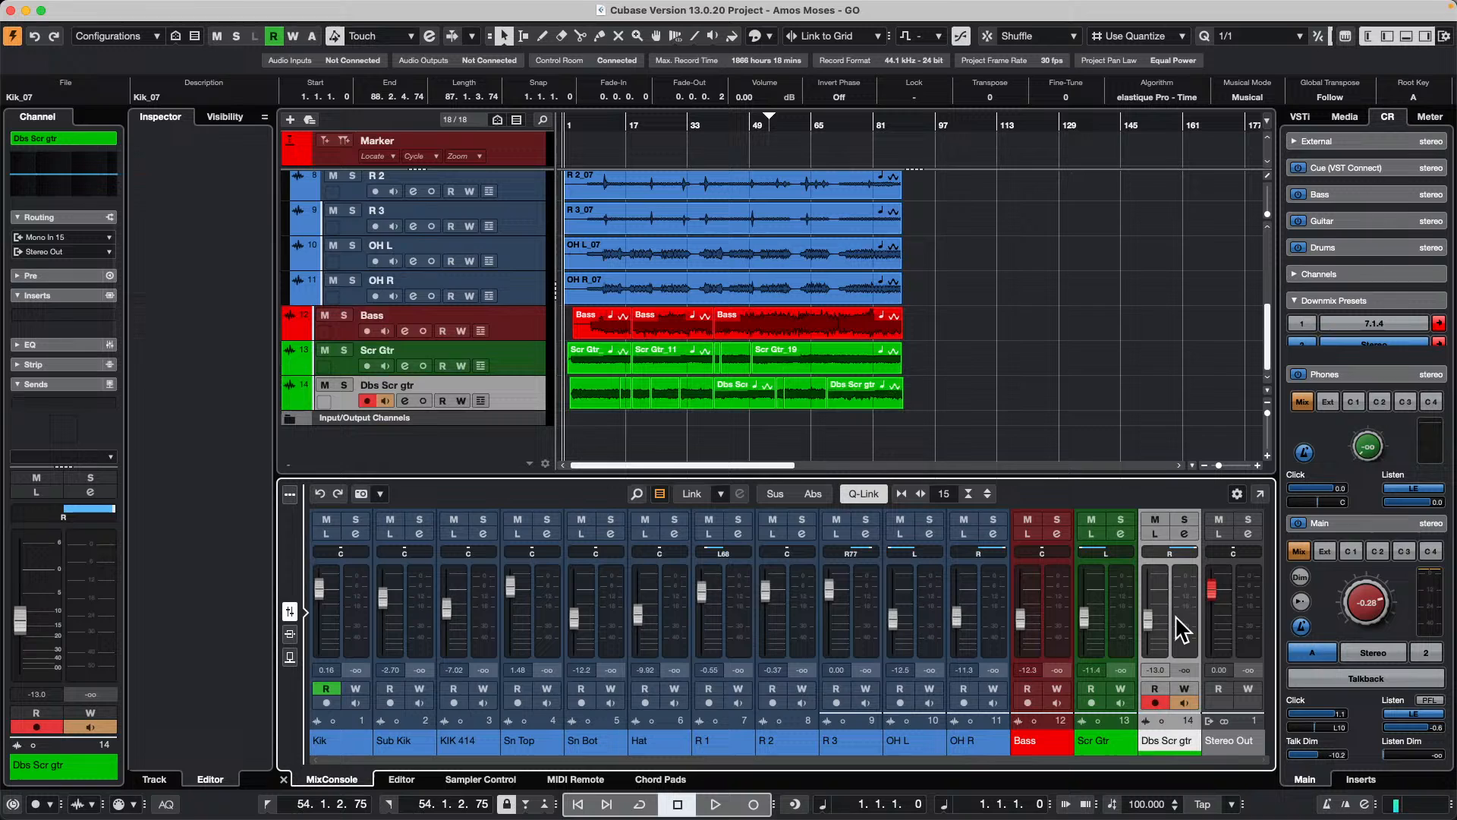
# Step: Select the R 3, OH R and Scr Gtr channels and raise their Q-Linked faders together, bringing R 3 to 0.75 dB
pyautogui.click(877, 619)
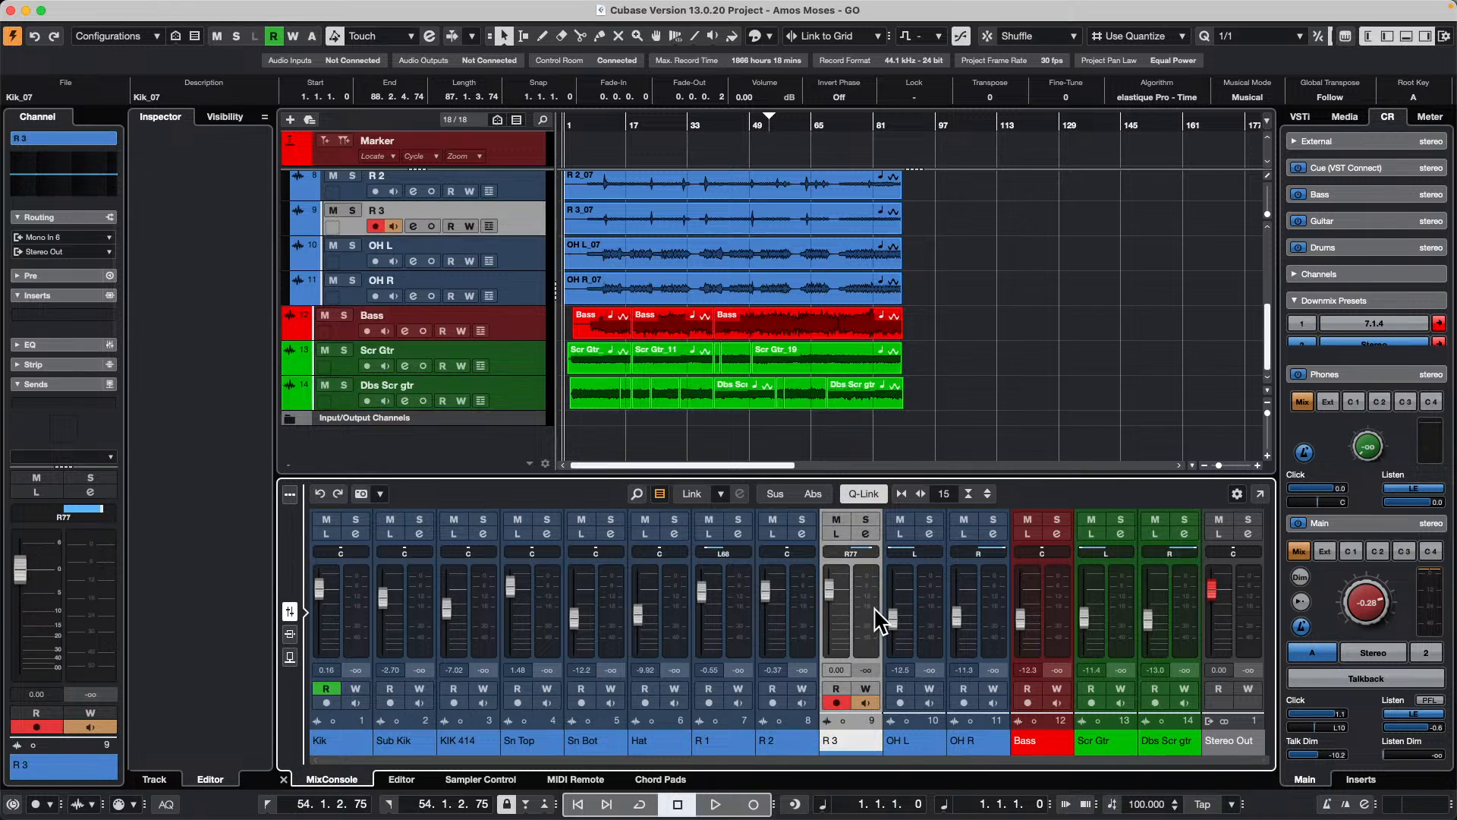
pyautogui.keyDown('super'); pyautogui.click(995, 618); pyautogui.keyUp('super')
pyautogui.keyDown('super'); pyautogui.click(1044, 626); pyautogui.keyUp('super')
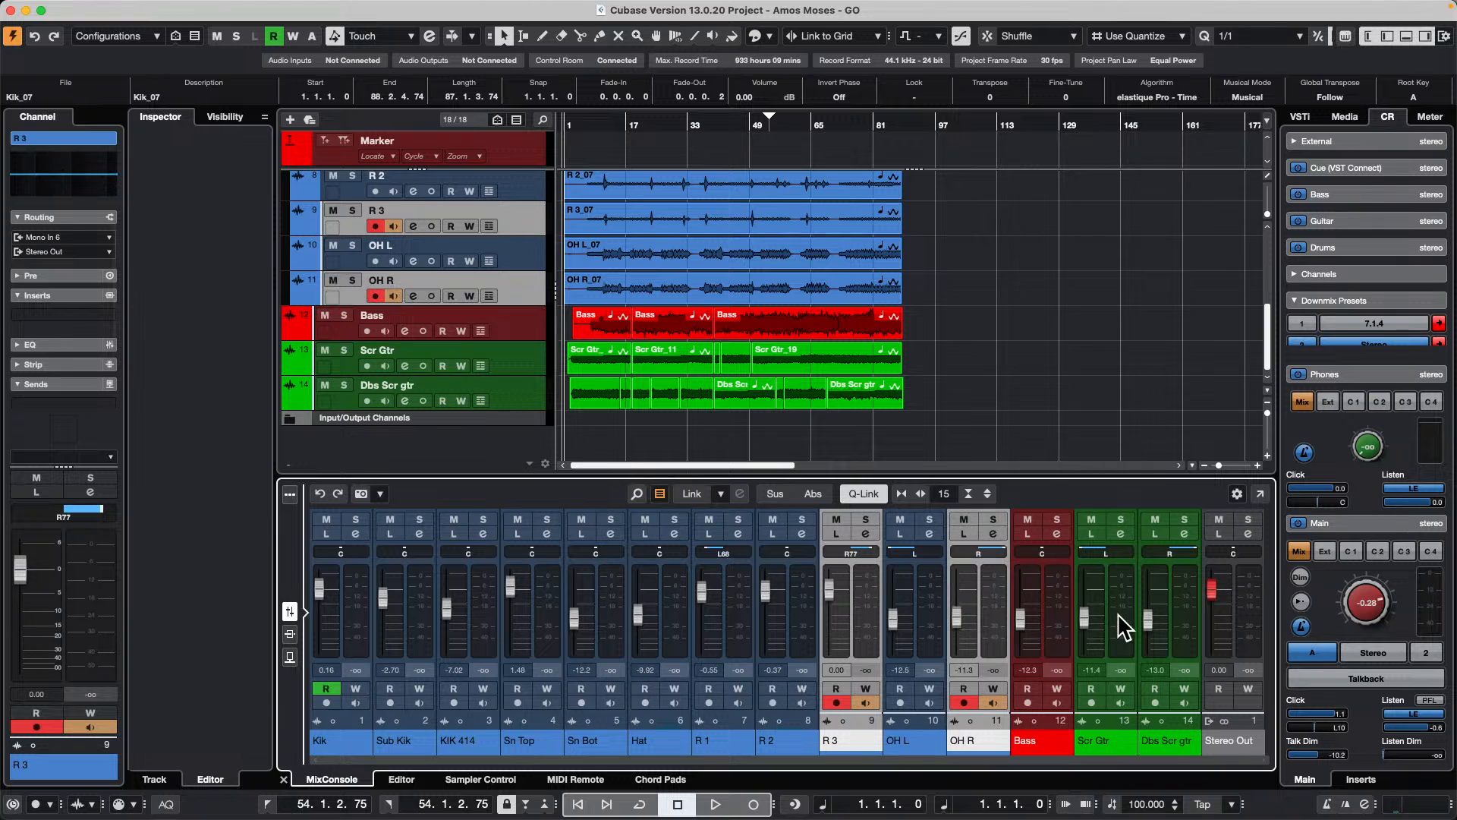
pyautogui.keyDown('super'); pyautogui.click(1114, 628); pyautogui.keyUp('super')
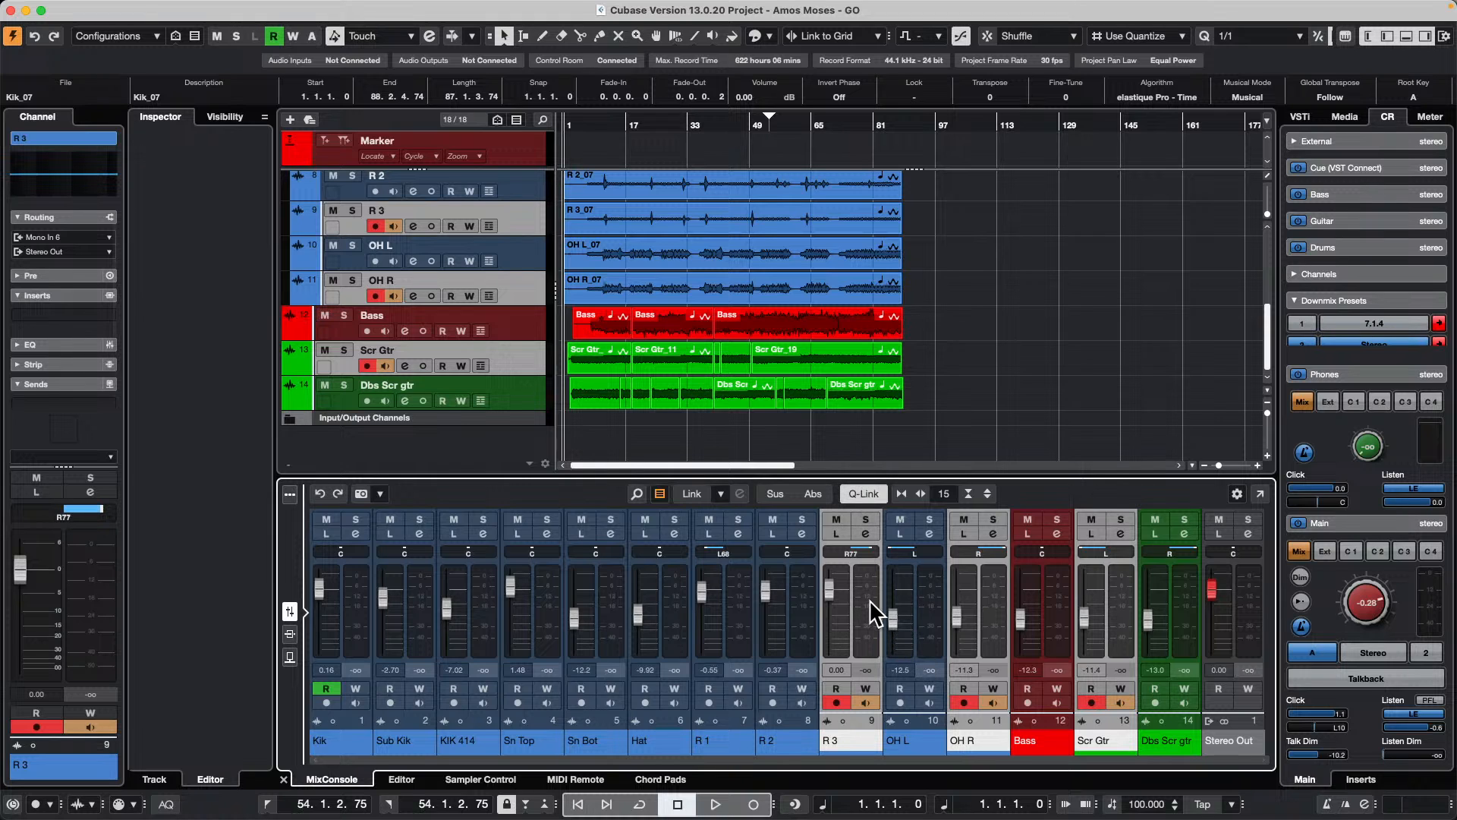
pyautogui.moveTo(829, 587); pyautogui.dragTo(838, 586)
pyautogui.click(676, 439)
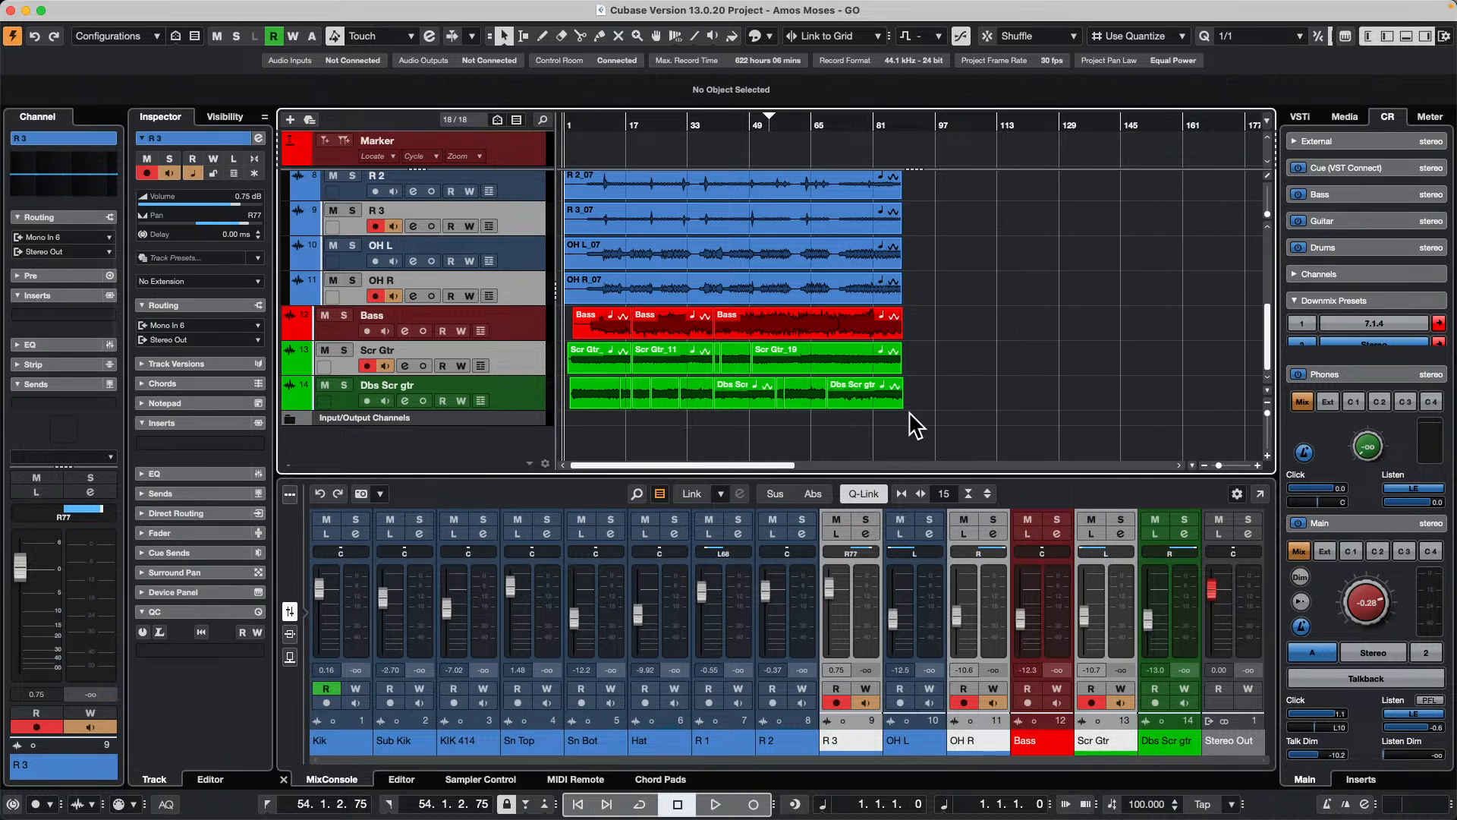
# Step: Link the channels from Kik to OH R as Link 1 with a new VCA fader, and set that fader to -0.03 dB
pyautogui.click(358, 591)
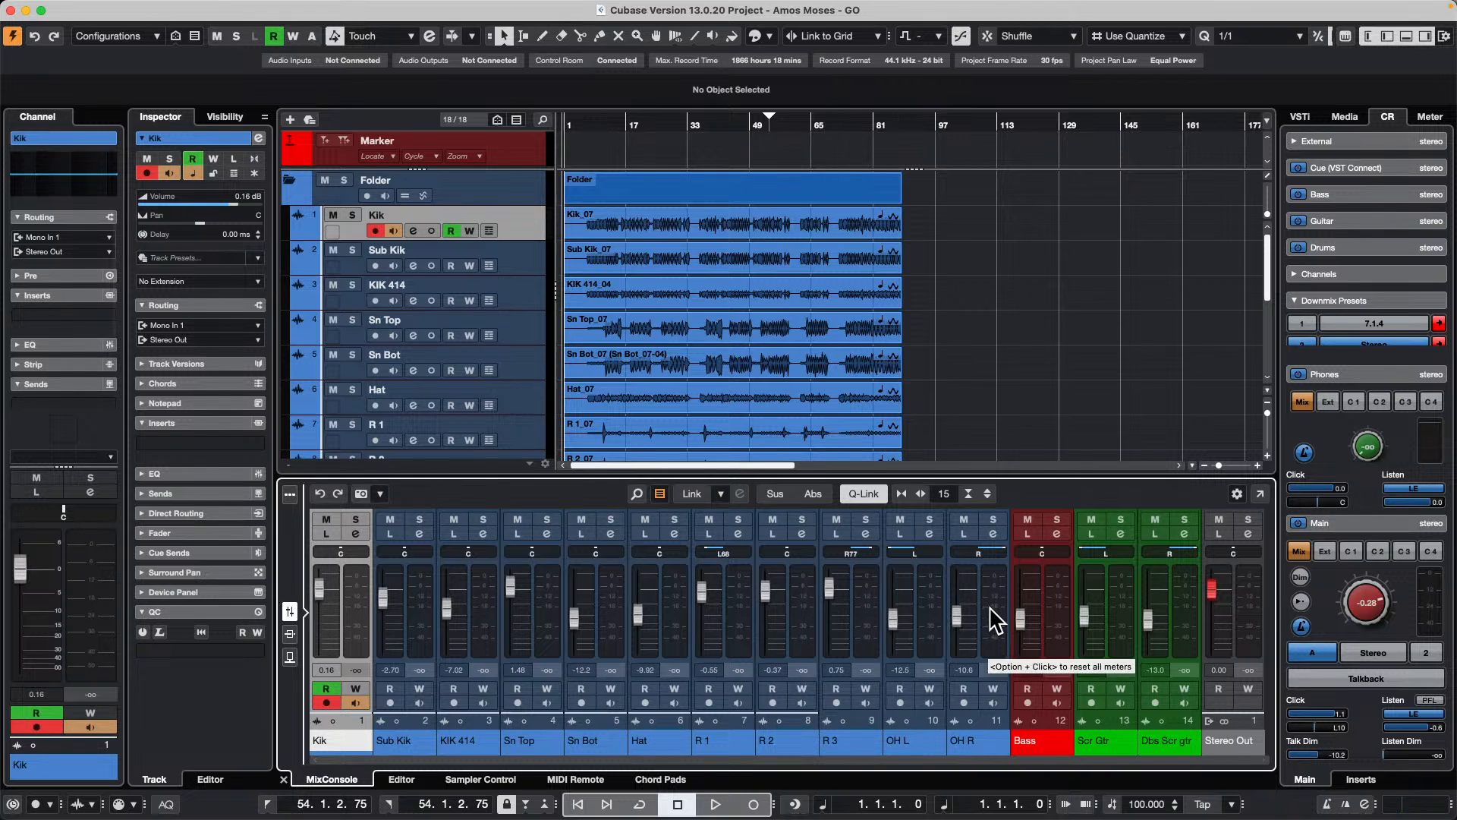
pyautogui.press('super+a')
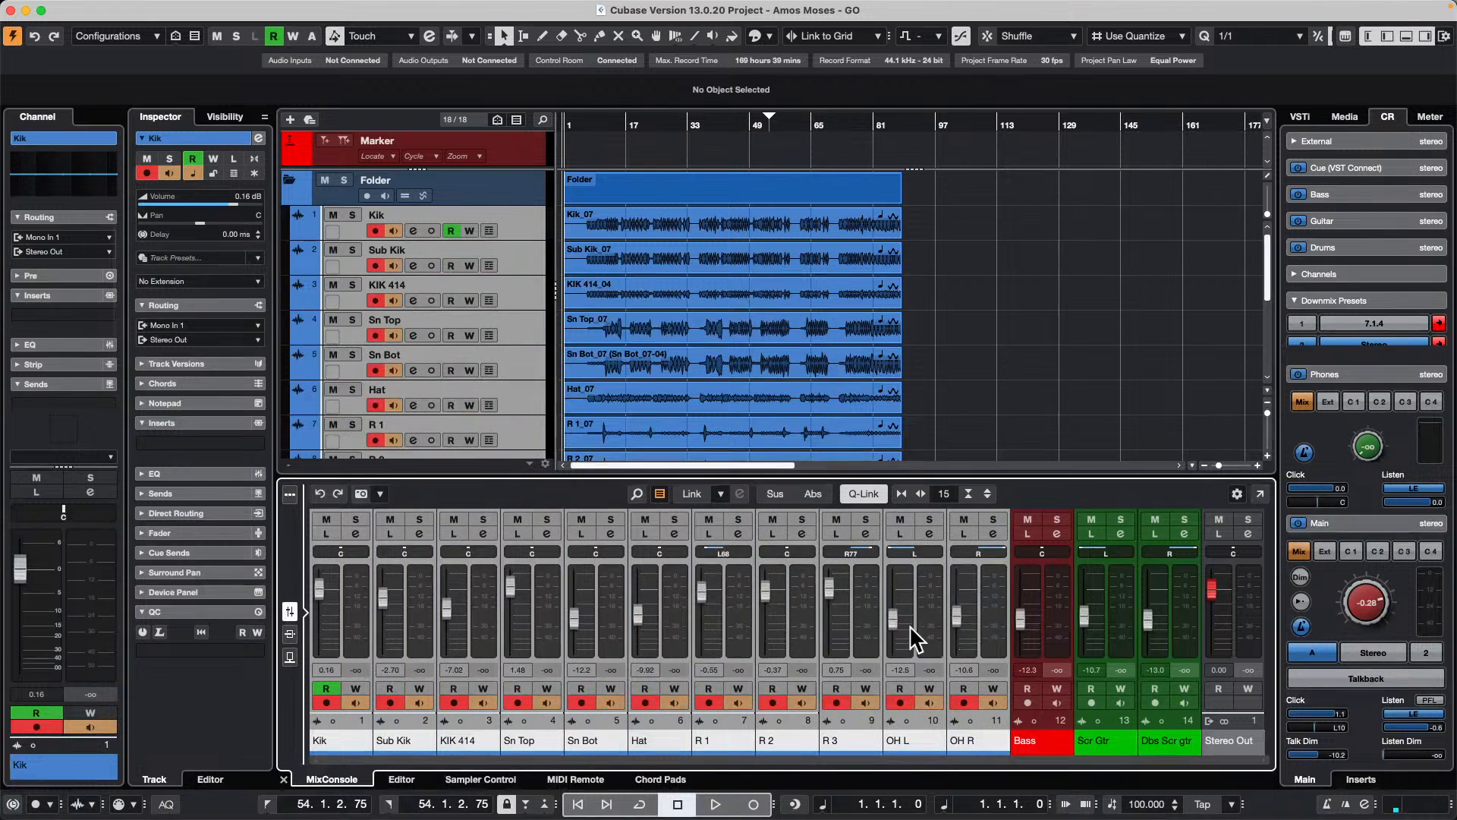
pyautogui.click(683, 490)
pyautogui.click(625, 189)
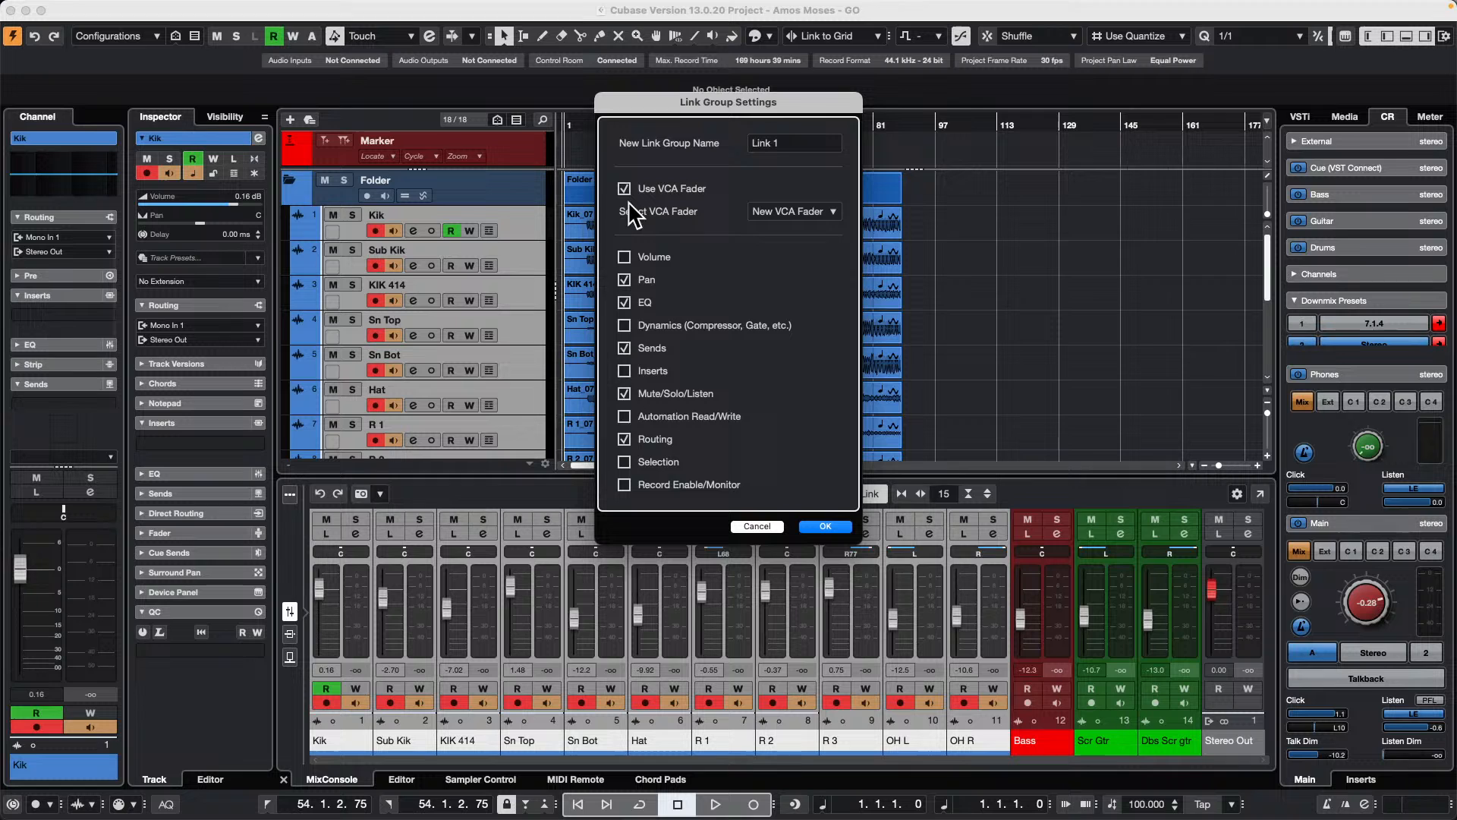
pyautogui.click(833, 527)
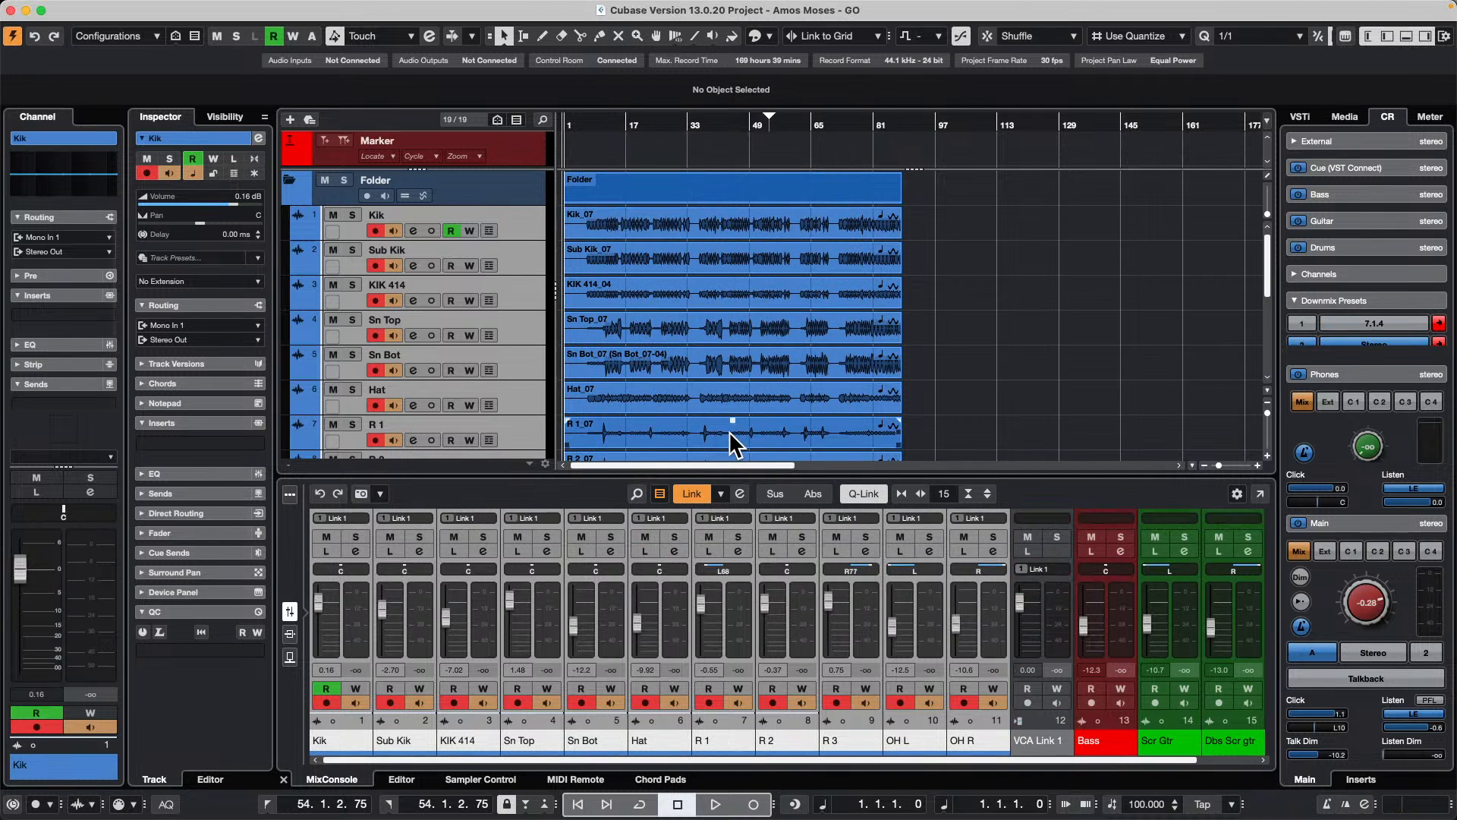
pyautogui.click(1022, 600)
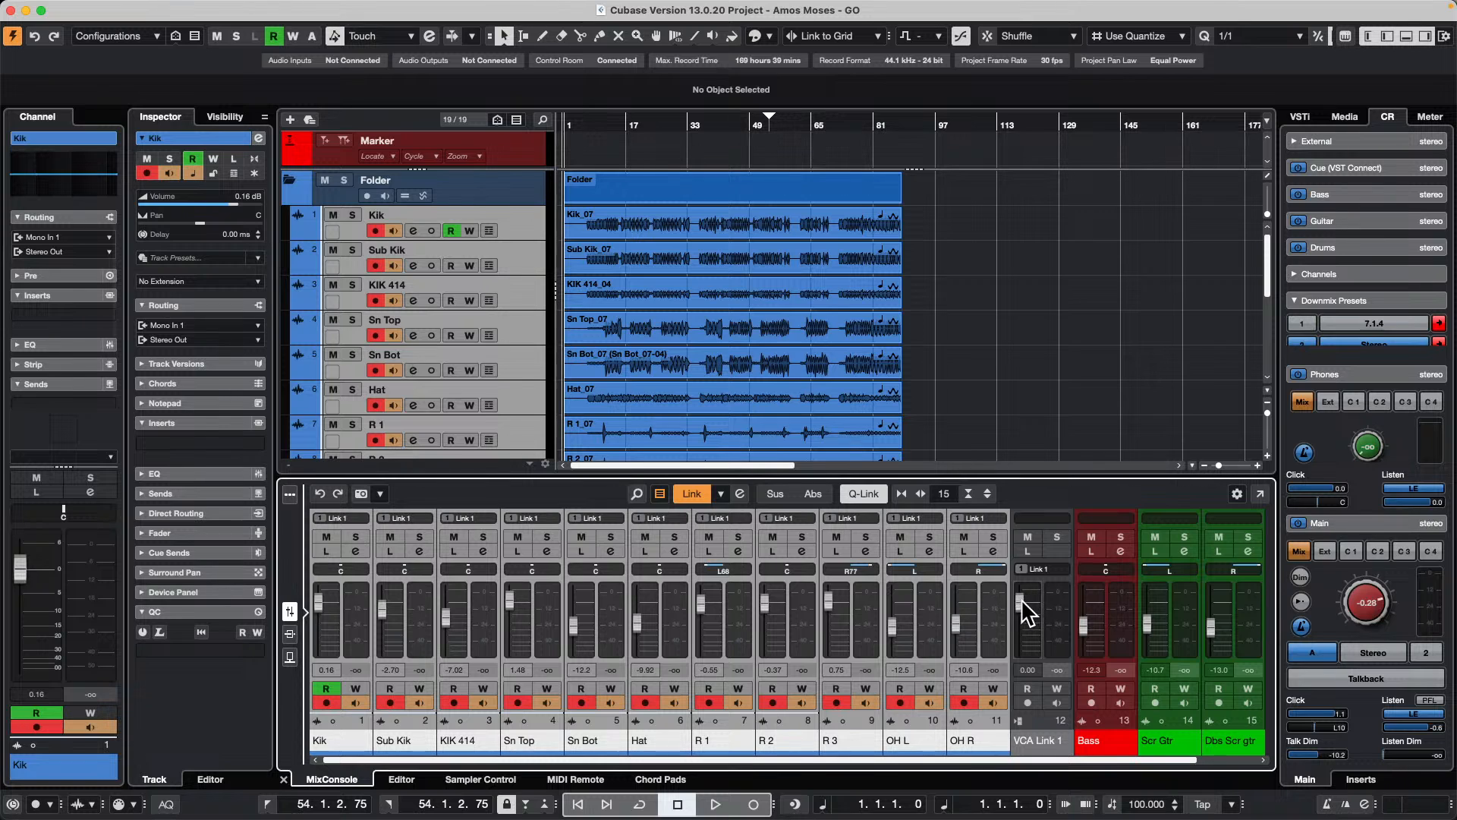
pyautogui.moveTo(1022, 600)
pyautogui.mouseDown()
pyautogui.moveTo(1030, 642)
pyautogui.moveTo(1028, 586)
pyautogui.moveTo(1026, 598)
pyautogui.mouseUp()
# Step: Select the Kik, Sub Kik and KIK 414 channels and try to add a VCA fader to them
pyautogui.click(354, 624)
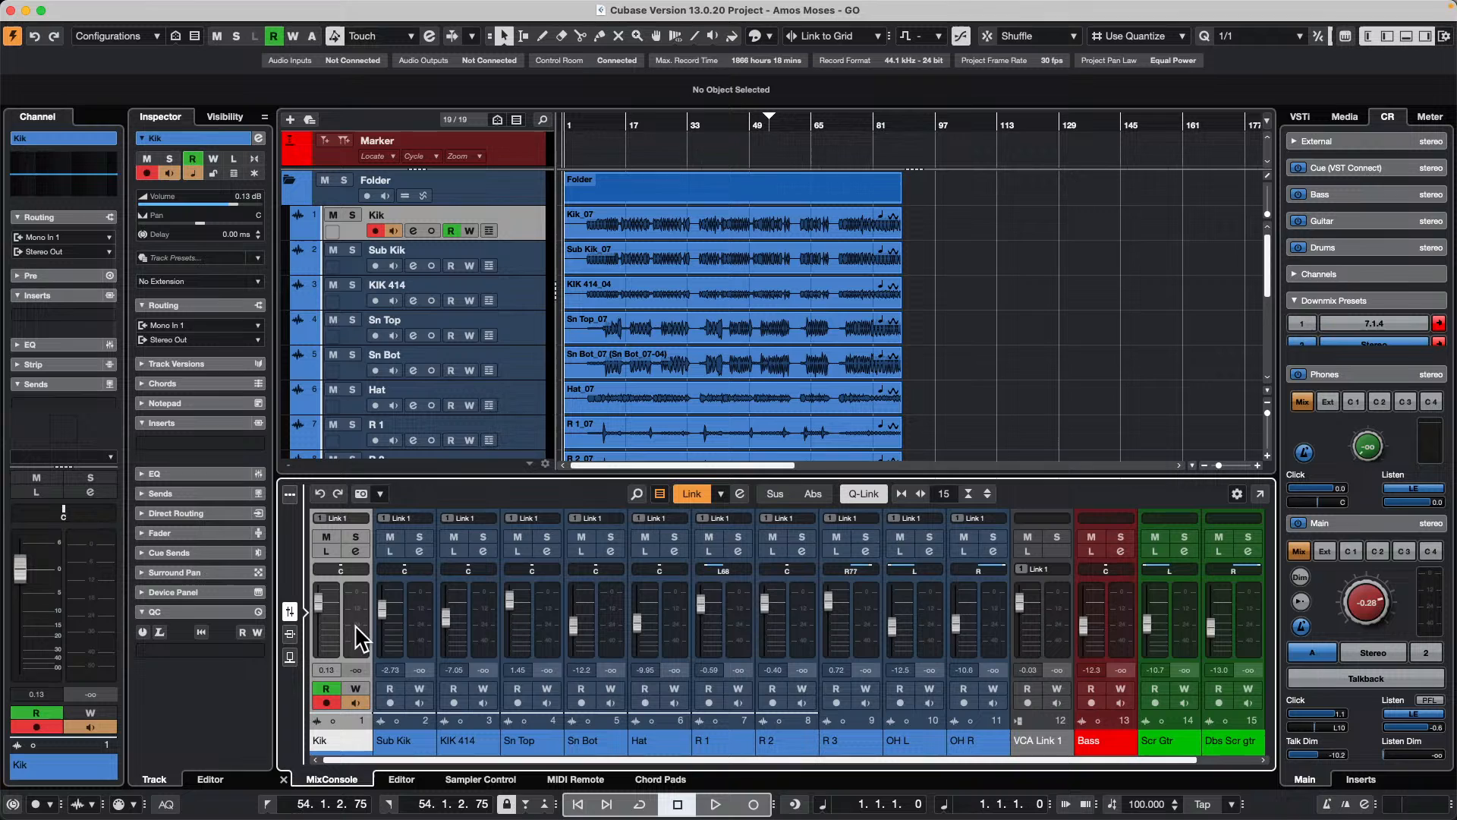
pyautogui.keyDown('shift'); pyautogui.click(422, 612); pyautogui.keyUp('shift')
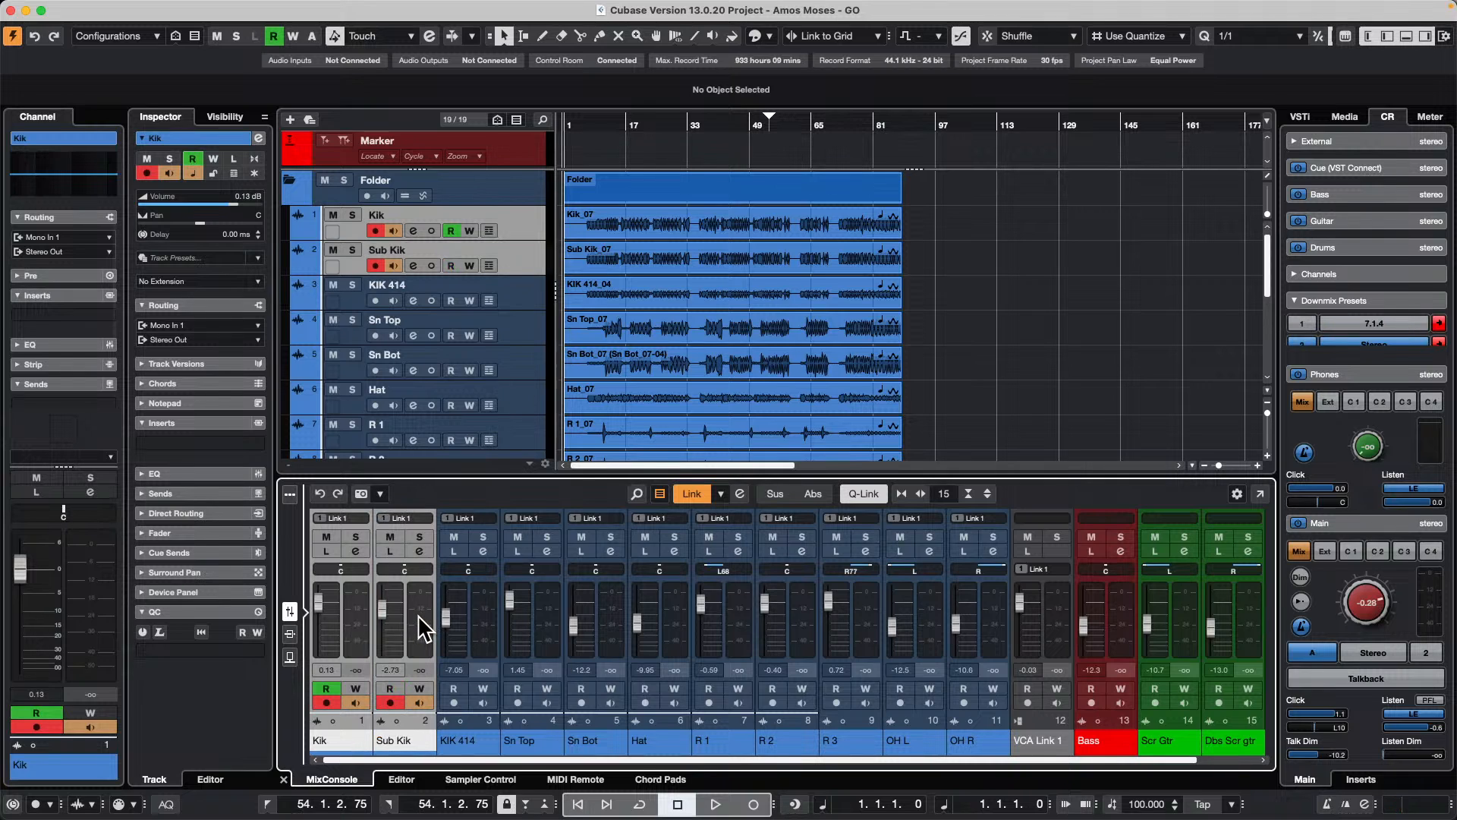
pyautogui.keyDown('shift'); pyautogui.click(489, 630); pyautogui.keyUp('shift')
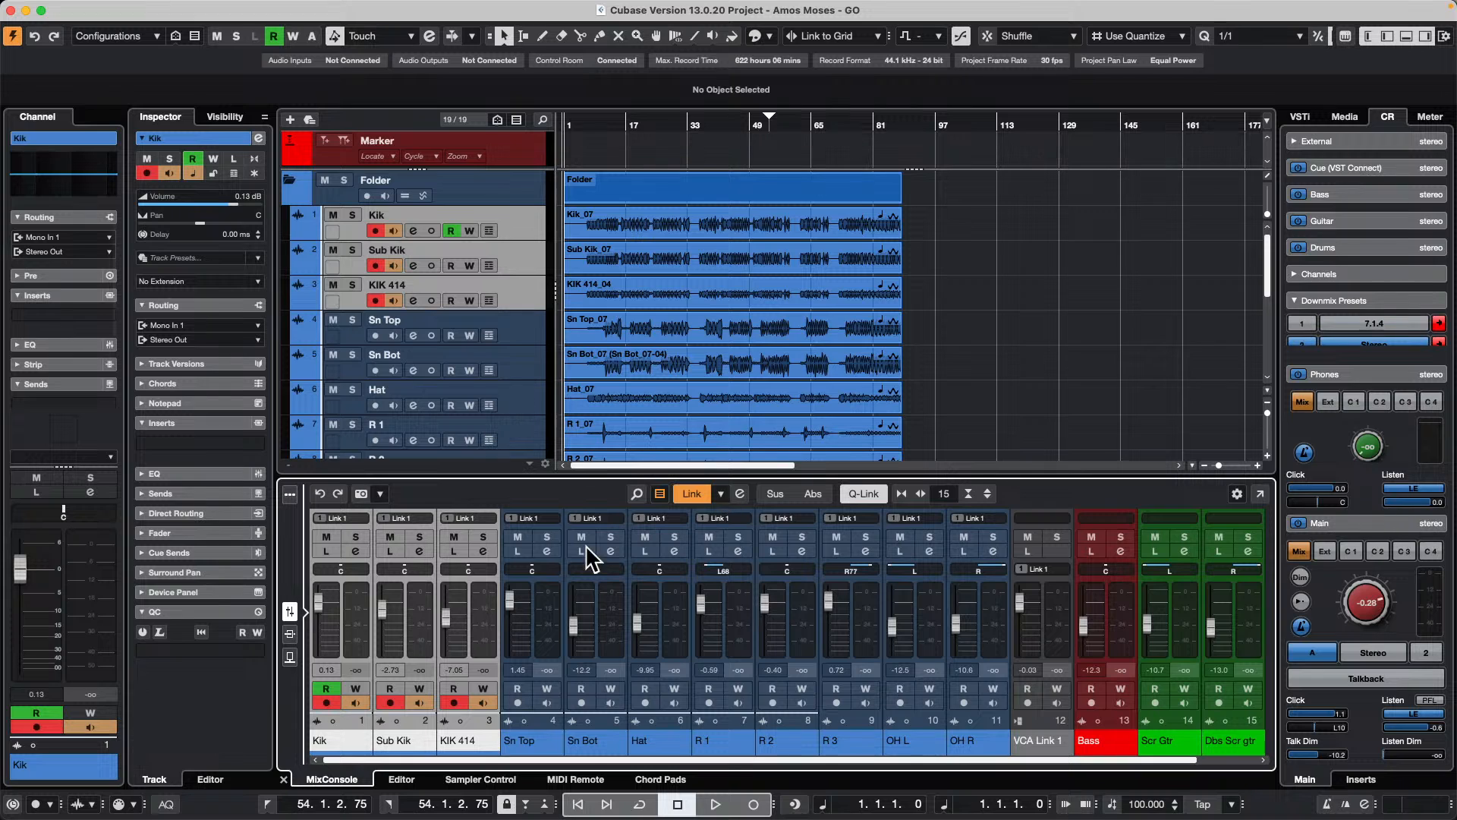
pyautogui.rightClick(468, 595)
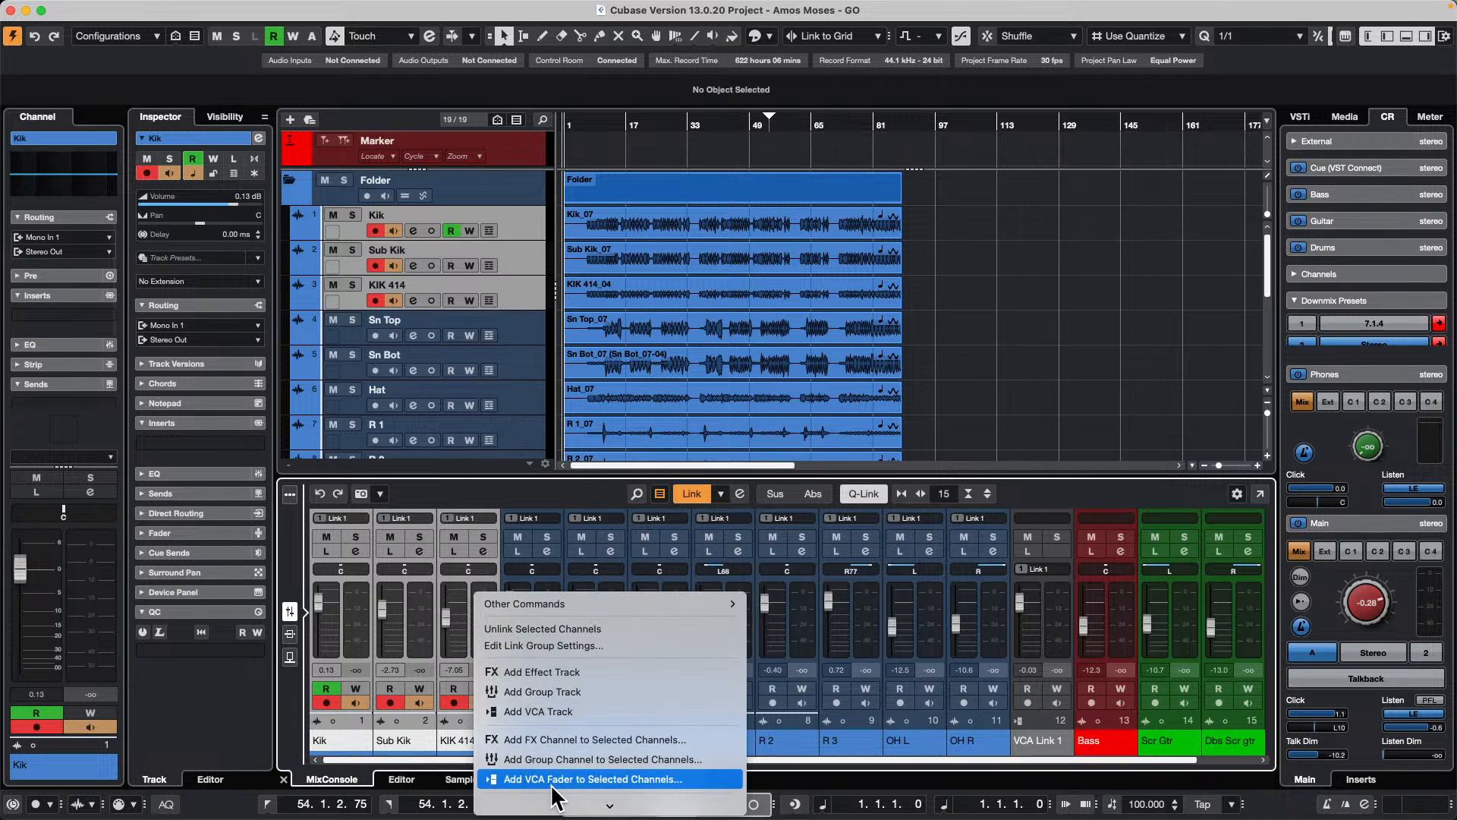
pyautogui.click(642, 779)
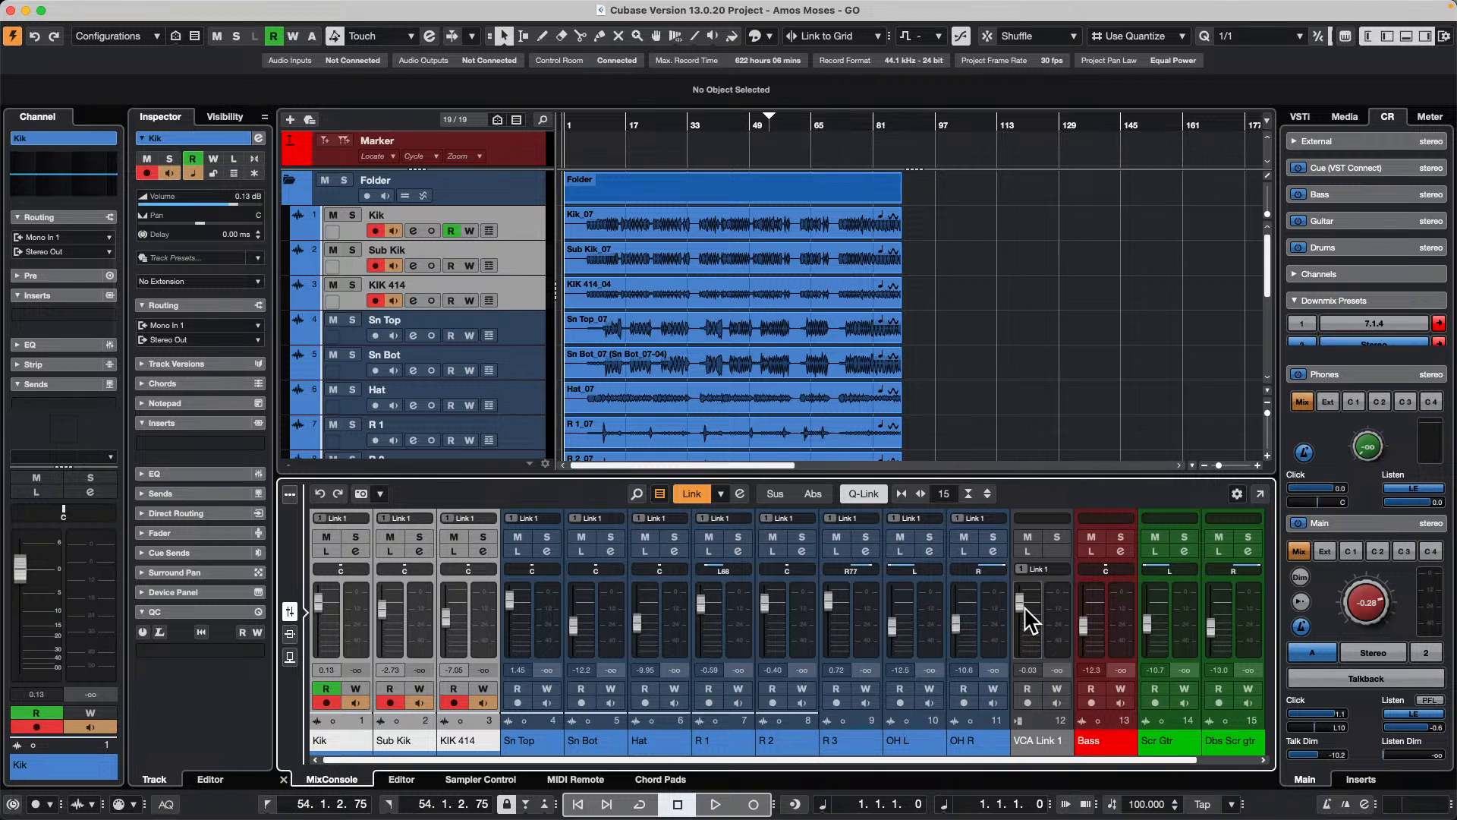
# Step: Undo the VCA fader of the Link 1 group and try again to add one to the three selected kick channels
pyautogui.press('super+z')
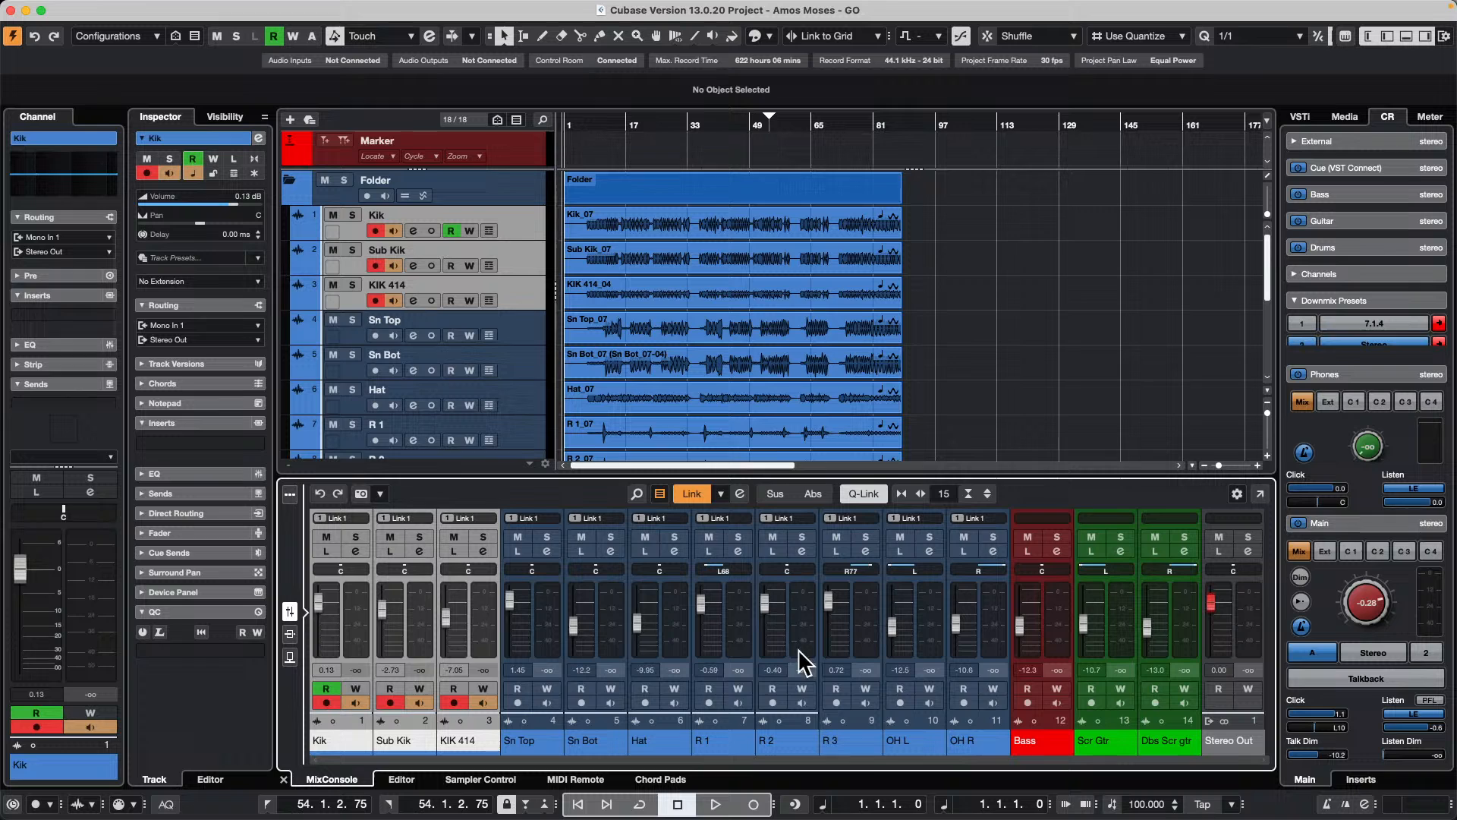
pyautogui.rightClick(470, 608)
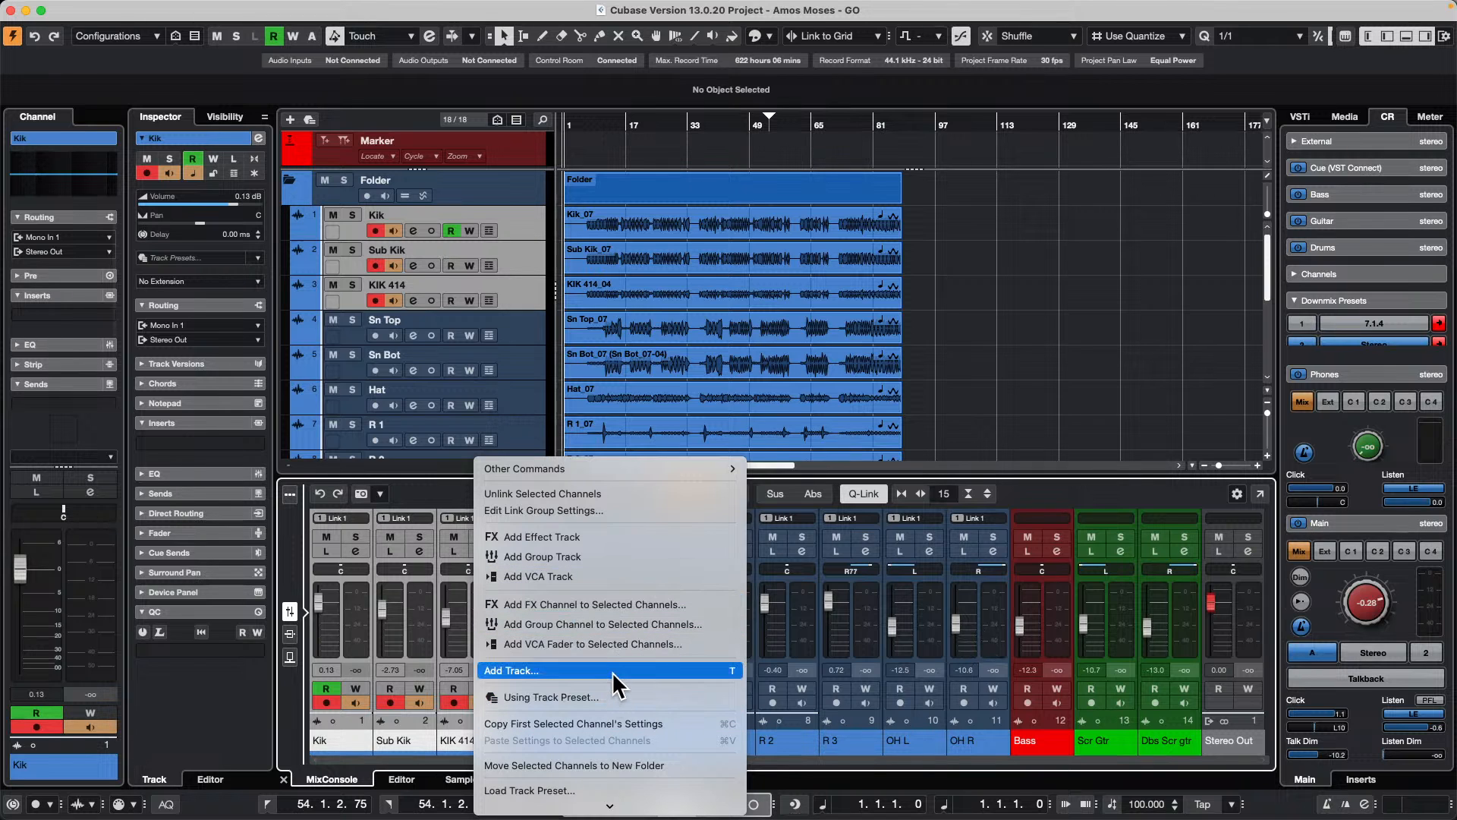
pyautogui.click(621, 645)
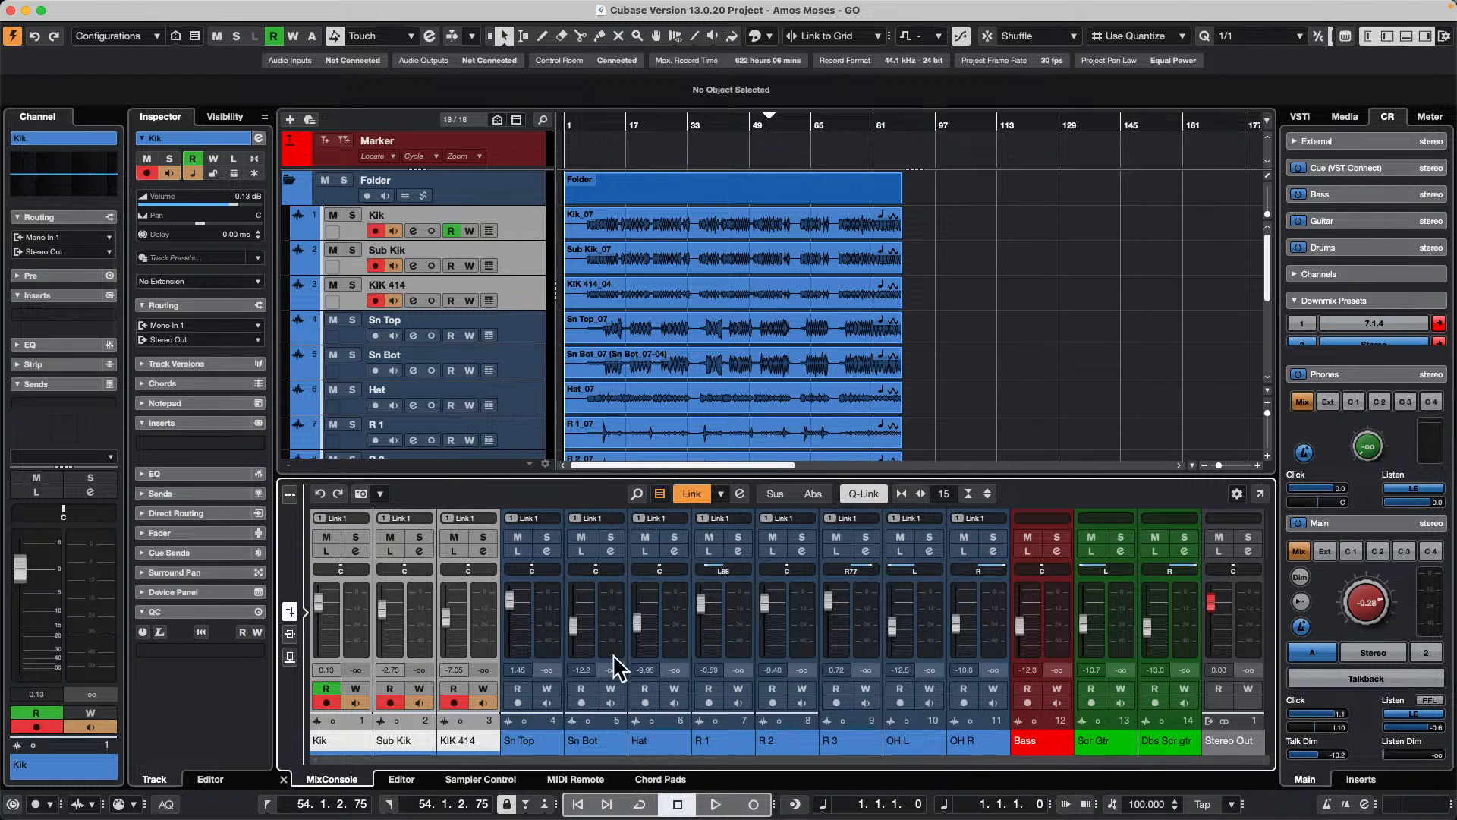
# Step: Lower the Link 1 drum faders together until Sn Top is at -6.65 dB, and unlink the channels
pyautogui.moveTo(509, 598); pyautogui.dragTo(512, 614)
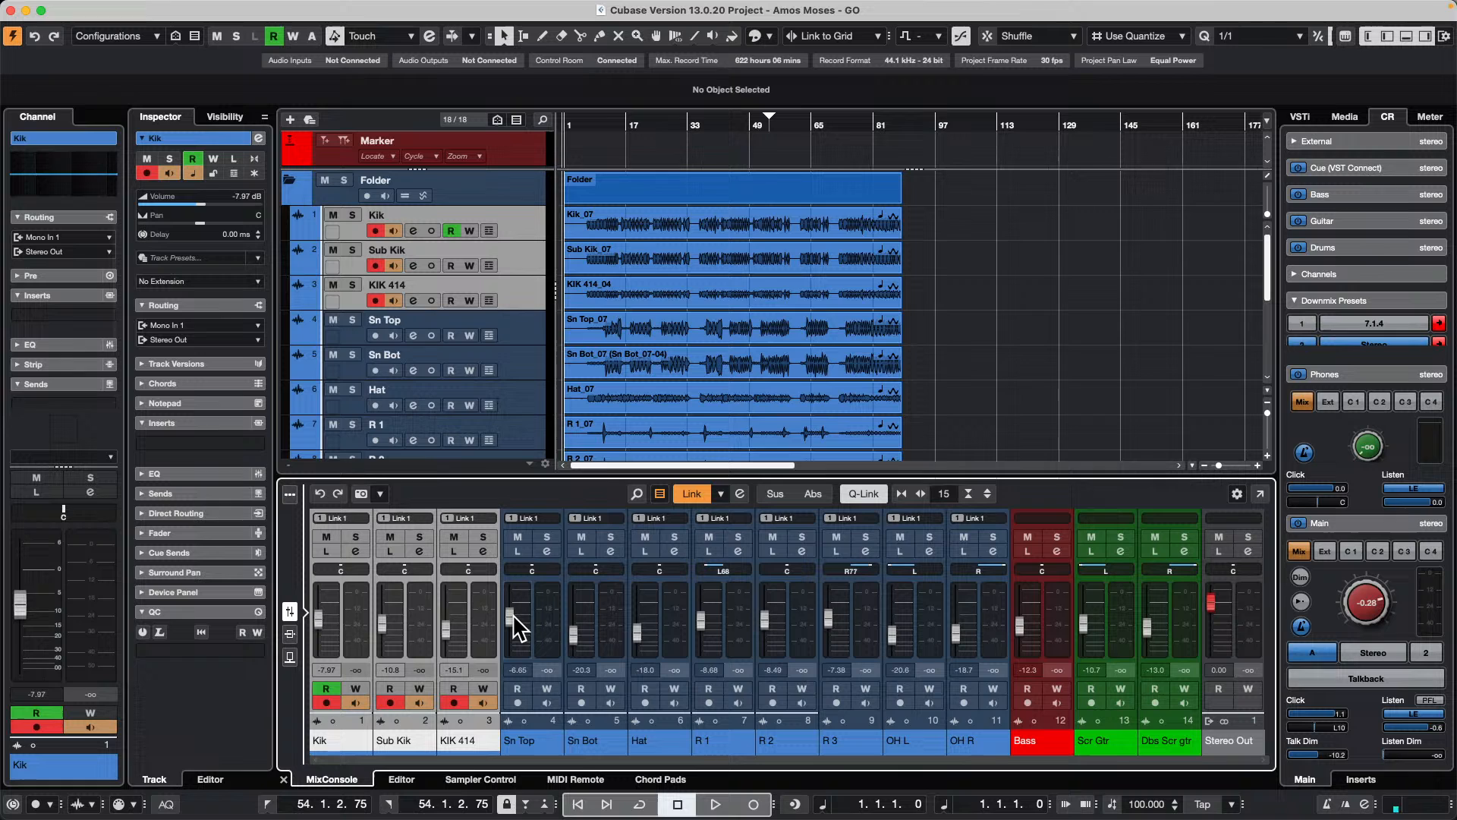
pyautogui.click(683, 492)
pyautogui.click(835, 292)
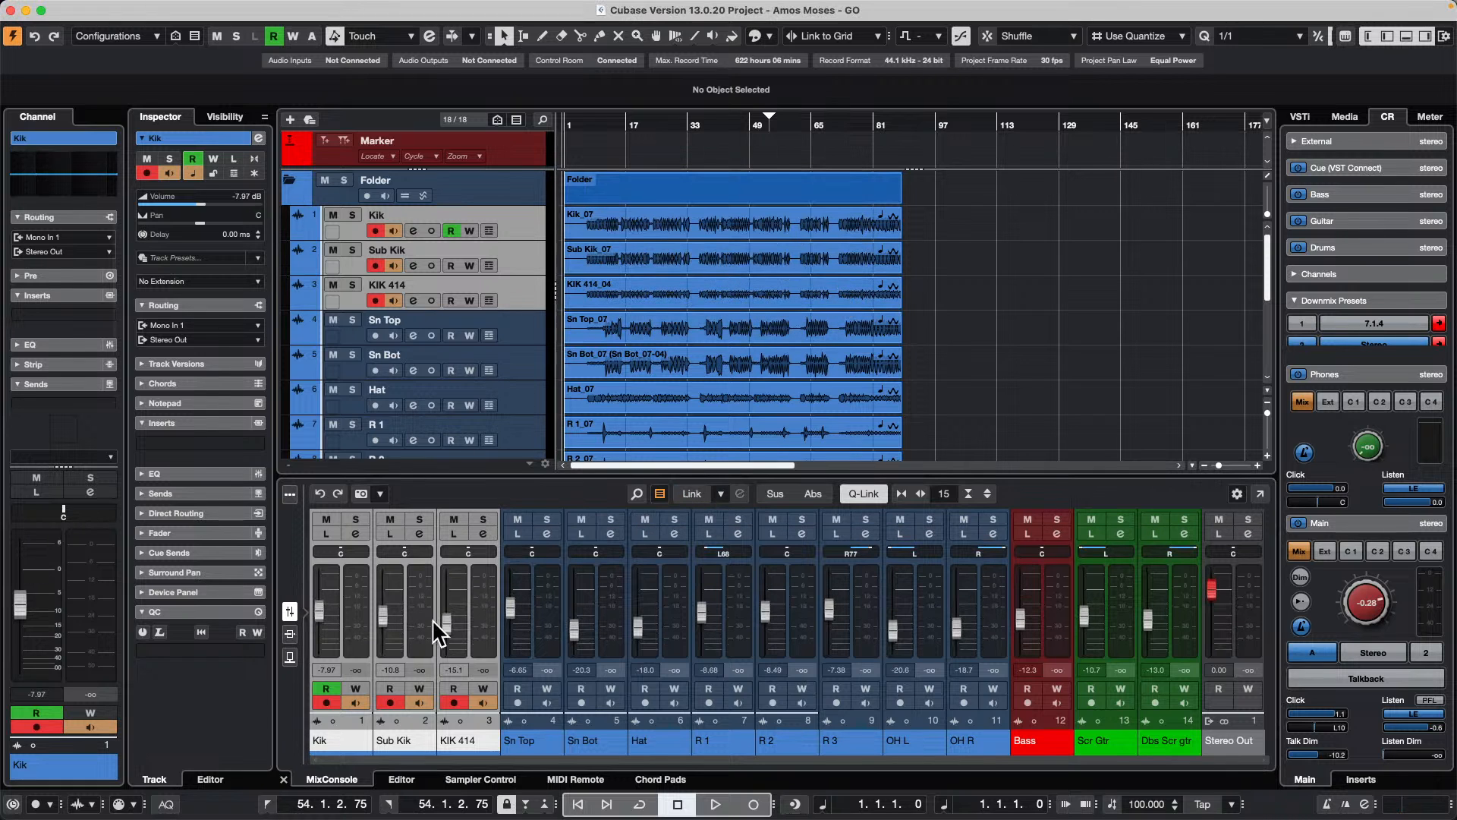
# Step: Add a VCA fader to the selected Kik, Sub Kik and KIK 414 channels and lower it to -2.62 dB
pyautogui.rightClick(482, 580)
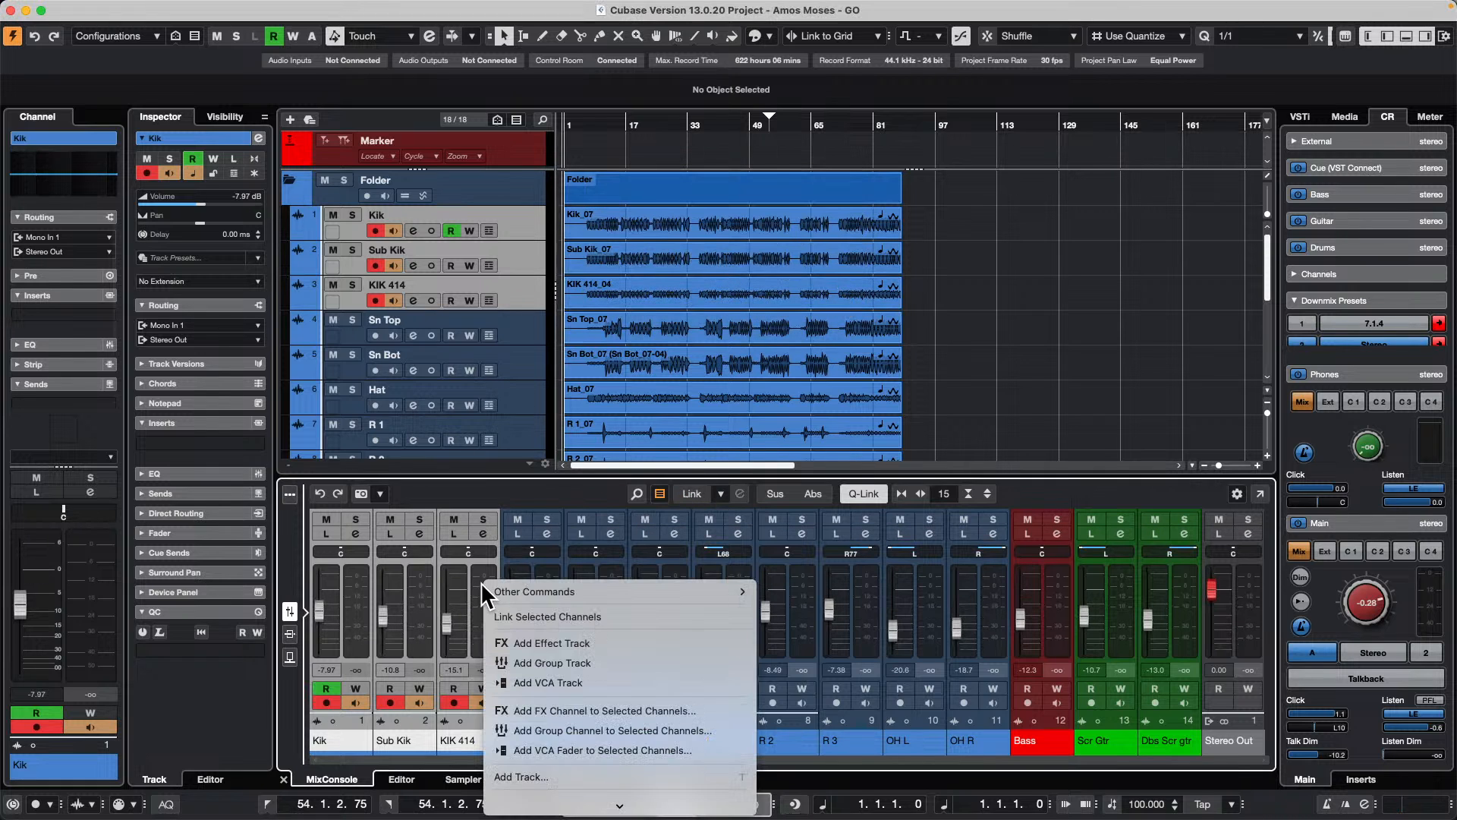
pyautogui.click(619, 751)
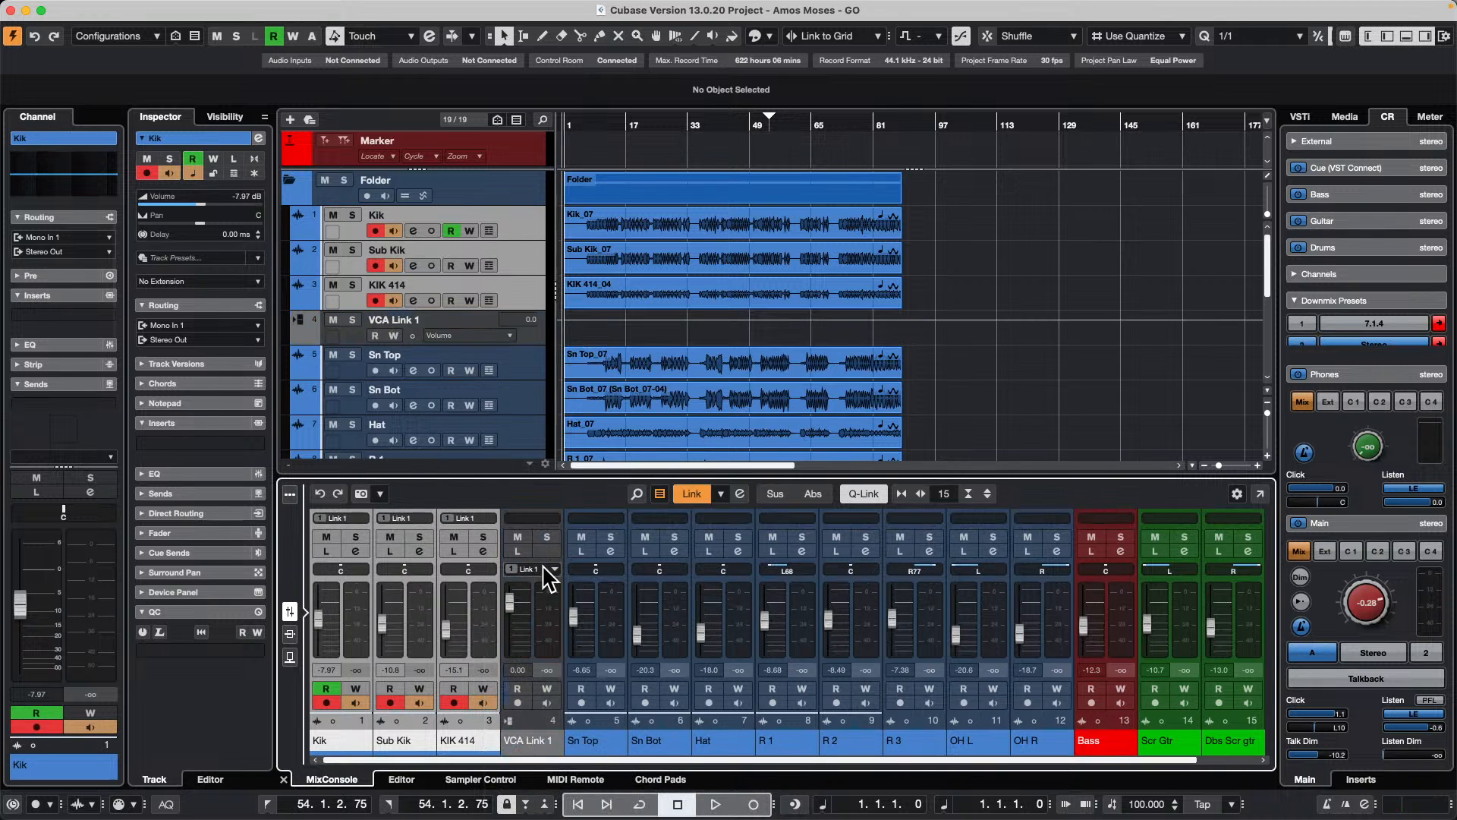
pyautogui.moveTo(513, 595); pyautogui.dragTo(522, 607)
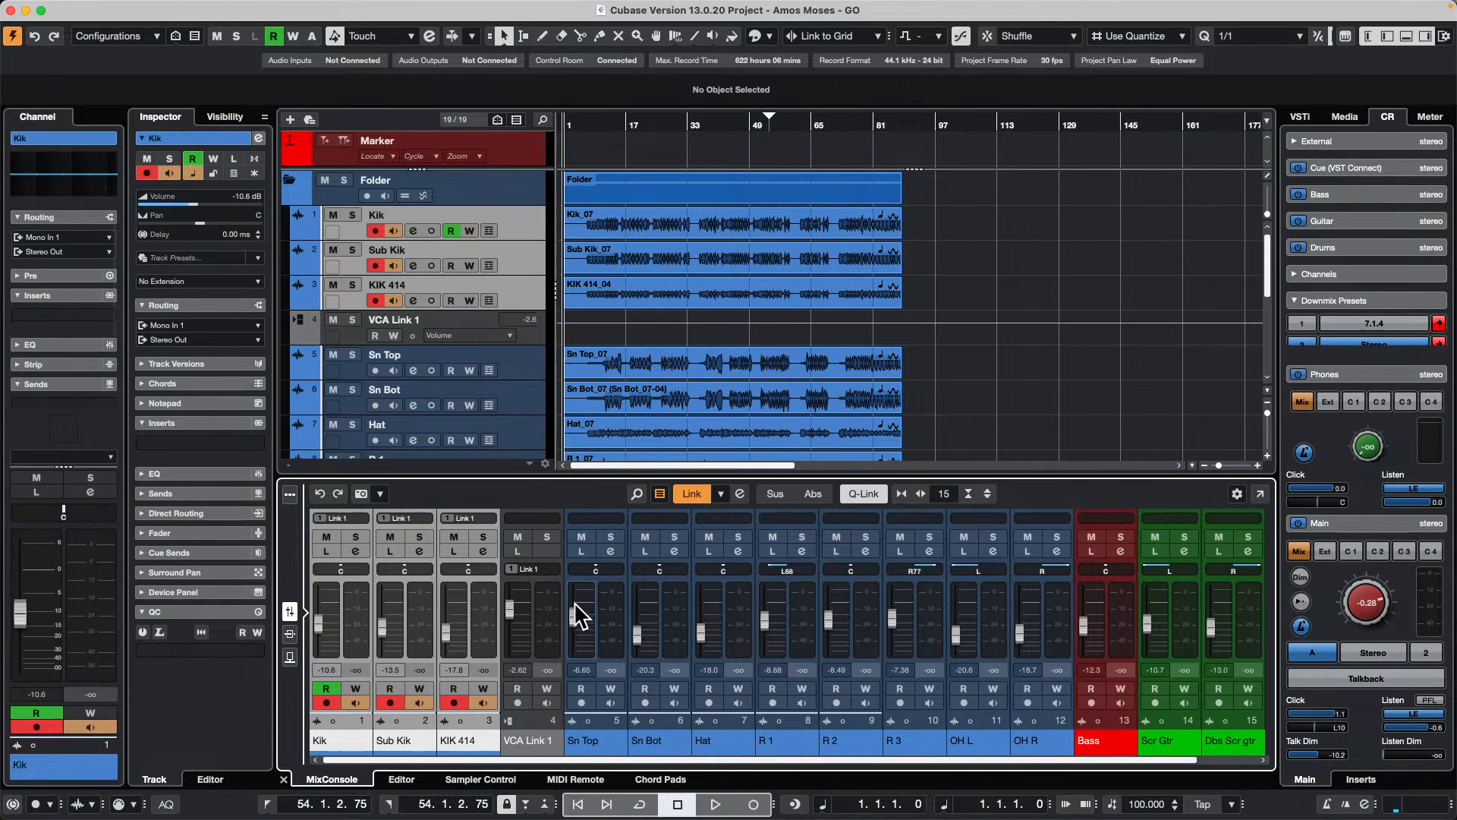
# Step: Add a VCA fader to the Sn Top and Sn Bot channels and lower it to -3.69 dB
pyautogui.click(605, 607)
pyautogui.keyDown('shift'); pyautogui.click(673, 615); pyautogui.keyUp('shift')
pyautogui.rightClick(673, 609)
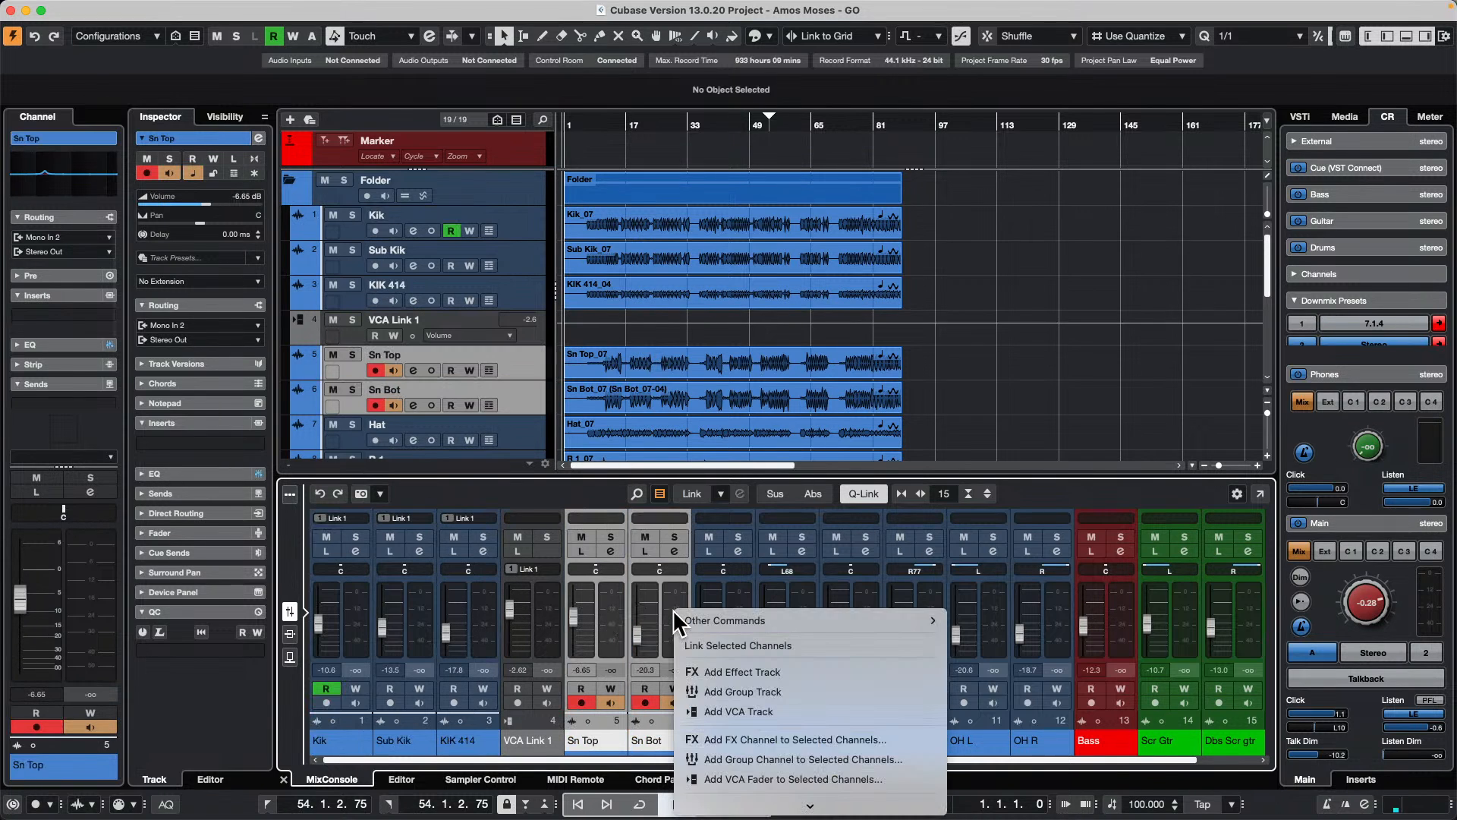
pyautogui.scroll(-3, 870, 645)
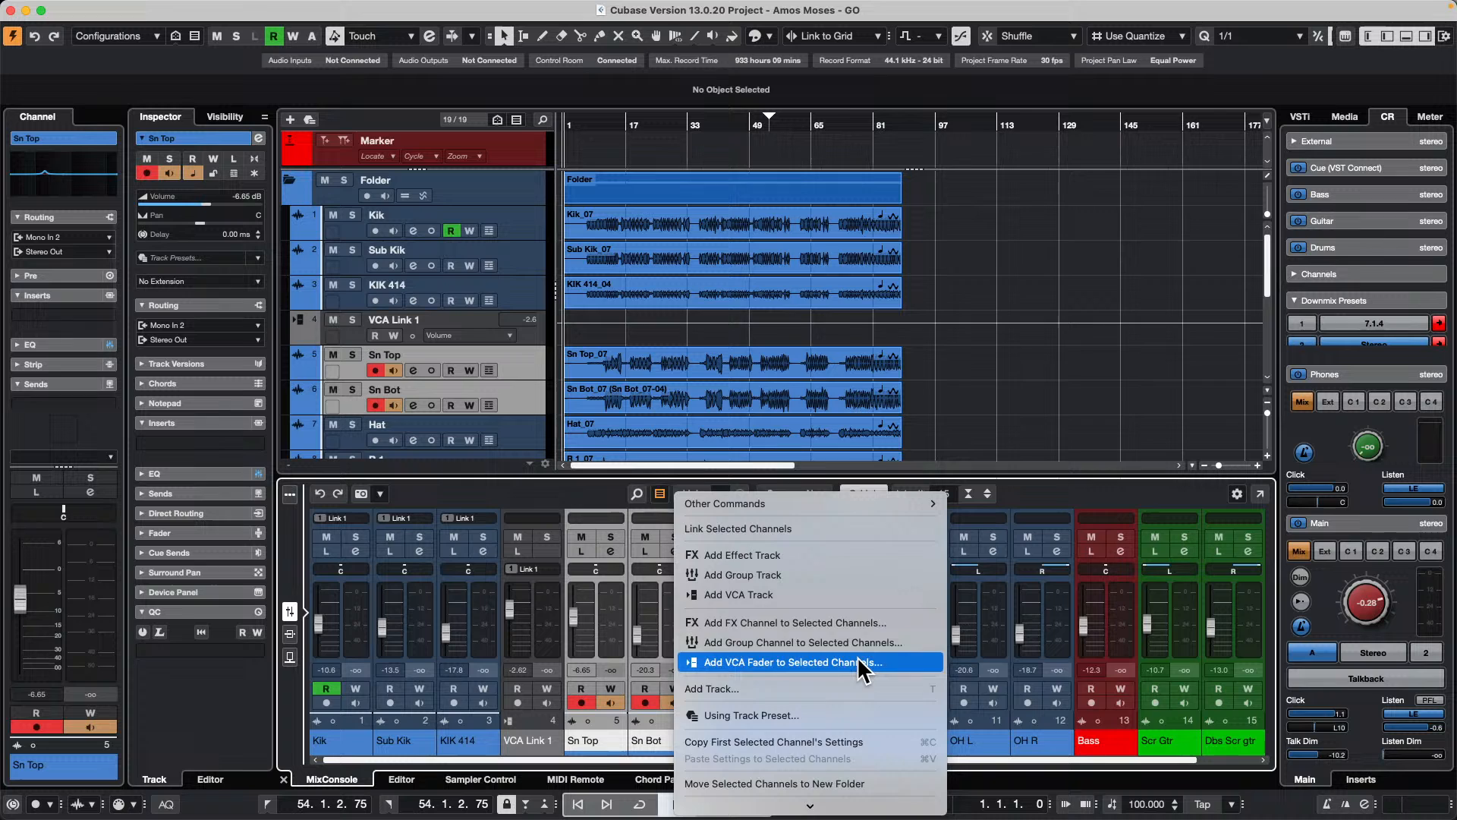
pyautogui.click(857, 660)
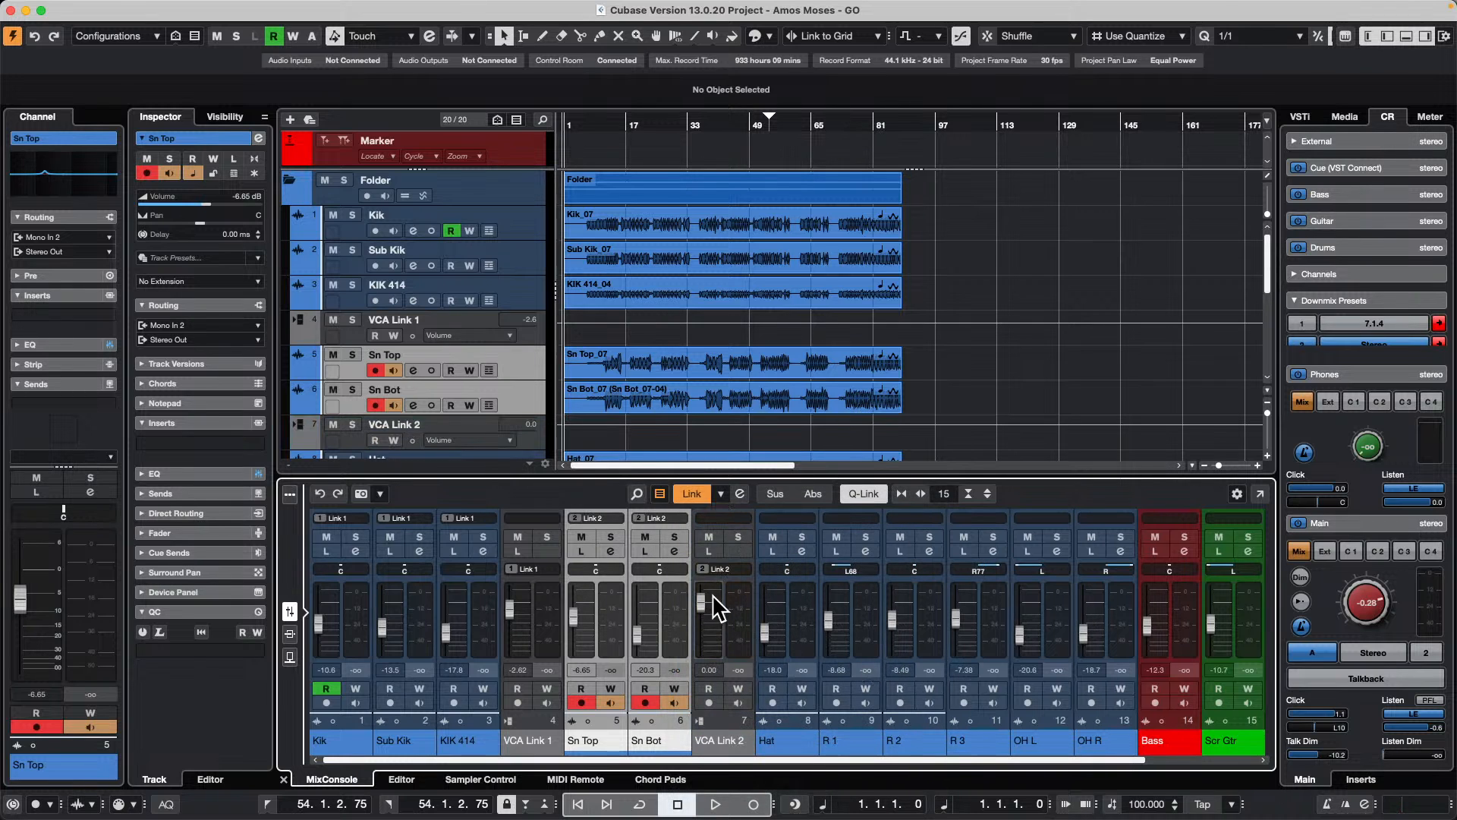
pyautogui.moveTo(715, 607)
pyautogui.mouseDown()
pyautogui.moveTo(703, 638)
pyautogui.moveTo(709, 612)
pyautogui.mouseUp()
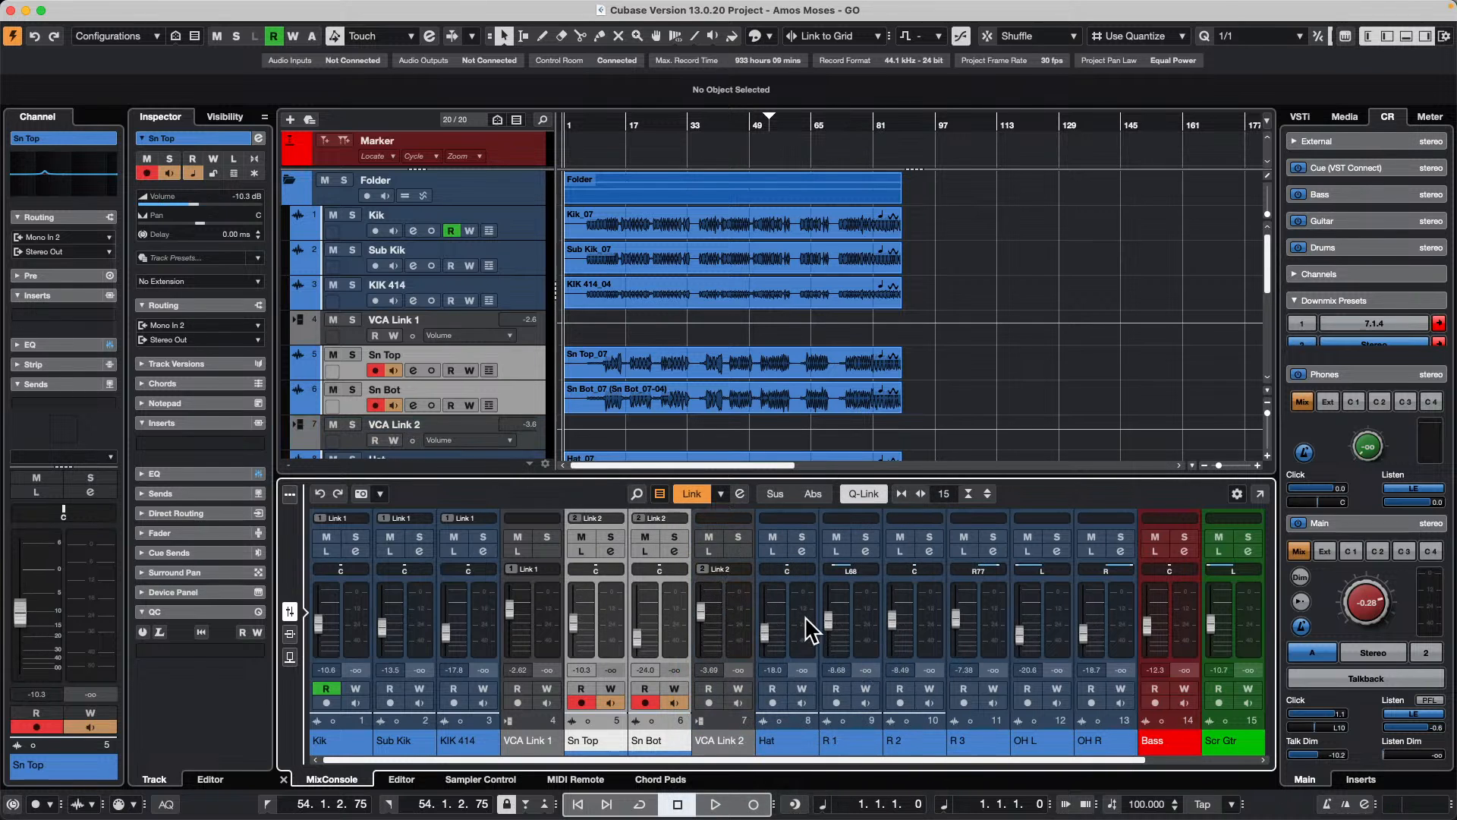
# Step: Select the channels from R 1 to R 3 and add a VCA fader to them
pyautogui.click(861, 645)
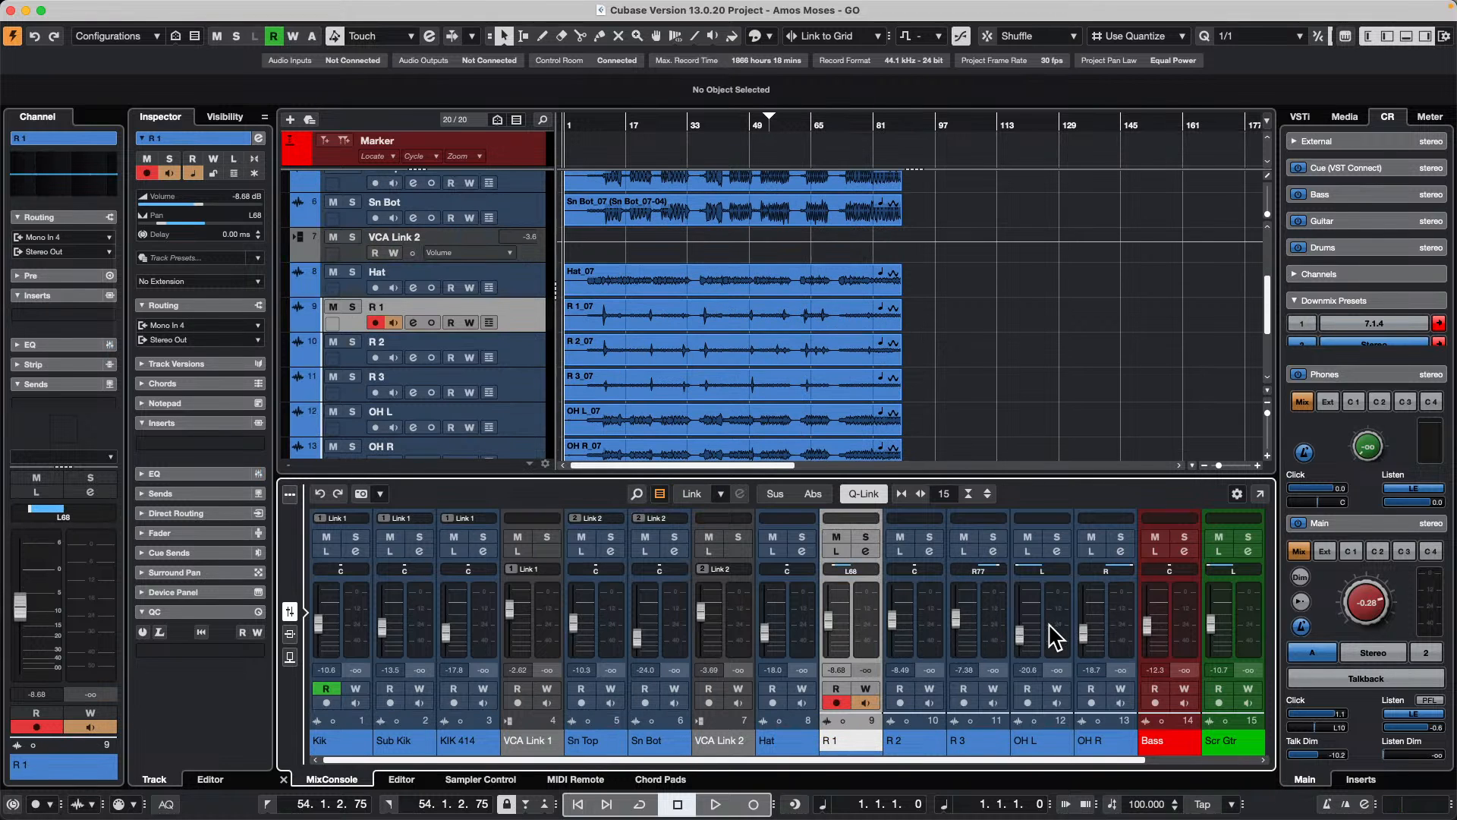
pyautogui.keyDown('shift'); pyautogui.click(995, 618); pyautogui.keyUp('shift')
pyautogui.rightClick(992, 616)
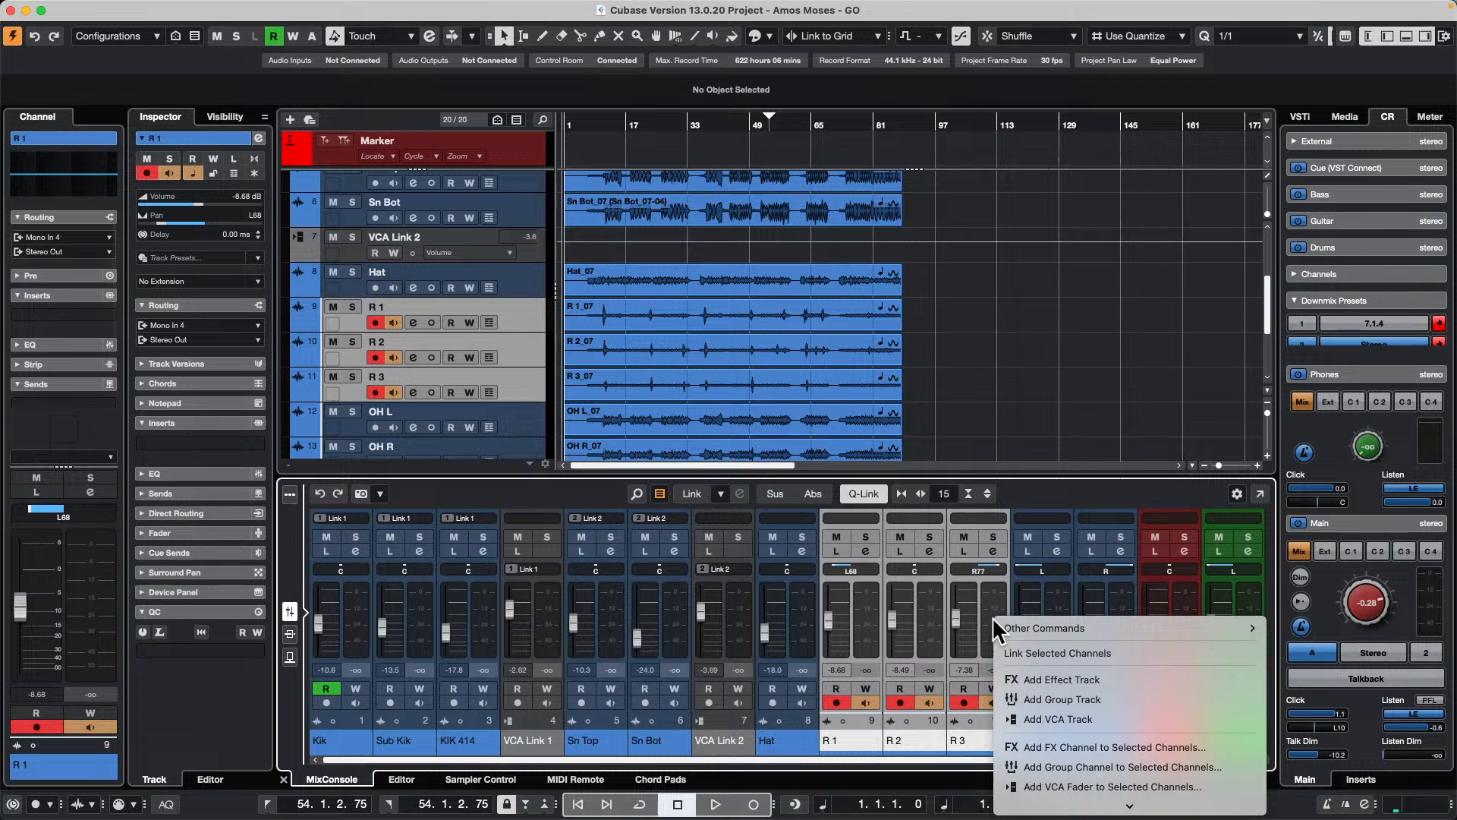
pyautogui.scroll(-3, 1073, 745)
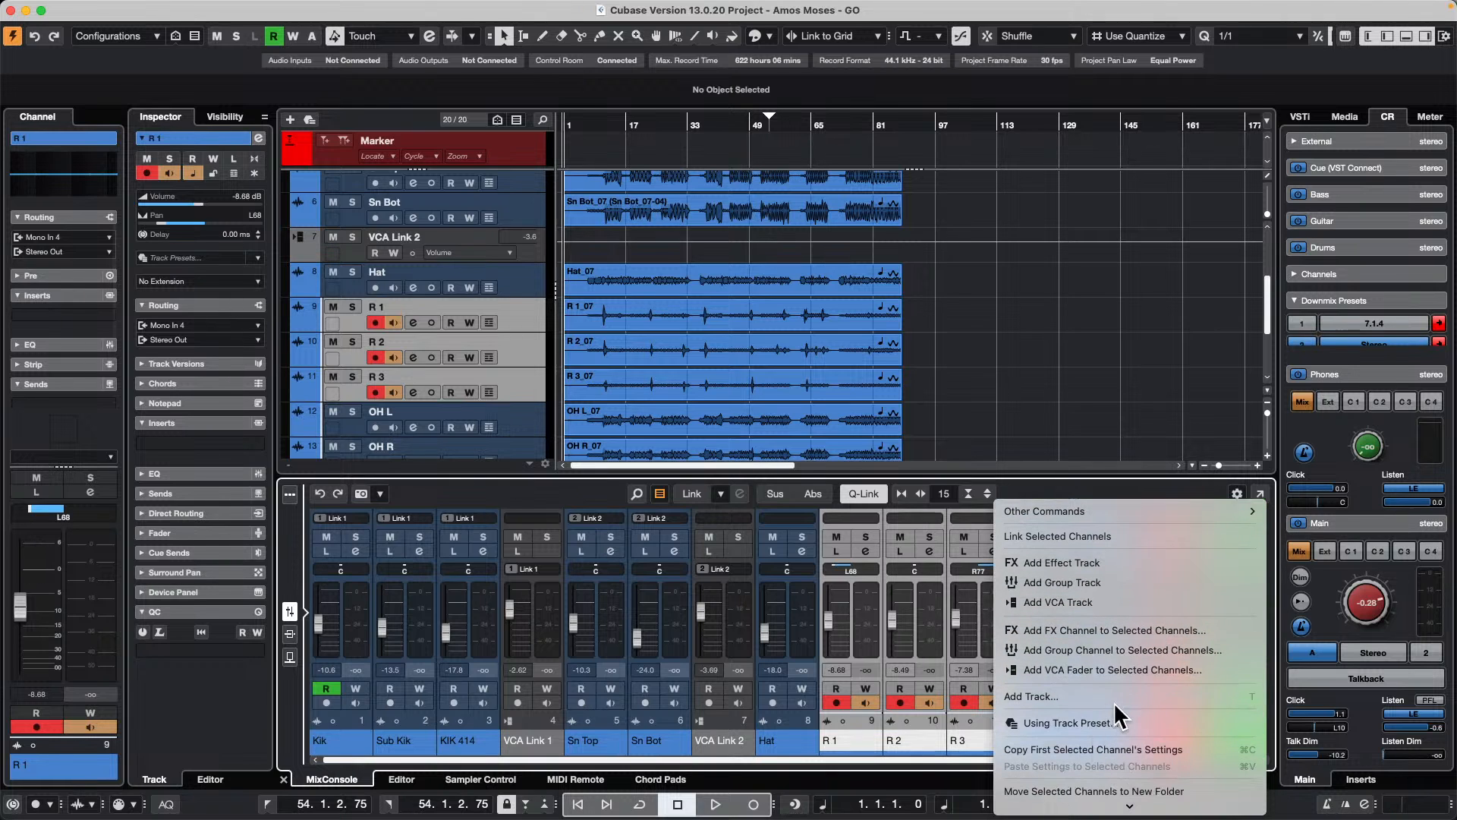
pyautogui.click(1122, 667)
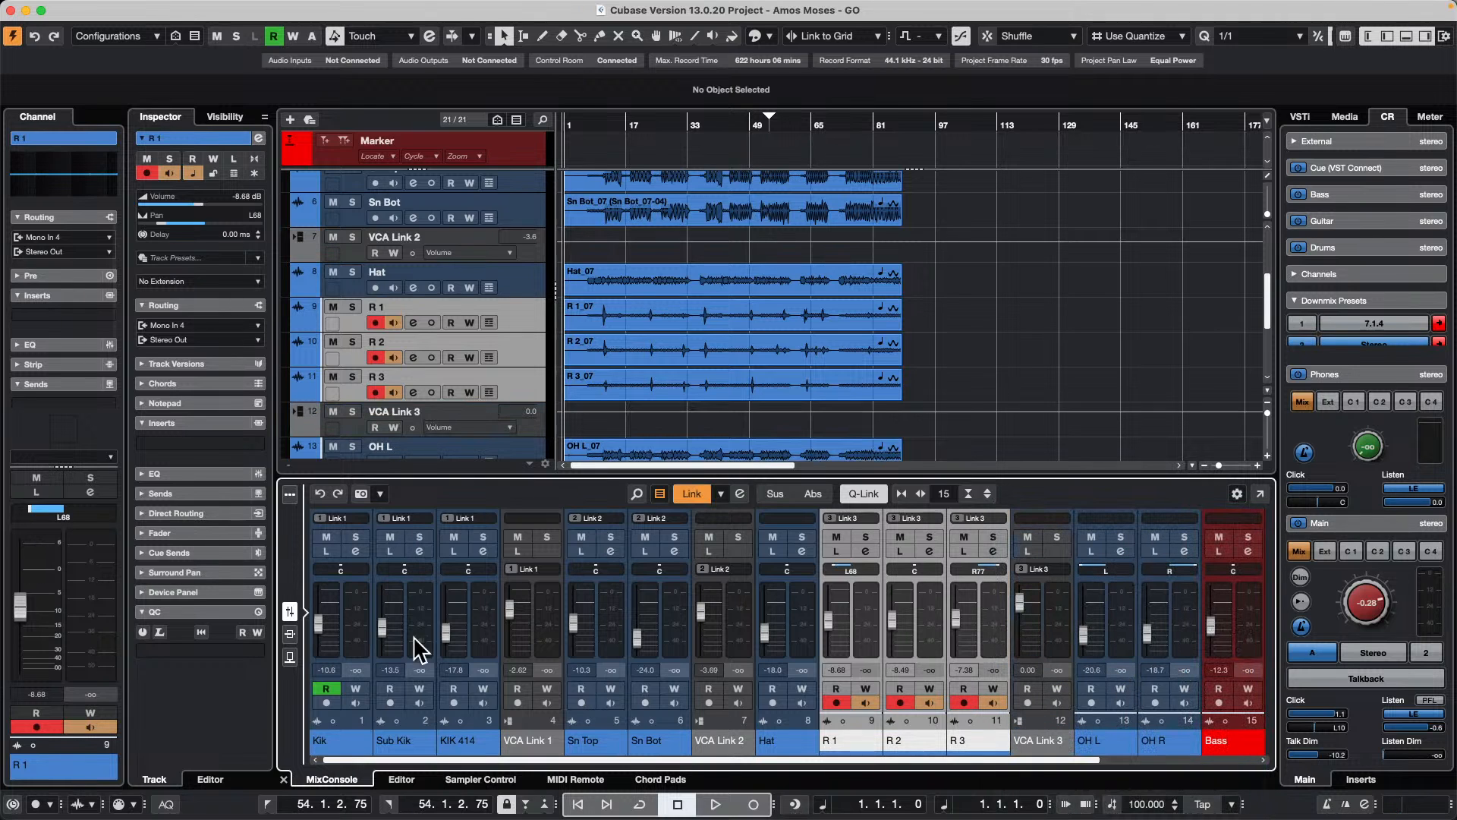
# Step: Select the VCA Link 1, VCA Link 2 and VCA Link 3 channels and add a master VCA fader to them
pyautogui.click(538, 629)
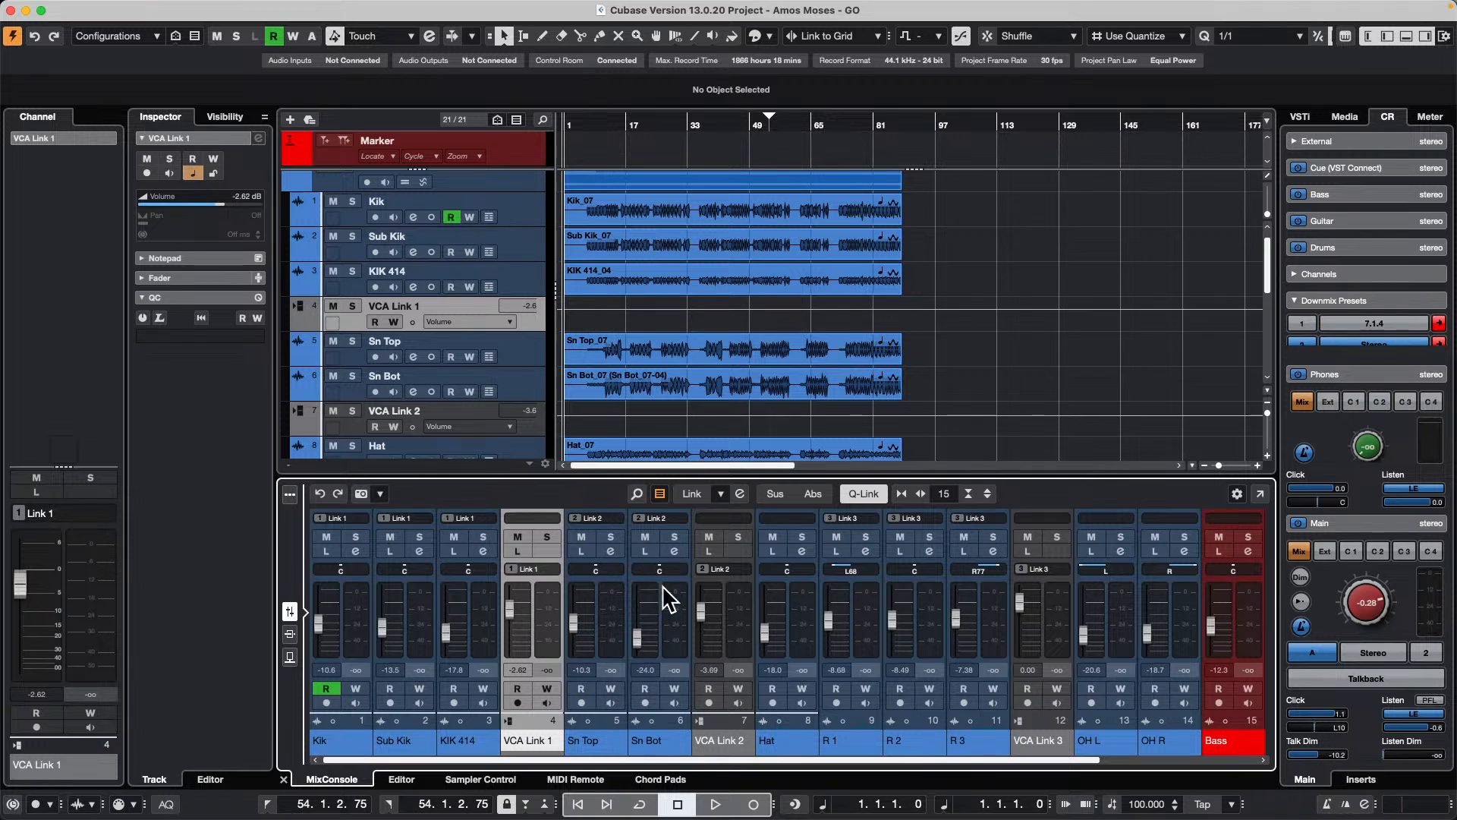
pyautogui.keyDown('super'); pyautogui.click(740, 614); pyautogui.keyUp('super')
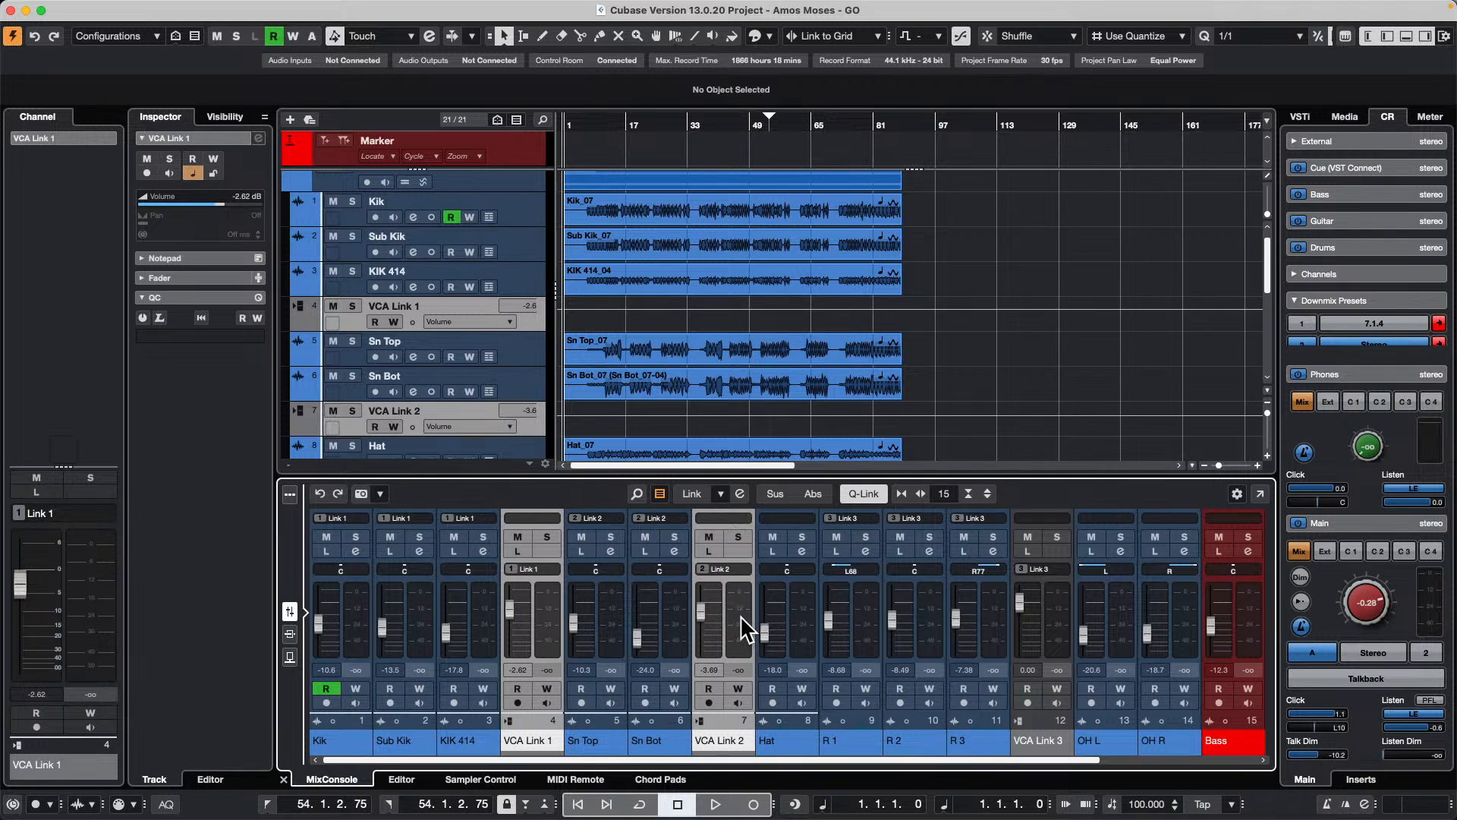
pyautogui.keyDown('super'); pyautogui.click(1057, 630); pyautogui.keyUp('super')
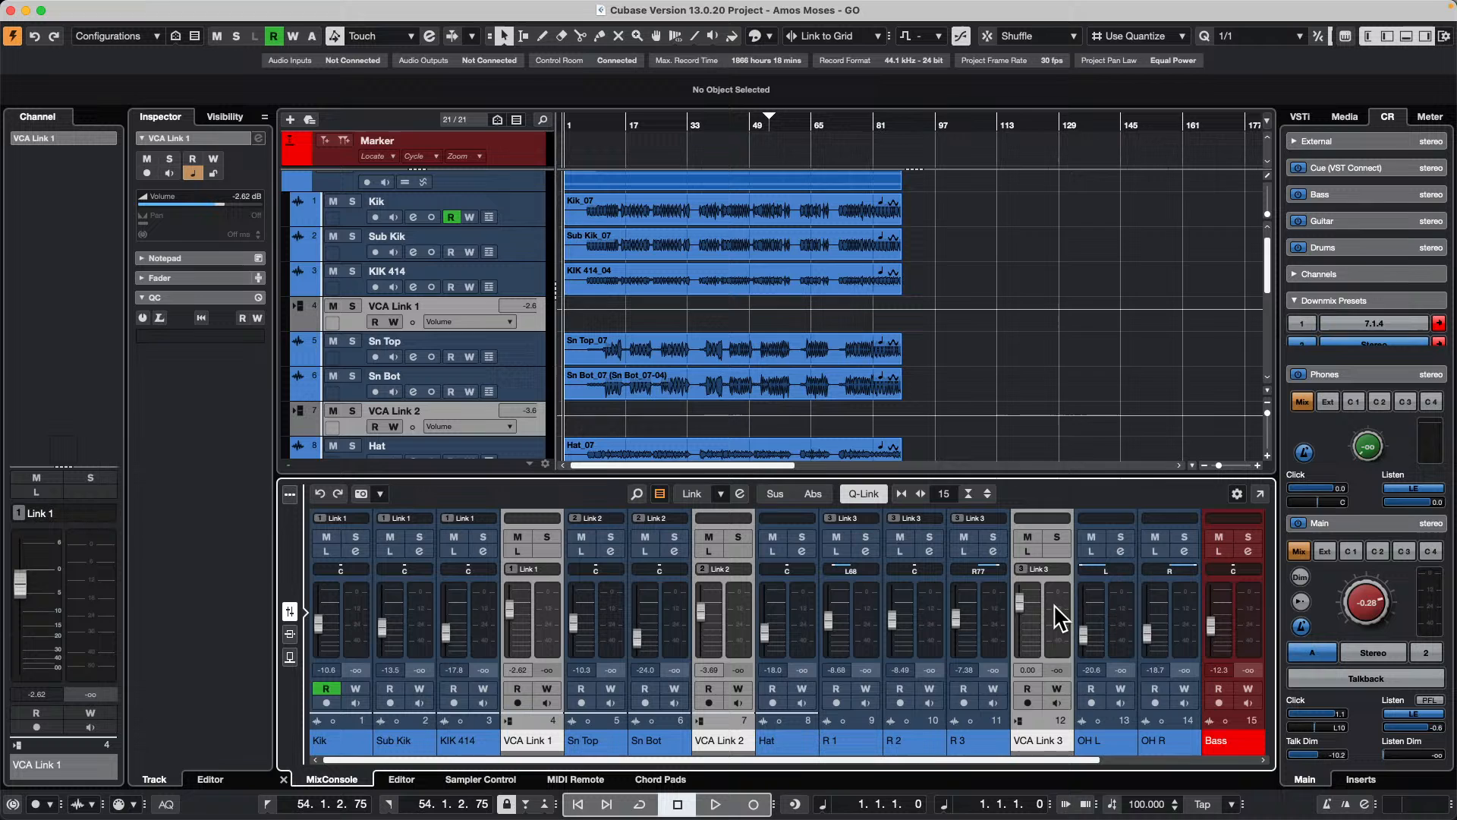
pyautogui.rightClick(1054, 604)
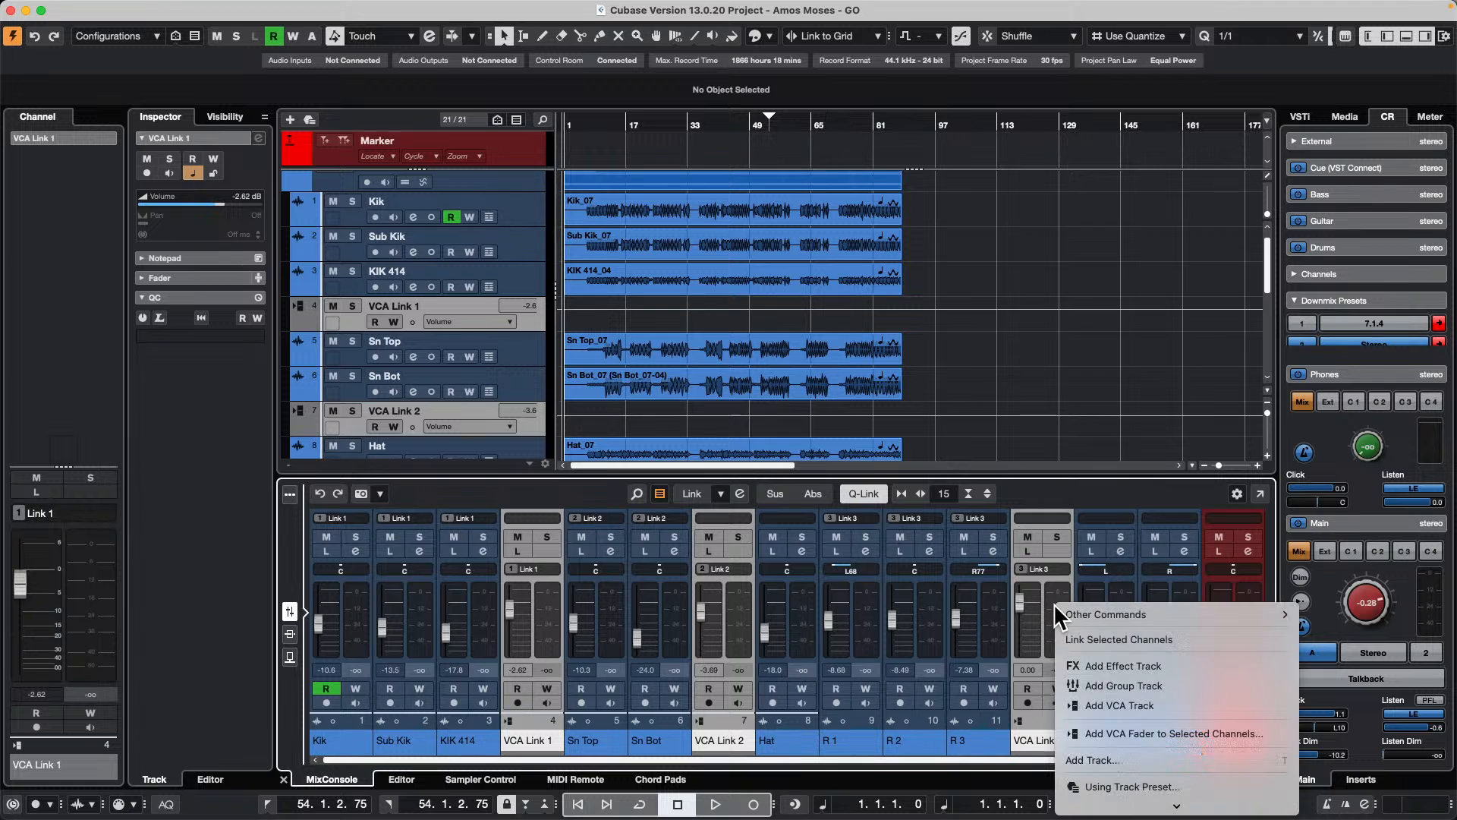
pyautogui.click(1175, 731)
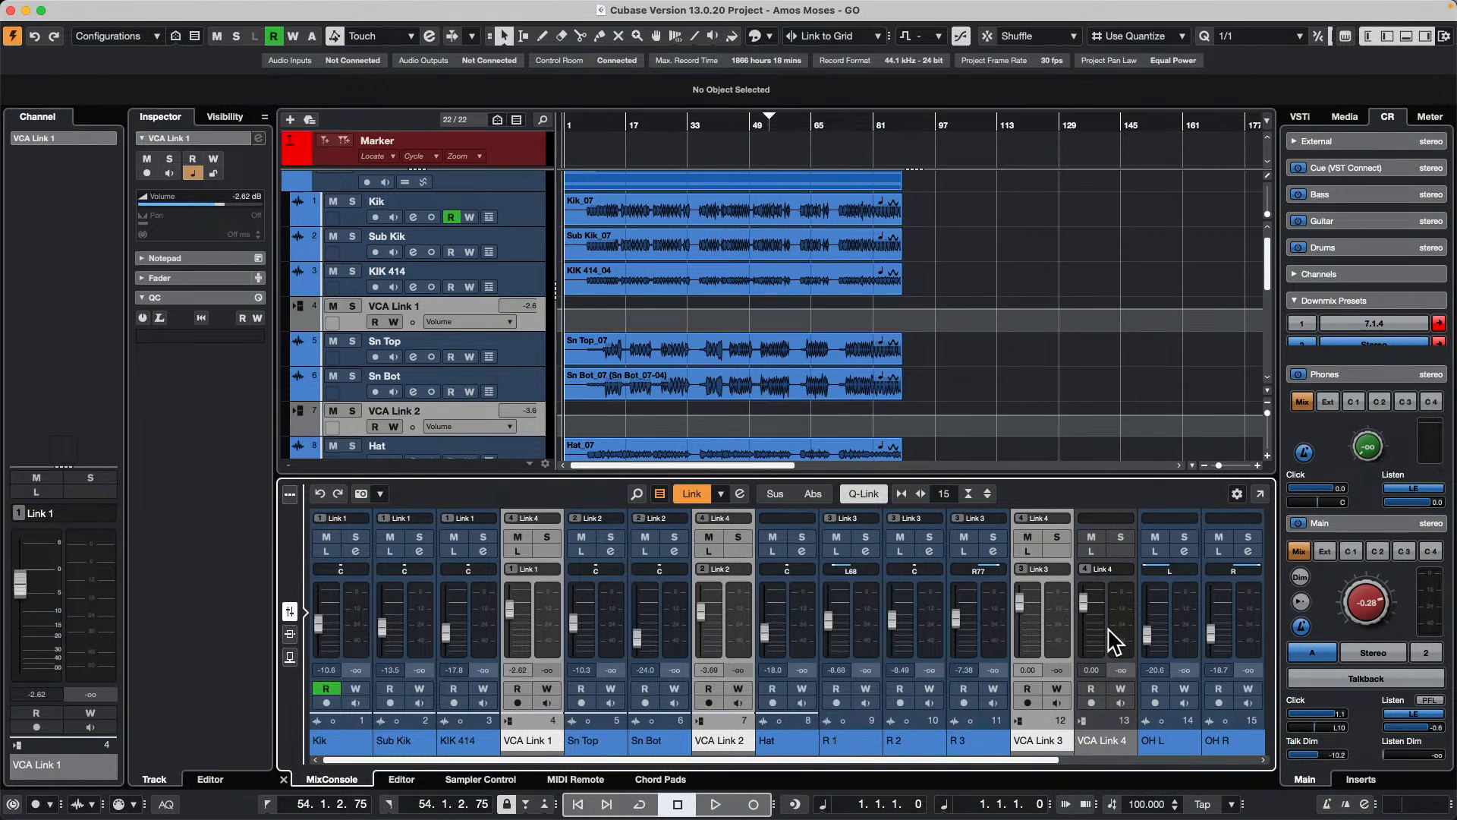
# Step: Lower the VCA Link 4 fader to -4.92 dB and adjust its linked VCA faders, bringing VCA Link 1 to -6.81 dB
pyautogui.moveTo(1087, 595); pyautogui.dragTo(1094, 616)
pyautogui.moveTo(511, 627); pyautogui.dragTo(516, 613)
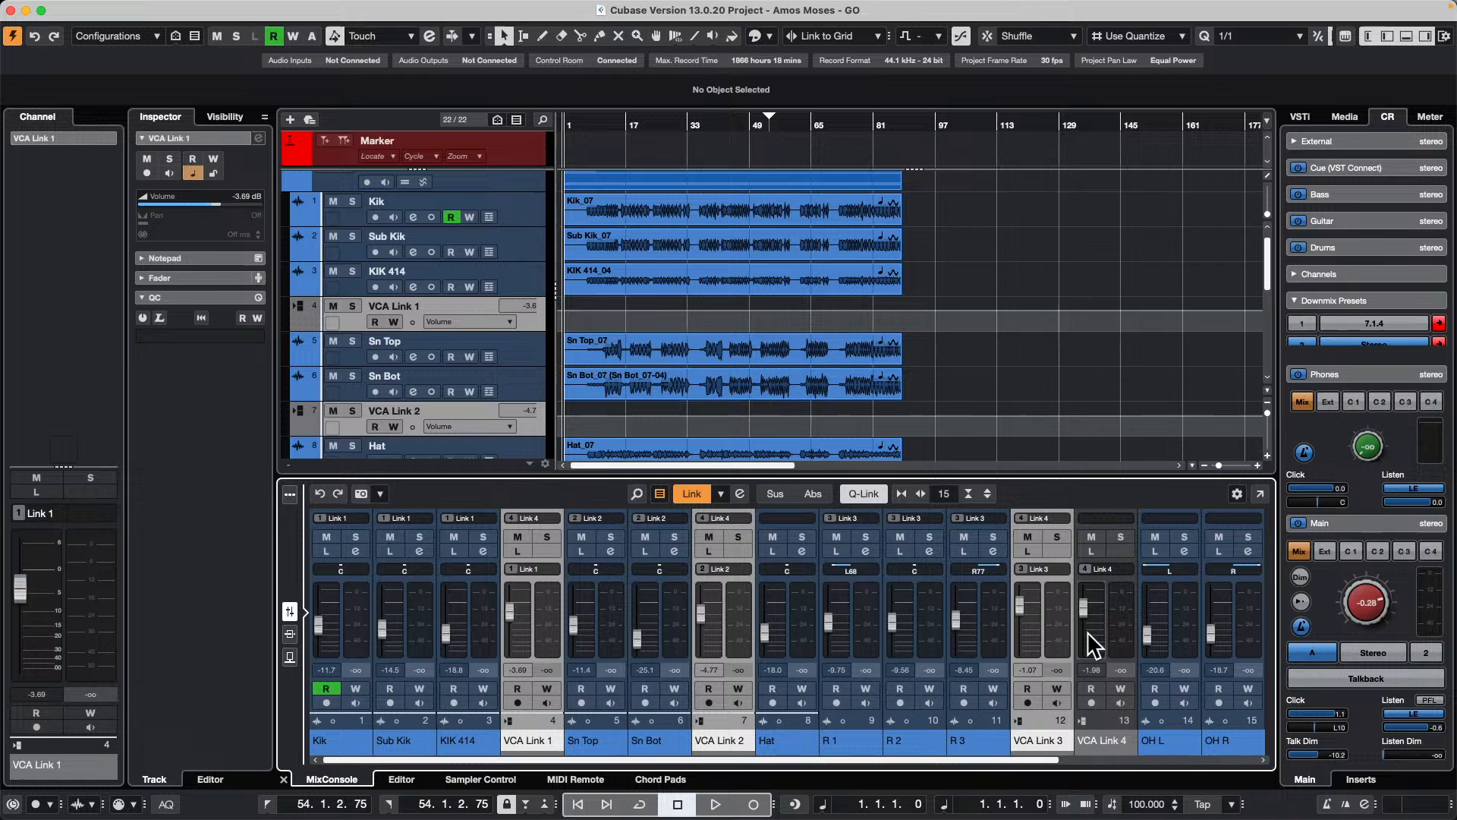
pyautogui.moveTo(1093, 605); pyautogui.dragTo(1091, 612)
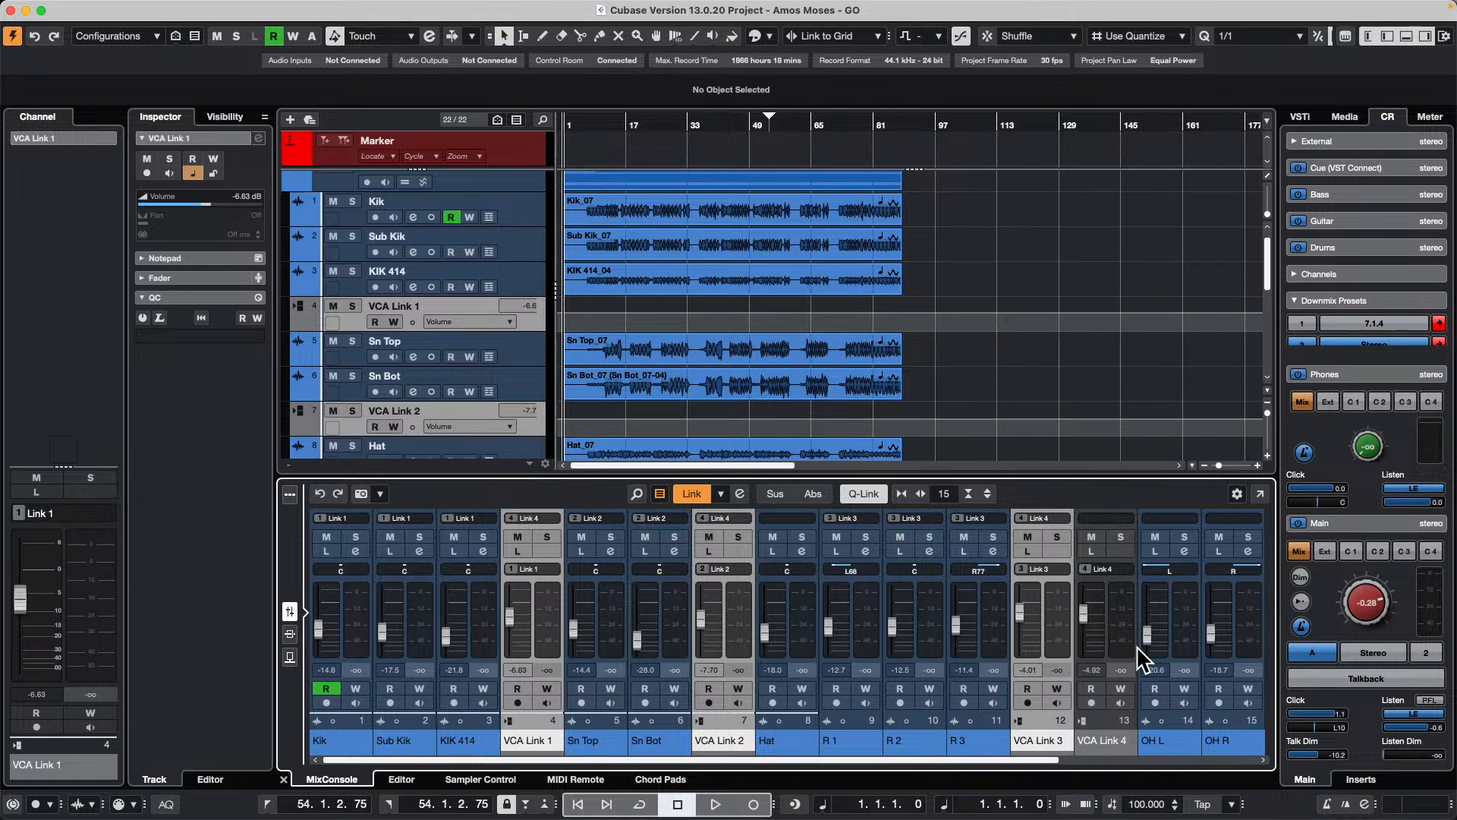
pyautogui.click(1048, 394)
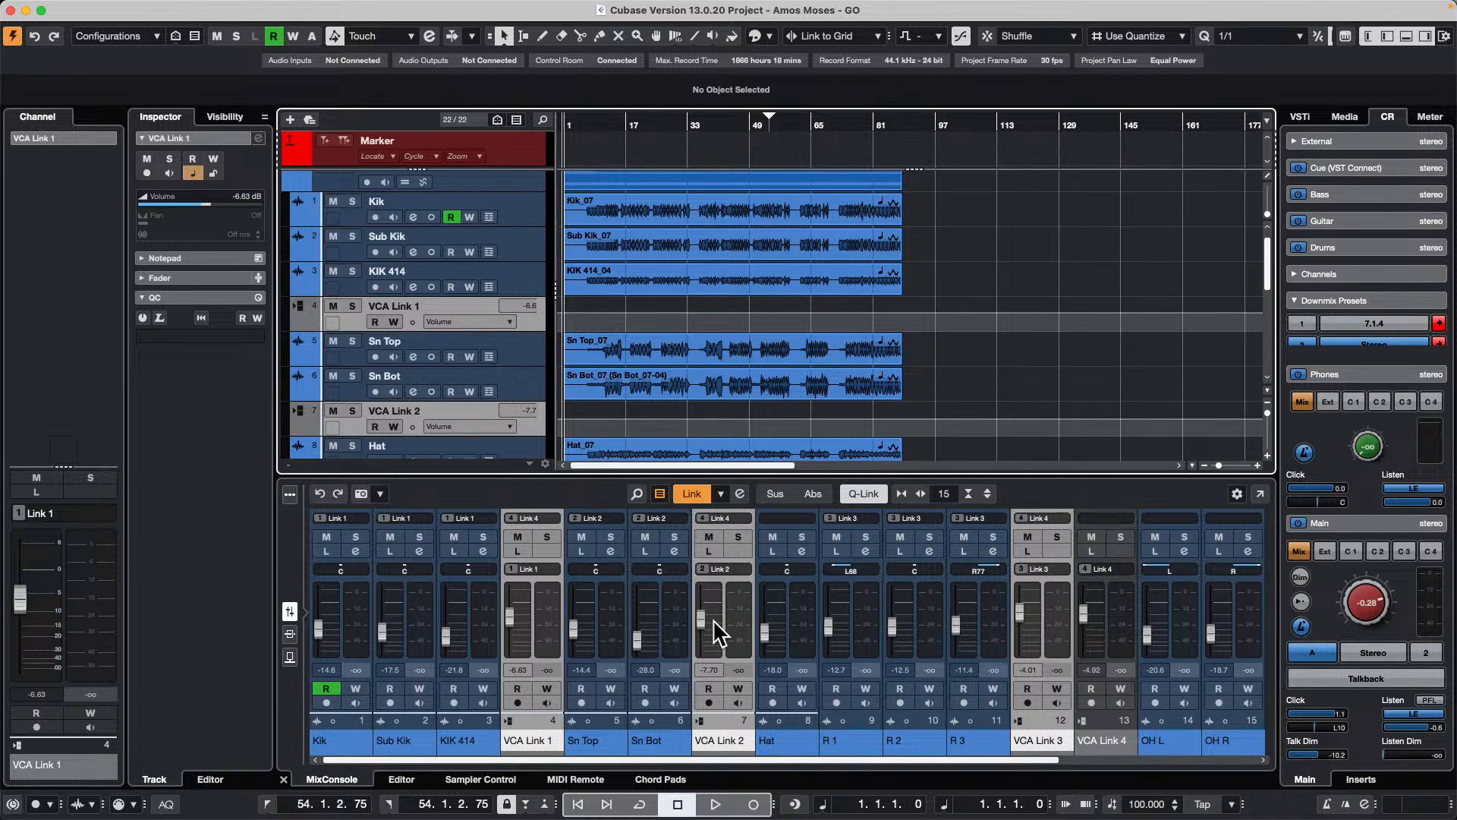
pyautogui.scroll(-2, 713, 619)
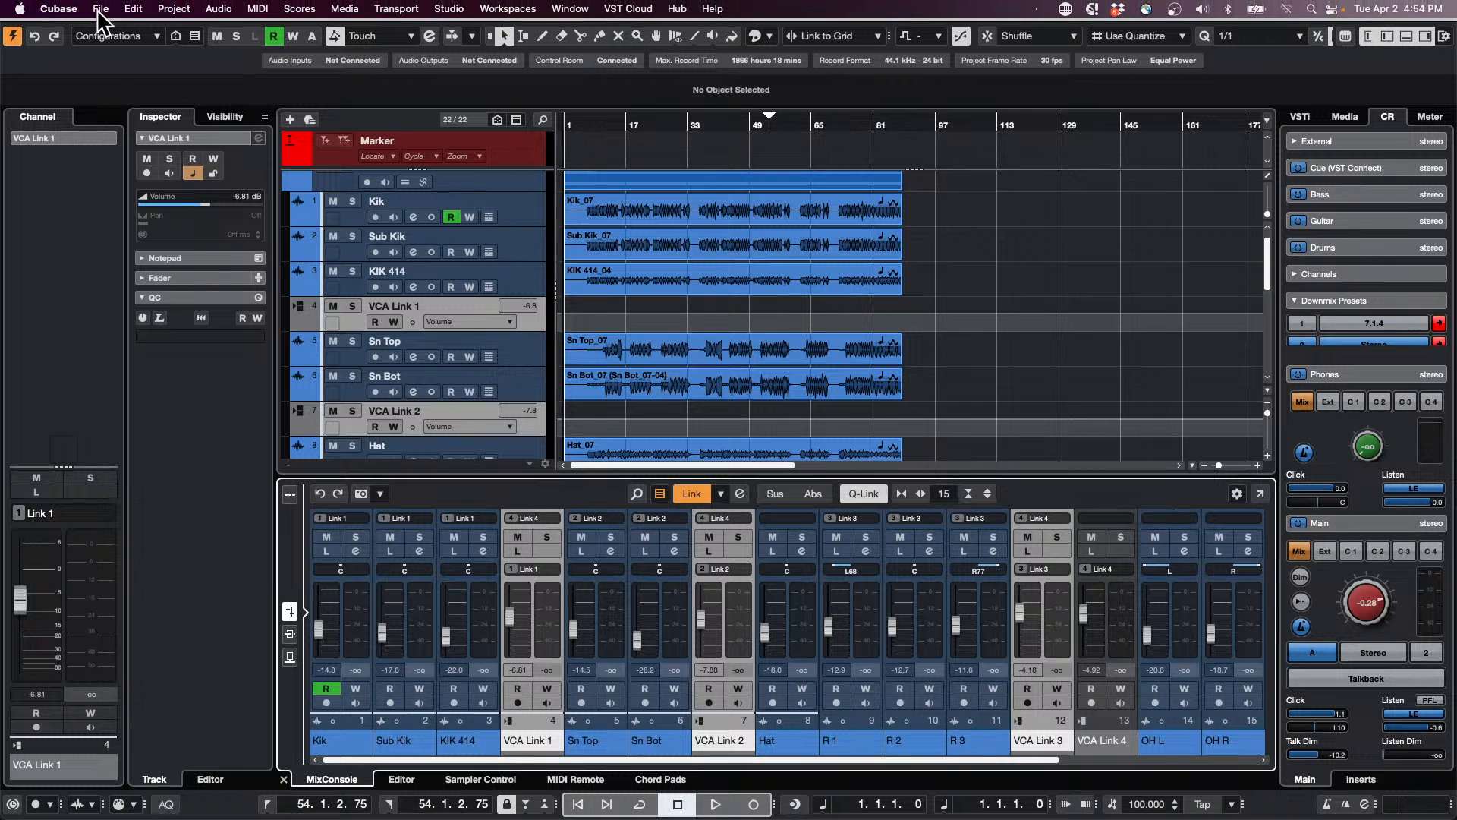
pyautogui.click(101, 8)
pyautogui.click(126, 31)
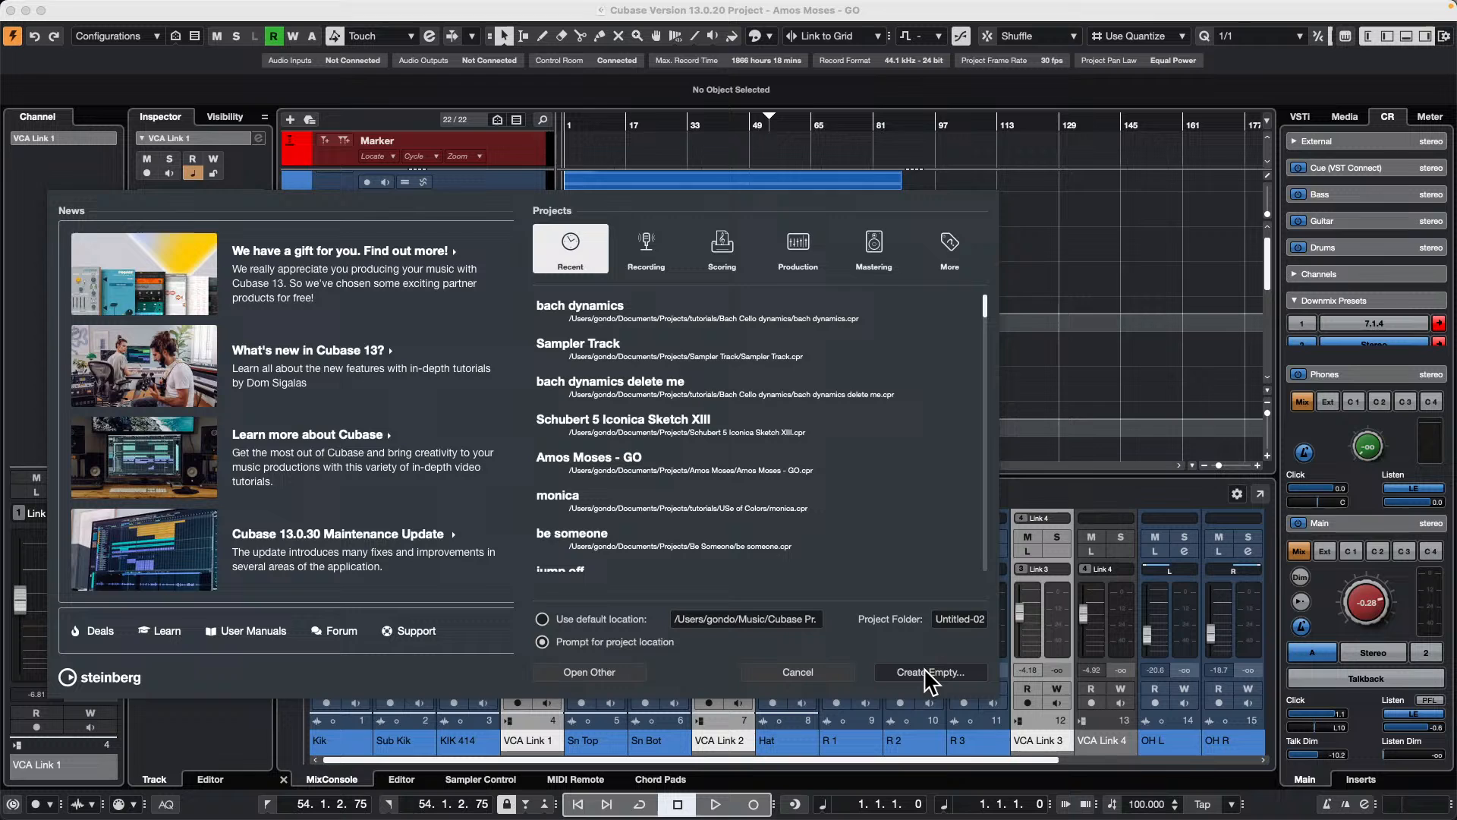
pyautogui.press('Escape')
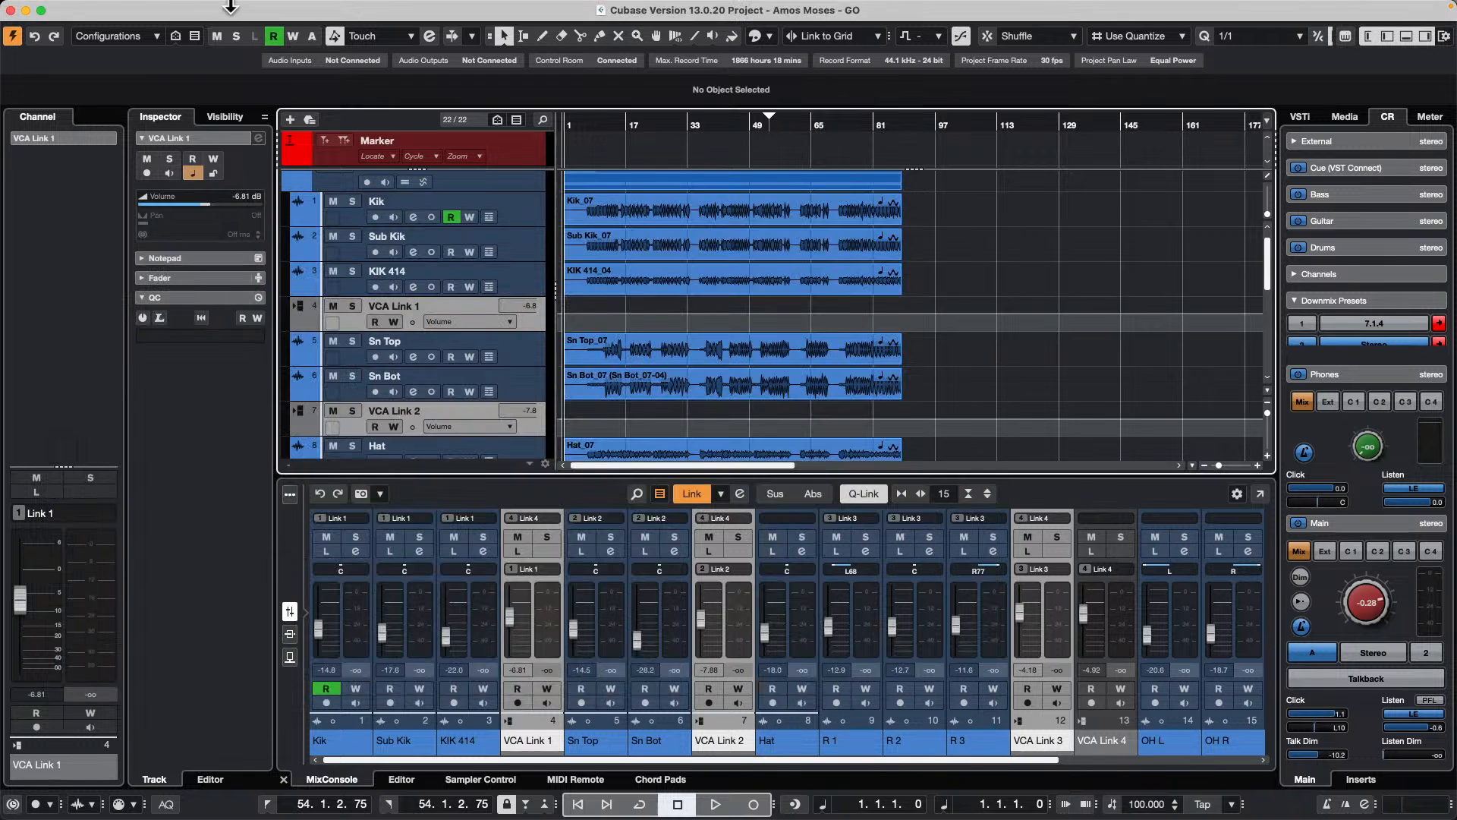
# Step: Revert the project to its previously saved version
pyautogui.click(102, 8)
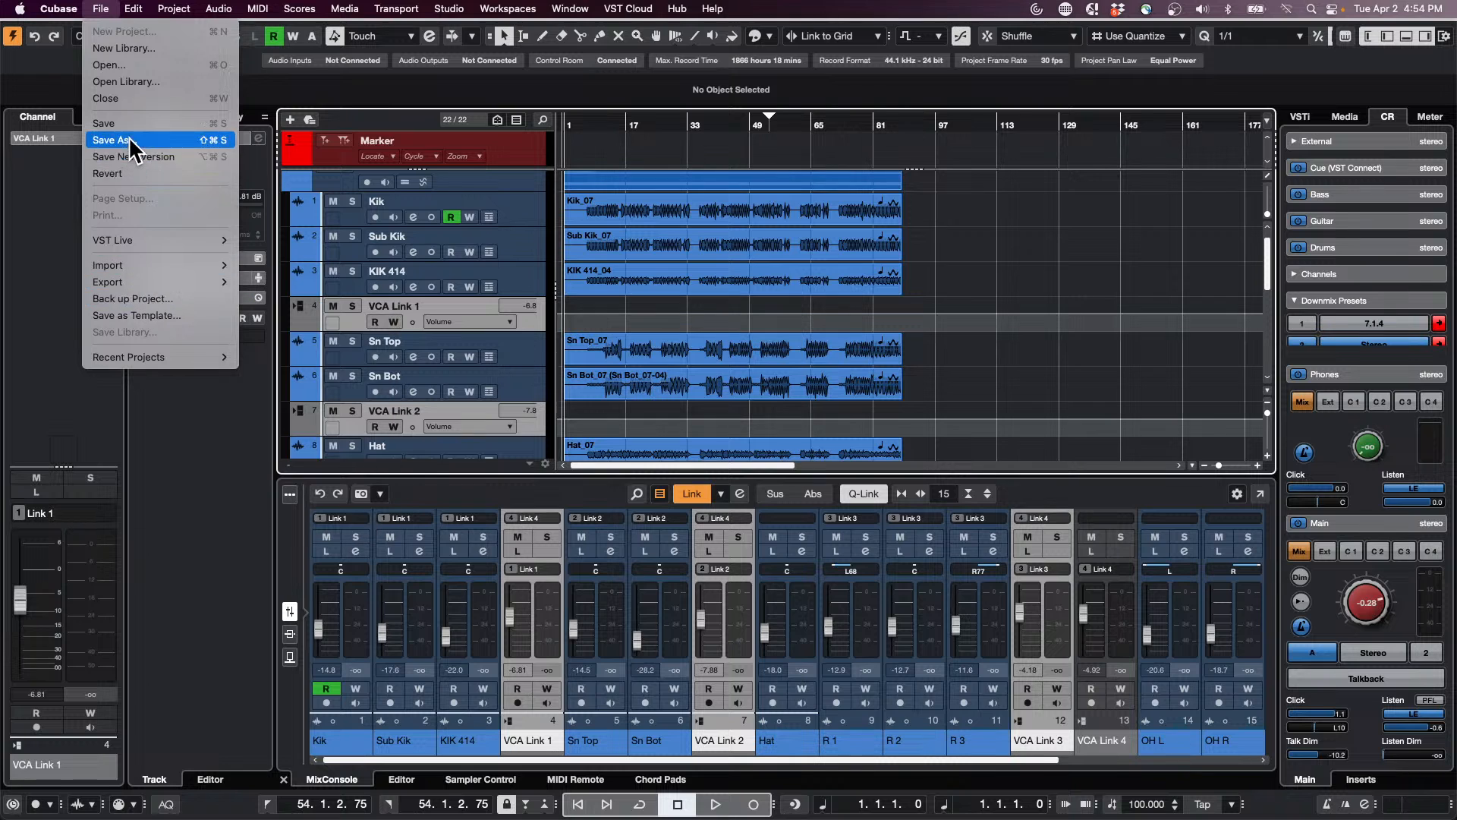
pyautogui.click(126, 170)
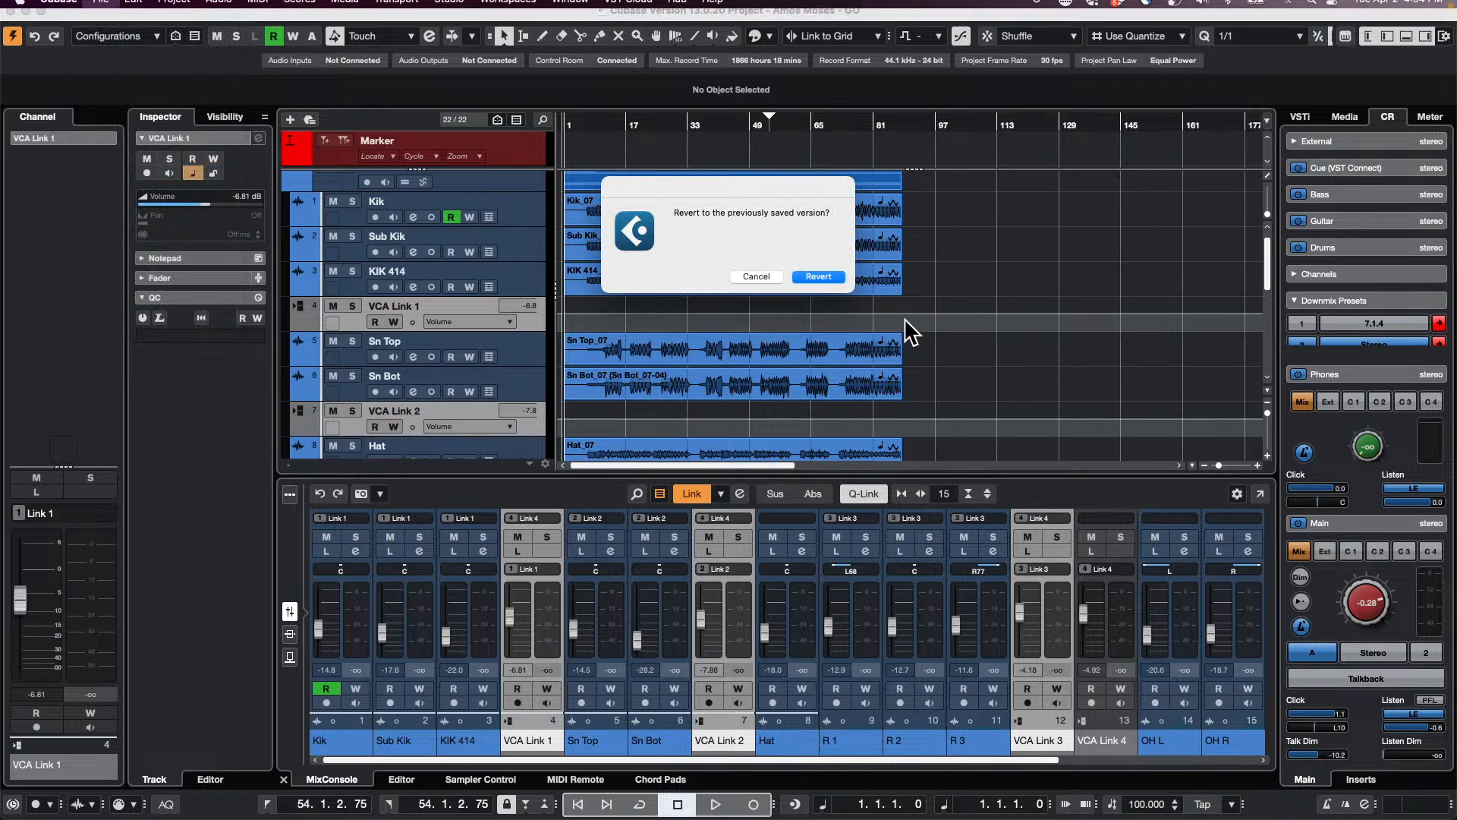
pyautogui.click(829, 276)
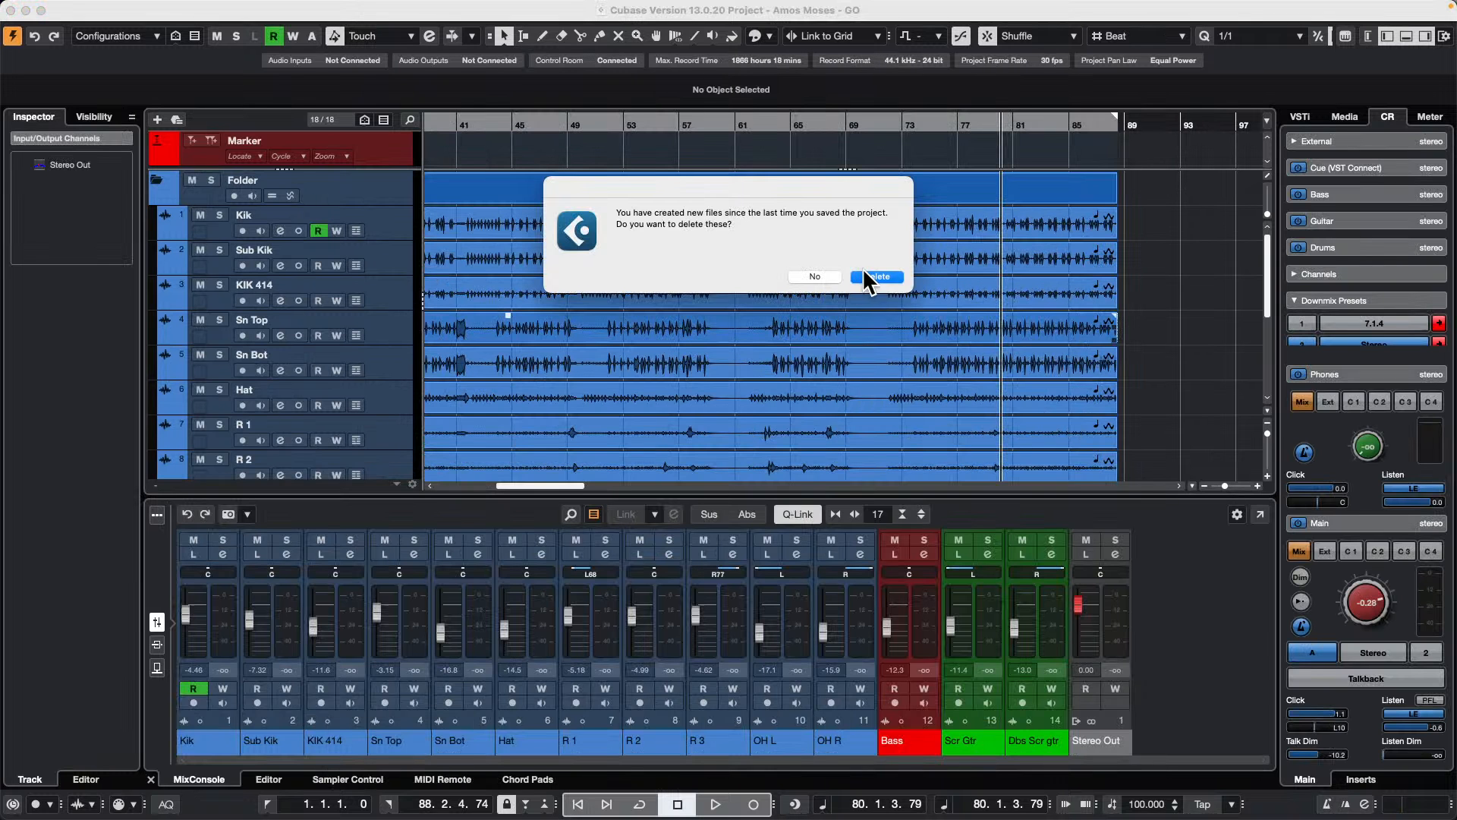
# Step: Delete the files created since the last save to complete the project revert
pyautogui.click(874, 278)
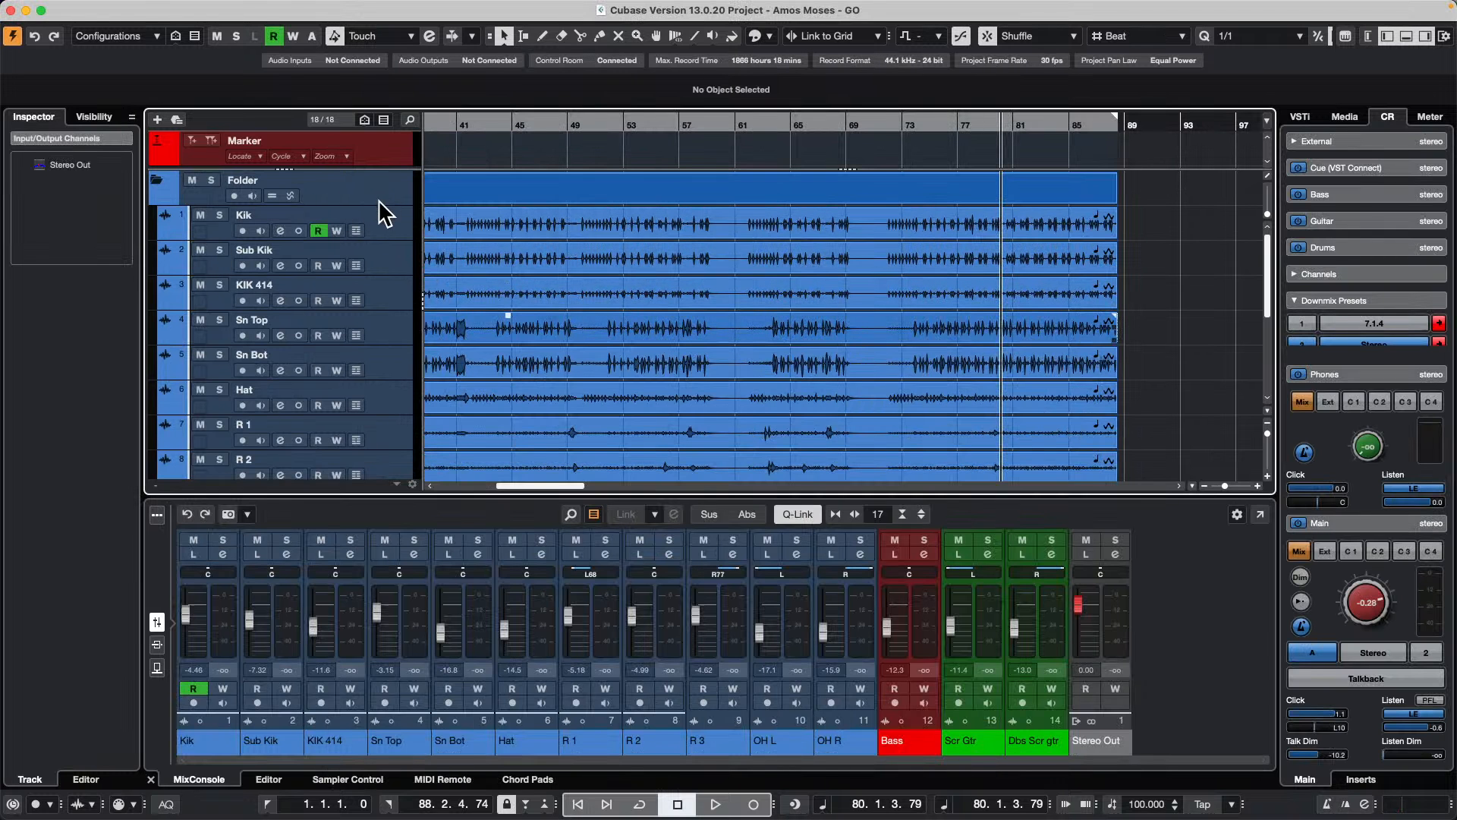
# Step: Select the drum tracks from Kik to OH R and save them as a track preset named "April 2 drum multi"
pyautogui.click(380, 221)
pyautogui.scroll(-5, 380, 230)
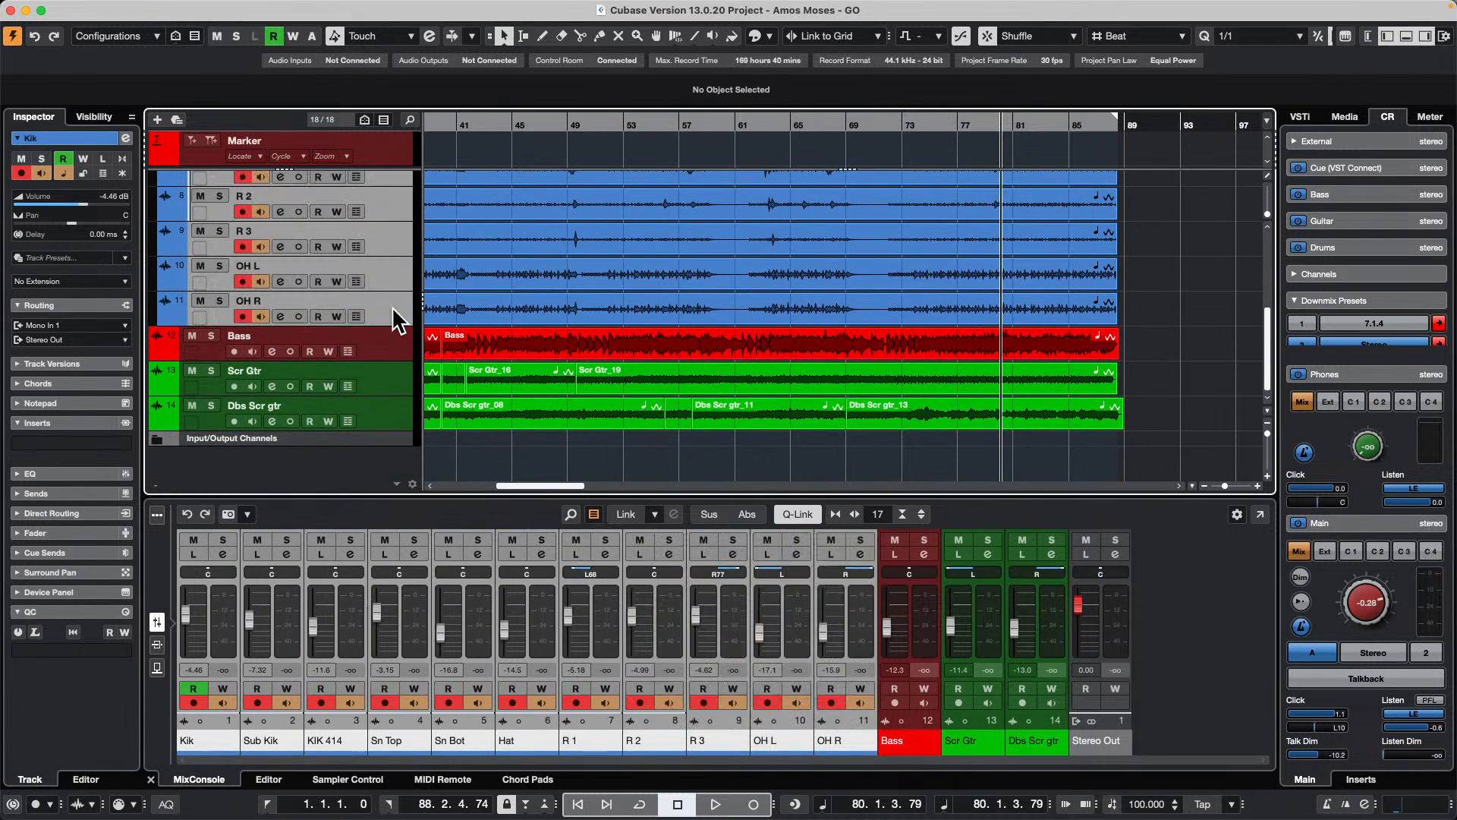
pyautogui.rightClick(390, 307)
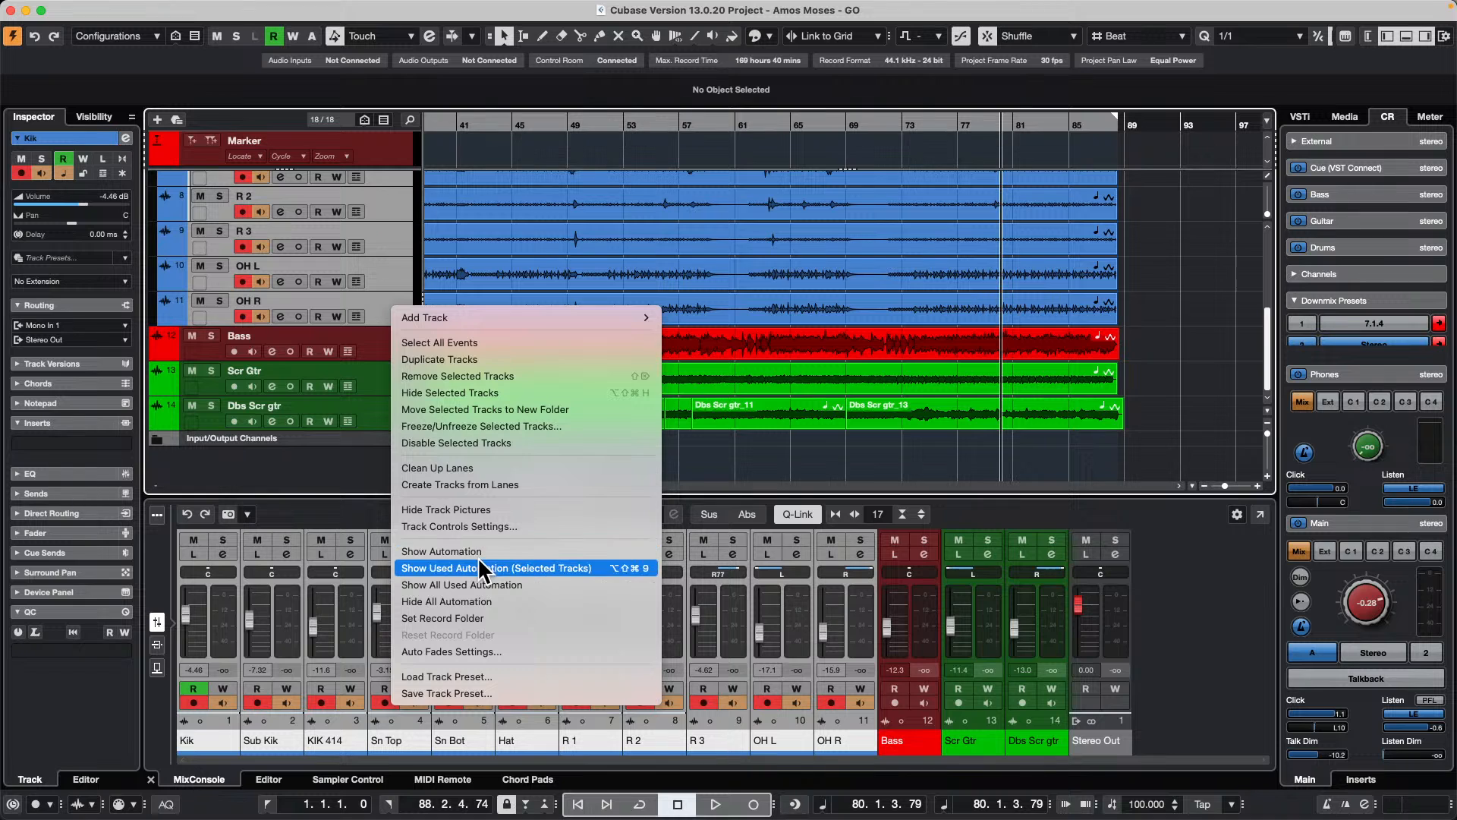
pyautogui.click(481, 692)
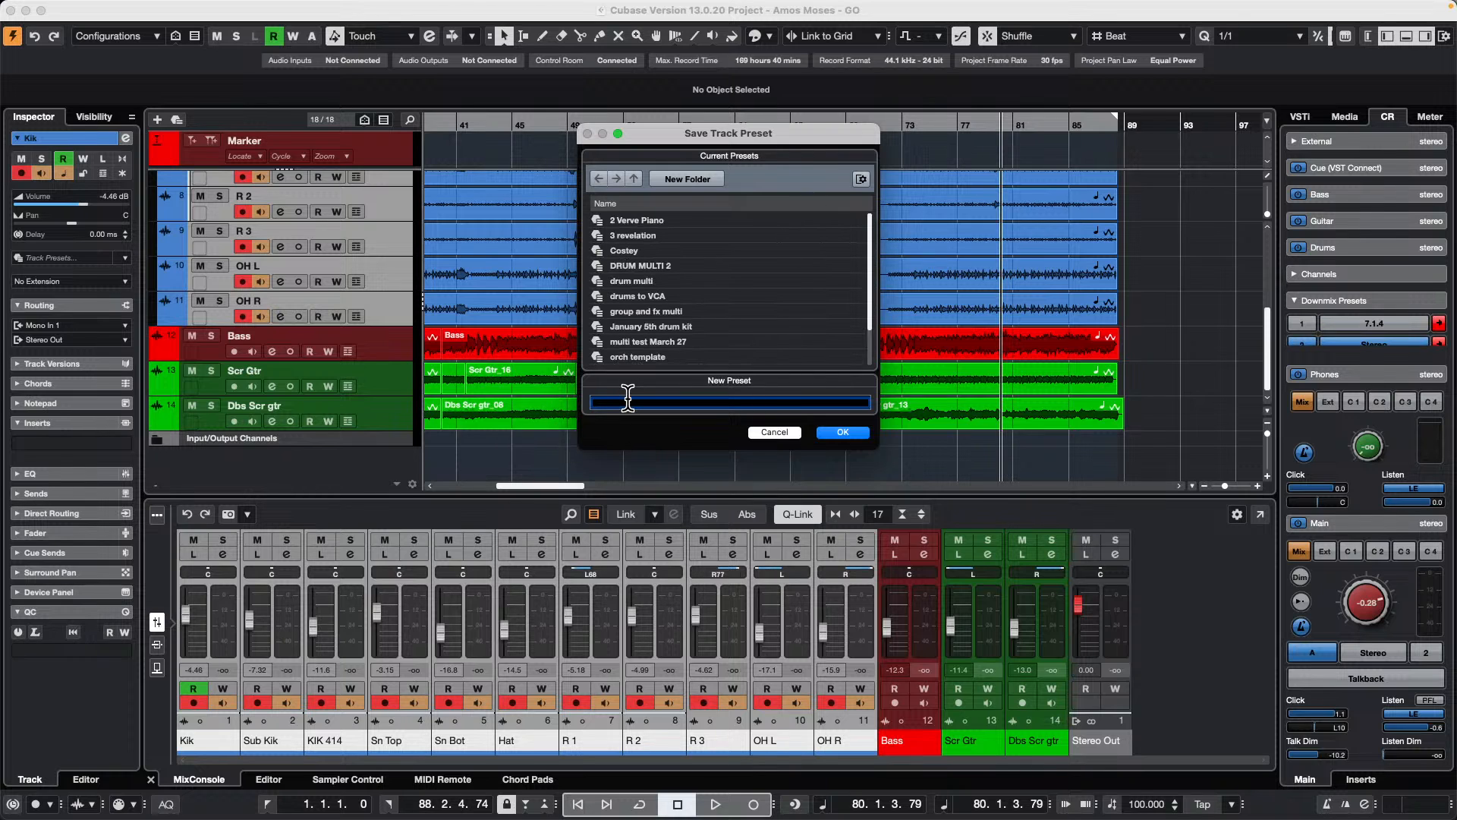
pyautogui.write('April 2 drum multi')
pyautogui.press('Return')
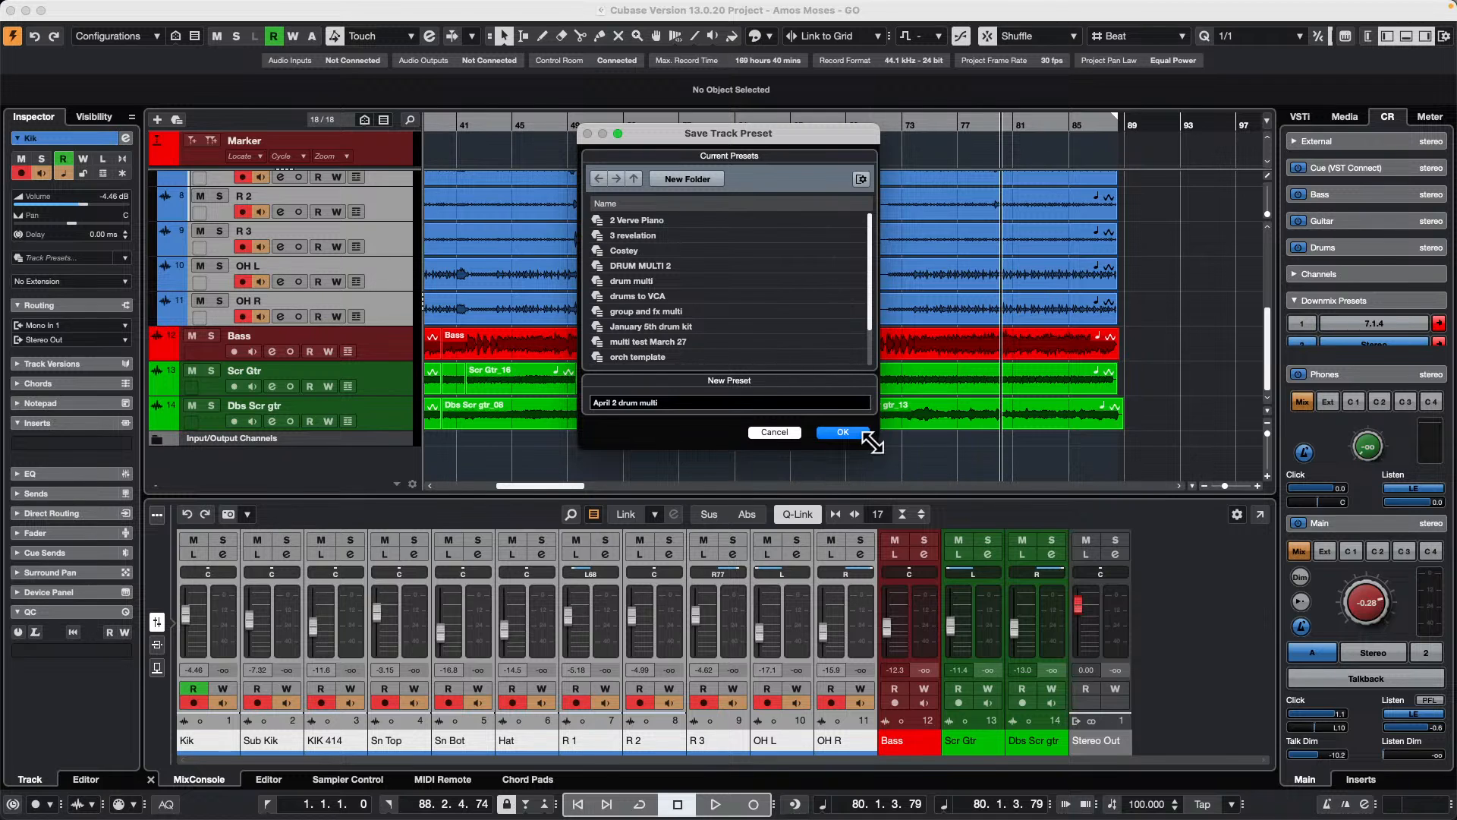
pyautogui.click(843, 434)
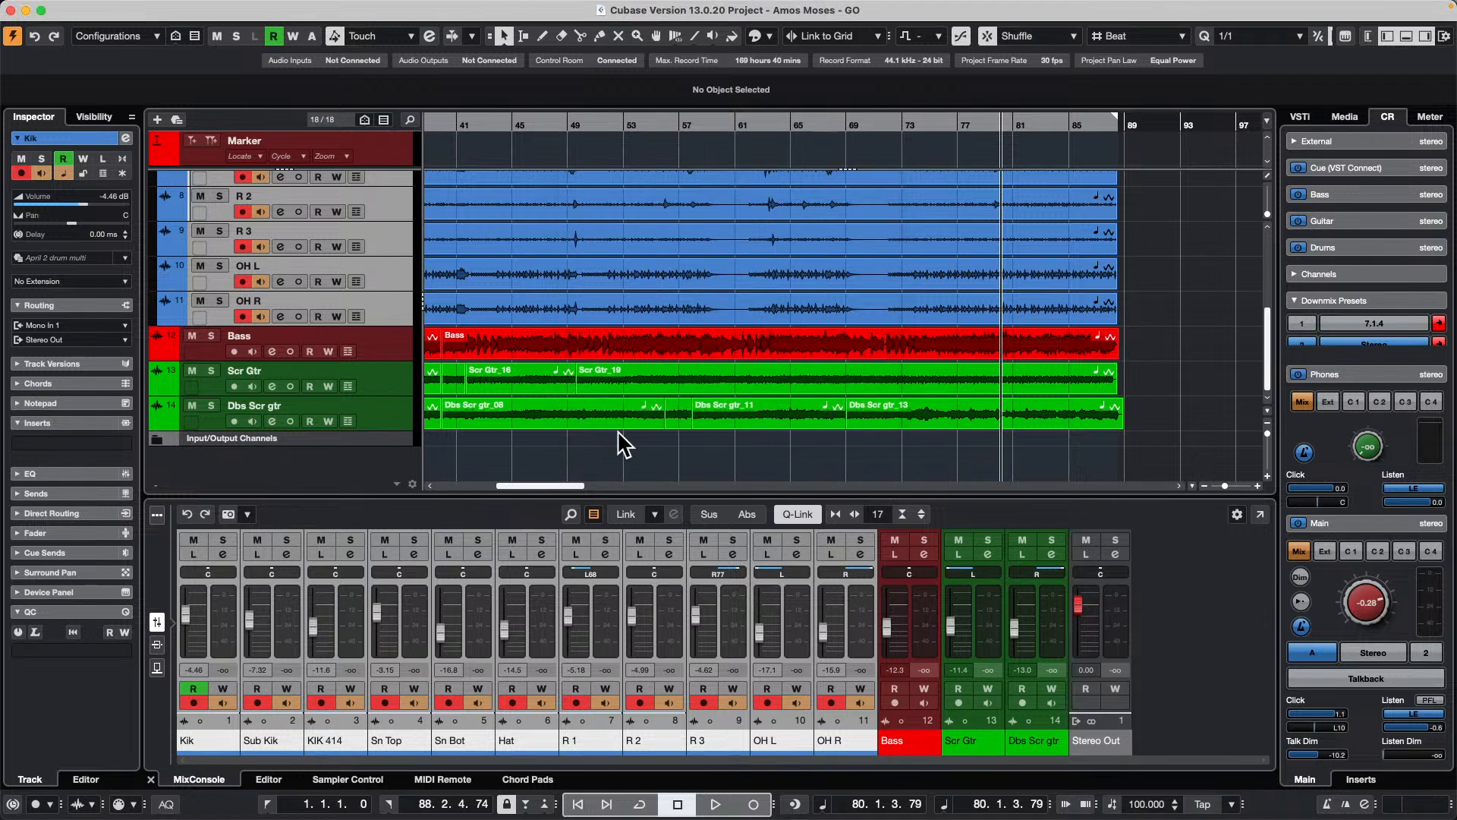
# Step: Try to load a track preset onto the selected drum tracks by browsing the User Content track presets
pyautogui.scroll(4, 358, 222)
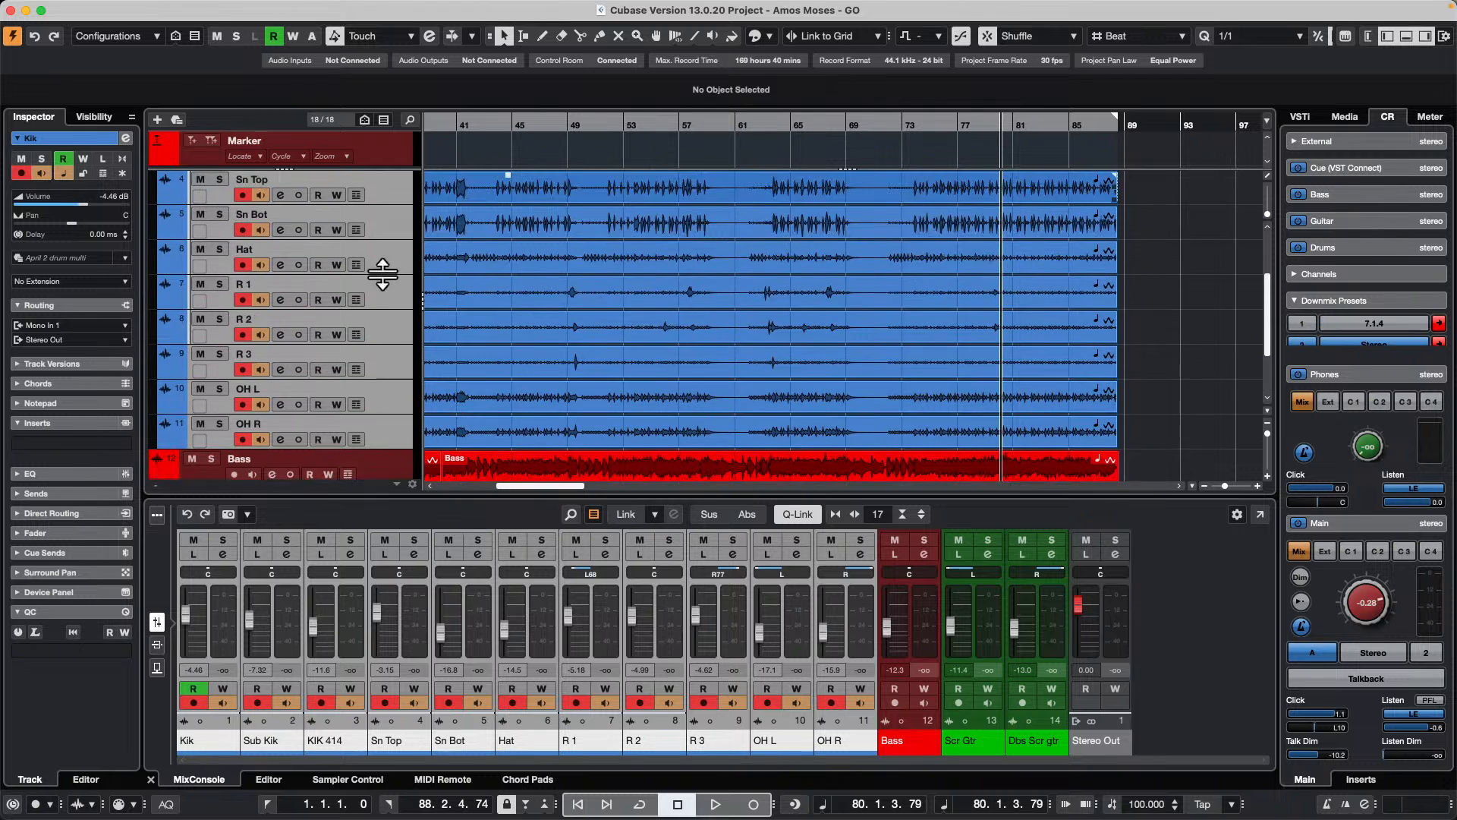
pyautogui.scroll(-4, 383, 281)
pyautogui.rightClick(378, 314)
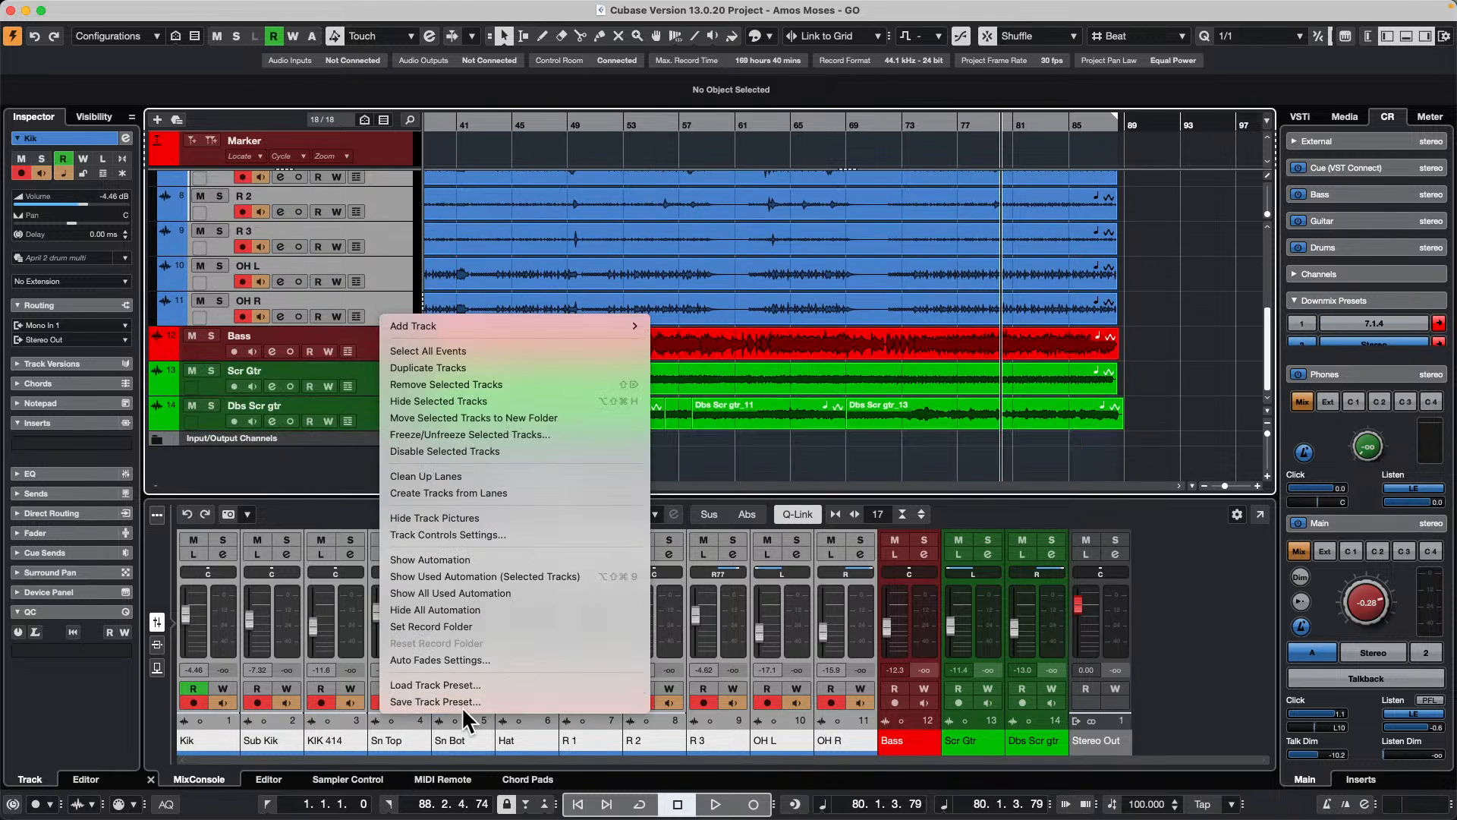
pyautogui.click(477, 685)
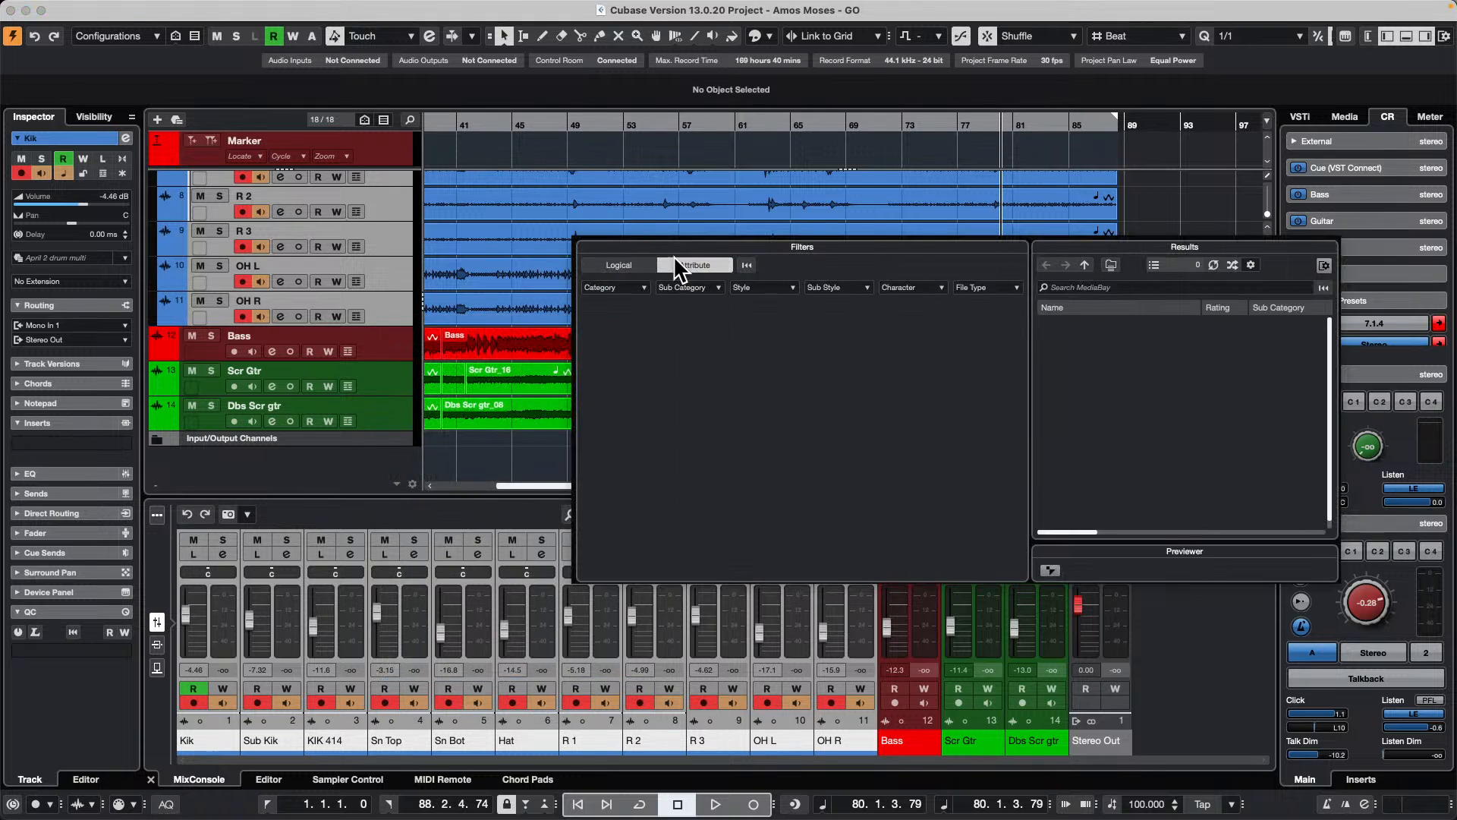
pyautogui.click(624, 265)
pyautogui.click(693, 265)
pyautogui.click(618, 265)
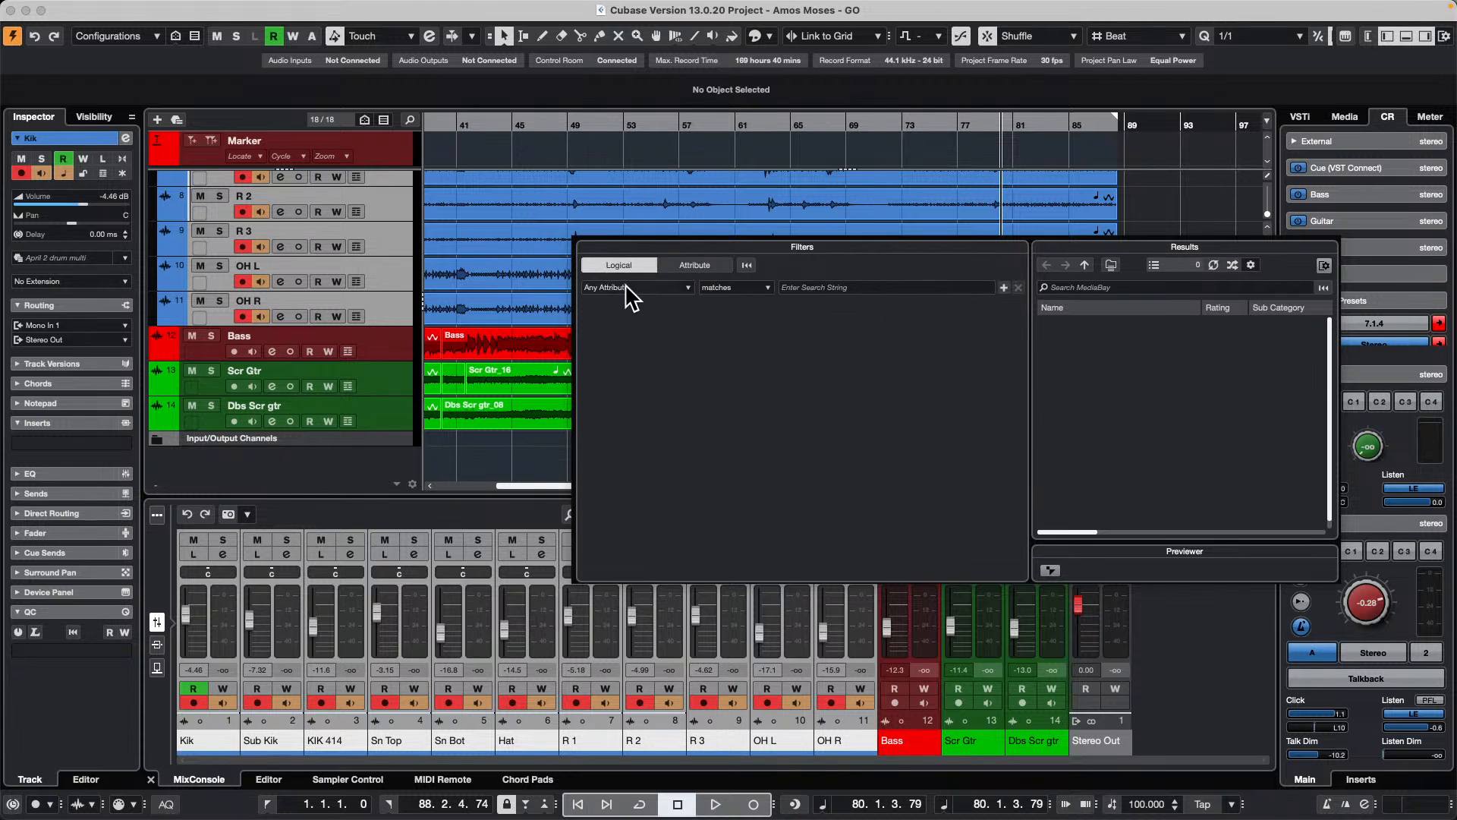
pyautogui.click(1085, 264)
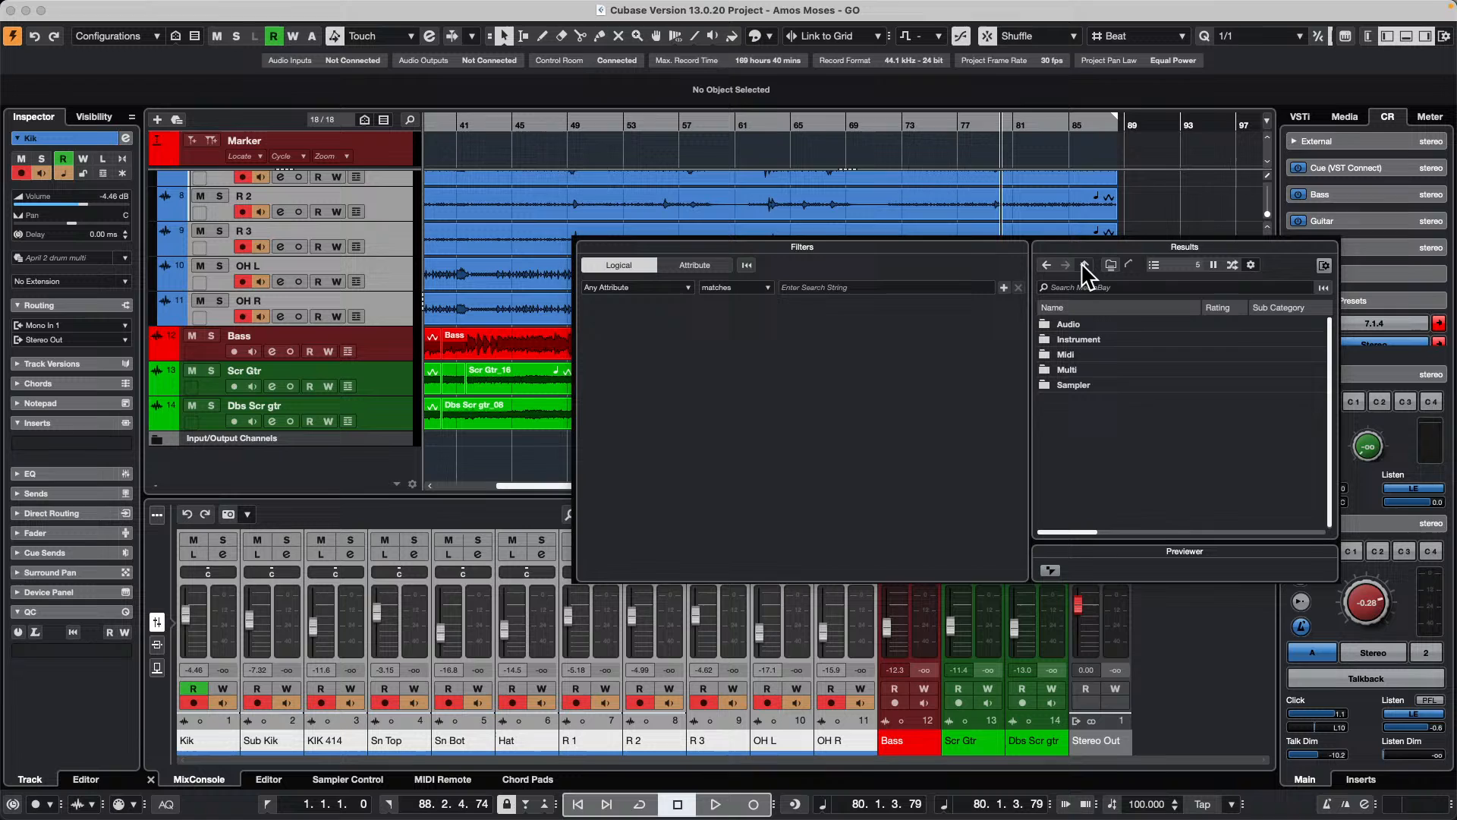
pyautogui.click(1085, 264)
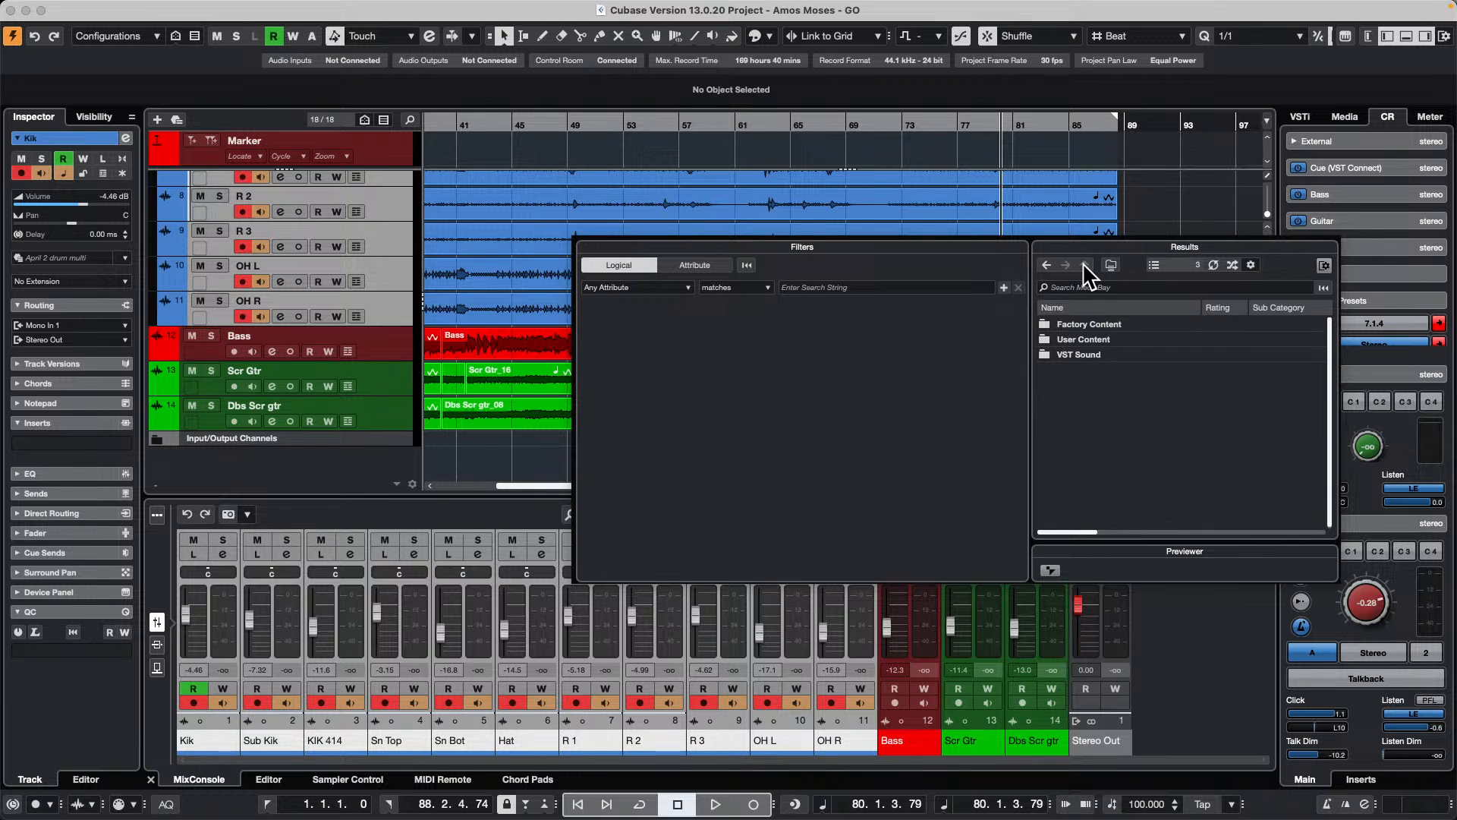
pyautogui.doubleClick(1099, 335)
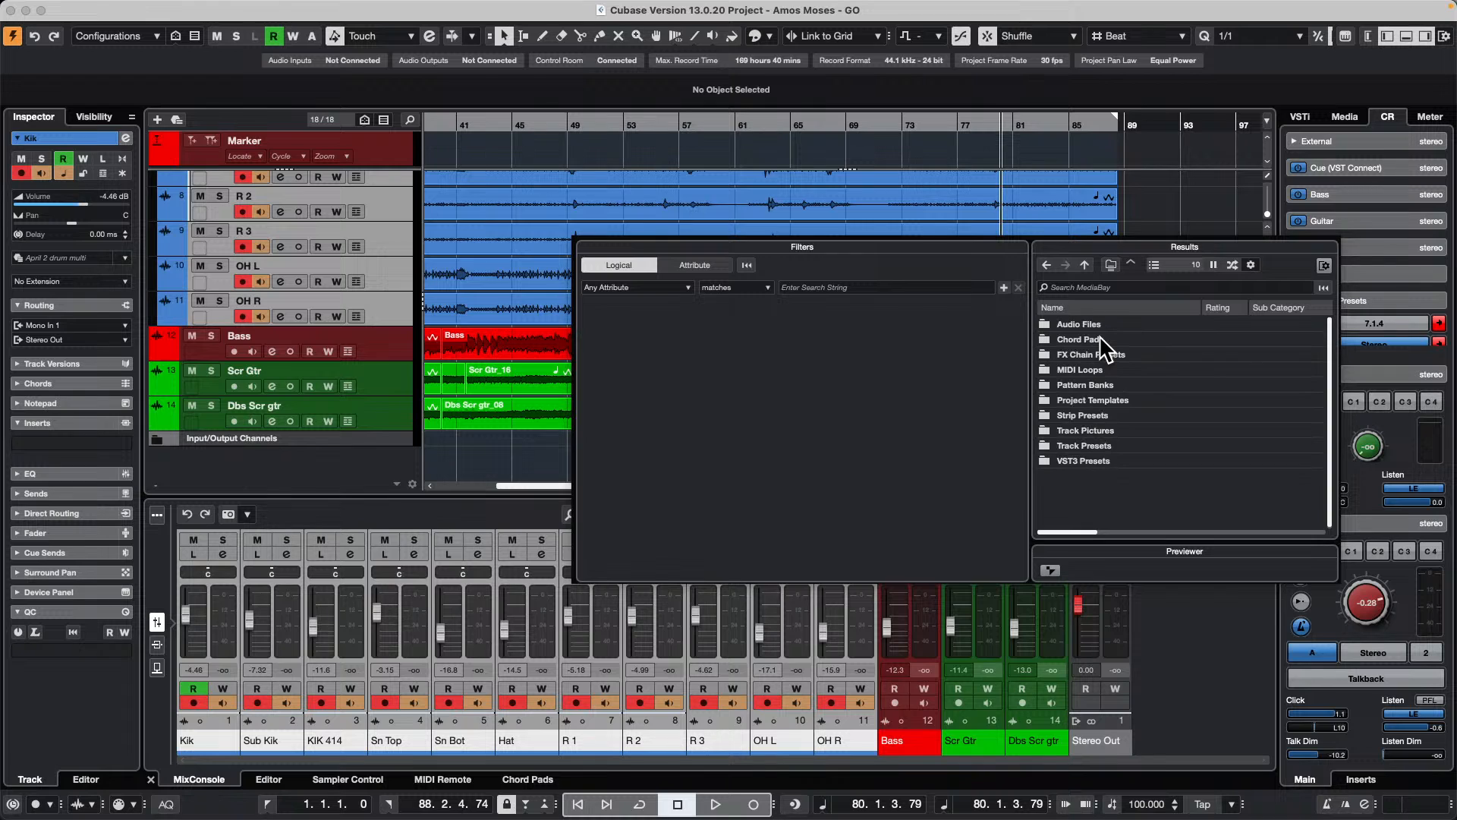
pyautogui.doubleClick(1100, 444)
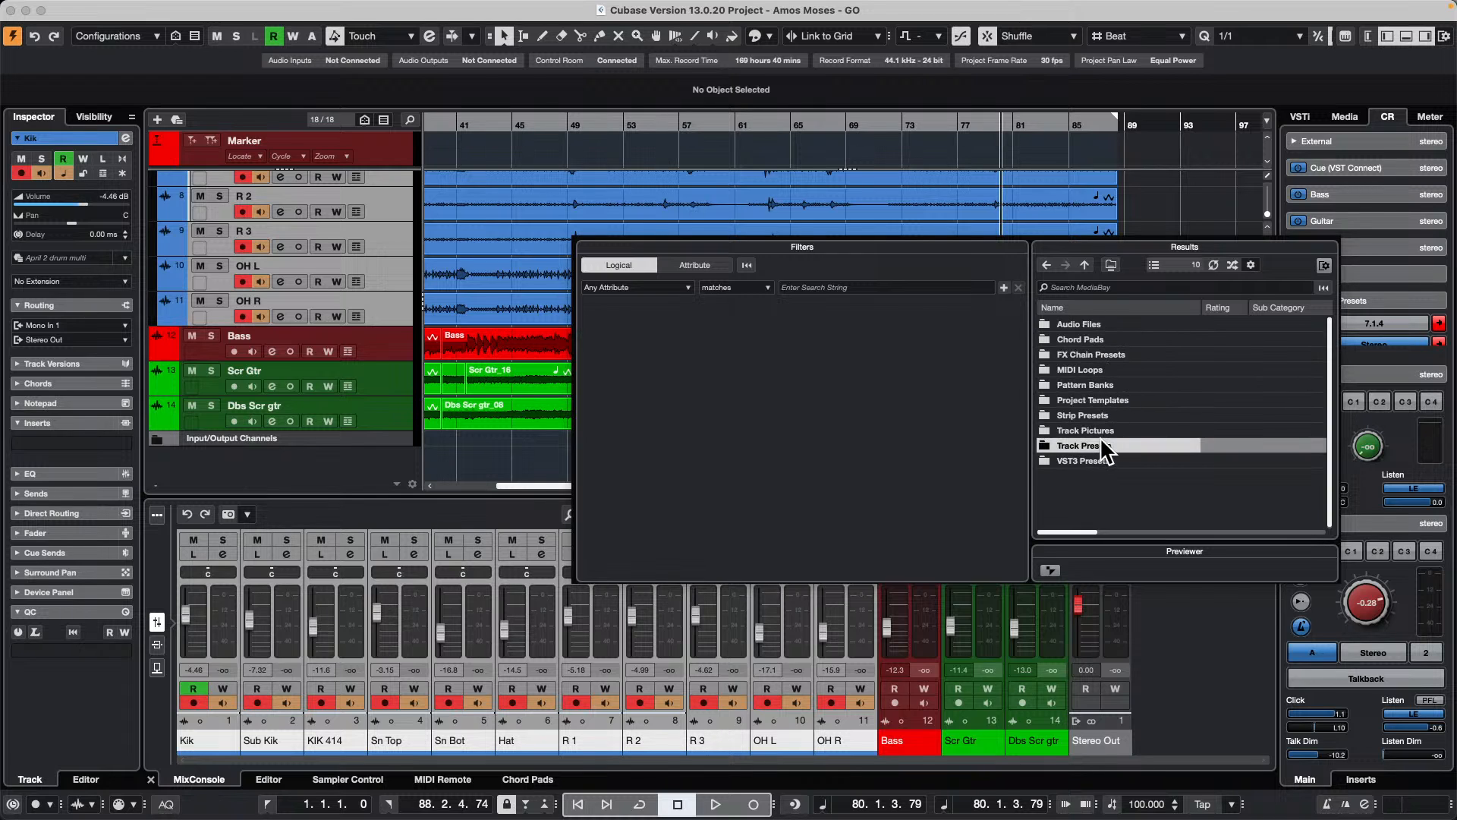
pyautogui.doubleClick(1067, 354)
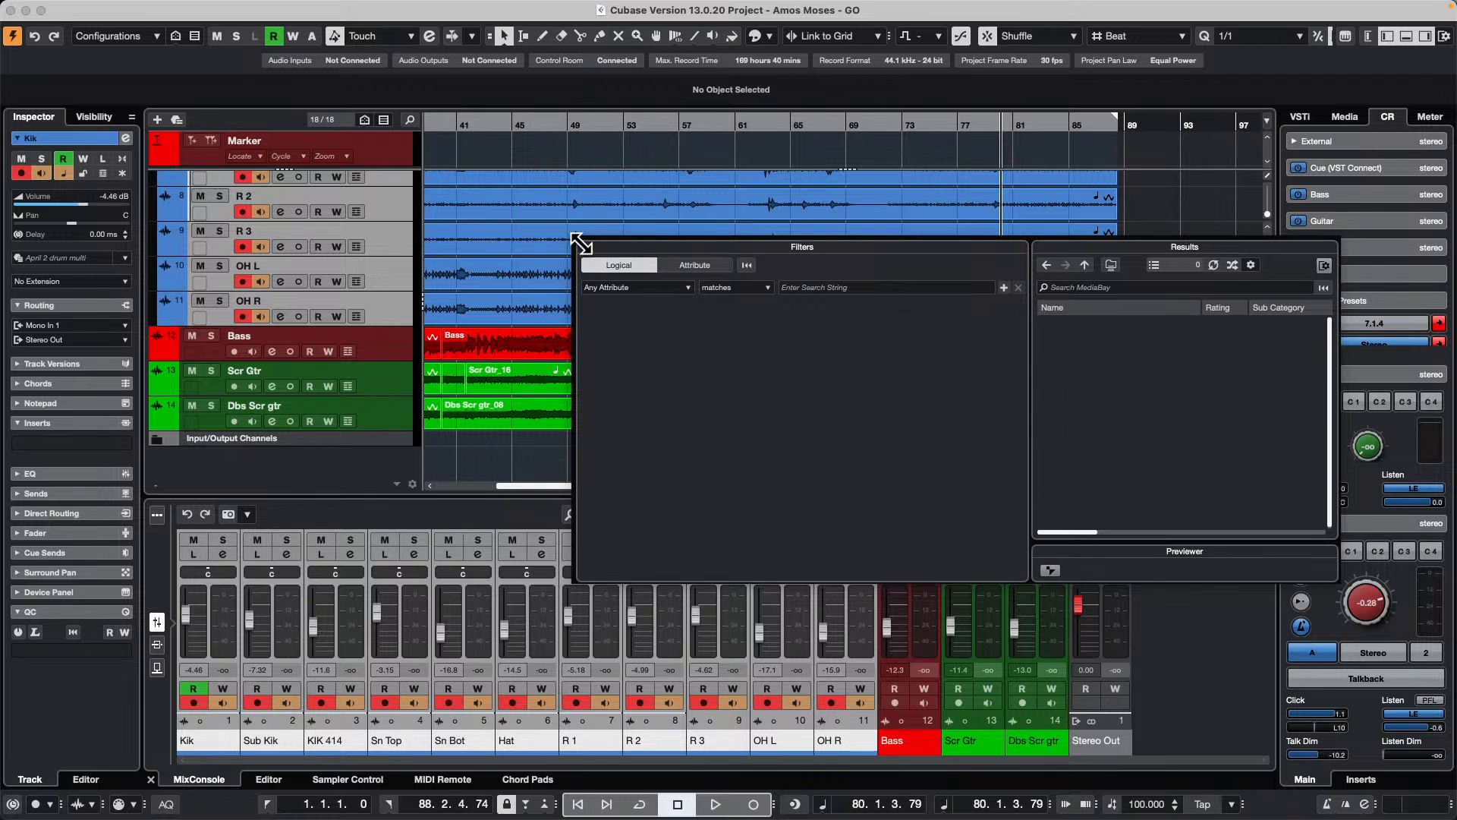
pyautogui.moveTo(579, 240); pyautogui.dragTo(583, 240)
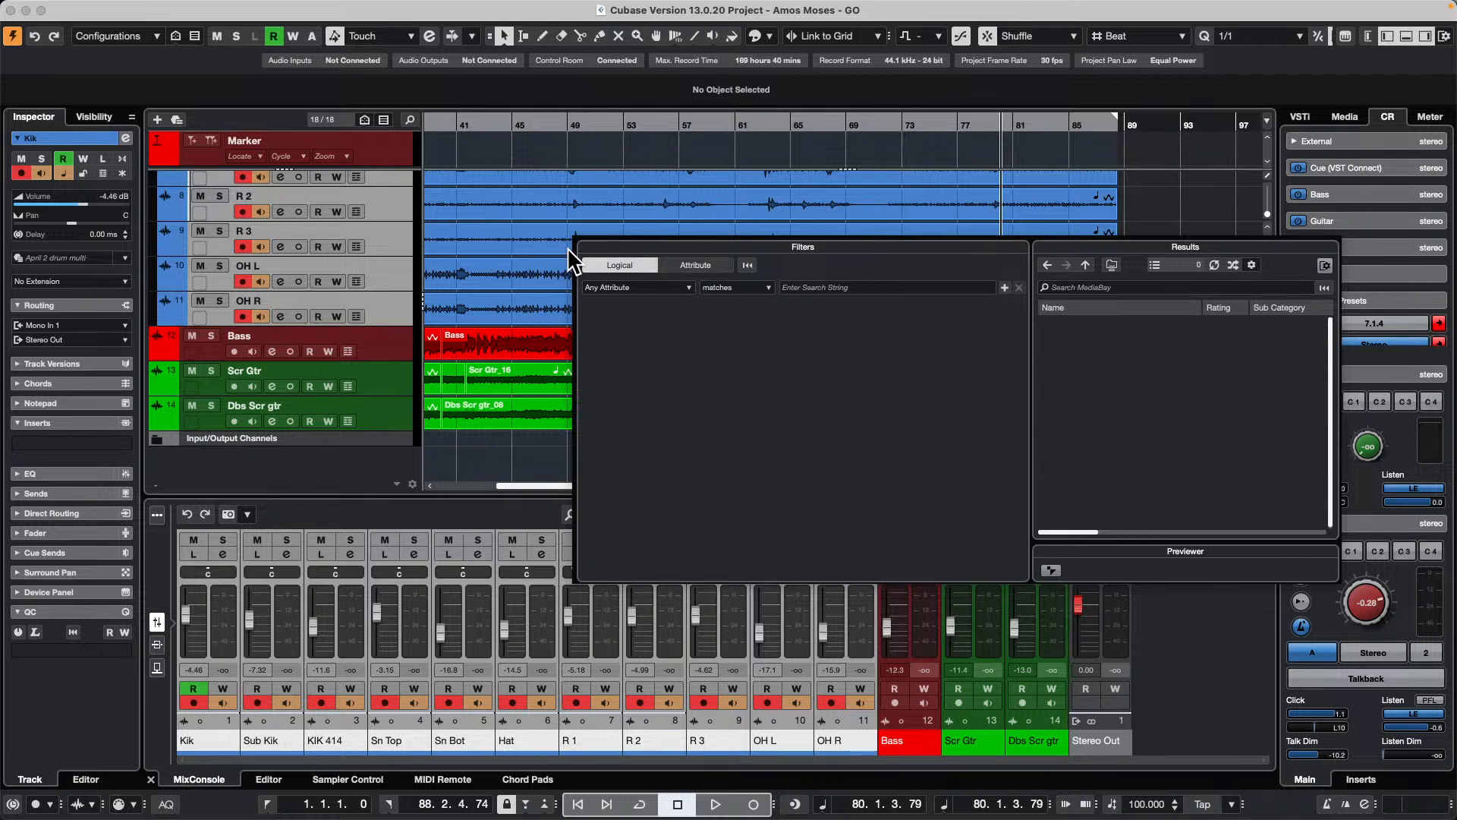
pyautogui.click(1238, 195)
# Step: Browse the media to the user's Multi track presets and select April 2 drum multi
pyautogui.click(1345, 116)
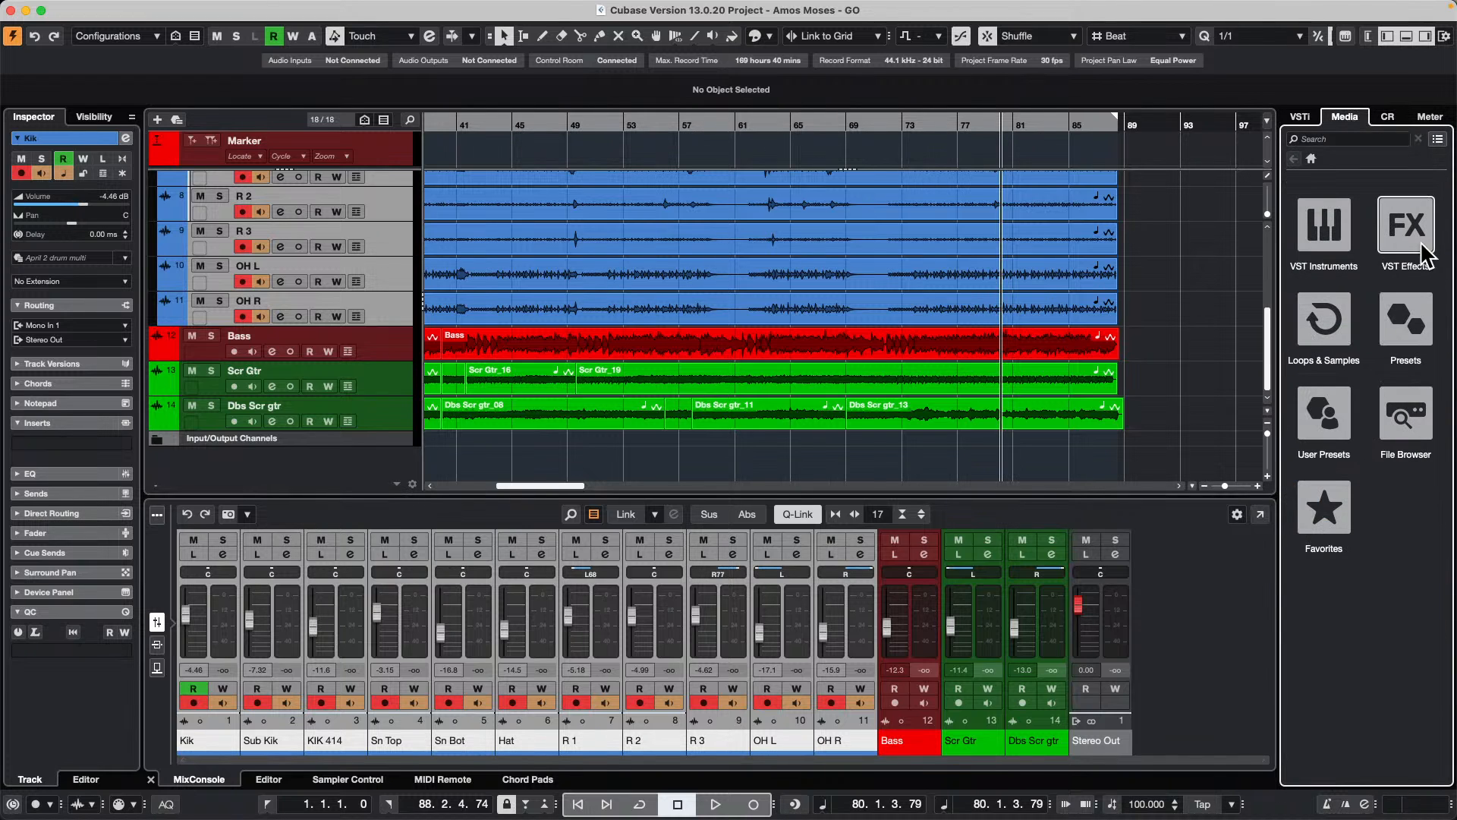
pyautogui.click(1326, 434)
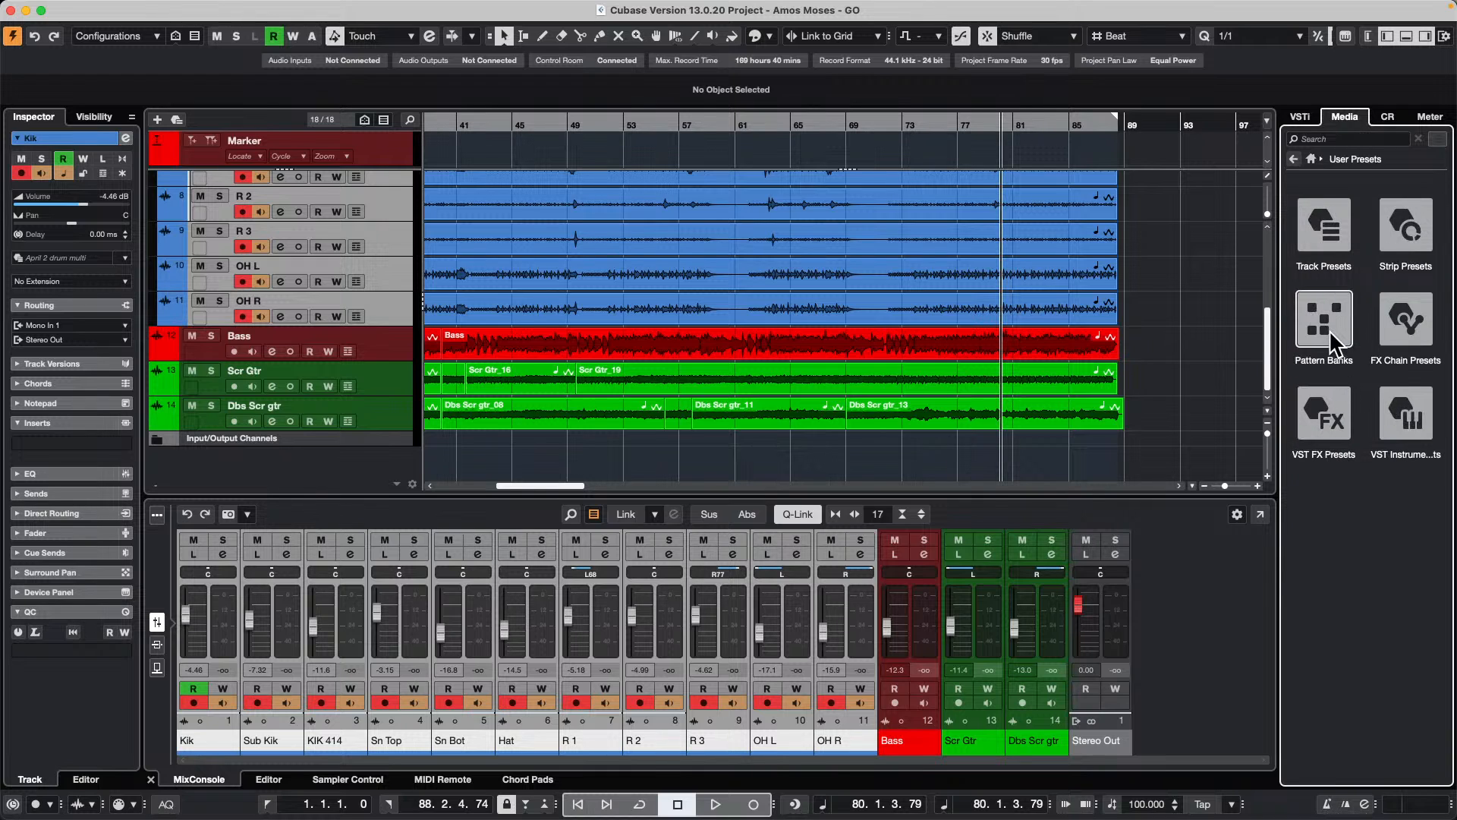
pyautogui.click(1328, 228)
pyautogui.click(1341, 448)
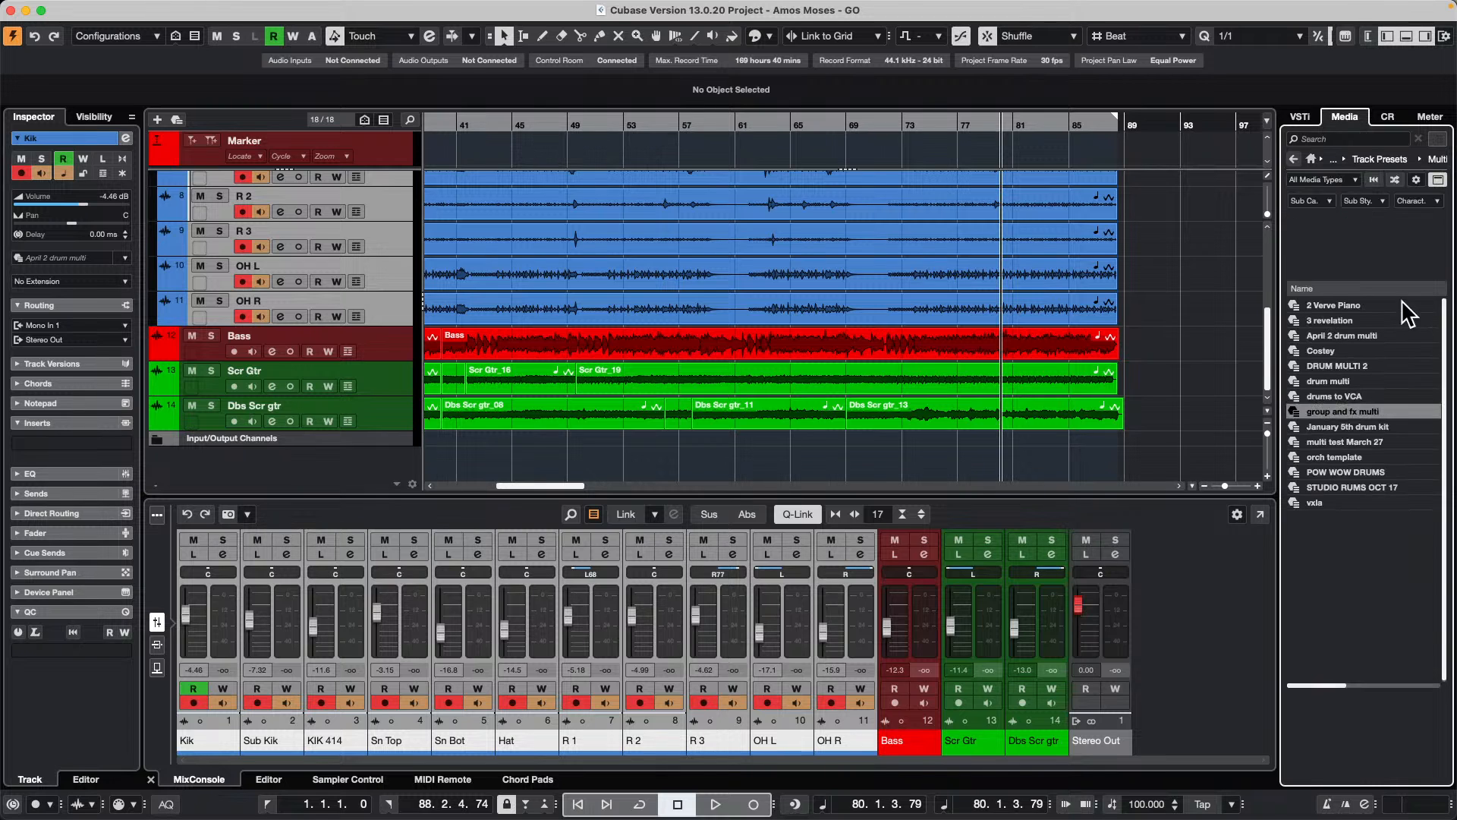
pyautogui.click(1354, 334)
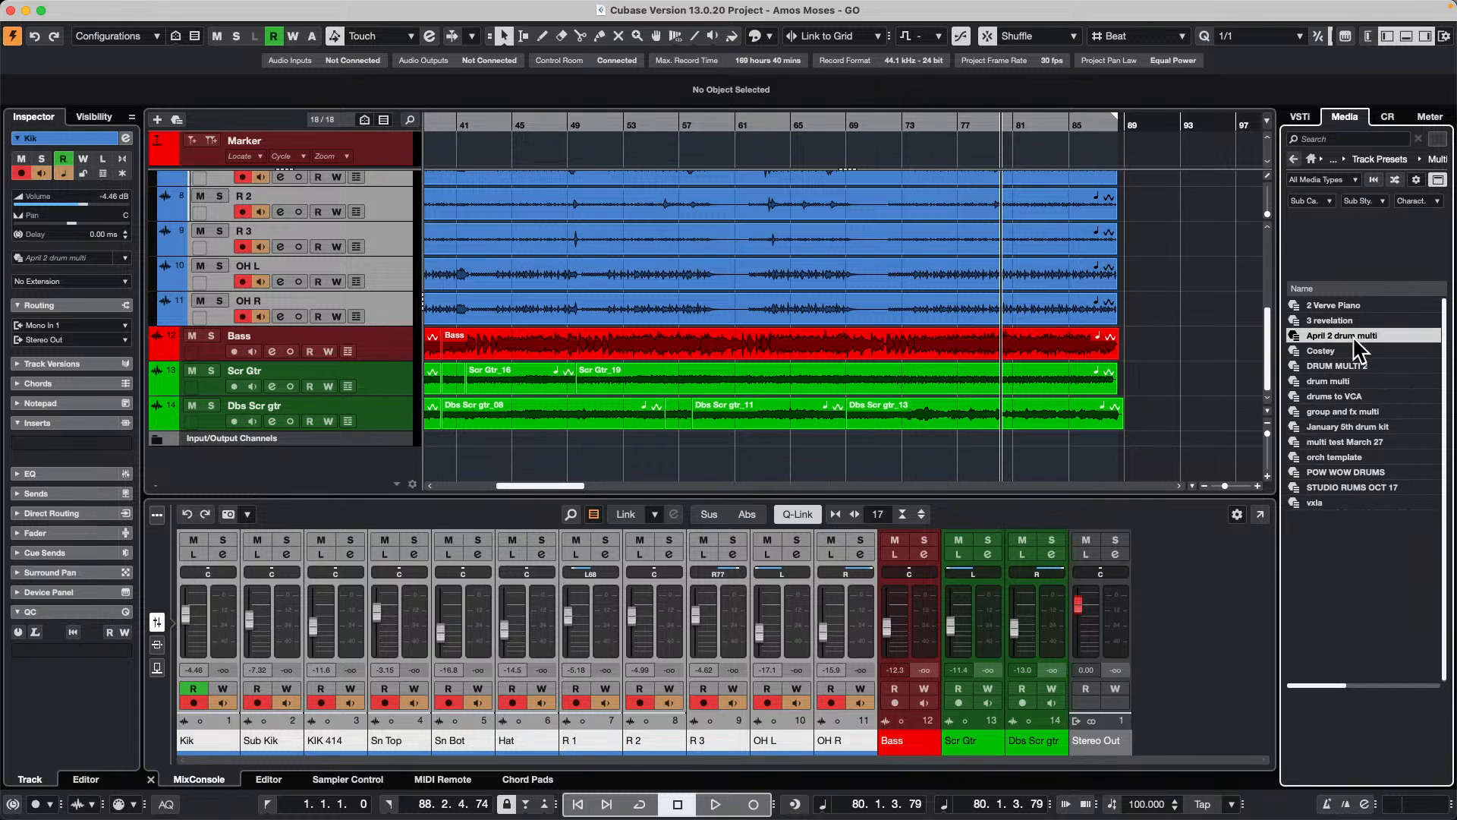
# Step: Add new drum tracks to the project from the April 2 drum multi preset and undo the addition
pyautogui.doubleClick(1352, 334)
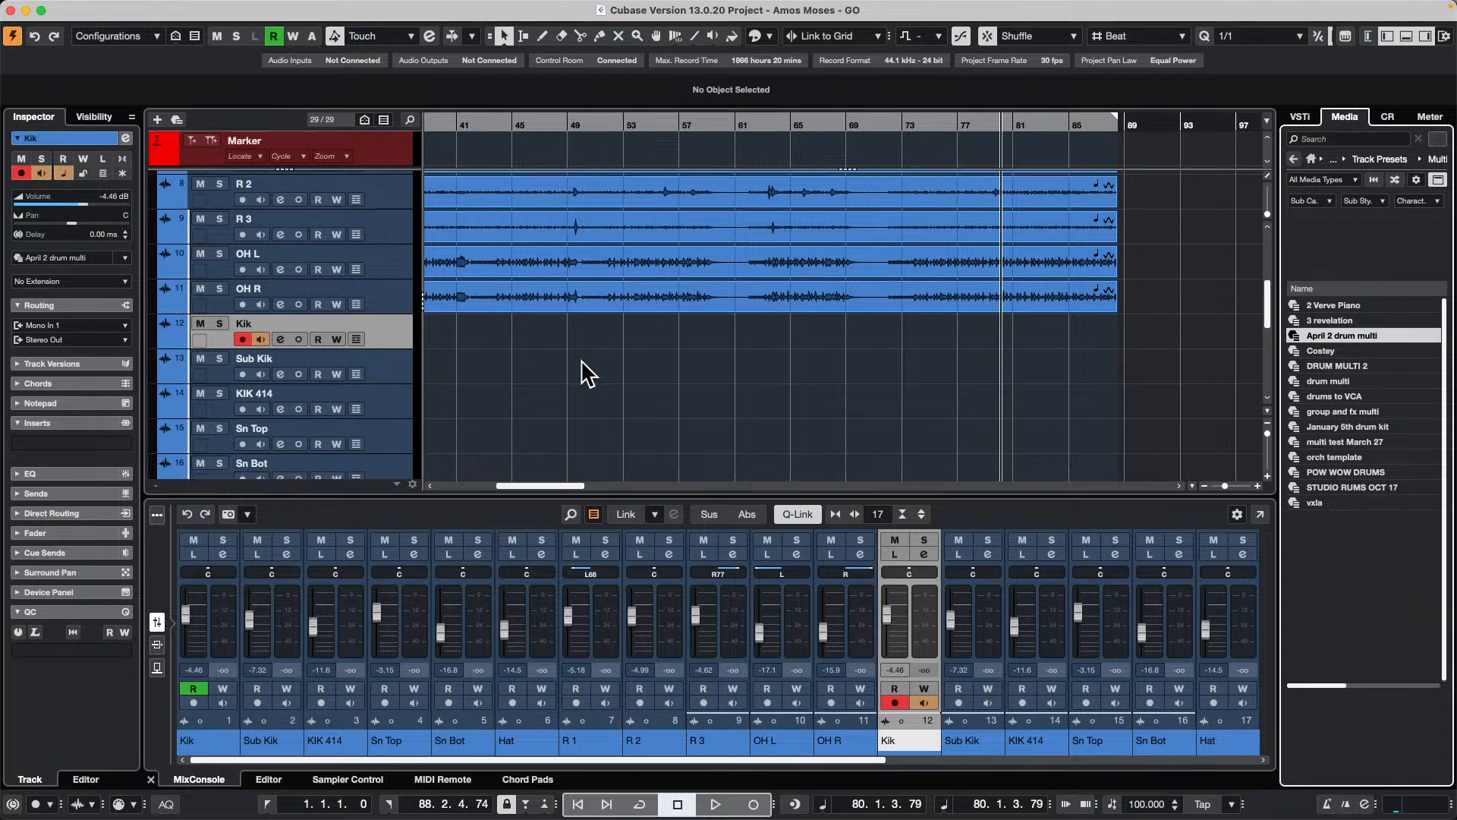
pyautogui.scroll(-3, 583, 362)
pyautogui.scroll(-4, 262, 357)
pyautogui.scroll(14, 267, 354)
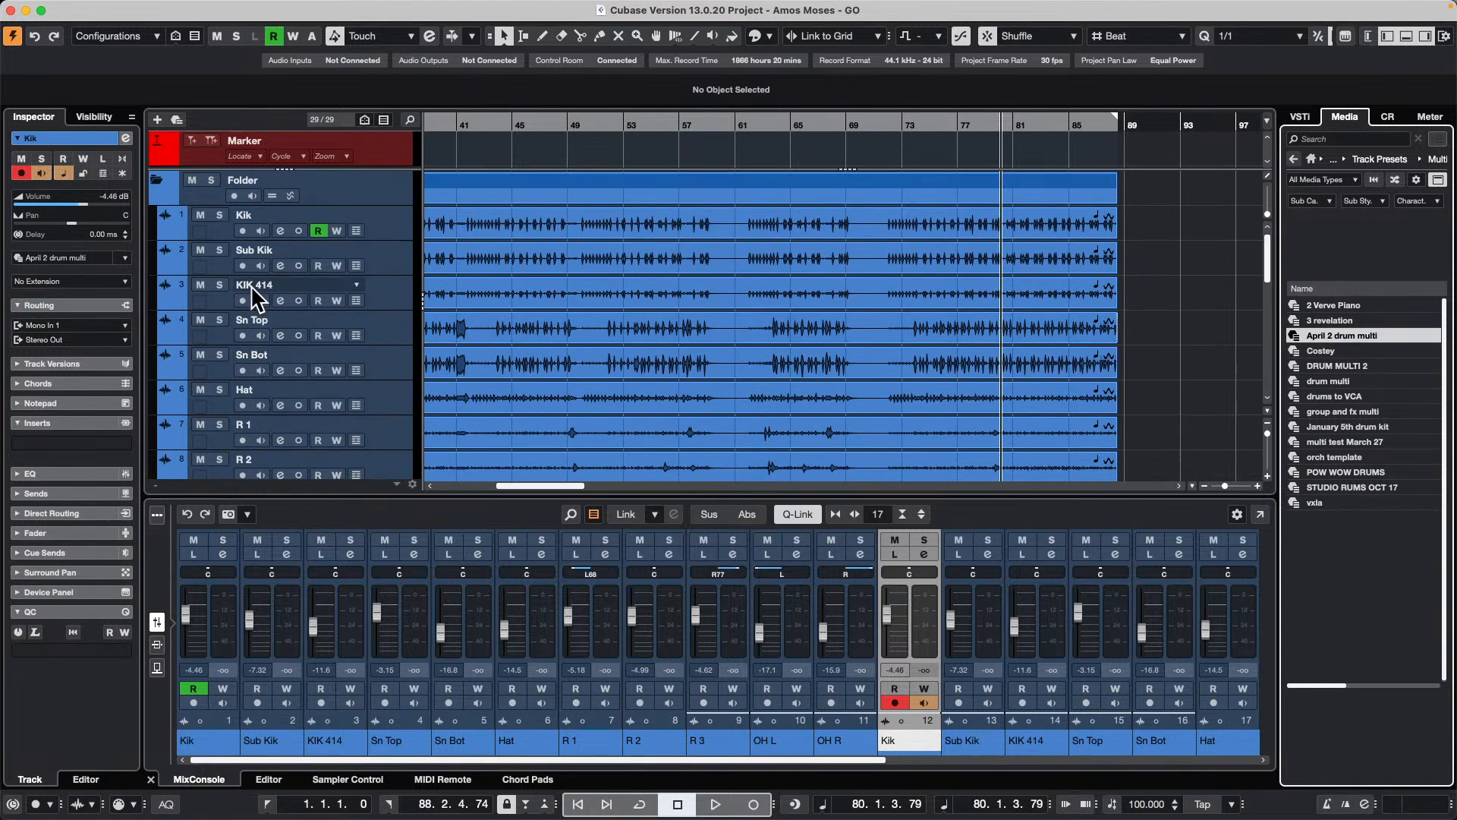
pyautogui.press('super+z')
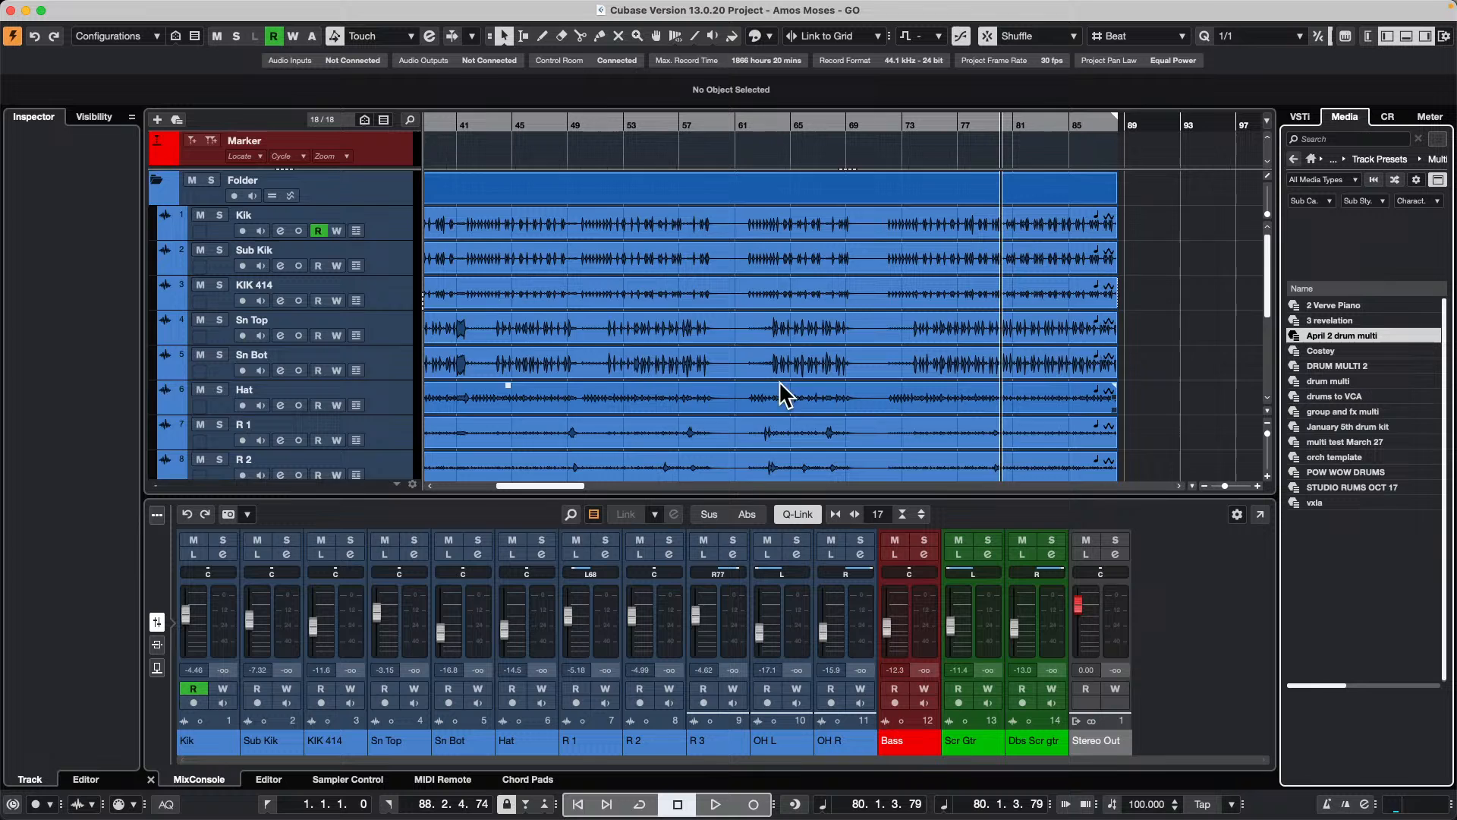
# Step: Select all drum tracks from Kik to OH R again
pyautogui.scroll(-5, 779, 380)
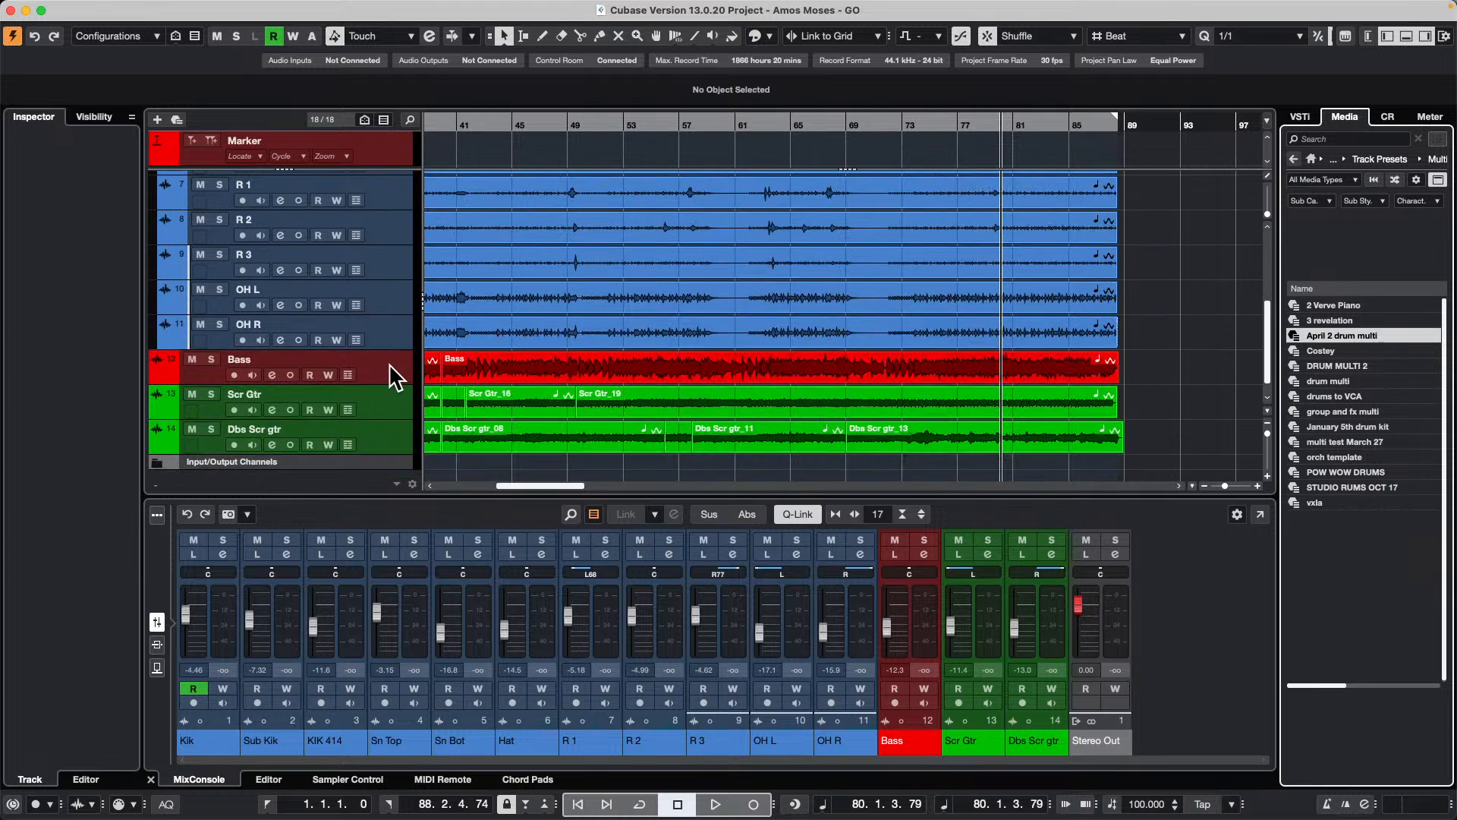
pyautogui.click(386, 334)
pyautogui.scroll(5, 384, 336)
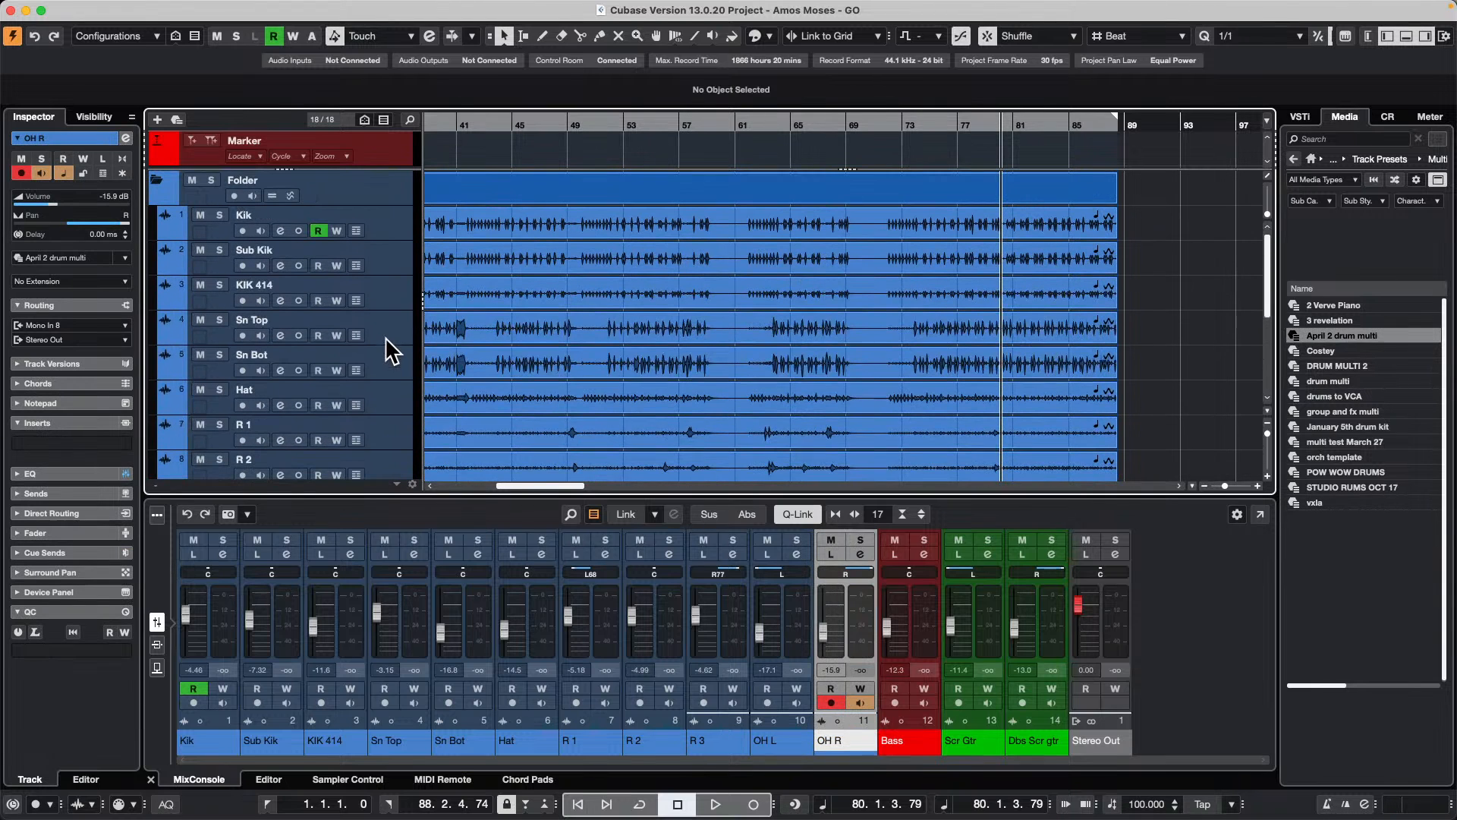
pyautogui.click(390, 233)
pyautogui.scroll(-5, 389, 307)
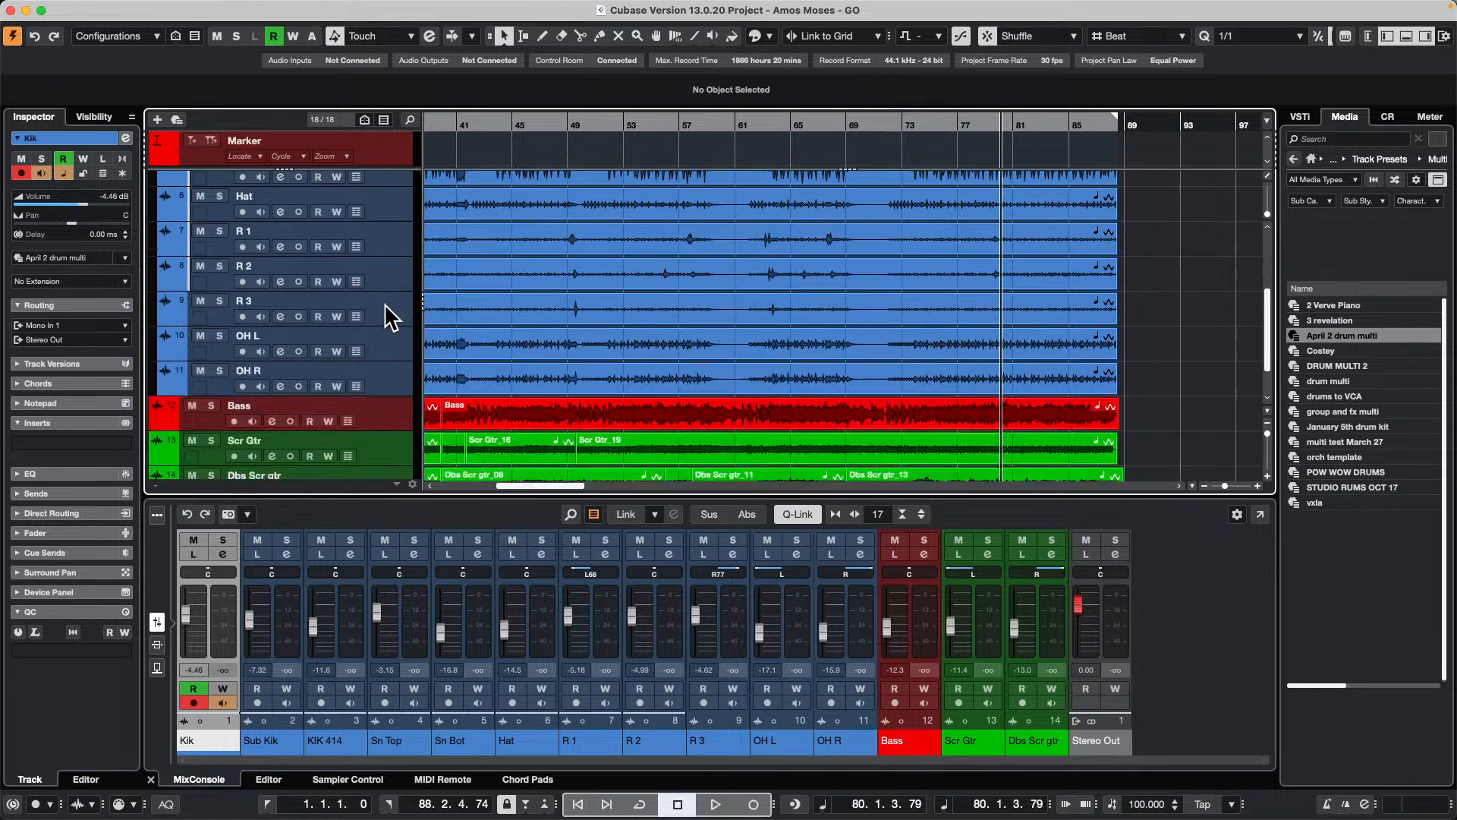
pyautogui.keyDown('shift'); pyautogui.click(392, 374); pyautogui.keyUp('shift')
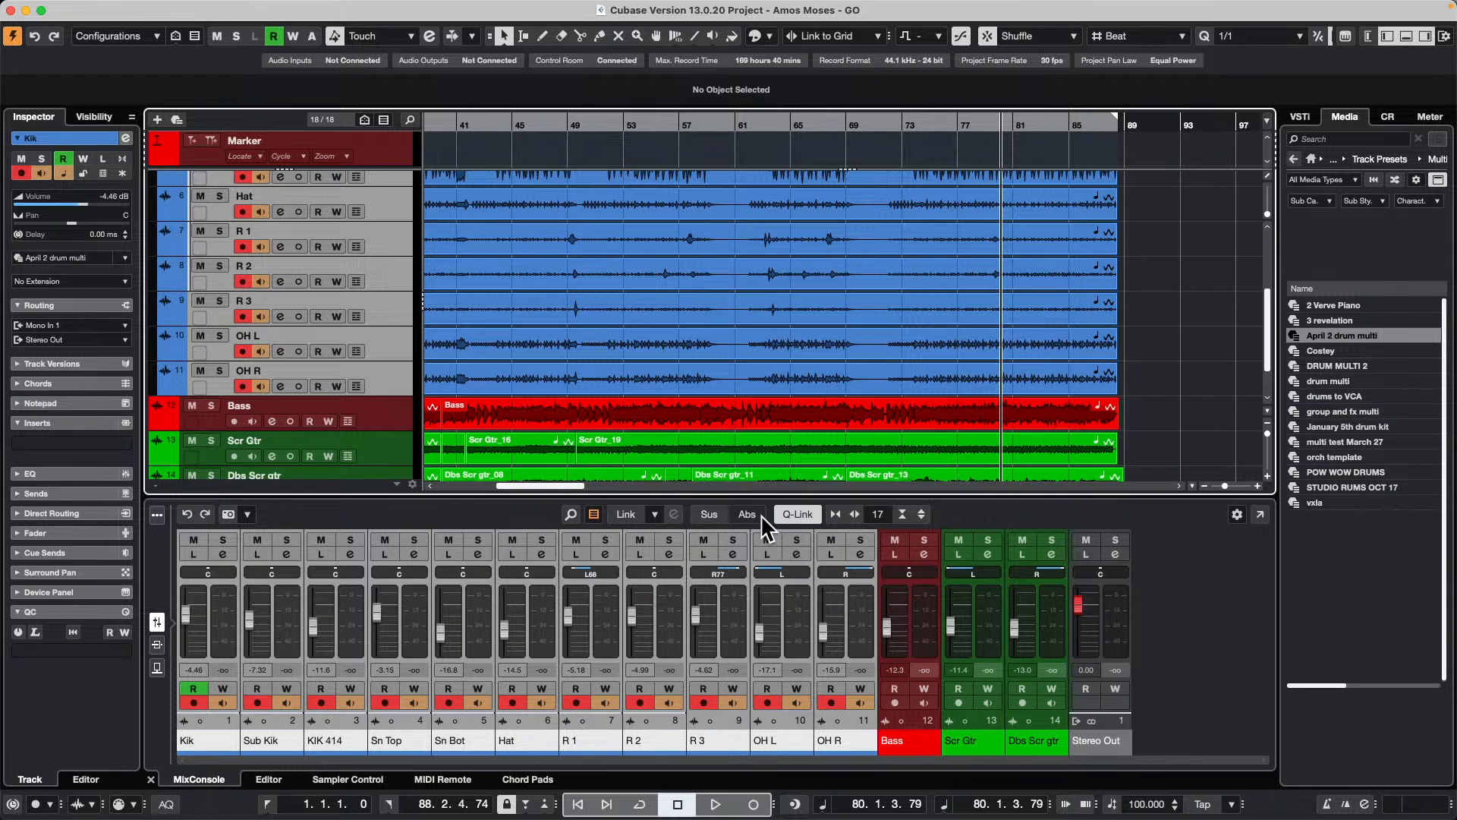
# Step: Turn off Q-Link, enable absolute mode in the mixer and set the R 3 fader to 0
pyautogui.click(718, 513)
pyautogui.click(736, 516)
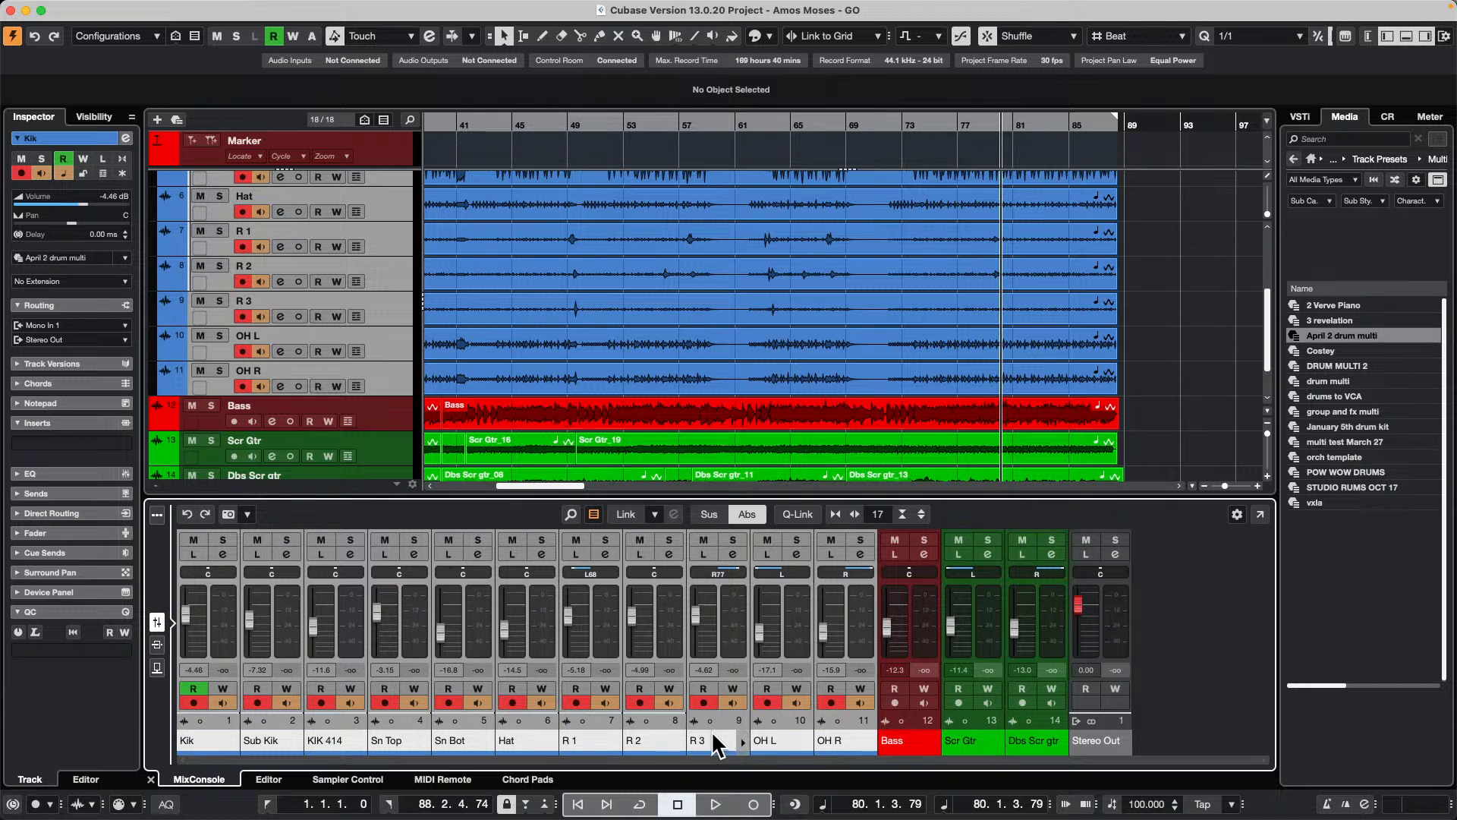
pyautogui.click(705, 669)
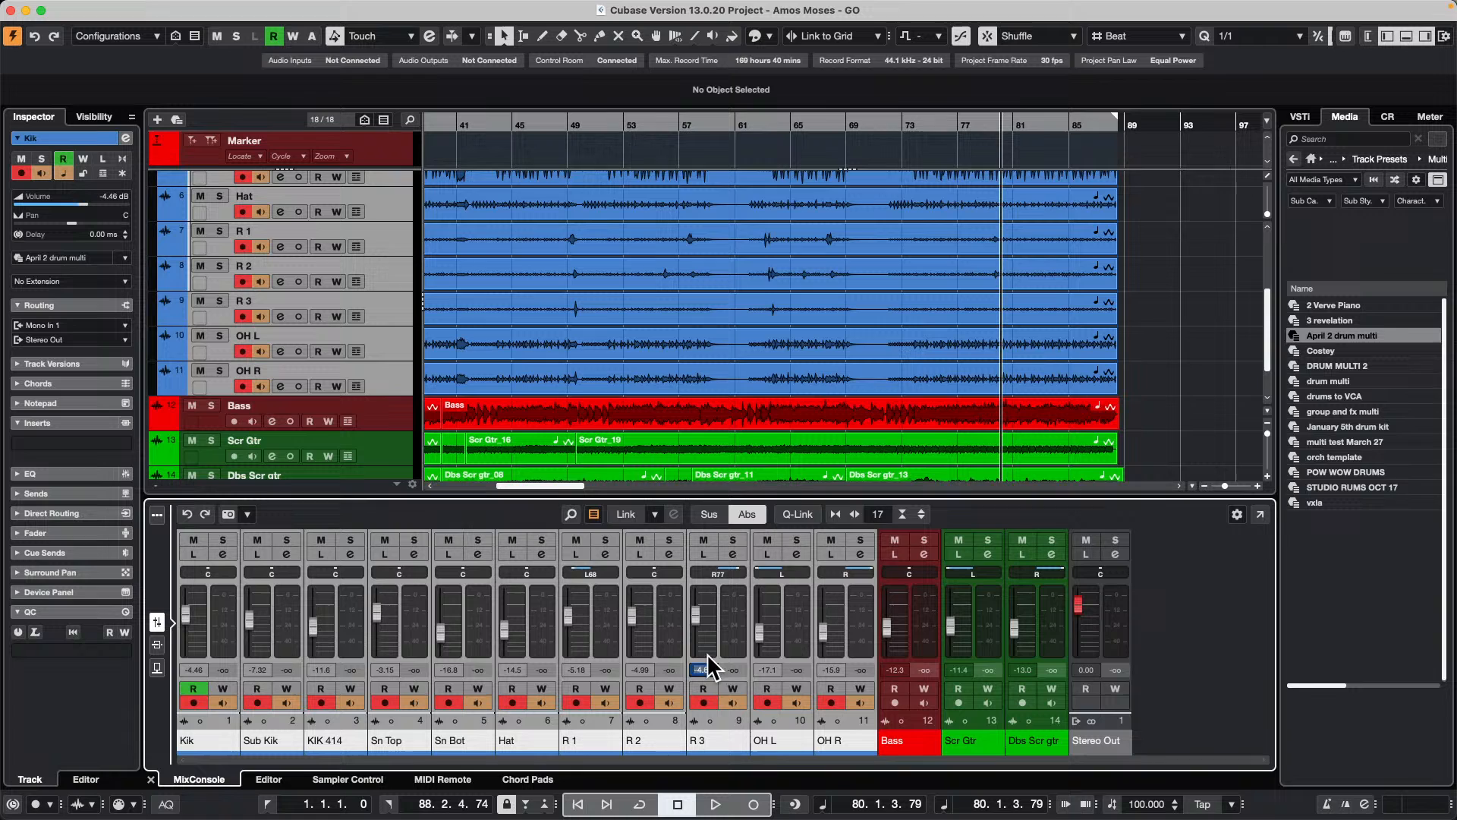
pyautogui.write('0')
pyautogui.press('Return')
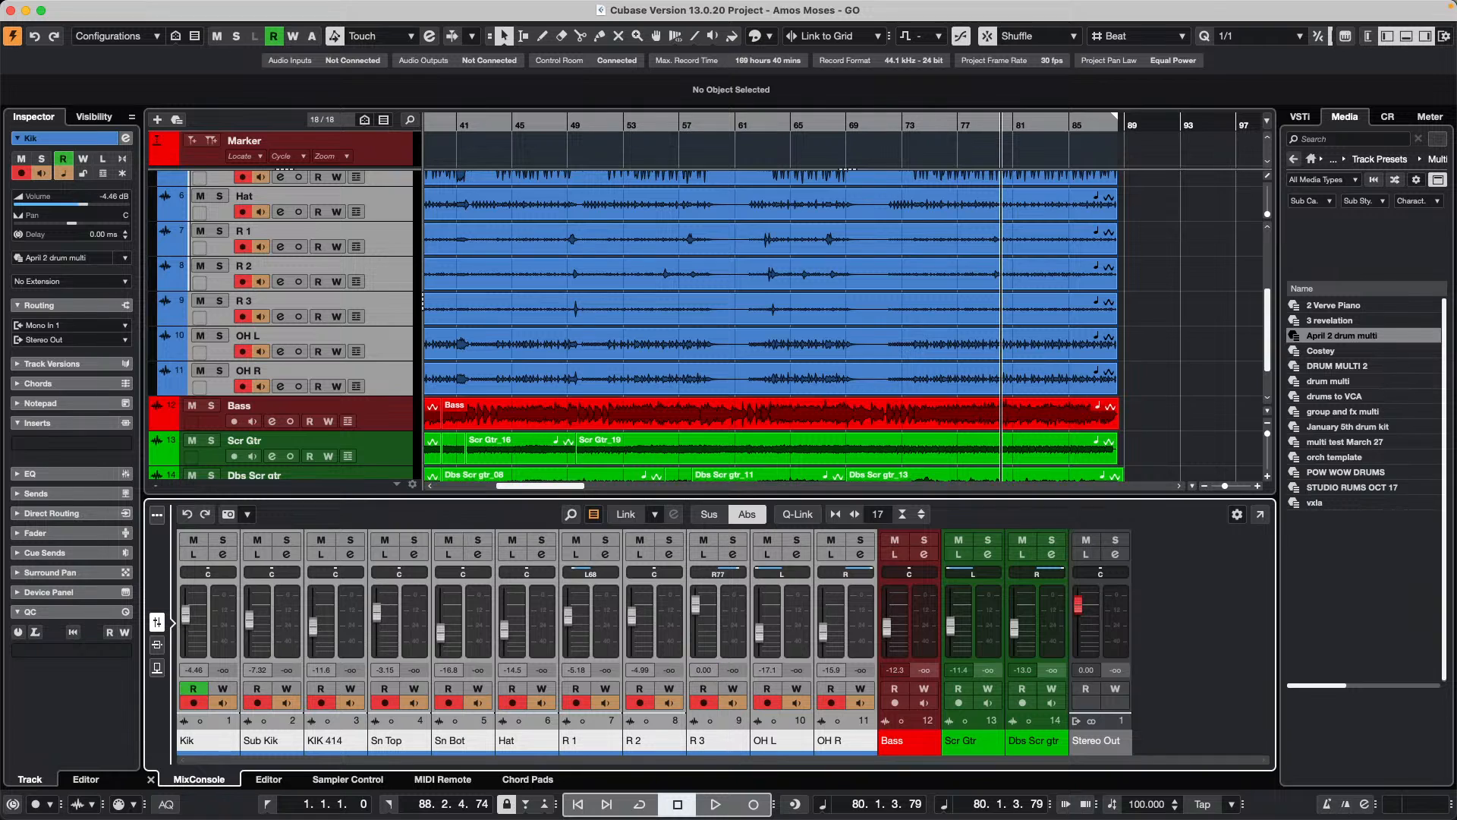
# Step: Enable Q-Link and bring all the selected drum channel faders to -0.20 dB together
pyautogui.click(796, 514)
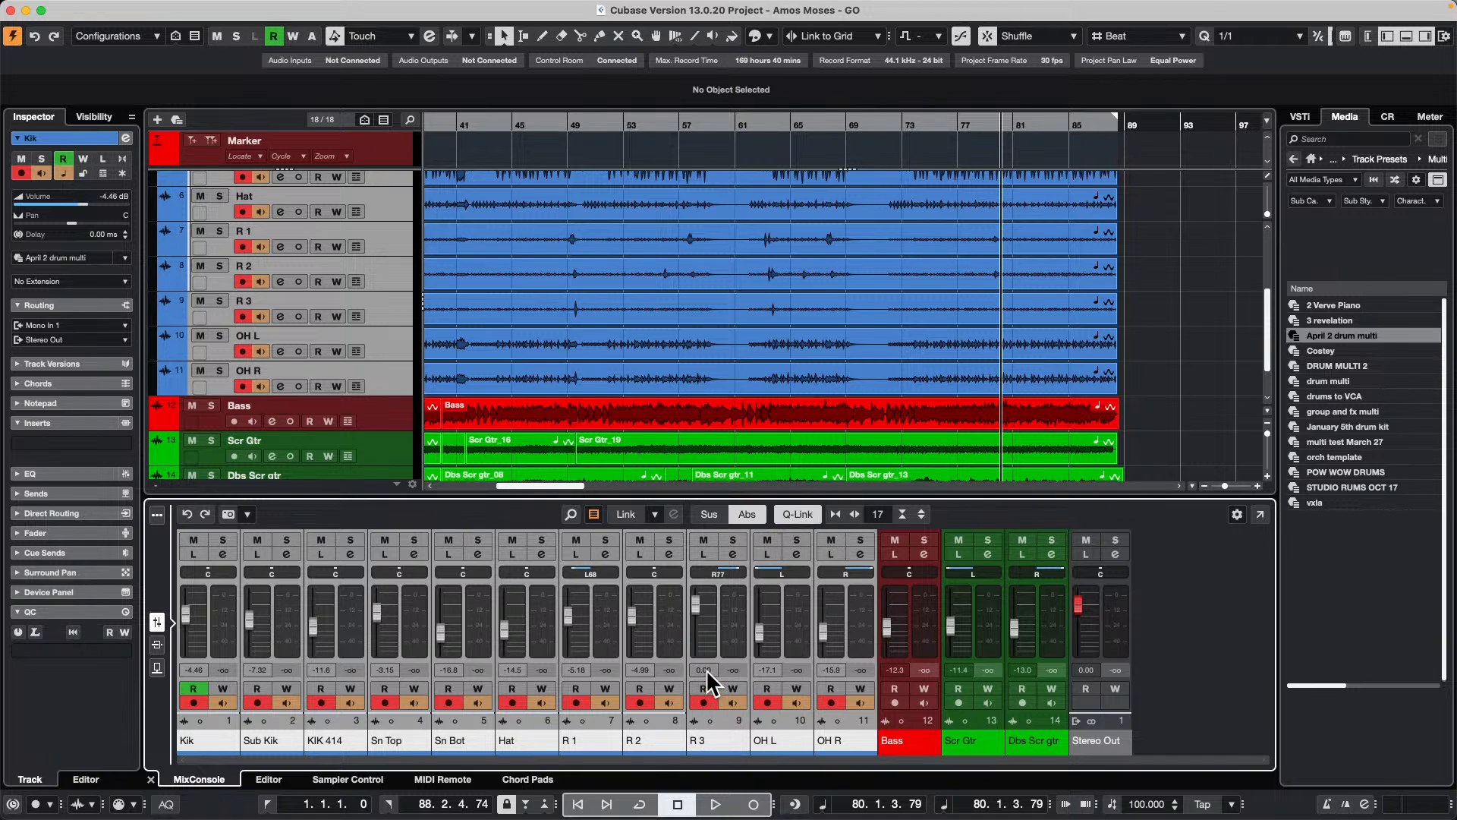
pyautogui.scroll(-1, 707, 671)
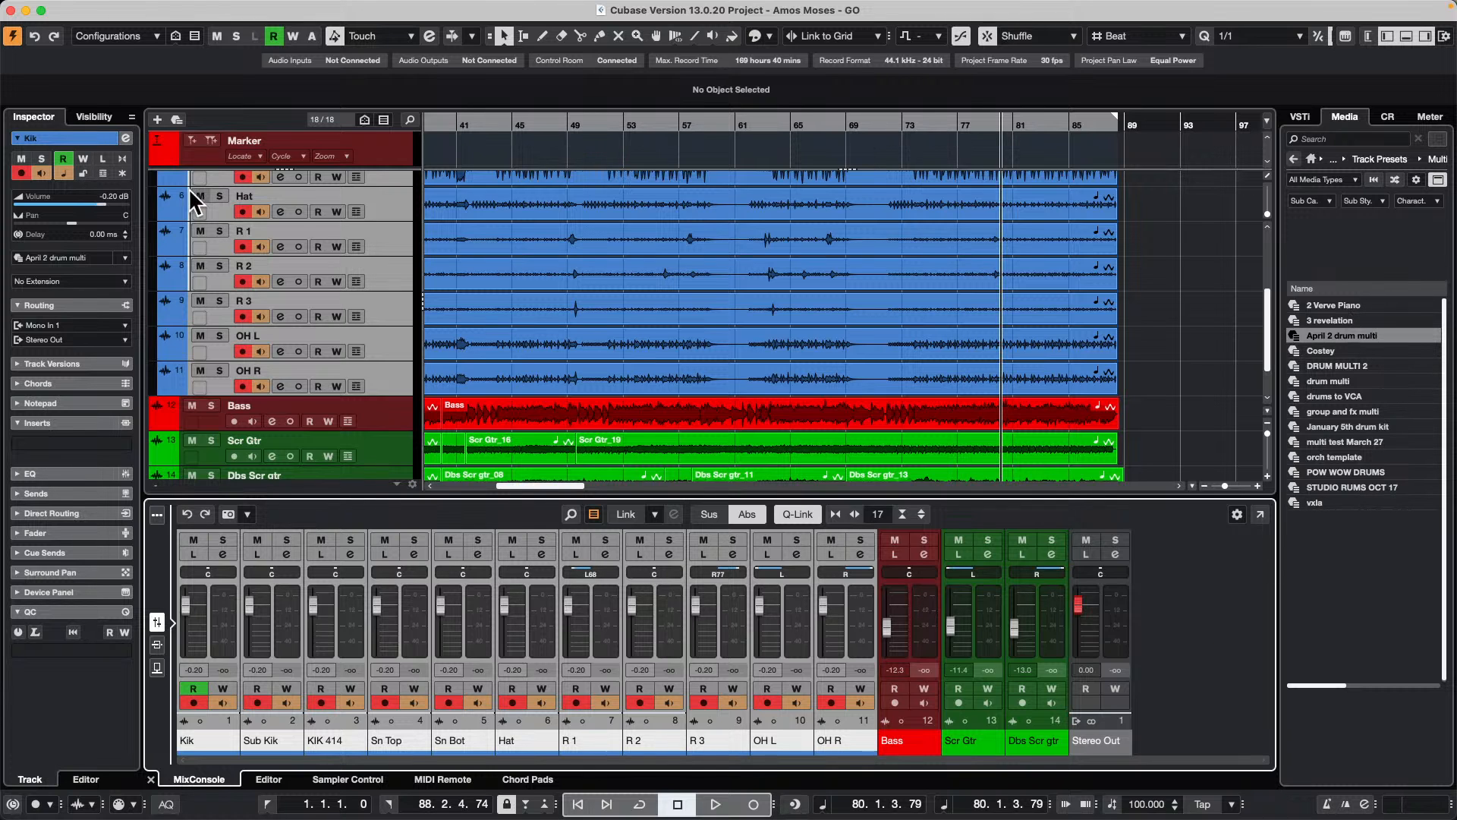
# Step: Try to apply the April 2 drum multi preset to the selected drum tracks, starting at Kik
pyautogui.scroll(5, 601, 311)
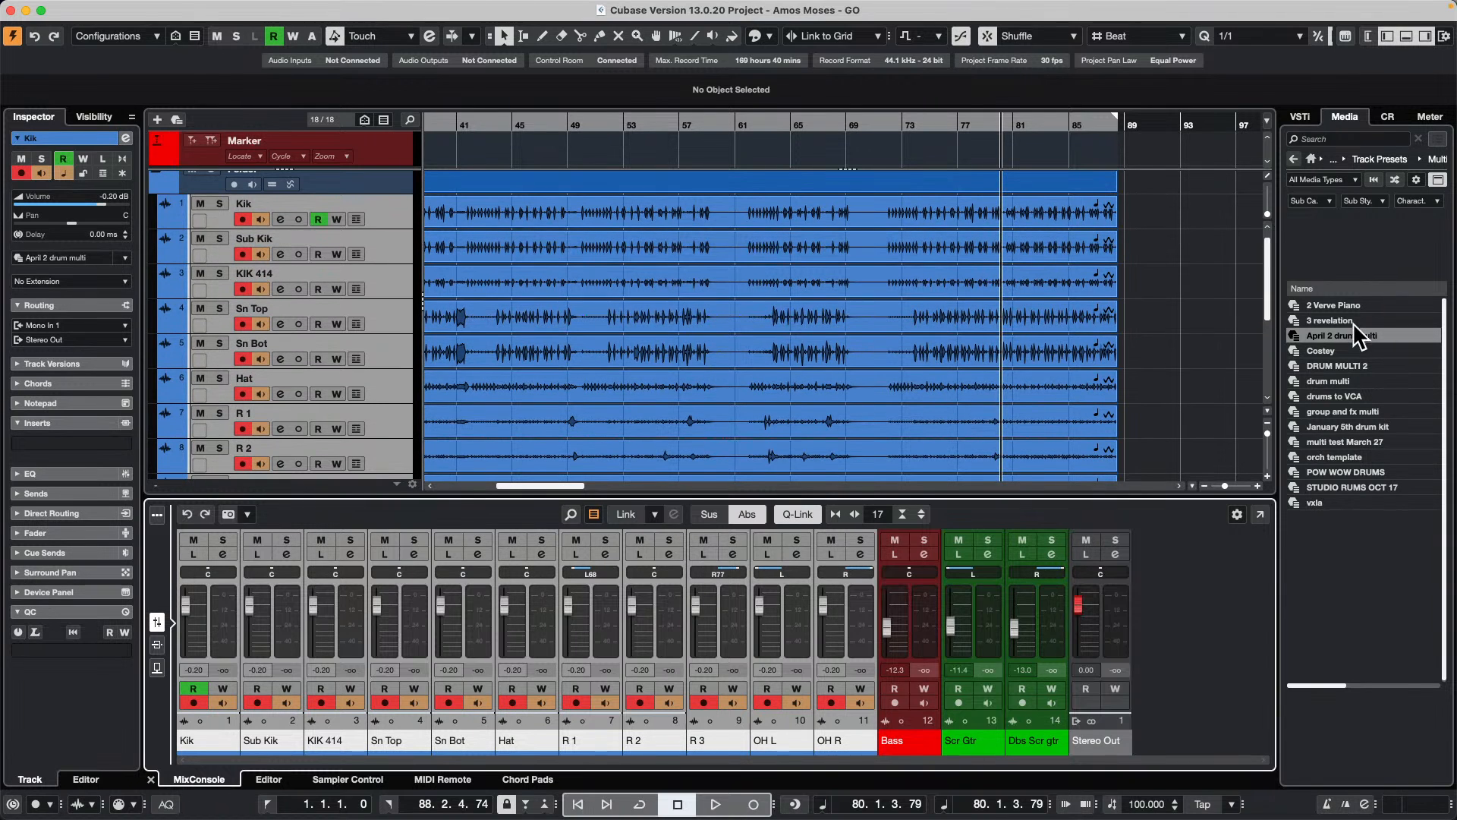
pyautogui.moveTo(1355, 335); pyautogui.dragTo(324, 234)
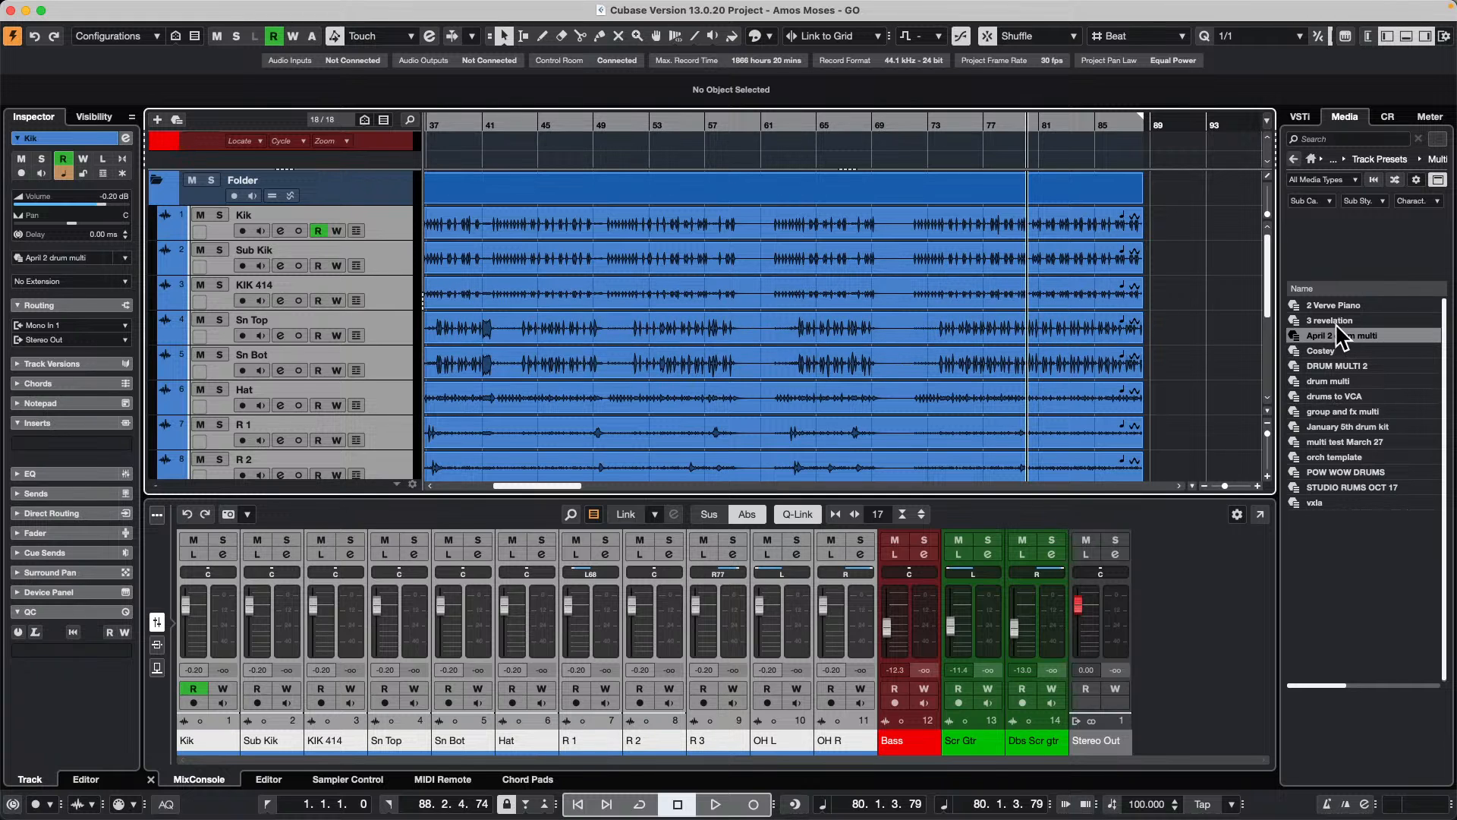
pyautogui.scroll(-1, 585, 289)
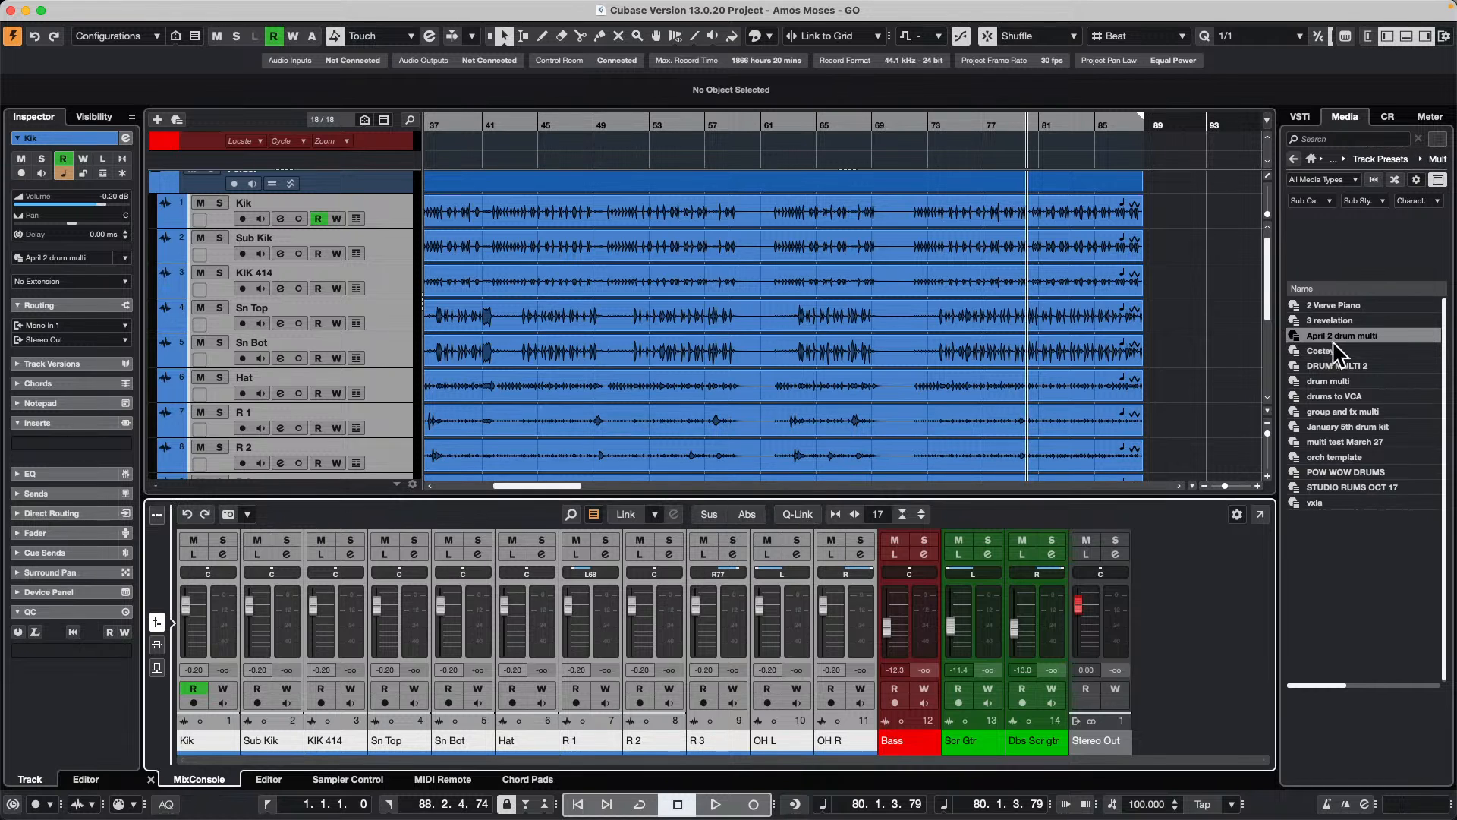
pyautogui.moveTo(1334, 335)
pyautogui.mouseDown()
pyautogui.moveTo(602, 280)
pyautogui.moveTo(304, 221)
pyautogui.mouseUp()
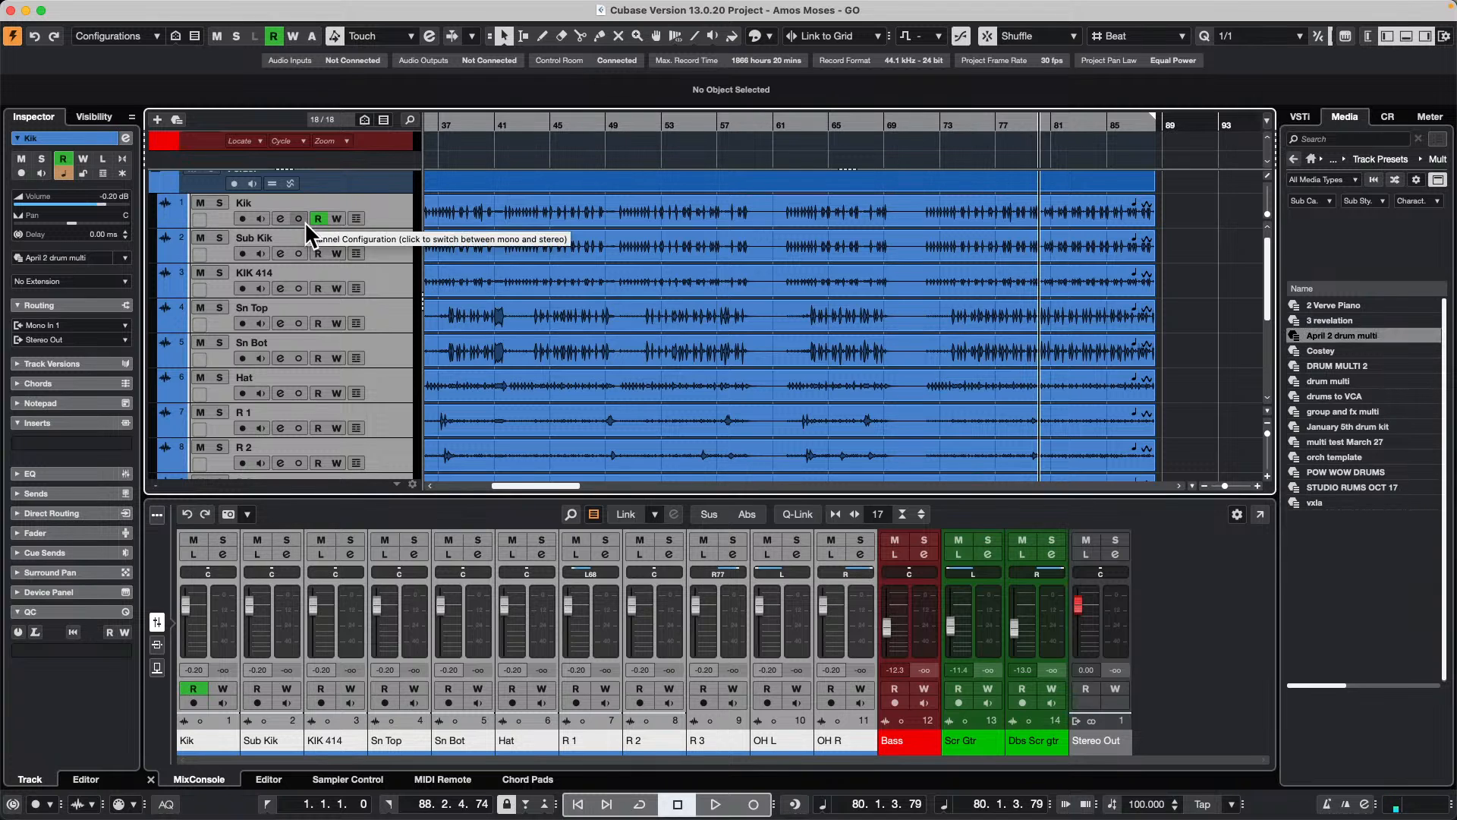
# Step: Open the project Feel Good c7.cpr from the Feel Good NAMM 09 folder inside Projects
pyautogui.scroll(-5, 807, 224)
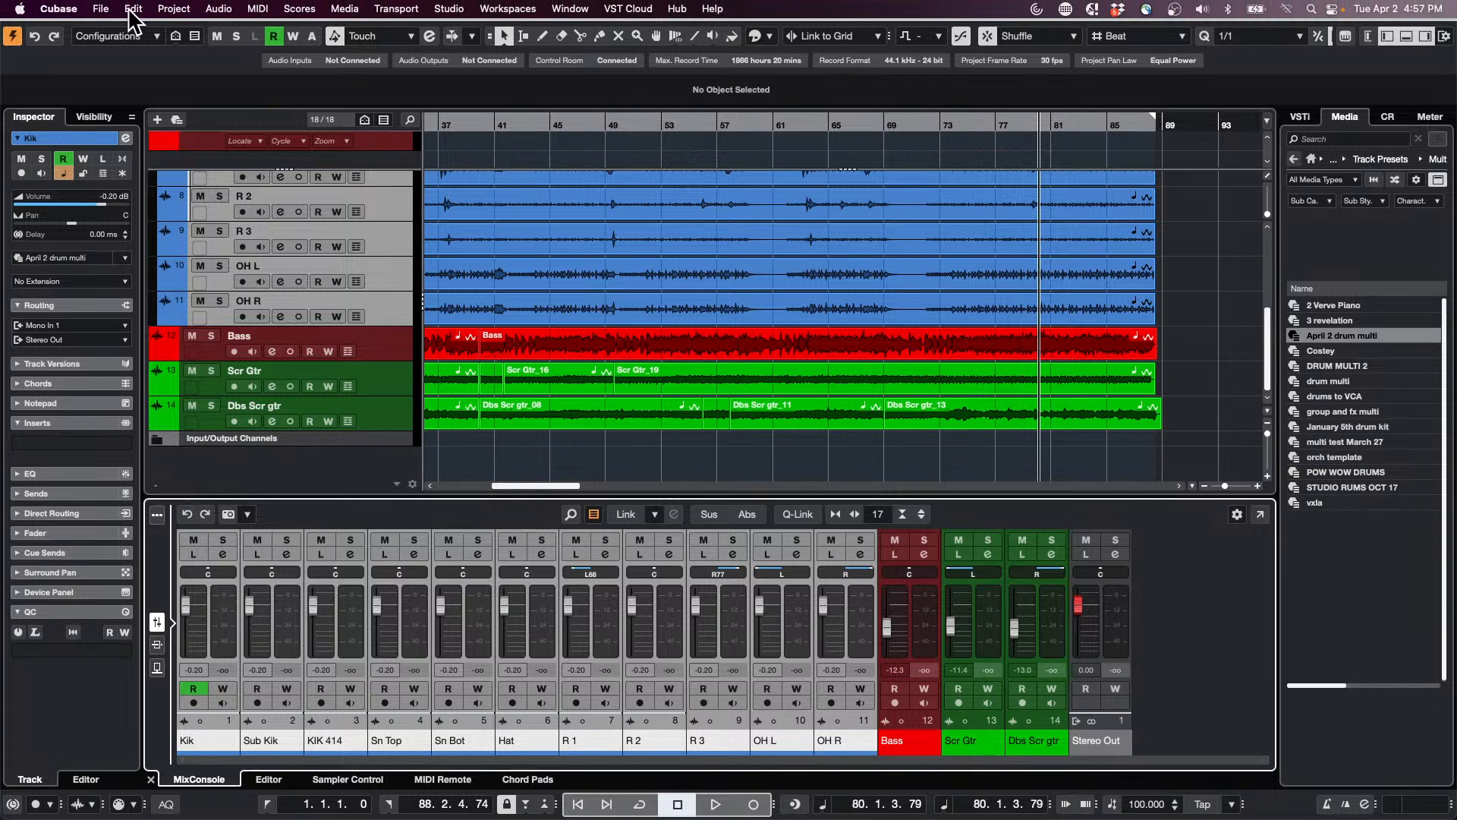
pyautogui.click(101, 8)
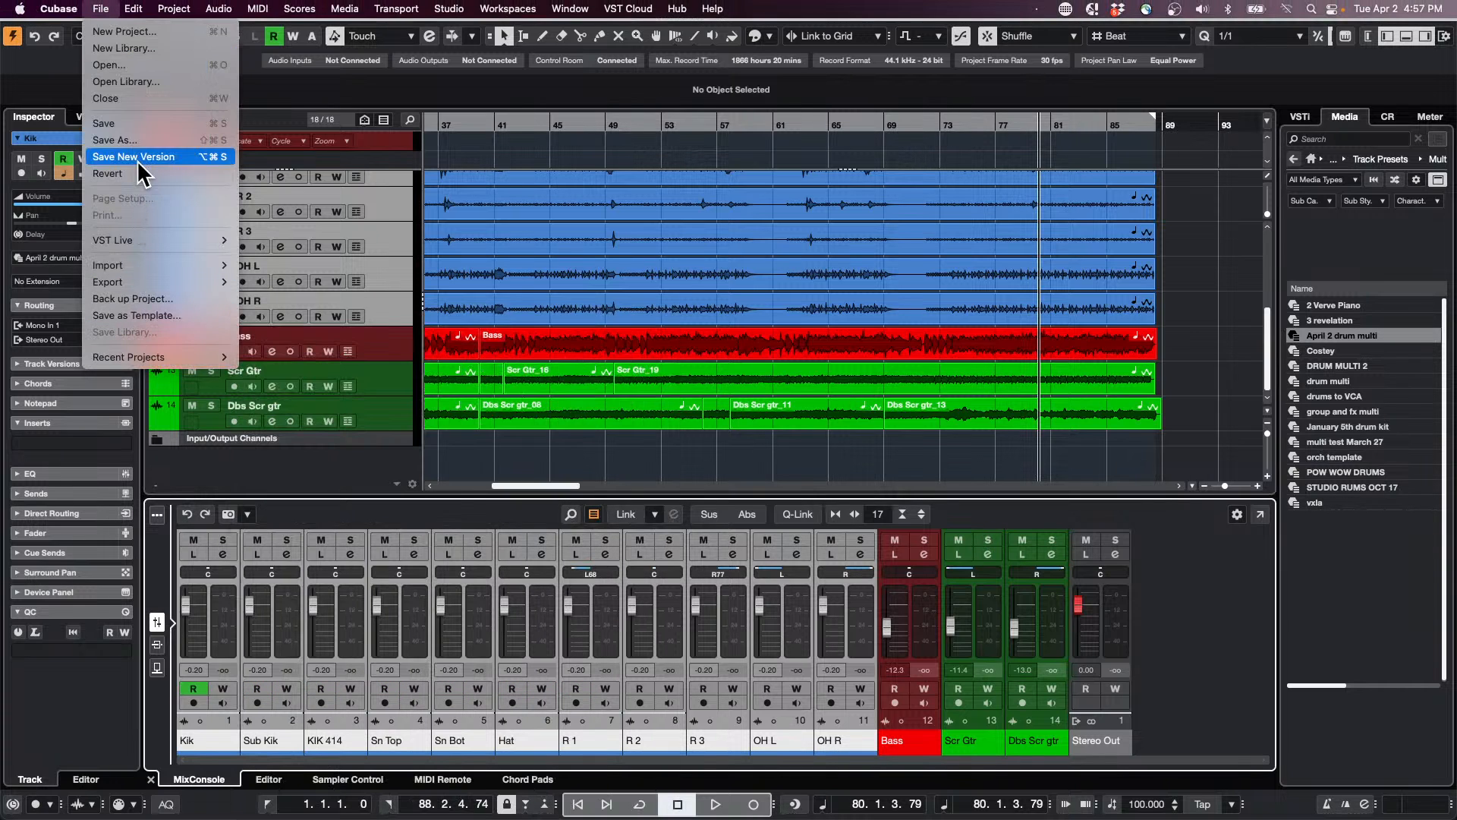
pyautogui.click(112, 60)
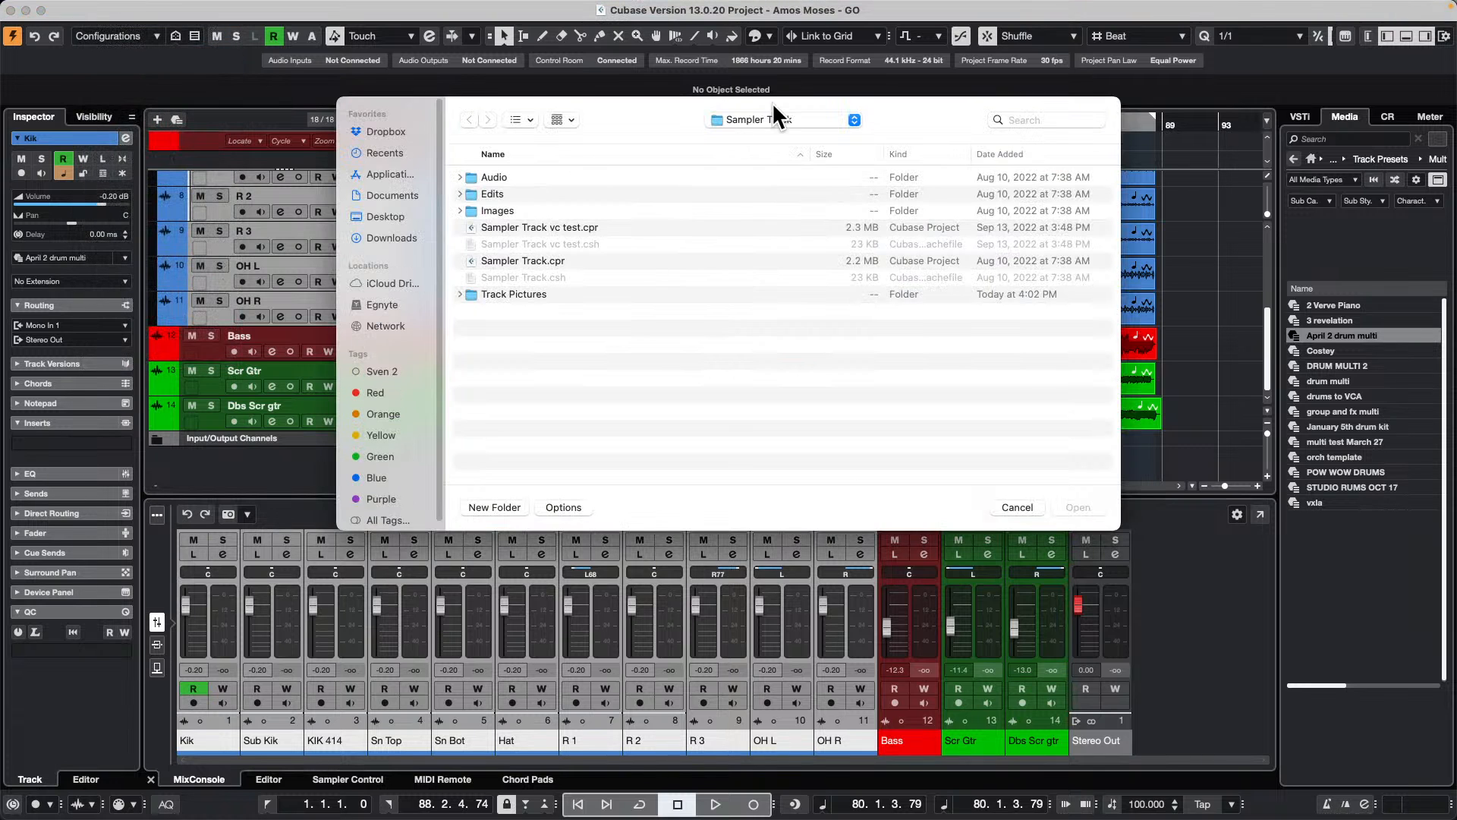
pyautogui.click(774, 117)
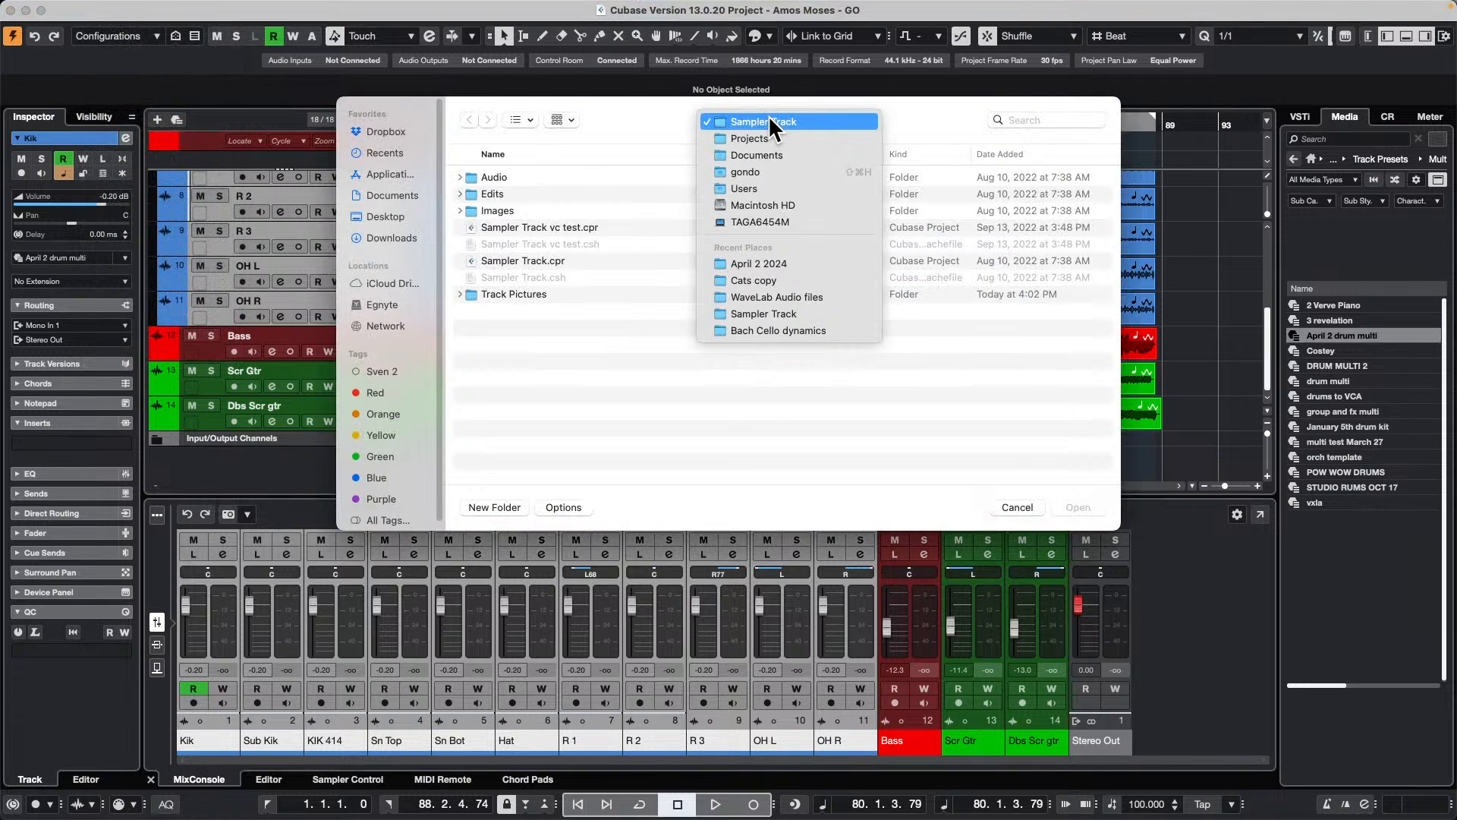
pyautogui.click(772, 139)
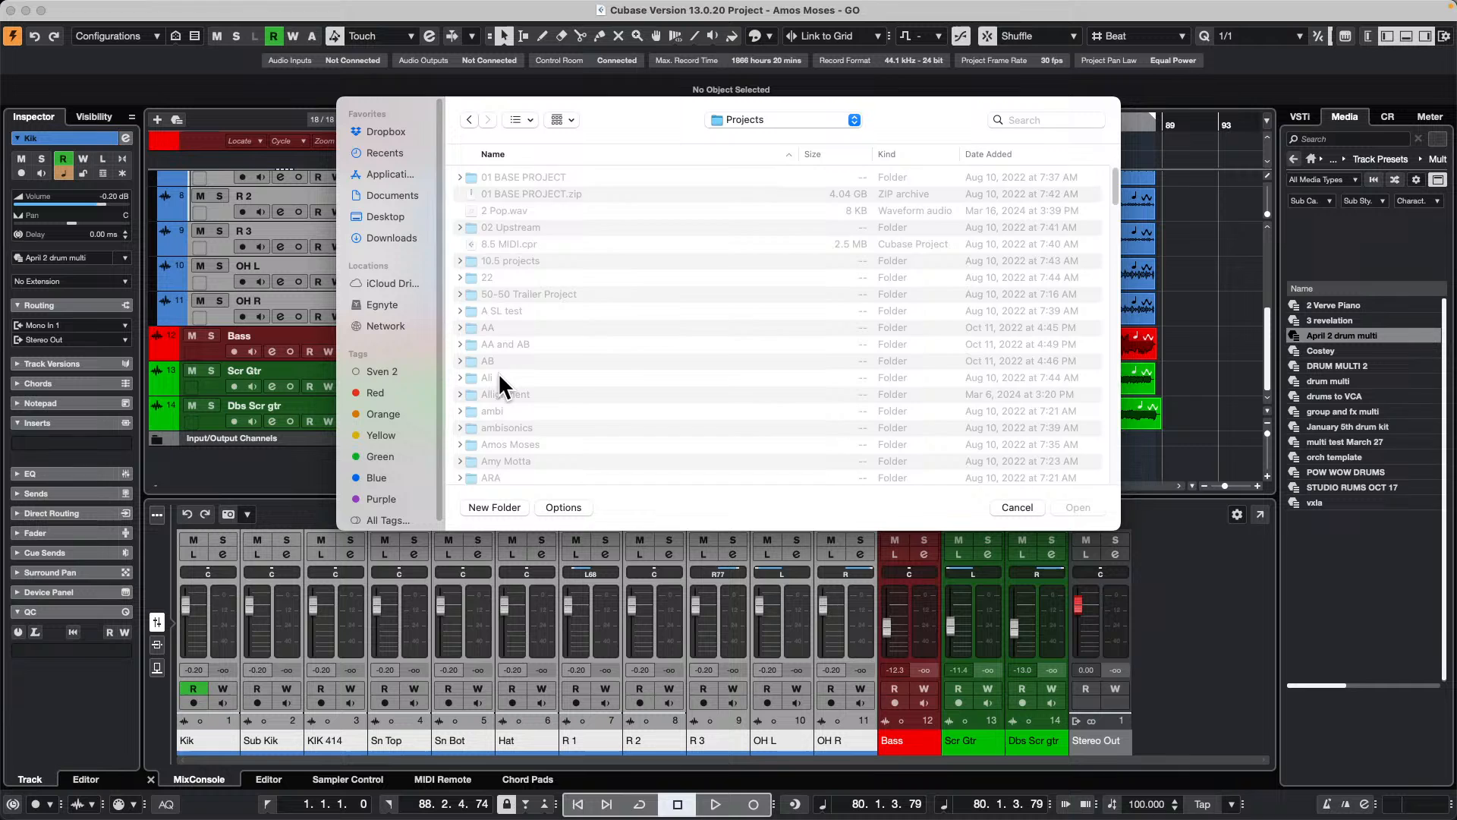
pyautogui.scroll(-10, 516, 385)
pyautogui.scroll(-5, 522, 390)
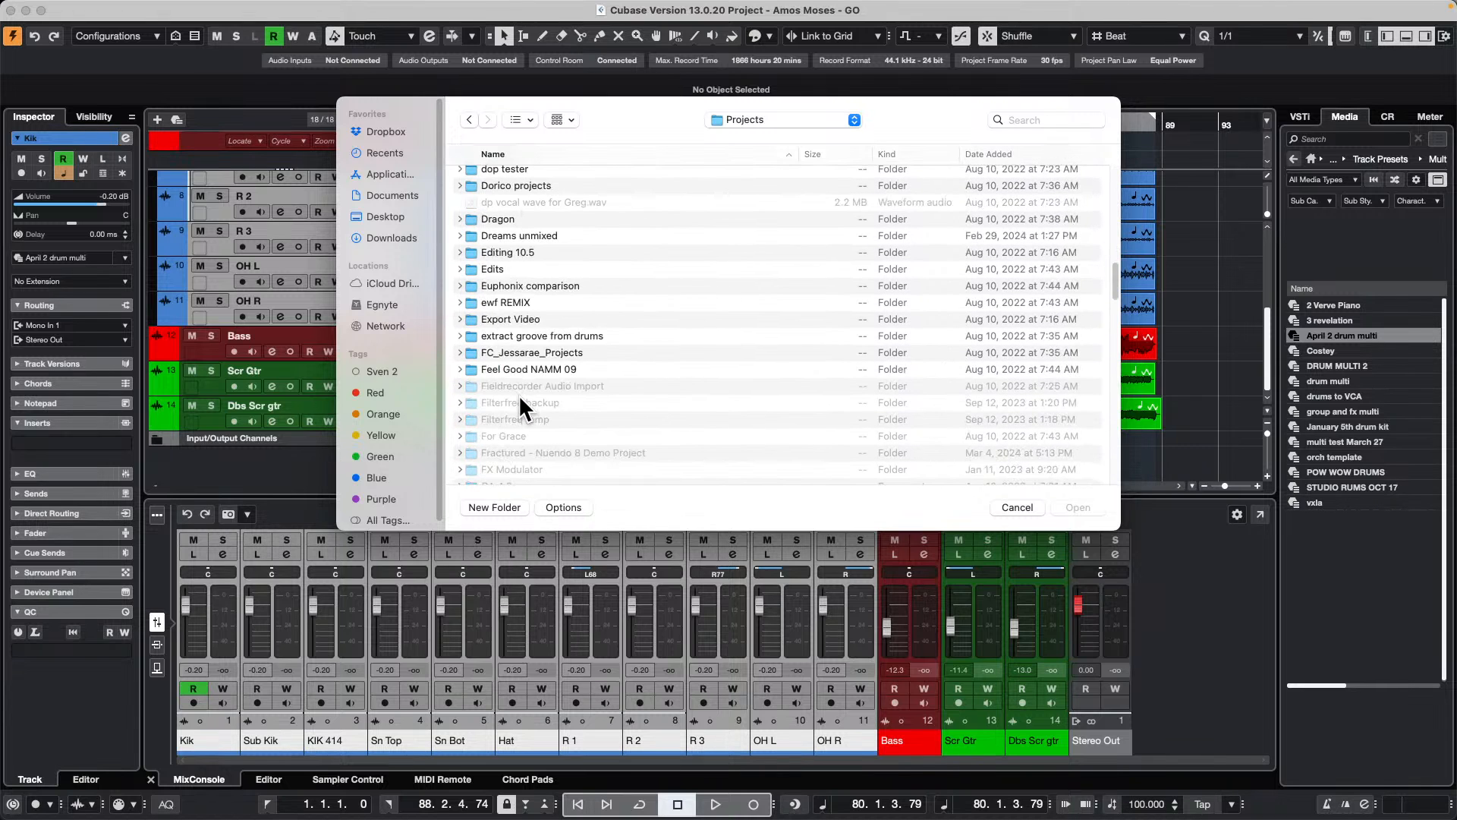
pyautogui.click(544, 365)
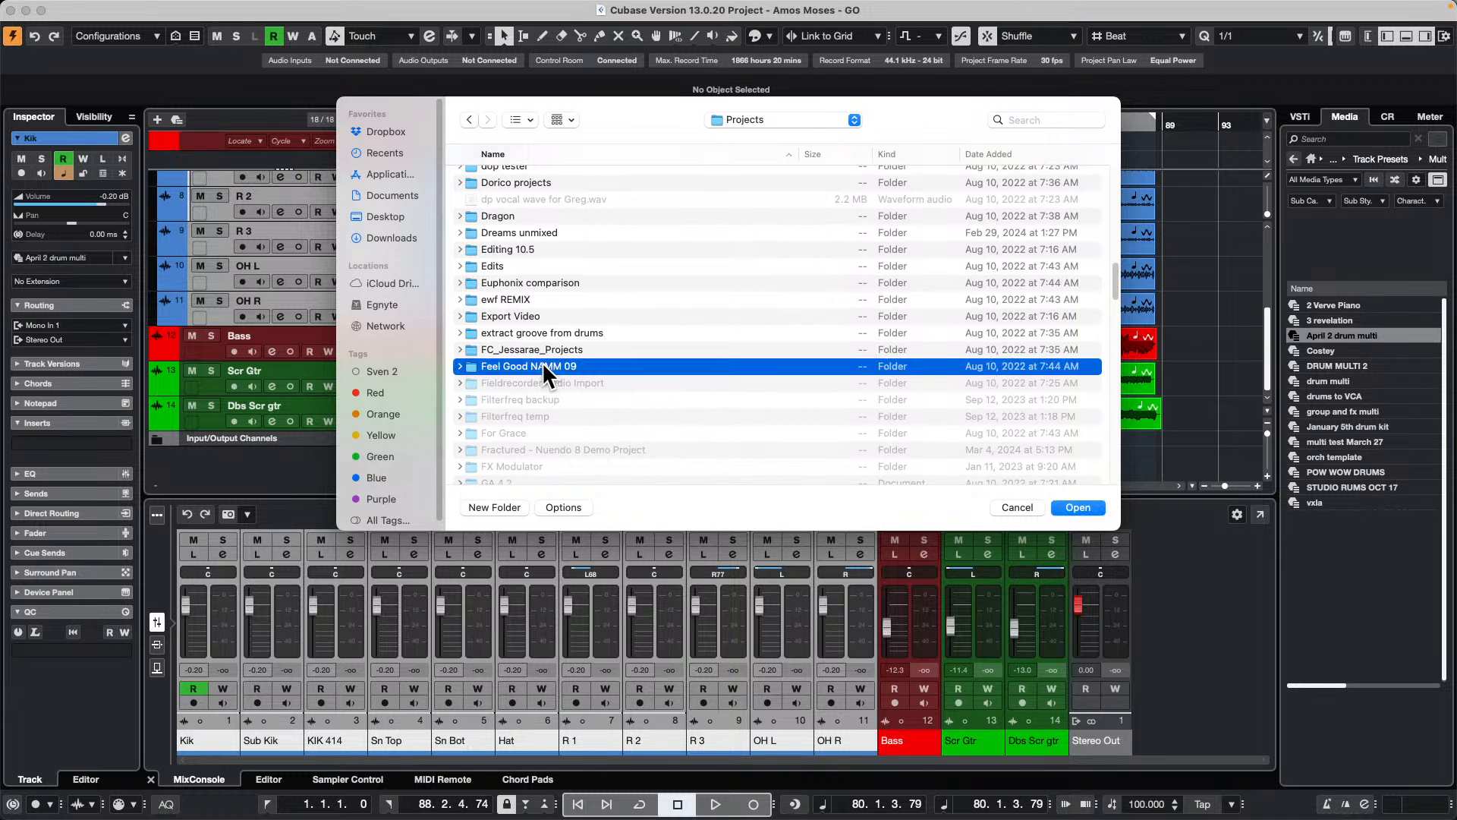
pyautogui.doubleClick(544, 366)
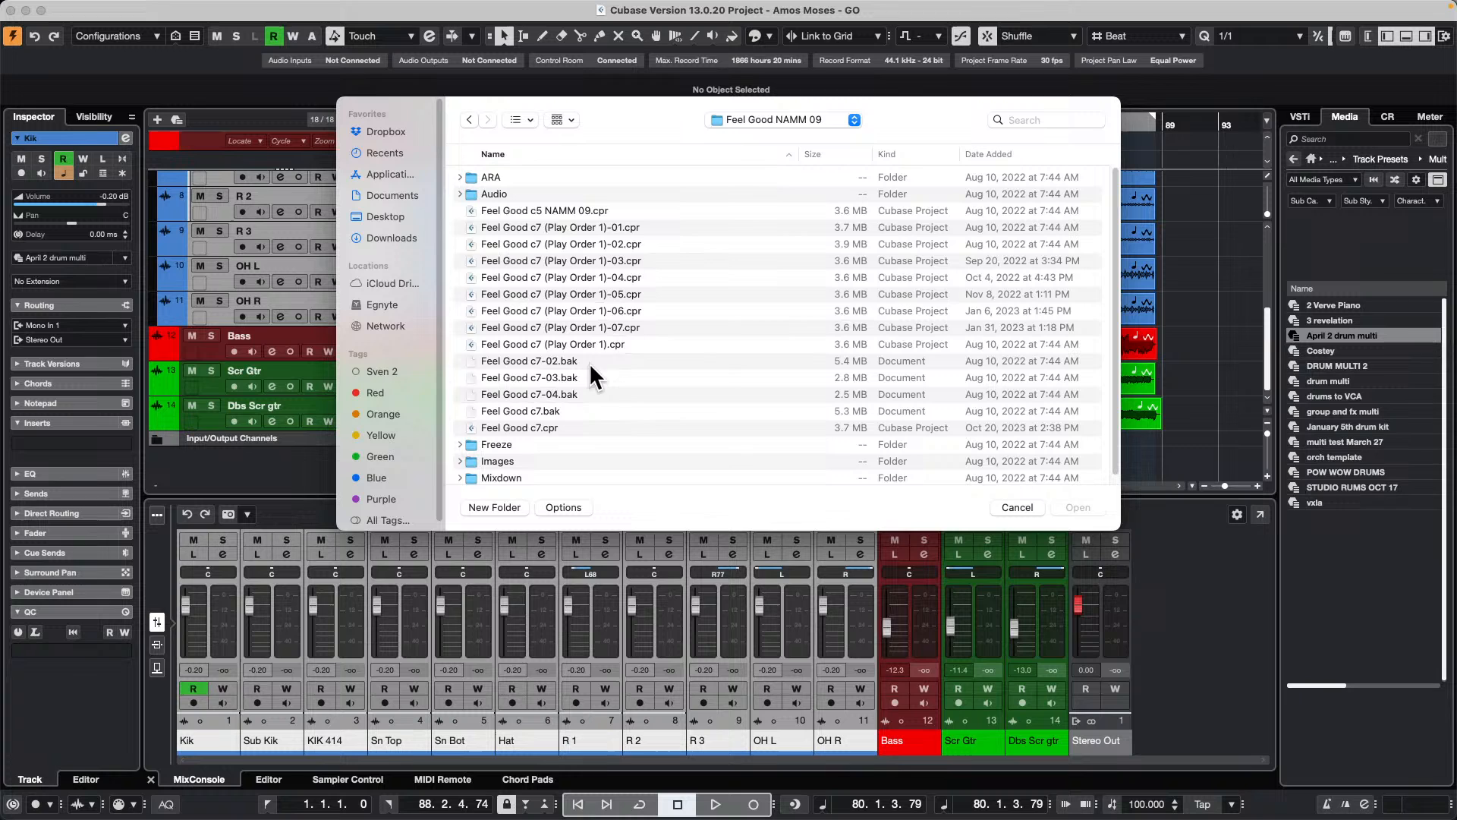
pyautogui.doubleClick(532, 425)
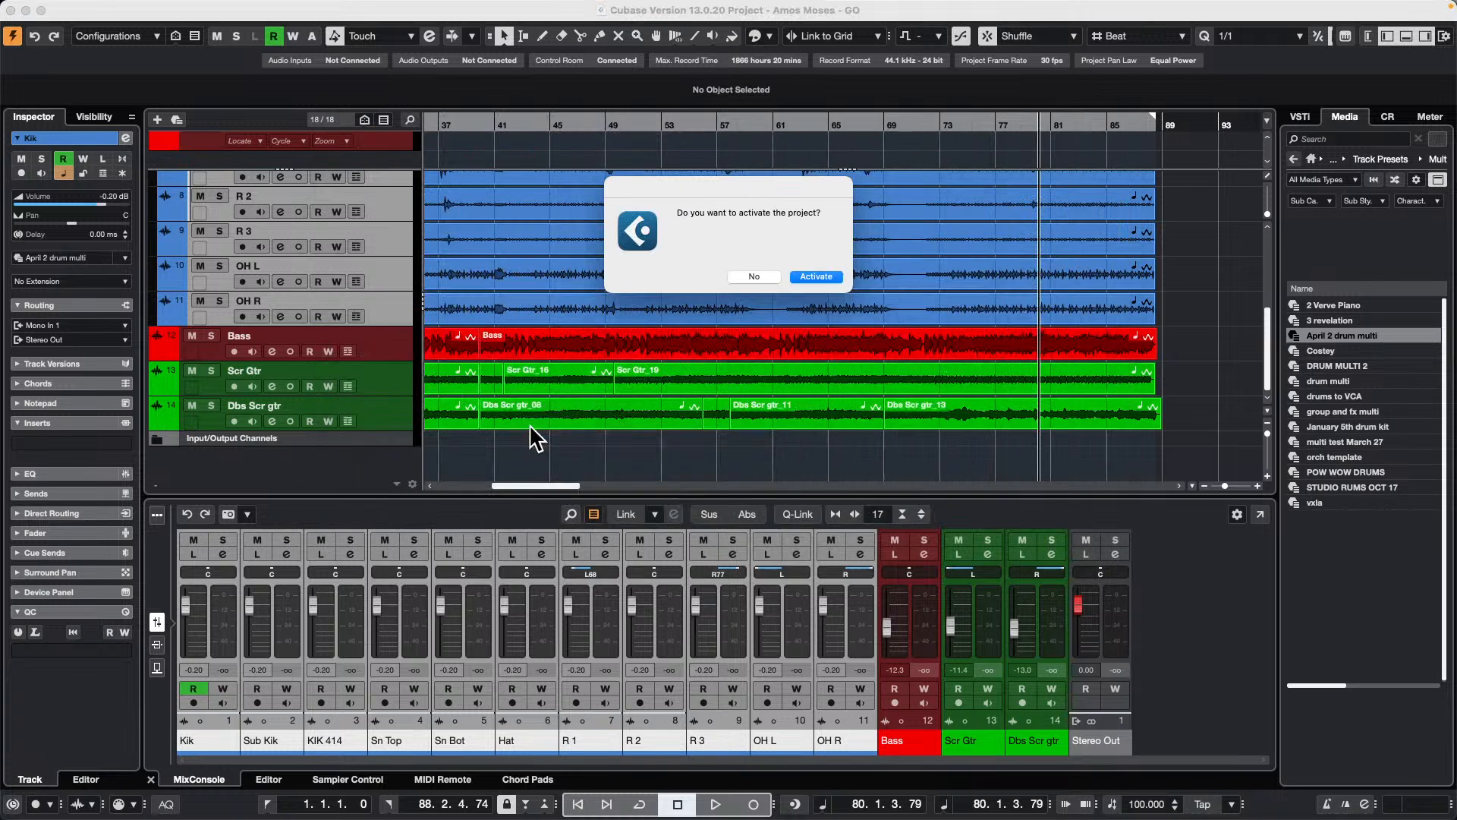
# Step: Activate the Feel Good c7 project and dismiss the missing plug-in and missing files notices
pyautogui.click(822, 281)
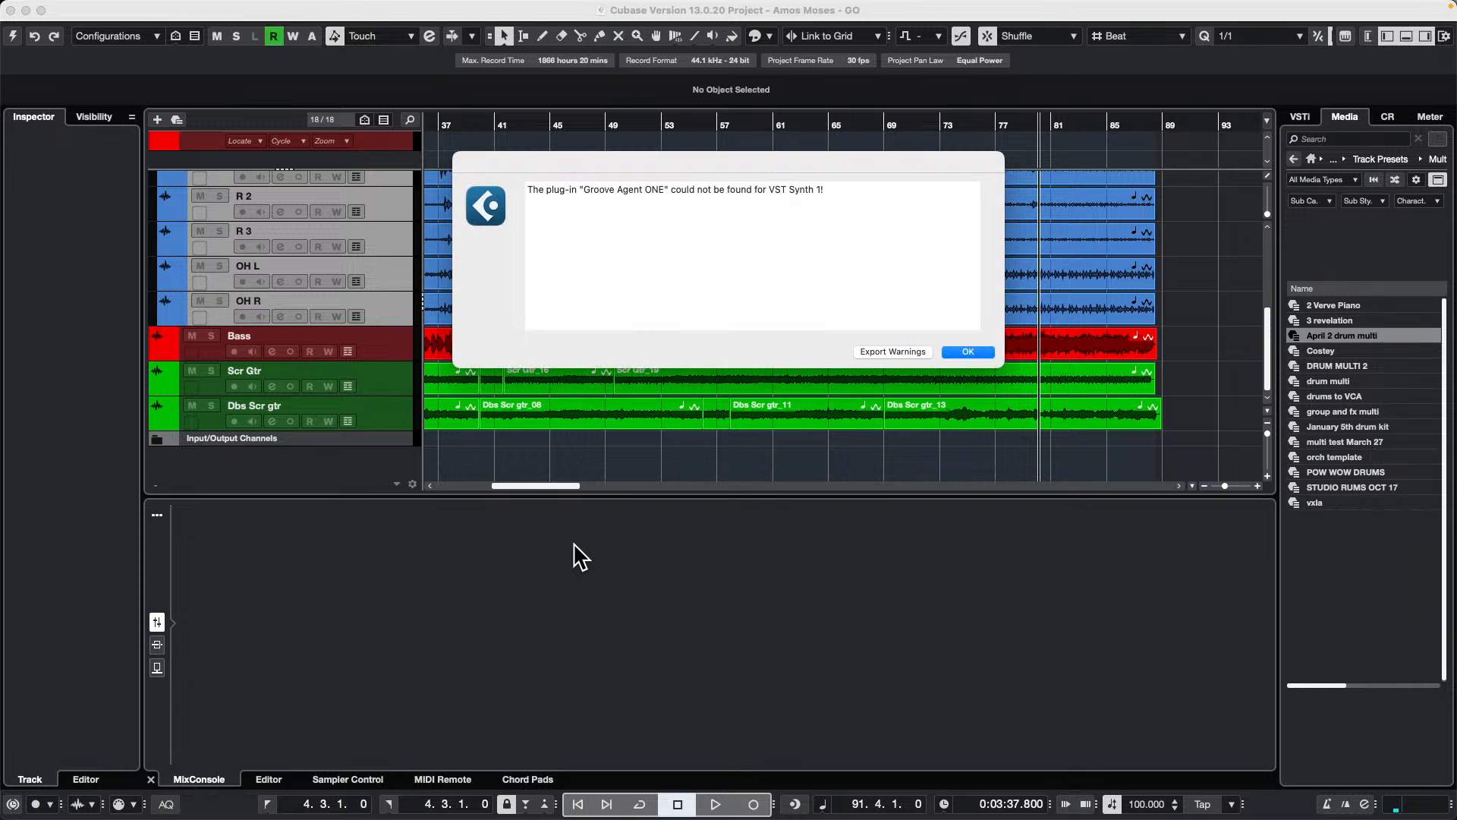
pyautogui.click(969, 351)
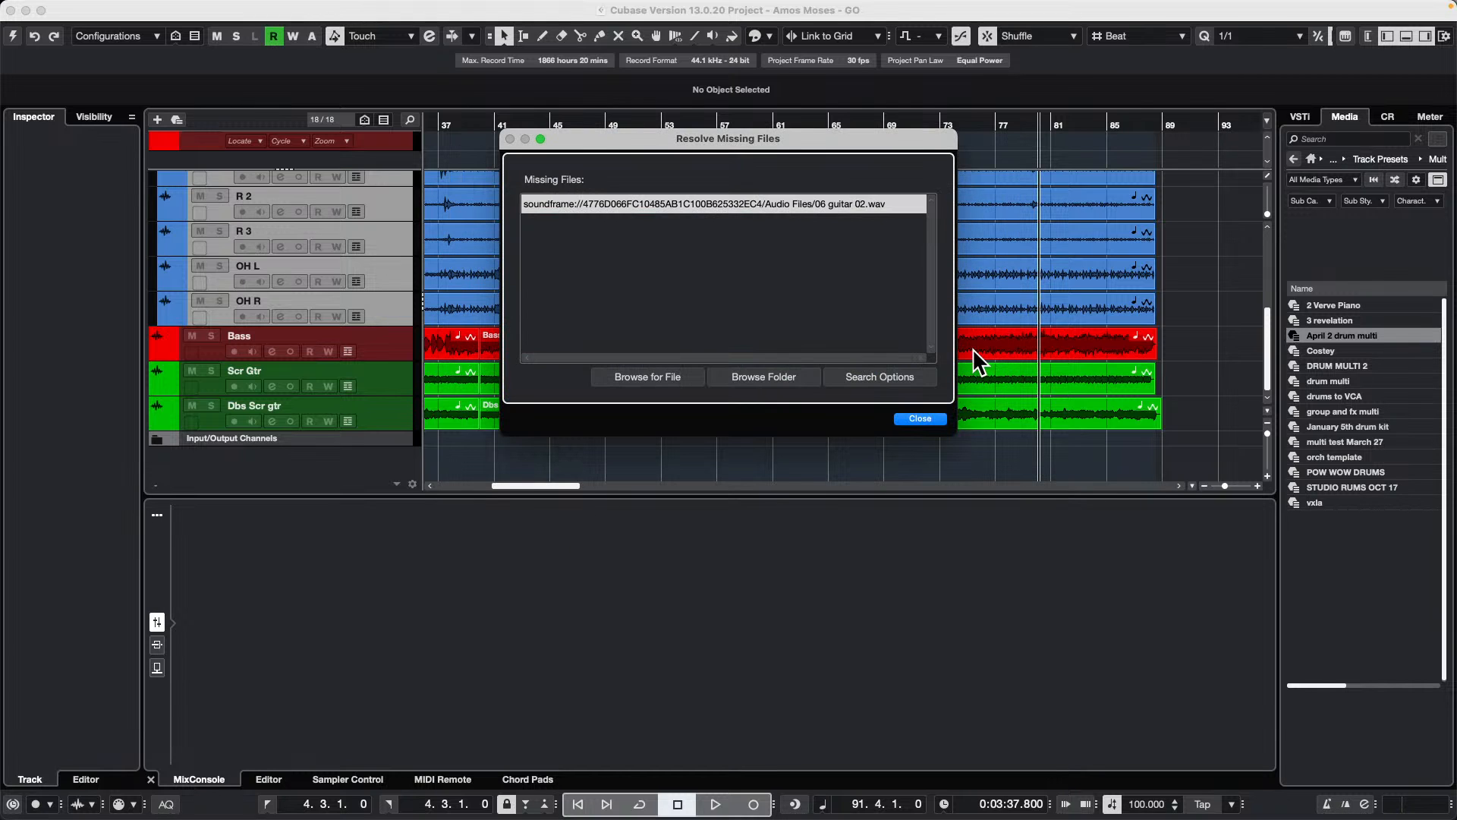
pyautogui.click(919, 419)
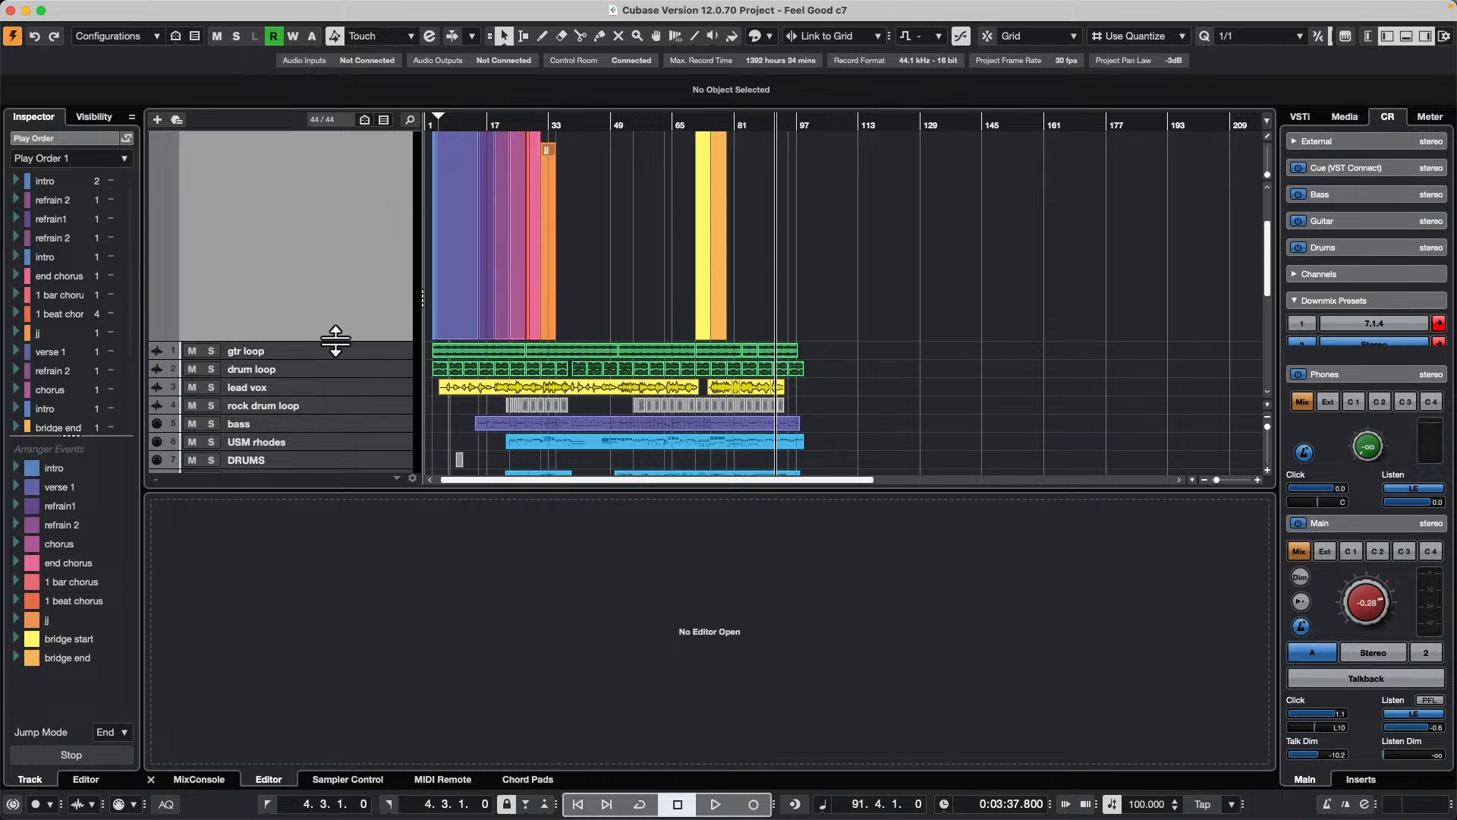
# Step: Reduce the arranger track's height and show the nanoKONTROL2 MIDI Remote surface with the mapping page Untitled Page
pyautogui.moveTo(338, 341); pyautogui.dragTo(357, 182)
pyautogui.click(448, 779)
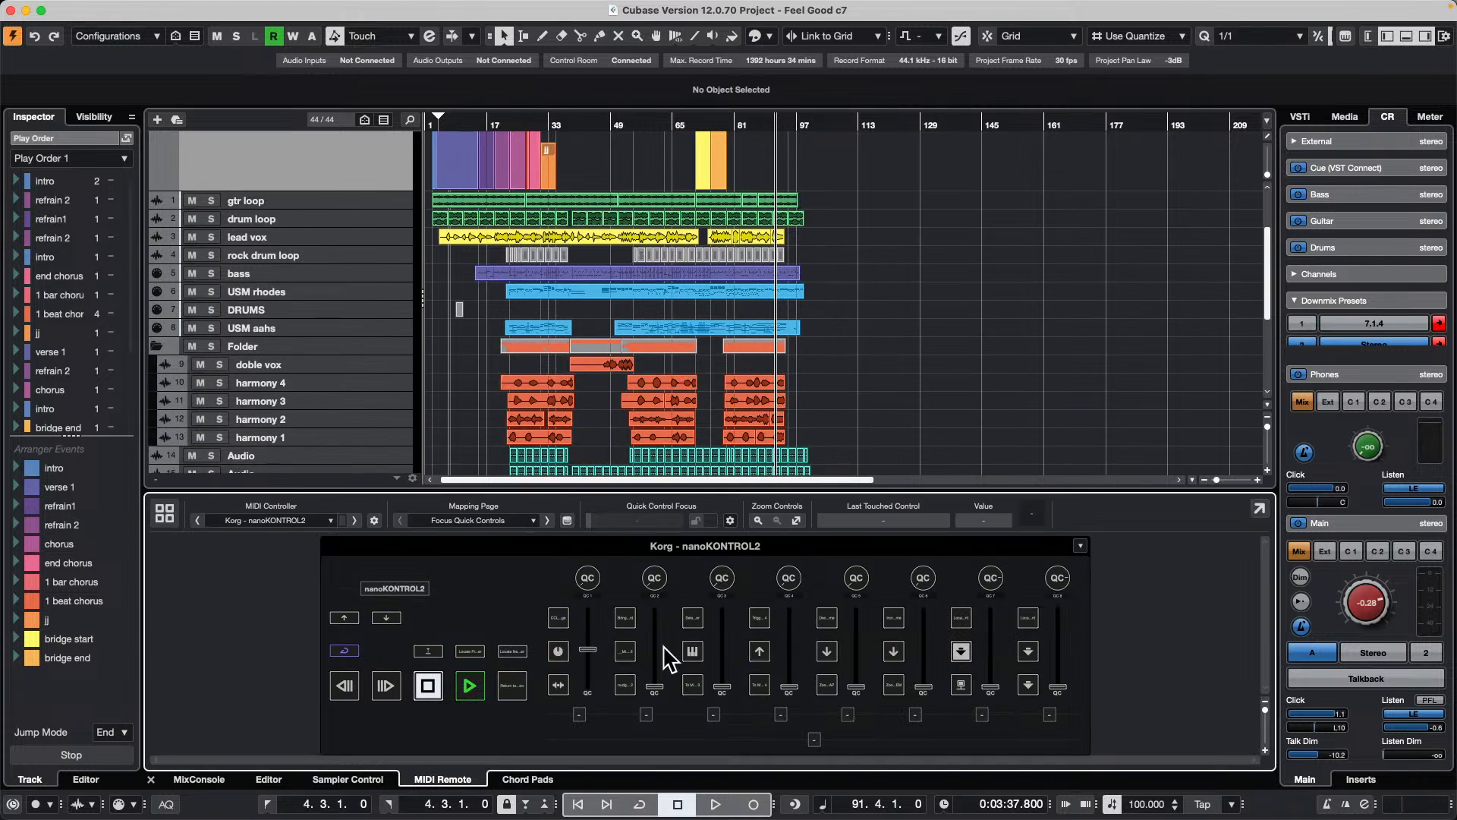
pyautogui.click(468, 522)
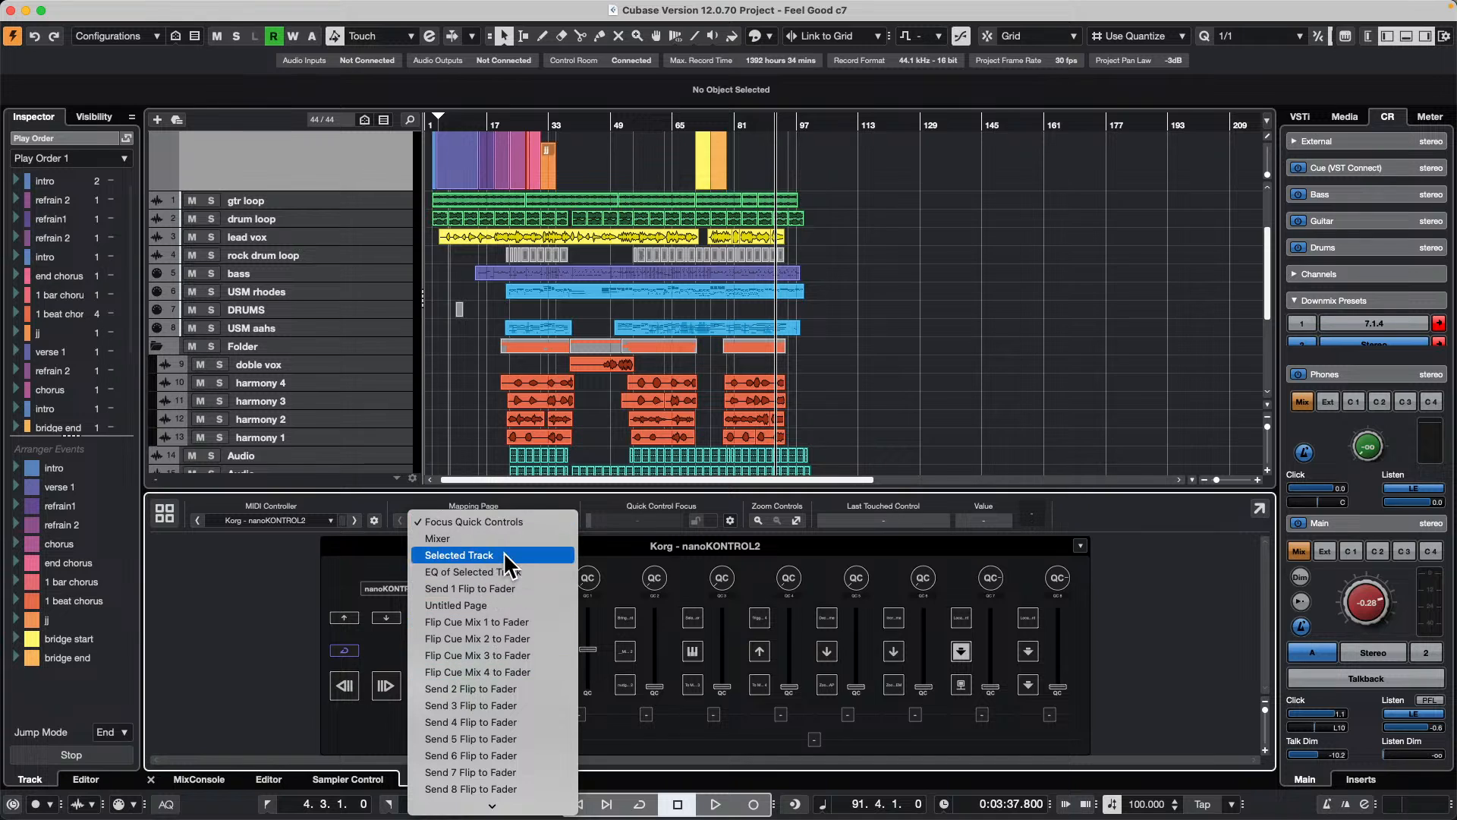
pyautogui.click(504, 605)
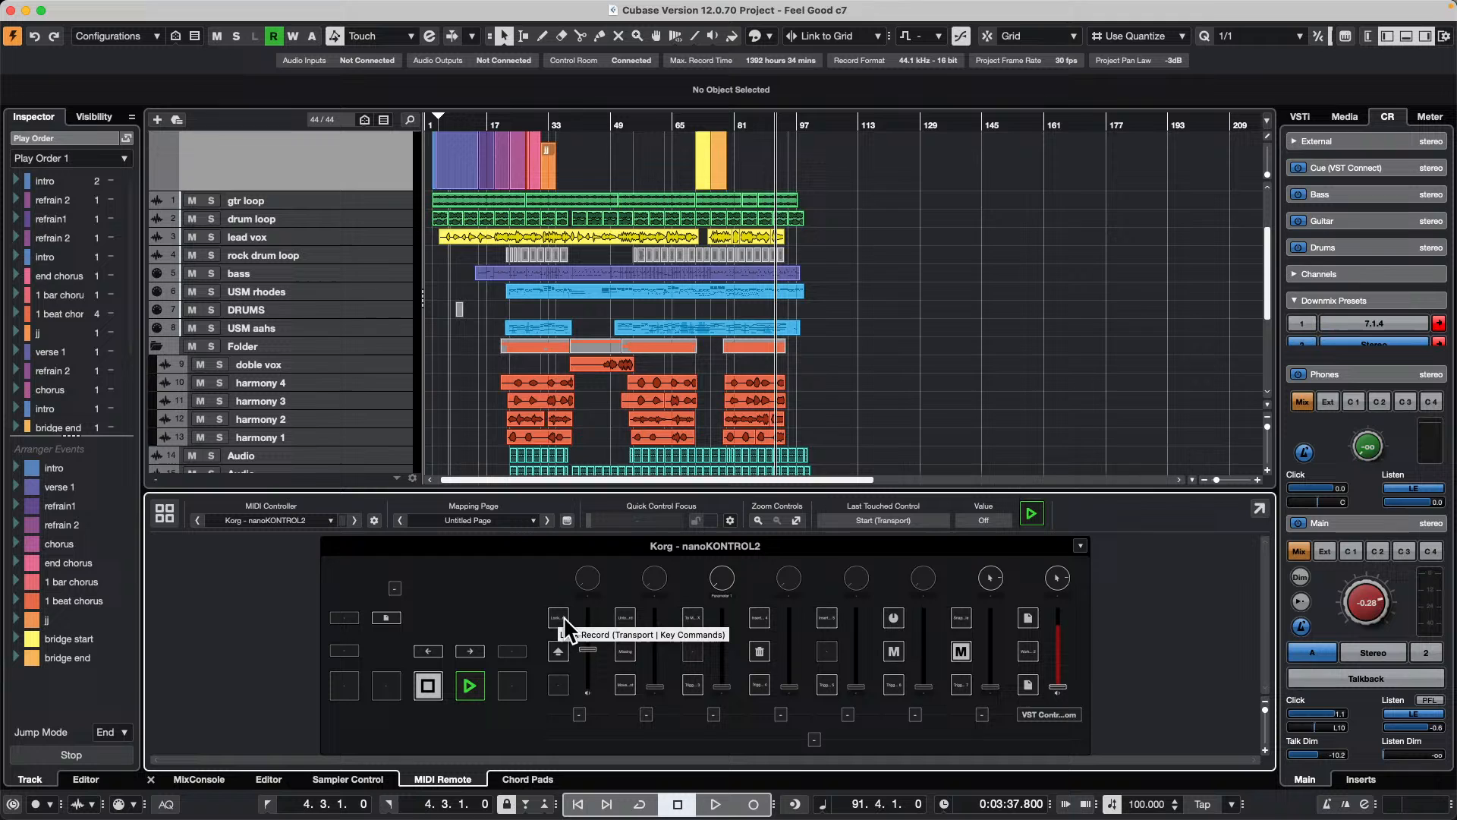
# Step: Map the nanoKONTROL2 button assigned to Lock Record to the Arranger key command Trigger Arranger Event 1
pyautogui.doubleClick(561, 627)
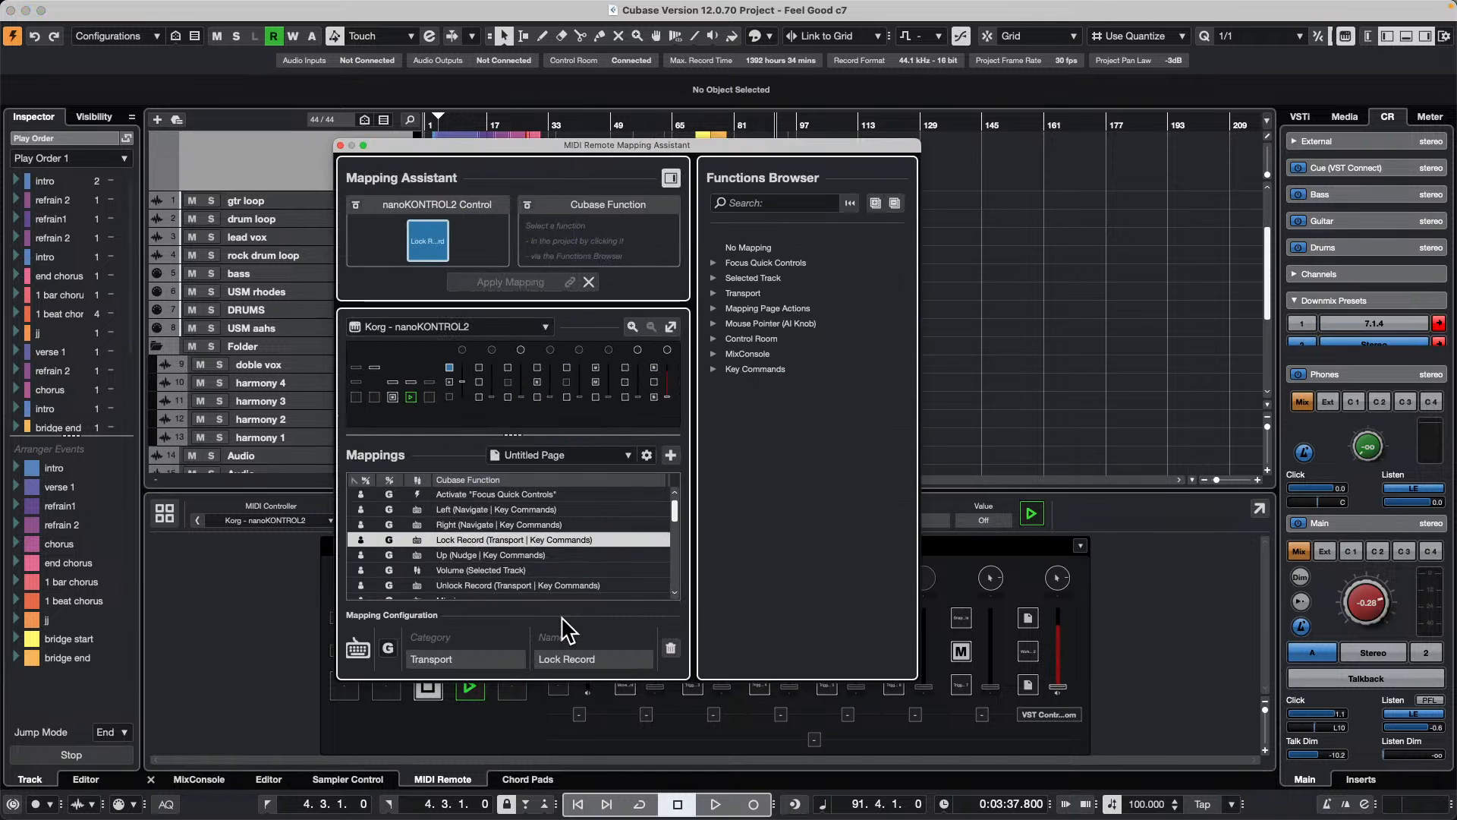
pyautogui.click(714, 369)
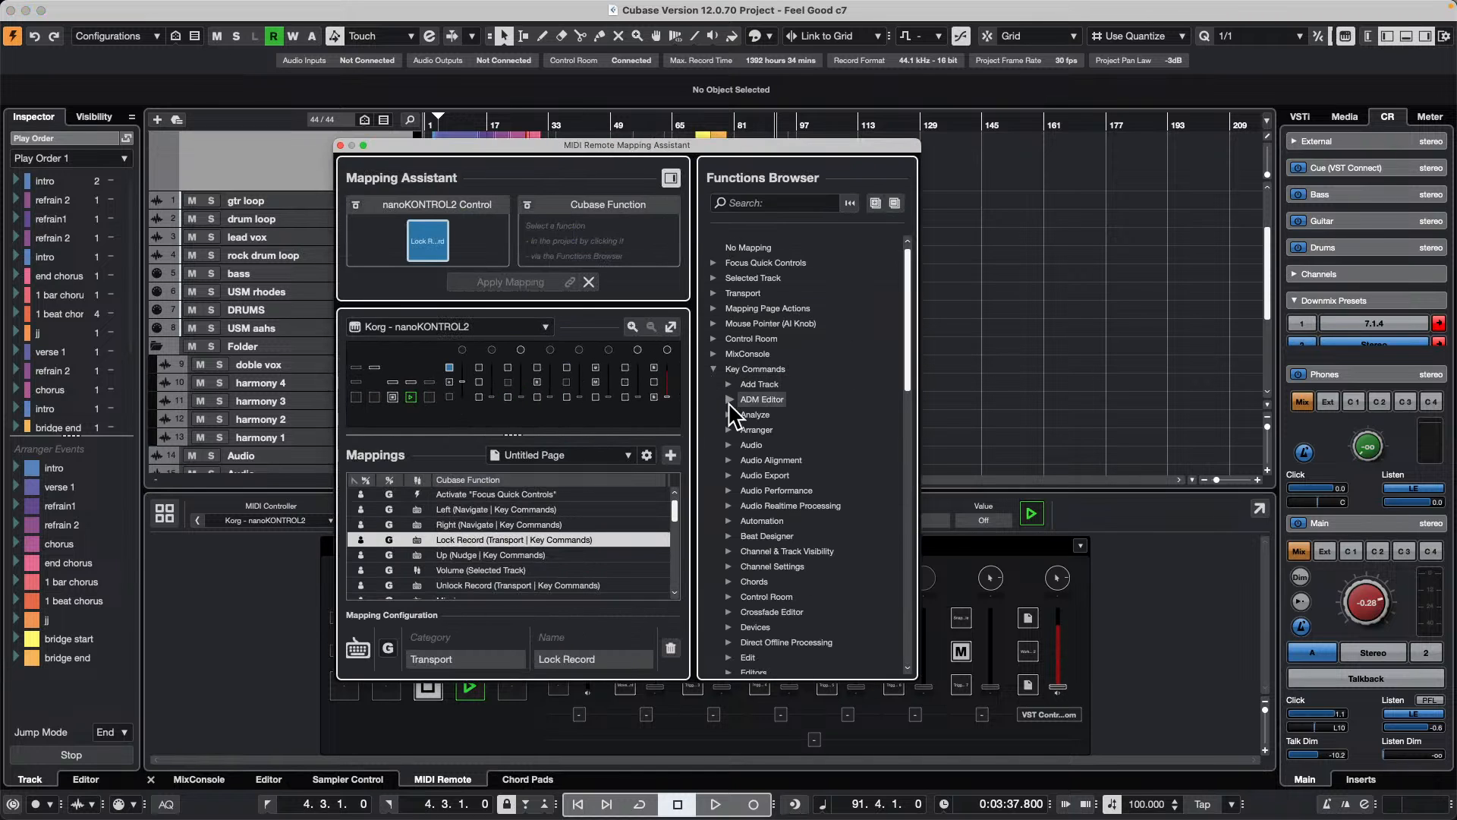
pyautogui.click(728, 430)
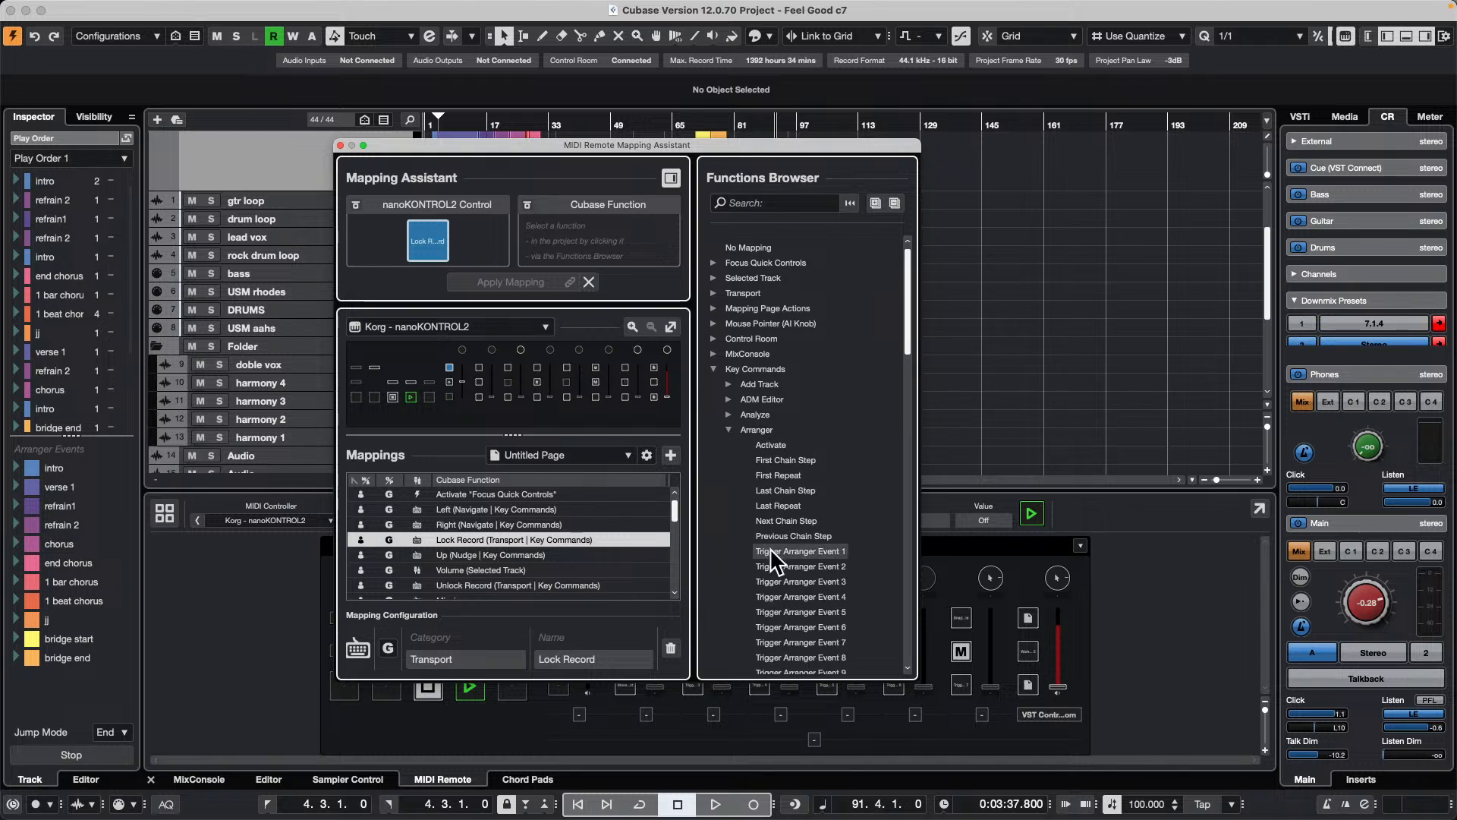
pyautogui.click(827, 552)
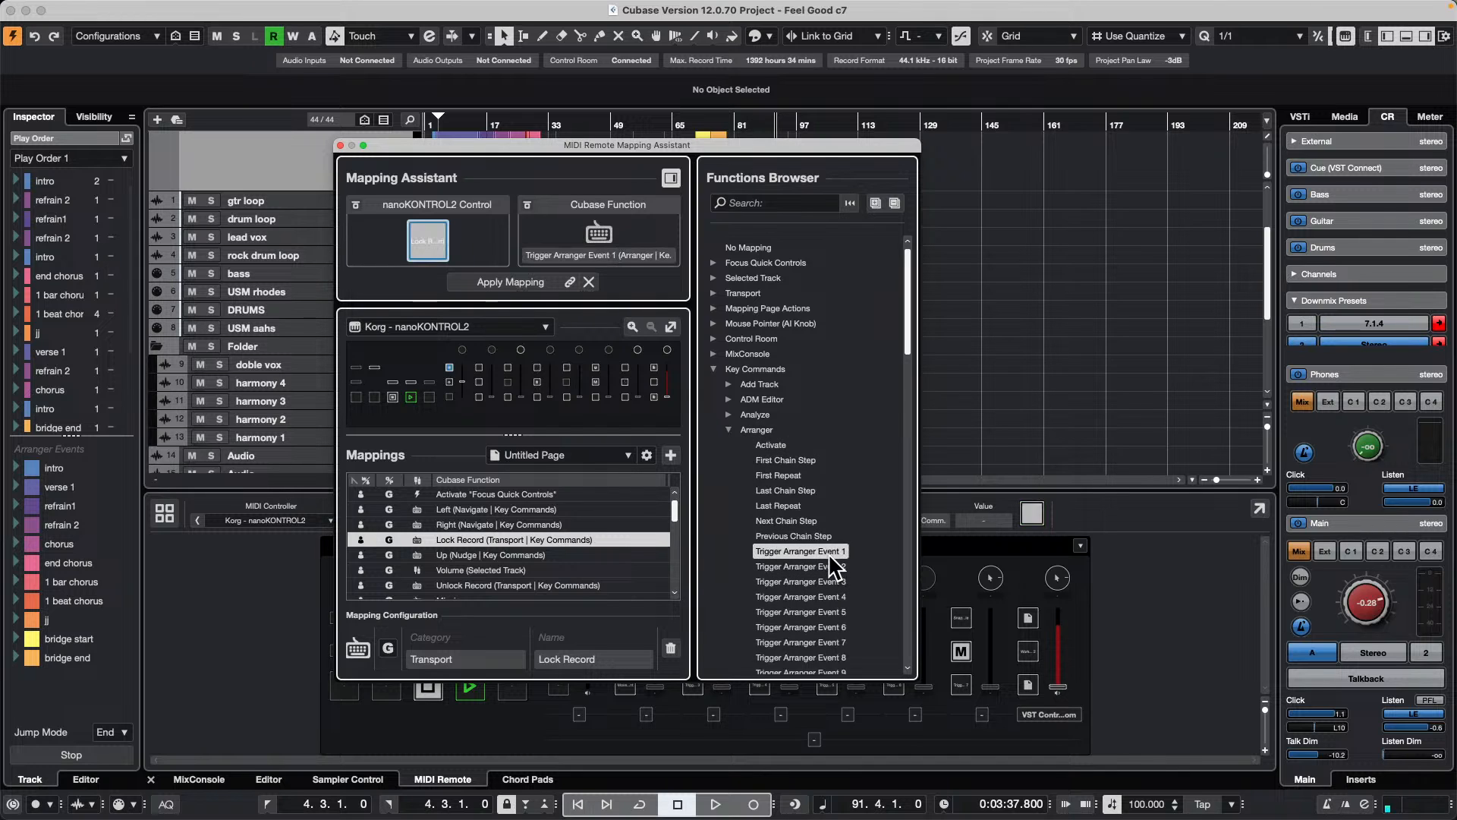
pyautogui.click(506, 277)
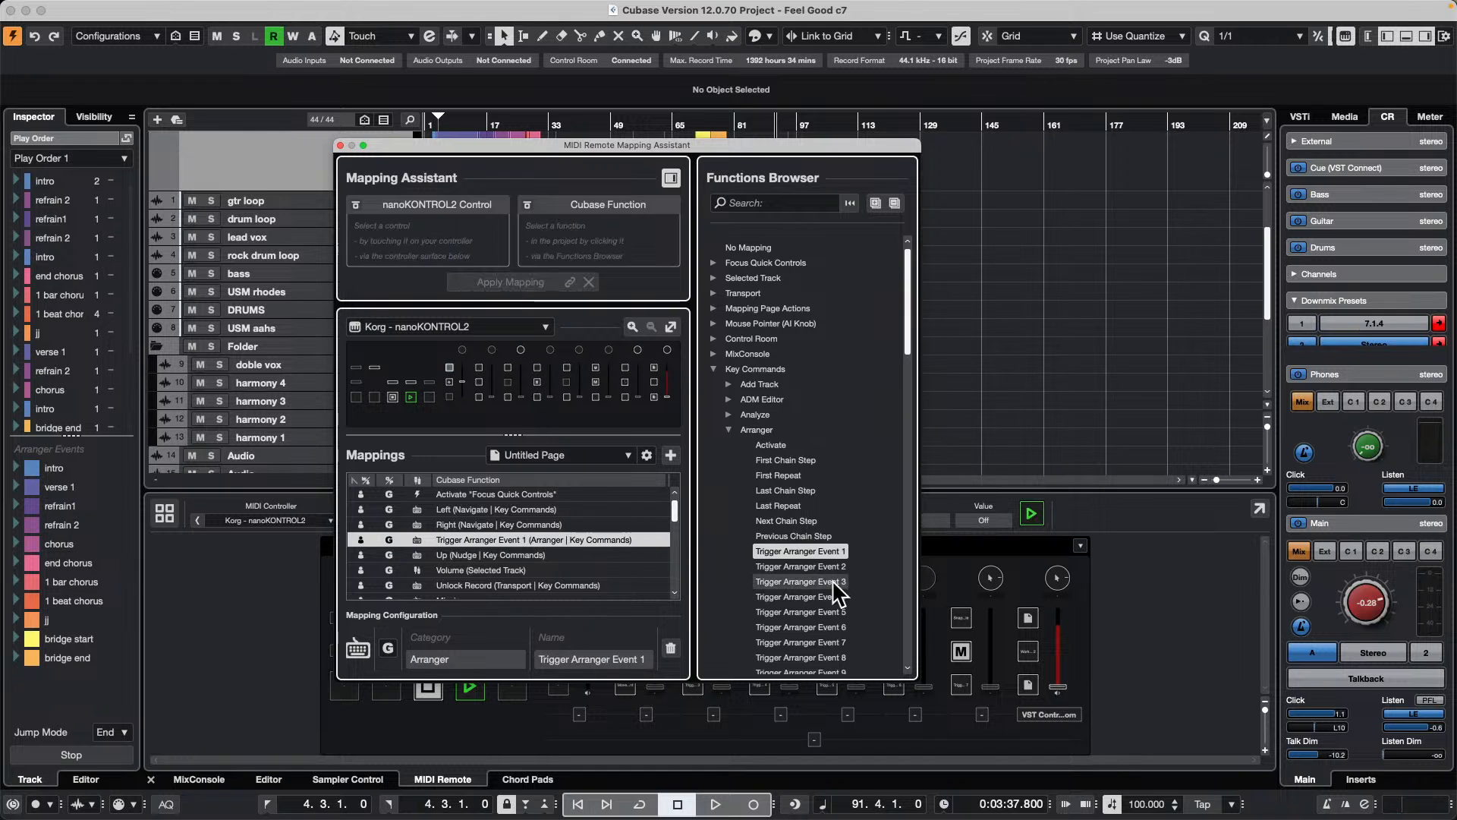
# Step: Map Trigger Arranger Event 2, 3 and 4 to the next three upper-row nanoKONTROL2 buttons and close the Mapping Assistant
pyautogui.click(808, 566)
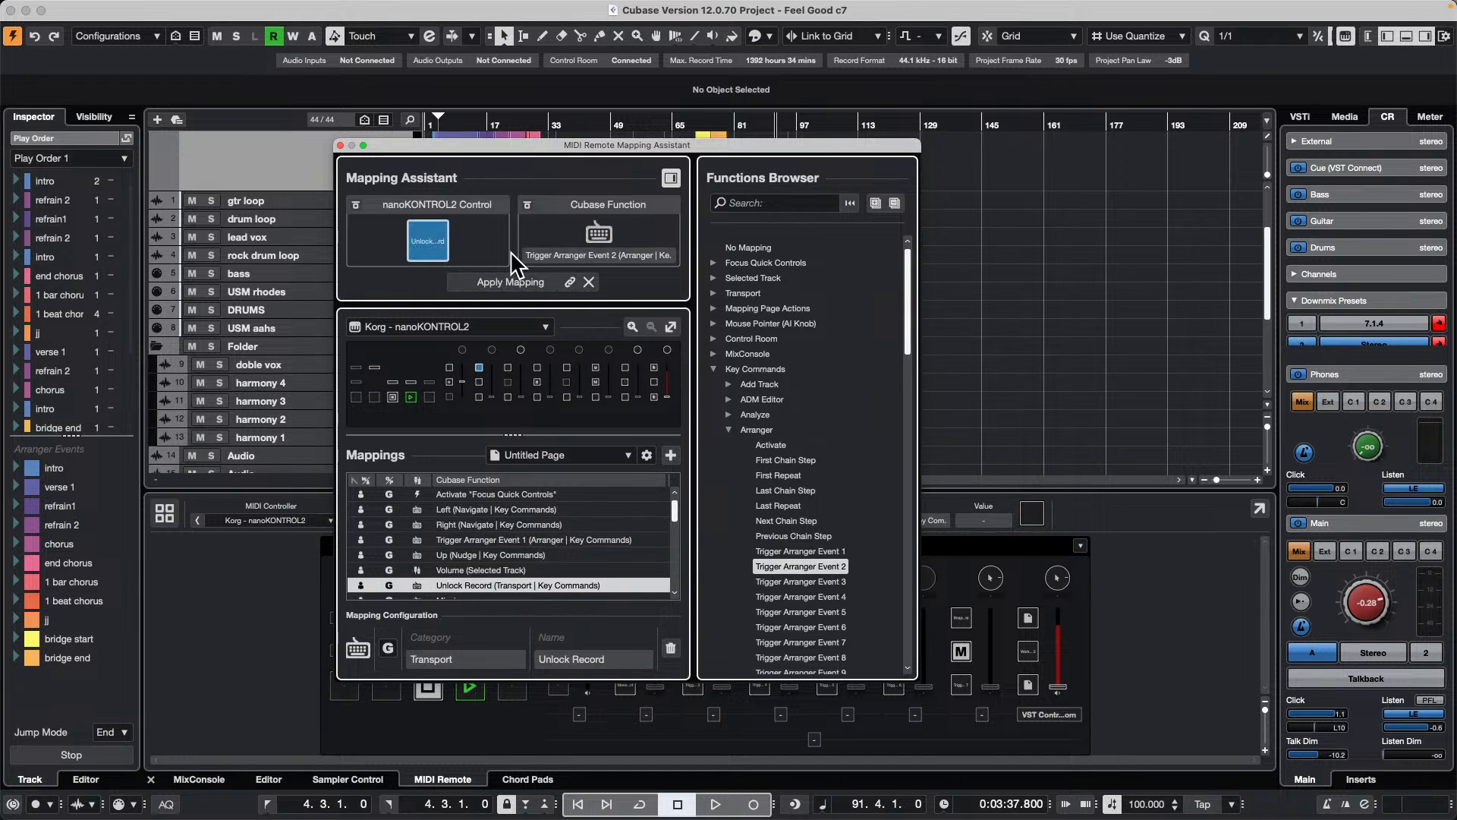
pyautogui.click(509, 283)
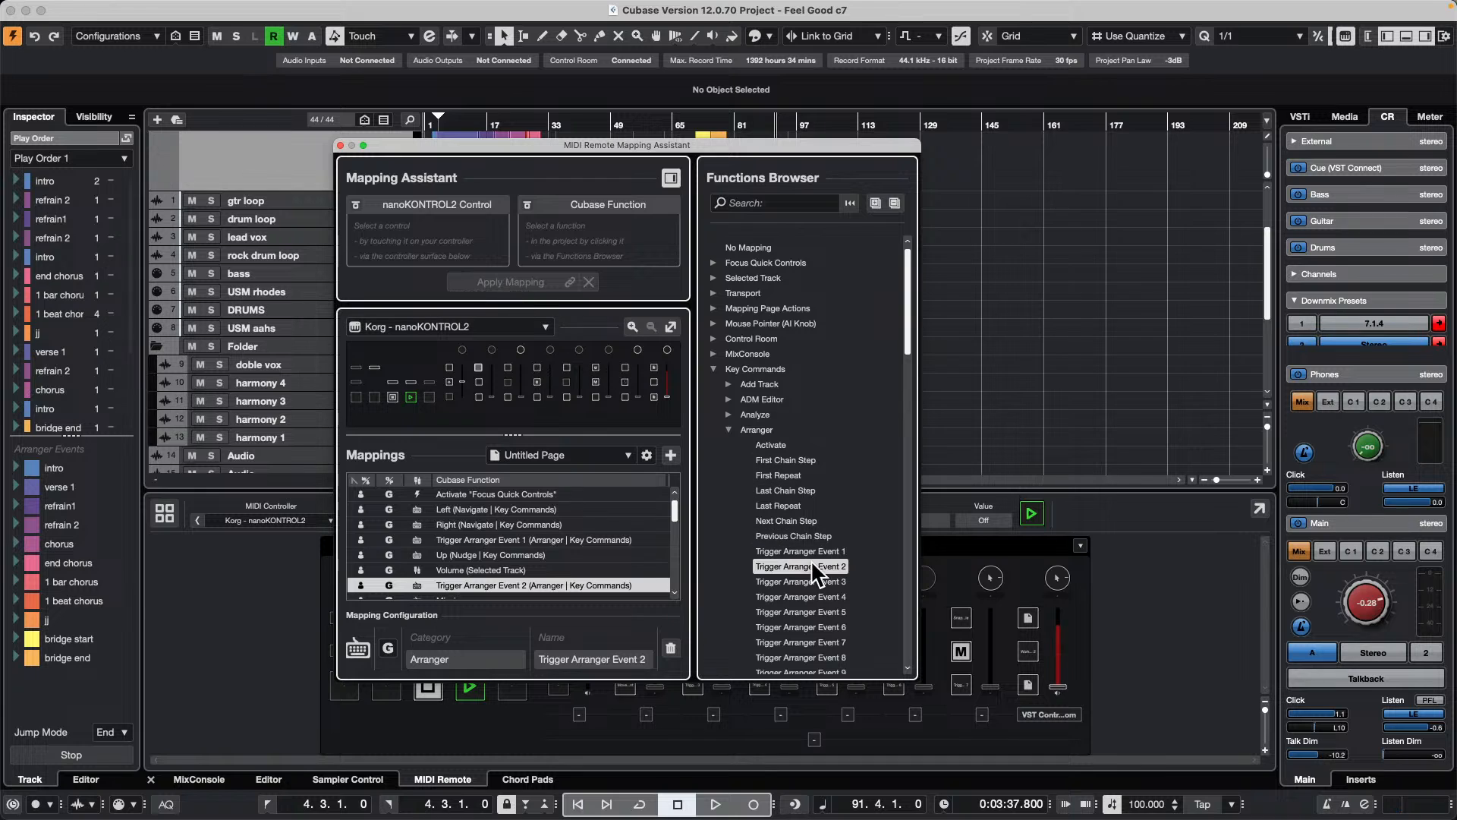
pyautogui.click(804, 580)
pyautogui.click(519, 283)
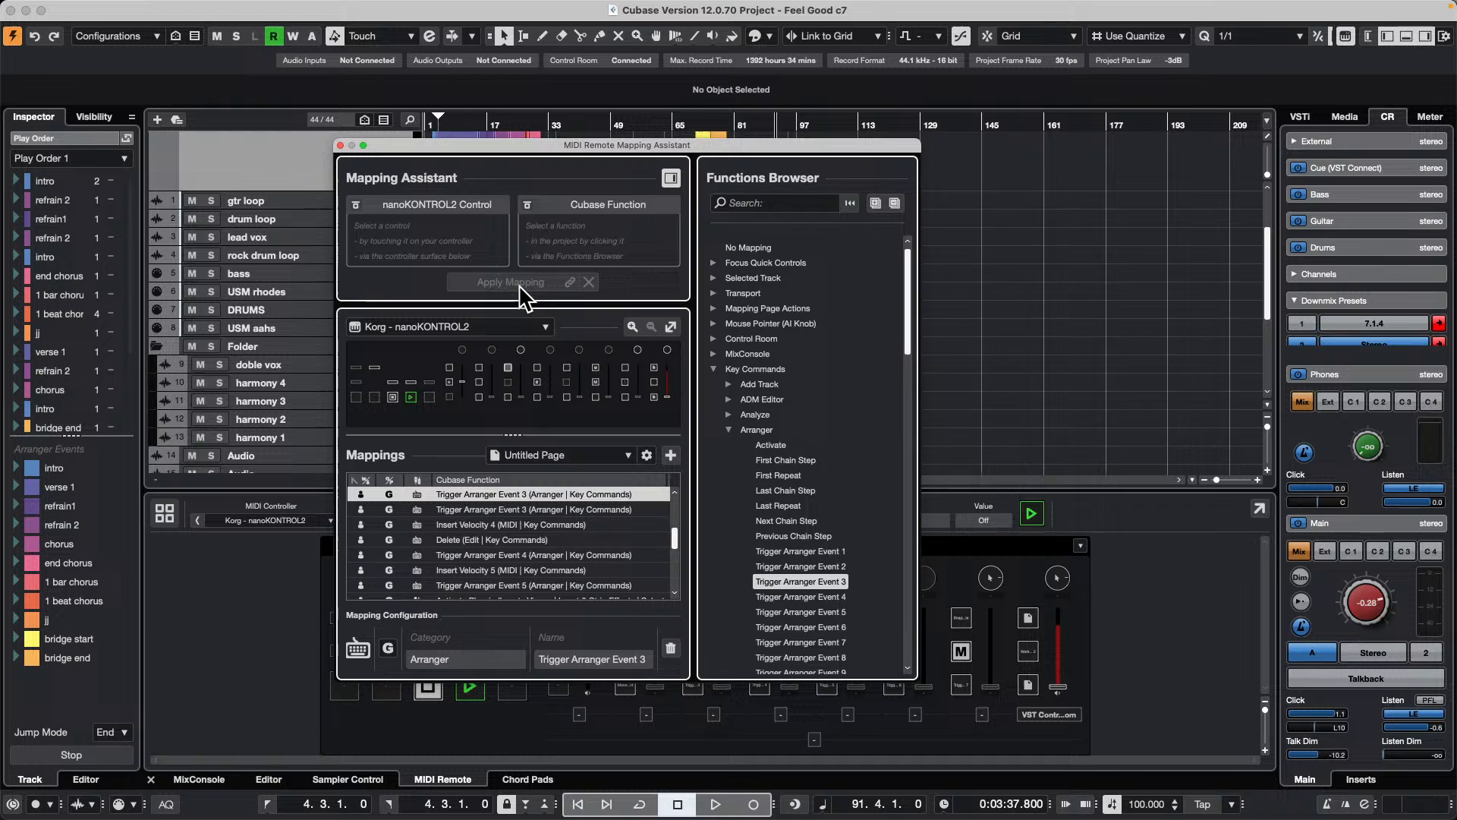
pyautogui.click(798, 594)
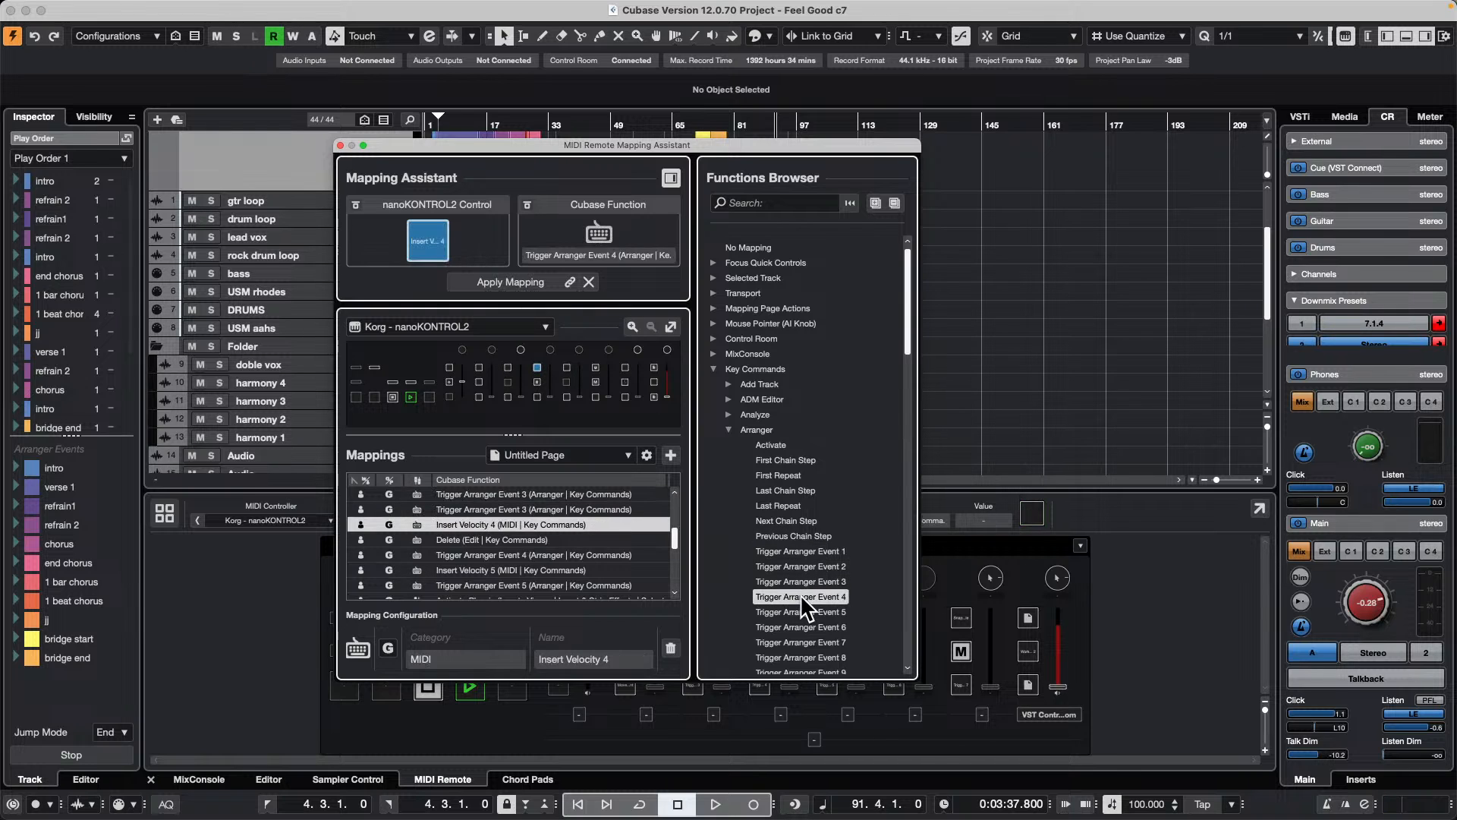
pyautogui.click(519, 283)
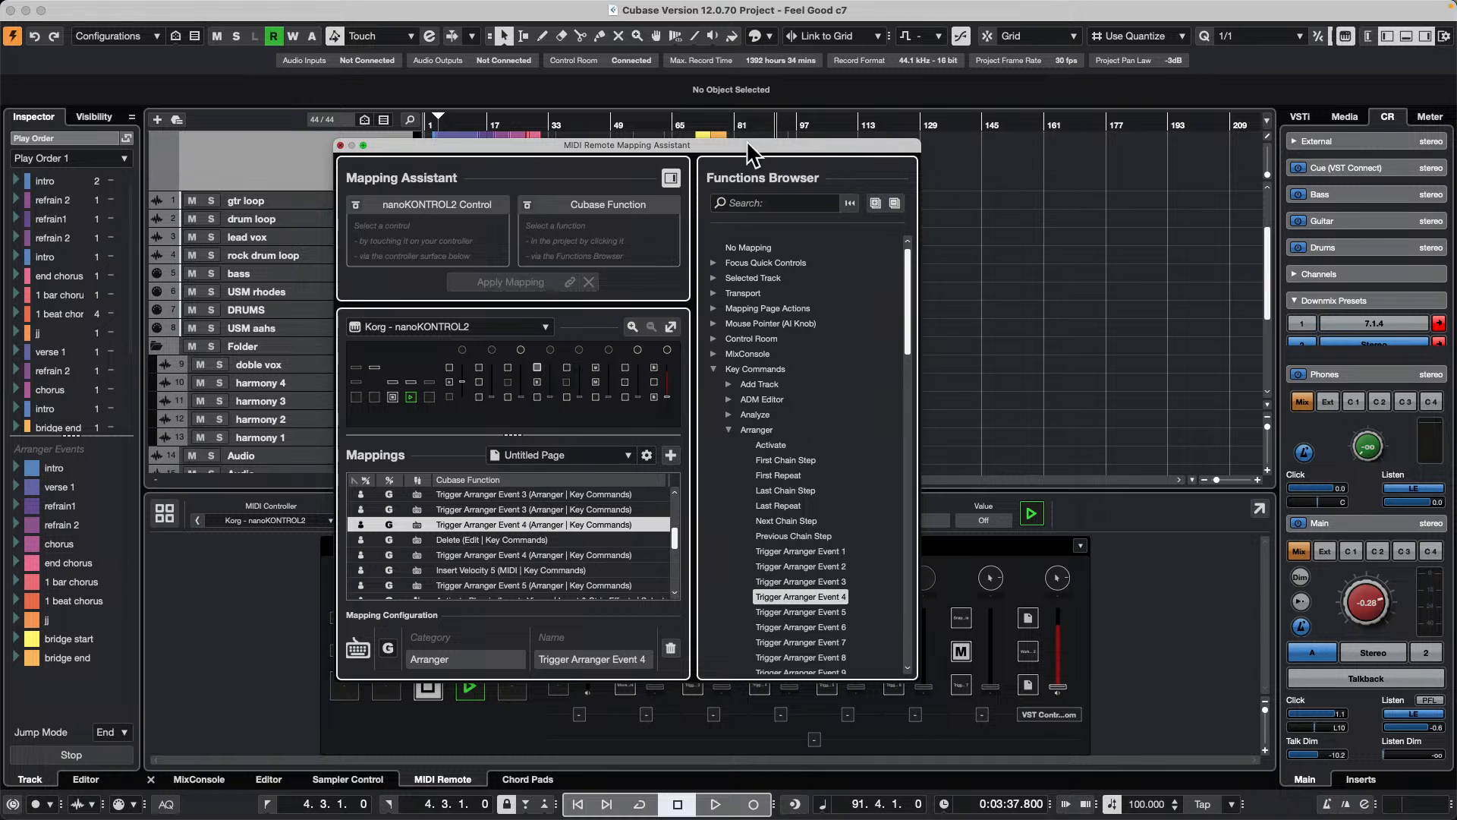
pyautogui.click(341, 143)
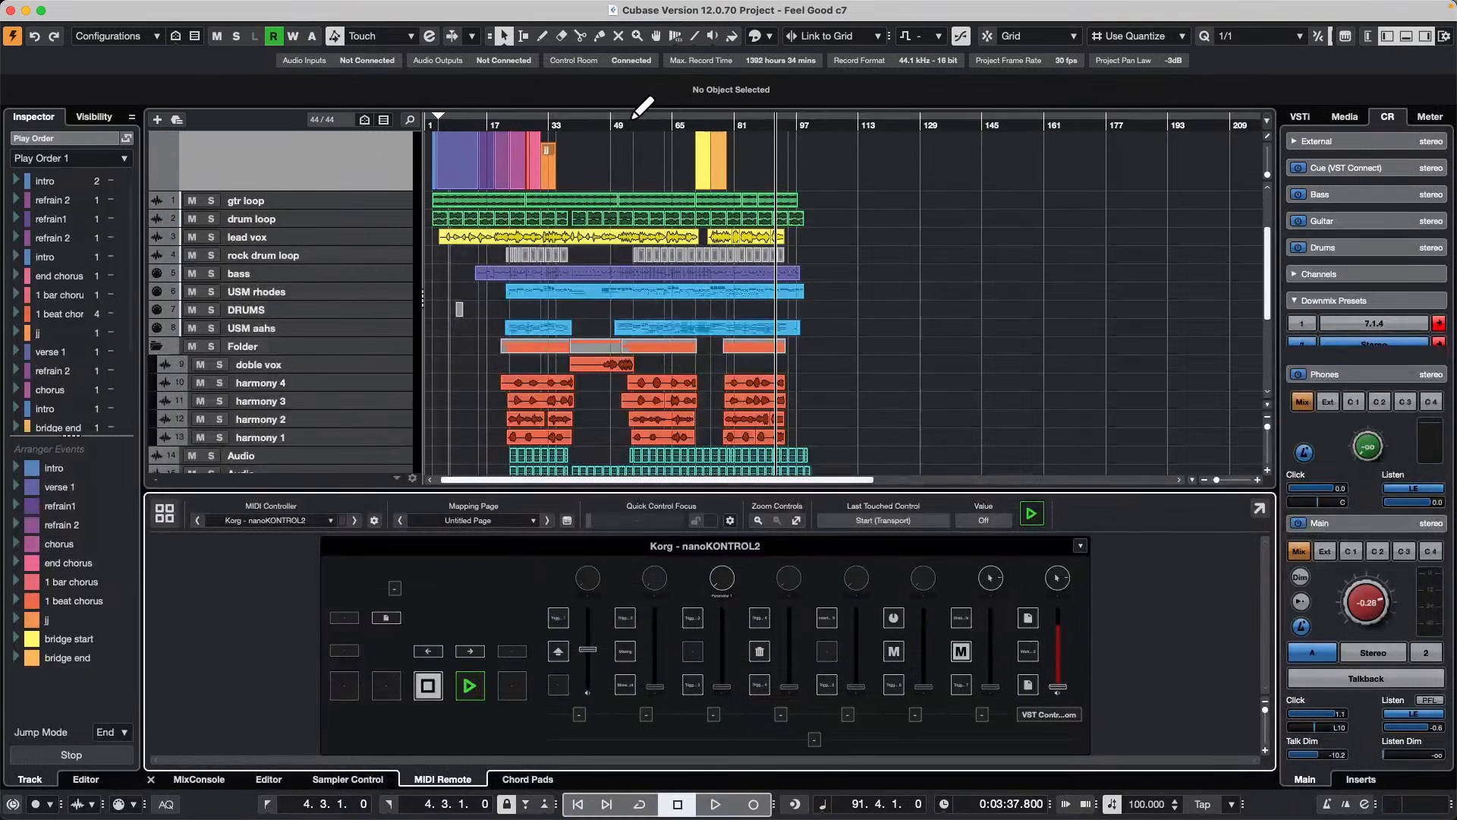
# Step: Activate arranger mode for Play Order 1 in the Arranger Editor and audition the arranger events
pyautogui.scroll(2, 489, 158)
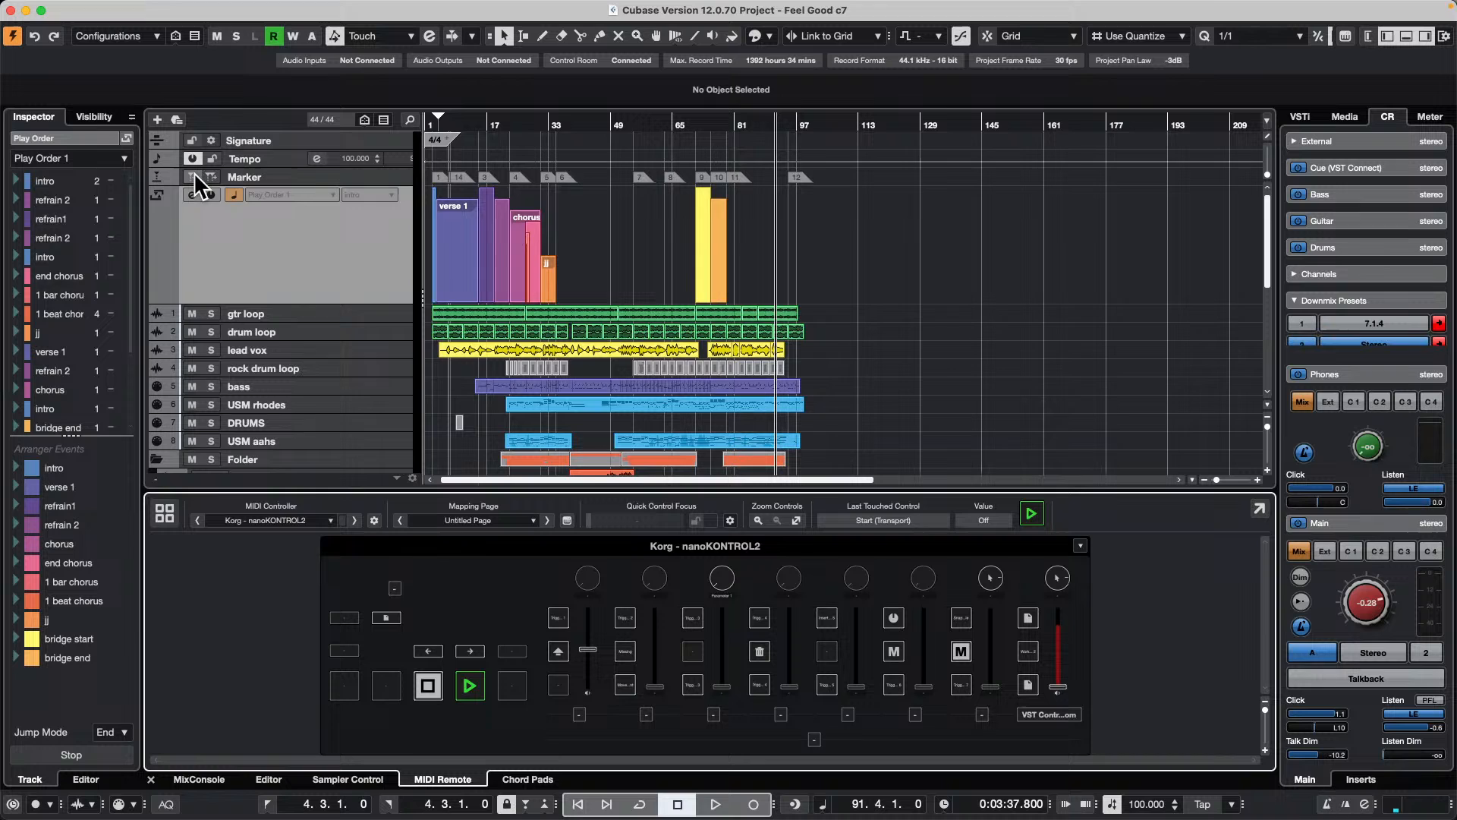
pyautogui.click(192, 195)
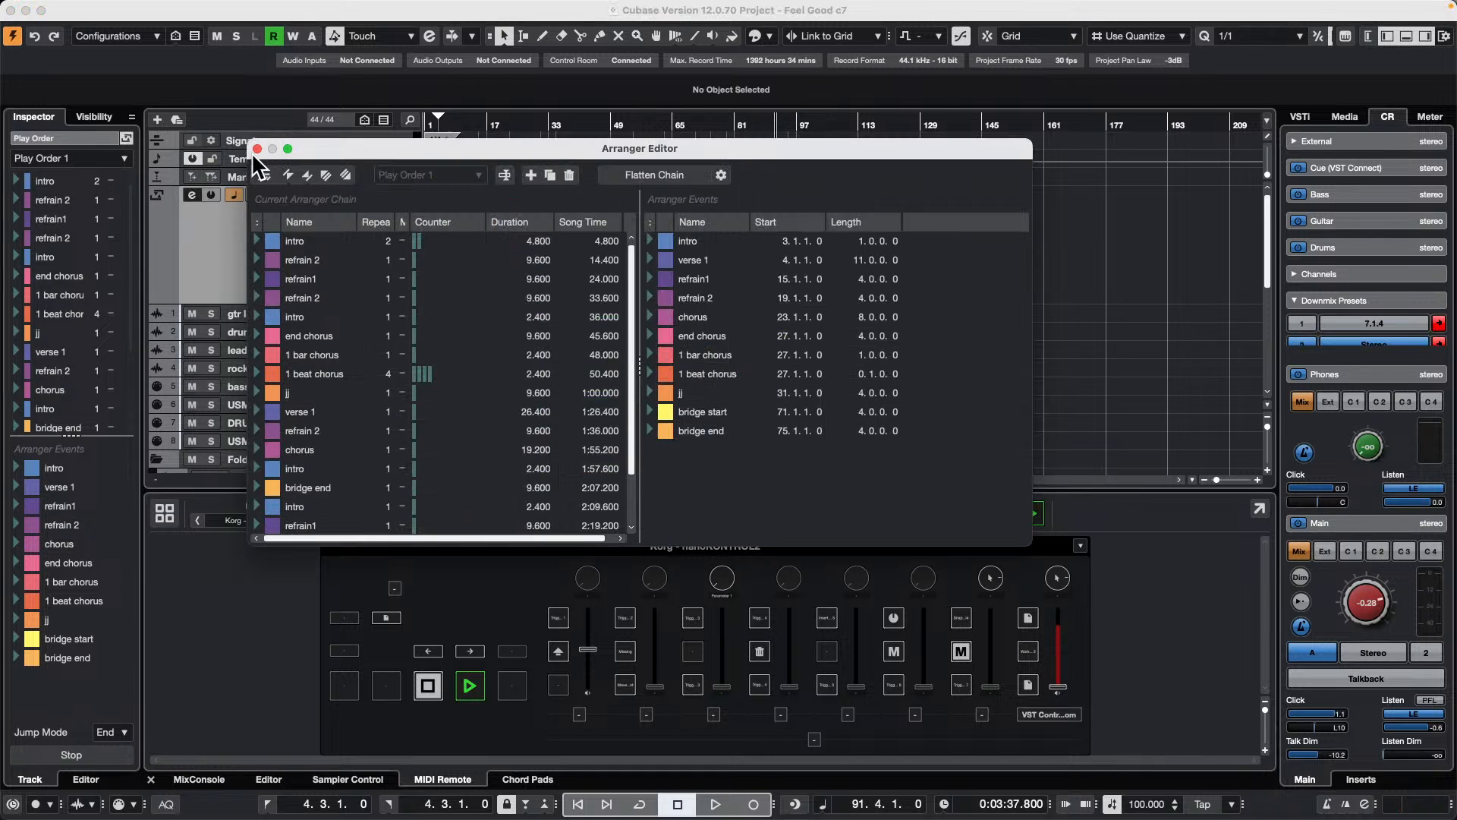
pyautogui.click(263, 171)
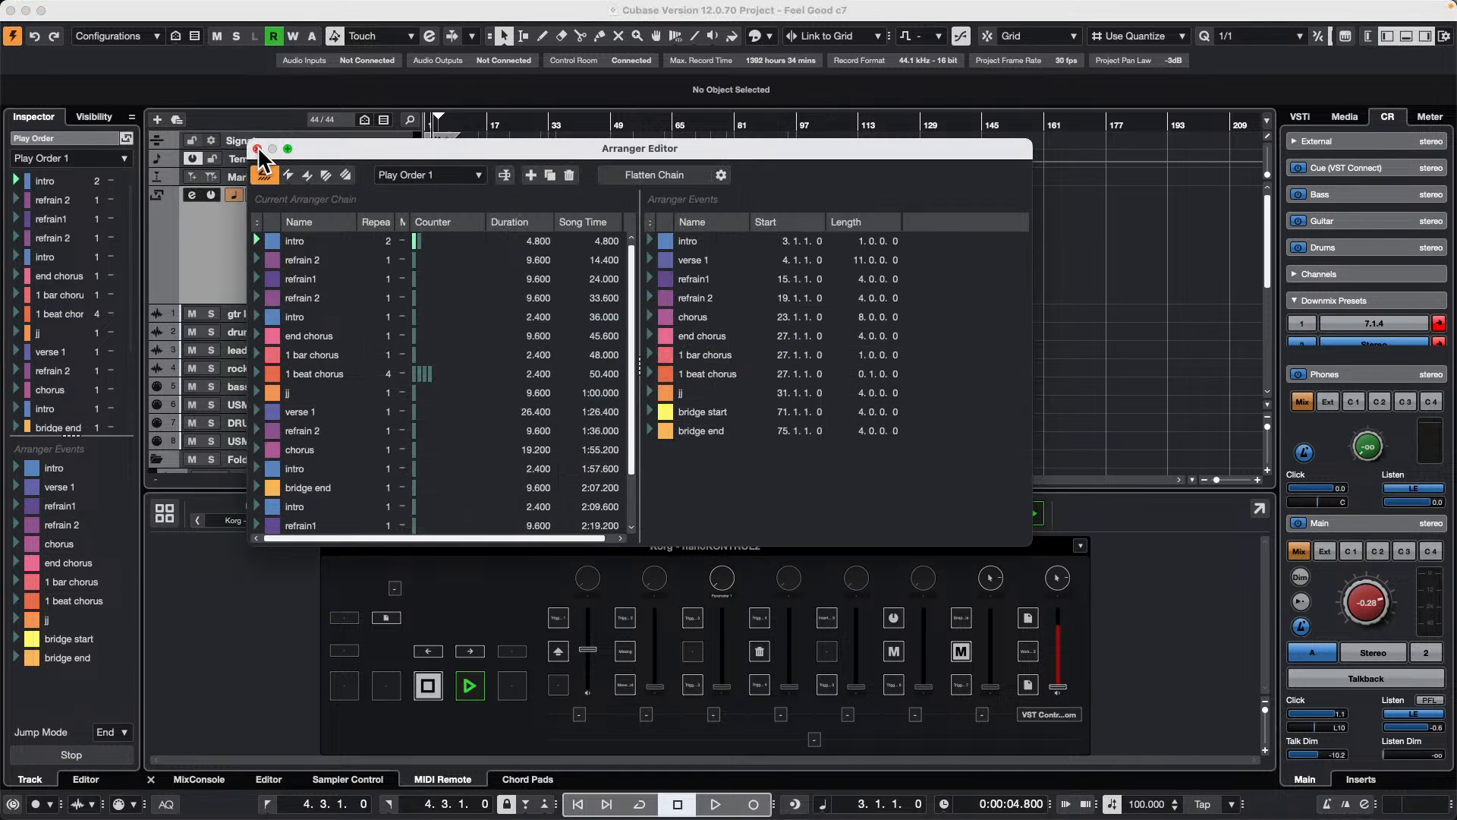
pyautogui.moveTo(433, 148); pyautogui.dragTo(797, 212)
pyautogui.press('space')
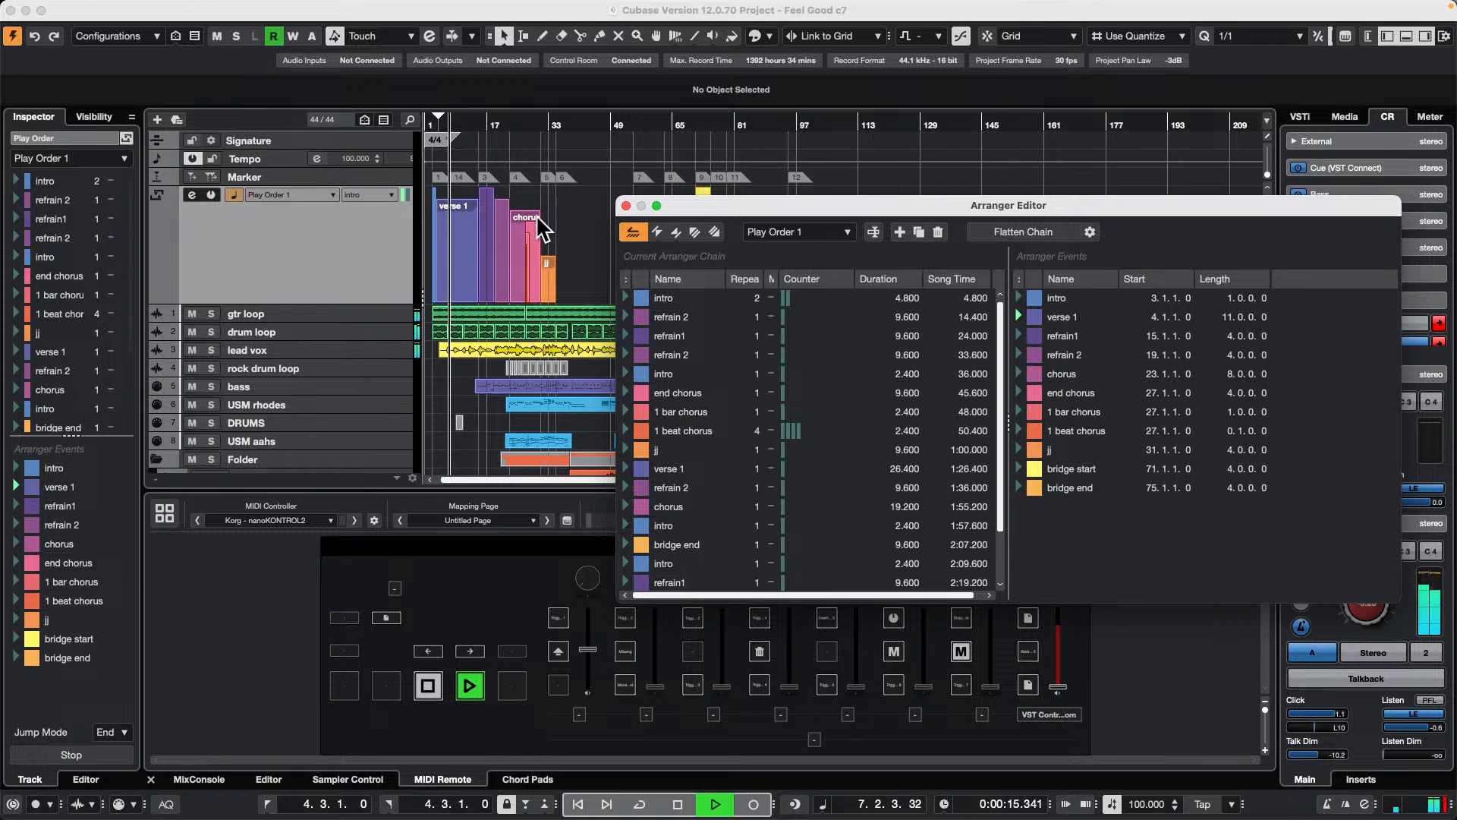
pyautogui.press('space')
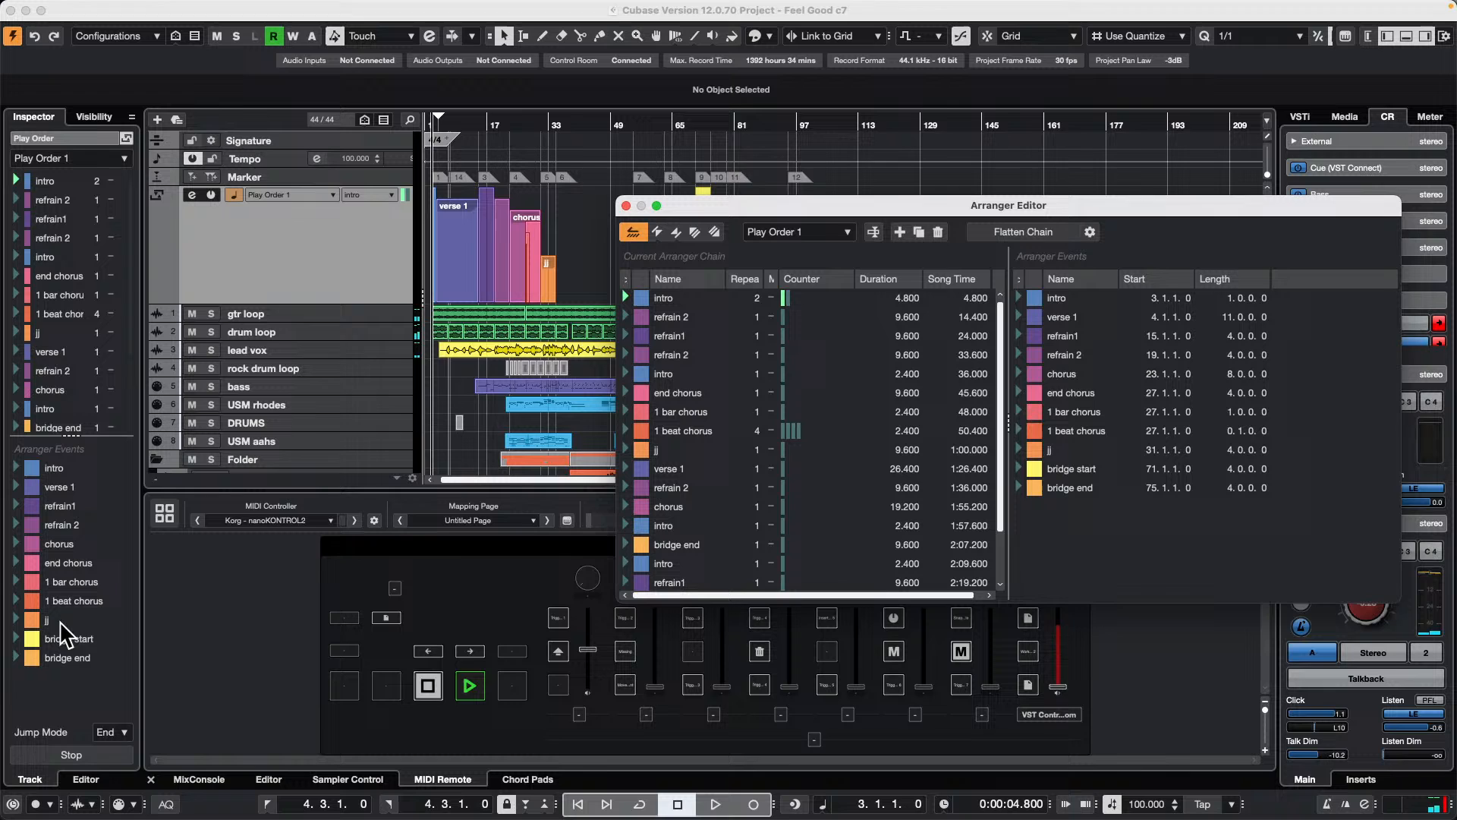
# Step: Set the arranger track's jump mode to 1 Beat
pyautogui.click(44, 726)
pyautogui.click(112, 732)
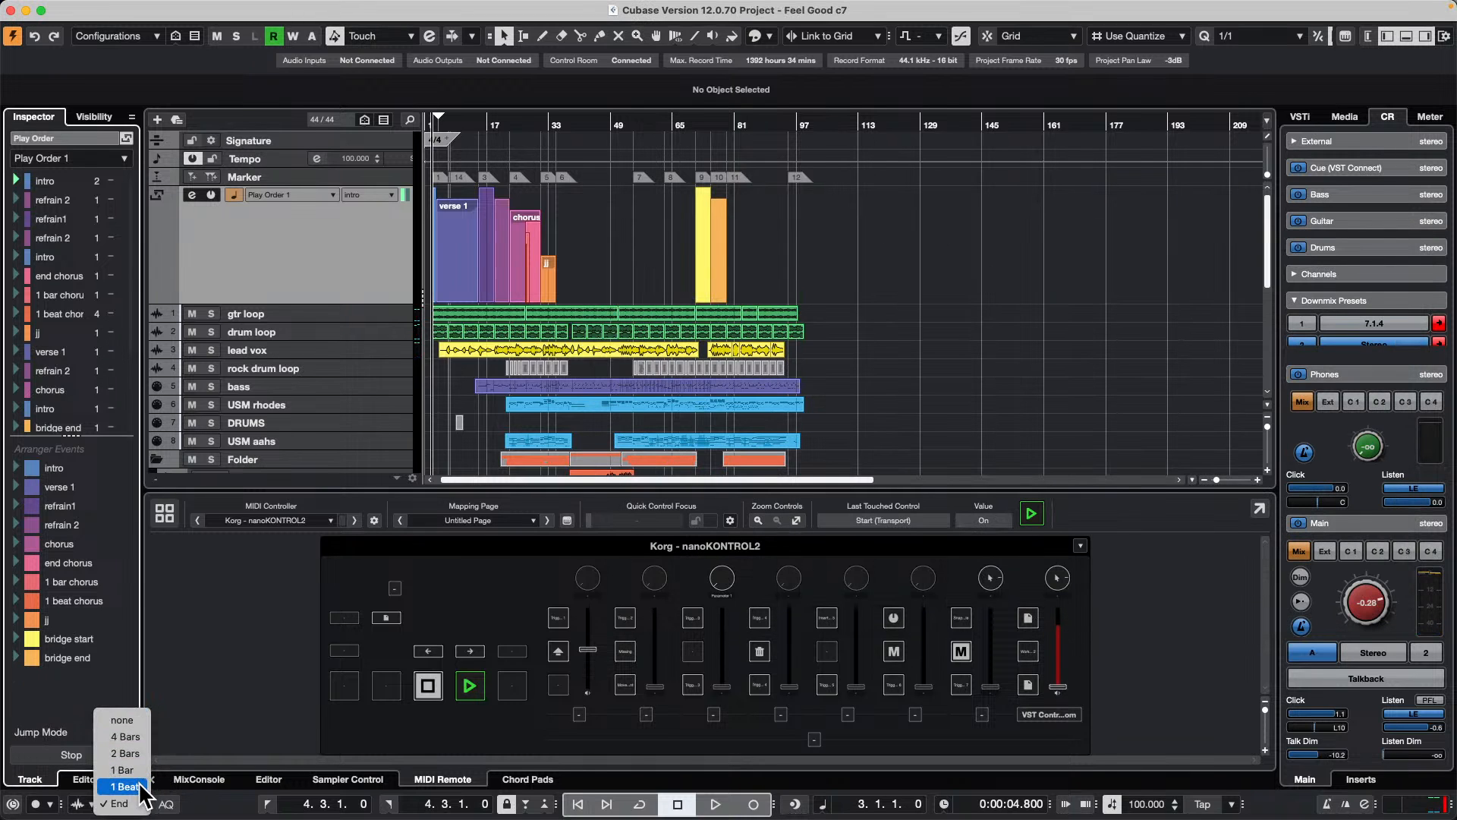
pyautogui.click(124, 786)
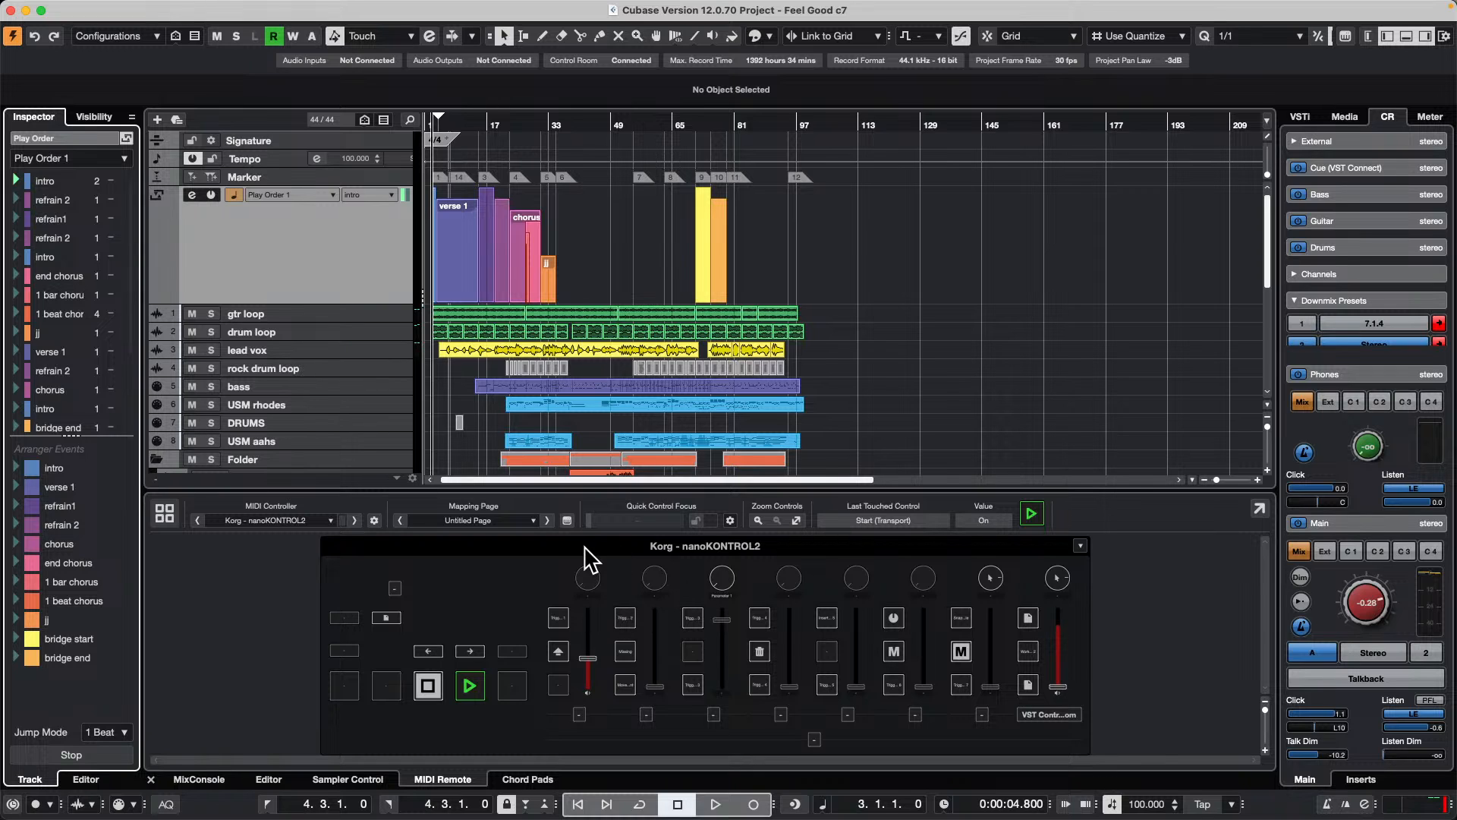
# Step: Switch the nanoKONTROL2 mapping page to Focus Quick Controls
pyautogui.click(487, 523)
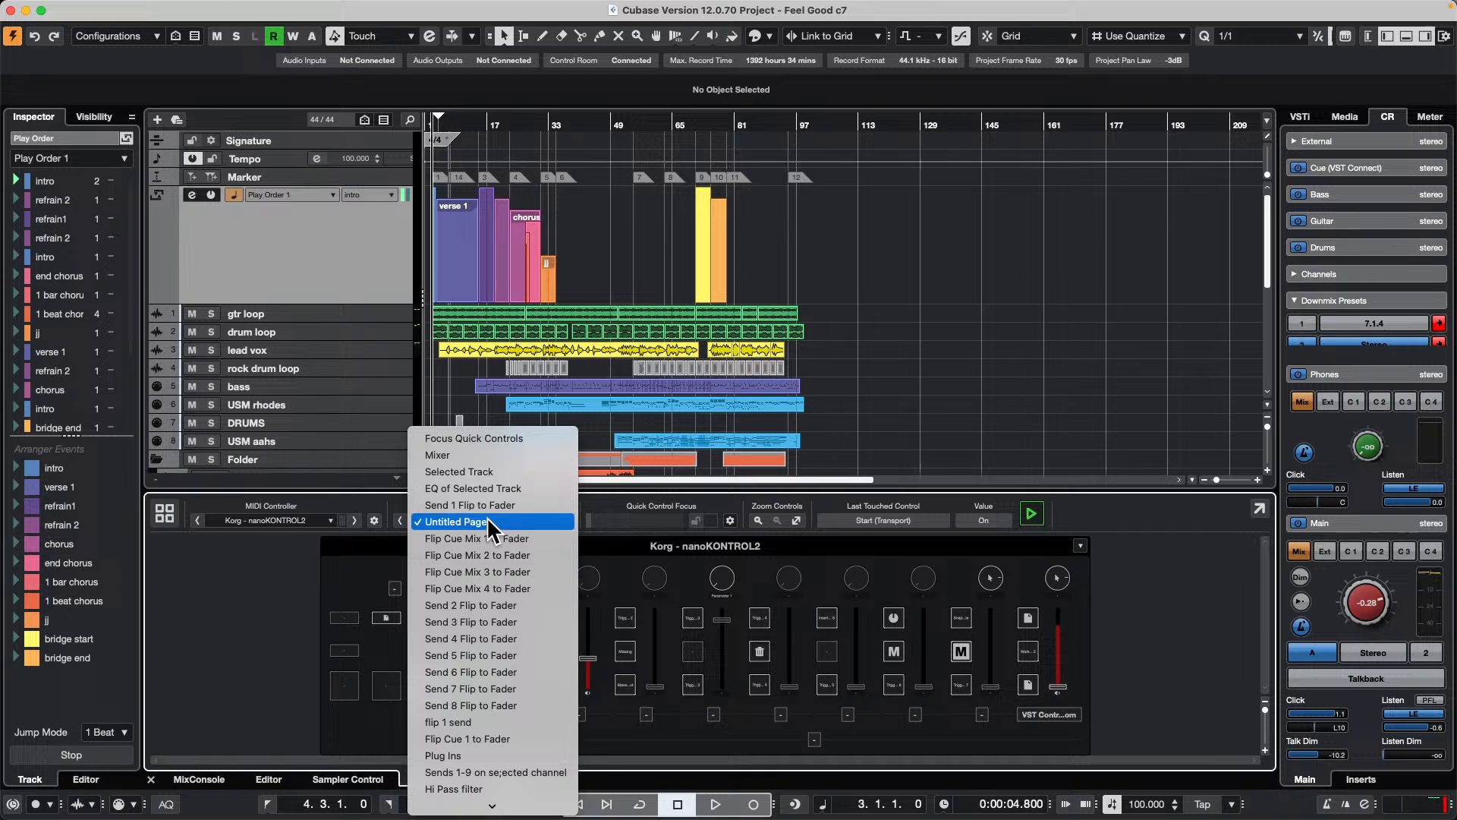
pyautogui.click(527, 438)
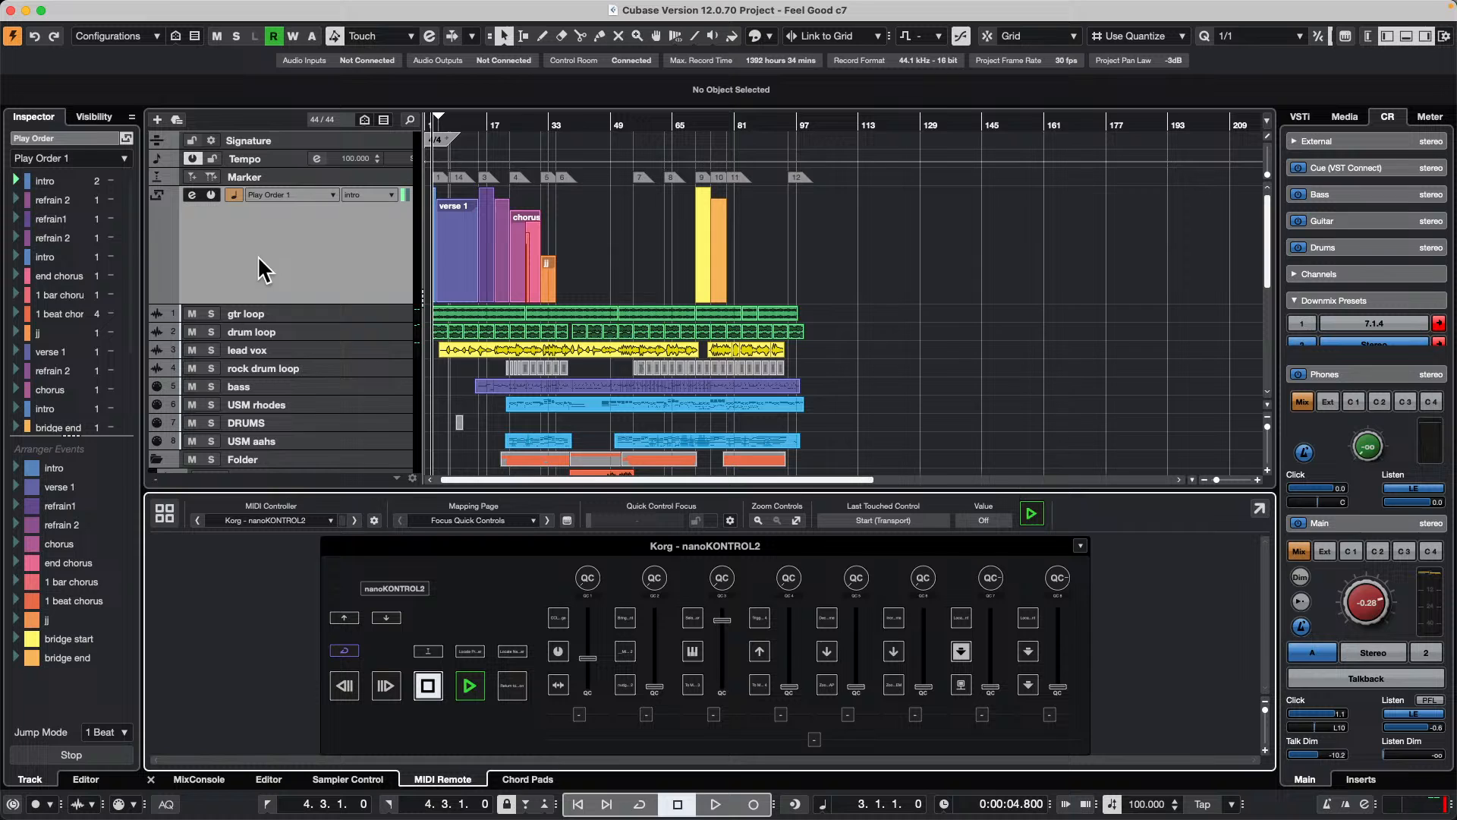
# Step: Select the lead vox track, increase its height and select the first quick control on the nanoKONTROL2 surface
pyautogui.click(379, 349)
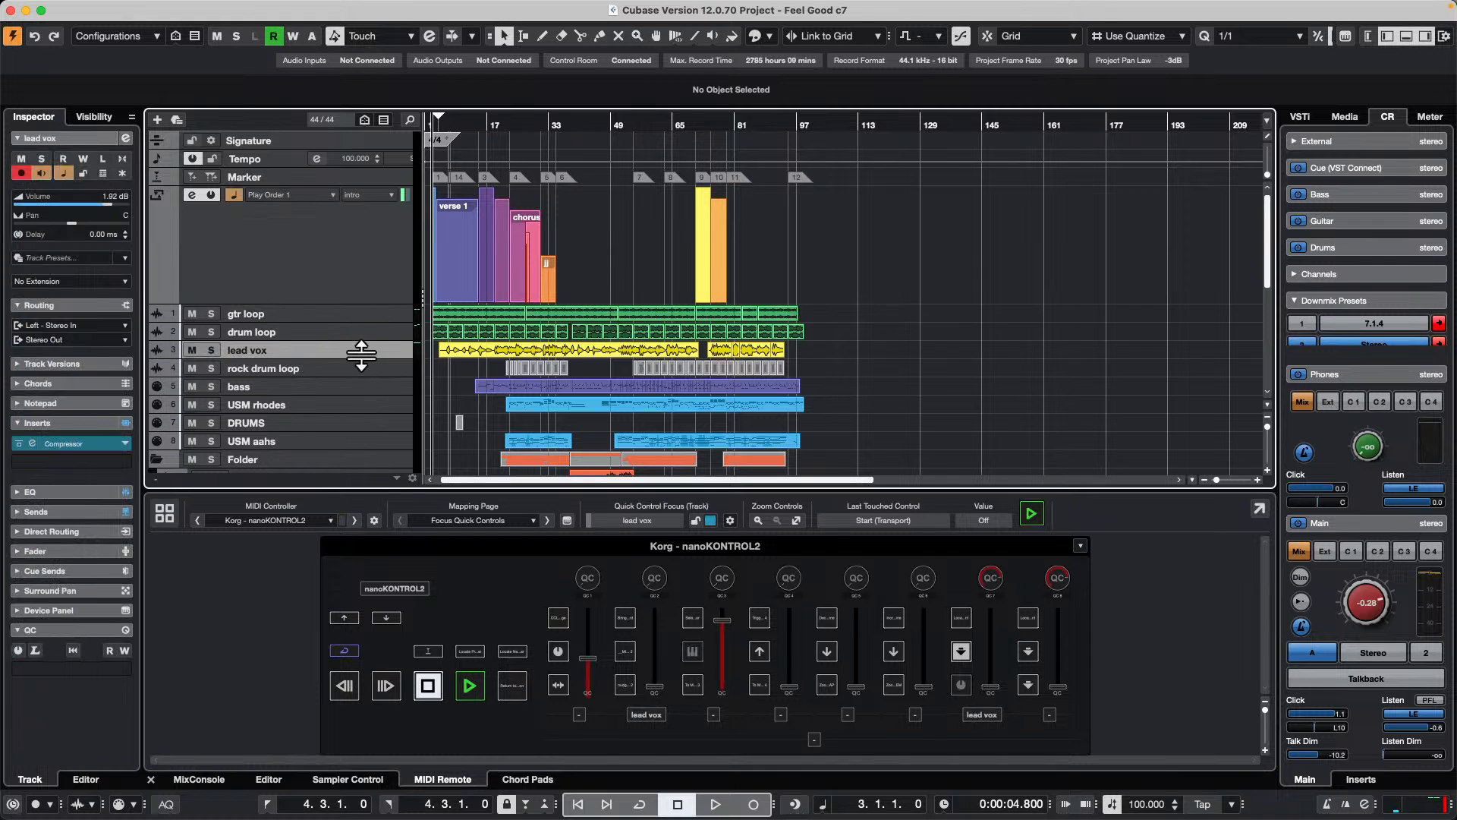
pyautogui.moveTo(361, 358); pyautogui.dragTo(362, 375)
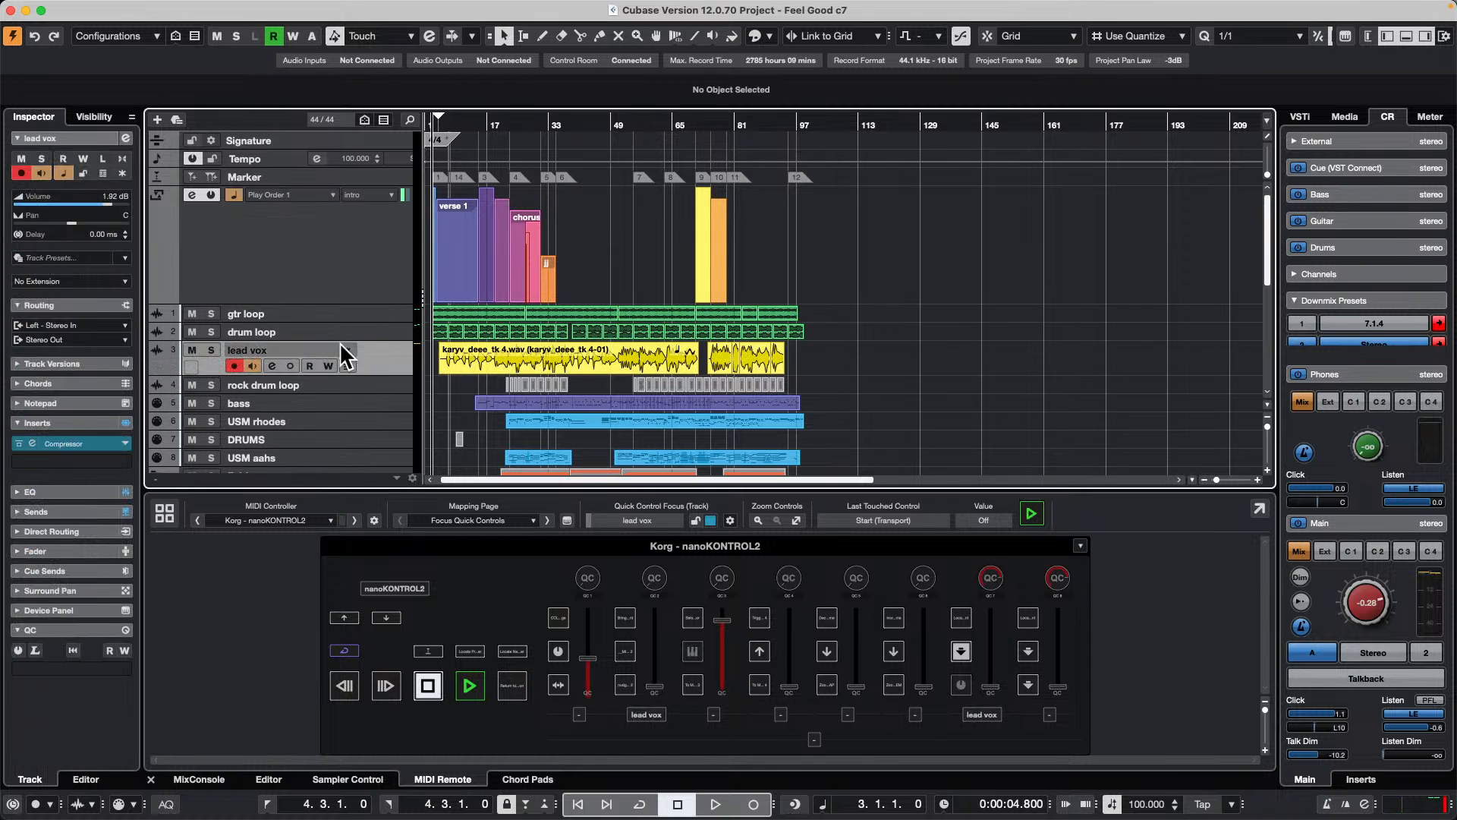
pyautogui.click(585, 579)
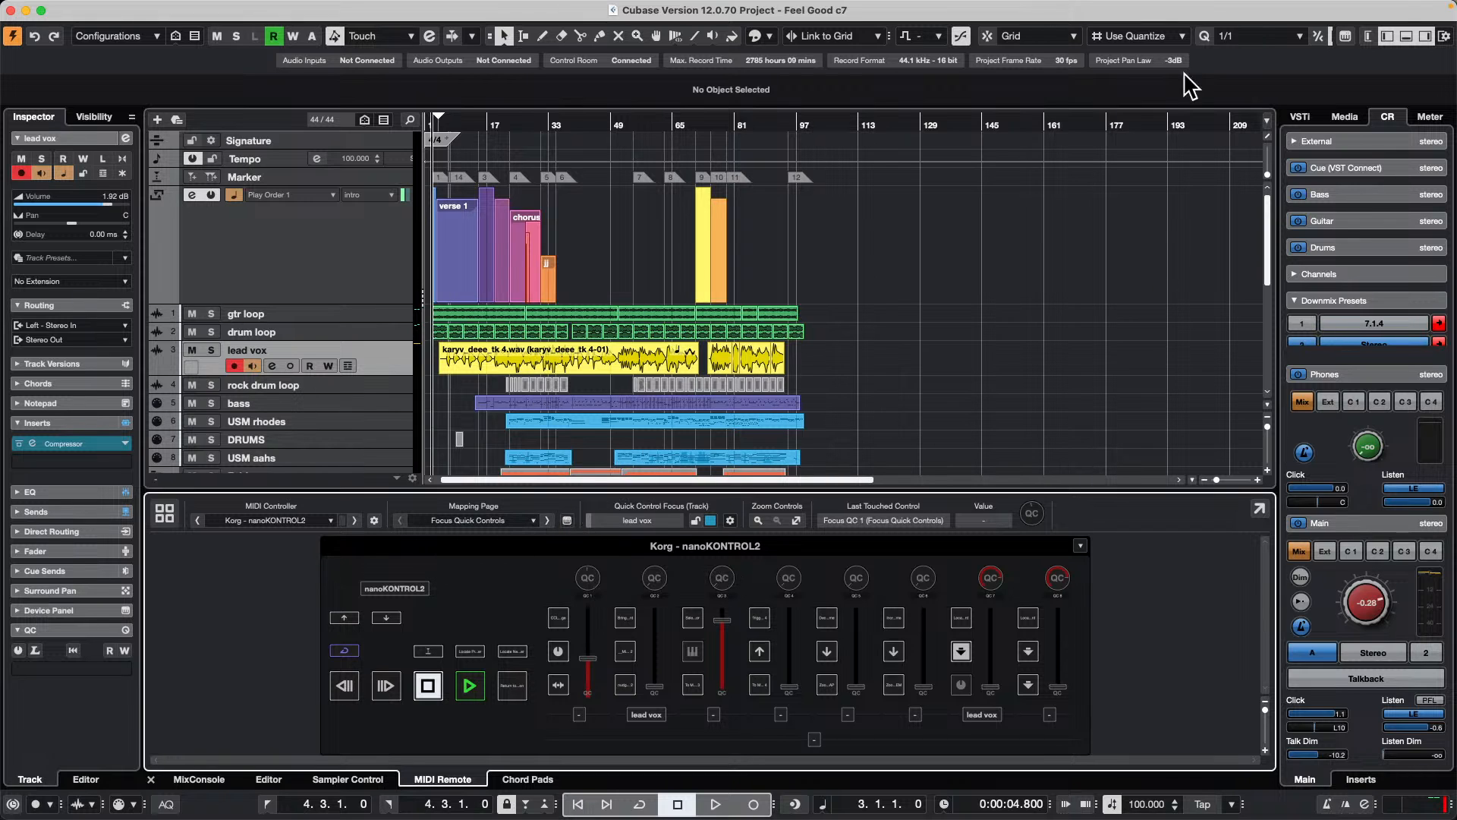
# Step: Open the MIDI Remote Mapping Assistant, expand the selected track's strip Compressor functions and move the window clear of the track list
pyautogui.click(1345, 36)
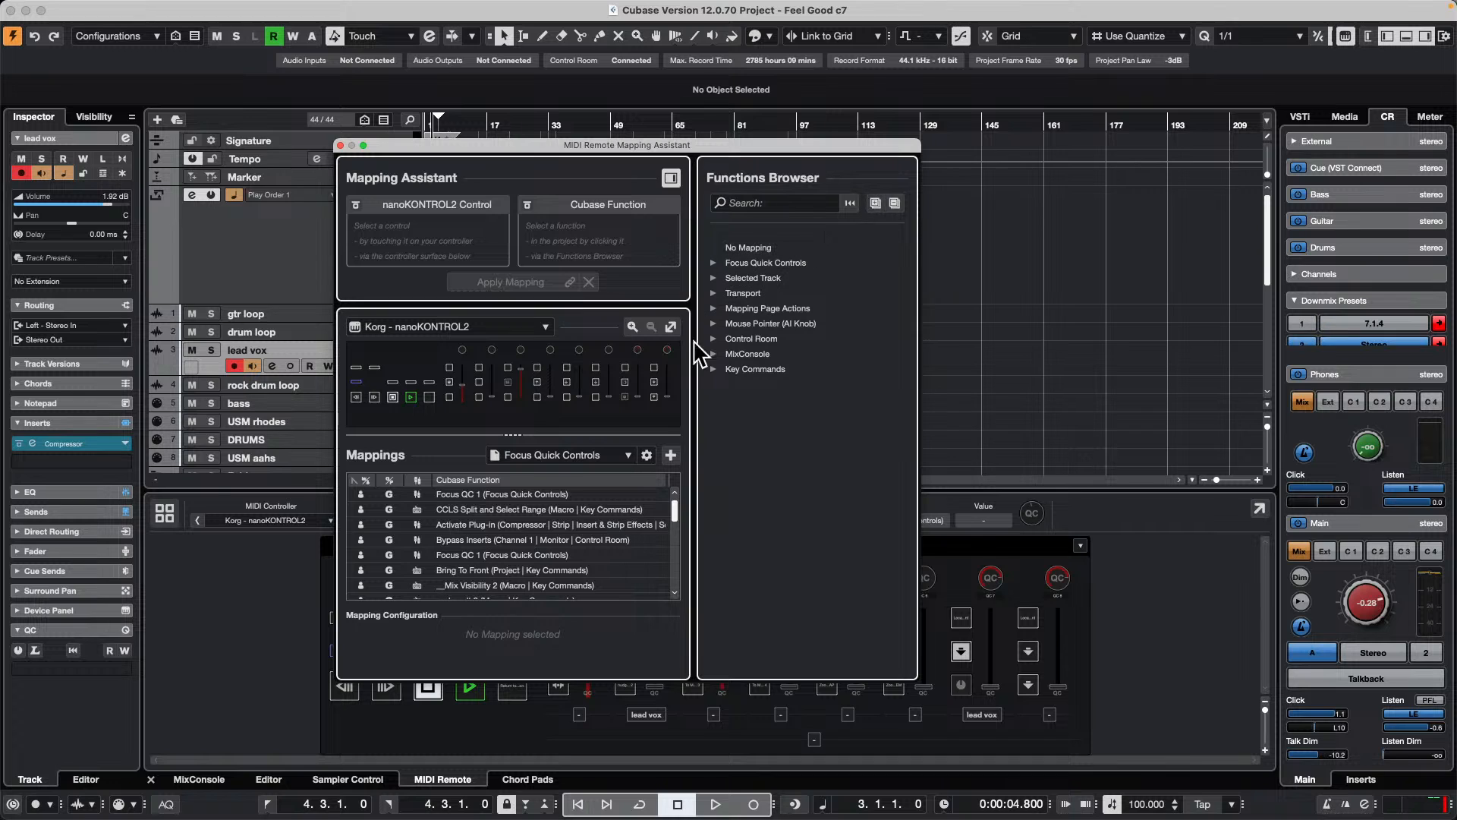
pyautogui.click(713, 277)
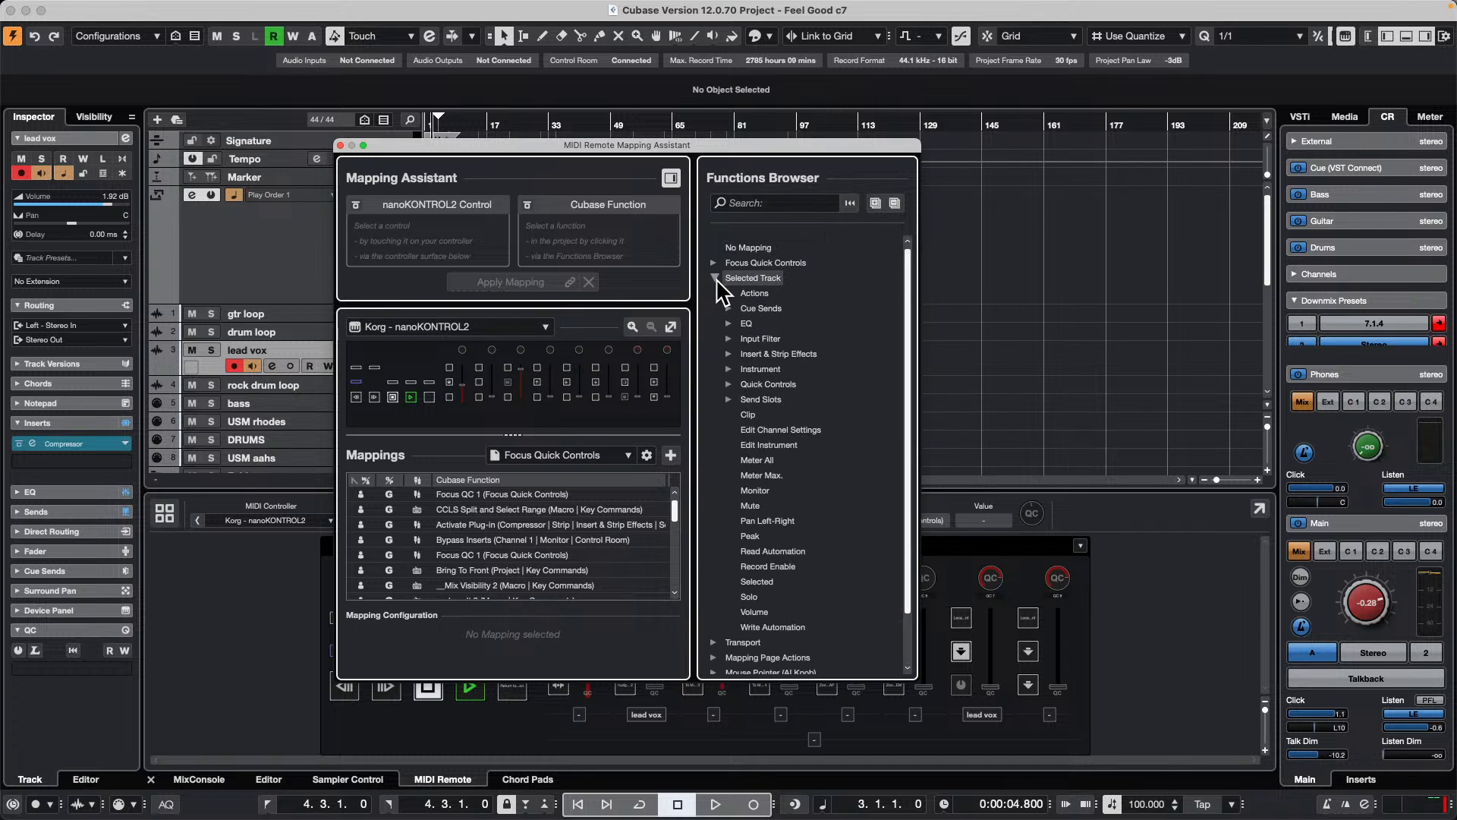
pyautogui.click(729, 353)
pyautogui.click(746, 384)
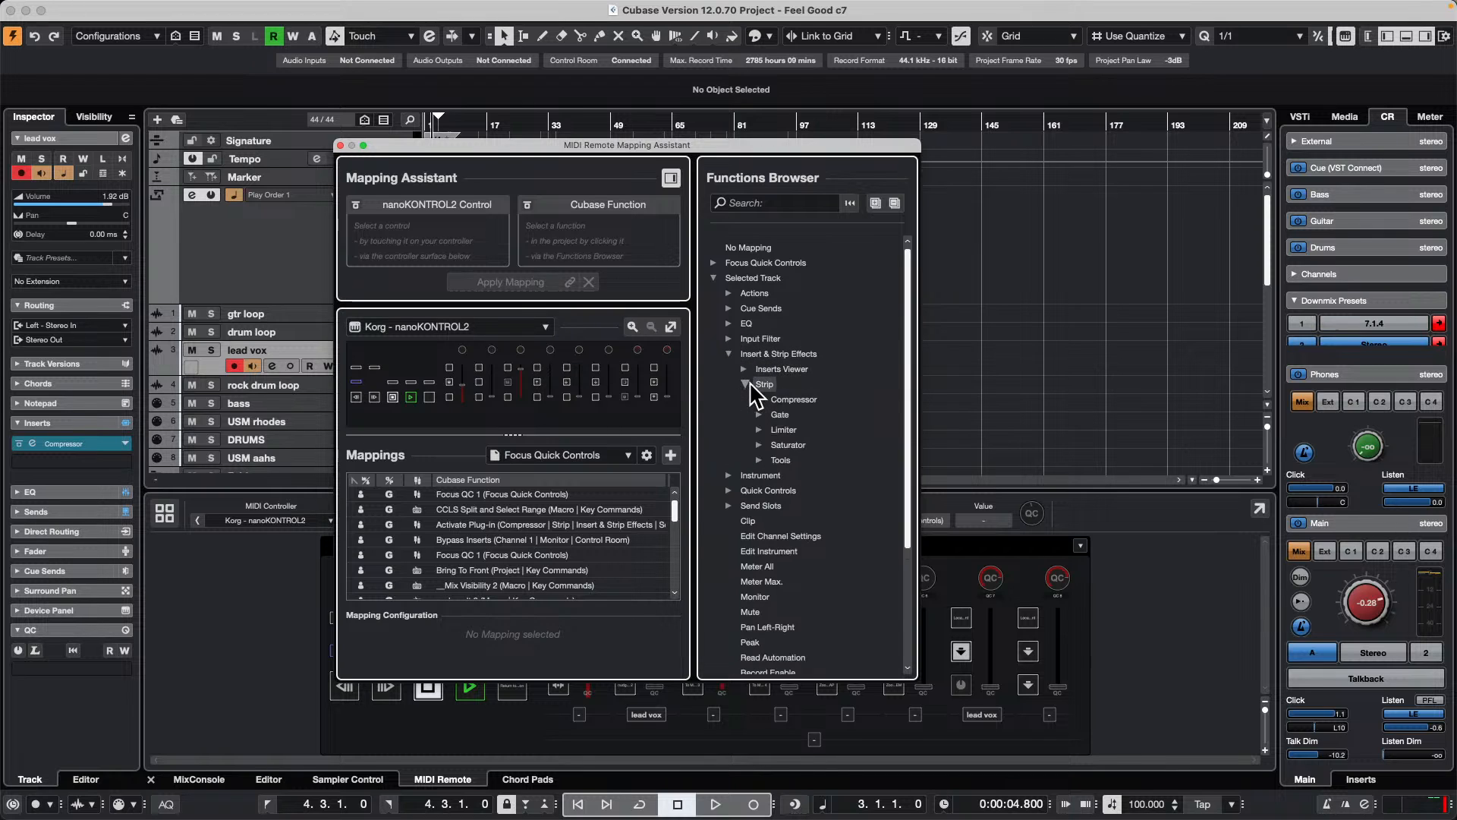
pyautogui.click(760, 399)
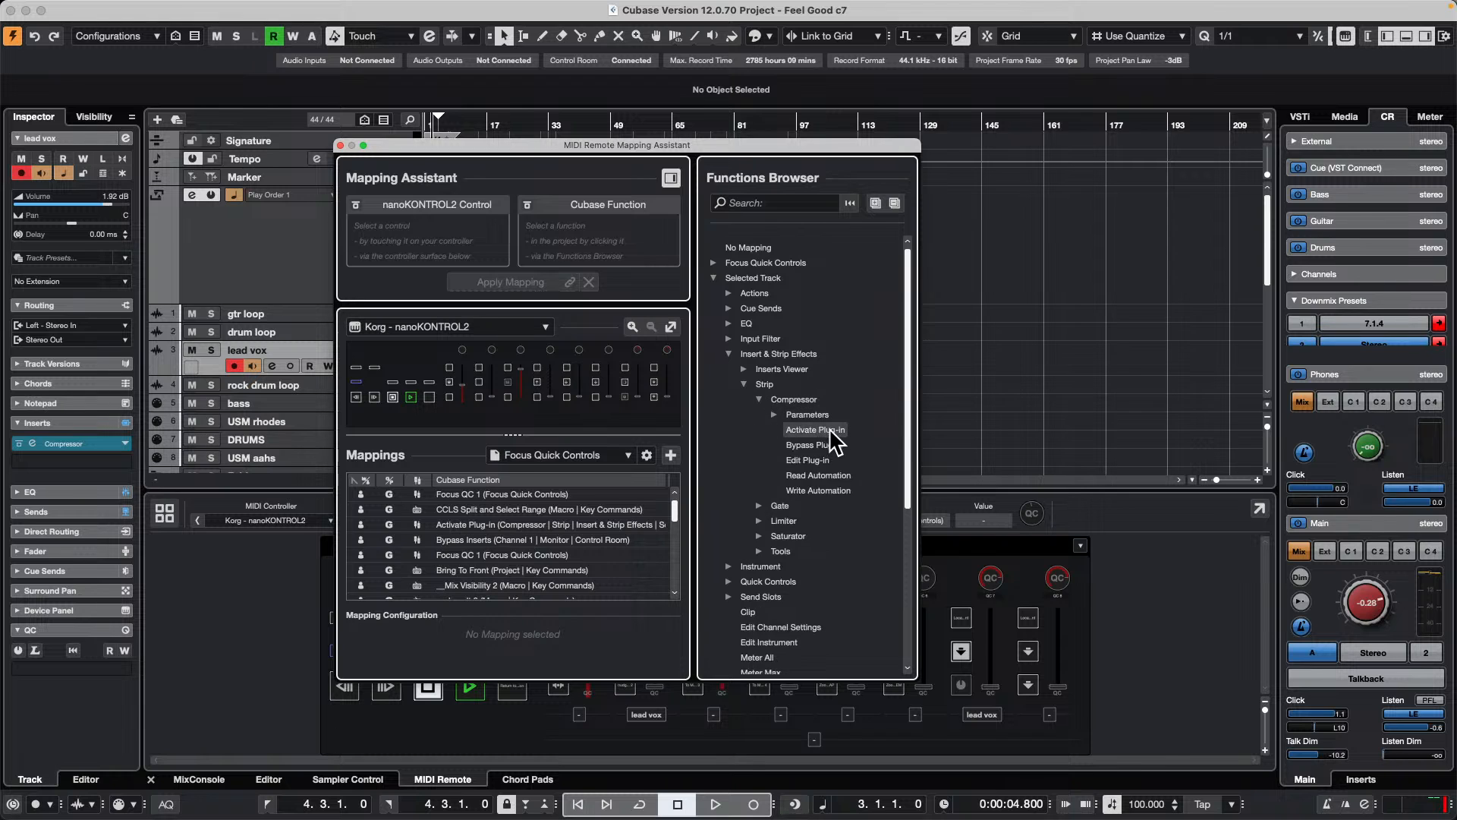
pyautogui.moveTo(777, 147); pyautogui.dragTo(1224, 136)
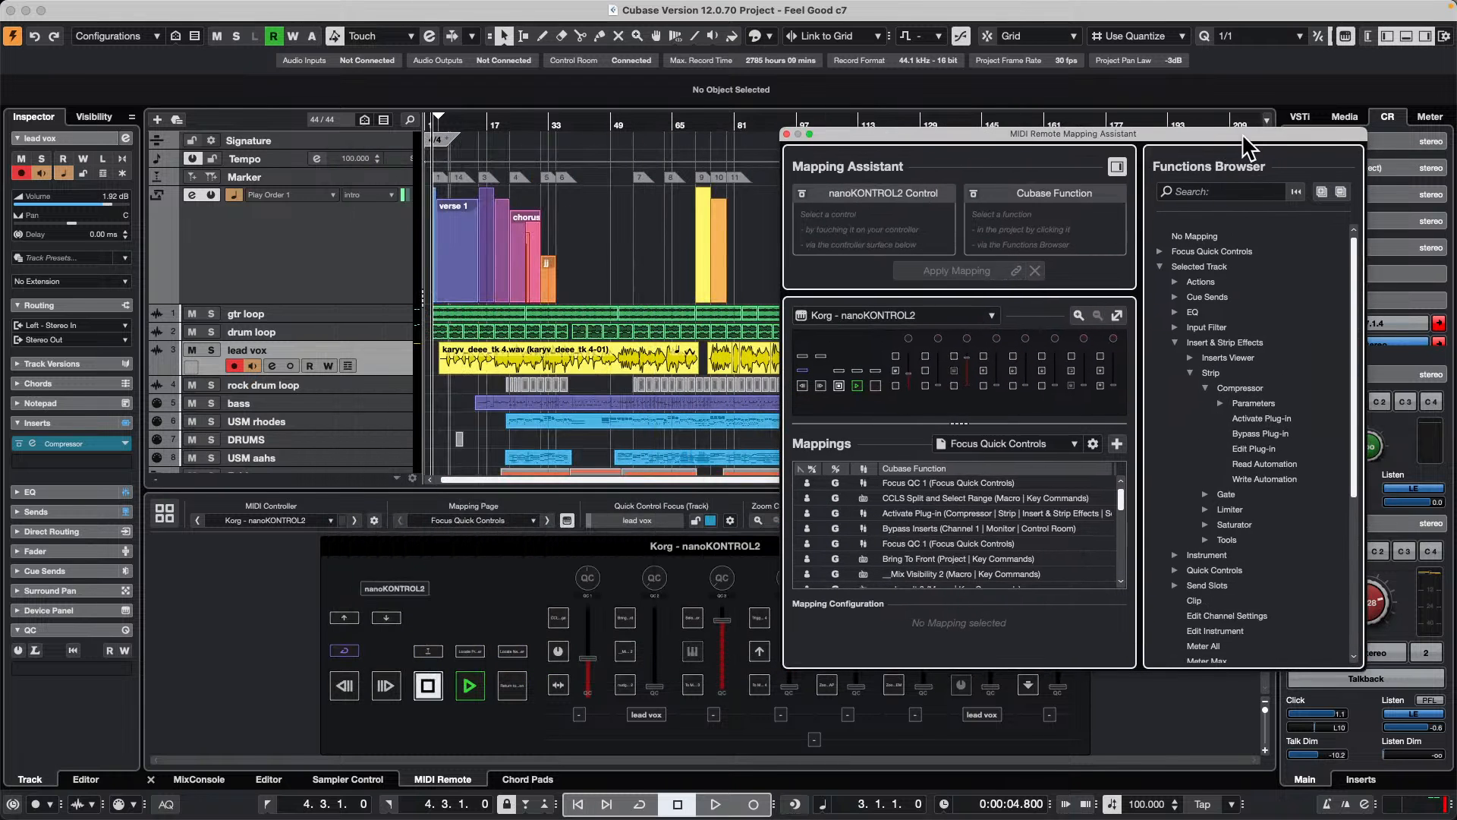
# Step: Open the lead vox channel settings and load the Tube Compressor, followed by the Standard Compressor, in the channel strip
pyautogui.click(272, 366)
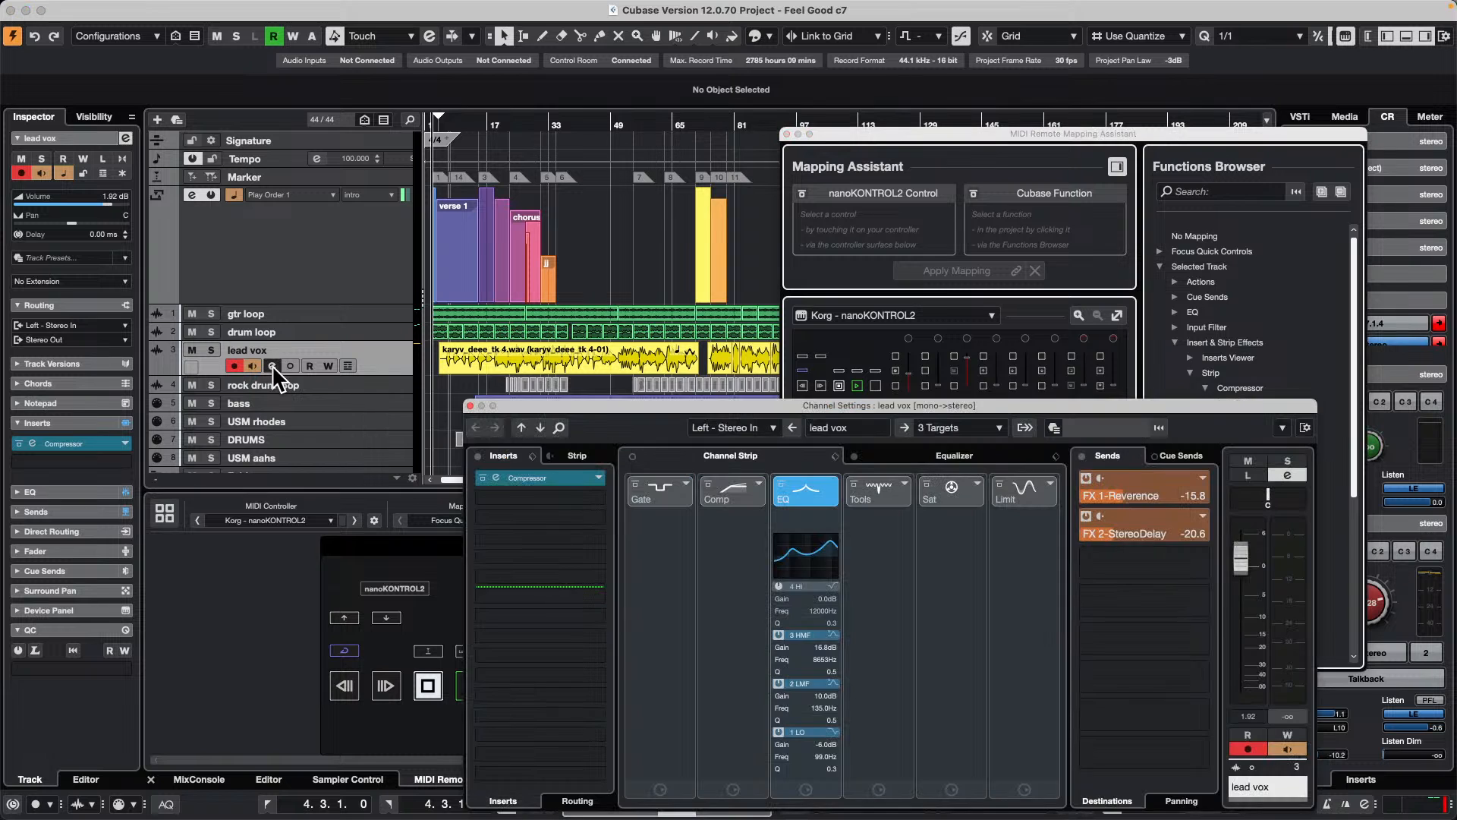
pyautogui.click(748, 490)
pyautogui.moveTo(741, 401); pyautogui.dragTo(302, 35)
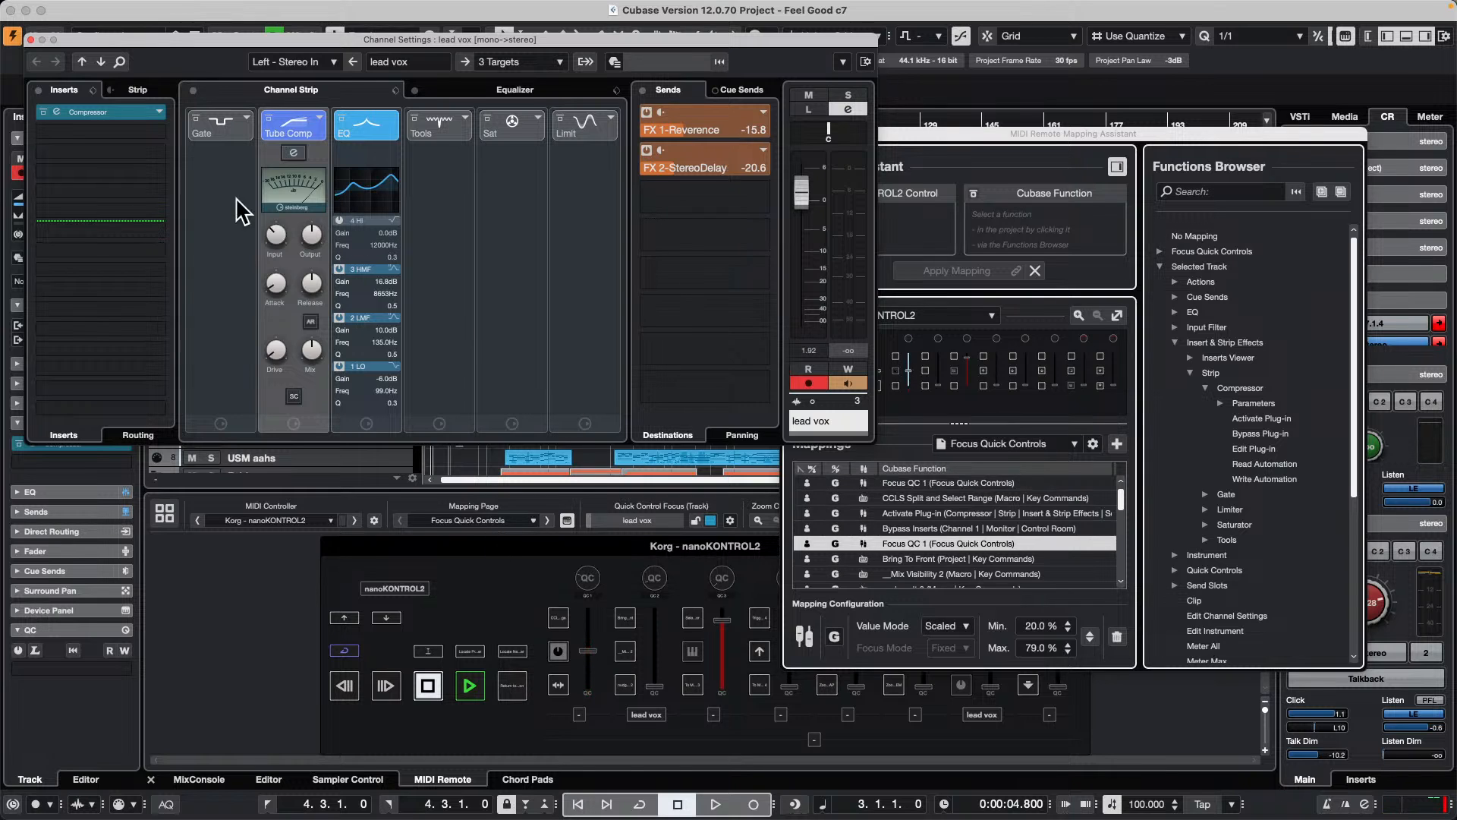
pyautogui.click(279, 229)
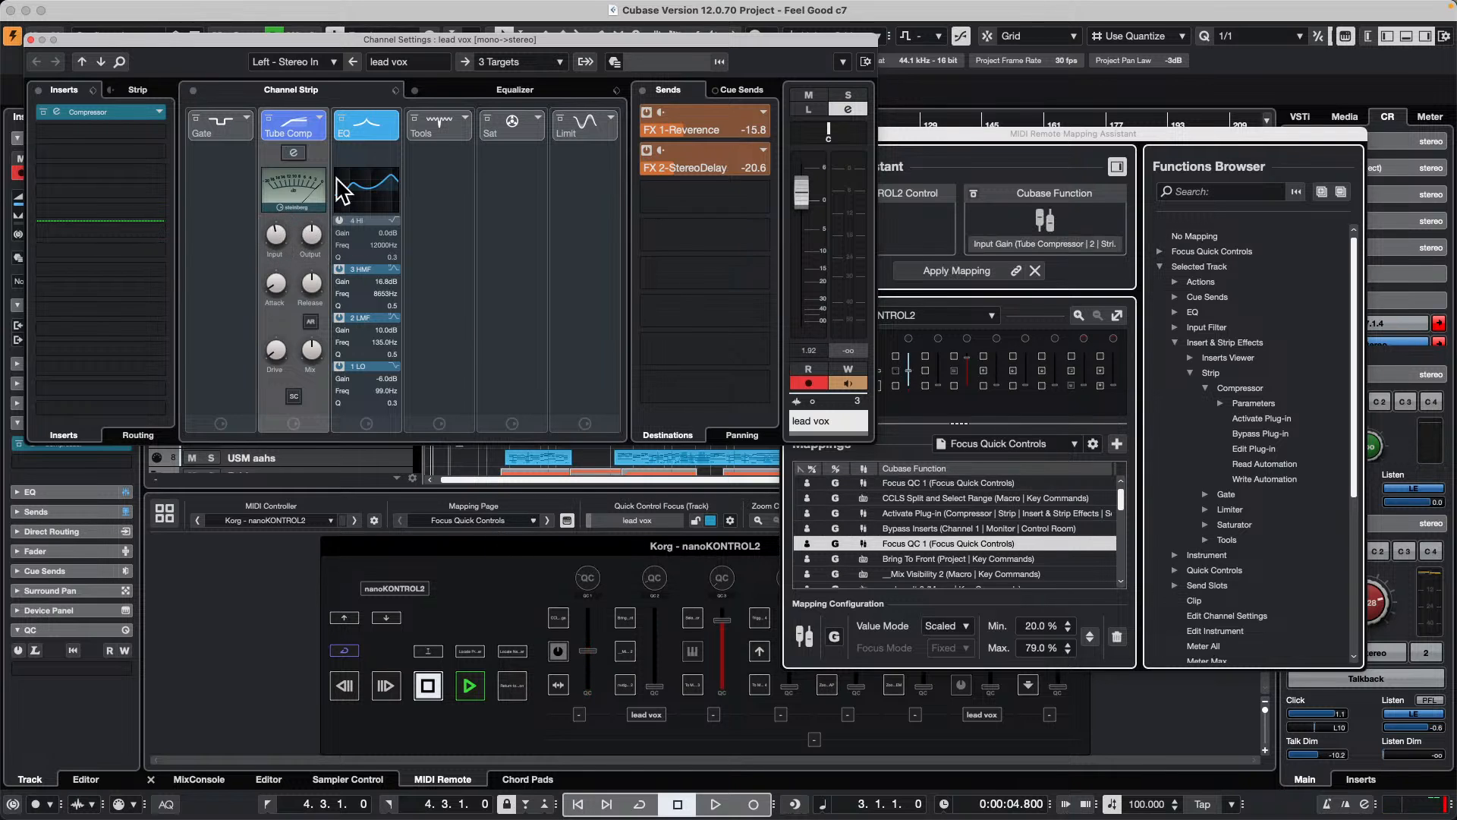
pyautogui.click(319, 118)
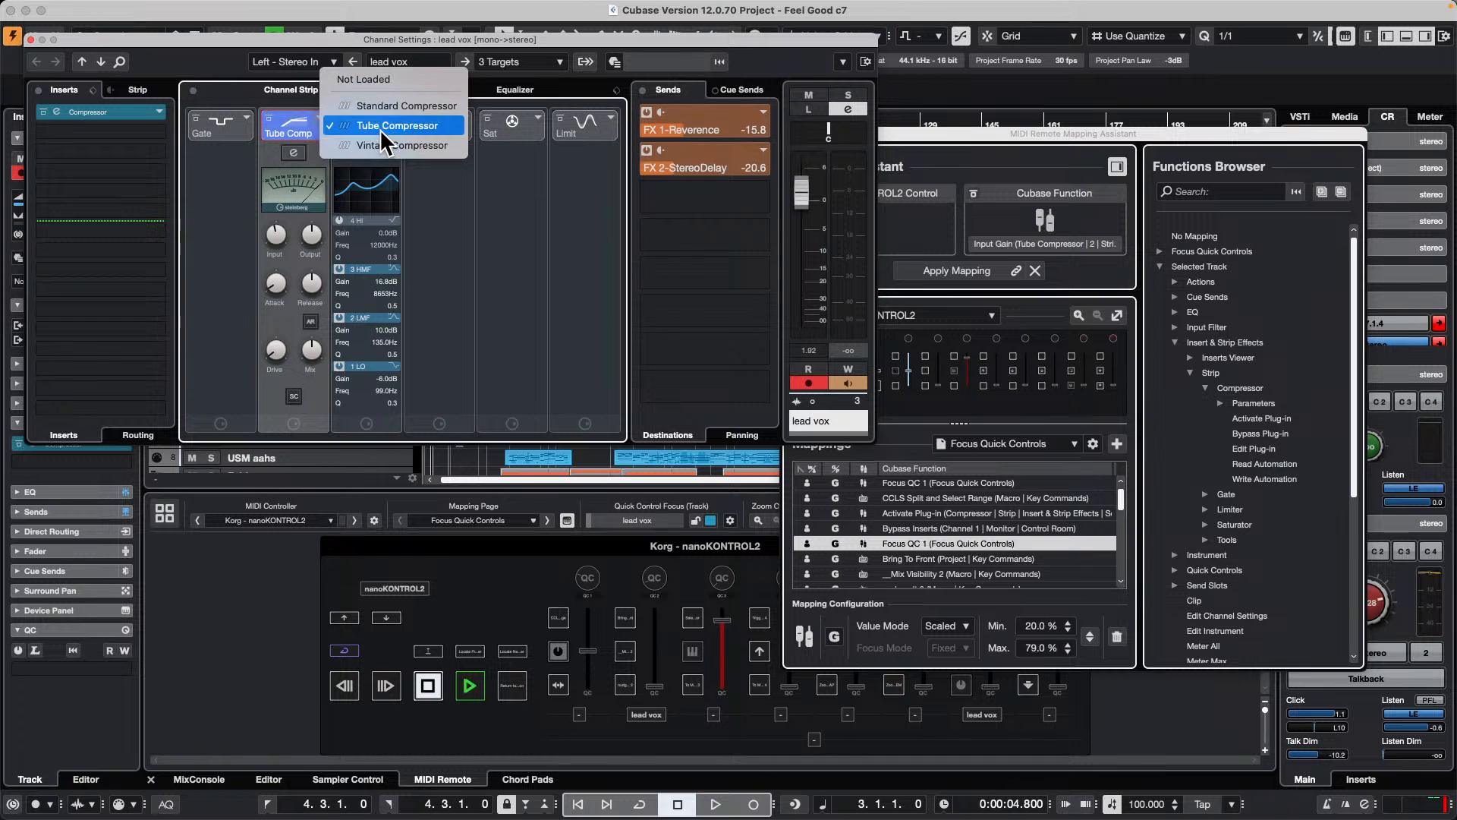
pyautogui.click(388, 107)
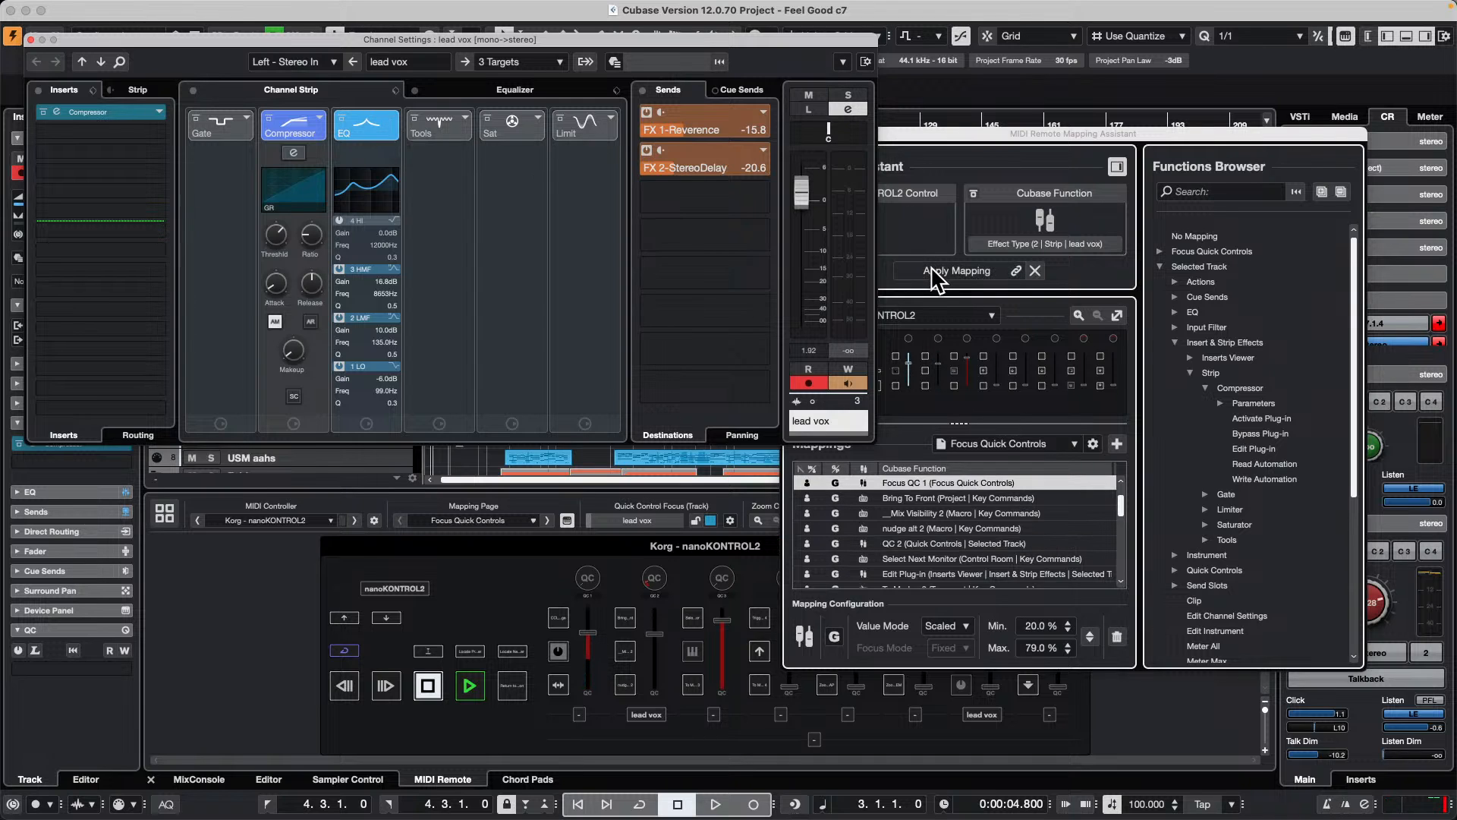
# Step: Examine the strip compressor's mappable parameters in the Functions Browser, select Parameter 1 and close the Mapping Assistant without applying it
pyautogui.click(1220, 401)
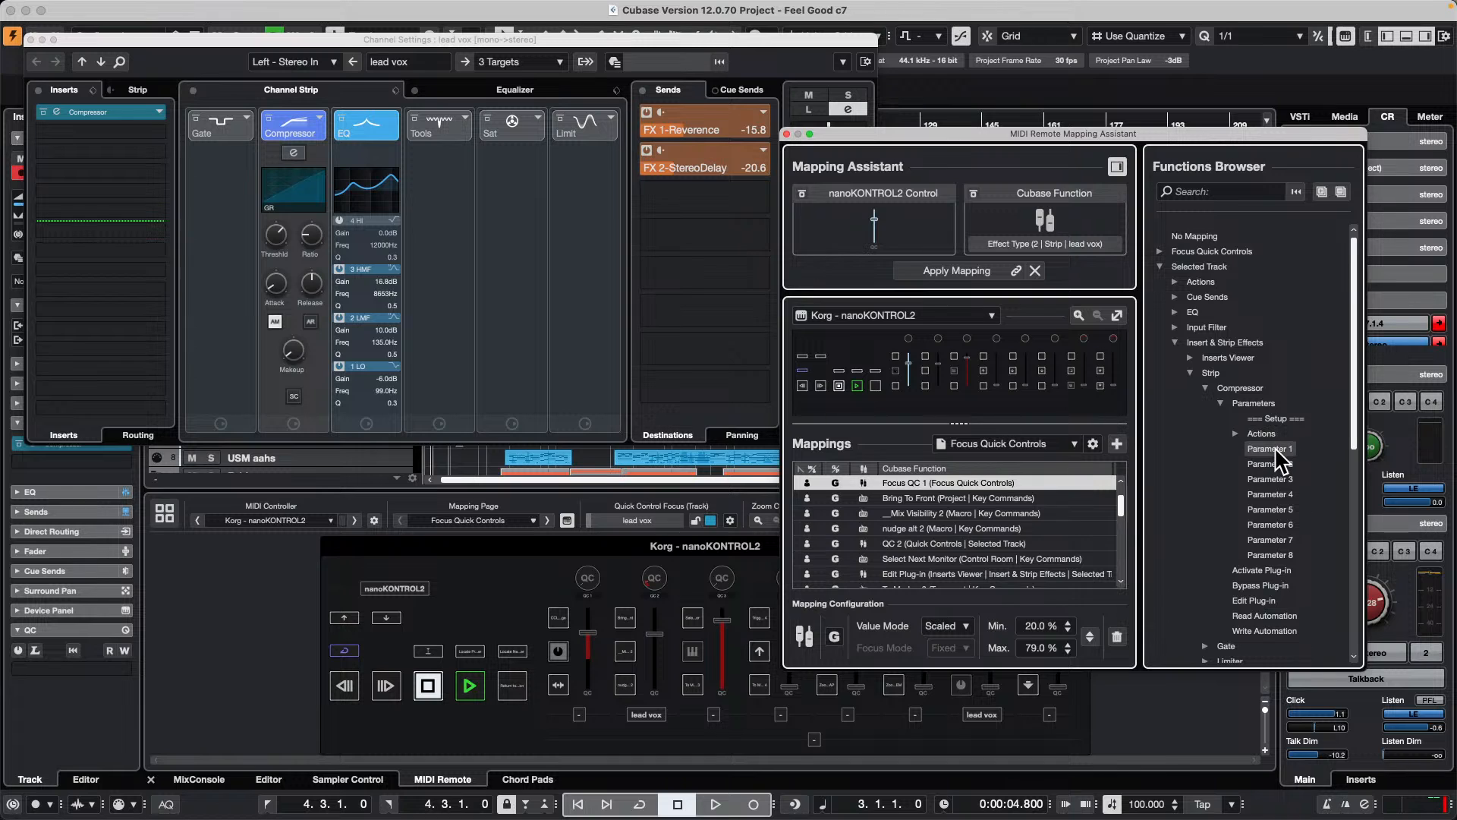
pyautogui.click(1275, 448)
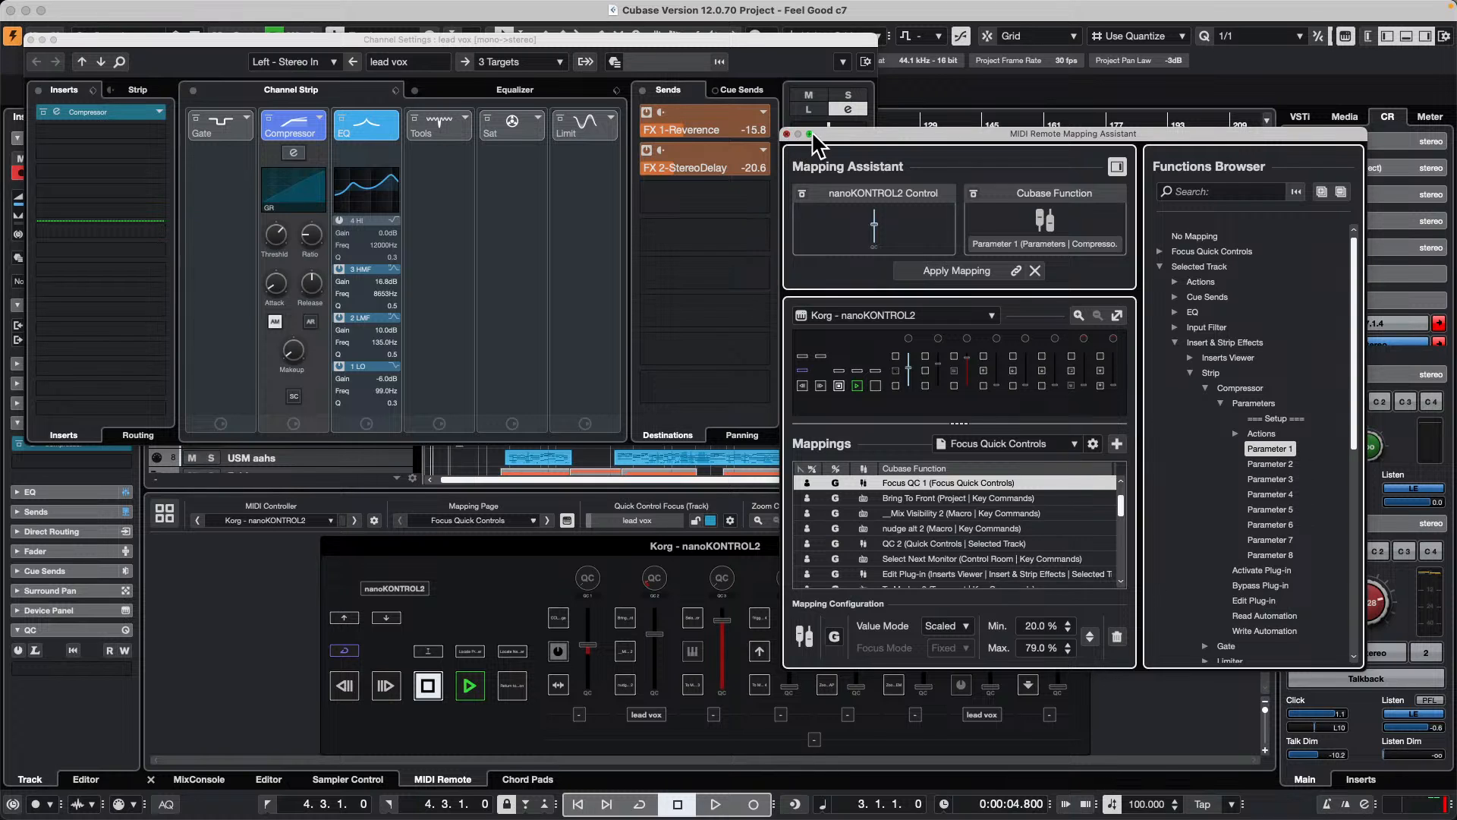
pyautogui.click(787, 134)
# Step: Switch the lead vox strip compressor to VintageCompressor and back to Tube Compressor
pyautogui.click(323, 126)
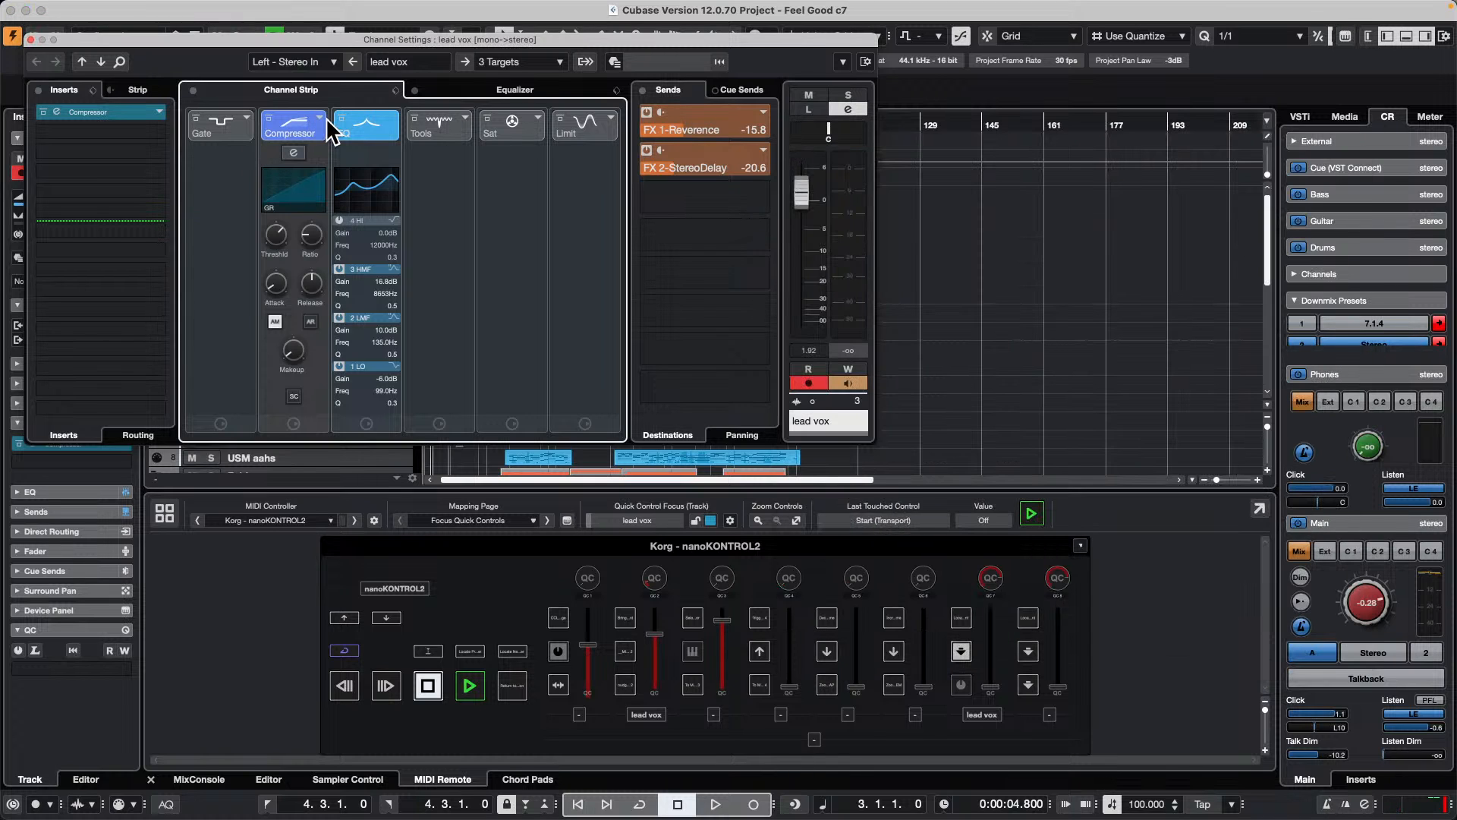
pyautogui.click(321, 123)
pyautogui.click(386, 167)
pyautogui.click(318, 120)
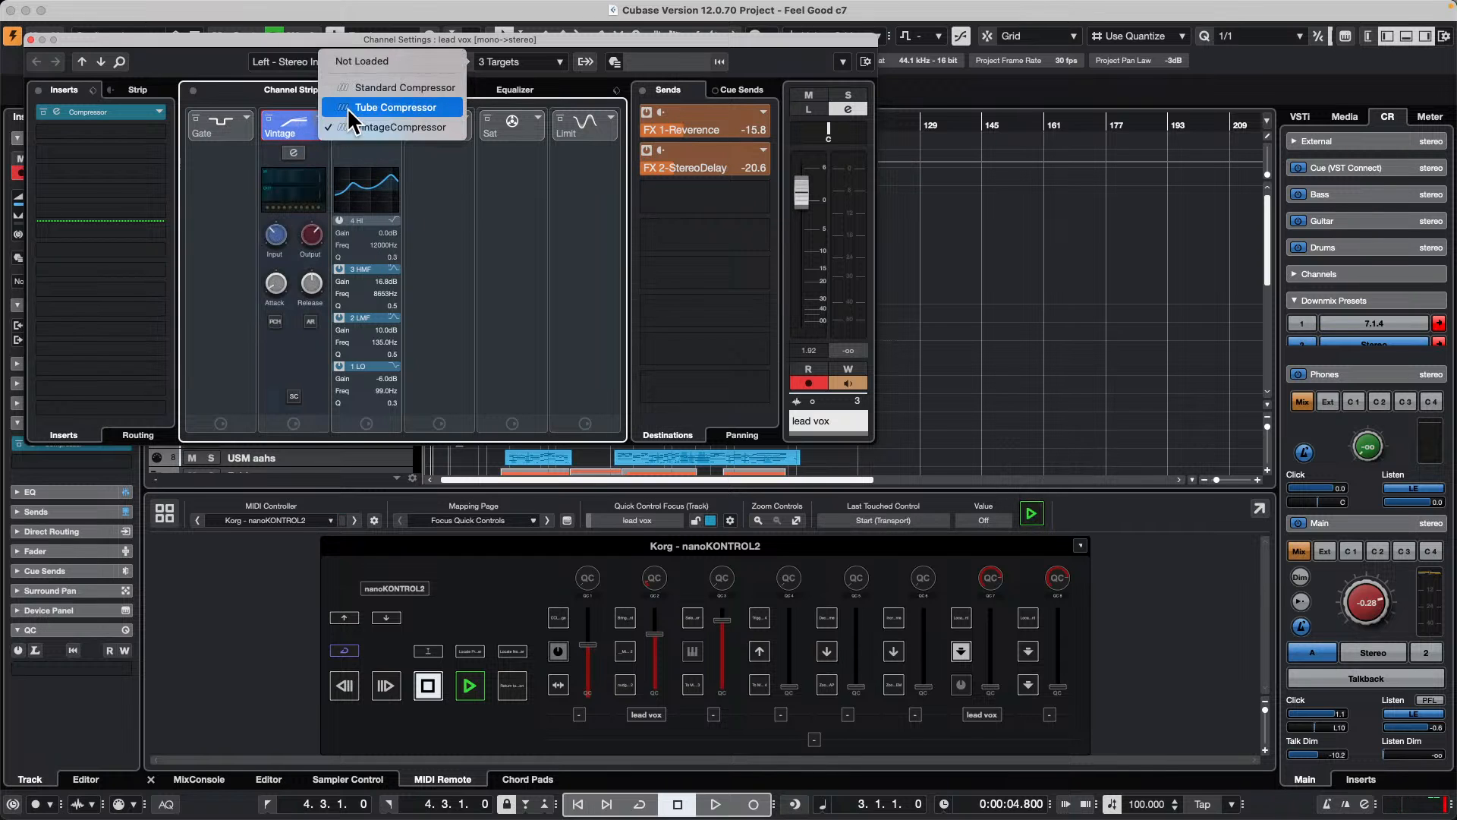
pyautogui.click(353, 105)
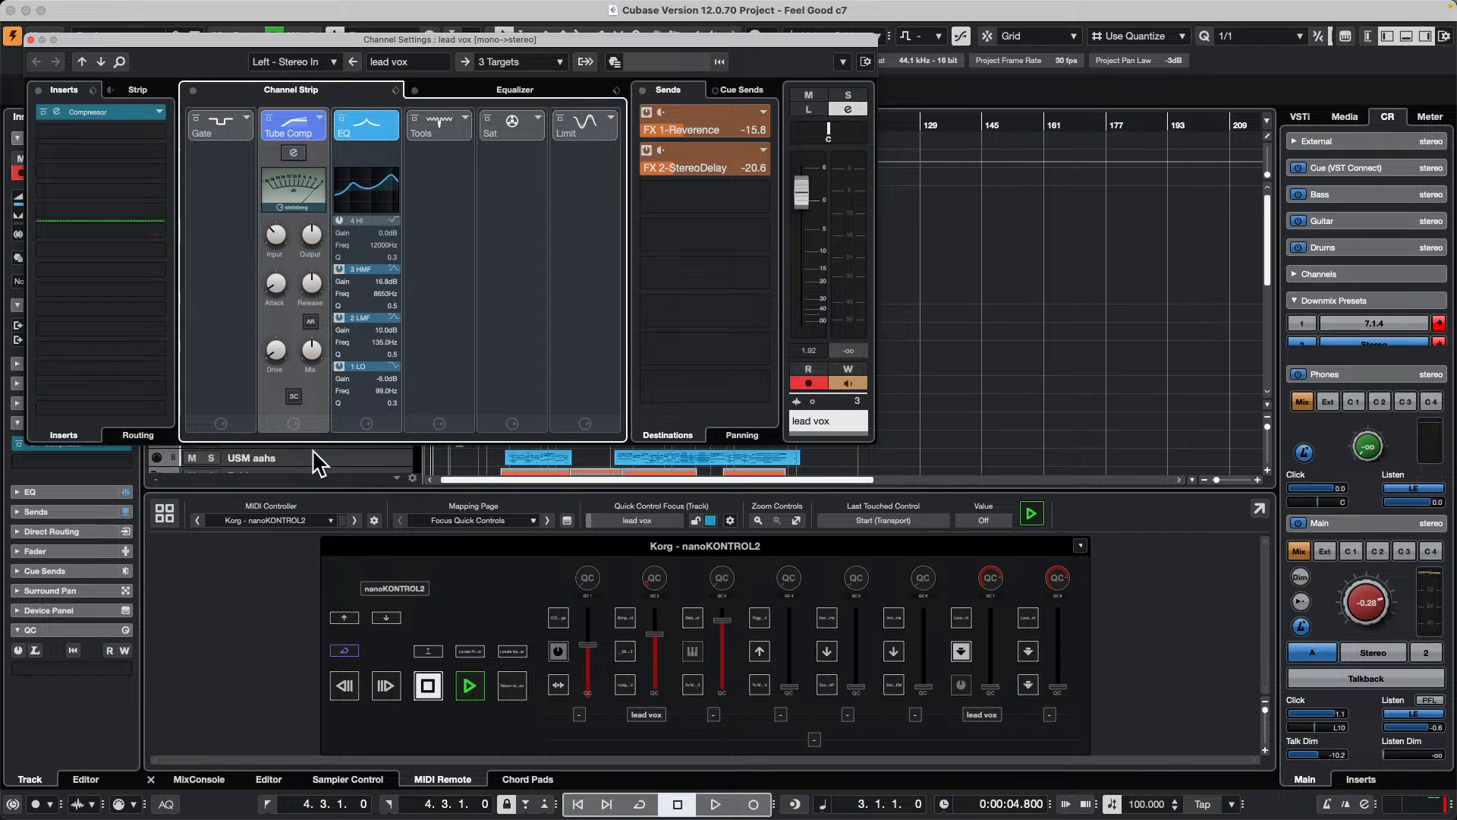
# Step: Open the Remote Control Editor for the Tube Compressor and reposition its window
pyautogui.rightClick(276, 319)
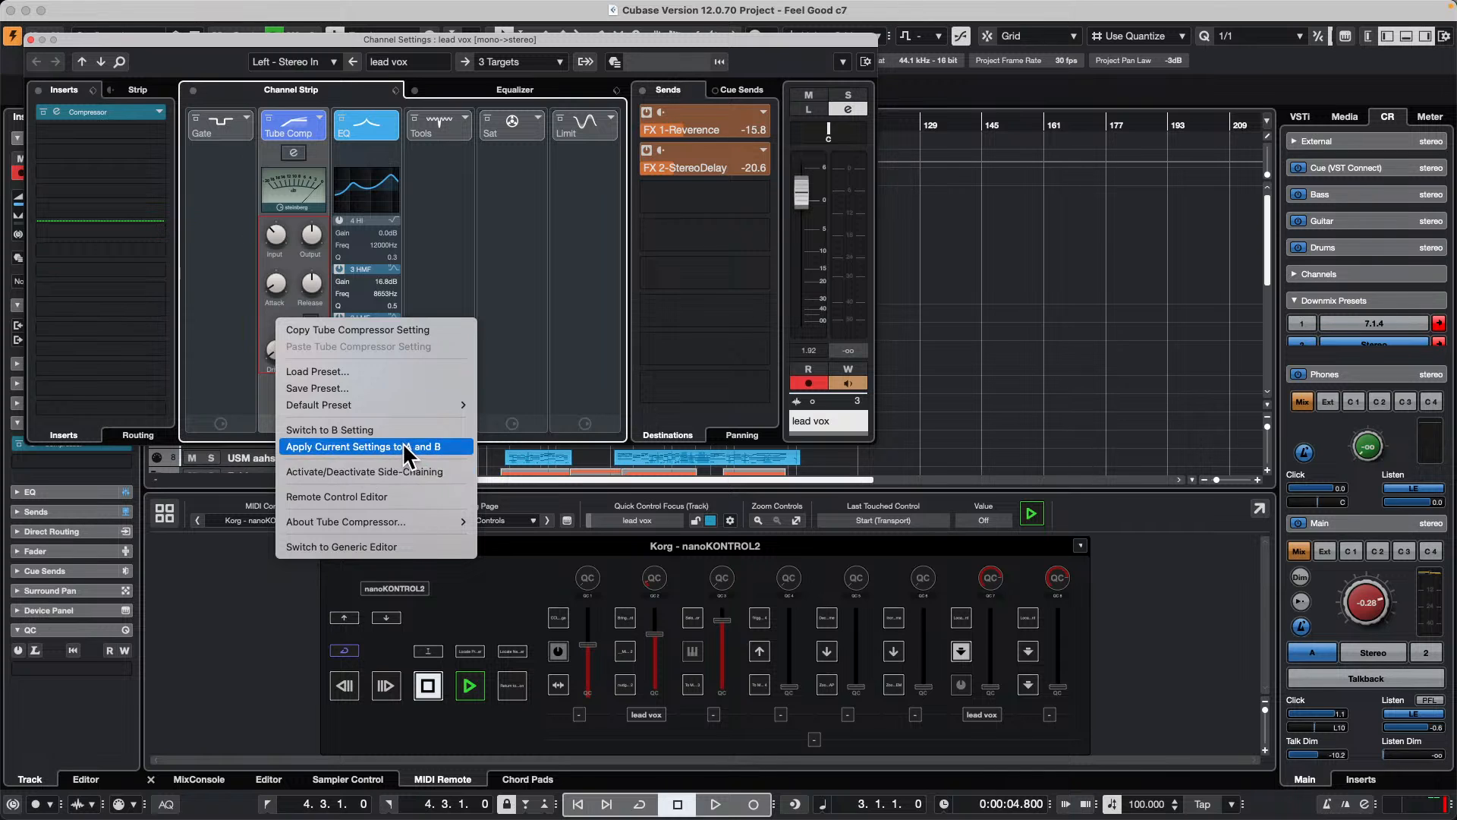
pyautogui.click(367, 498)
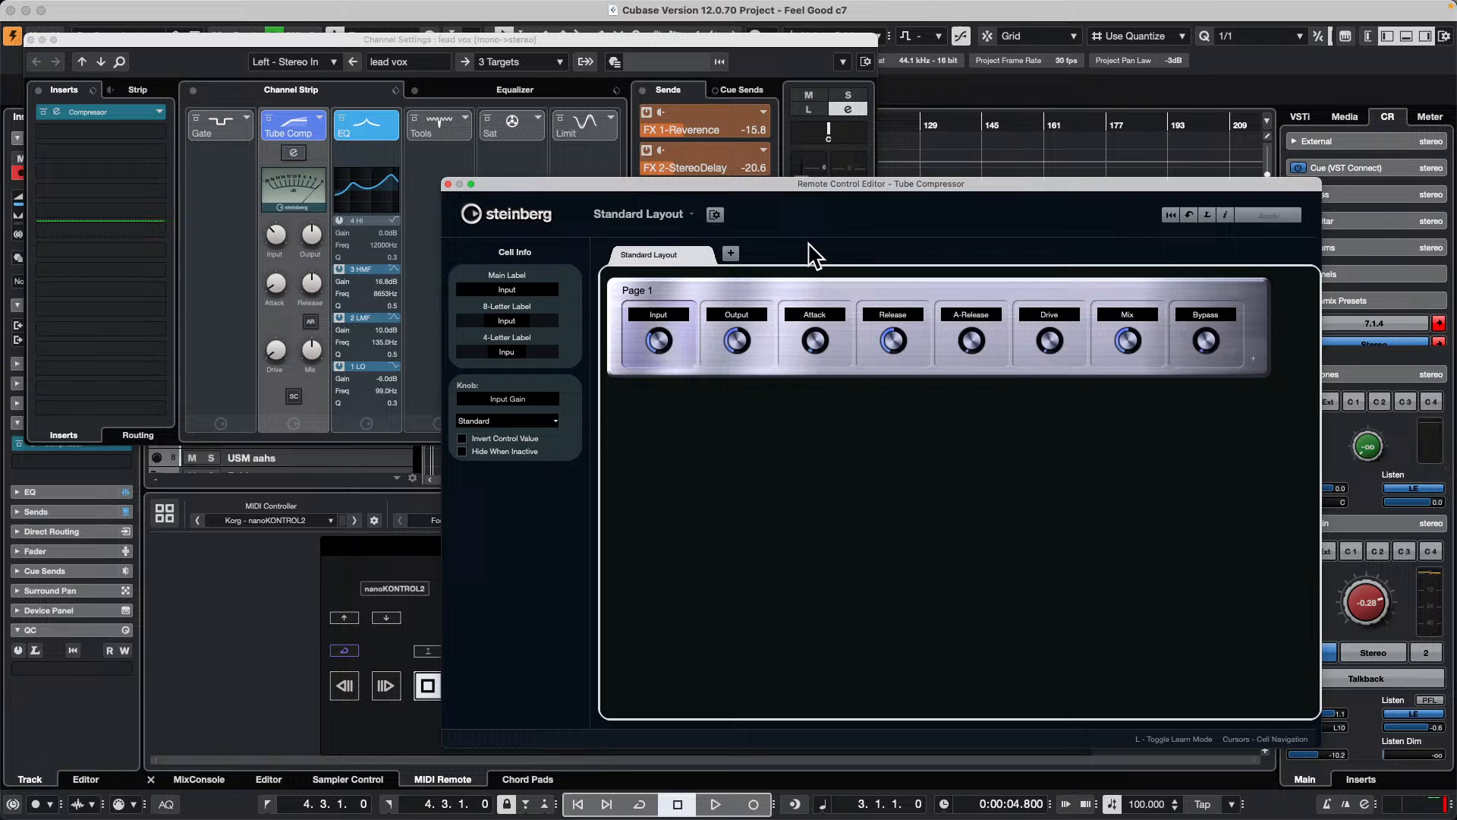
pyautogui.moveTo(843, 190); pyautogui.dragTo(474, 140)
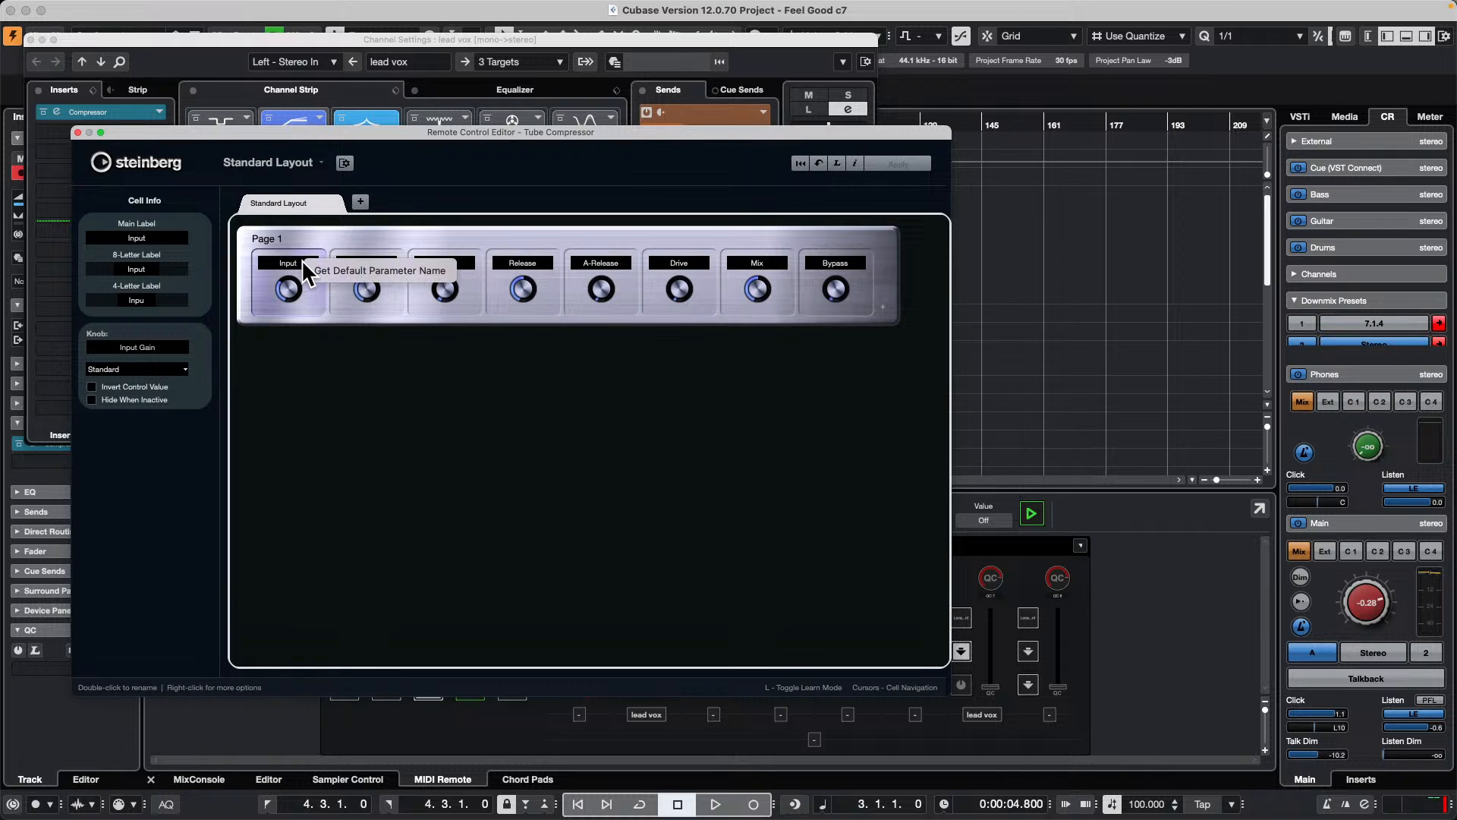
# Step: Try Learn mode on the Input cell with the Tube Compressor's input gain, moving the editor clear of the channel strip
pyautogui.click(837, 164)
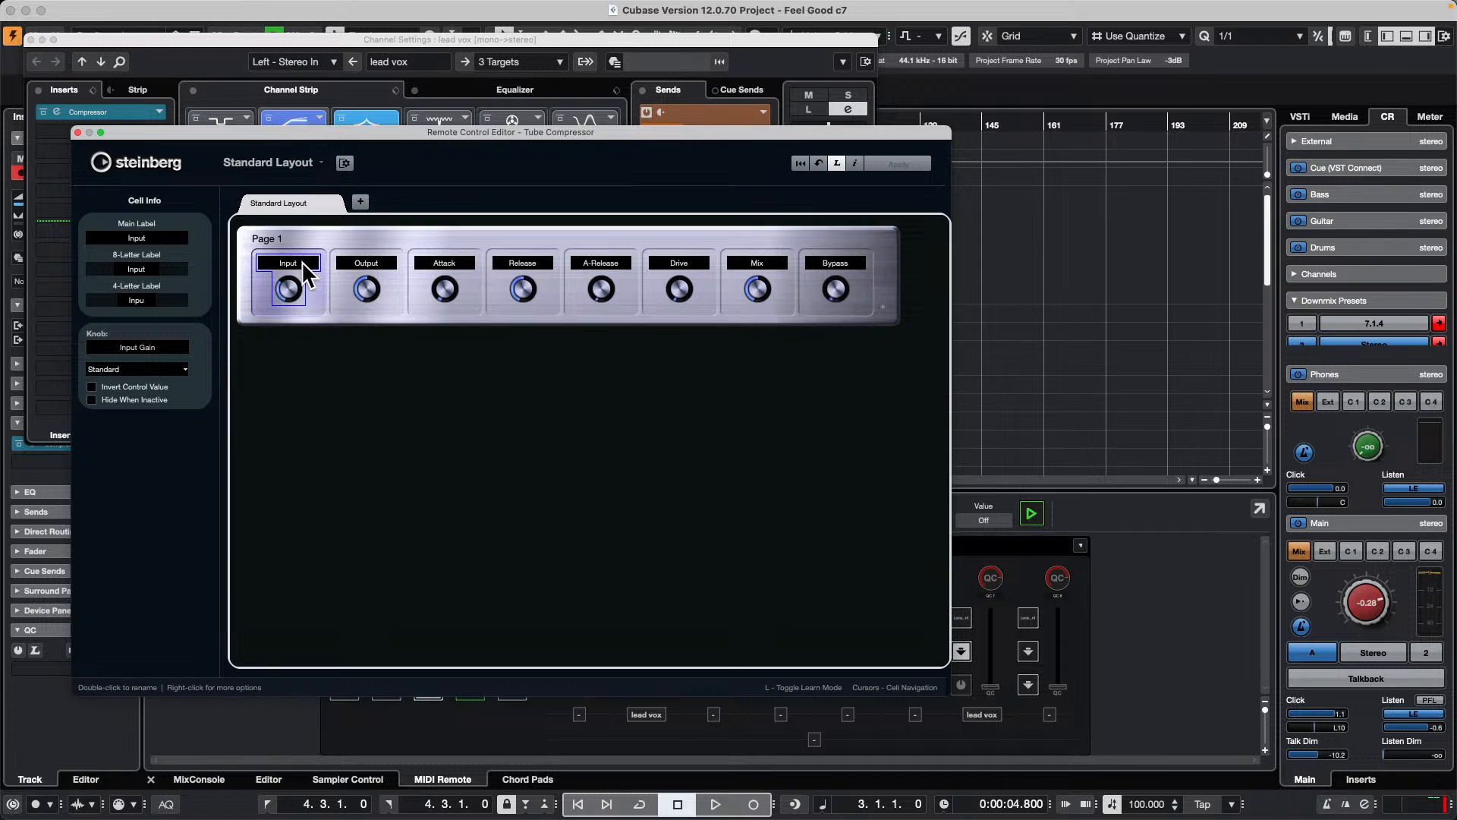
pyautogui.doubleClick(305, 263)
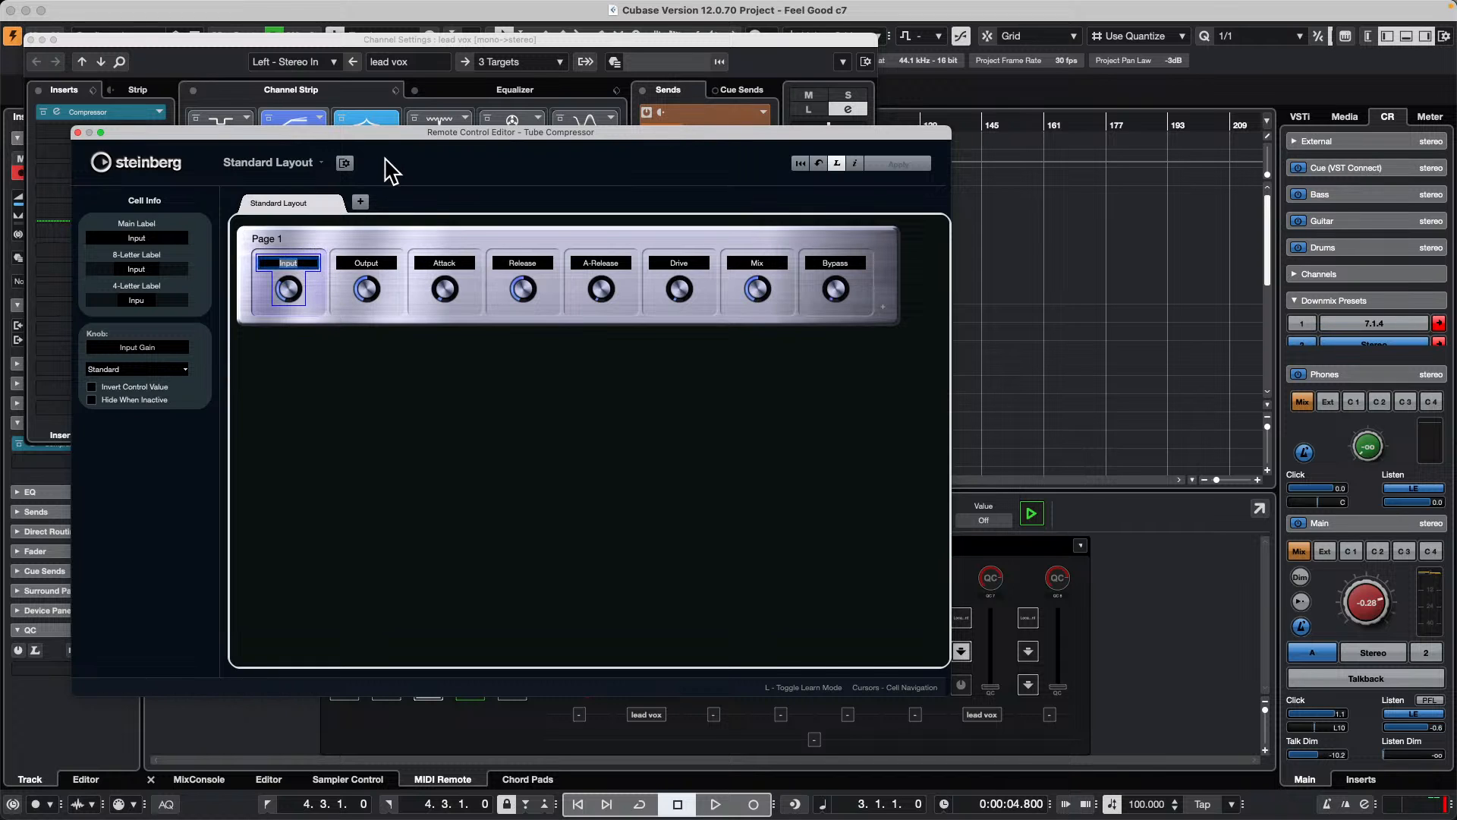
pyautogui.moveTo(394, 134); pyautogui.dragTo(815, 205)
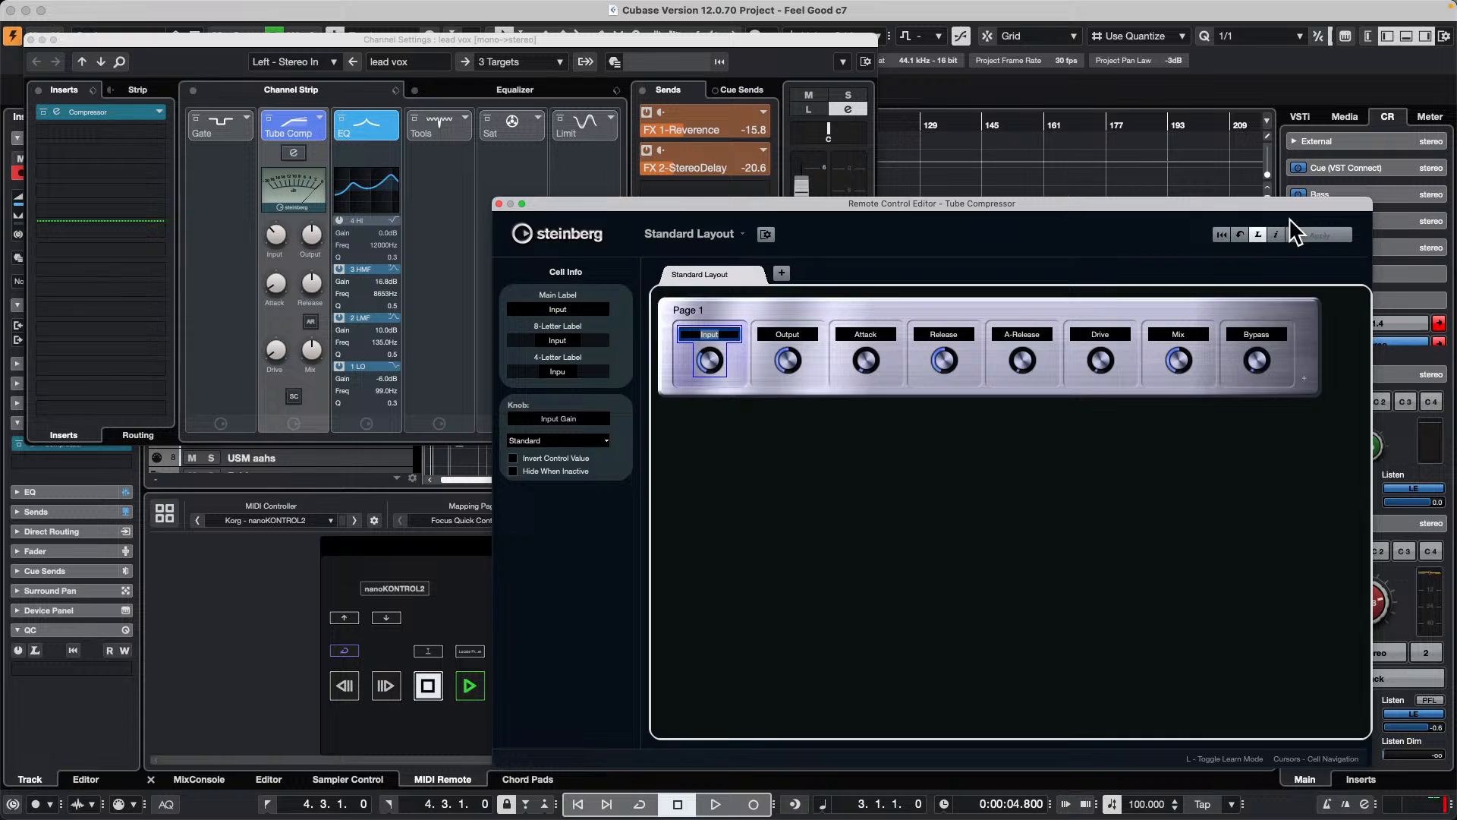
pyautogui.click(1258, 234)
pyautogui.click(270, 230)
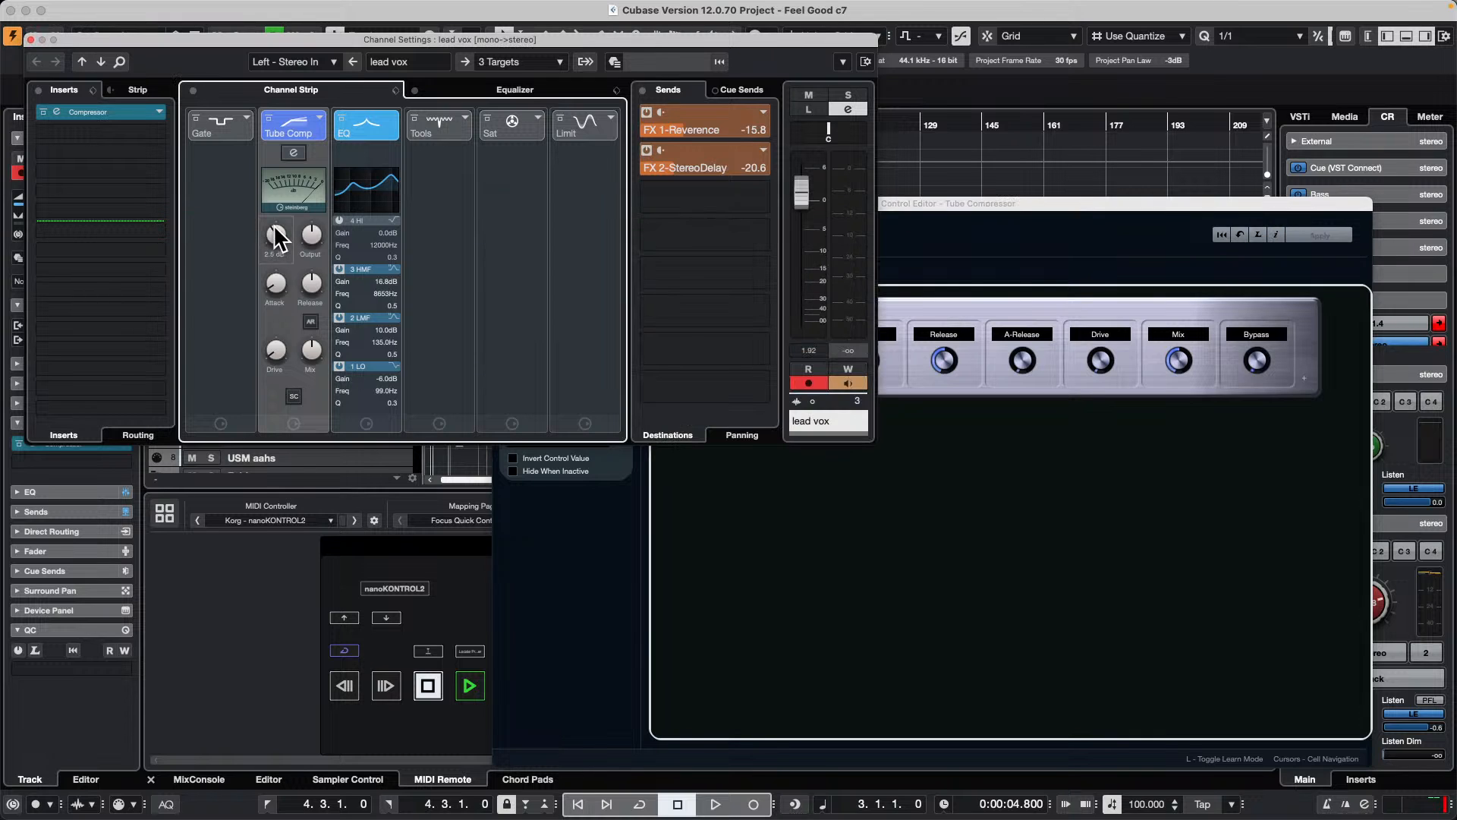
pyautogui.moveTo(1023, 216); pyautogui.dragTo(1142, 293)
pyautogui.click(280, 237)
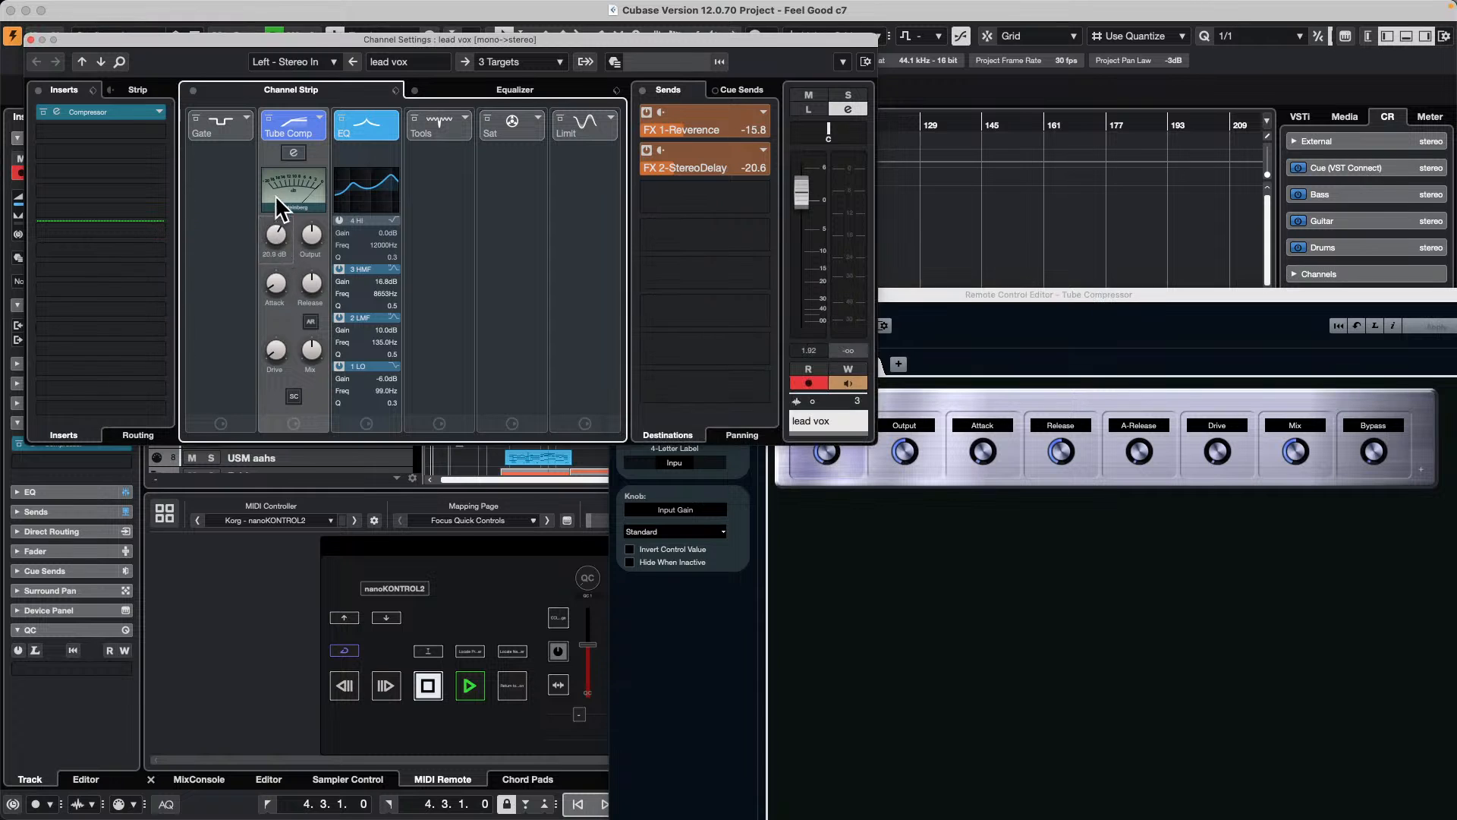
pyautogui.moveTo(931, 296); pyautogui.dragTo(991, 462)
pyautogui.click(318, 194)
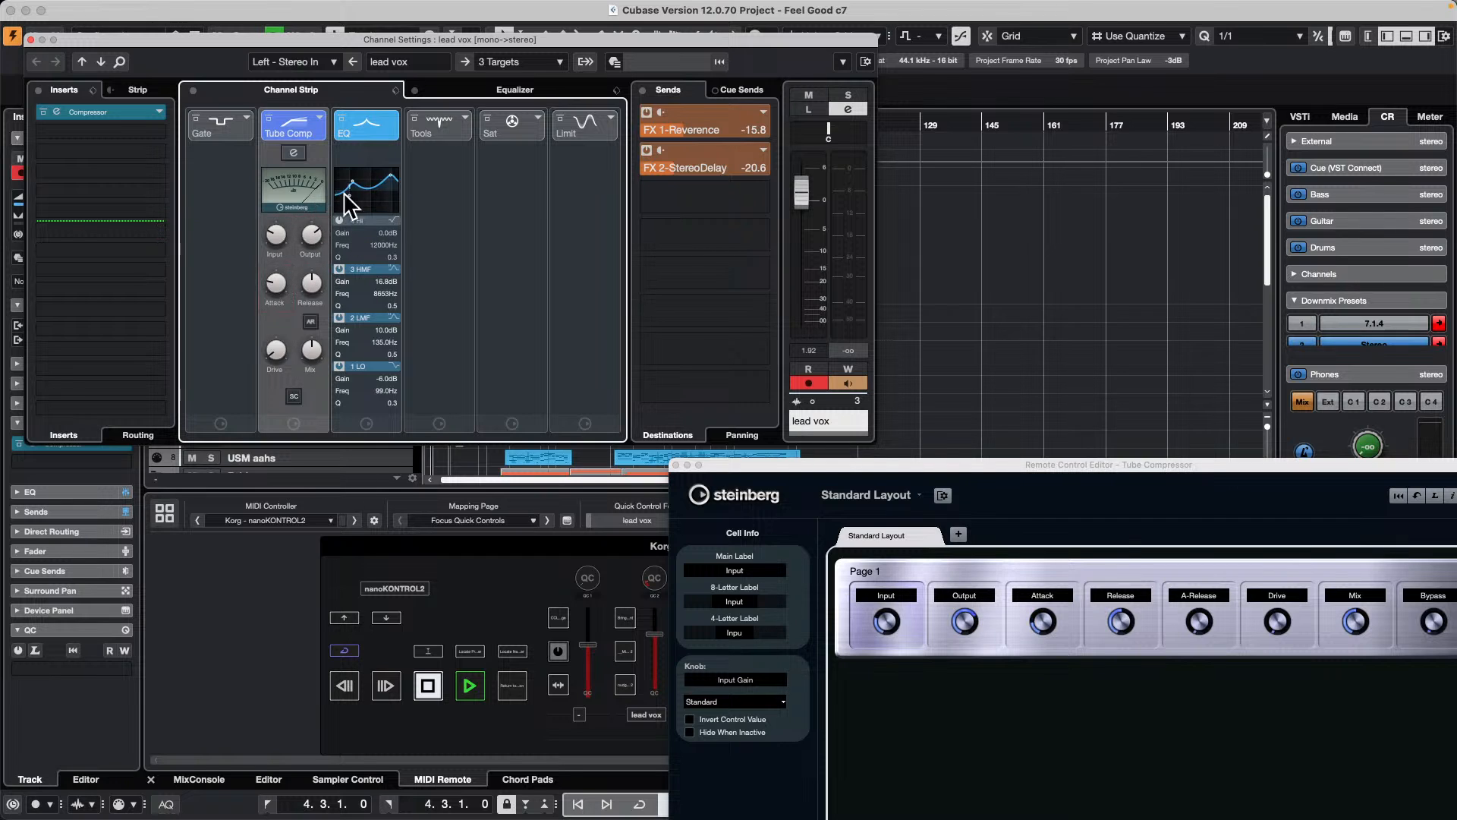
# Step: Switch the strip compressor to VintageCompressor and open its Remote Control Editor
pyautogui.click(319, 117)
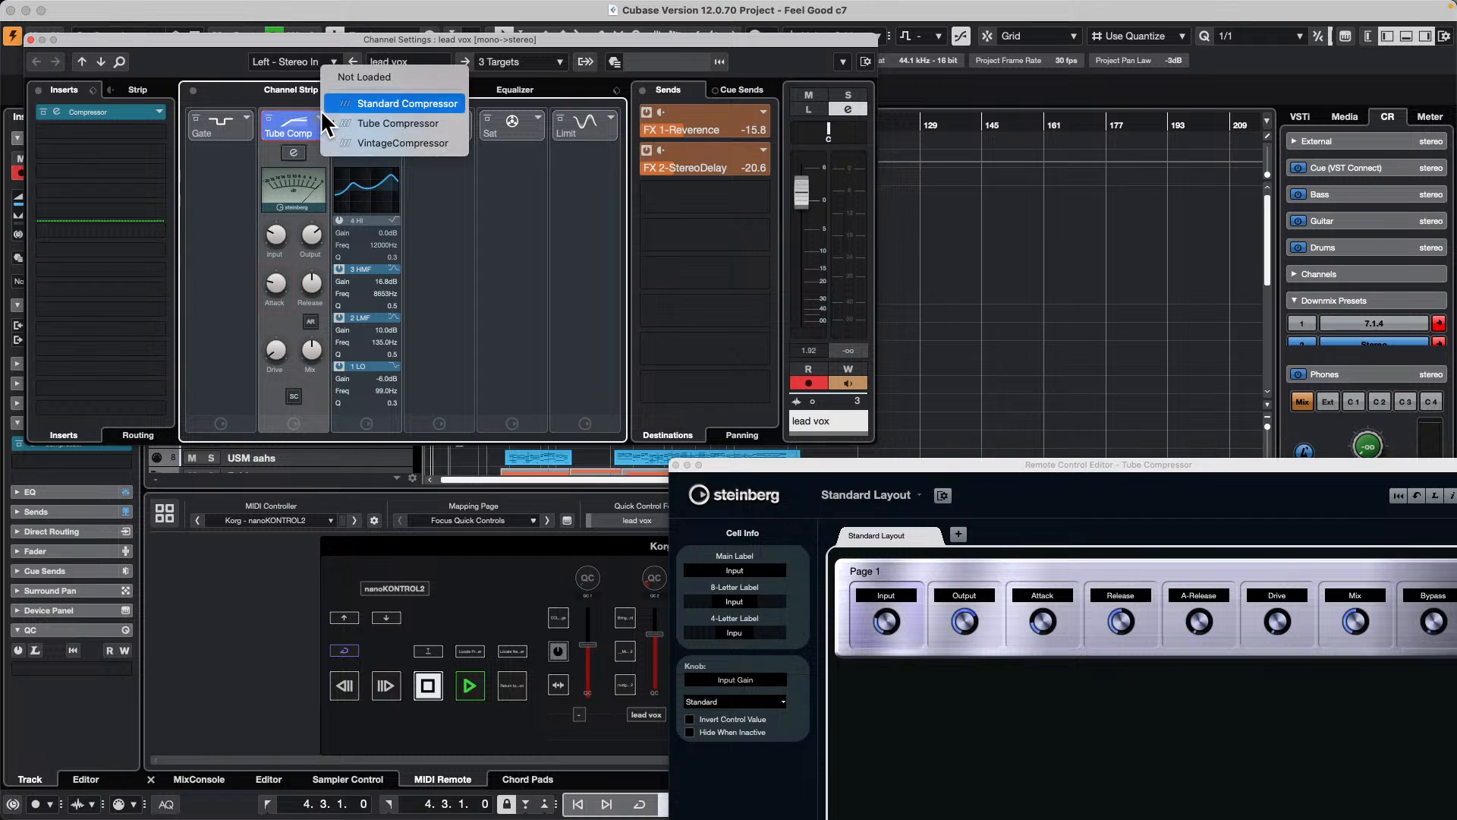
pyautogui.click(365, 144)
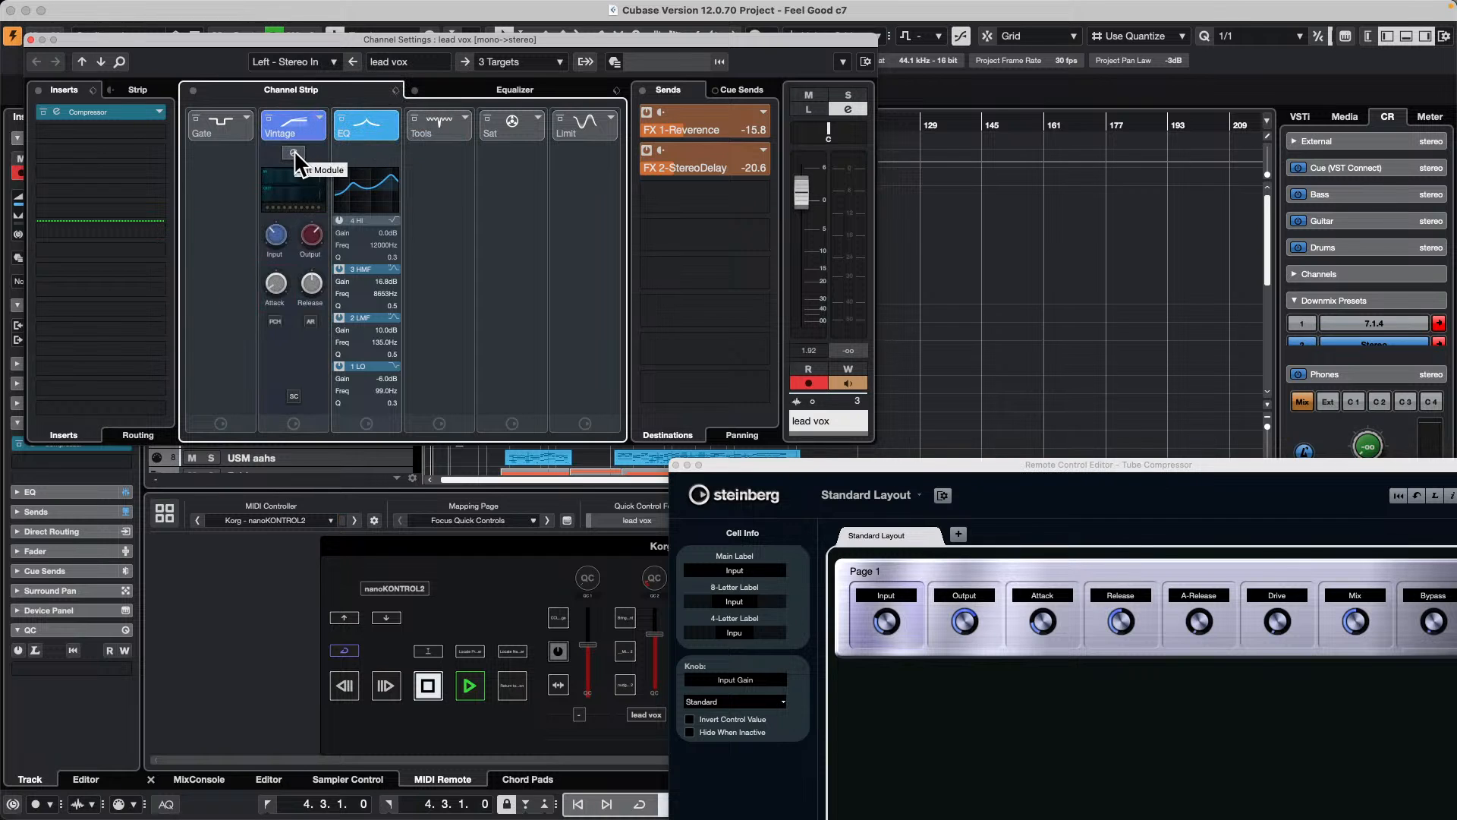
pyautogui.rightClick(267, 339)
pyautogui.rightClick(282, 235)
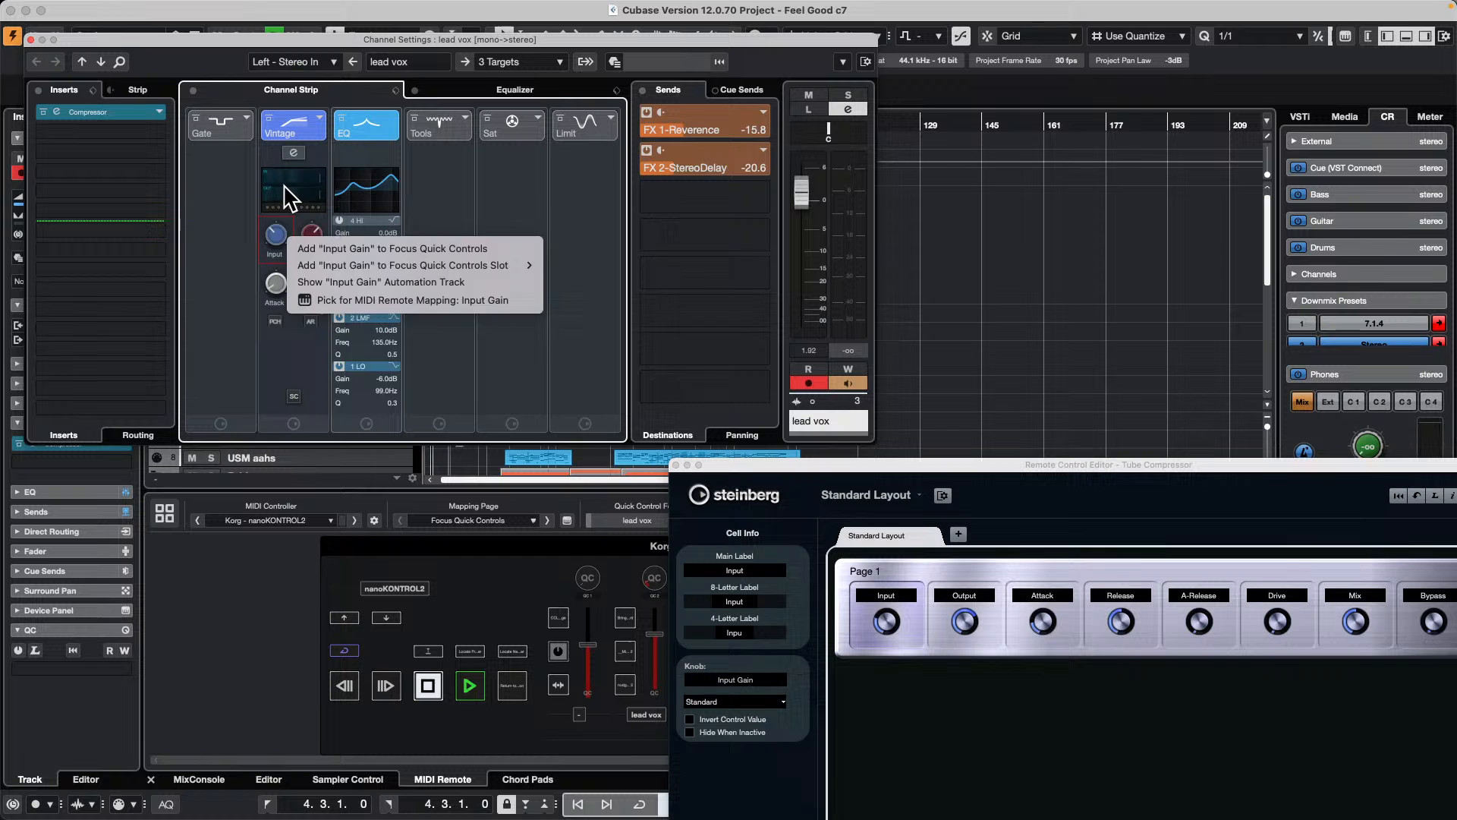
pyautogui.rightClick(284, 184)
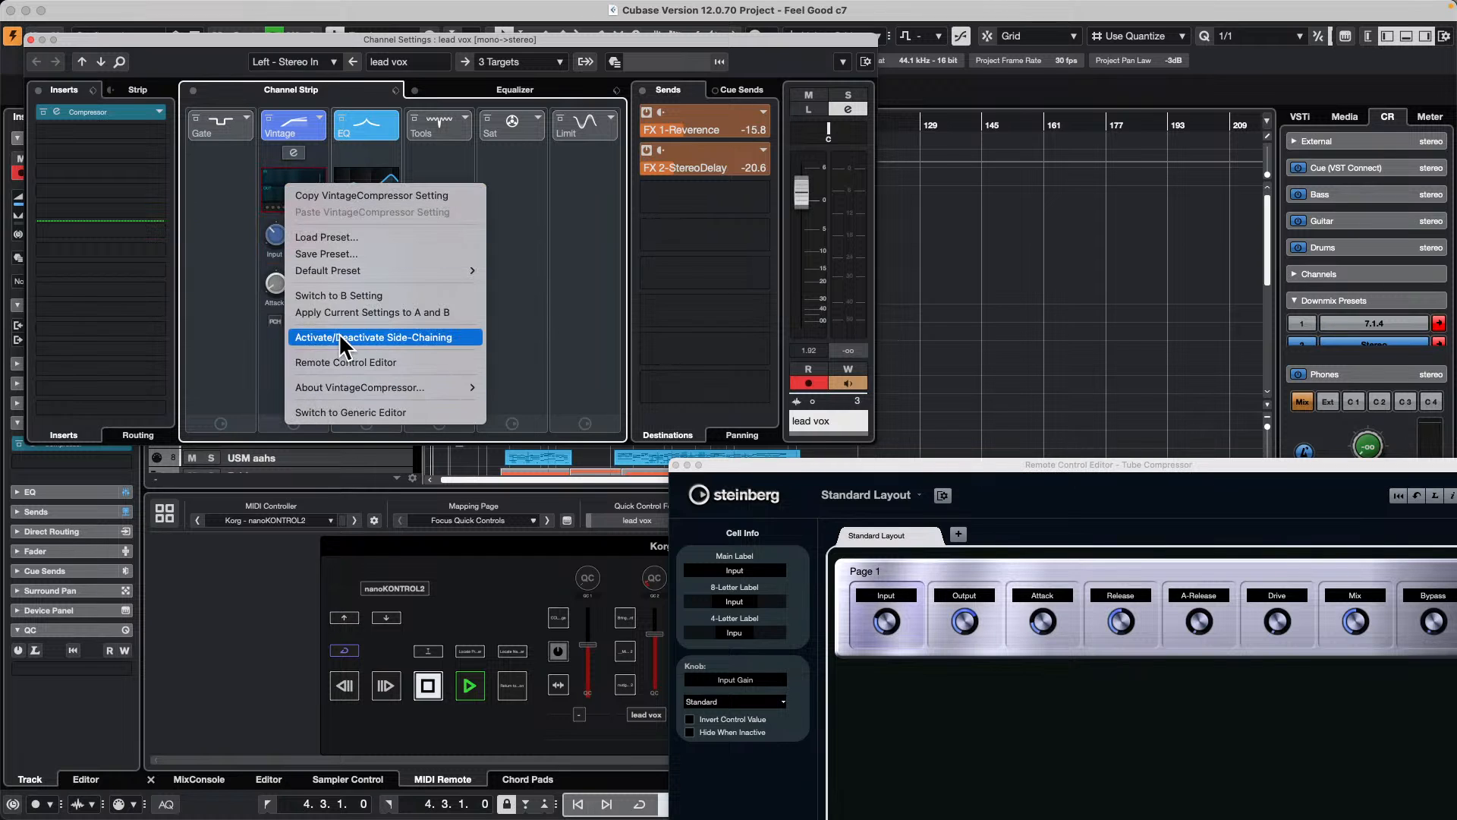
pyautogui.click(355, 364)
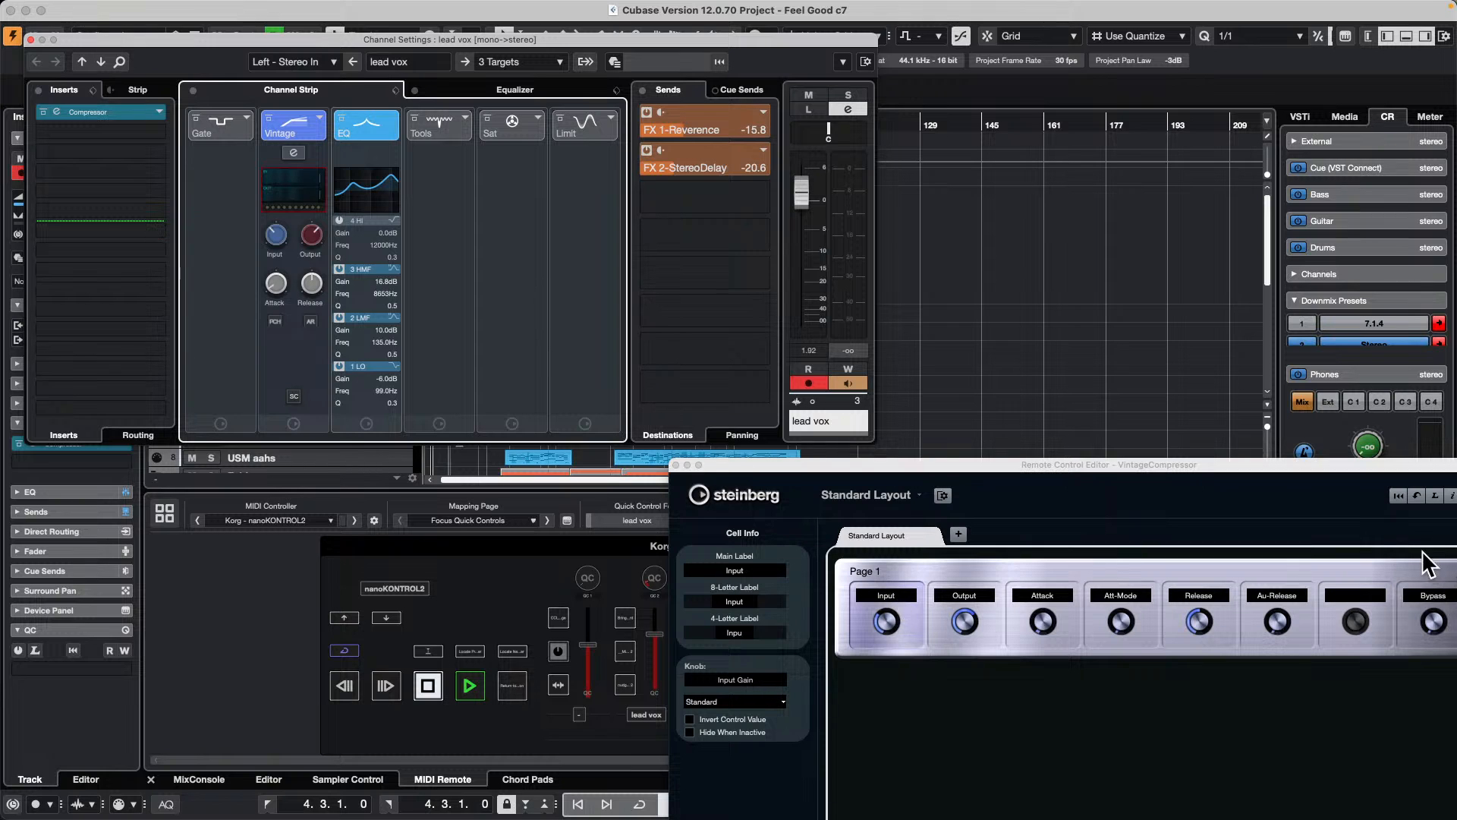
# Step: Turn on Learn mode and assign the VintageCompressor's Release Time to the first cell of the remote layout
pyautogui.click(1435, 497)
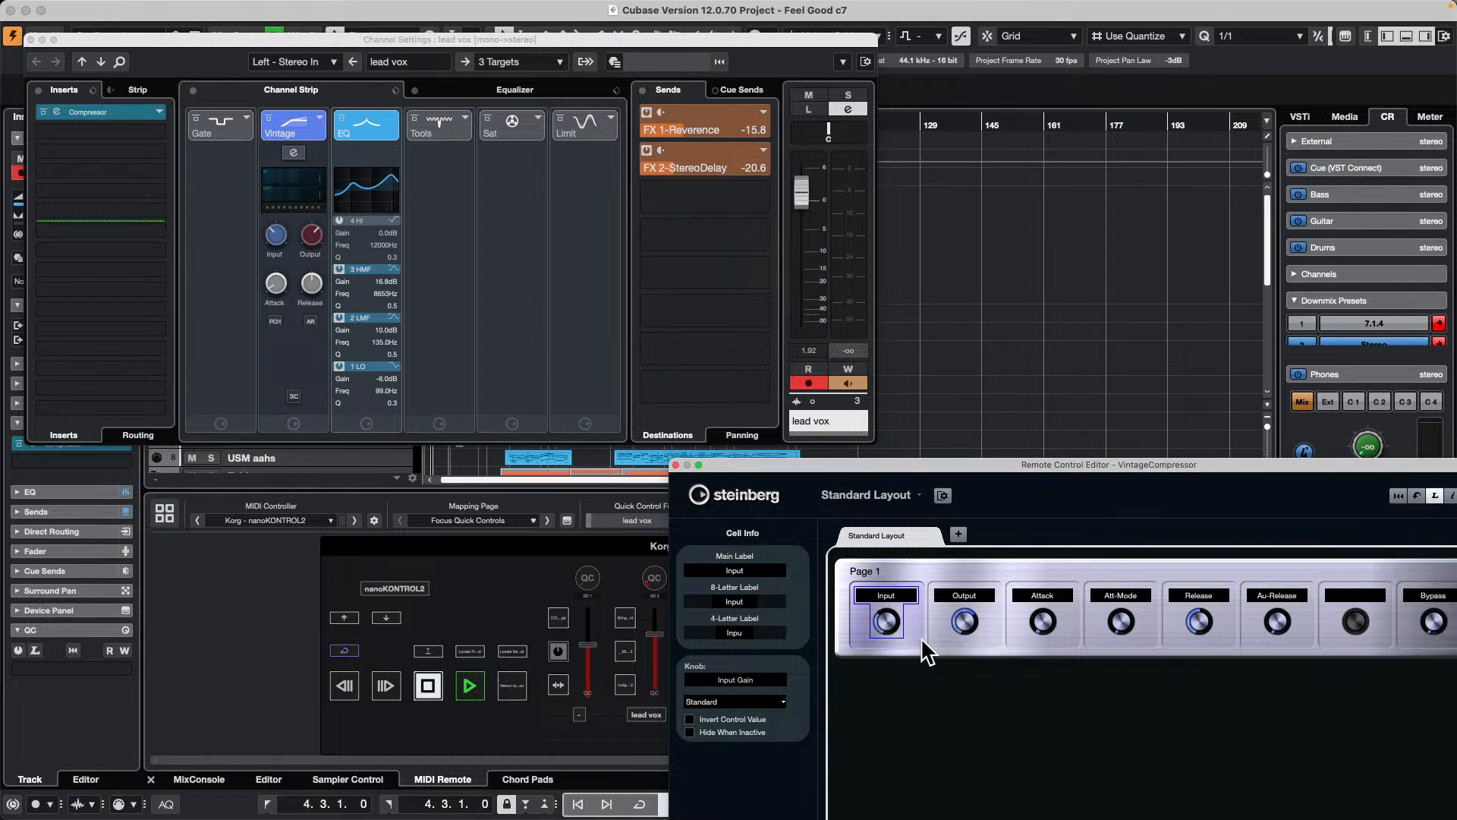
pyautogui.click(889, 630)
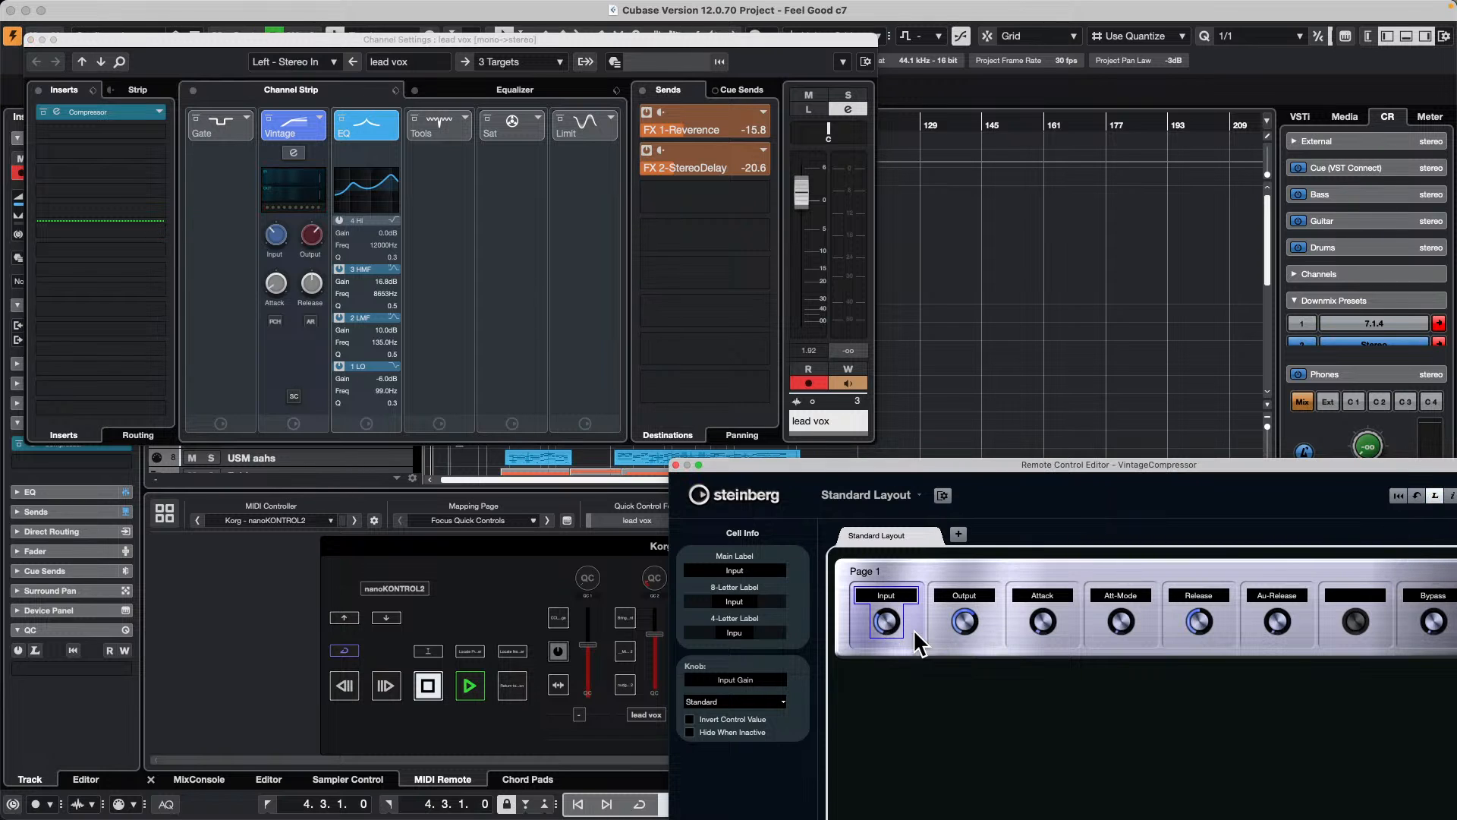
pyautogui.click(313, 282)
pyautogui.moveTo(307, 279); pyautogui.dragTo(321, 339)
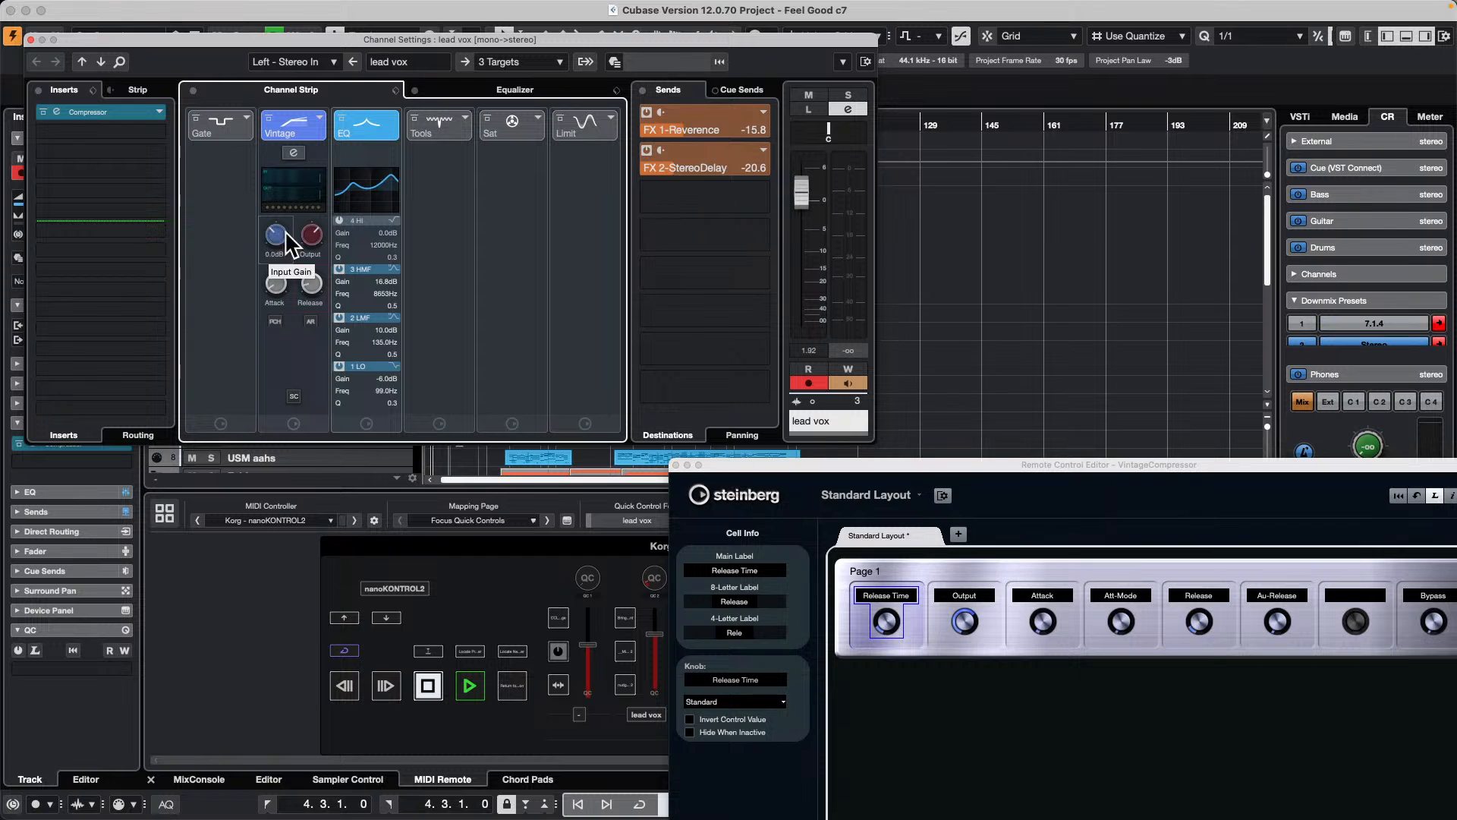
# Step: Assign Input Gain to the second cell of the remote layout and close the editor without saving the changes
pyautogui.click(976, 637)
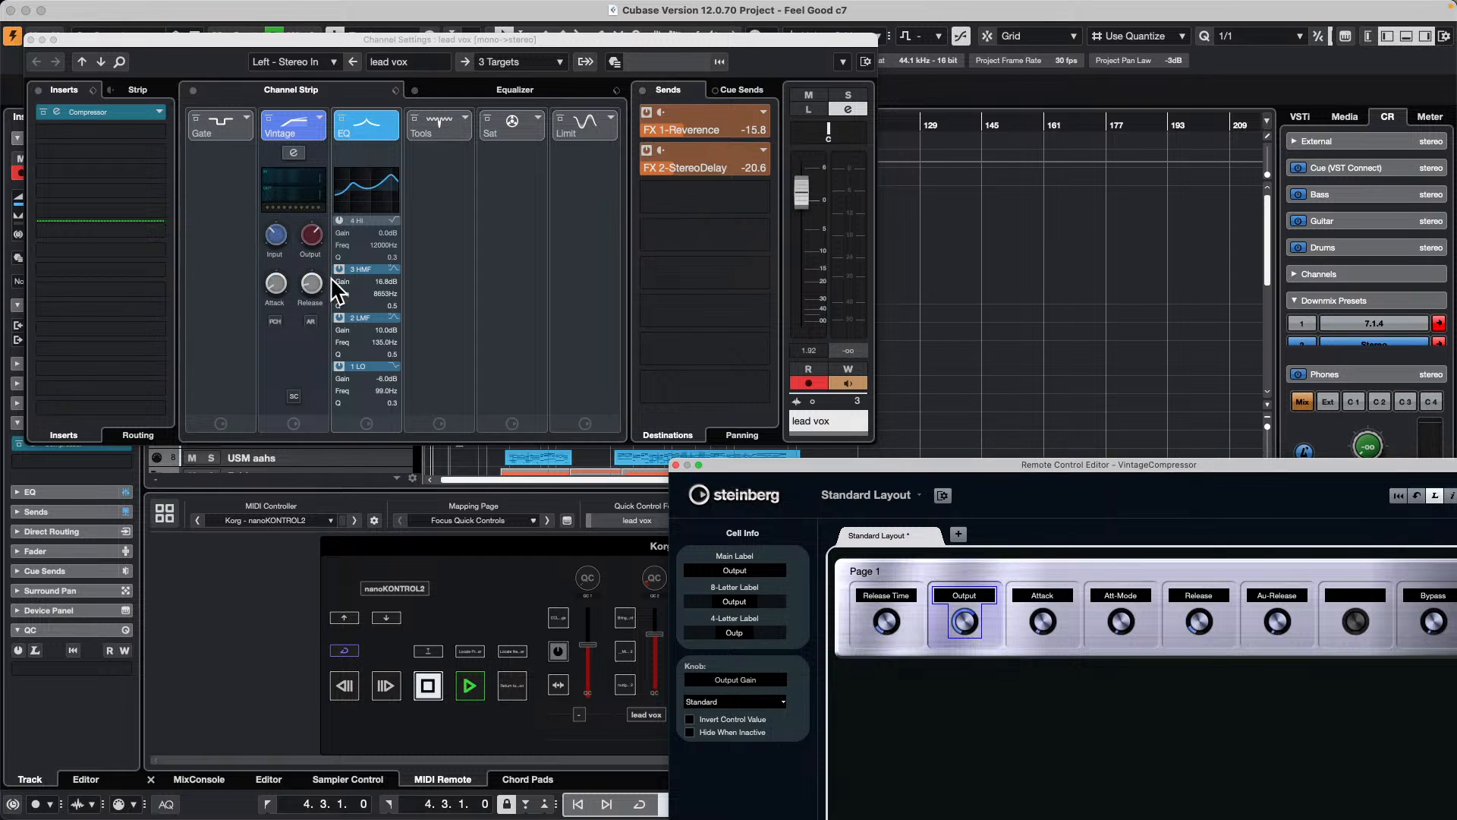
pyautogui.click(272, 236)
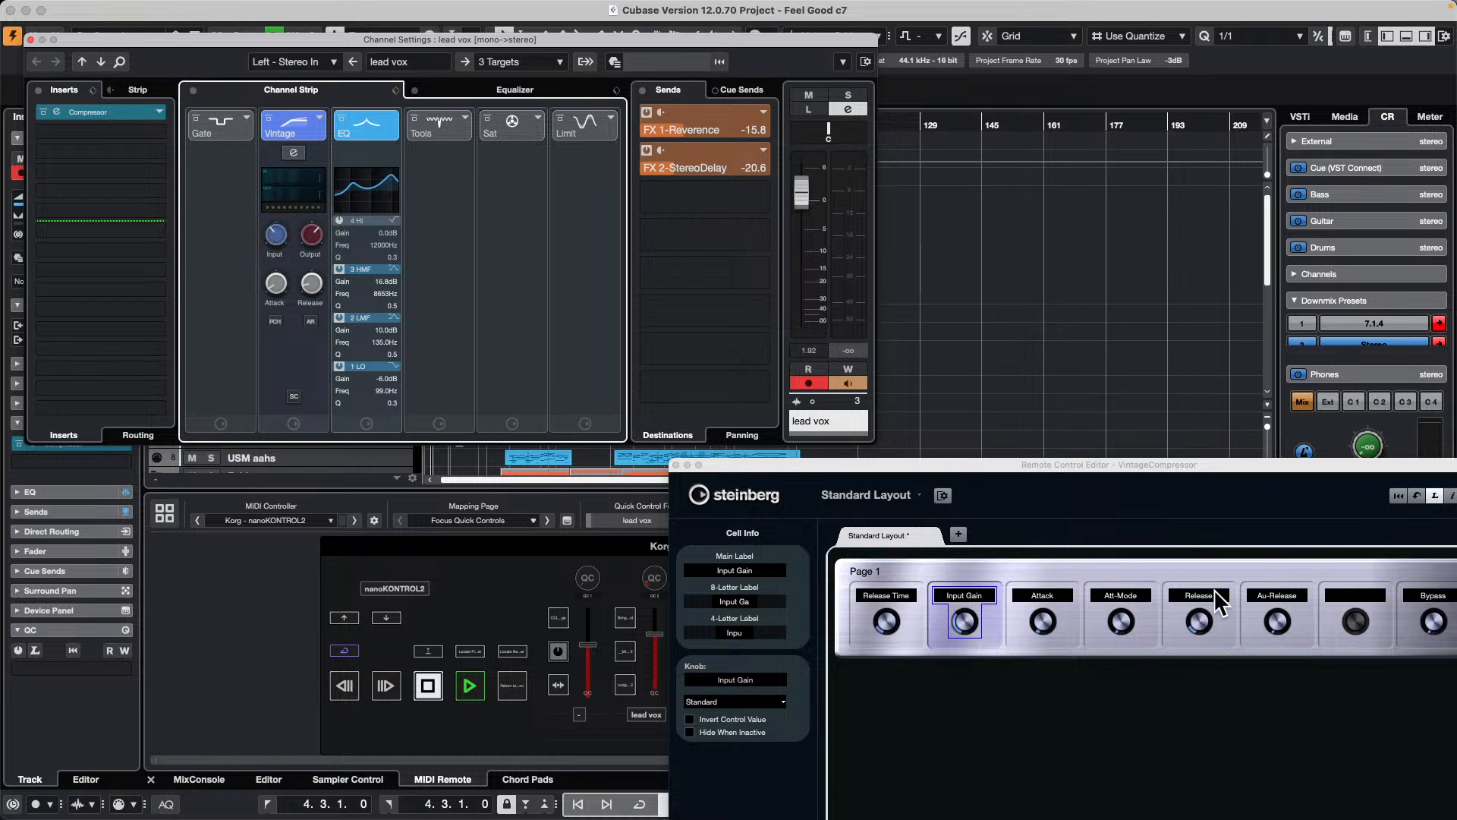
pyautogui.click(676, 466)
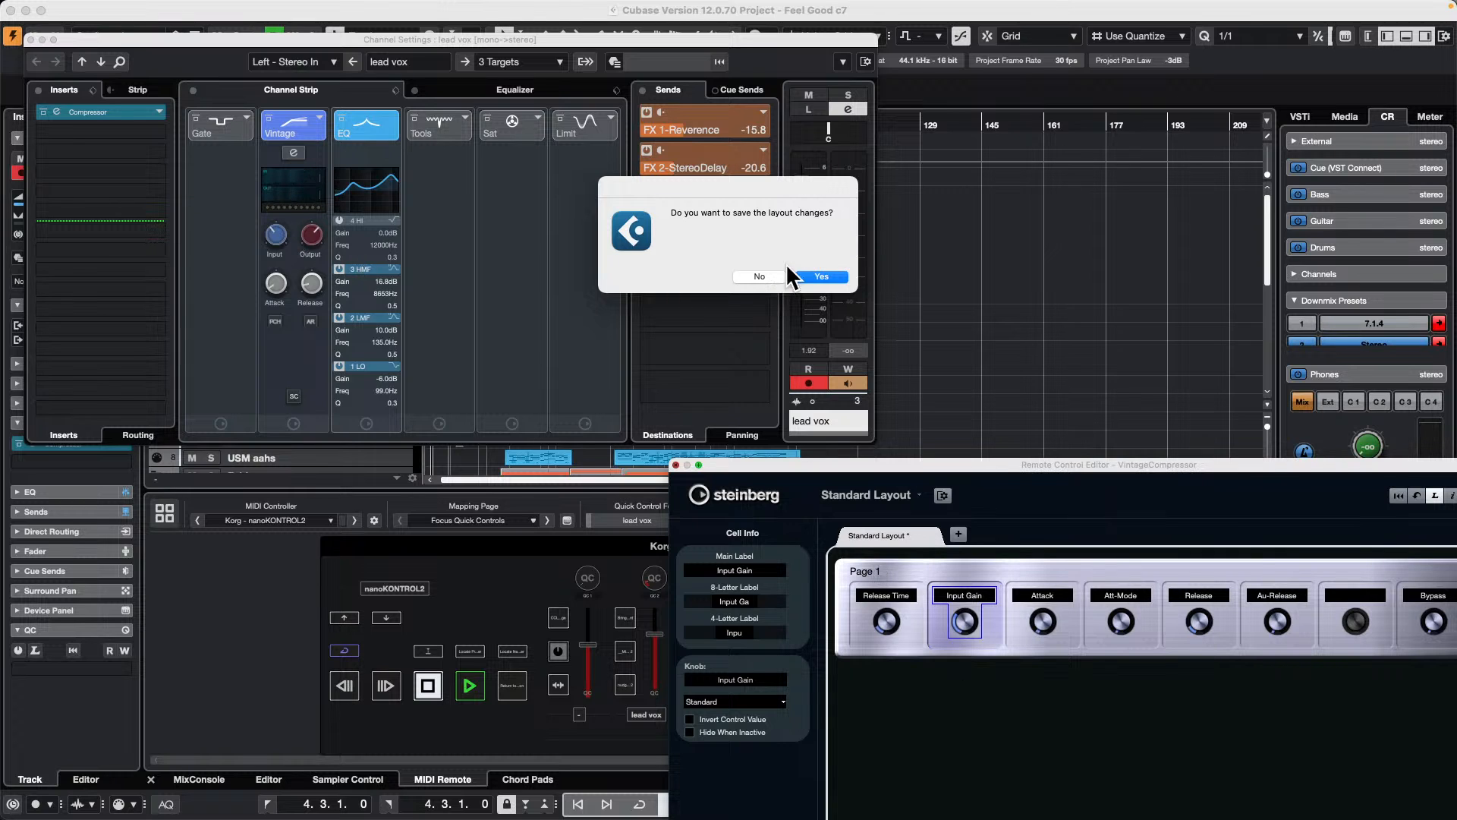
pyautogui.click(755, 275)
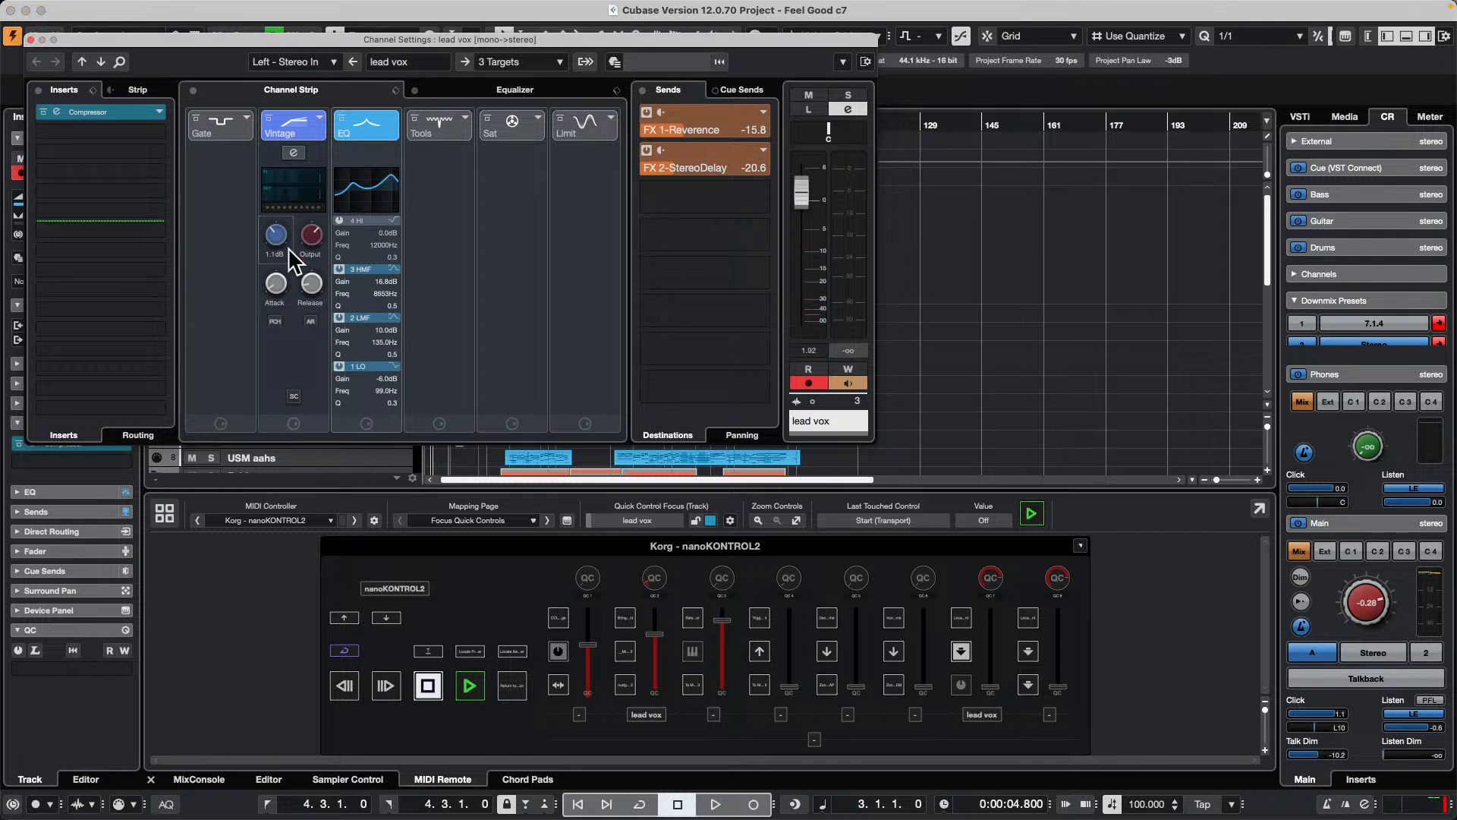
# Step: Bring up the VintageCompressor's module options in the lead vox channel strip
pyautogui.rightClick(282, 265)
pyautogui.rightClick(305, 373)
pyautogui.rightClick(290, 353)
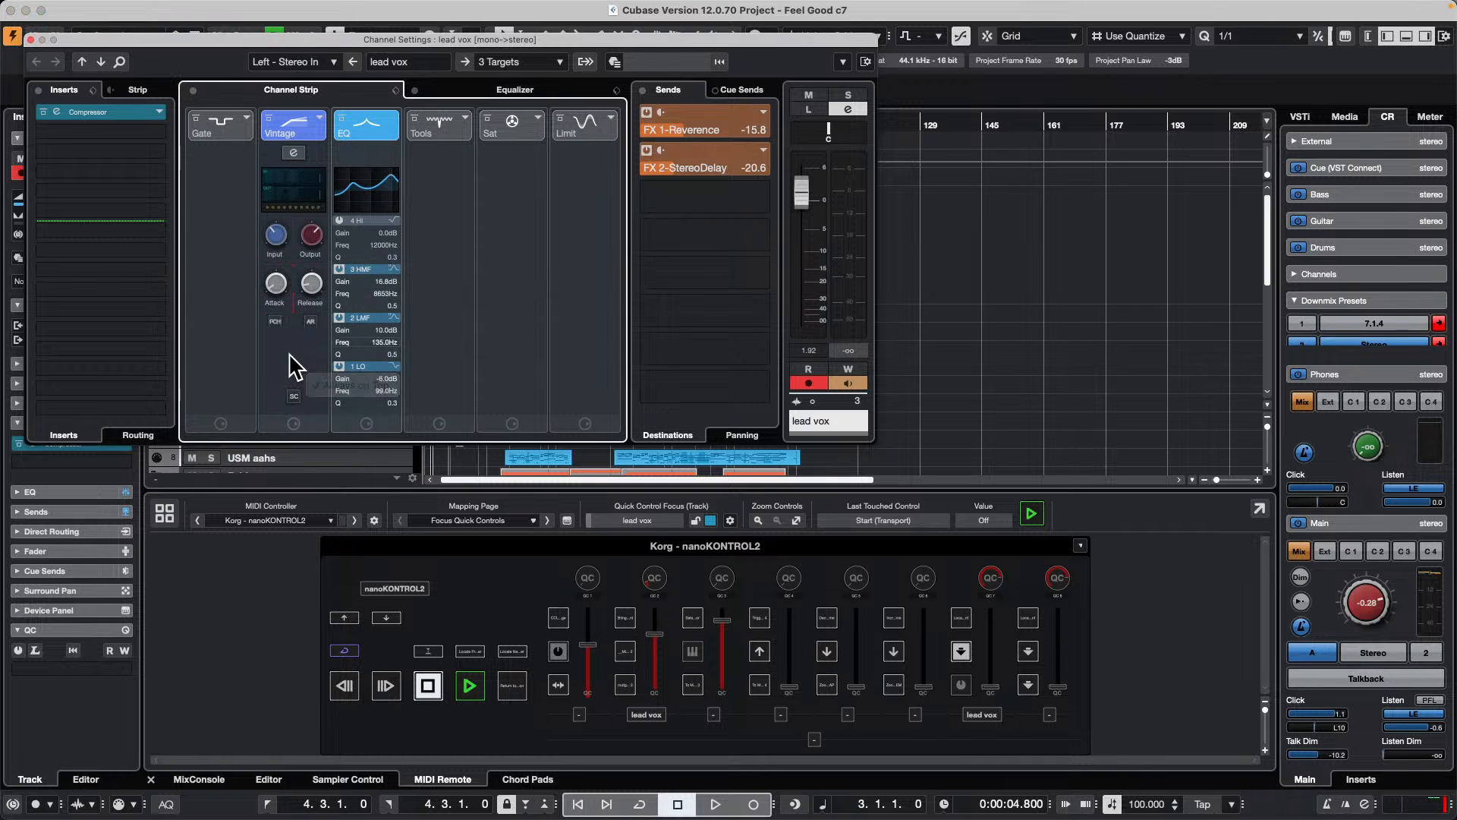
pyautogui.click(310, 187)
pyautogui.rightClick(309, 188)
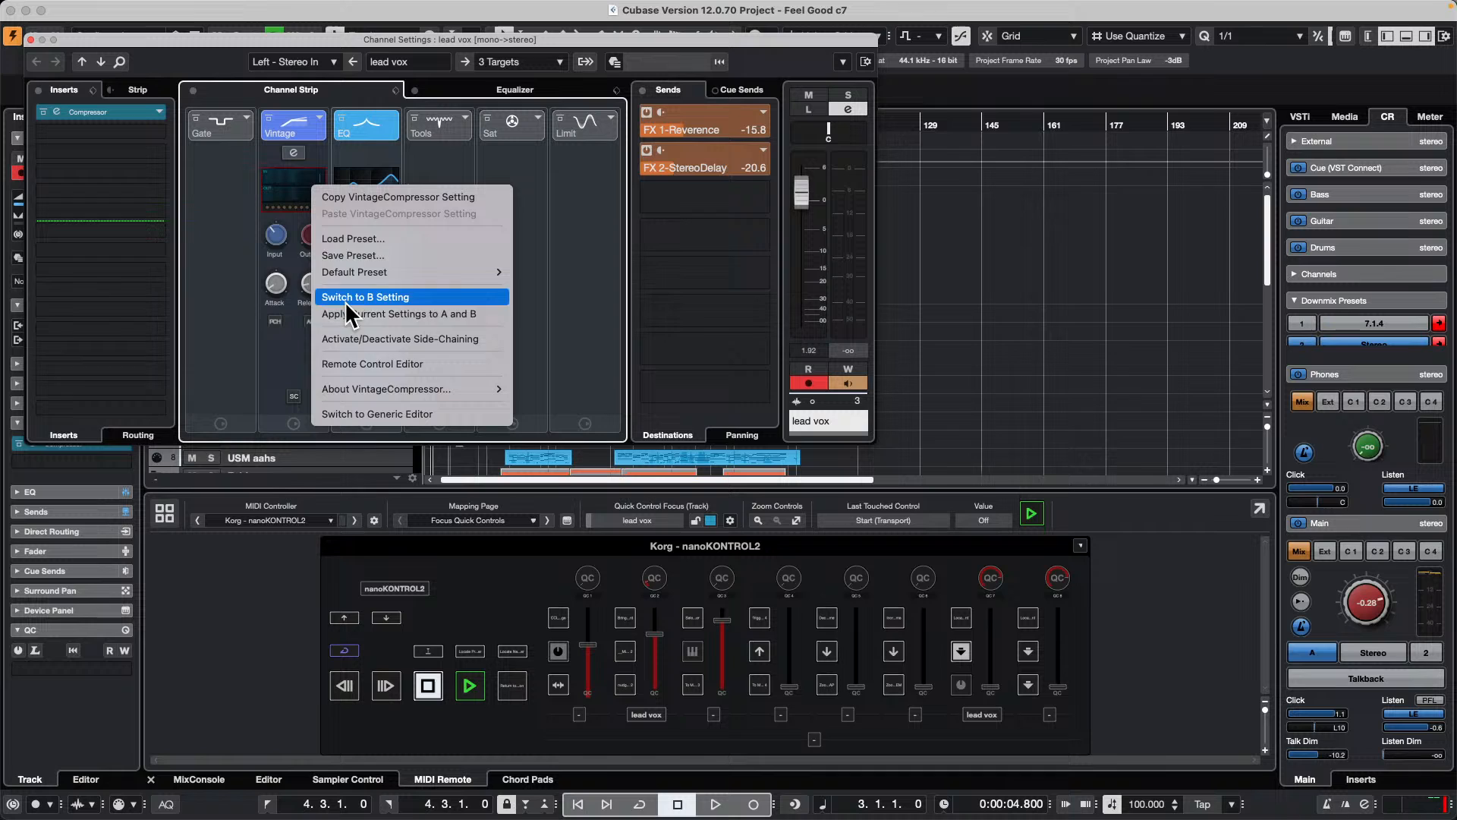